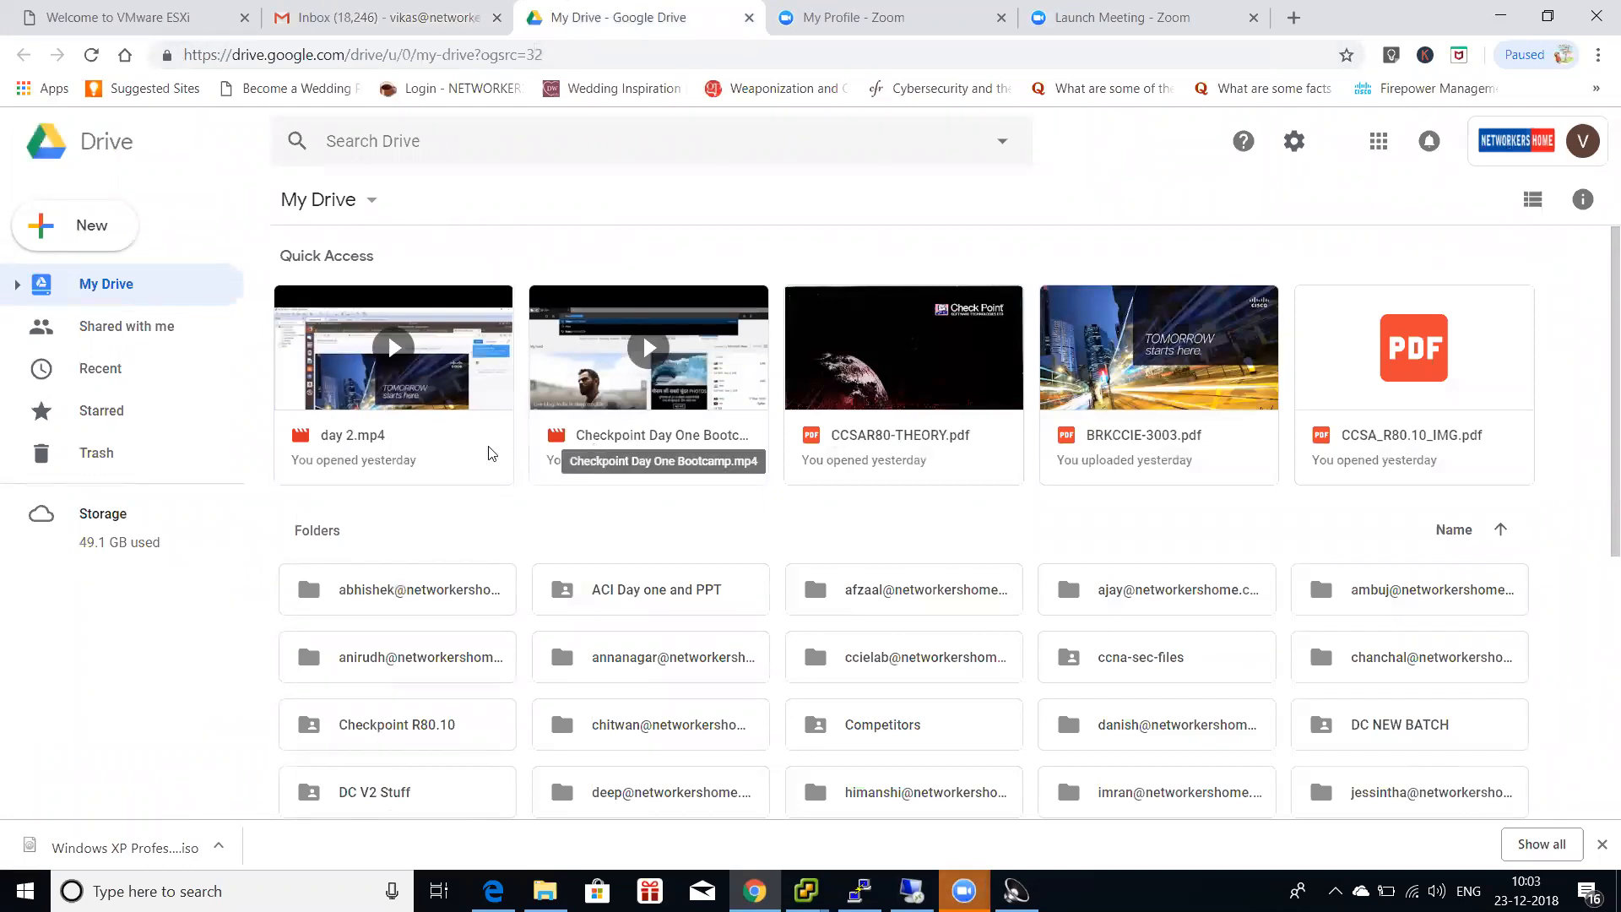
Locate day 2.mp4 from Quick Access and browse the Checkpoint R80.10 folder contents
right_click(455, 448)
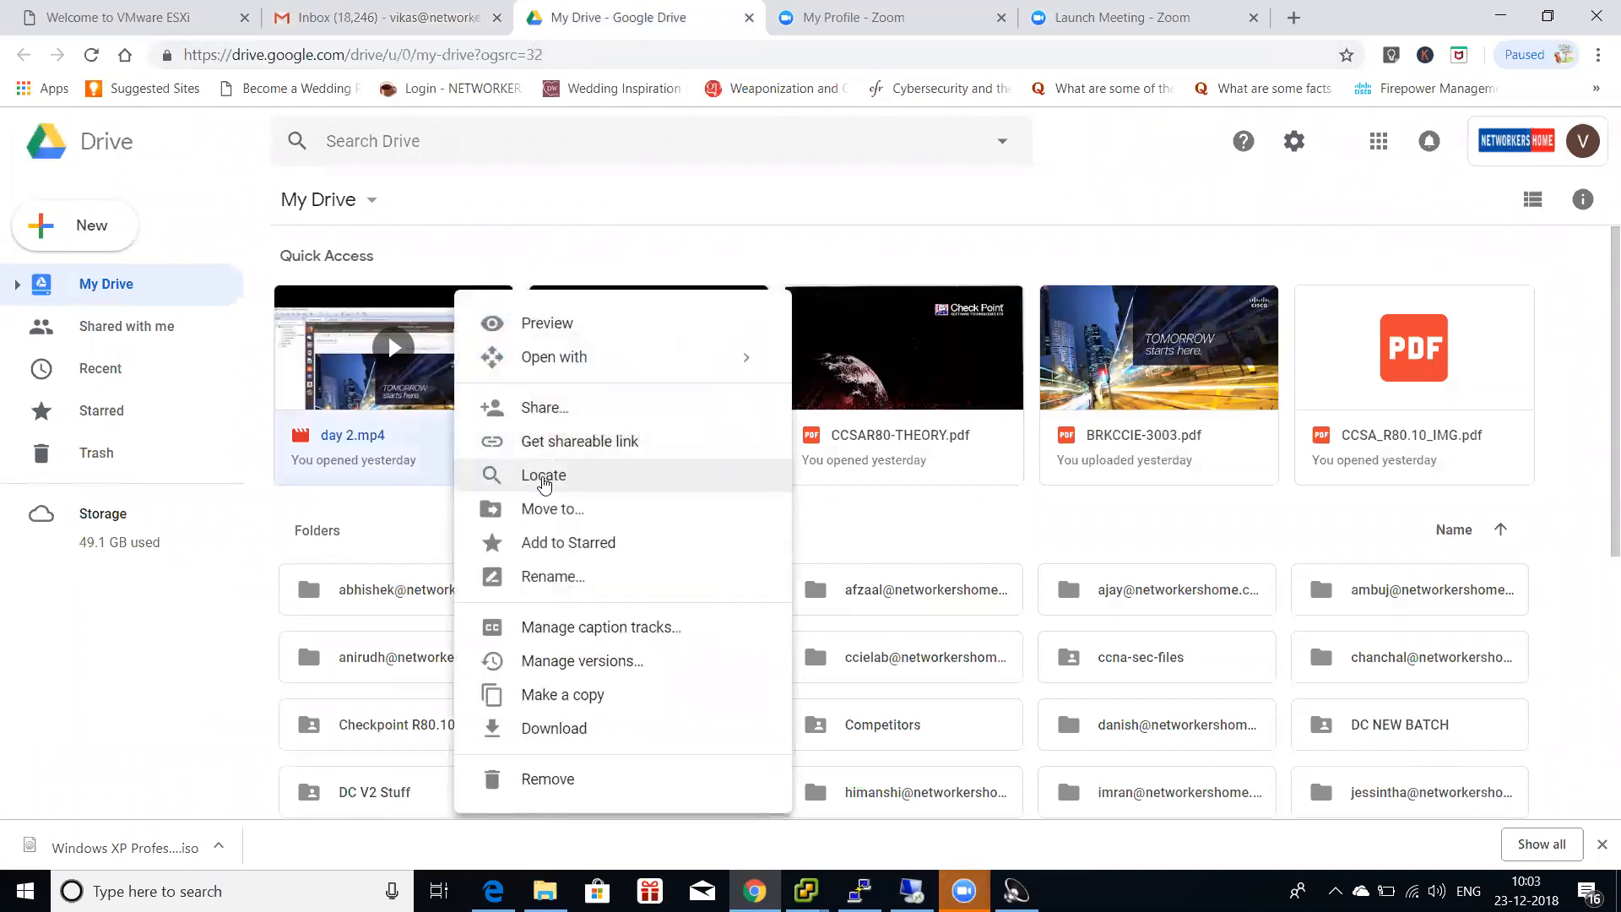
left_click(521, 483)
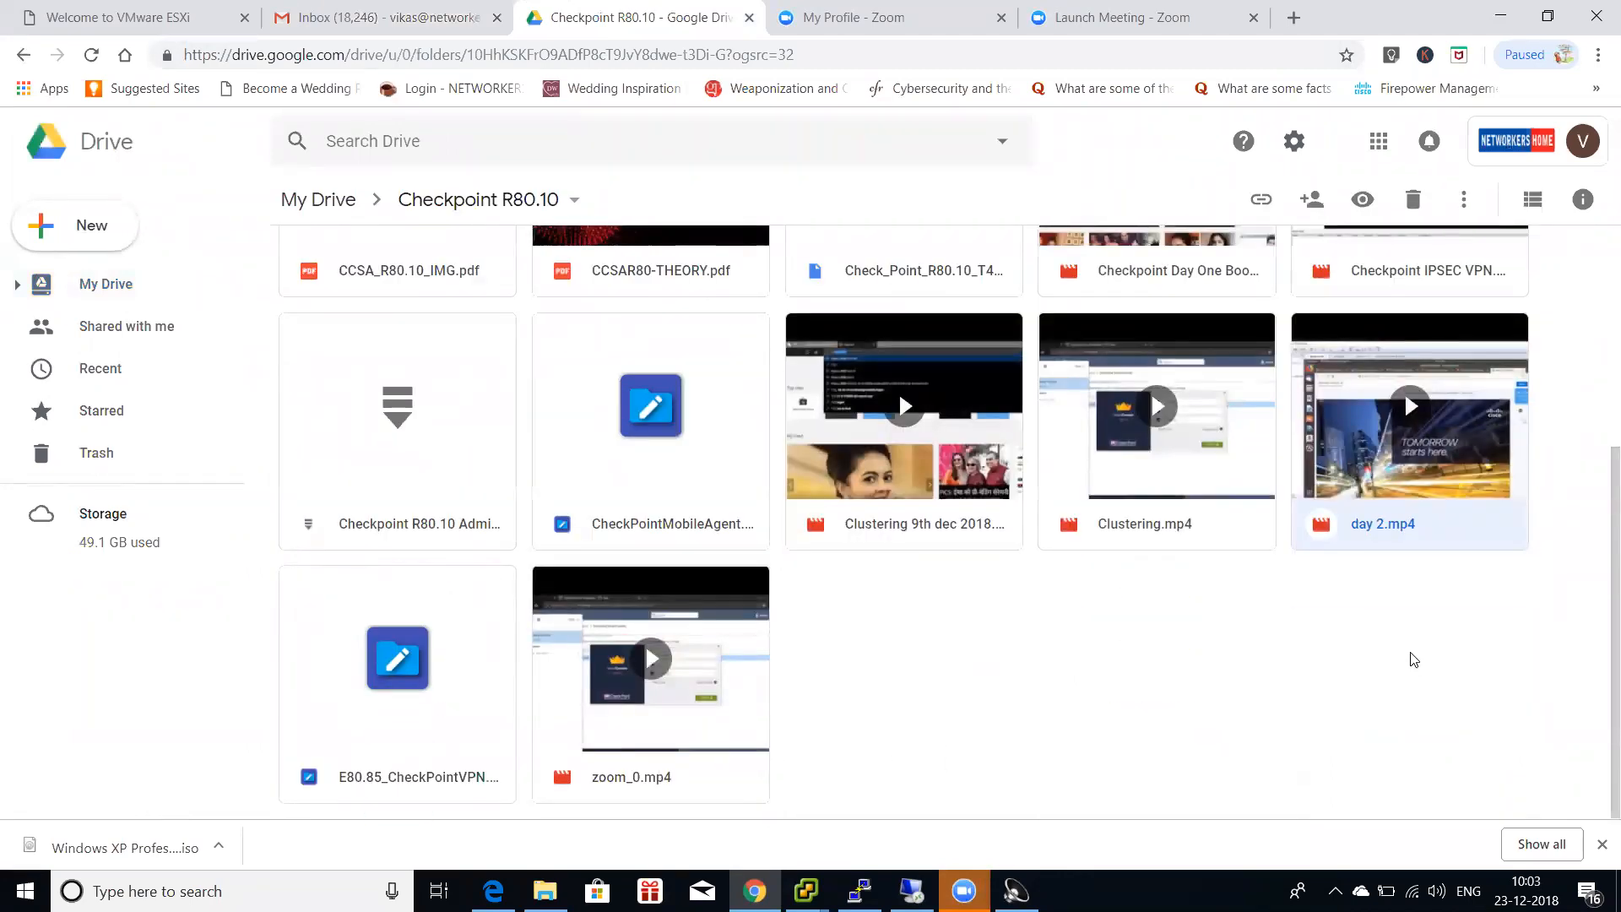
scroll(1414, 659, "up", 3)
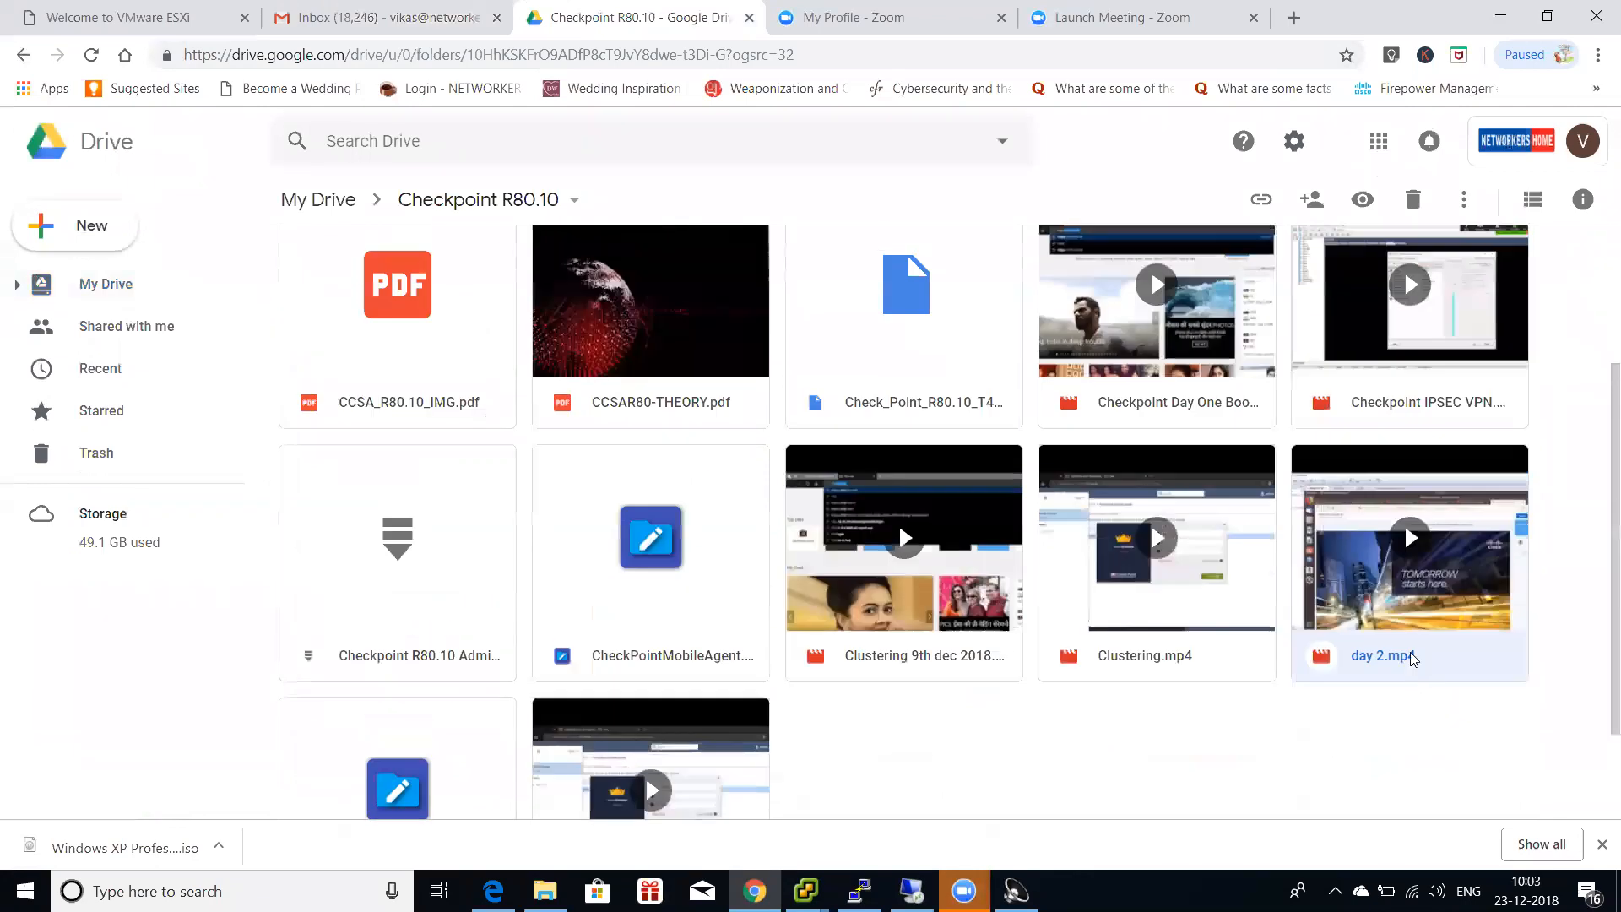
scroll(1414, 660, "down", 3)
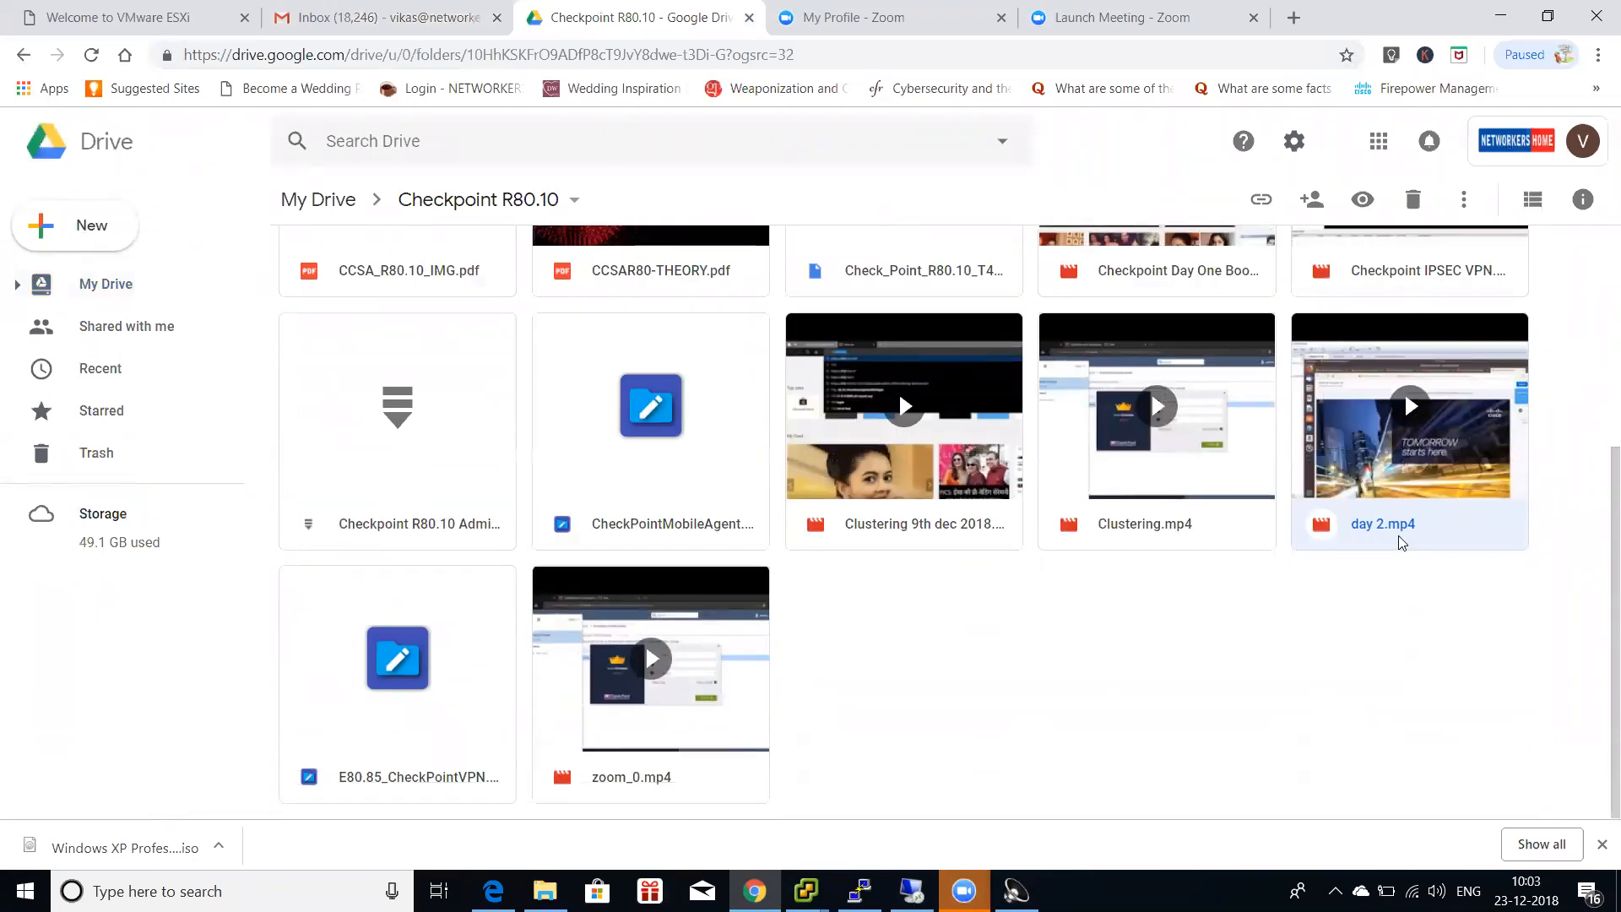
scroll(1145, 619, "up", 4)
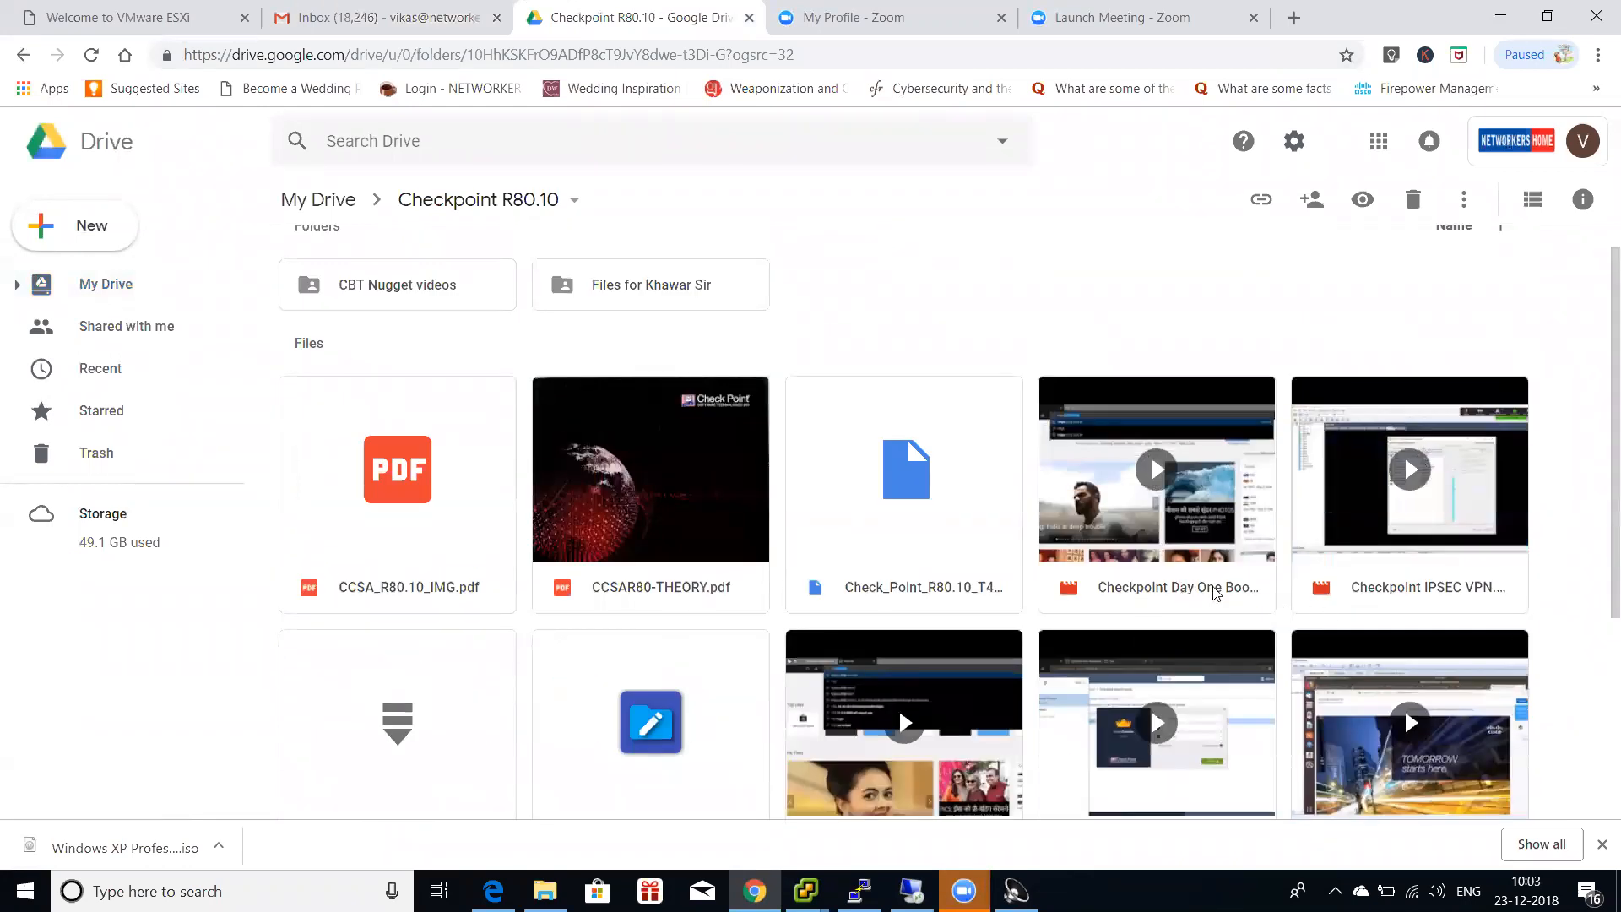
scroll(1200, 591, "down", 4)
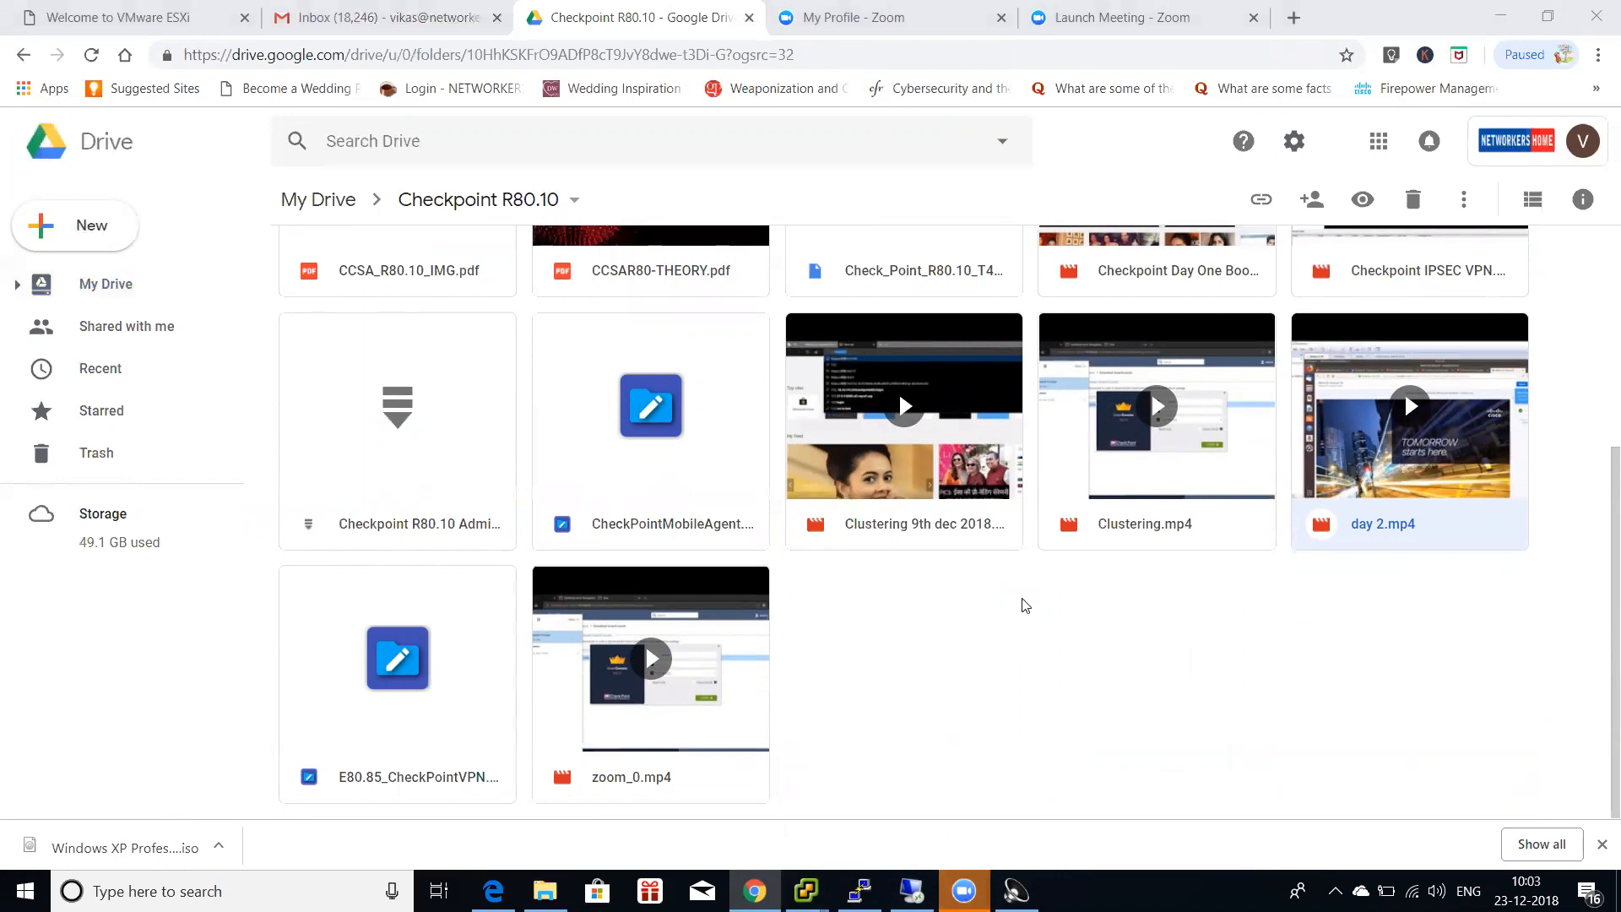
scroll(1062, 647, "up", 5)
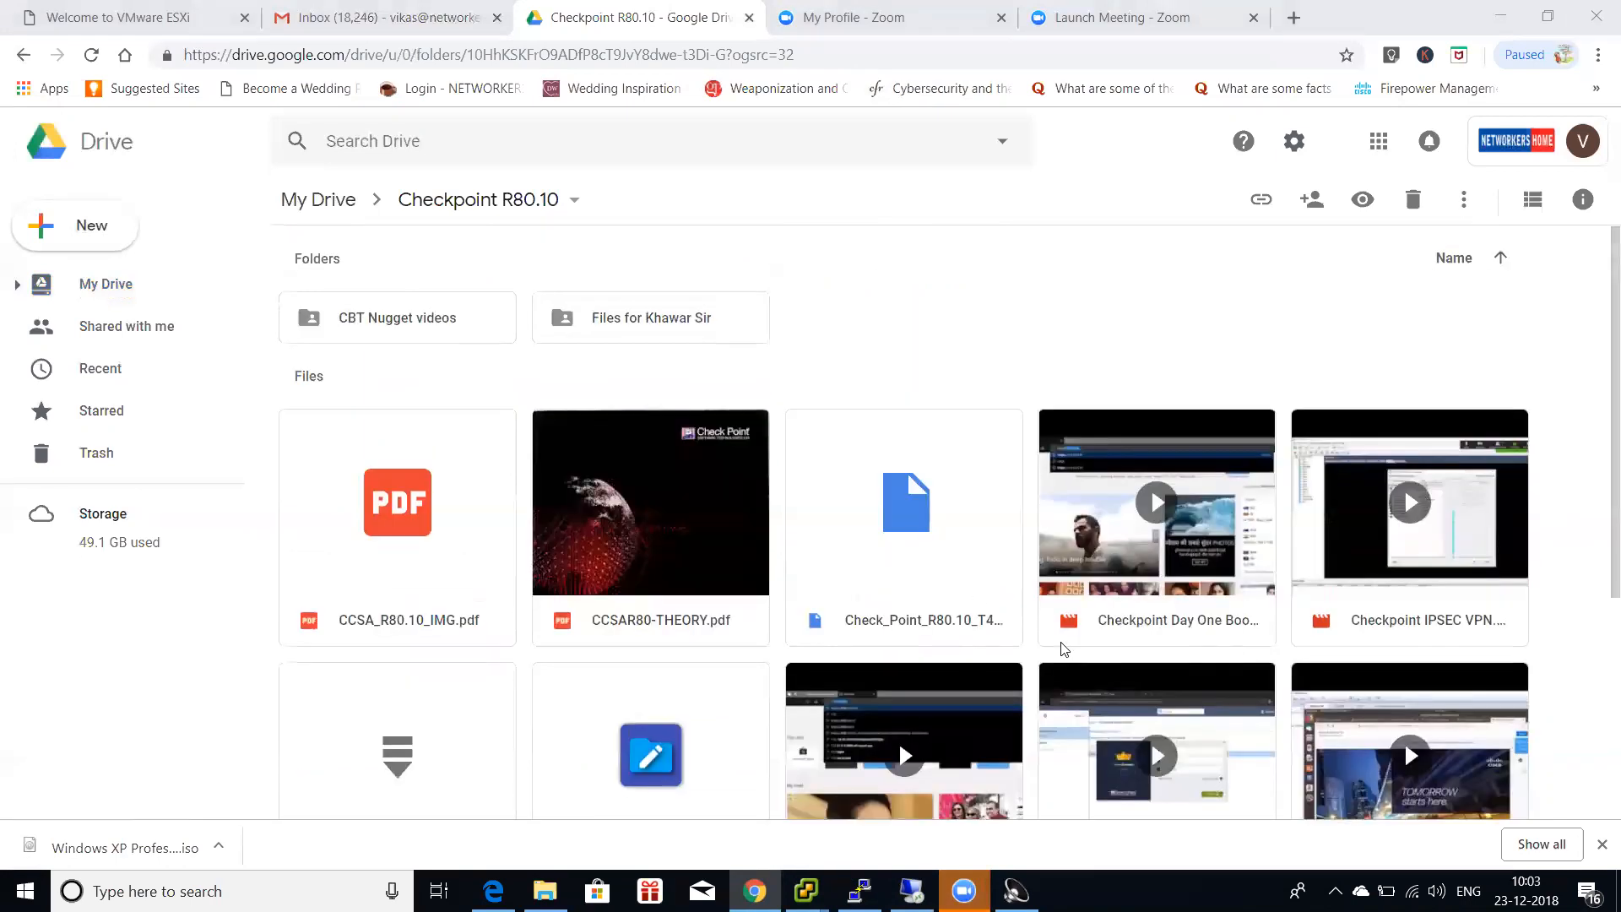
scroll(960, 540, "down", 4)
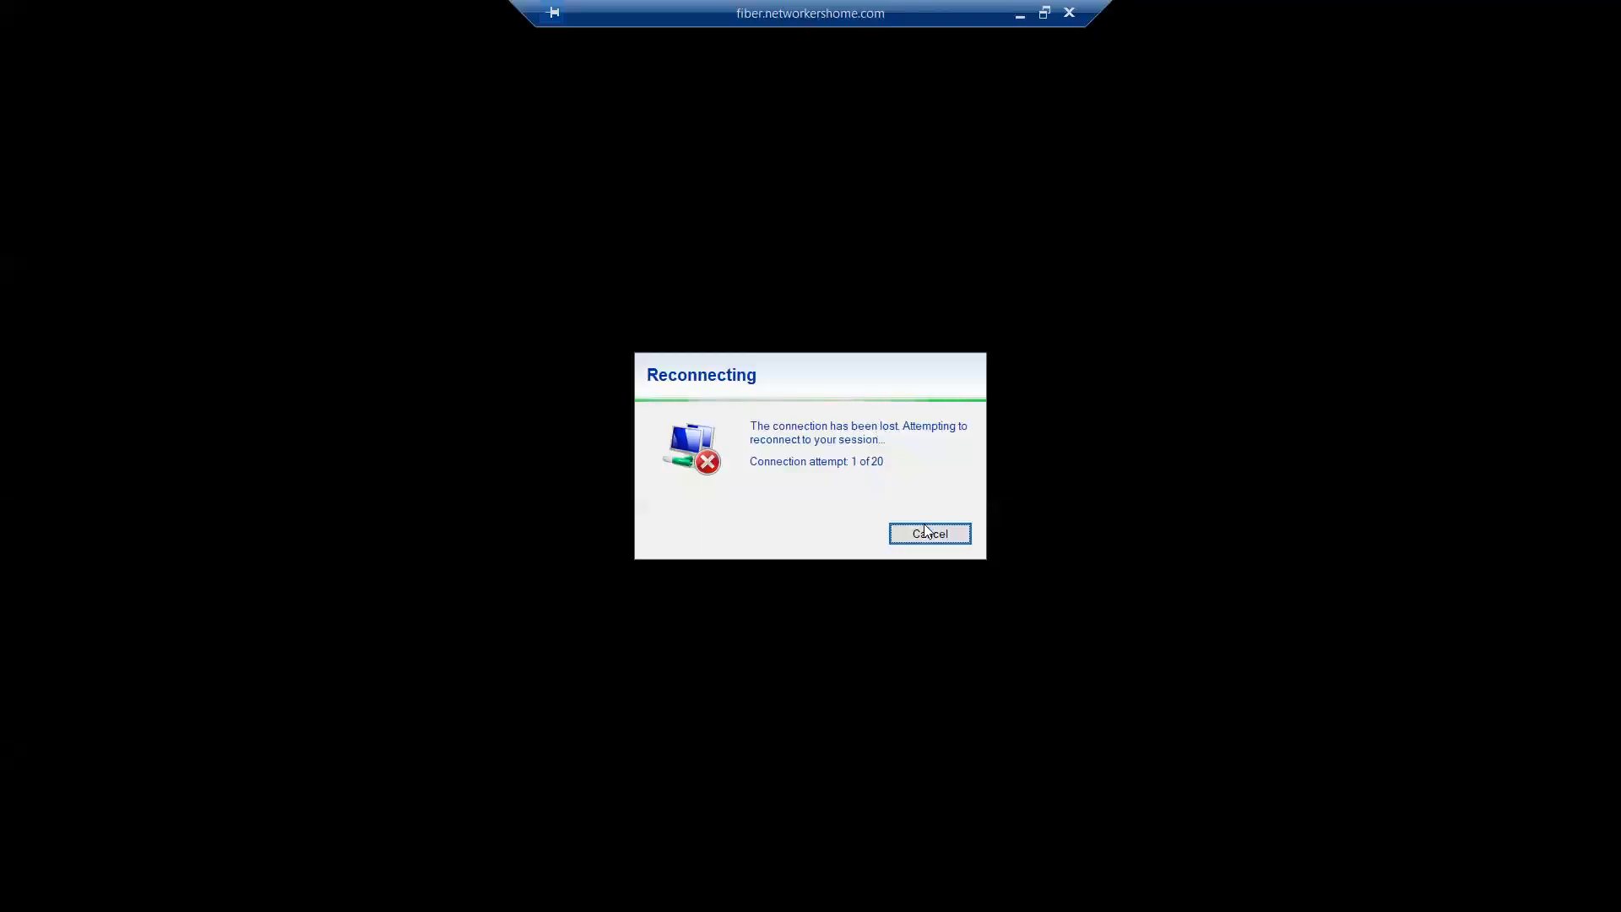
Cancel the stalled reconnection and launch Remote Desktop Connection from Start search
left_click(929, 535)
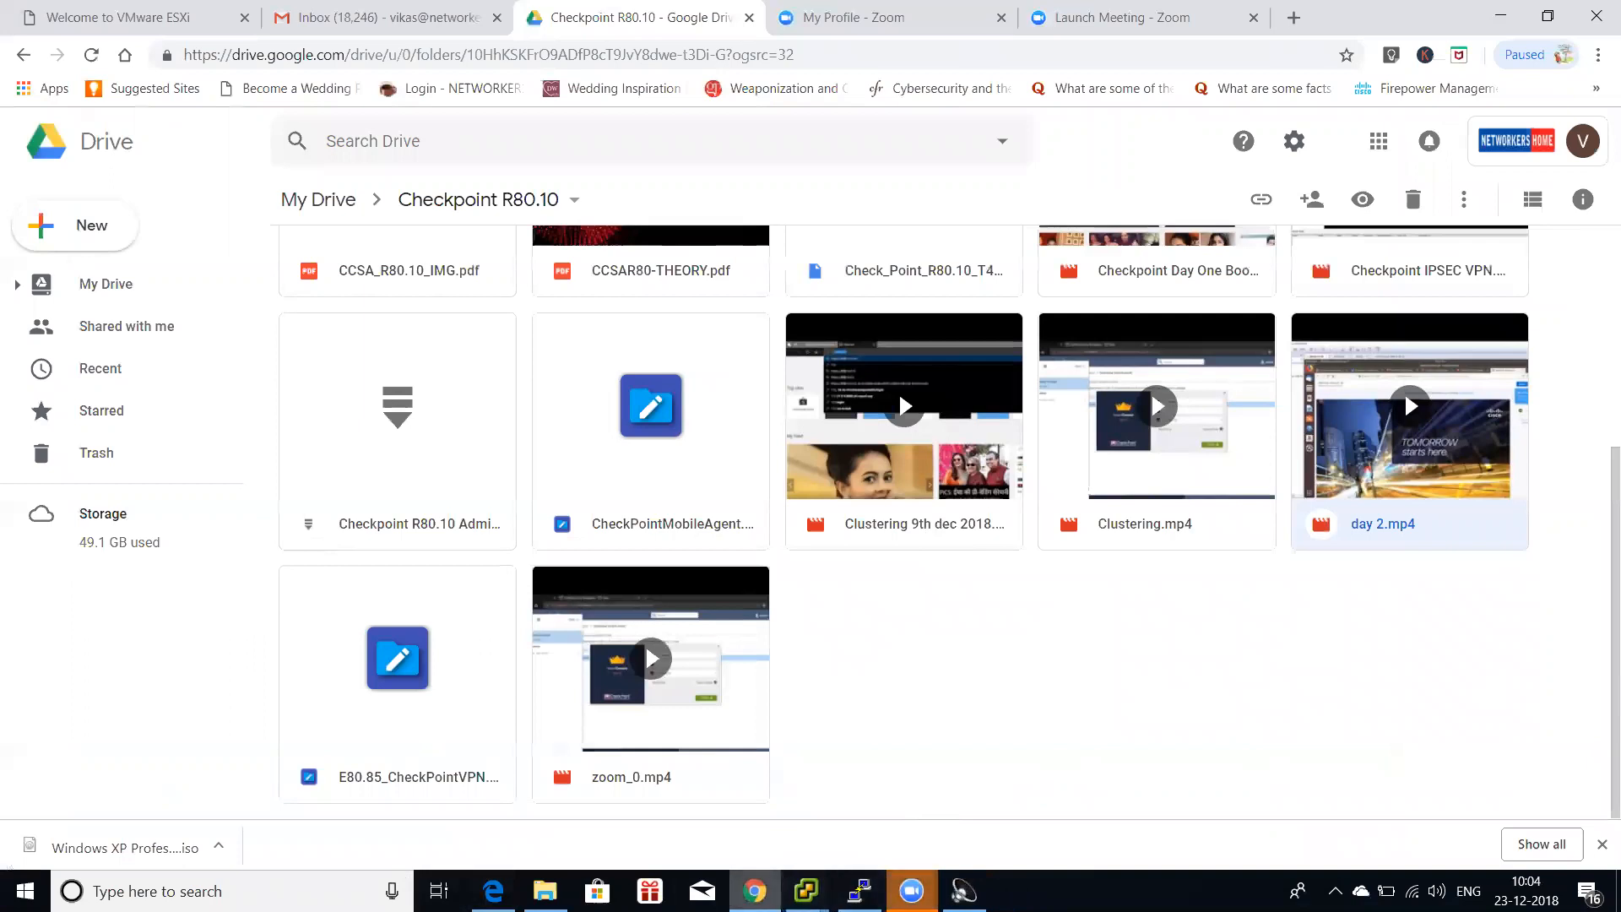
left_click(140, 882)
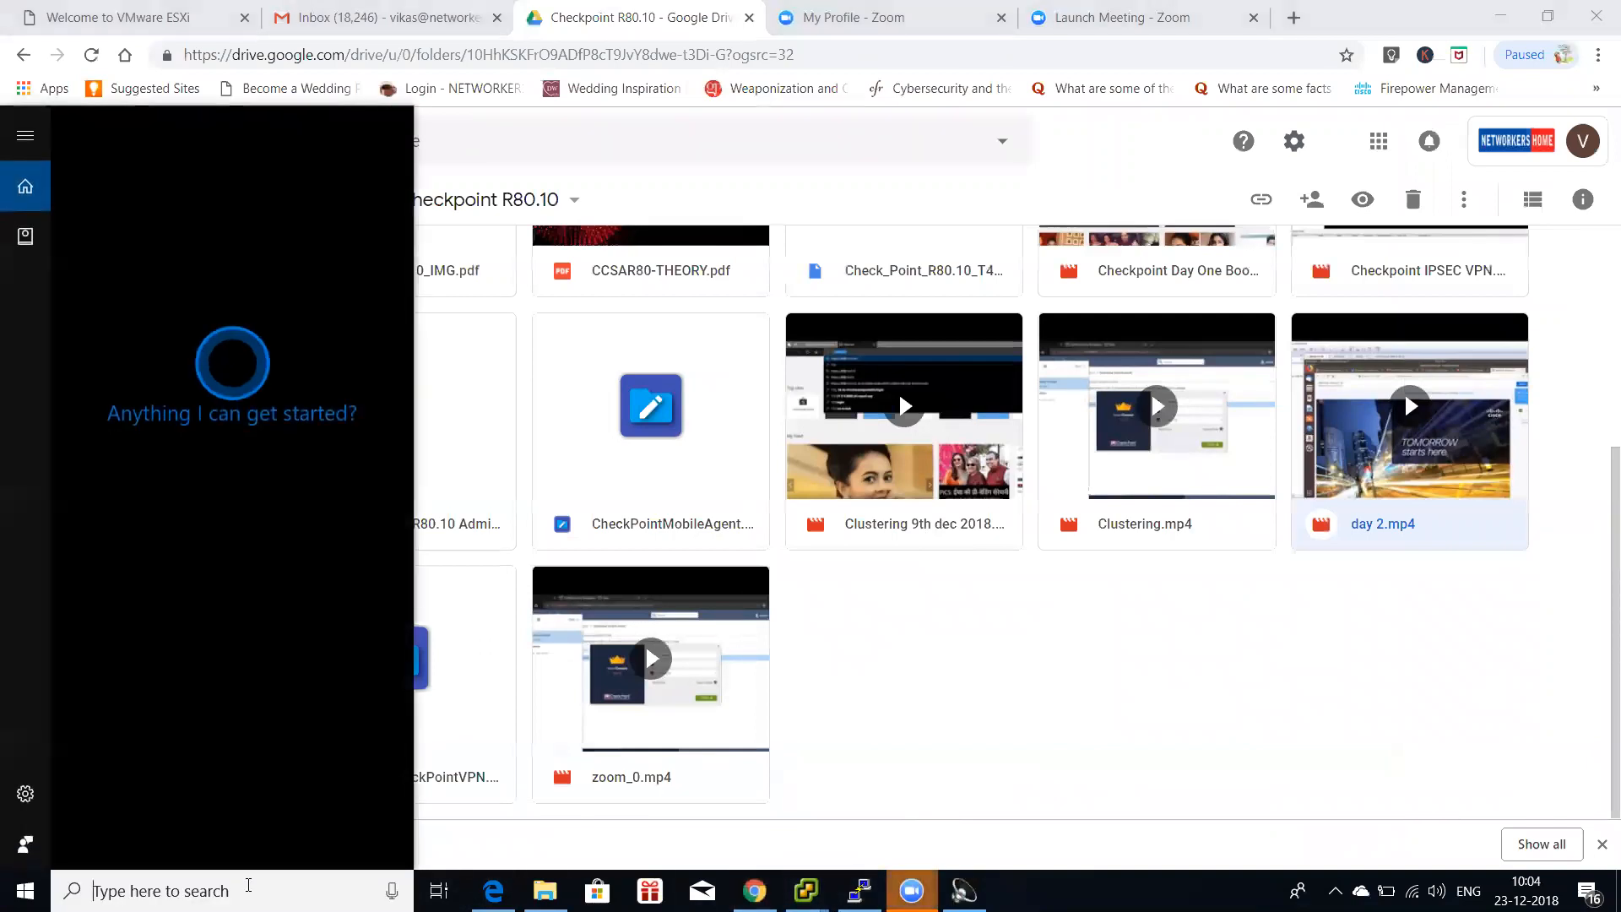
type("remo")
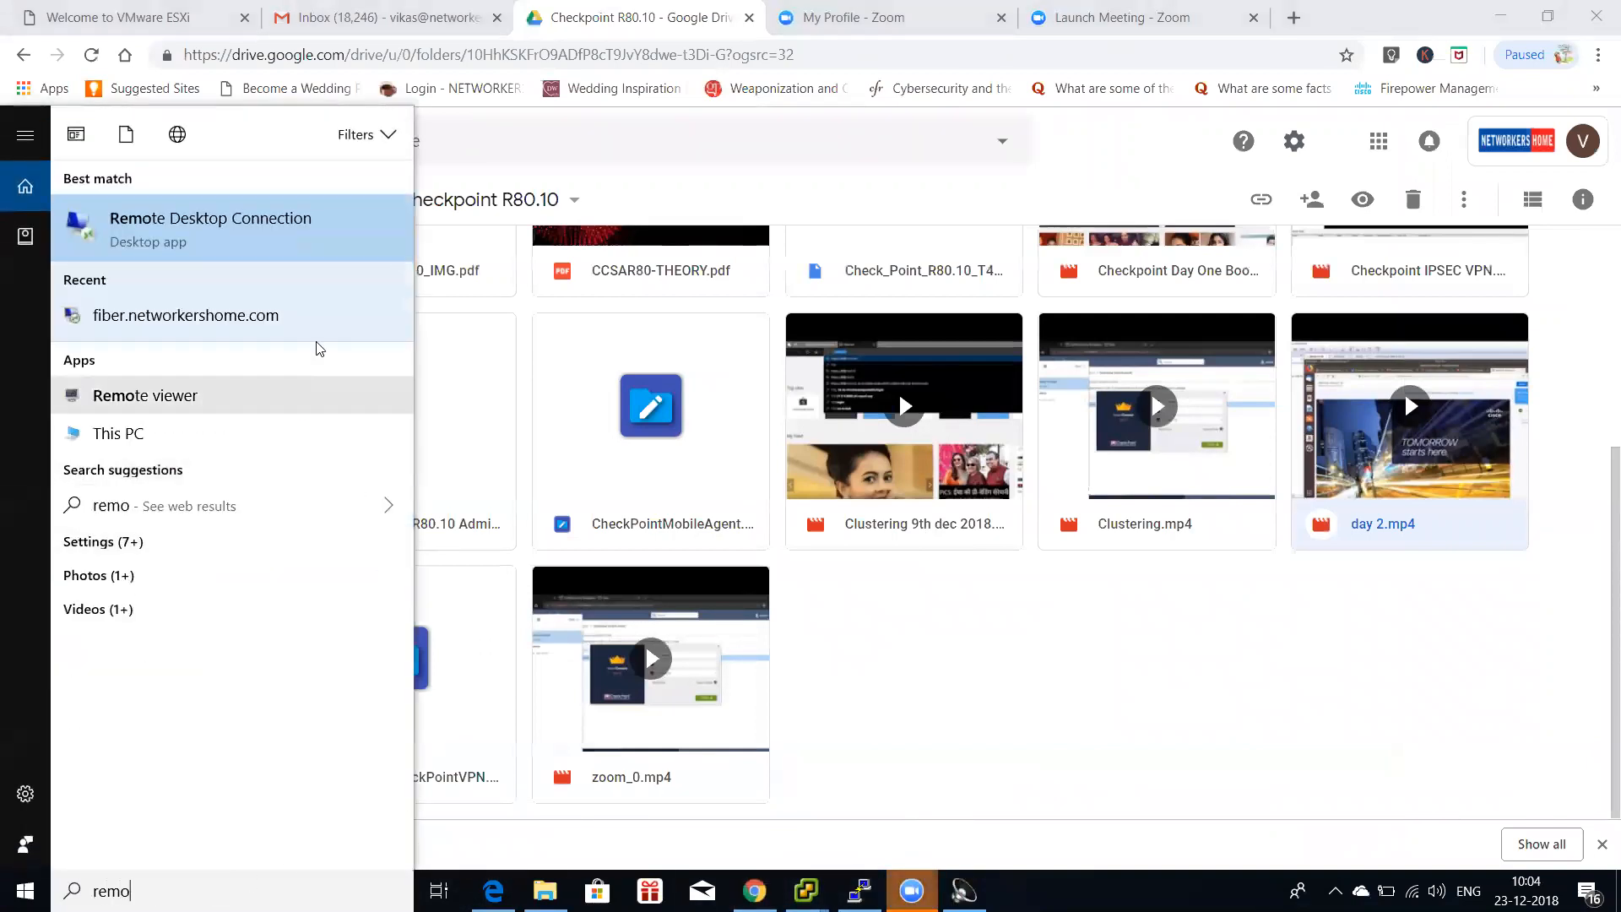
left_click(284, 244)
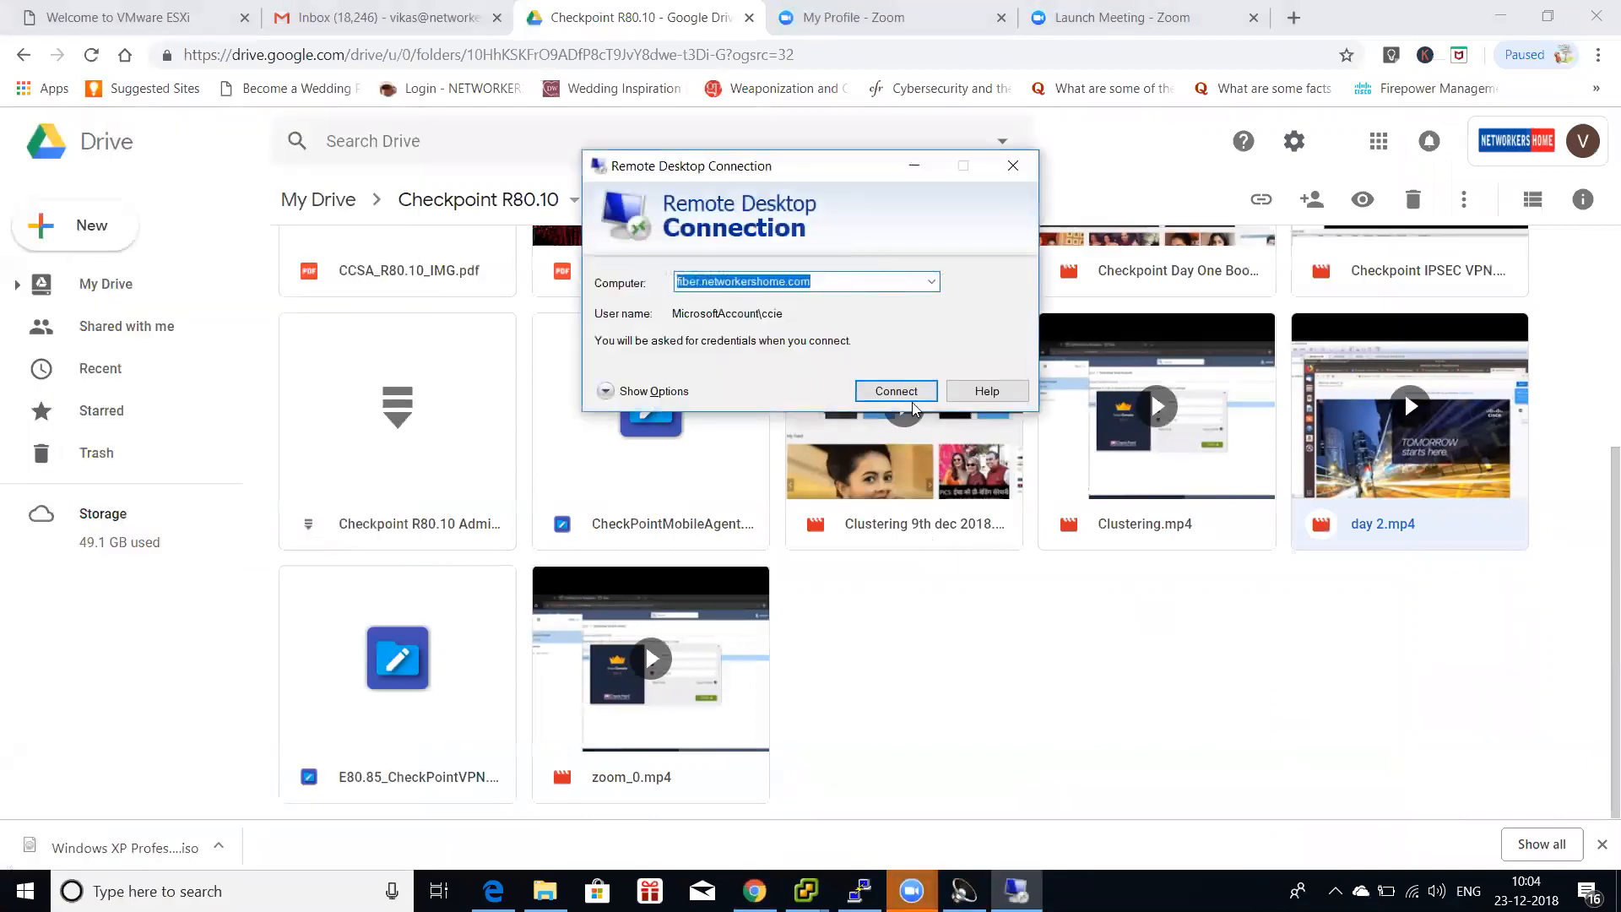
Connect to fiber.networkershome.com with the account password and accept the untrusted certificate
left_click(911, 398)
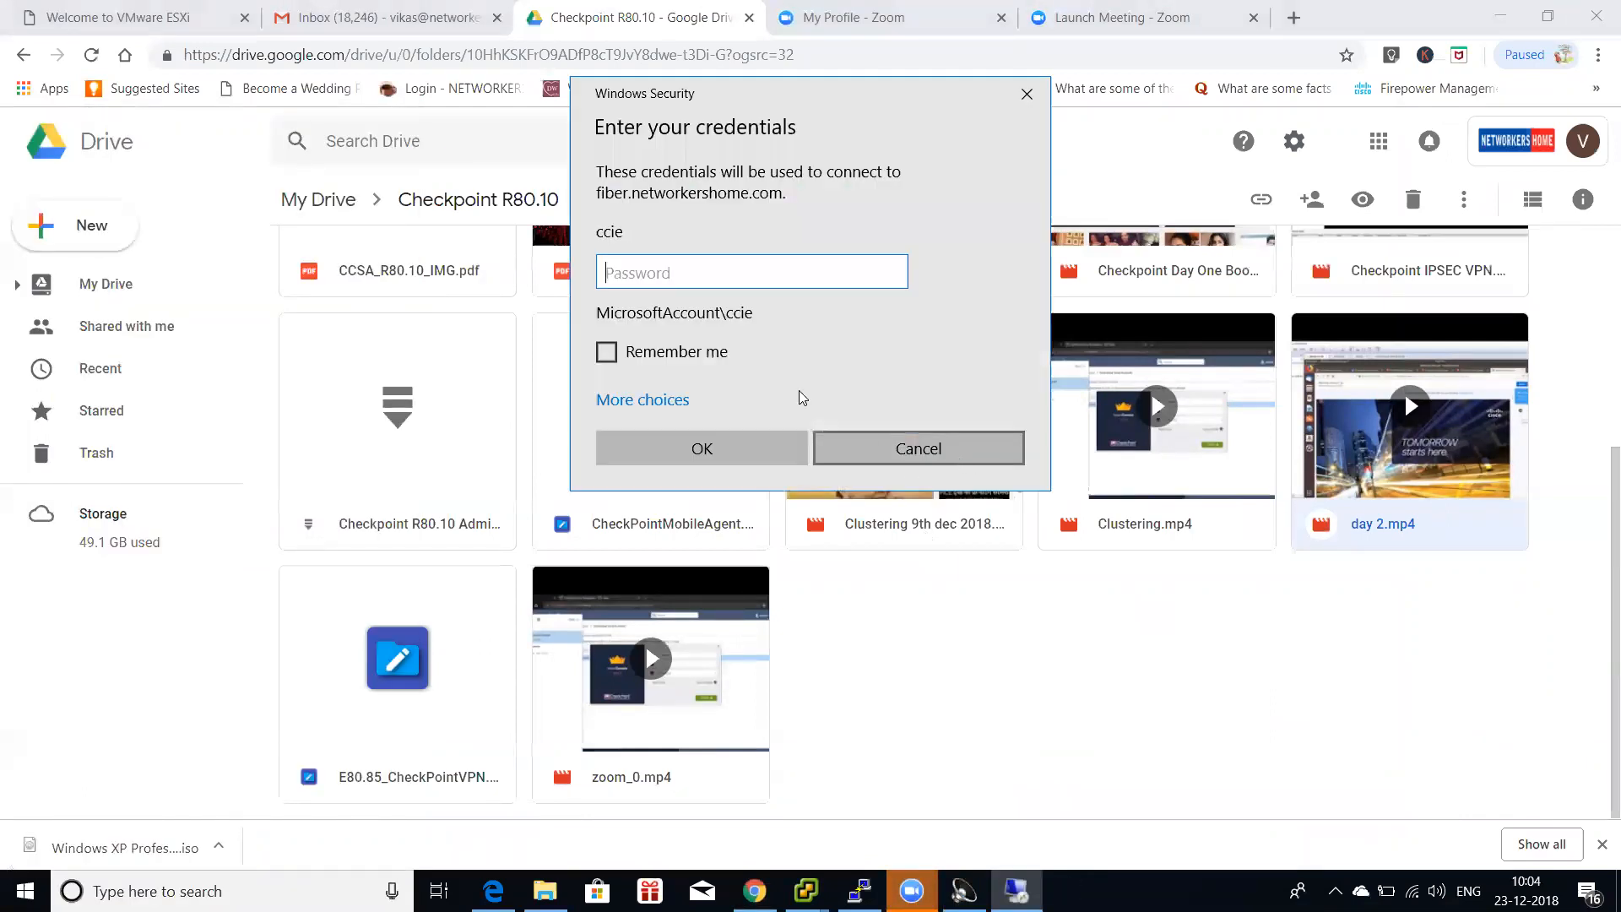
key("Caps_Lock")
type("*")
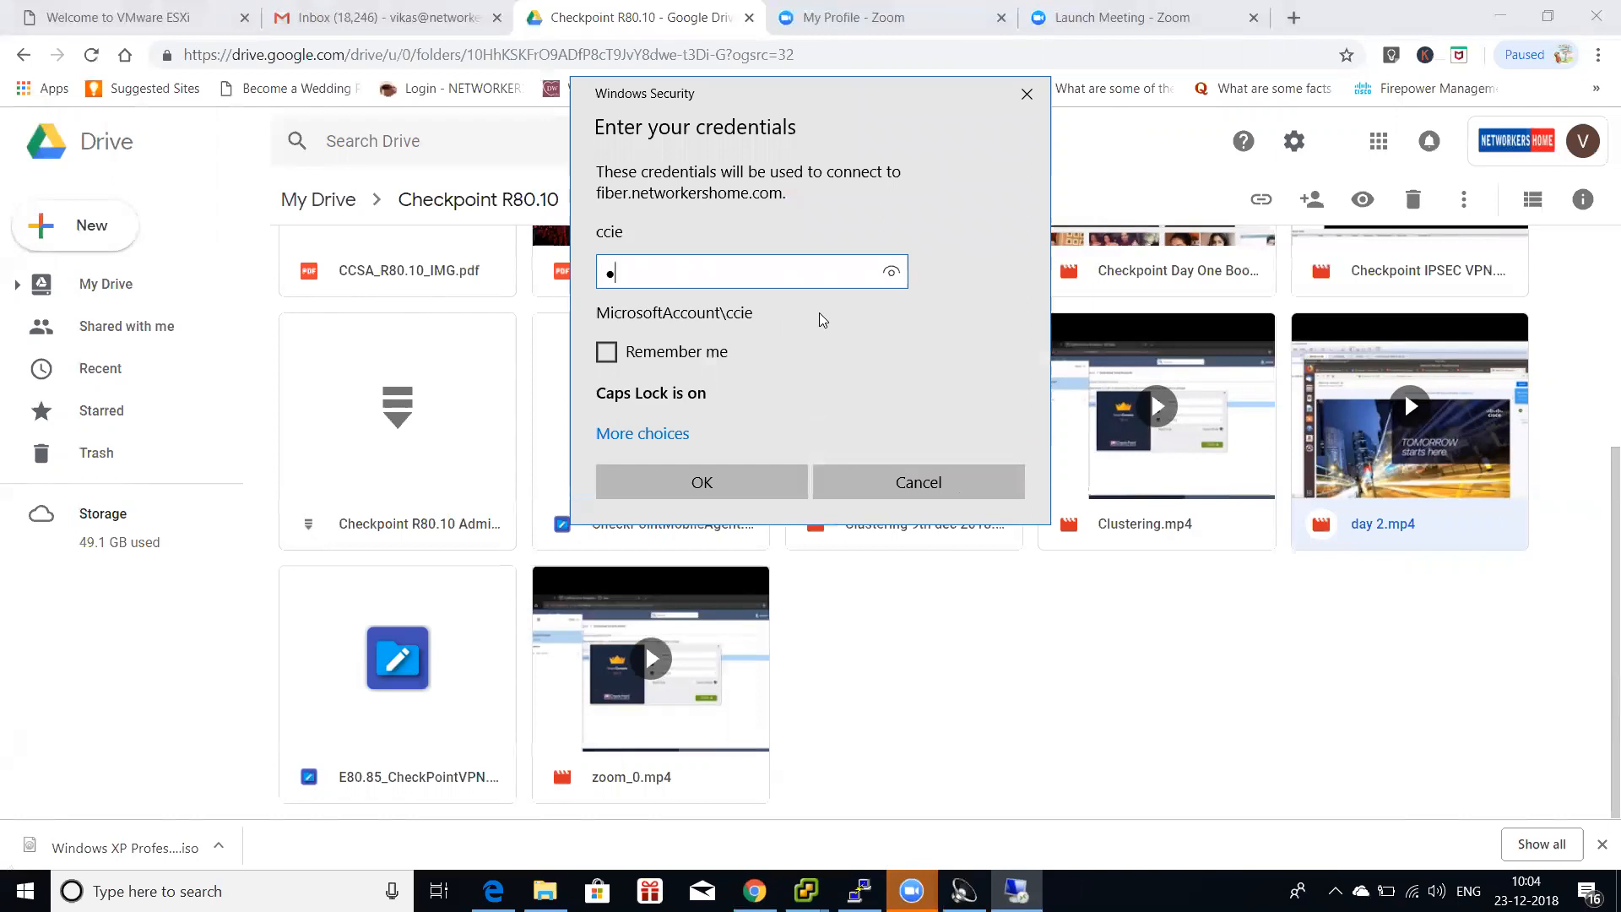
key("Caps_Lock")
type("*******")
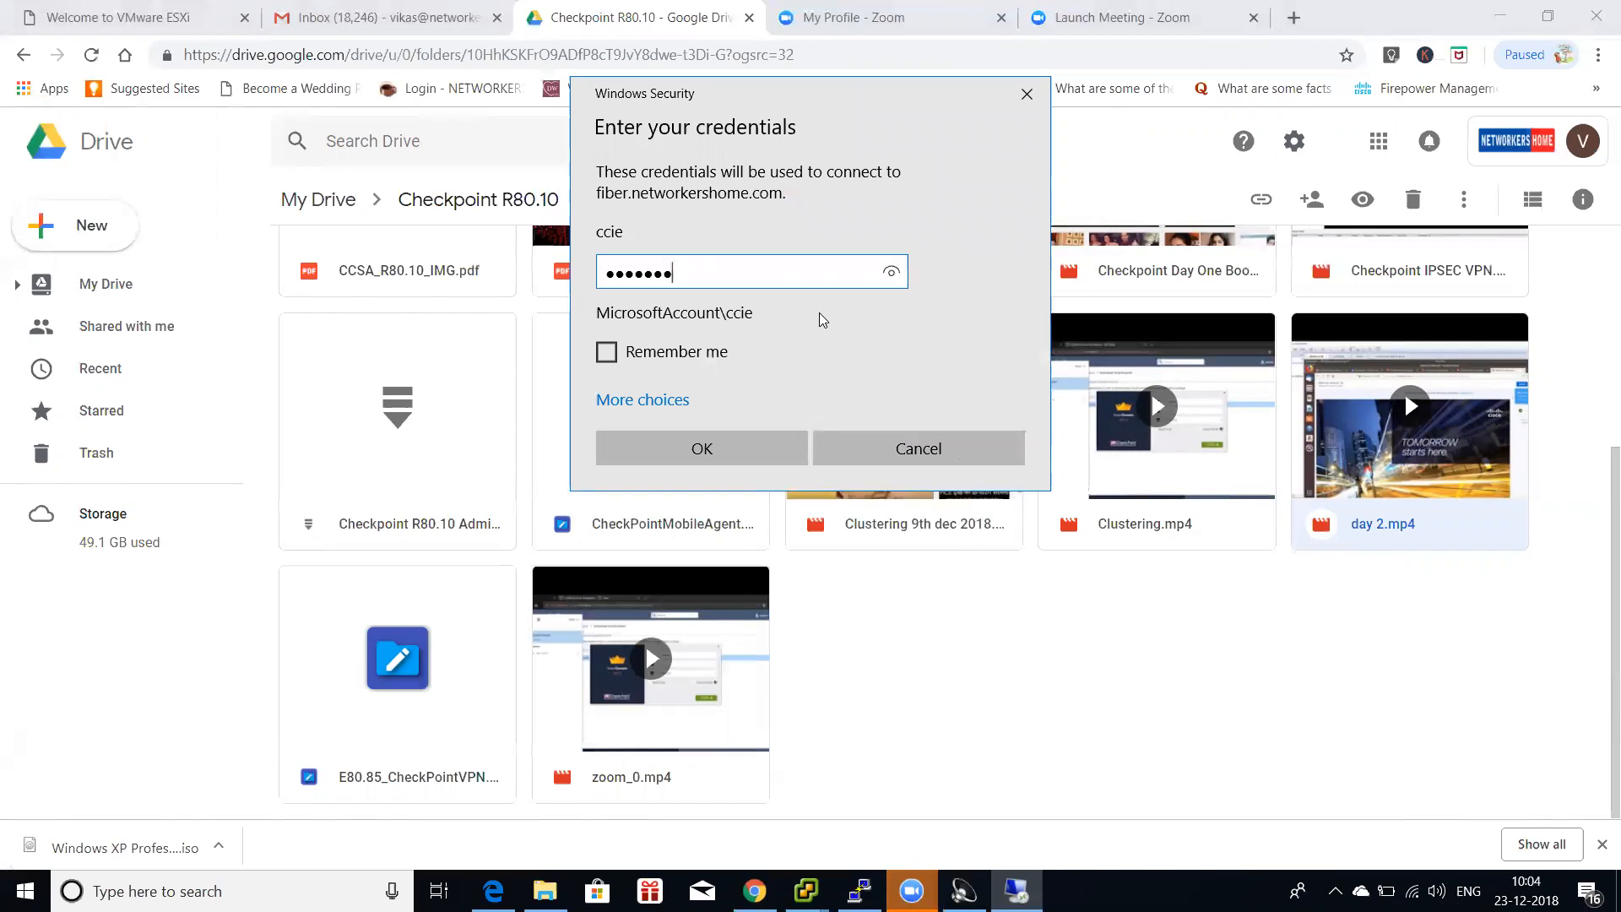
key("Return")
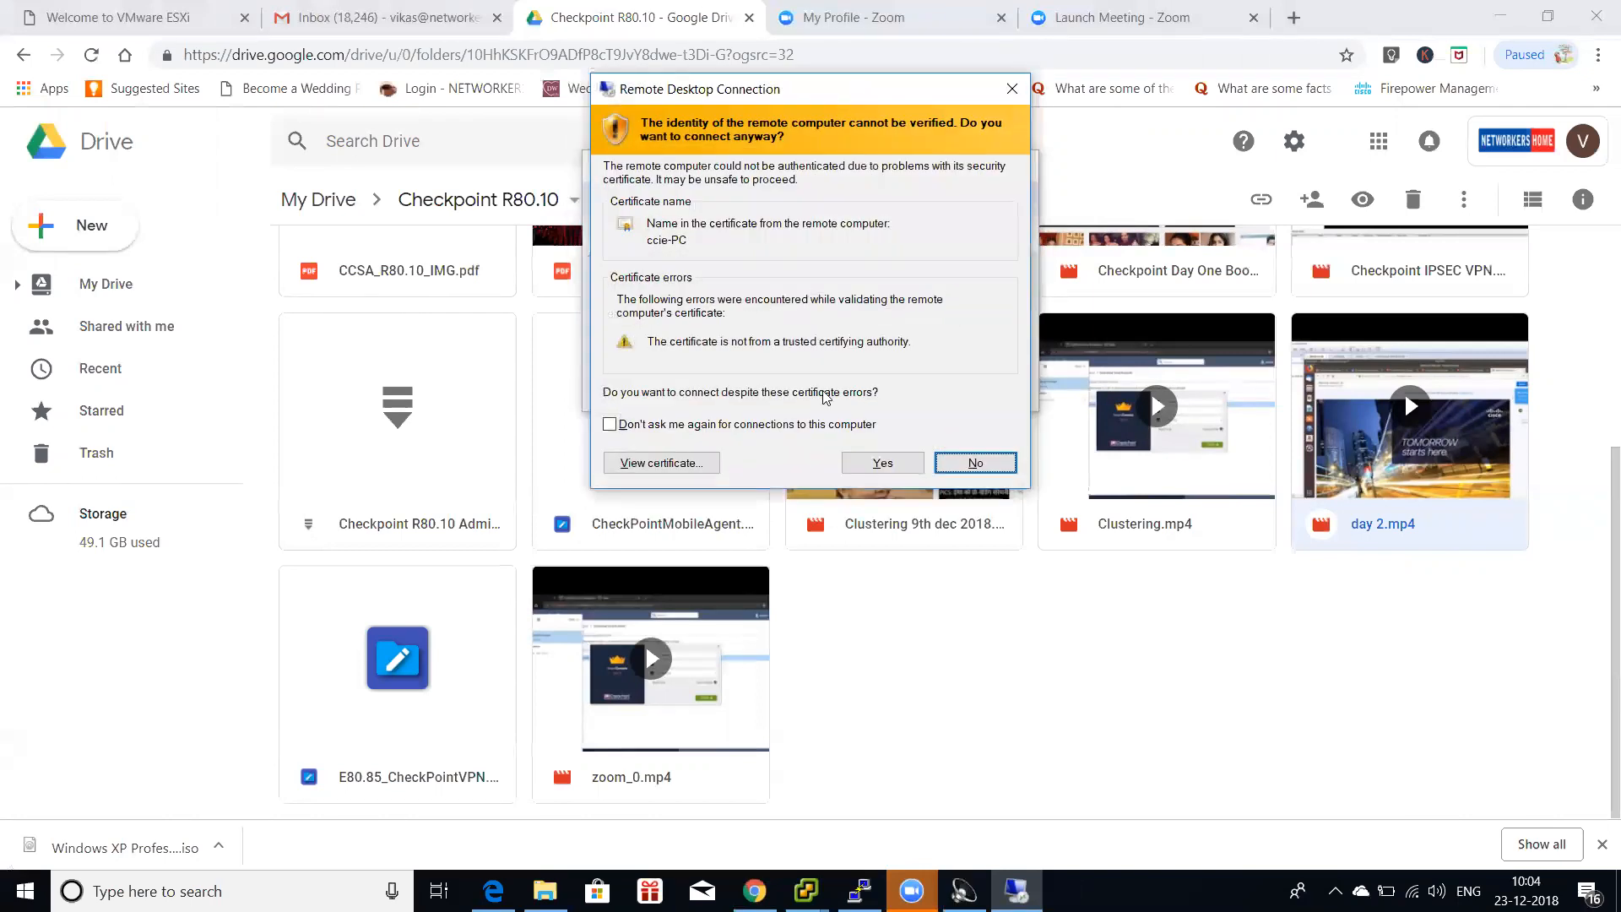
left_click(882, 463)
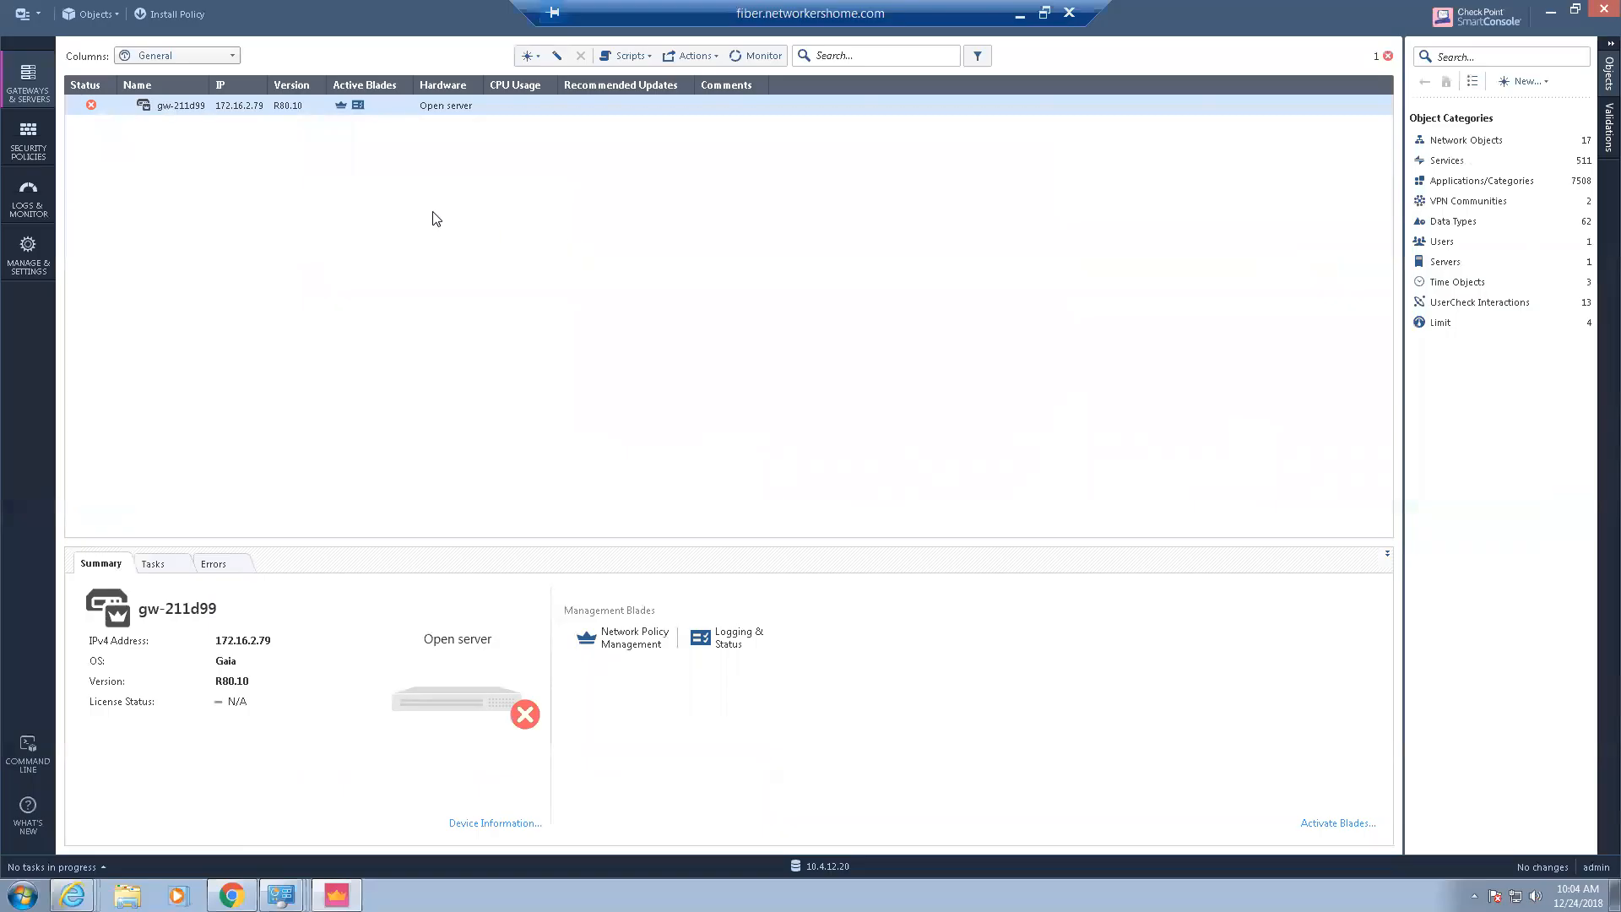
Look at gw-211d99's Actions menu, dismiss it, and close SmartConsole
right_click(192, 107)
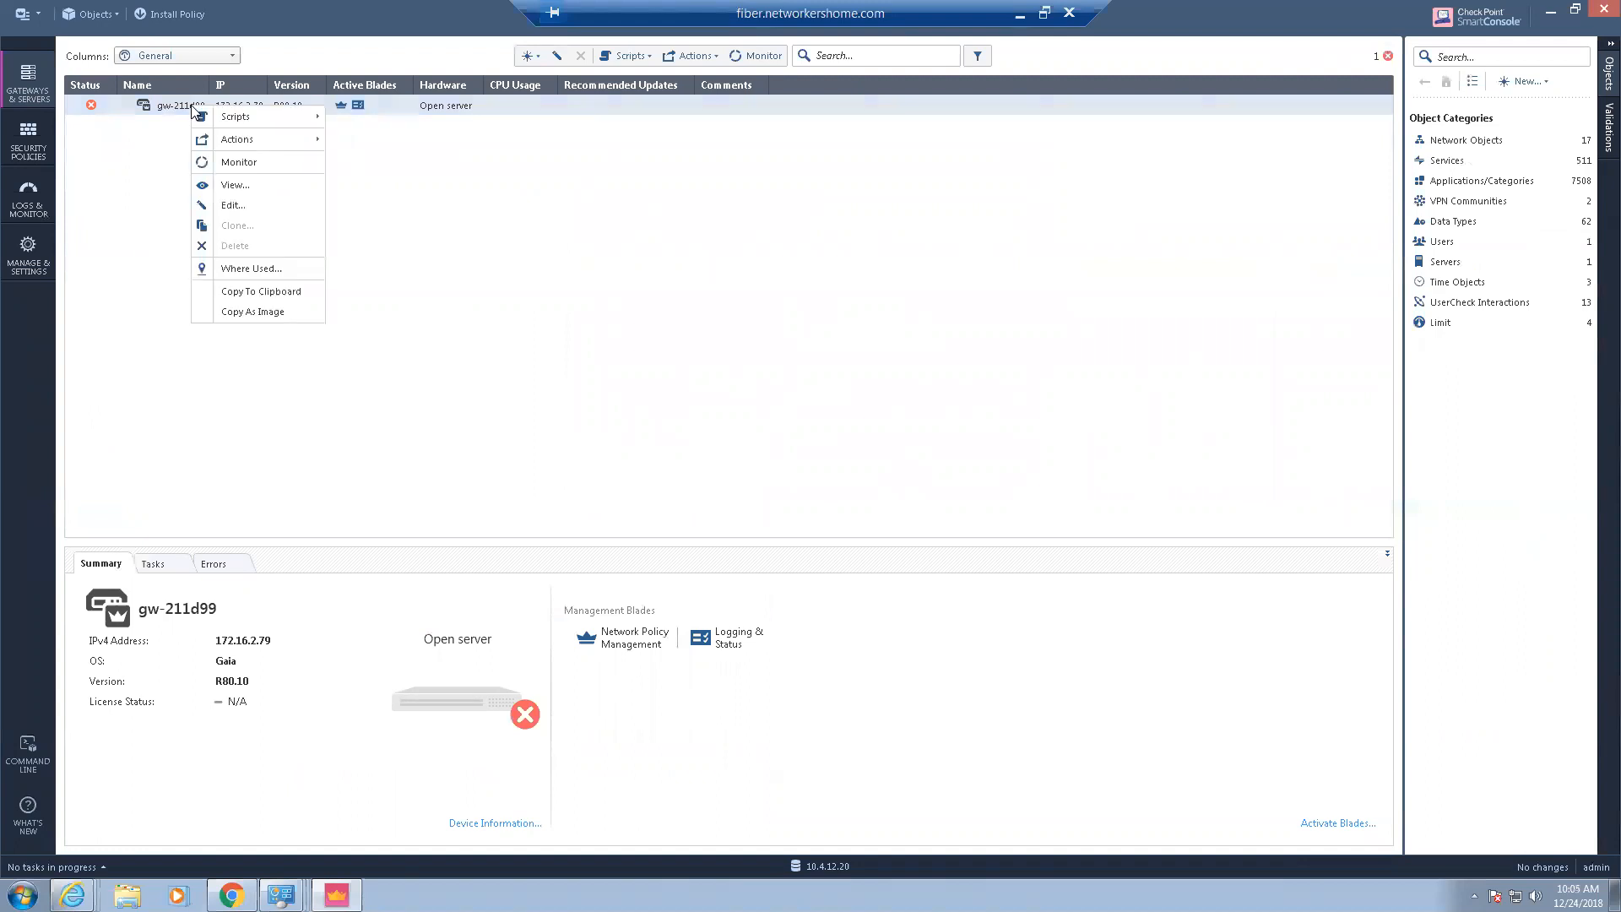
mouse_move(244, 146)
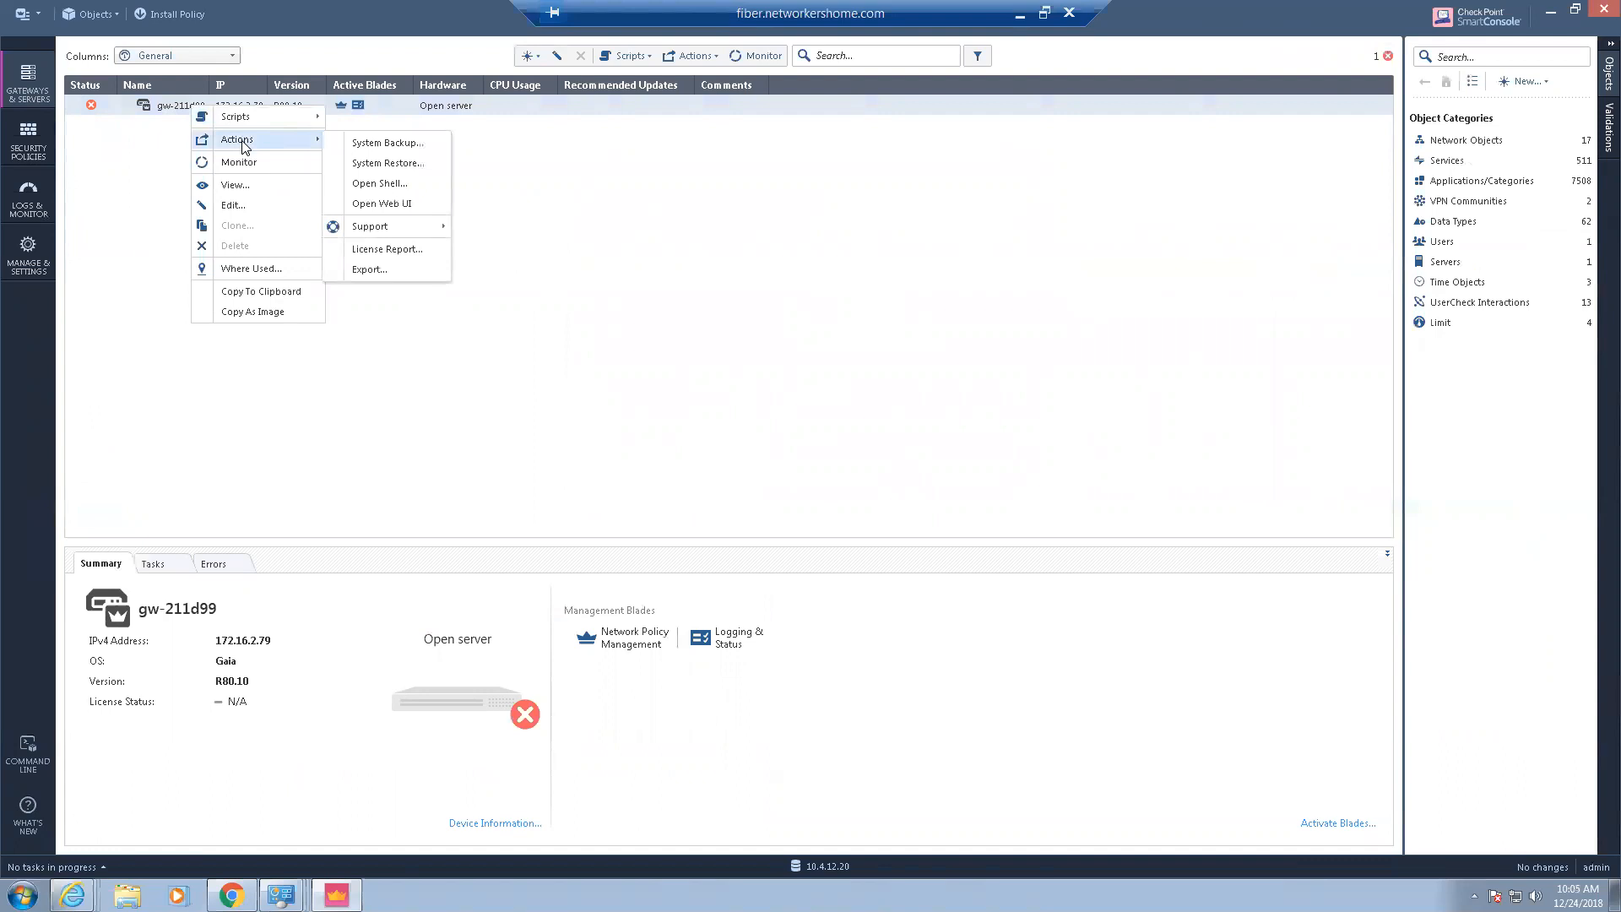
left_click(704, 203)
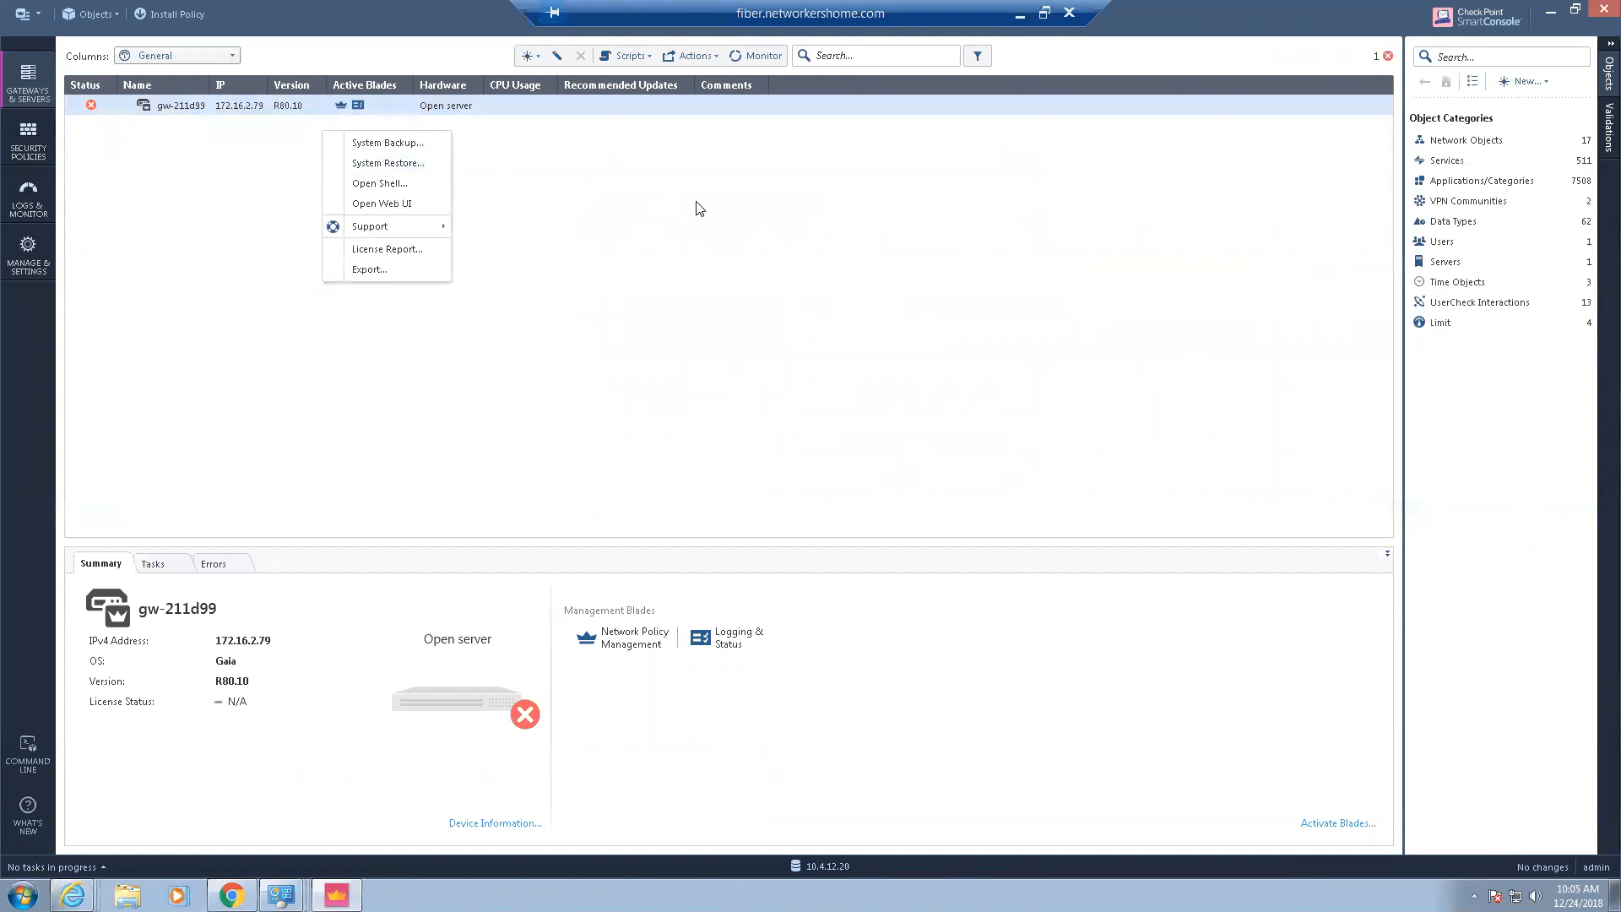
left_click(1601, 11)
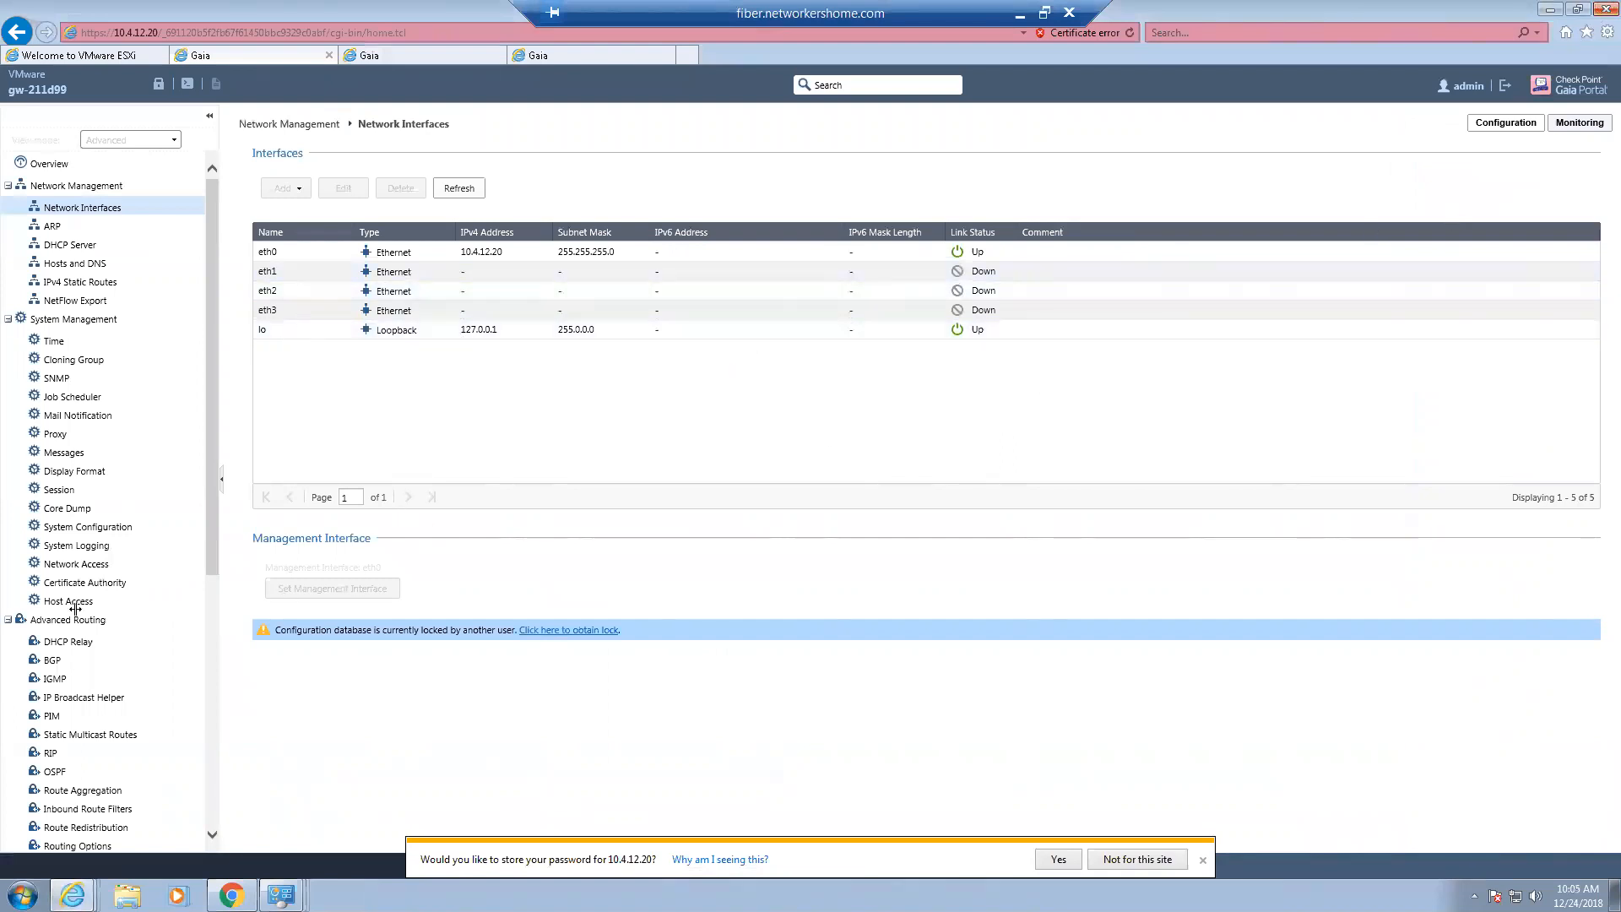
Minimise the remote session and bring the local vSphere Client window to the front
scroll(169, 608, "down", 5)
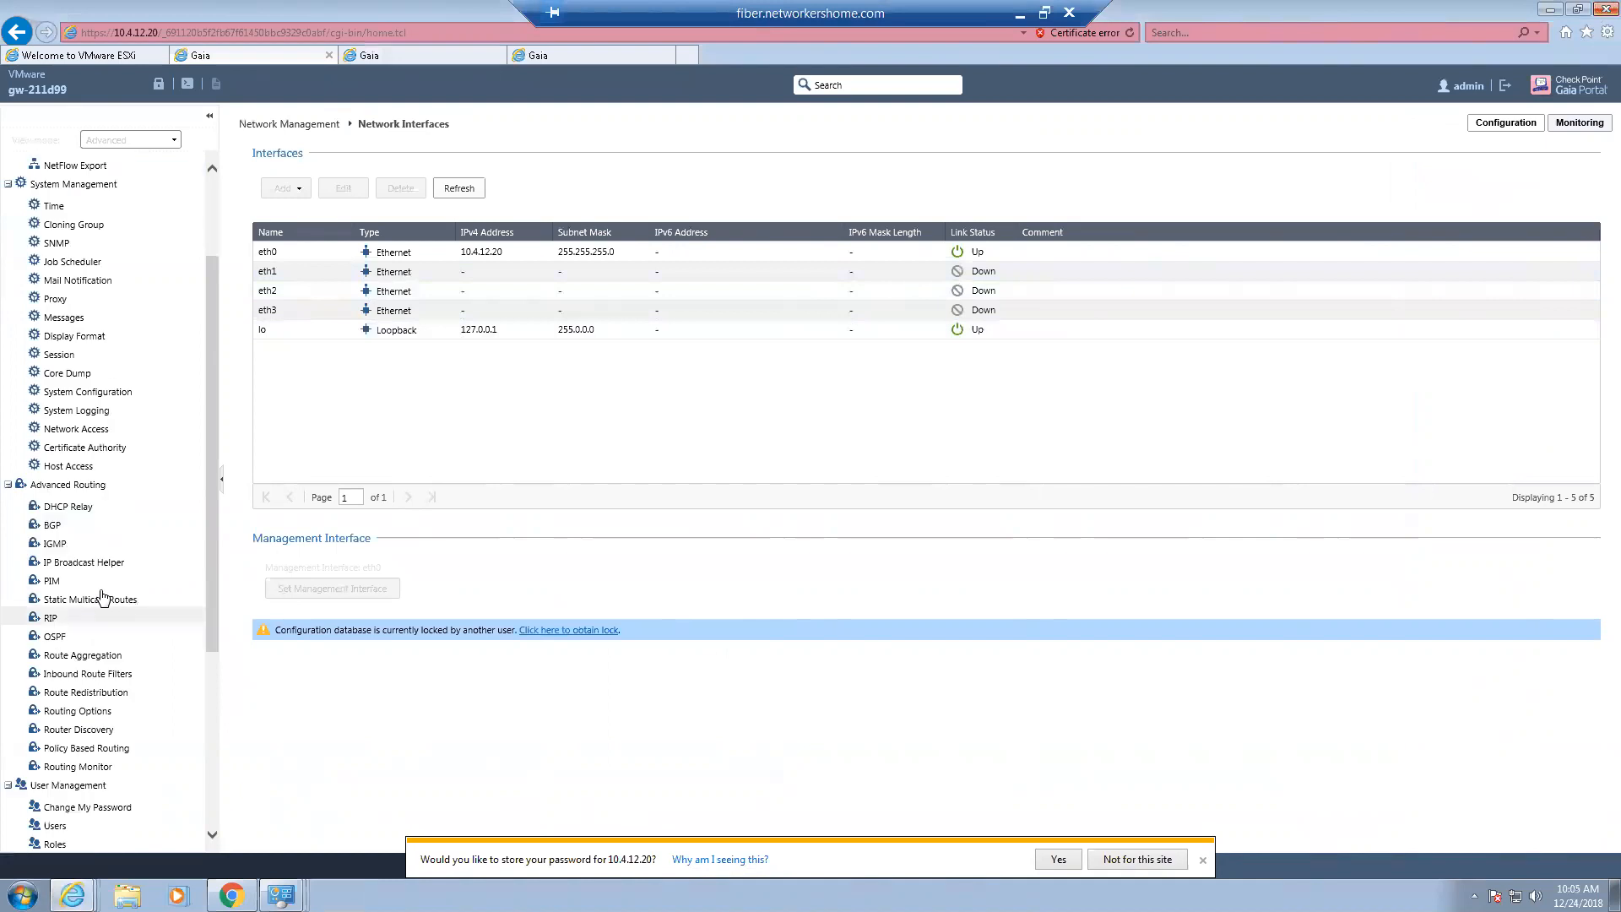
left_click(1020, 13)
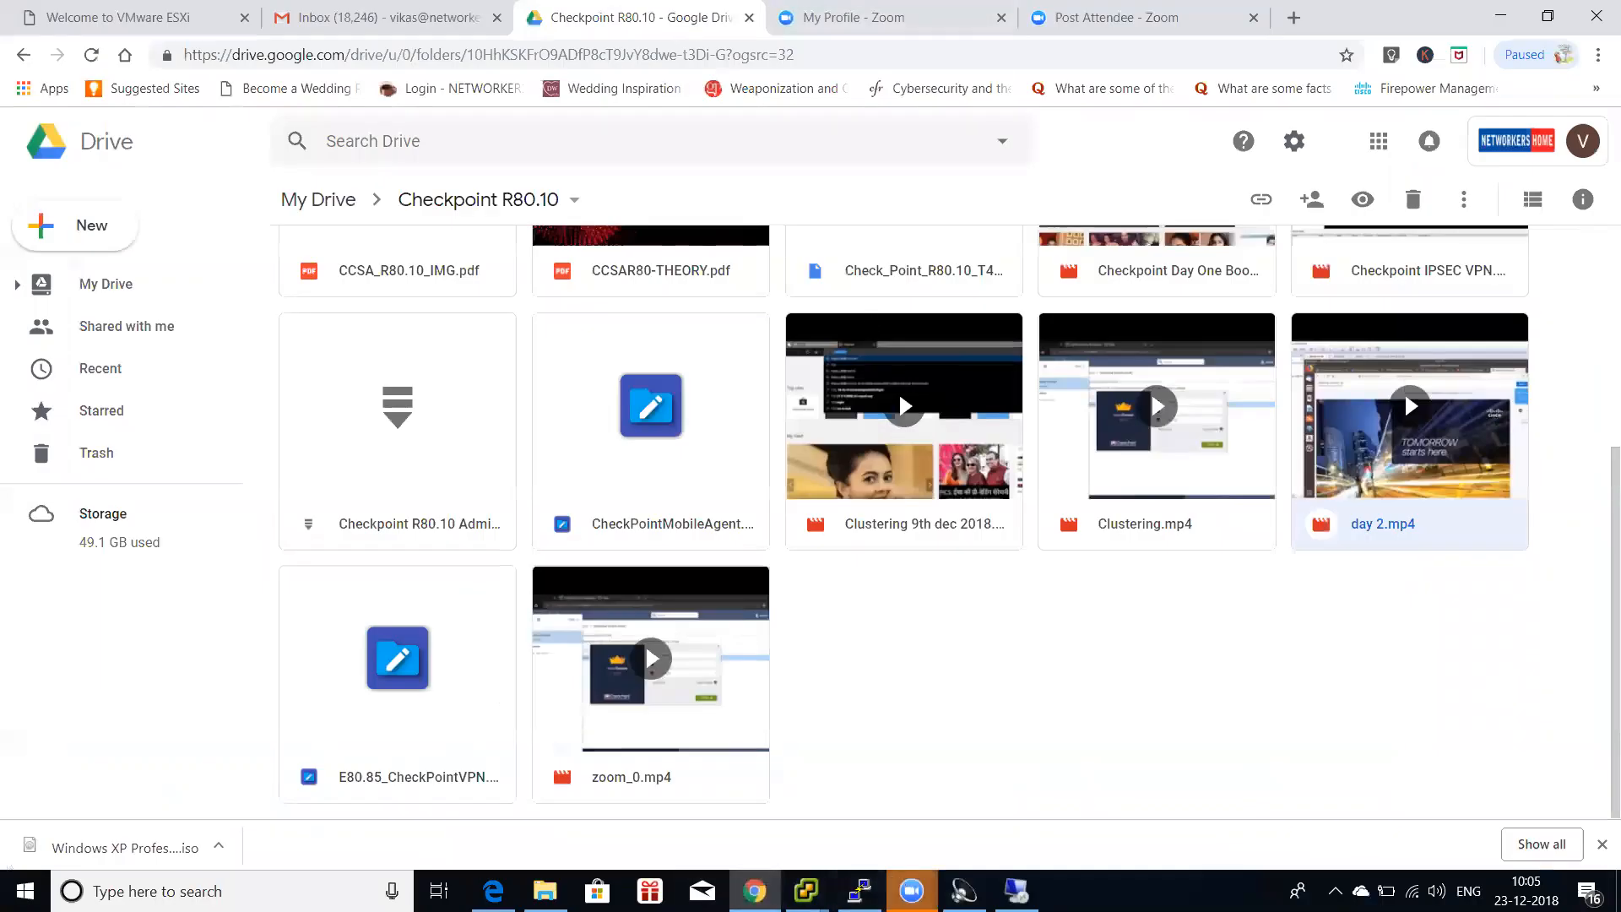
mouse_move(807, 890)
mouse_move(926, 818)
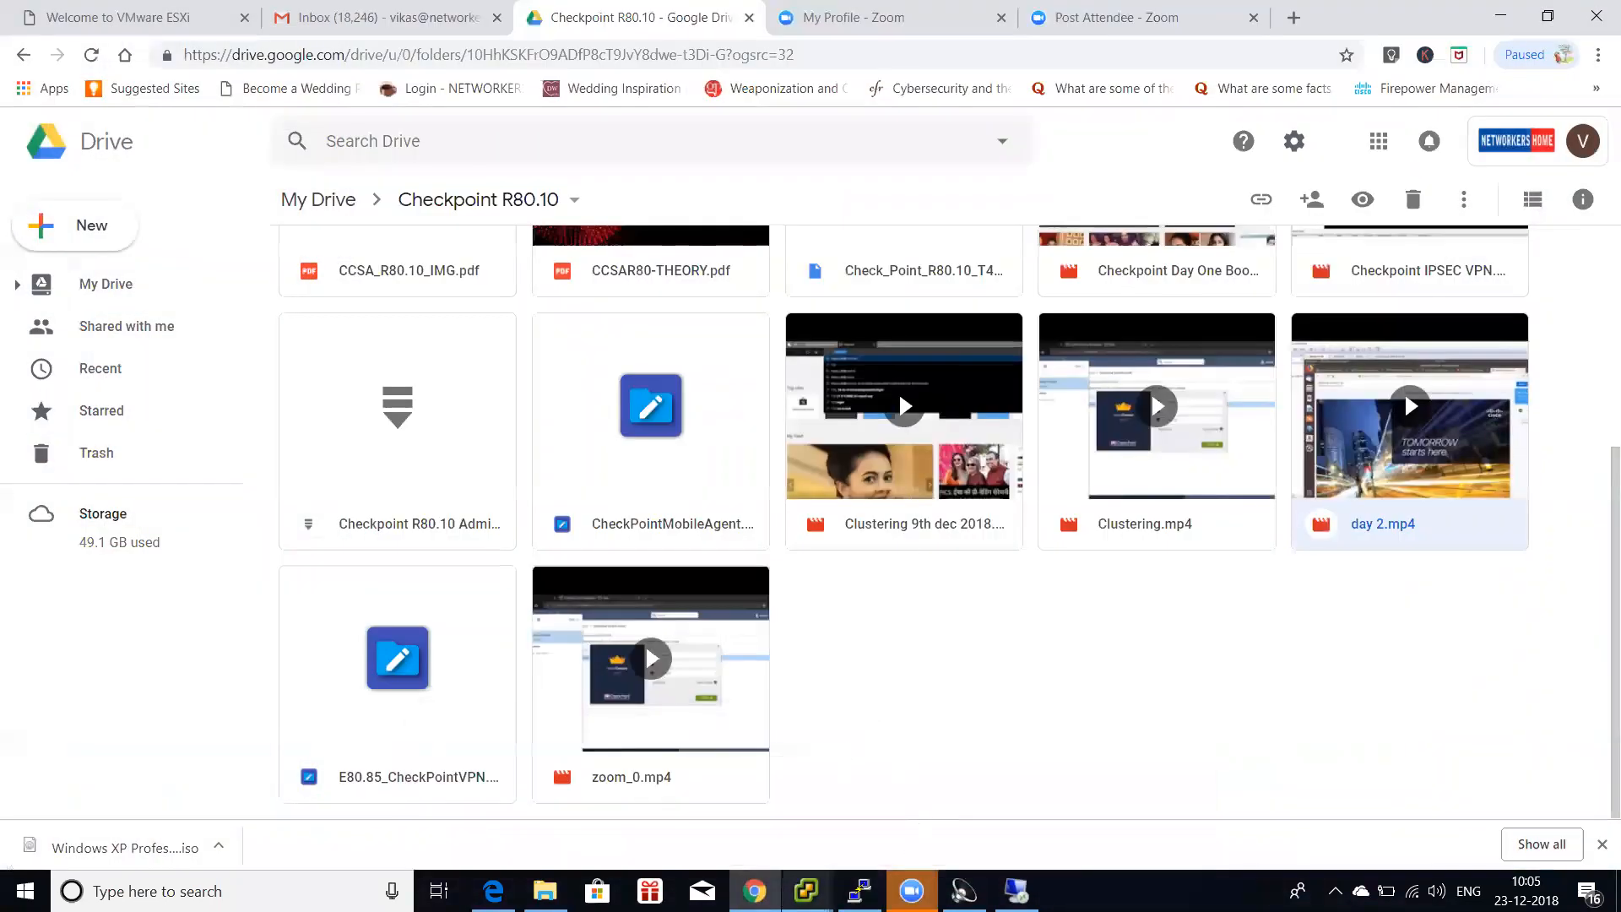
left_click(525, 798)
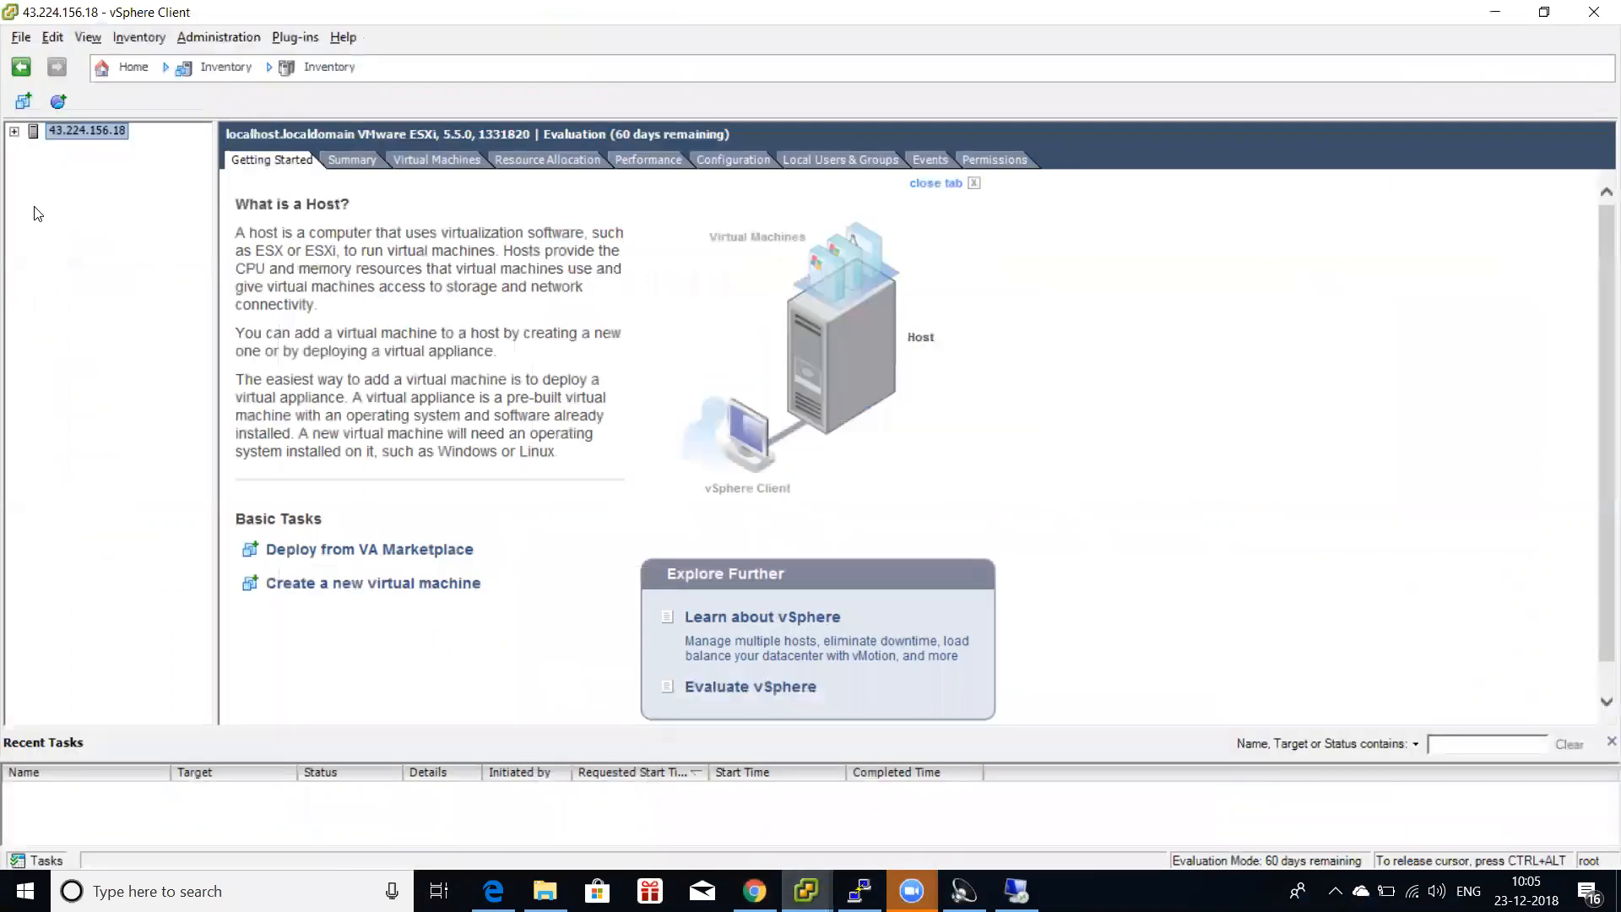
Expand the ESXi host and view the CP1, CP2, Smart Console, Win7 and Win-7-admin VMs
left_click(14, 132)
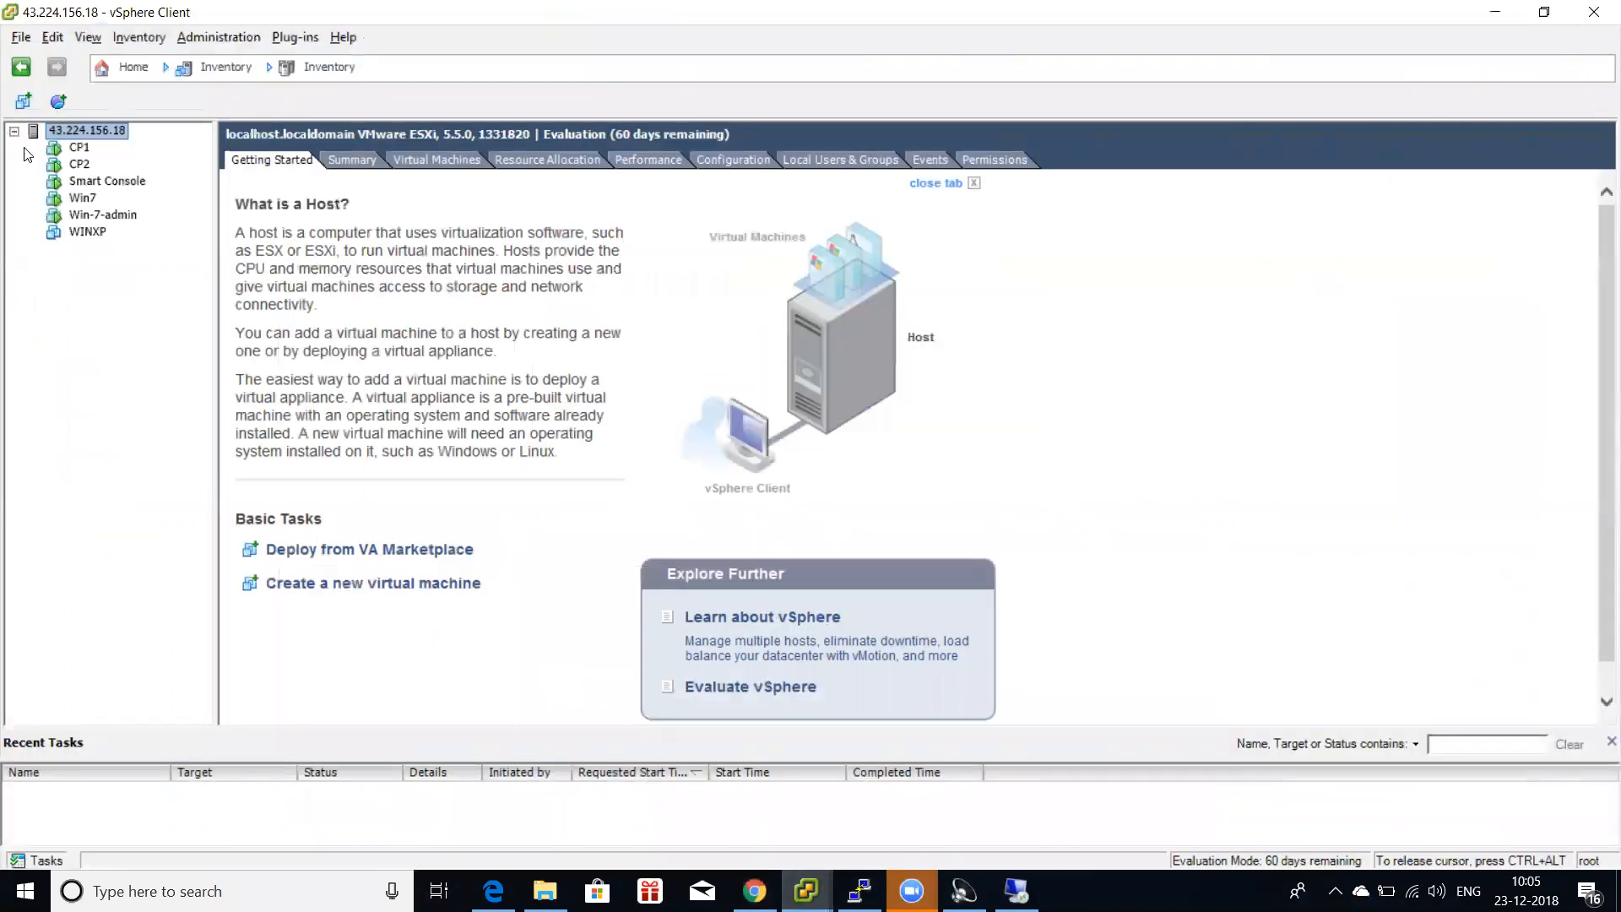
left_click(84, 153)
left_click(83, 168)
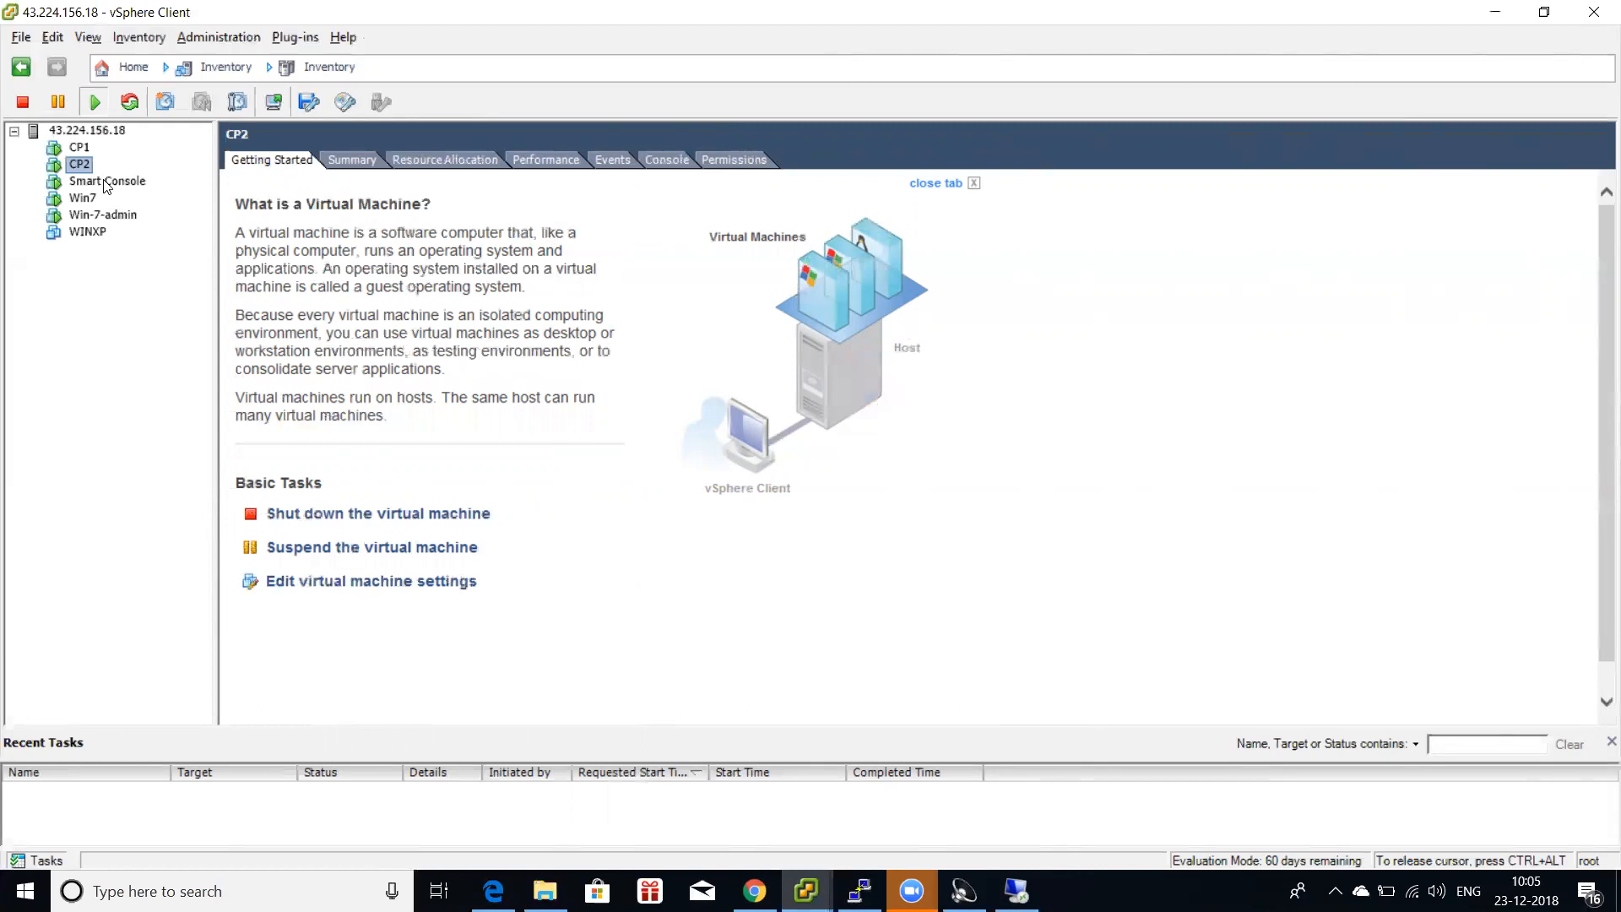
left_click(105, 182)
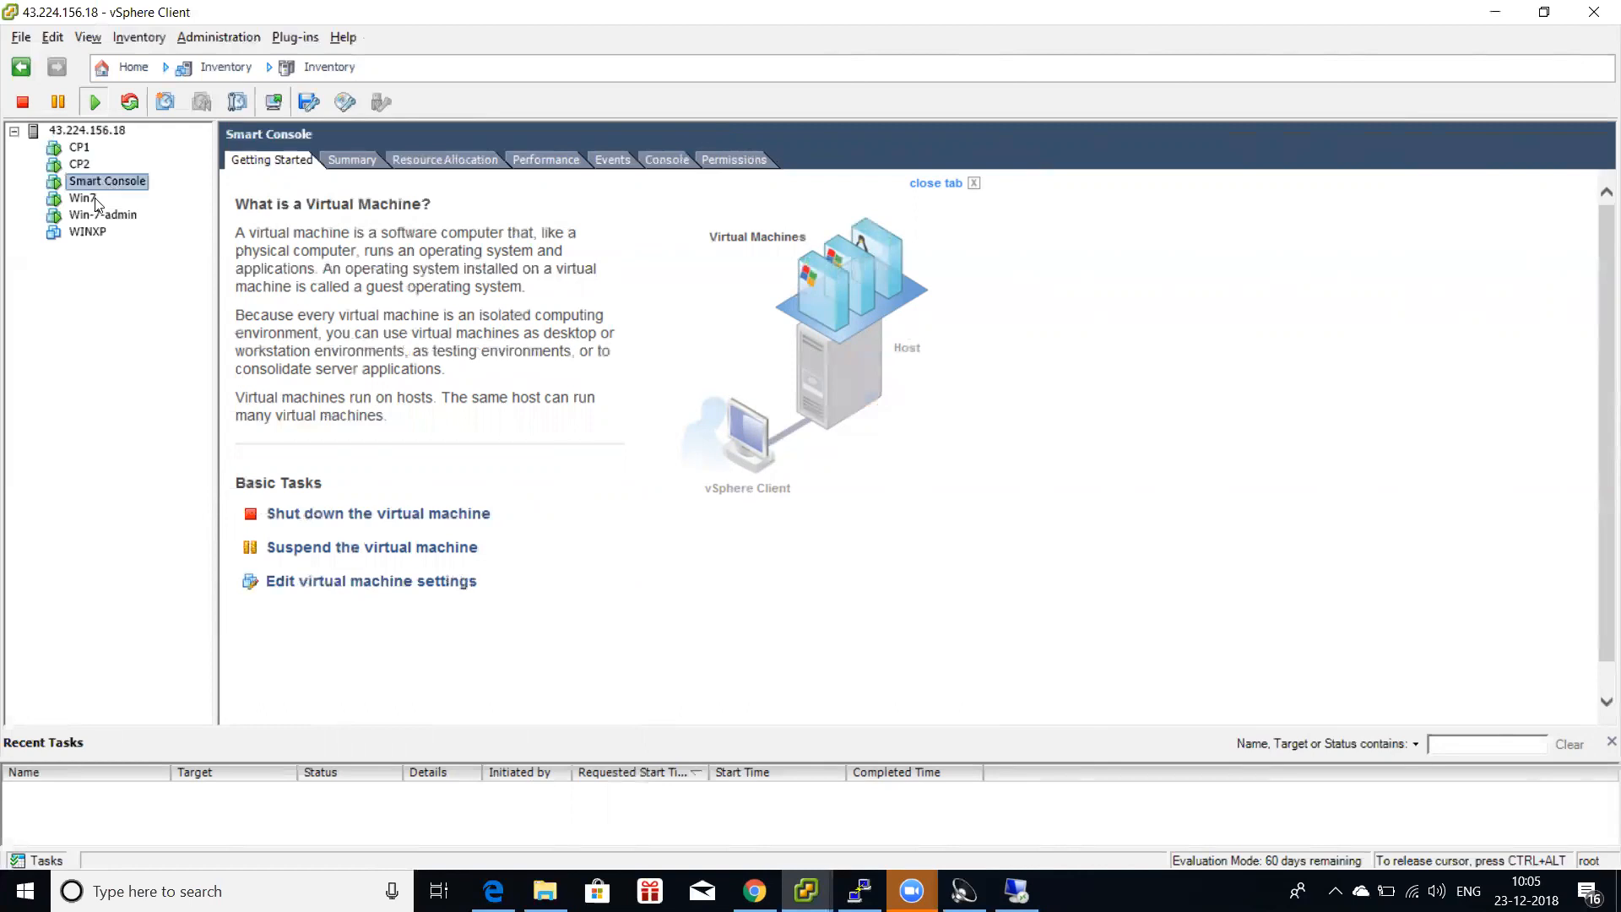
left_click(93, 200)
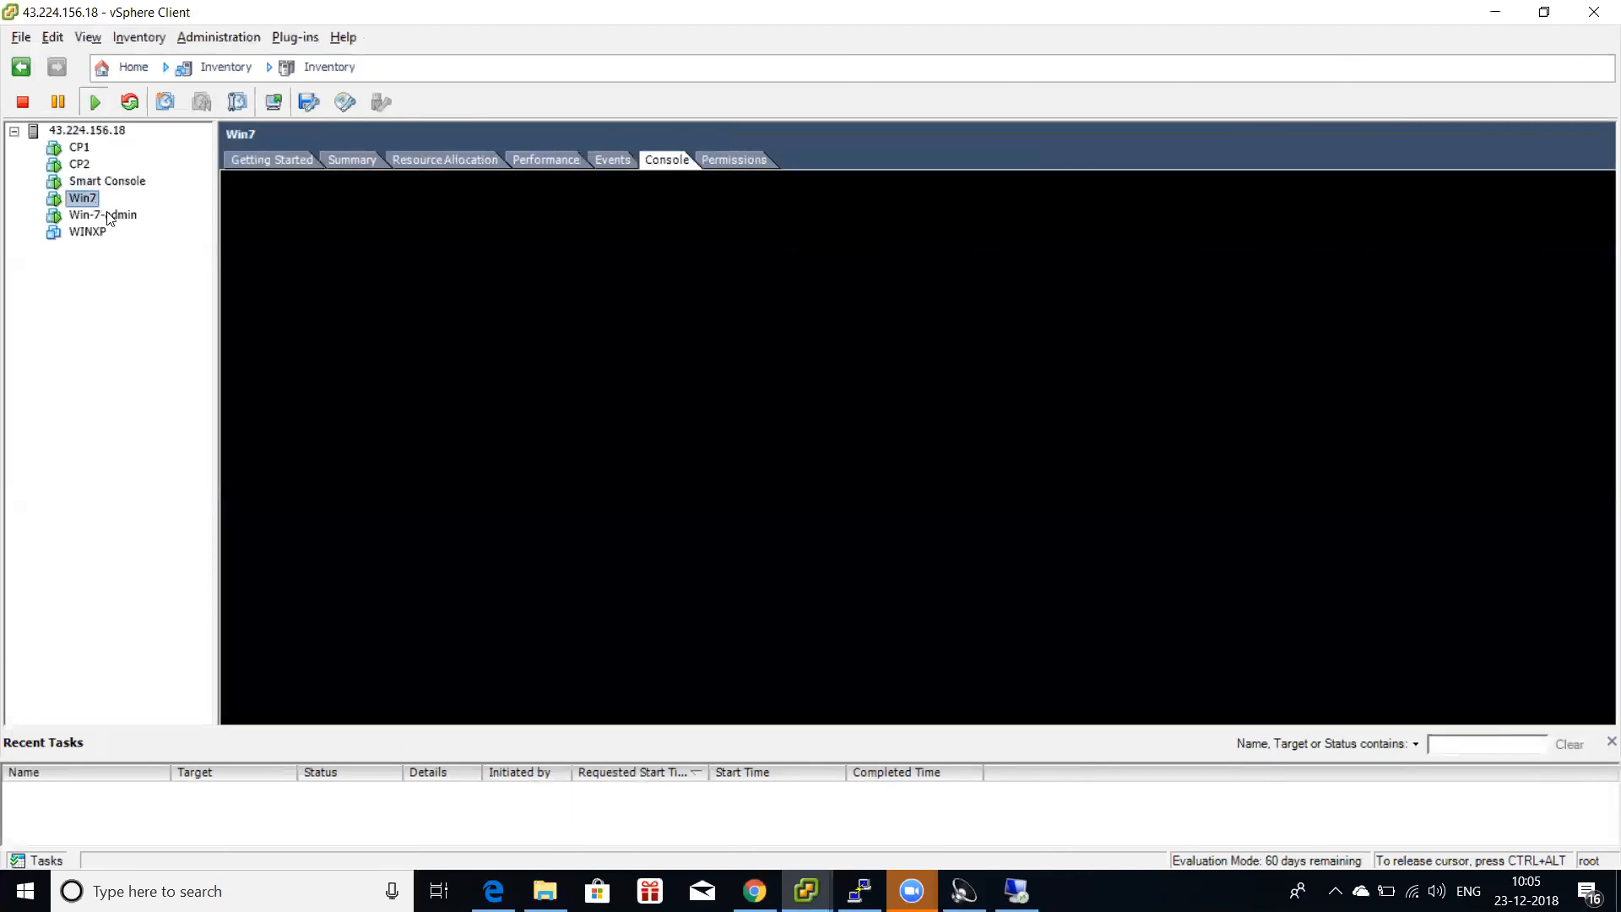
left_click(125, 214)
Revisit CP1 and CP2, open the Win7 console, then return to the Gaia remote session
left_click(81, 149)
left_click(81, 165)
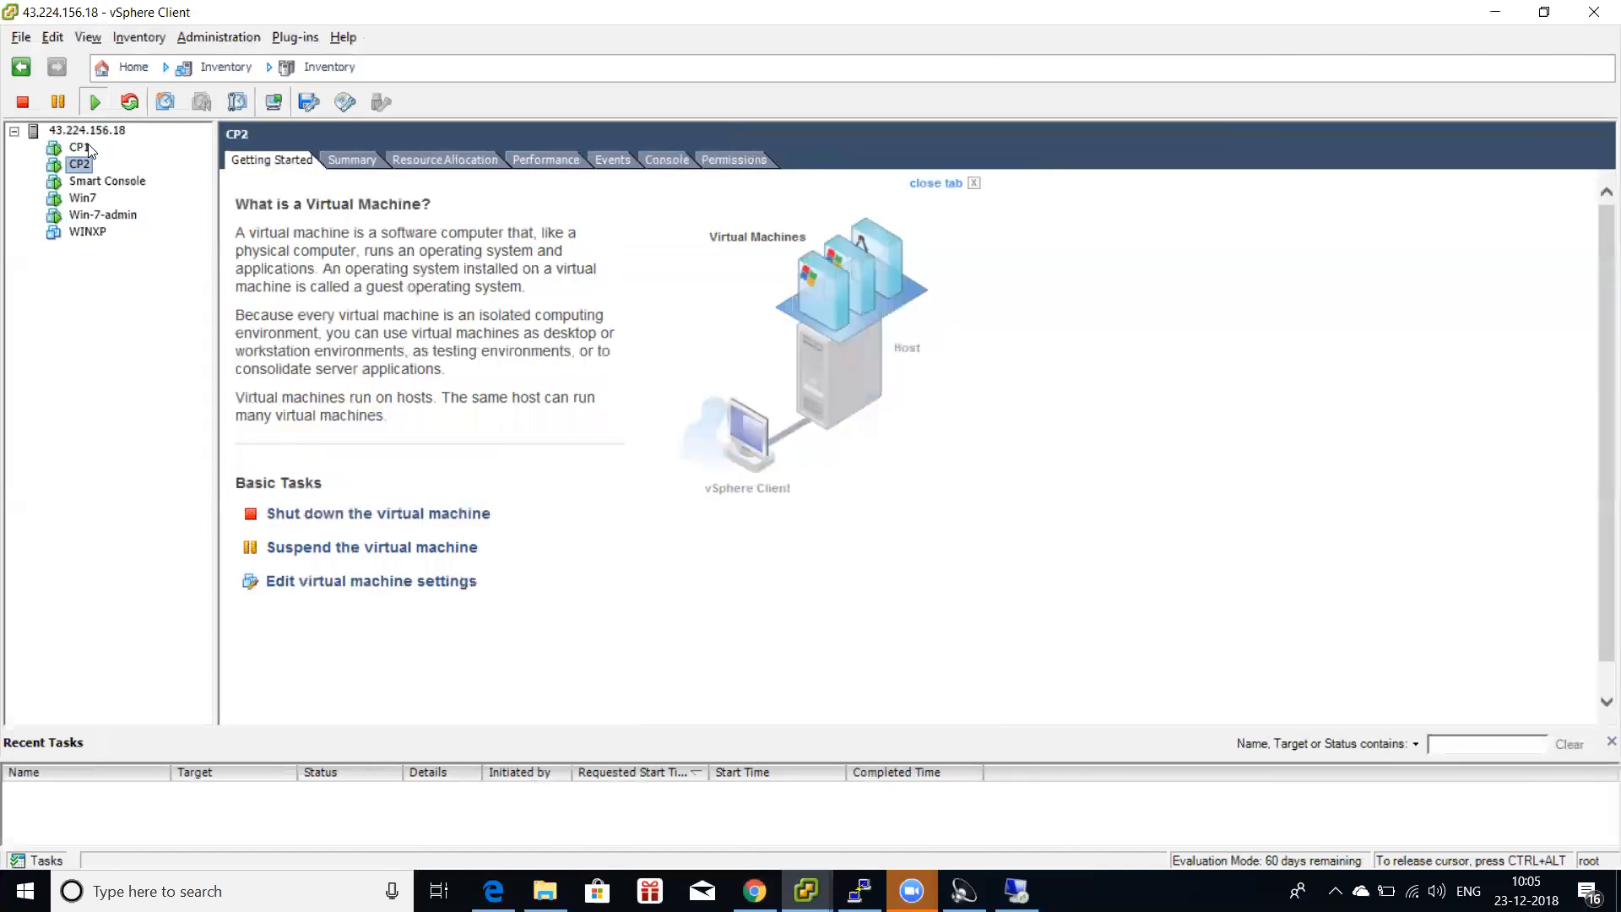
left_click(84, 148)
left_click(95, 200)
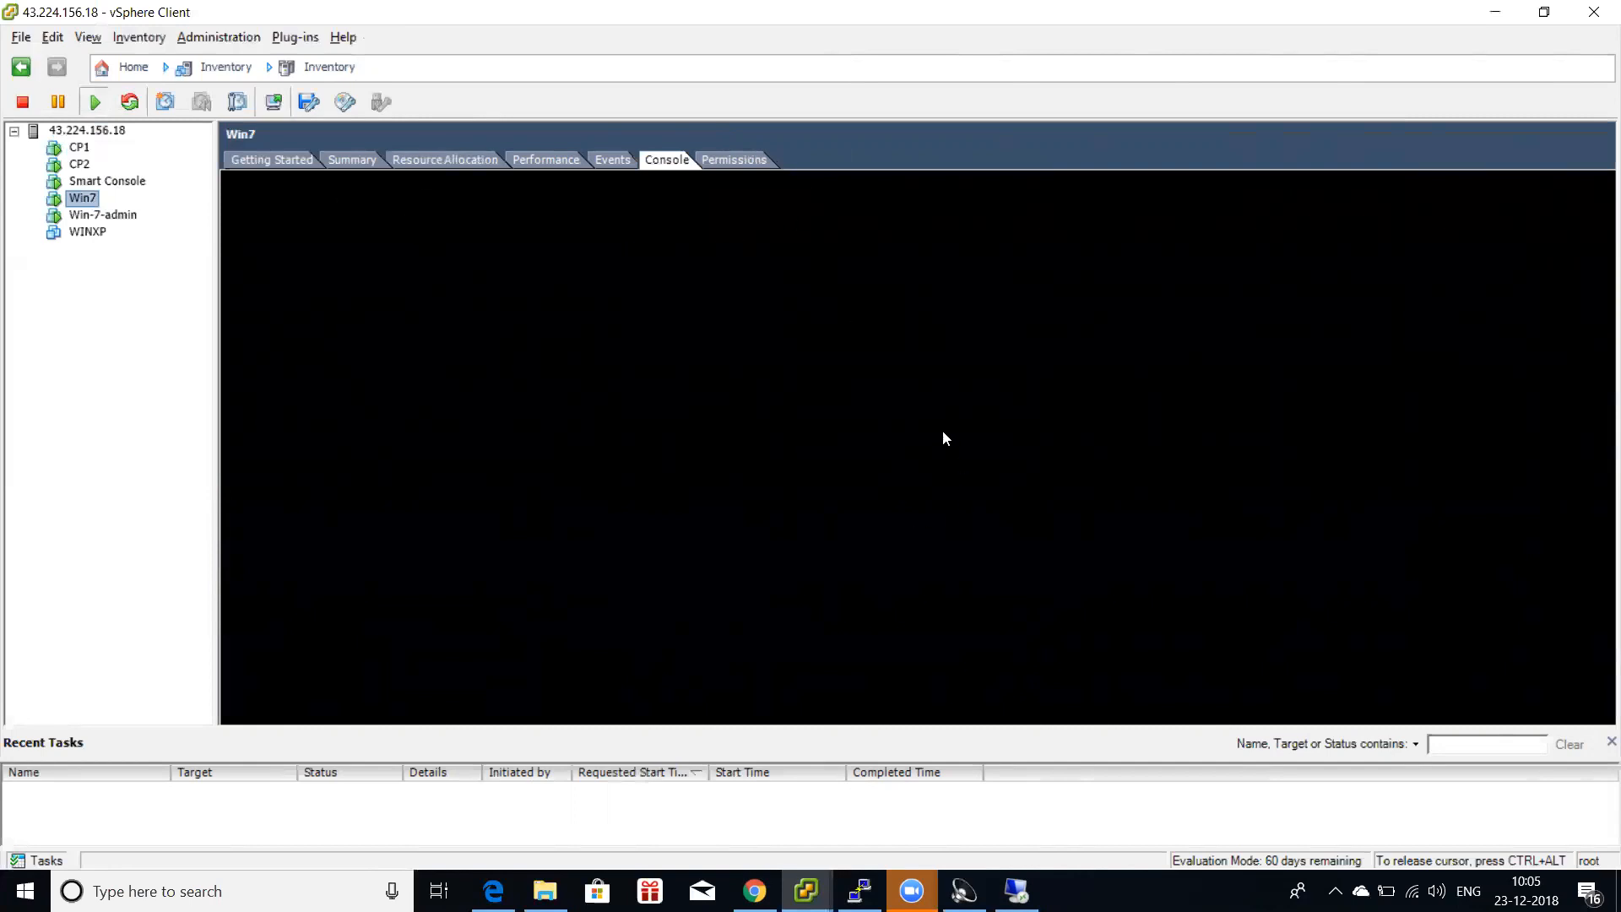
left_click(1017, 888)
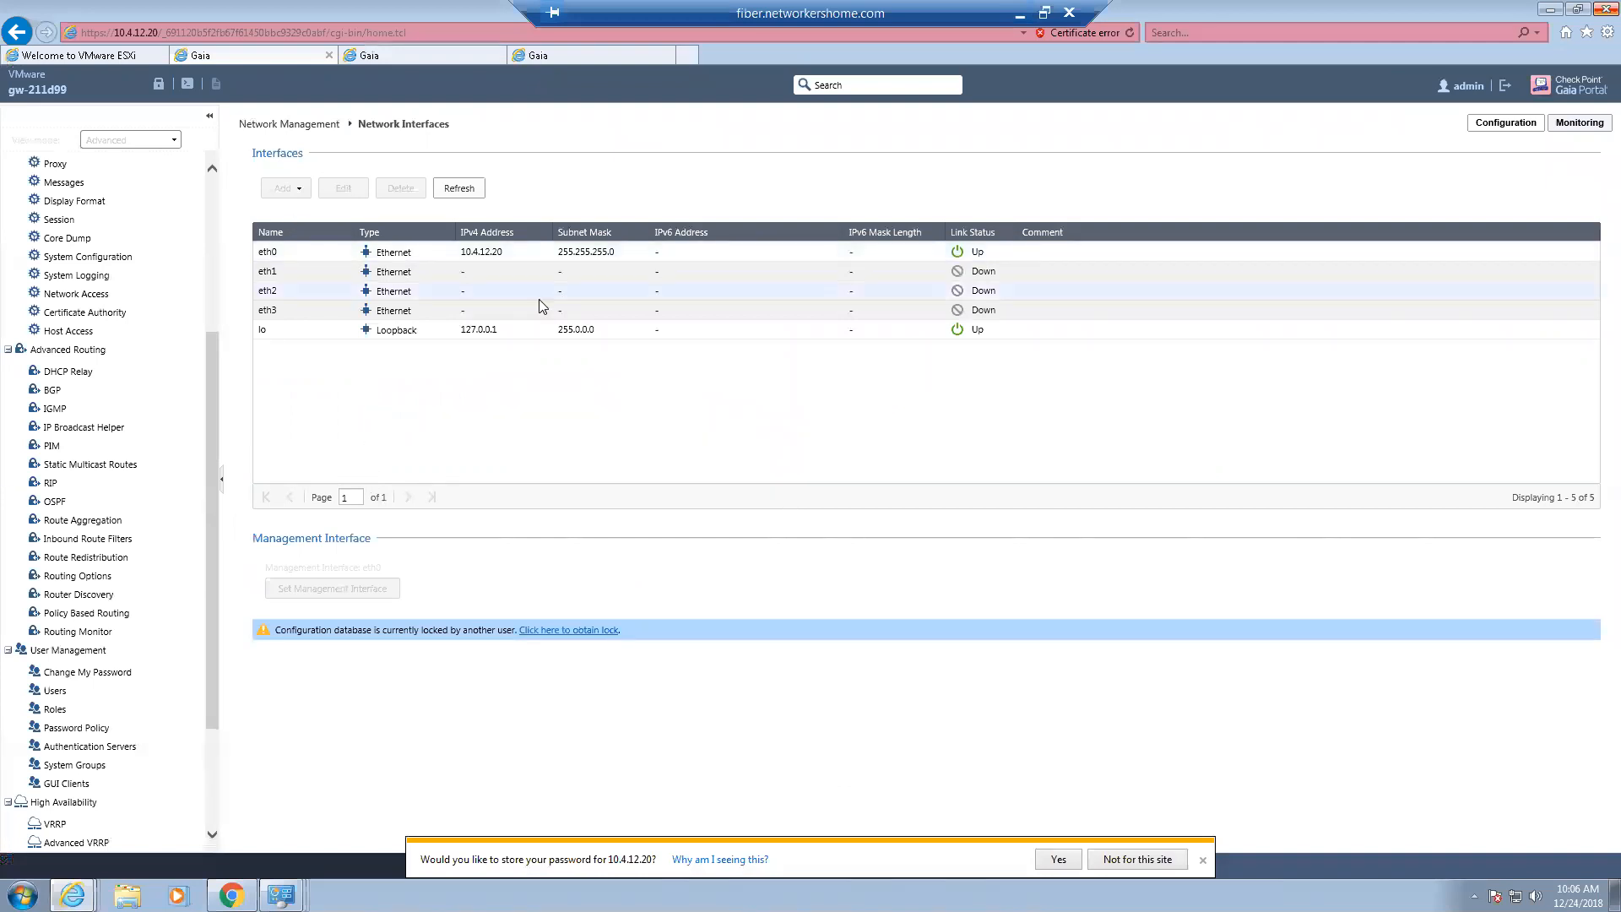
Zoom the Gaia Network Interfaces page in twice, dismiss the save-password bar, and minimise the remote session
key("ctrl+plus")
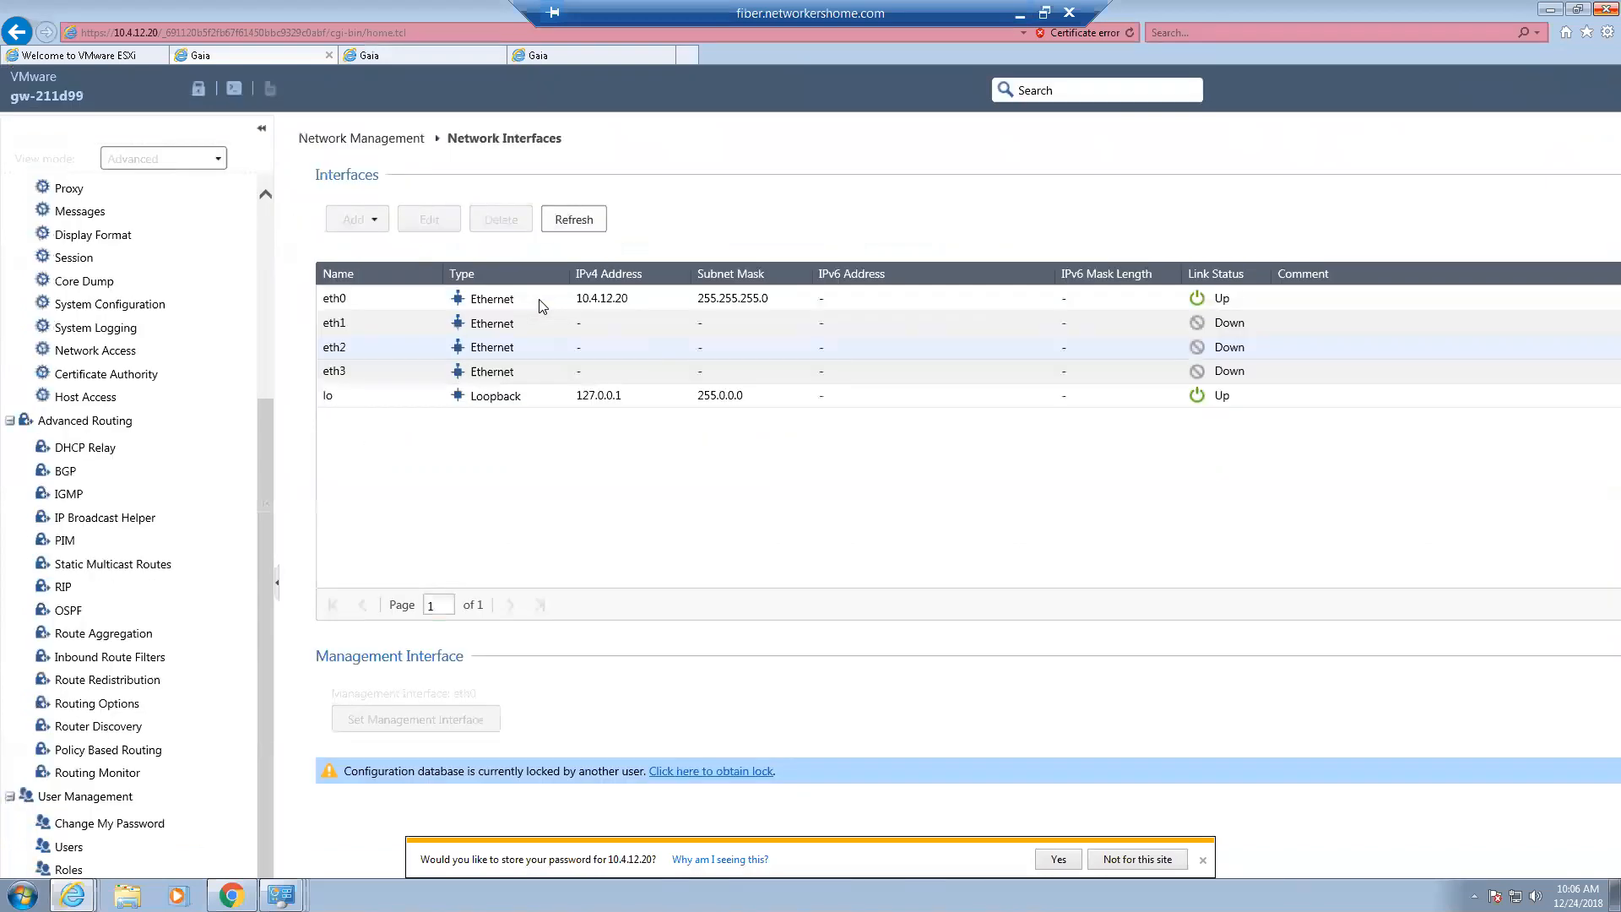
key("ctrl+plus")
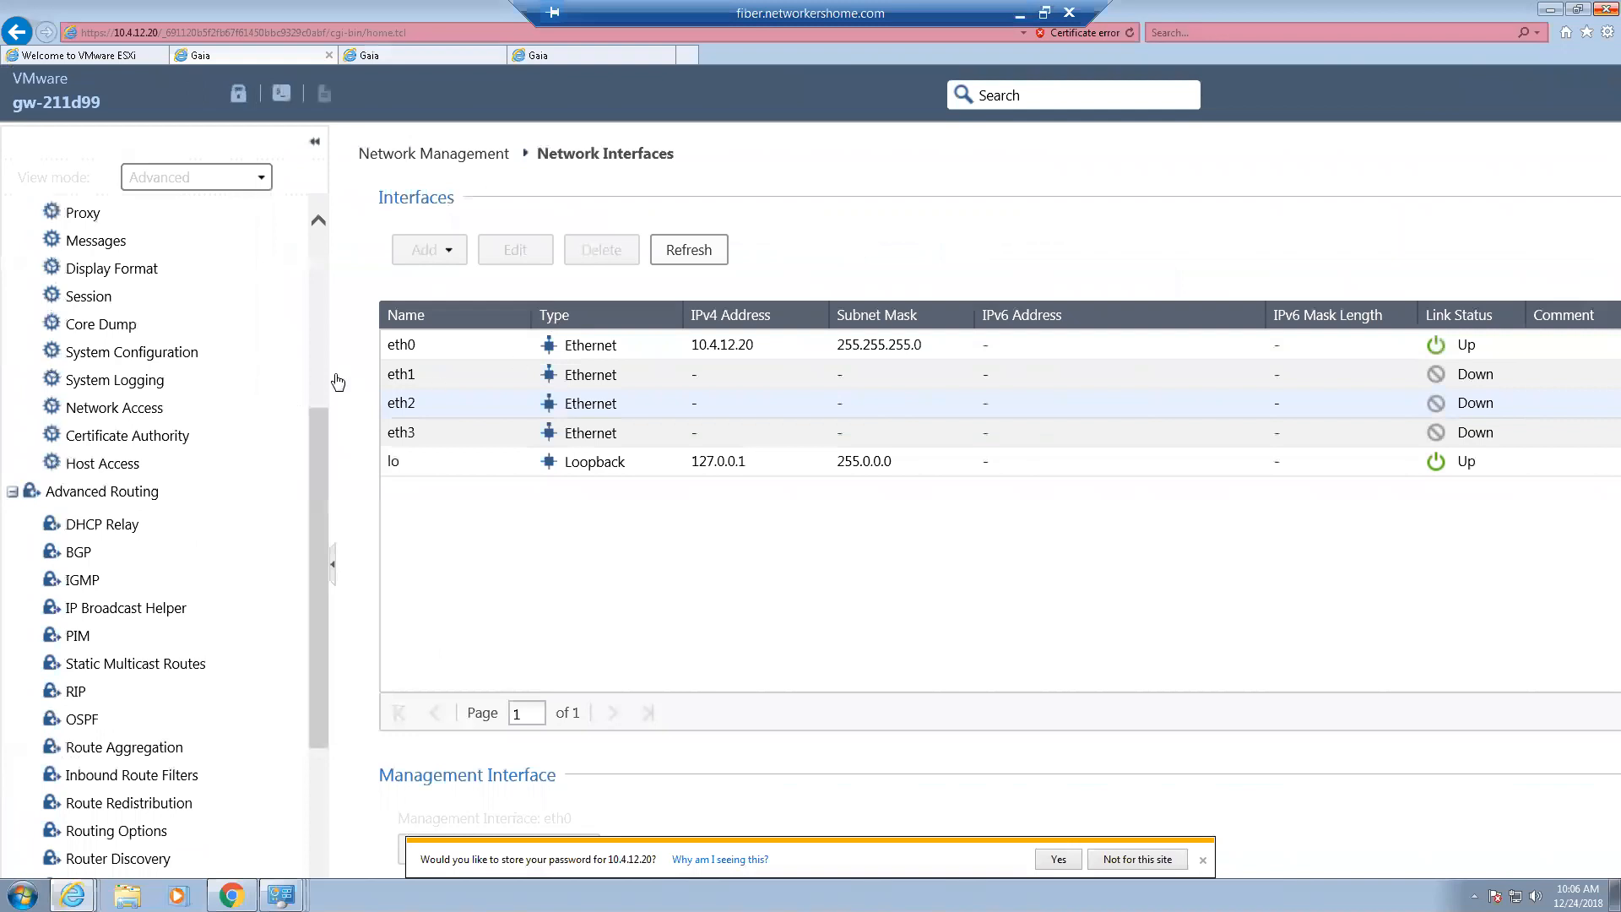
left_click(1202, 860)
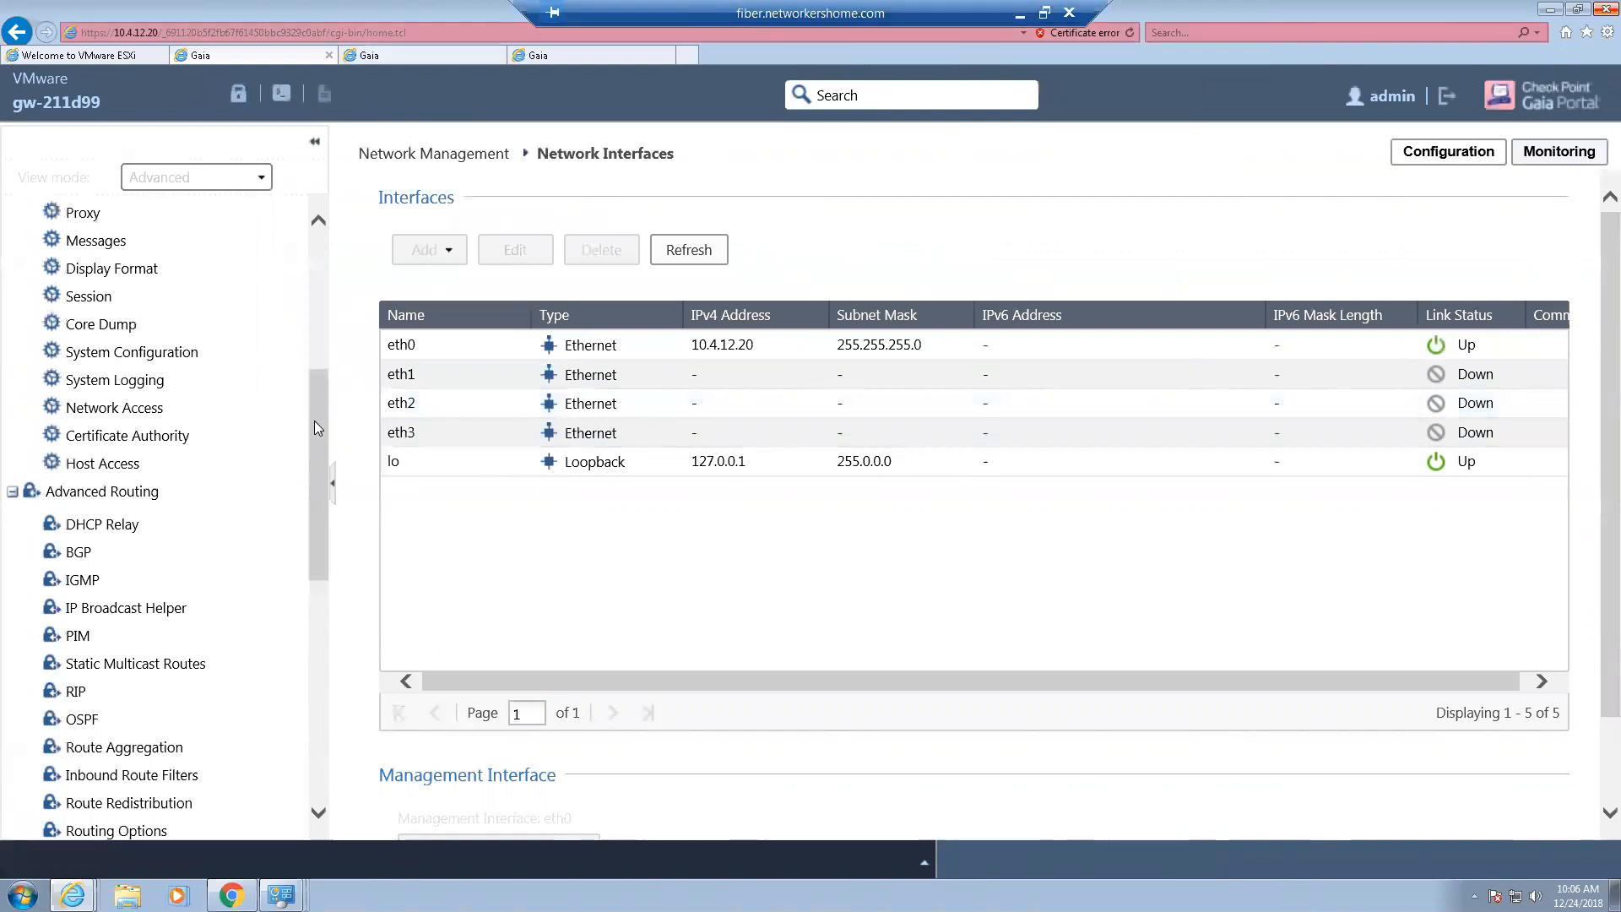
scroll(321, 422, "up", 1)
mouse_move(341, 325)
left_mouse_down()
mouse_move(318, 256)
mouse_move(322, 341)
mouse_move(319, 231)
left_mouse_up()
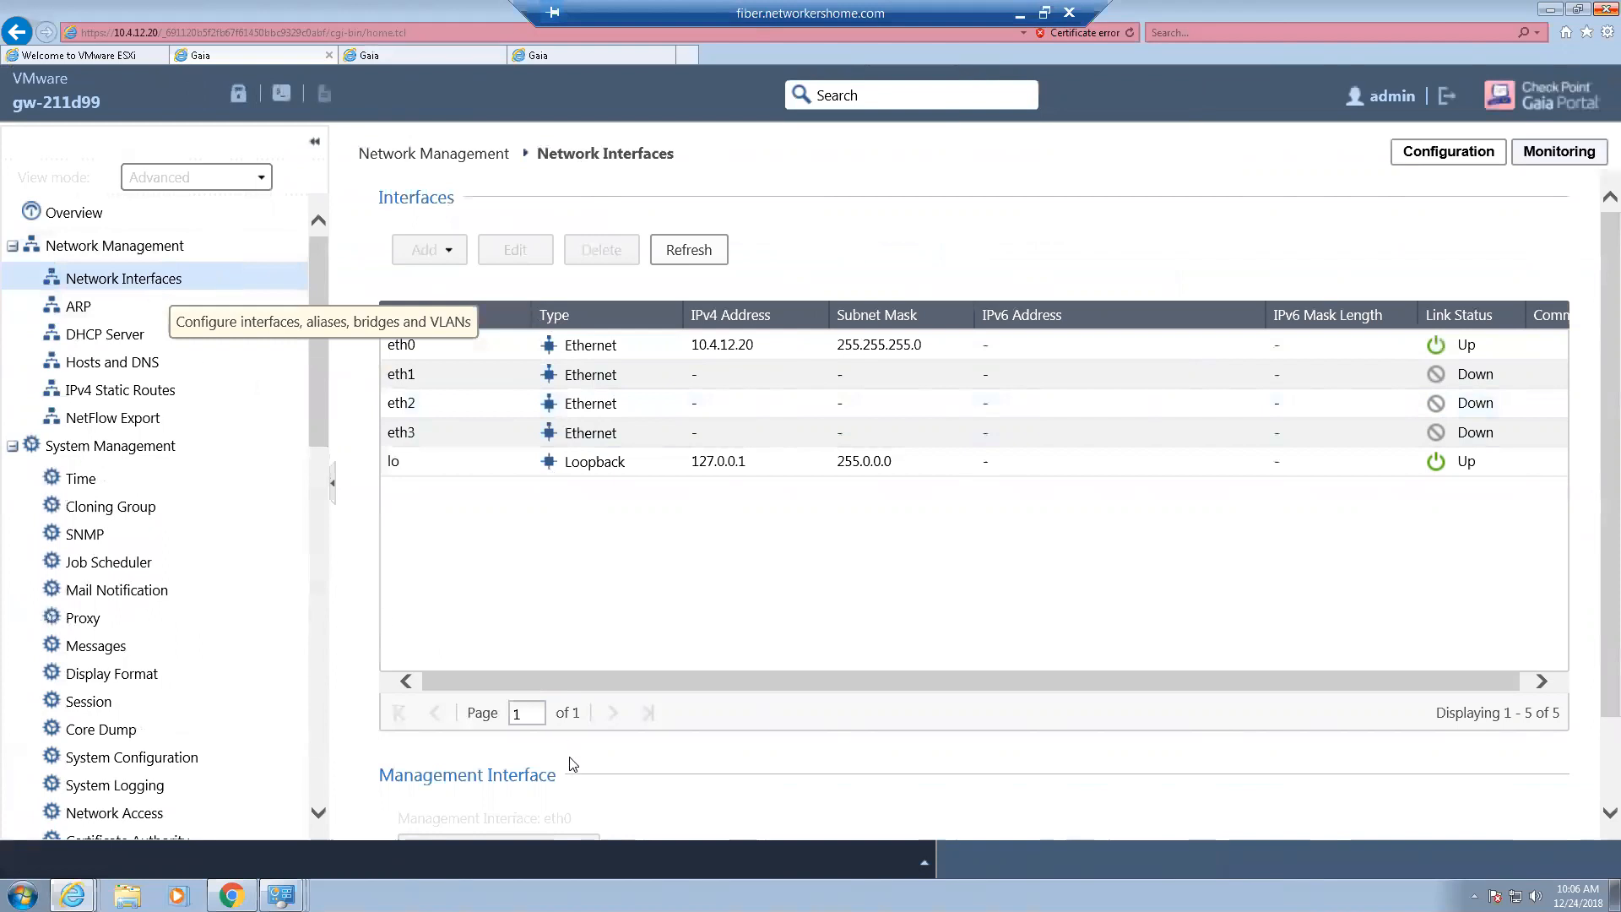
left_click(1017, 17)
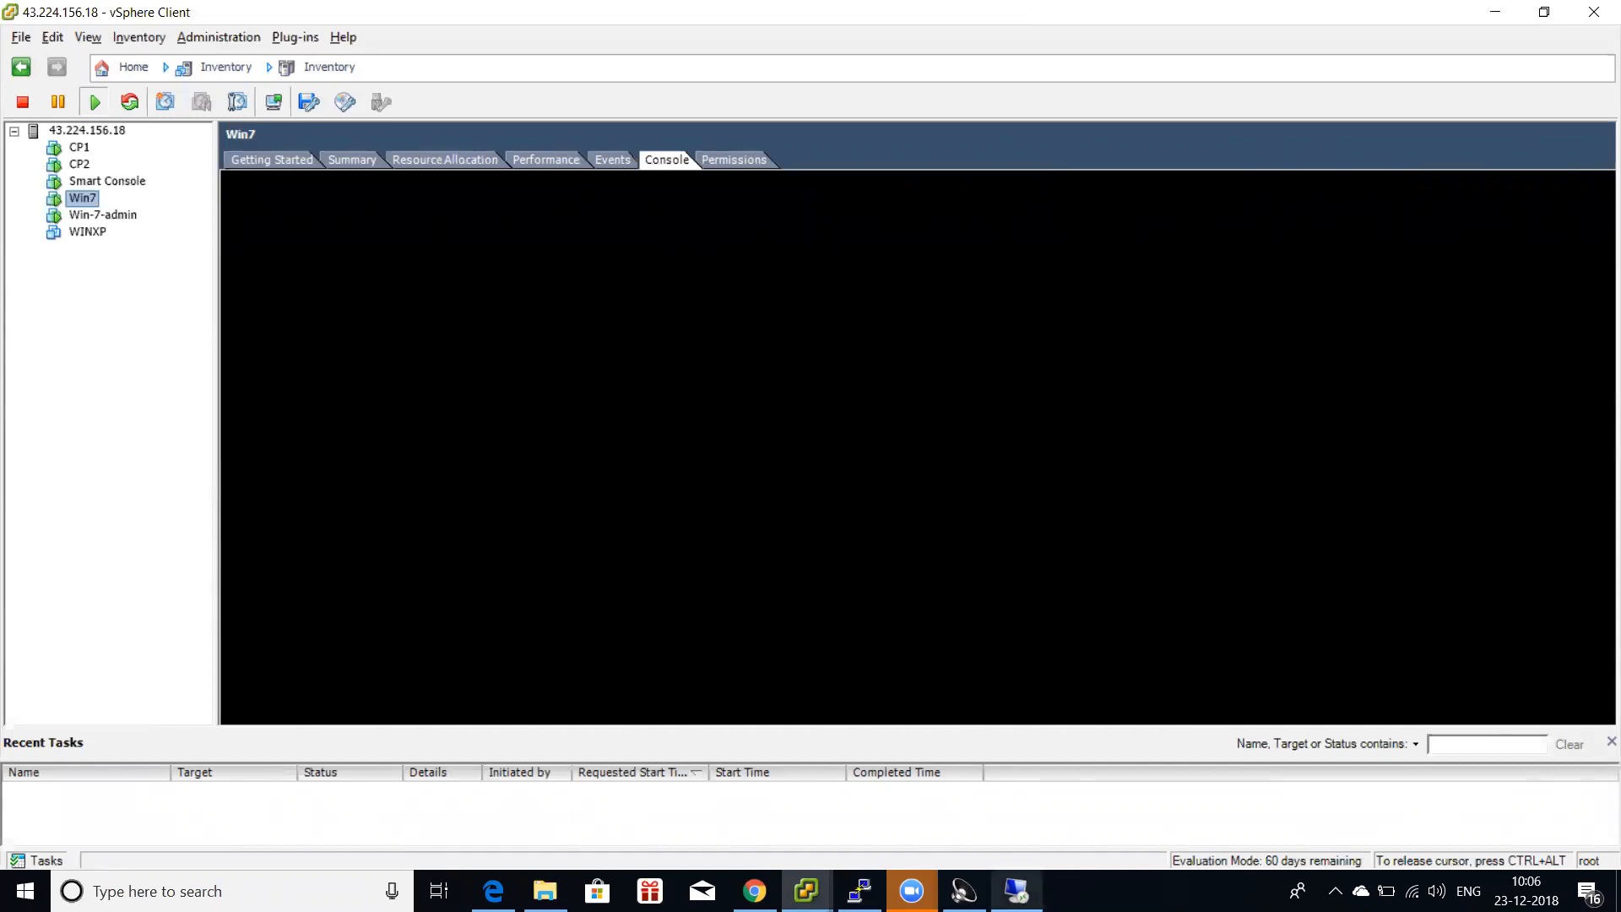
Check the Gaia remote session again, minimise it, and bring Chrome with Google Drive forward
left_click(1016, 891)
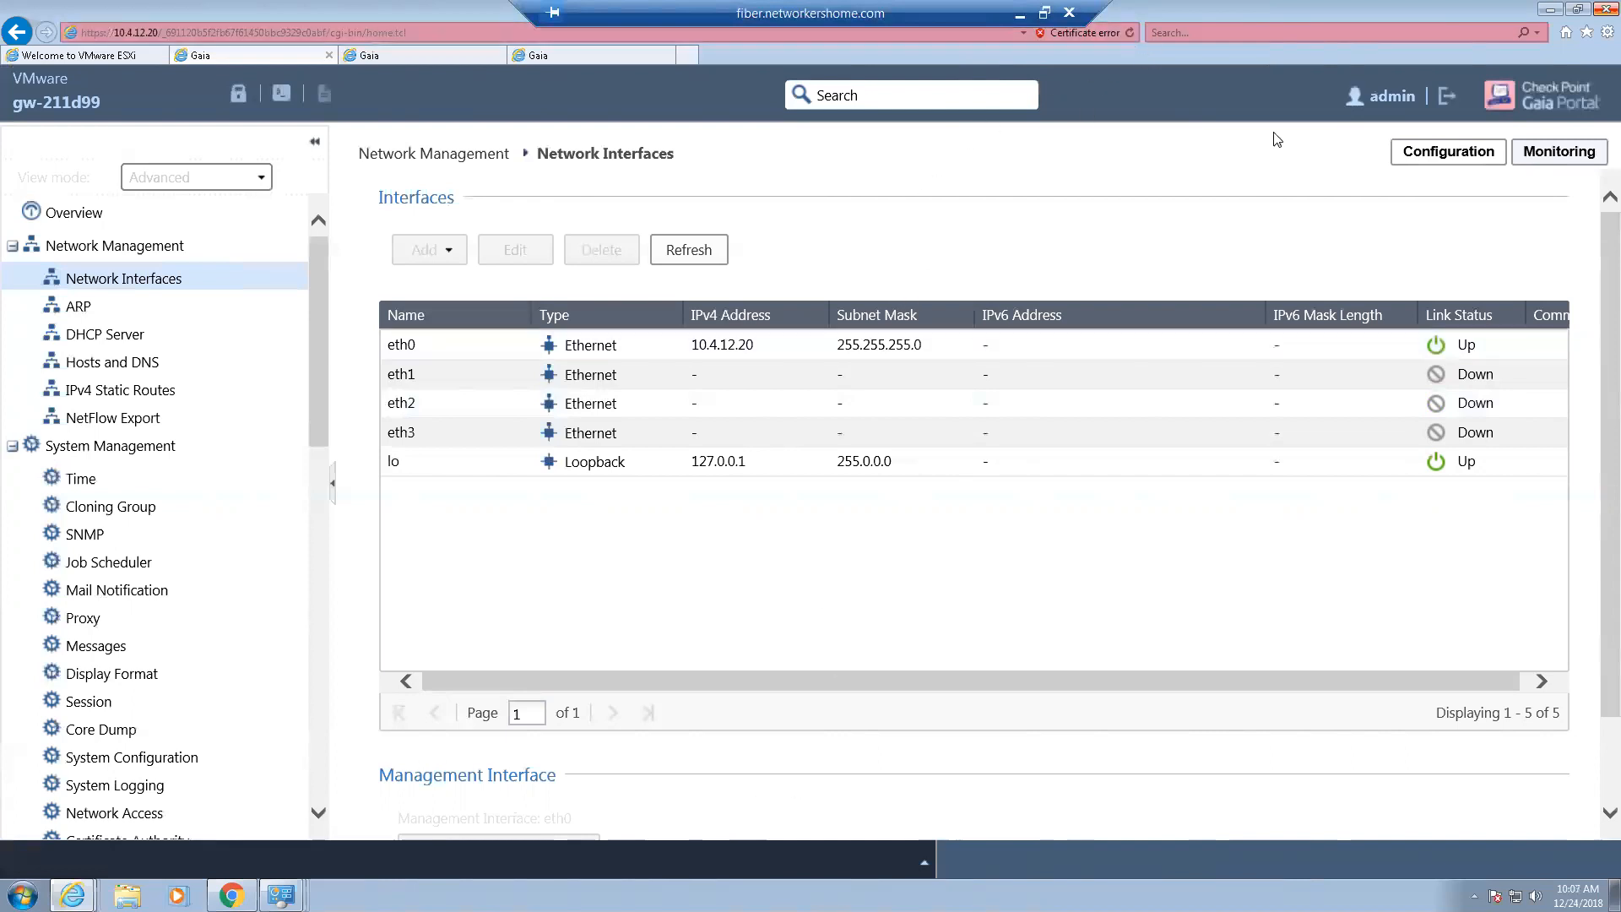
left_click(1020, 13)
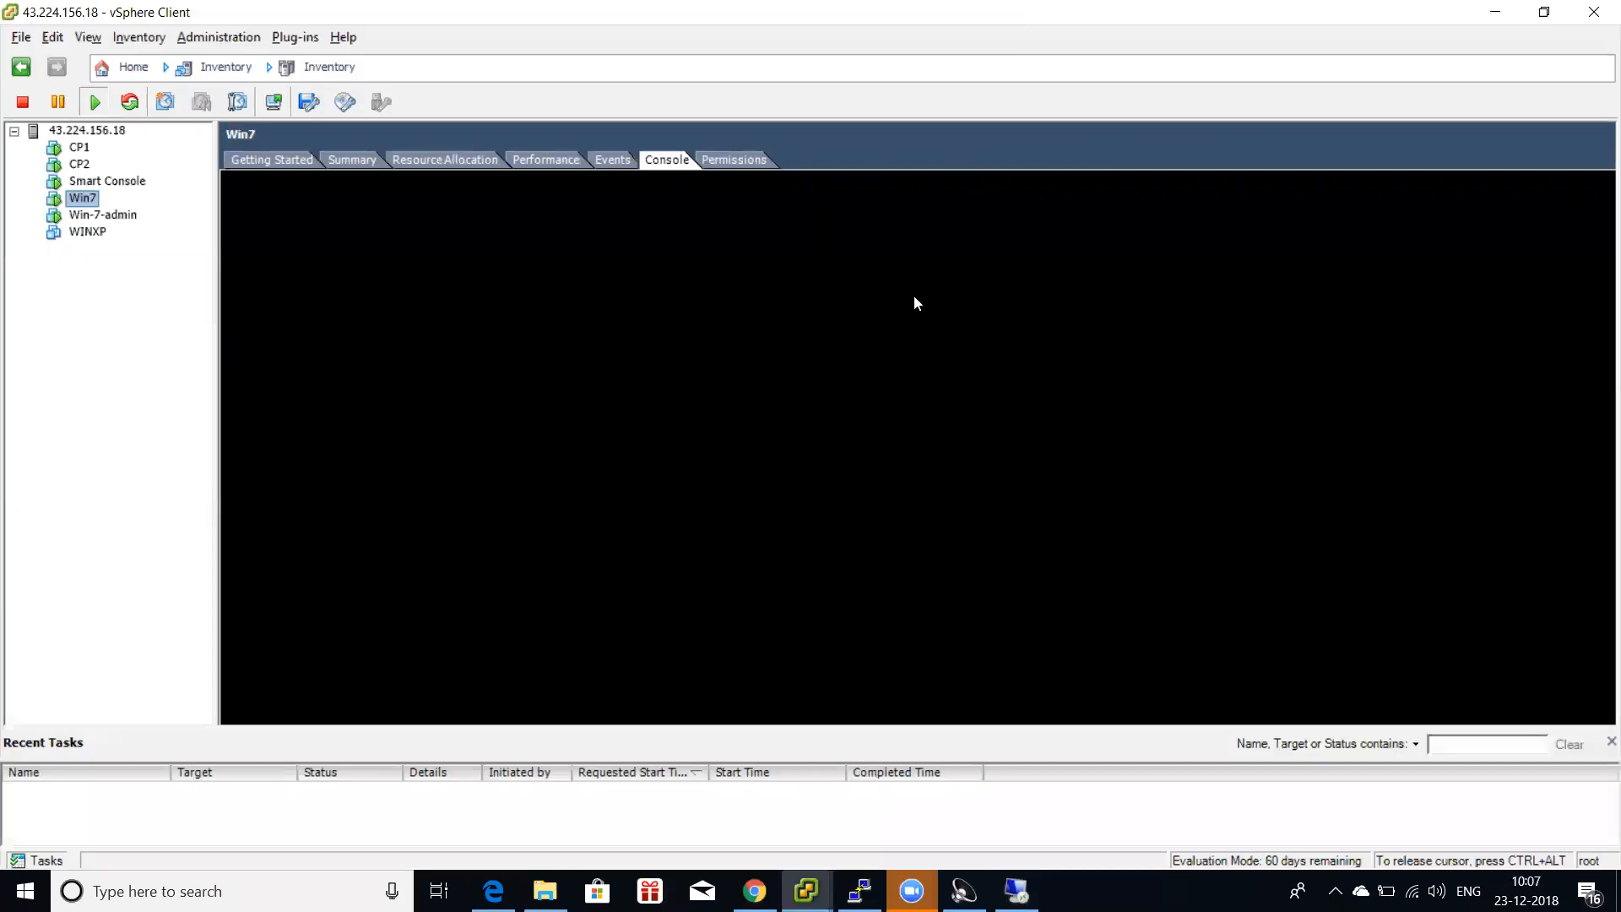
left_click(755, 873)
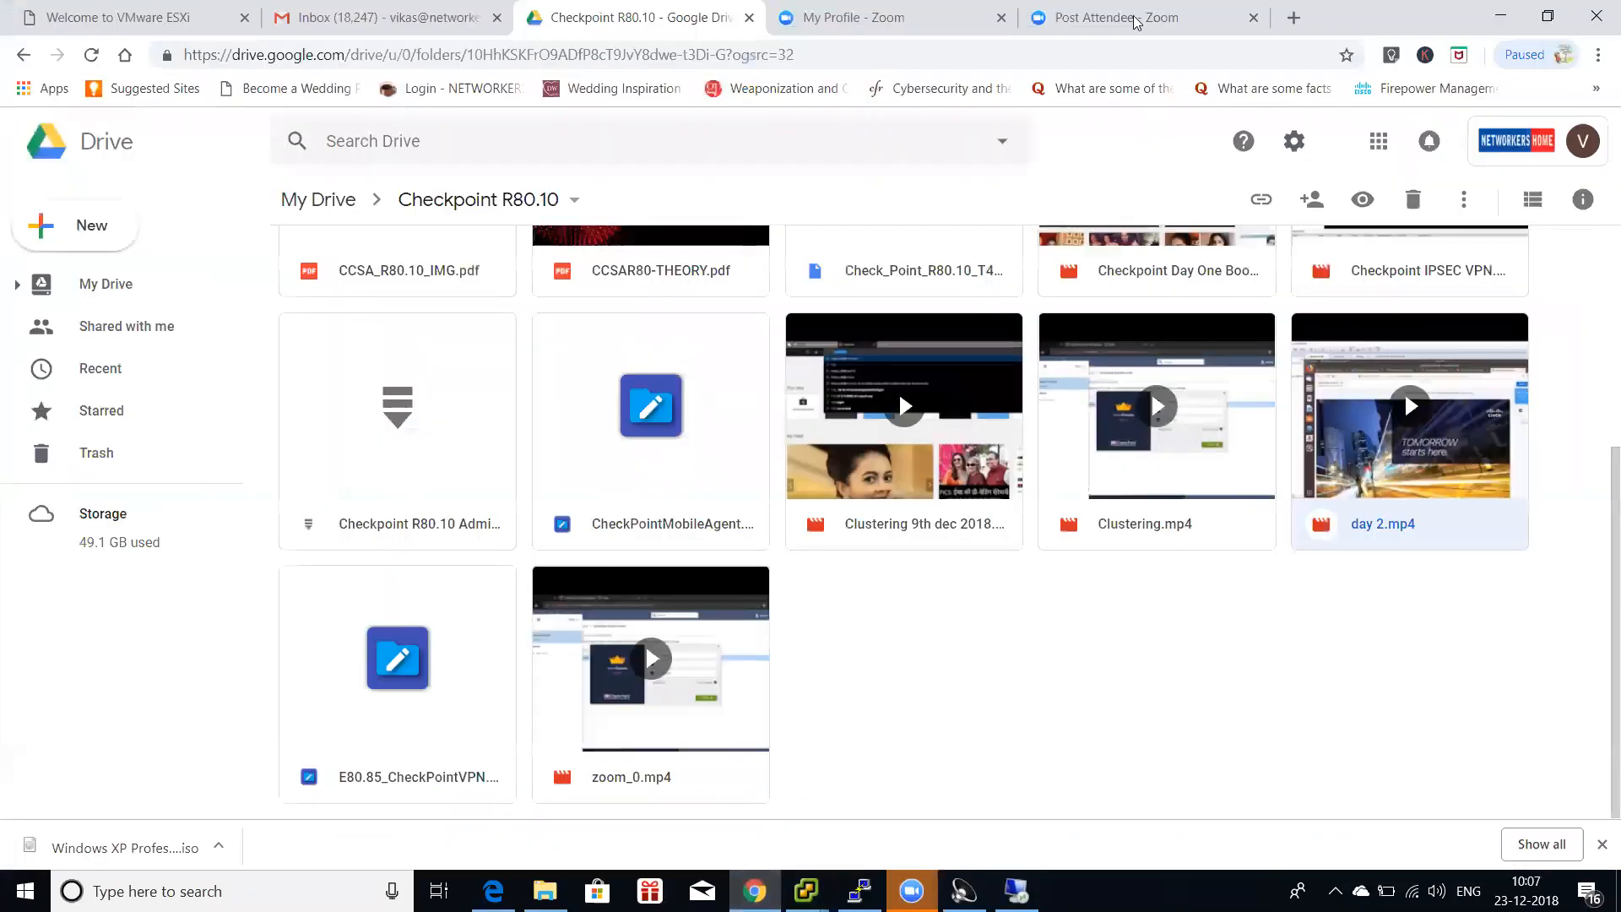
Load web.whatsapp.com in a new browser tab
left_click(1161, 21)
left_click(1293, 17)
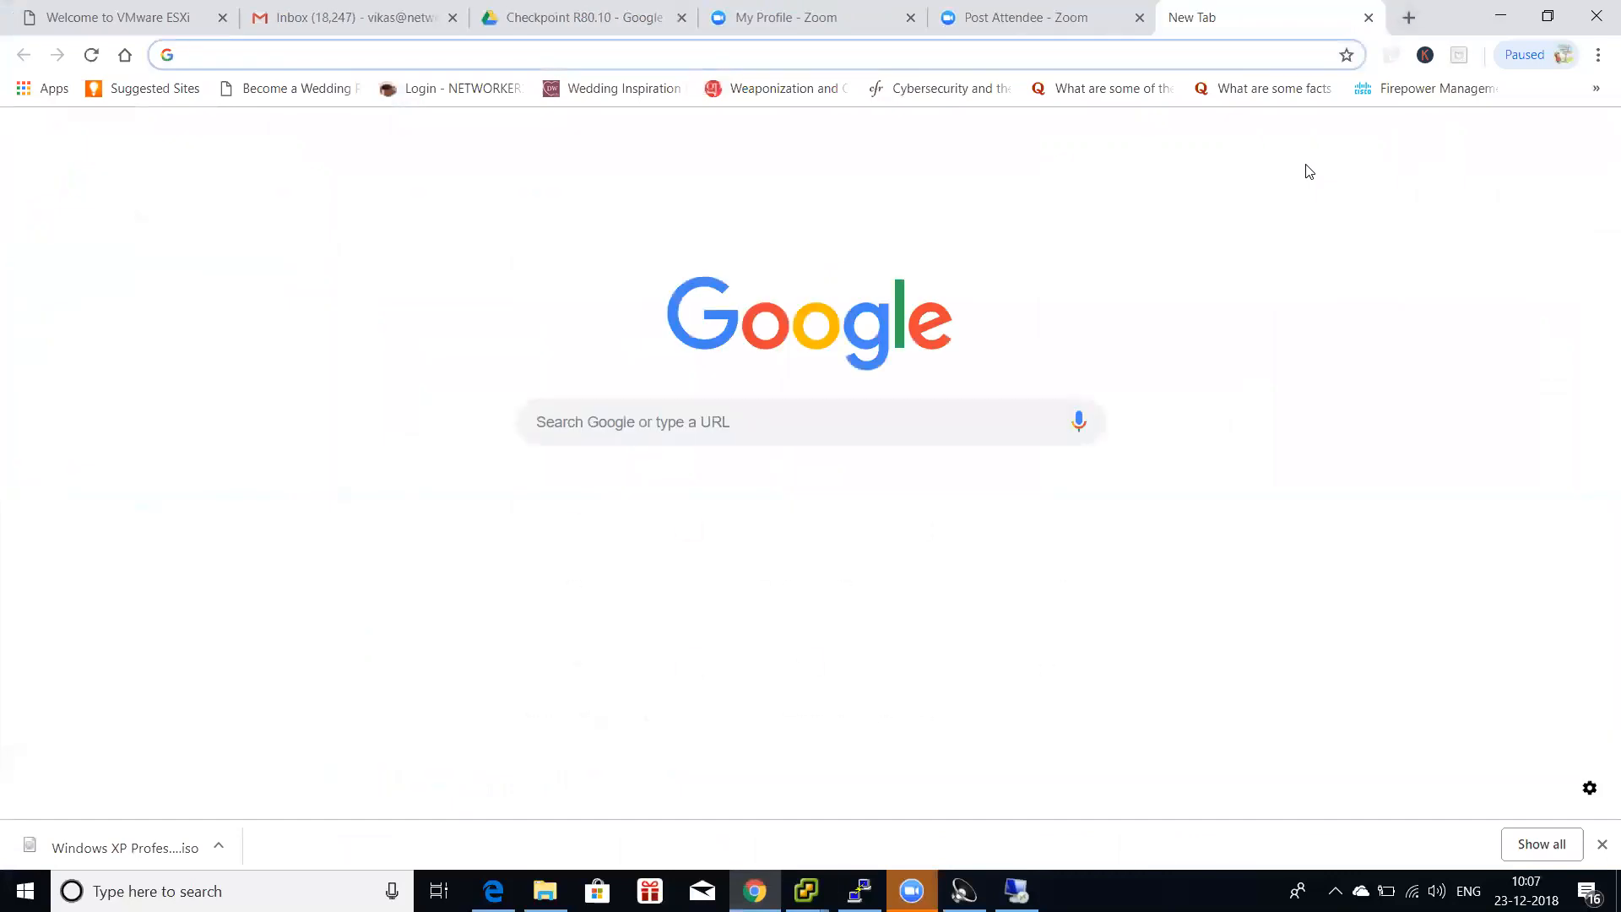
type("web")
key("Return")
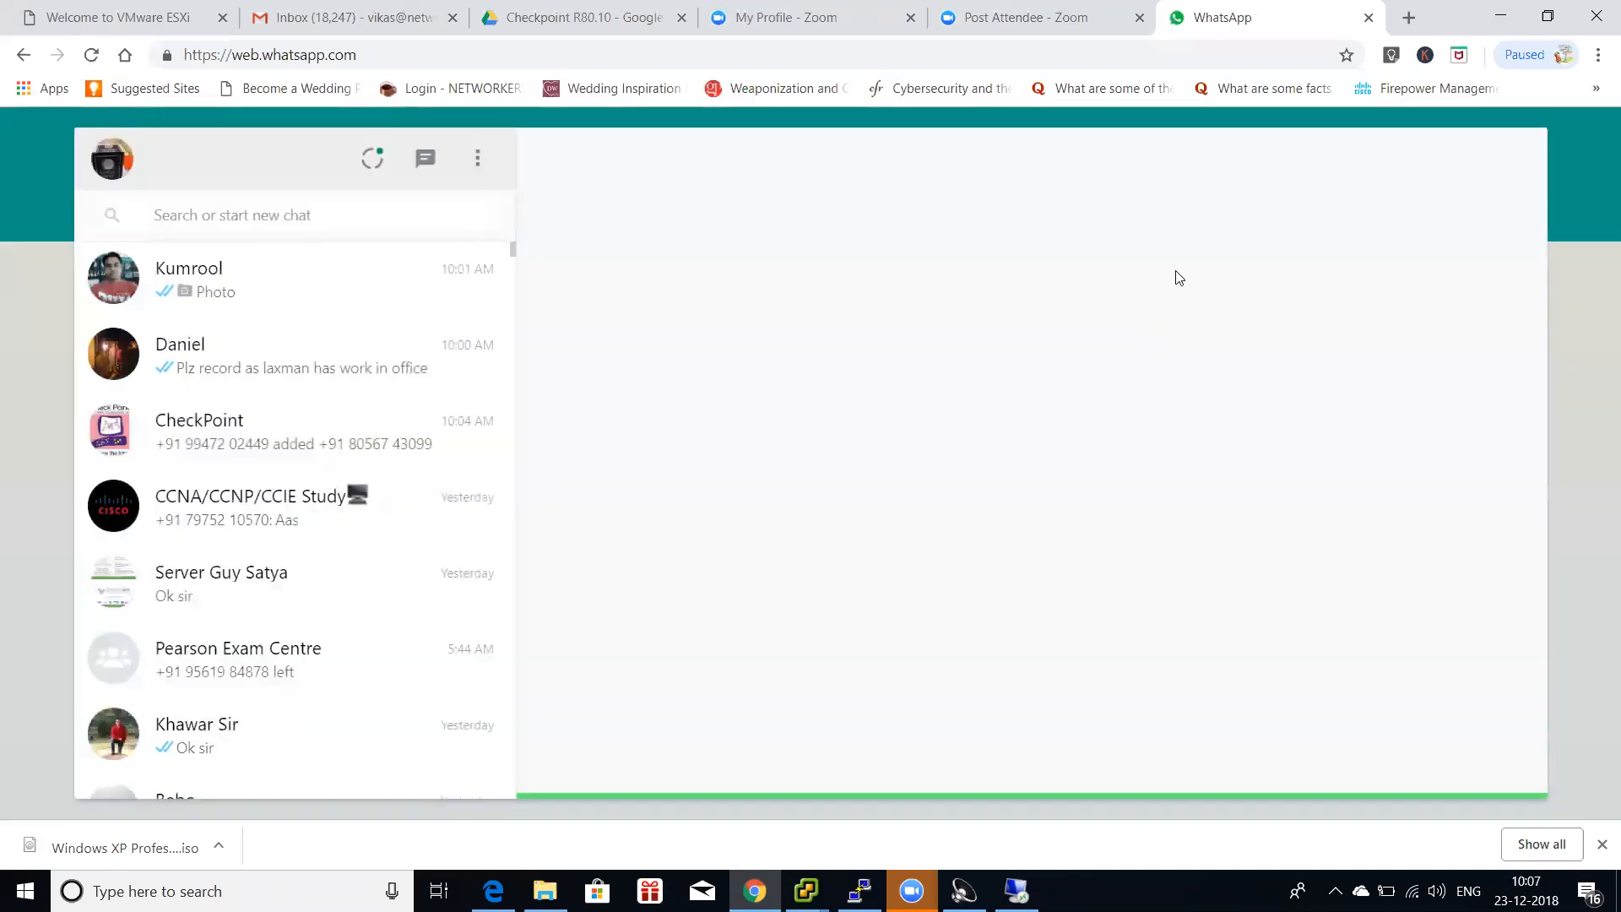
Open the CheckPoint group's info, browse its 10 participants, and start a chat with a group admin
left_click(317, 439)
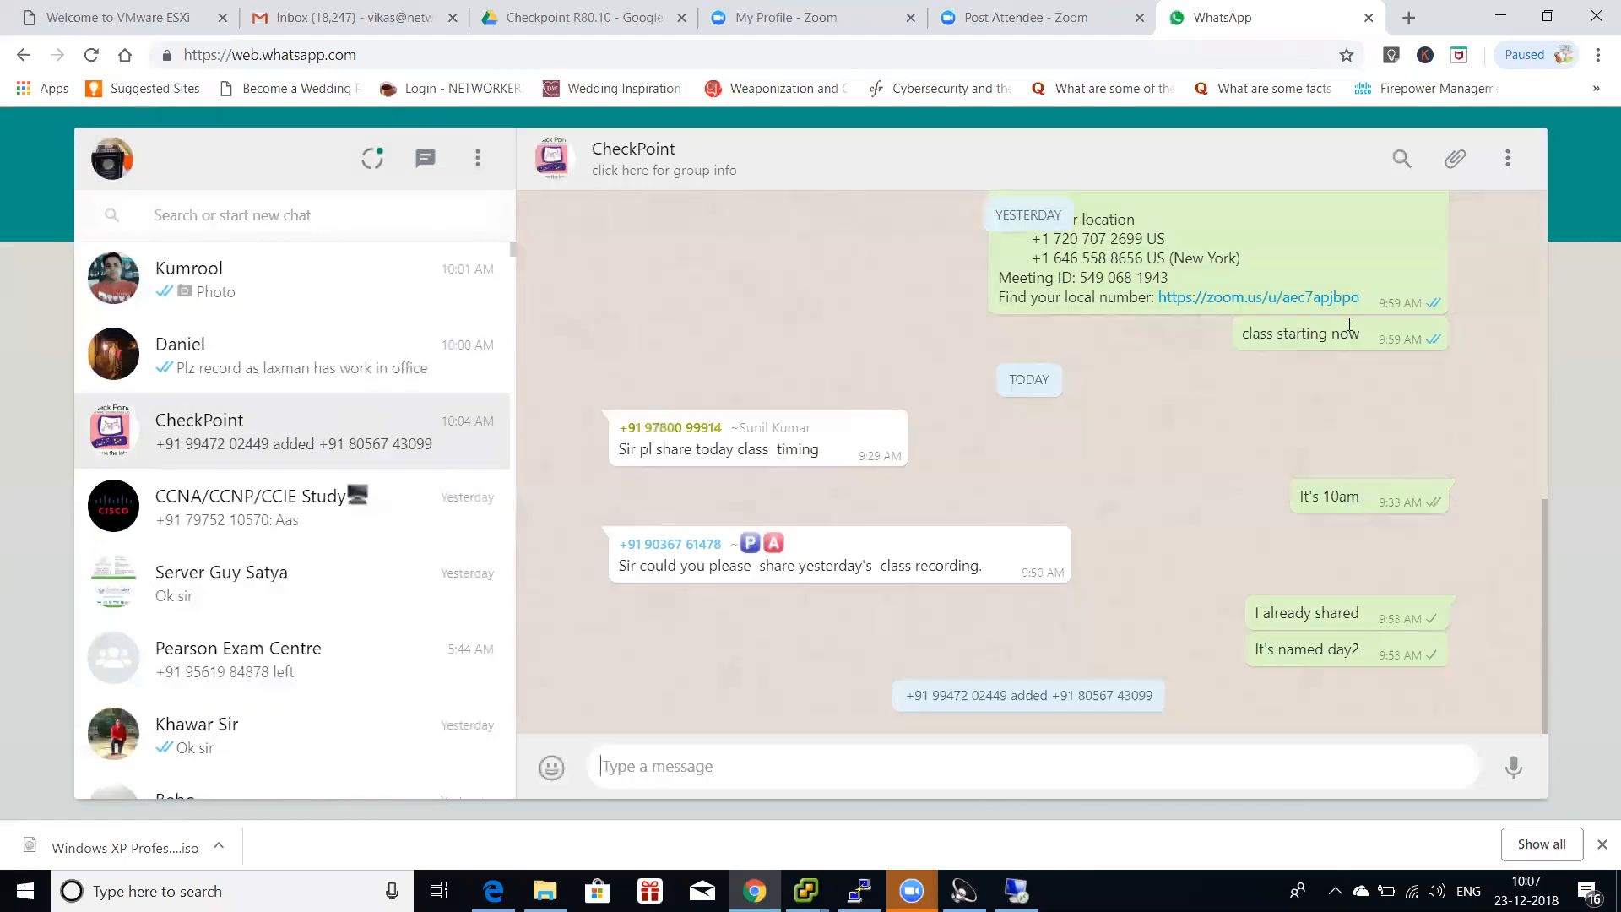
left_click(1507, 159)
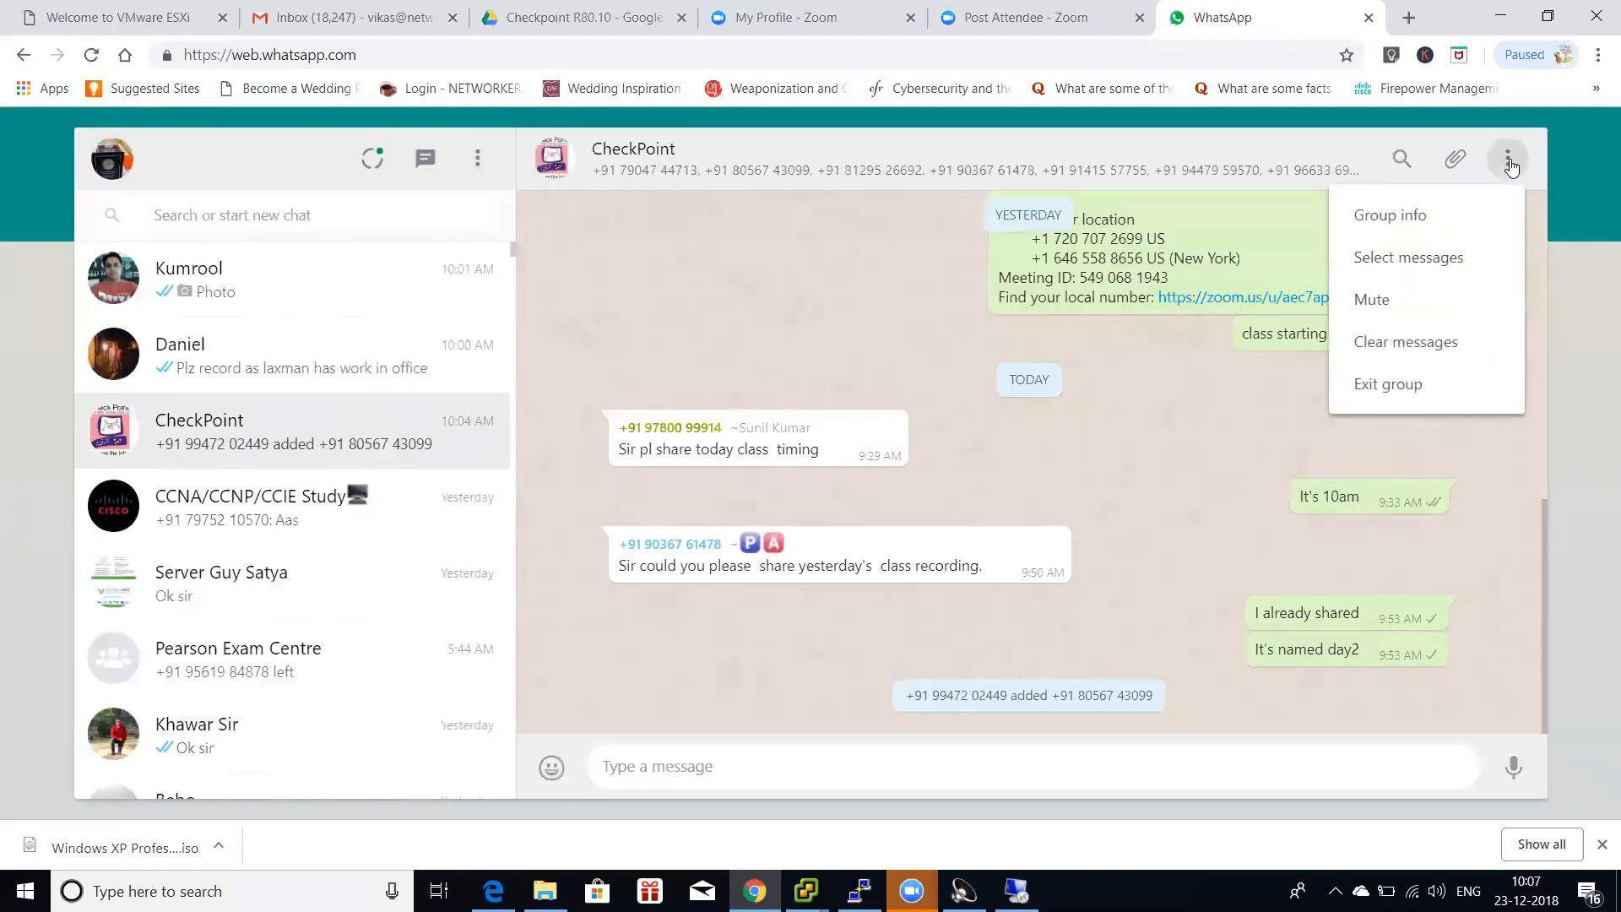
left_click(1450, 233)
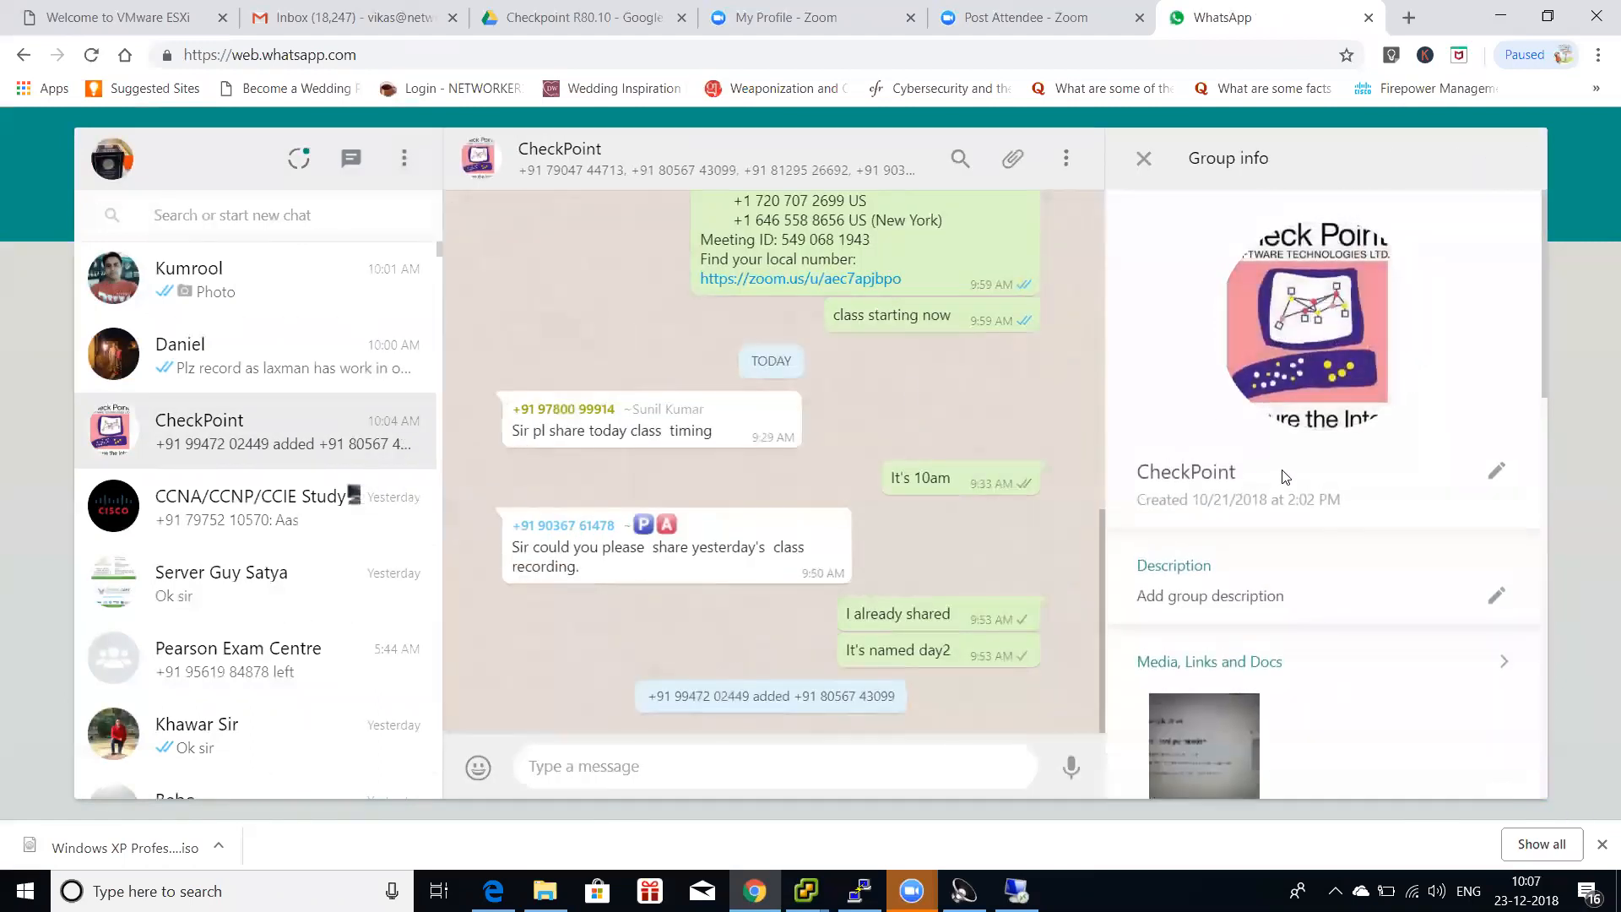
scroll(1289, 471, "down", 5)
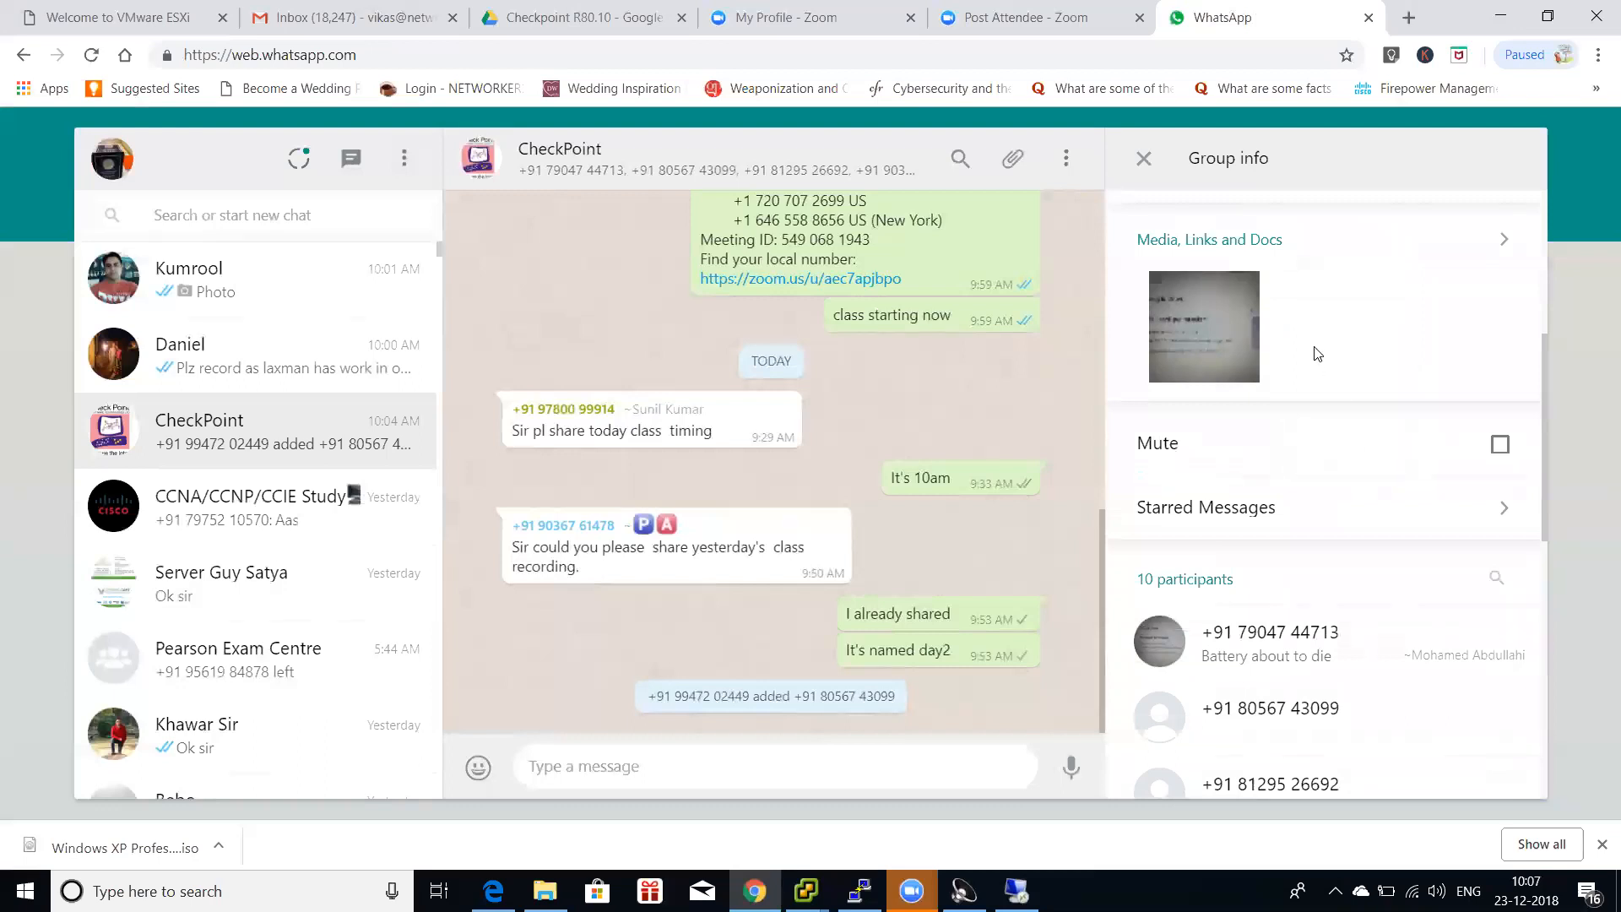
scroll(1317, 354, "down", 3)
scroll(1314, 355, "up", 8)
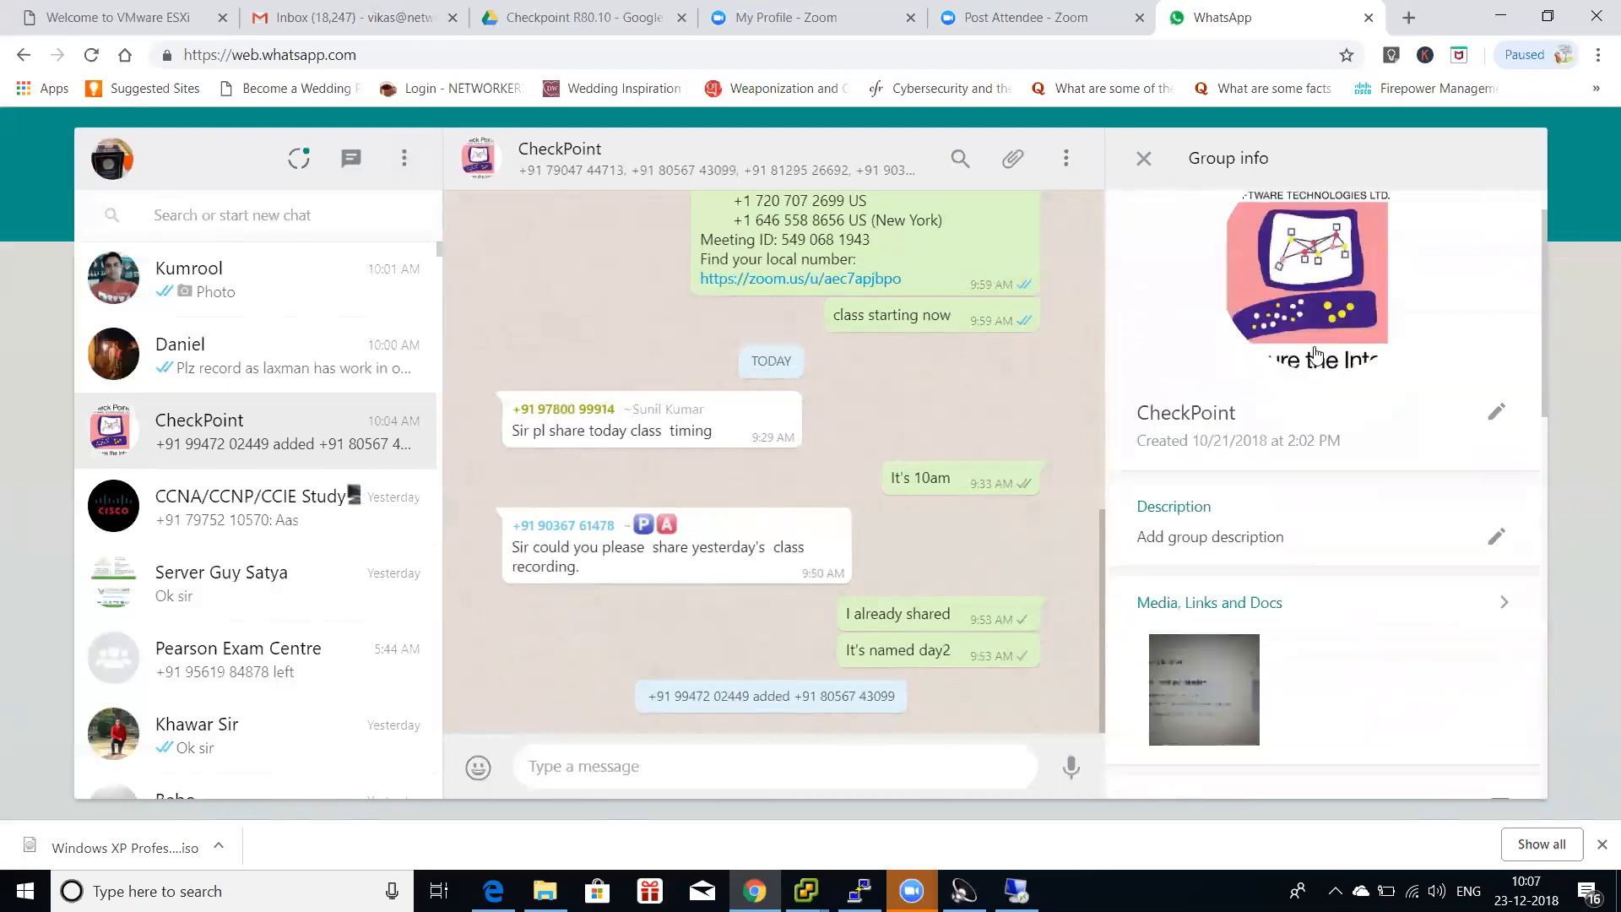
scroll(1376, 599, "down", 3)
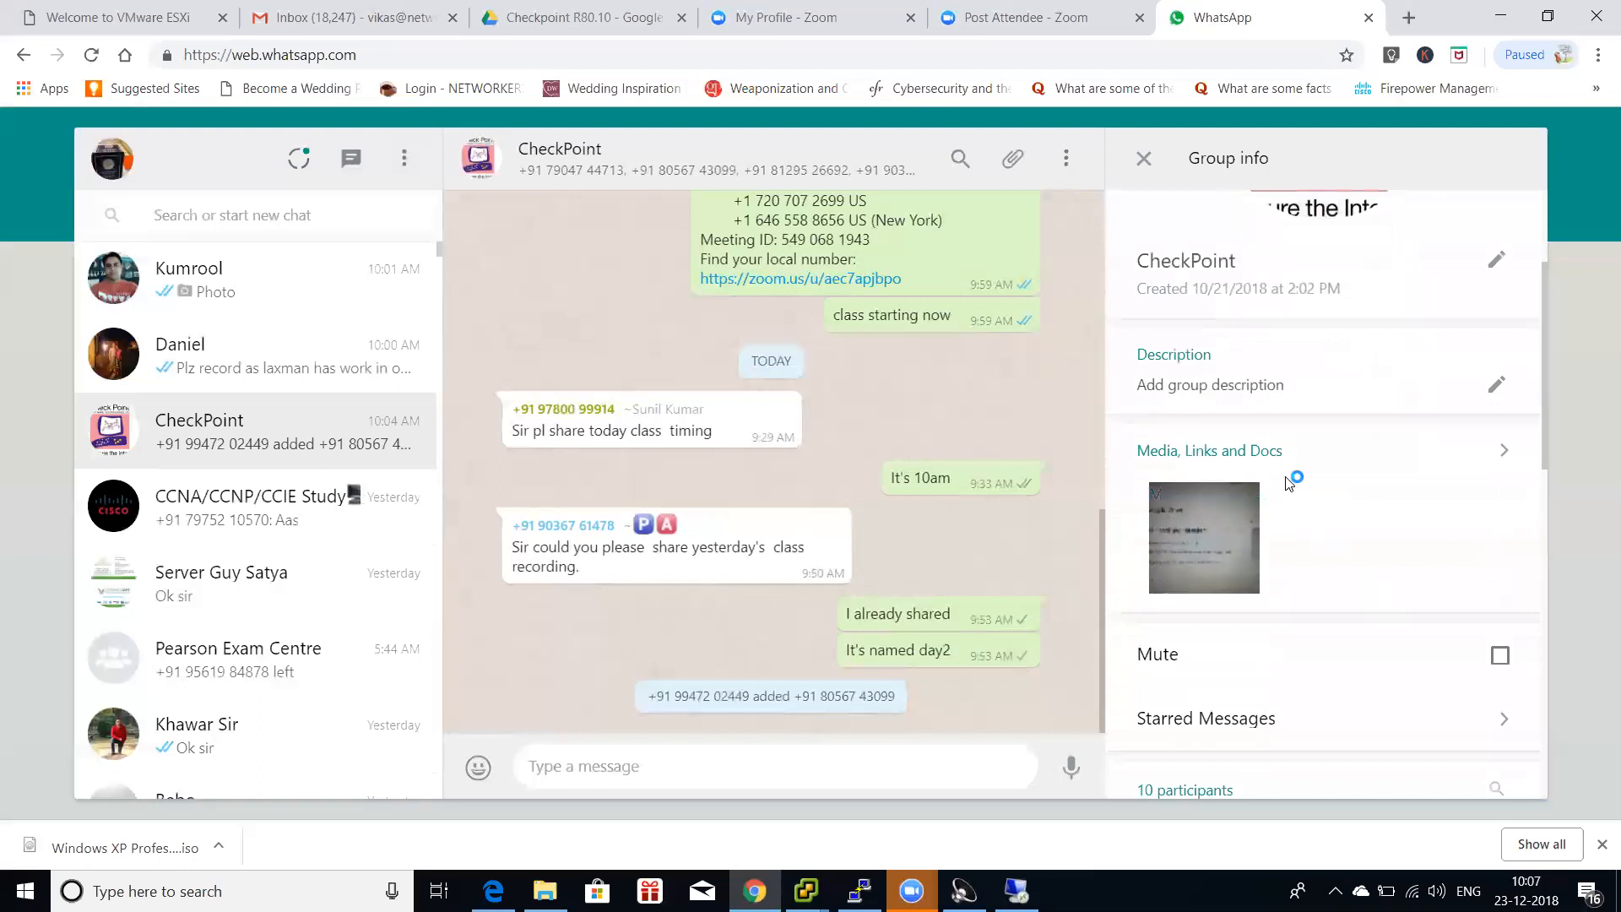
scroll(1419, 454, "down", 6)
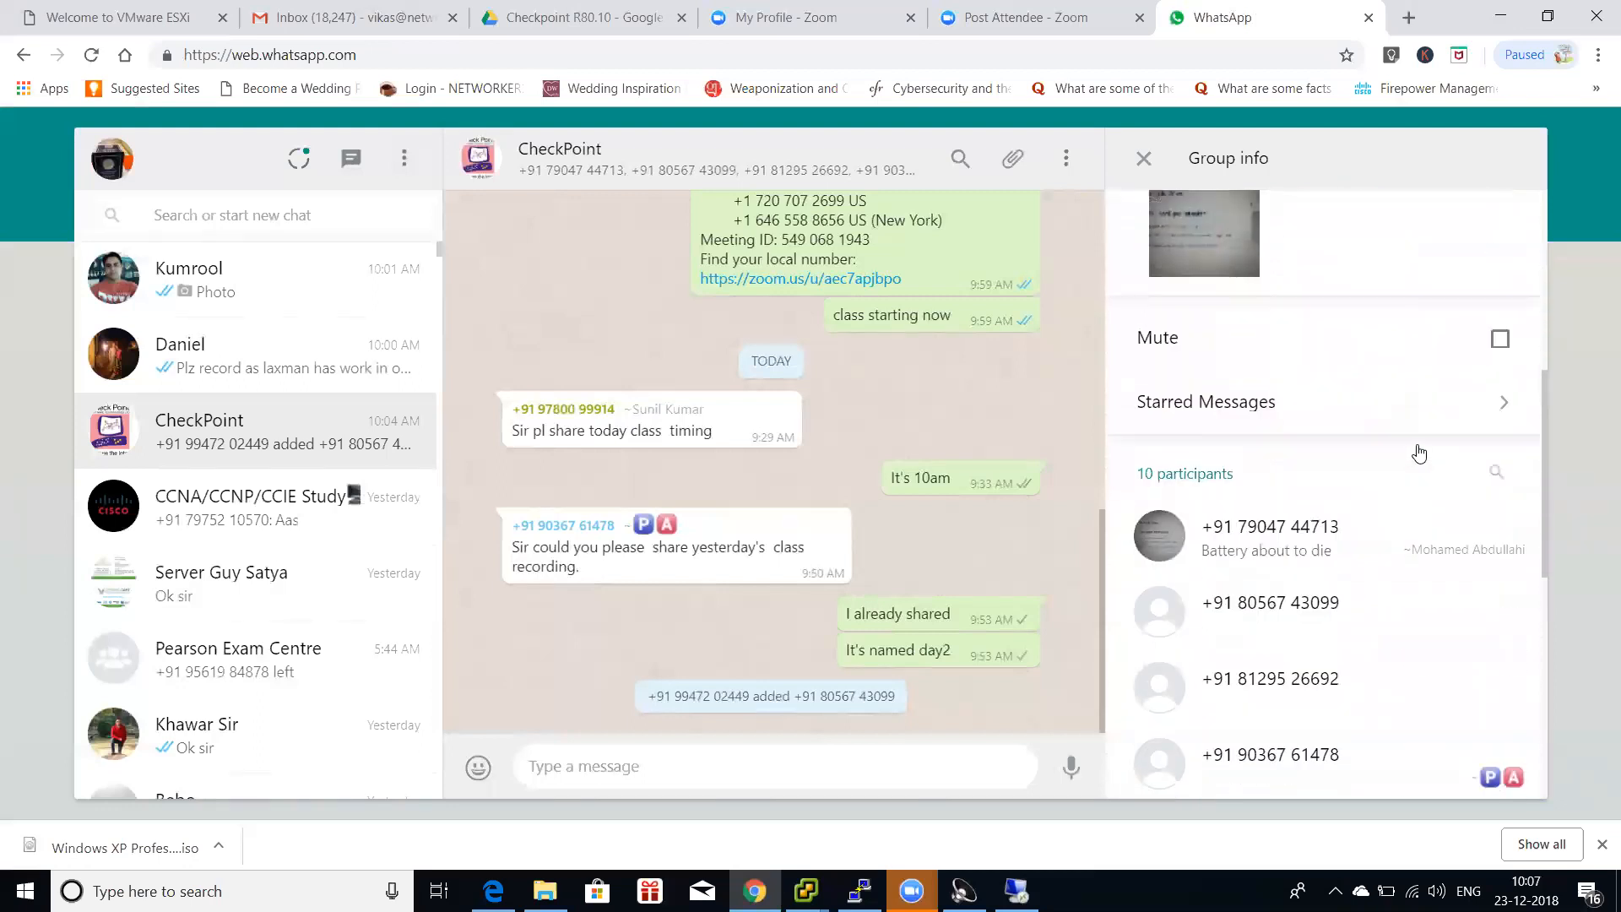
scroll(1419, 454, "down", 5)
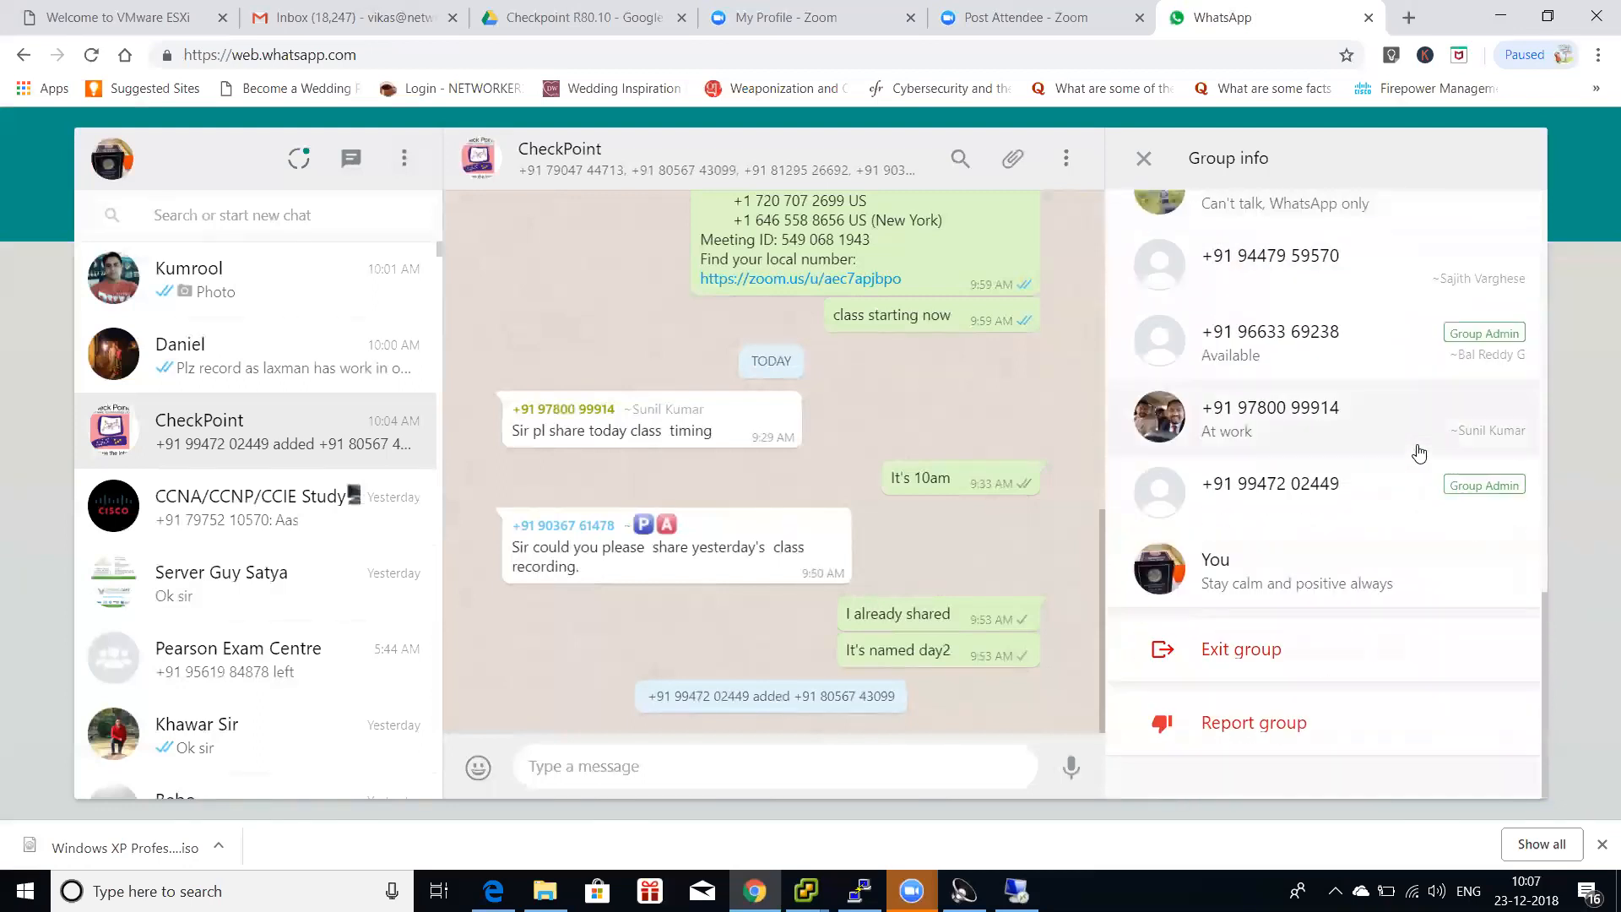
scroll(1420, 454, "up", 1)
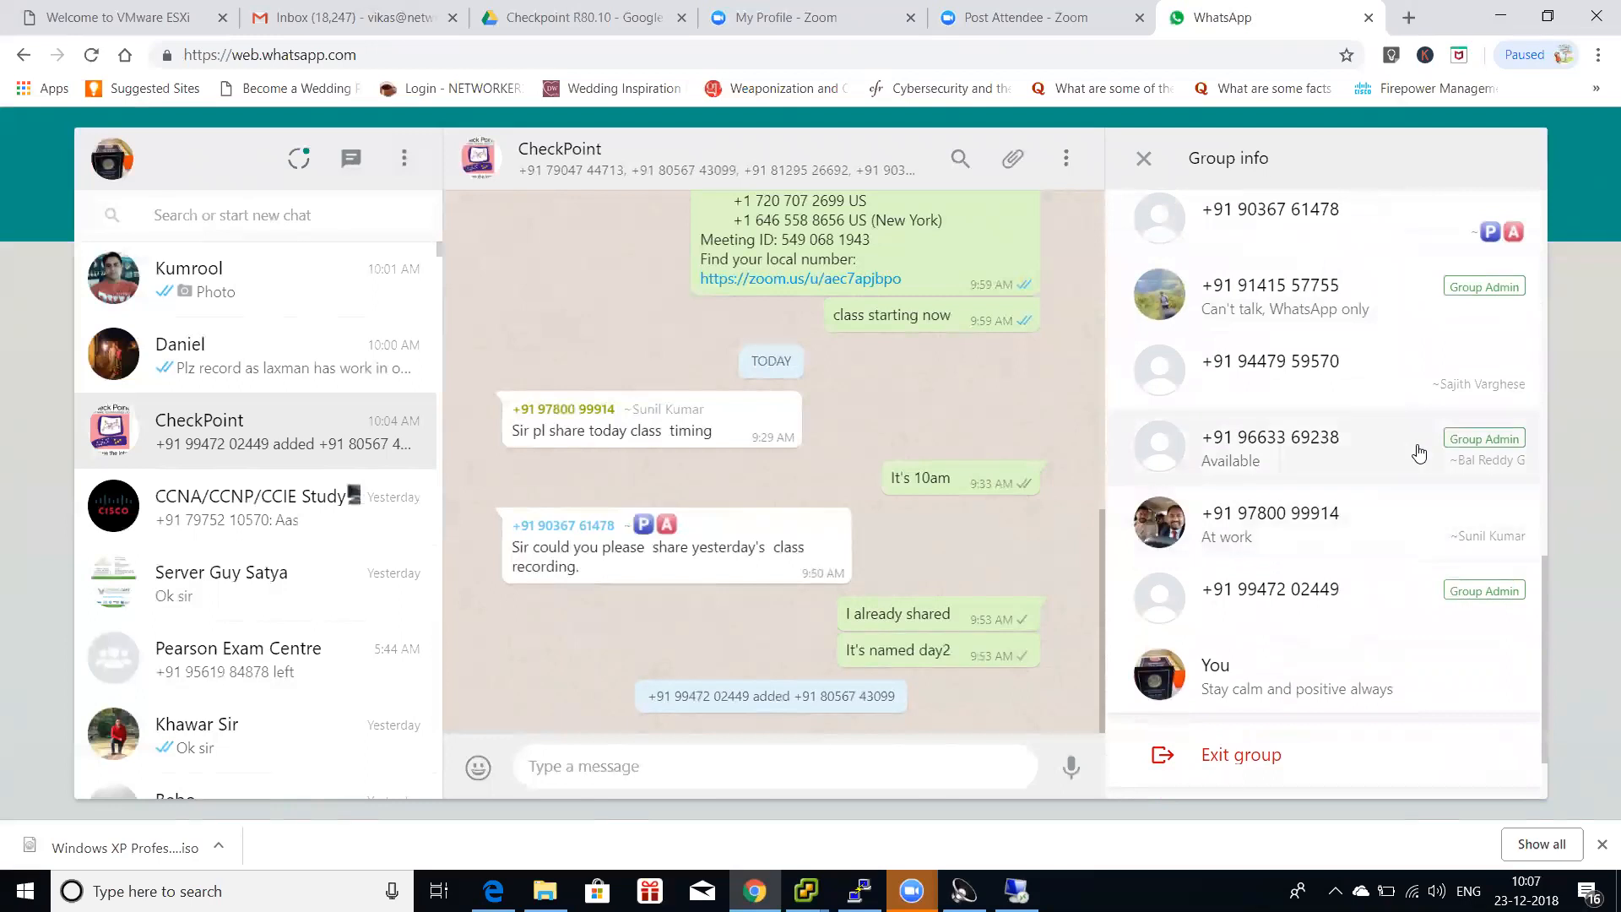
scroll(1420, 454, "down", 1)
scroll(1419, 454, "up", 1)
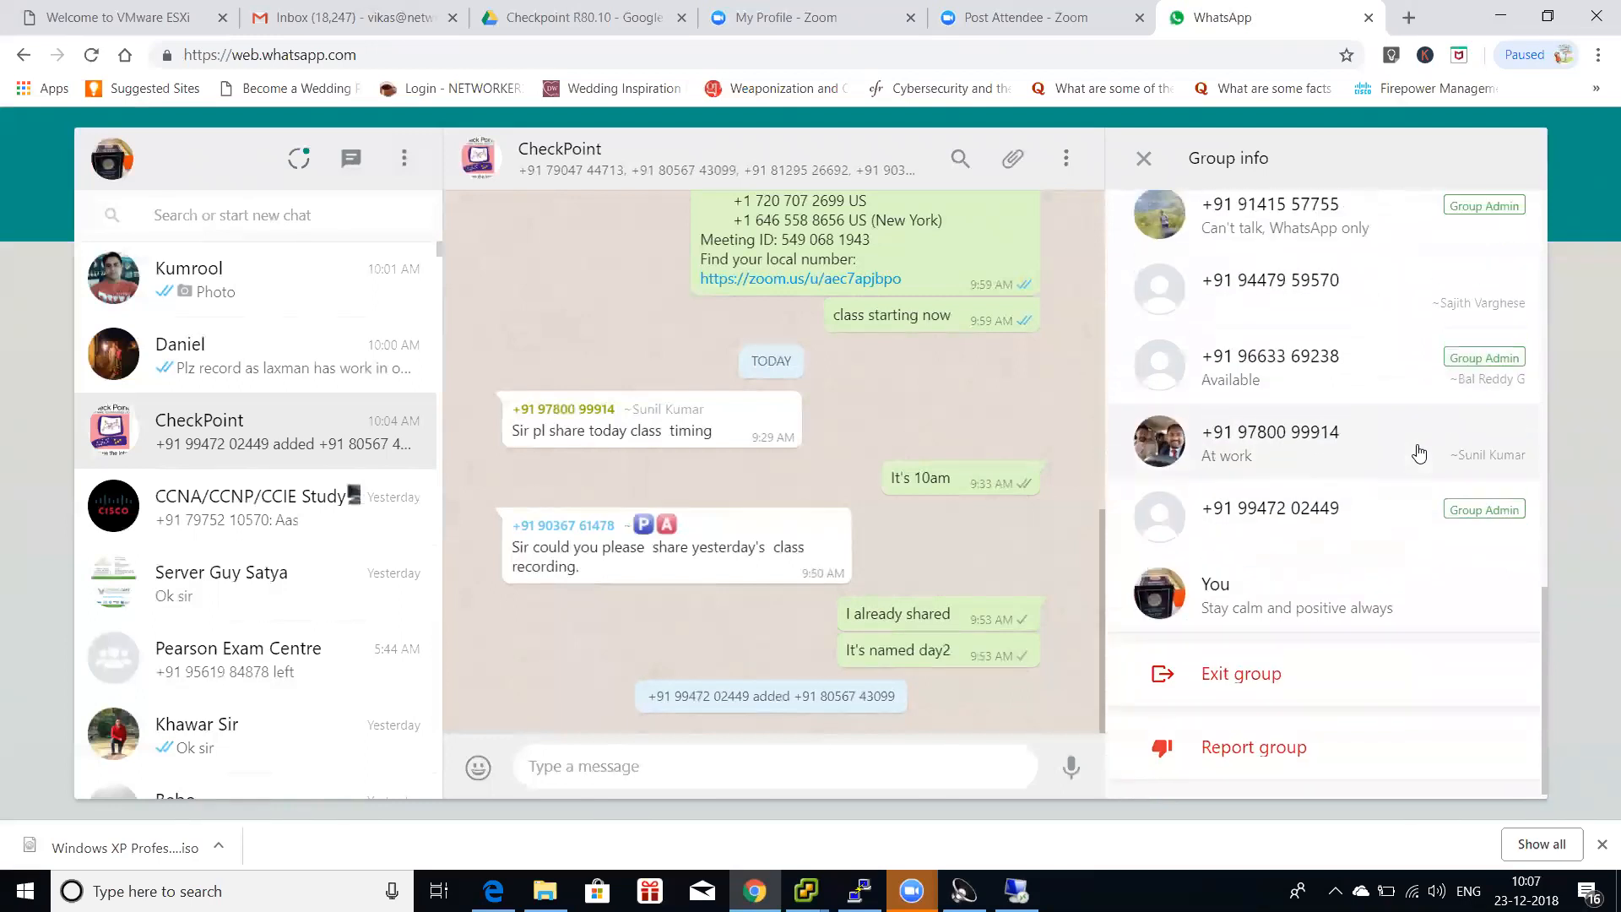
scroll(1417, 453, "up", 8)
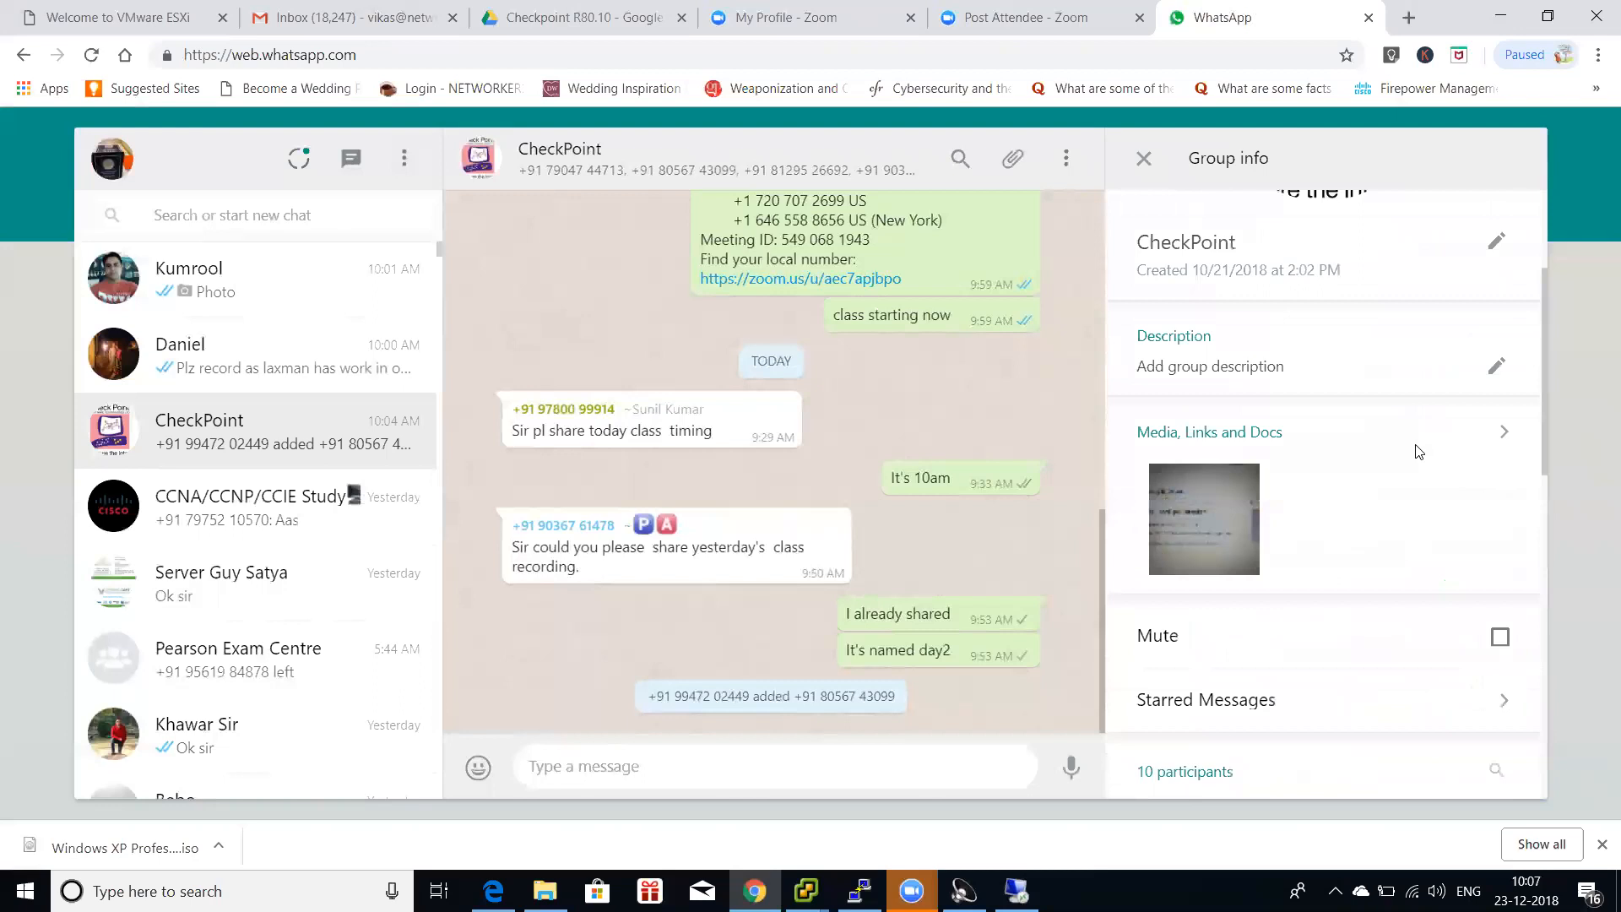
scroll(1419, 452, "up", 2)
scroll(1419, 452, "up", 1)
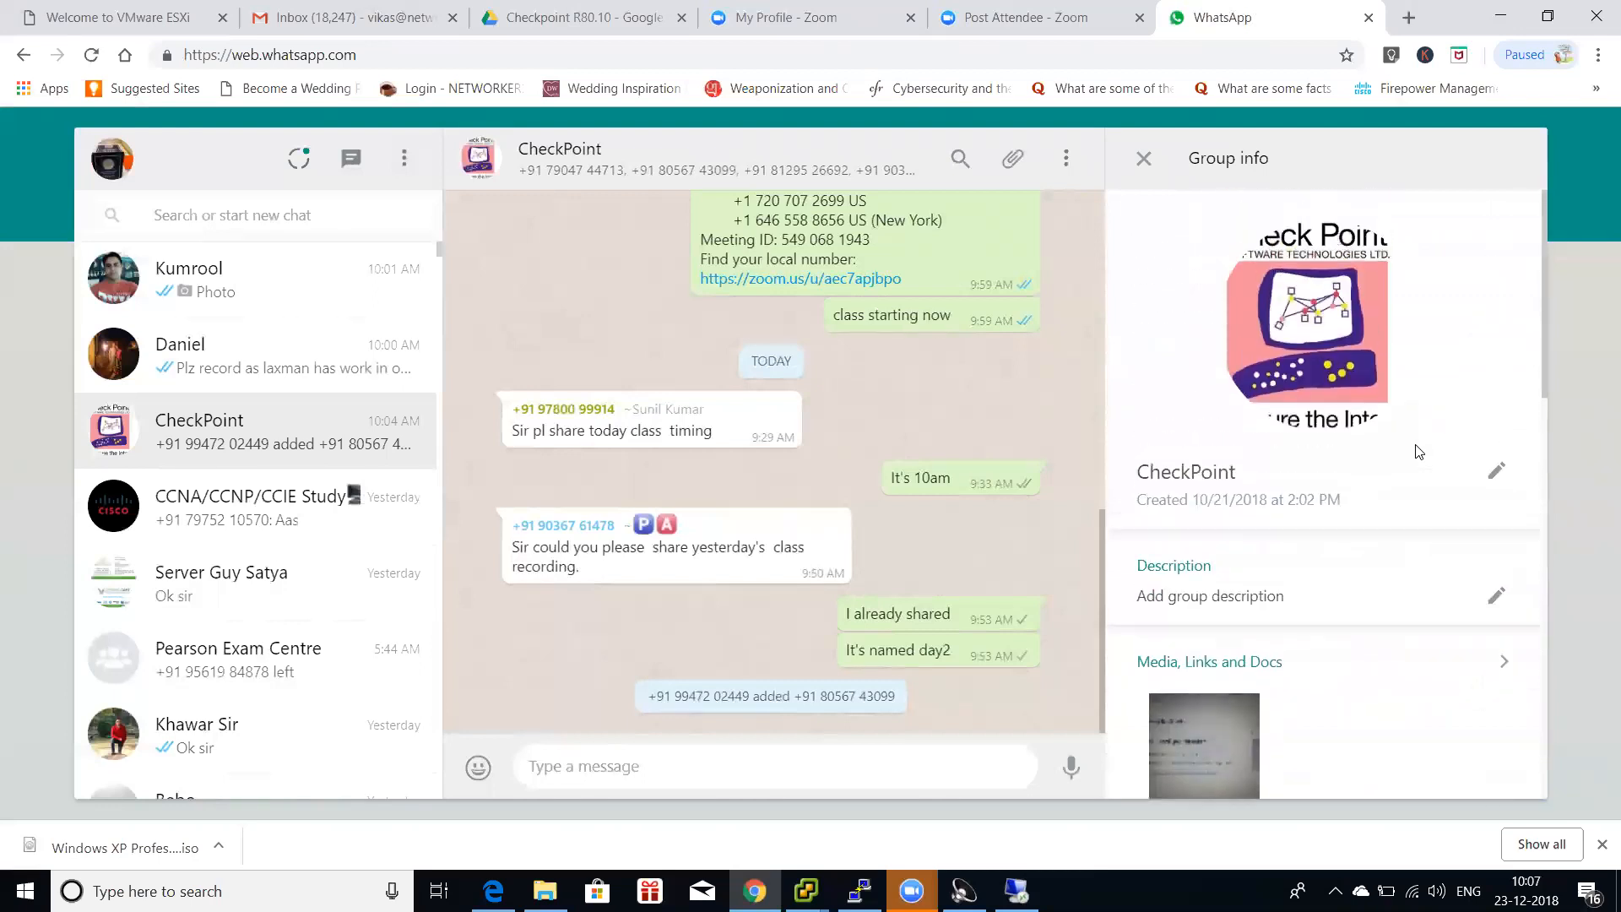
scroll(1418, 451, "down", 3)
scroll(1419, 452, "down", 3)
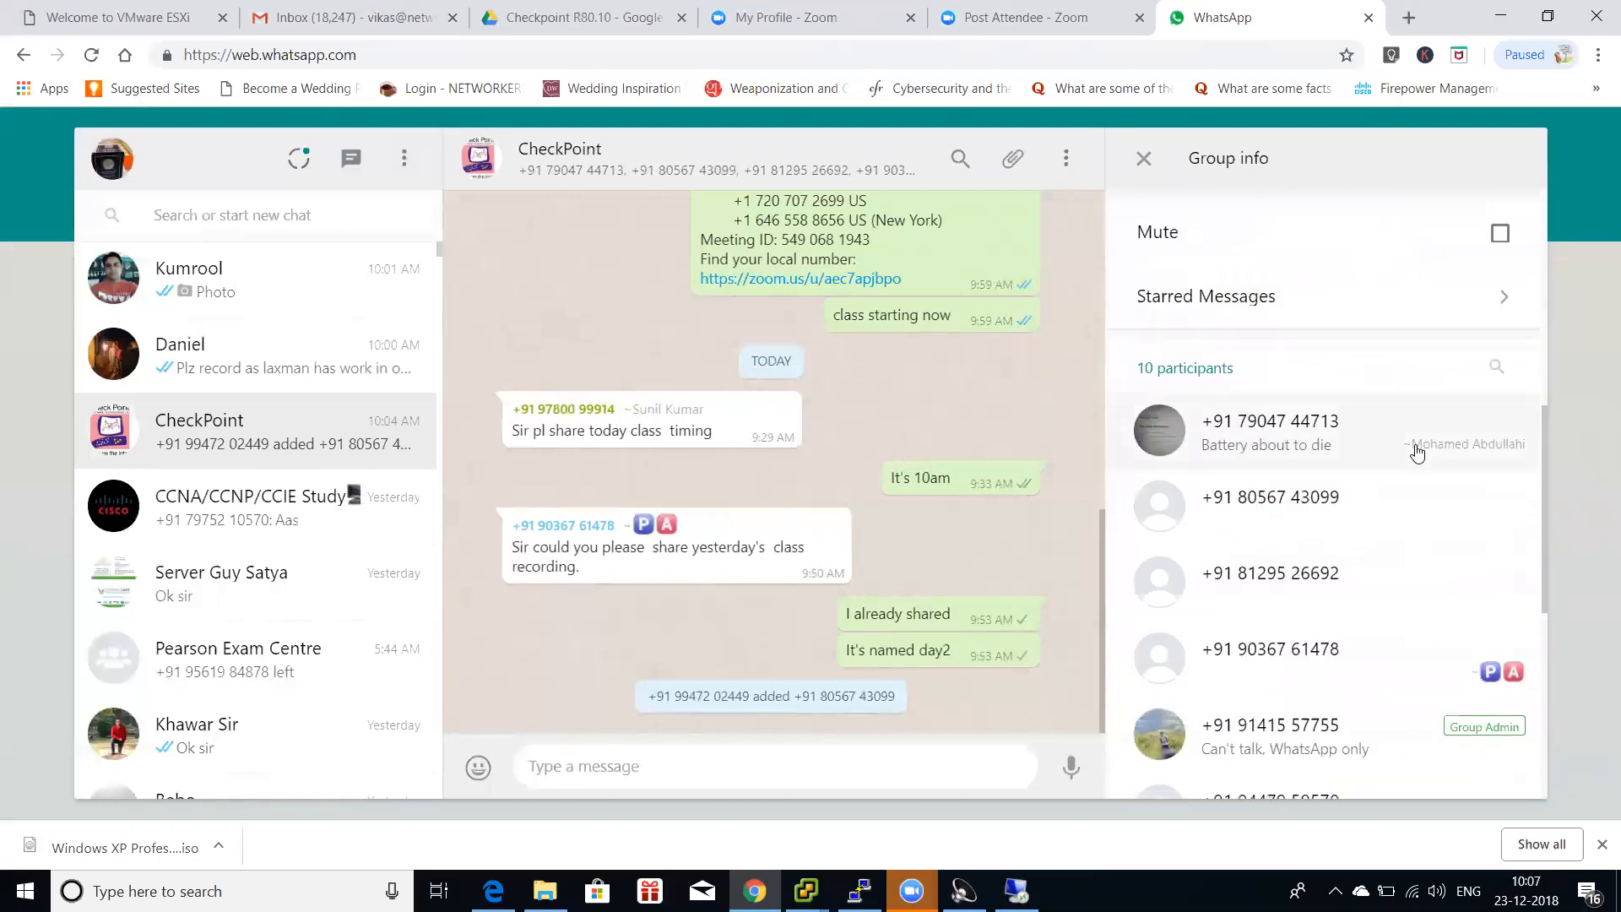
scroll(1417, 460, "down", 5)
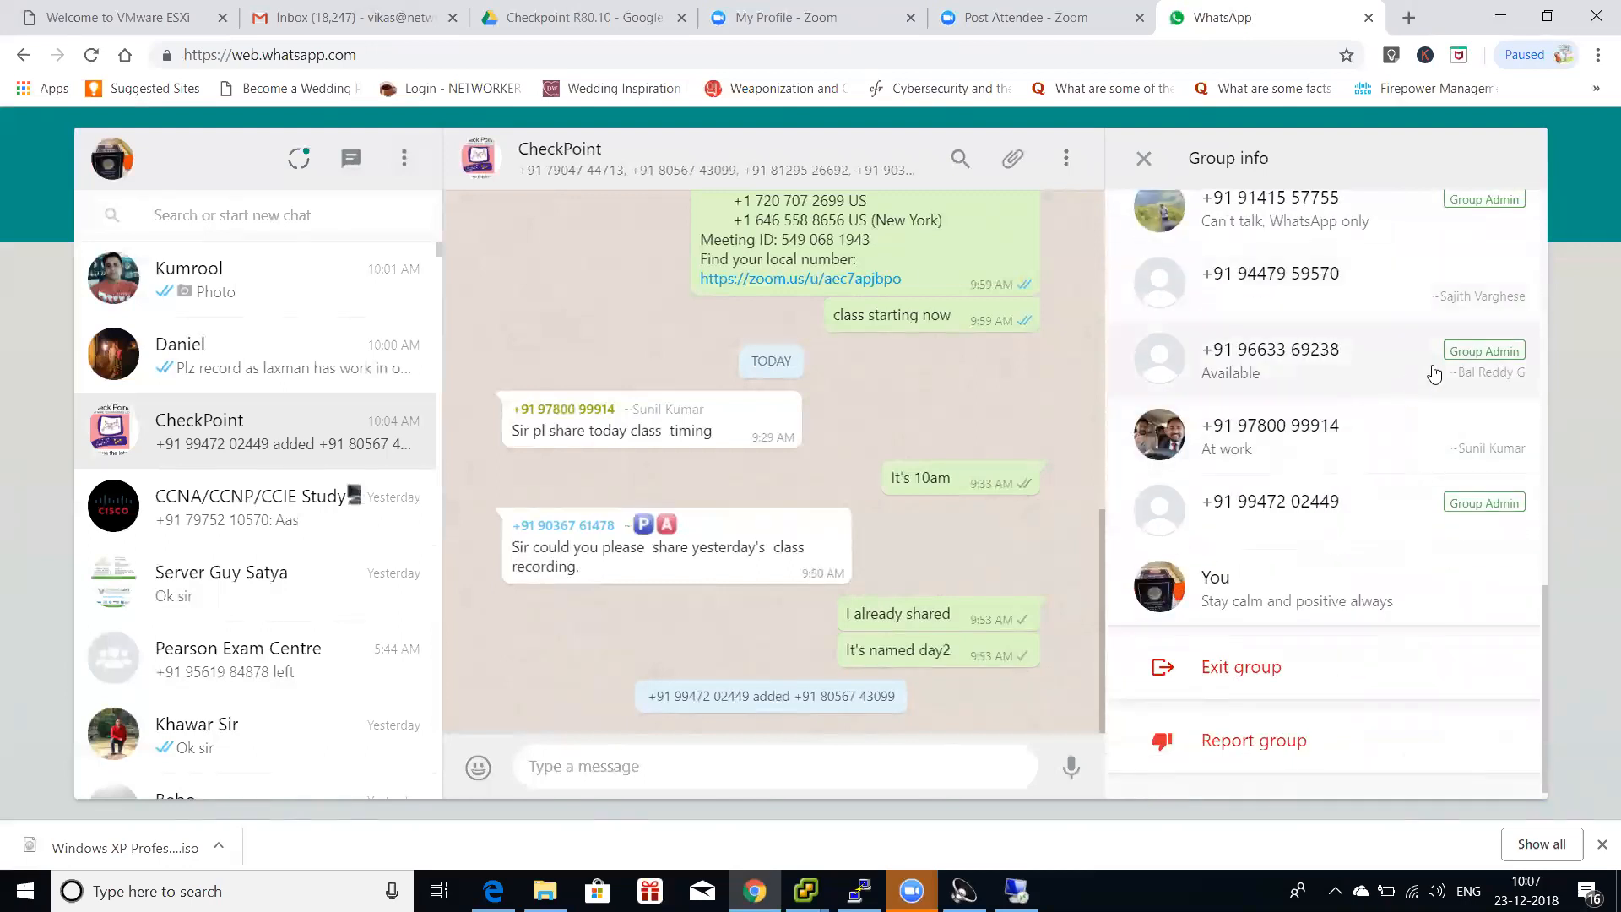
left_click(1300, 370)
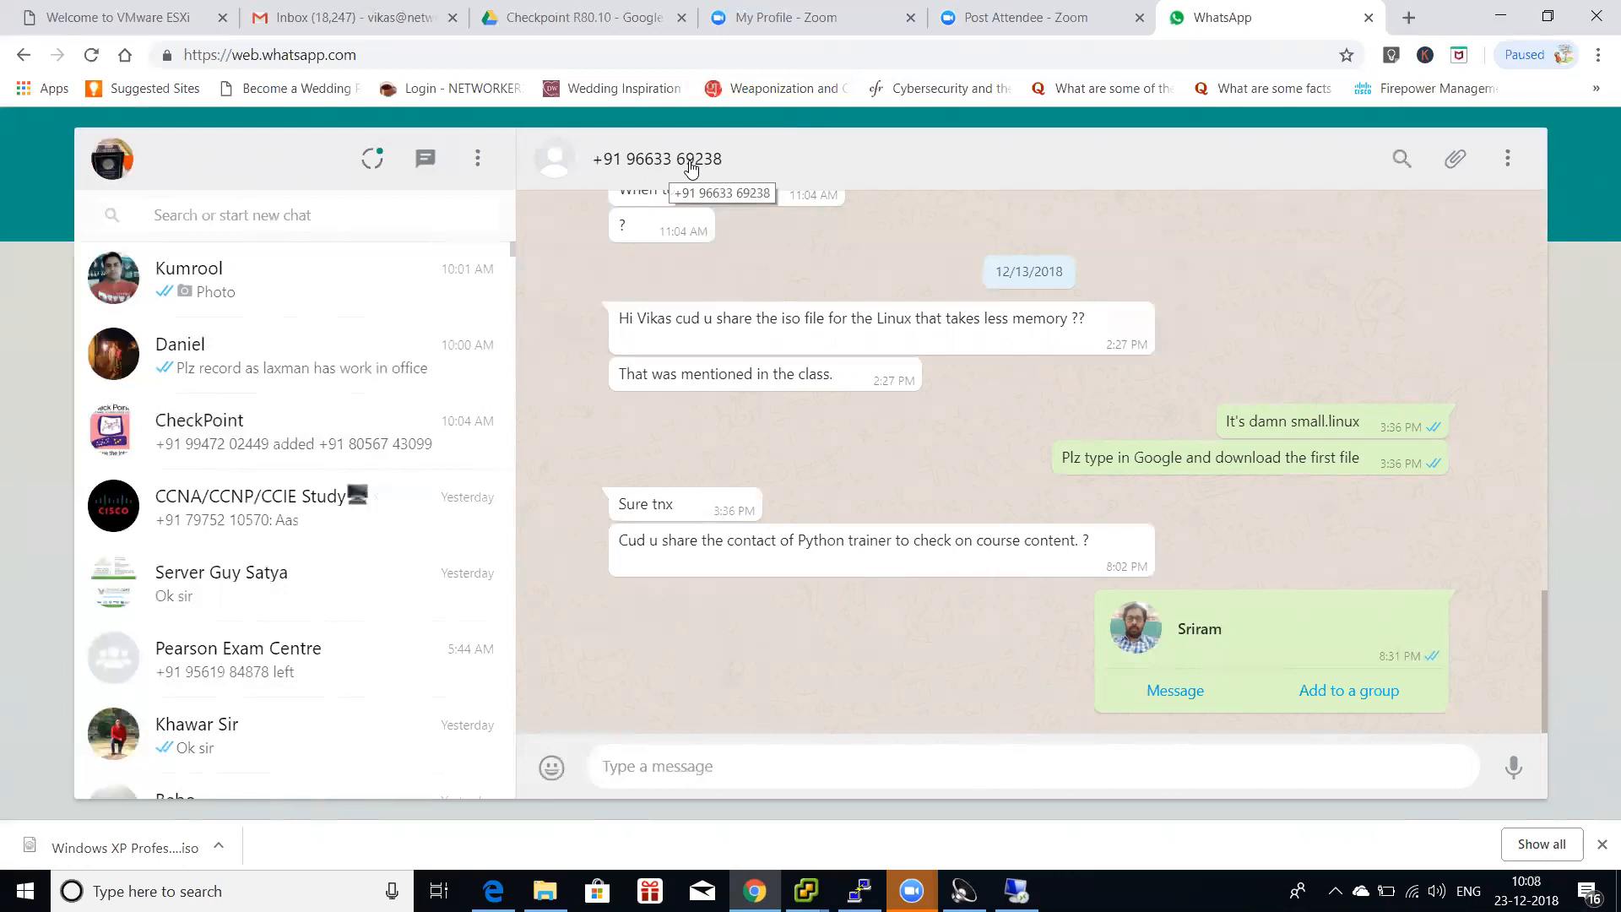
Copy the admin's phone number from Contact info, then switch back to the Gaia remote session
left_click(641, 167)
left_click_drag(1295, 470, 1146, 485)
right_click(1153, 471)
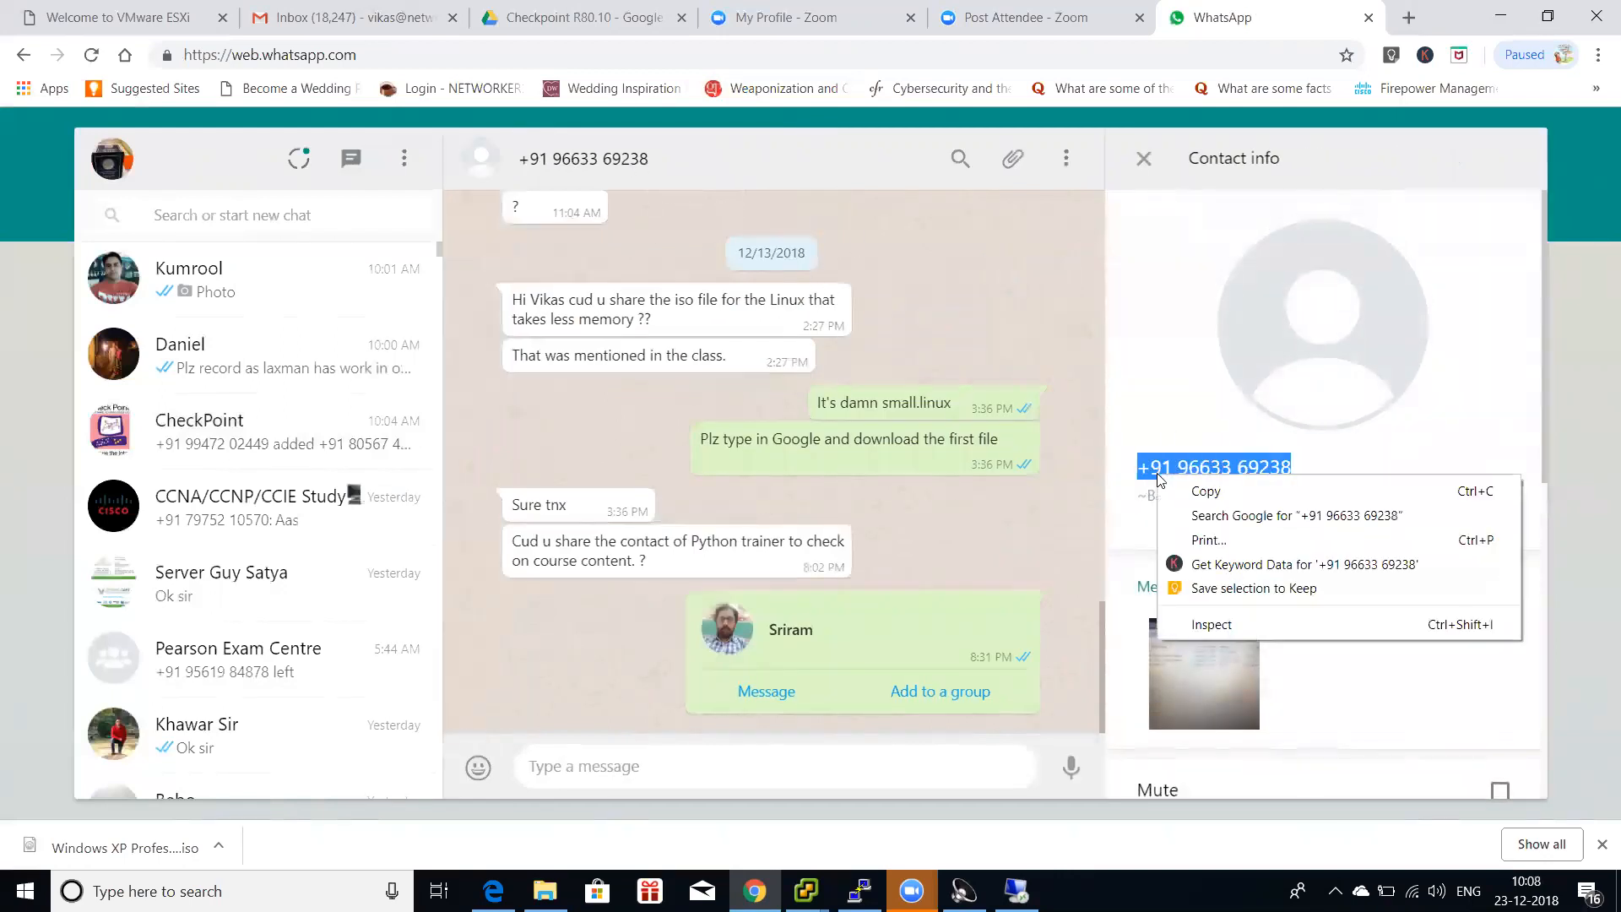
left_click(1197, 489)
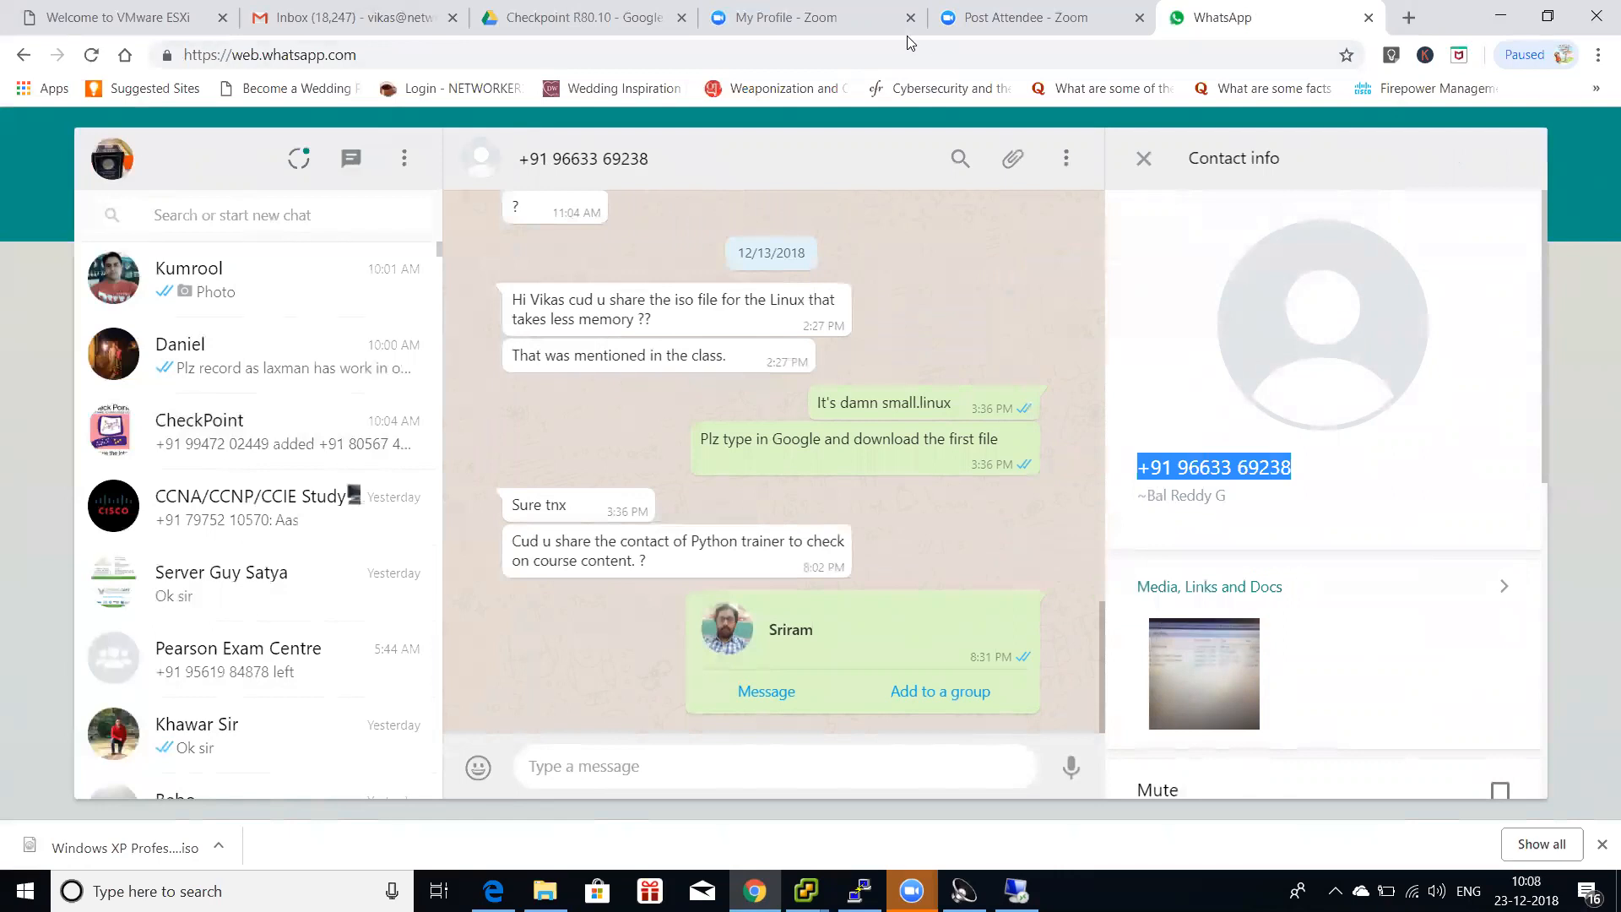
left_click(908, 36)
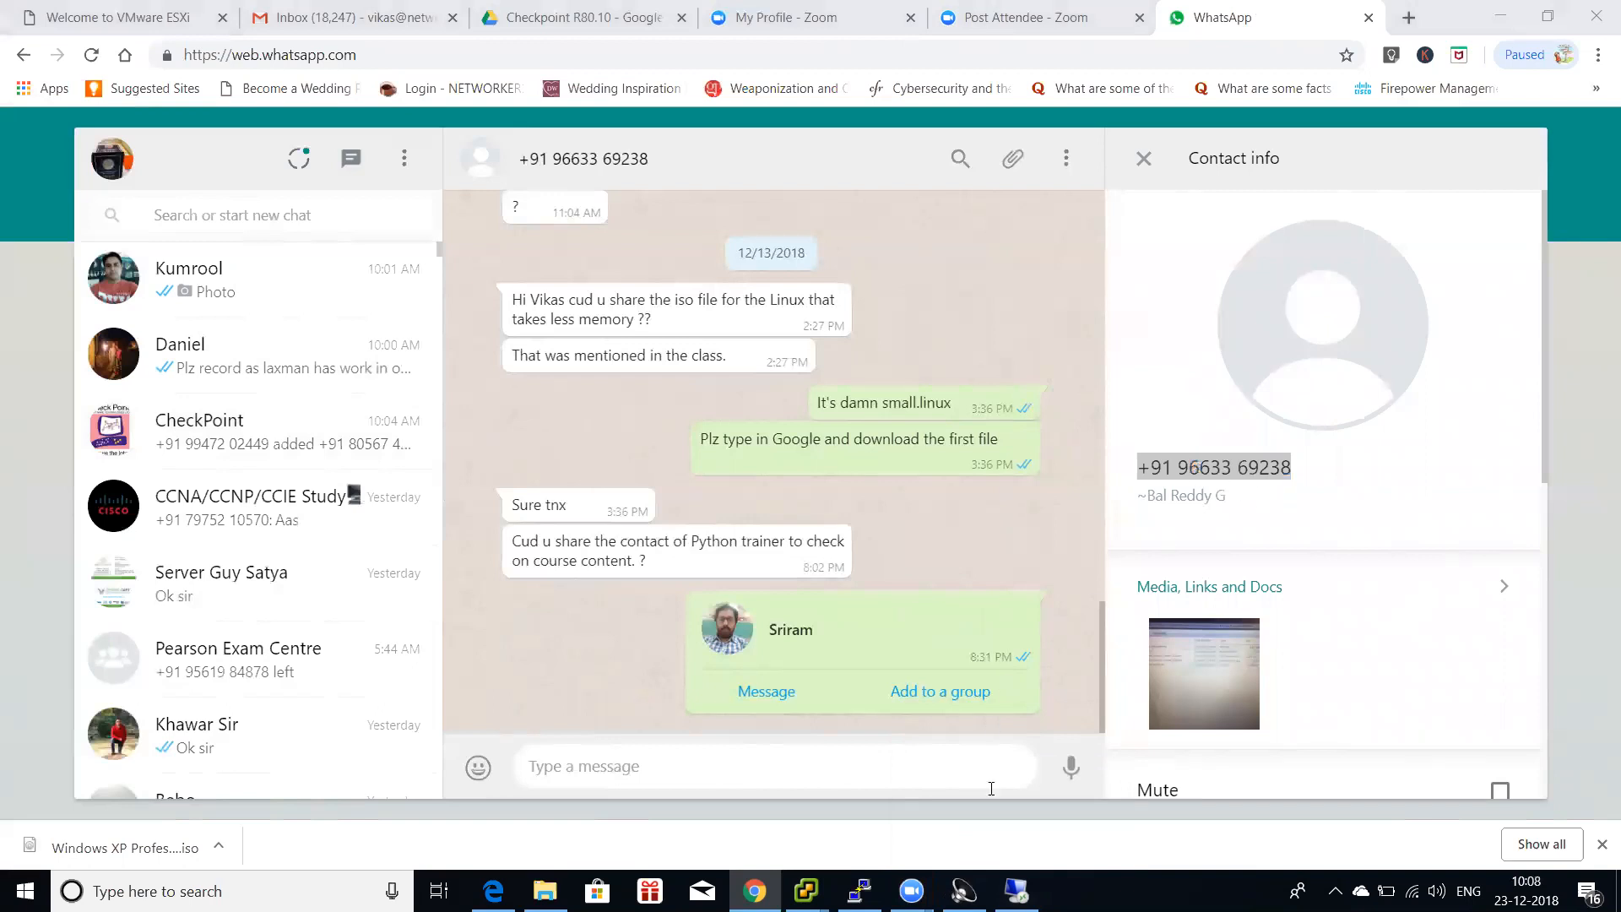
left_click(1017, 890)
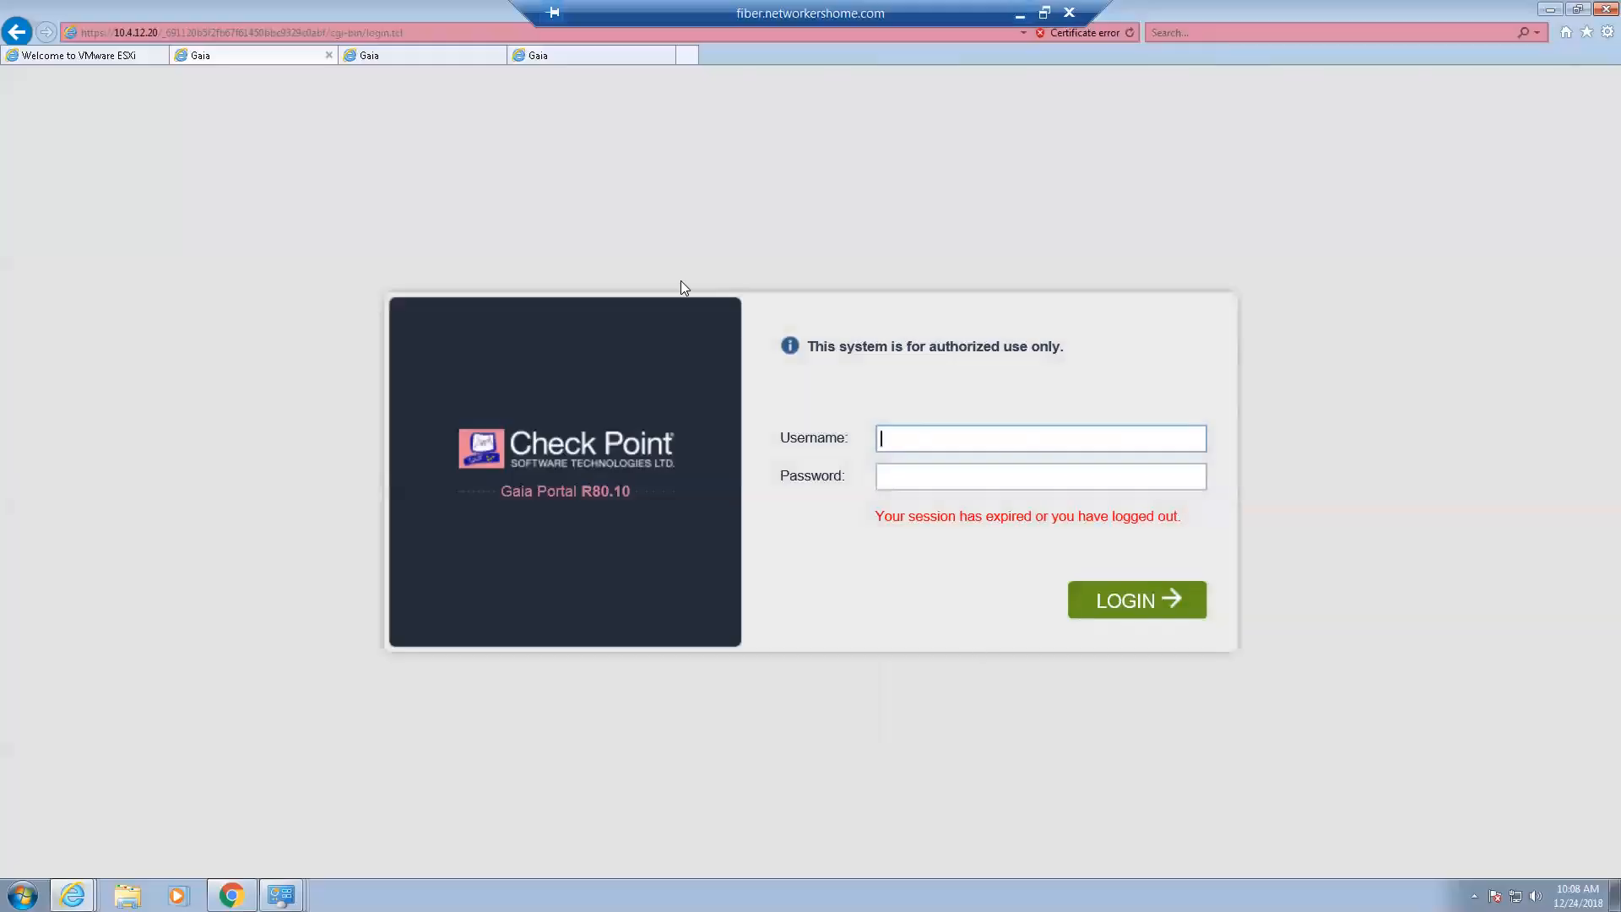
Close the remote Internet Explorer with all its tabs and minimise the remote session
left_click(1606, 8)
left_click(811, 457)
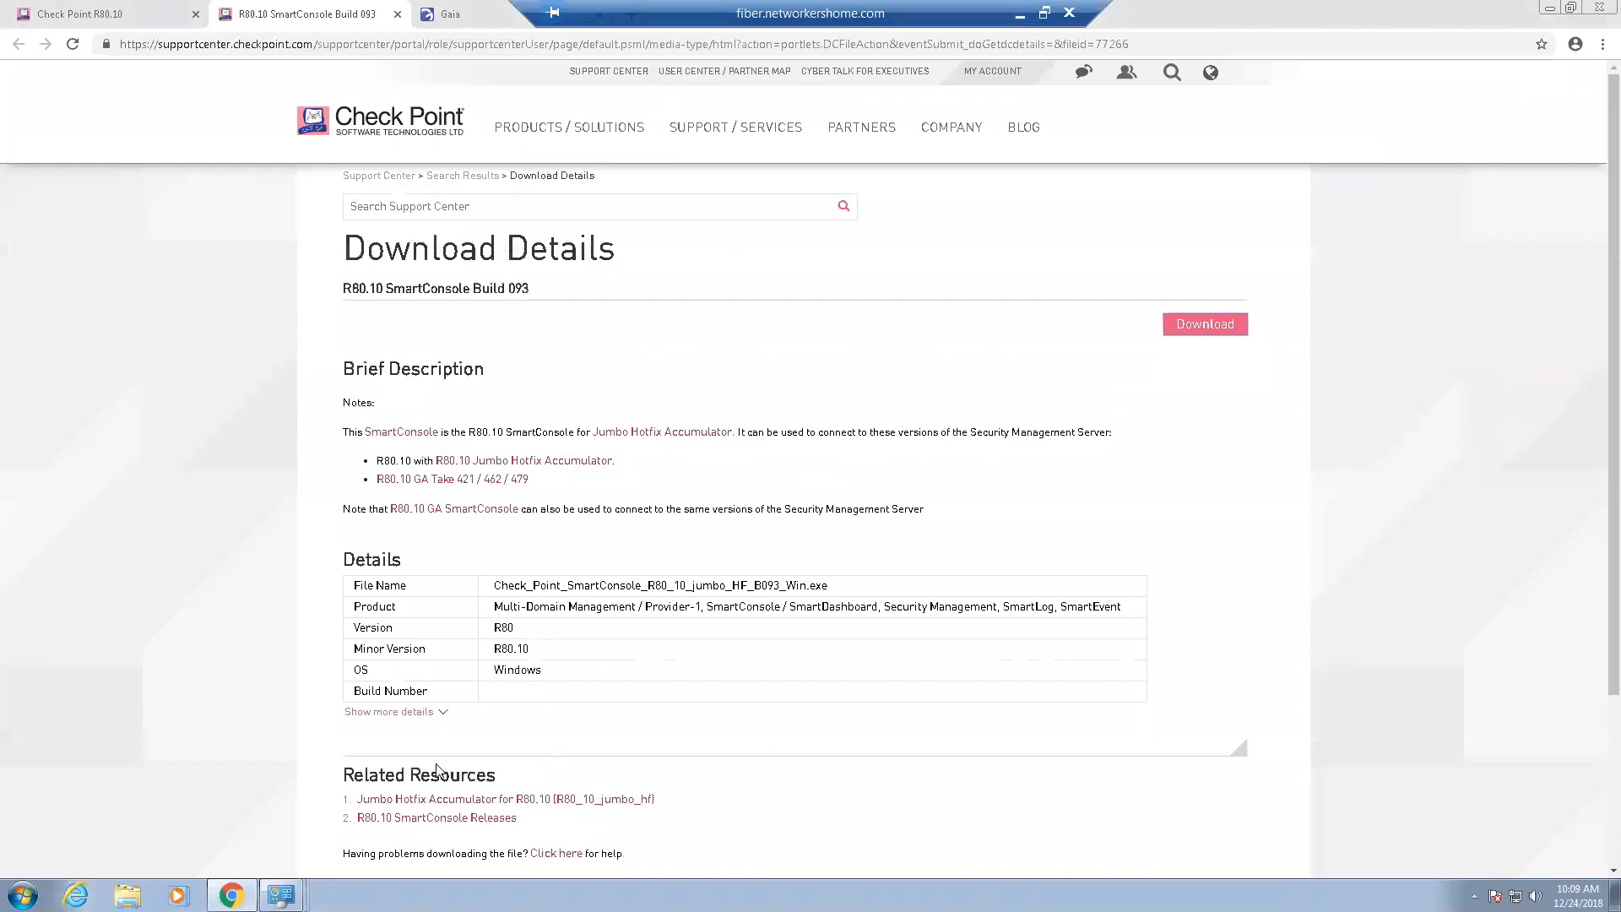
left_click(1022, 14)
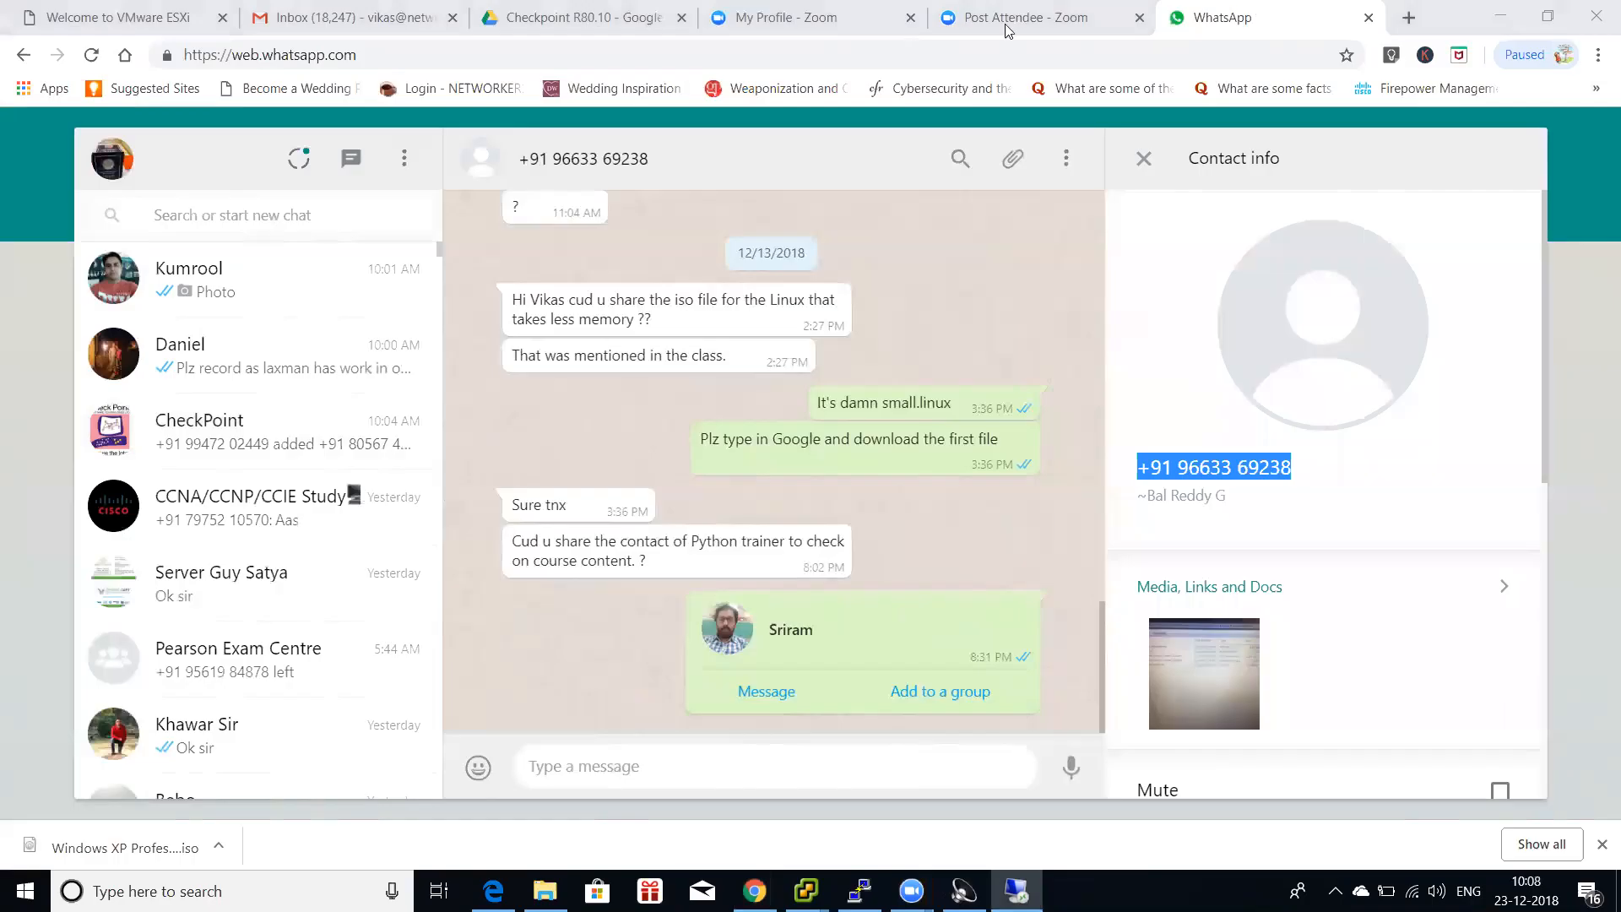
Close the CP1 and Smart Console console windows, then select Smart Console in vSphere Client
mouse_move(806, 890)
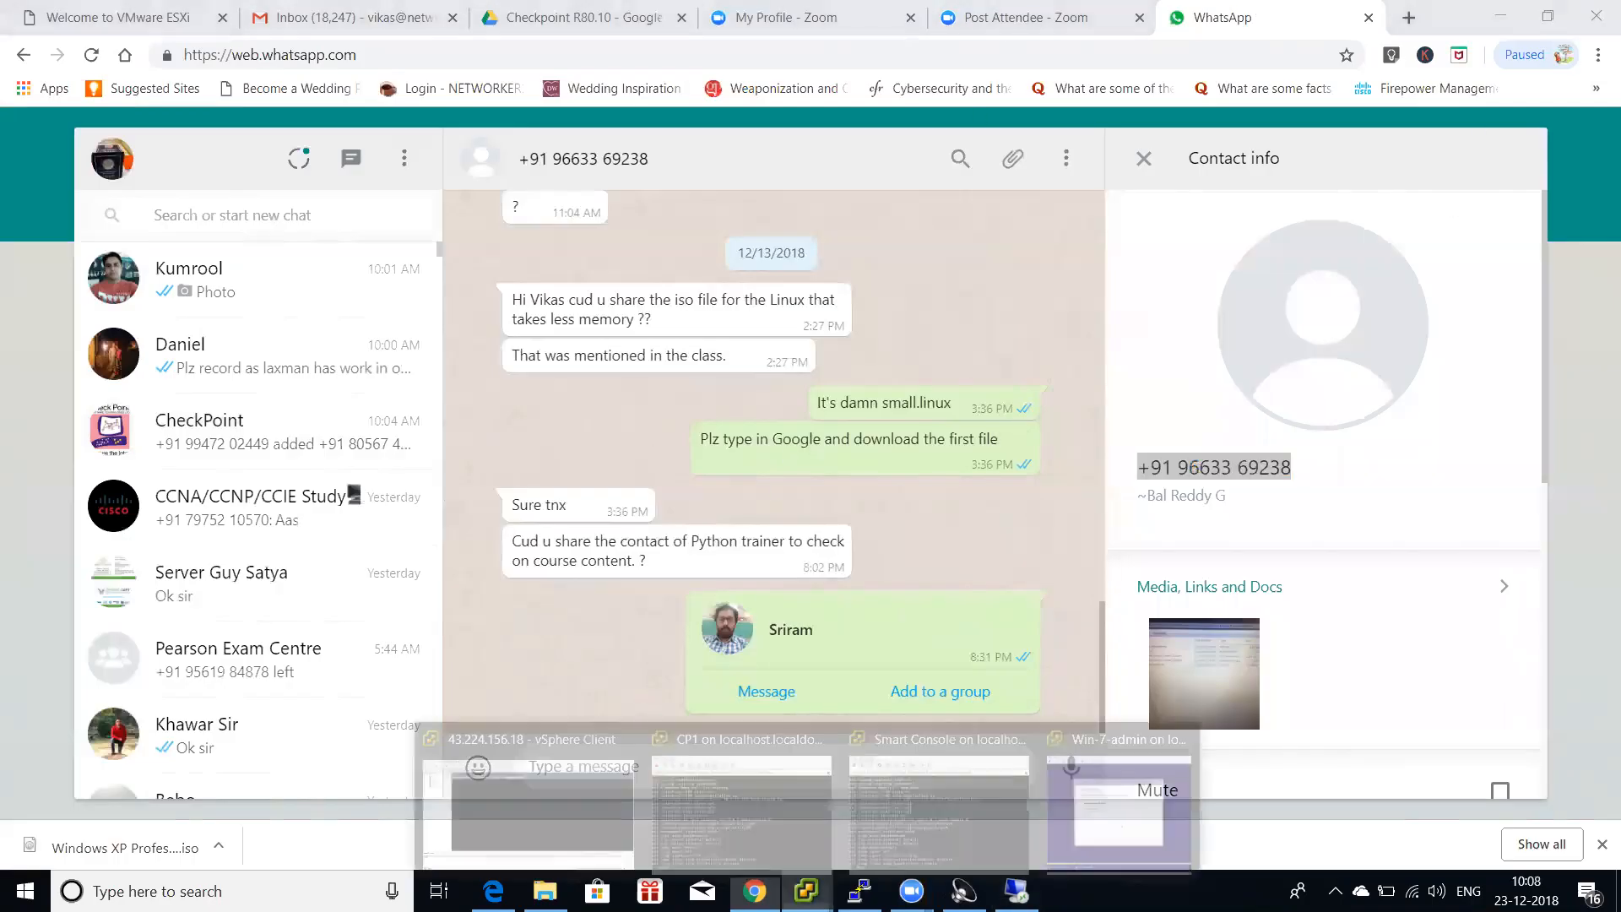
mouse_move(927, 831)
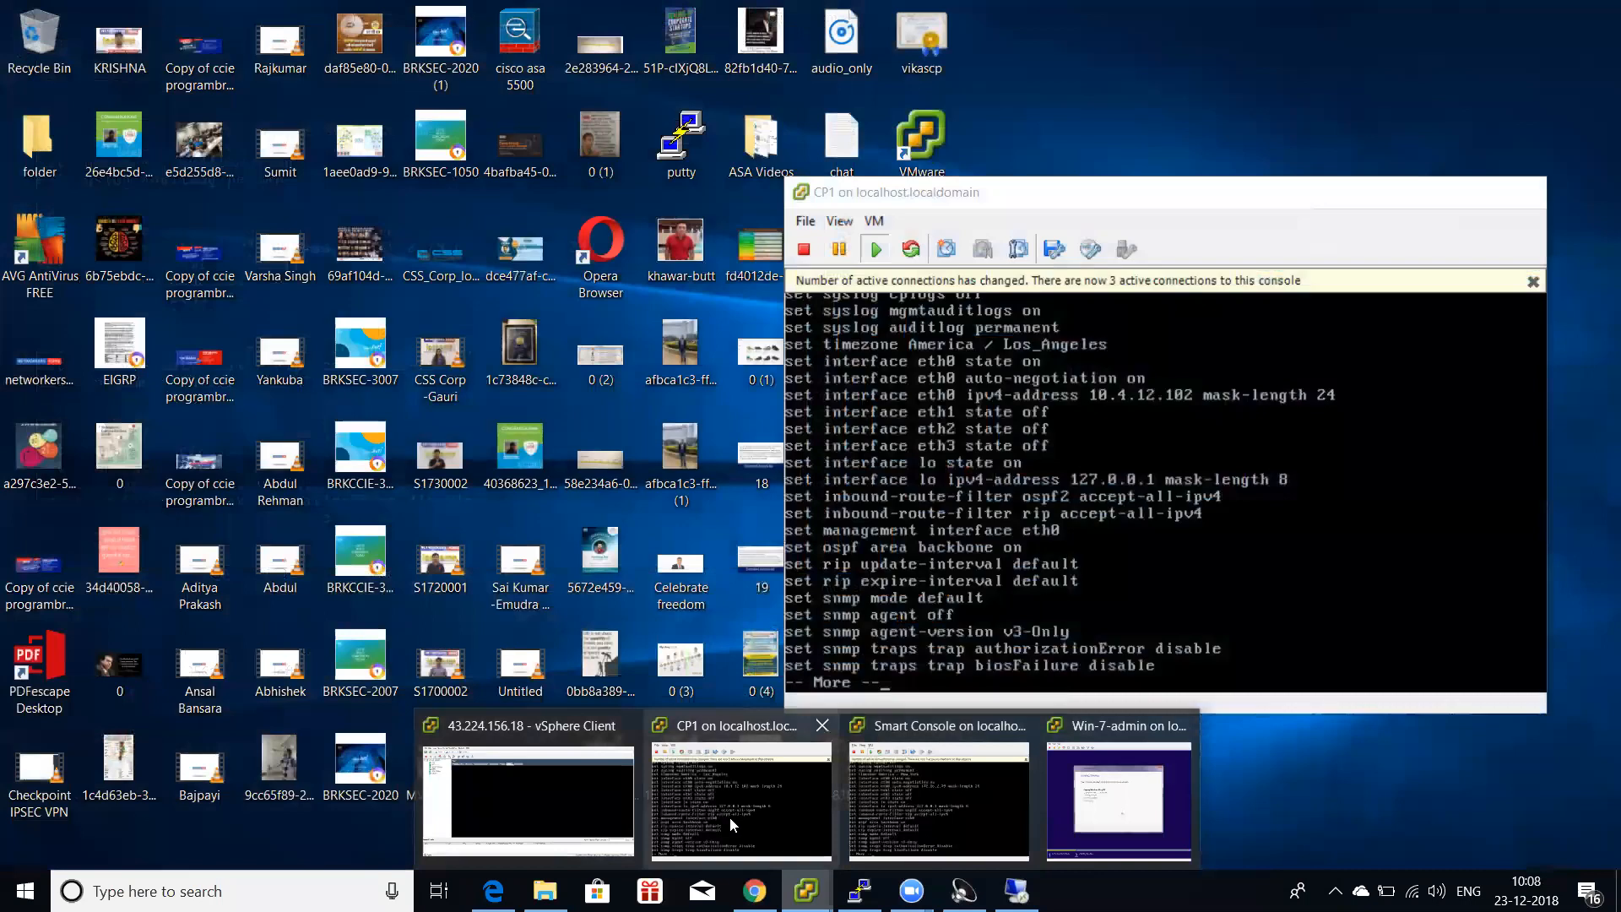
left_click(729, 818)
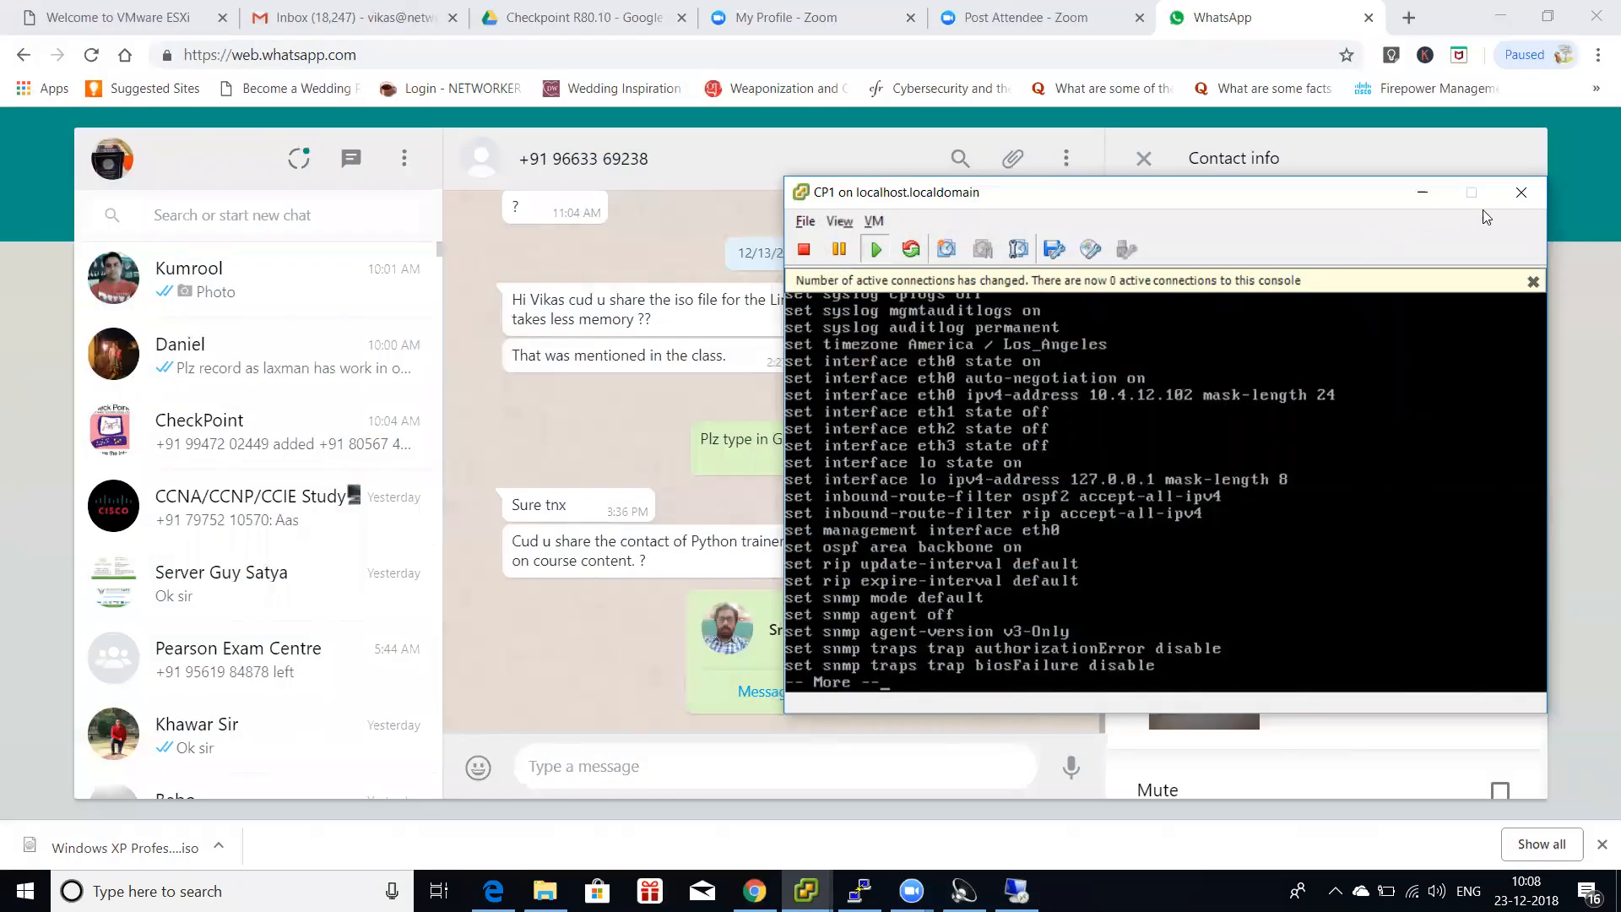
left_click(1520, 192)
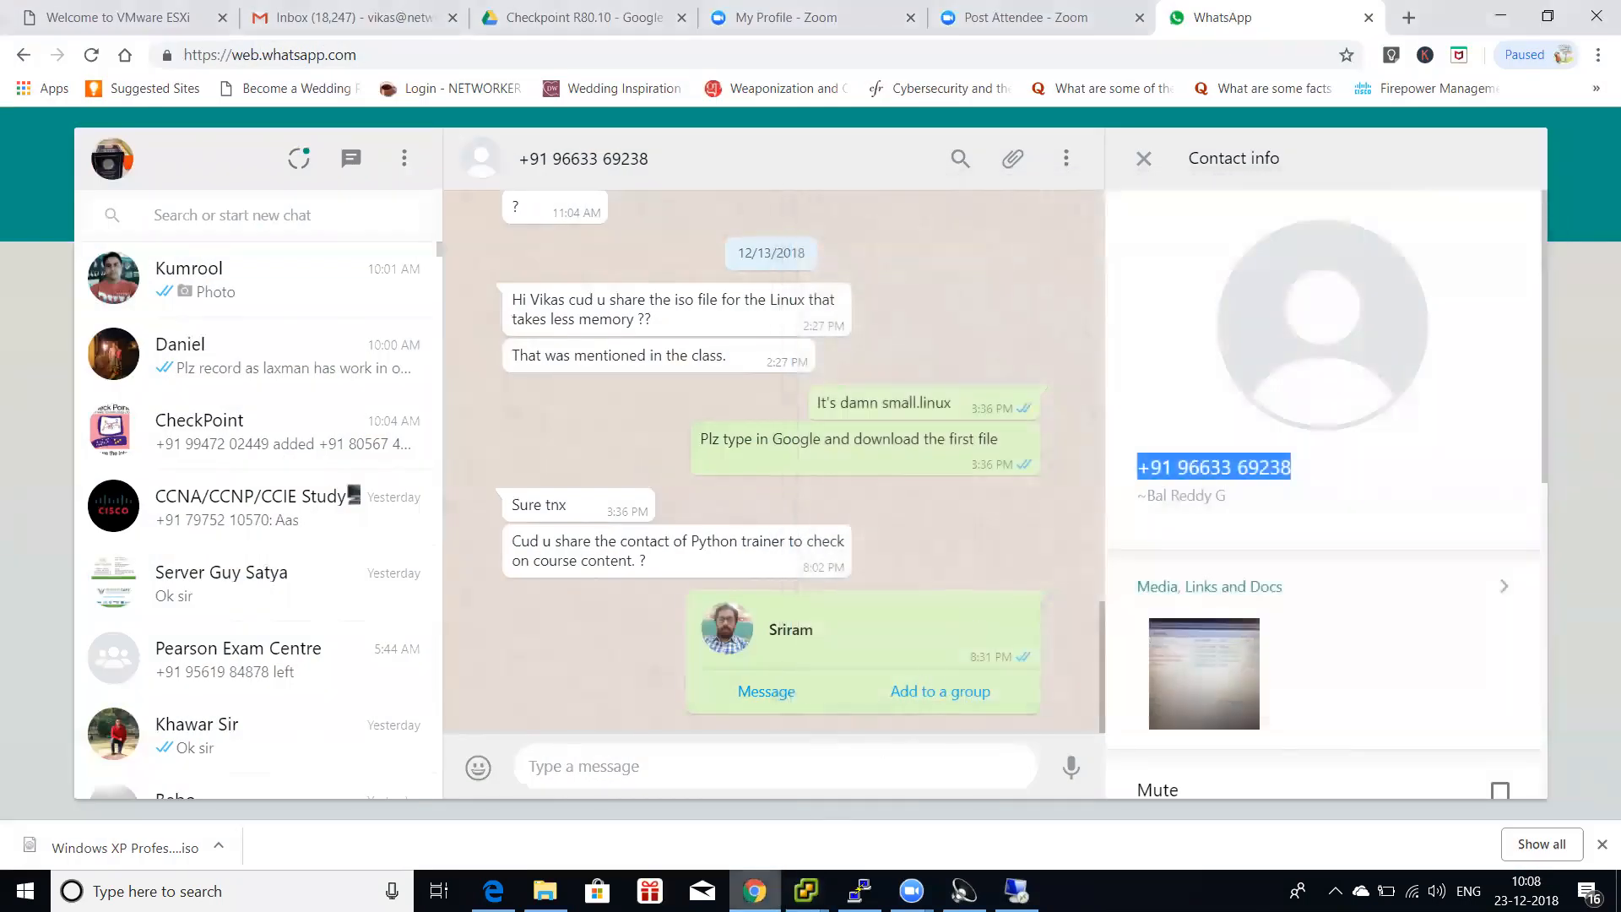
mouse_move(806, 886)
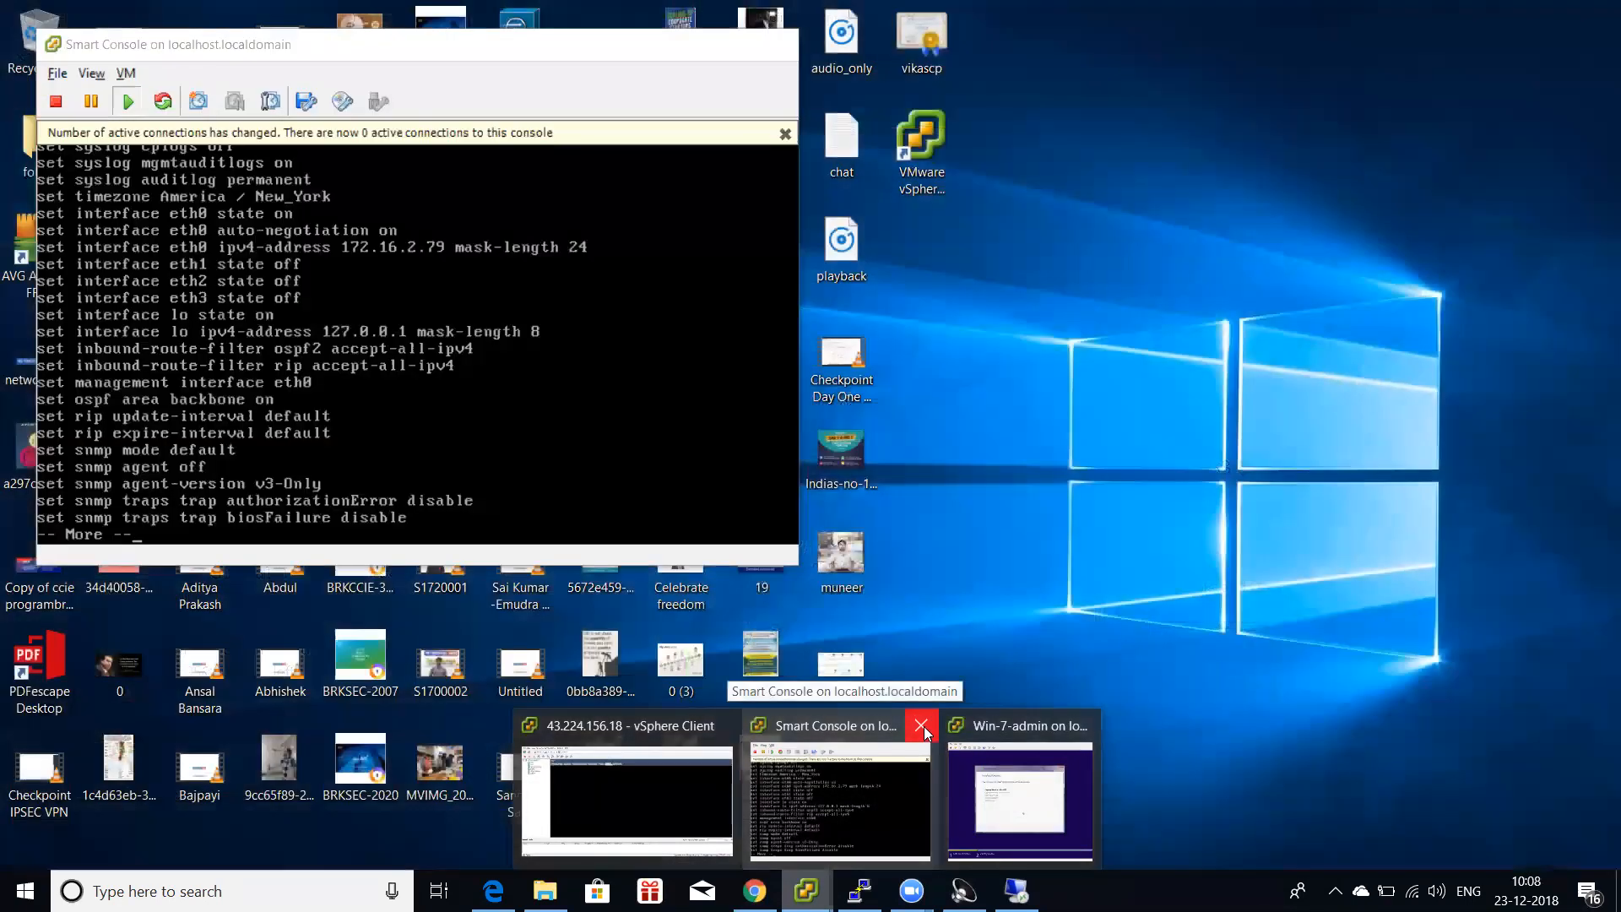
left_click(924, 728)
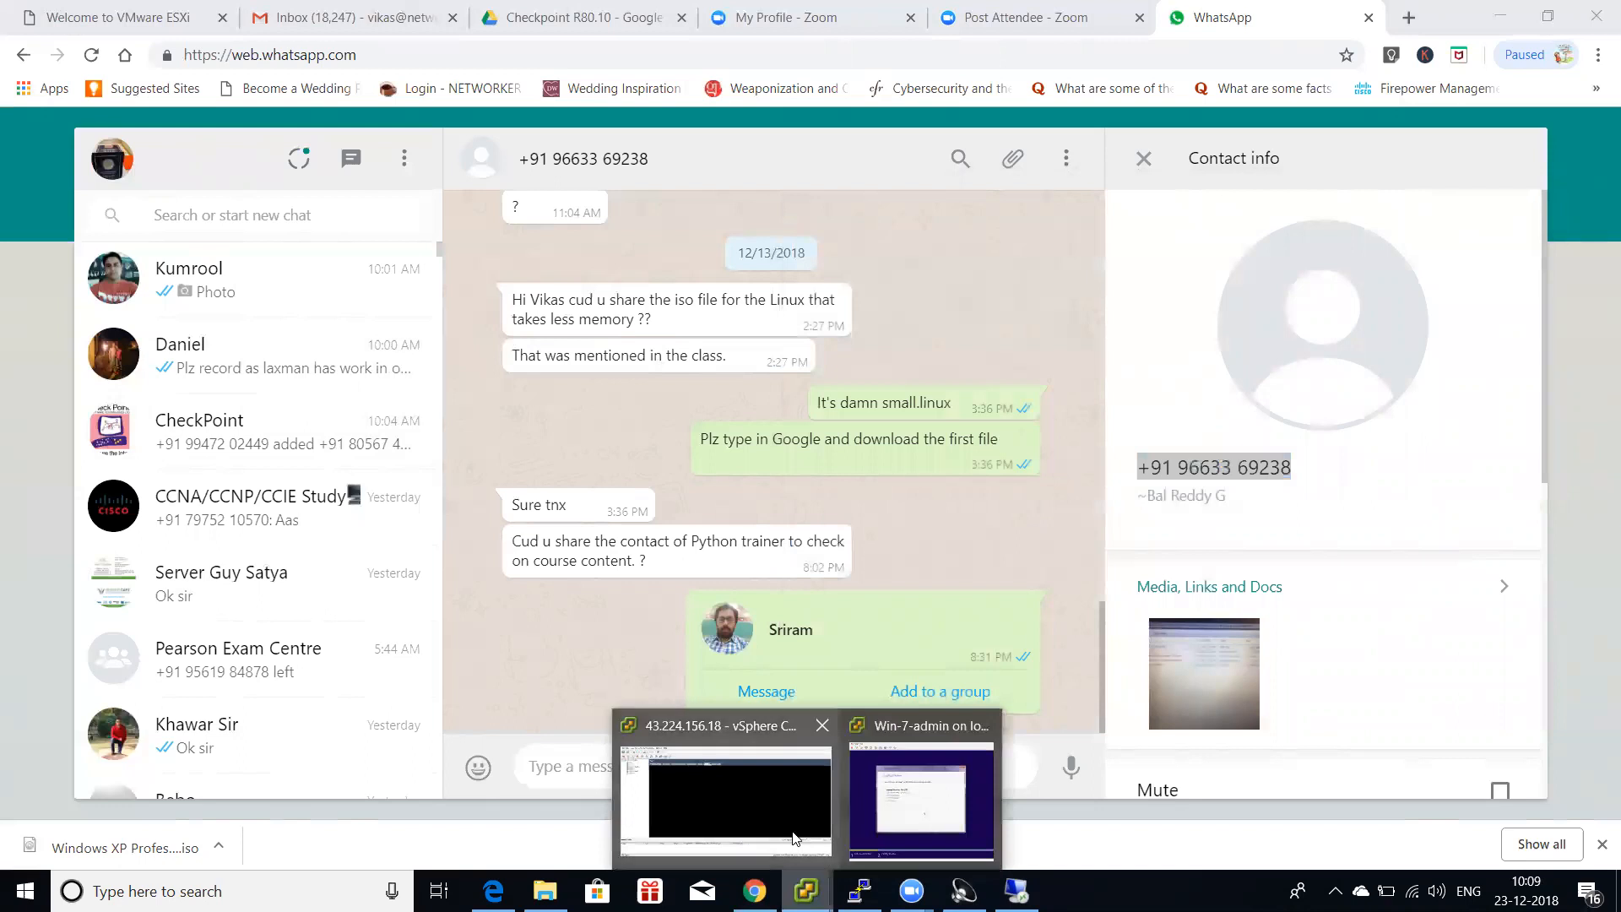
left_click(726, 793)
left_click(128, 183)
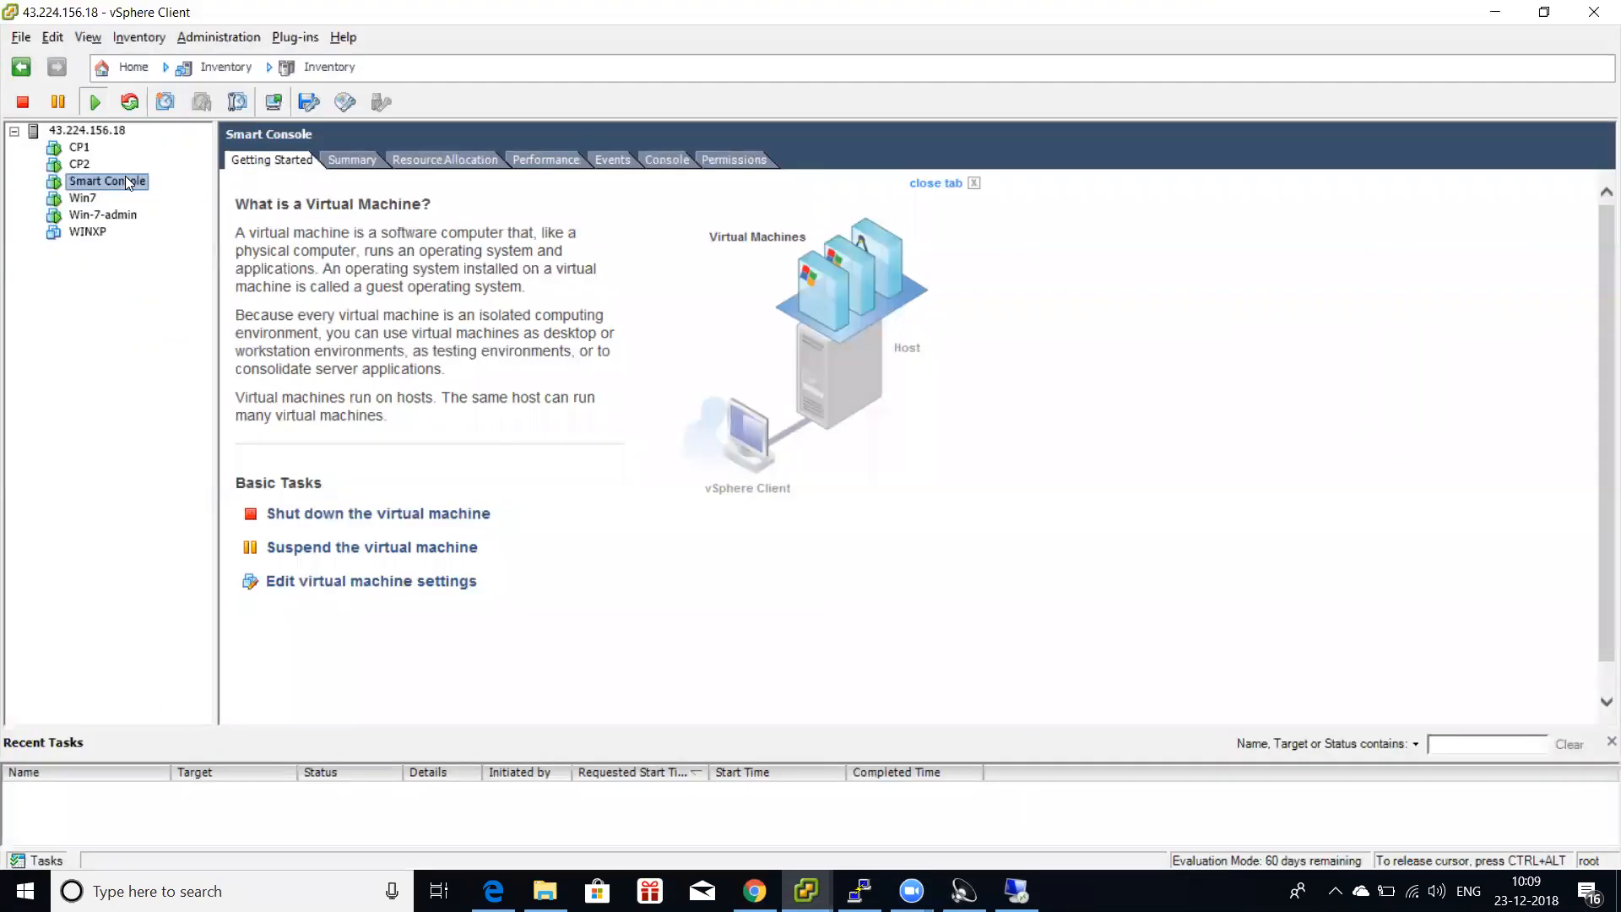
Open the Smart Console machine's console, page through the configuration listing and try 'reboot'
left_click(664, 162)
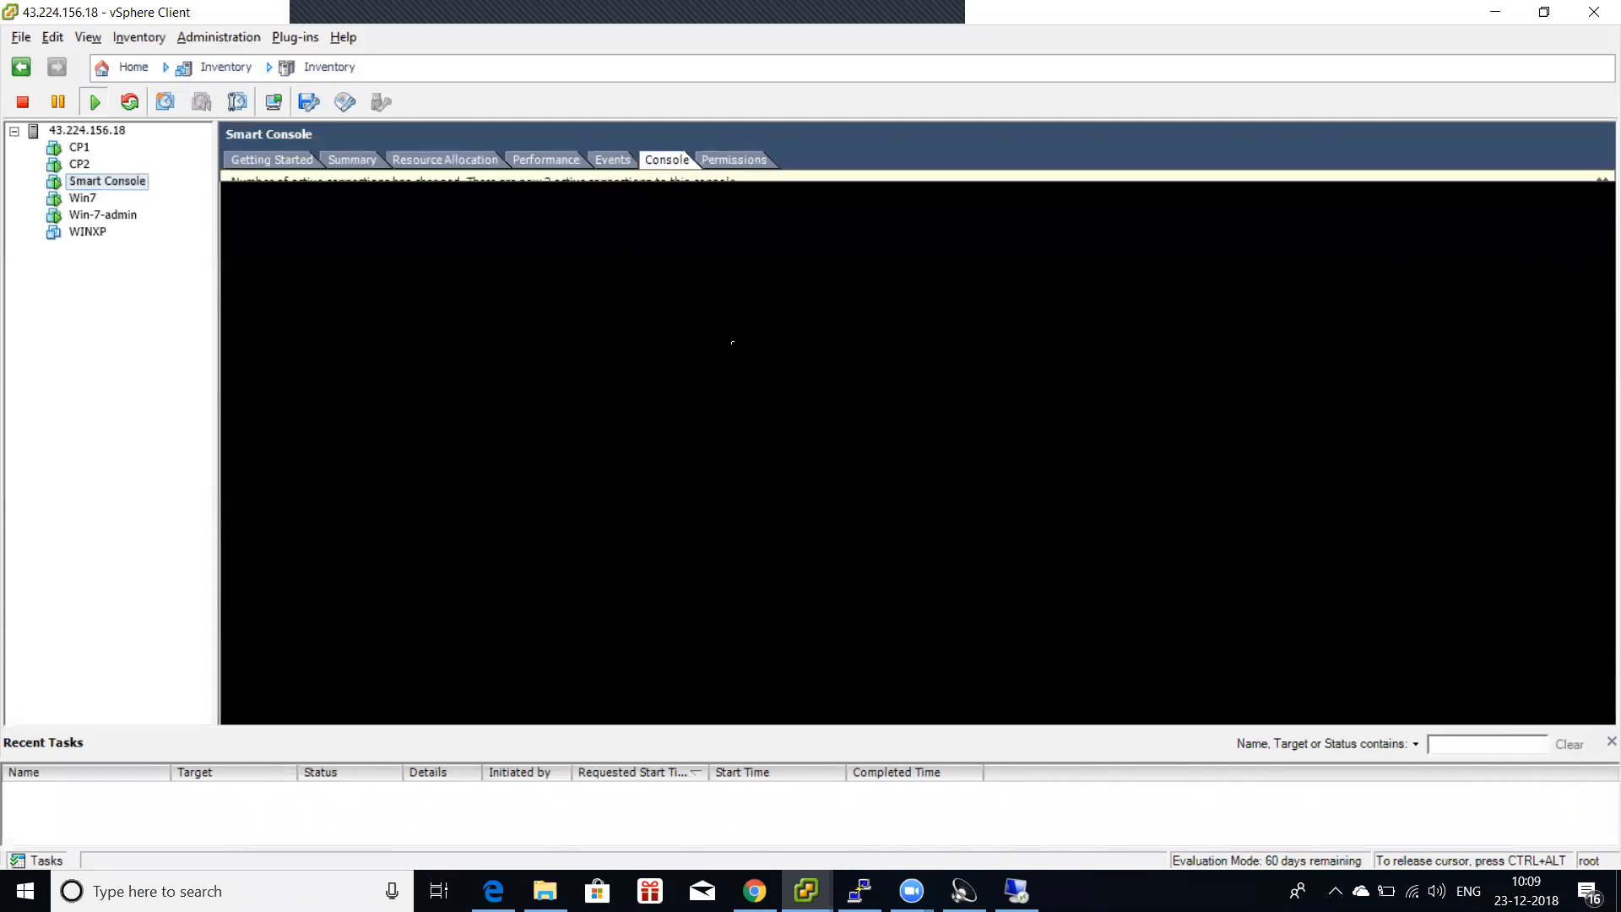
key("Return")
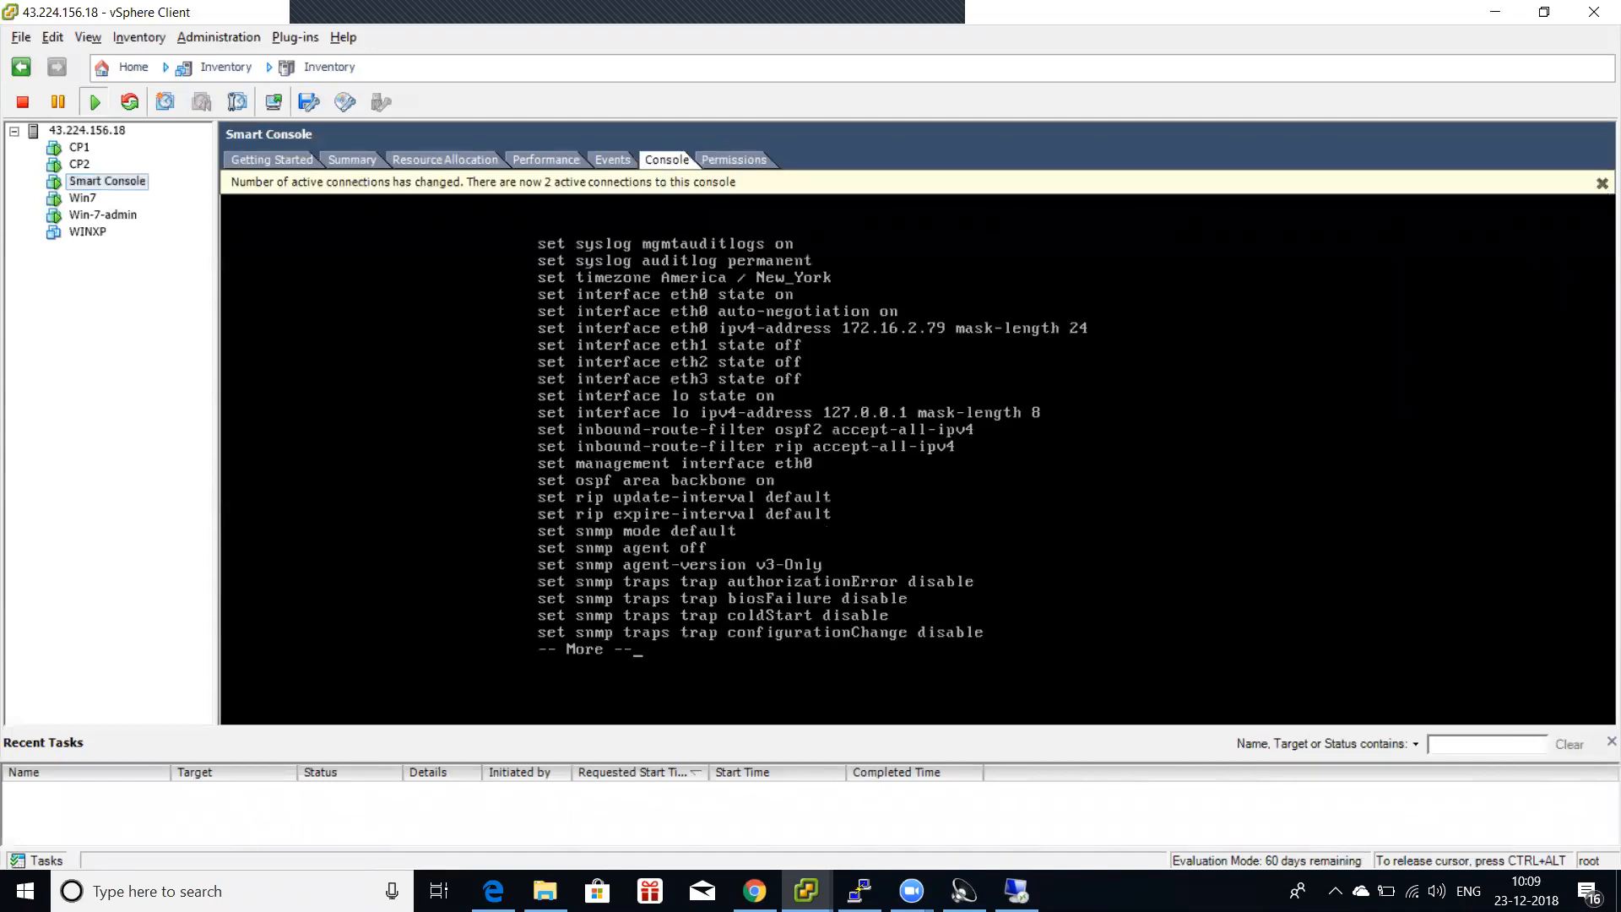
key("space")
type("reboot")
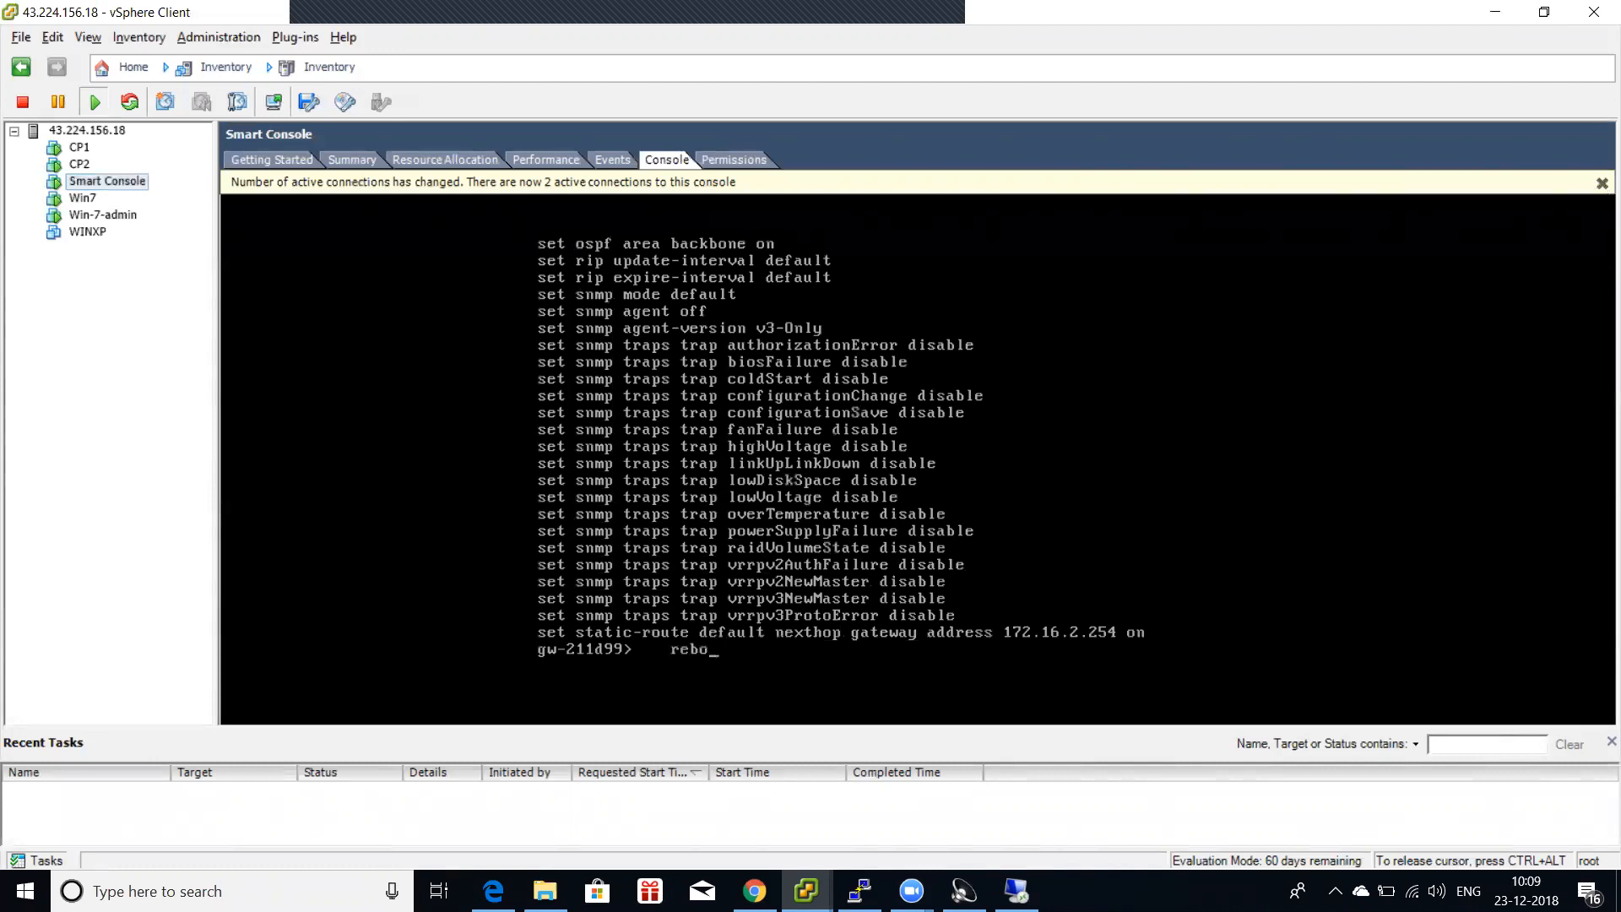
key("Return")
Take the configuration lock by running 'lock database override'
type("re")
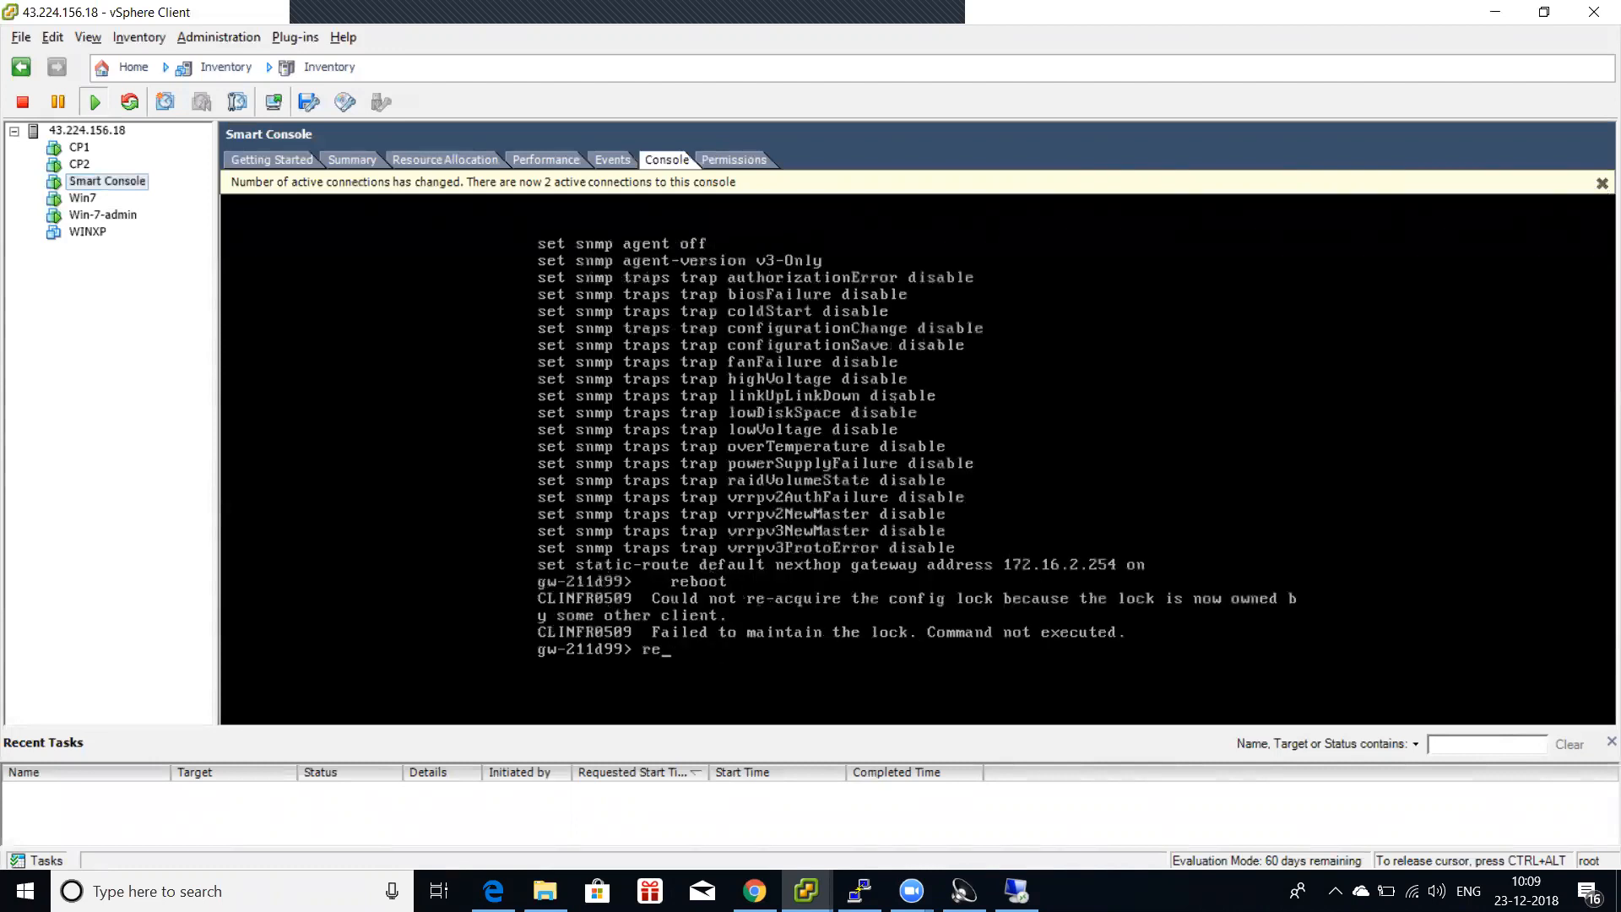
key("BackSpace")
key("BackSpace")
type("loc")
key("Tab")
type("o")
key("Tab")
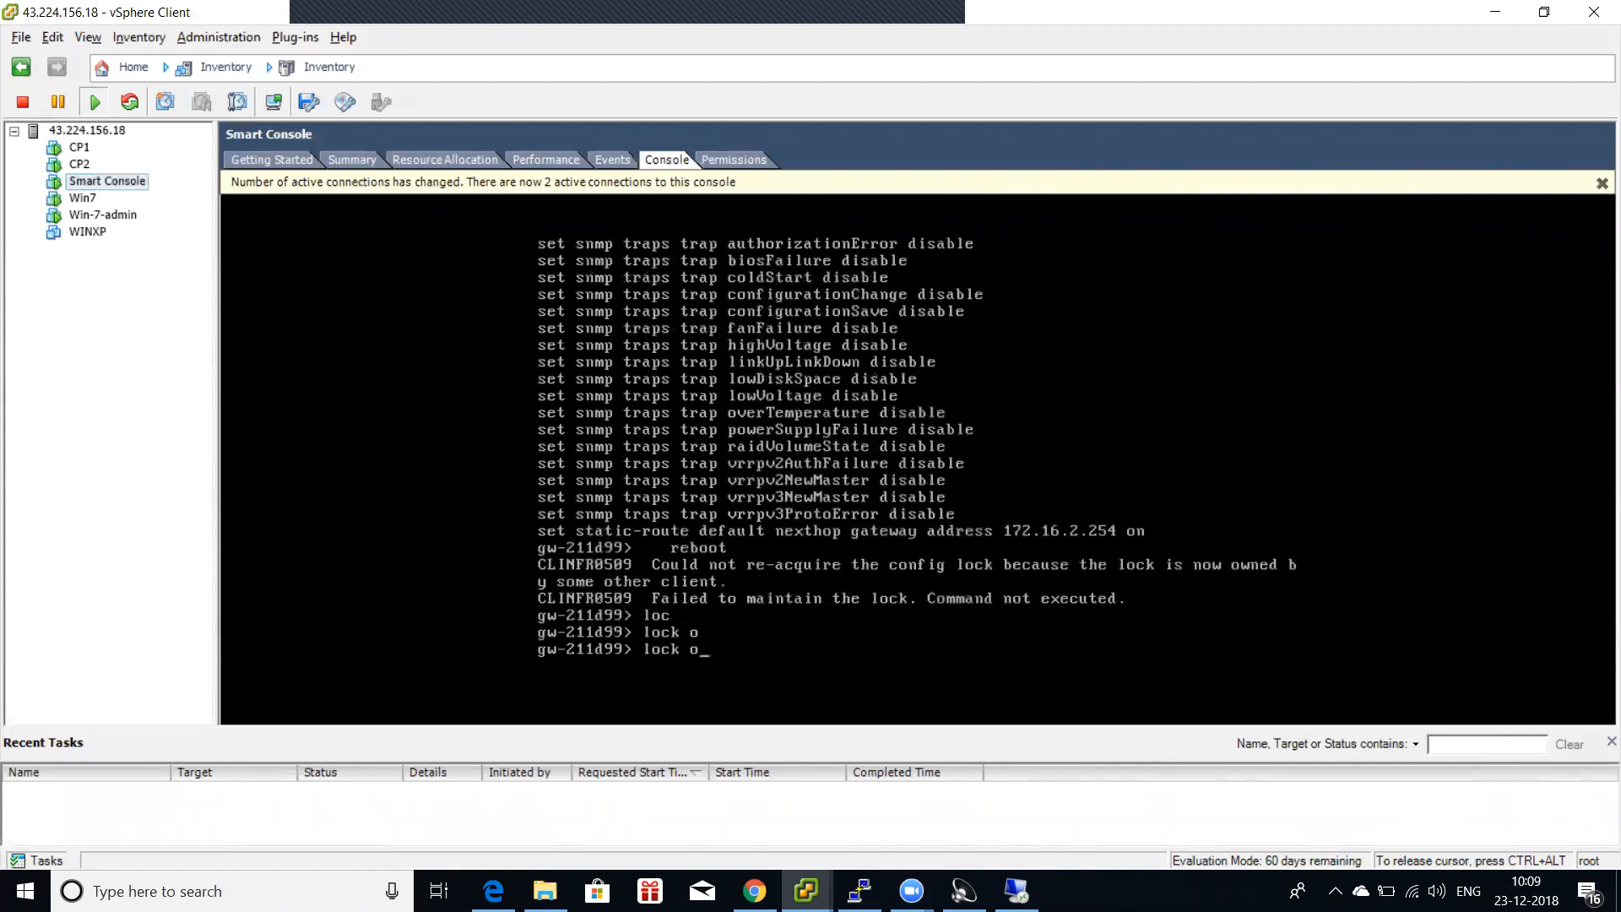
key("Tab")
type("o")
key("Tab")
key("Return")
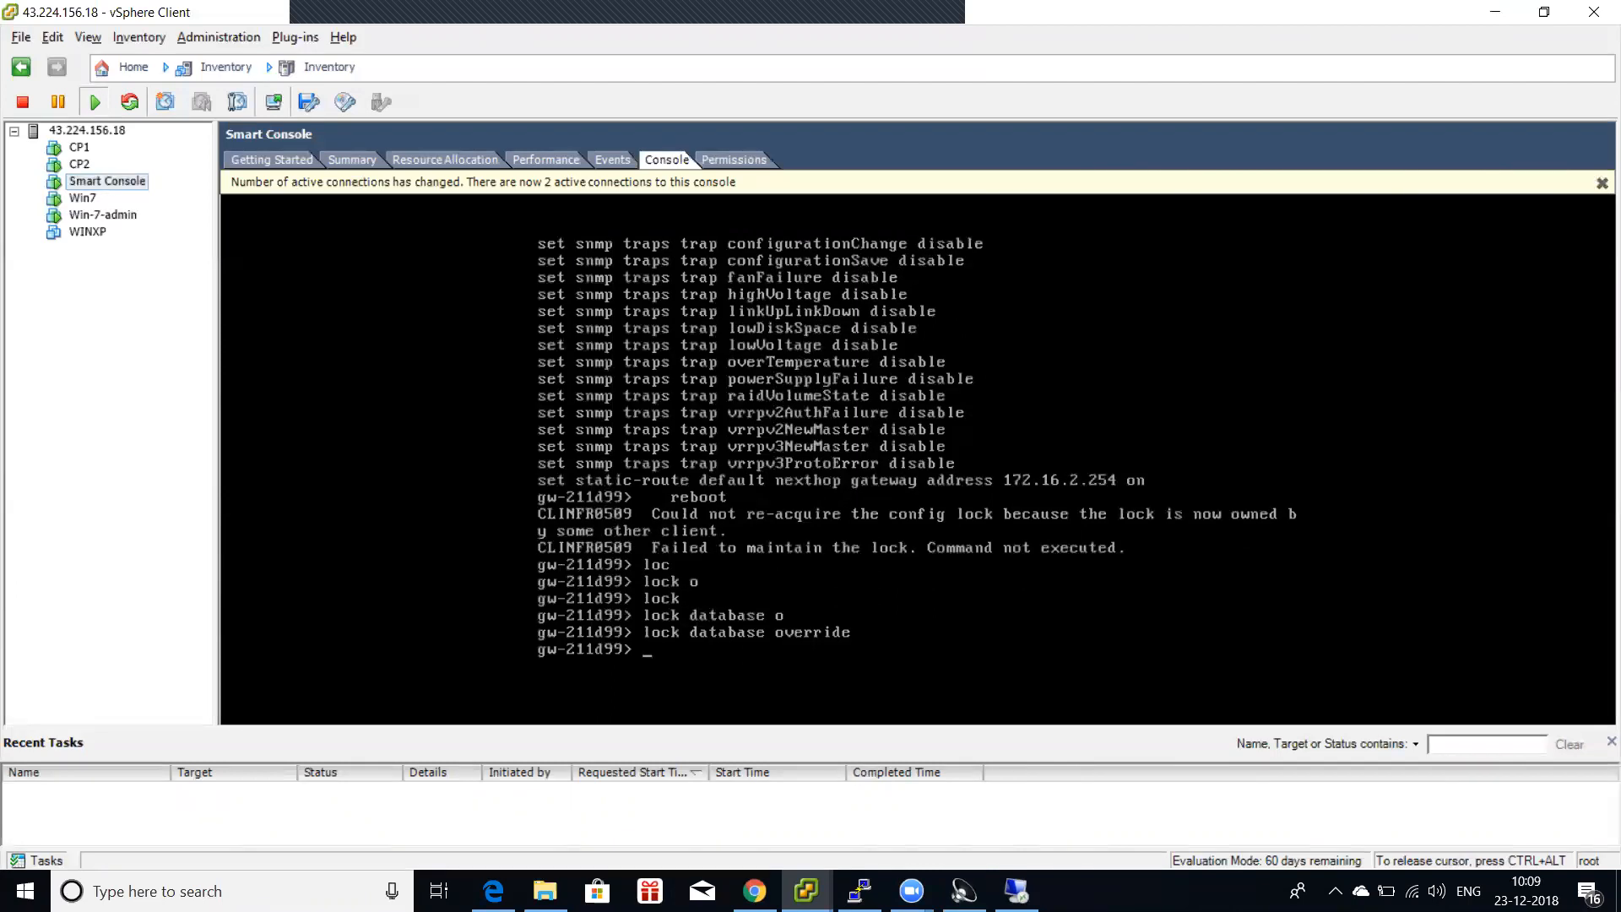
Reboot the system, confirming with y, and return to Edge
type("reboot")
key("Return")
type("y")
key("Return")
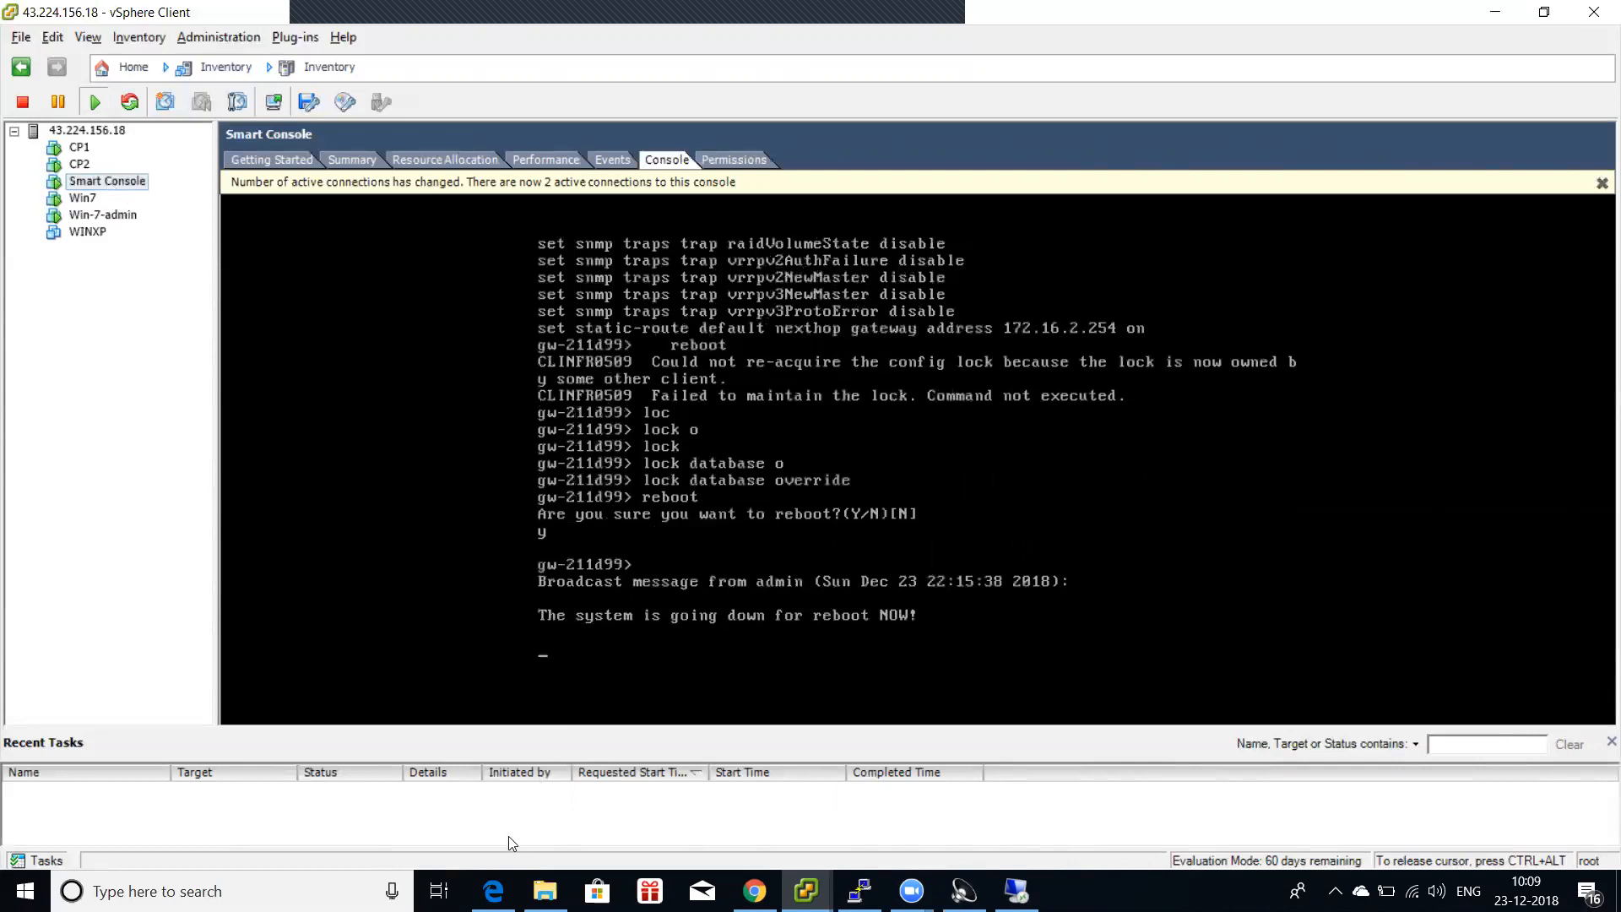
left_click(493, 891)
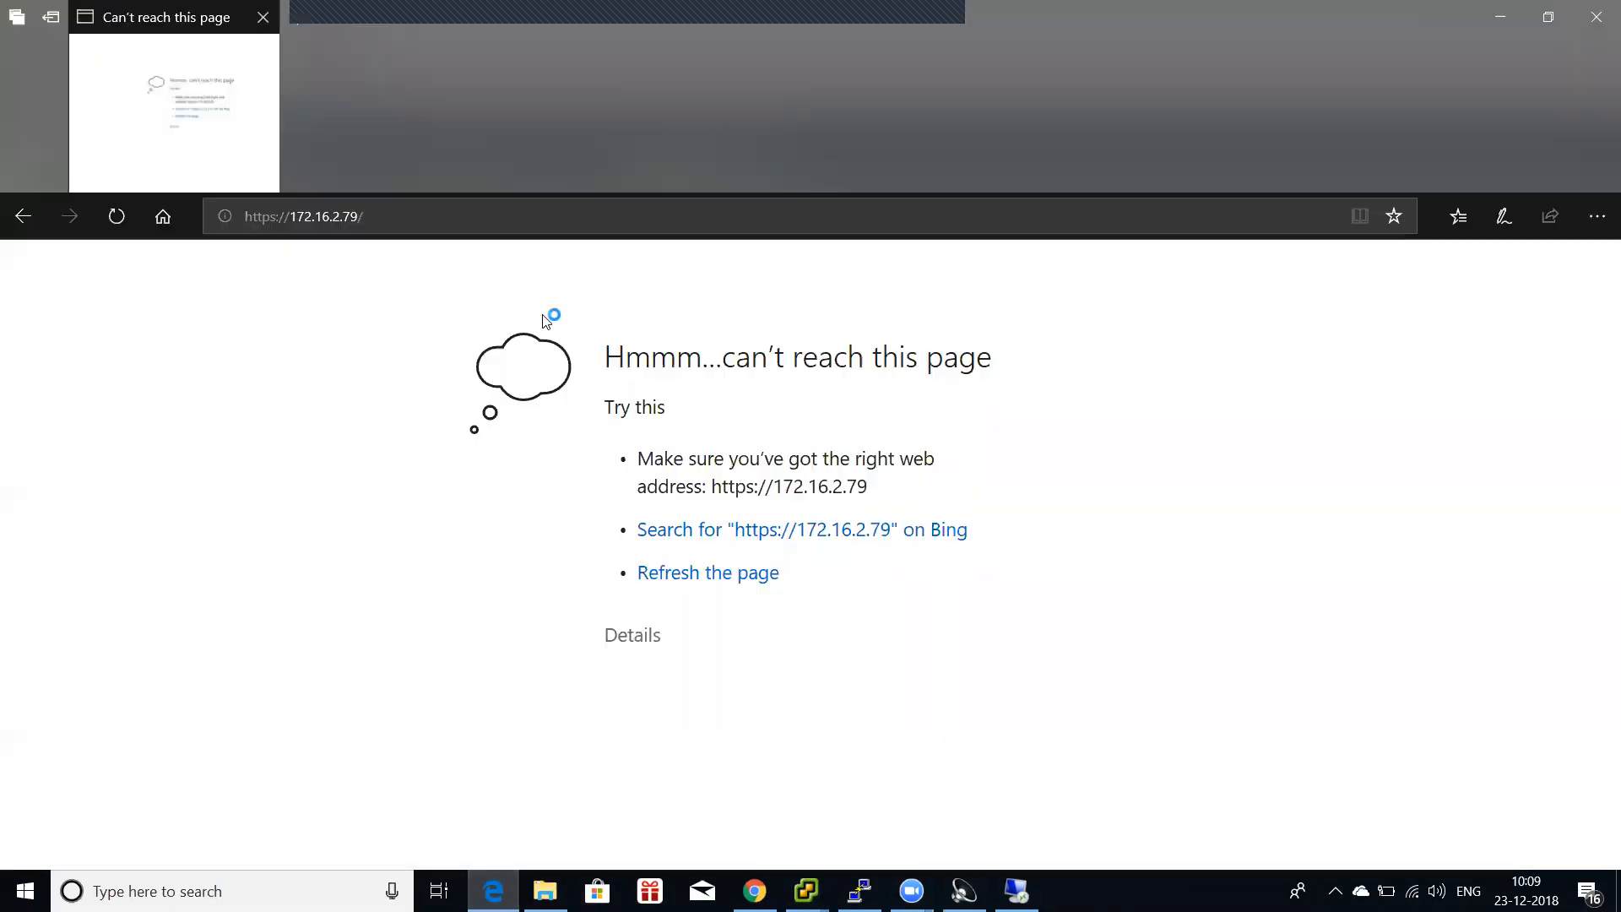
left_click(391, 217)
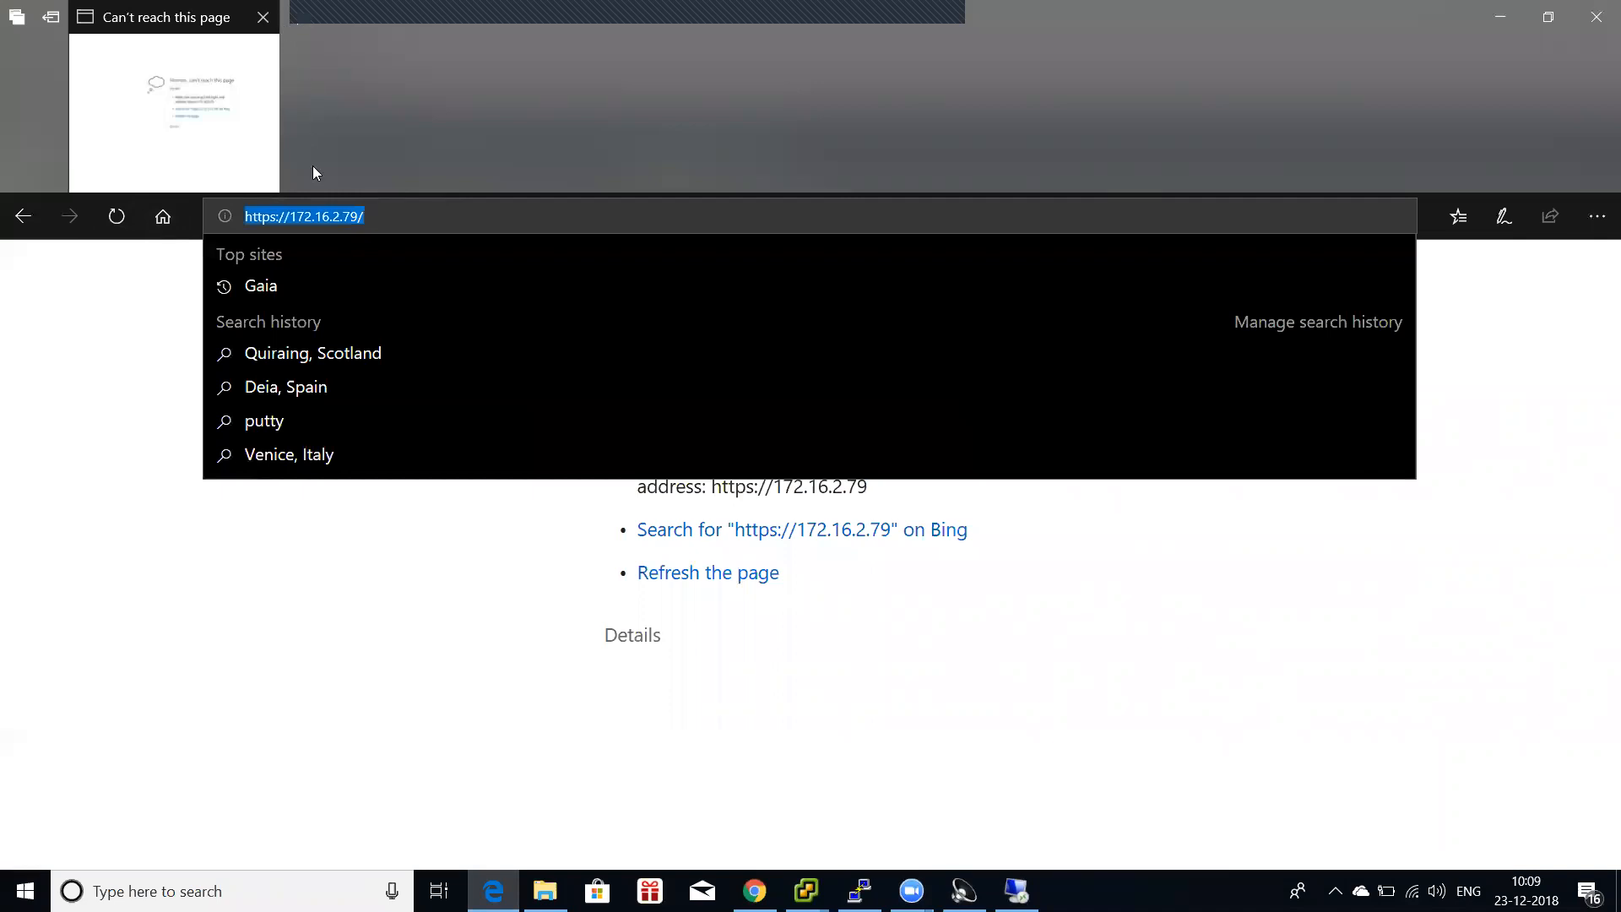
type("htt")
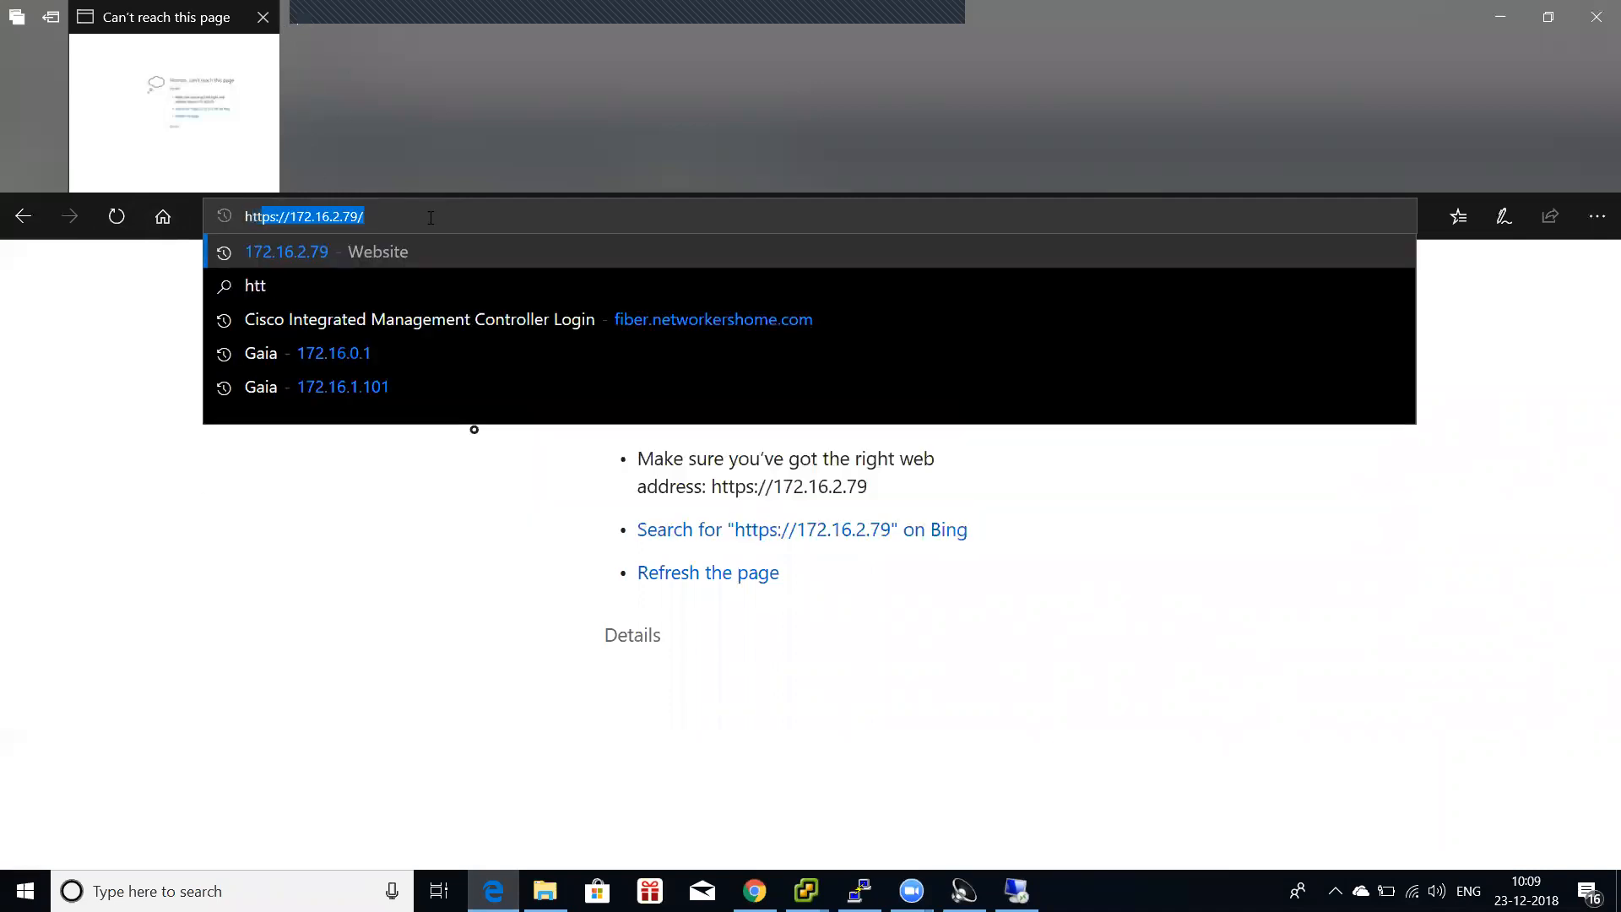
type("ps://10")
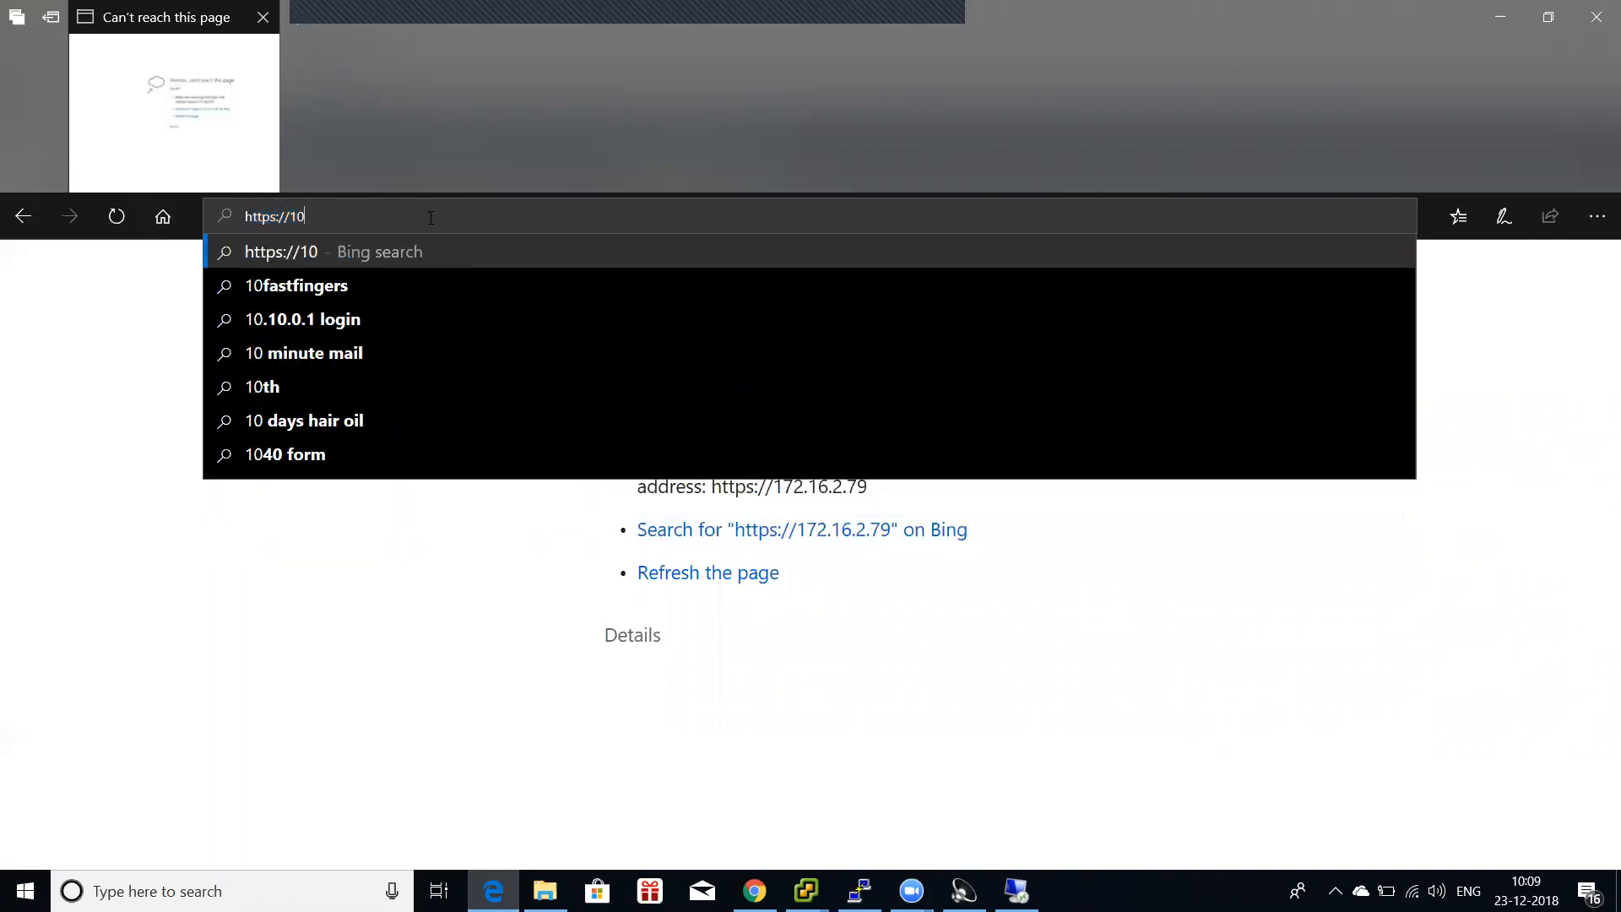
type(".4.12.")
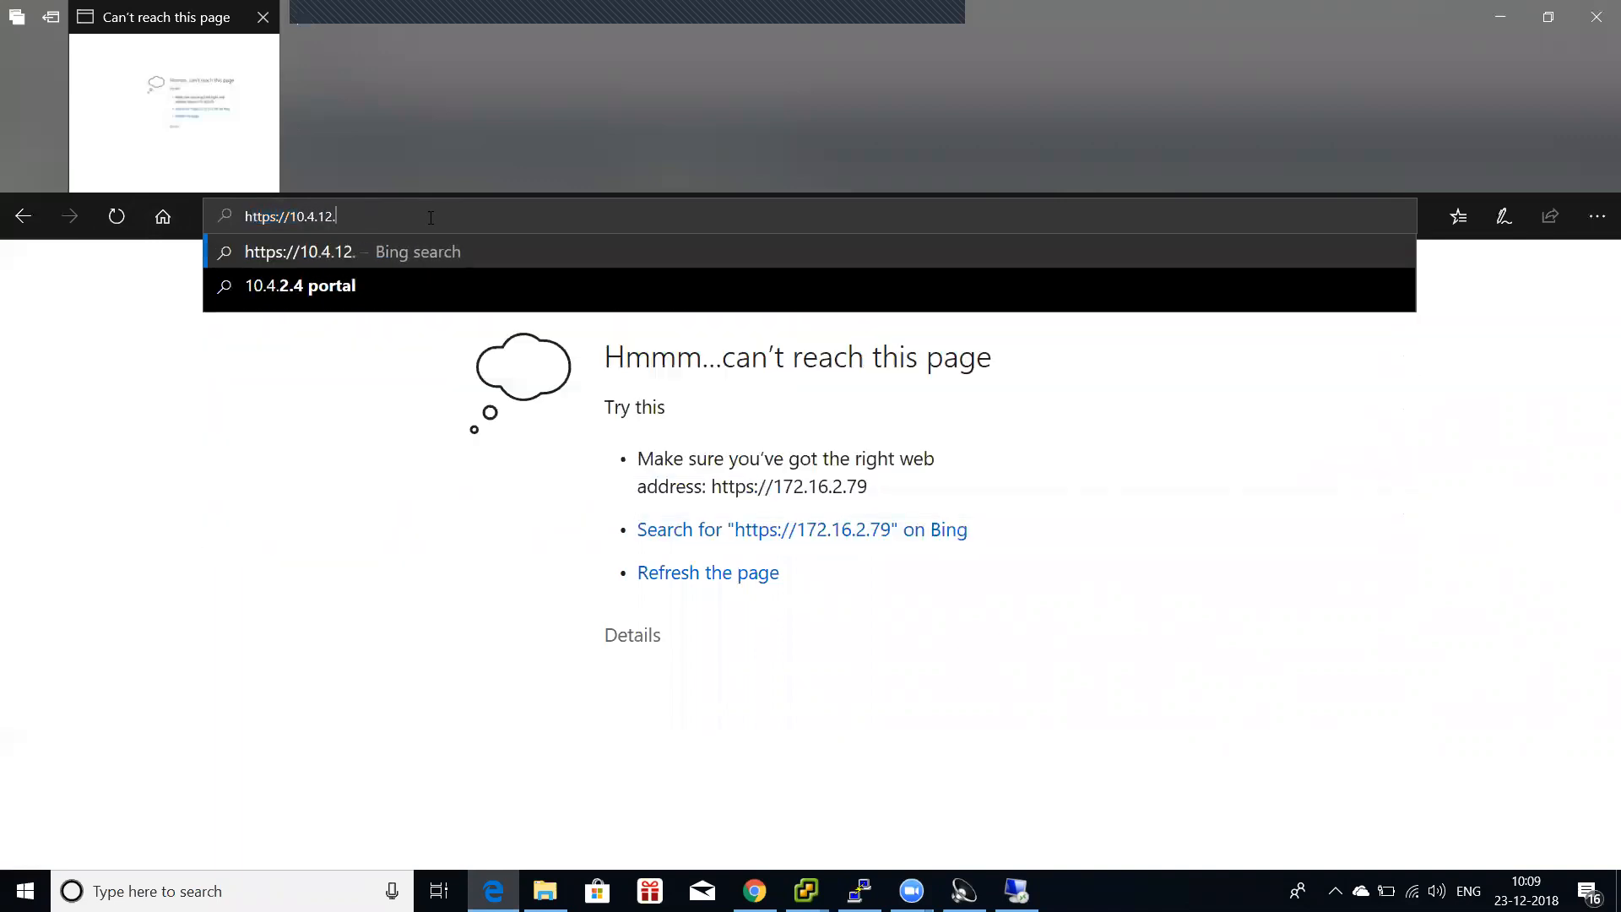
type("102")
key("Return")
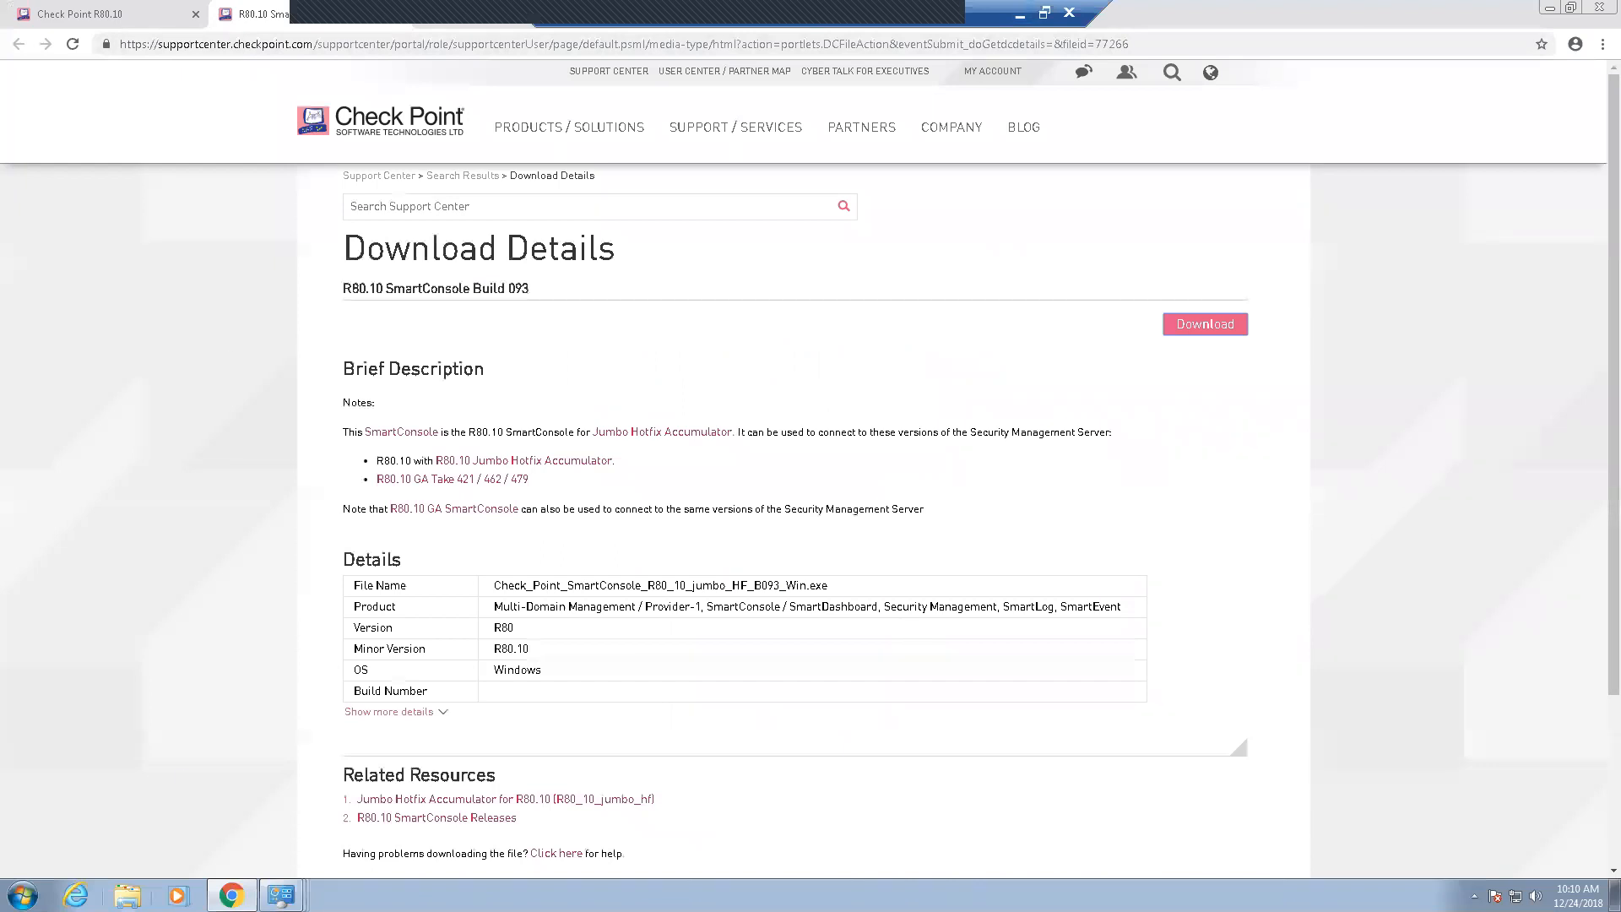
left_click(76, 895)
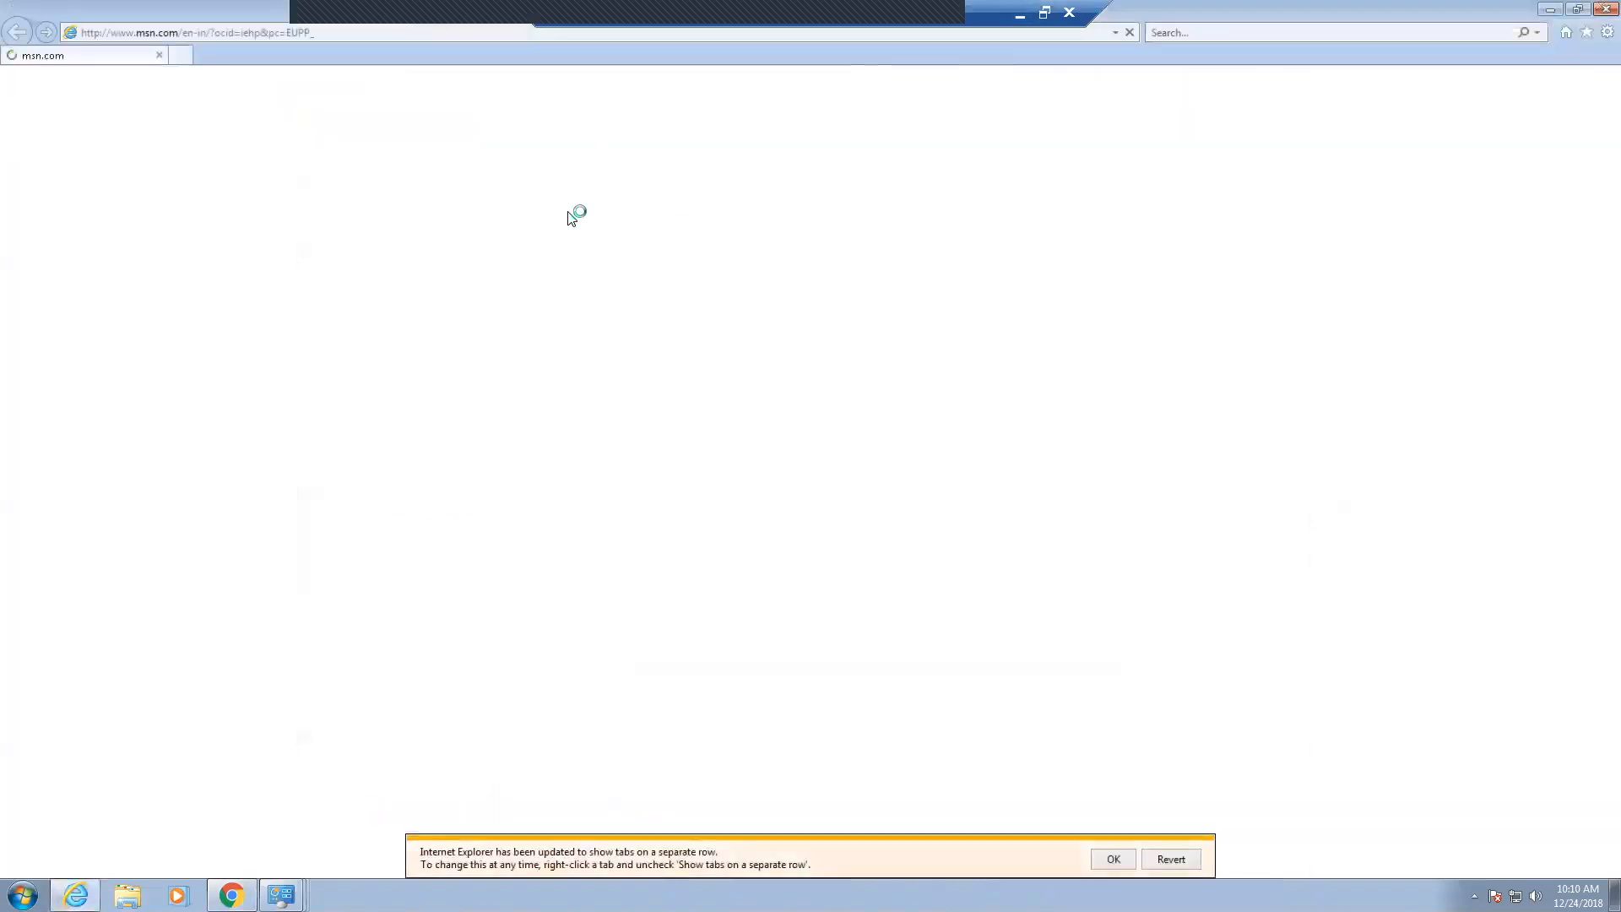
left_click(383, 32)
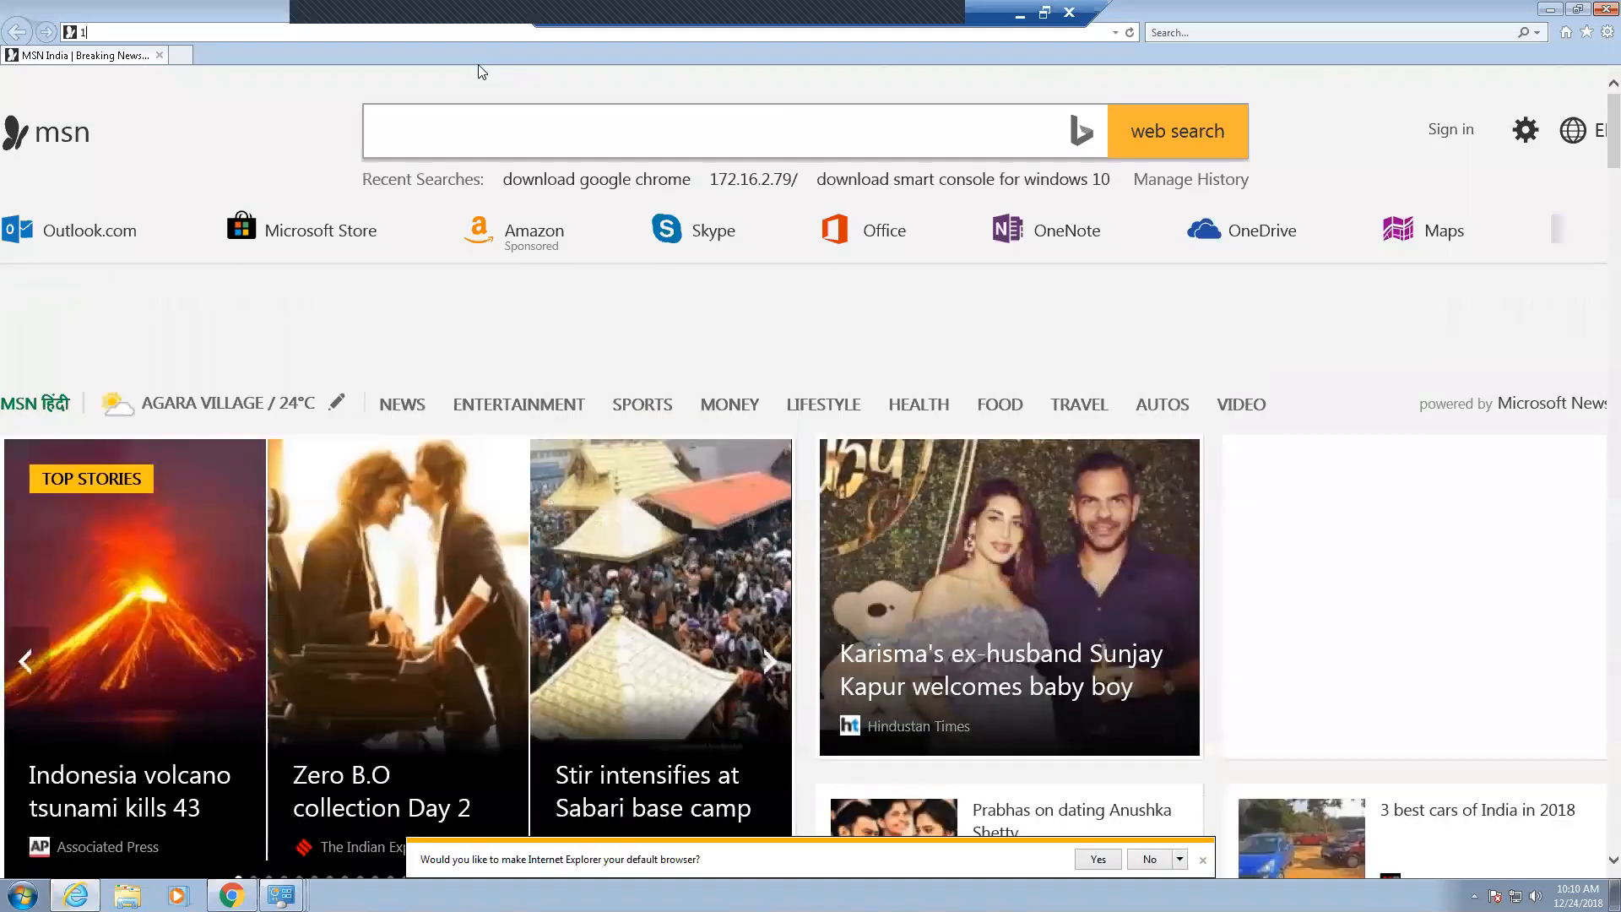
type("10.4.12.20/")
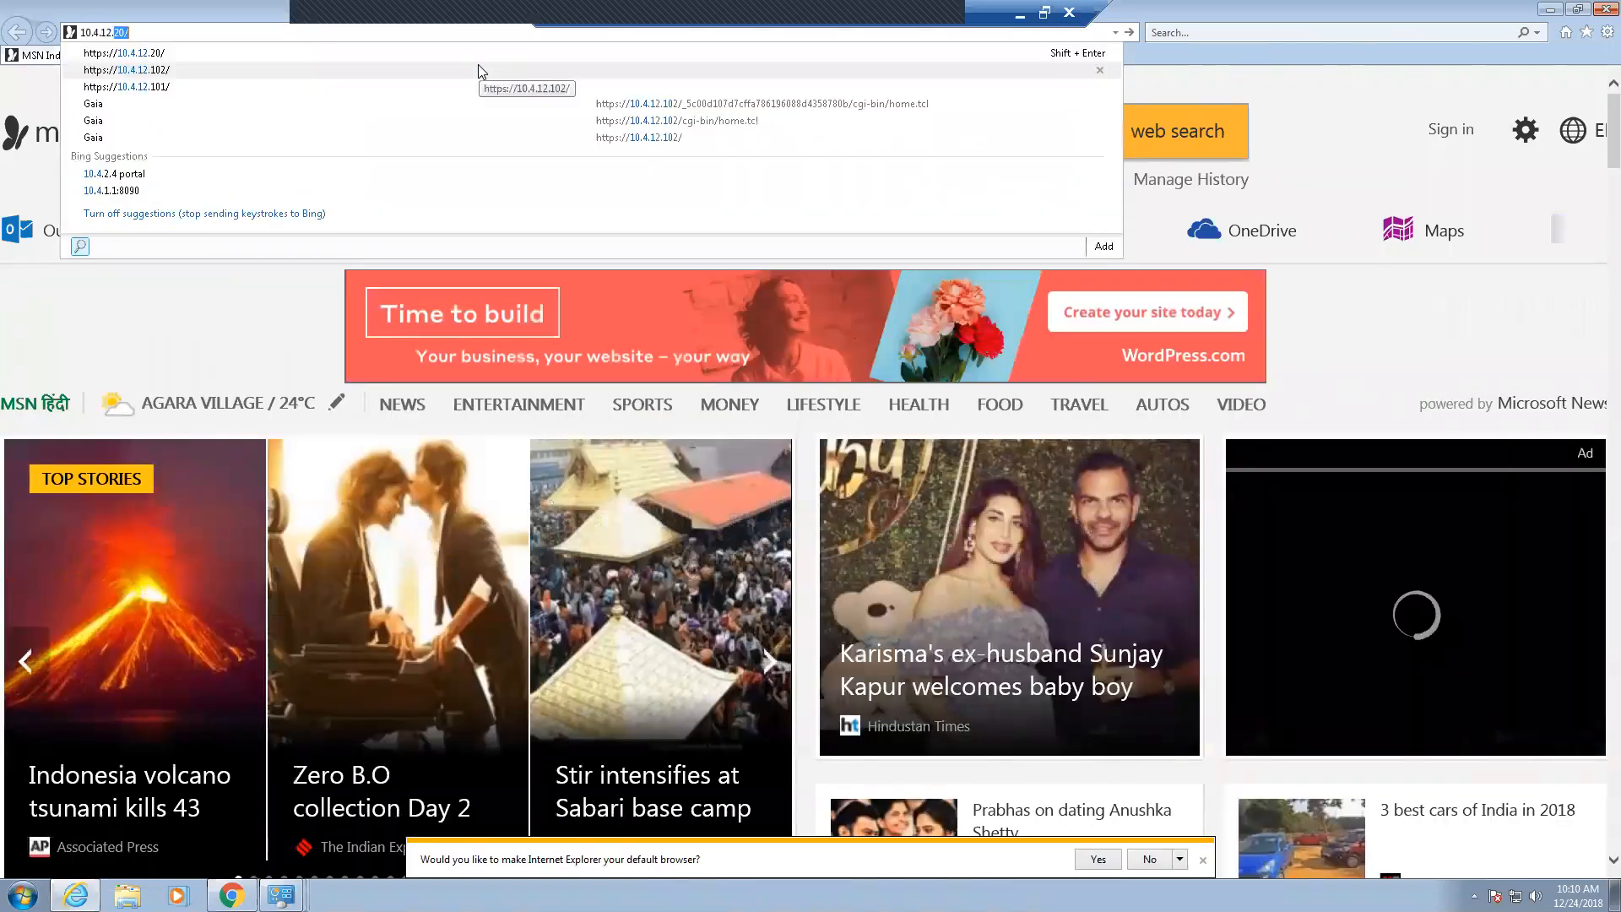
key("Down")
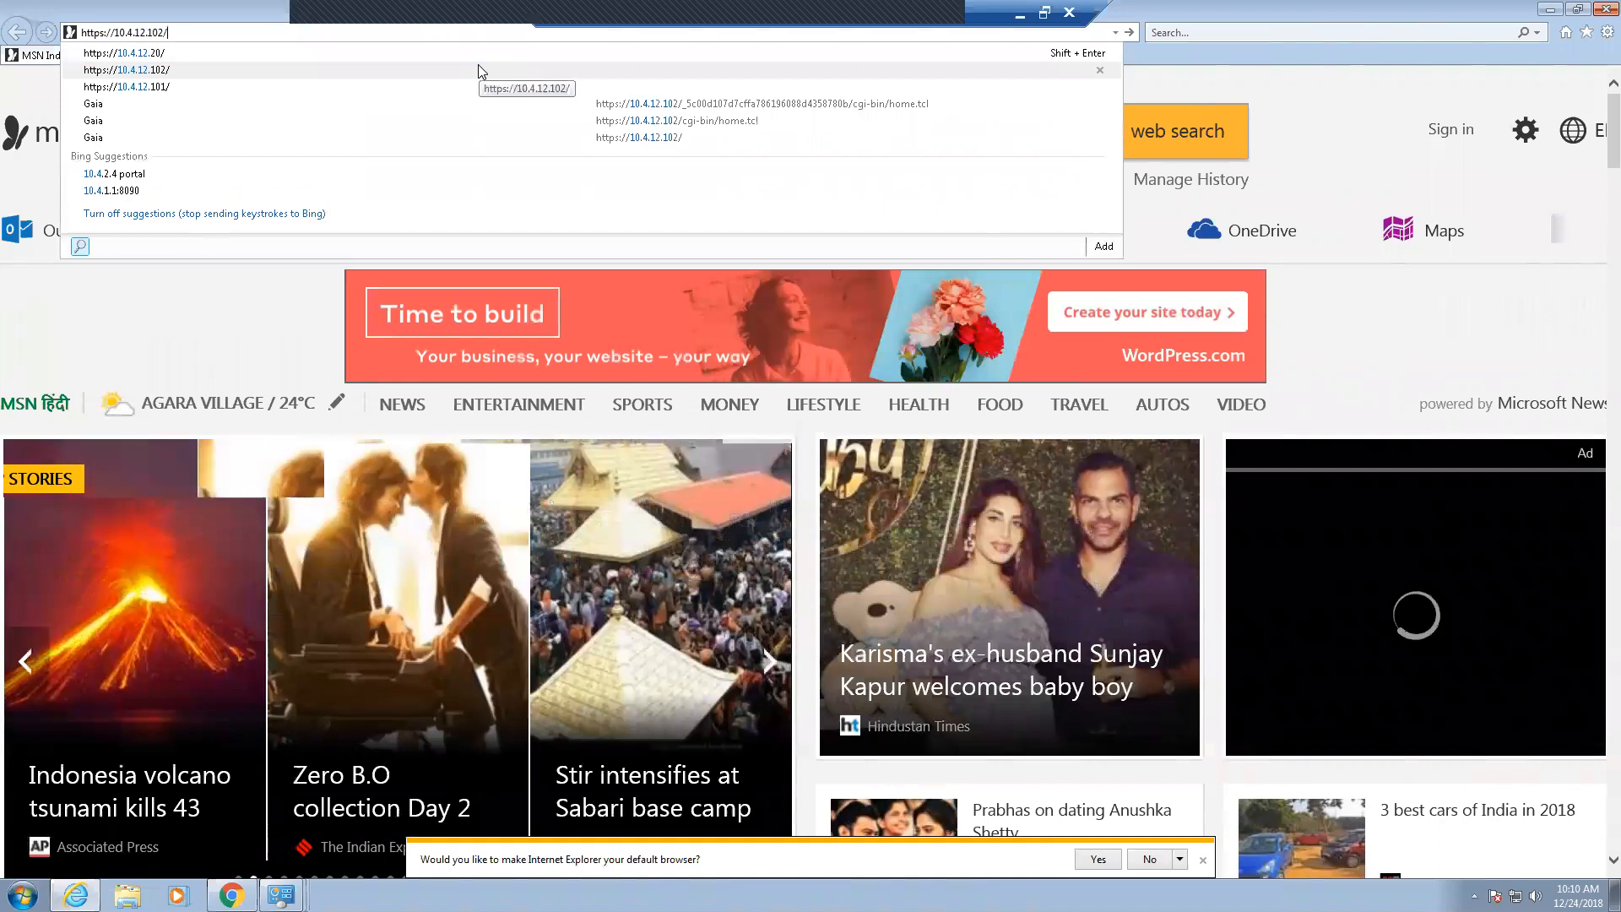
left_click(478, 68)
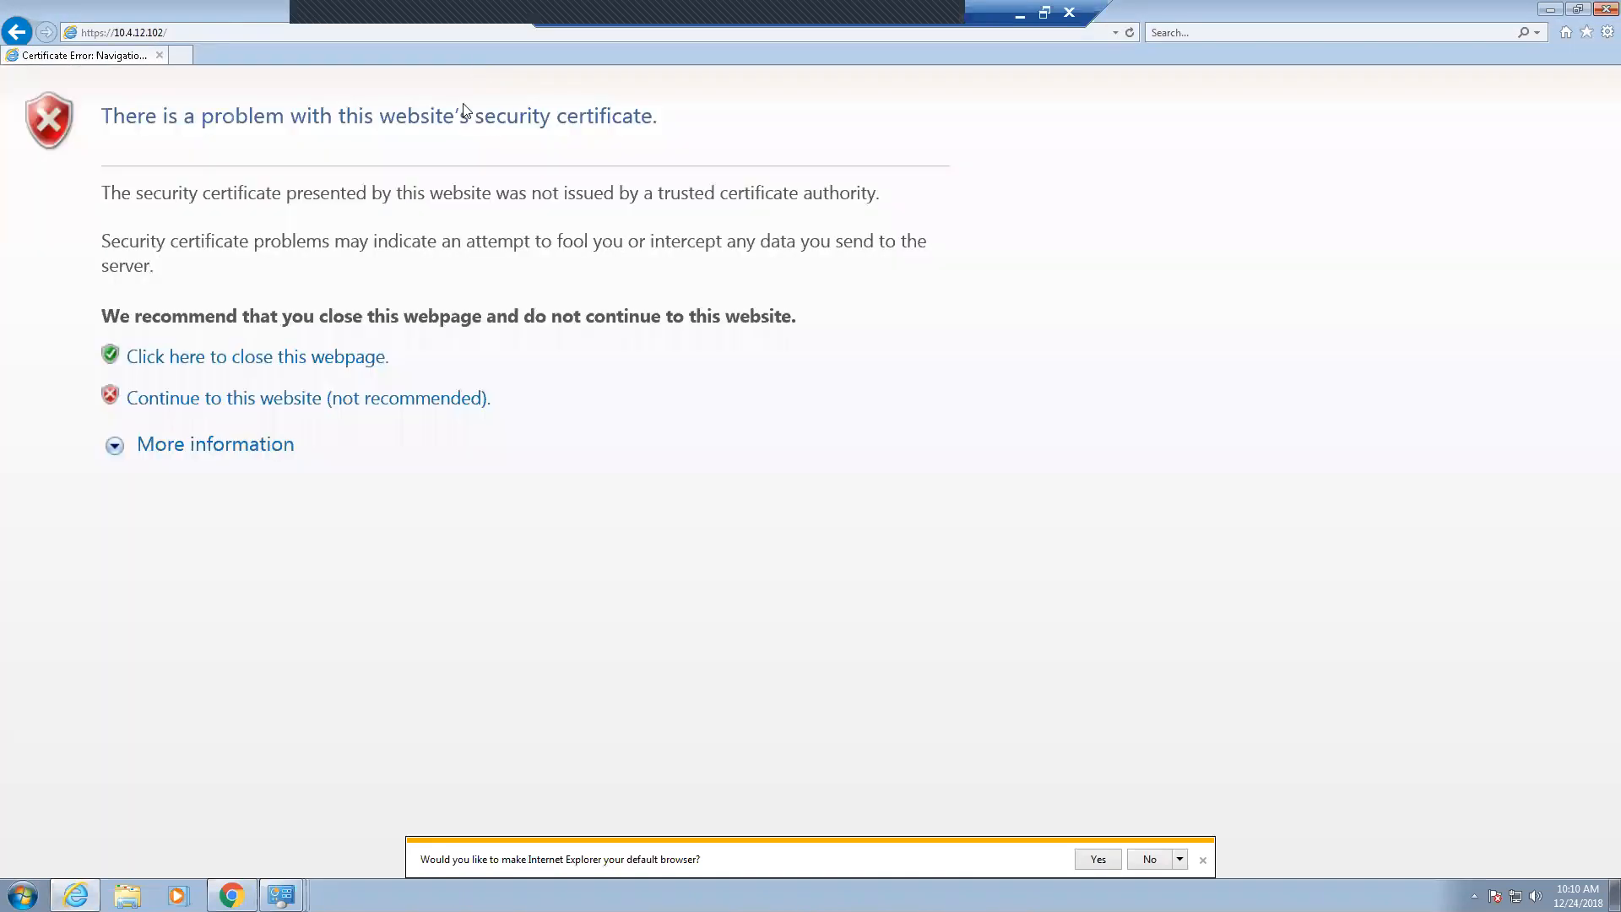
Continue past the certificate warning and attempt the portal login as admin
left_click(311, 397)
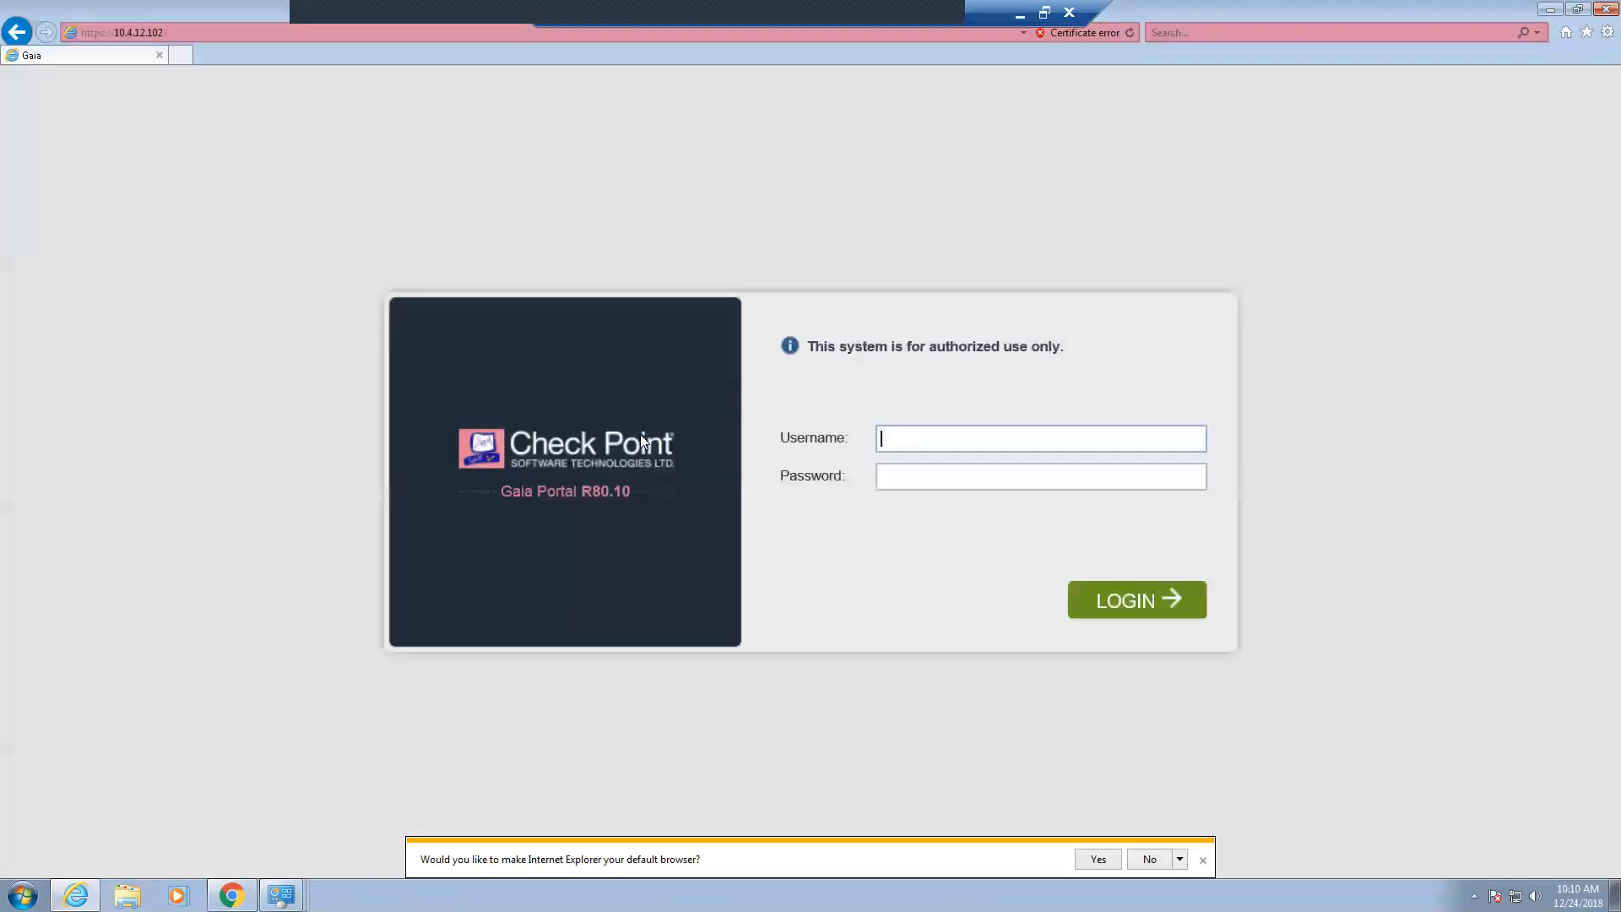
type("admin")
key("Tab")
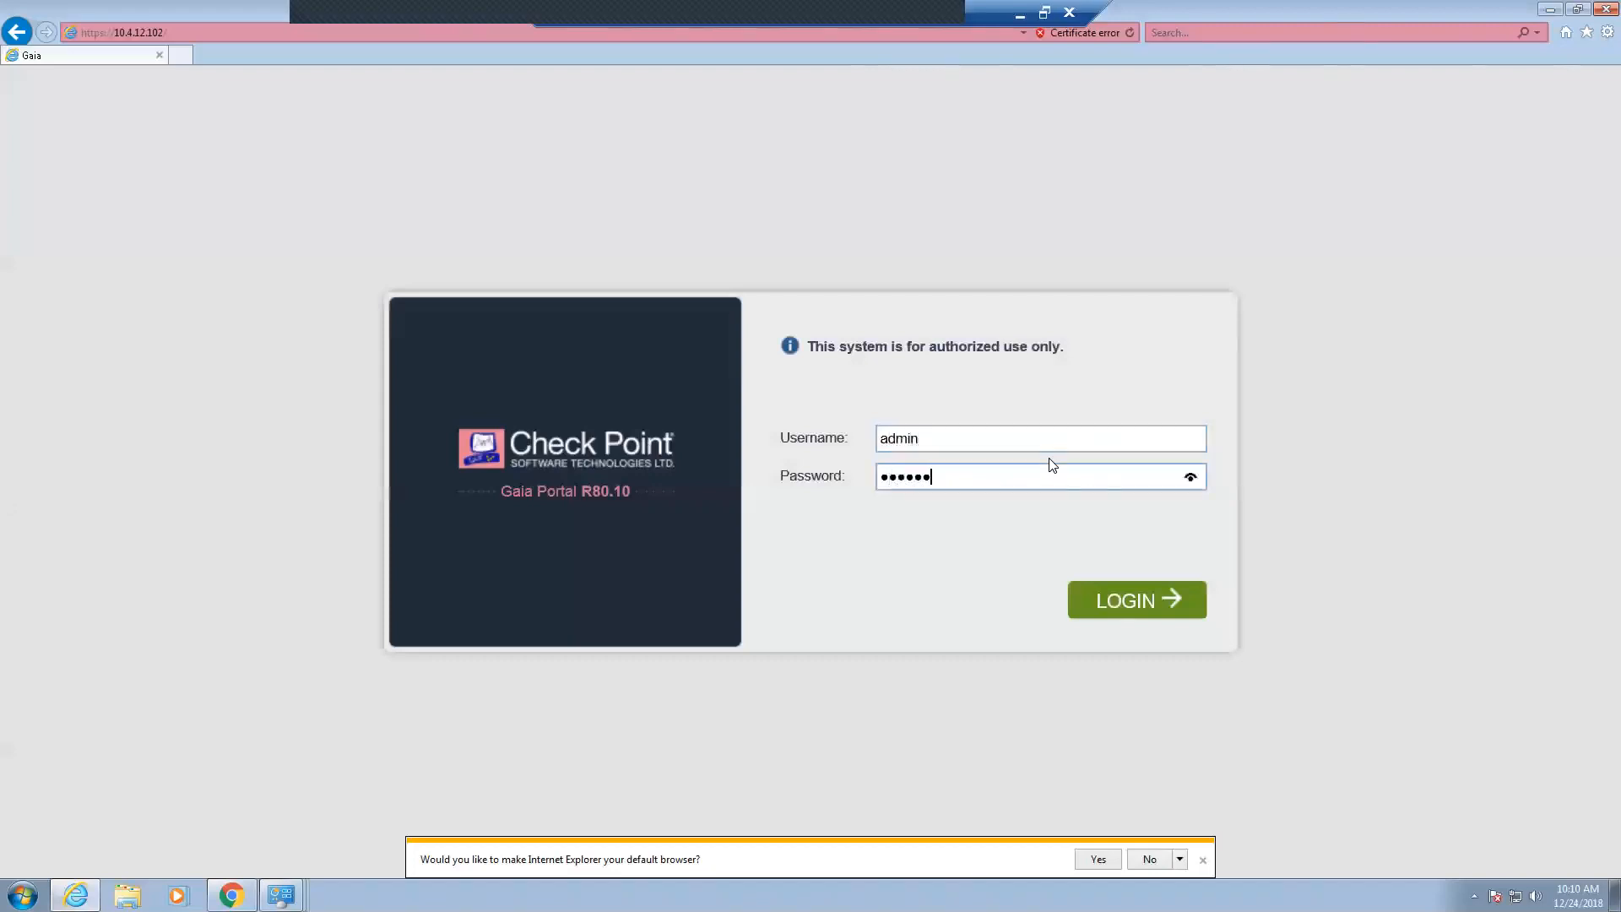
key("Return")
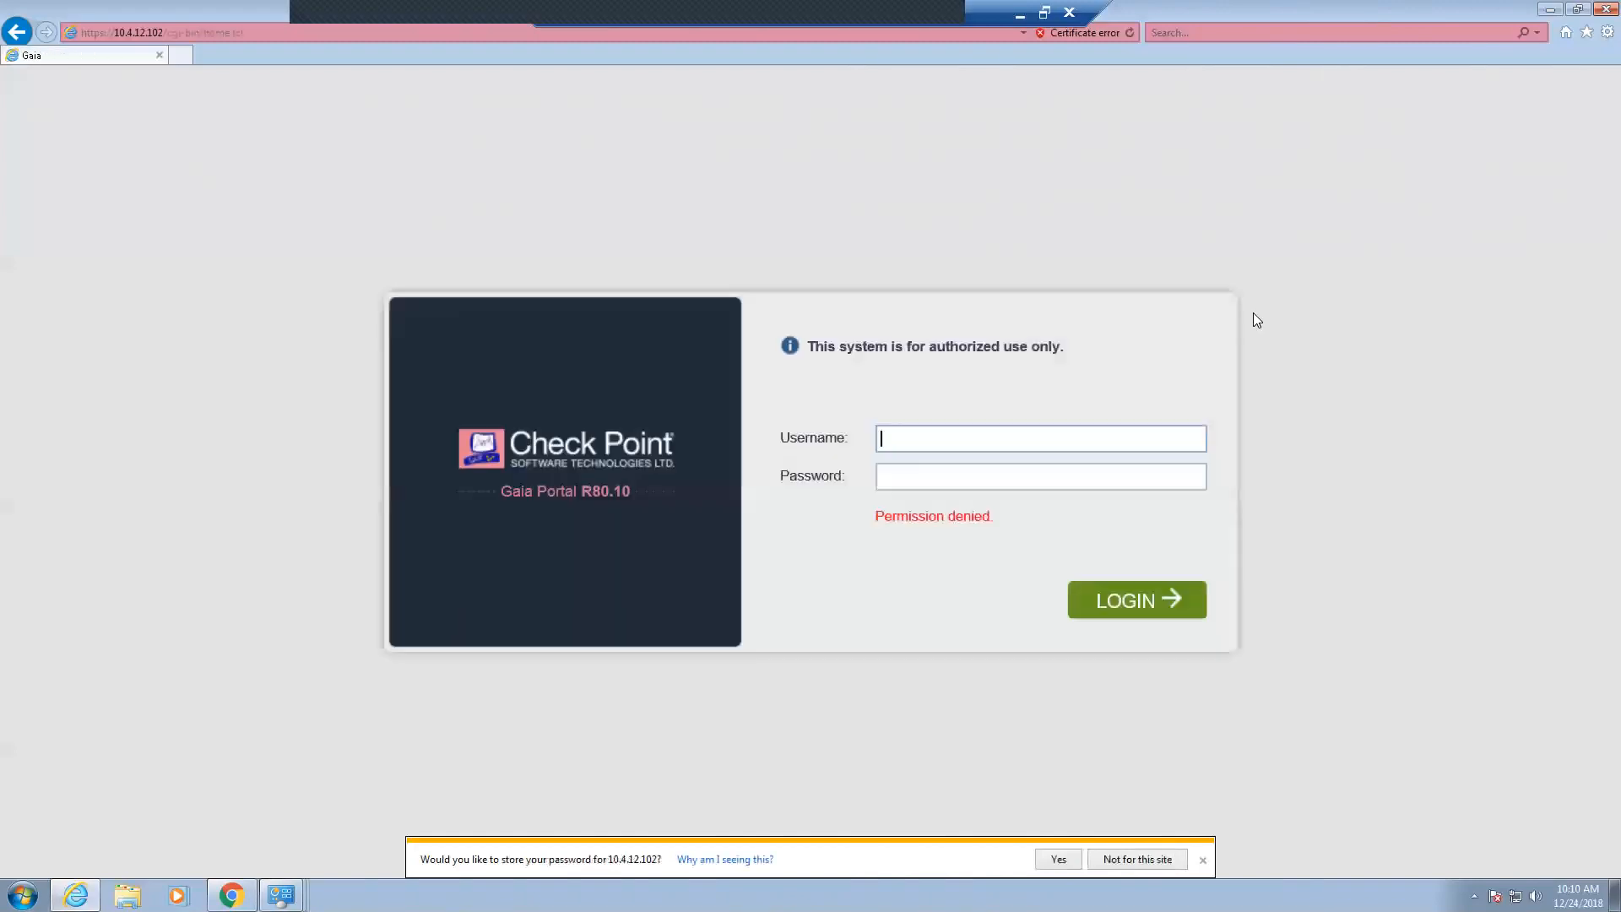
Log in again as admin with the account password, declining to store it
type("admin")
key("Tab")
key("Caps_Lock")
type("********")
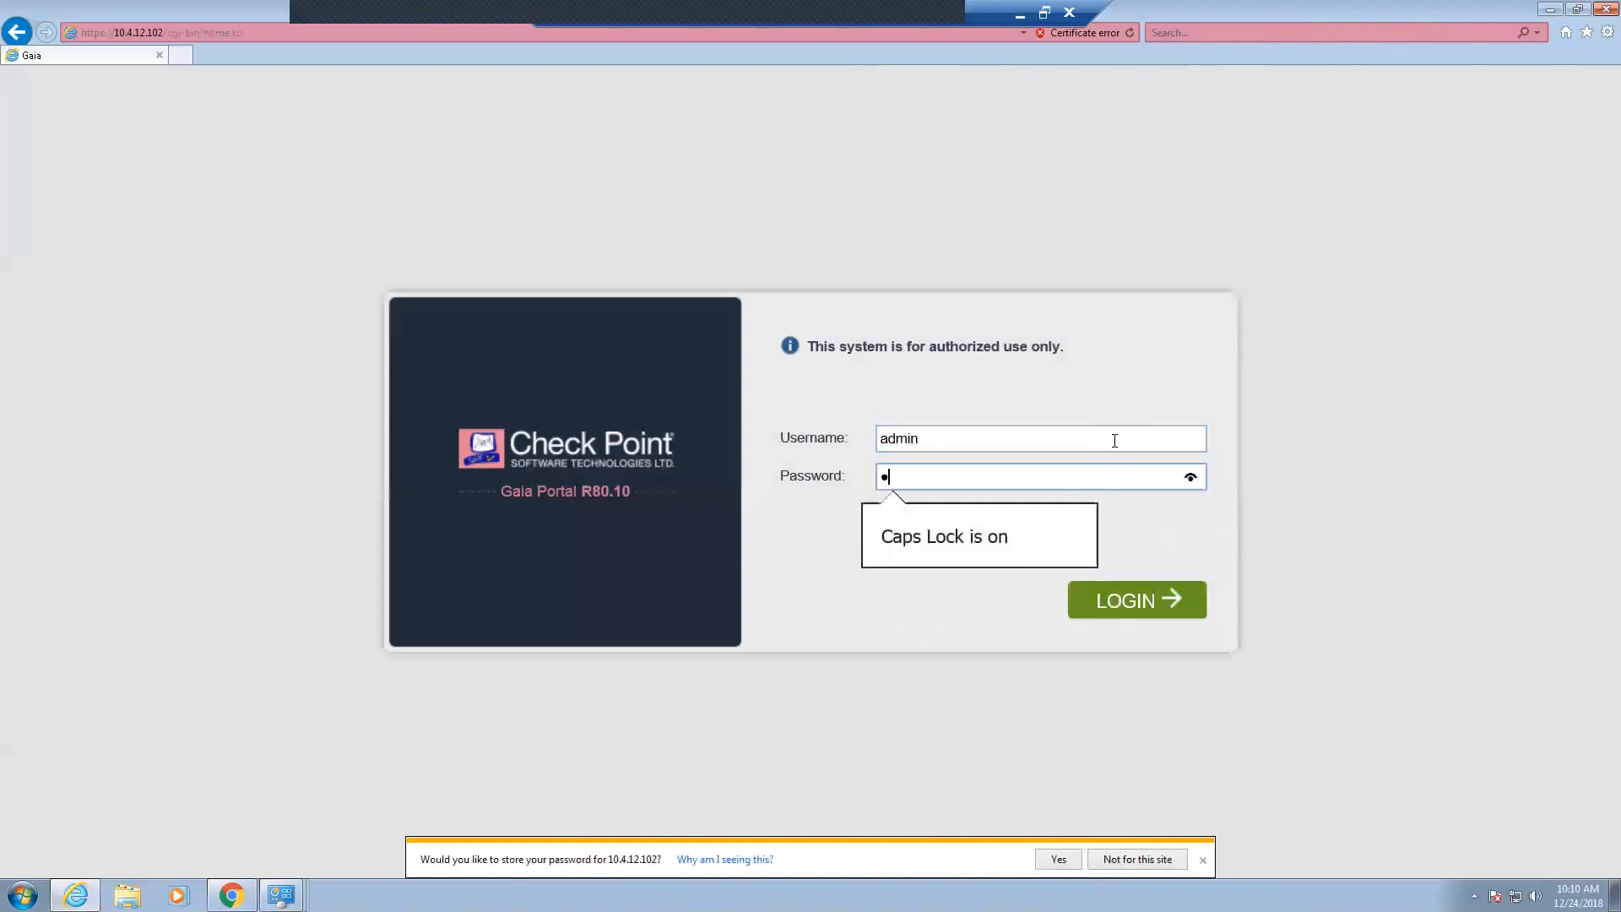
key("Return")
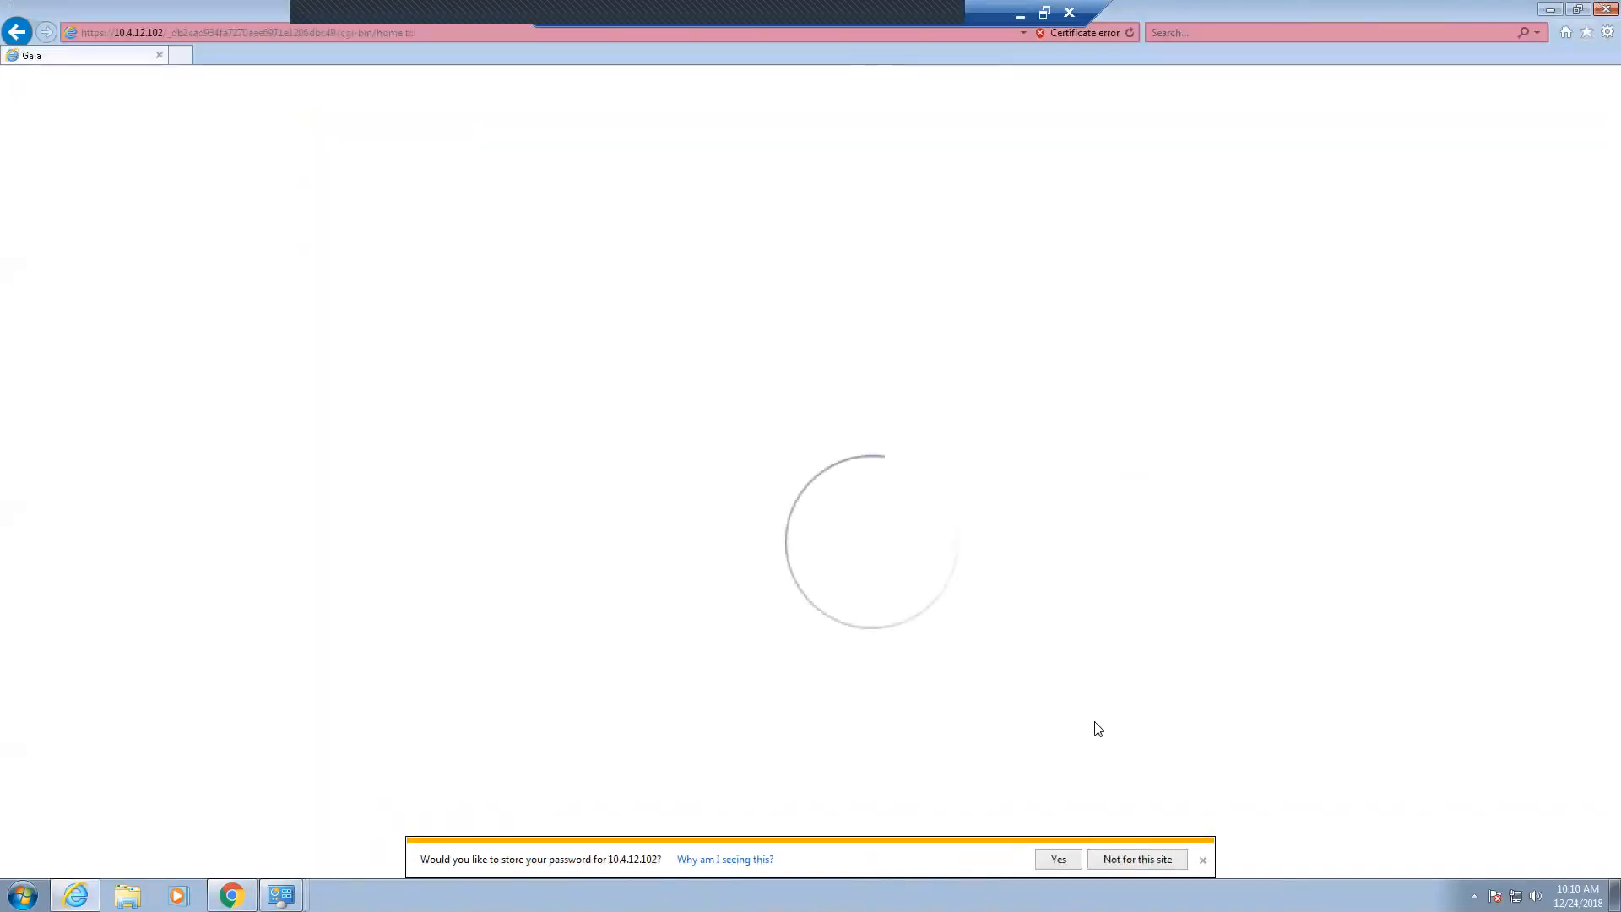
left_click(1203, 859)
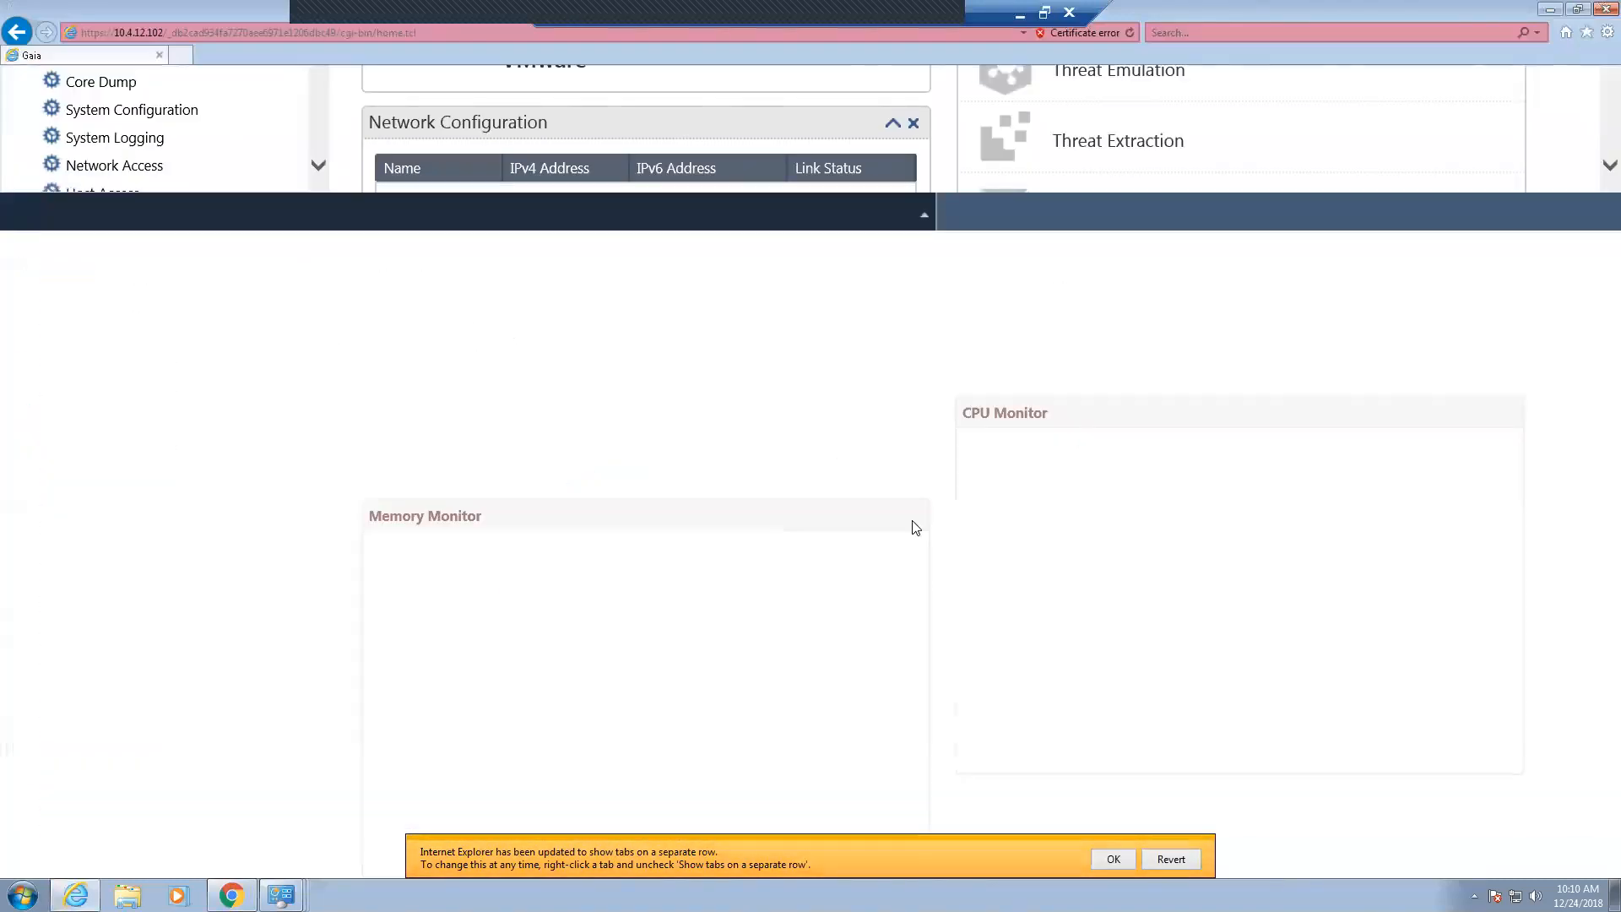
Dismiss the tabs notice and scroll through gw-c5dc77's Overview widgets, blades and interfaces
left_click(1114, 859)
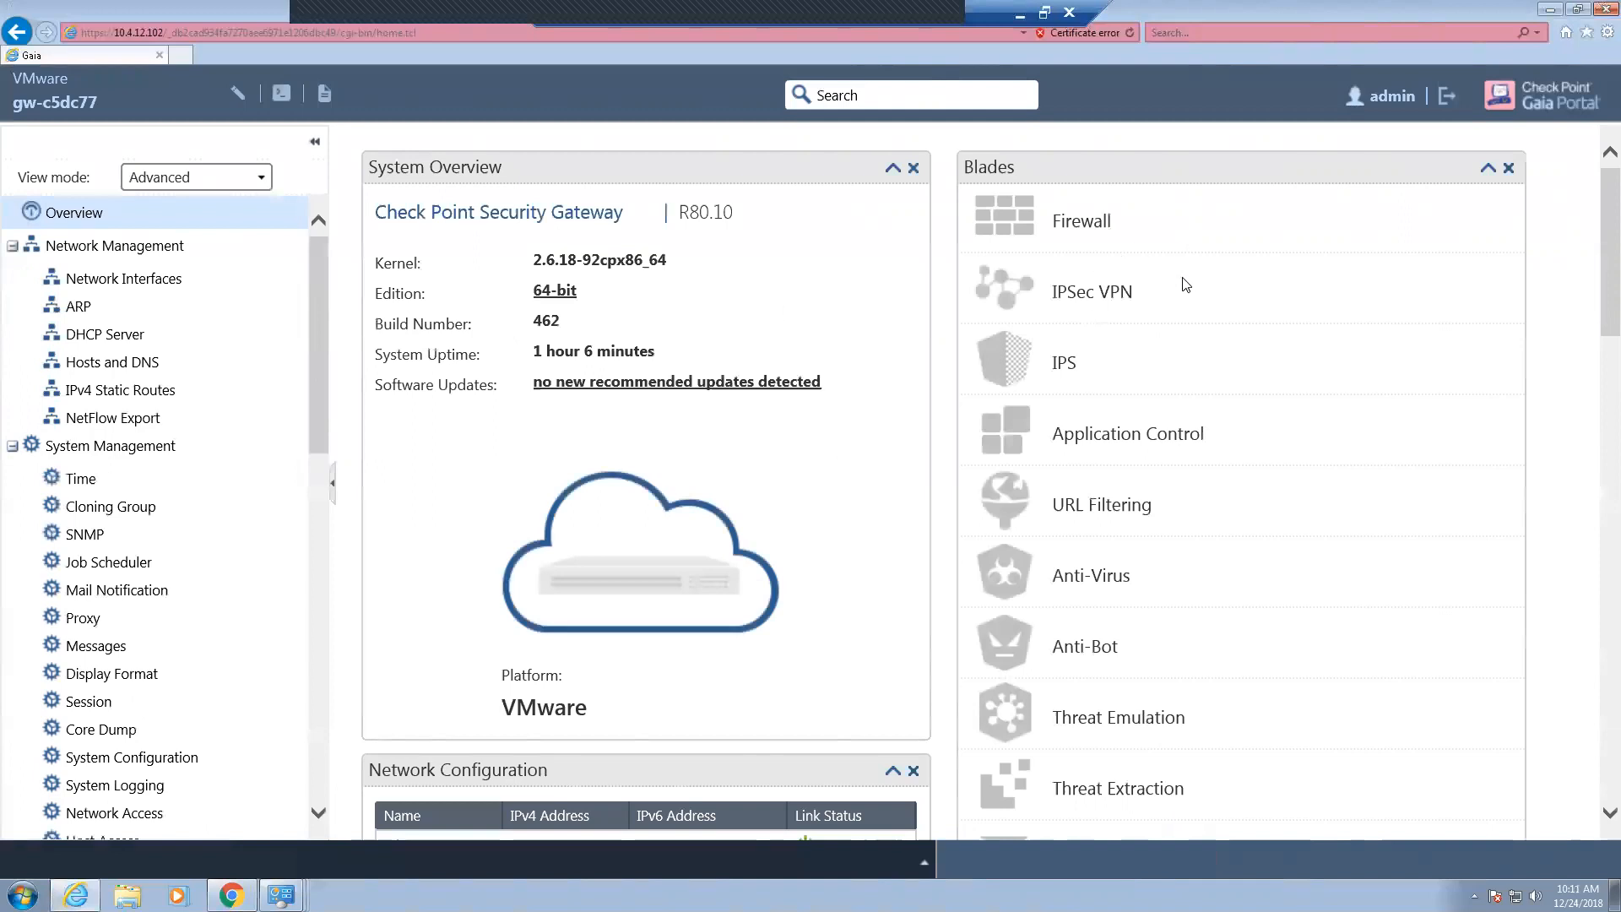
scroll(1178, 283, "down", 3)
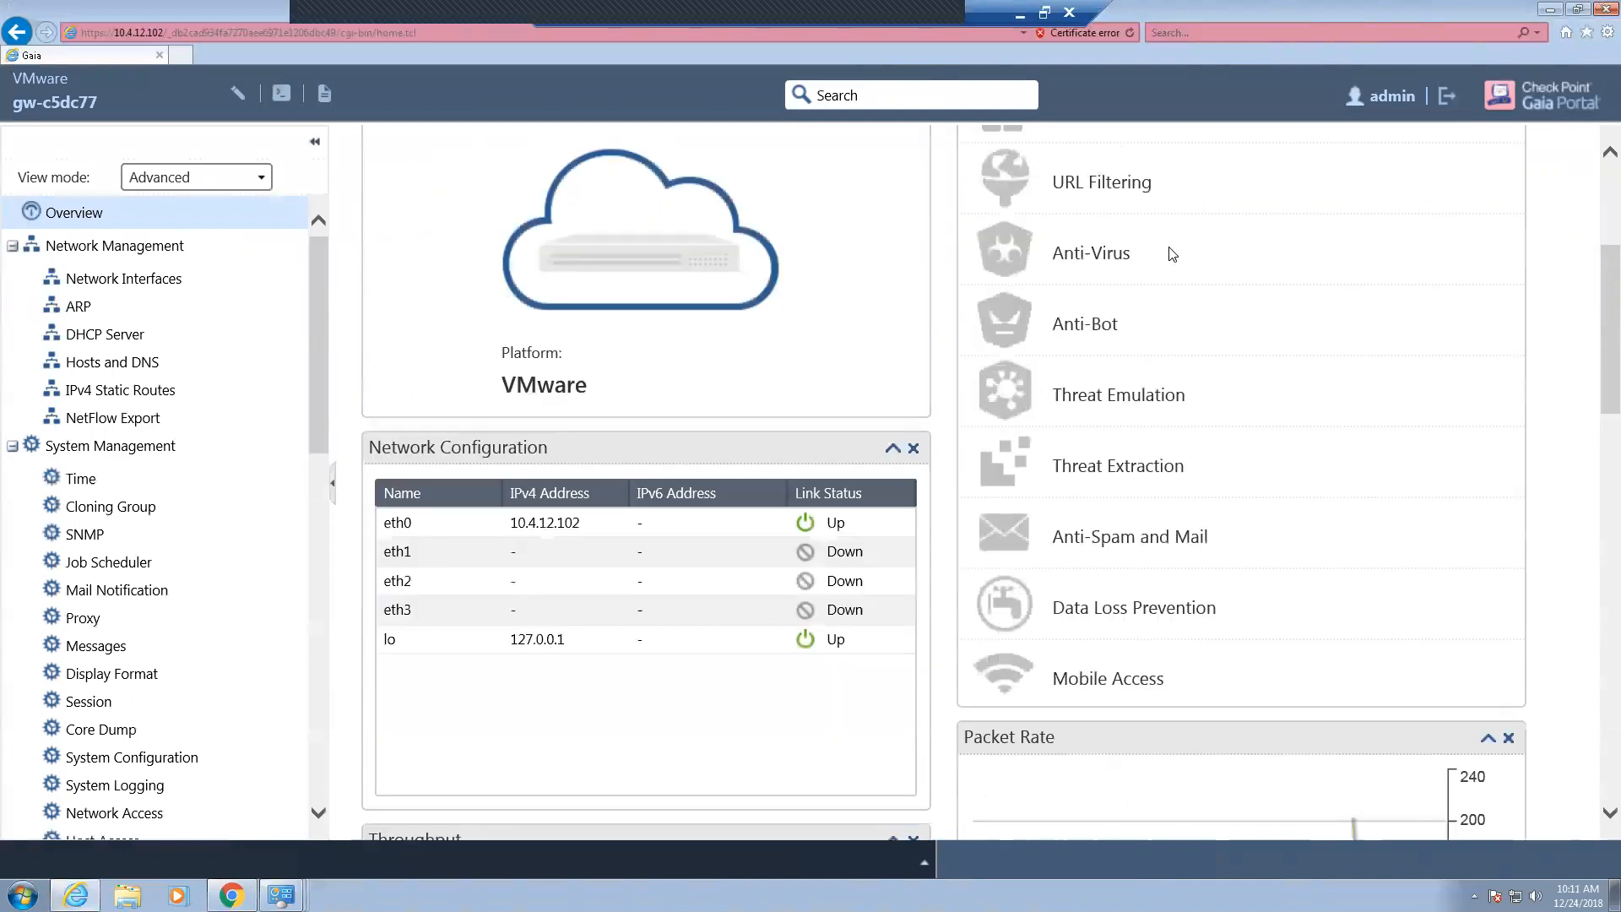
scroll(1171, 254, "up", 1)
scroll(1172, 254, "up", 2)
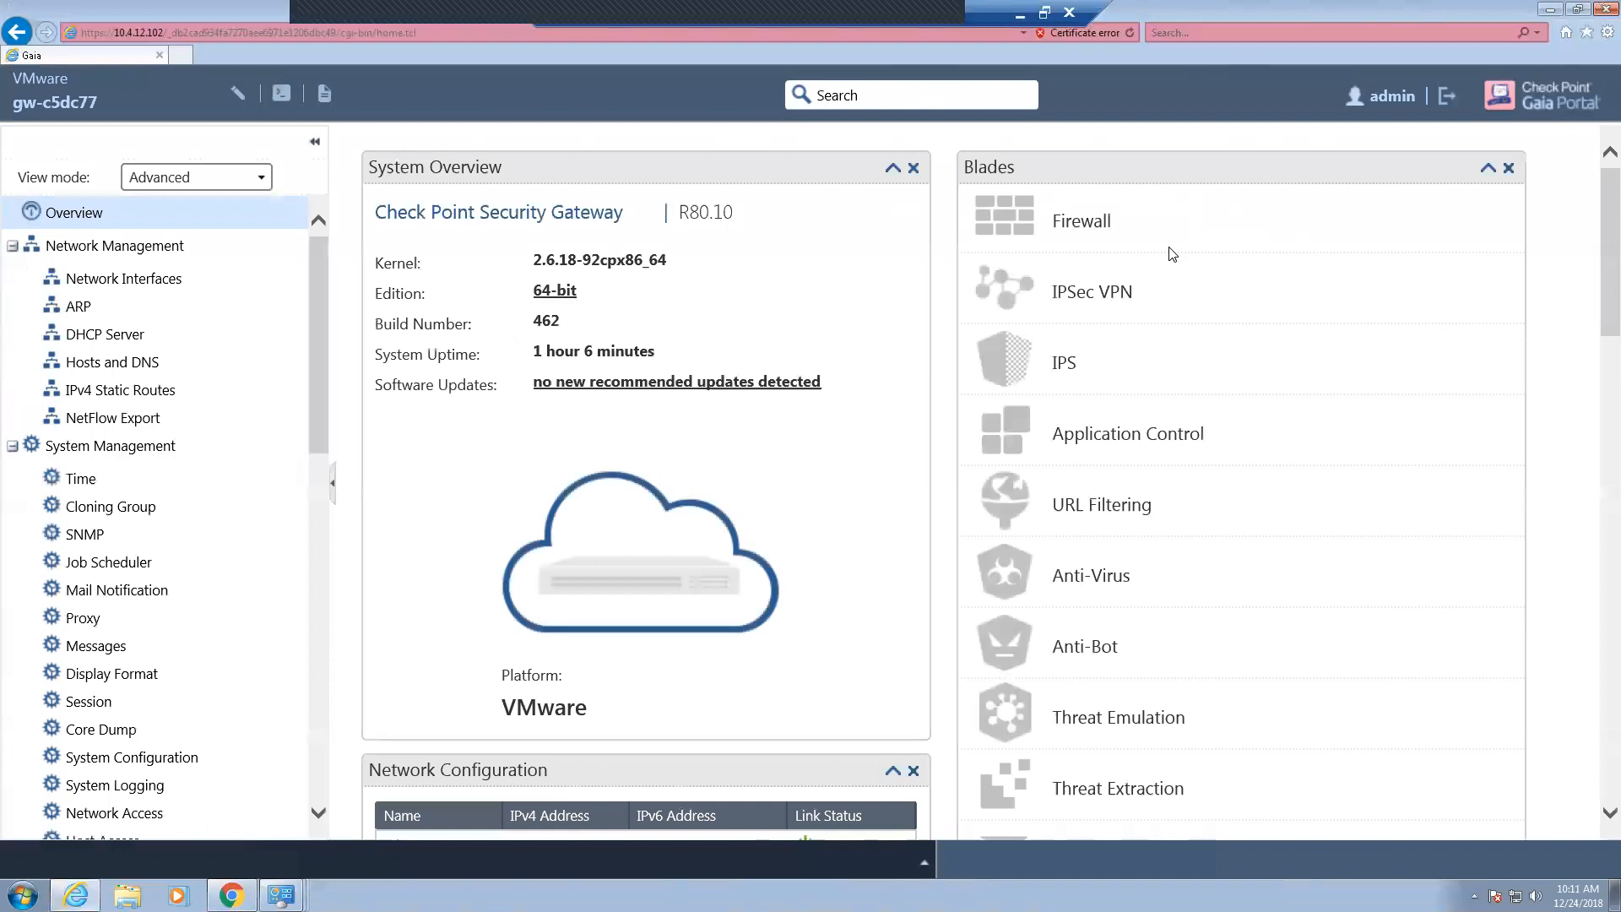
scroll(1256, 438, "down", 6)
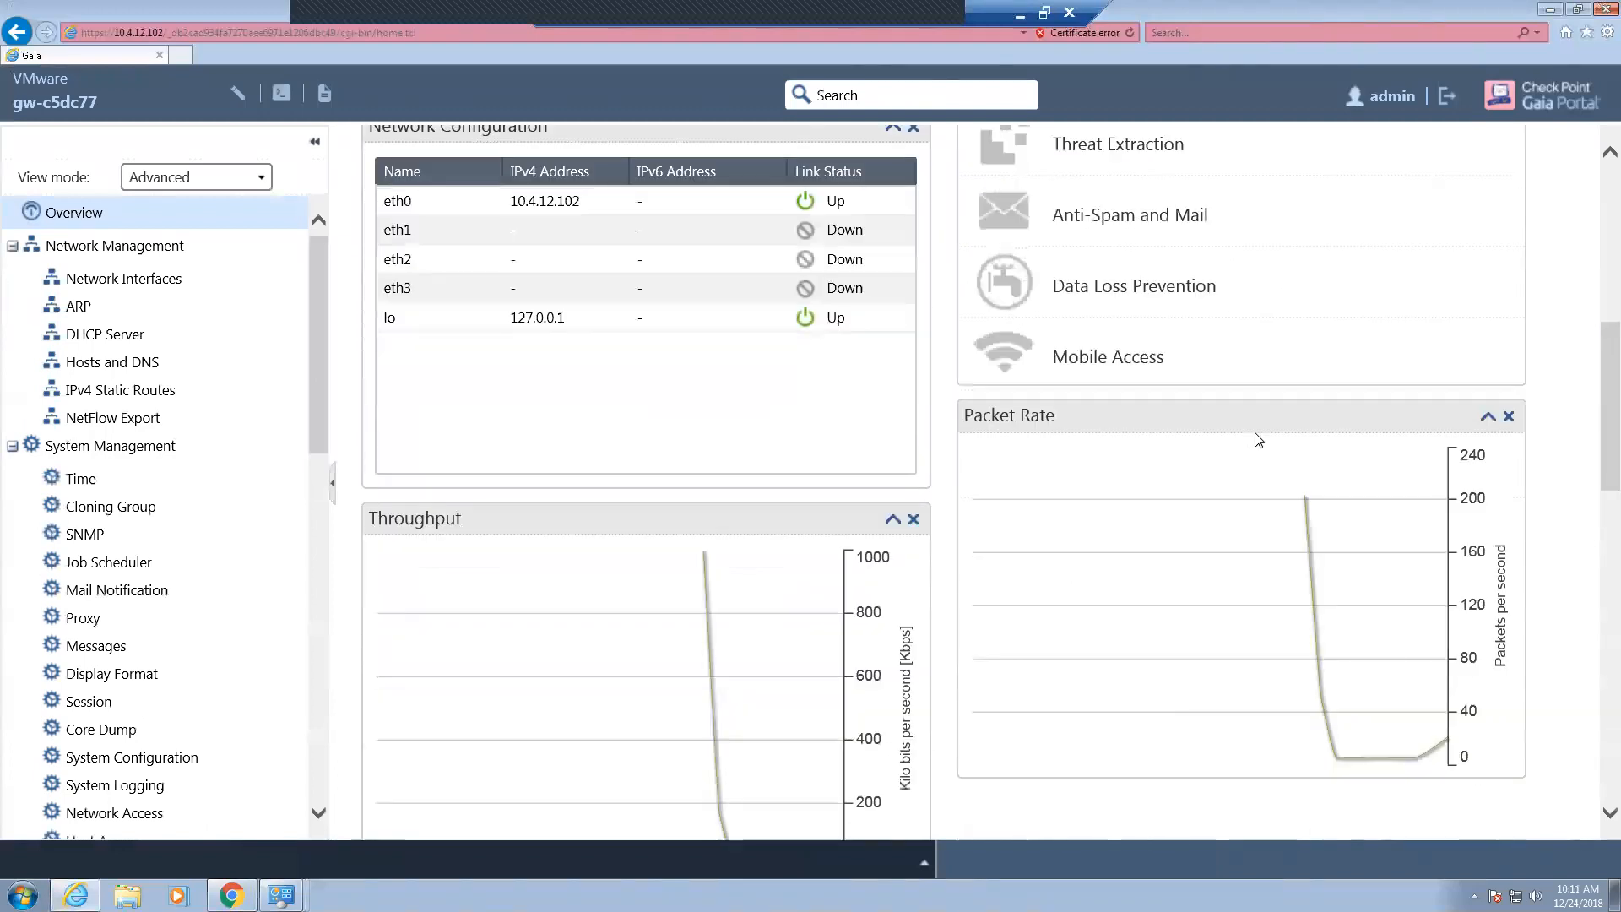
scroll(1258, 439, "down", 3)
scroll(1258, 439, "up", 9)
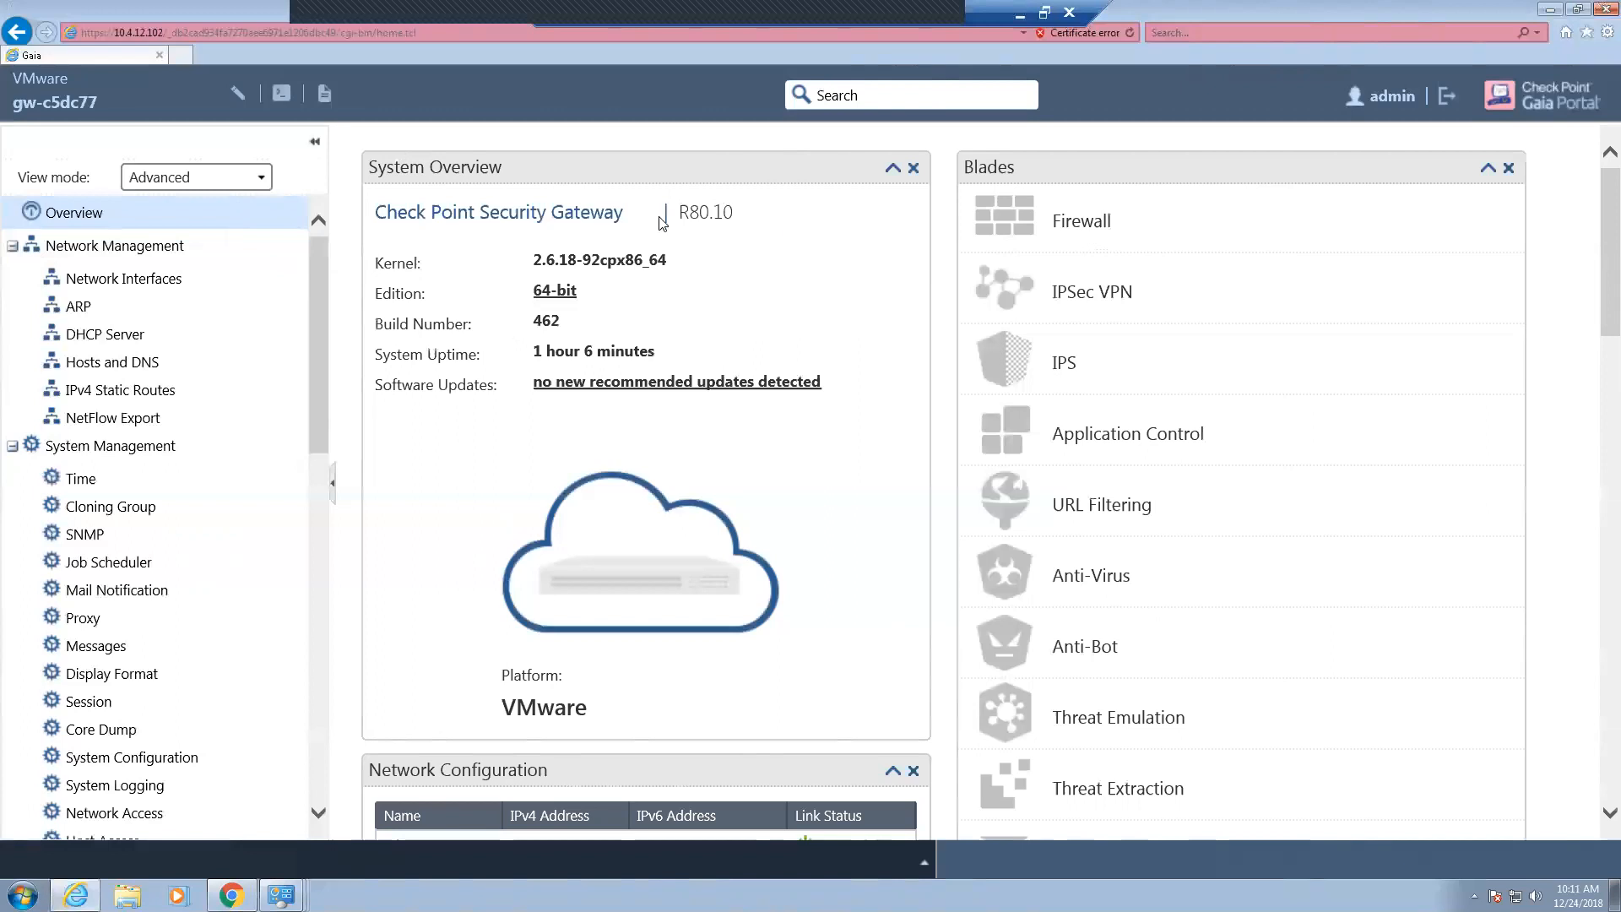
left_click(178, 177)
left_click(180, 217)
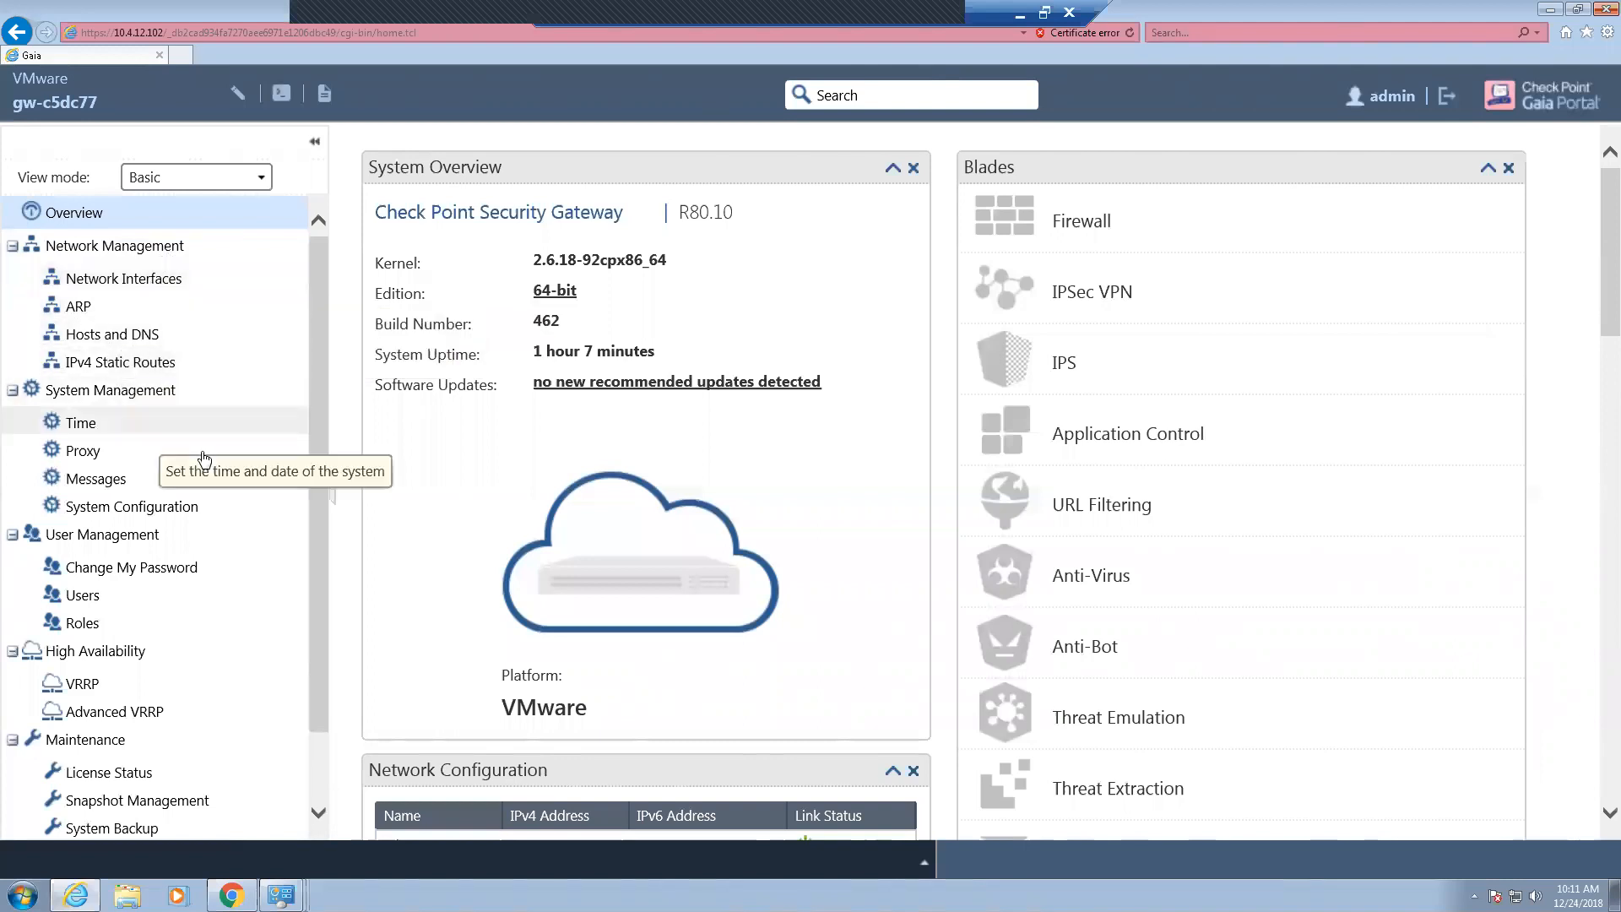
scroll(271, 568, "down", 1)
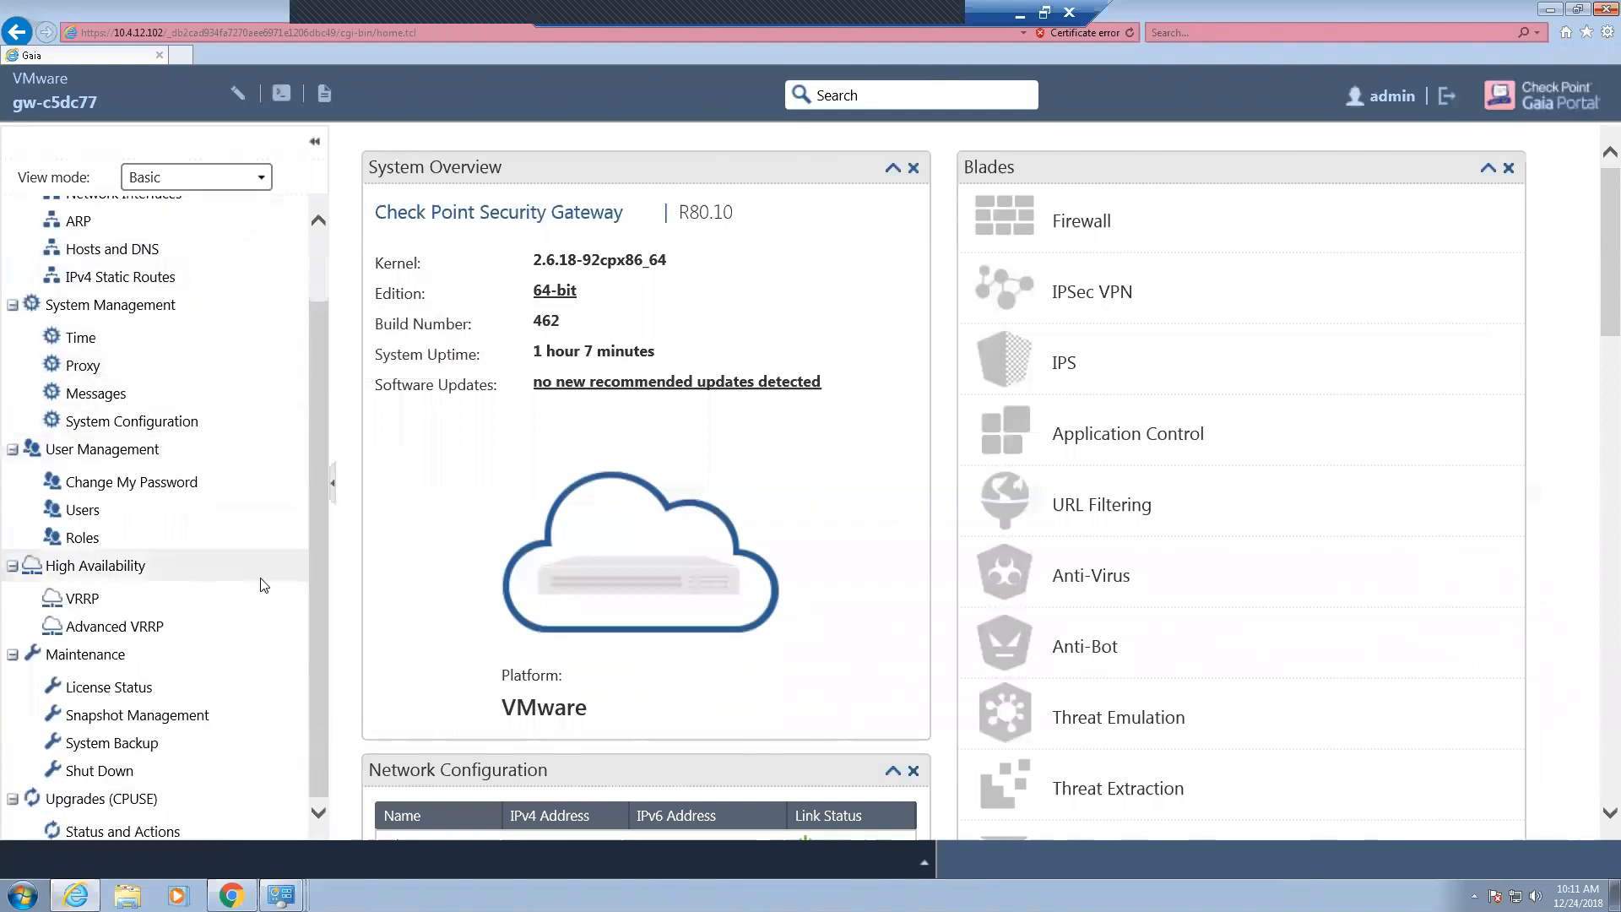
scroll(283, 516, "up", 1)
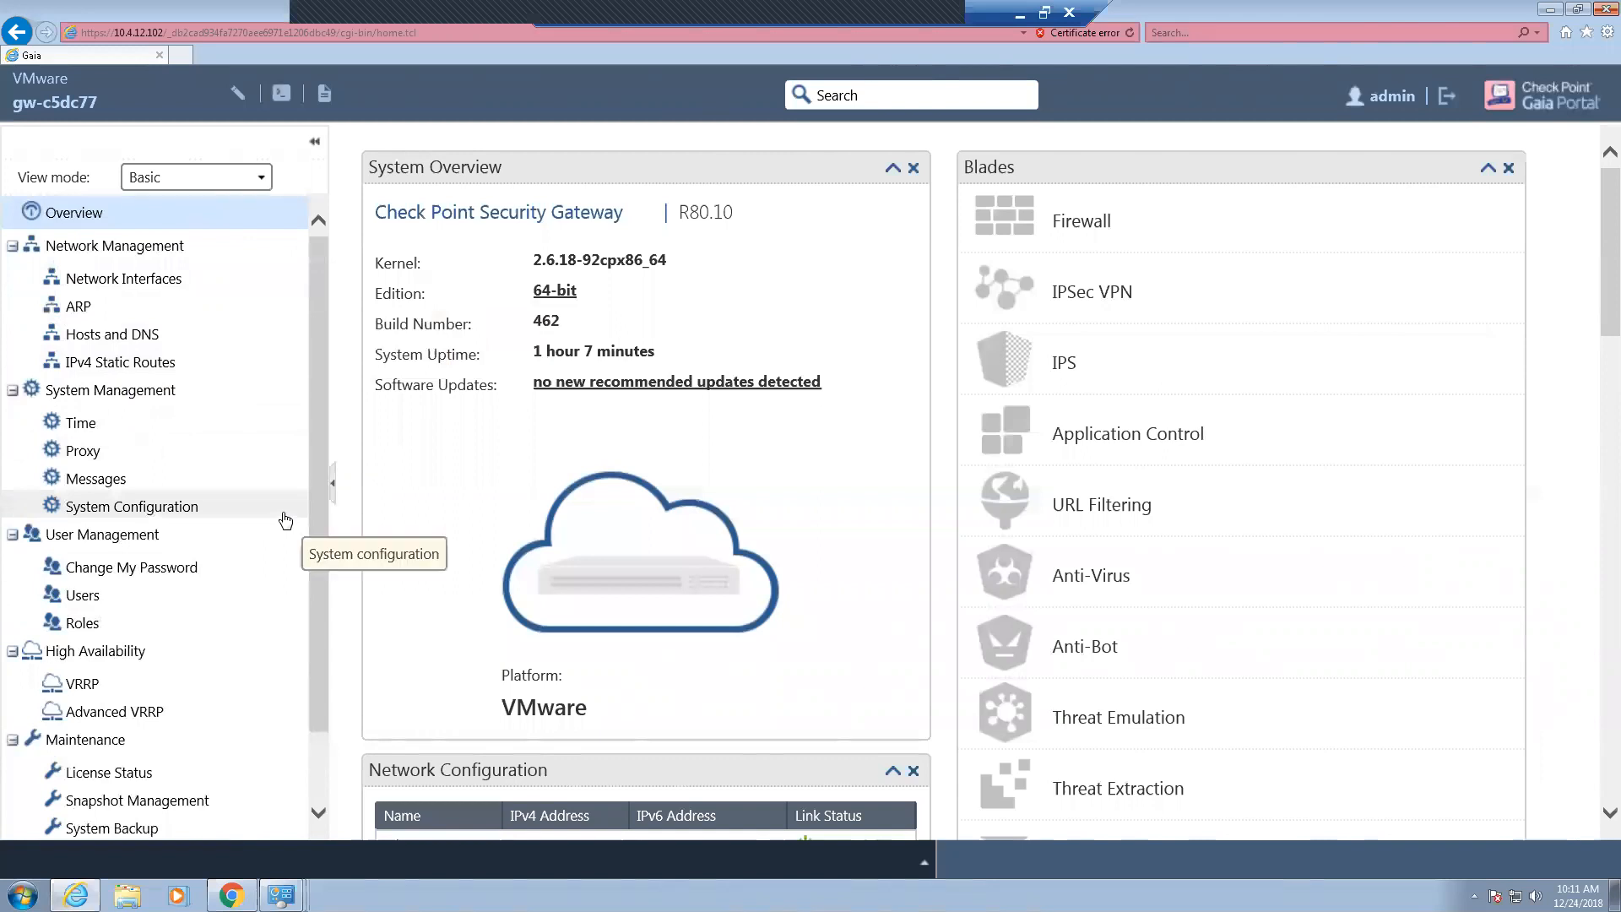
left_click(234, 179)
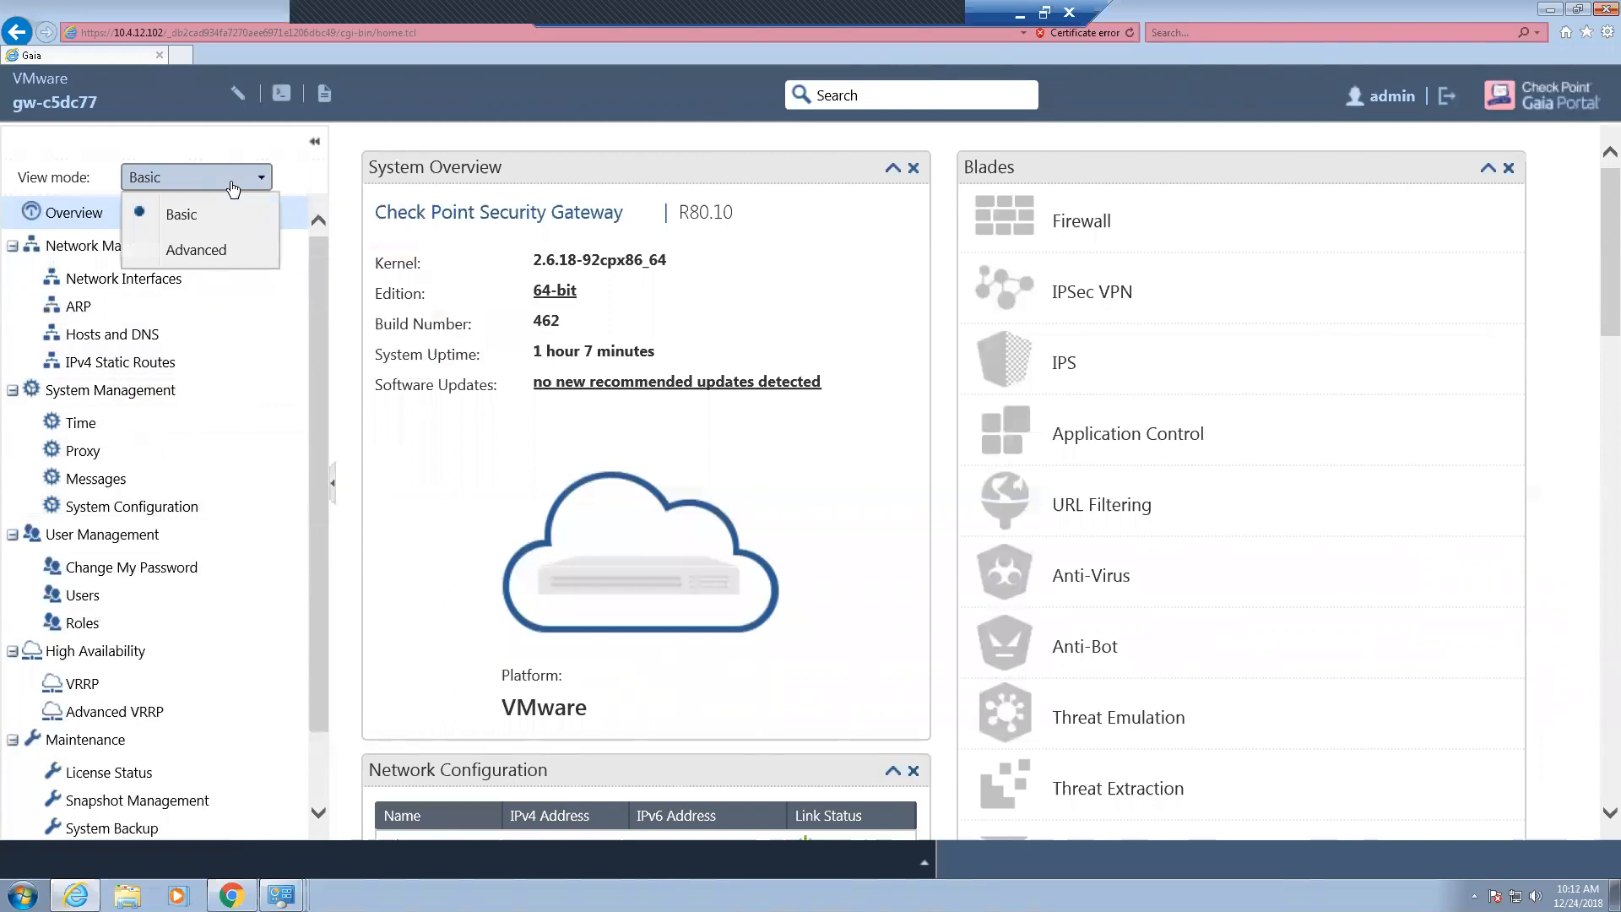
left_click(199, 253)
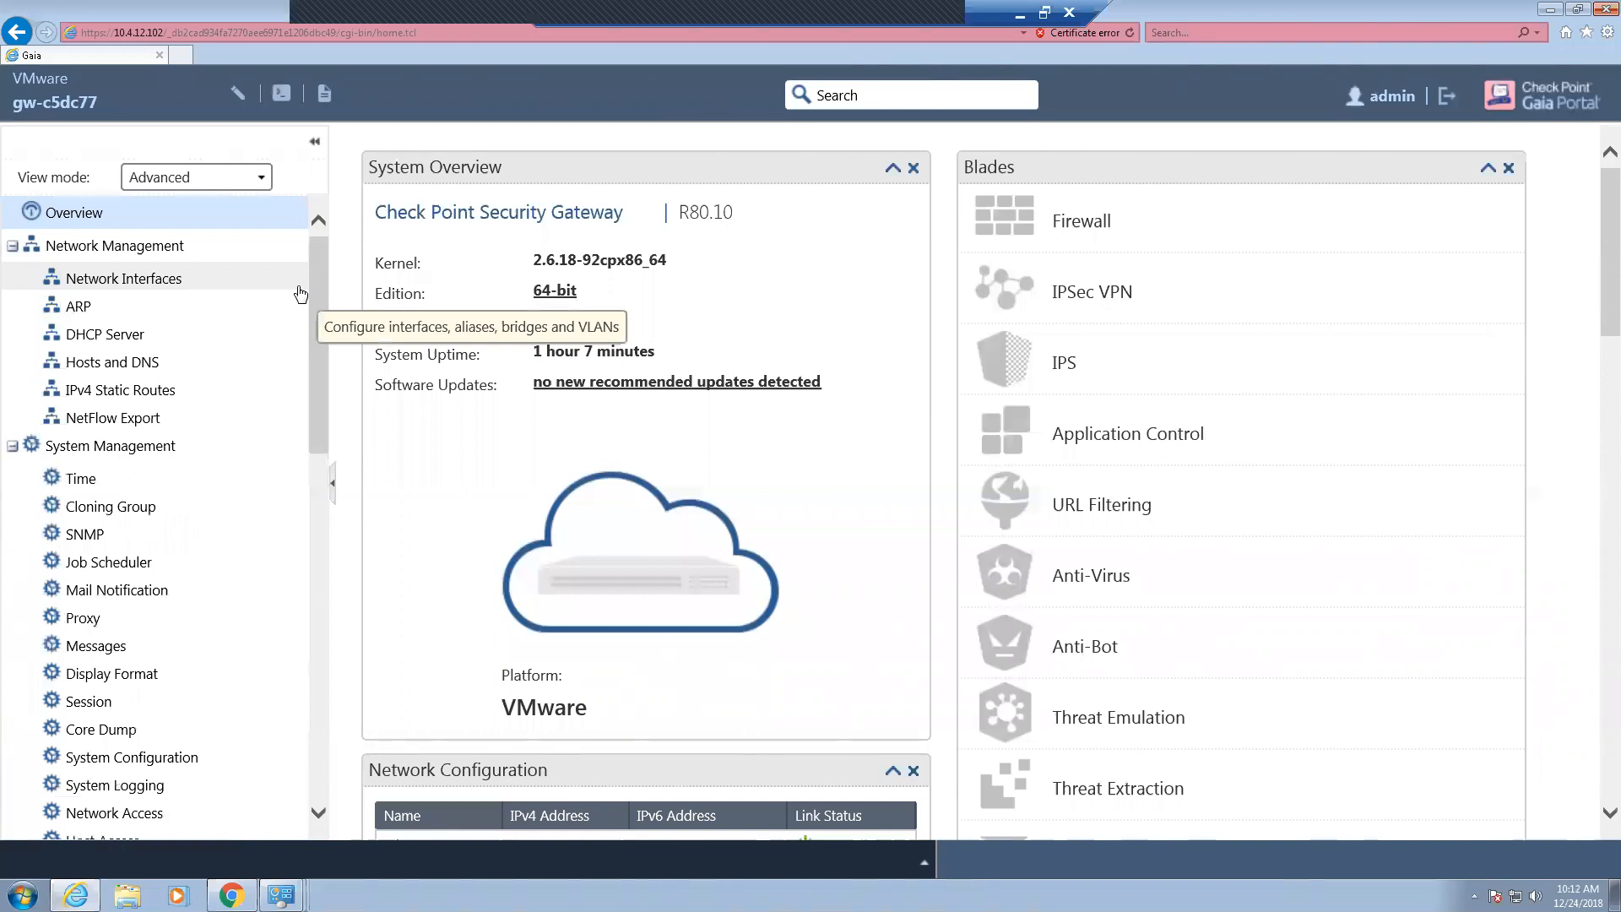
On the Network Interfaces page, edit eth1 and tick Enable
left_click(163, 281)
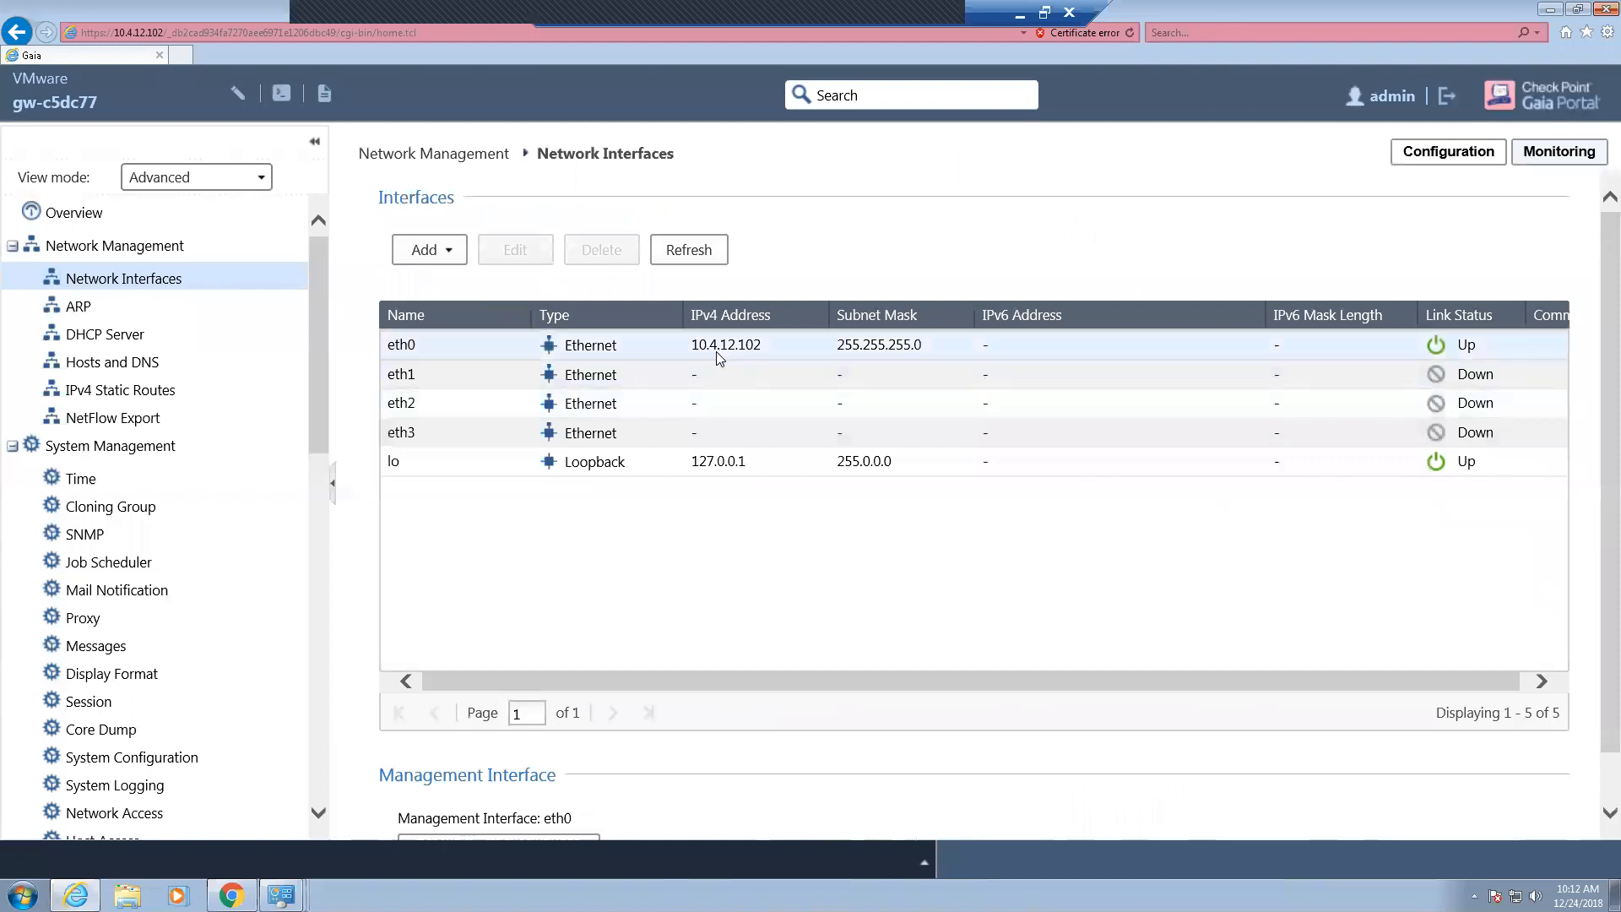
left_click(716, 351)
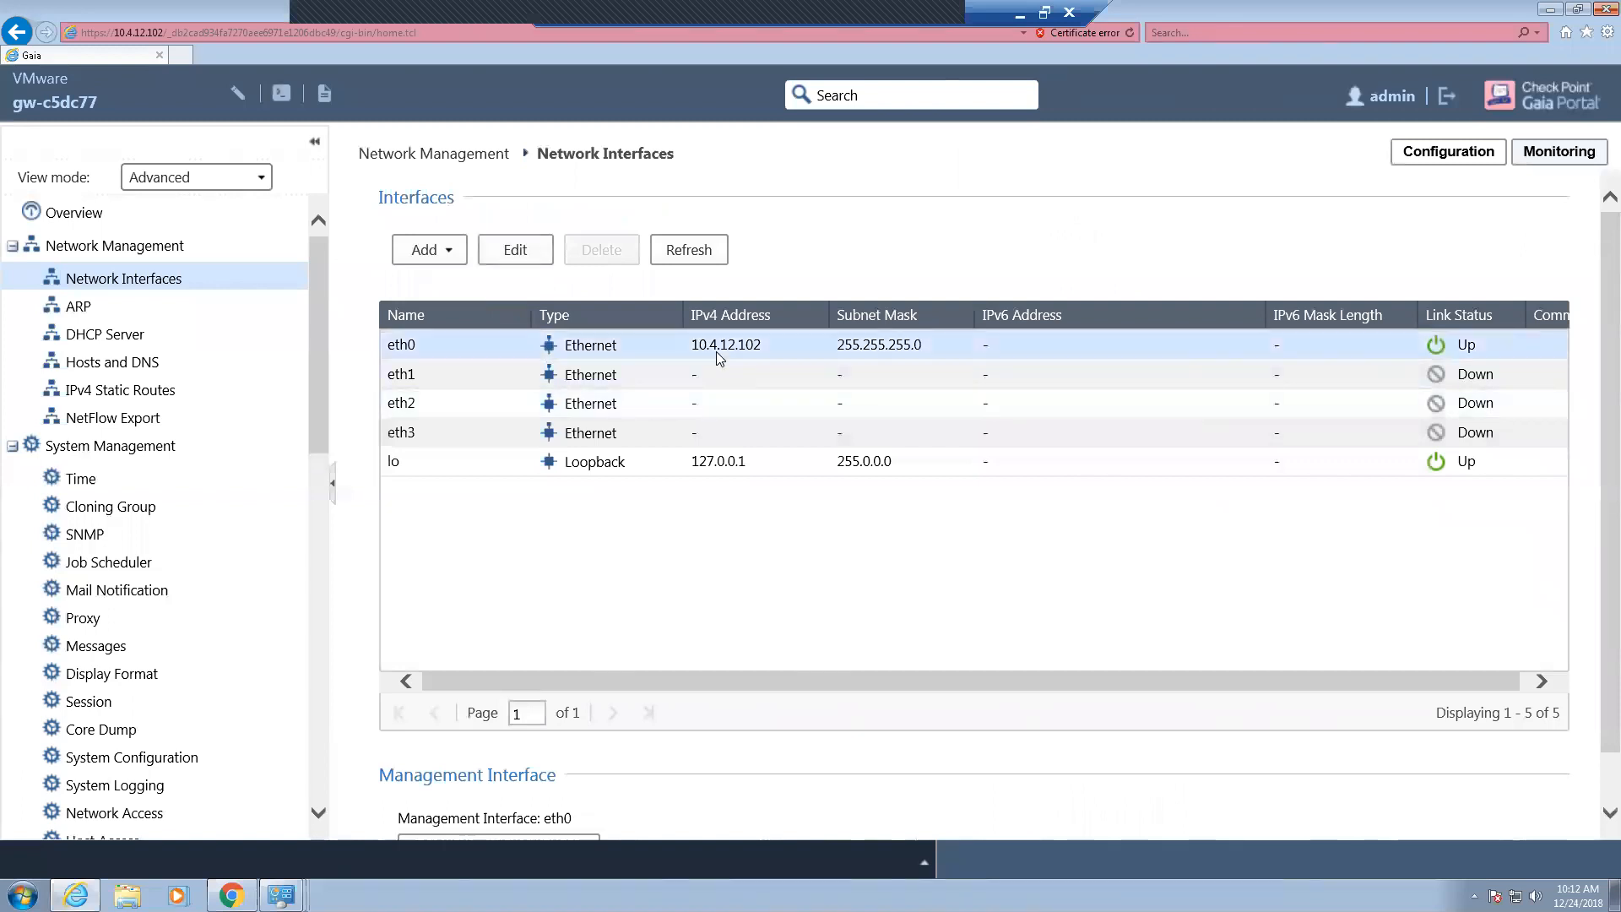
left_click(713, 374)
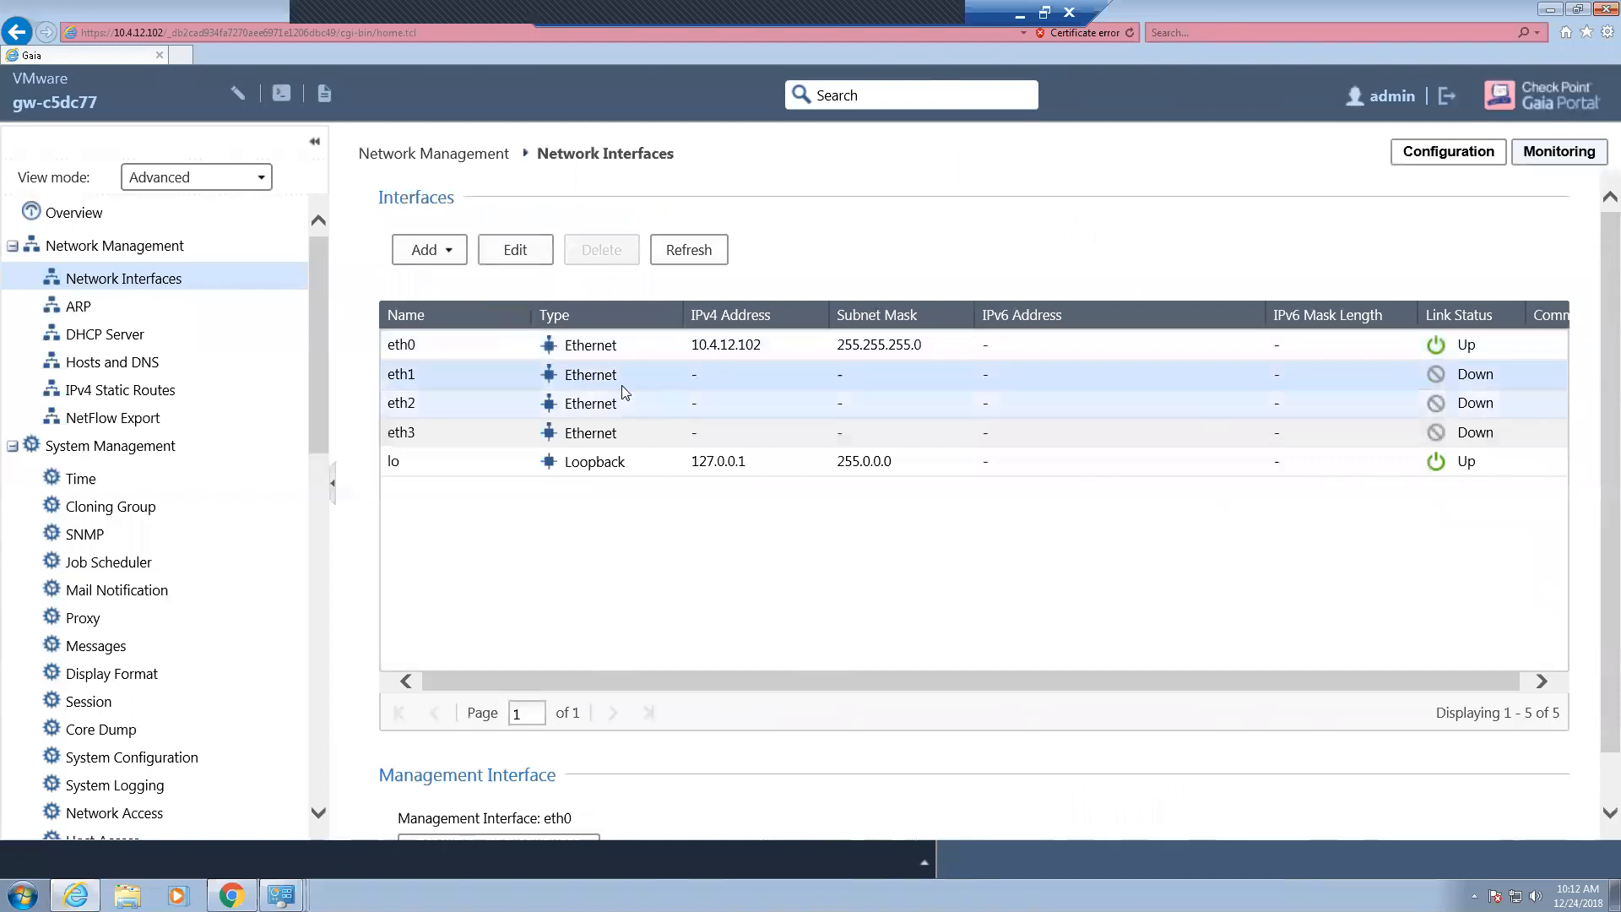
left_click(525, 255)
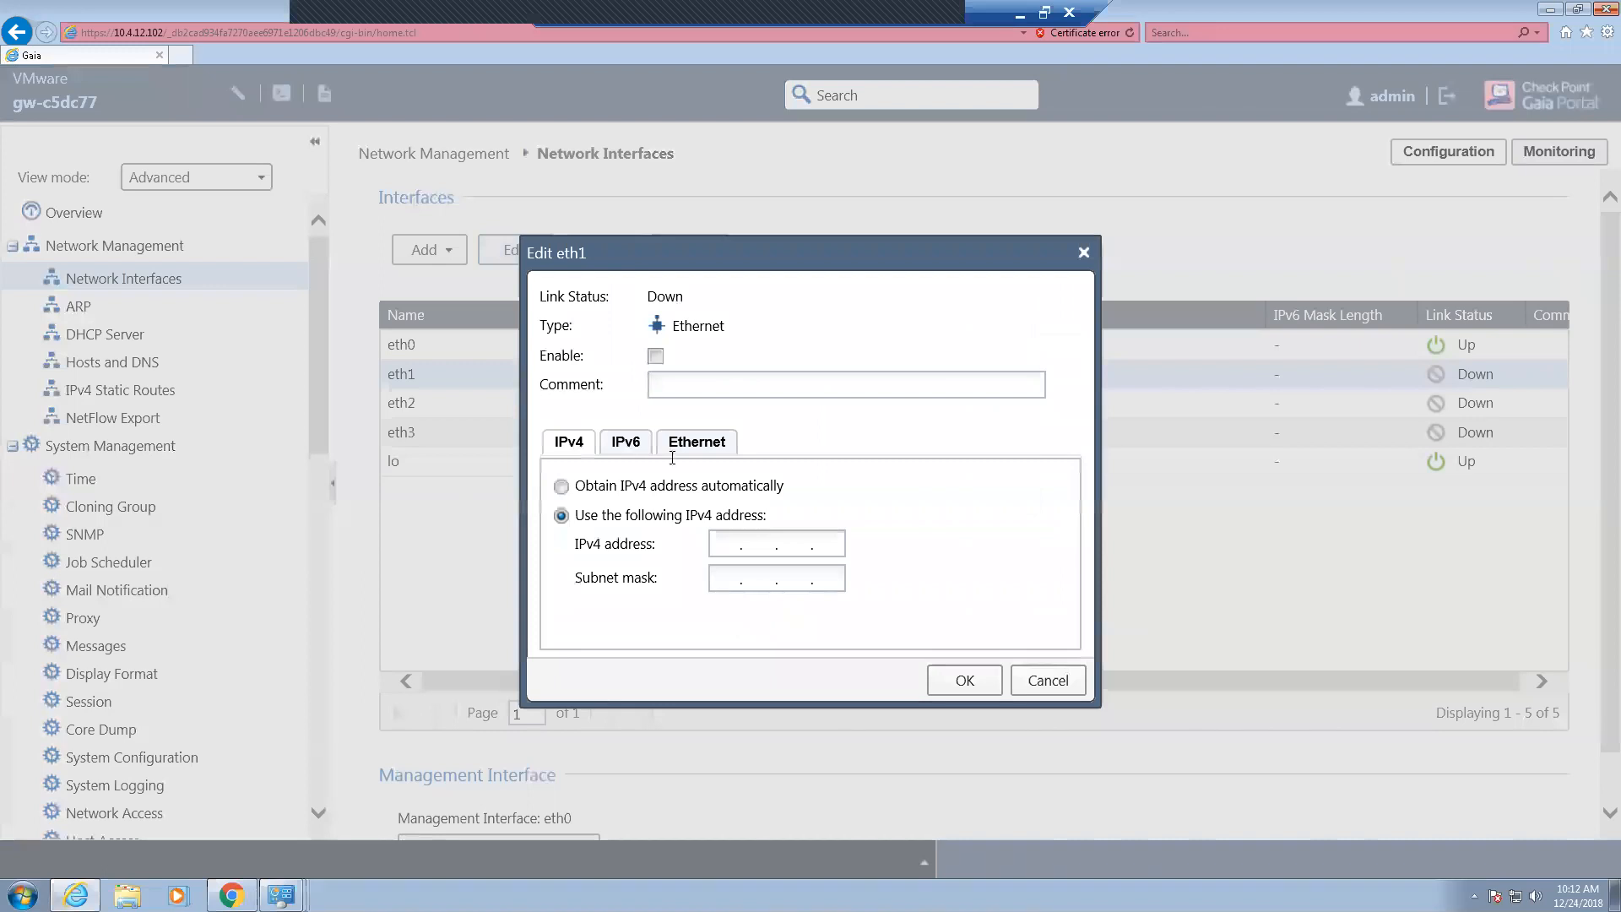
left_click(722, 544)
Give eth1 IPv4 address 172.16.2.30 with mask 255.255.255.0 and click OK
type("172 . 1 . .")
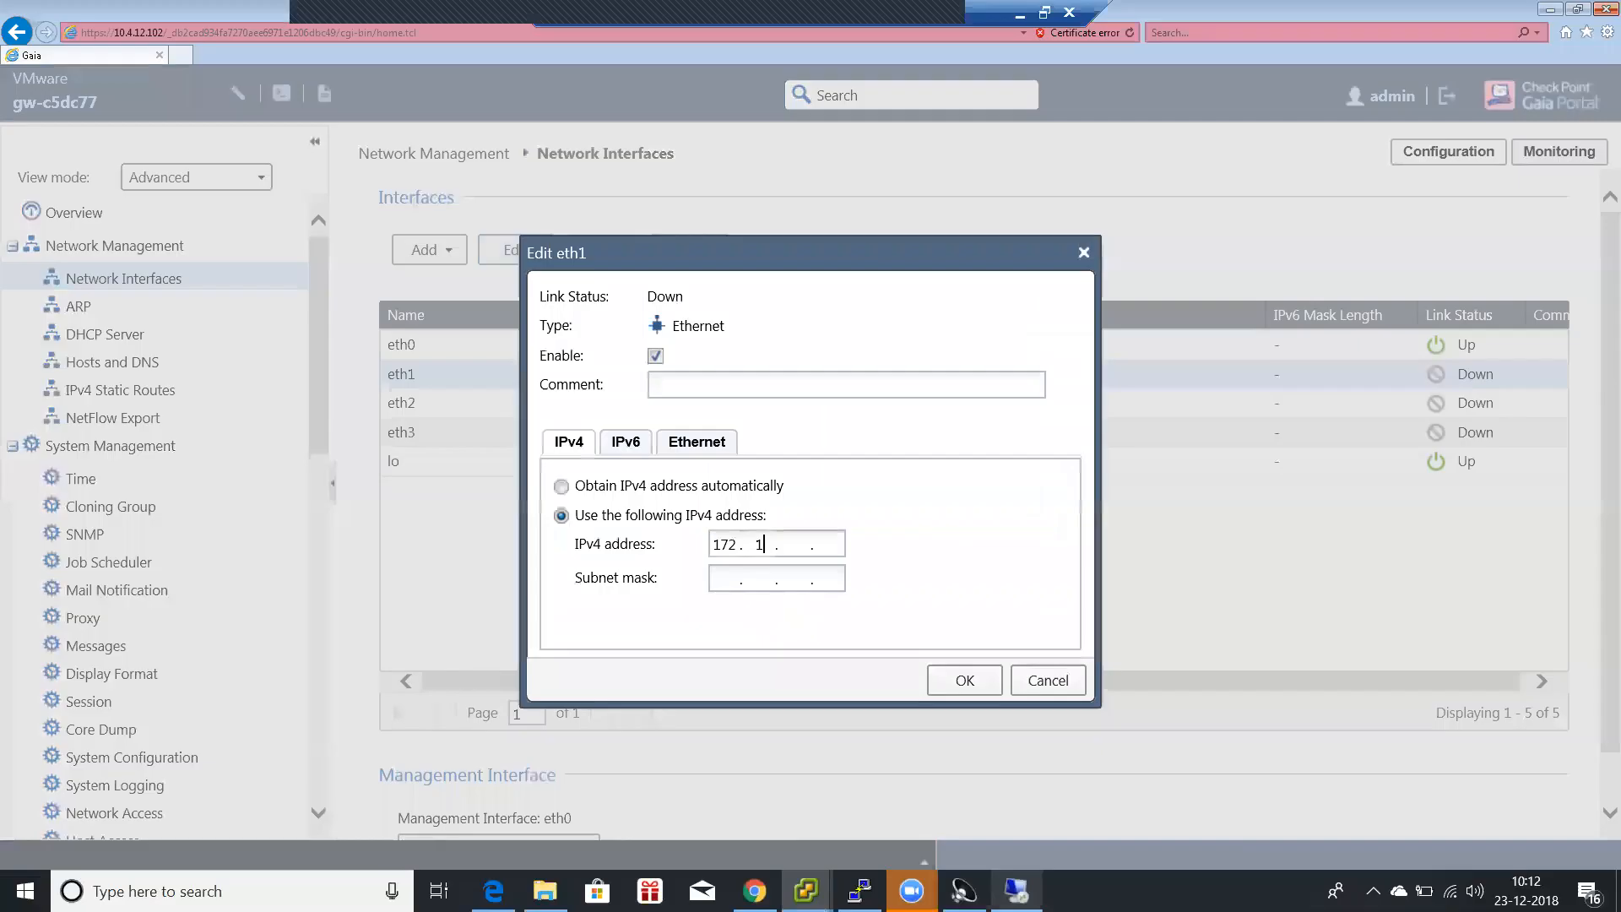
key("shift+Tab")
left_click(773, 547)
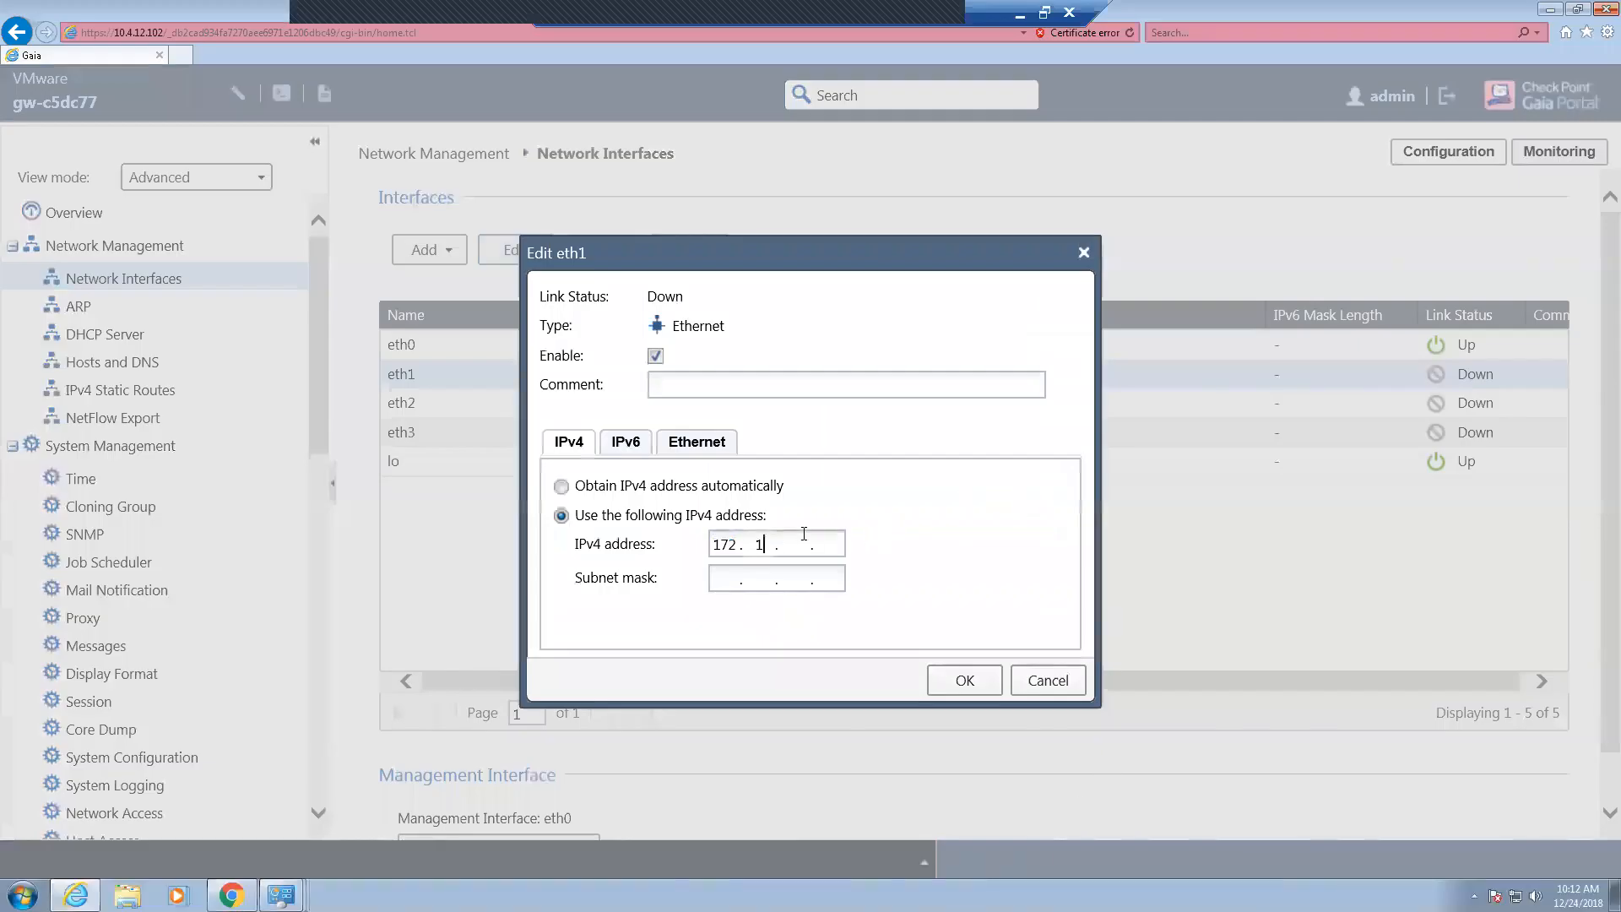
type("6")
left_click(797, 546)
type("2")
key("period")
type("30")
left_click(729, 584)
type("255 . 255 . 255 . 0")
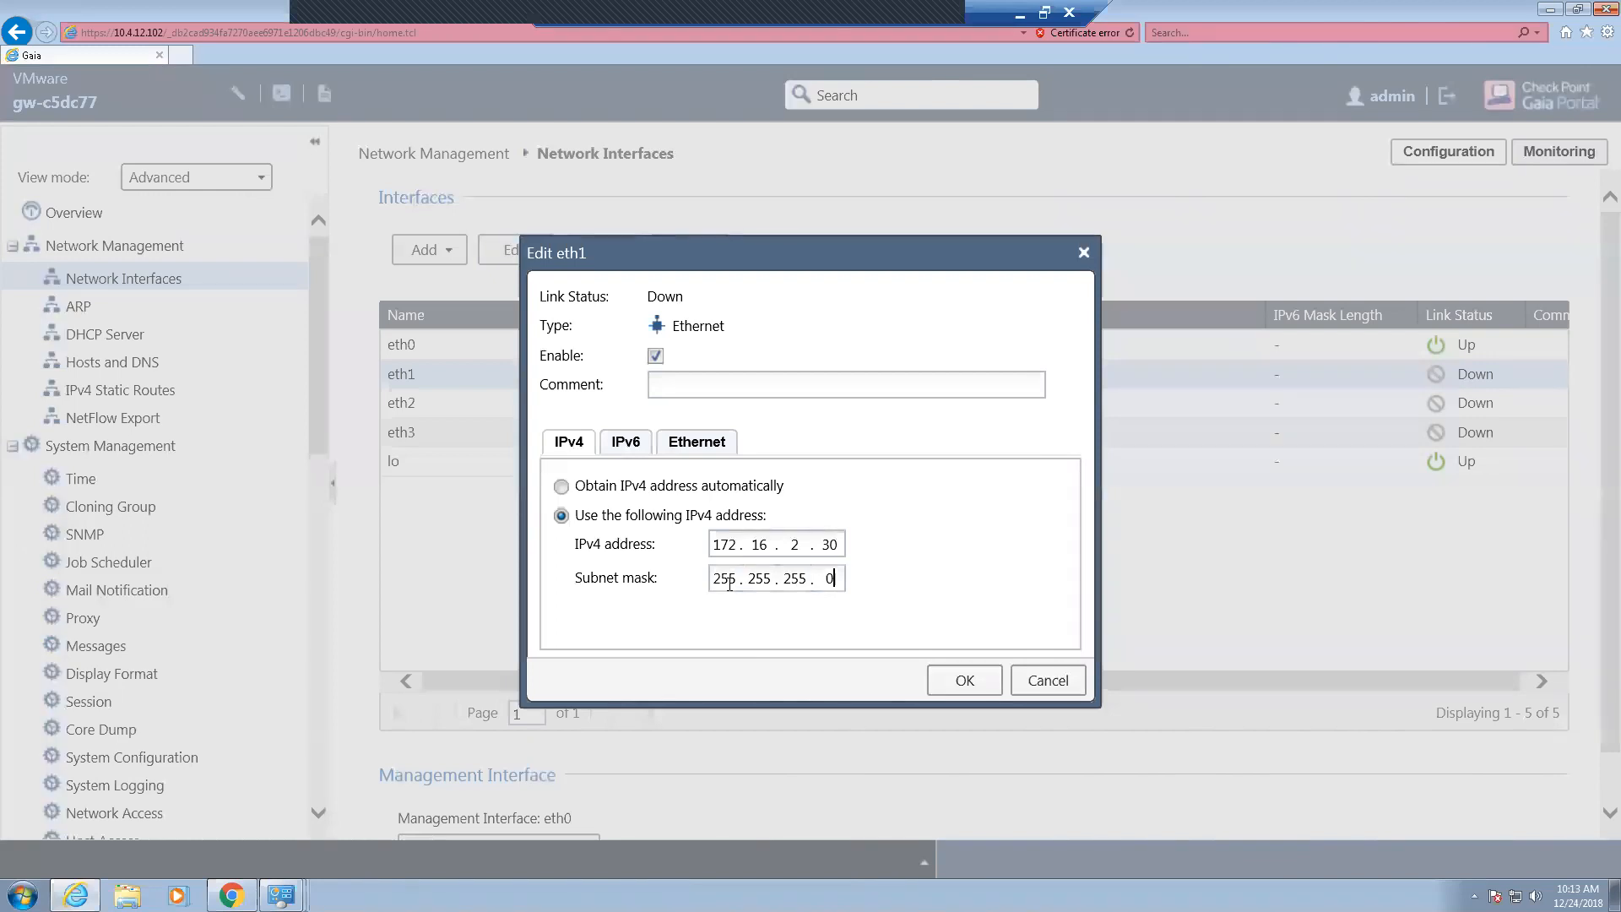
left_click(952, 683)
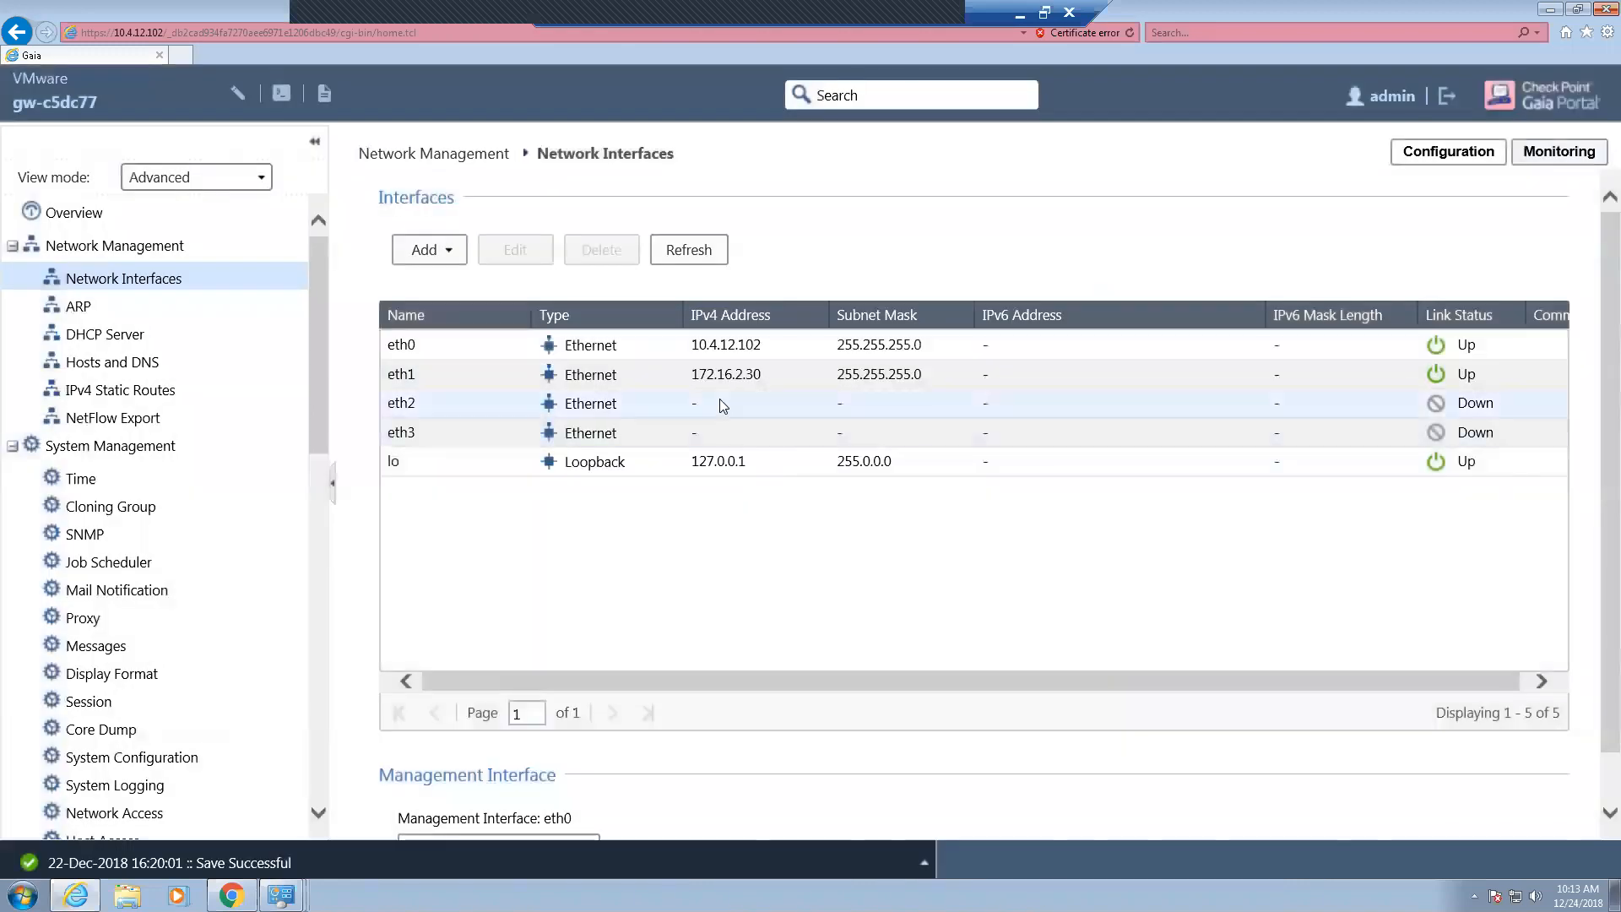
Enable eth2 with 10.10.1.20 / 255.255.255.0 and comment 'inside', then save
left_click(720, 400)
left_click(517, 251)
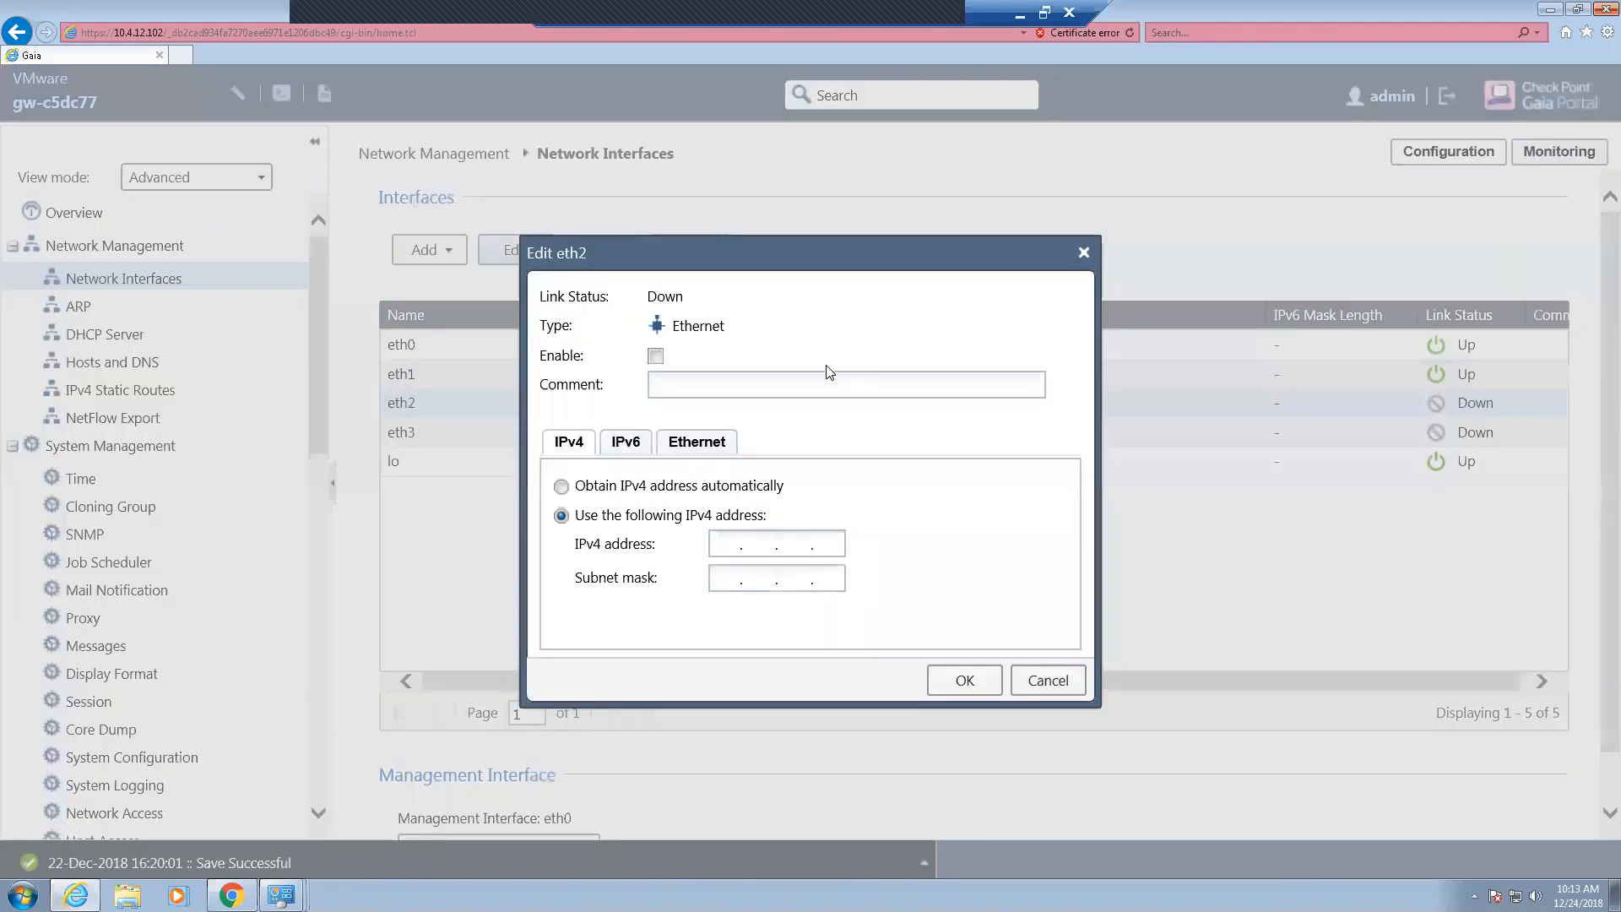
left_click(655, 356)
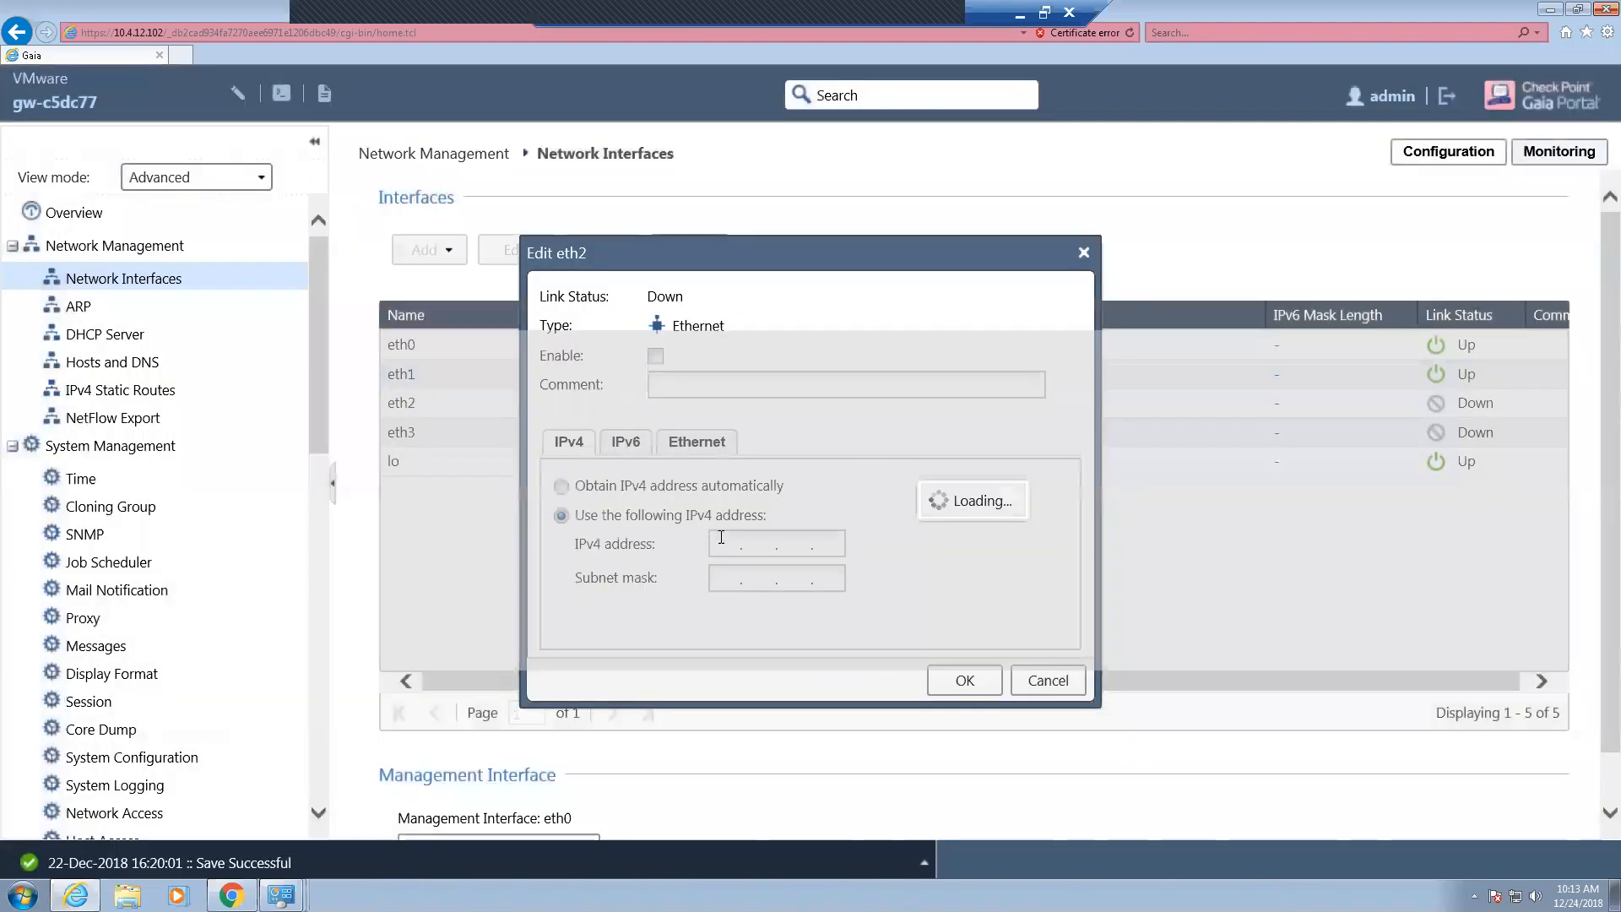
type("10.10.1.1")
key("BackSpace")
type("20")
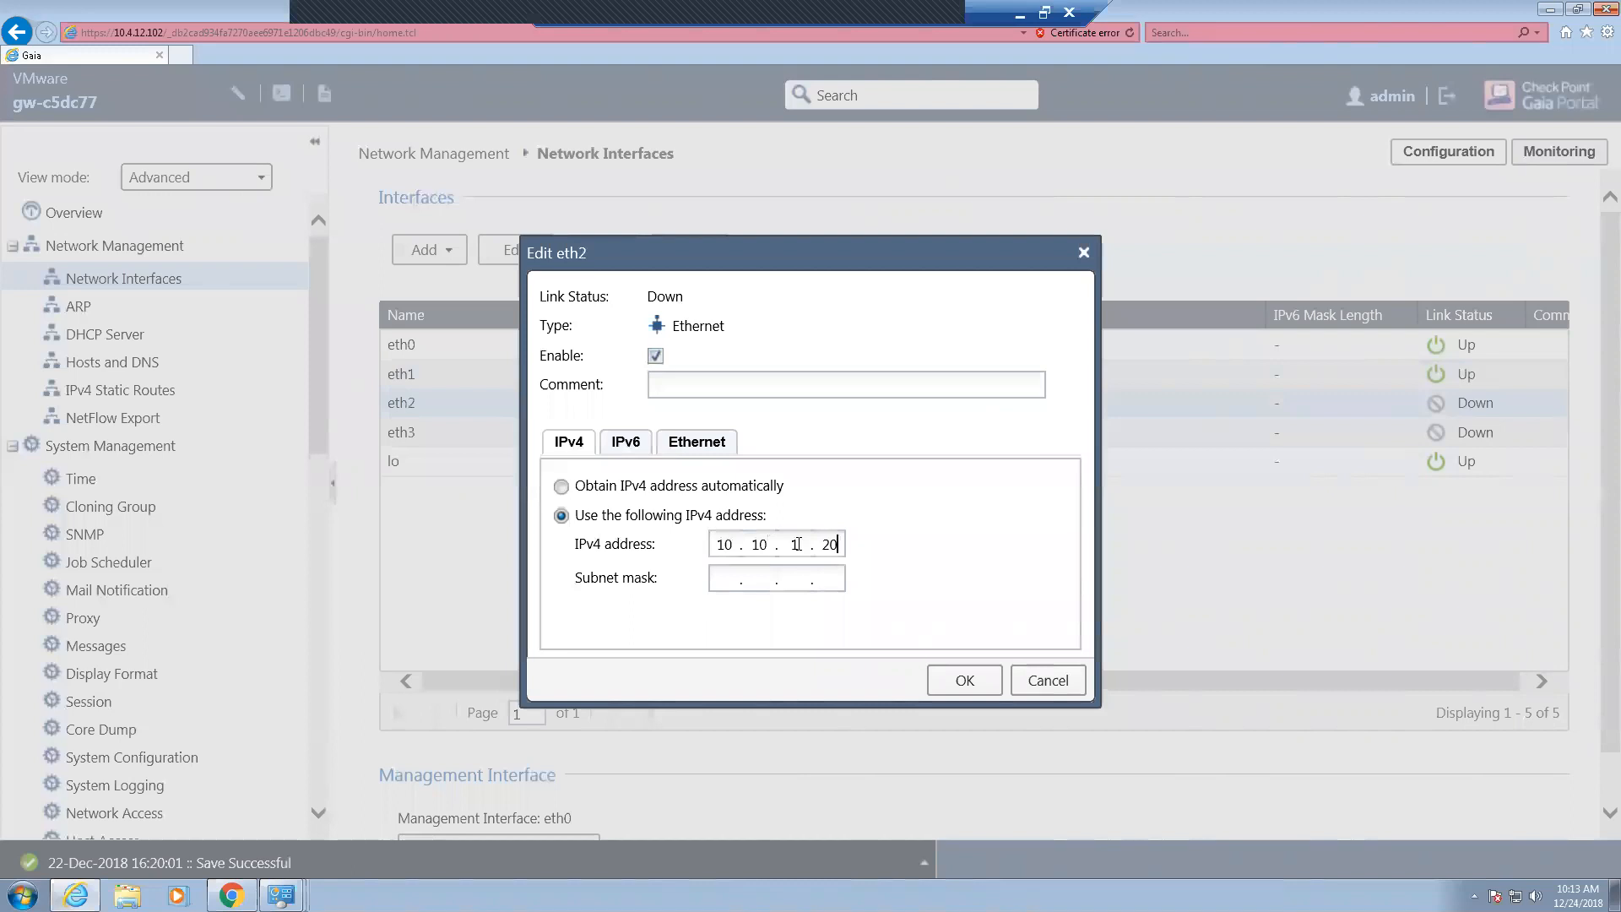
type("255.255.255.0")
left_click(837, 382)
type("inside")
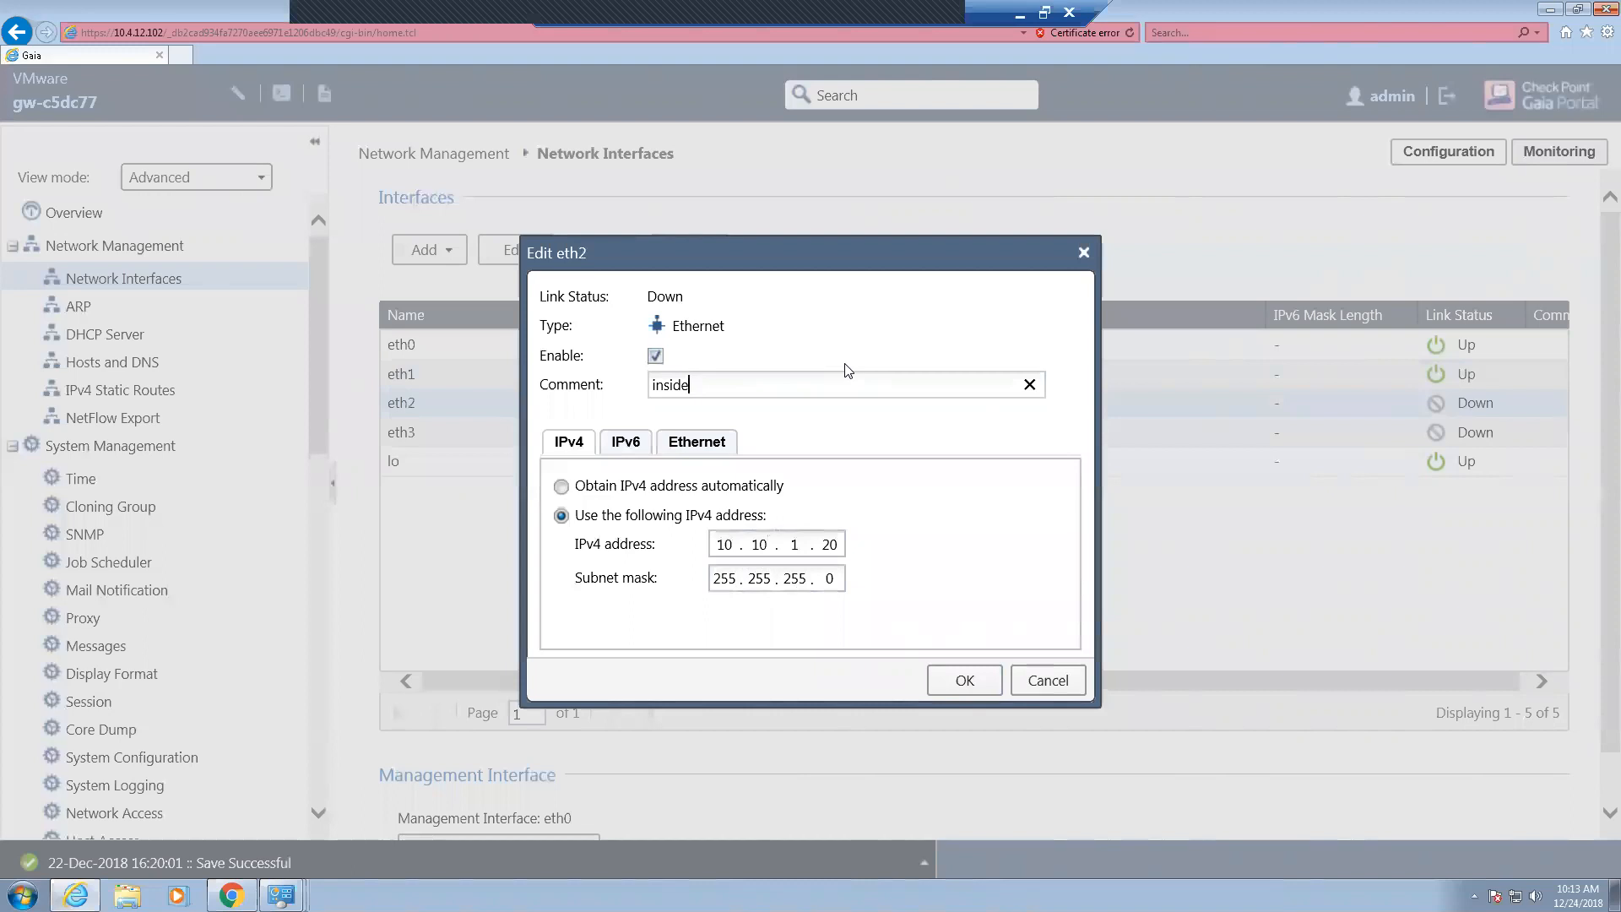
left_click(962, 673)
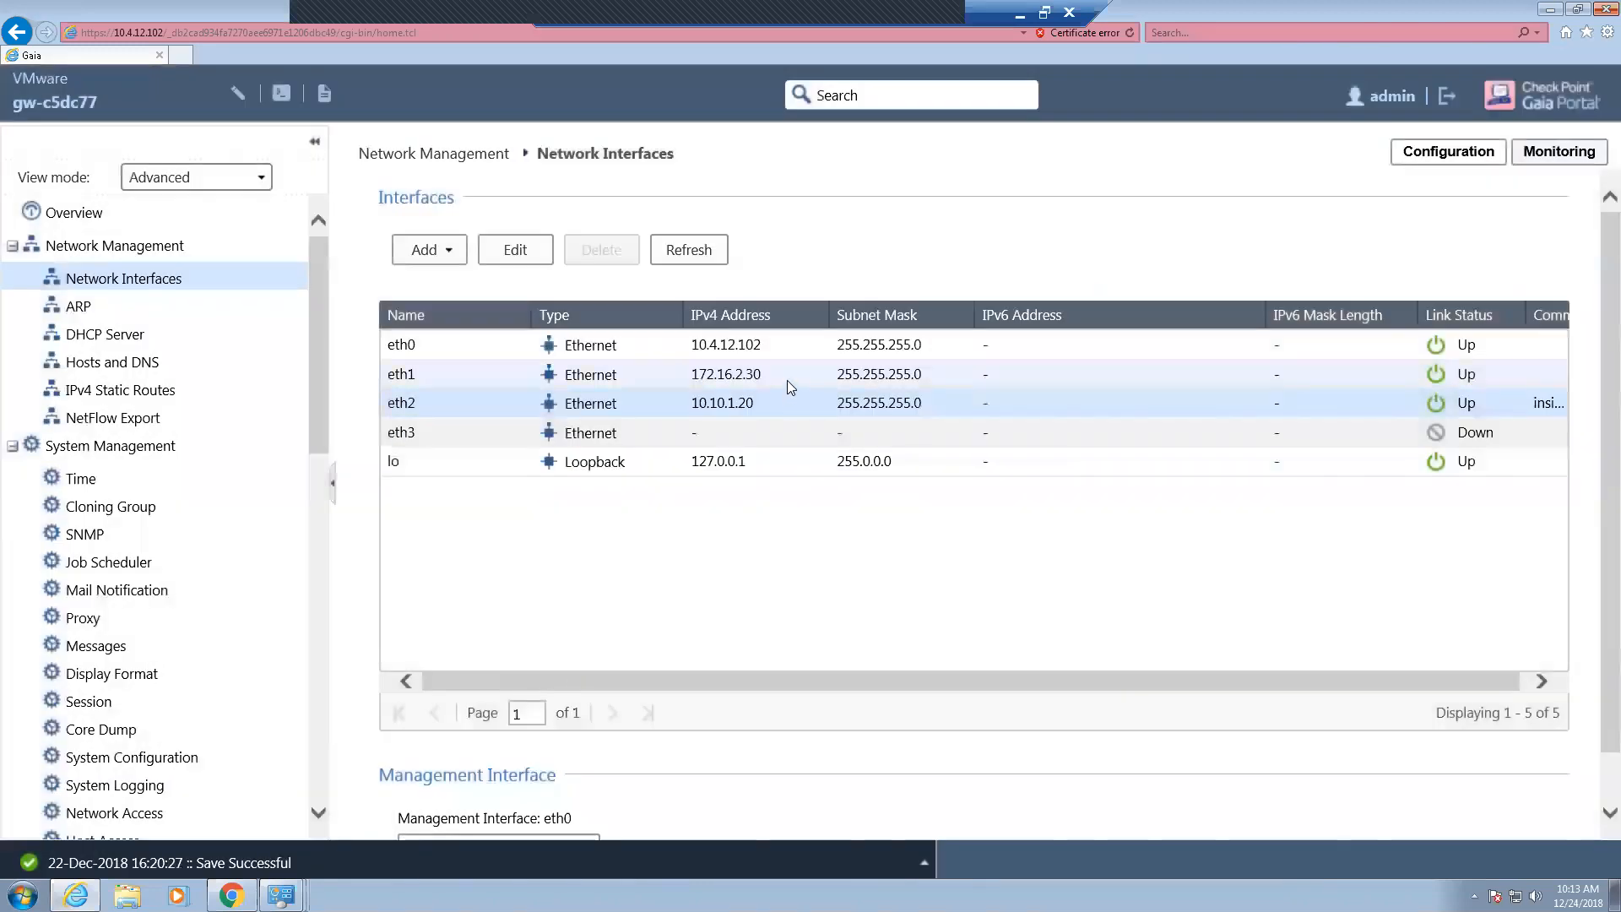
left_click(786, 380)
Edit eth1, enter the comment 'outside' and save it
left_click(515, 250)
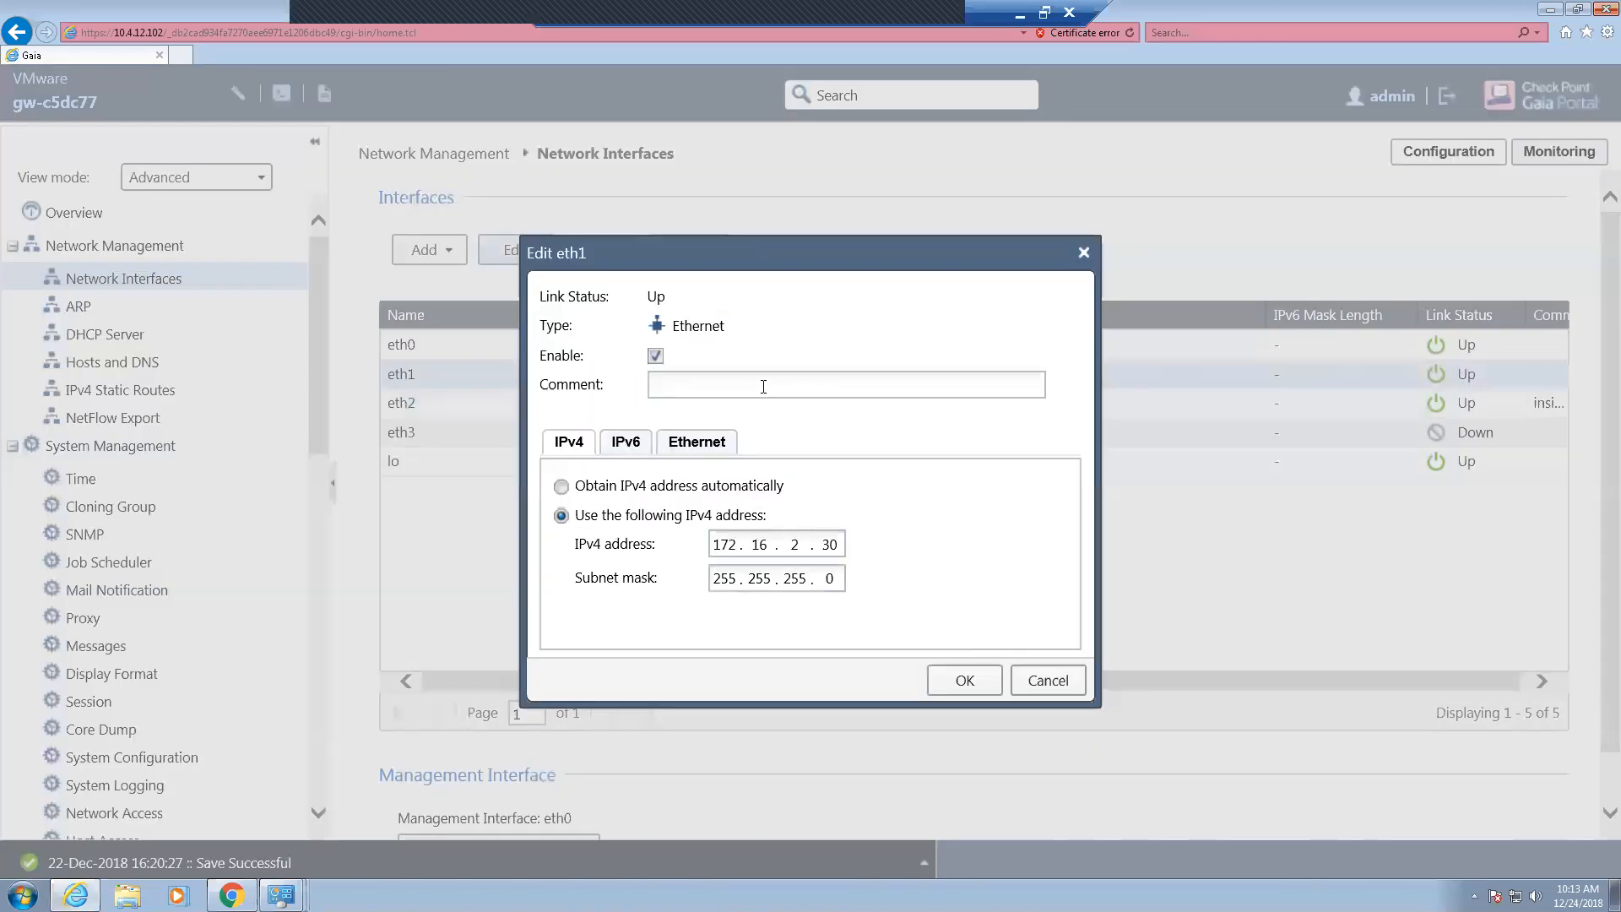
left_click(763, 387)
type("outside")
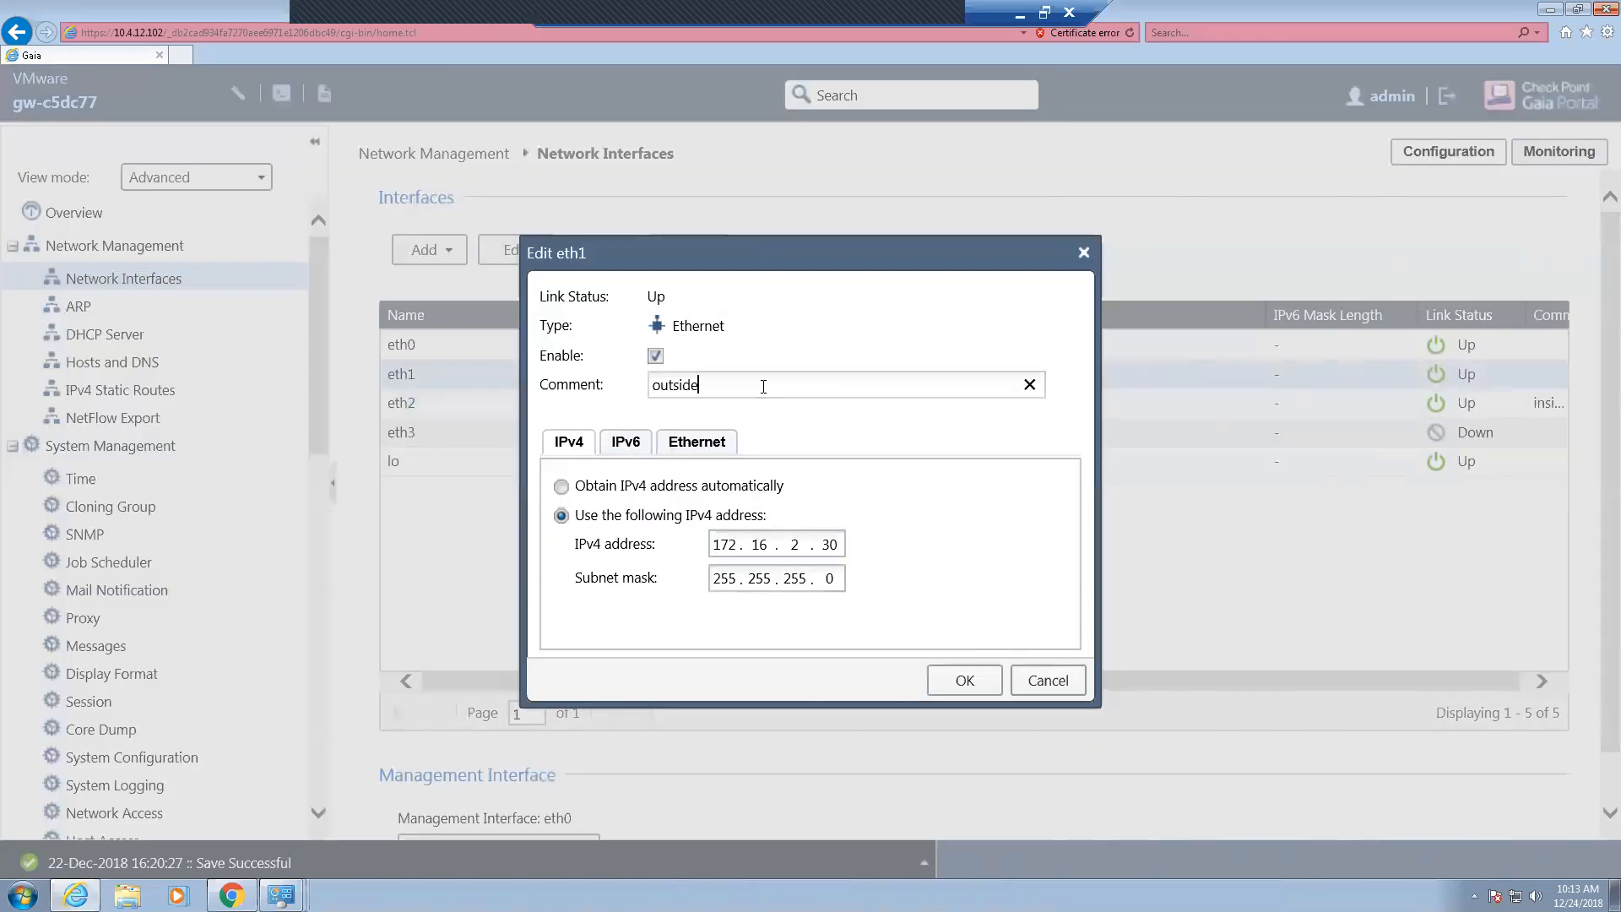
left_click(965, 681)
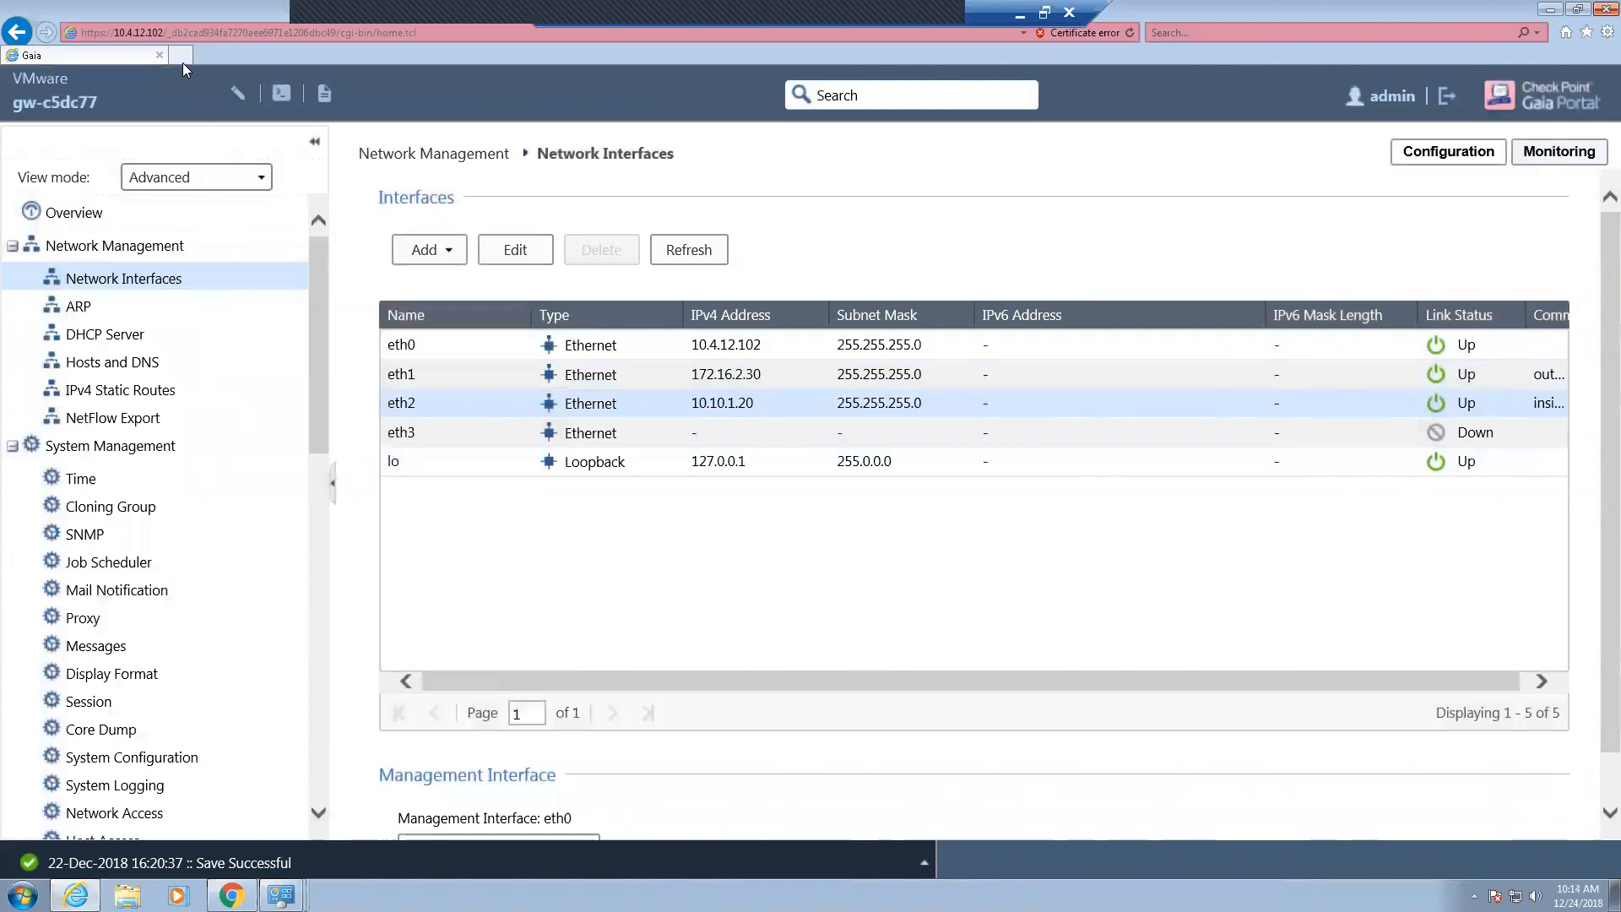
double_click(377, 52)
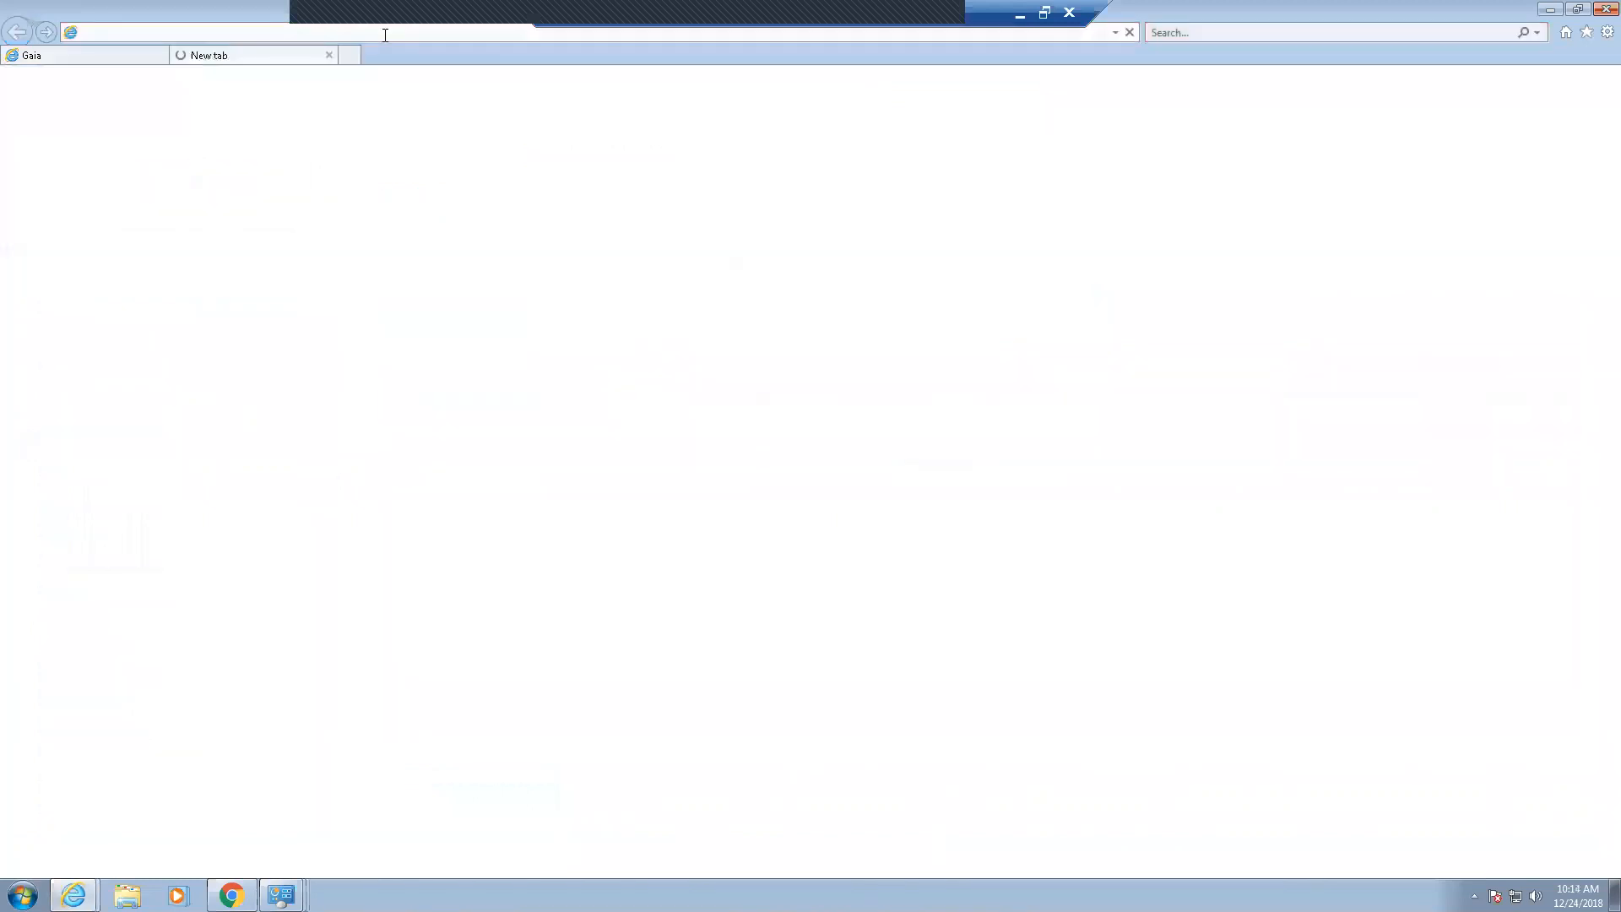
type("https")
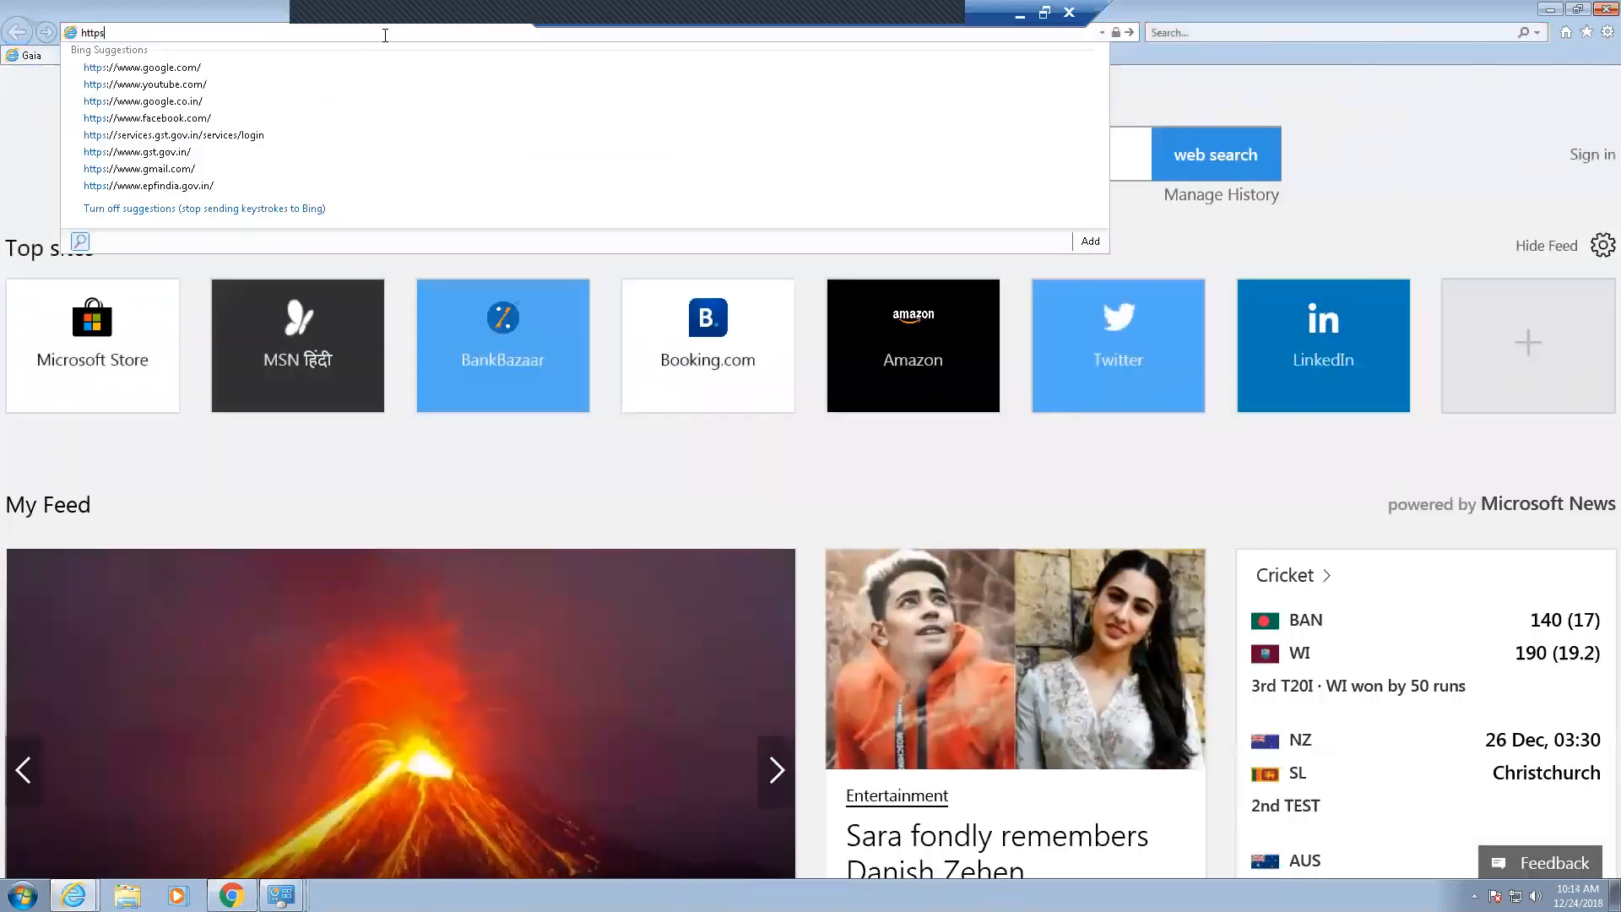
type("://10.4.12")
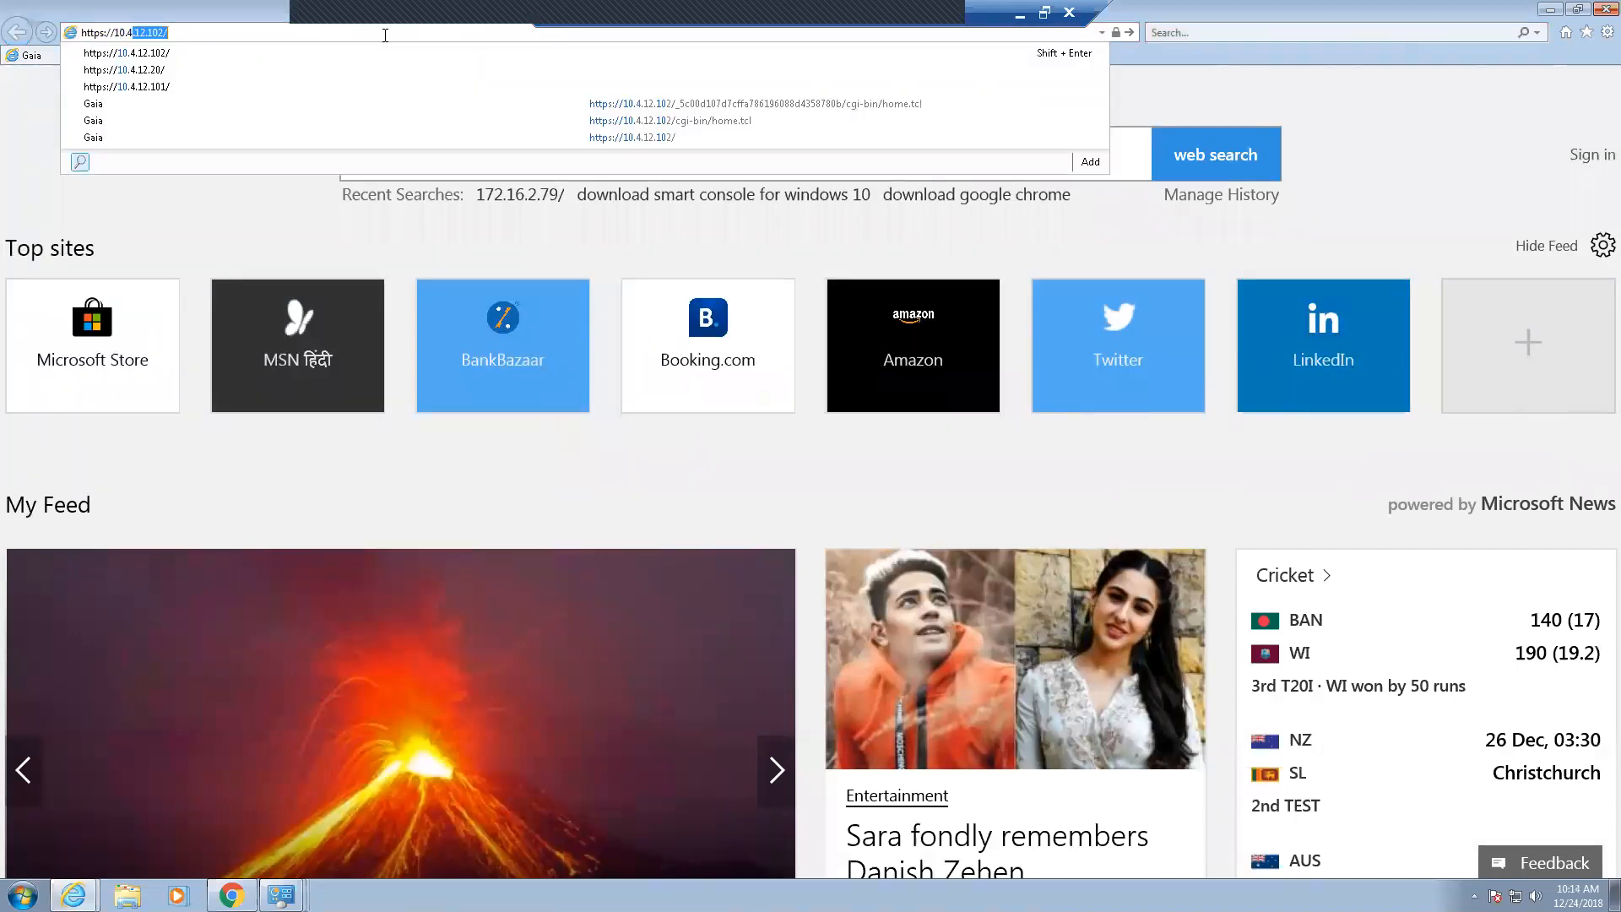
type(".101")
key("Return")
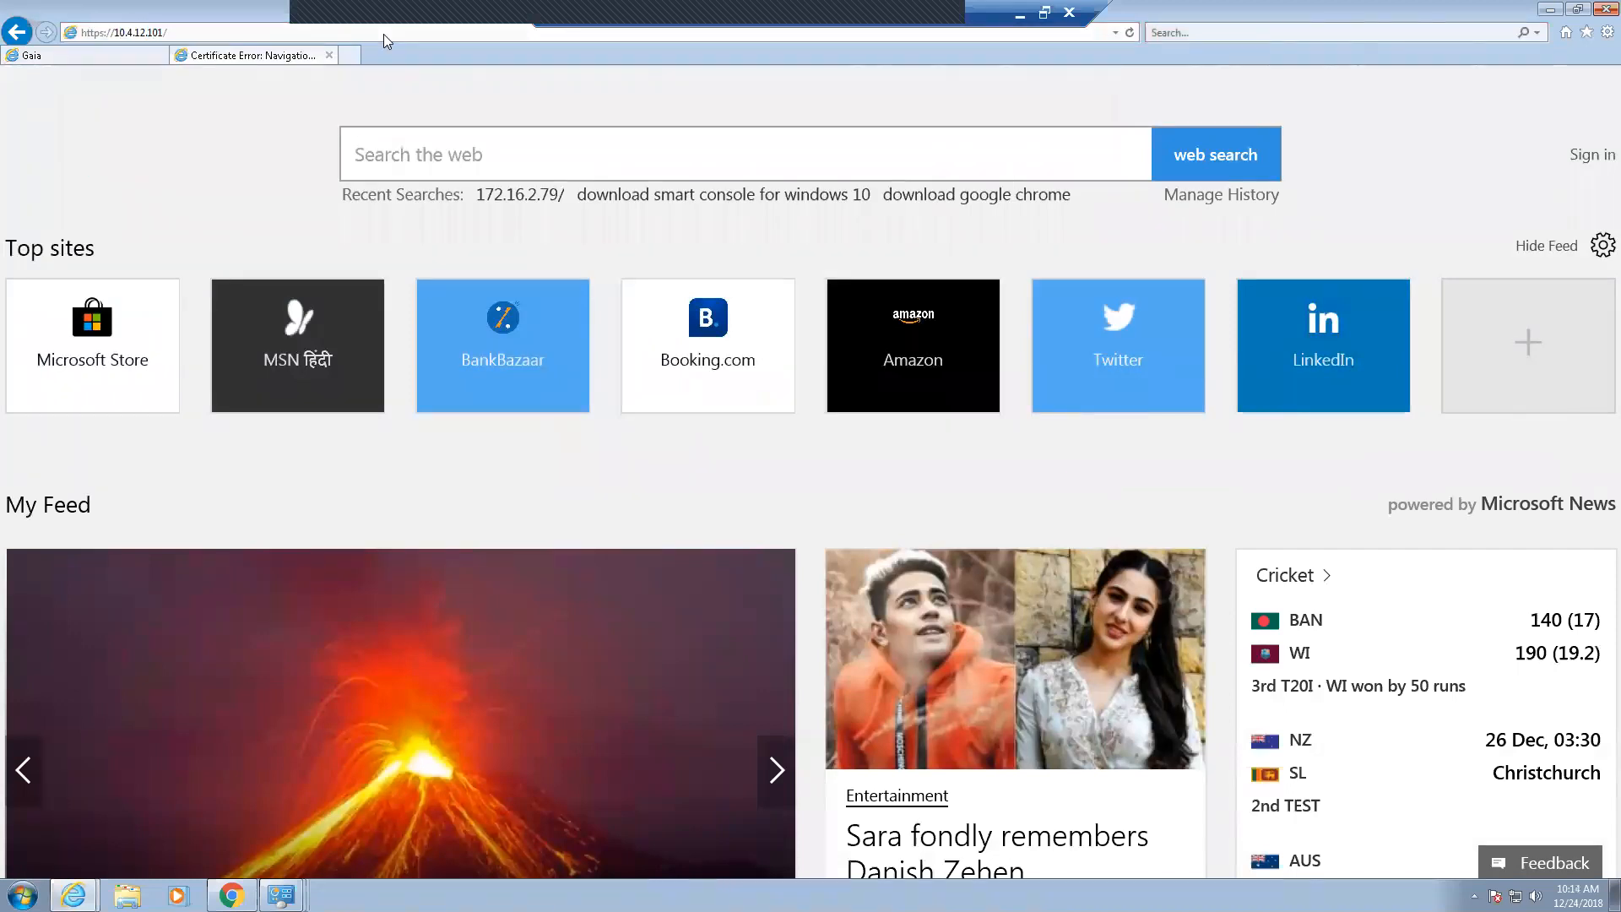
left_click(293, 400)
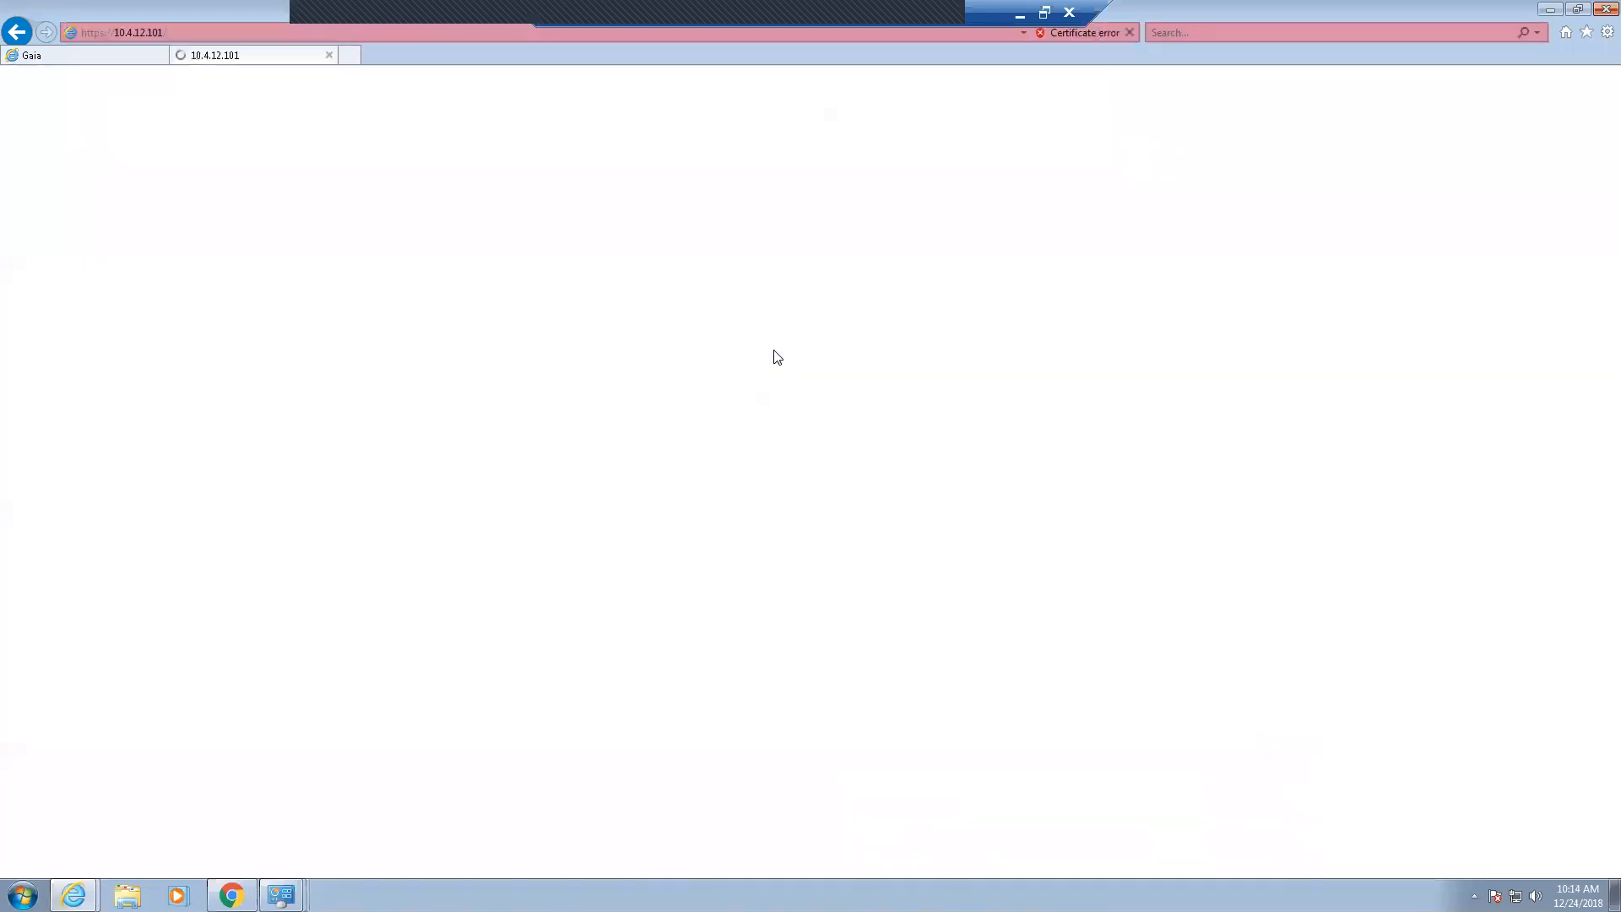
Sign in to the 10.4.12.101 portal as admin, then open the new CheckPoint WhatsApp message
type("admin")
key("Tab")
type("•••••••")
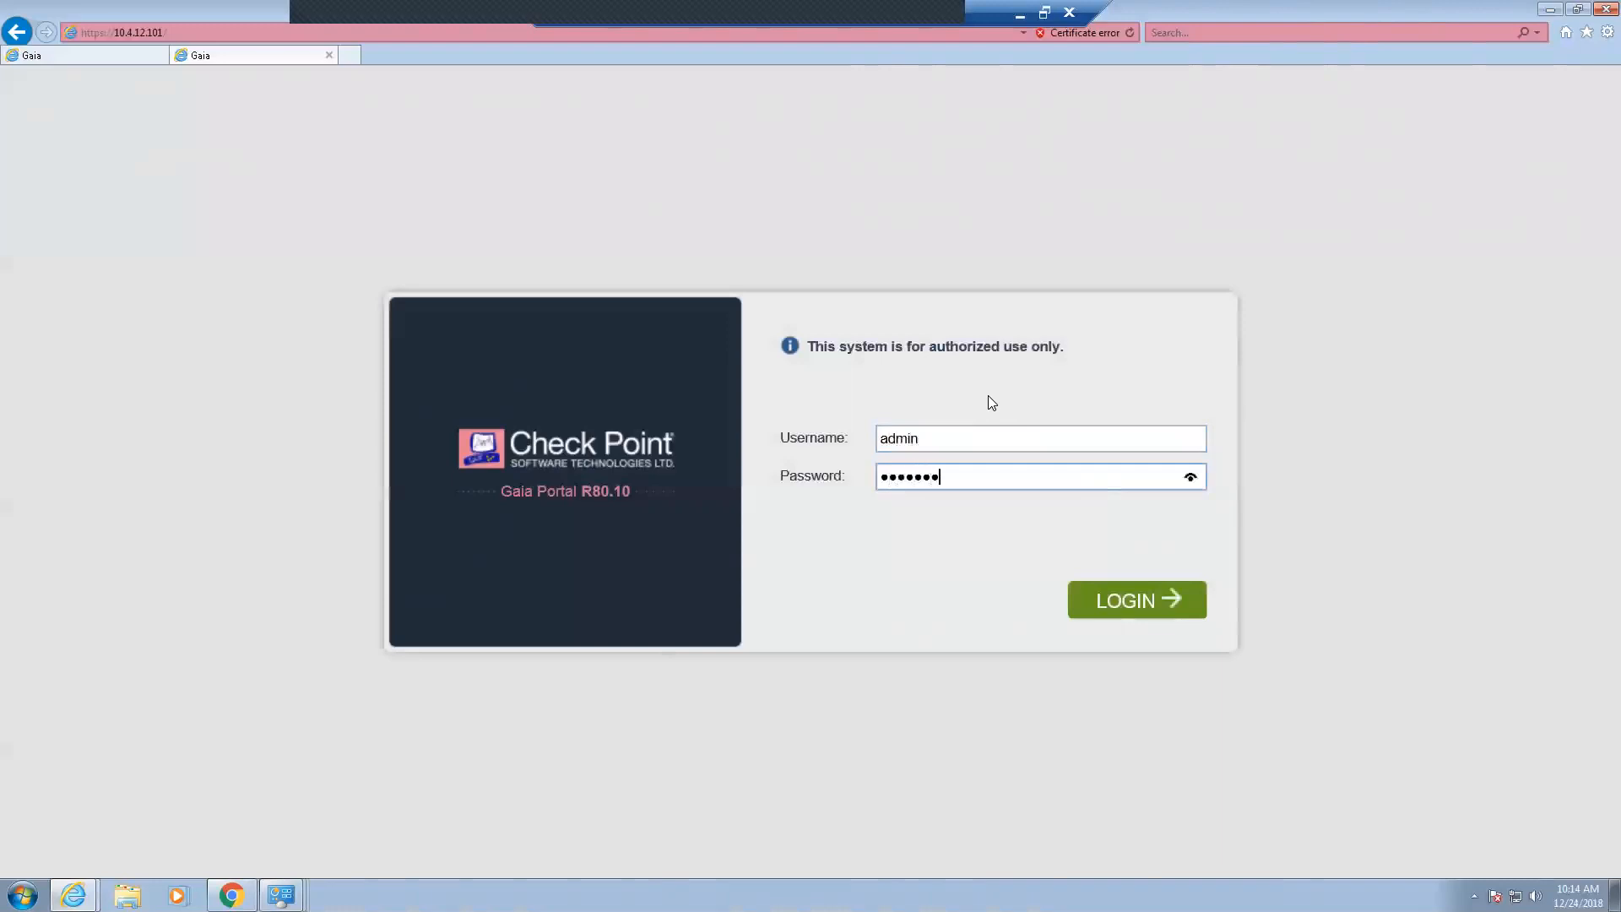
type("•")
key("Return")
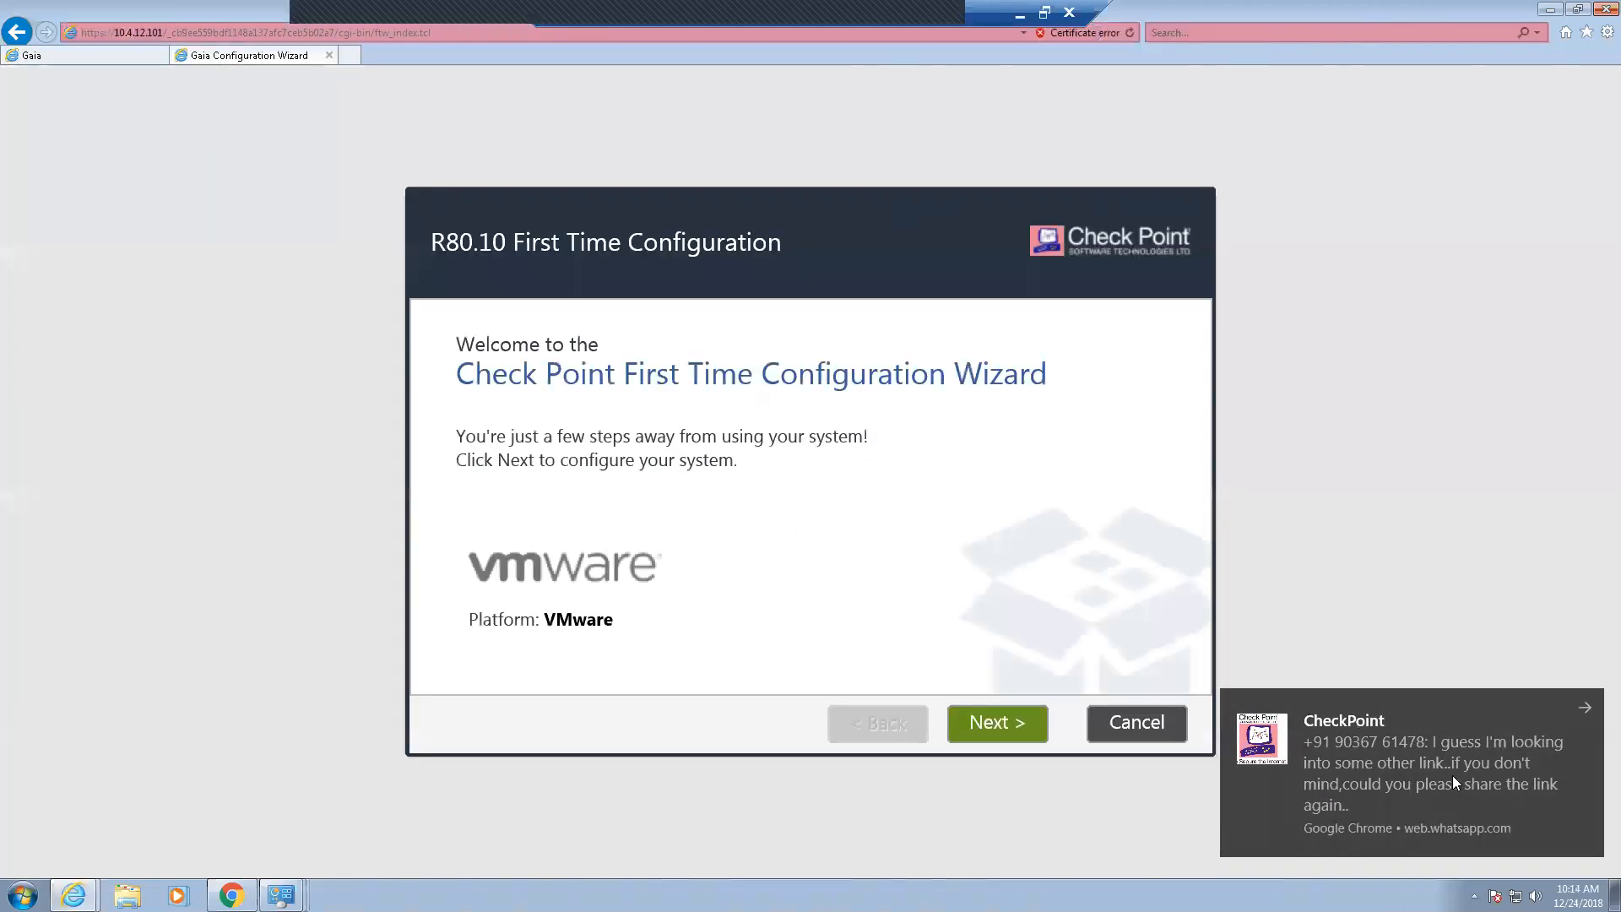
left_click(1452, 775)
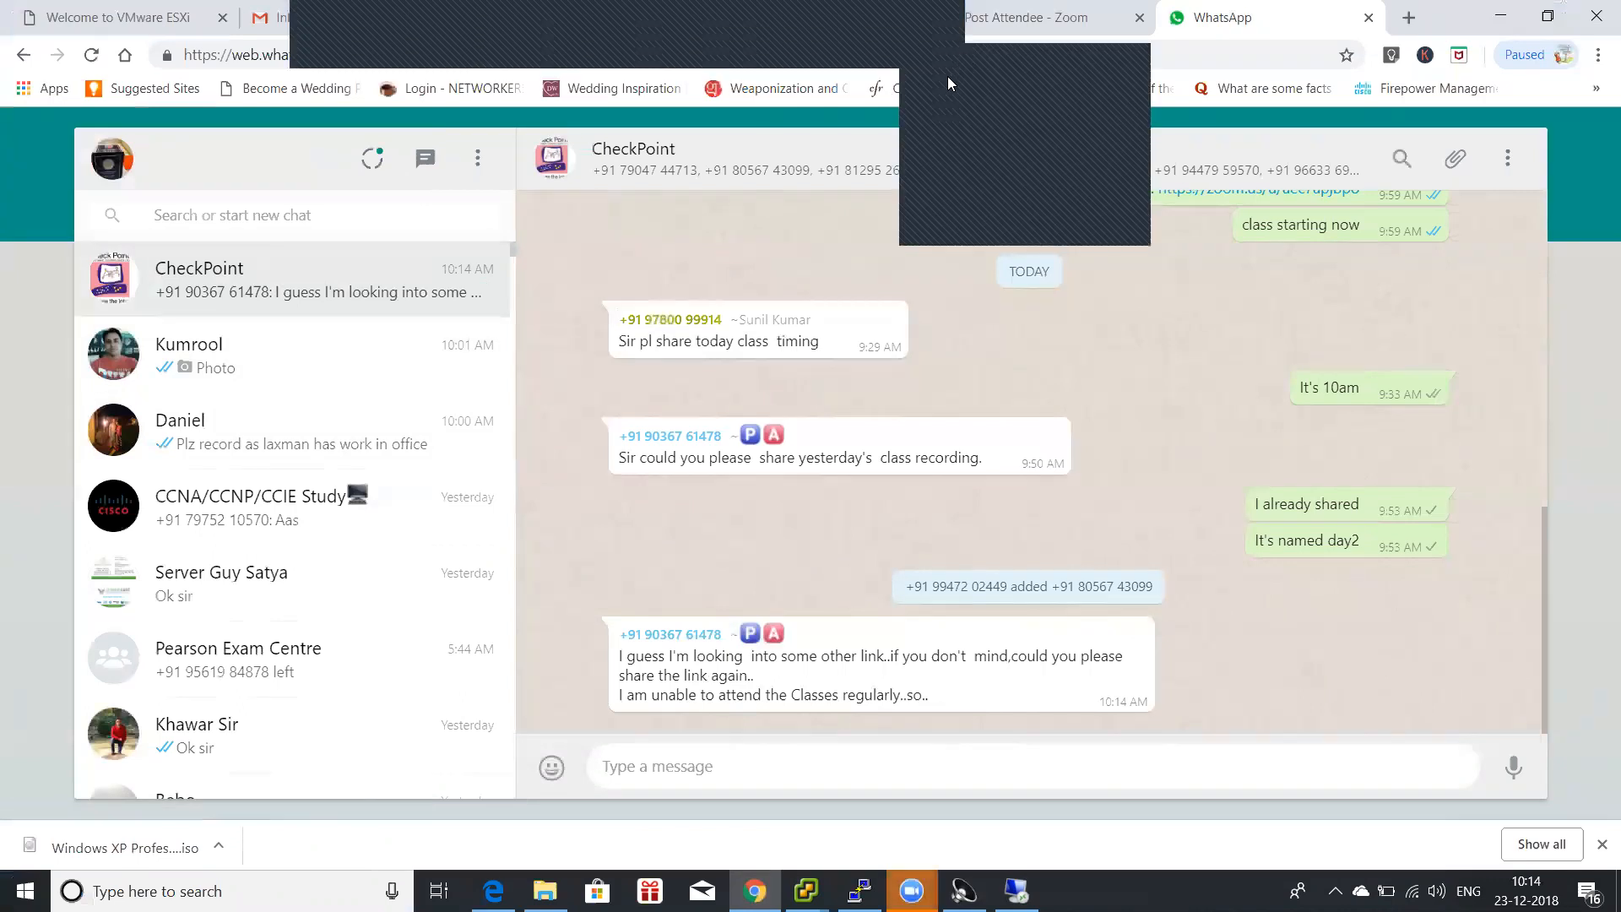
Paste the Zoom meeting invite into the CheckPoint group chat and send it
left_click(947, 77)
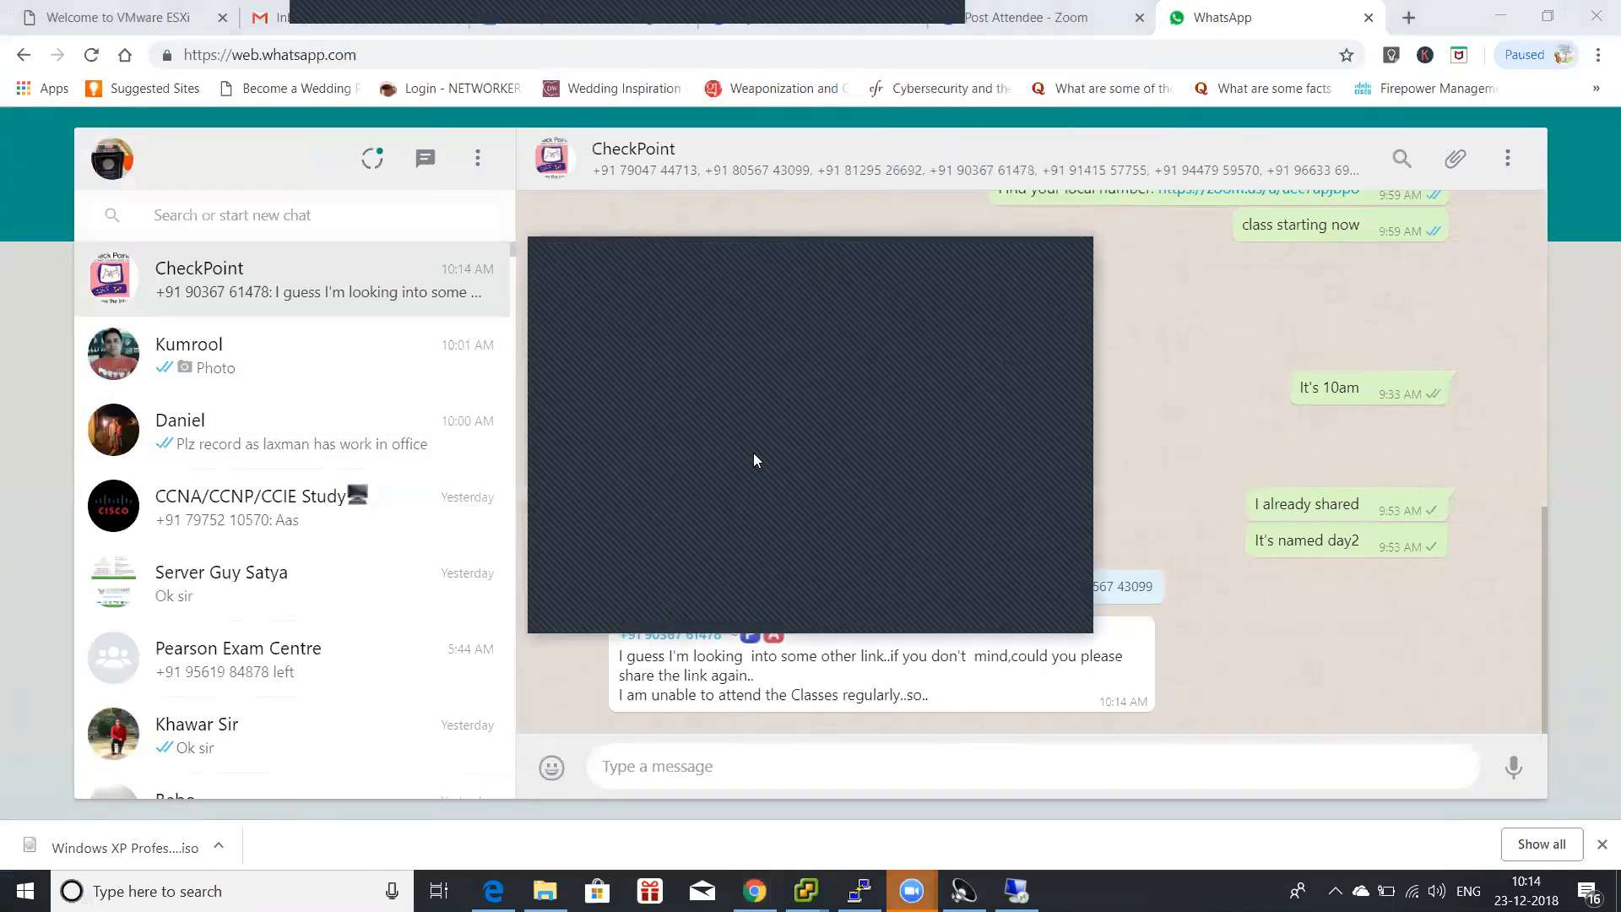
left_click(682, 764)
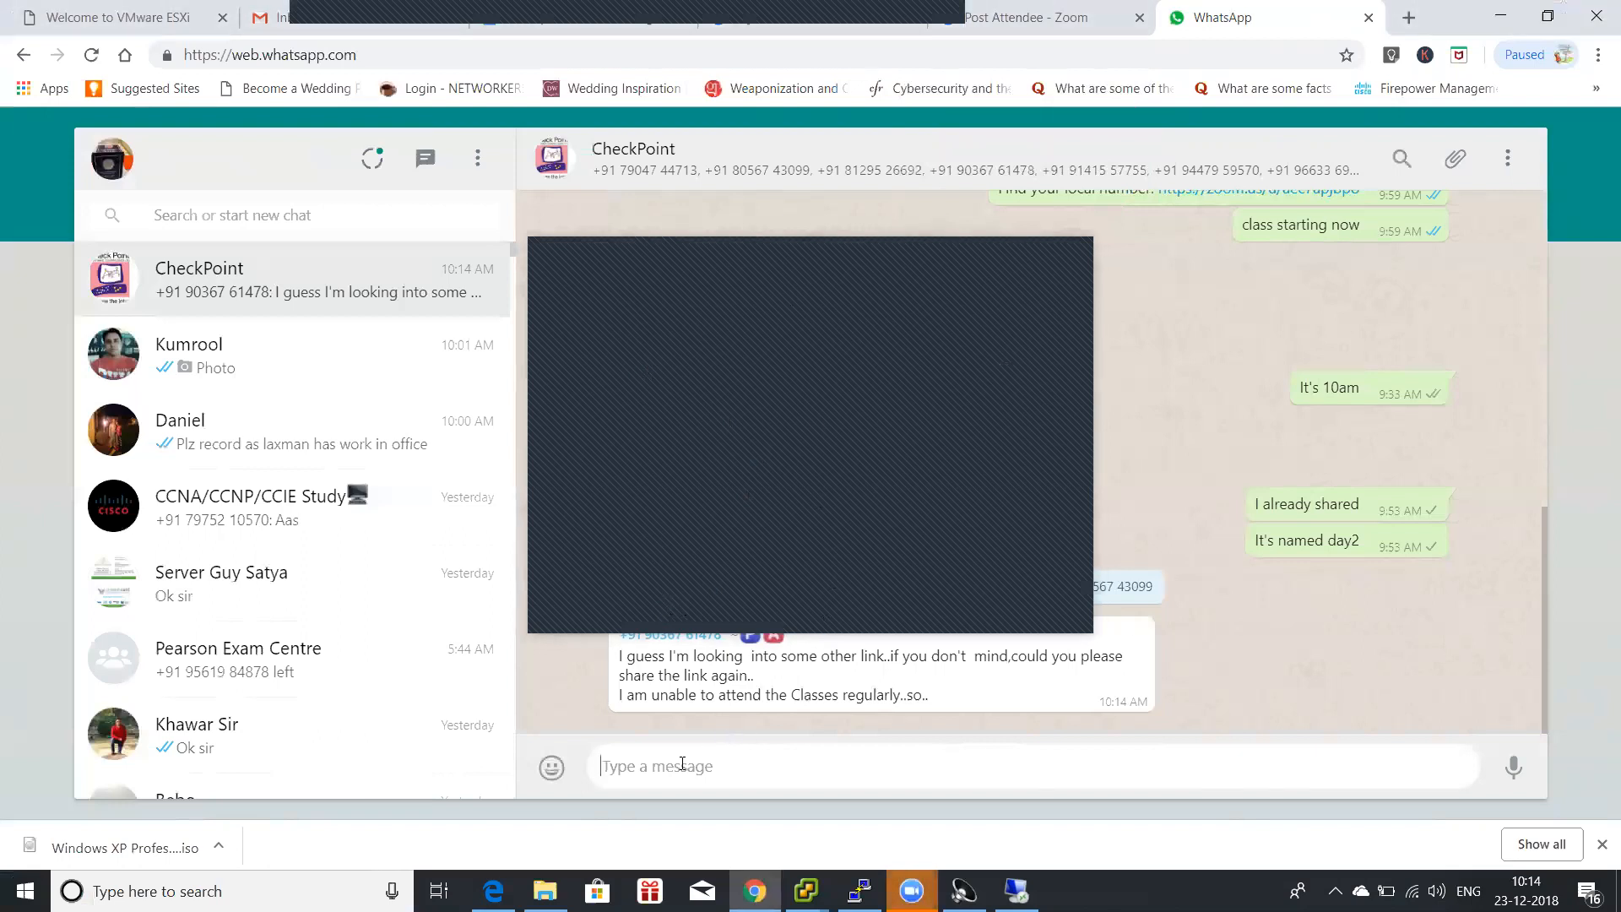
key("ctrl+v")
key("Return")
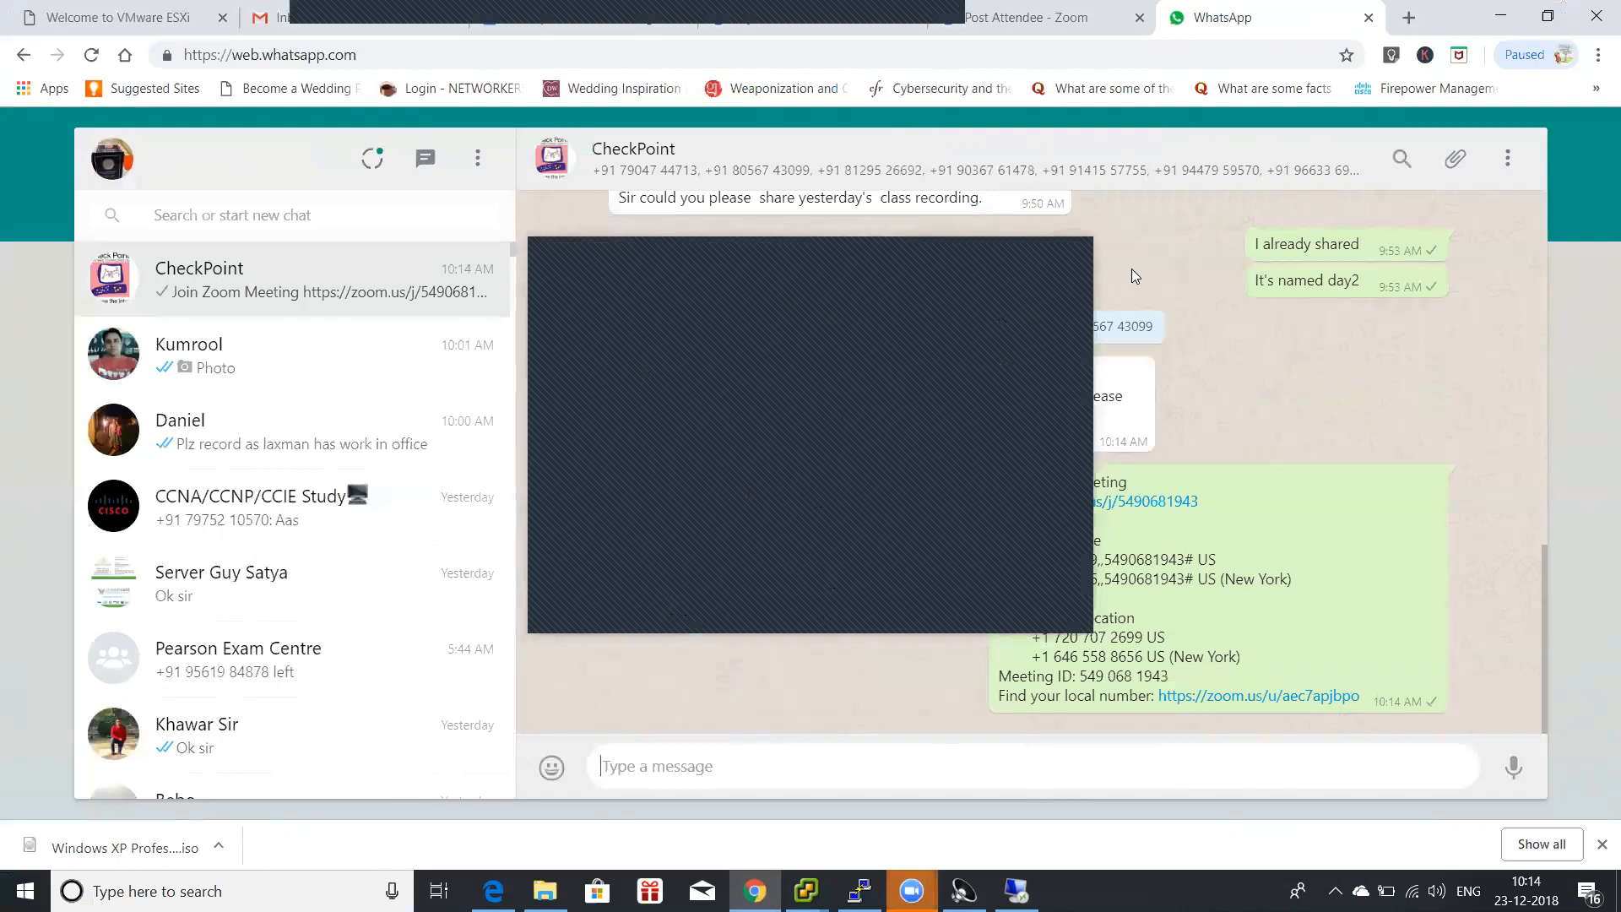
Close the popup and scroll through the chat to review the posted invite
left_click(1081, 257)
scroll(1067, 357, "up", 1)
scroll(1068, 356, "up", 3)
scroll(1067, 356, "up", 7)
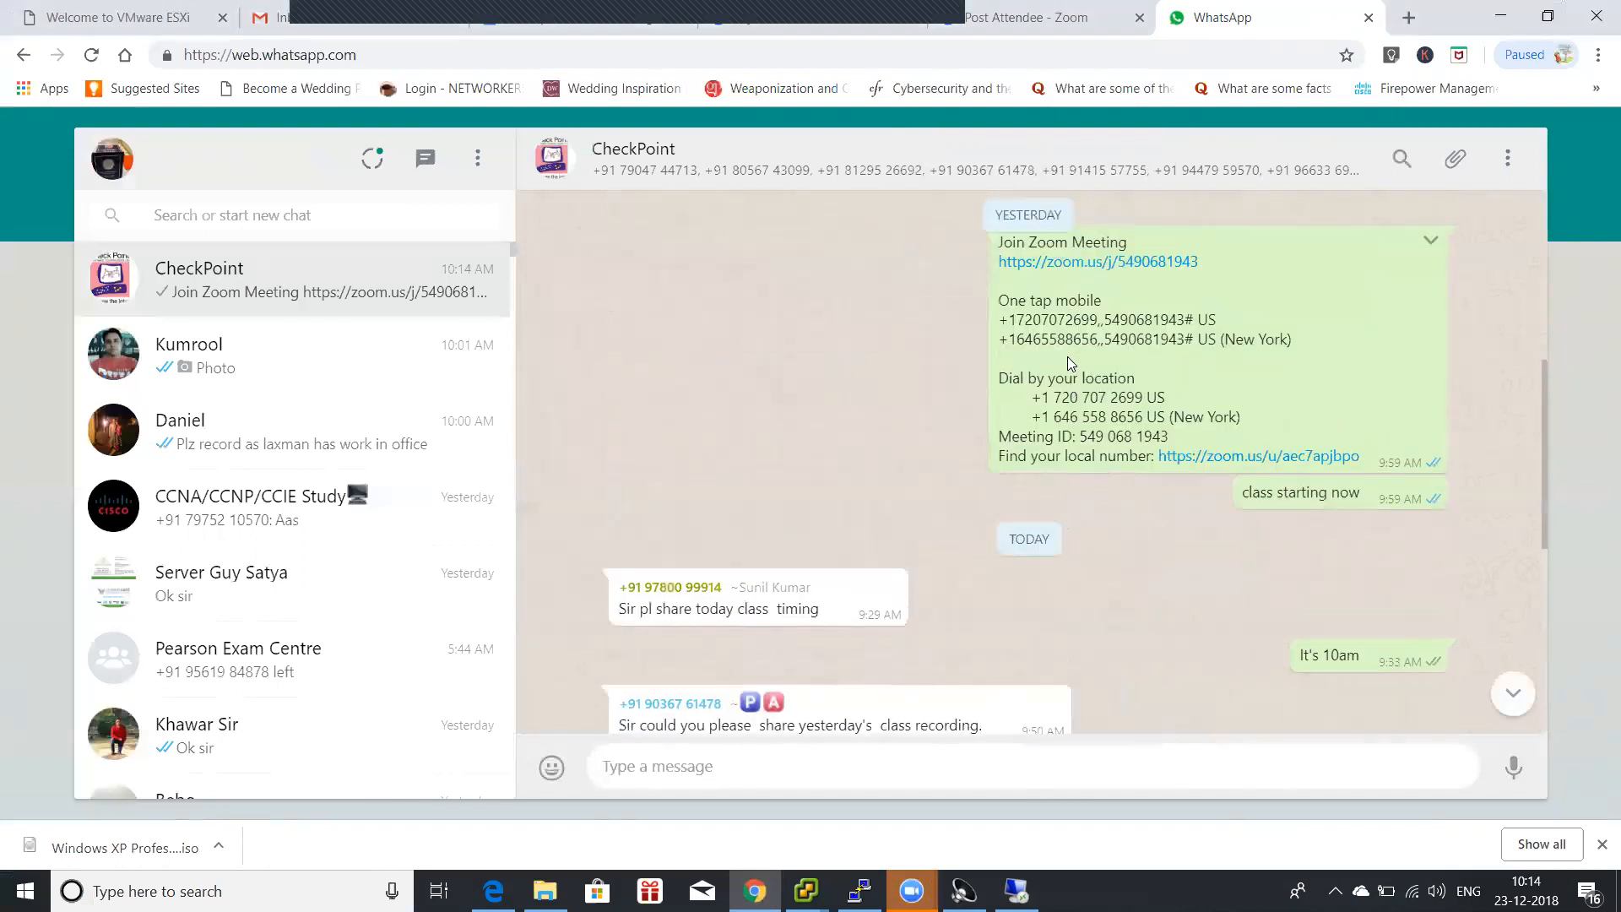
scroll(1067, 356, "down", 8)
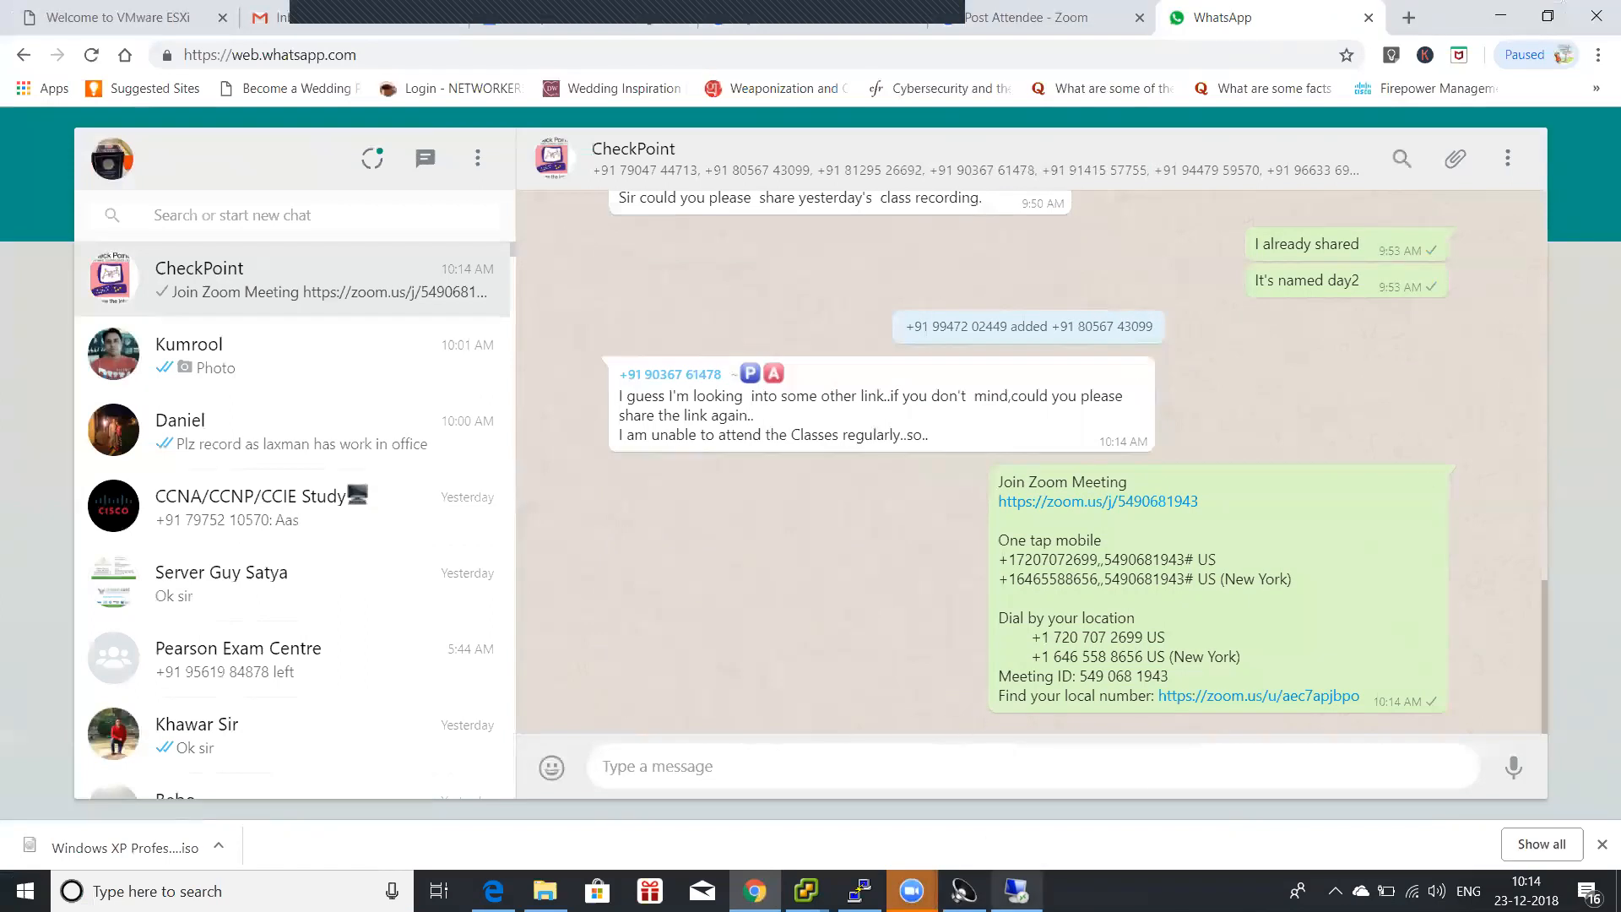
left_click(1016, 886)
Step through the wizard, keeping the default deployment, eth0 management, host name gw-4be172 and date/time
left_click(986, 727)
left_click(986, 723)
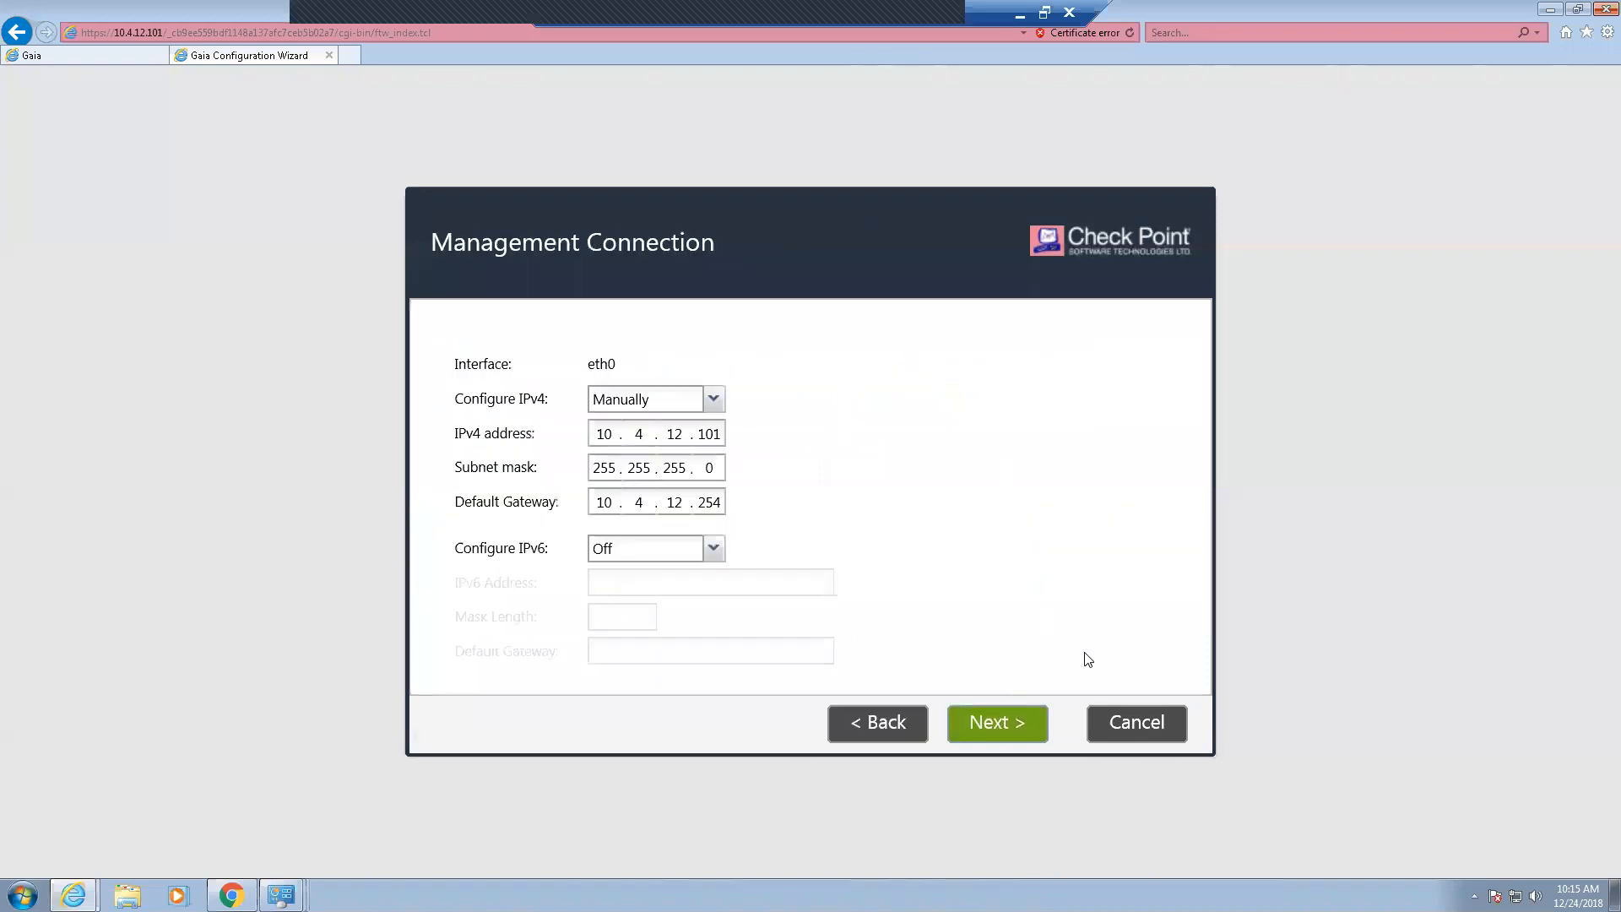
left_click(1024, 723)
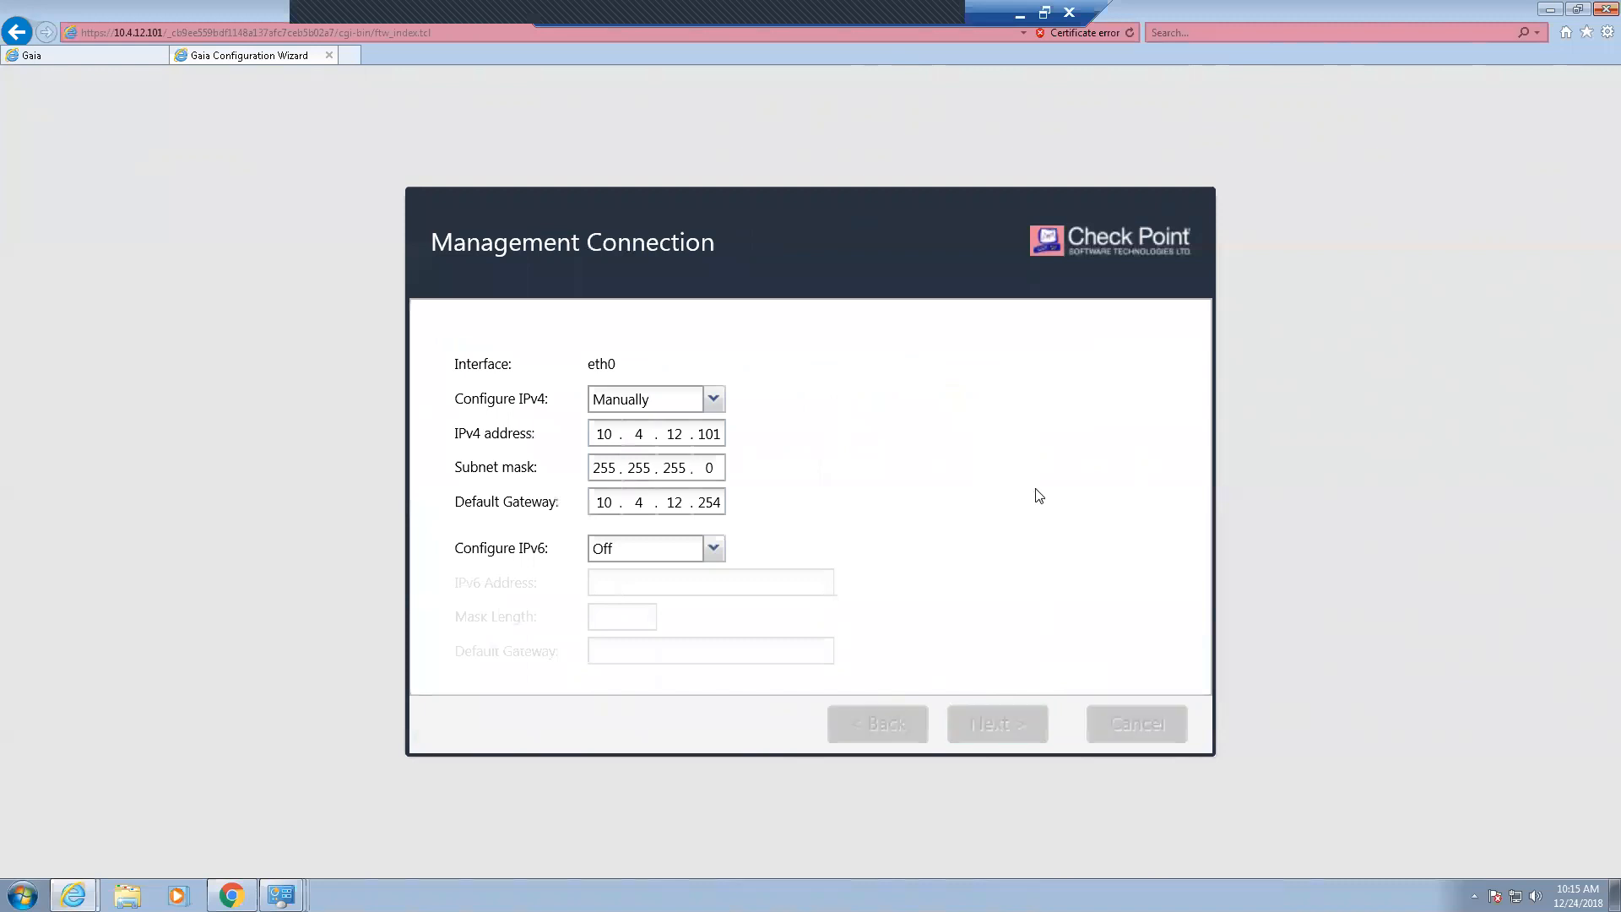
left_click(976, 724)
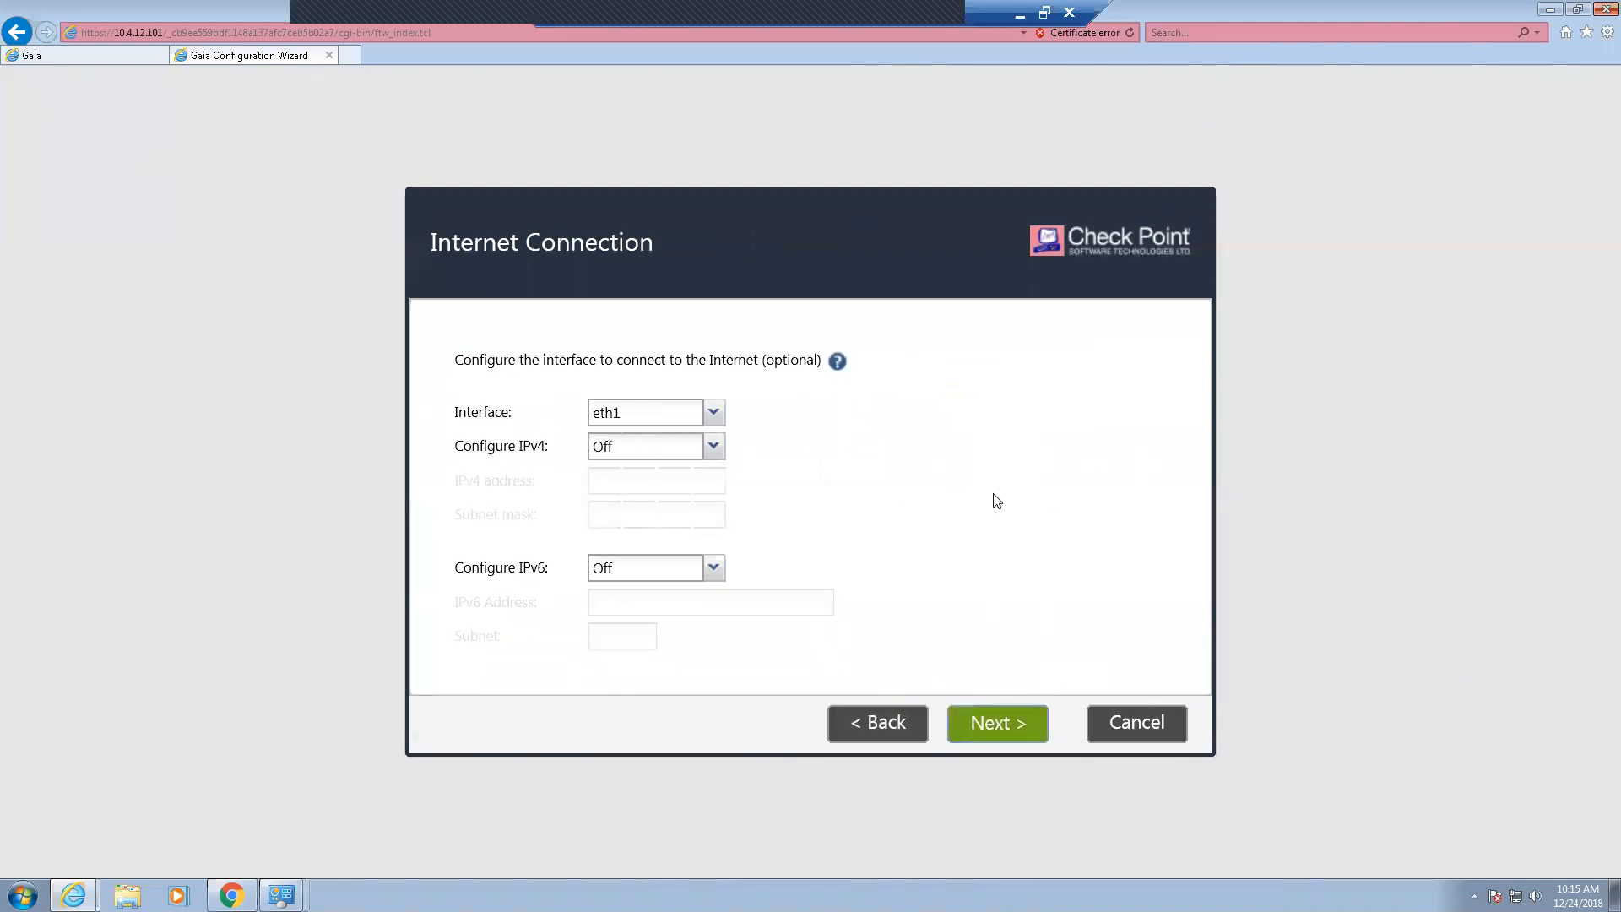
left_click(991, 740)
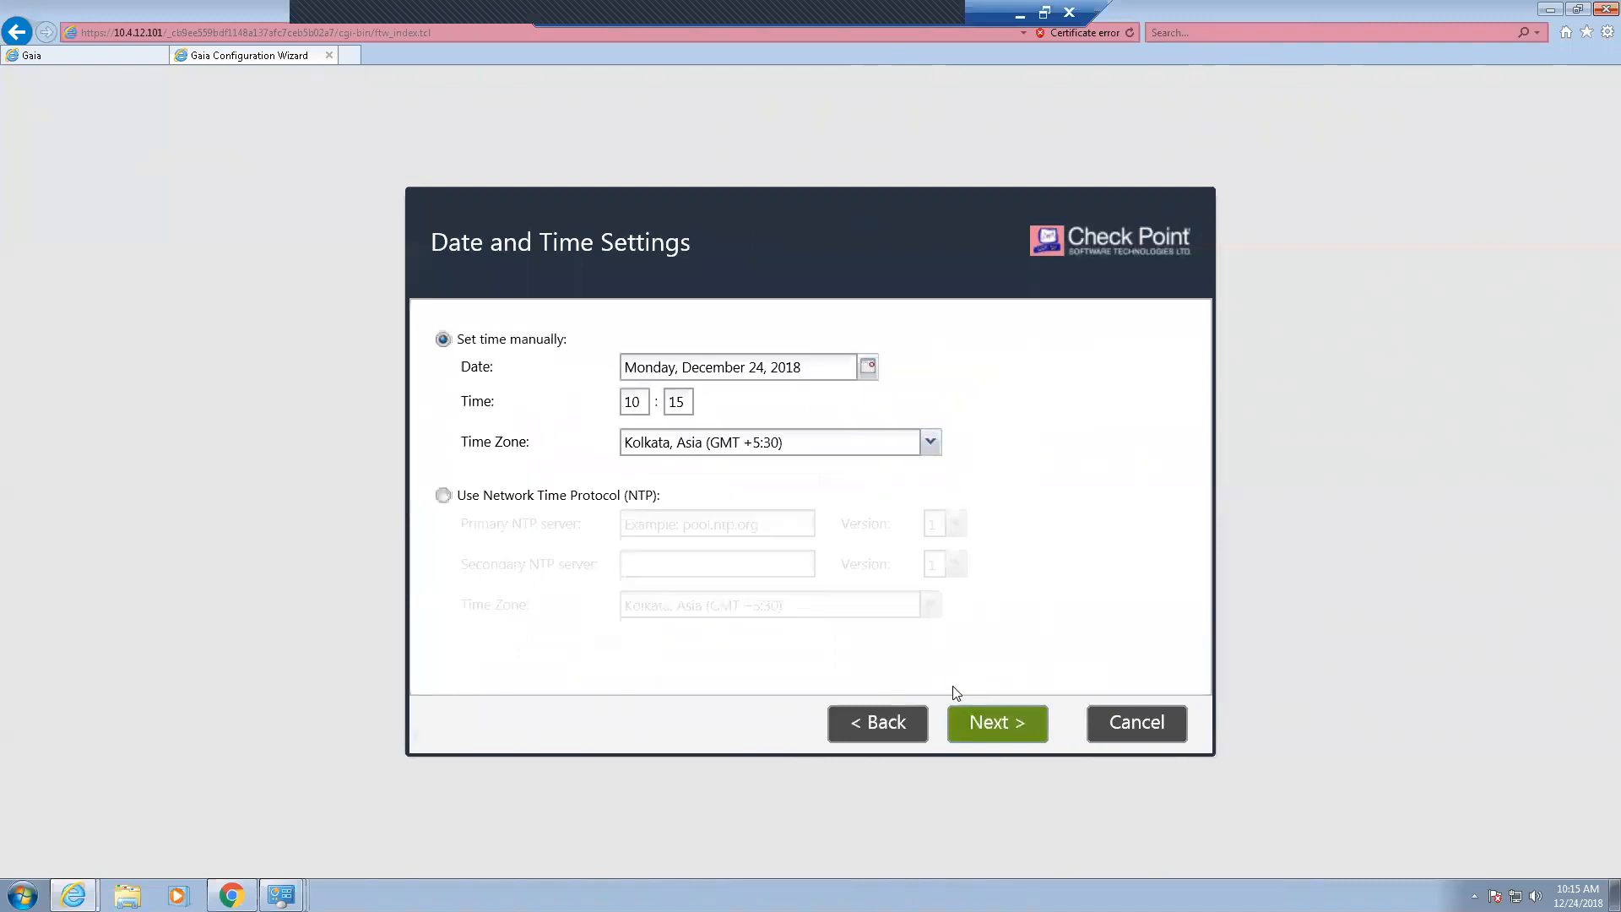
left_click(979, 724)
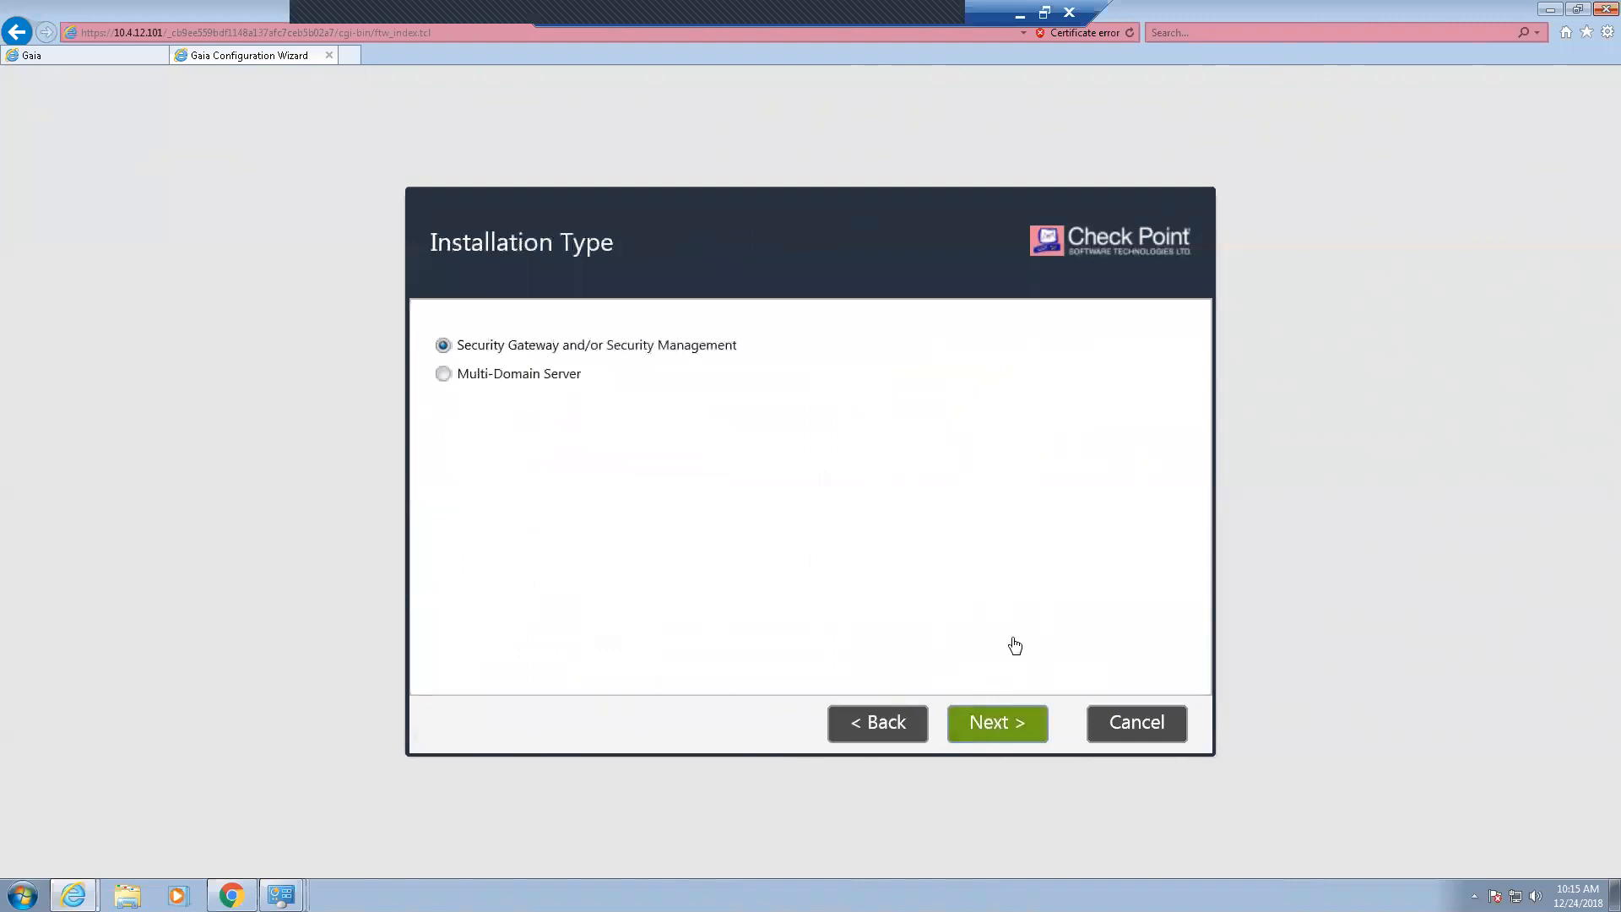
Make the device a Security Gateway only on static IP with a new SIC activation key, and start configuring
left_click(444, 405)
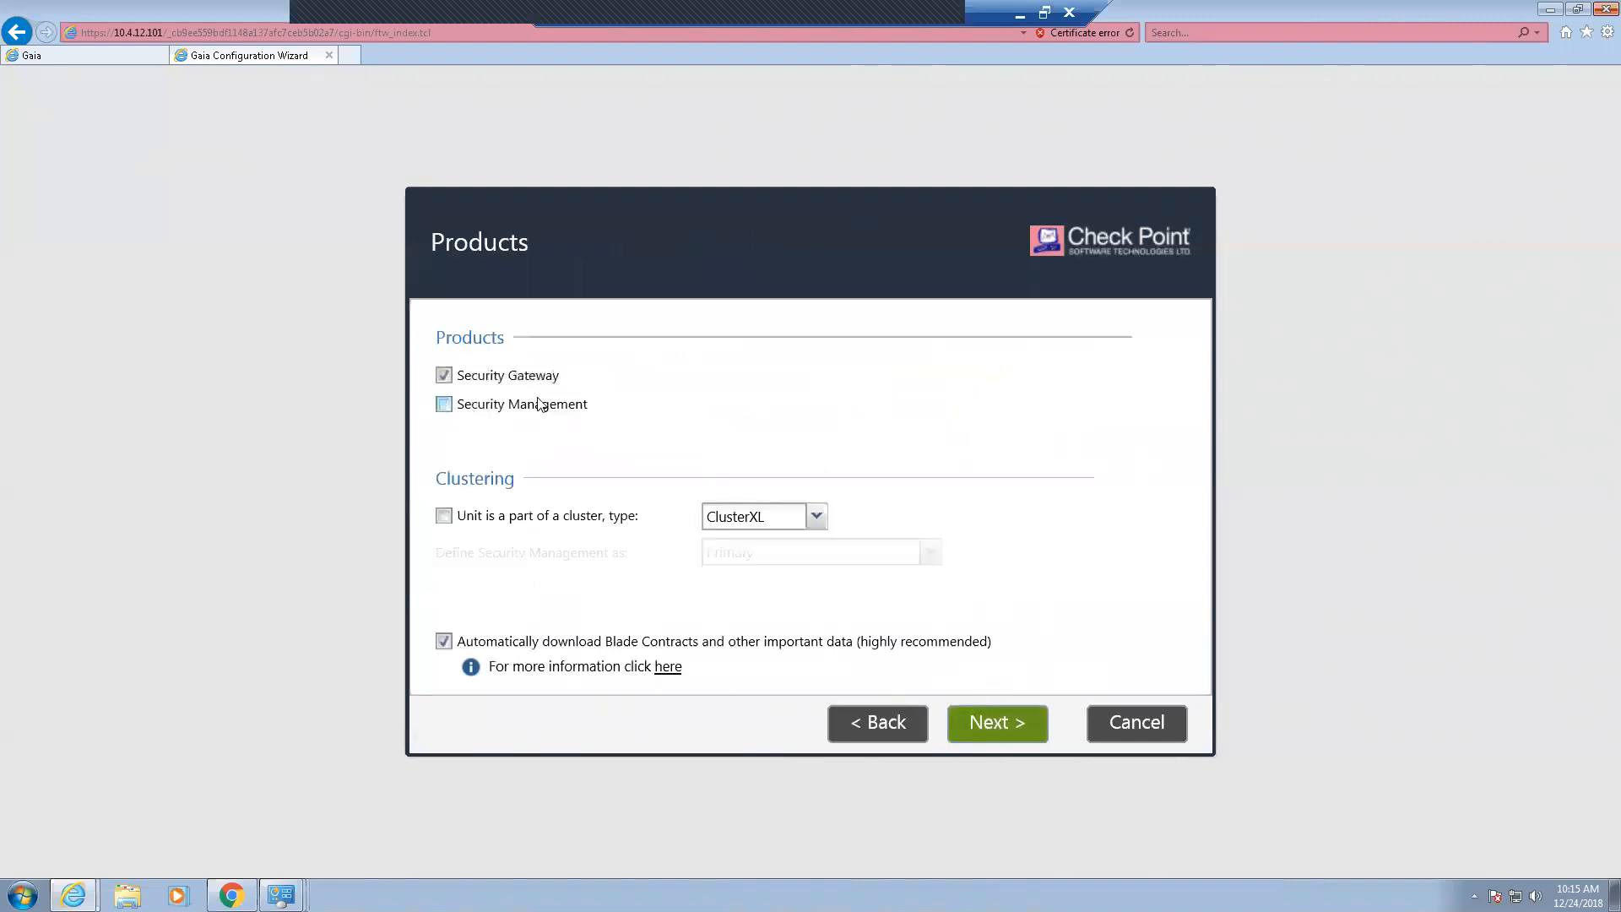
left_click(999, 721)
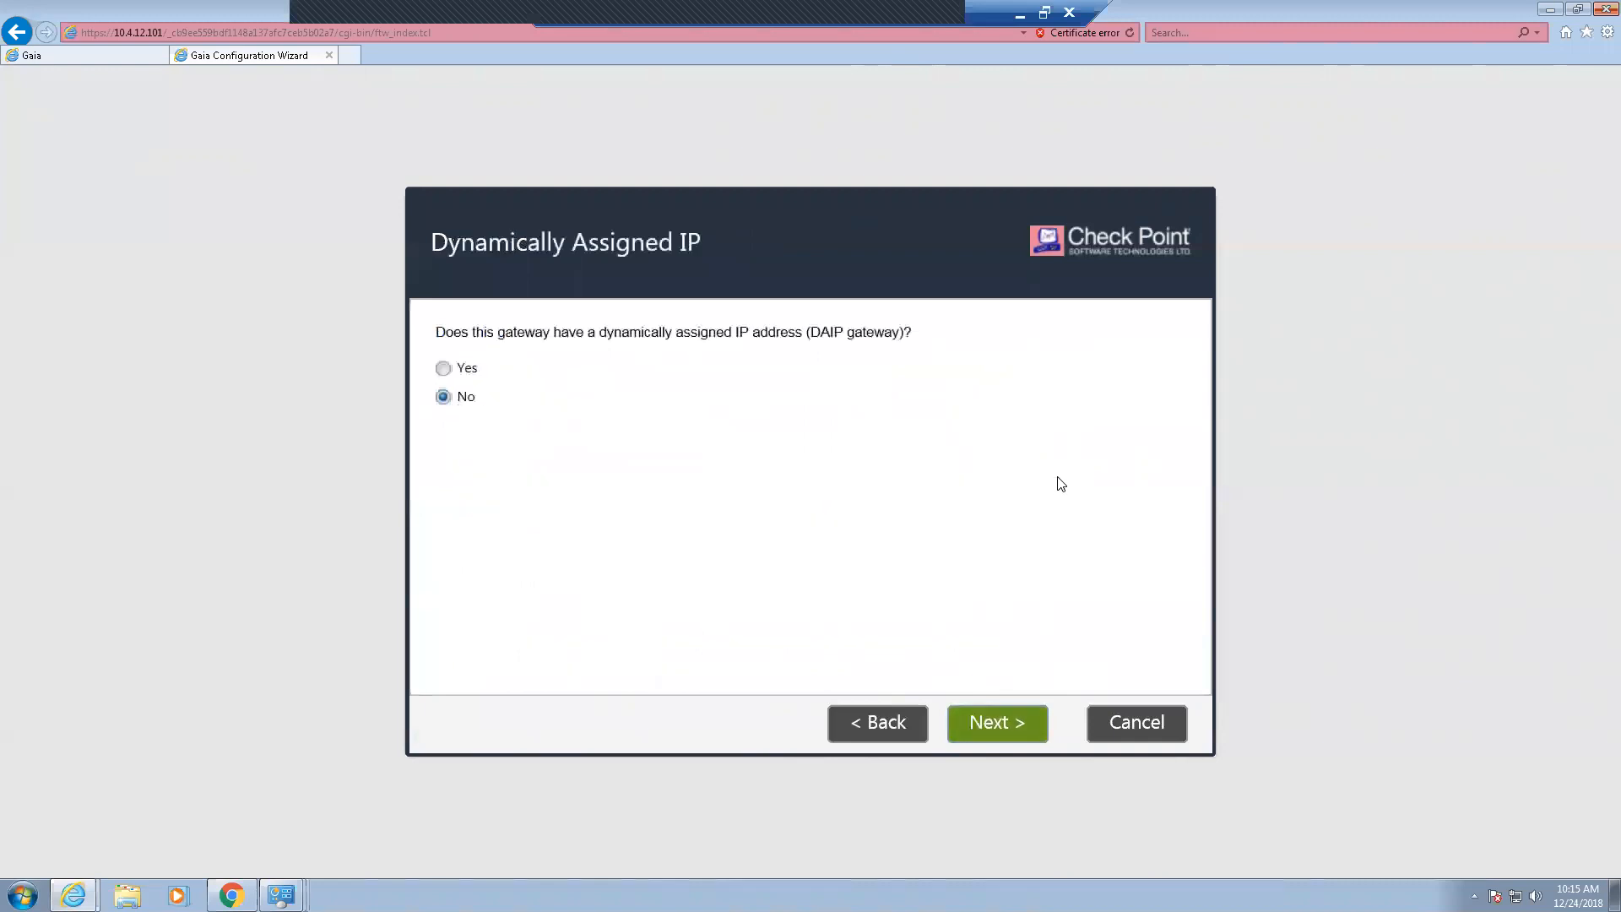
left_click(989, 722)
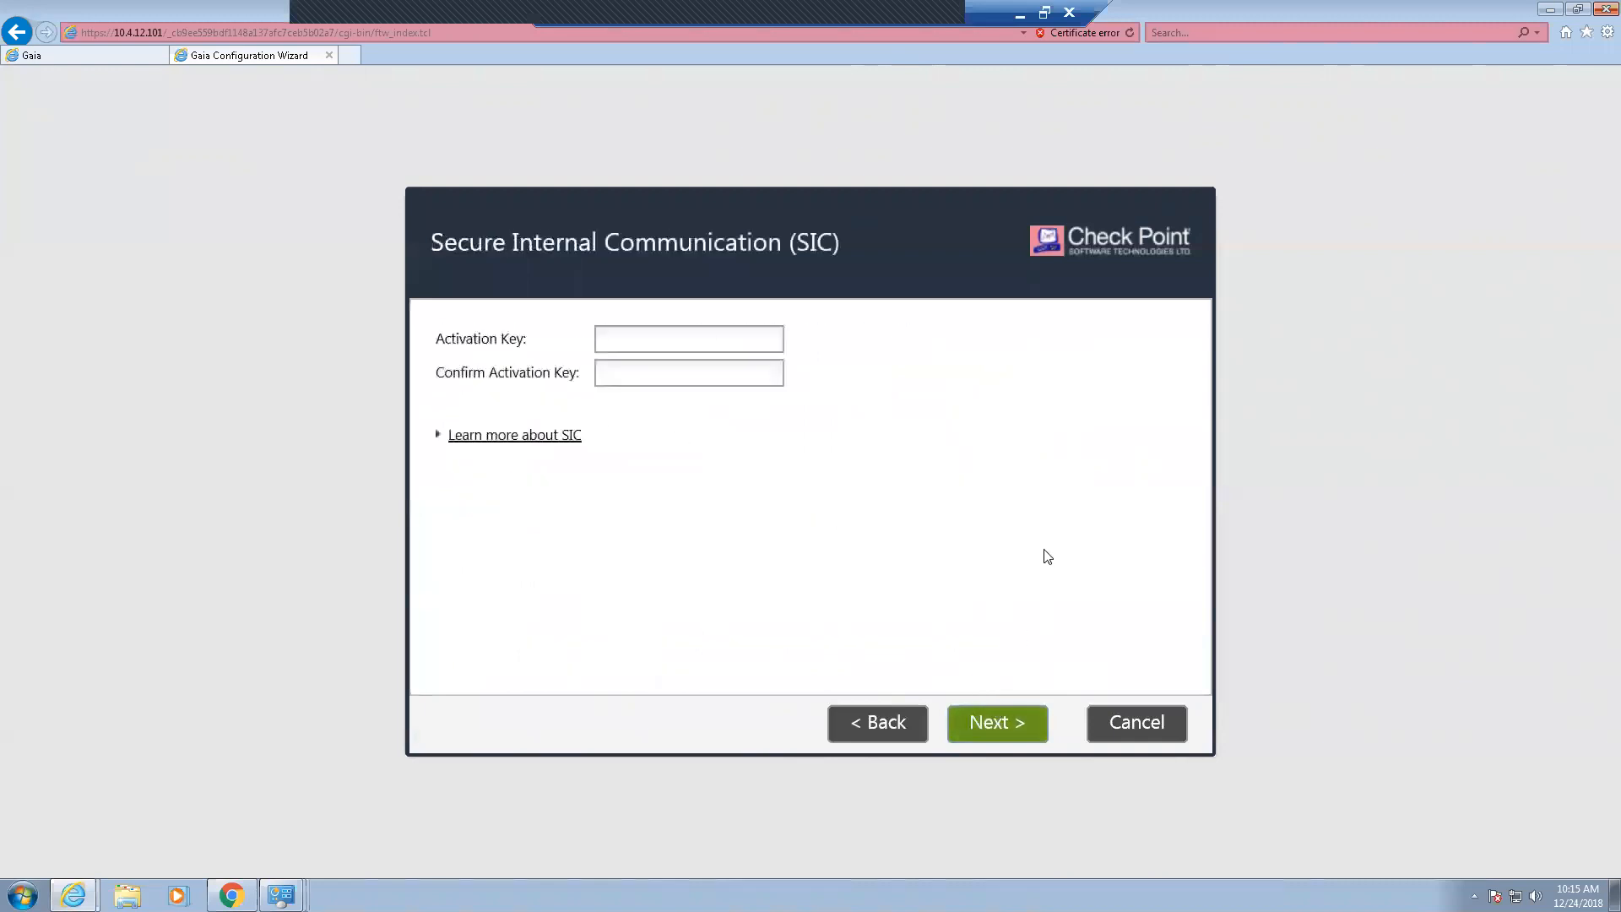
left_click(732, 339)
type("v•••••••")
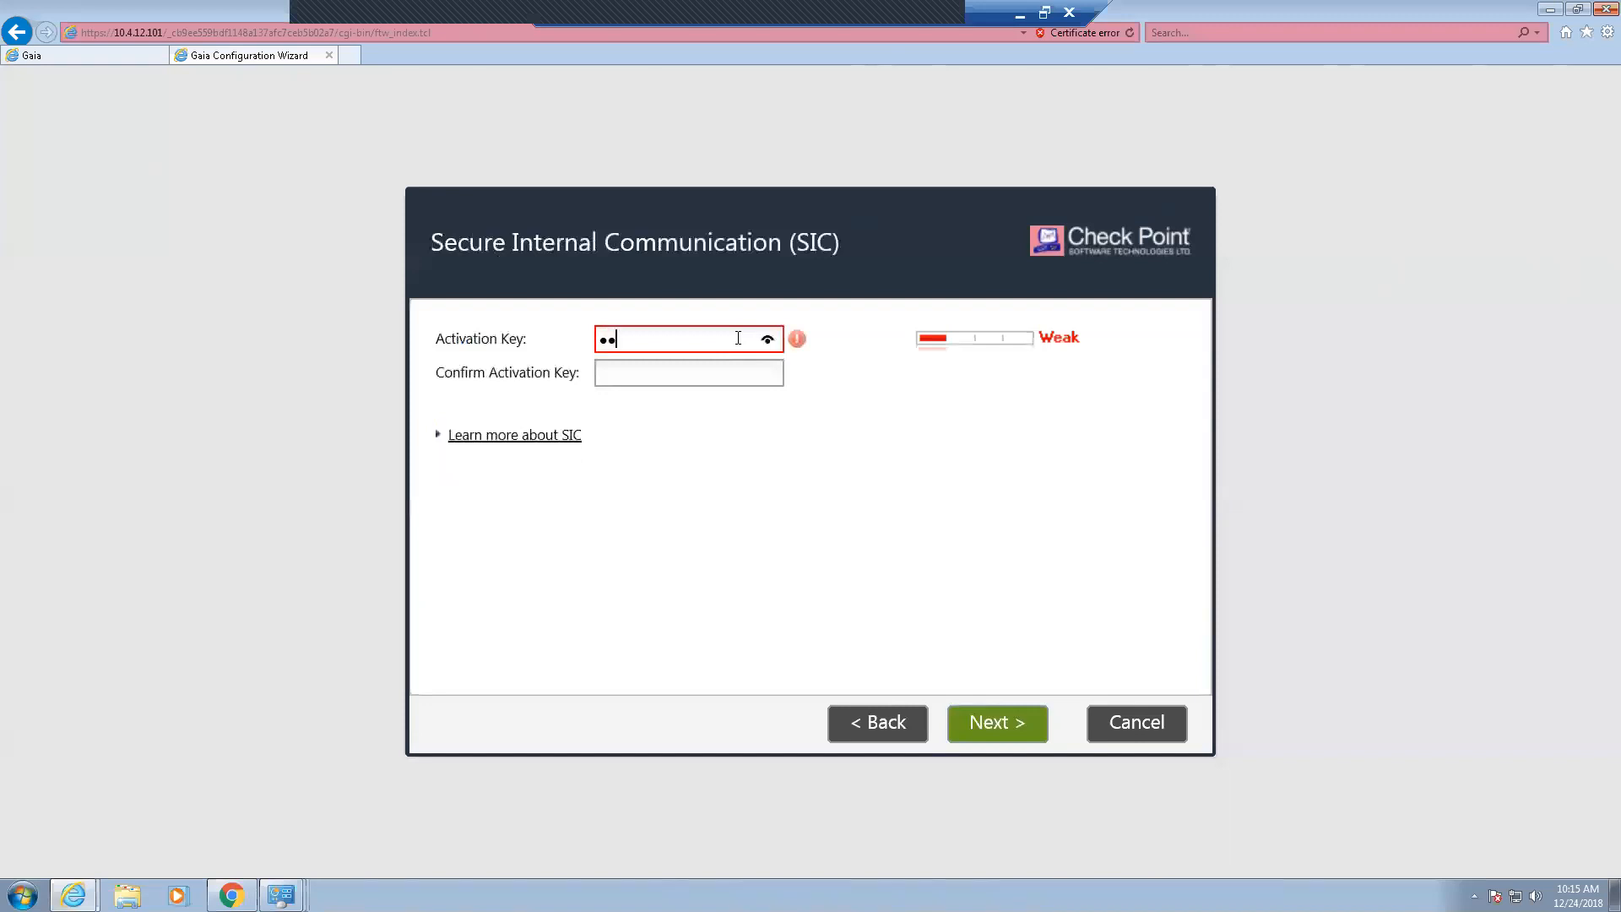
key("Tab")
type("••••••••")
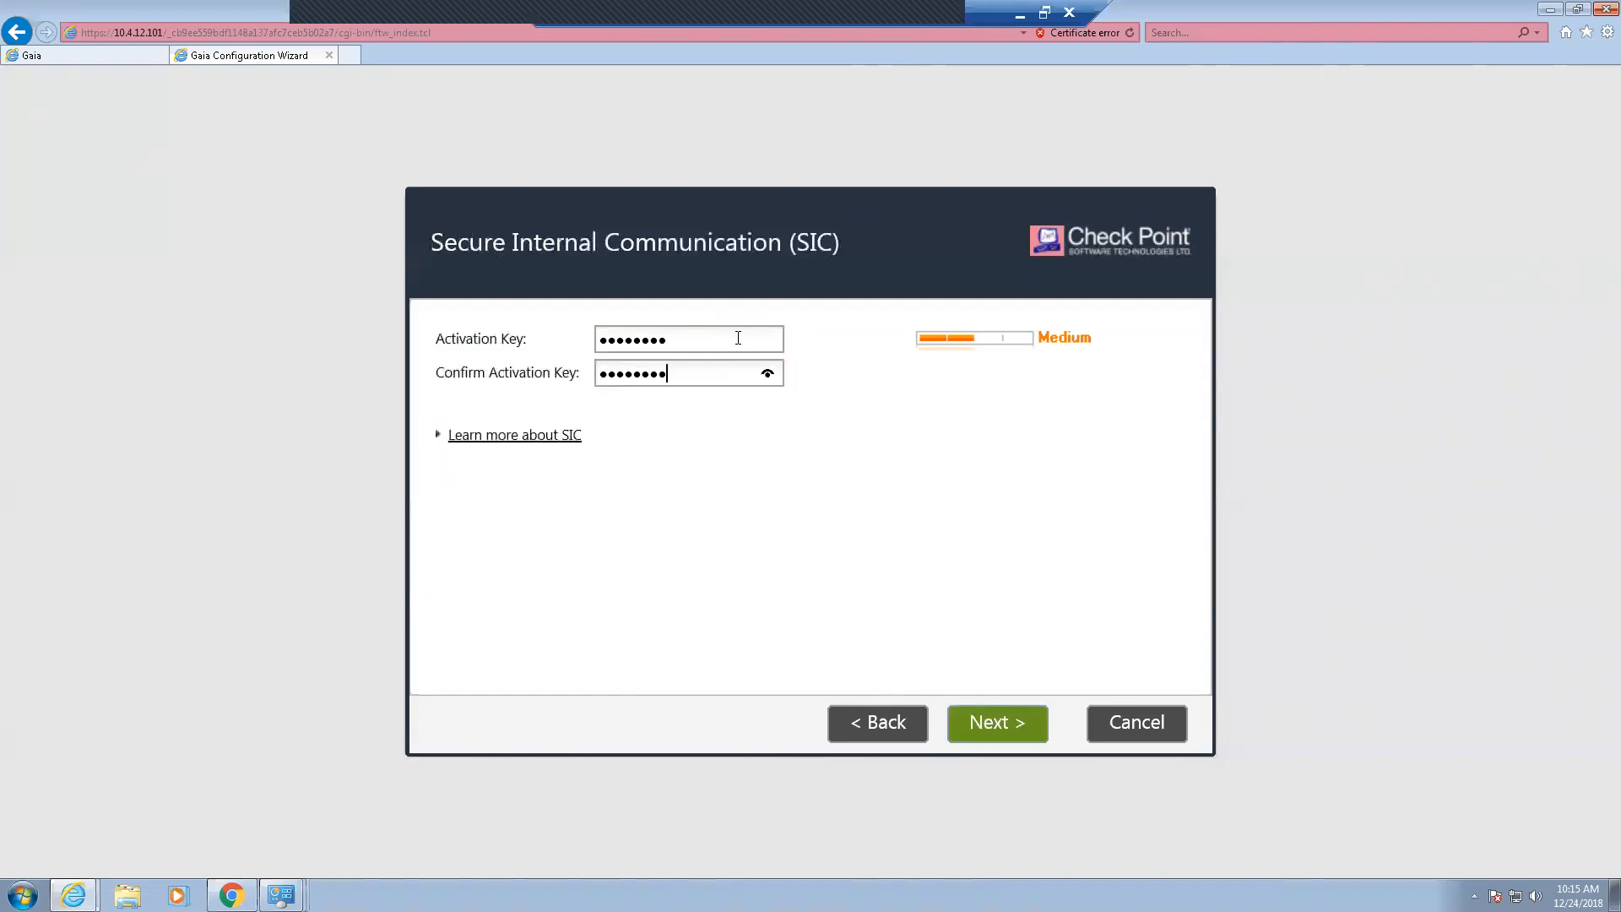
left_click(986, 720)
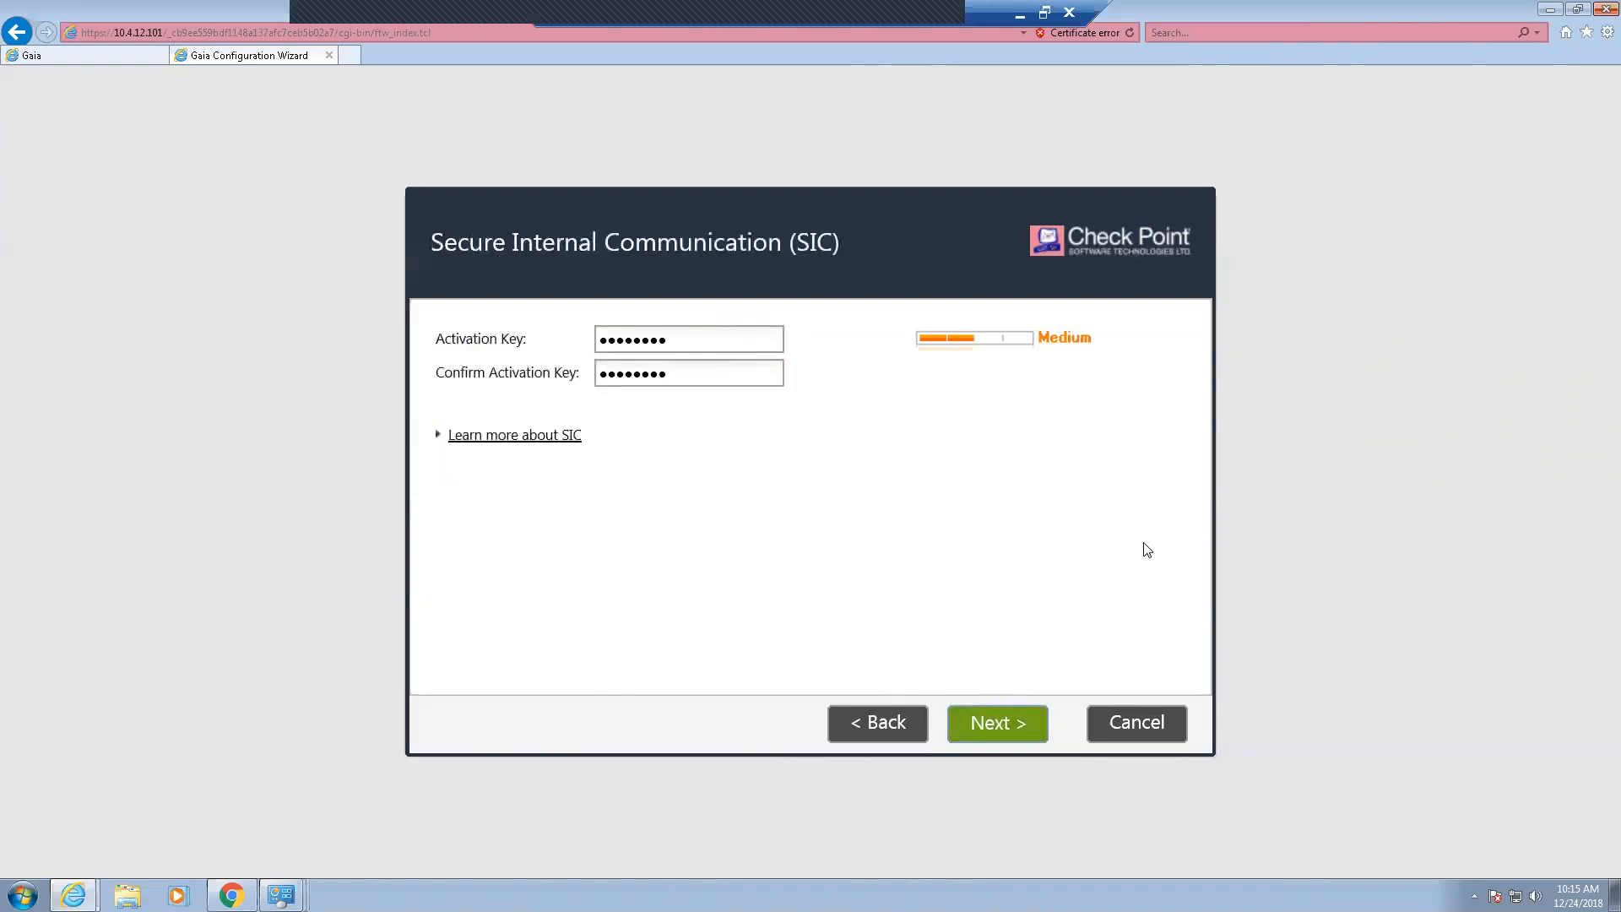
left_click(999, 718)
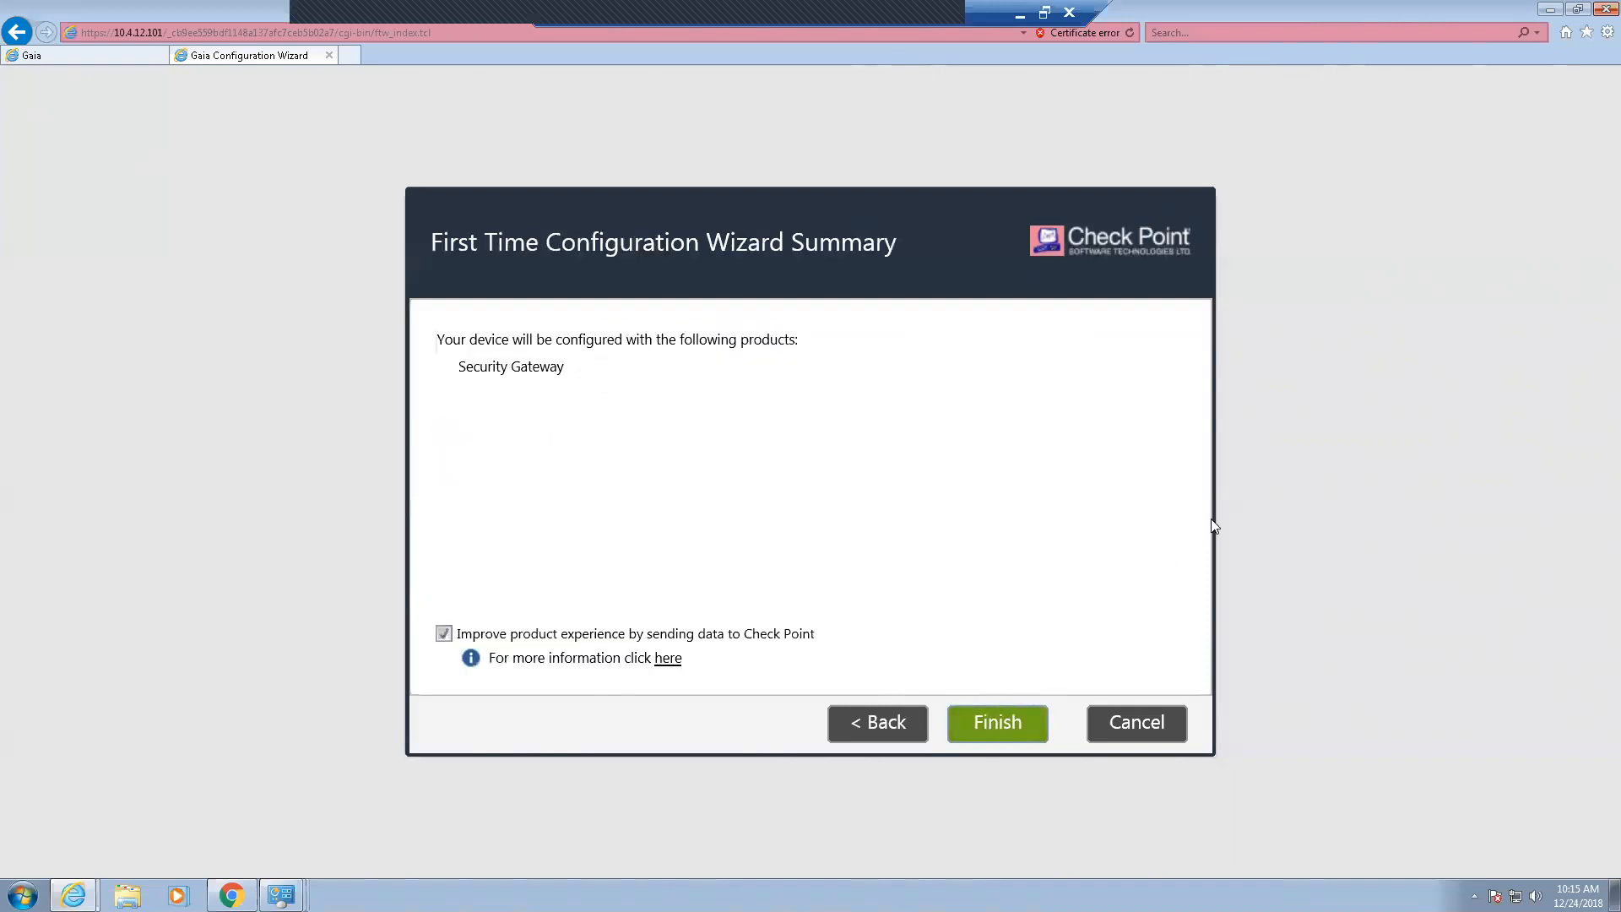
left_click(743, 522)
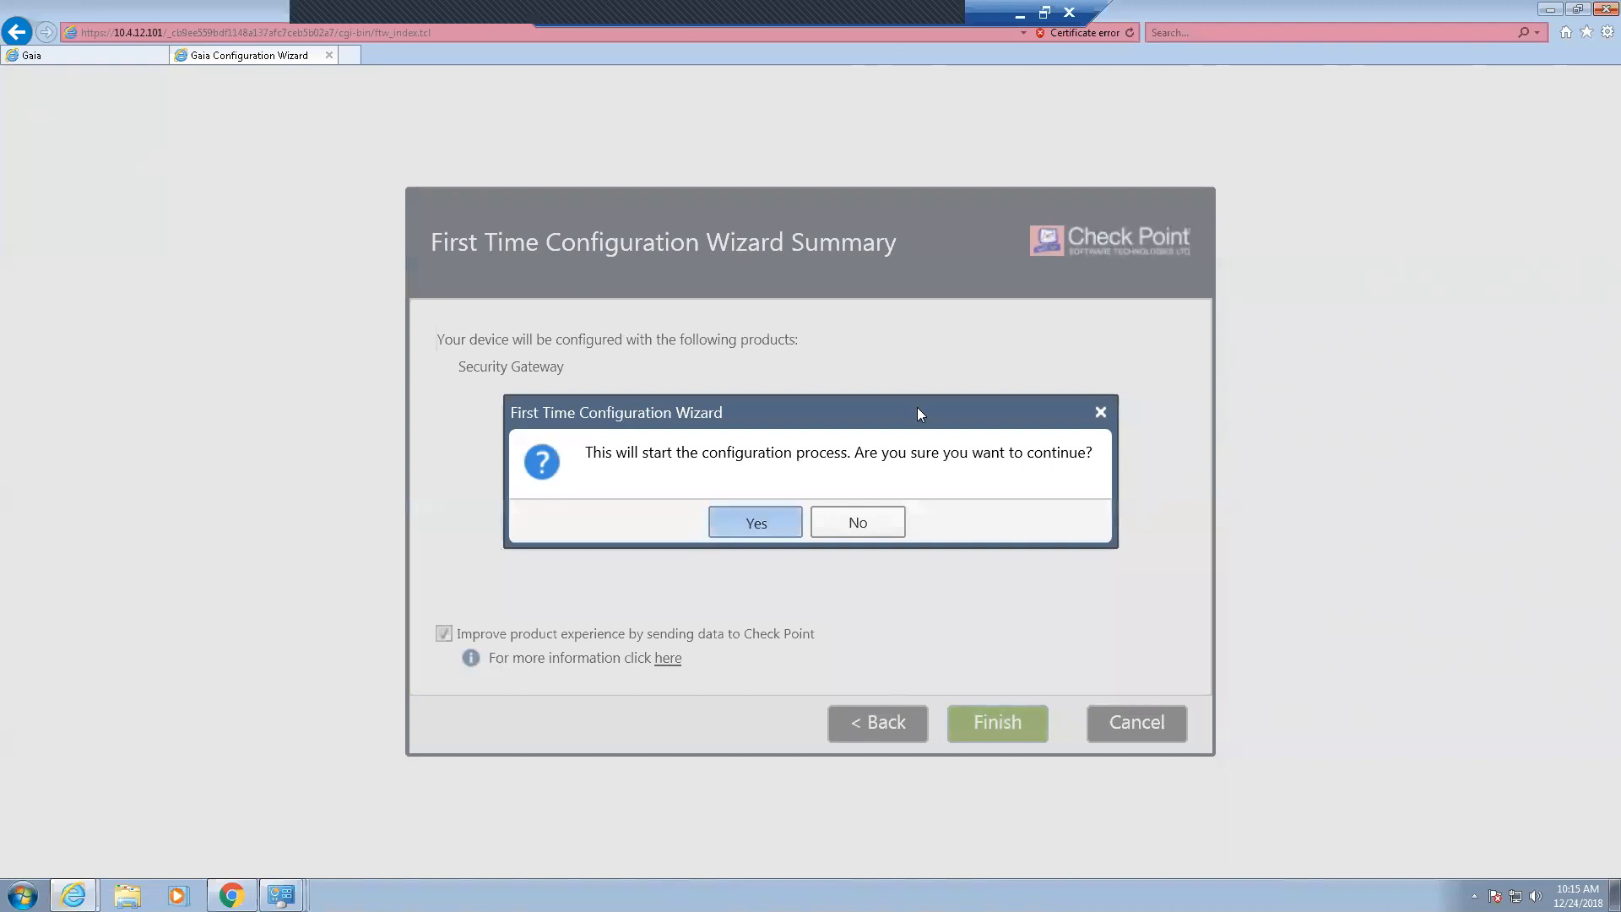
left_click(1544, 11)
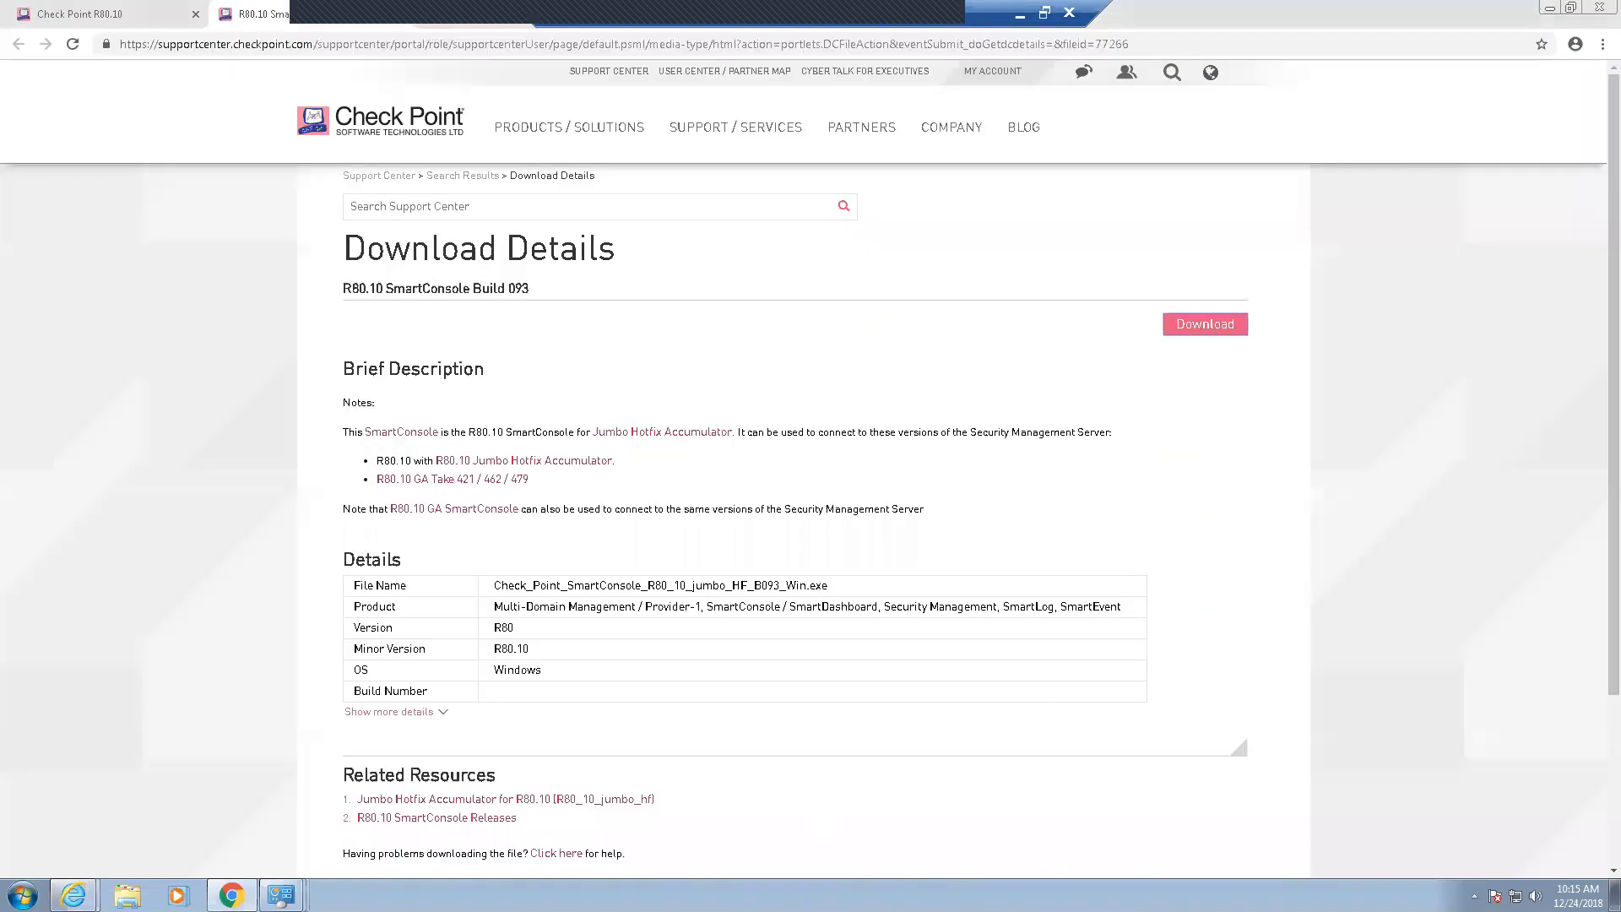
Run SmartConsole R80.10 by searching 'smart' in the Start menu, closing a stray Remote Desktop window
left_click(22, 893)
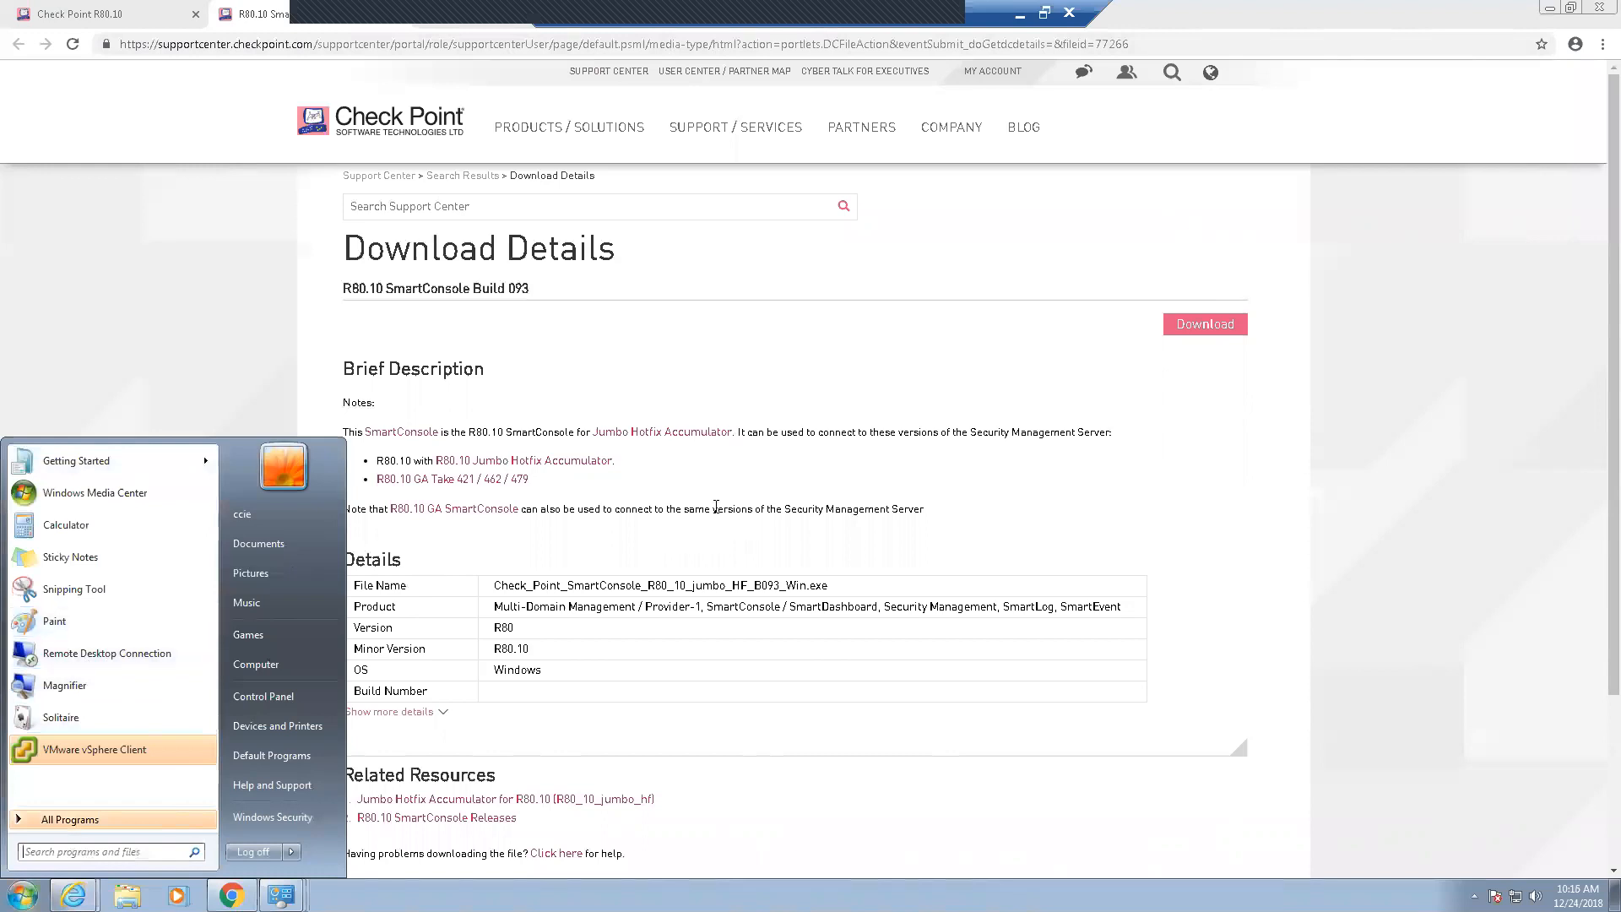
left_click(125, 655)
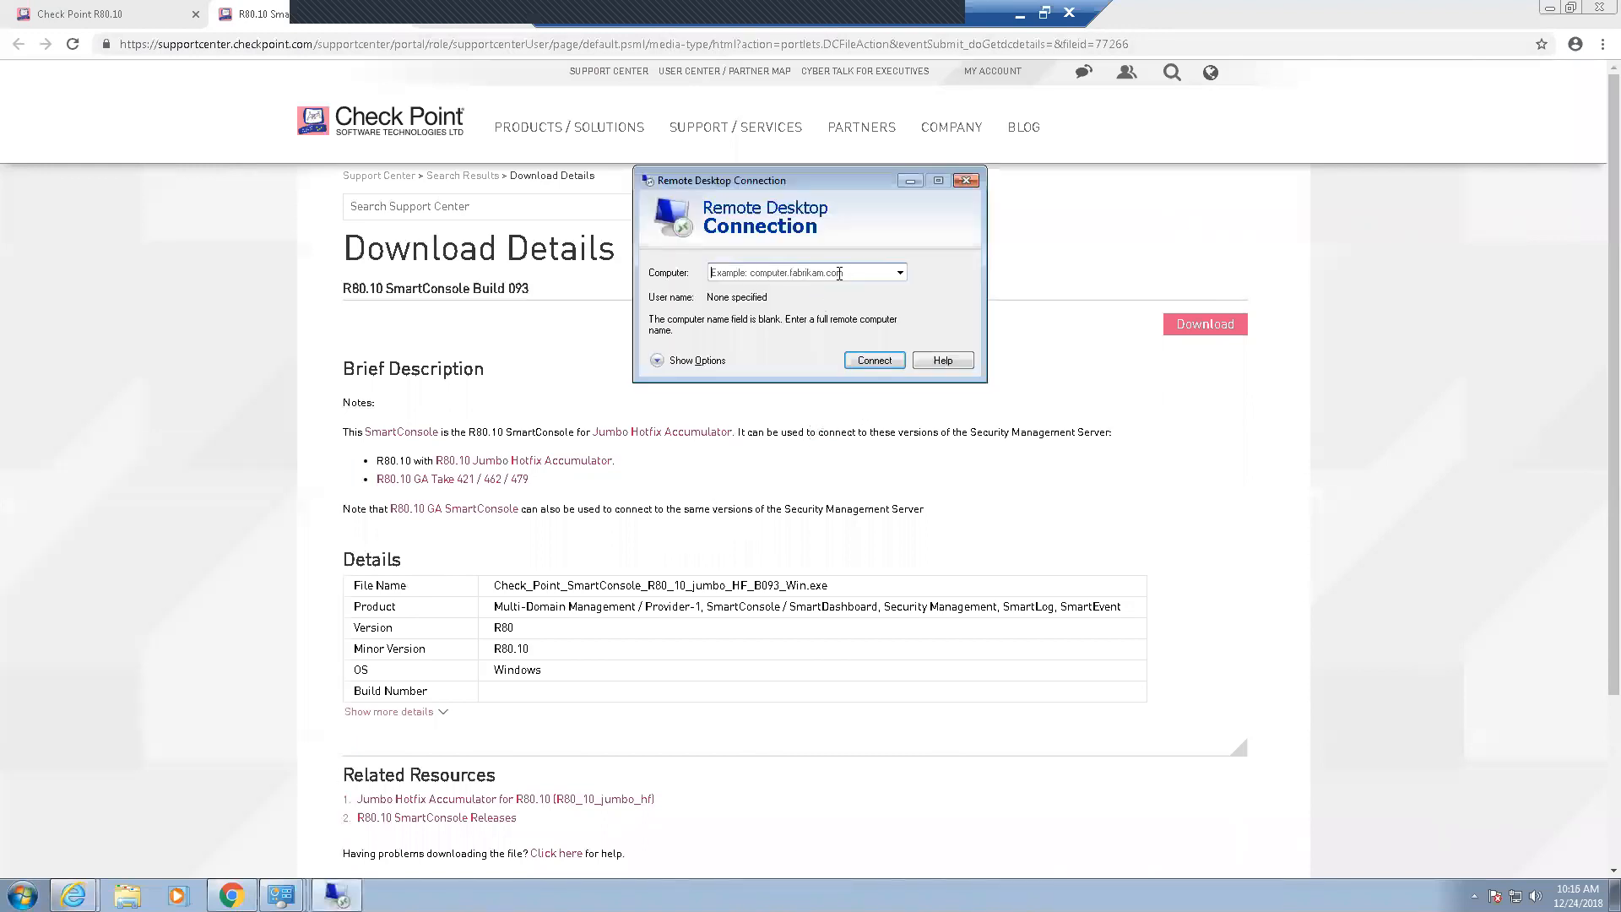
left_click(966, 179)
left_click(23, 895)
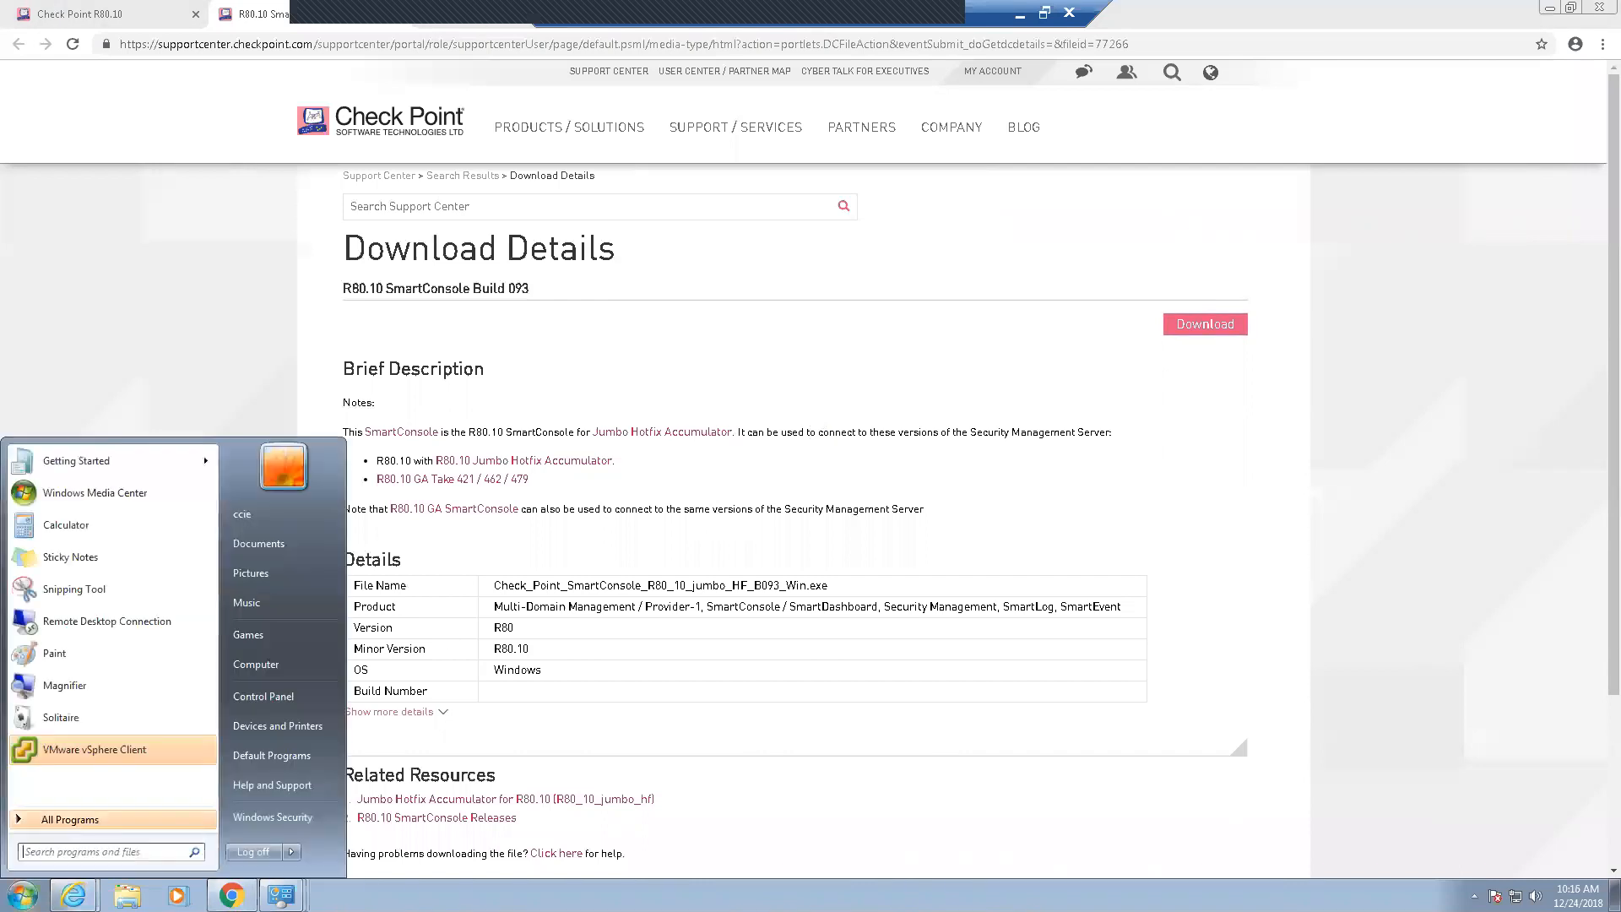
type("smart")
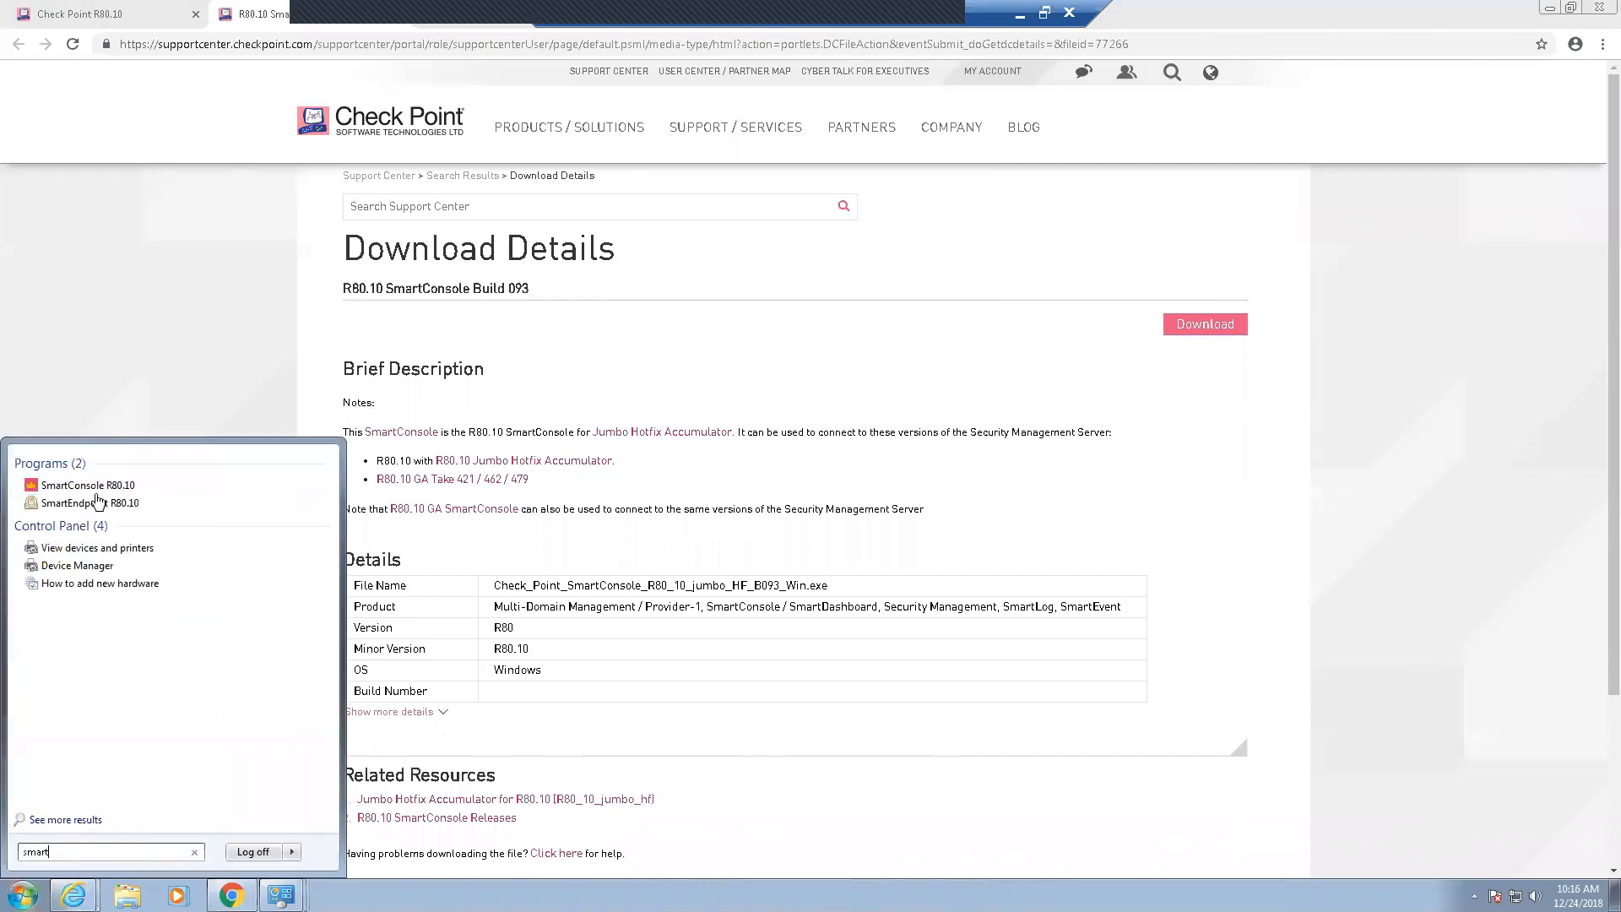
key("Return")
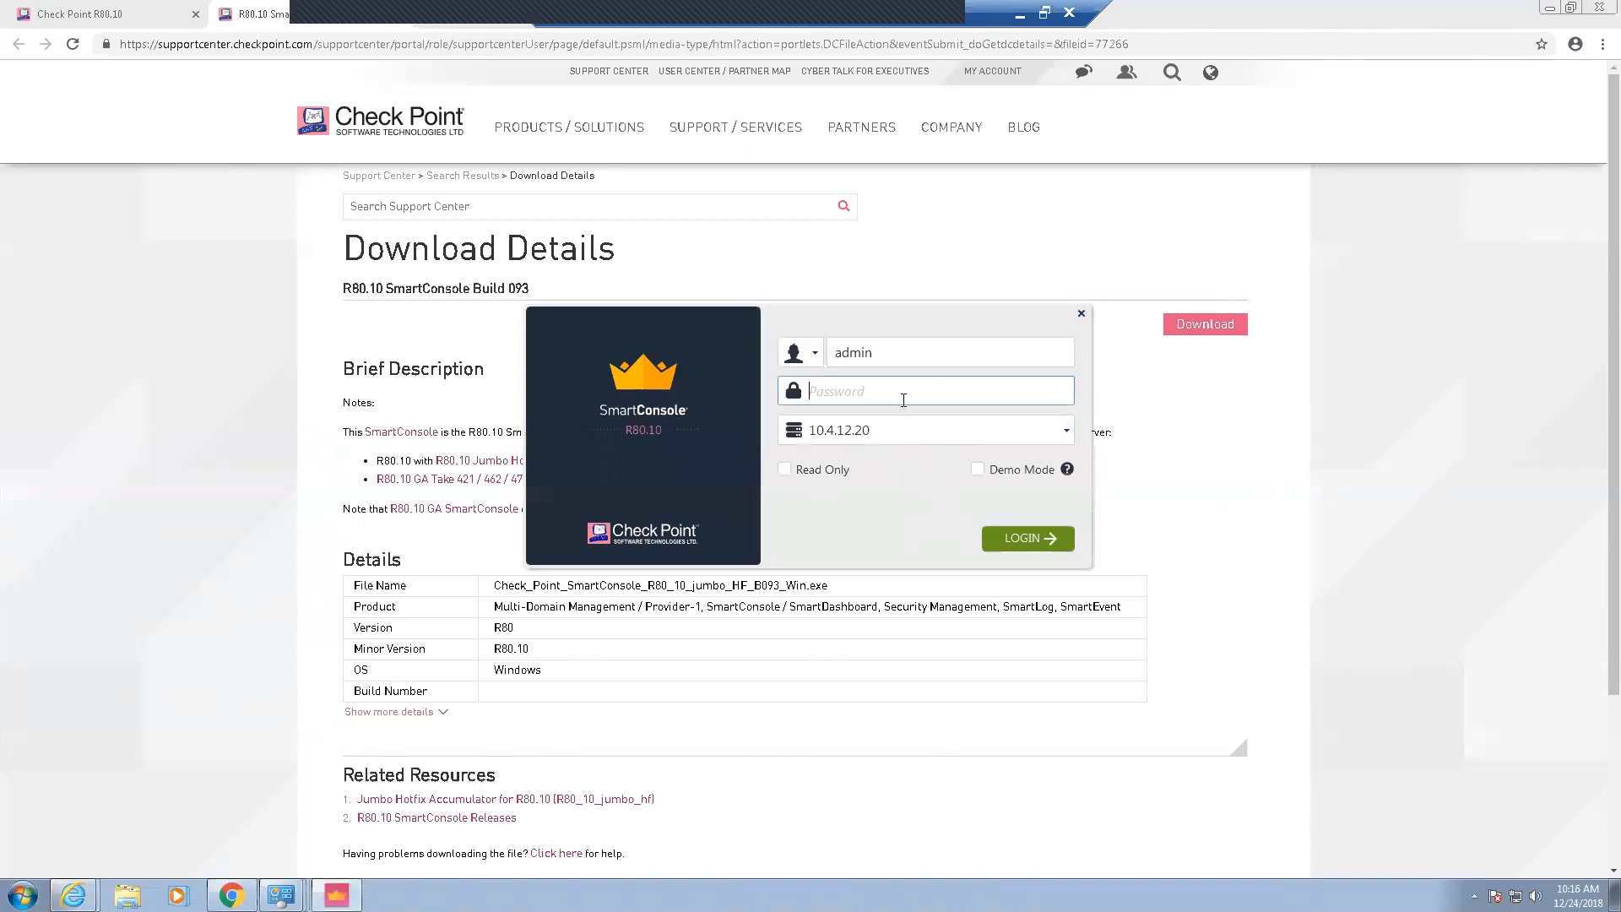
Log in to management server 10.4.12.20 and check gw-211d99's lost-connection status and actions
type("*********")
key("Return")
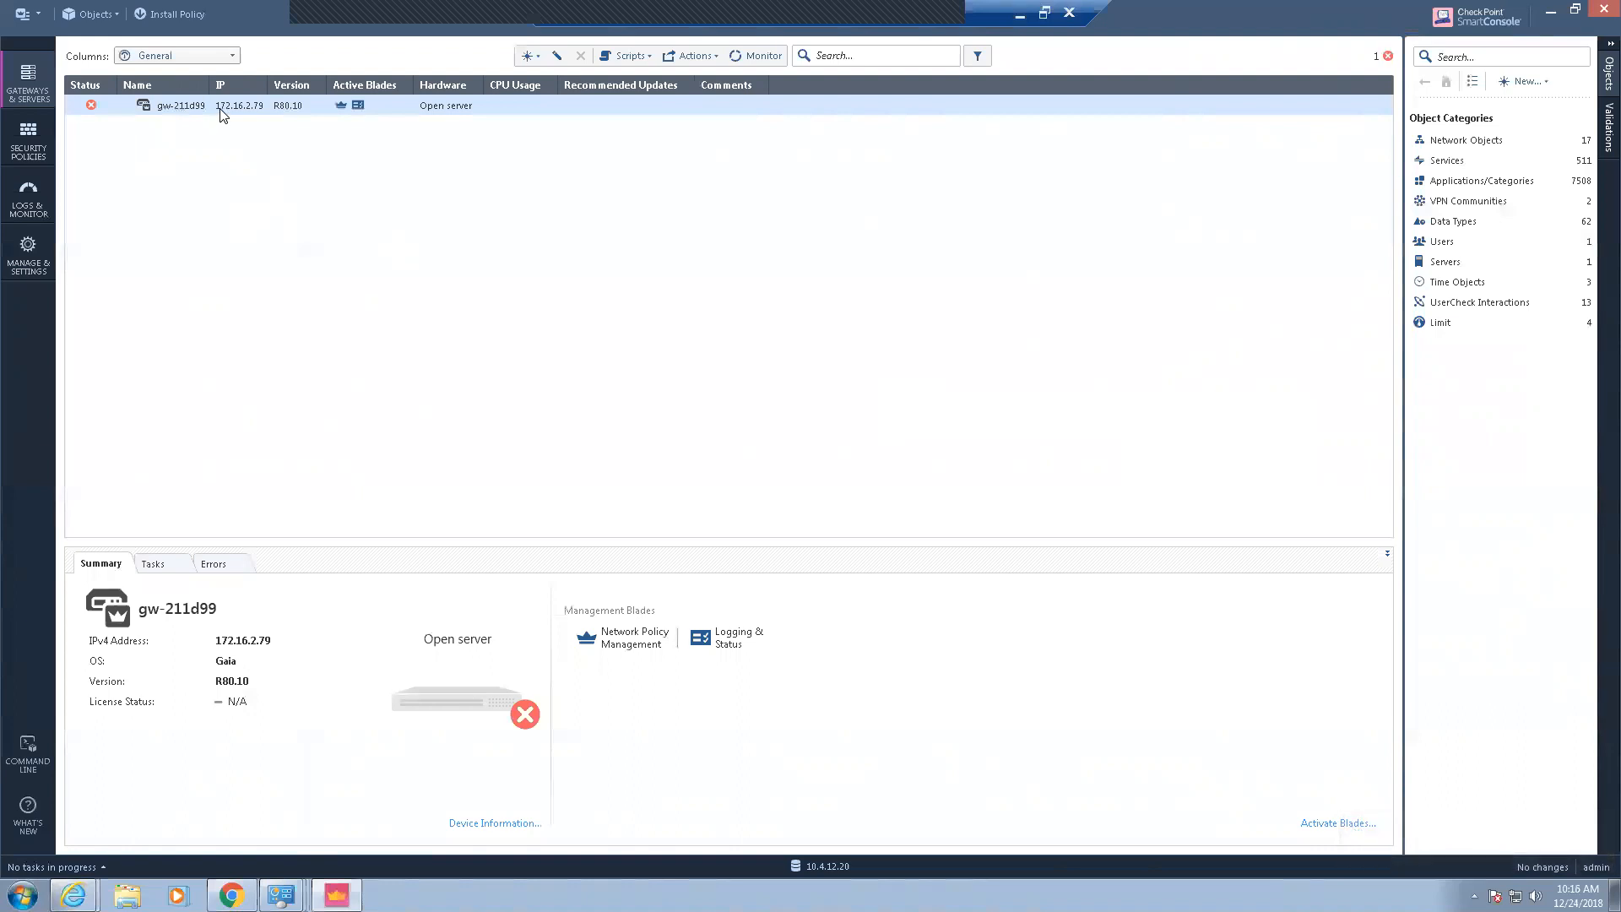
mouse_move(93, 108)
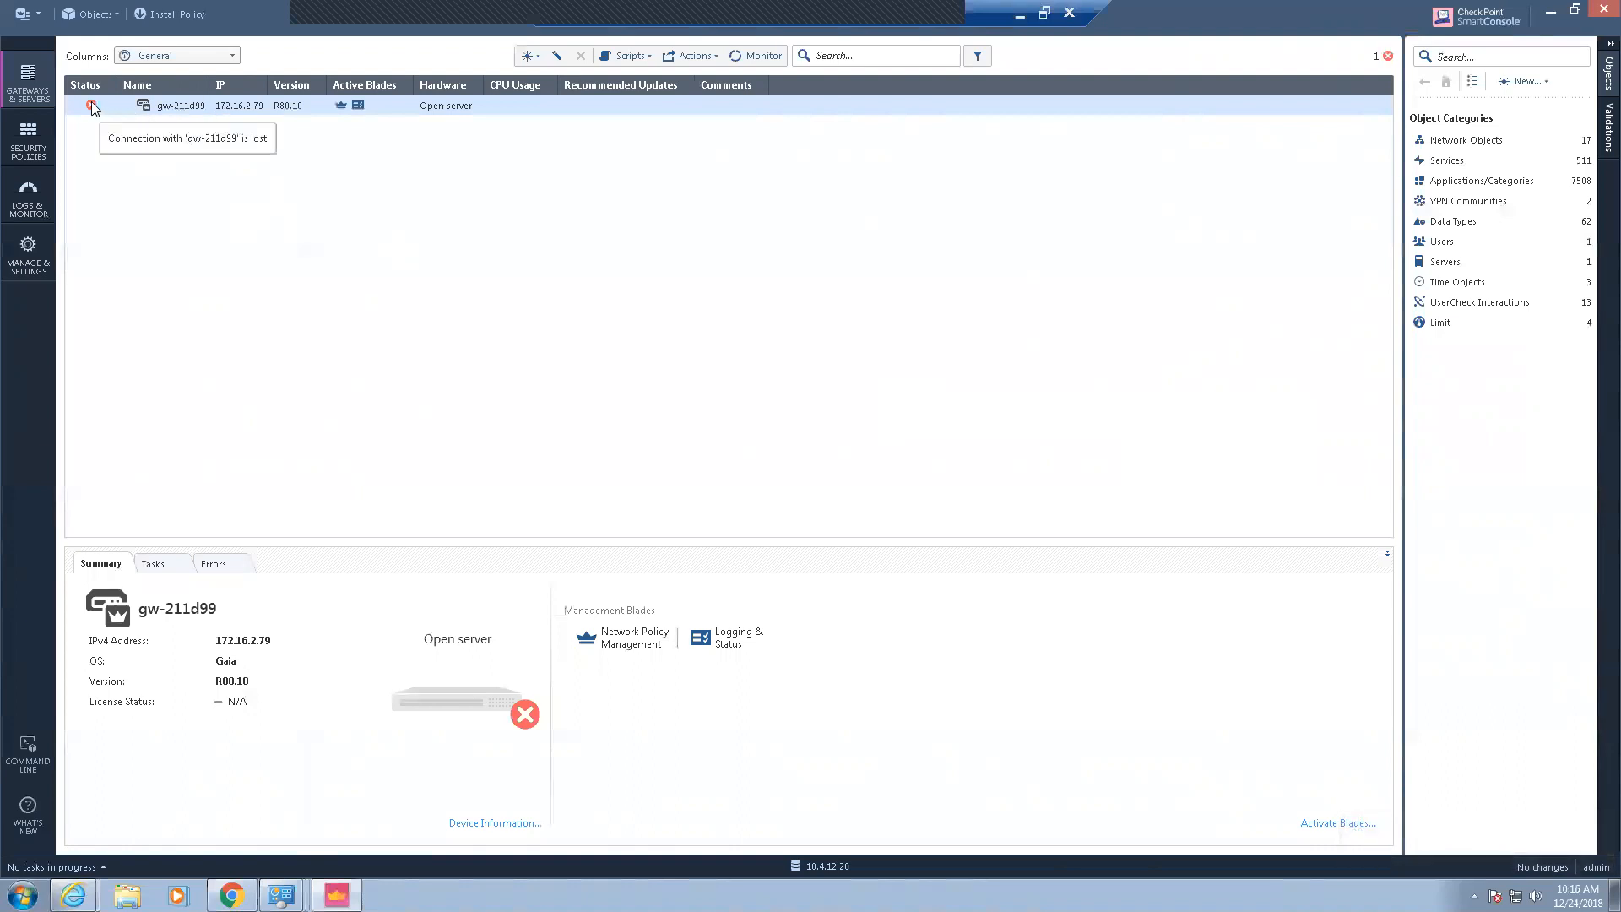
right_click(176, 107)
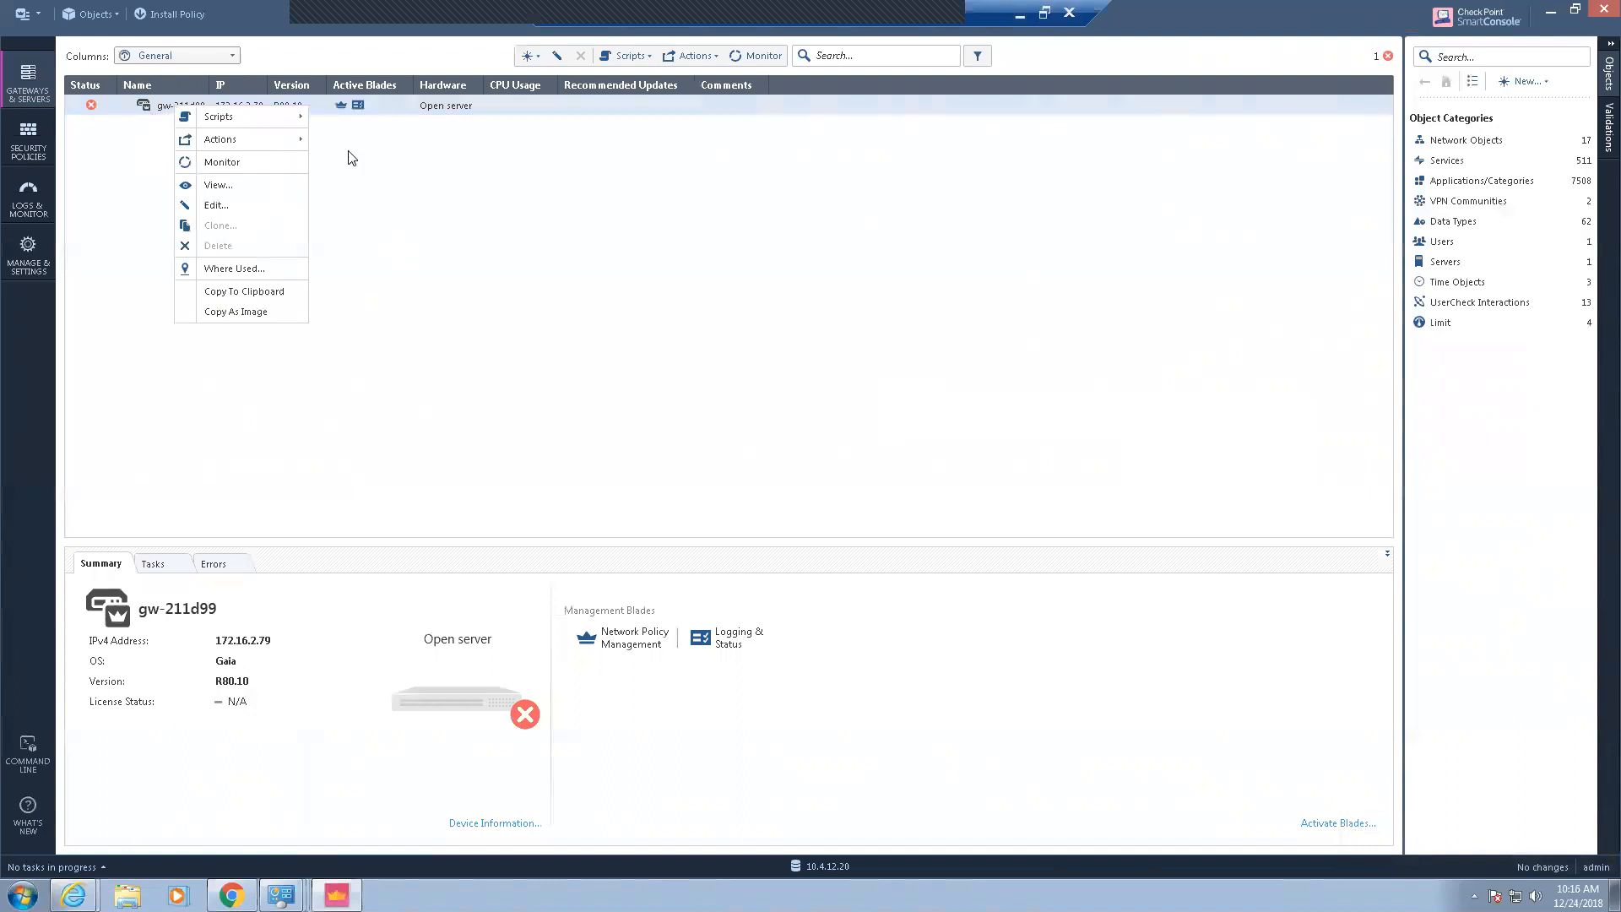
left_click(524, 221)
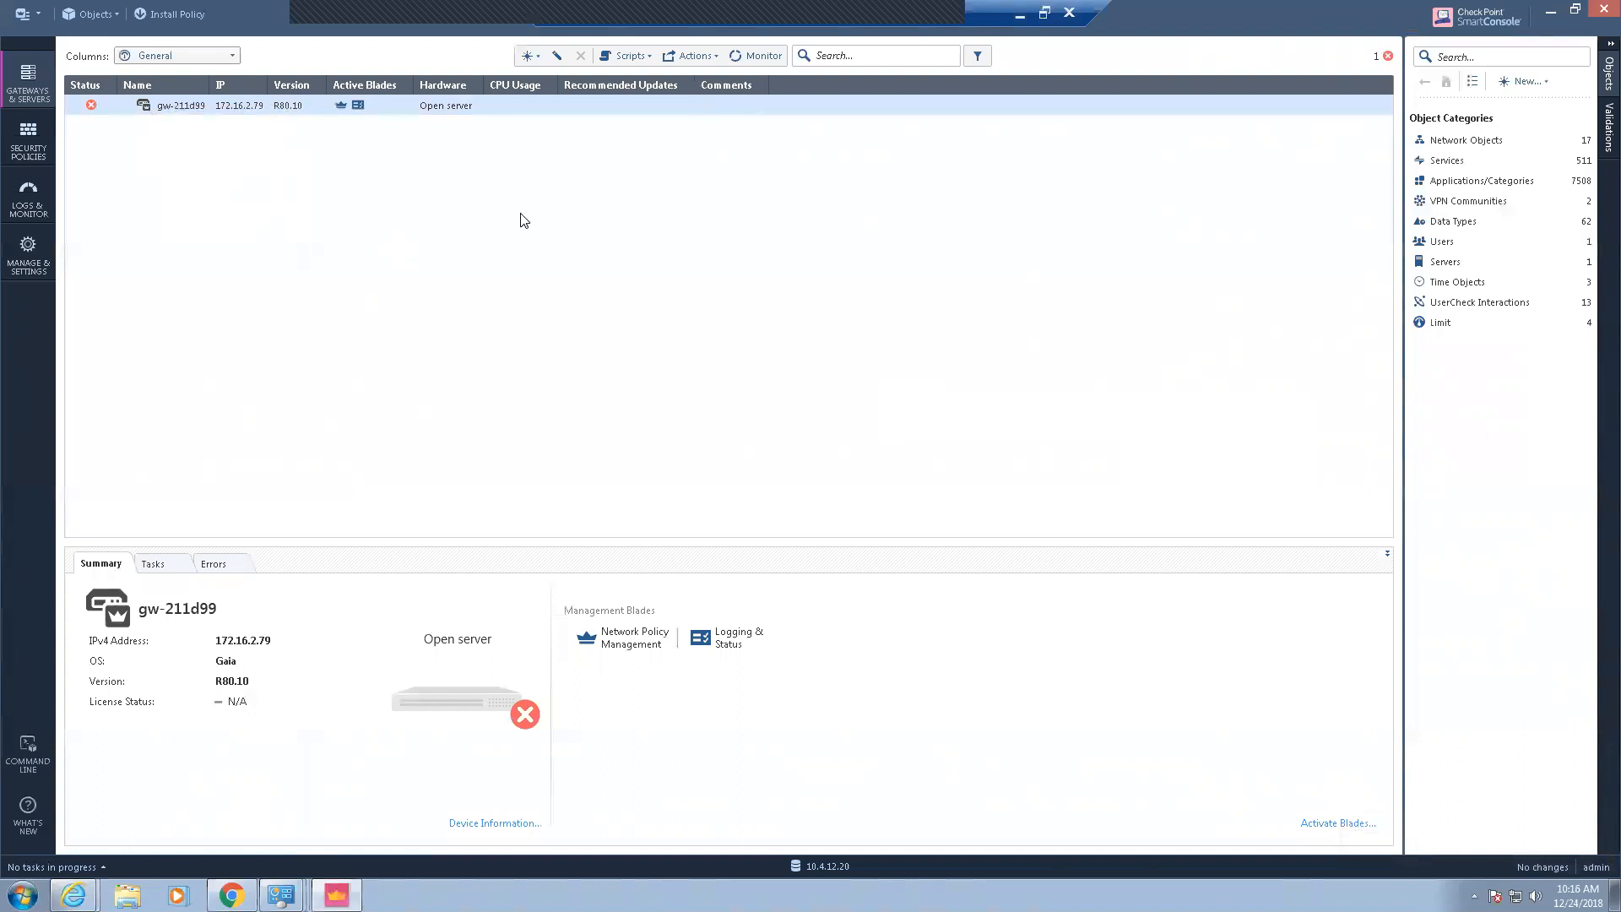
Start a new gateway in Wizard Mode and enter IPv4 address 10.4.12.102
left_click(528, 56)
left_click(566, 75)
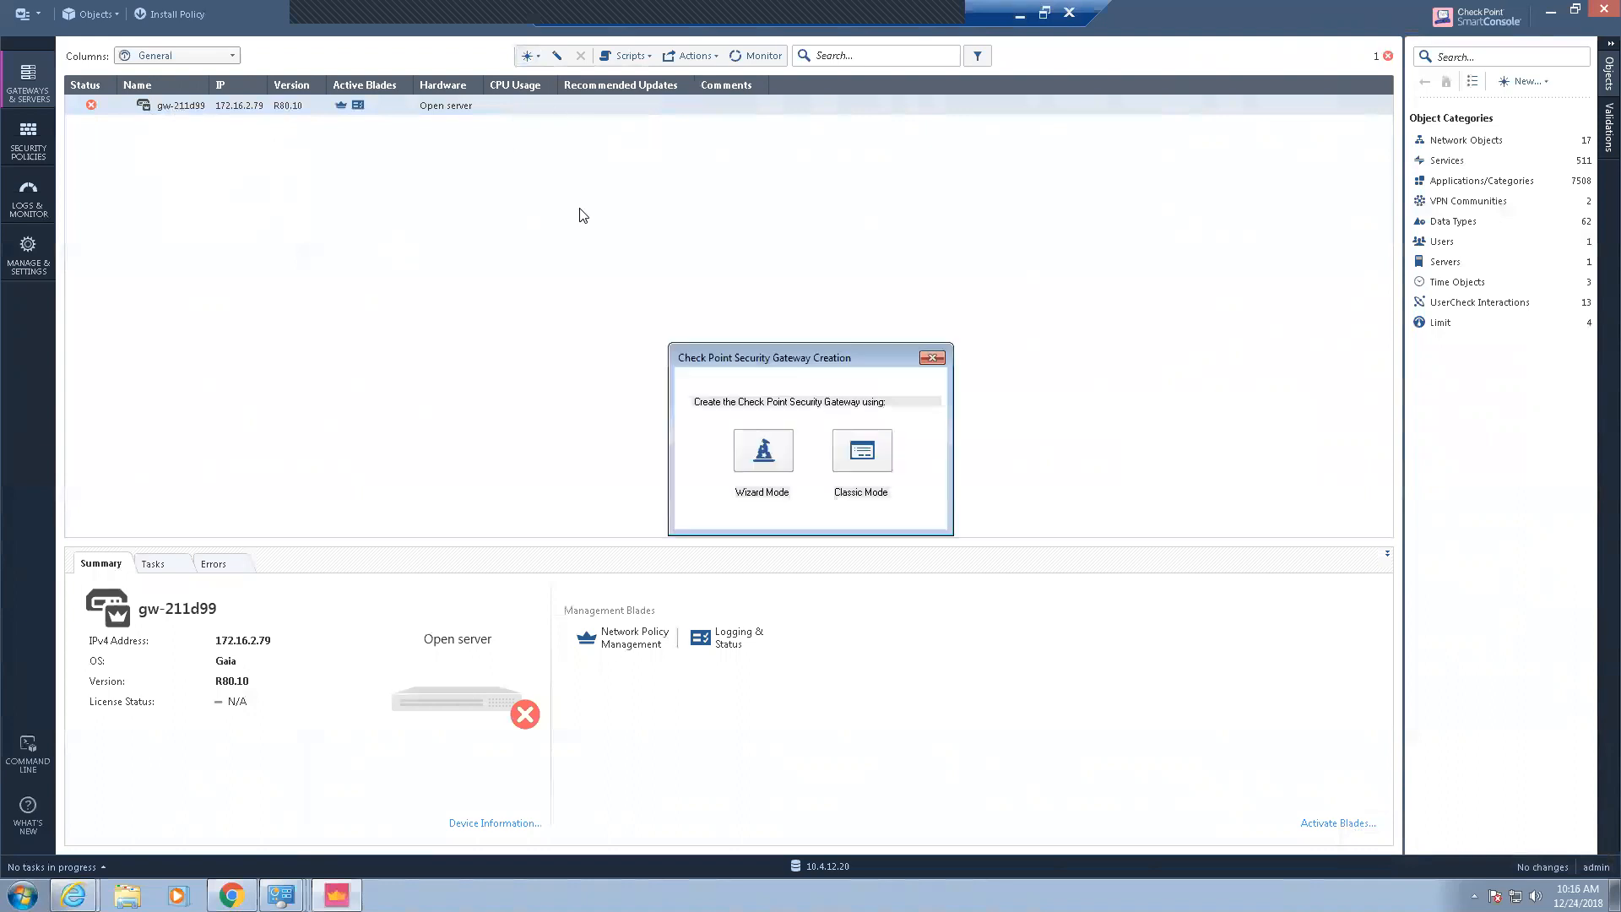
left_click(777, 463)
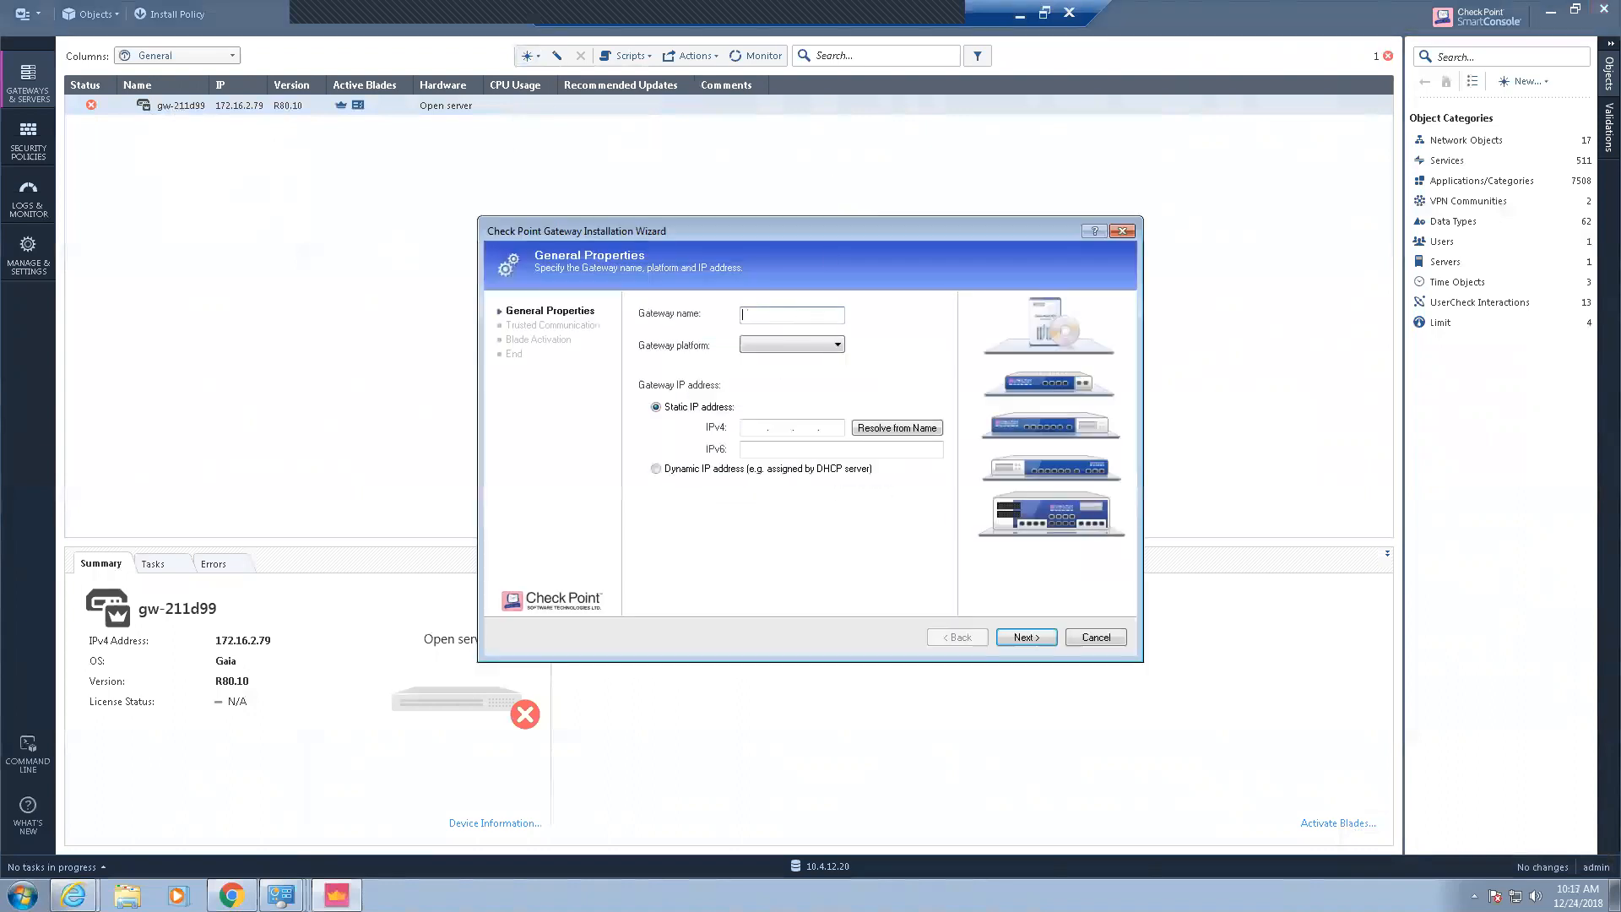
key("Tab")
left_click(782, 311)
left_click(753, 427)
type("10.4.12.102")
Set the platform to Open server, initialize trusted communication and close the topology results
left_click(1018, 637)
left_click(915, 507)
left_click(795, 348)
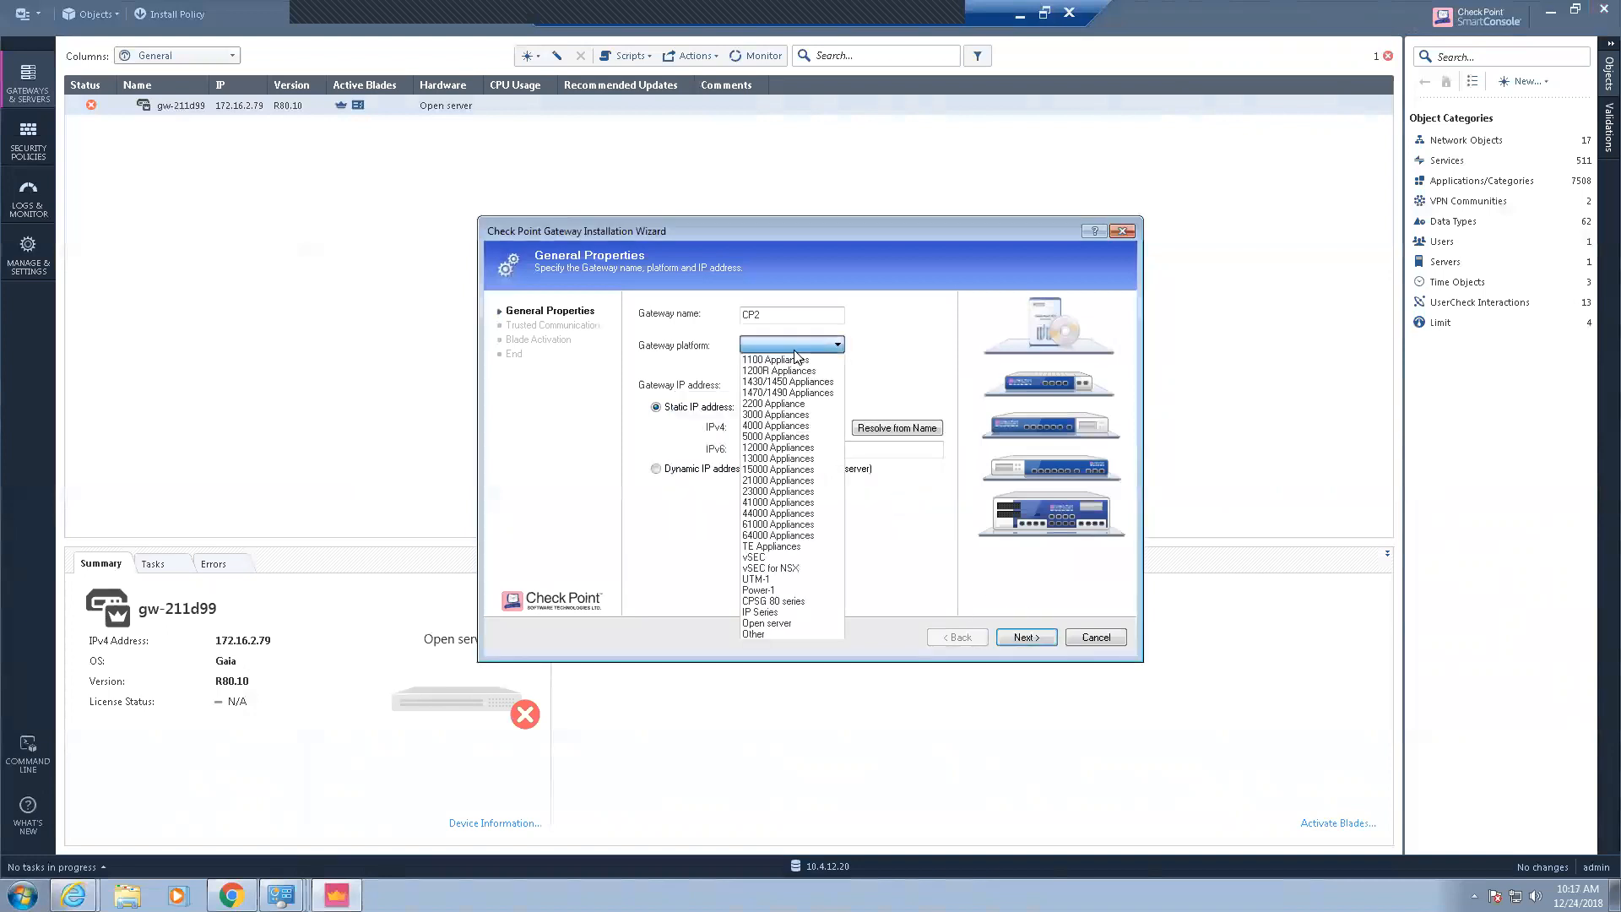
left_click(766, 623)
left_click(1030, 638)
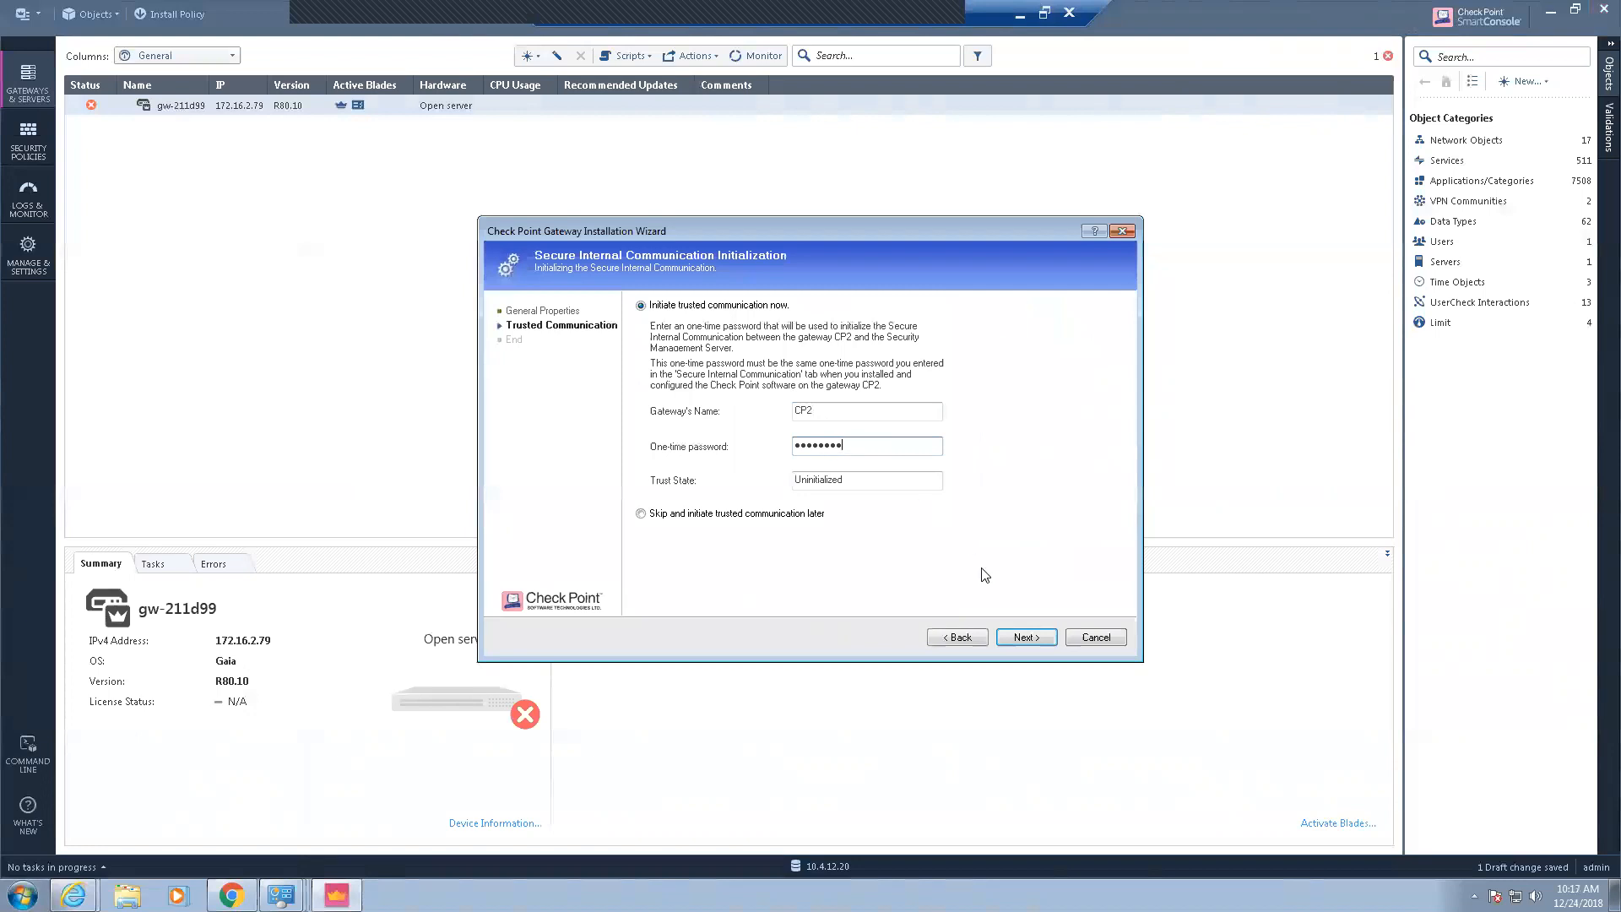
left_click(1024, 638)
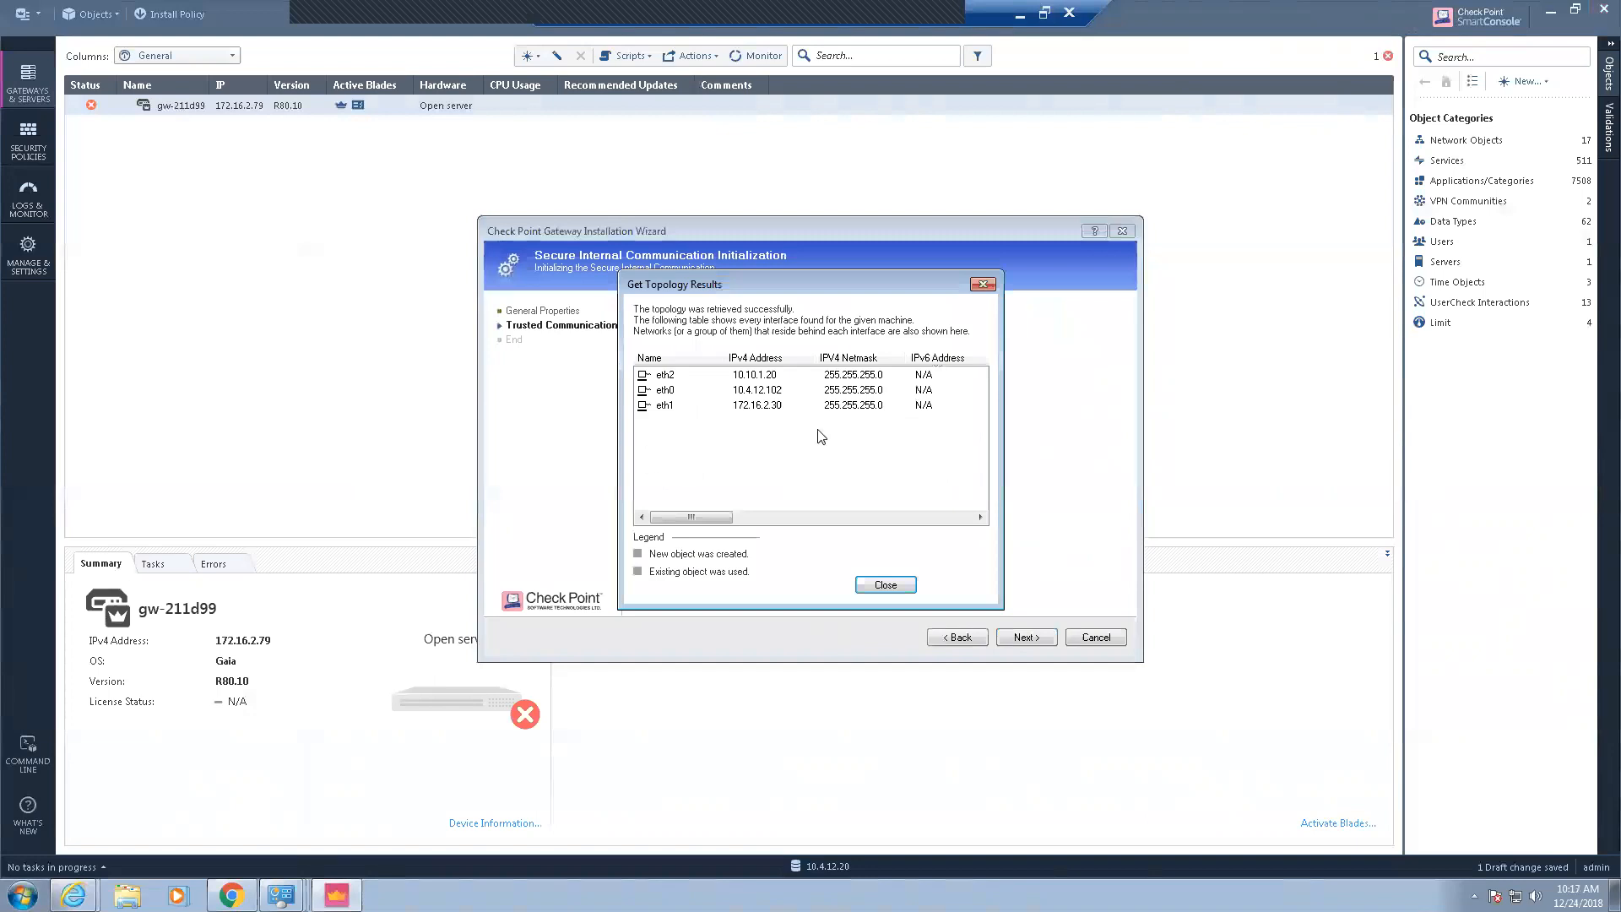
left_click(880, 586)
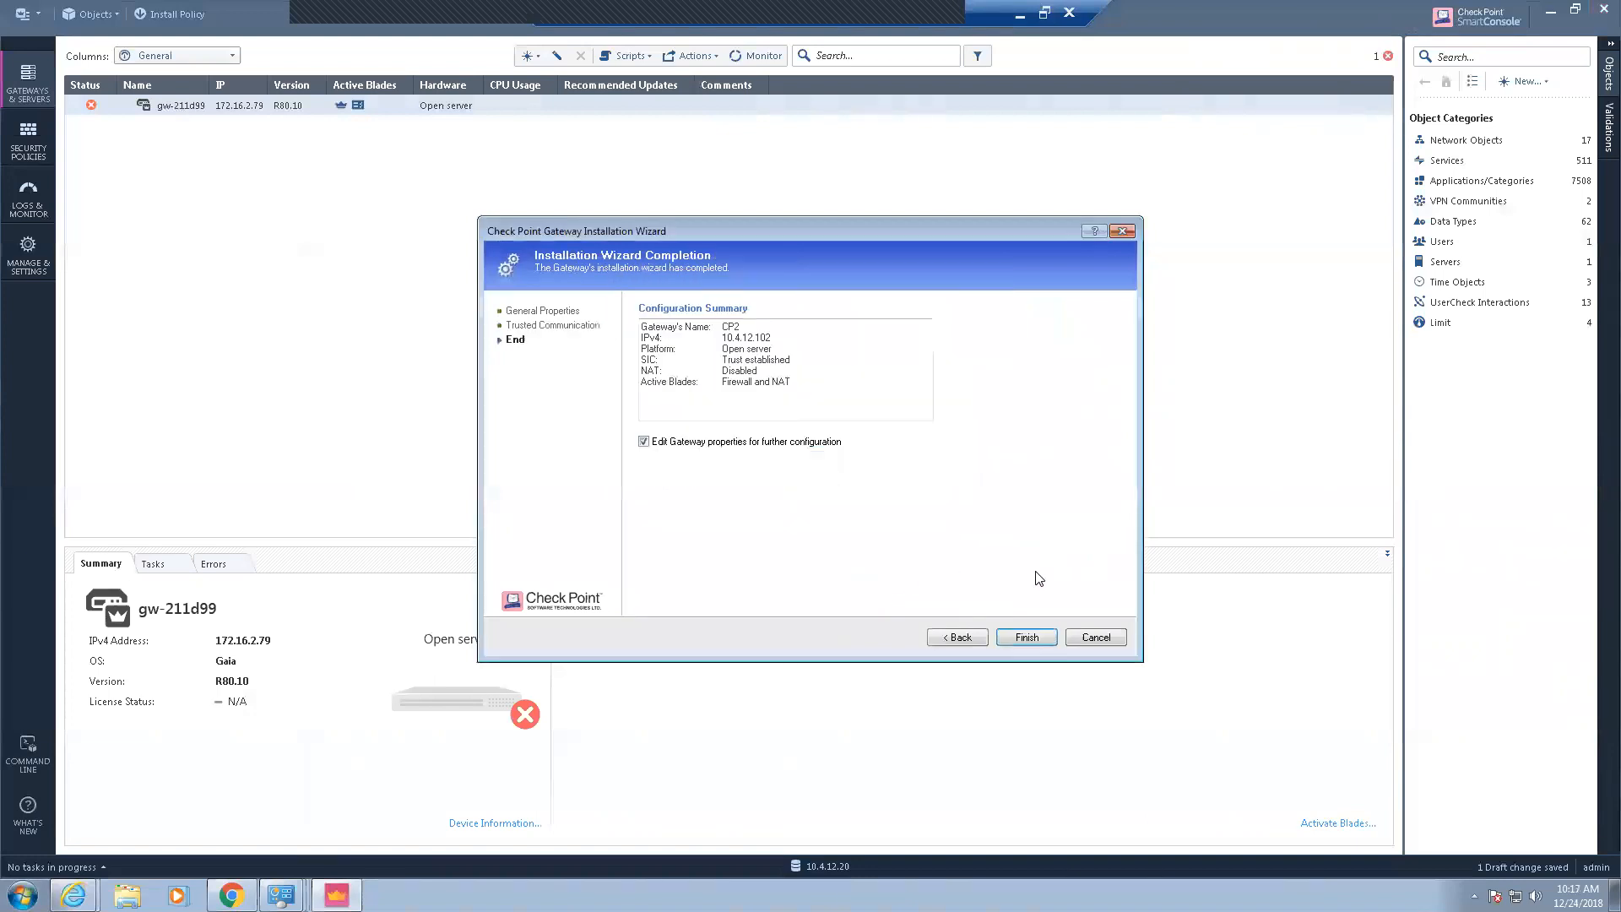
Try to finish the CP2 gateway, acknowledging the save failures, discarded changes and improper argument error
left_click(1017, 637)
left_click(1027, 637)
left_click(962, 528)
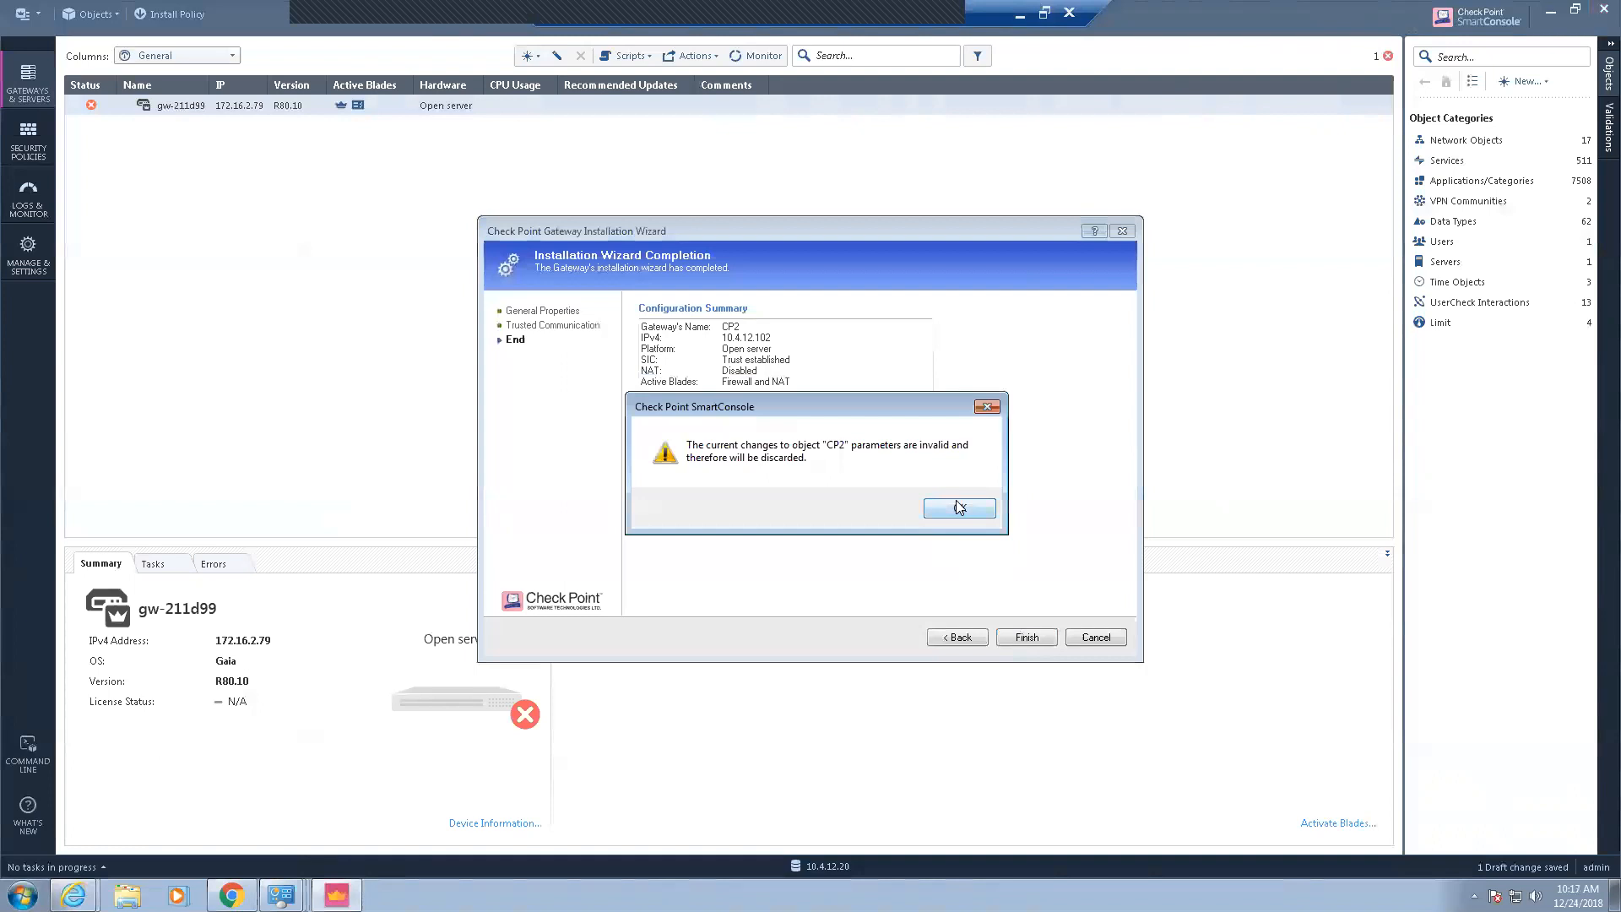
left_click(960, 508)
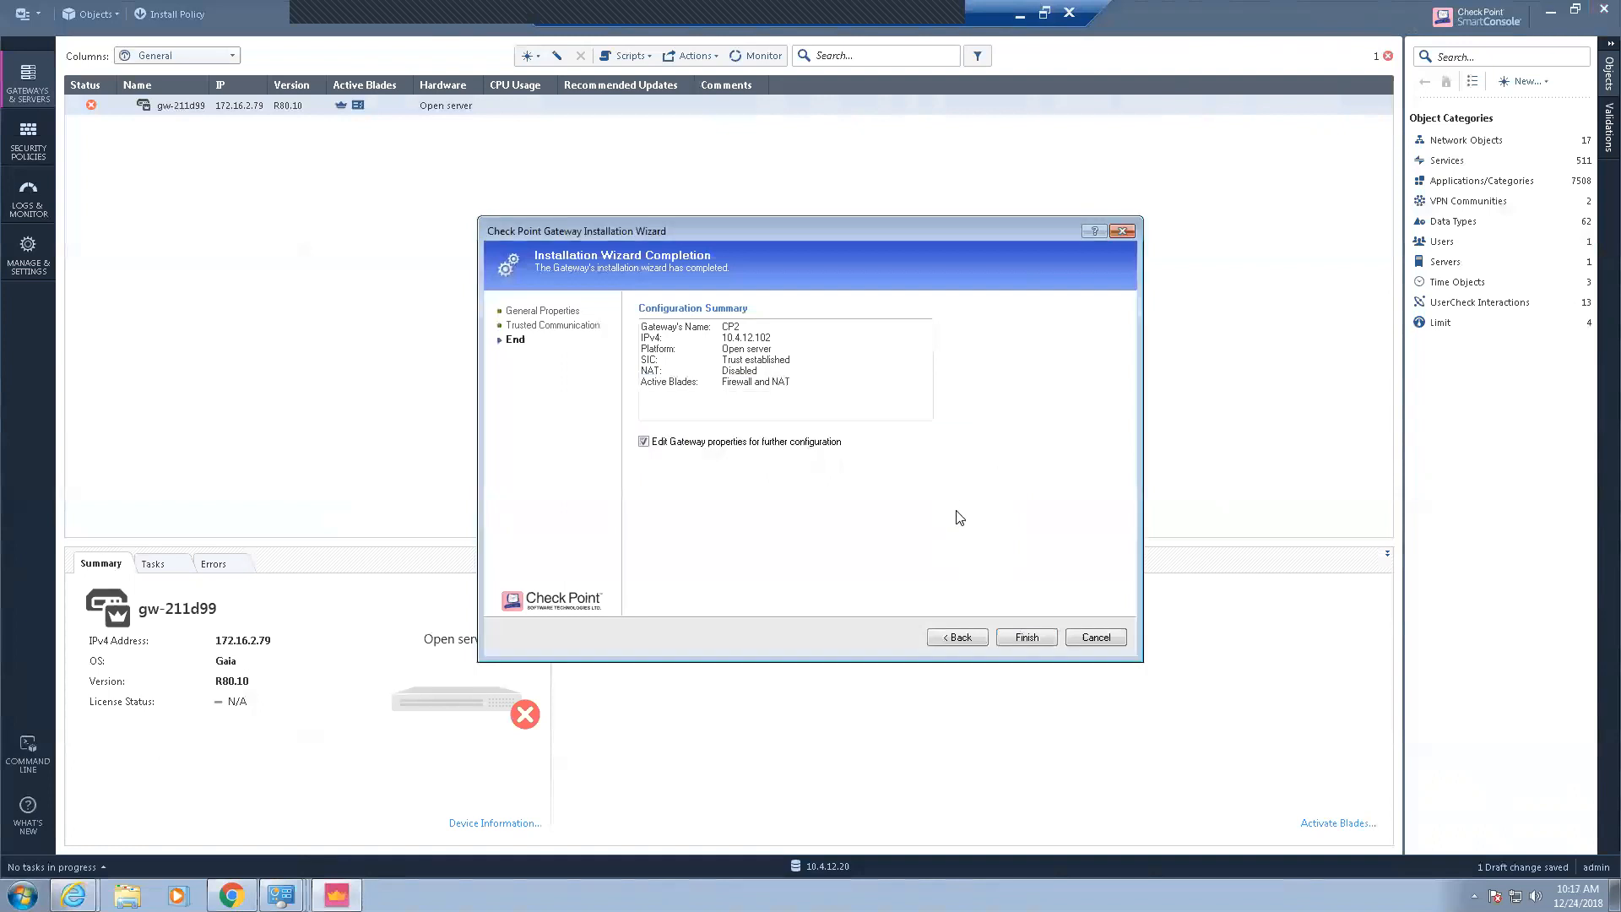
left_click(1015, 639)
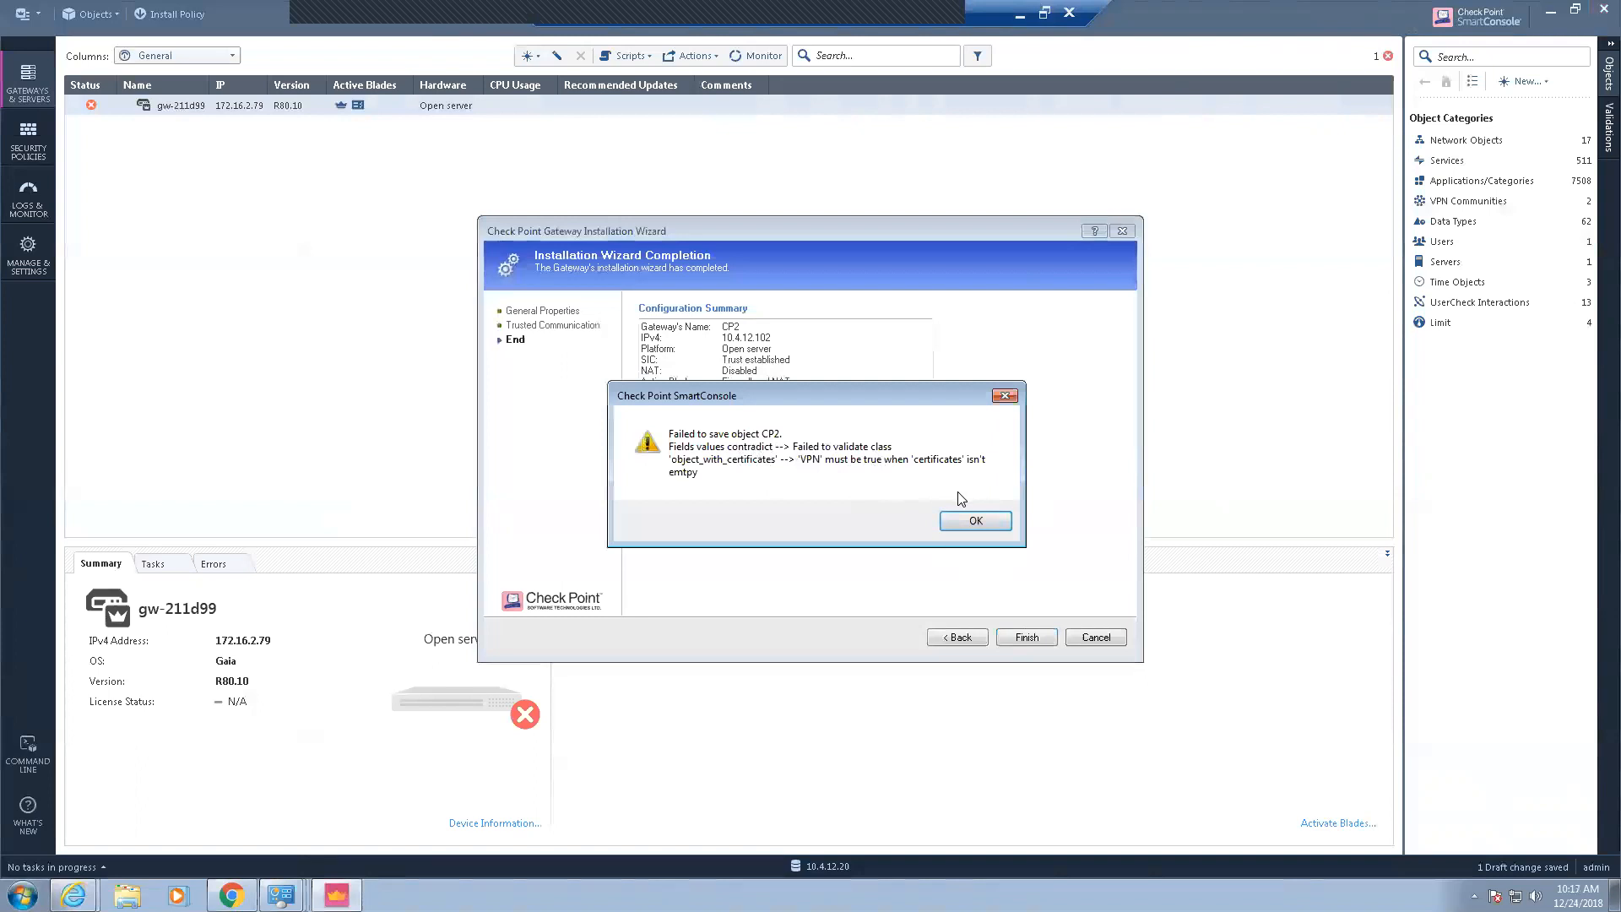
left_click(966, 523)
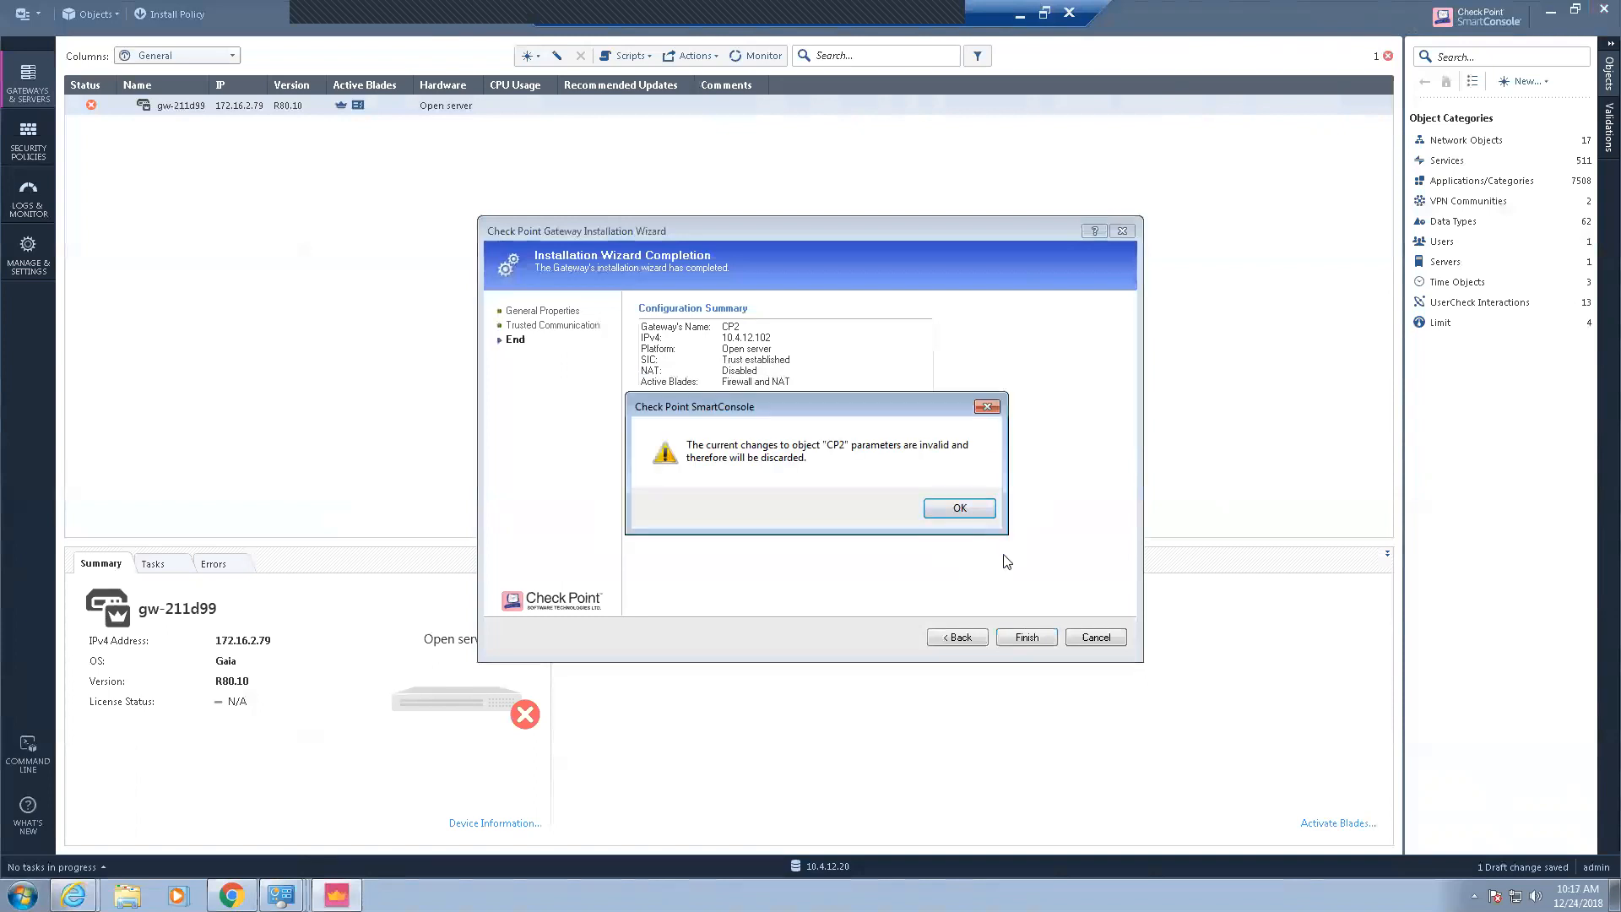
left_click(962, 507)
left_click(918, 512)
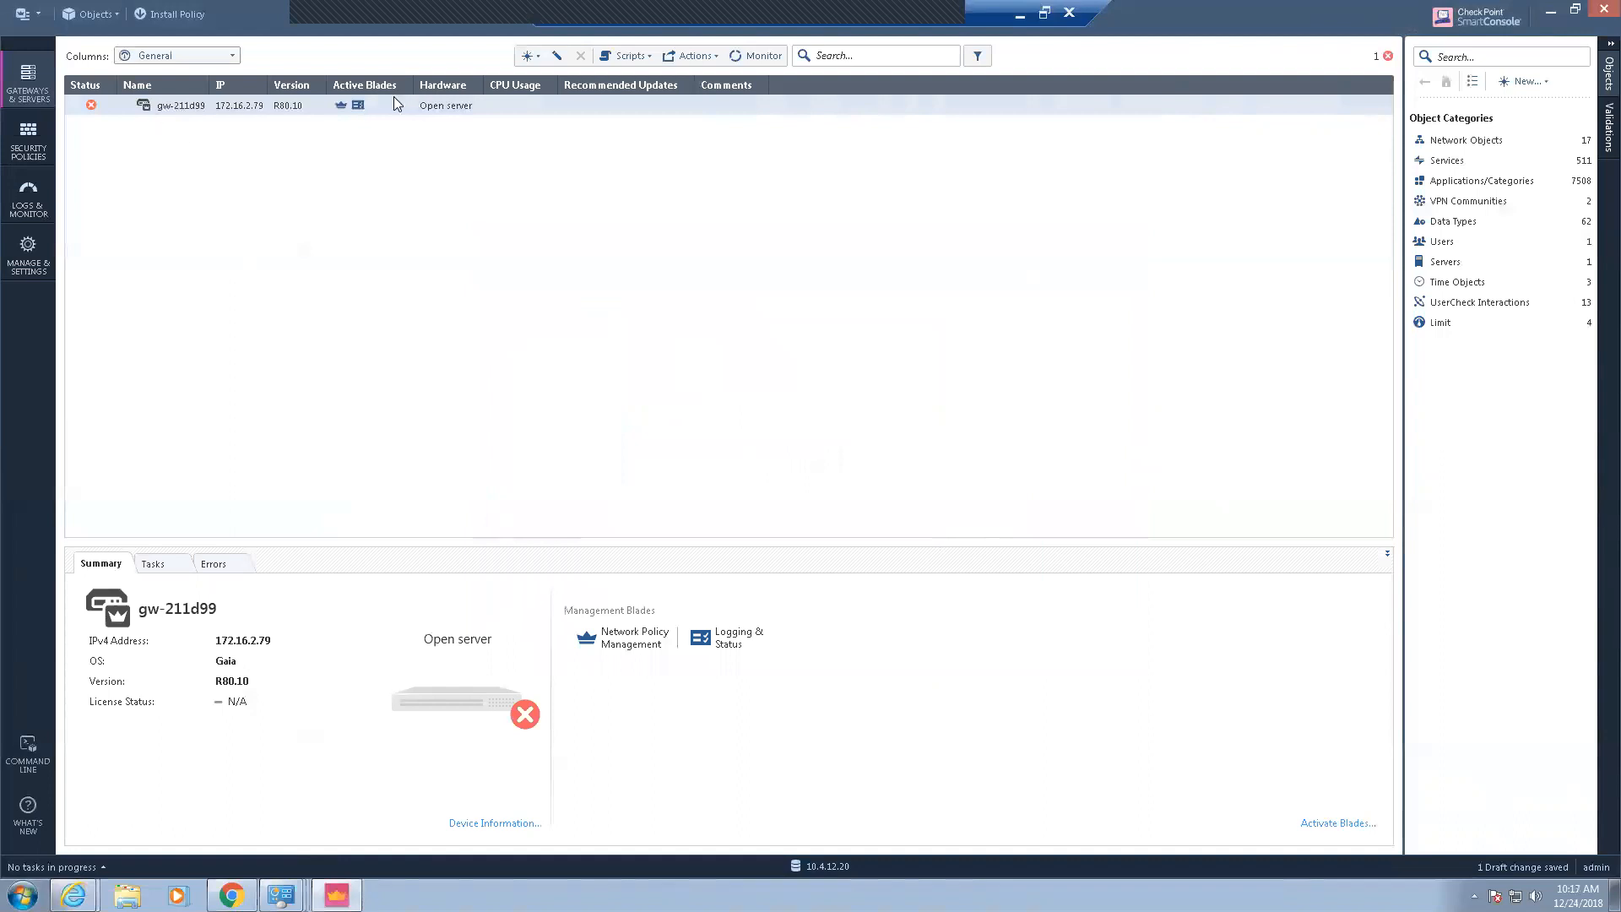
left_click(527, 56)
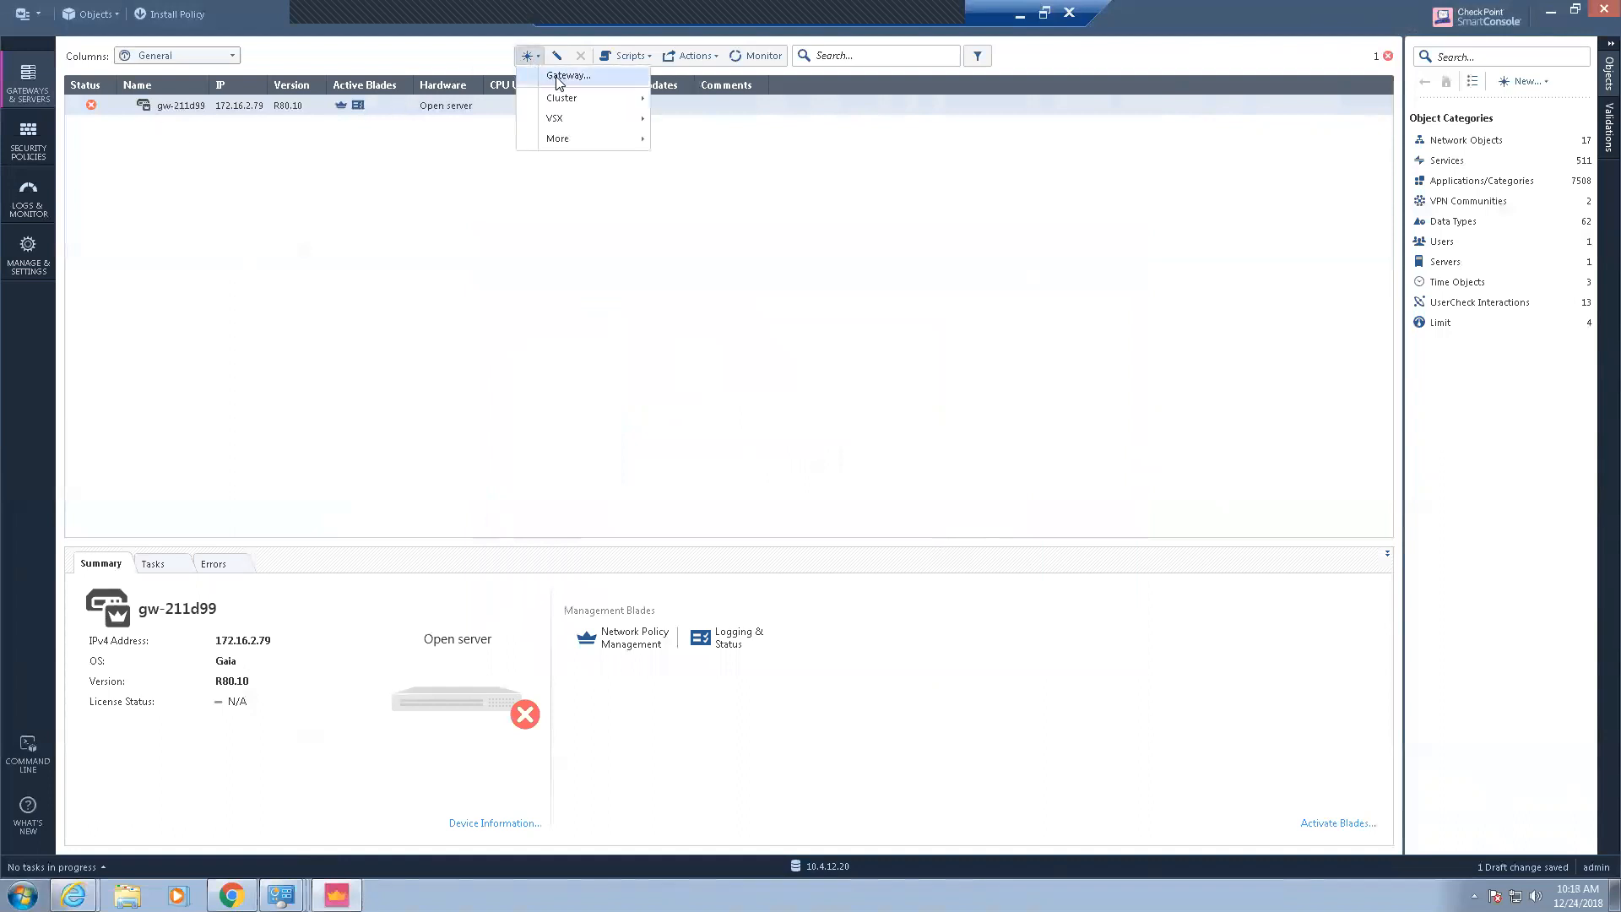
left_click(557, 78)
left_click(764, 447)
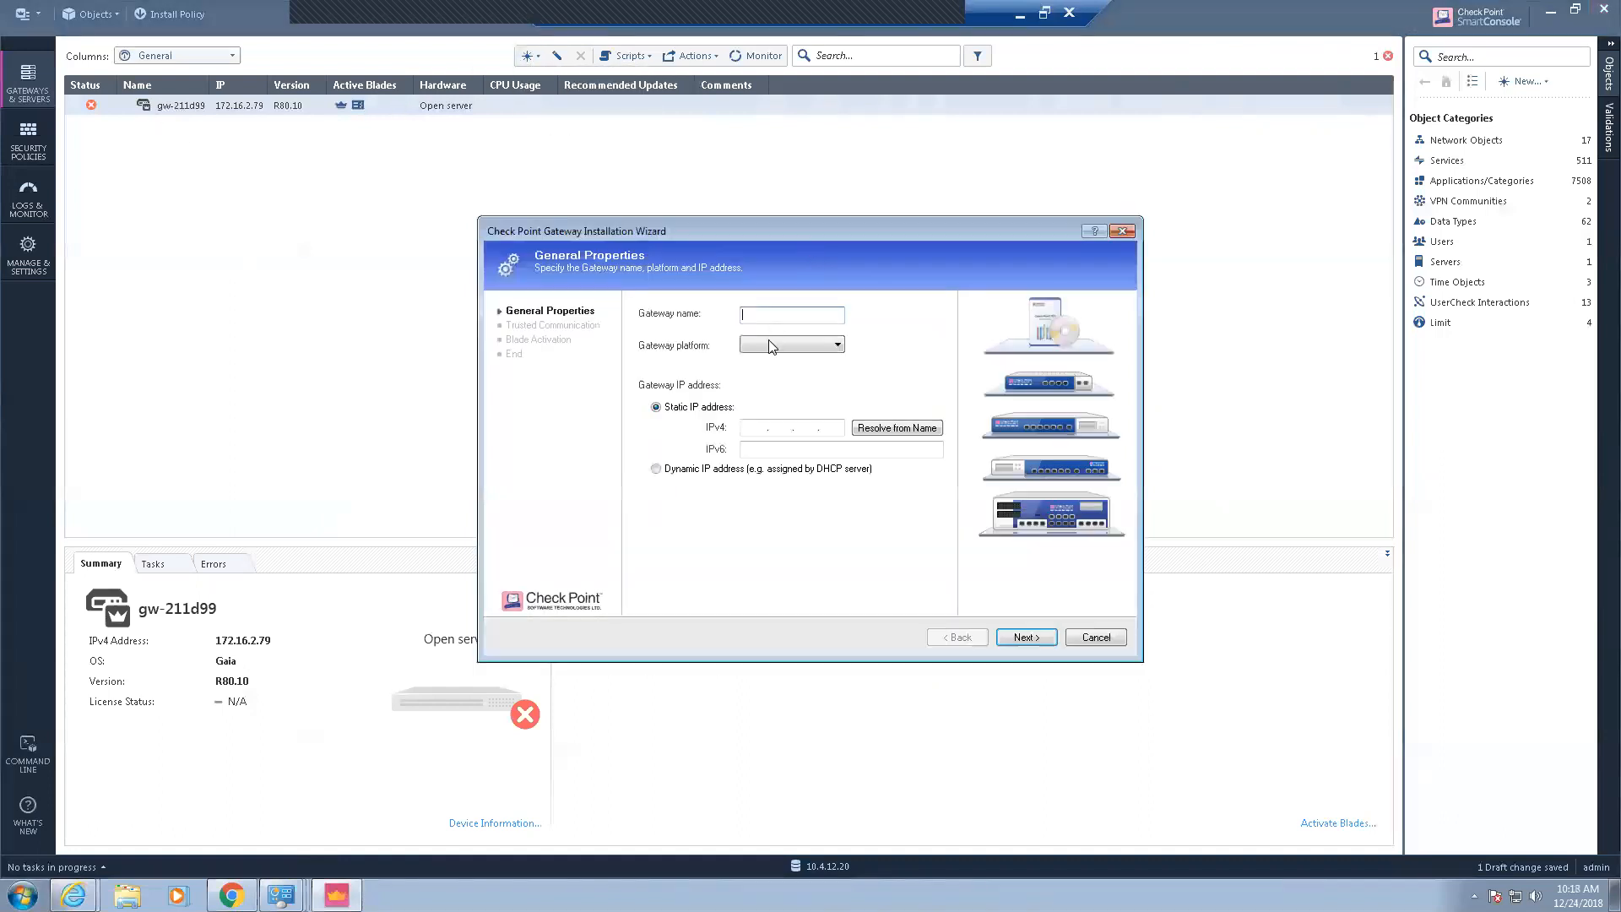
type("10")
left_click(746, 429)
type("10.4.12.102")
left_click(1026, 637)
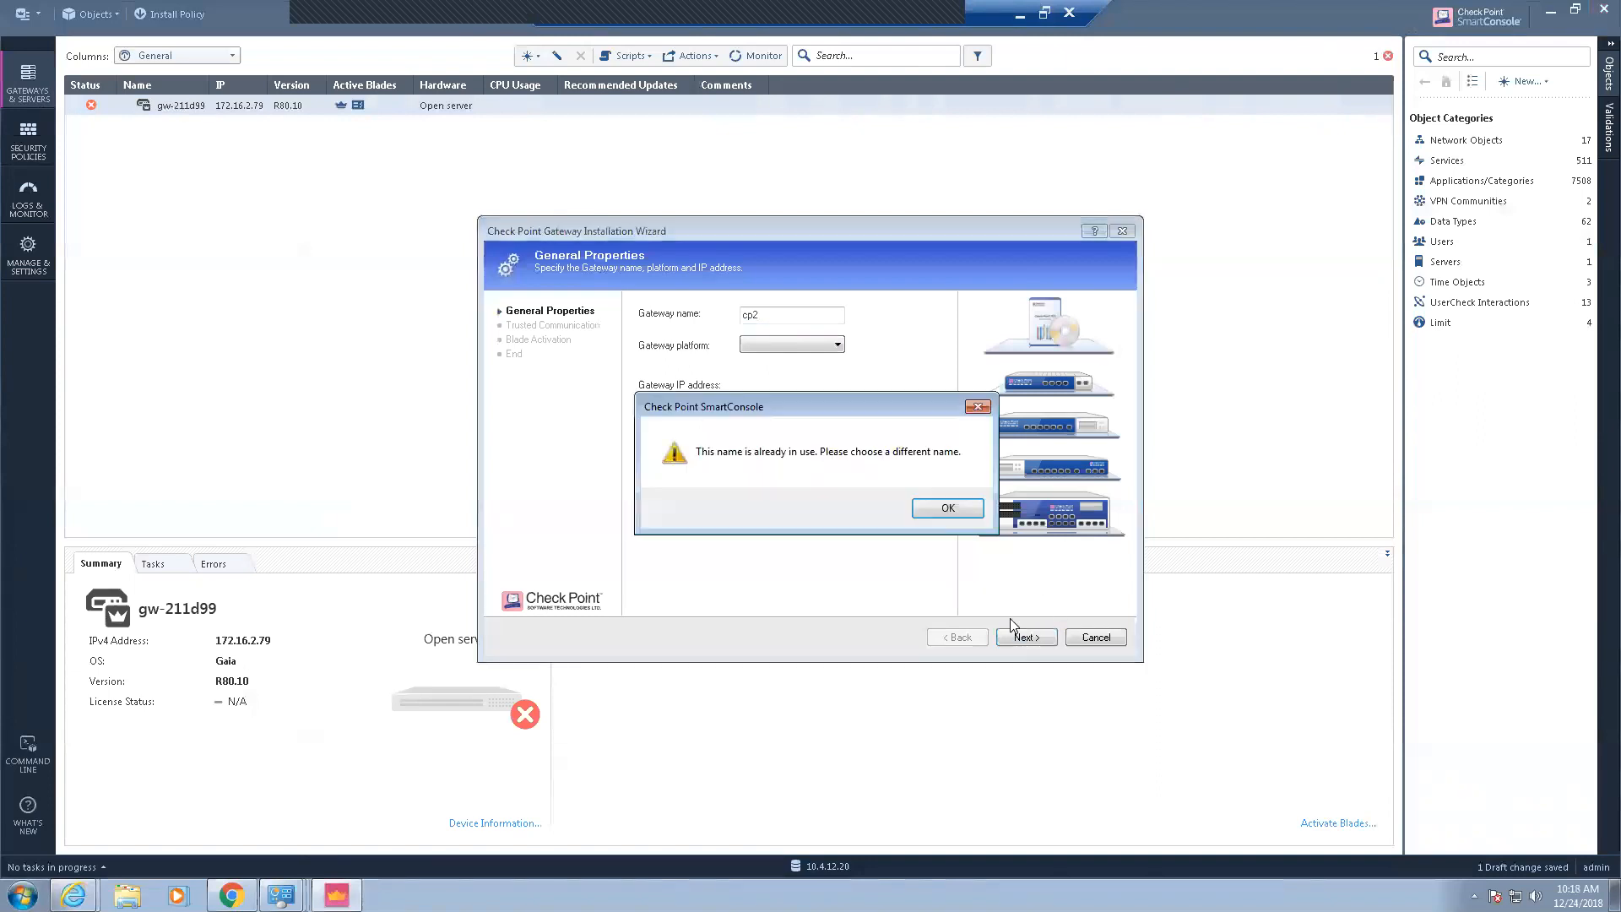
left_click(930, 505)
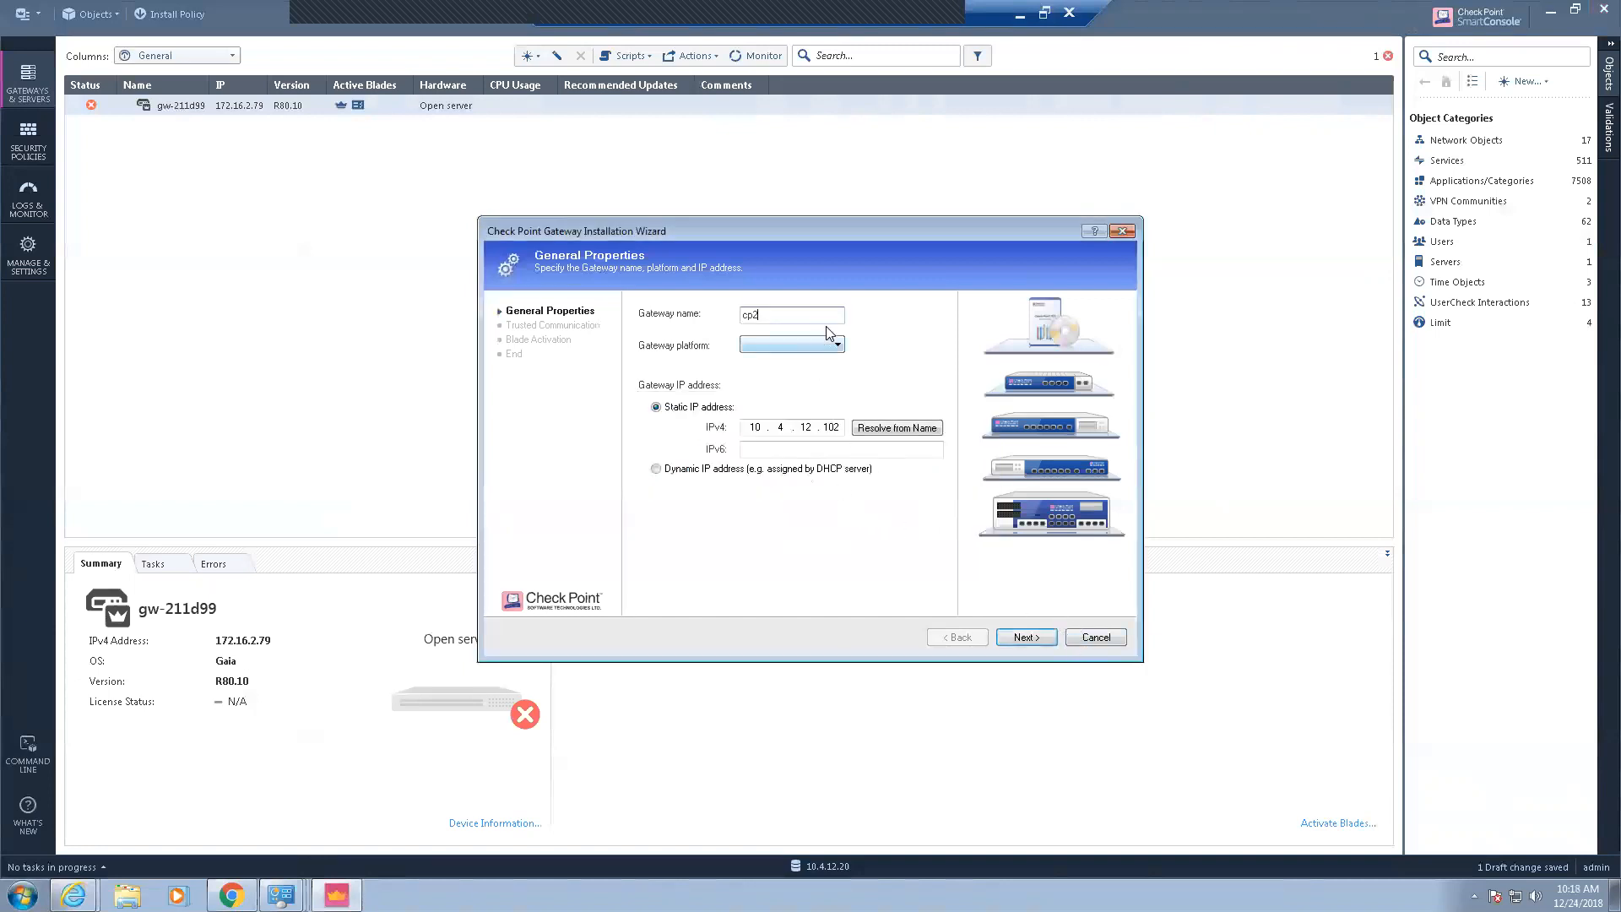
left_click(1024, 636)
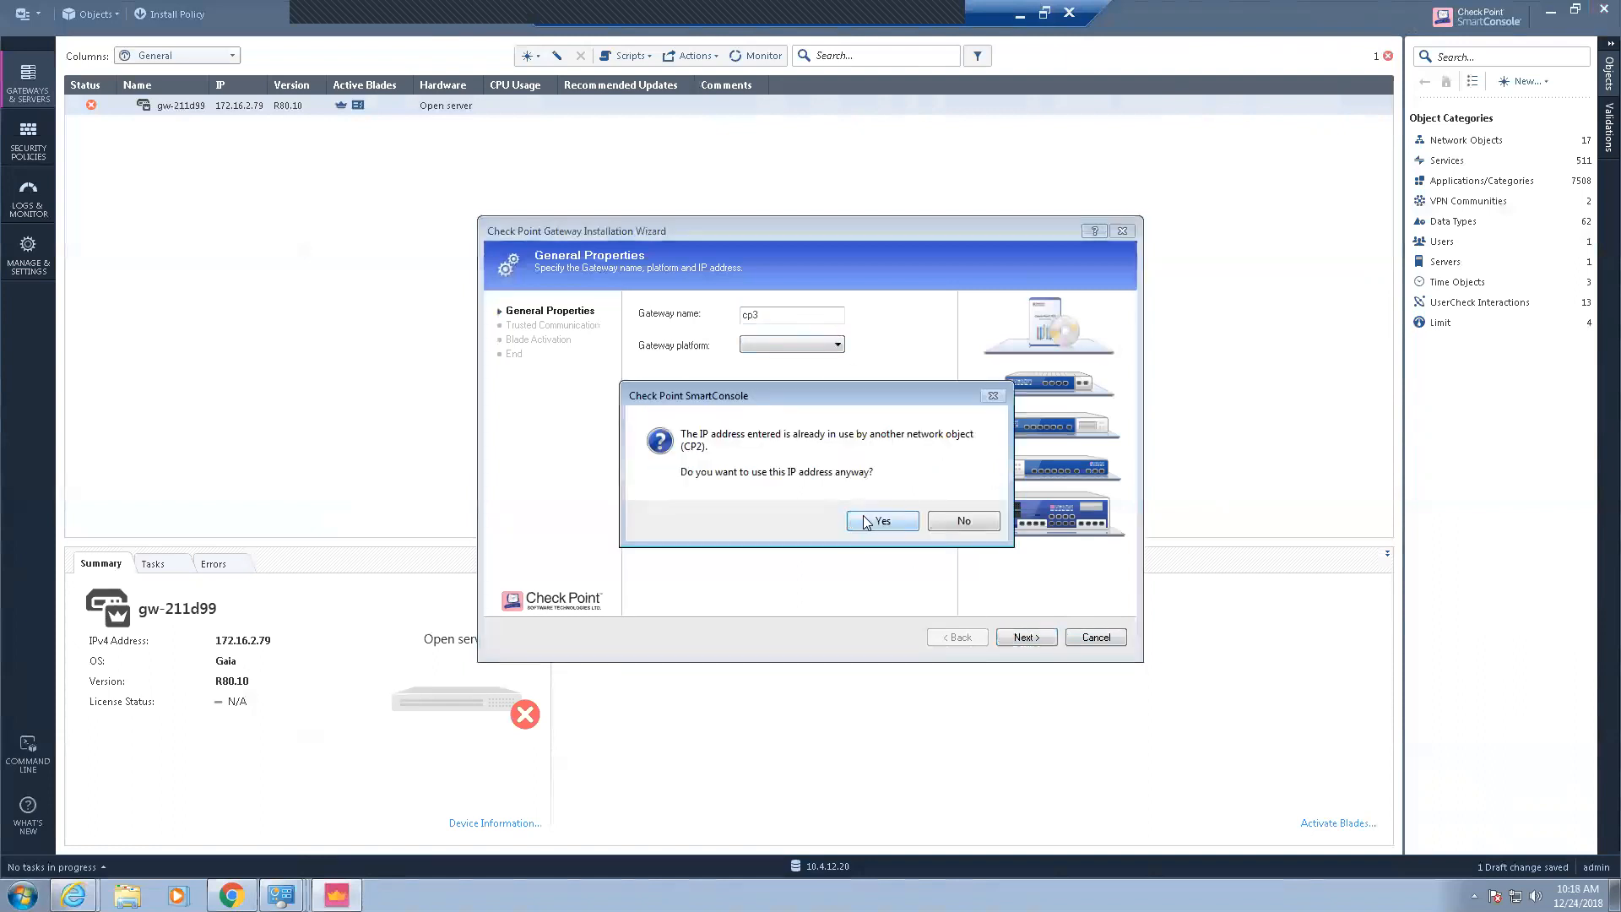
left_click(961, 523)
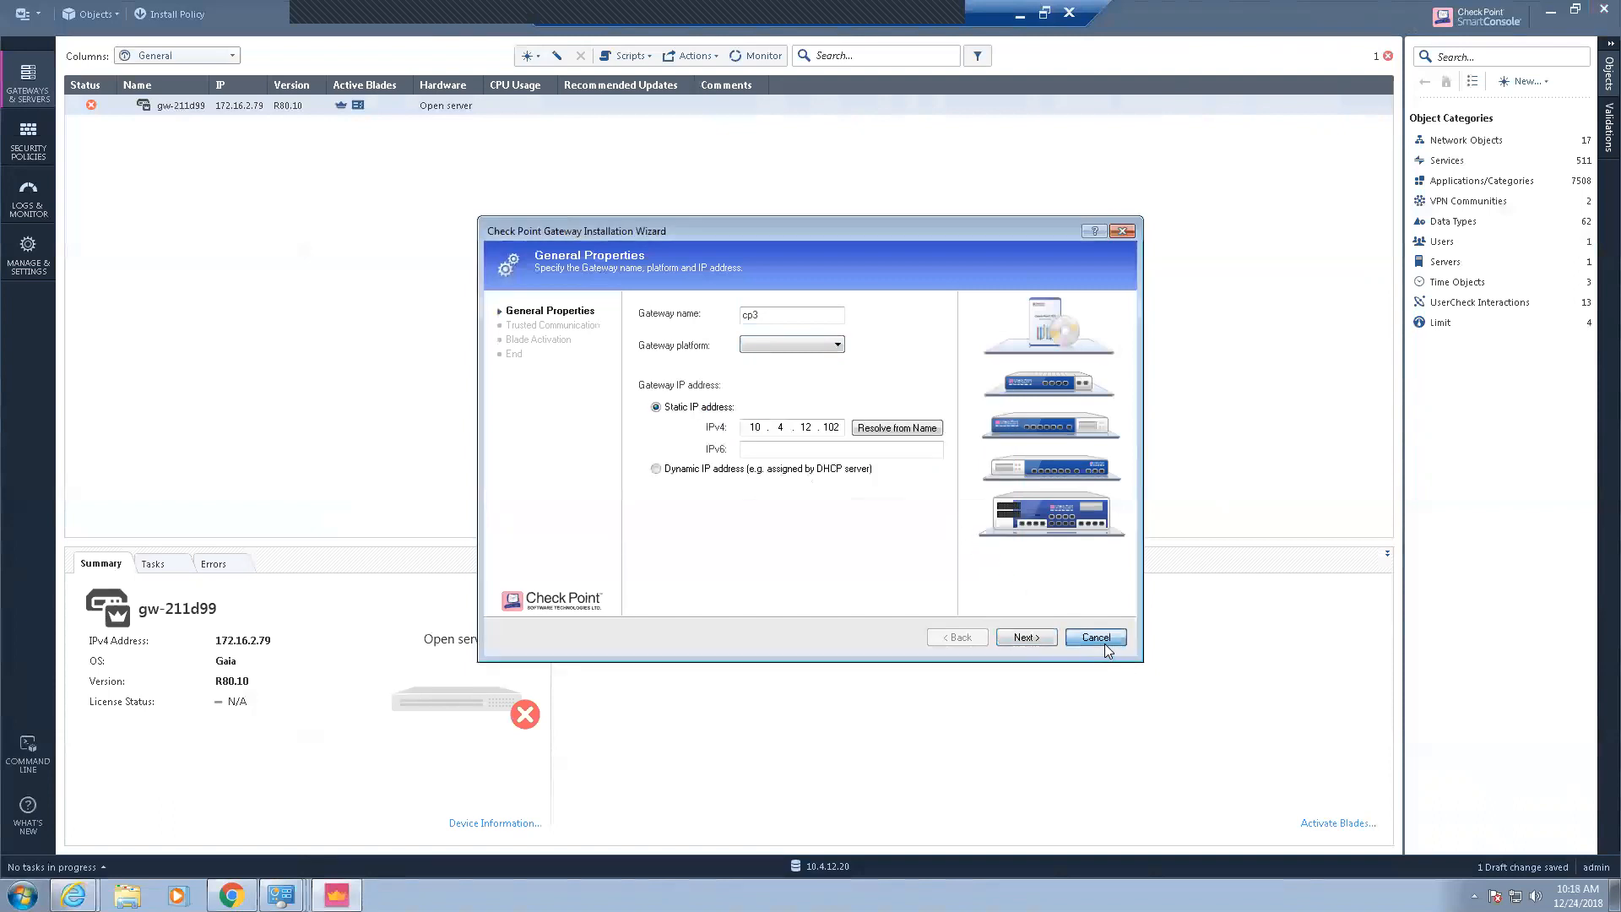
left_click(1096, 637)
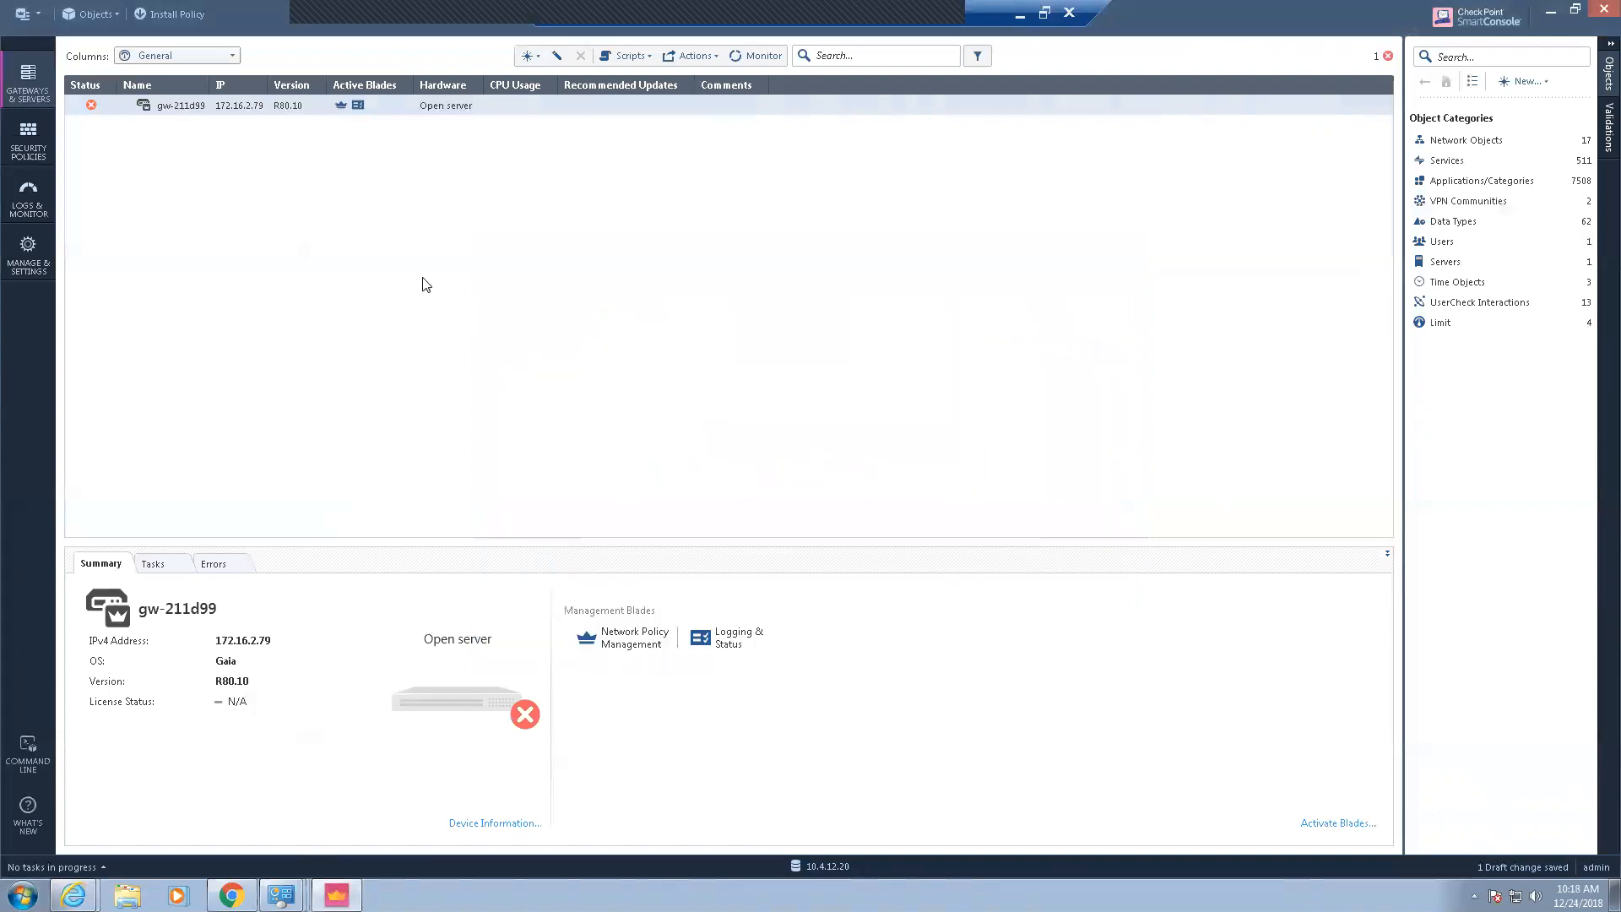
left_click(45, 152)
Monitor gw-211d99, viewing its system counters and device status, then close the Device & License window
right_click(189, 113)
left_click(549, 115)
left_click(741, 57)
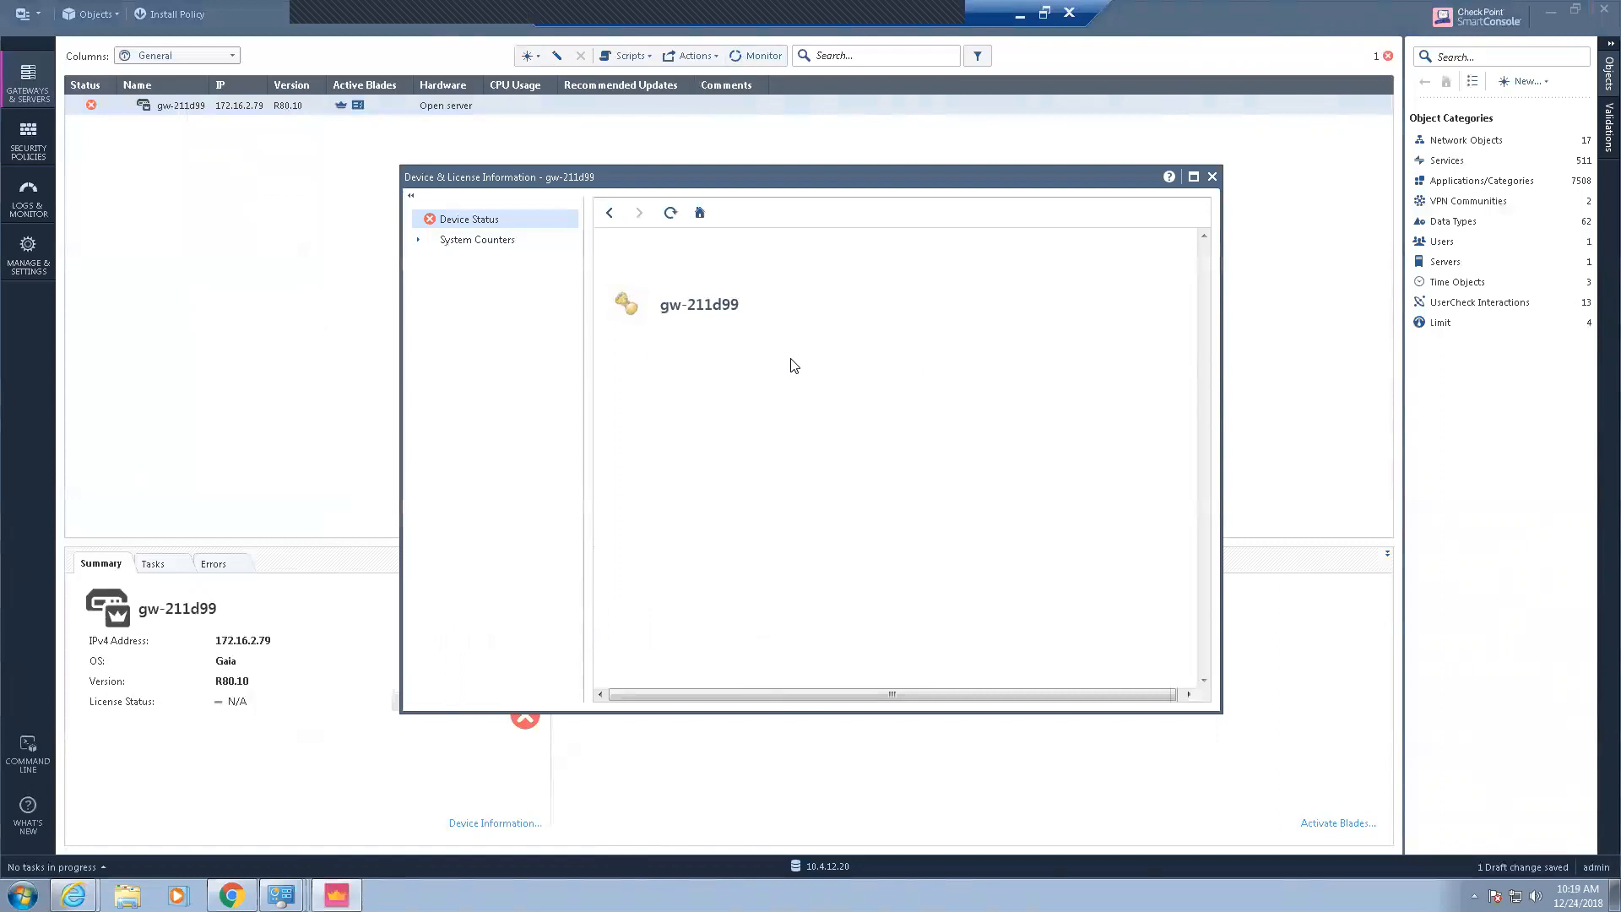
left_click(419, 241)
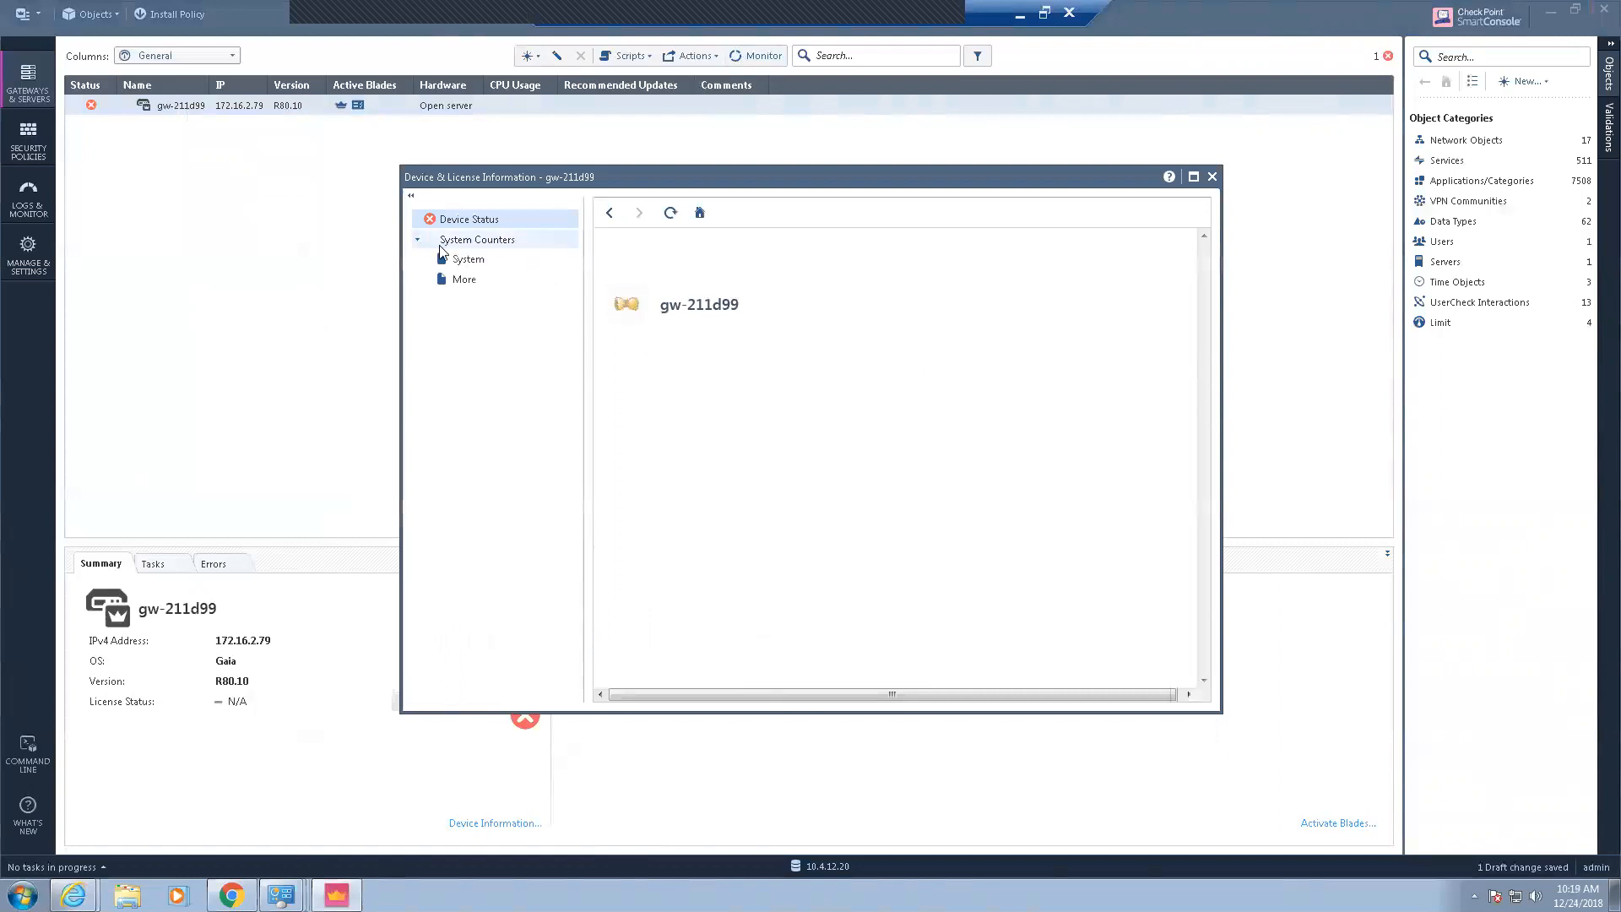
left_click(492, 233)
left_click(501, 218)
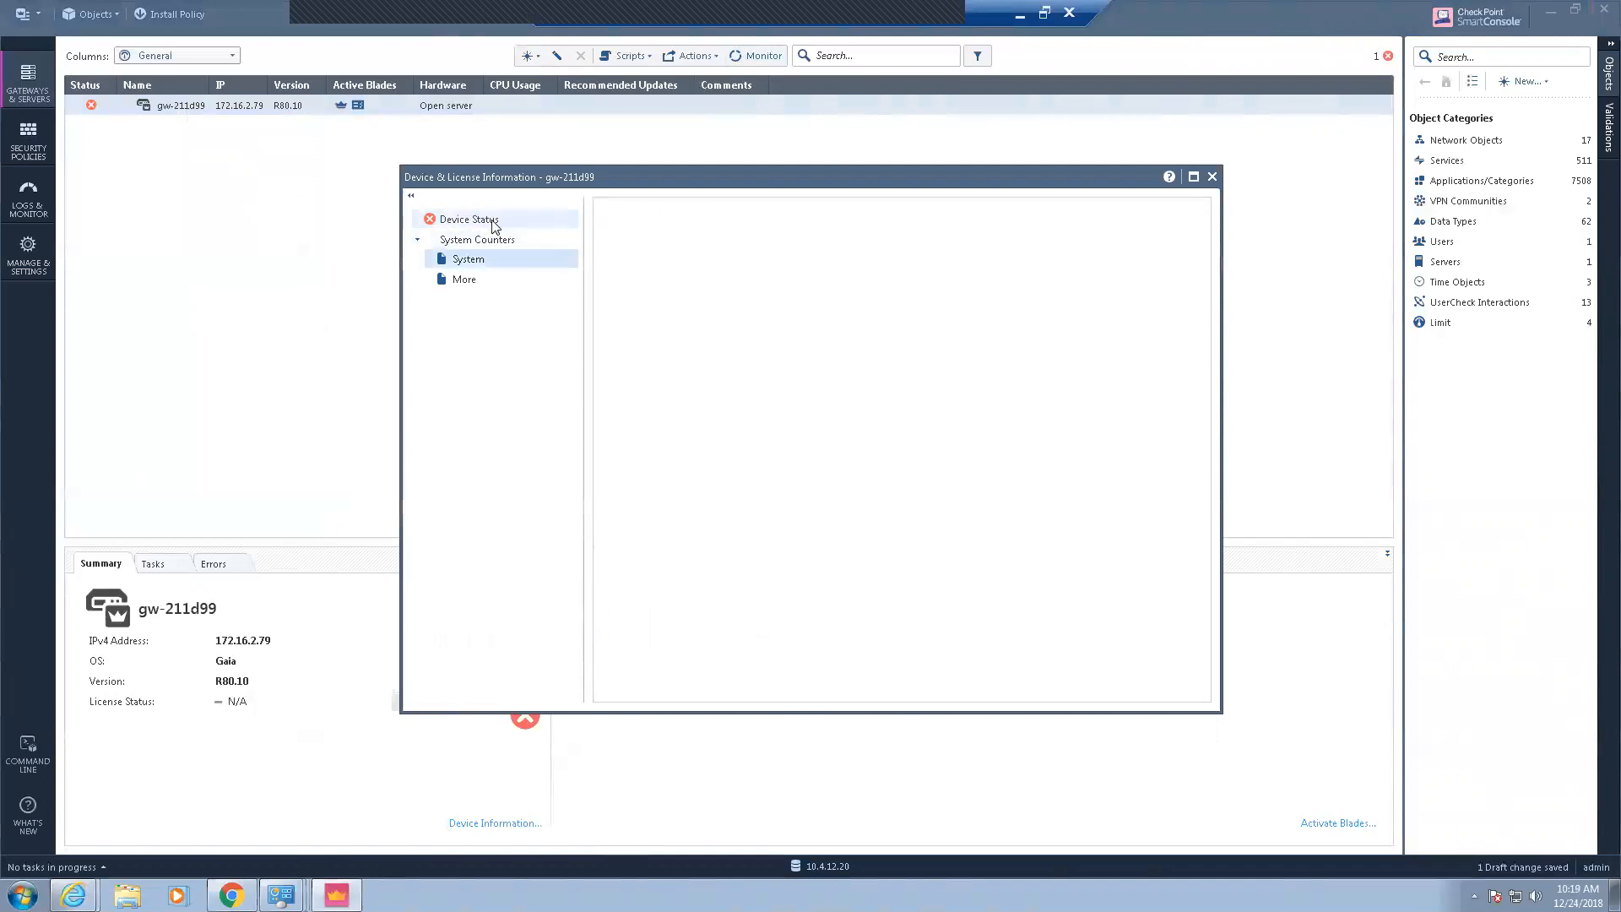
left_click(1212, 178)
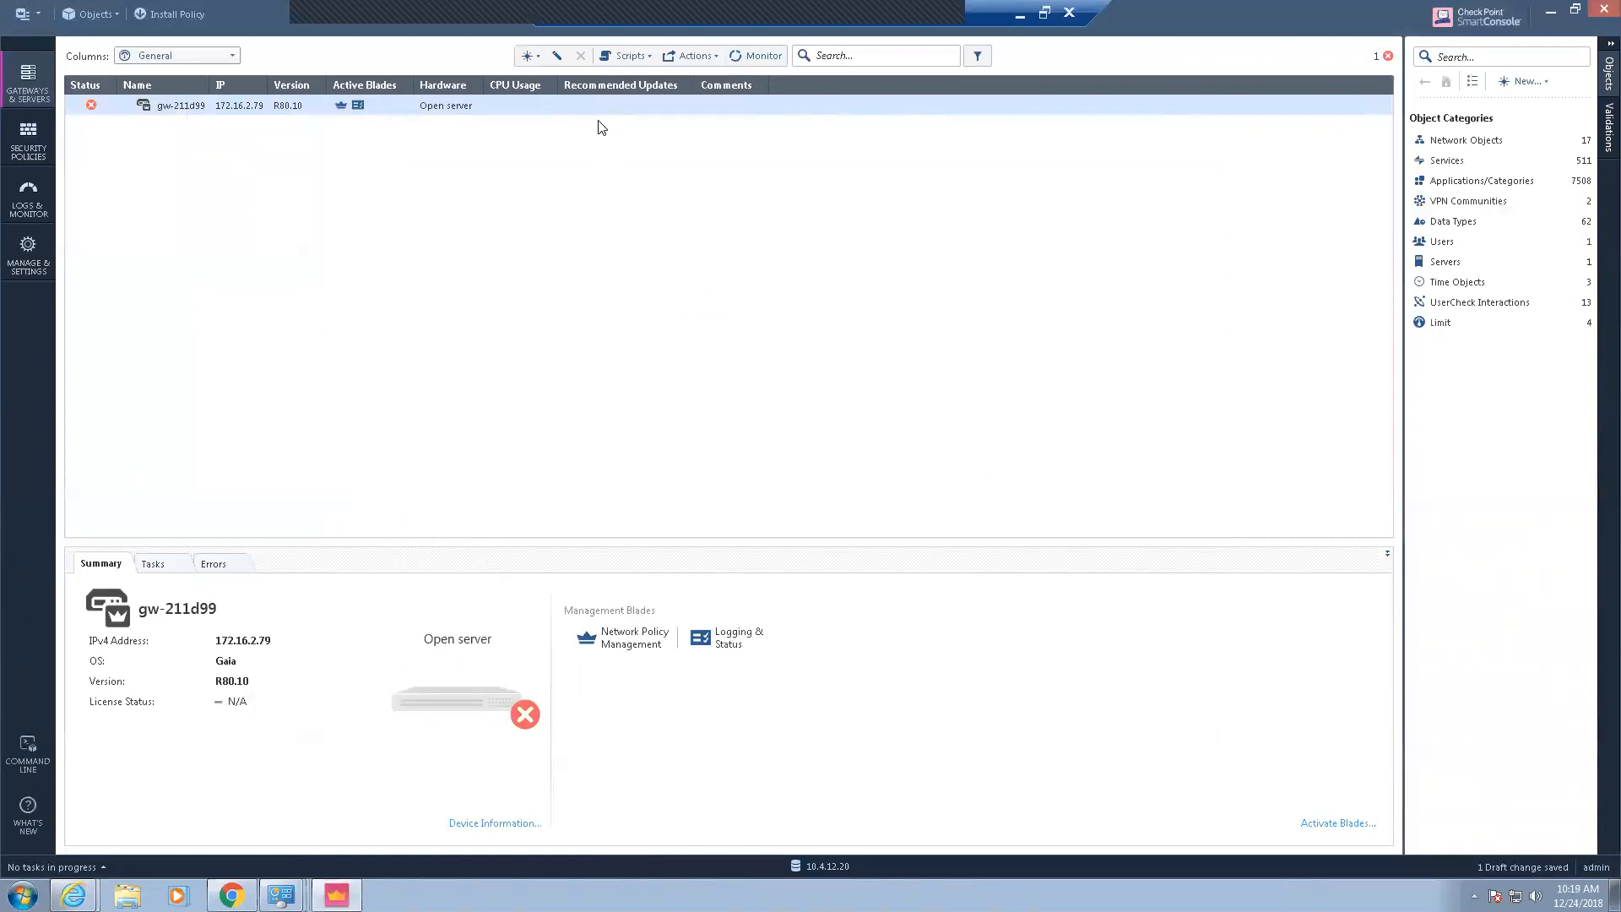
left_click(524, 57)
Create a new Open server gateway in Wizard Mode, accepting the IP address already used by CP2
left_click(554, 84)
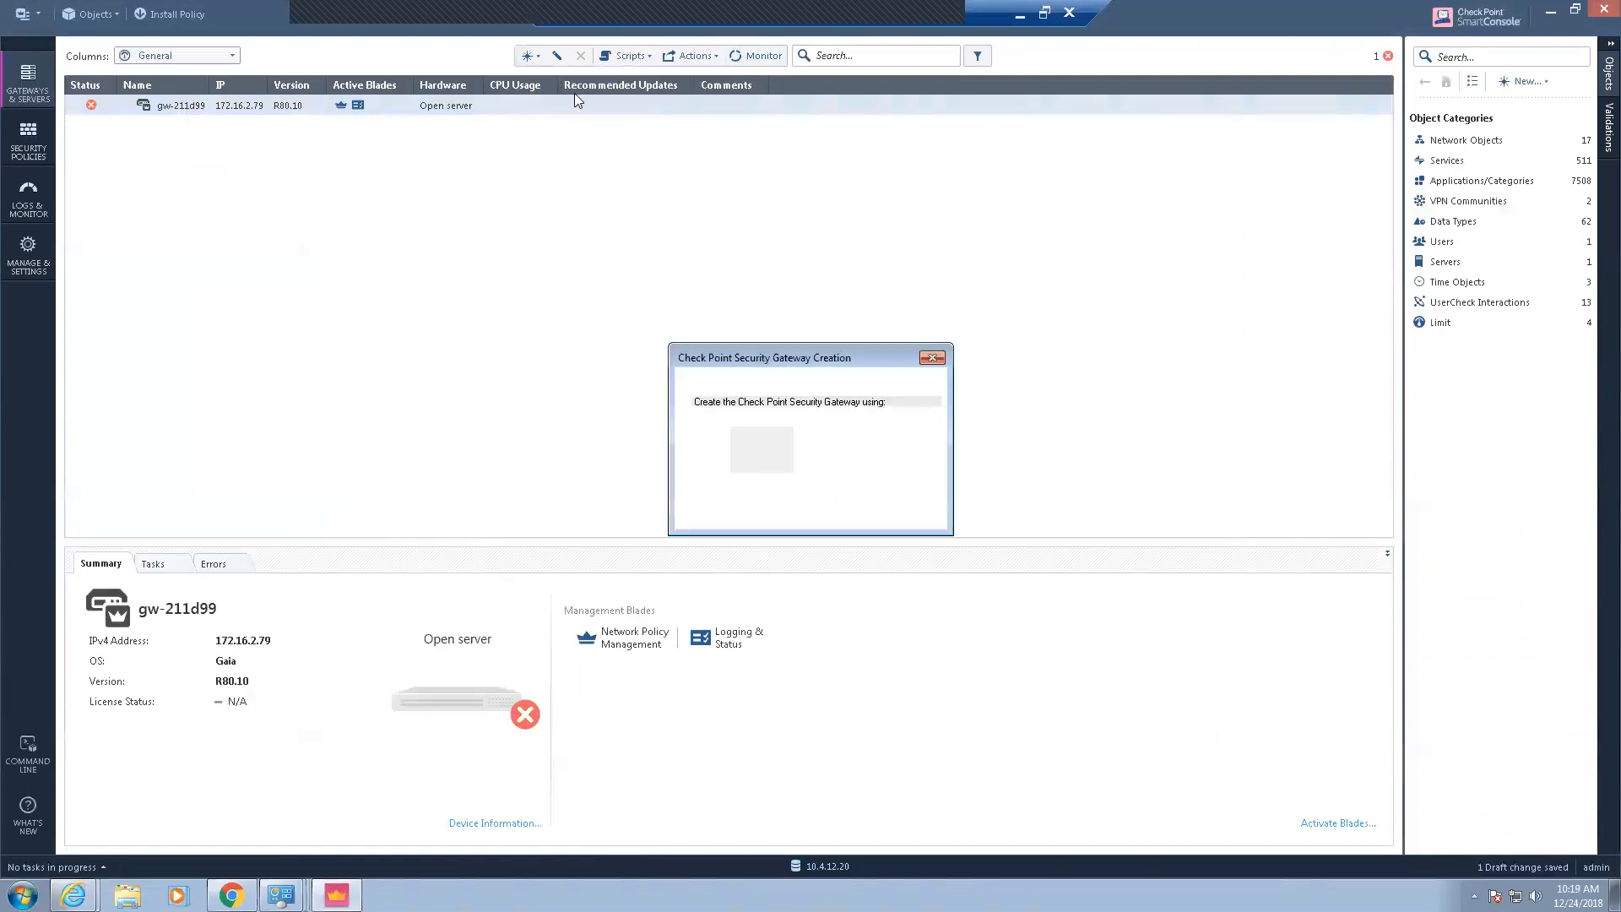
left_click(764, 452)
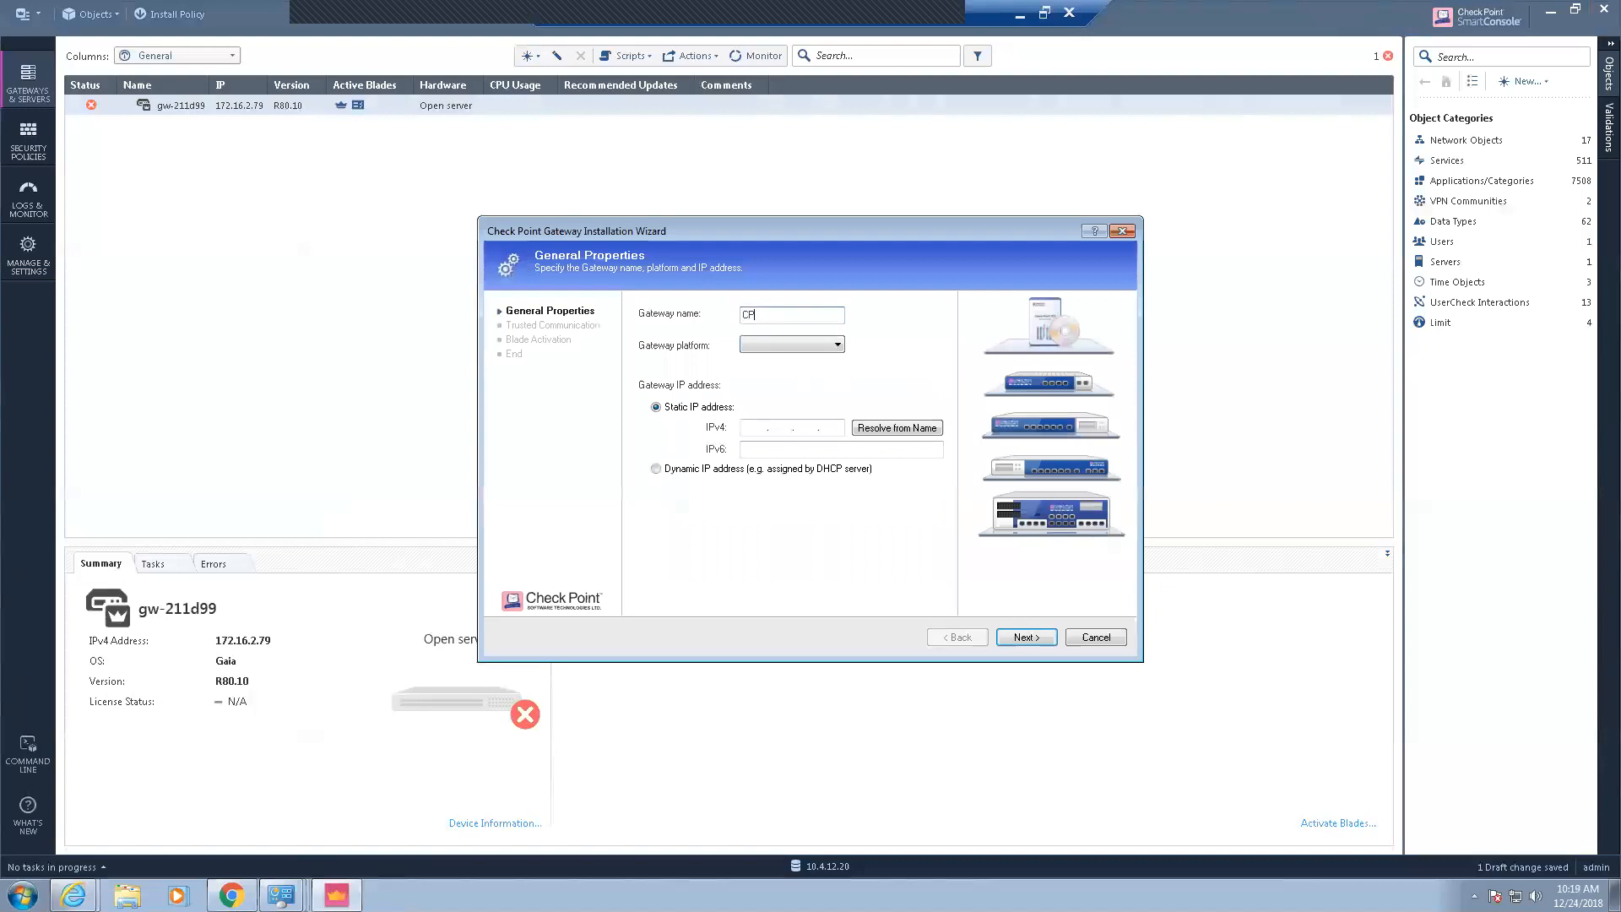
left_click(757, 344)
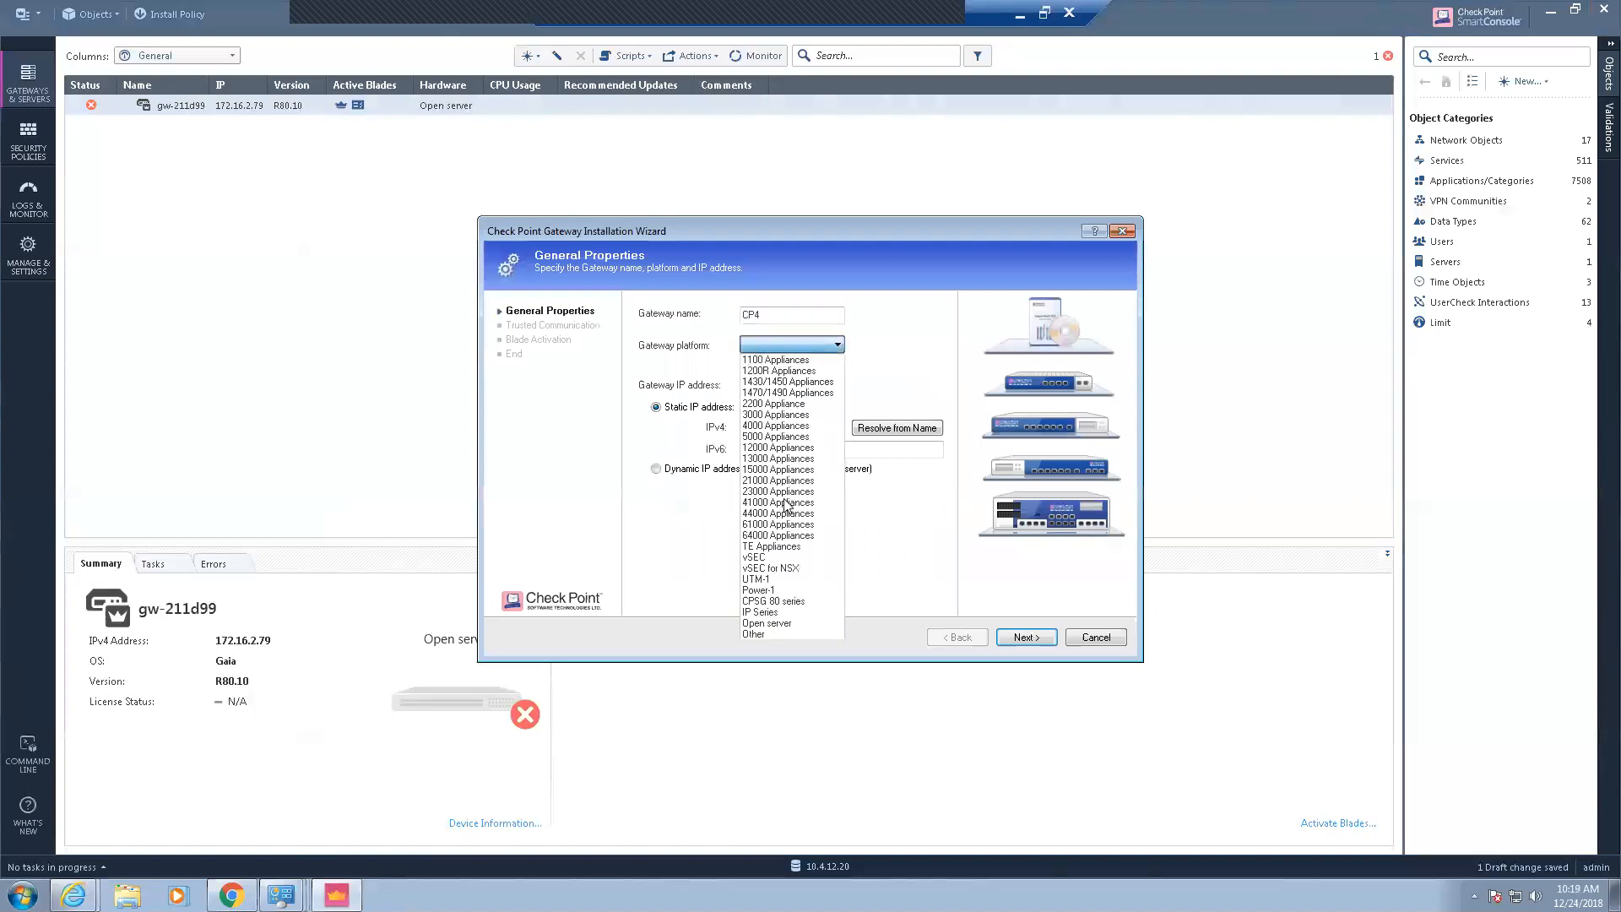
left_click(770, 624)
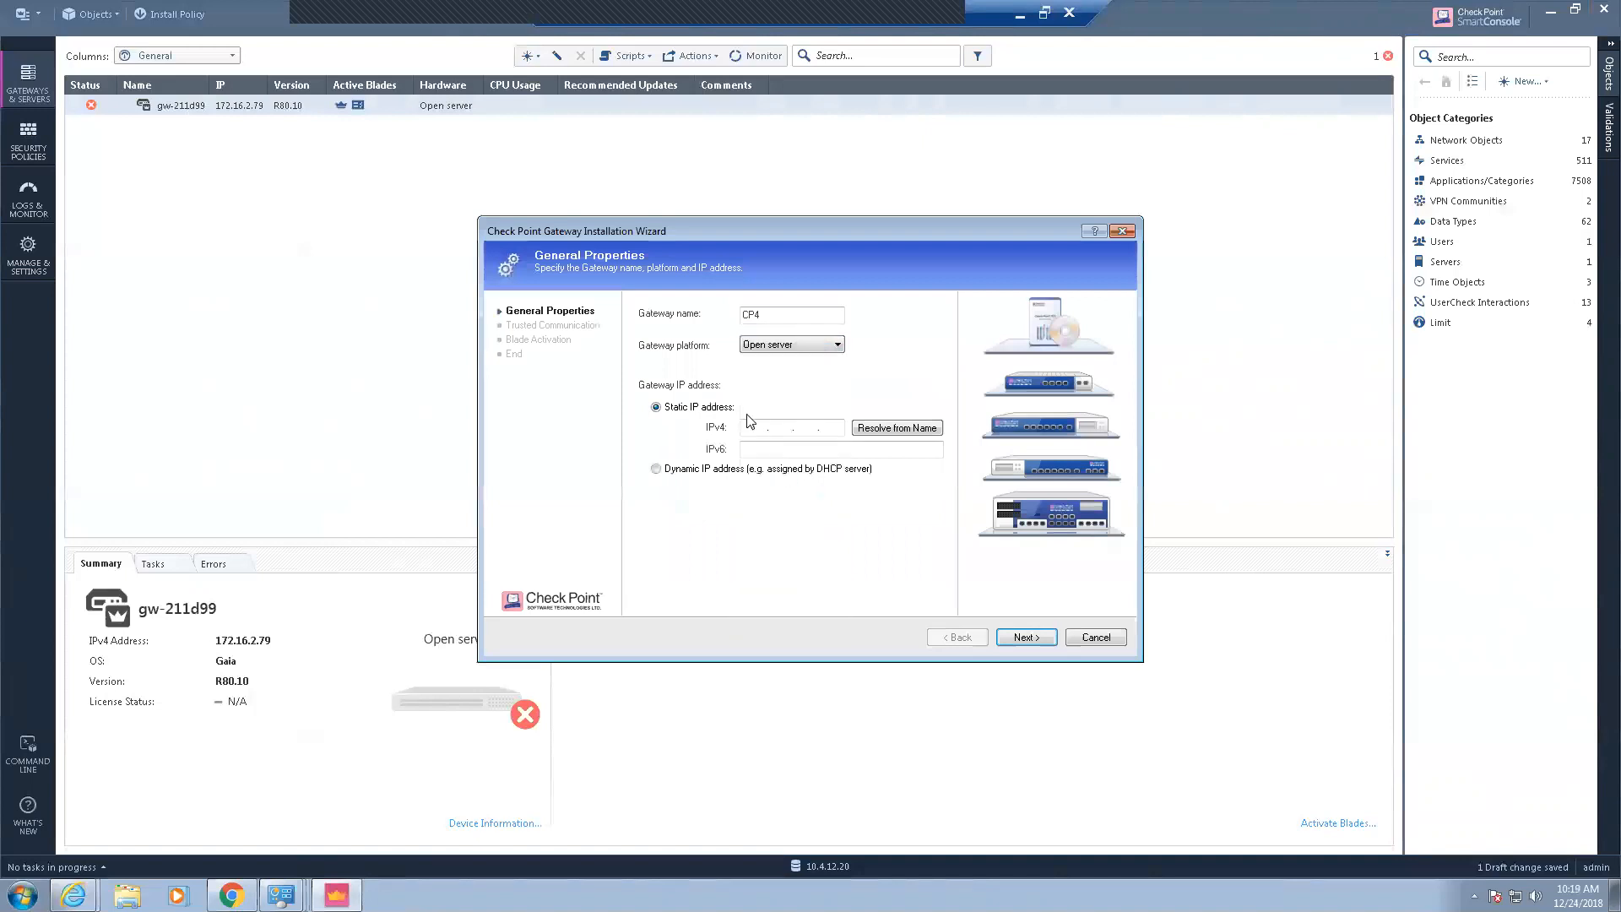
type("10.4.12.102")
left_click(1032, 636)
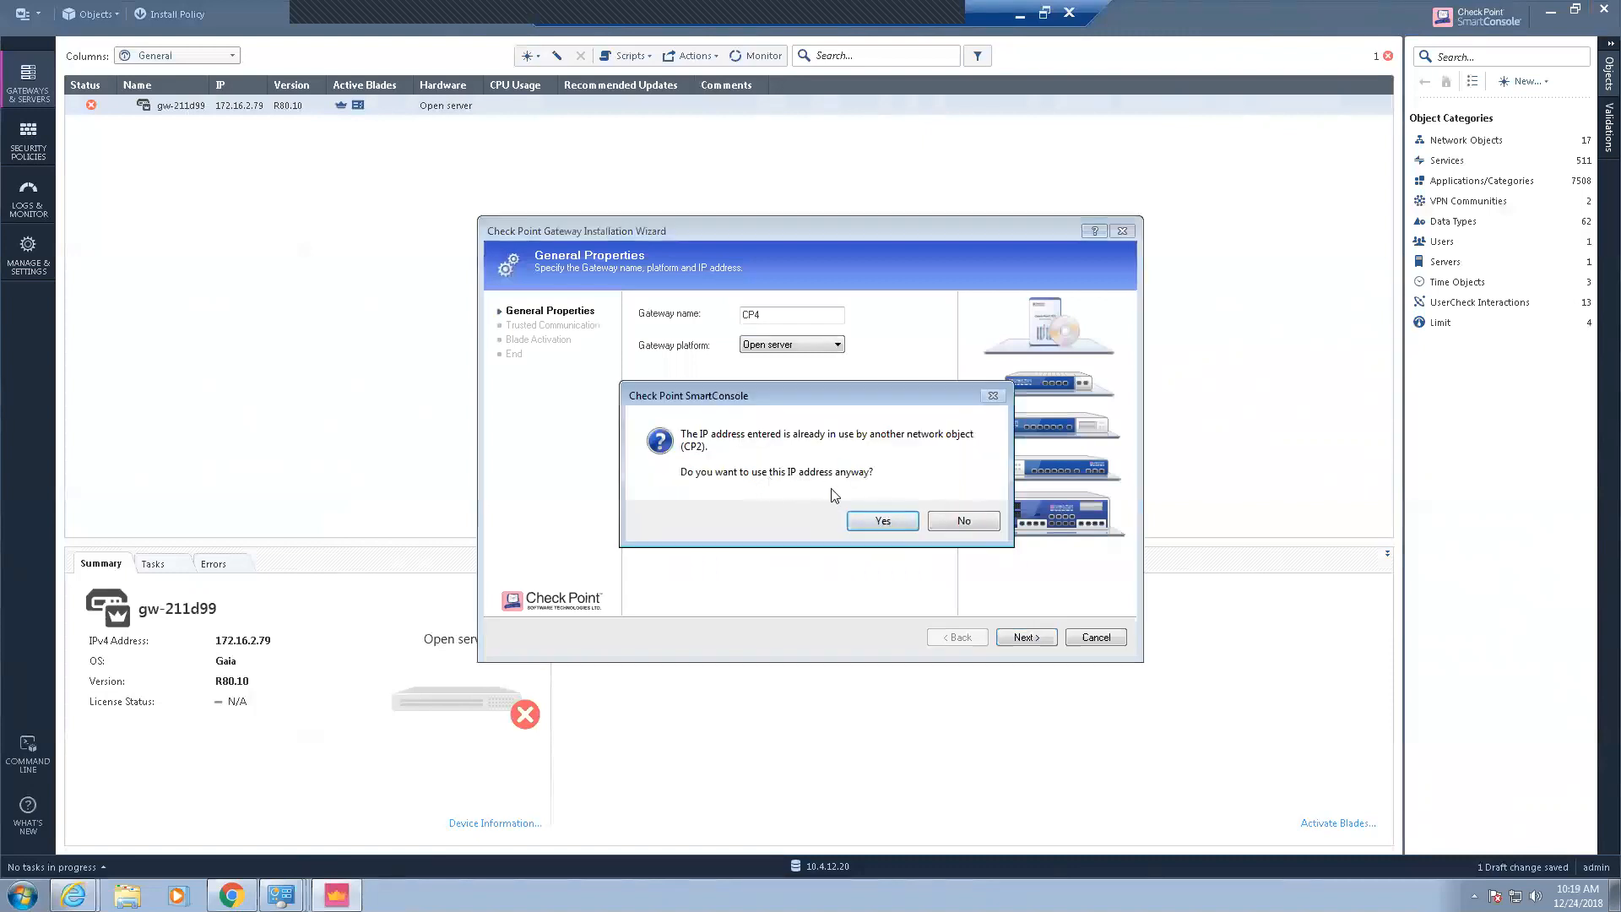
left_click(874, 517)
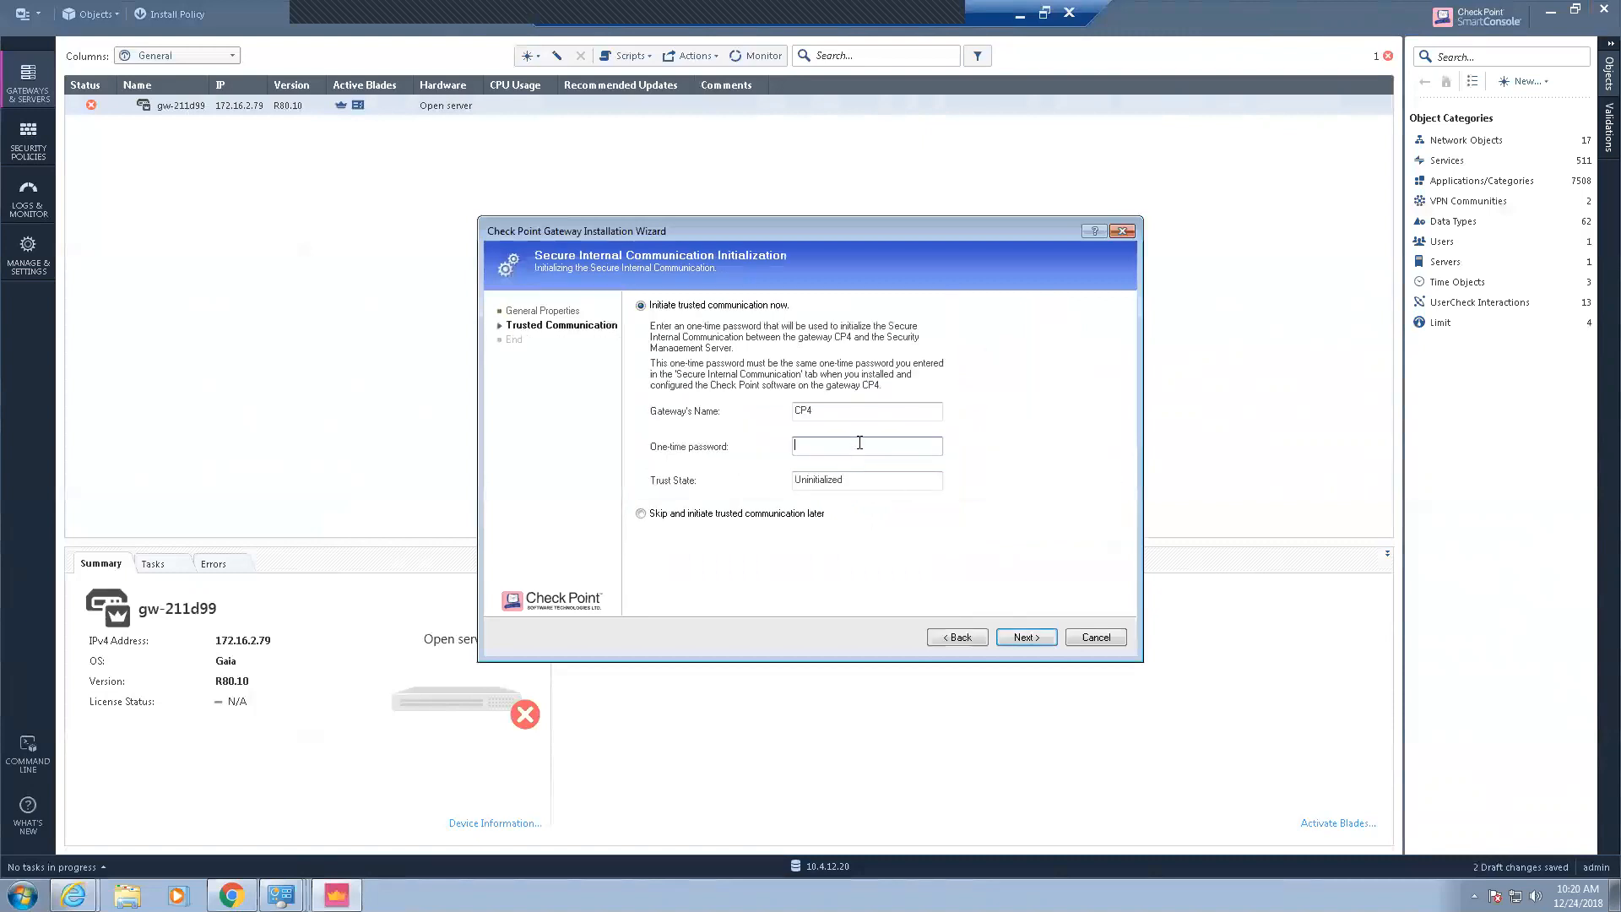
Enter the one-time password to establish trust; SIC initialization fails twice
key("Return")
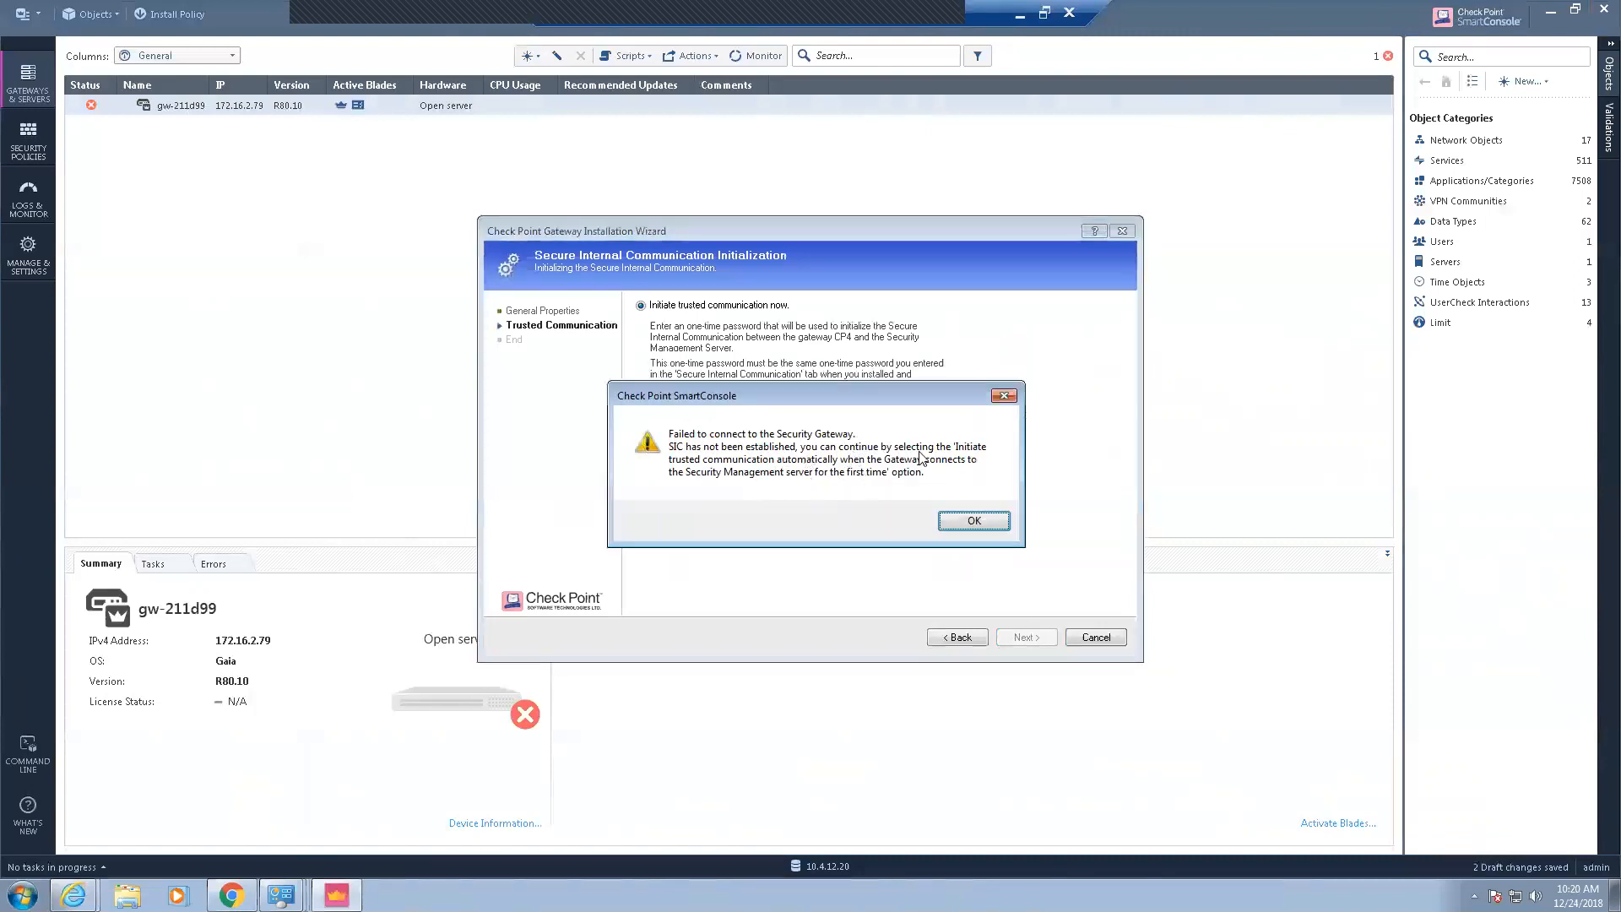
left_click(980, 519)
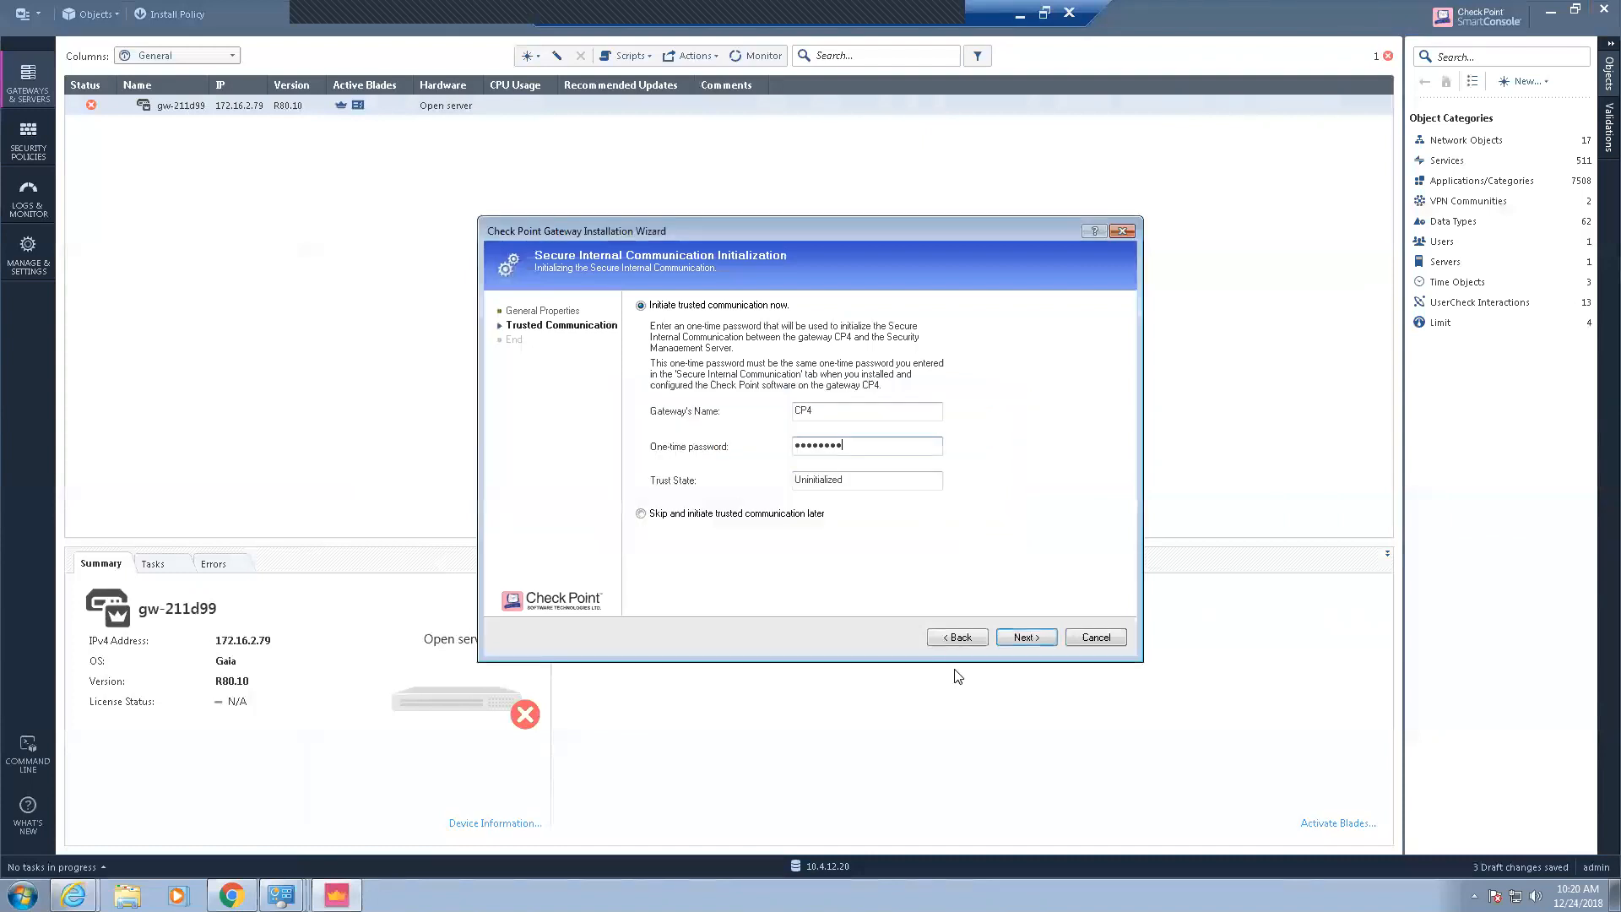
left_click(1019, 635)
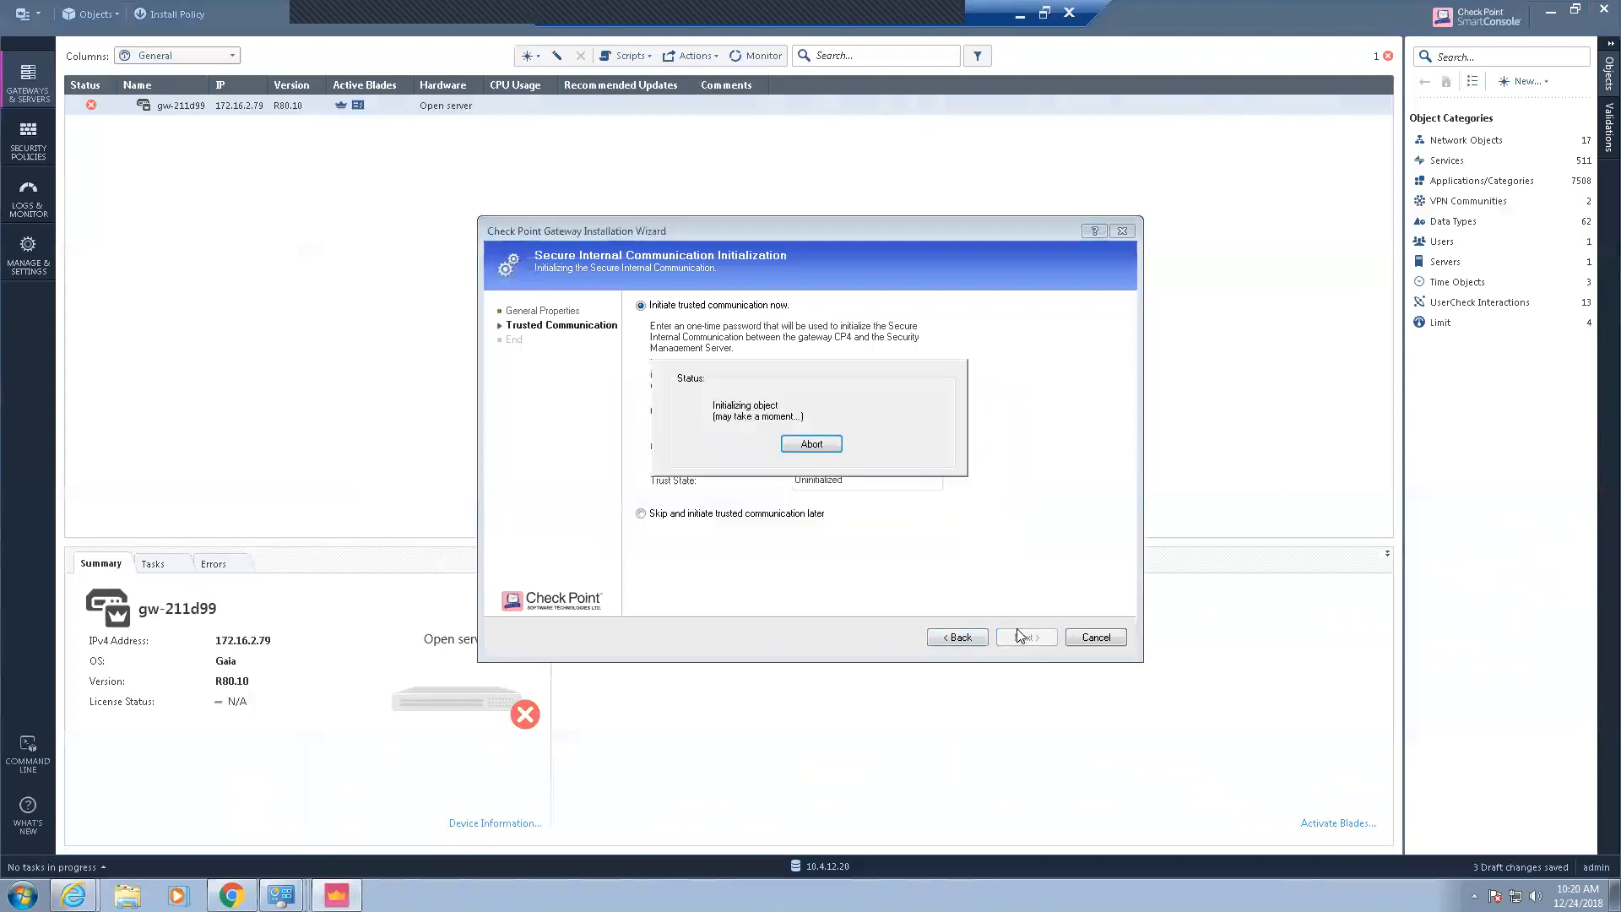
left_click(975, 518)
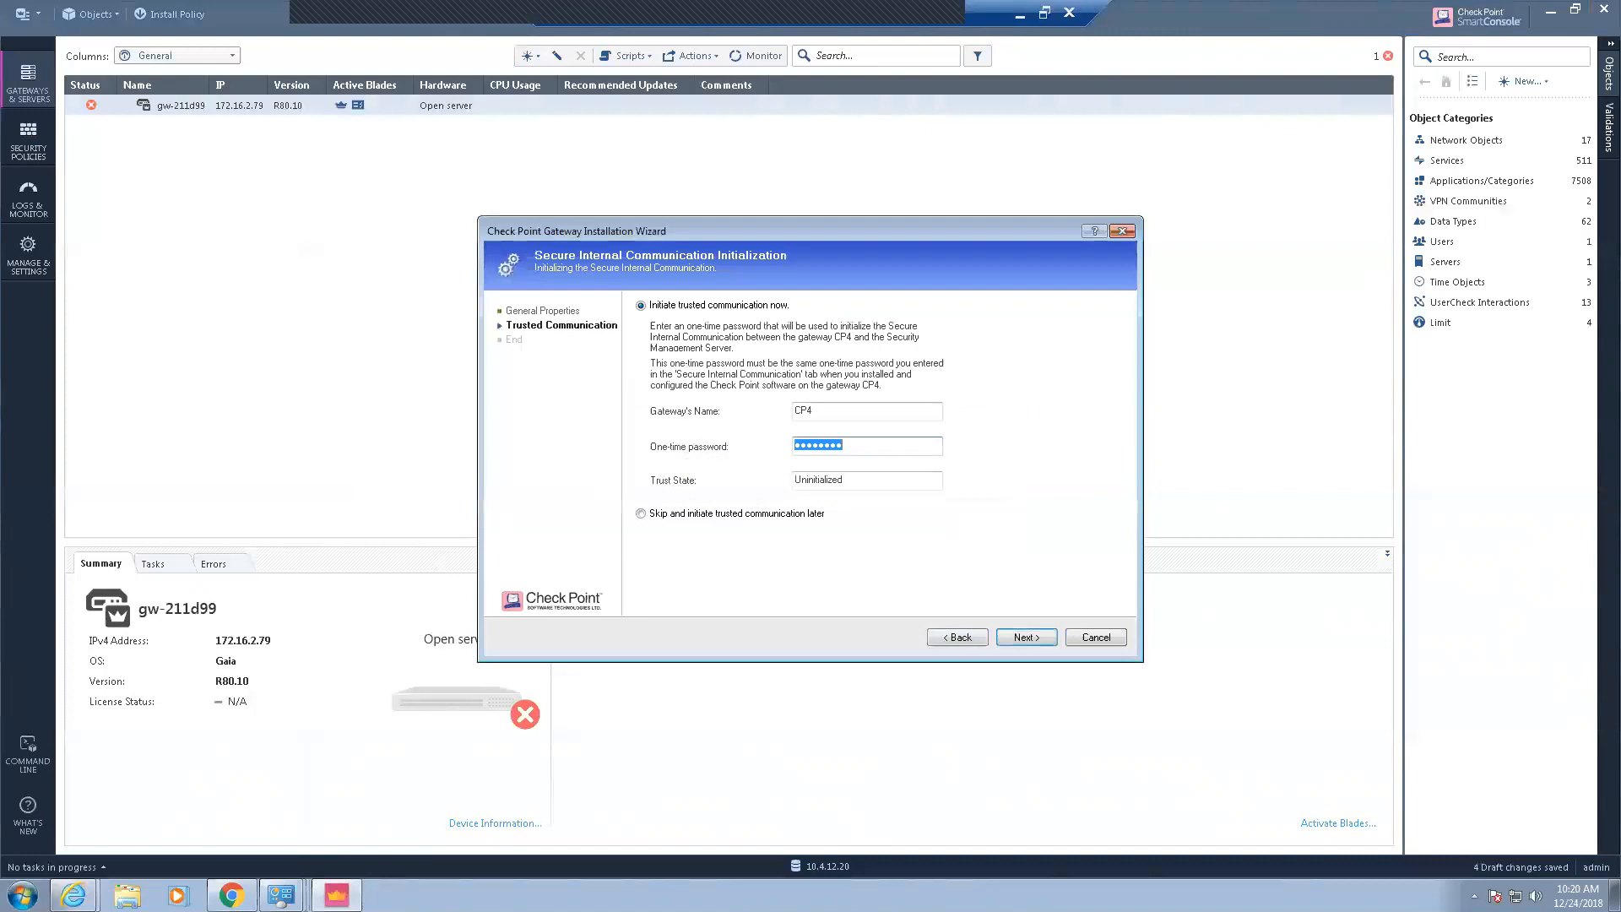
In vSphere Client, select the CP2 virtual machine and open its console in a separate window
left_click(1019, 14)
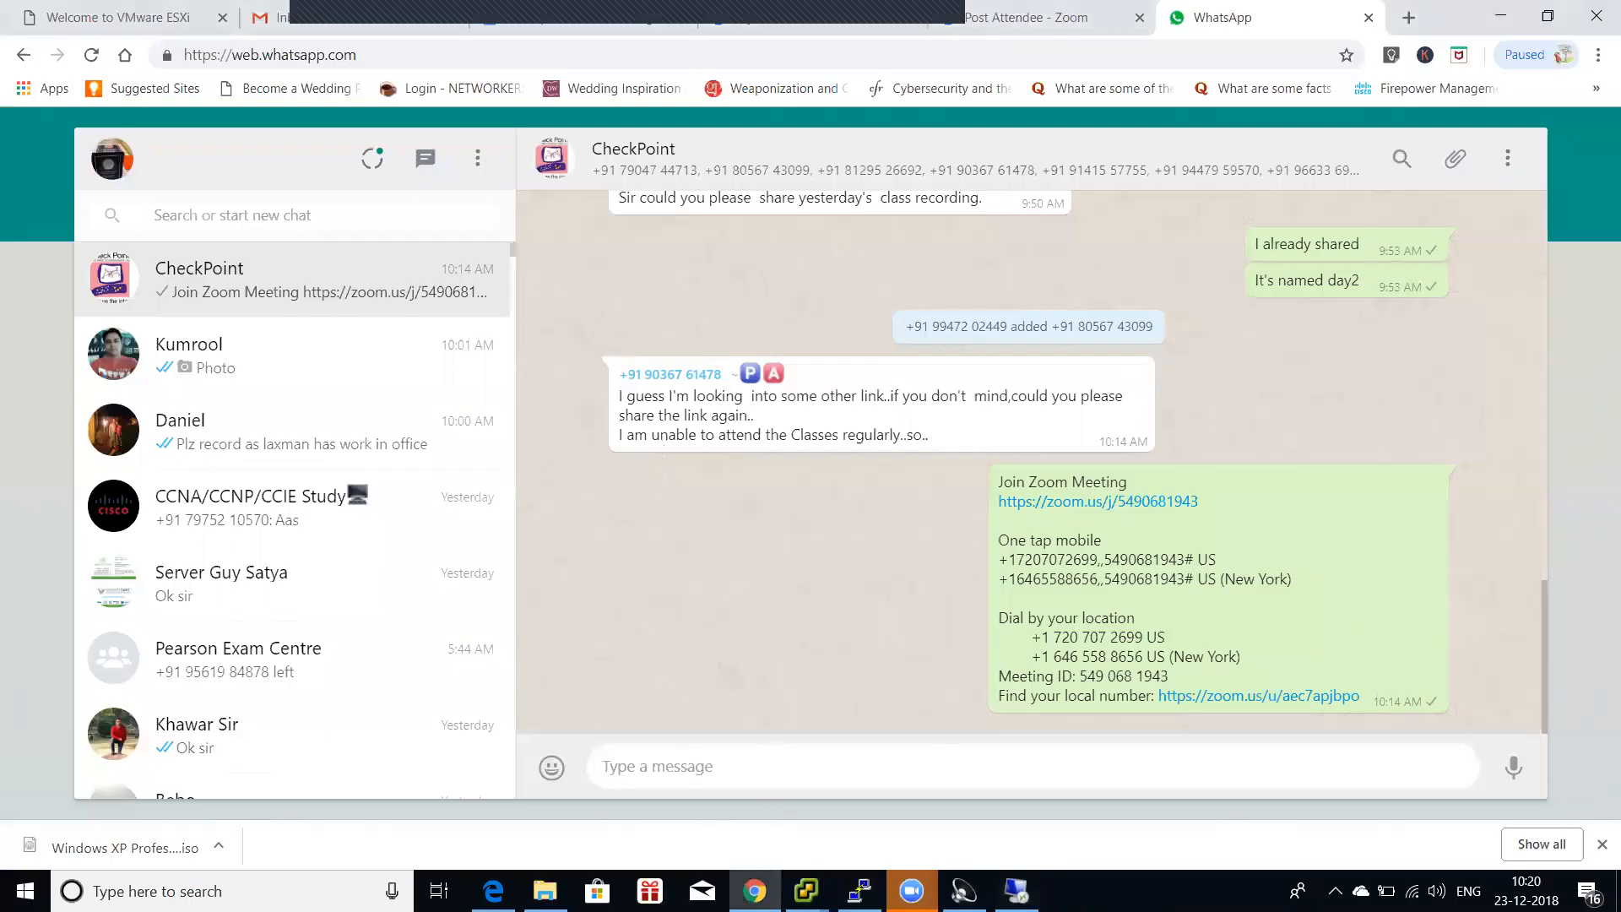
mouse_move(806, 890)
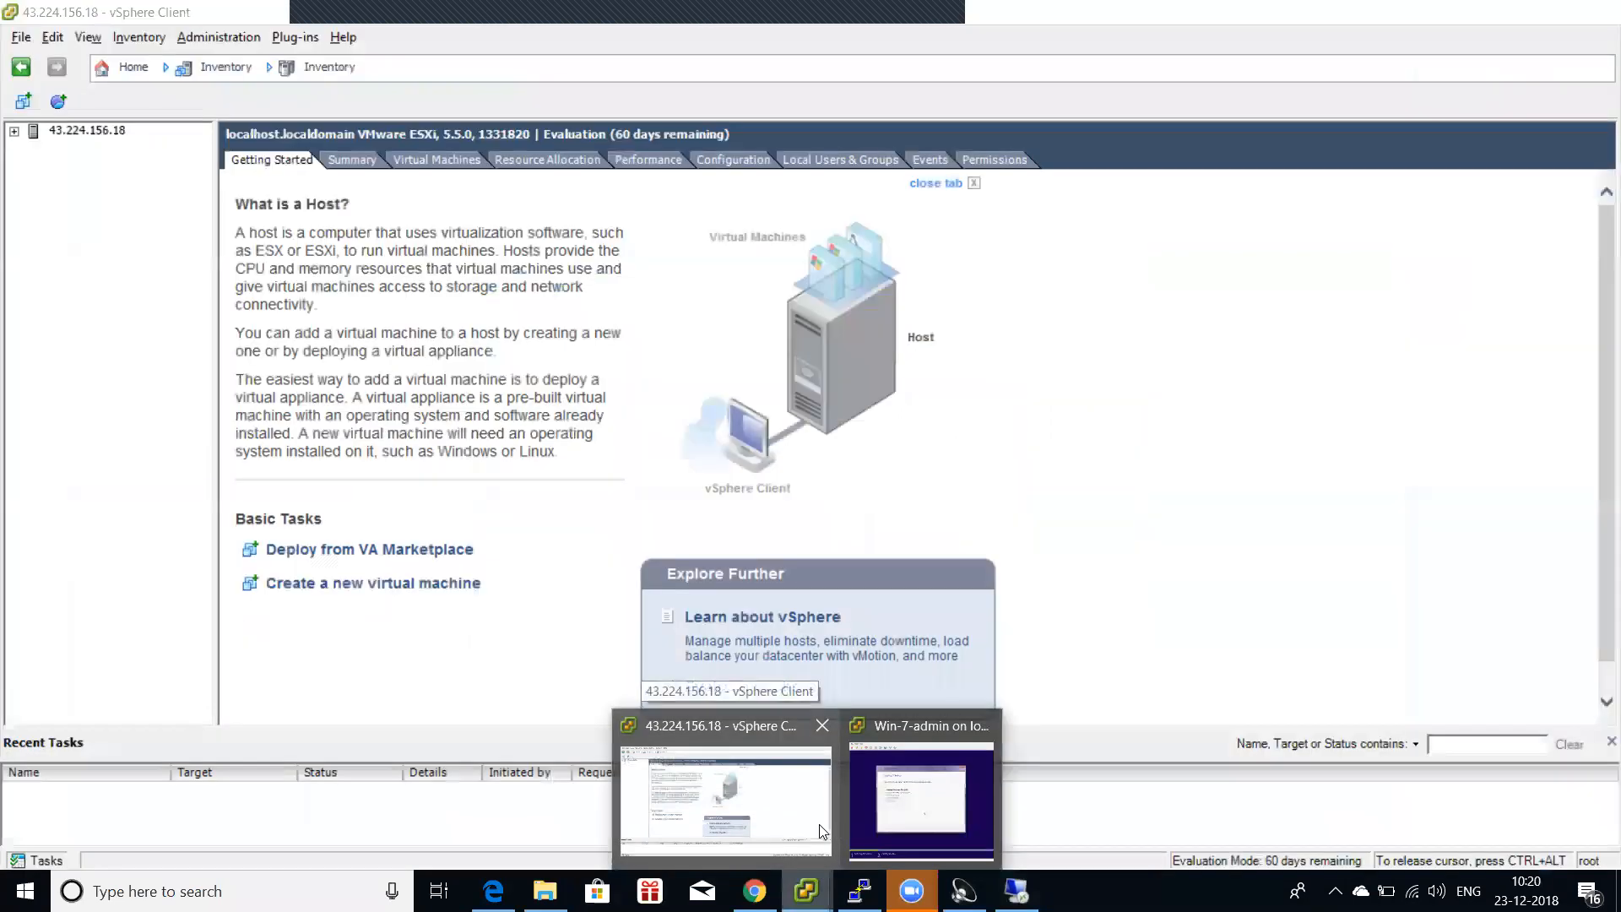
left_click(823, 832)
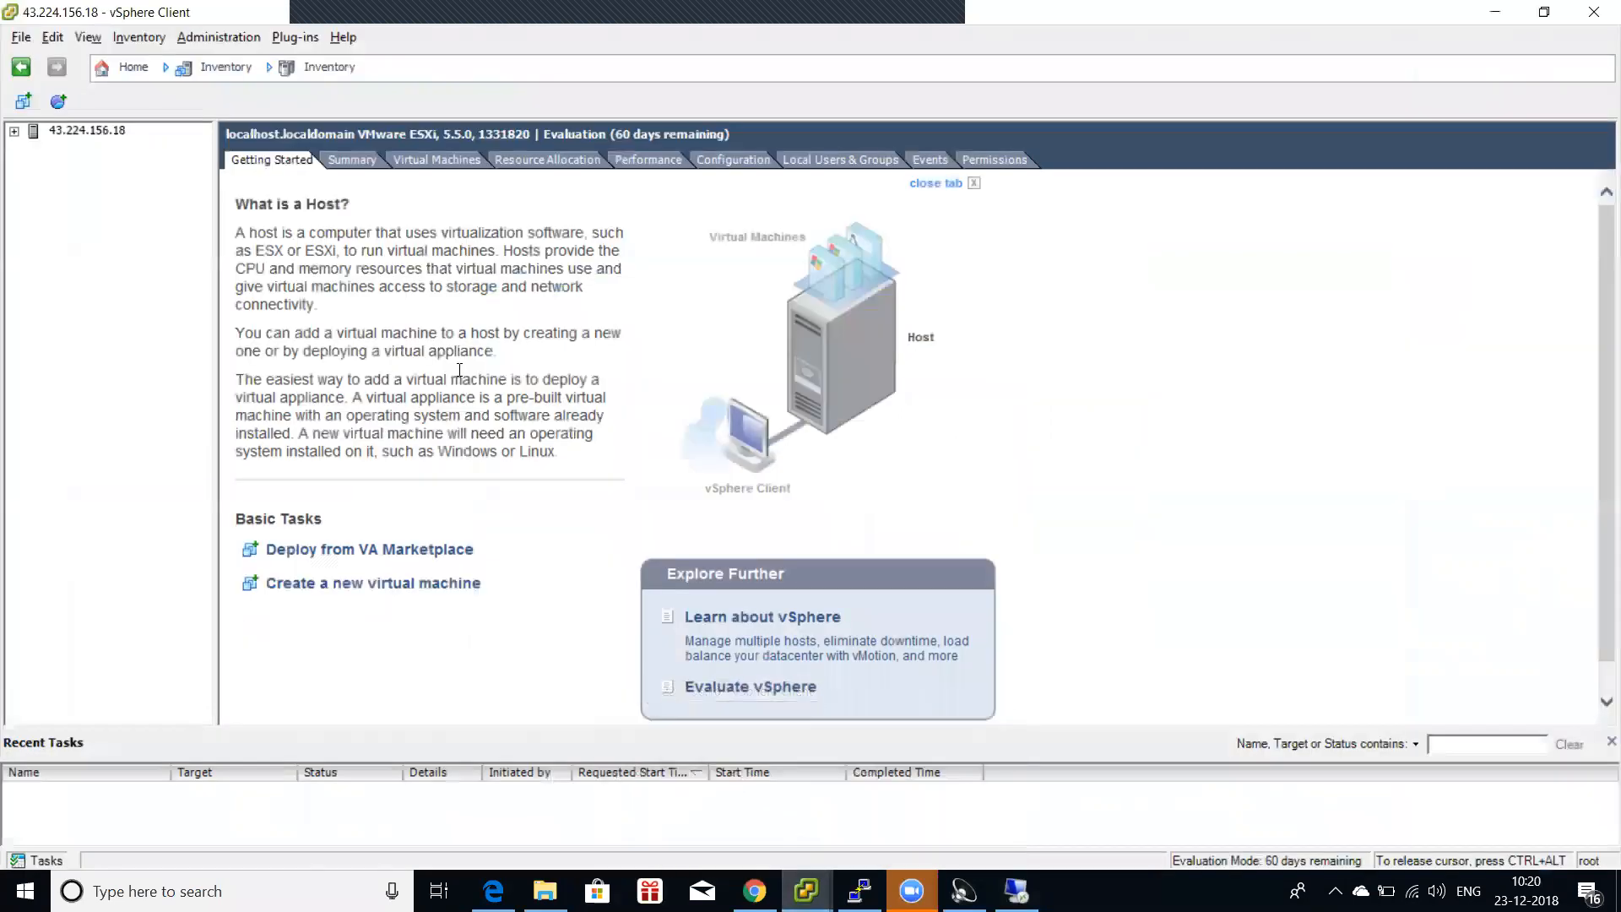
left_click(14, 131)
left_click(79, 165)
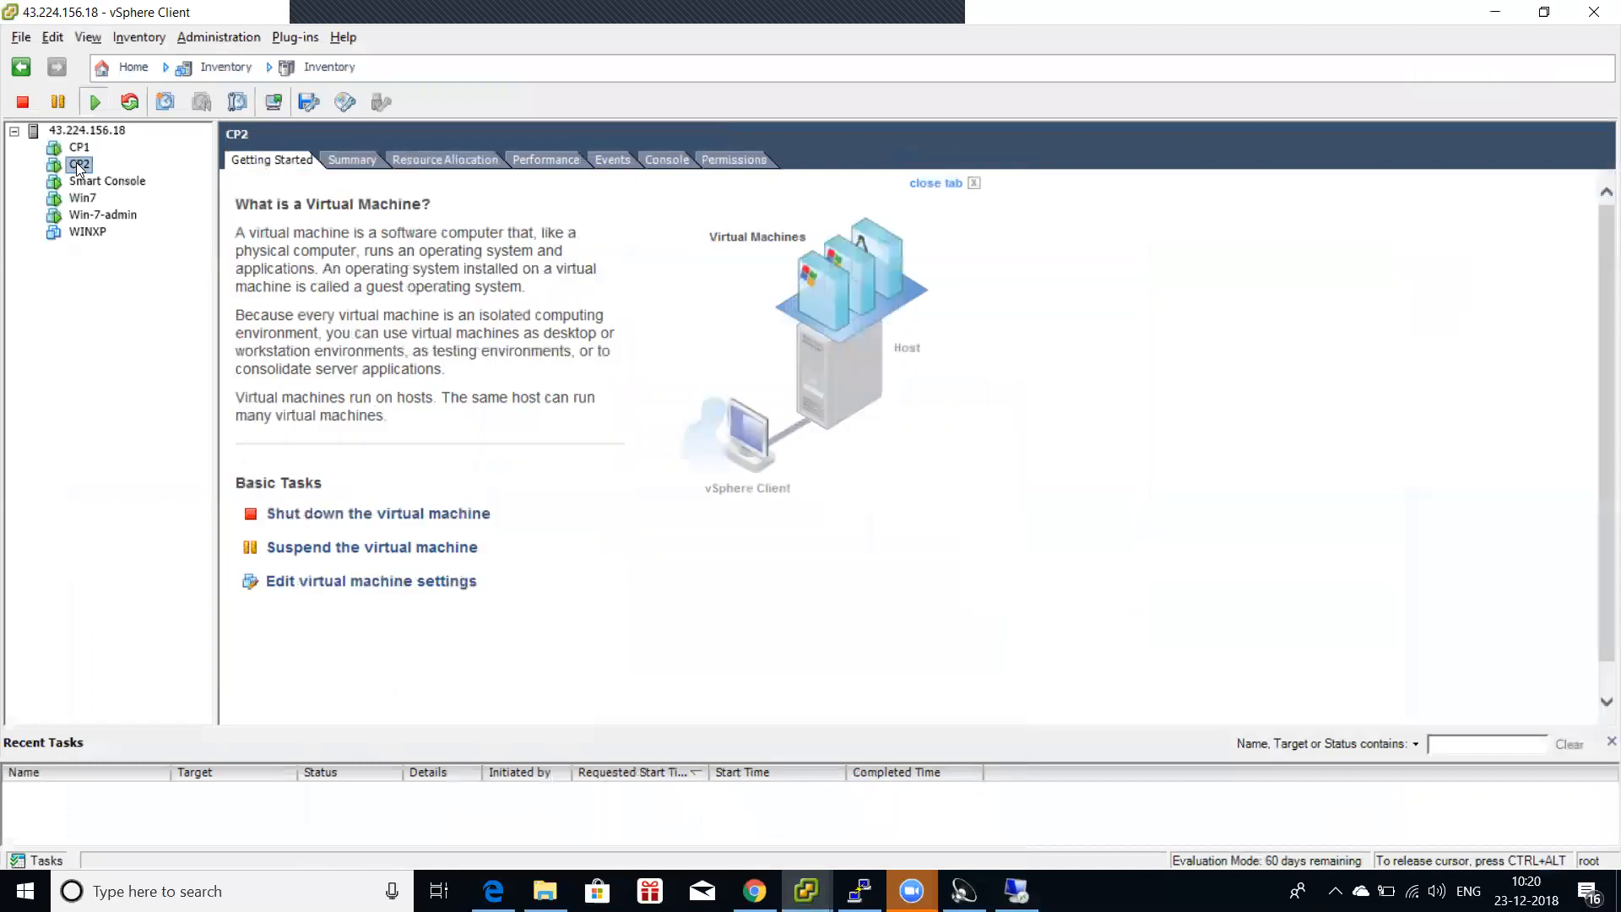
left_click(667, 161)
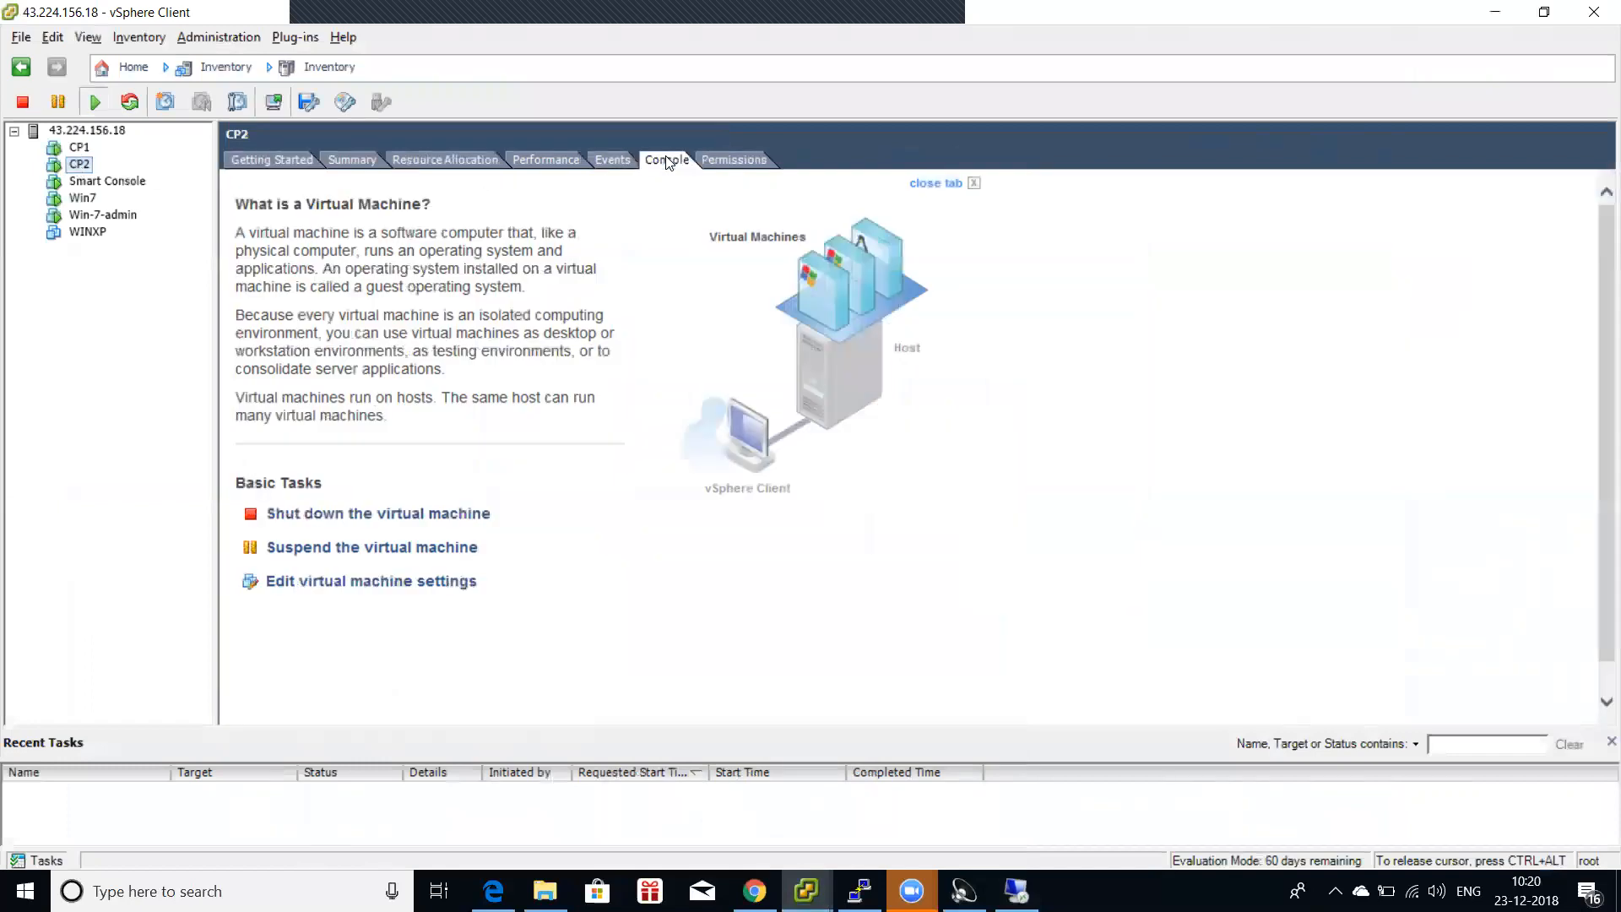
right_click(83, 160)
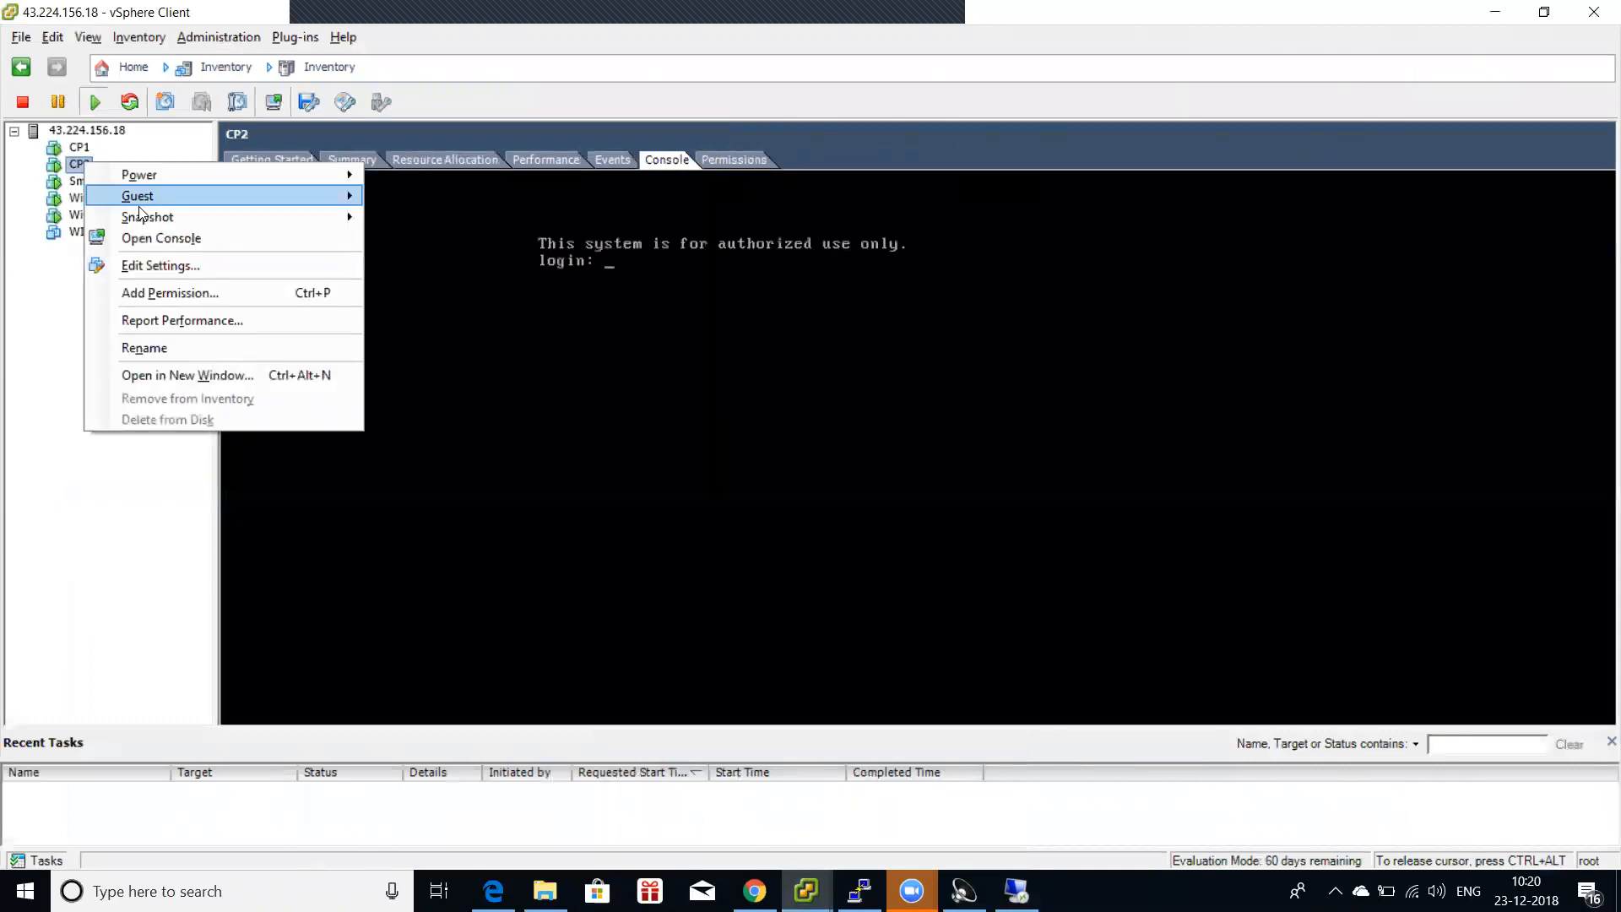
left_click(176, 238)
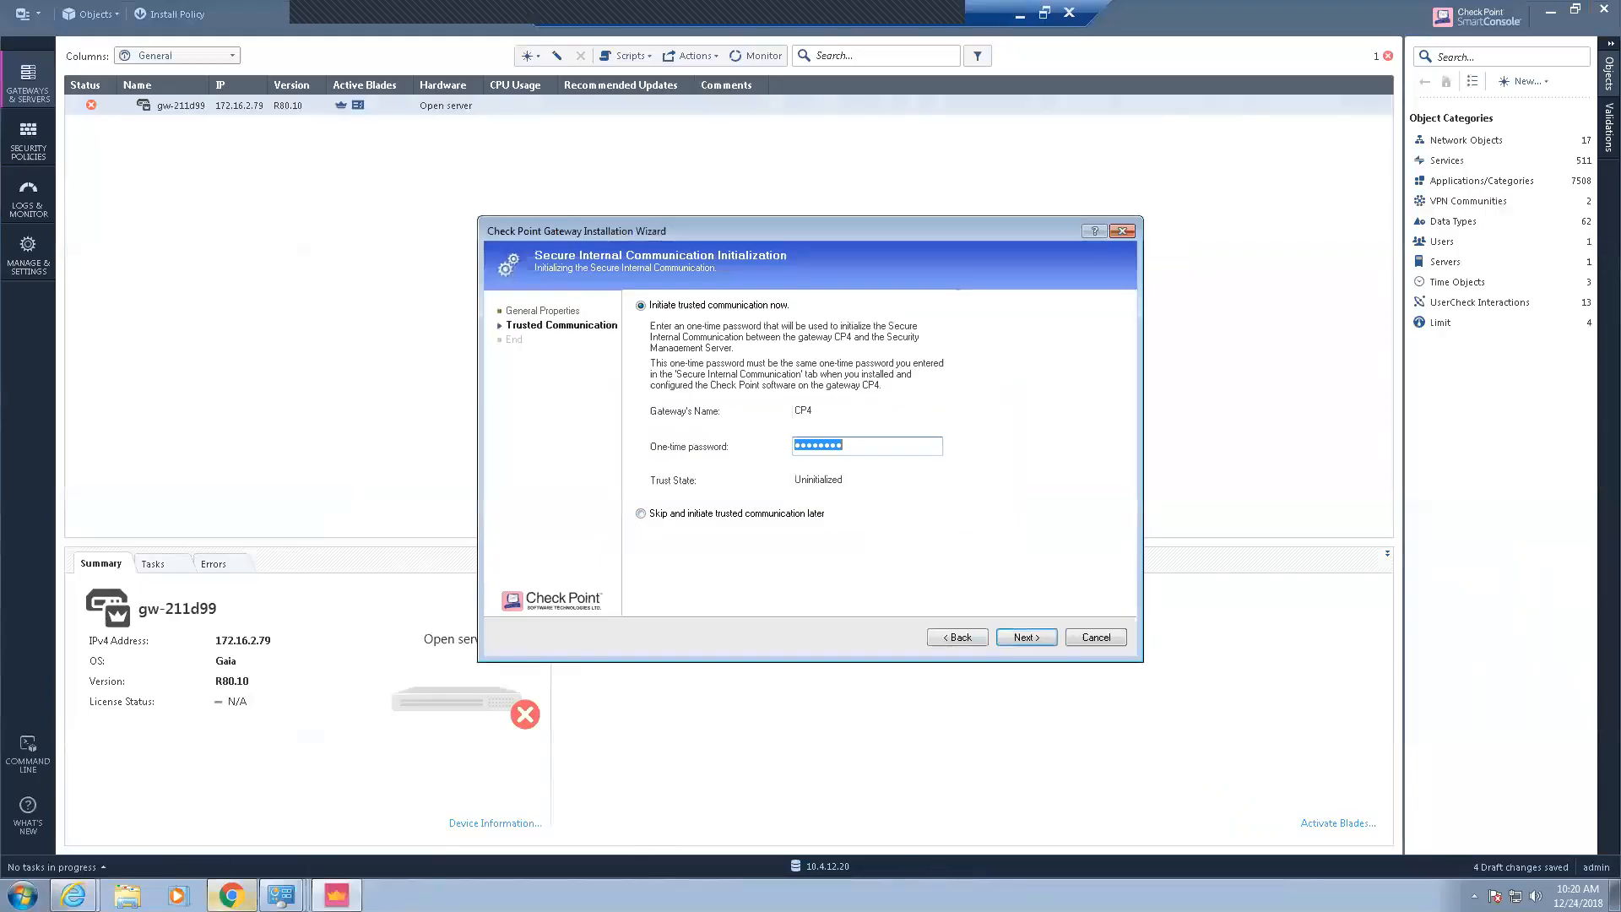
Search 'putty down' and download the 64-bit putty.exe from putty.org's latest release page, then open it
left_click(232, 895)
left_click(403, 44)
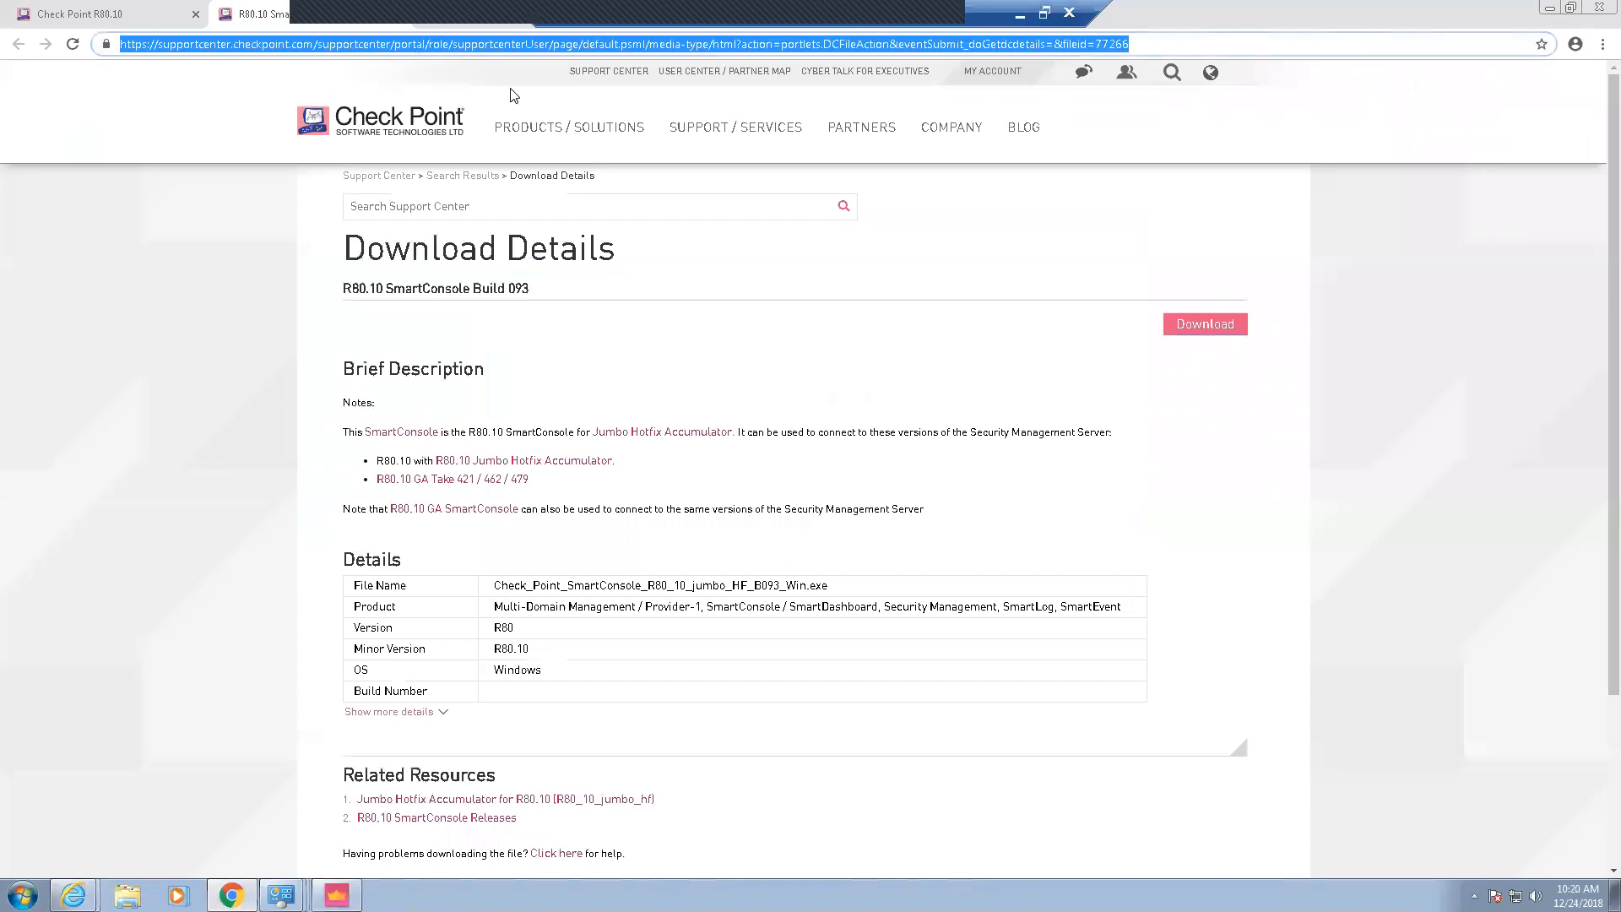
type("putty downloa")
key("Return")
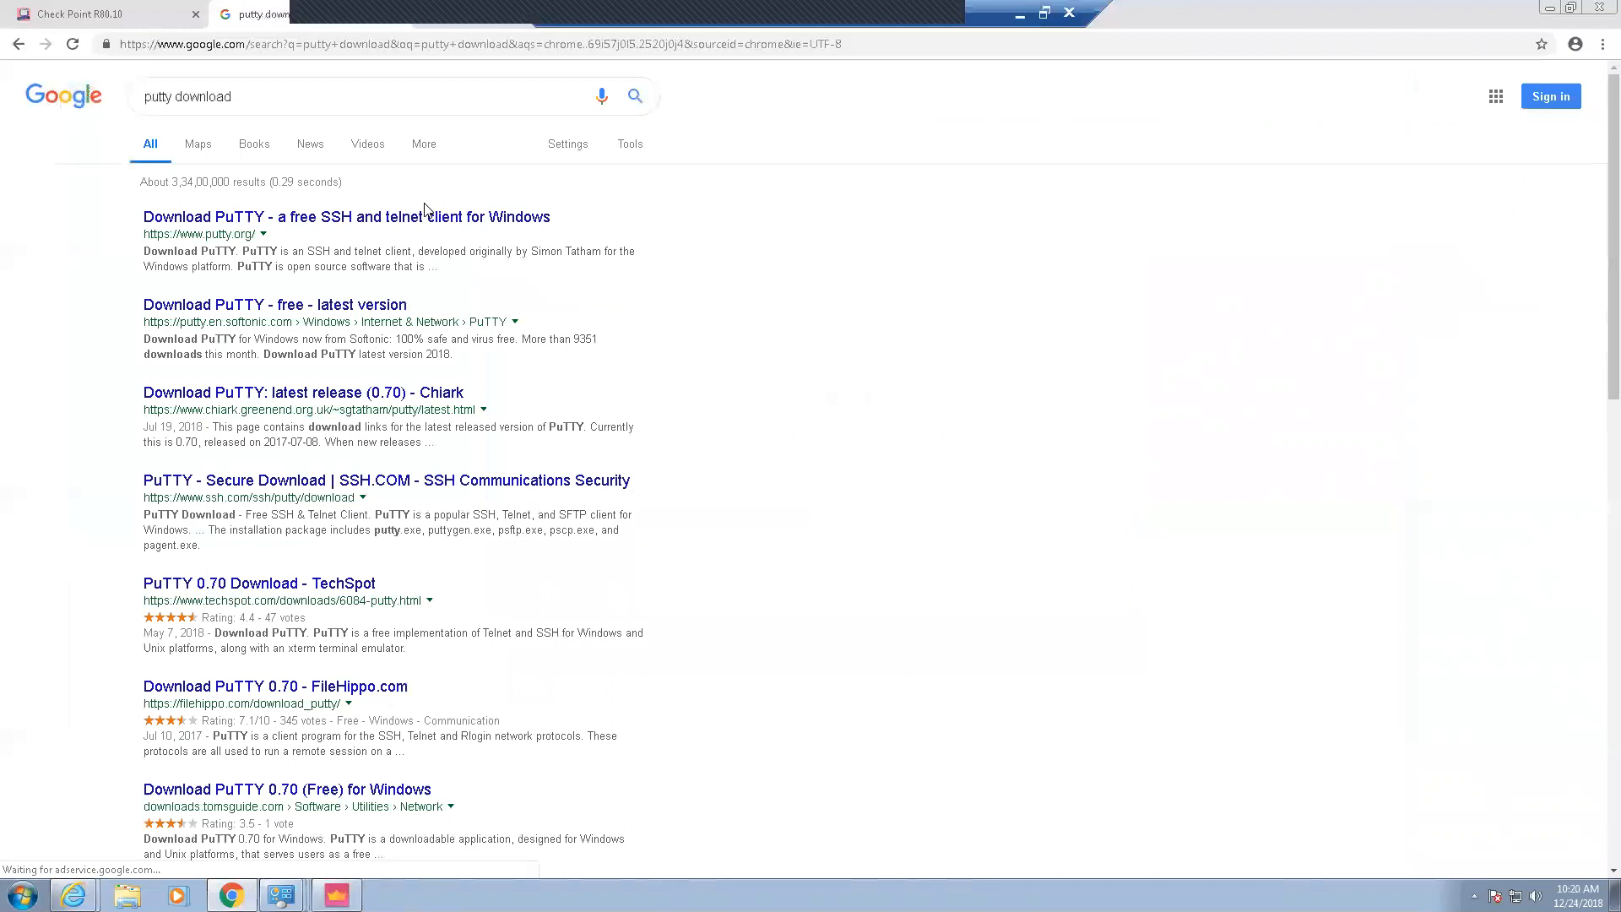
left_click(424, 217)
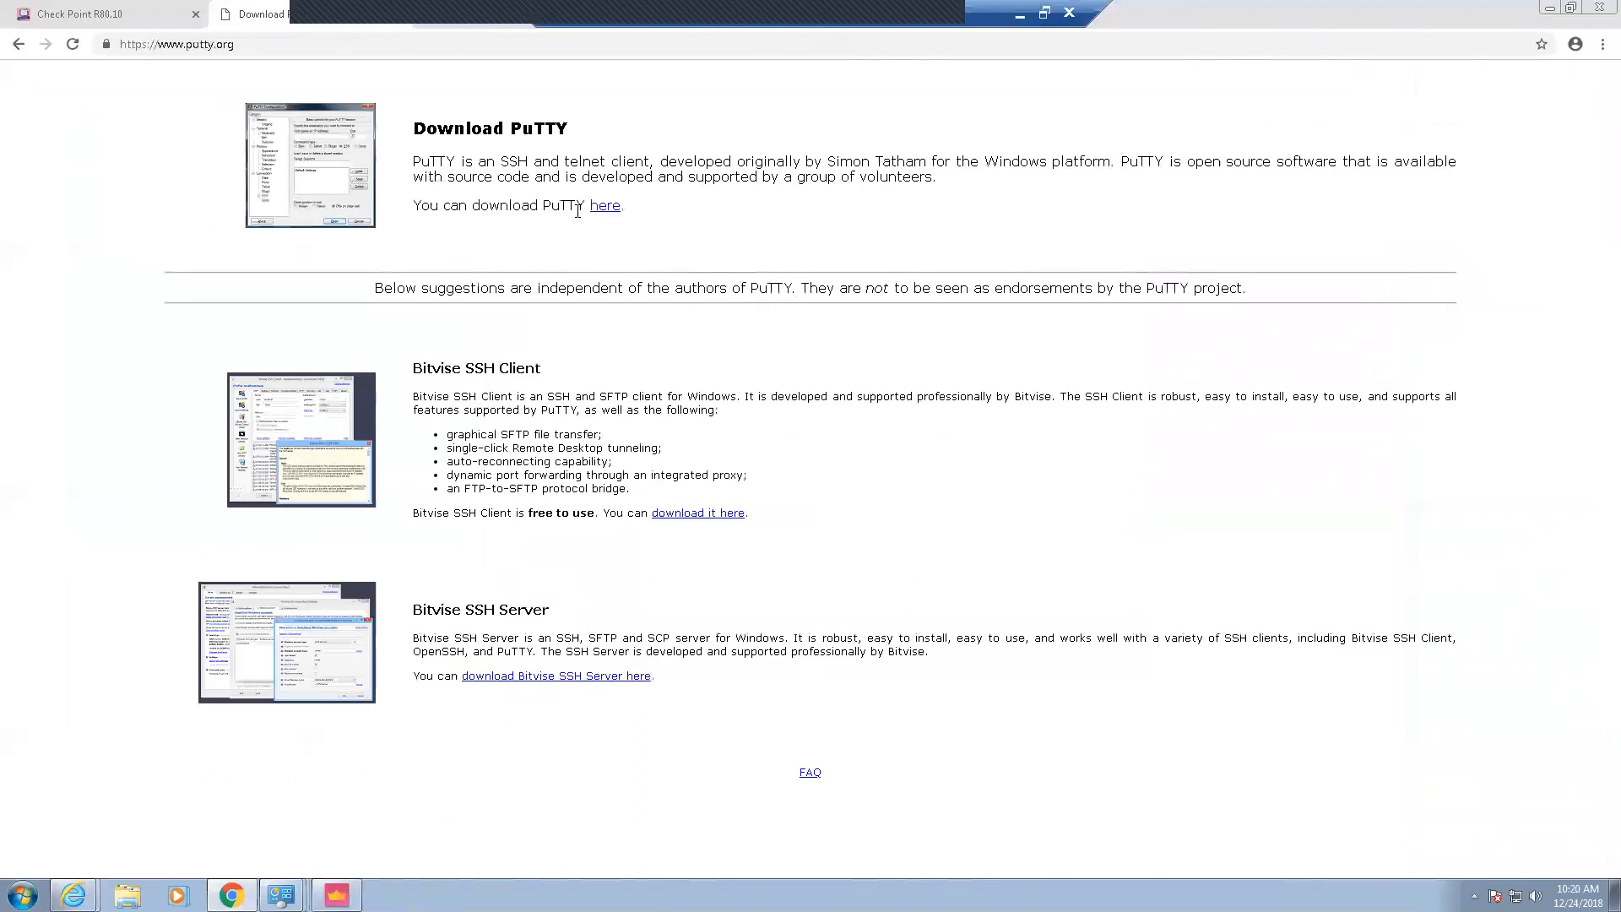
left_click(605, 206)
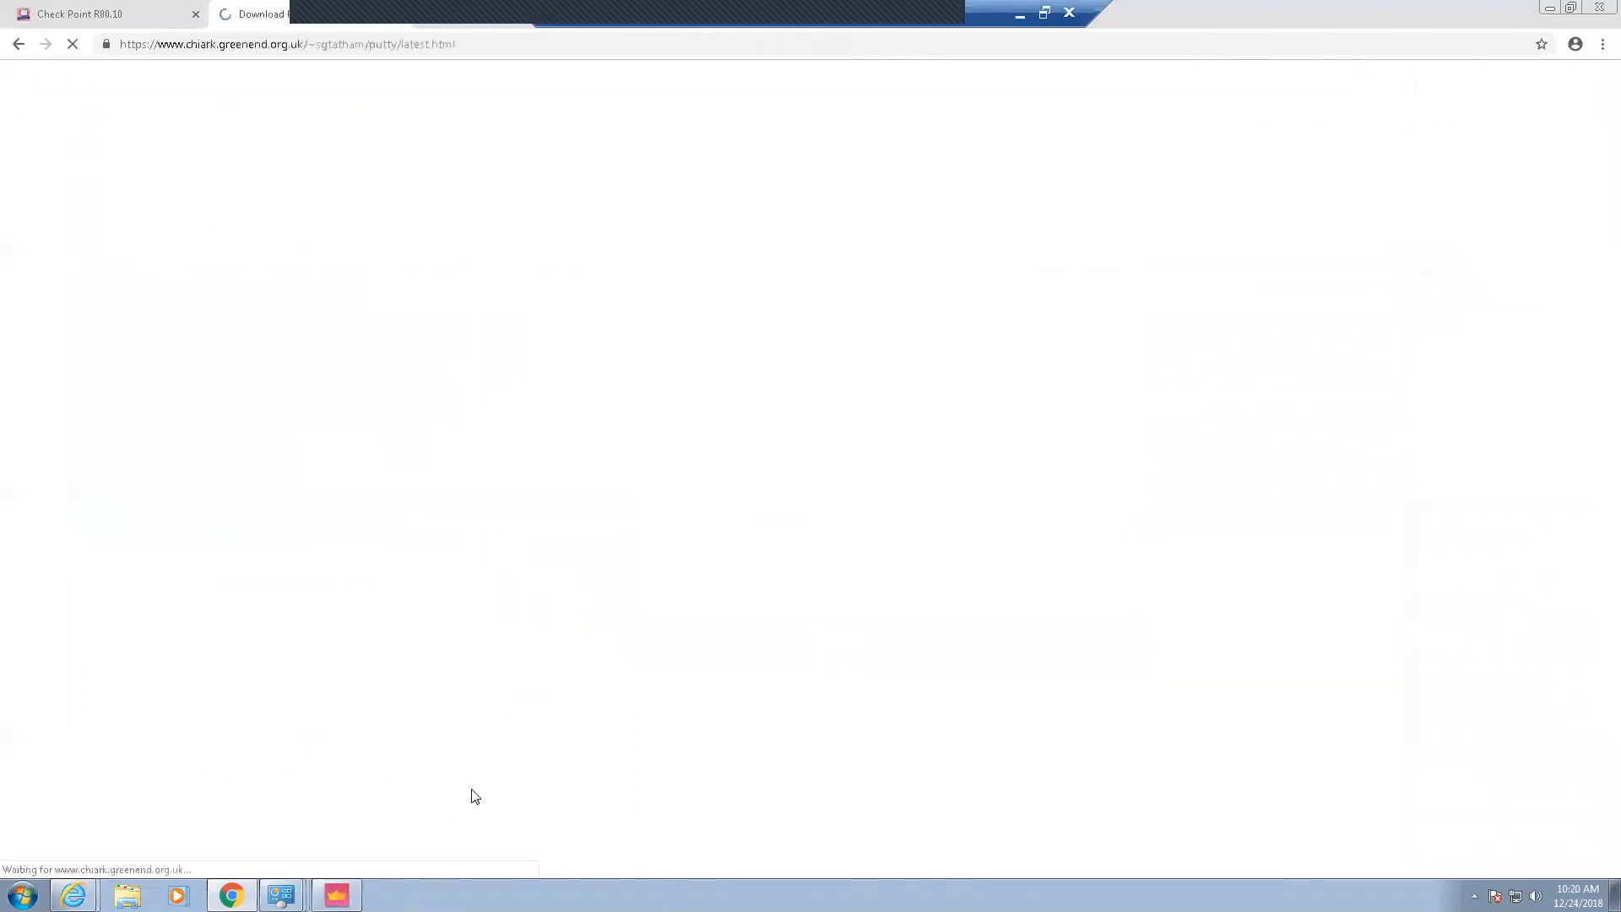
left_click(193, 746)
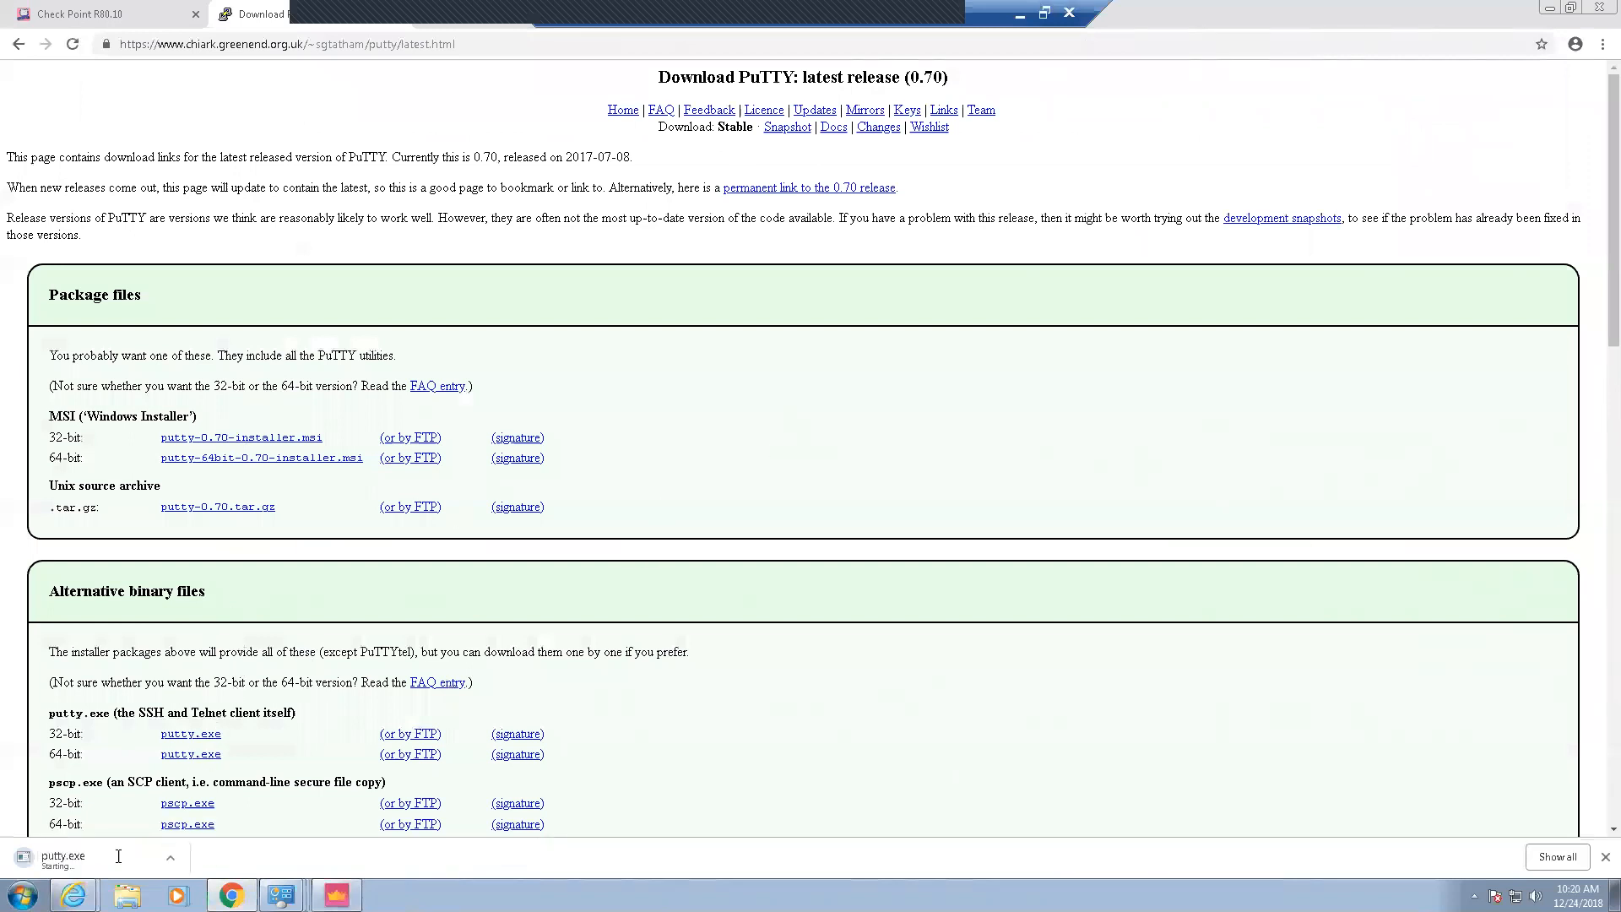
left_click(86, 863)
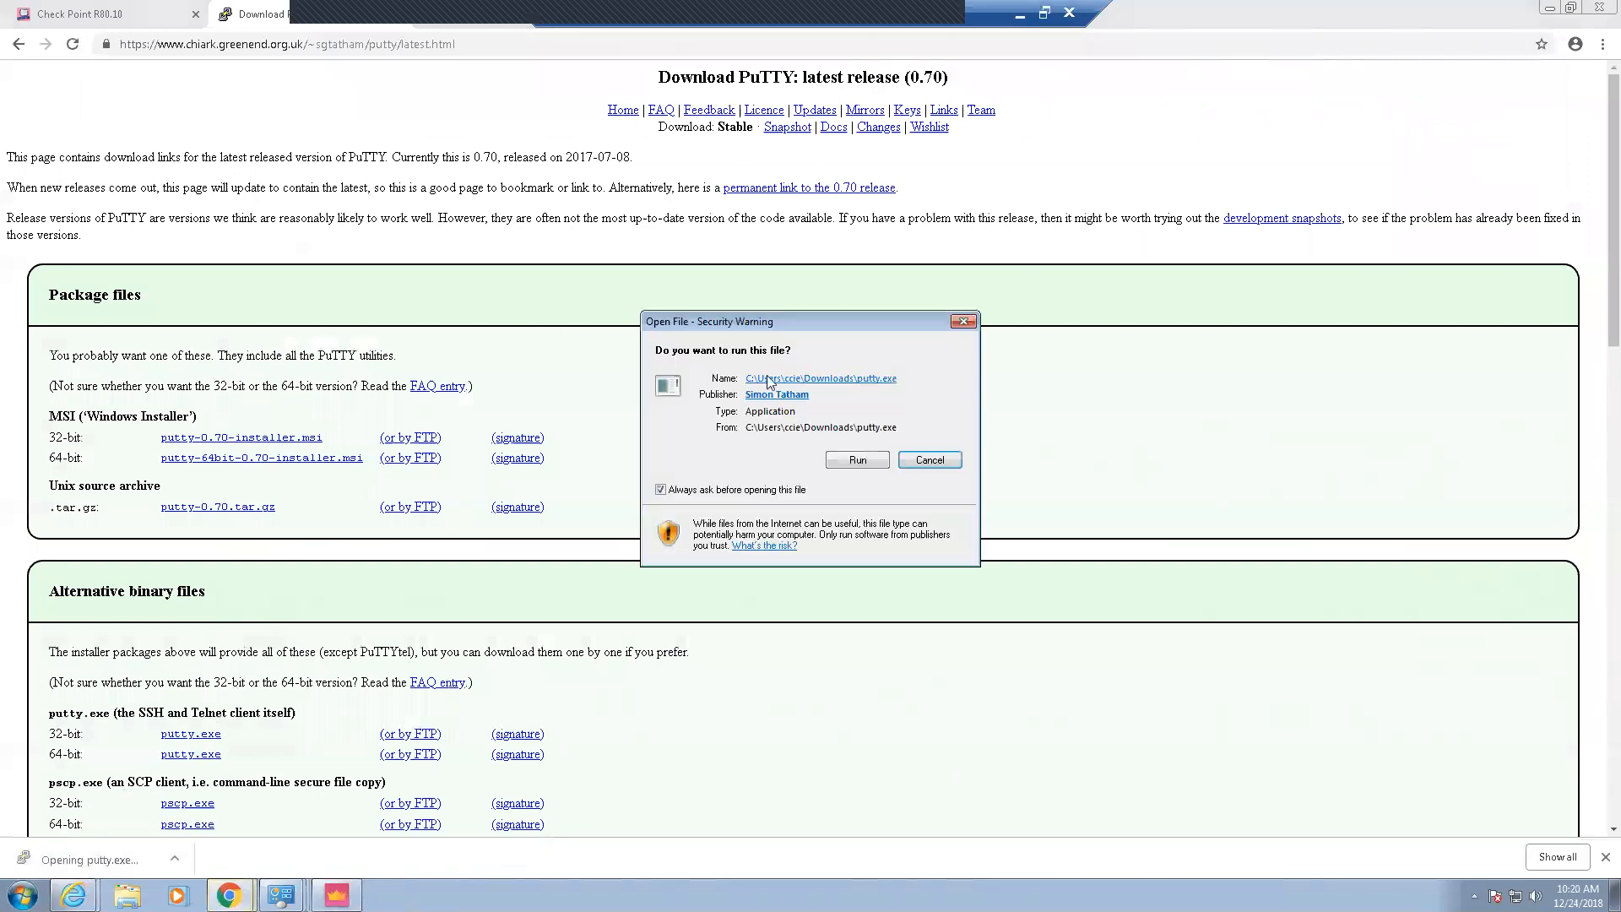
Run putty.exe and open a Telnet session to 10.4.12.102
left_click(855, 460)
left_click(812, 398)
left_click(843, 368)
type("10")
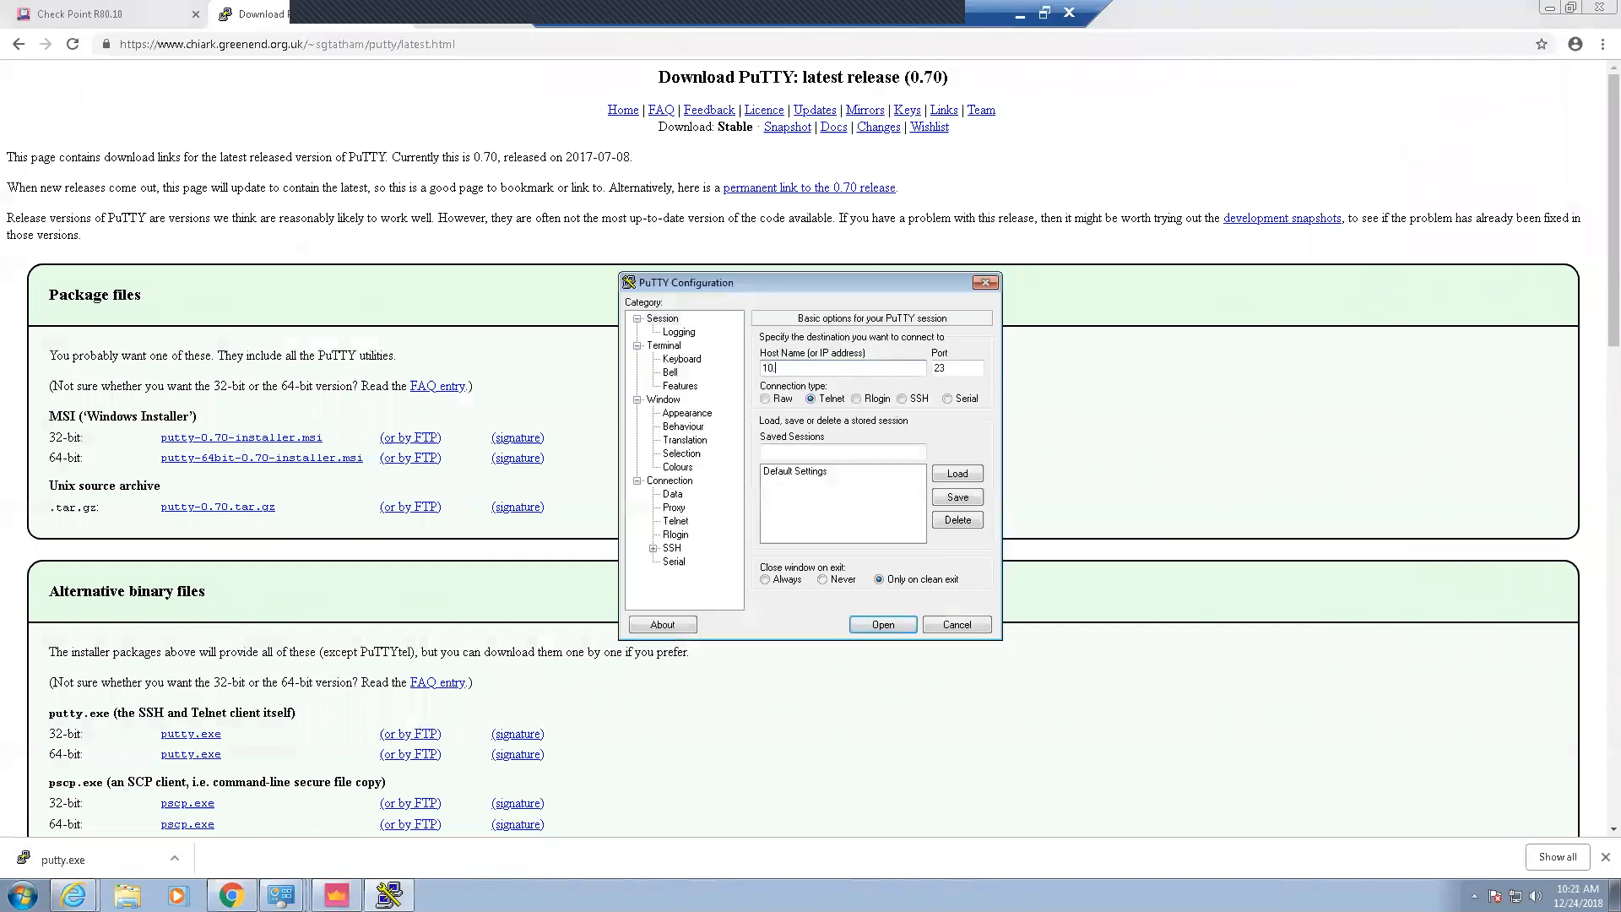
type(".4.12.102")
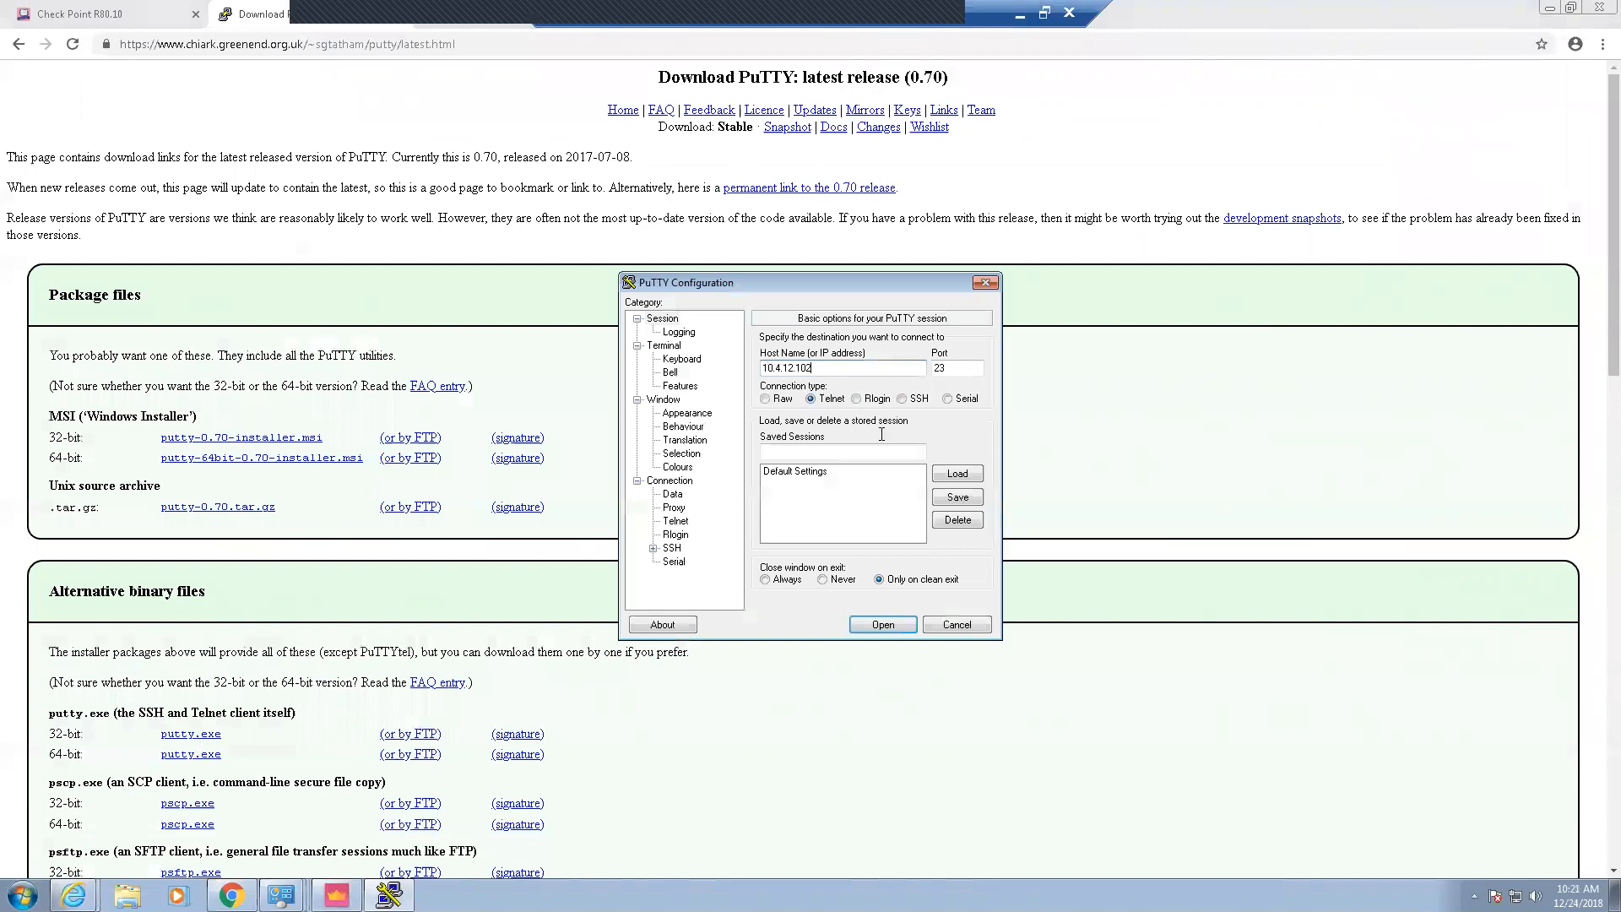
left_click(883, 624)
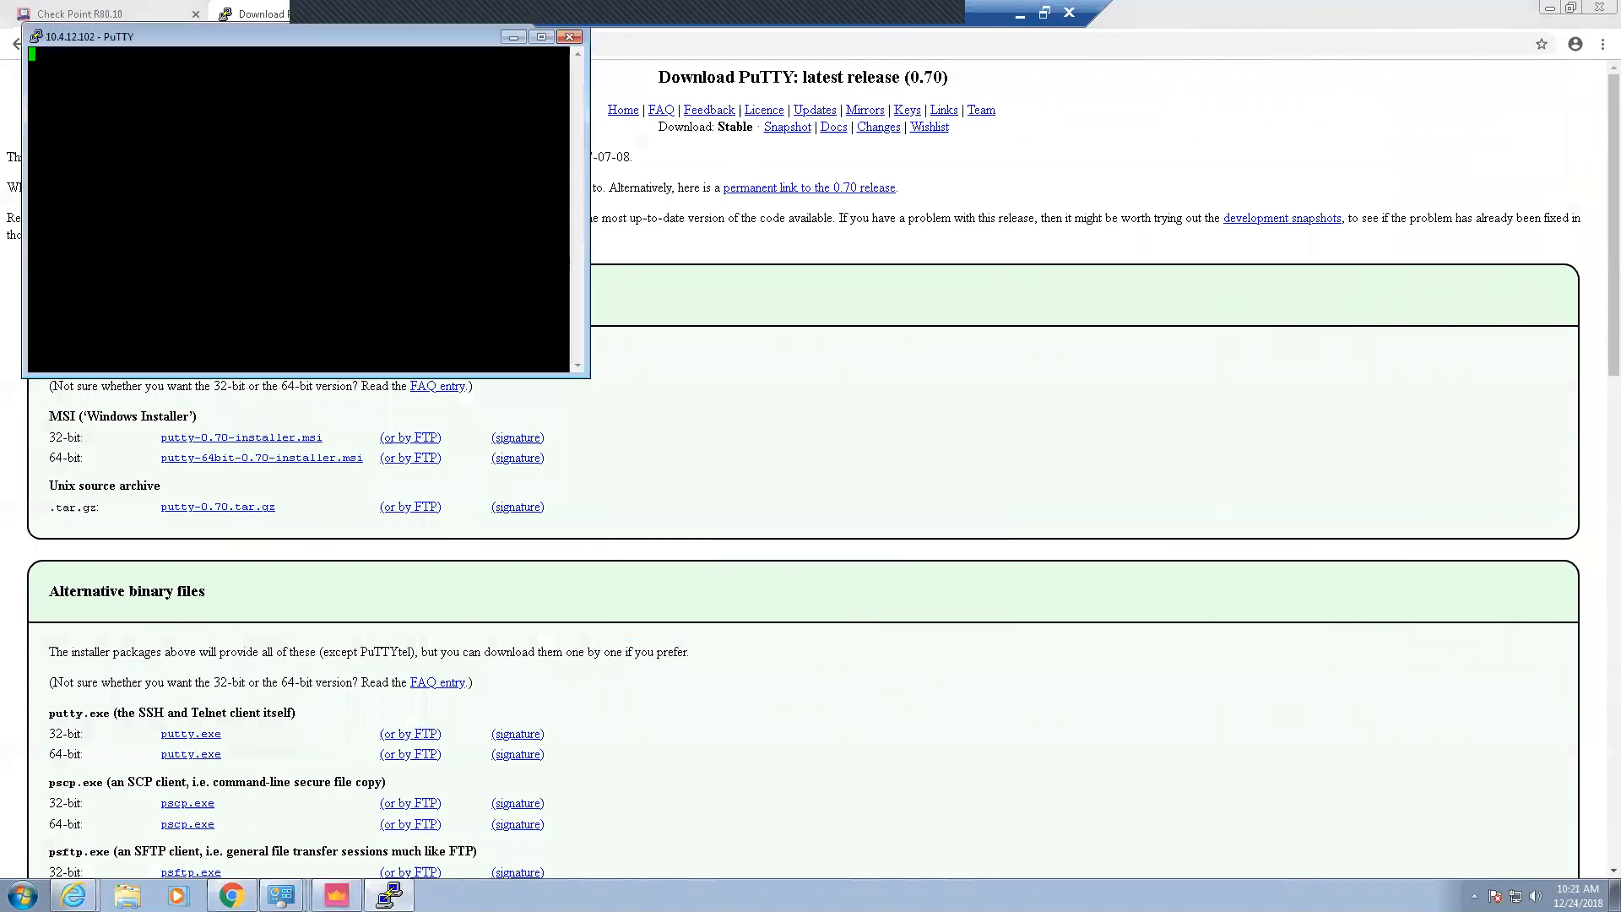
Dismiss the connection timed out error and open PuTTY's window menu for a new session
right_click(332, 43)
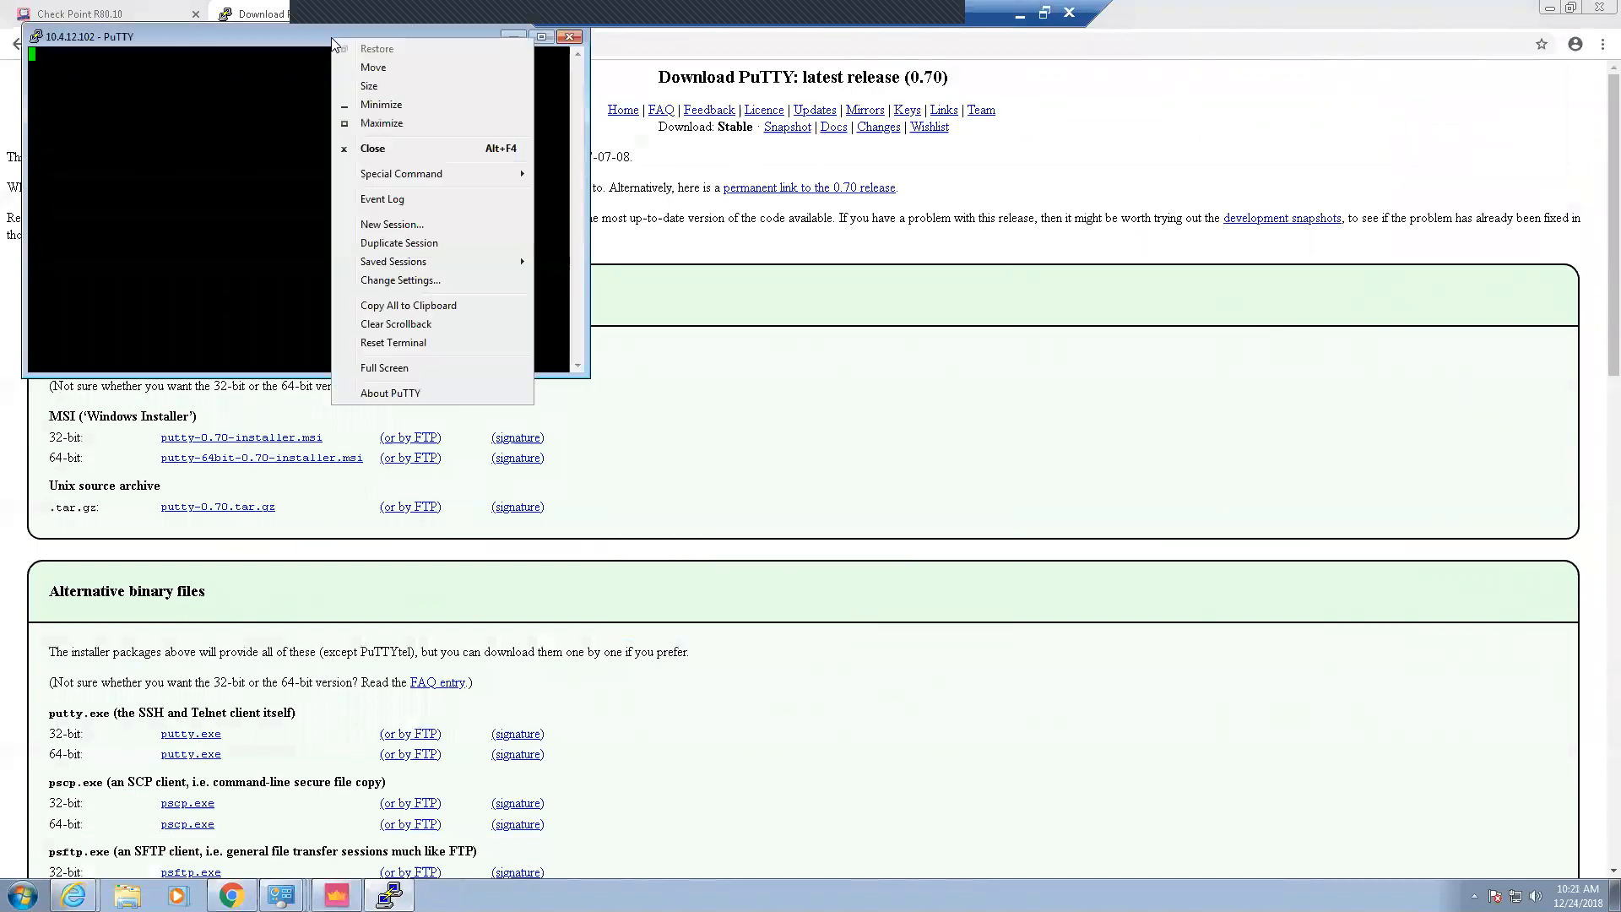
left_click(417, 281)
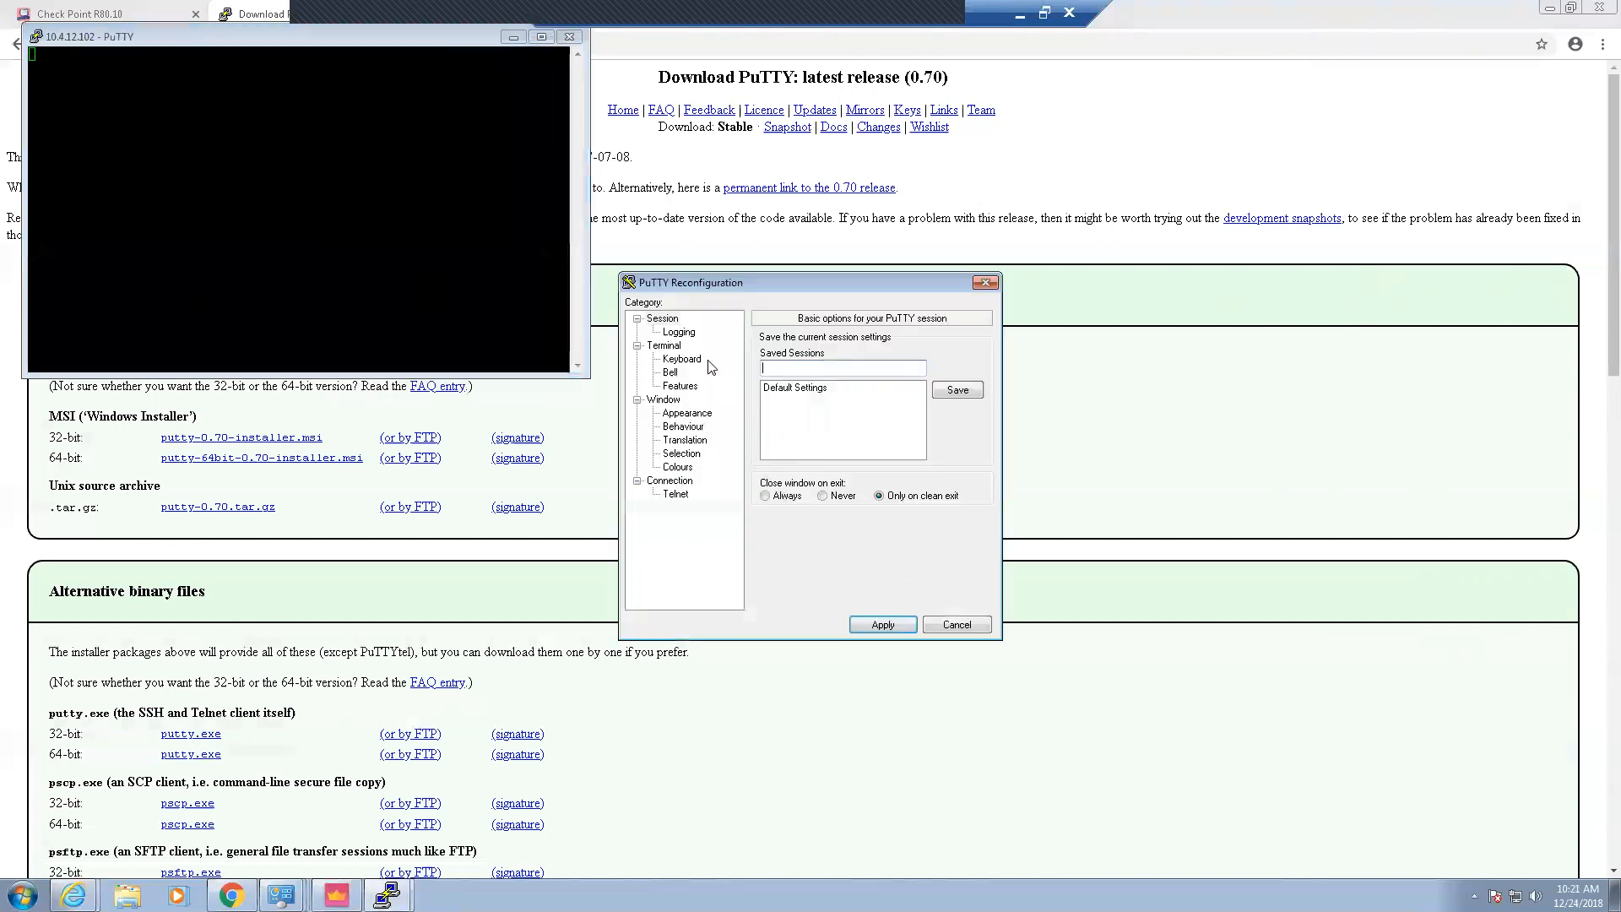
left_click(882, 625)
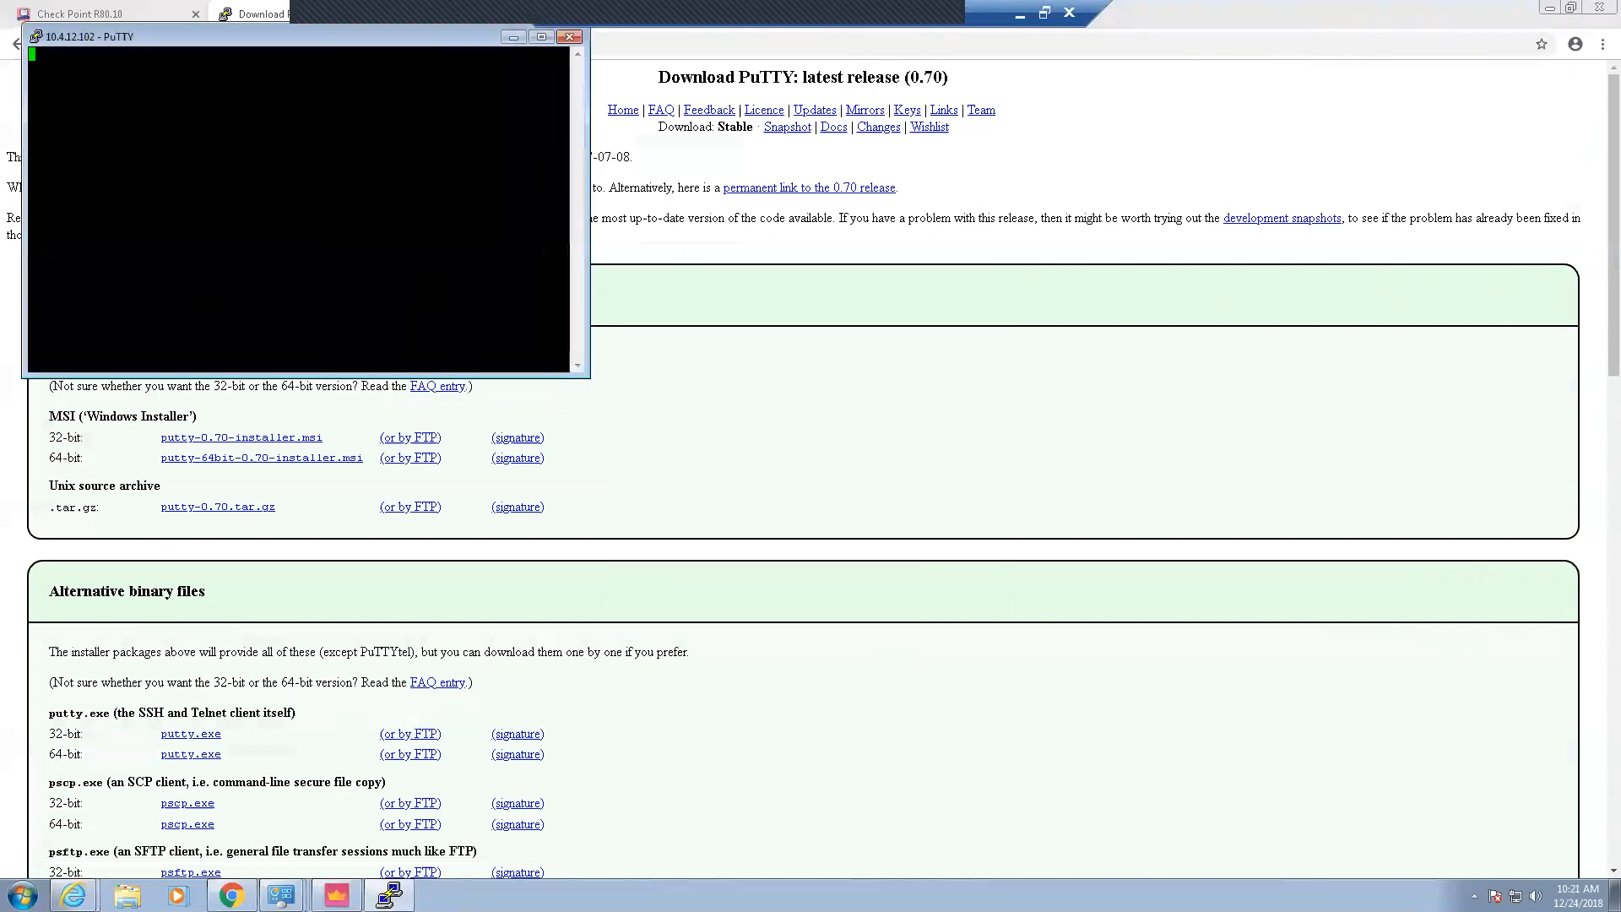
right_click(343, 44)
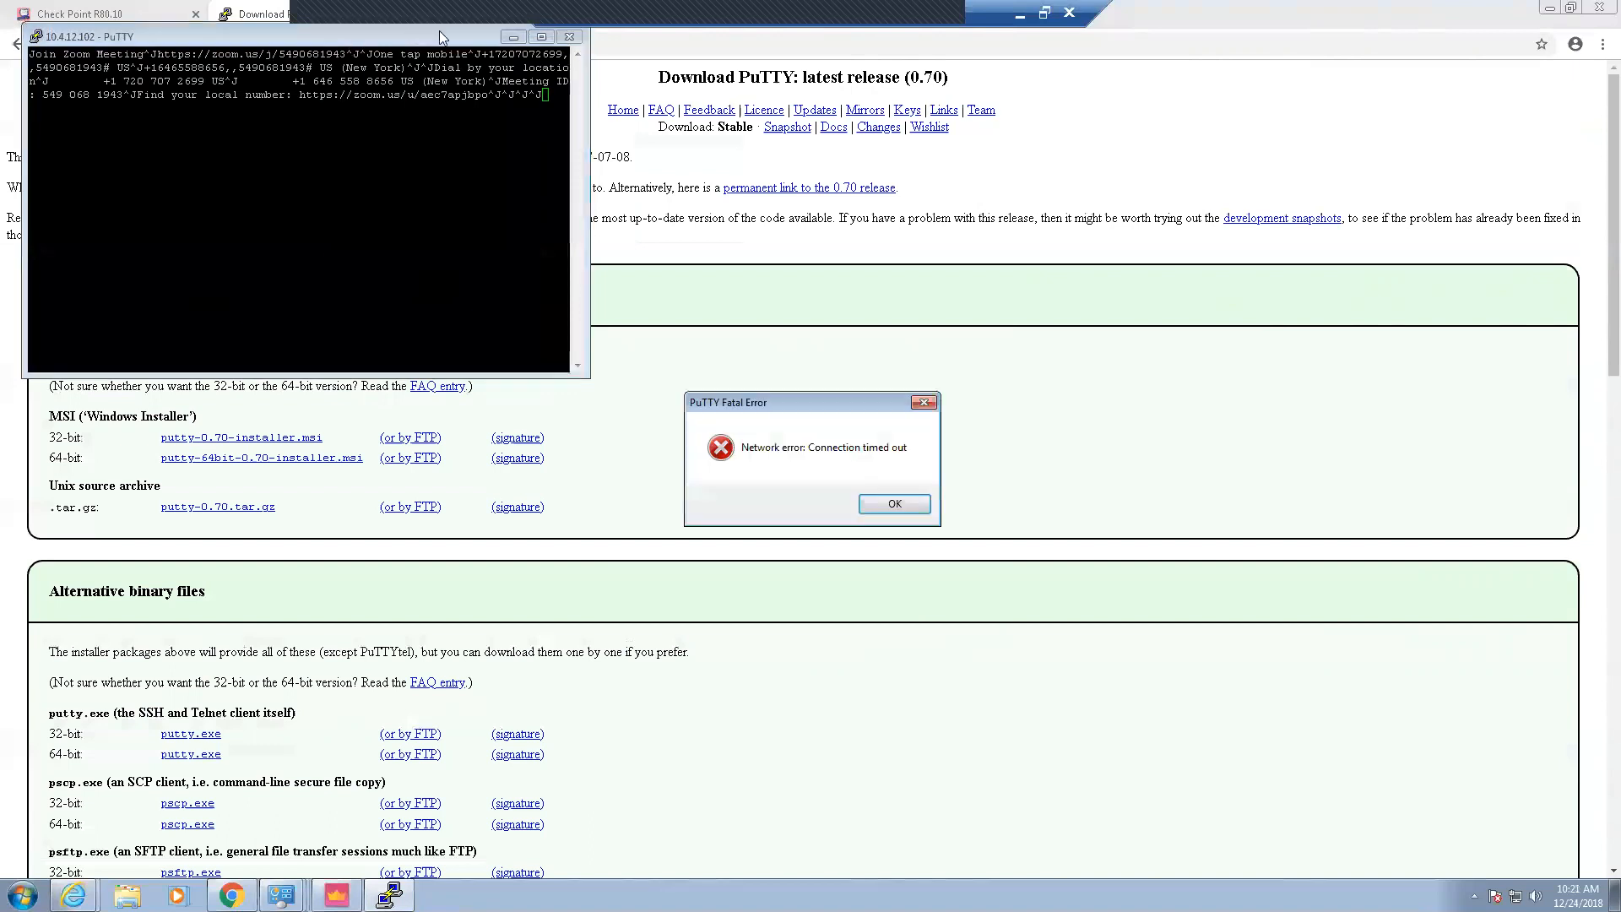
left_click(894, 504)
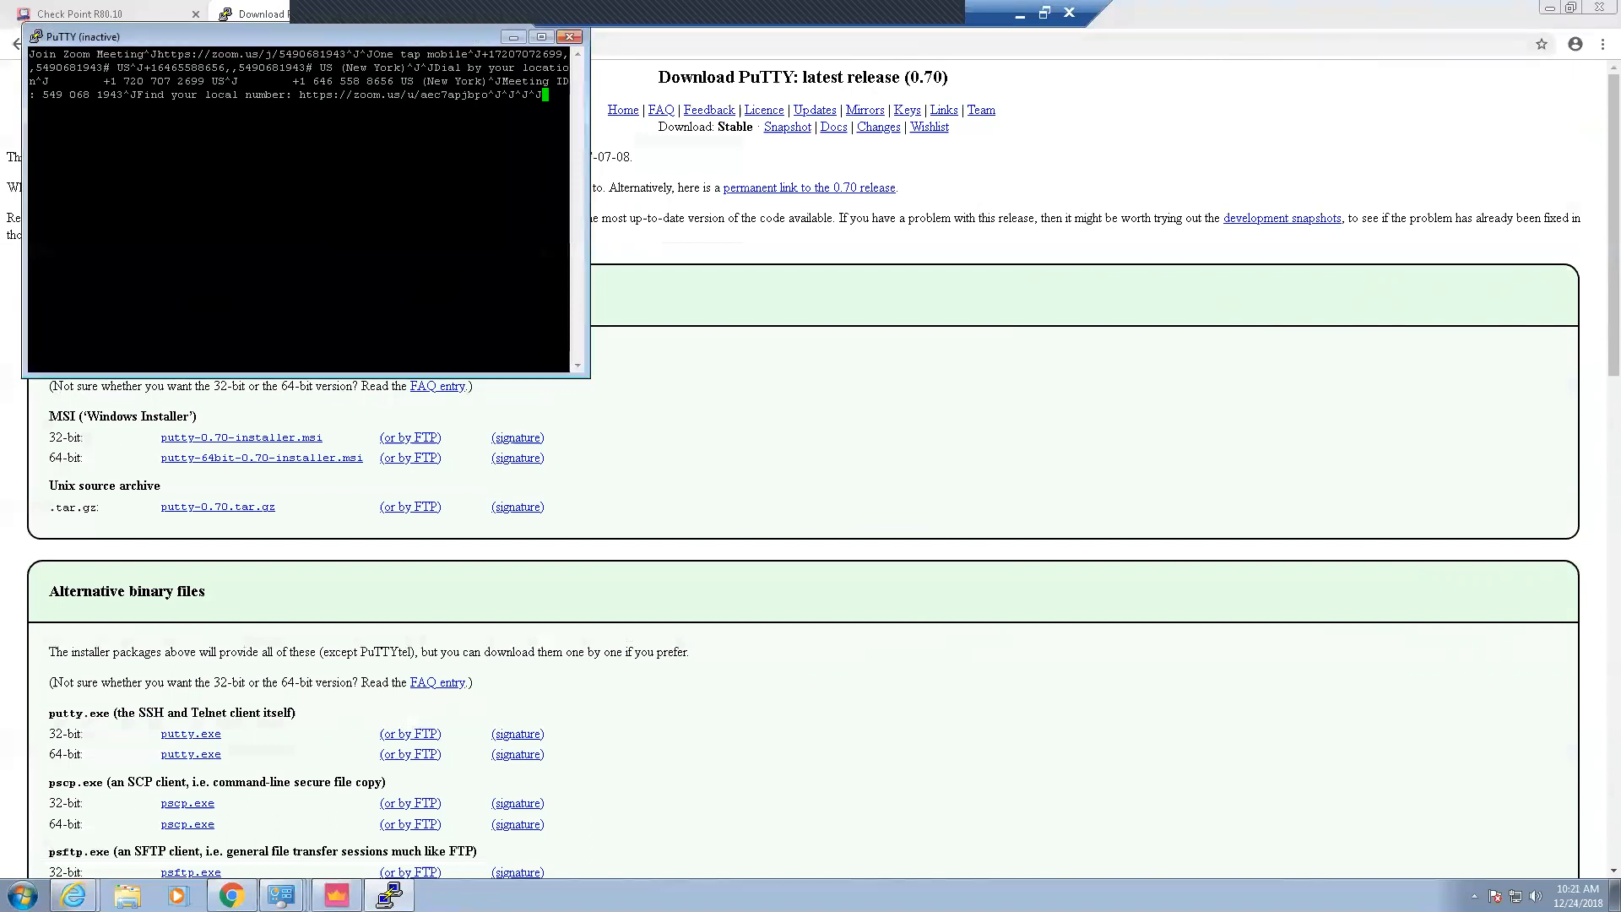
right_click(427, 34)
Open an SSH session to 10.4.12.102, accept the host key, and log in as admin
left_click(507, 196)
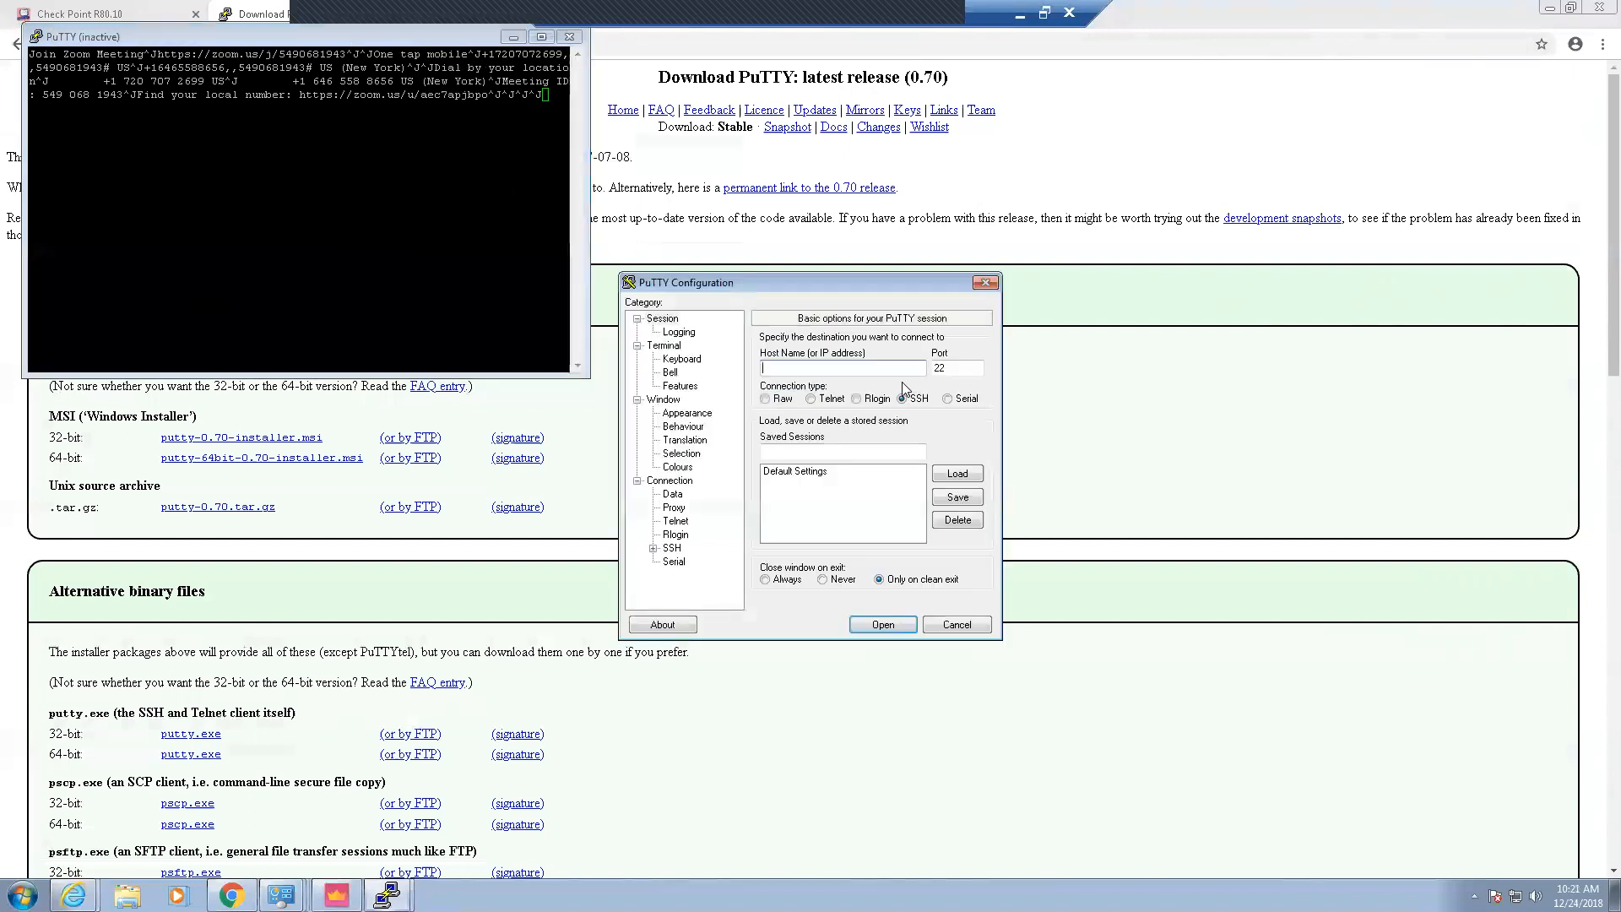
type("10.4.12.102")
left_click(873, 625)
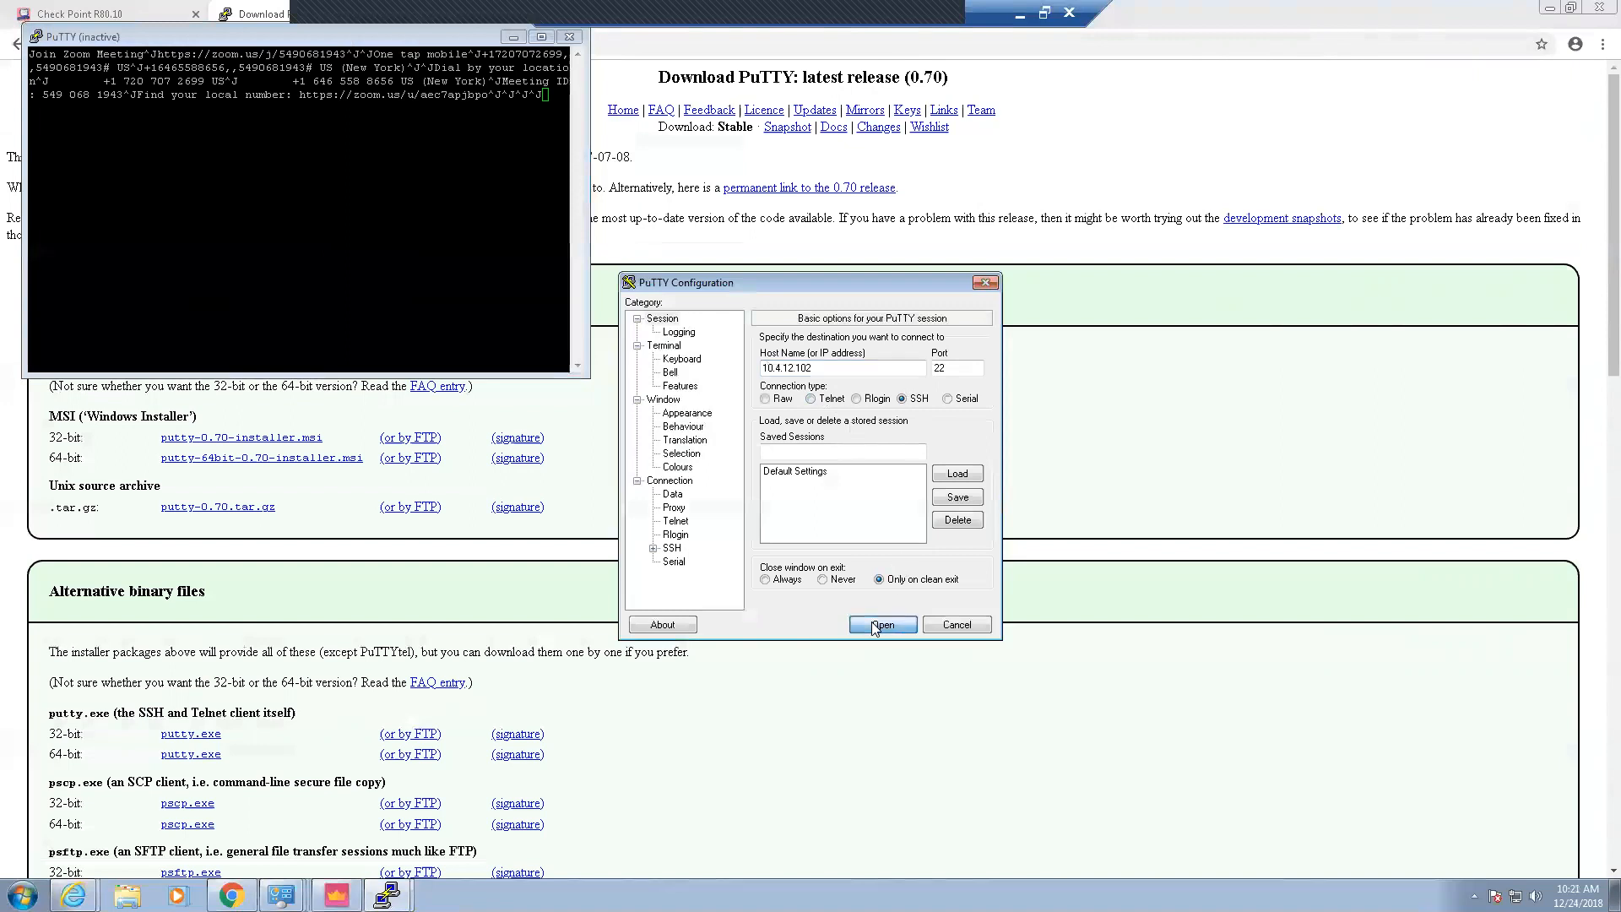
left_click(764, 561)
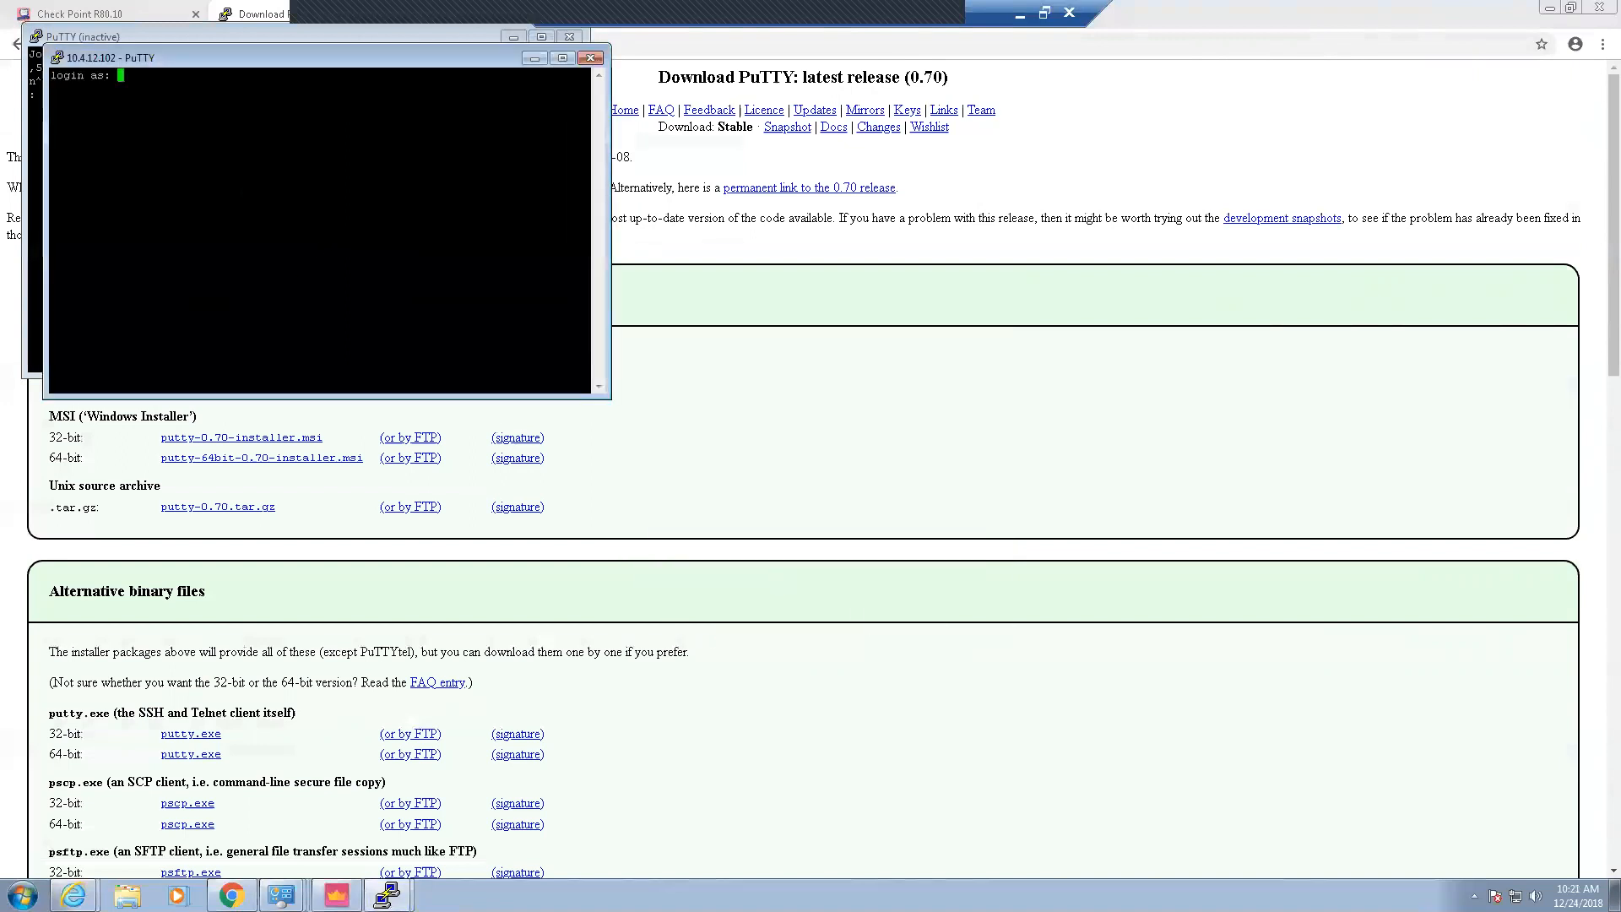
type("admin")
key("Return")
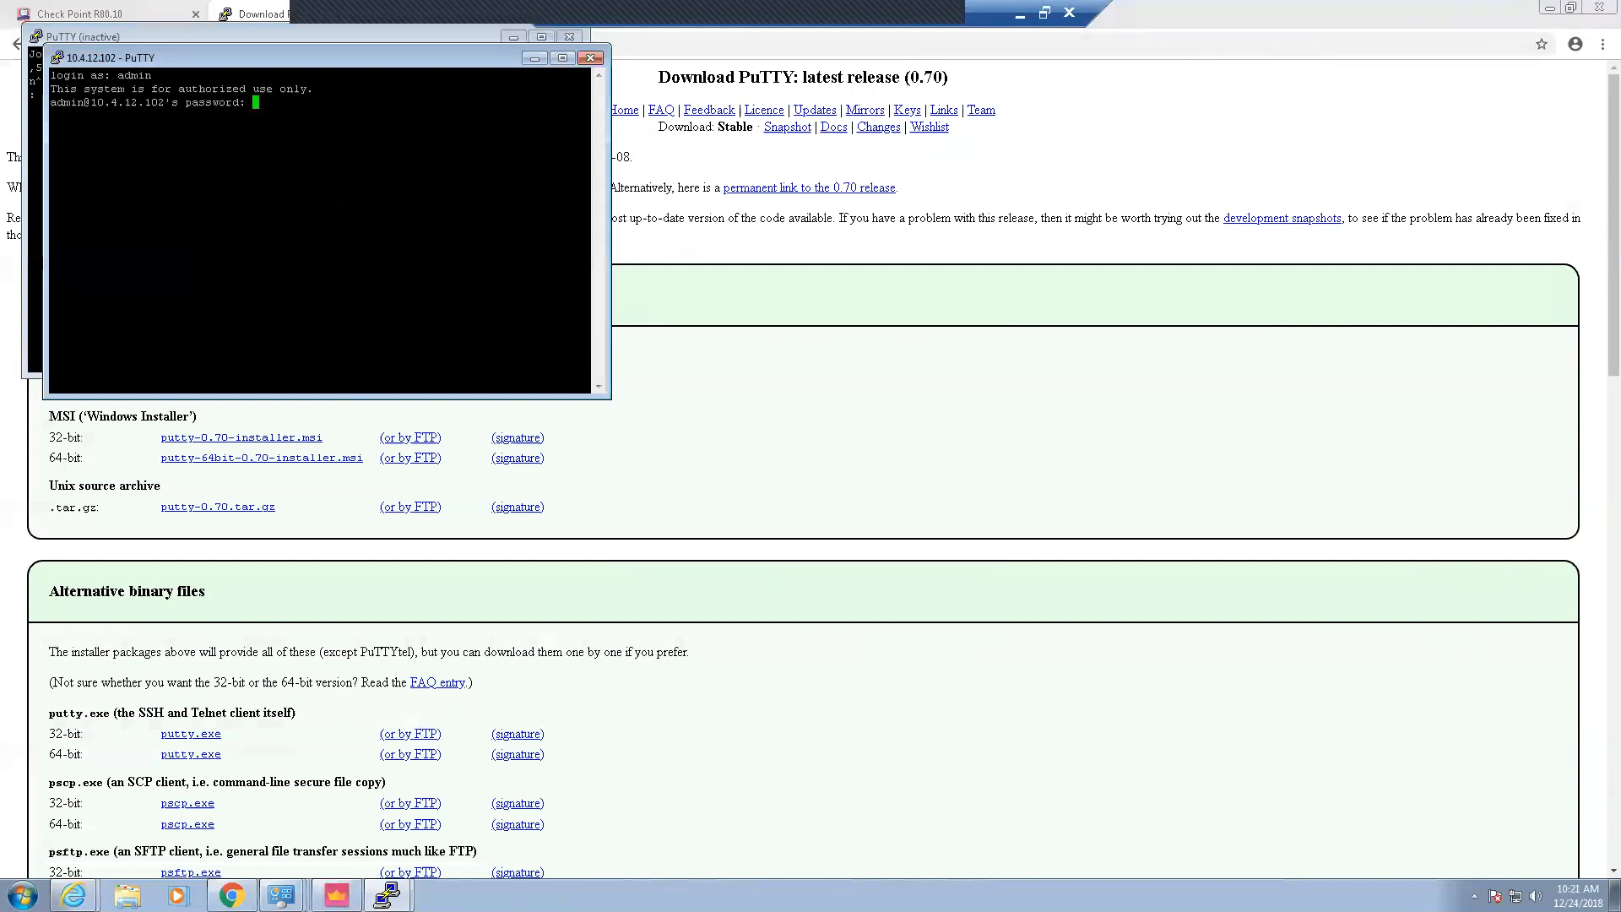
key("Return")
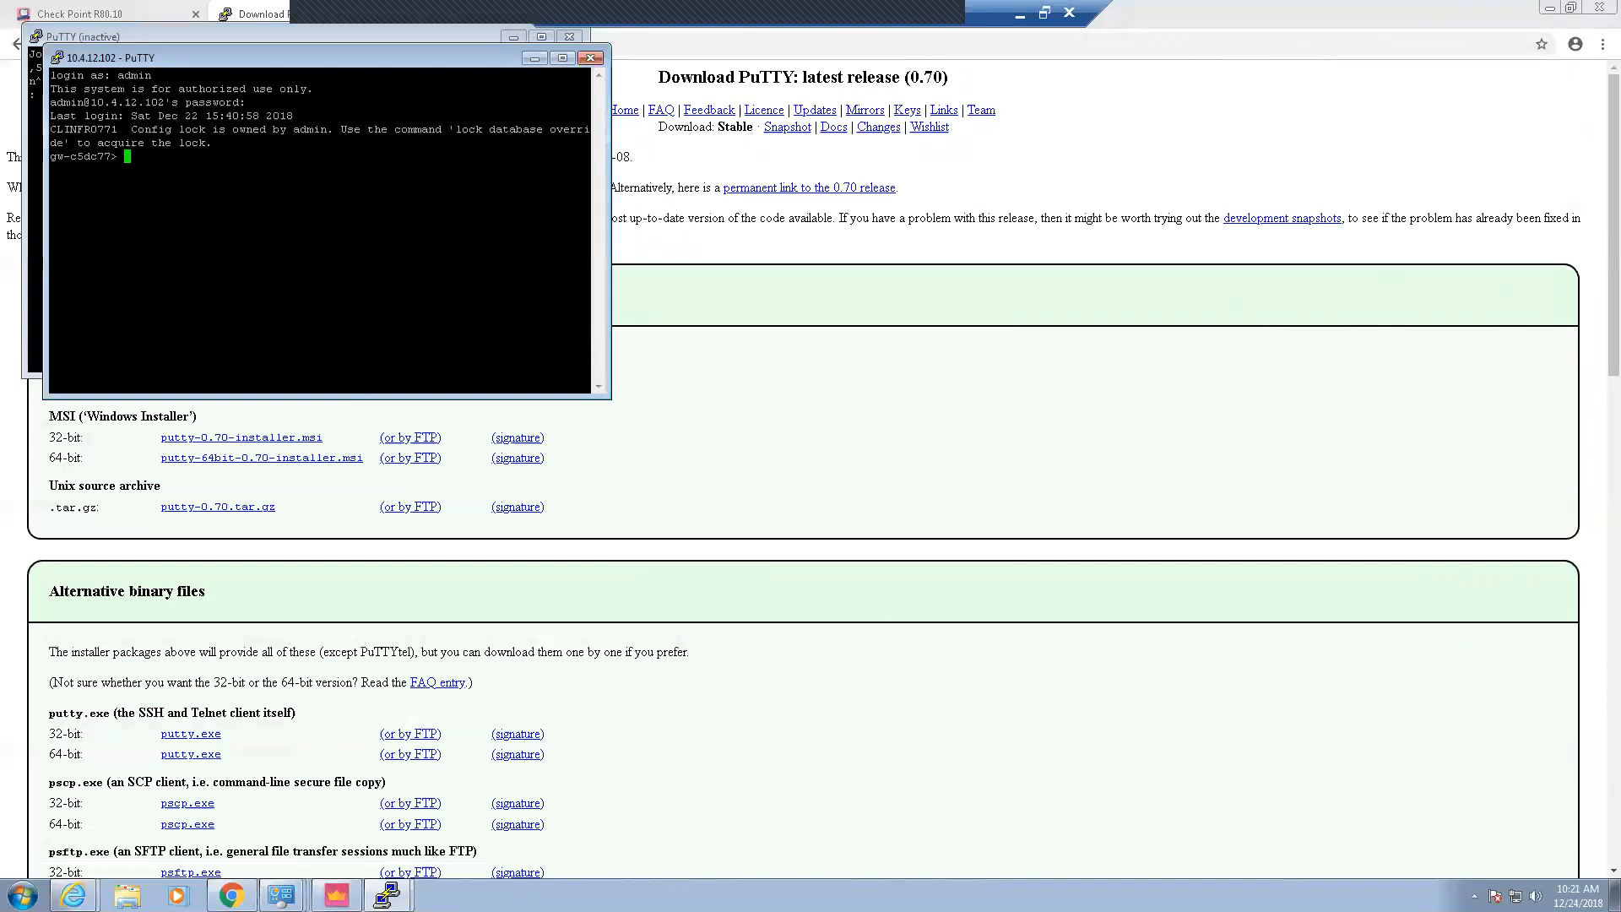
Maximize the terminal and change its font to Courier New bold 20-point
left_click(562, 57)
right_click(348, 17)
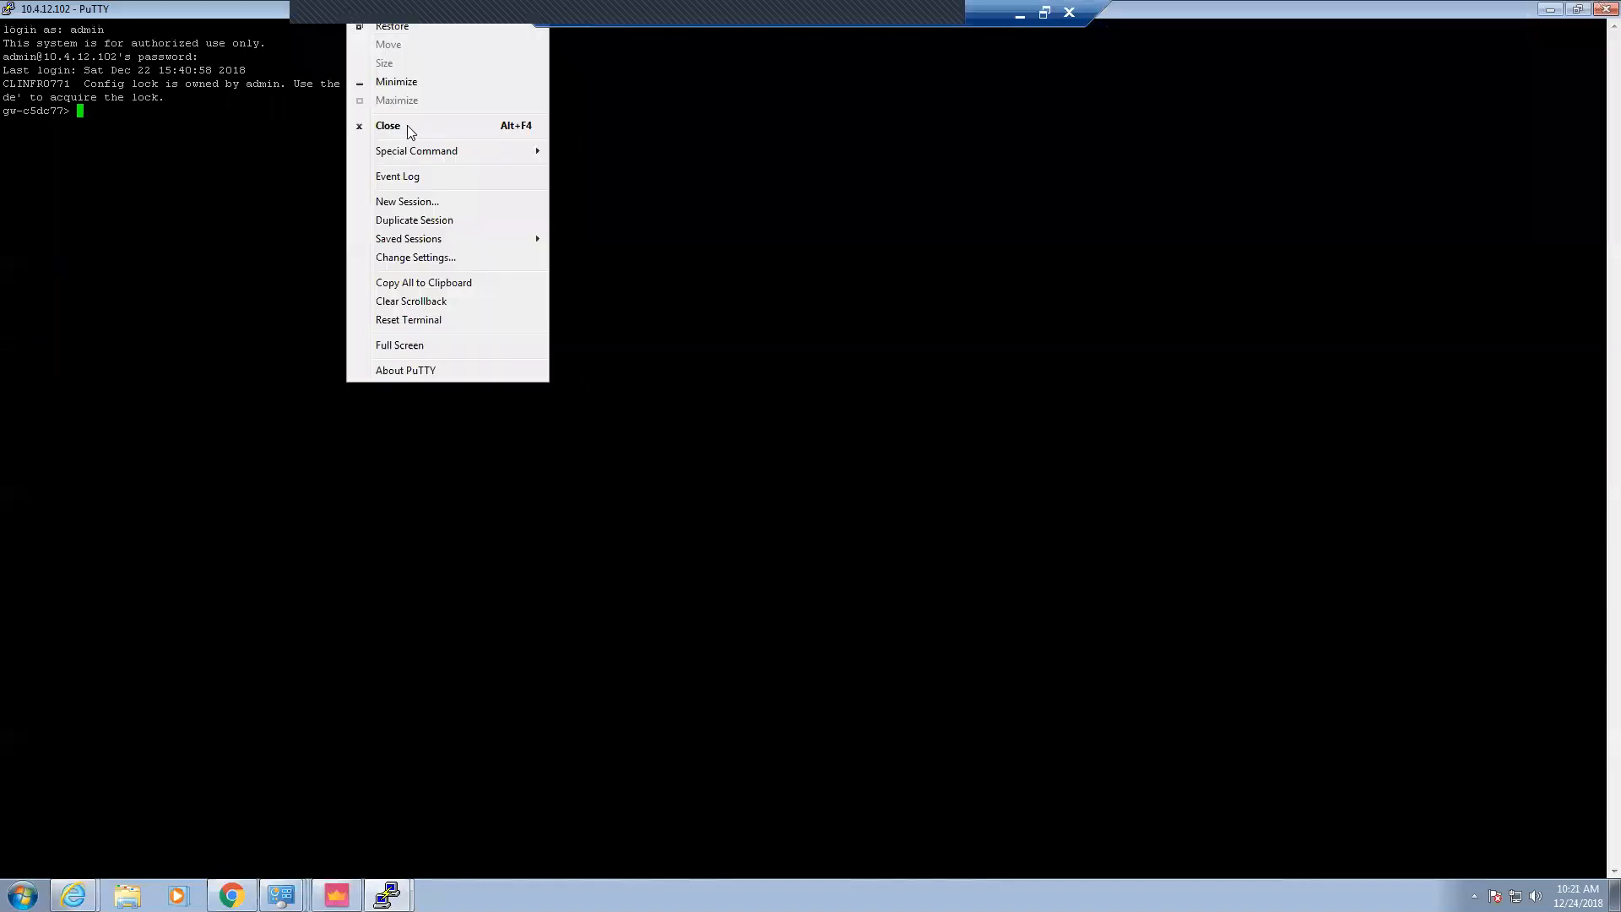
left_click(415, 257)
left_click(692, 414)
left_click(957, 437)
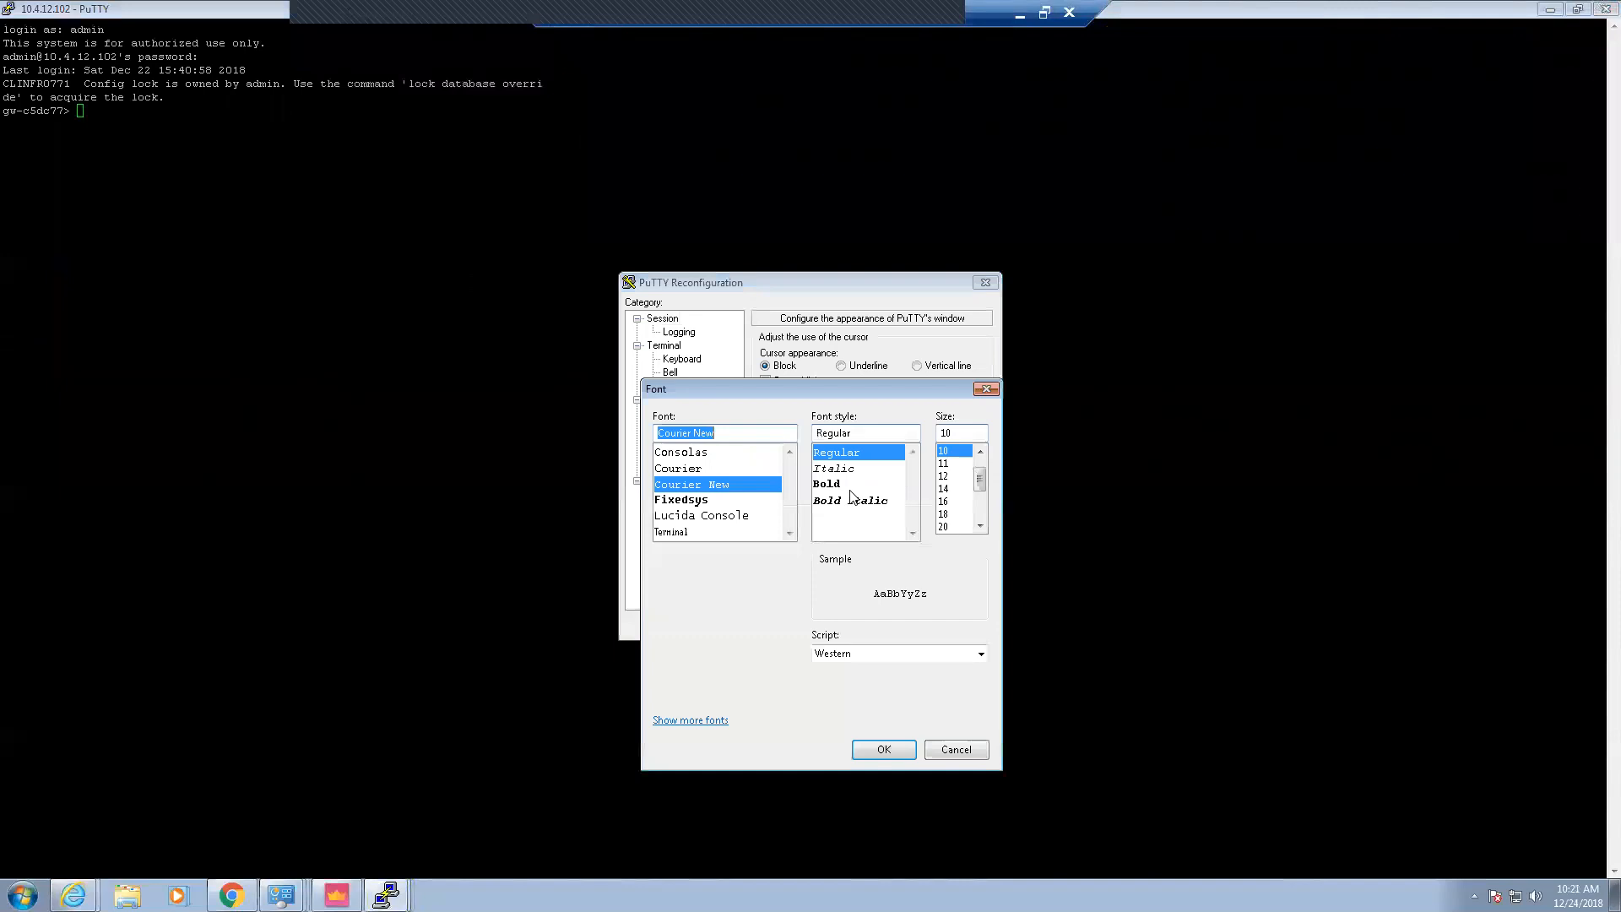
left_click(854, 487)
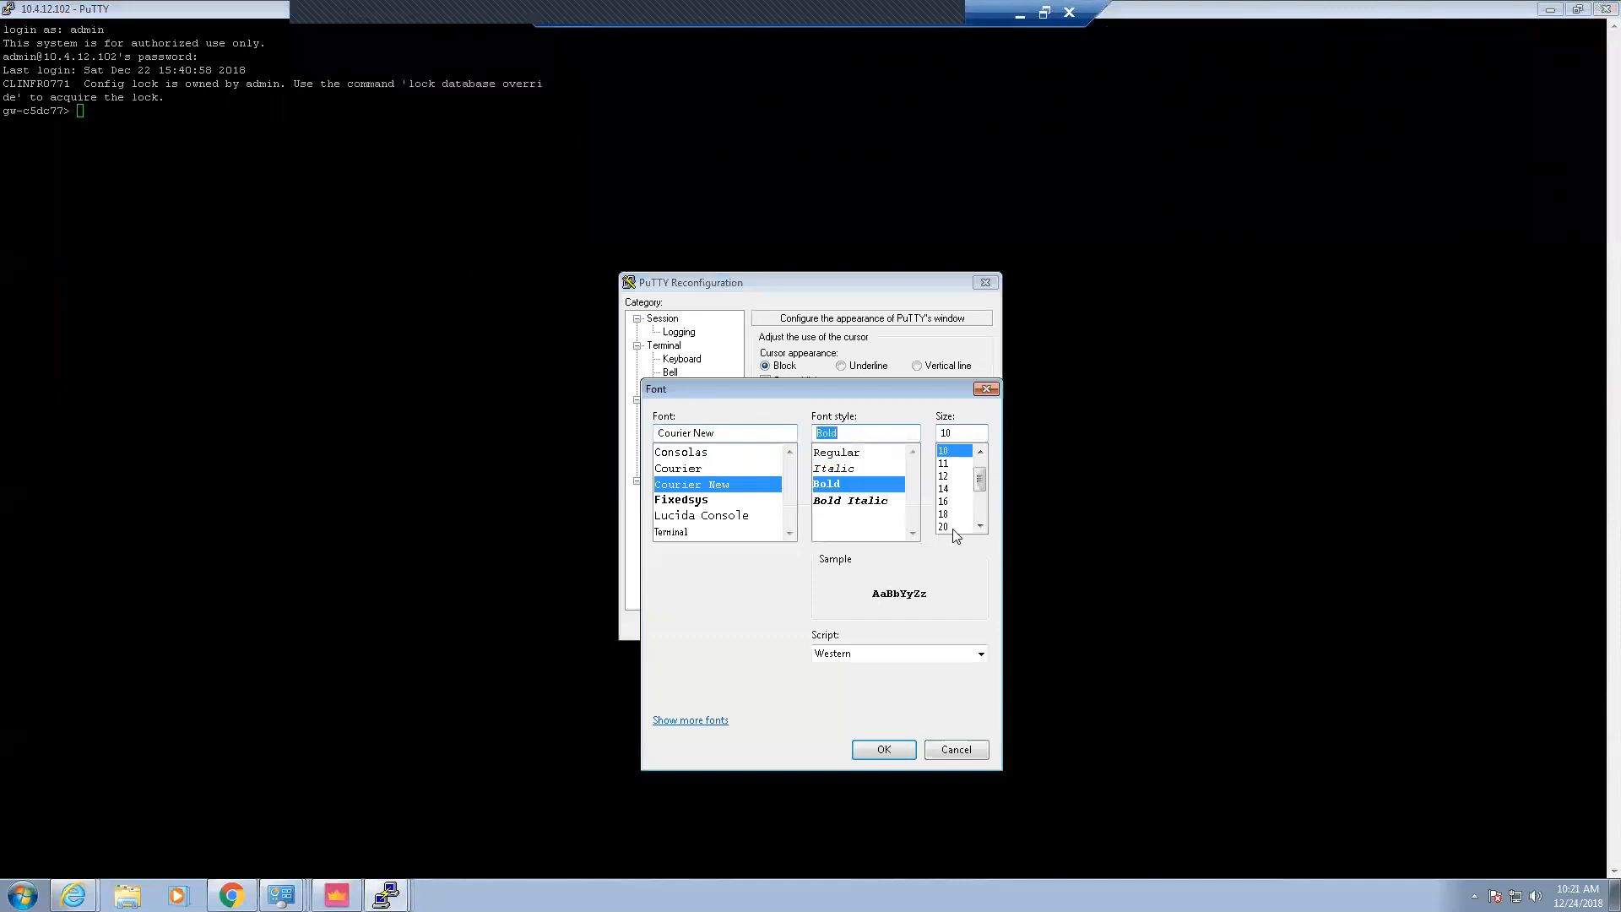
left_click(947, 527)
left_click(884, 751)
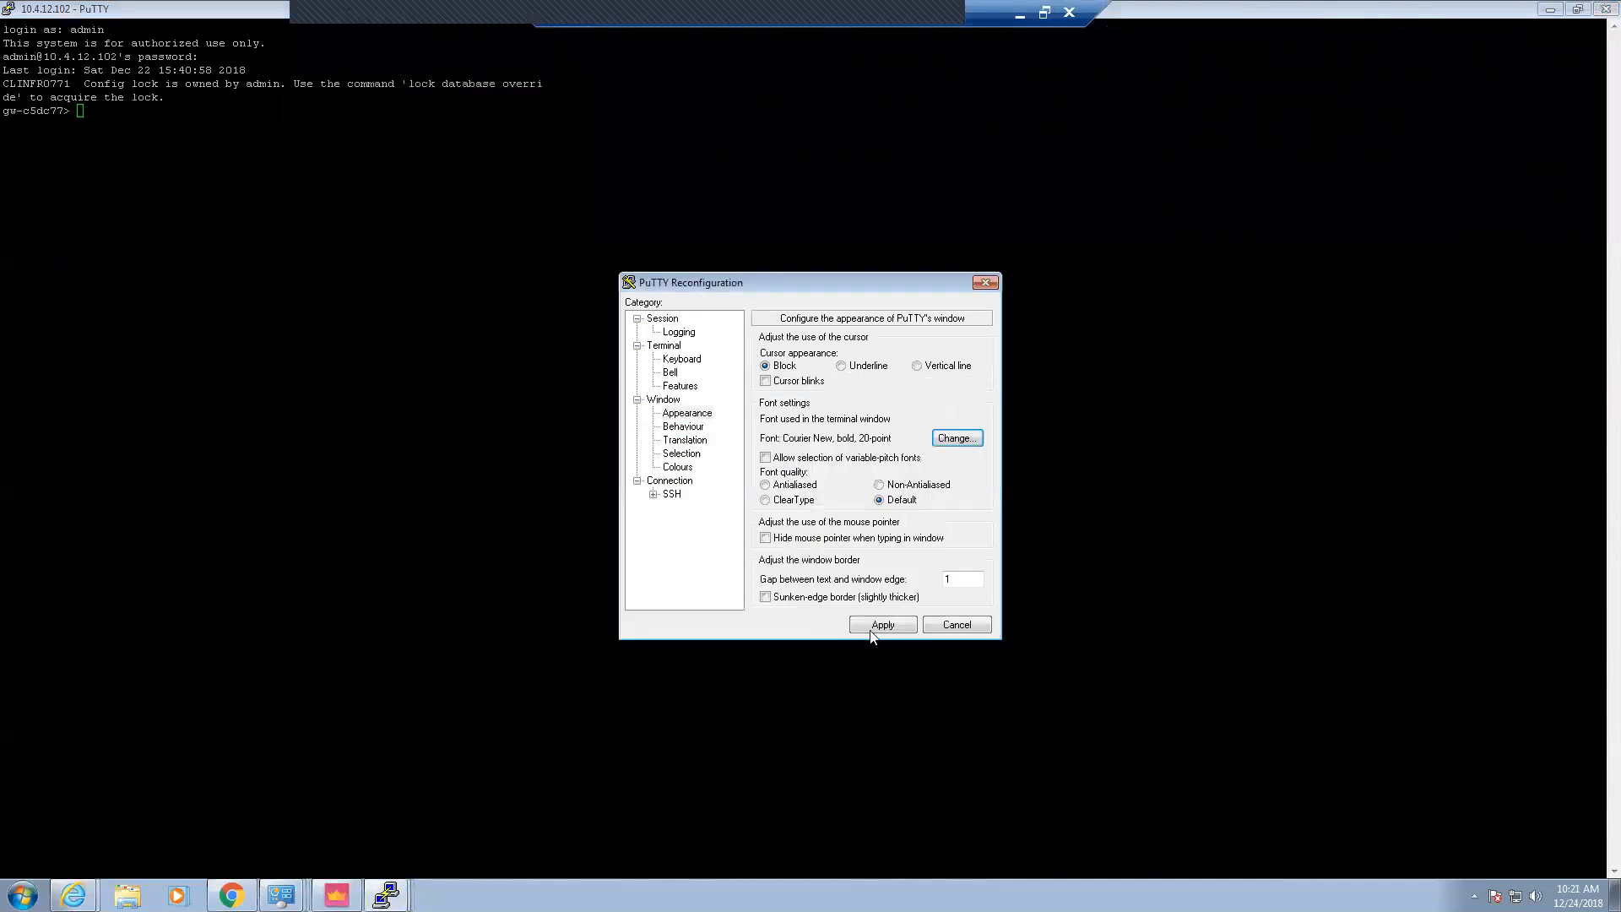
left_click(882, 631)
type("cpconfig")
In cpconfig, reset SIC via option 5 with a new activation key, then exit with option 10
key("Return")
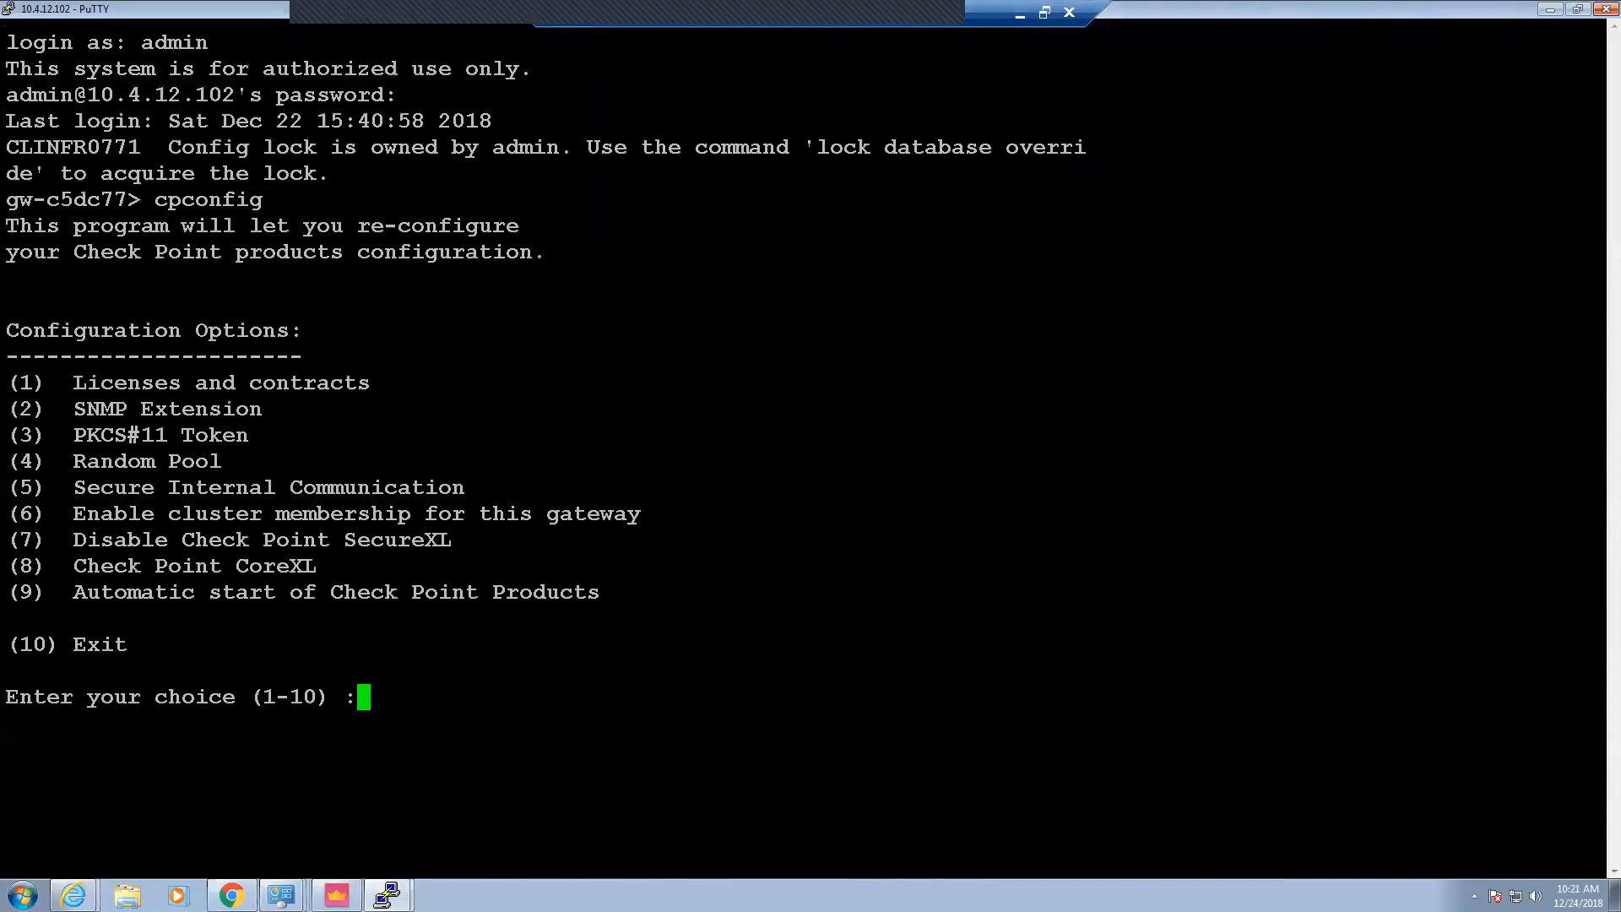
type("5")
key("Return")
type("y")
key("Return")
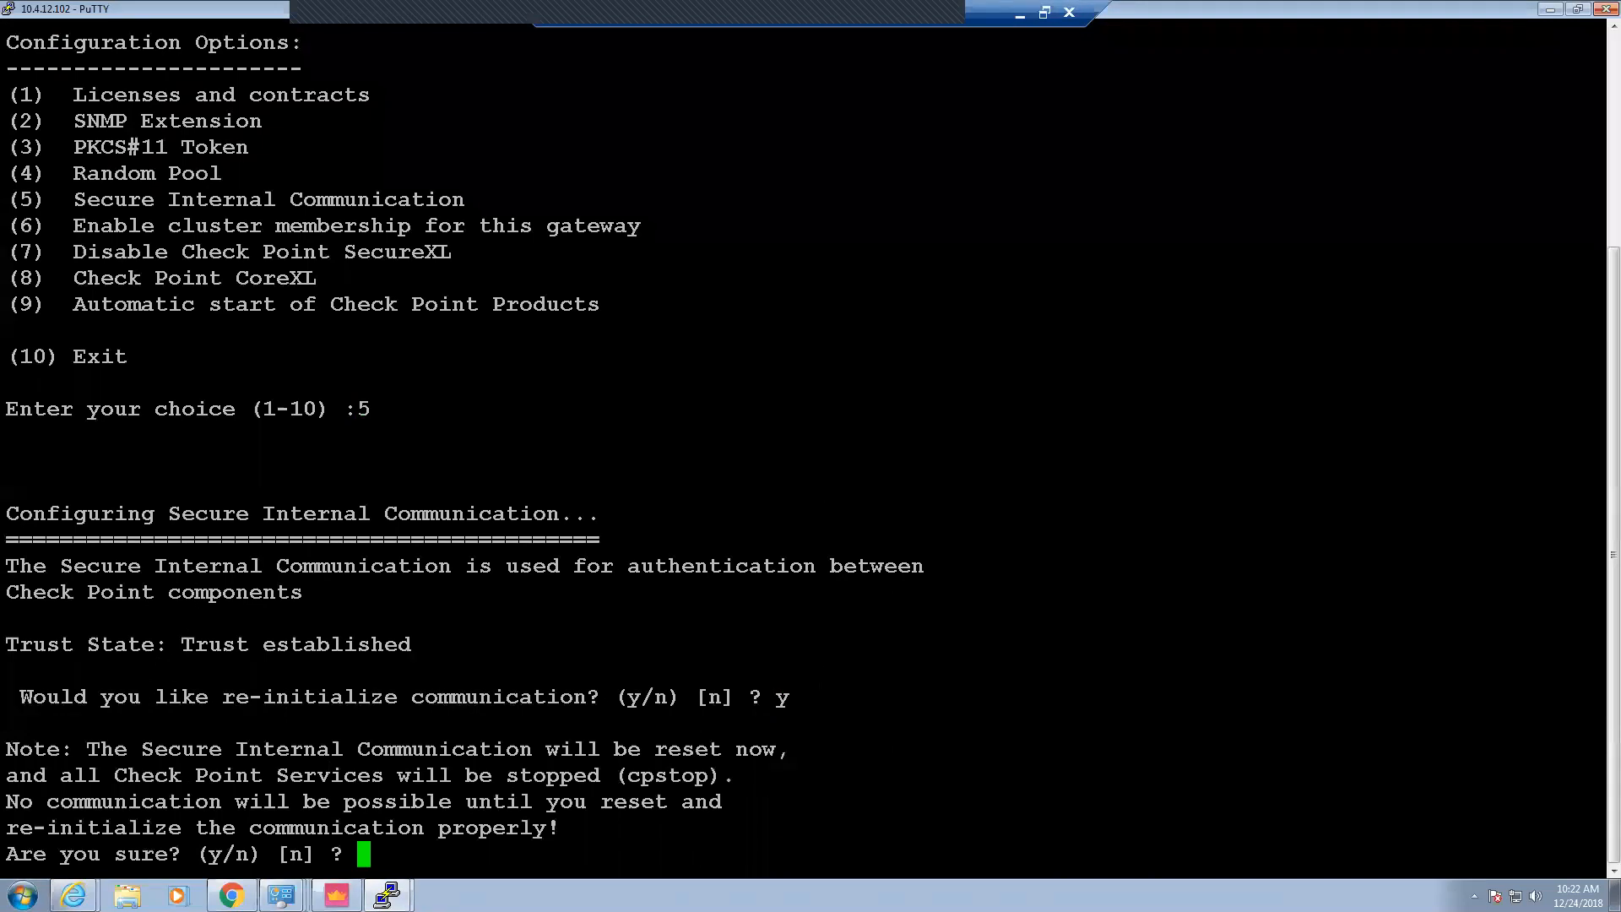
type("y")
key("Return")
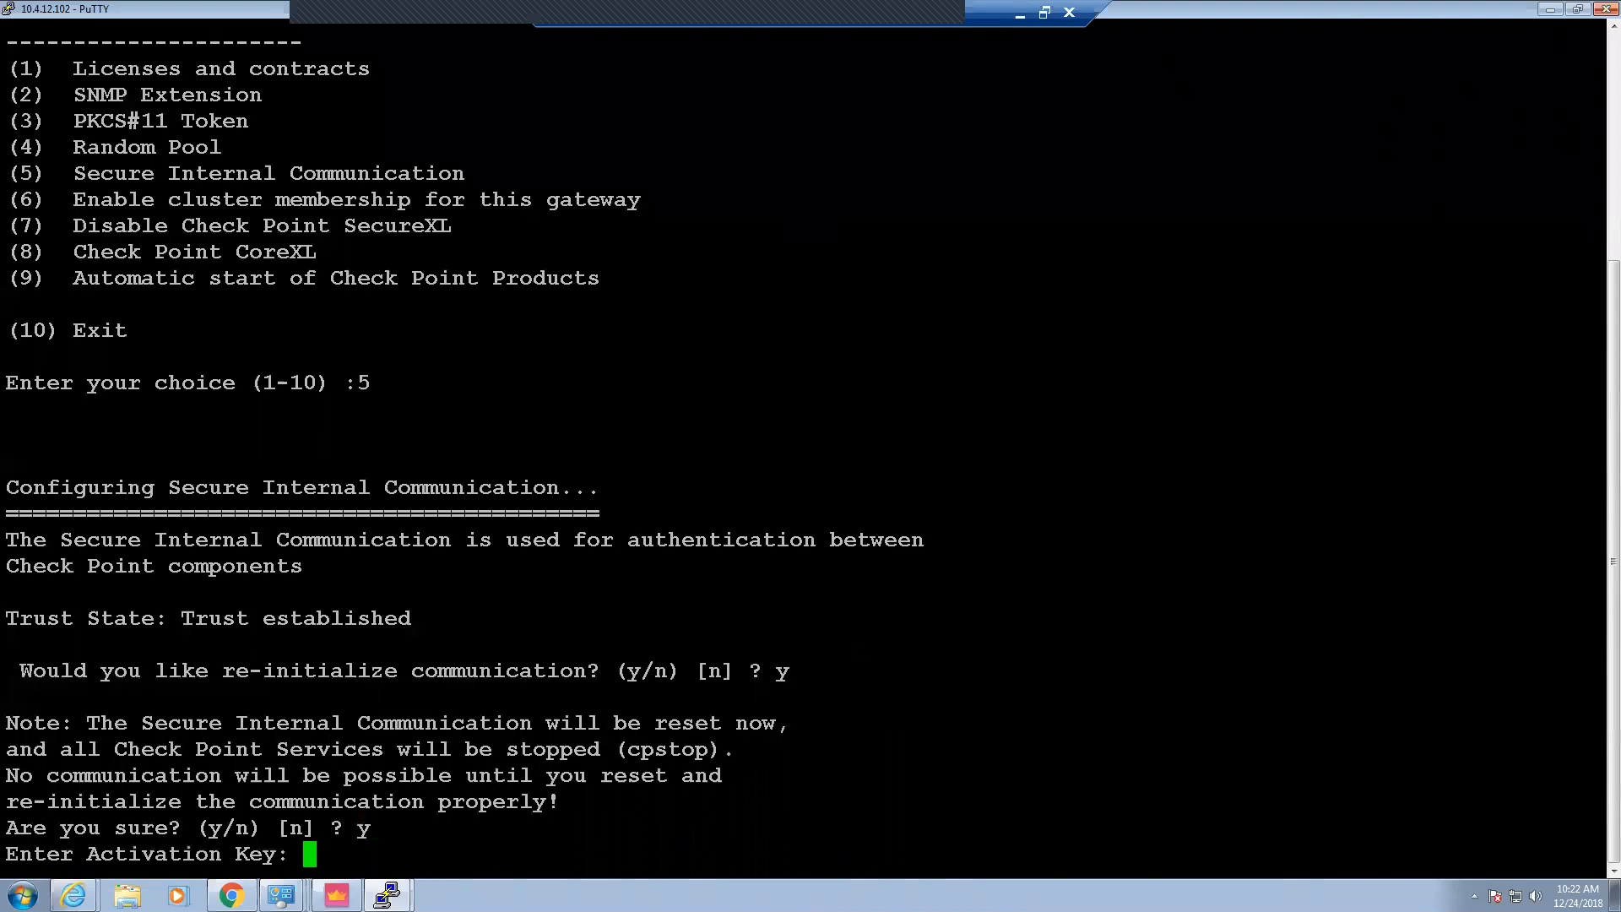
key("Return")
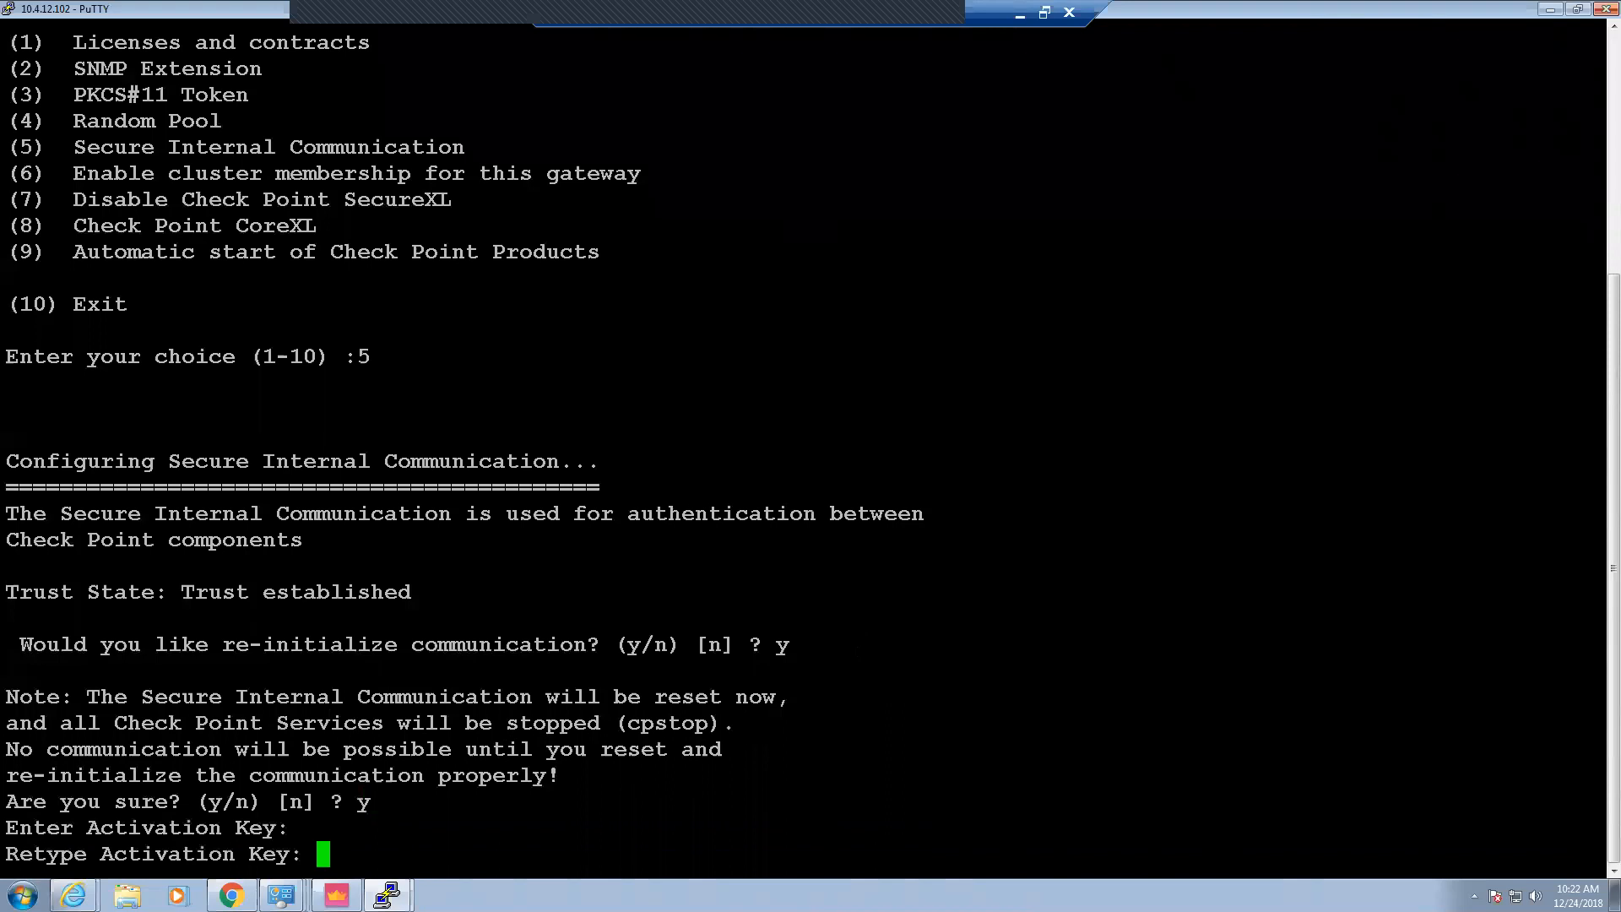
key("Return")
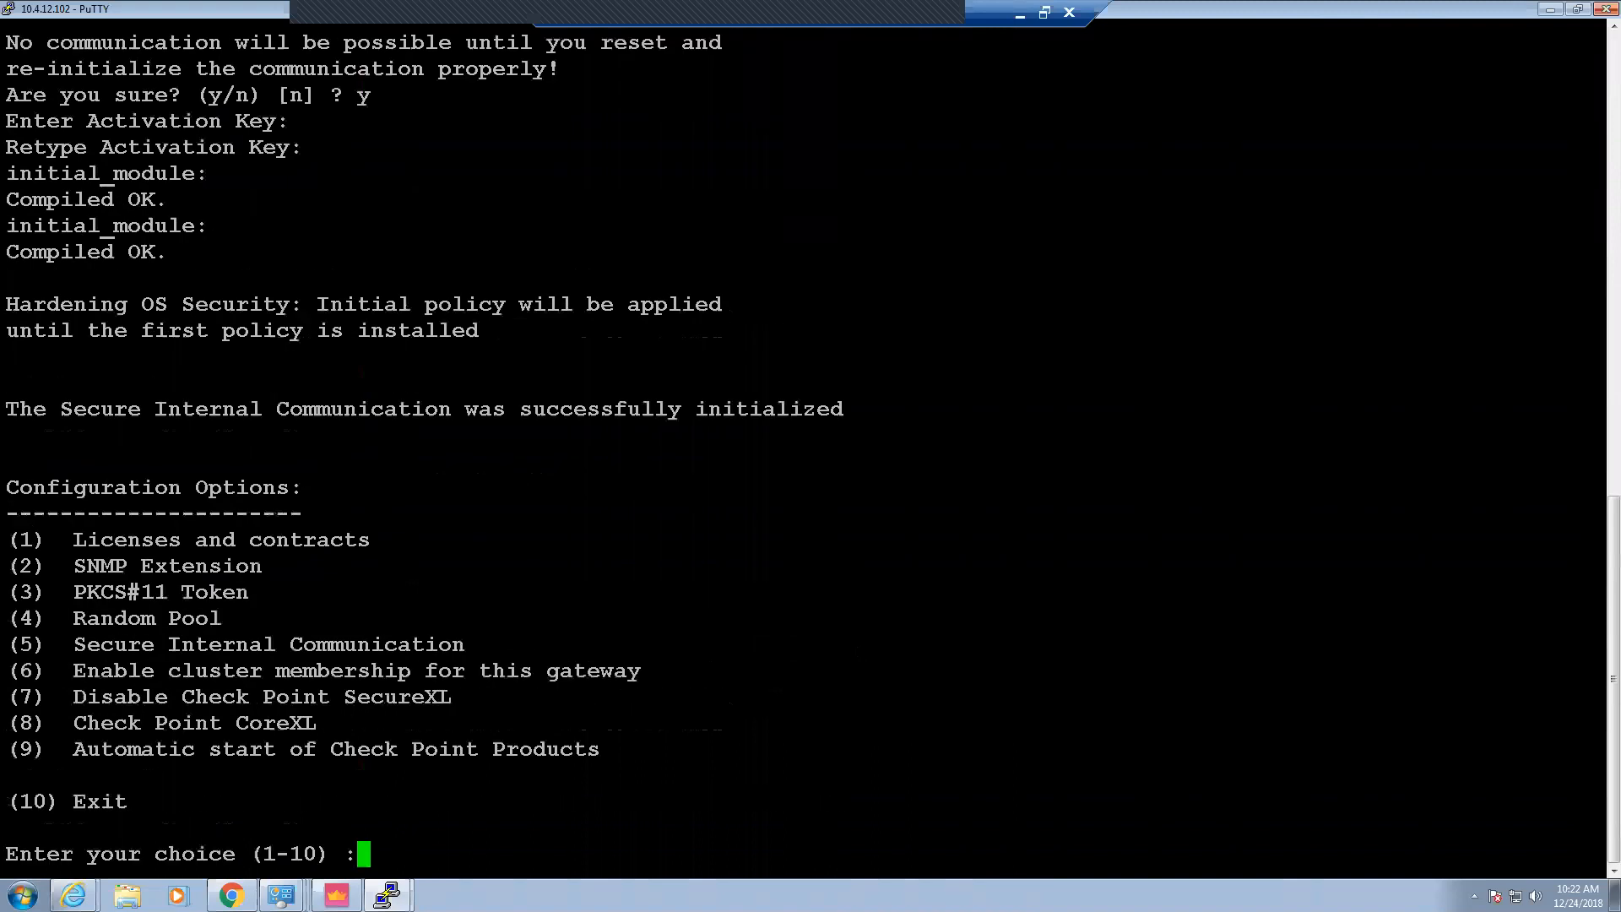
type("10")
key("Return")
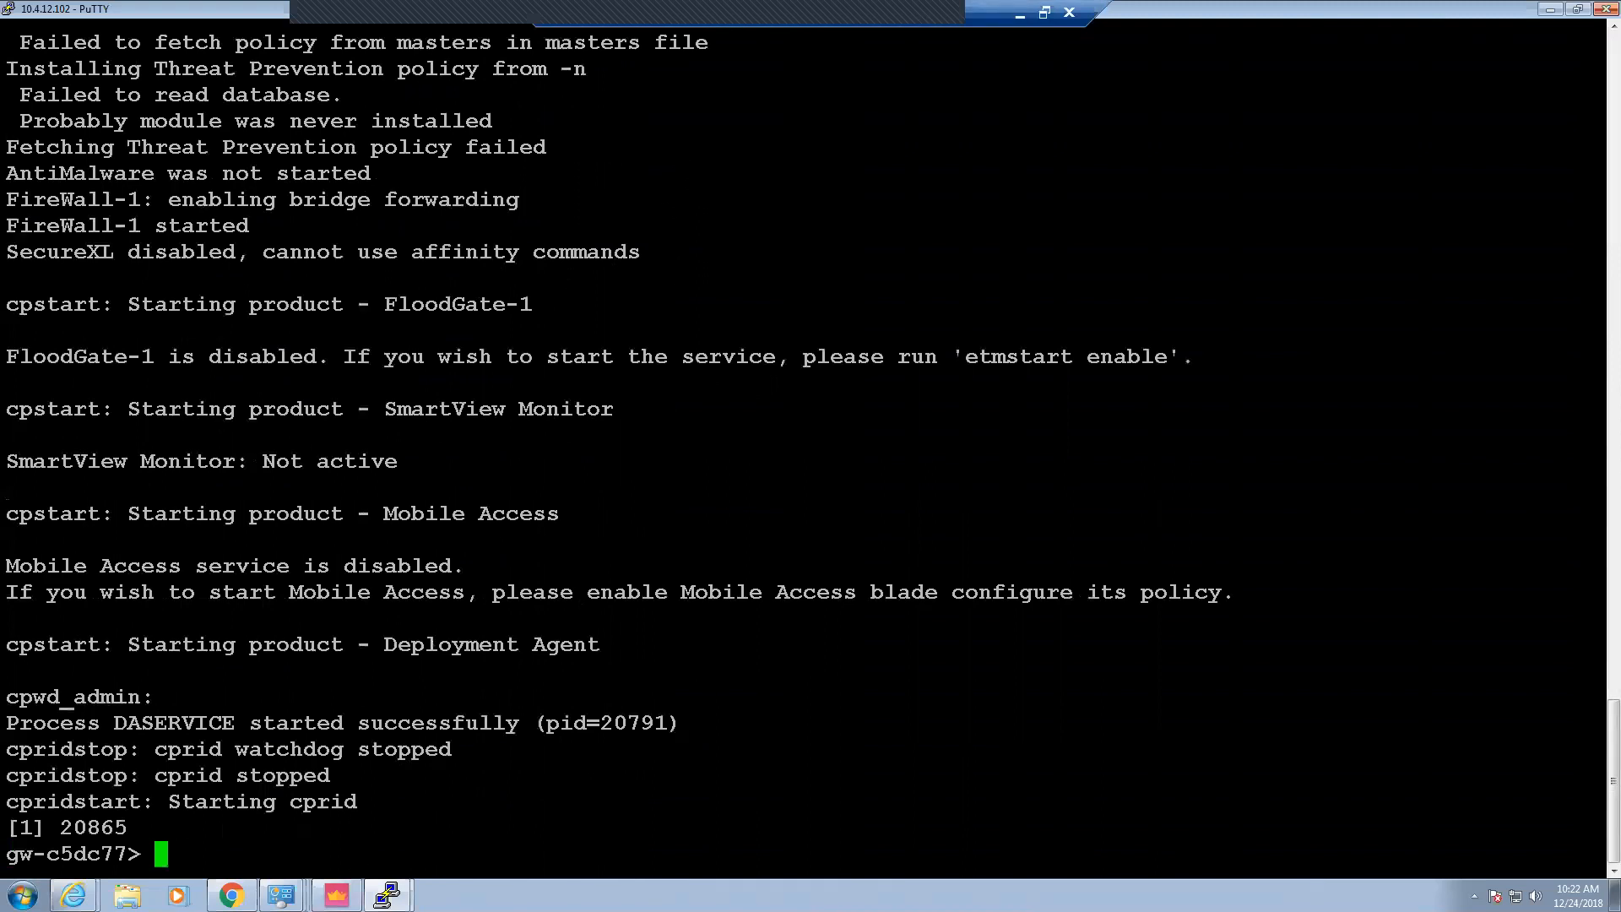
Return to SmartConsole and advance the CP4 wizard through trust initialization and topology results
left_click(1550, 9)
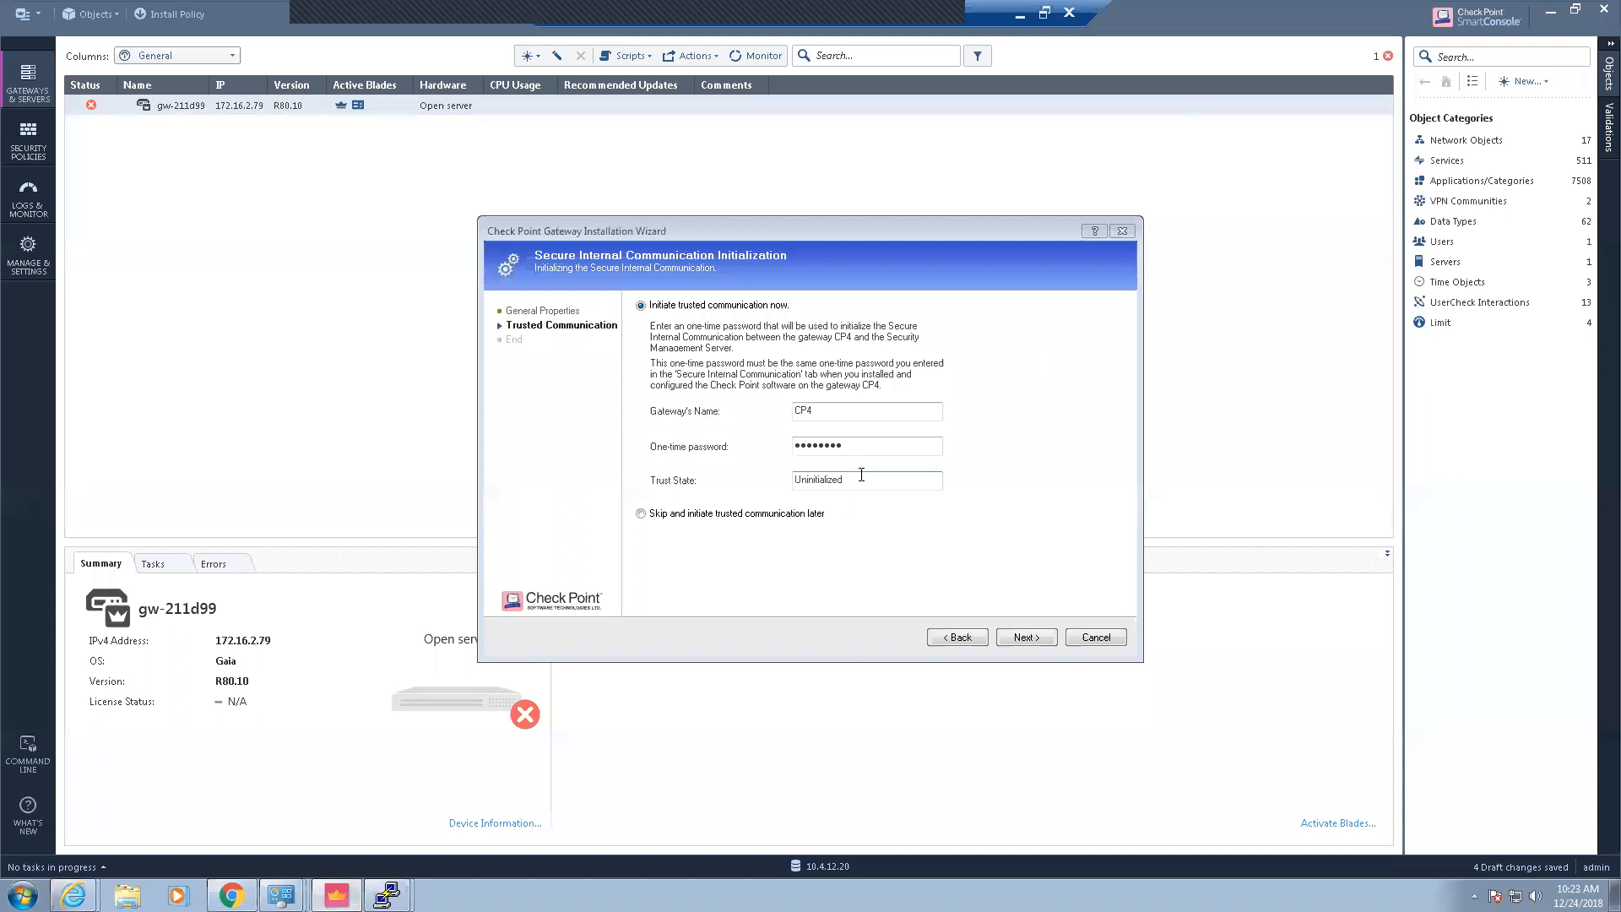
left_click(1021, 637)
key("Return")
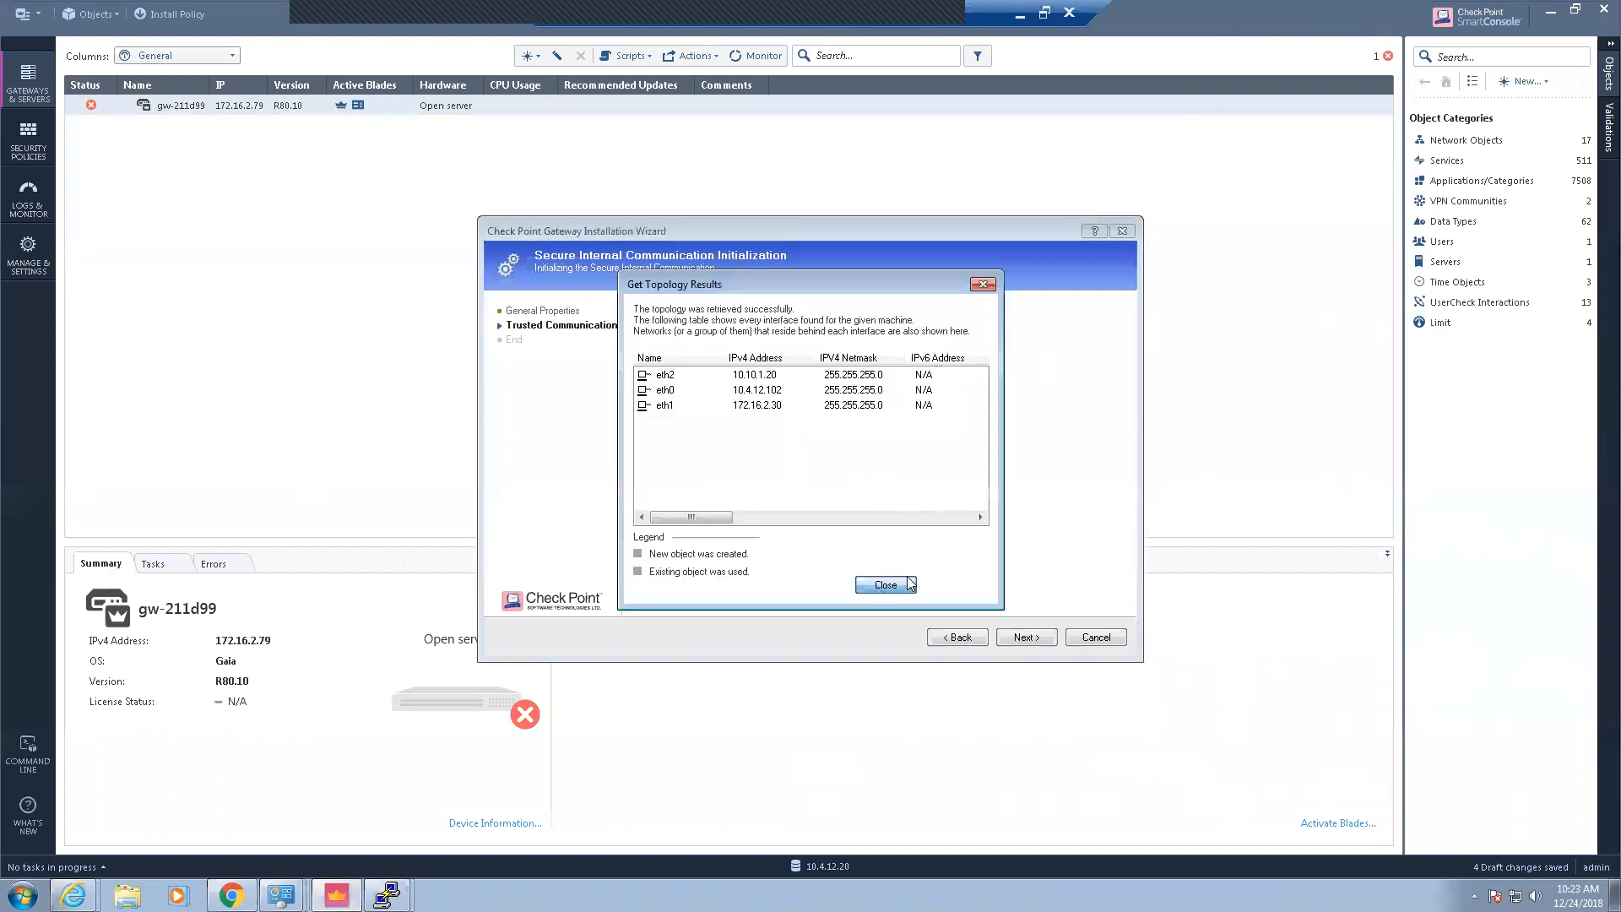
left_click(887, 584)
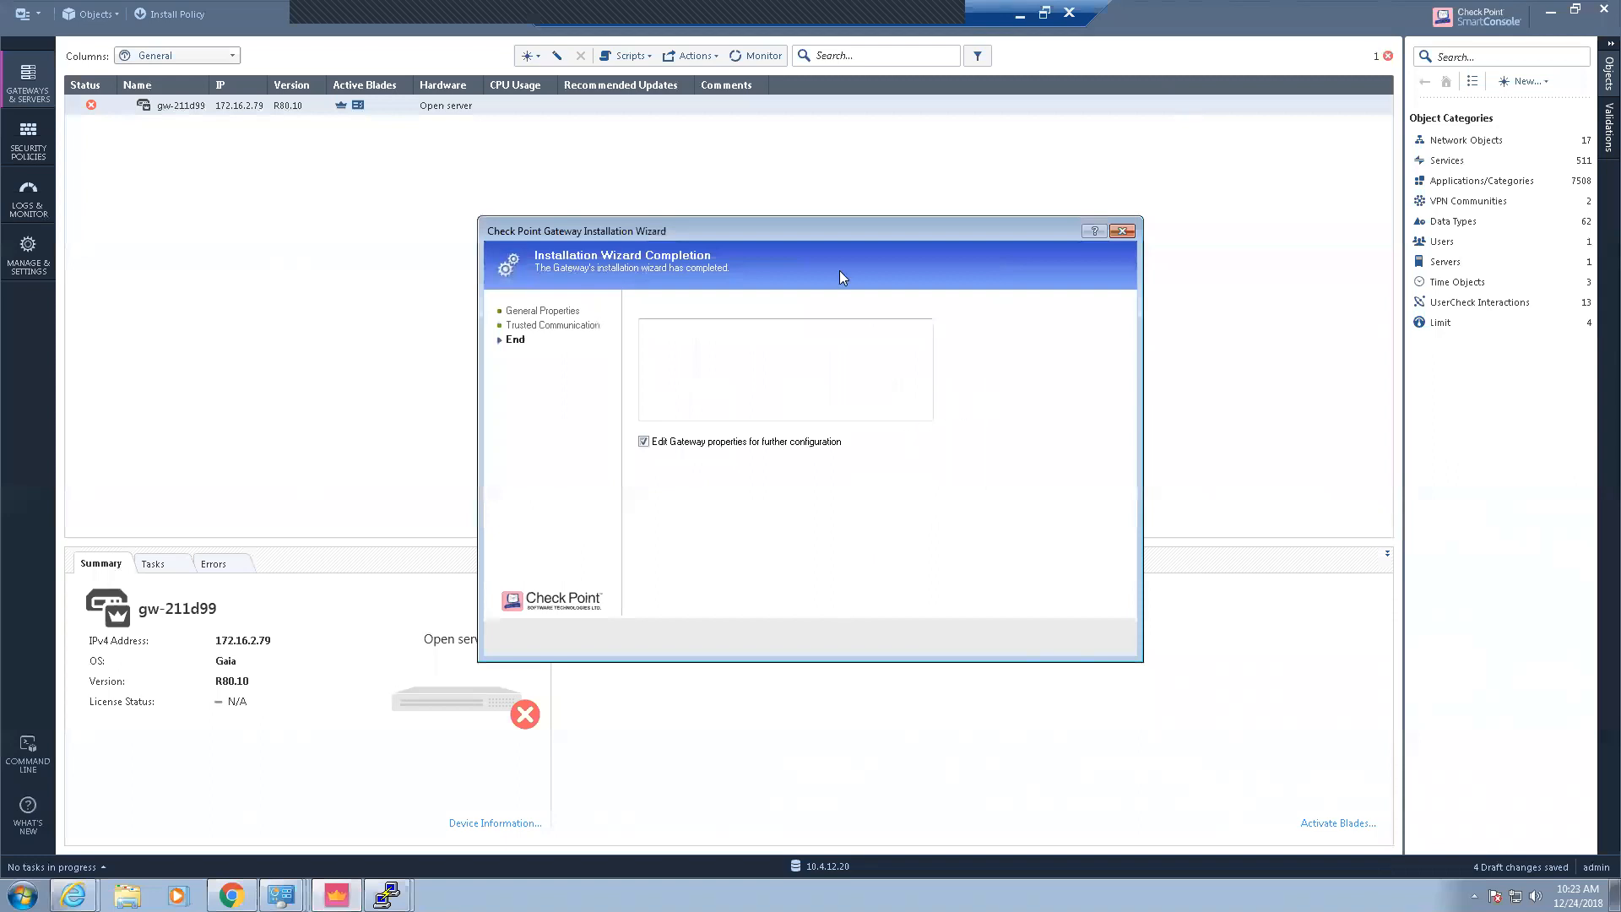
Finish the wizard, keep changes past the duplicate-IP warning, and acknowledge the save failure and discard
left_click_drag(819, 229, 717, 219)
left_click(937, 625)
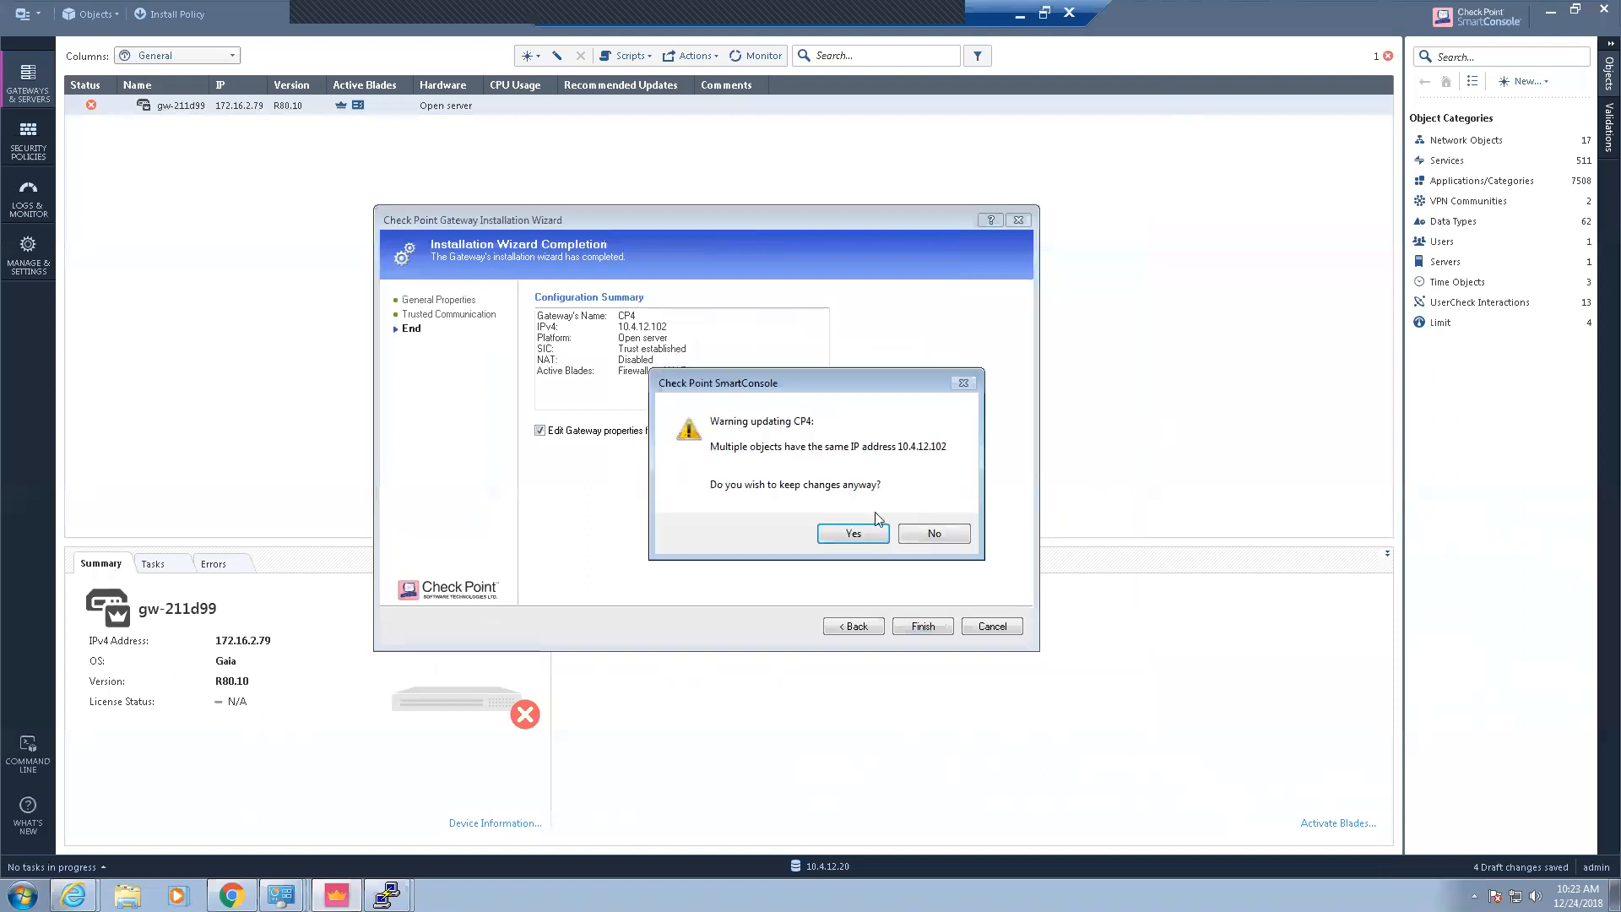
left_click(834, 532)
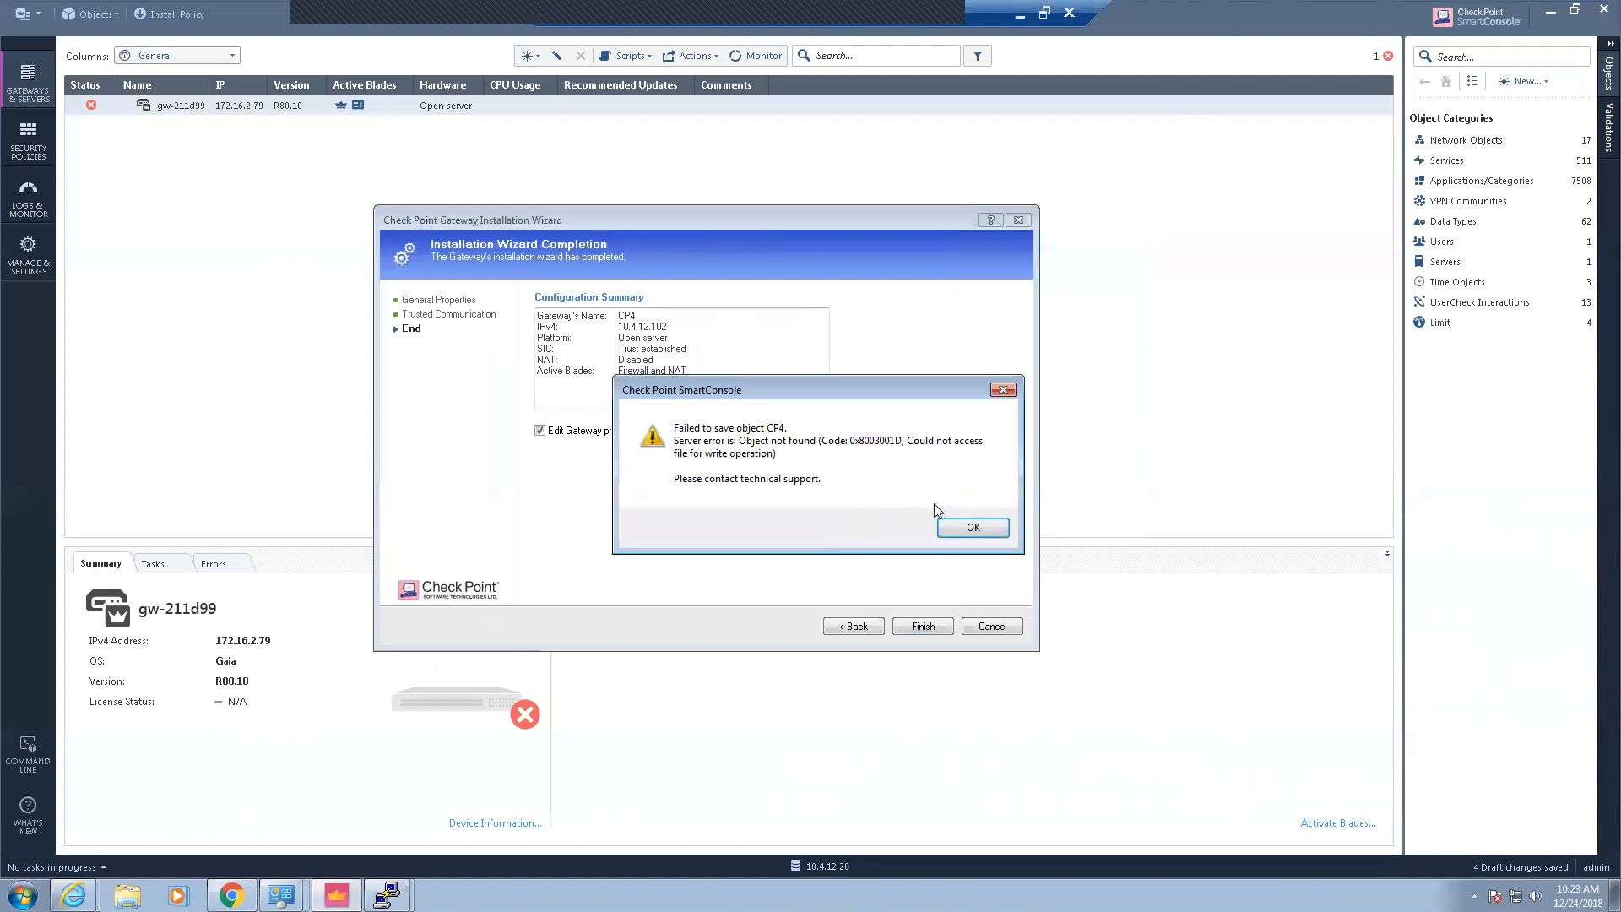
left_click(974, 528)
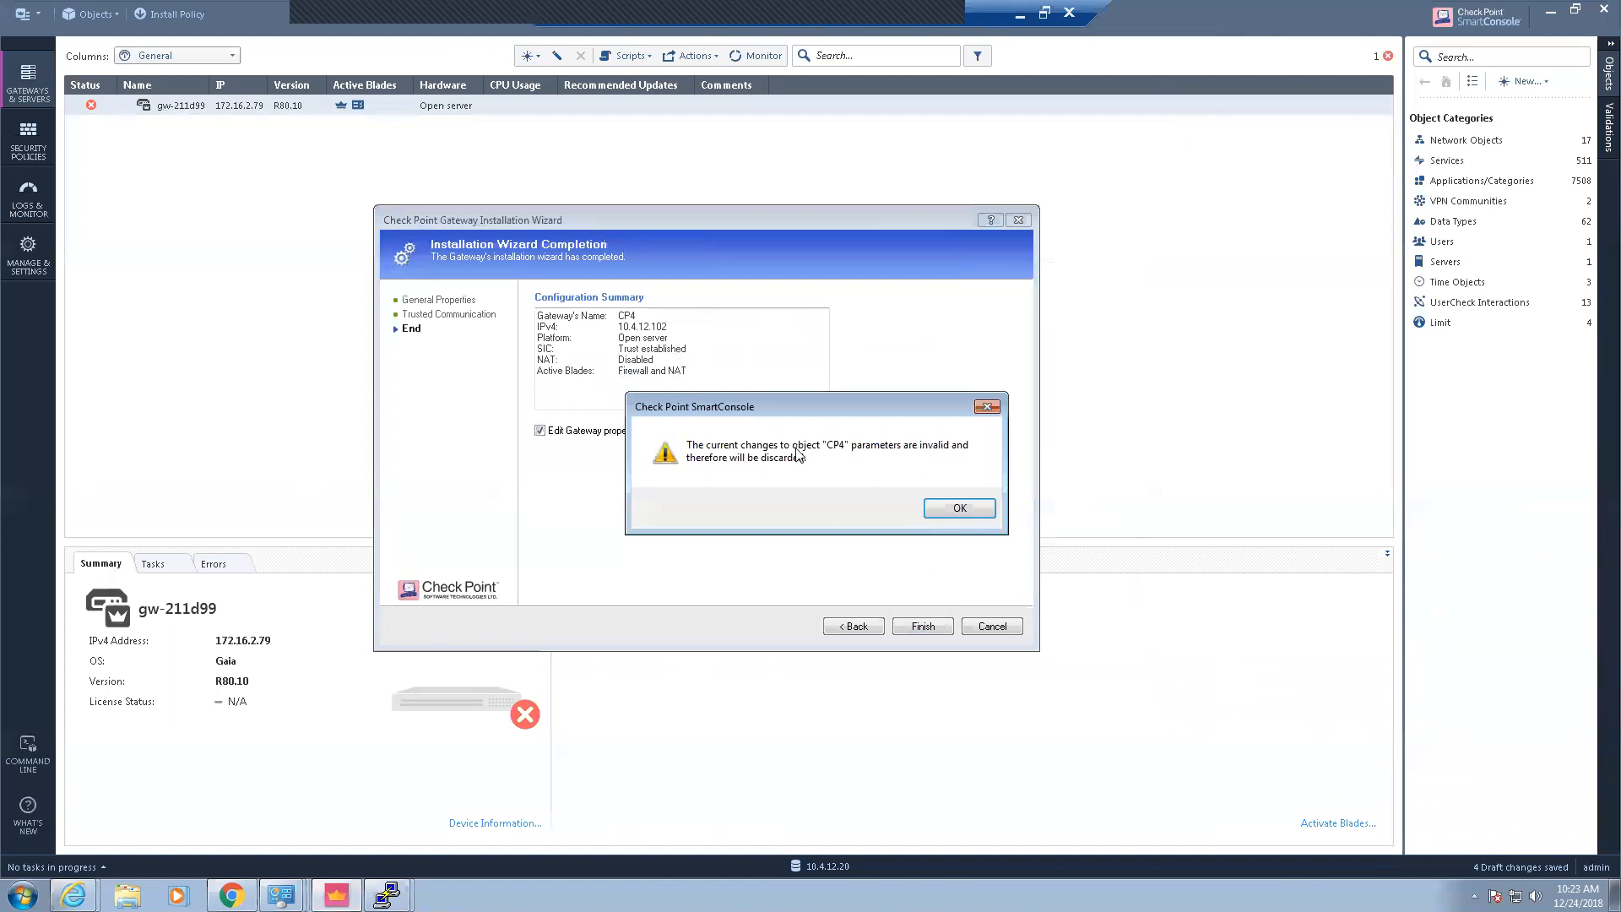
left_click(939, 508)
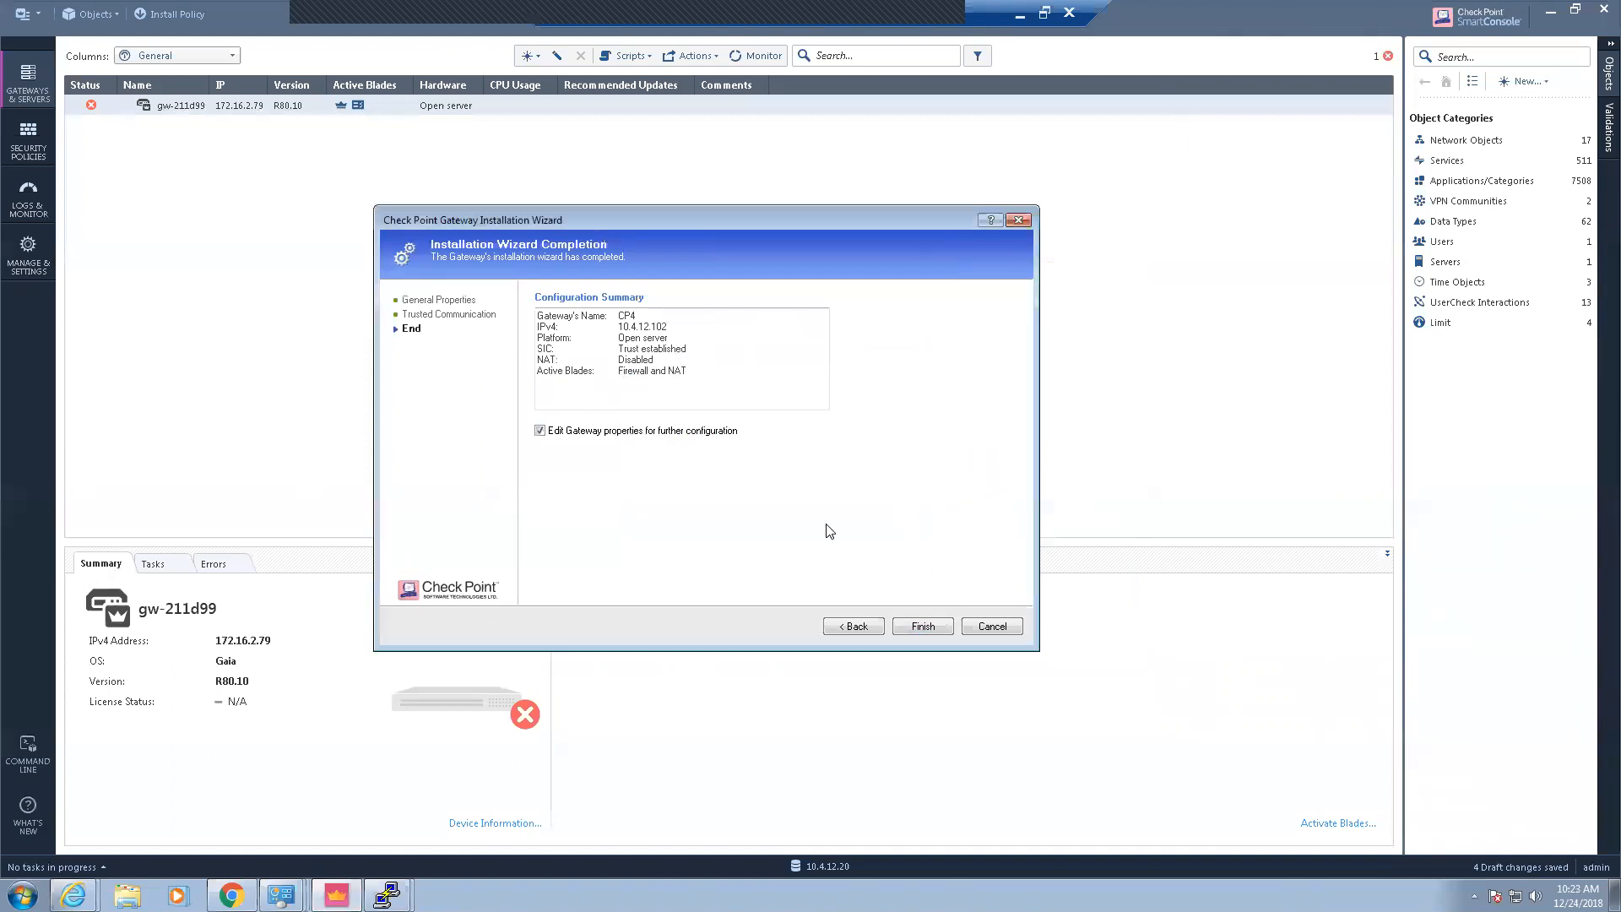
Retry finishing the wizard, again accepting the duplicate-IP warning and dismissing the save error and discard
left_click(920, 623)
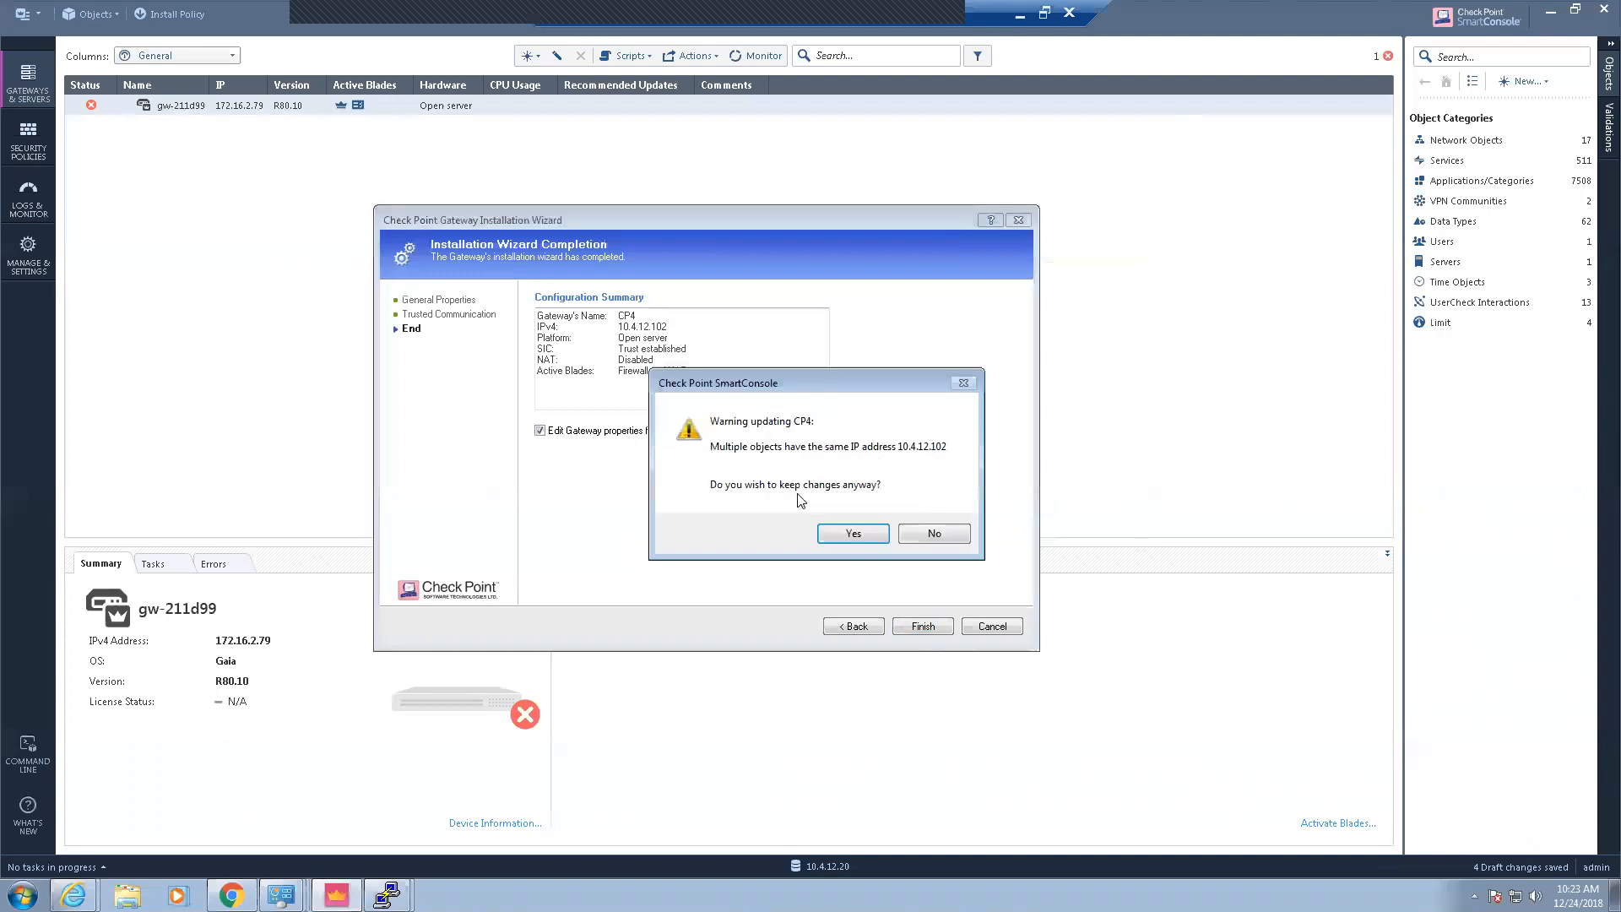
left_click(847, 532)
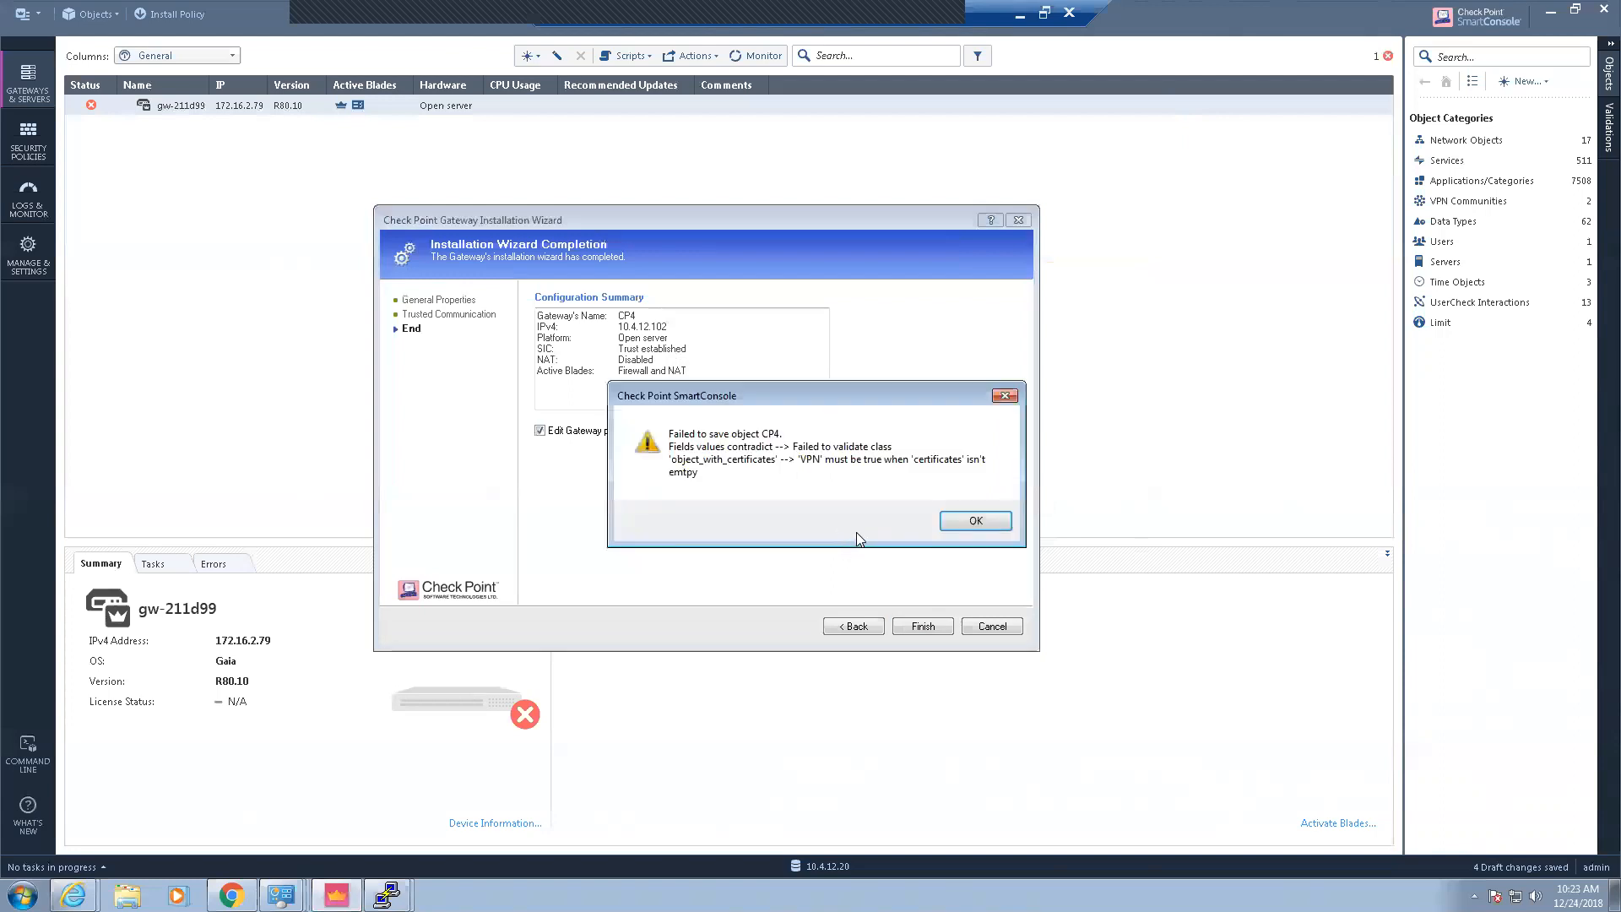
left_click(952, 519)
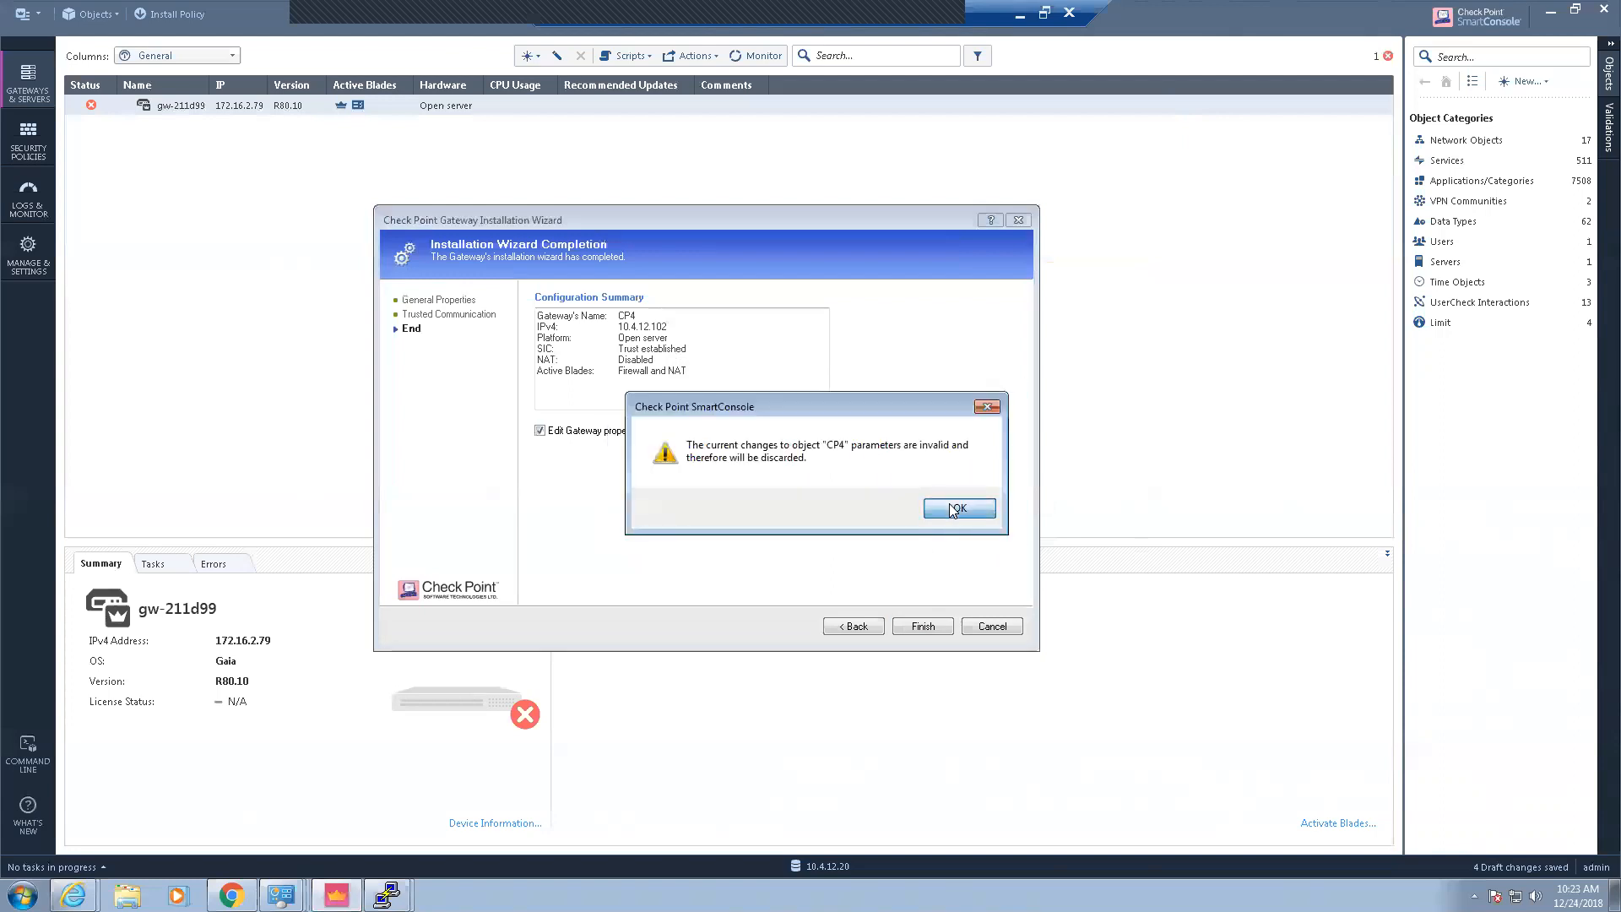
left_click(957, 510)
left_click(913, 510)
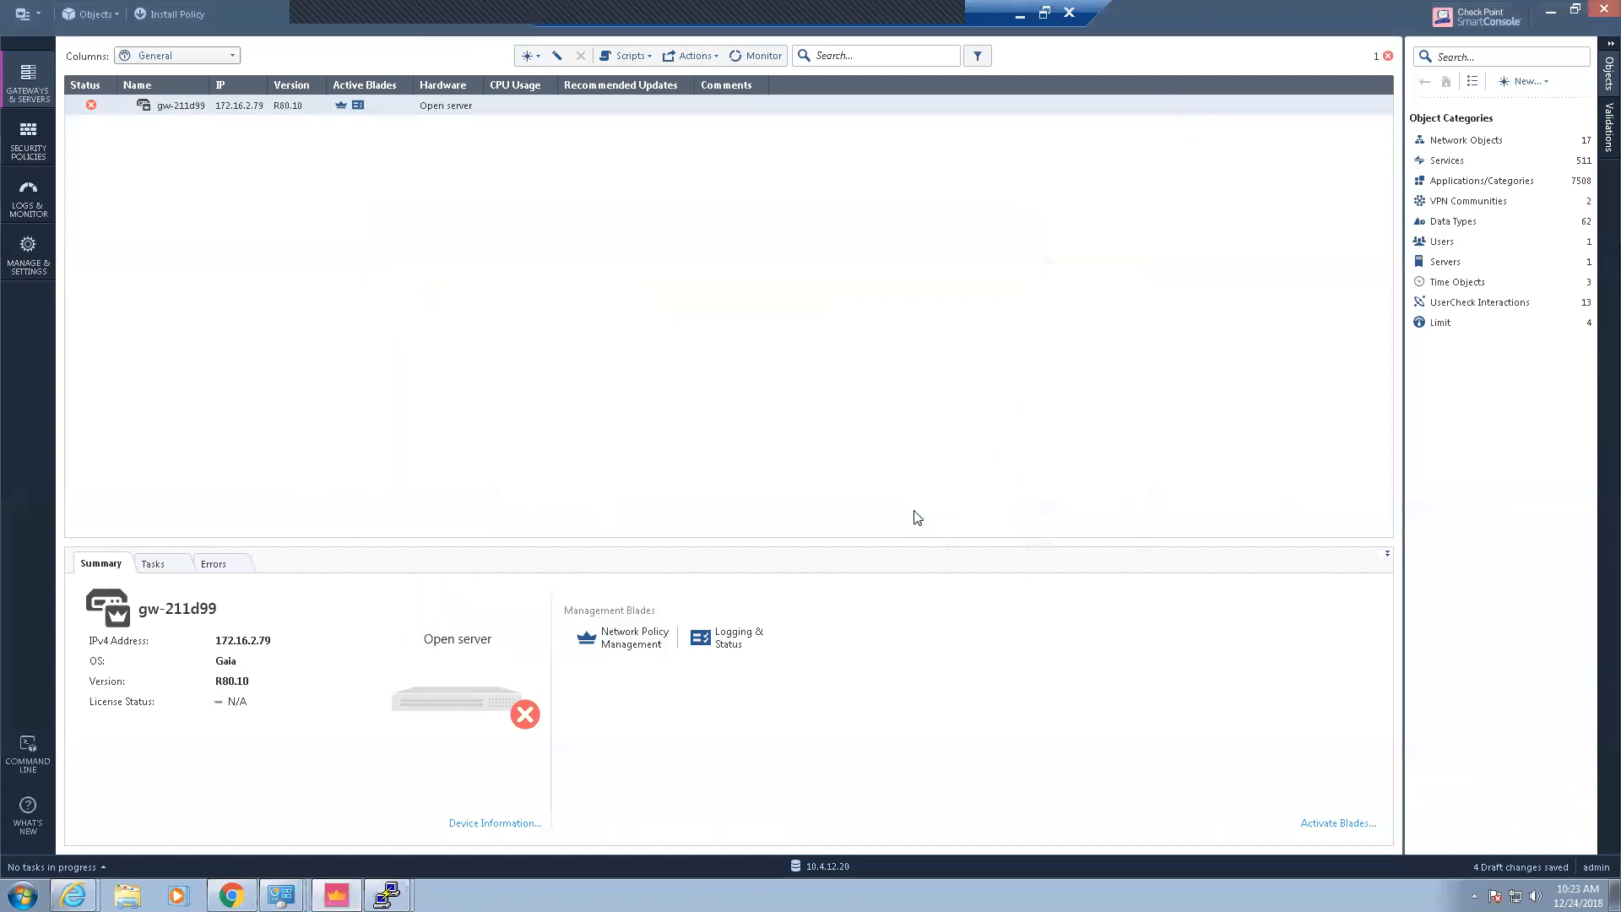
right_click(96, 107)
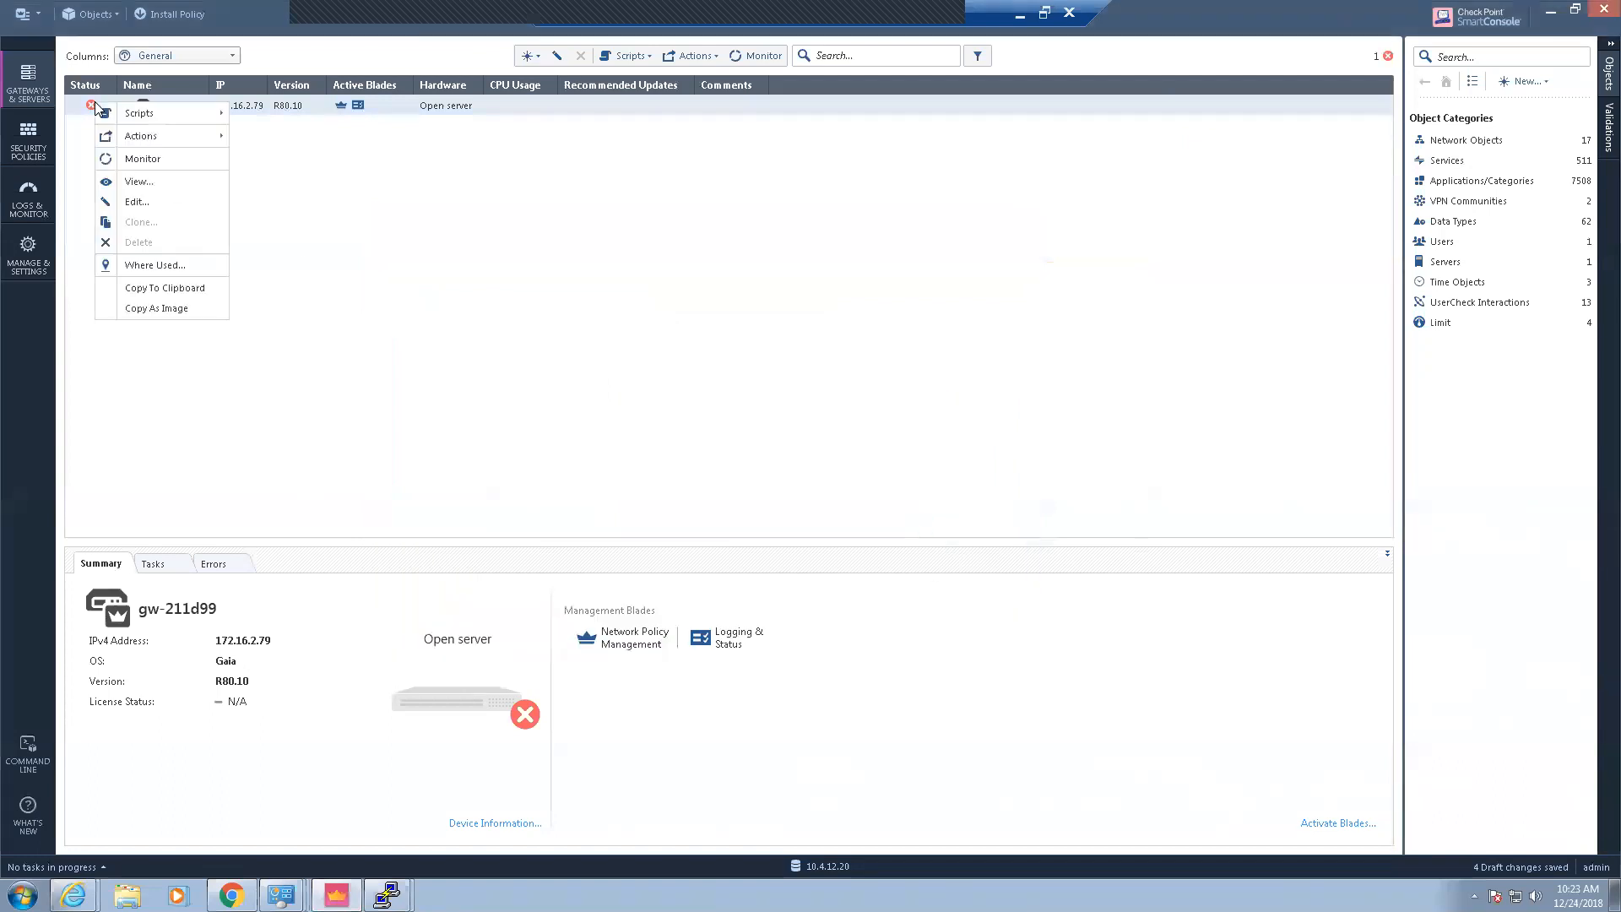
right_click(250, 104)
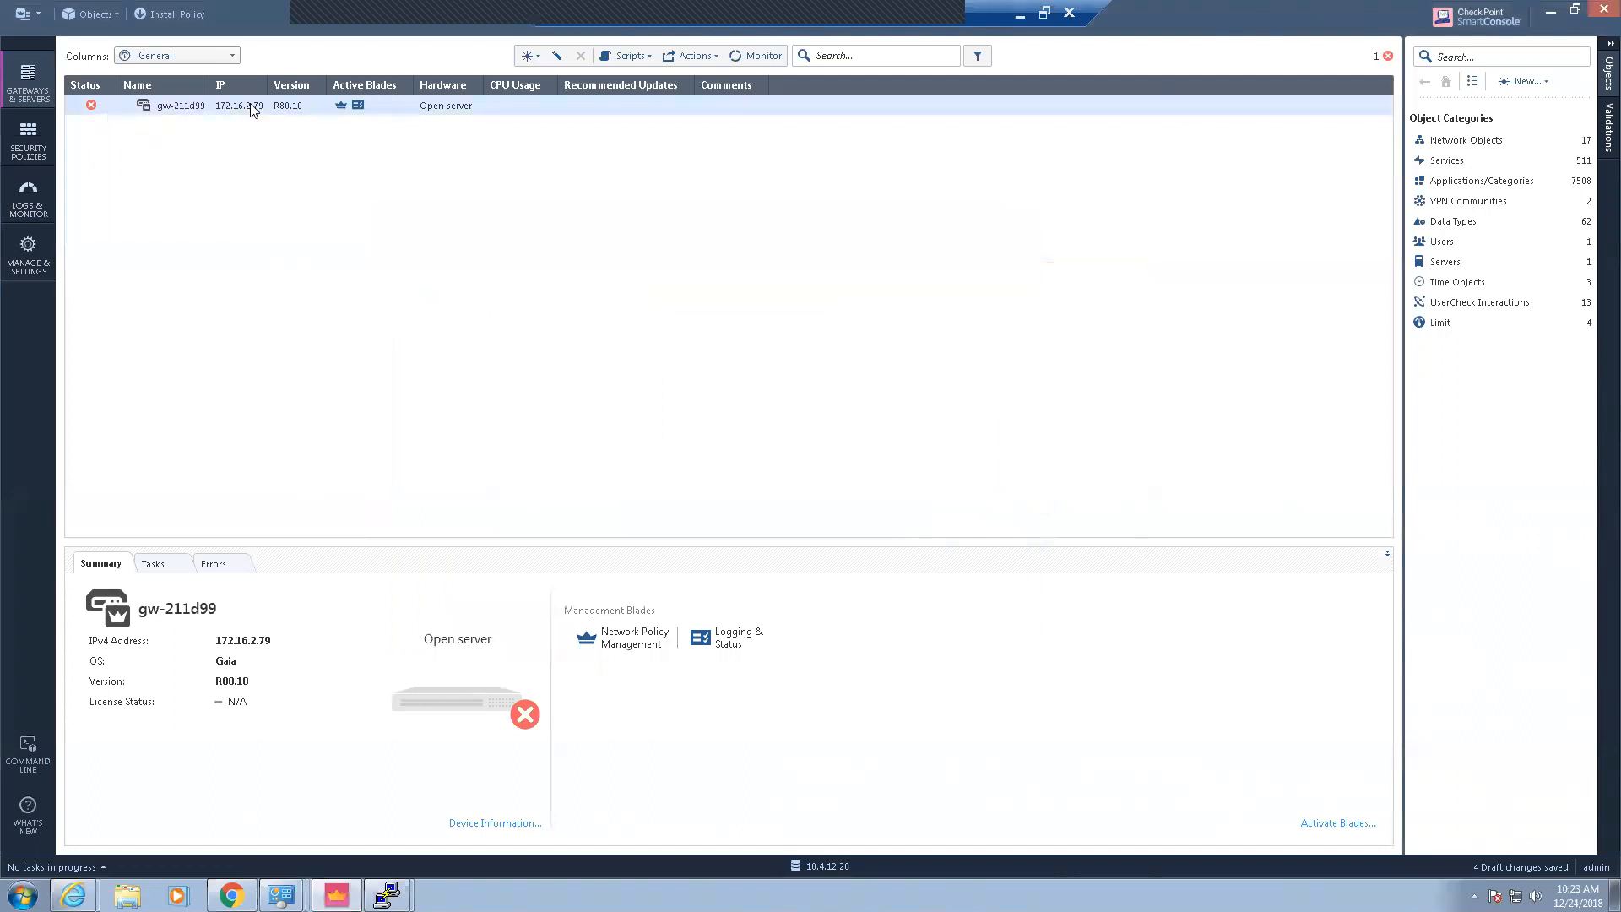
right_click(250, 105)
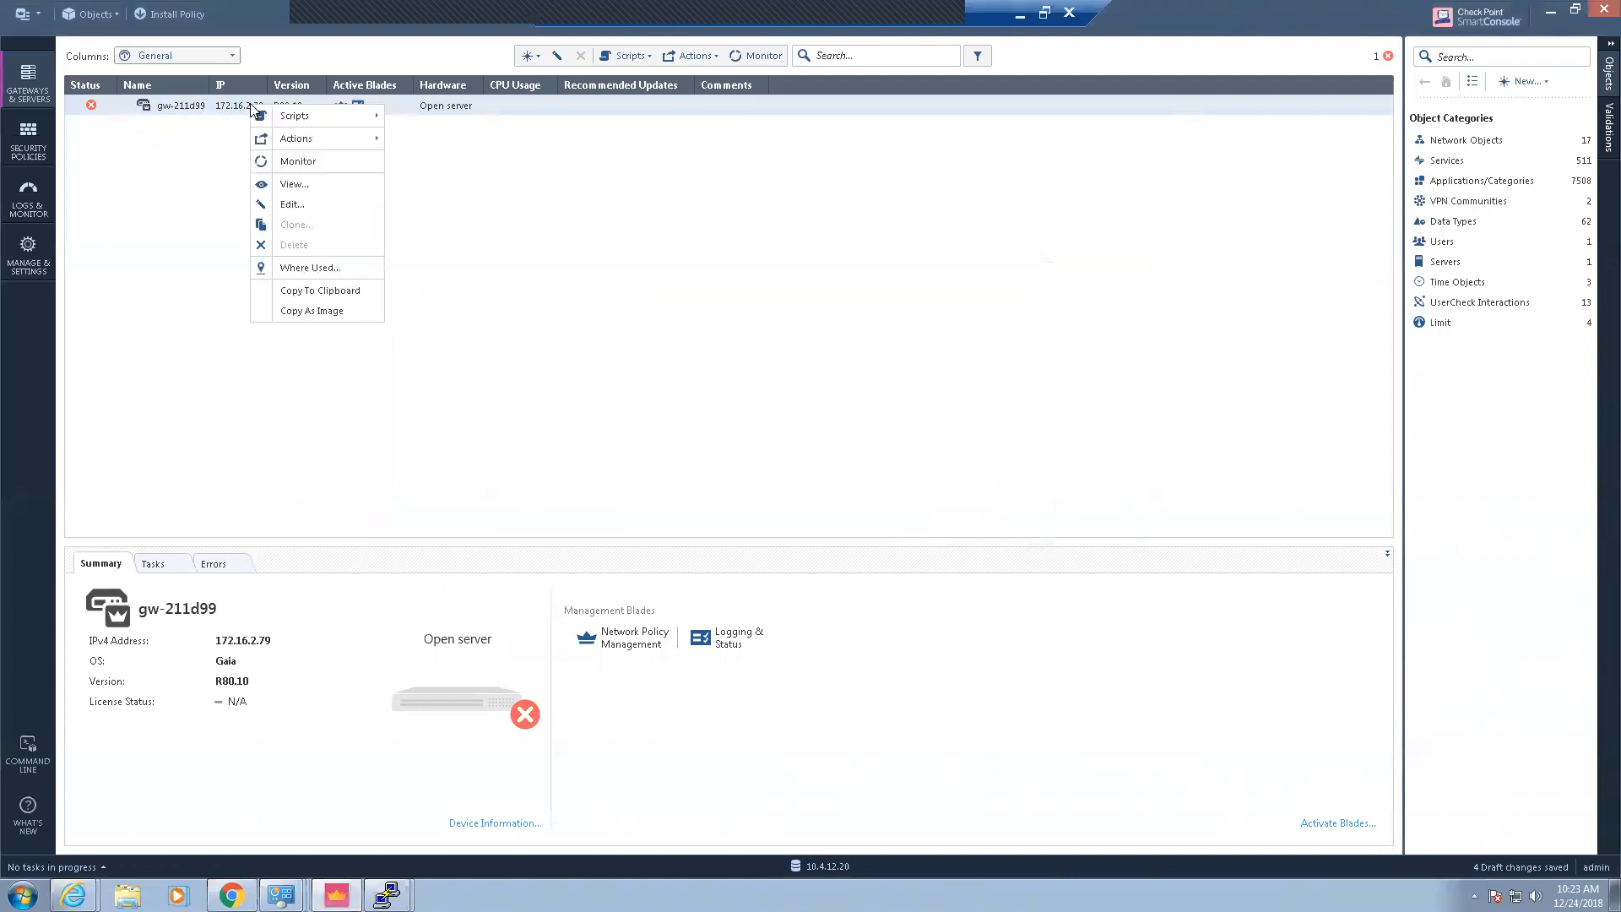
left_click(119, 113)
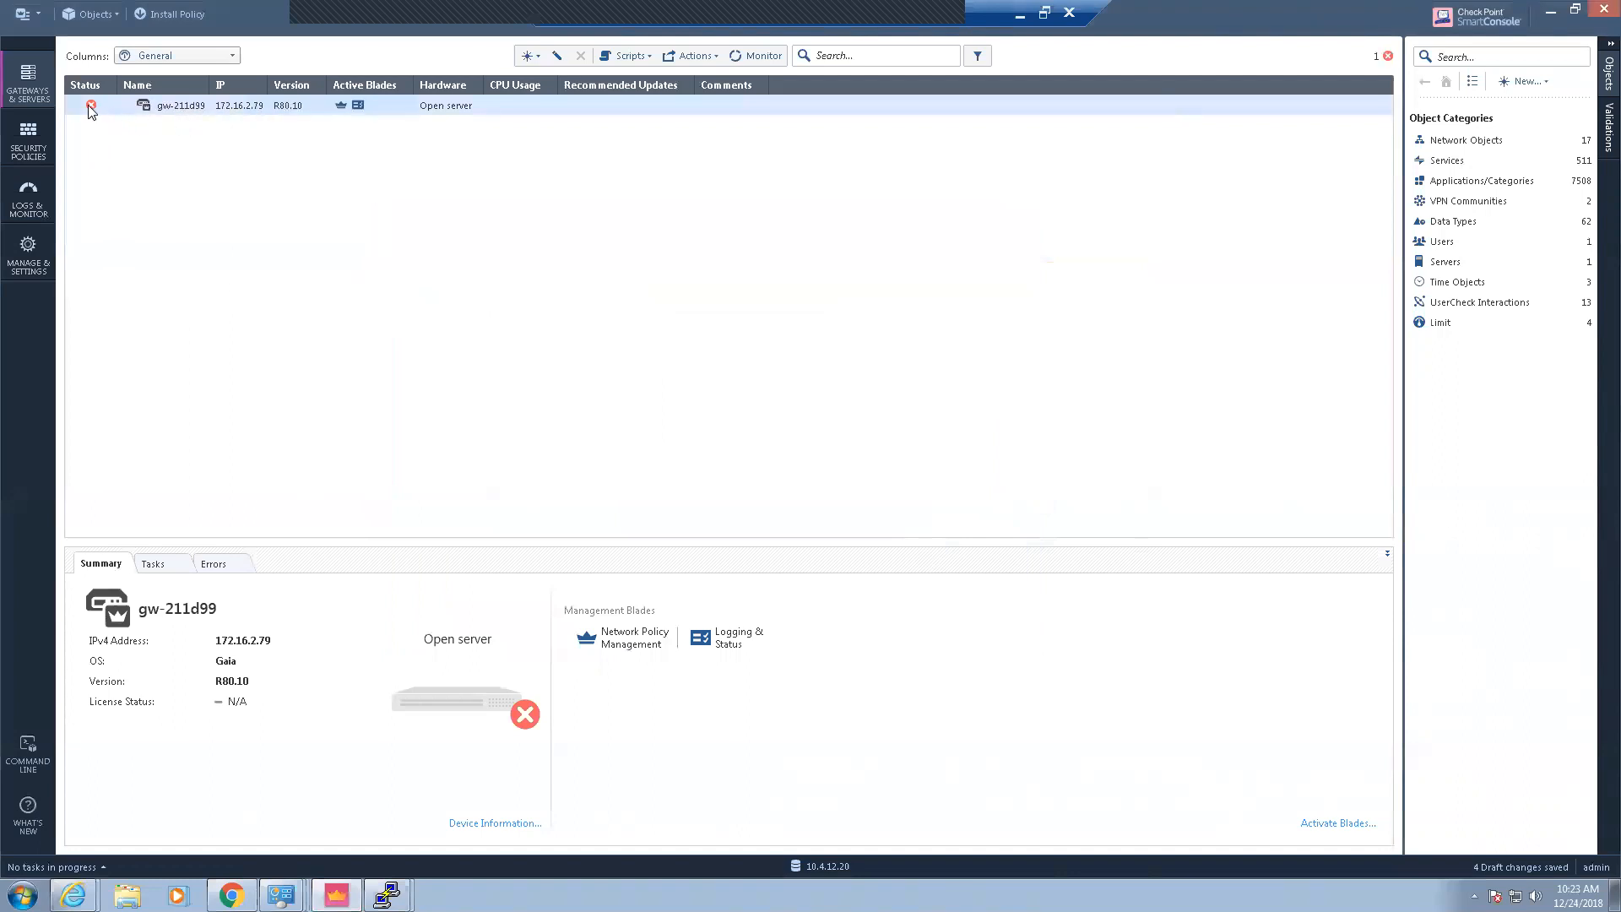
right_click(90, 107)
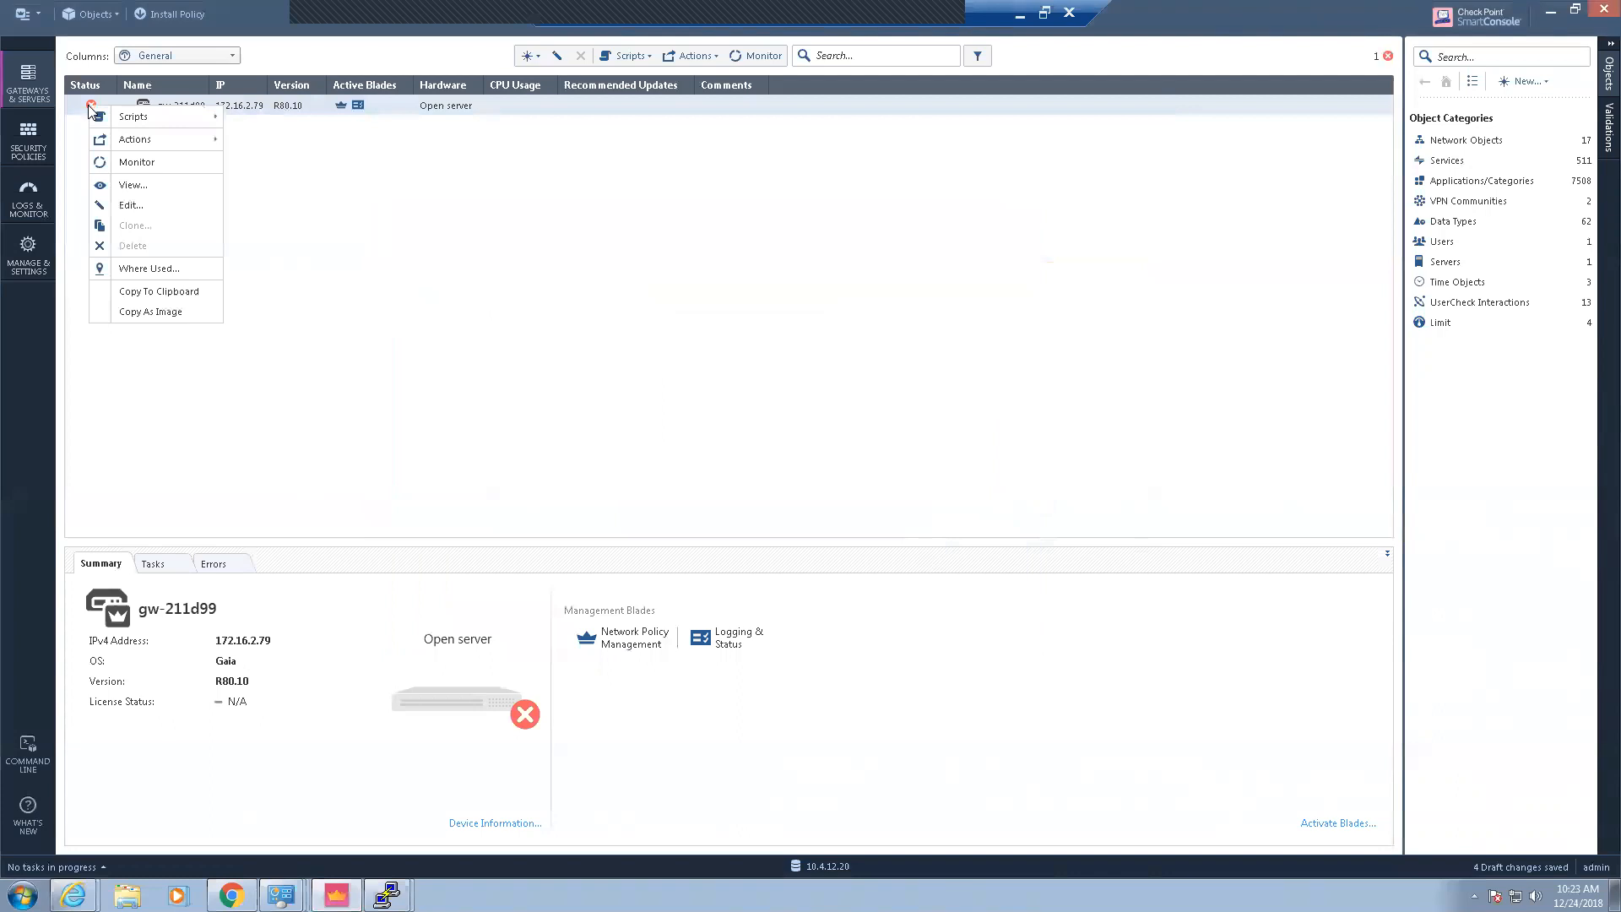
left_click(452, 120)
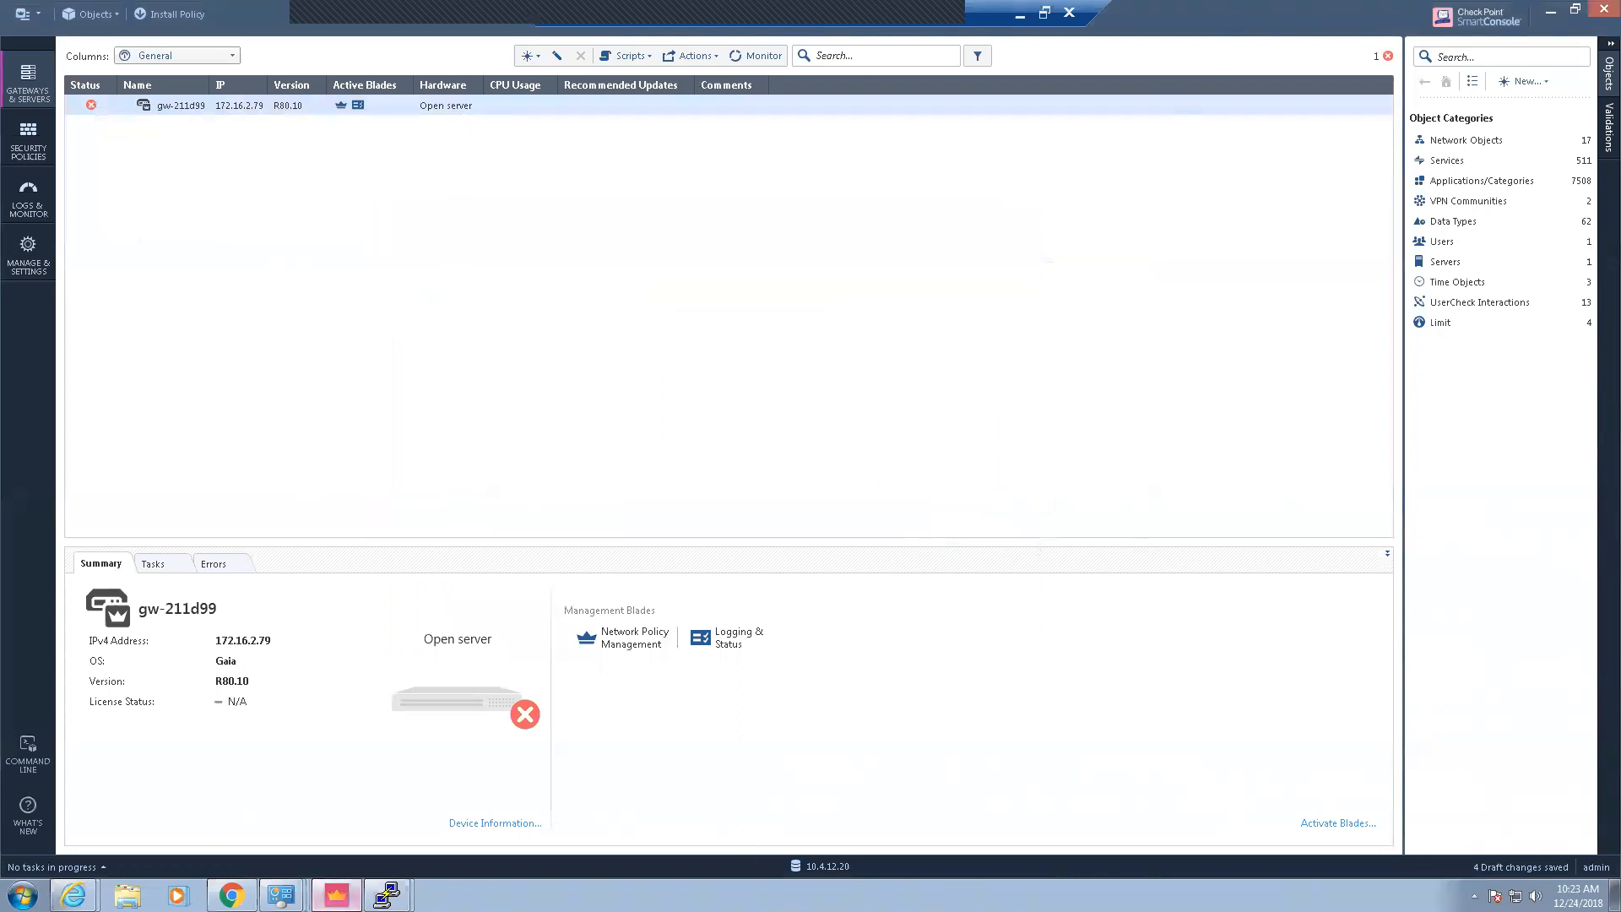
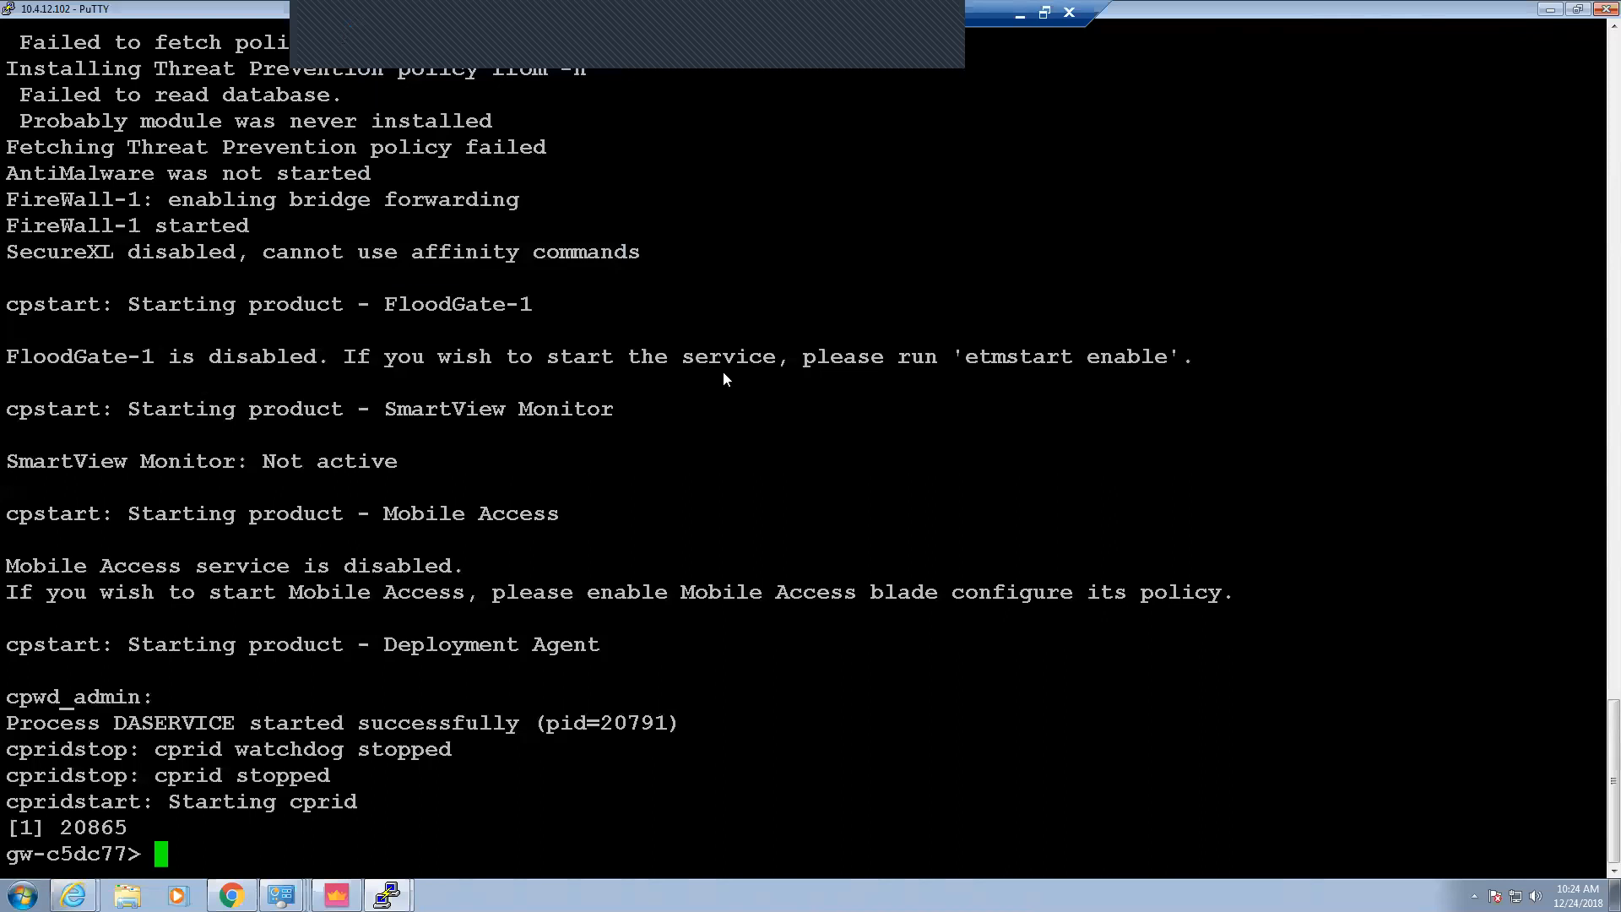
Launch a new PuTTY SSH session to host 10.4.12.20 on port 22
key("Return")
key("Return")
key("Return")
key("Return")
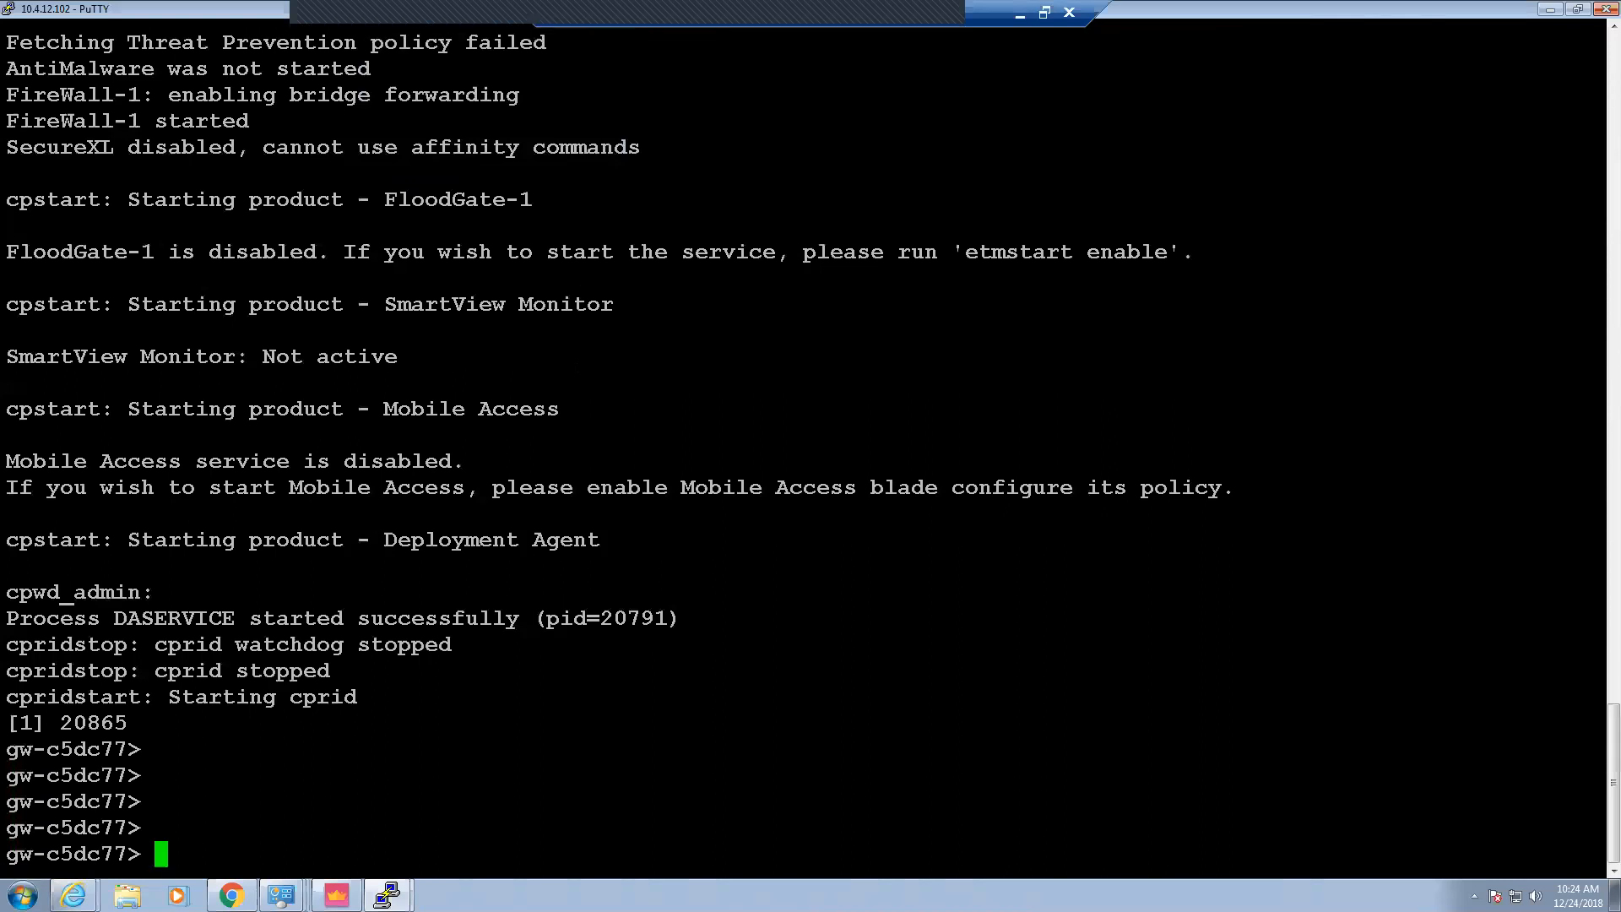
right_click(372, 14)
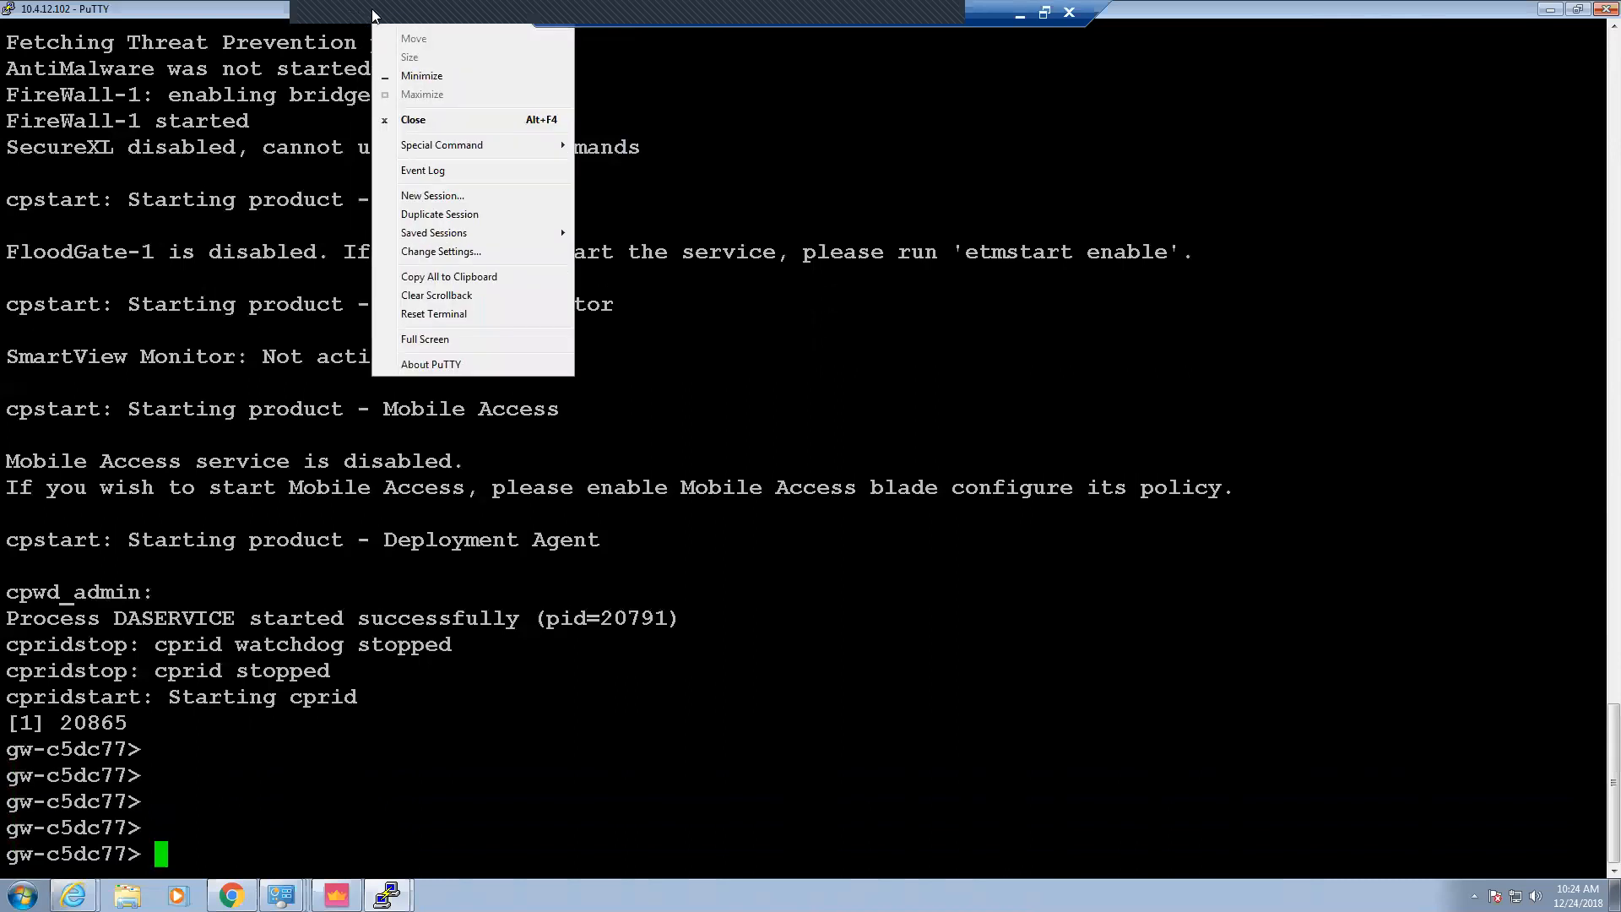
left_click(473, 200)
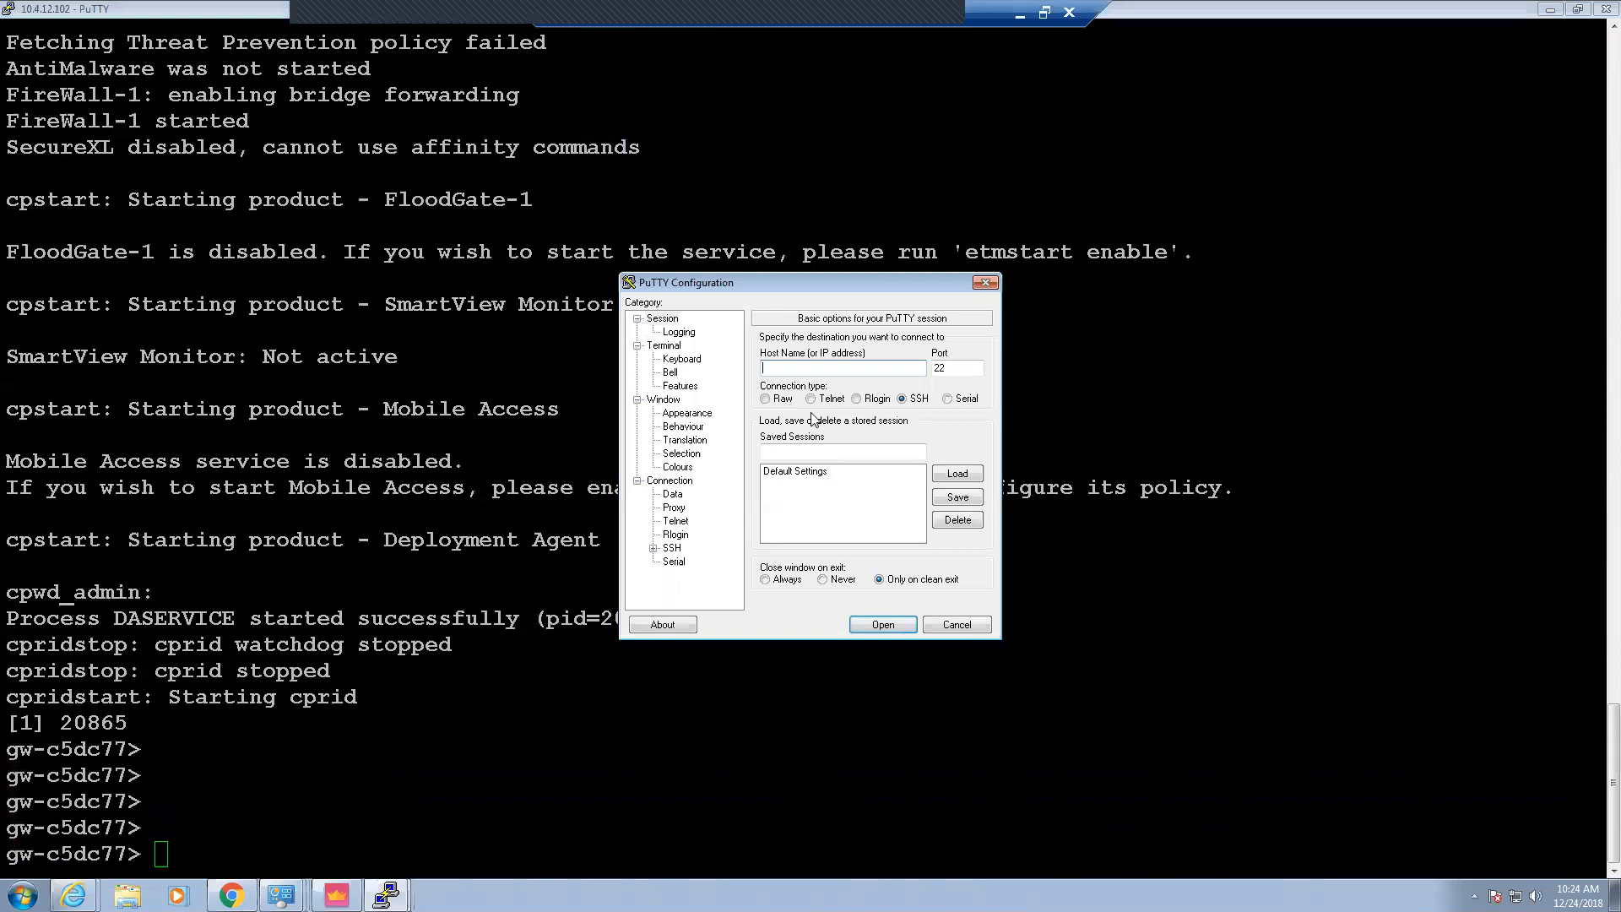
left_click(824, 402)
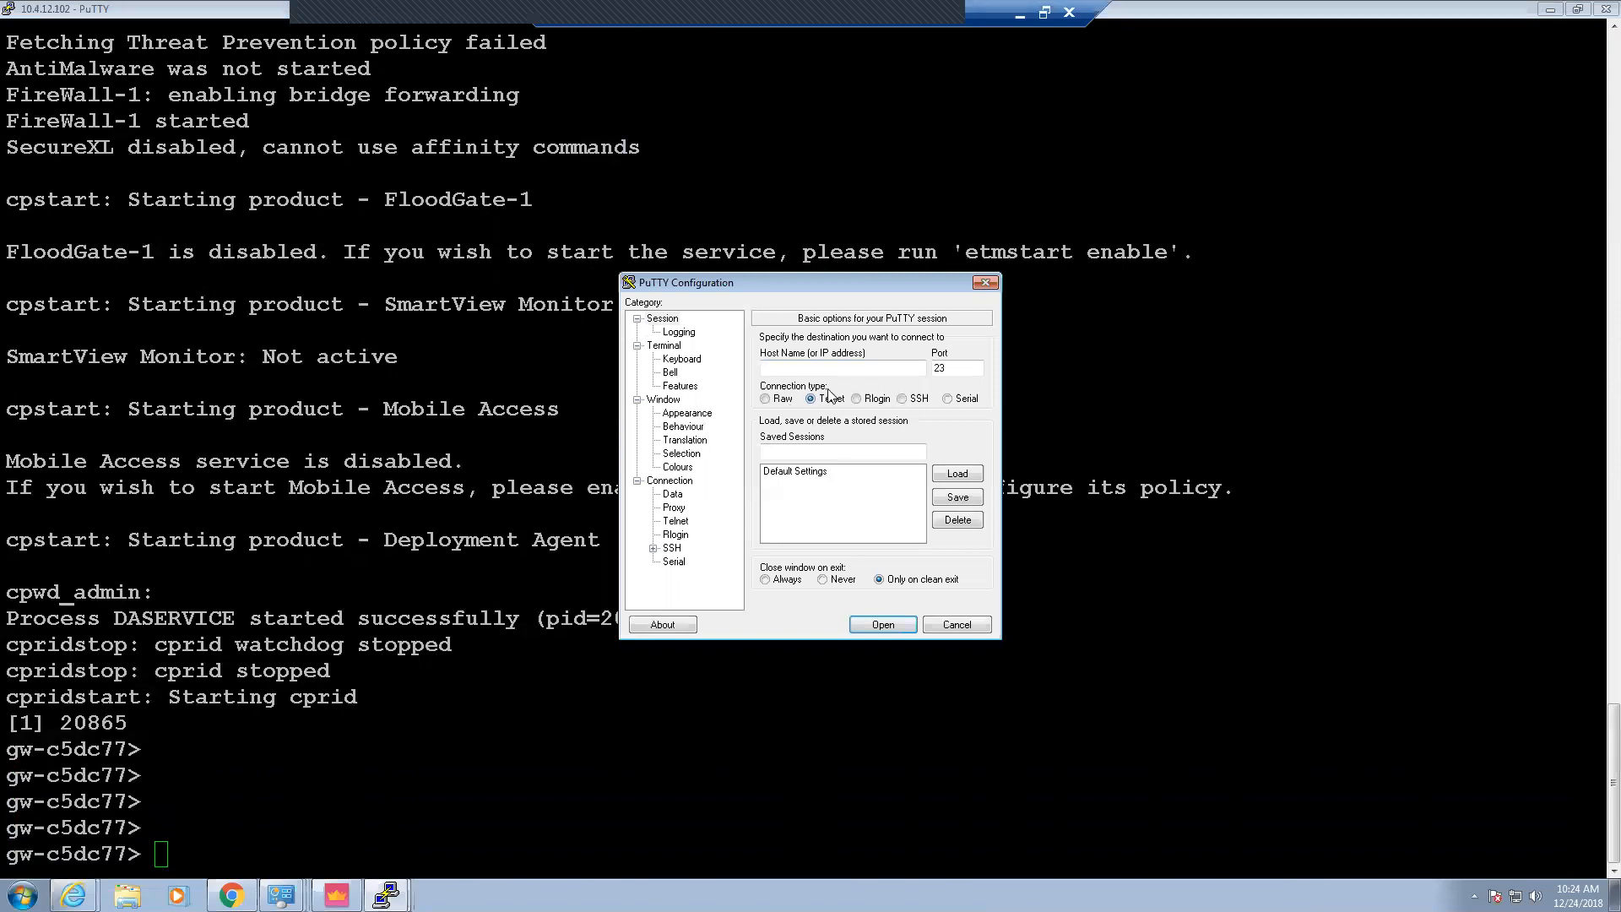
left_click(901, 397)
left_click(902, 373)
type("10.4.12.102")
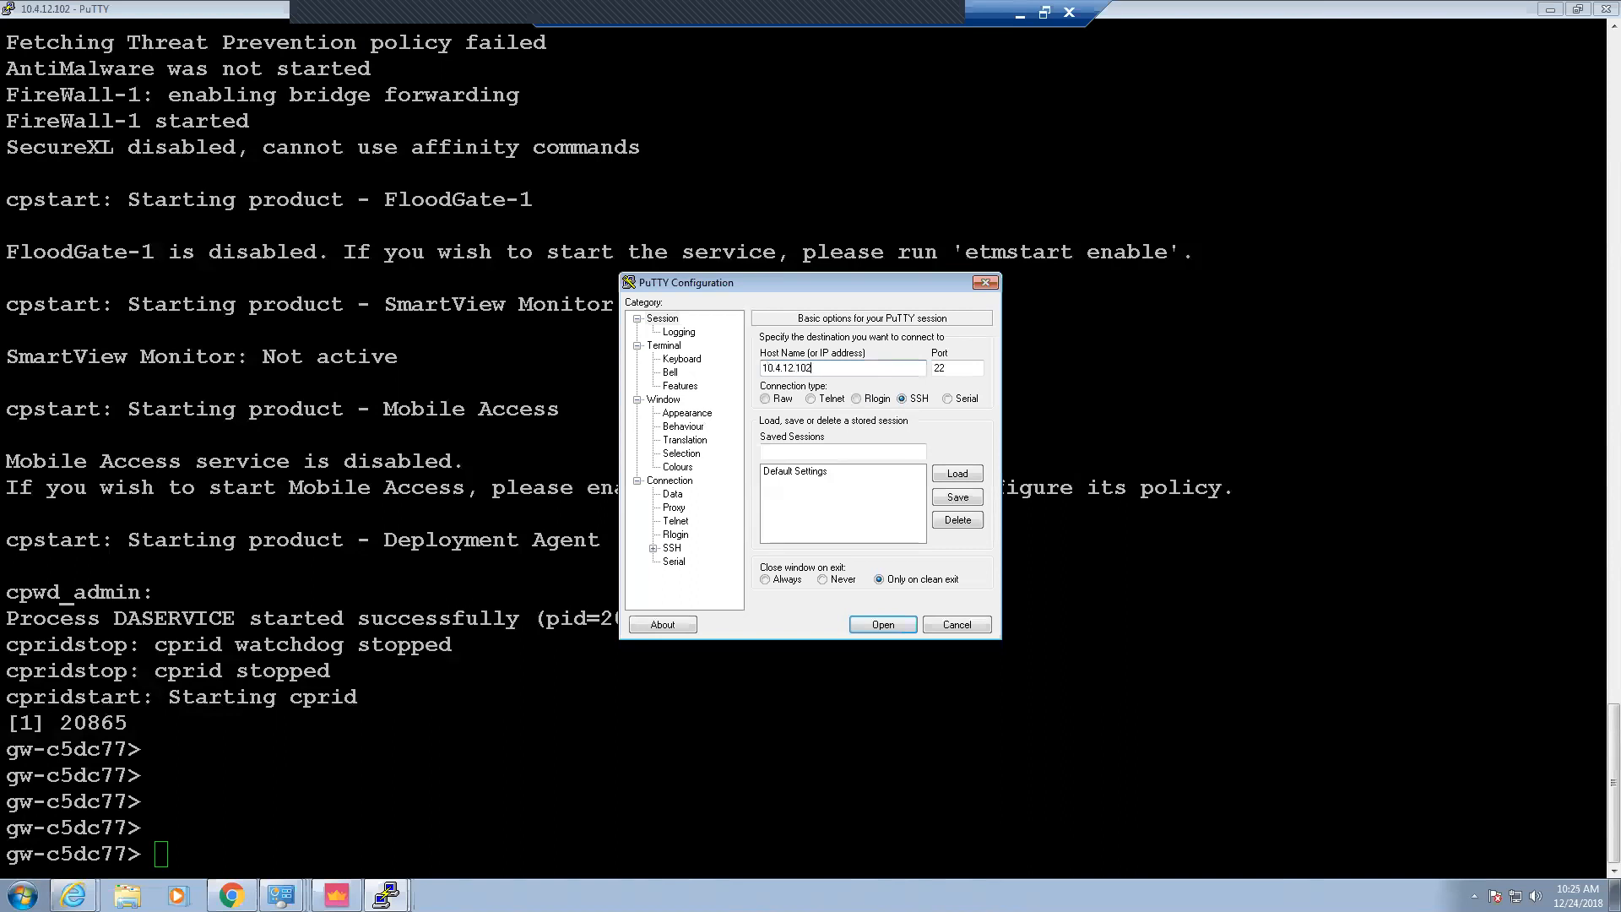
key("BackSpace")
key("BackSpace")
key("BackSpace")
type("20")
left_click(875, 618)
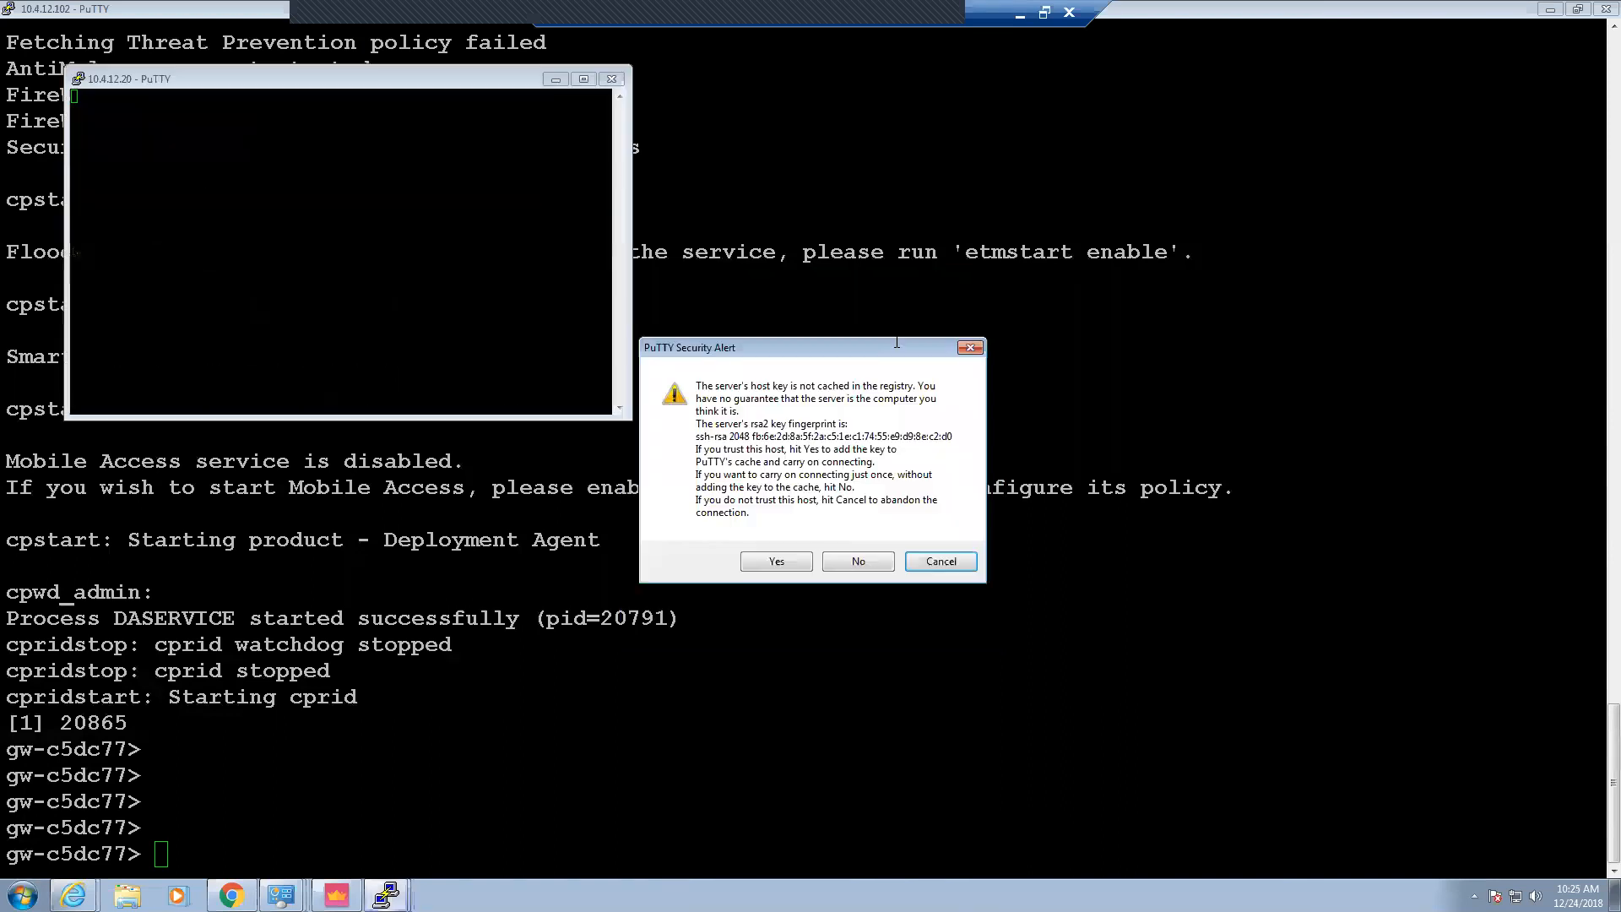
Accept the host key and log in to the 10.4.12.20 gateway as admin
left_click(784, 562)
type("admin")
key("Return")
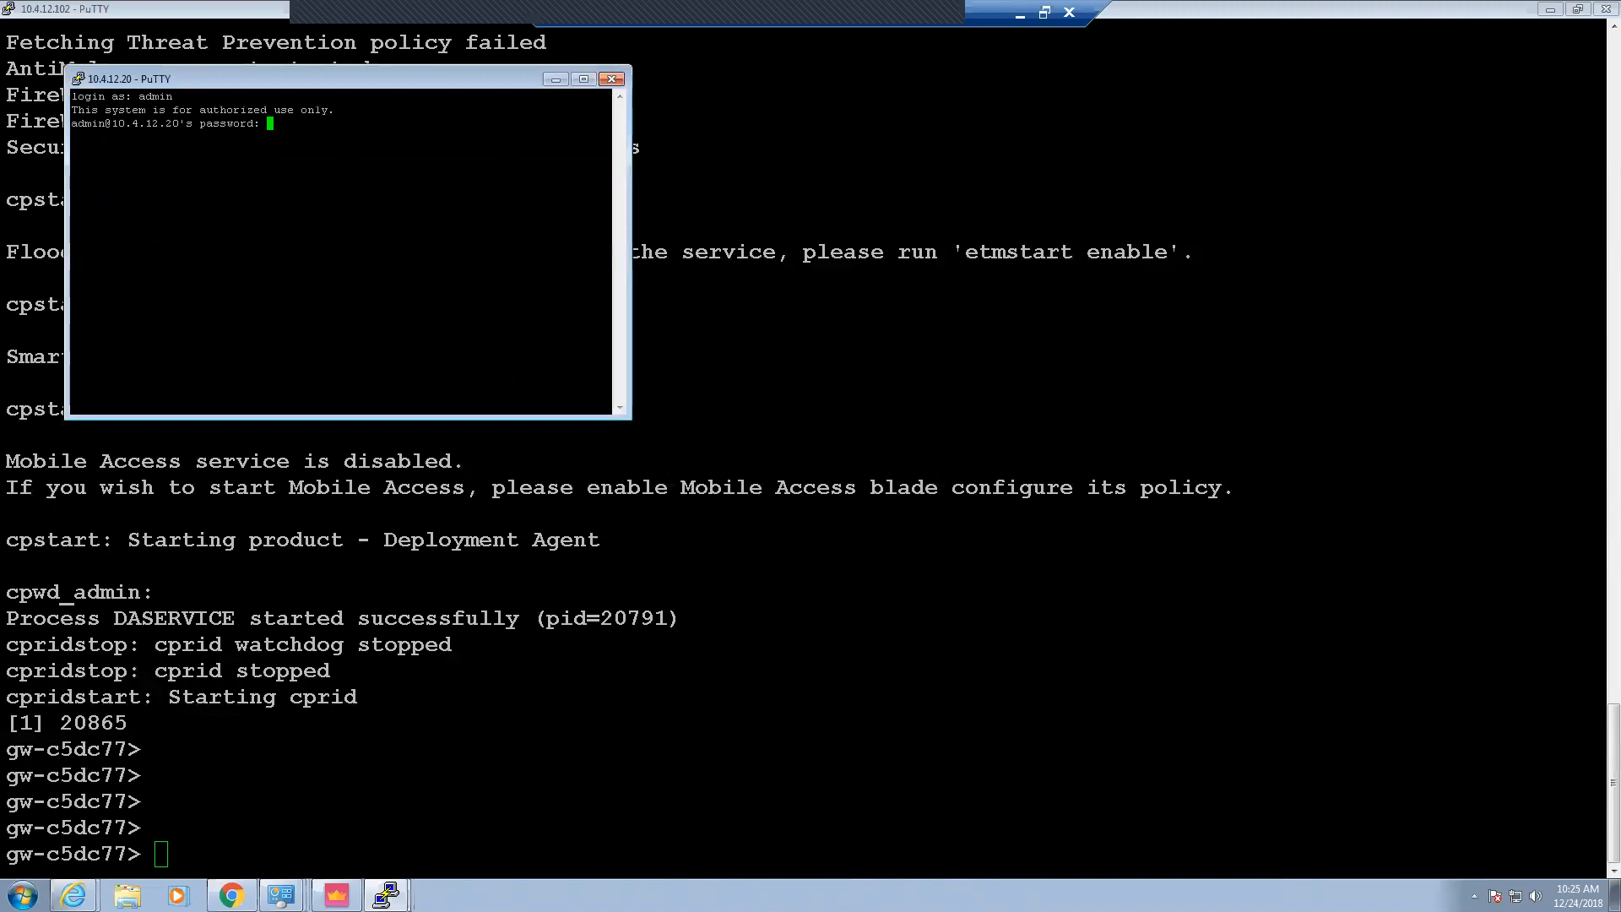
key("Return")
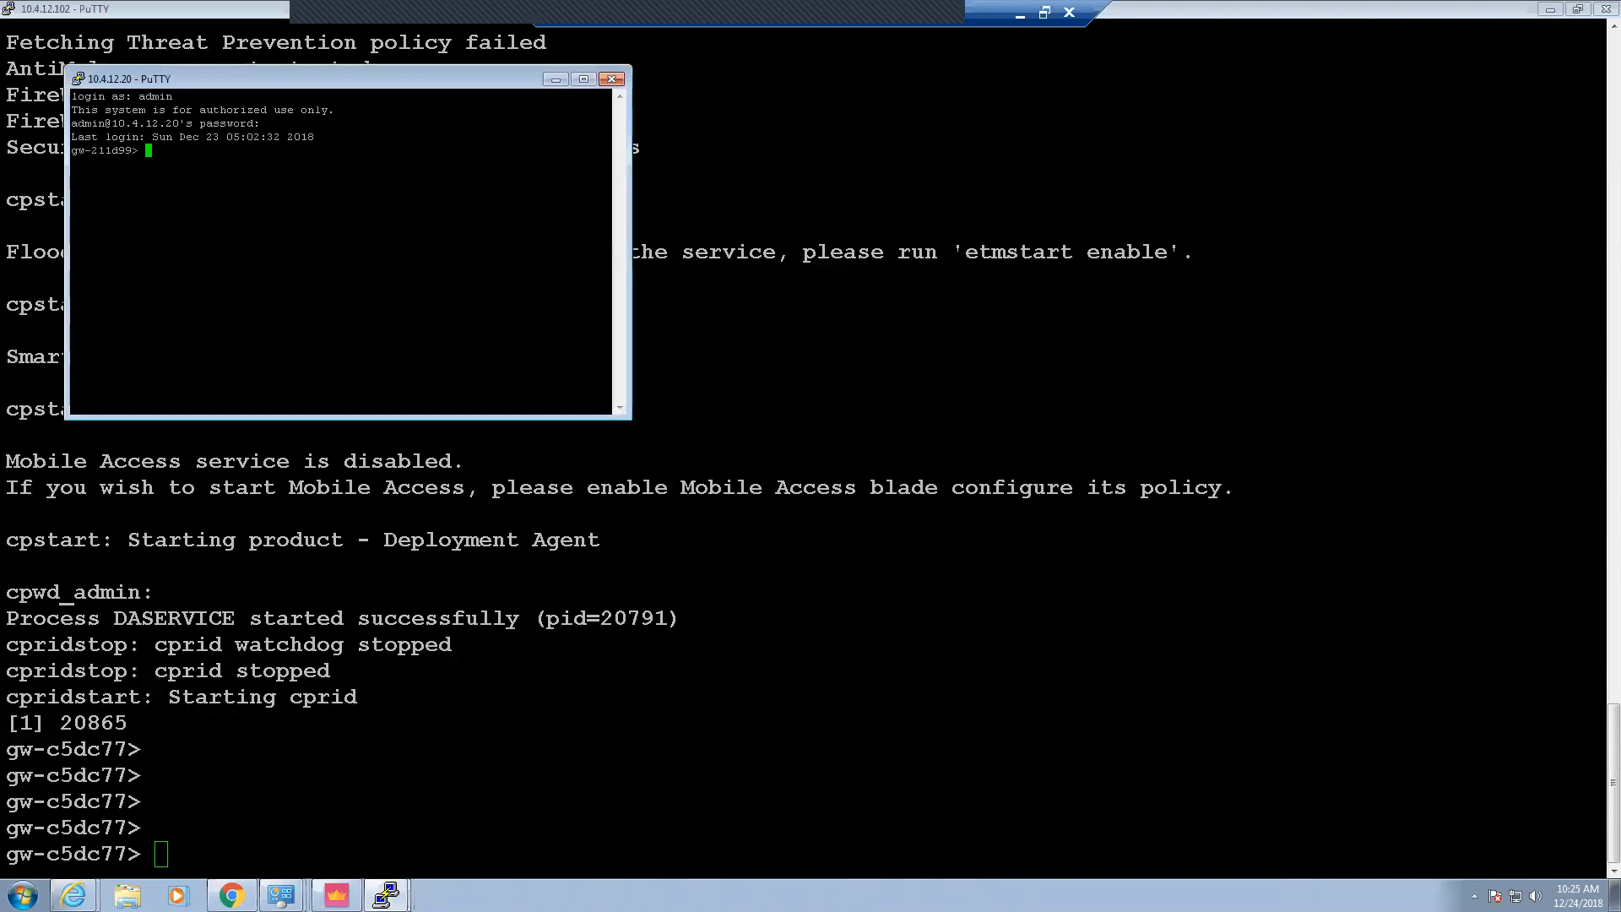
Change the running session's font to Courier New bold 20-point and apply it
right_click(488, 80)
left_click(558, 324)
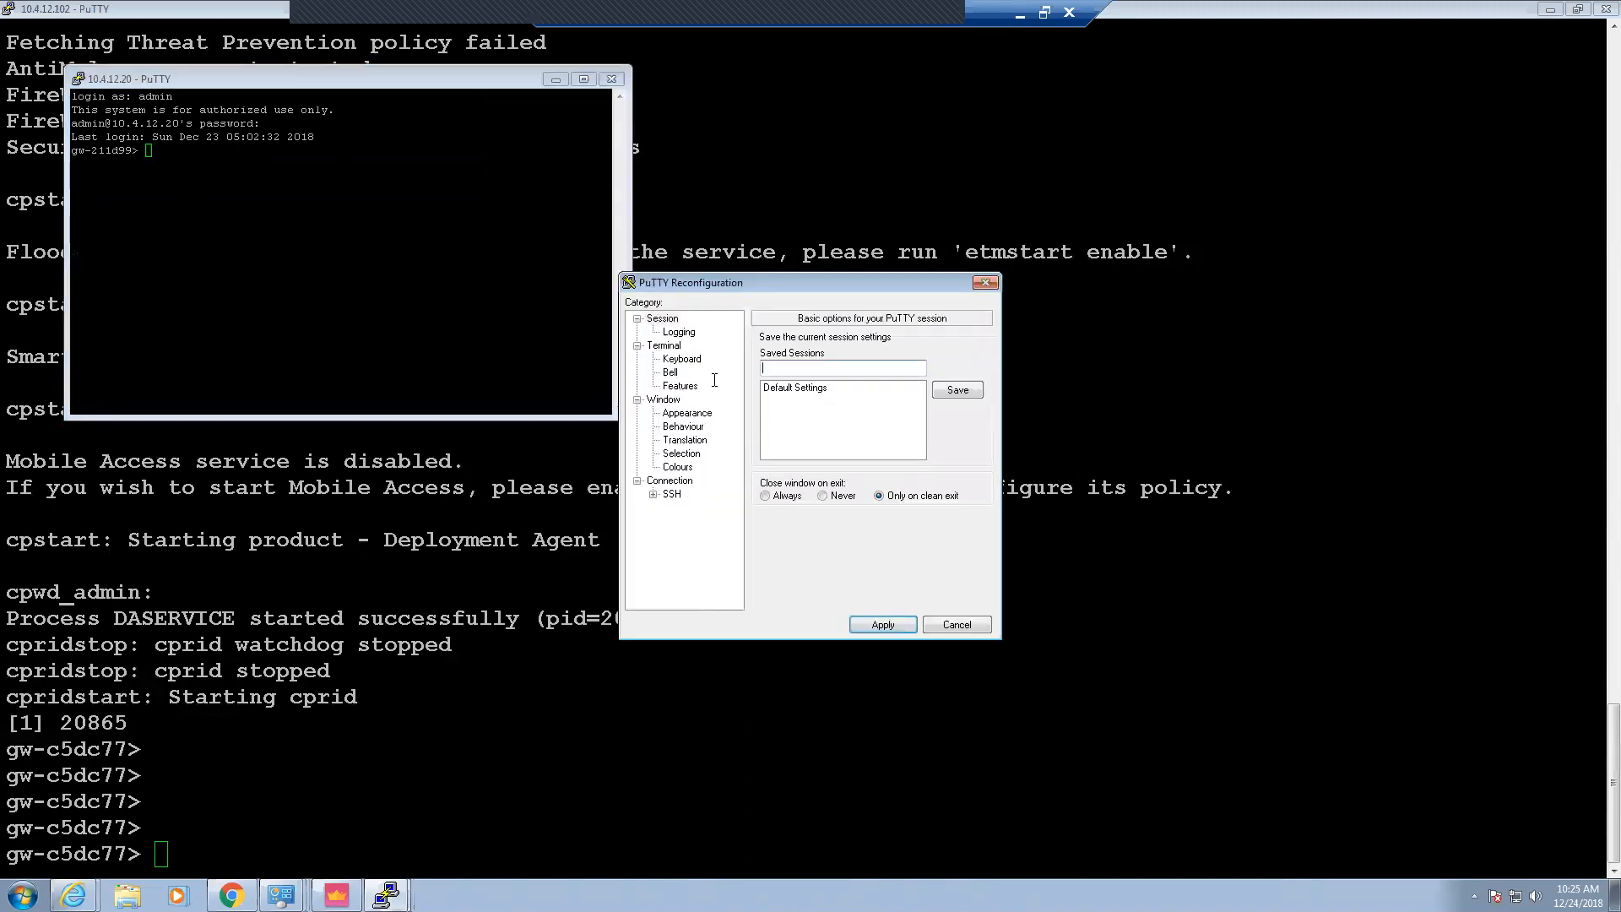
left_click(691, 413)
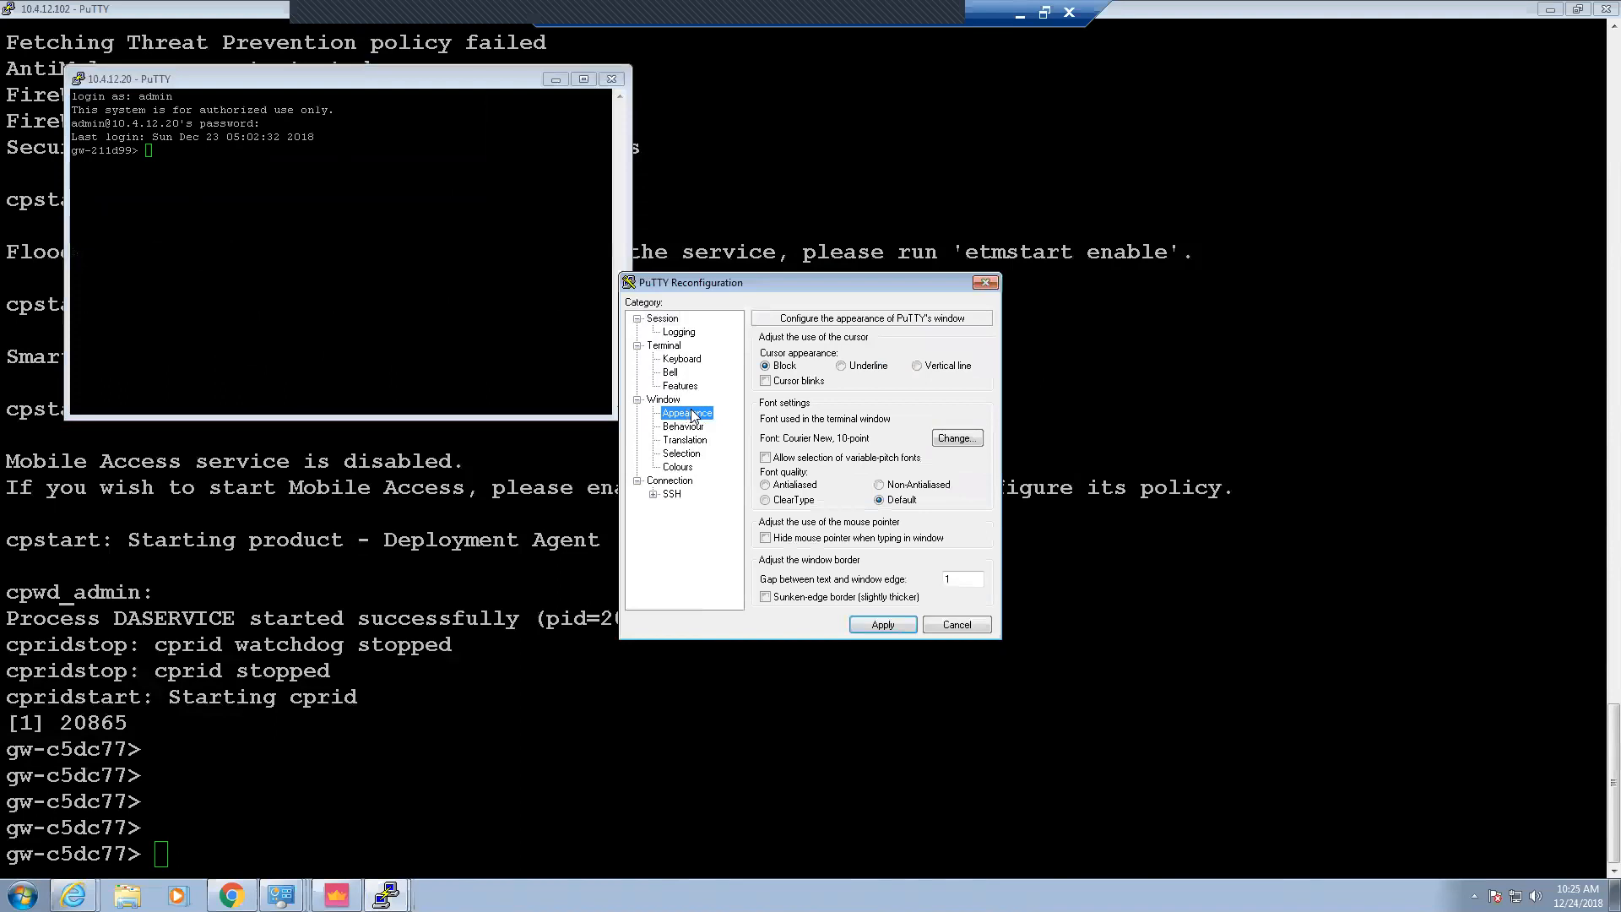
left_click(949, 438)
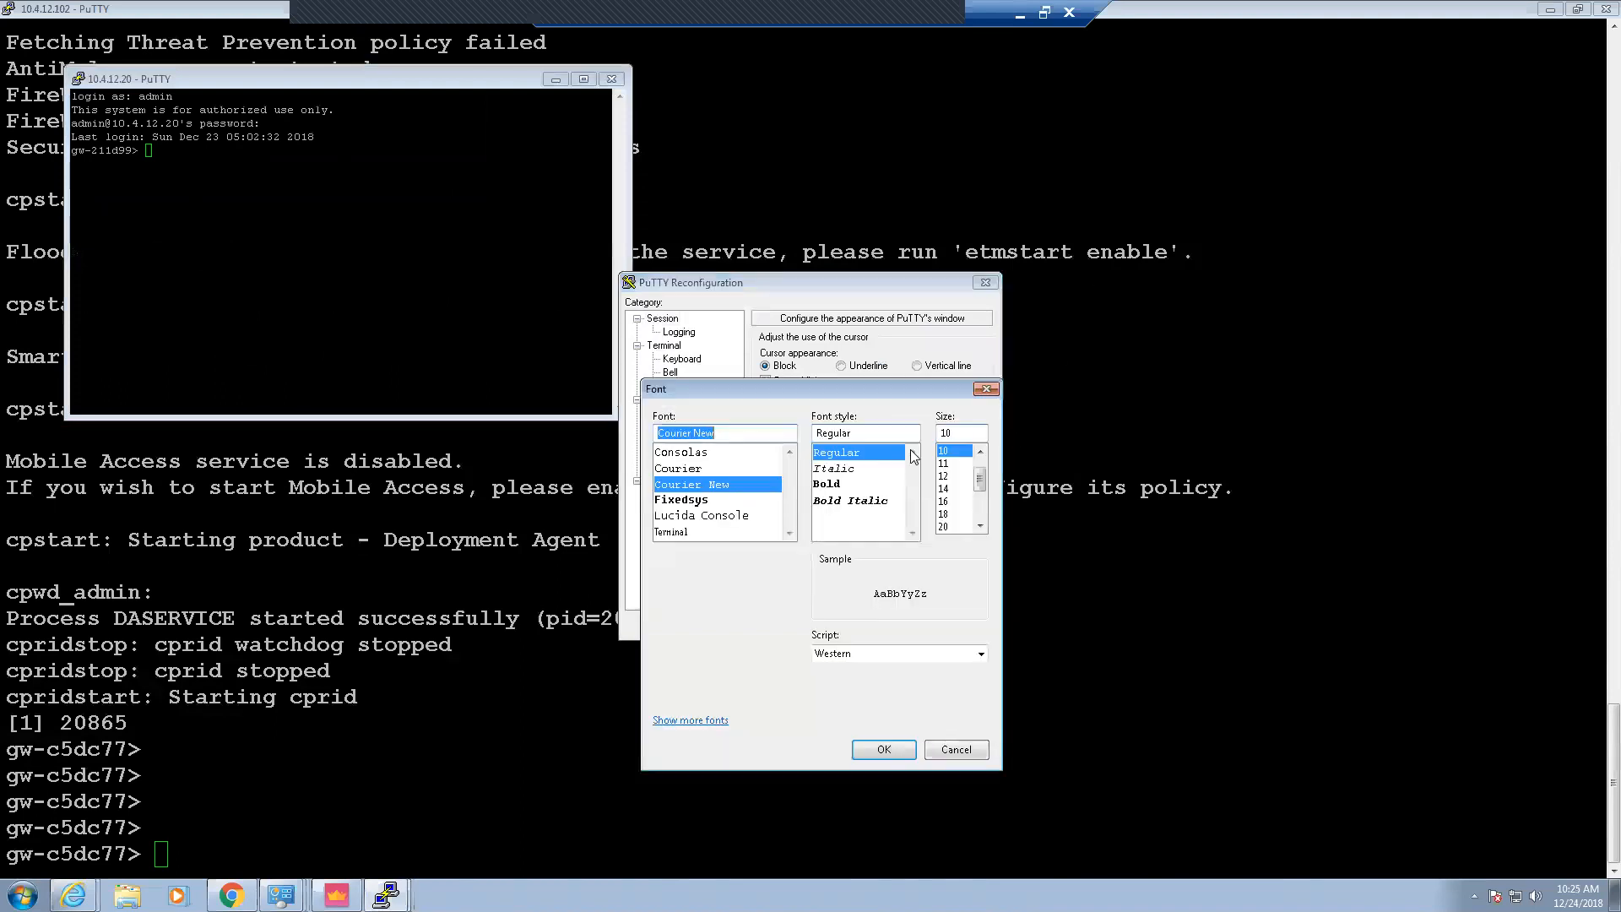
left_click(854, 486)
left_click(943, 528)
left_click(883, 750)
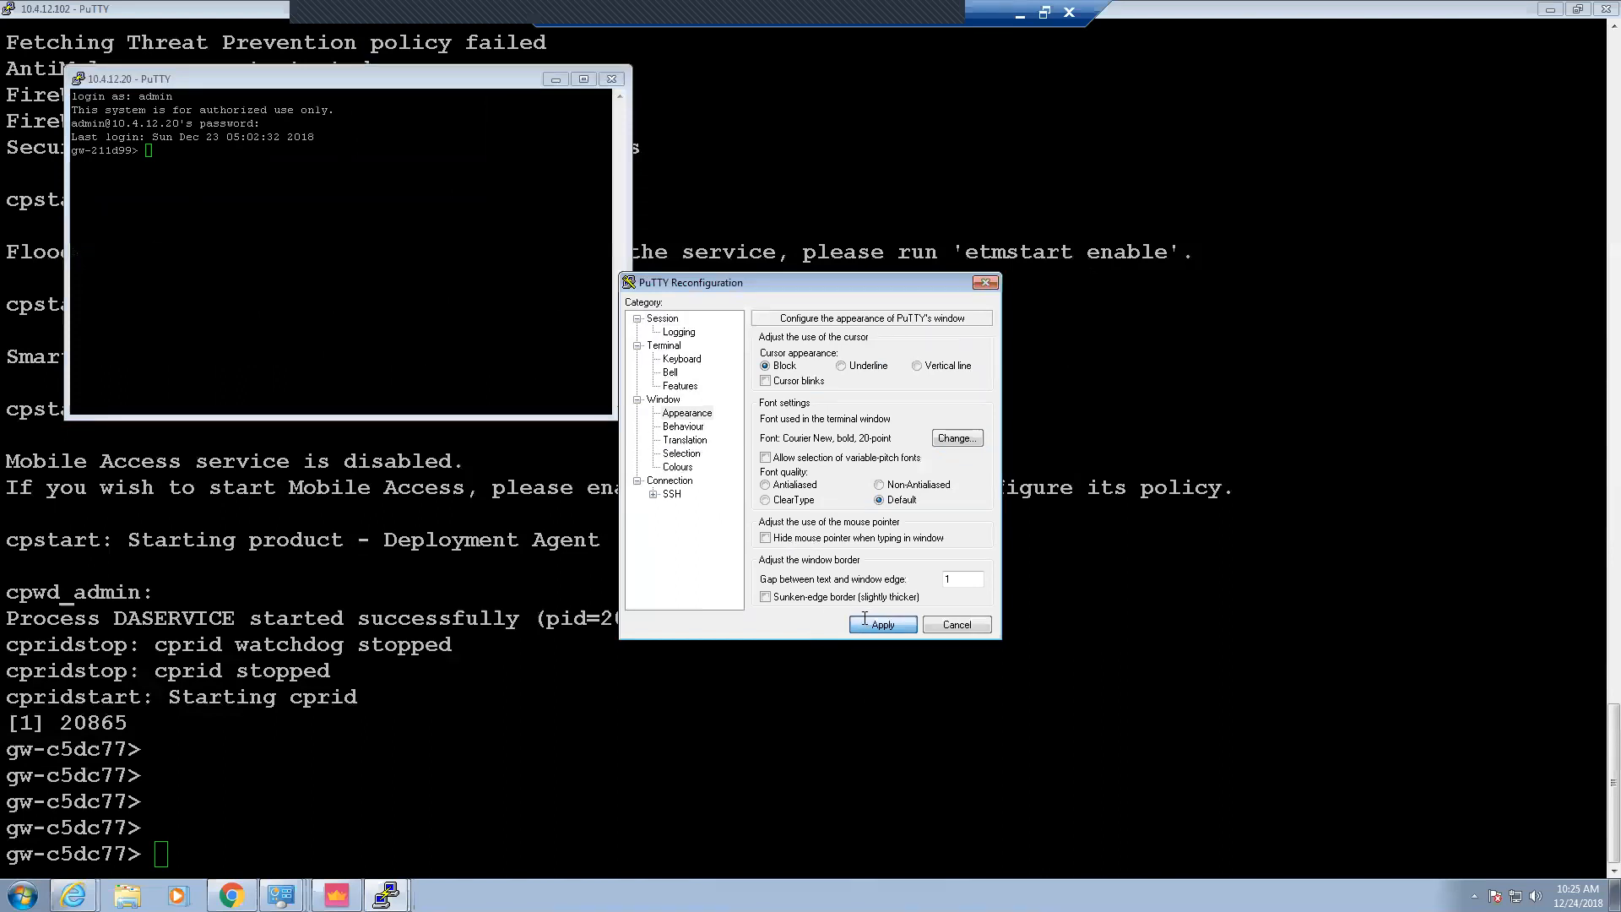
left_click(878, 625)
Start entering the cpconfig command at the gateway prompt
type("show")
key("BackSpace")
key("BackSpace")
key("BackSpace")
key("BackSpace")
key("BackSpace")
type("cps")
key("BackSpace")
key("BackSpace")
Use cpconfig option 6 to set the gateway's Internal CA name to nh.com
type("pconfig")
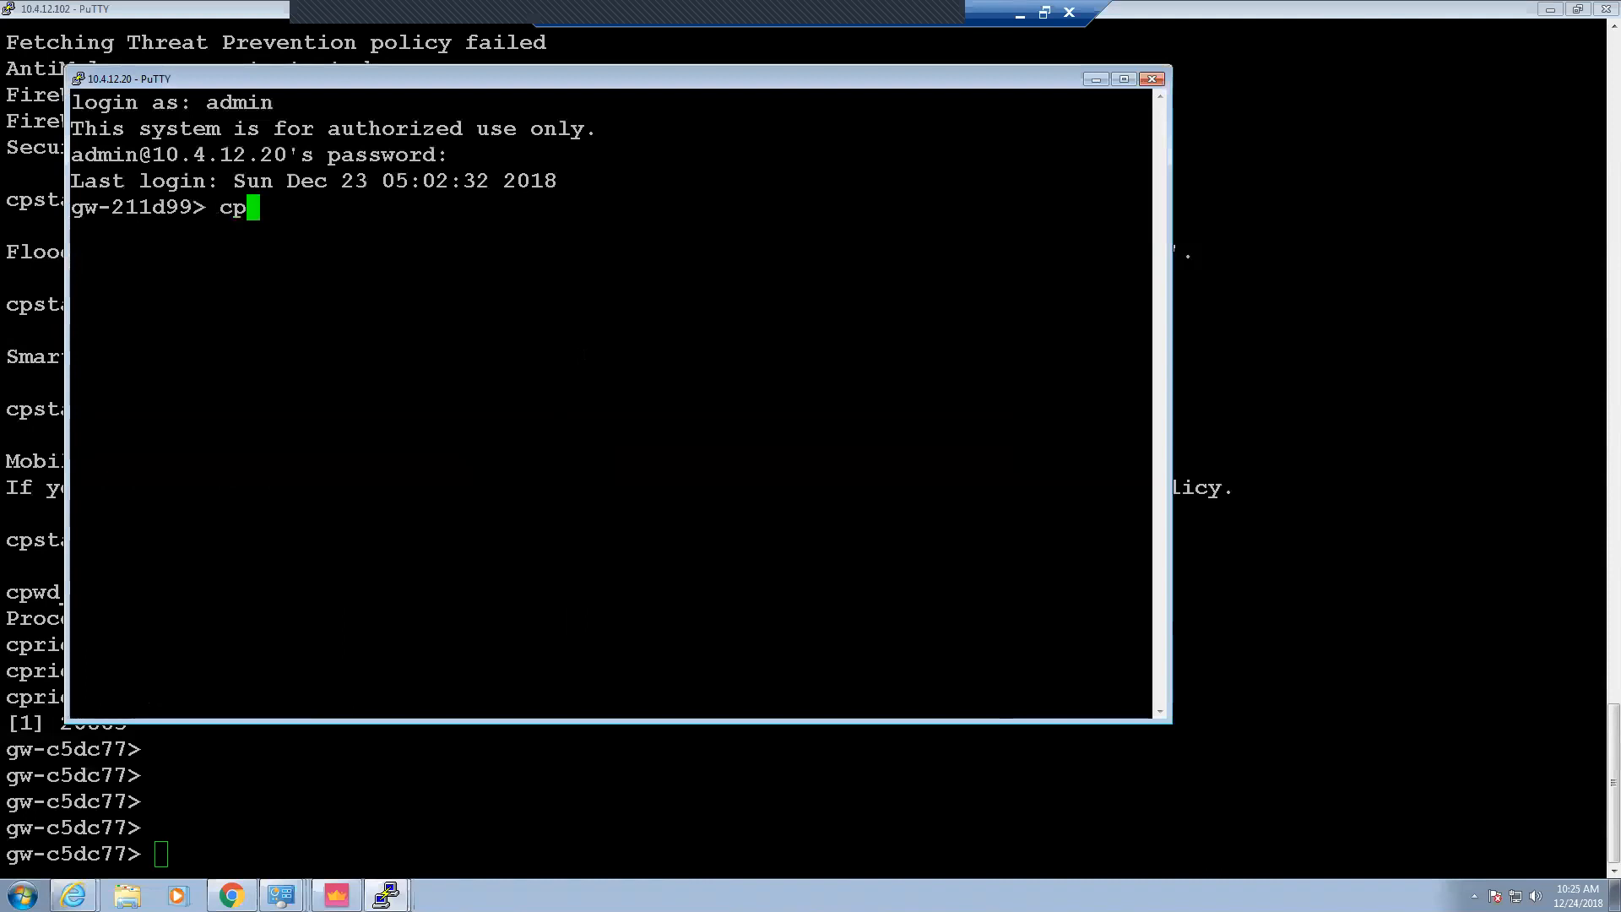
key("Return")
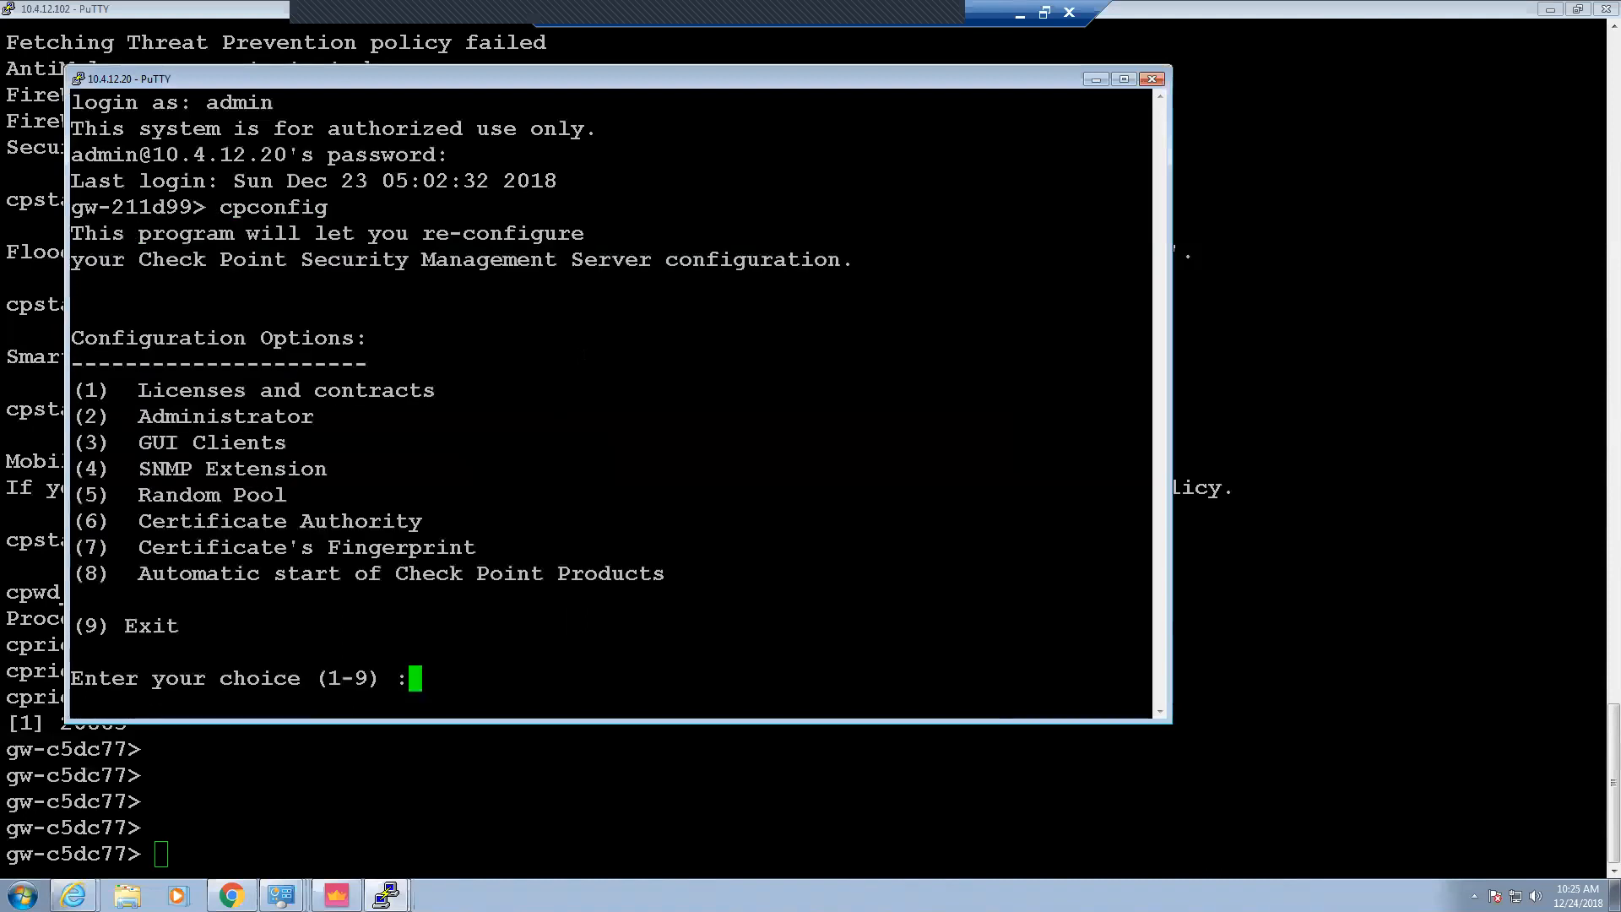
type("6")
key("Return")
type("y")
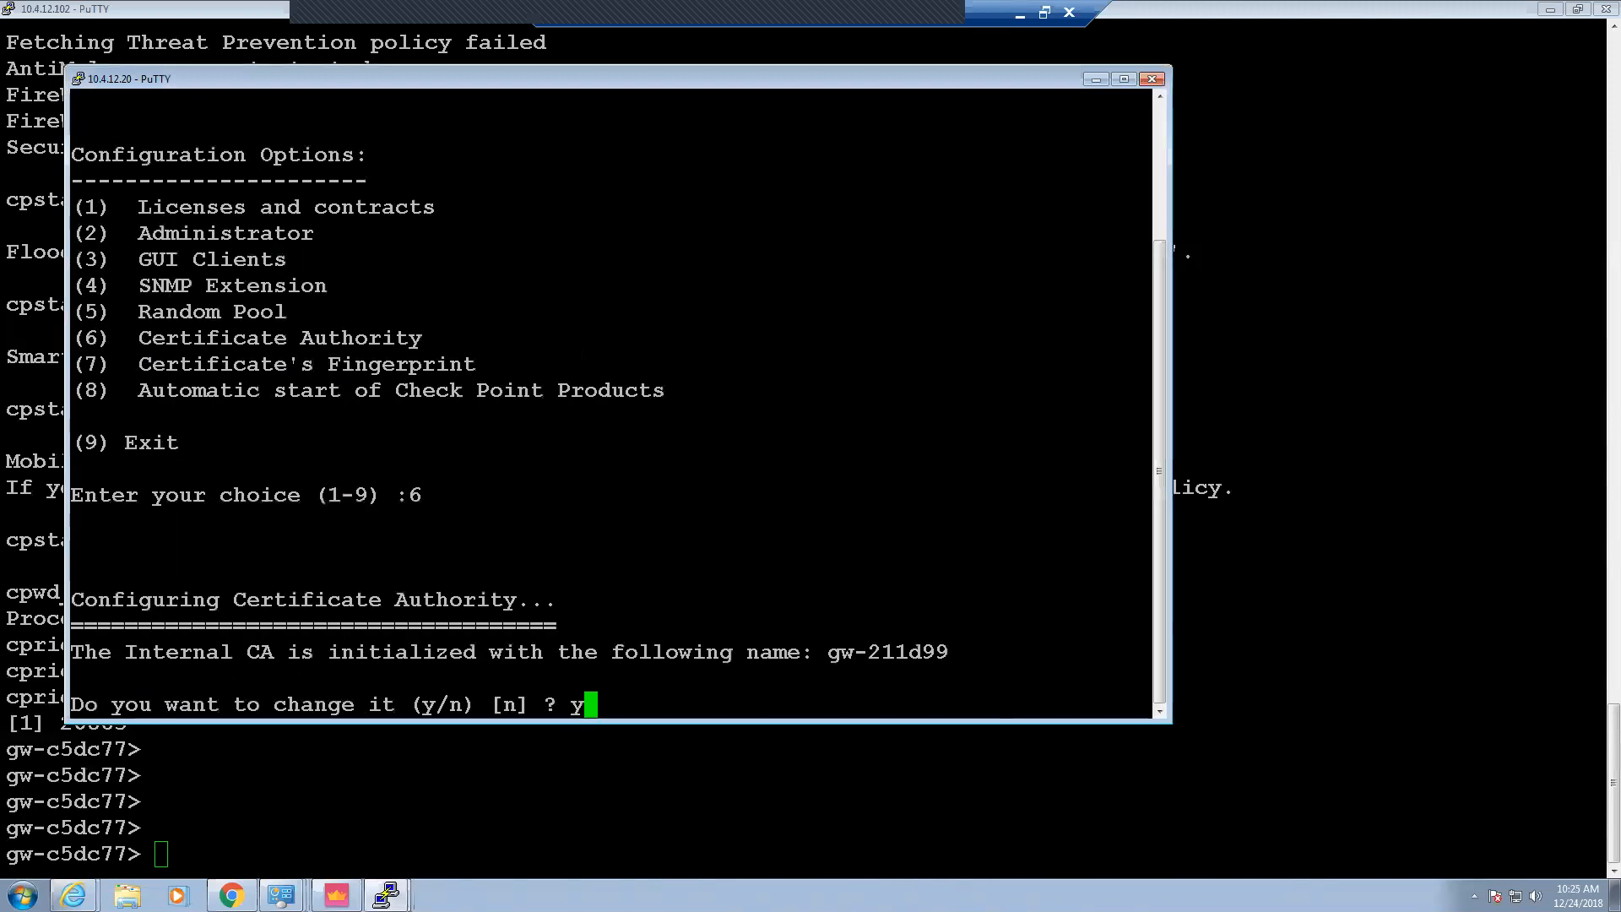
key("Return")
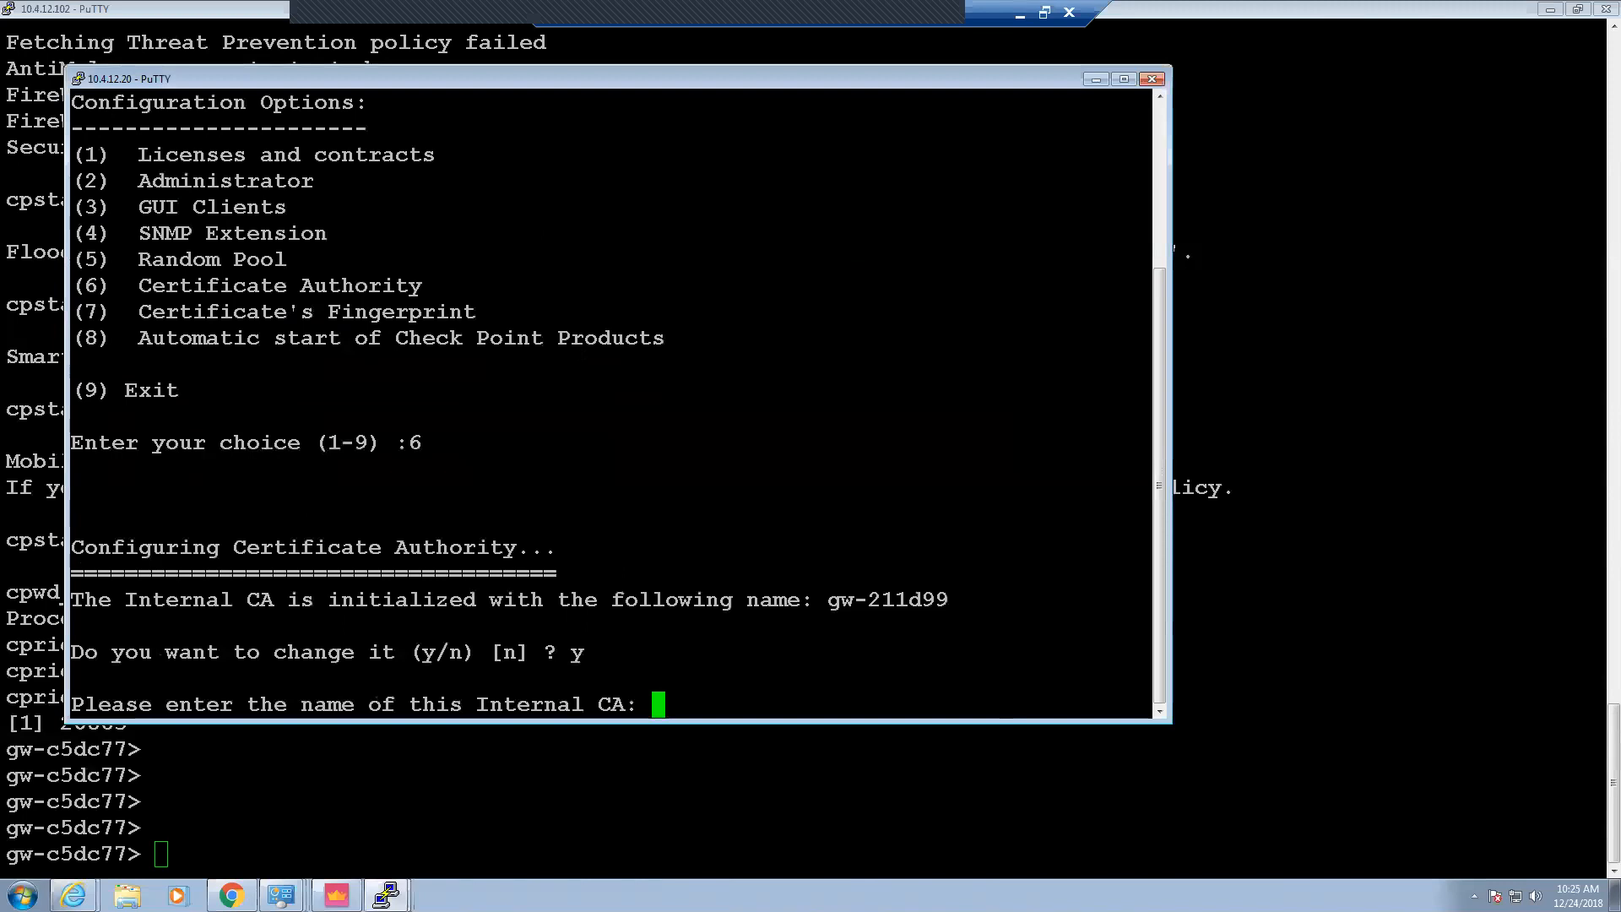
type("nh.com")
key("Return")
type("y")
key("Return")
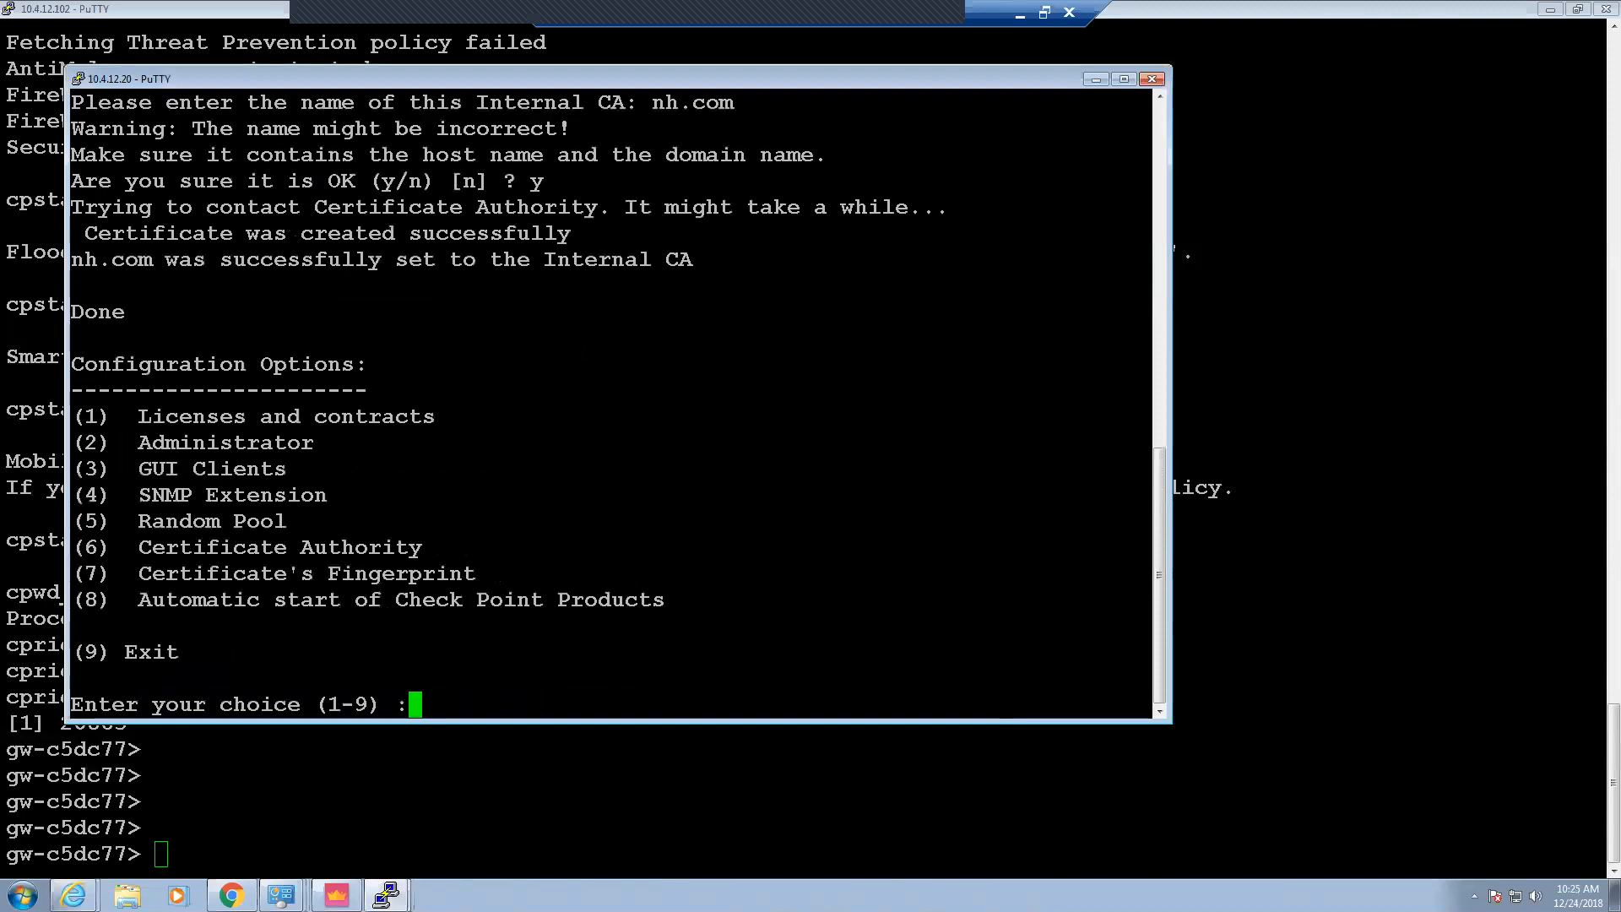
type("9")
key("Return")
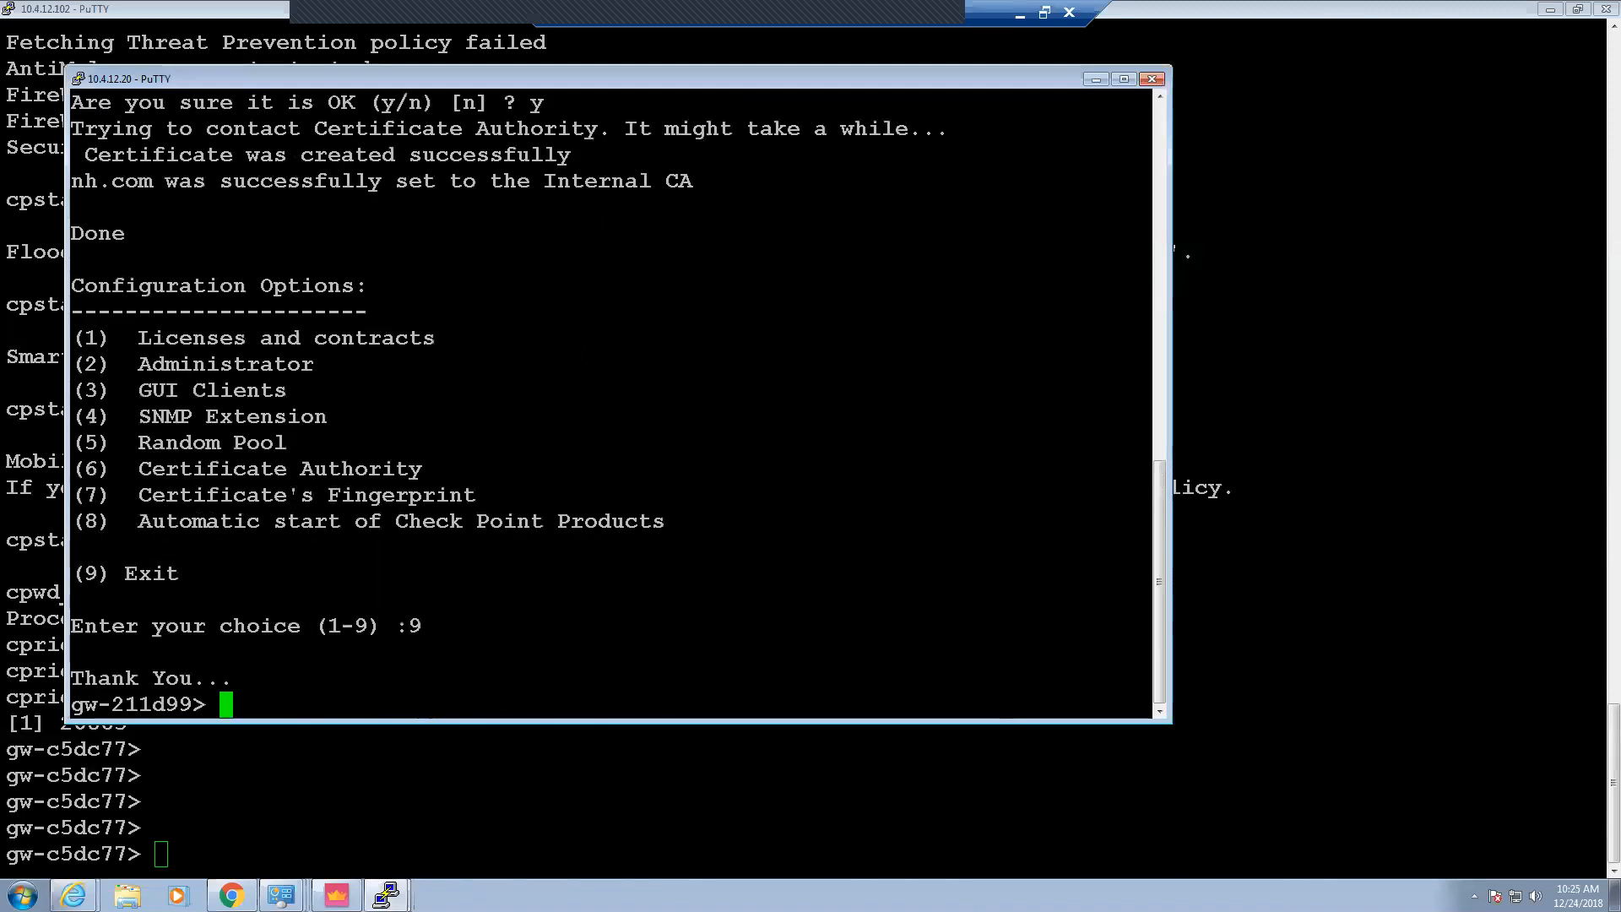
Reboot the 10.4.12.20 gateway and minimize its PuTTY window
type("reboot")
key("Return")
type("y")
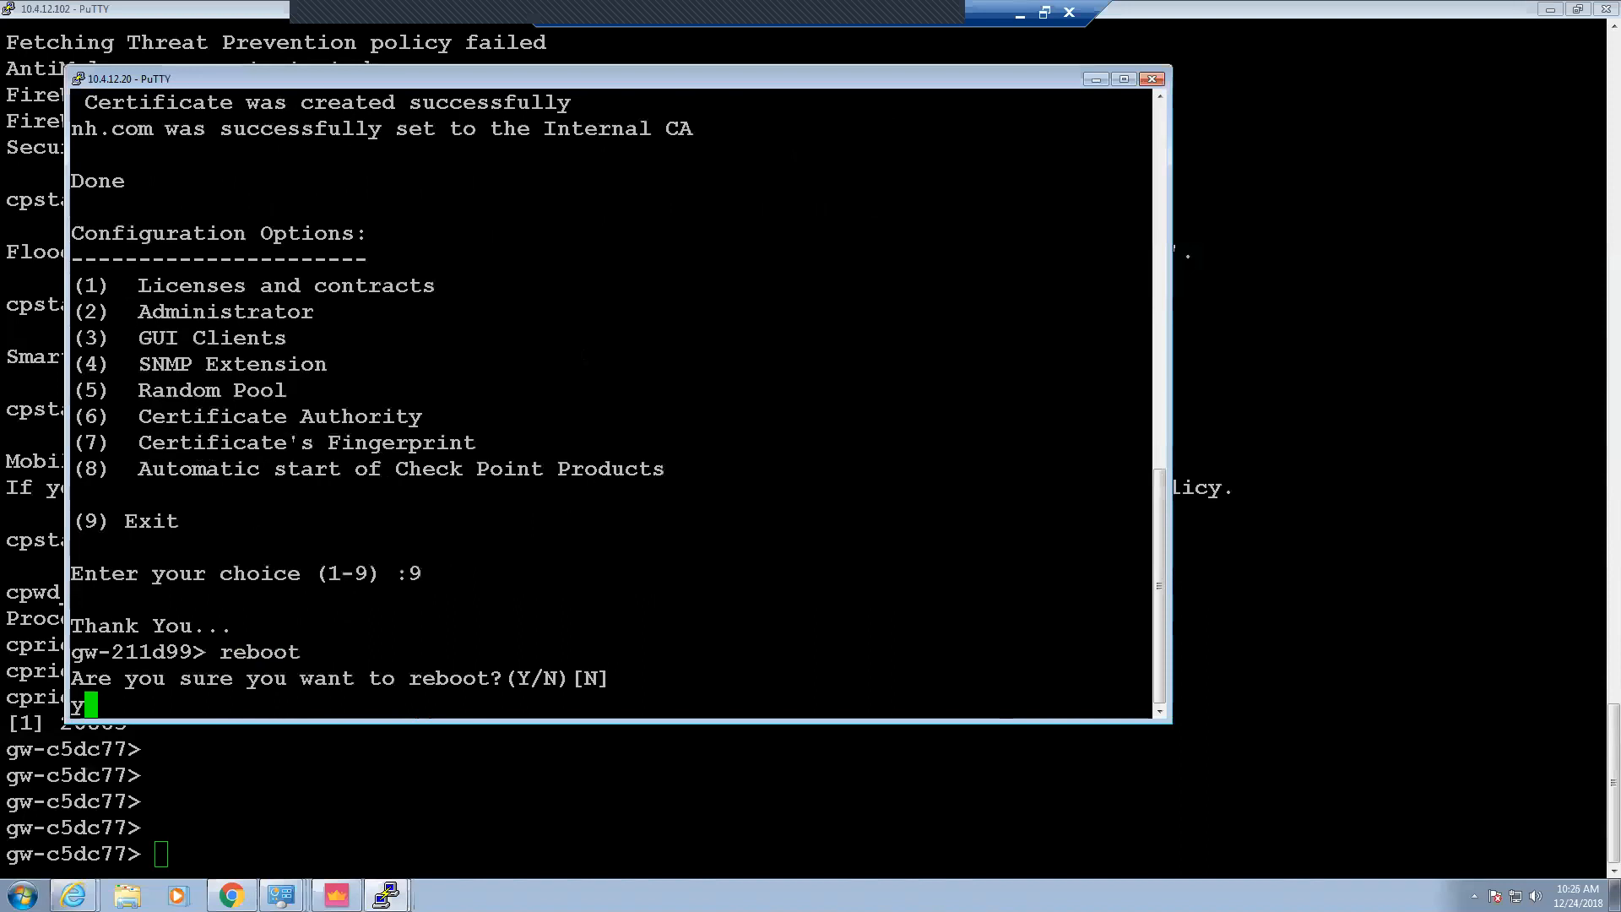
key("Return")
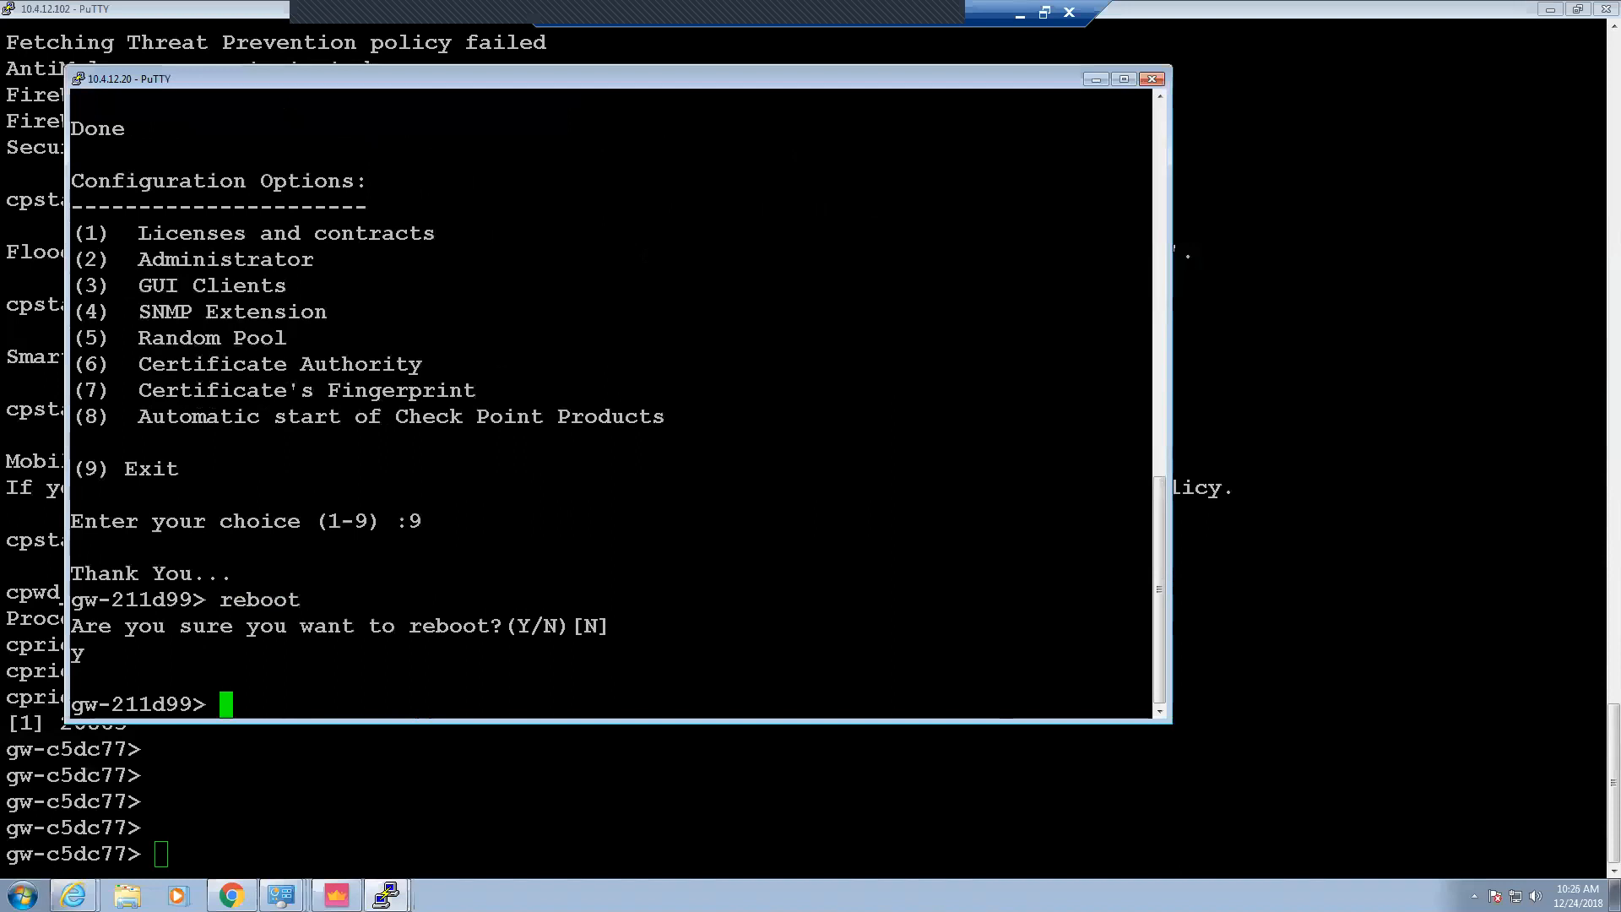
left_click(1086, 78)
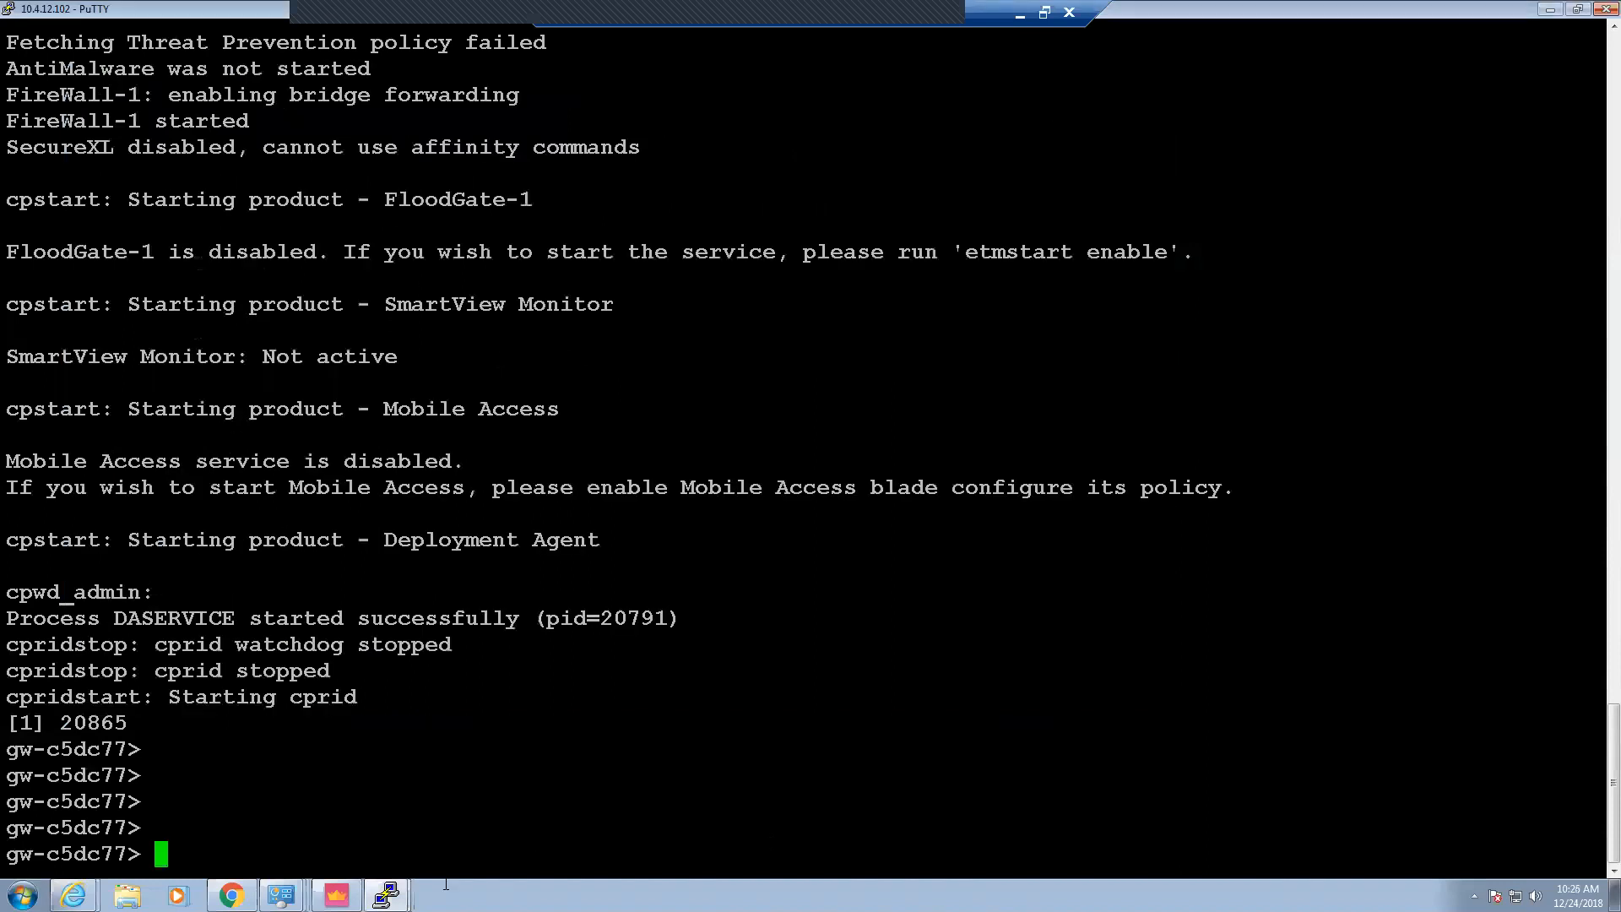
Look at SmartConsole's Security Policies view, then return to the Gaia Portal browser window
left_click(336, 895)
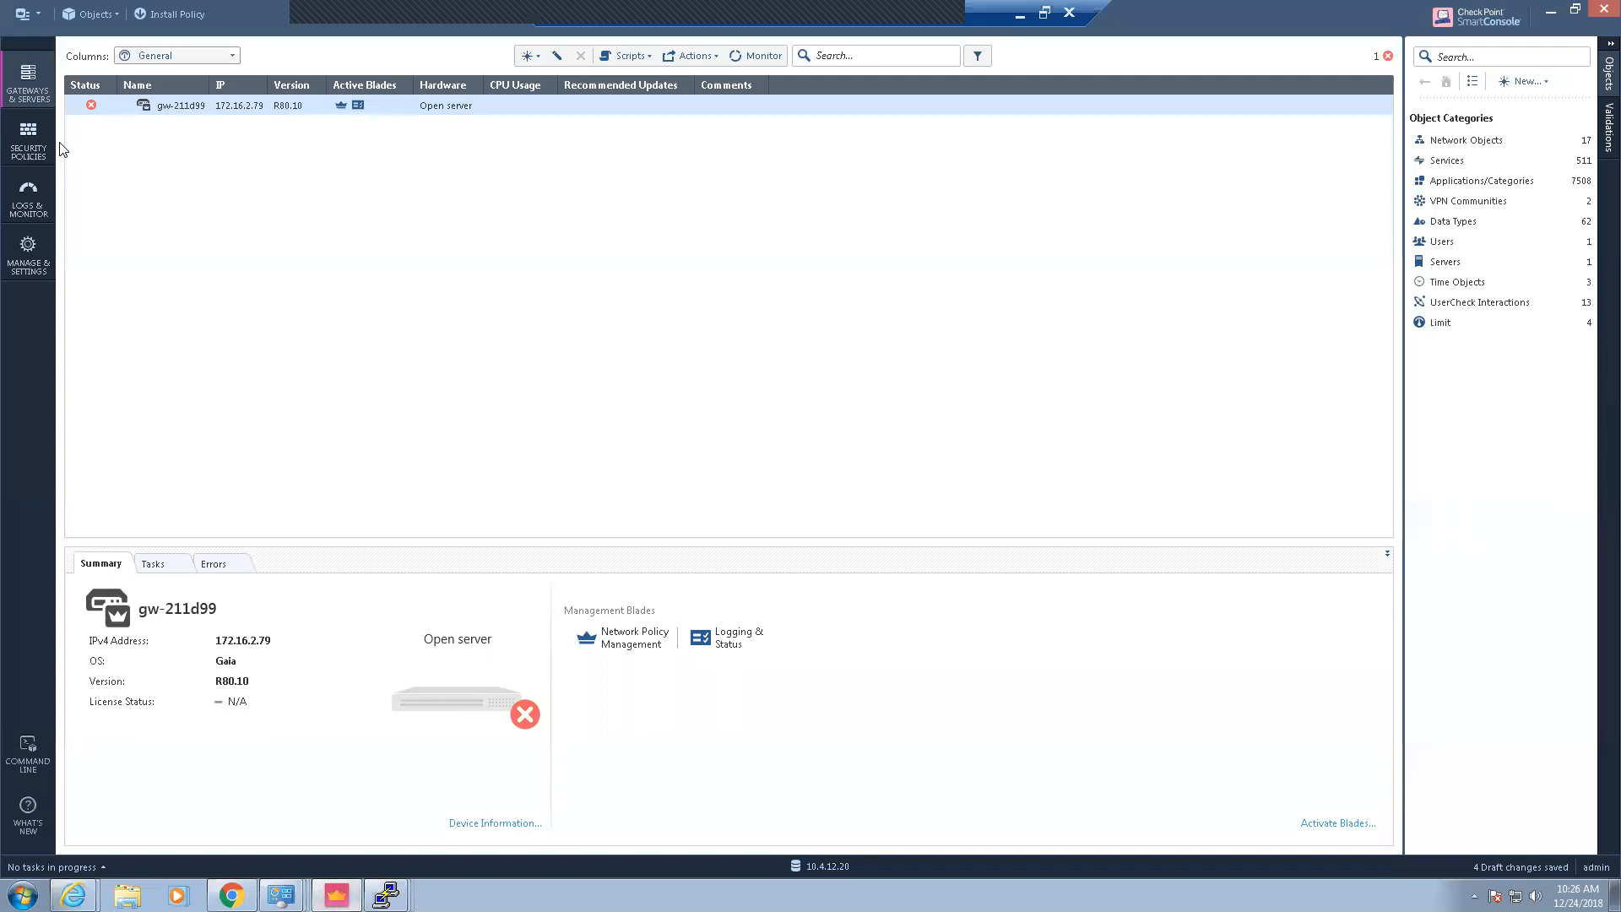
left_click(29, 141)
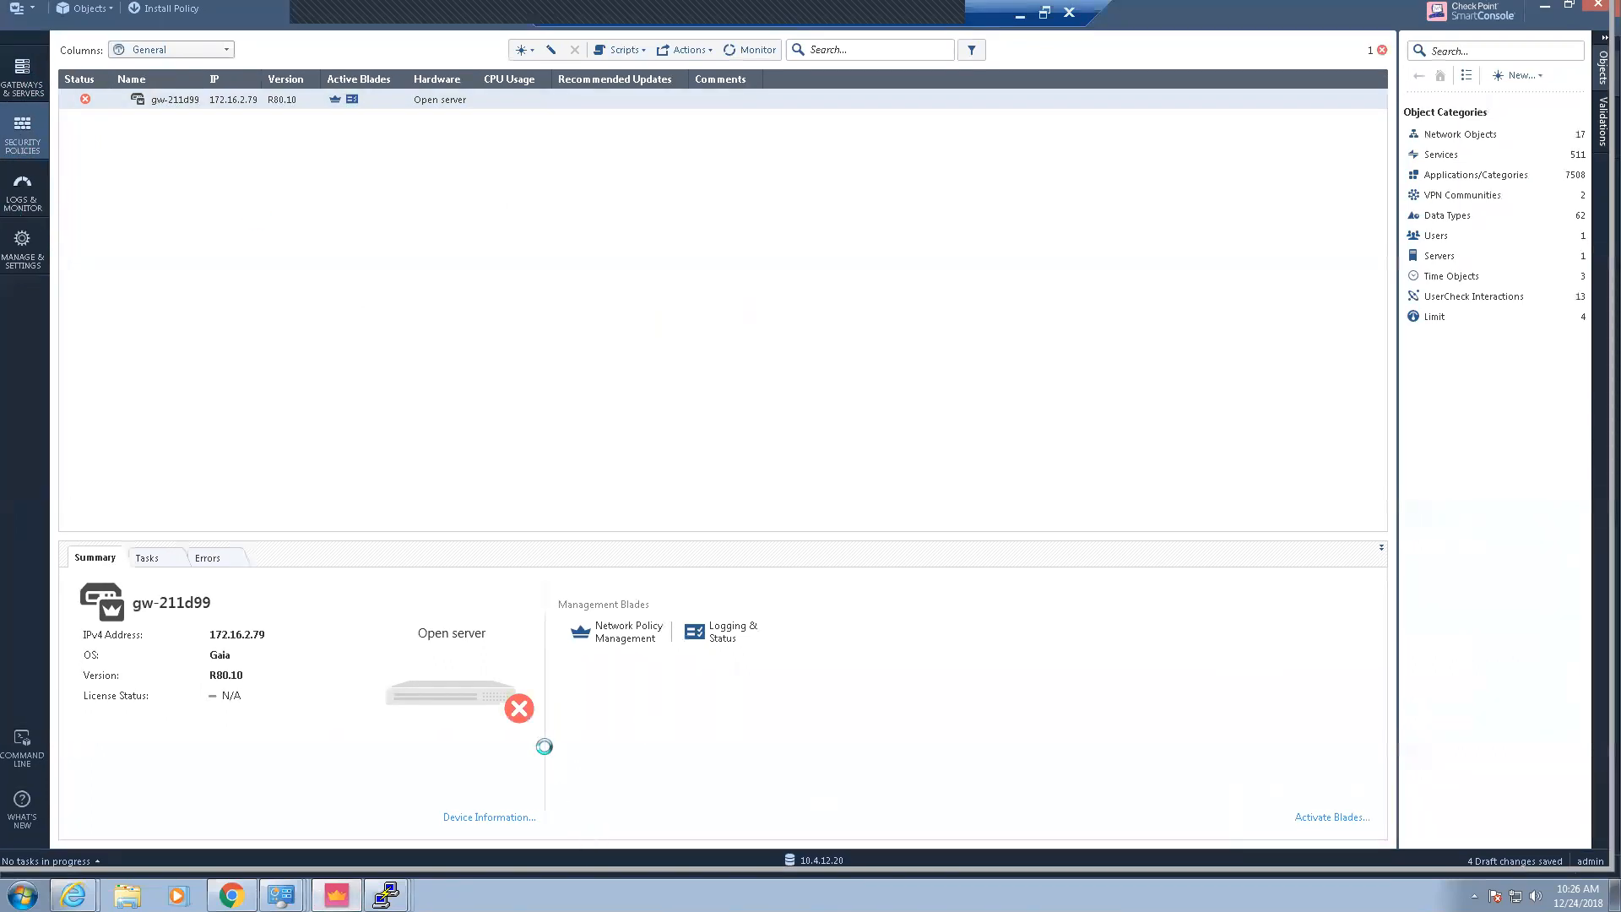
mouse_move(73, 895)
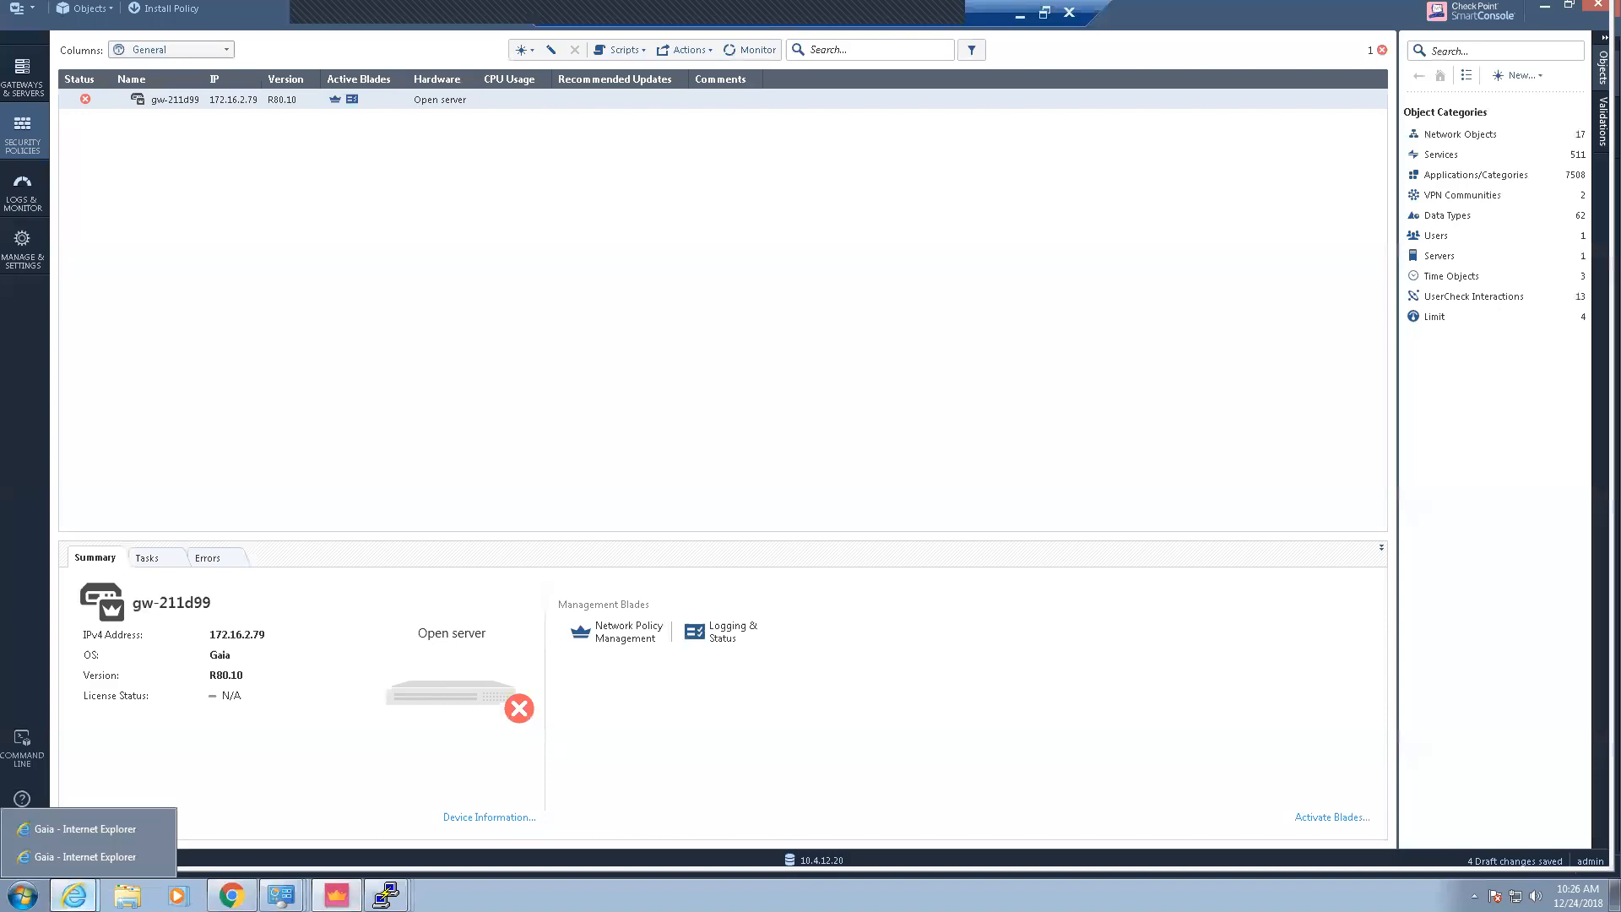
left_click(101, 856)
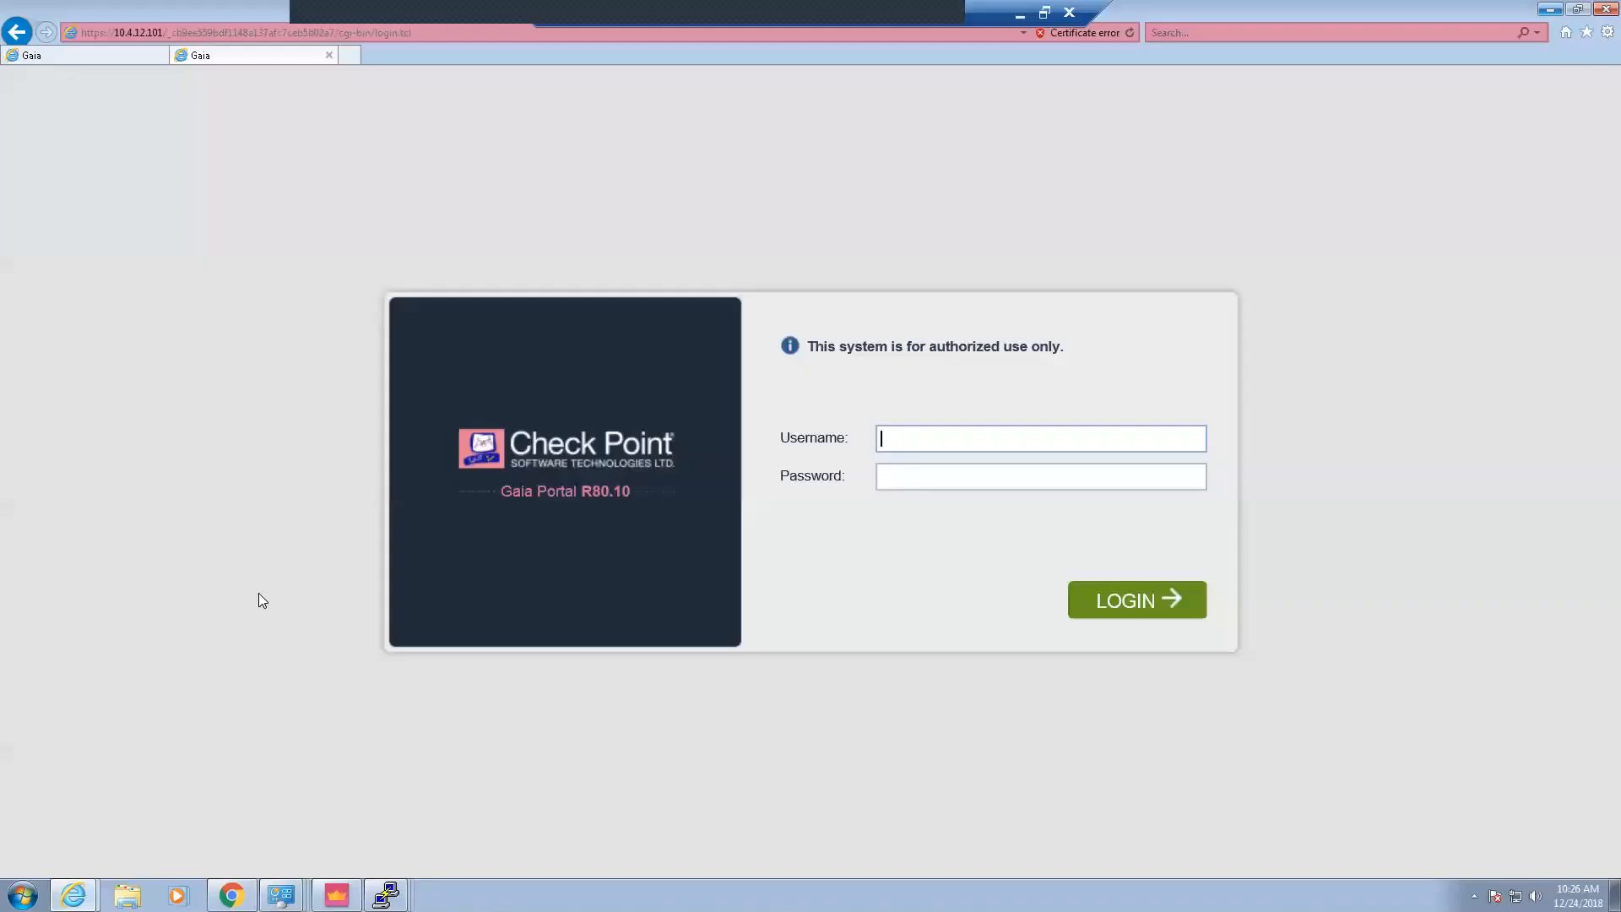
On IPv4 Static Routes, repoint the Default route's gateway to 172.16.2.254 and save
mouse_move(74, 895)
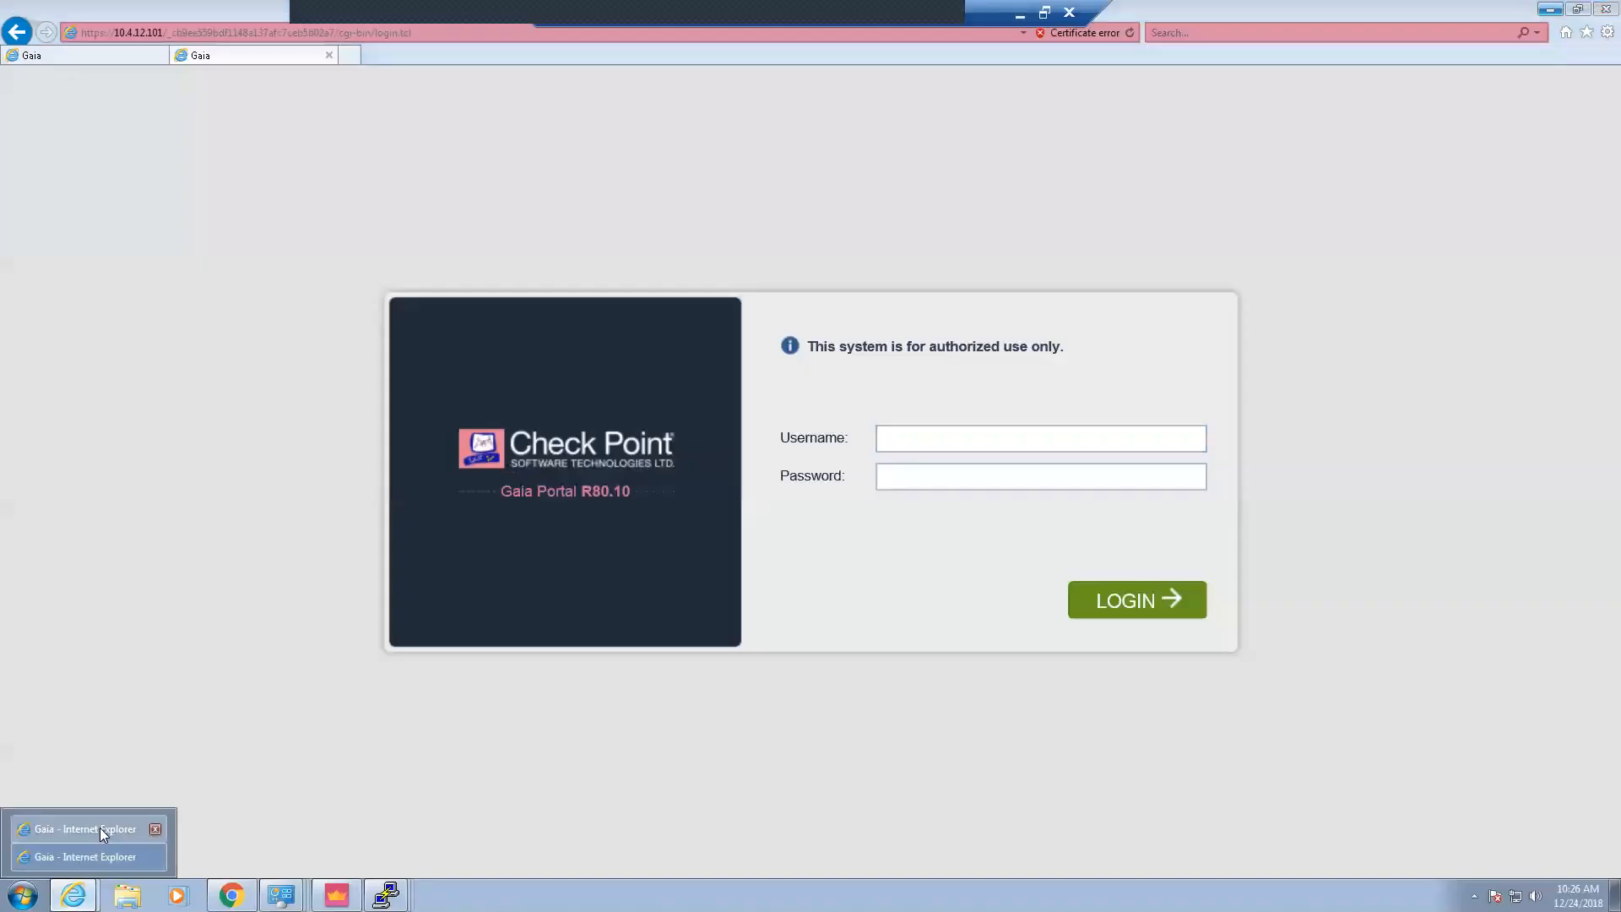
left_click(100, 827)
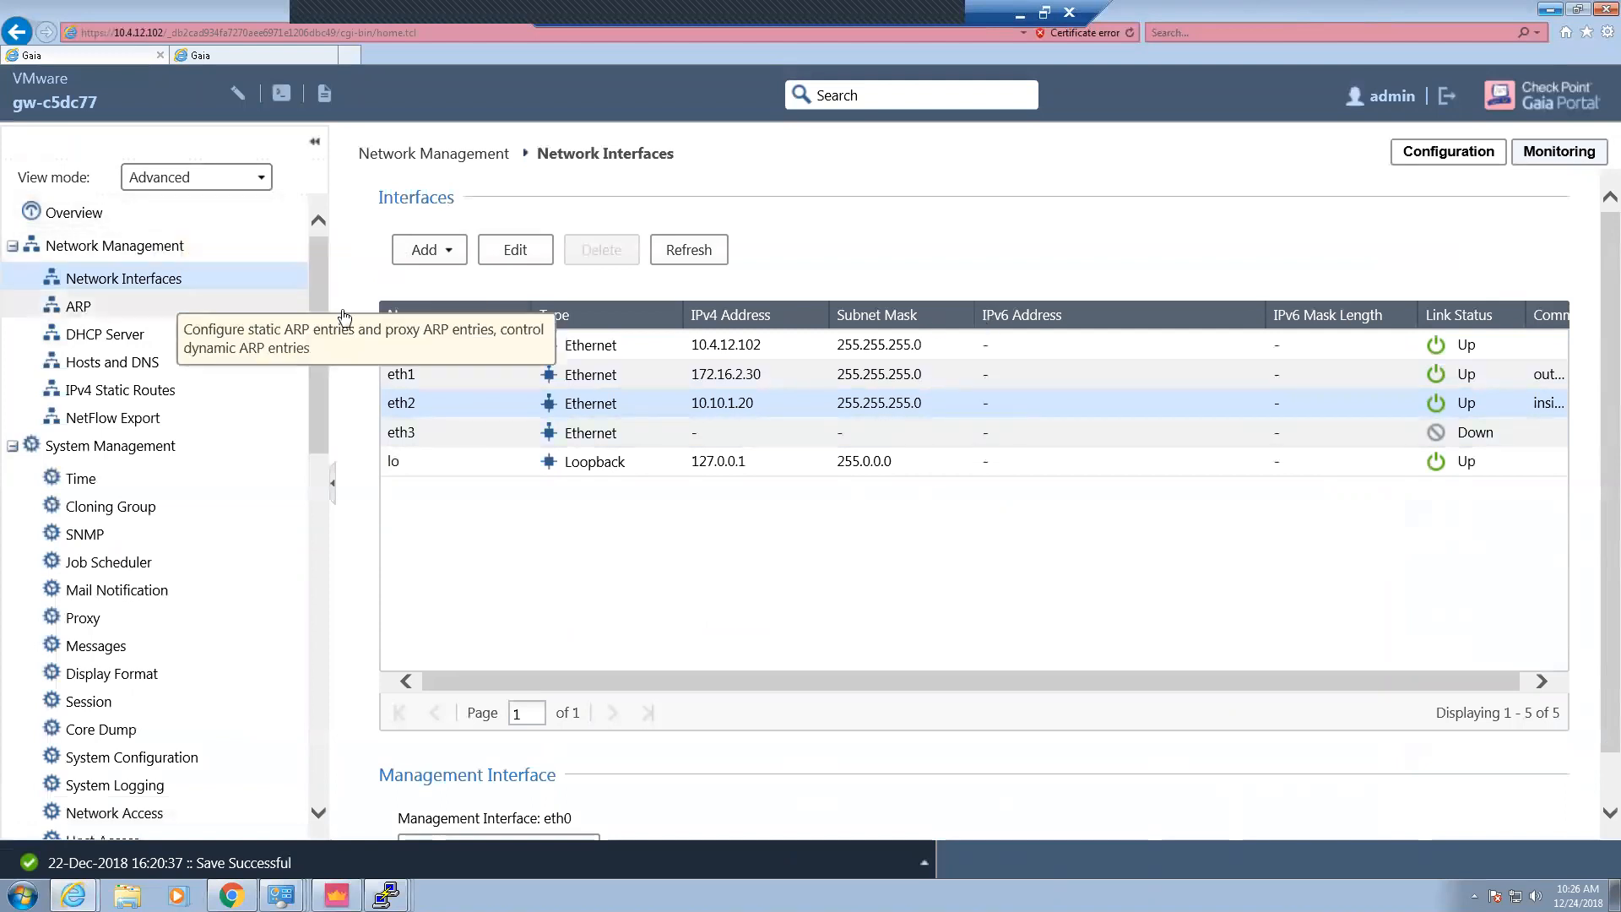
left_click(164, 393)
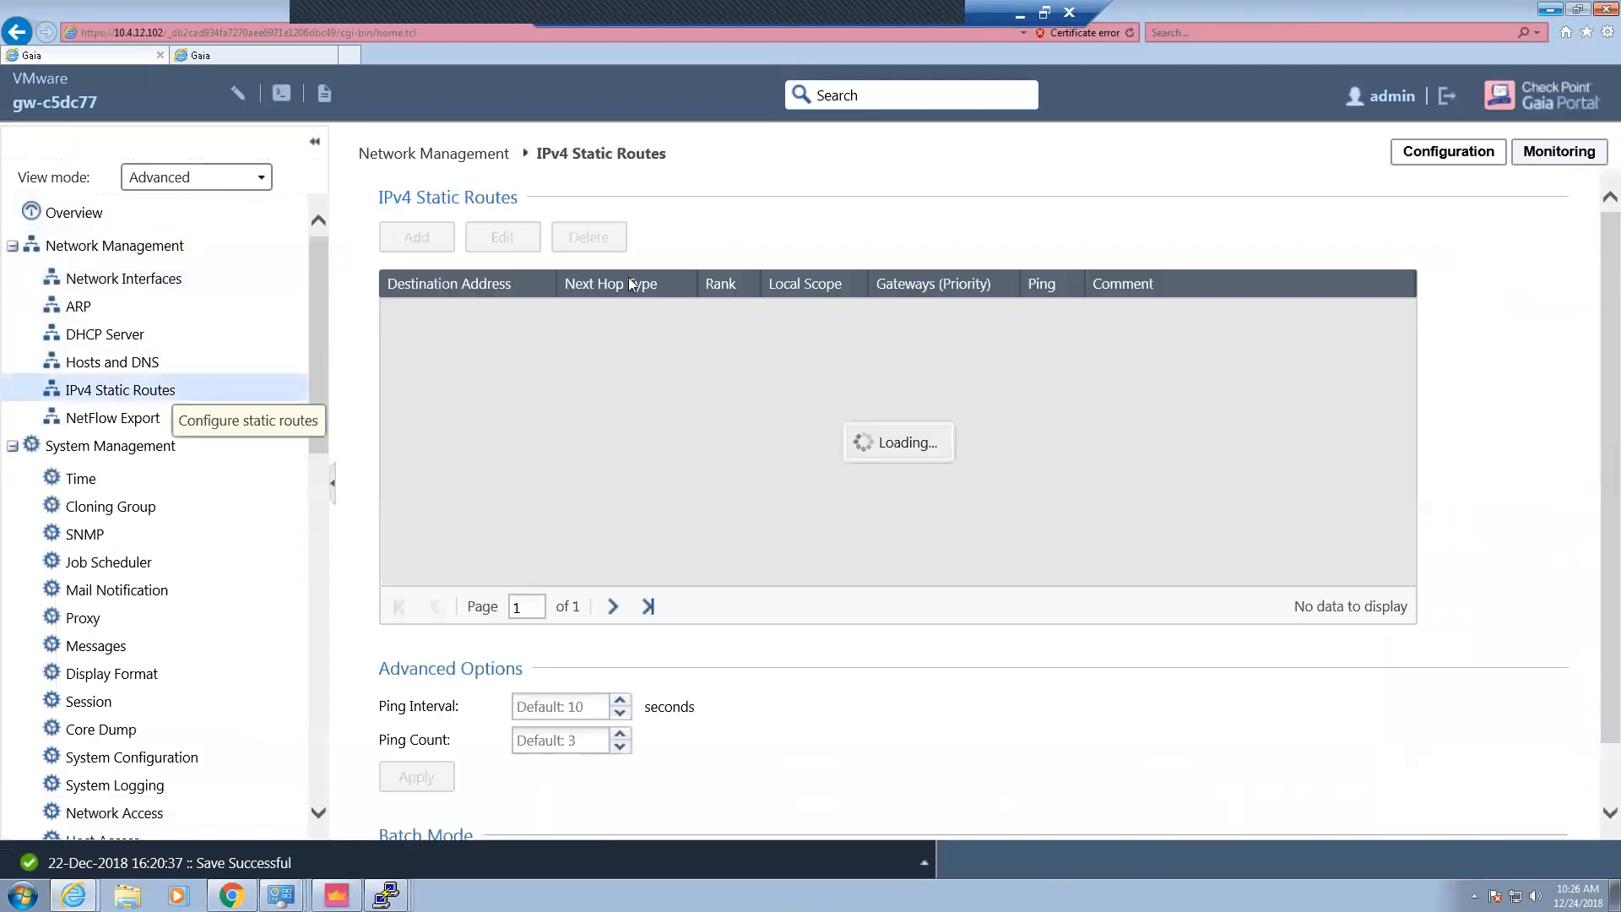
left_click(631, 311)
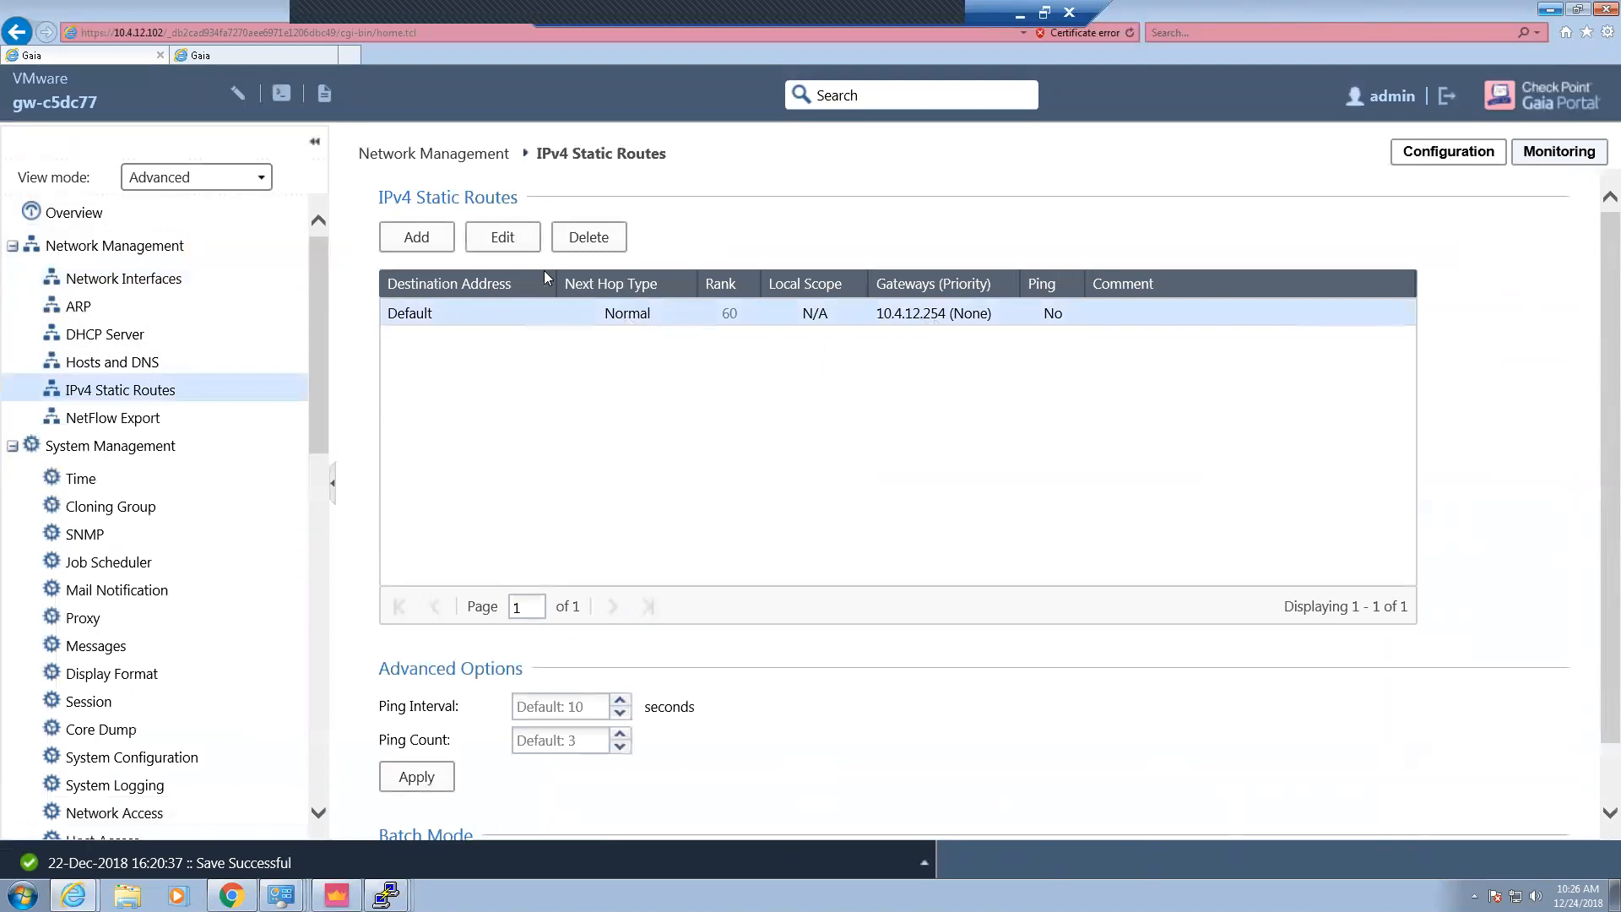
left_click(518, 238)
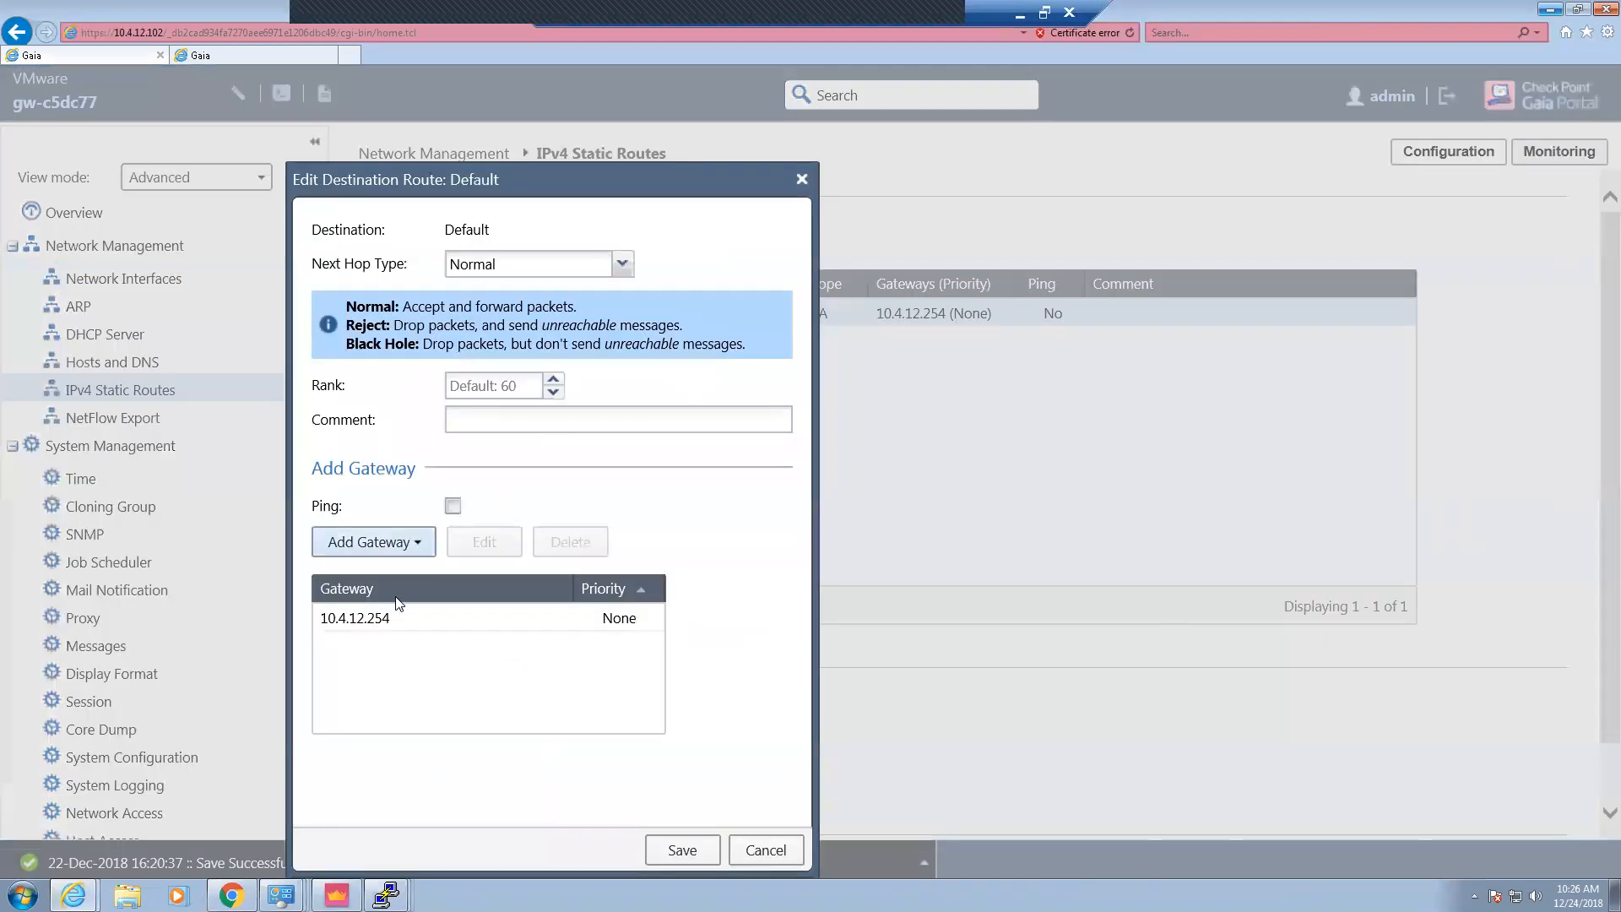
left_click(394, 617)
left_click(485, 541)
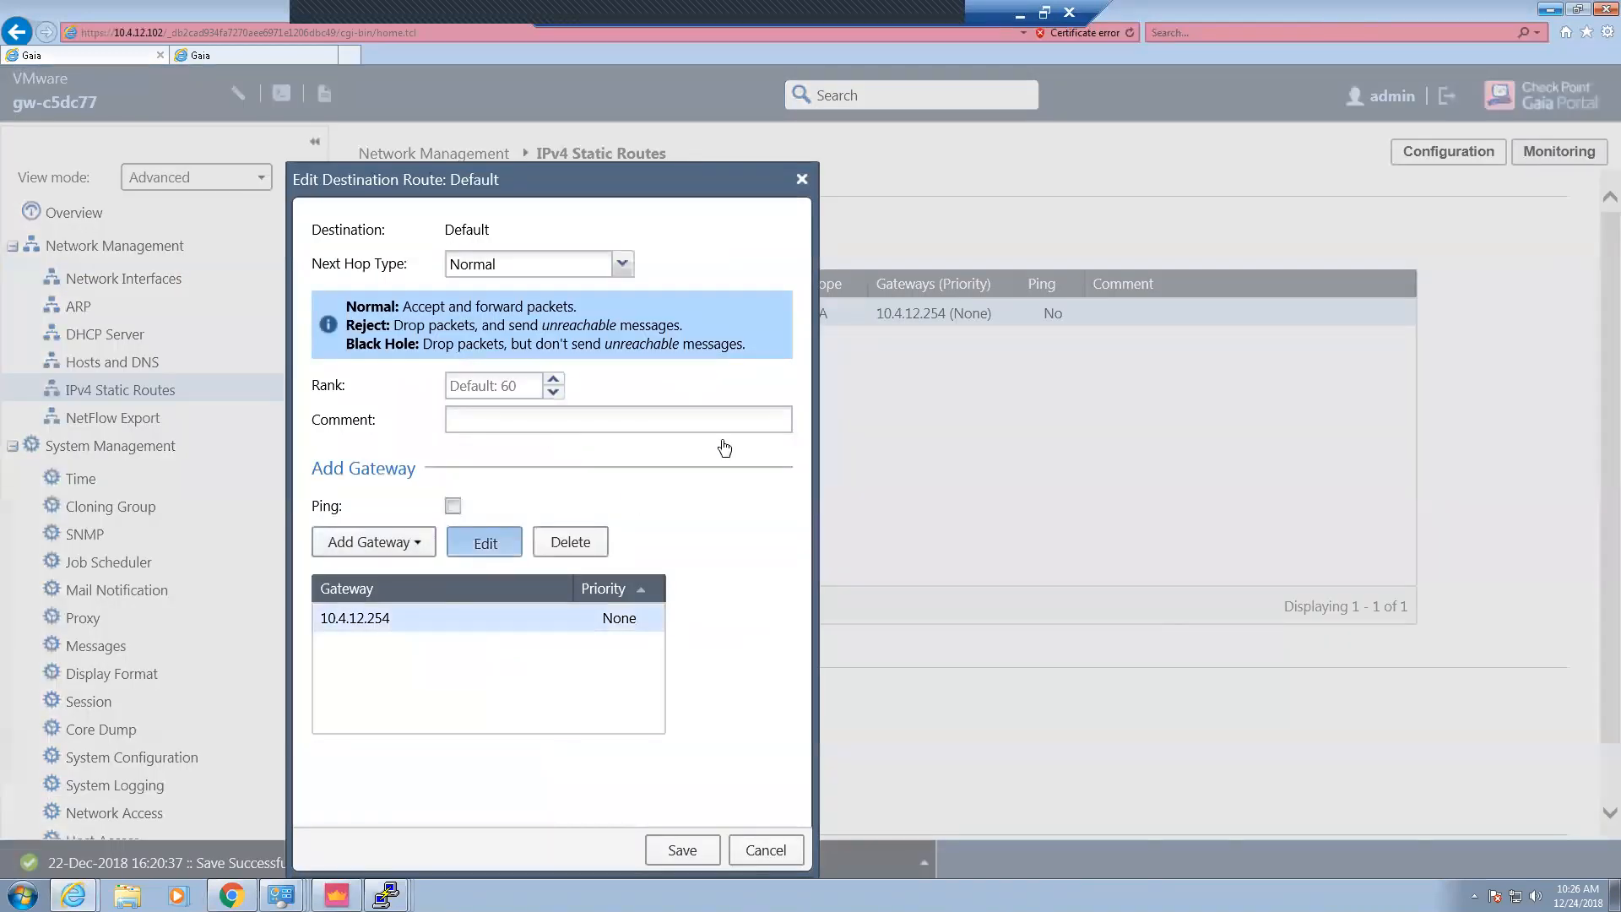
left_click_drag(626, 381, 600, 384)
type("172.16")
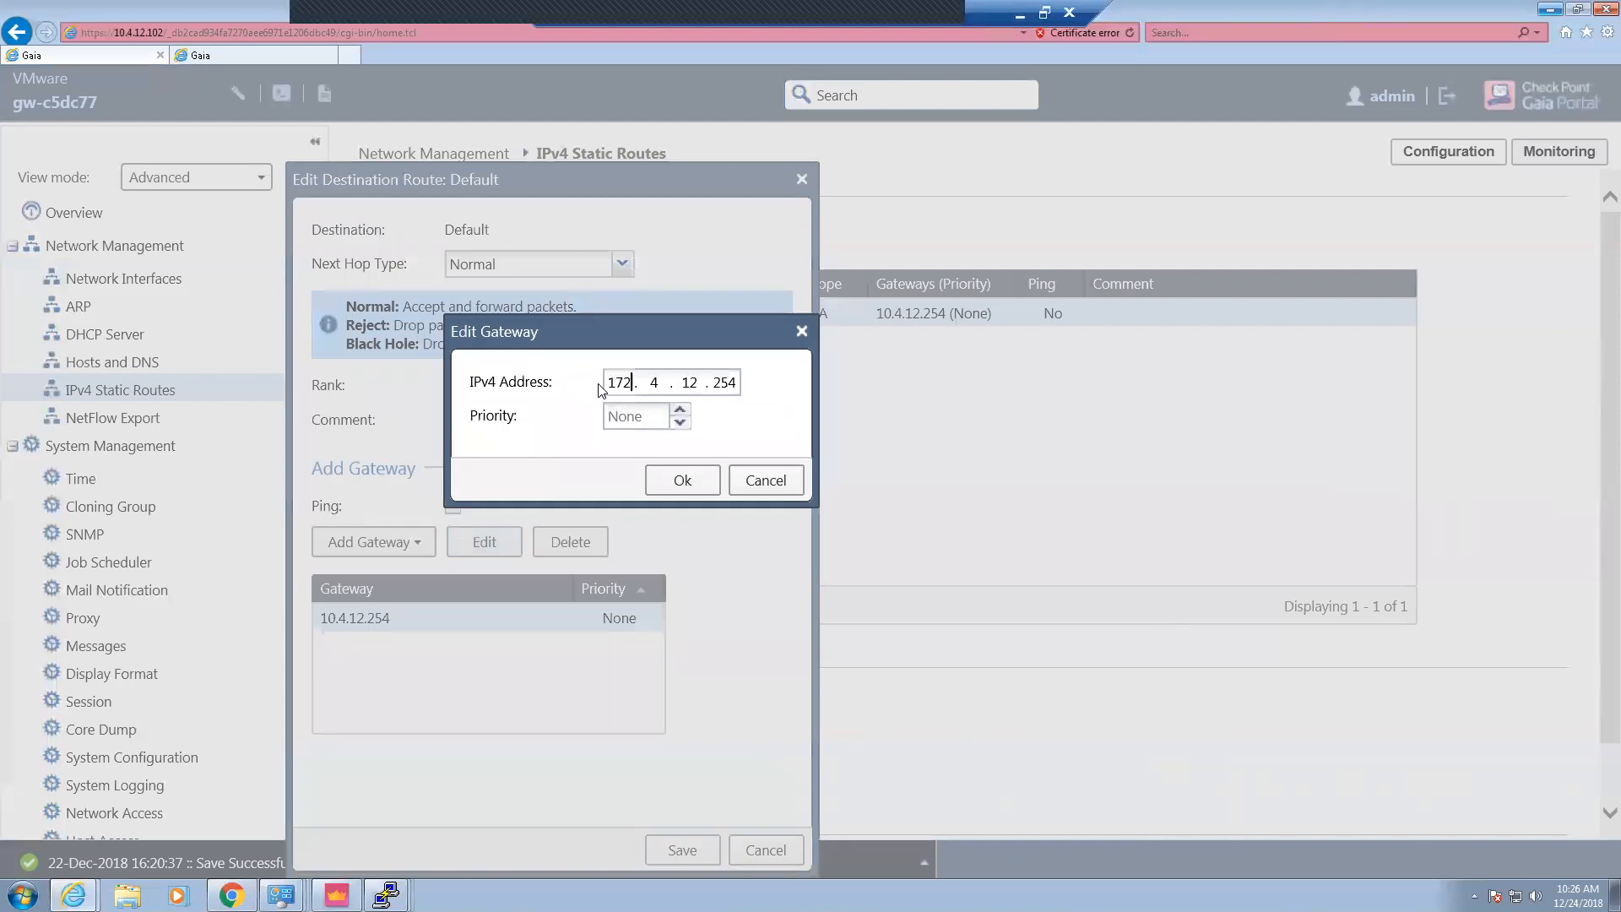
type(".2.")
left_click(666, 480)
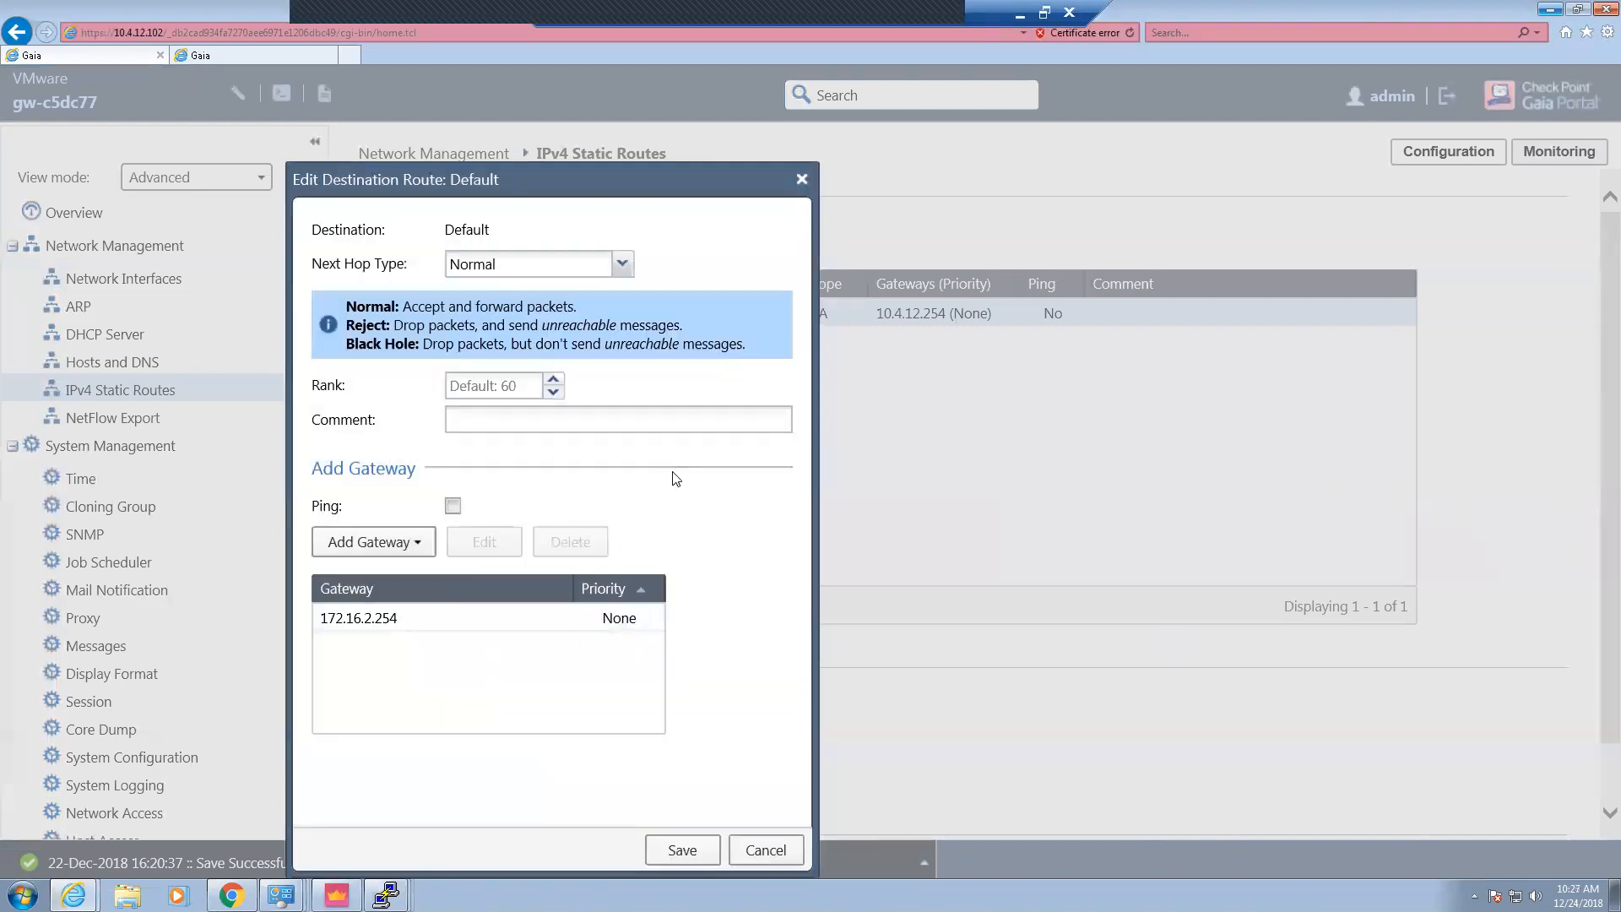
left_click(680, 851)
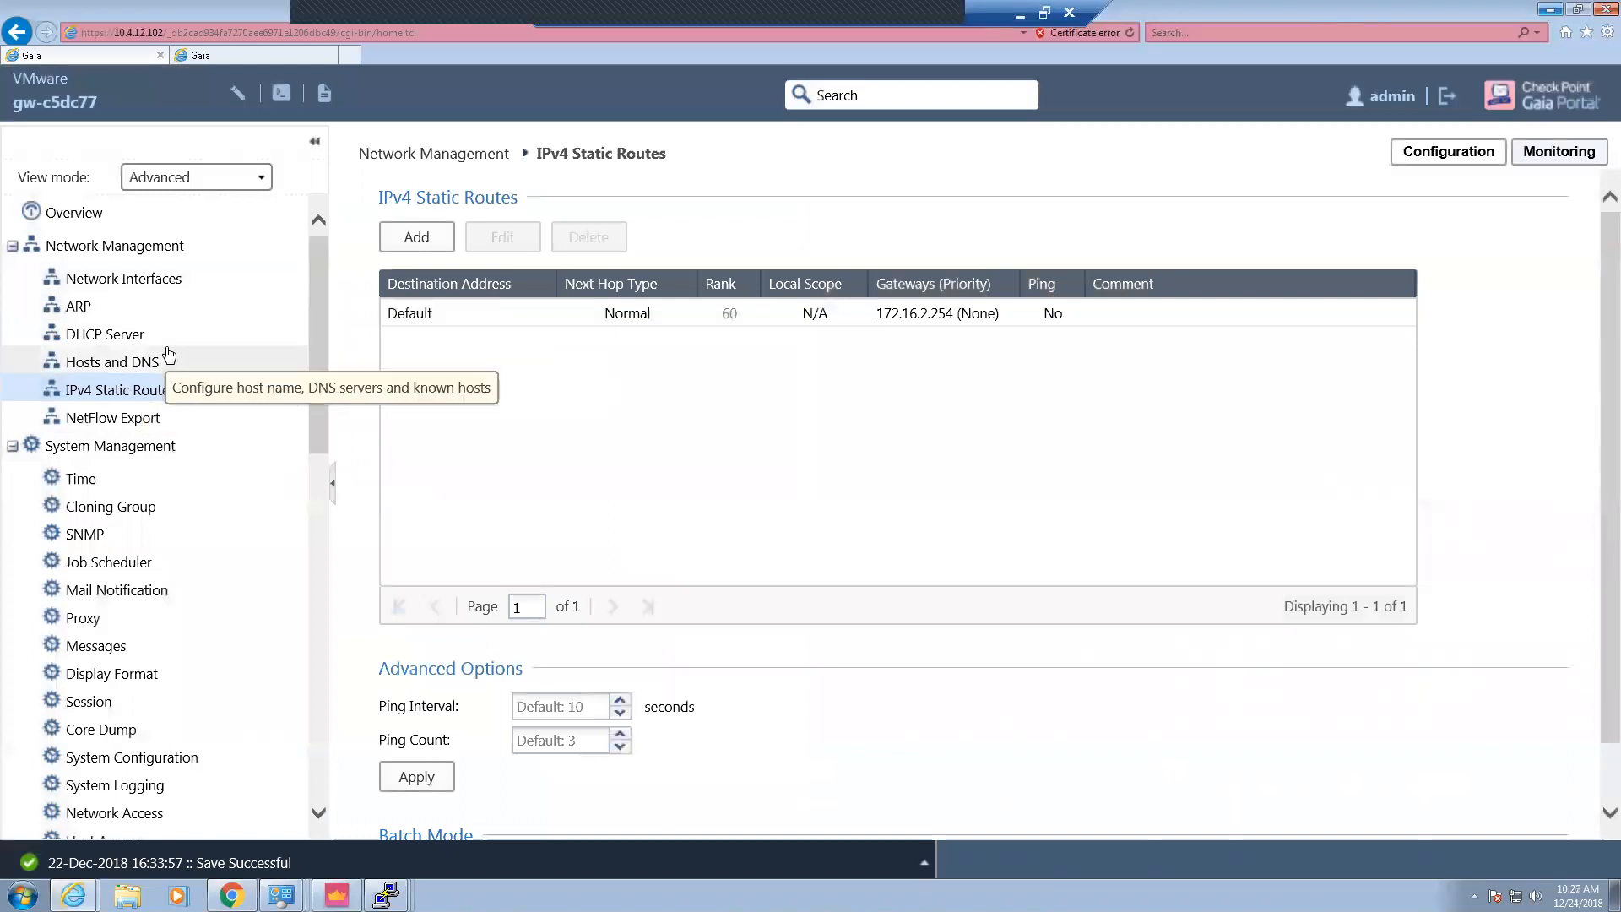
Scroll through the gateway's Overview dashboard
scroll(255, 570, "down", 3)
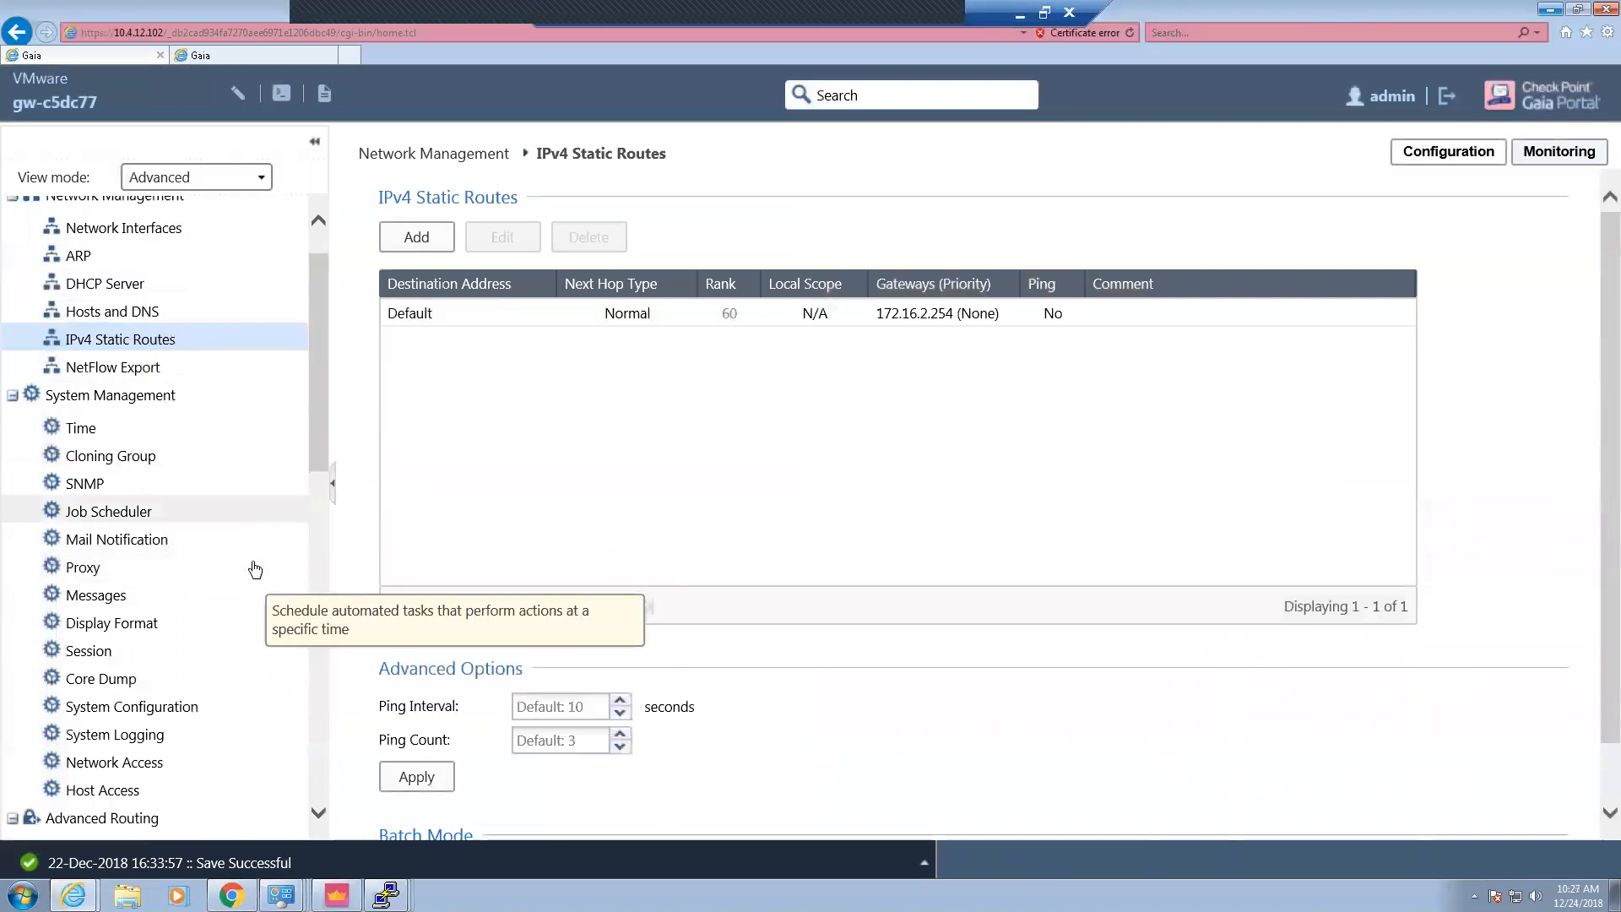
scroll(255, 569, "up", 3)
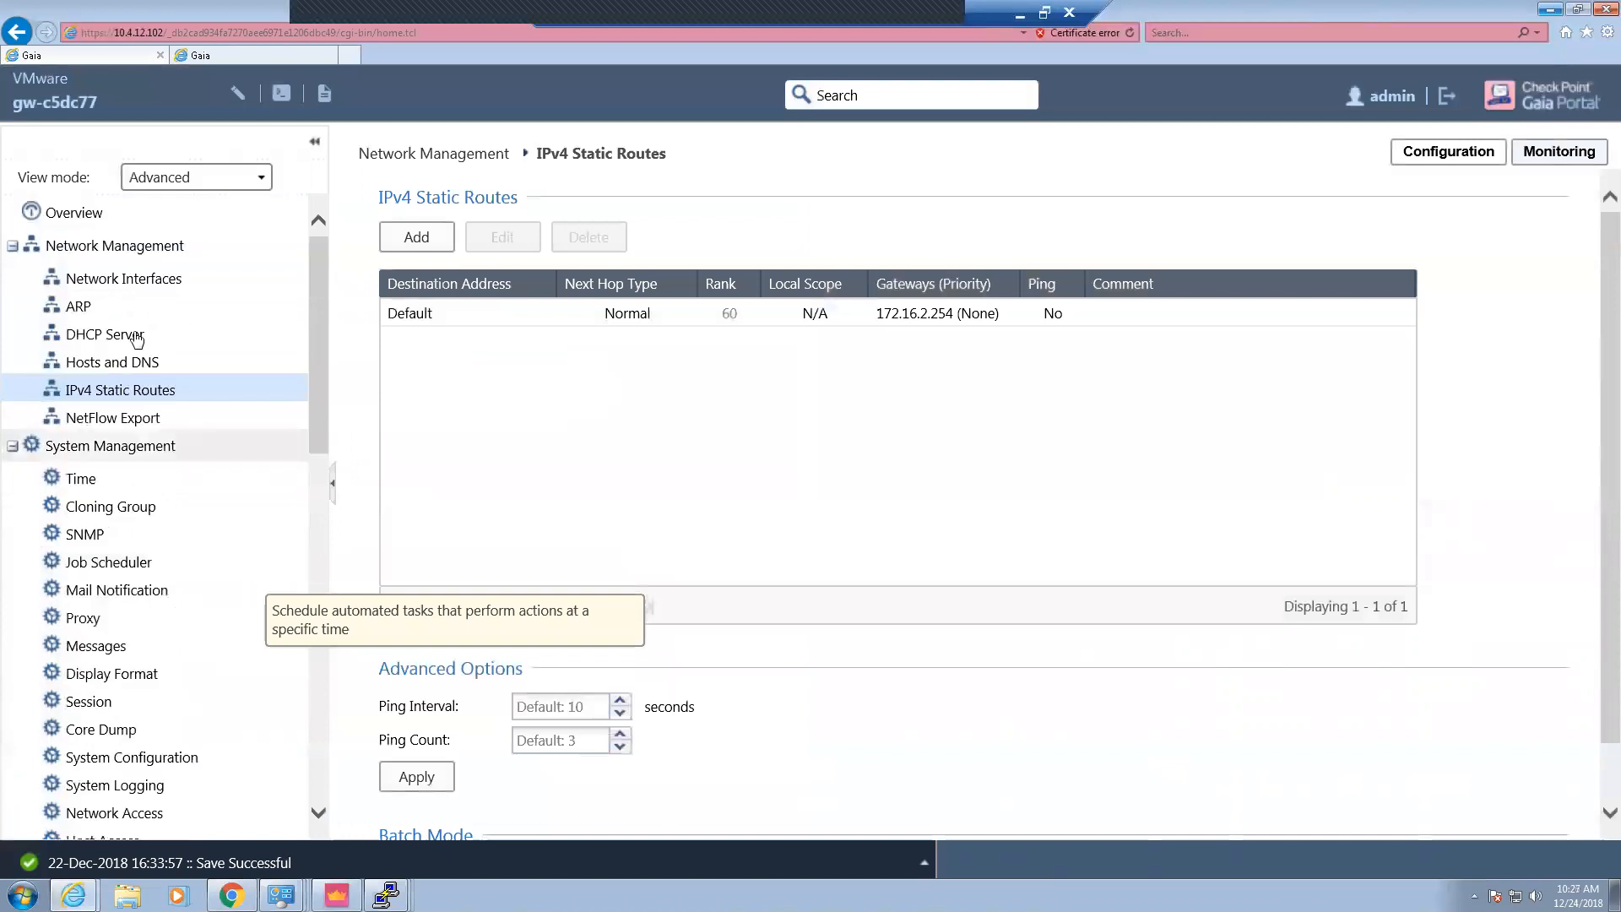
left_click(120, 221)
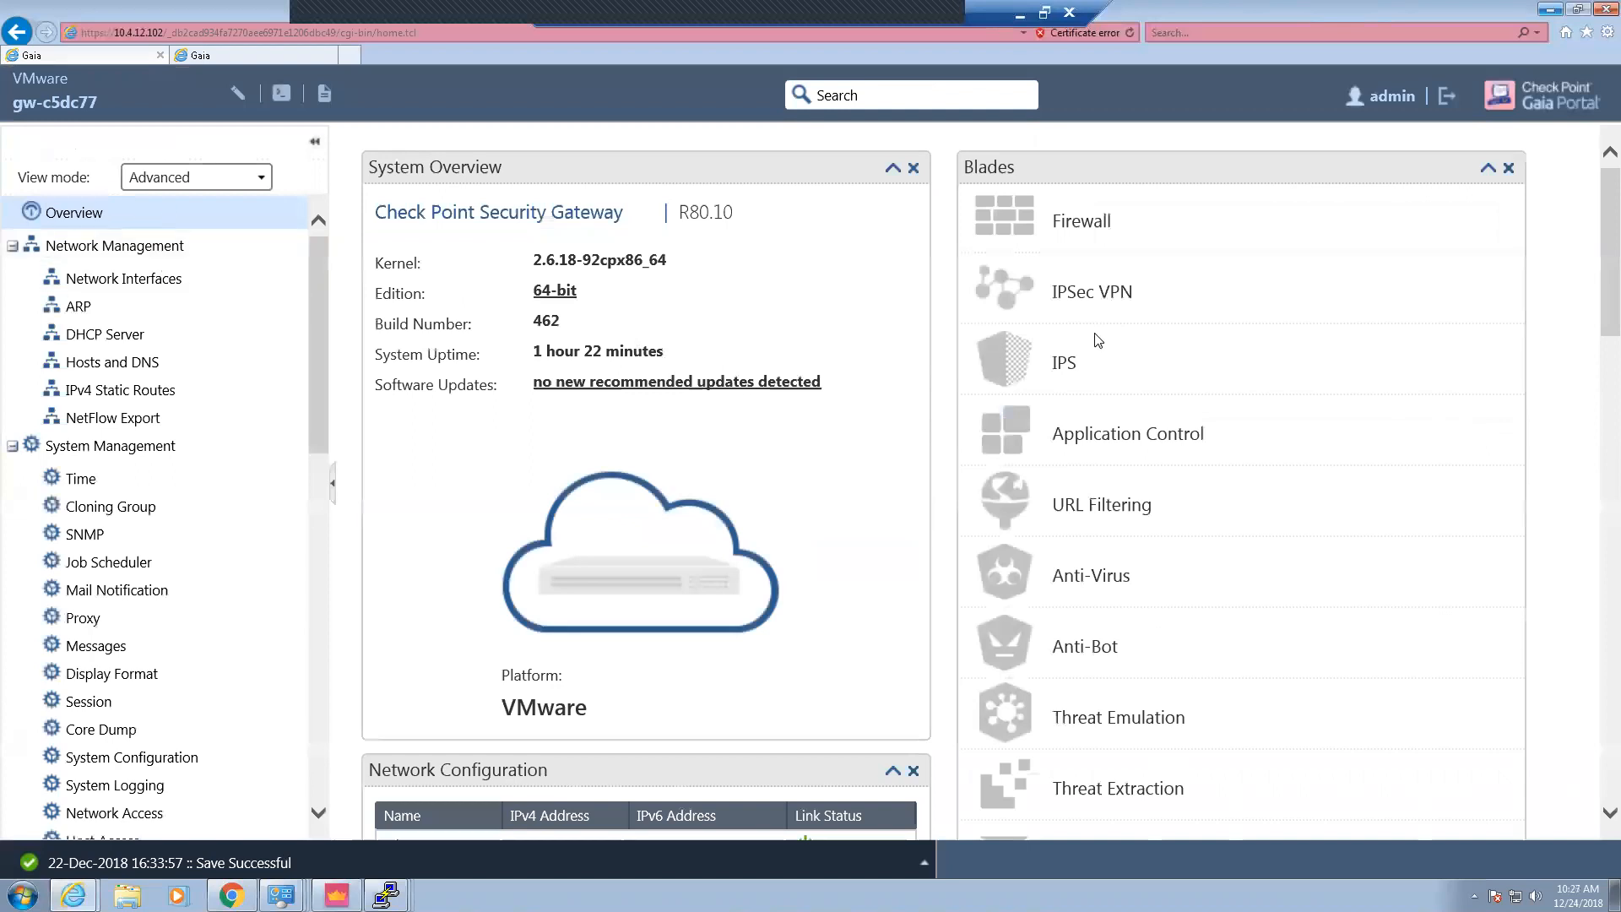
scroll(875, 448, "down", 10)
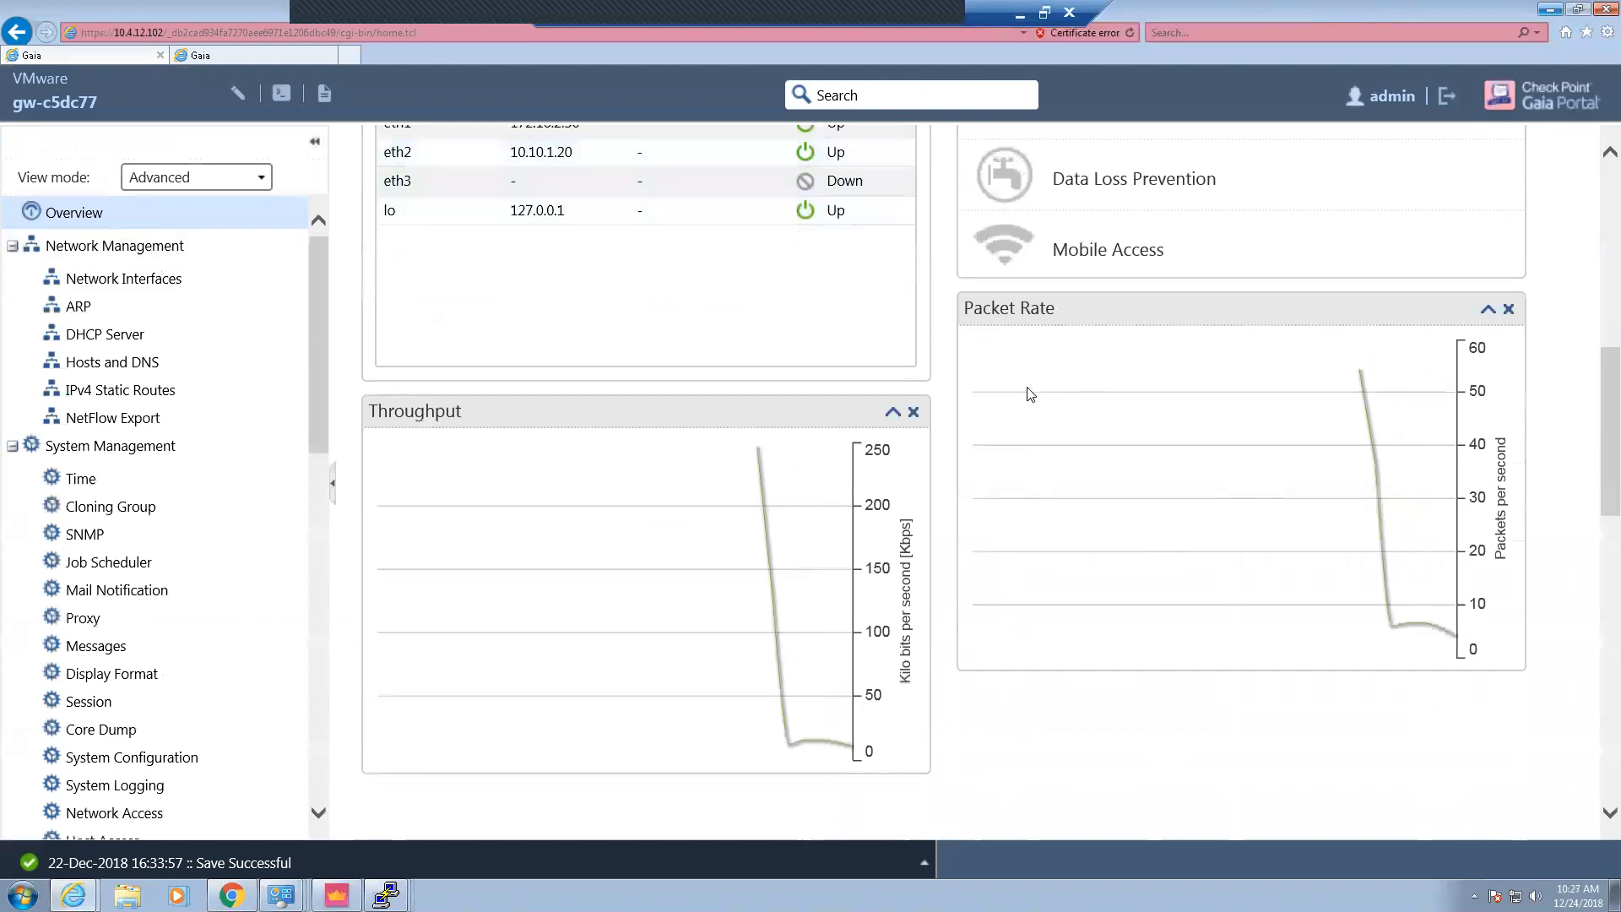
scroll(1136, 419, "up", 5)
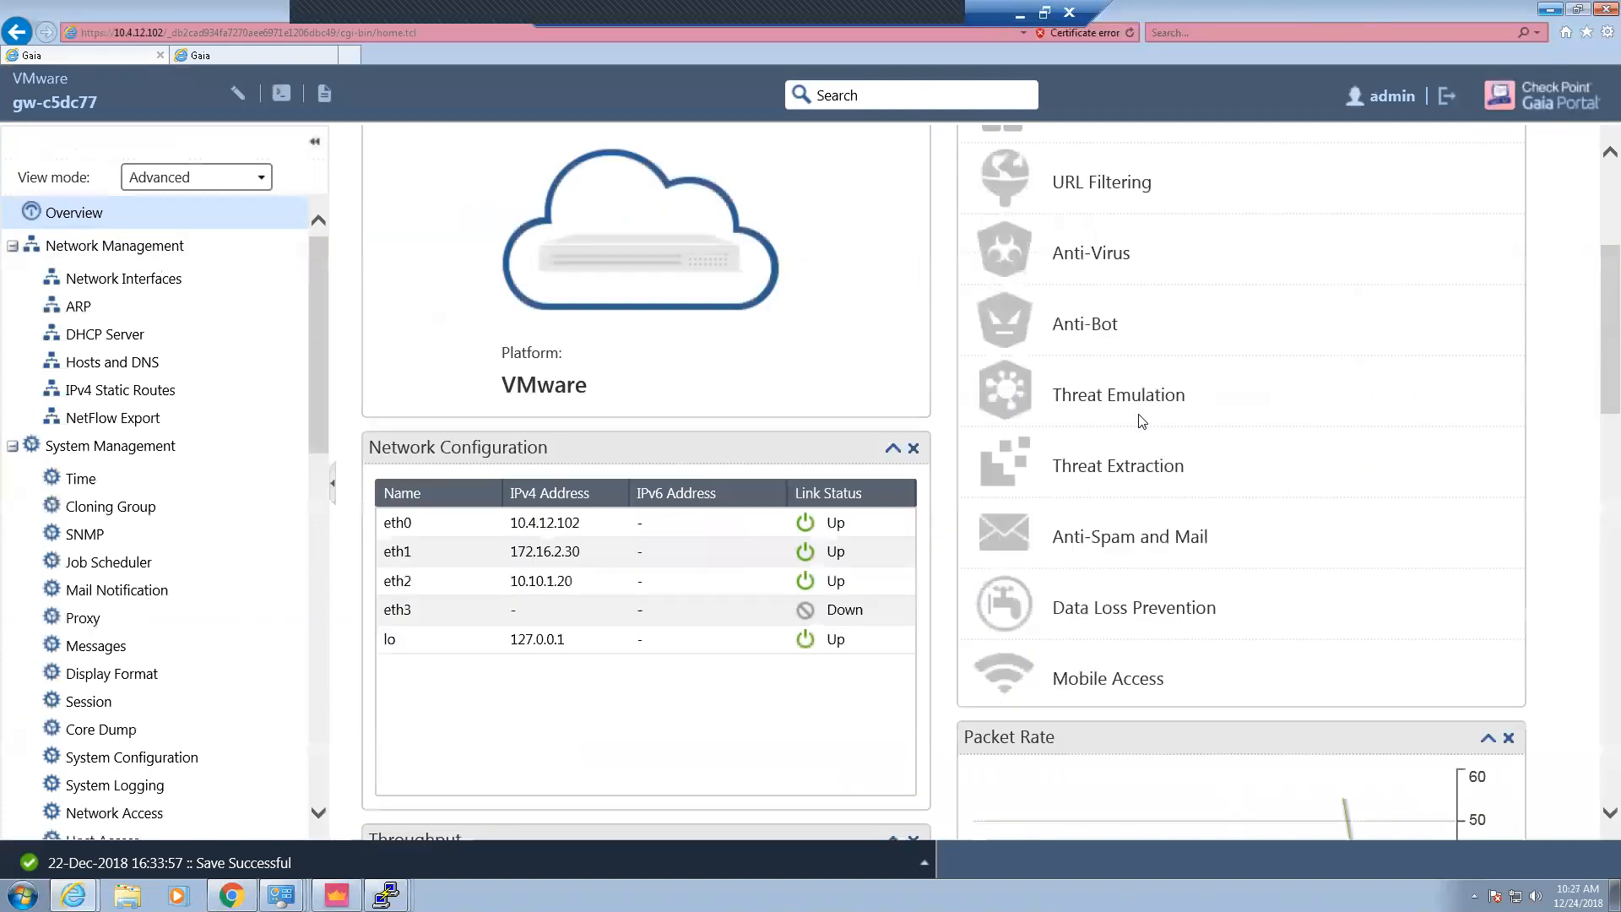
scroll(1141, 420, "up", 2)
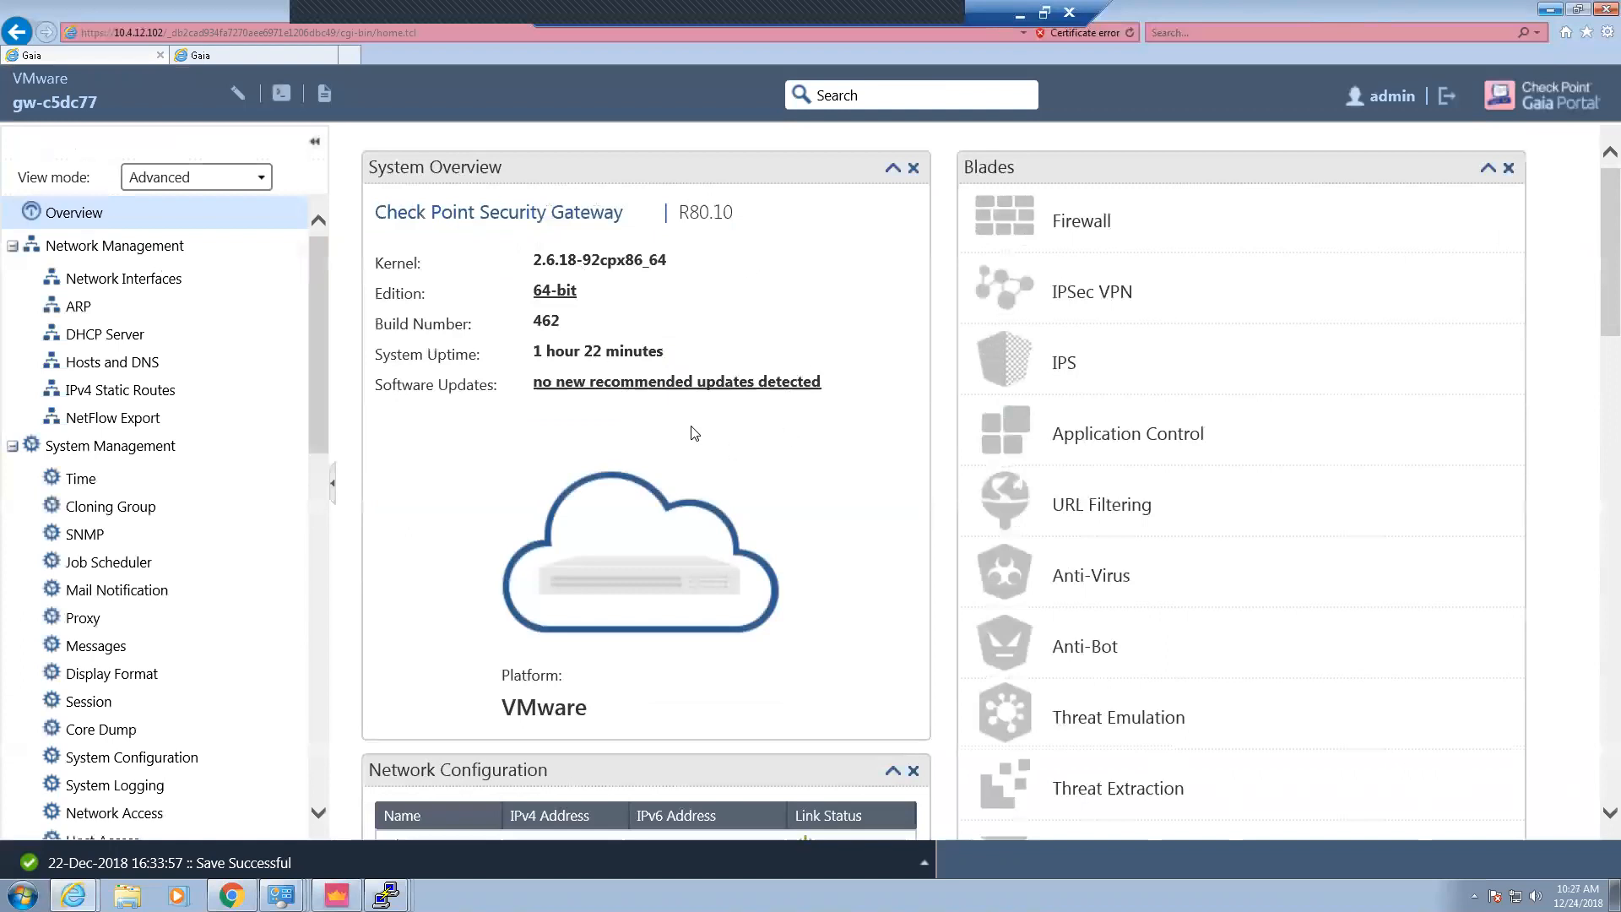
mouse_move(709, 388)
Select eth0 in Network Interfaces and start editing it
left_click(133, 315)
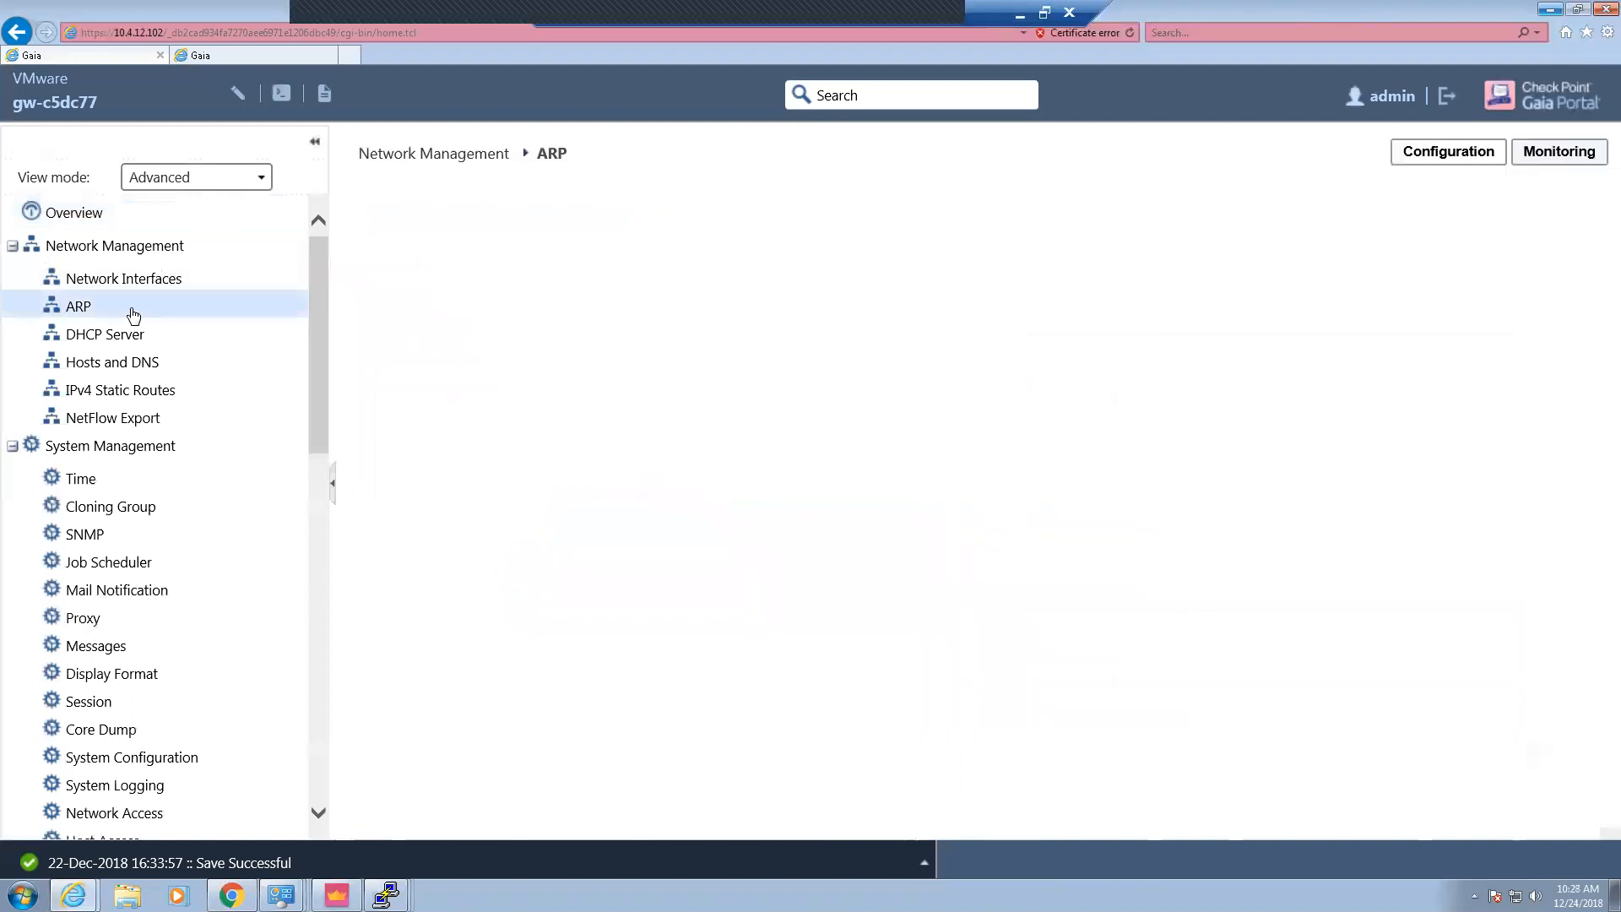
left_click(180, 282)
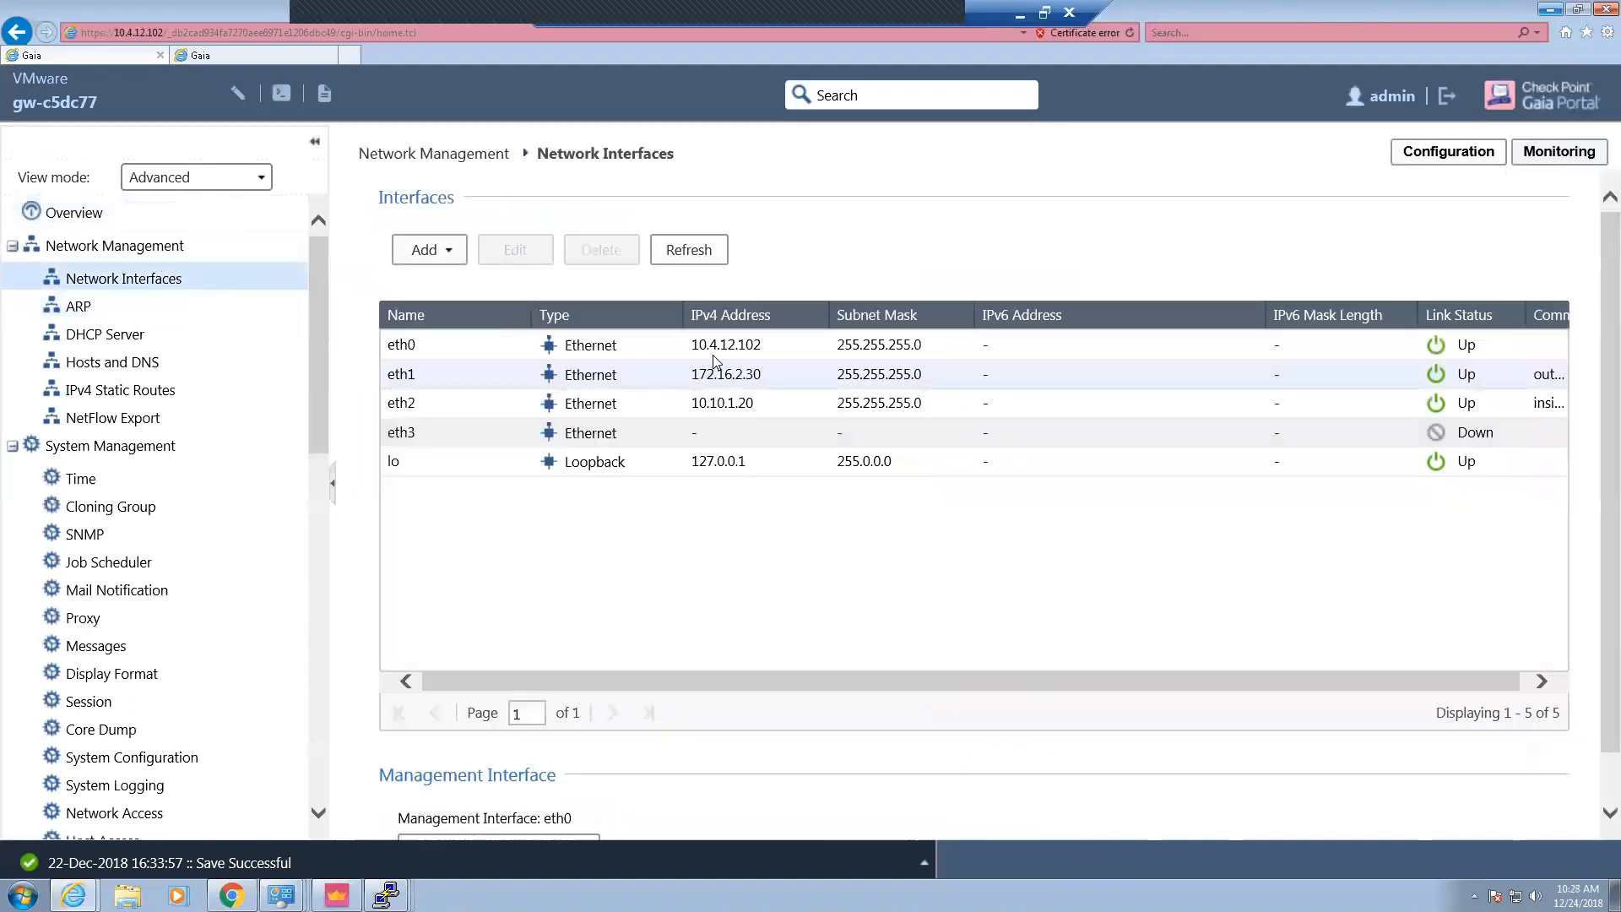
left_click(664, 342)
left_click(515, 249)
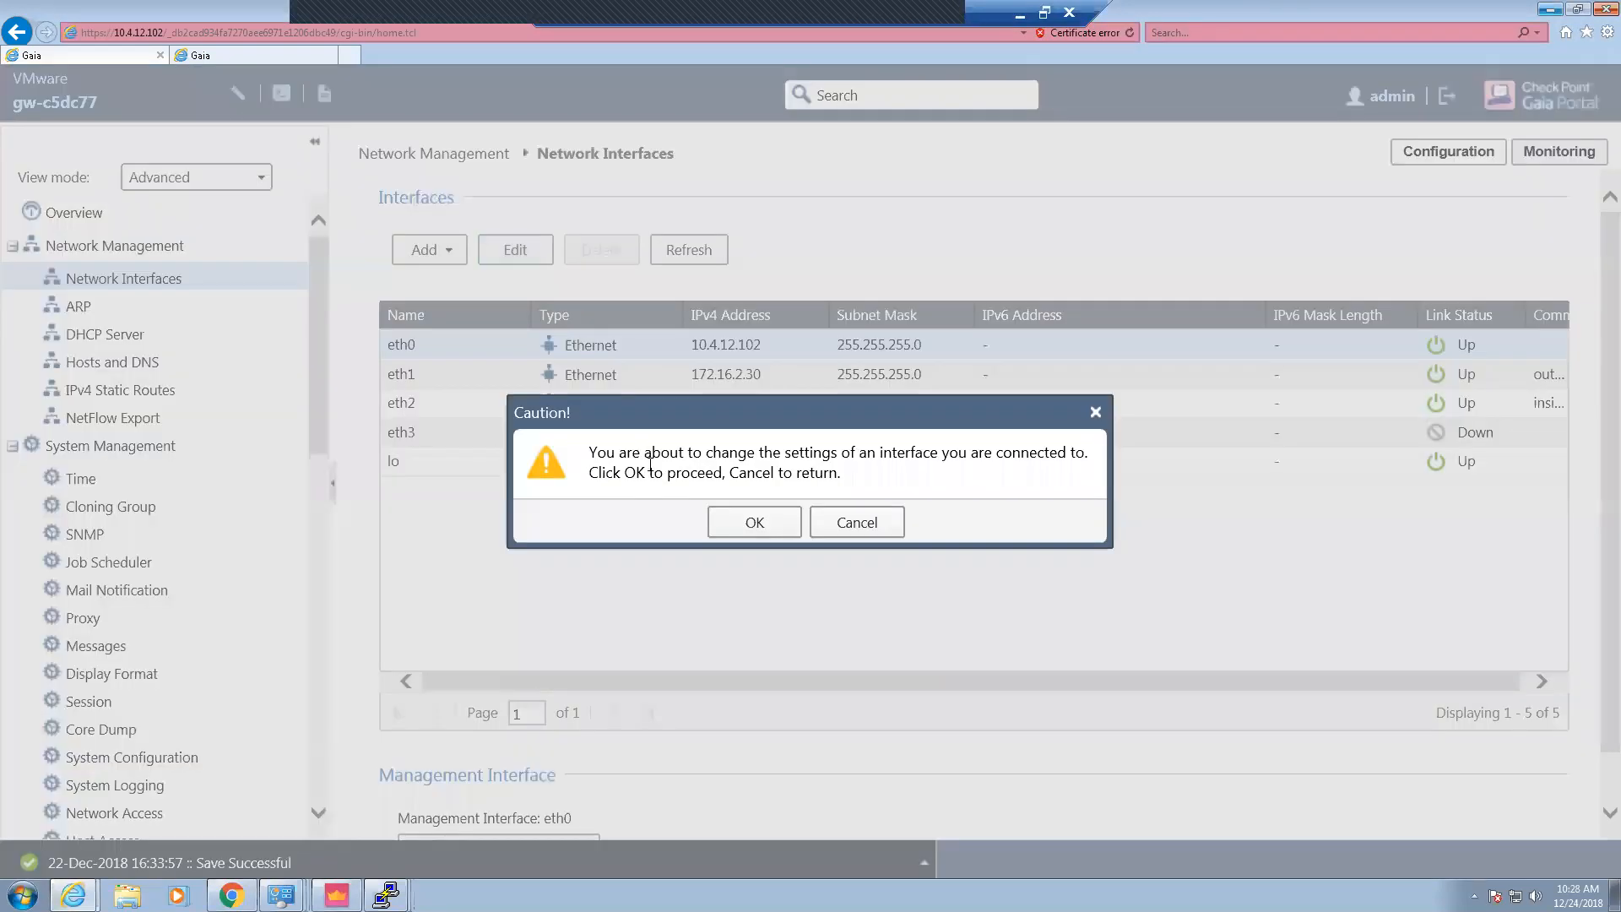
Accept the connected-interface caution and enter the comment 'mgmt' for eth0
left_click(755, 528)
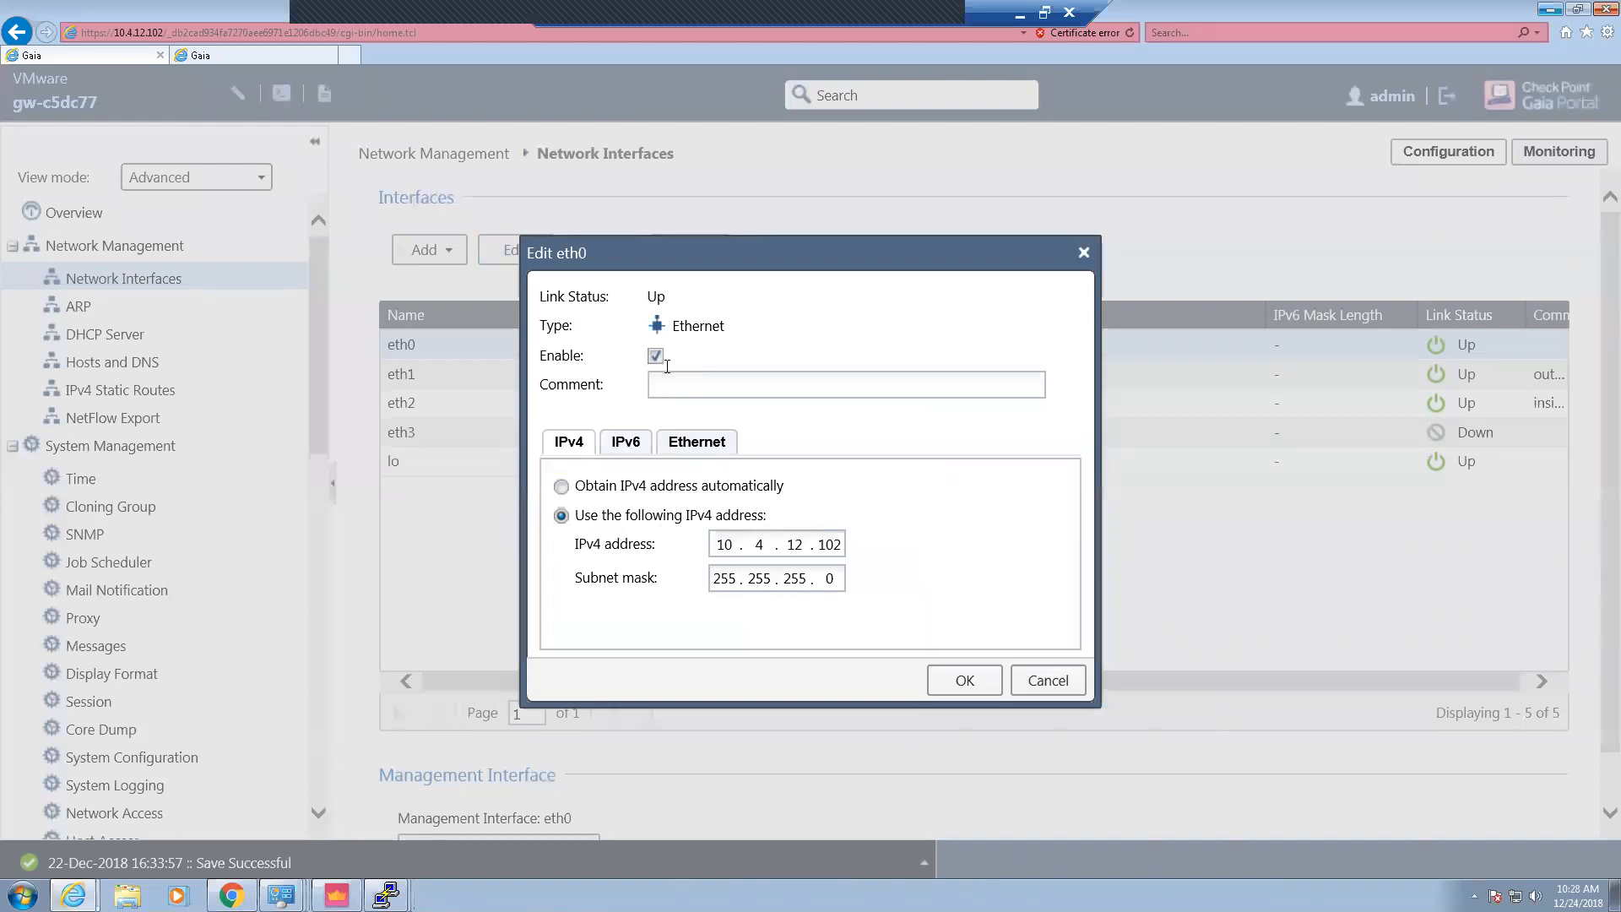
left_click(726, 391)
type("mgmt")
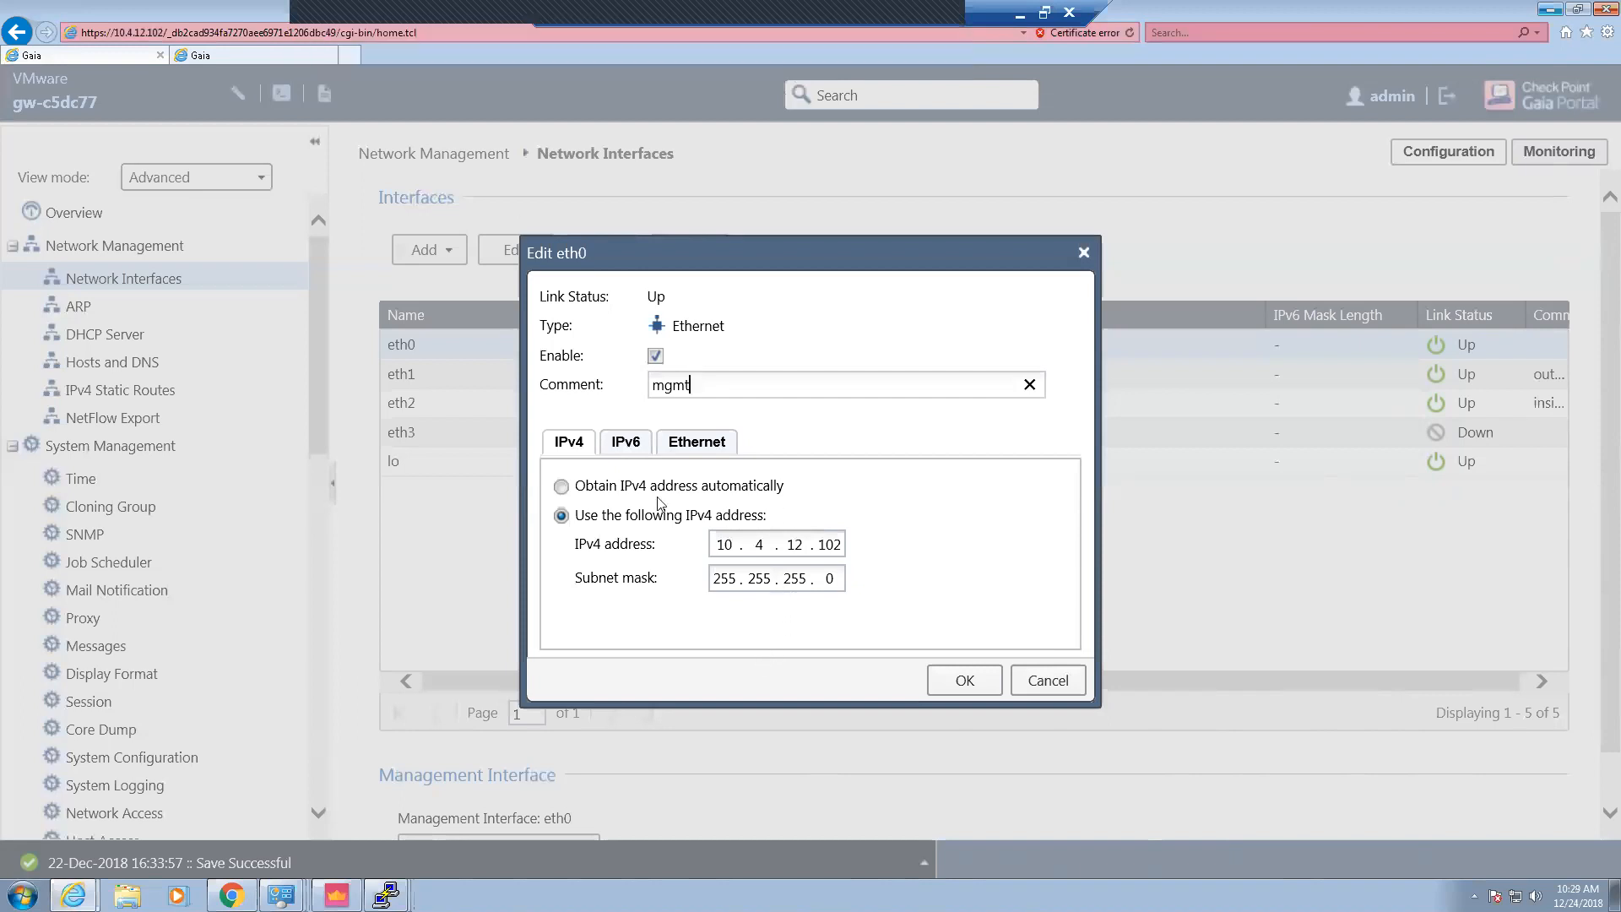
left_click(635, 447)
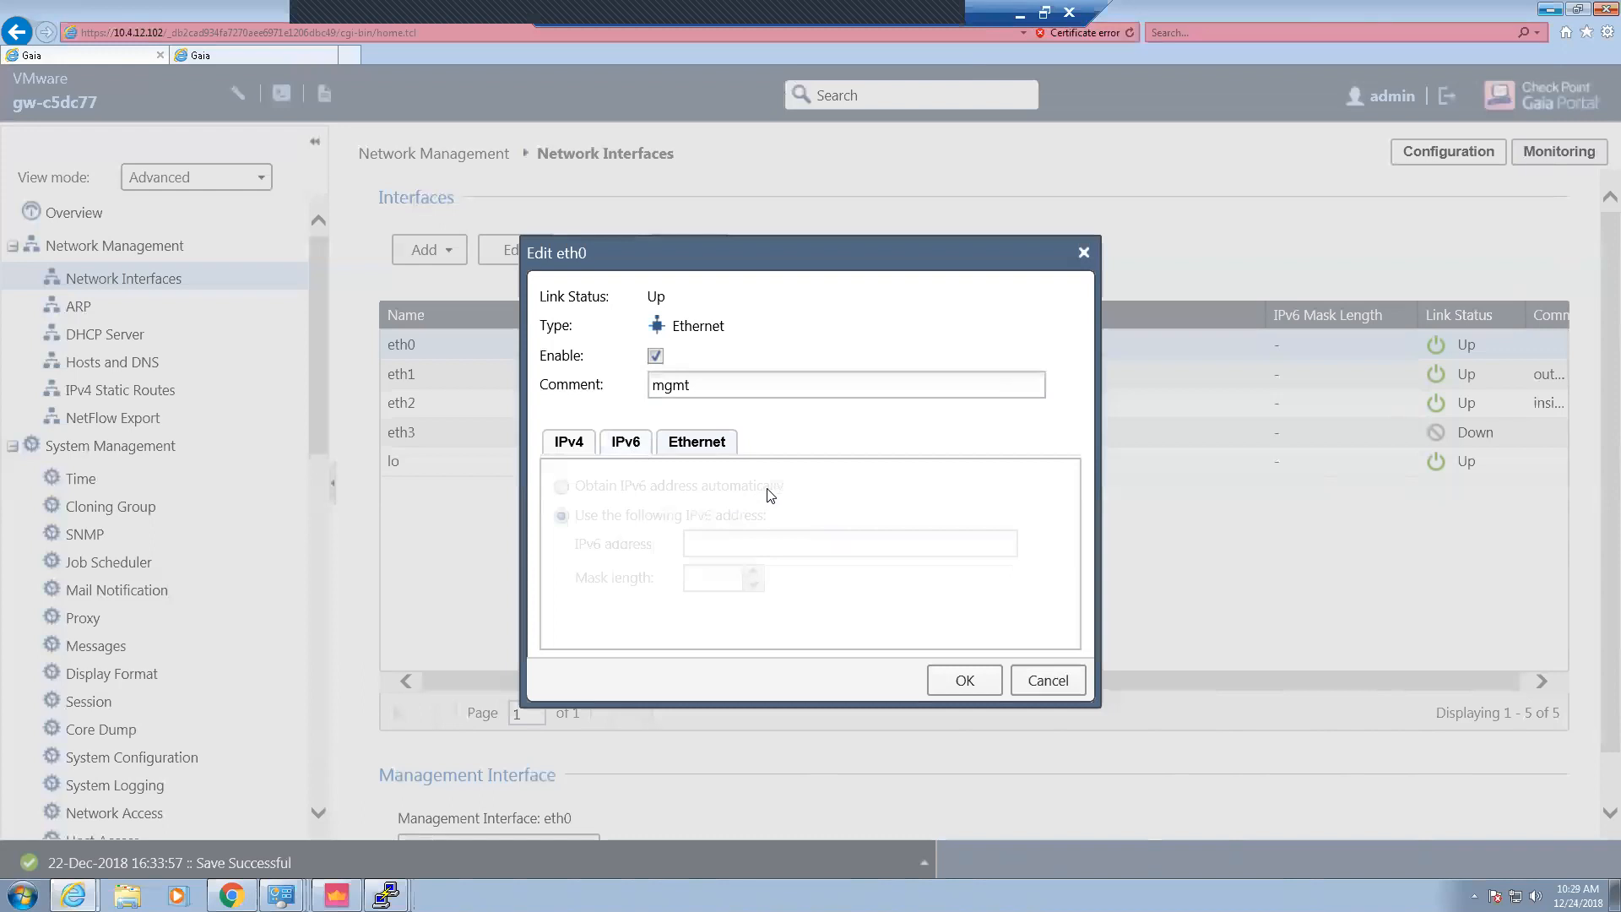
Review eth0's Ethernet settings and save the interface with its mgmt comment
left_click(697, 442)
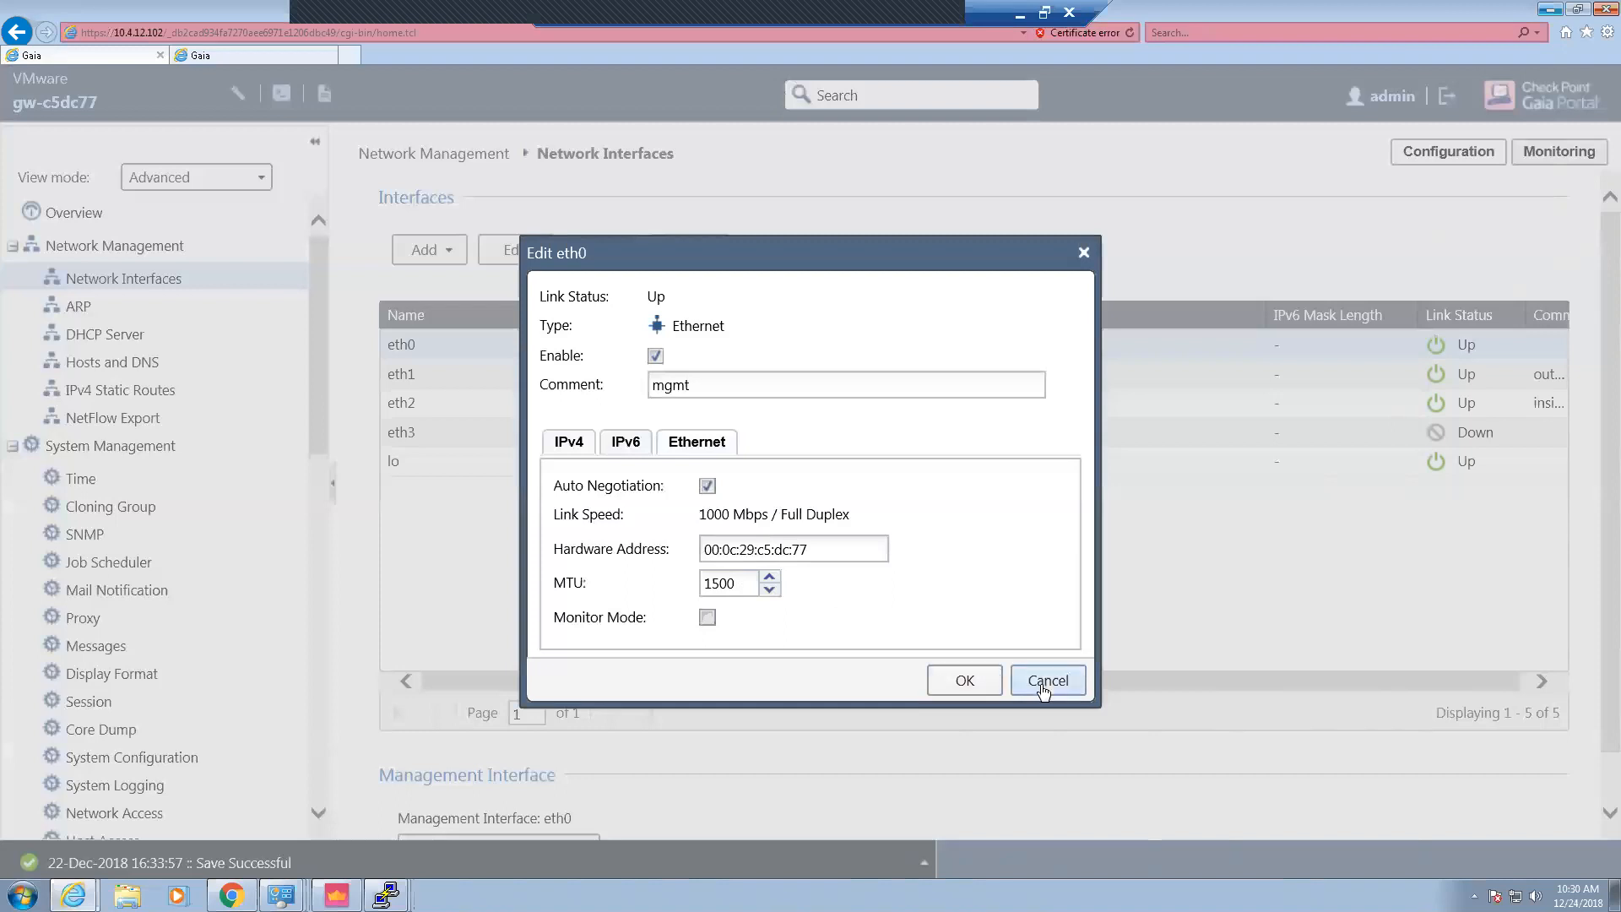
left_click(961, 679)
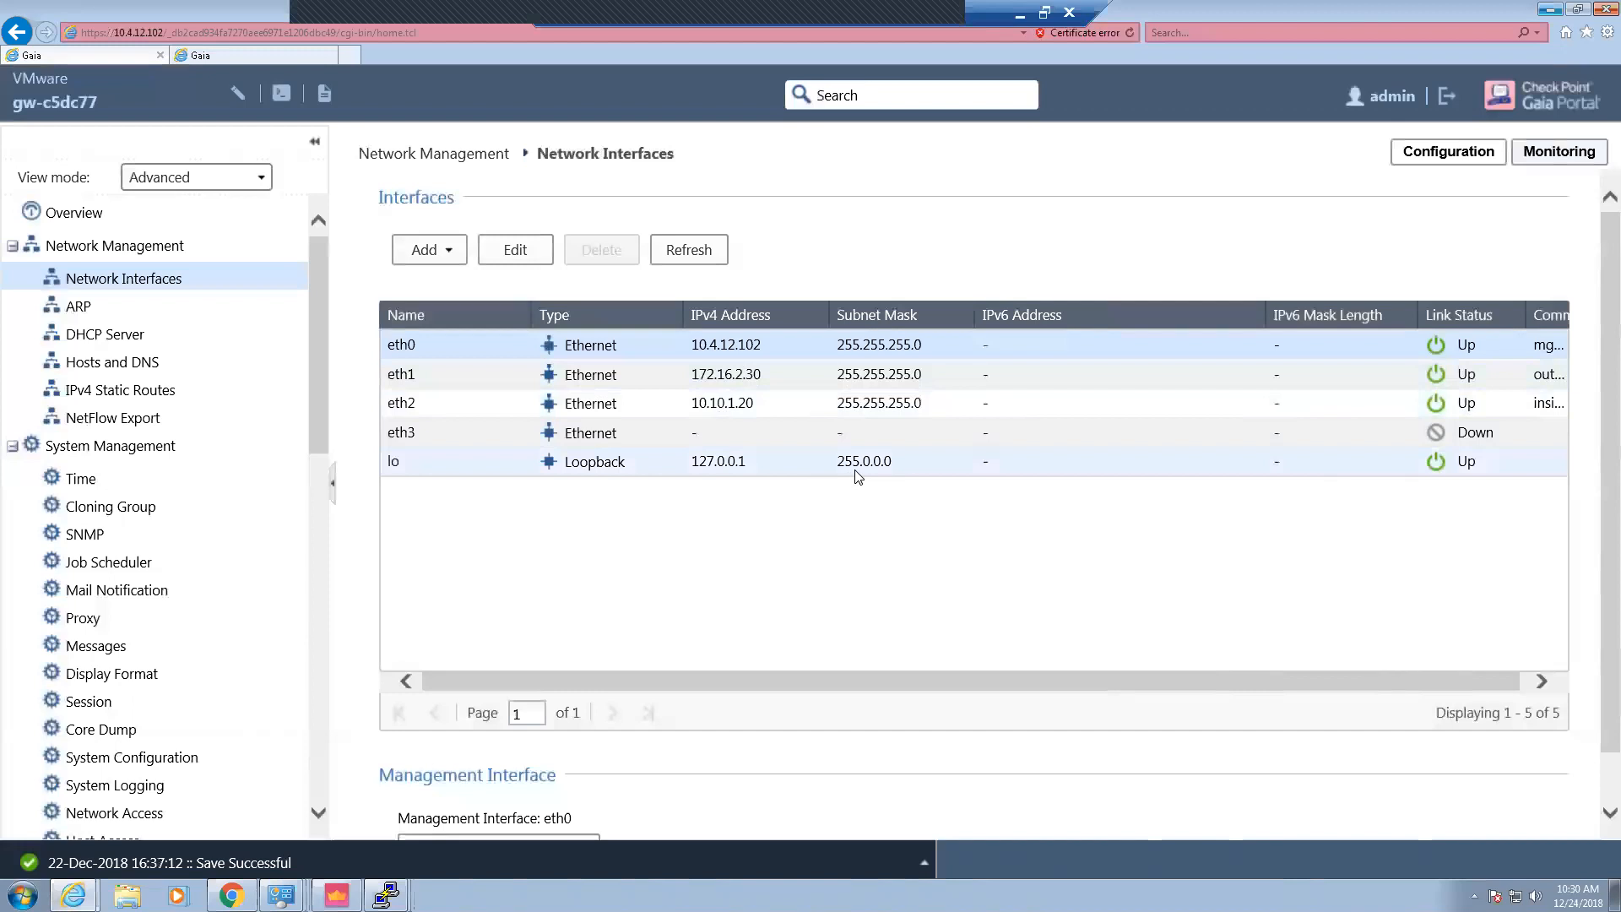
Scroll through the ARP settings, then go to the DHCP Server page
left_click(200, 307)
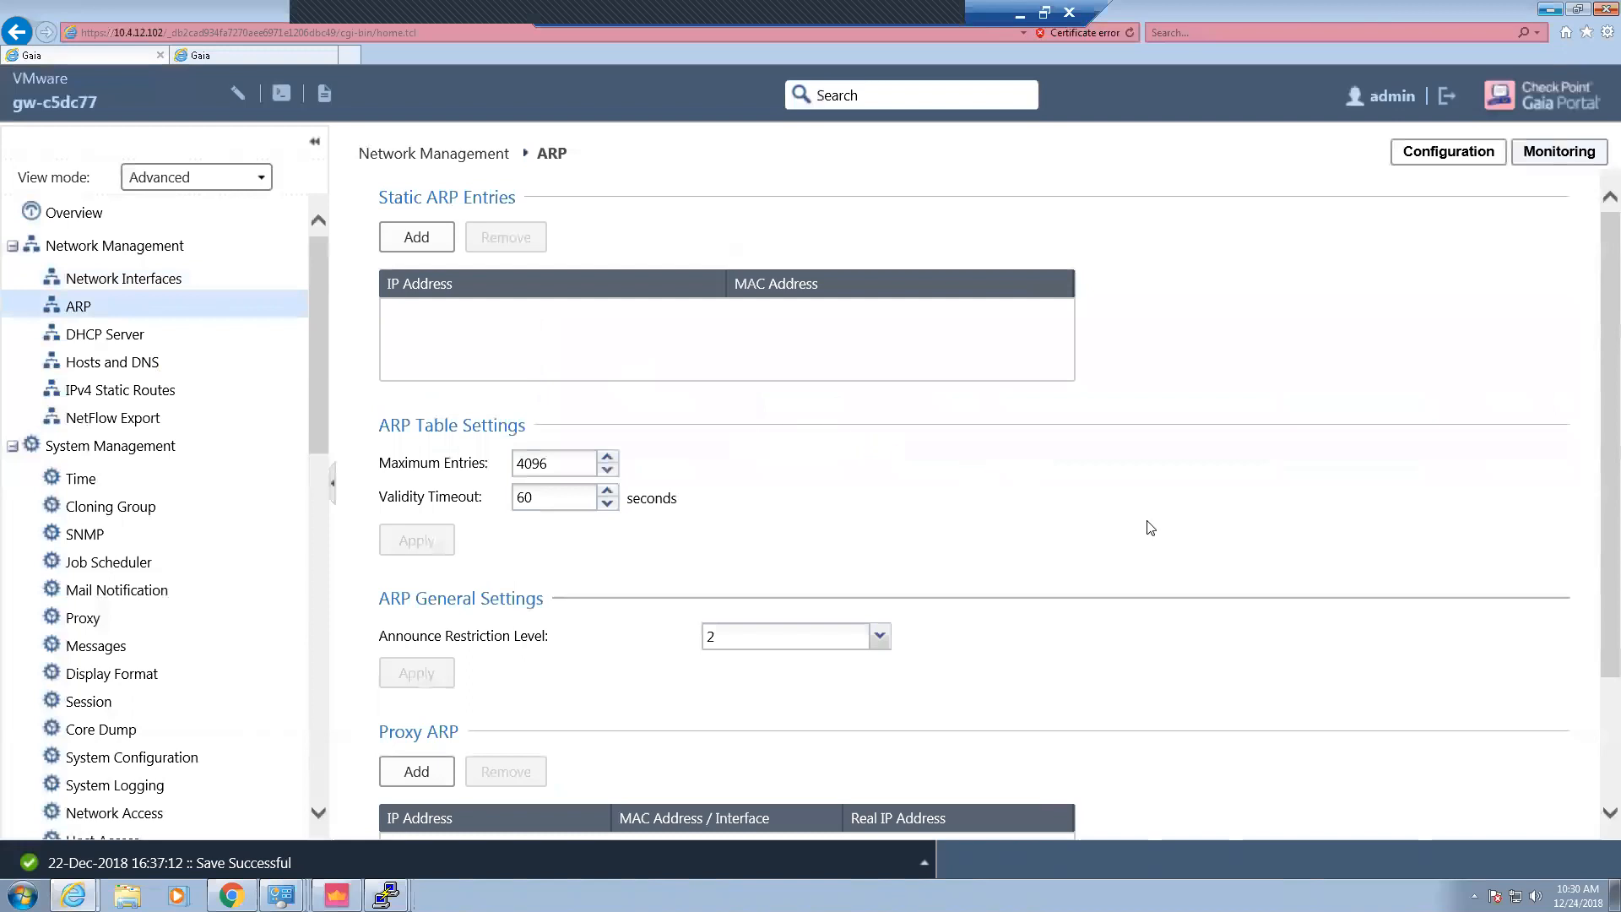
scroll(1150, 525, "down", 3)
scroll(1151, 525, "up", 2)
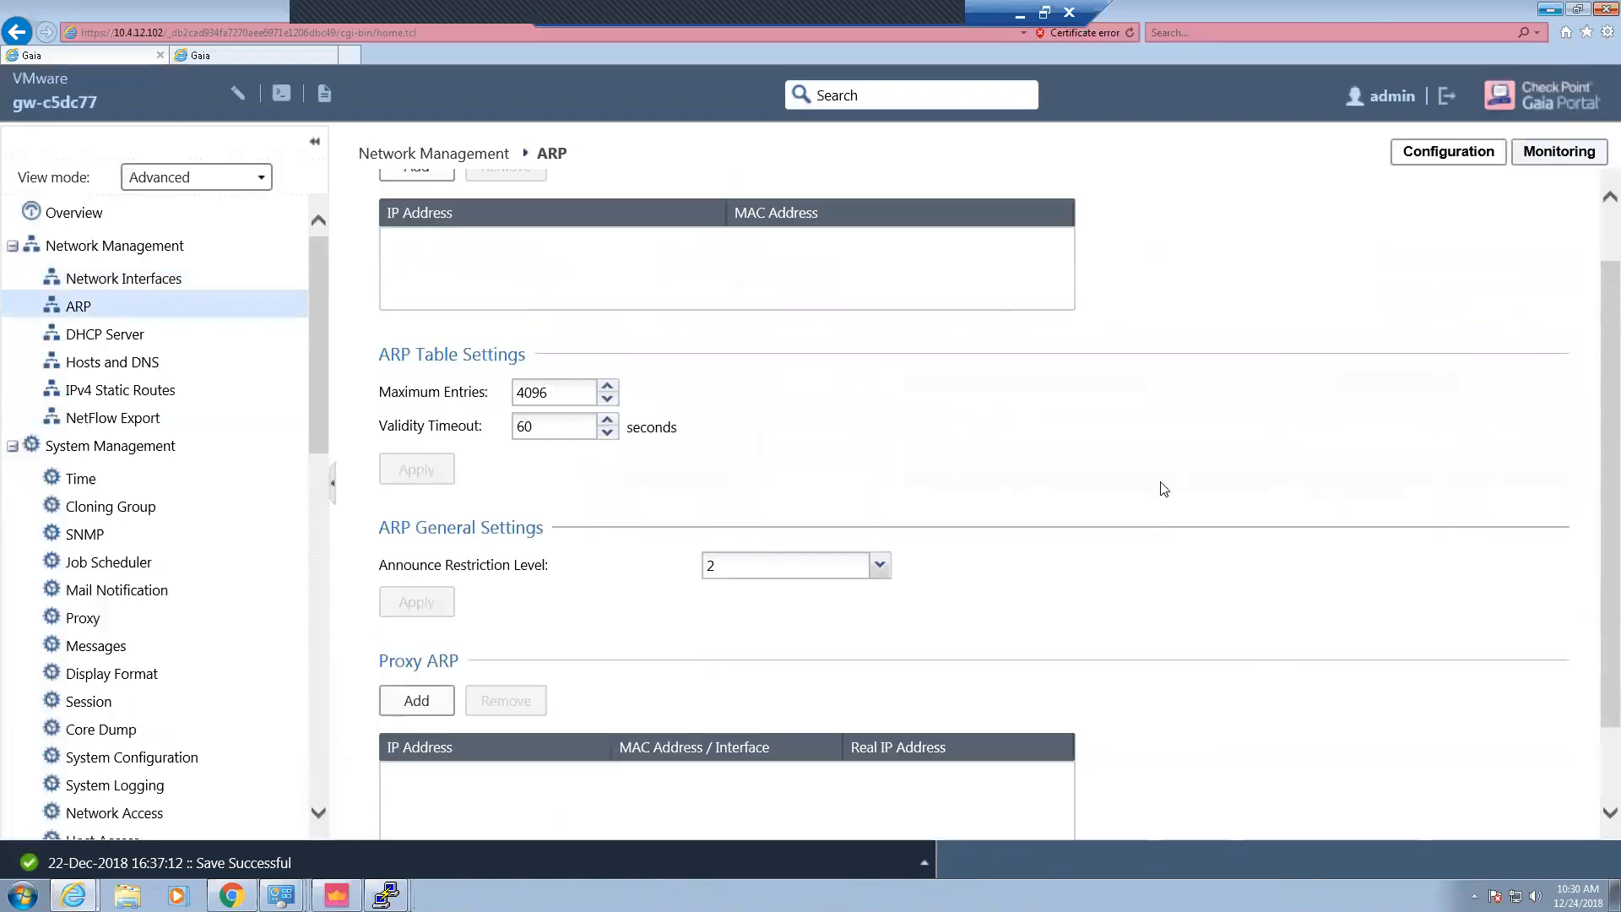
scroll(1164, 488, "up", 1)
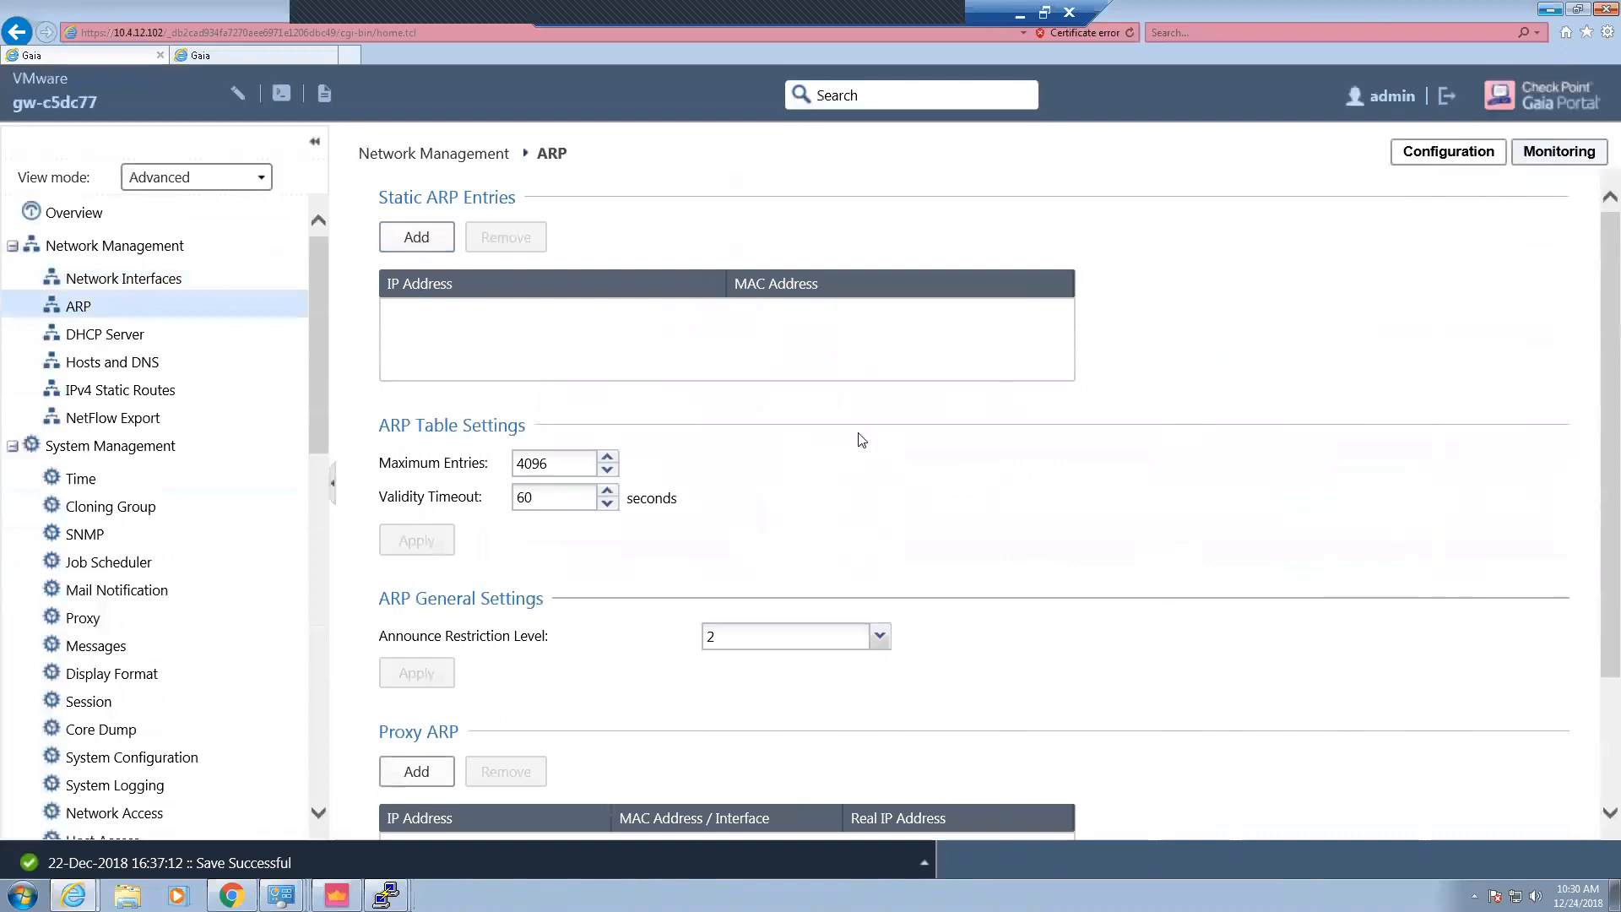
scroll(748, 409, "down", 2)
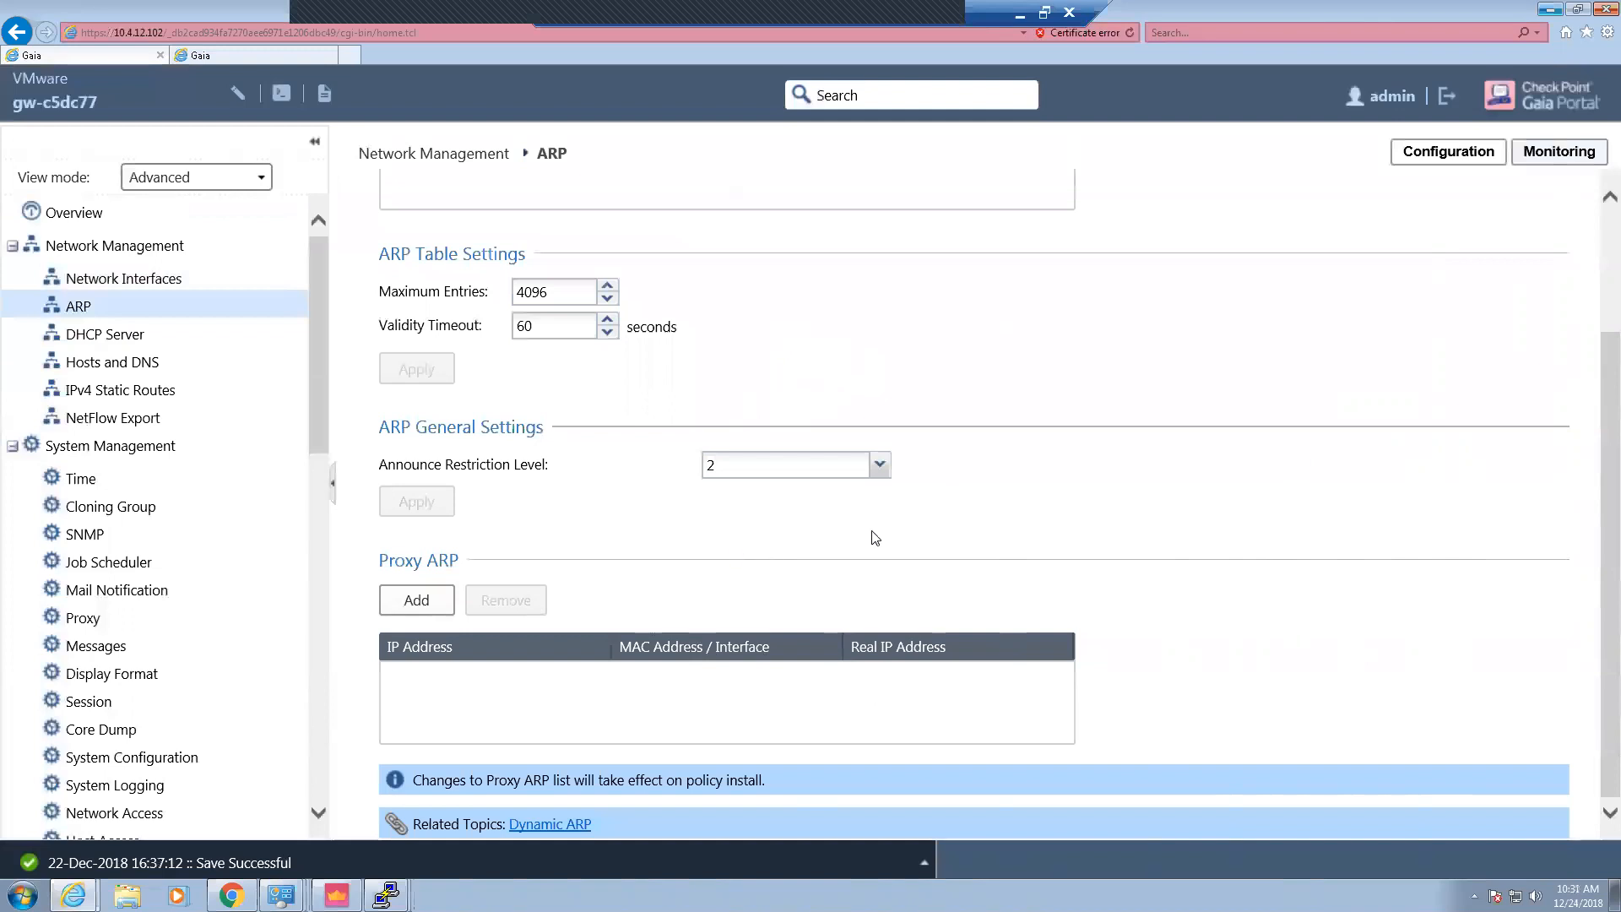
left_click(123, 333)
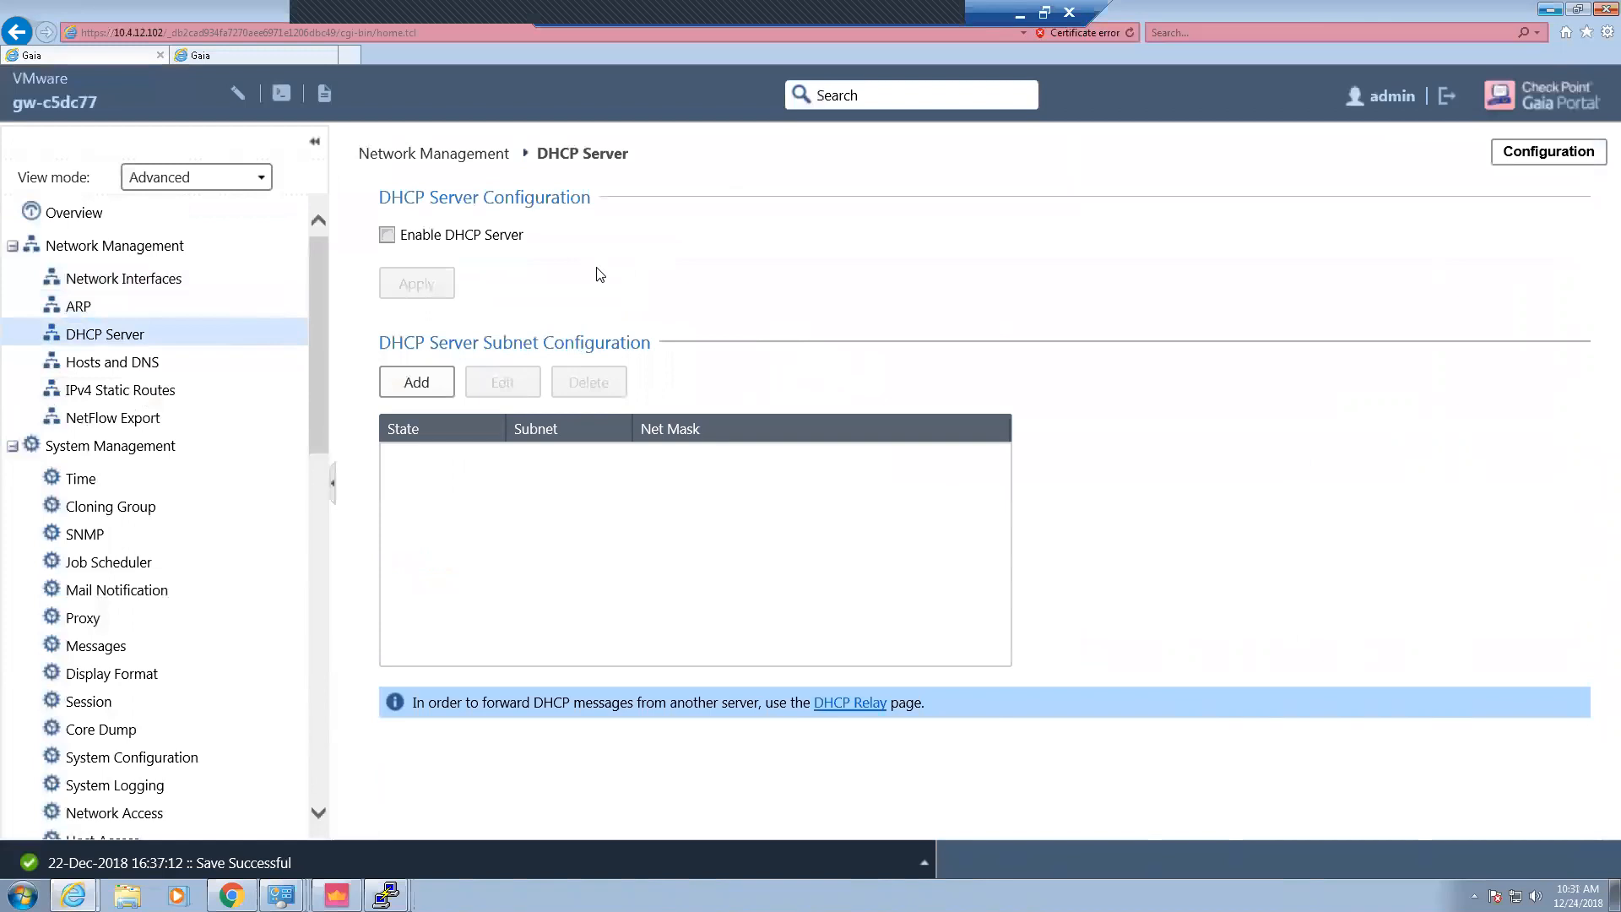
Try enabling the DHCP server with a subnet, then discard it for Hosts and DNS
left_click(473, 237)
left_click(421, 392)
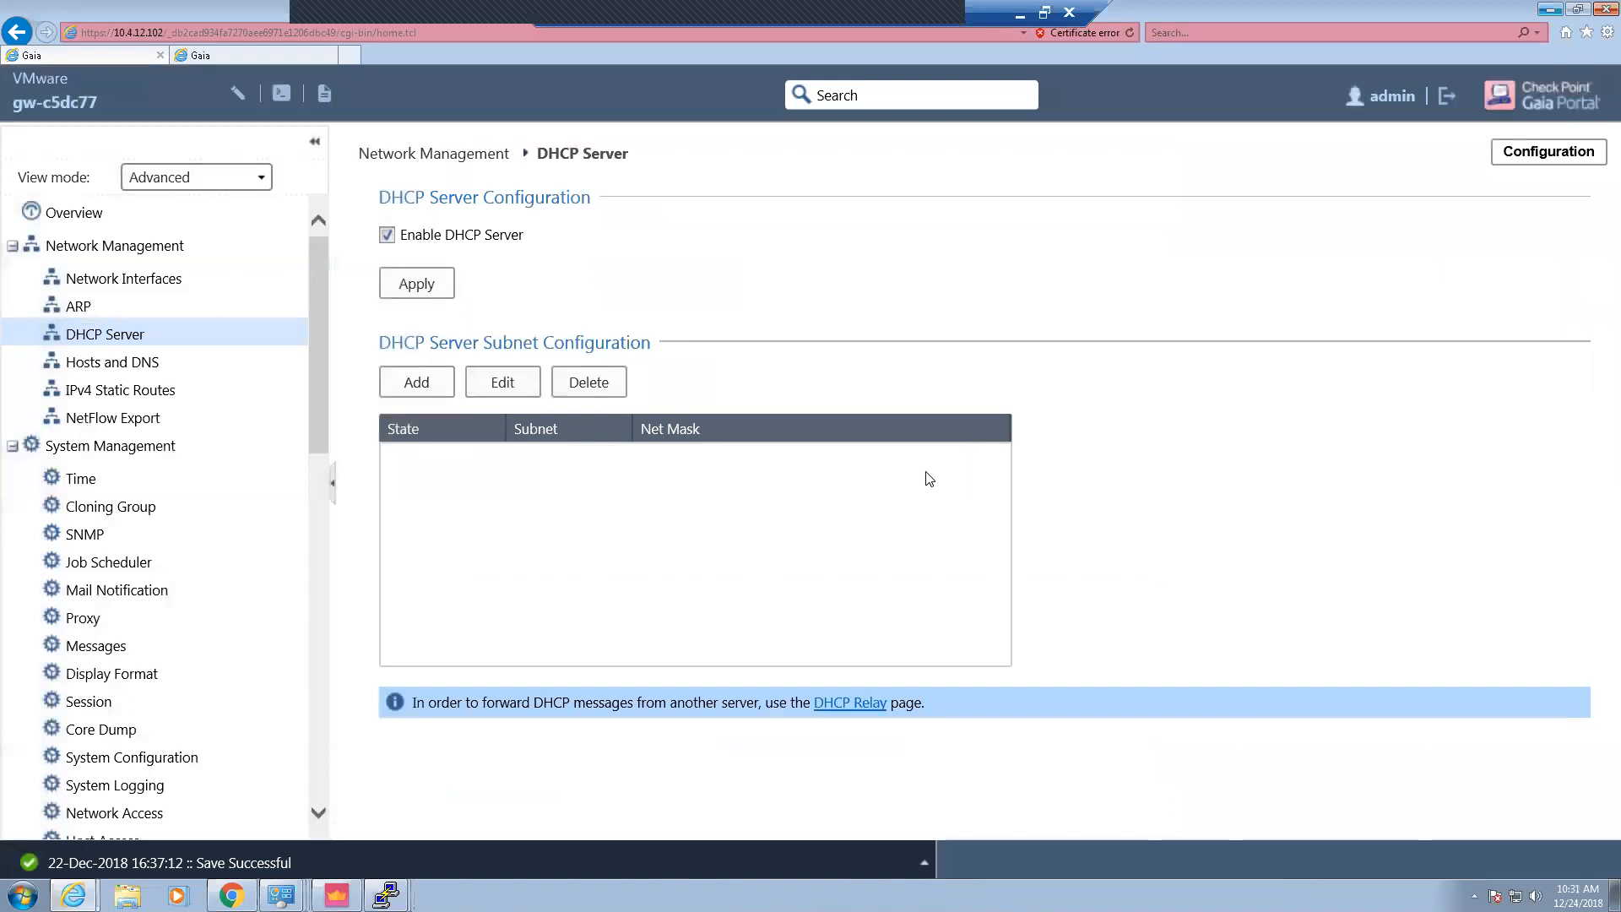
left_click(135, 364)
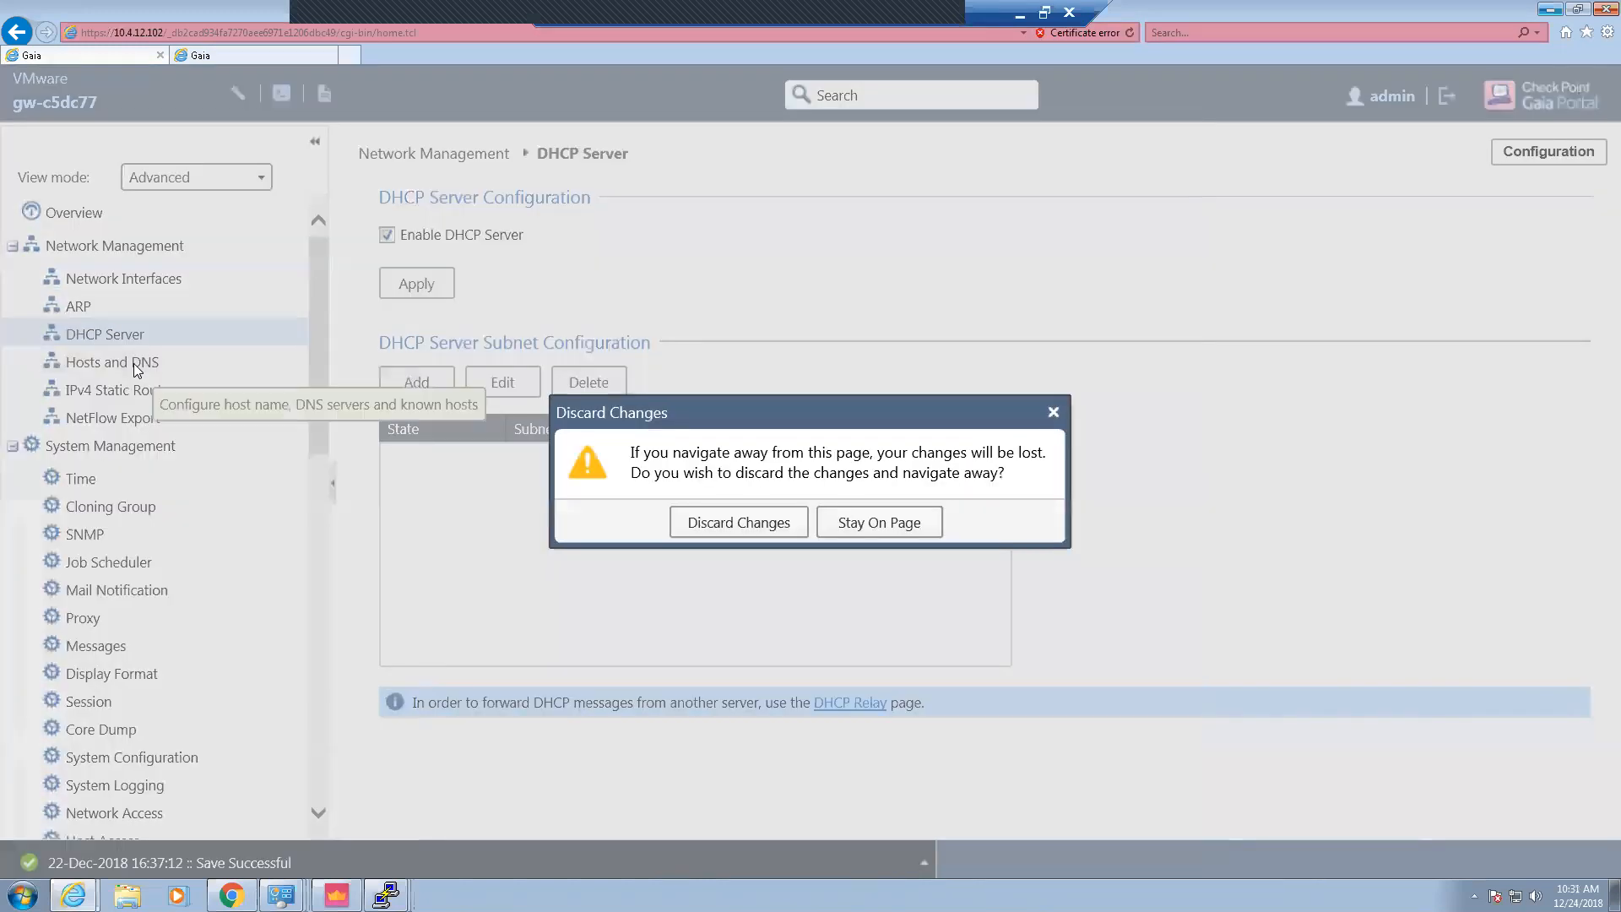
left_click(760, 524)
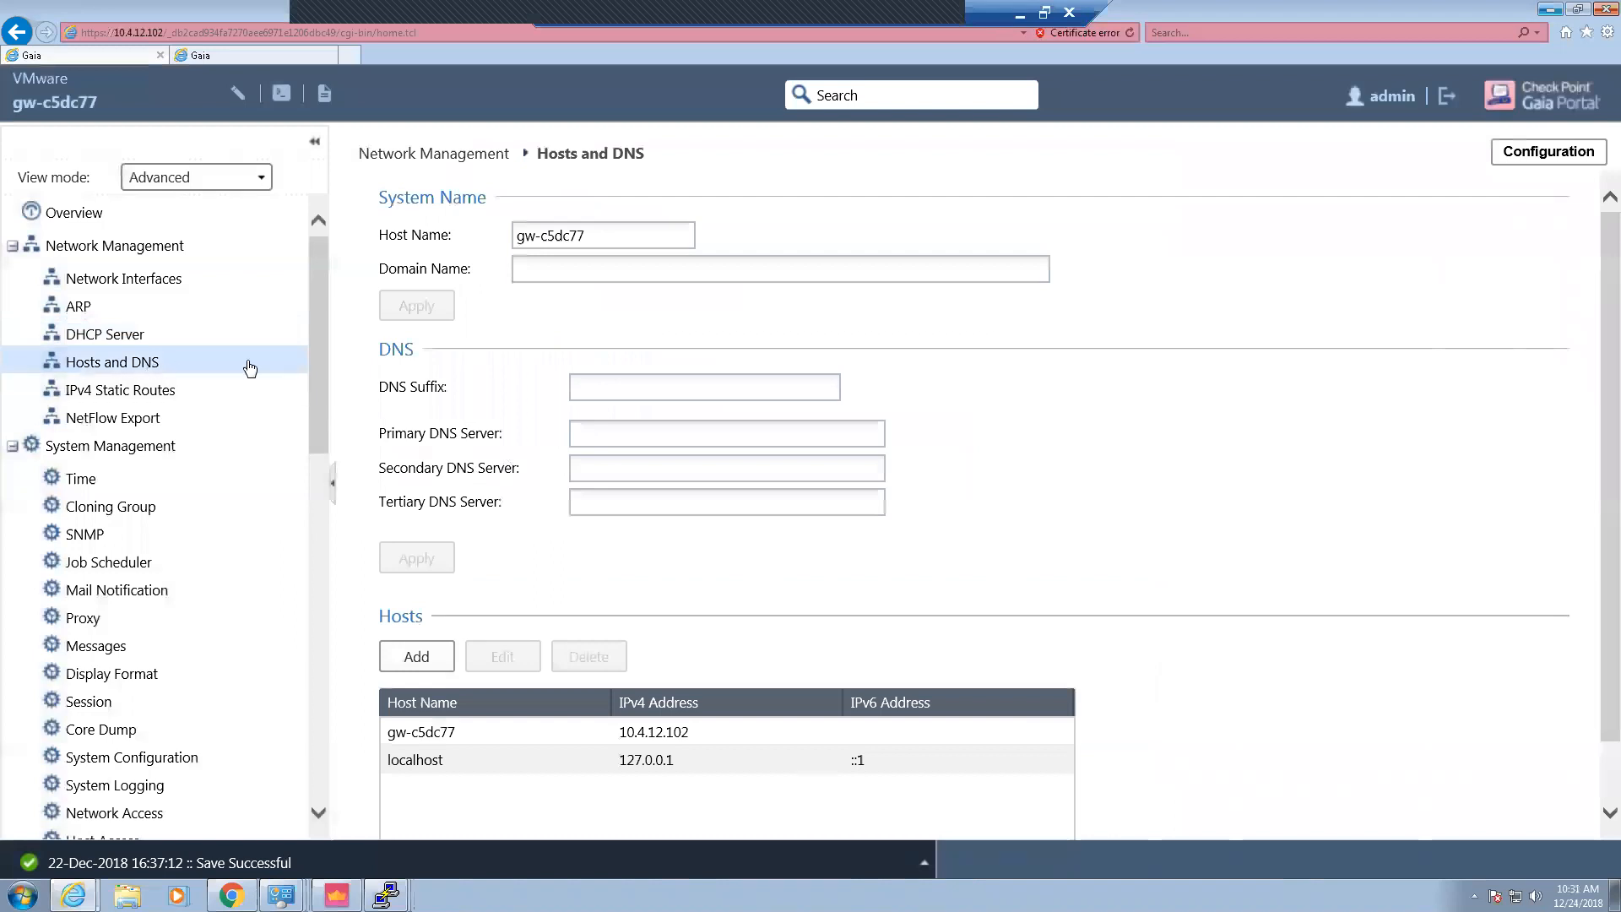
Enter 8.8.8.8 as primary and 4.2.2.2 as secondary DNS server, then apply
scroll(1287, 393, "down", 1)
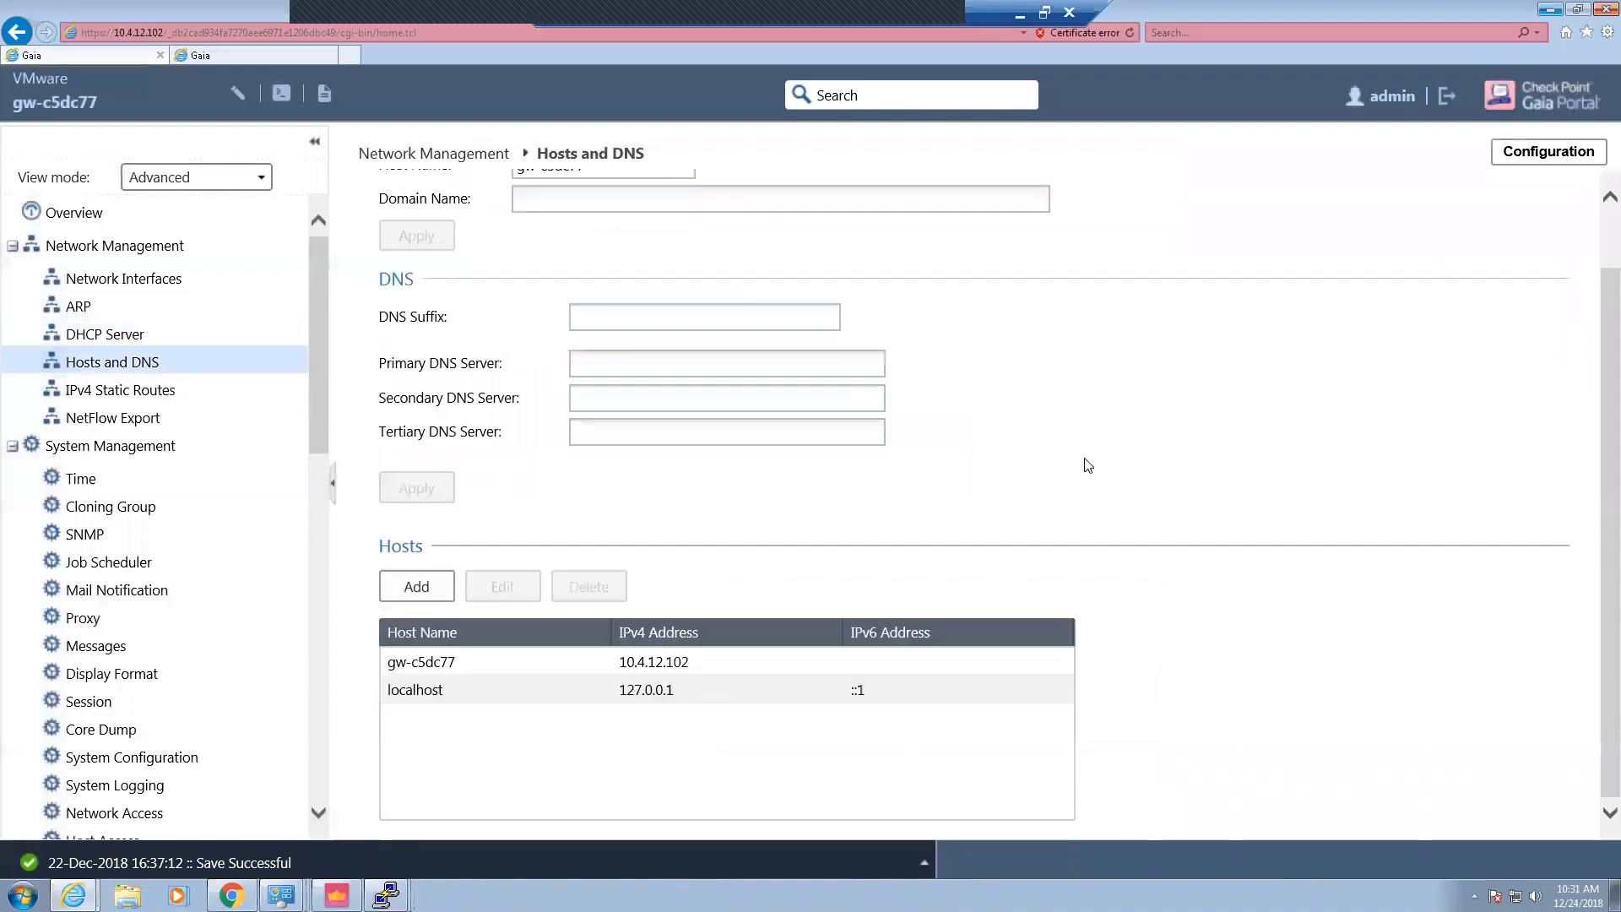
left_click(441, 588)
scroll(800, 528, "up", 1)
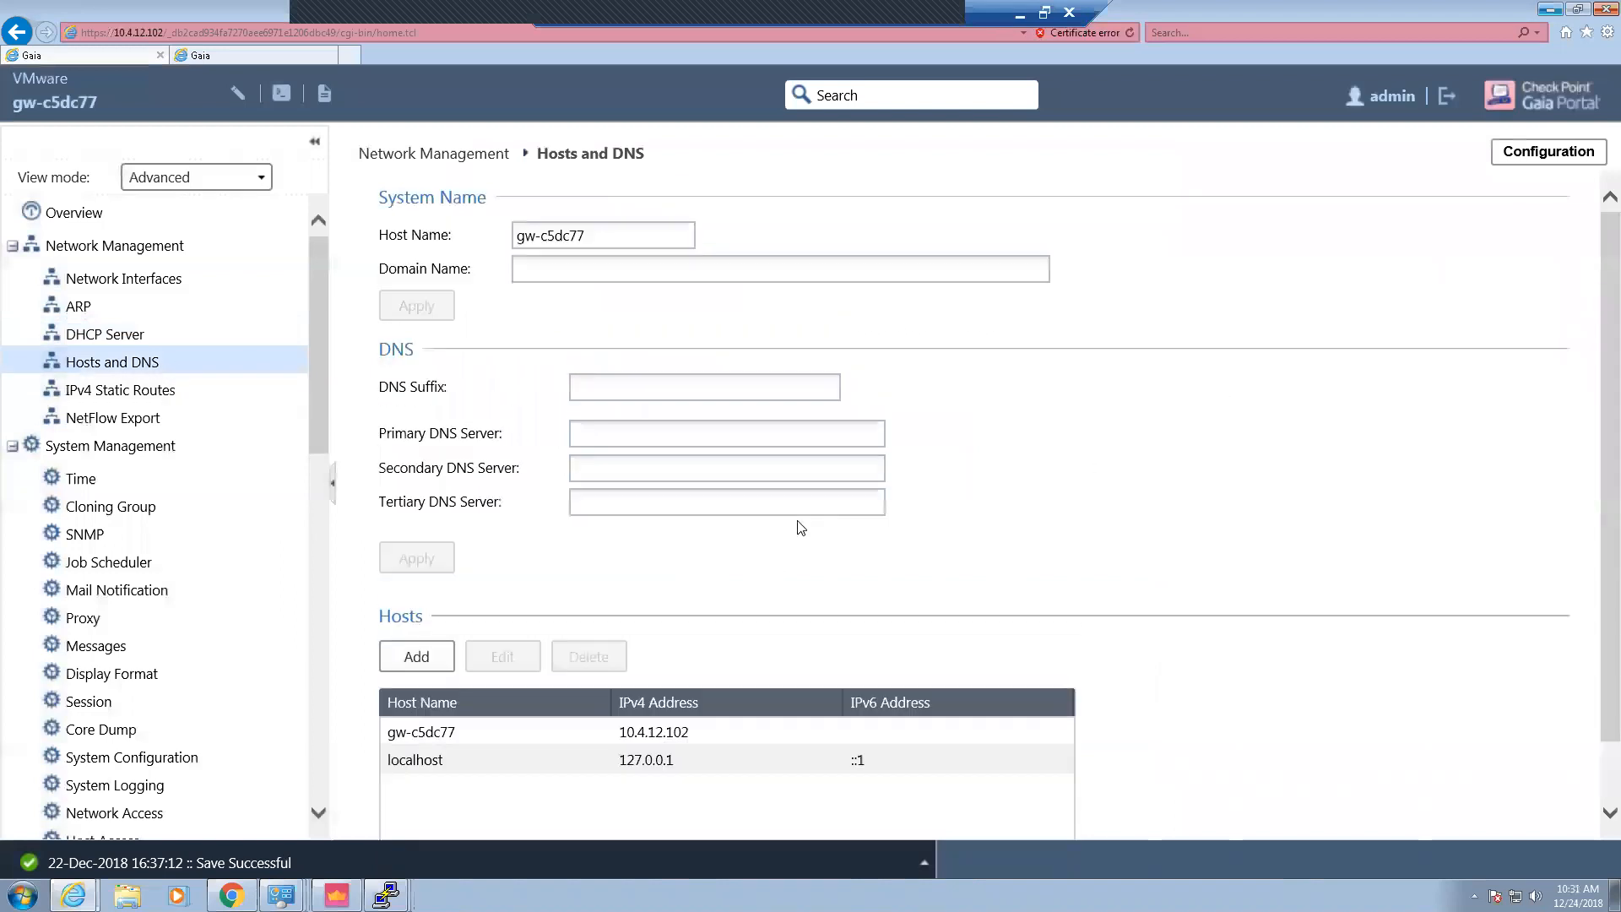
scroll(800, 527, "down", 1)
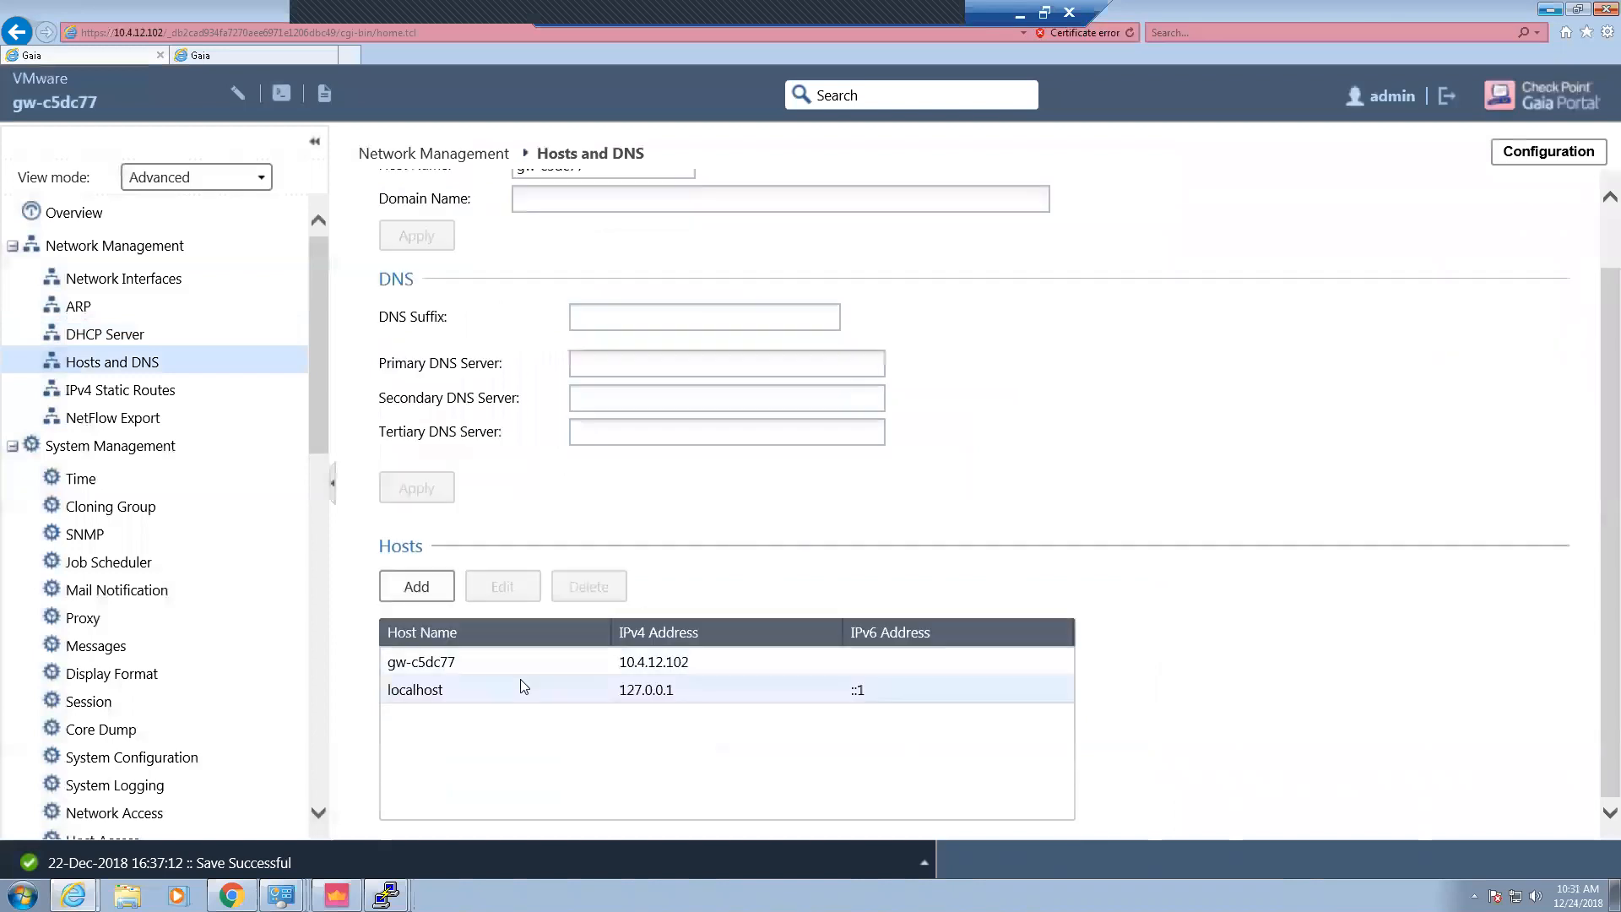
scroll(1013, 523, "up", 1)
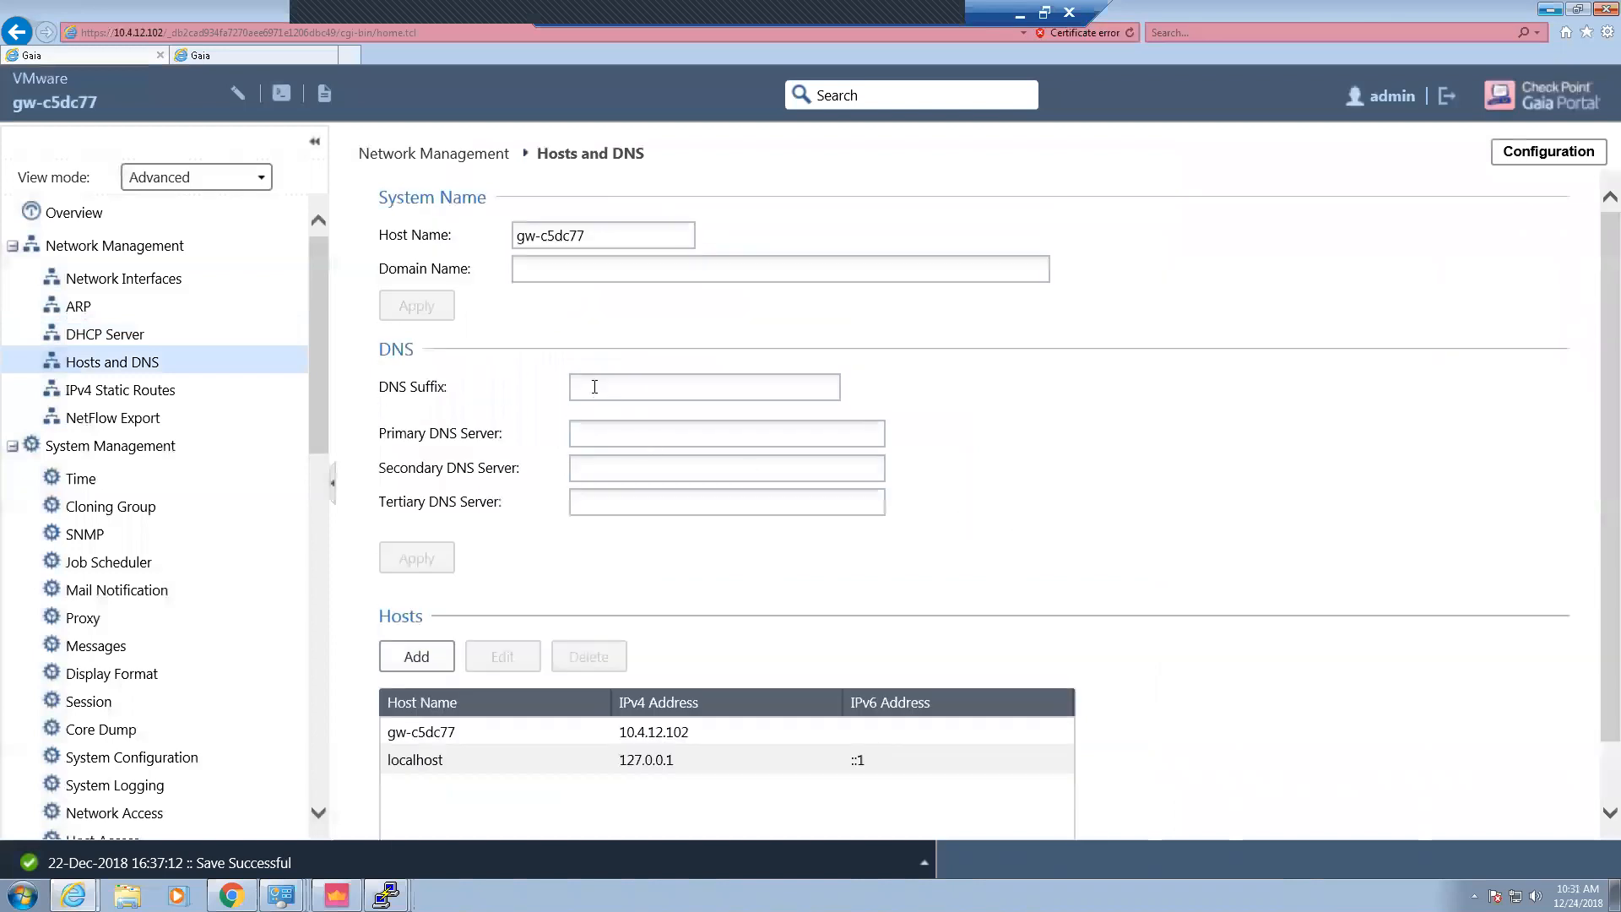
left_click(609, 444)
type("8.8.8.8")
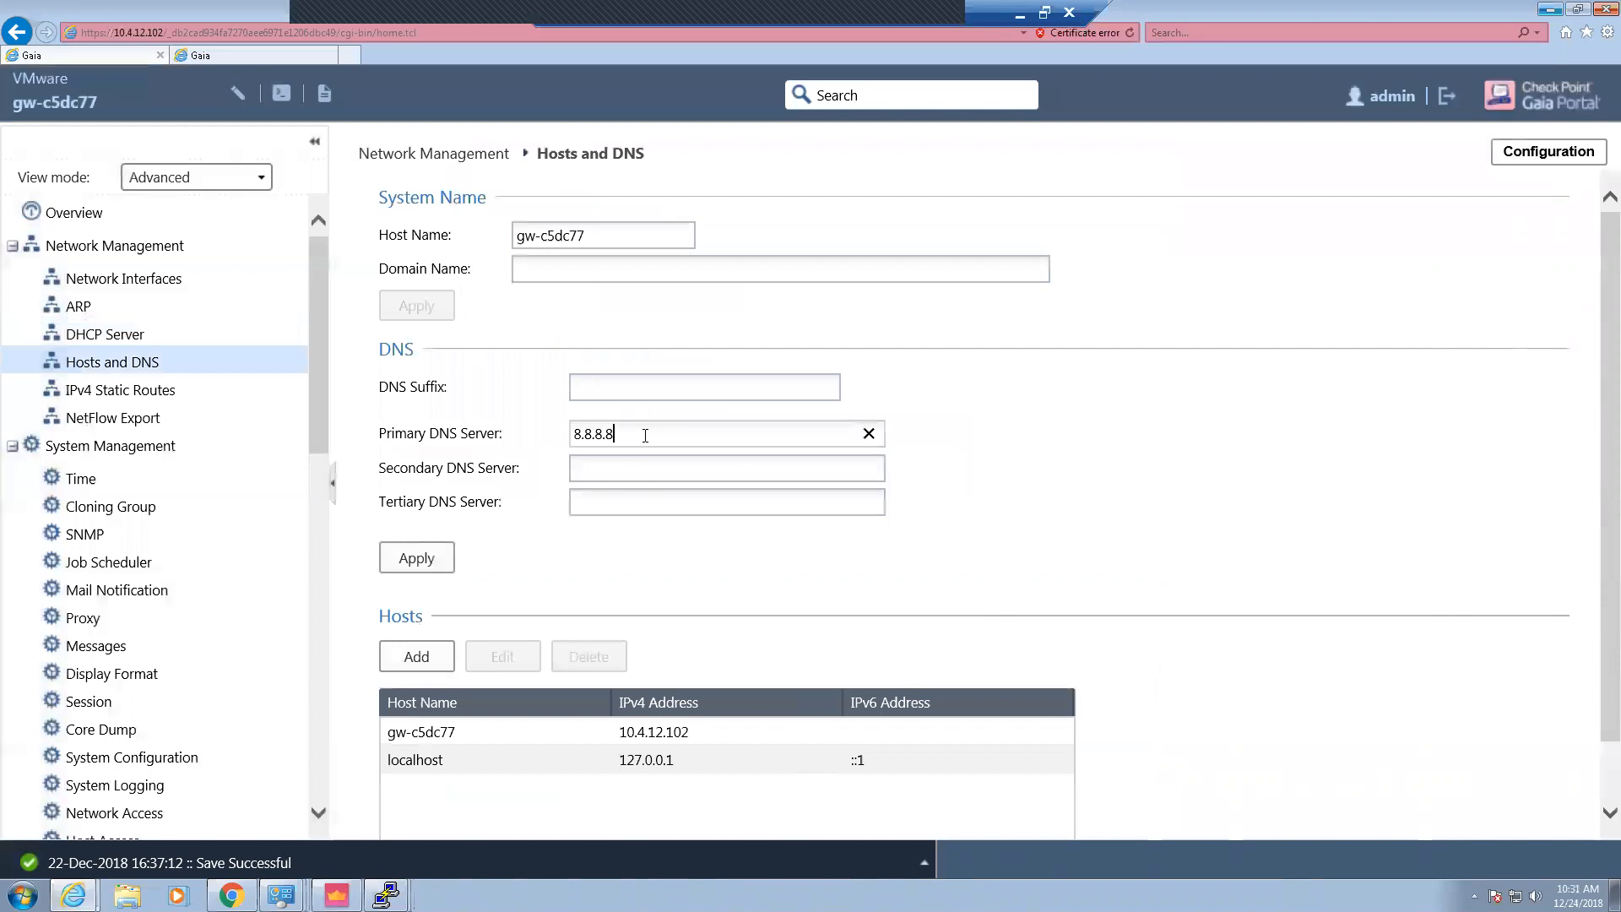
left_click(648, 465)
type("4.2.2.2")
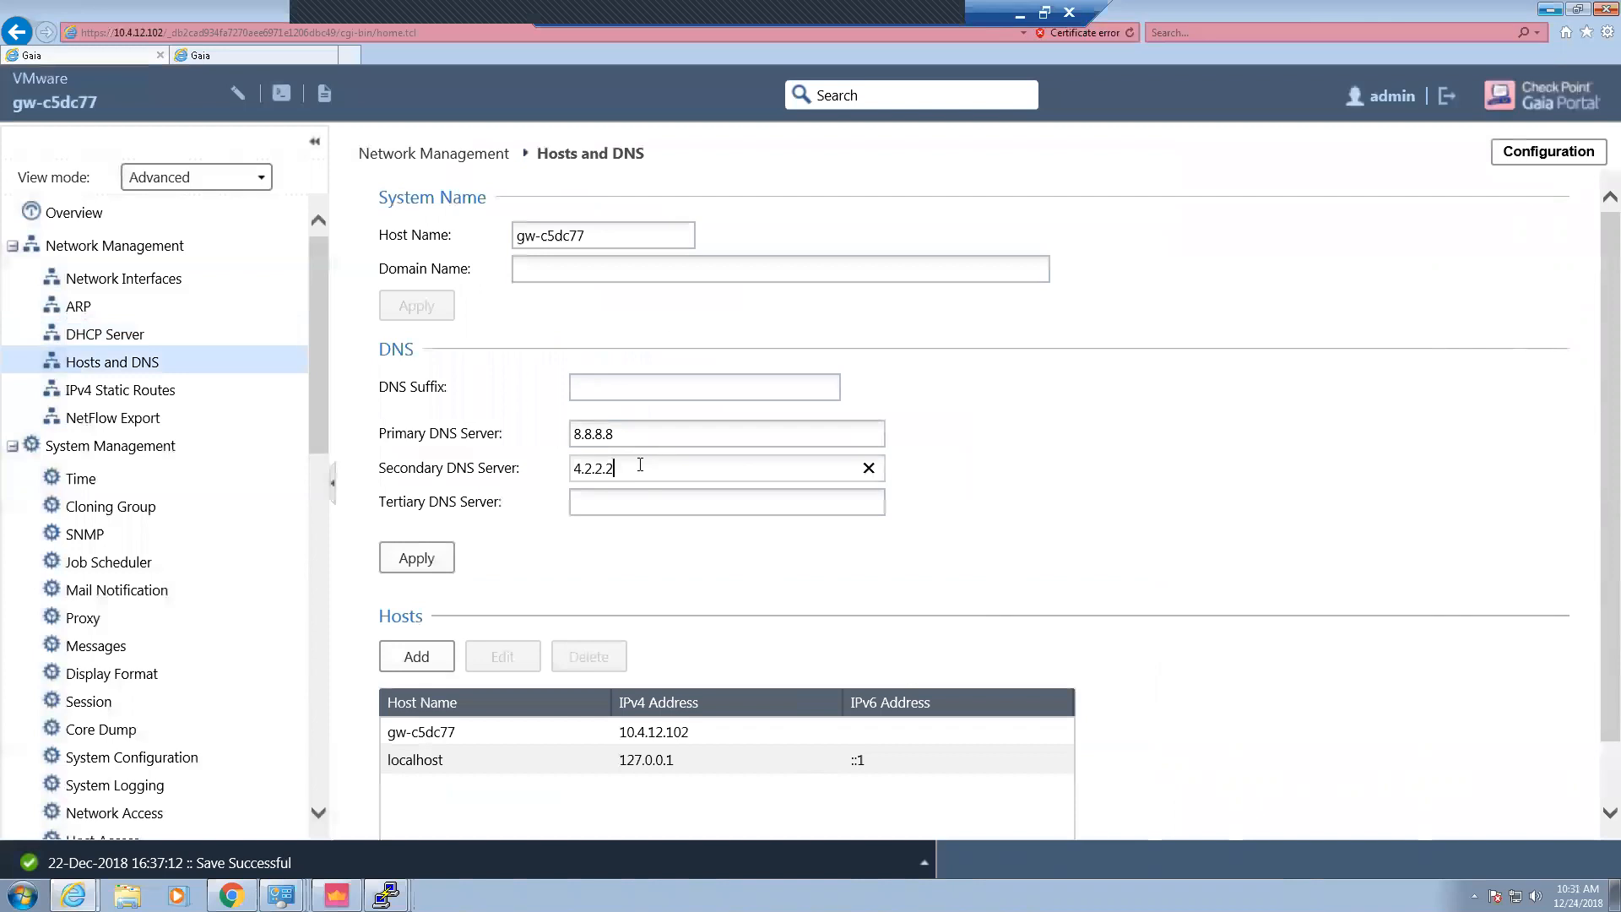
left_click(397, 550)
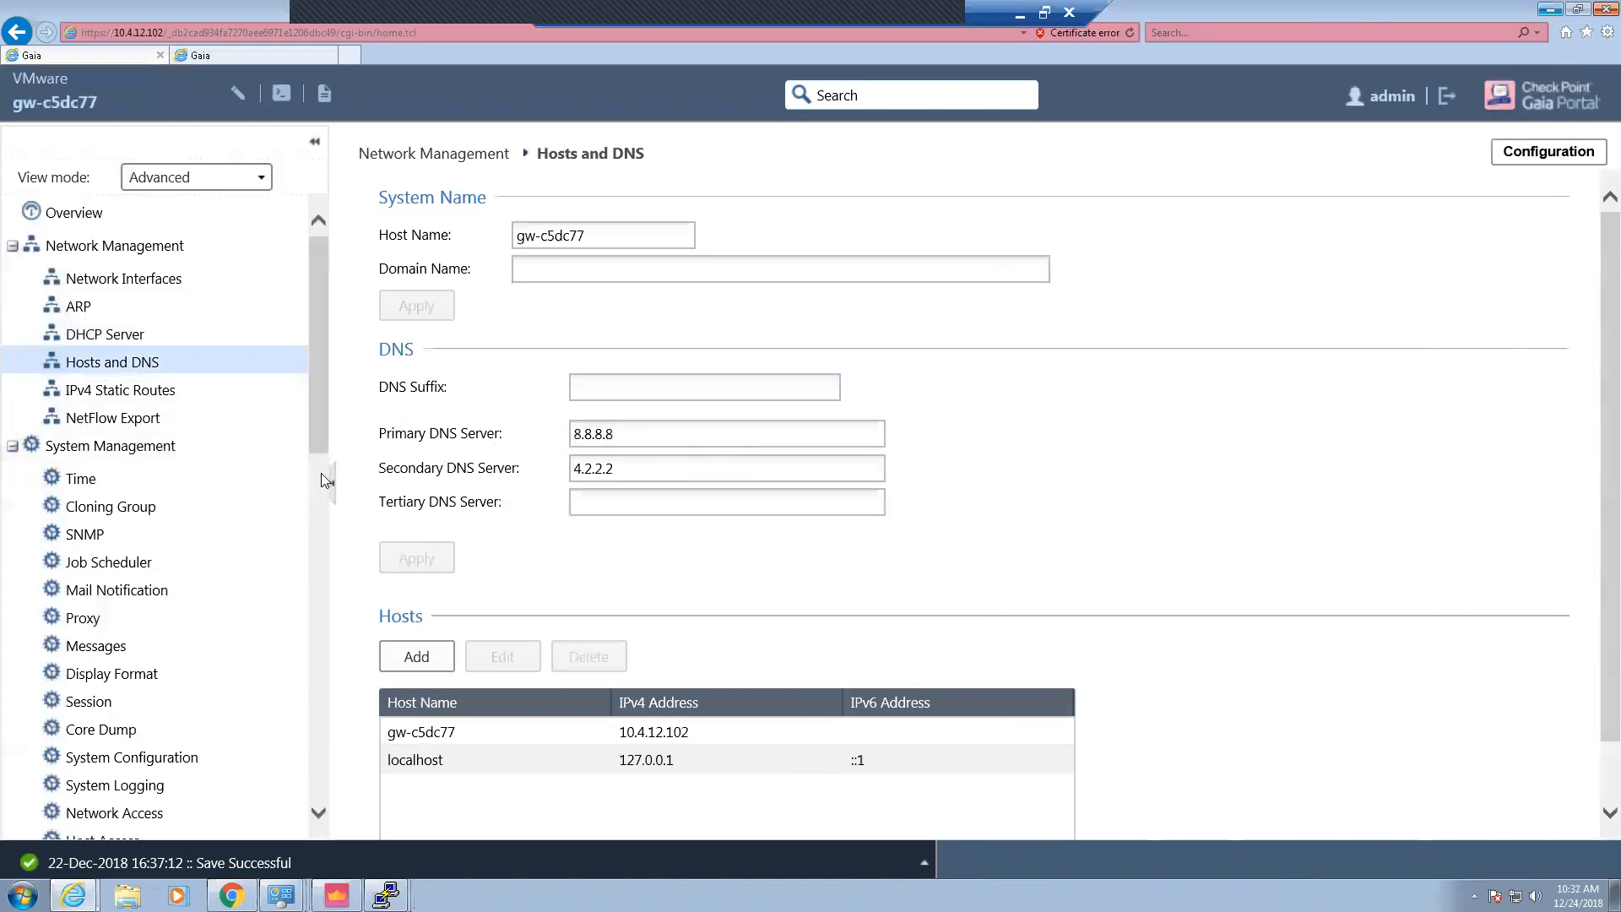
scroll(321, 480, "down", 10)
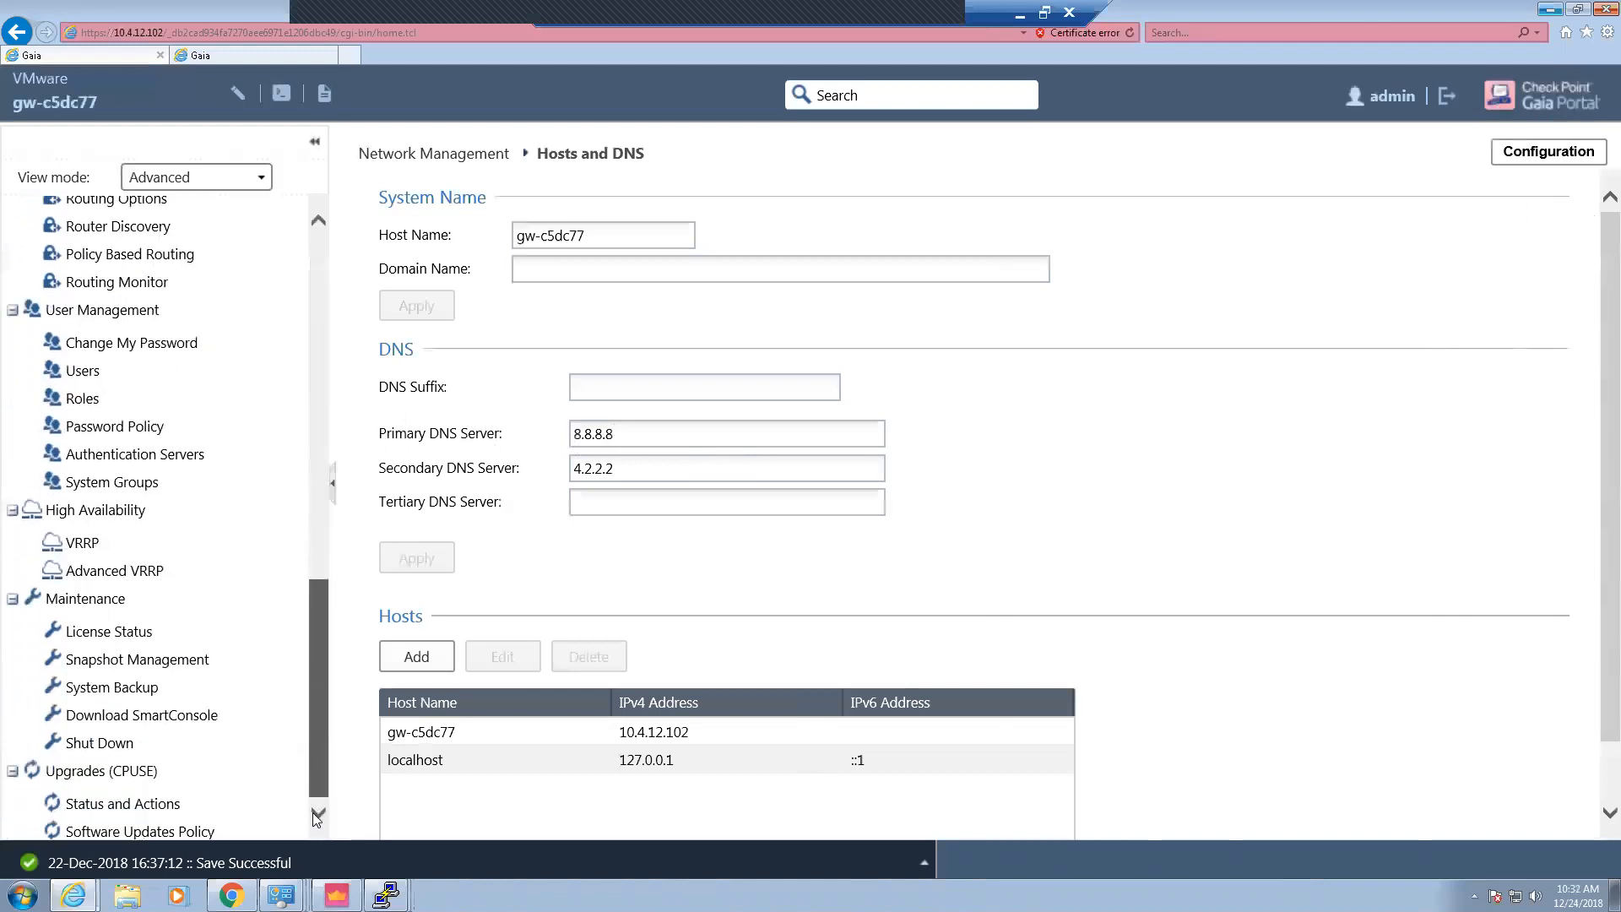
Look over the Software Updates Policy page, then switch between IPv4 Static Routes and Hosts and DNS
left_click(140, 836)
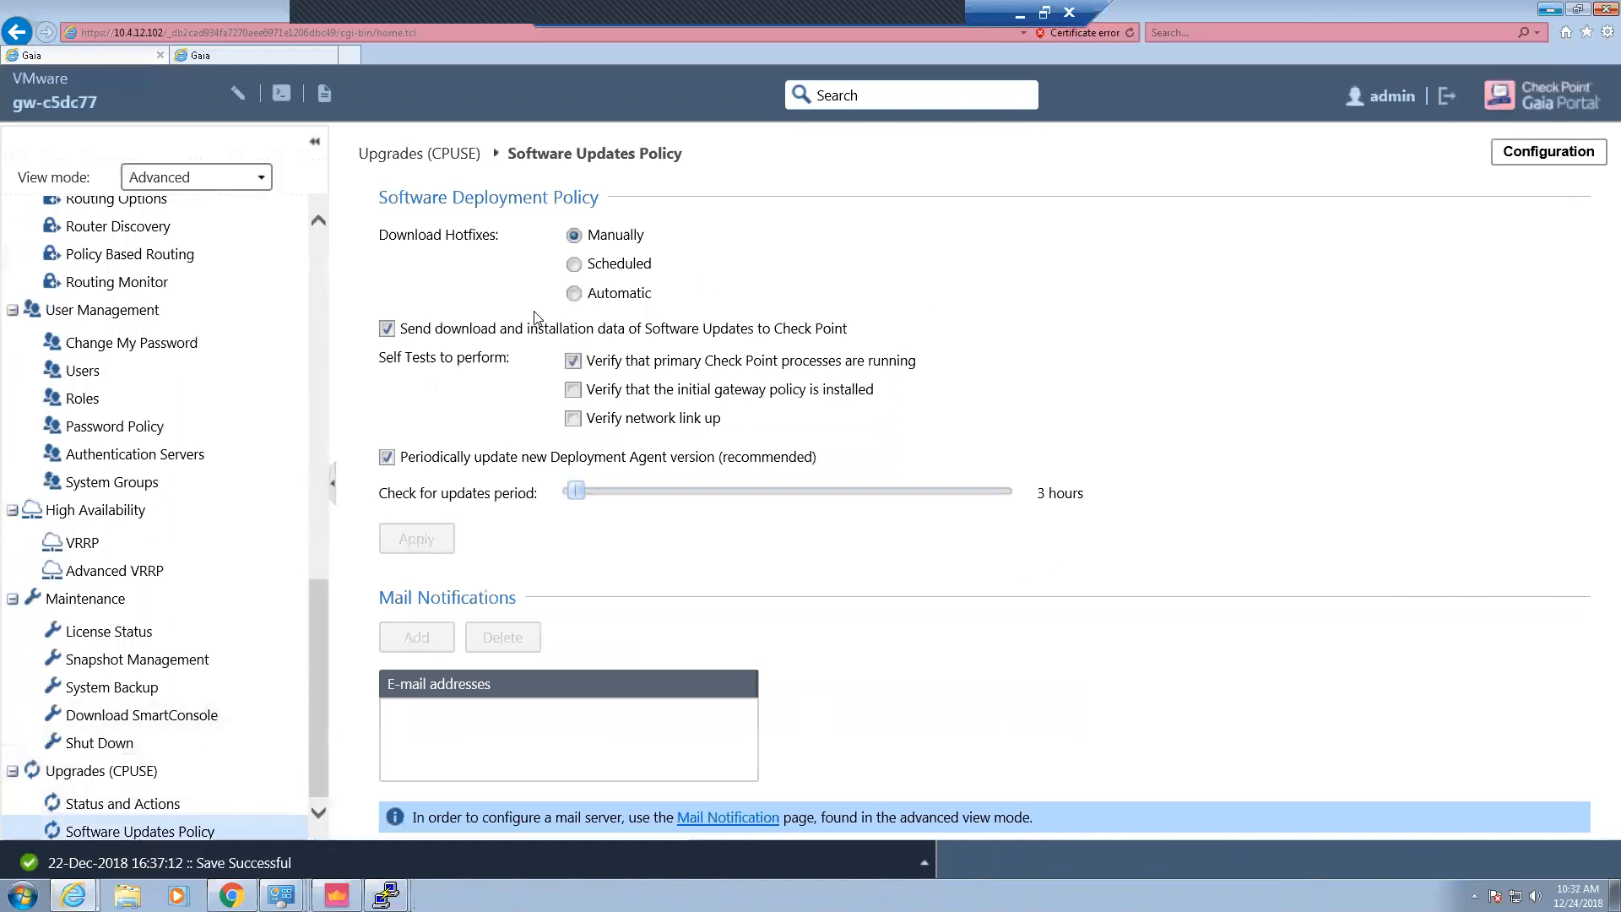
left_click_drag(319, 623, 322, 251)
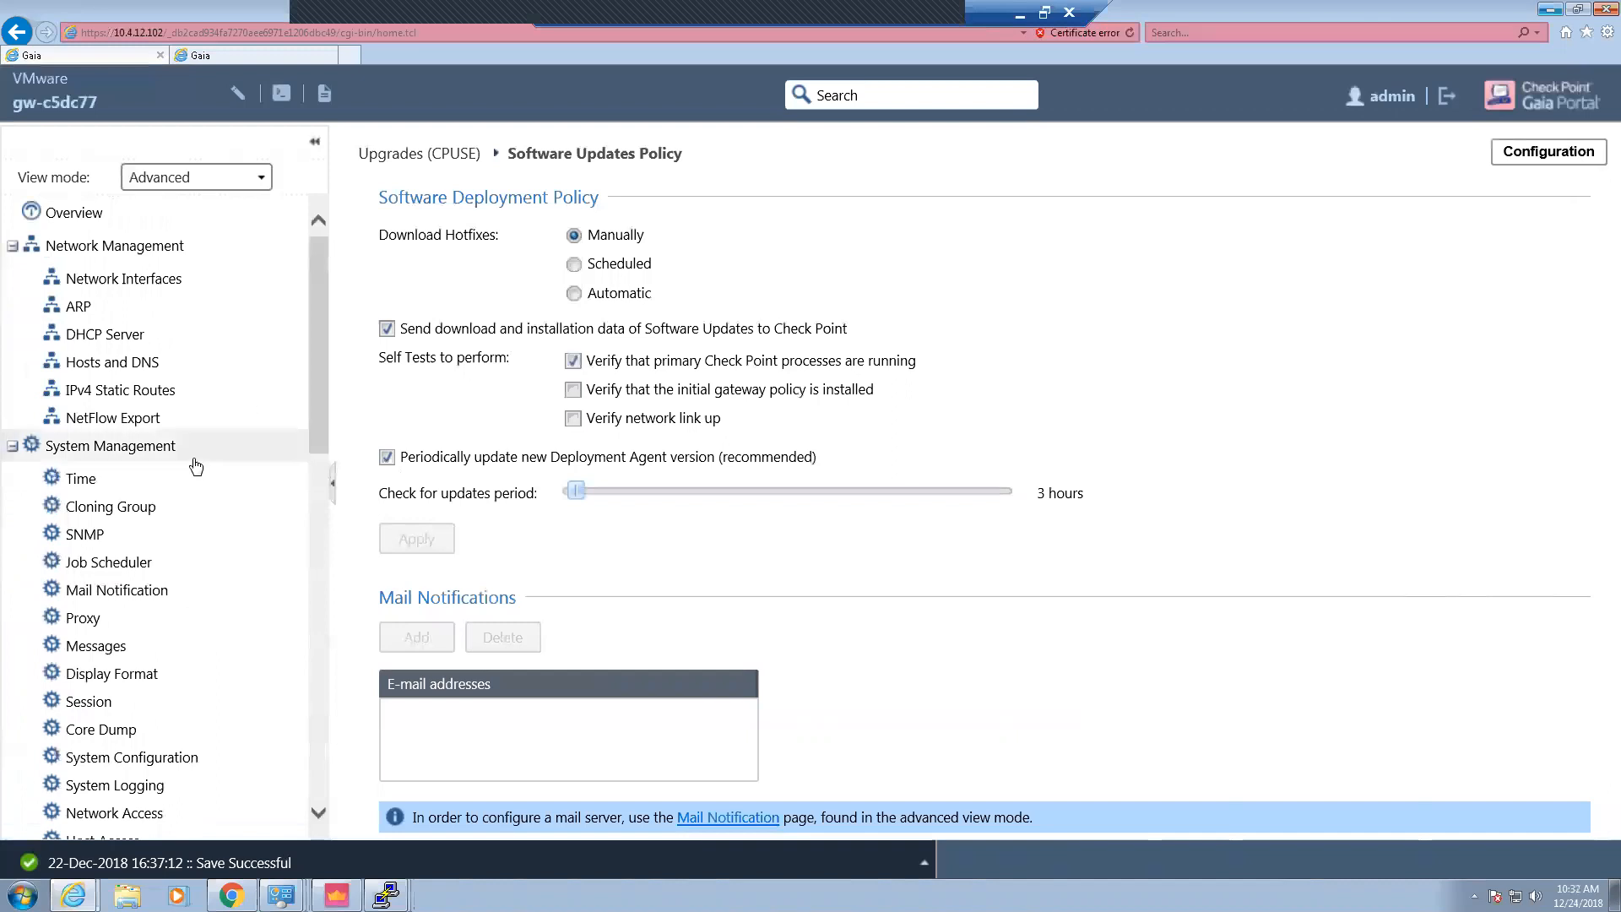
left_click(135, 390)
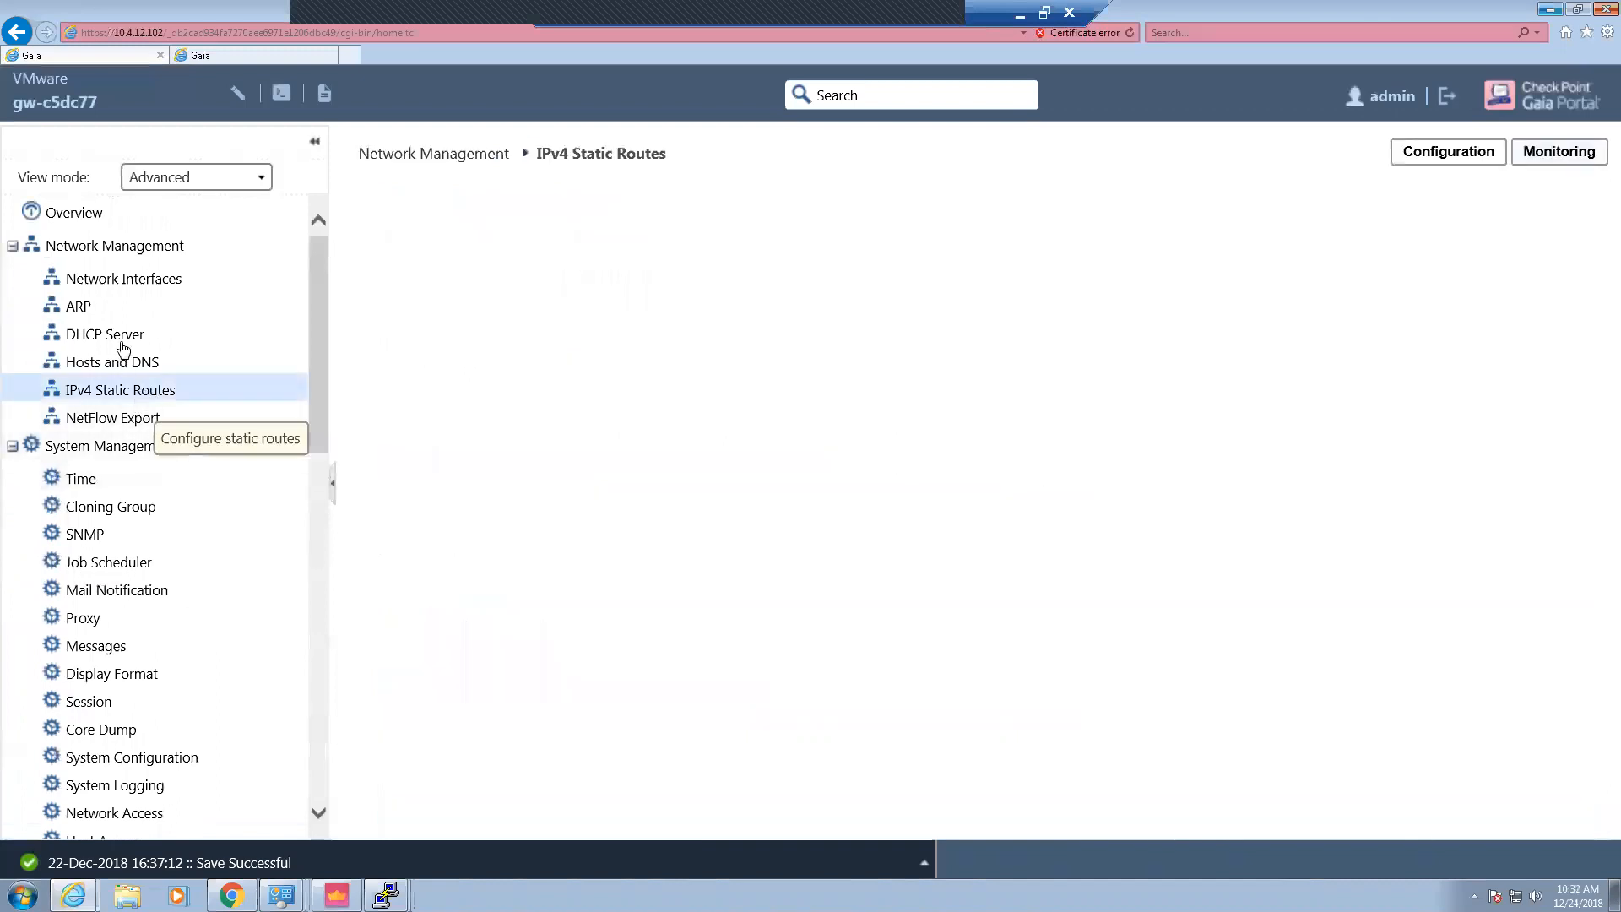
left_click(131, 363)
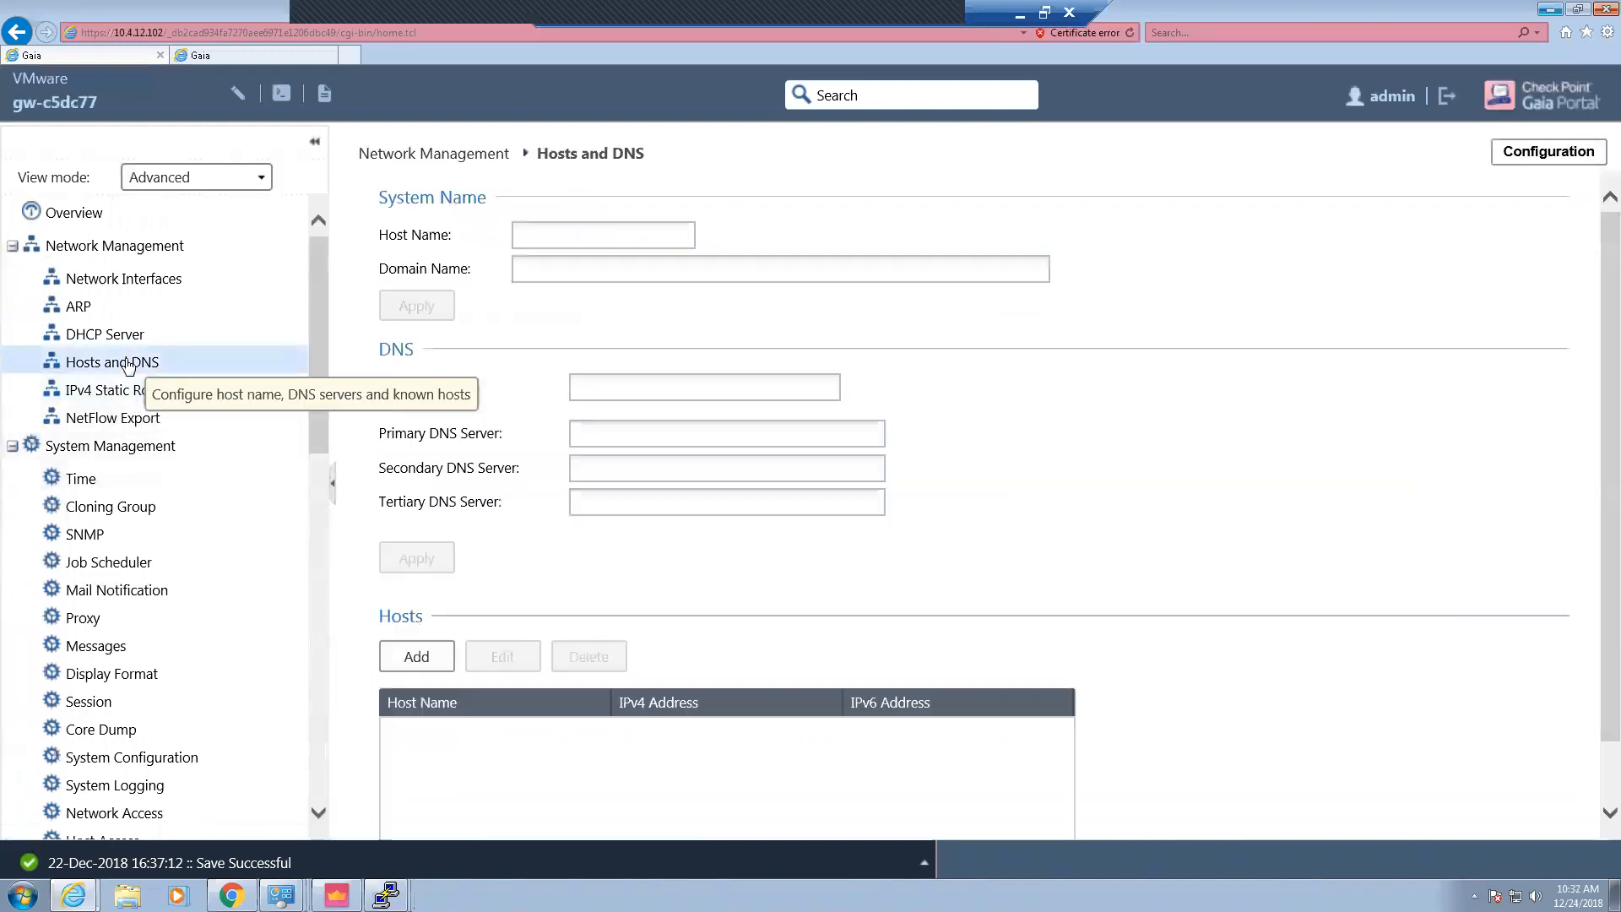
left_click(160, 396)
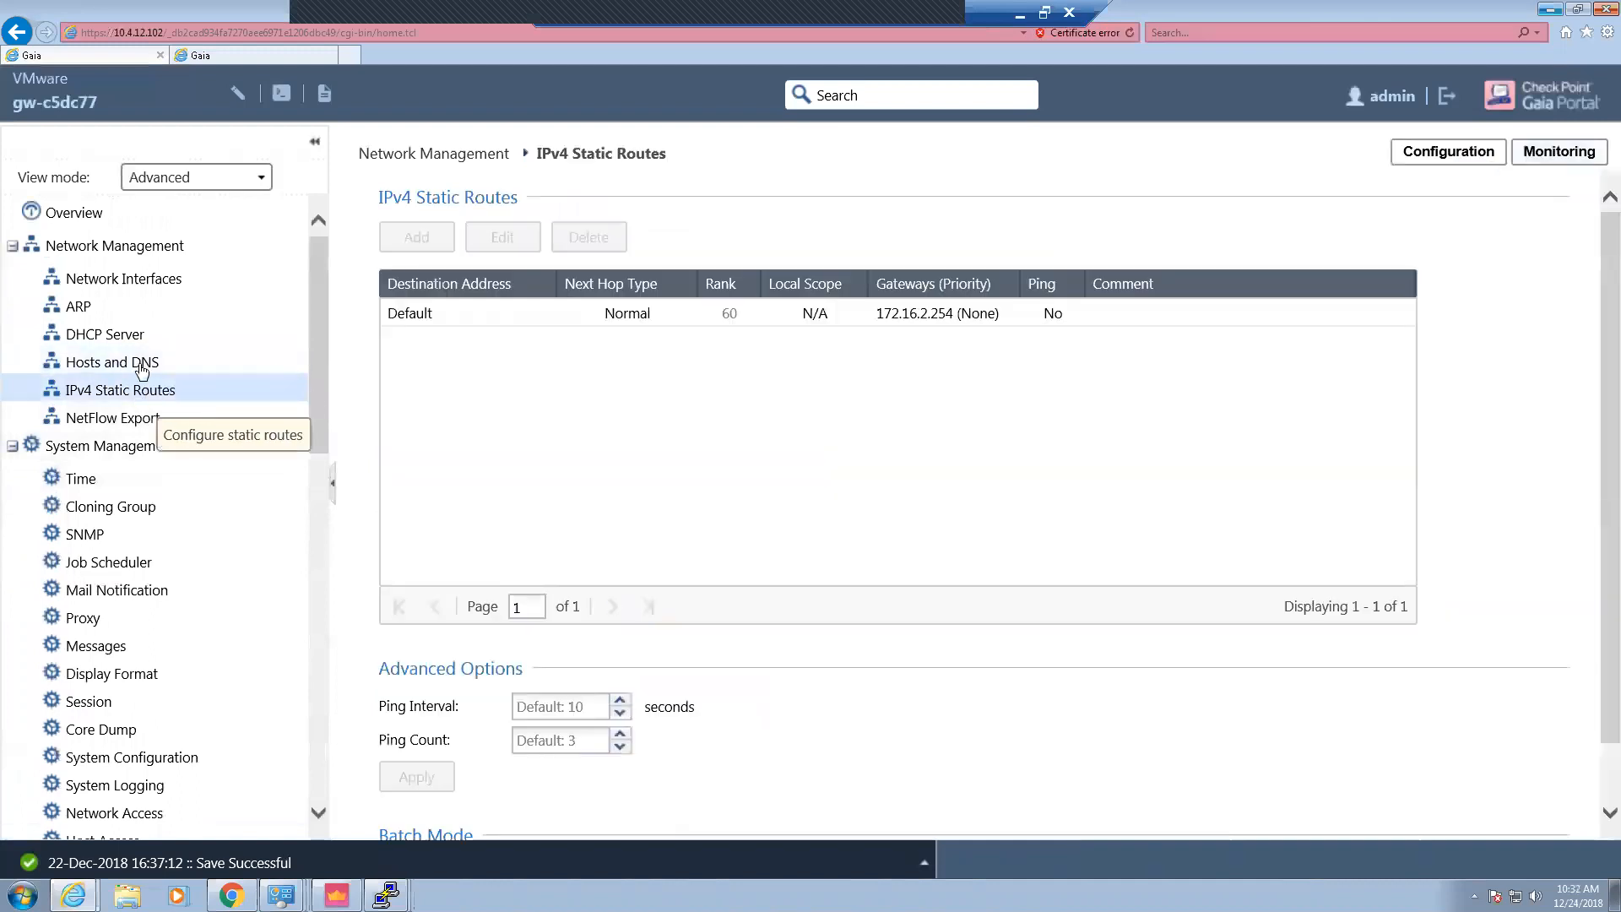
left_click(140, 364)
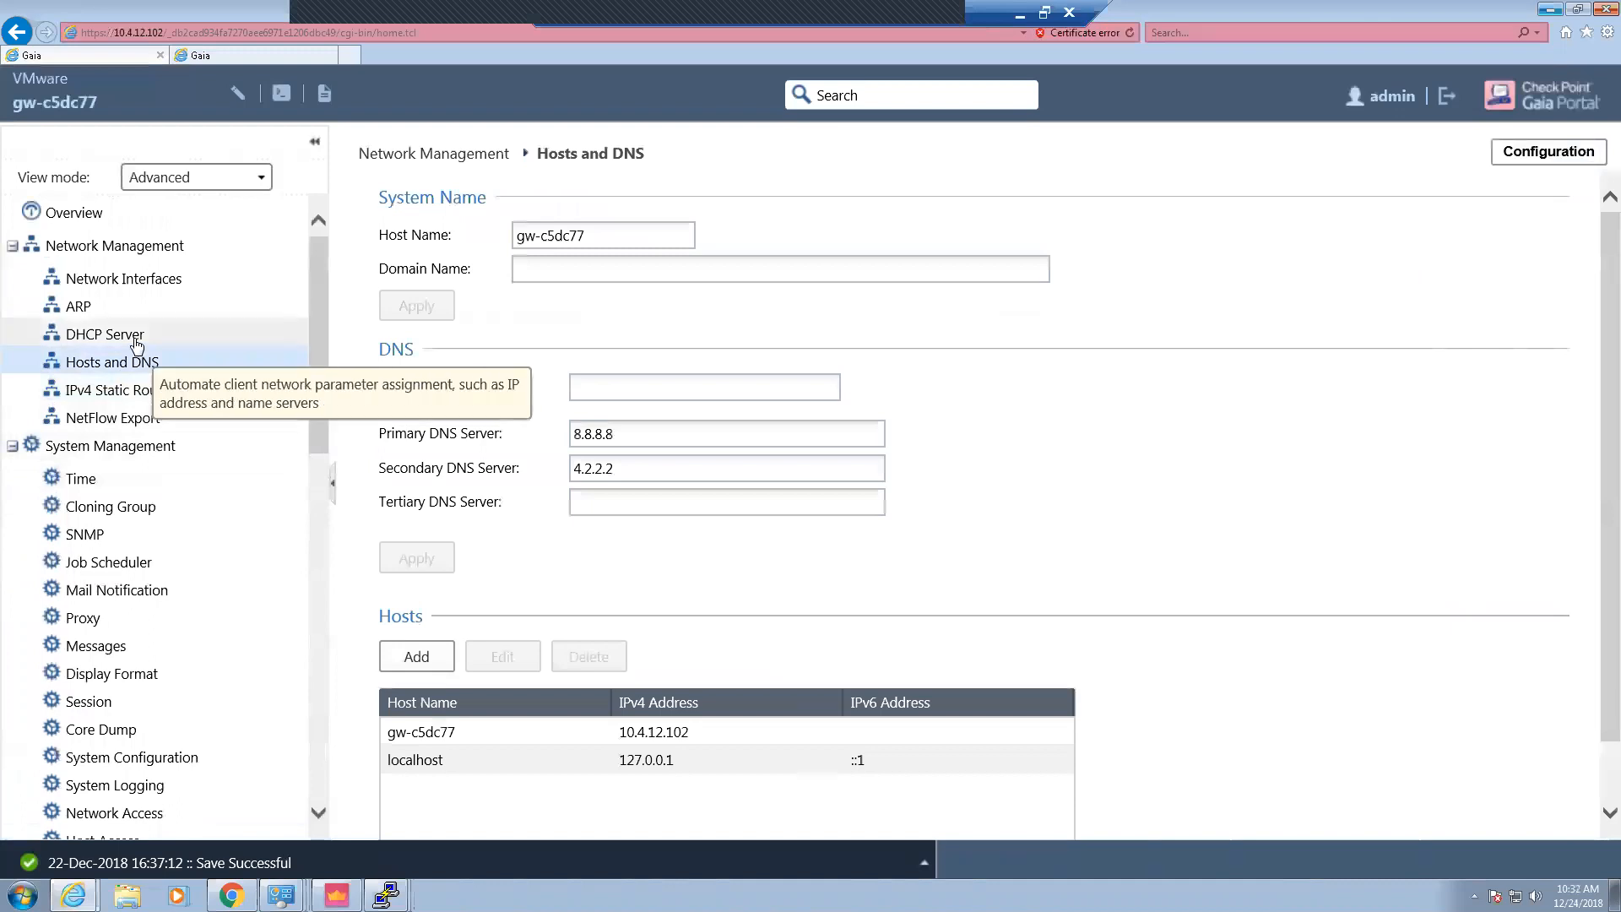
Review the DHCP Server settings, then bring up the IPv4 Static Routes page
left_click(137, 342)
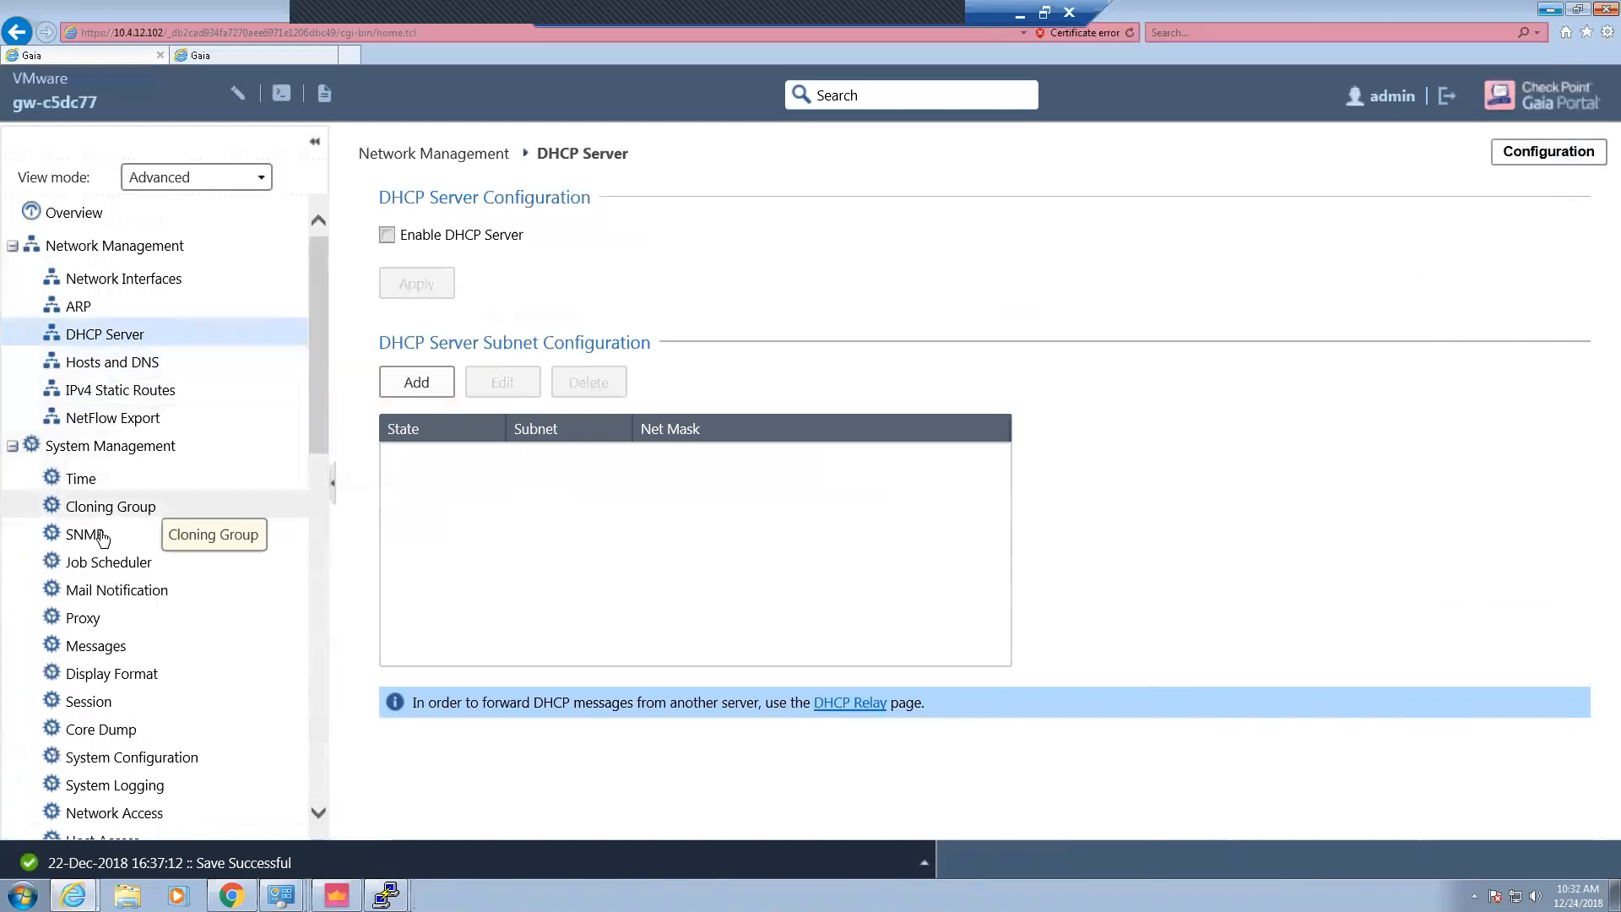
scroll(127, 549, "down", 3)
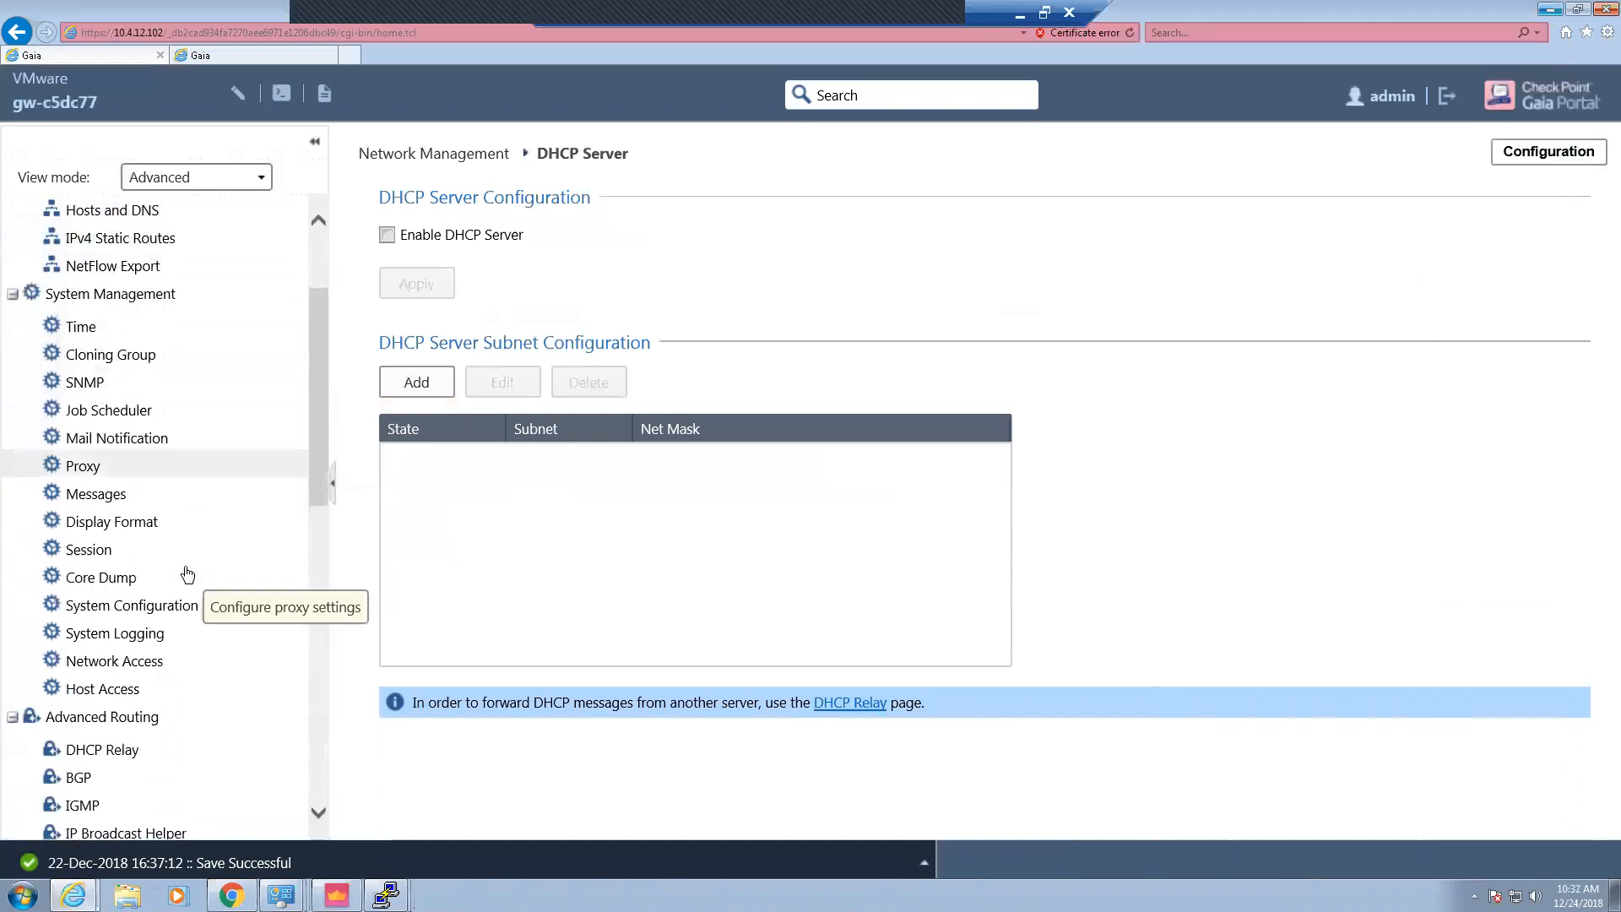
scroll(187, 574, "down", 1)
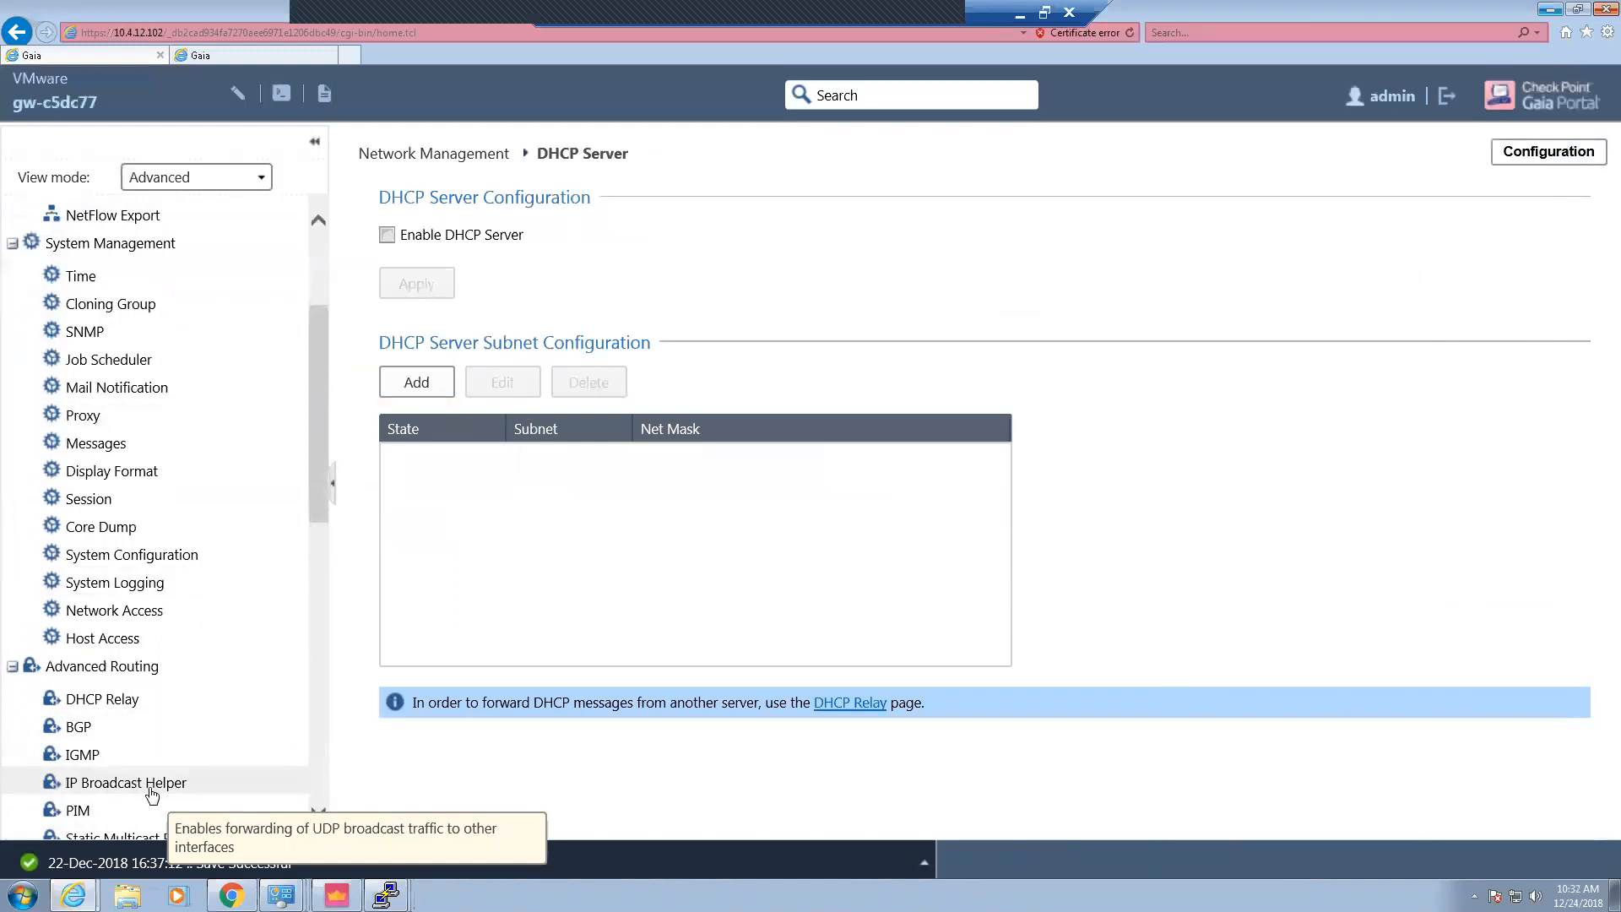
scroll(181, 455, "up", 1)
scroll(180, 453, "up", 3)
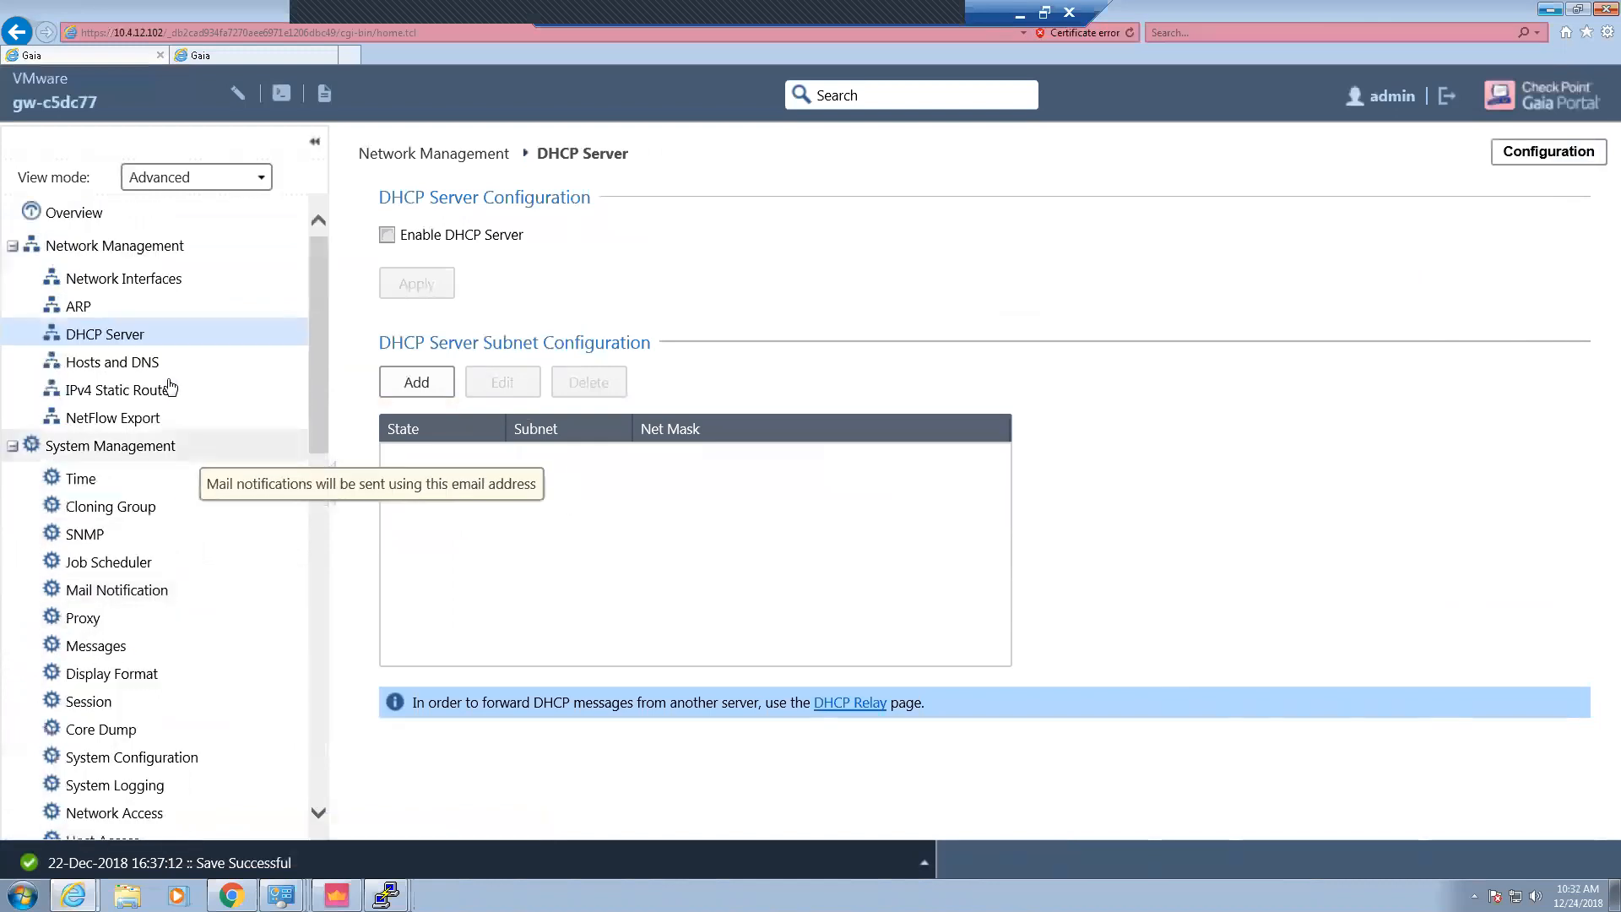
left_click(130, 392)
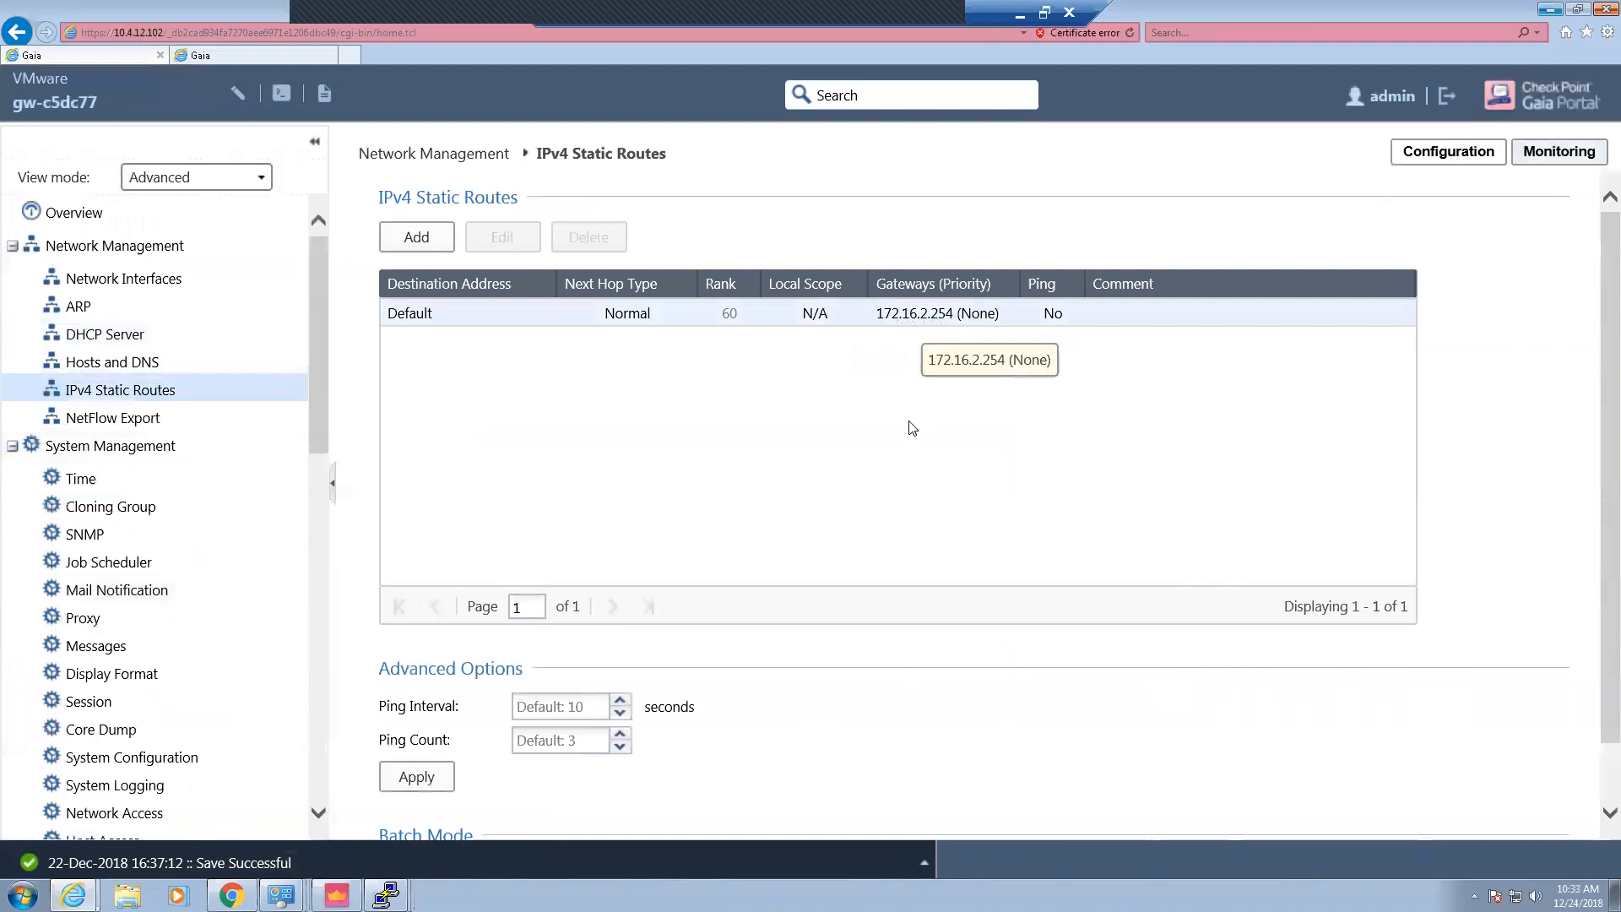
Check the Default route via 172.16.2.254 (rank 60), then minimize the remote gateway session
scroll(906, 658, "down", 1)
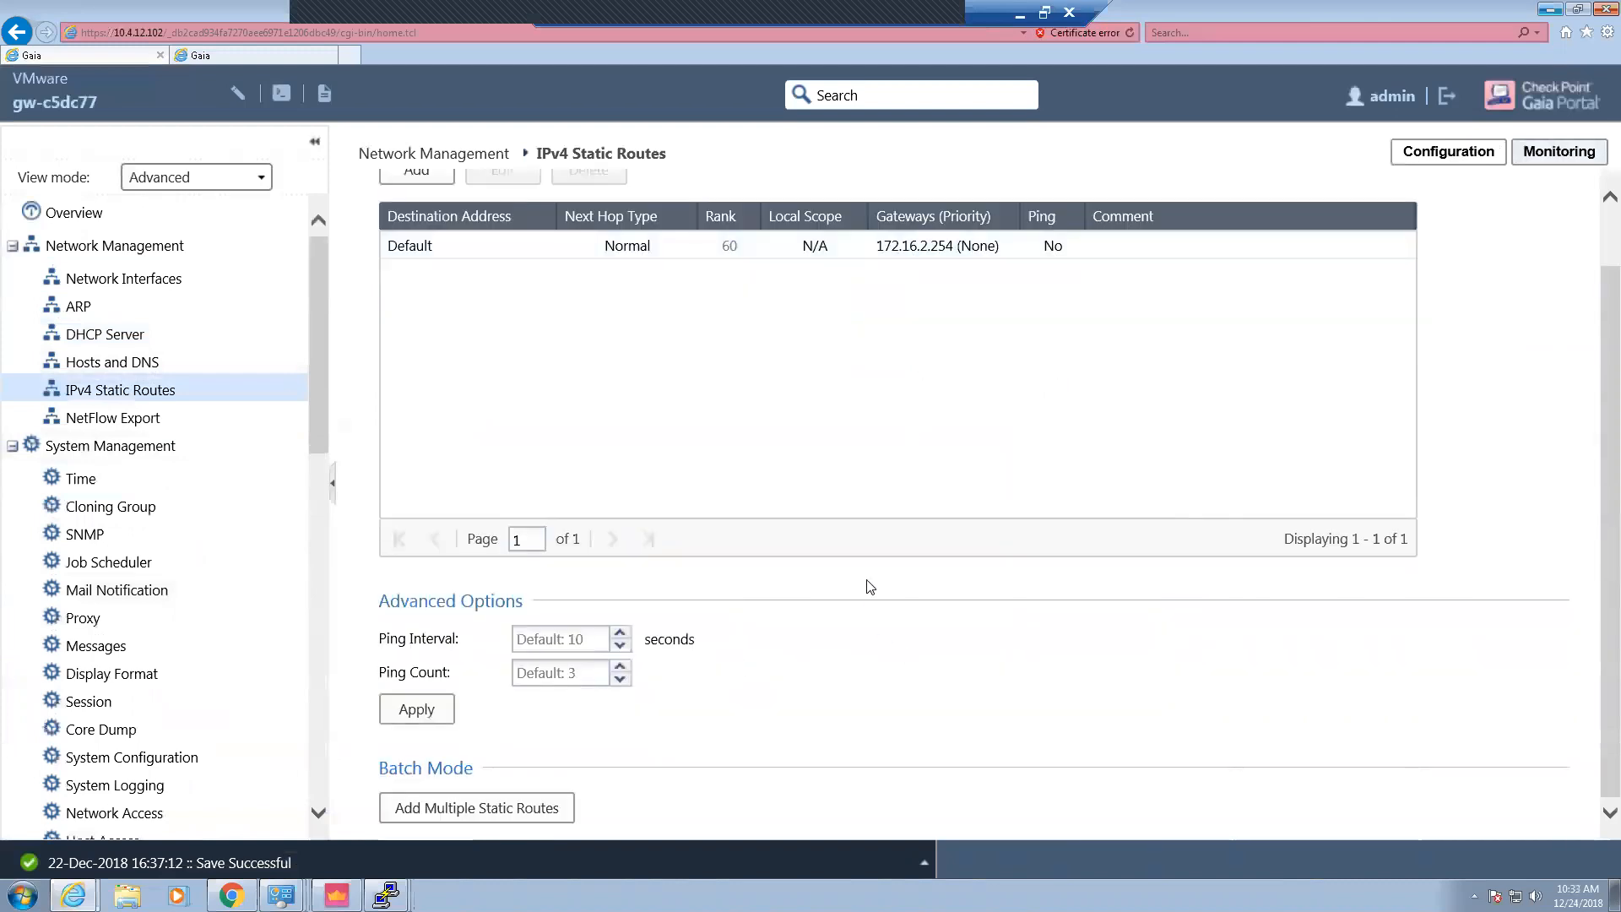
scroll(867, 591, "up", 1)
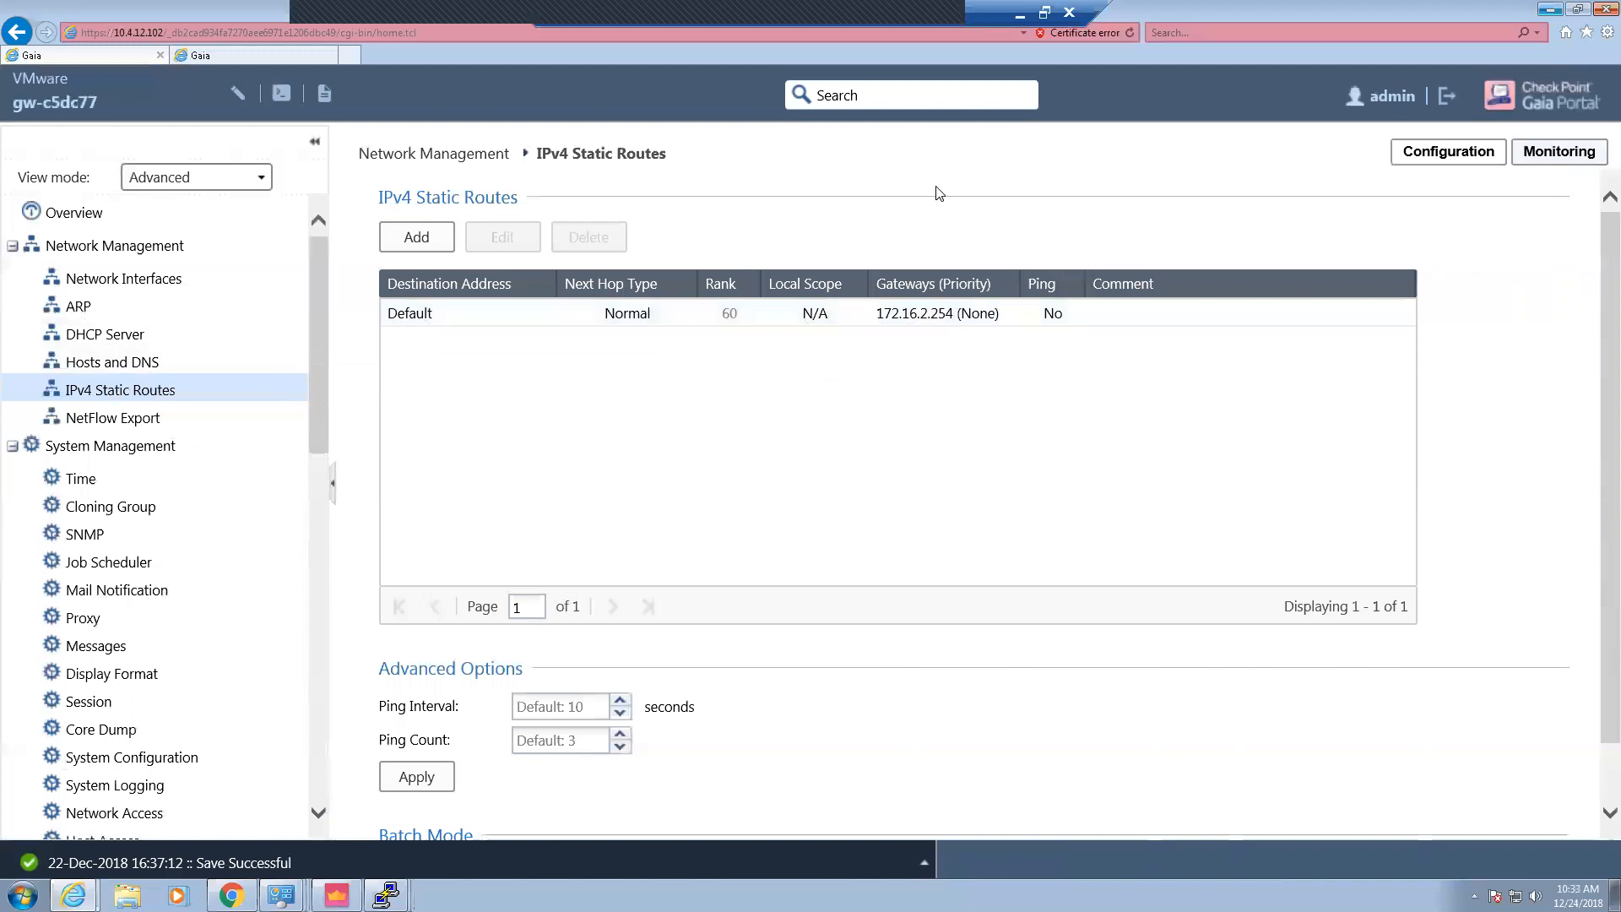
left_click(1020, 16)
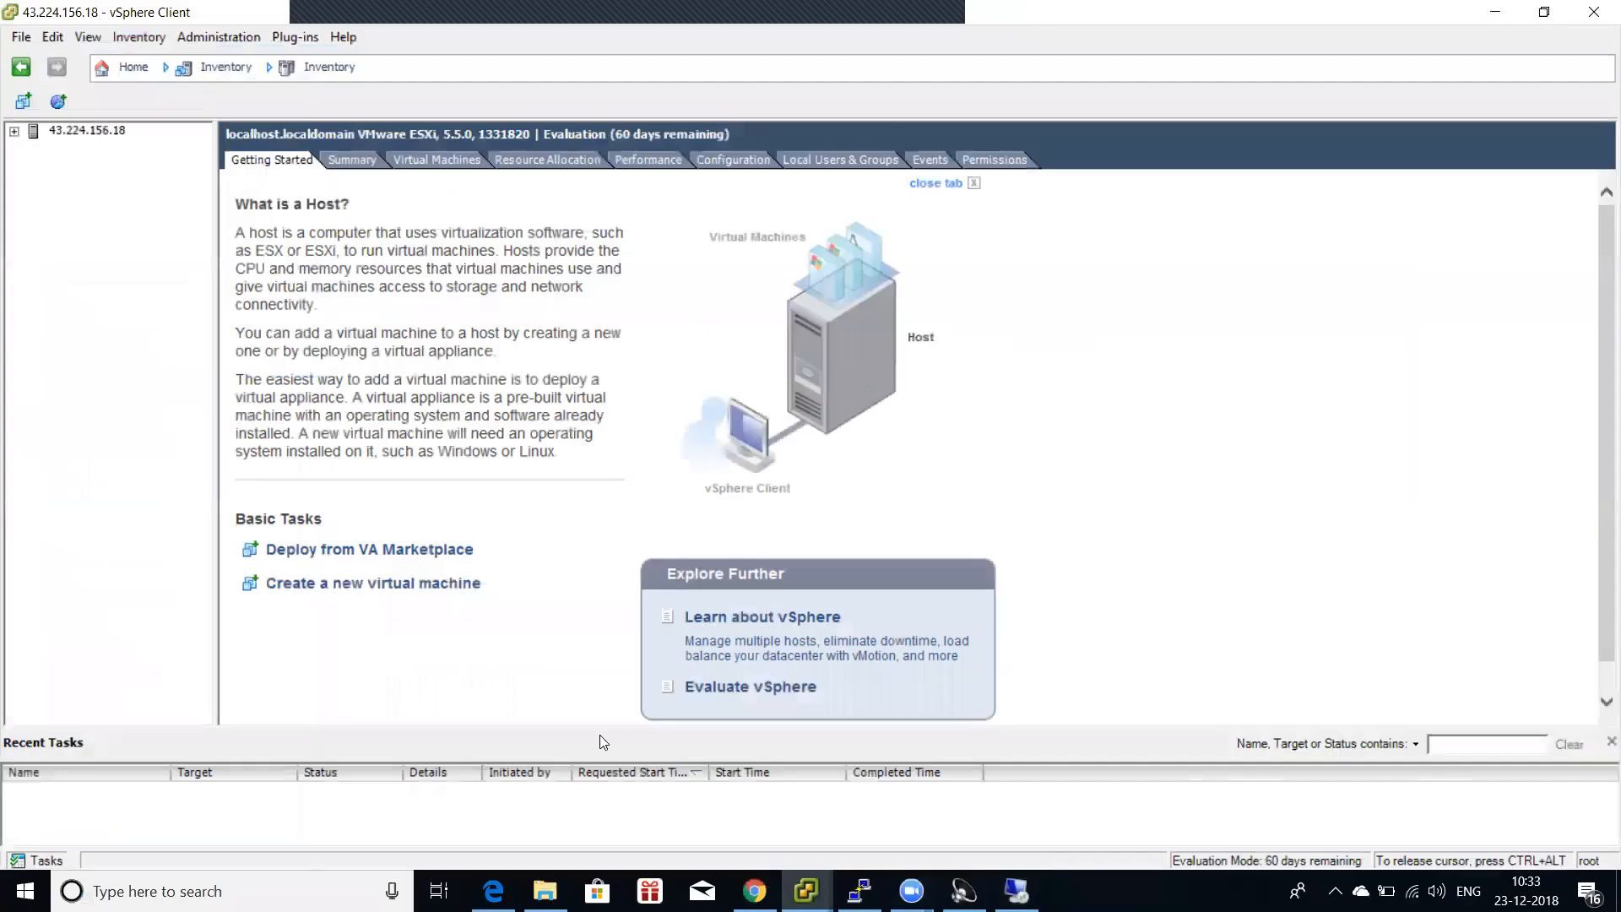
Duplicate the PuTTY session to fiber.networkershome.com and log in with the router password
left_click(860, 891)
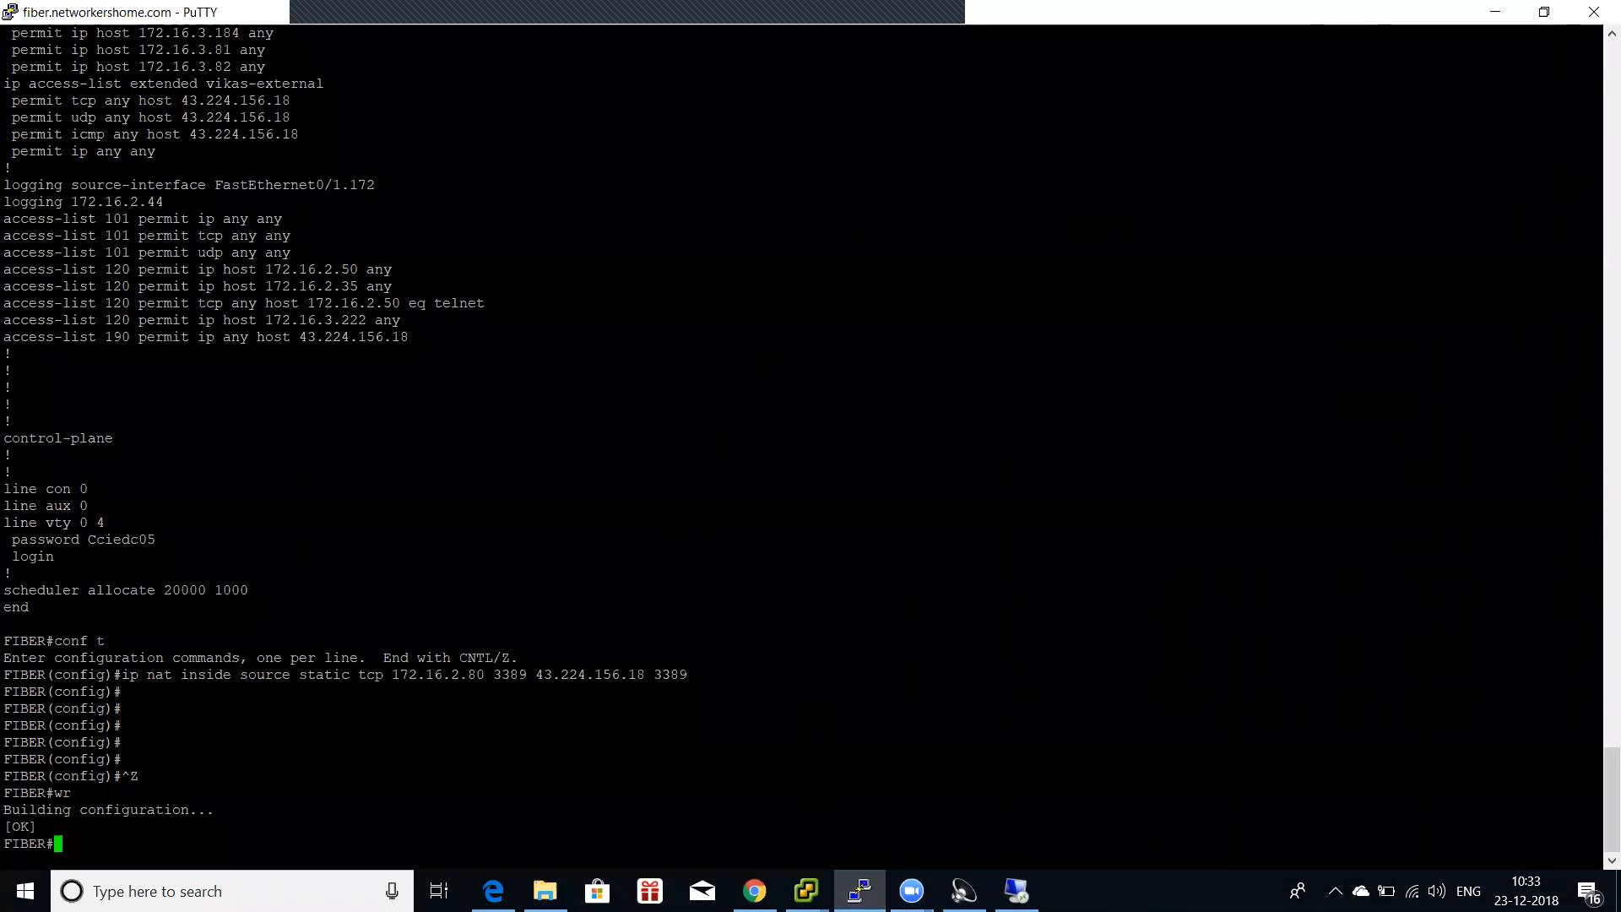
right_click(1014, 15)
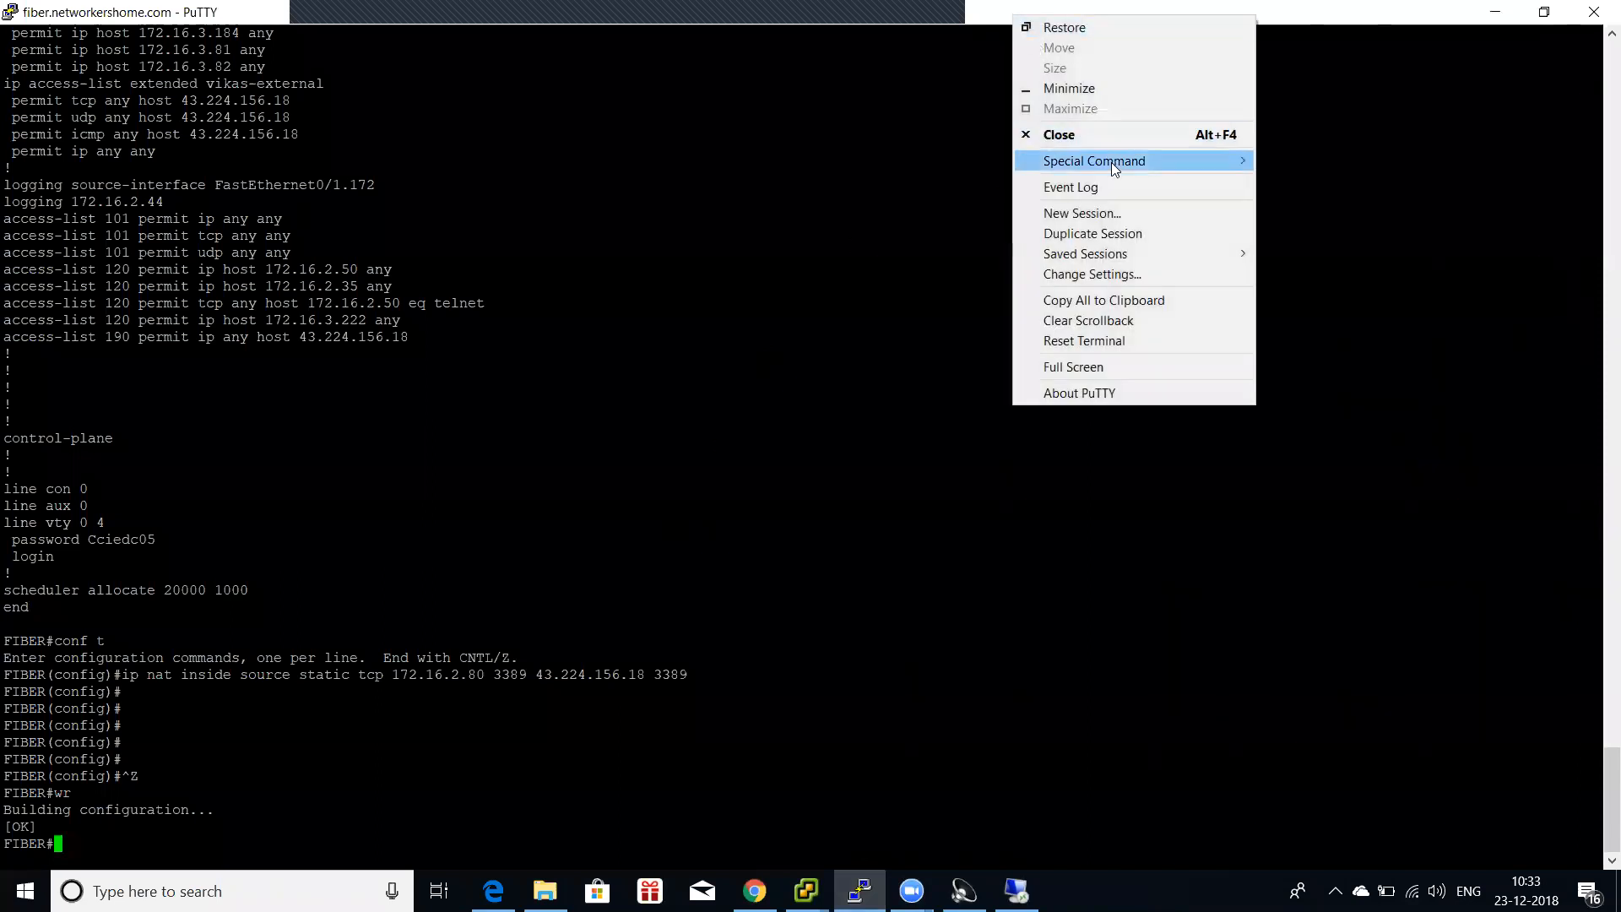
left_click(1123, 233)
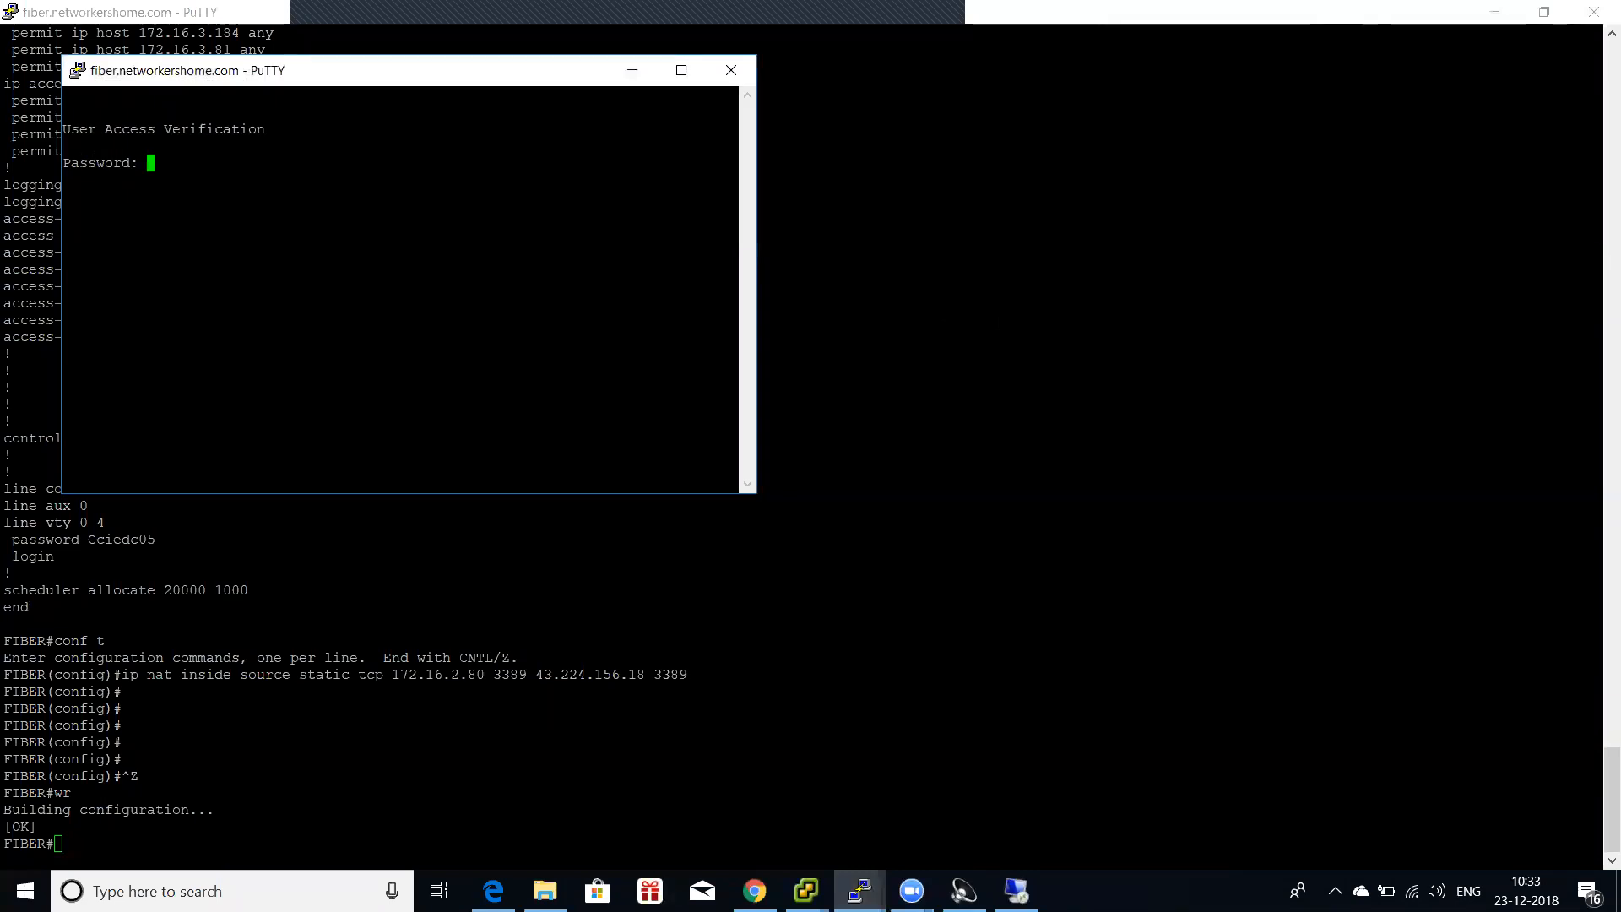
key("Return")
key("Return")
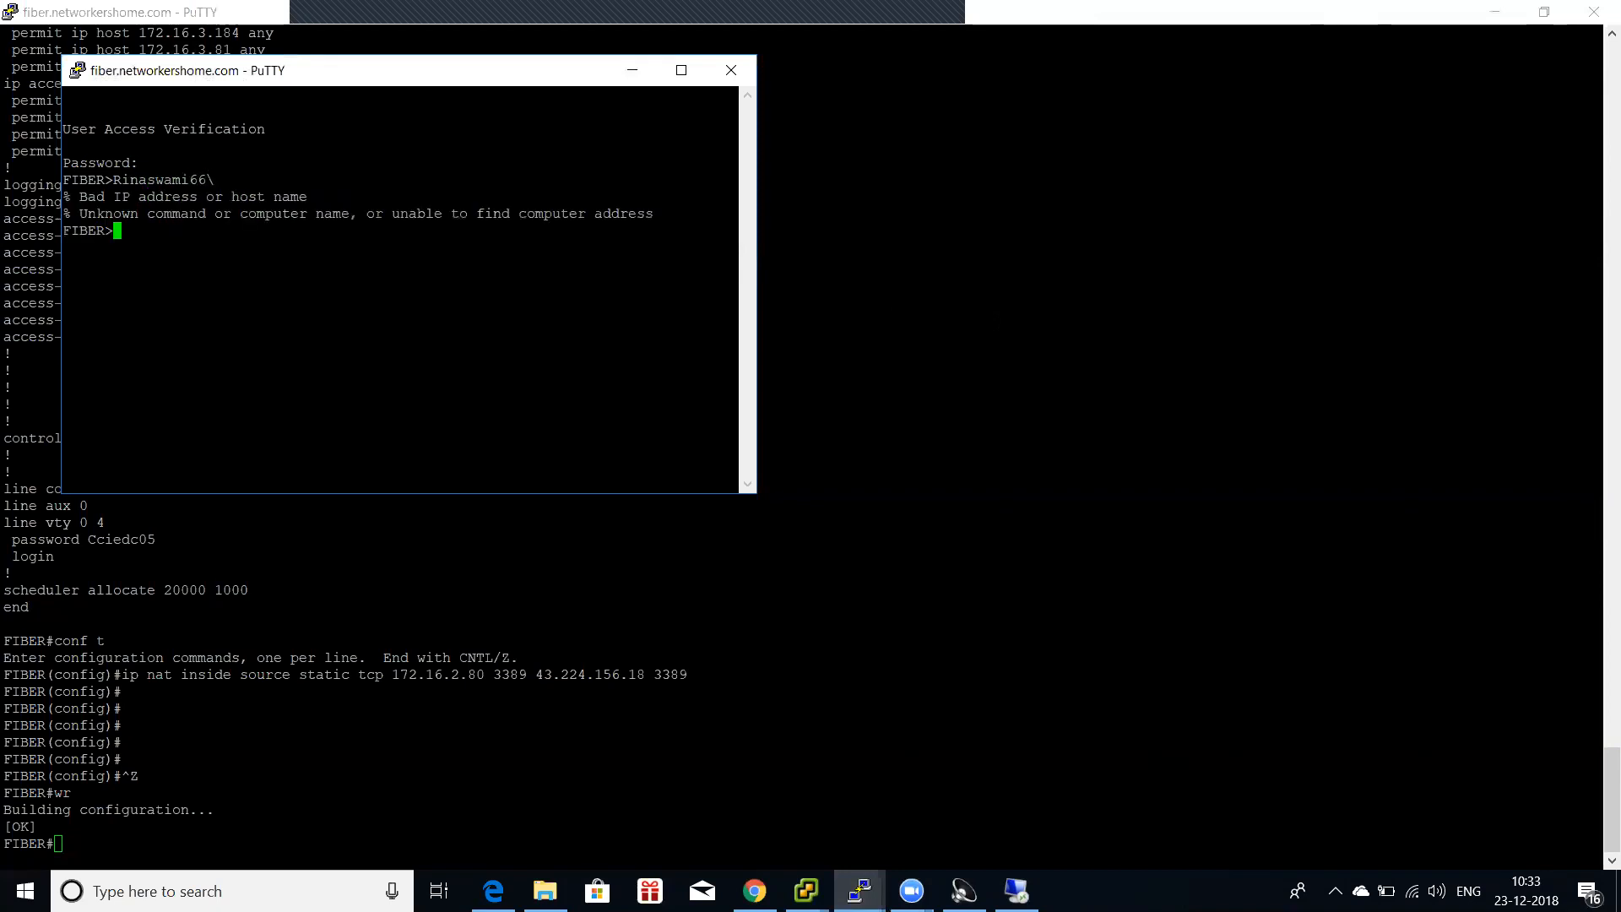
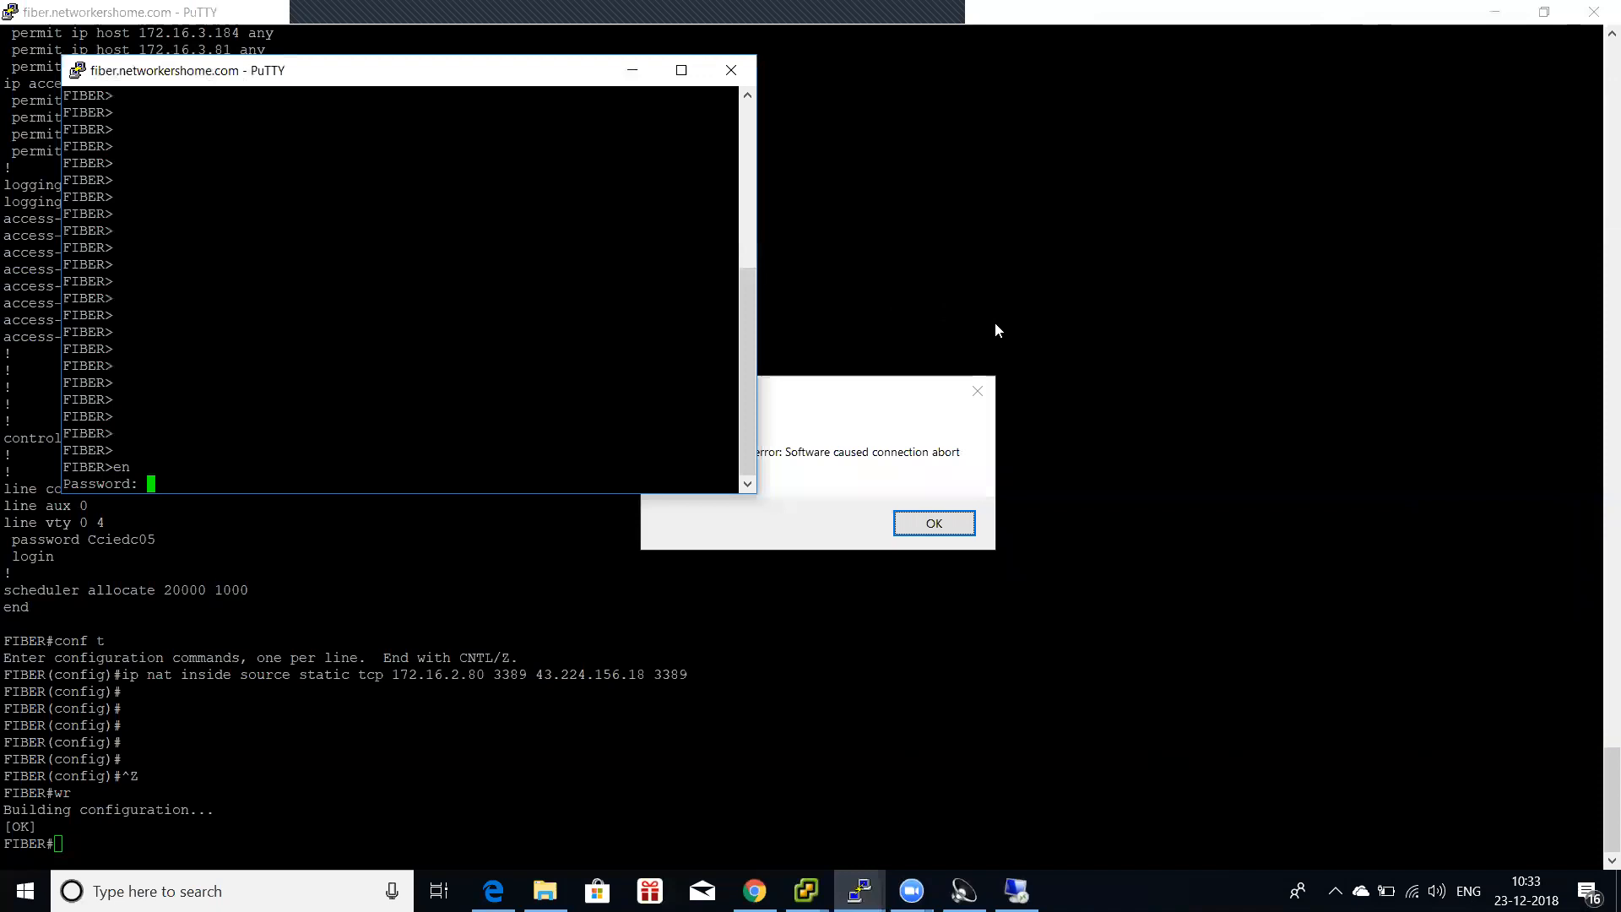
Enter privileged mode on FIBER and page through its full 'show run' output
key("Return")
key("Return")
key("Return")
type("show run")
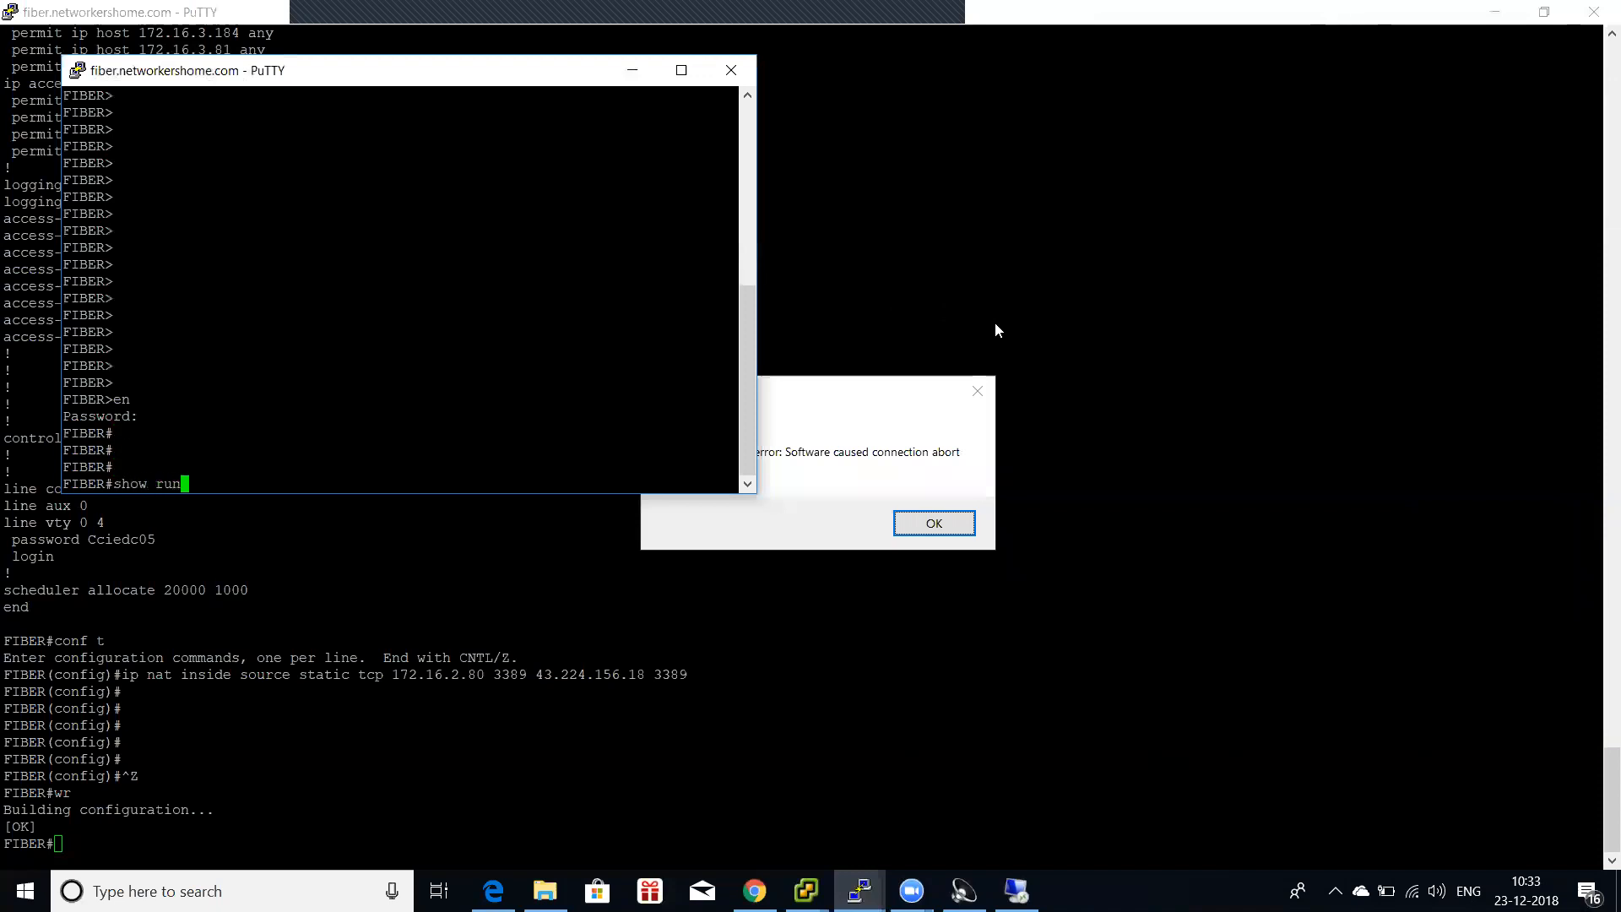
key("Return")
key("space")
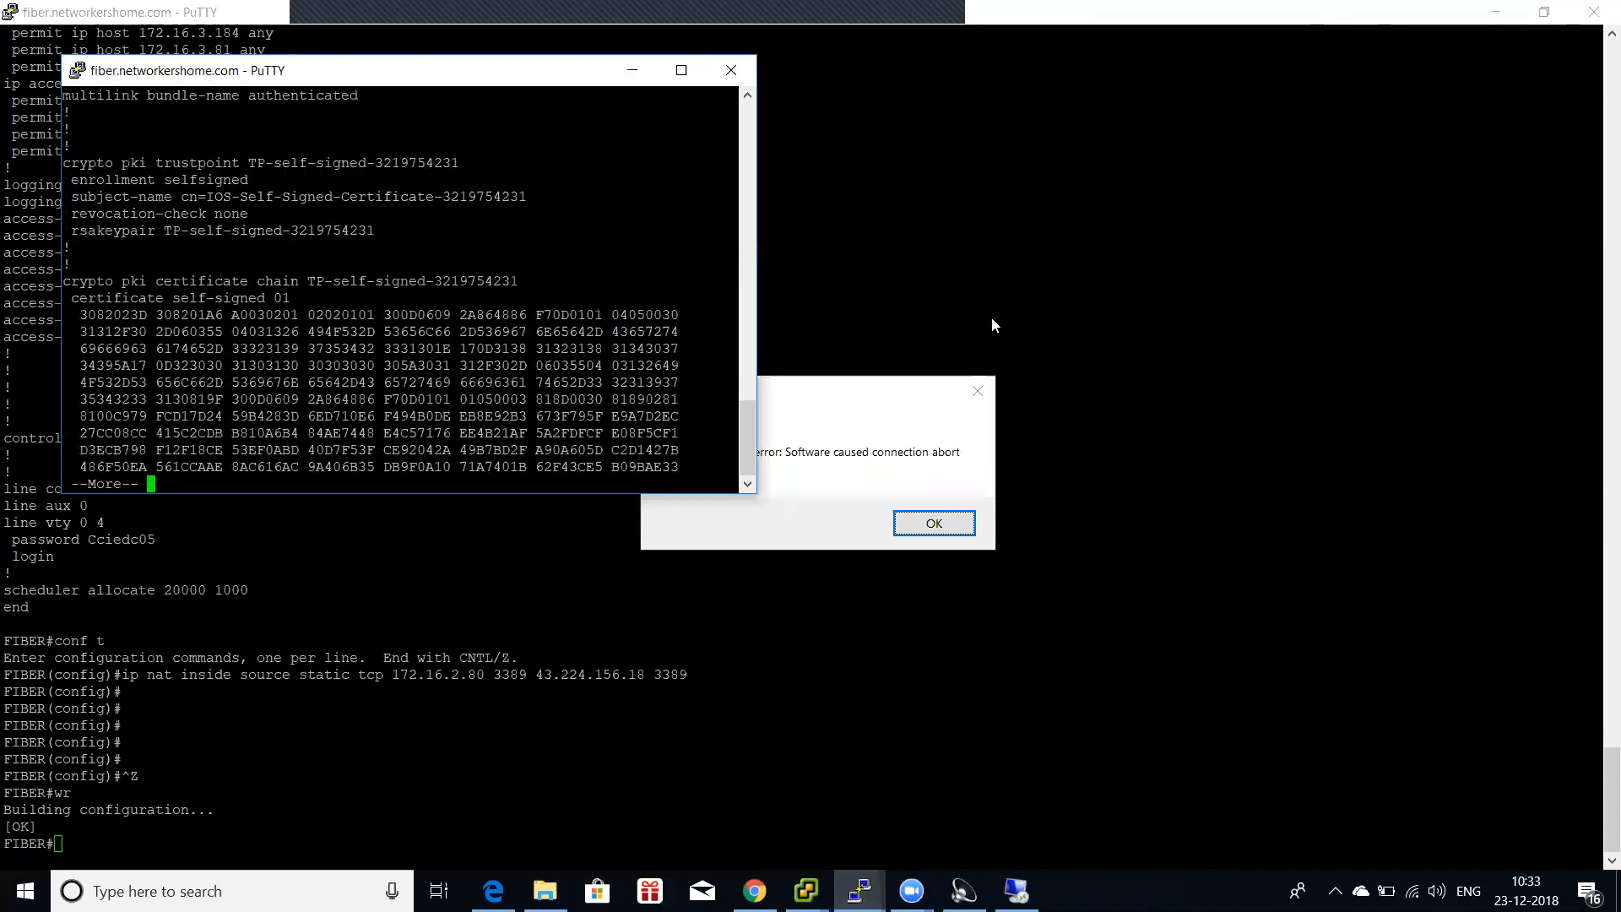
left_click(681, 70)
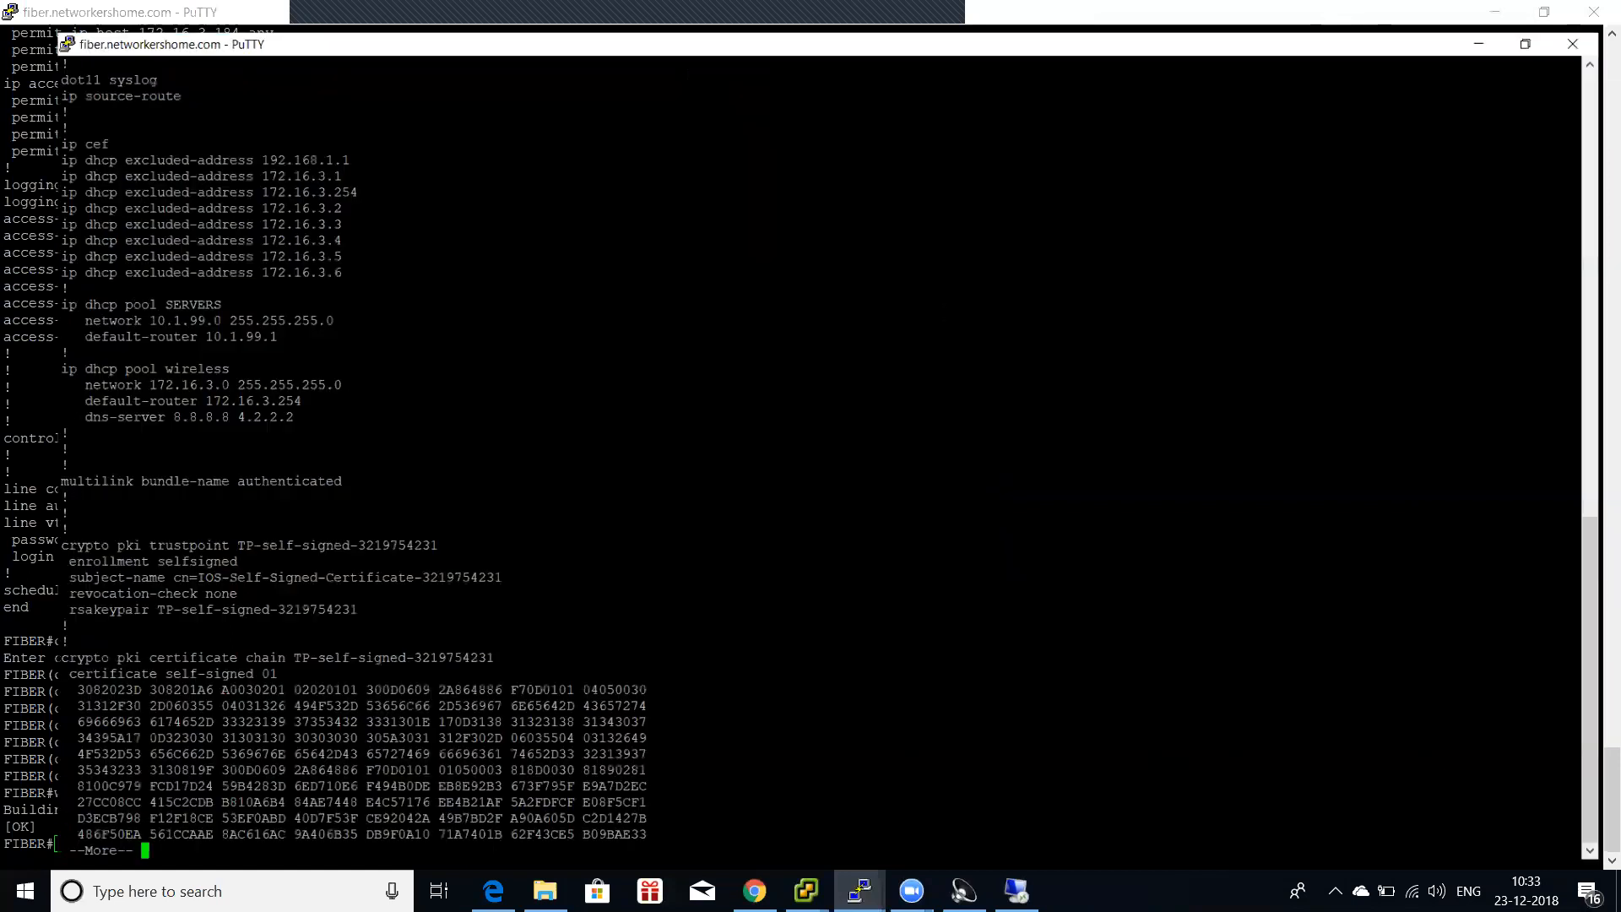
key("space")
key("space")
key("space")
scroll(802, 447, "up", 7)
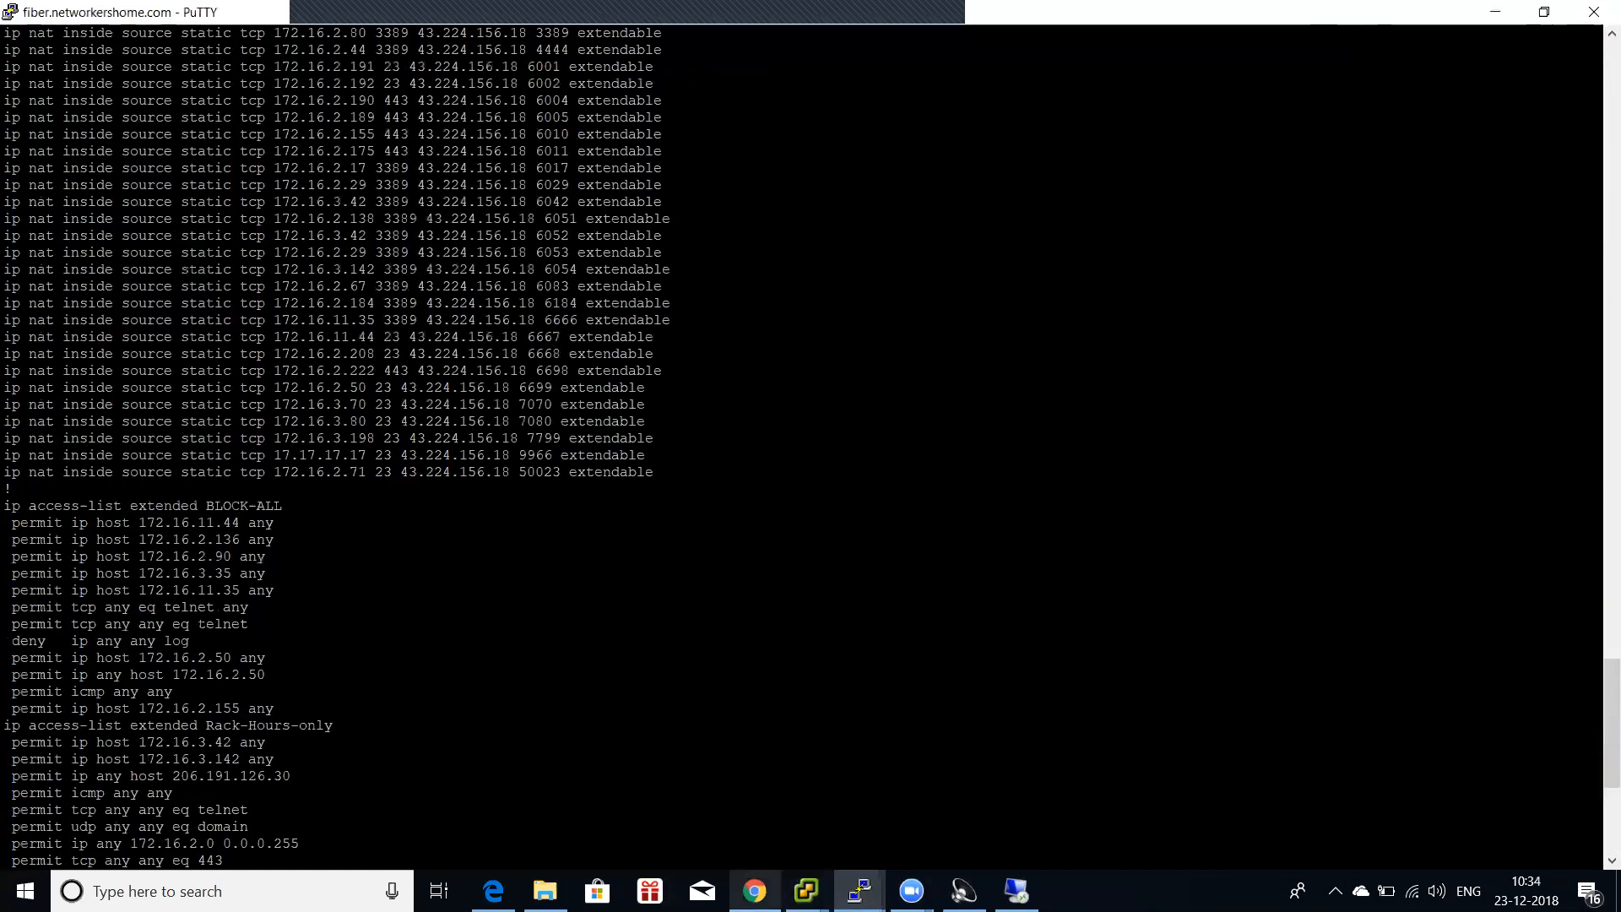
Bring the Gaia Portal remote desktop forward from the taskbar
left_click(754, 891)
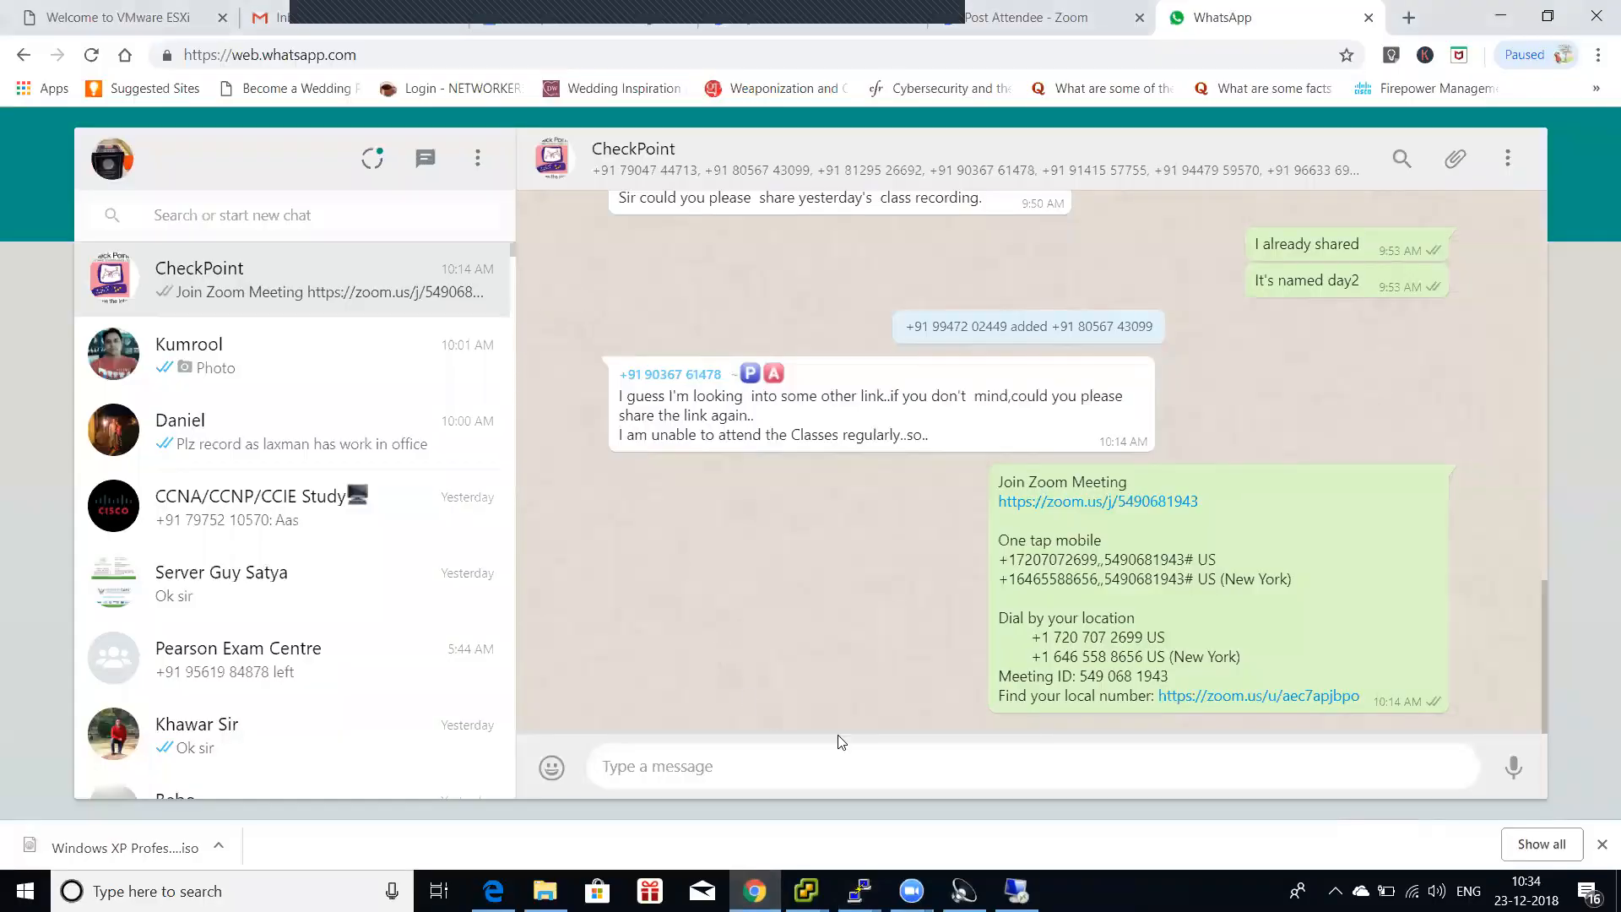
mouse_move(1018, 890)
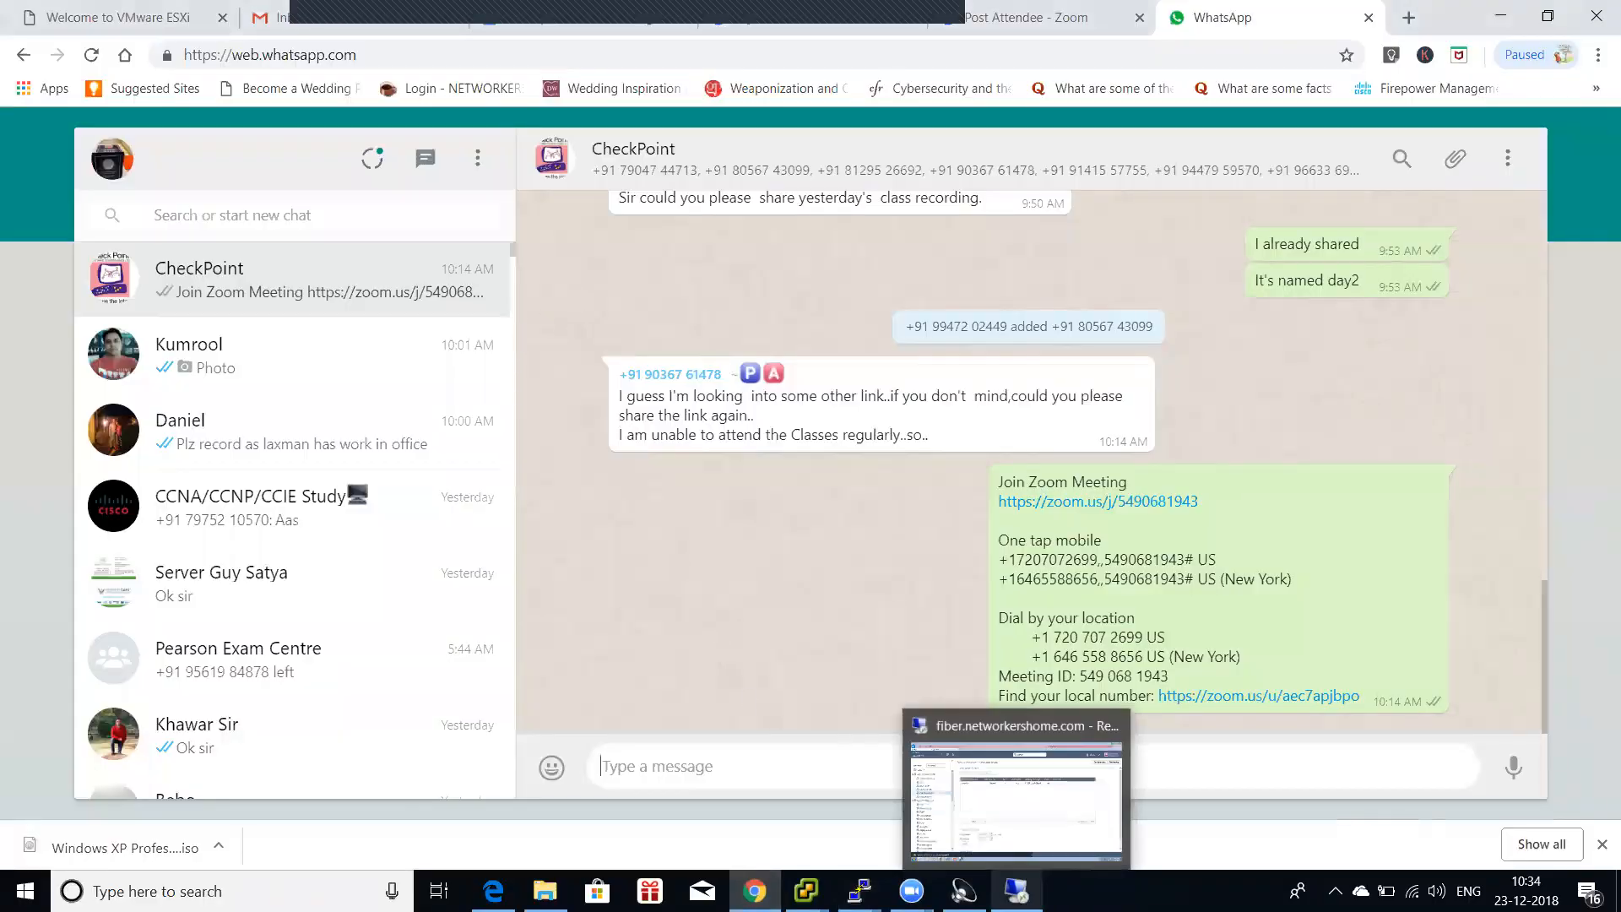
left_click(1026, 827)
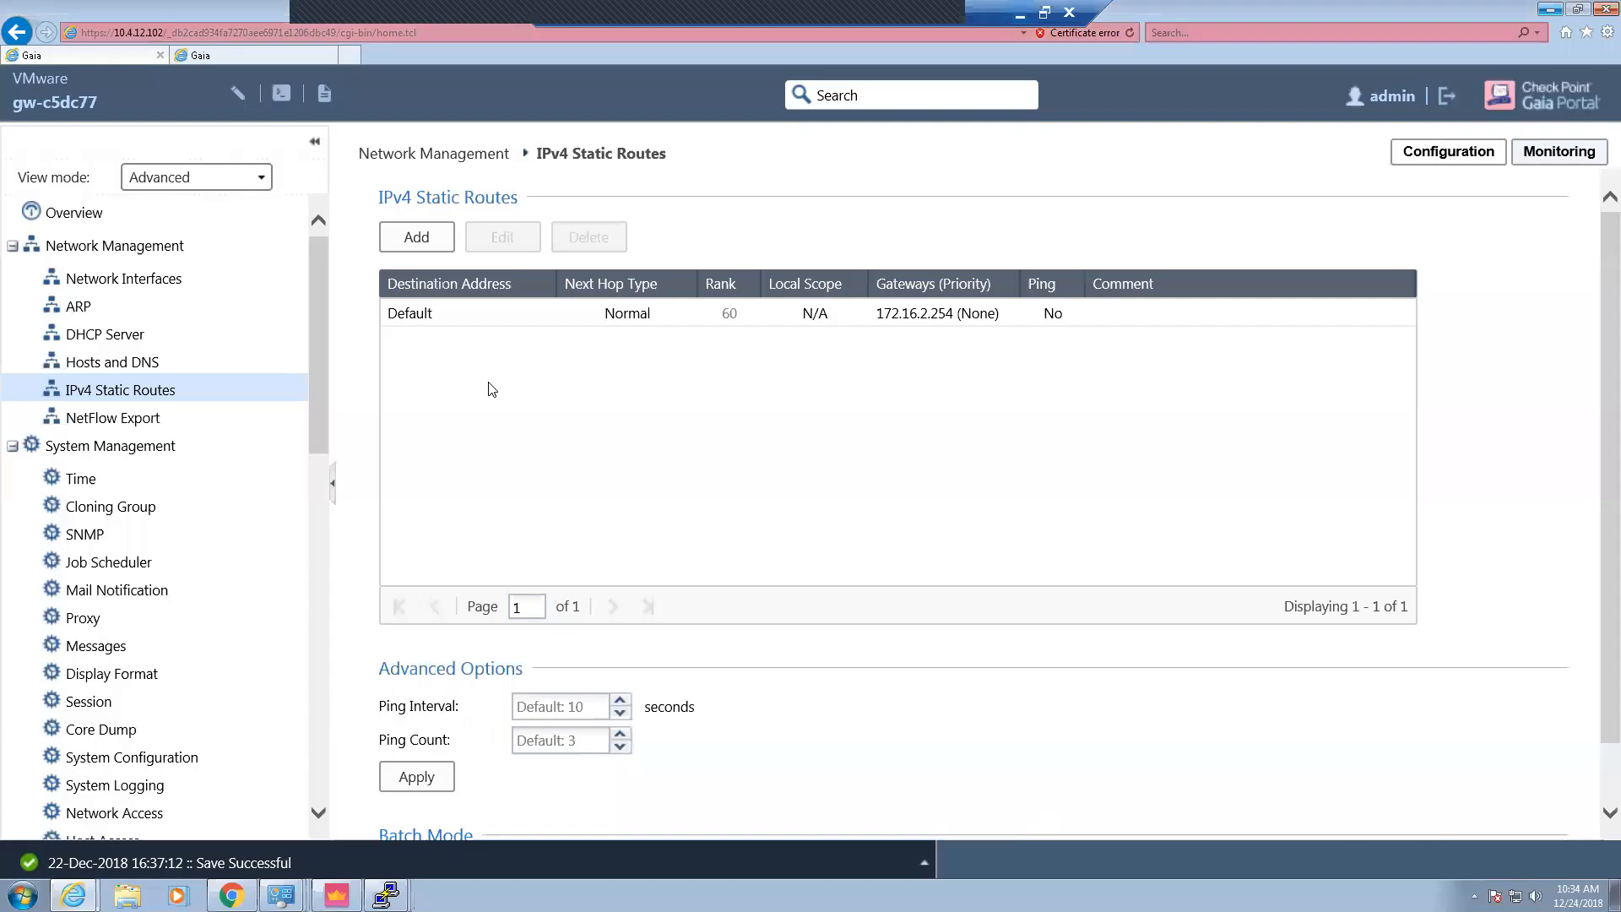
Open Gaia Portal's Network Interfaces page and dismiss the 10.4.12.20 session's connection-abort error
left_click(156, 278)
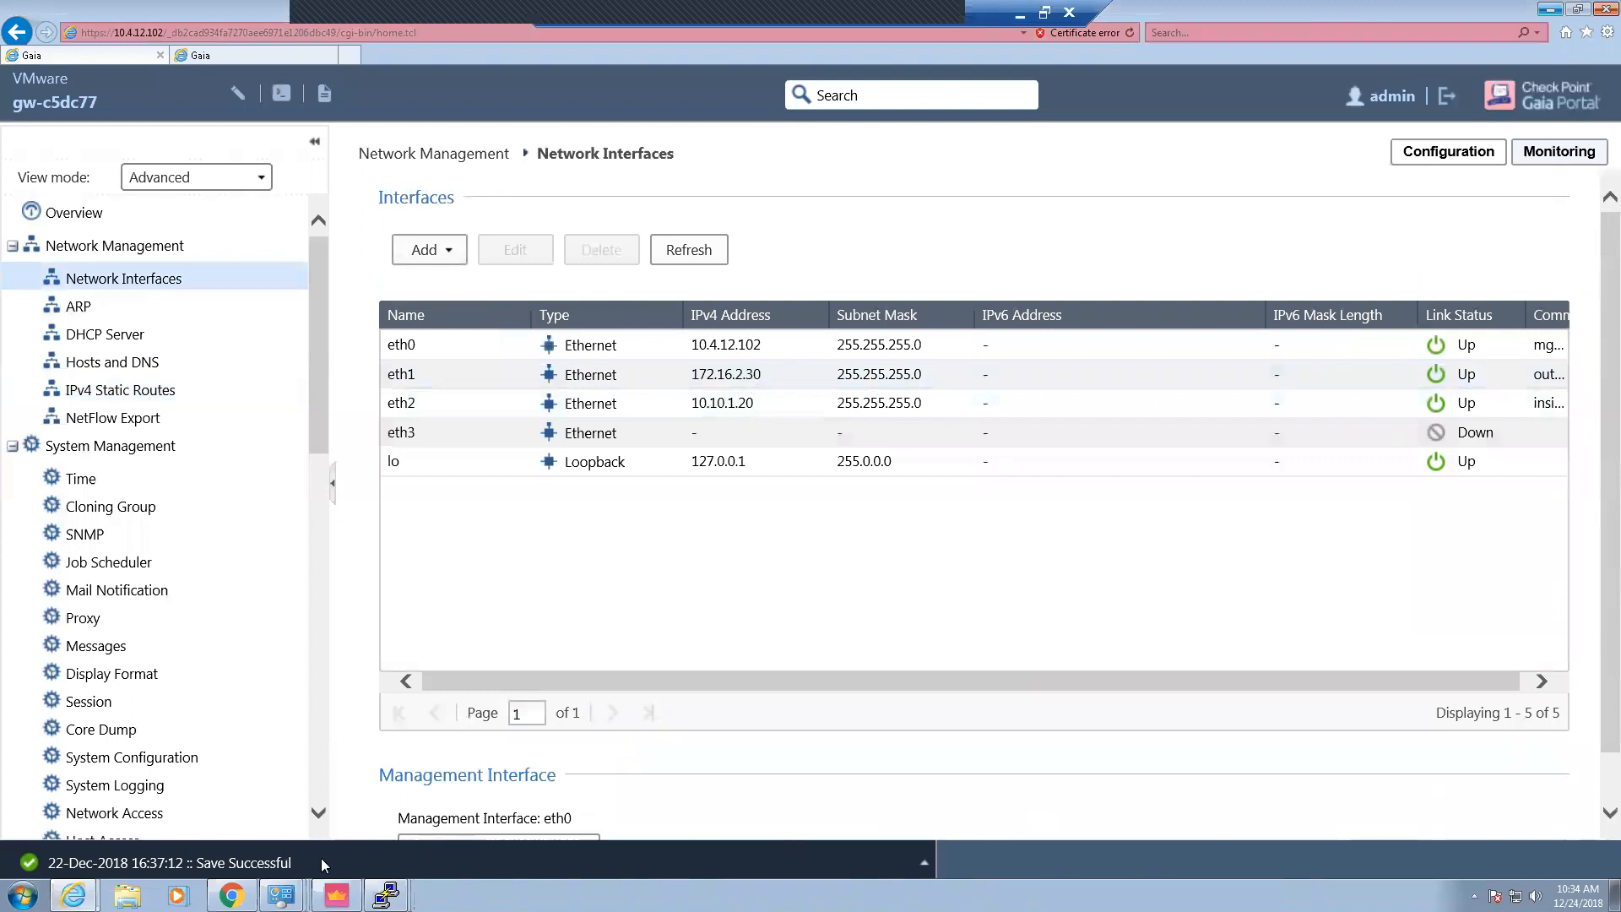
left_click(385, 895)
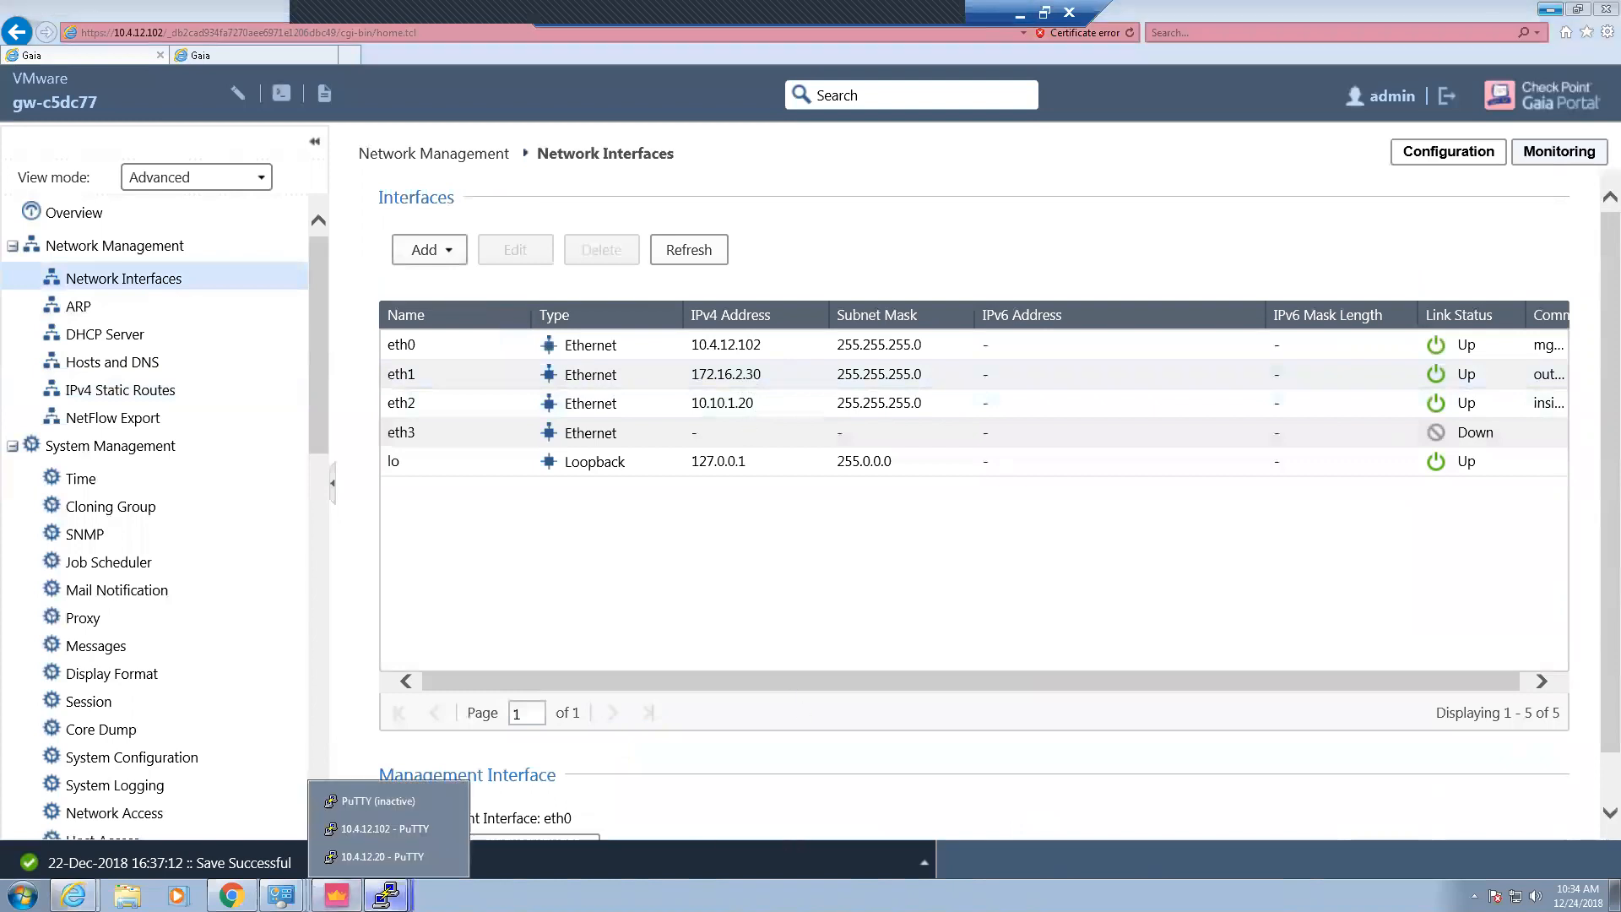
left_click(393, 854)
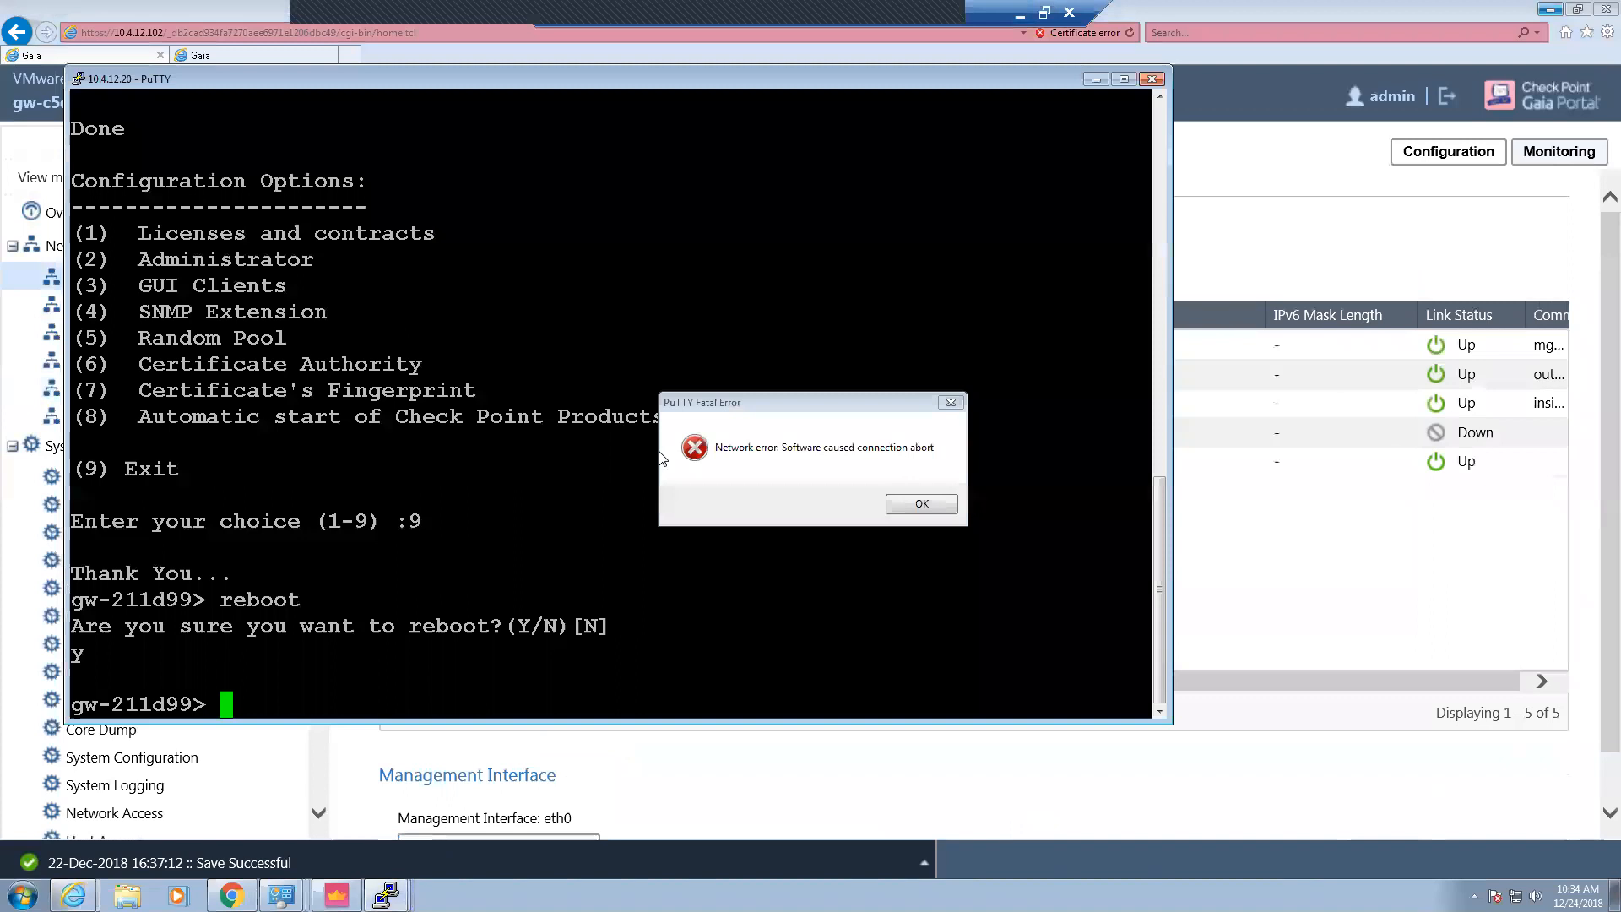
left_click(898, 503)
Minimize the remote desktop and return to the fiber.networkershome.com router terminal
left_click(386, 895)
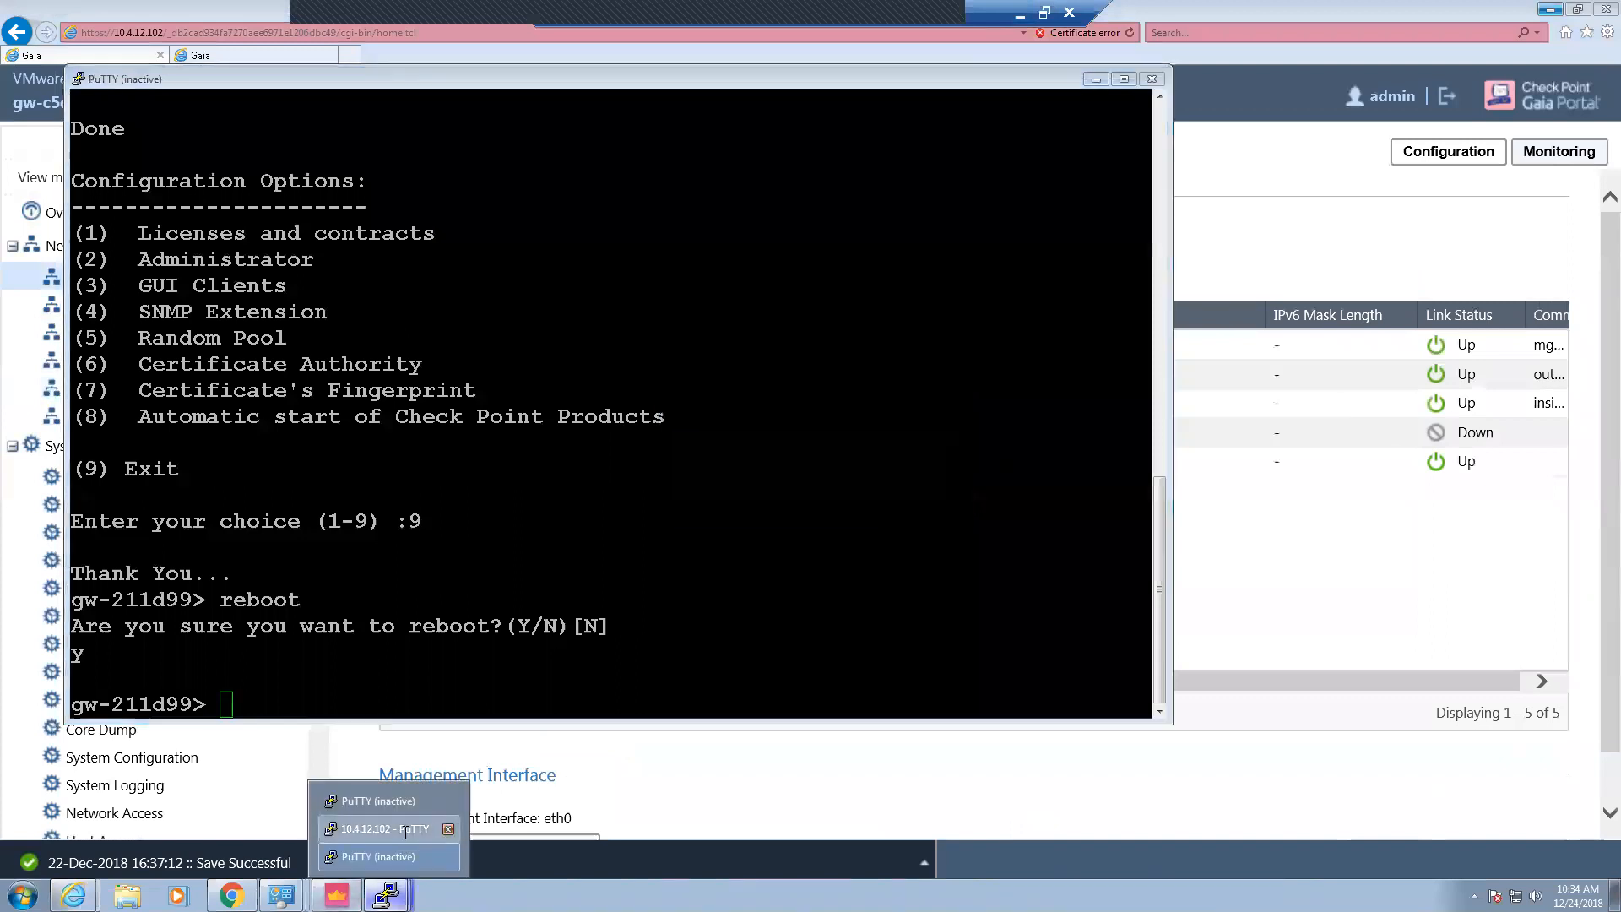
left_click(403, 830)
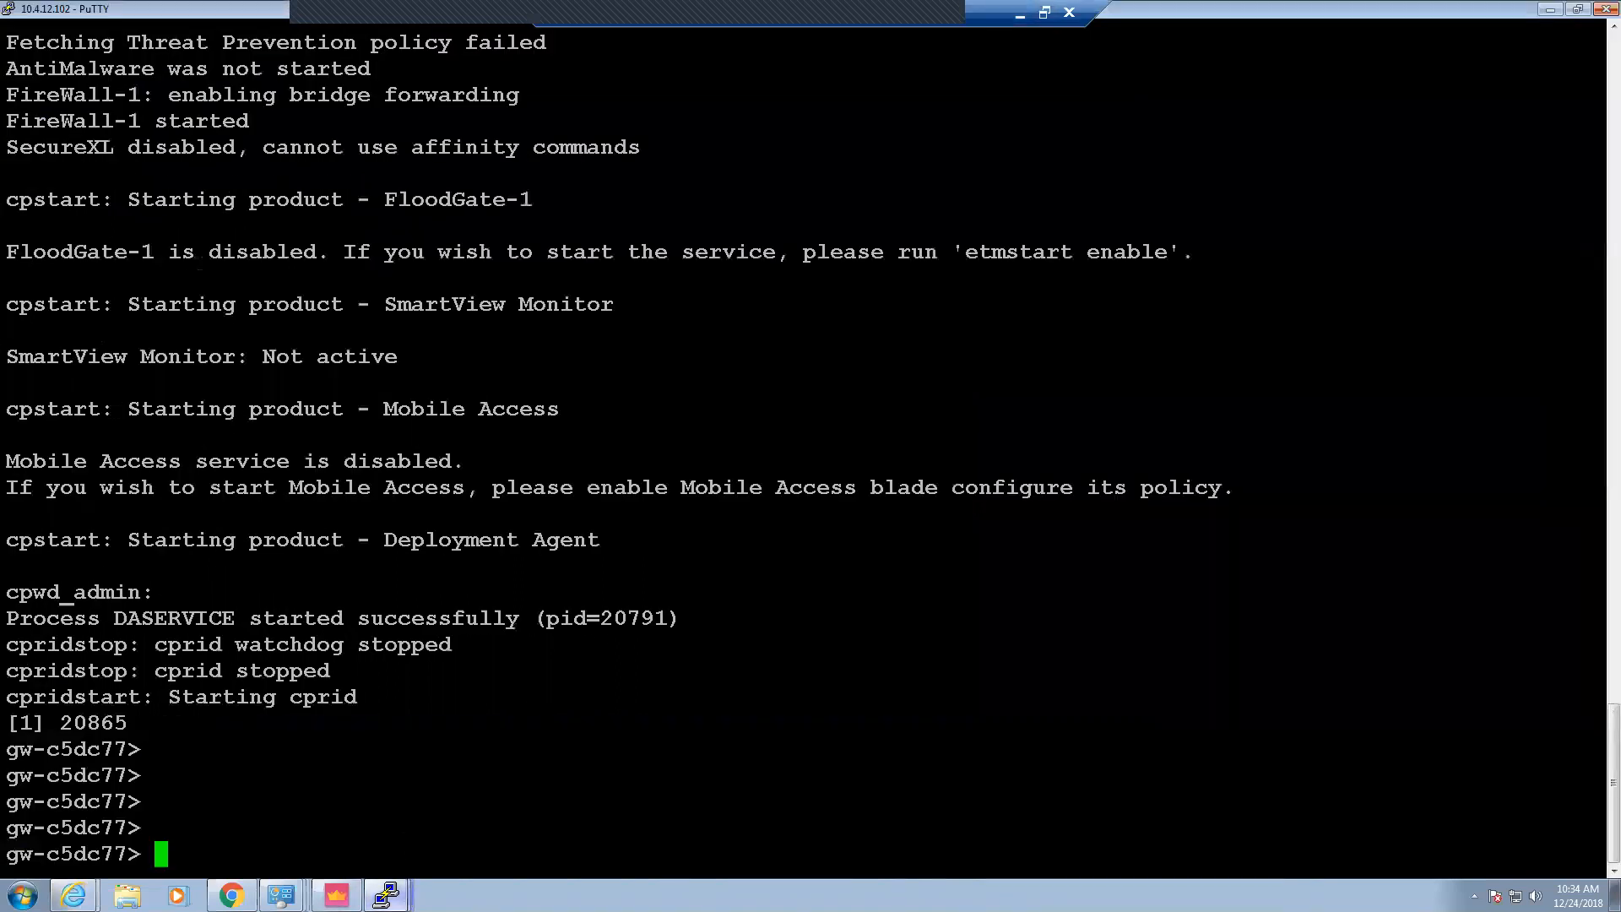
left_click(386, 895)
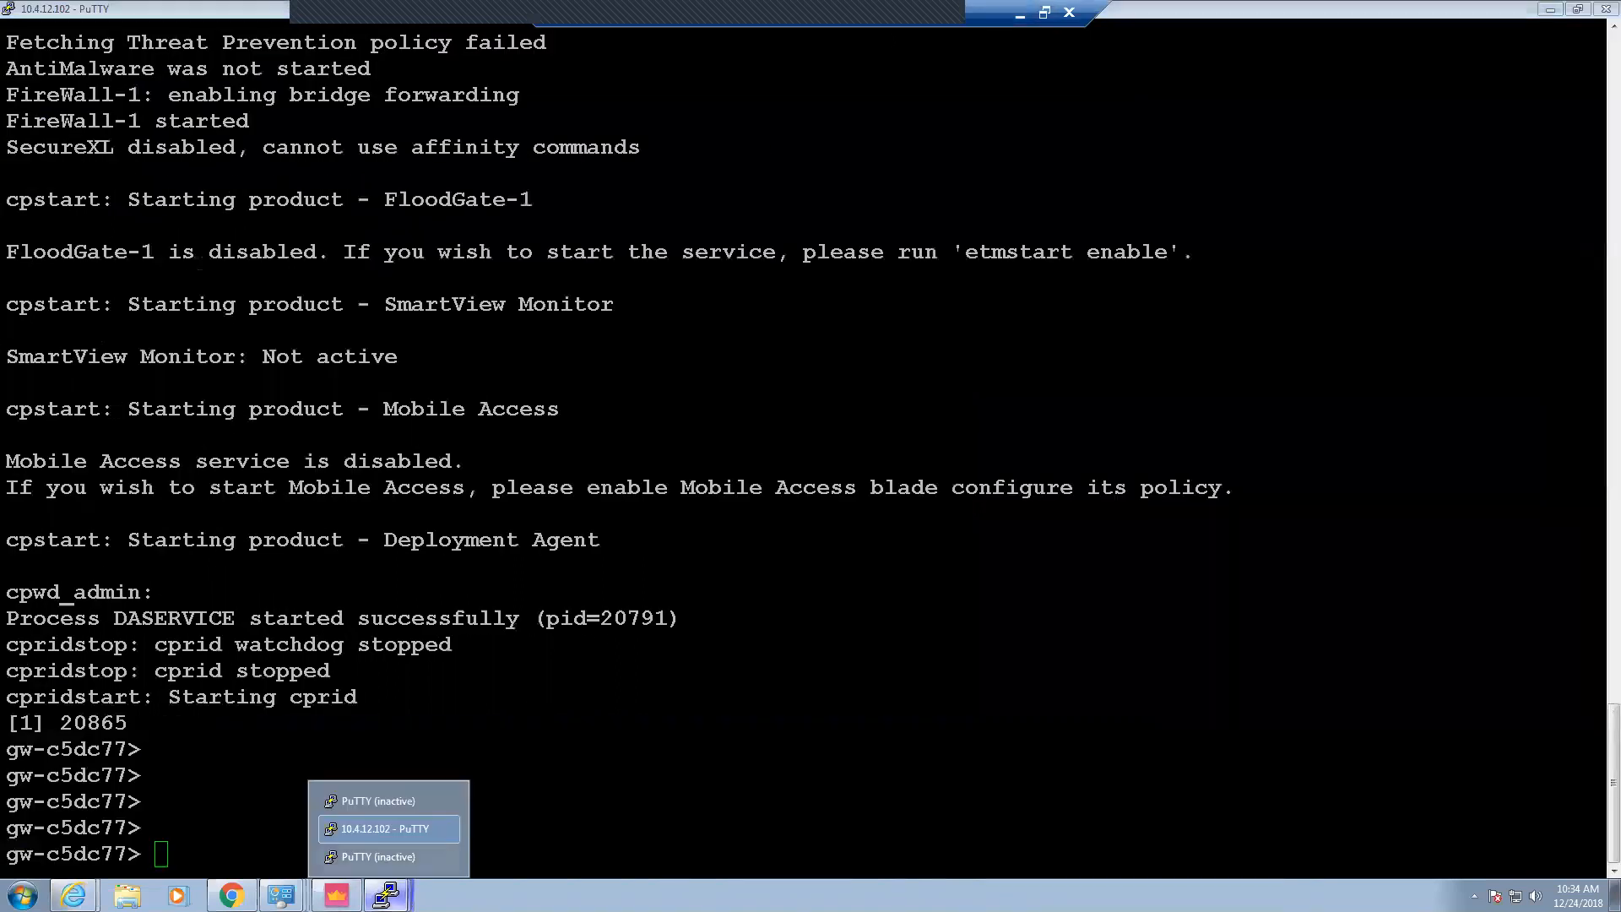
left_click(1020, 15)
mouse_move(859, 891)
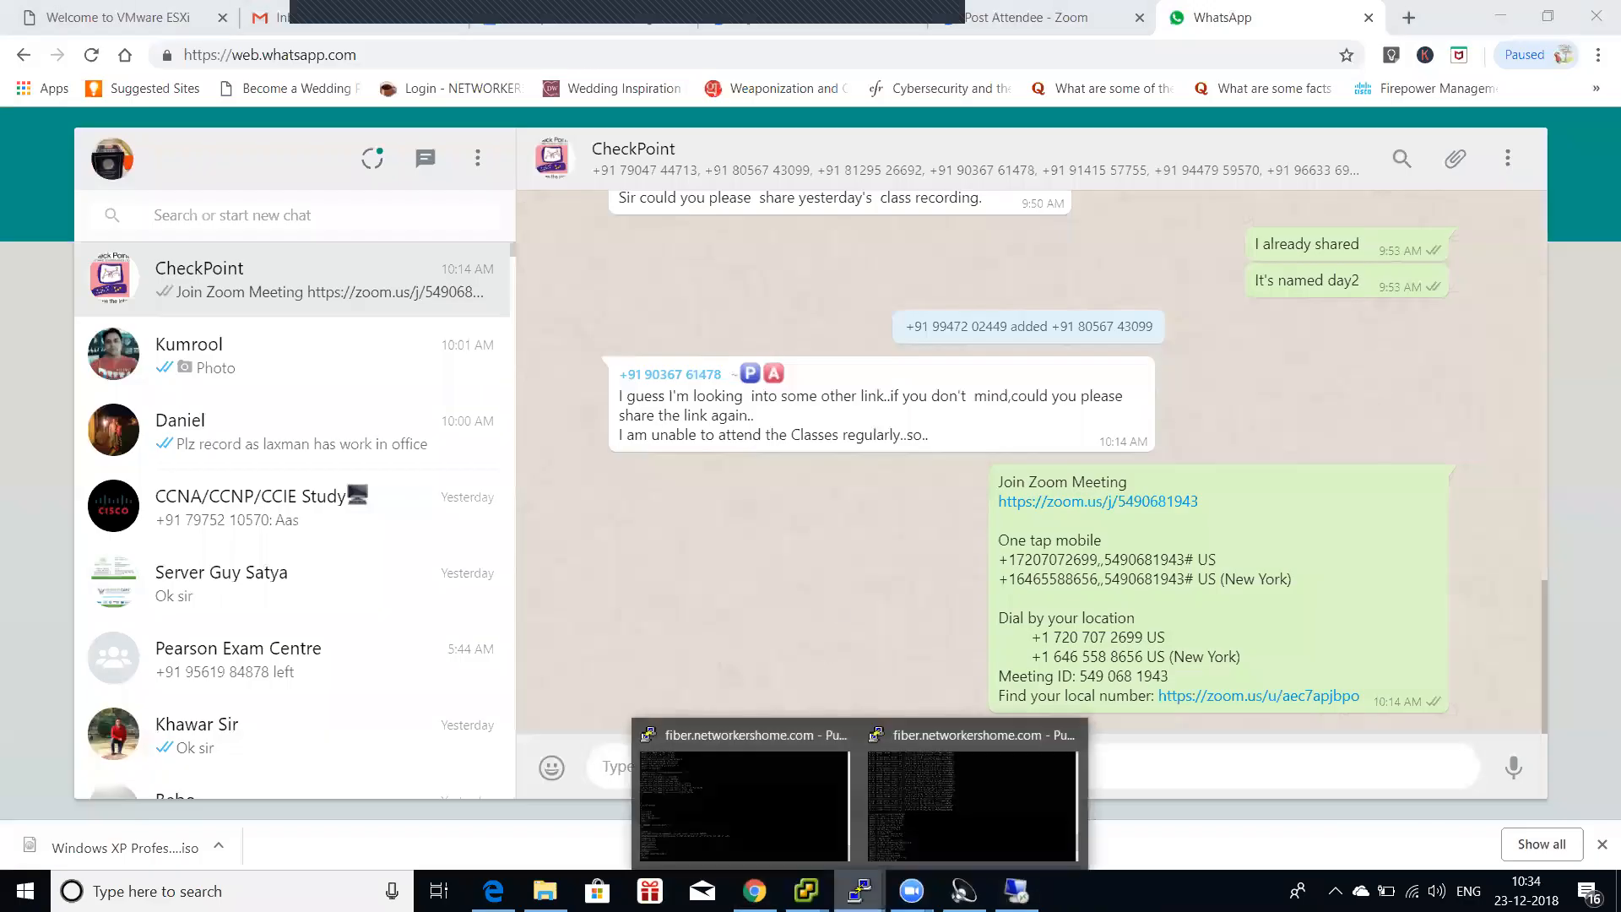
left_click(971, 802)
Enter global configuration mode and paste a copy of an existing static NAT rule
key("space")
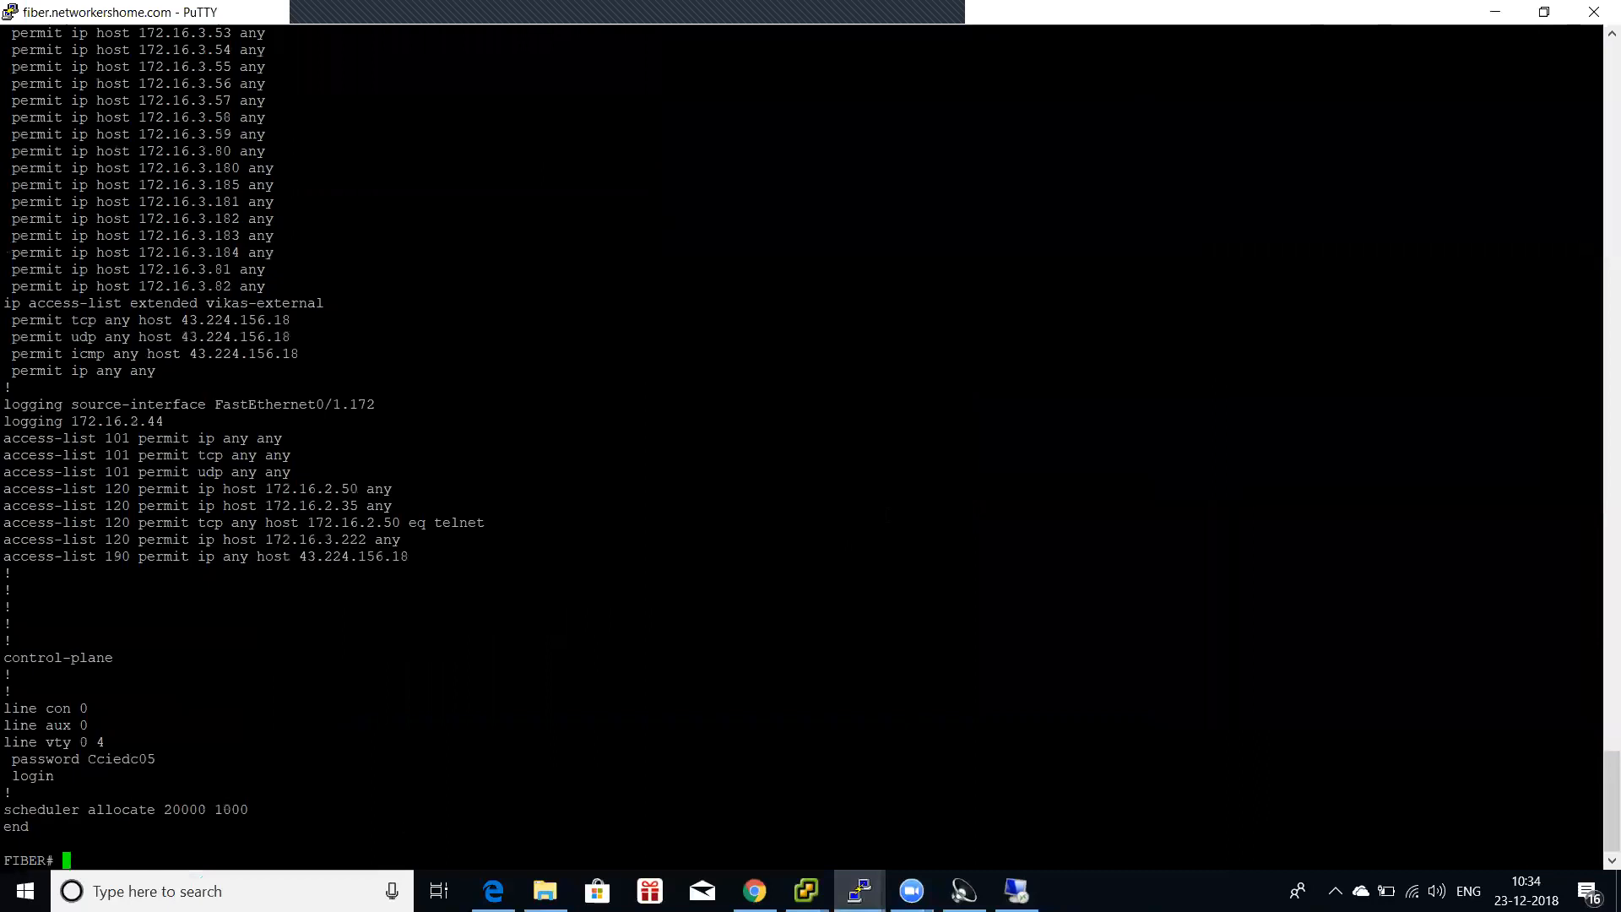
type("conf t")
key("Return")
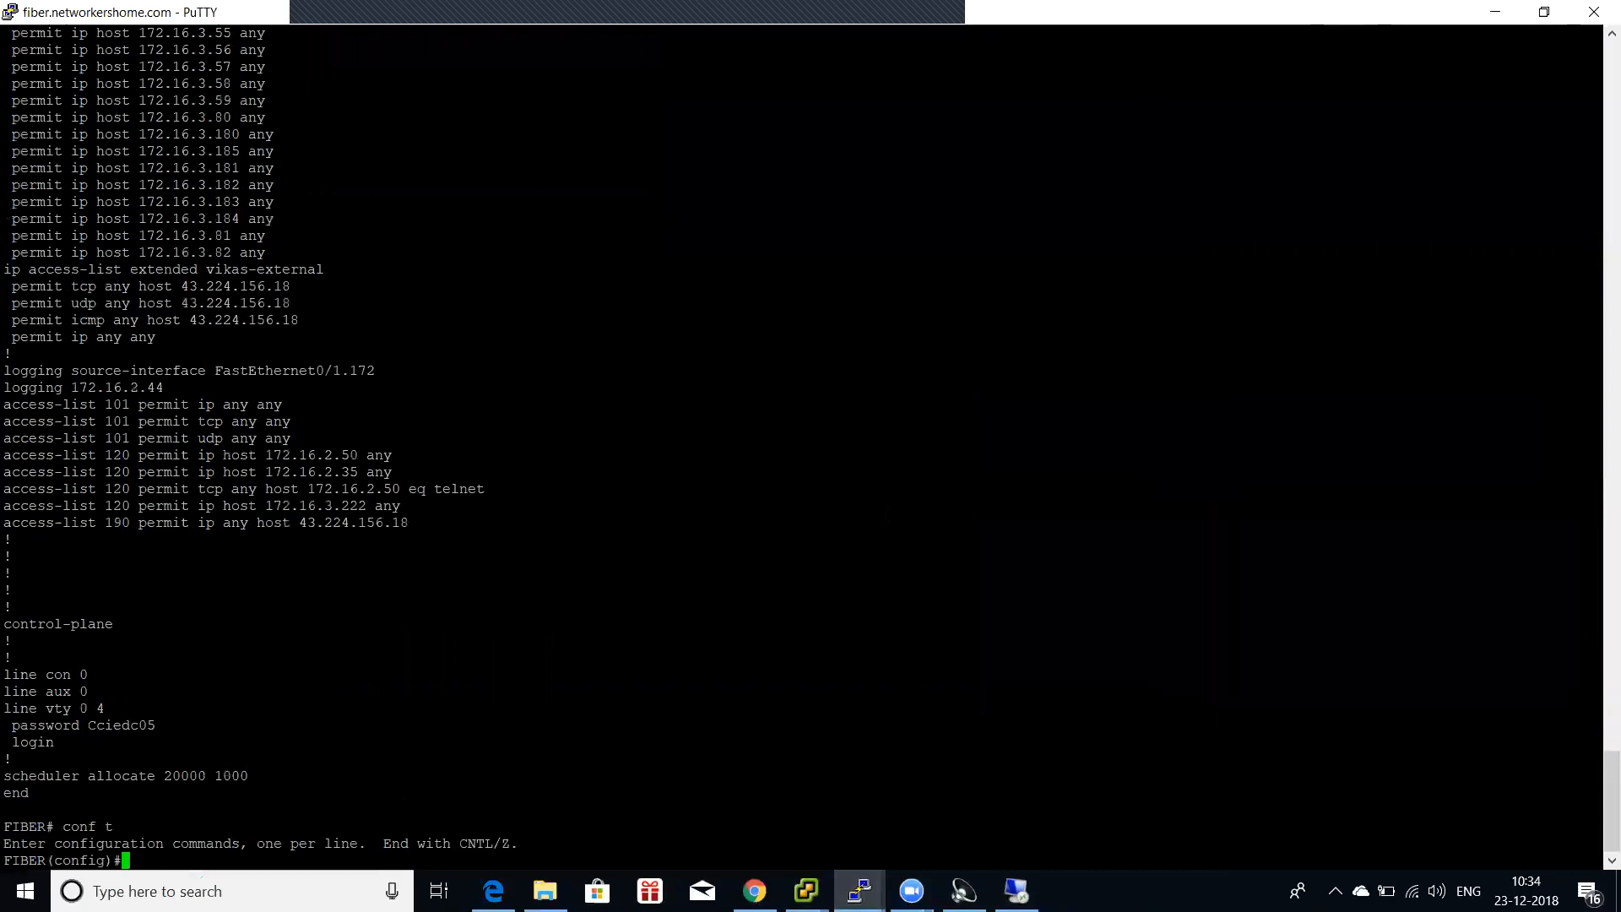
scroll(802, 447, "up", 20)
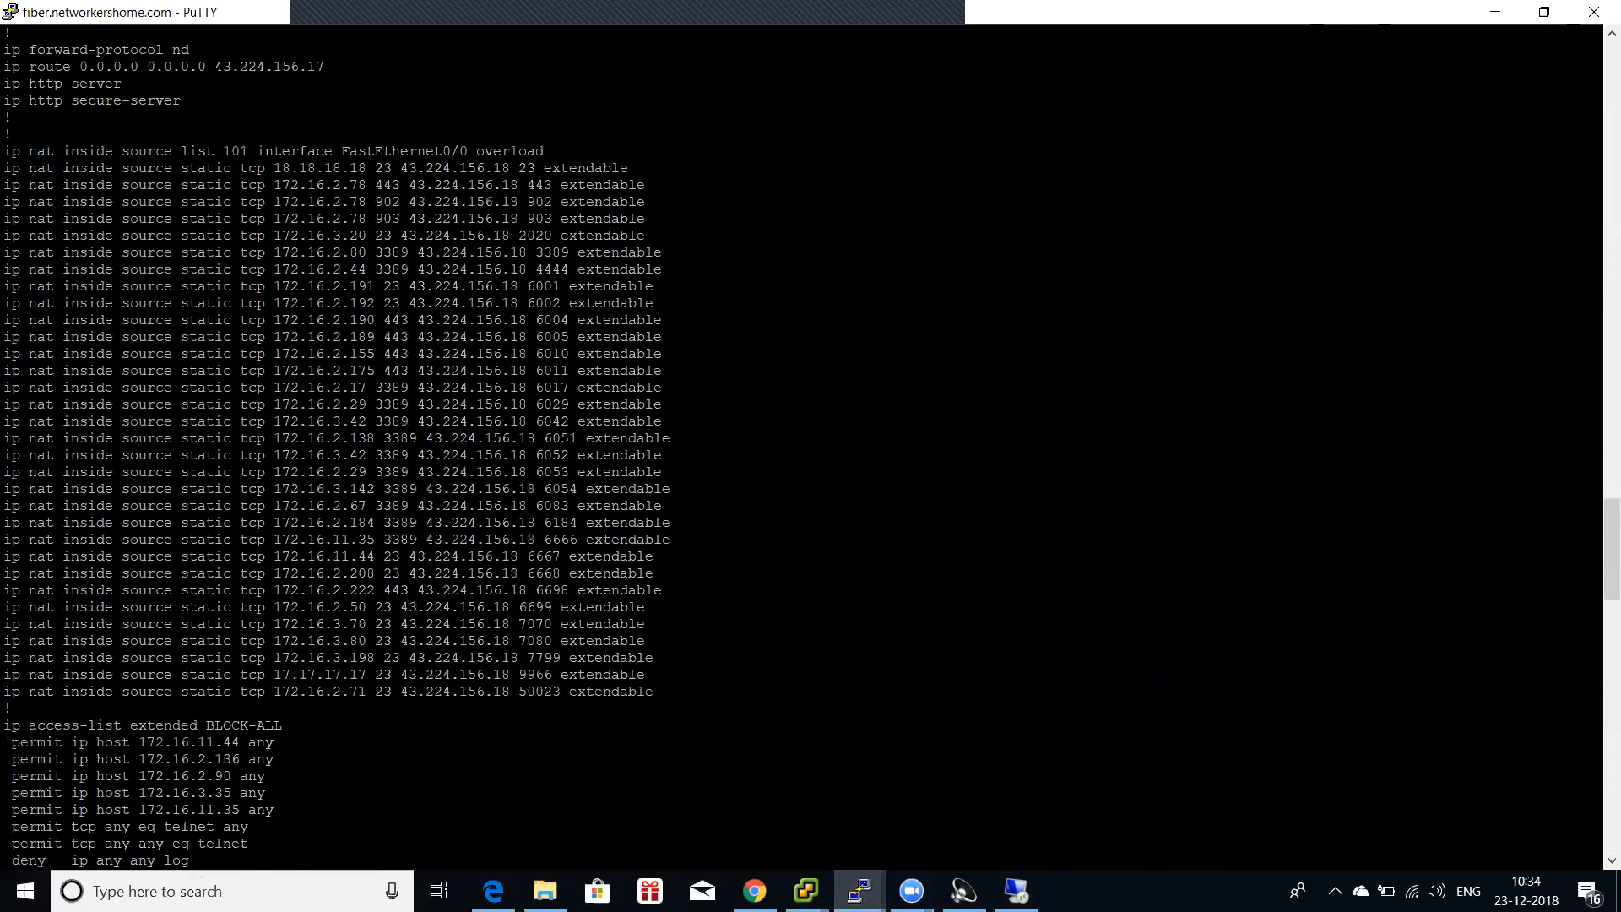
left_click_drag(4, 168, 532, 168)
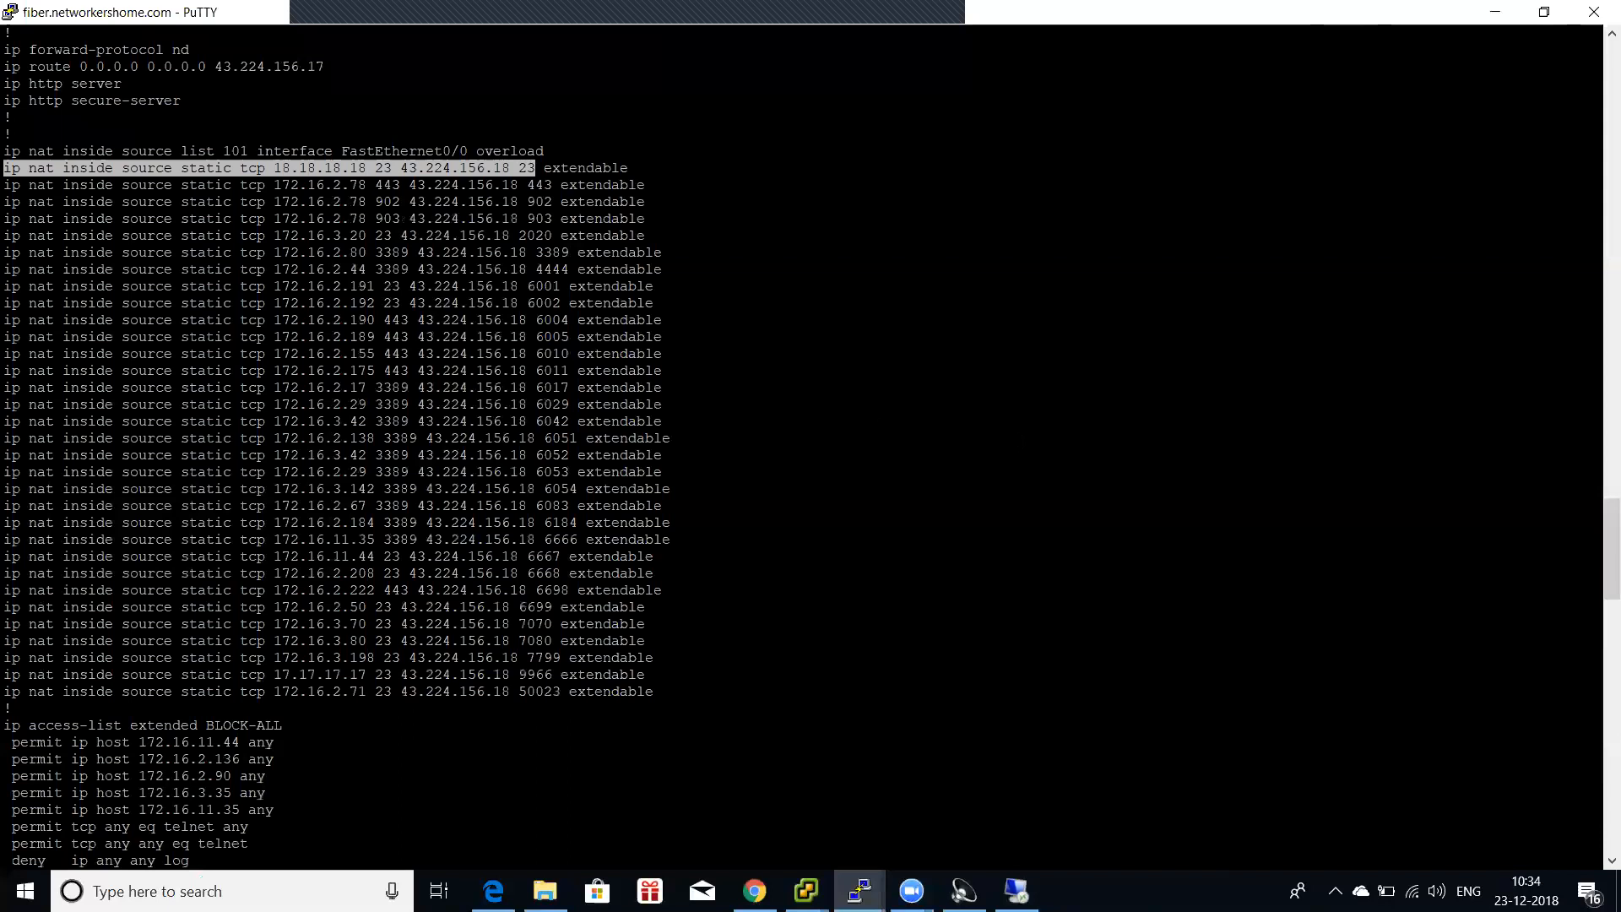
right_click(532, 168)
Edit the pasted rule to map 172.16.2.30 port 22 to 43.224.156.18 port 2222
key("Left")
key("Left")
key("Left")
key("Left")
key("Left")
key("Left")
key("Left")
key("Left")
key("Left")
key("Left")
key("Left")
key("Right")
key("Right")
key("Right")
key("Right")
key("Right")
key("Right")
key("Right")
key("Right")
key("Right")
key("Right")
type("3")
key("Left")
key("Left")
key("Left")
key("Left")
key("Left")
key("Left")
key("Left")
key("Left")
key("Left")
key("Left")
key("Left")
key("Left")
key("Left")
key("Left")
key("Left")
key("Left")
key("Left")
key("Left")
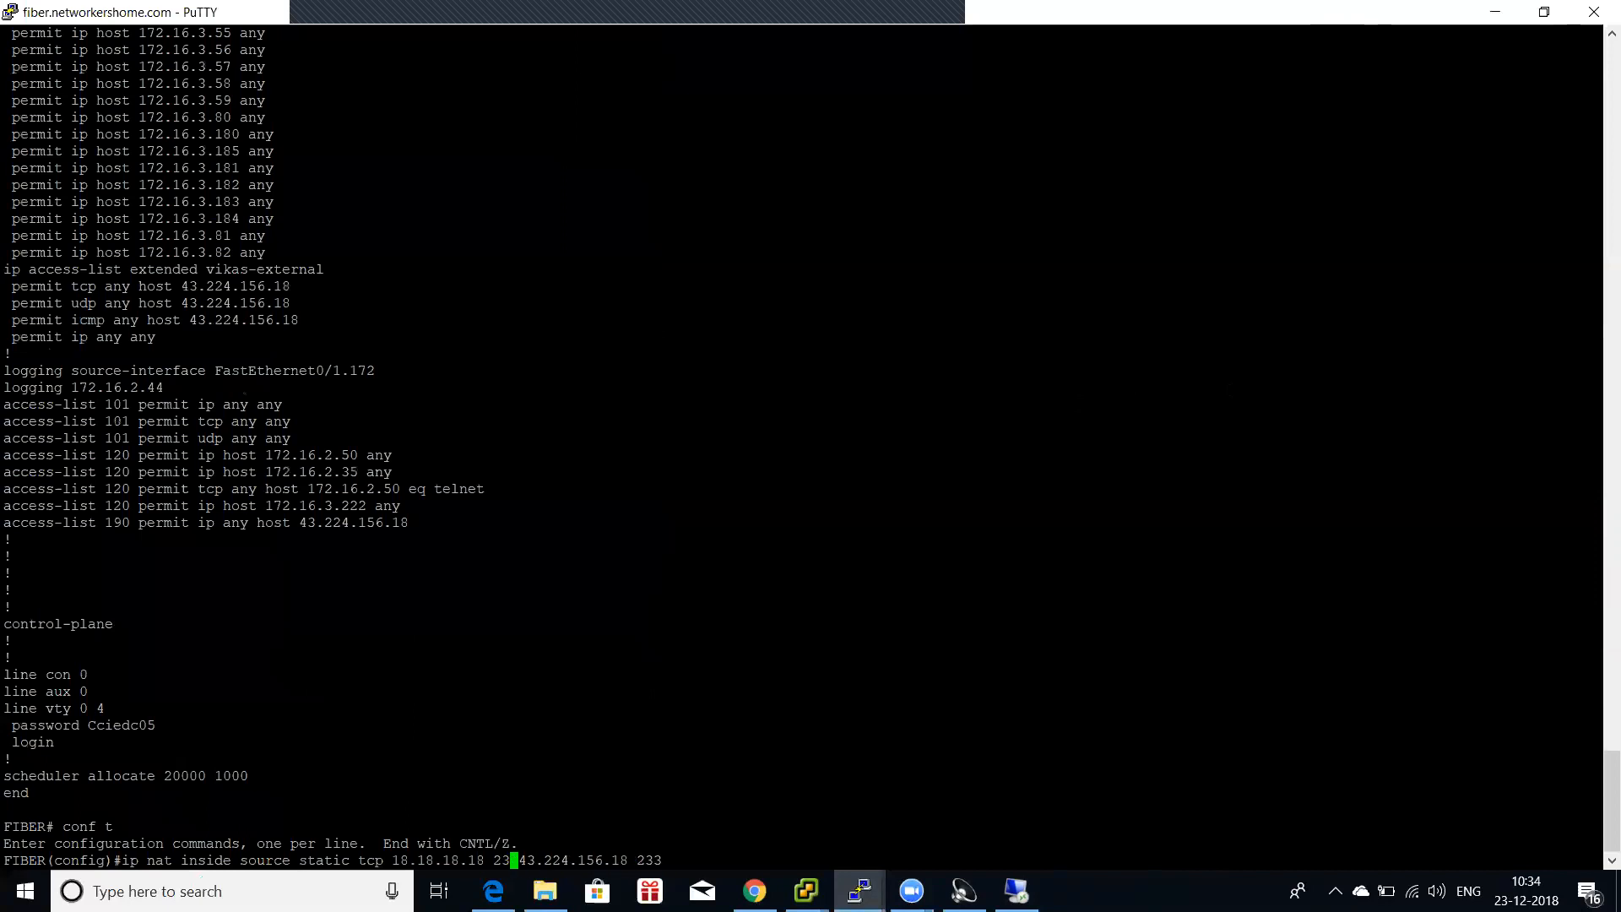
key("BackSpace")
key("BackSpace")
key("BackSpace")
key("BackSpace")
key("BackSpace")
key("BackSpace")
key("BackSpace")
key("BackSpace")
key("BackSpace")
key("BackSpace")
key("BackSpace")
key("BackSpace")
key("BackSpace")
key("BackSpace")
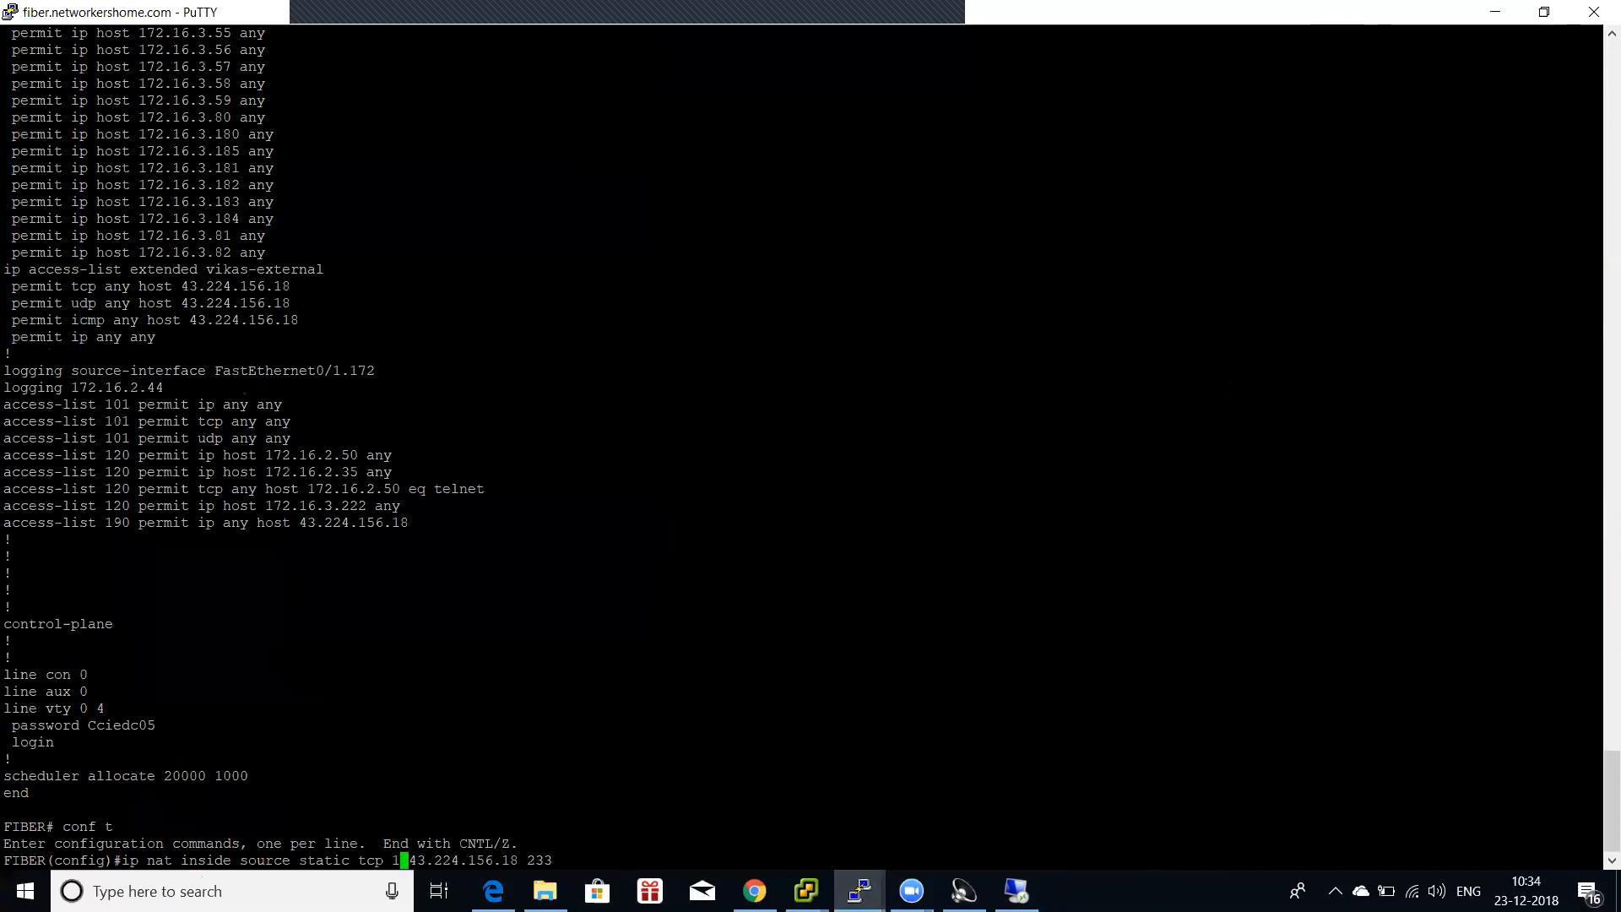
type("172.16.2.")
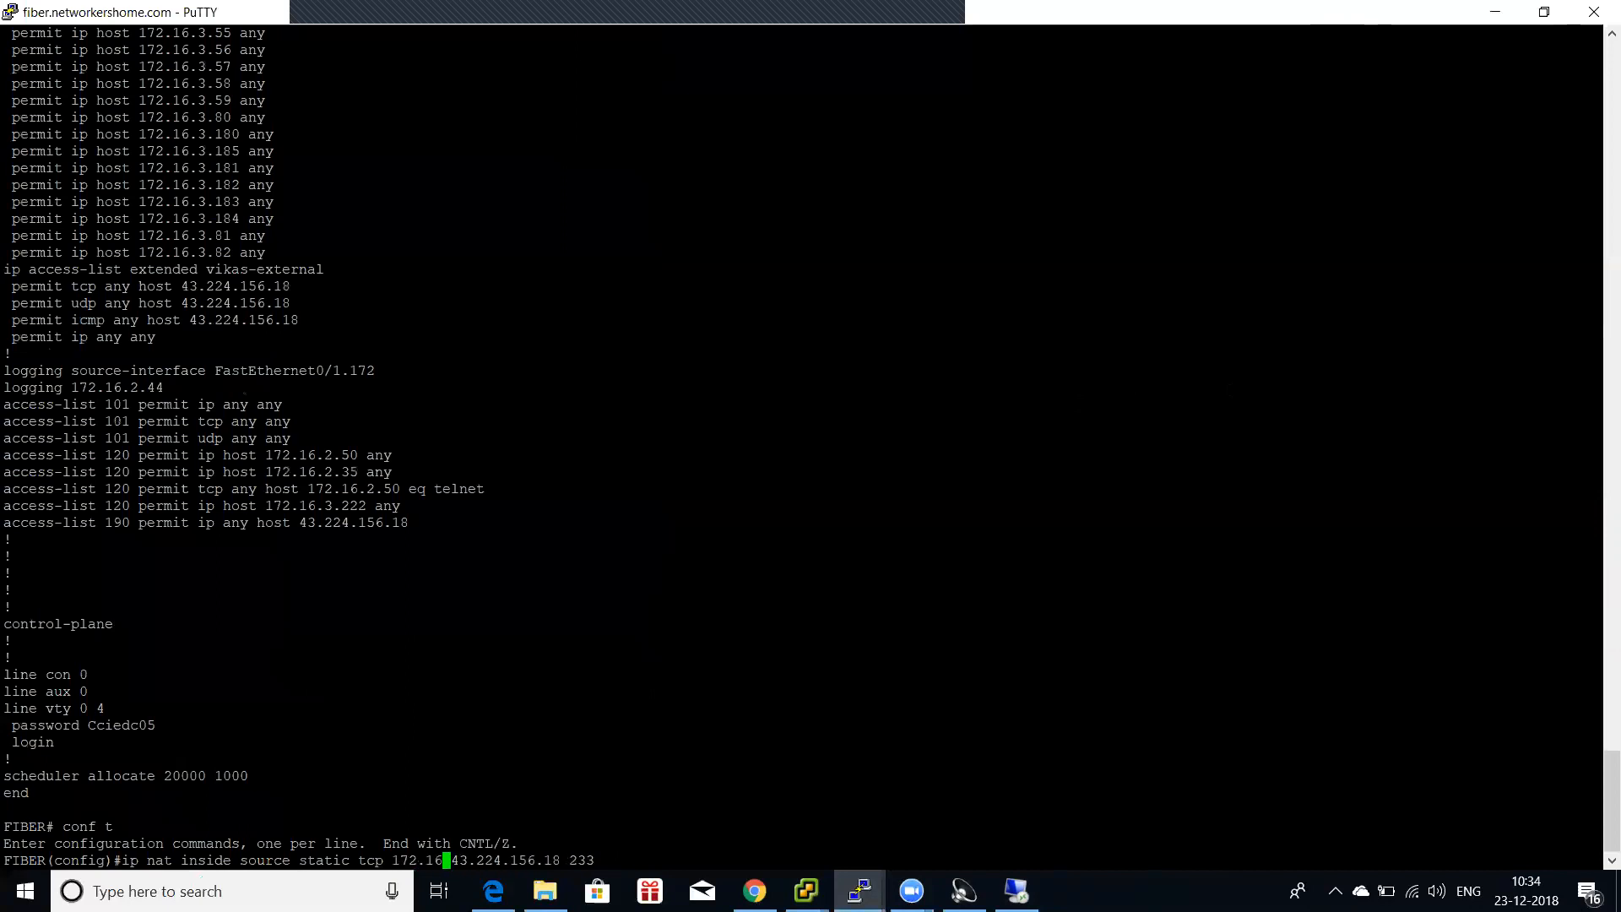
type("30 23")
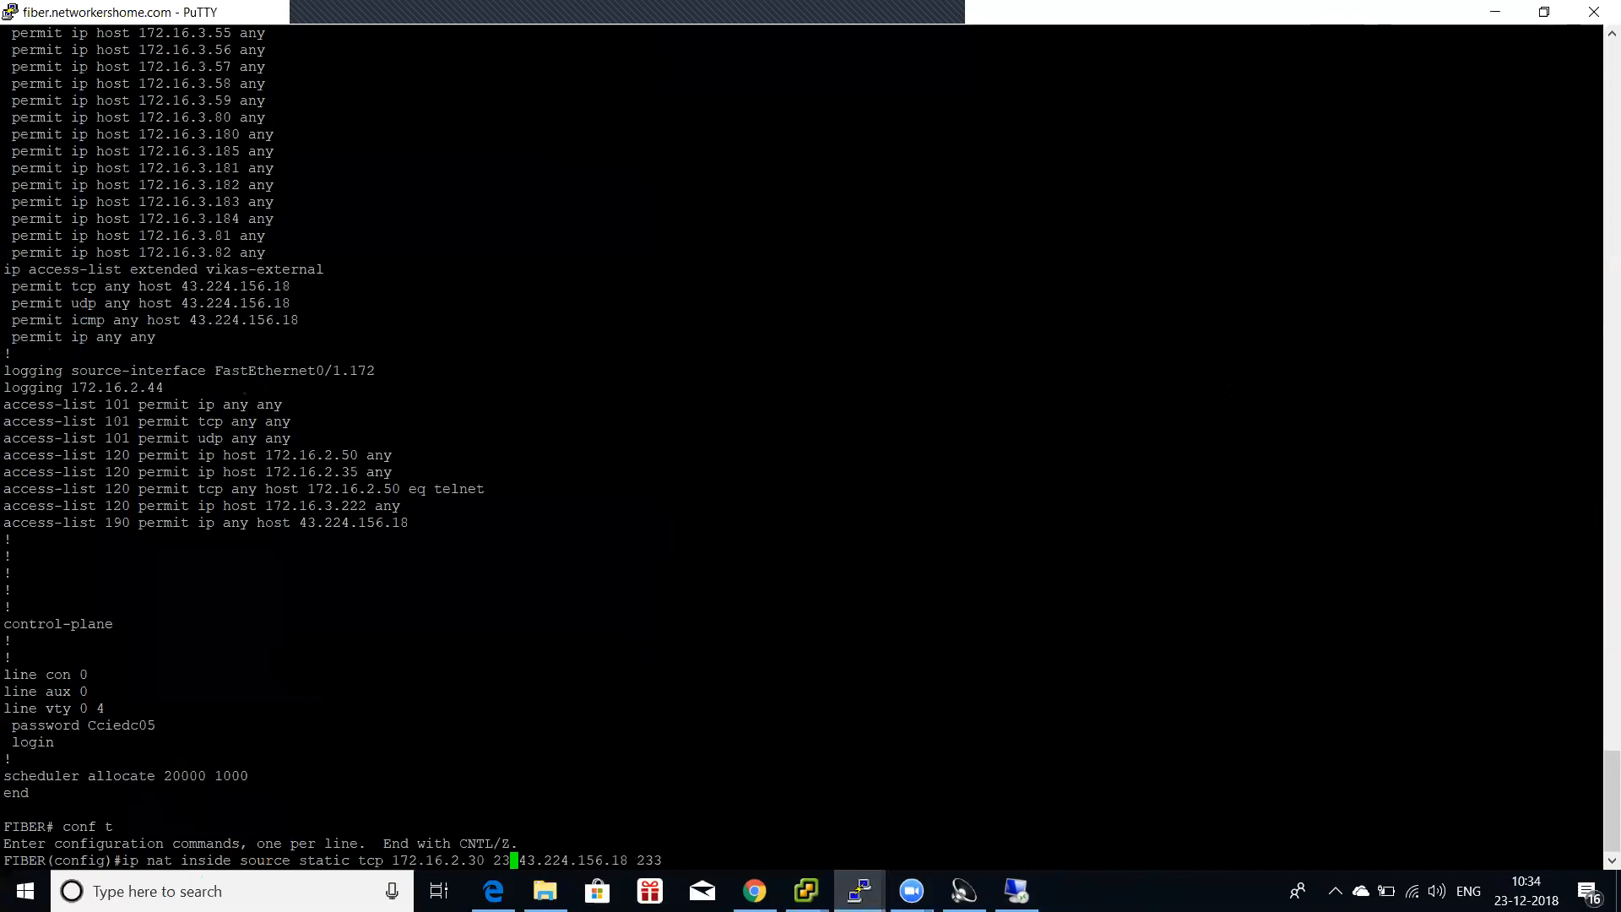
key("BackSpace")
type("2")
key("Right")
key("Right")
key("Right")
key("Right")
key("Right")
key("Right")
key("Right")
key("Right")
key("Right")
key("Right")
key("Right")
key("Right")
key("Right")
key("Right")
key("Right")
key("Right")
key("Right")
key("Right")
key("BackSpace")
key("BackSpace")
type("222")
key("Return")
key("Return")
key("Return")
key("Return")
key("Return")
key("Return")
Leave configuration mode and save the router configuration with 'wr'
key("ctrl+z")
type("wr")
key("Return")
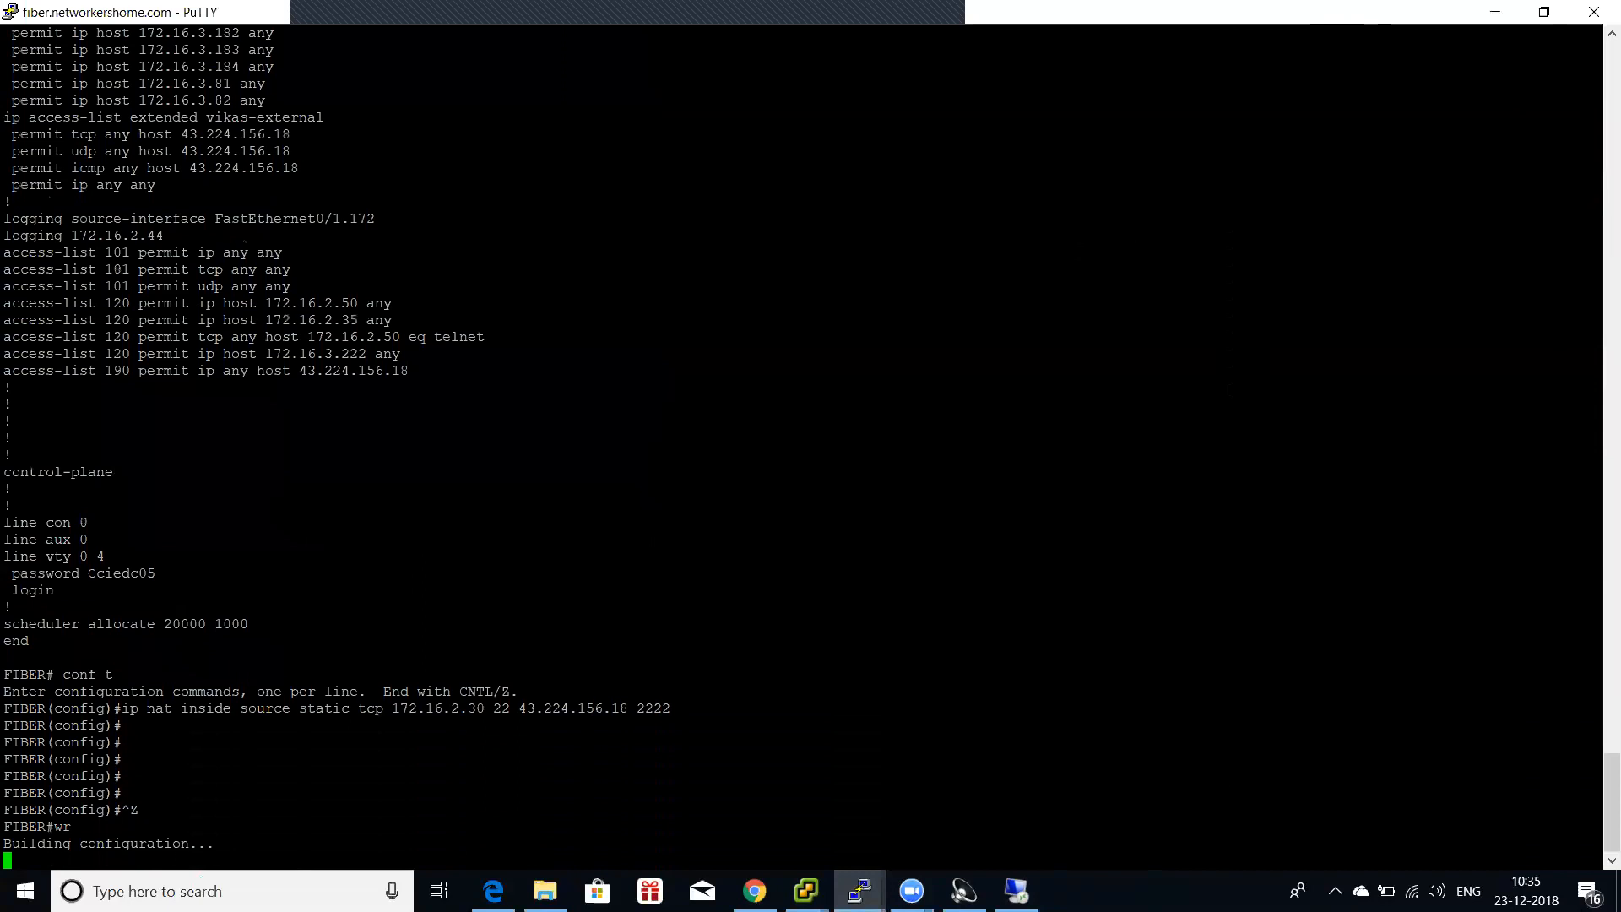
left_click(280, 878)
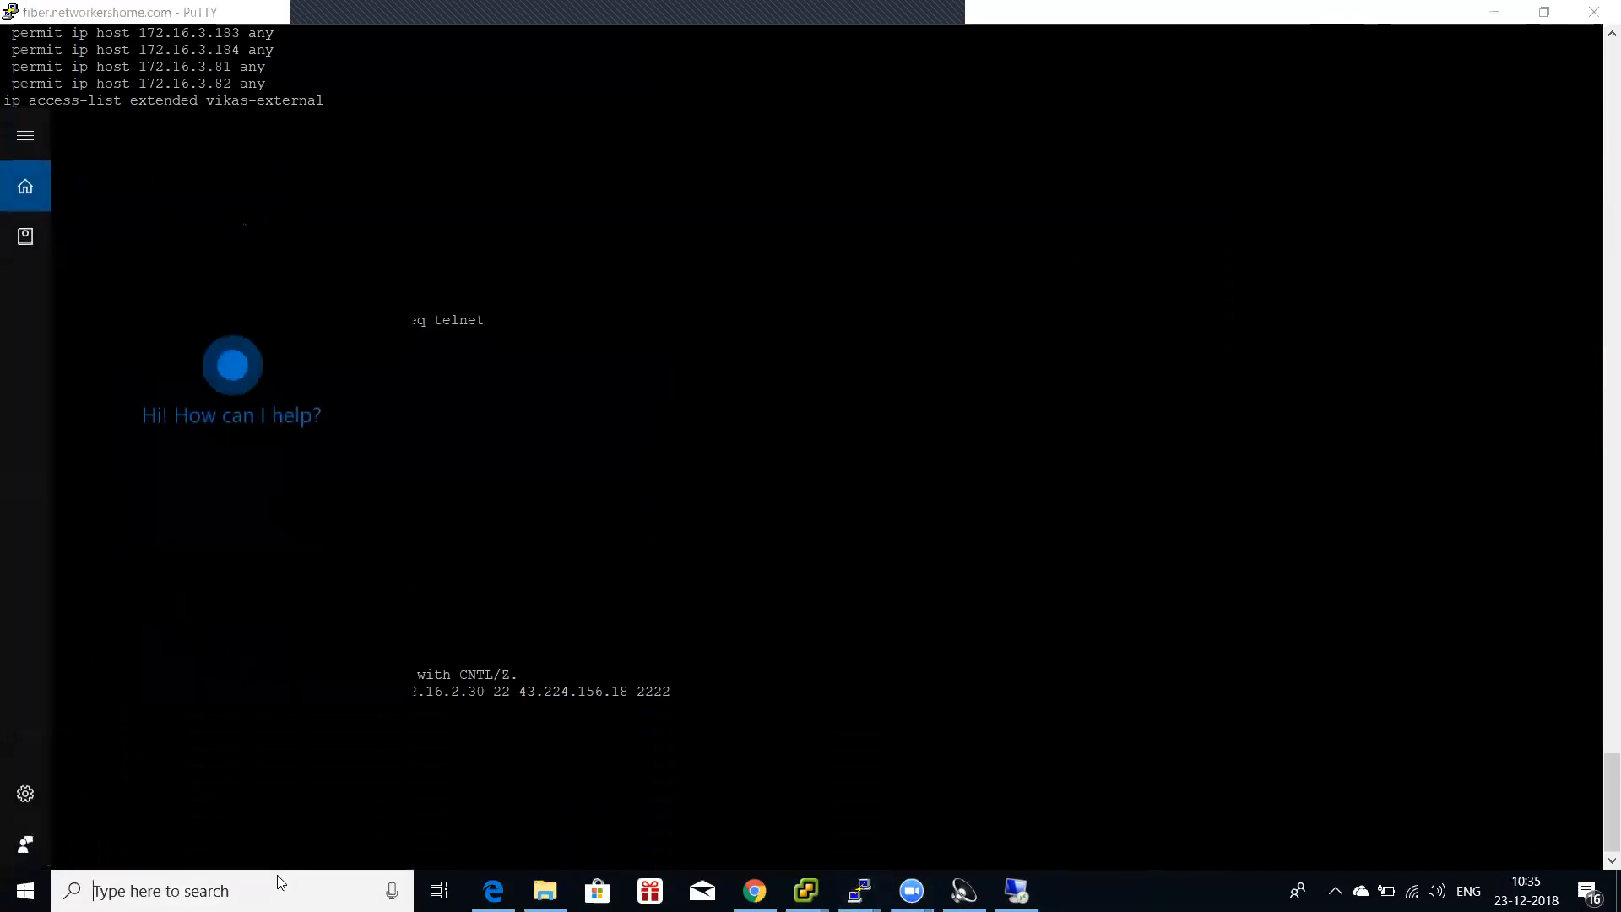
Launch Notepad and note 'ssh', 'fiber.networkershome.com port 2222' and '172.16.2.30 port 22'
type("notepad")
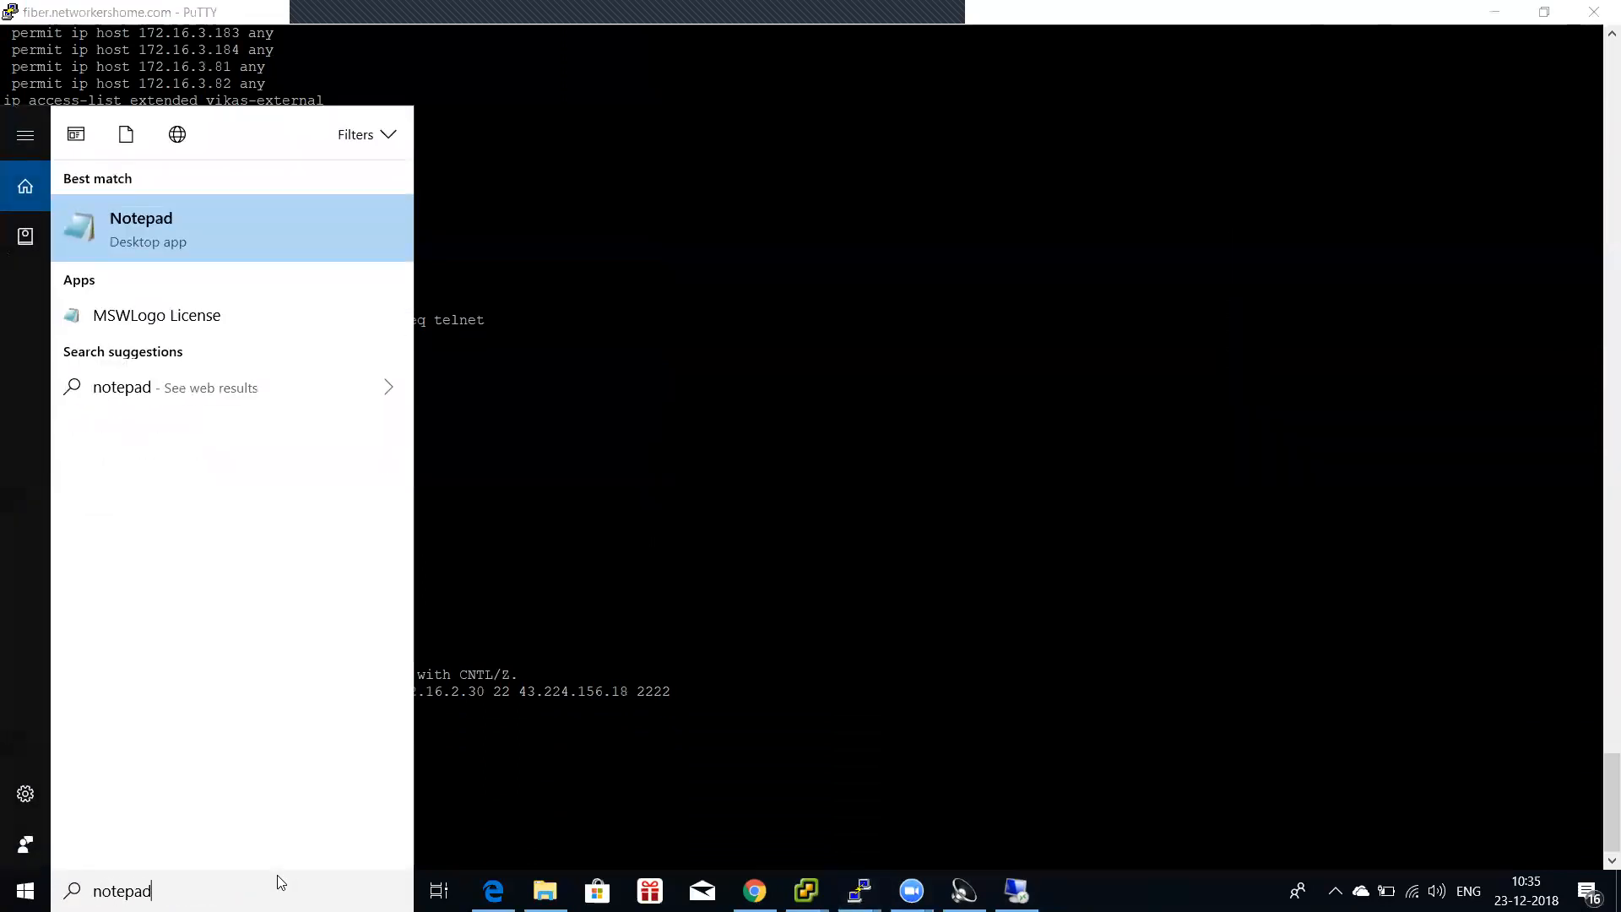
key("Return")
type("ssh")
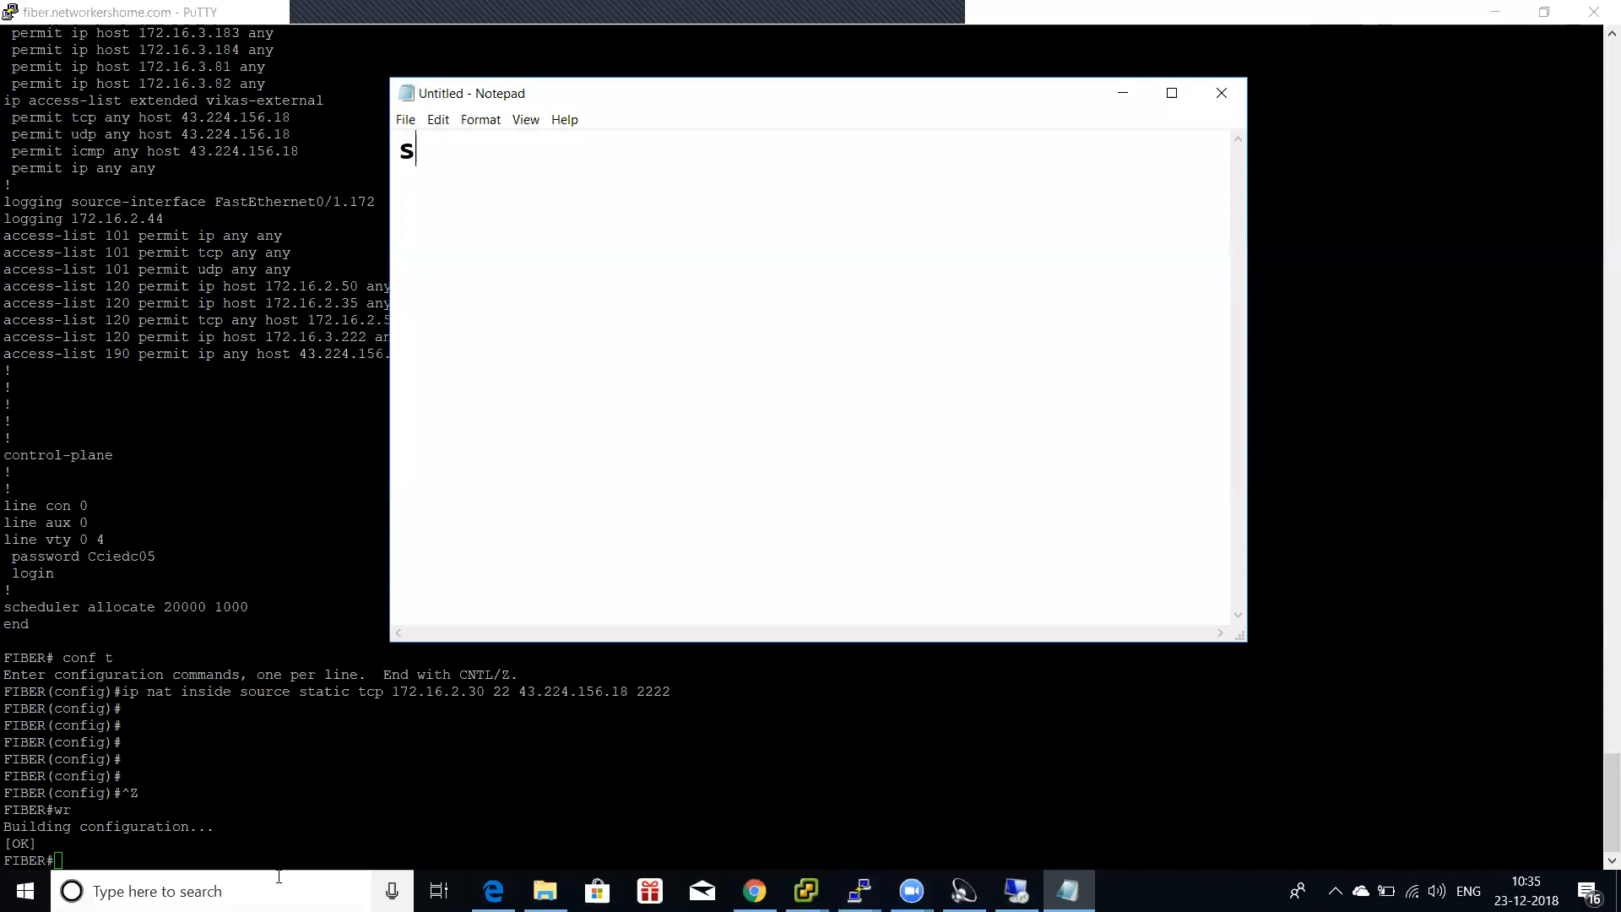
key("Return")
key("Return")
type("fibe")
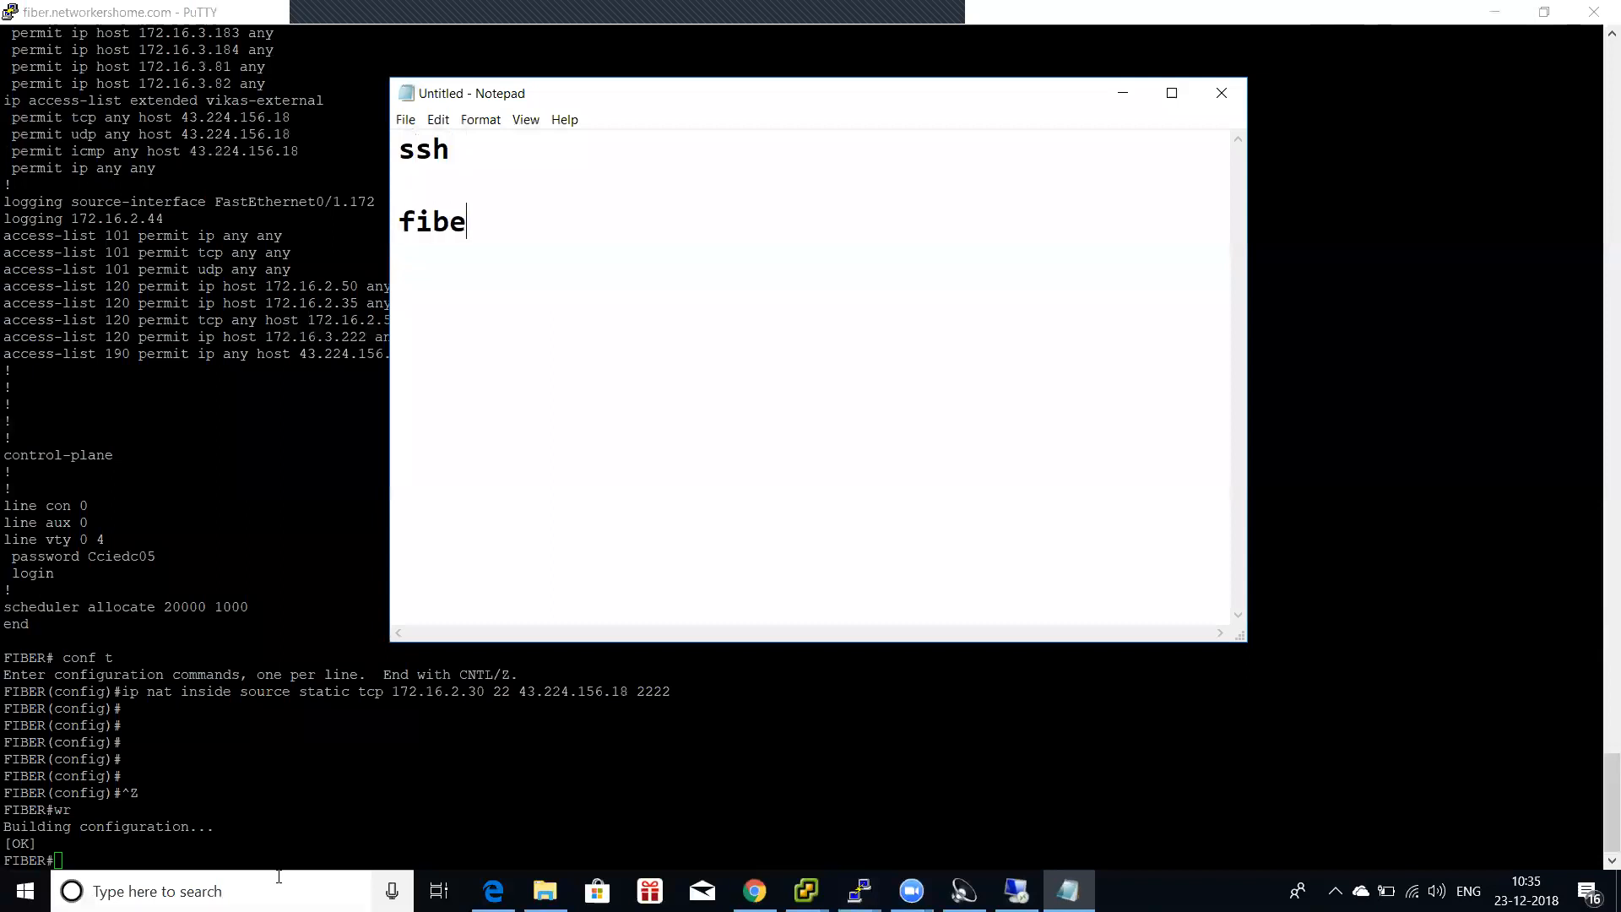
type("r.networker")
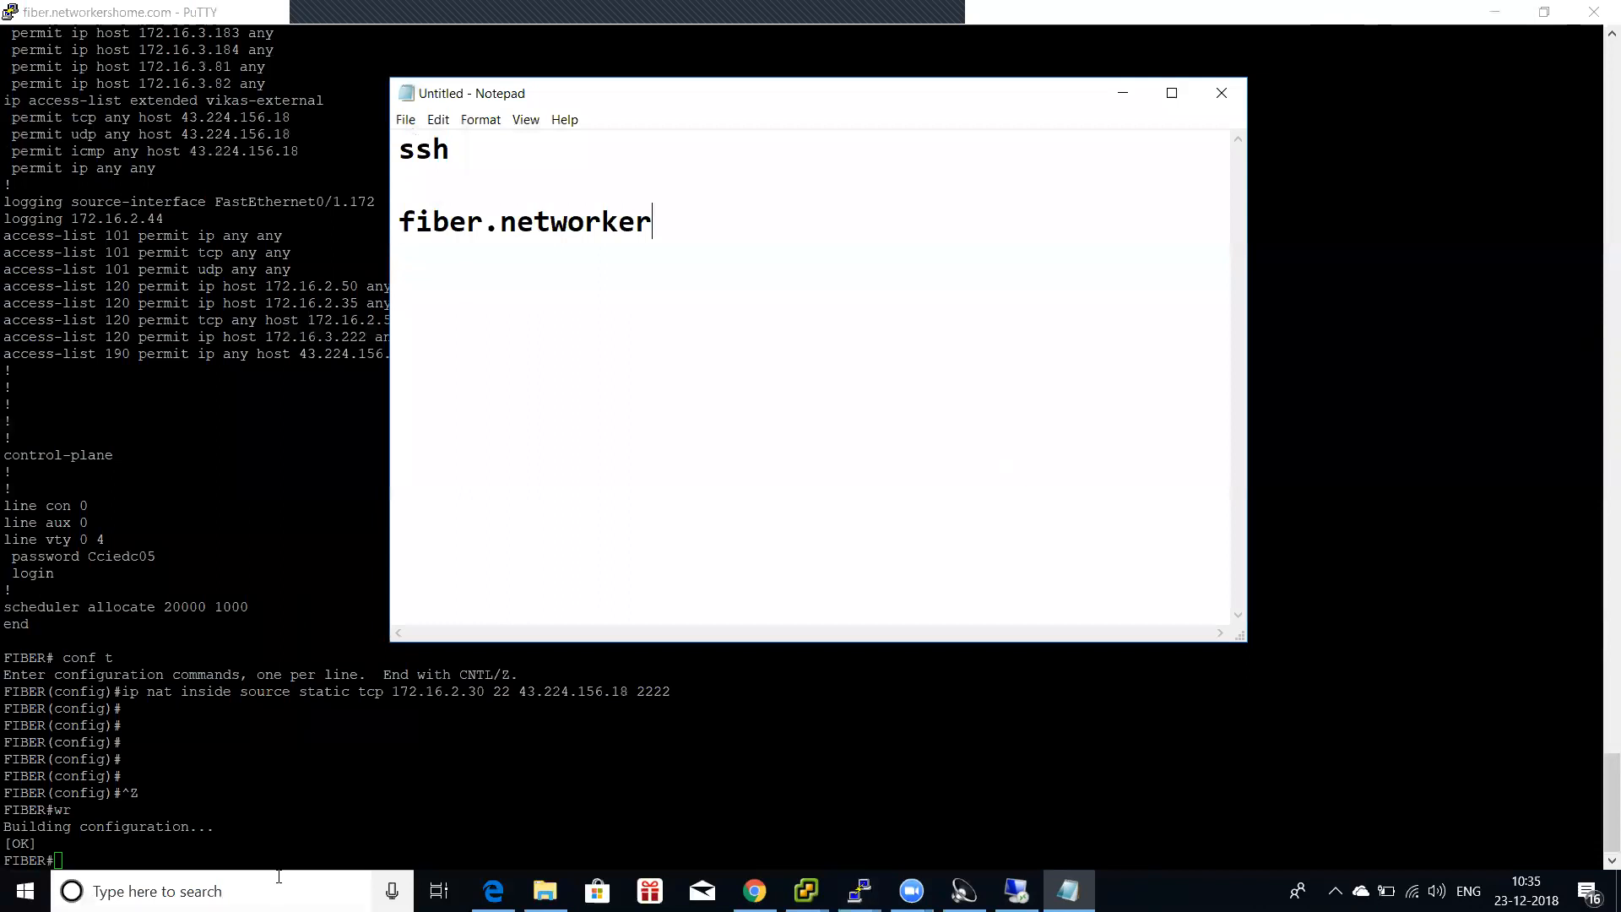
type("shome.com port ")
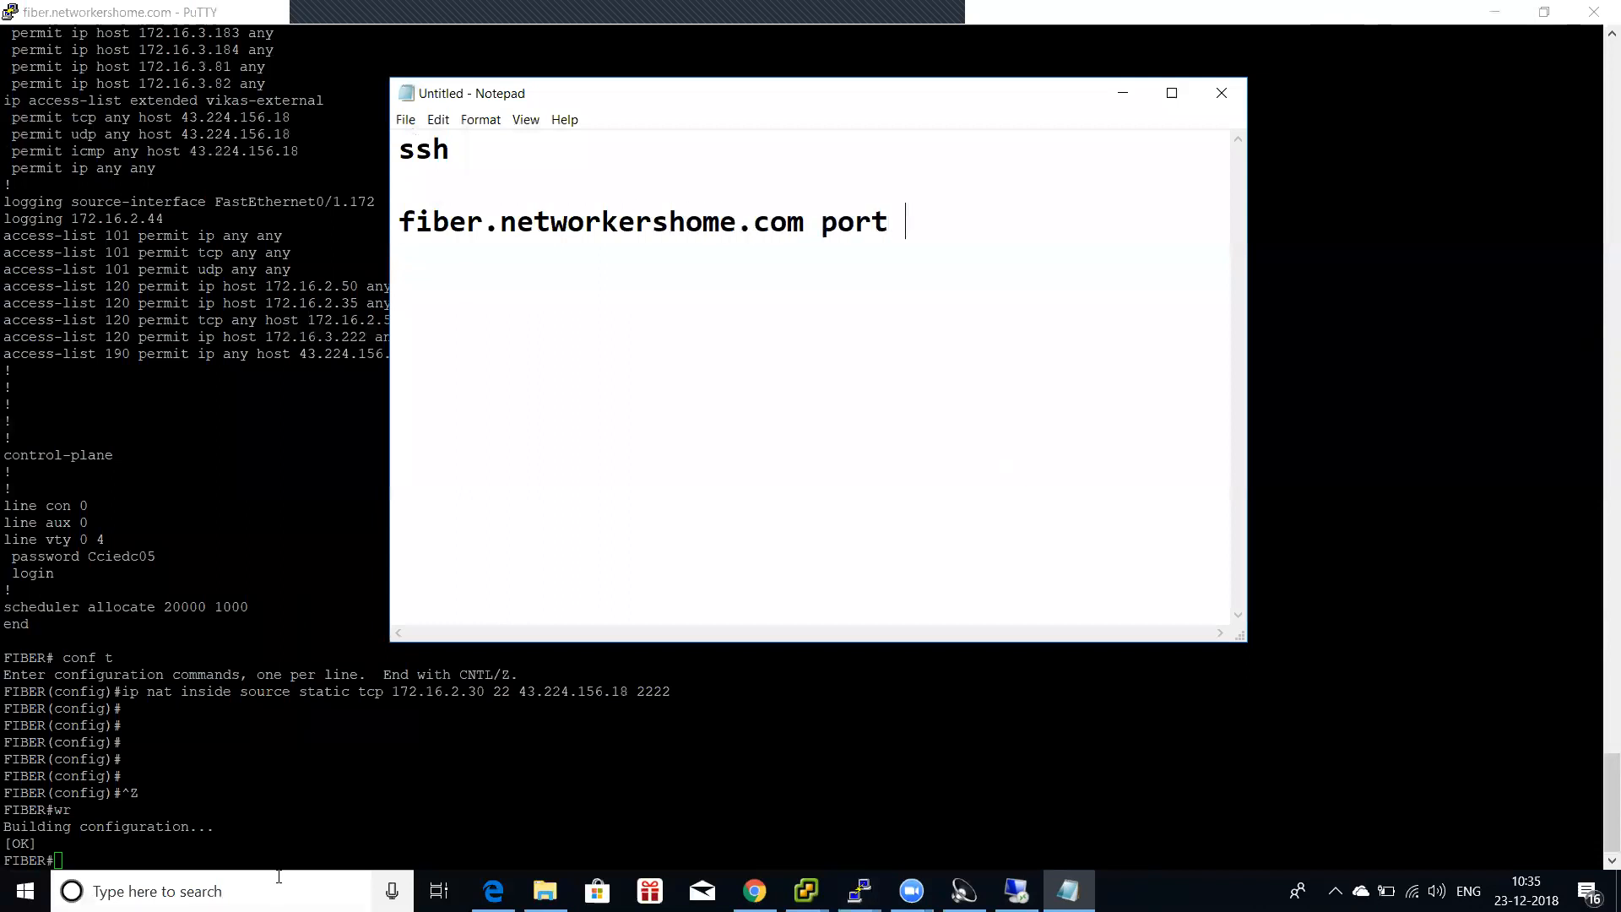
type("2222")
key("Return")
key("Return")
type("172.16")
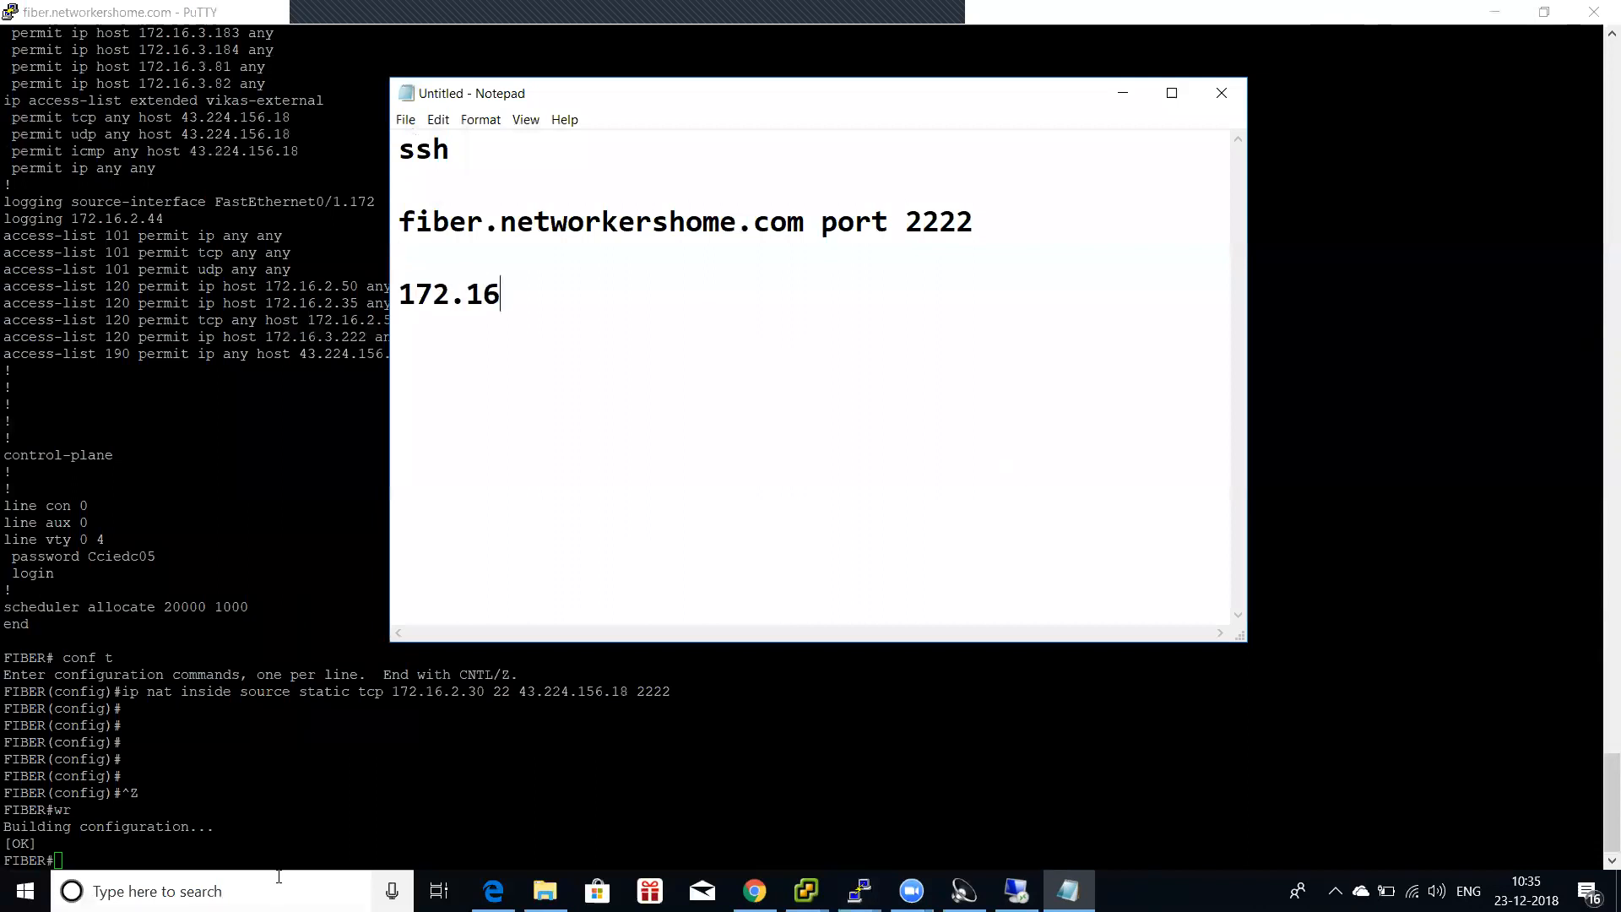
type(".2.30 port 22")
key("Return")
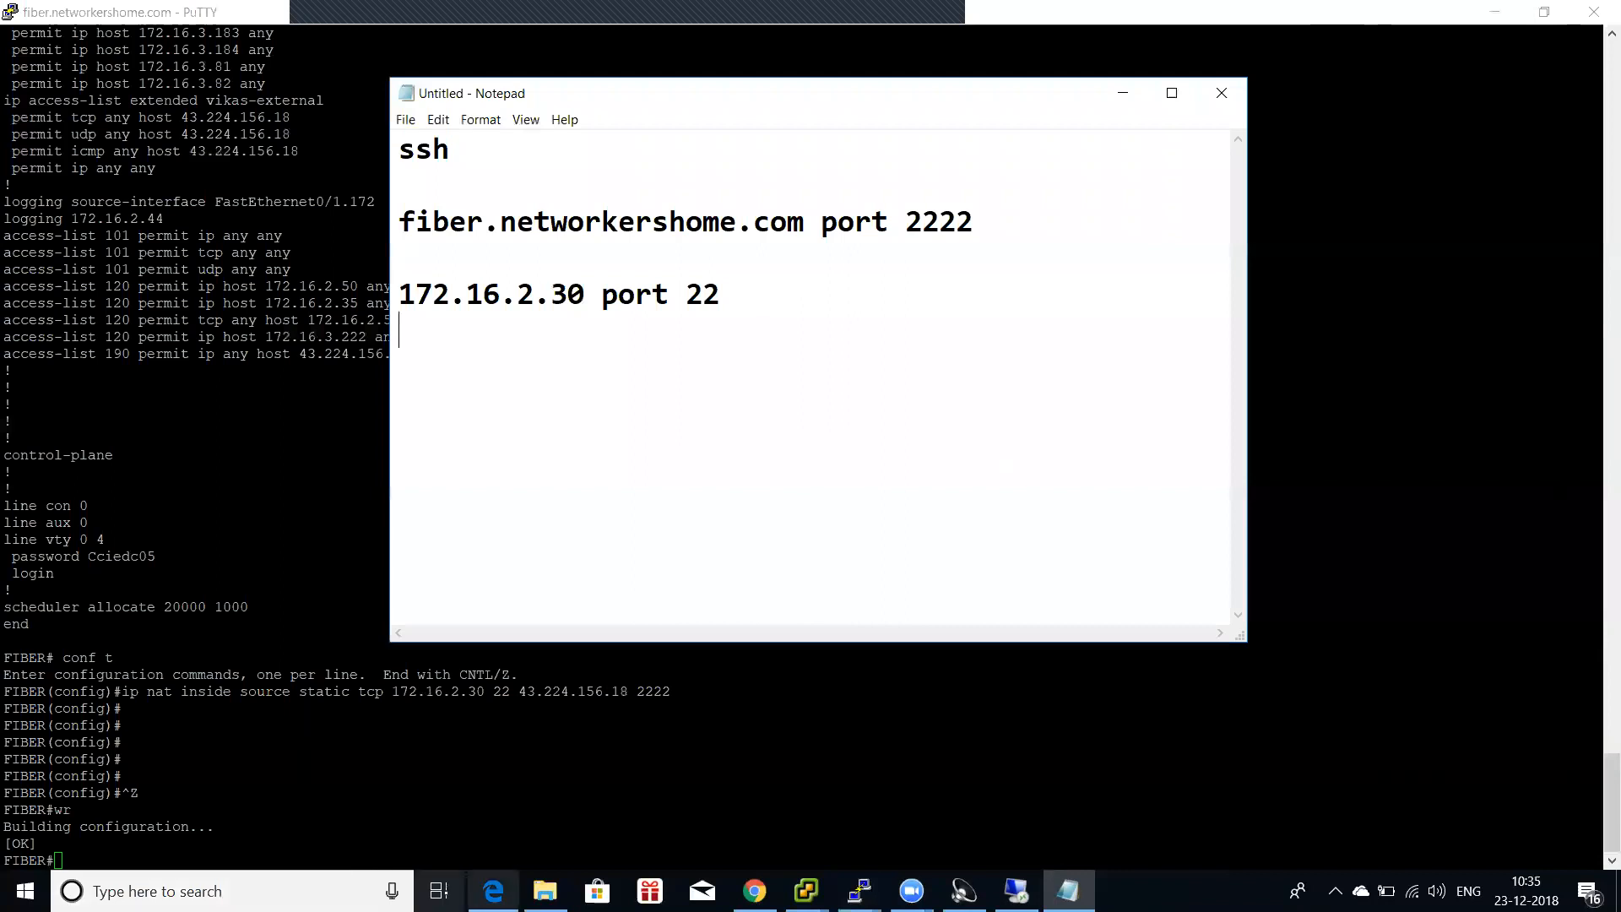
left_click(760, 888)
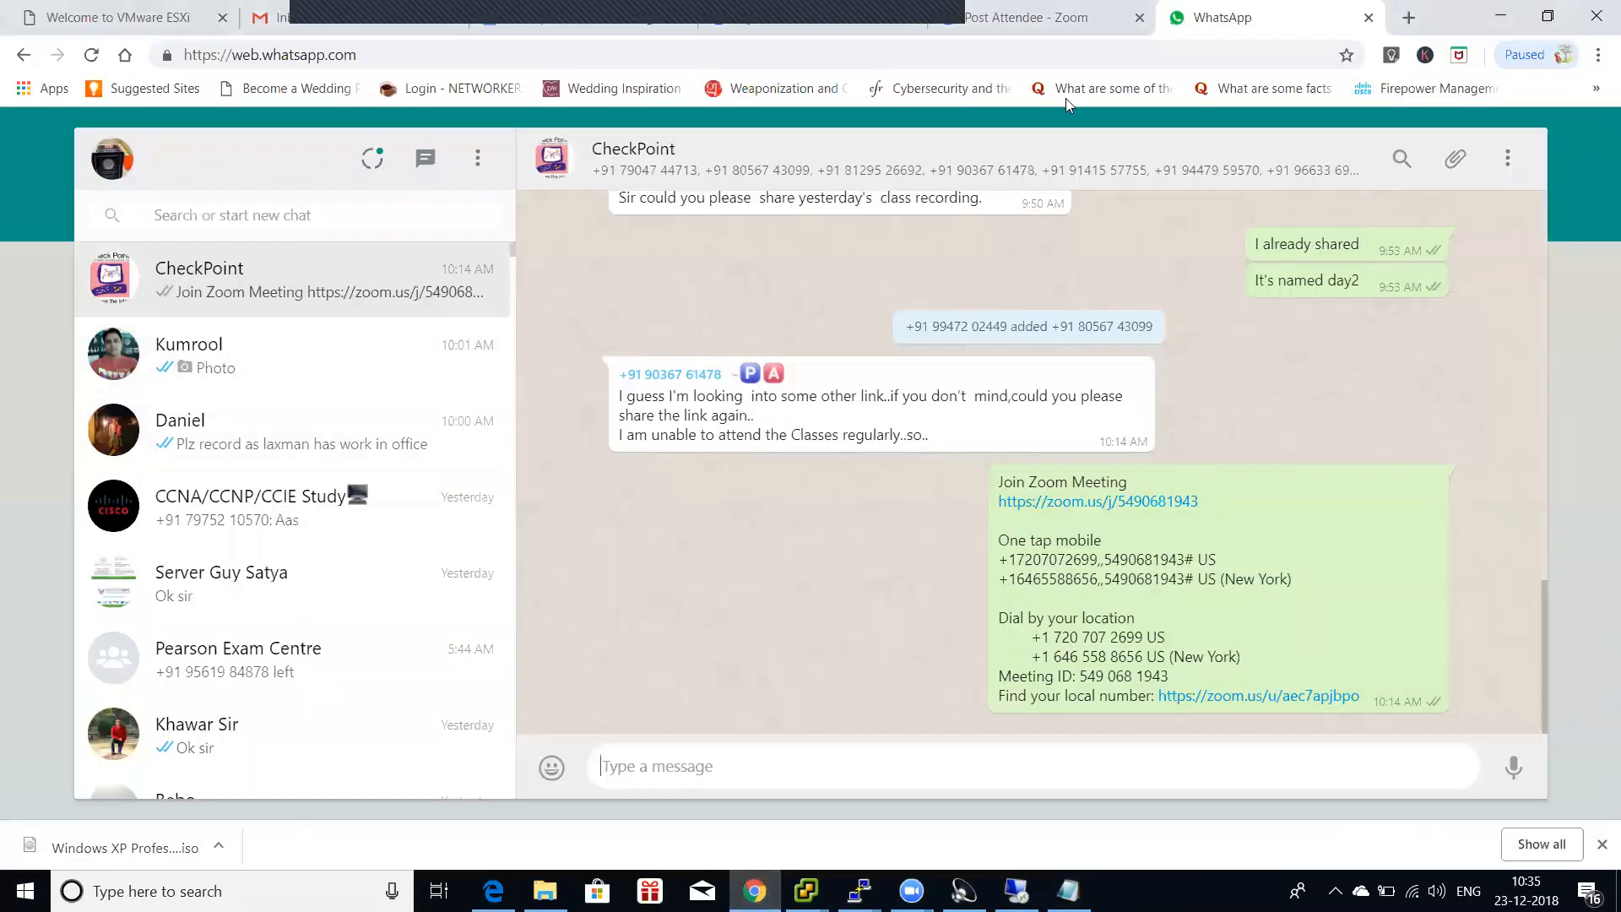
Relaunch SmartConsole, log in to 10.4.12.20 with the admin password, and accept the changed fingerprint
left_click(1022, 888)
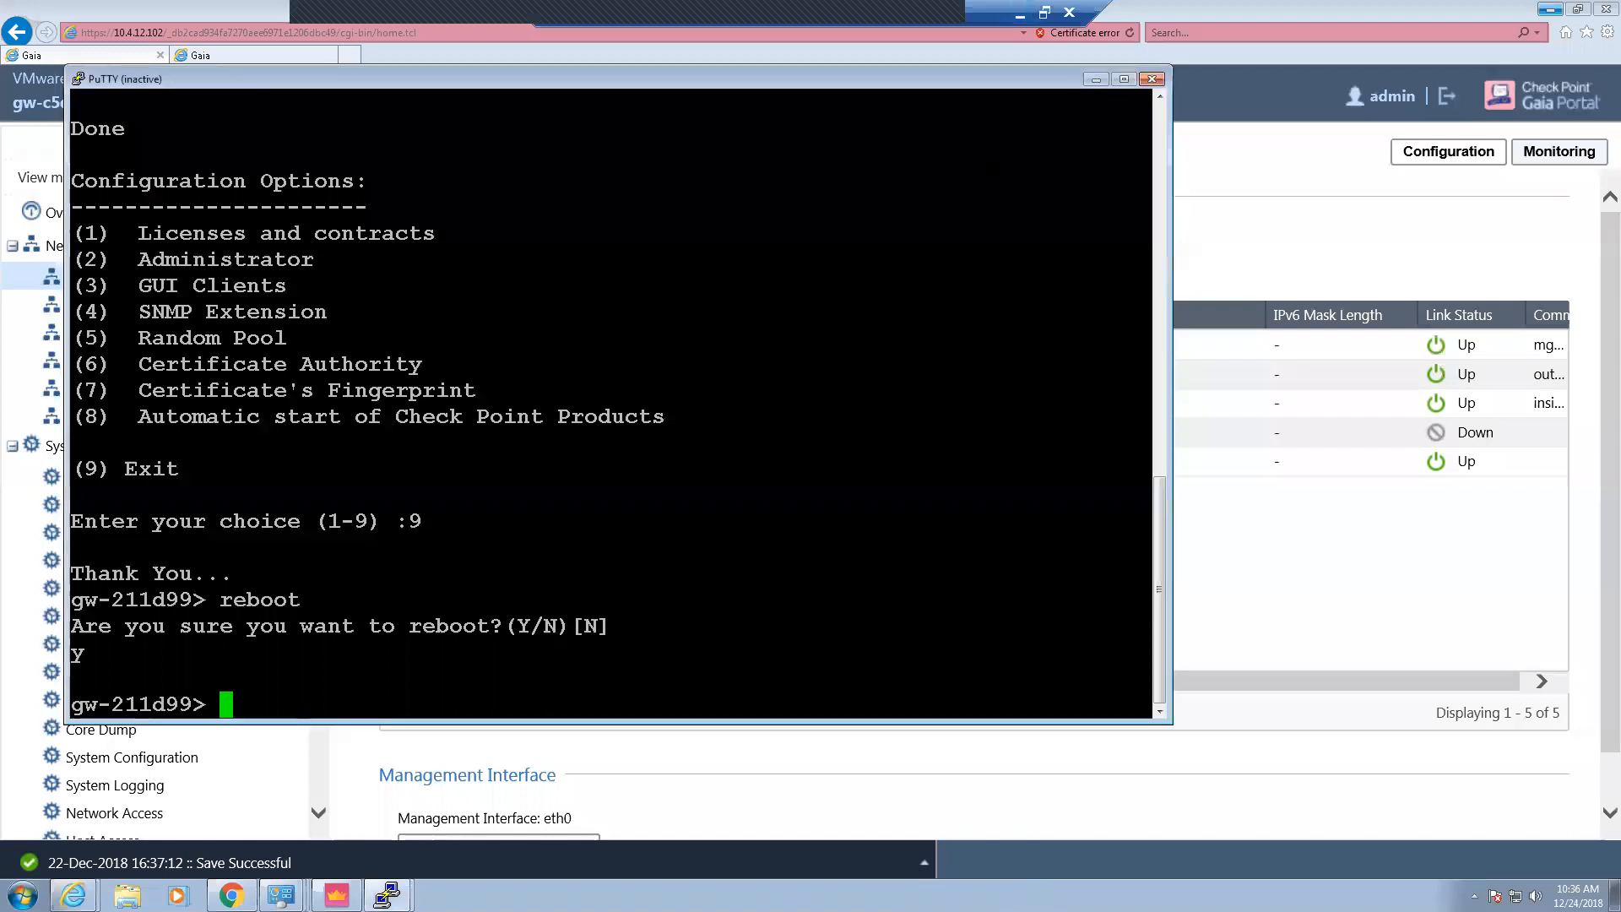
left_click(1096, 78)
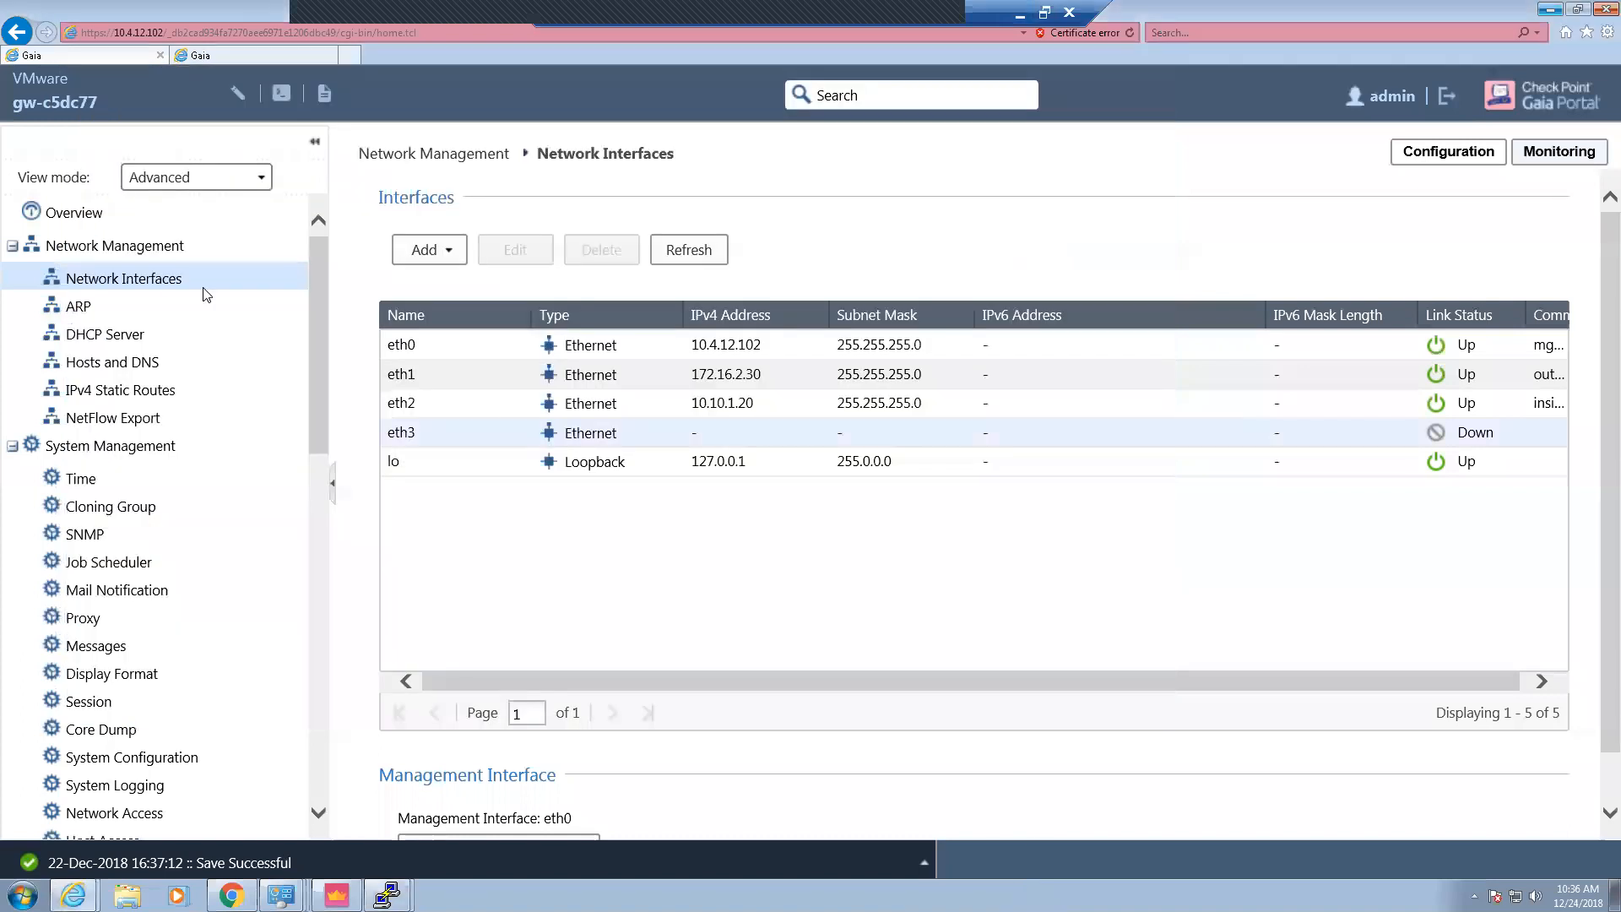
left_click(336, 895)
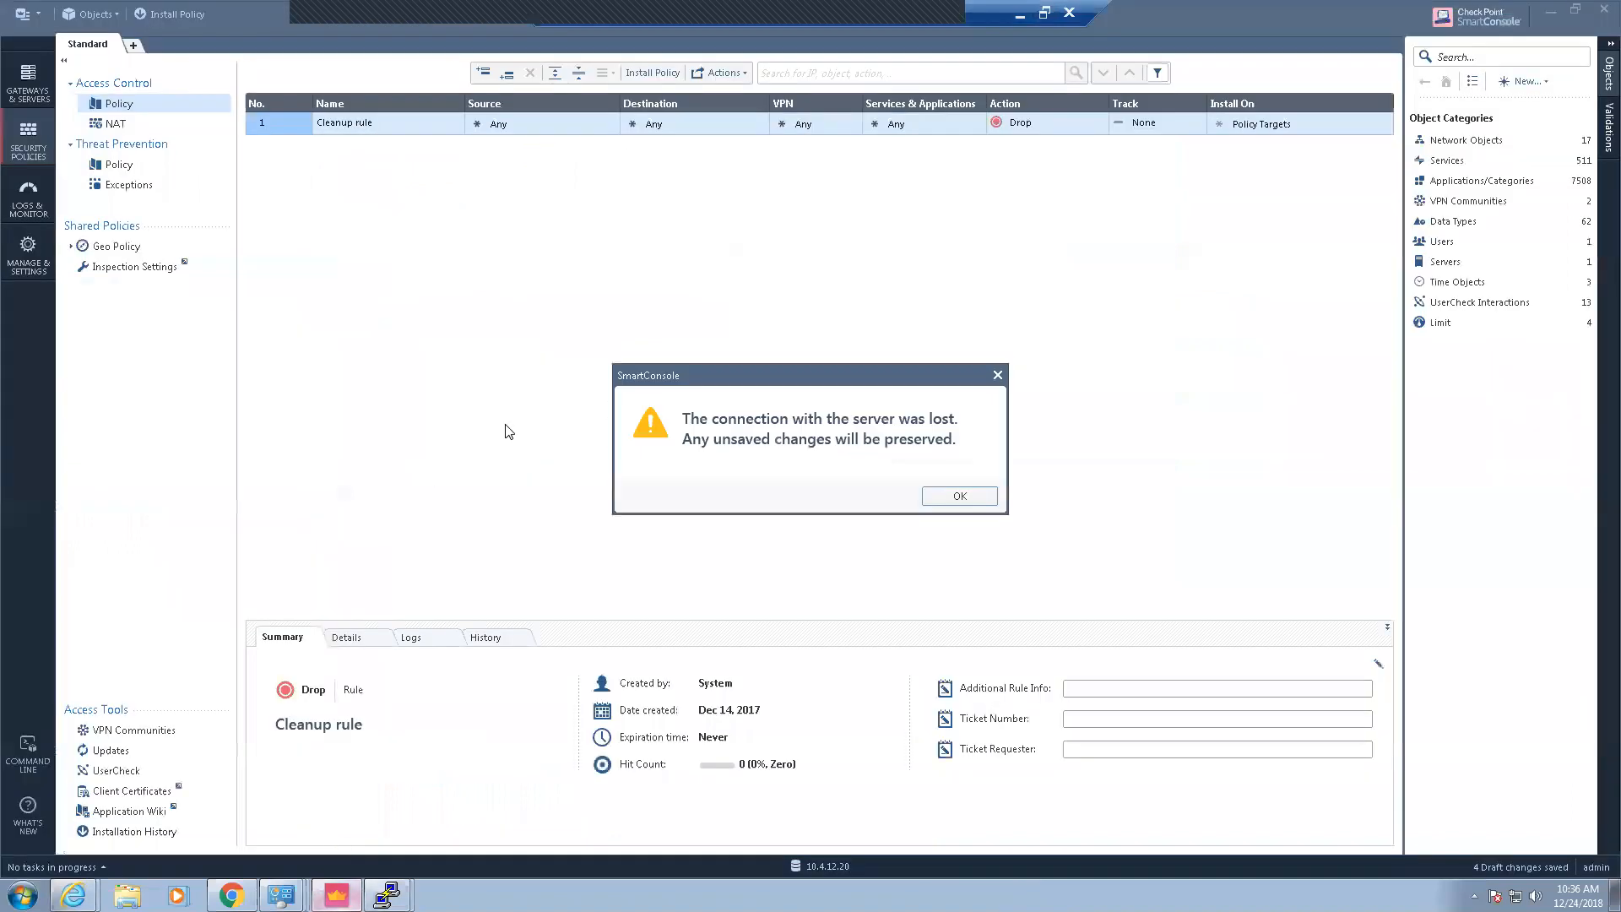
left_click(949, 497)
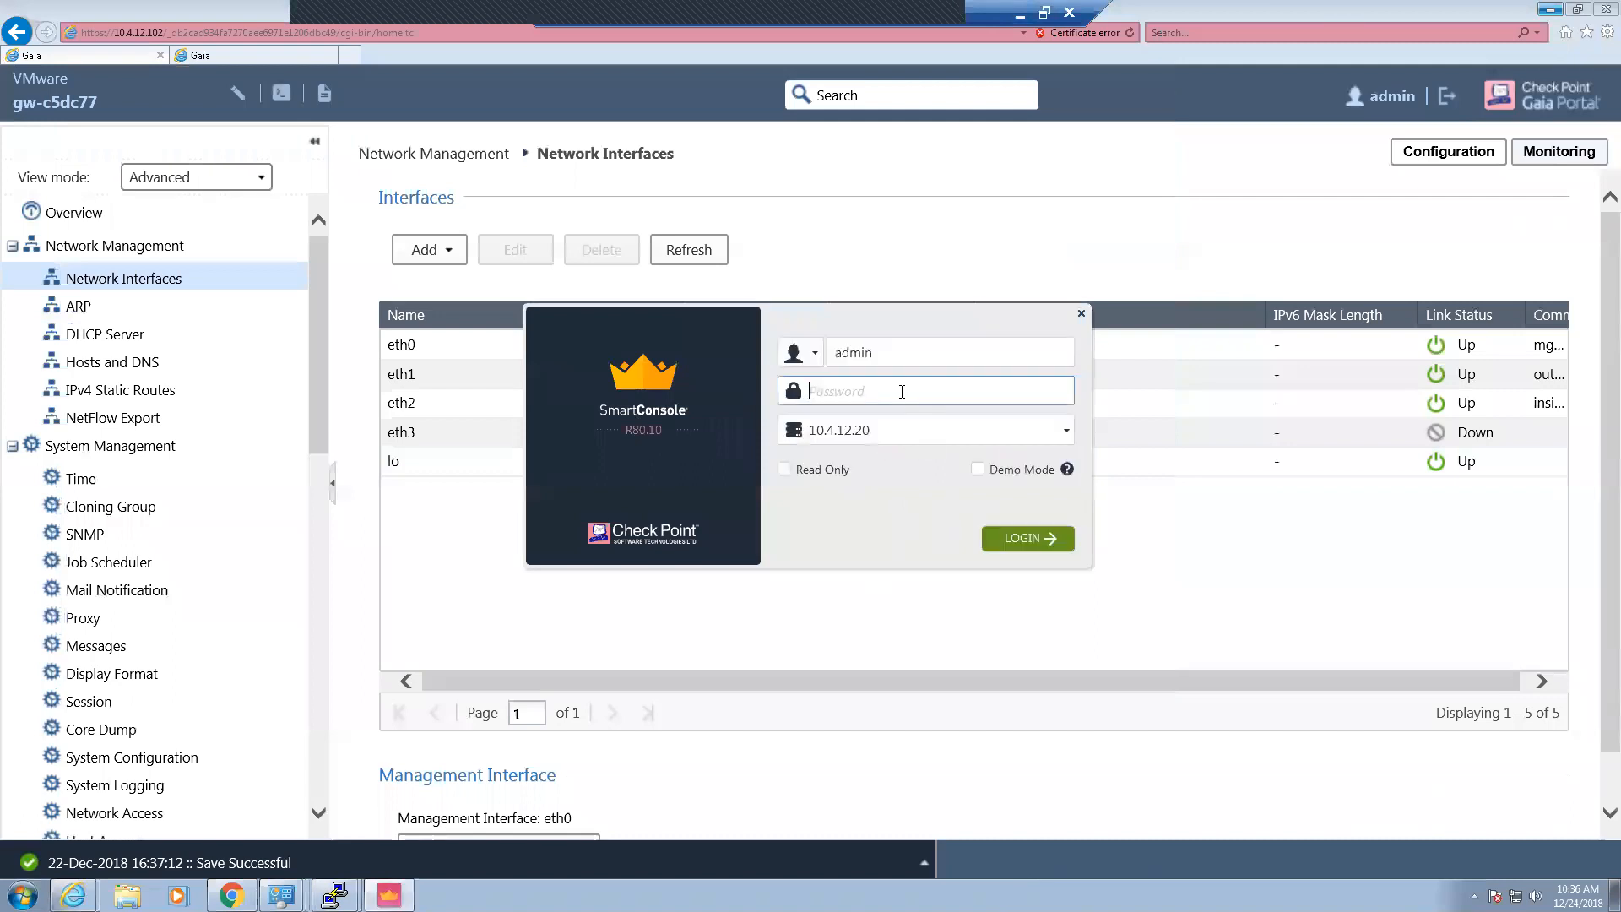
type("*******")
key("Return")
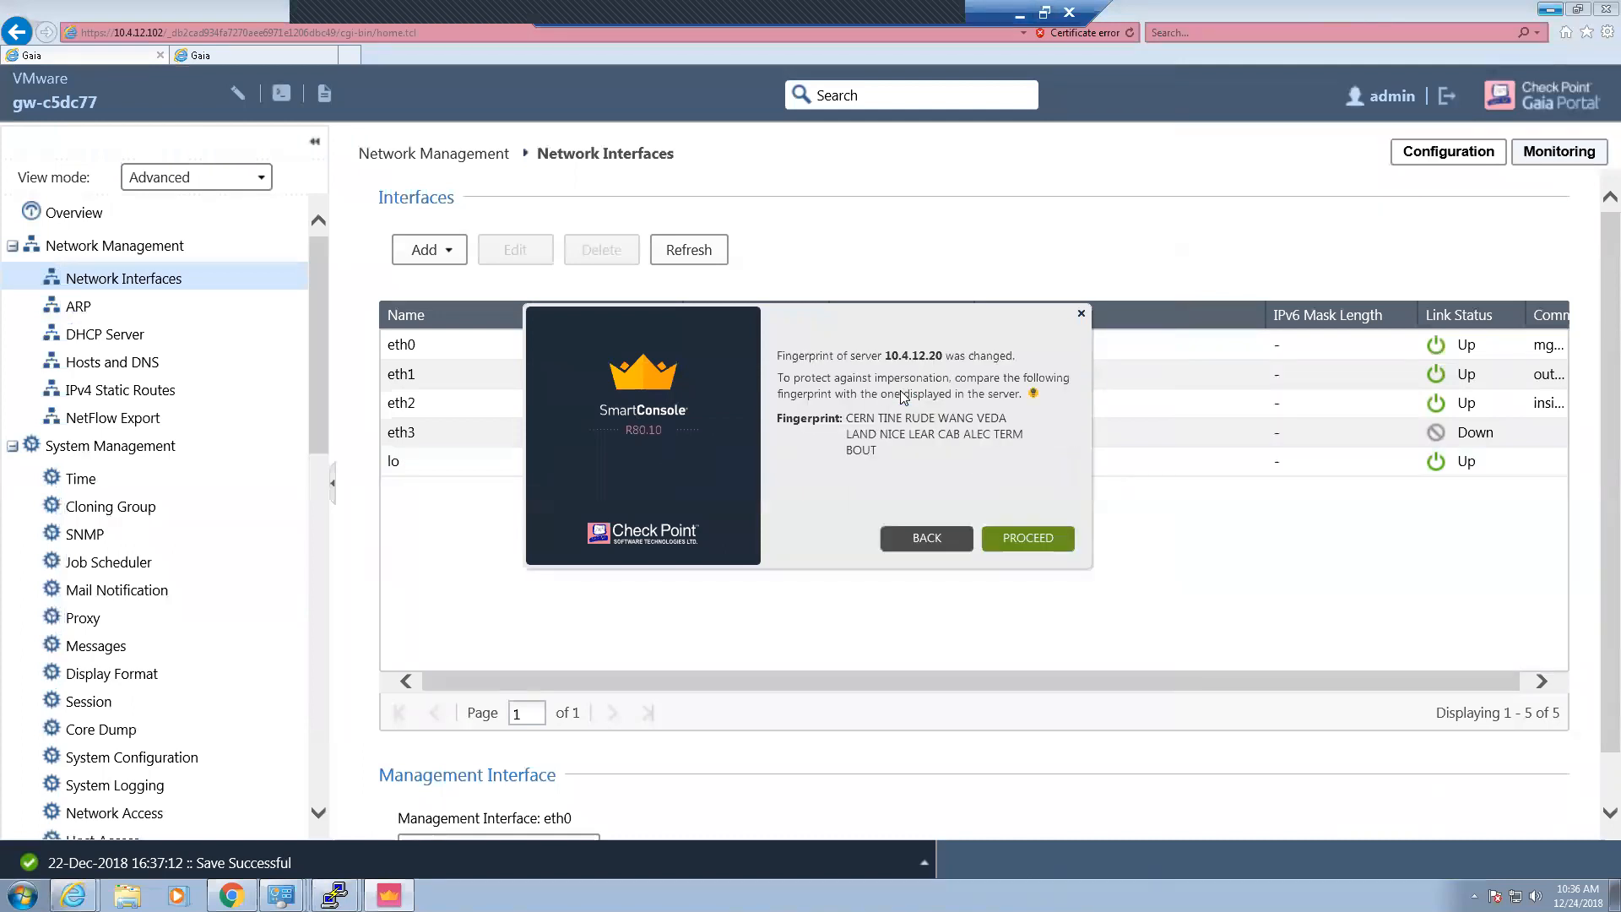
left_click(1017, 539)
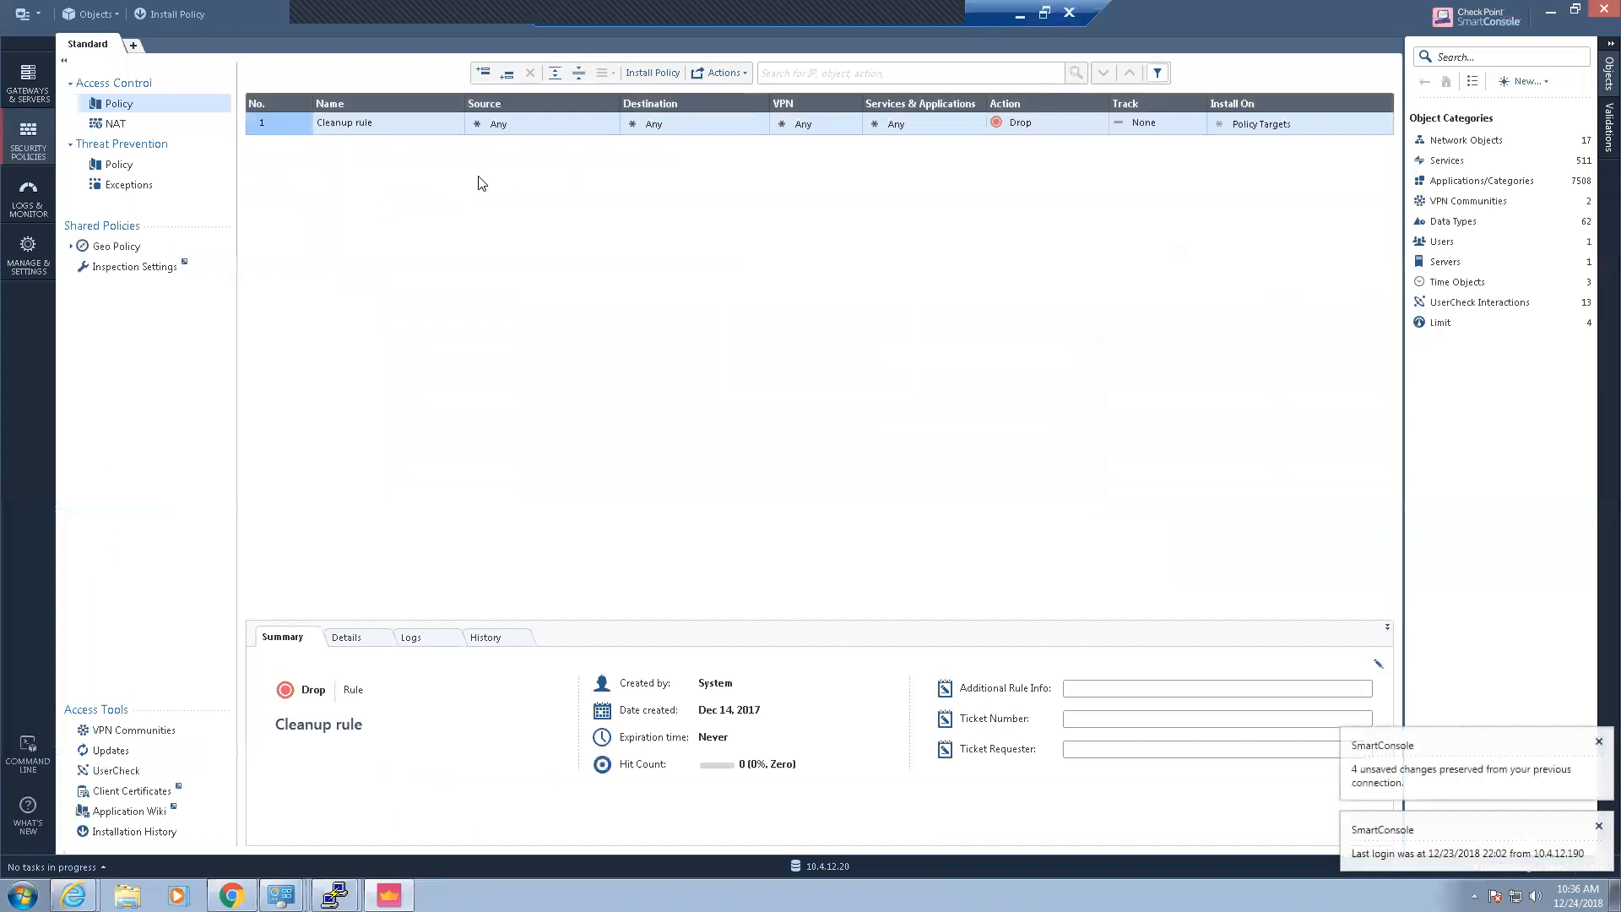
In Gateways & Servers, change gw-211d99's IPv4 address and confirm the properties
left_click(24, 84)
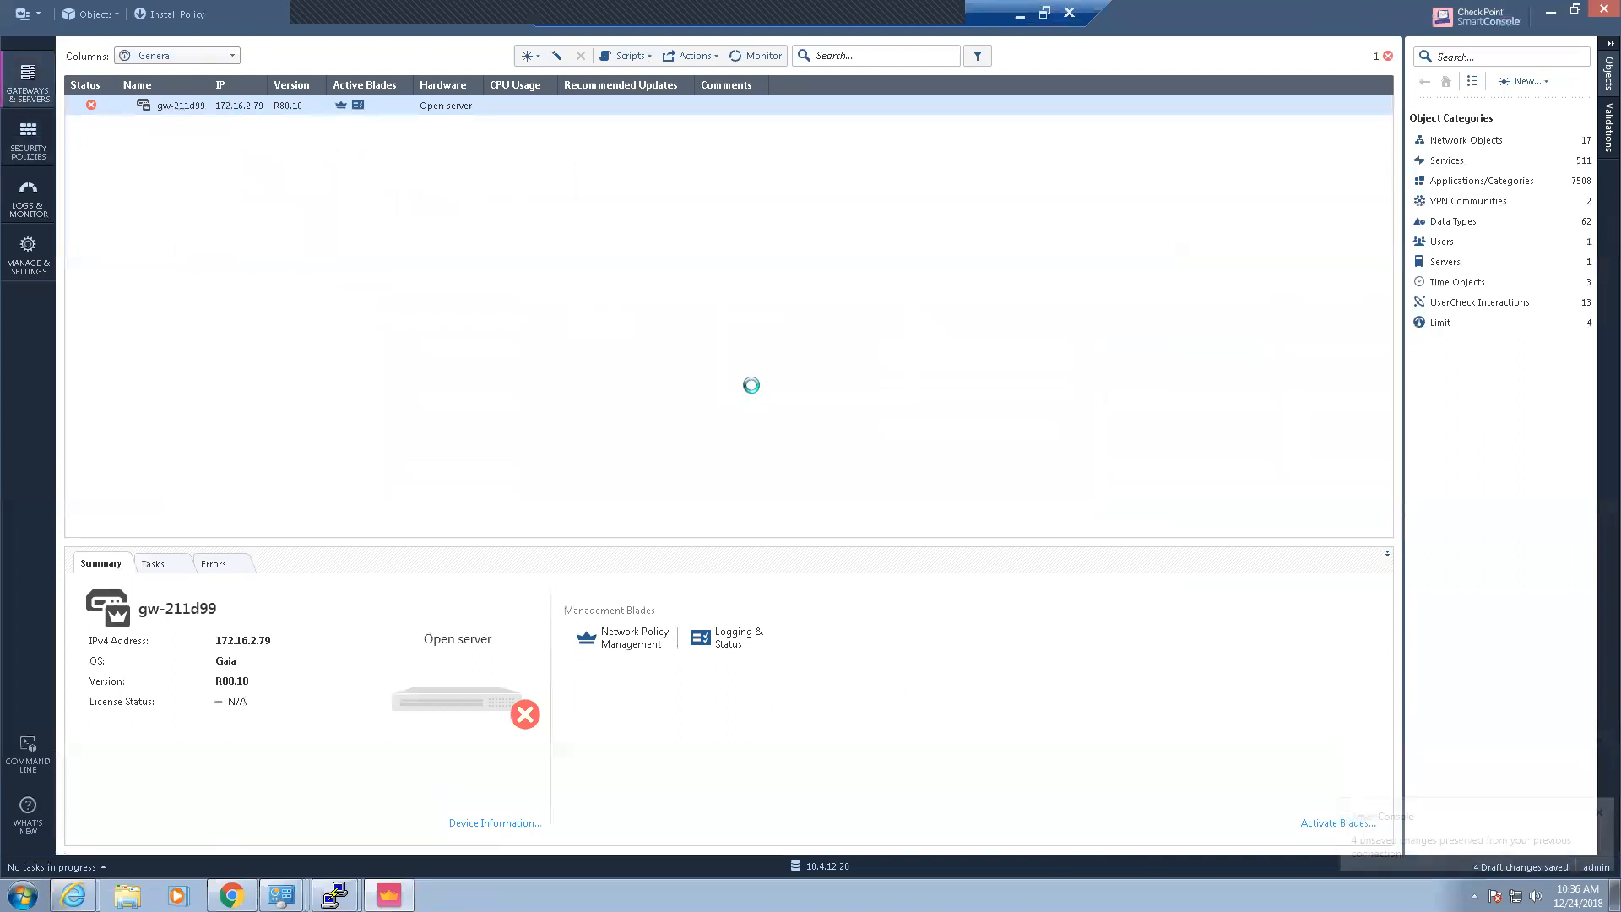
left_click(777, 237)
double_click(777, 238)
type("17")
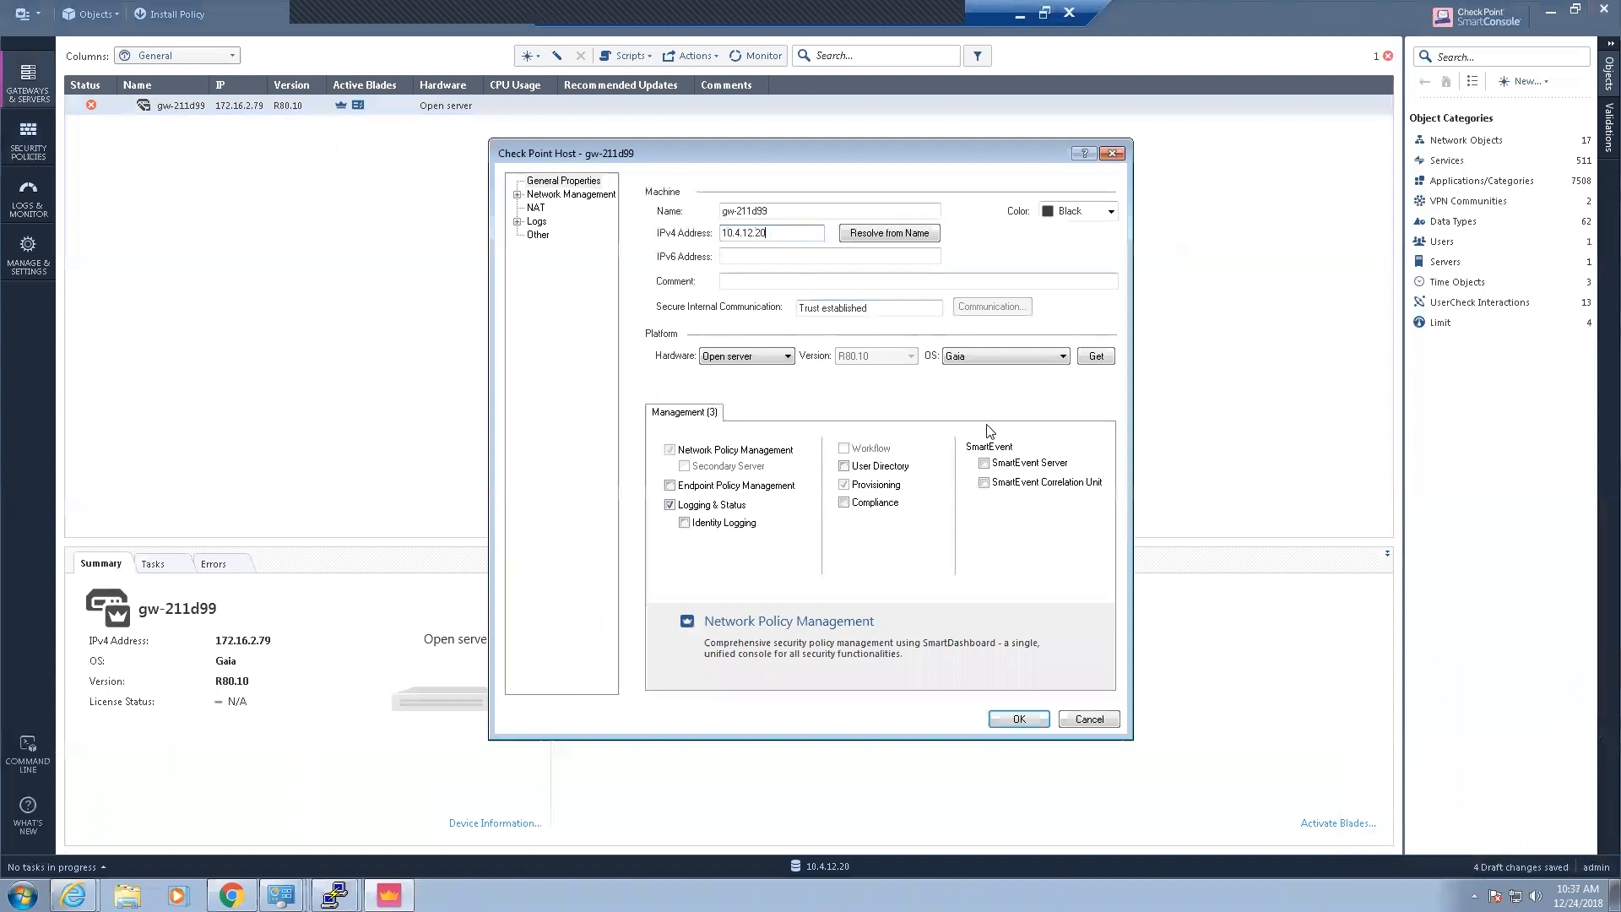
left_click(1007, 716)
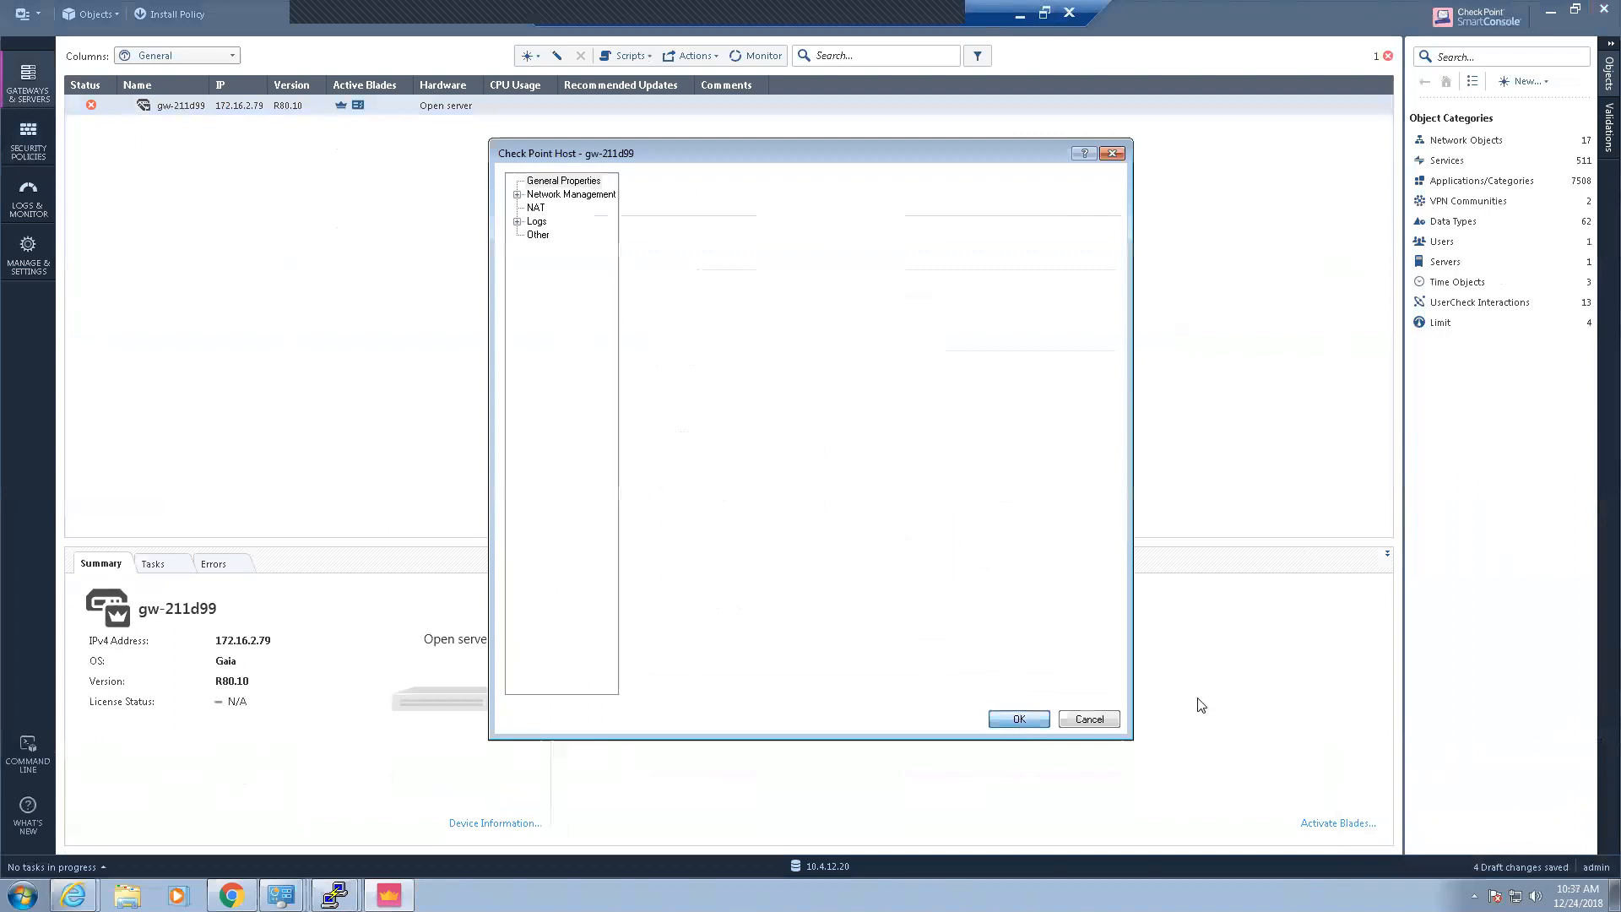
left_click(1019, 719)
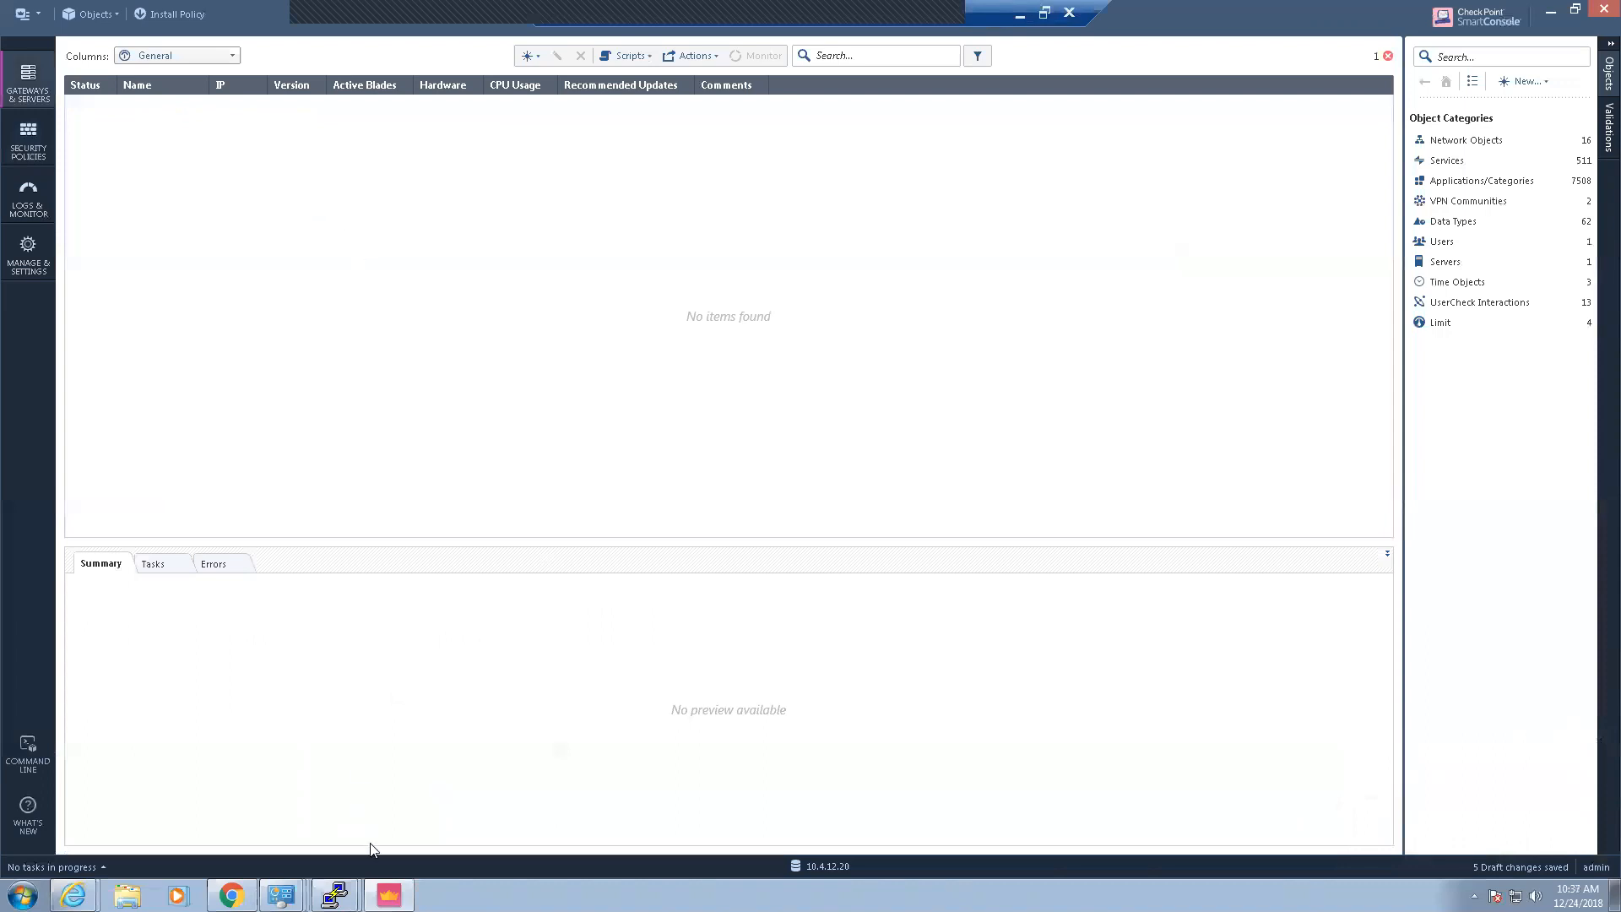
Start the New Gateway wizard from SmartConsole, then cancel it
left_click(386, 891)
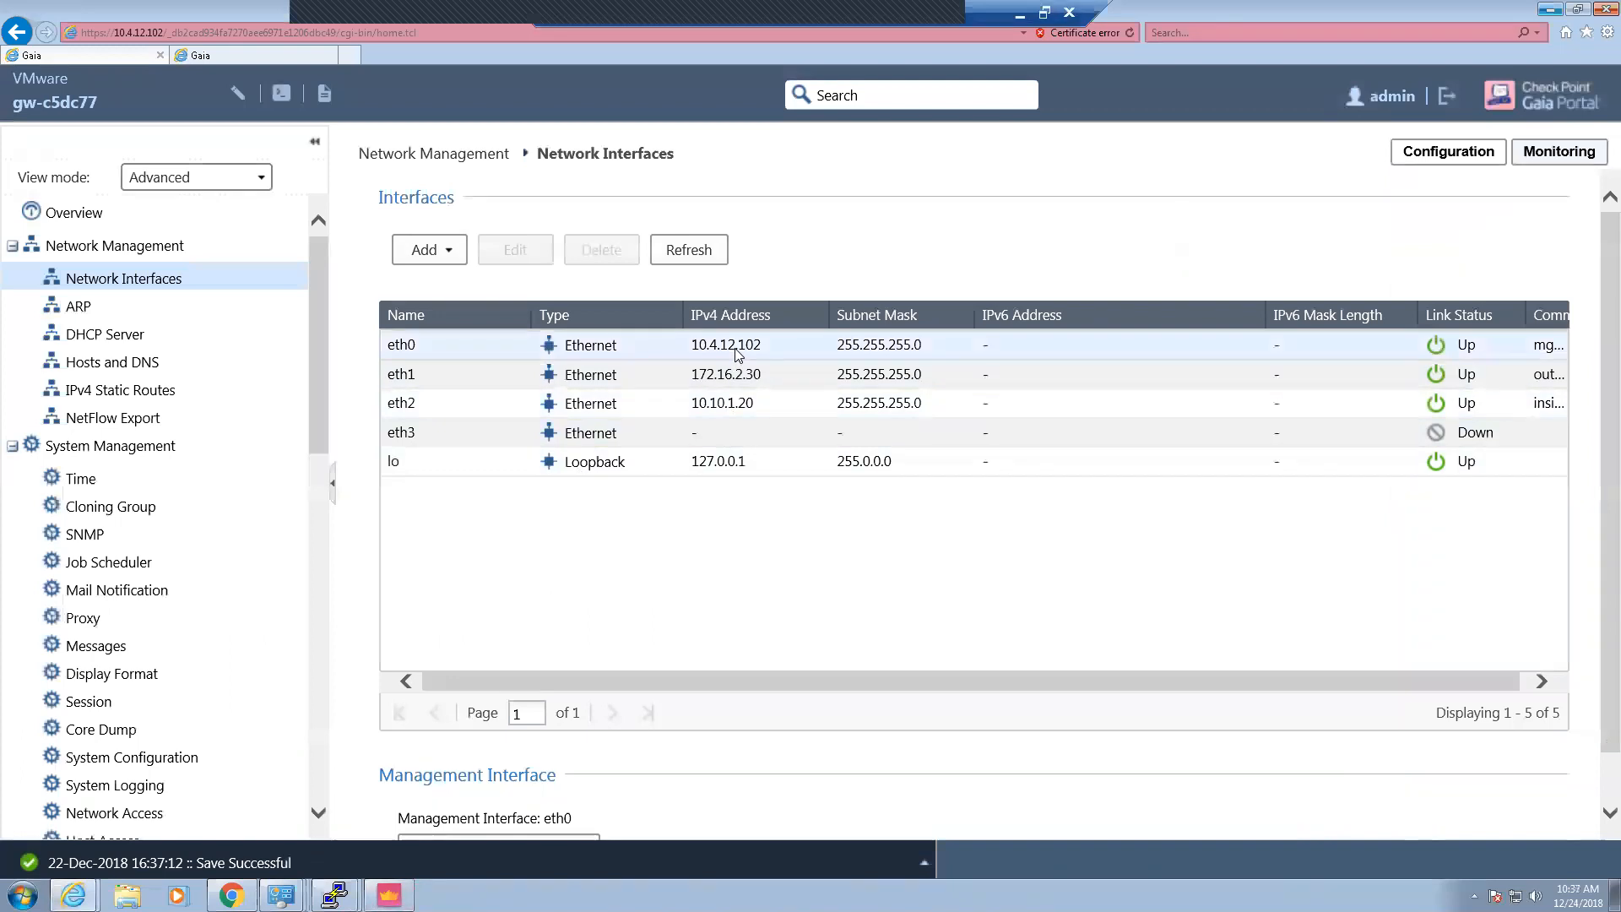
left_click(372, 888)
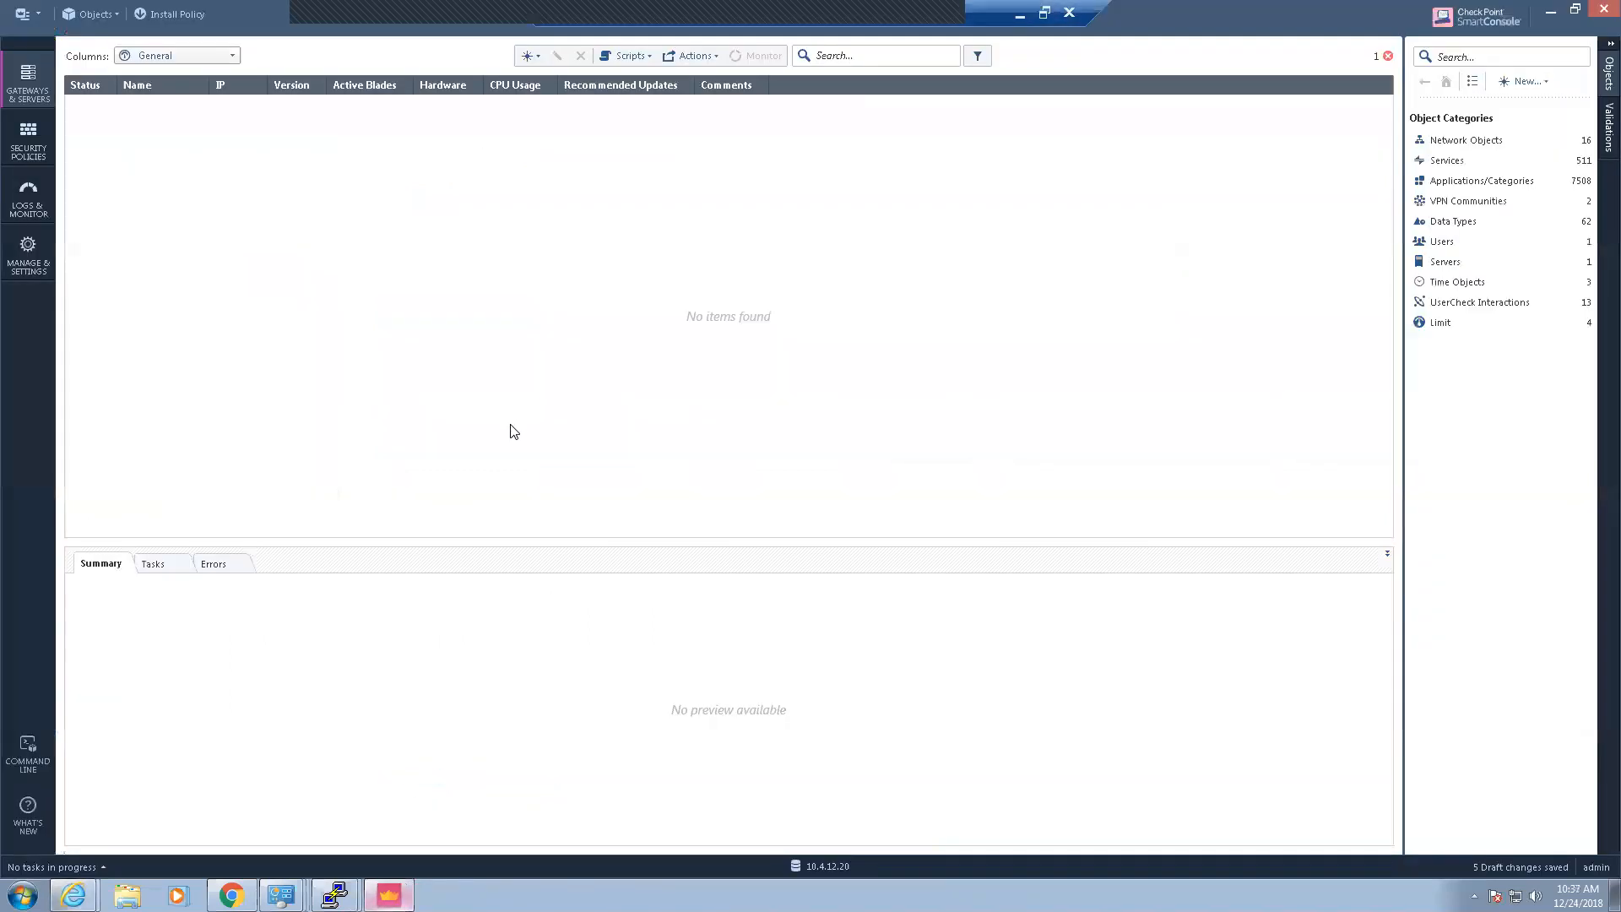
left_click(533, 61)
left_click(563, 76)
left_click(764, 452)
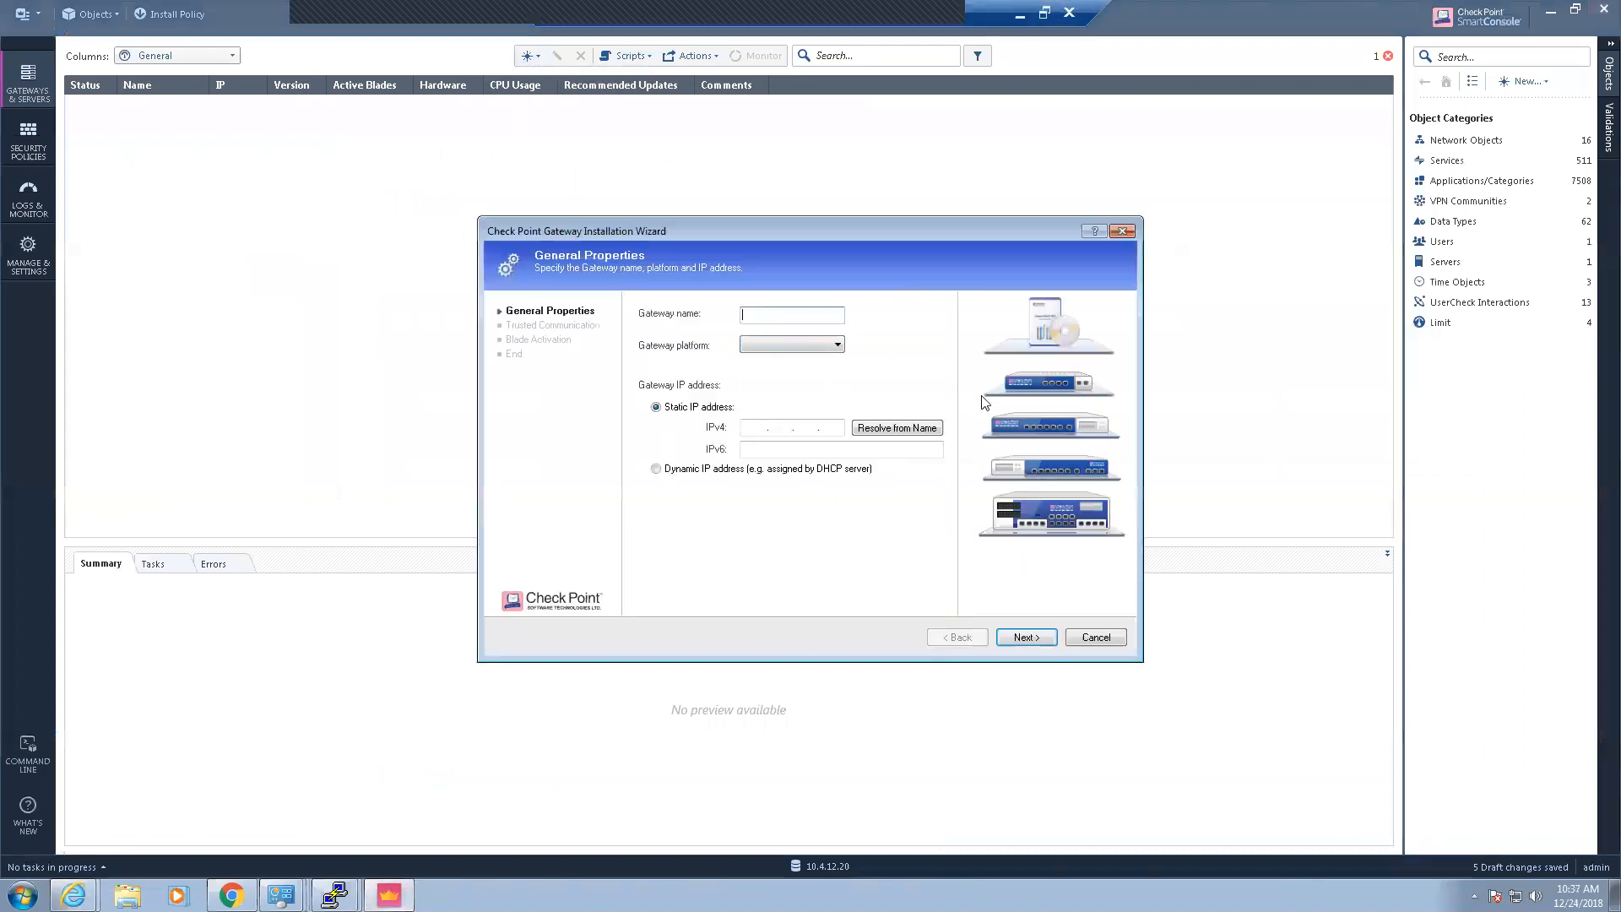
left_click(1088, 639)
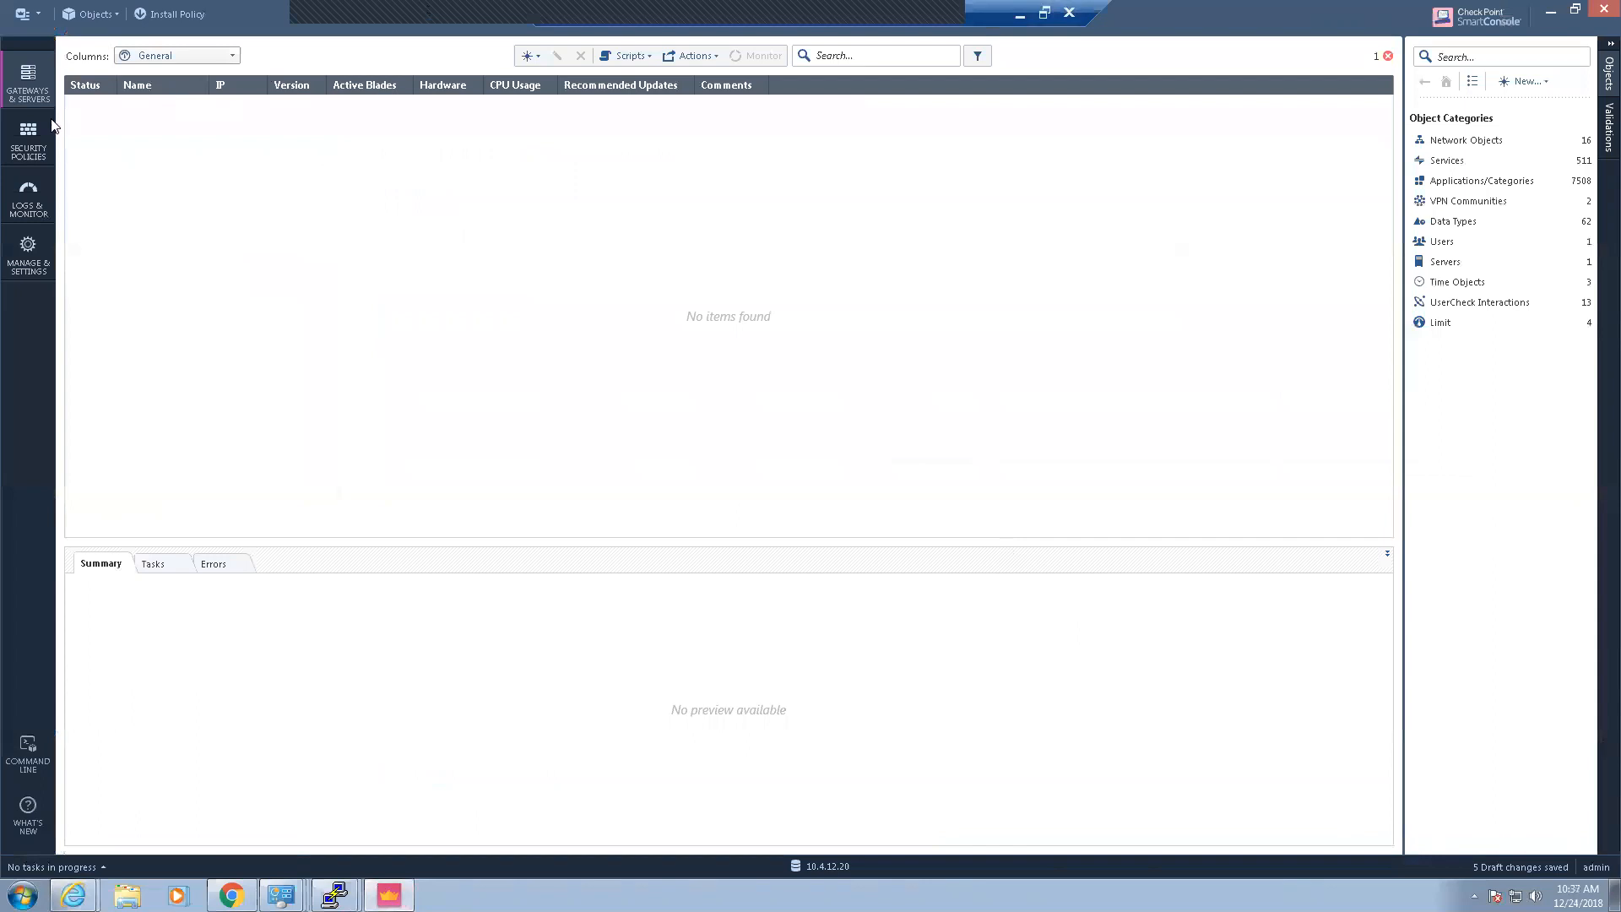
Start a Wizard Mode gateway on the Open server platform with IPv4 10.4.12.102
left_click(531, 55)
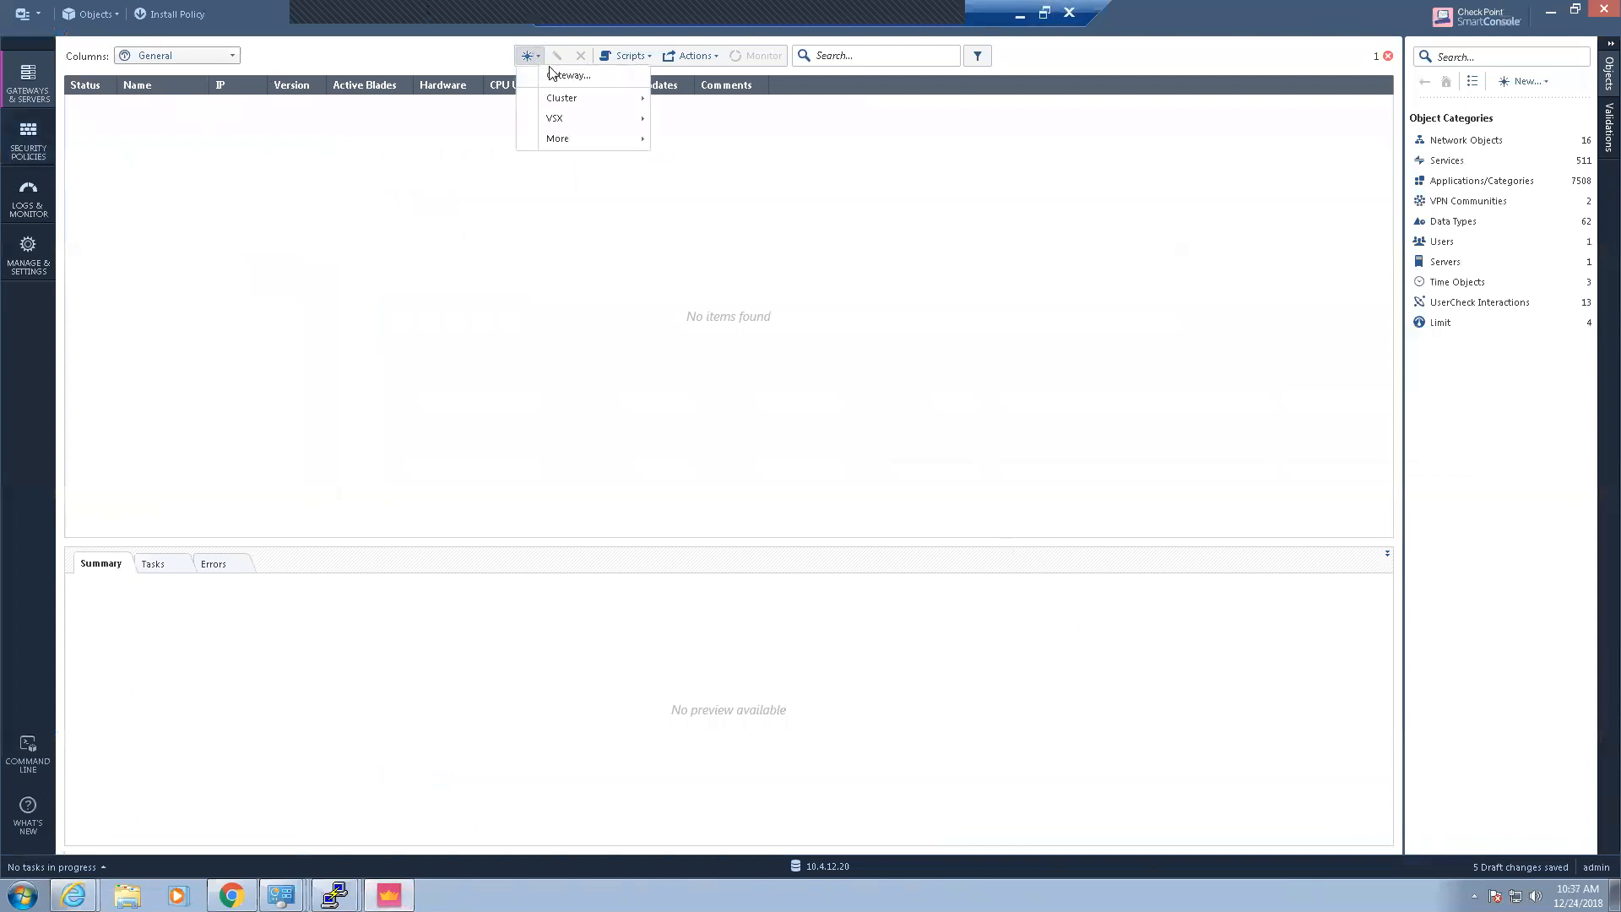
left_click(554, 76)
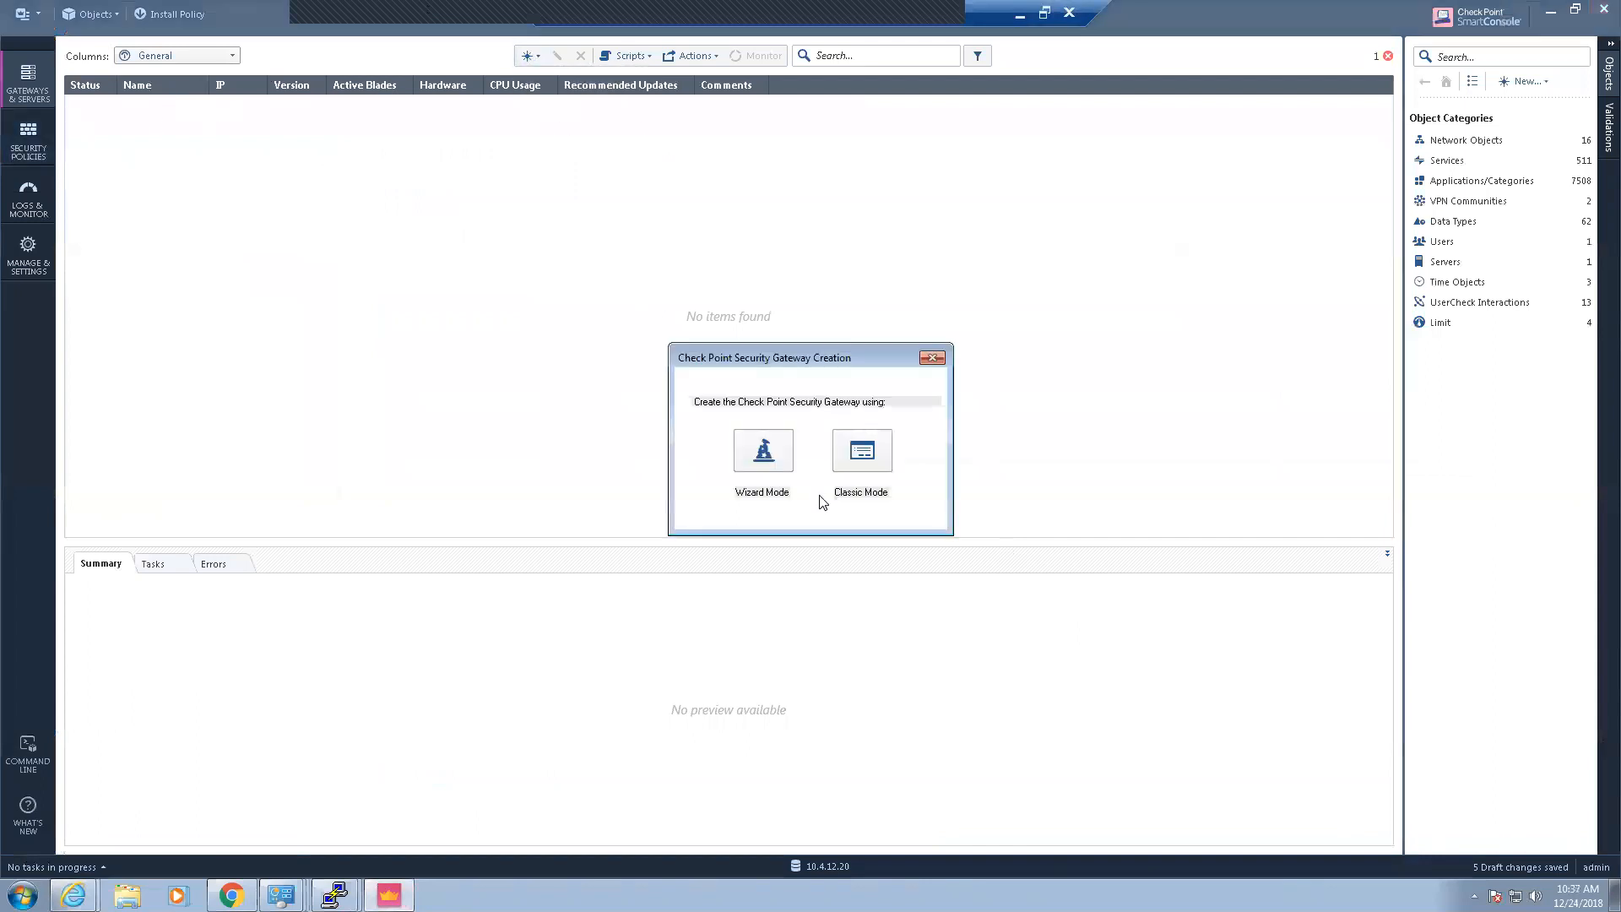
left_click(766, 452)
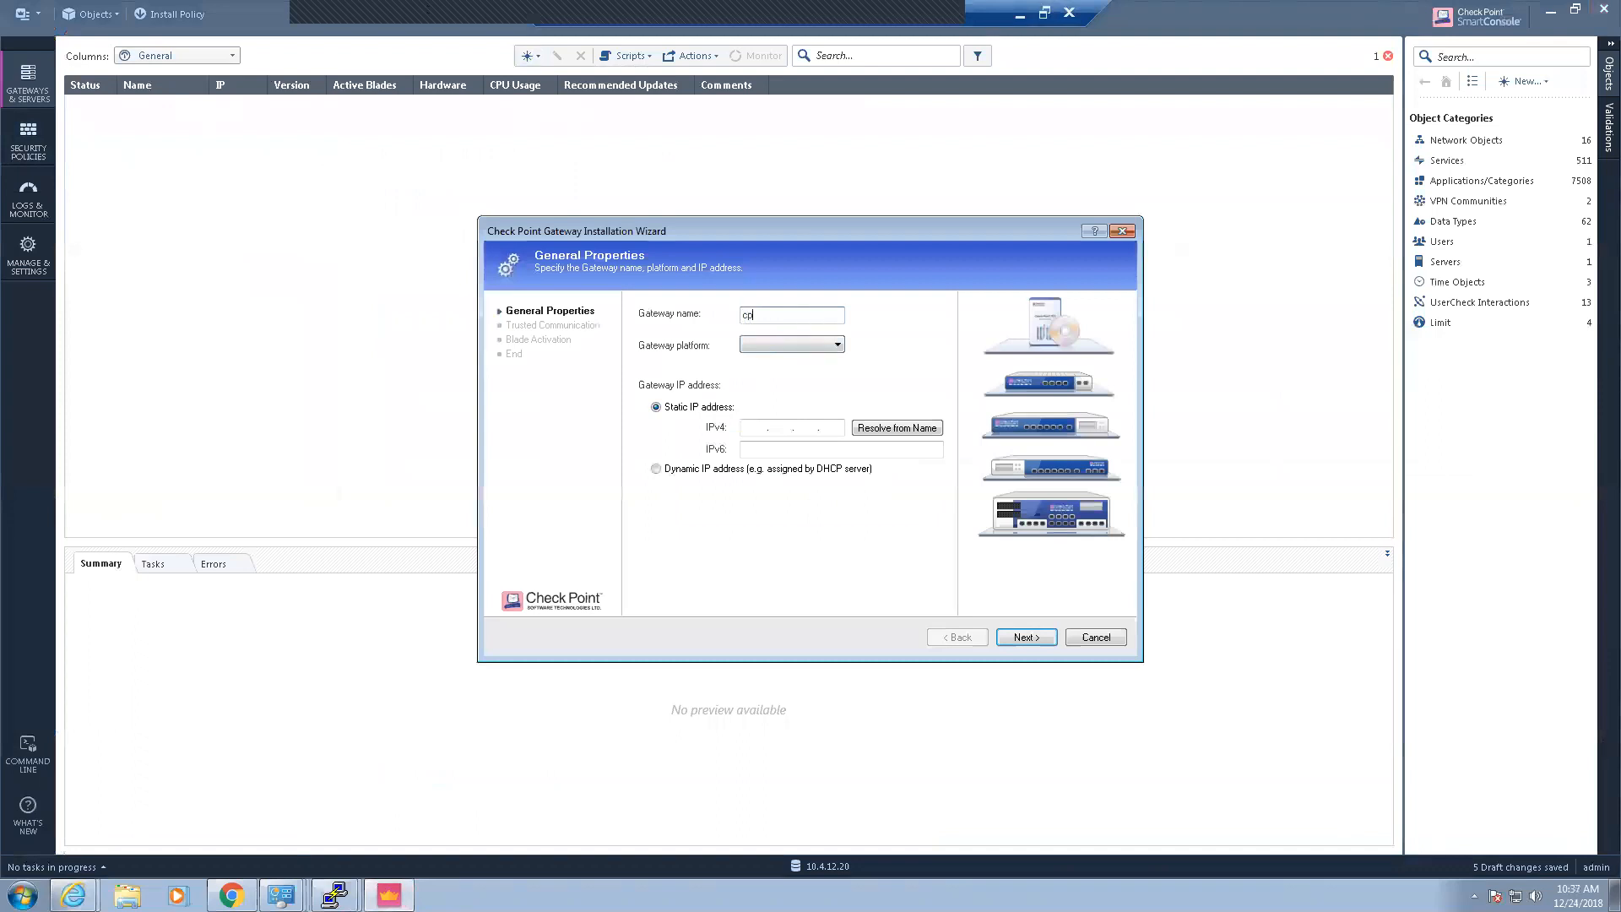
left_click(792, 344)
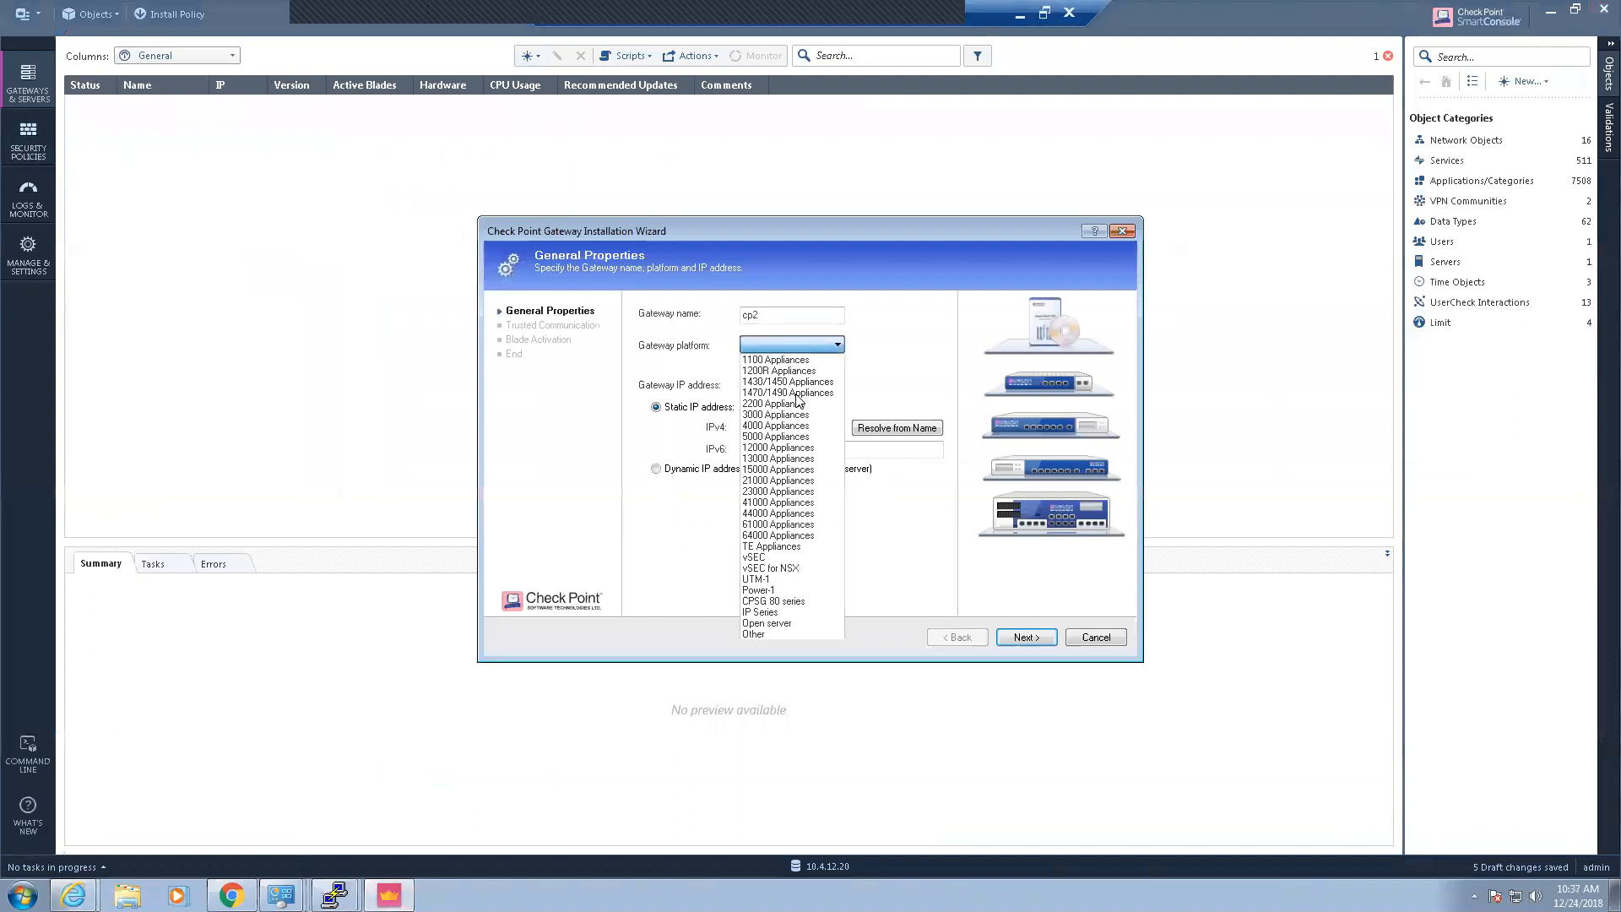
left_click(778, 626)
left_click(759, 427)
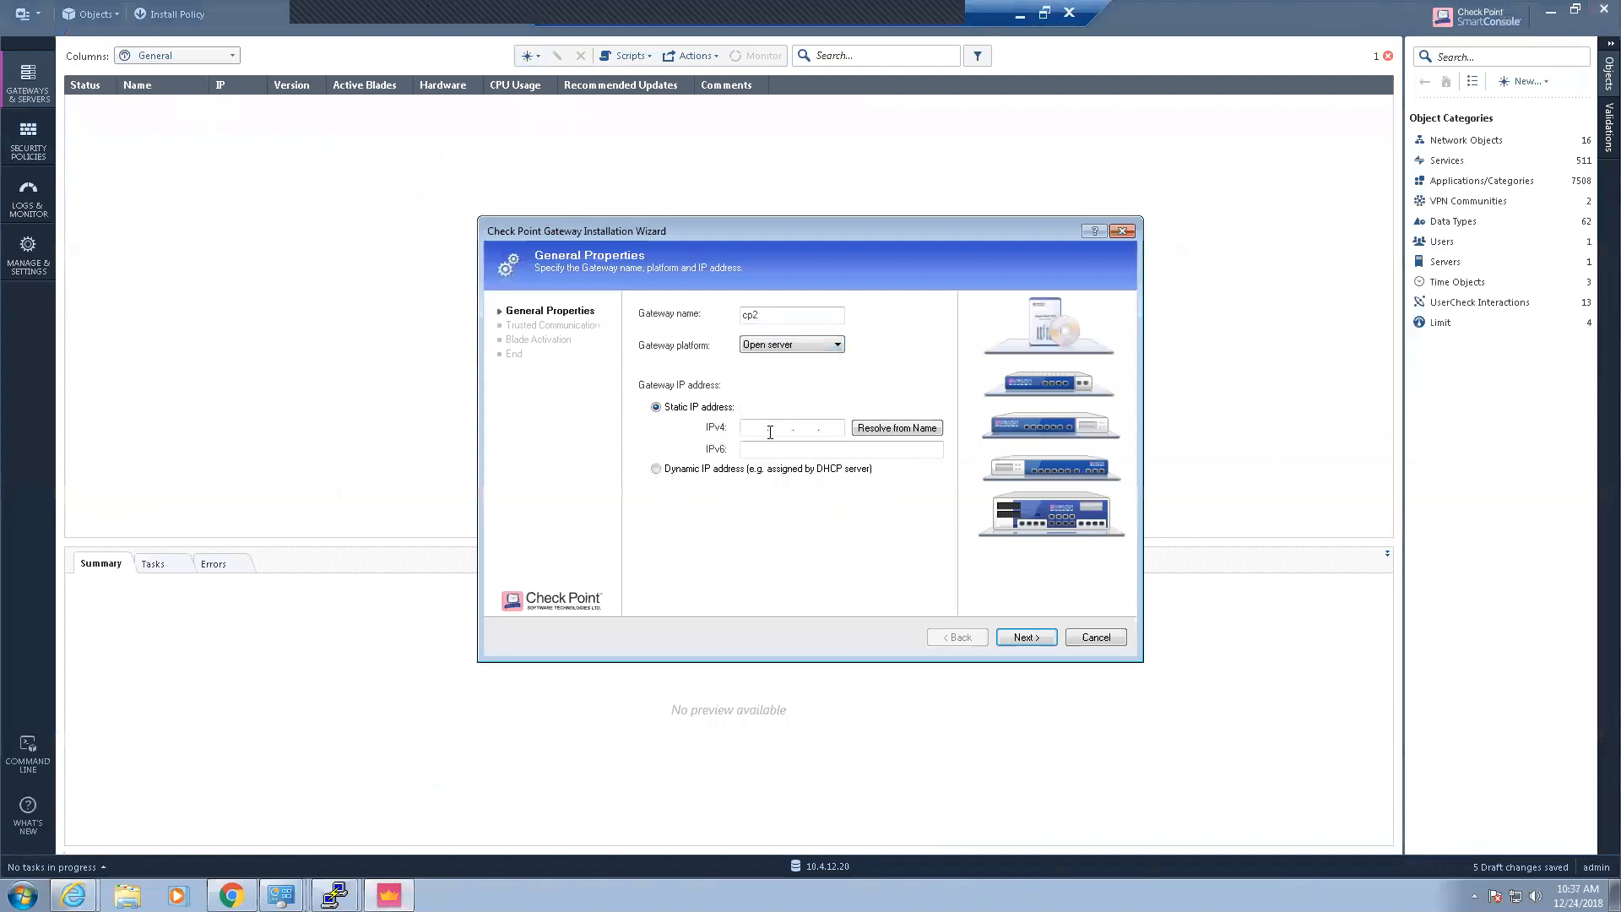
type("10 . 4 . 12 . 102")
left_click(1028, 639)
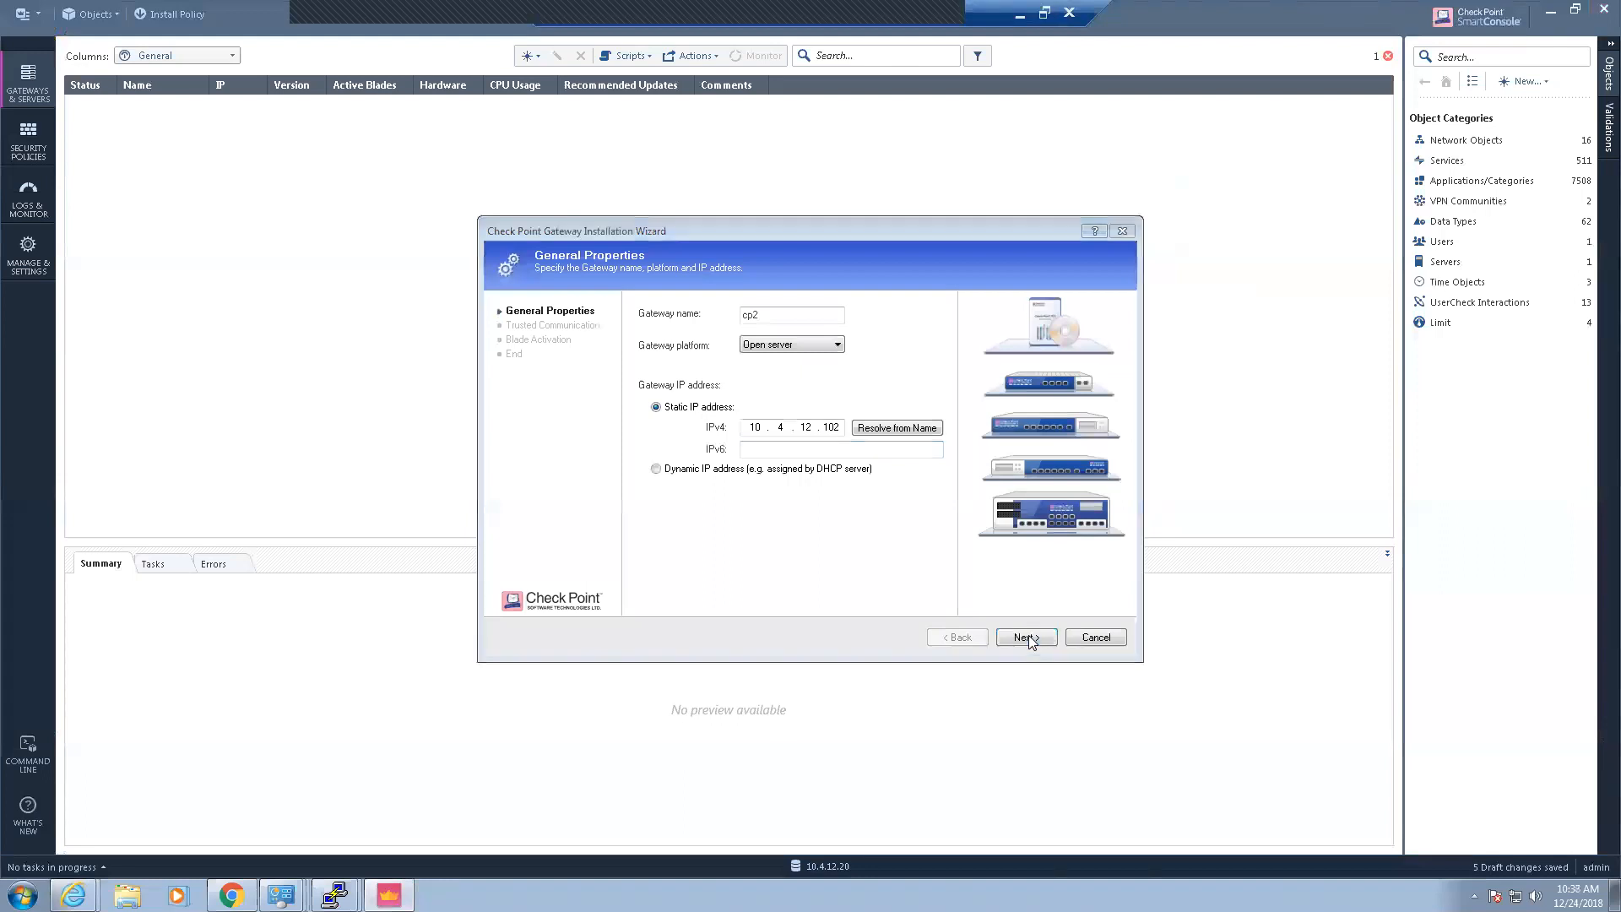
Dismiss the name-in-use warning and rename the gateway to cp22 to continue
left_click(948, 507)
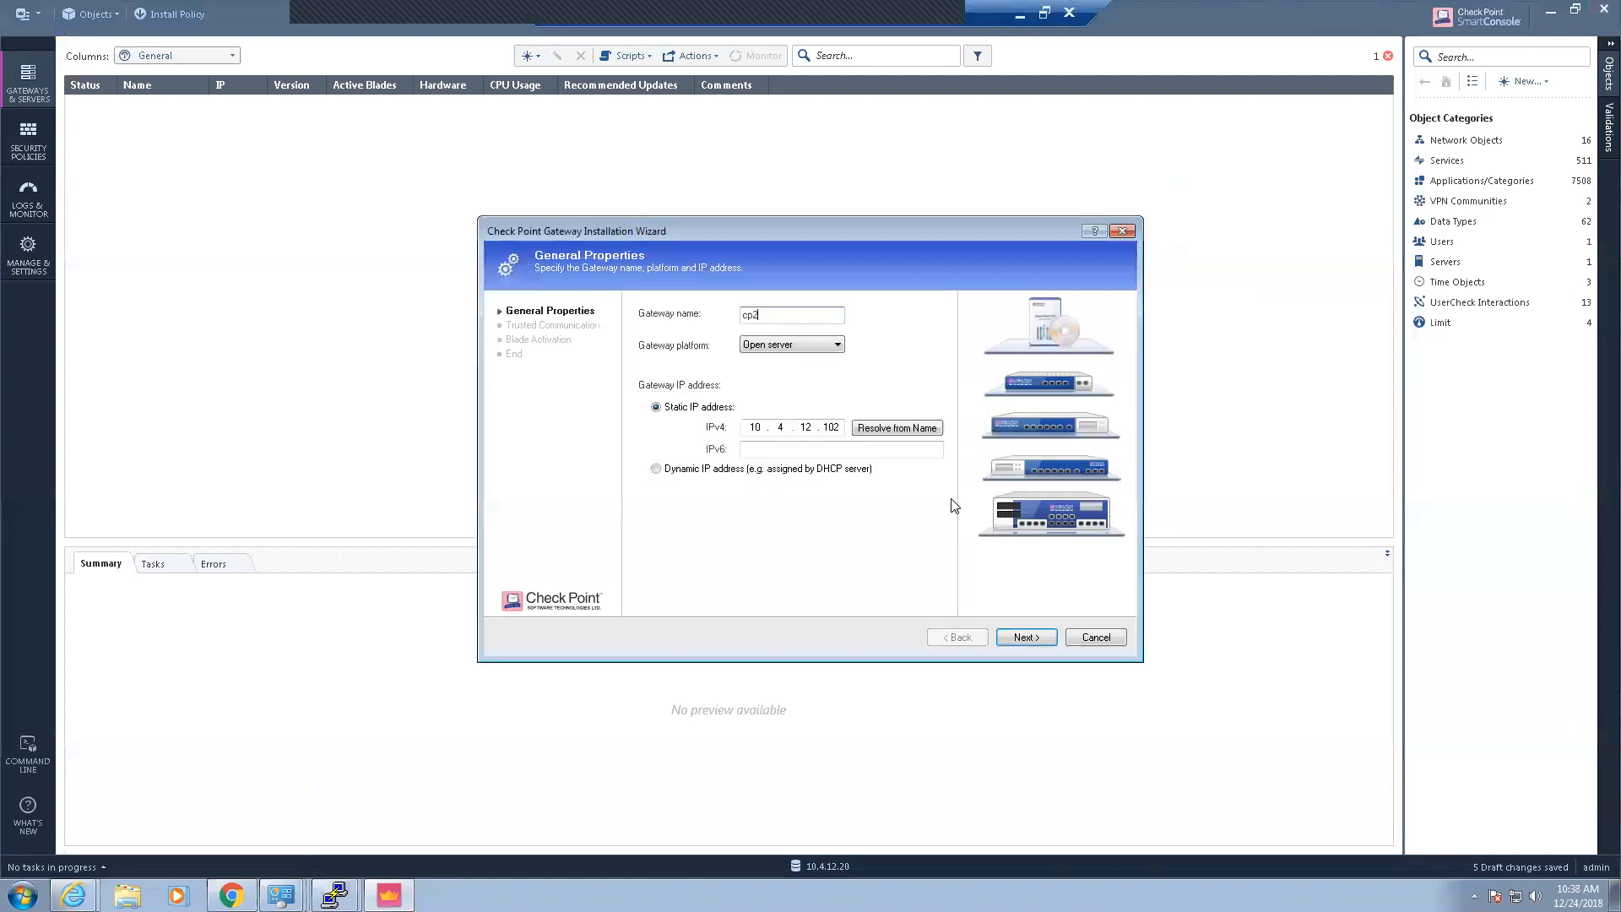
type("2")
left_click(1023, 639)
Try twice to establish trust with cp22 using the one-time password, then cancel the wizard
left_click(882, 520)
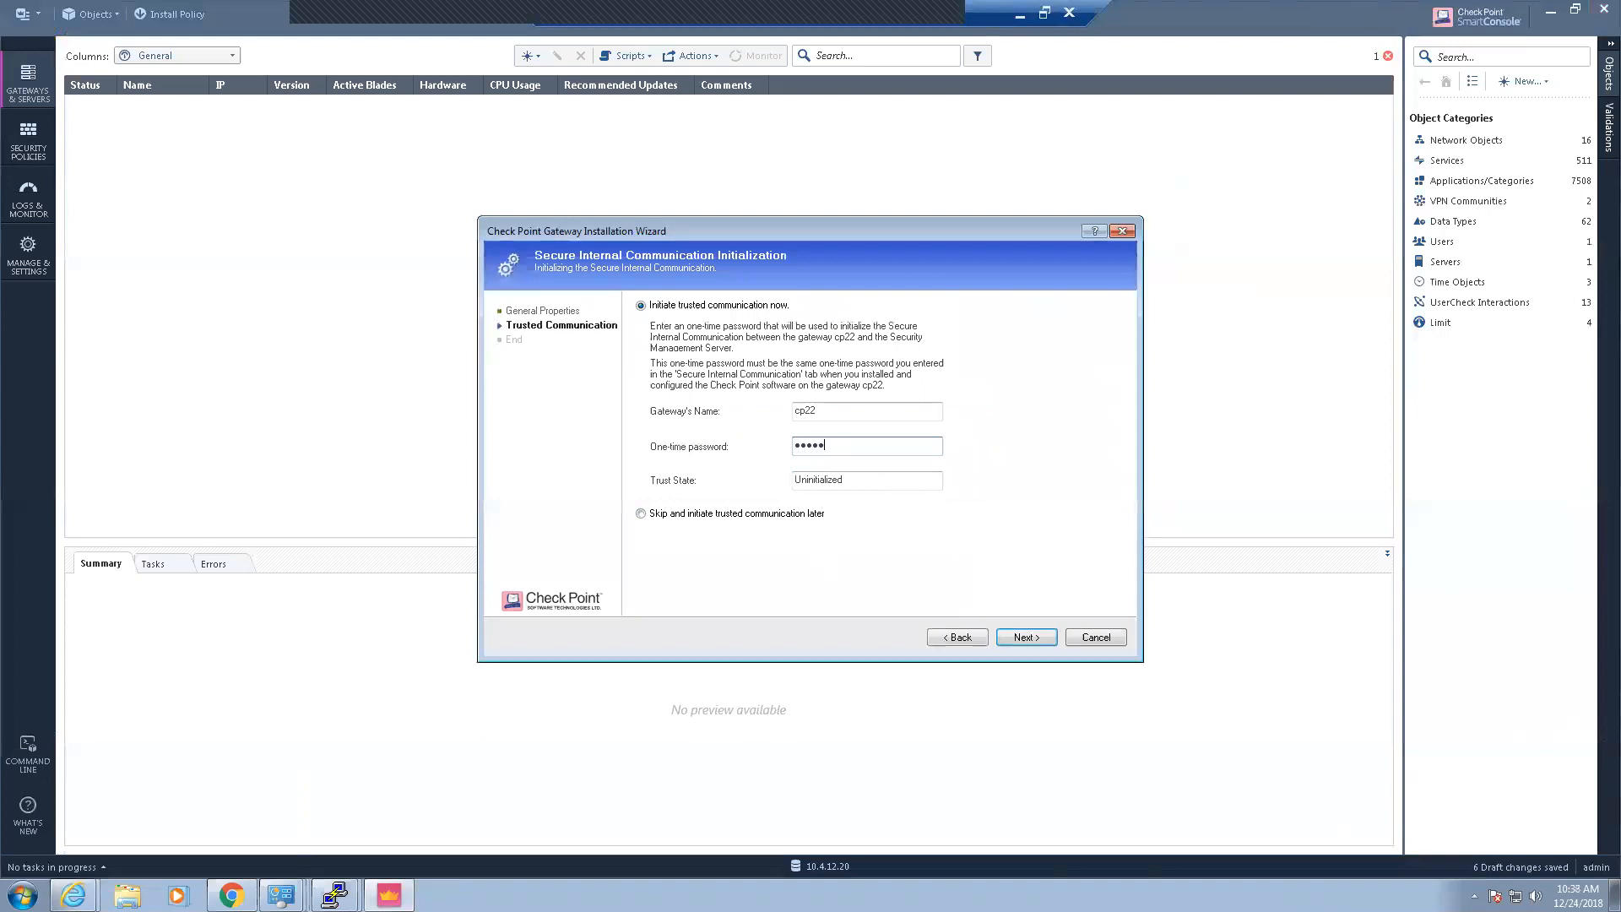
left_click(1023, 639)
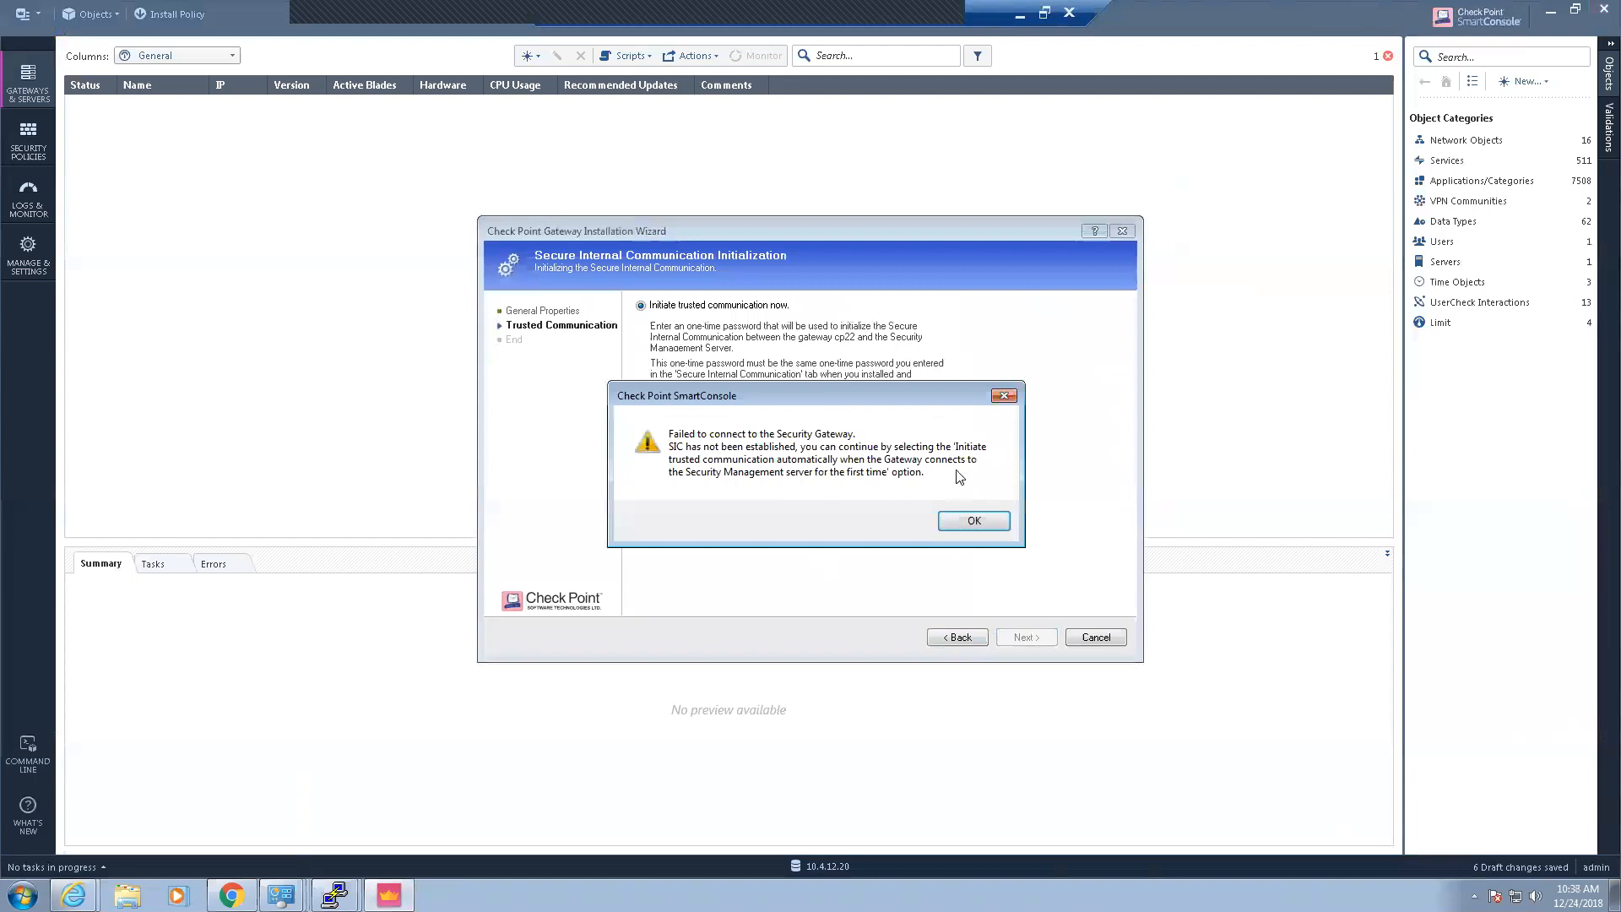
left_click(973, 521)
type("1")
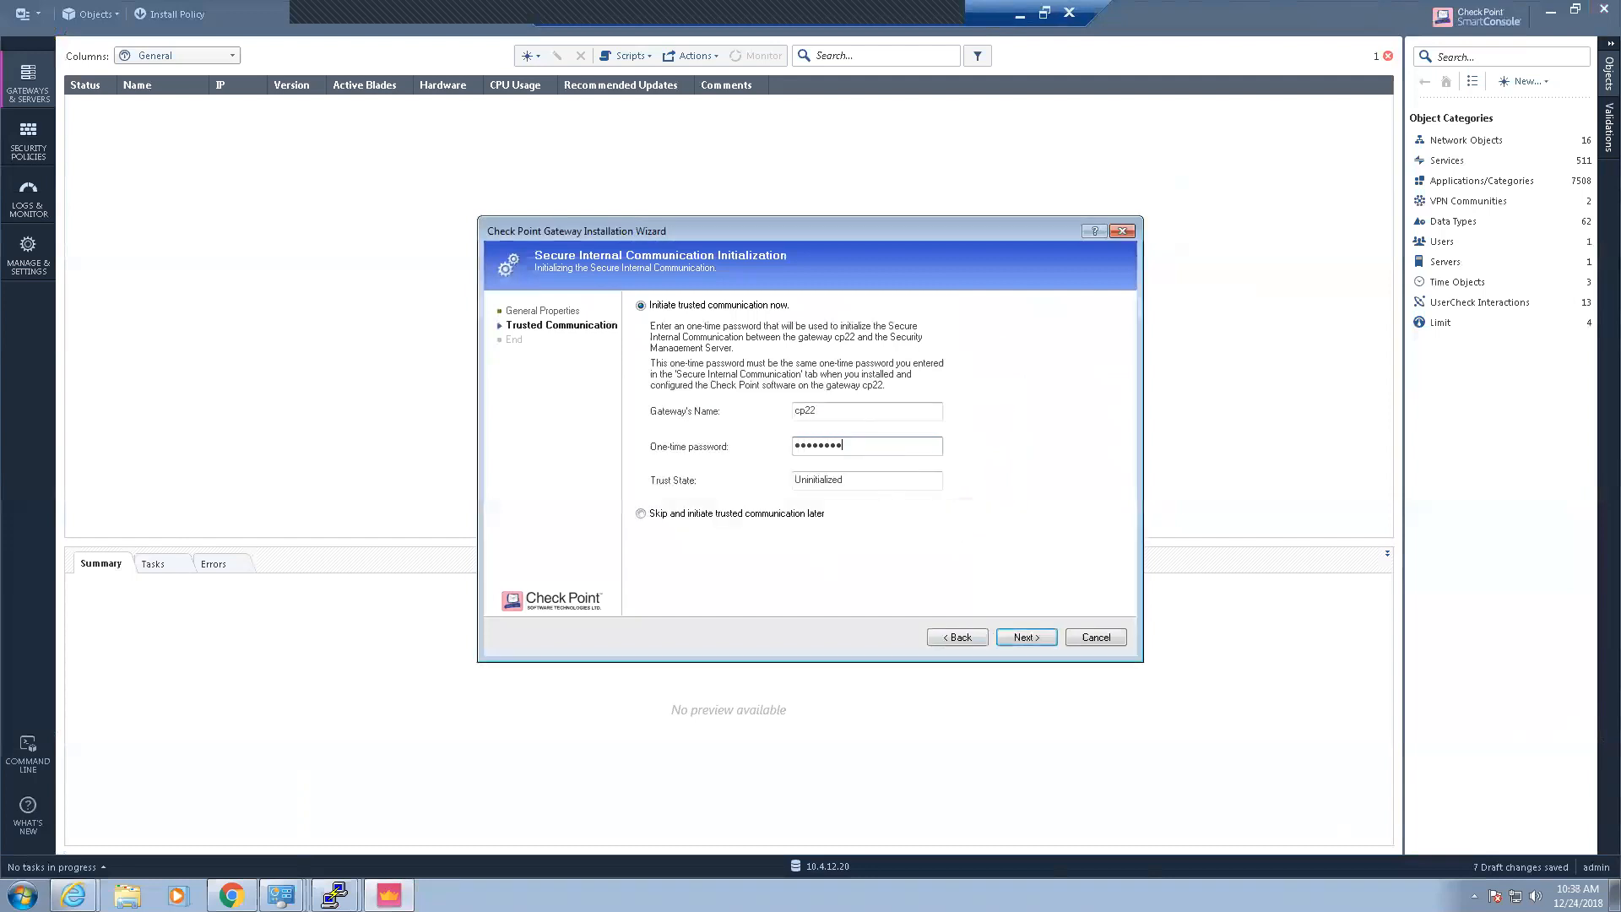
left_click(1024, 639)
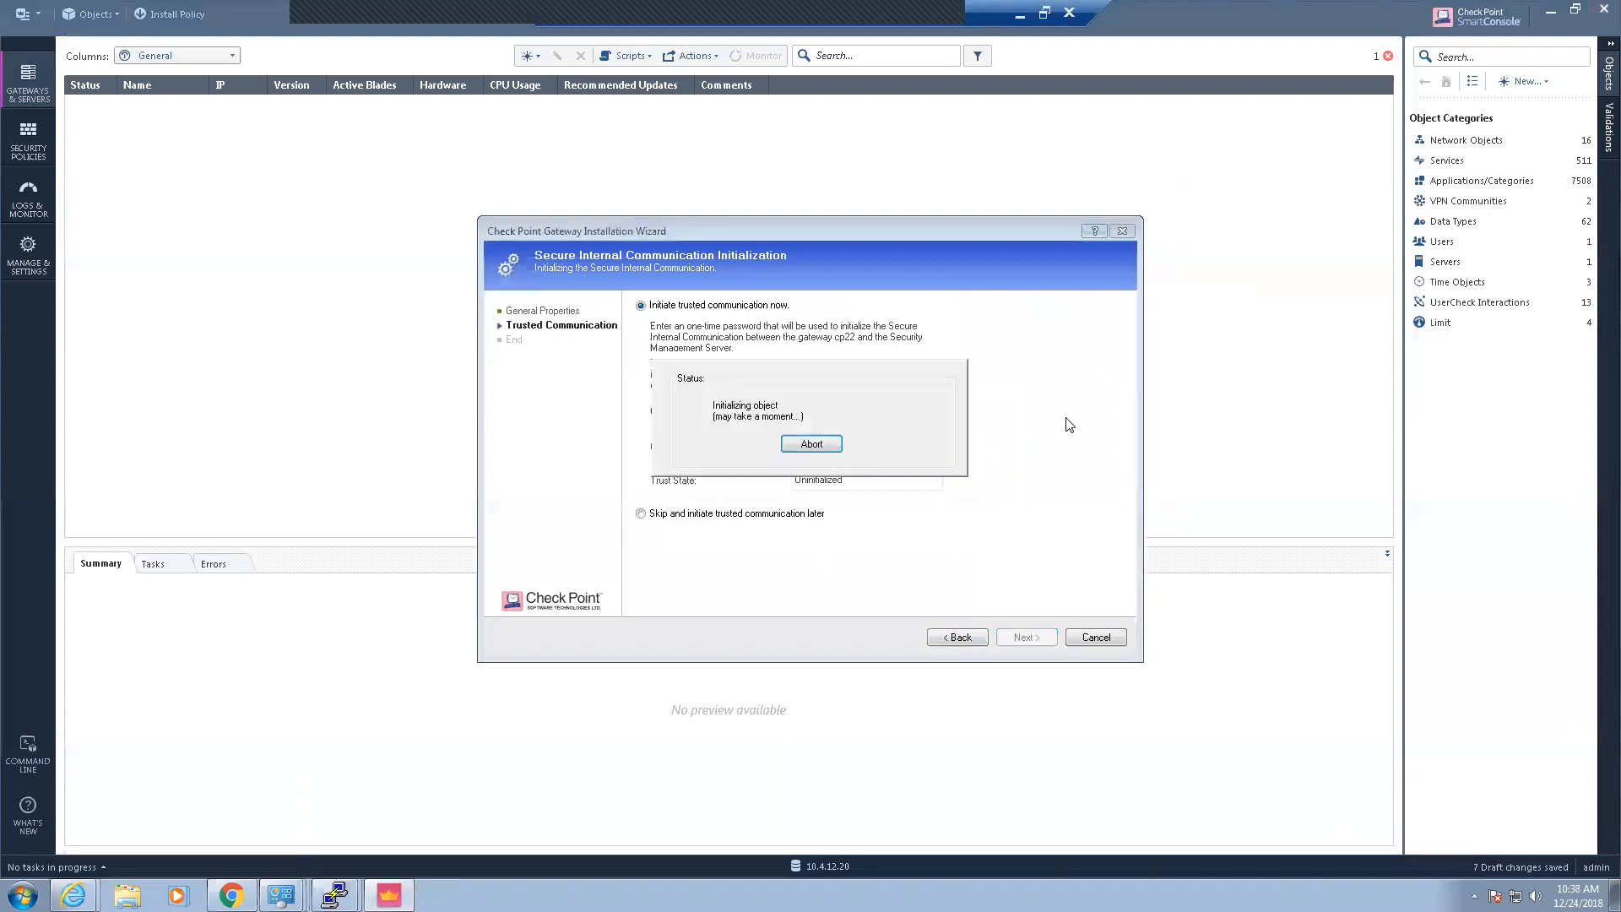
left_click(975, 521)
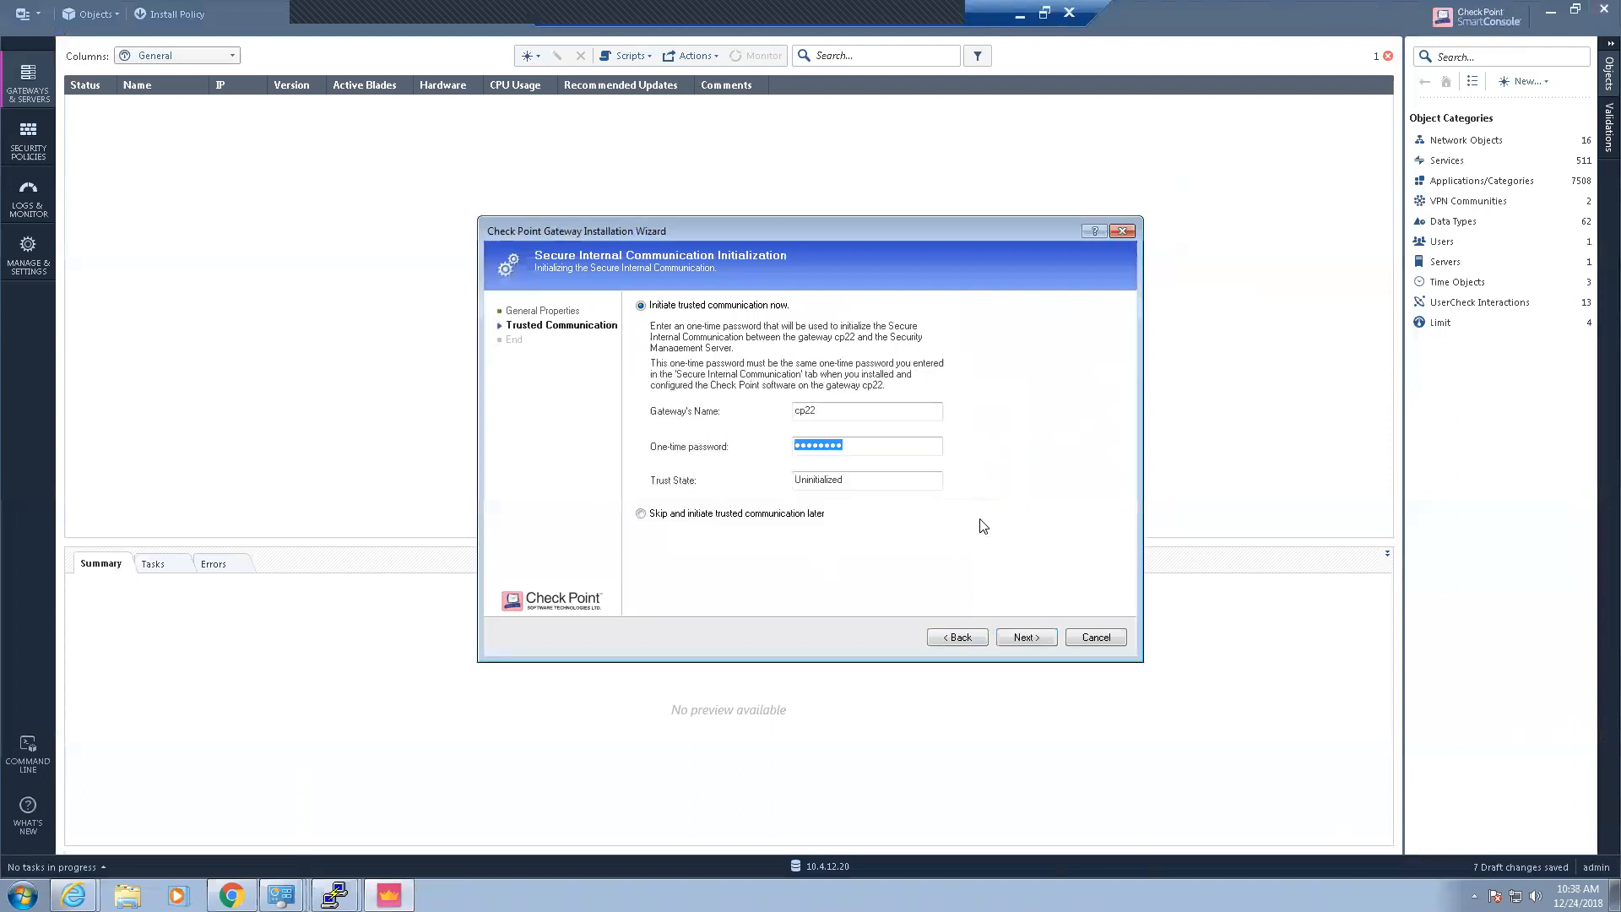
left_click(1107, 643)
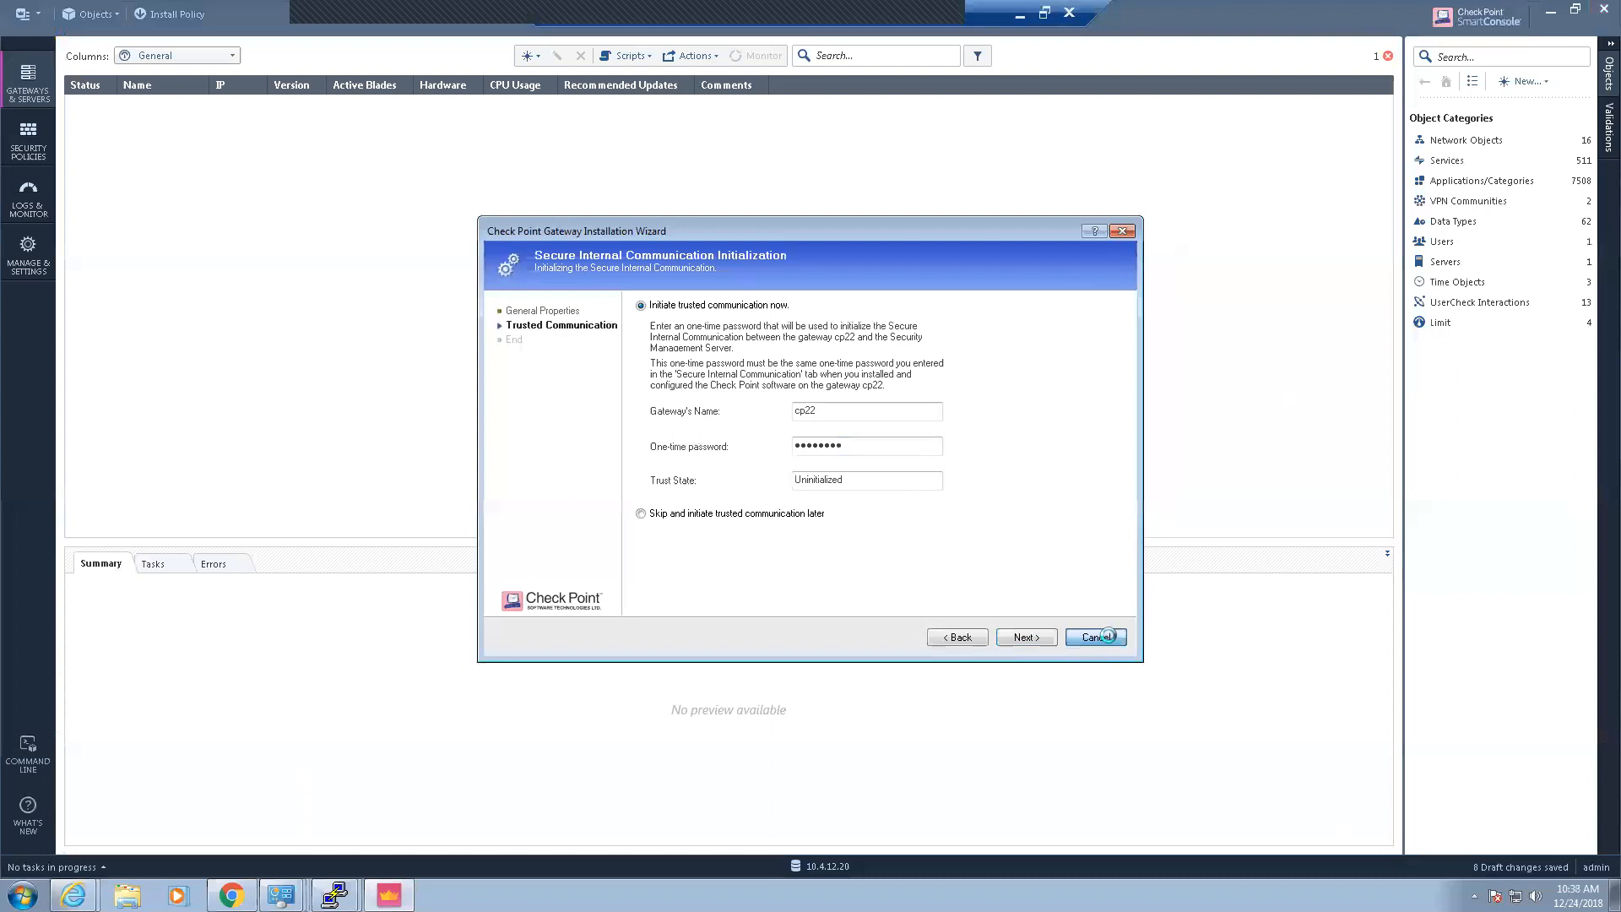
Search objects for 10.4.12.102, inspect All_Internet, then search cp2 and find nothing
left_click(1491, 56)
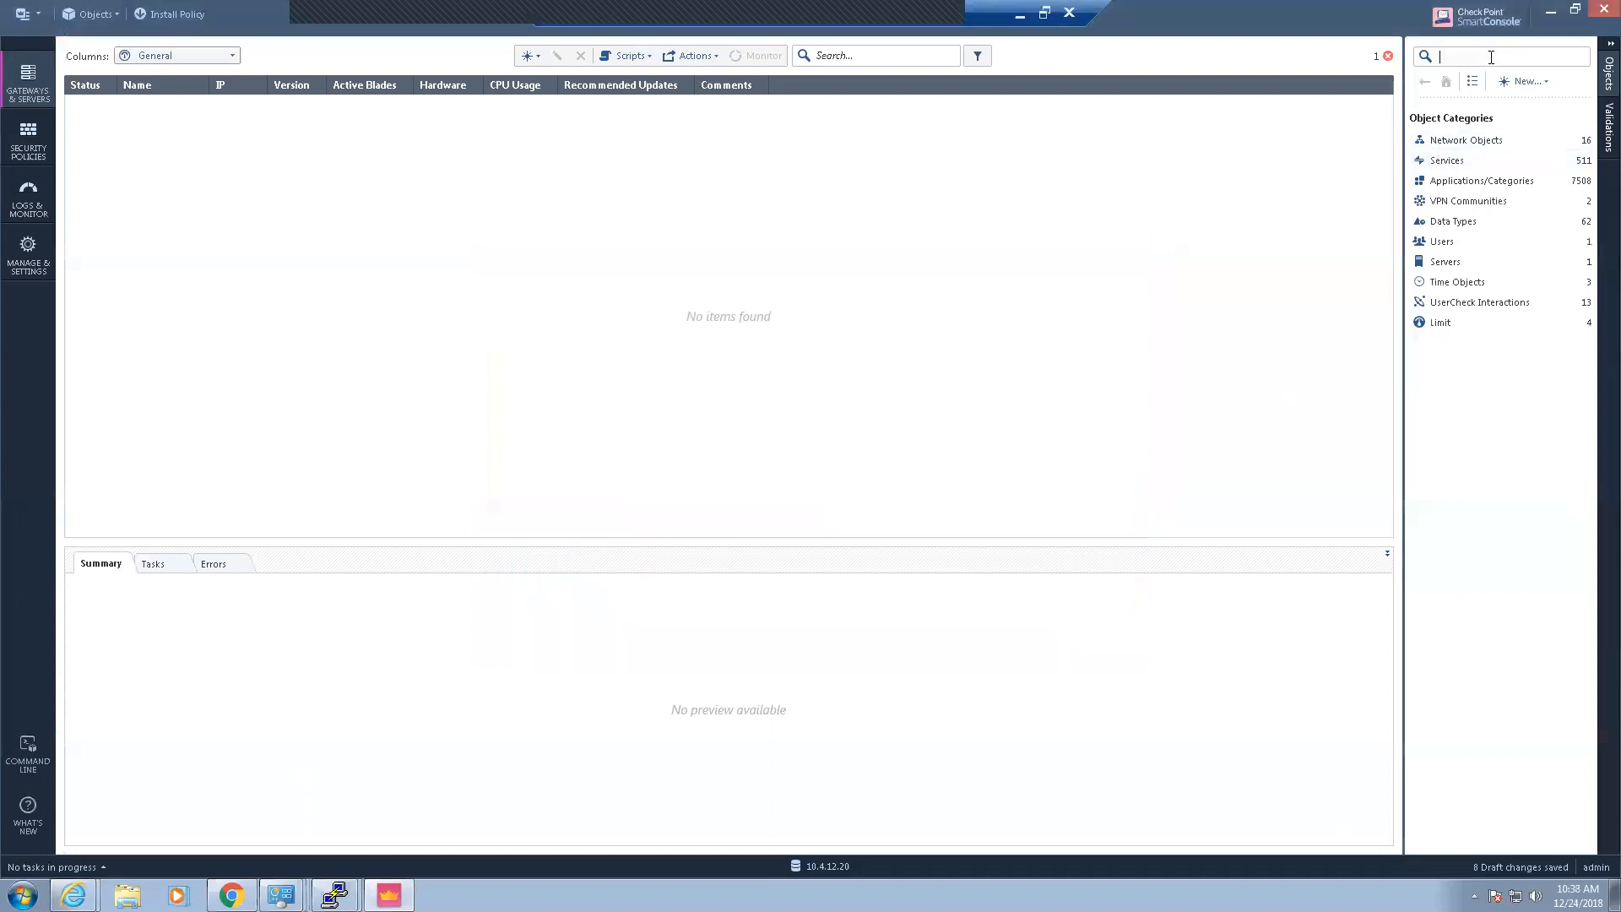
type("10.4.12.102")
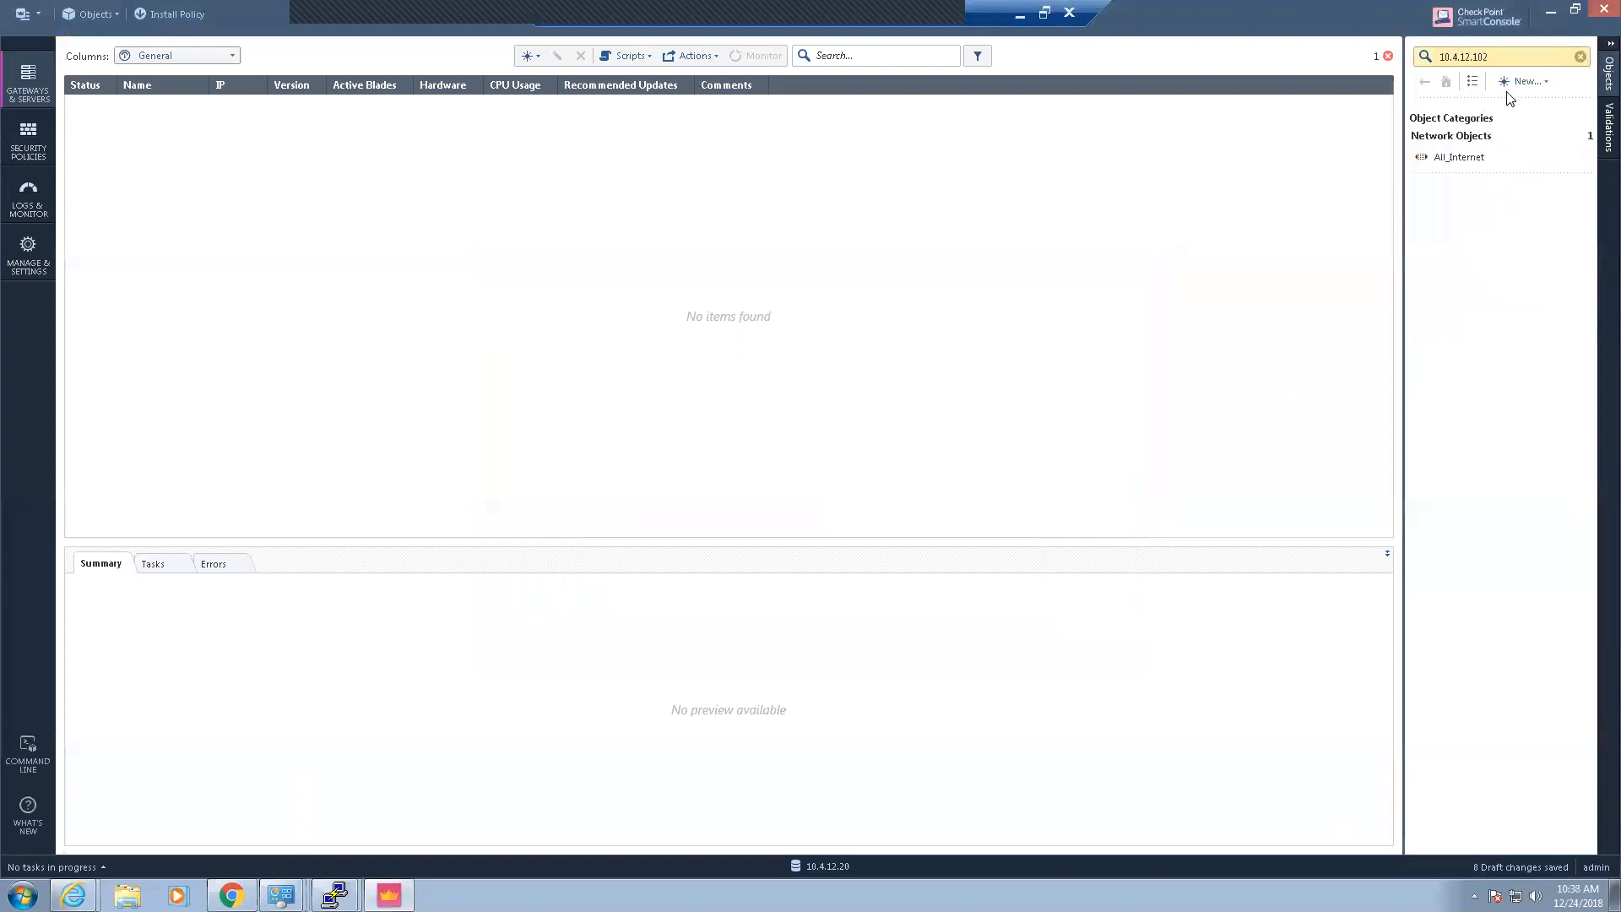
left_click(1463, 161)
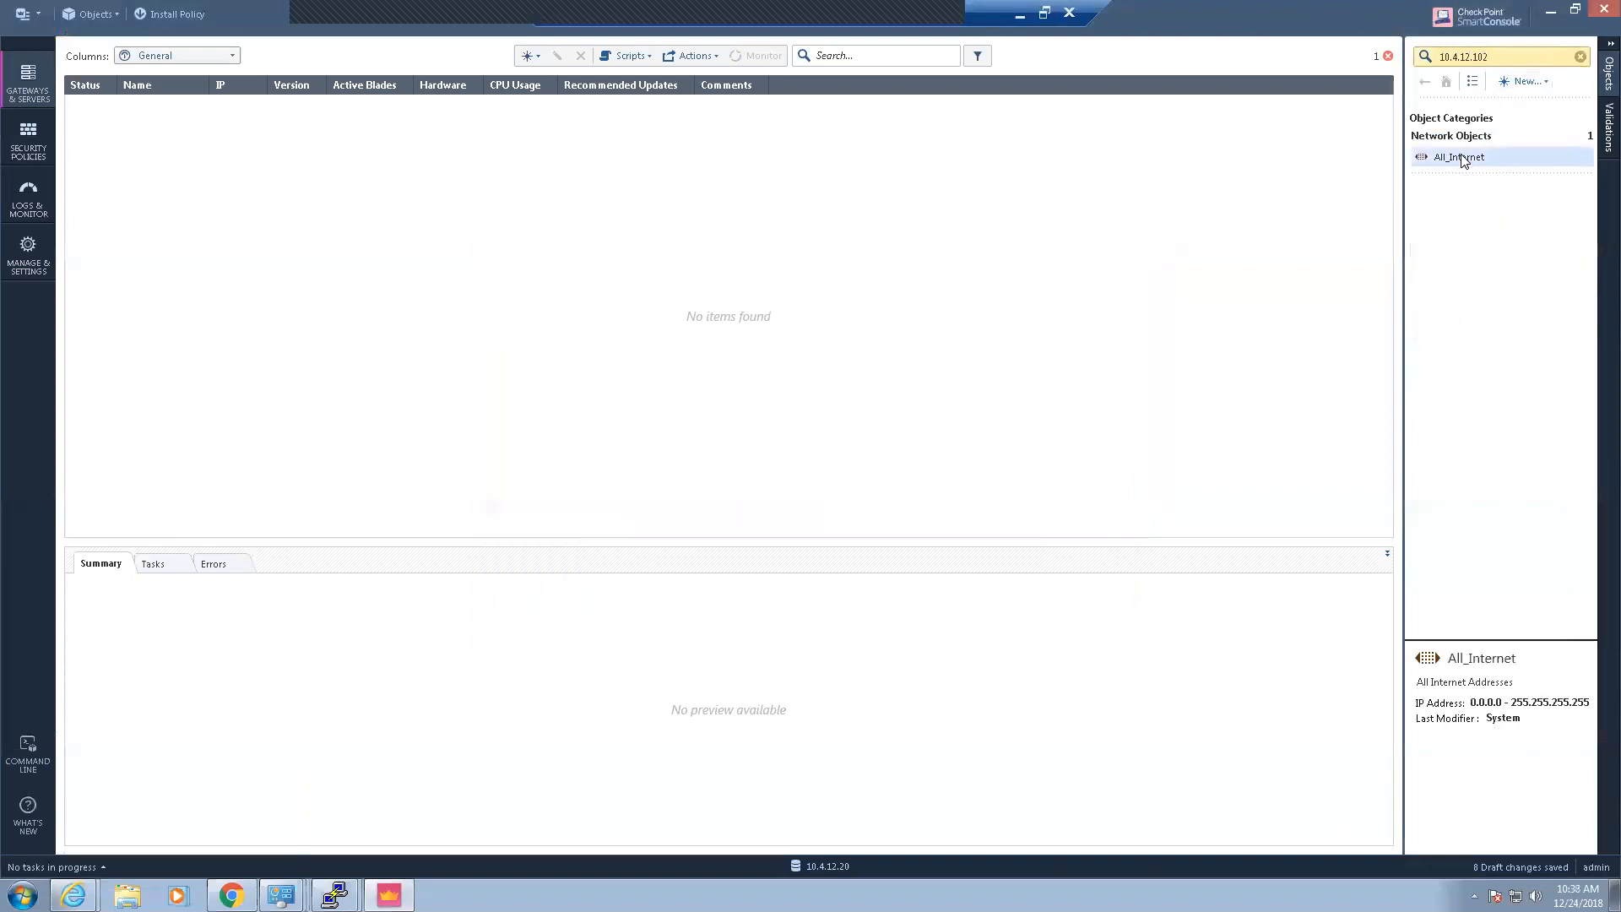
left_click(1493, 59)
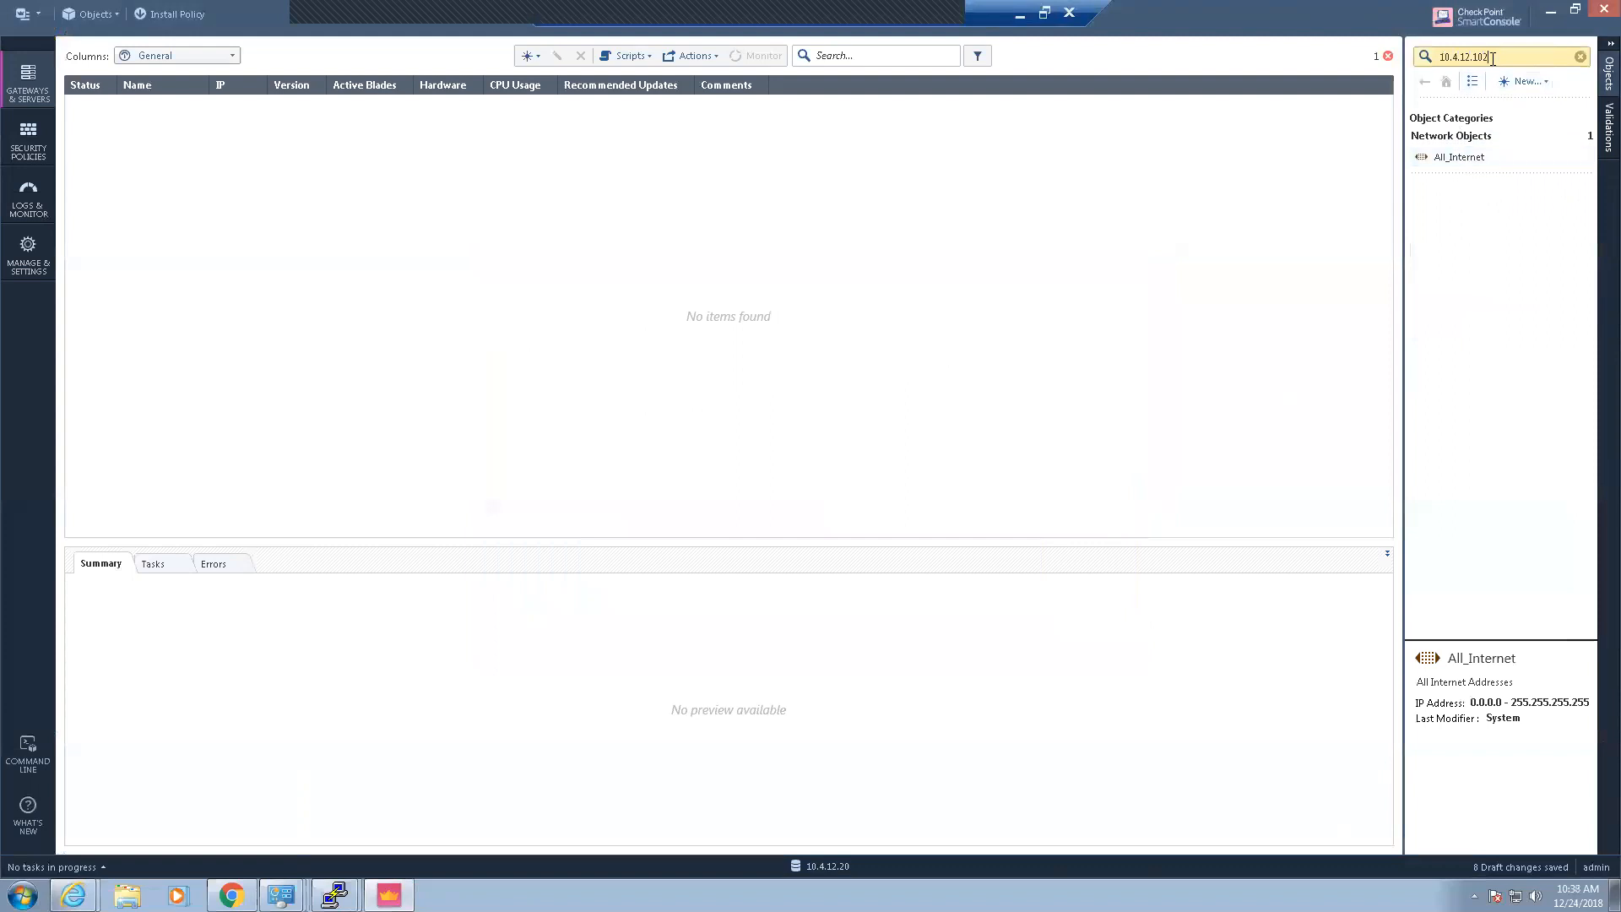
double_click(1491, 59)
type("cp2")
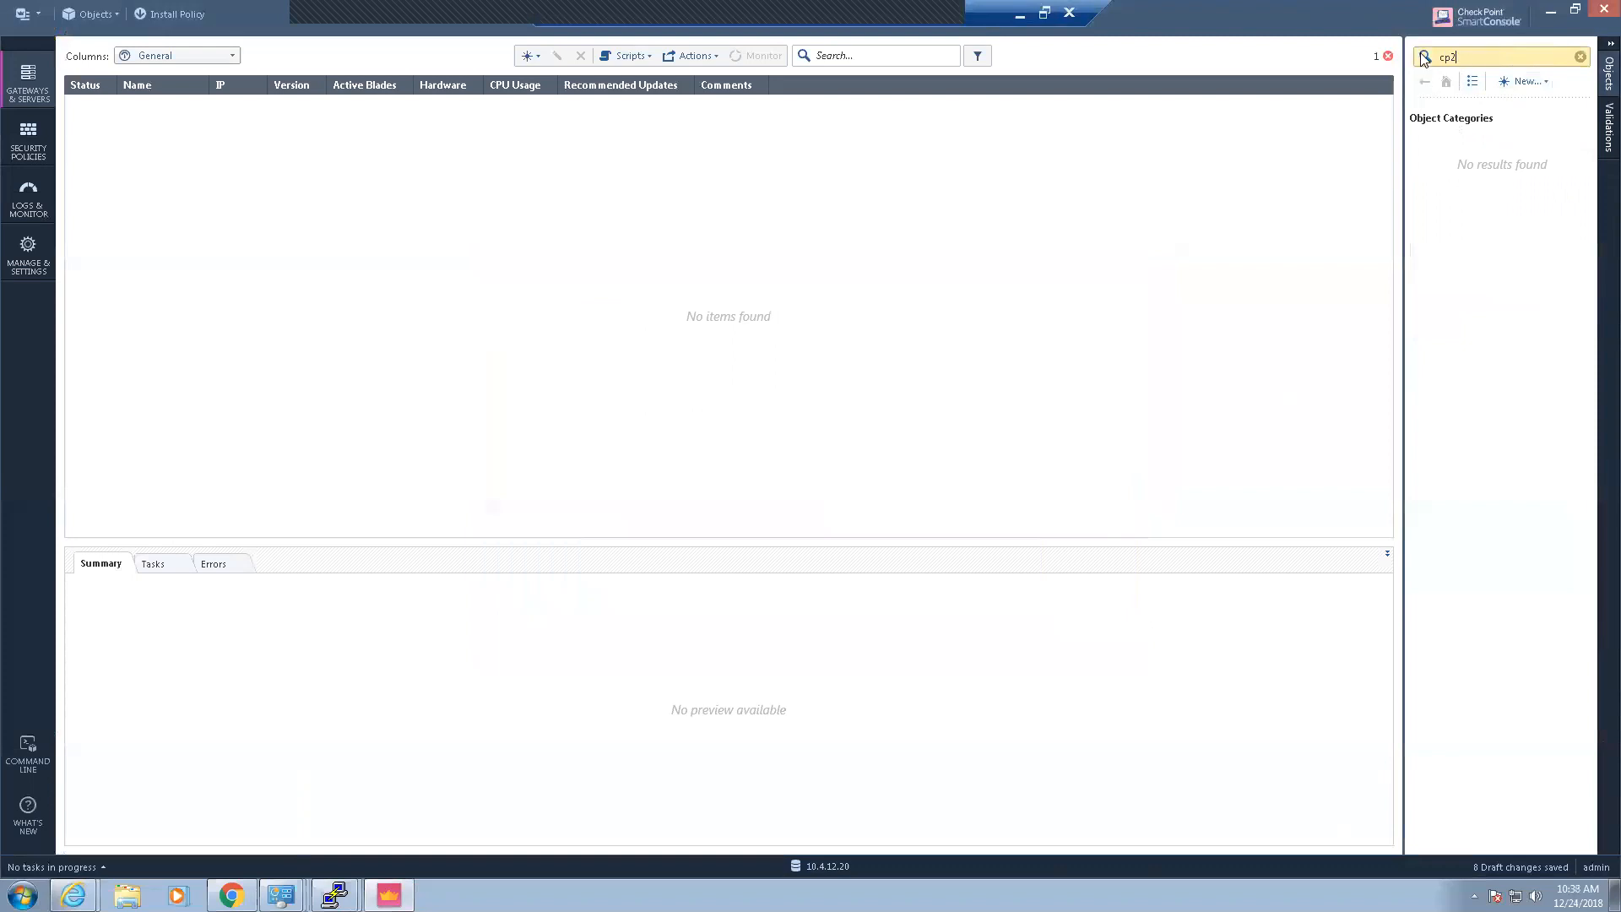
left_click(1580, 58)
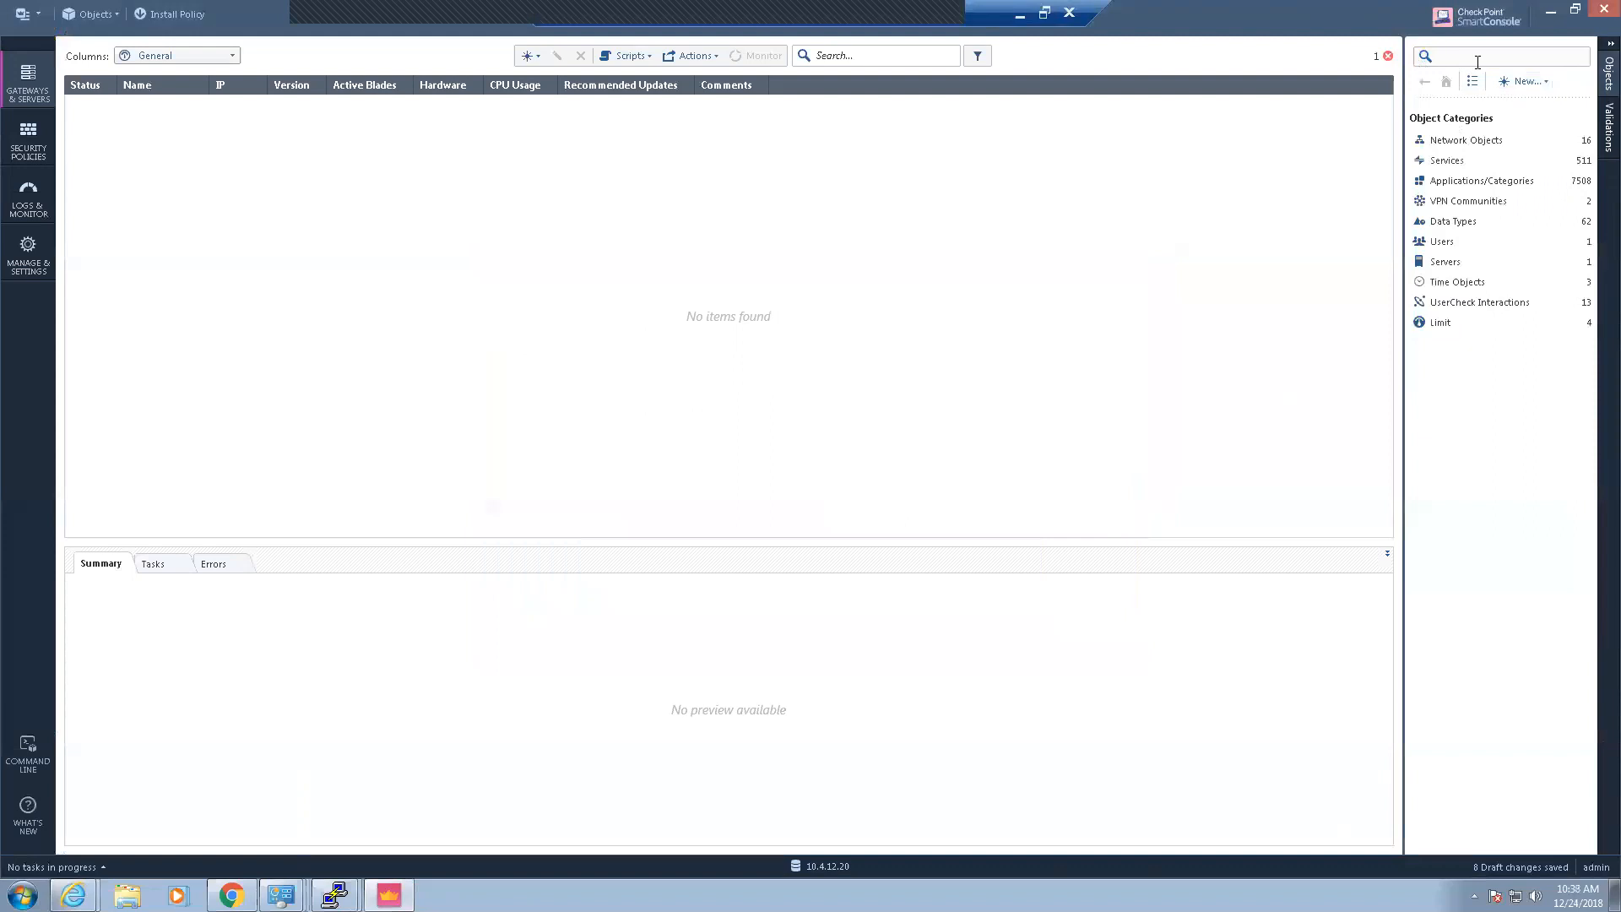
type("cp2")
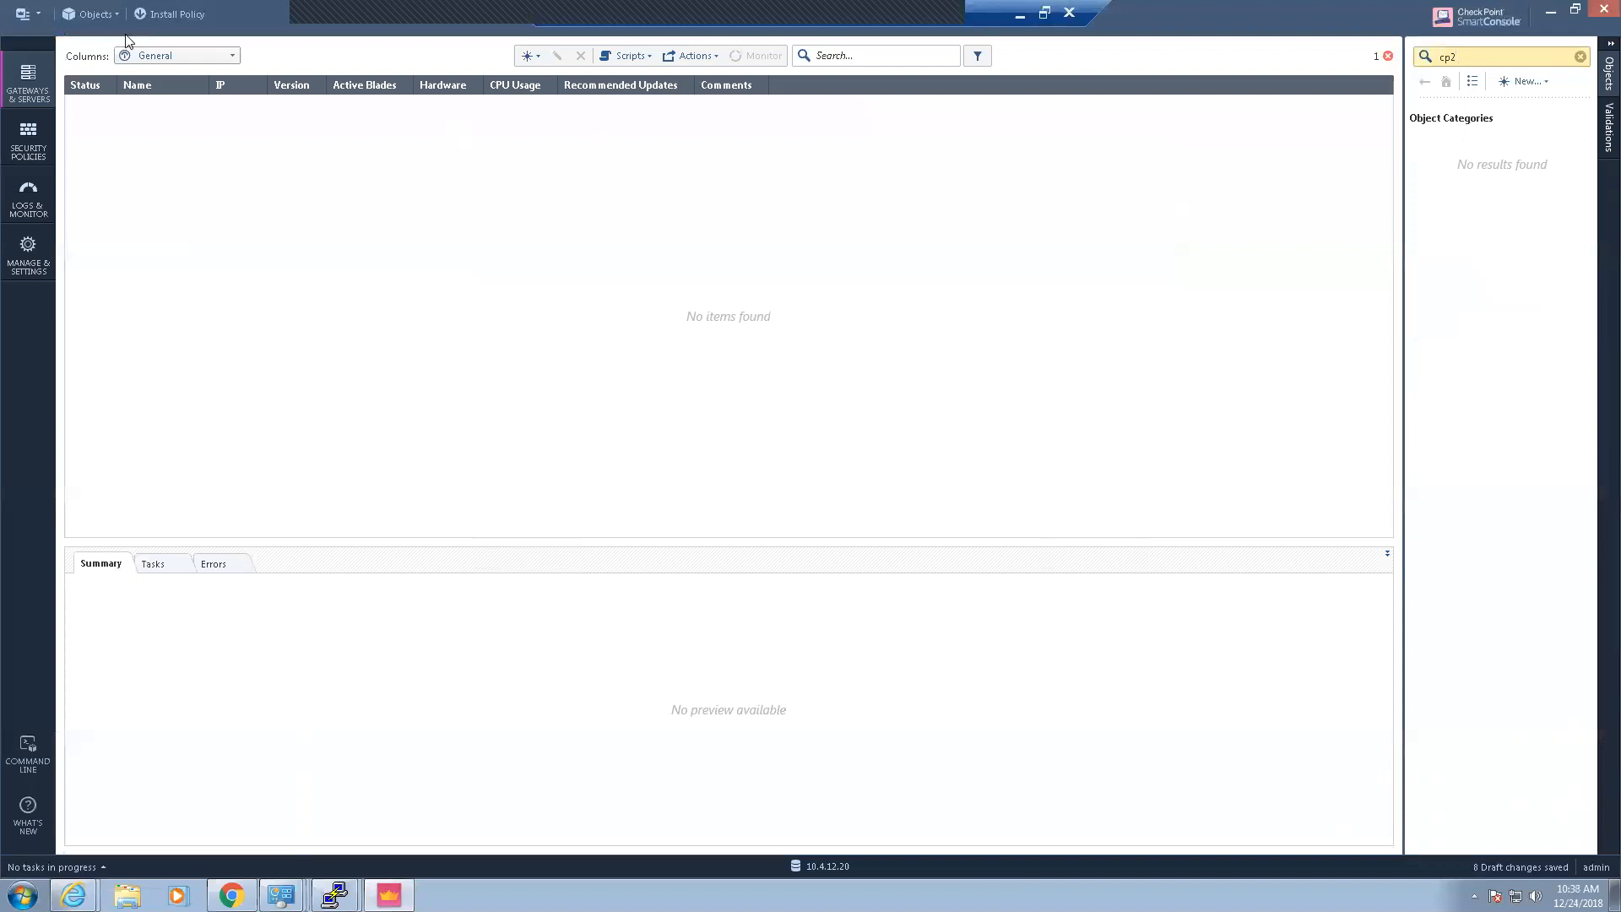
left_click(93, 17)
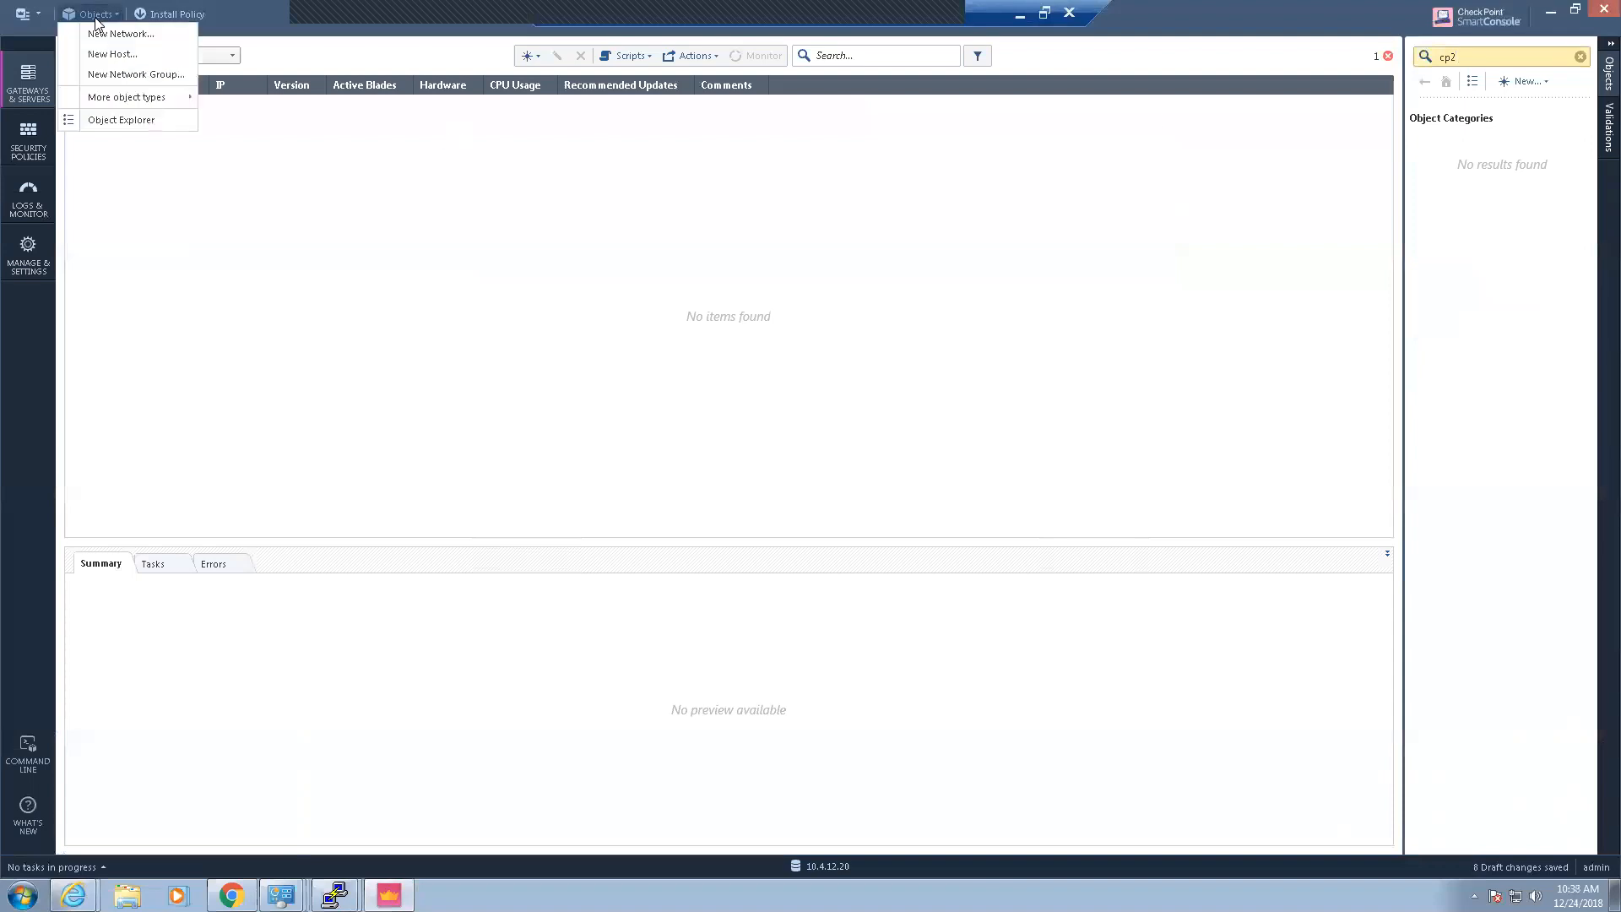
left_click(131, 121)
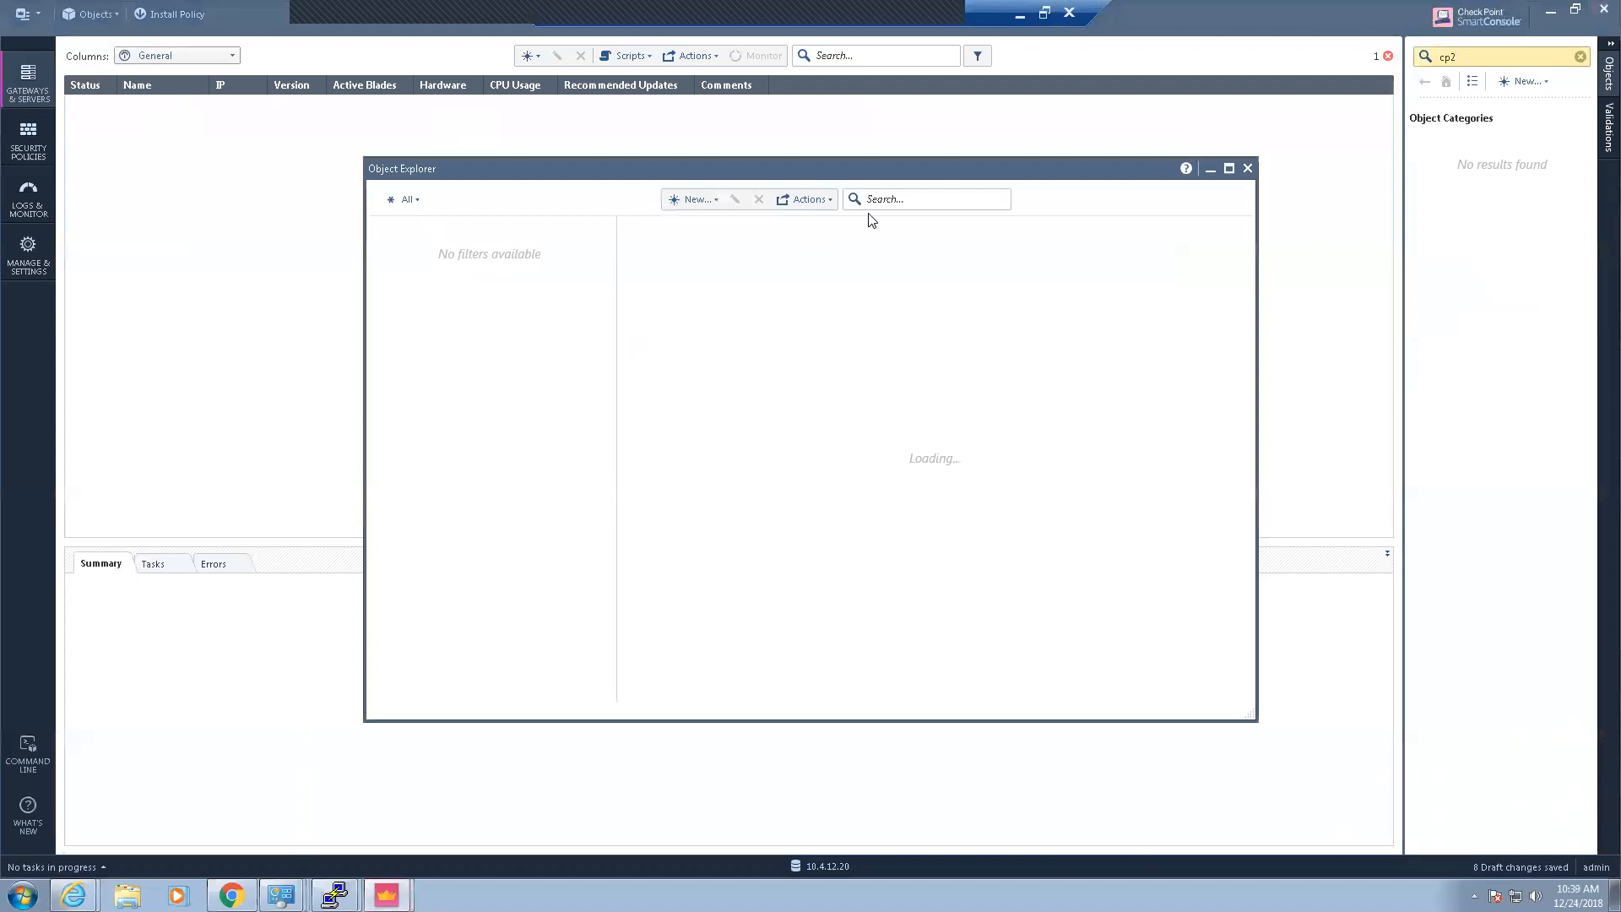
type("cp2")
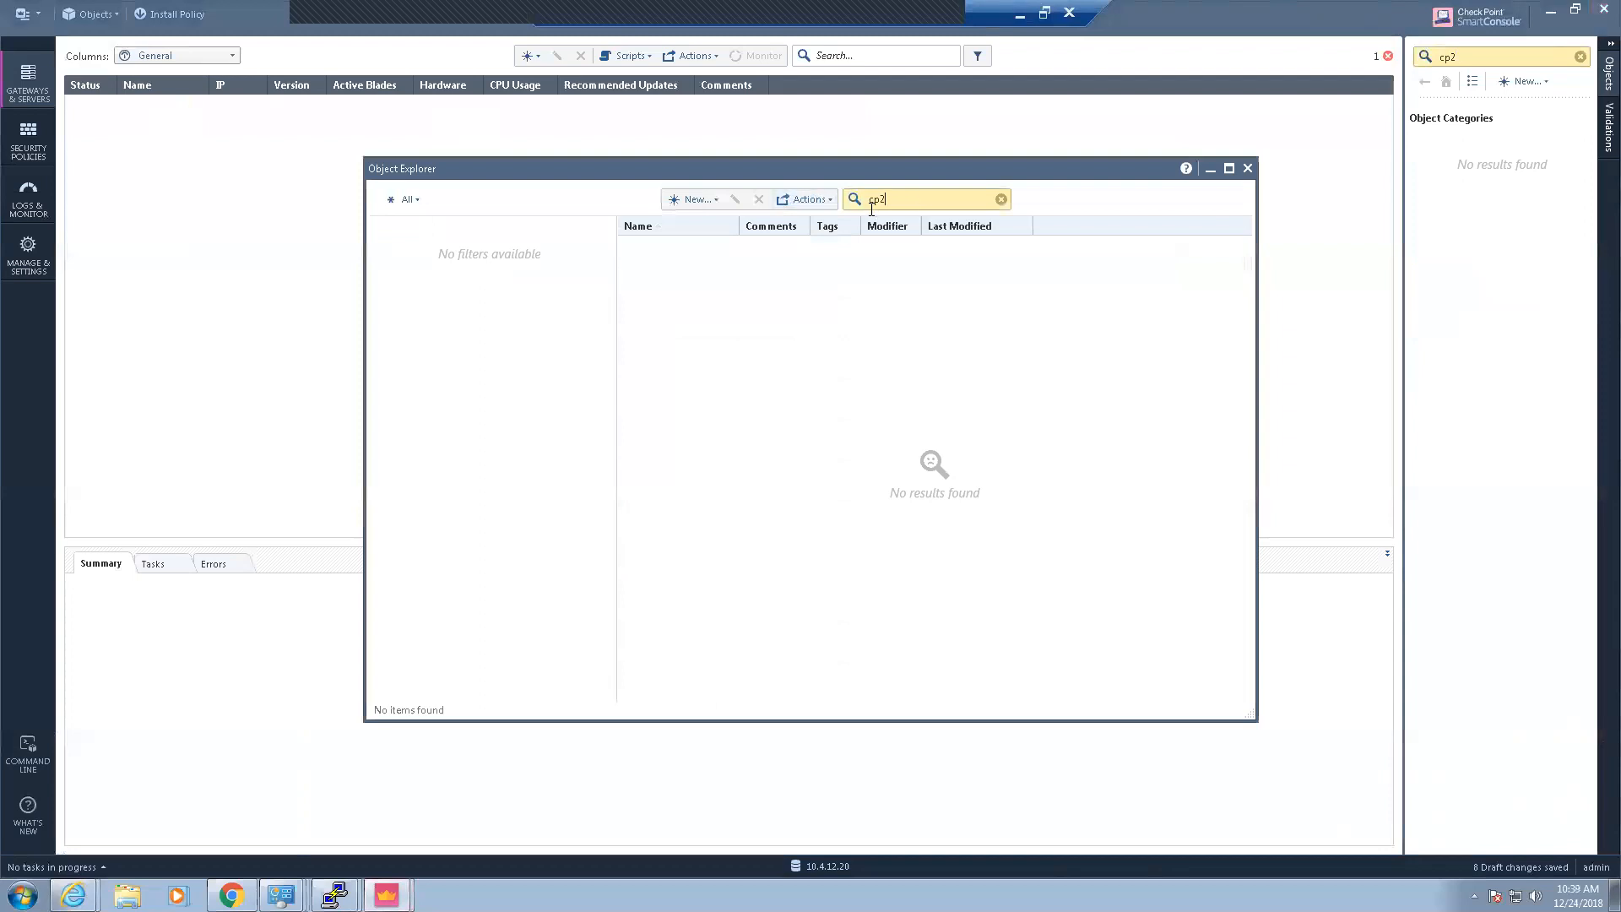
left_click(1001, 200)
left_click(1246, 169)
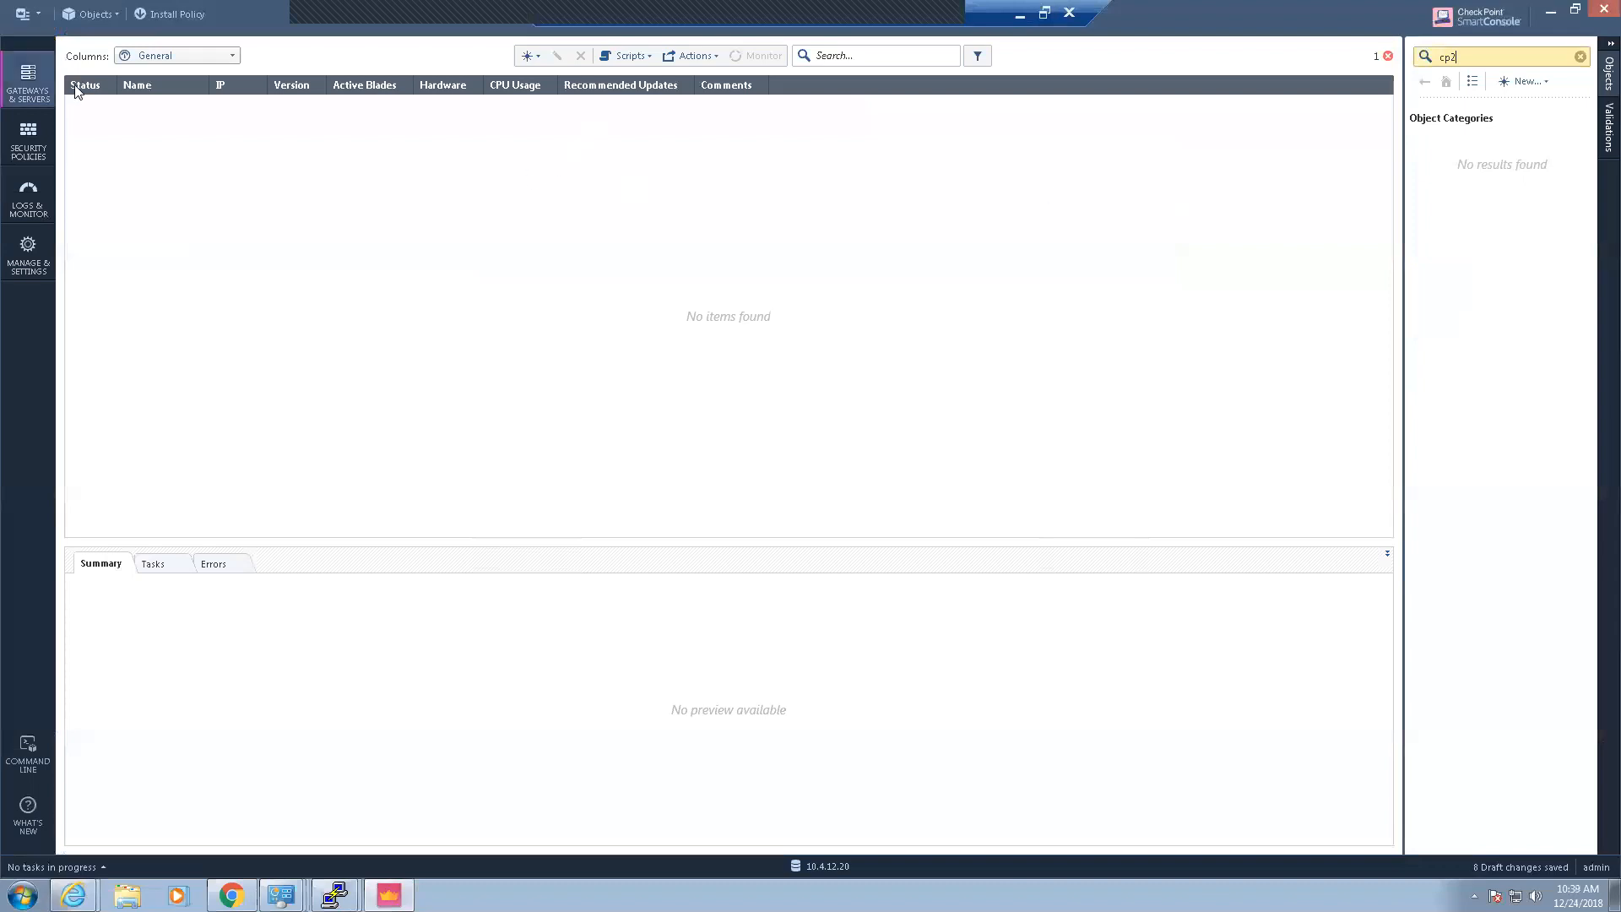
left_click(28, 140)
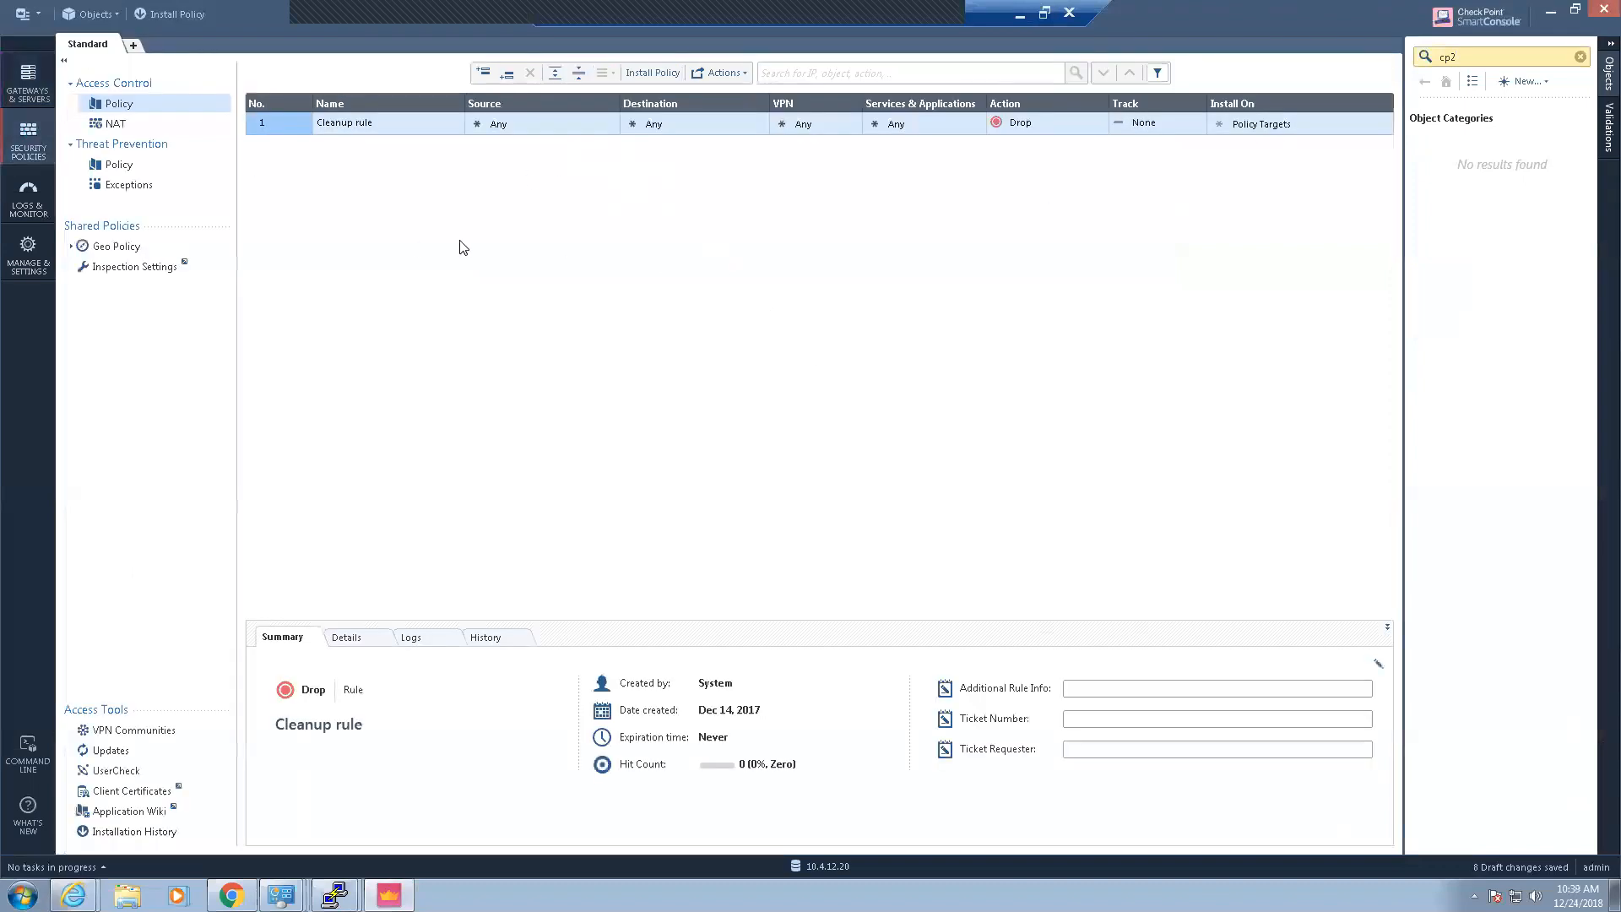
left_click(28, 84)
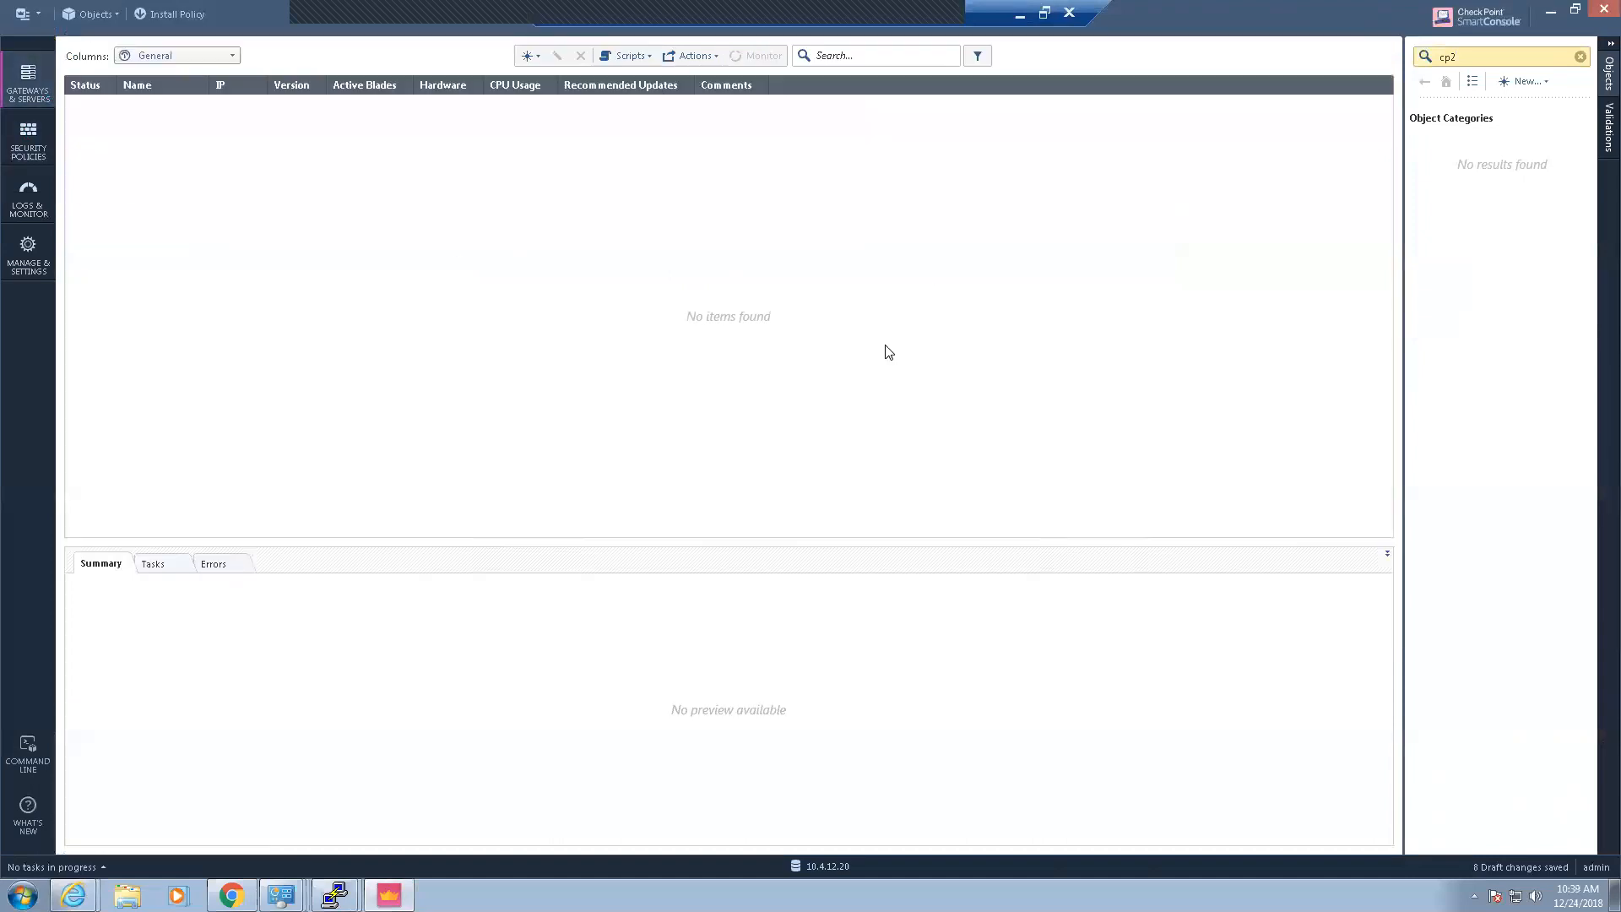
Show the IPv4 Static Routes page with the default route via 172.16.2.254, then minimize the session
left_click(1547, 10)
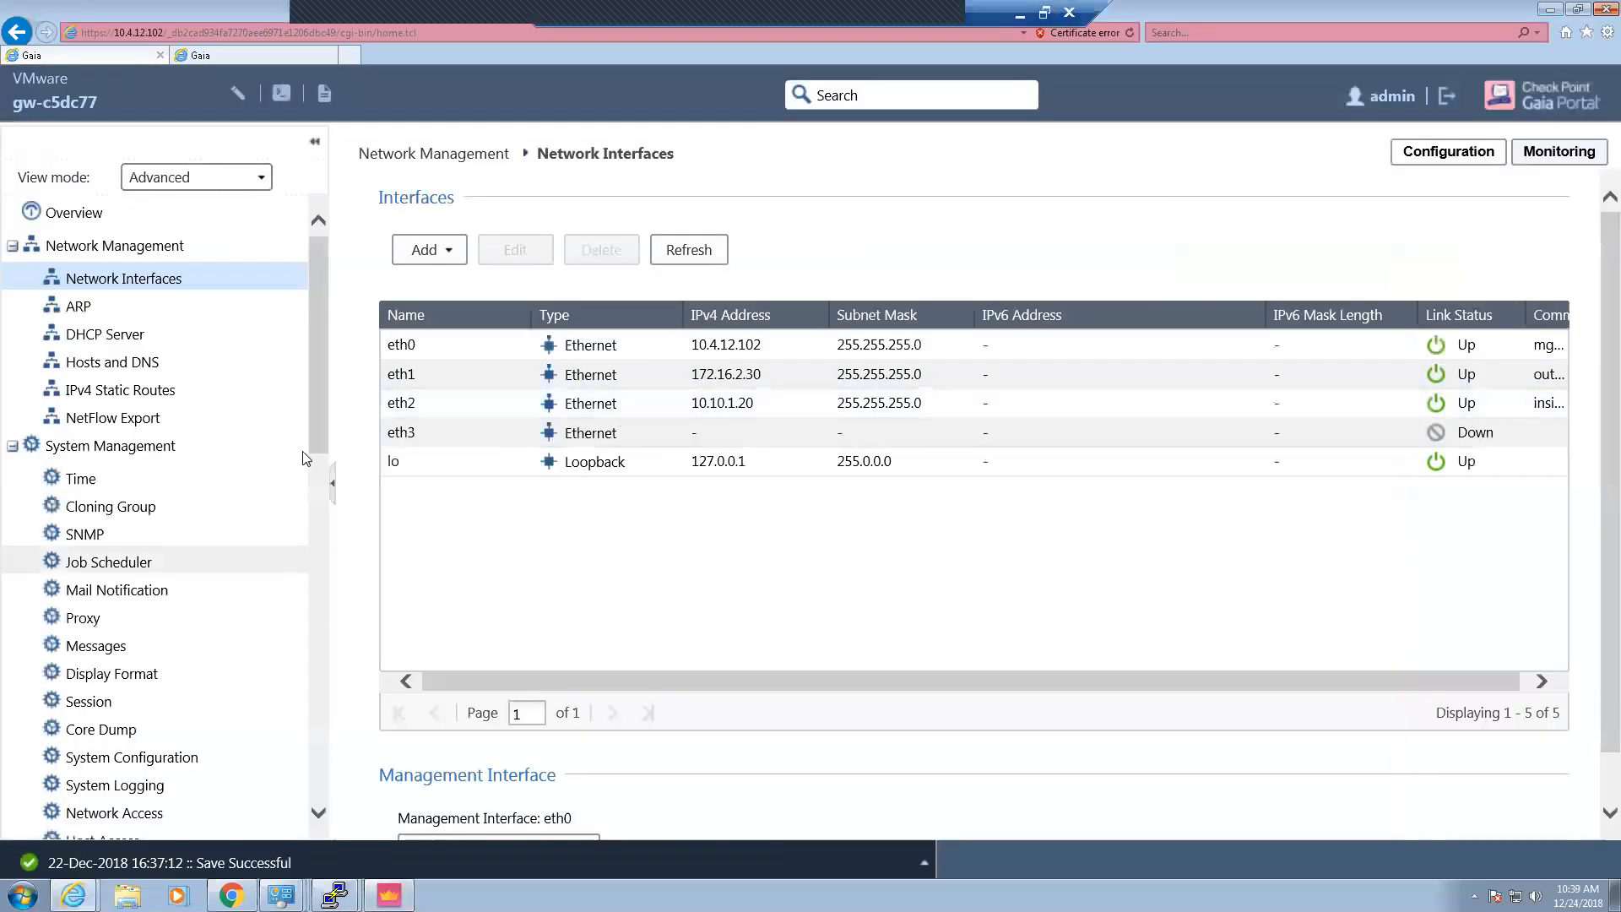
scroll(306, 457, "down", 1)
scroll(307, 455, "down", 6)
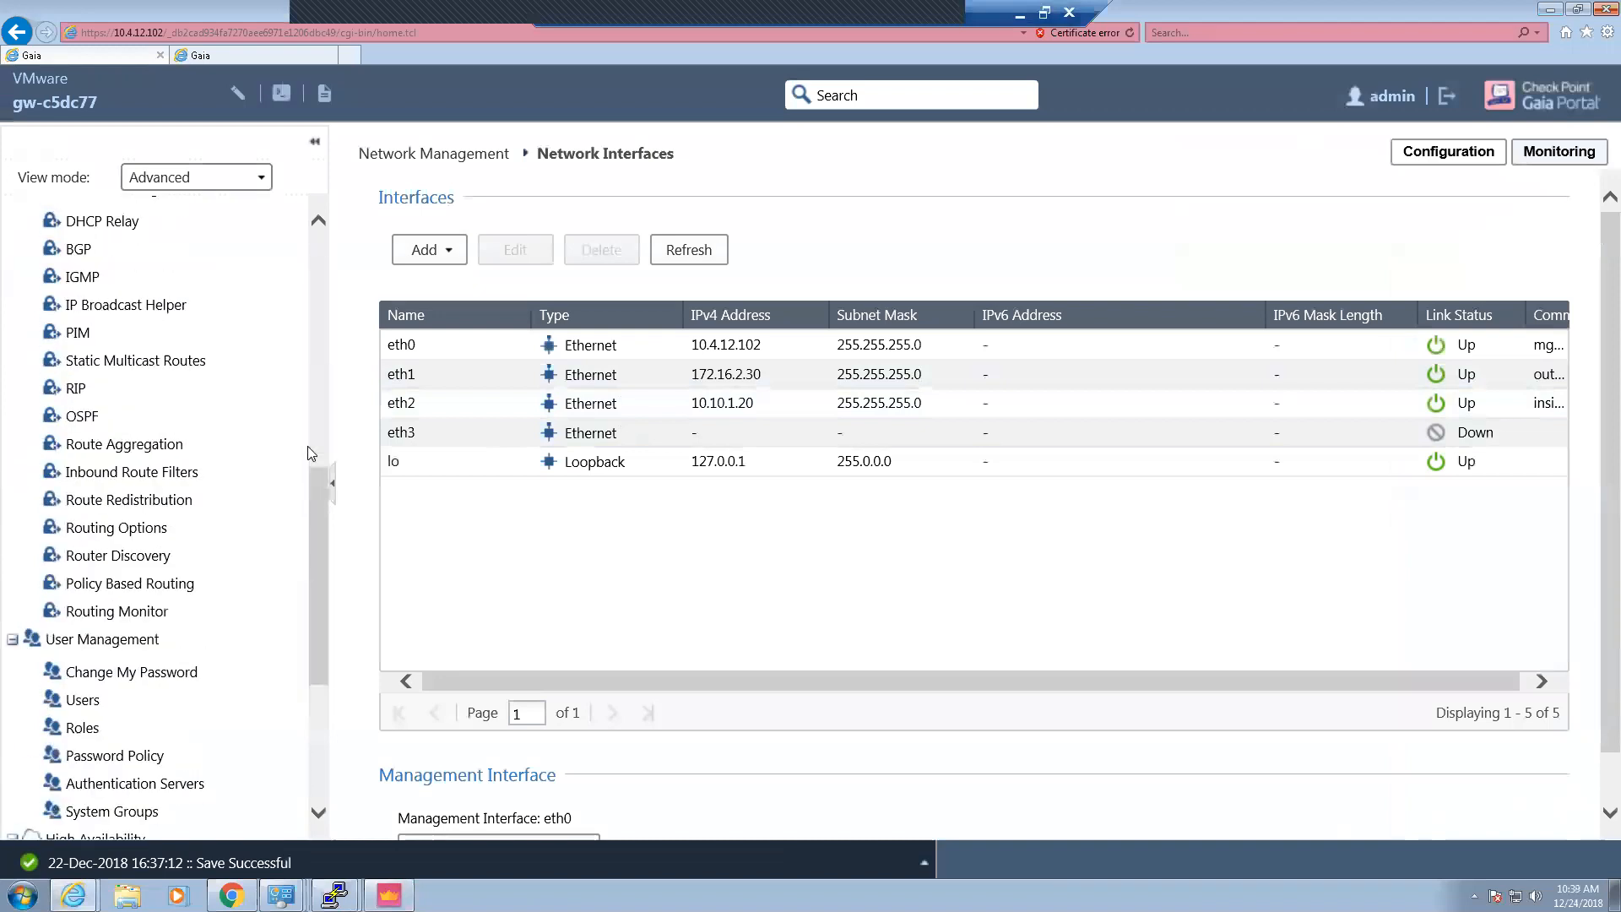
scroll(308, 446, "up", 10)
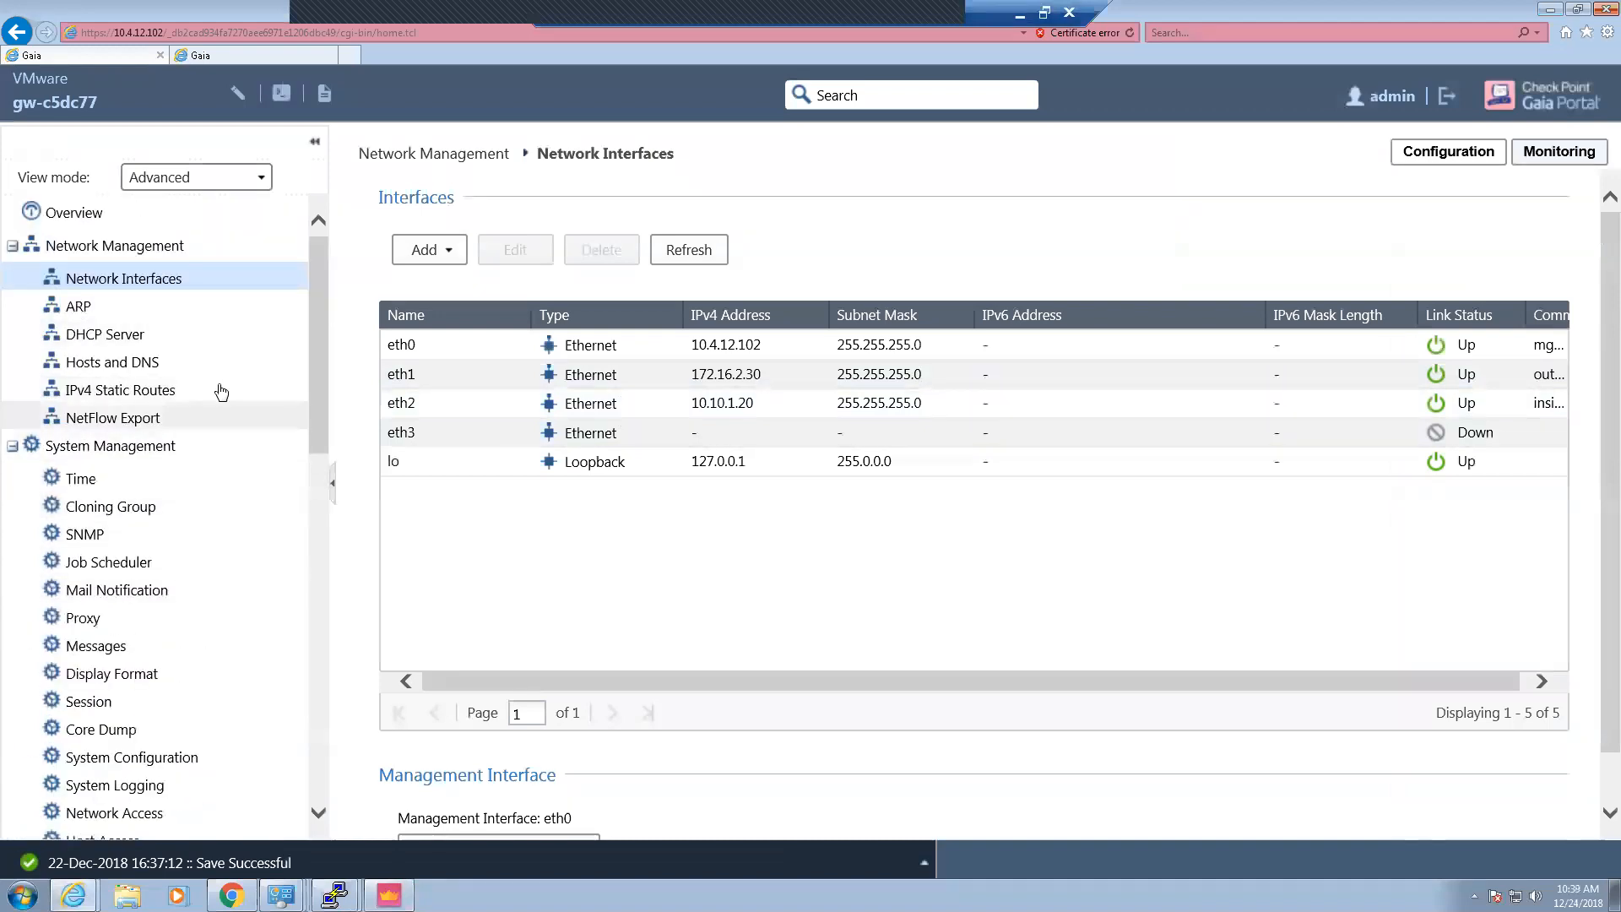
left_click(127, 282)
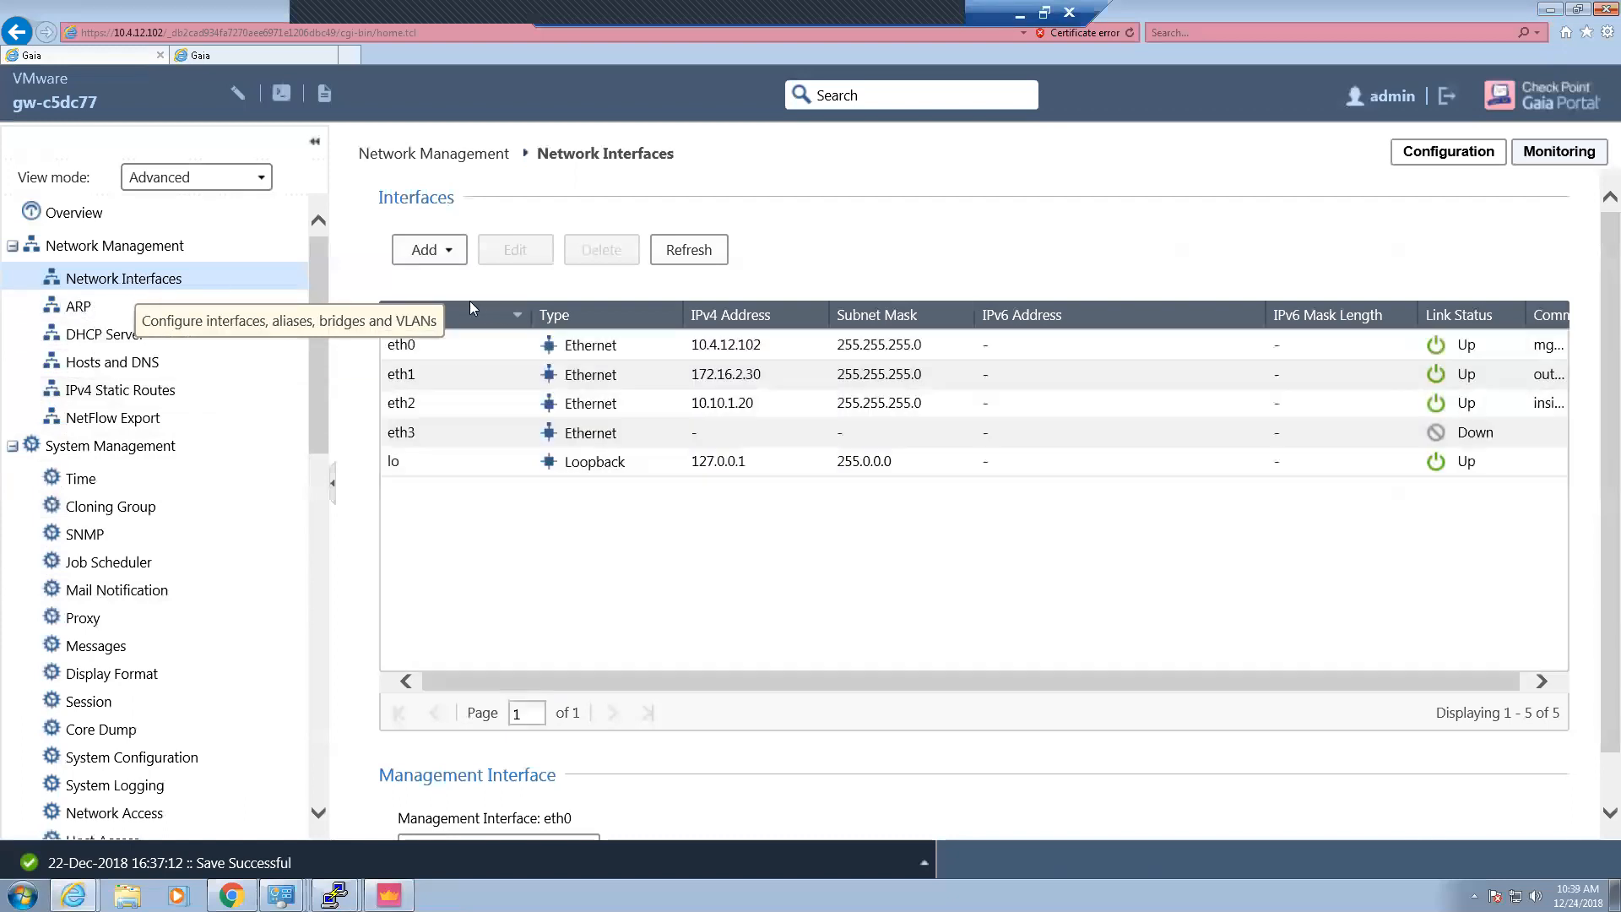
left_click(136, 393)
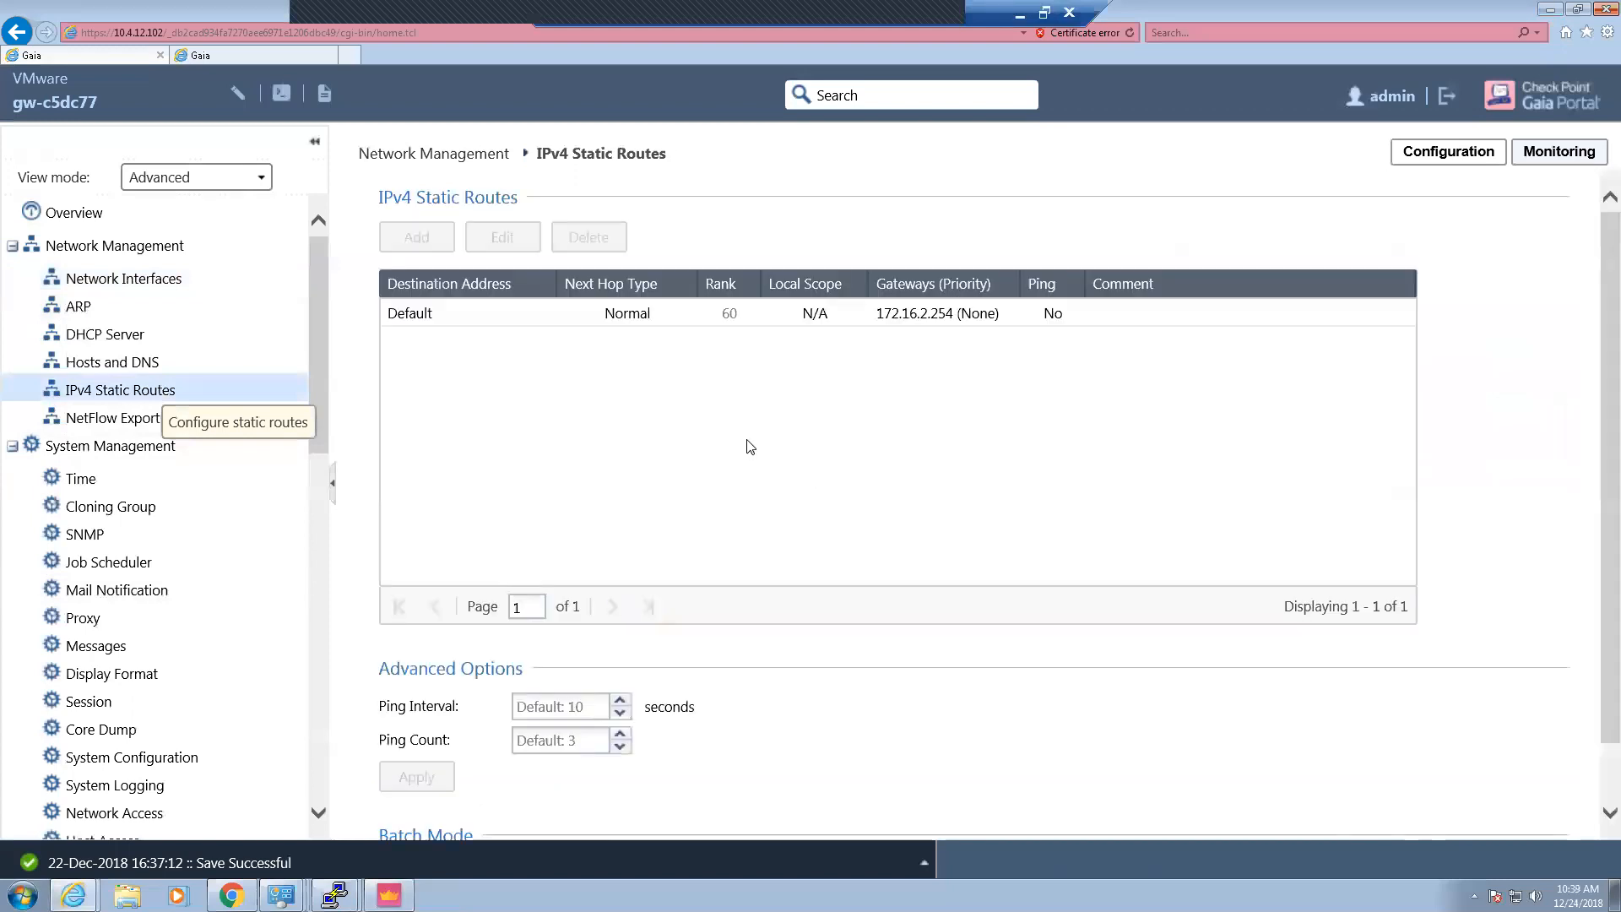
scroll(1399, 441, "down", 1)
scroll(1400, 441, "up", 1)
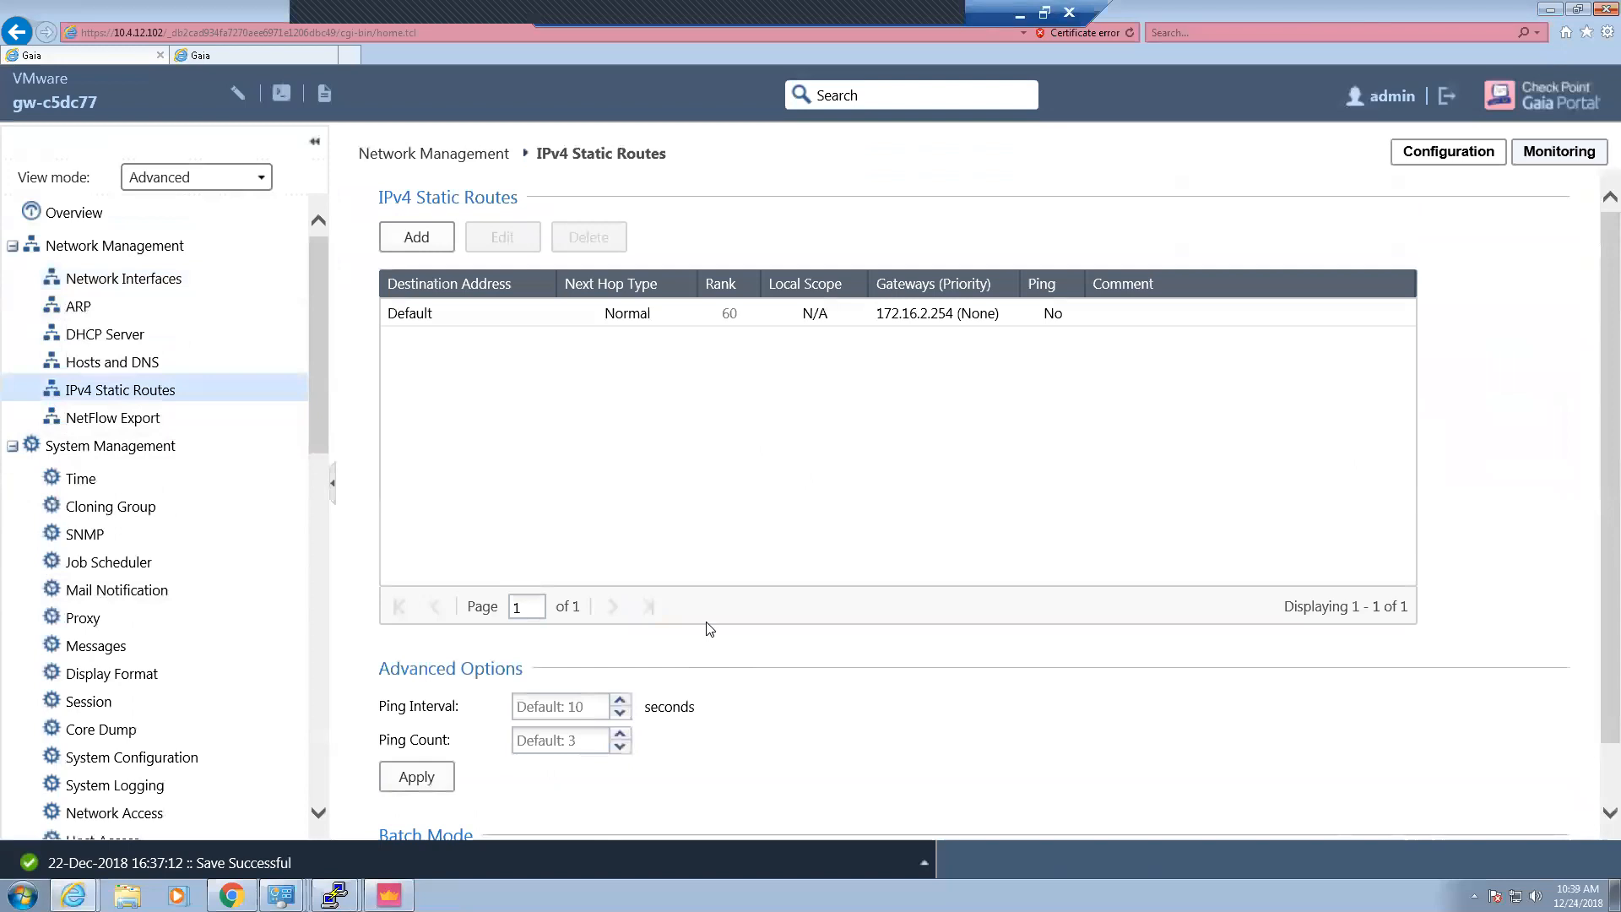
left_click(1020, 15)
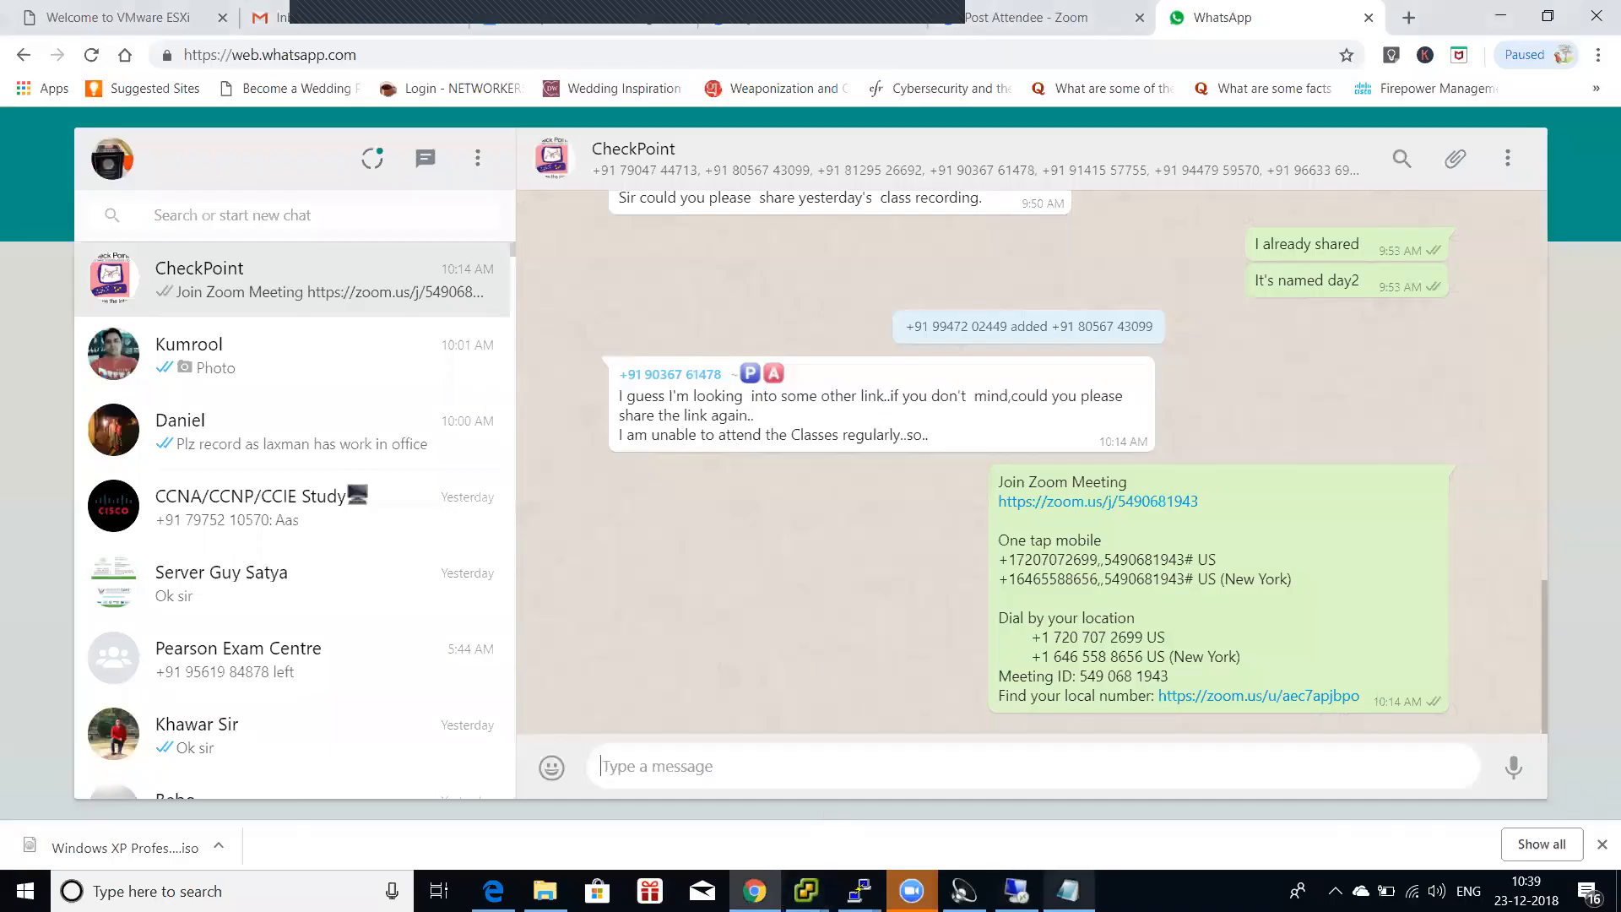
Bring the ssh notes forward, search Start for putty, then dismiss the search
key("alt+Tab")
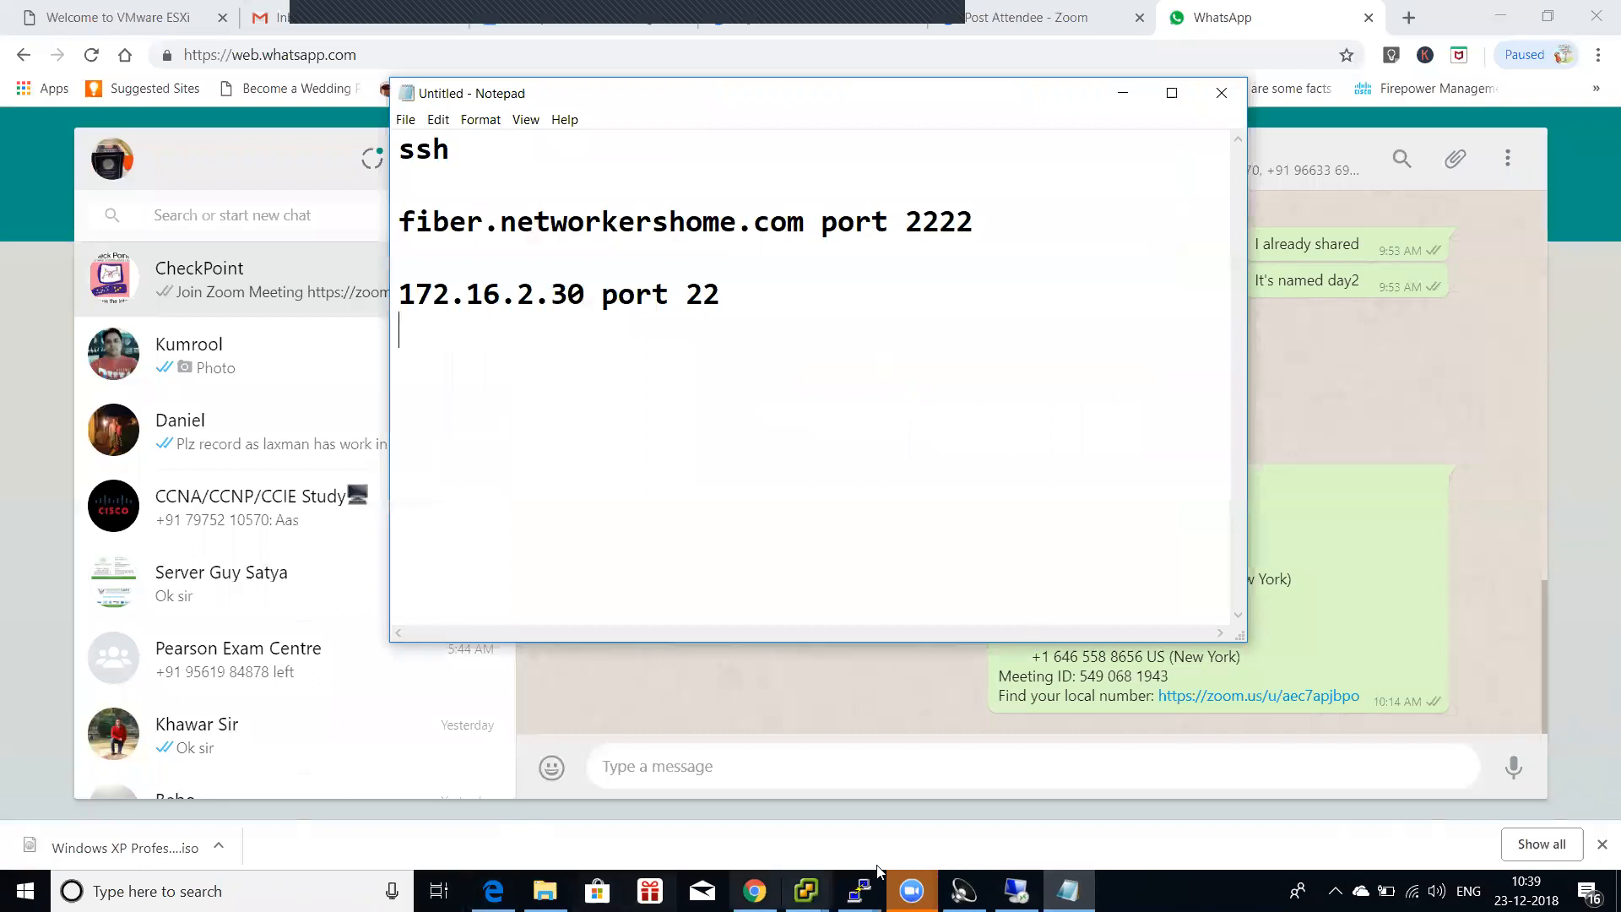
key("super")
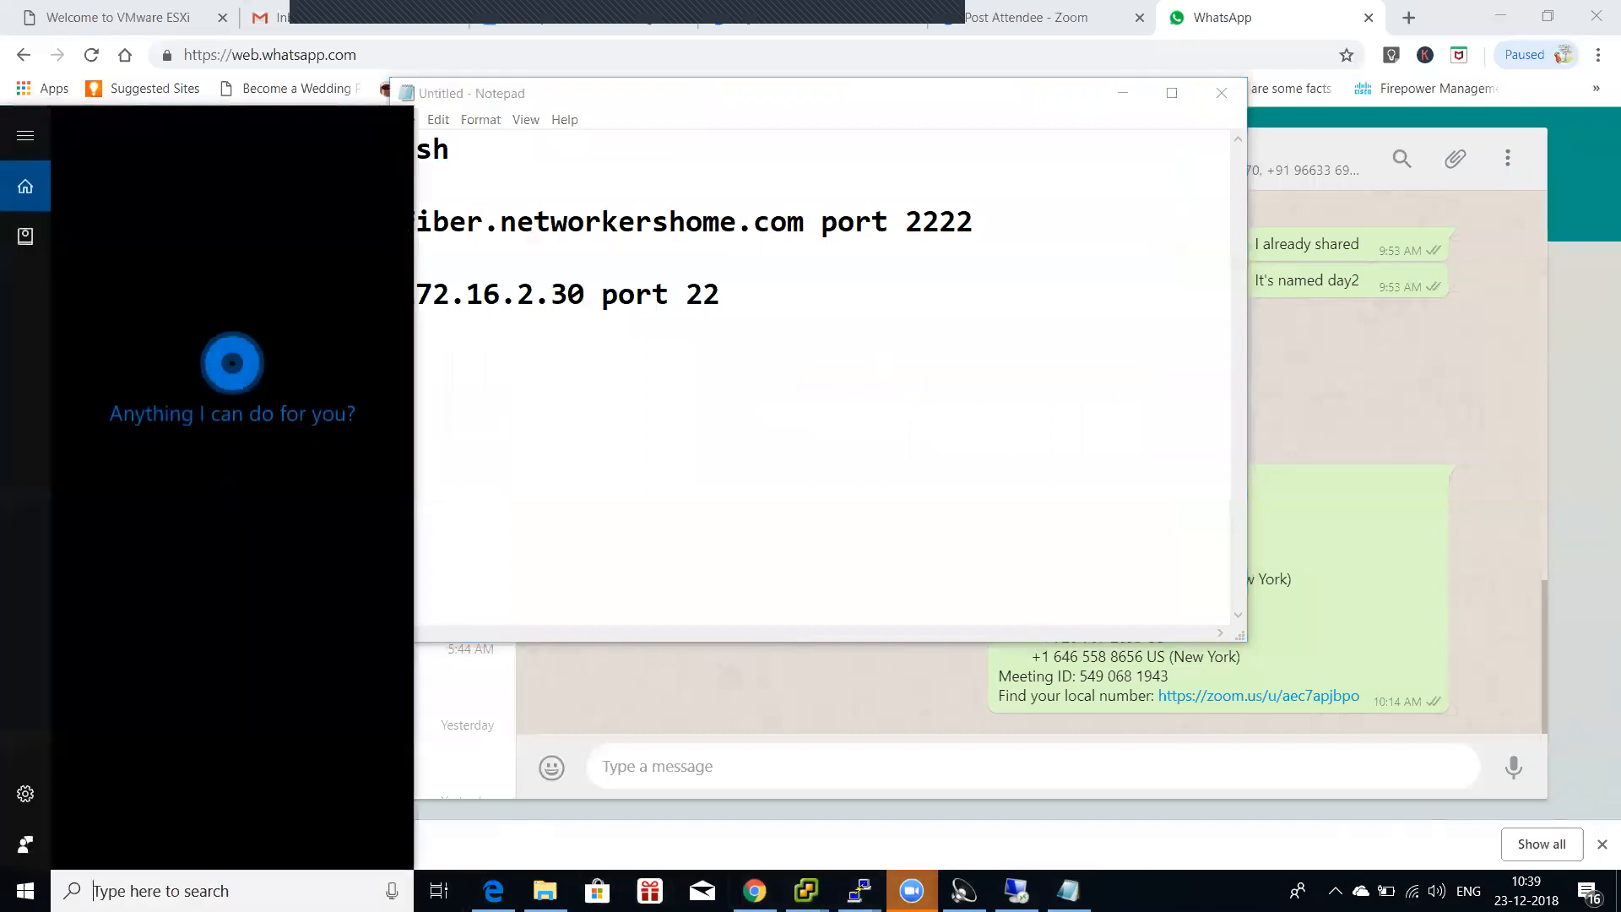
type("putty")
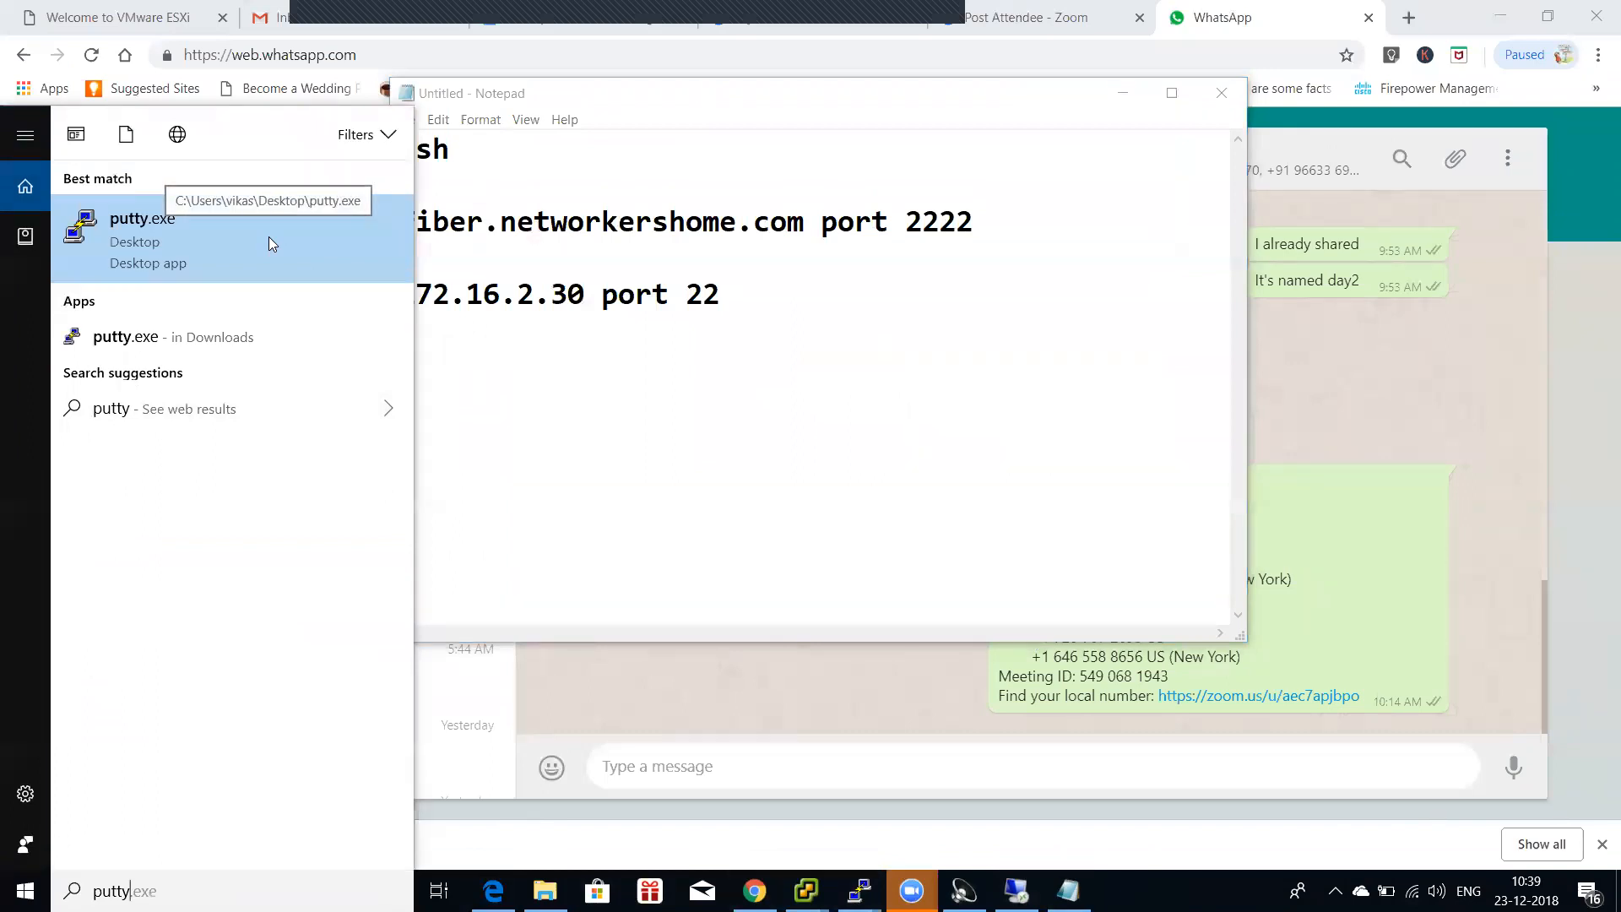
left_click(573, 422)
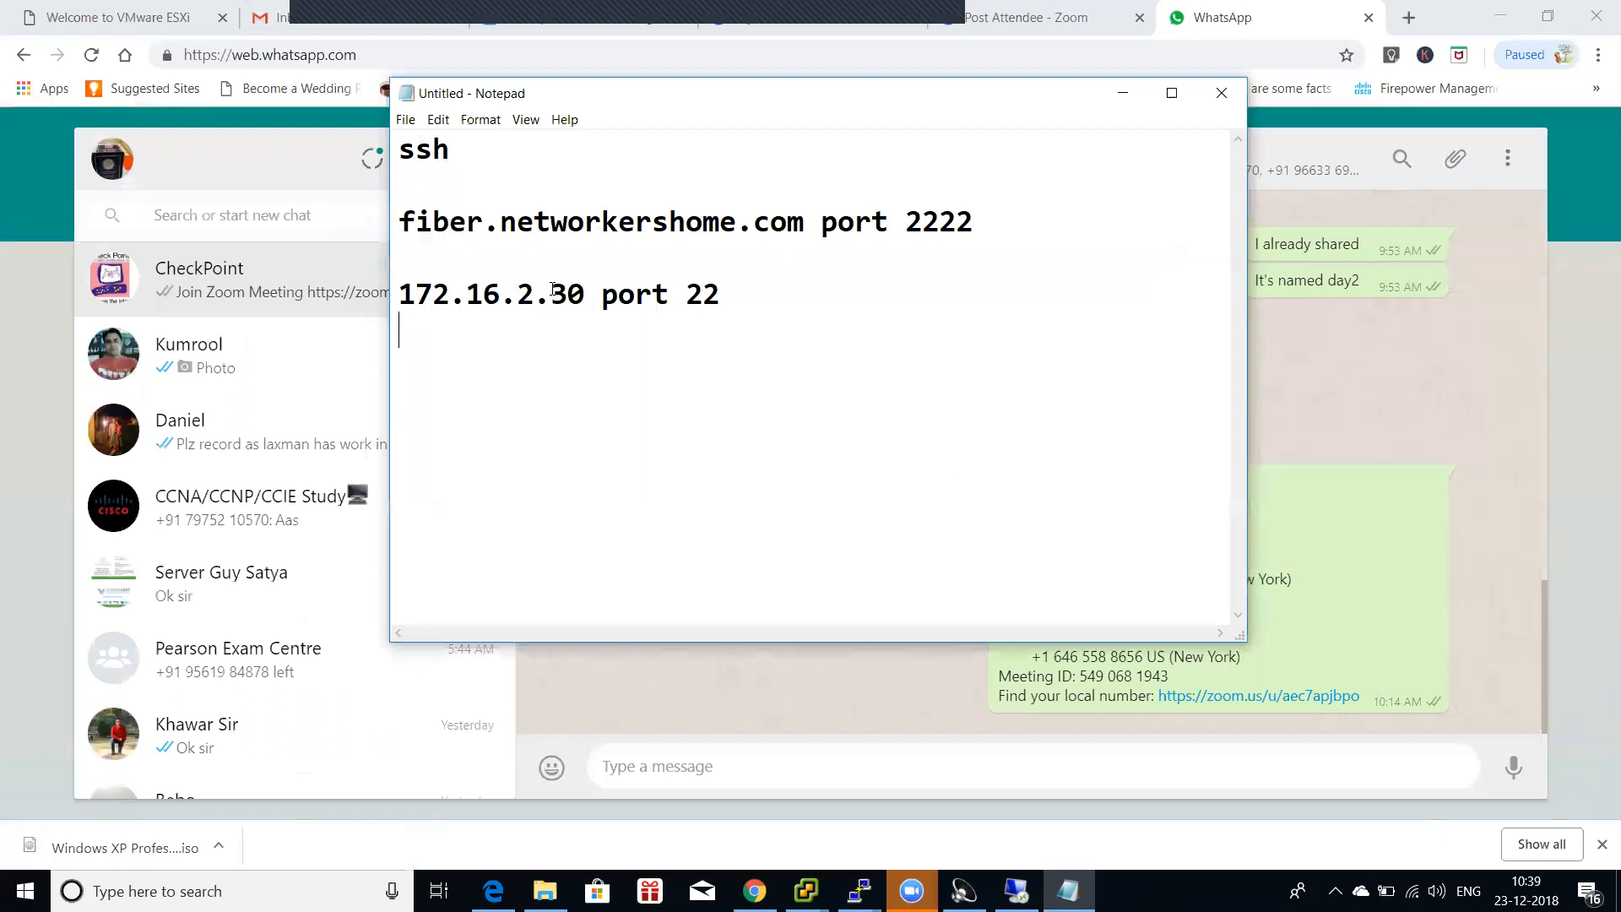
Review the 172.16.2.30 port 22 and fiber.networkershome.com port 2222 host lines, then return to Remote Desktop
left_click_drag(741, 297, 384, 296)
left_click(726, 257)
left_click_drag(1008, 228, 392, 223)
left_click(524, 260)
left_click_drag(742, 298, 396, 295)
left_click(562, 348)
left_click(1122, 92)
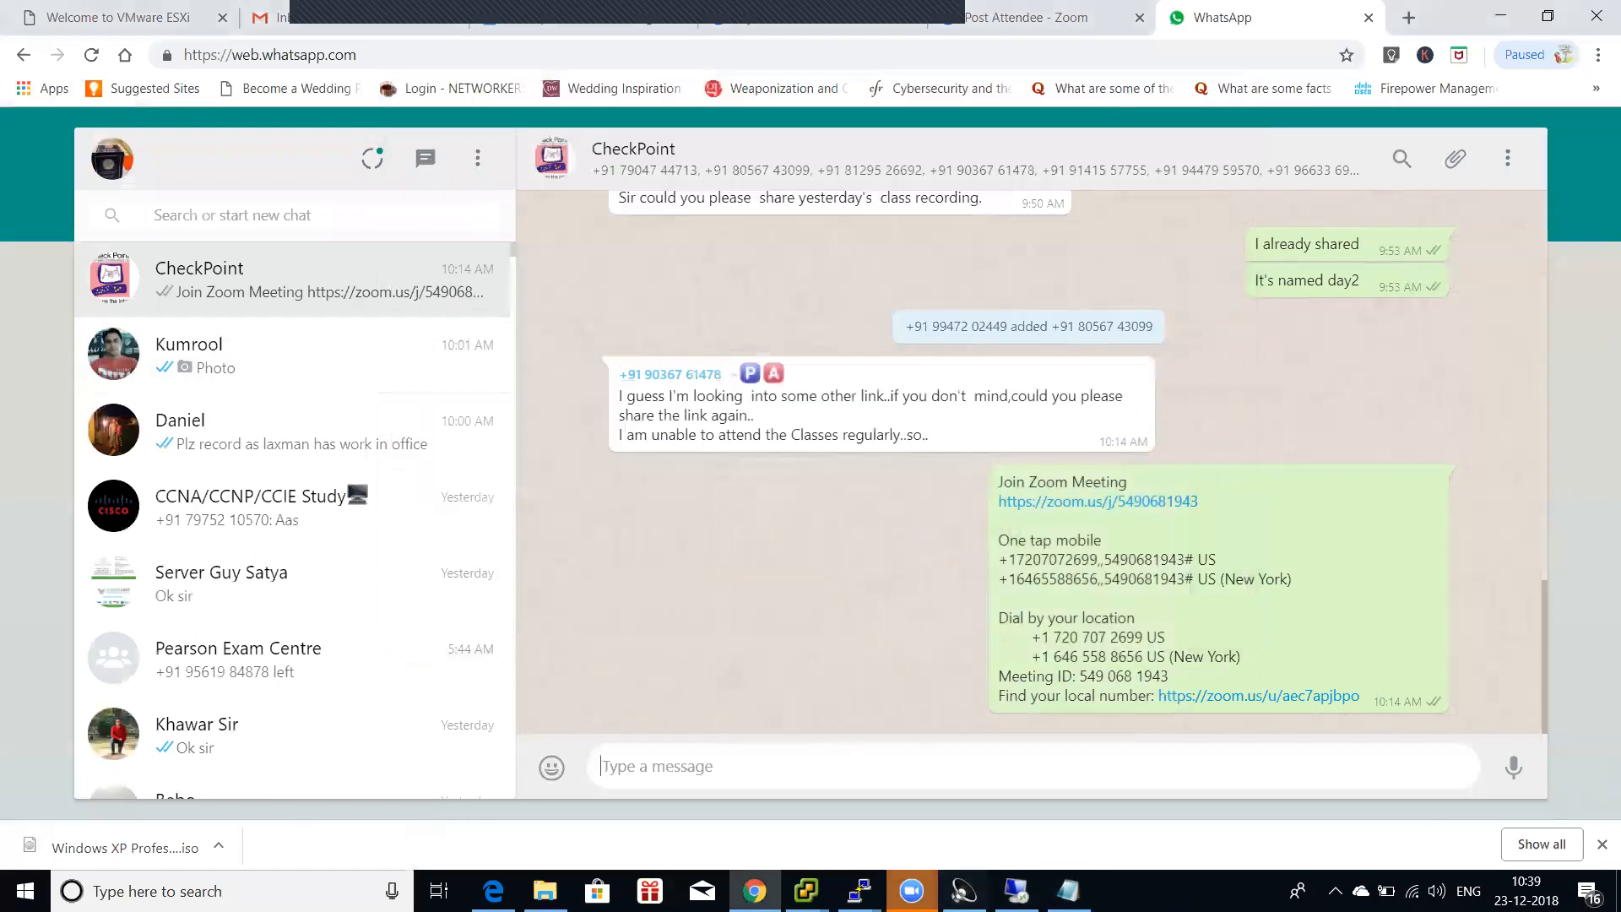
left_click(1016, 891)
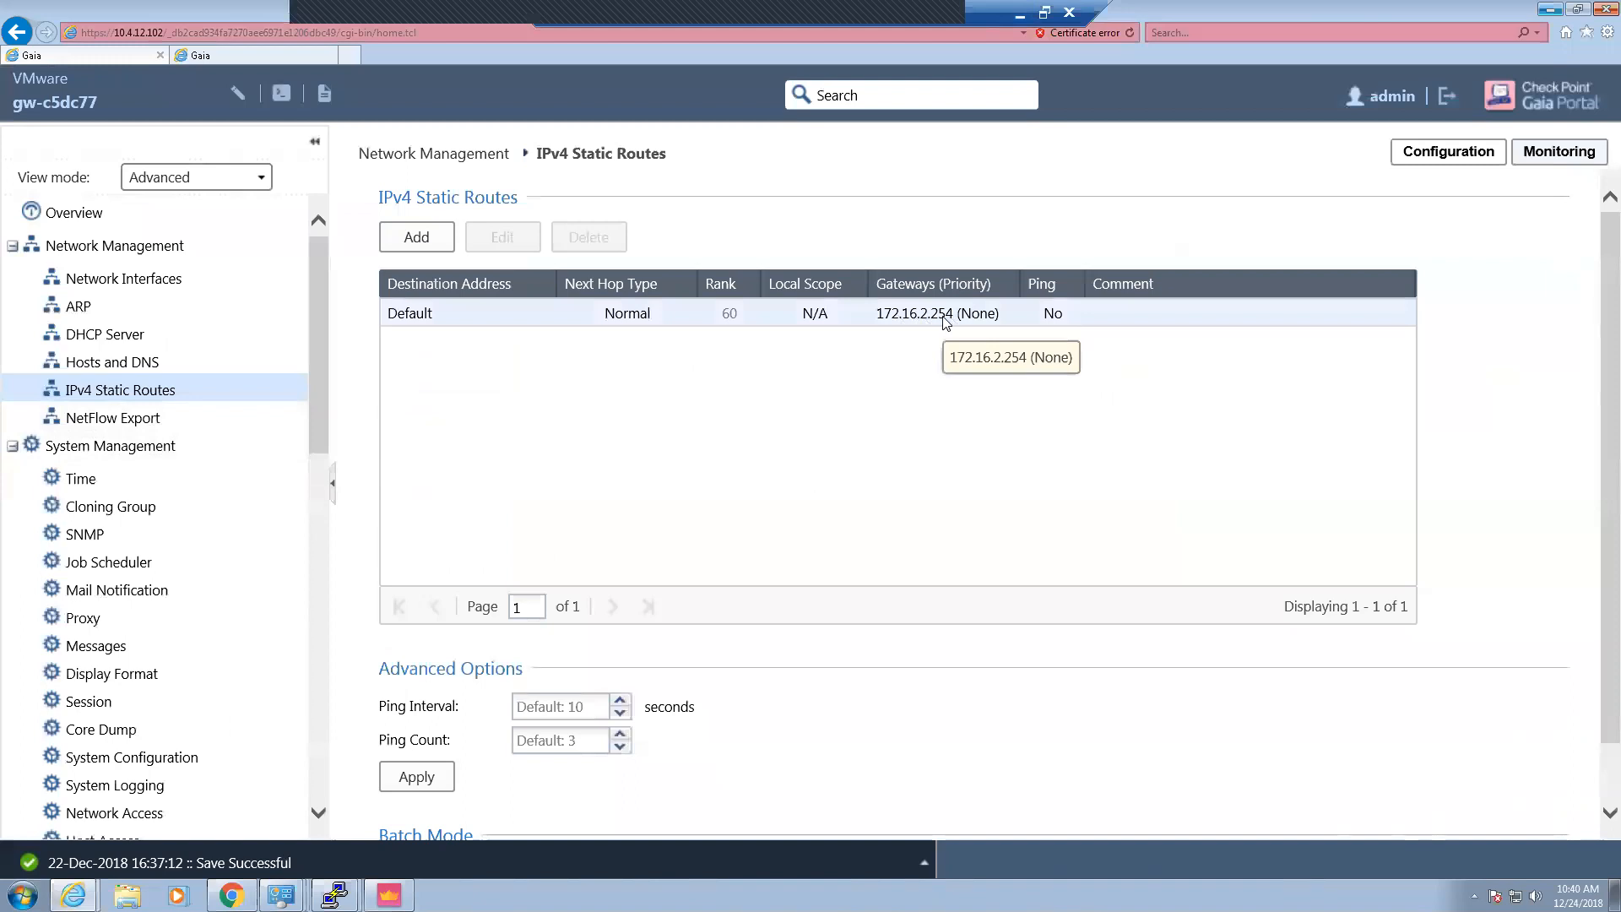
Go through the interfaces page to NetFlow Export and open the Add Collector form
left_click(169, 278)
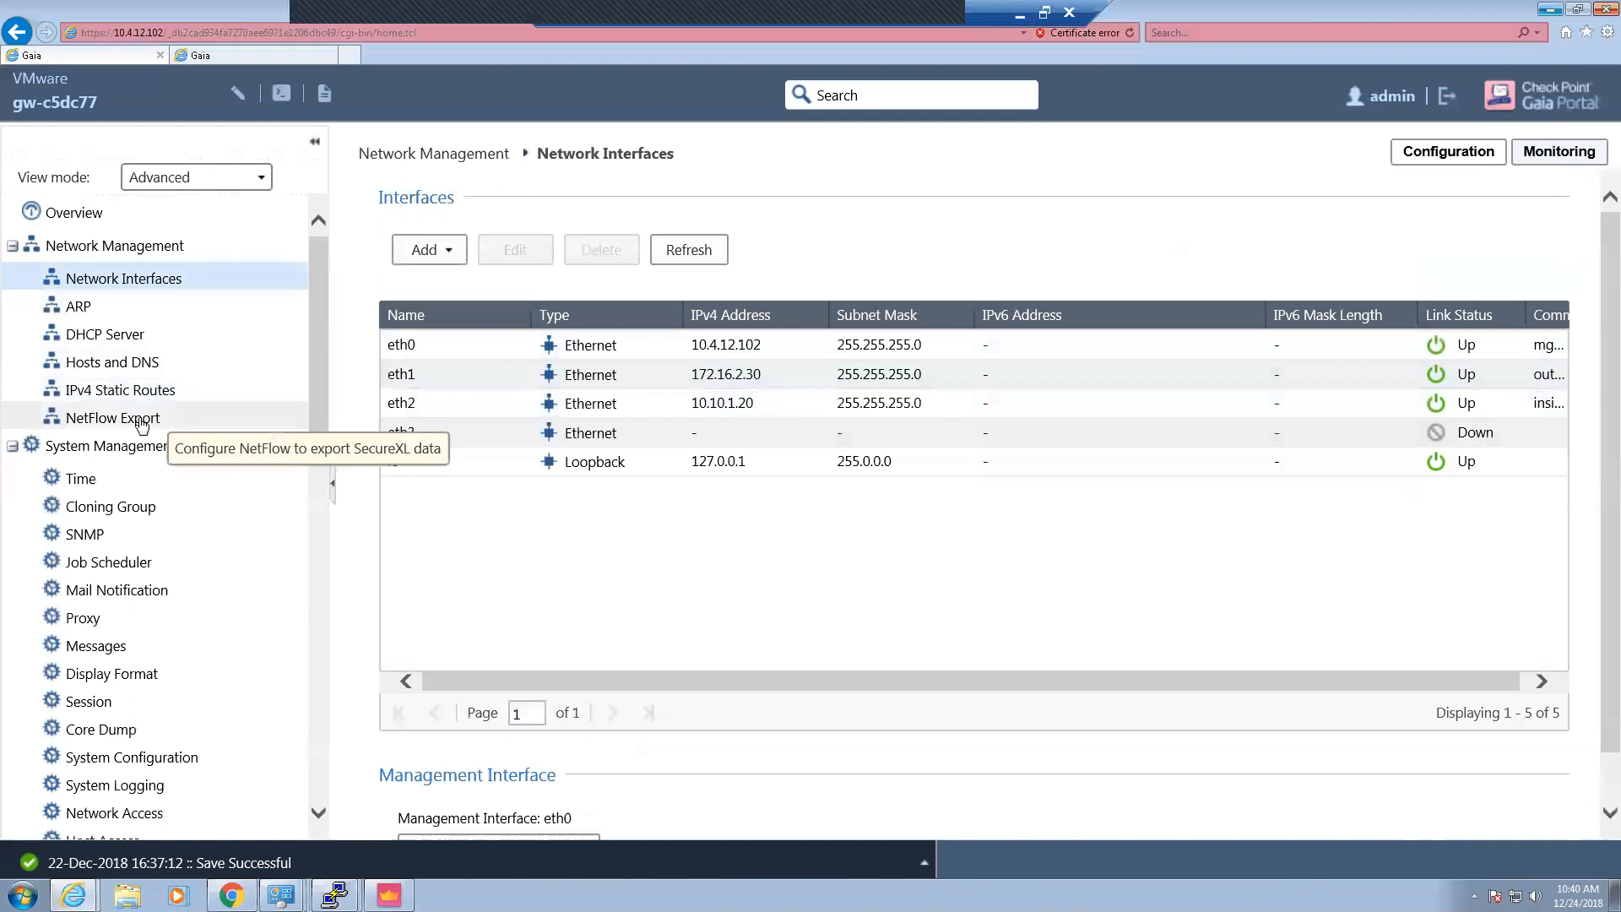
left_click(141, 423)
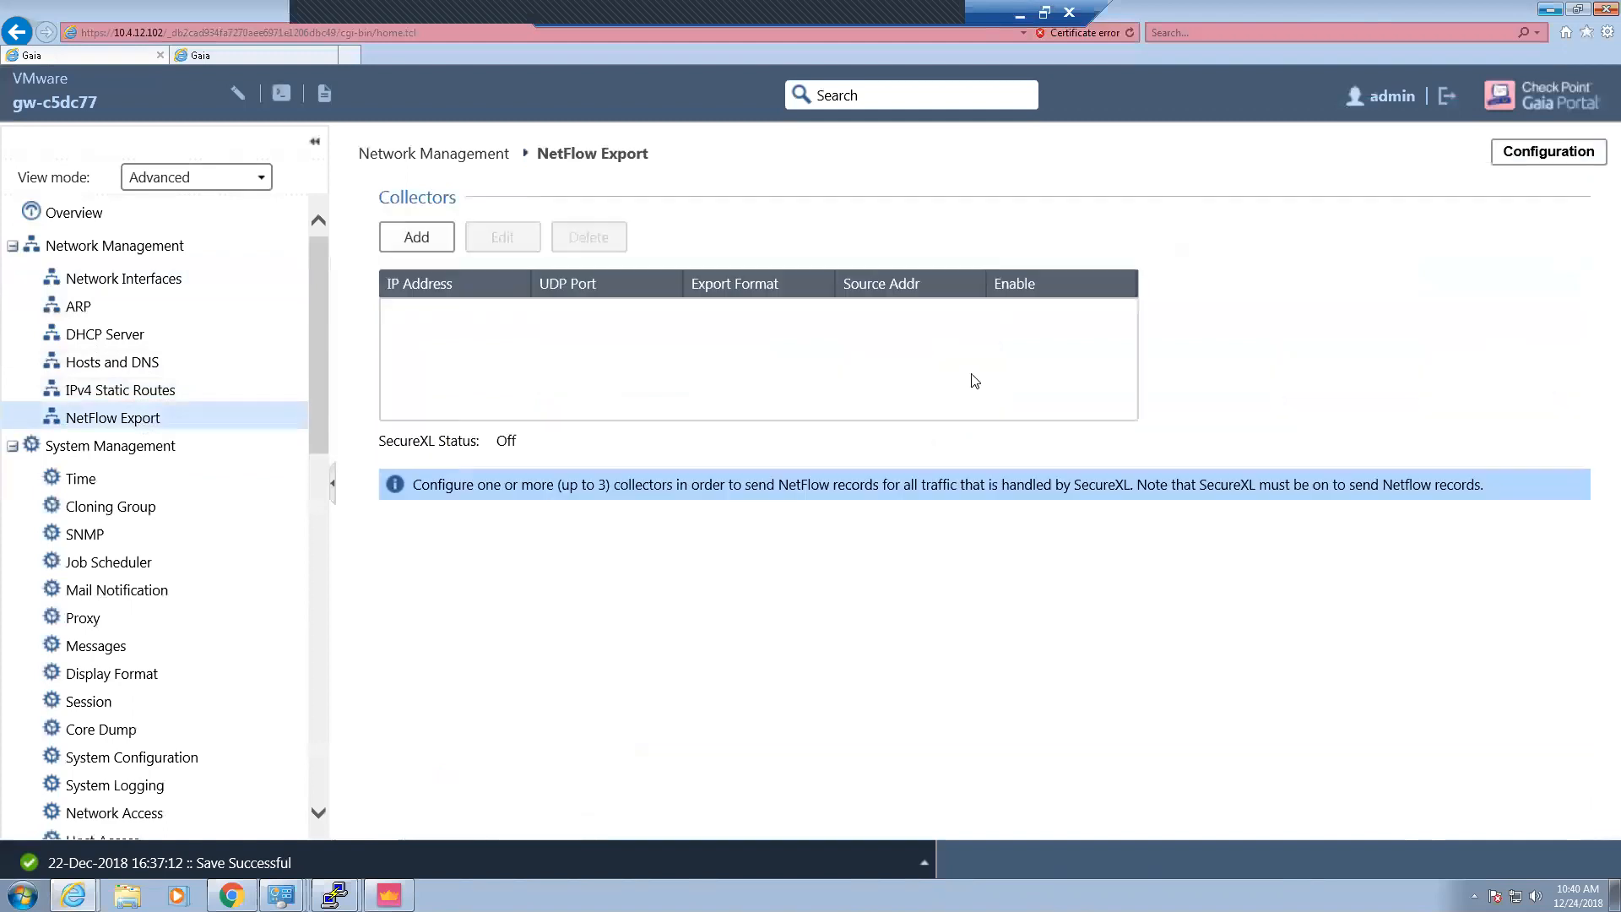
left_click(428, 241)
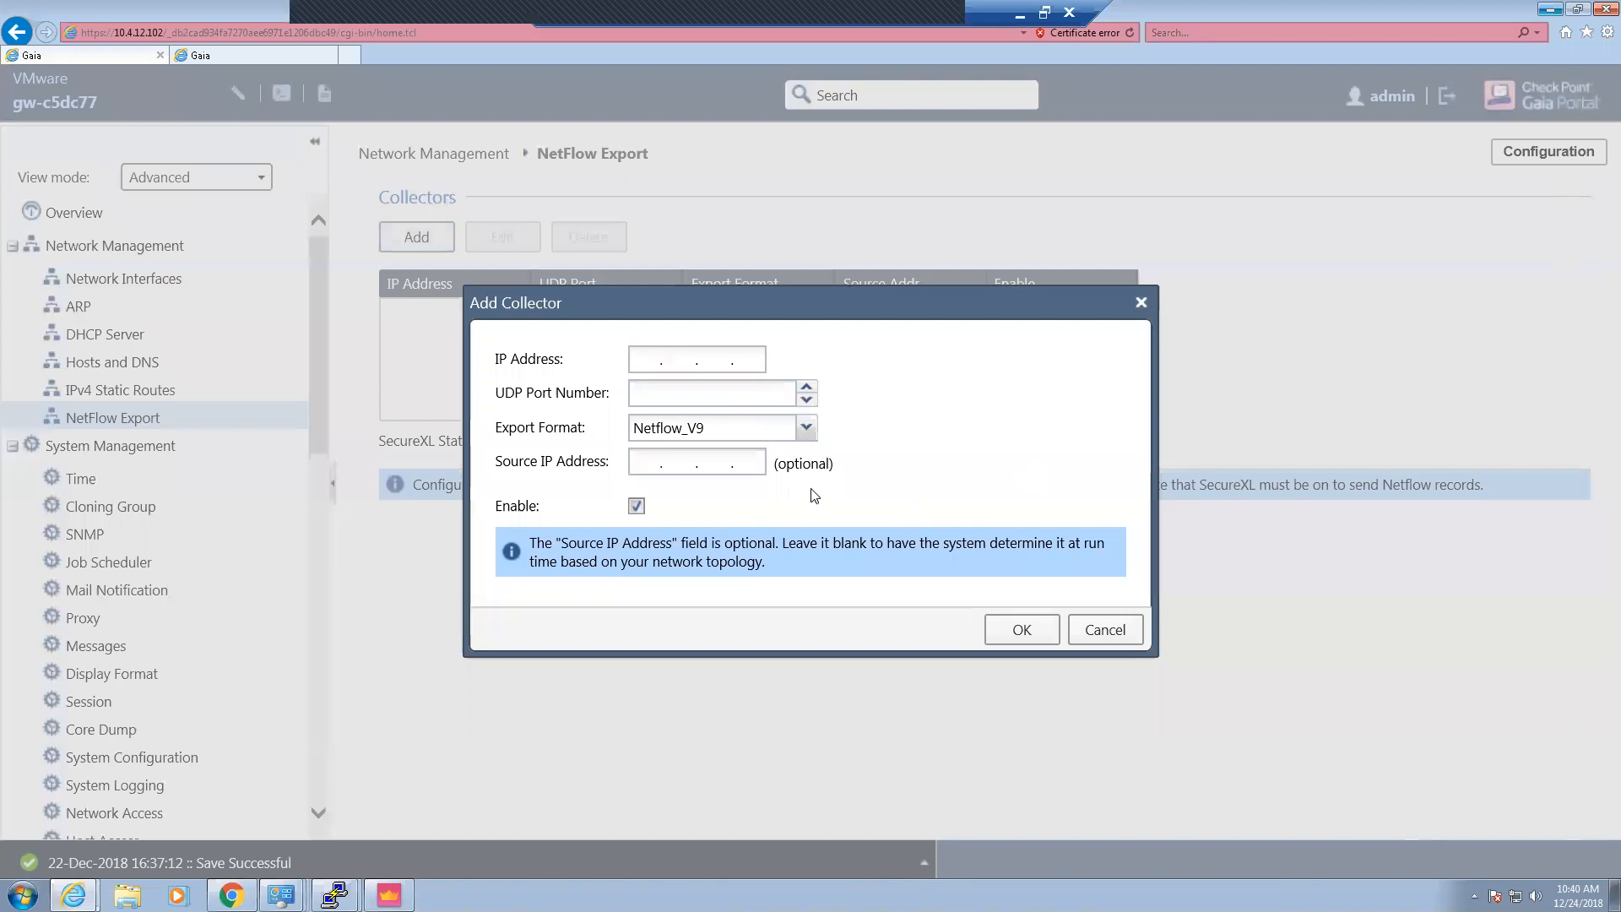
Check the export formats, keep Netflow_V9, and enter source IP address 10.4.12.38
left_click(629, 462)
left_click(806, 428)
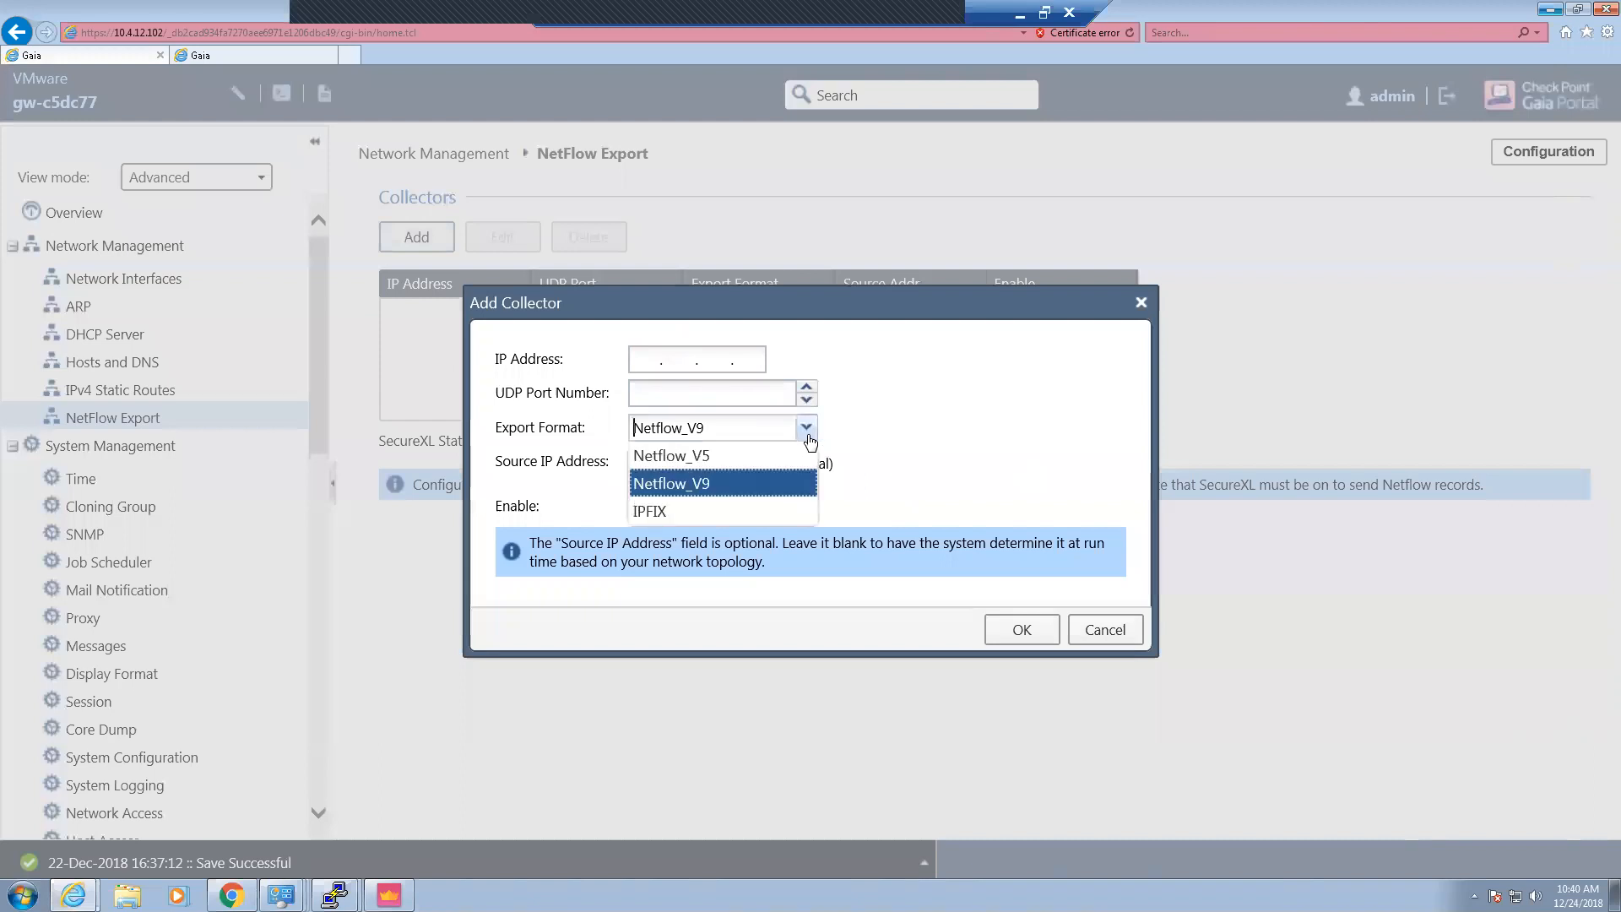
left_click(809, 438)
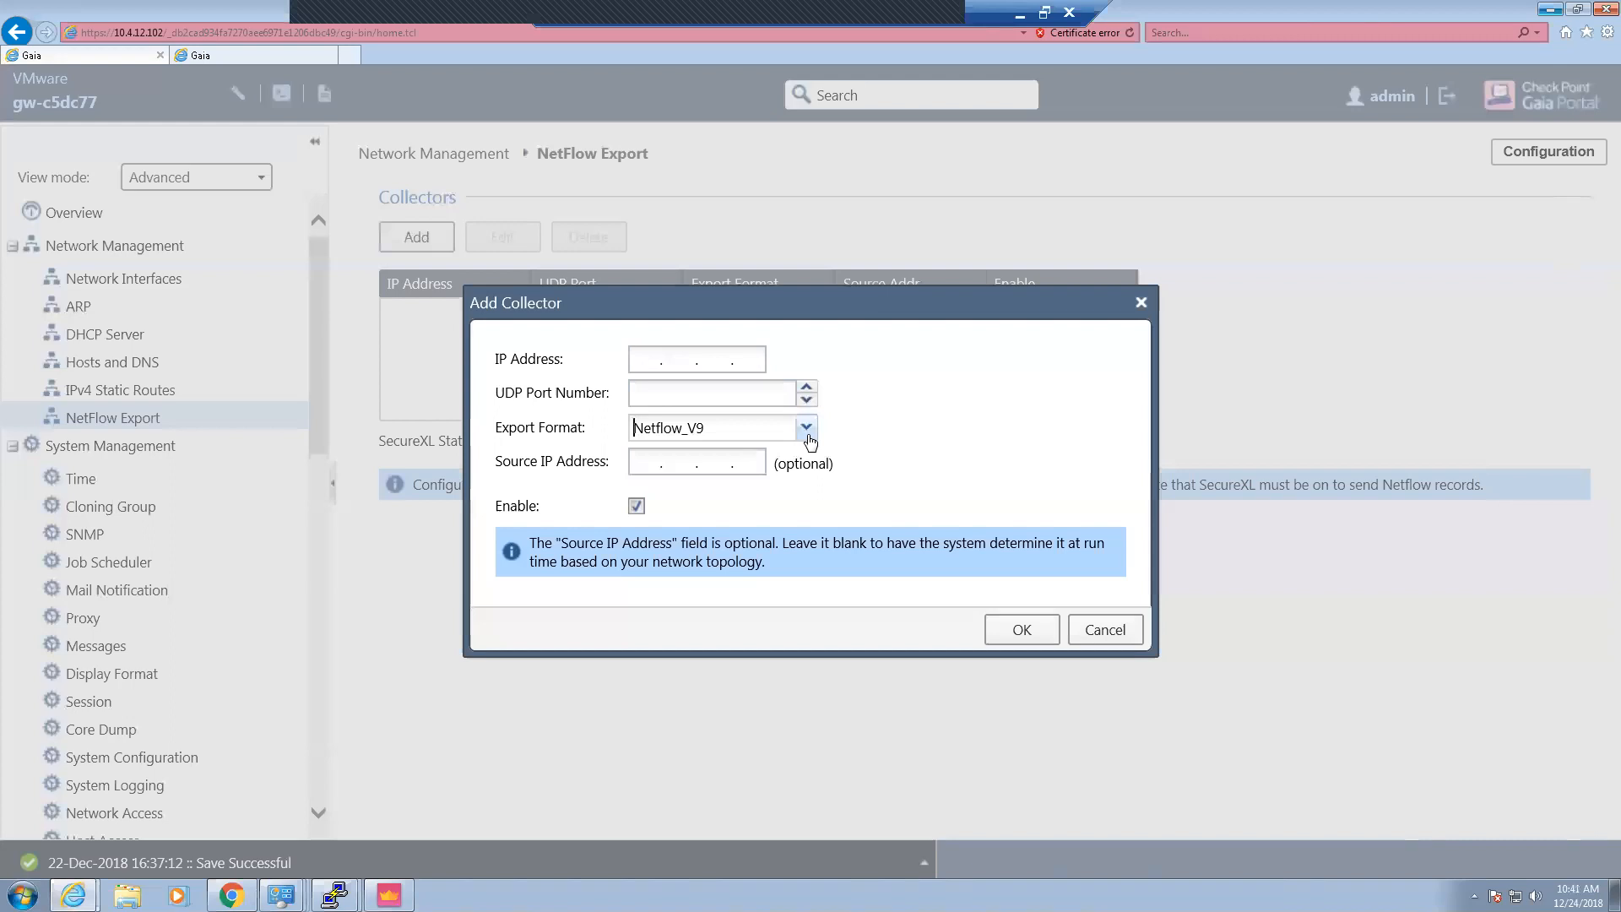
left_click(649, 469)
type("10.4.12.38")
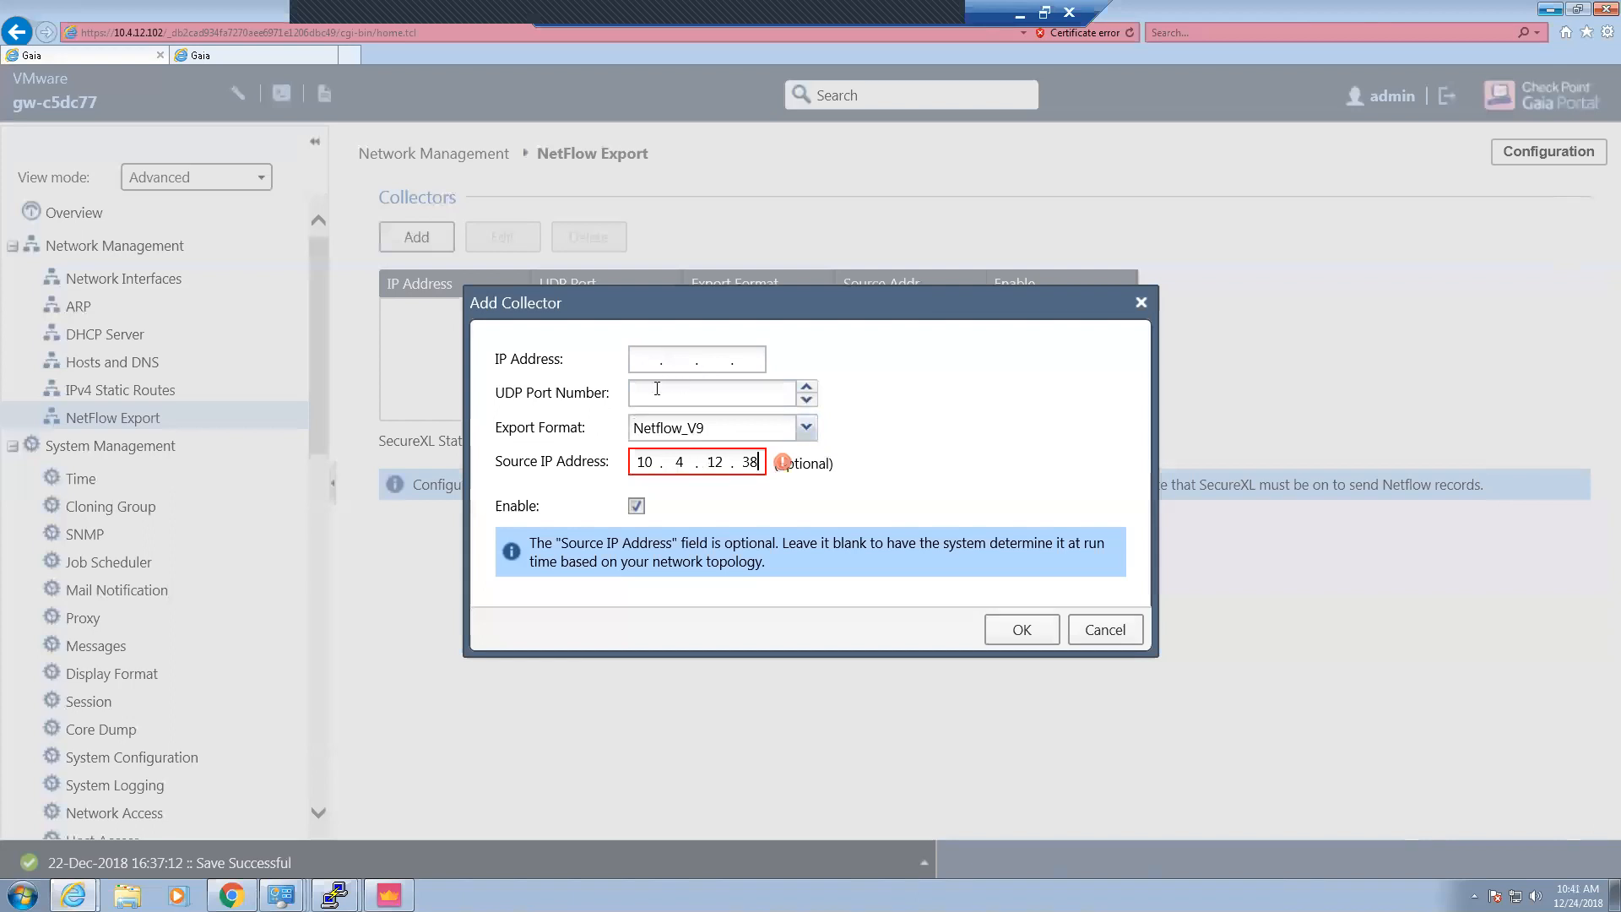
Move between the collector and source address fields, then delete the source address's first two octets
double_click(749, 462)
left_click(666, 462)
left_click(653, 368)
left_click(654, 461)
left_click(650, 361)
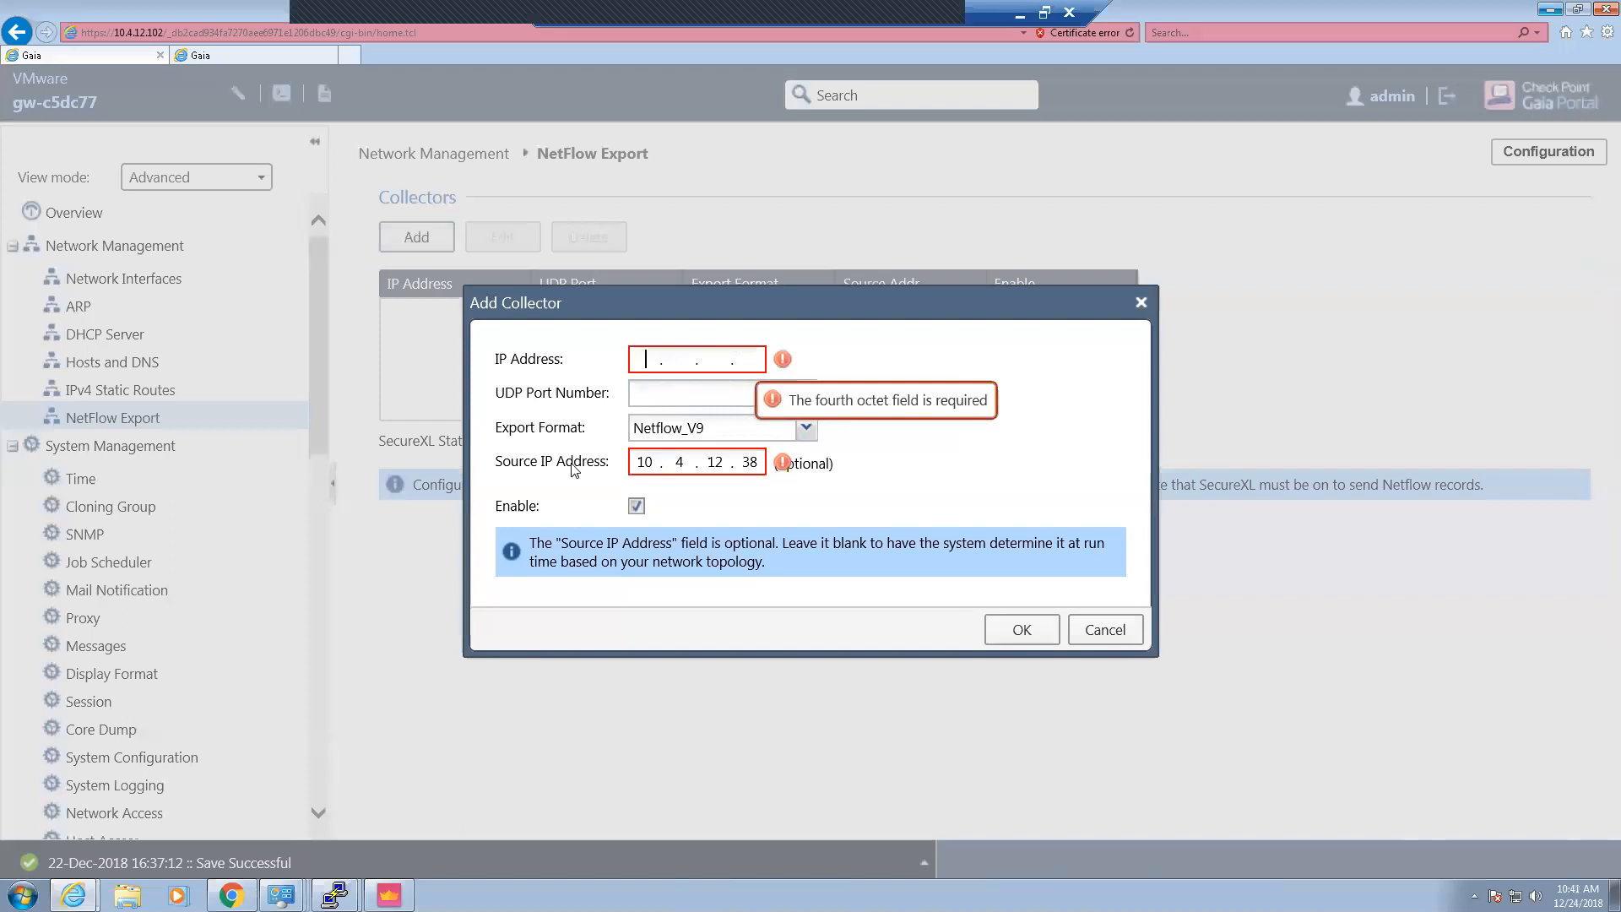
double_click(647, 462)
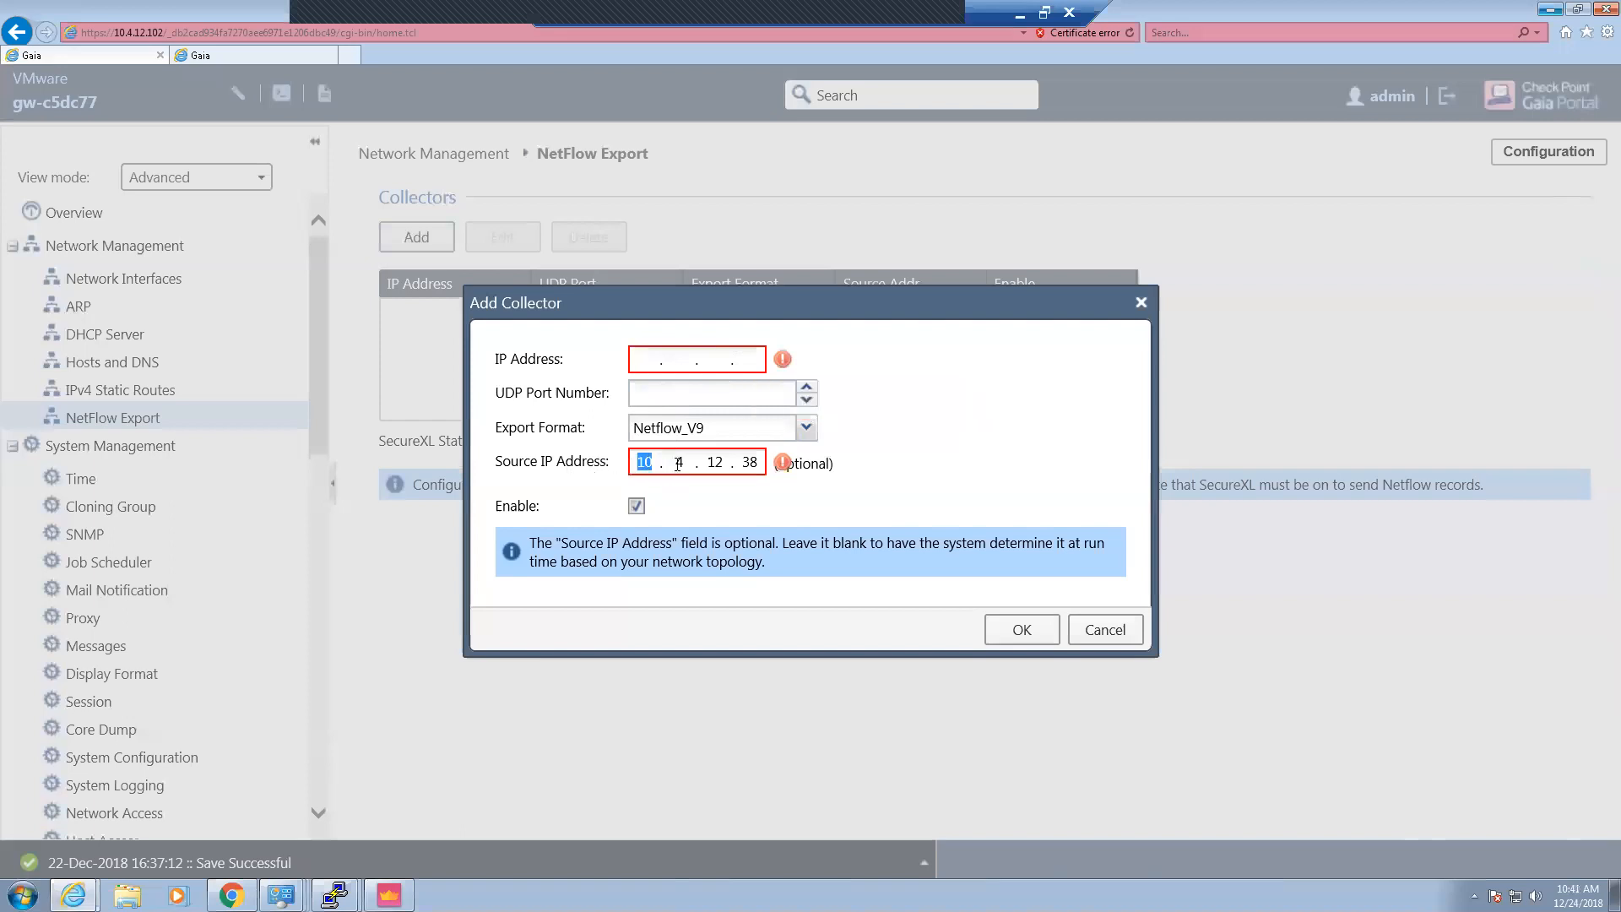
key("BackSpace")
double_click(680, 462)
key("BackSpace")
Delete the source address's third octet and discard the new collector unsaved
double_click(713, 462)
key("BackSpace")
left_click(1097, 635)
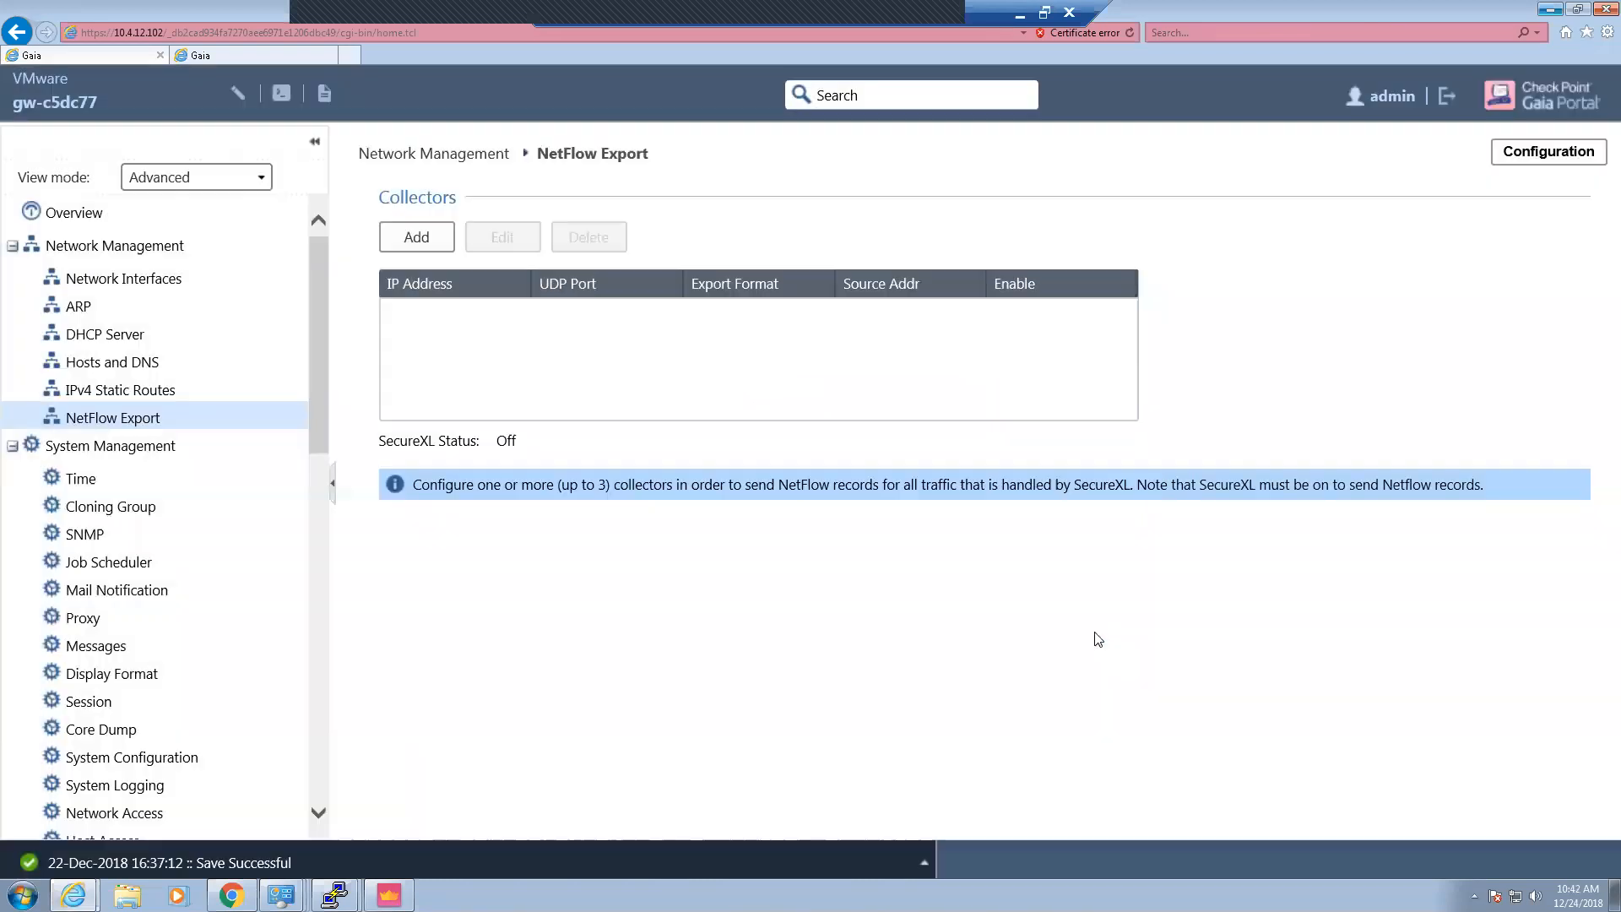
On the Time page, open Set Time Zone and browse the time zone list
left_click(84, 478)
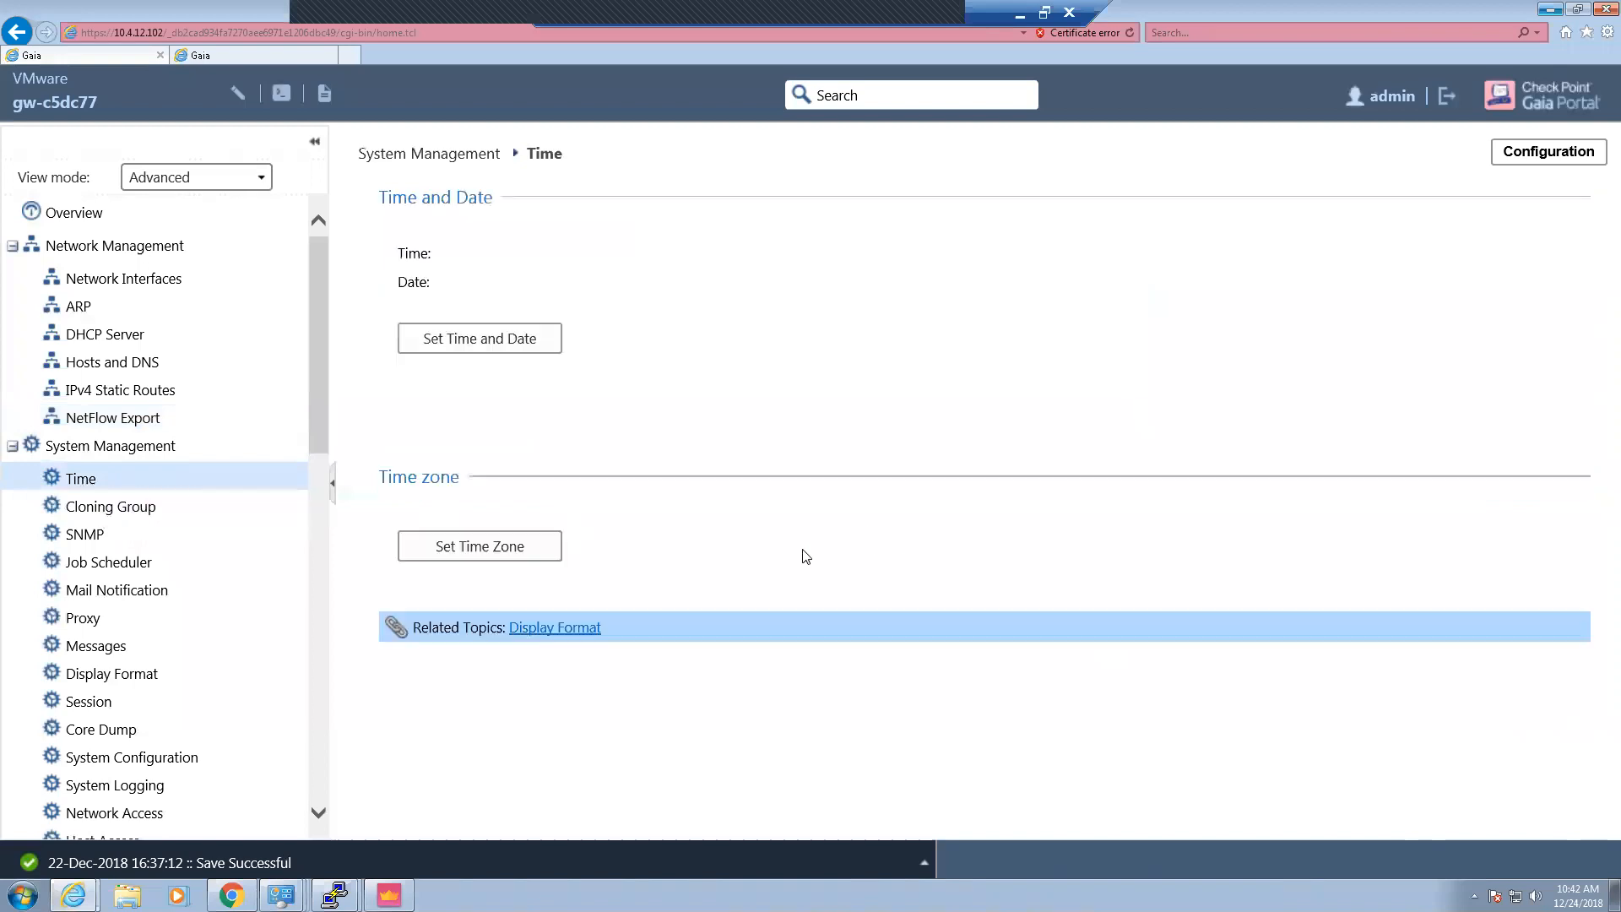
left_click(519, 567)
left_click(919, 450)
left_click(919, 452)
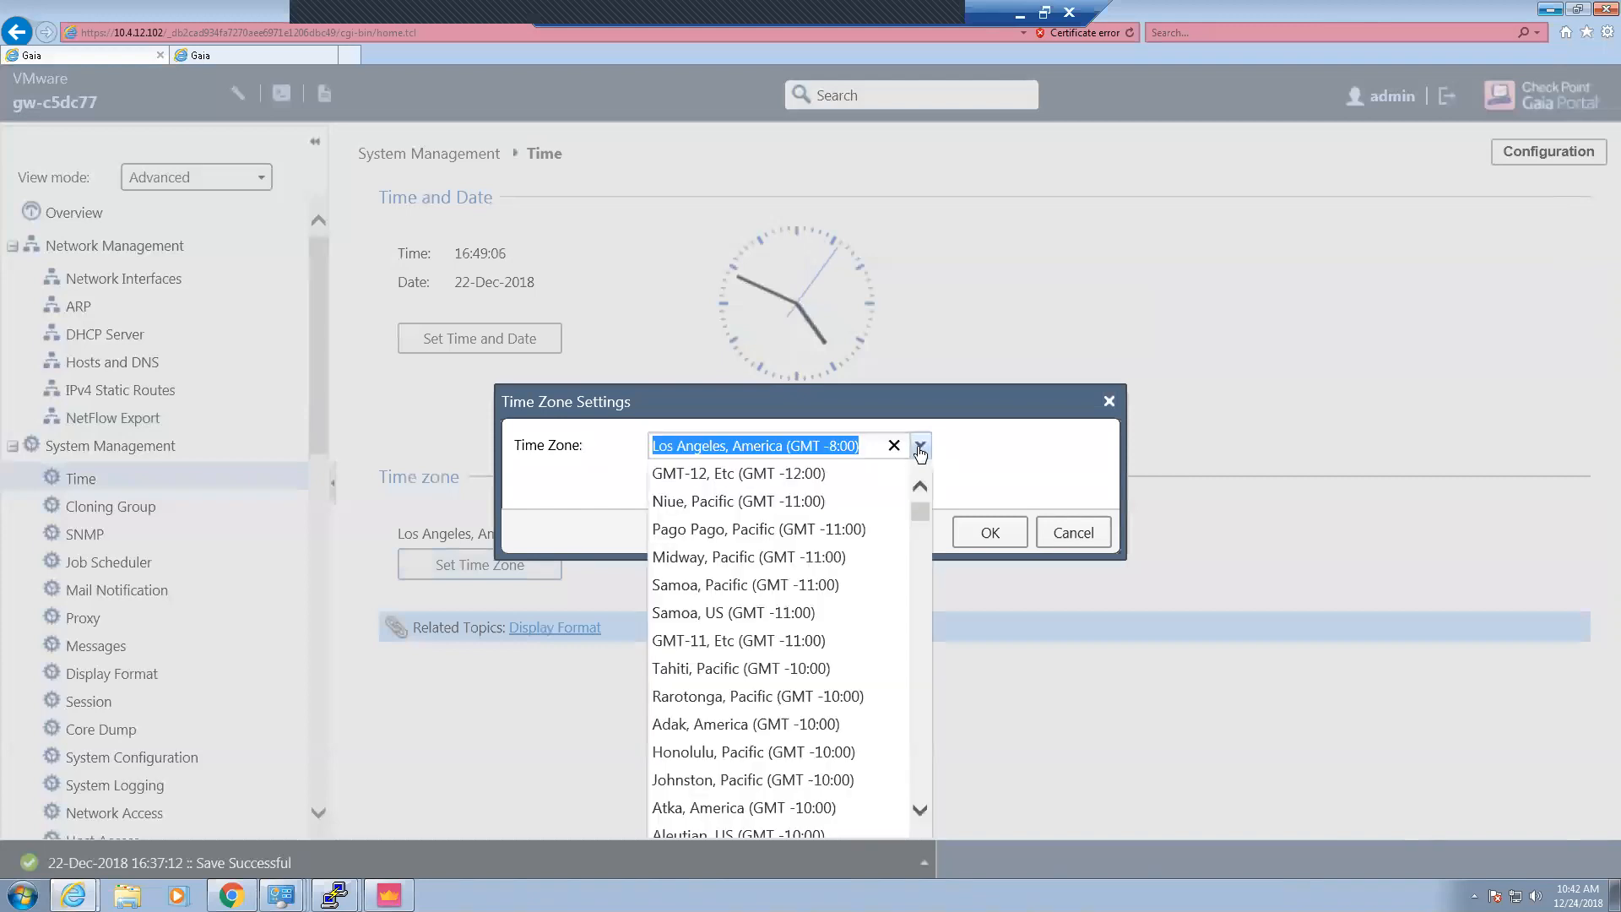
scroll(889, 663, "down", 3)
scroll(890, 662, "down", 3)
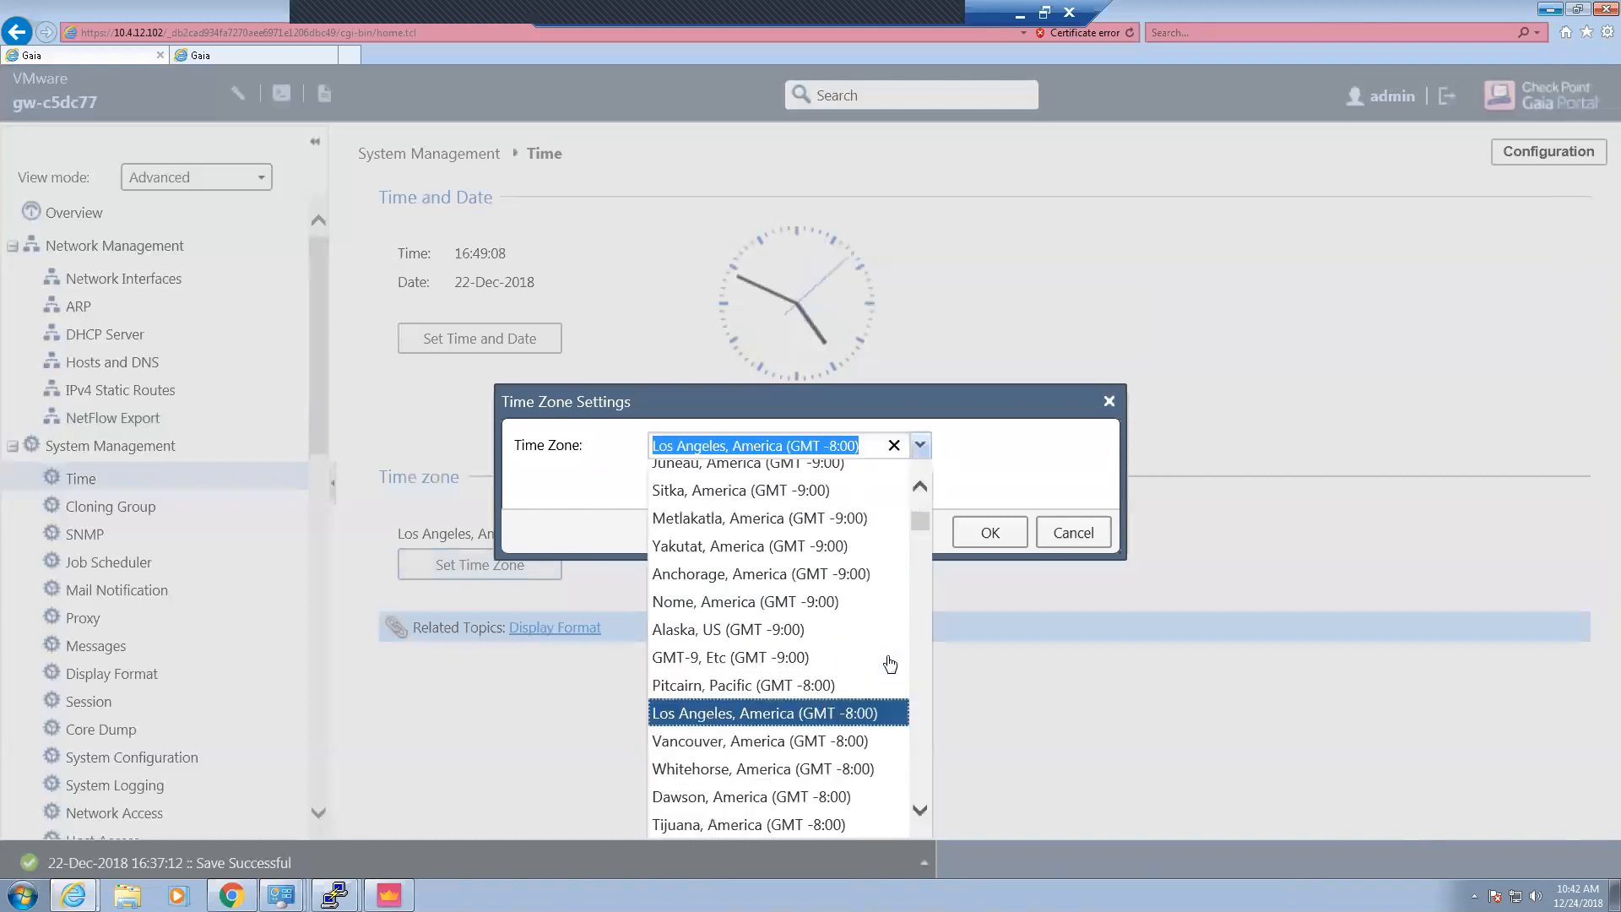
scroll(889, 663, "down", 4)
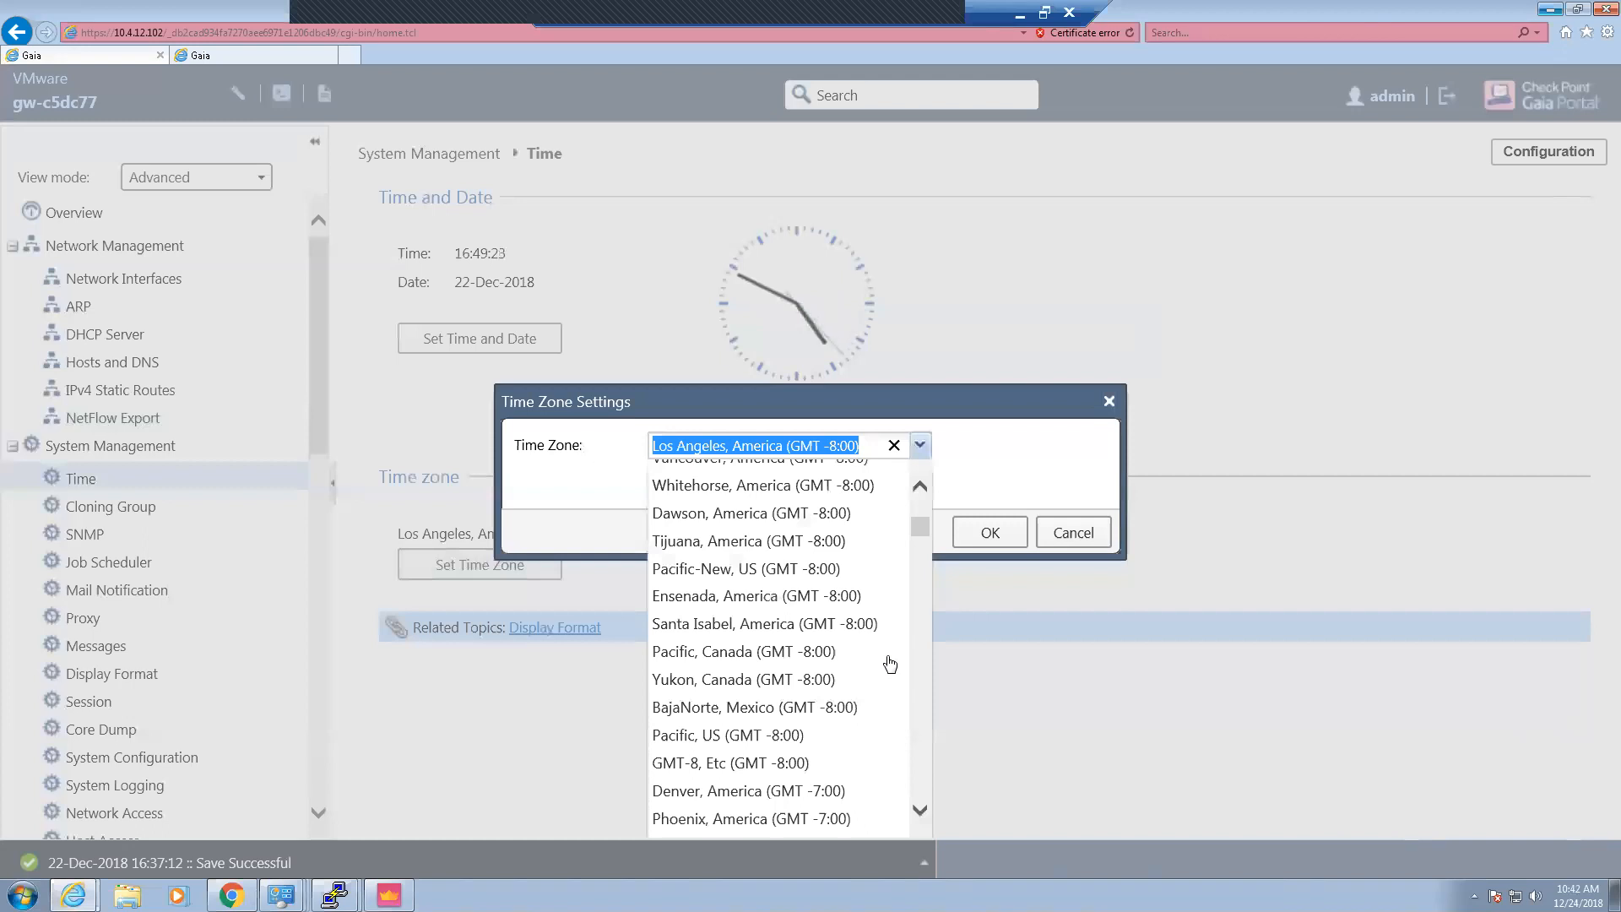
scroll(890, 664, "down", 1)
scroll(891, 663, "down", 2)
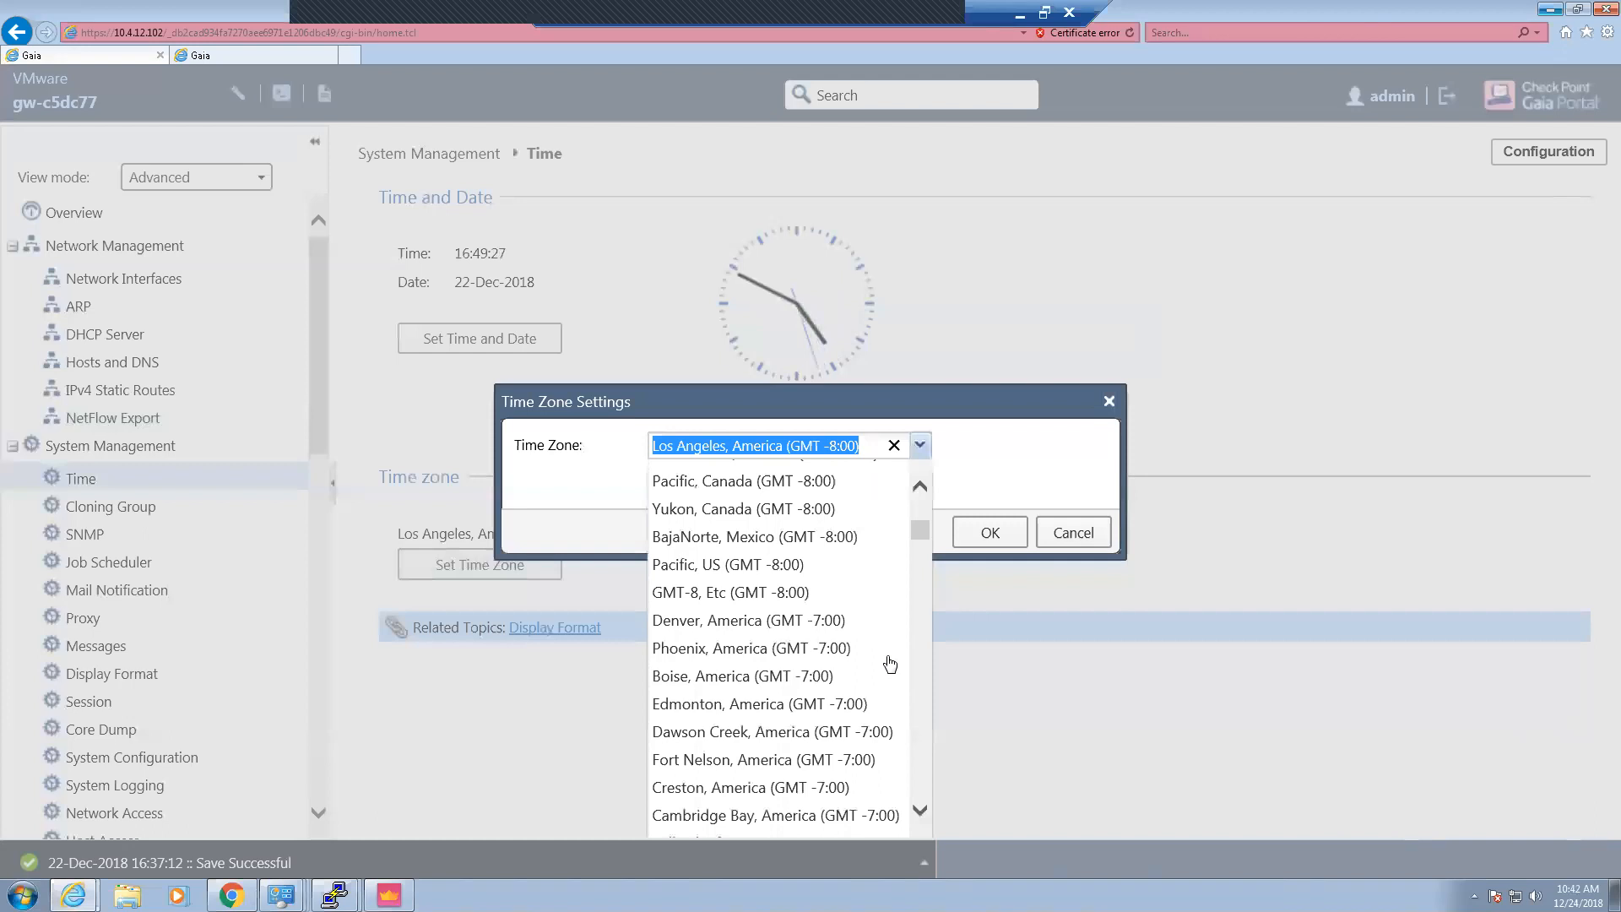
left_click(1022, 628)
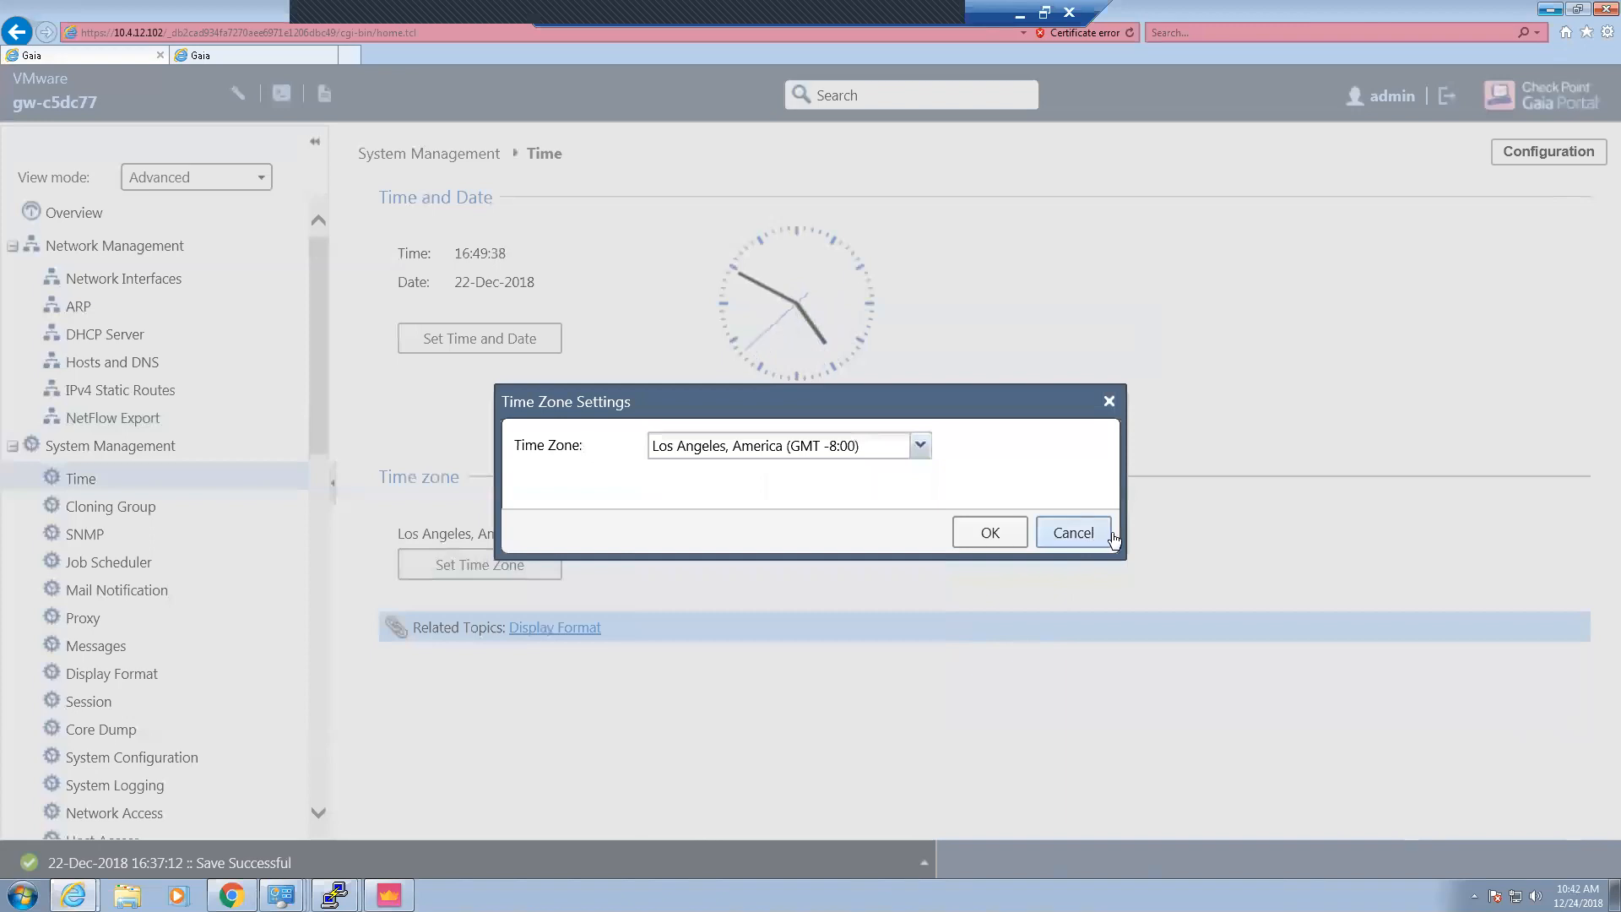
Select Kolkata, Asia (GMT +5:30), confirm it, then switch to the local browser
left_click(923, 448)
left_click_drag(914, 536, 914, 715)
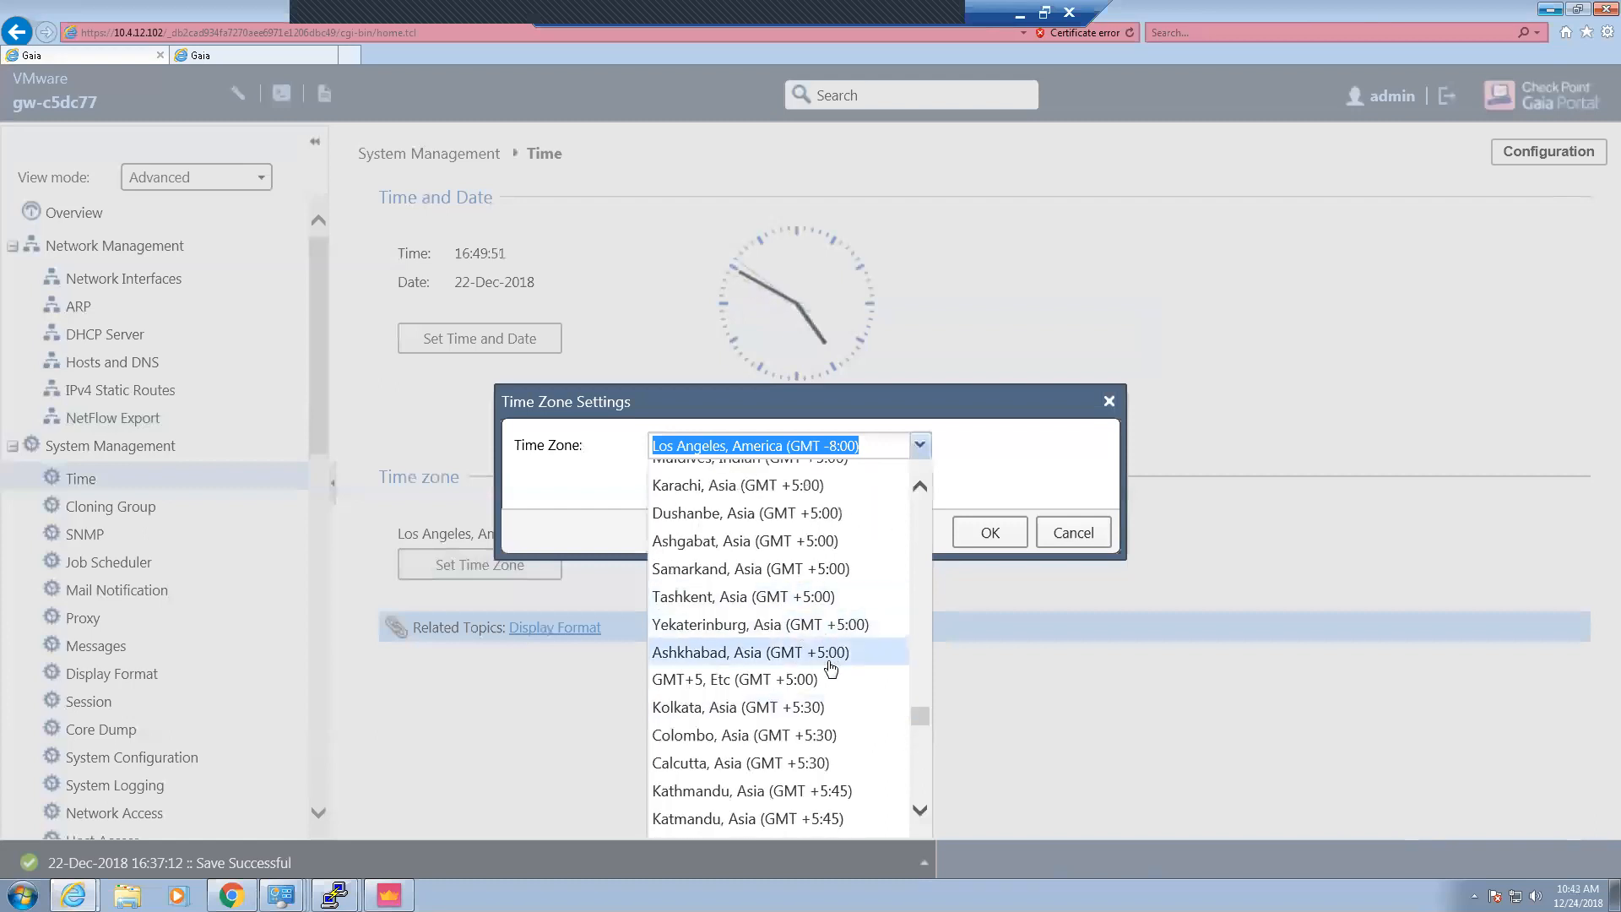
left_click(808, 710)
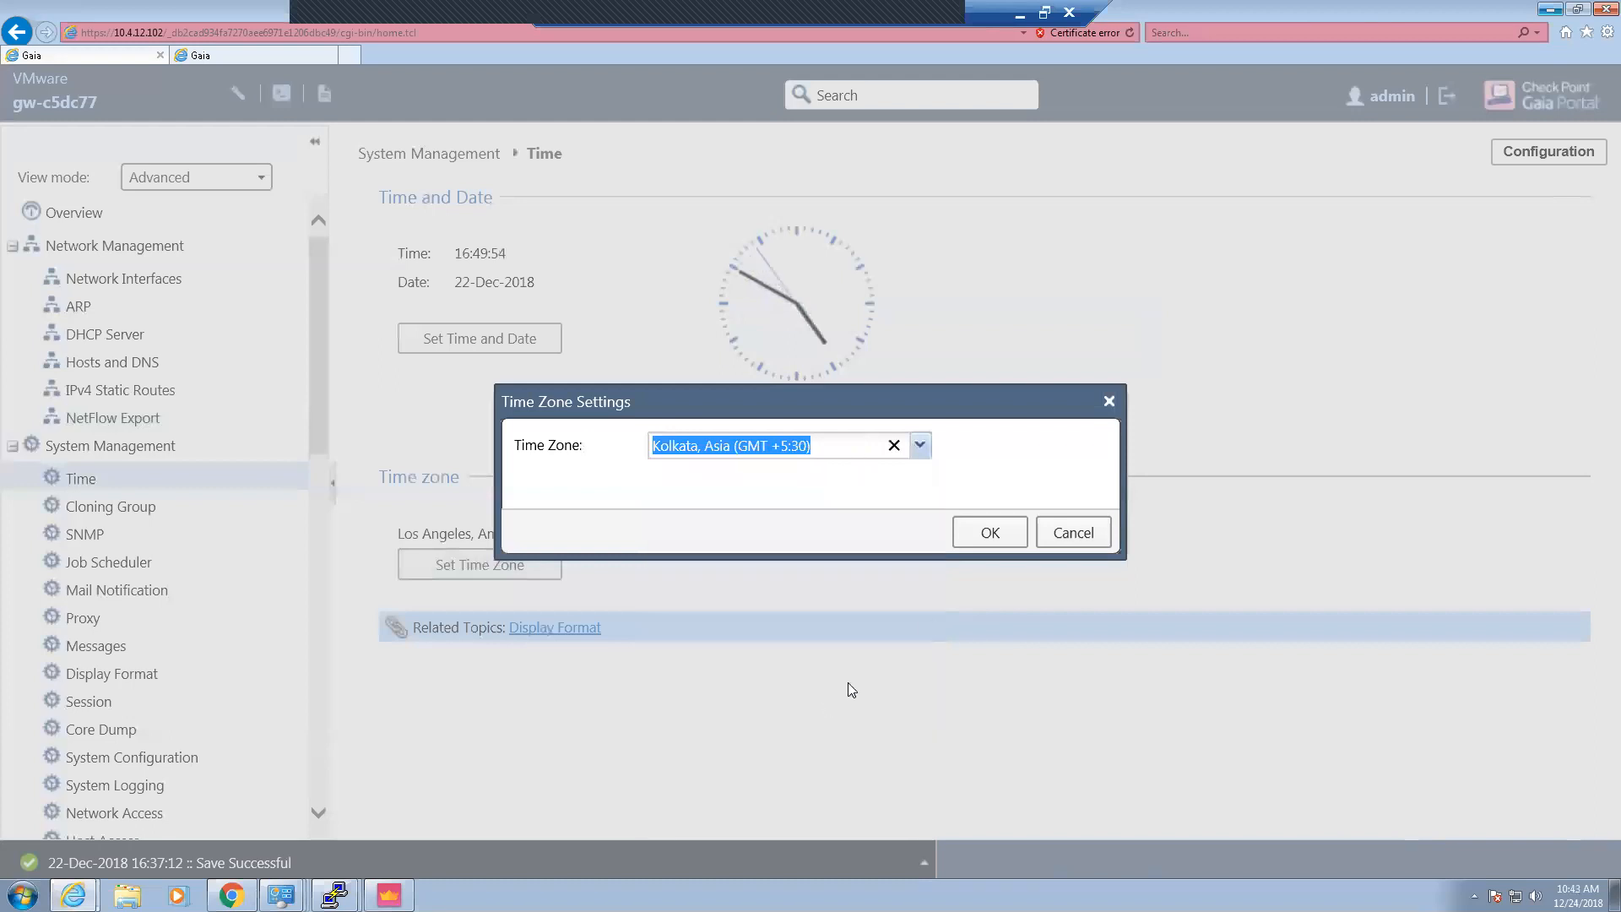
left_click(988, 534)
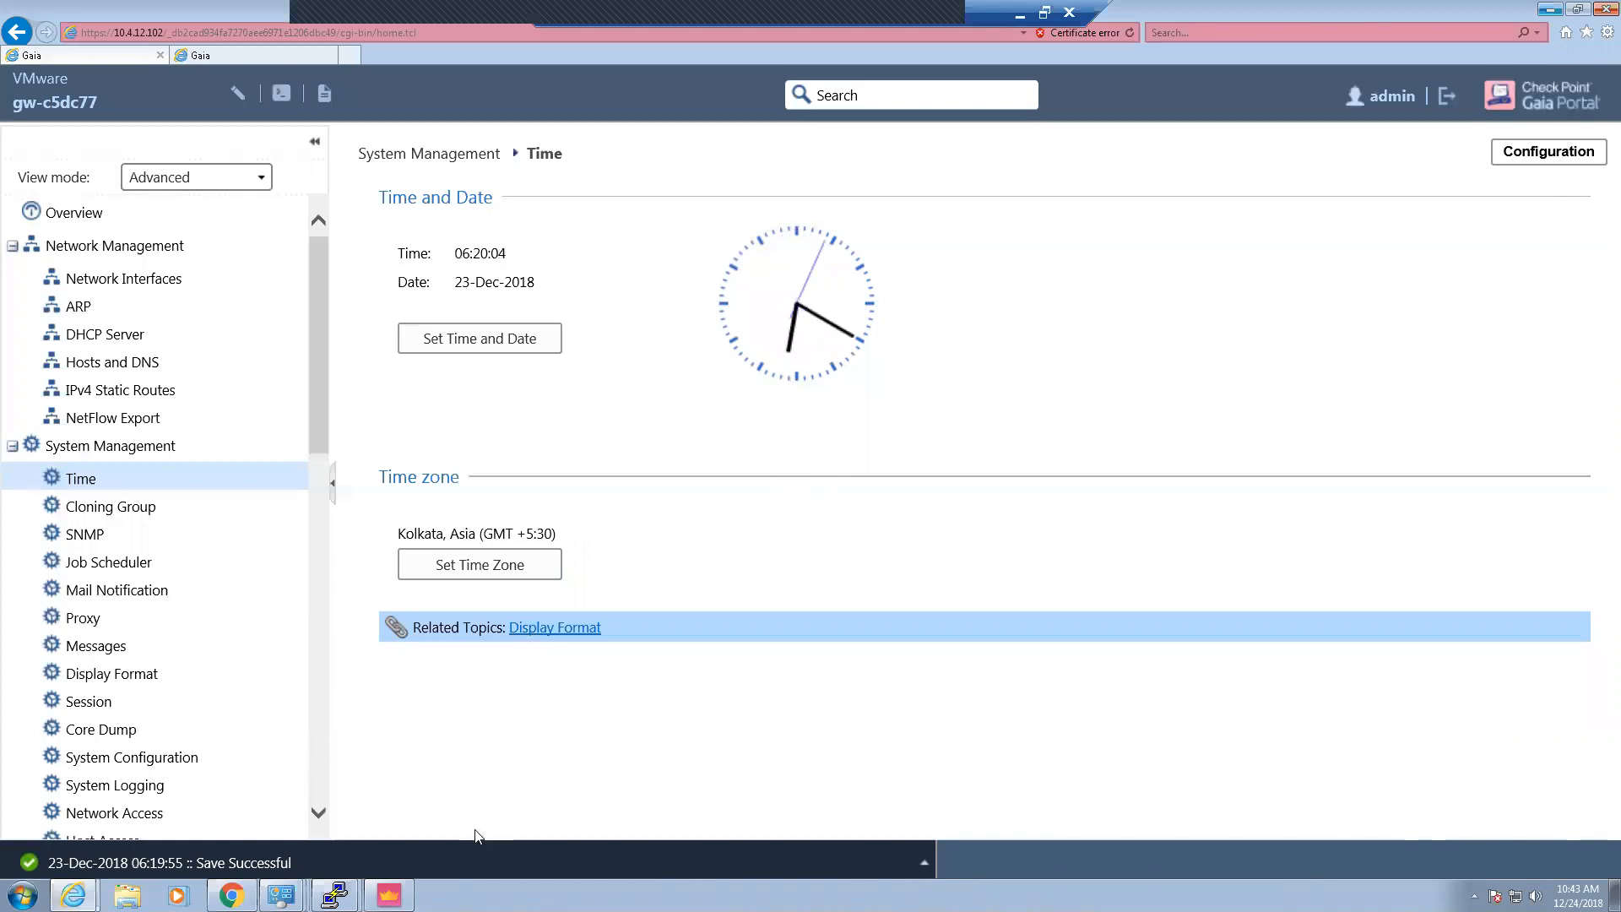
key("alt+Tab")
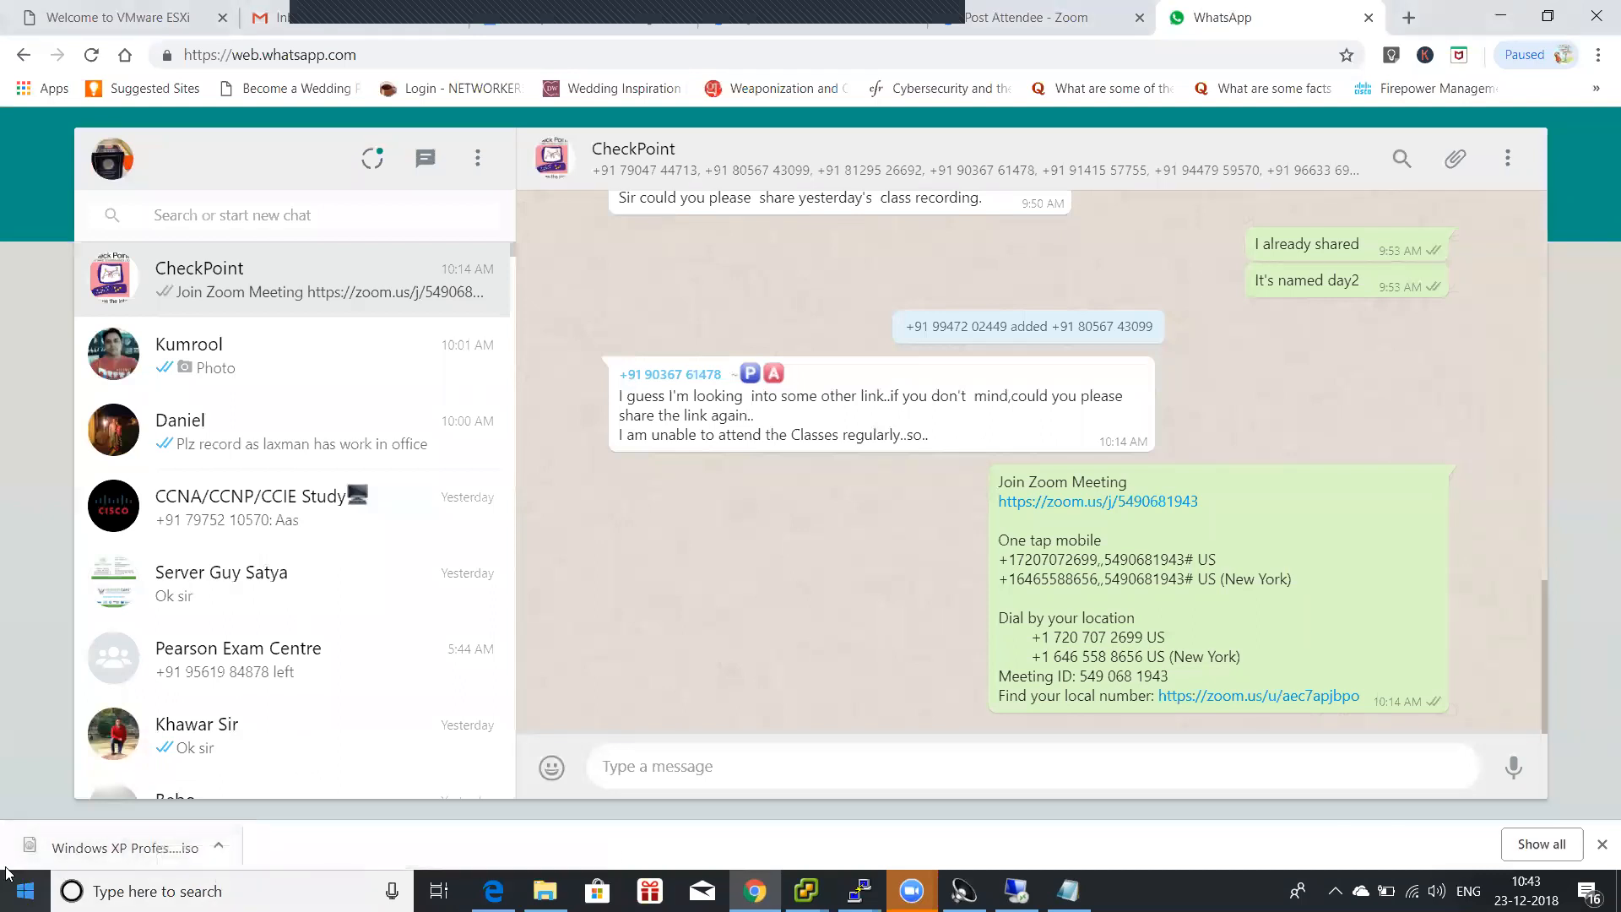
Bring the remote Gaia Portal session back from WhatsApp Web via the taskbar
left_click(1017, 891)
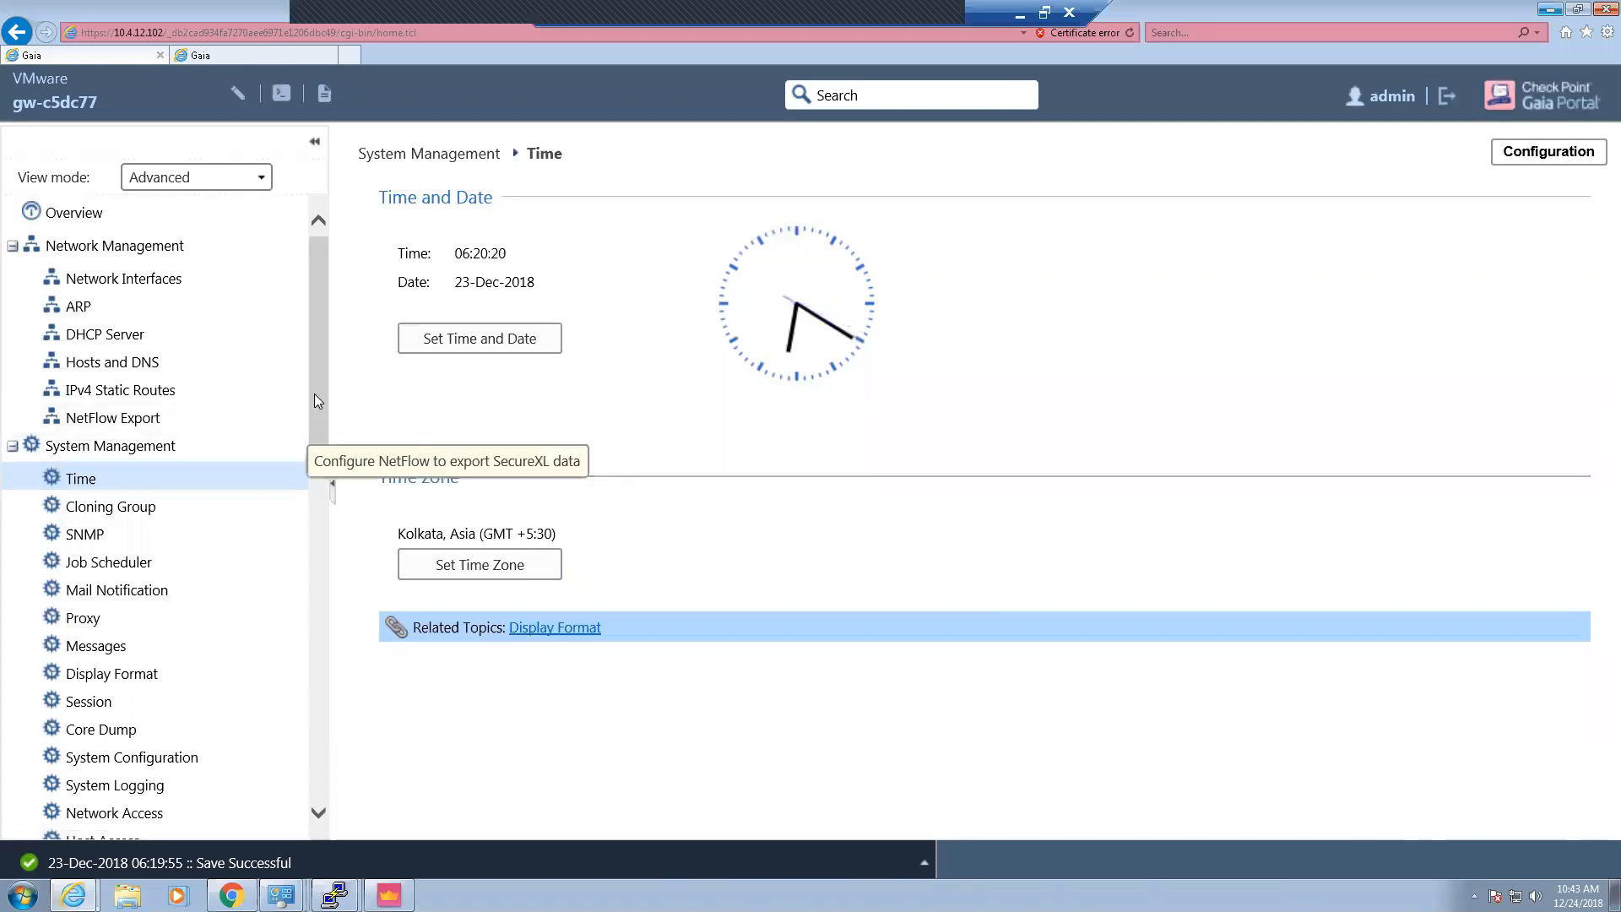
left_click(160, 419)
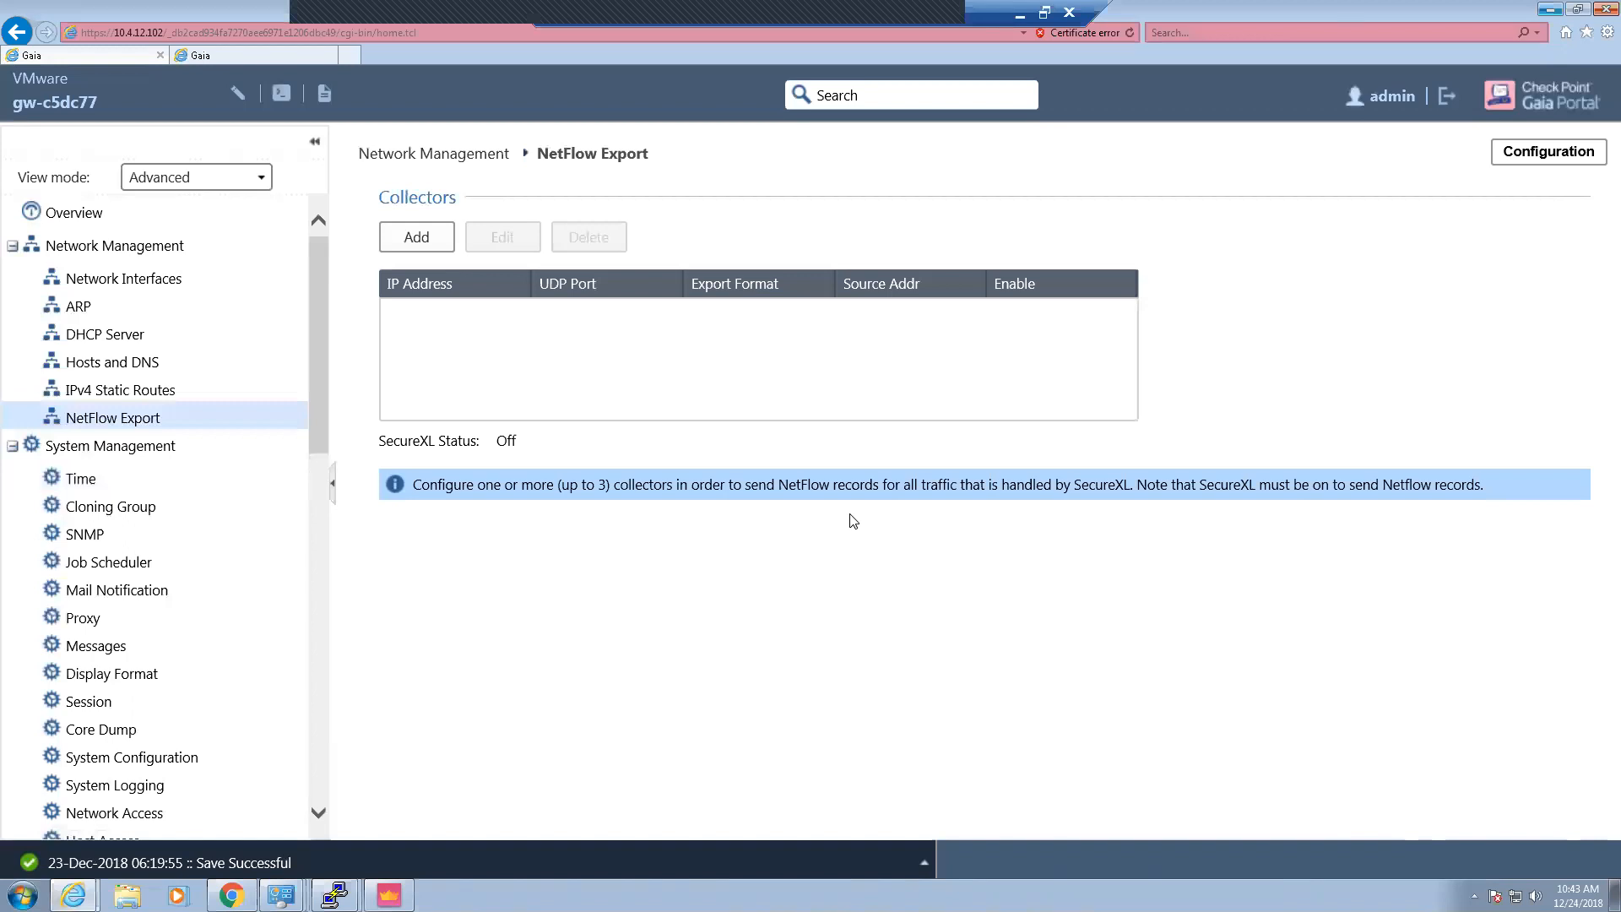
left_click(444, 245)
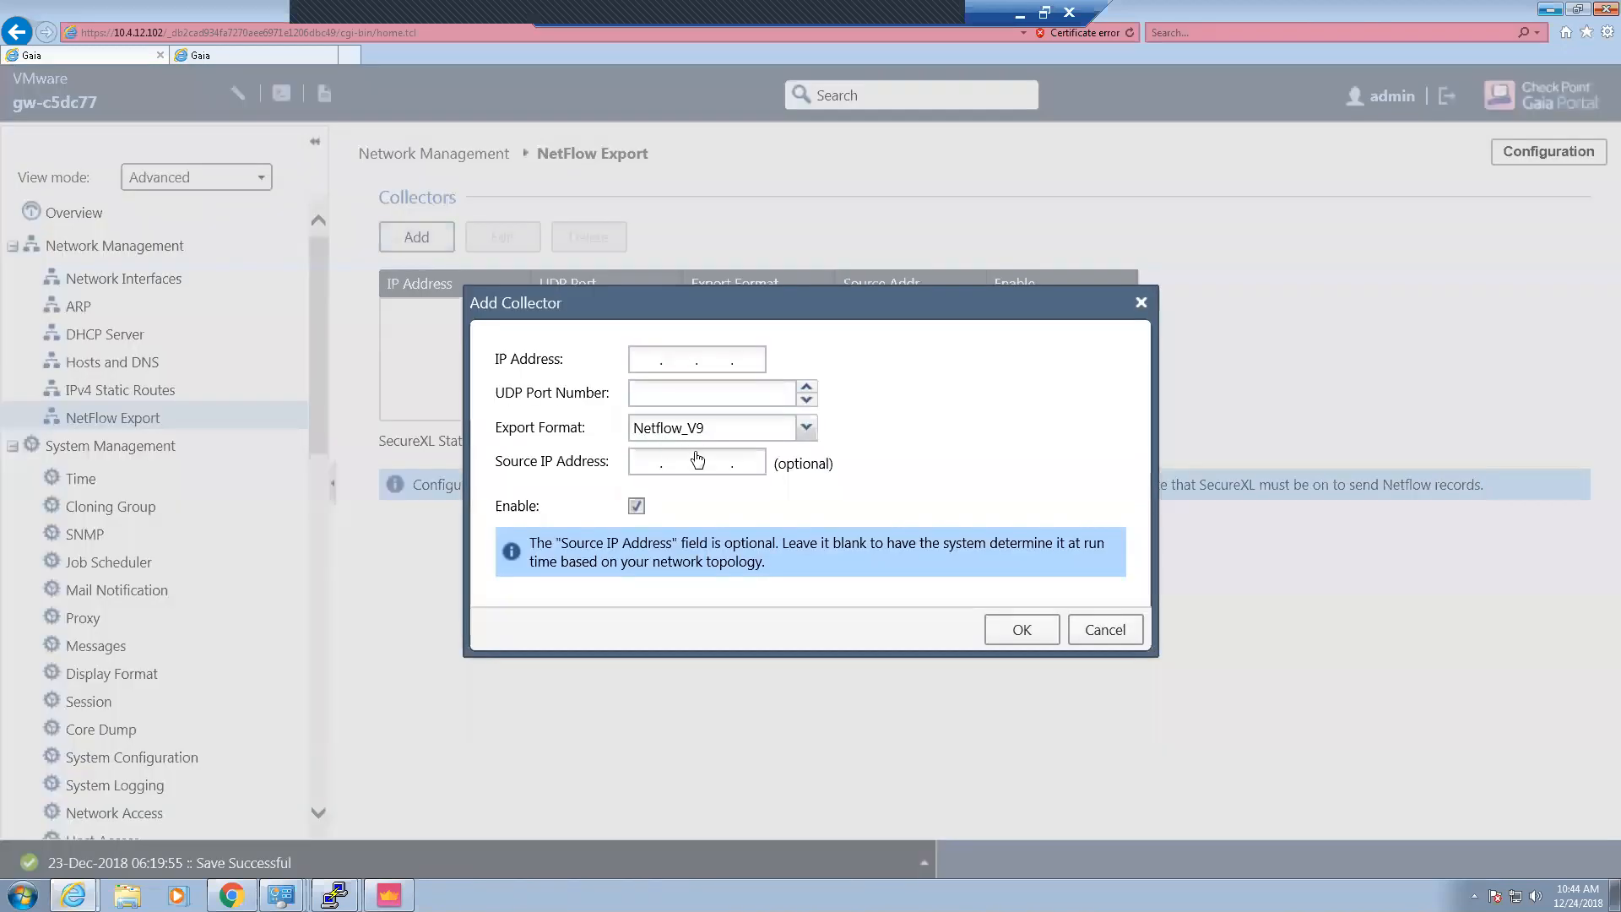
left_click(1094, 634)
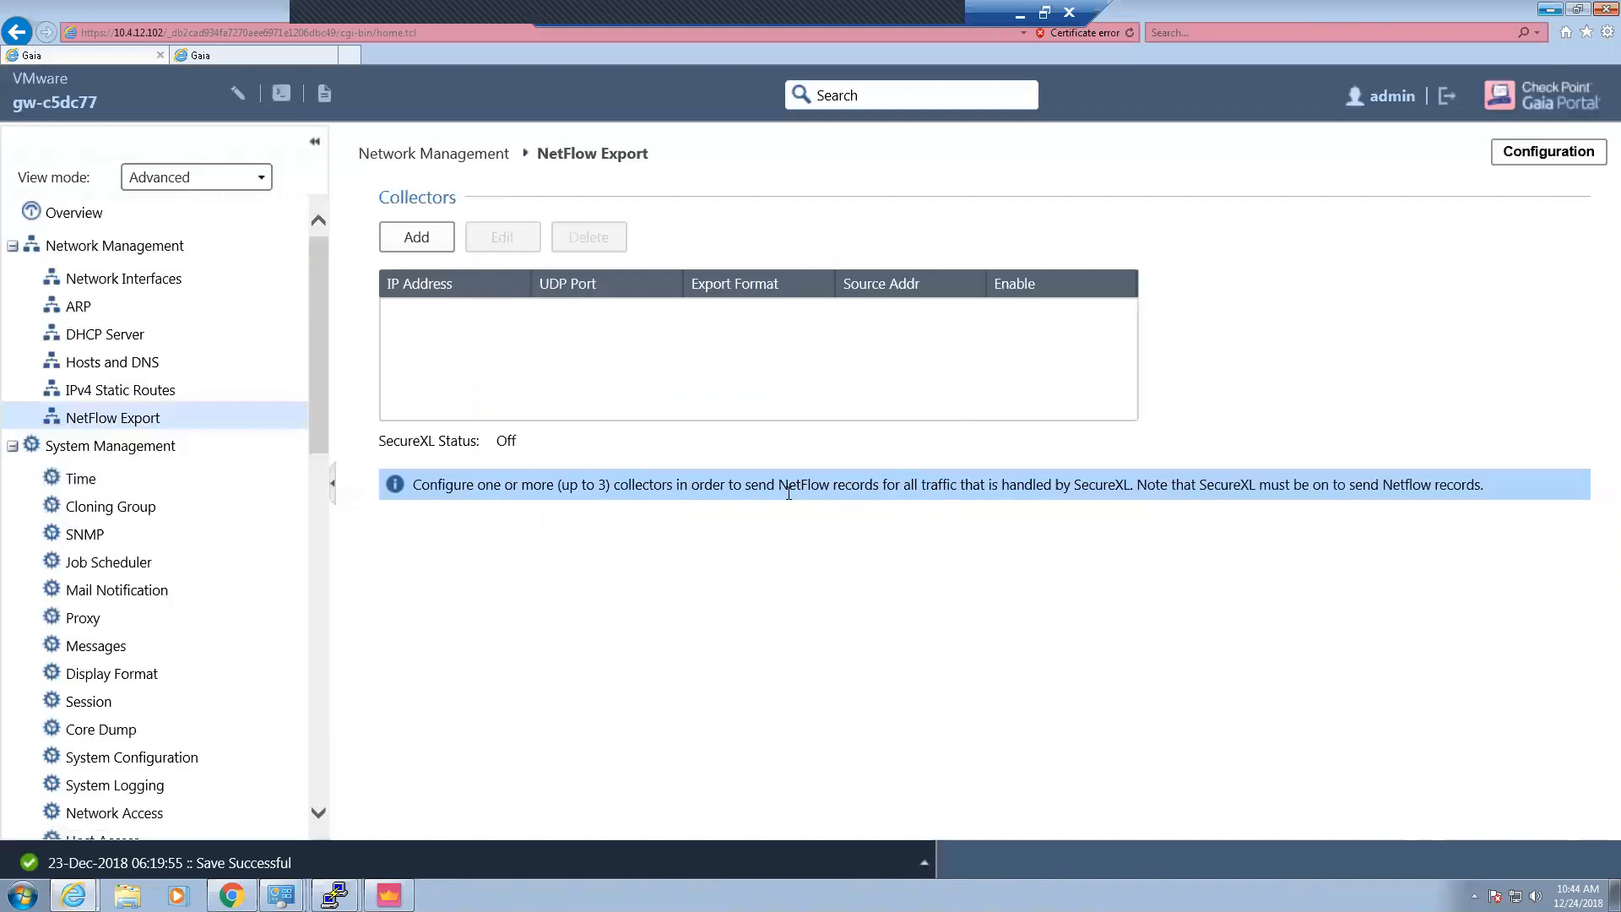
left_click(204, 473)
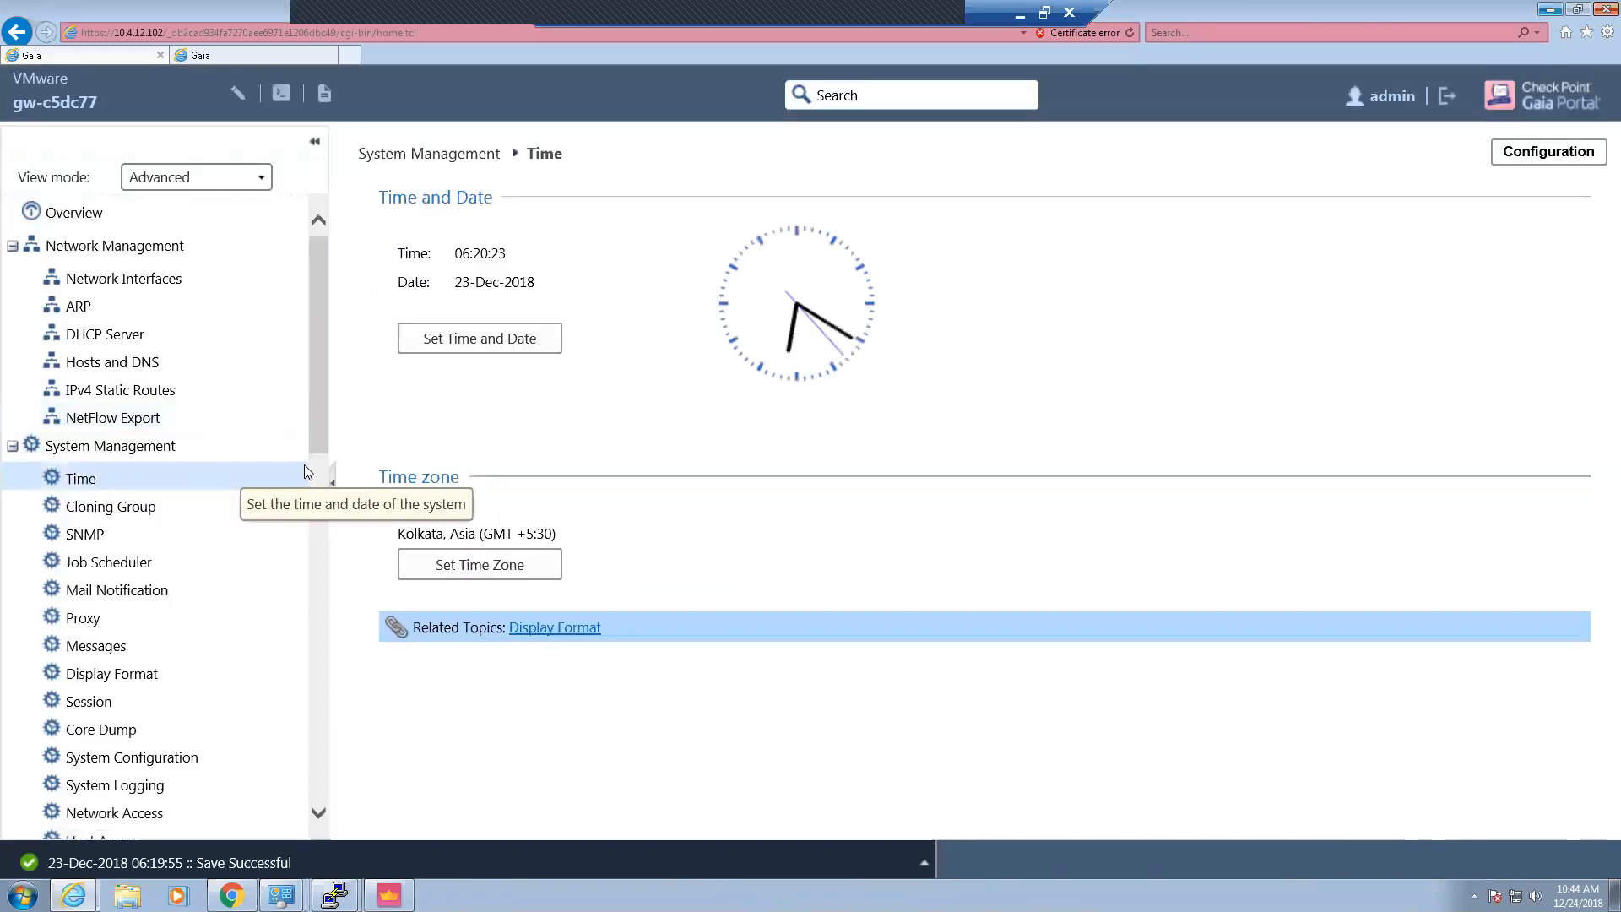
Step into the Cloning Group creation wizard, cancel it, and go to the SNMP page
left_click(118, 506)
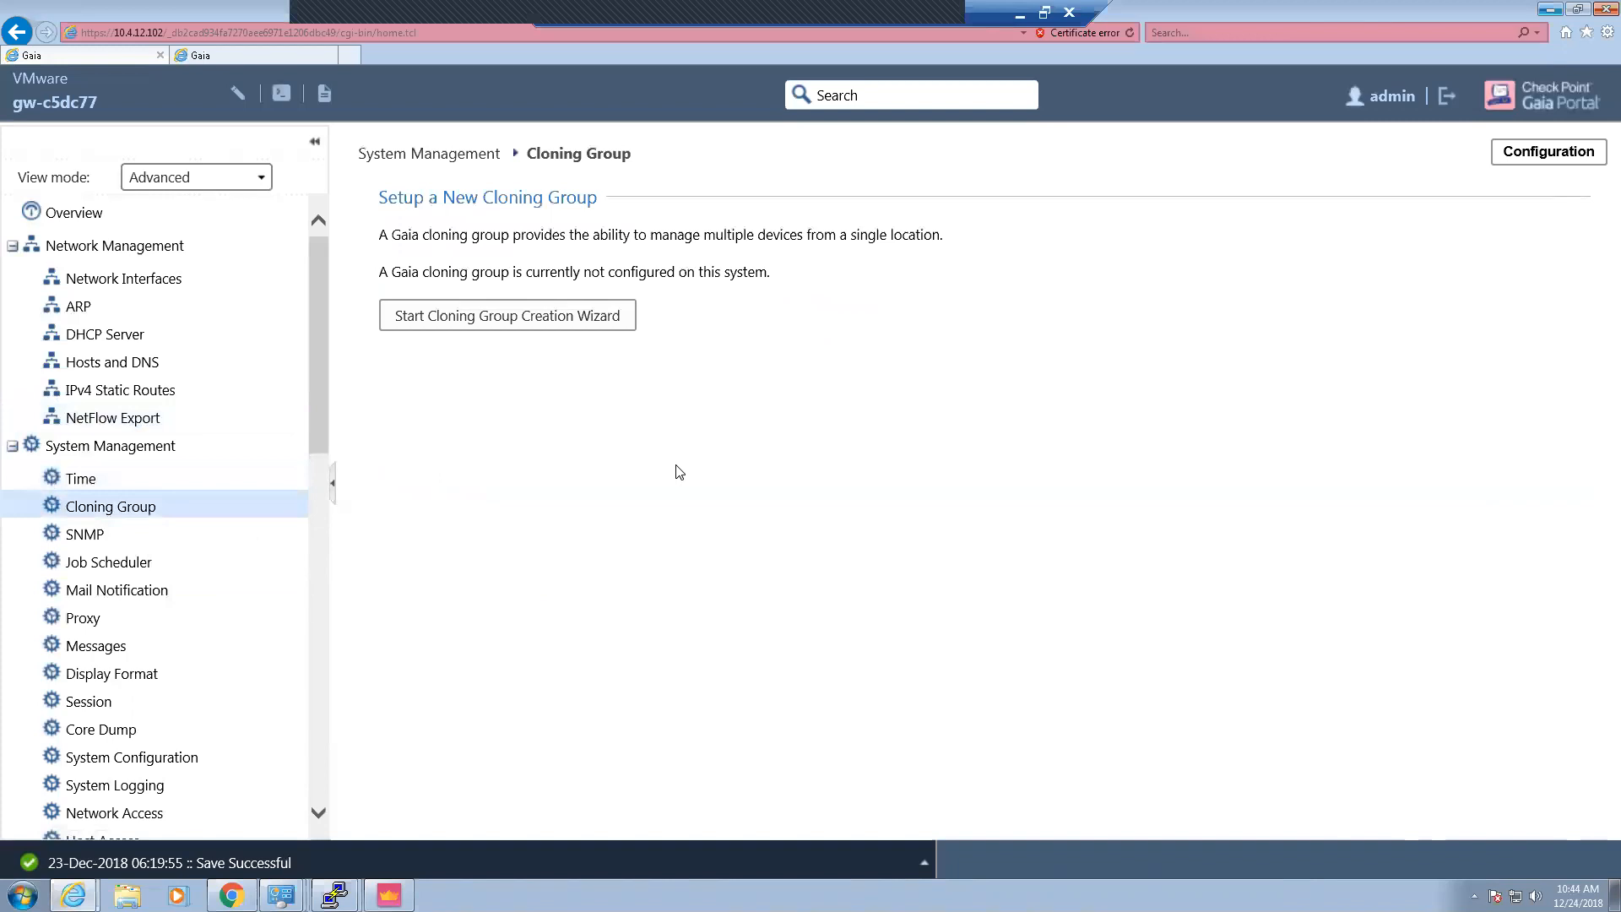
left_click(581, 317)
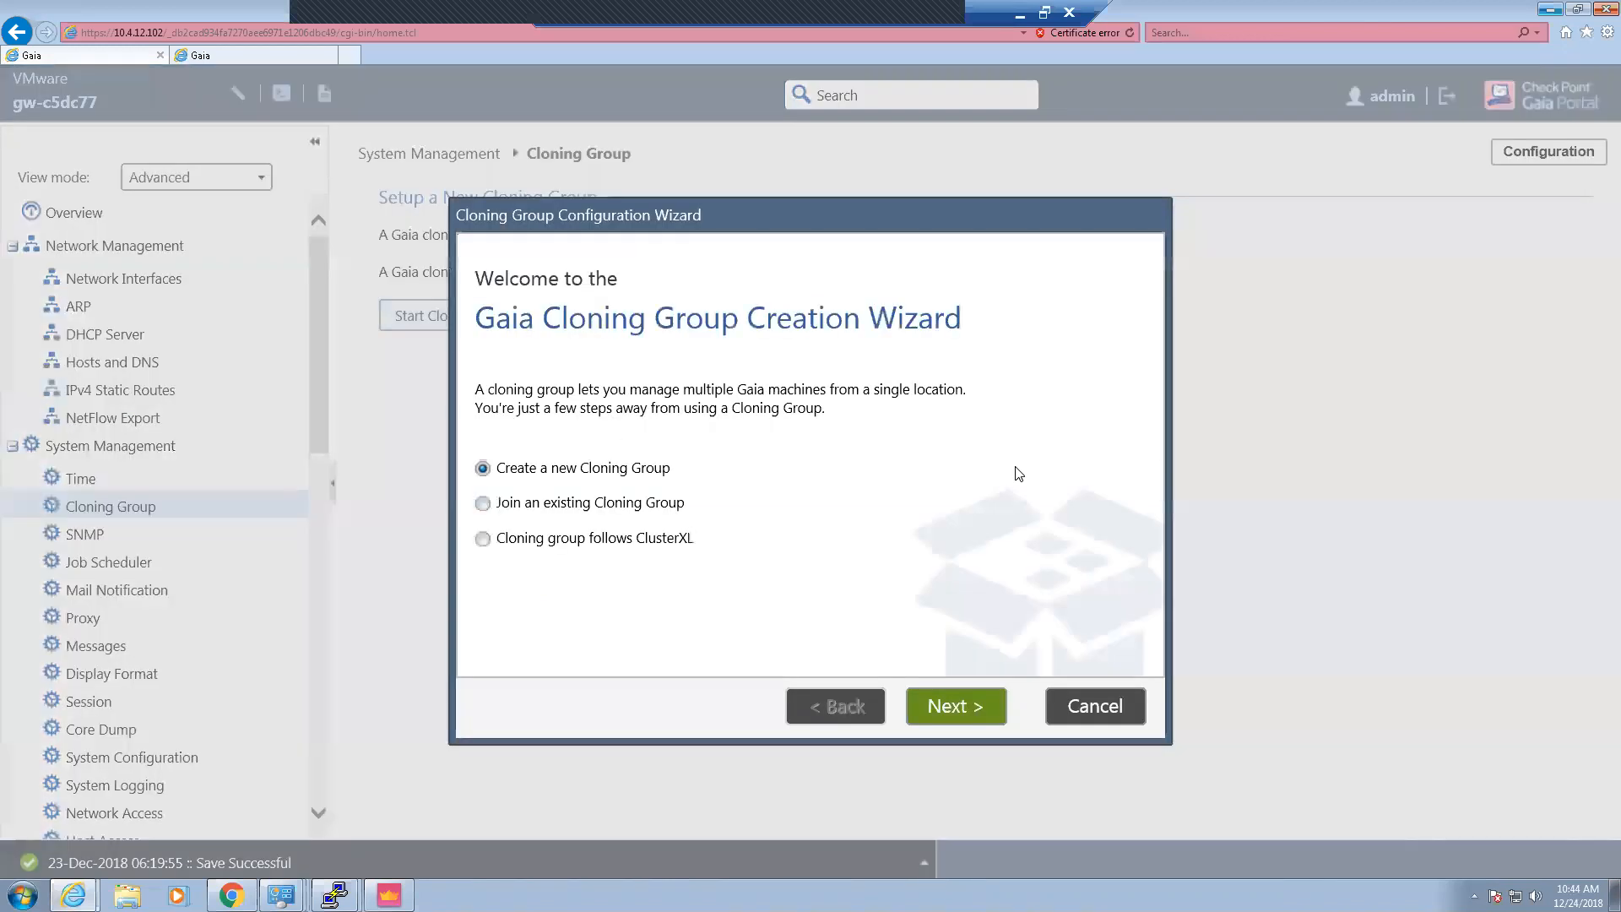
left_click(956, 704)
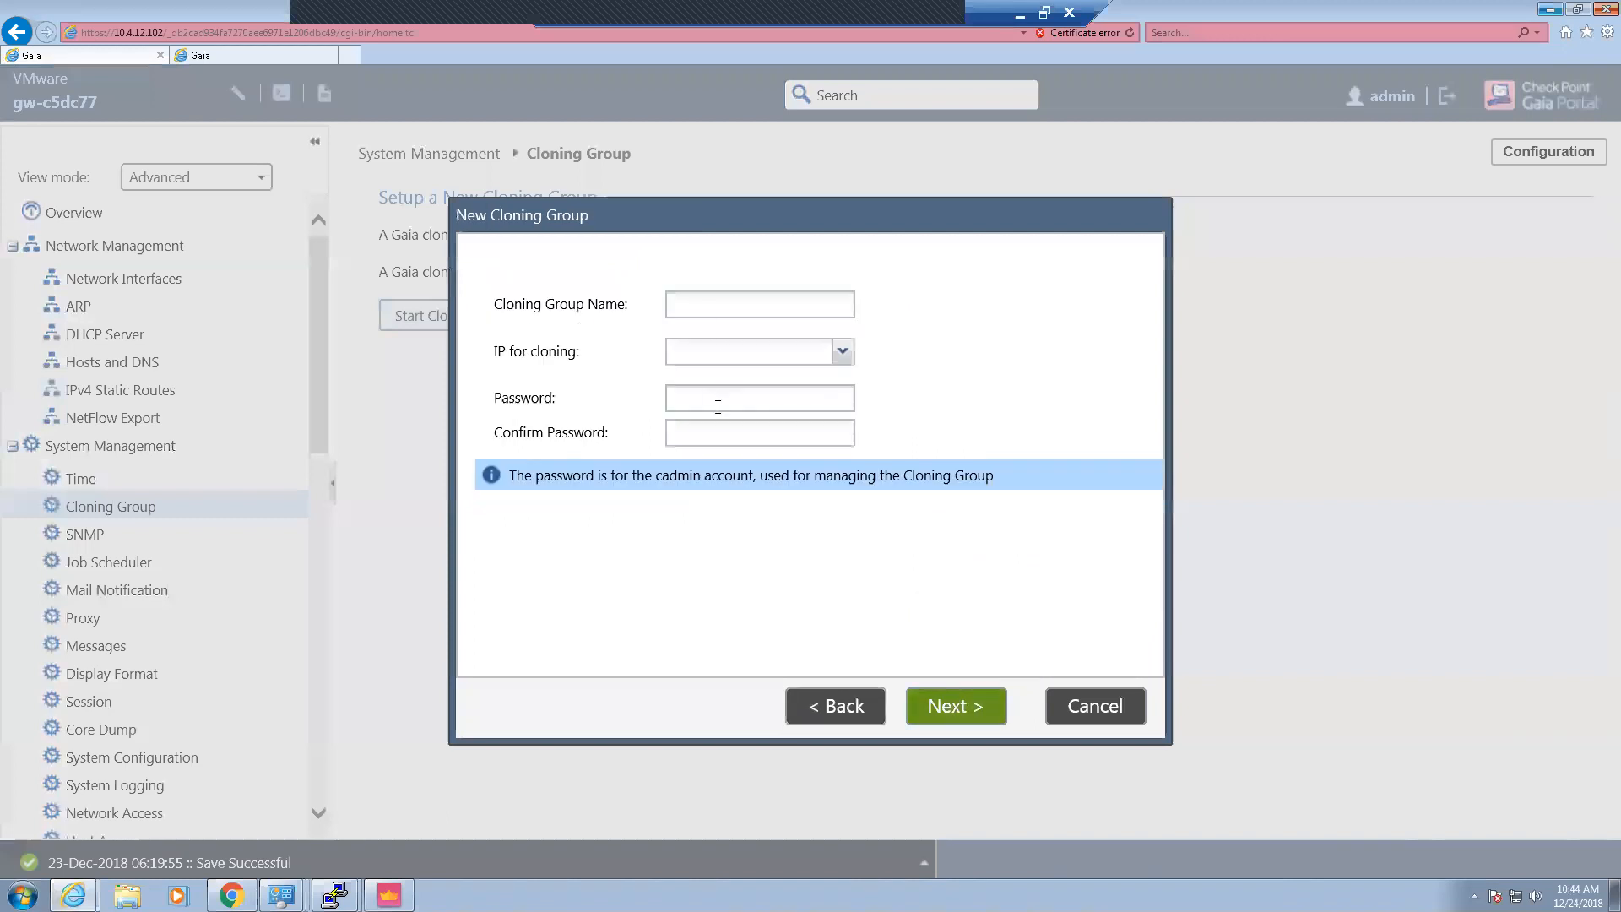
left_click(1097, 717)
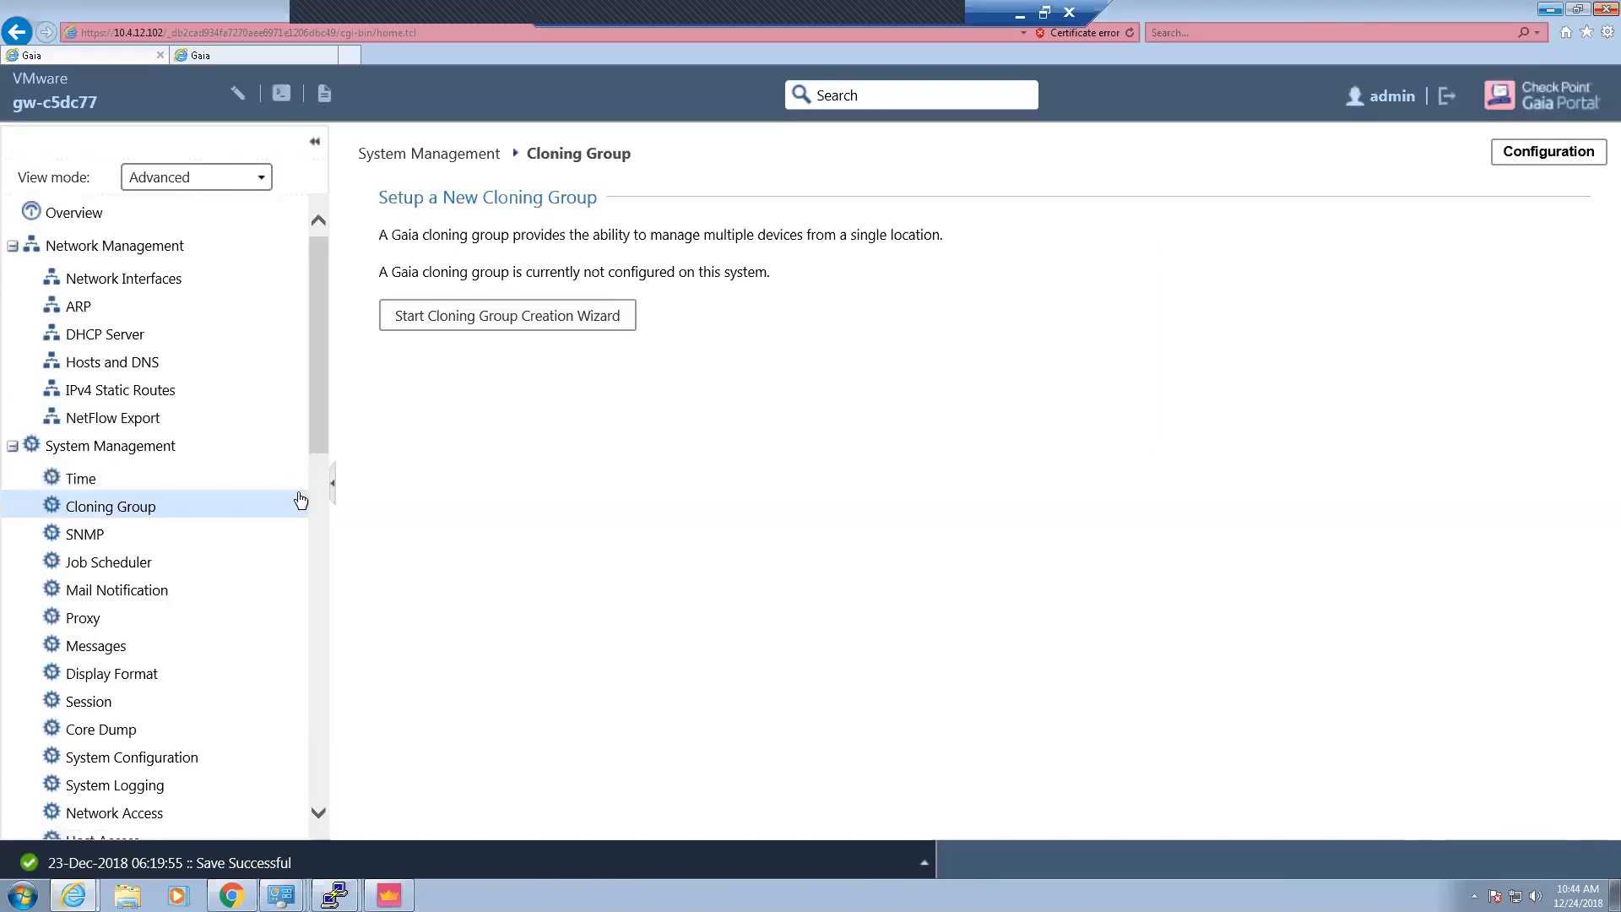
left_click(125, 537)
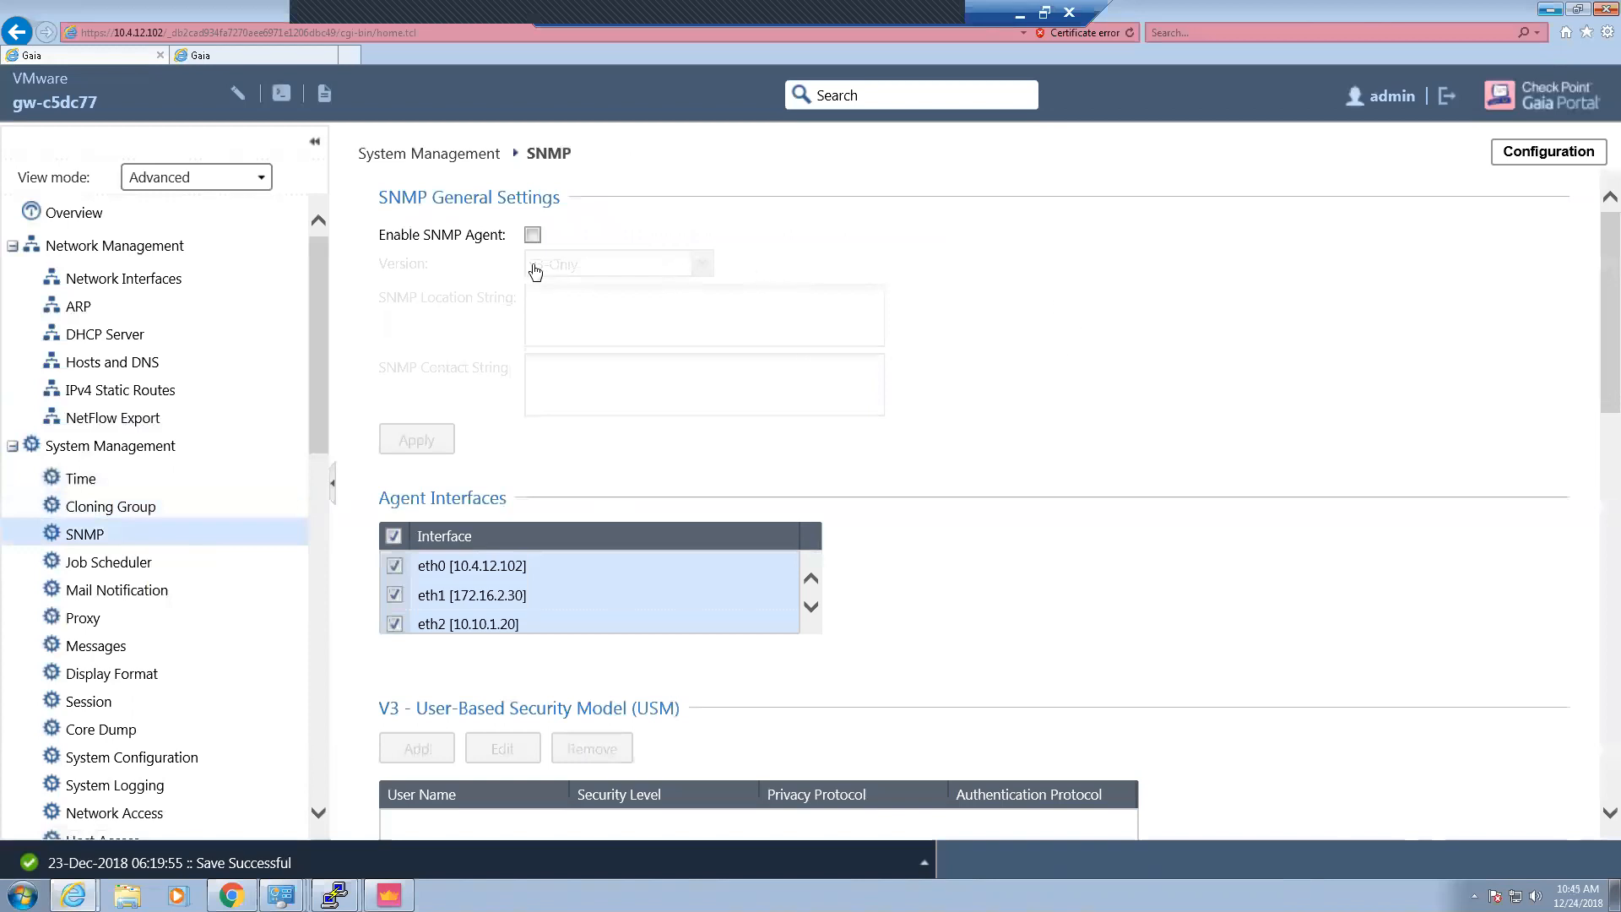
Enable the SNMP agent with version v3-Only and scroll through its settings
left_click(531, 234)
left_click(637, 263)
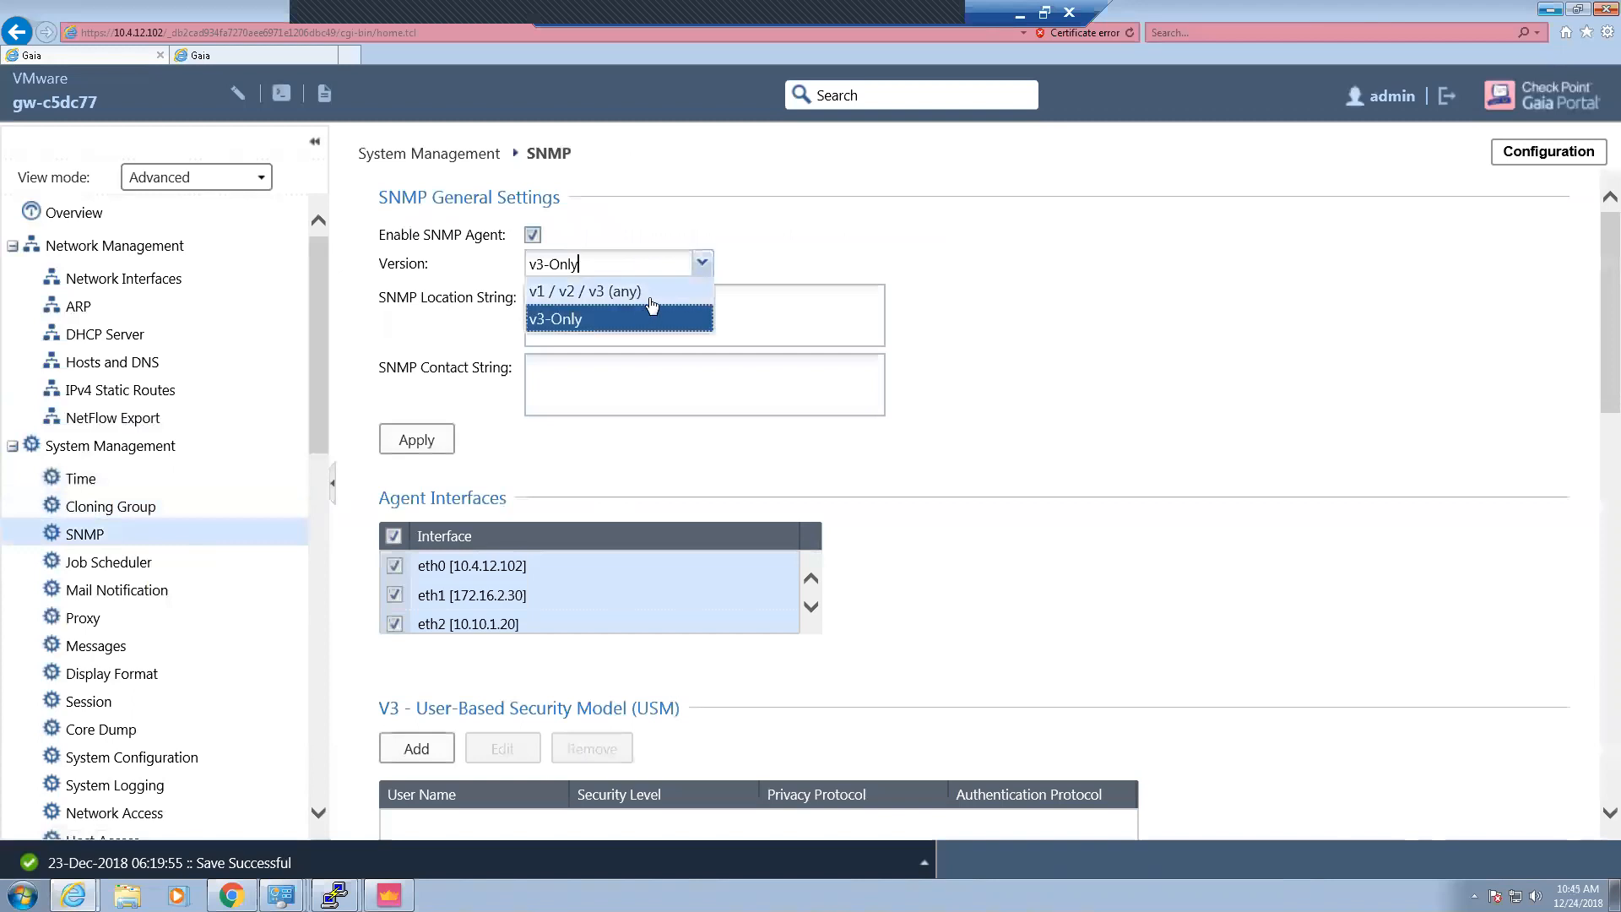
left_click(652, 330)
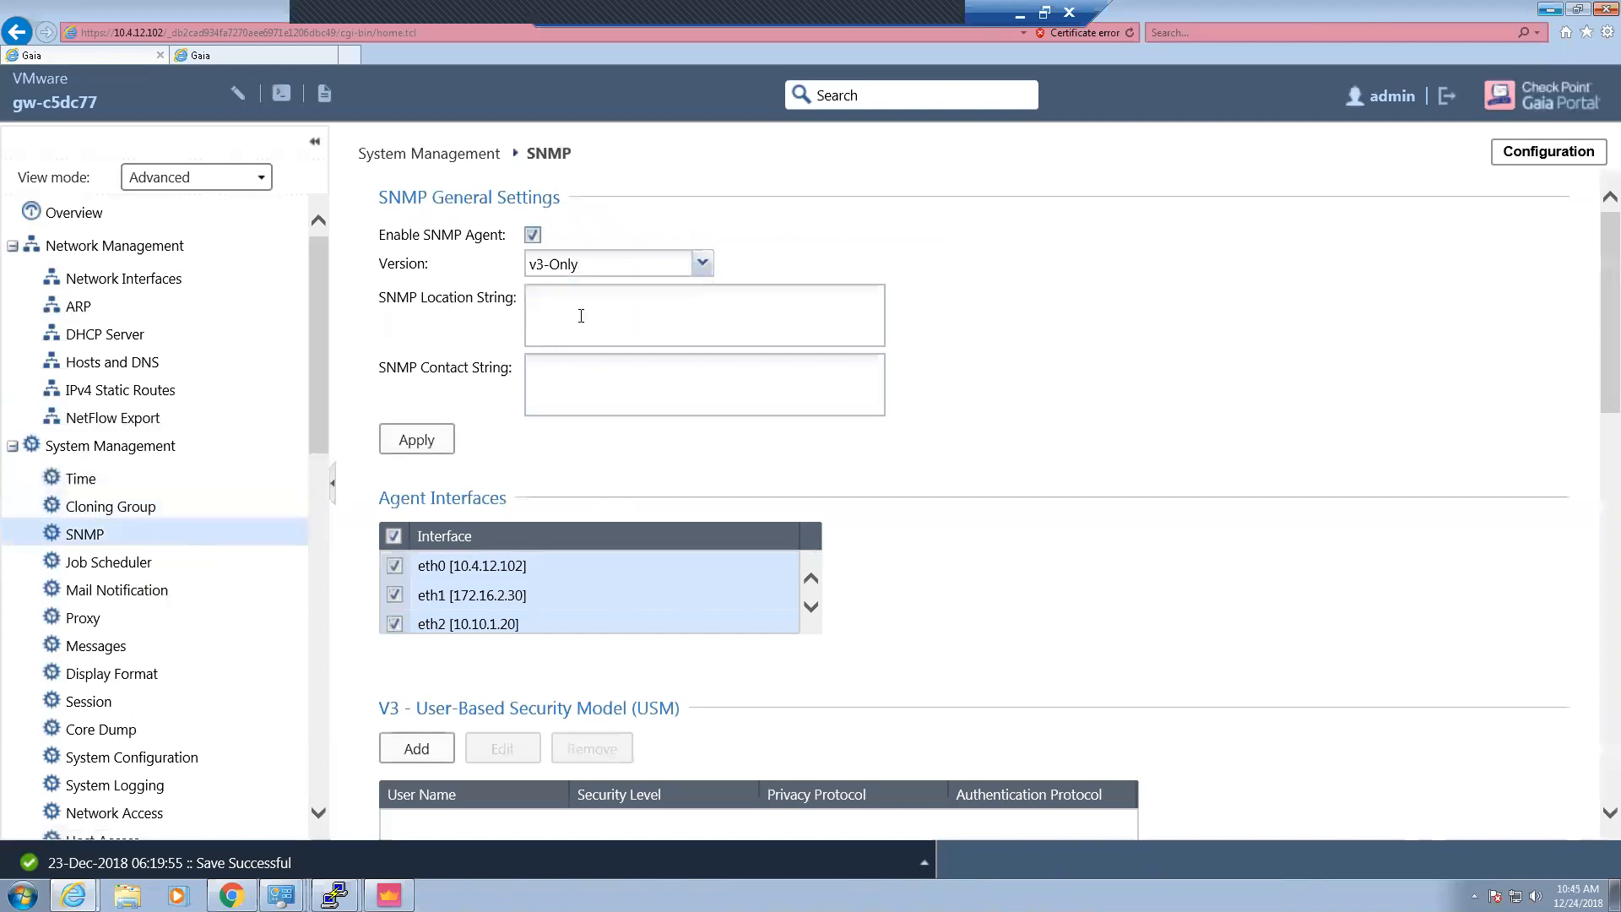
scroll(1205, 399, "down", 5)
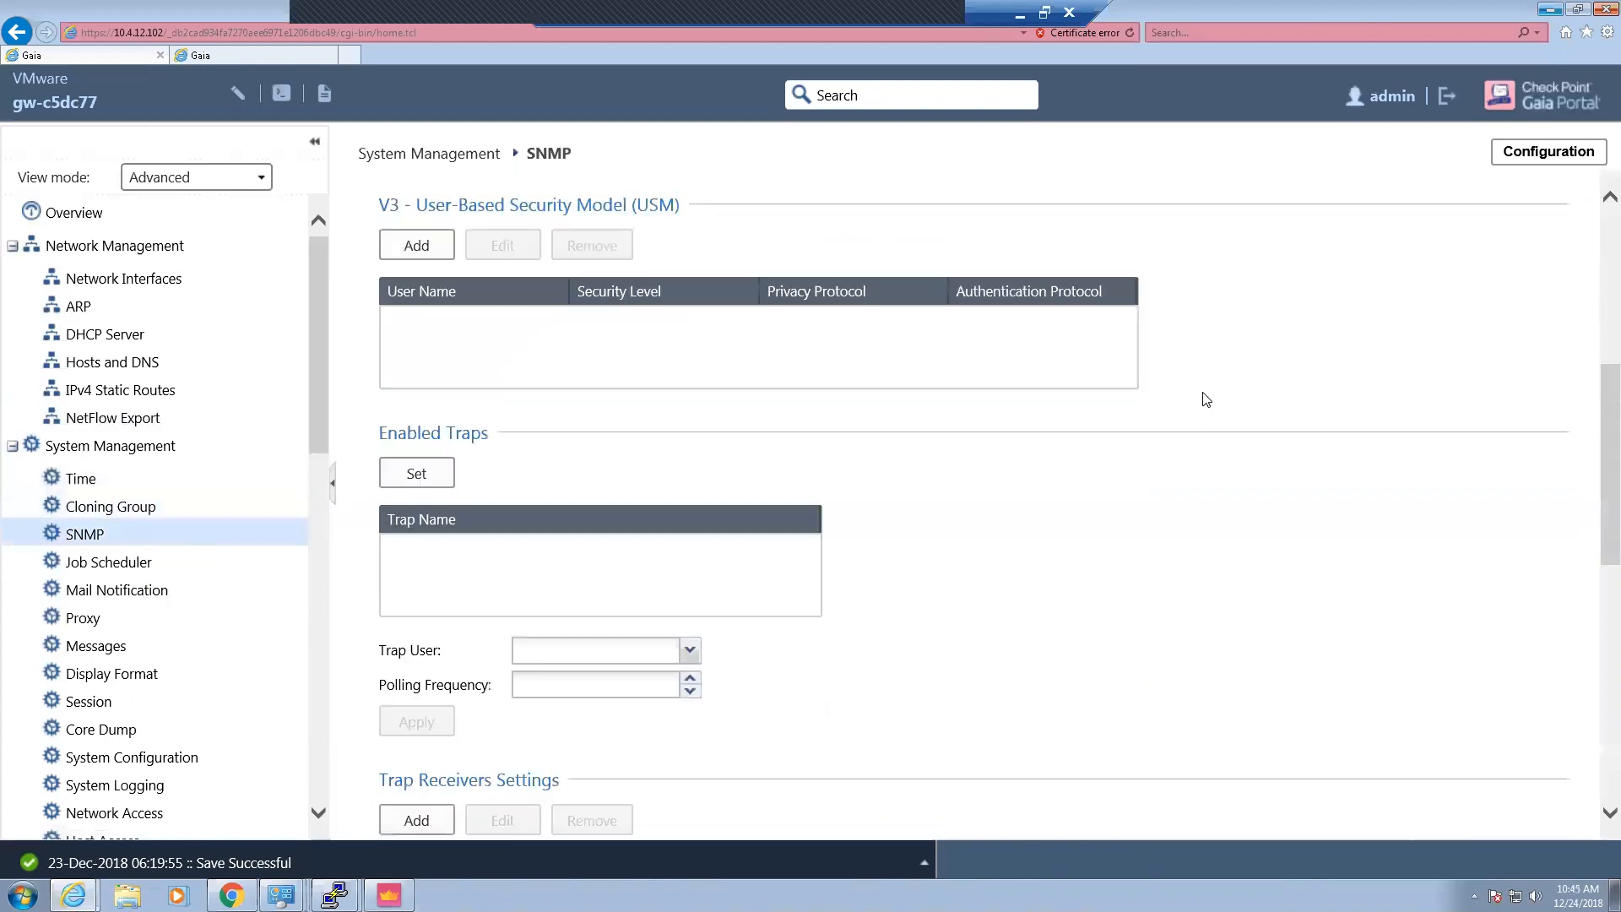
scroll(1206, 398, "down", 2)
scroll(1206, 399, "up", 7)
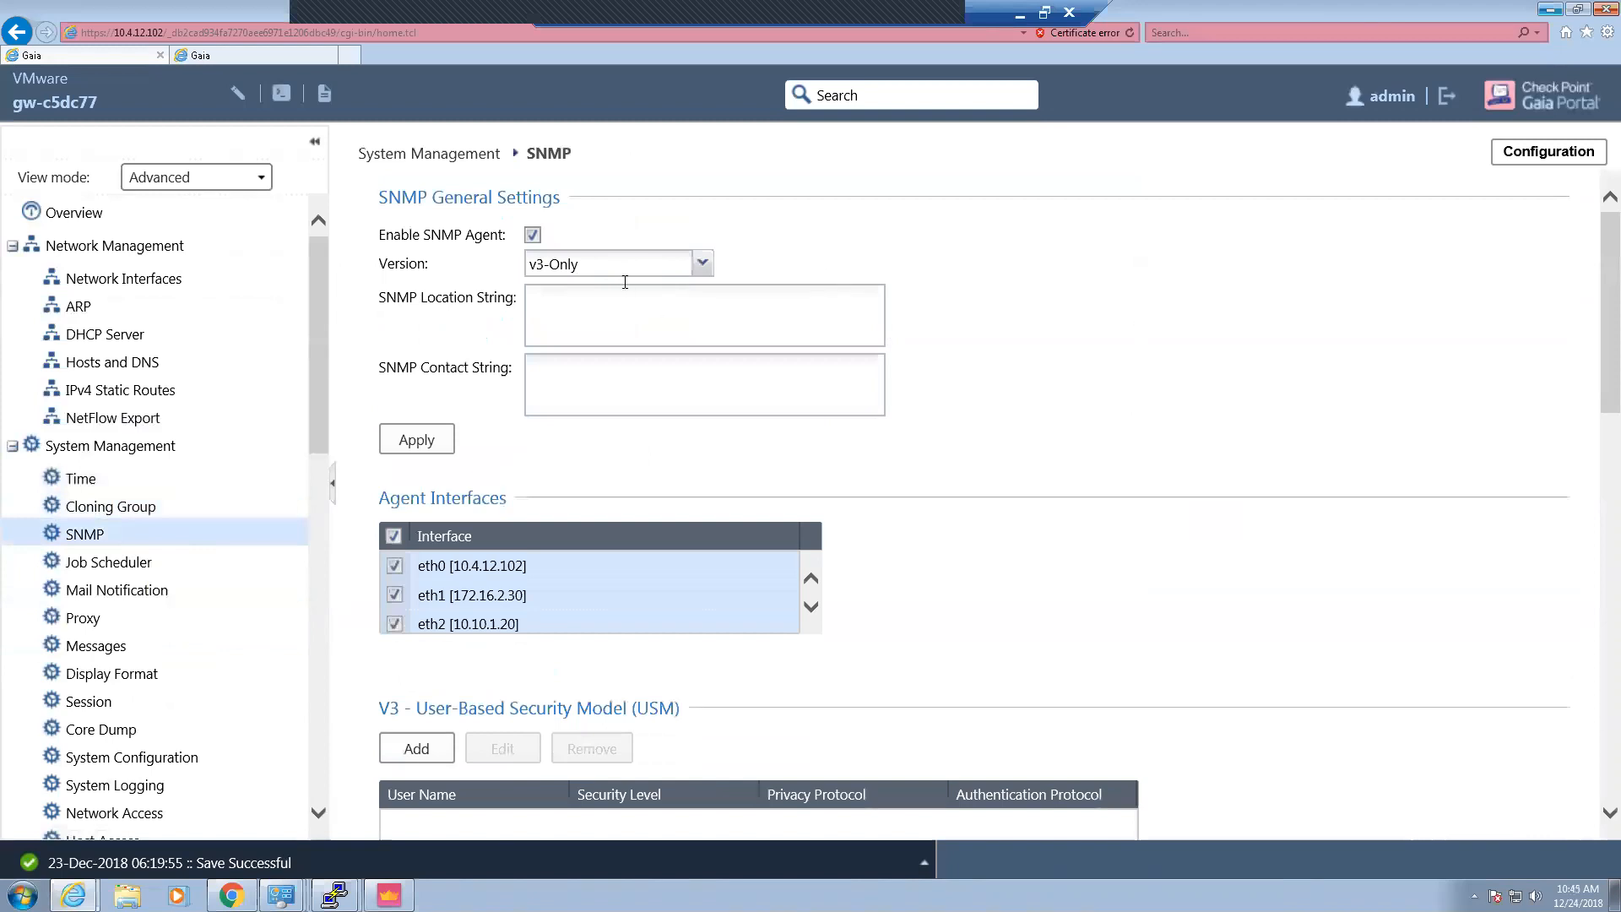
Disable the SNMP agent again, review the sections, and go to Job Scheduler
left_click(533, 236)
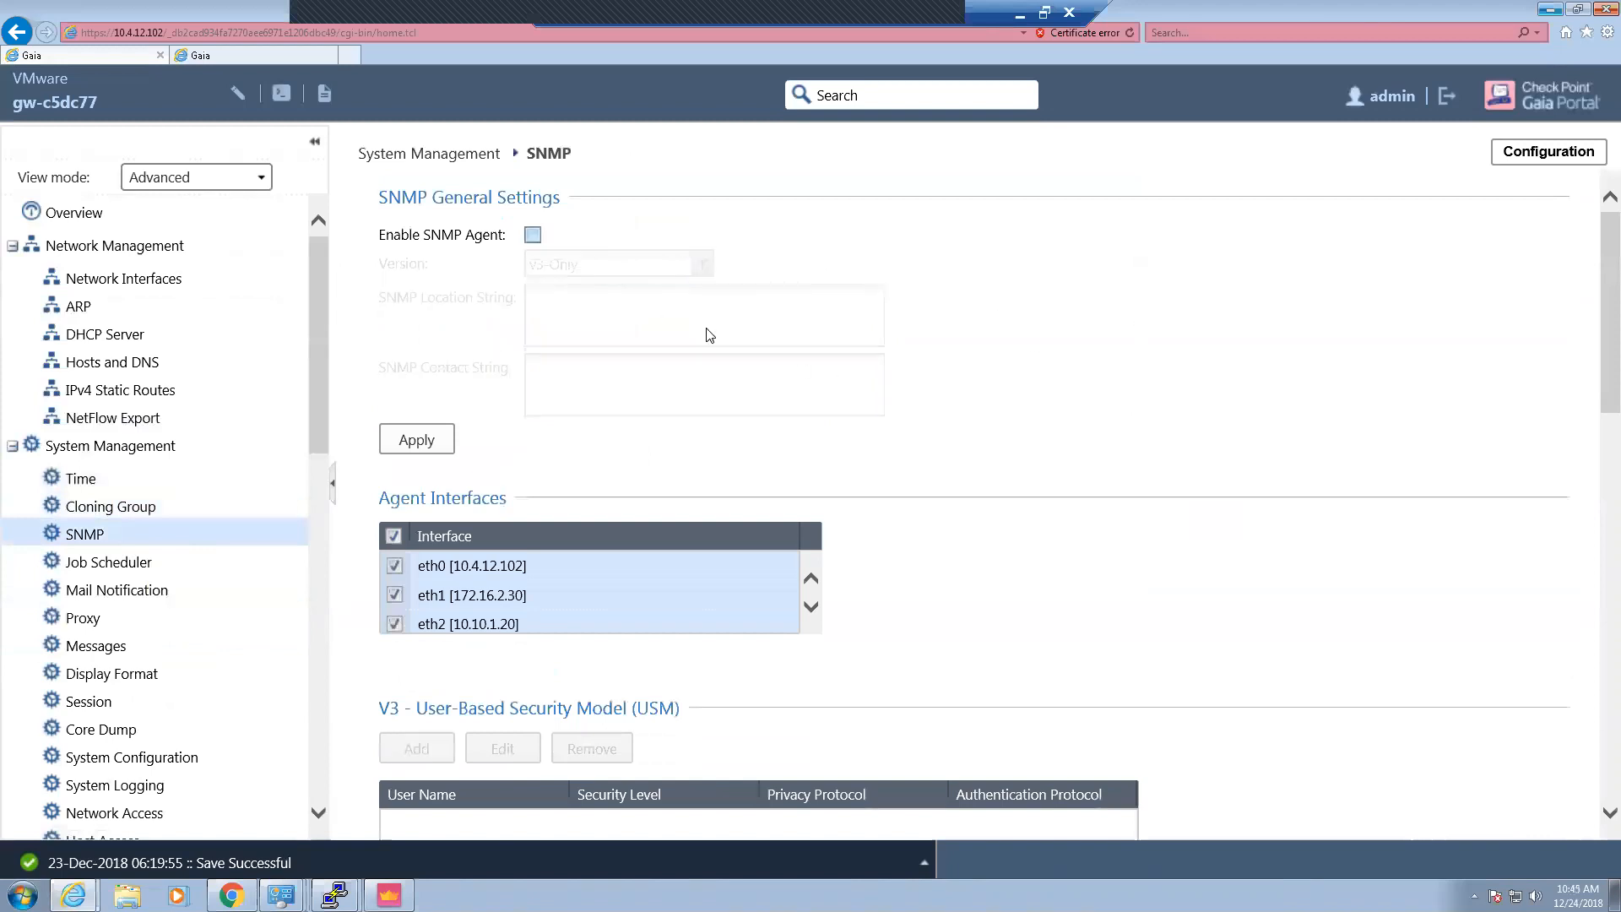
scroll(1162, 369, "down", 5)
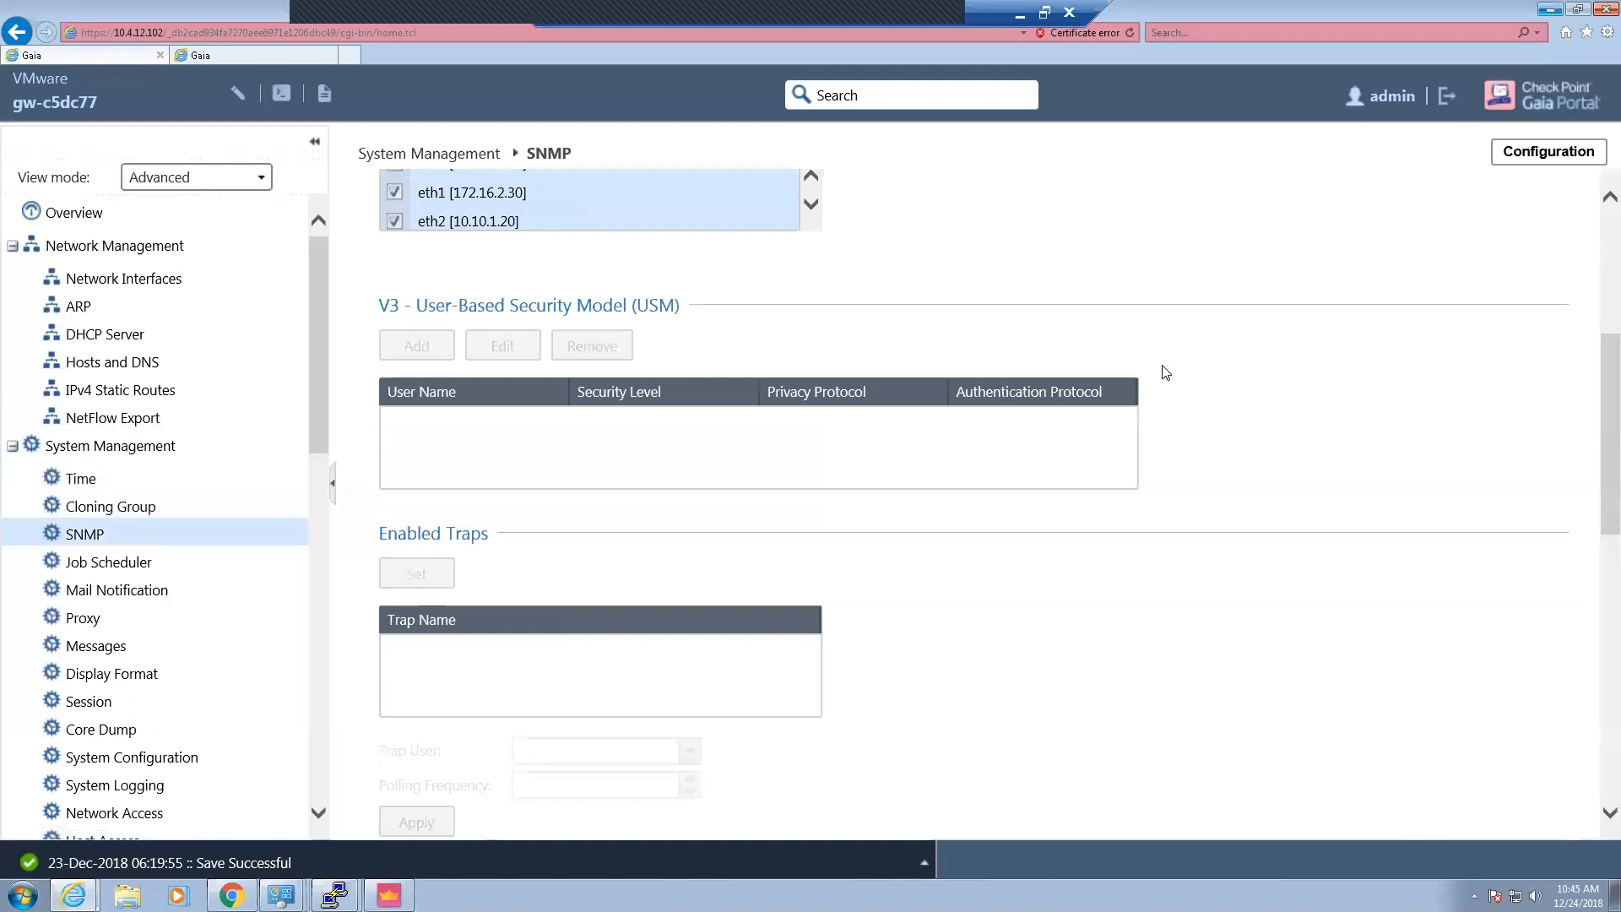
scroll(1165, 373, "down", 5)
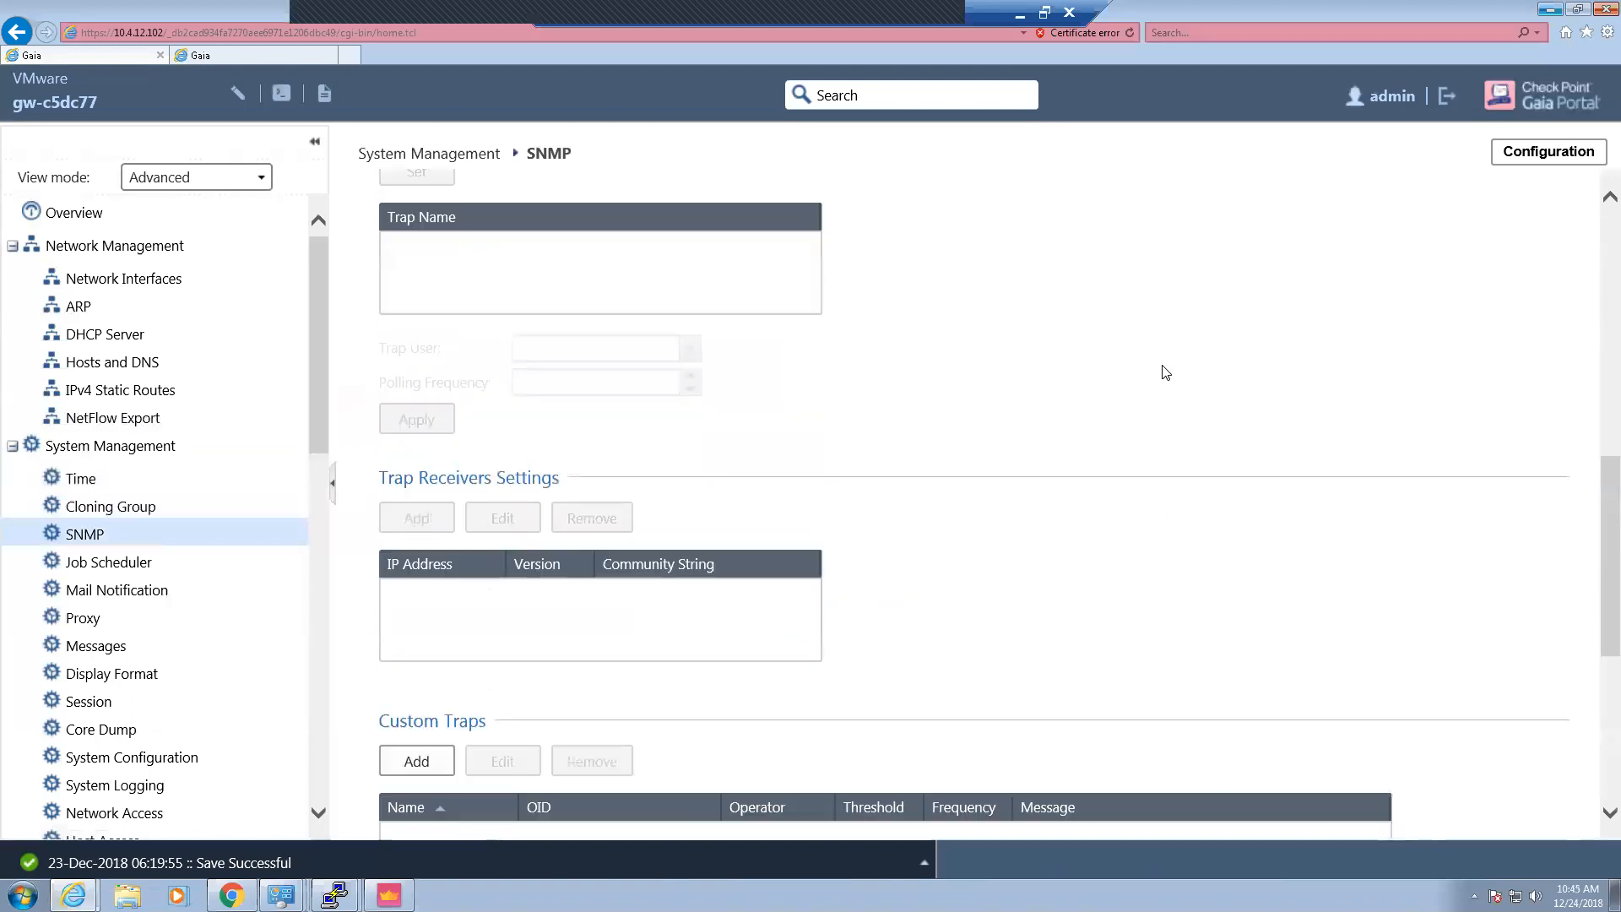
scroll(1165, 372, "up", 2)
scroll(865, 372, "up", 1)
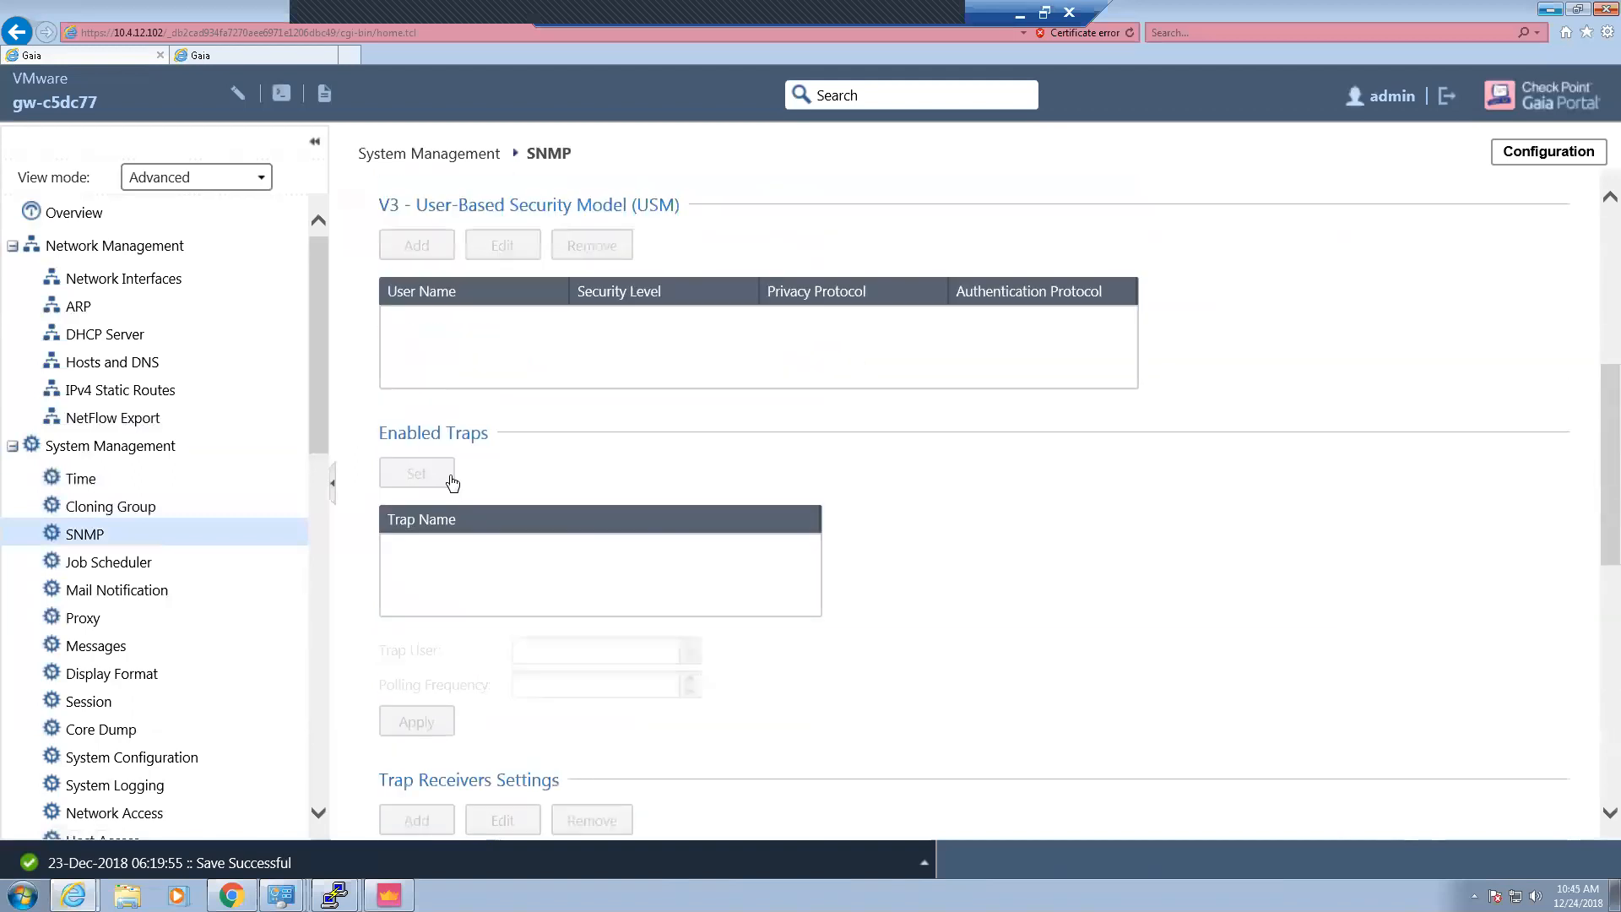
scroll(639, 404, "up", 1)
scroll(639, 403, "up", 5)
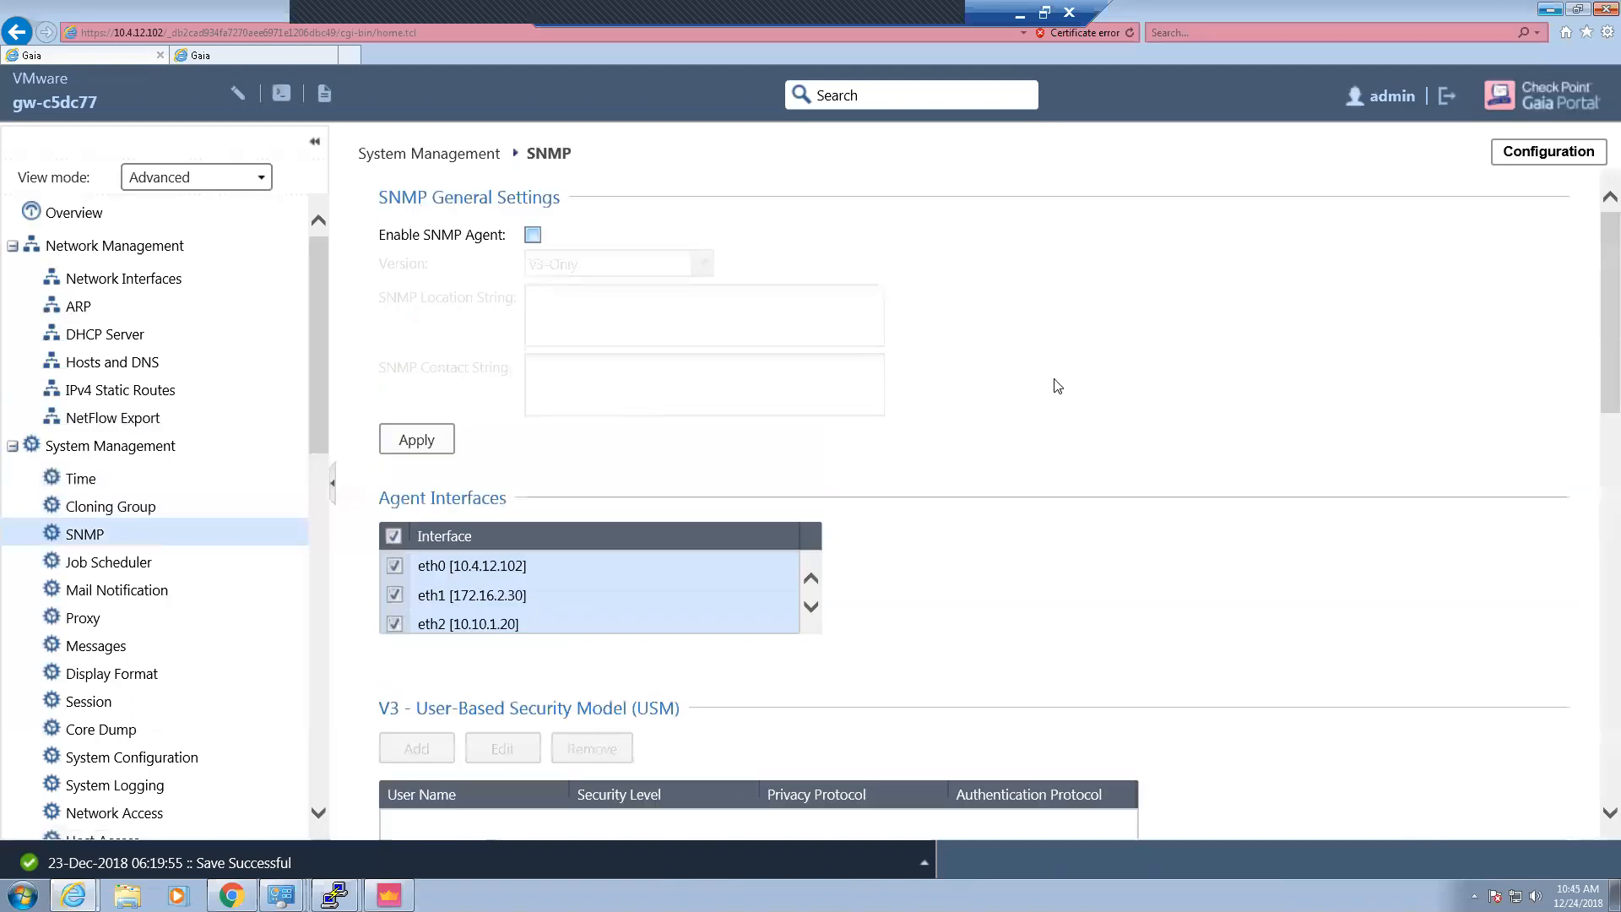
scroll(1059, 384, "down", 6)
scroll(1059, 384, "down", 3)
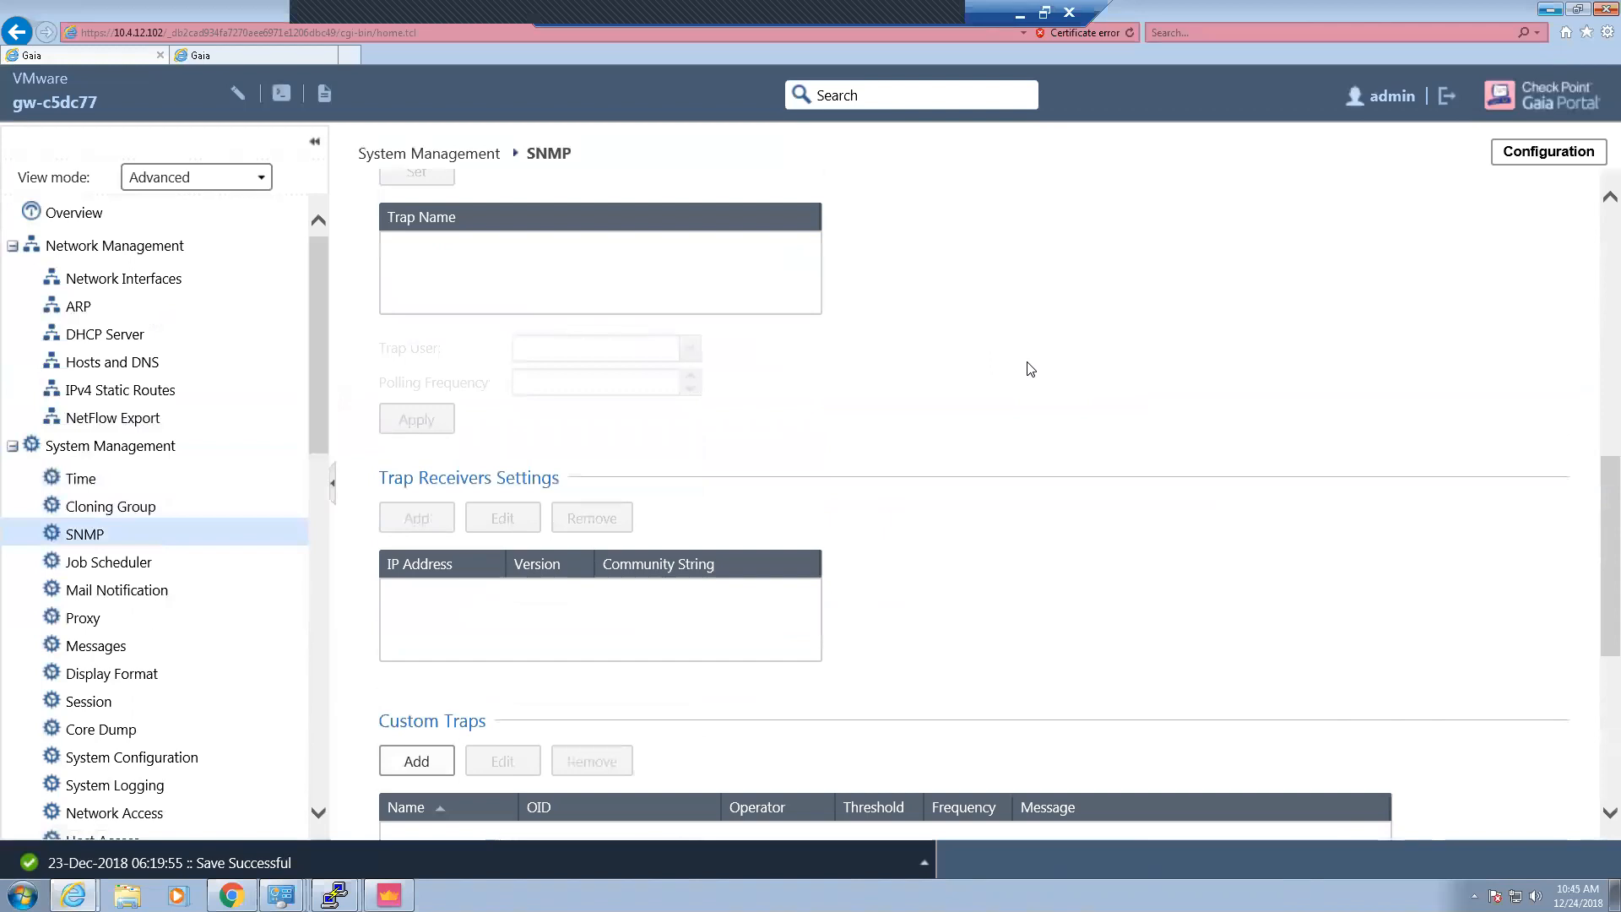
left_click(116, 562)
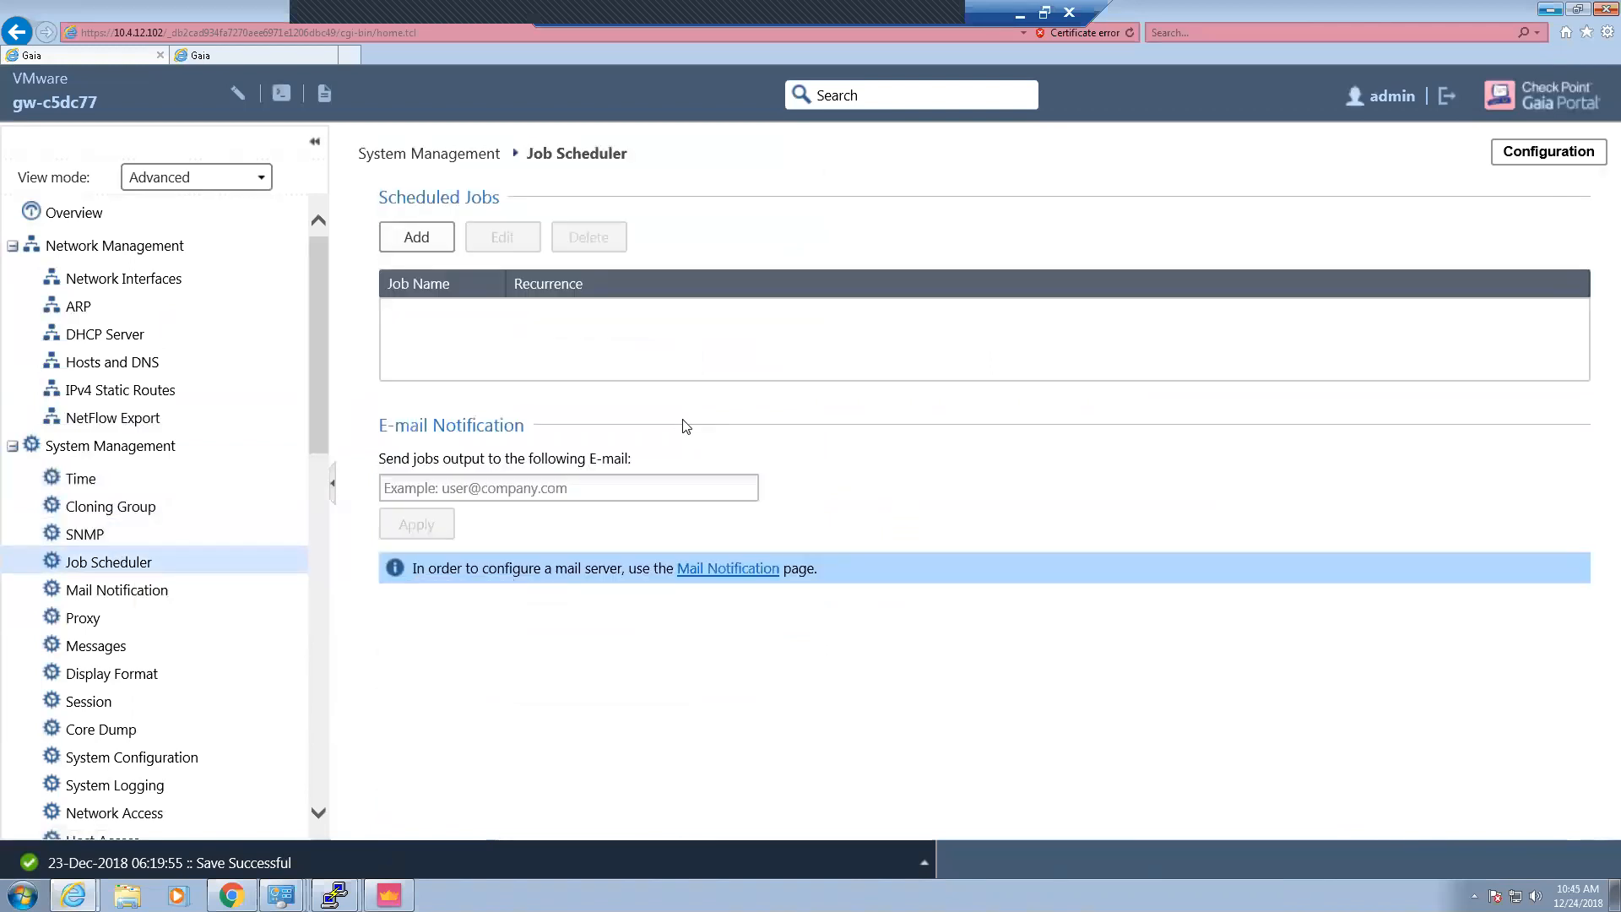
Draft a job weekly on Tuesday, revert to Daily, cancel it, and open Mail Notification
left_click(416, 237)
left_click(670, 381)
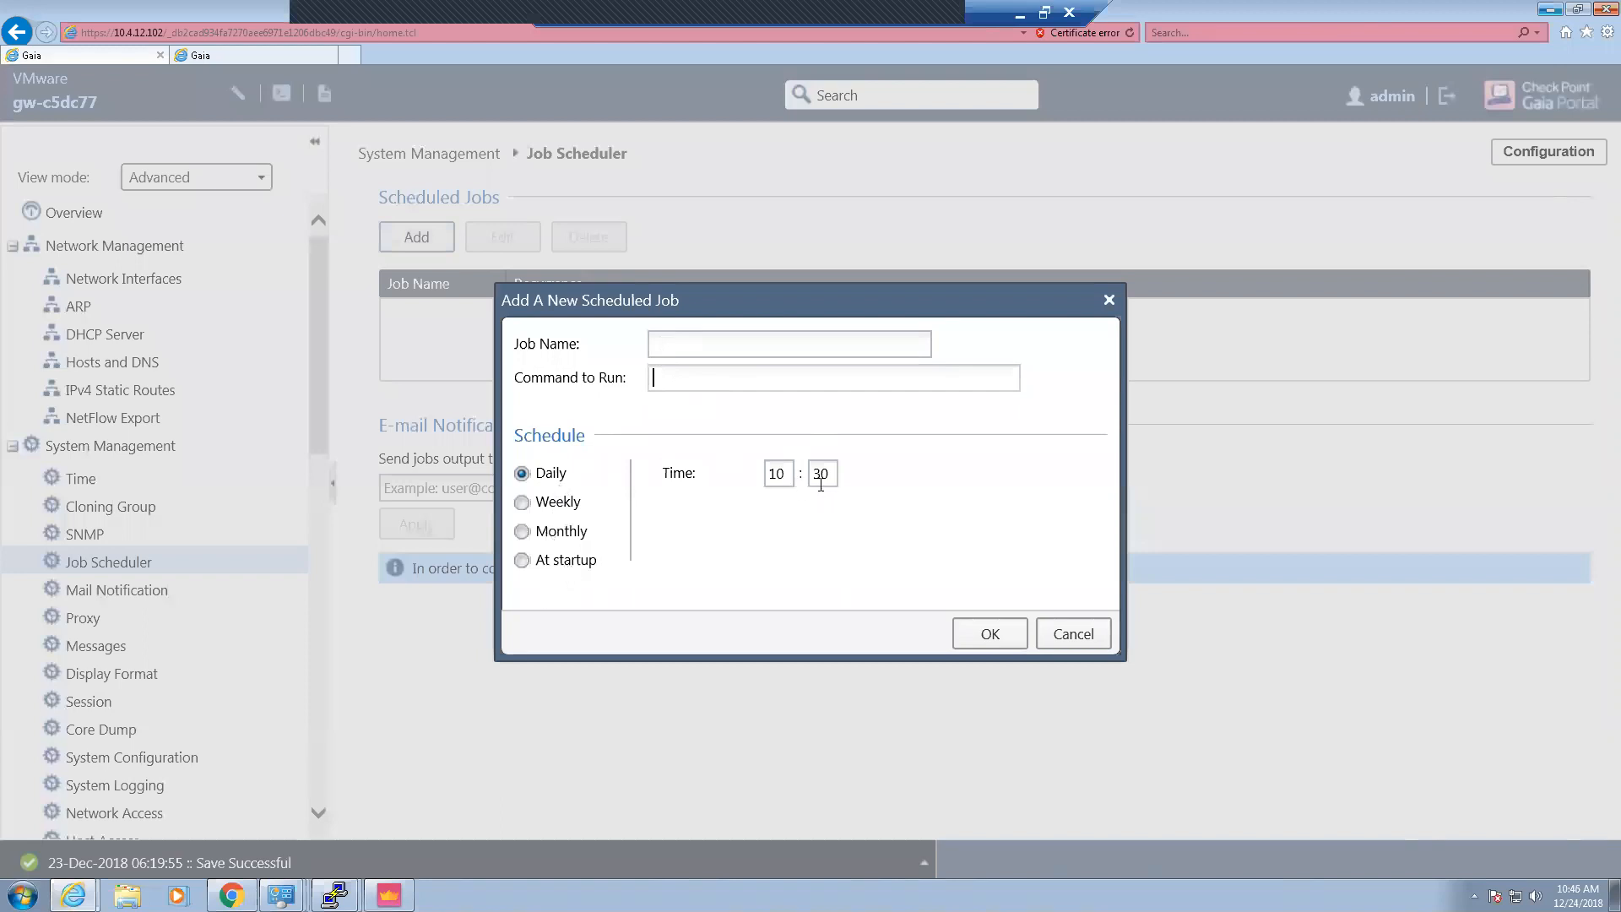
left_click(551, 504)
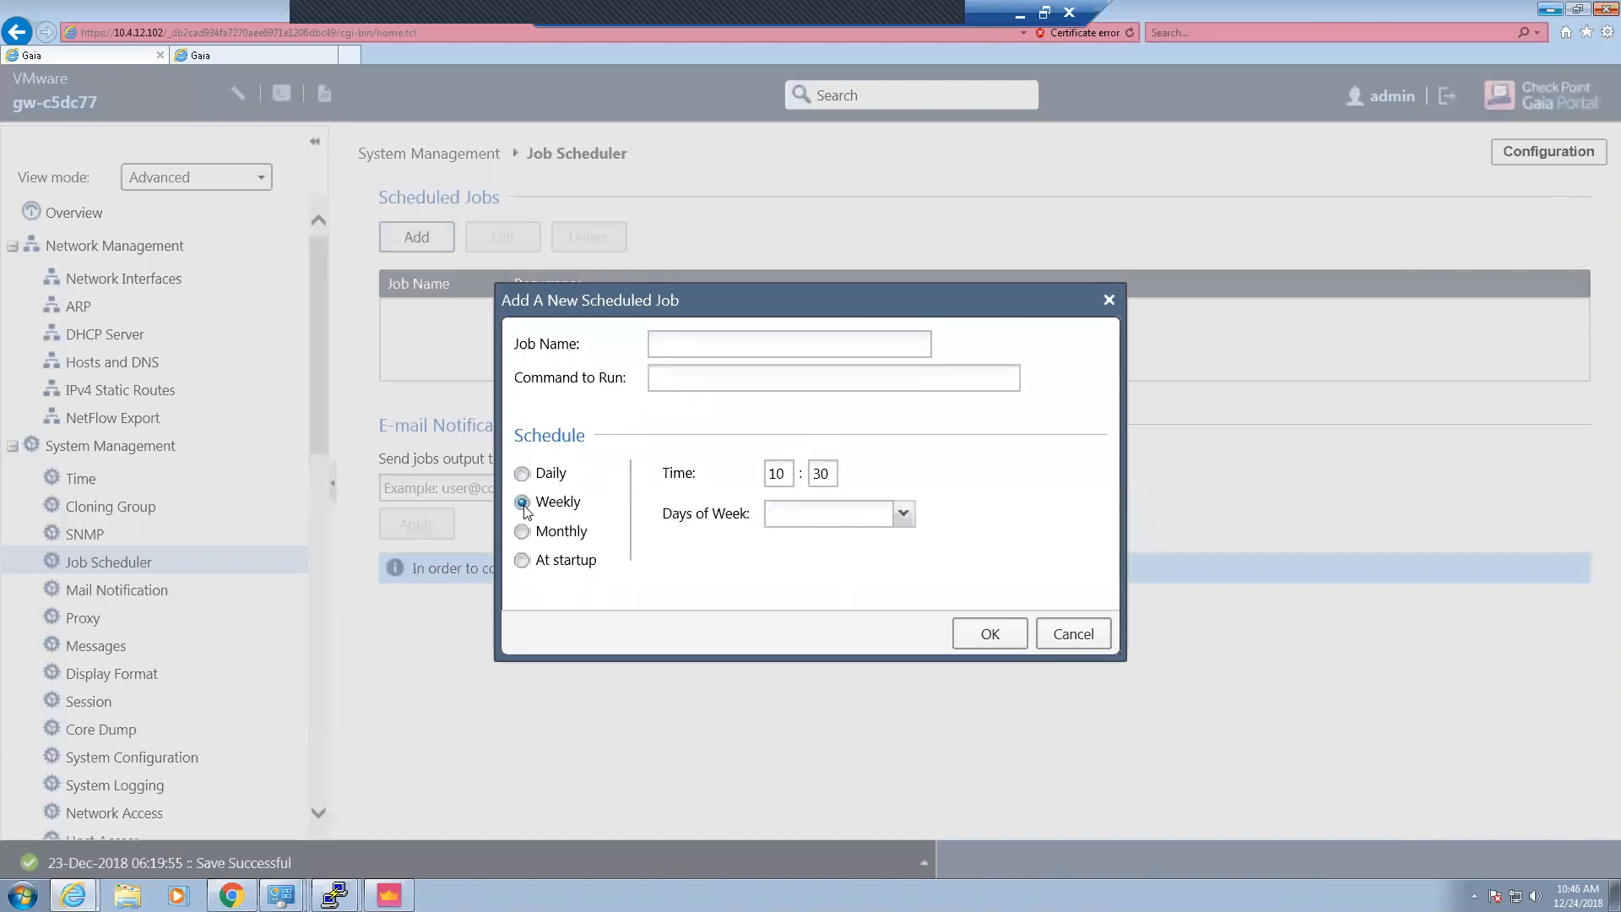
left_click(904, 515)
left_click(811, 589)
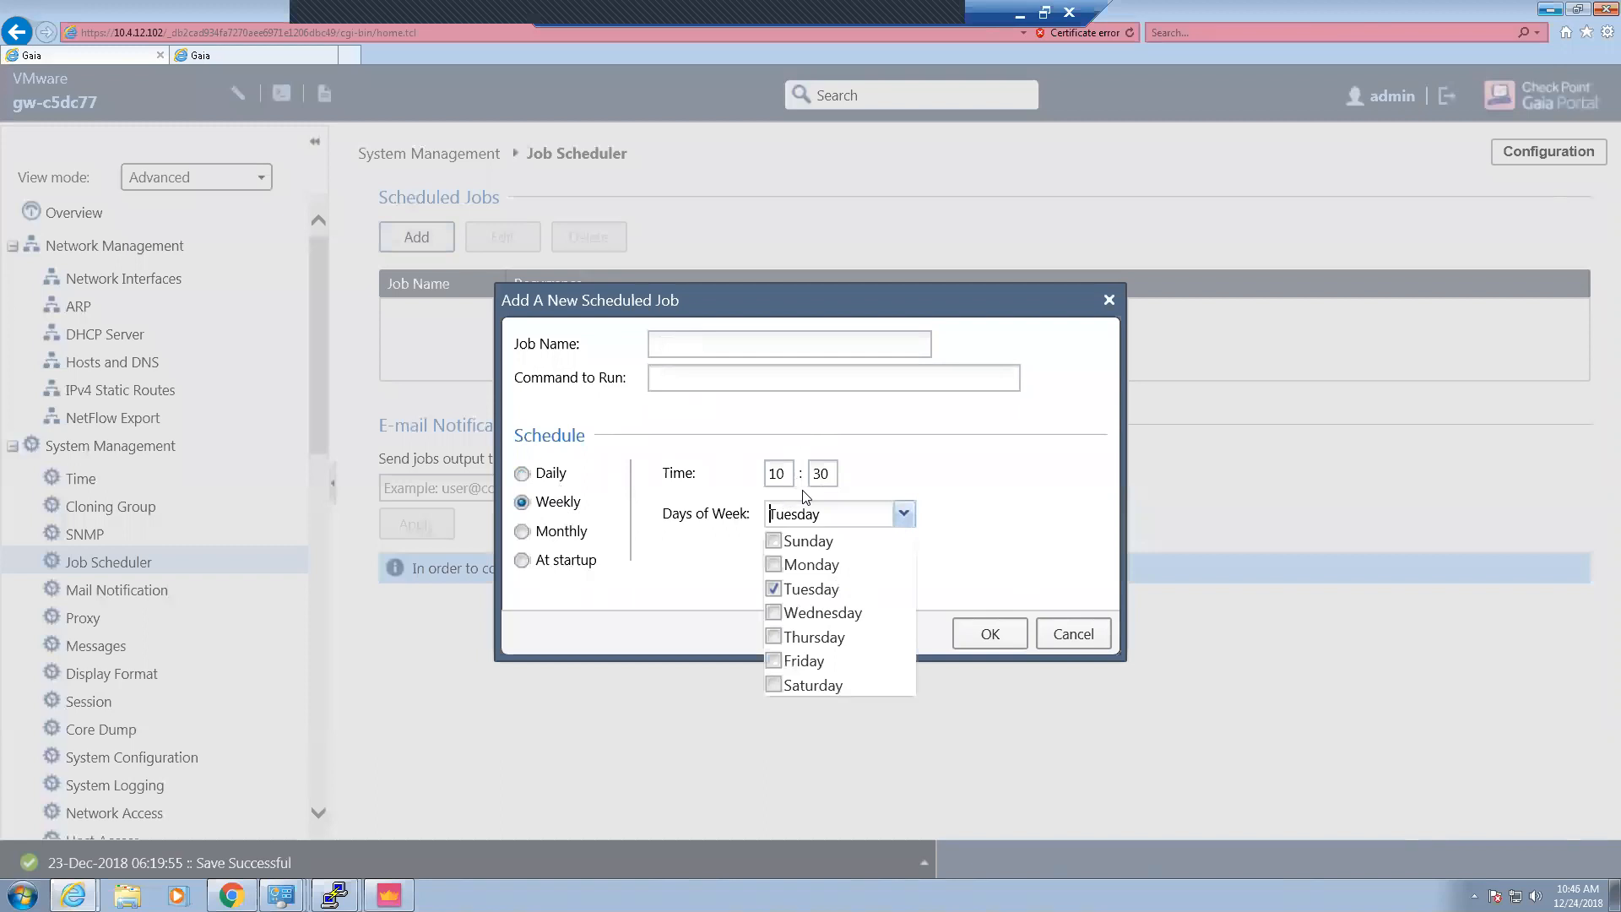
left_click(910, 479)
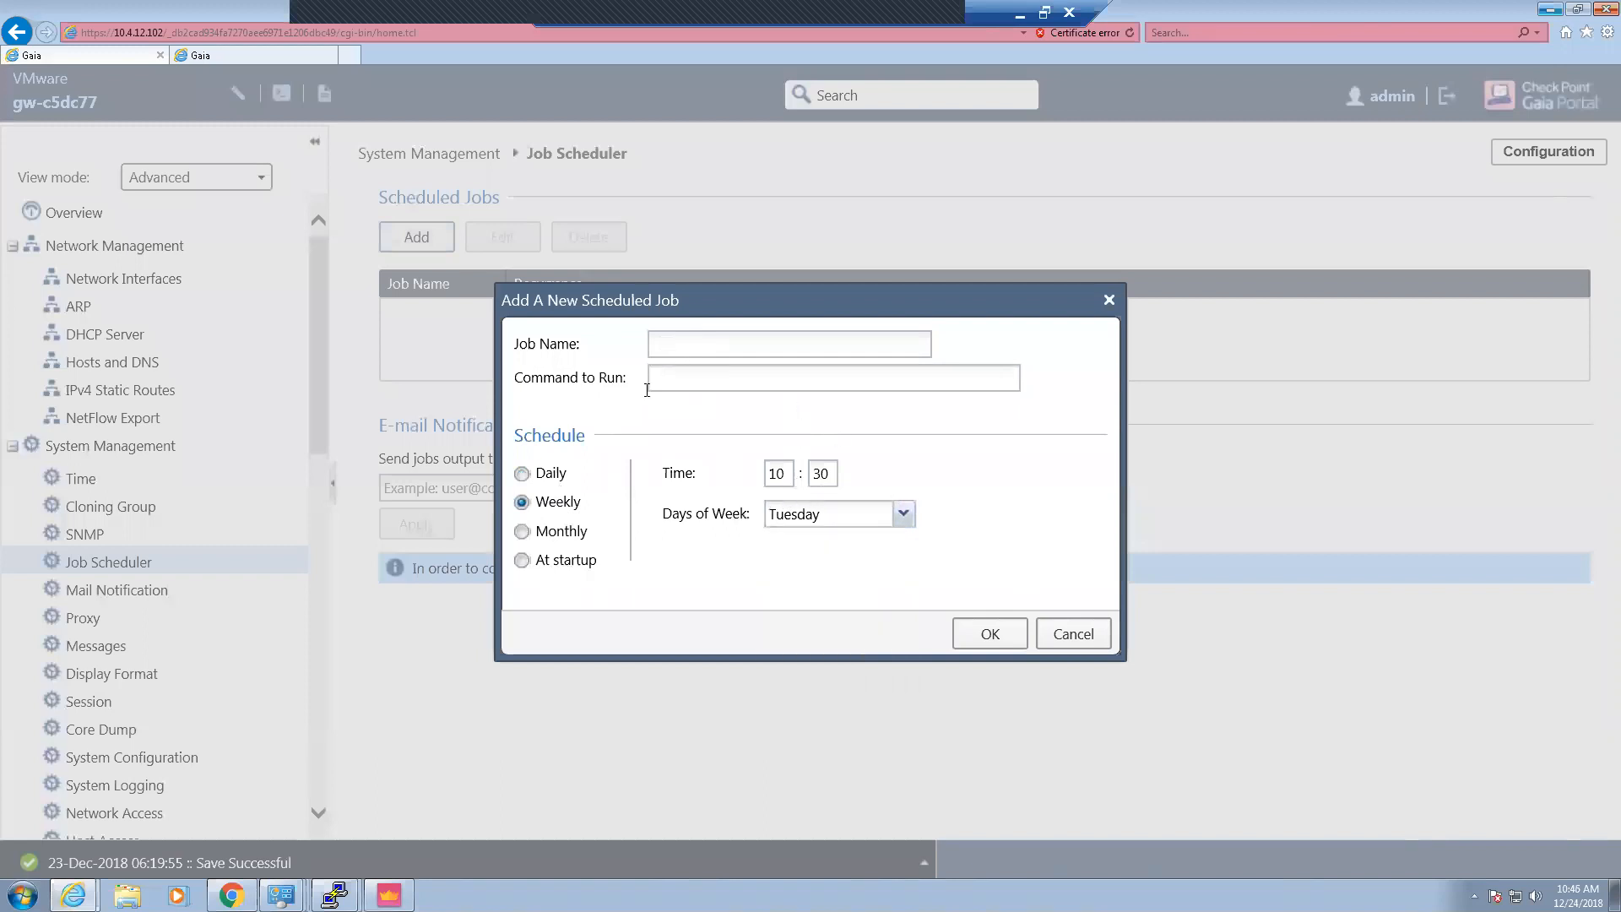
left_click(541, 474)
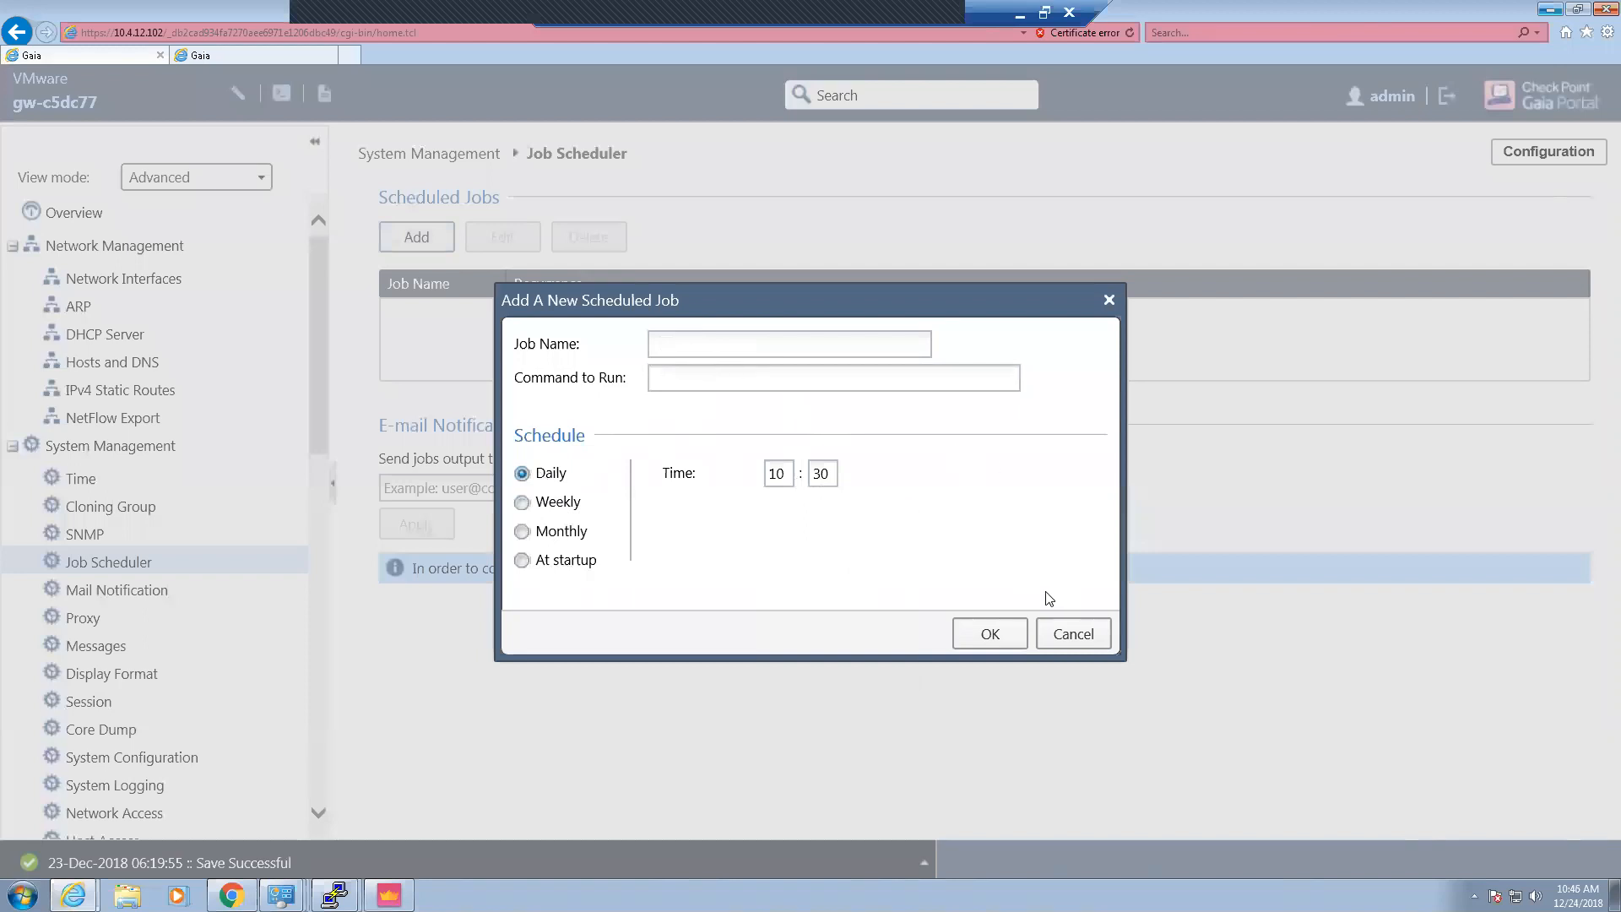
left_click(1065, 638)
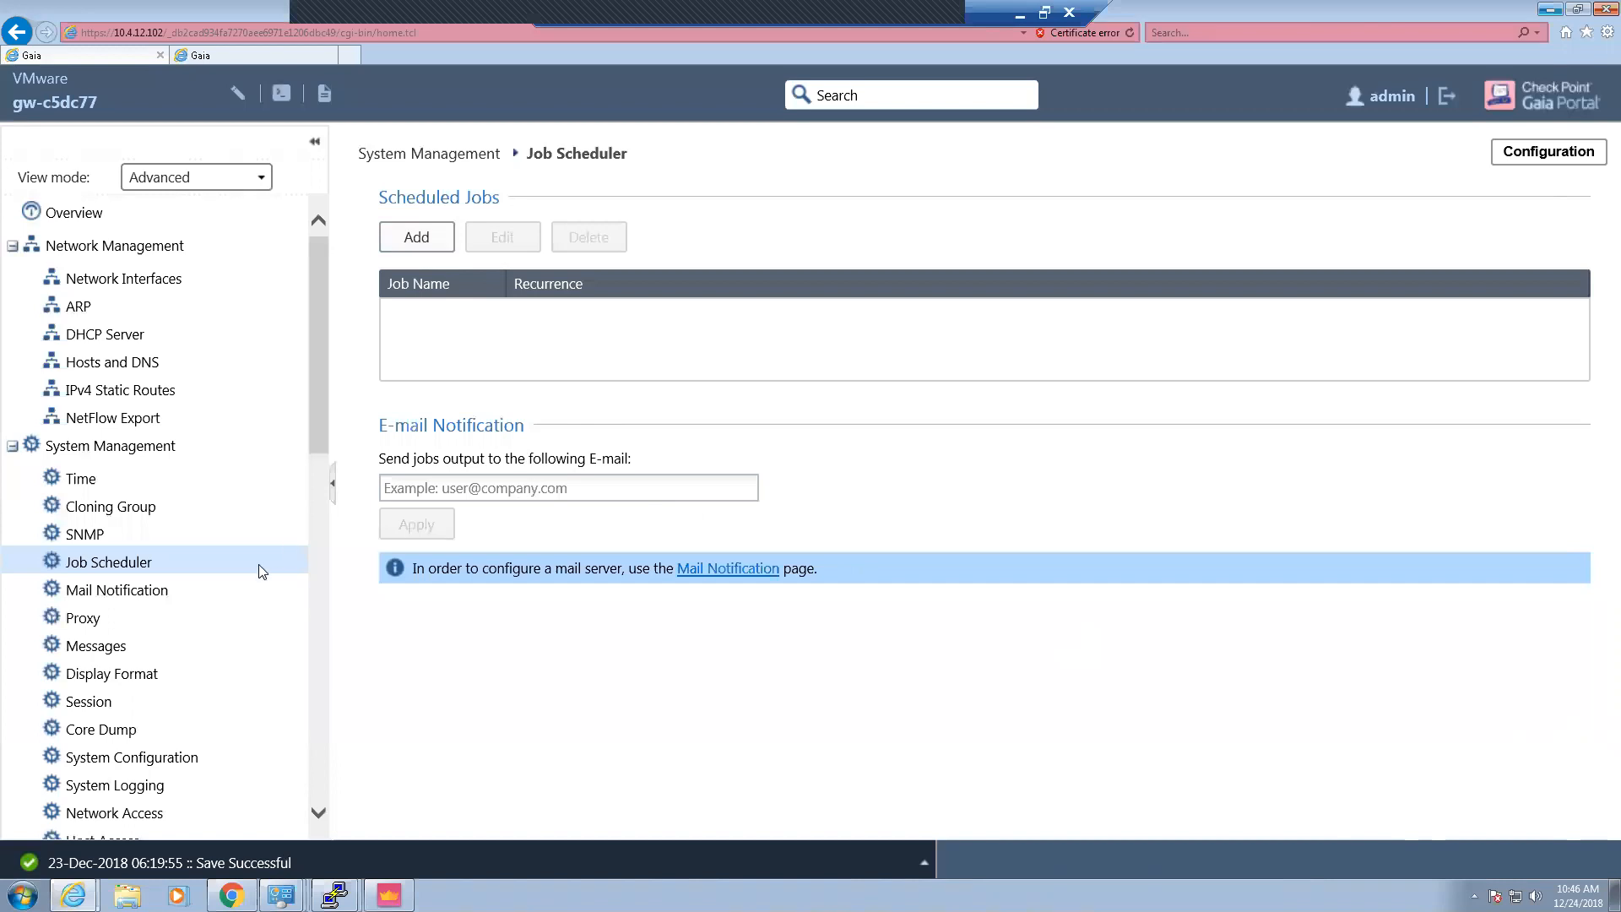
left_click(163, 590)
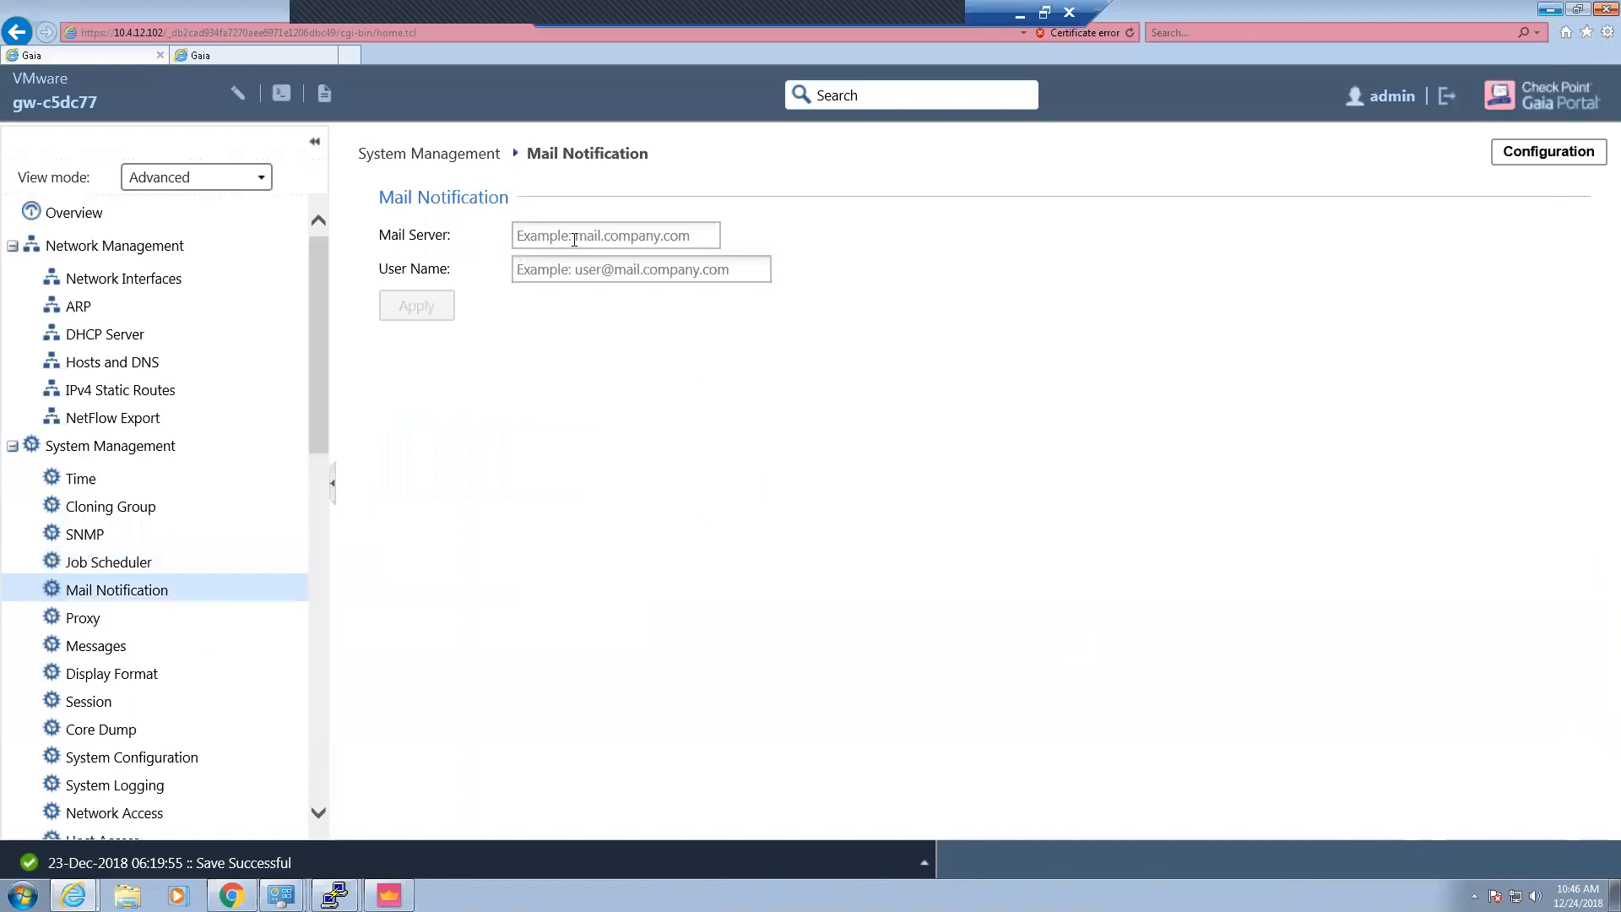
Revisit the Job Scheduler's e-mail field, then return to Mail Notification
left_click(123, 559)
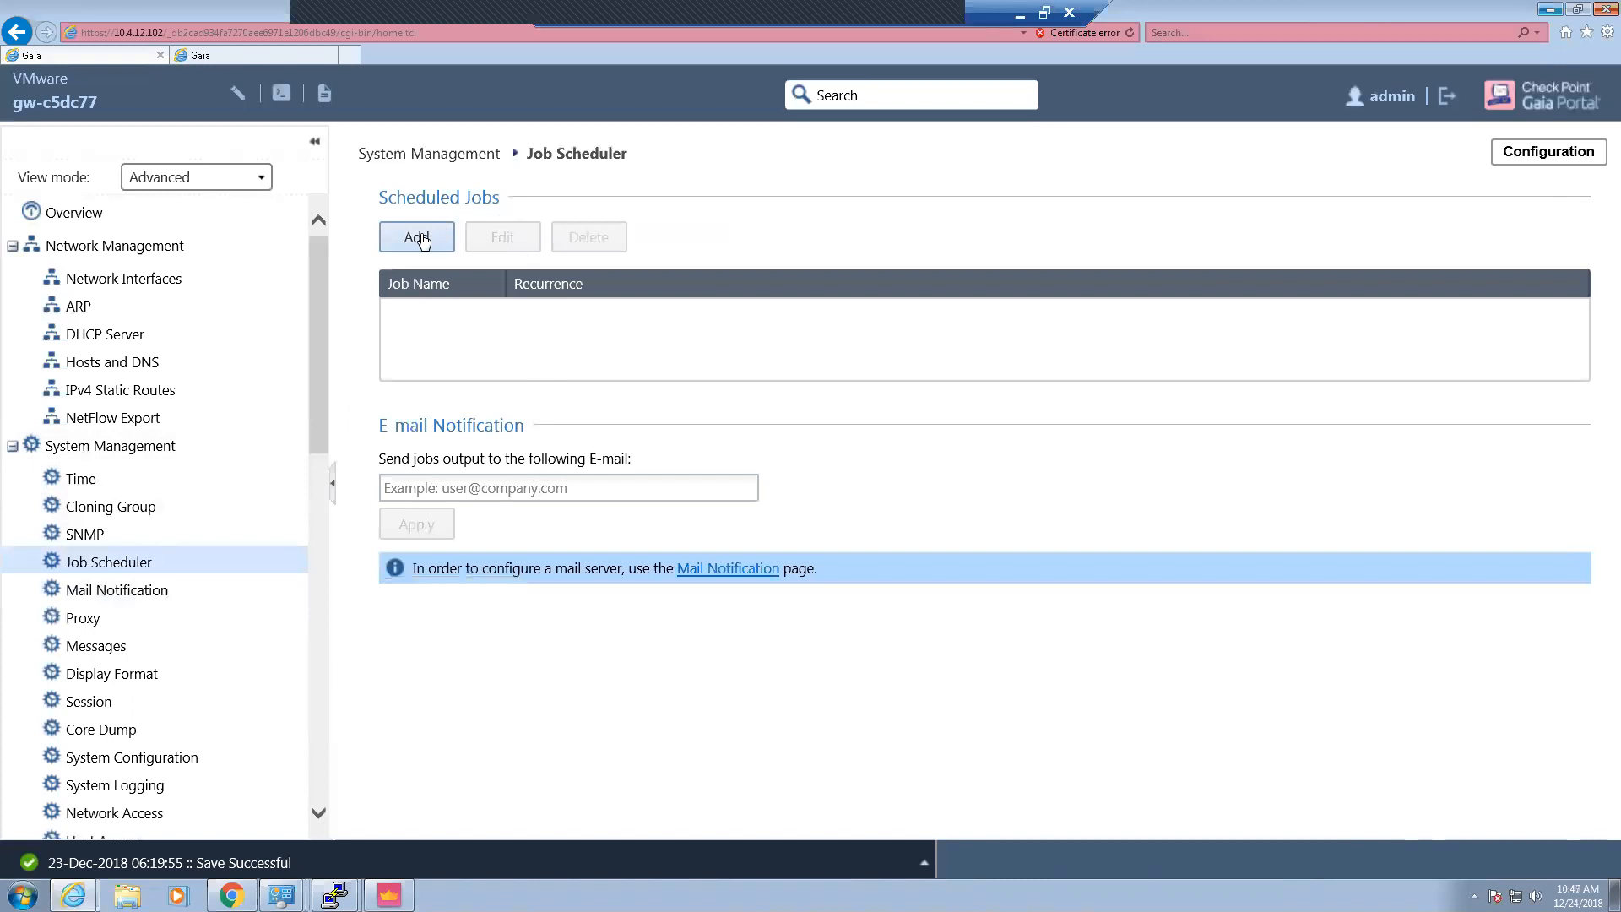
left_click(478, 491)
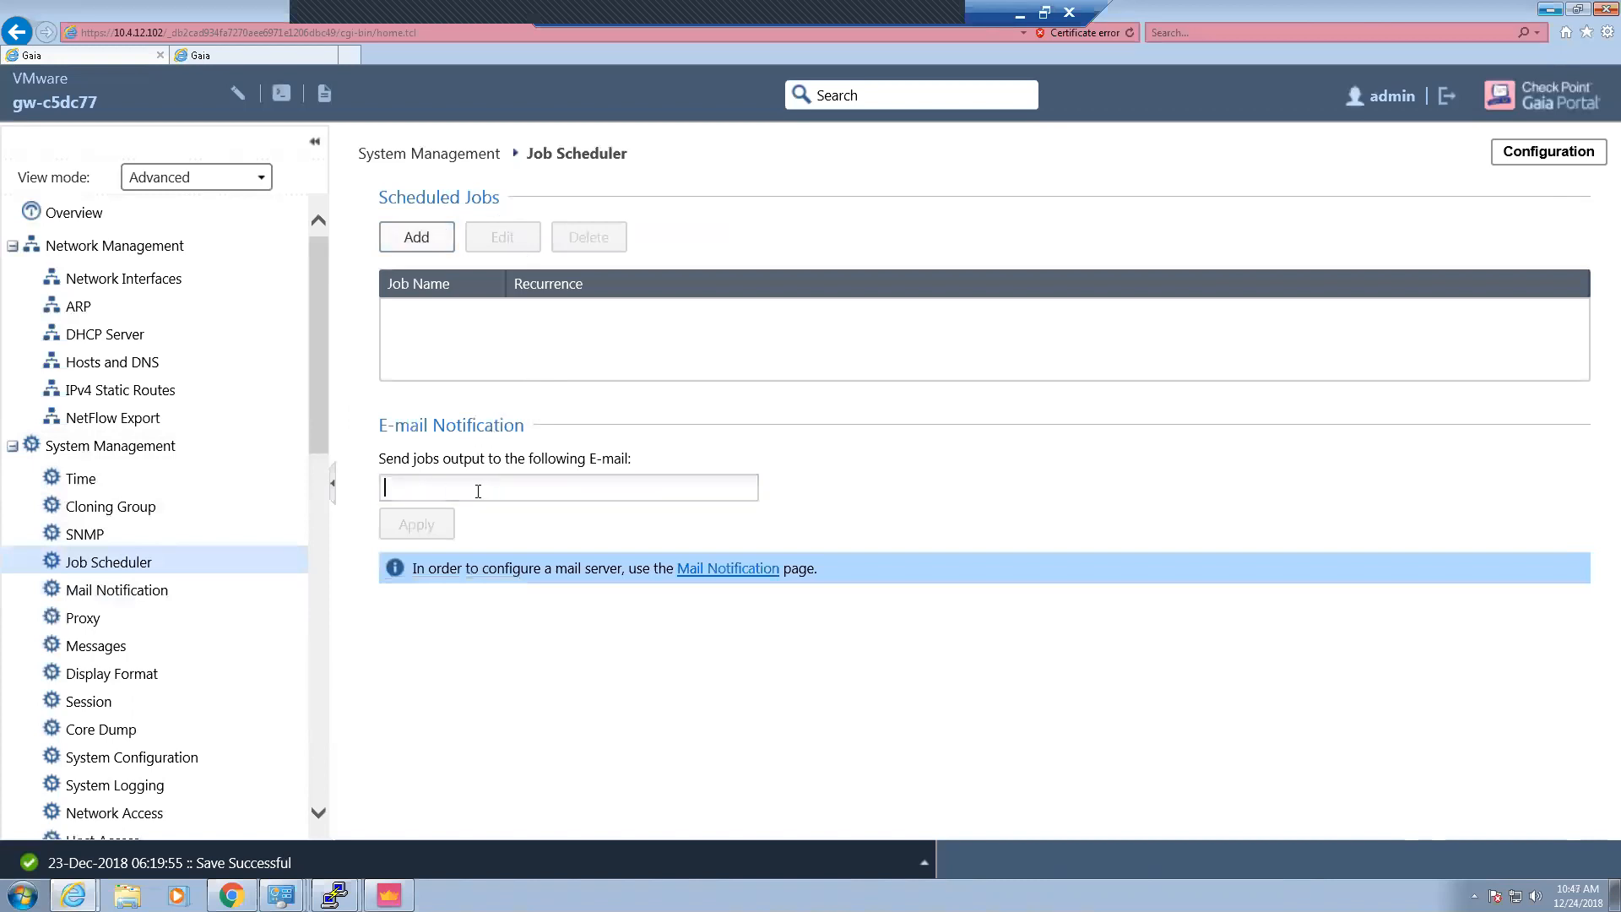
left_click(131, 590)
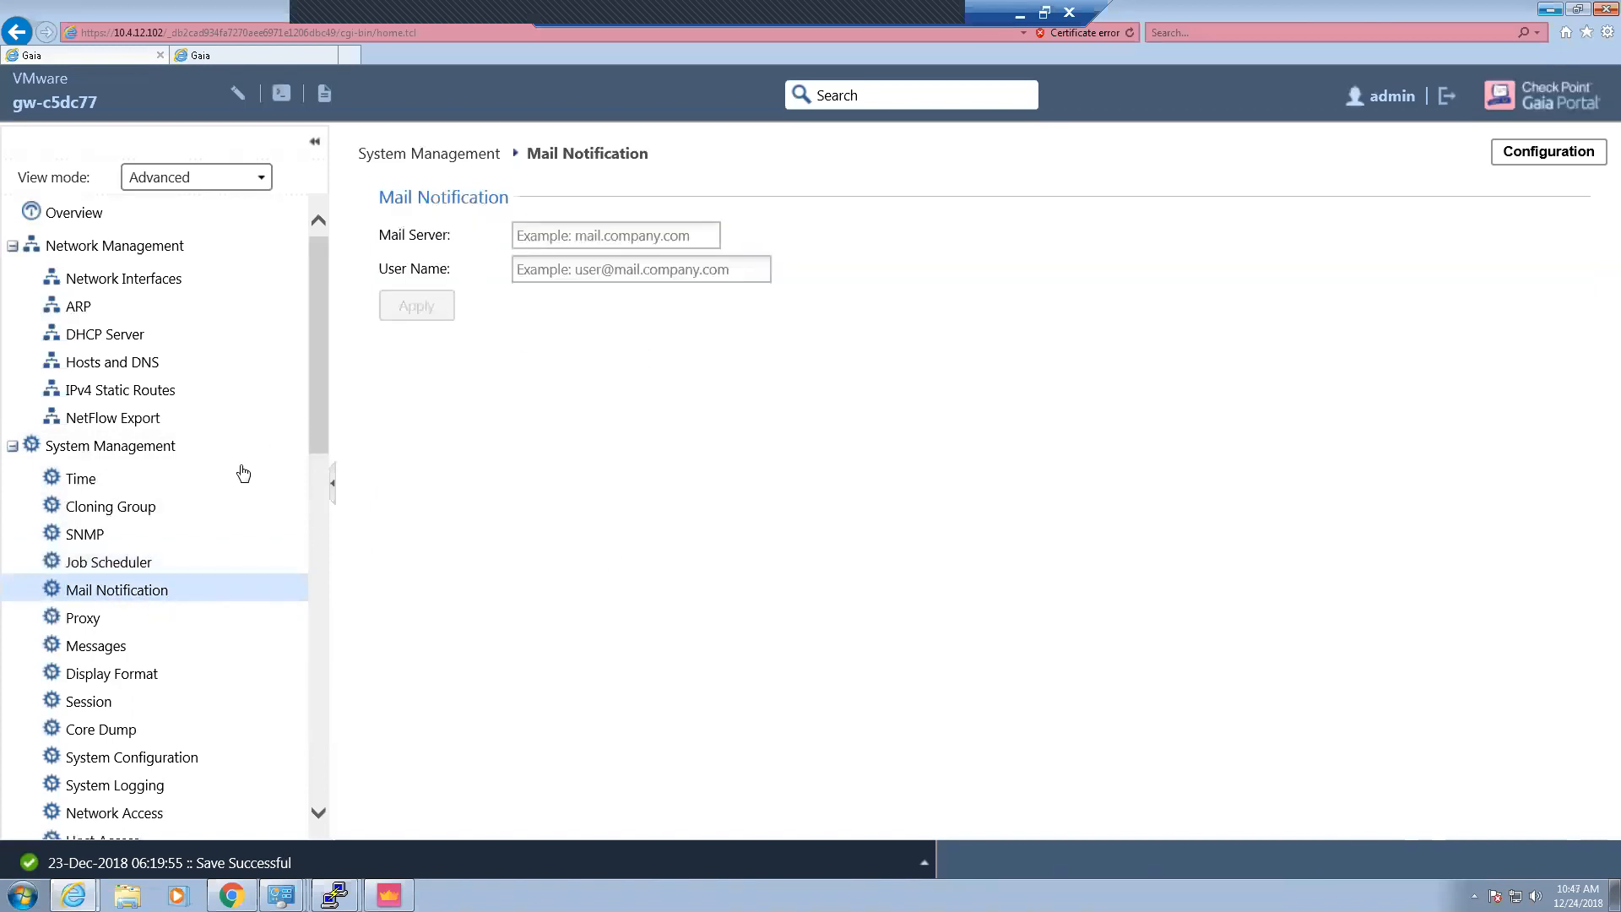
Enter mail server smtp.nh.com and a user e-mail address, then clear both fields
left_click(646, 244)
type("sm")
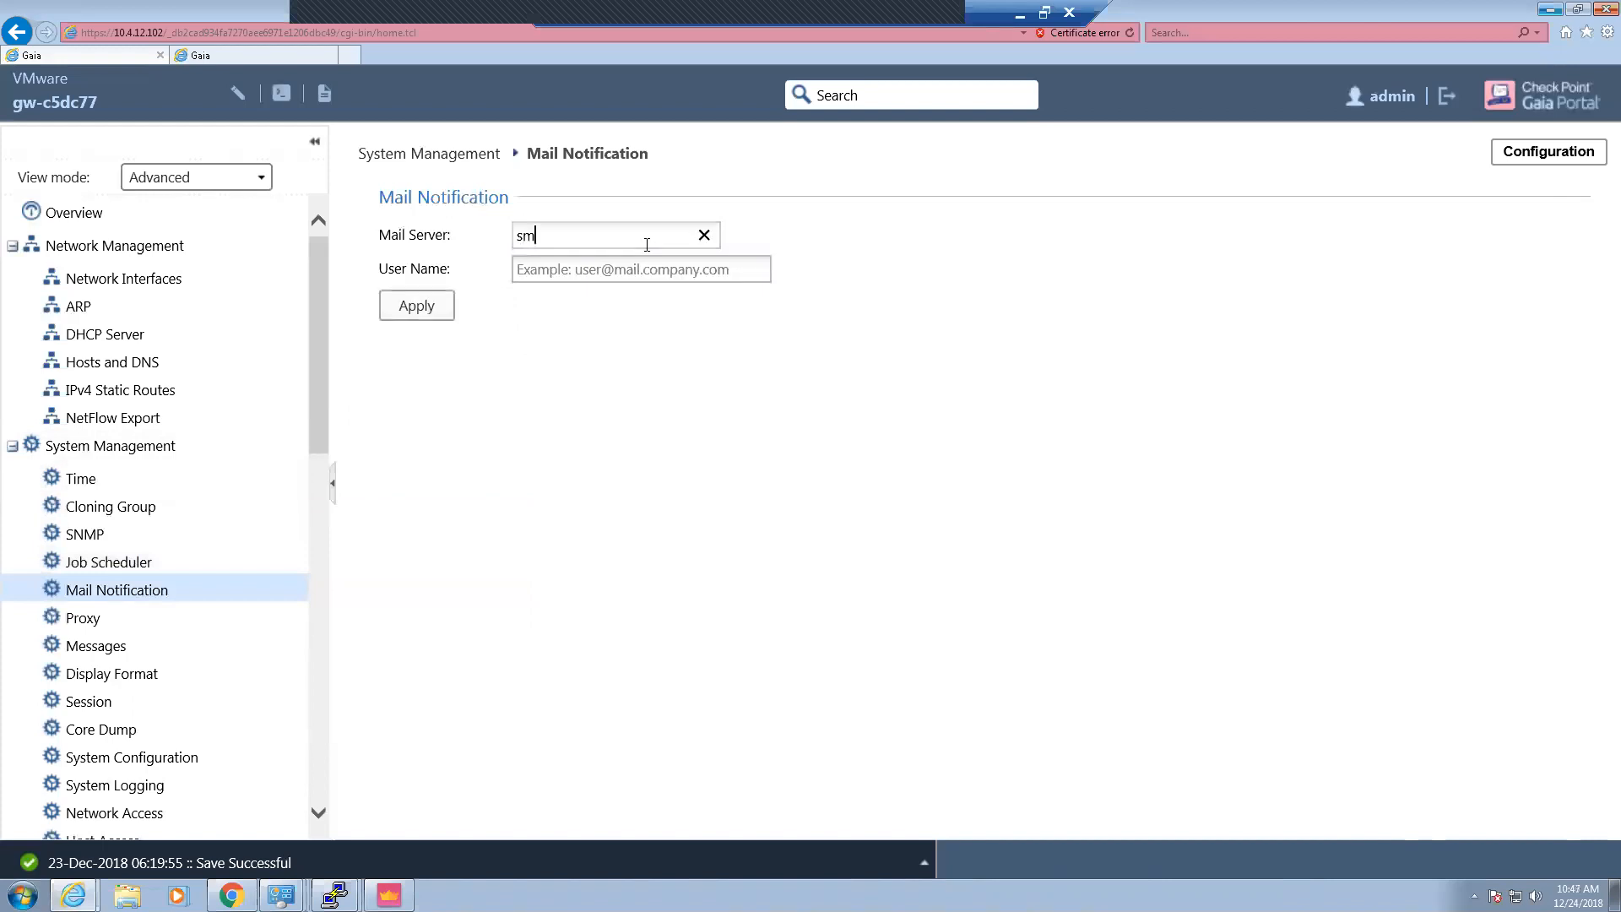
type("tp.nh.com")
key("Tab")
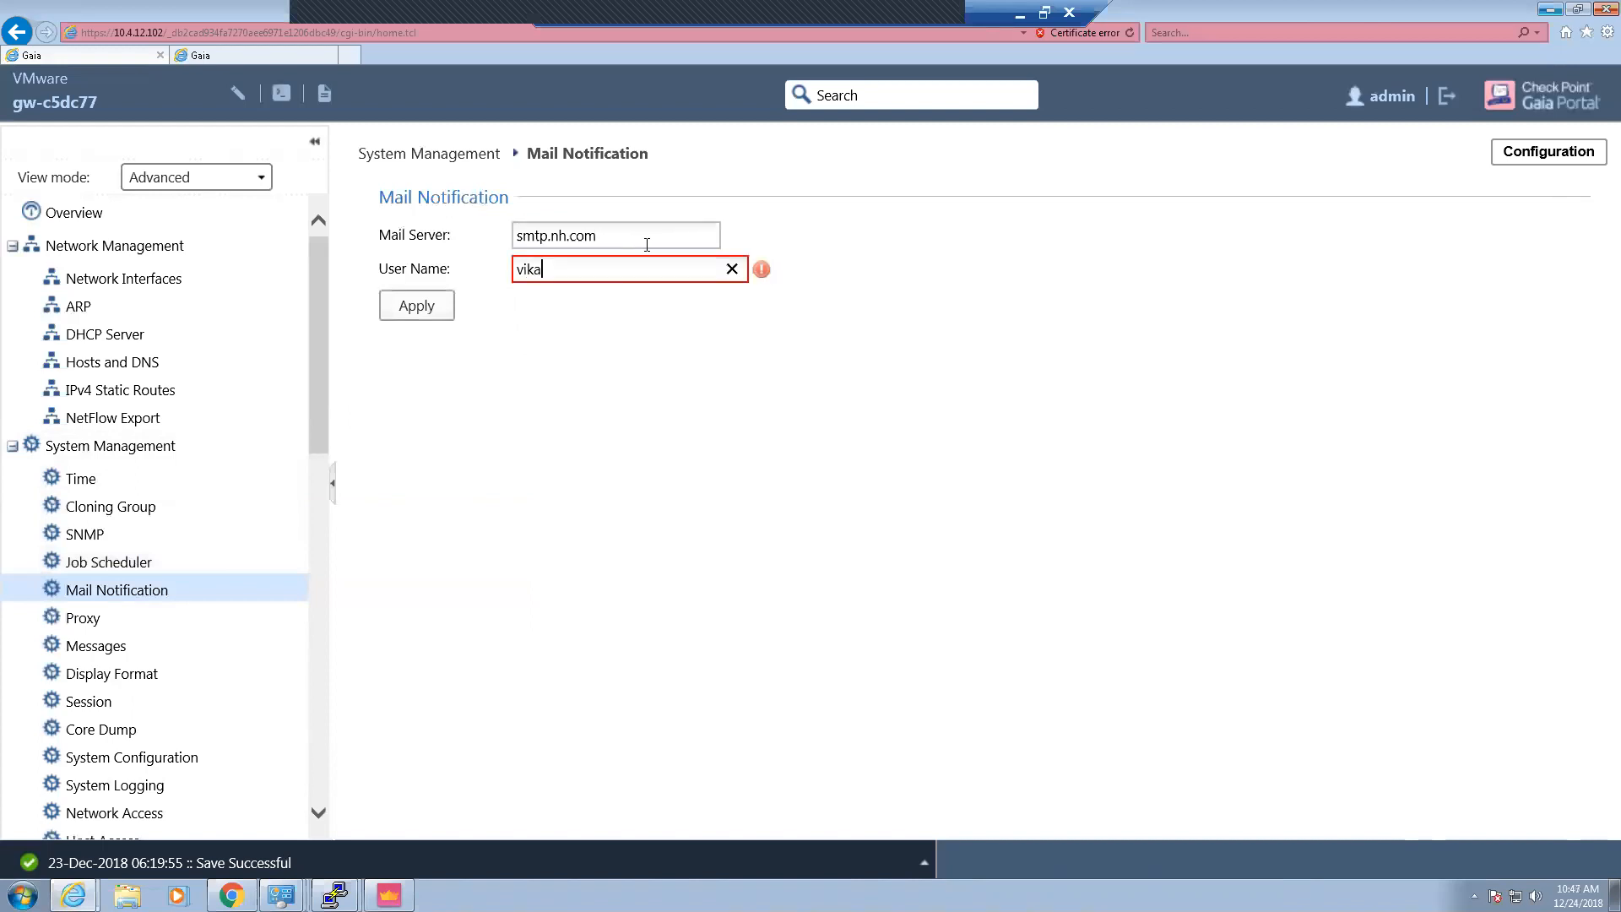
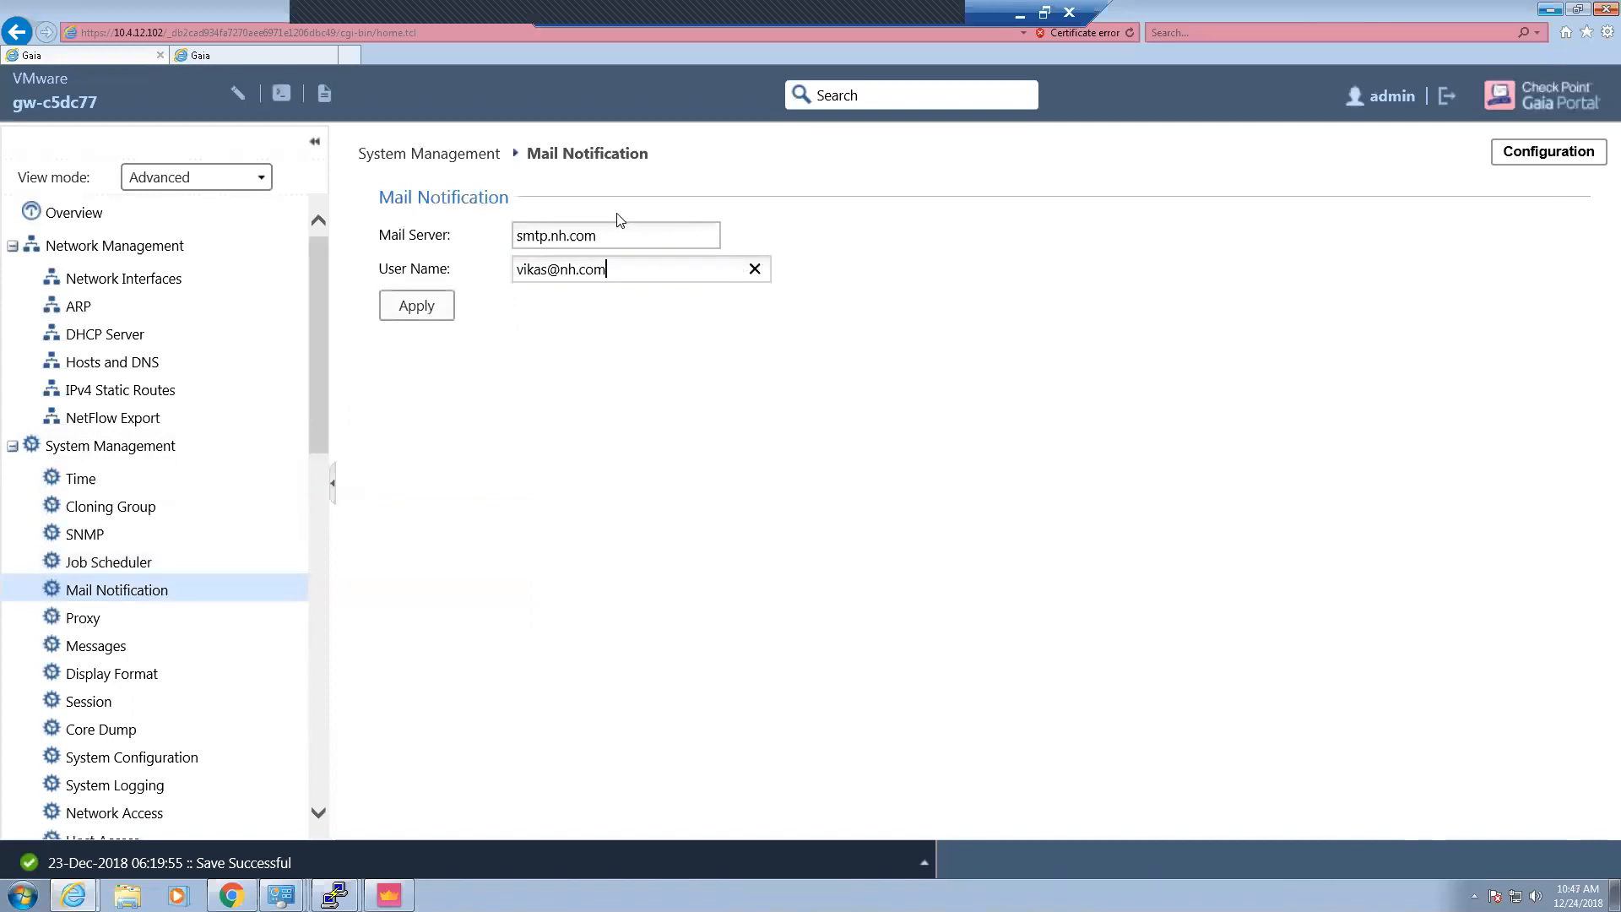
left_click(755, 268)
left_click_drag(652, 233, 450, 241)
key("BackSpace")
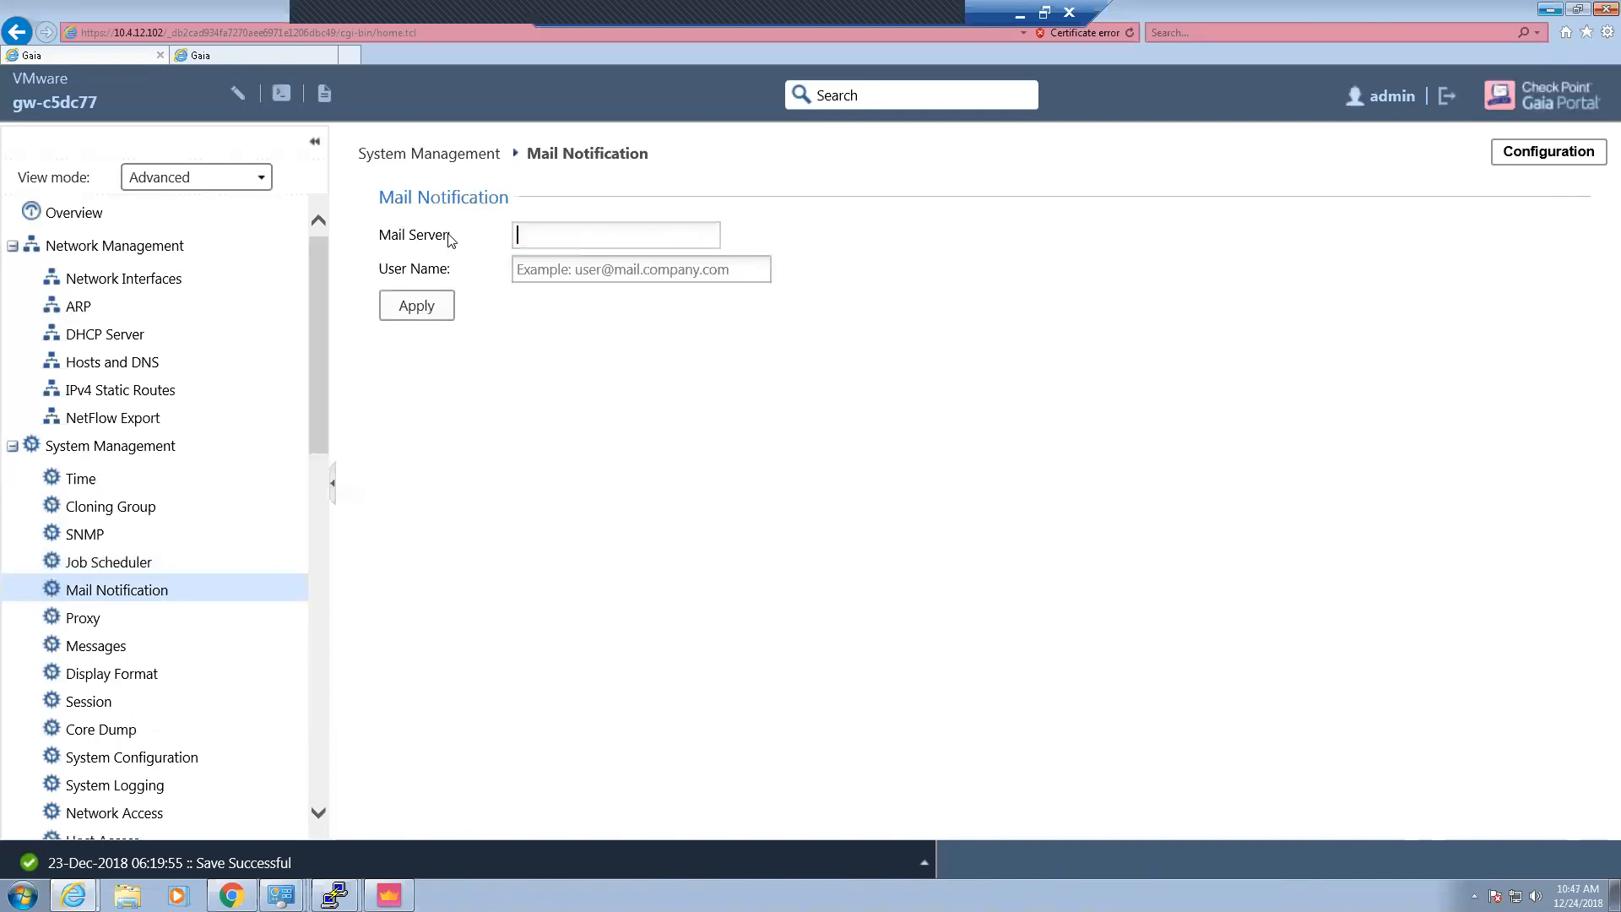
On the Proxy page, check Use a Proxy server
left_click(94, 620)
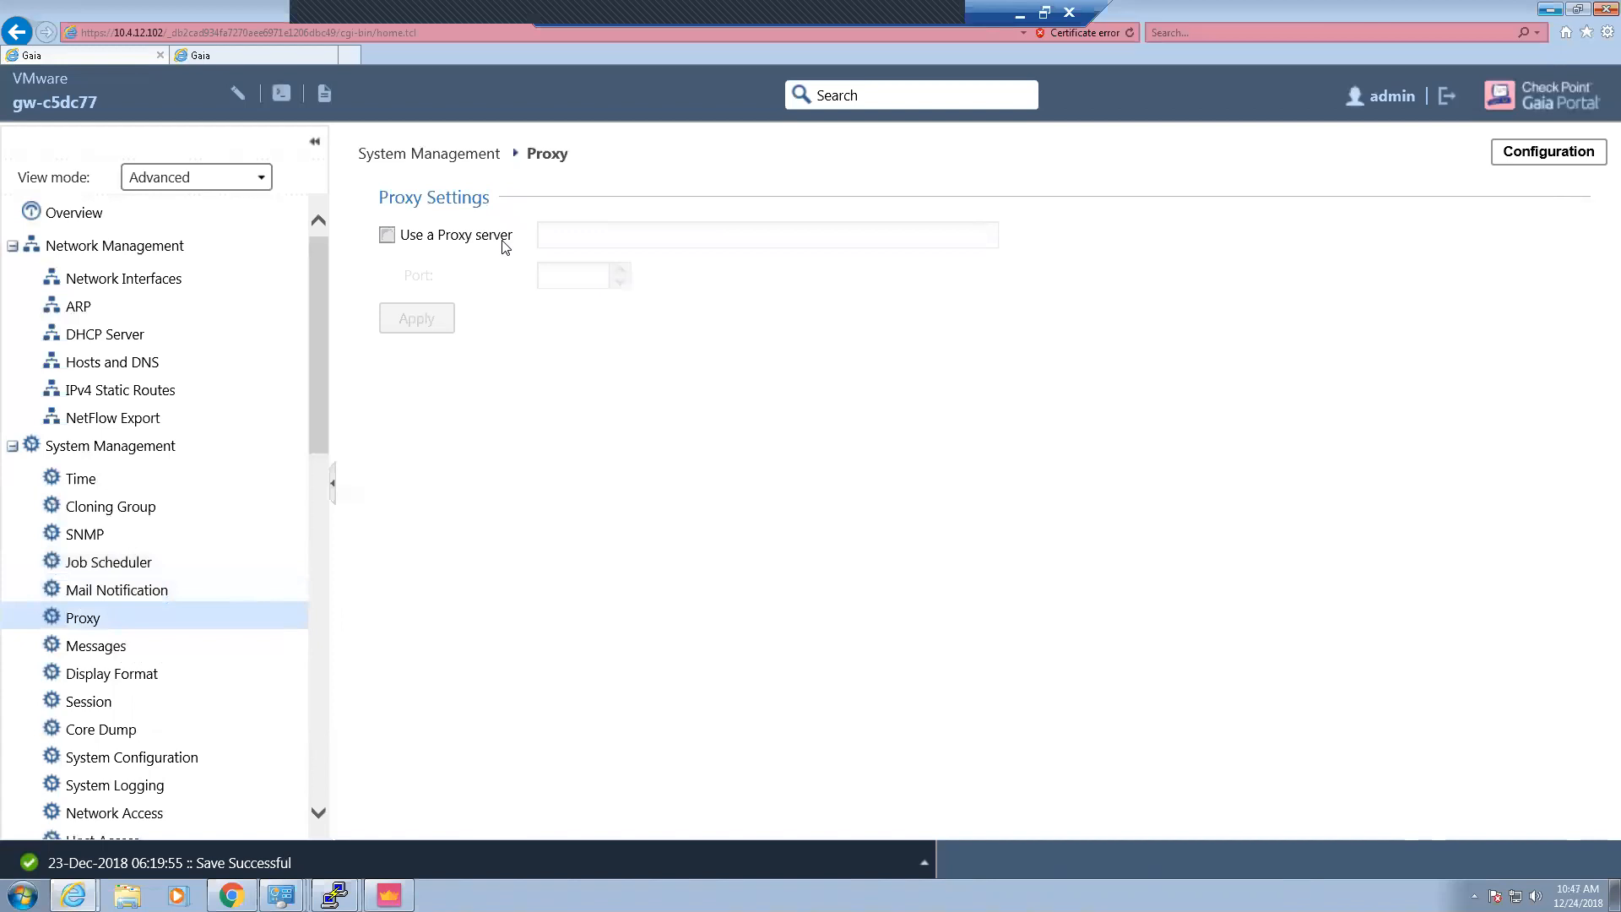
left_click(483, 240)
left_click(565, 231)
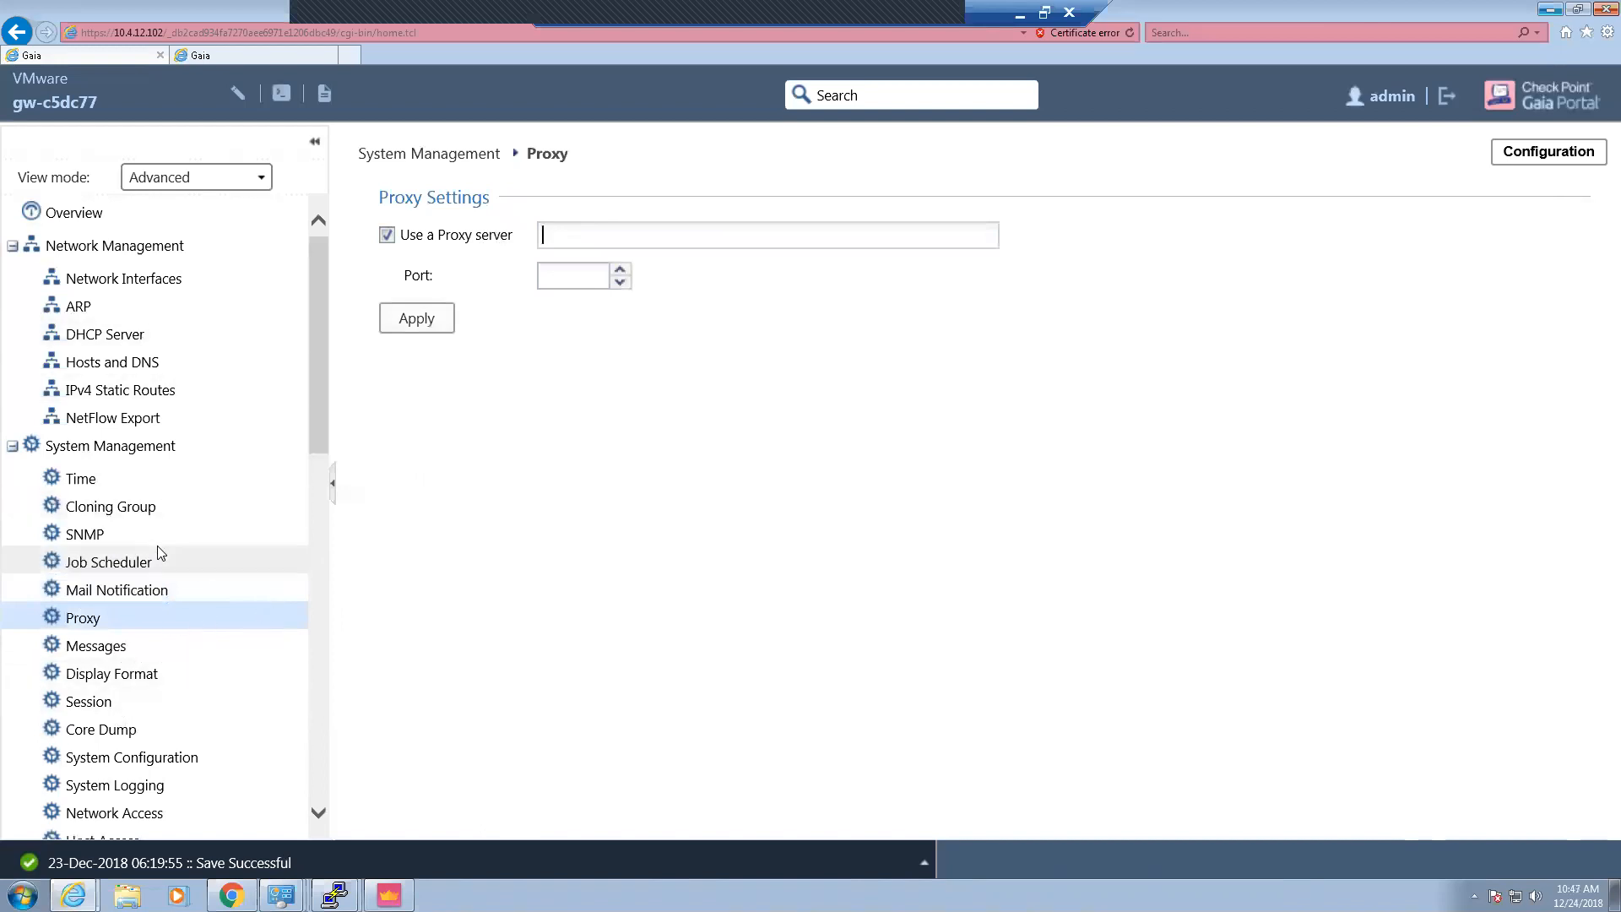
Toggle Use a Proxy server on and off, leave it unchecked, and go to Messages
left_click(387, 236)
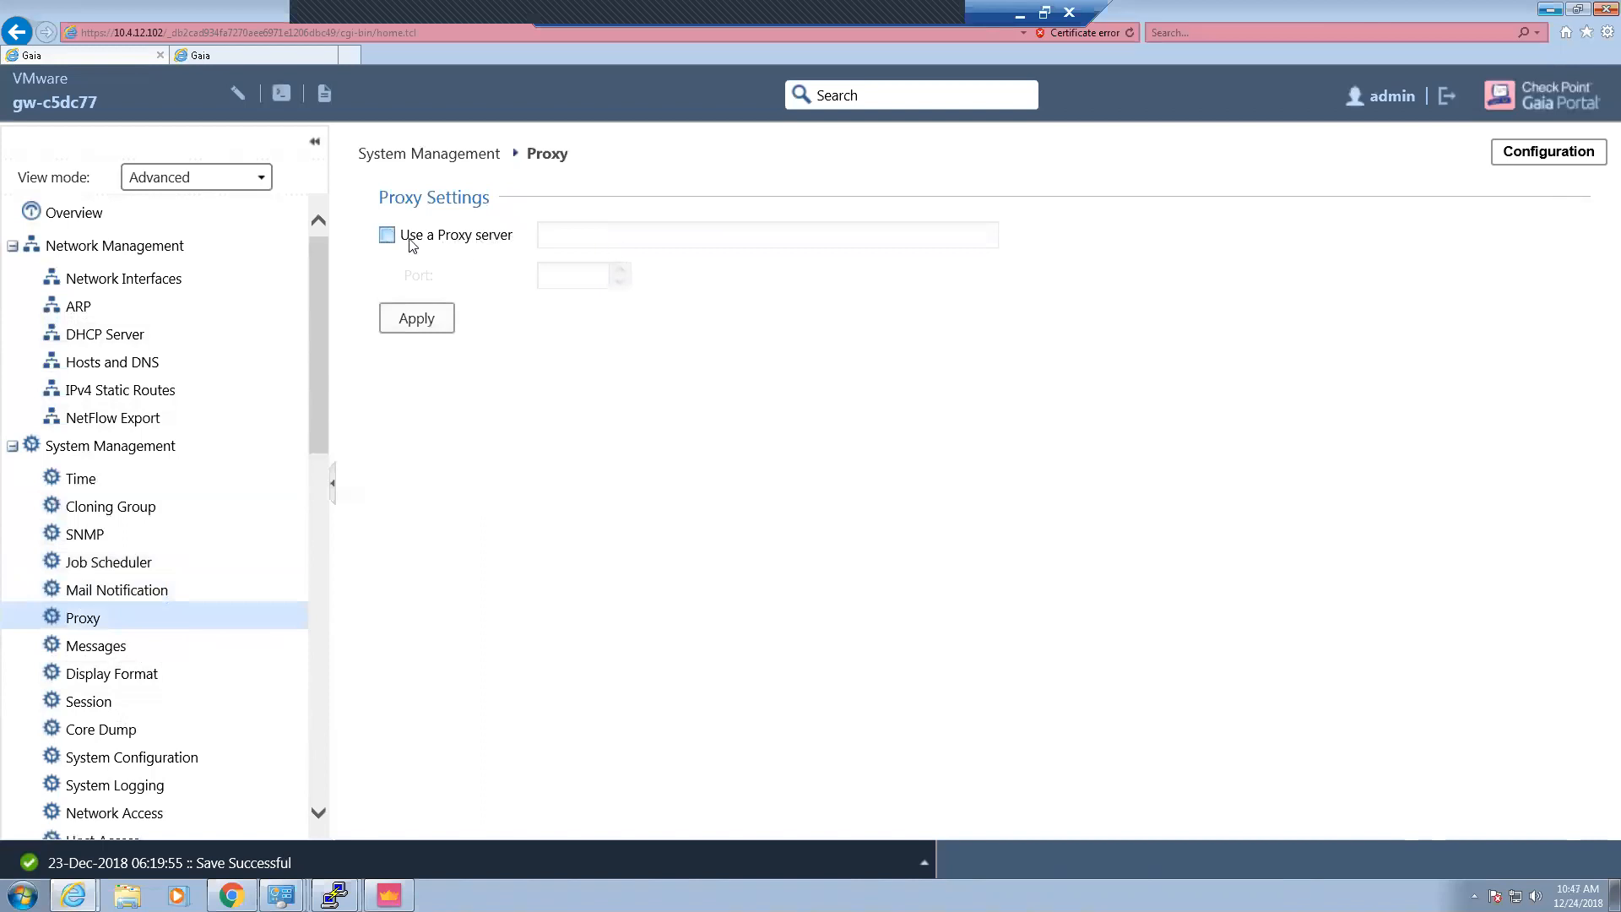
left_click(482, 243)
left_click(576, 281)
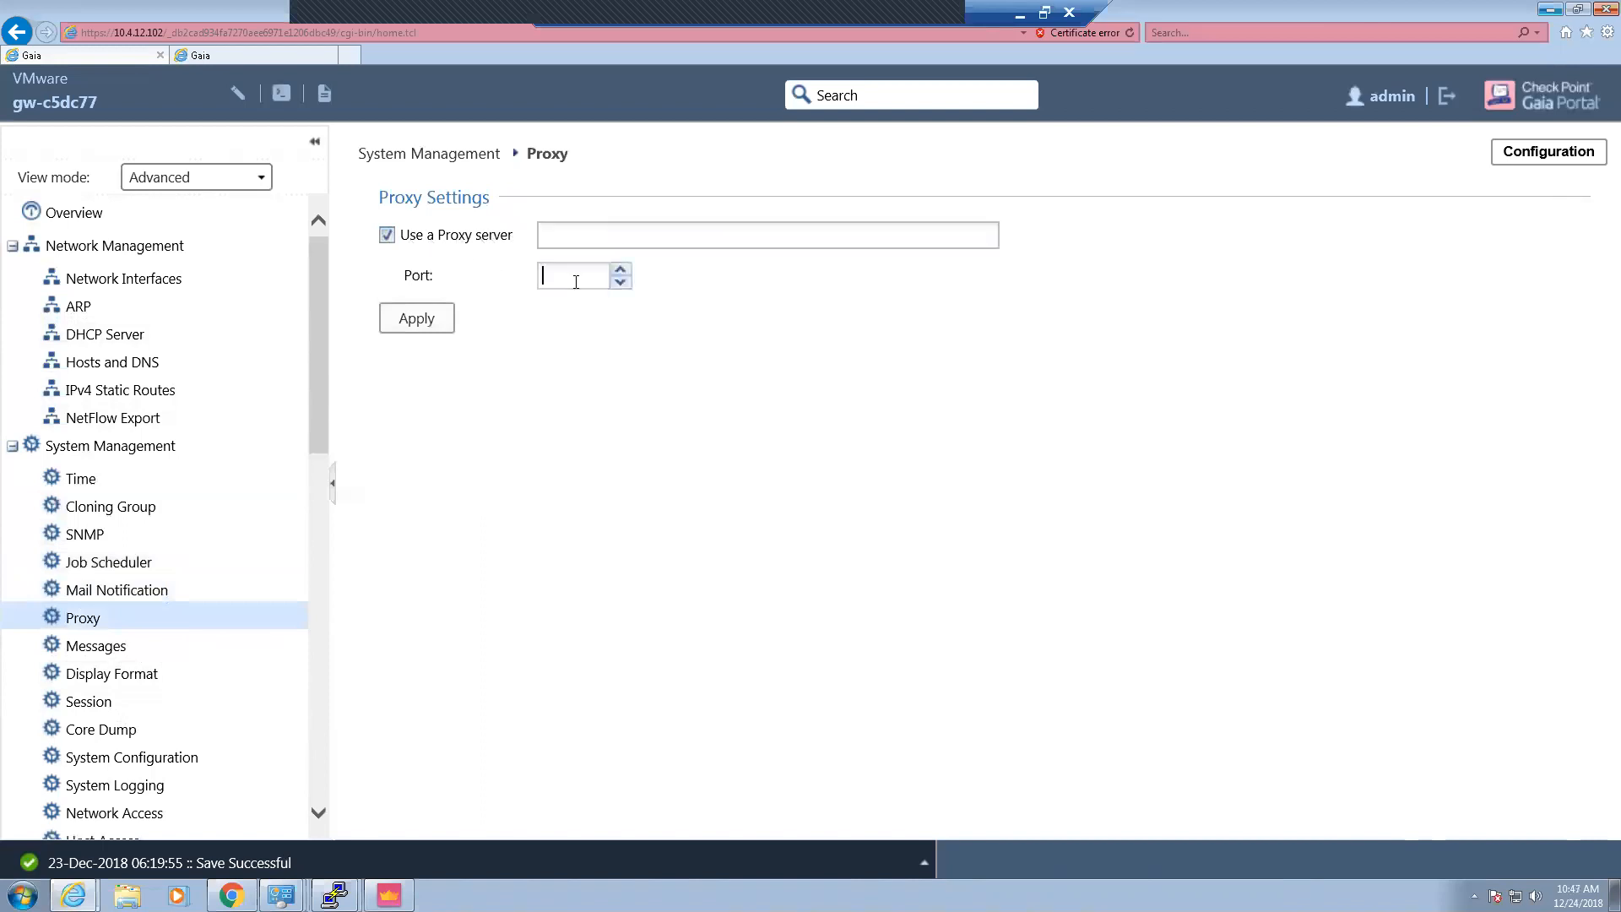
left_click(388, 235)
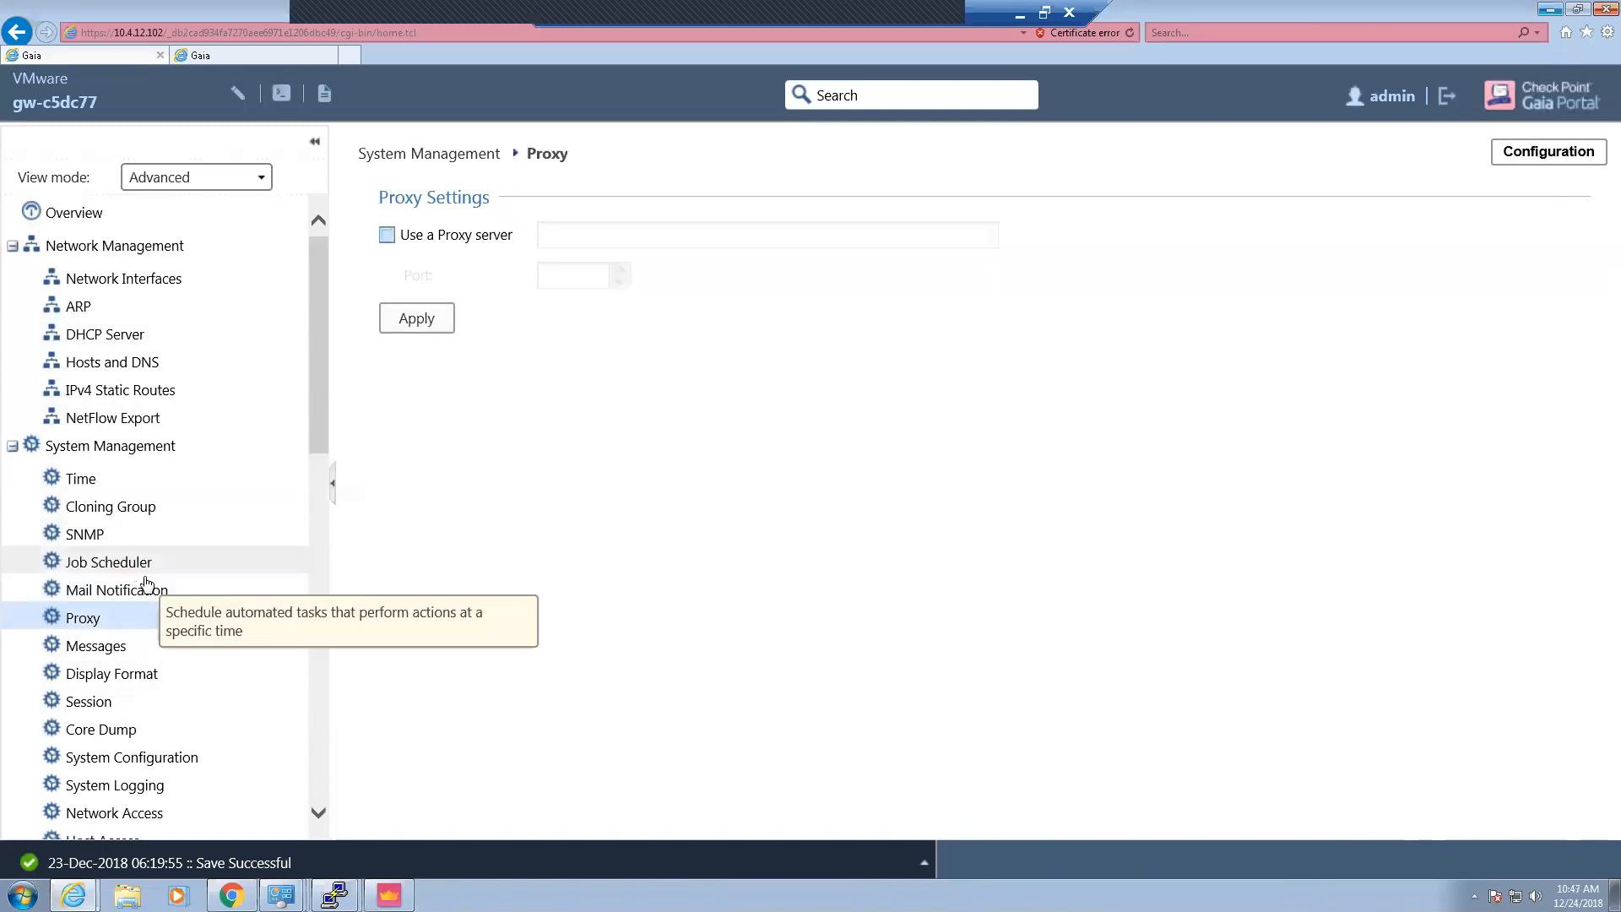
left_click(125, 654)
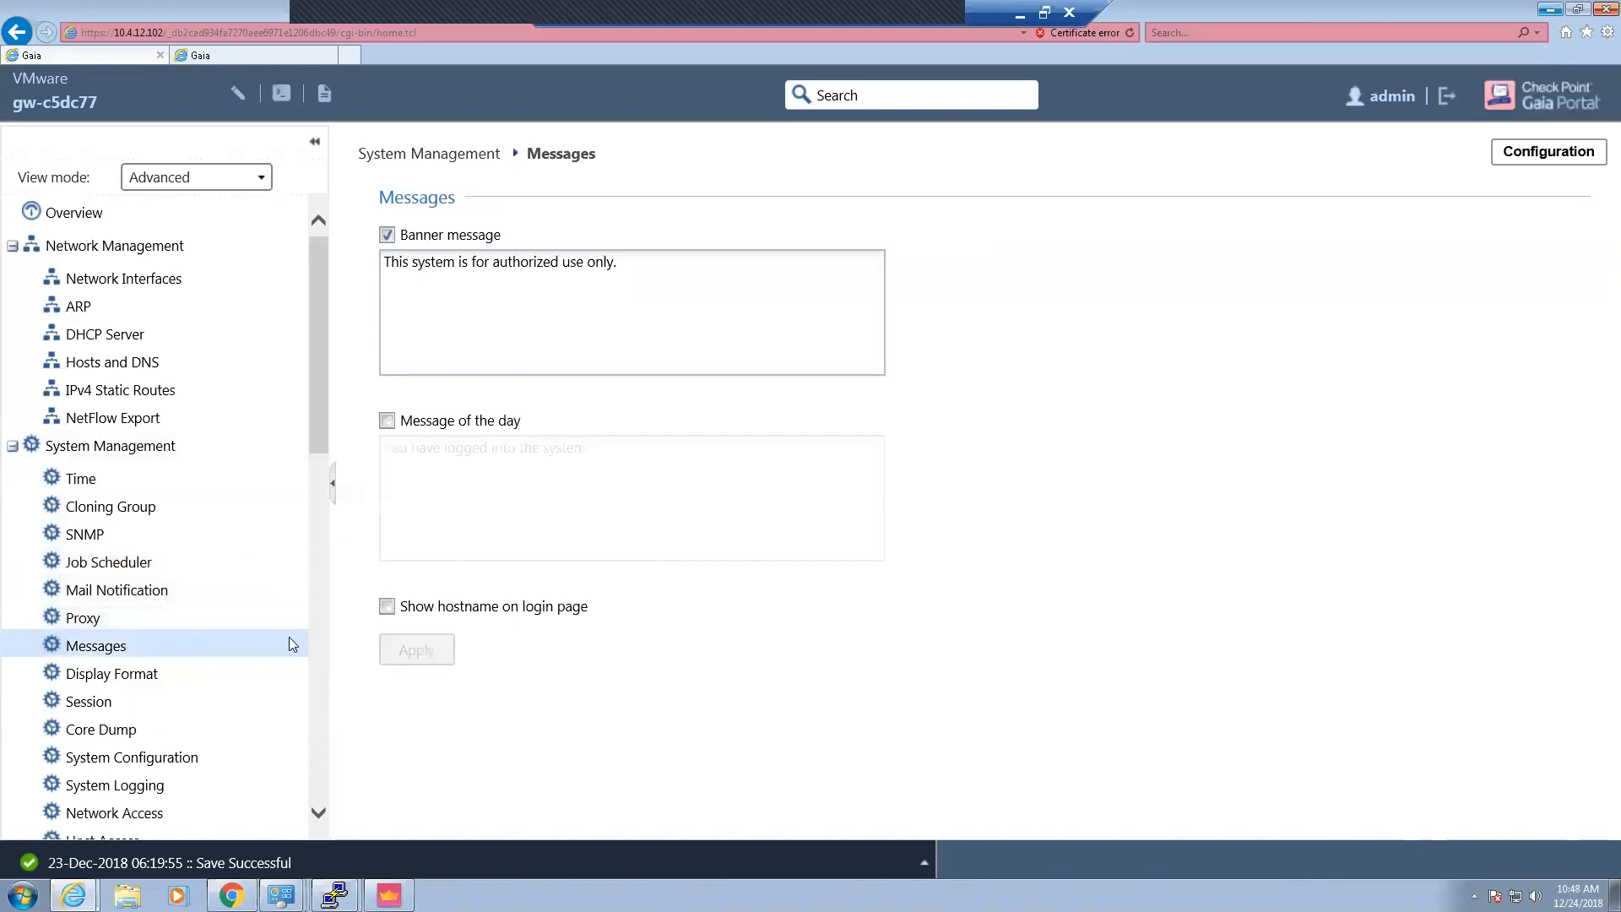
Enable 'Show hostname on login page', browse Display Format, then go to the Session timeout page
left_click(486, 608)
left_click(139, 674)
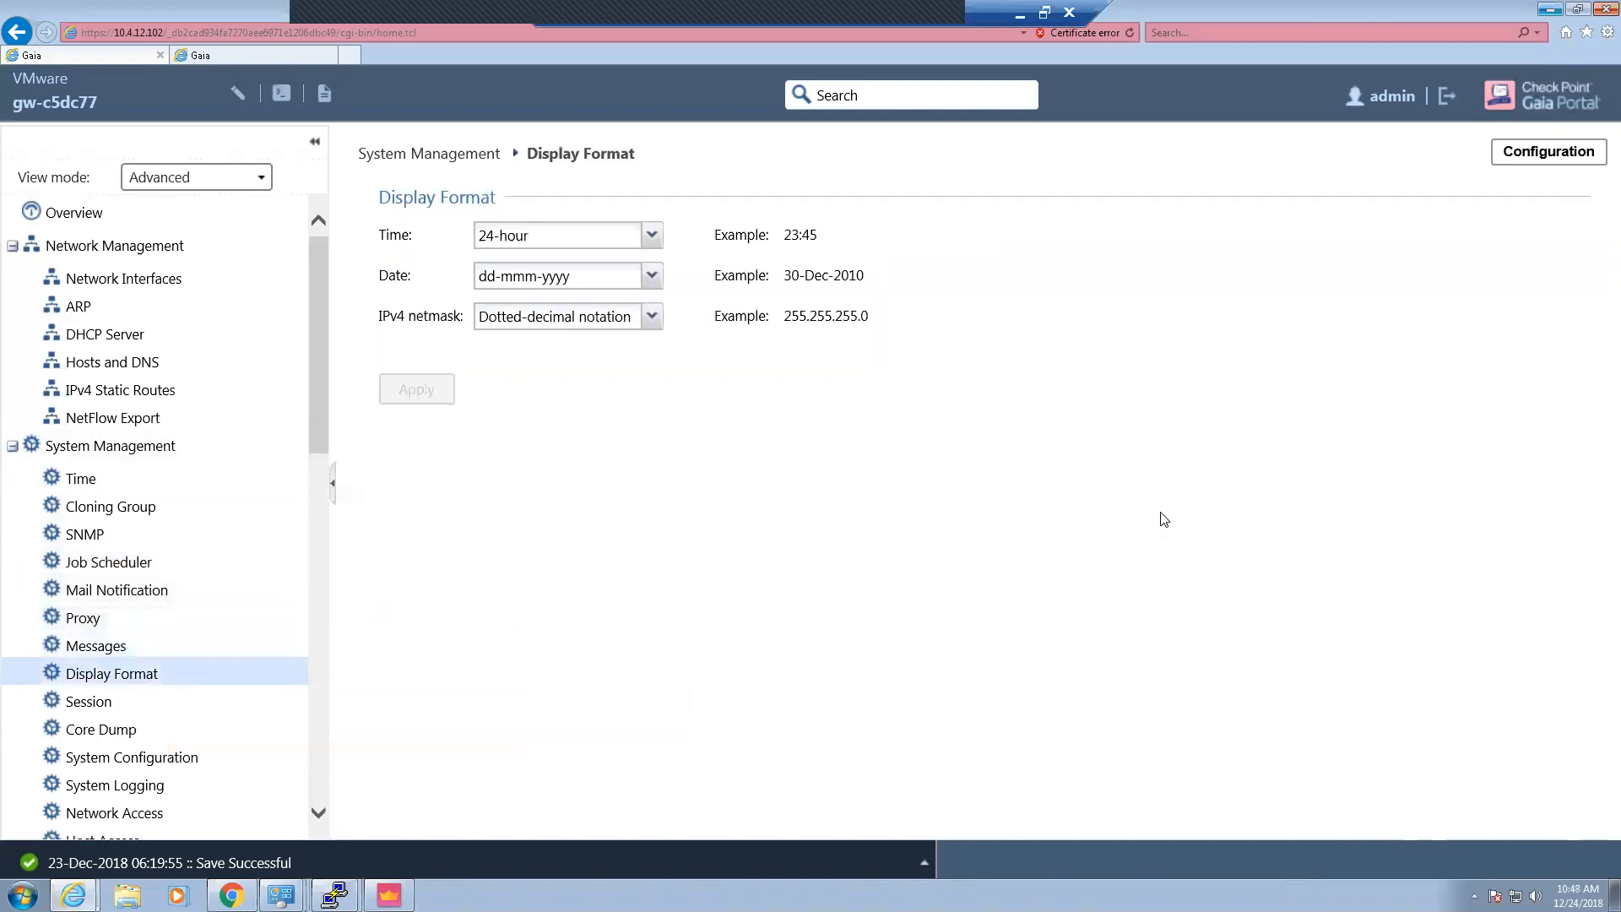
left_click_drag(314, 456, 317, 567)
left_click(112, 365)
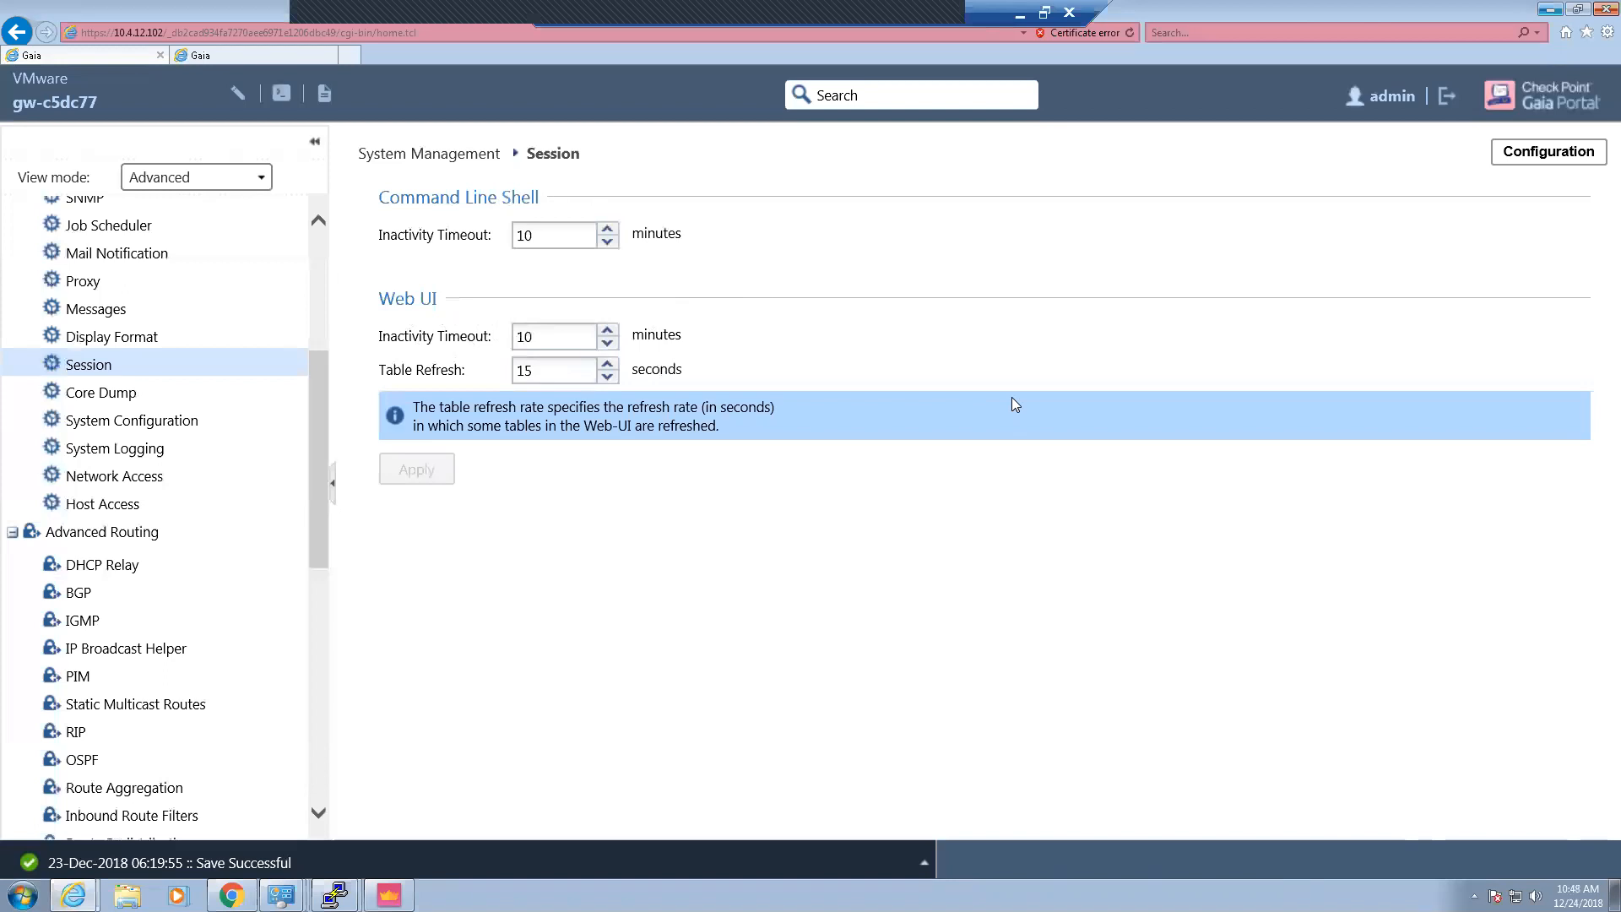
Review the Core Dump and System Configuration pages, then move to System Logging
left_click(118, 393)
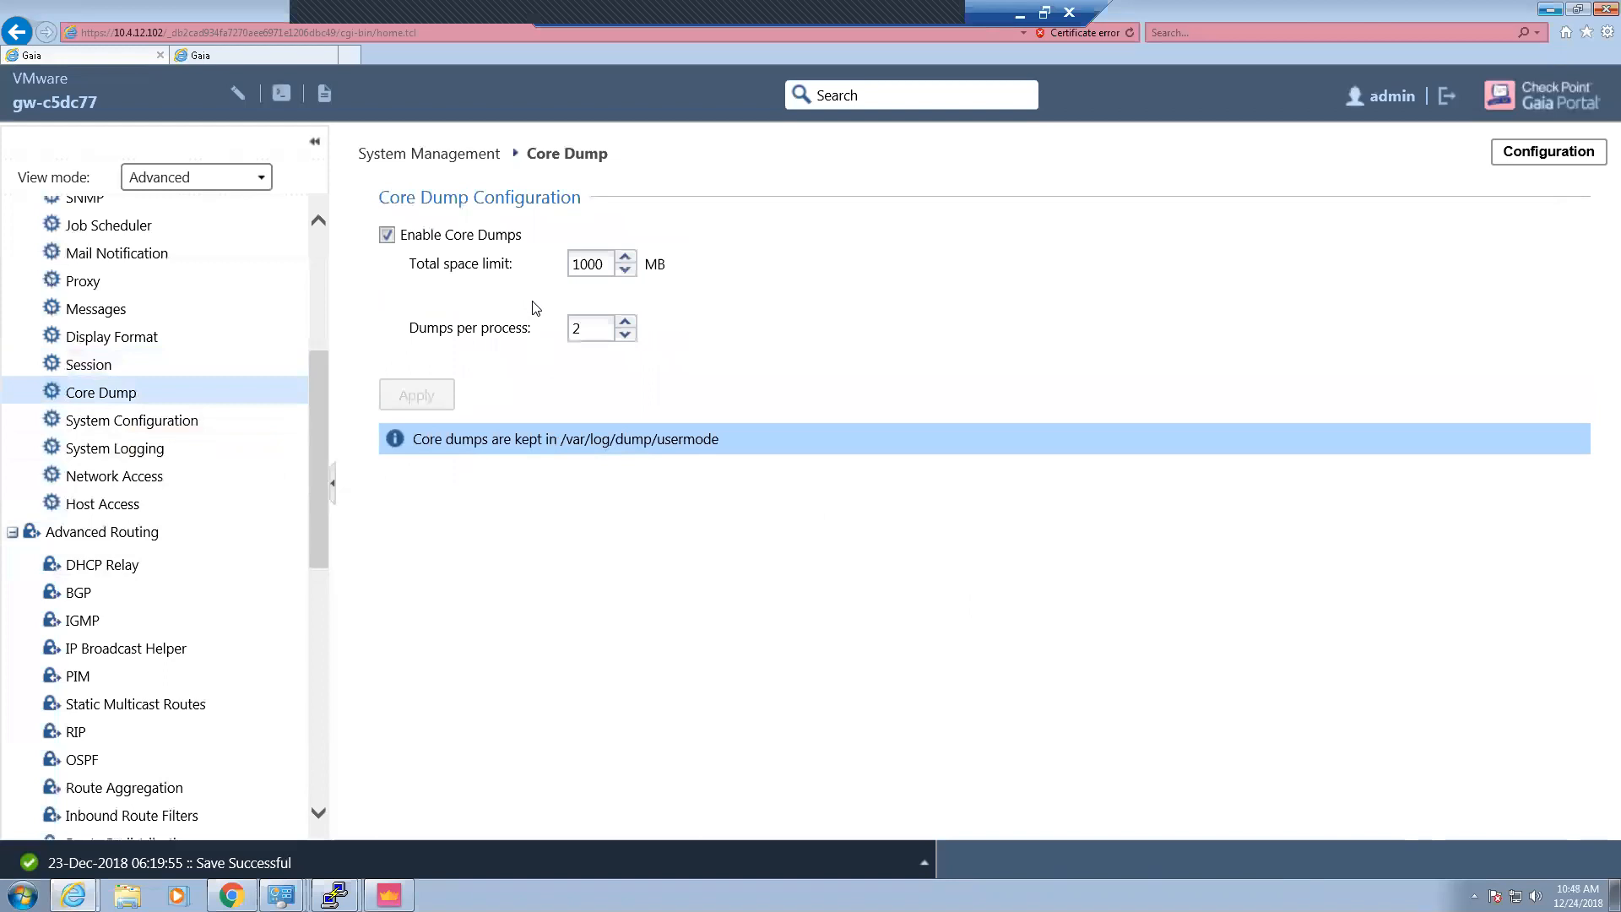
left_click_drag(479, 333, 524, 337)
left_click(519, 356)
left_click(146, 420)
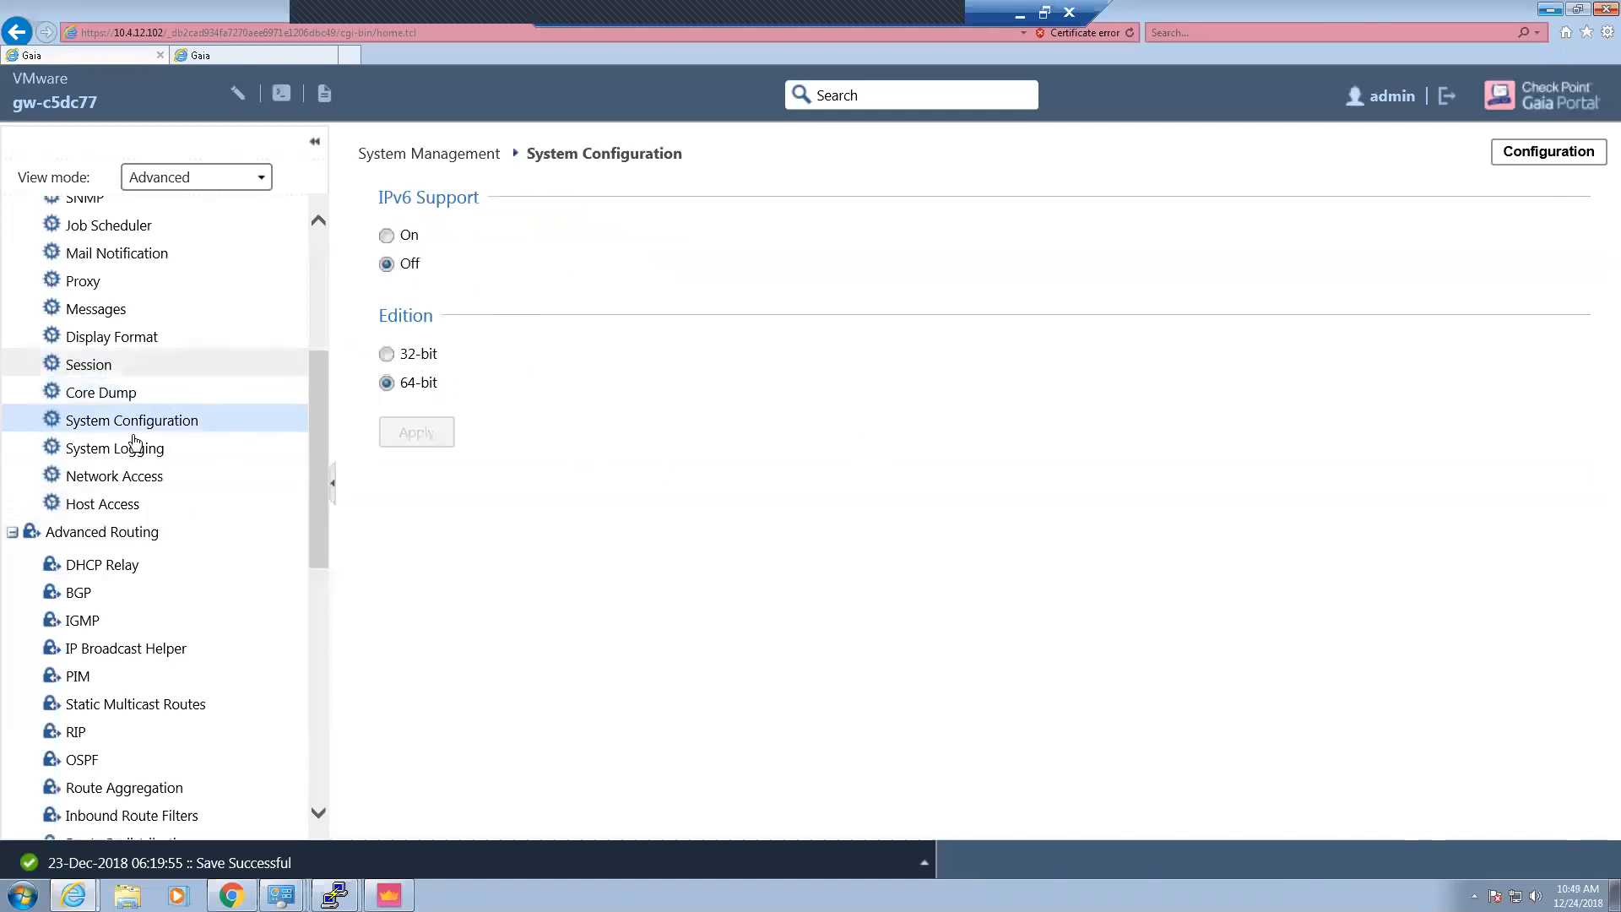
left_click(169, 448)
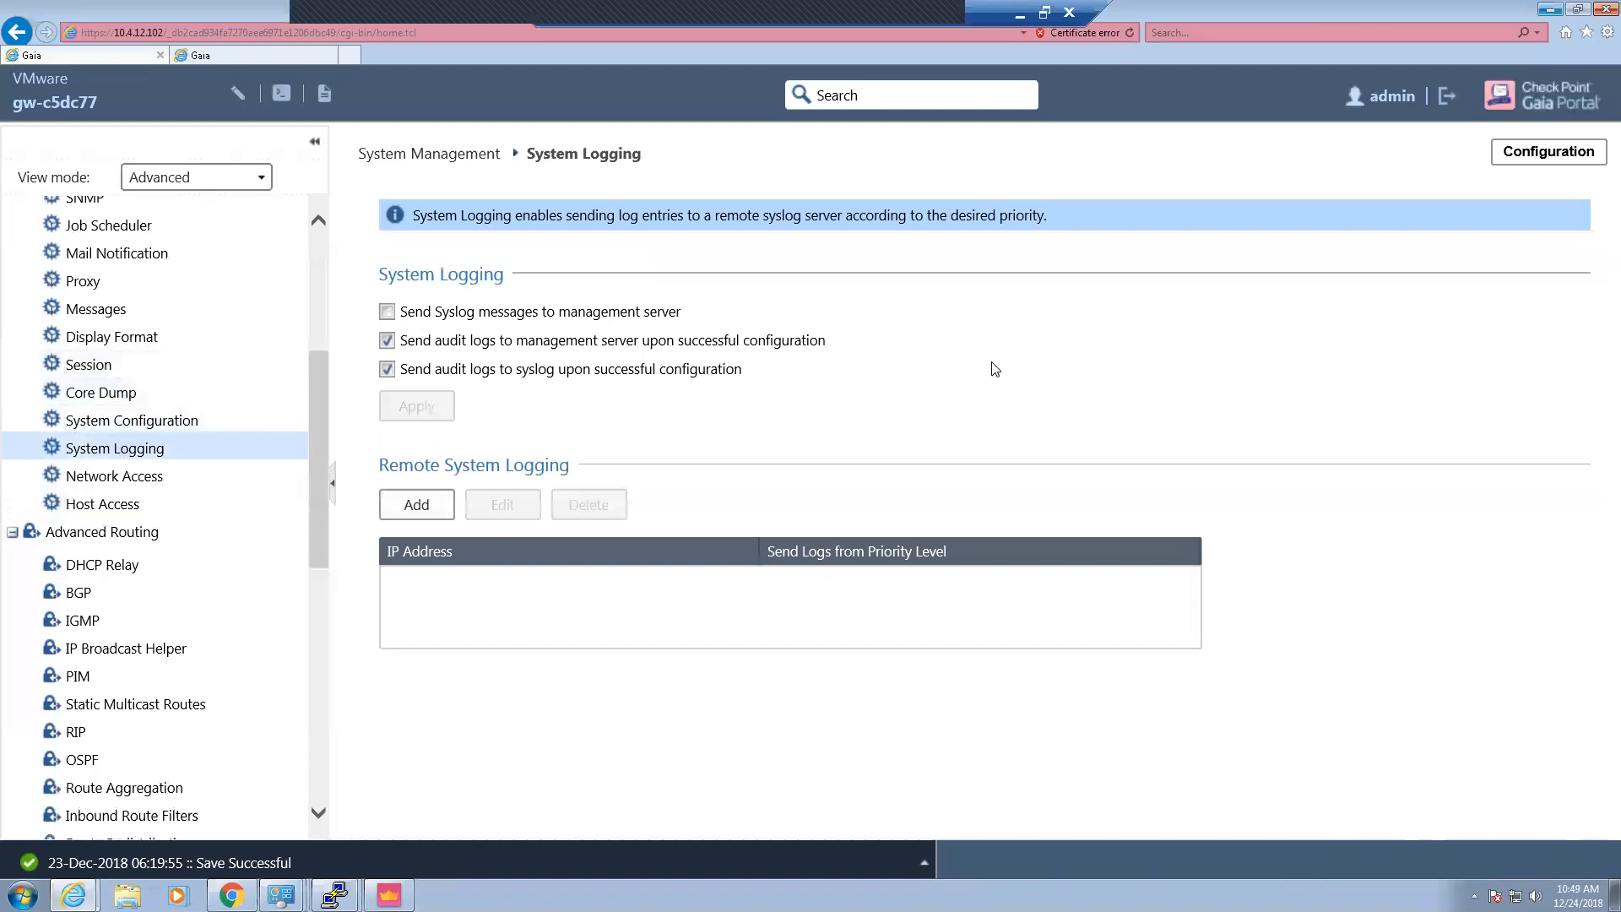
Add remote syslog server 10.4.13.109 with Warning priority
left_click(417, 505)
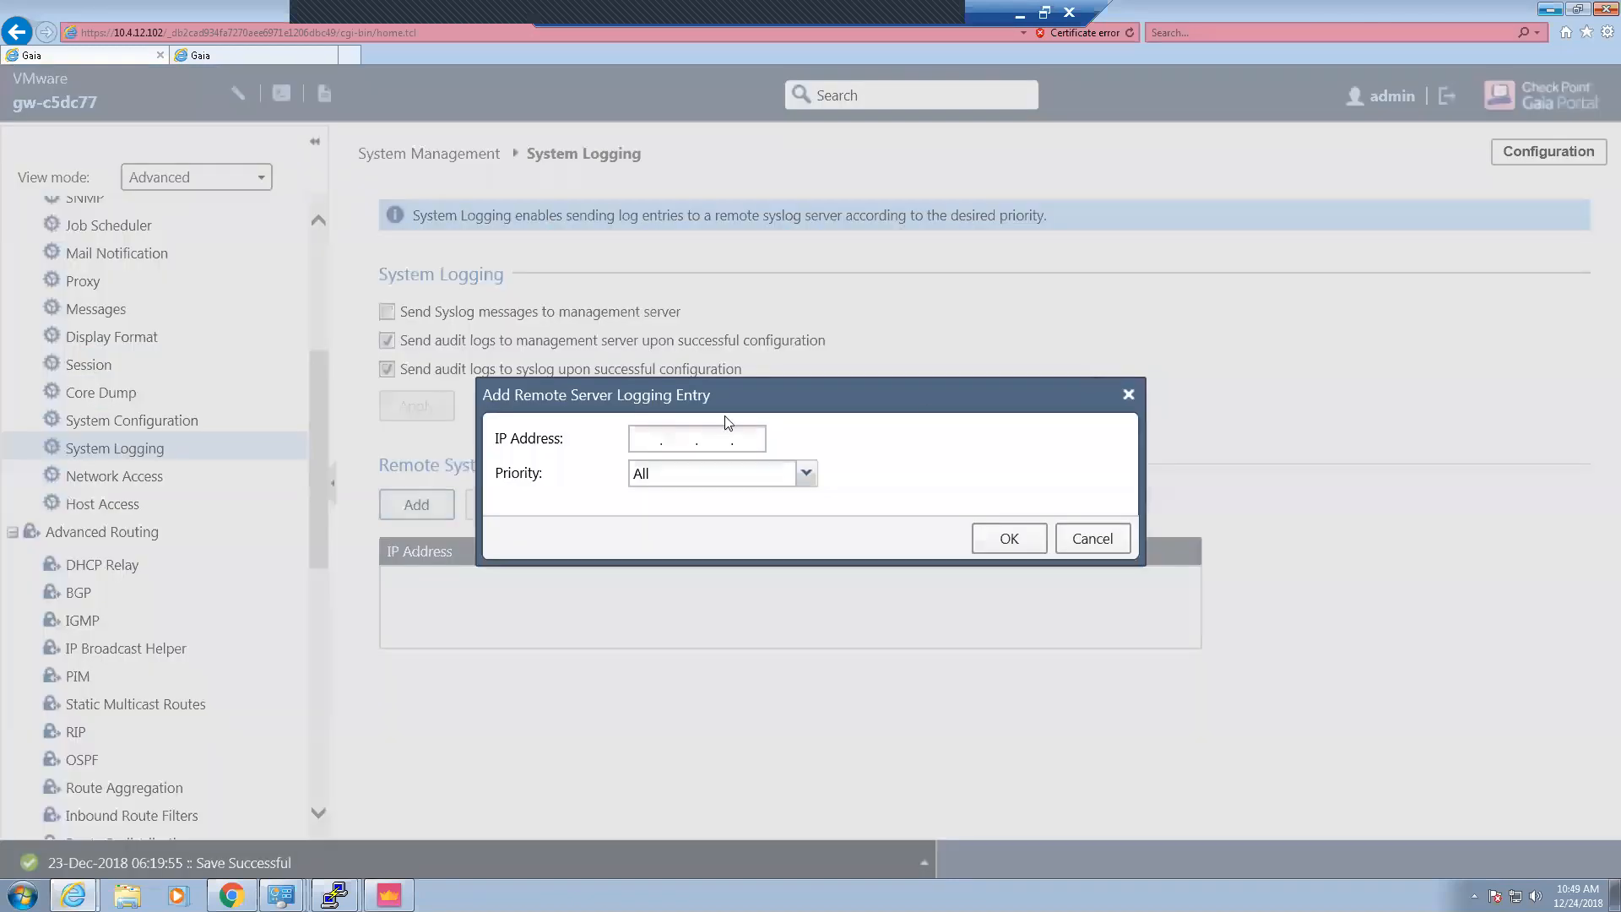
left_click(806, 473)
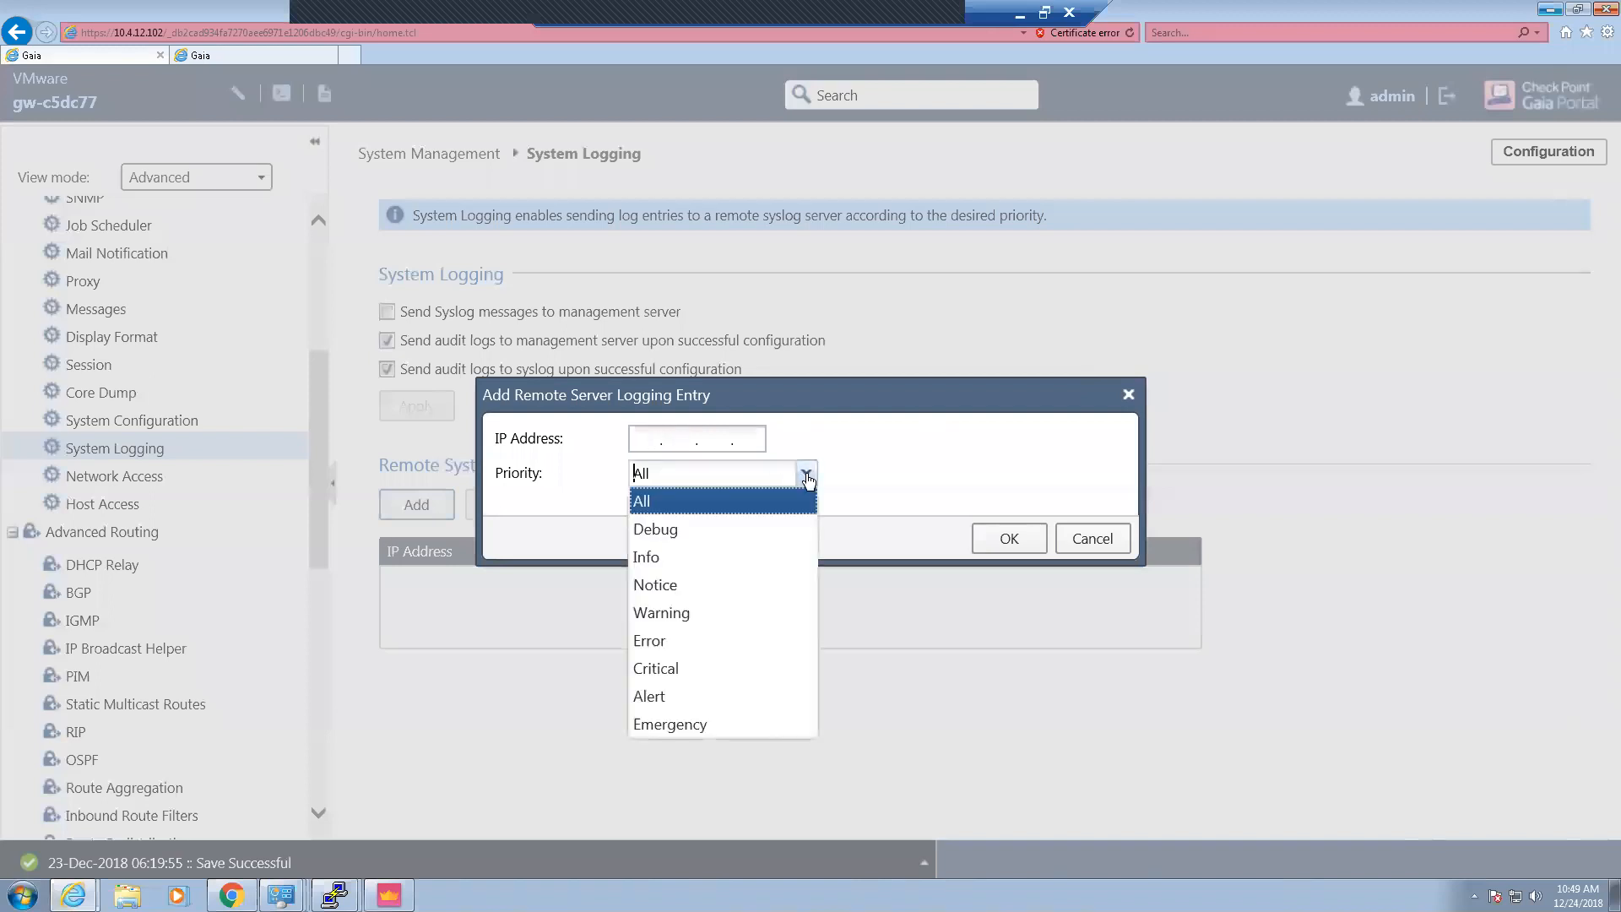
left_click(693, 614)
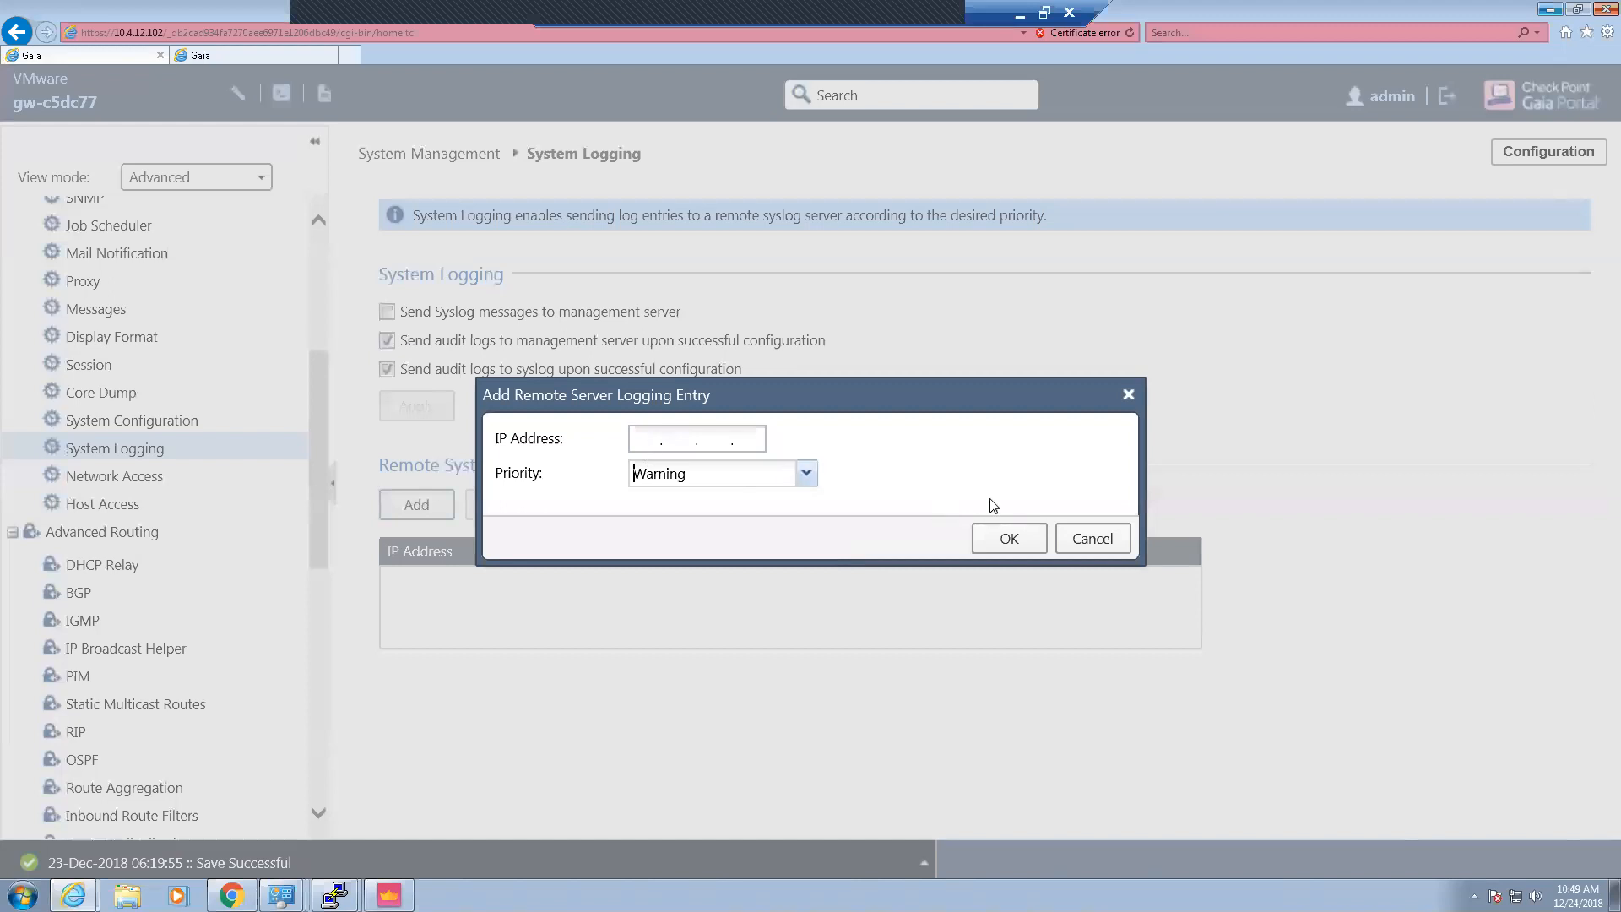
left_click(650, 448)
type("10.")
type("4.13")
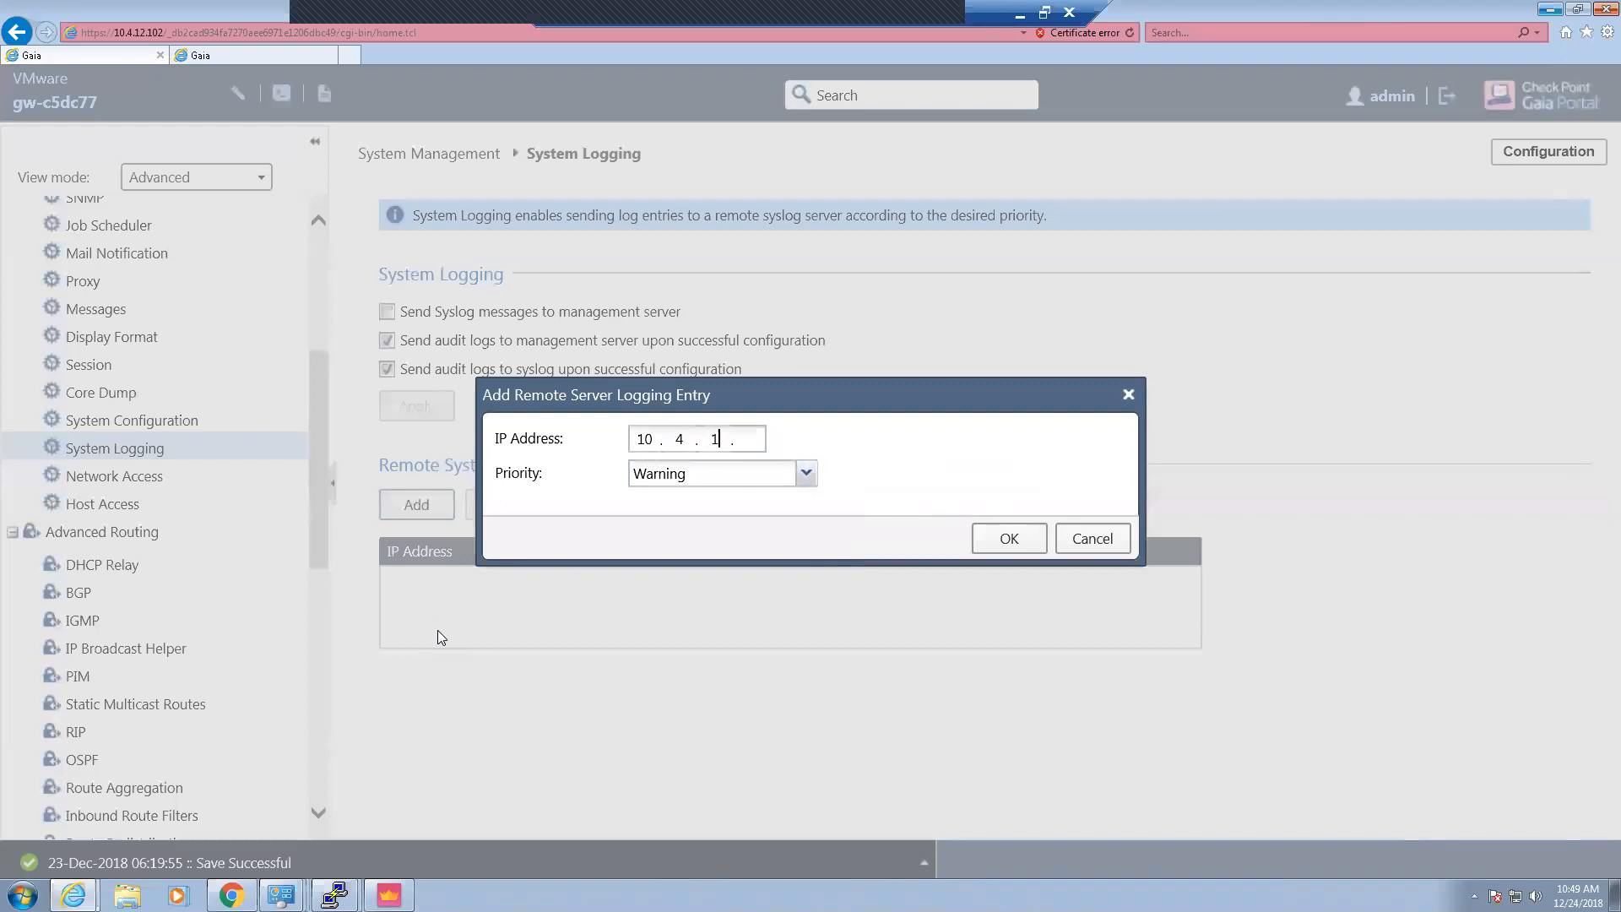
type(".109")
left_click(1025, 541)
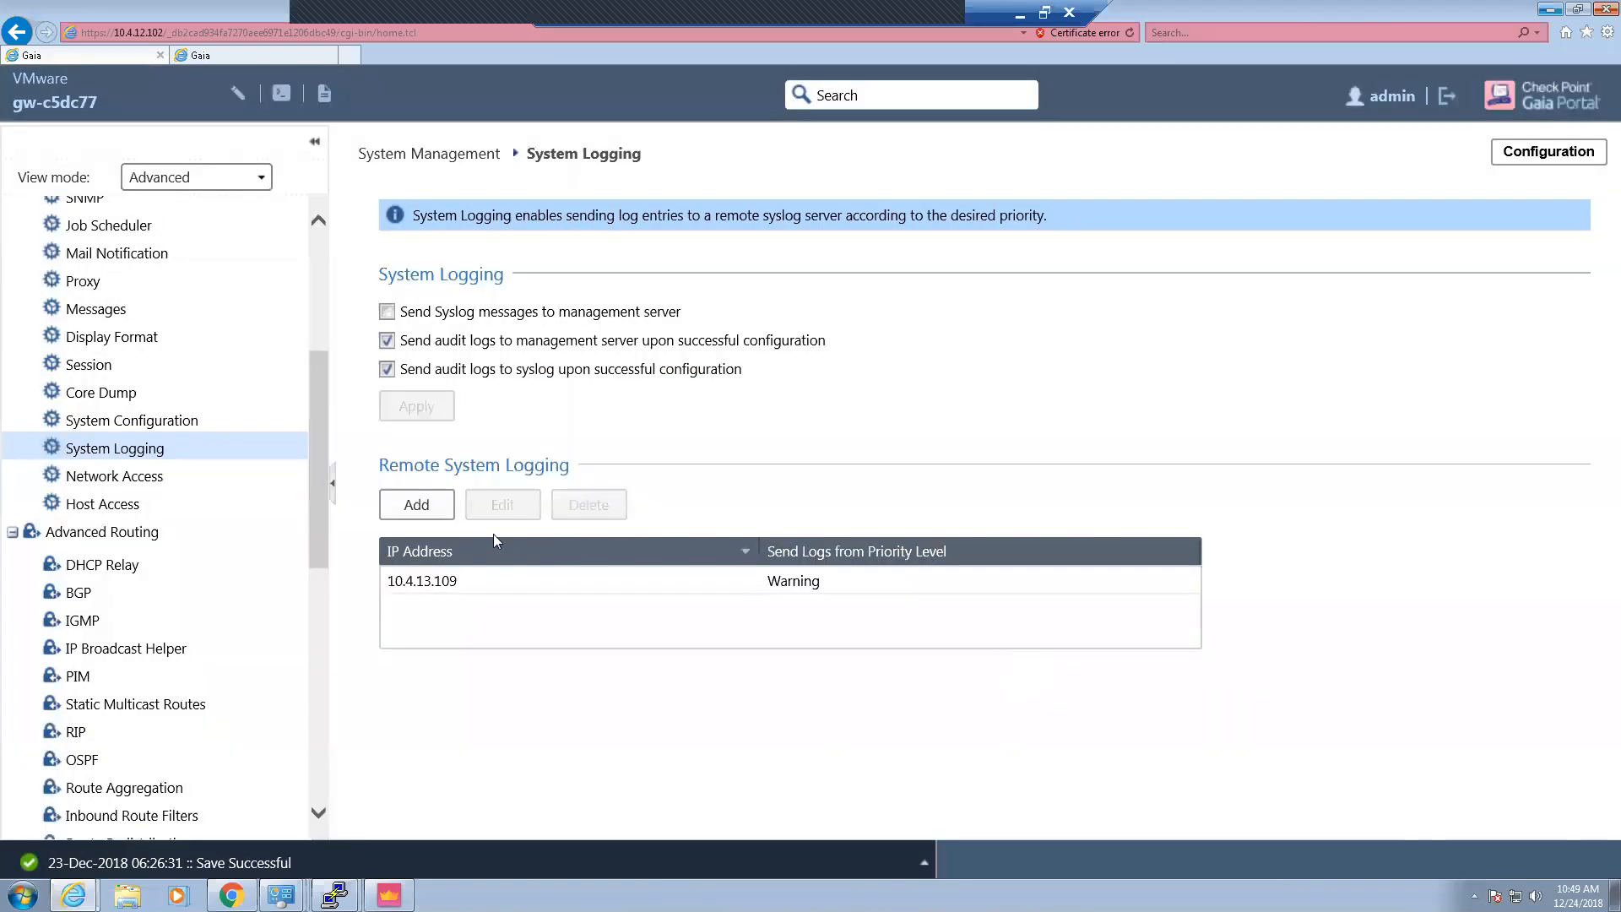
Start a second remote logging entry at Alert priority, then cancel it
left_click(426, 507)
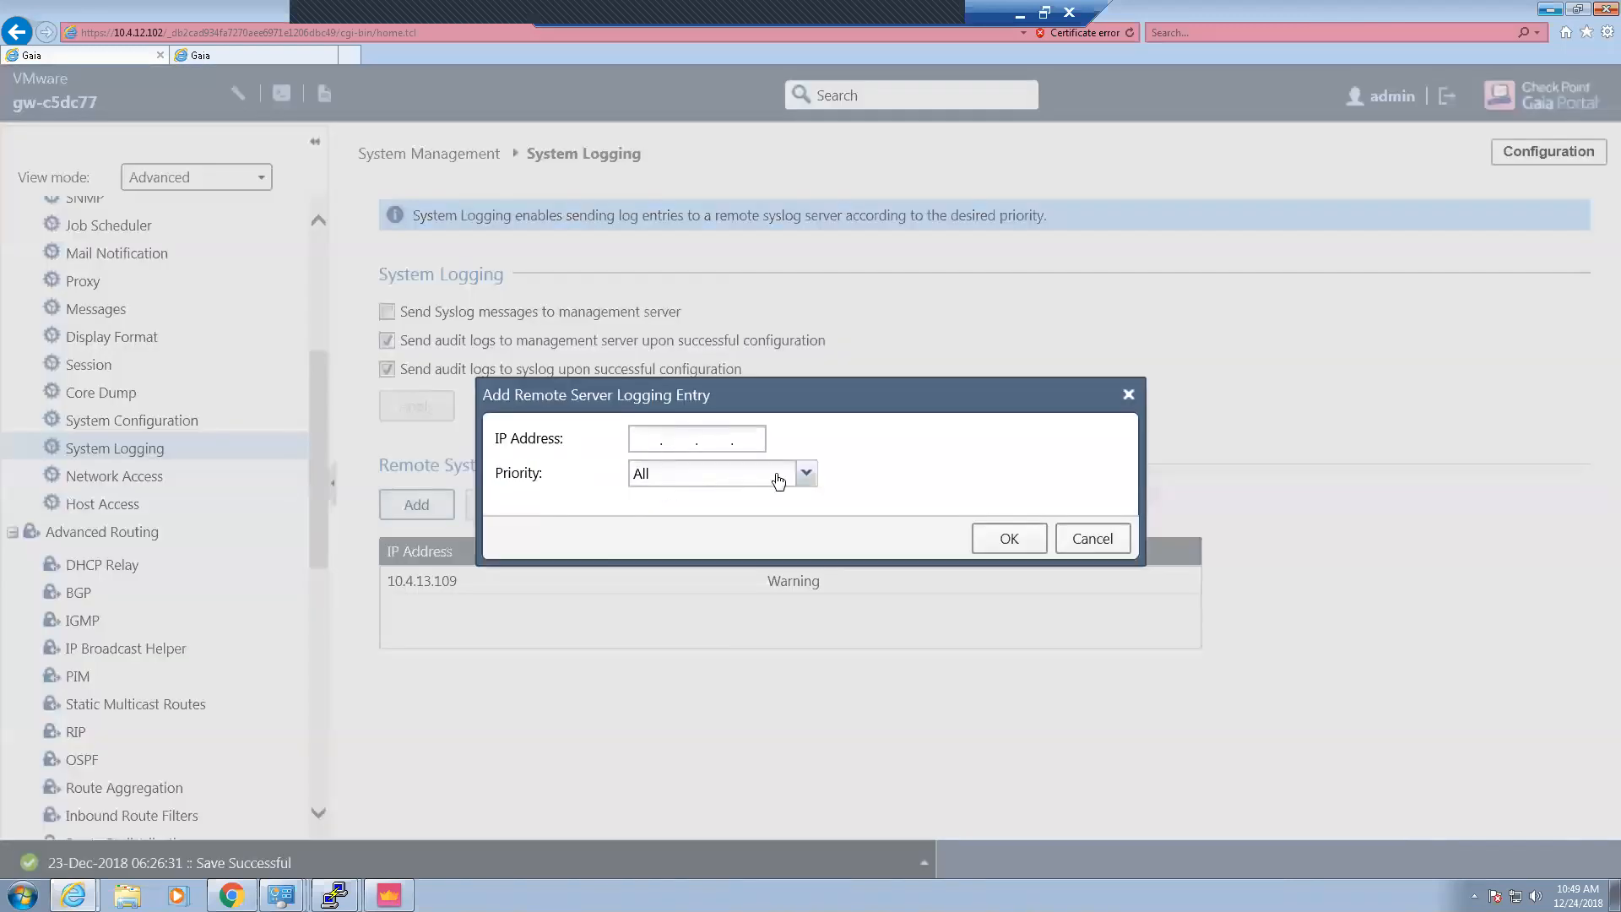
left_click(804, 473)
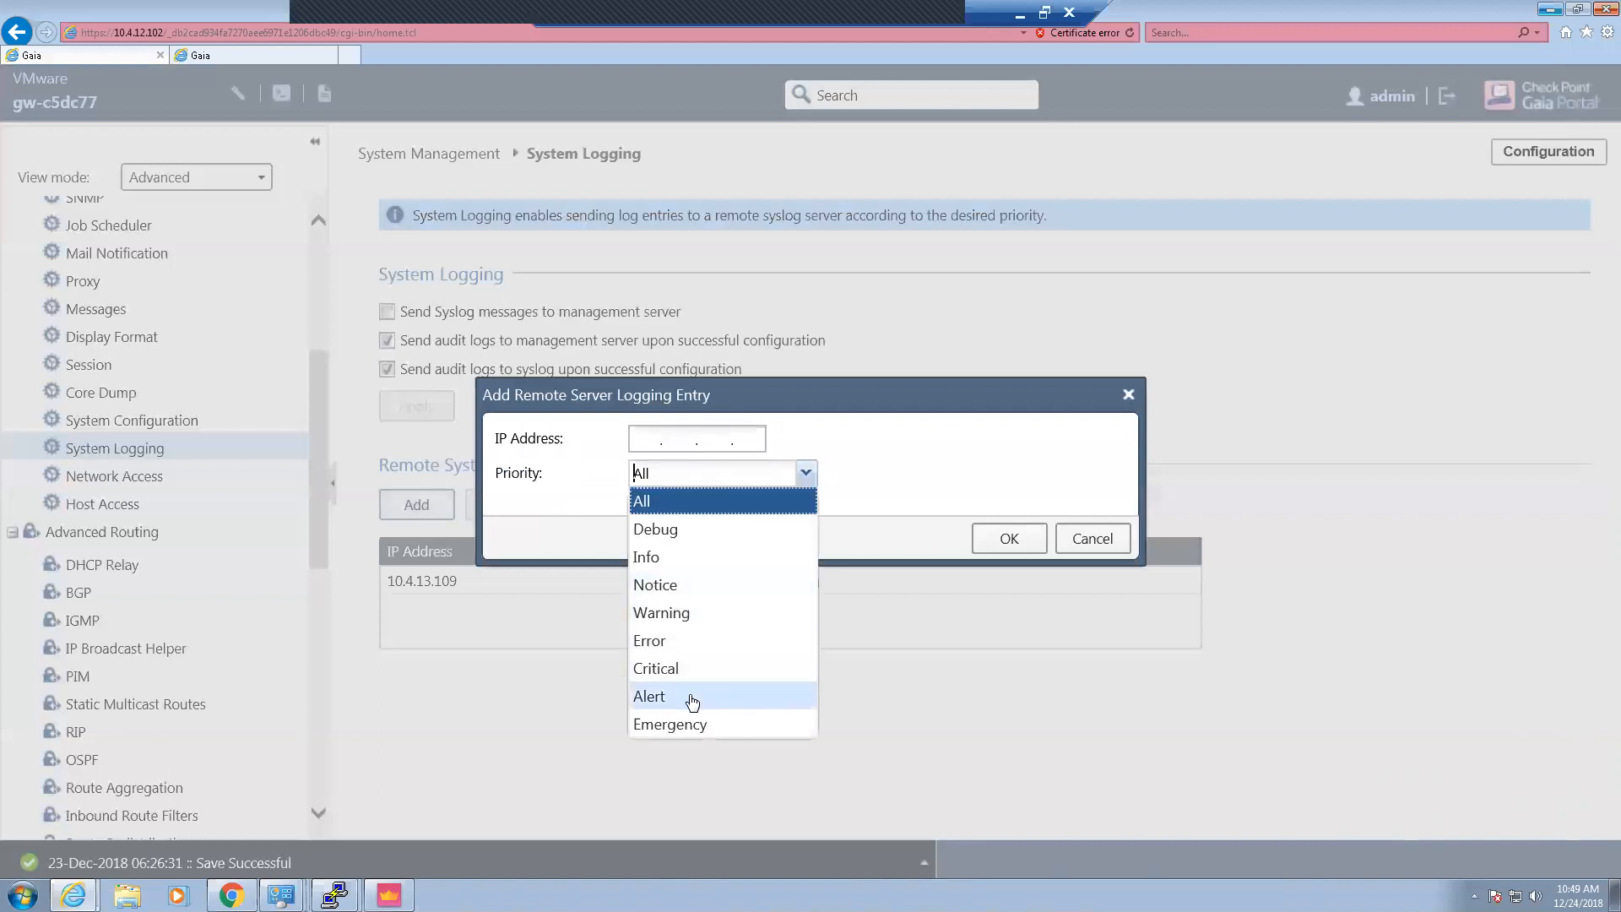
left_click(692, 701)
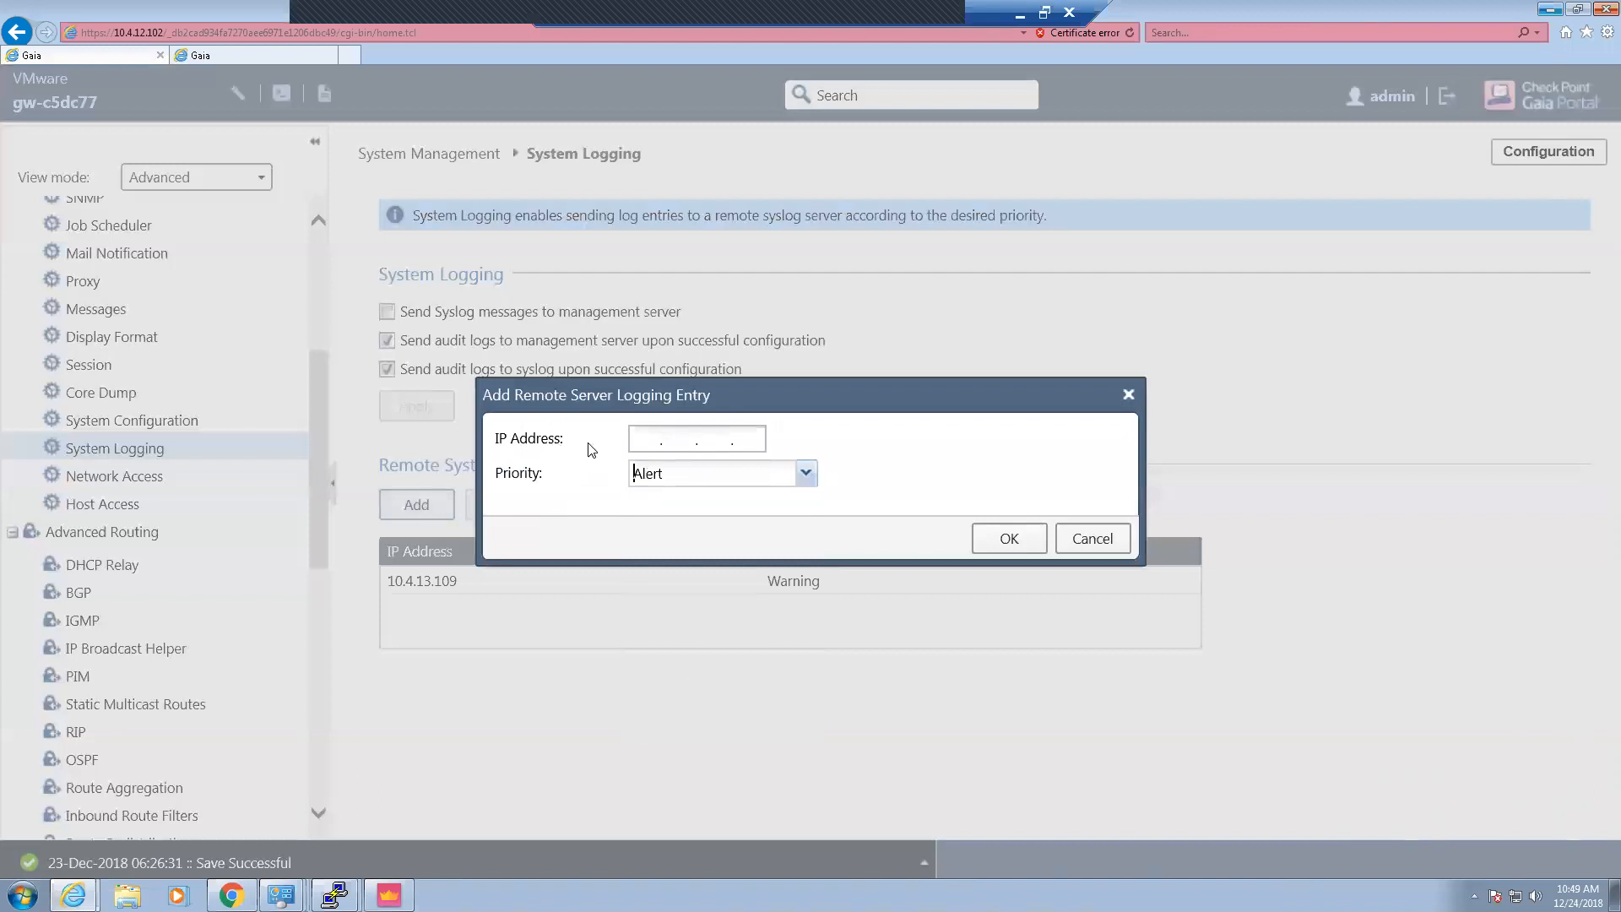
left_click(1091, 545)
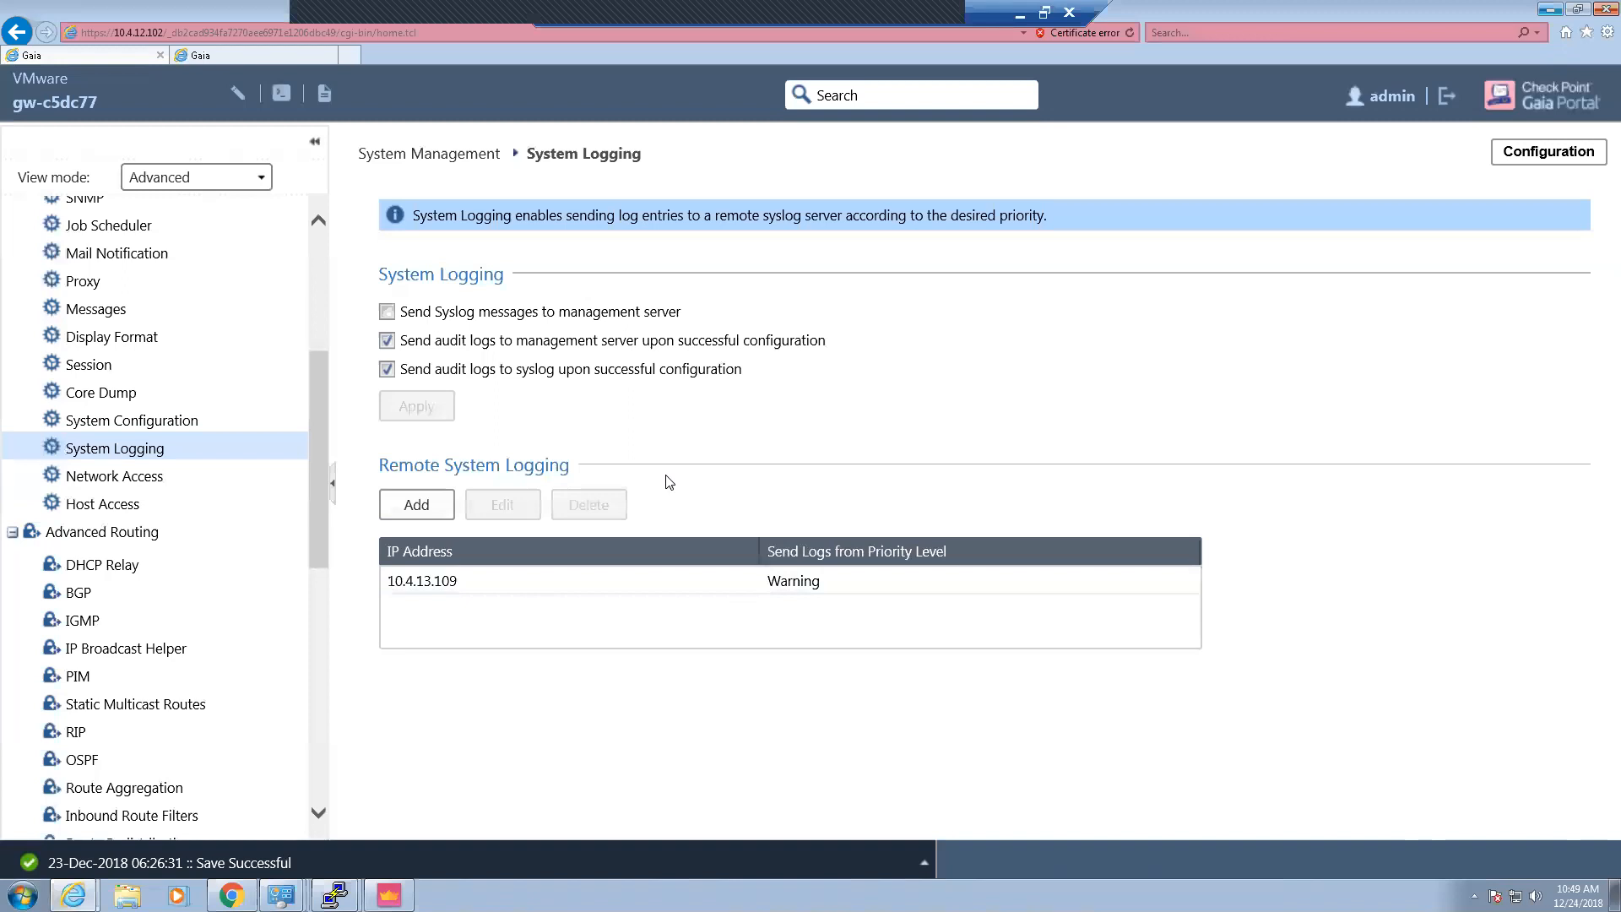
Tick sending syslog to the management server, then go to Network Access, discarding the change
left_click(546, 316)
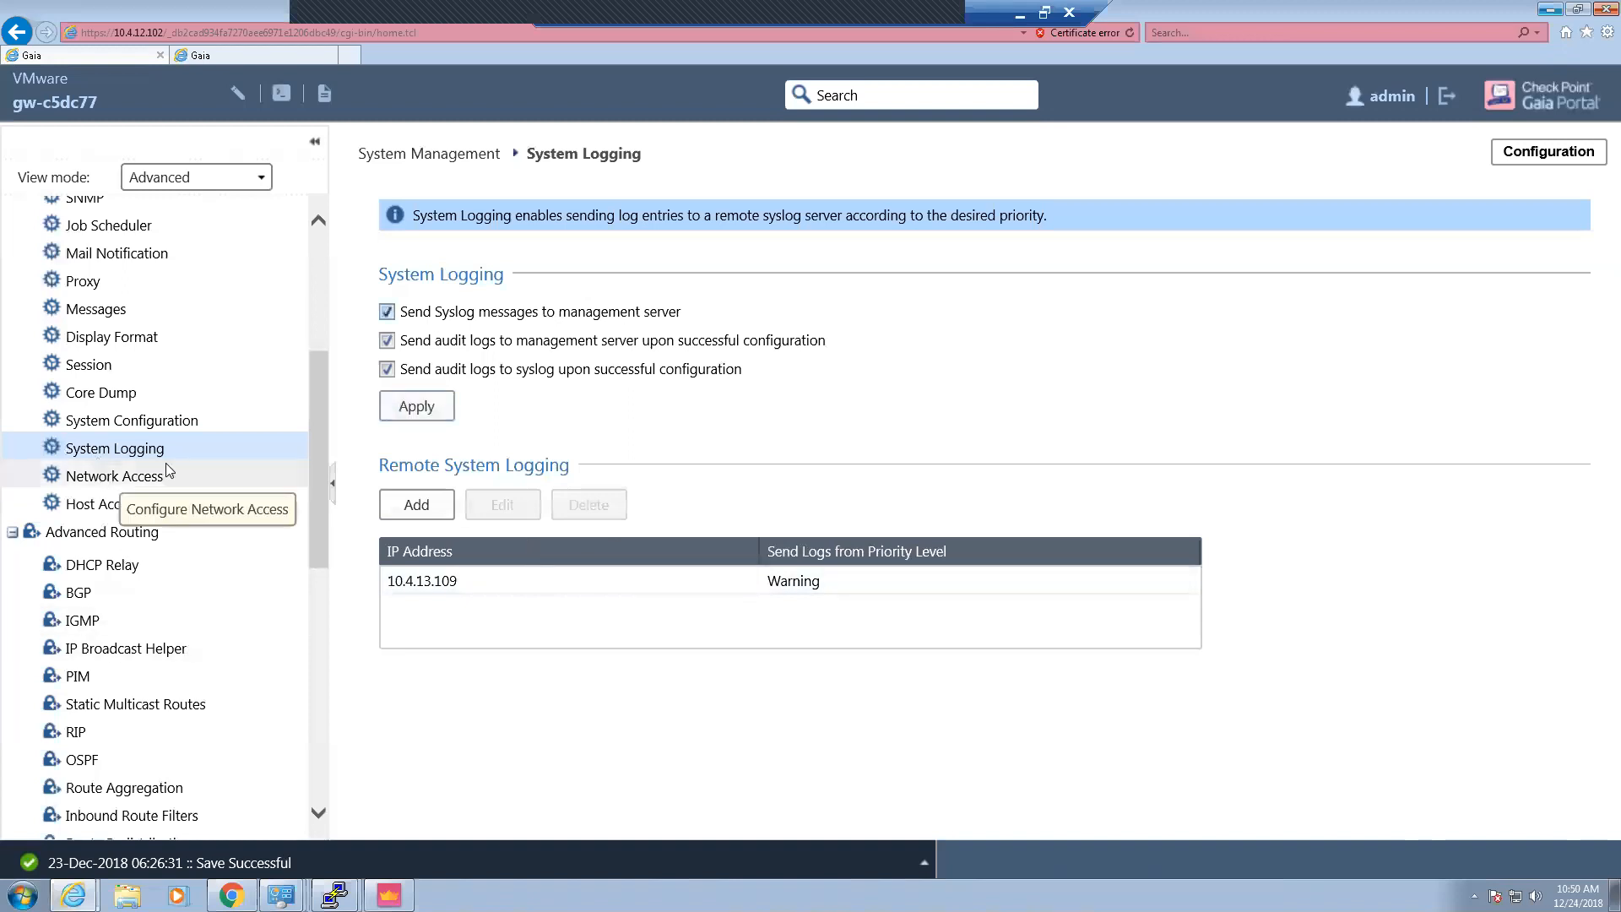
left_click(101, 475)
key("Return")
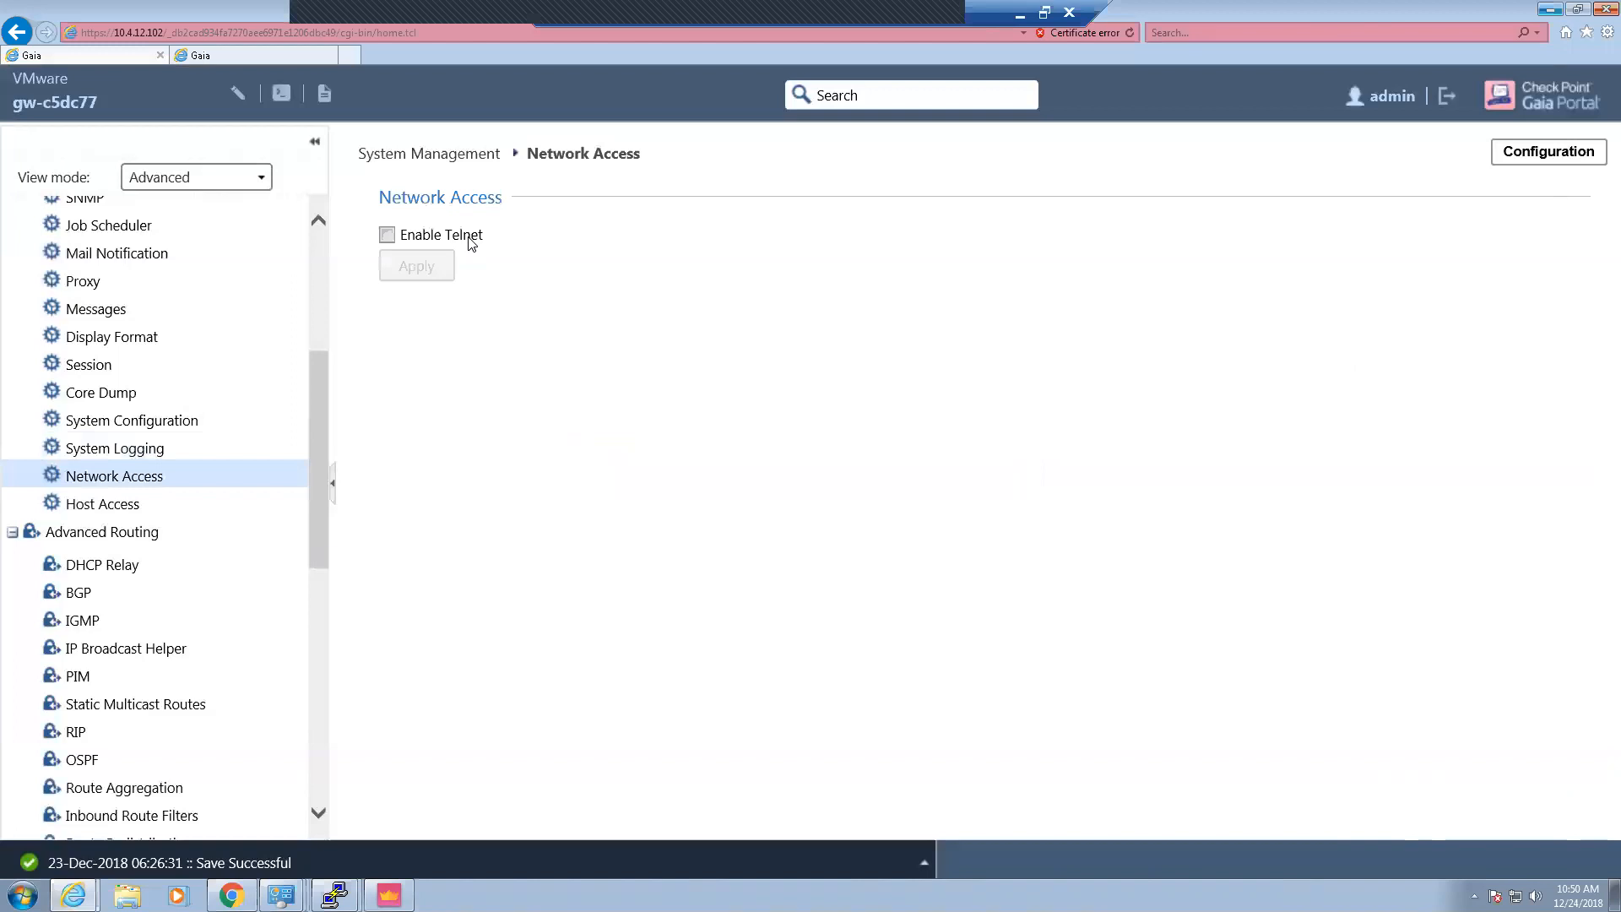
Try adding an Any IP Address allowed host in Host Access, cancel, then view DHCP Relay
left_click(126, 504)
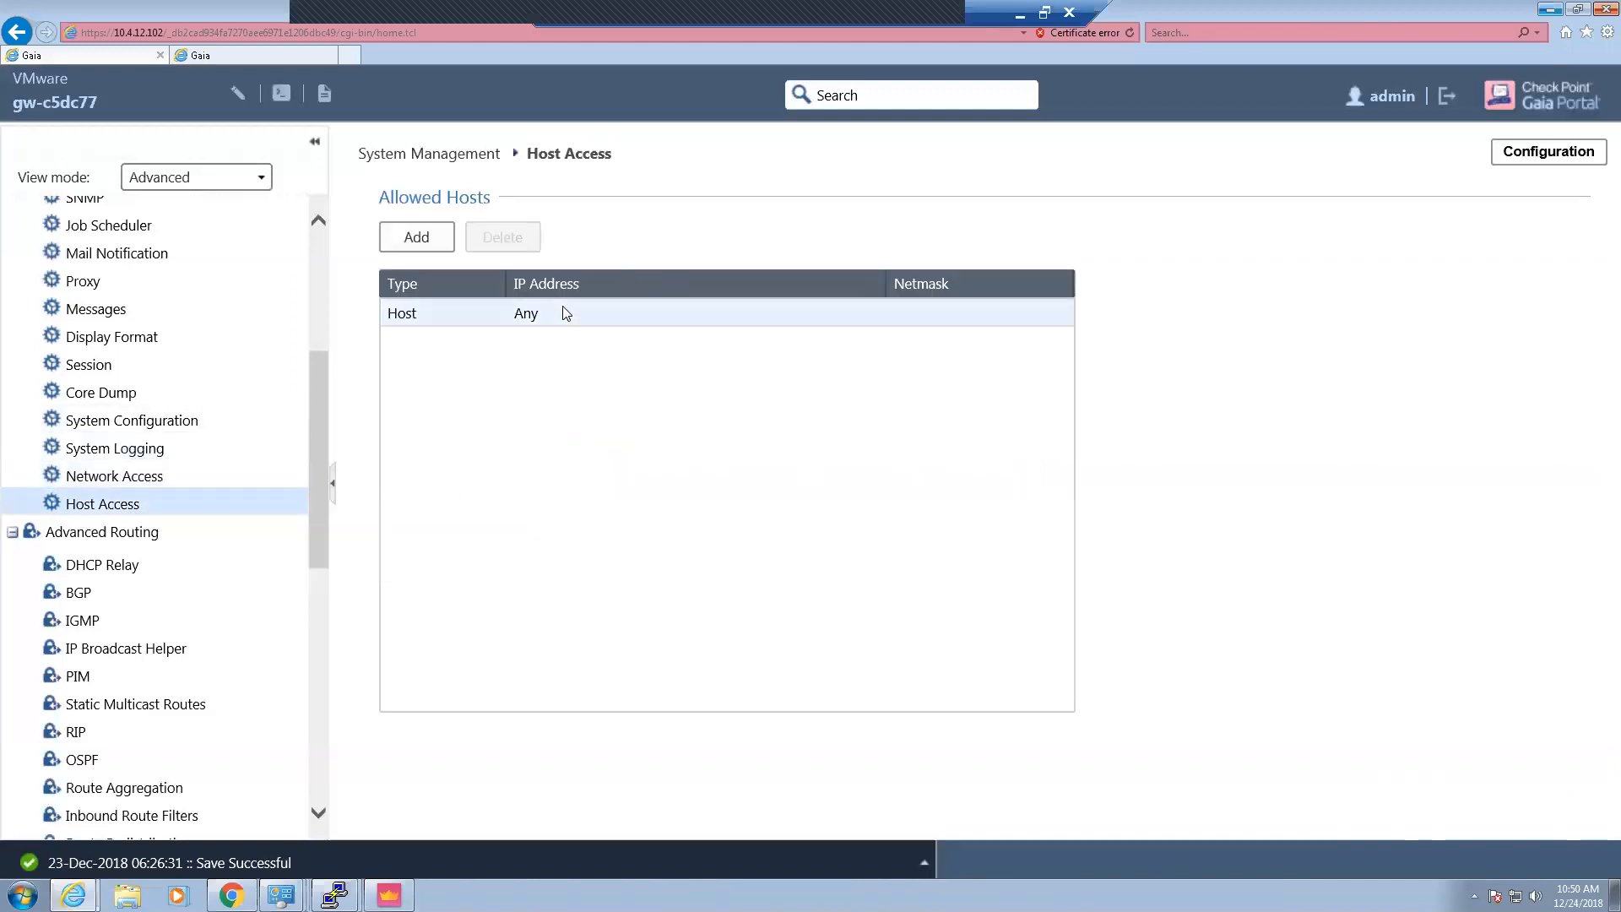
left_click(417, 240)
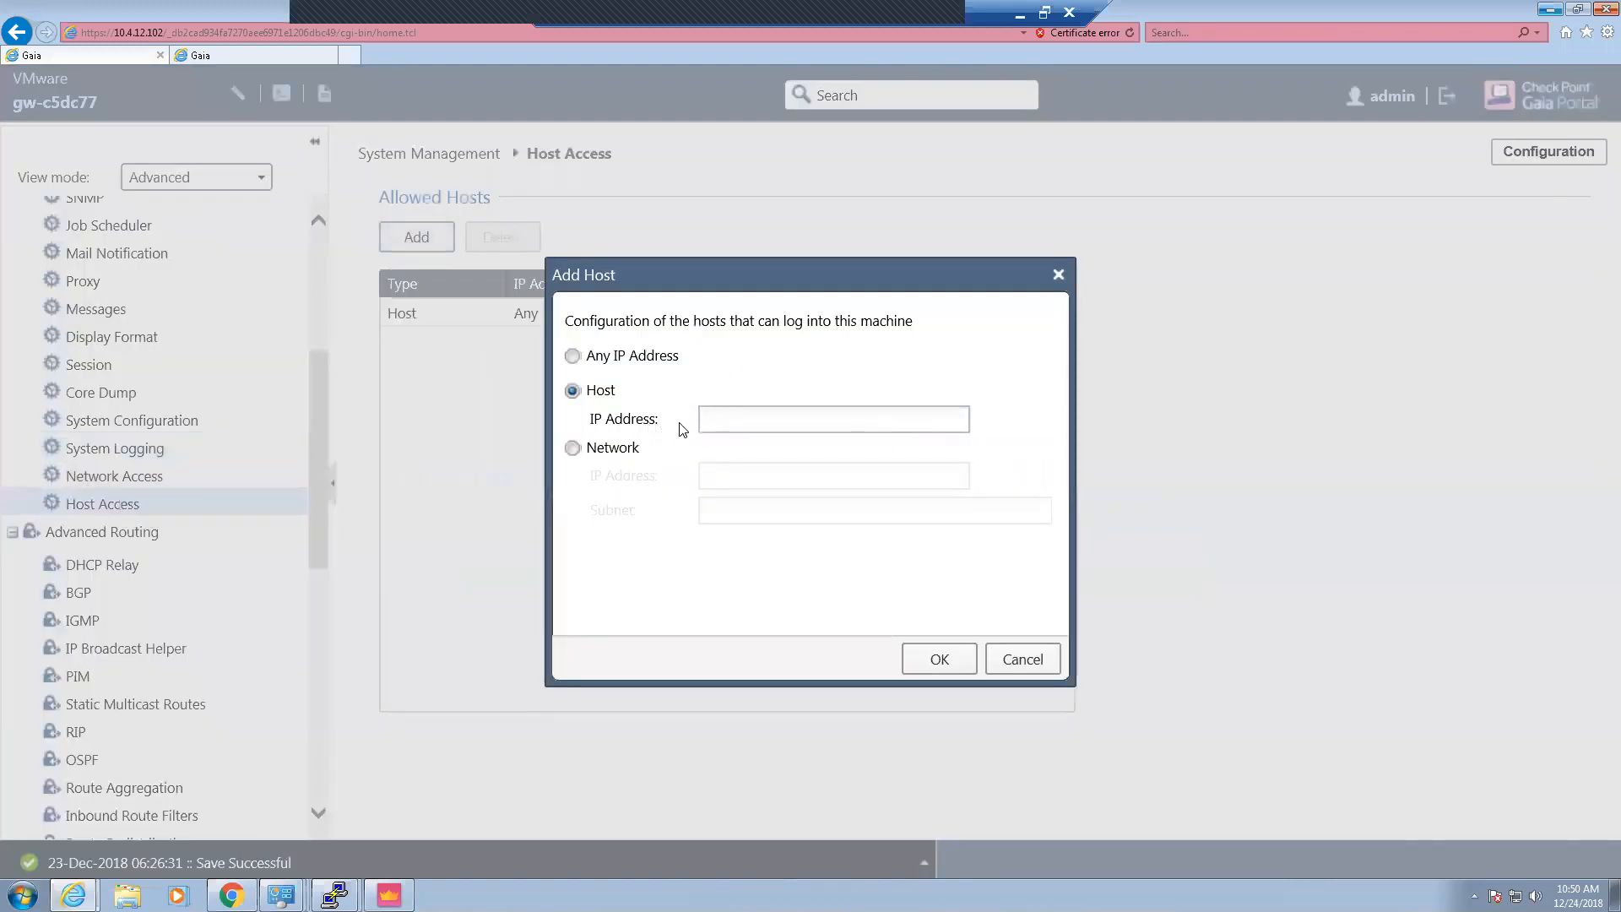
left_click(633, 359)
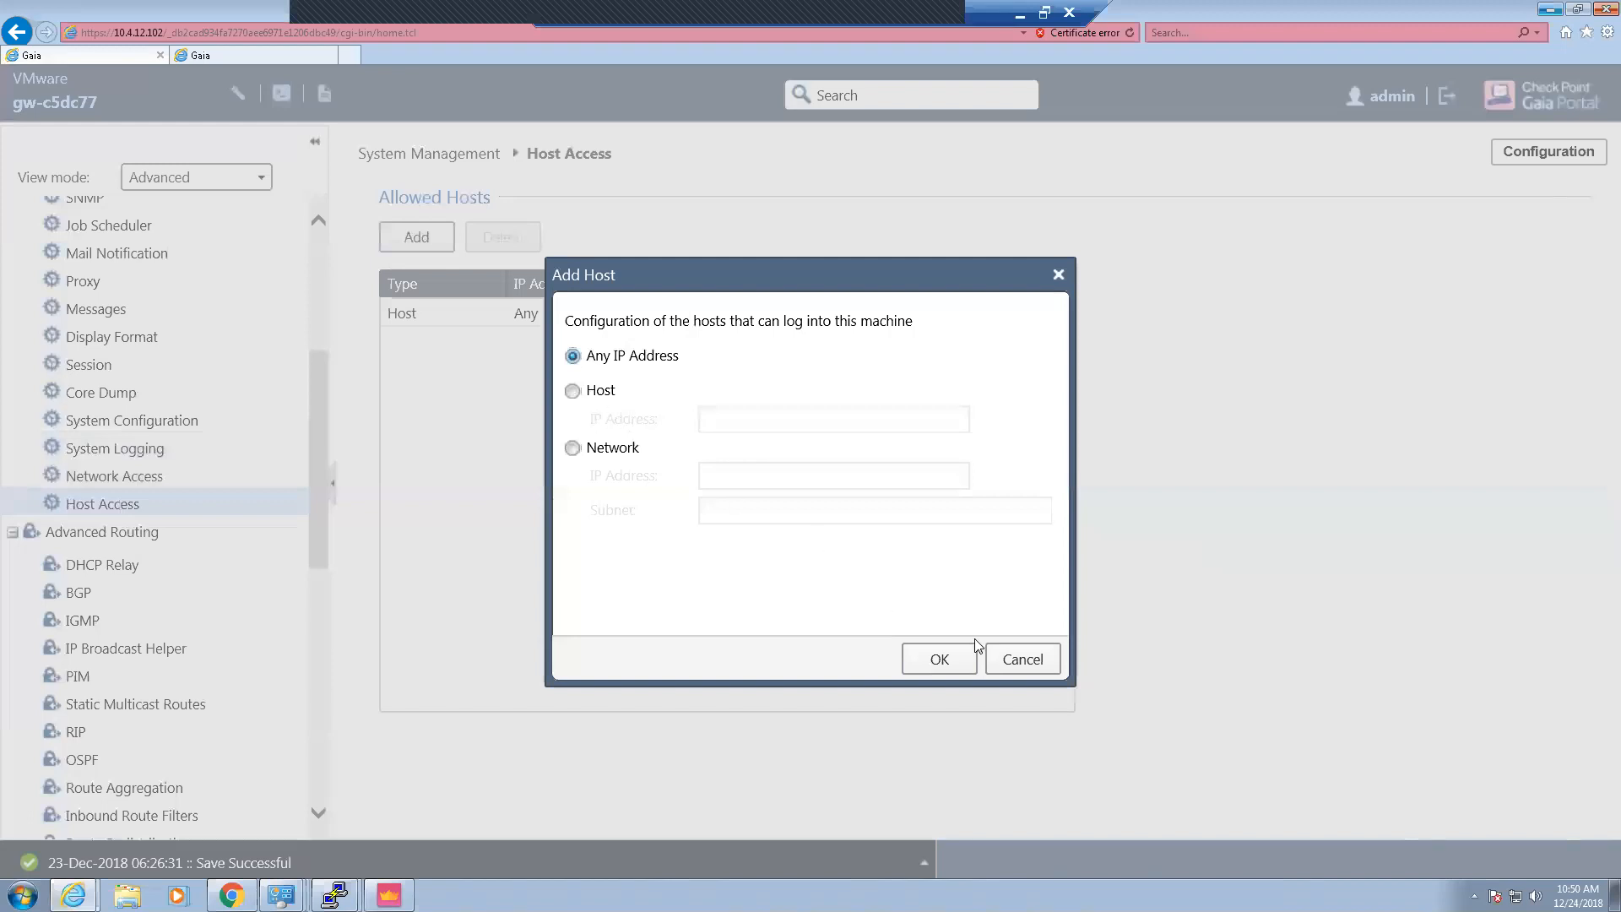
left_click(1023, 661)
left_click(114, 564)
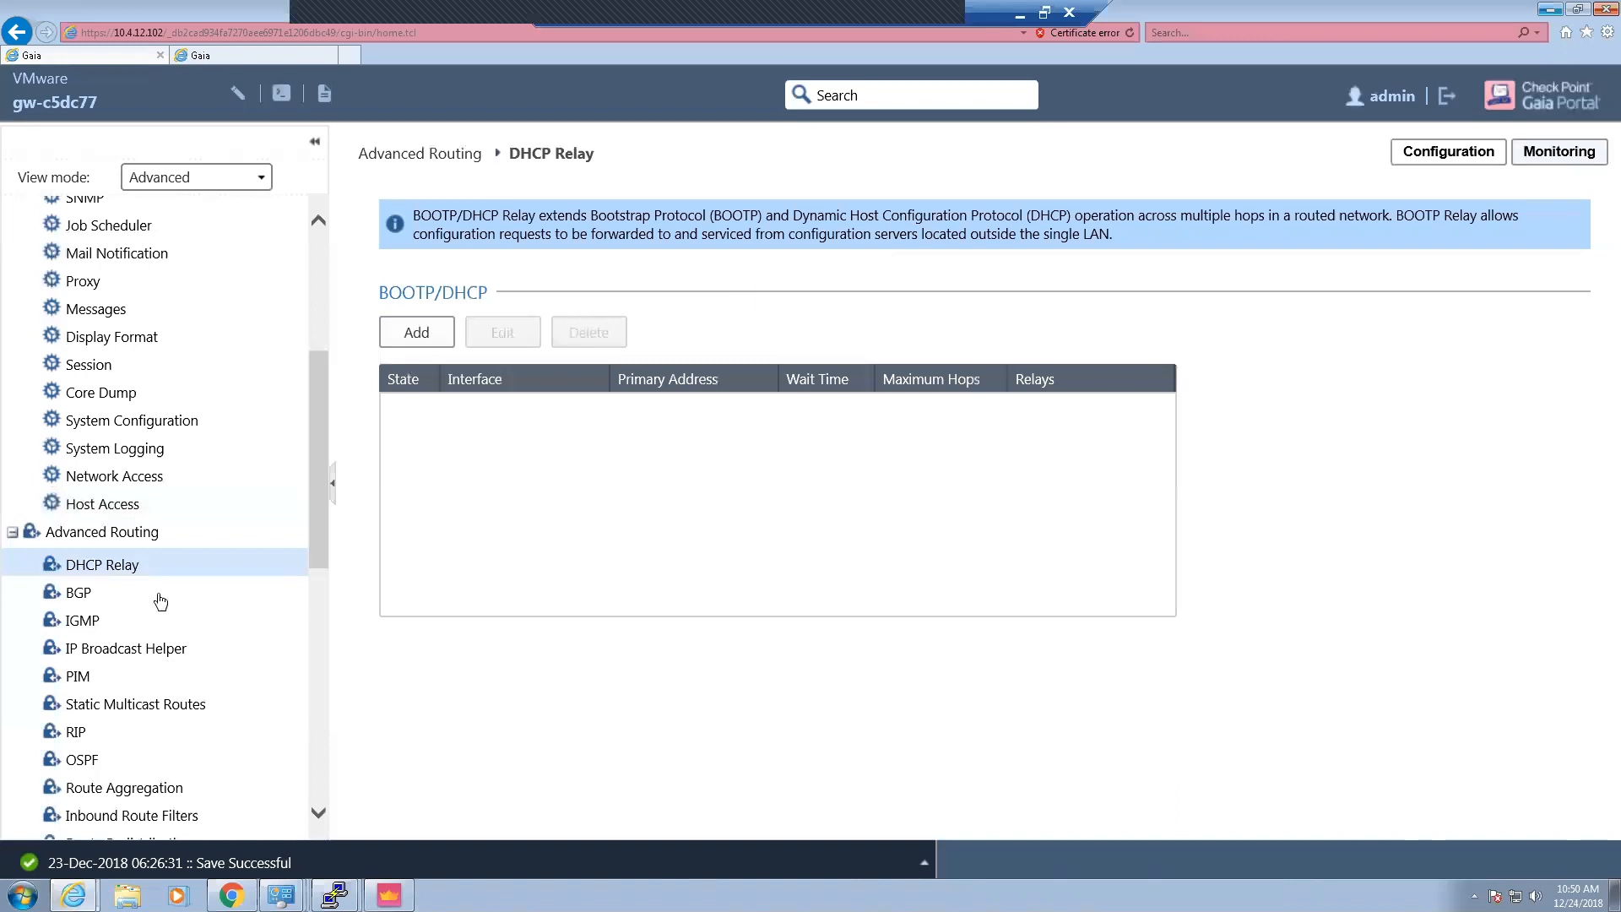
Try a local autonomous system number in BGP global settings, cancel, then view IGMP
left_click(91, 594)
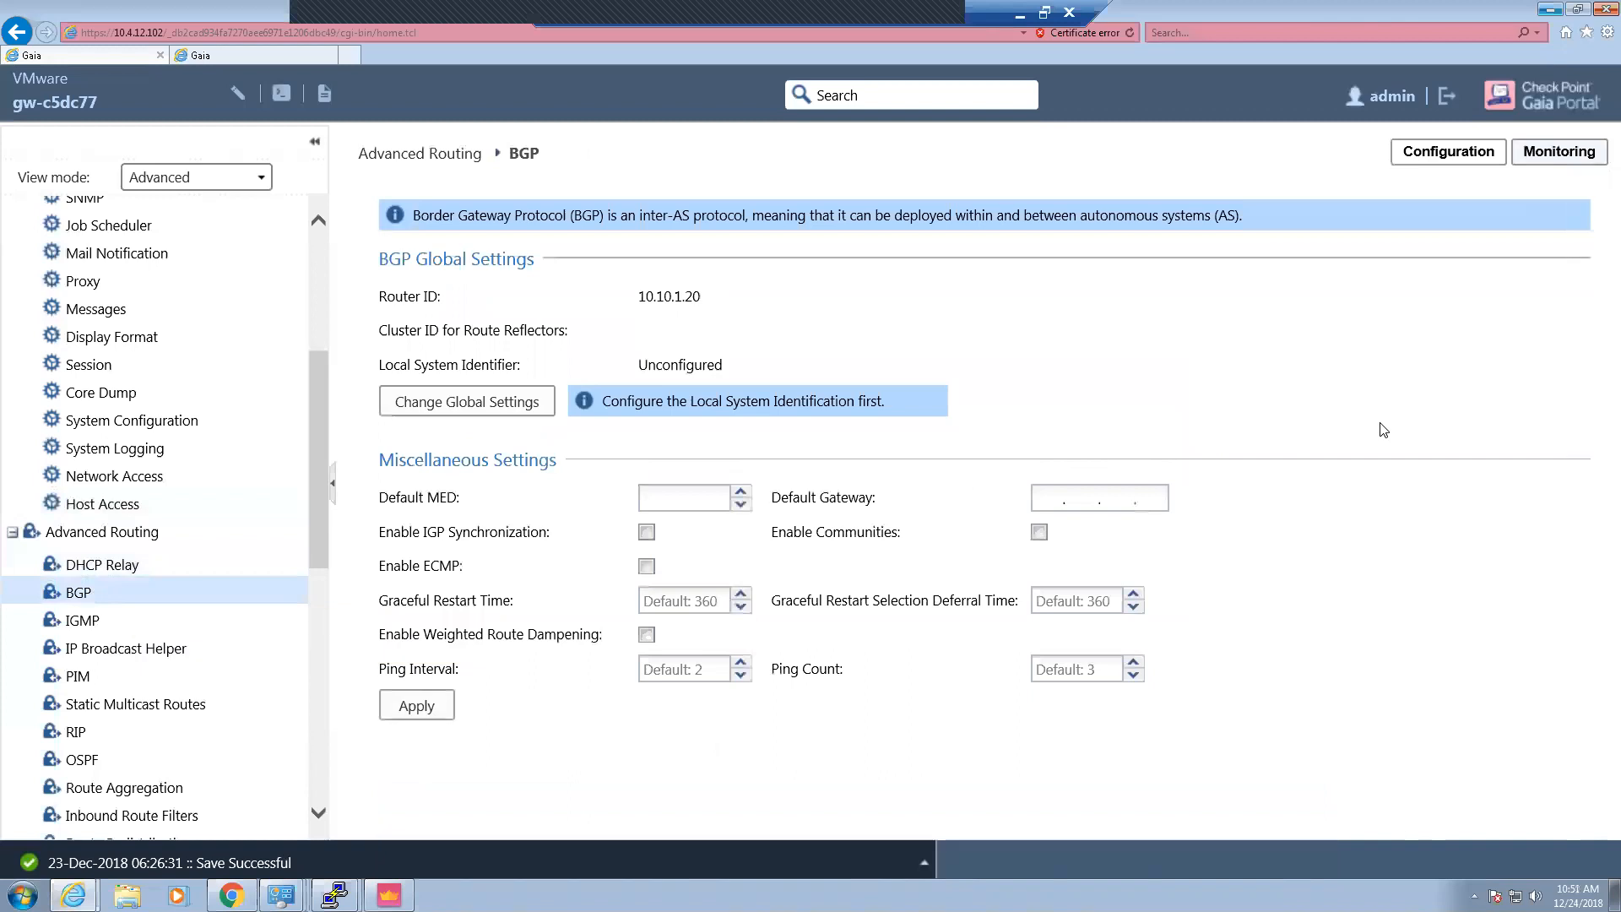
left_click(471, 403)
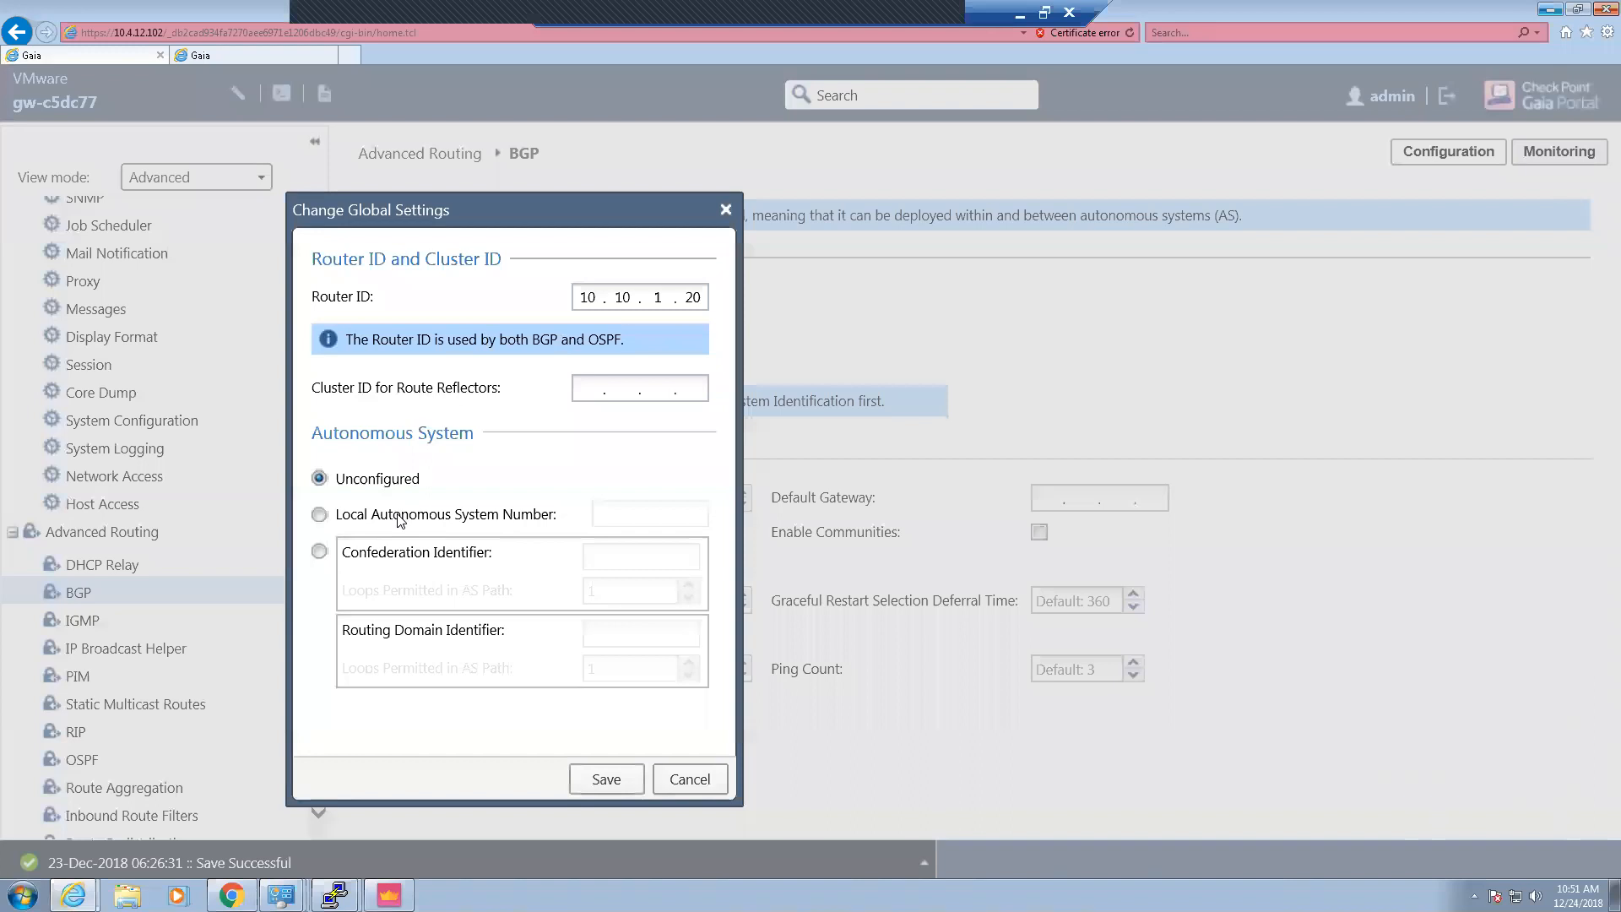
left_click(320, 517)
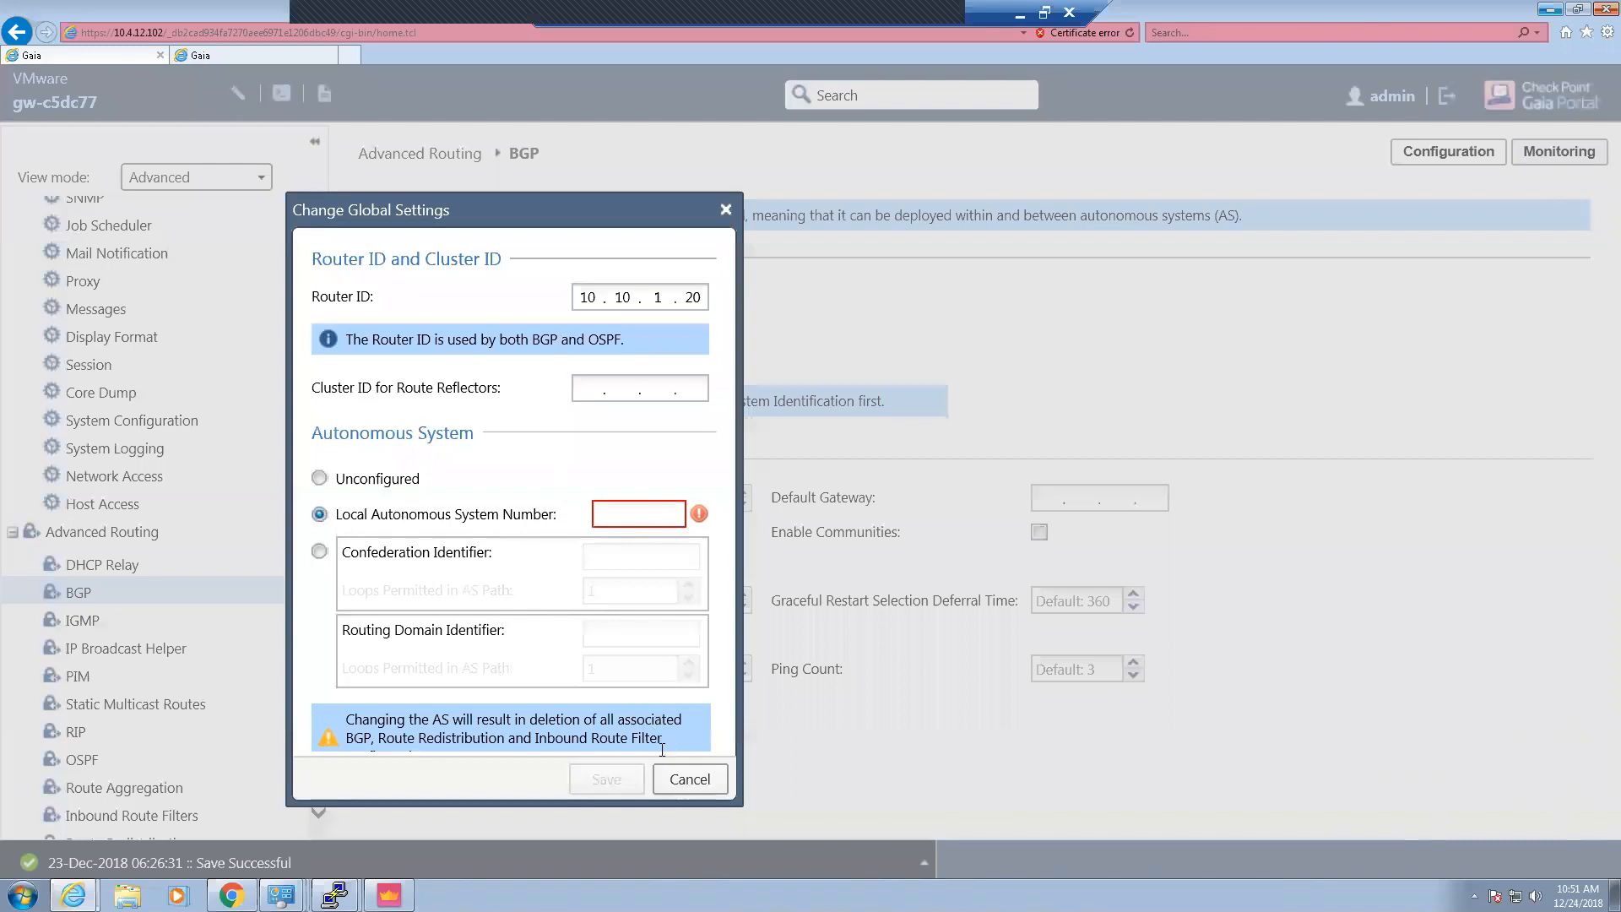
left_click(688, 780)
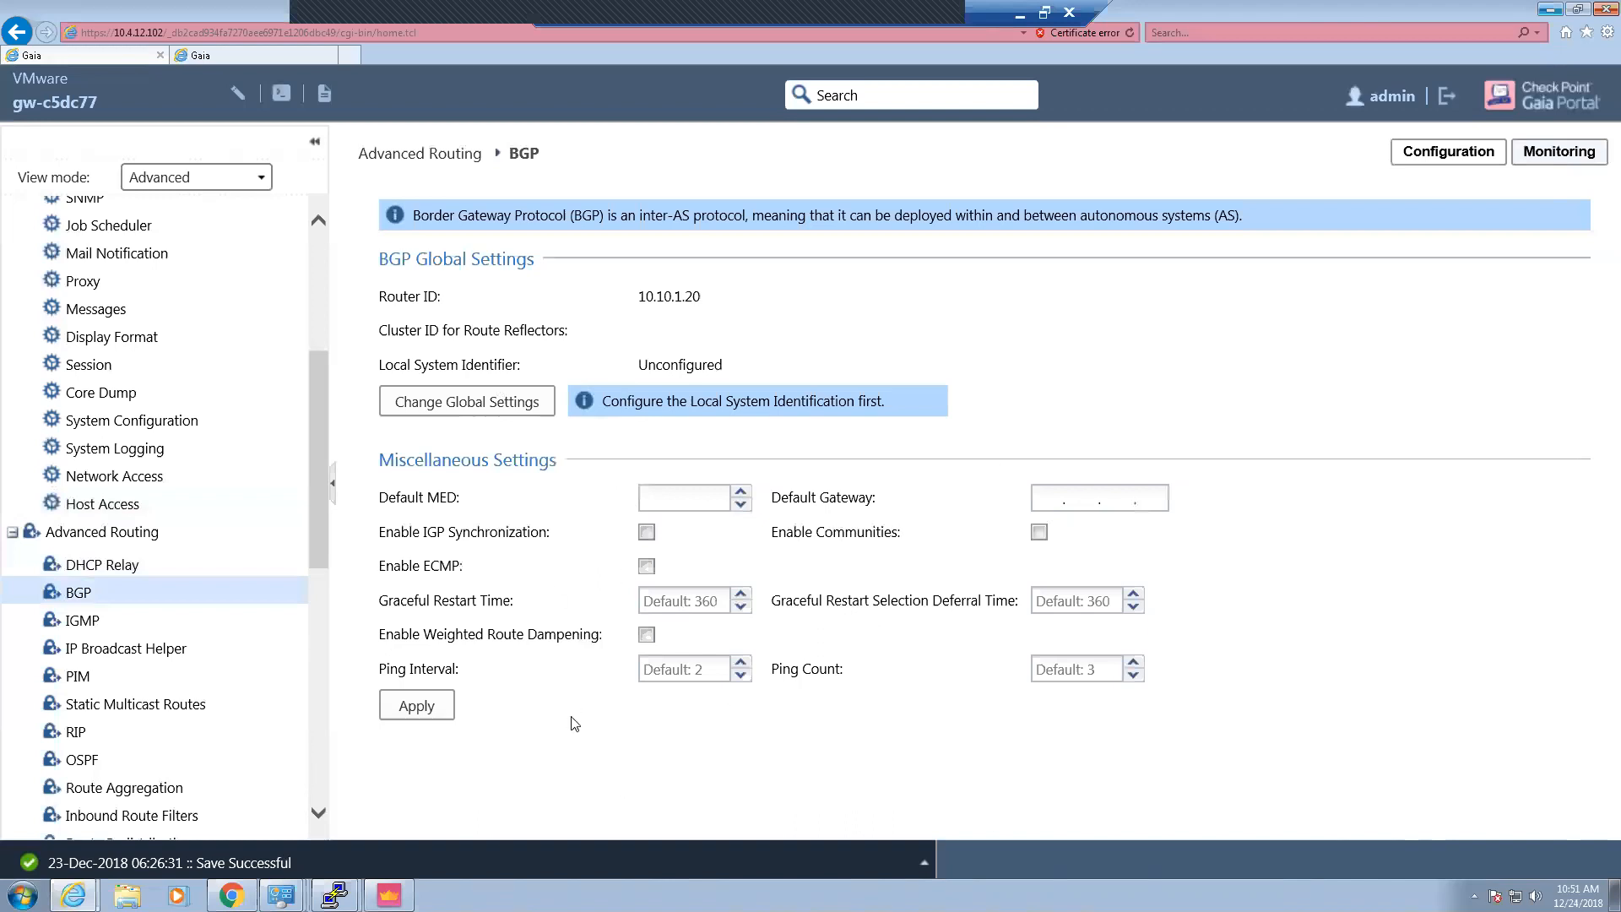
left_click(84, 621)
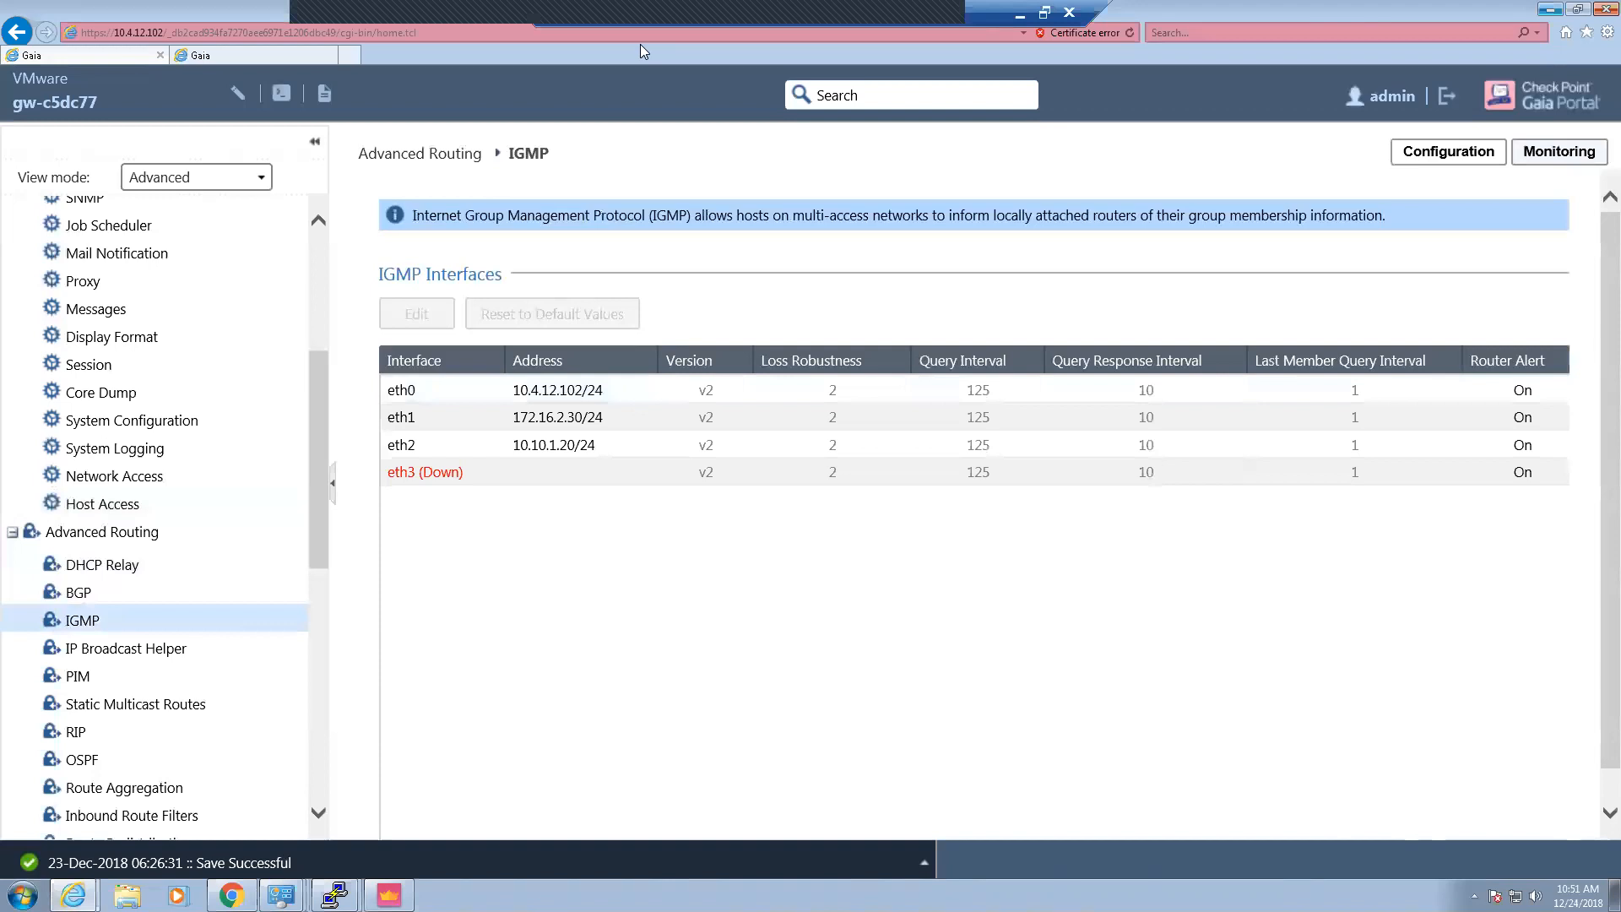
Inspect the IGMP interfaces table entries for eth0, eth1 and eth2
left_click(563, 24)
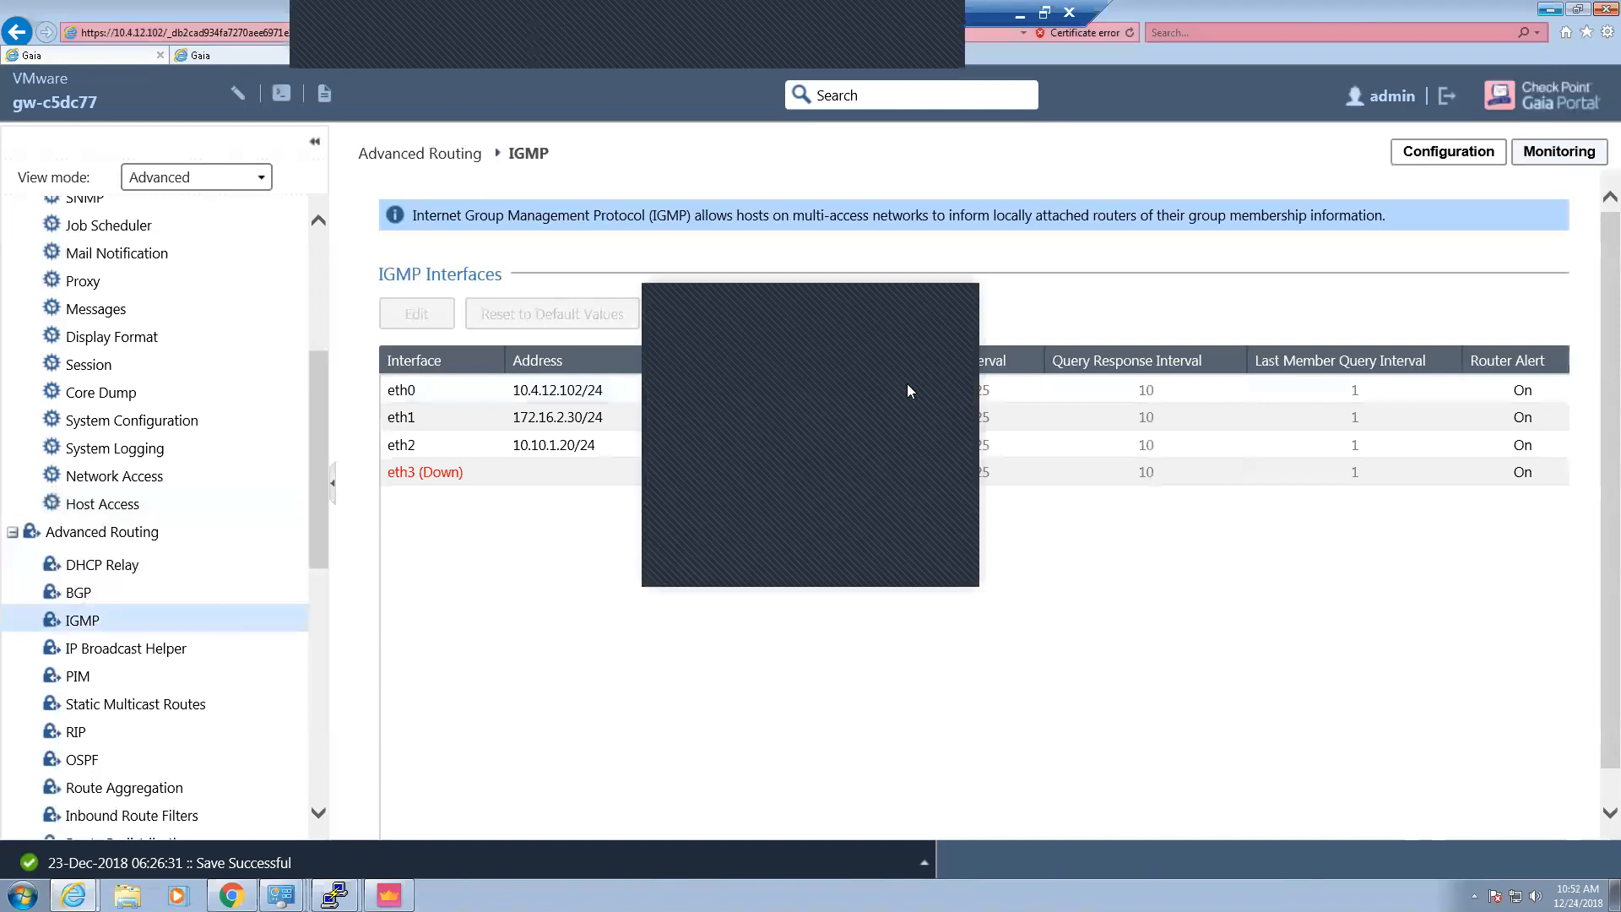
left_click(927, 438)
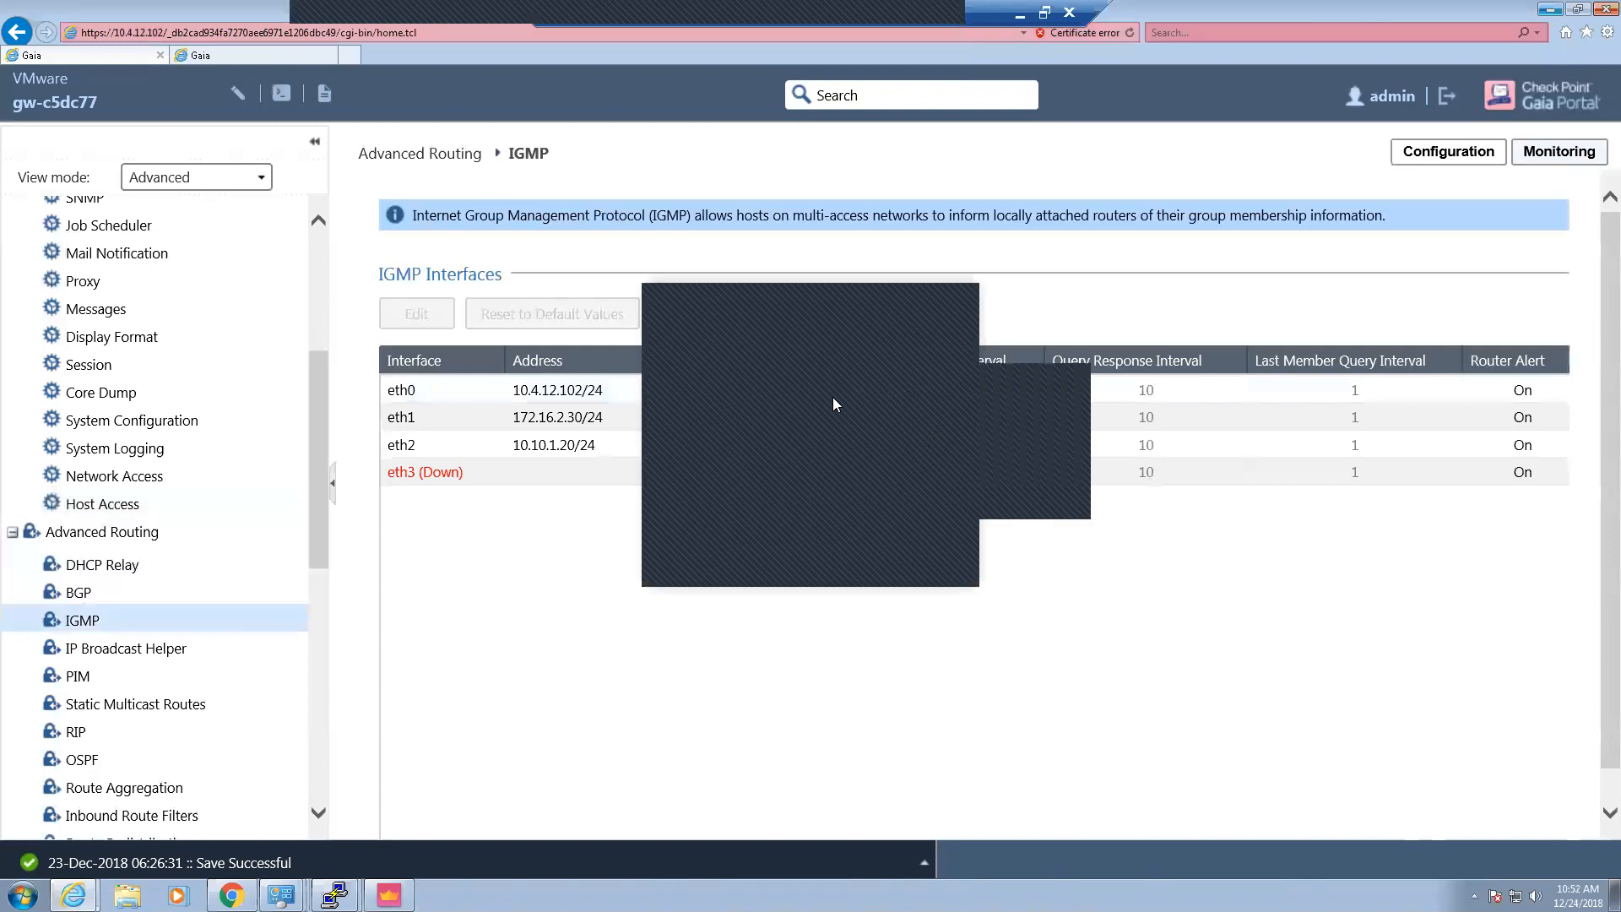
left_click(925, 442)
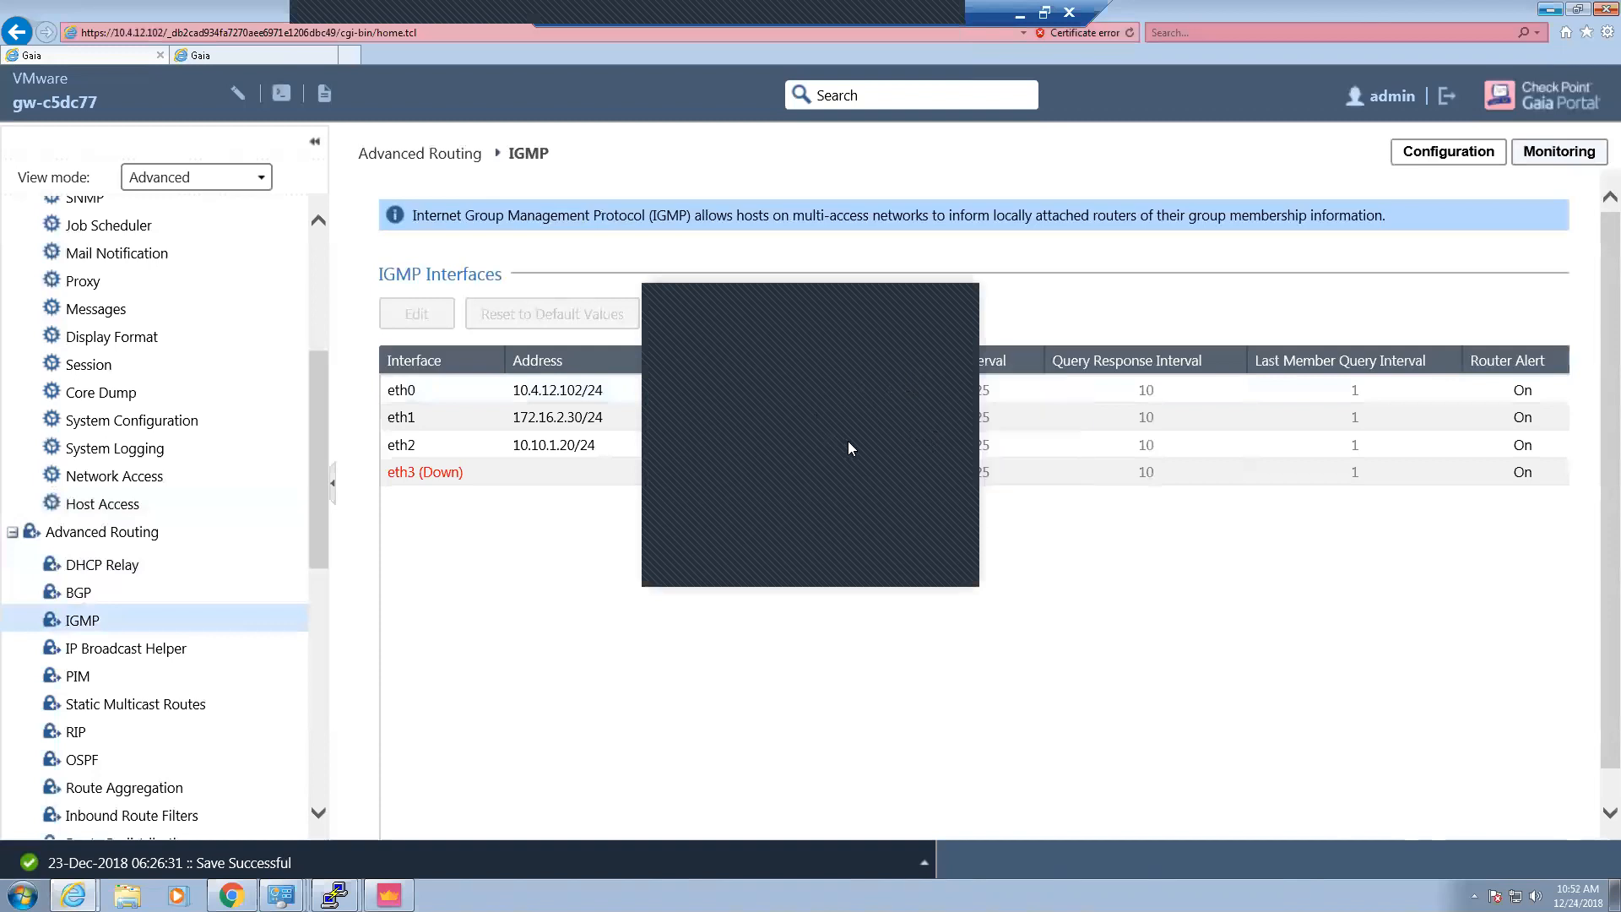
left_click(913, 446)
left_click(993, 461)
left_click(929, 479)
left_click(785, 449)
left_click(924, 481)
left_click(785, 515)
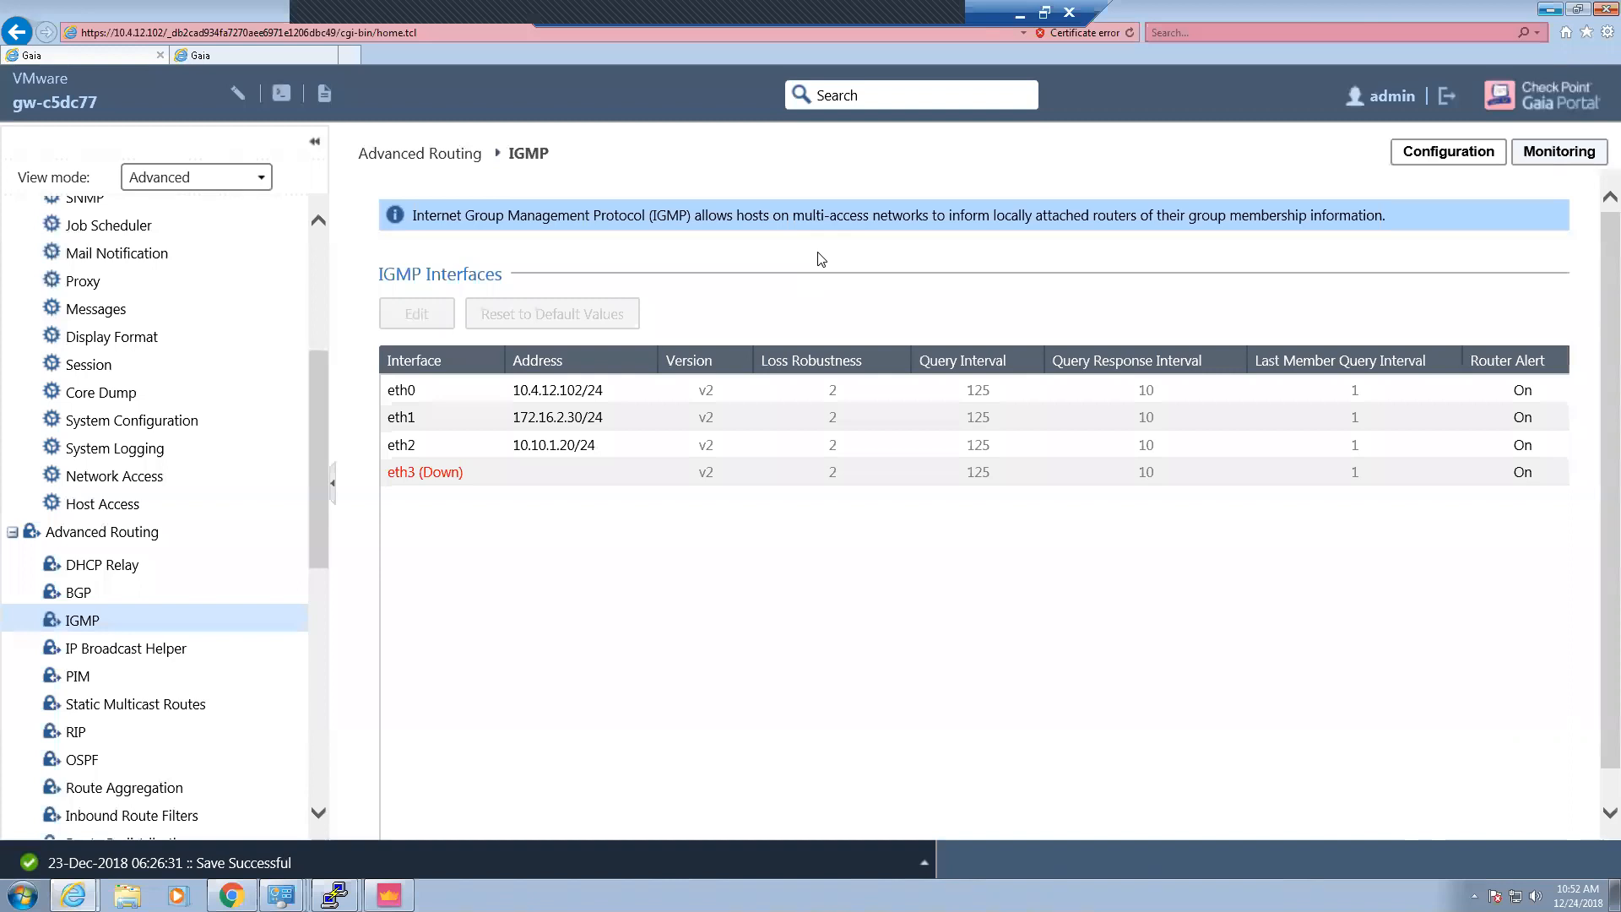
Launch Paint via an mspaint search and draw an oval representing the router
left_click(23, 893)
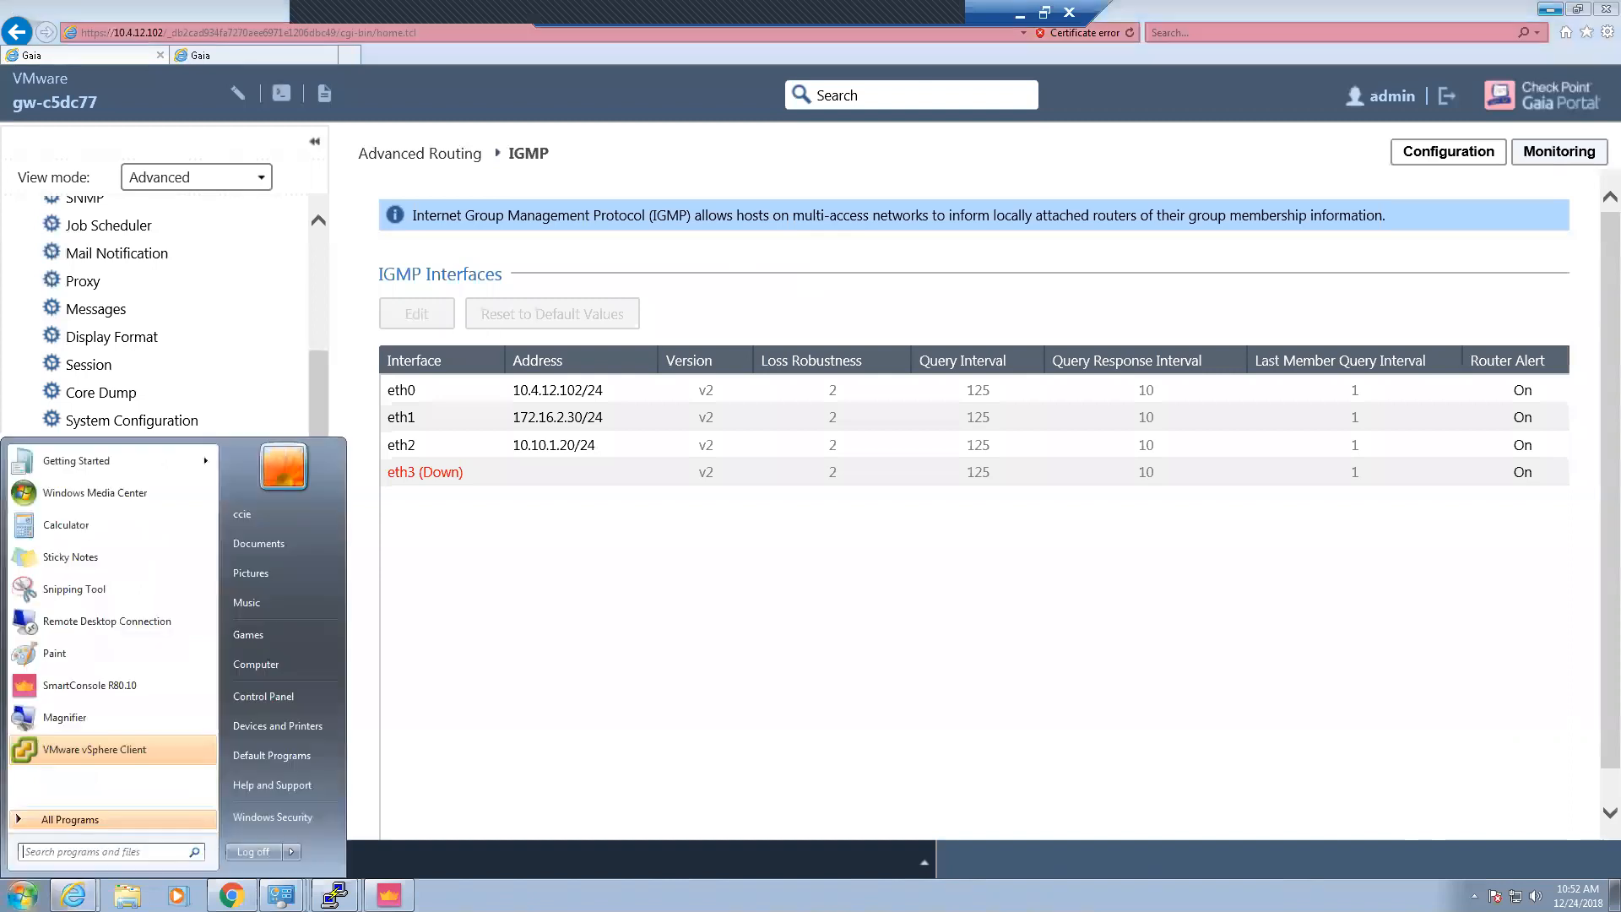
type("mspaint")
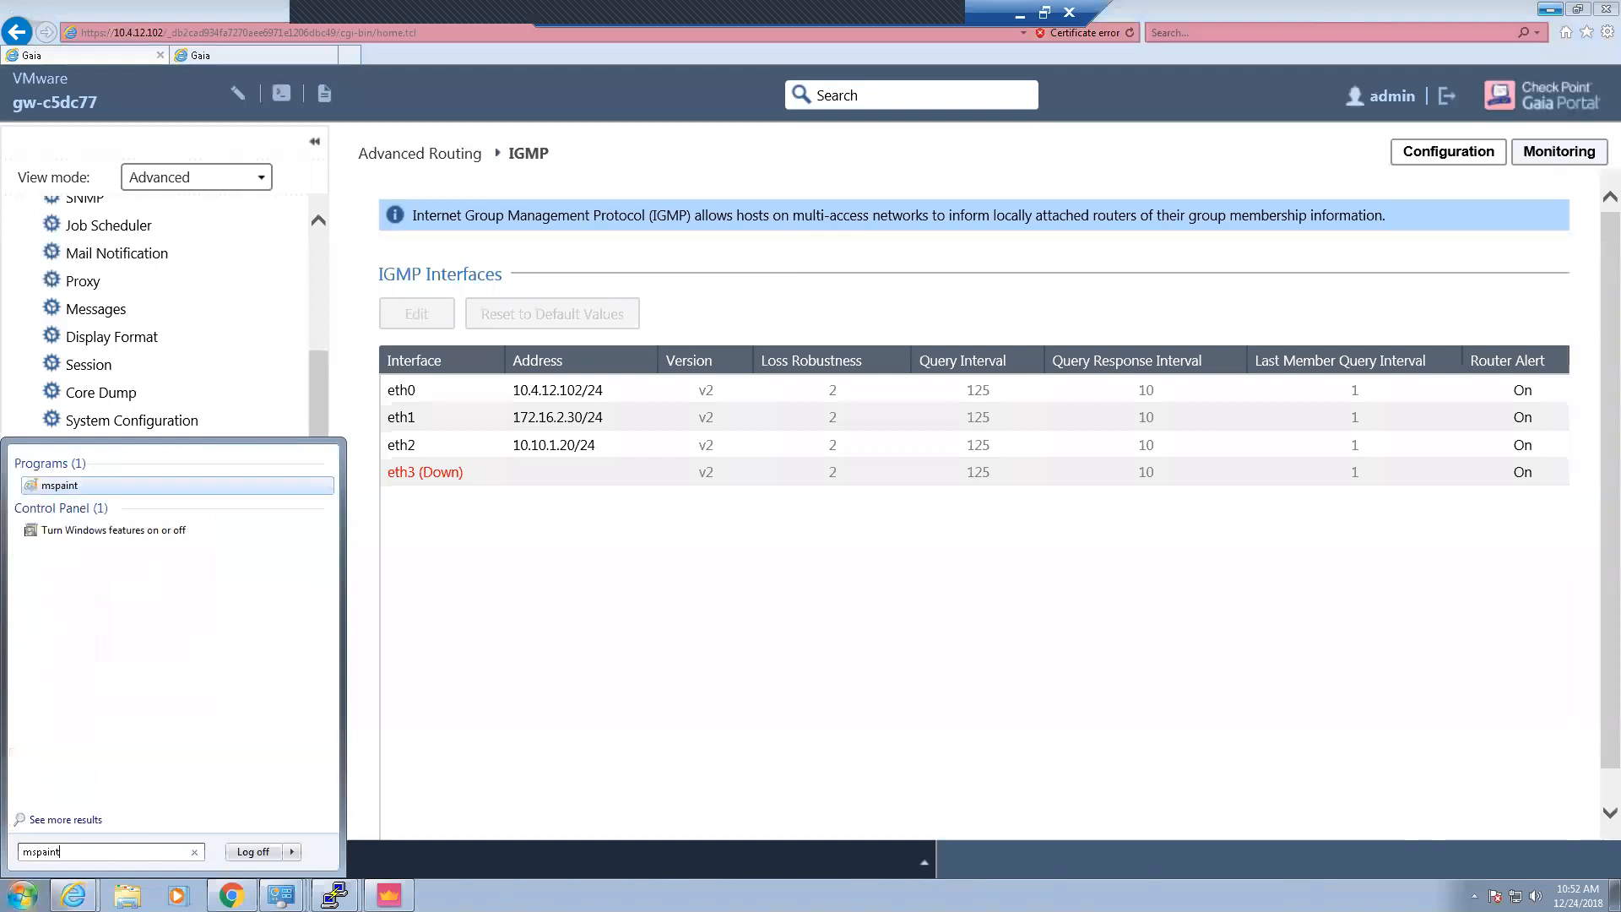
key("Return")
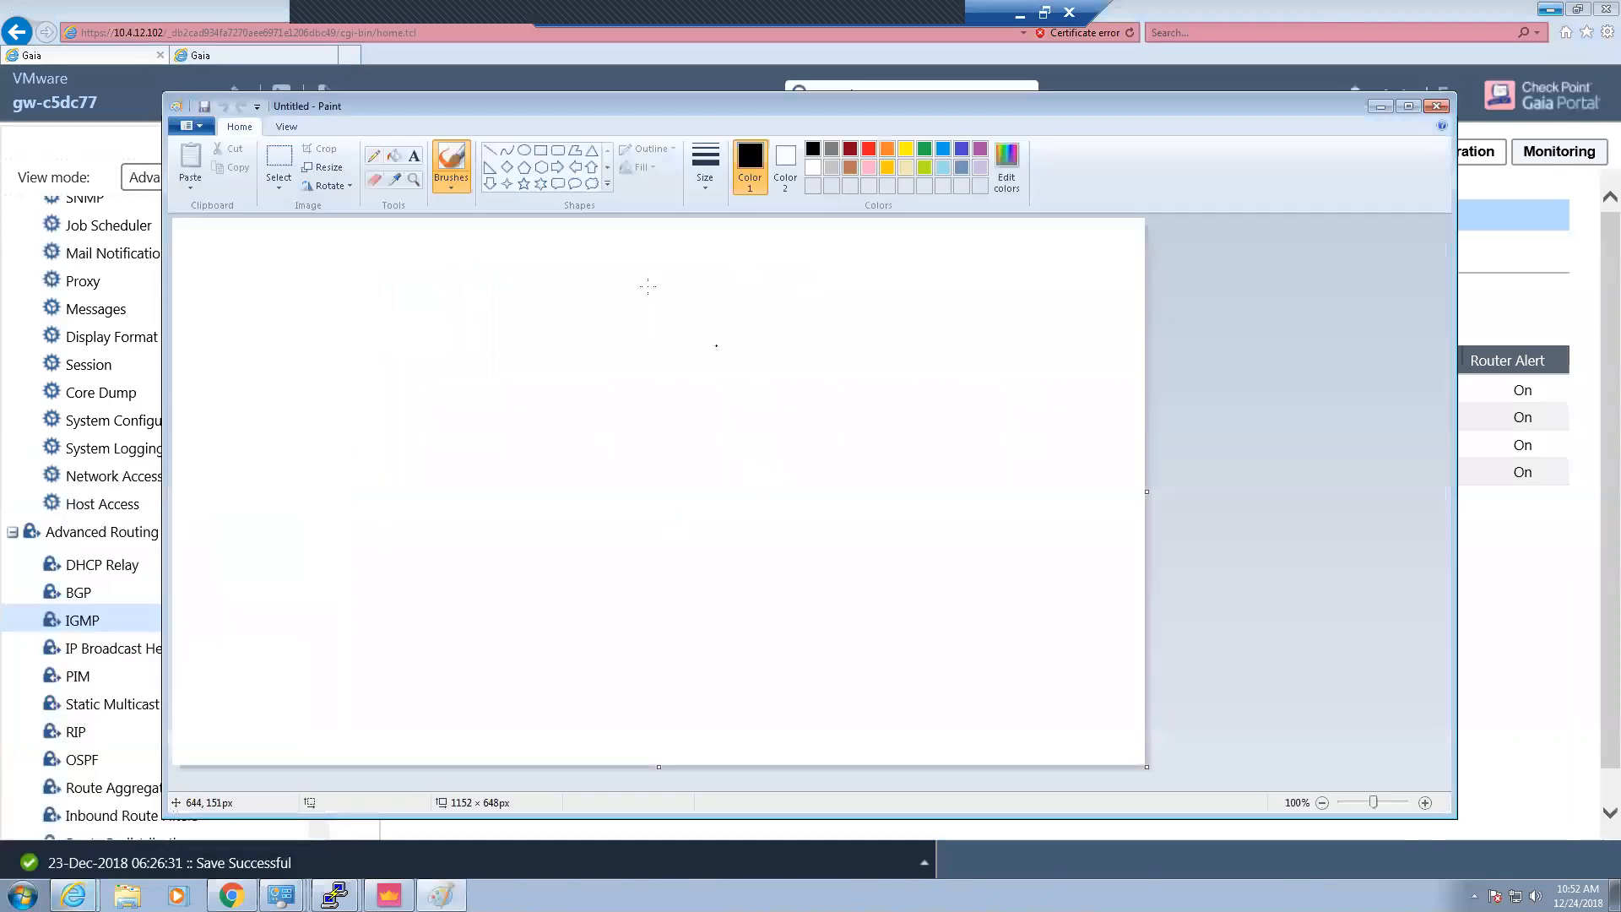
left_click(523, 150)
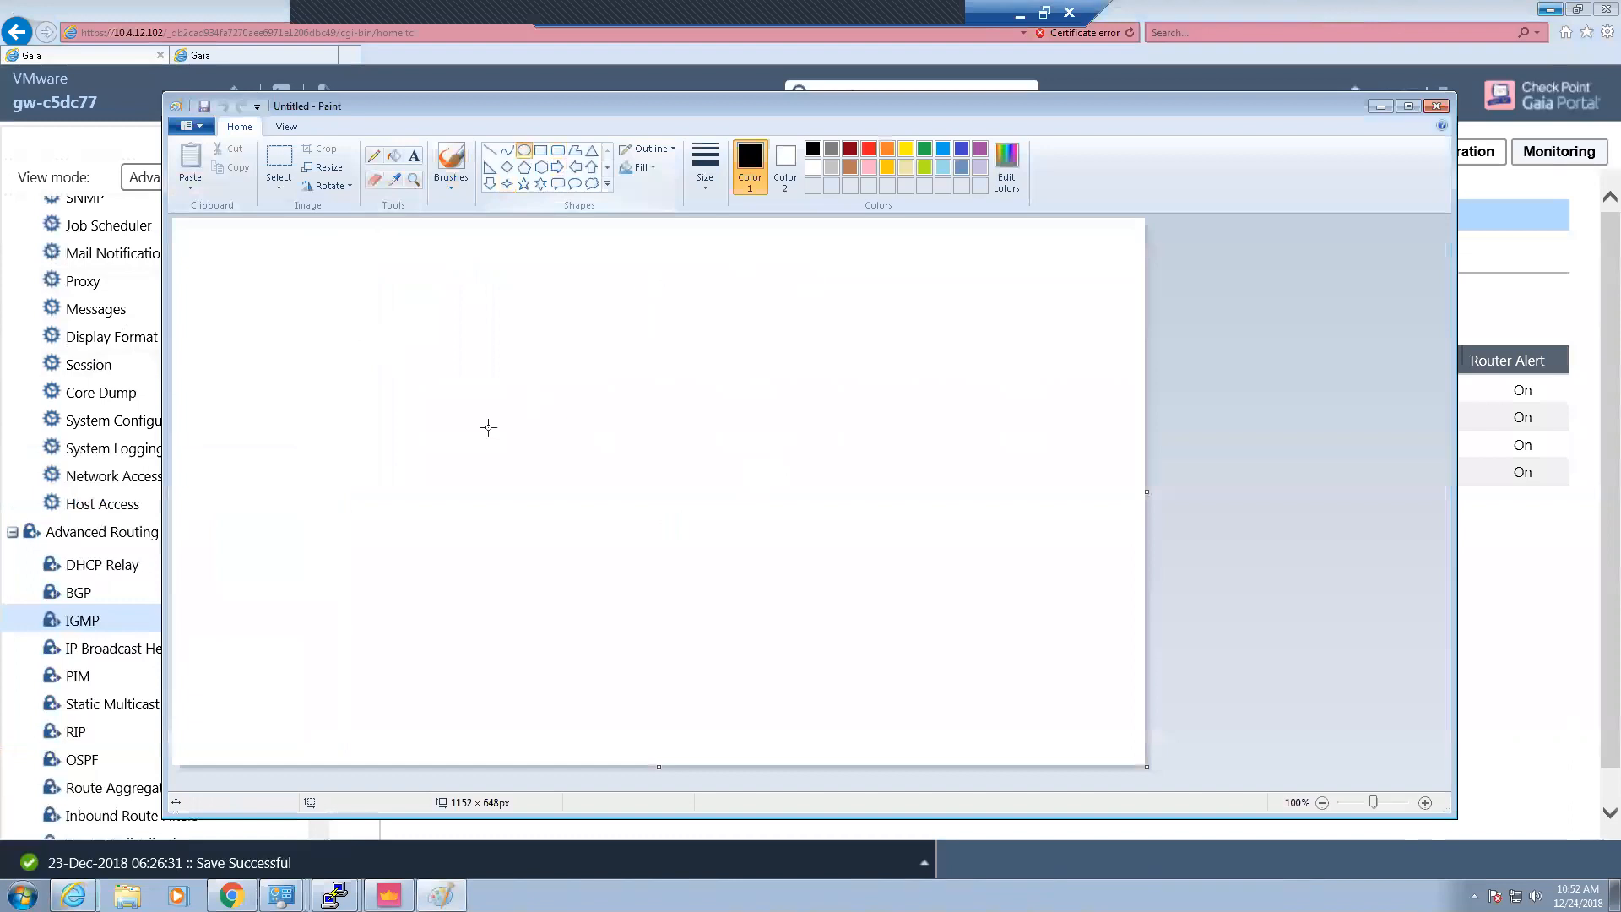
left_click_drag(449, 378, 617, 525)
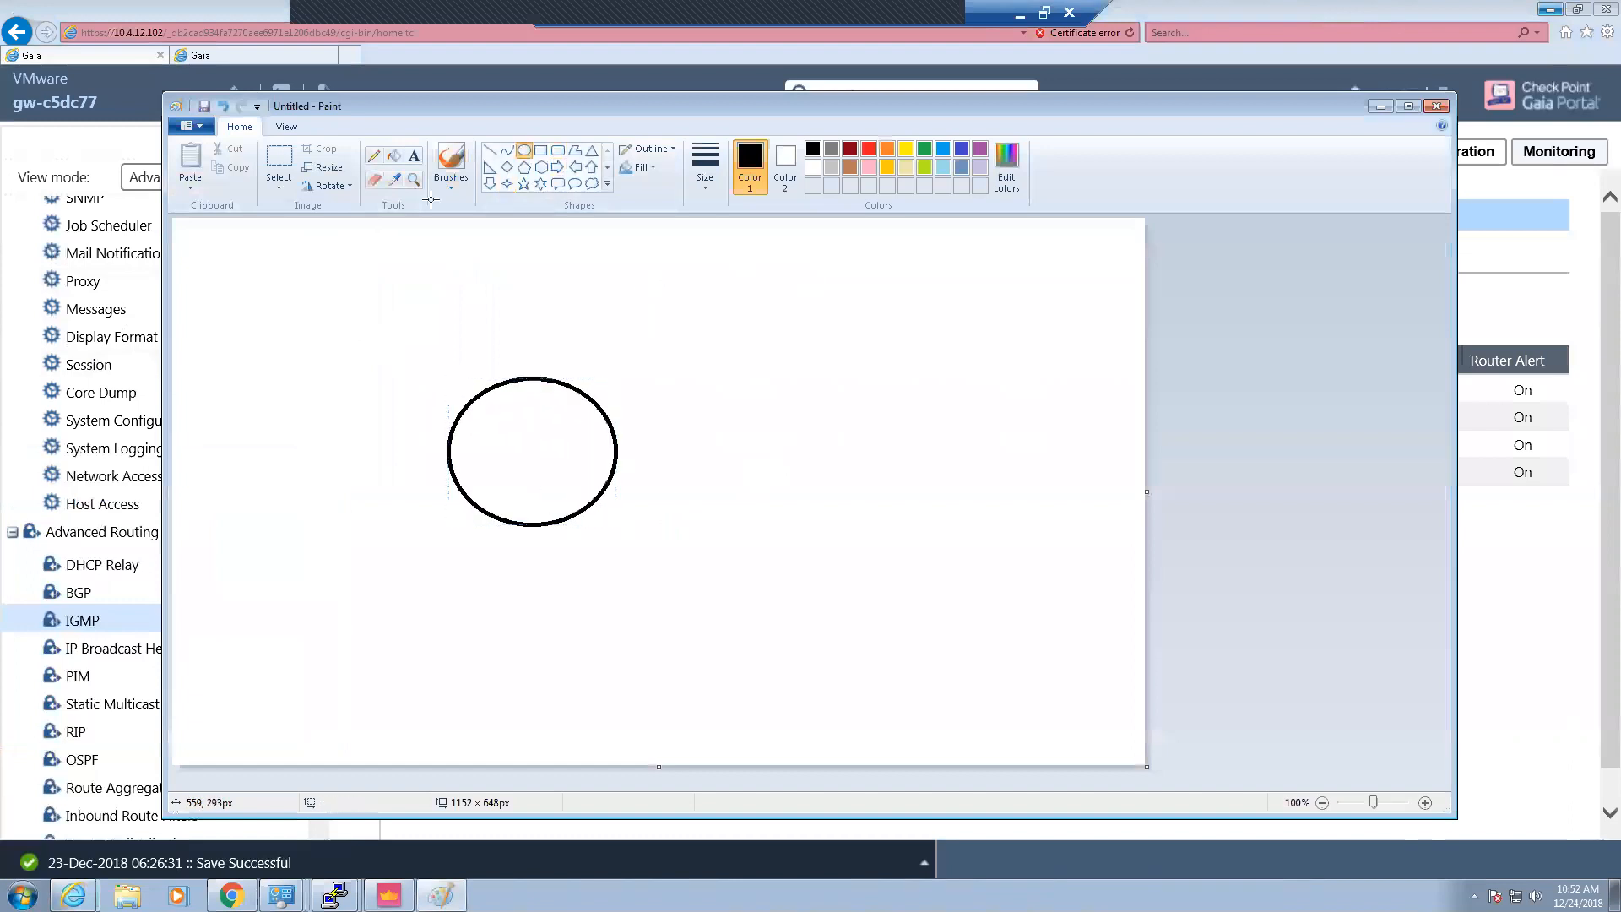
Pencil a stem down to a host segment line with host ticks and paths back to the circle
left_click(373, 157)
left_click_drag(527, 526, 523, 675)
left_click_drag(386, 660, 734, 660)
mouse_move(402, 657)
left_mouse_down()
mouse_move(400, 719)
mouse_move(488, 674)
mouse_move(515, 709)
mouse_move(598, 705)
mouse_move(622, 682)
left_mouse_up()
left_click_drag(598, 710, 633, 709)
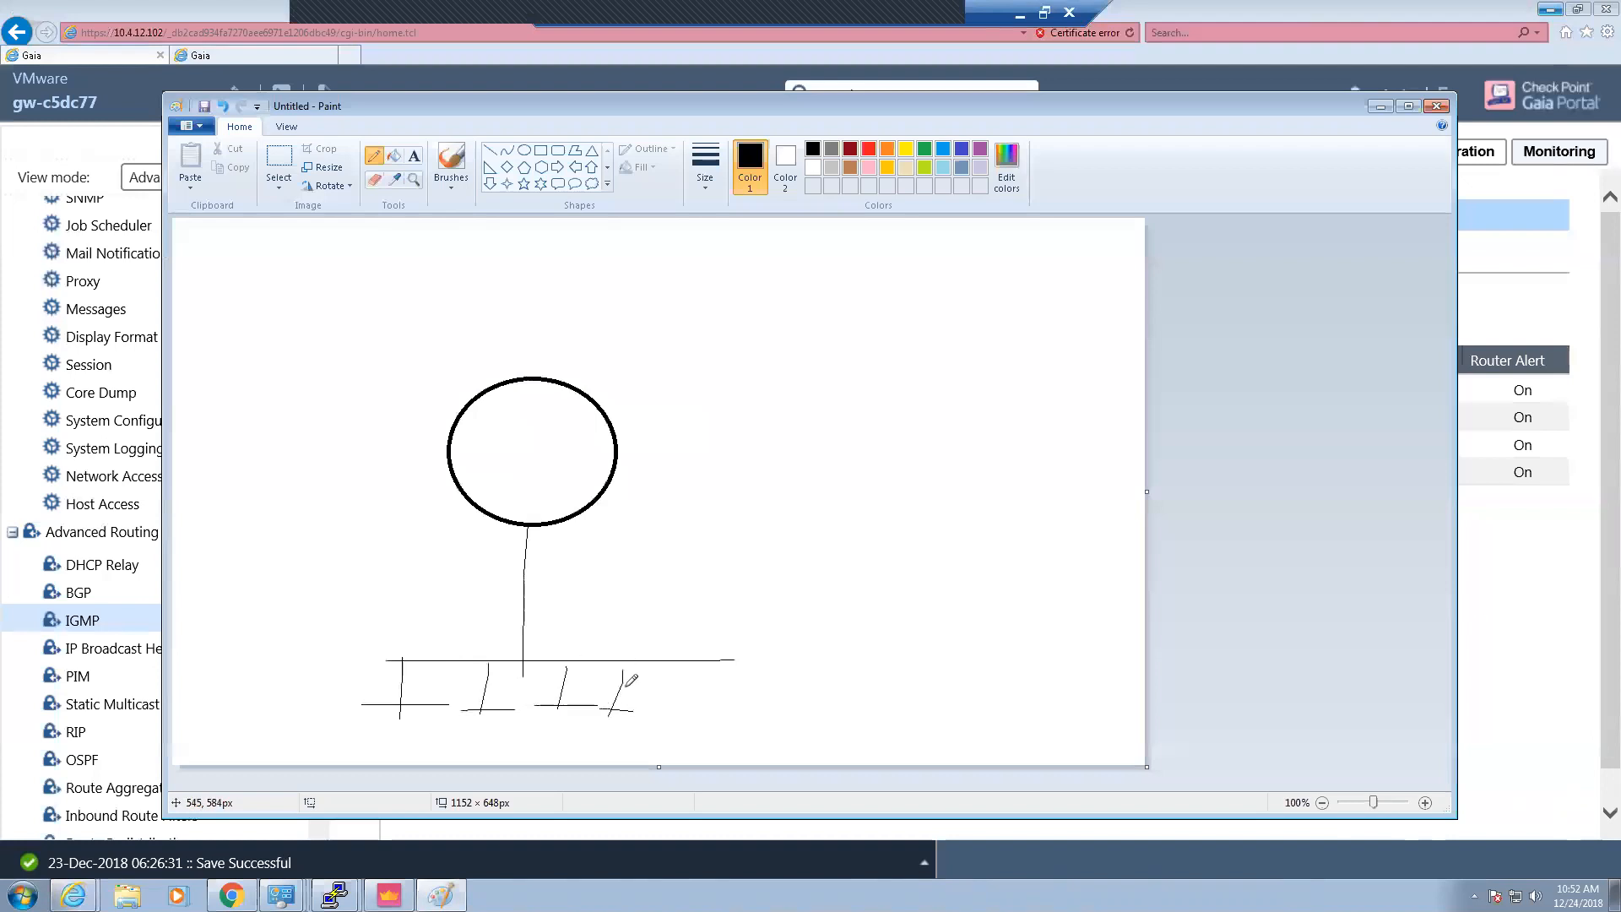
mouse_move(638, 650)
left_mouse_down()
mouse_move(629, 690)
mouse_move(547, 542)
left_mouse_up()
left_click_drag(554, 647, 524, 553)
left_click_drag(483, 650, 510, 547)
left_click_drag(420, 646, 489, 547)
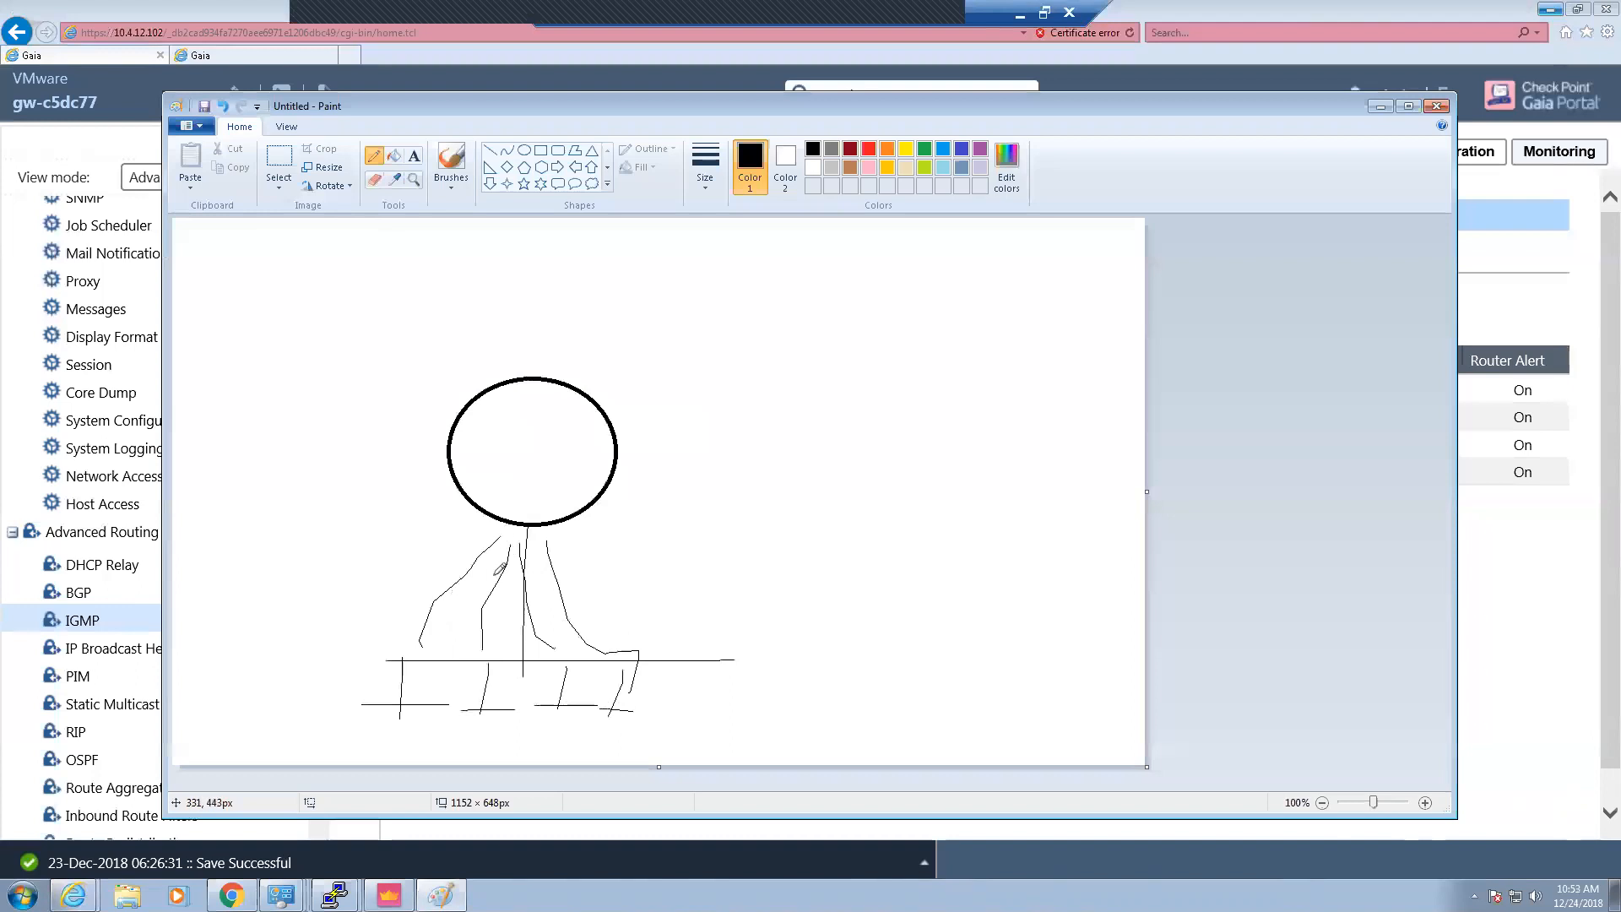
mouse_move(534, 512)
left_mouse_down()
mouse_move(525, 530)
mouse_move(540, 520)
left_mouse_up()
Draw a link line up from the circle and discard an empty text box
left_click(537, 410)
left_click_drag(543, 352, 544, 269)
left_click(414, 155)
left_click_drag(569, 347, 692, 364)
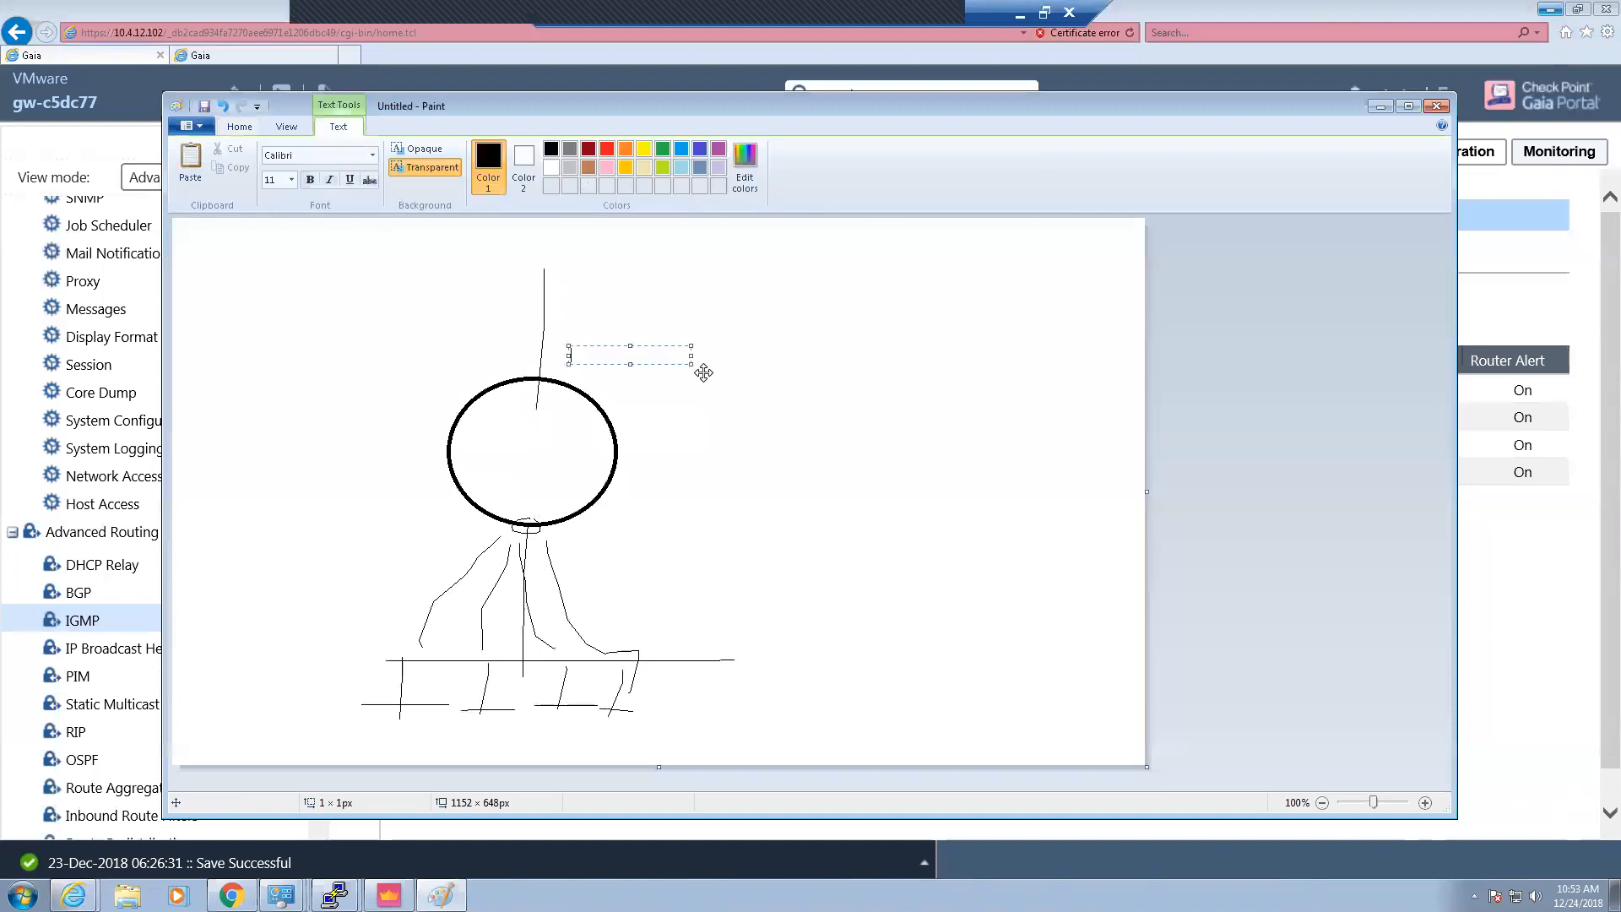
type("p")
key("BackSpace")
key("BackSpace")
left_click(1033, 412)
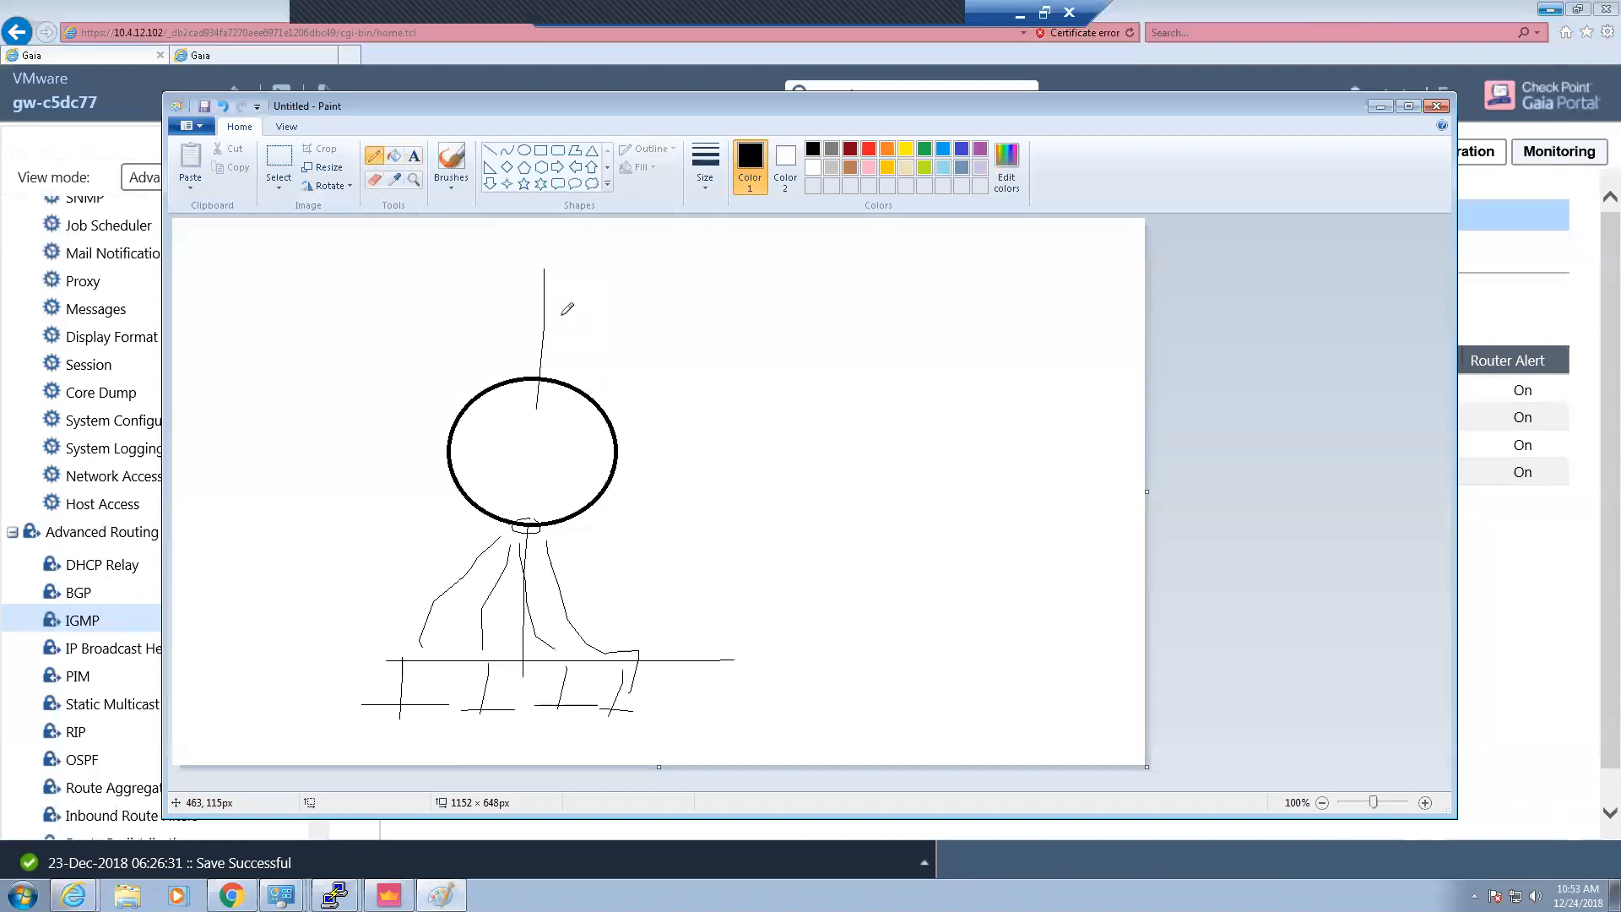
Add arrows pointing at the upper link and host paths, plus a small device atop the link
mouse_move(730, 291)
left_mouse_down()
mouse_move(560, 313)
mouse_move(610, 329)
left_mouse_up()
left_click_drag(571, 581, 694, 575)
mouse_move(558, 583)
left_mouse_down()
mouse_move(601, 568)
mouse_move(620, 596)
left_mouse_up()
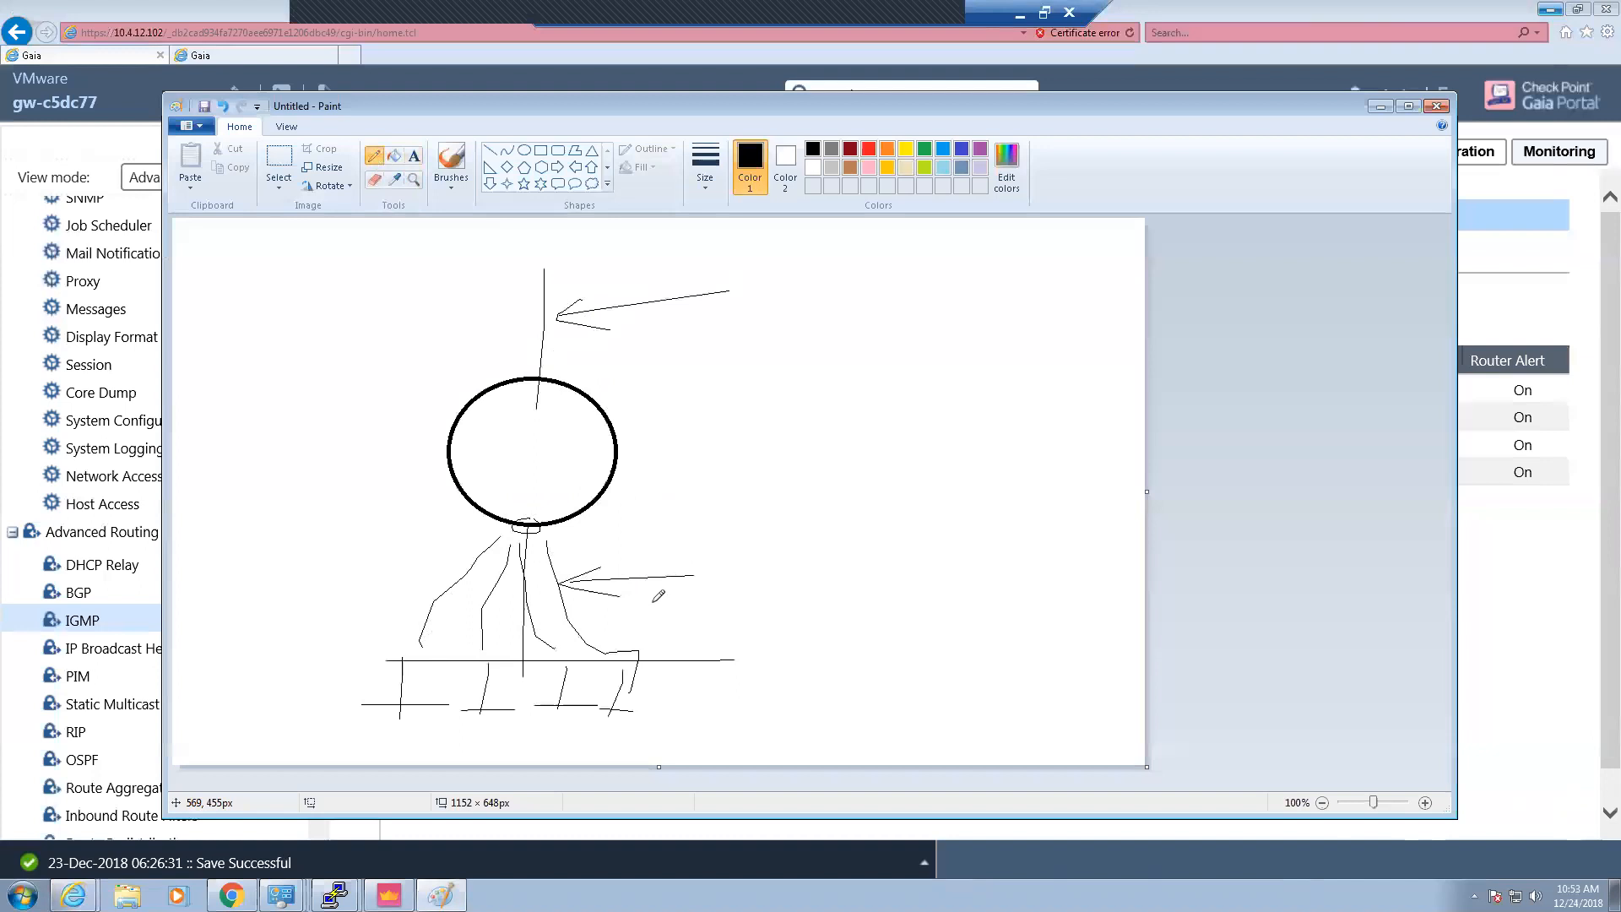
mouse_move(553, 255)
left_mouse_down()
mouse_move(535, 286)
mouse_move(545, 255)
mouse_move(554, 277)
mouse_move(524, 284)
left_mouse_up()
Return to the Gaia Portal IGMP page and scroll the left tree down slightly
mouse_move(552, 34)
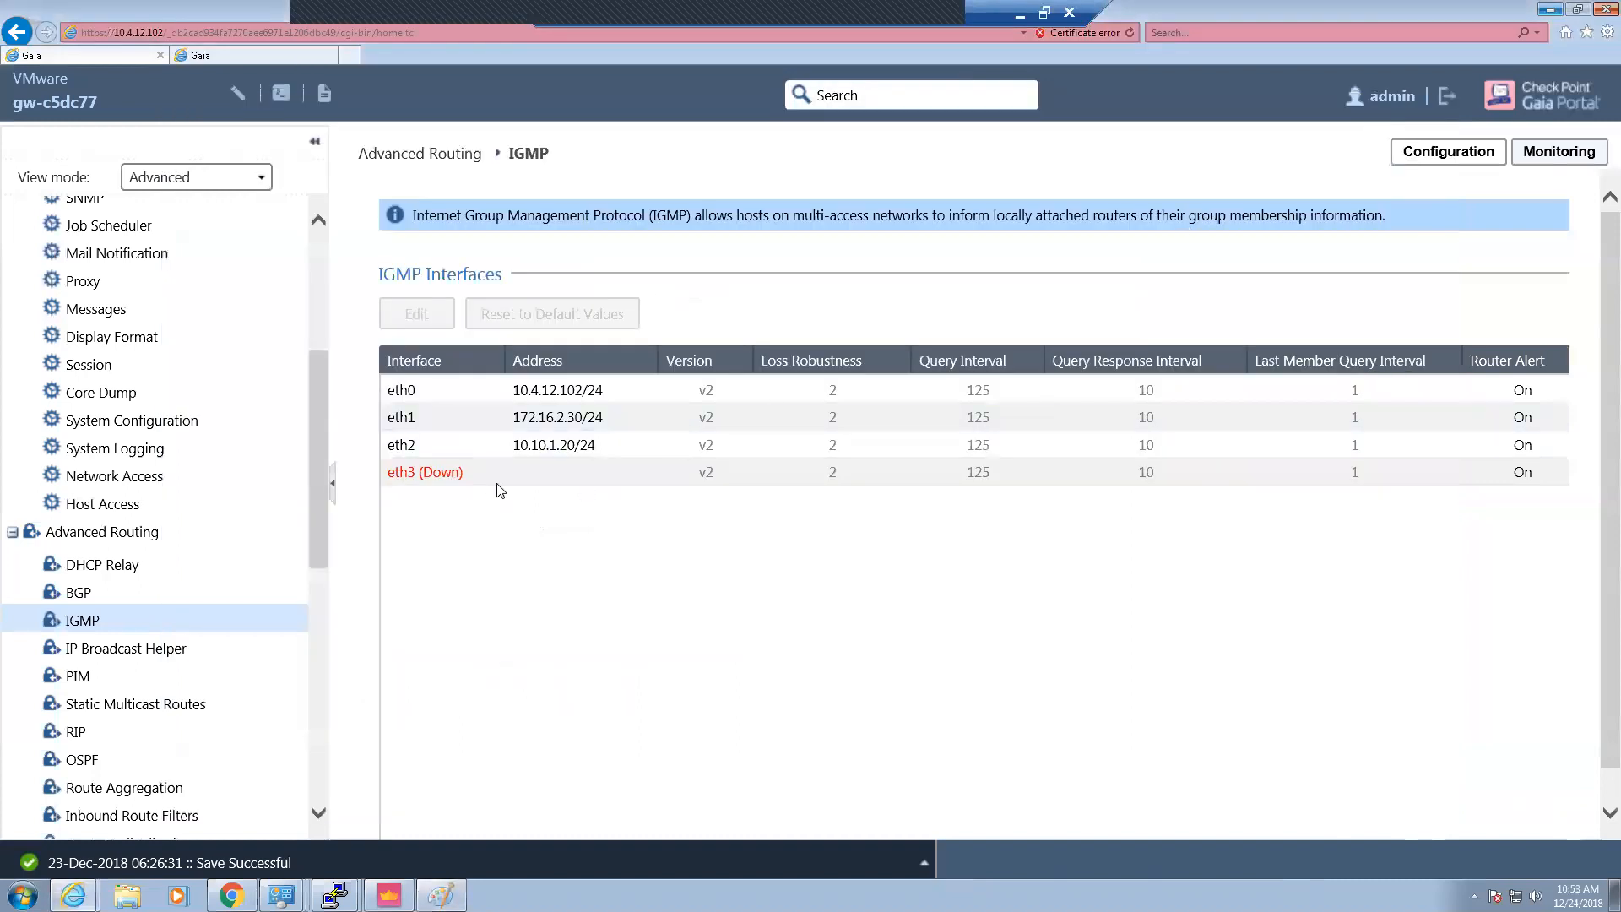
scroll(297, 515, "down", 1)
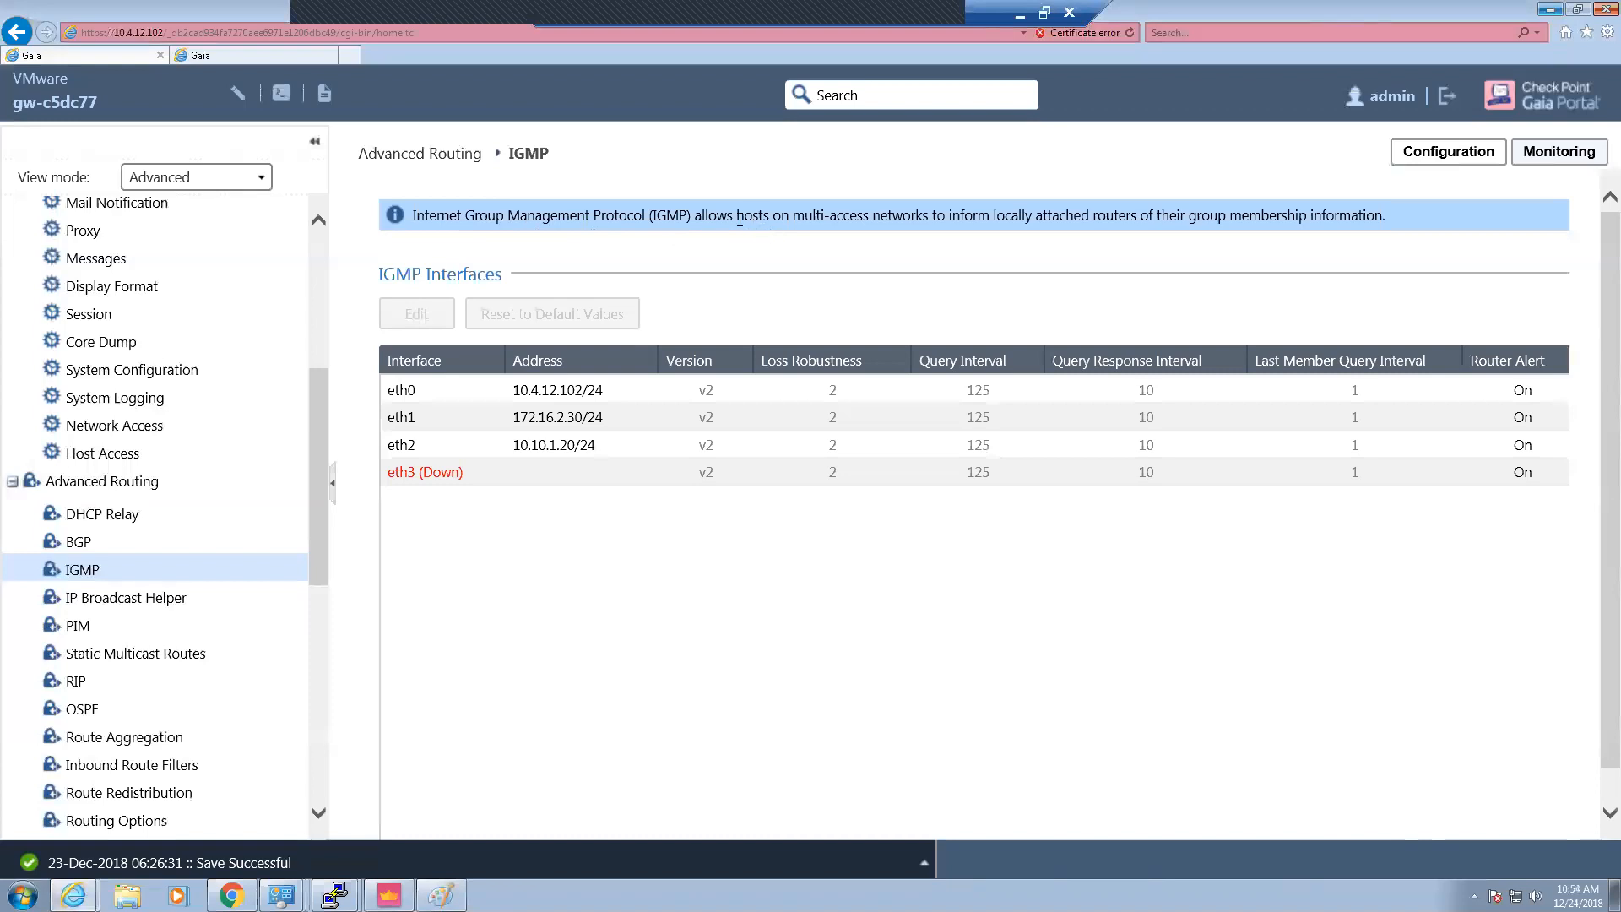
Highlight part of the IGMP description, then go to IP Broadcast Helper
left_click_drag(735, 217, 1356, 269)
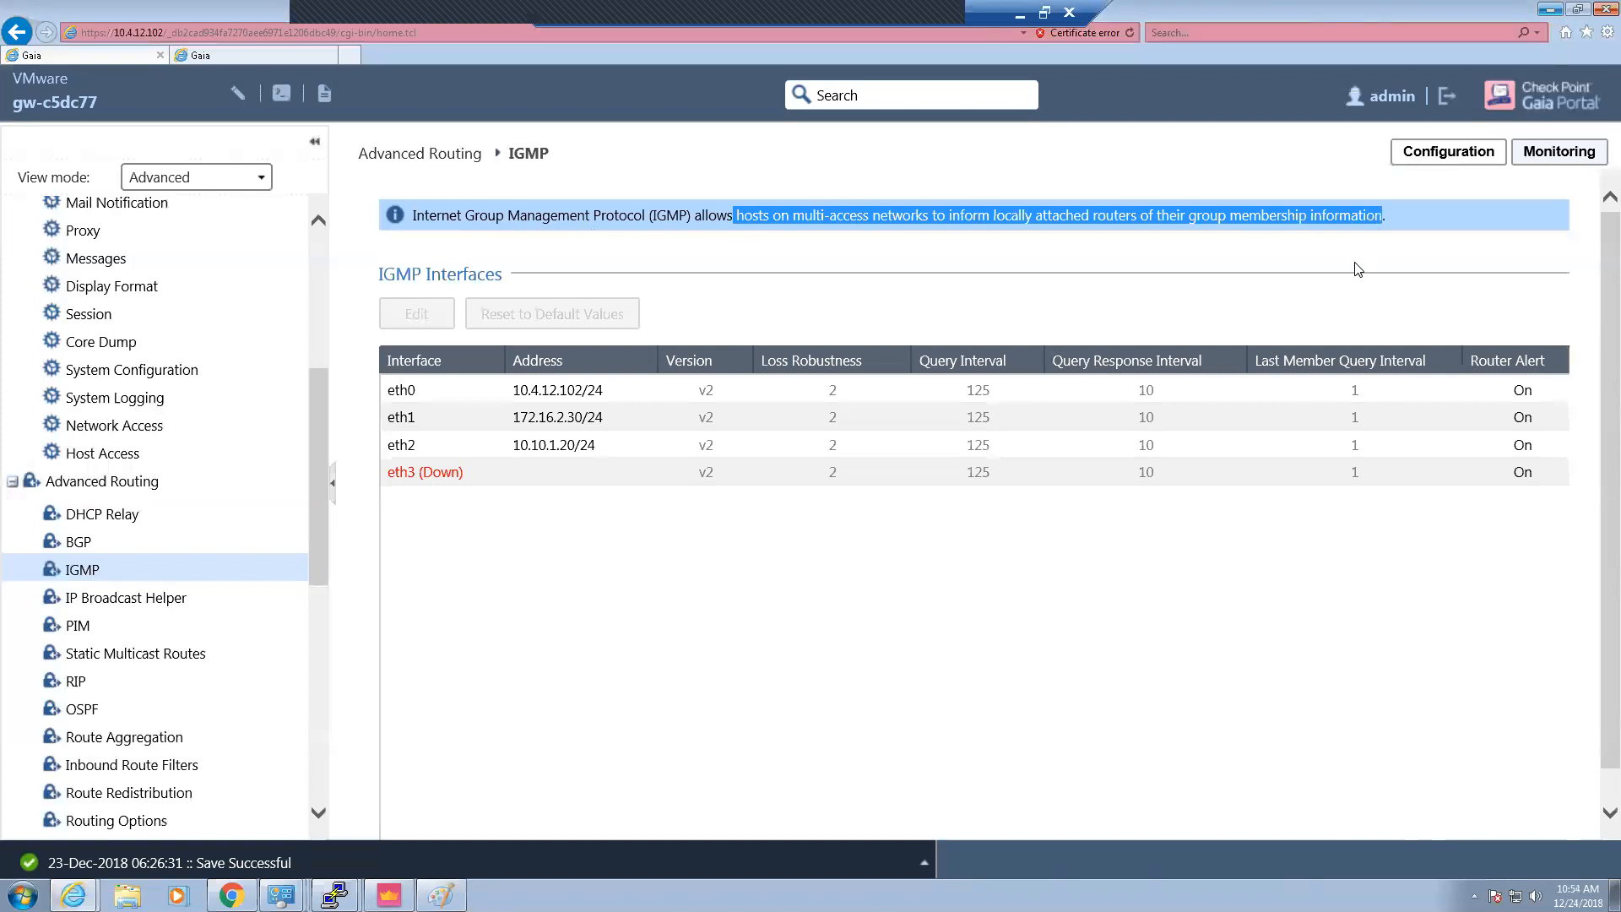
left_click(140, 601)
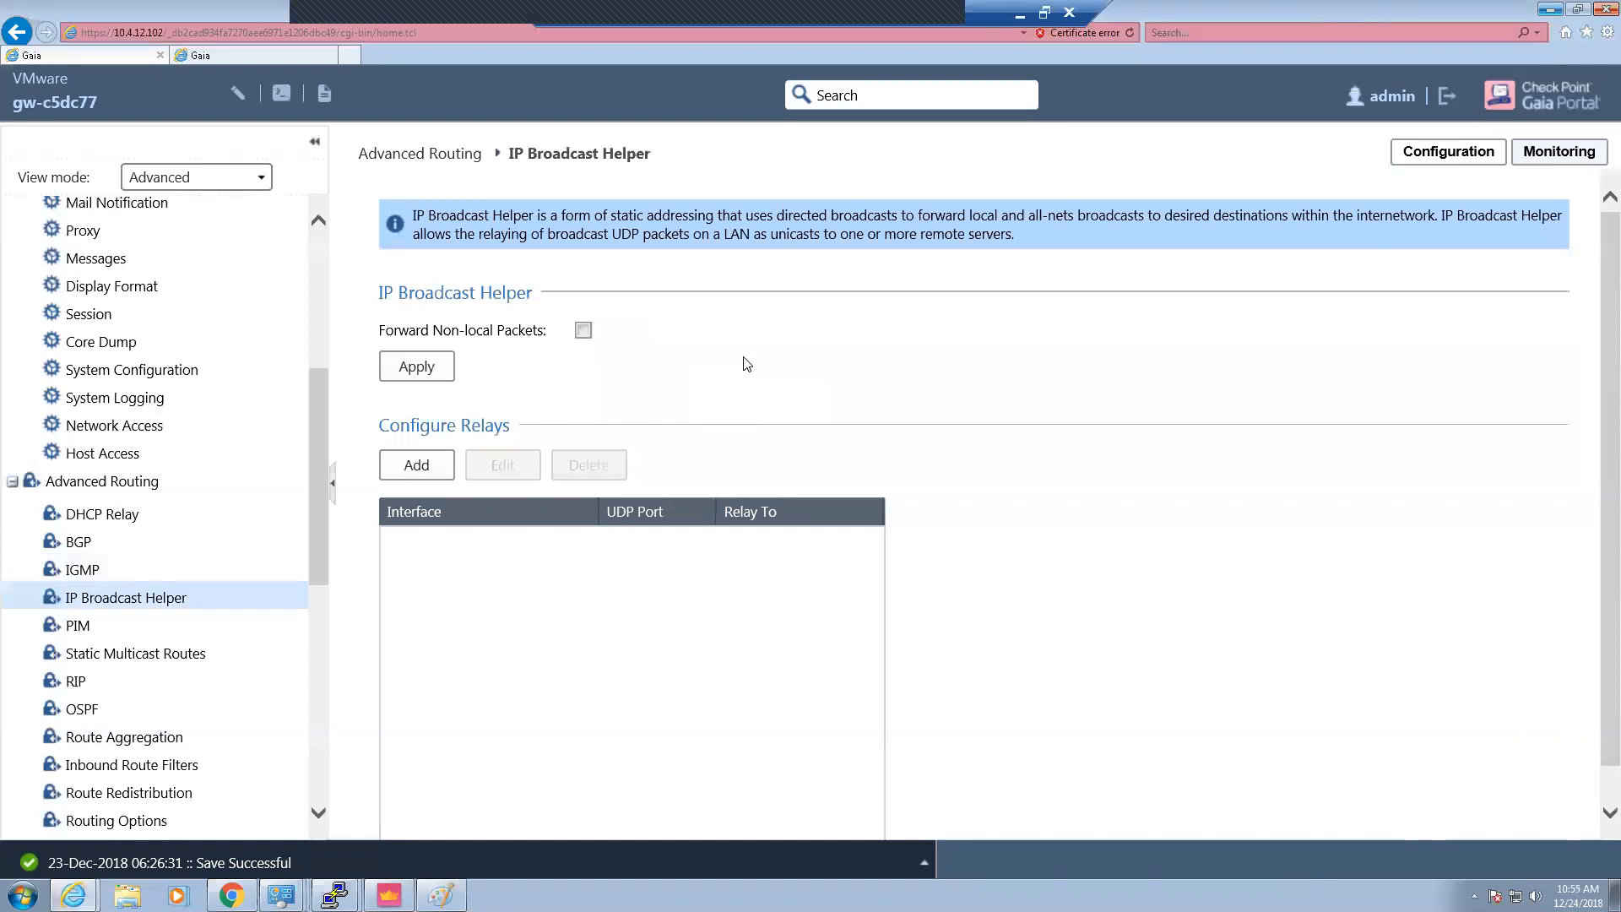
Minimize the remote console and launch local Paint through a Start search for MSPAINT
left_click(1020, 15)
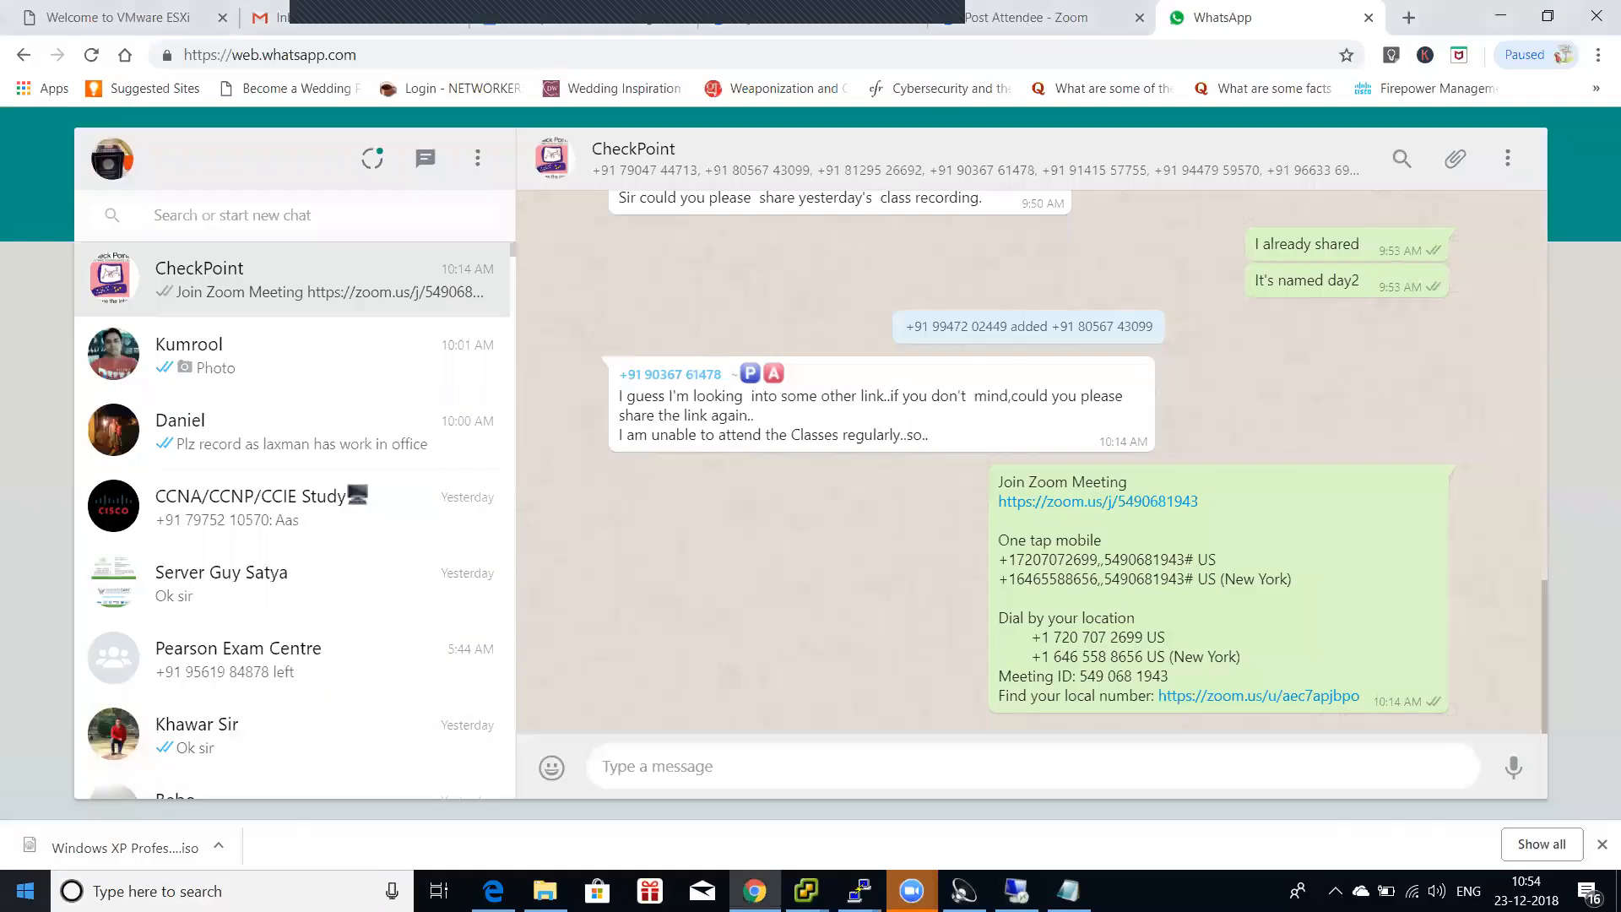
left_click(25, 891)
type("MSPAI")
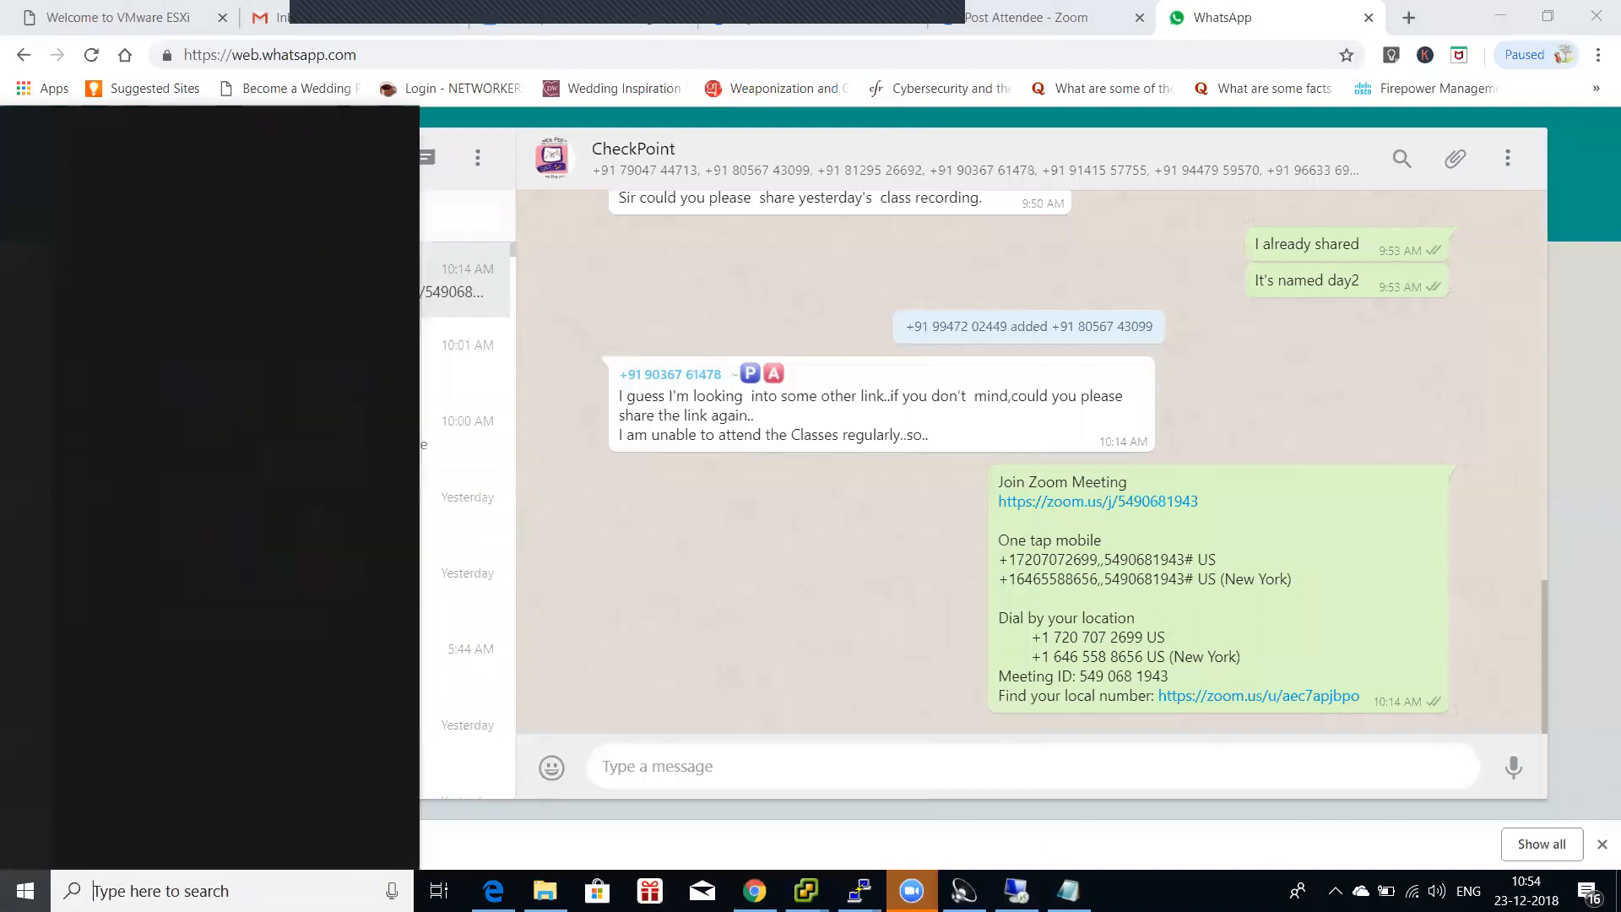
type("NT")
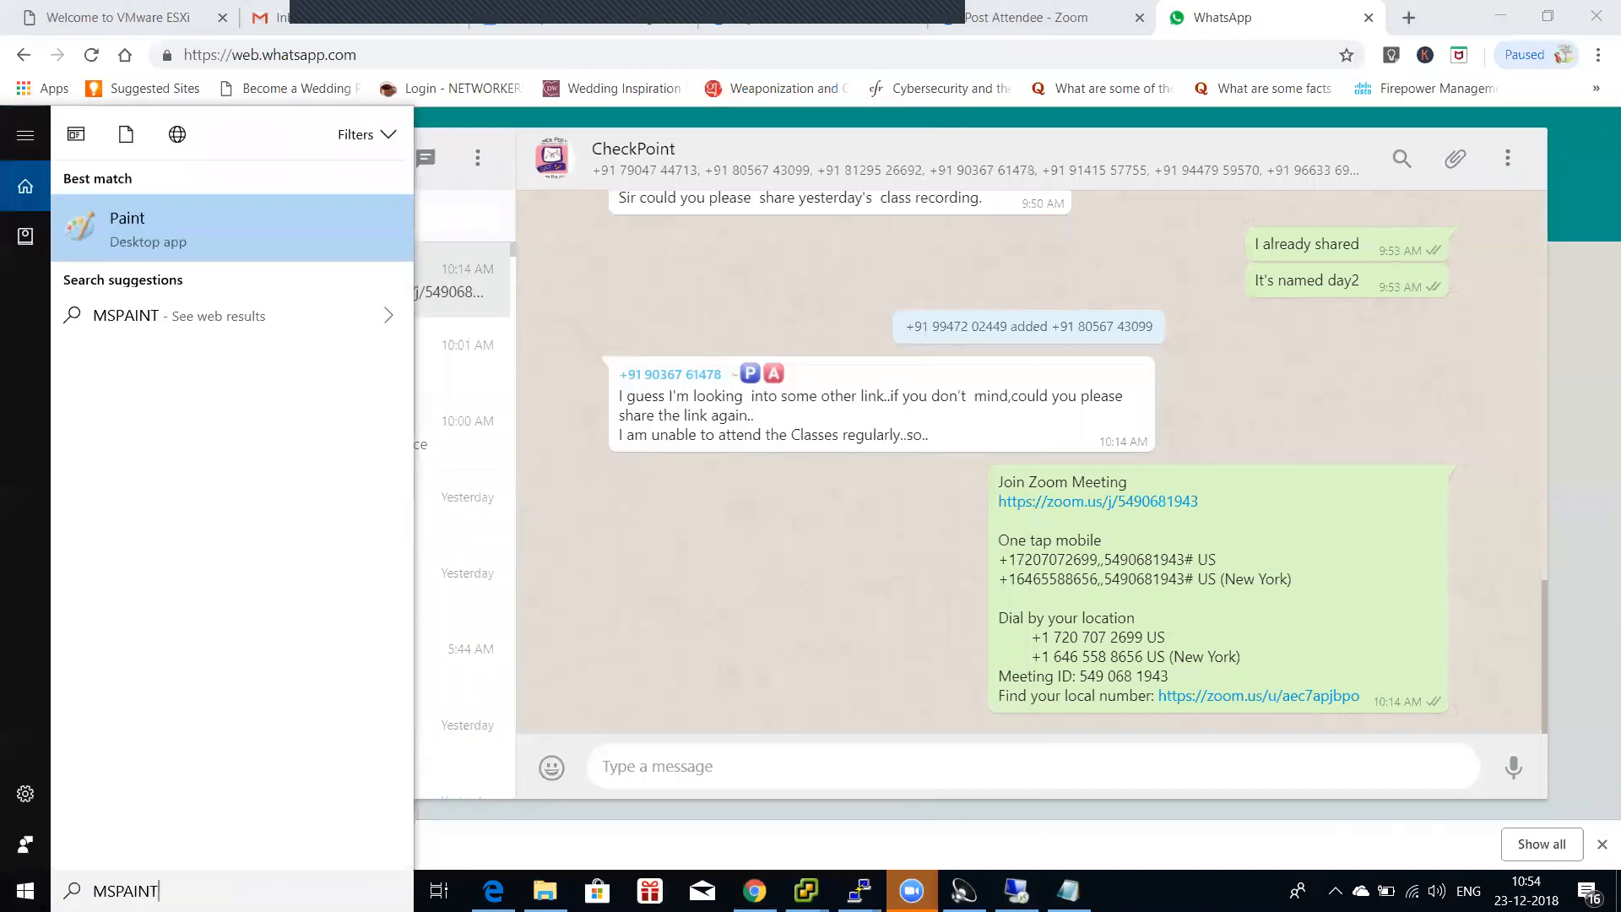
key("Return")
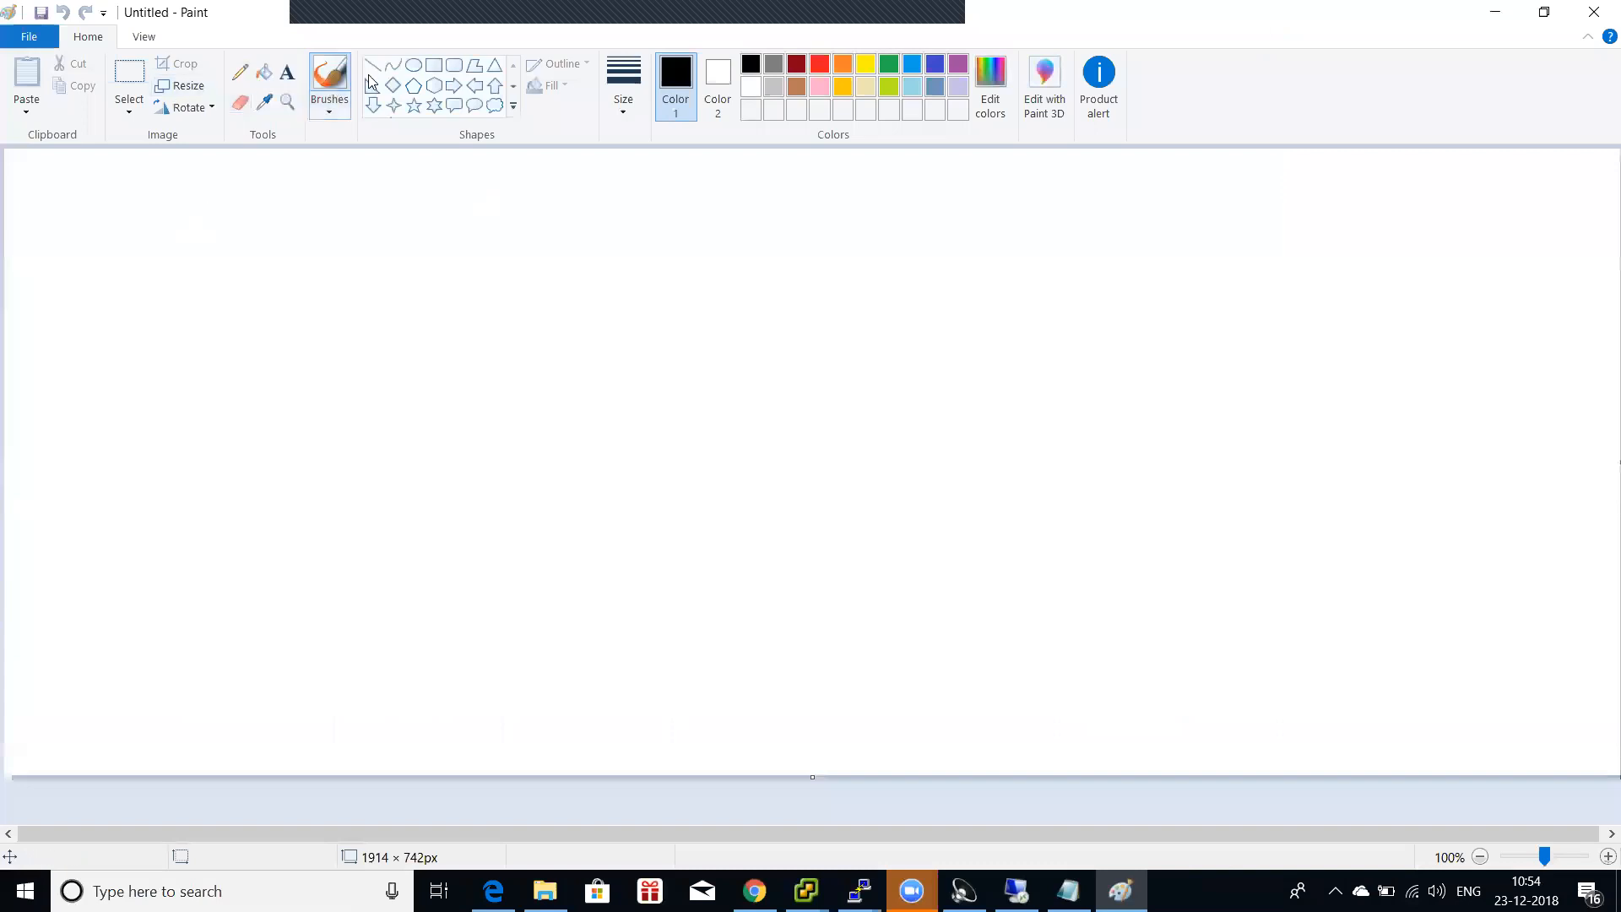
Draw an oval router circle with pencil link lines above and below it
left_click(414, 65)
mouse_move(414, 334)
left_mouse_down()
mouse_move(447, 418)
mouse_move(637, 524)
left_mouse_up()
left_click(241, 81)
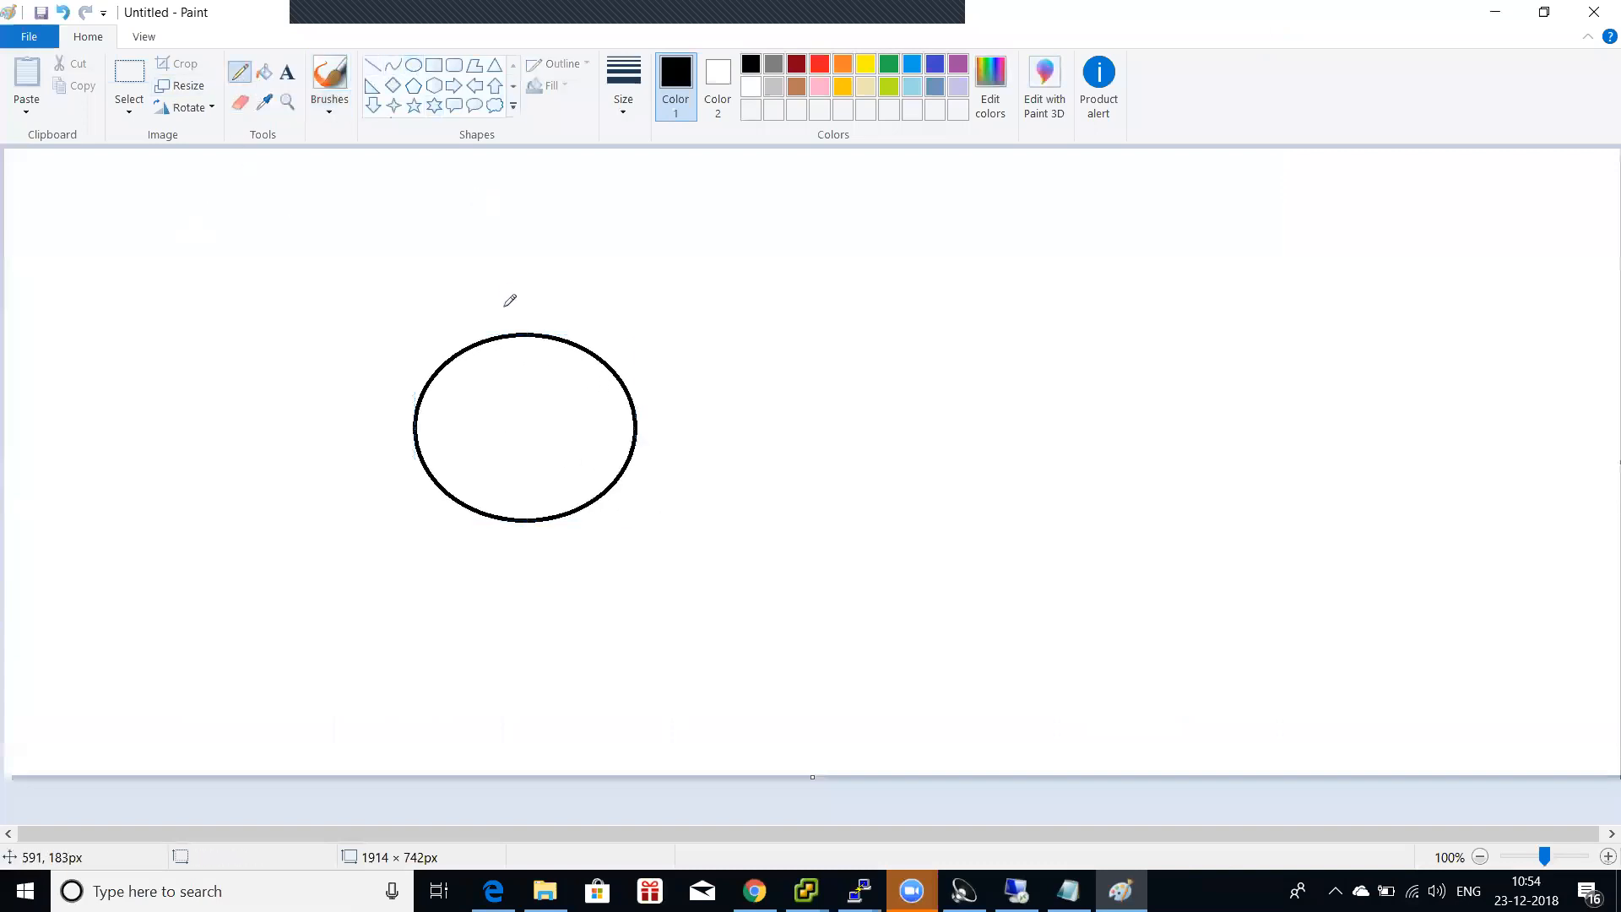
left_click_drag(552, 334, 559, 150)
left_click_drag(537, 515, 535, 716)
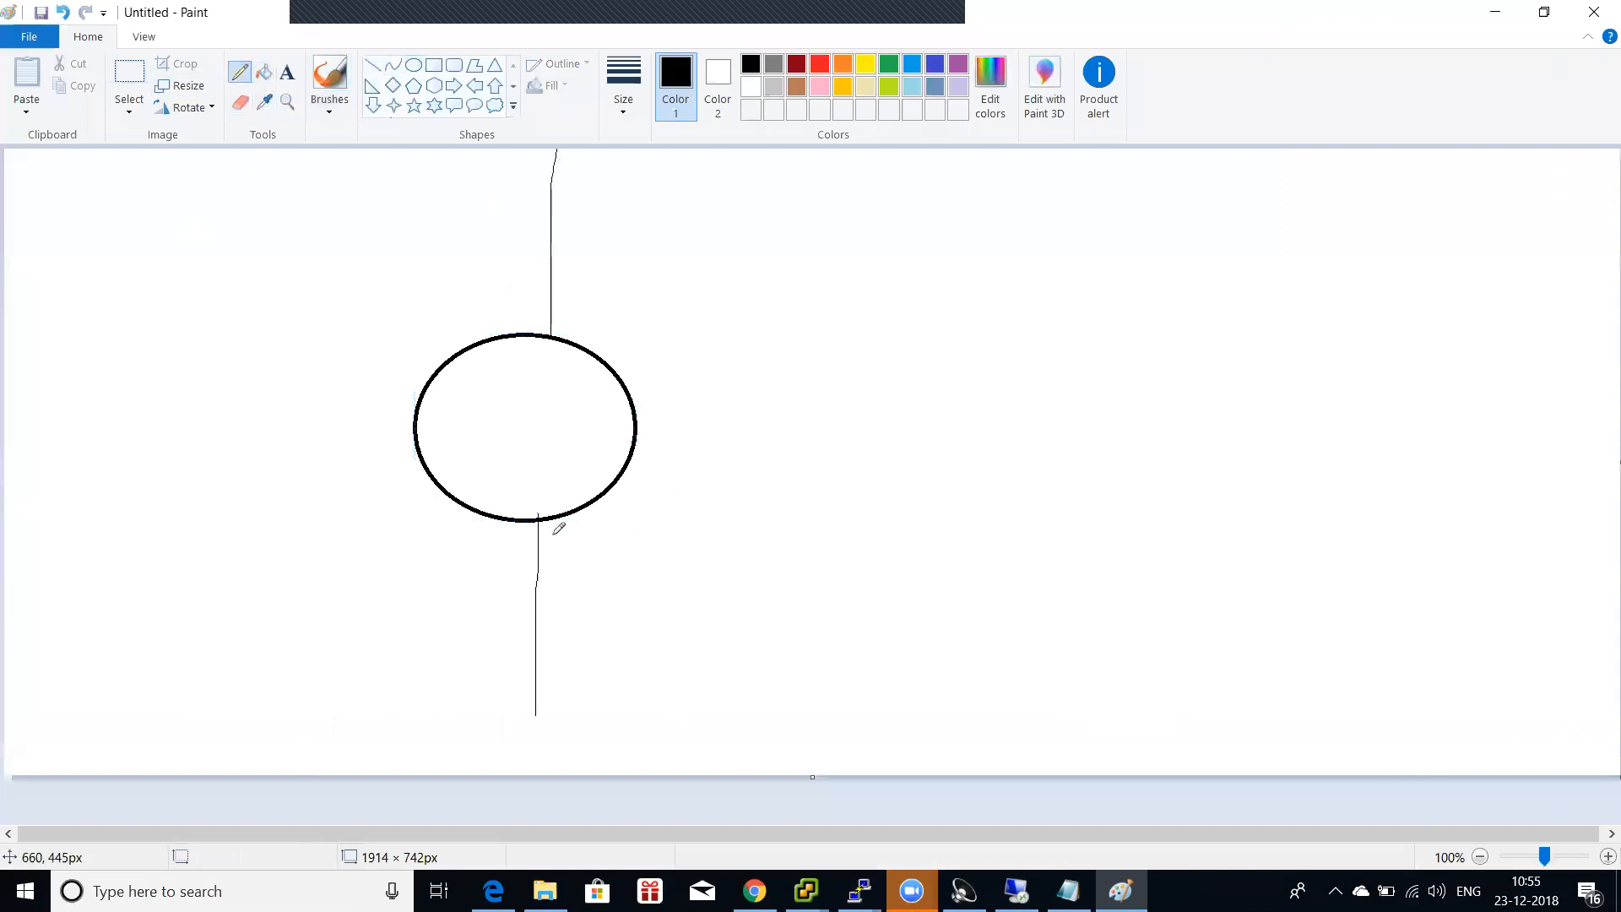
Label the lower link F0/0 and the upper link F0/1
left_click(287, 73)
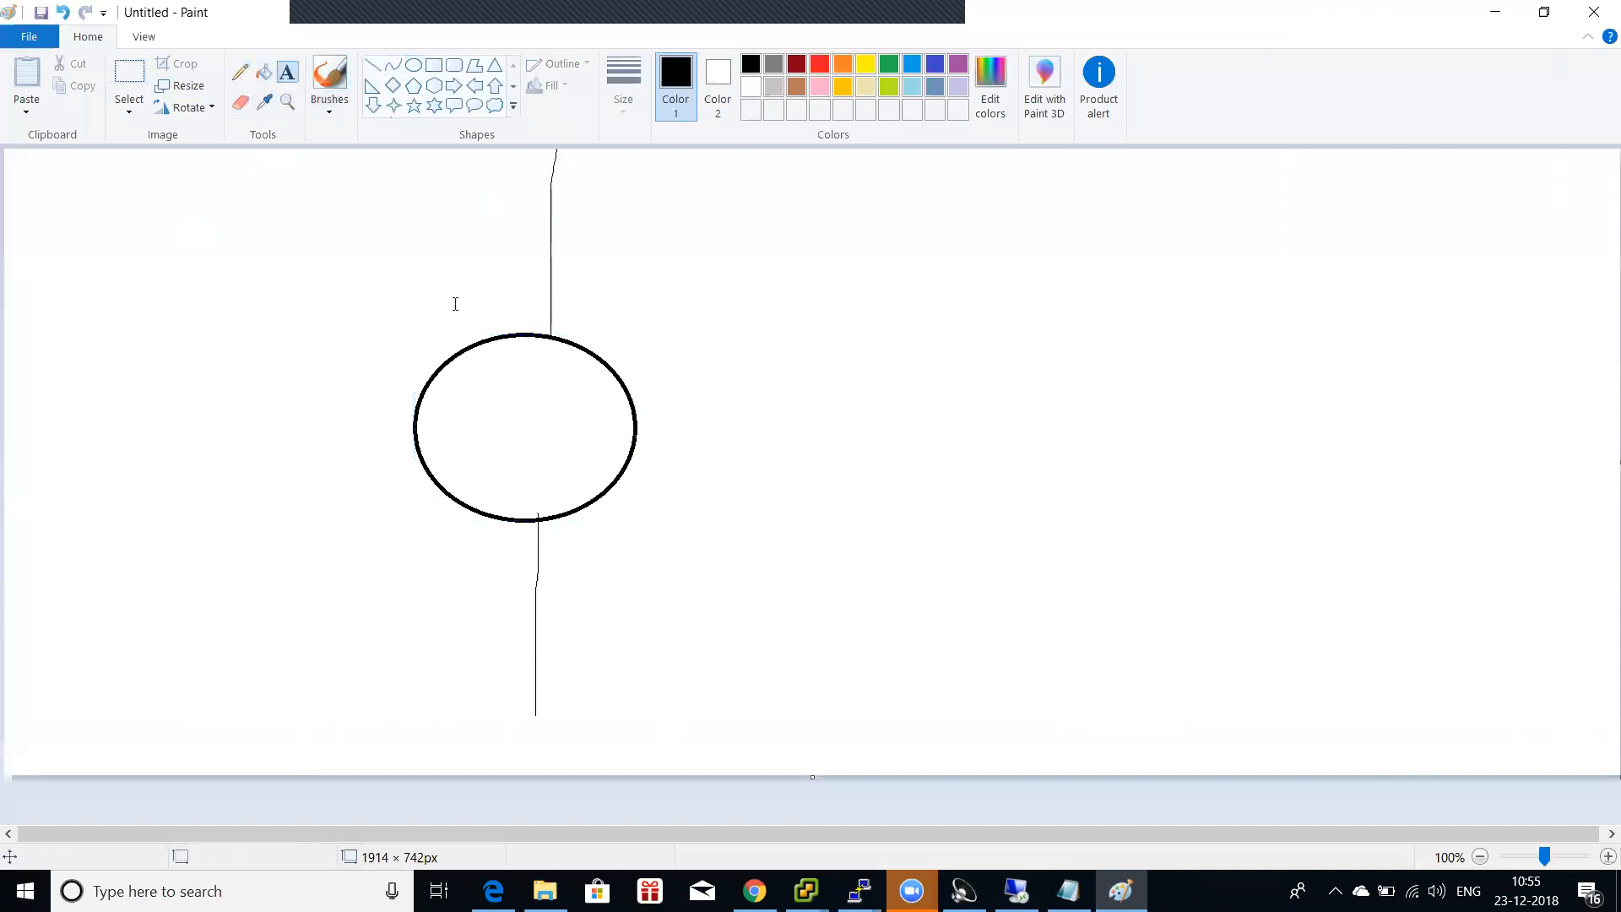
left_click(551, 541)
type("F0/0")
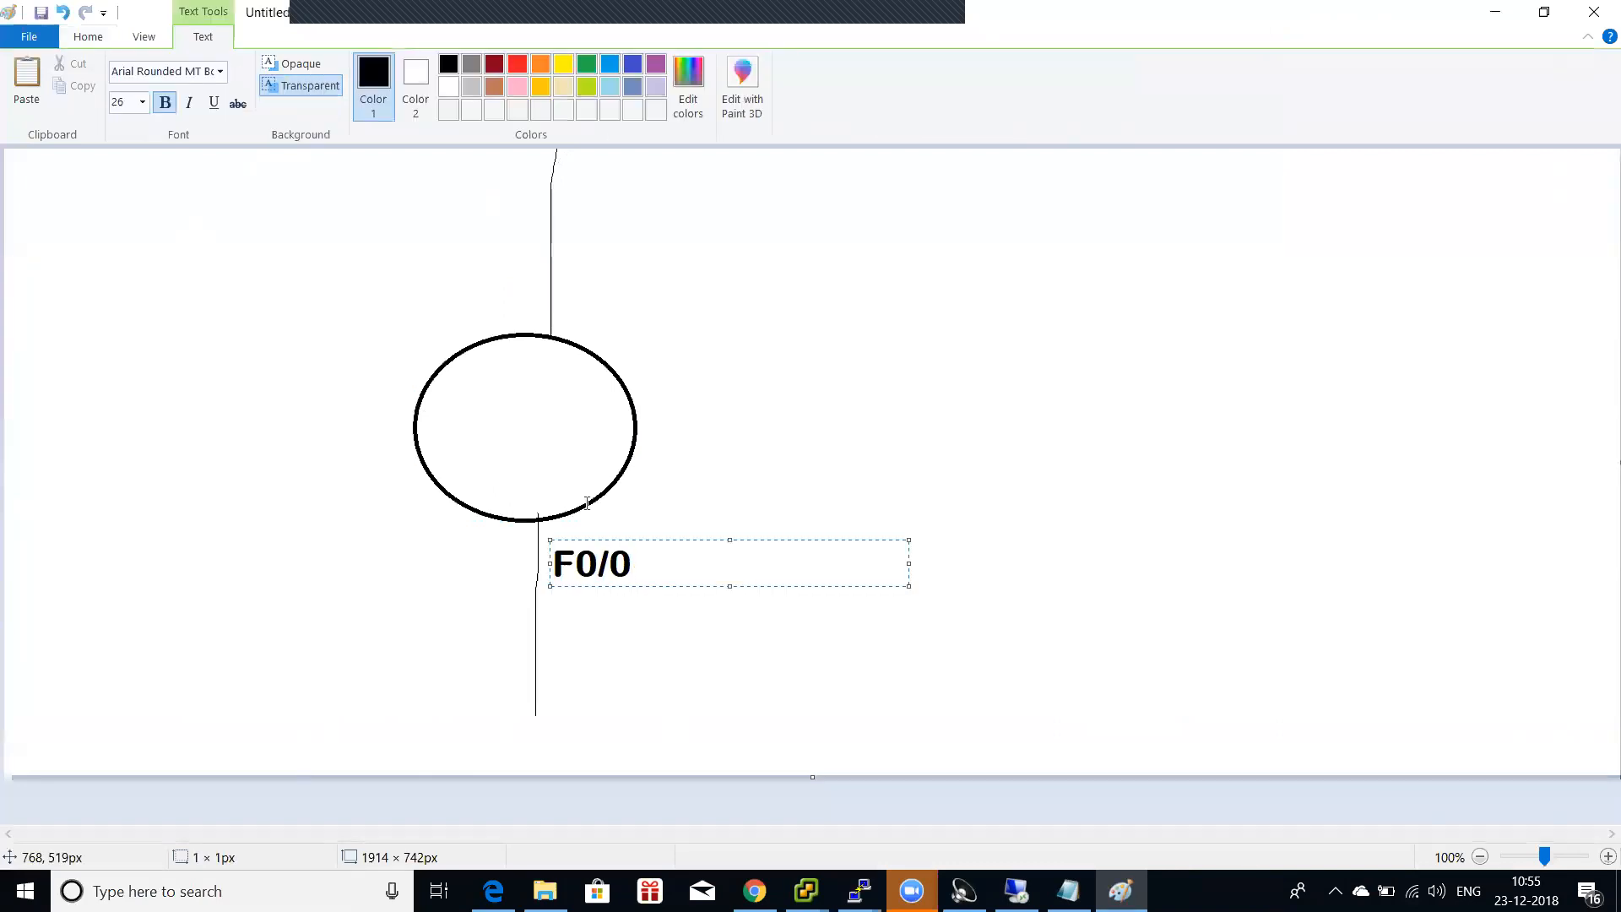
left_click(579, 305)
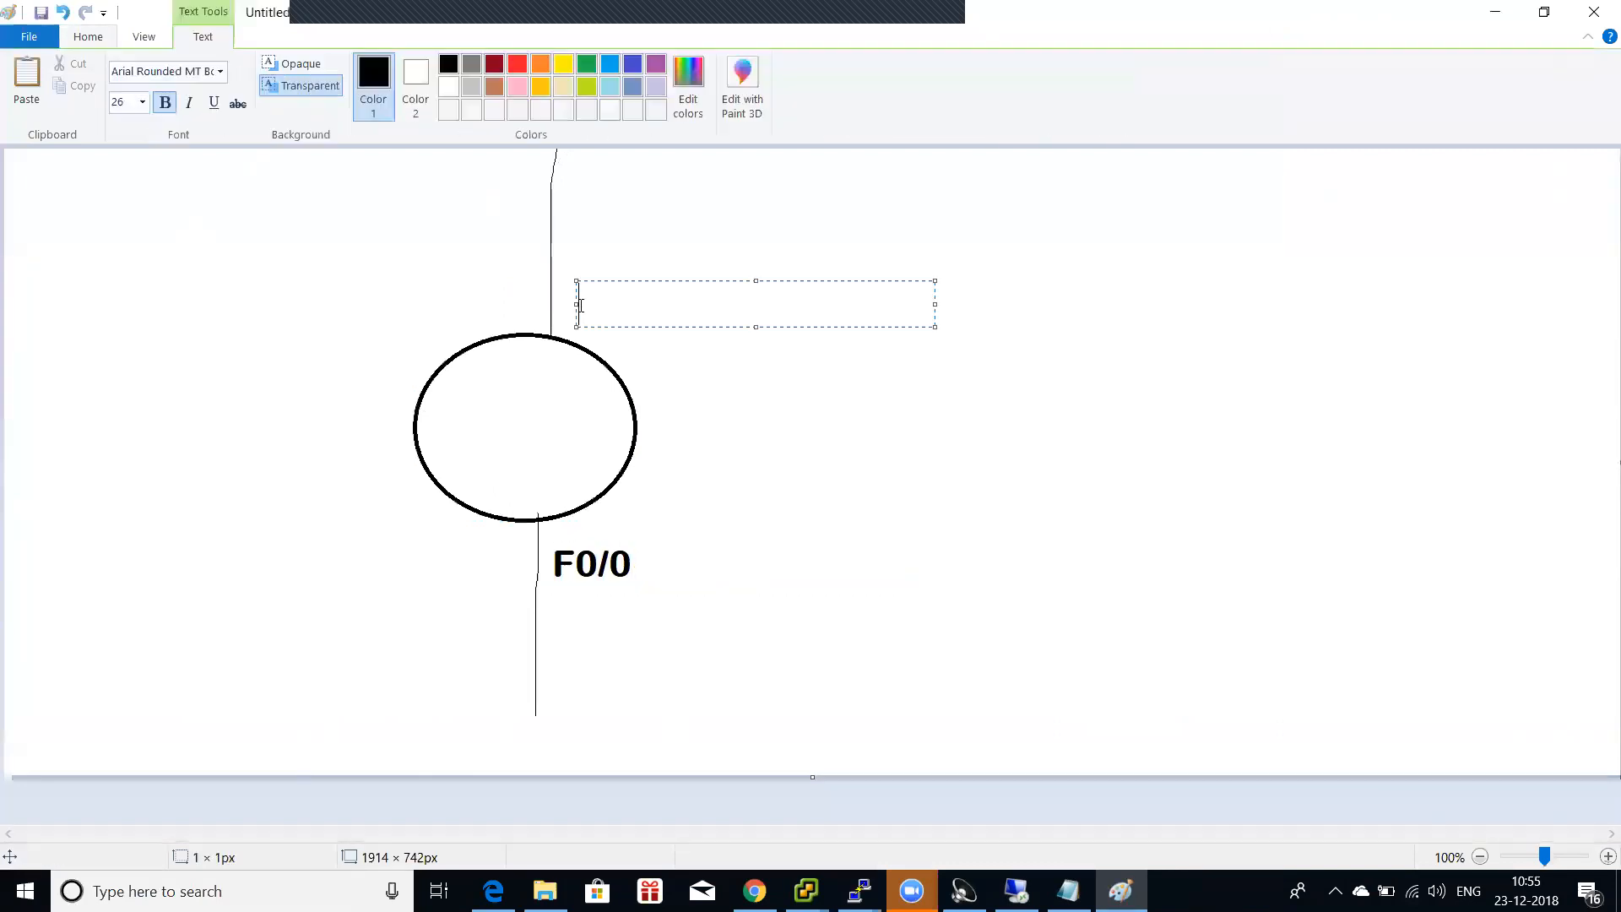
type("F0/1")
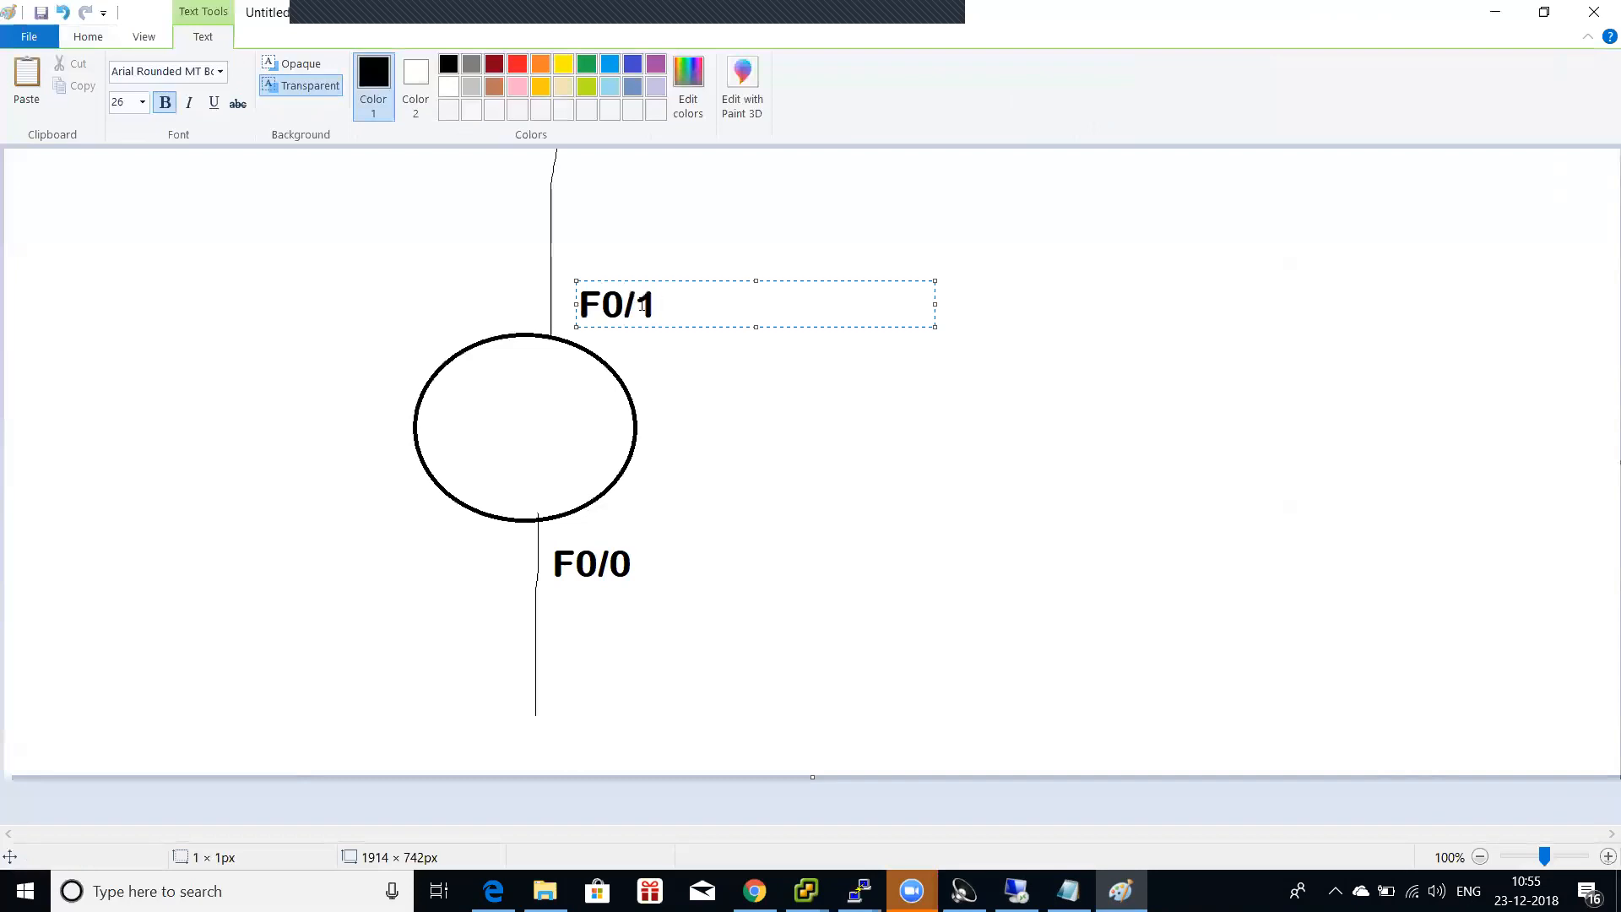
left_click(590, 641)
Add subnet labels 10.1.1.0/24 below and 10.1.2.0/24 above the router
left_click(590, 642)
type("10.1.1.0/24")
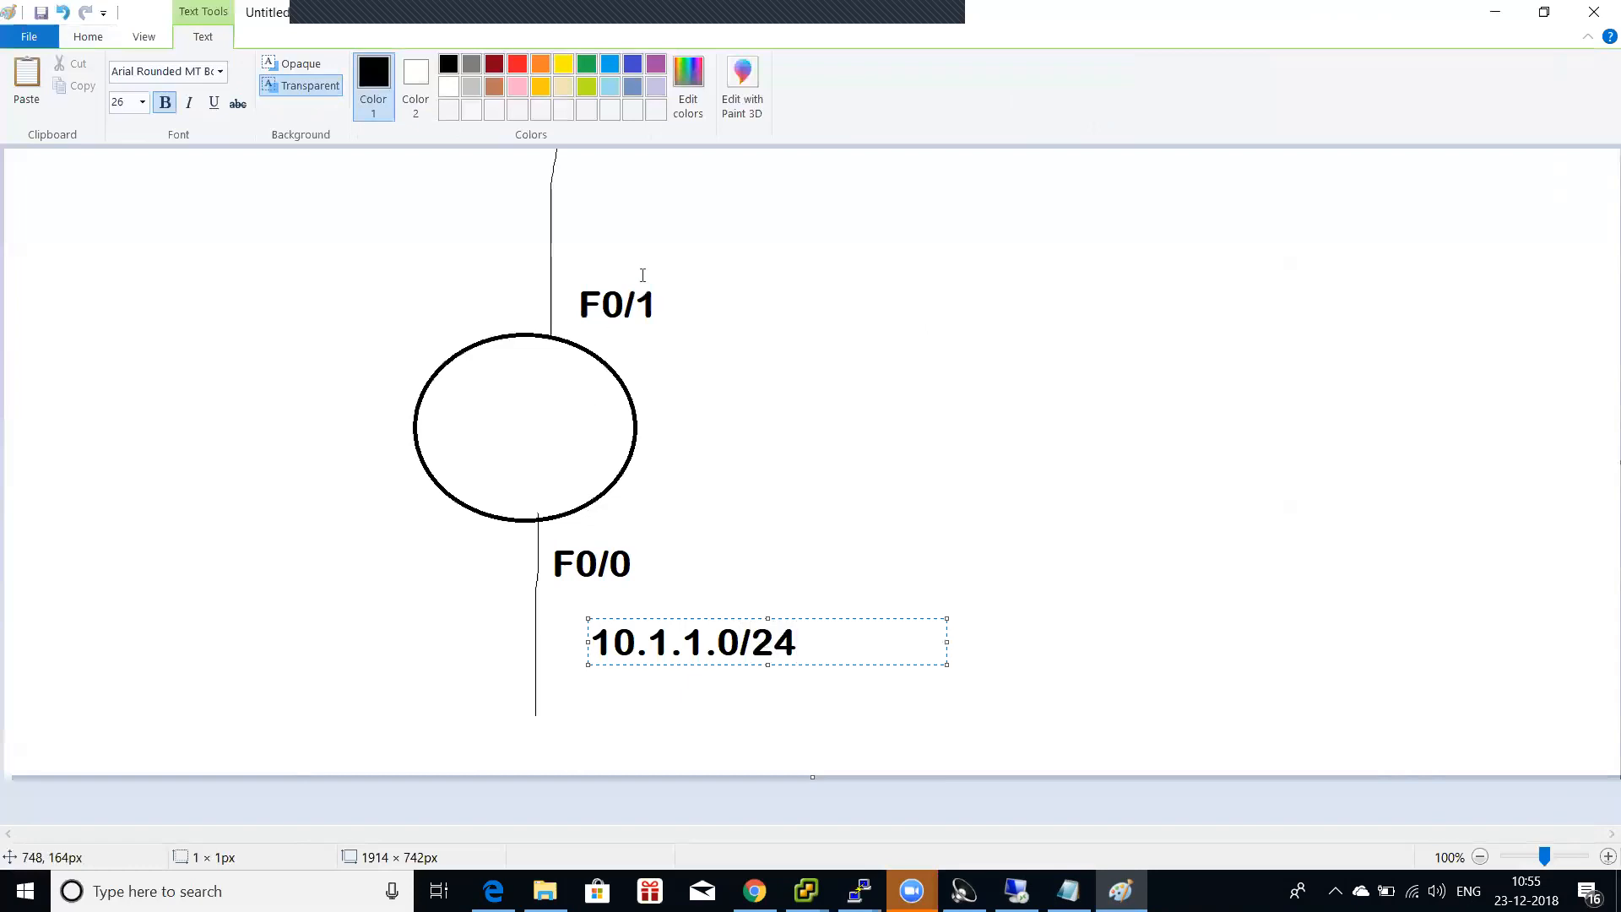
left_click(690, 235)
left_click(689, 212)
type("10.1.")
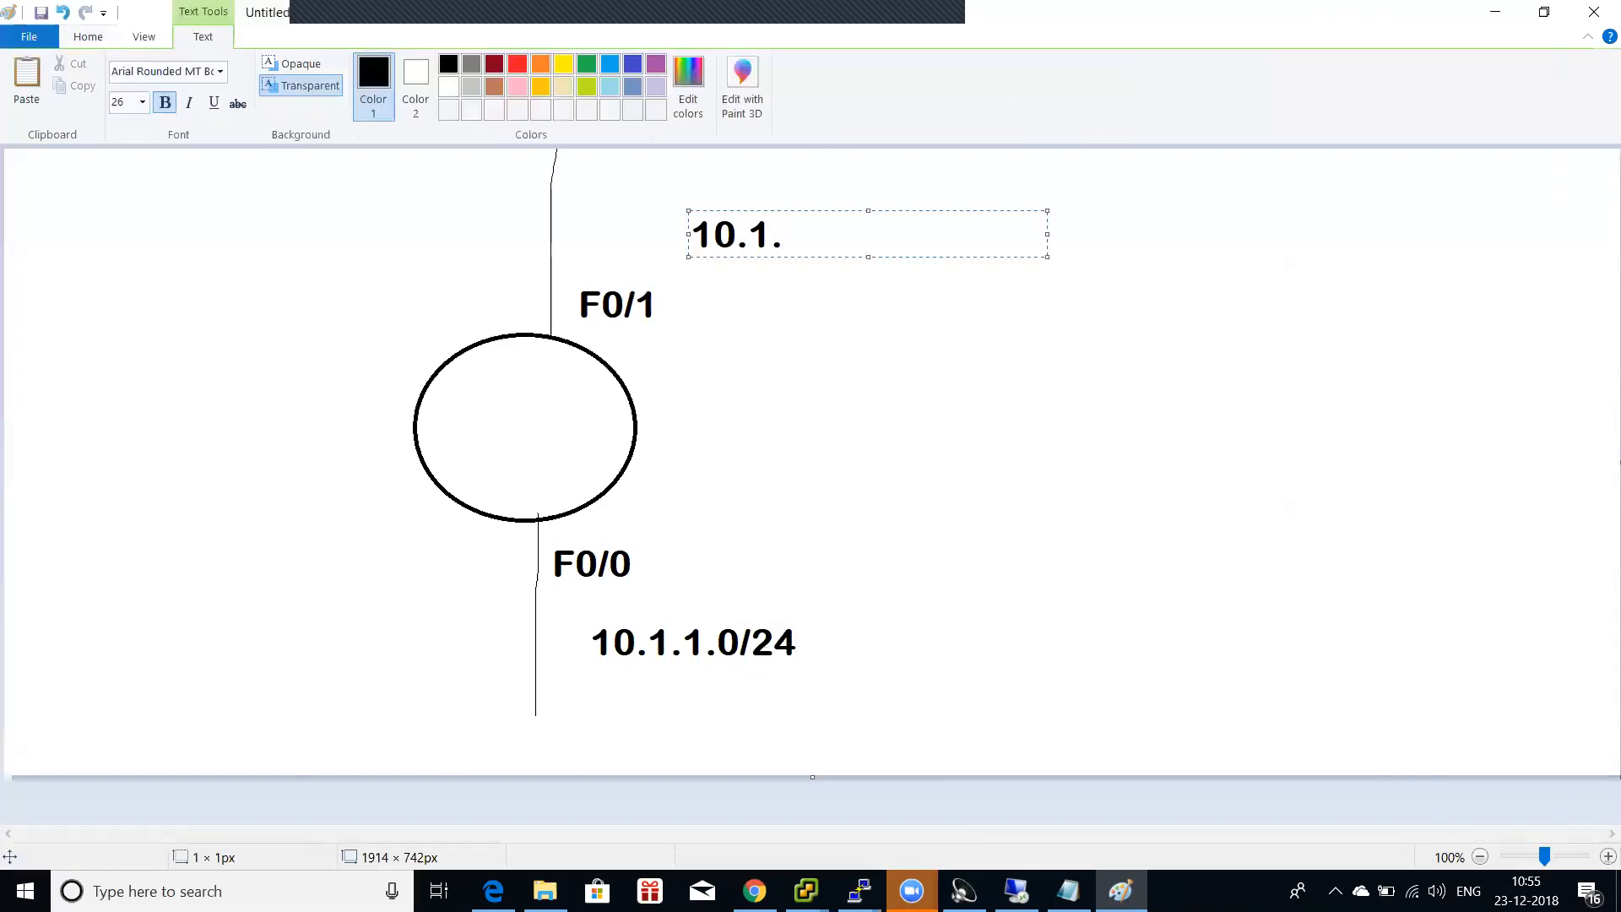
type("2.0/24")
left_click(825, 383)
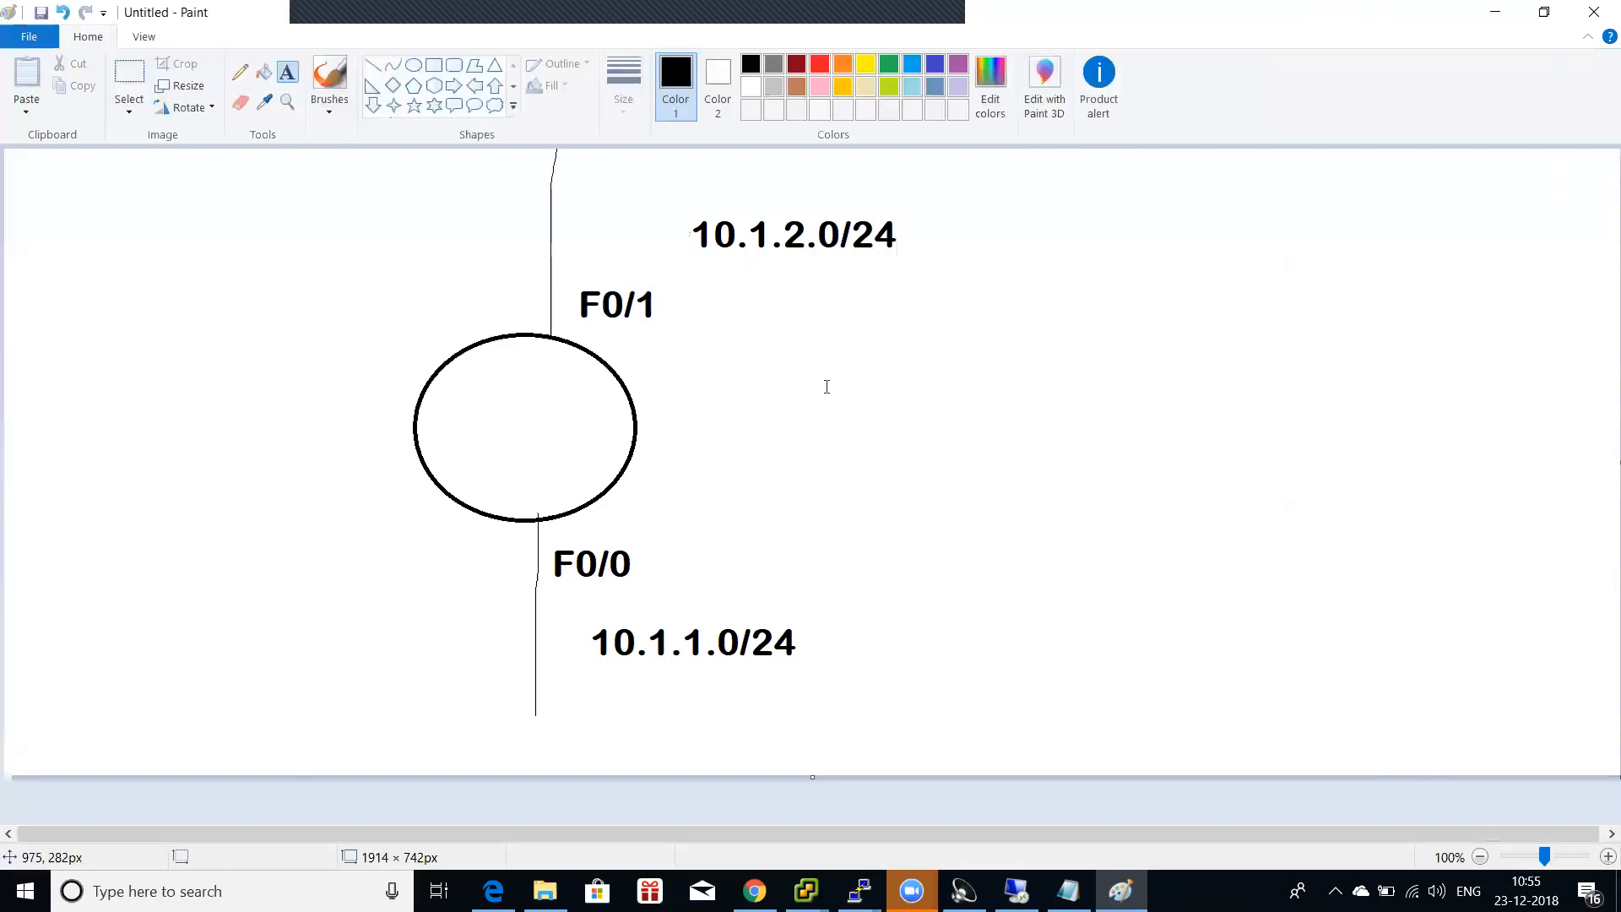
Underline both subnet labels, add an arrow at 10.1.2.0/24, and mark an X in the router
left_click(240, 71)
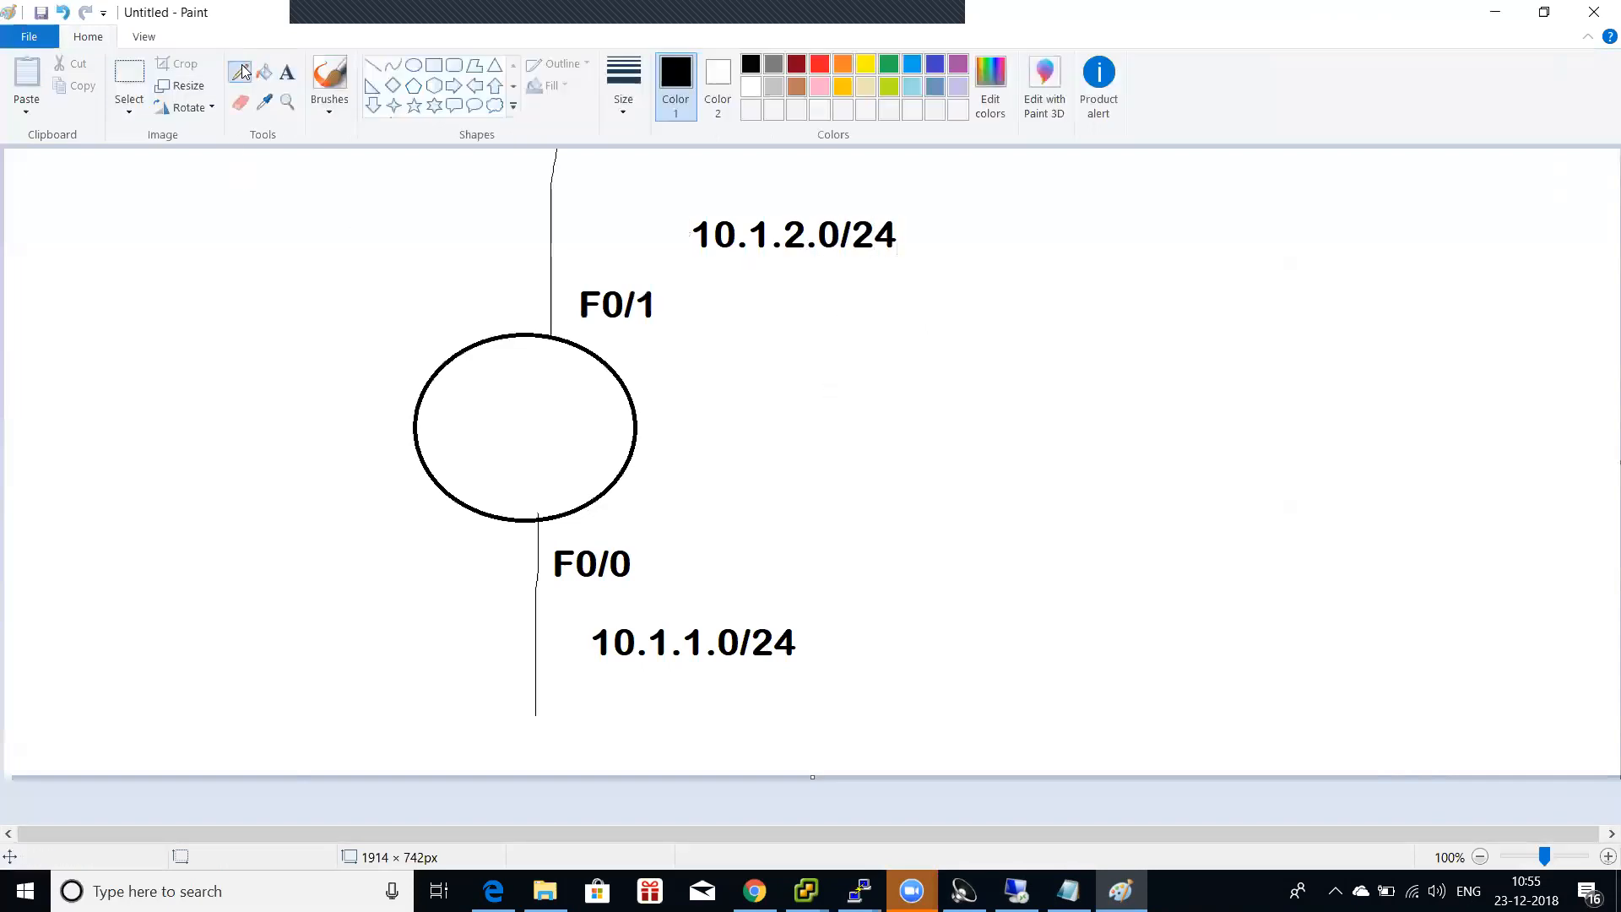
left_click_drag(611, 672, 790, 672)
left_click_drag(706, 257, 1062, 265)
mouse_move(929, 225)
left_mouse_down()
mouse_move(908, 230)
mouse_move(929, 248)
left_mouse_up()
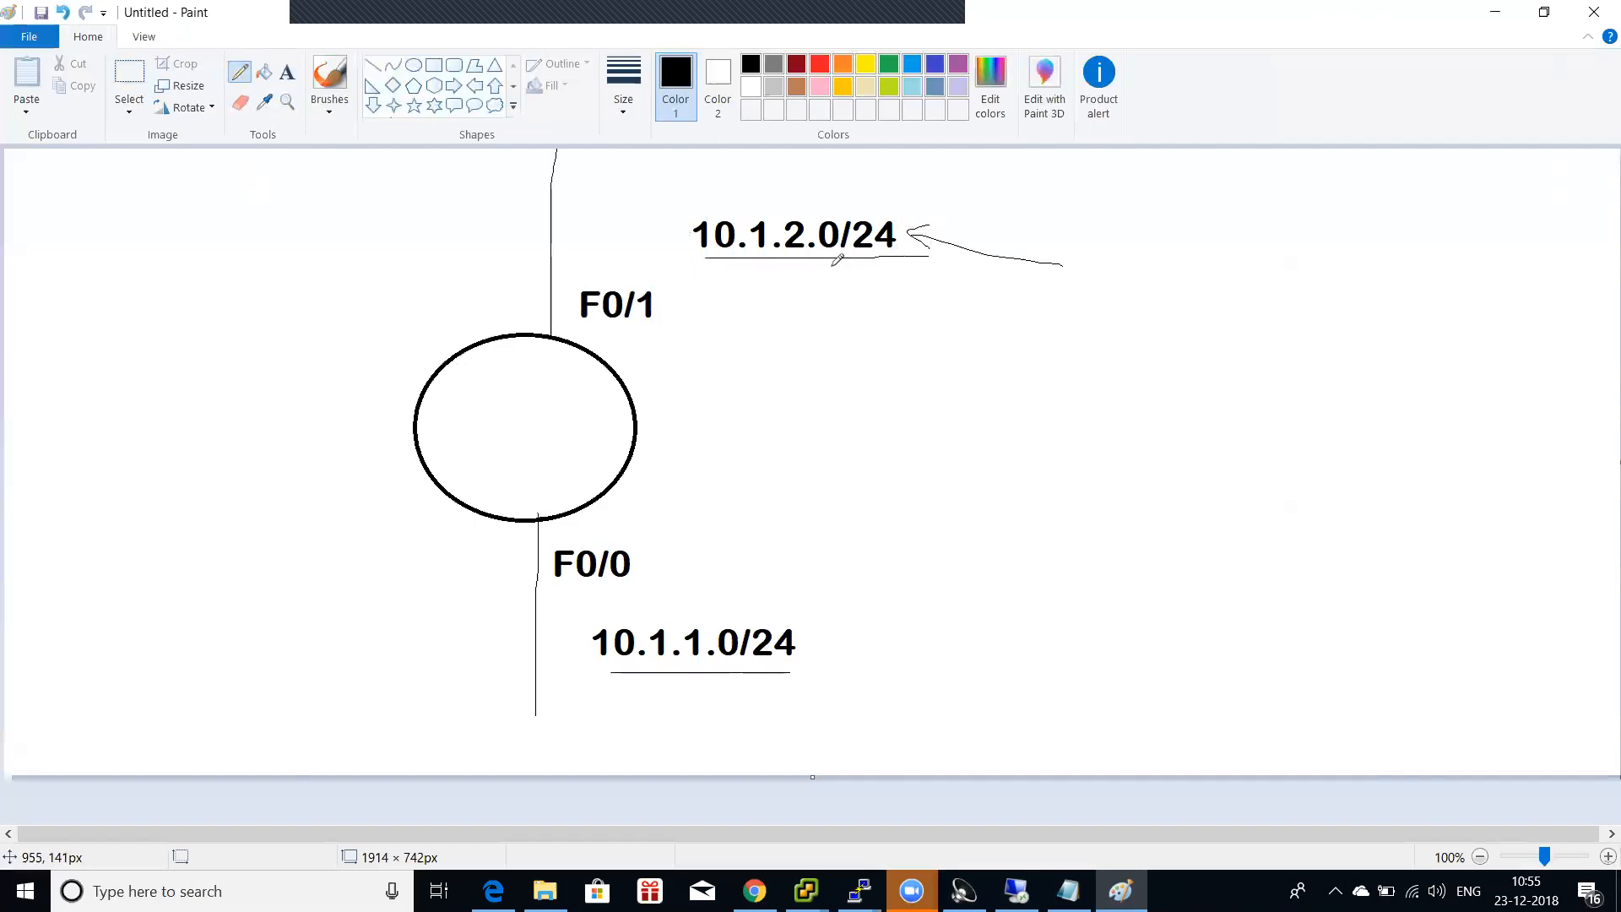
mouse_move(492, 410)
left_mouse_down()
mouse_move(549, 460)
mouse_move(473, 478)
left_mouse_up()
Add the host address label 10.1.2.89 to the right of the arrow
left_click(287, 72)
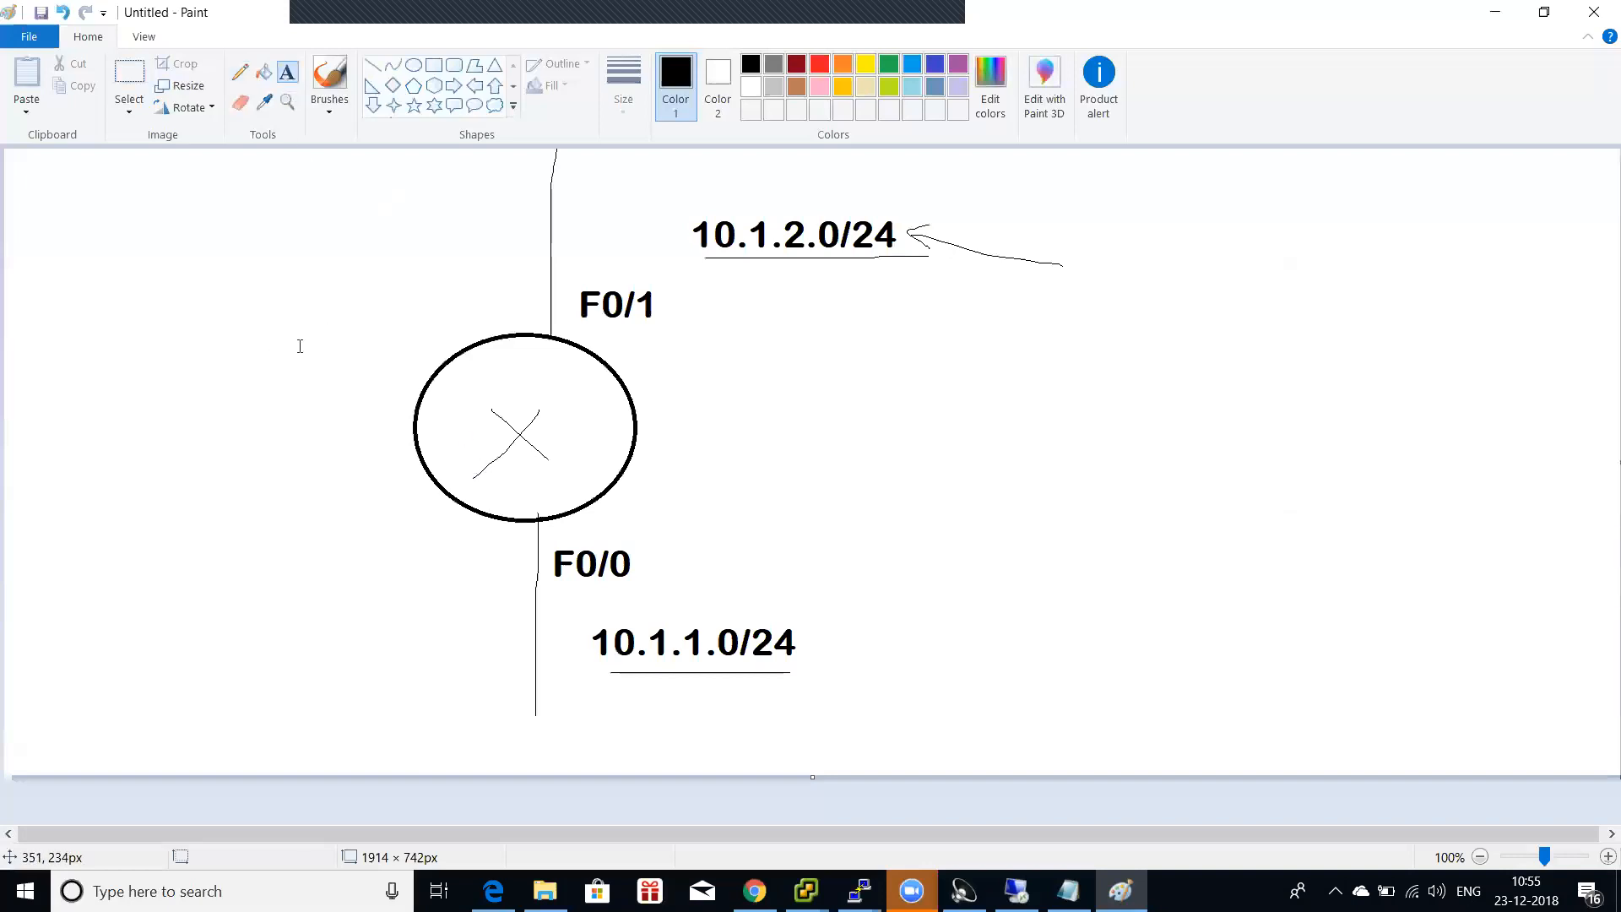
left_click(1098, 258)
type("10.1.2.")
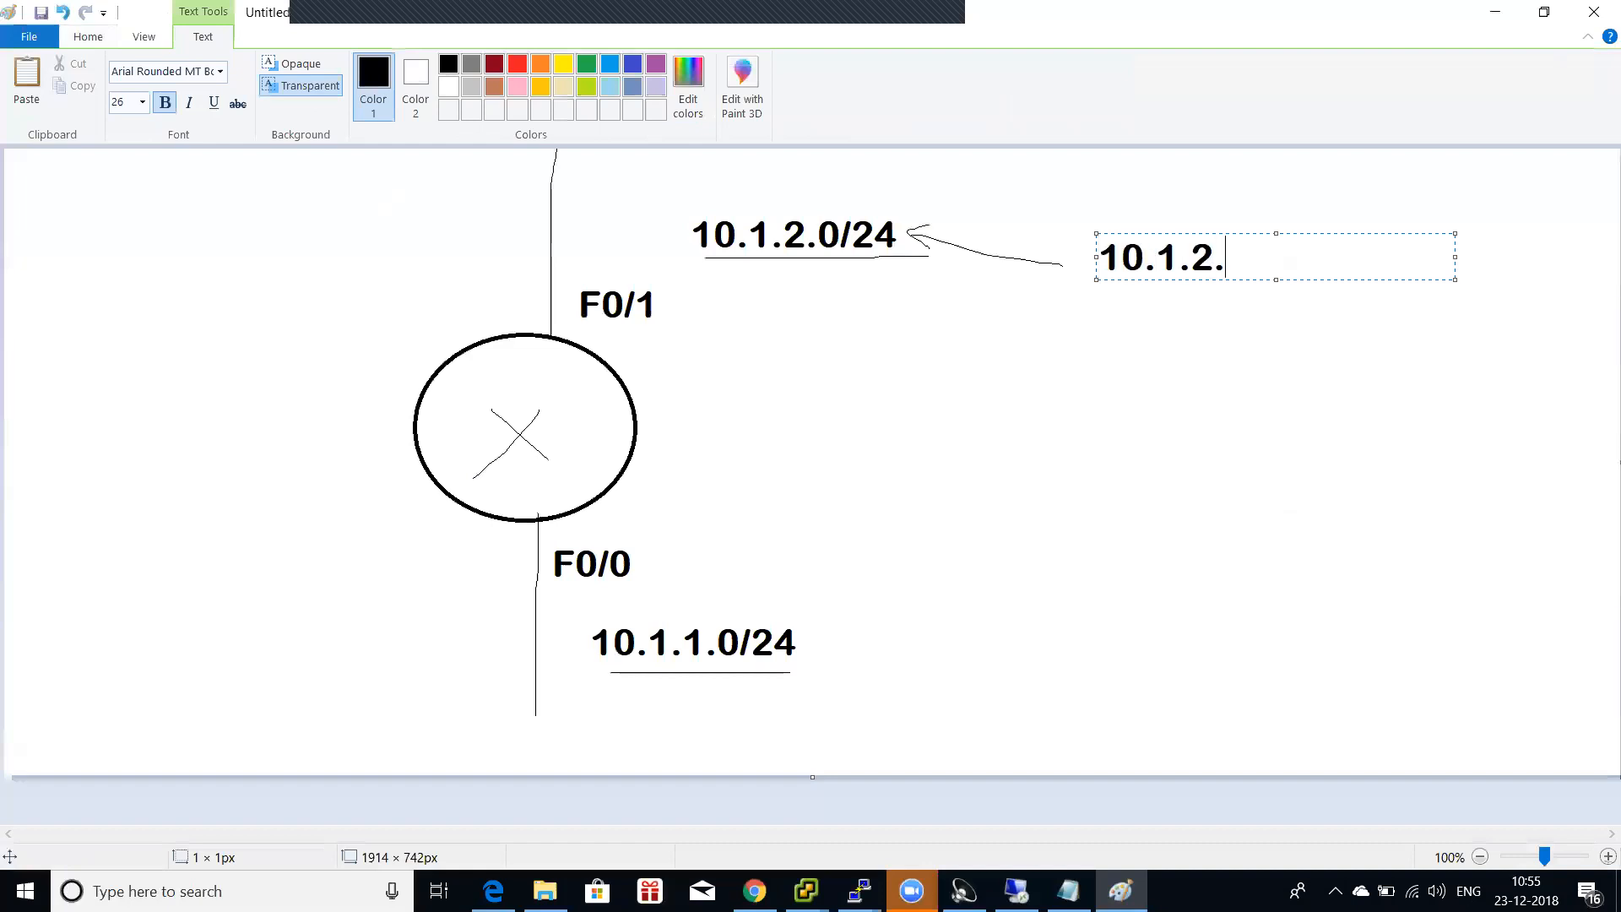
type("89")
left_click(689, 405)
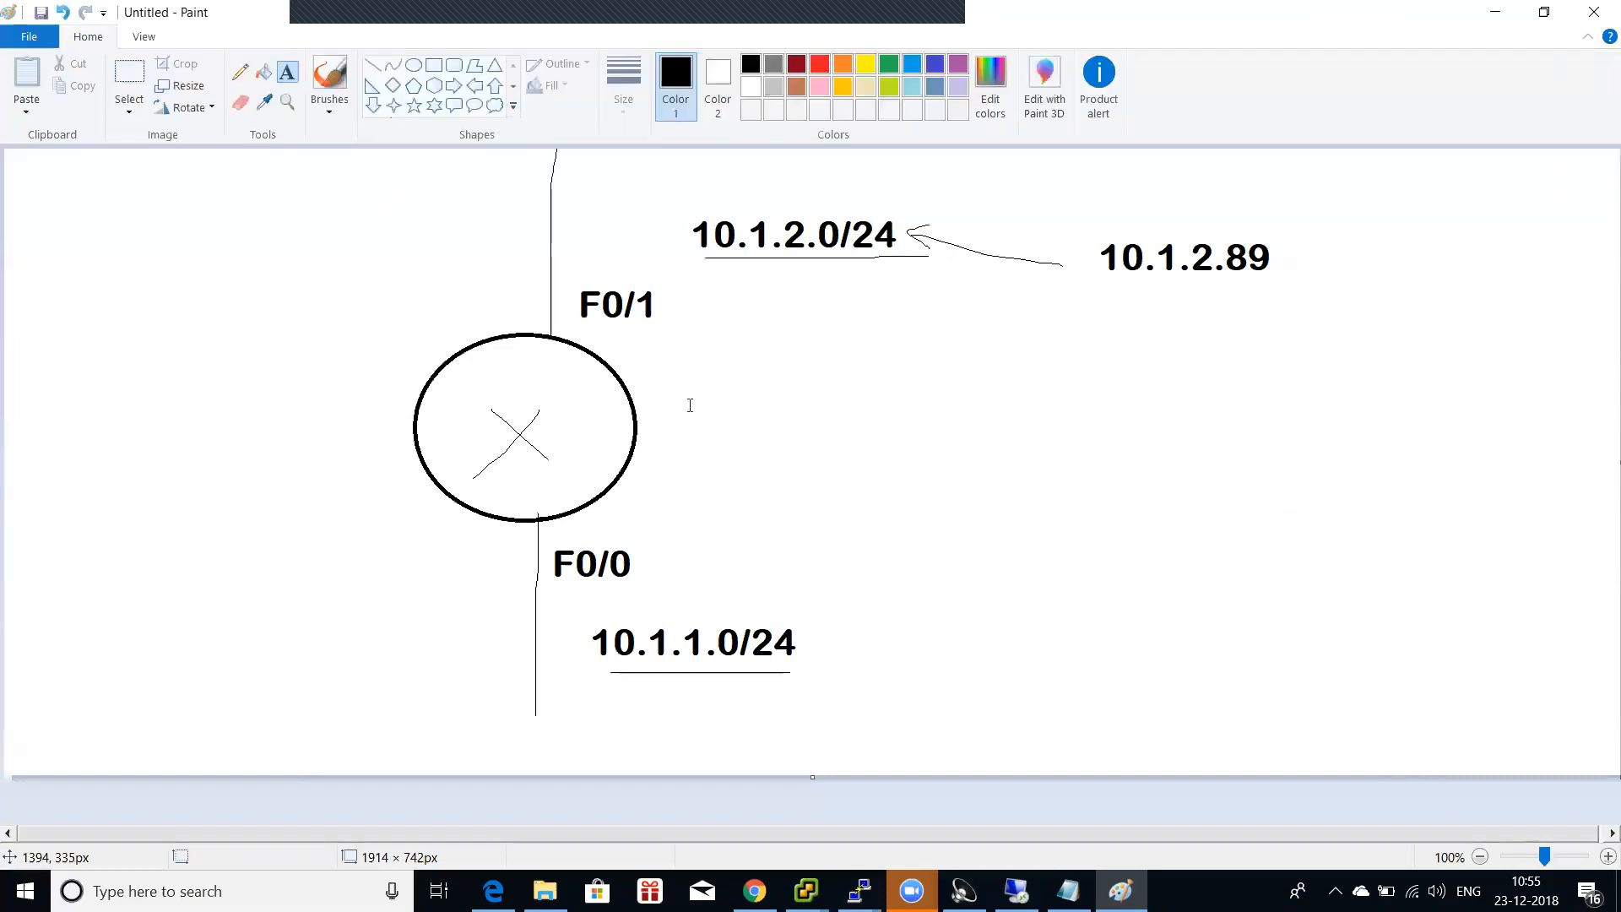
Draw a curved arrow from 10.1.2.89 to 10.1.1.0/24 and a long bottom line
left_click(239, 72)
mouse_move(1161, 303)
left_mouse_down()
mouse_move(1013, 319)
mouse_move(707, 498)
mouse_move(705, 629)
mouse_move(732, 578)
left_mouse_up()
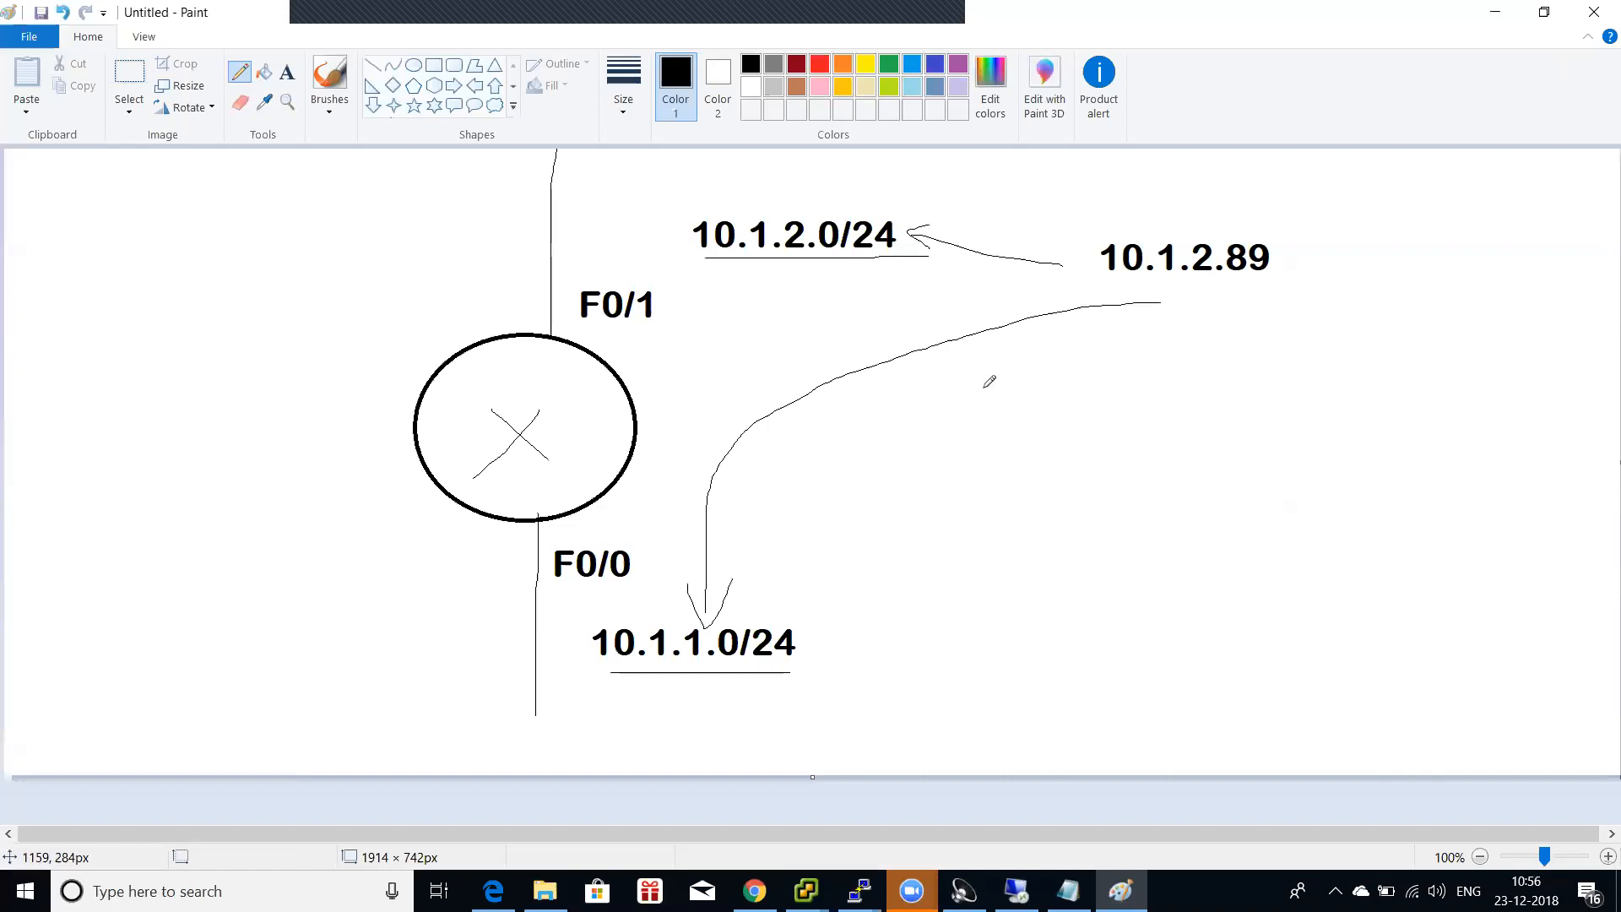
left_click_drag(329, 684, 1023, 690)
left_click_drag(343, 682, 136, 676)
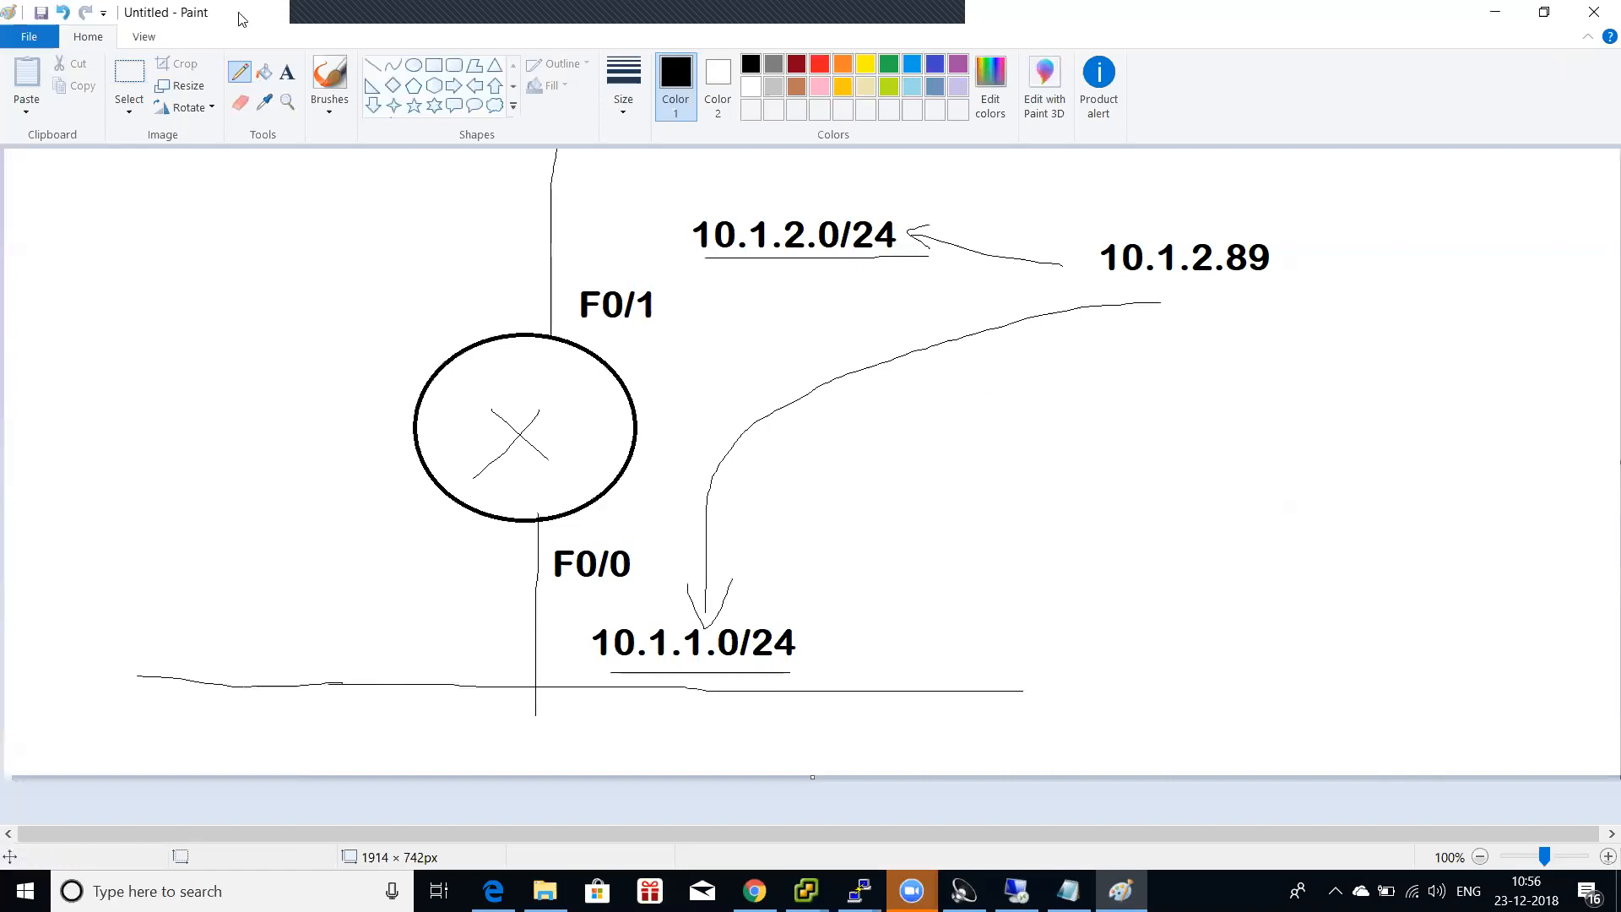
Add the labels HOST below the bottom line and DHCP SERVER beside 10.1.2.89
left_click(287, 72)
left_click(549, 767)
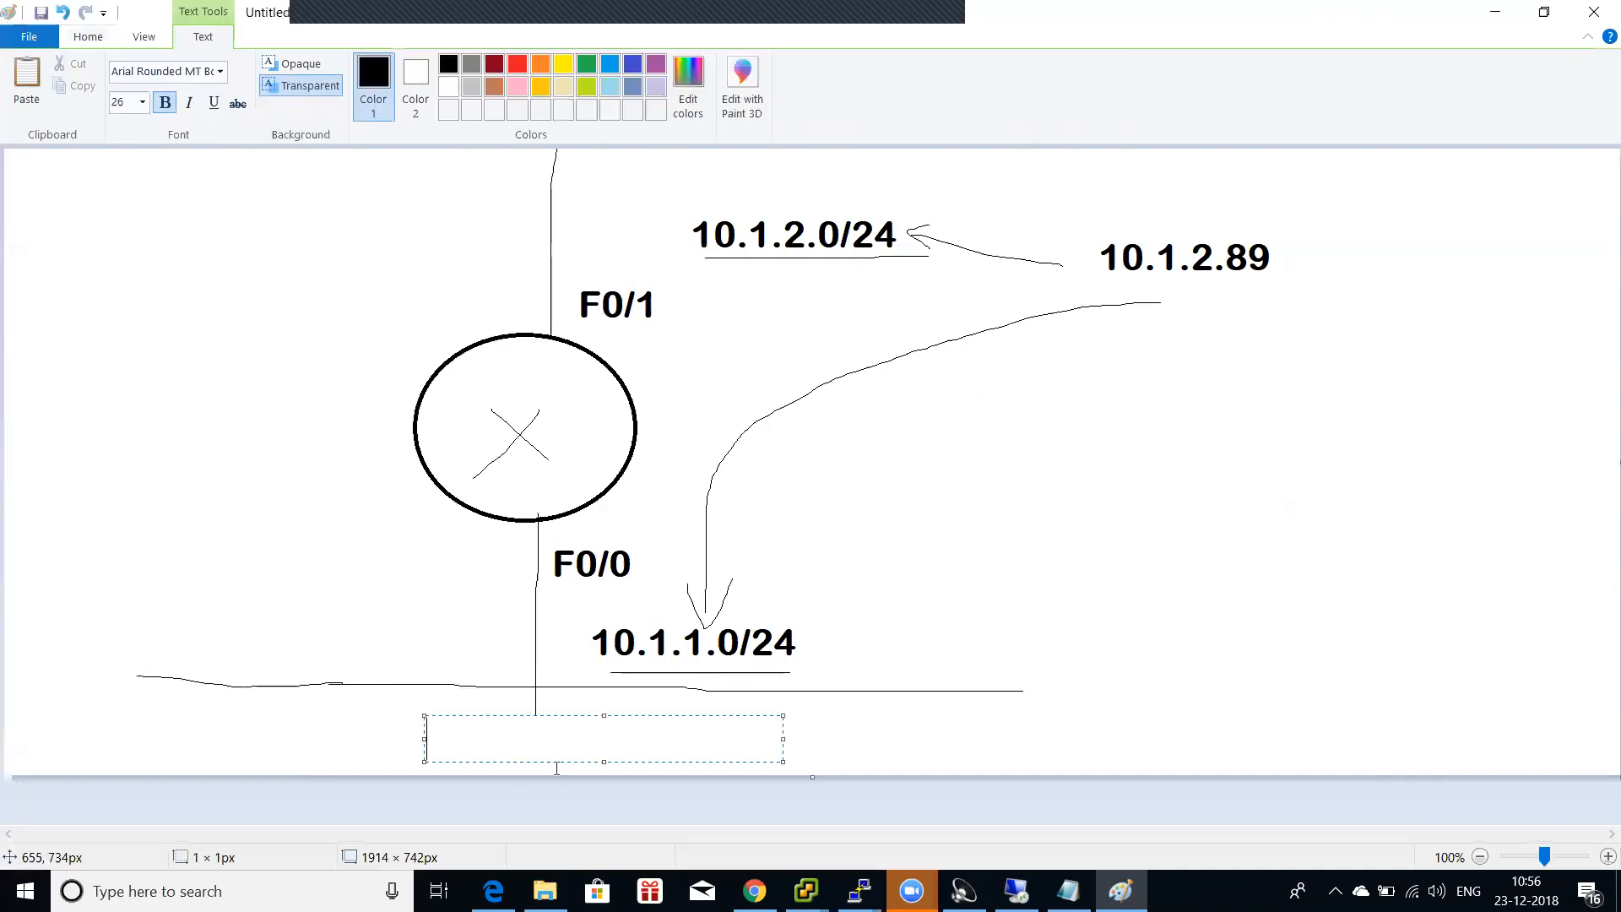
type("HOST")
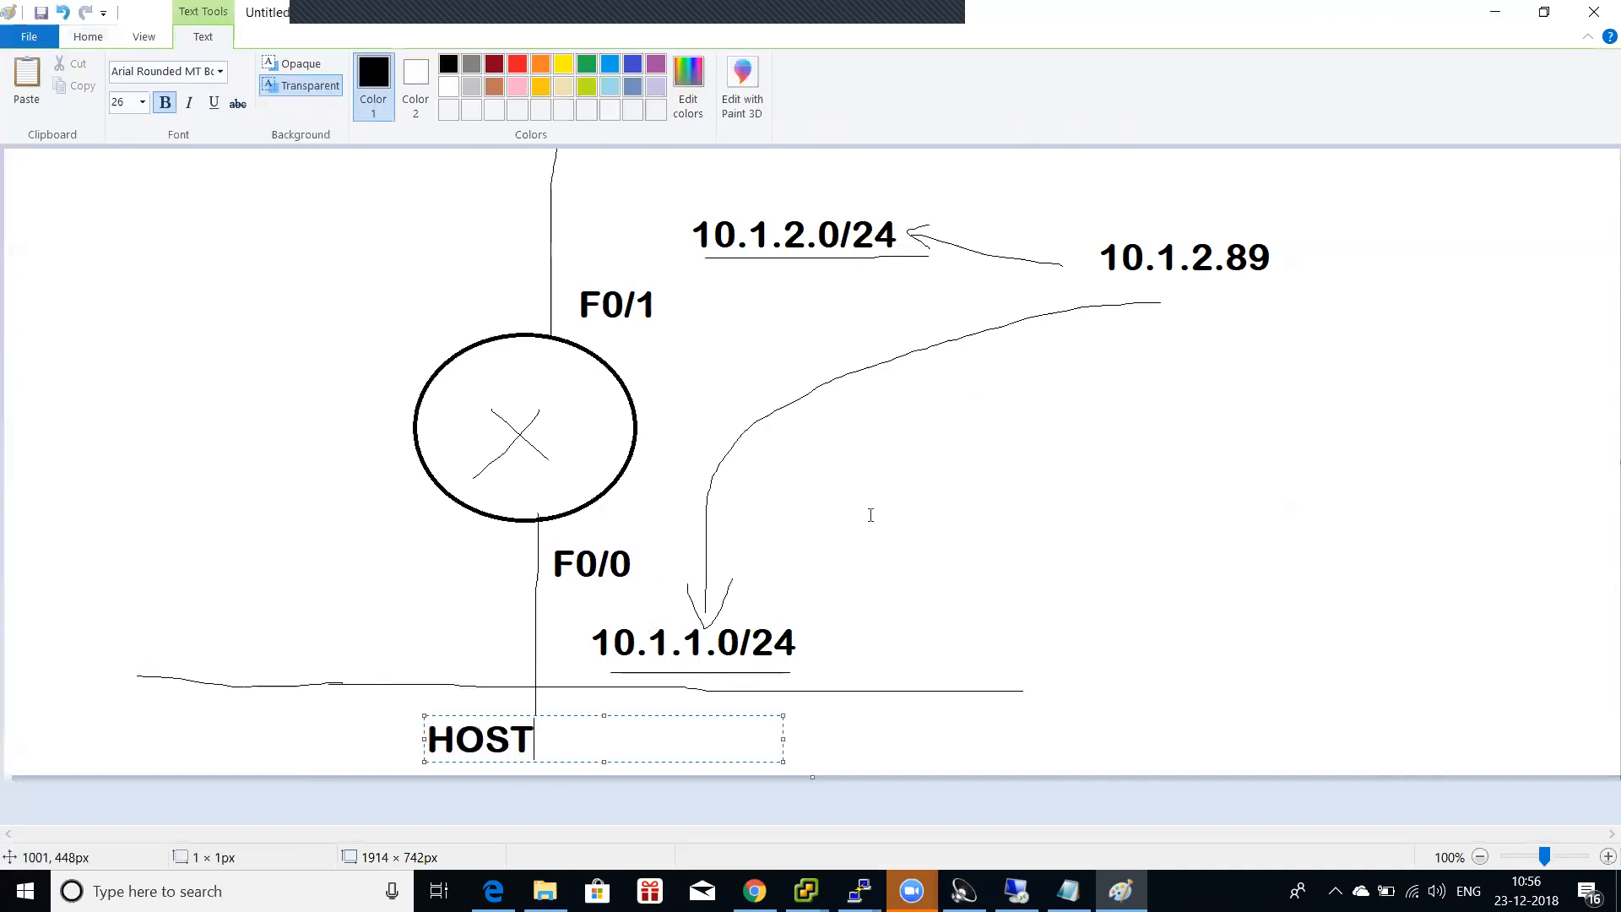
left_click(869, 514)
left_click(1286, 233)
type("DHCP S")
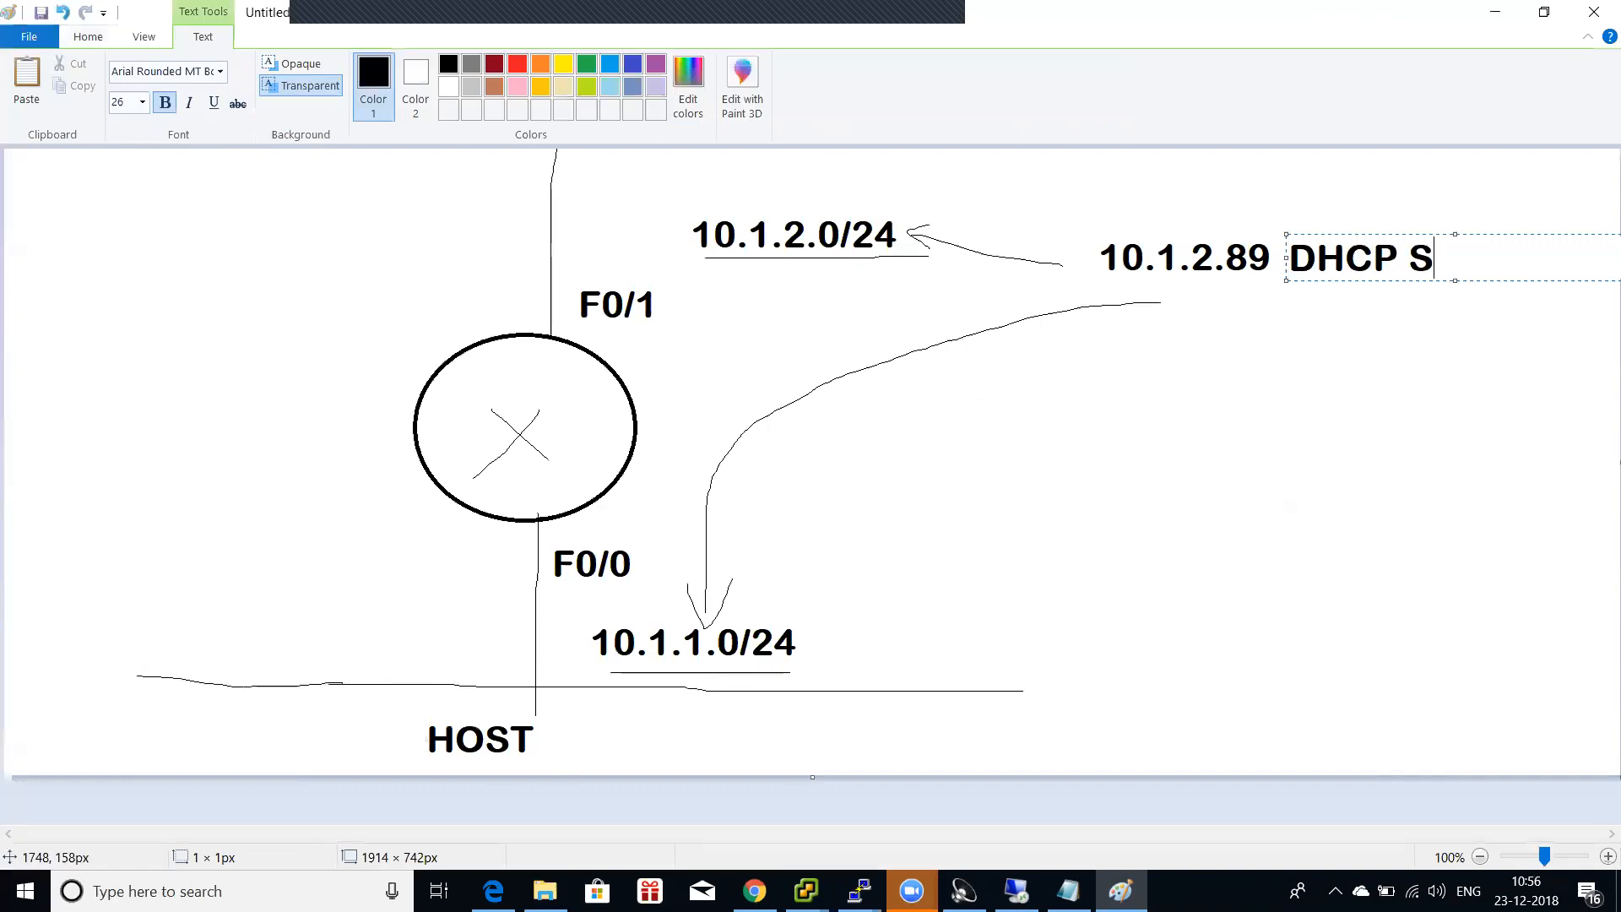
type("ERVER")
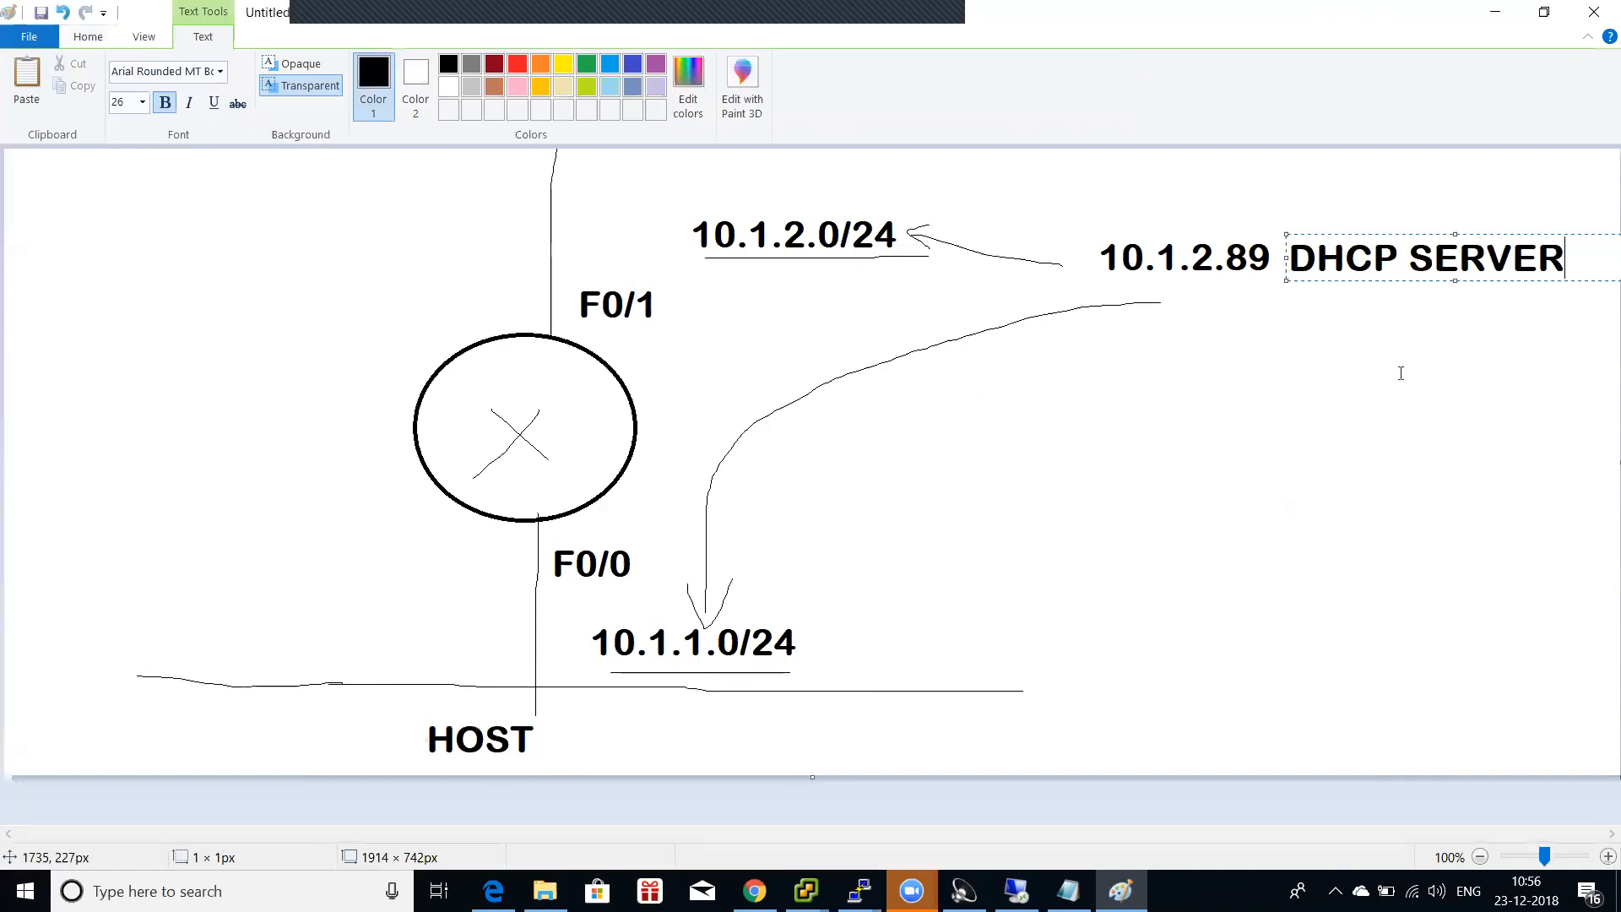
left_click(1249, 433)
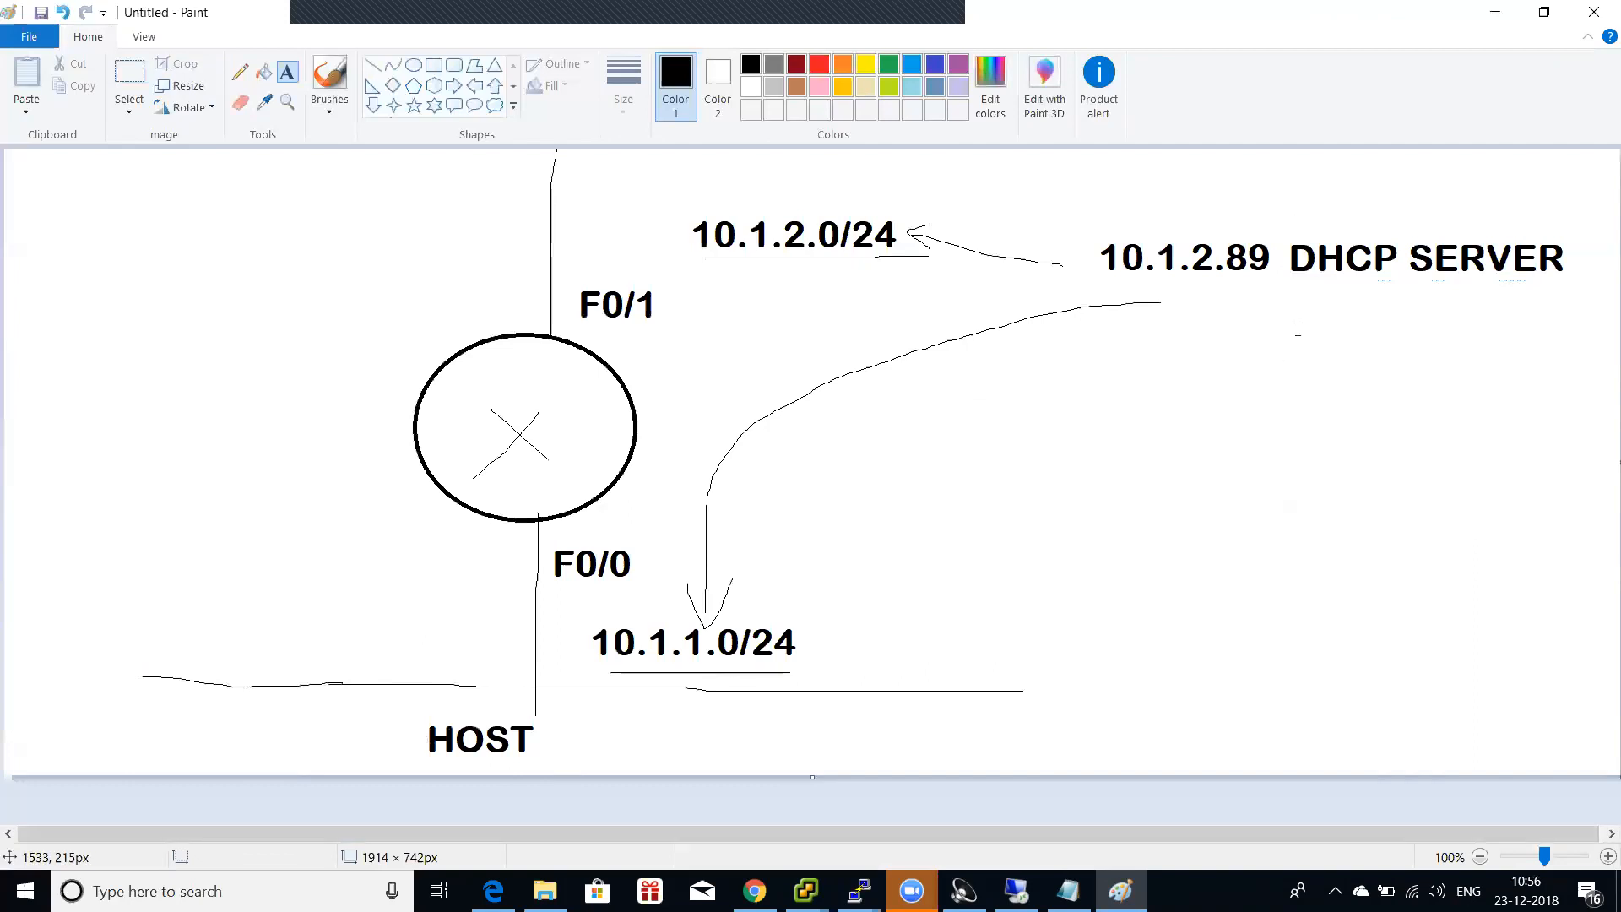
Underline 10.1.2.89 DHCP SERVER, circle F0/0, and arrow from F0/0 to the server
left_click(241, 76)
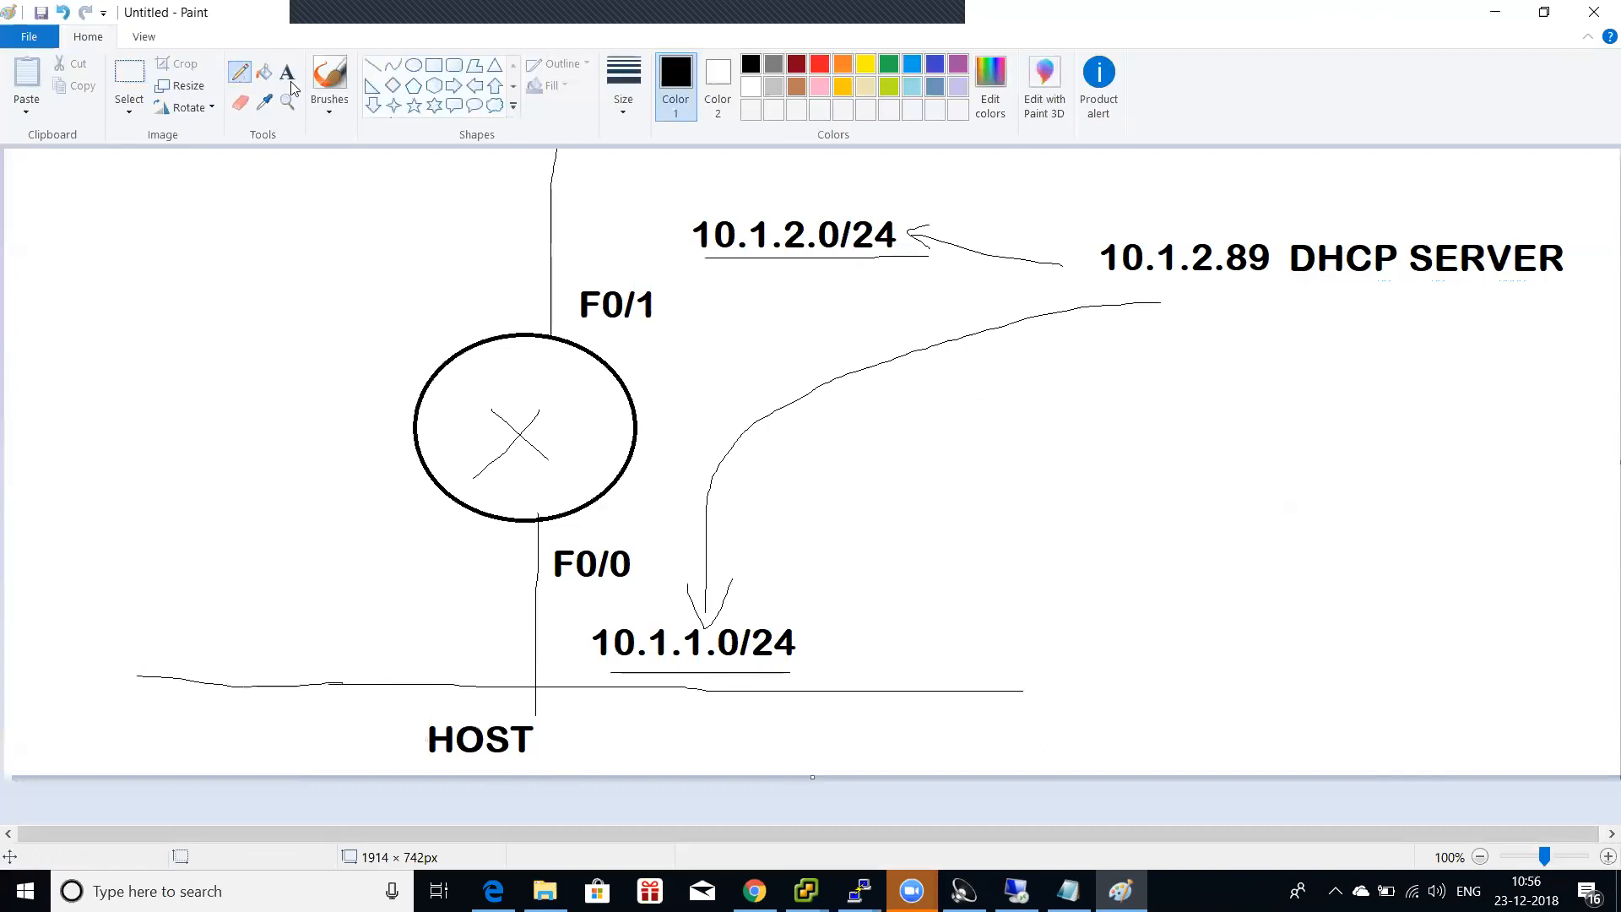
left_click_drag(1120, 276, 1532, 276)
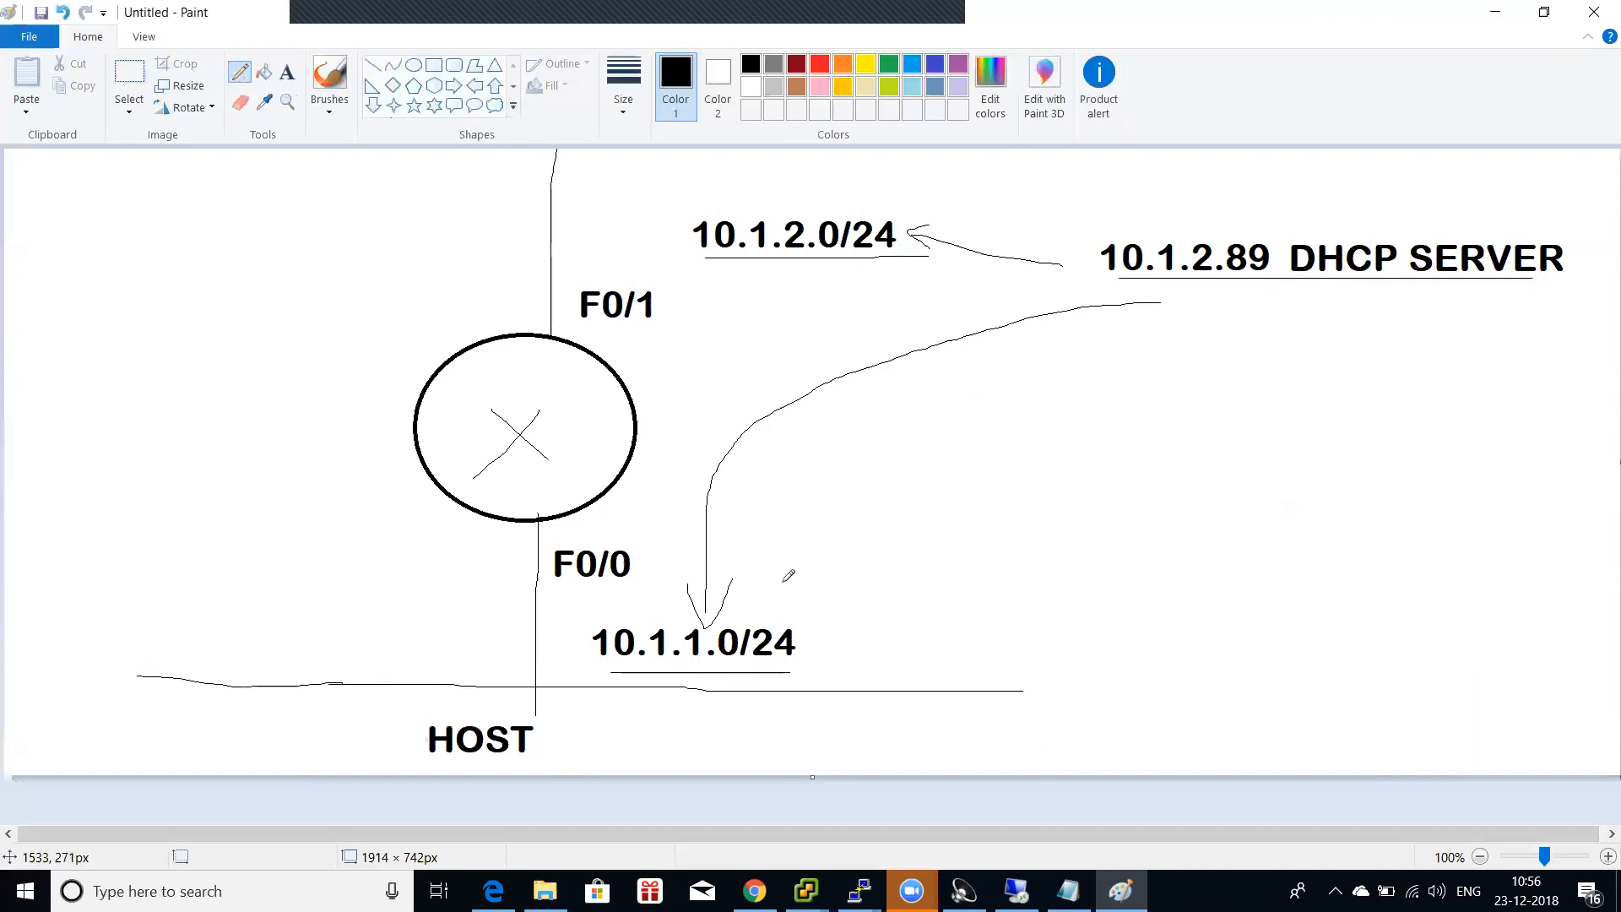
mouse_move(540, 519)
left_mouse_down()
mouse_move(525, 519)
mouse_move(547, 531)
mouse_move(875, 431)
left_mouse_up()
mouse_move(977, 413)
left_mouse_down()
mouse_move(1235, 288)
mouse_move(1242, 309)
left_mouse_up()
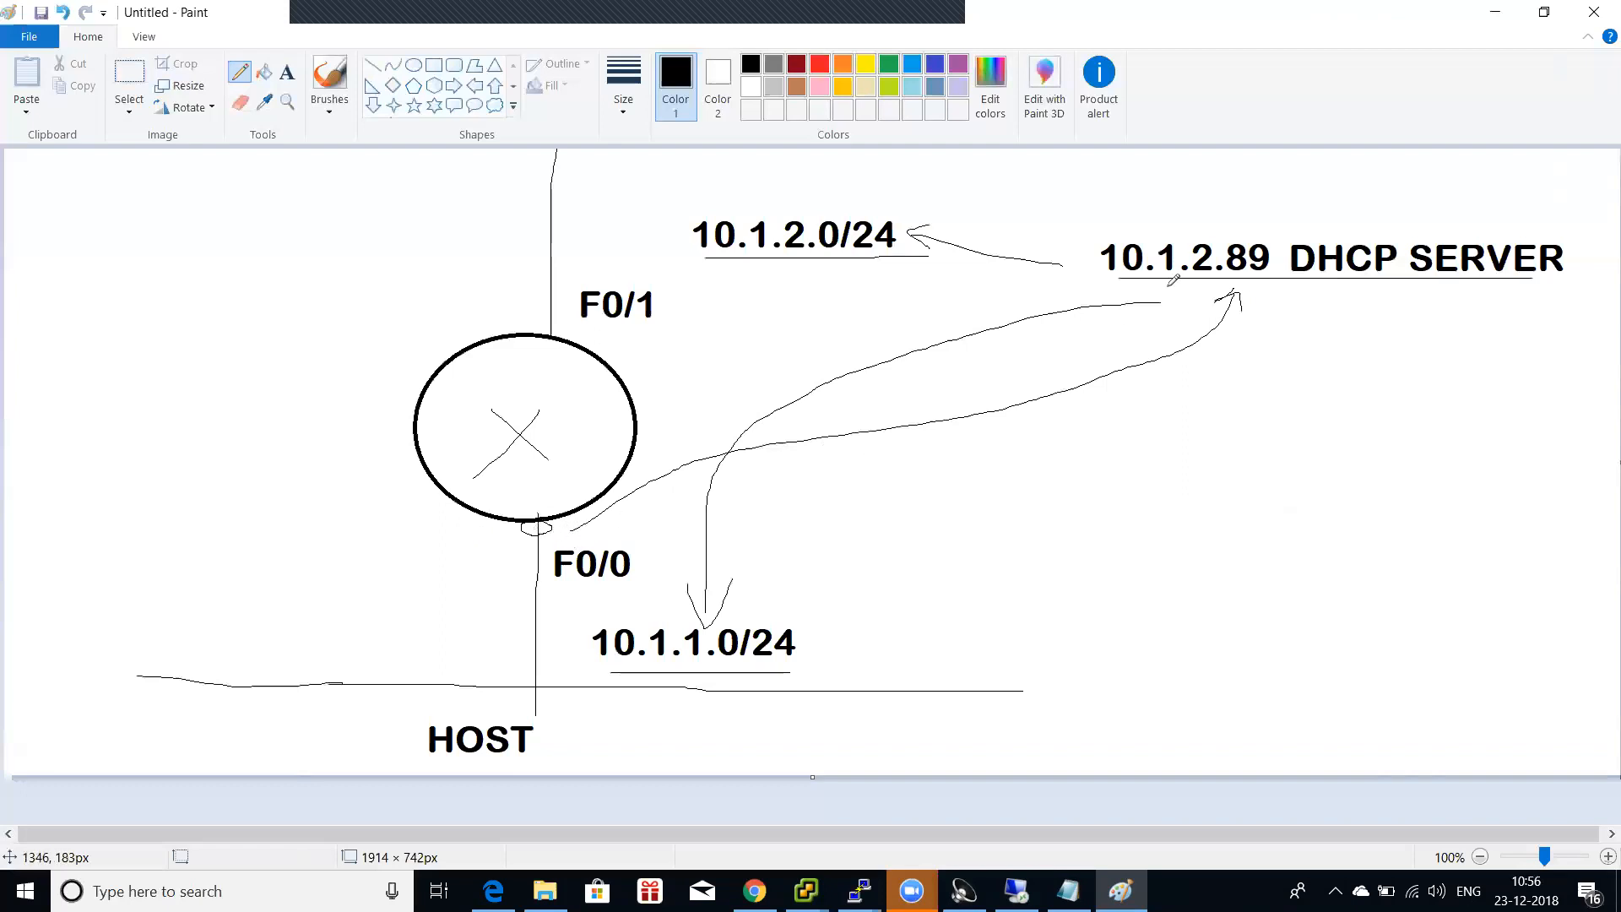
Draw an arrow from F0/0 up past F0/1 and a box around the host network
mouse_move(547, 517)
left_mouse_down()
mouse_move(541, 531)
mouse_move(568, 380)
mouse_move(565, 254)
mouse_move(581, 263)
left_mouse_up()
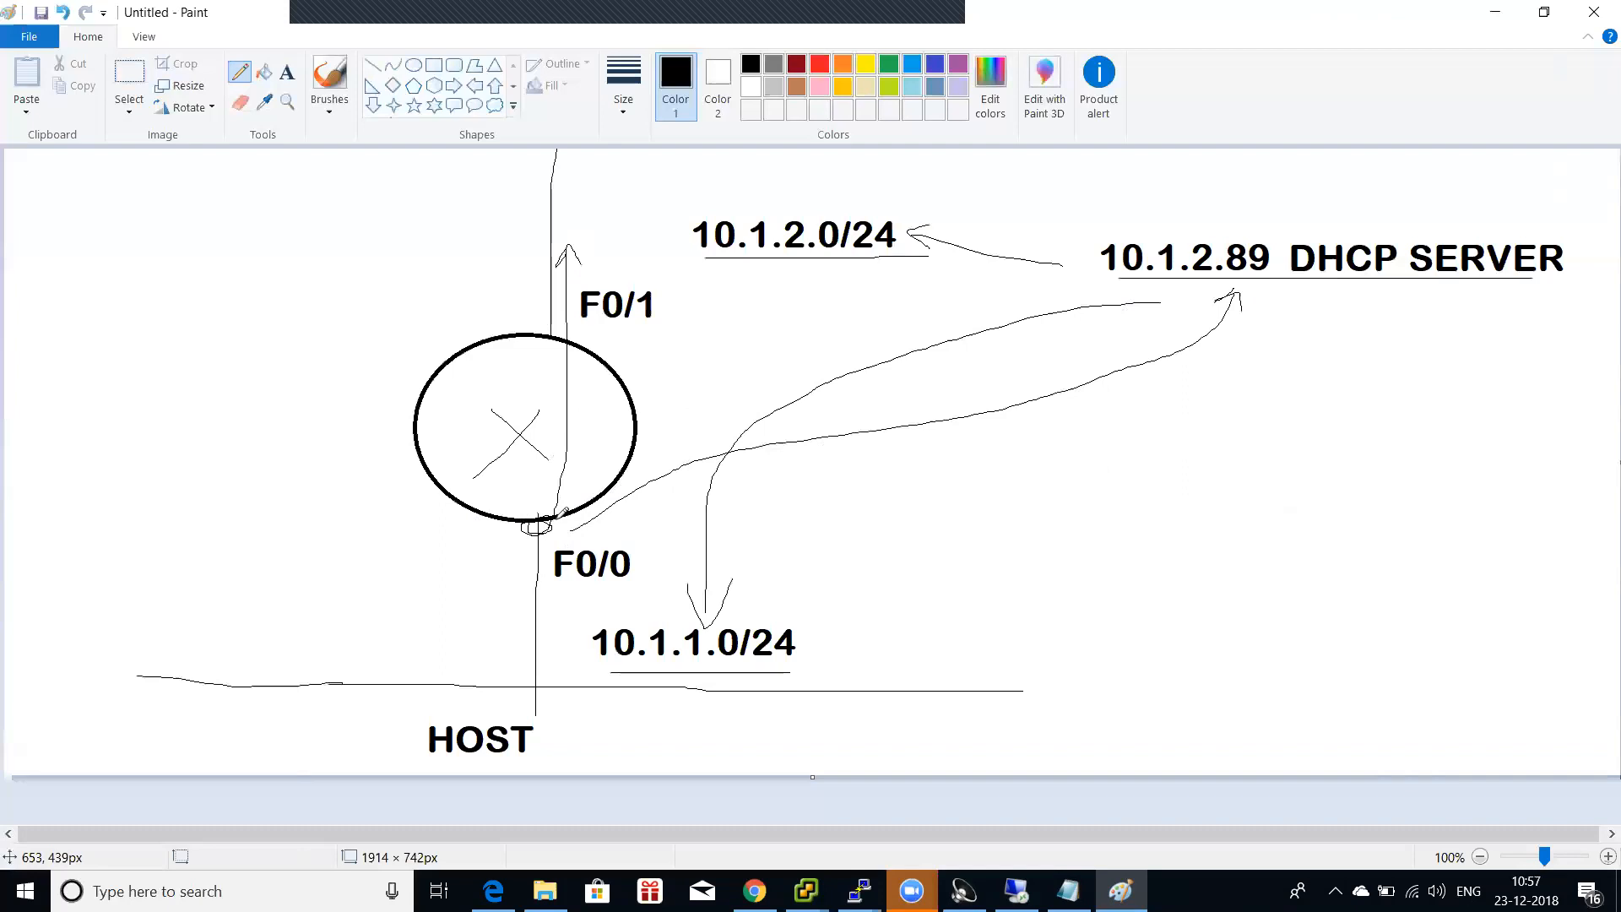
mouse_move(413, 533)
left_mouse_down()
mouse_move(663, 517)
mouse_move(834, 579)
mouse_move(829, 686)
left_mouse_up()
mouse_move(443, 522)
left_mouse_down()
mouse_move(289, 532)
mouse_move(285, 694)
left_mouse_up()
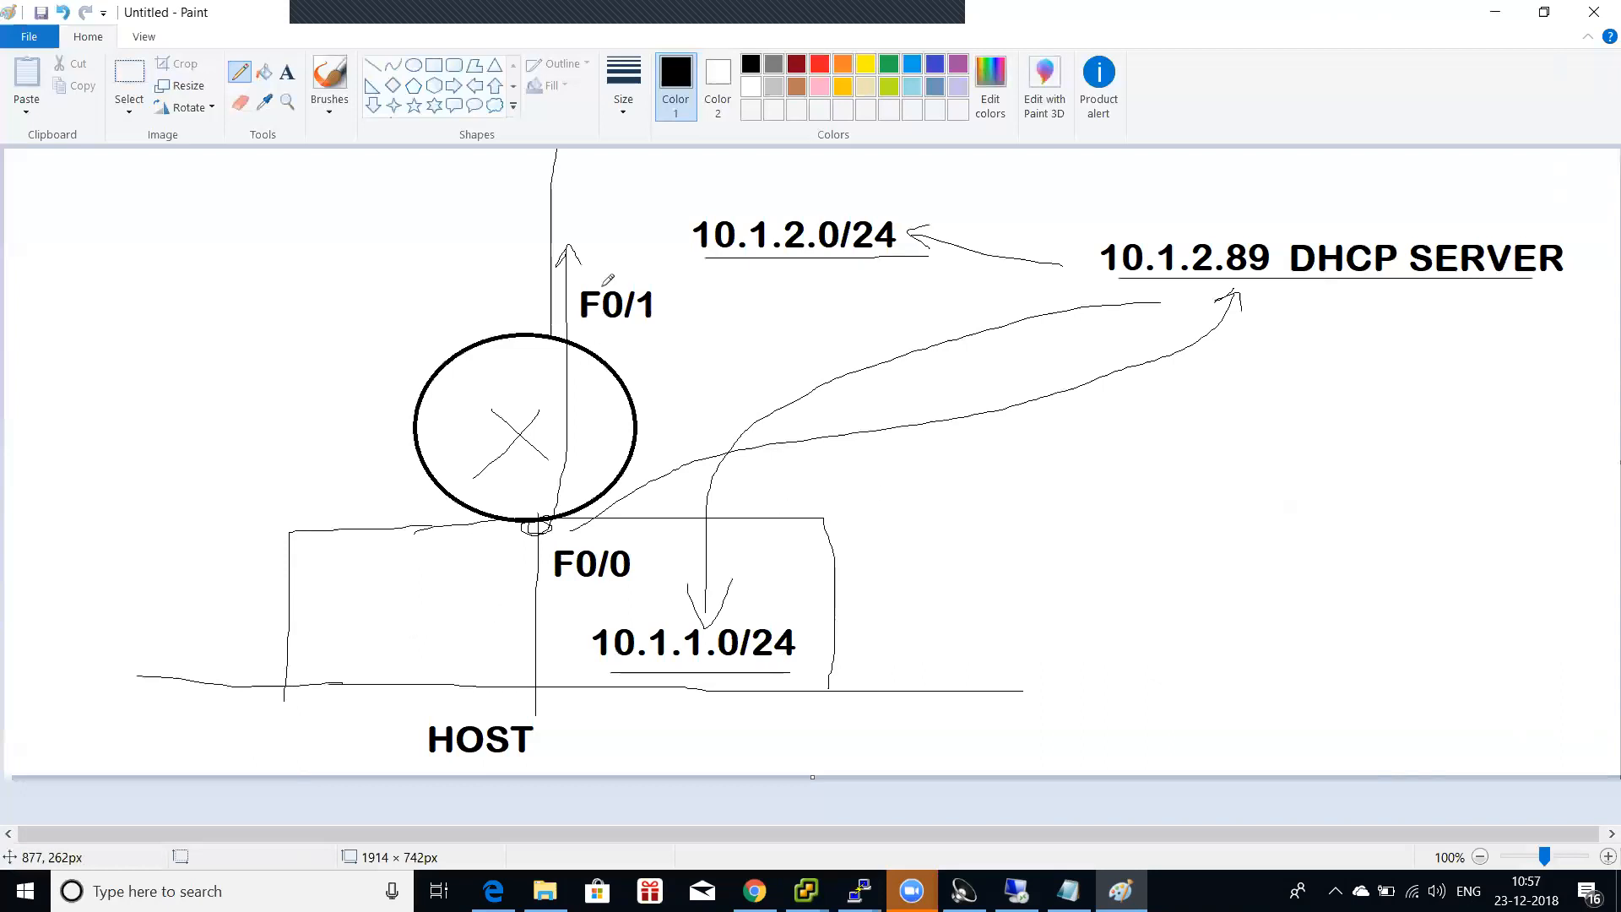
Add the label DHCP RELAY AGENT below DHCP SERVER
left_click(287, 72)
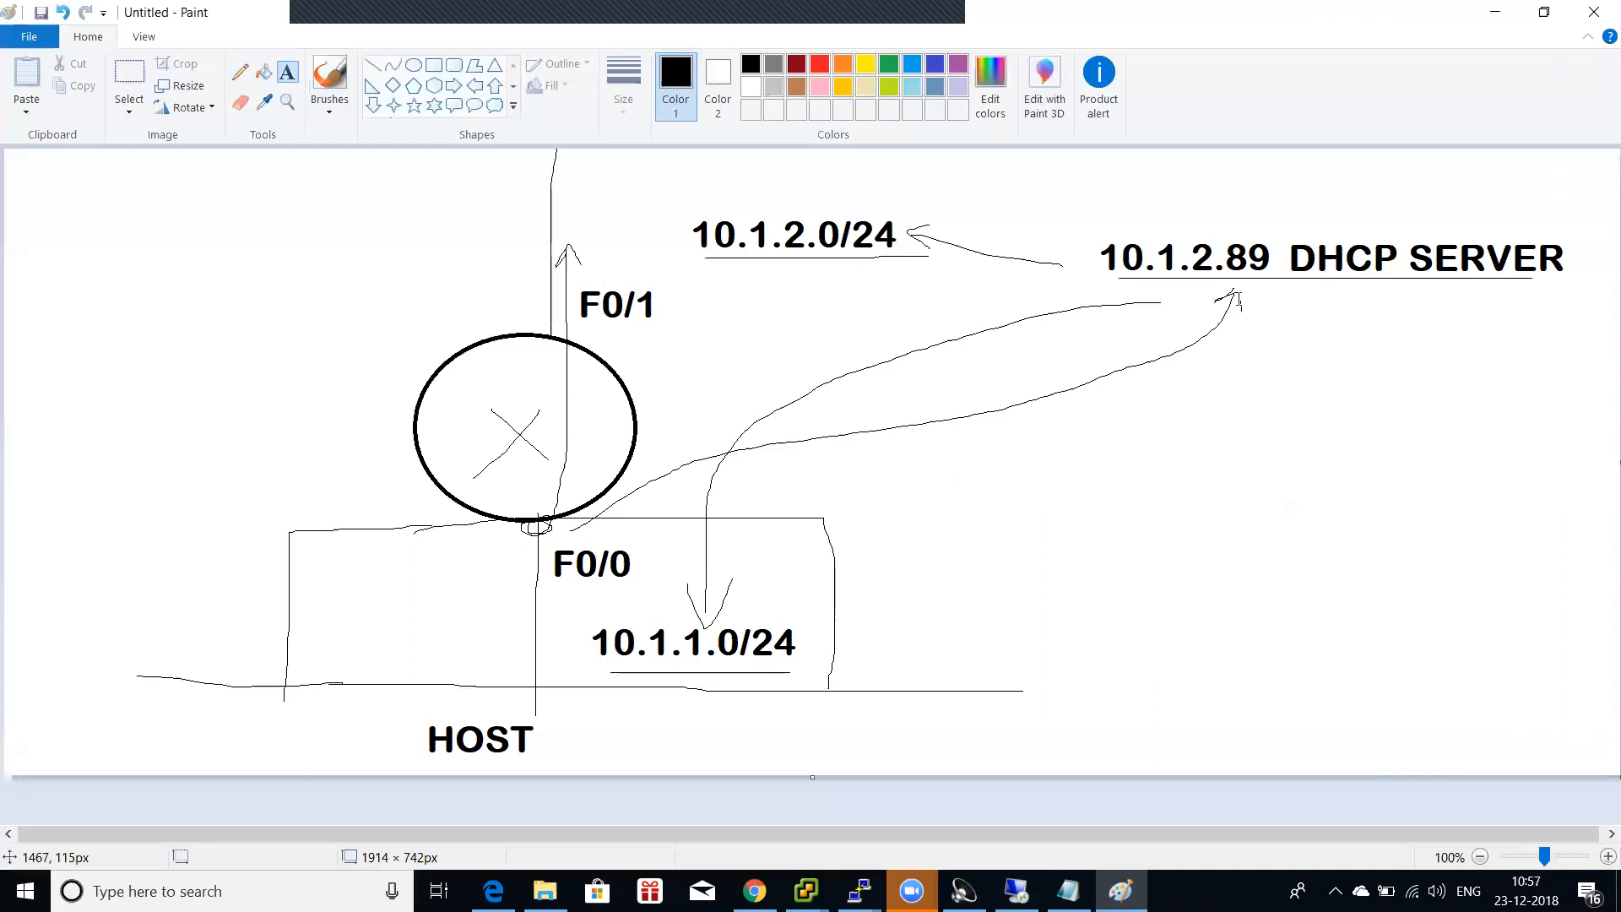
left_click(1154, 359)
type("DHCP RELAY AGENT")
key("Return")
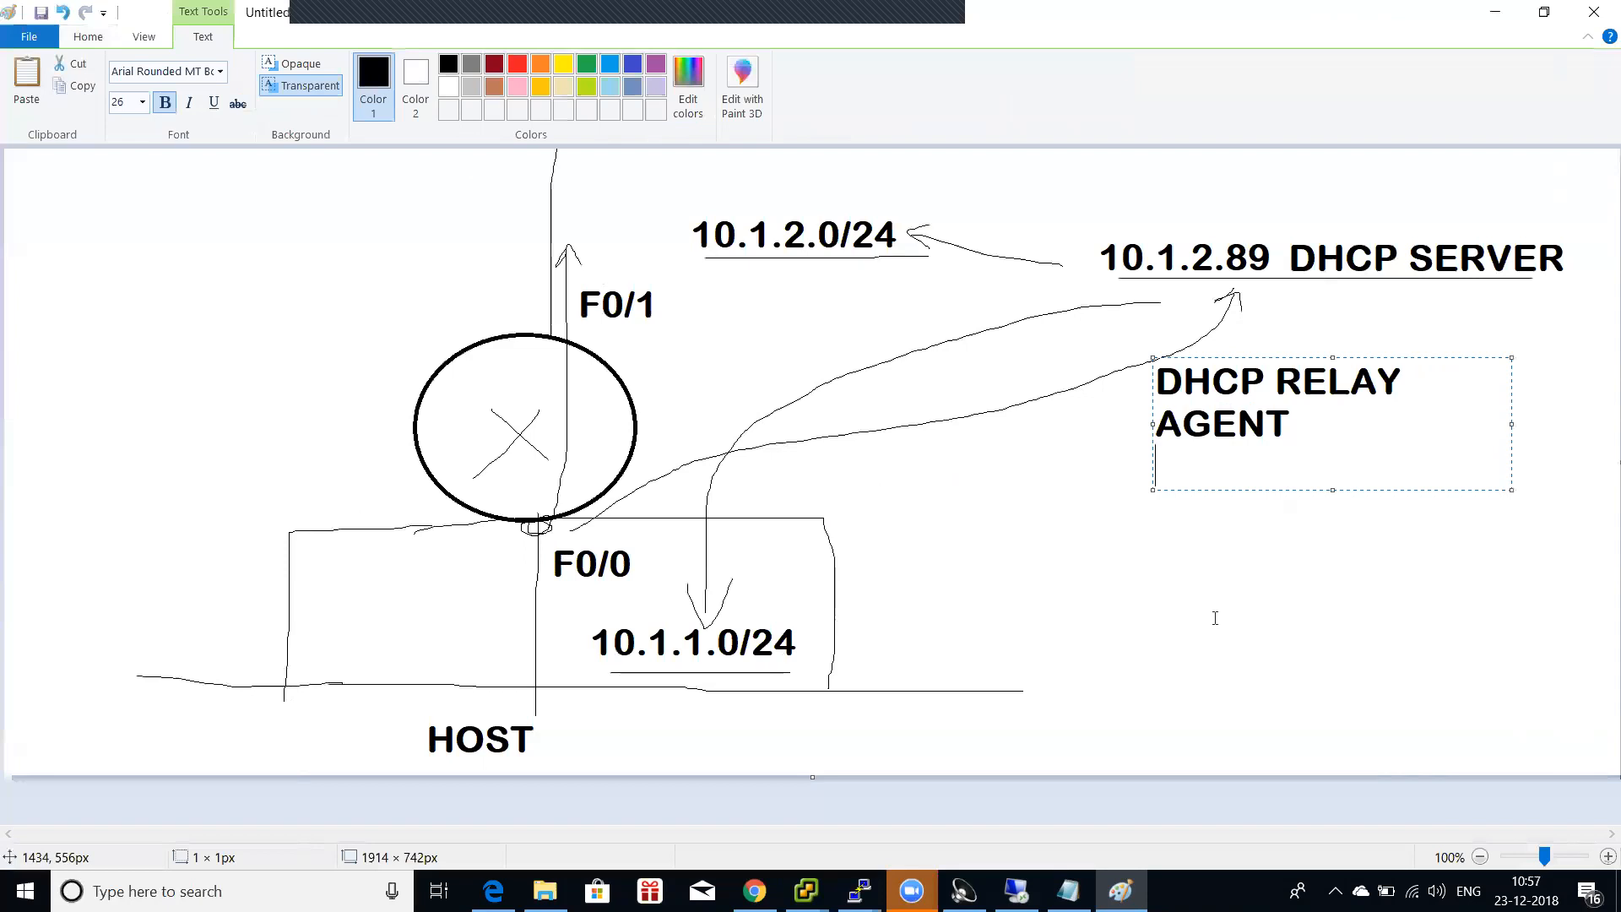
left_click(1156, 588)
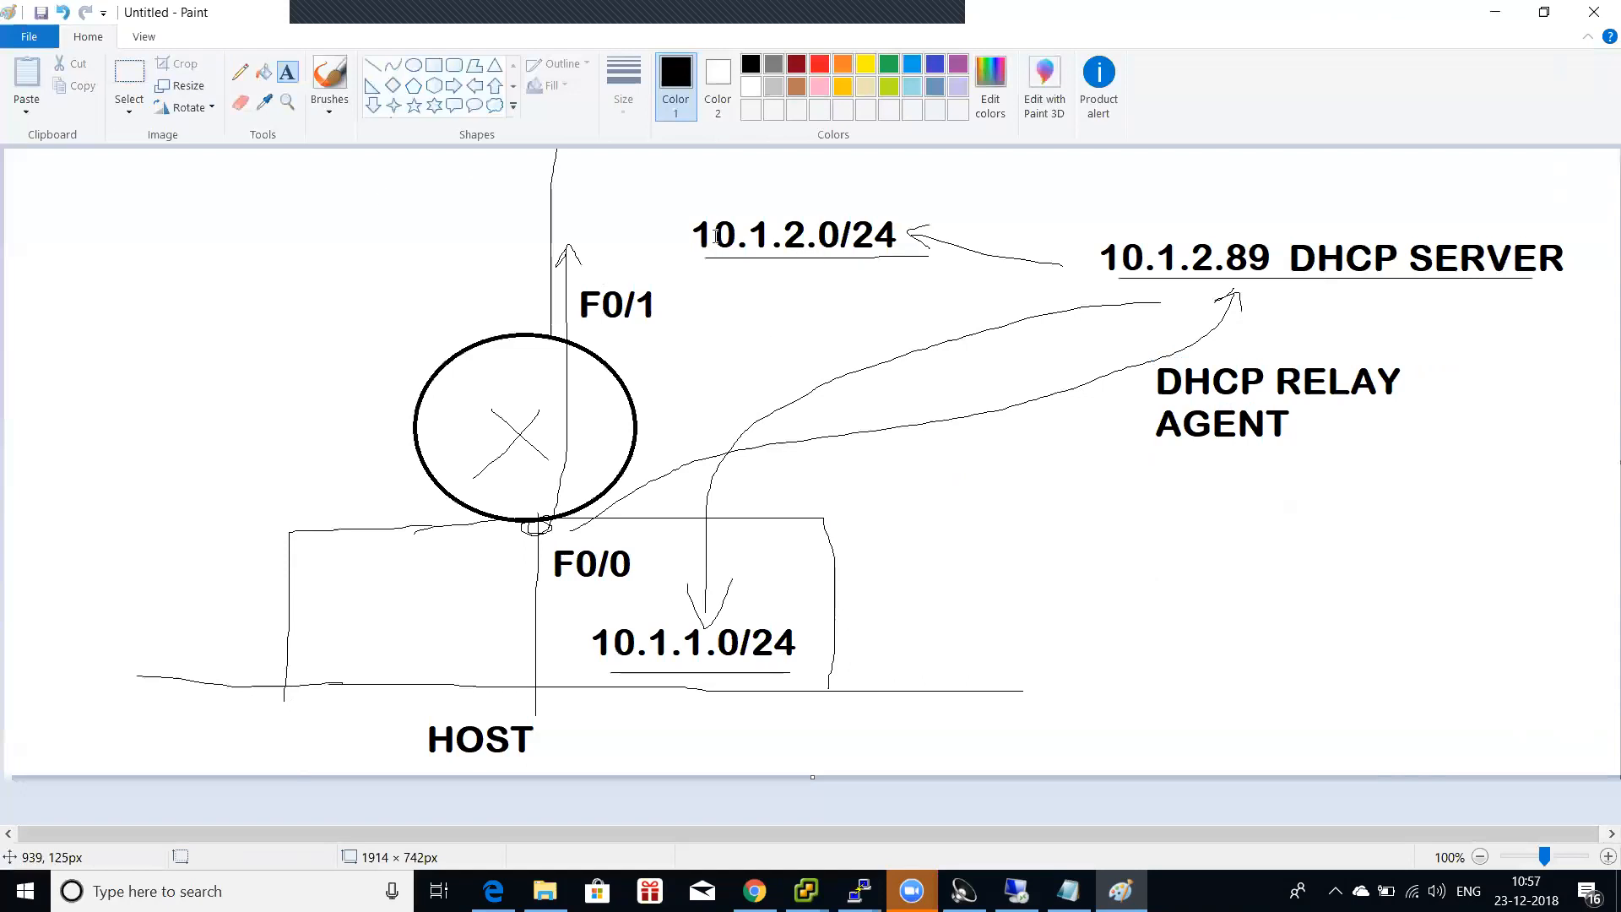
Circle 10.1.1.0/24, arrow from F0/0 to 10.1.2.0/24, and underline DHCP RELAY
left_click(240, 72)
mouse_move(591, 664)
left_mouse_down()
mouse_move(823, 655)
mouse_move(773, 616)
mouse_move(587, 625)
mouse_move(601, 660)
left_mouse_up()
mouse_move(609, 540)
left_mouse_down()
mouse_move(587, 540)
mouse_move(608, 477)
mouse_move(688, 346)
mouse_move(794, 263)
mouse_move(759, 275)
mouse_move(789, 267)
mouse_move(790, 286)
left_mouse_up()
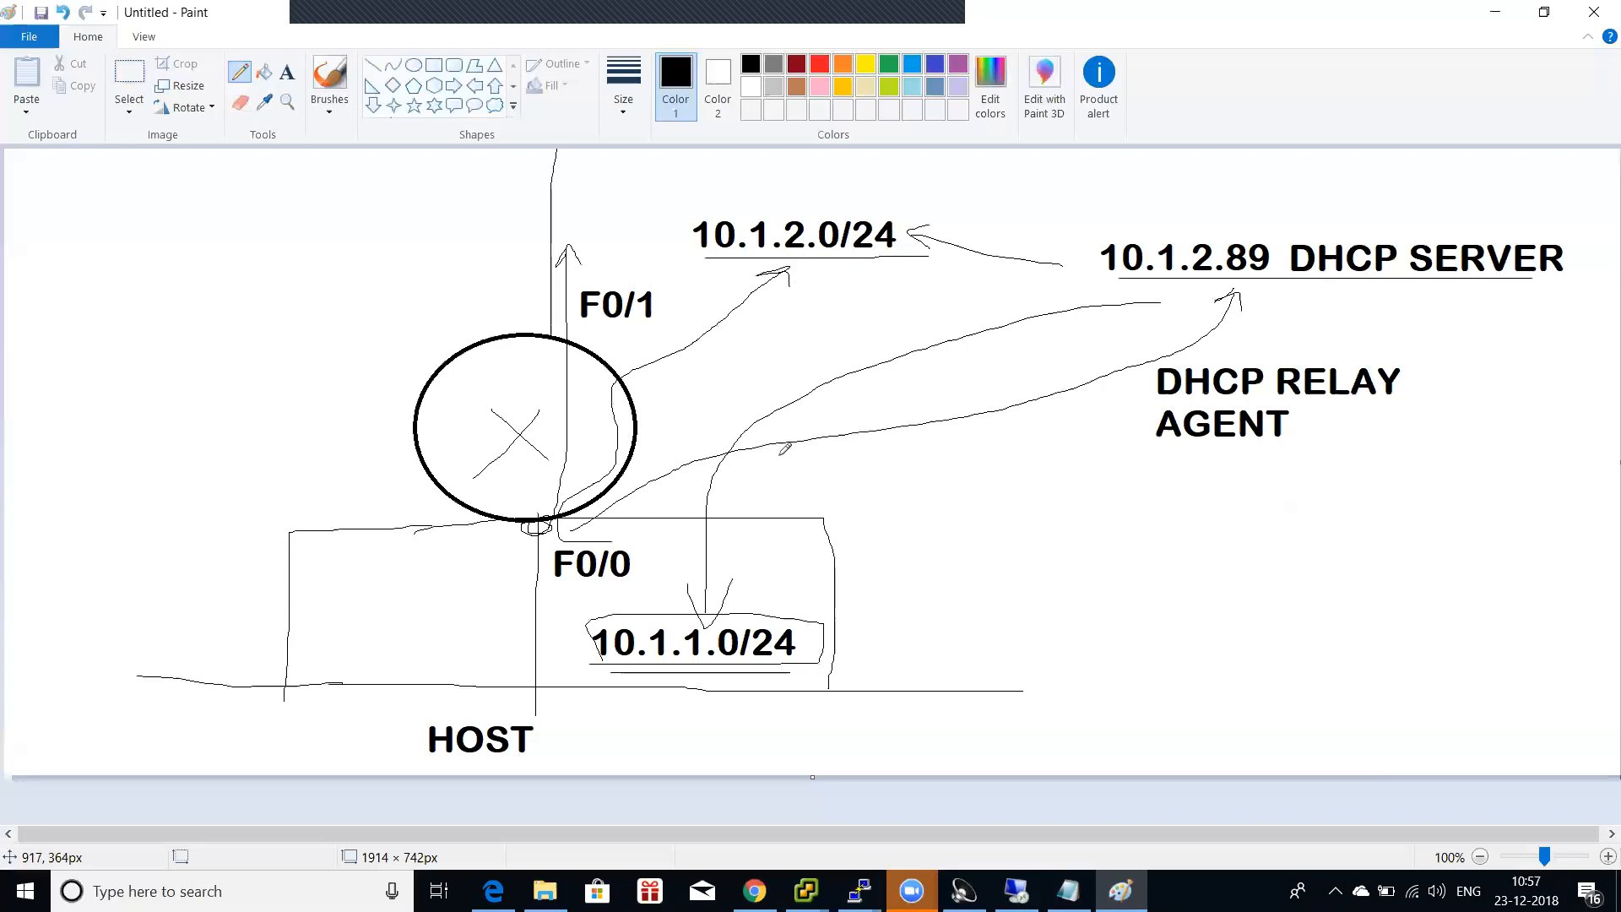
left_click_drag(1180, 399, 1410, 398)
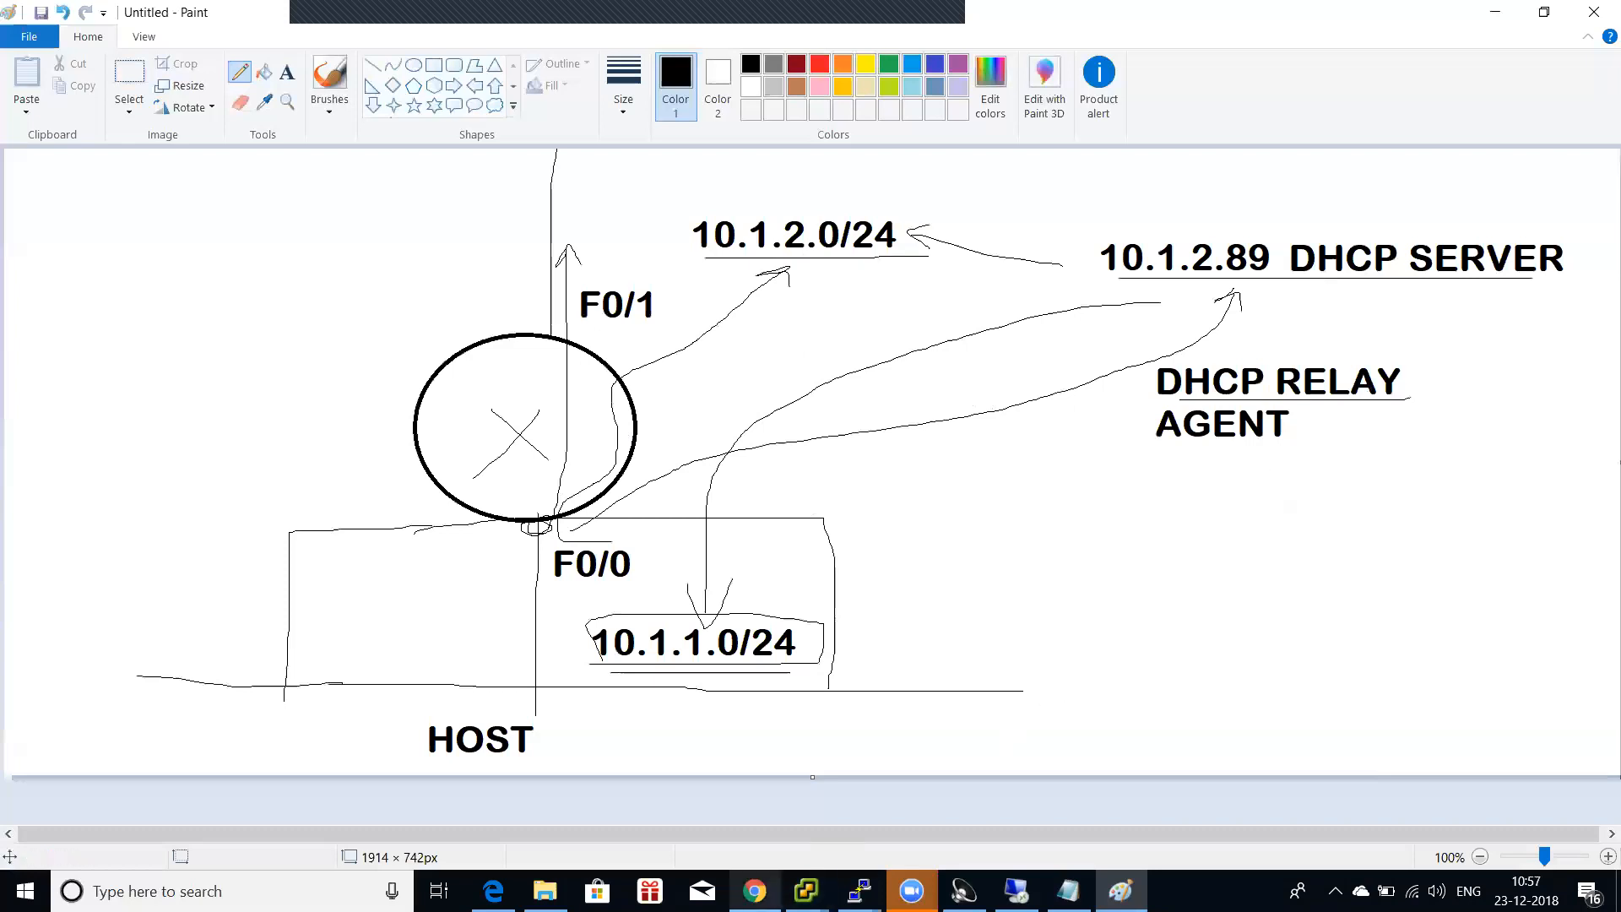
left_click(754, 891)
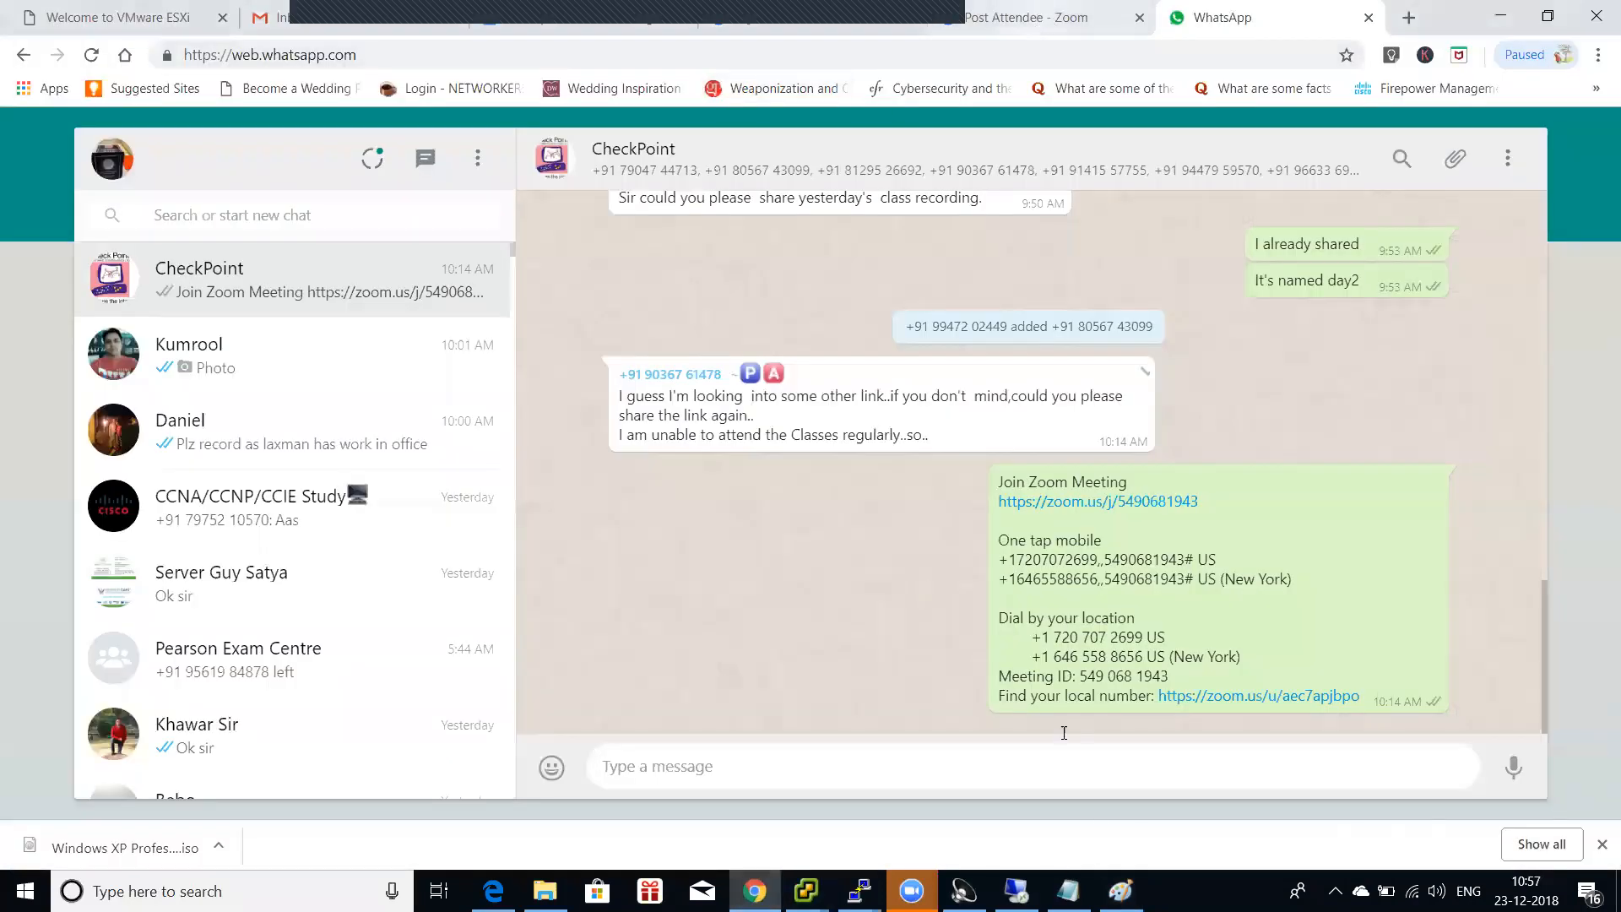
Back in Gaia Portal, enable Forward Non-local Packets on IP Broadcast Helper and start adding a relay
left_click(1017, 891)
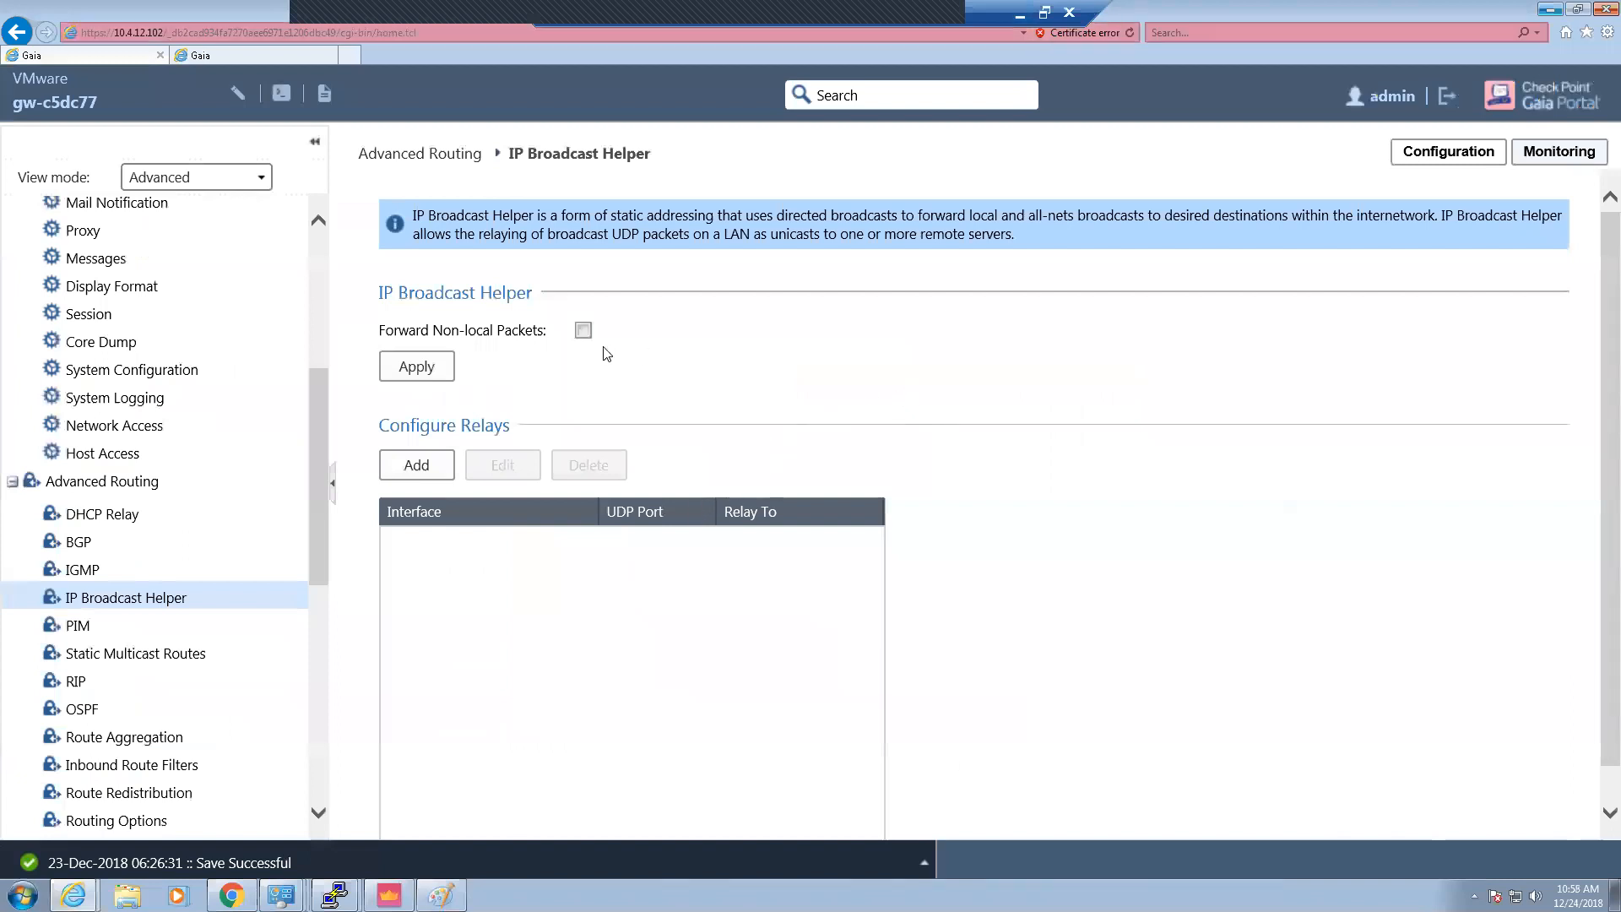
left_click(583, 330)
scroll(490, 350, "down", 1)
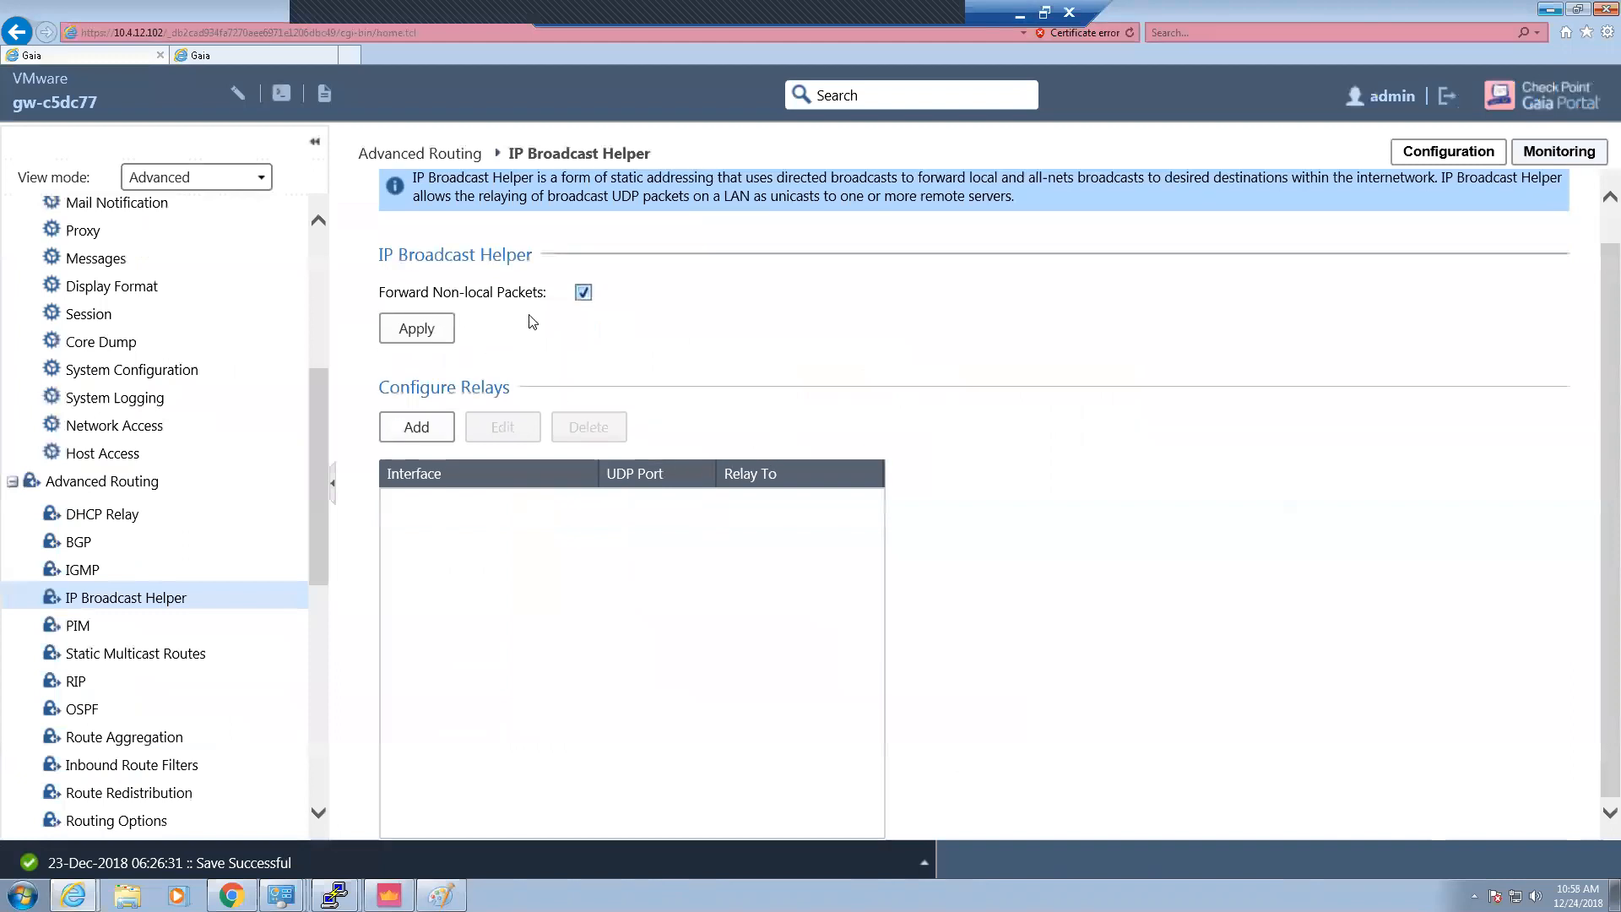
left_click(417, 428)
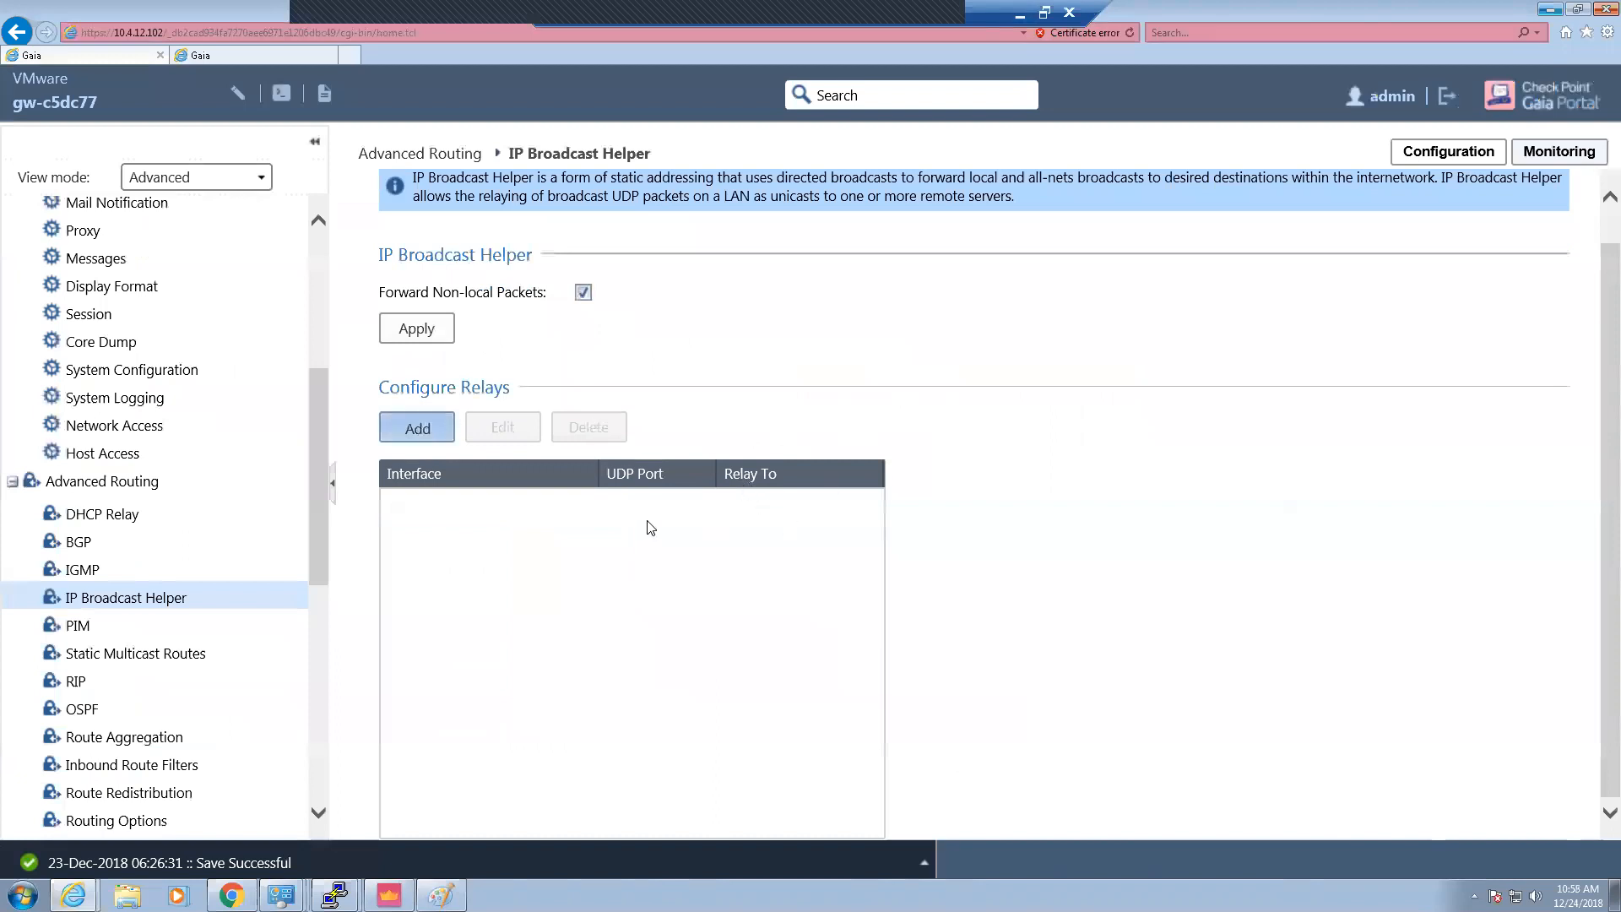
left_click(427, 427)
left_click(470, 332)
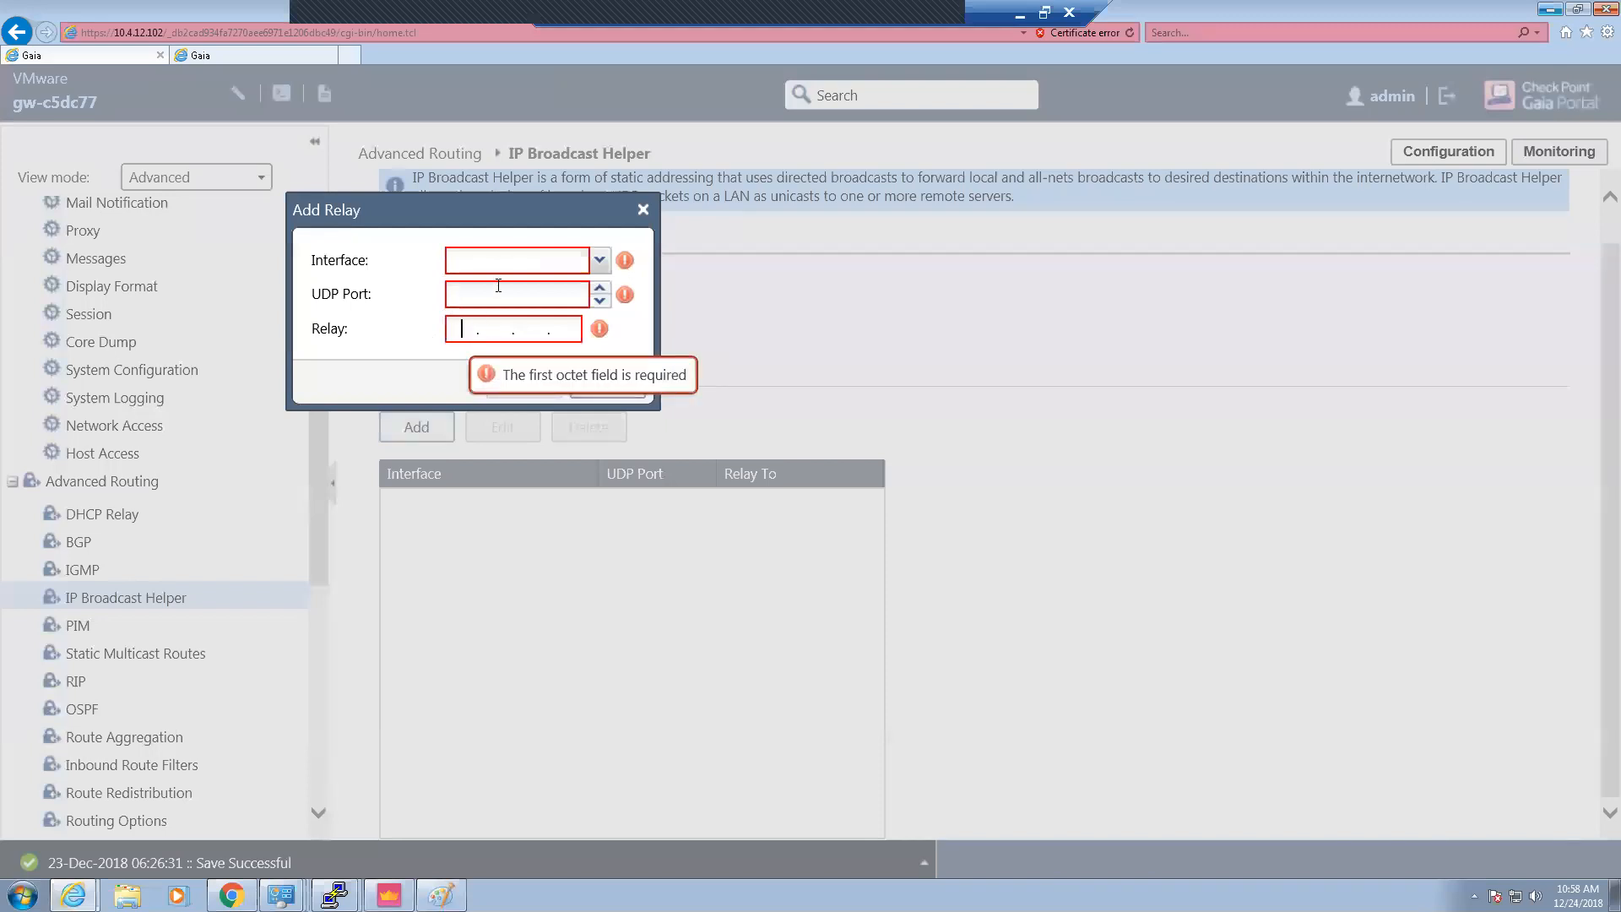
left_click(471, 297)
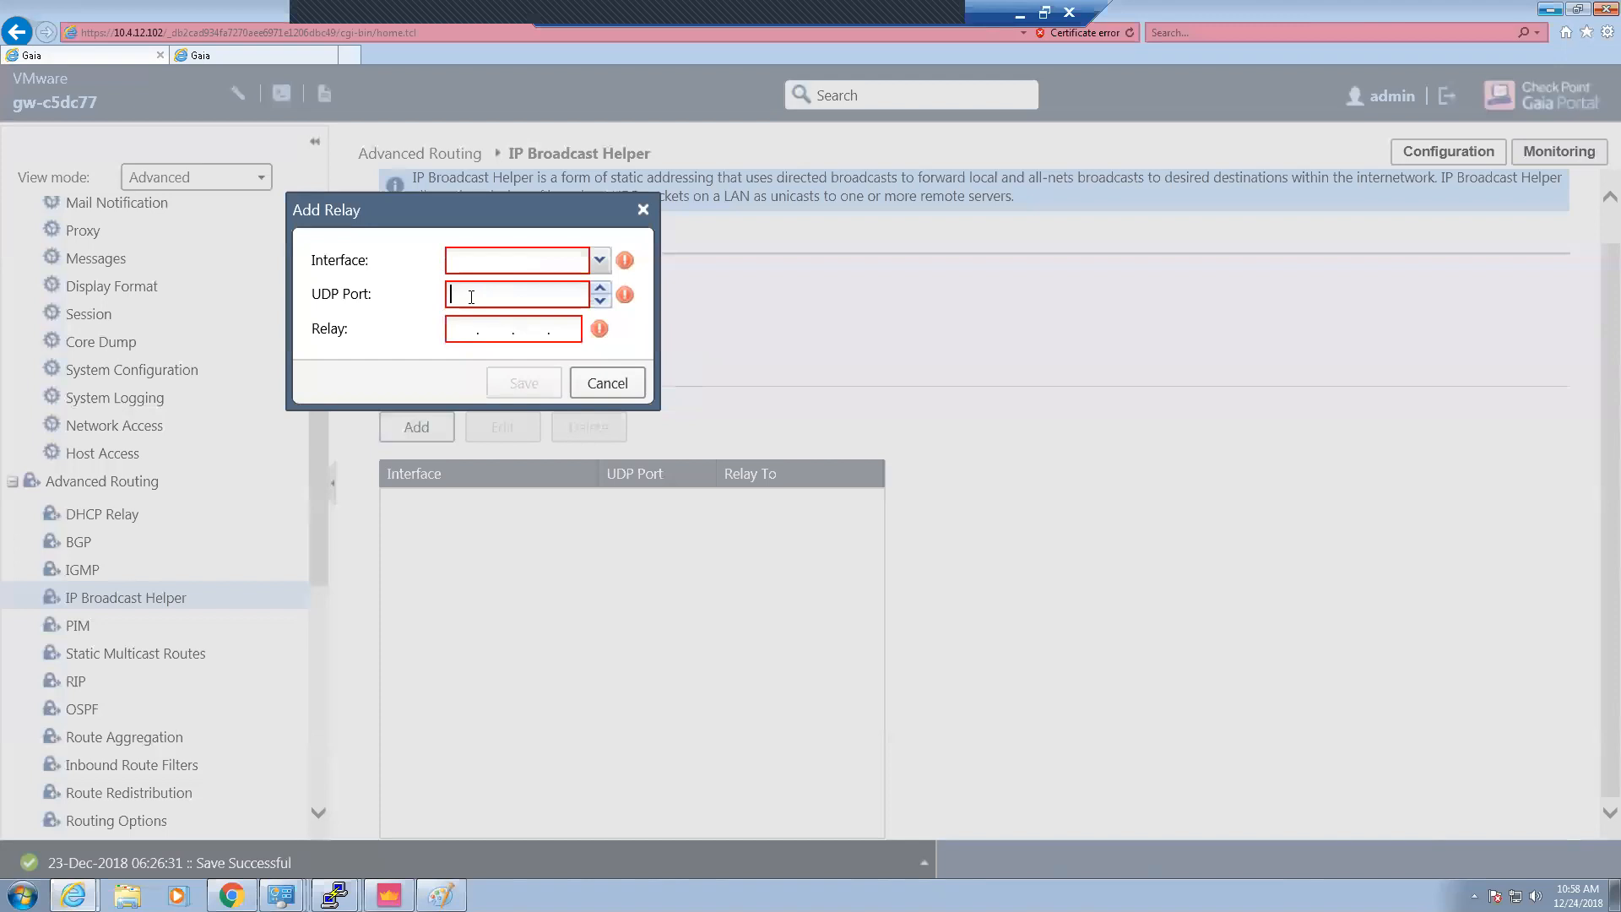
left_click(602, 389)
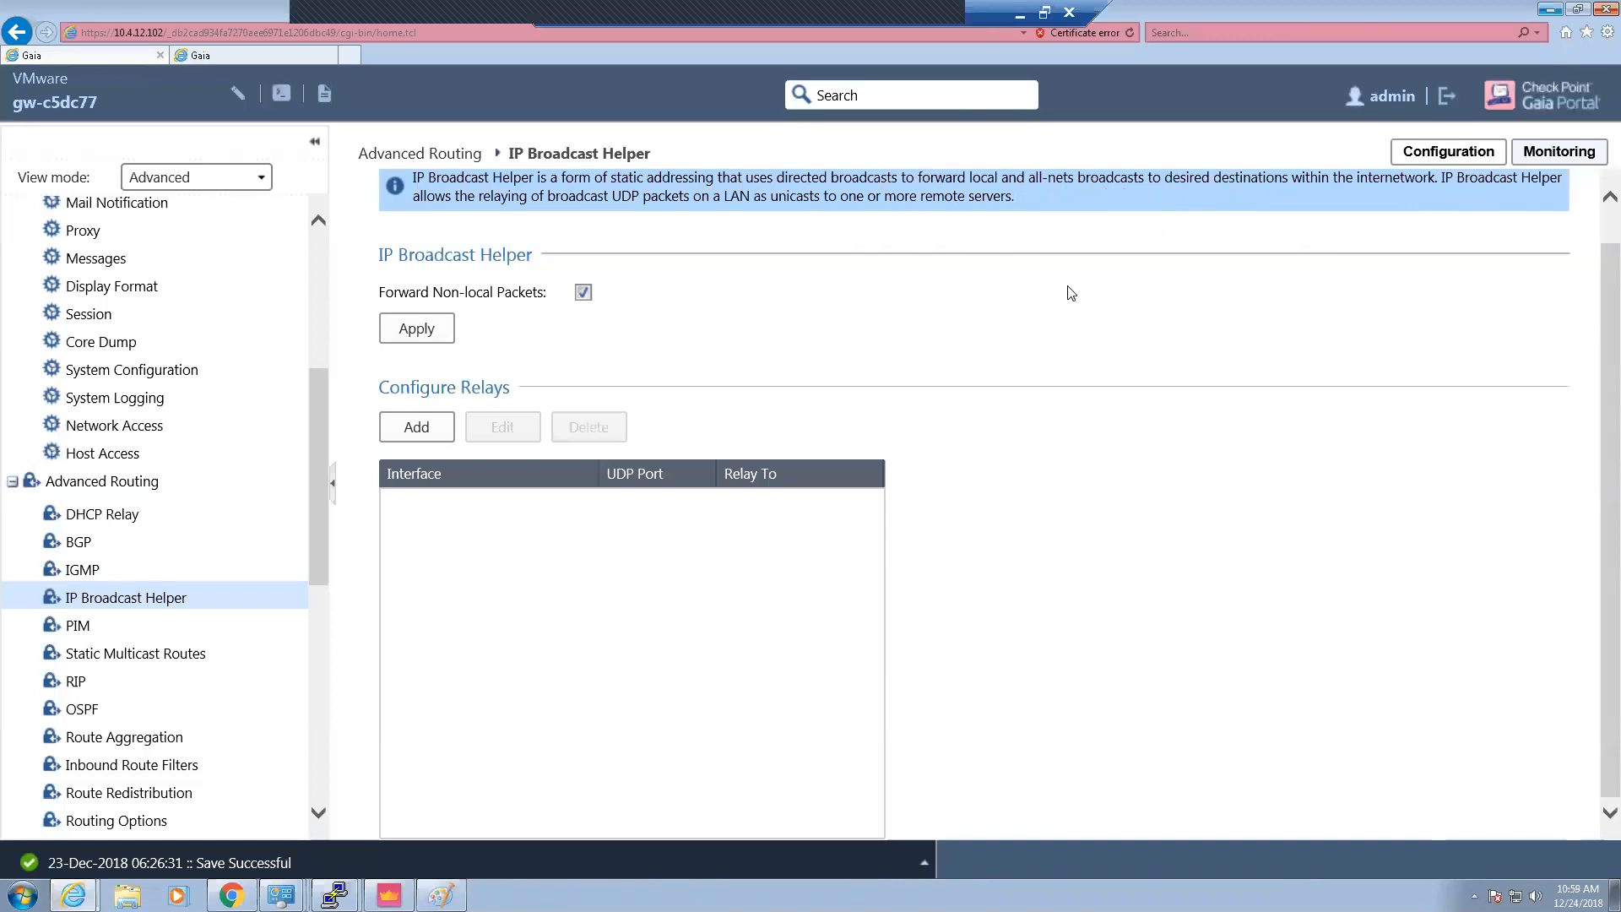
Discard the IP Broadcast Helper changes and review the PIM modes, keeping Sparse Mode (SM)
left_click(117, 632)
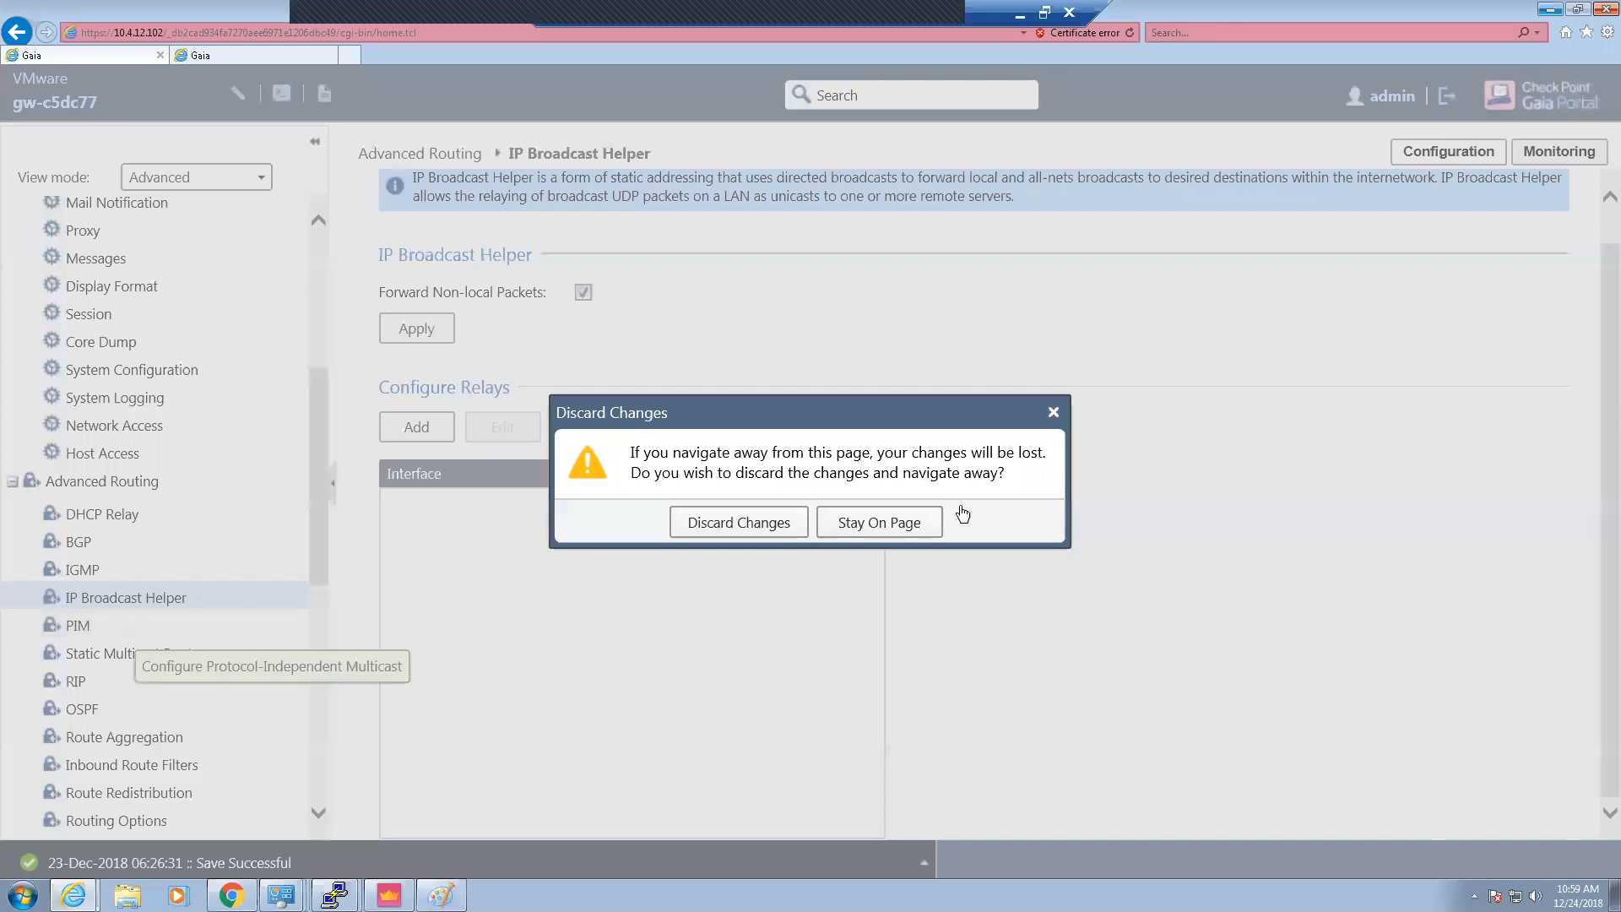
left_click(789, 521)
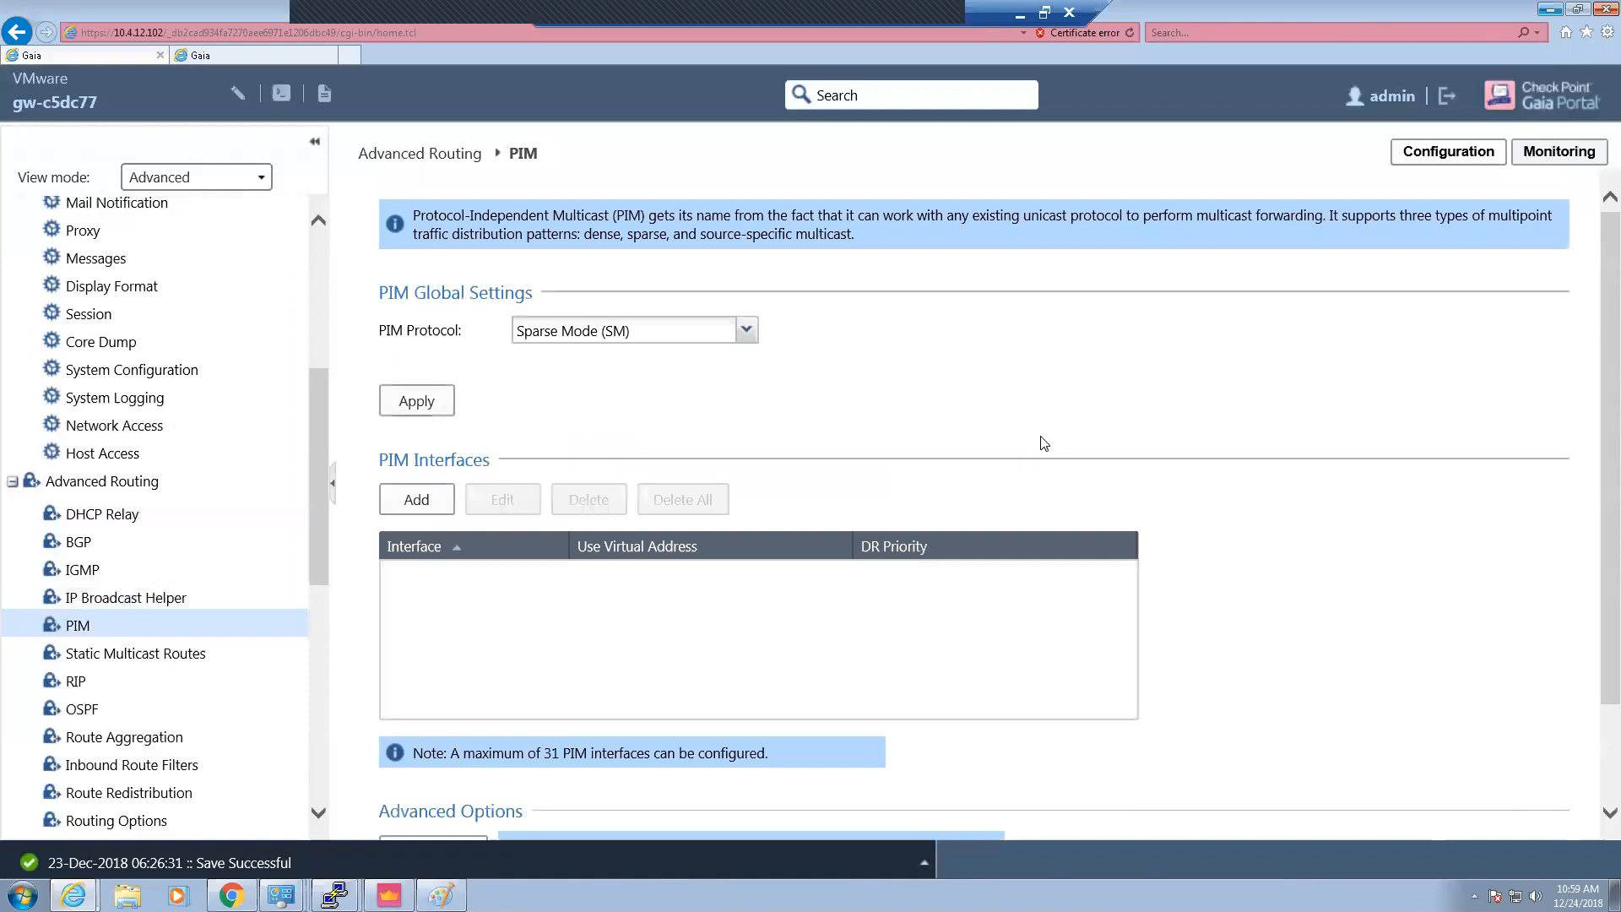
left_click(744, 335)
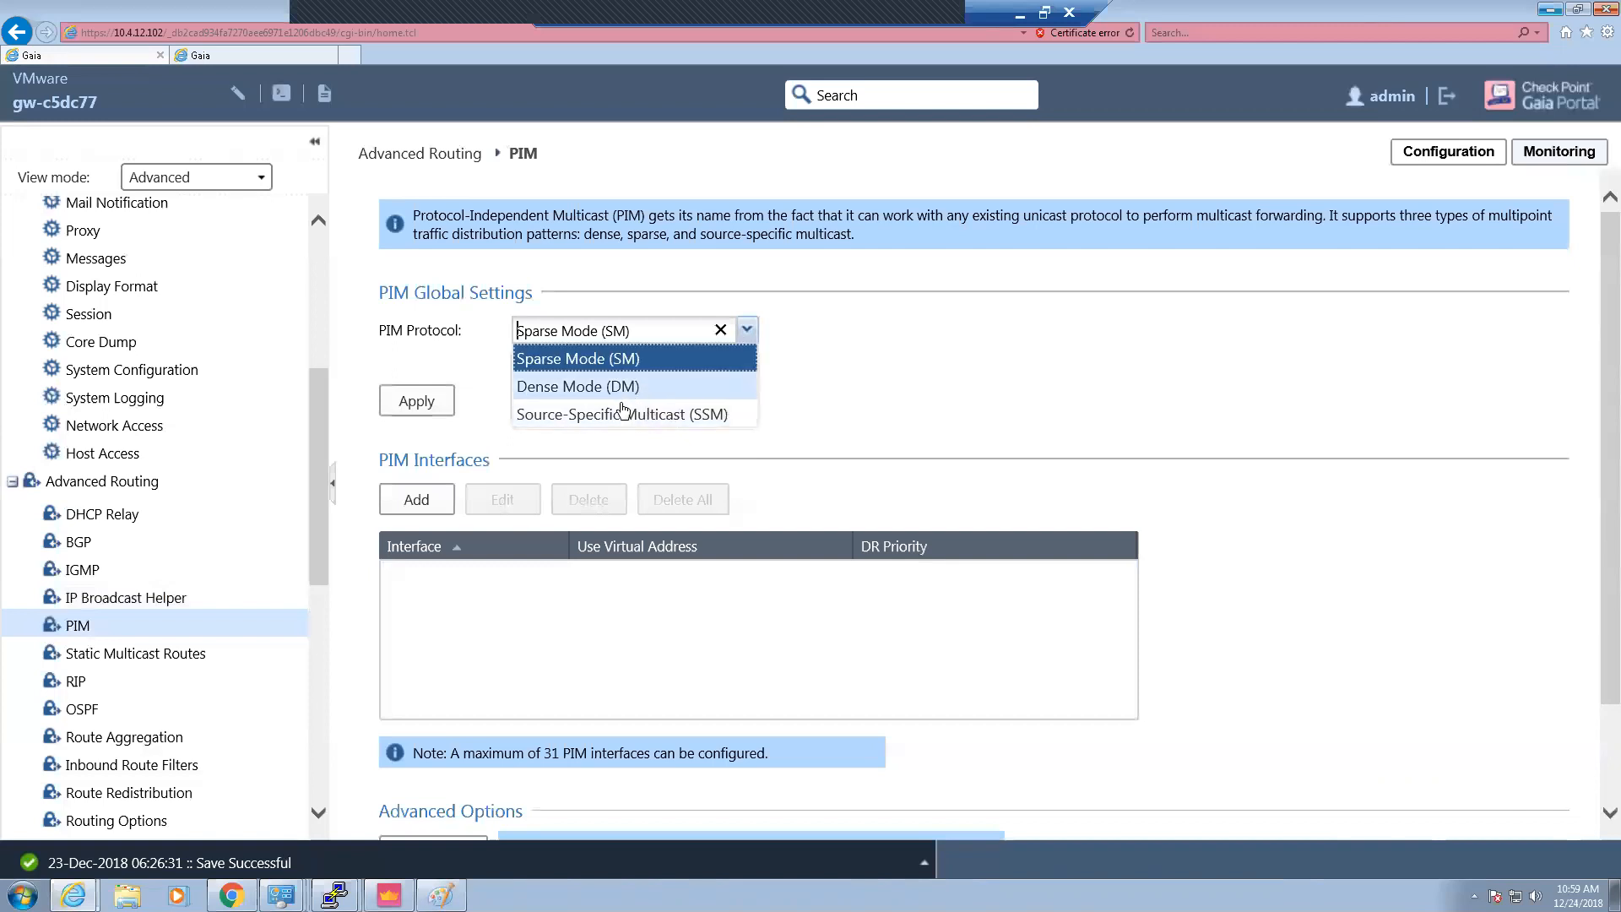
left_click(872, 376)
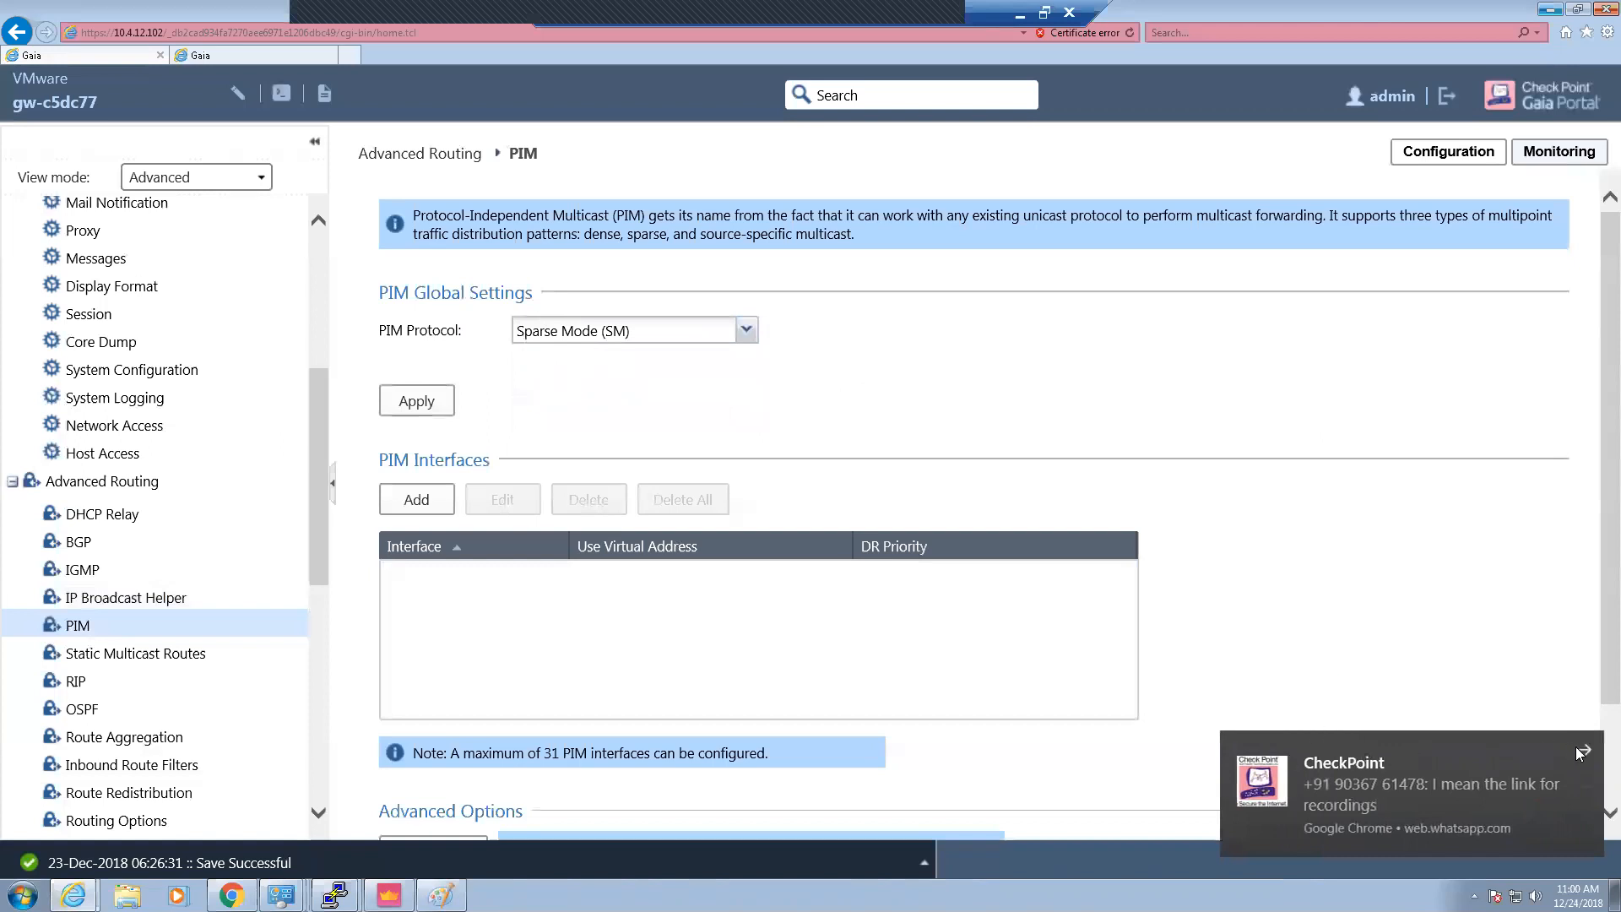
Dismiss the message notification and return from Static Multicast Routes to the PIM page
left_click(1581, 751)
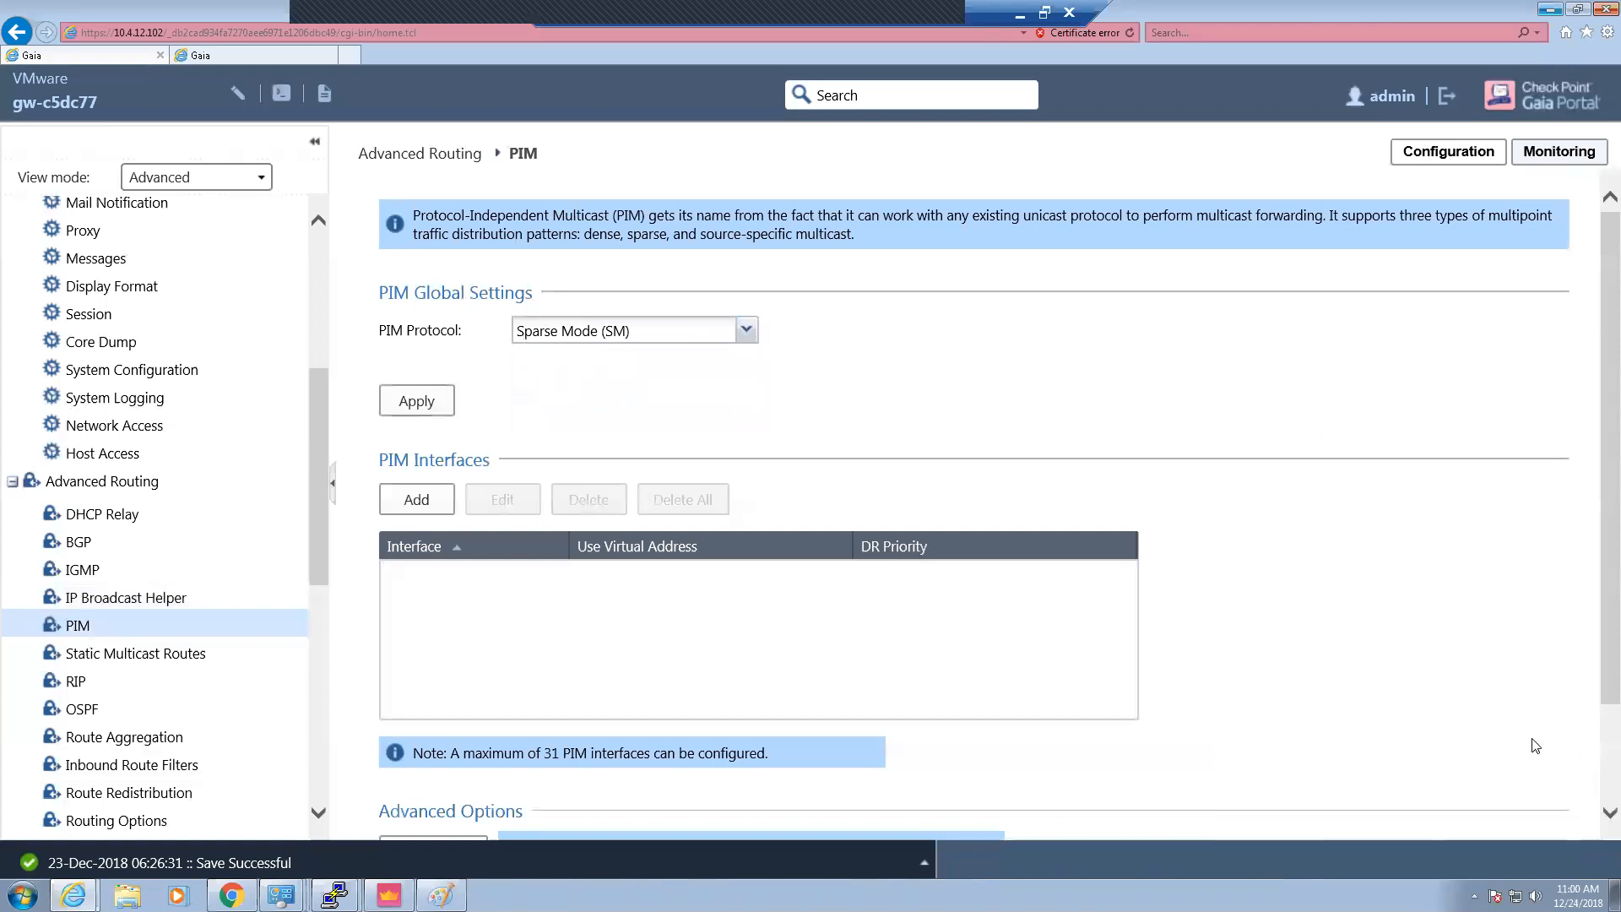
left_click(132, 656)
left_click(79, 628)
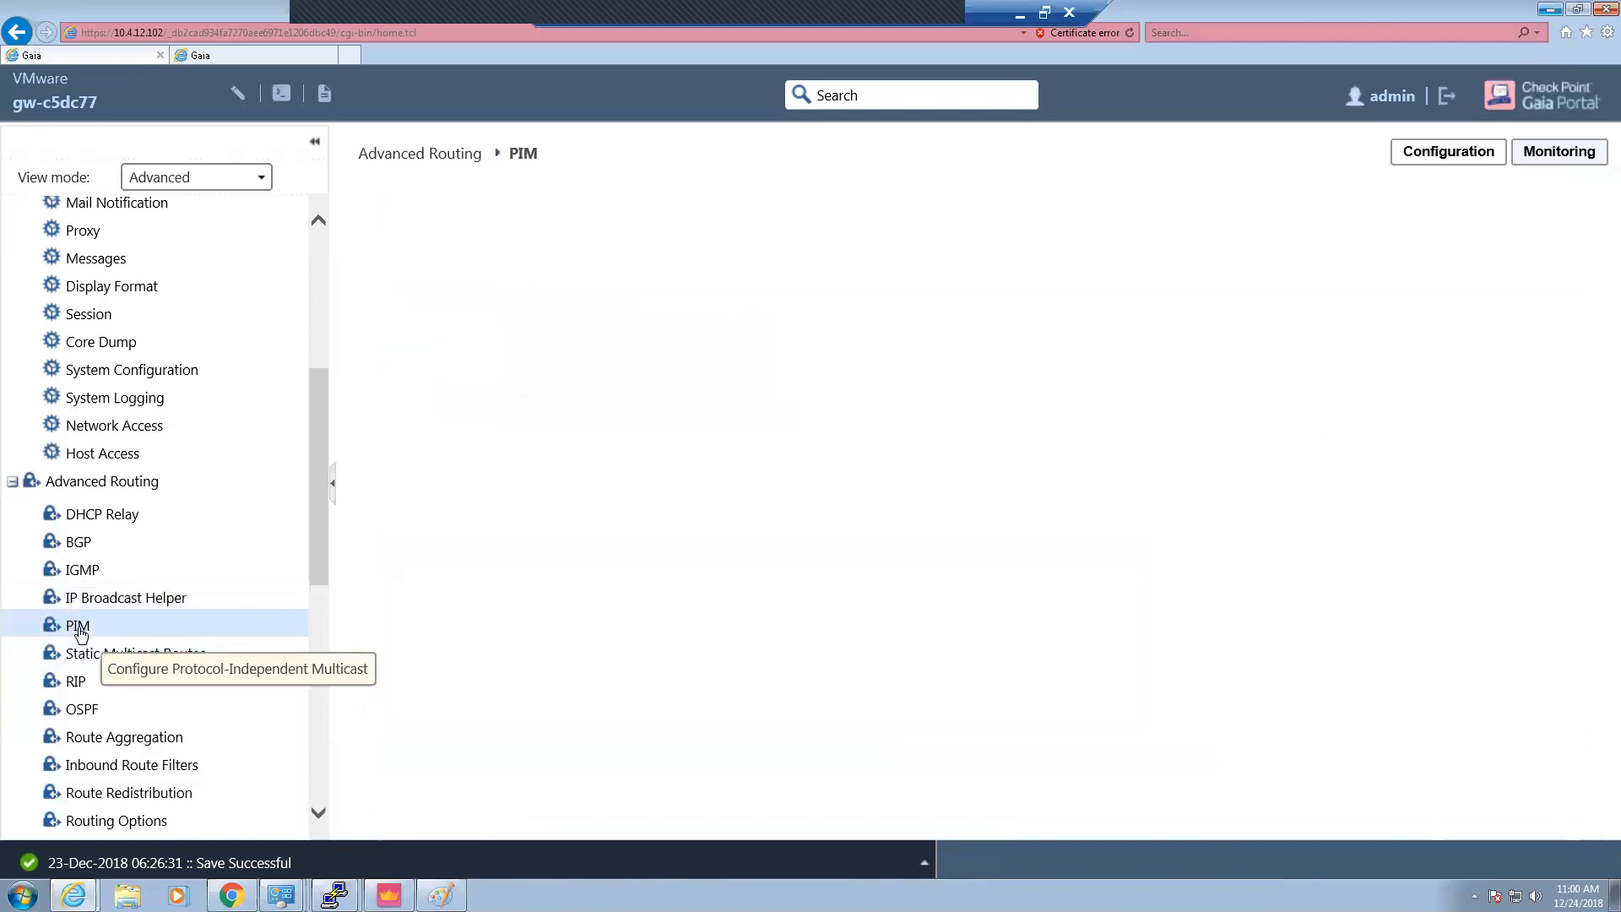
Open Static Multicast Routes and cancel adding a destination route
left_click(100, 655)
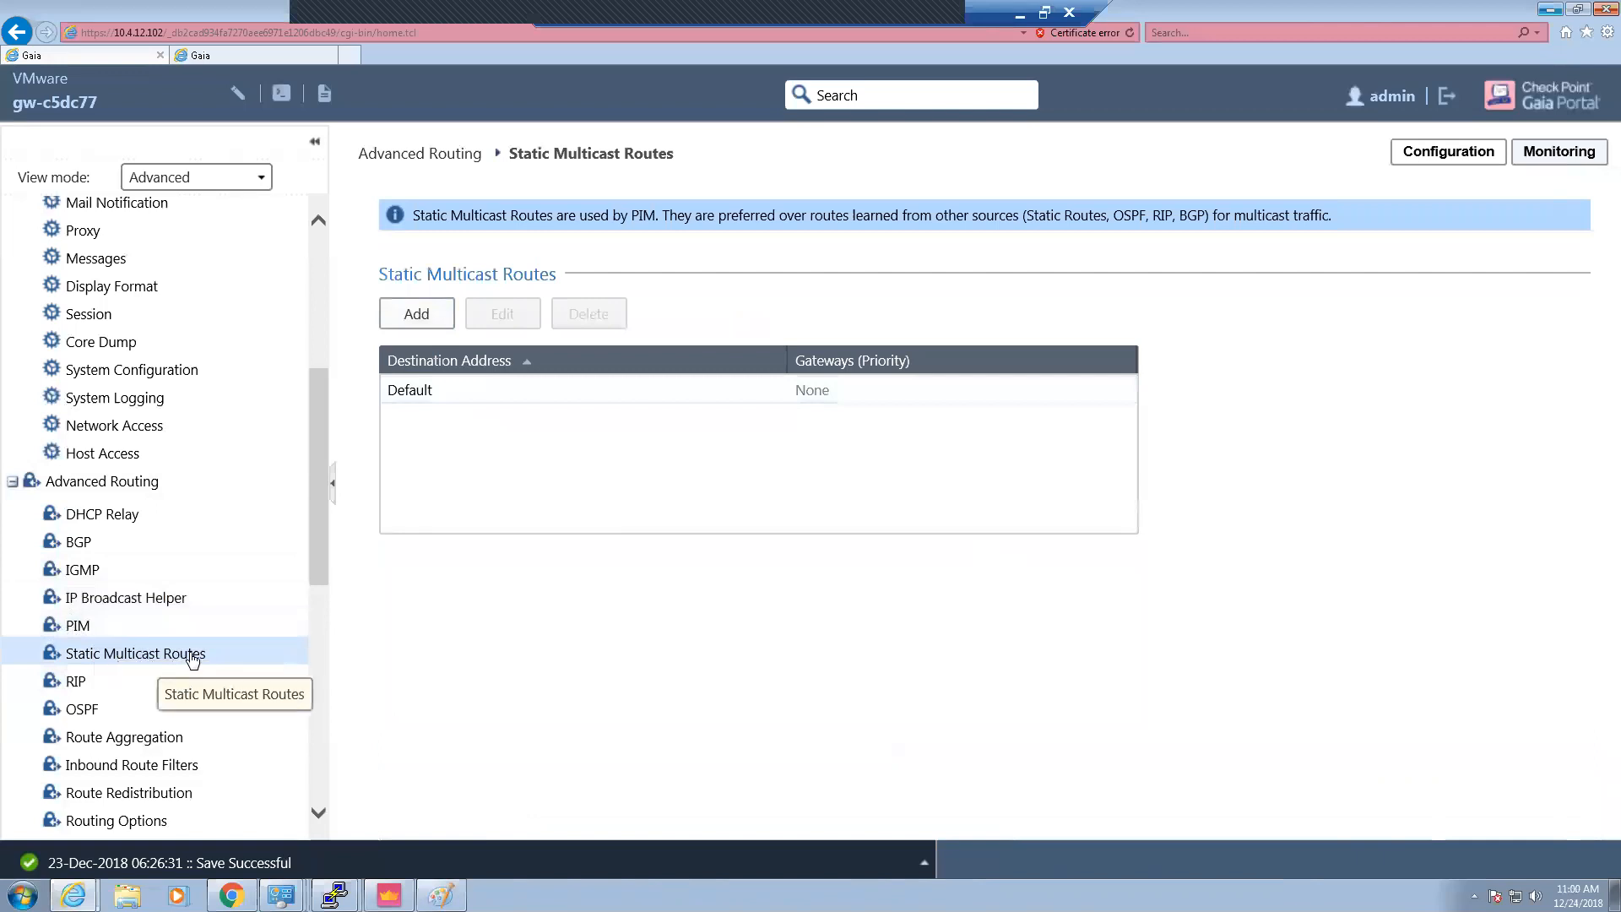
left_click(417, 314)
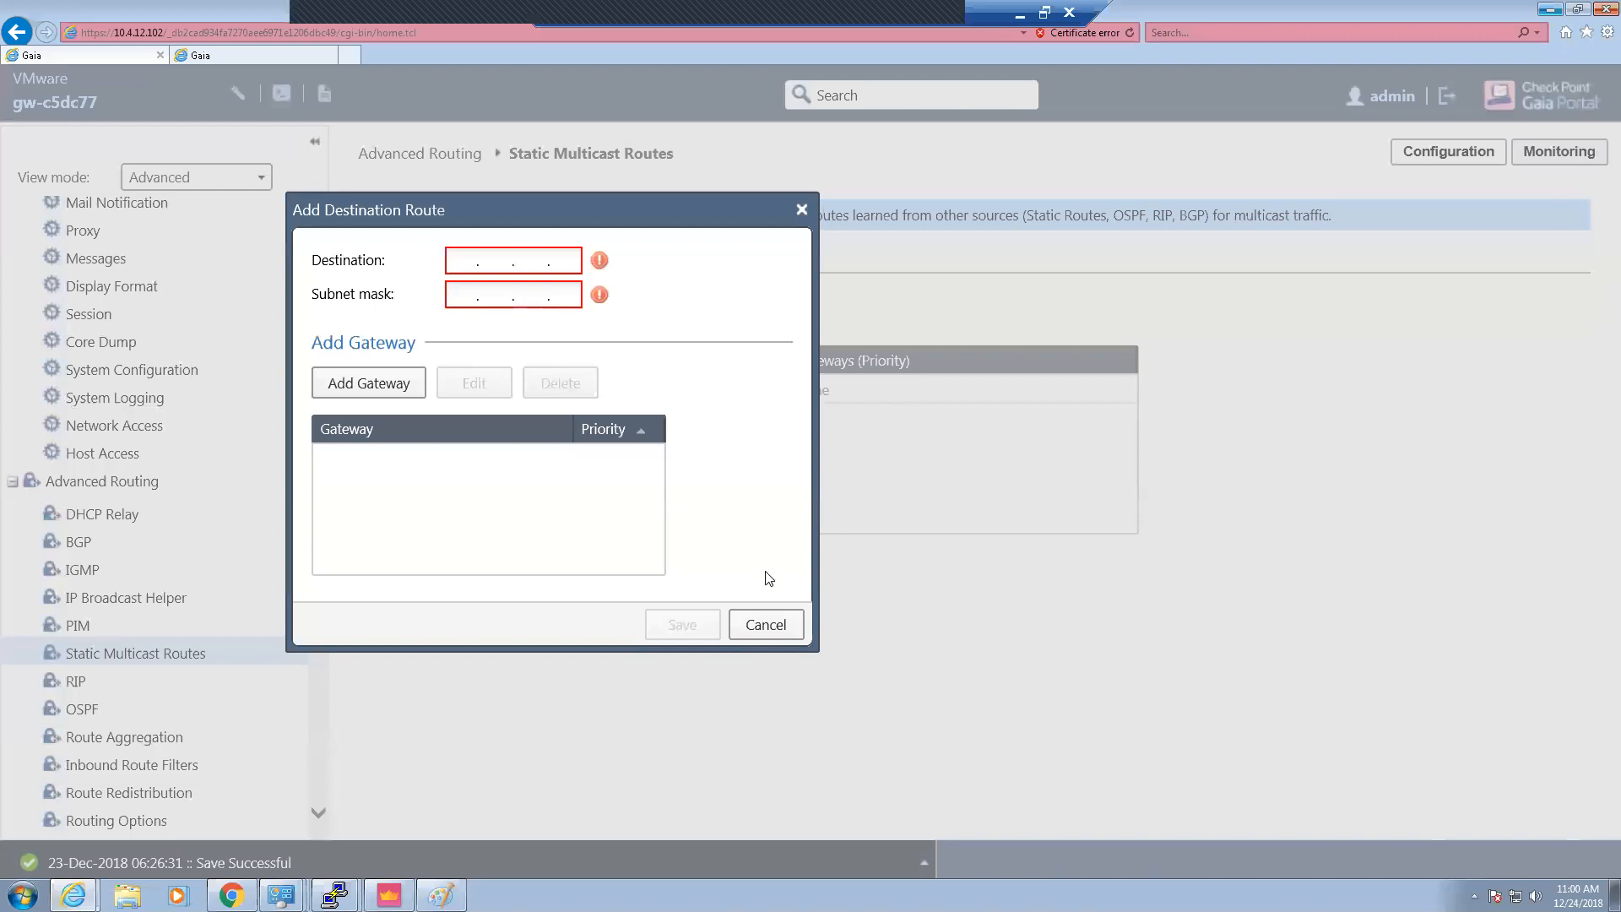
left_click(766, 625)
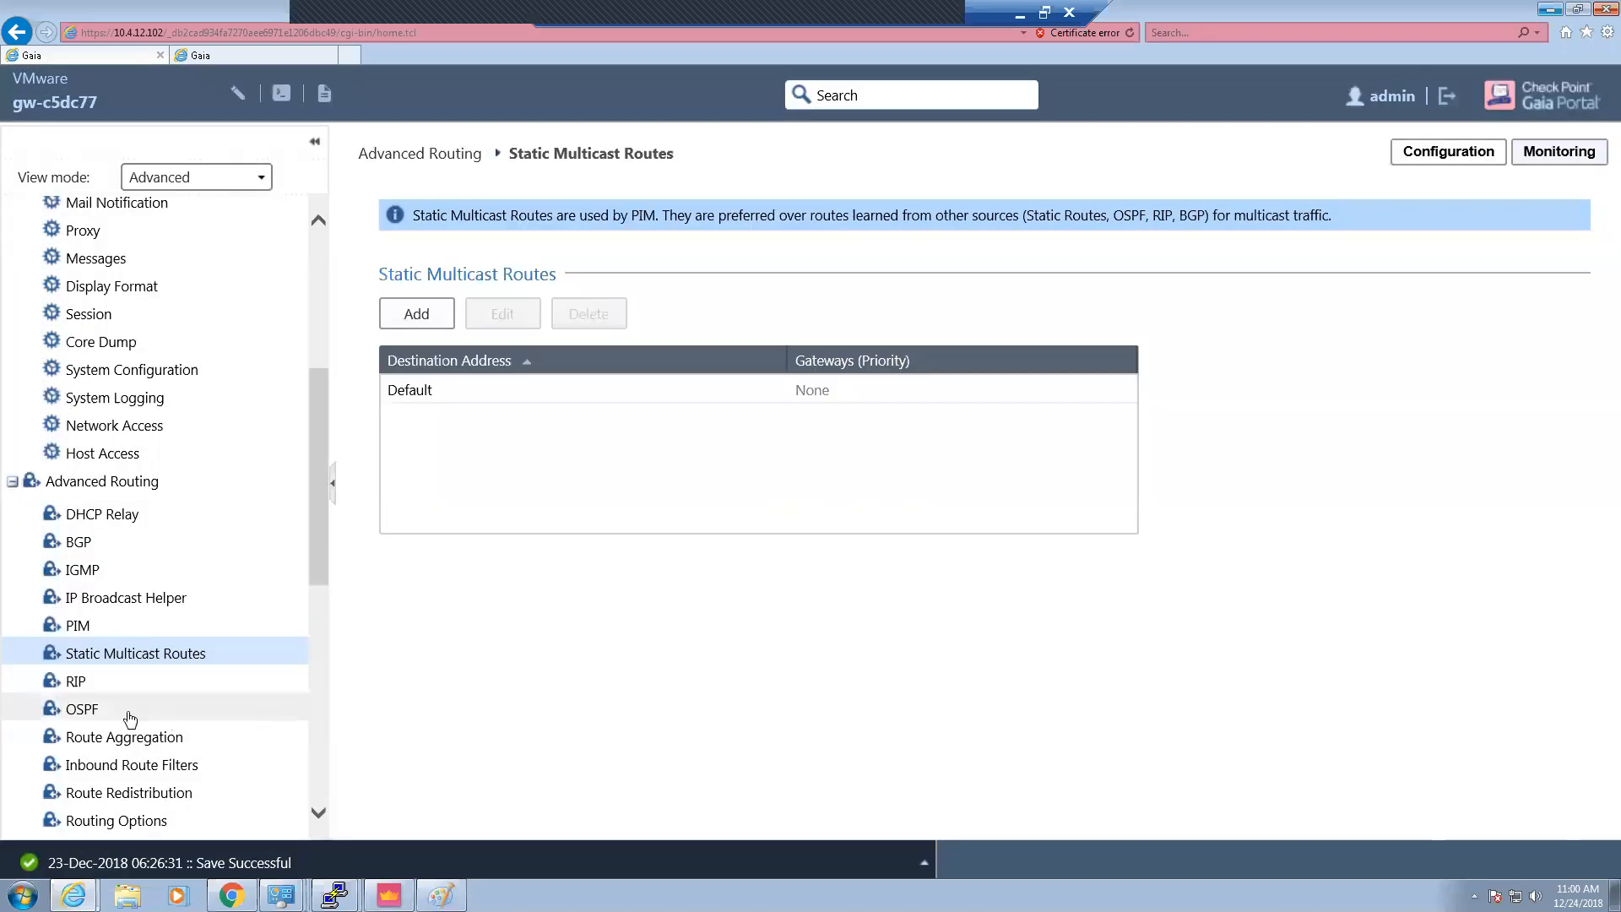
Go through RIP to the OSPF page and scroll past router ID 10.10.1.20 to the interfaces
left_click(74, 680)
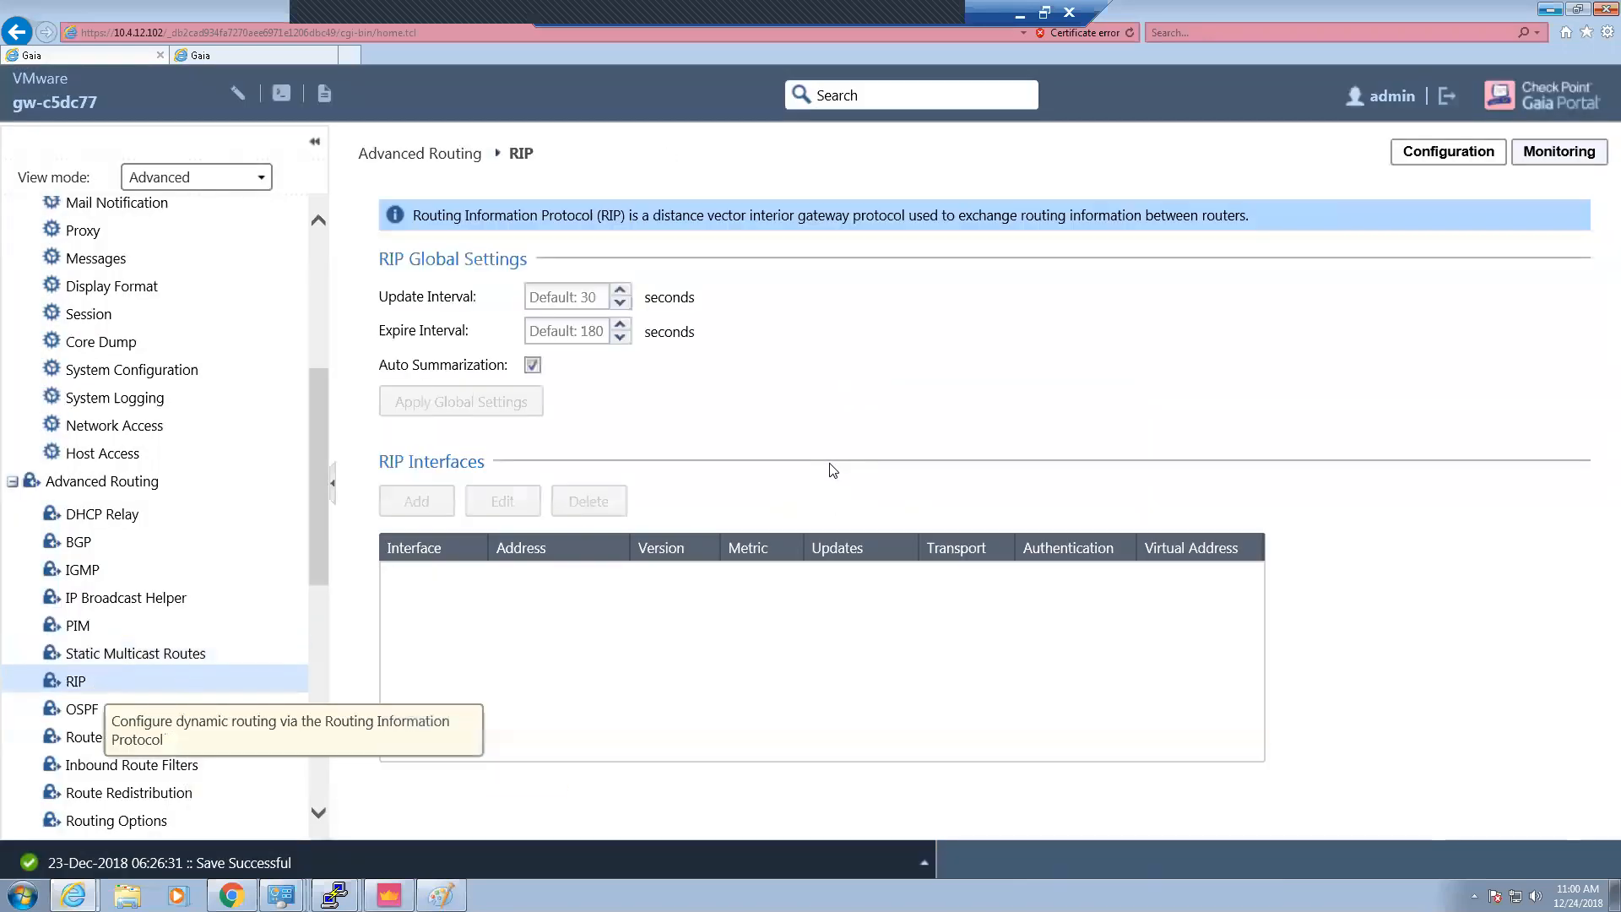
left_click(82, 709)
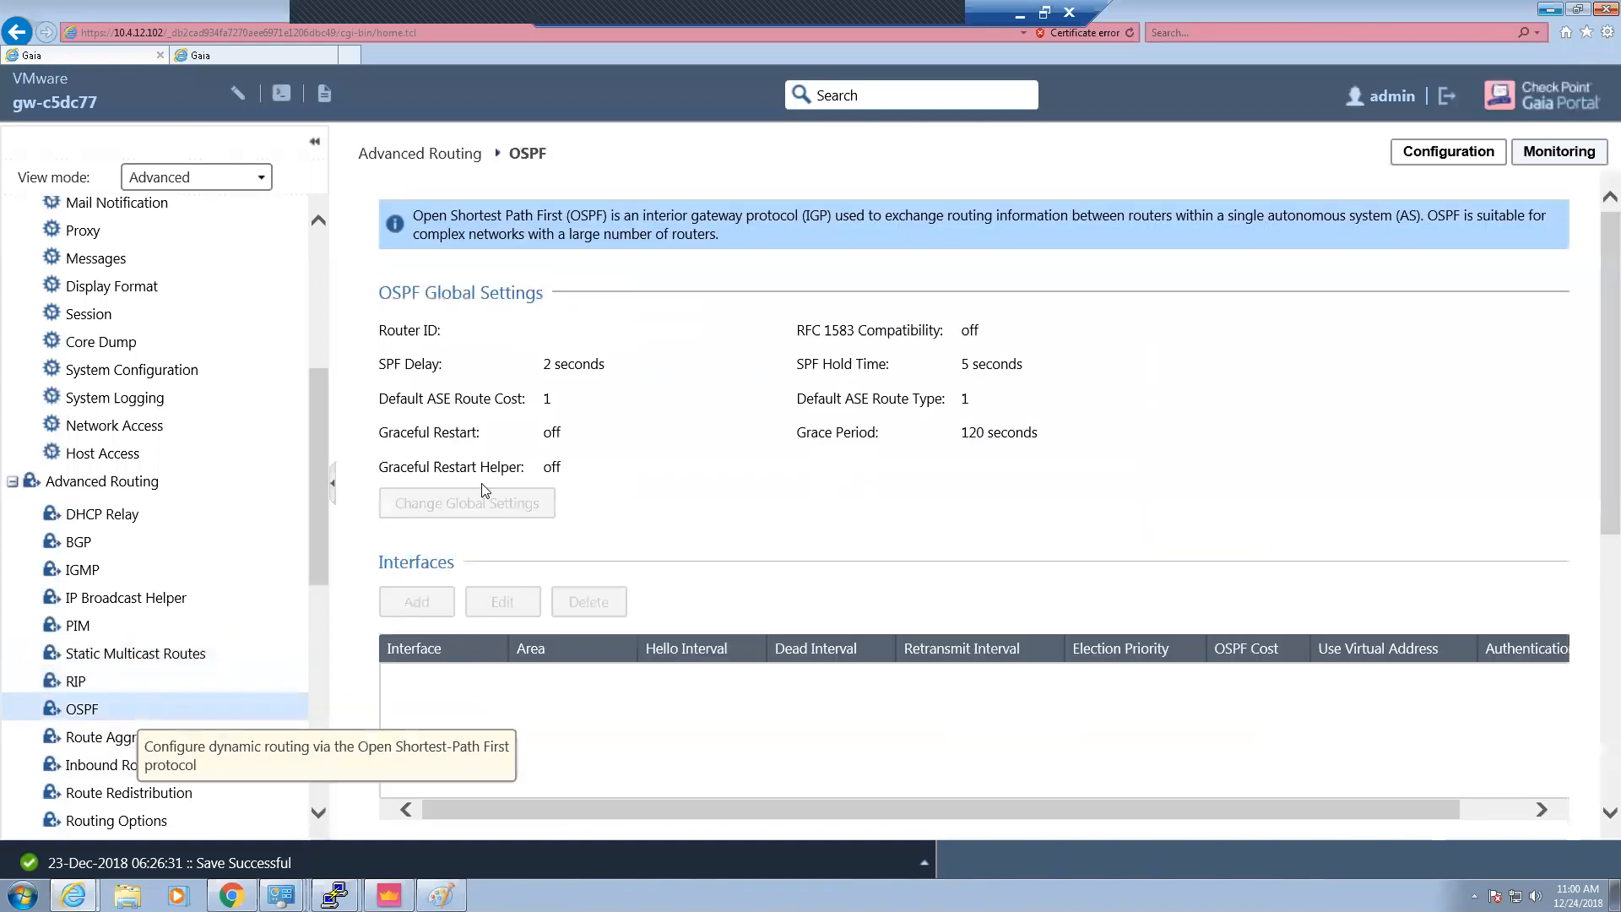
scroll(1383, 530, "down", 3)
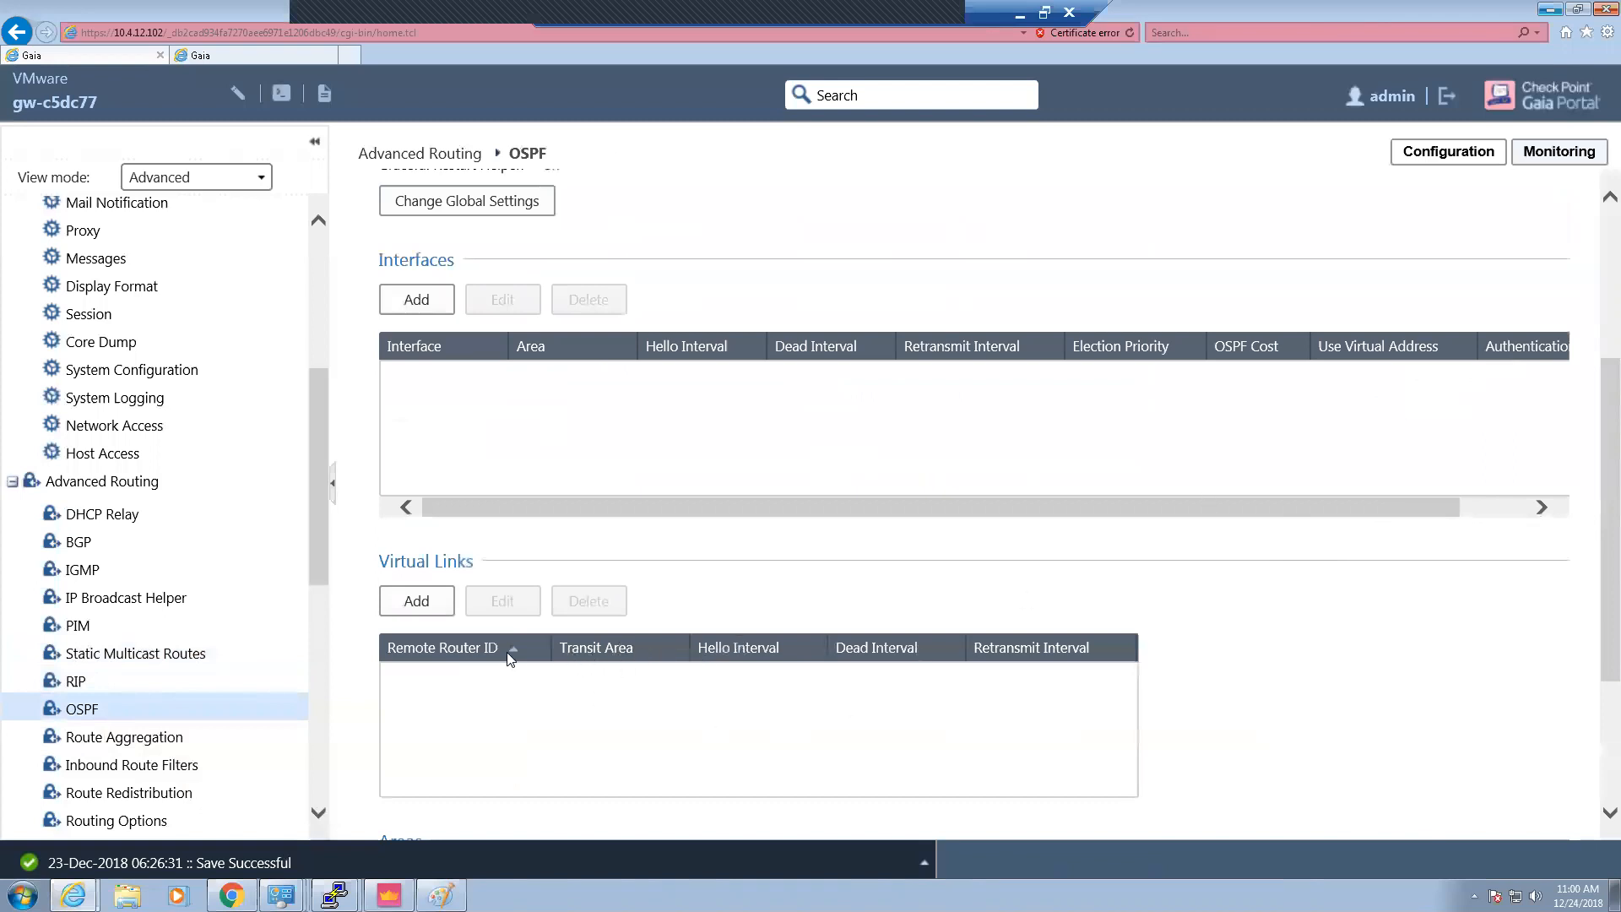
scroll(462, 389, "up", 3)
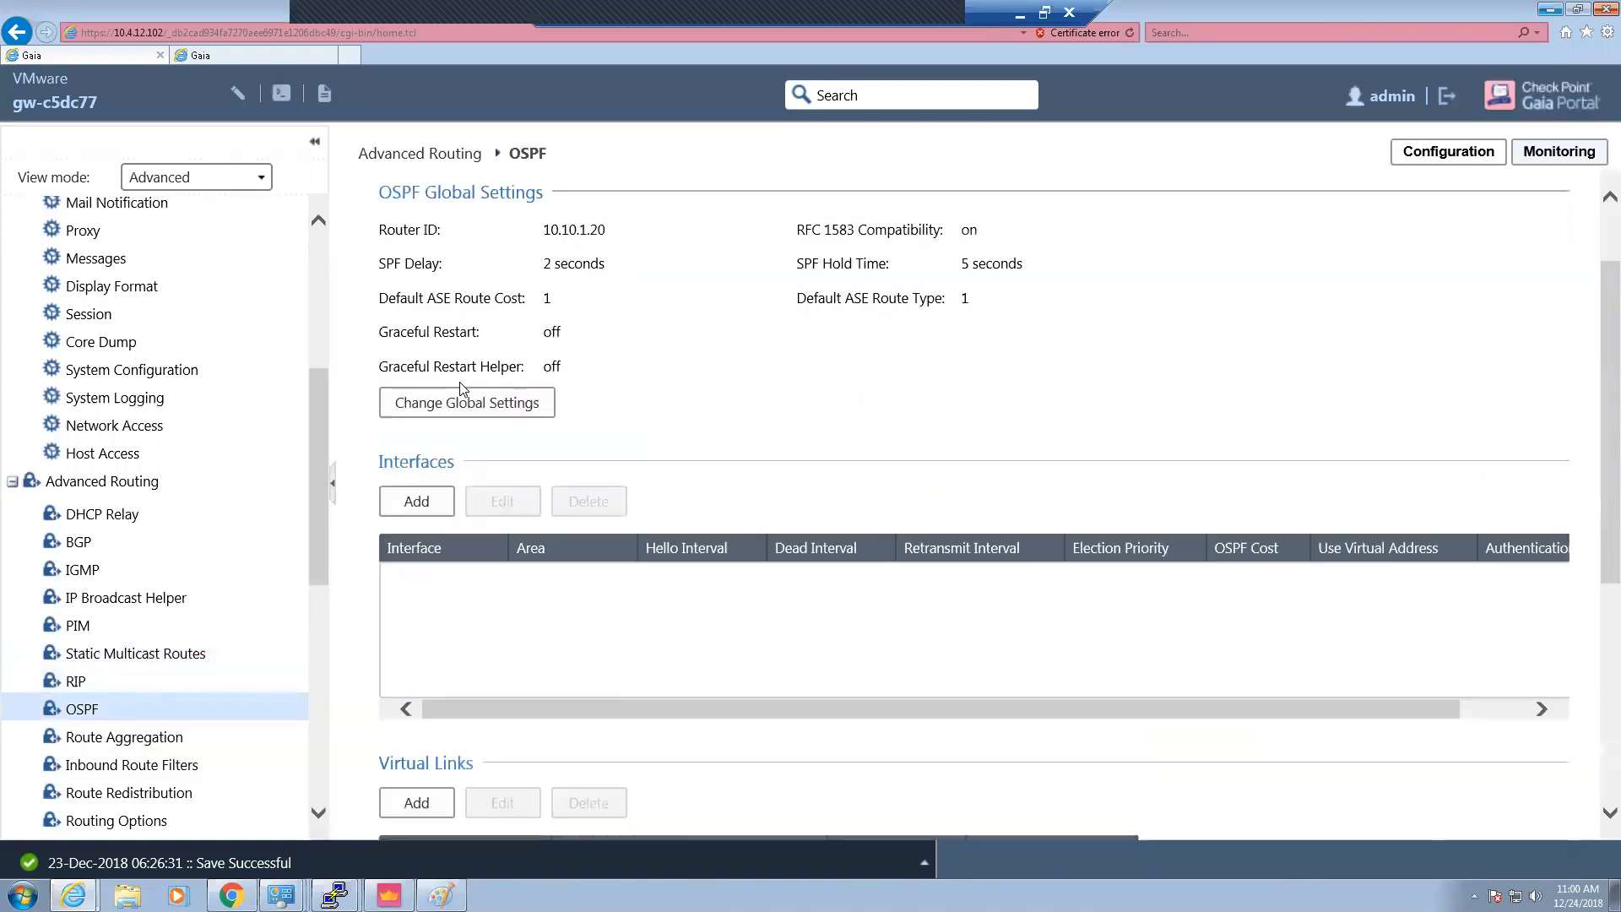
scroll(462, 389, "up", 2)
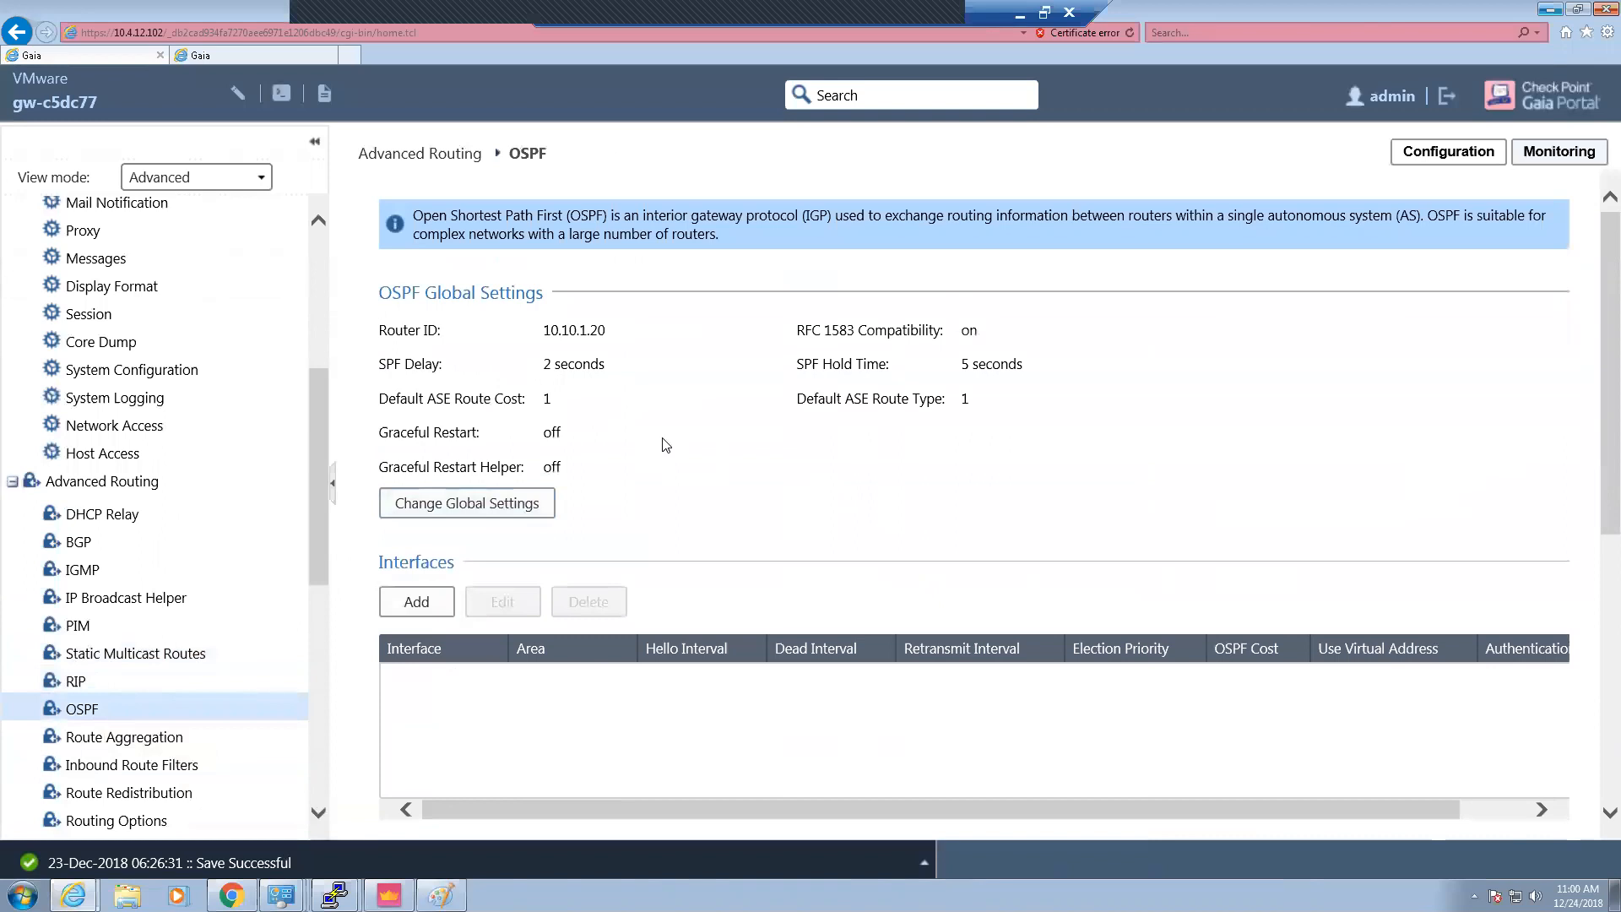
scroll(319, 596, "down", 1)
scroll(321, 608, "down", 3)
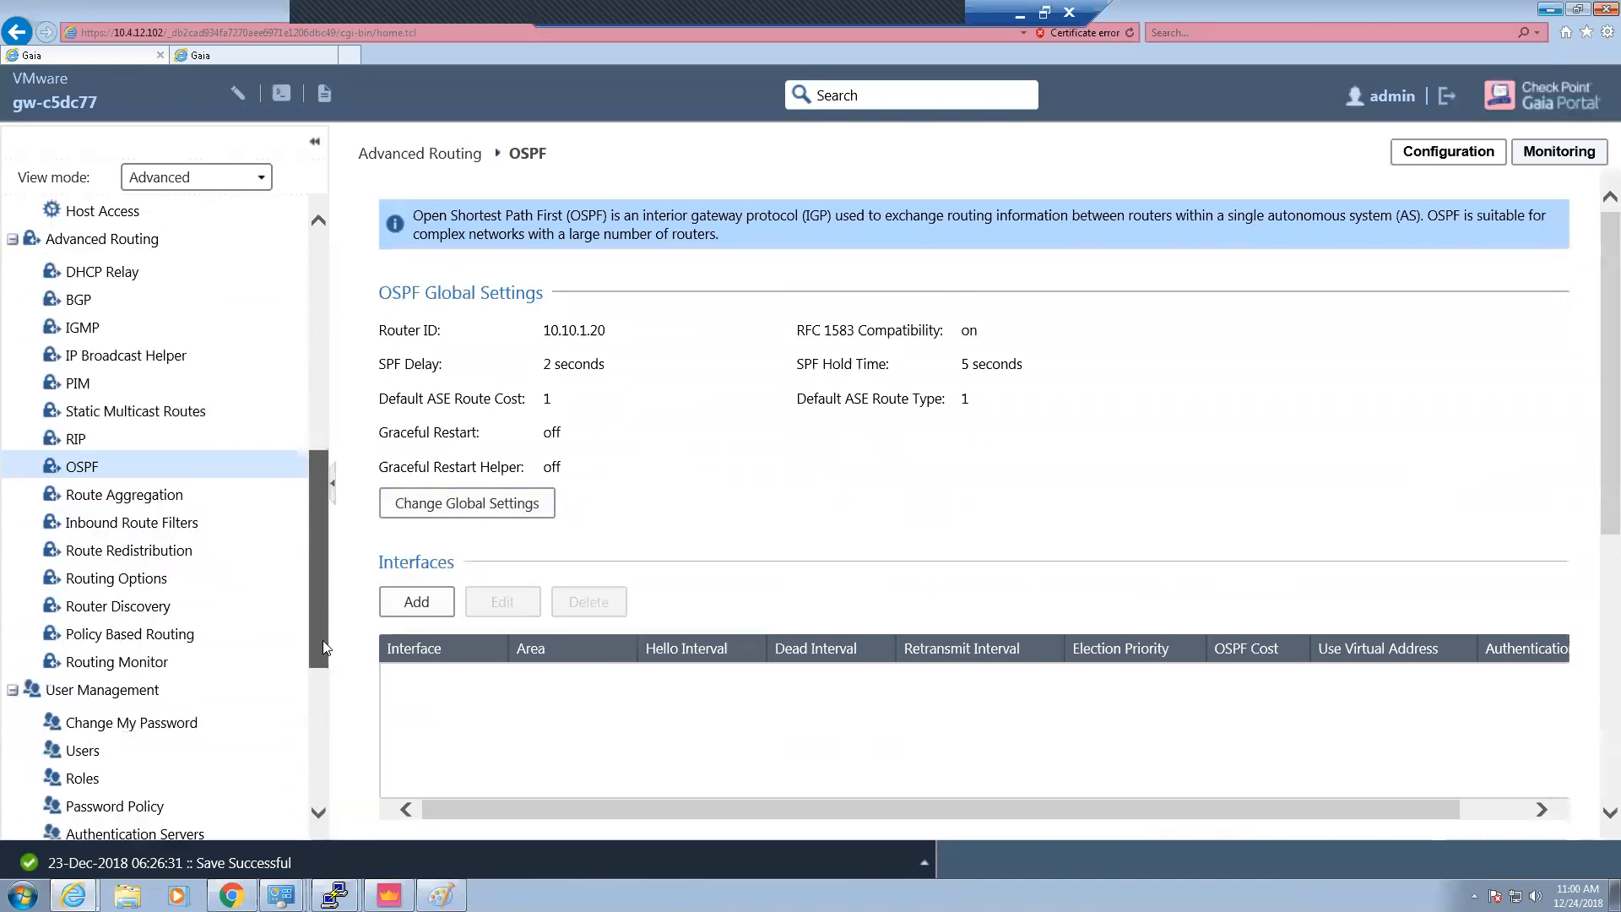
Start a new aggregate route, switching AS Path Truncate on and back off
left_click(124, 482)
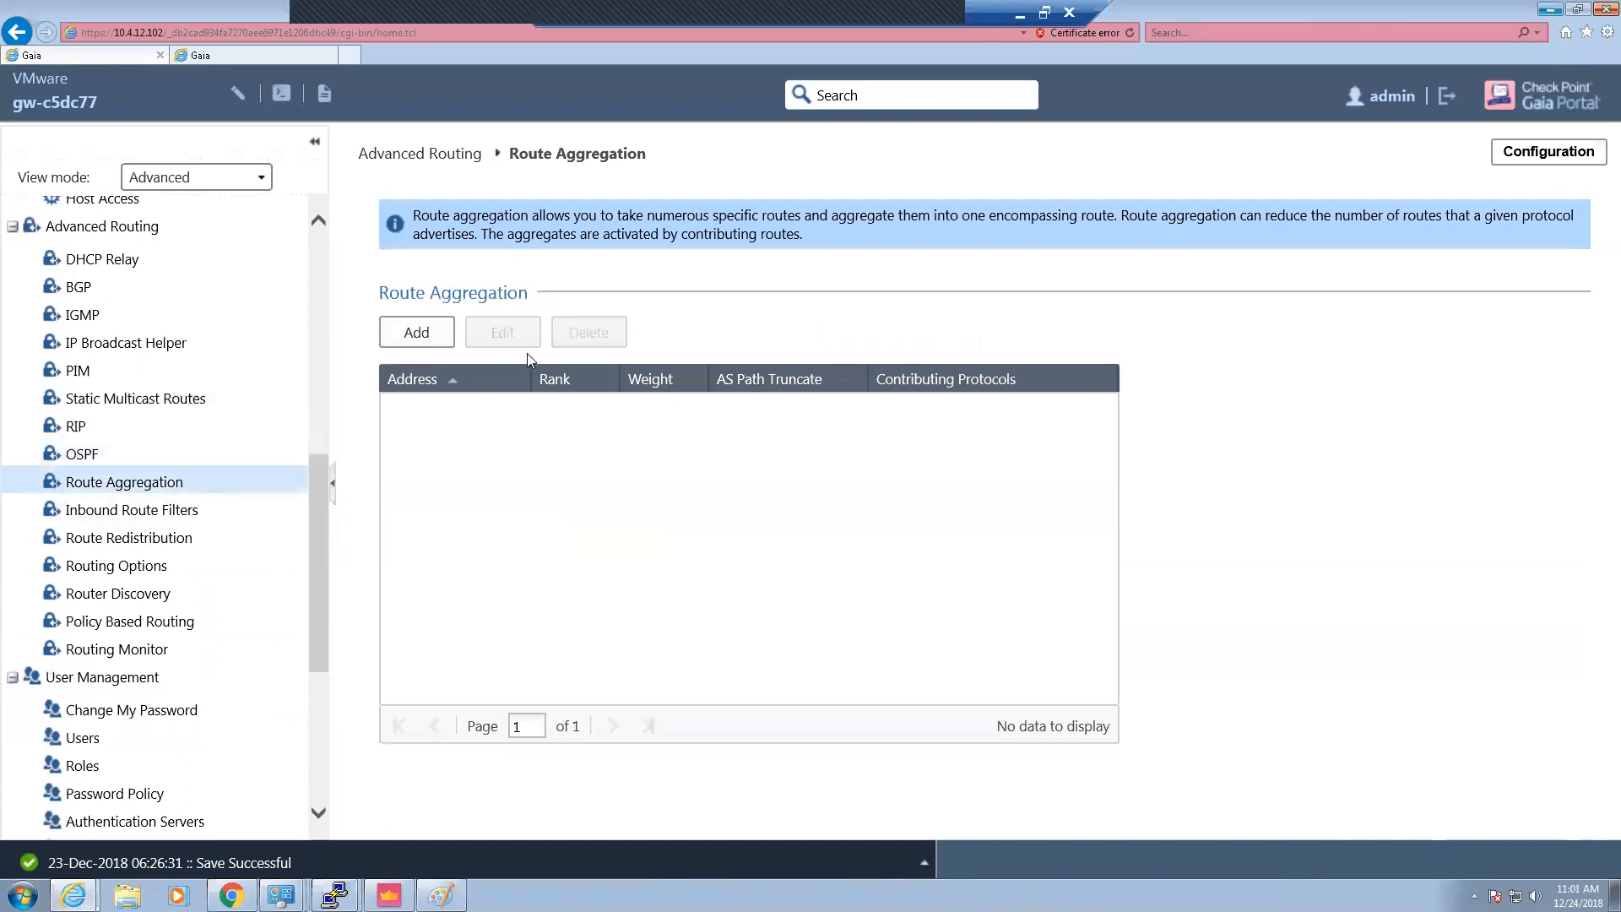
left_click(436, 338)
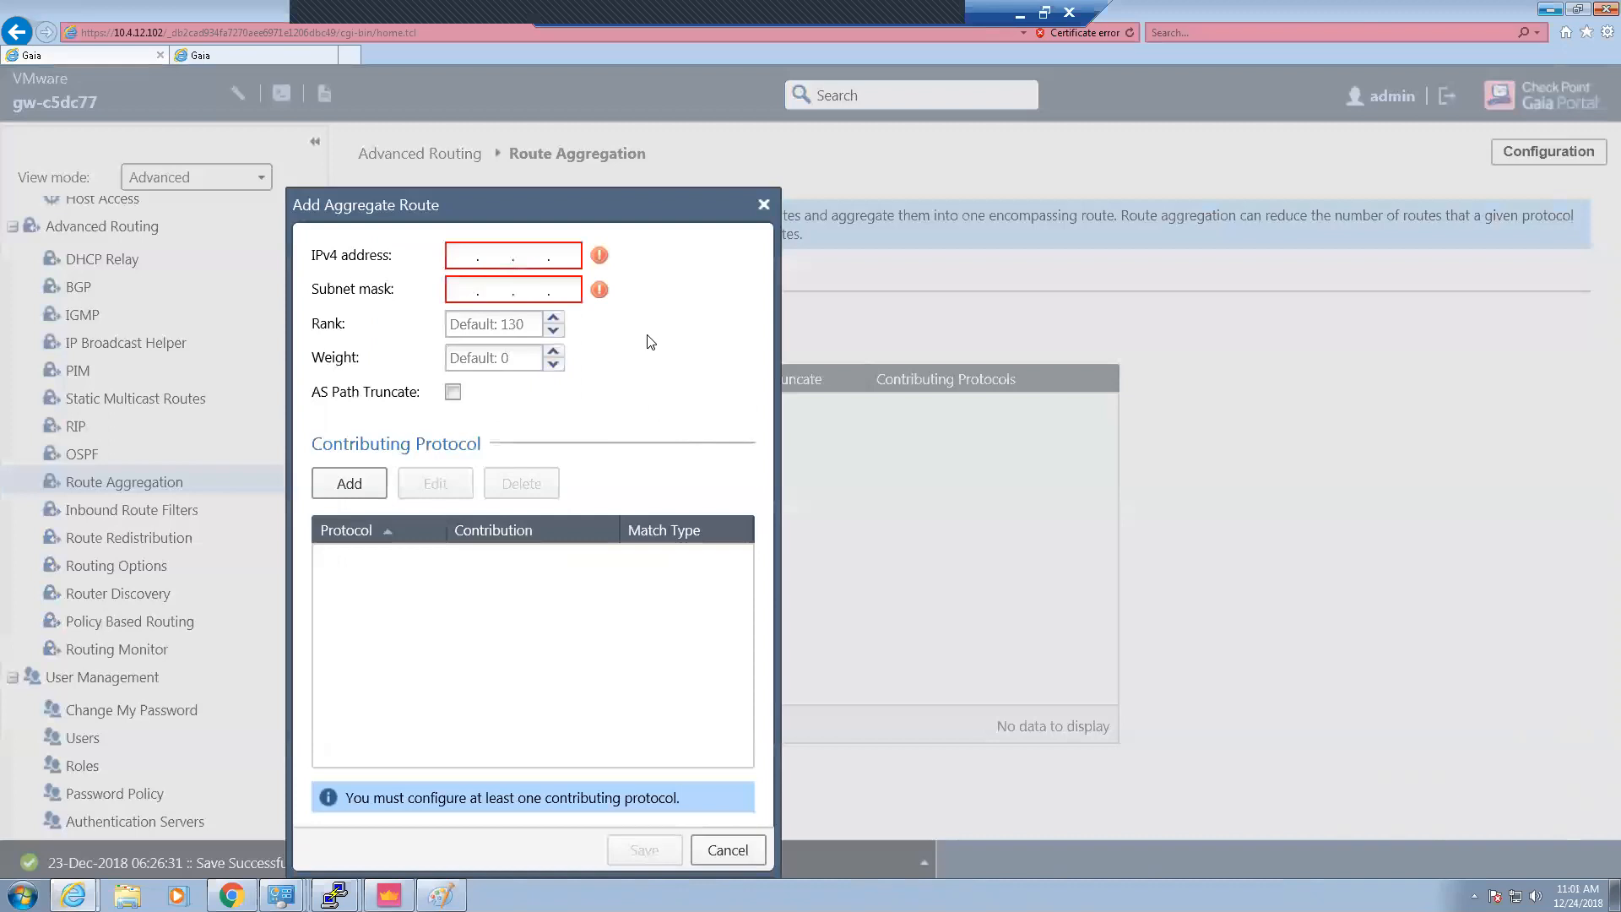
left_click(454, 397)
left_click(453, 394)
Check the contributing protocol list, cancel both aggregate dialogs, and open Inbound Route Filters
left_click(374, 484)
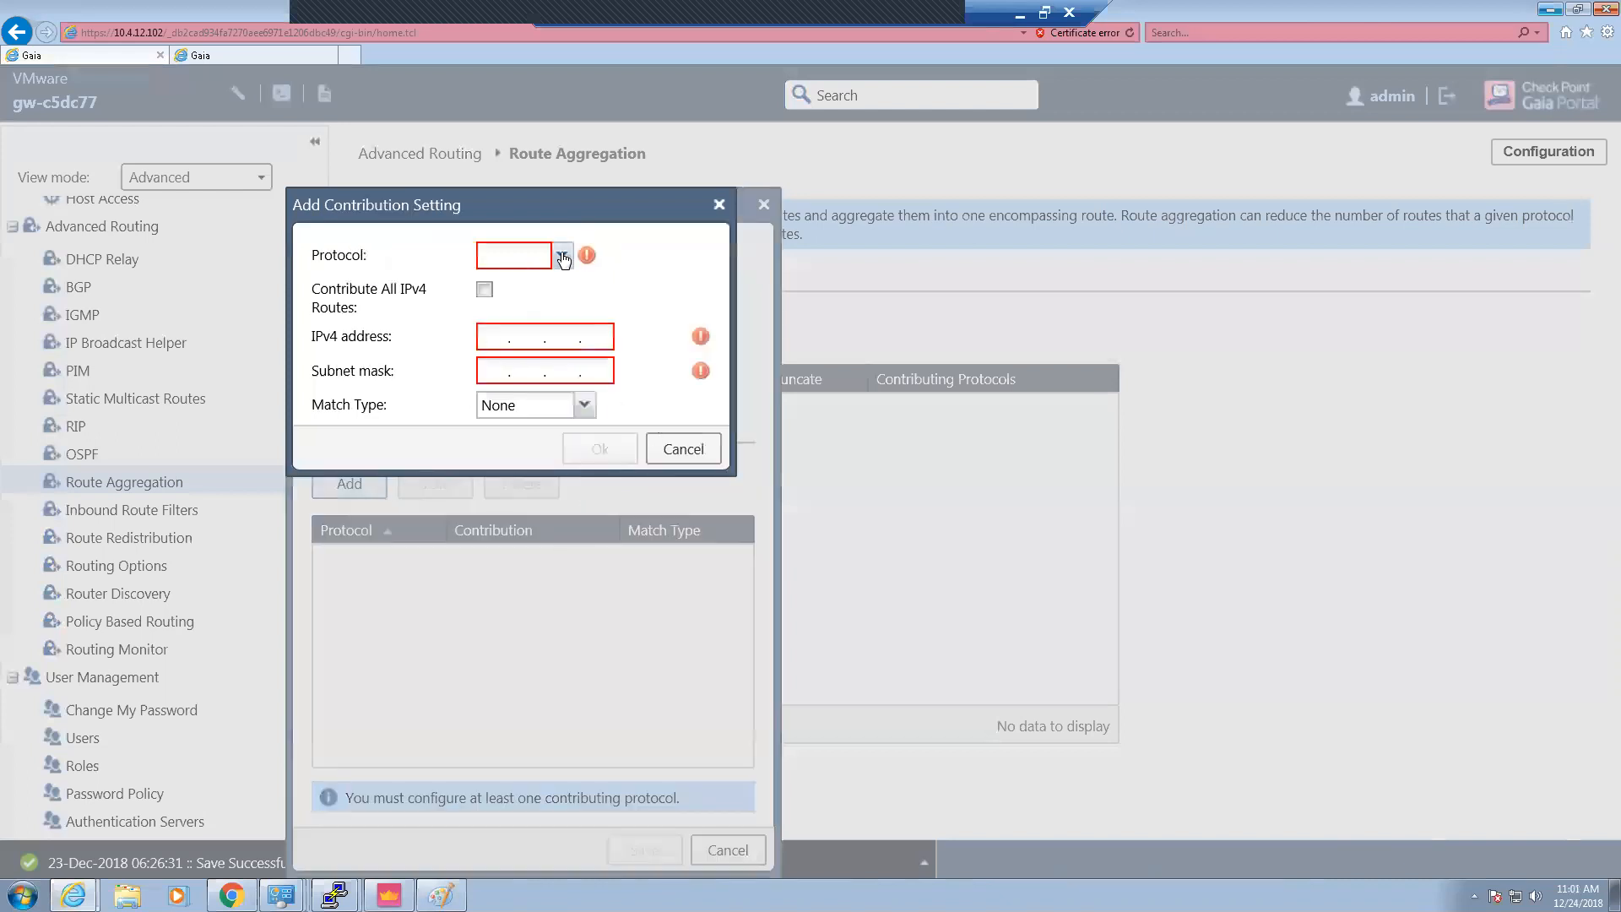
left_click(560, 256)
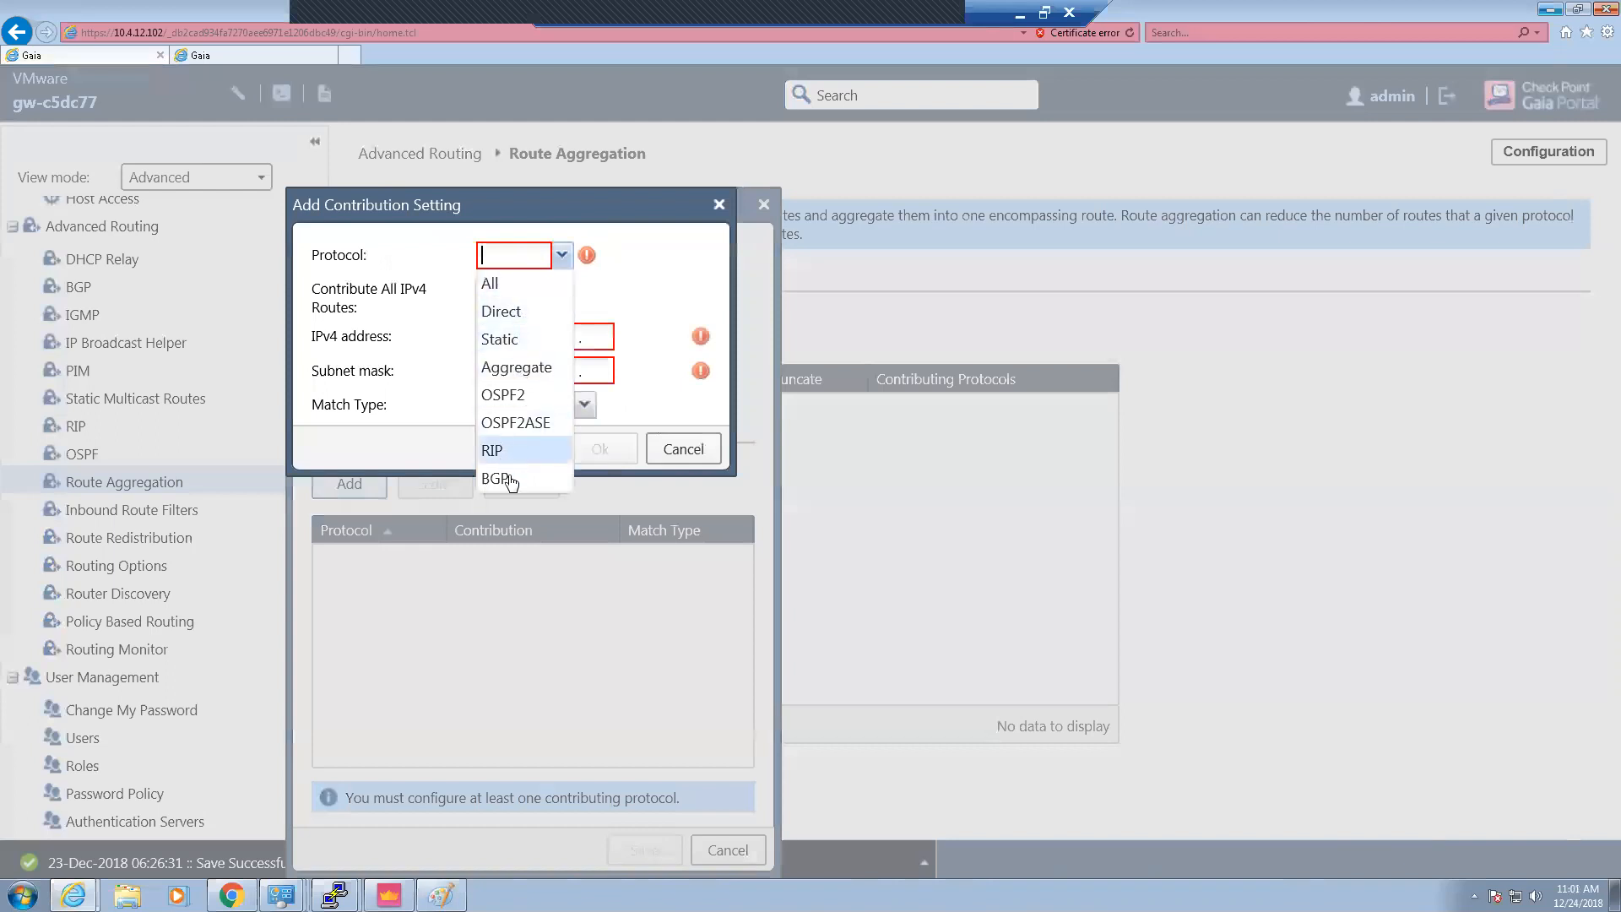
left_click(433, 408)
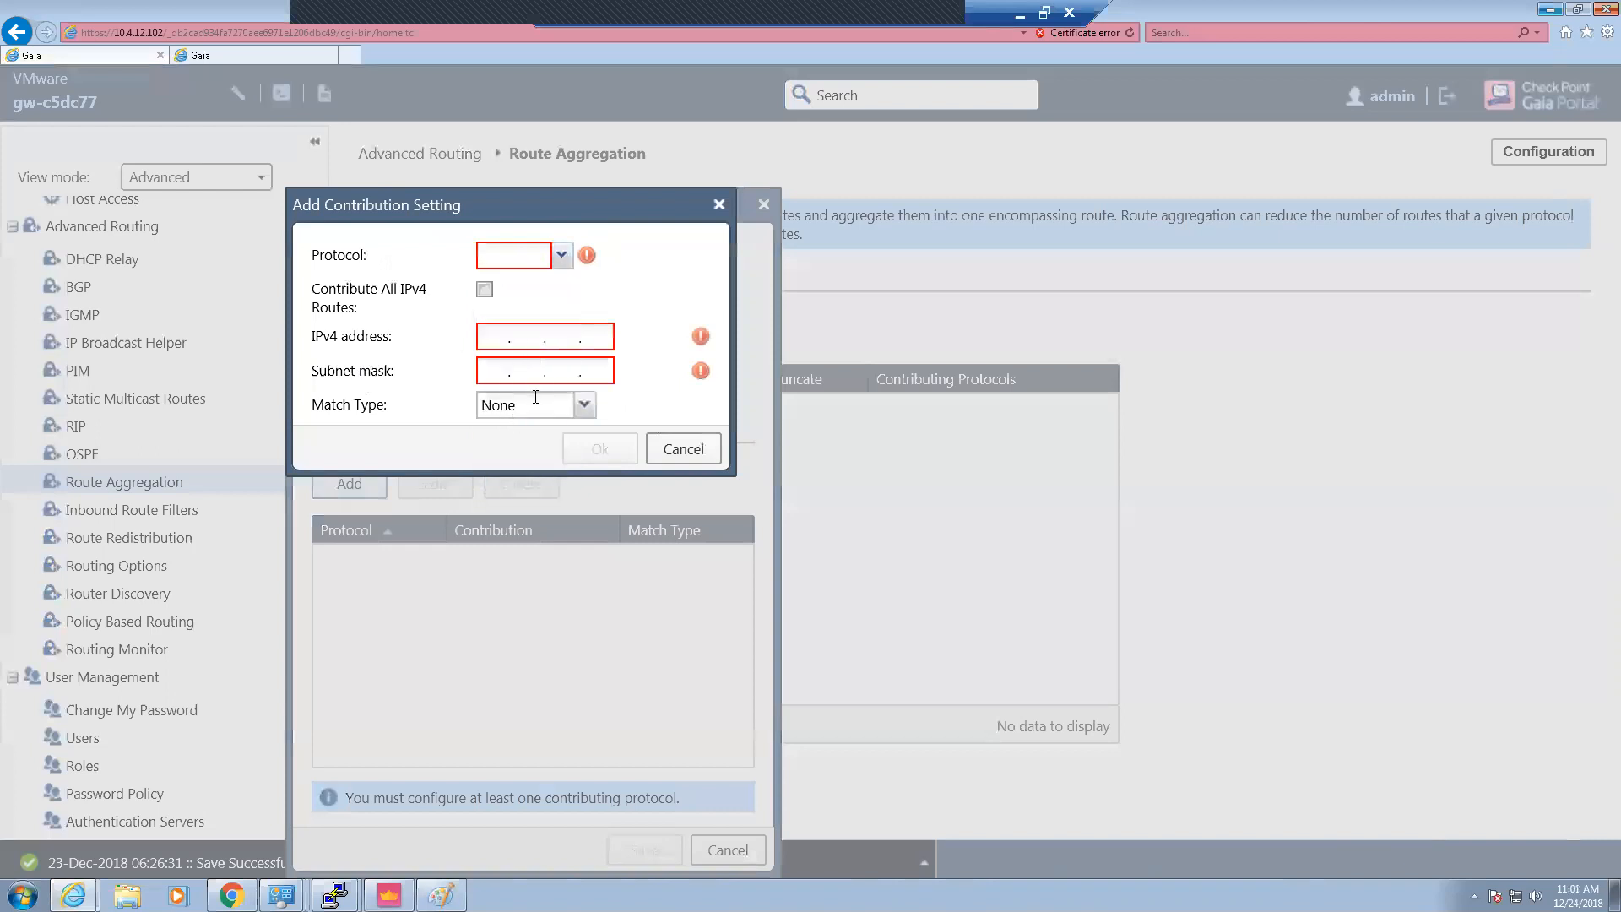
left_click(682, 449)
left_click(723, 849)
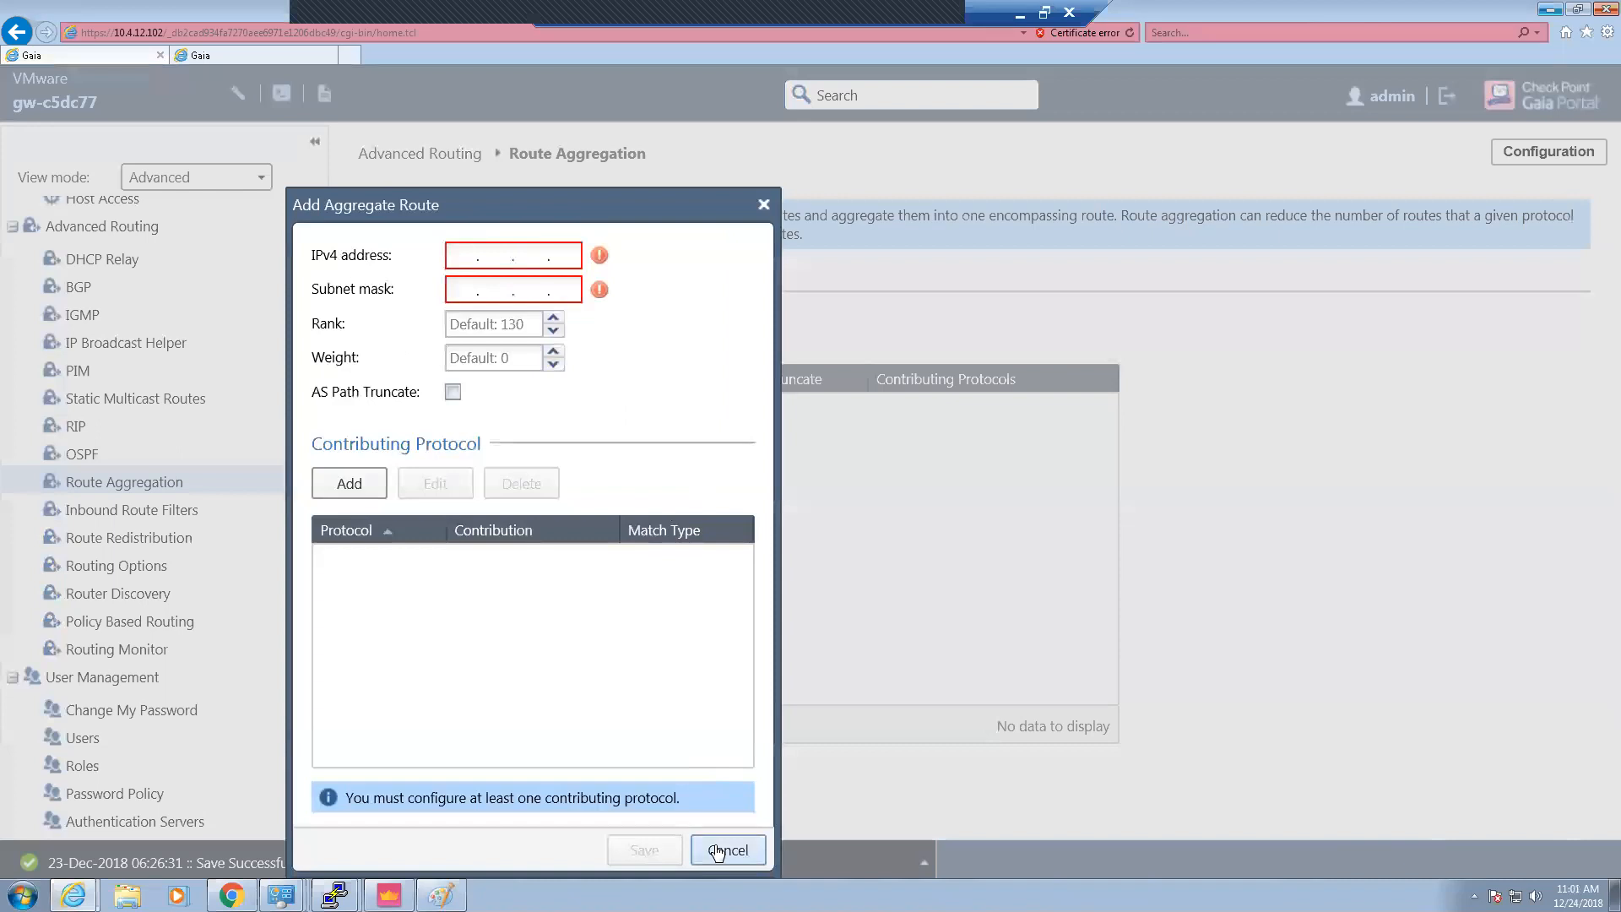
left_click(169, 510)
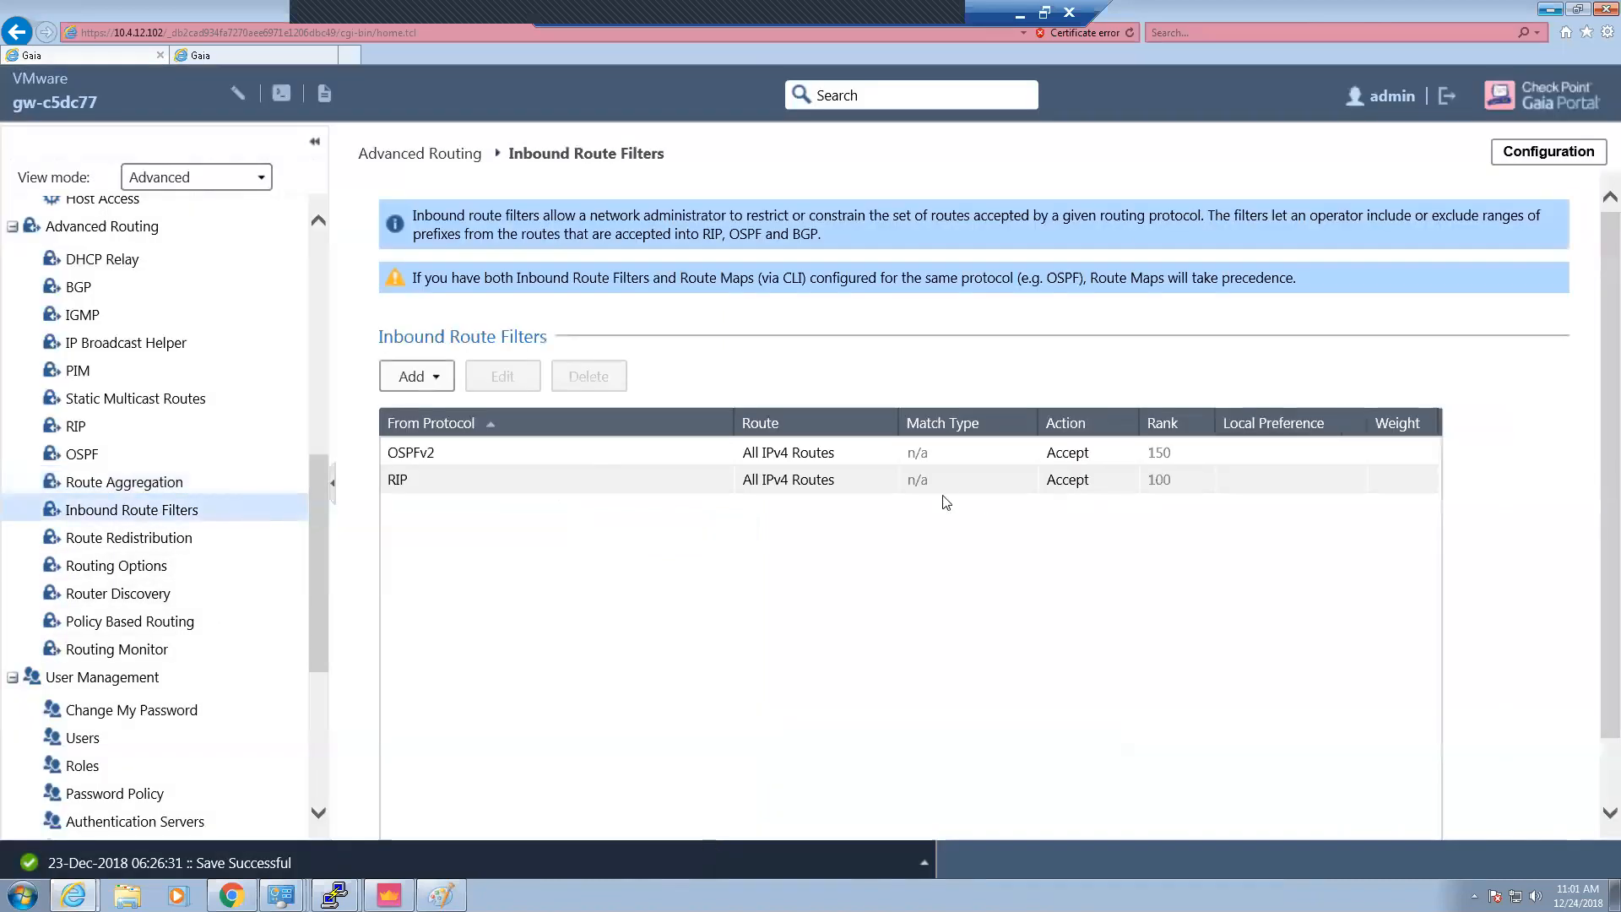
Browse the available inbound filter types, then go to Route Redistribution
left_click(445, 384)
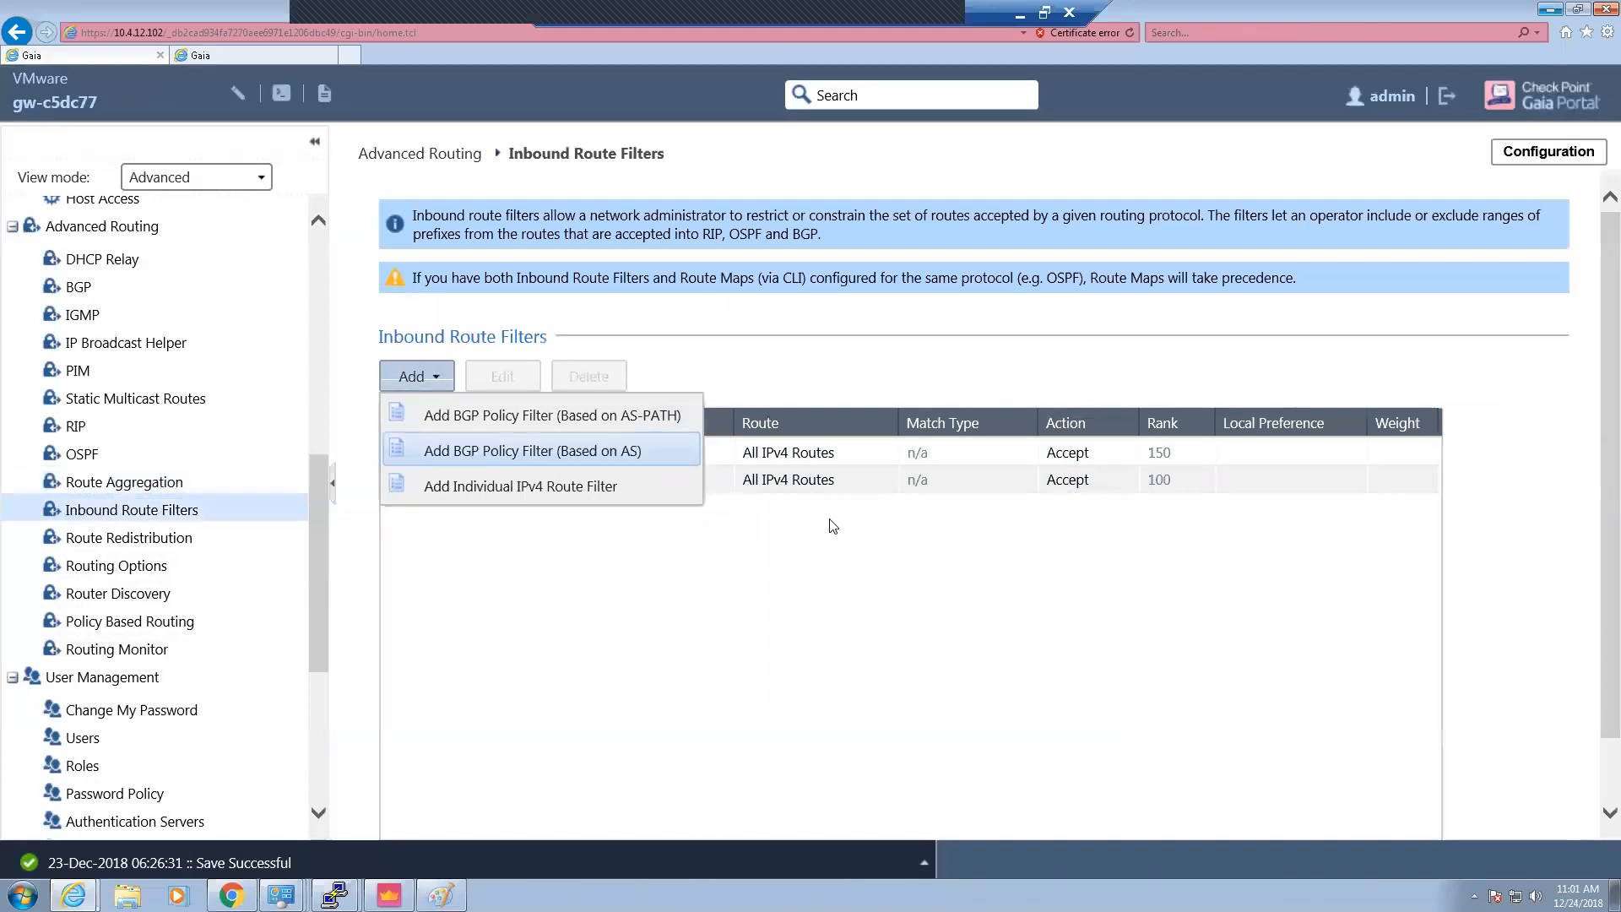
scroll(913, 555, "down", 1)
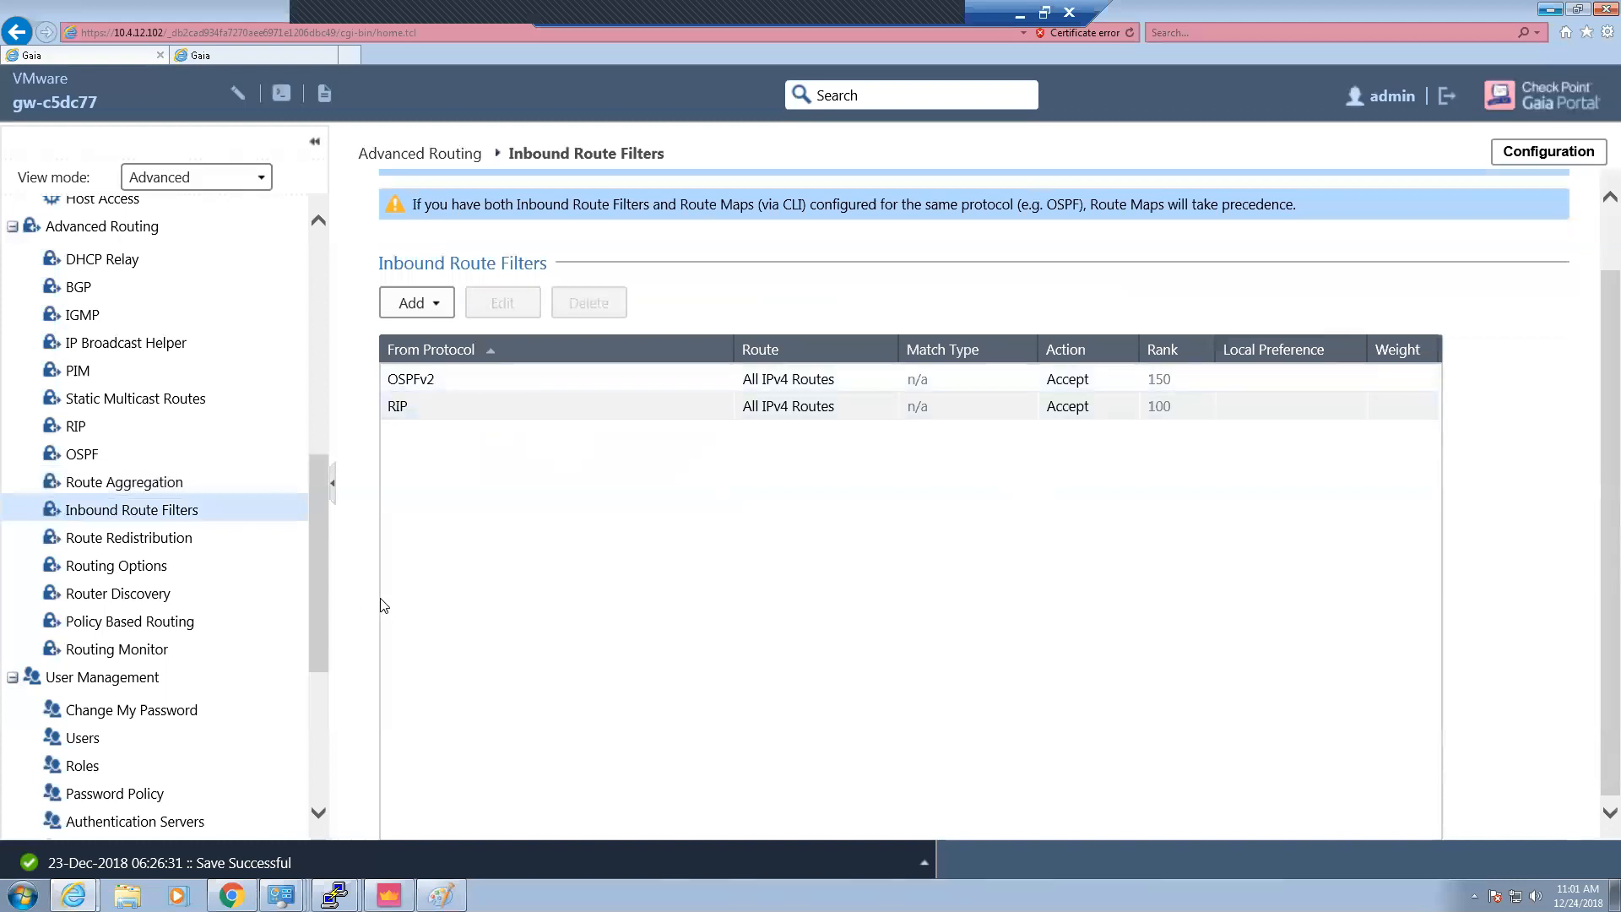
left_click(174, 542)
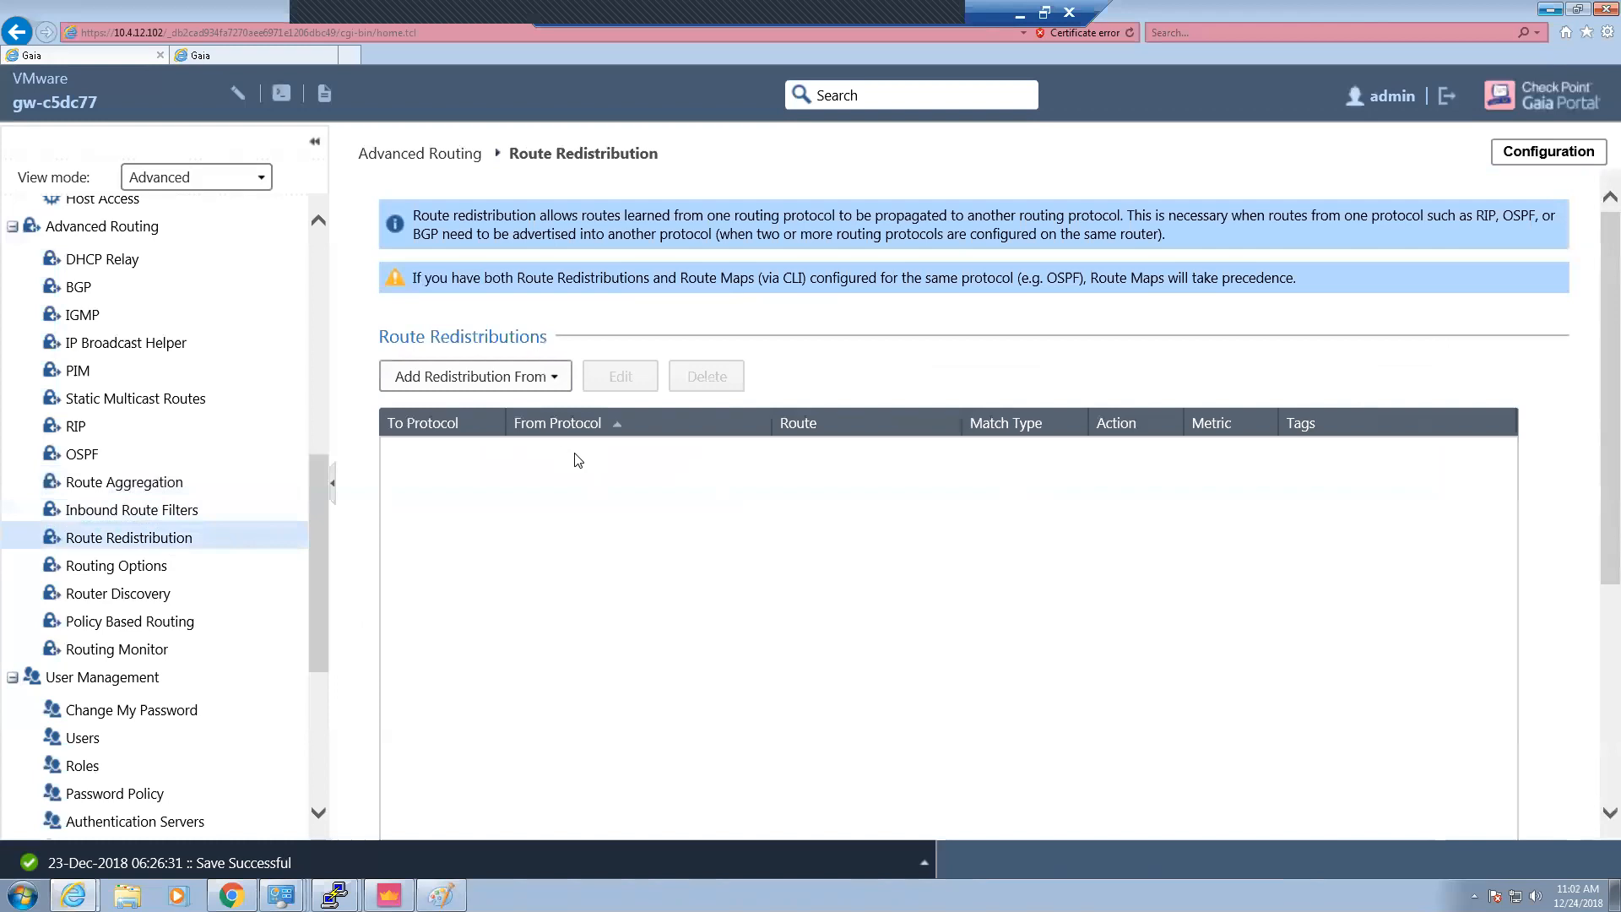
Review the redistribute-from protocols, open Routing Options, and bring up Chrome's PuTTY download page
left_click(556, 377)
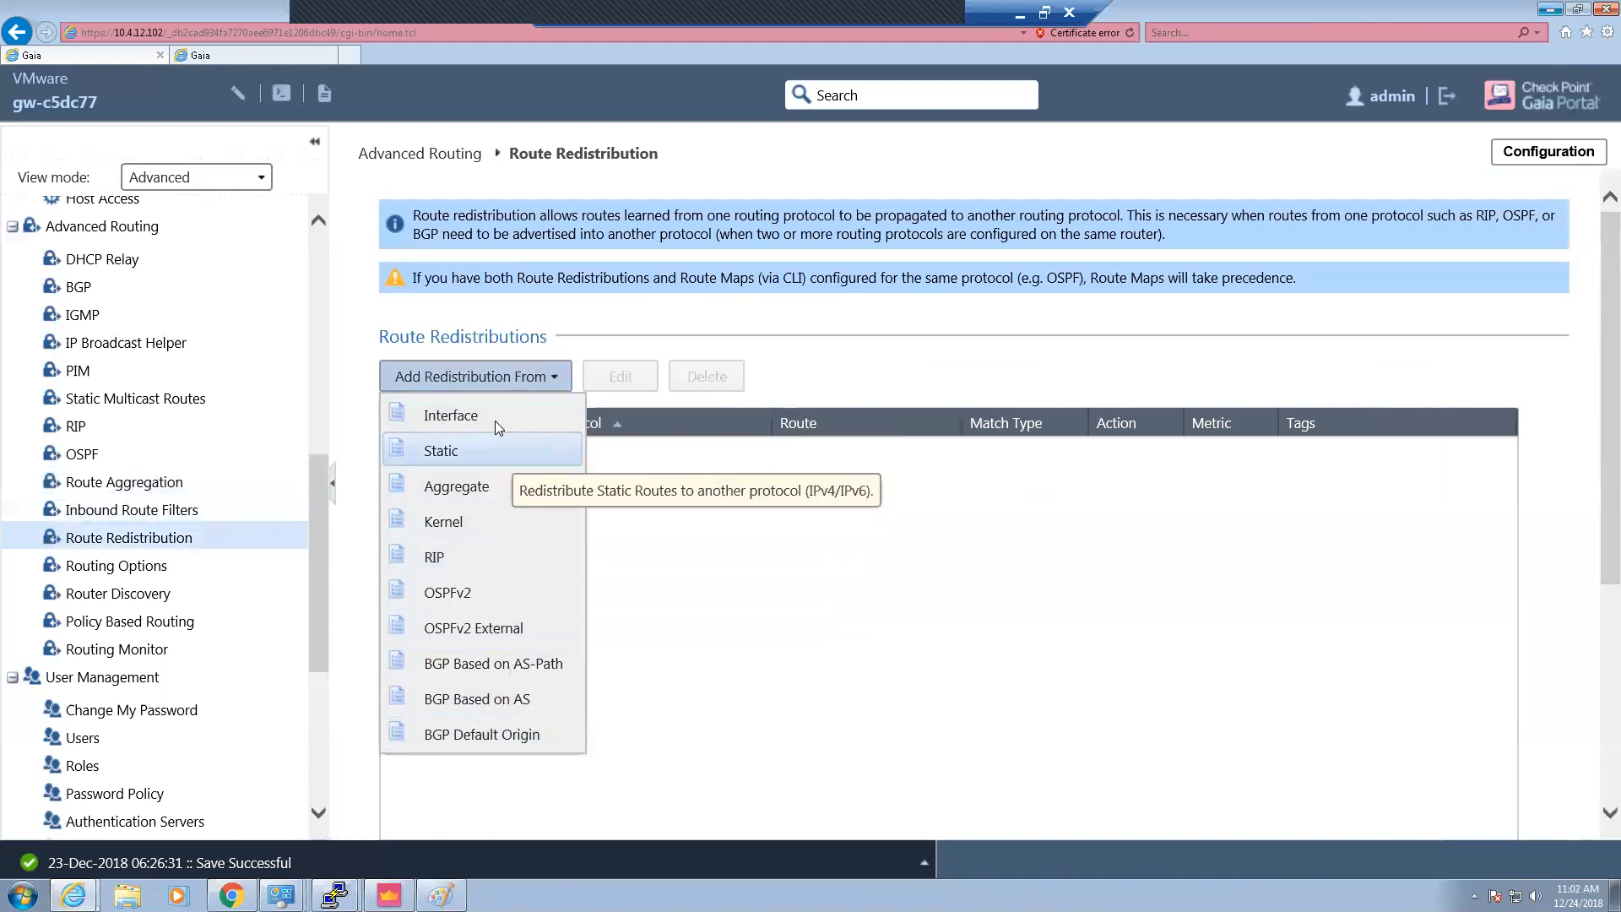
scroll(971, 508, "down", 1)
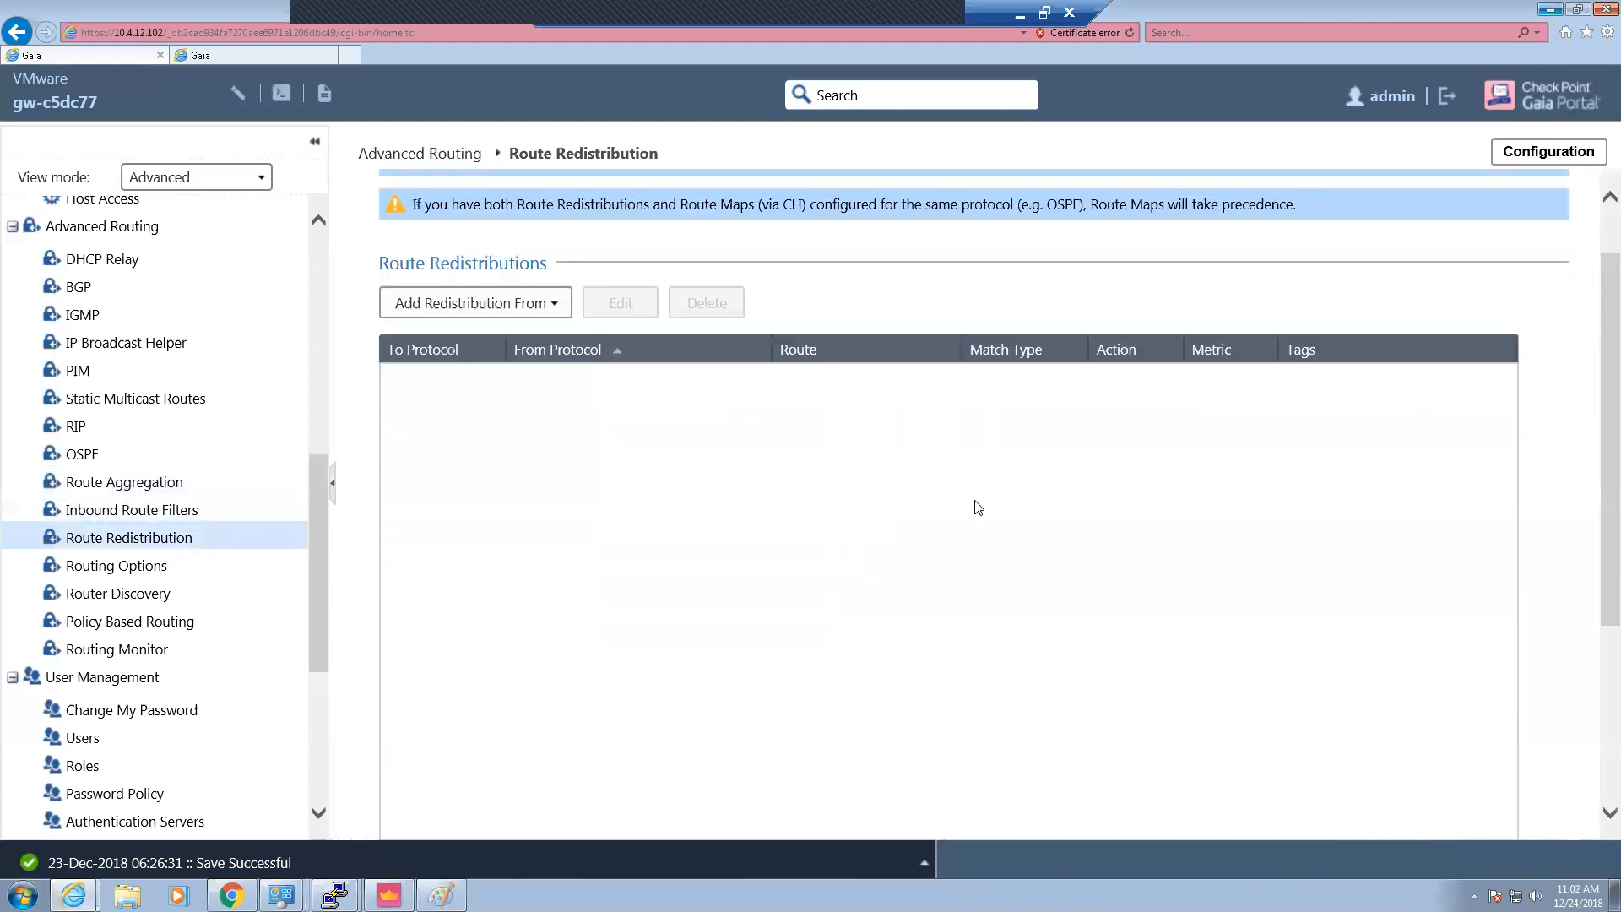
left_click(162, 577)
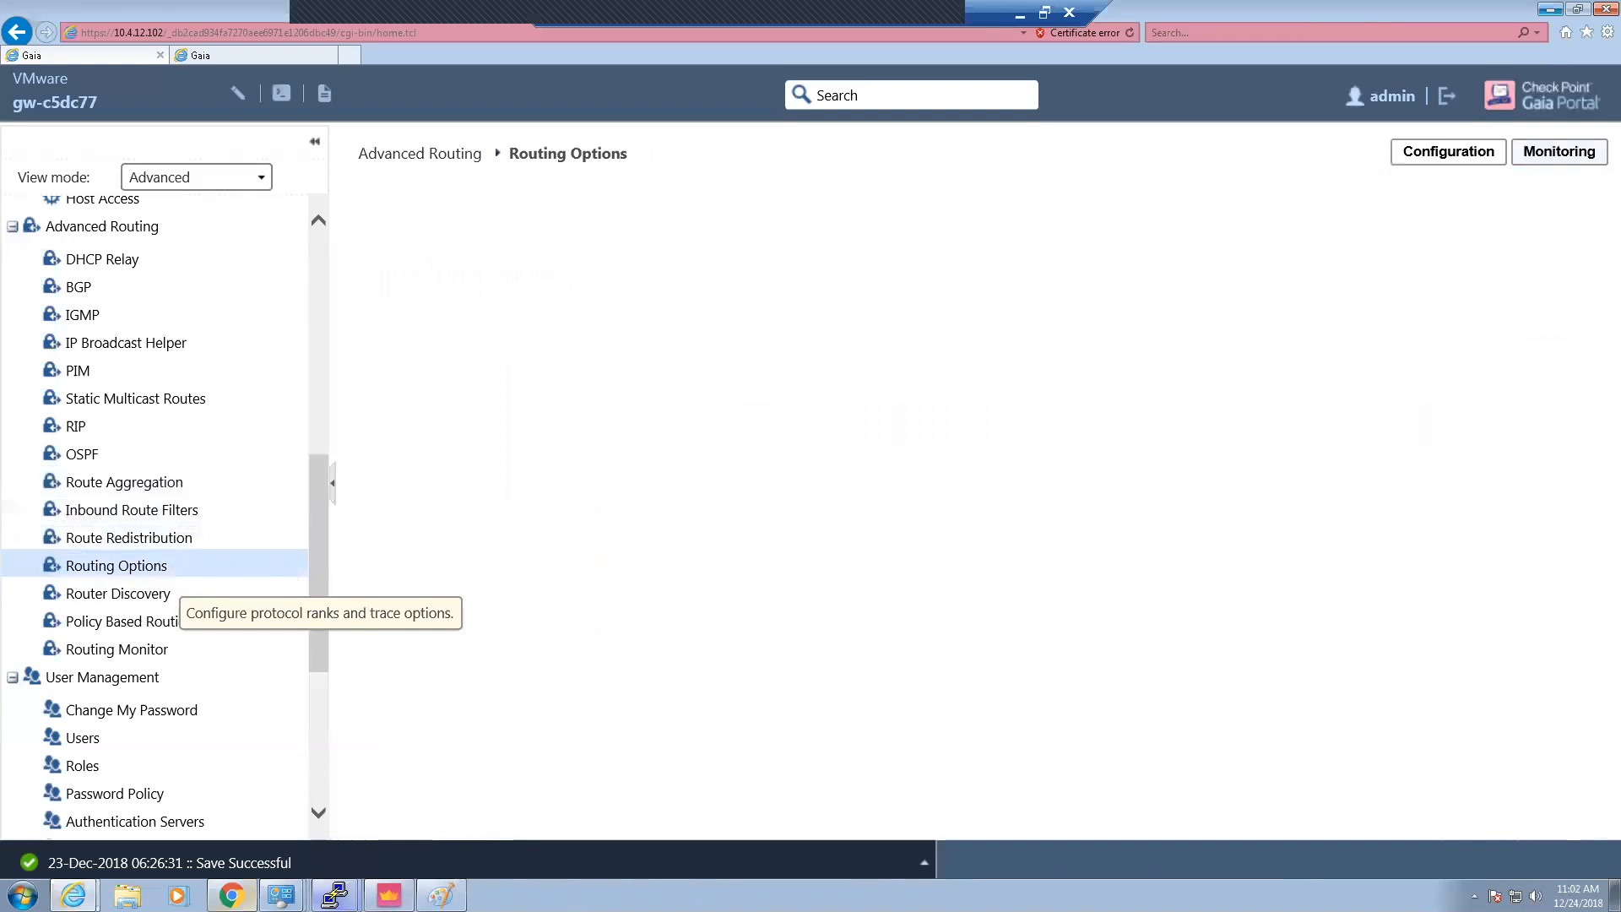
left_click(231, 895)
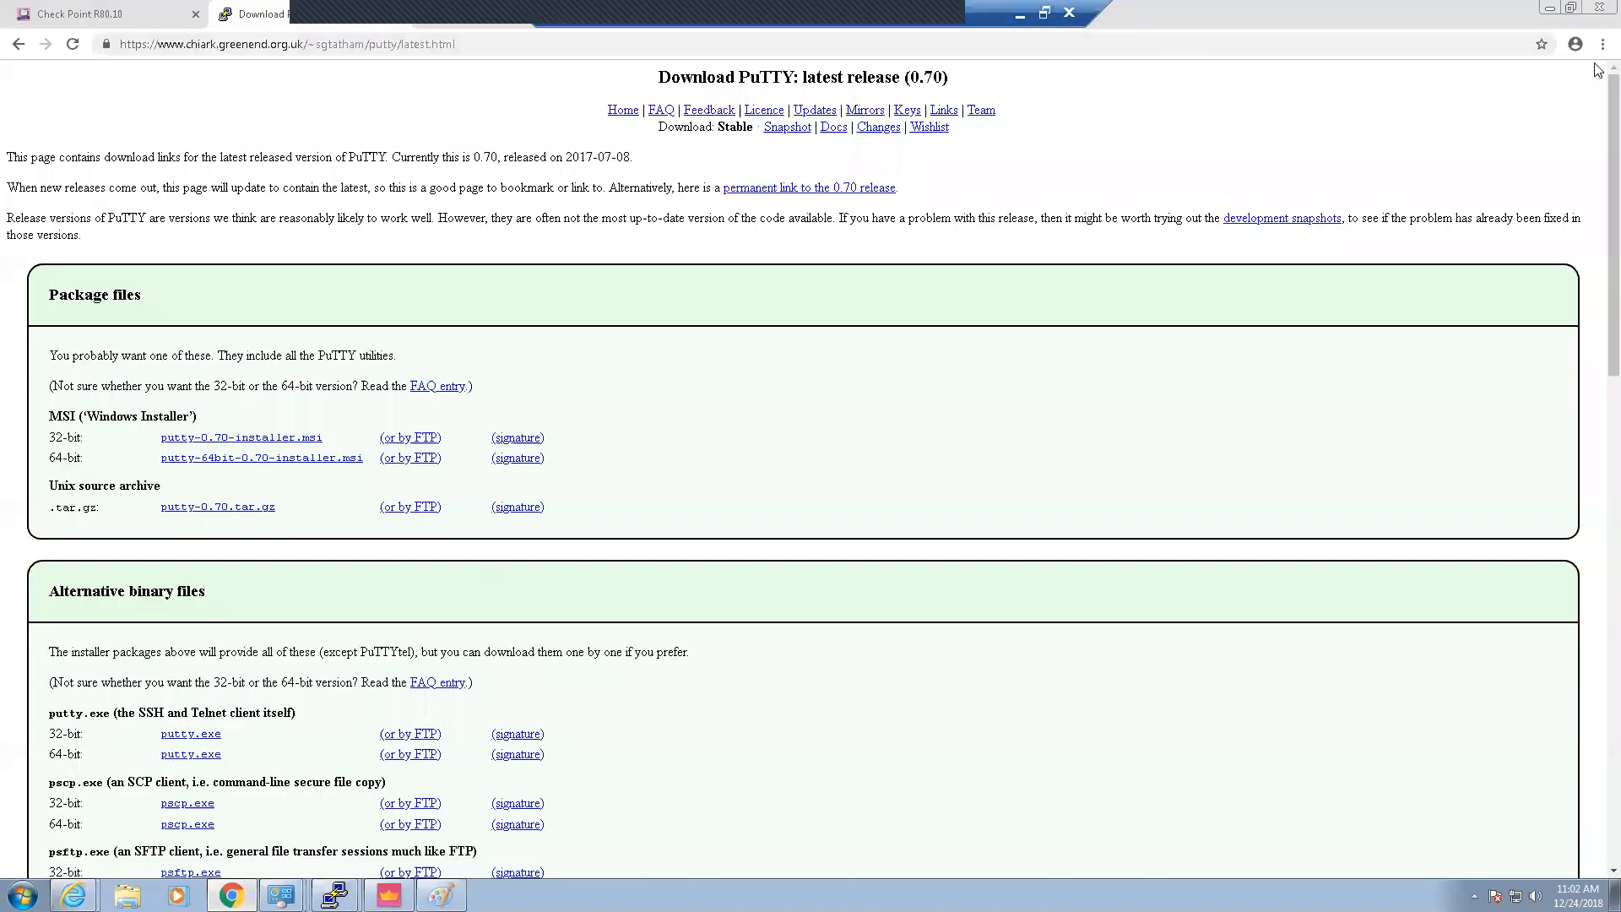
left_click(1595, 10)
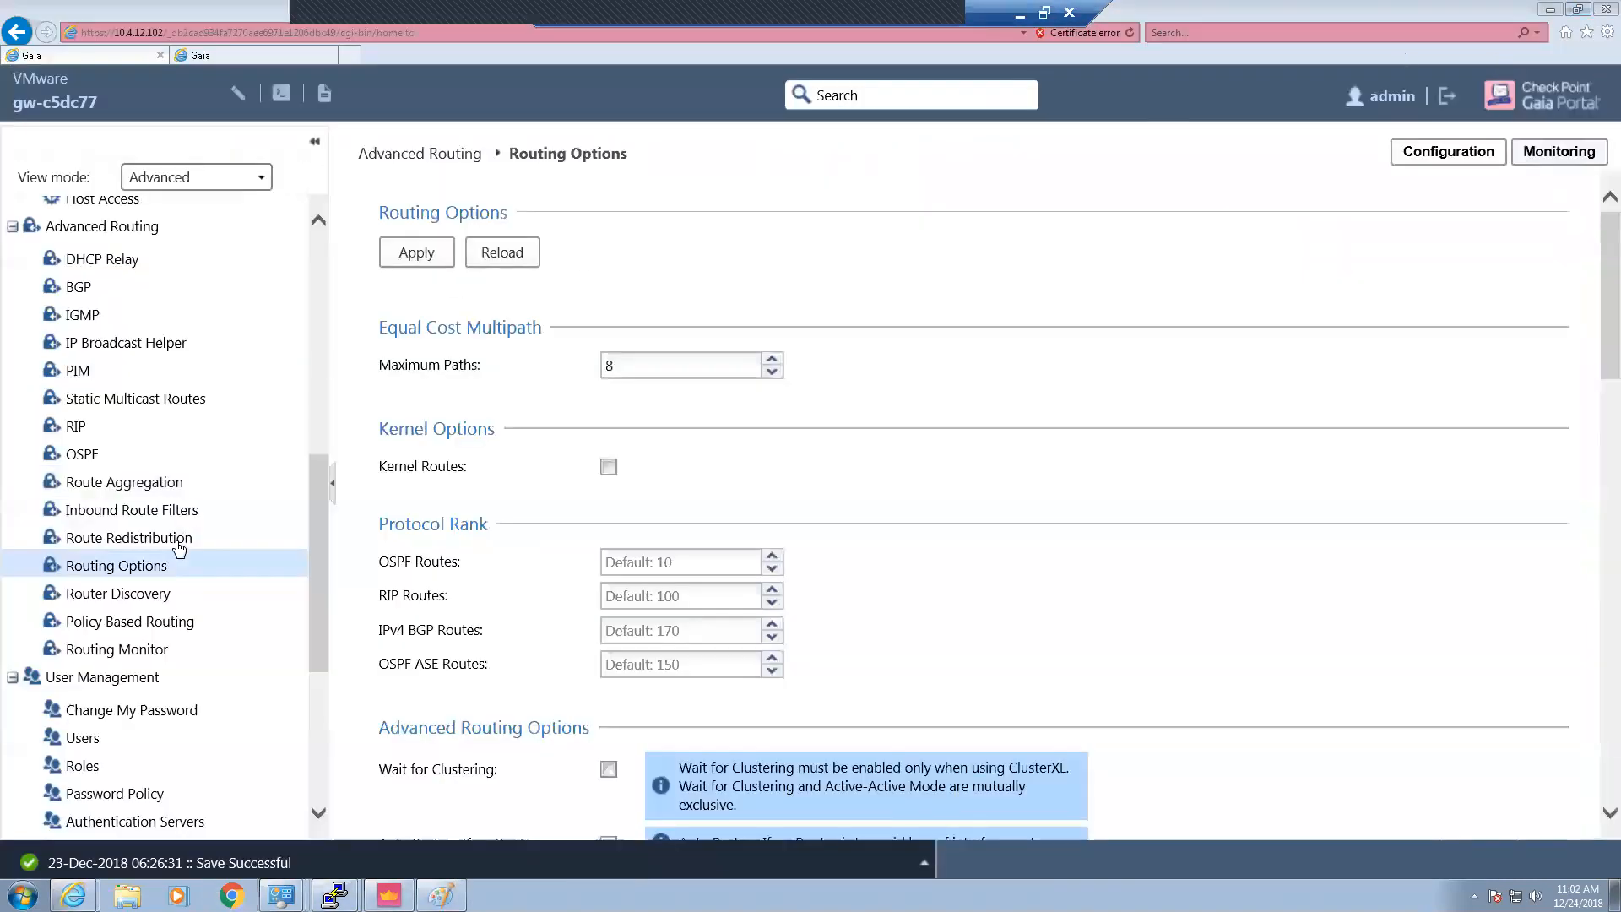
left_click(140, 594)
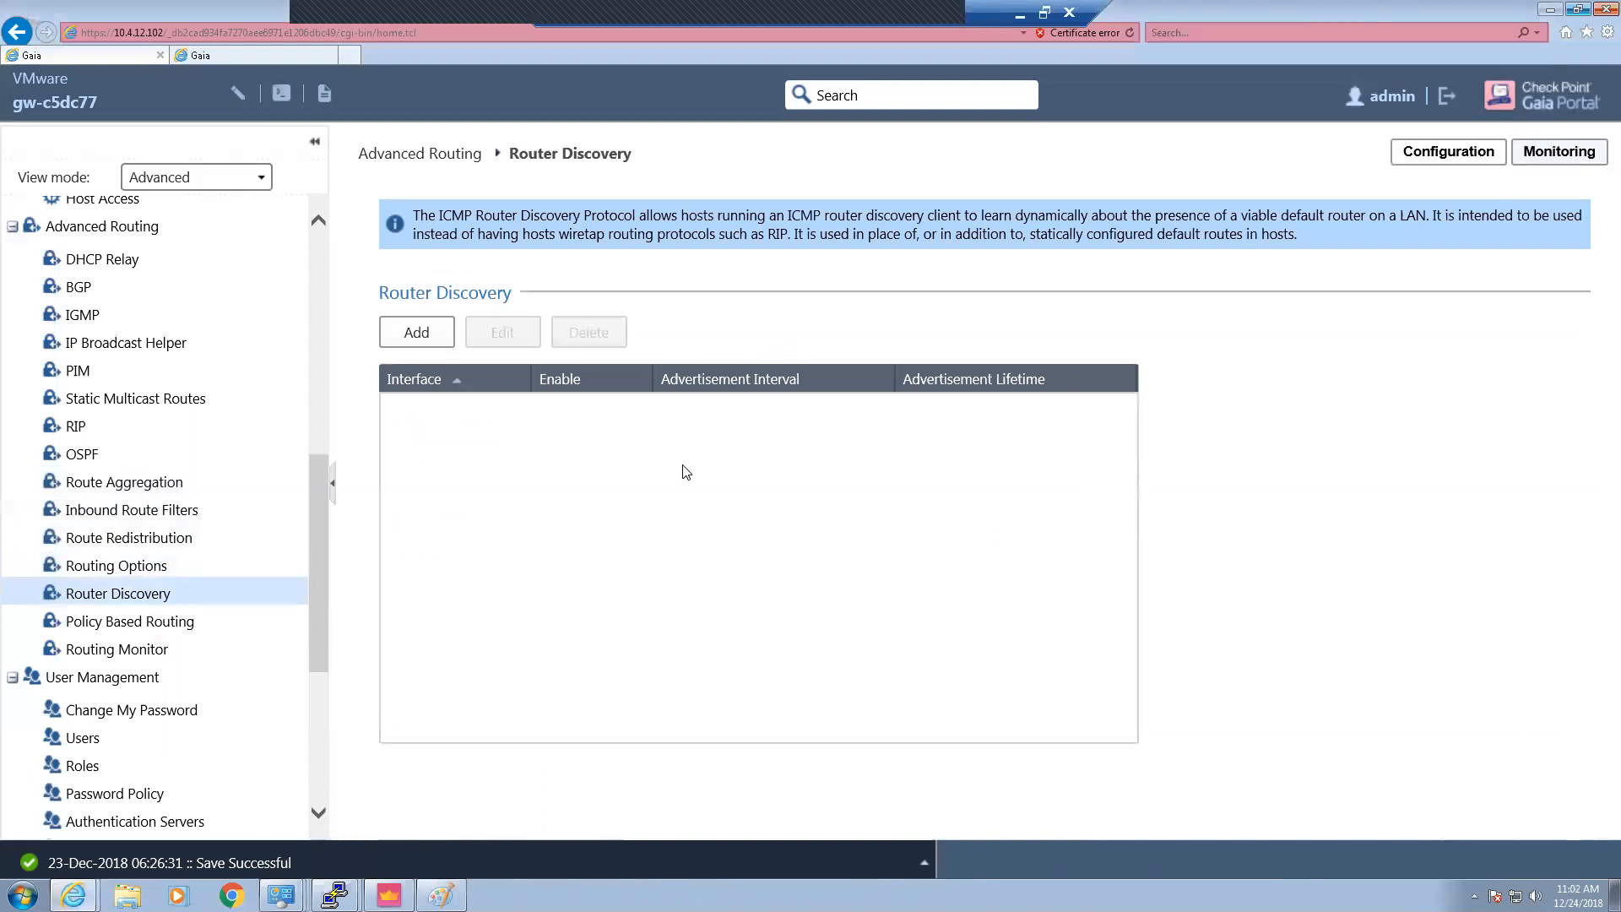
left_click(423, 329)
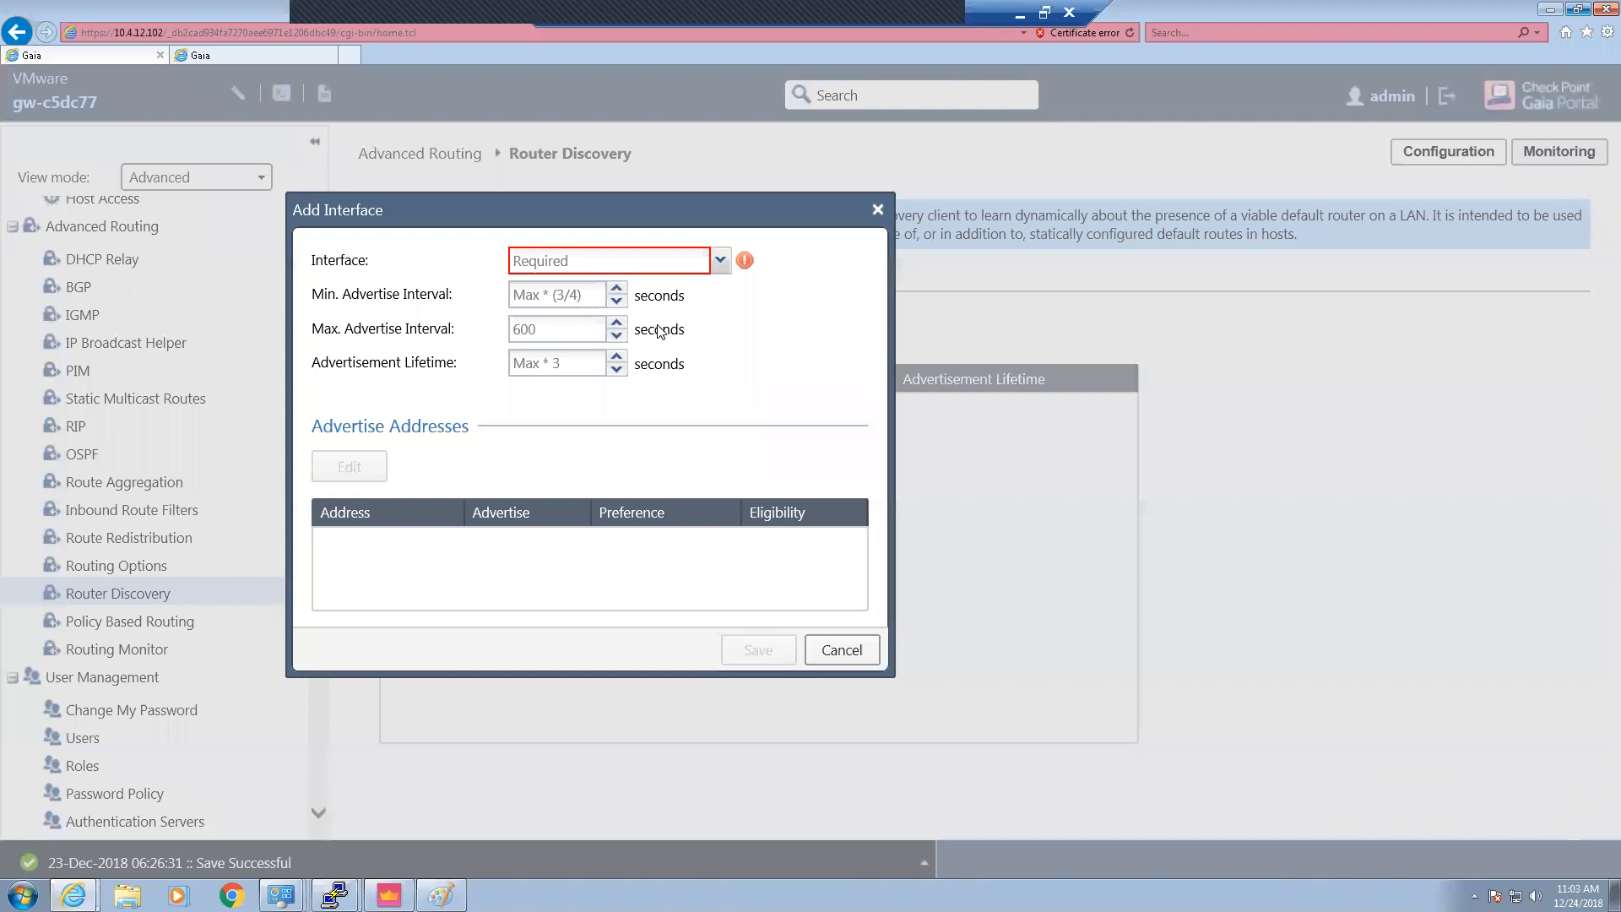
left_click(719, 263)
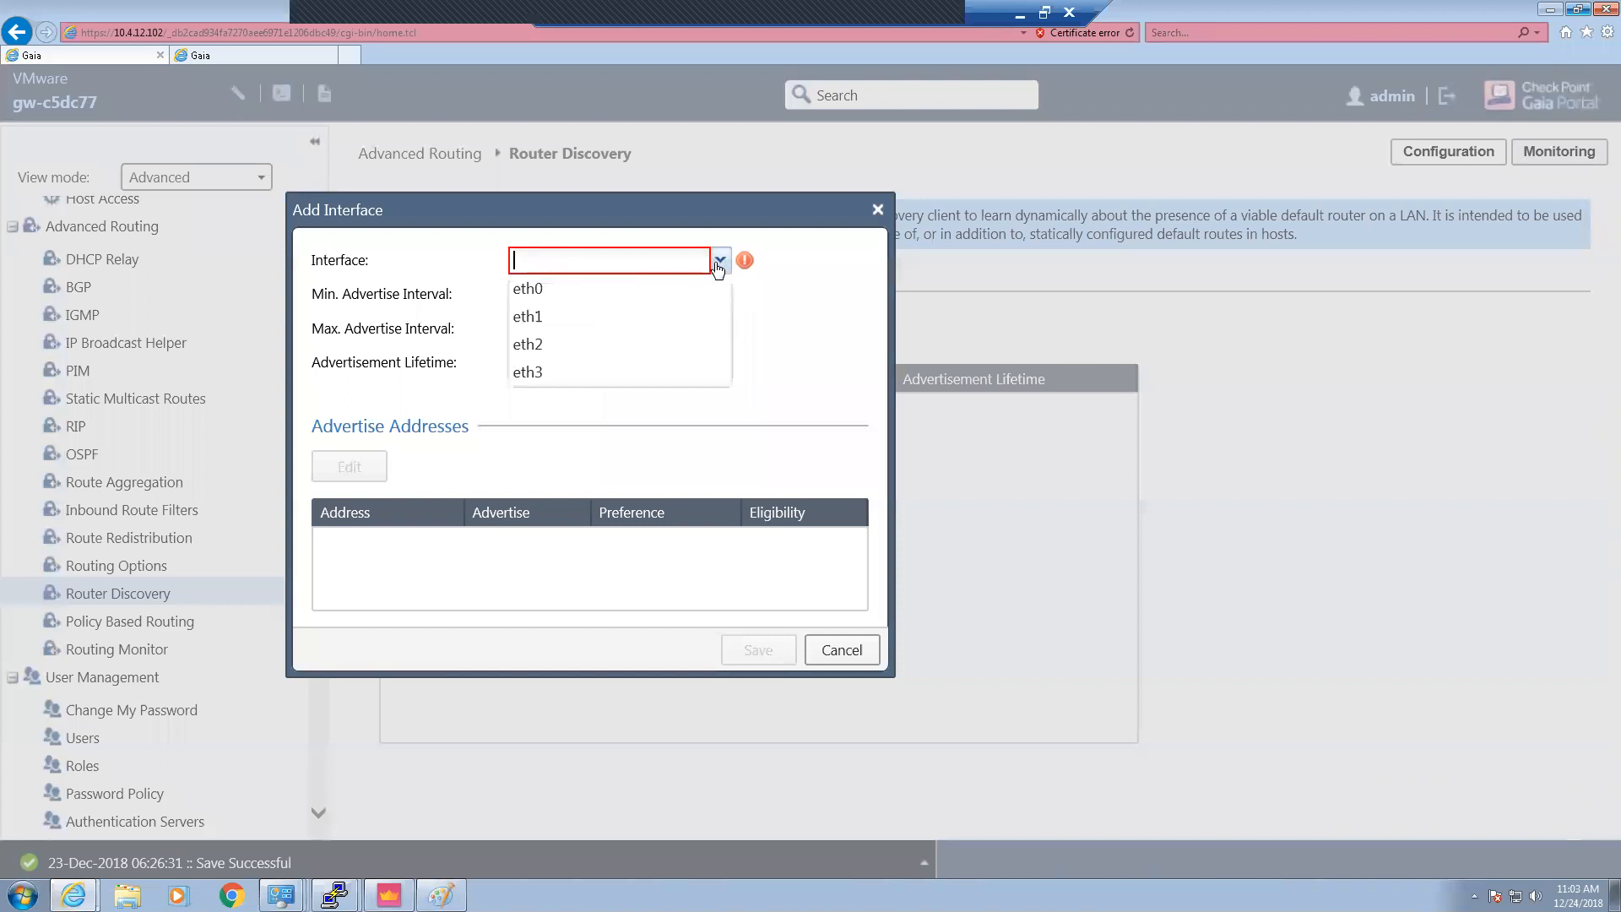
left_click(570, 289)
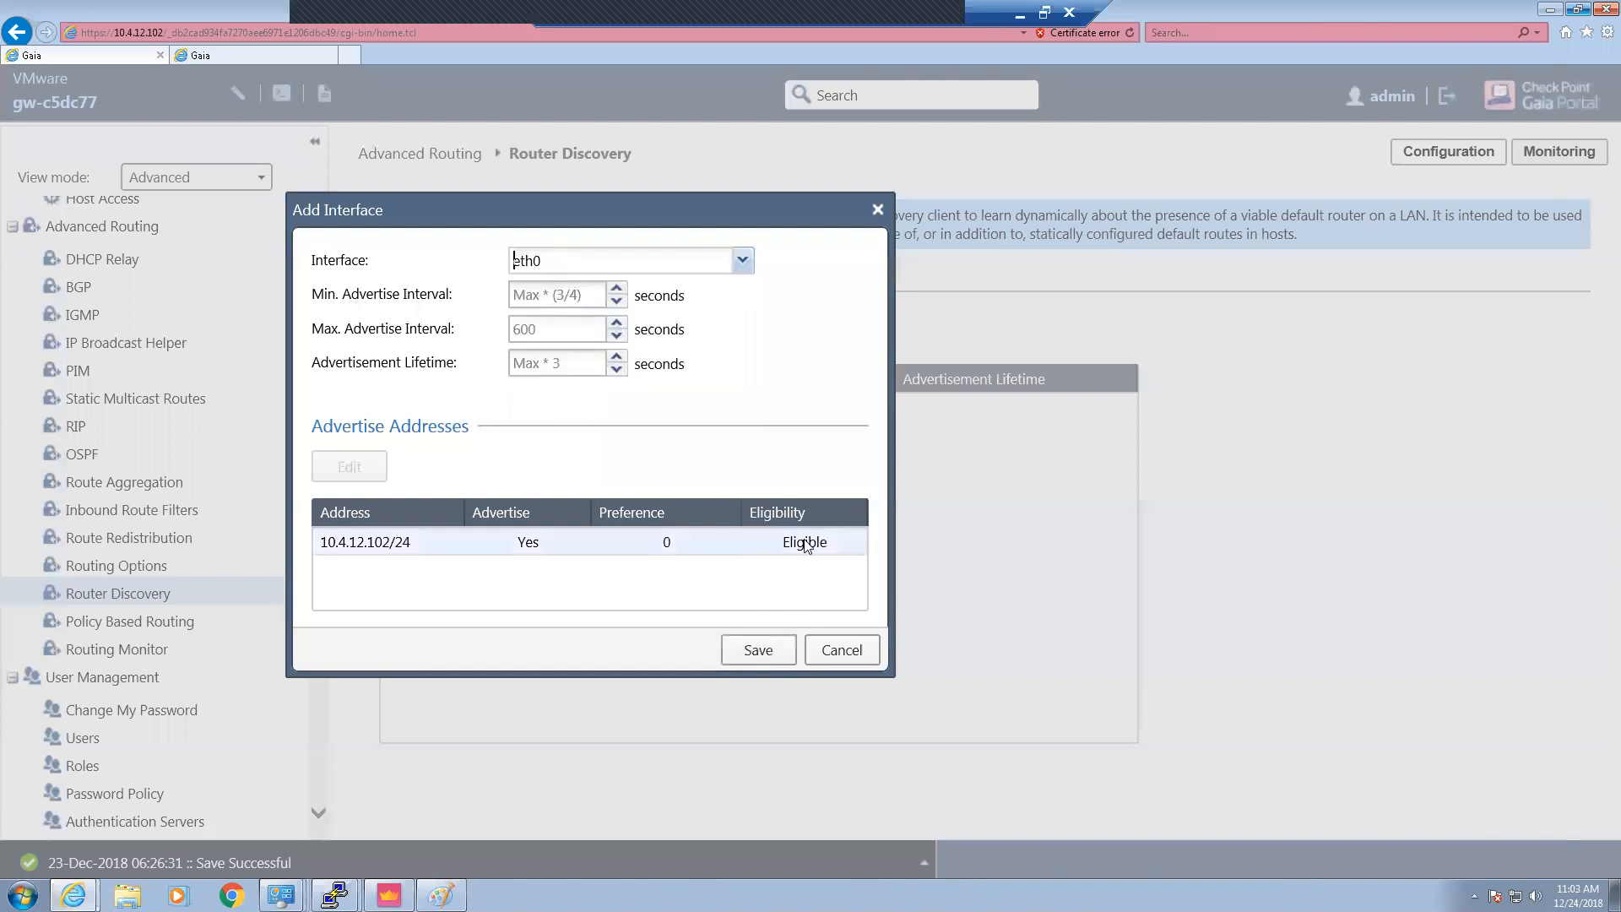
left_click(842, 650)
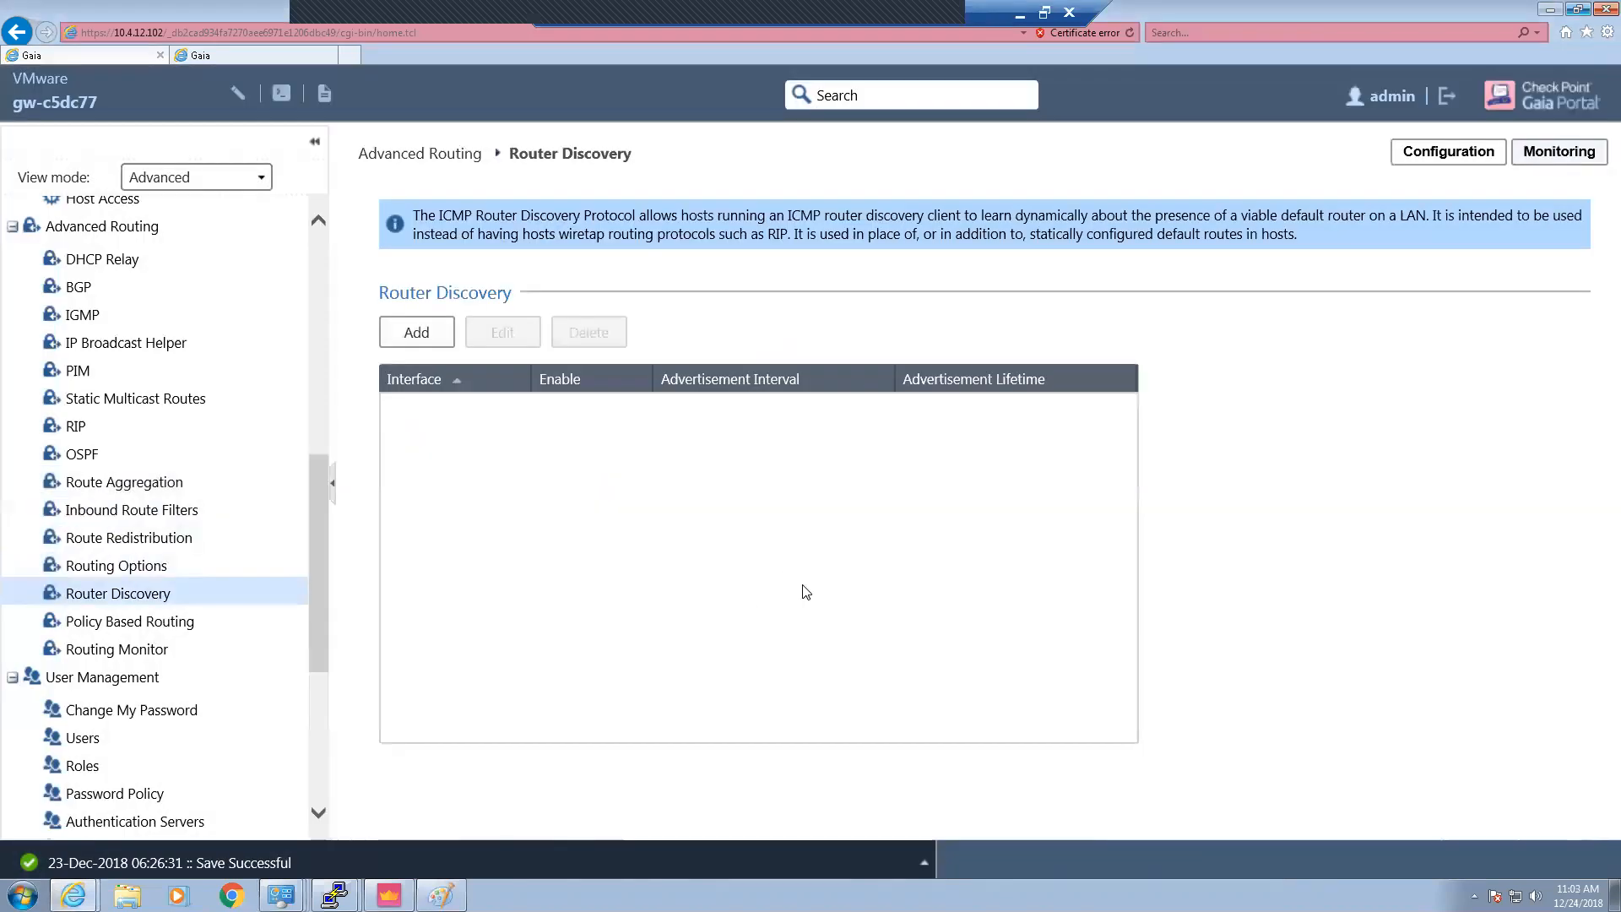
Look over Policy Based Routing, cancel a new action table, then view the Routing Monitor
left_click(186, 626)
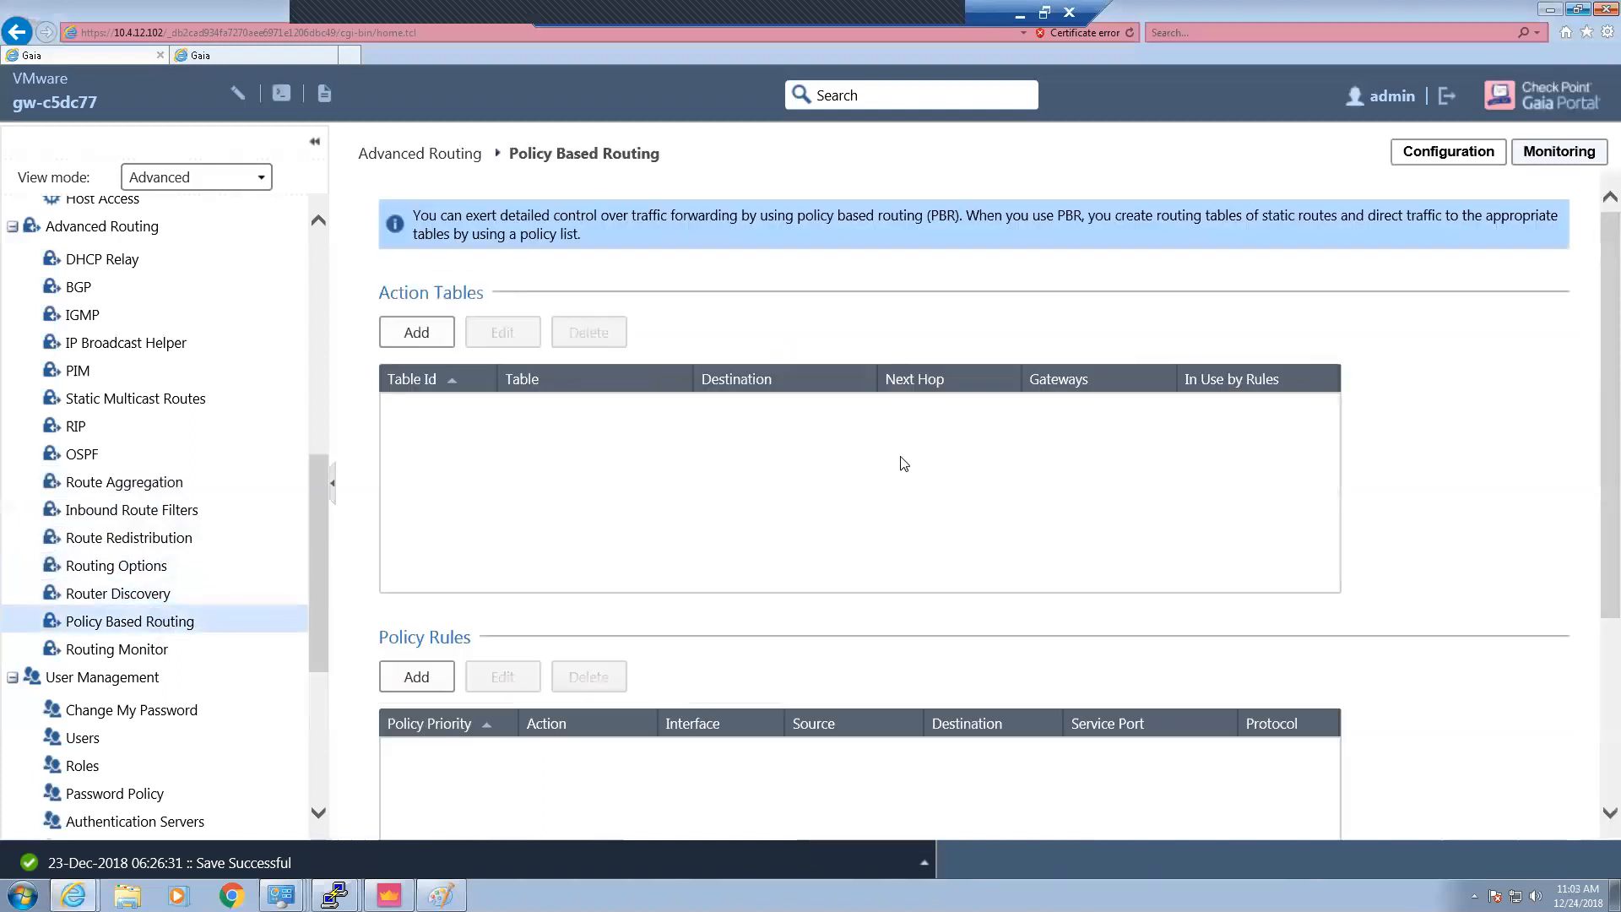
scroll(1319, 509, "down", 3)
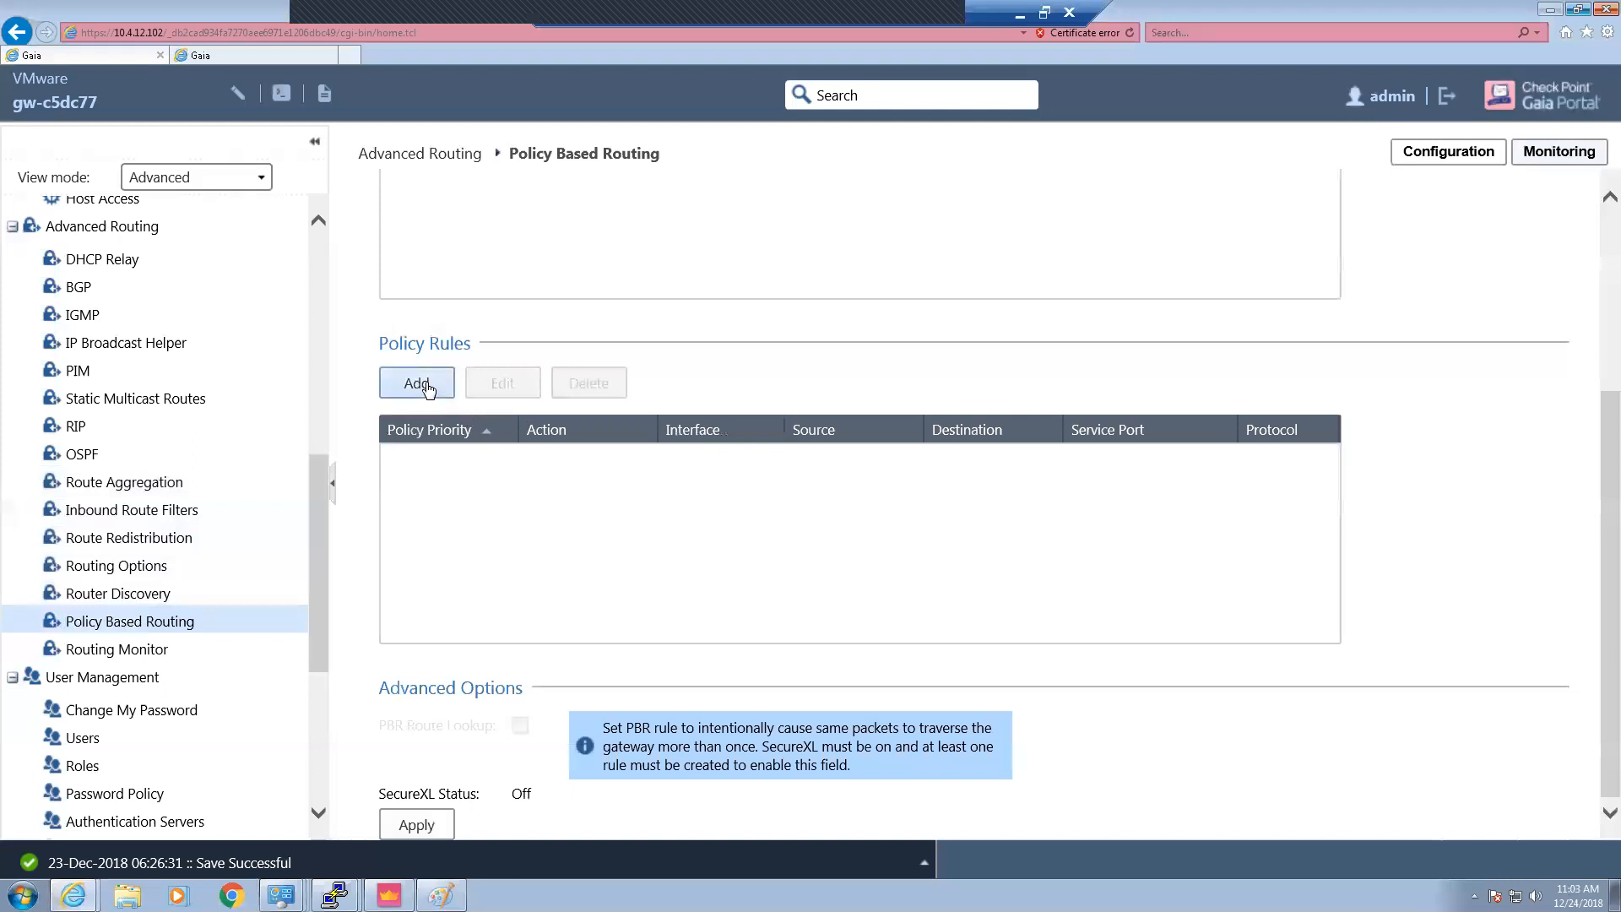
scroll(426, 387, "up", 3)
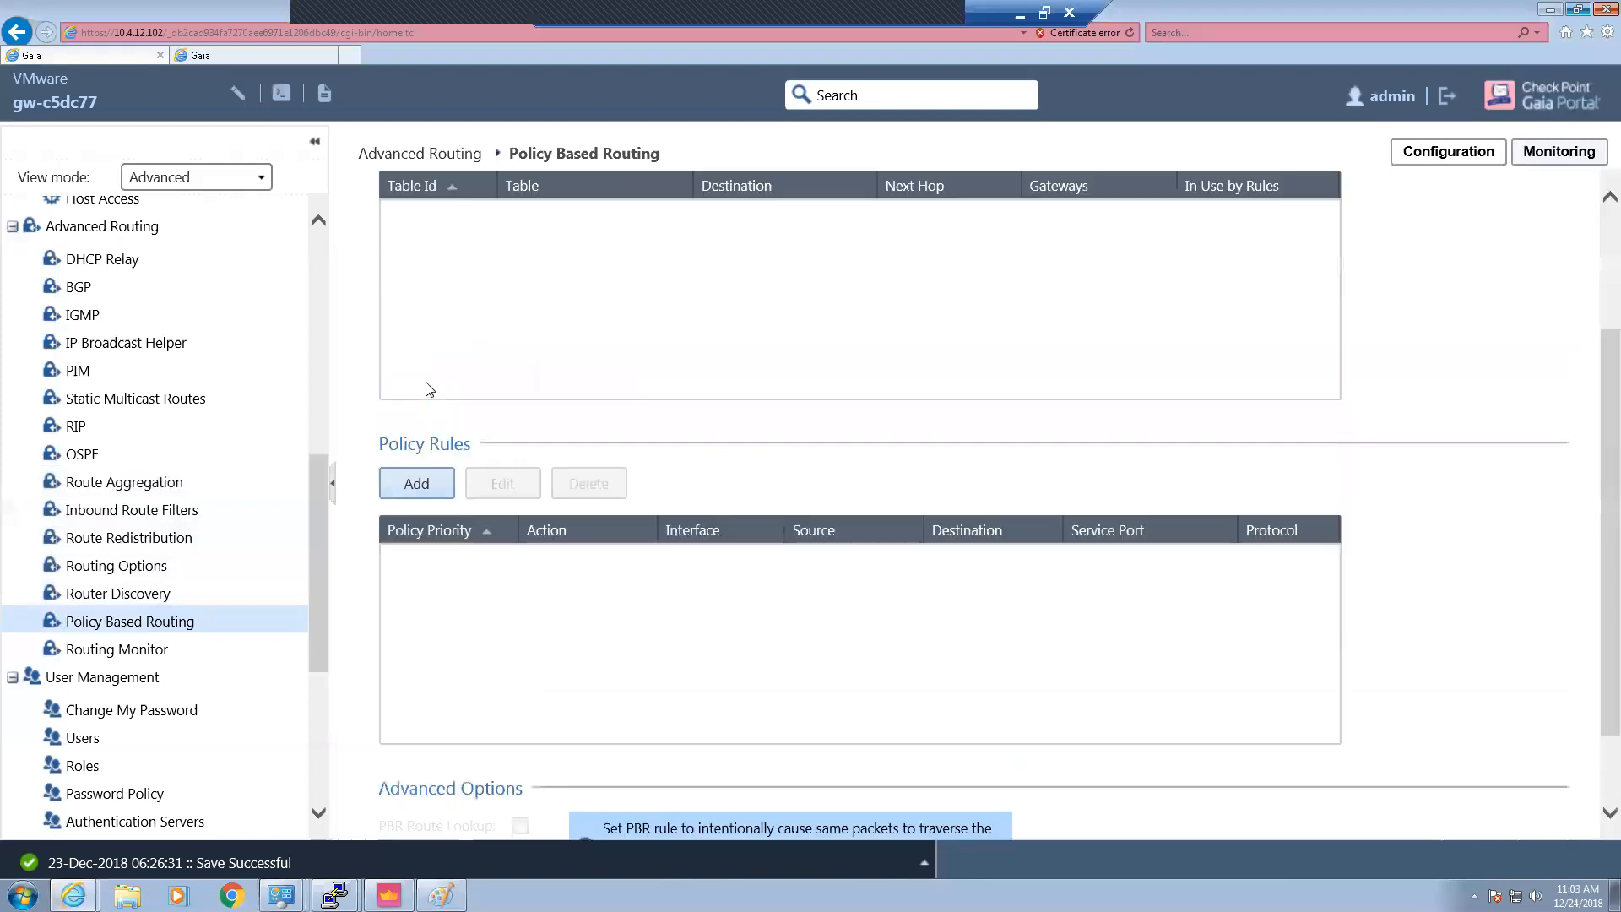
left_click(416, 584)
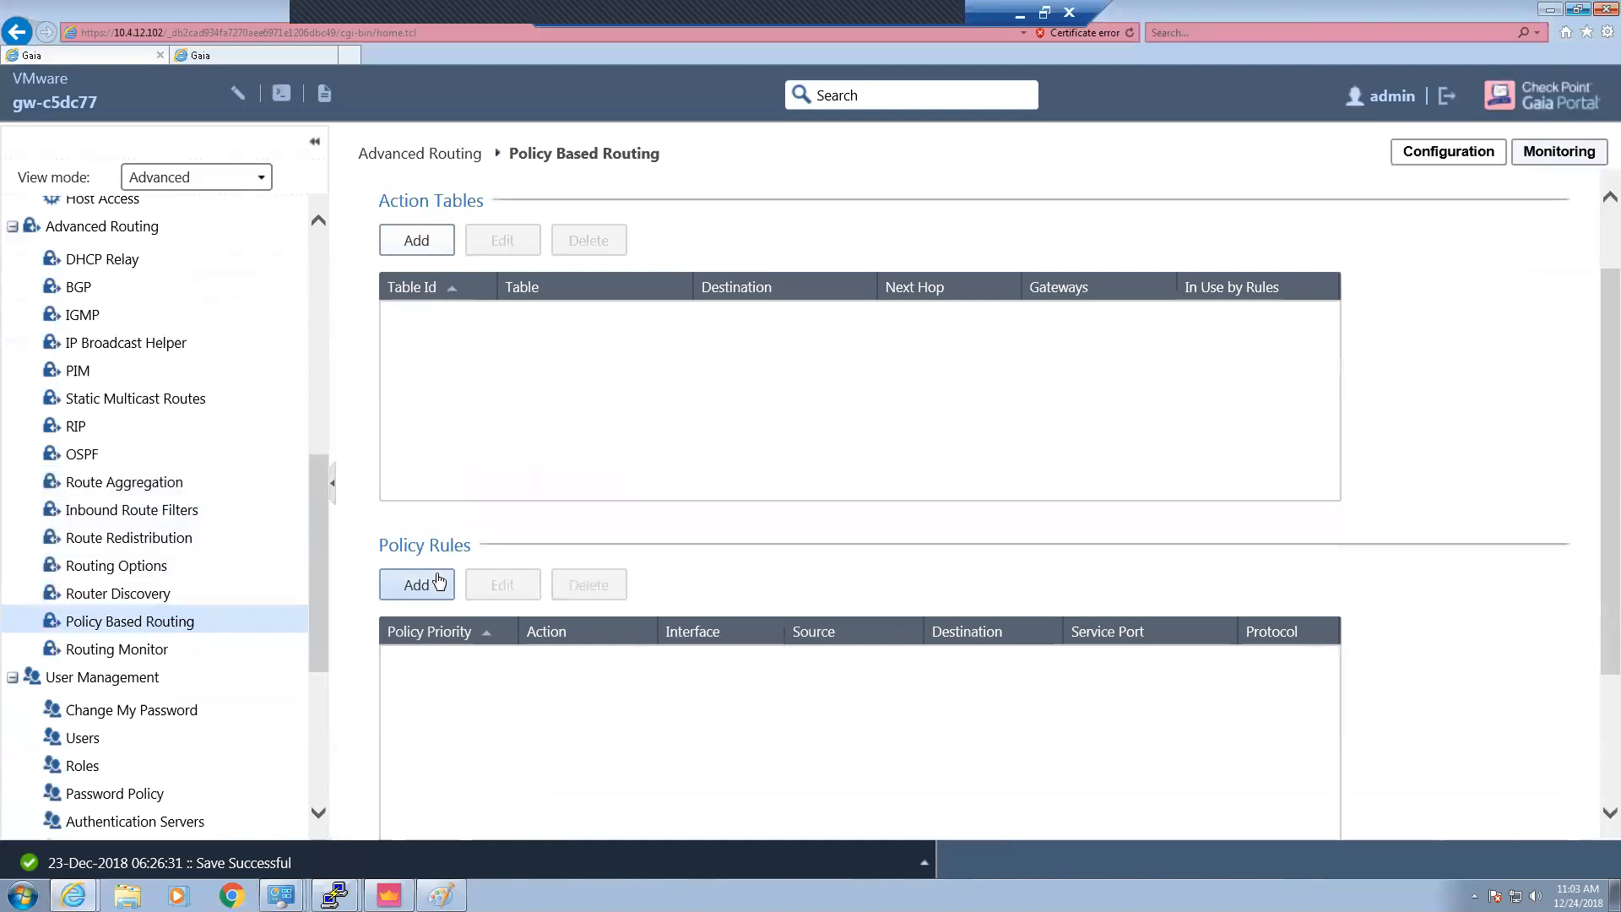
left_click(425, 242)
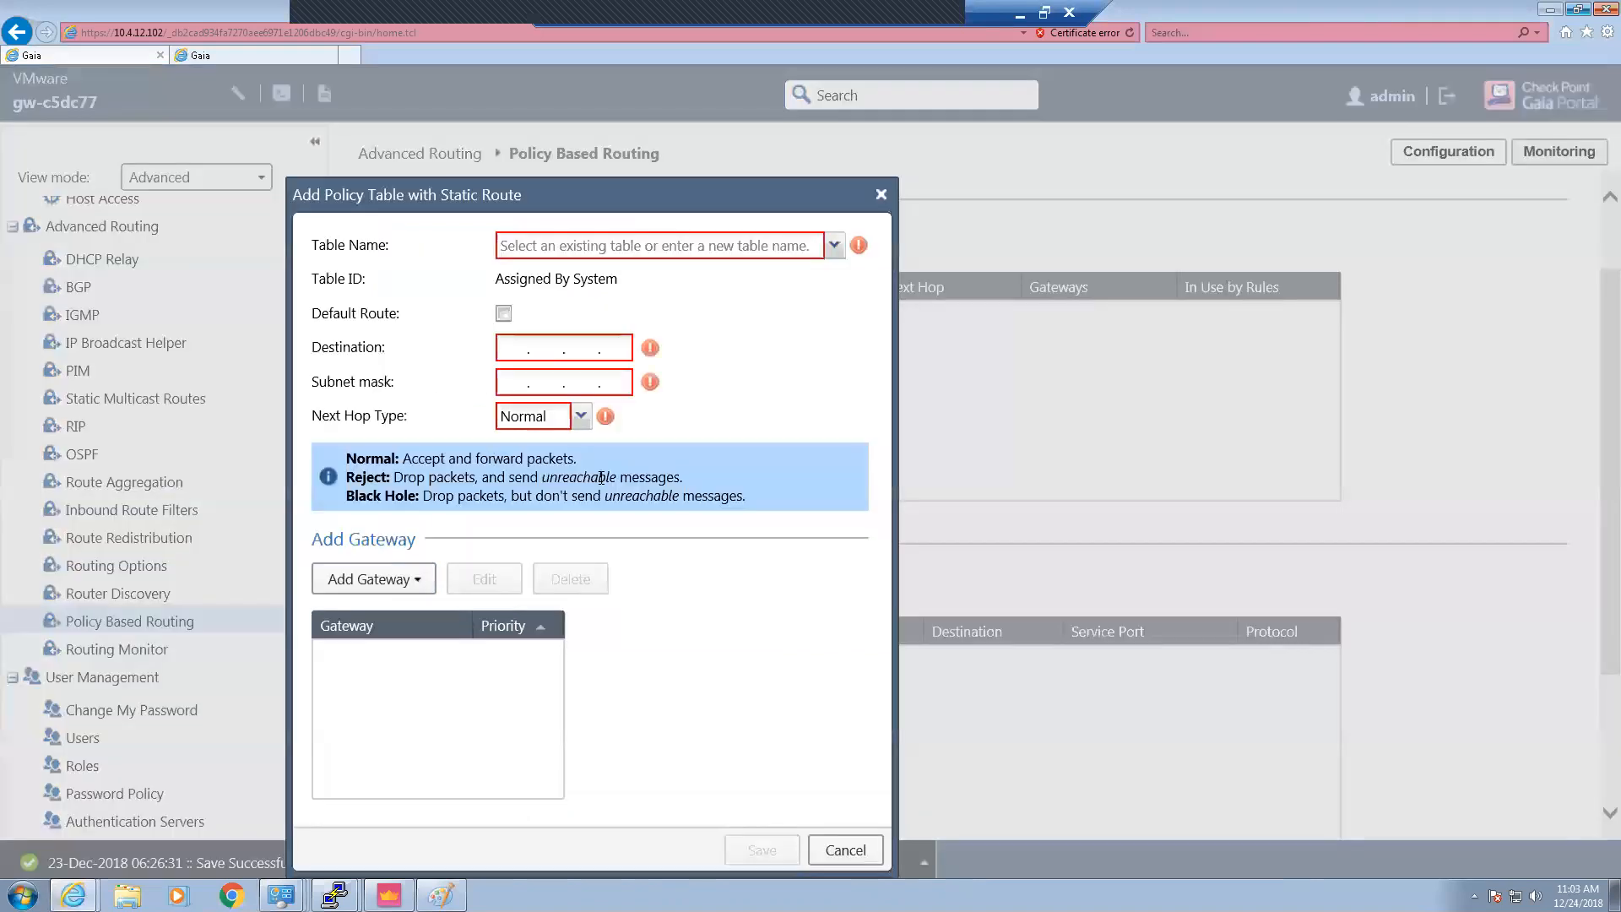
left_click(881, 195)
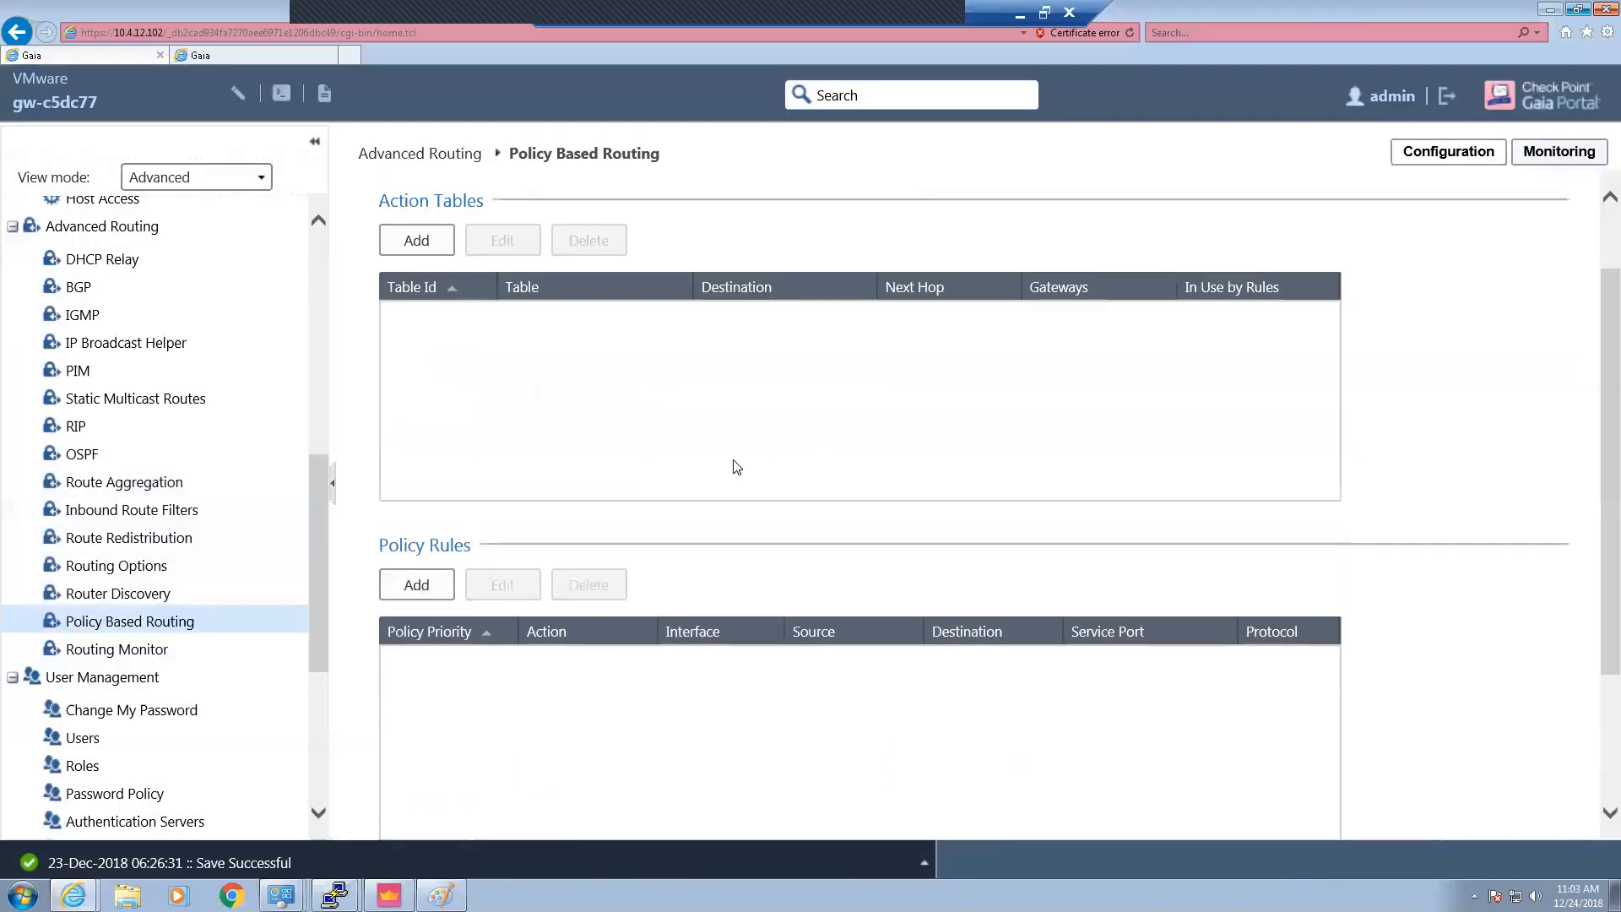
scroll(734, 464, "down", 3)
left_click(165, 650)
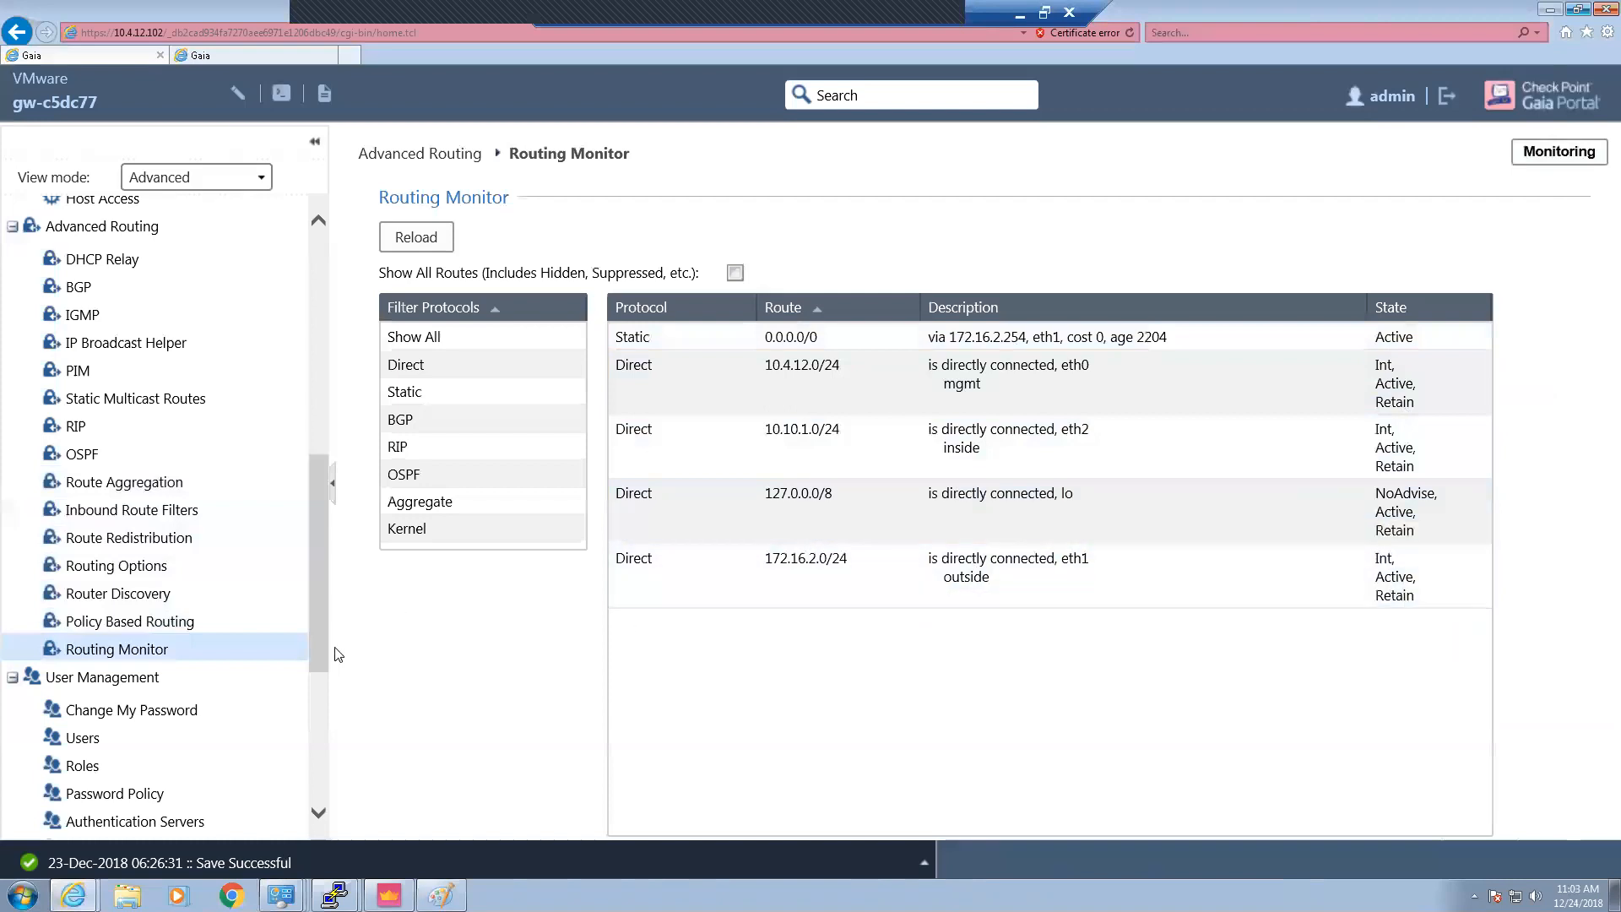
Scroll the navigation tree to User Management and open Change My Password
left_click_drag(317, 596, 311, 721)
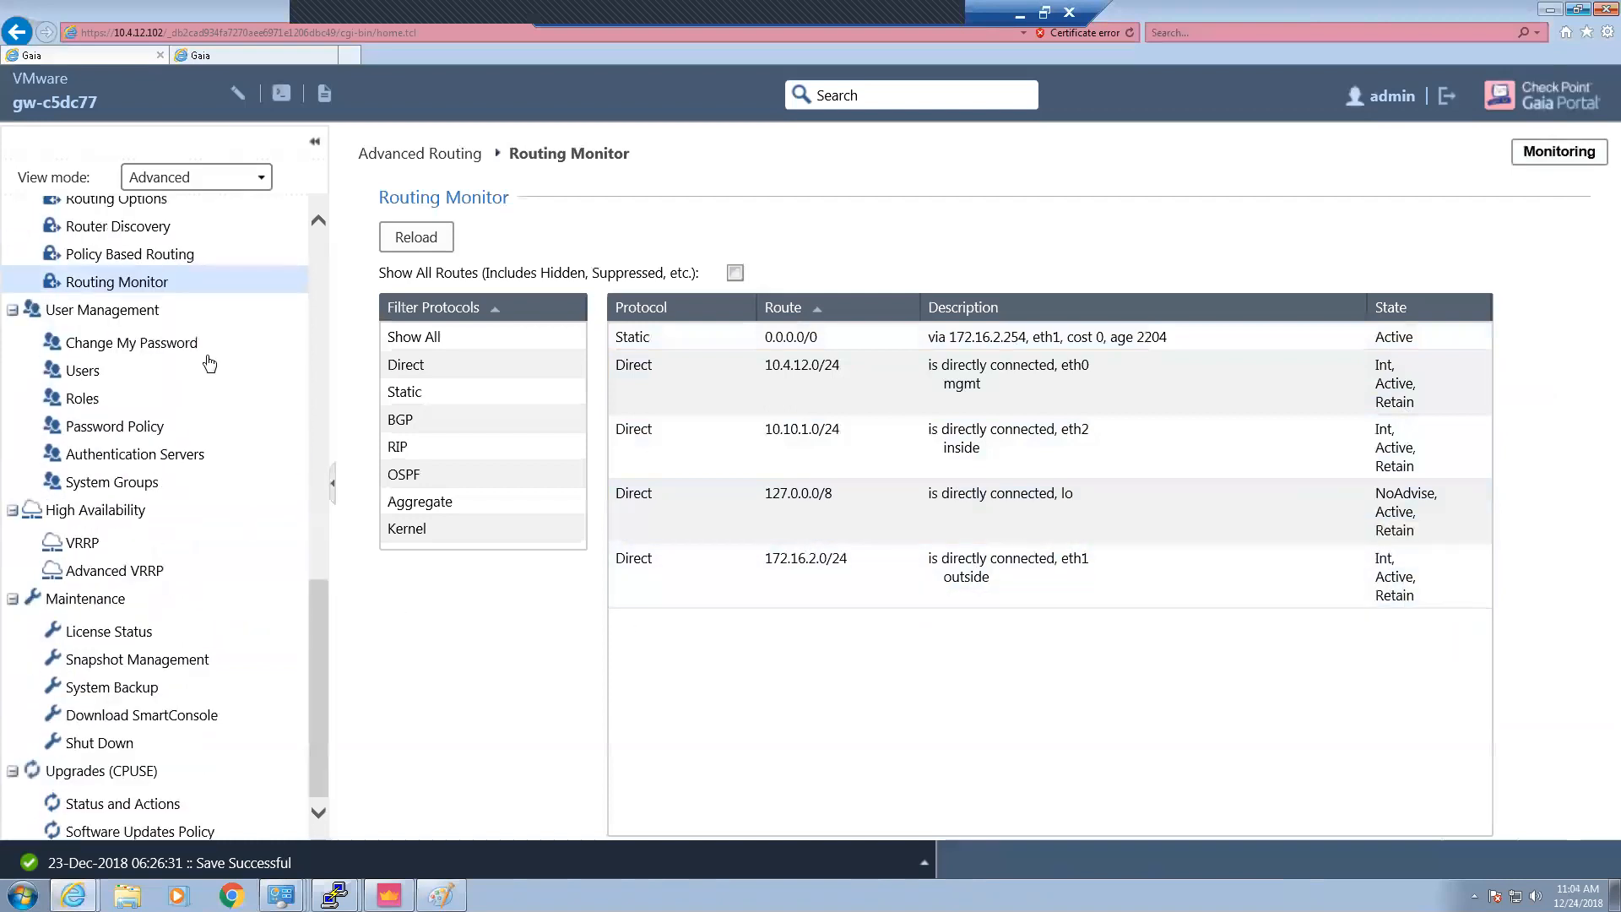
left_click(171, 350)
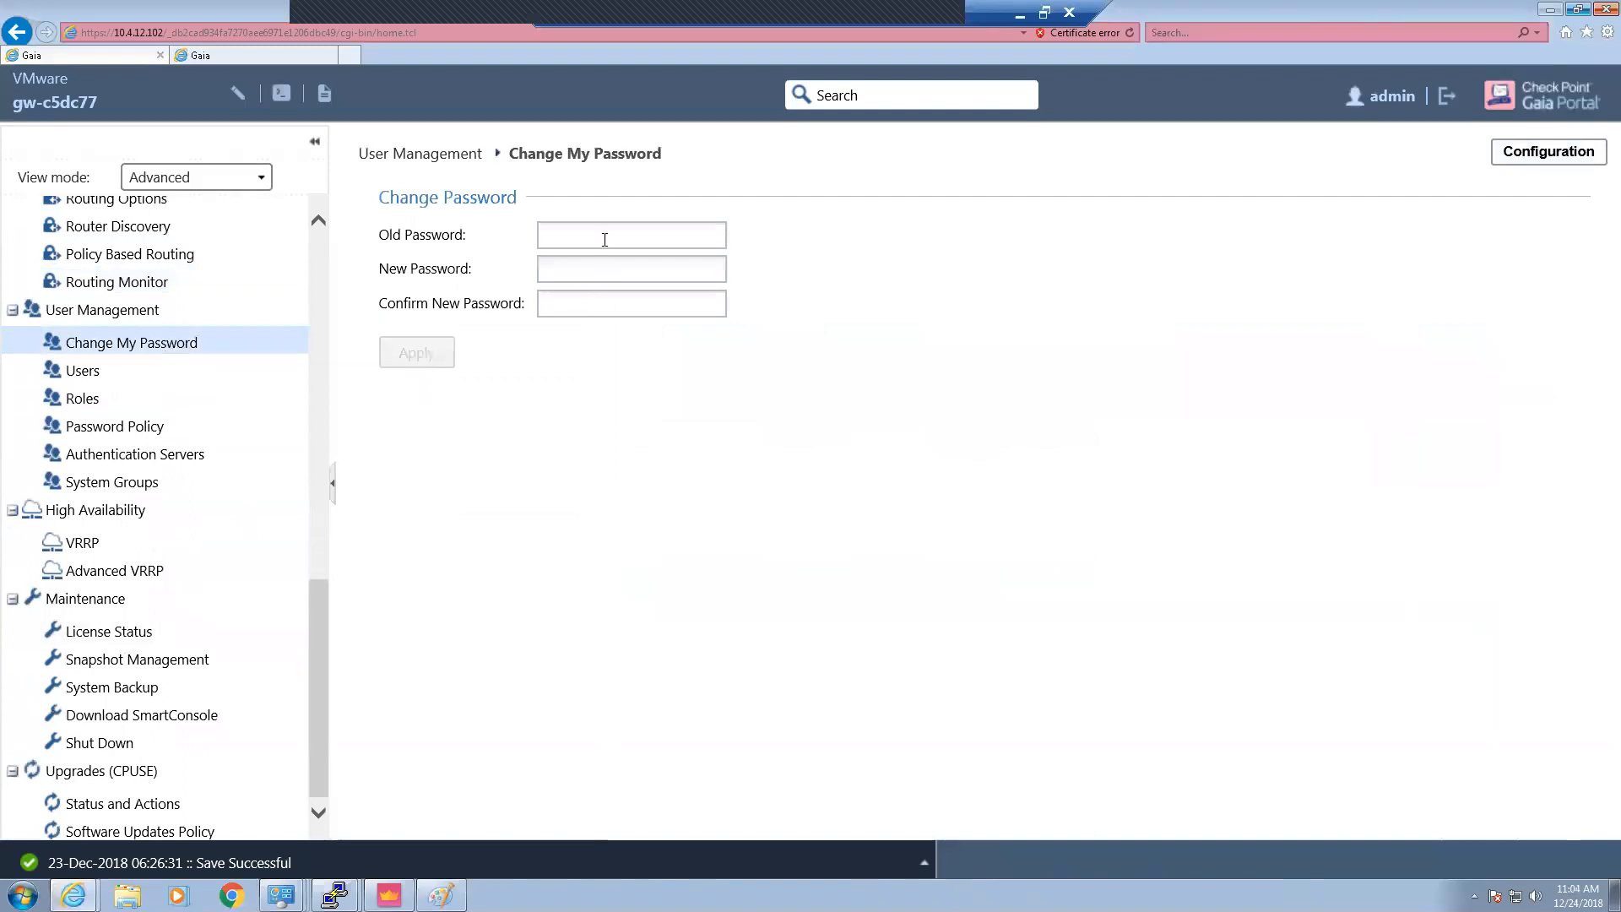
Open Users, cancel the Add User dialog unused, then show the Roles list
left_click(81, 369)
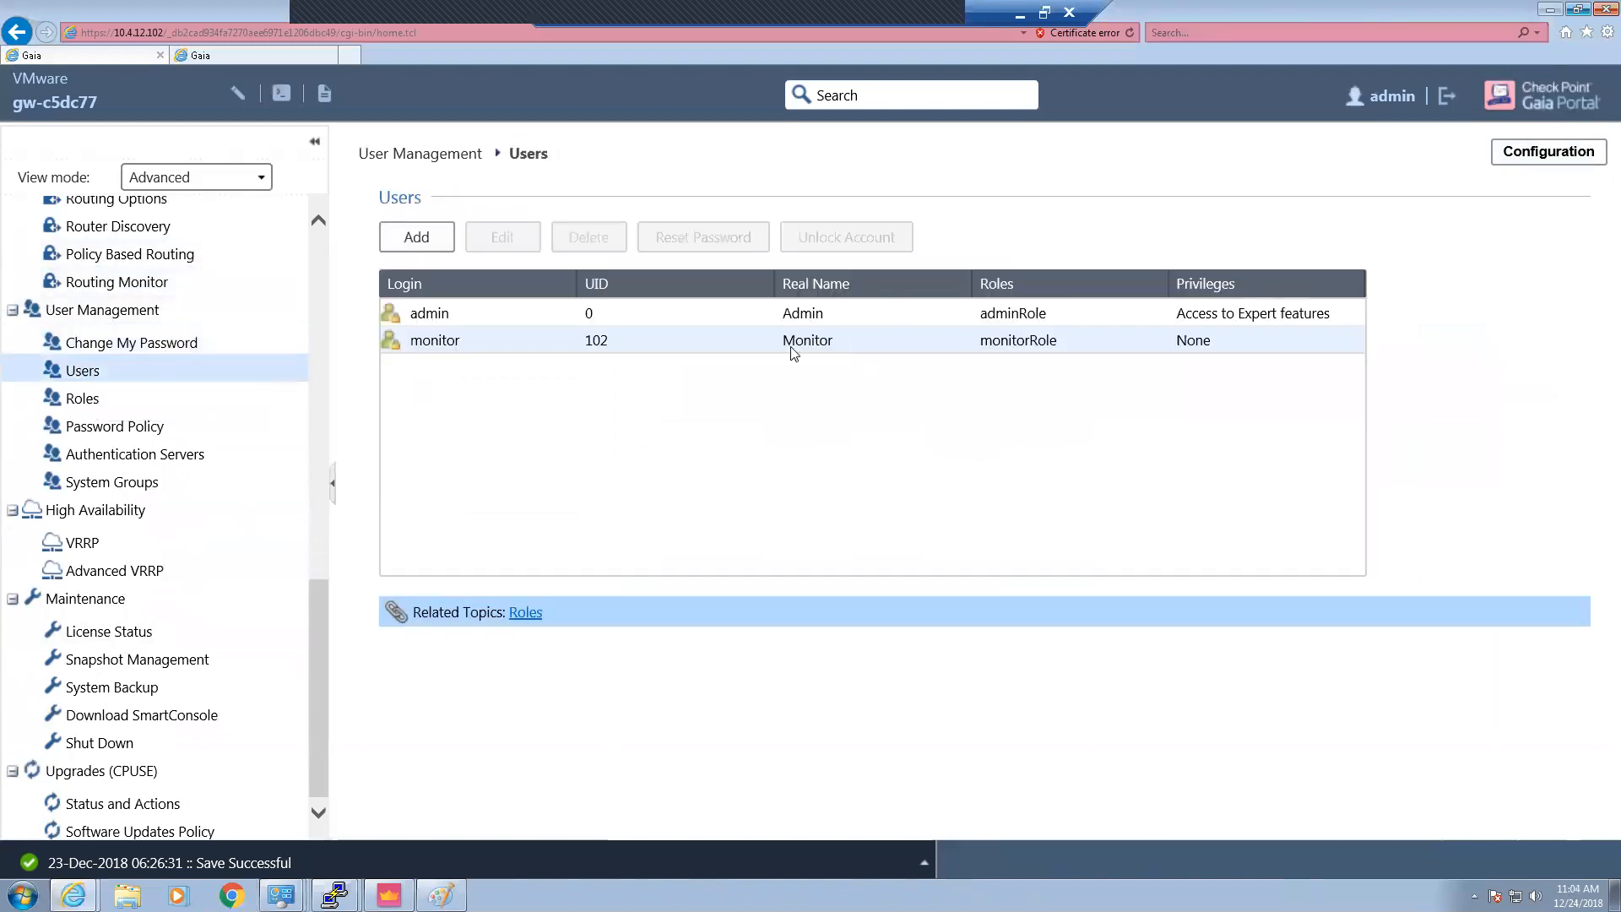
left_click(436, 243)
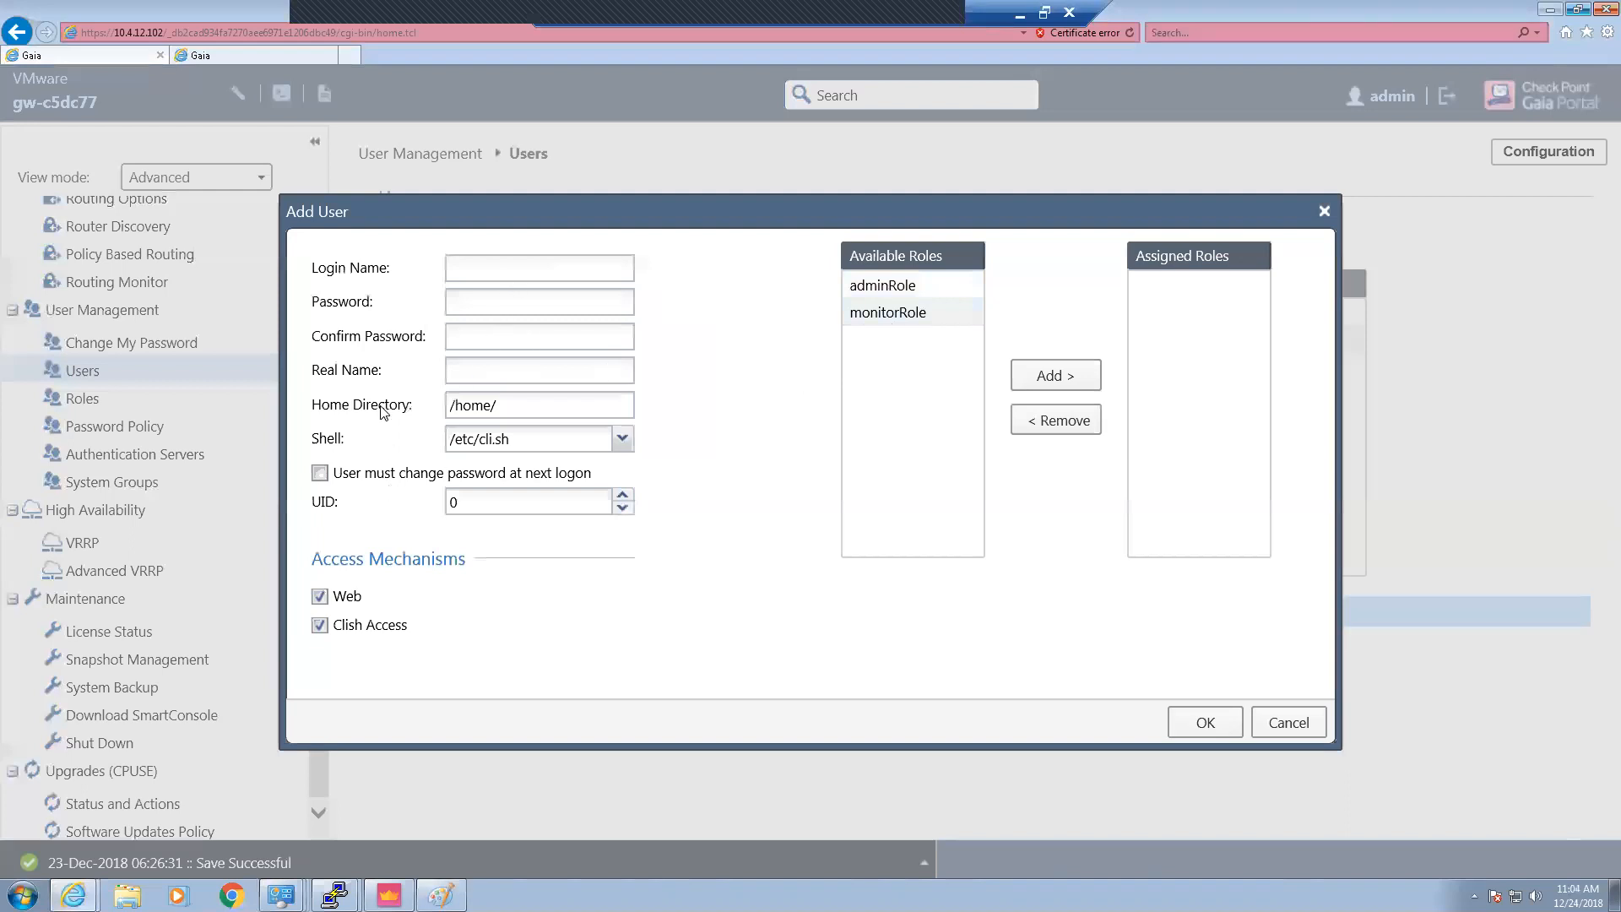
left_click(1266, 723)
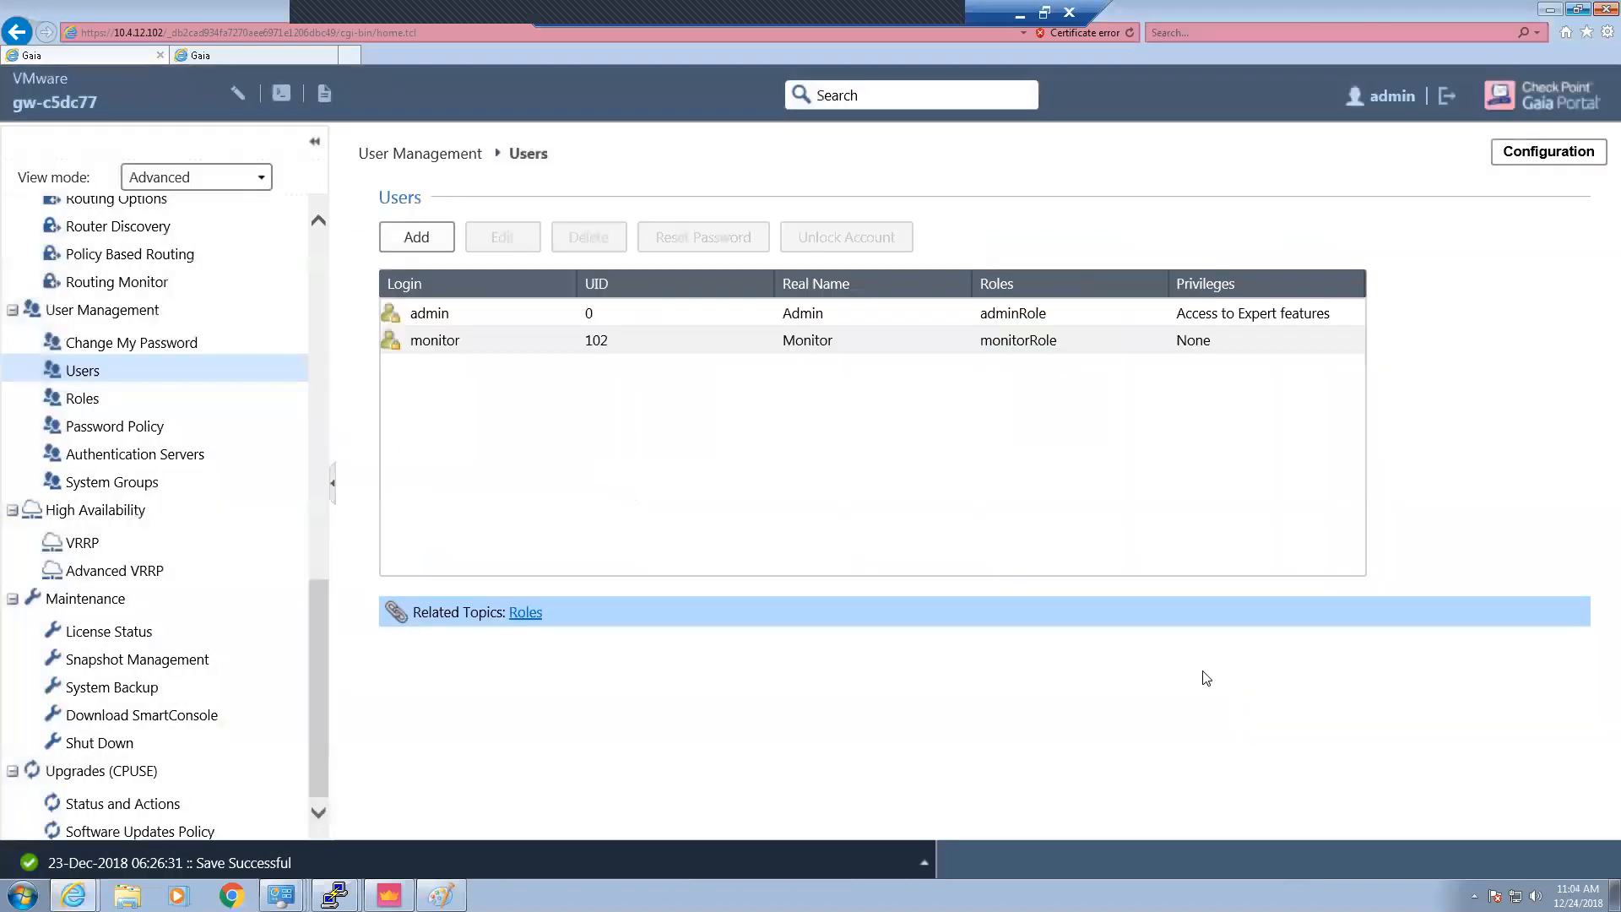
left_click(97, 401)
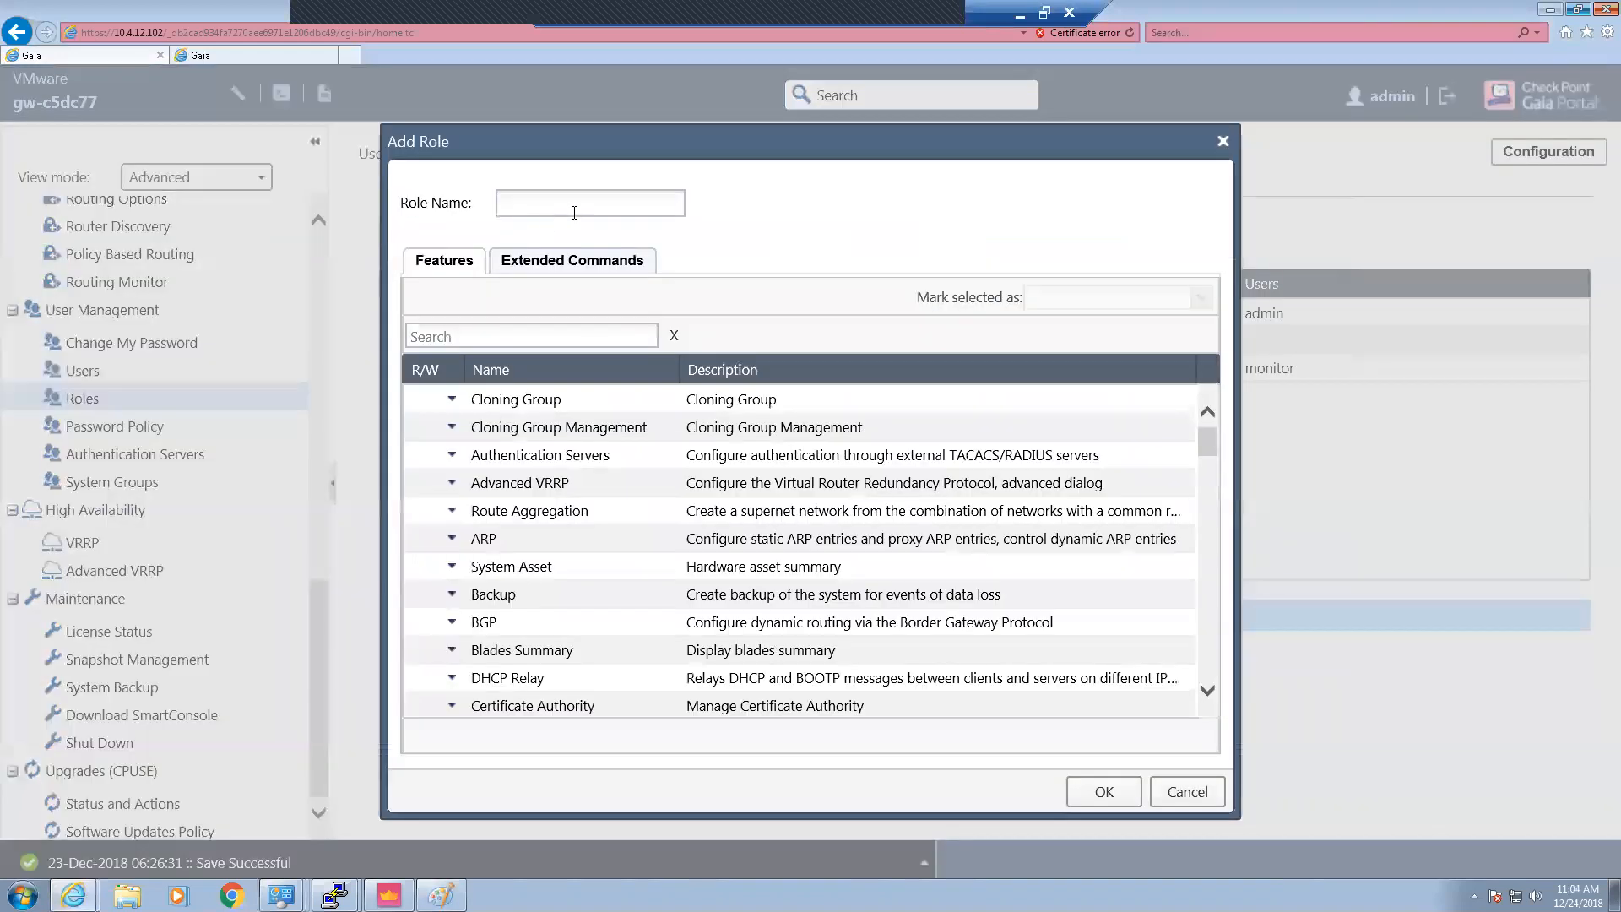
Add a role named BACKUP with Read / Write access to the Backup feature and confirm saving it
left_click(591, 213)
type("BACKUP")
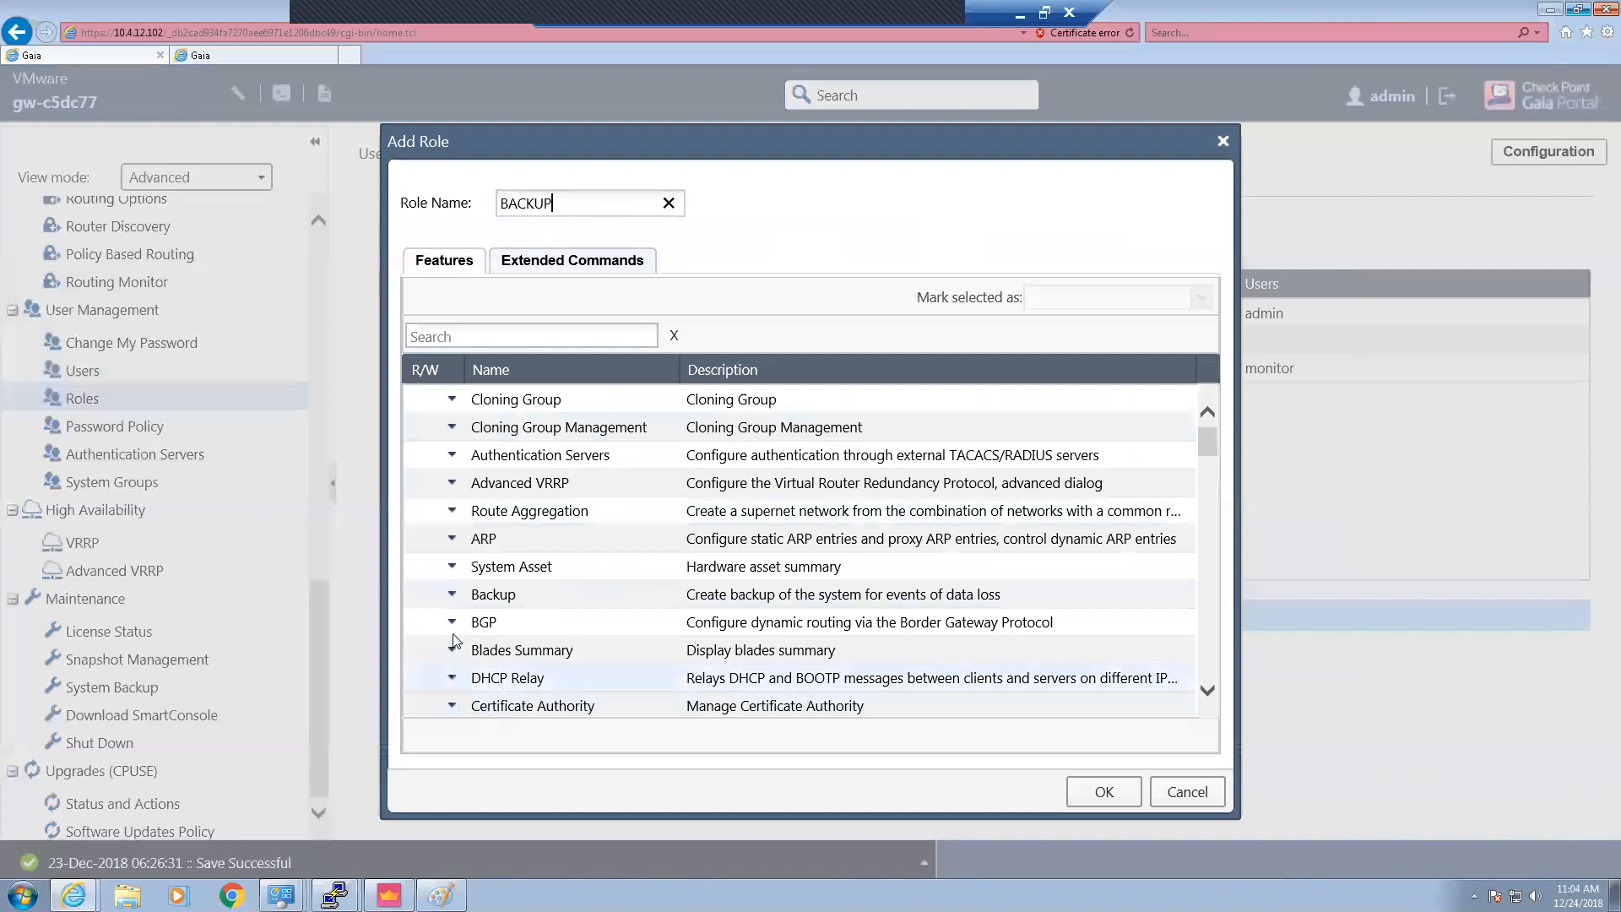
left_click(451, 595)
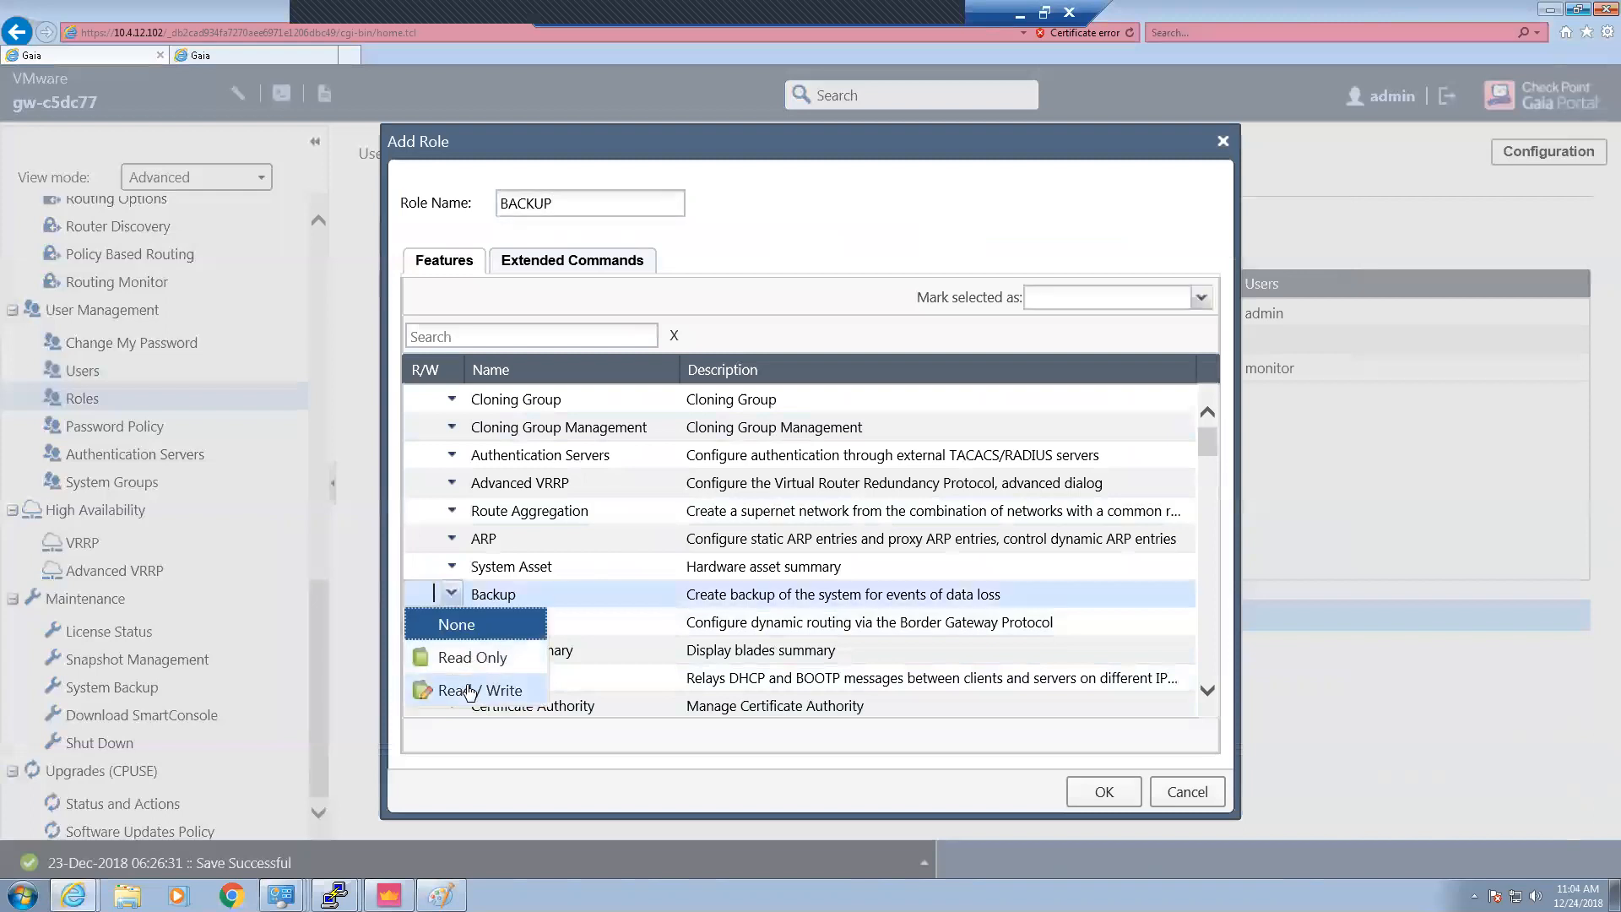
left_click(470, 690)
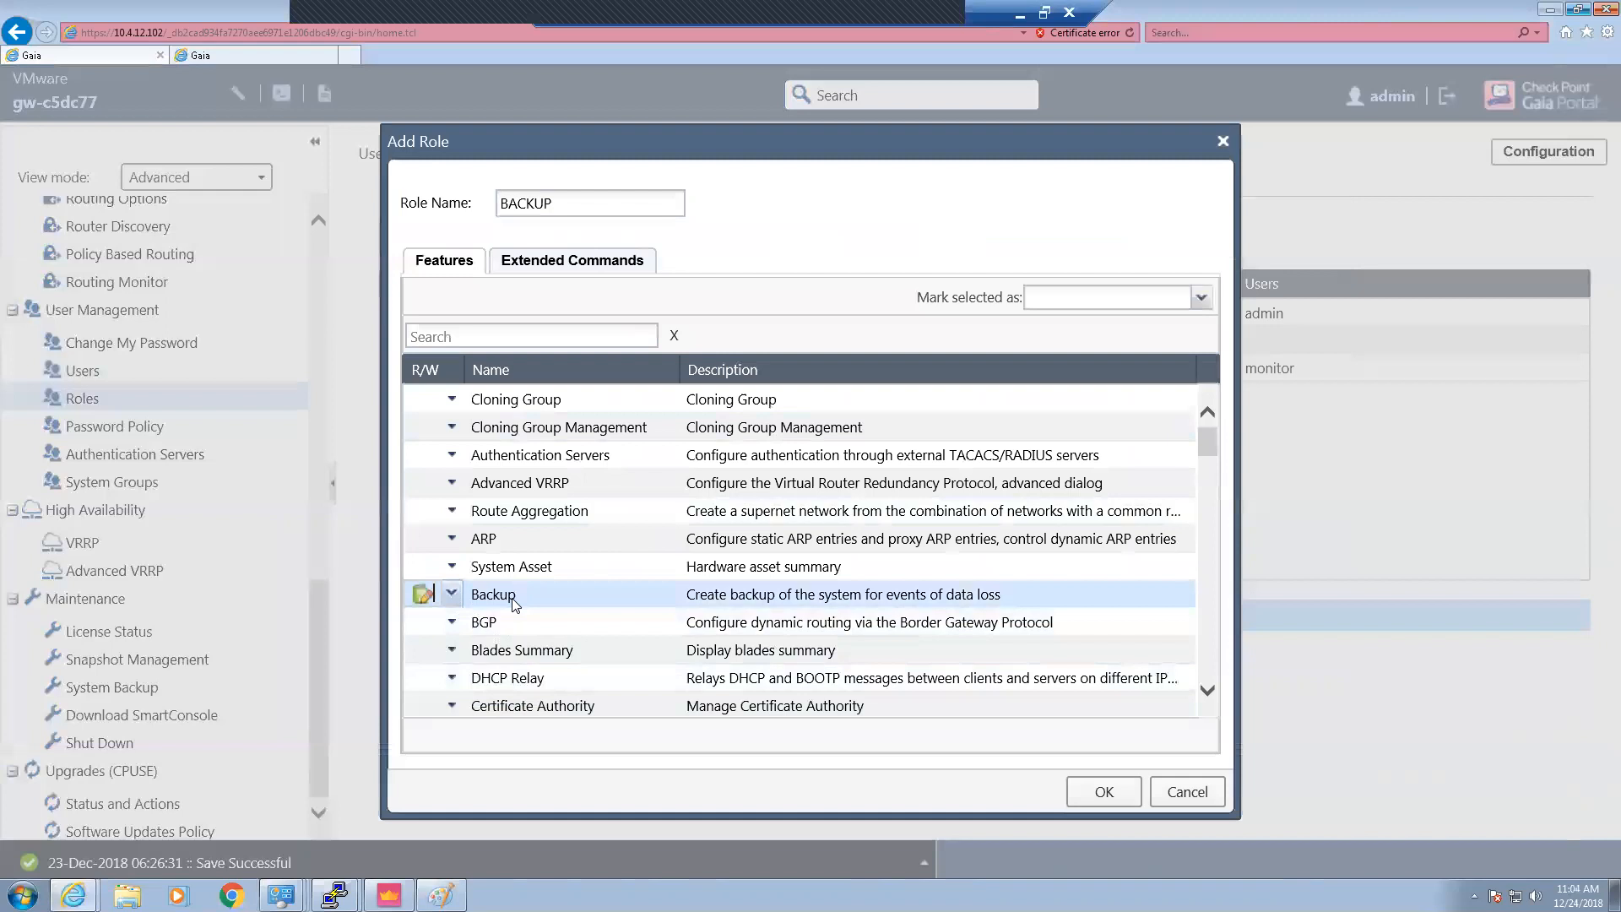
left_click(423, 596)
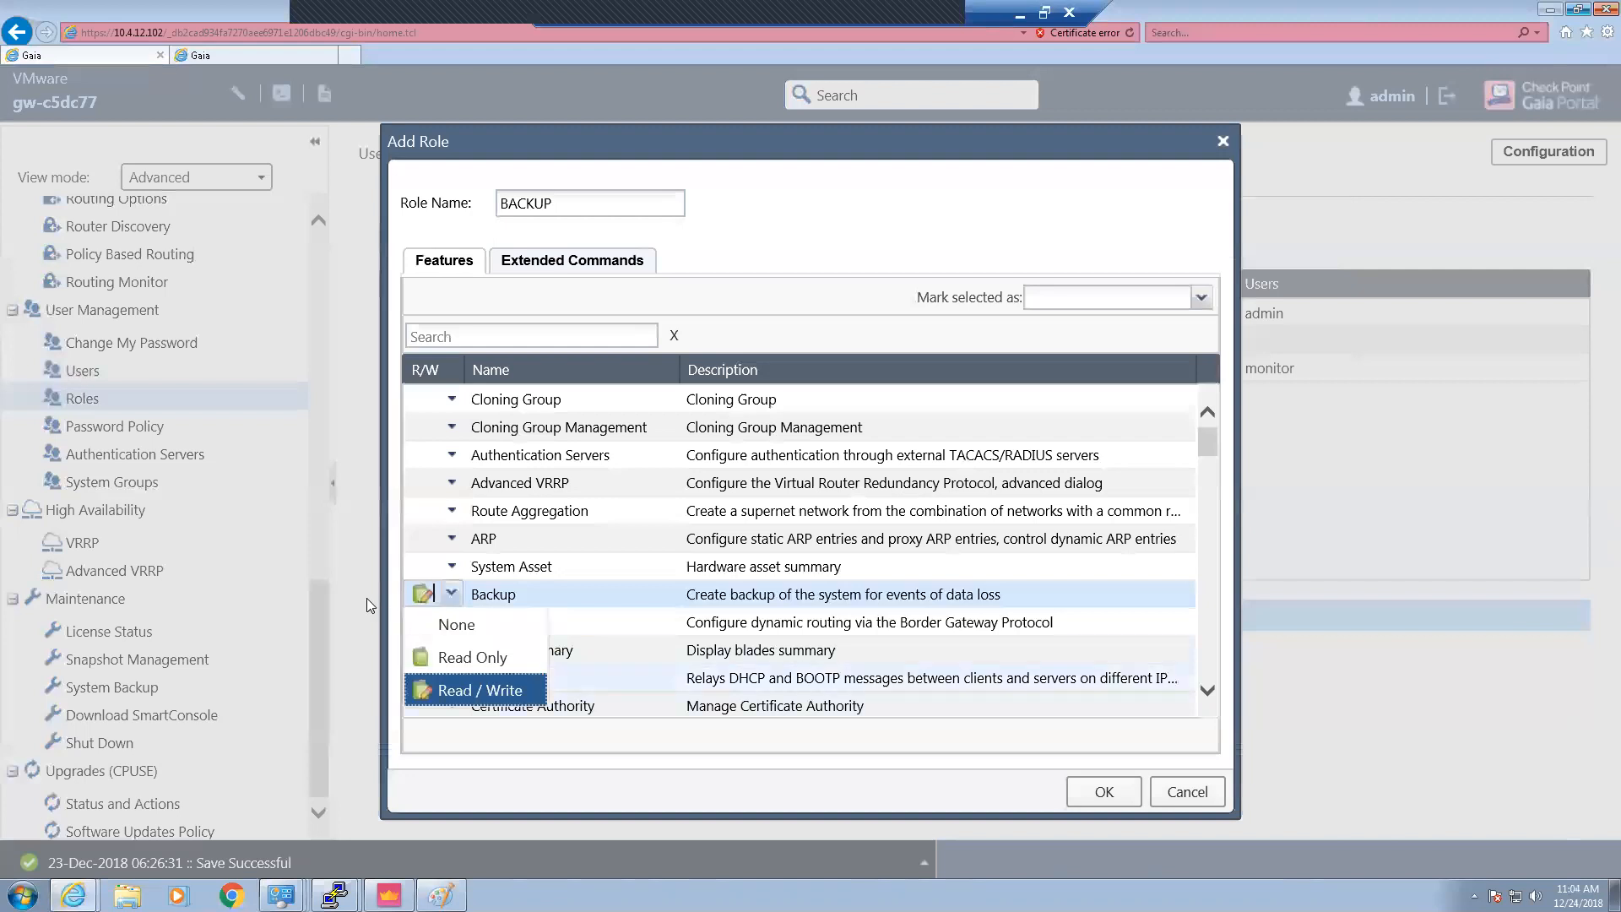
left_click(1104, 790)
left_click(767, 553)
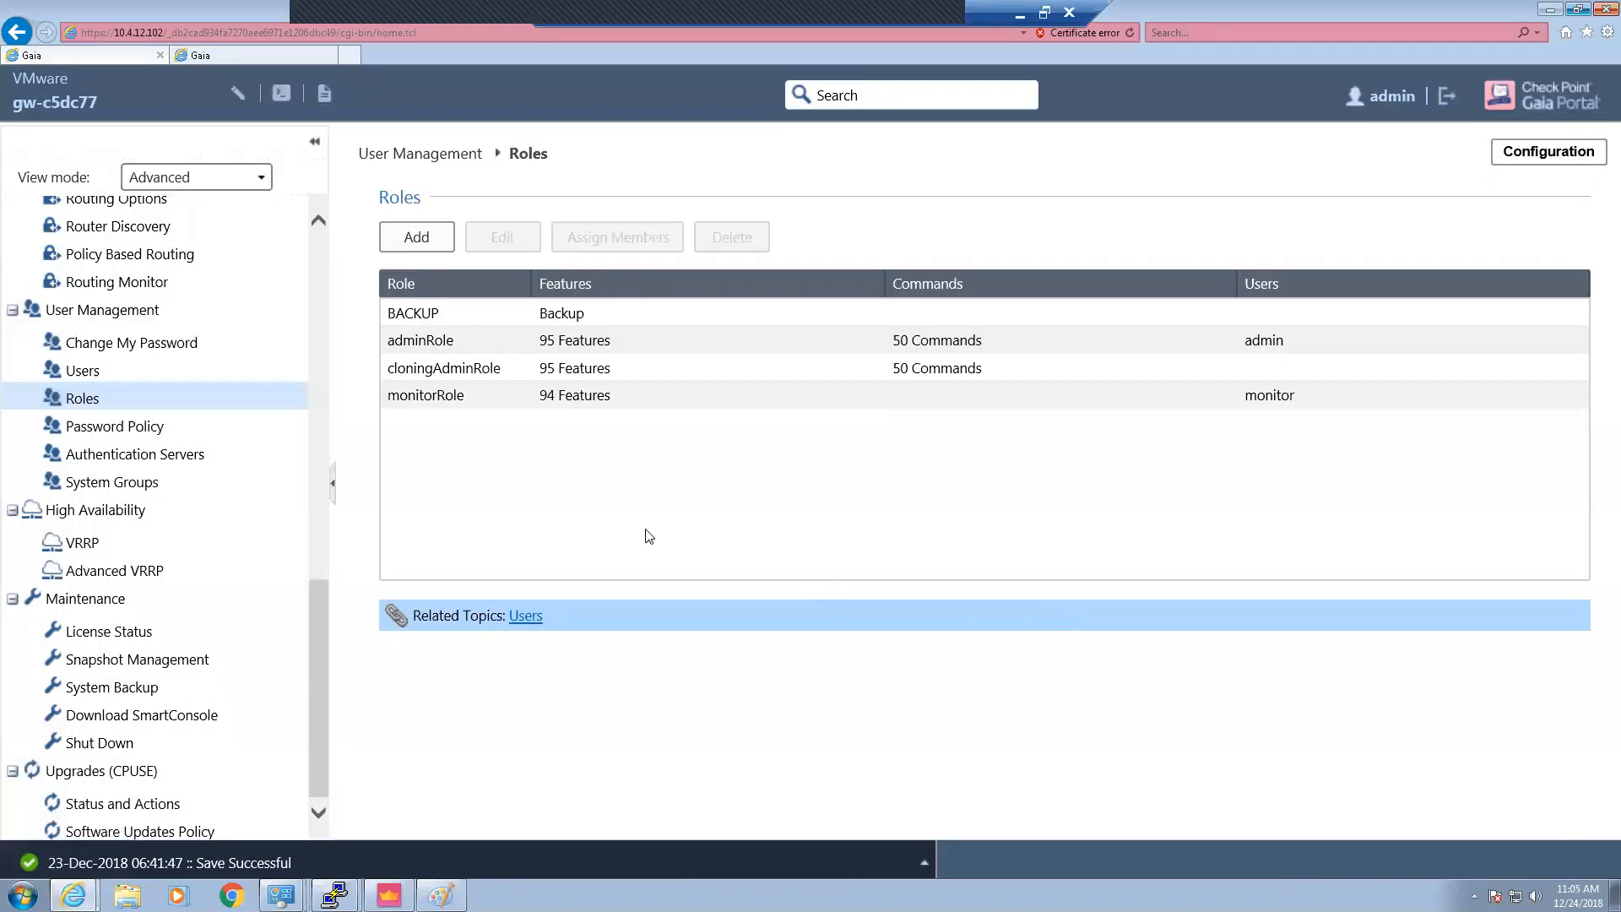
left_click(575, 324)
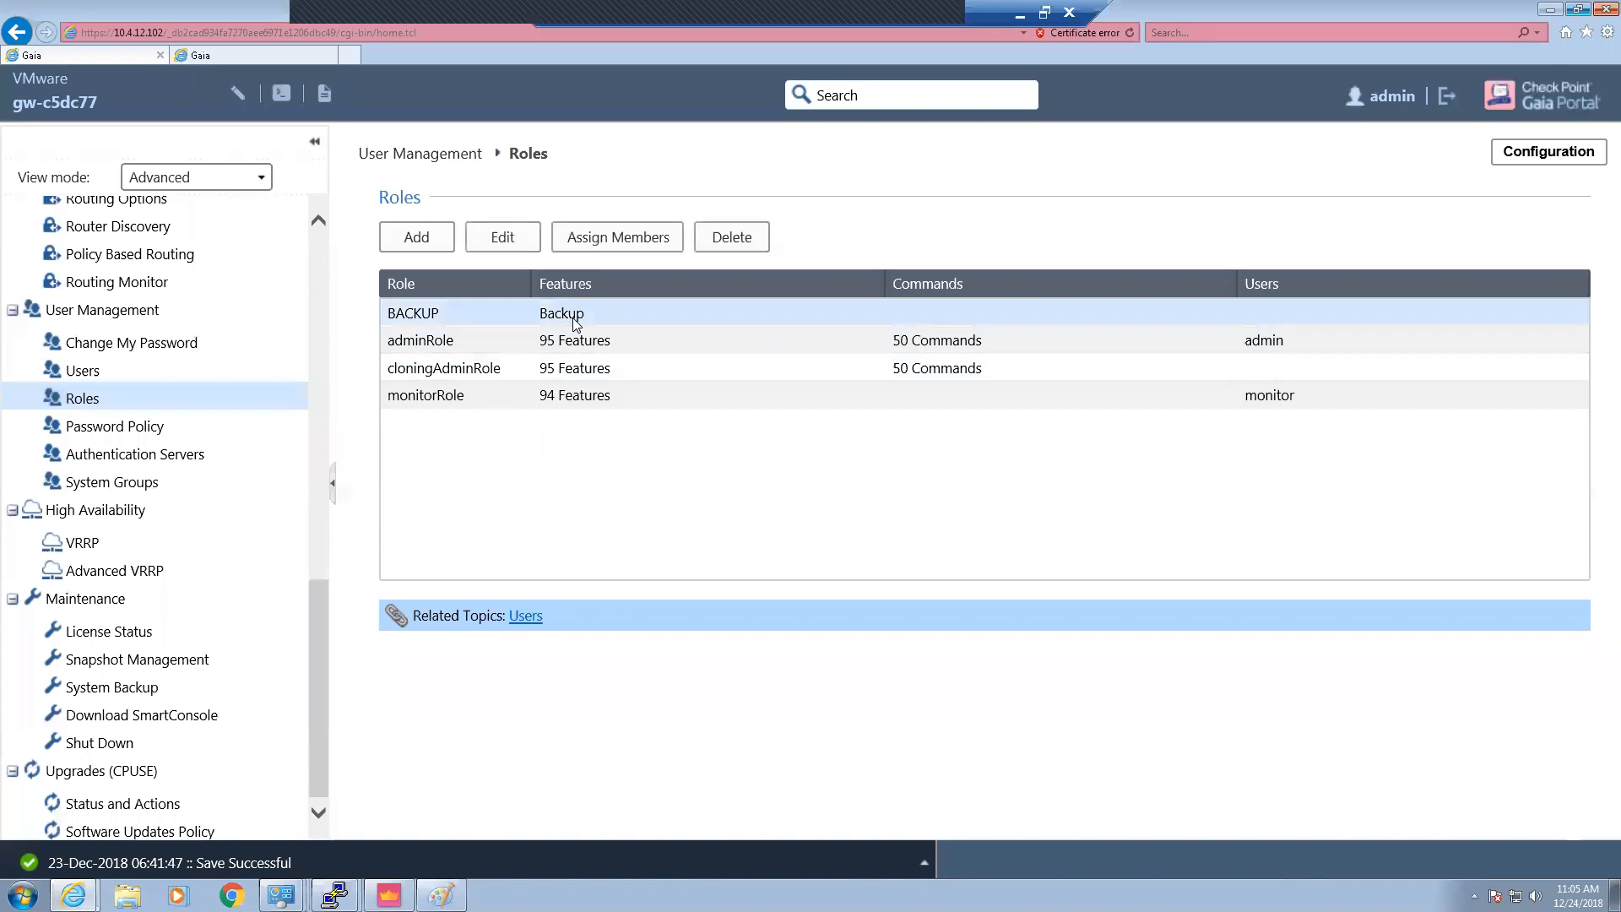
left_click(504, 240)
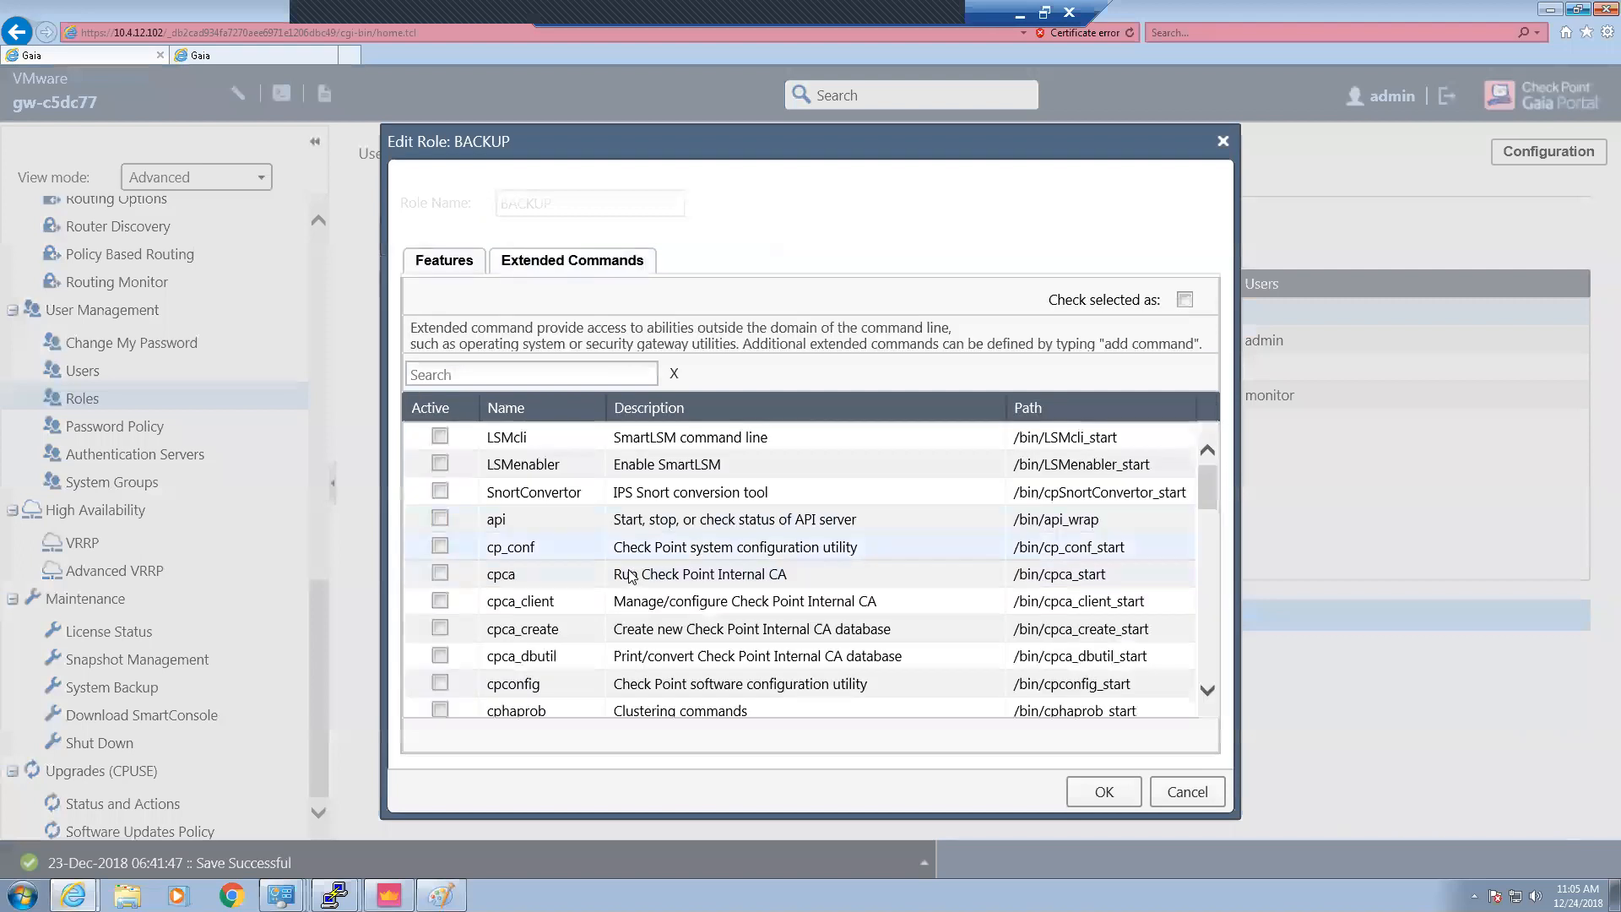
scroll(557, 552, "down", 5)
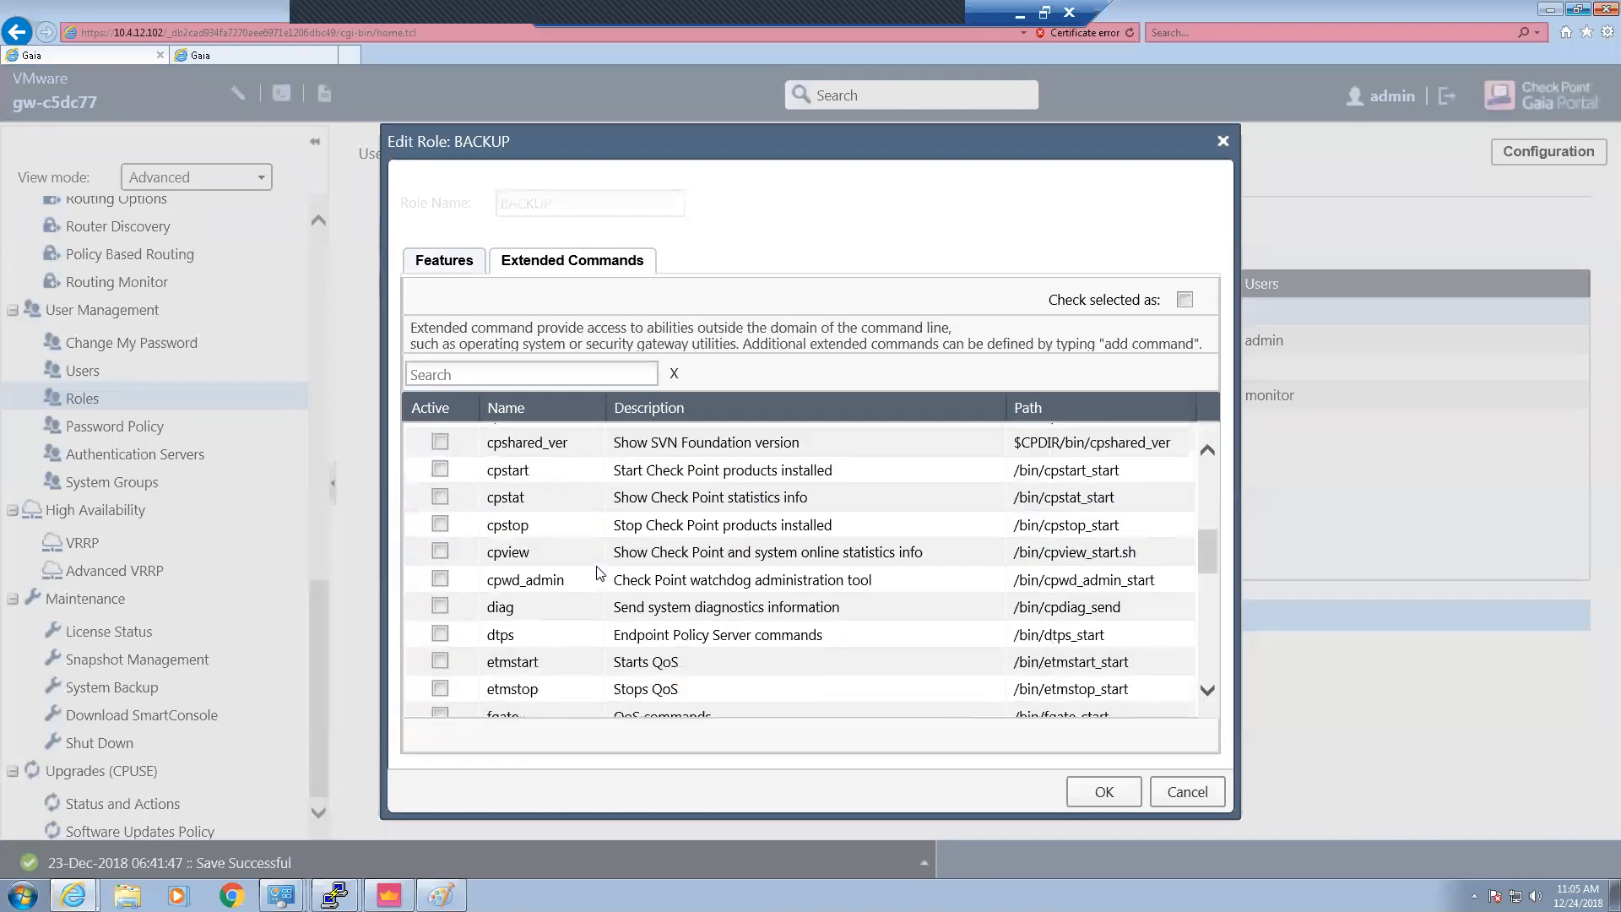
scroll(597, 573, "down", 10)
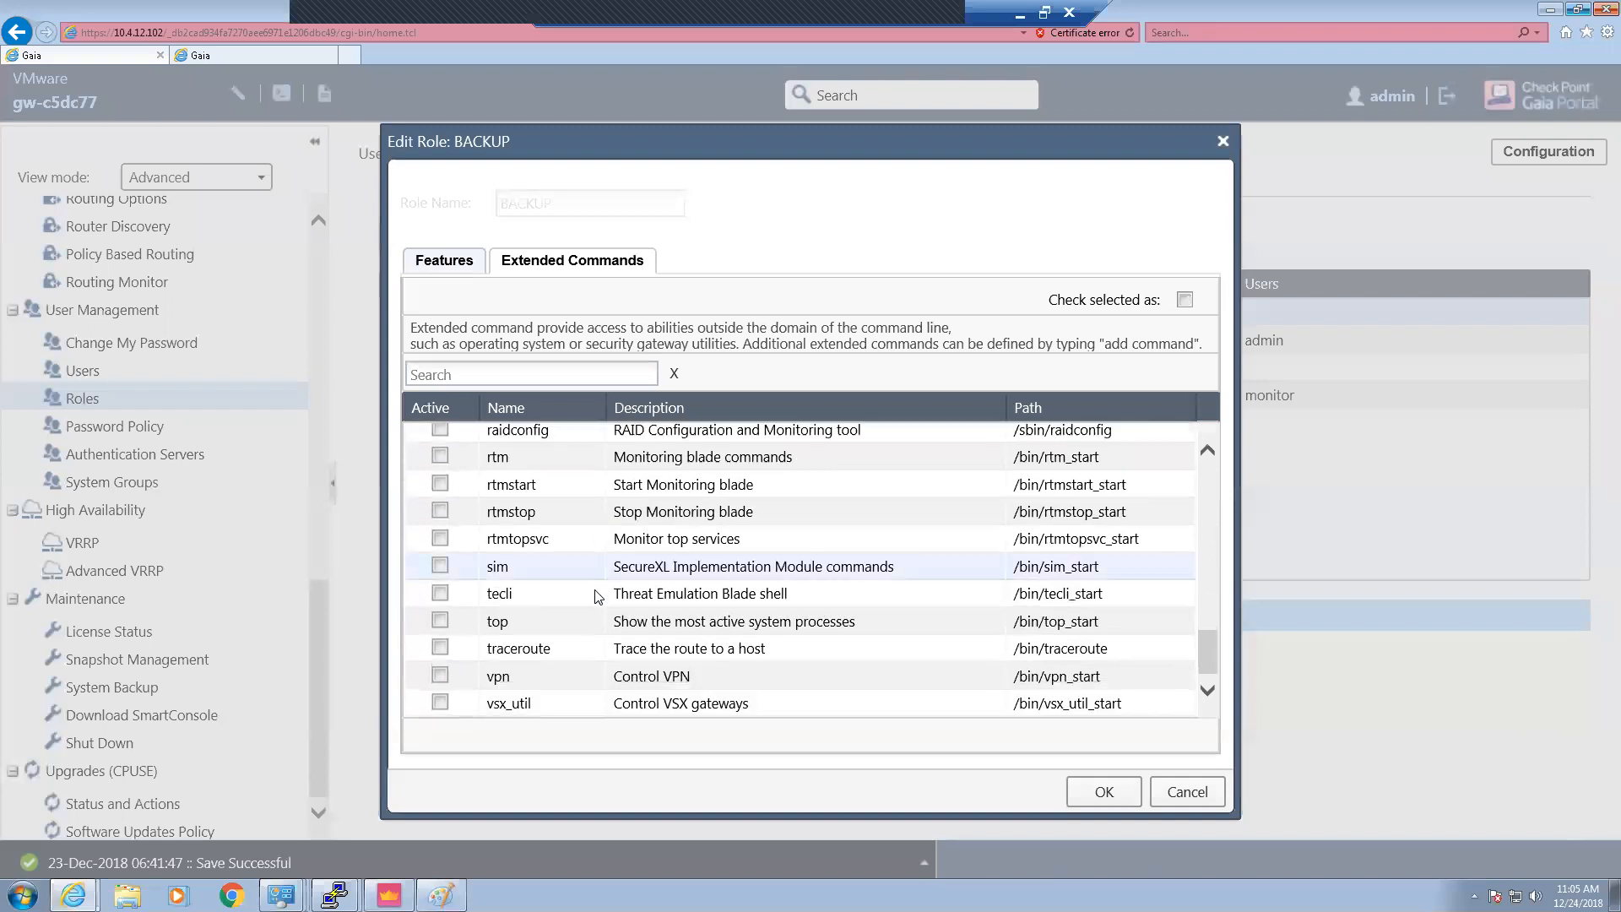
scroll(598, 591, "up", 15)
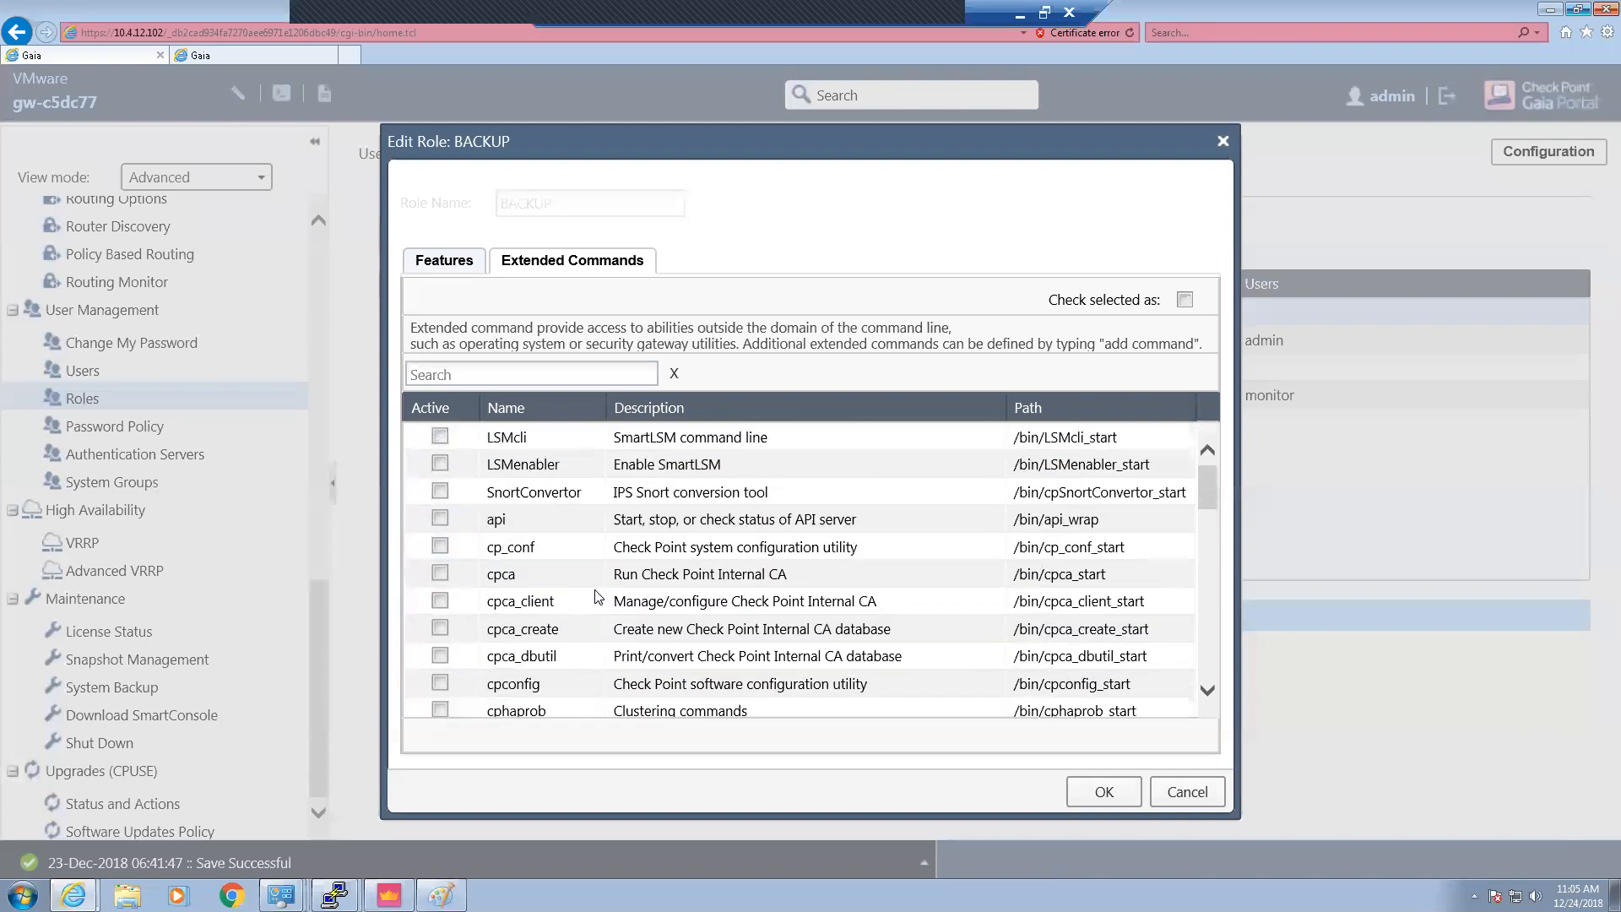
left_click(1186, 791)
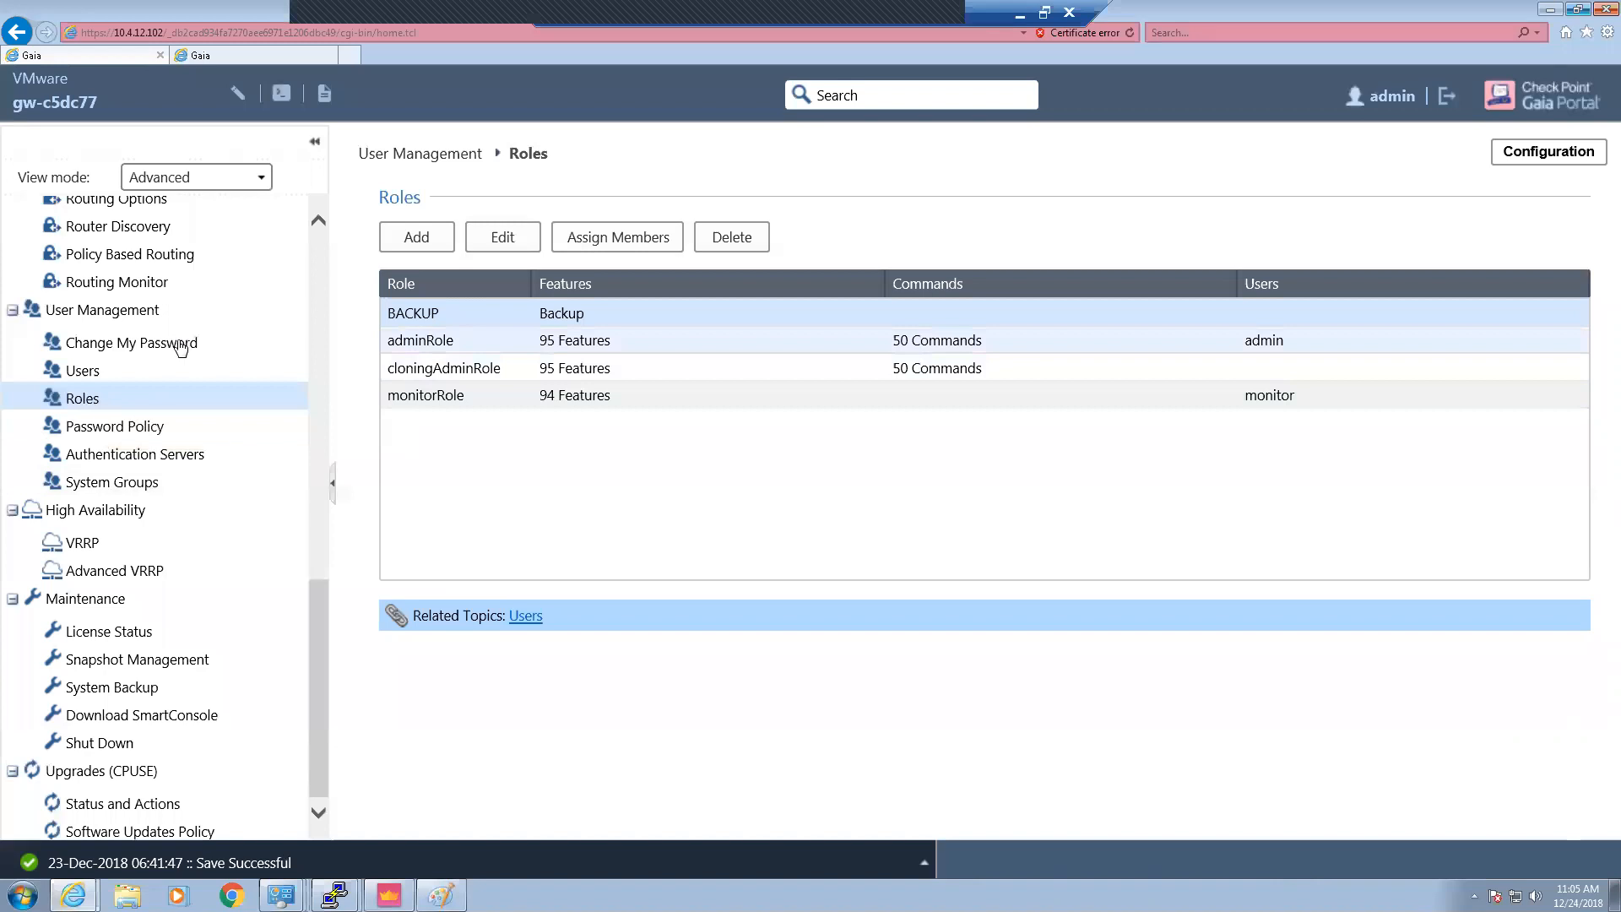
Enter the new user's login name and move BACKUP into Assigned Roles
left_click(264, 367)
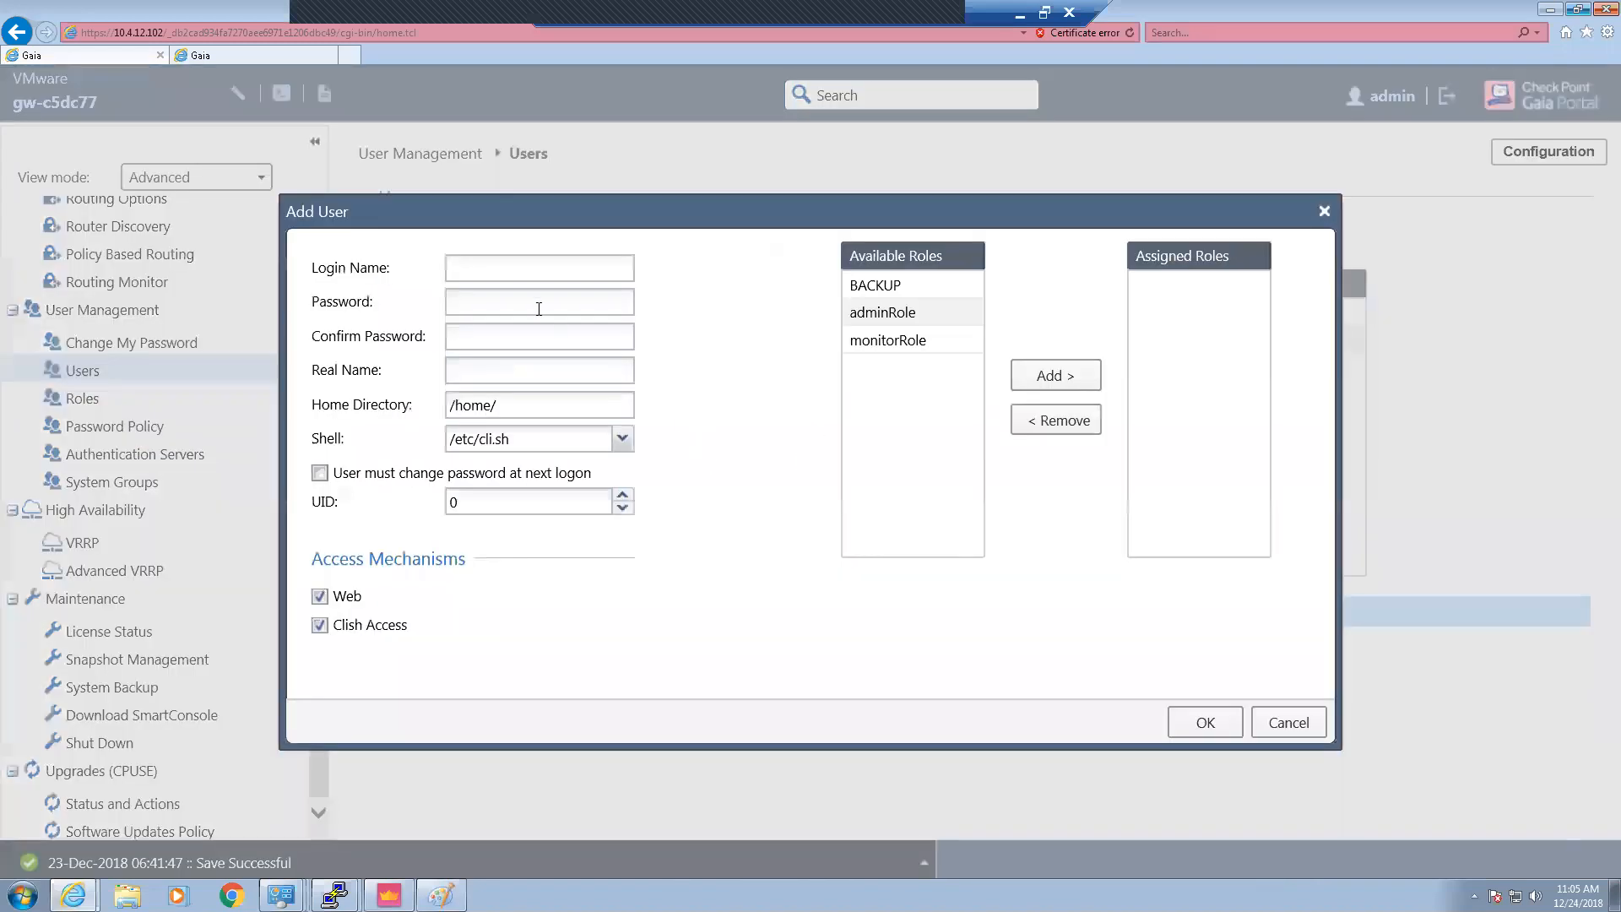
left_click(564, 269)
type("VIKAS")
left_click(902, 287)
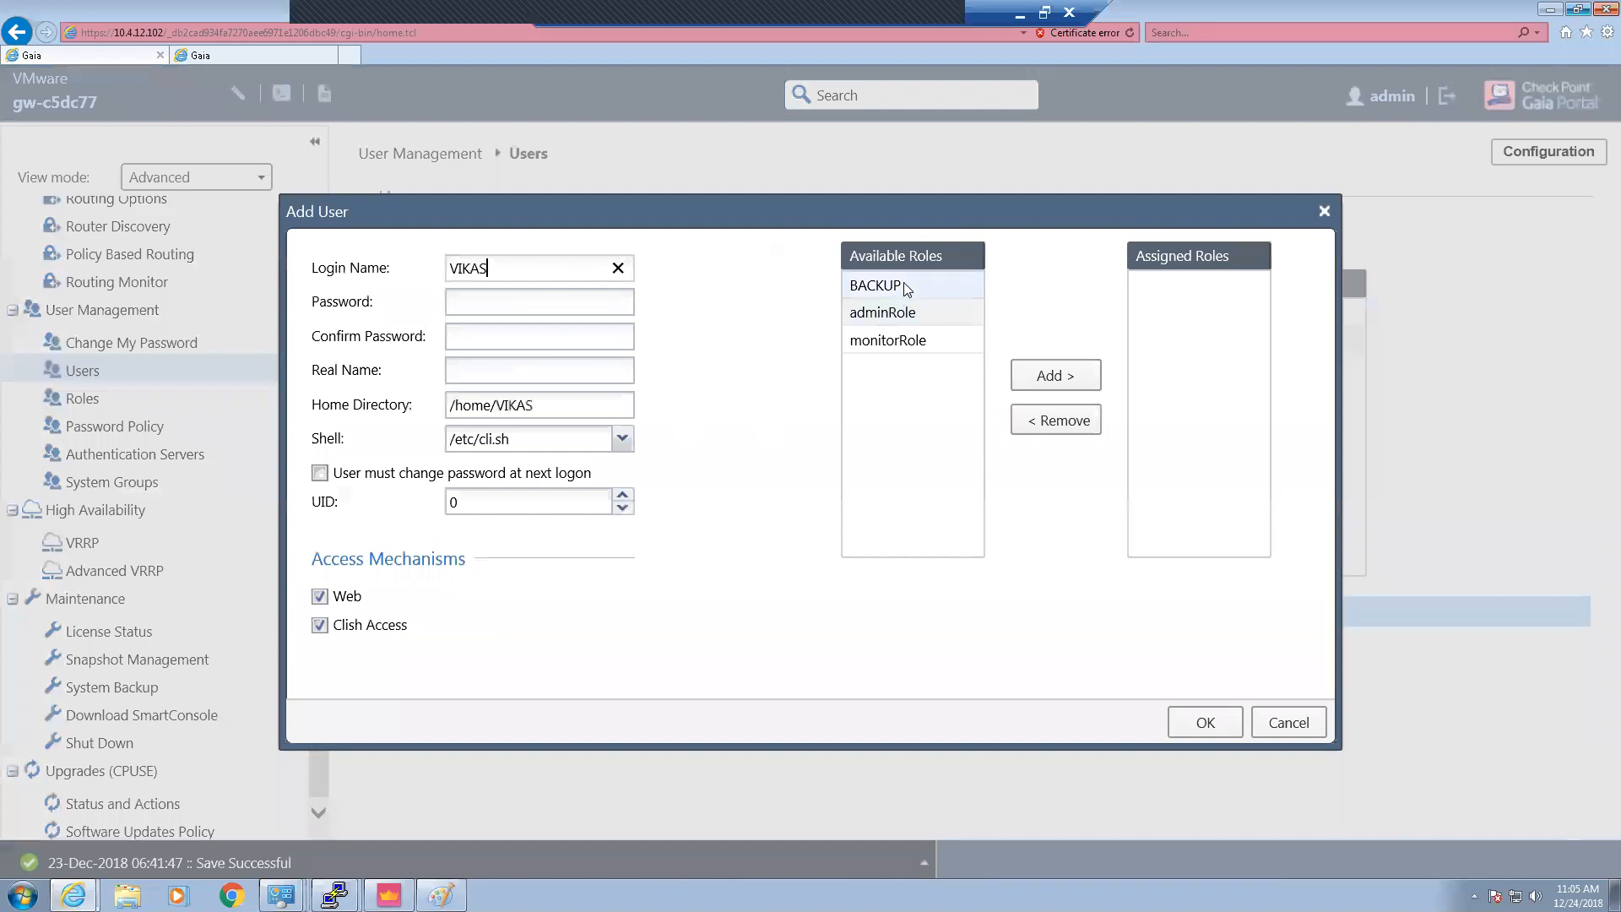
left_click(1055, 375)
left_click(1199, 287)
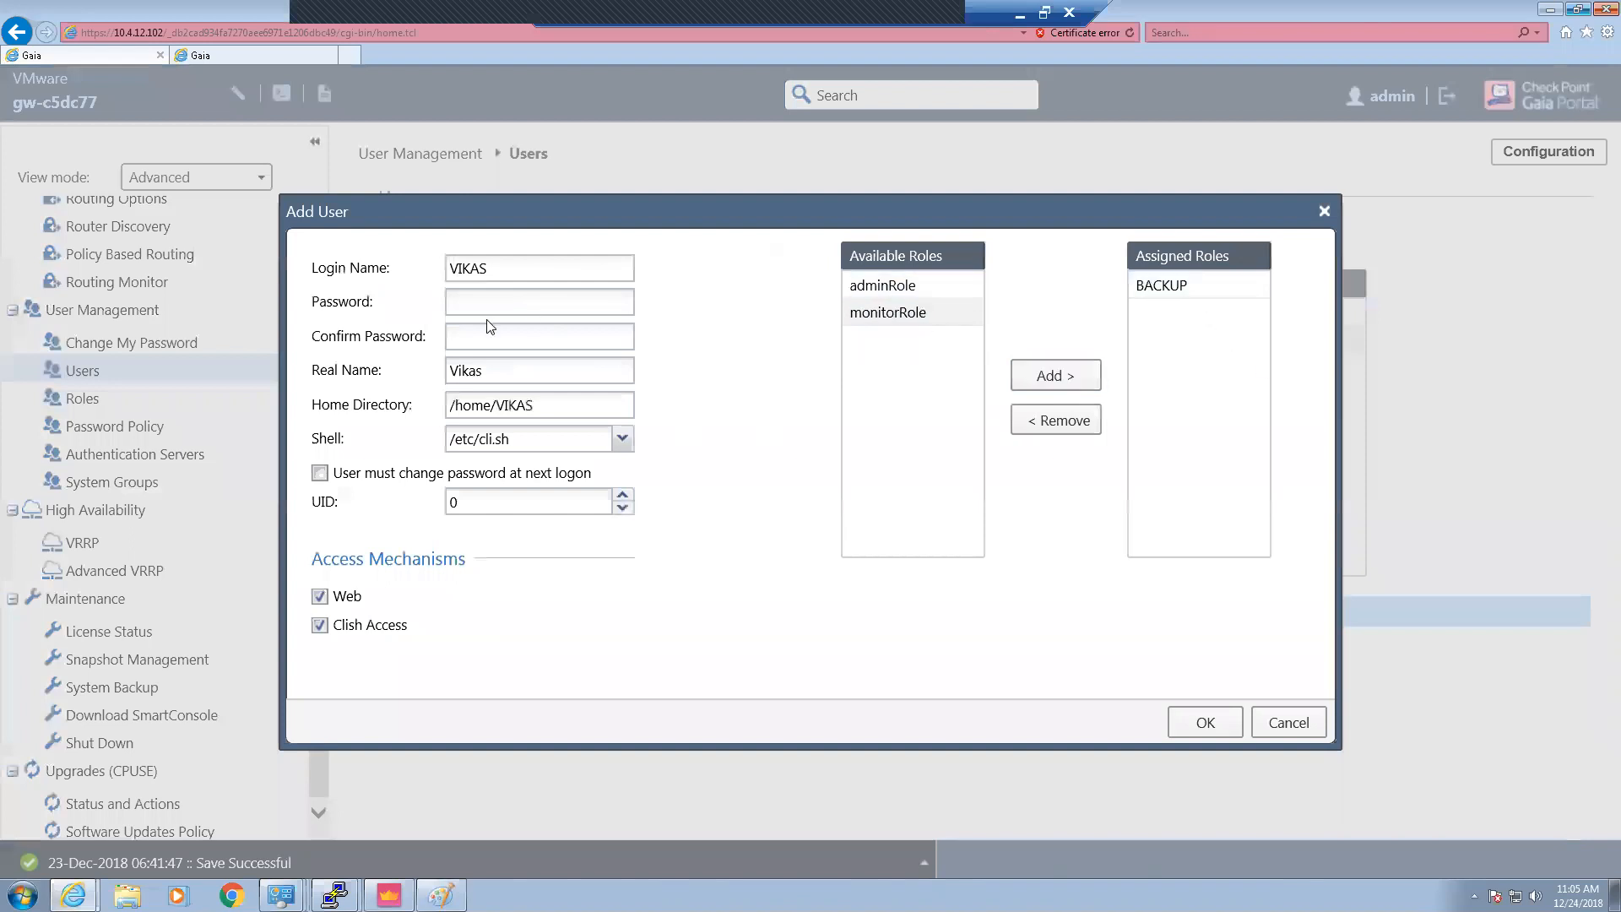
Retype the login name, enter and confirm the password, and save the user
left_click(520, 295)
key("shift+Tab")
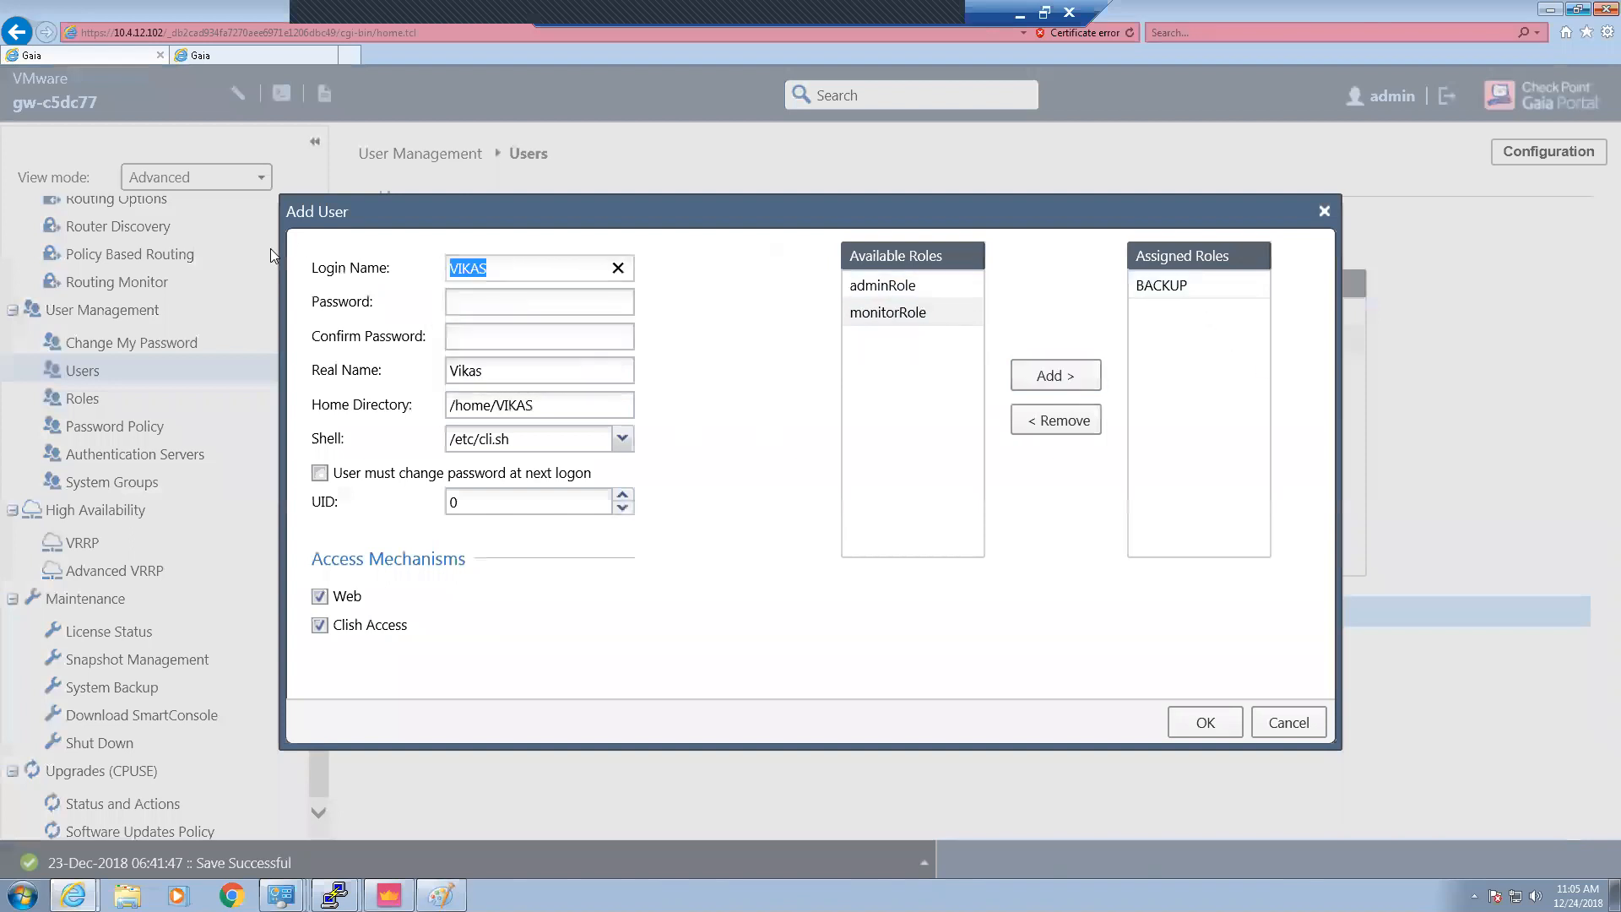
key("Tab")
type("******")
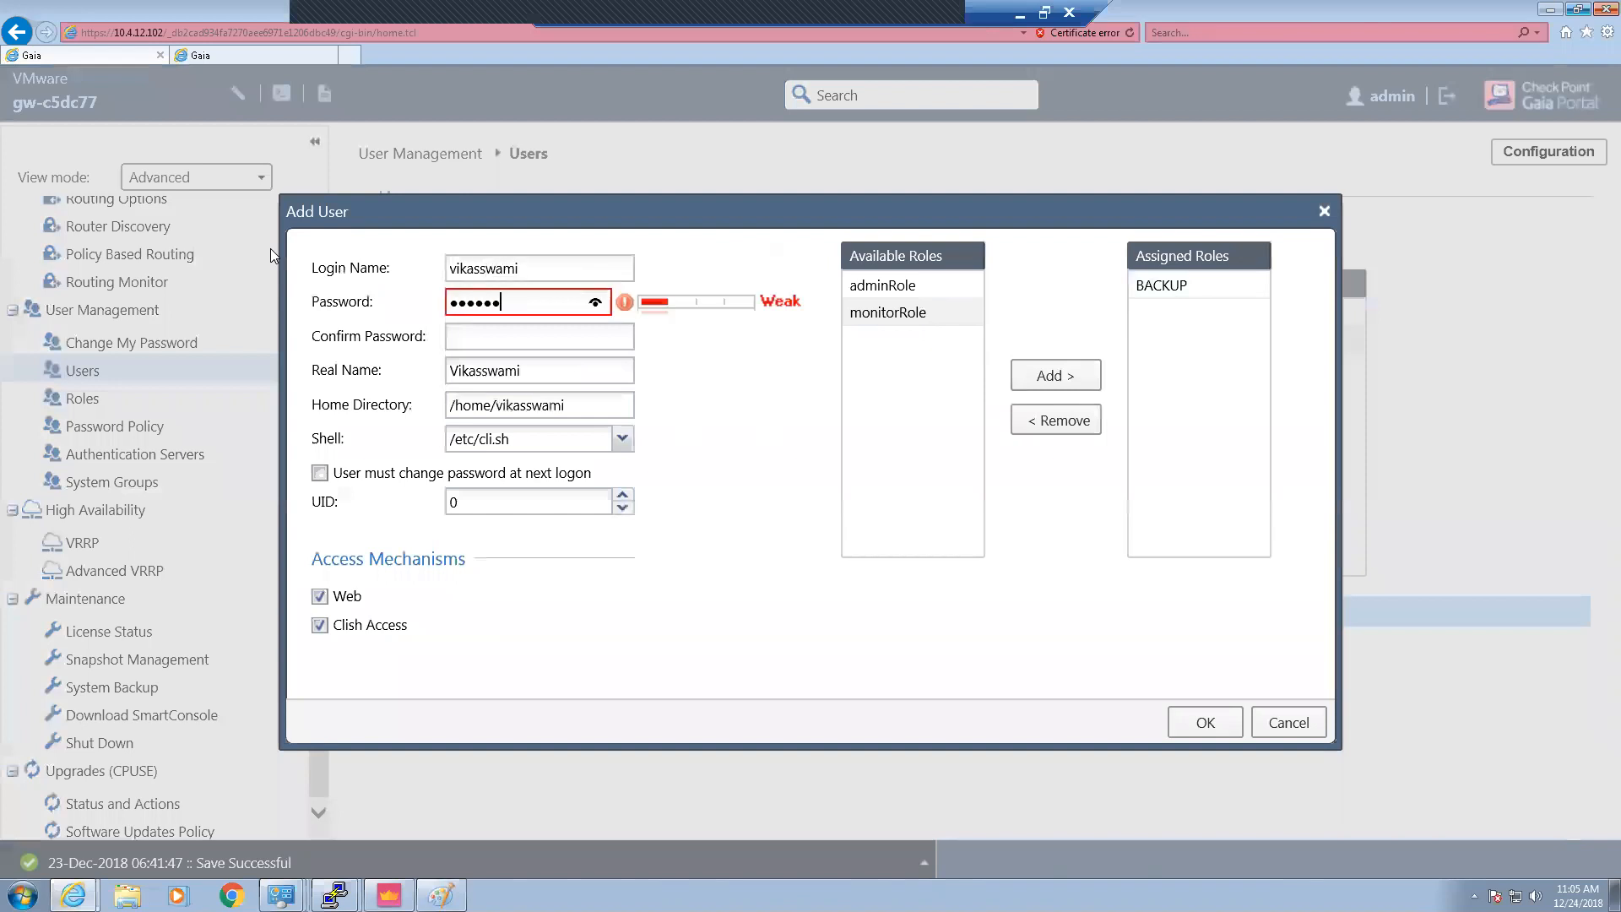
type("**")
key("Tab")
type("********")
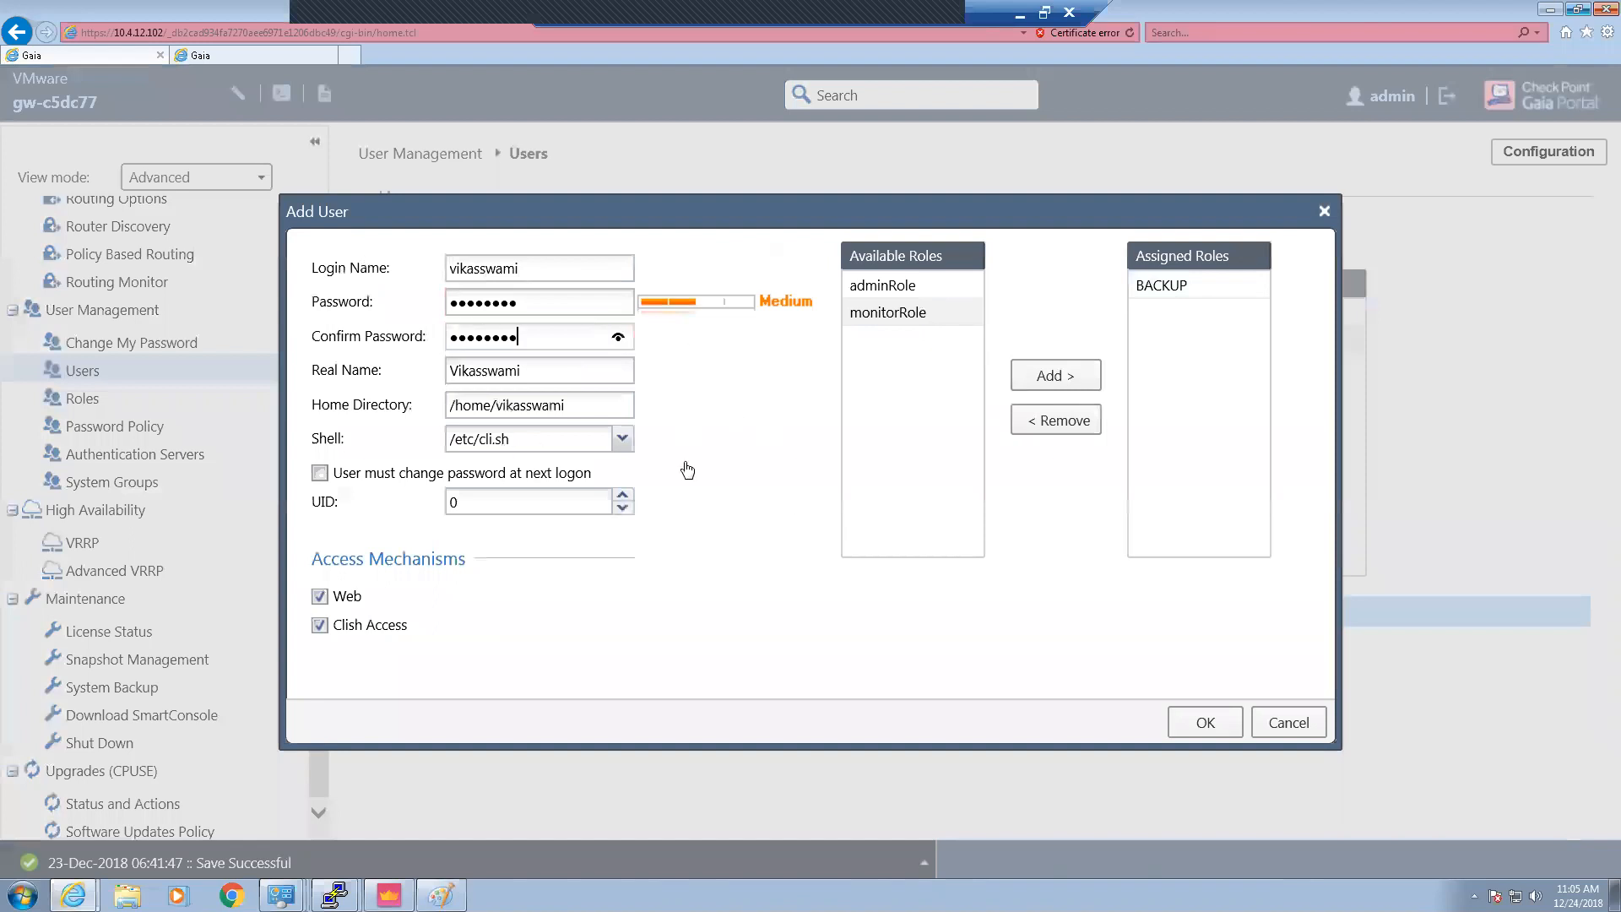
left_click(1204, 722)
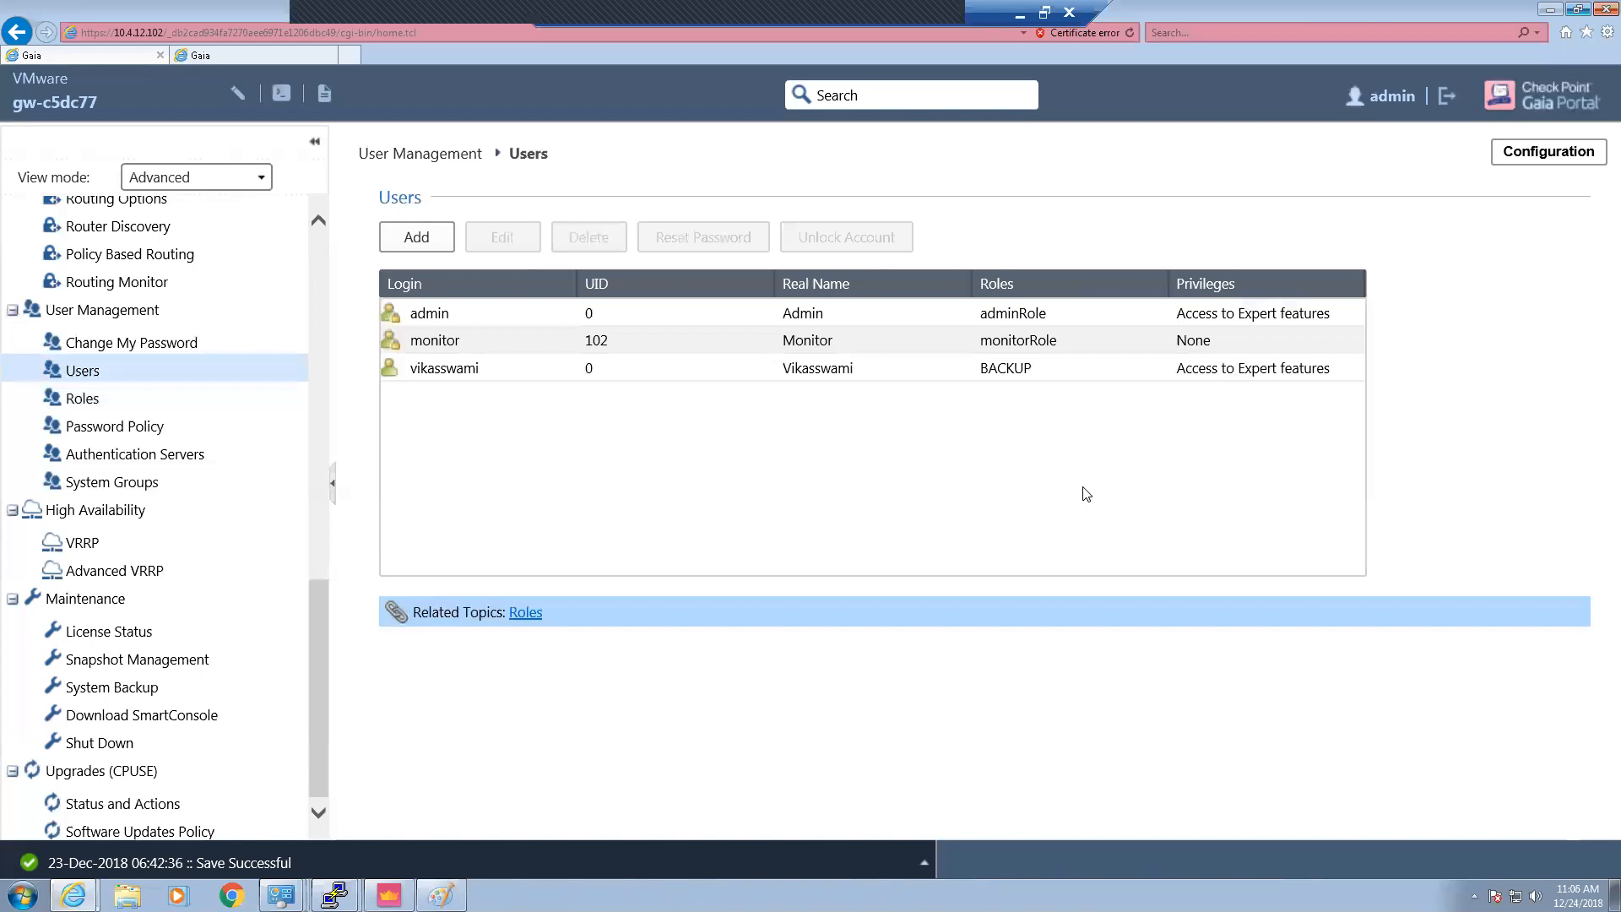
Open Authentication Servers and cancel adding a RADIUS server
left_click(192, 454)
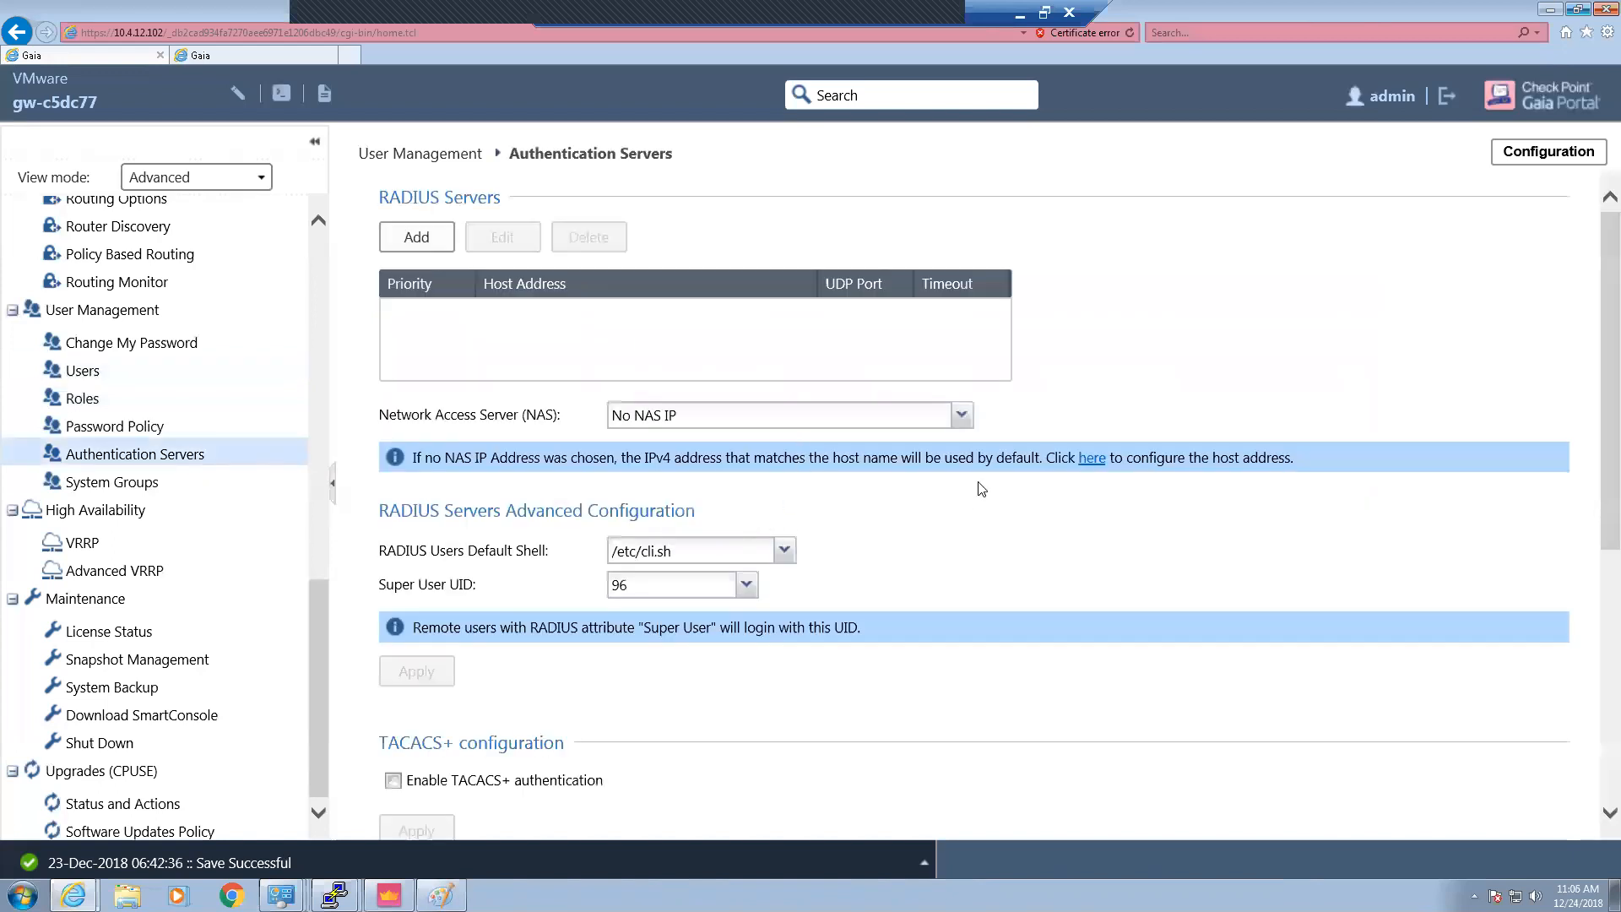
left_click(426, 238)
left_click(1047, 610)
scroll(1313, 541, "down", 5)
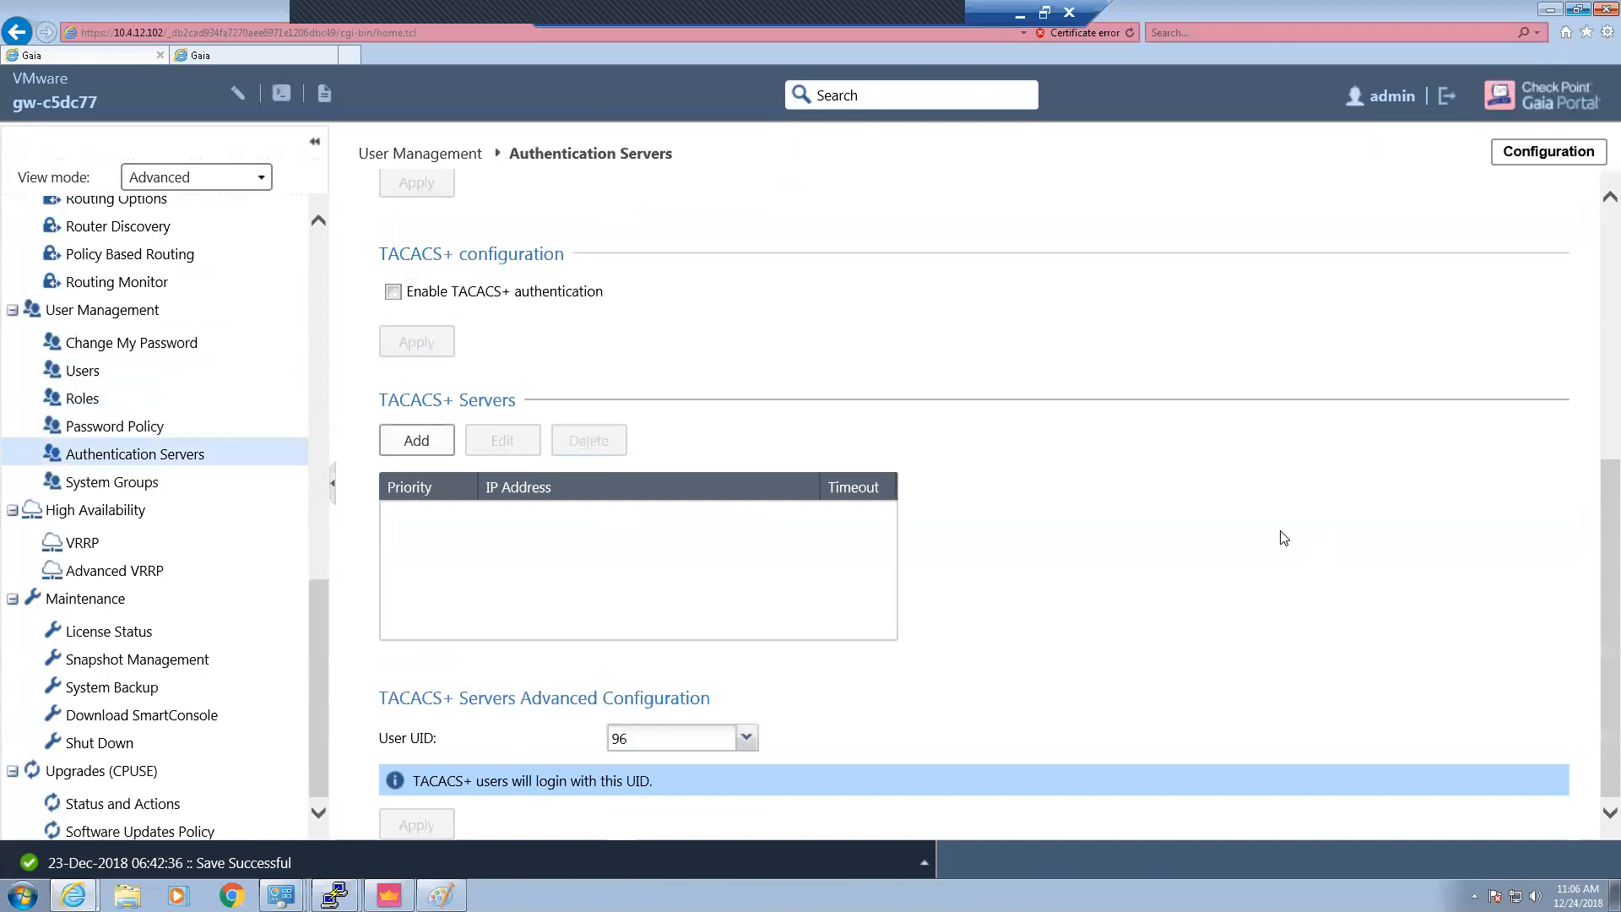
scroll(1283, 538, "up", 5)
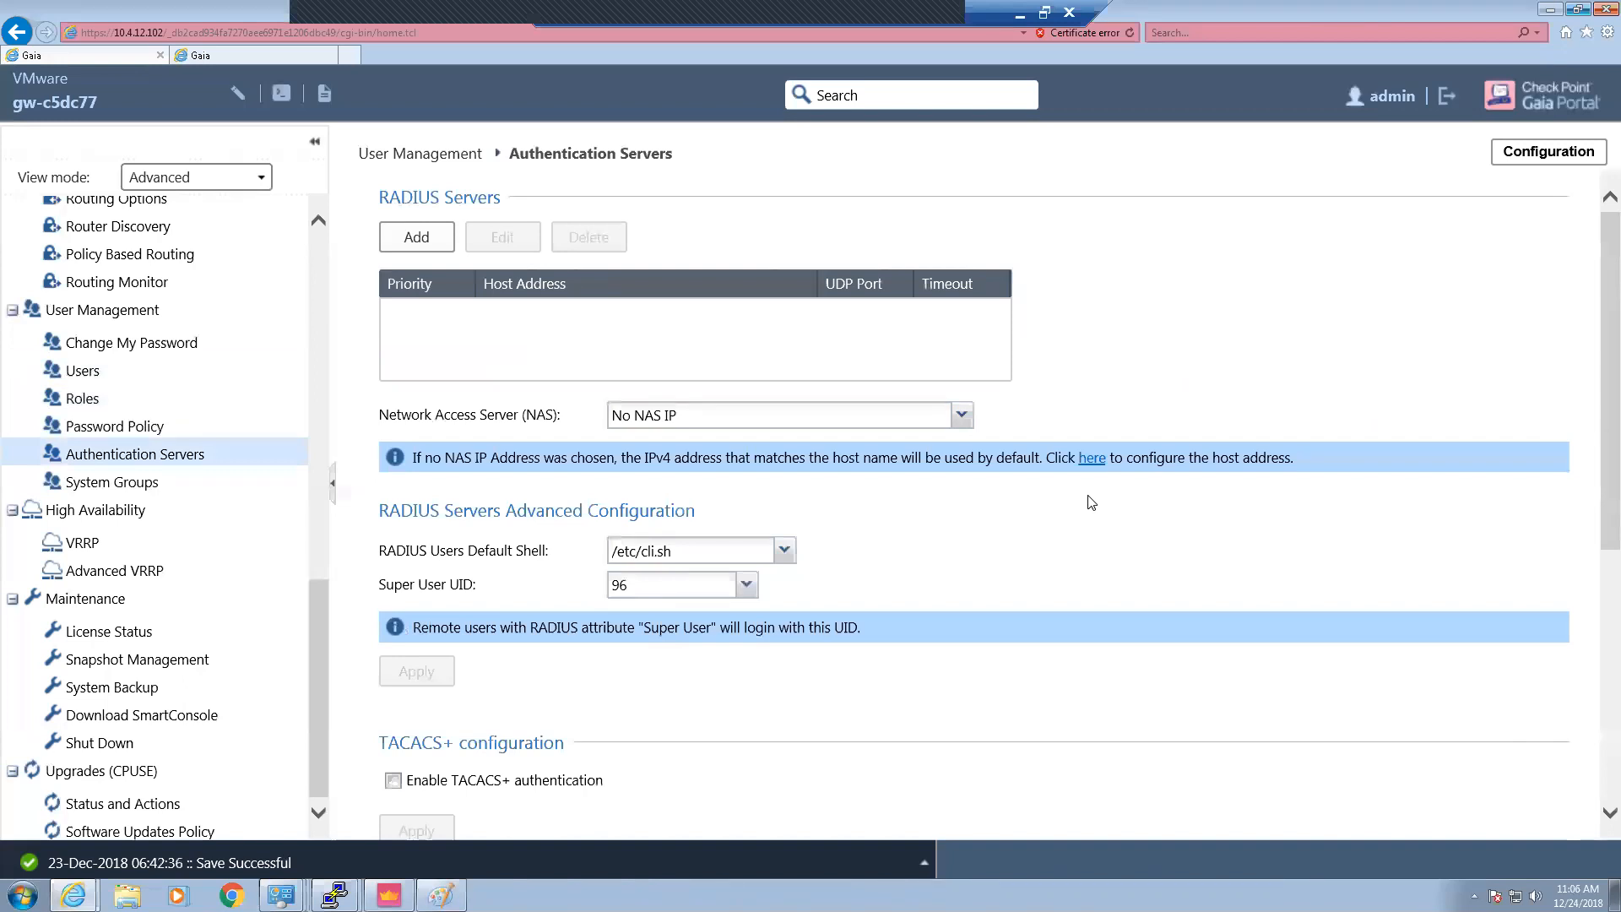
Check the NAS address choices without changing them and scroll through the TACACS+ settings
left_click(962, 415)
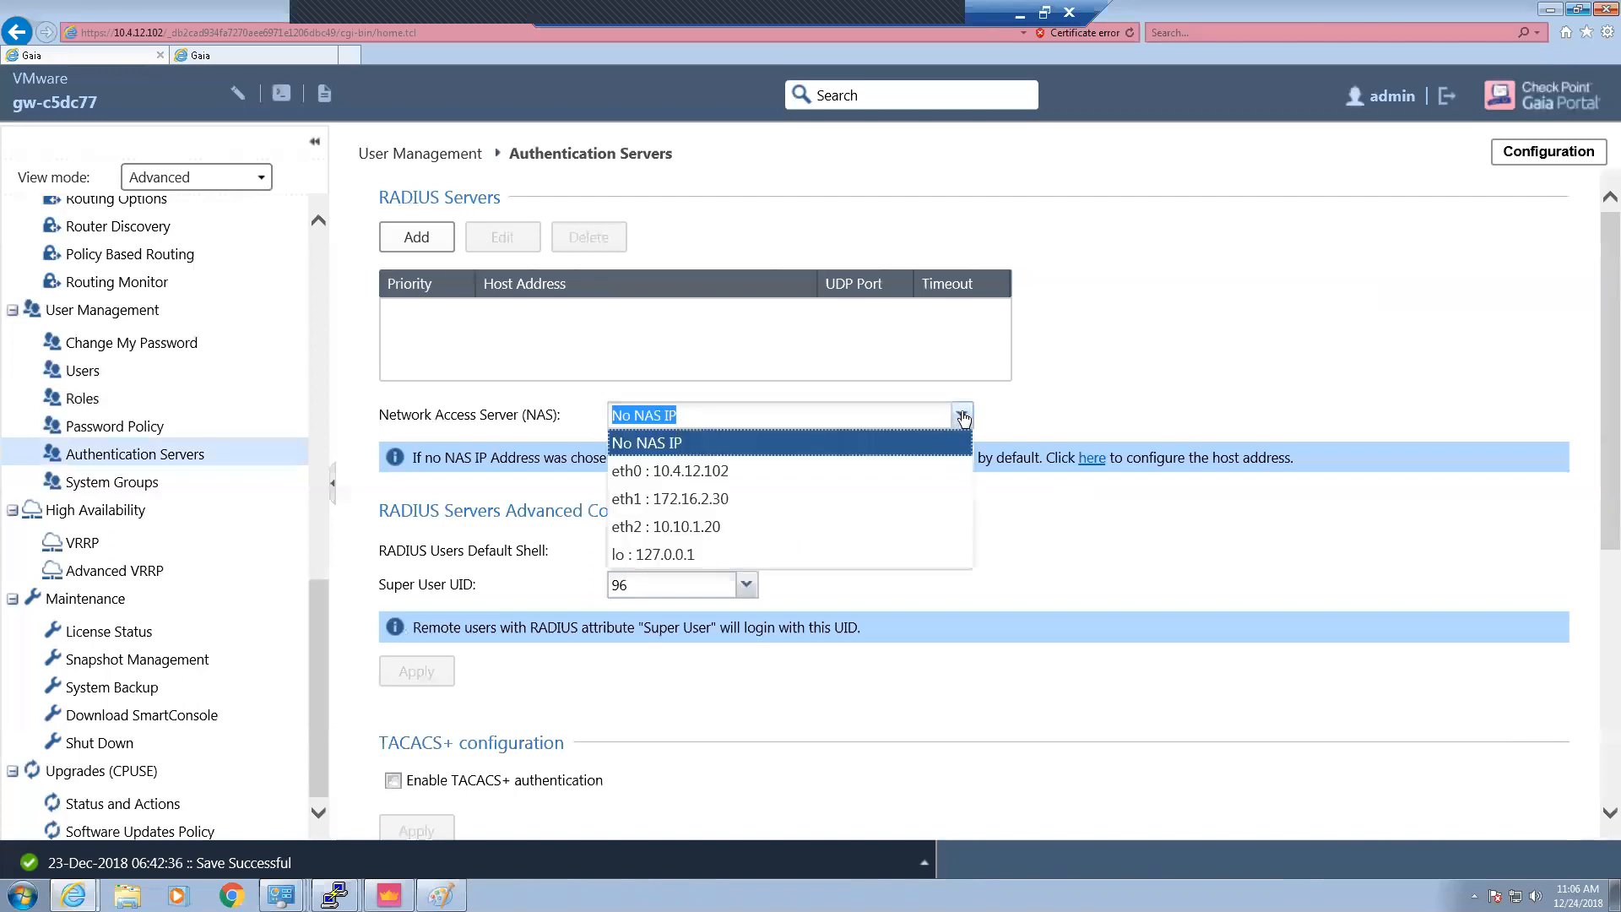
left_click(1121, 380)
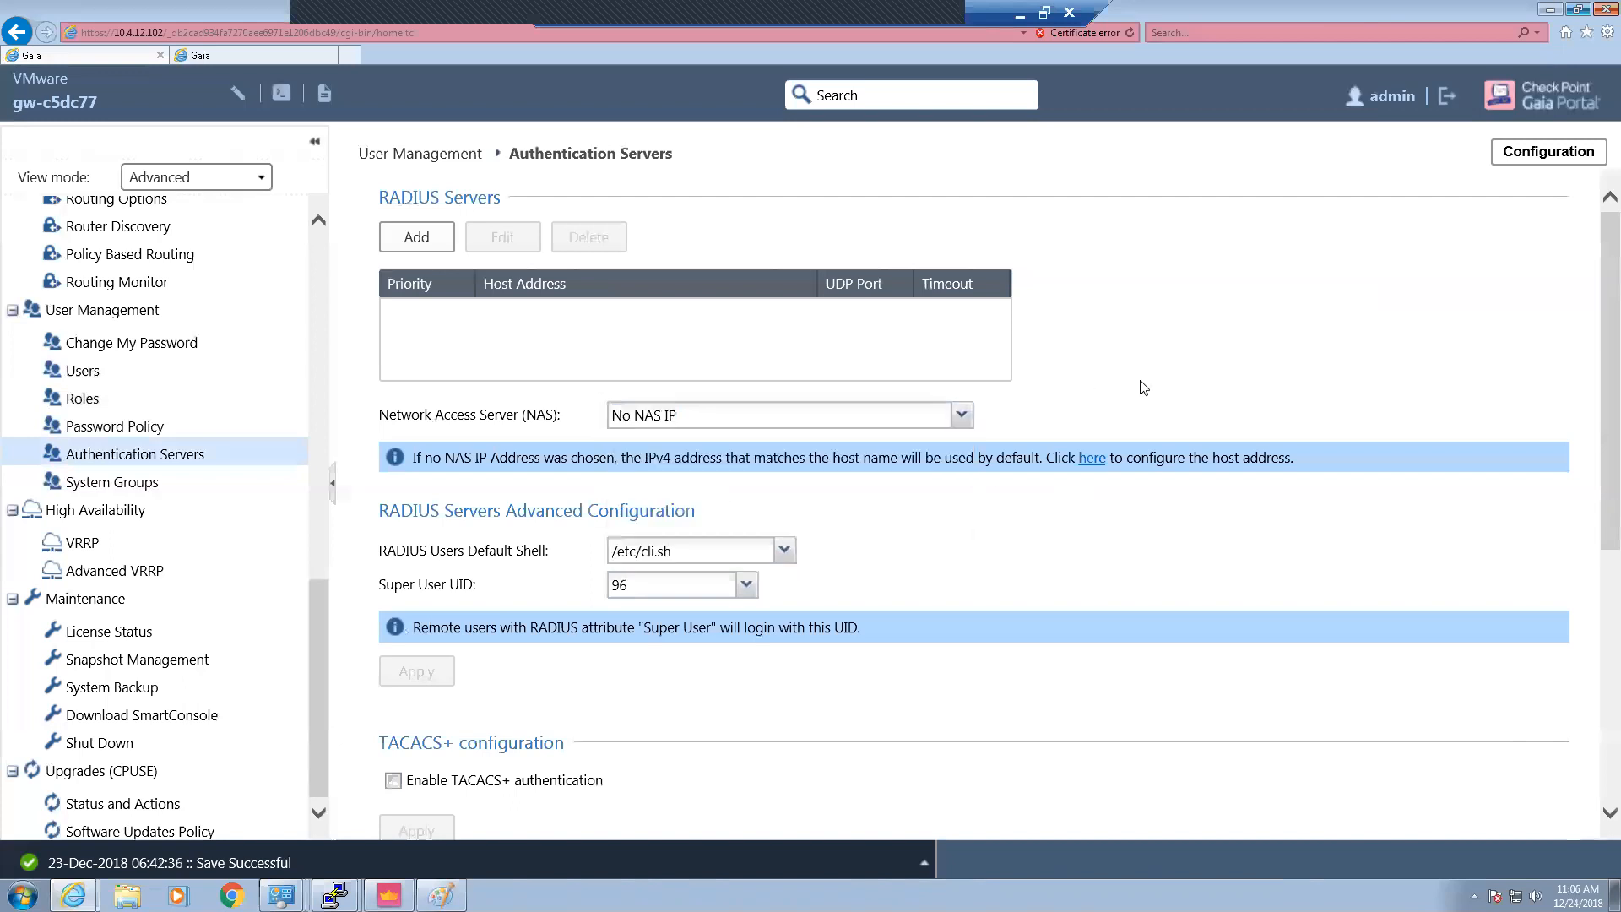
scroll(1143, 387, "down", 5)
scroll(1143, 387, "up", 5)
scroll(1308, 517, "down", 6)
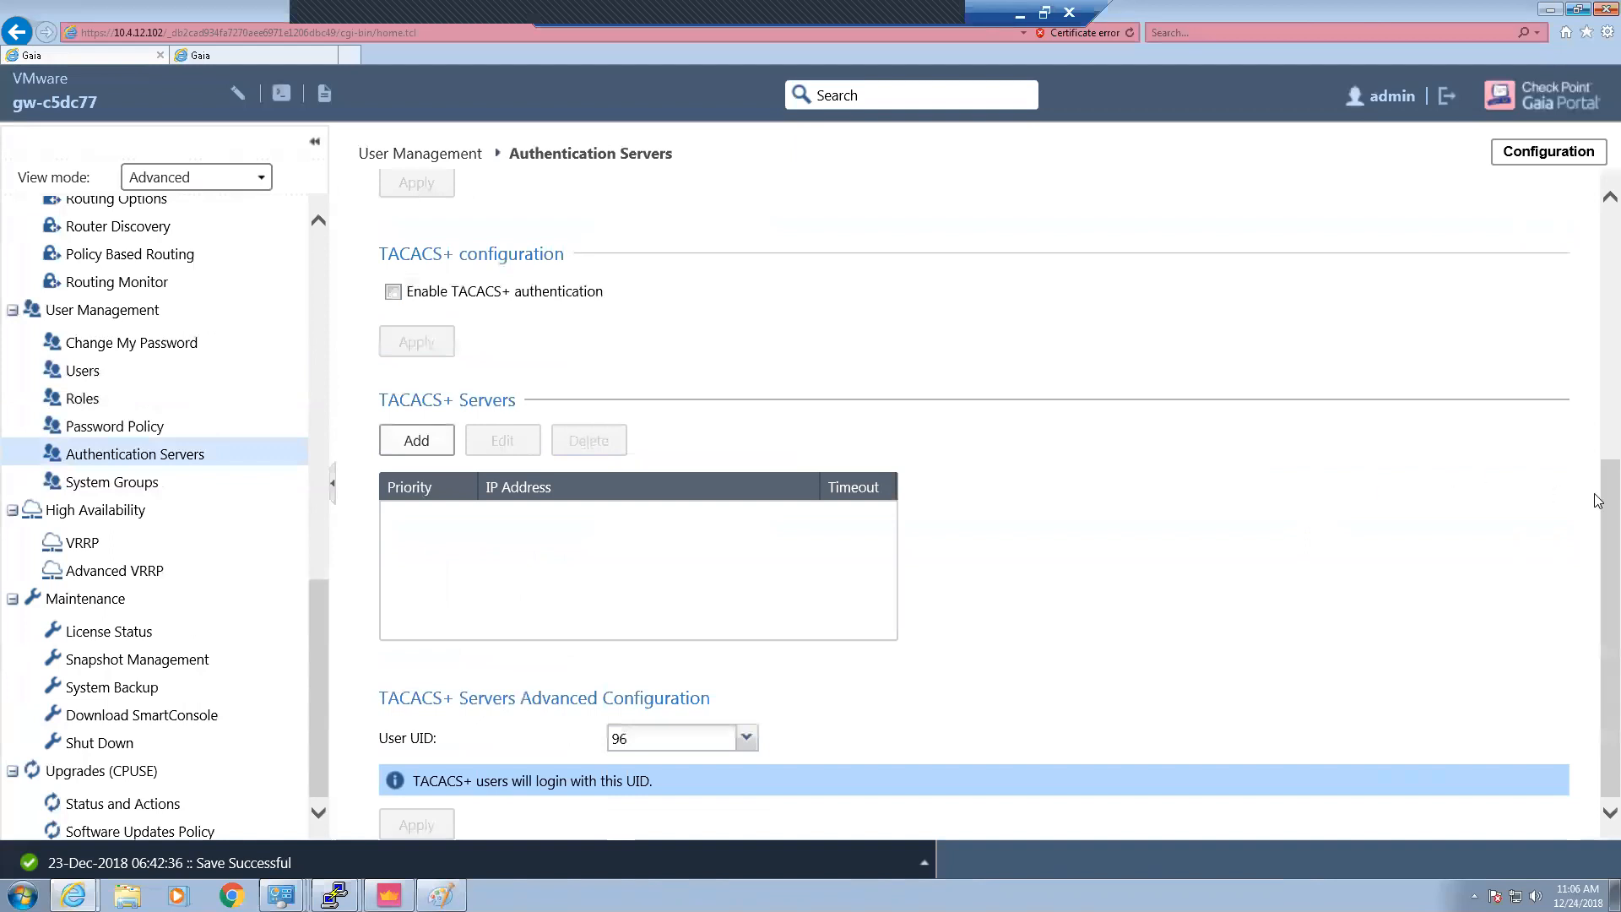
scroll(1596, 489, "up", 5)
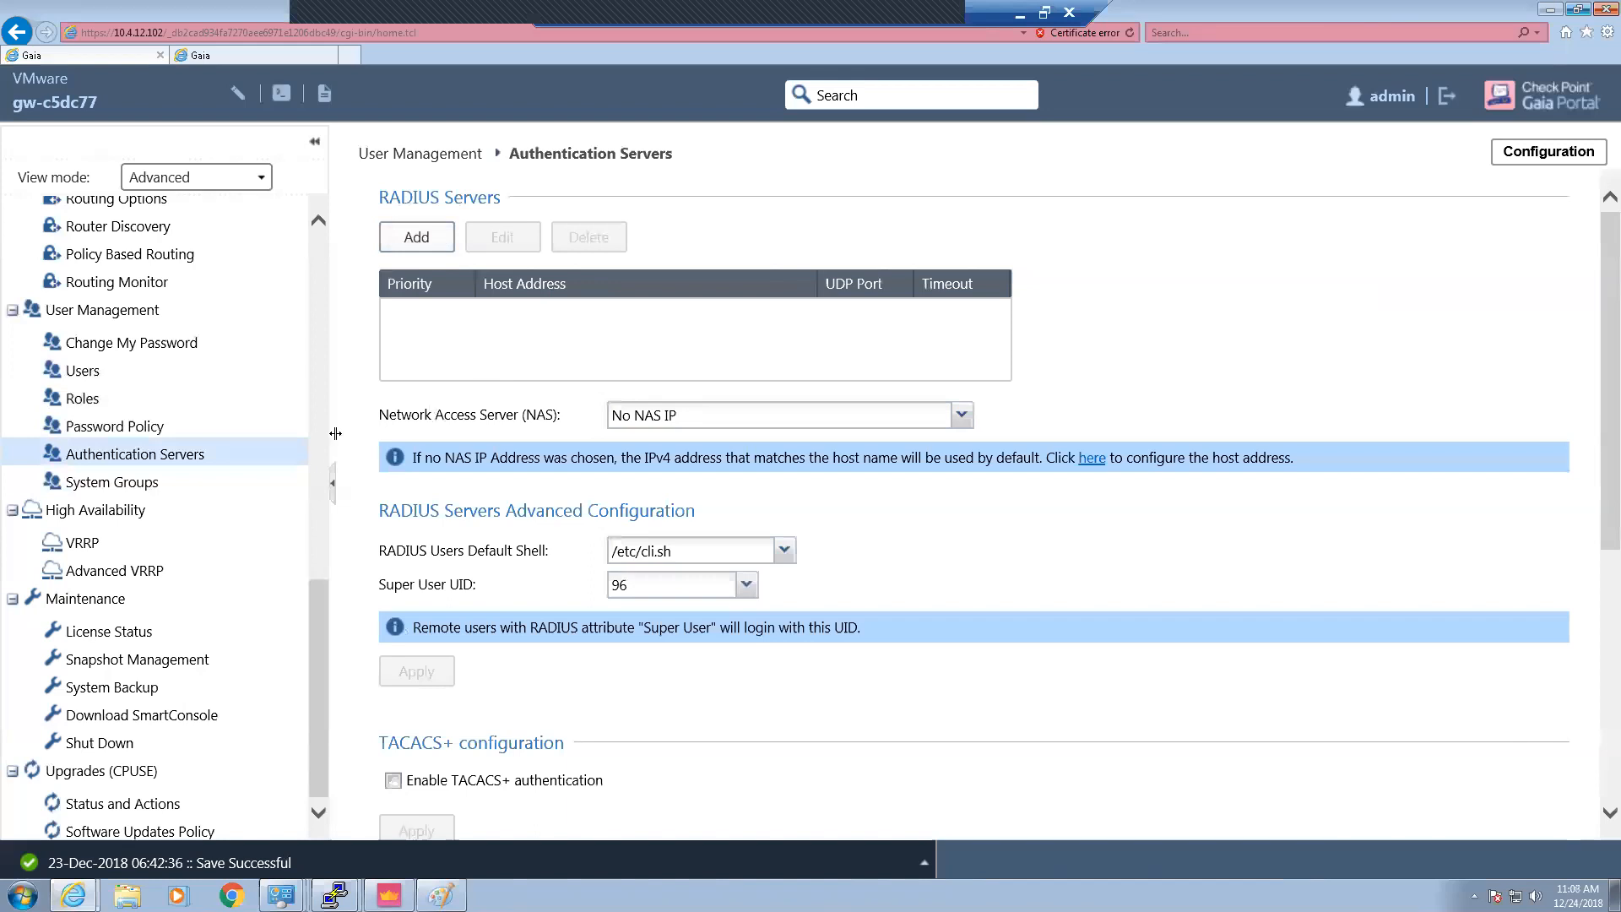
Show the User Management System Groups page, listing the users (ID 100) and wheel (ID 10) groups
left_click(169, 484)
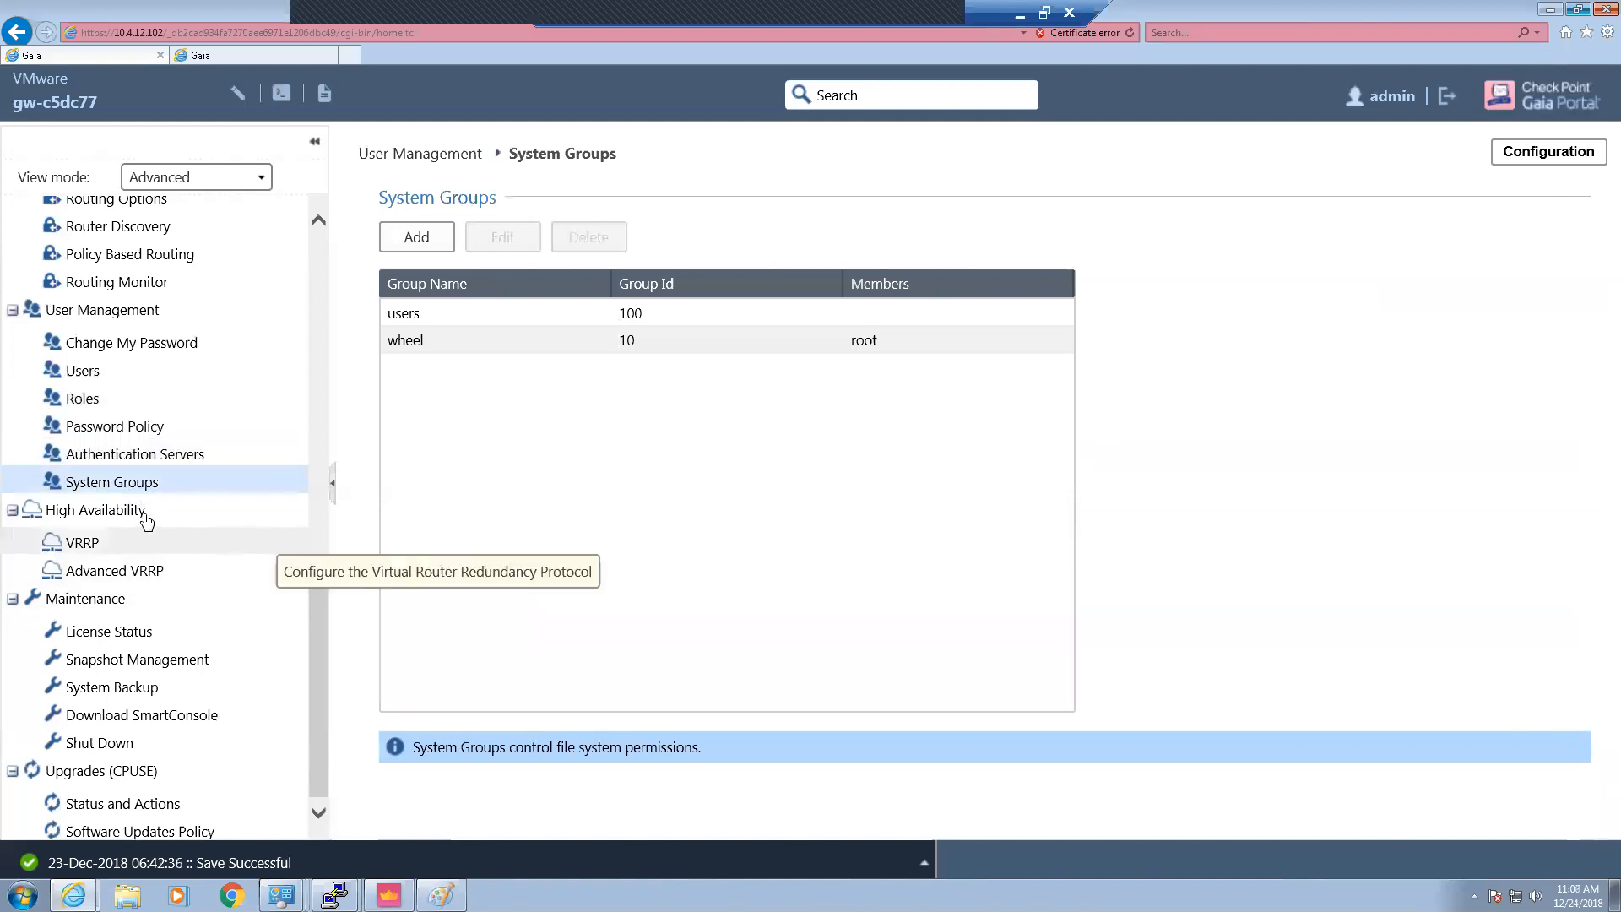
Open the High Availability VRRP page and look over its settings
left_click(90, 545)
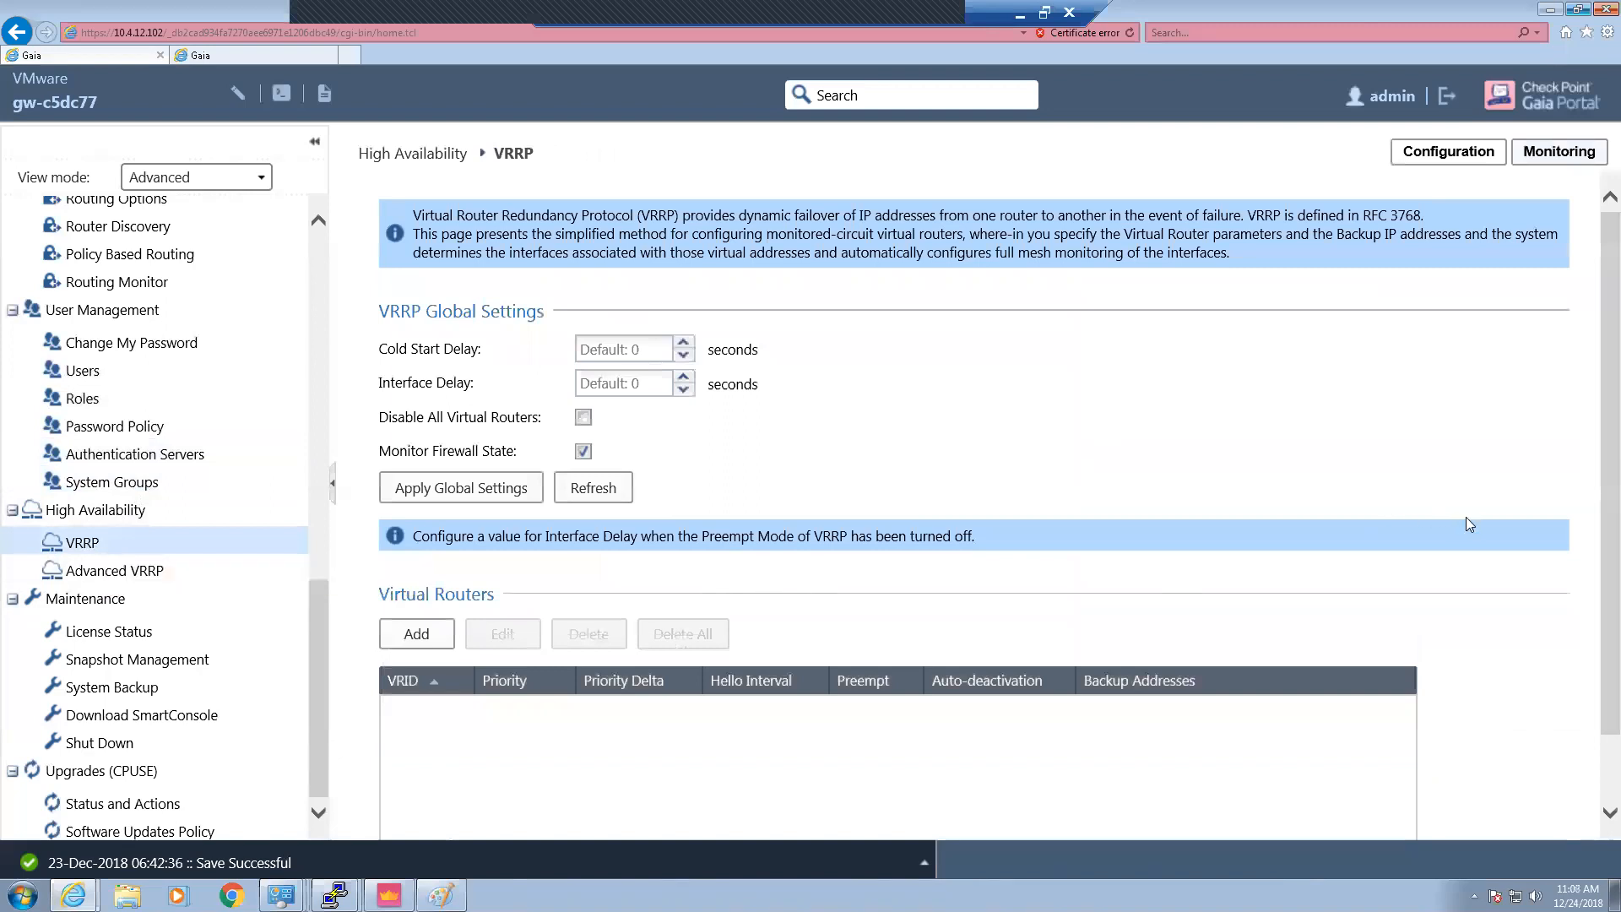
scroll(1466, 519, "down", 1)
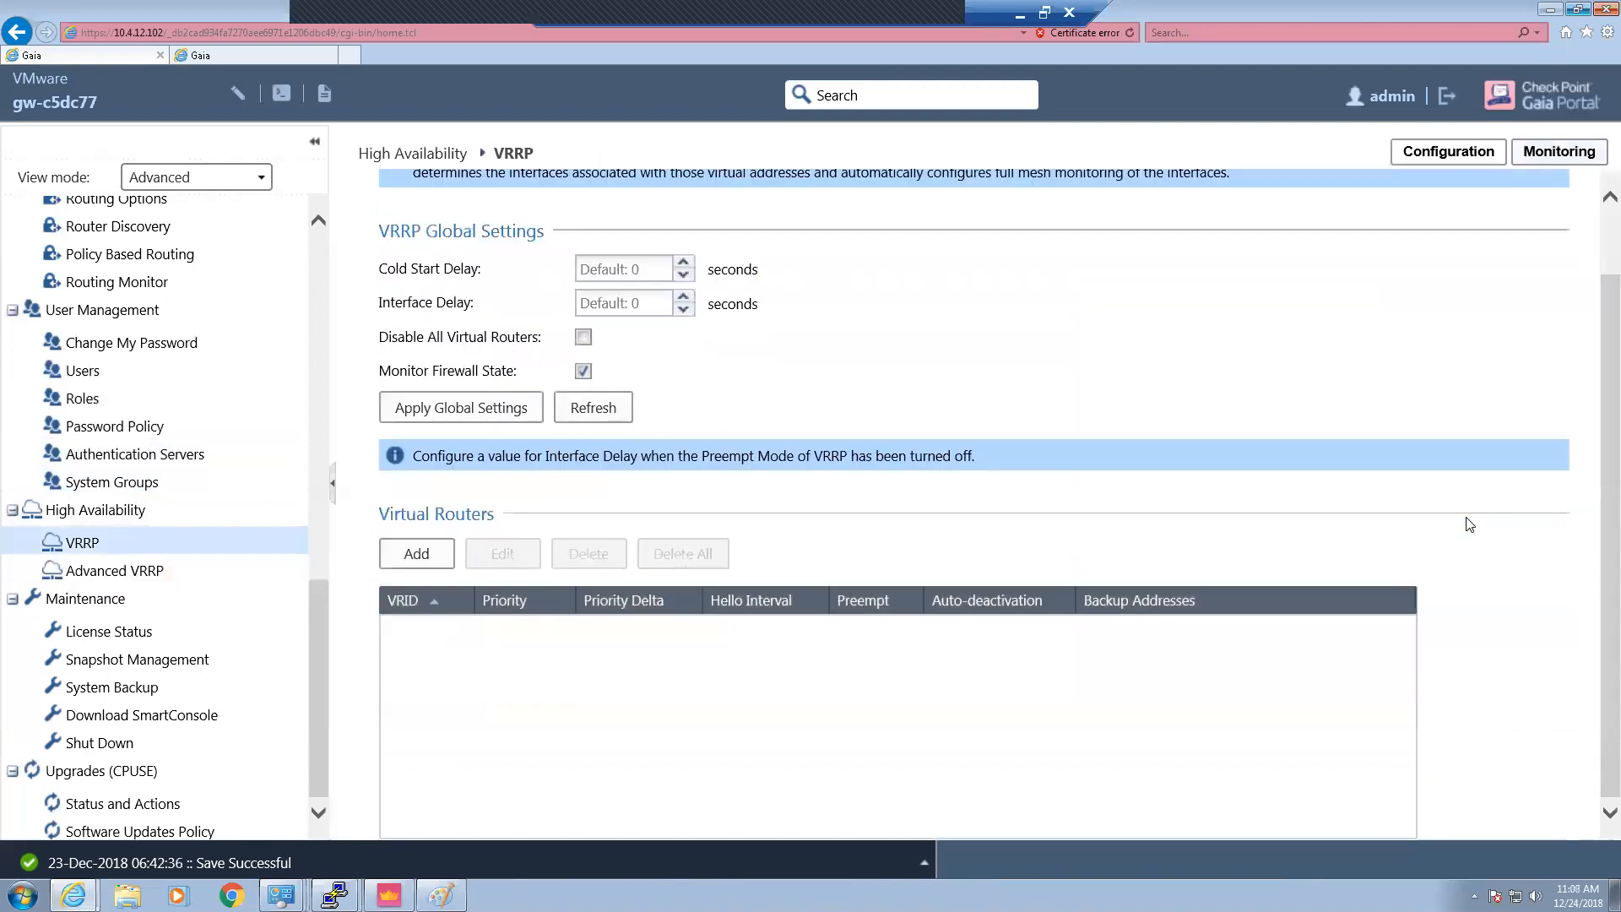
scroll(1469, 525, "up", 1)
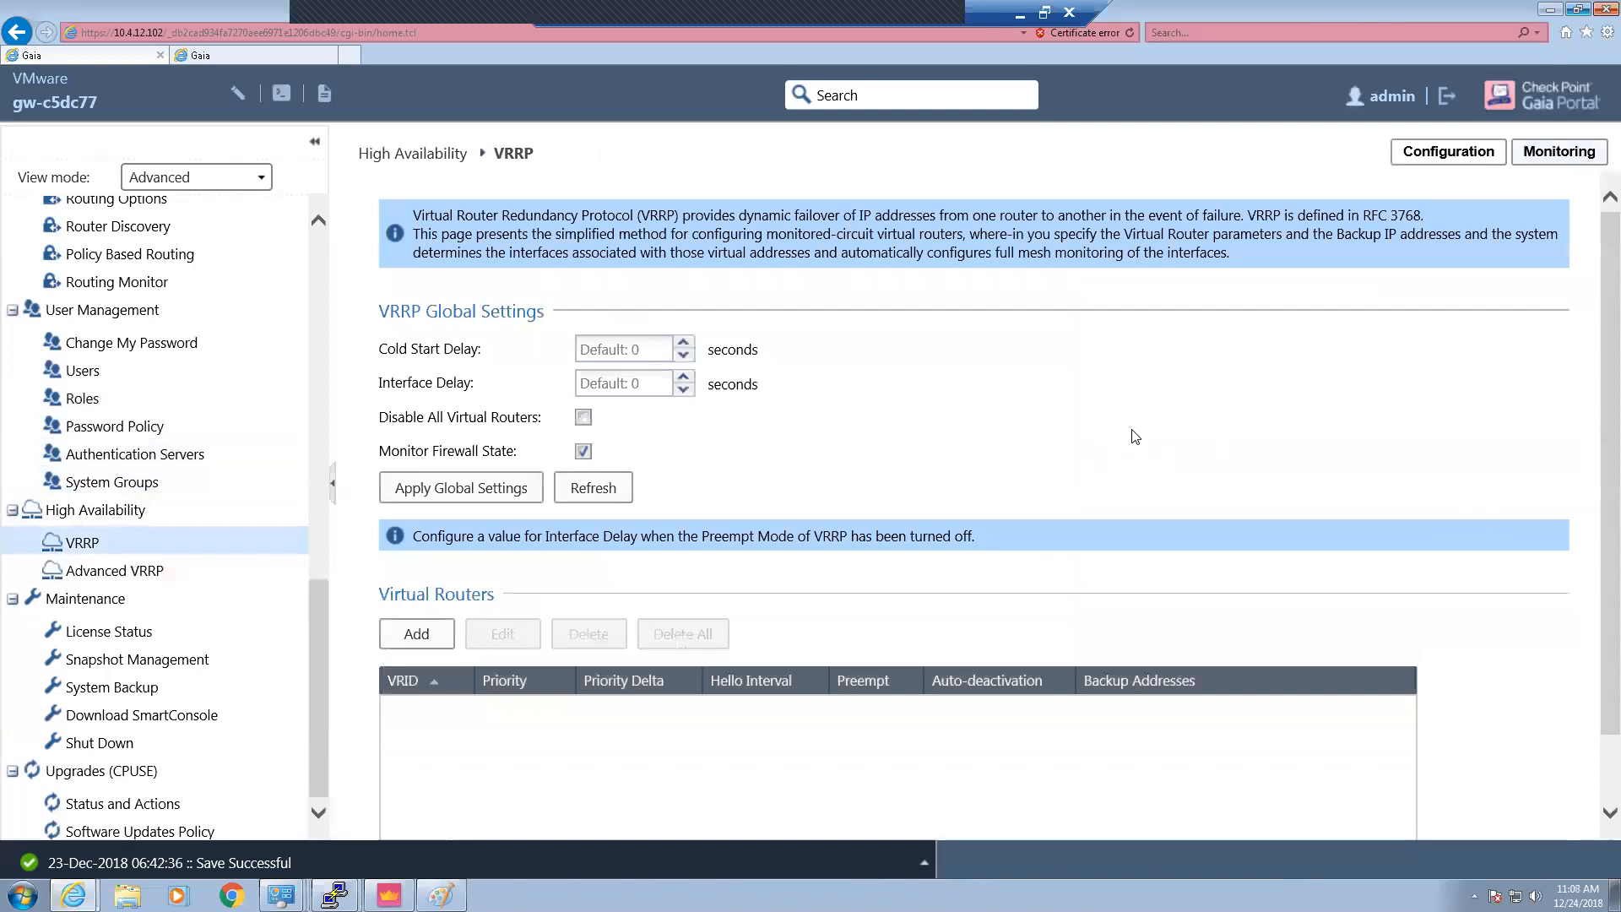
scroll(1136, 437, "down", 1)
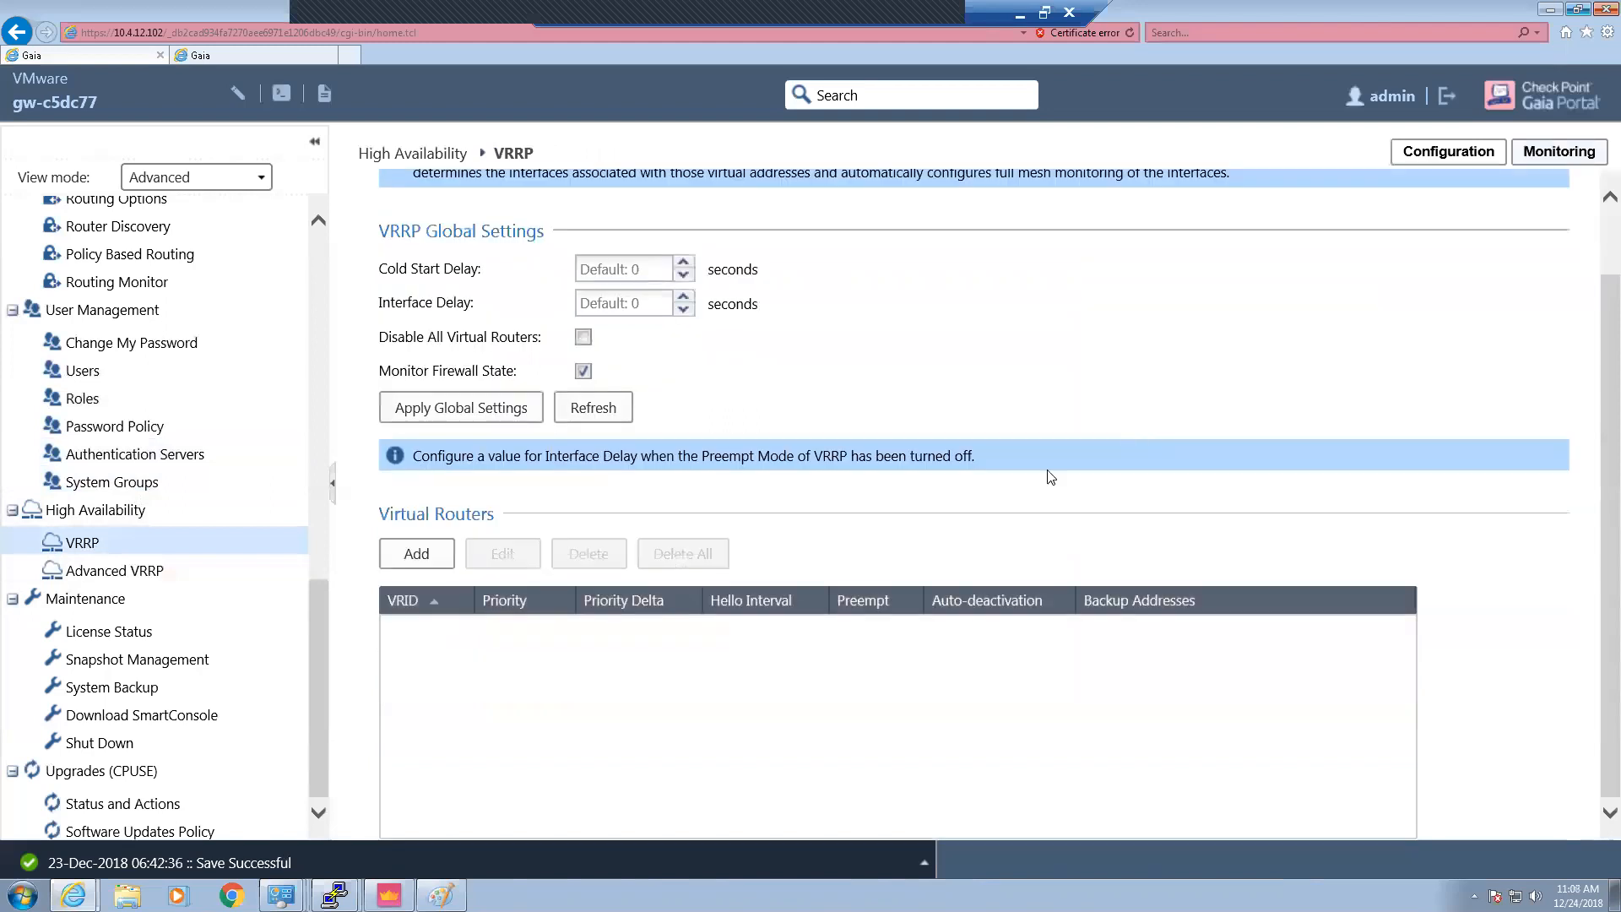
Start adding a virtual router, then cancel it so the virtual router list stays empty
left_click(429, 564)
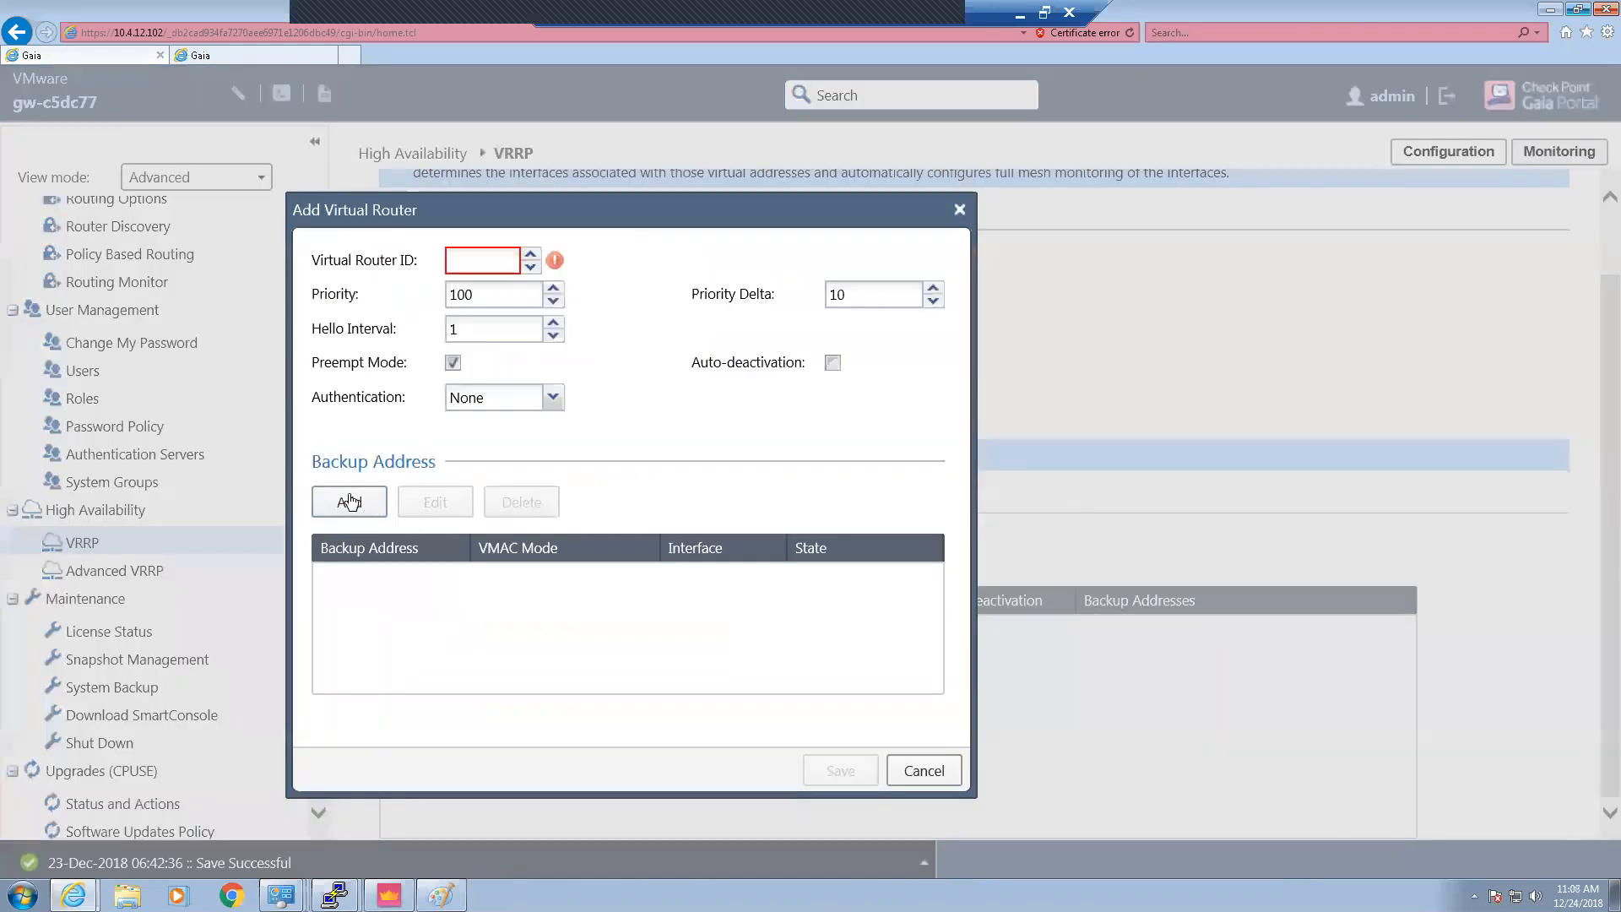
left_click(518, 262)
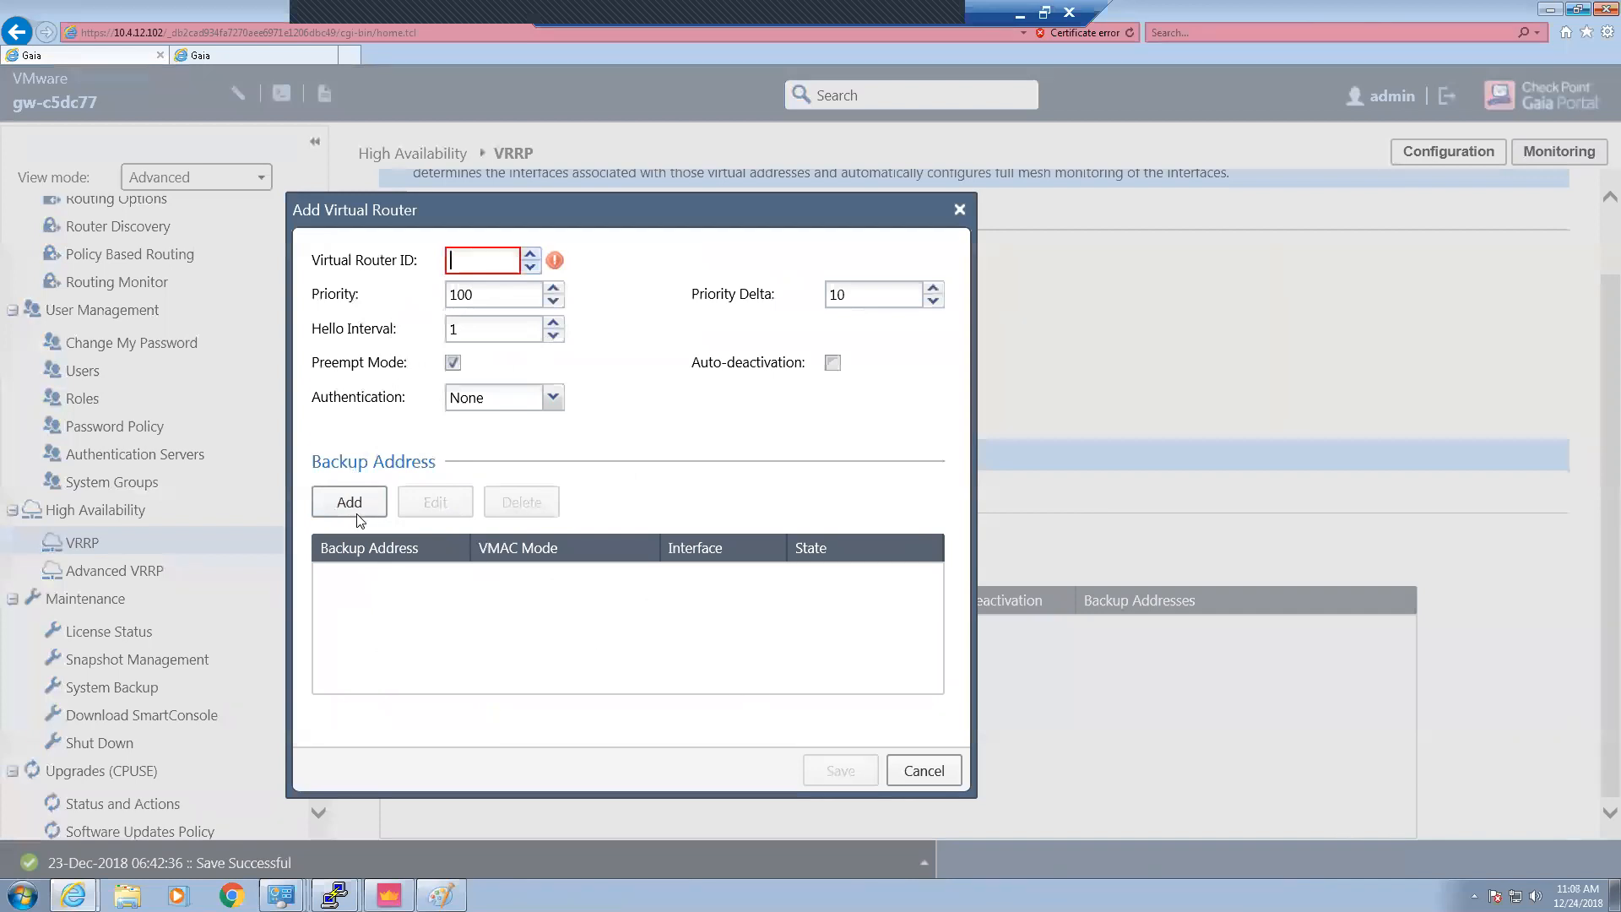
left_click(921, 773)
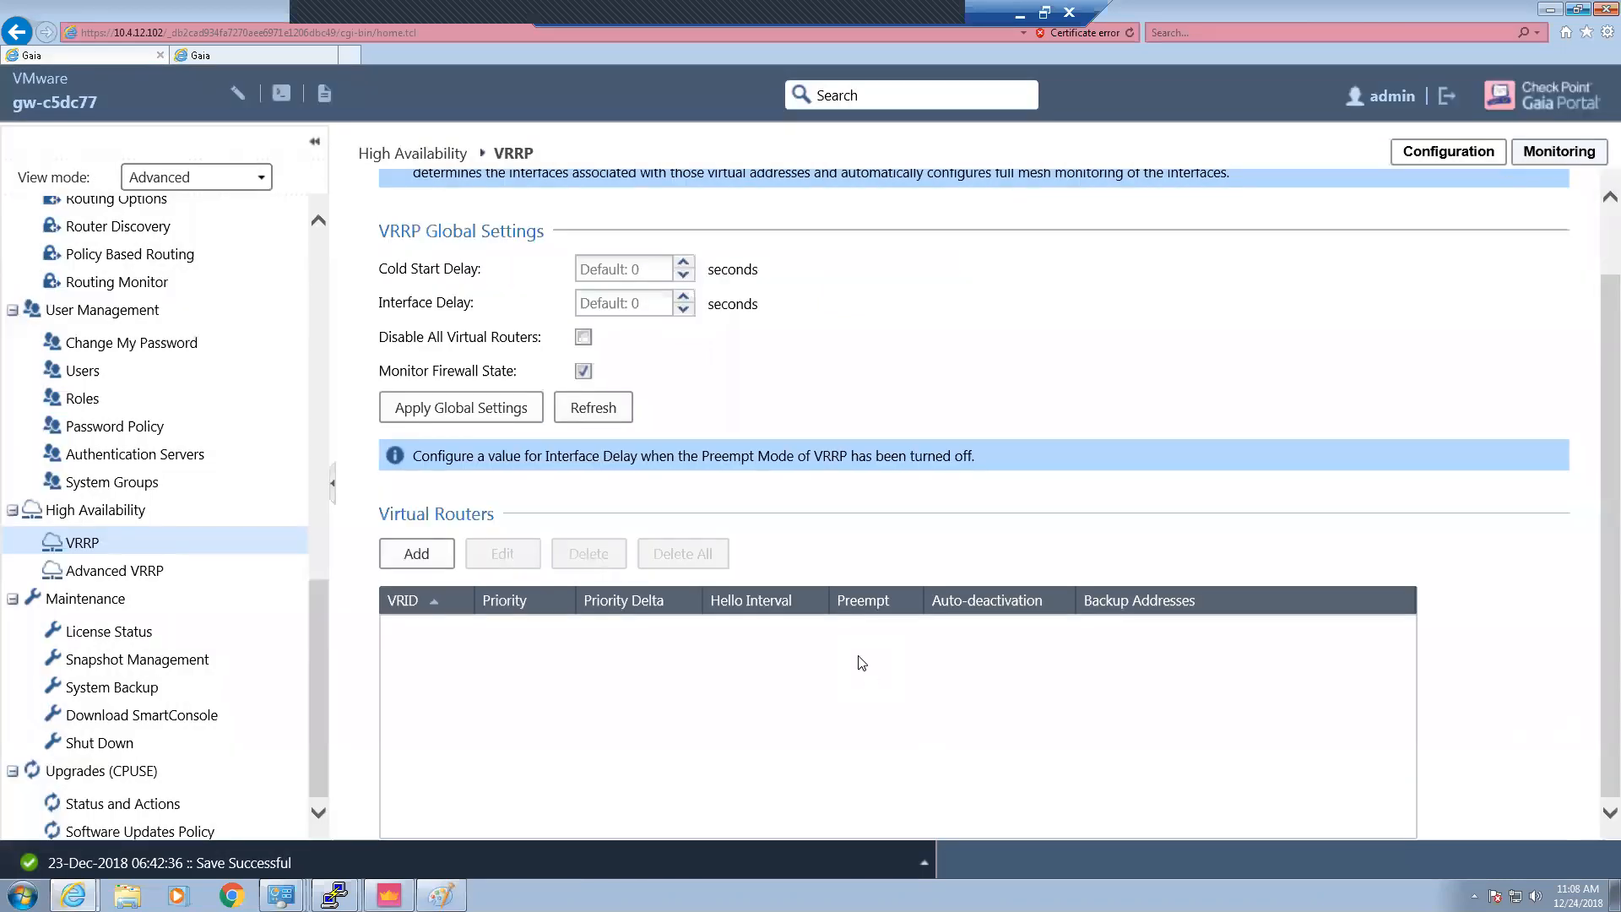
scroll(859, 659, "up", 2)
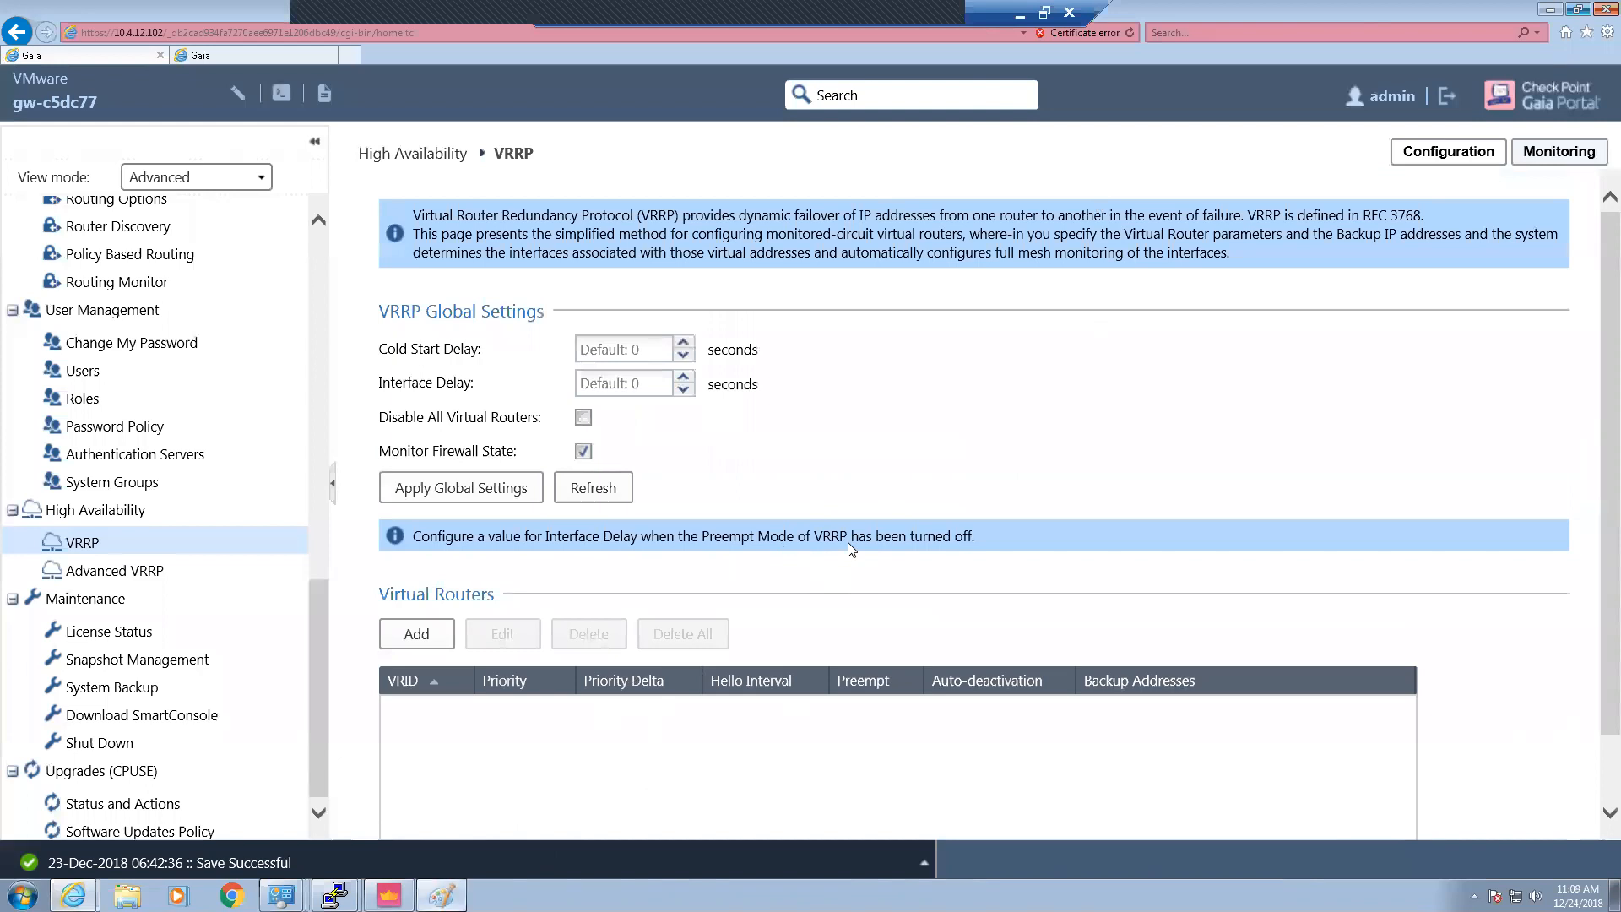
key("alt+Tab")
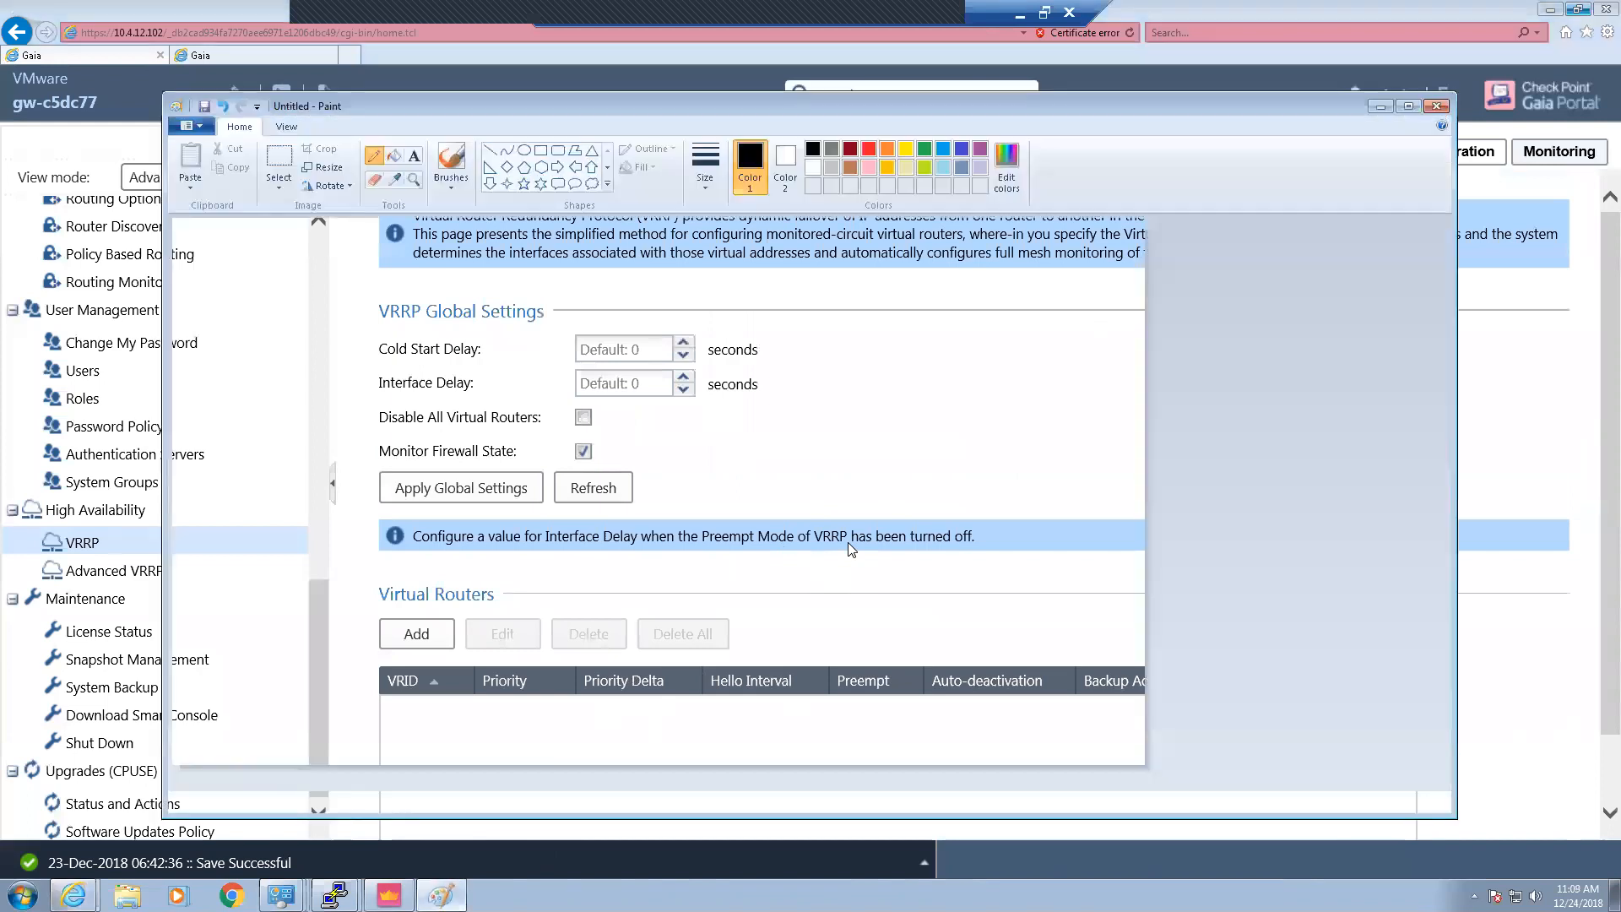
key("alt+Tab")
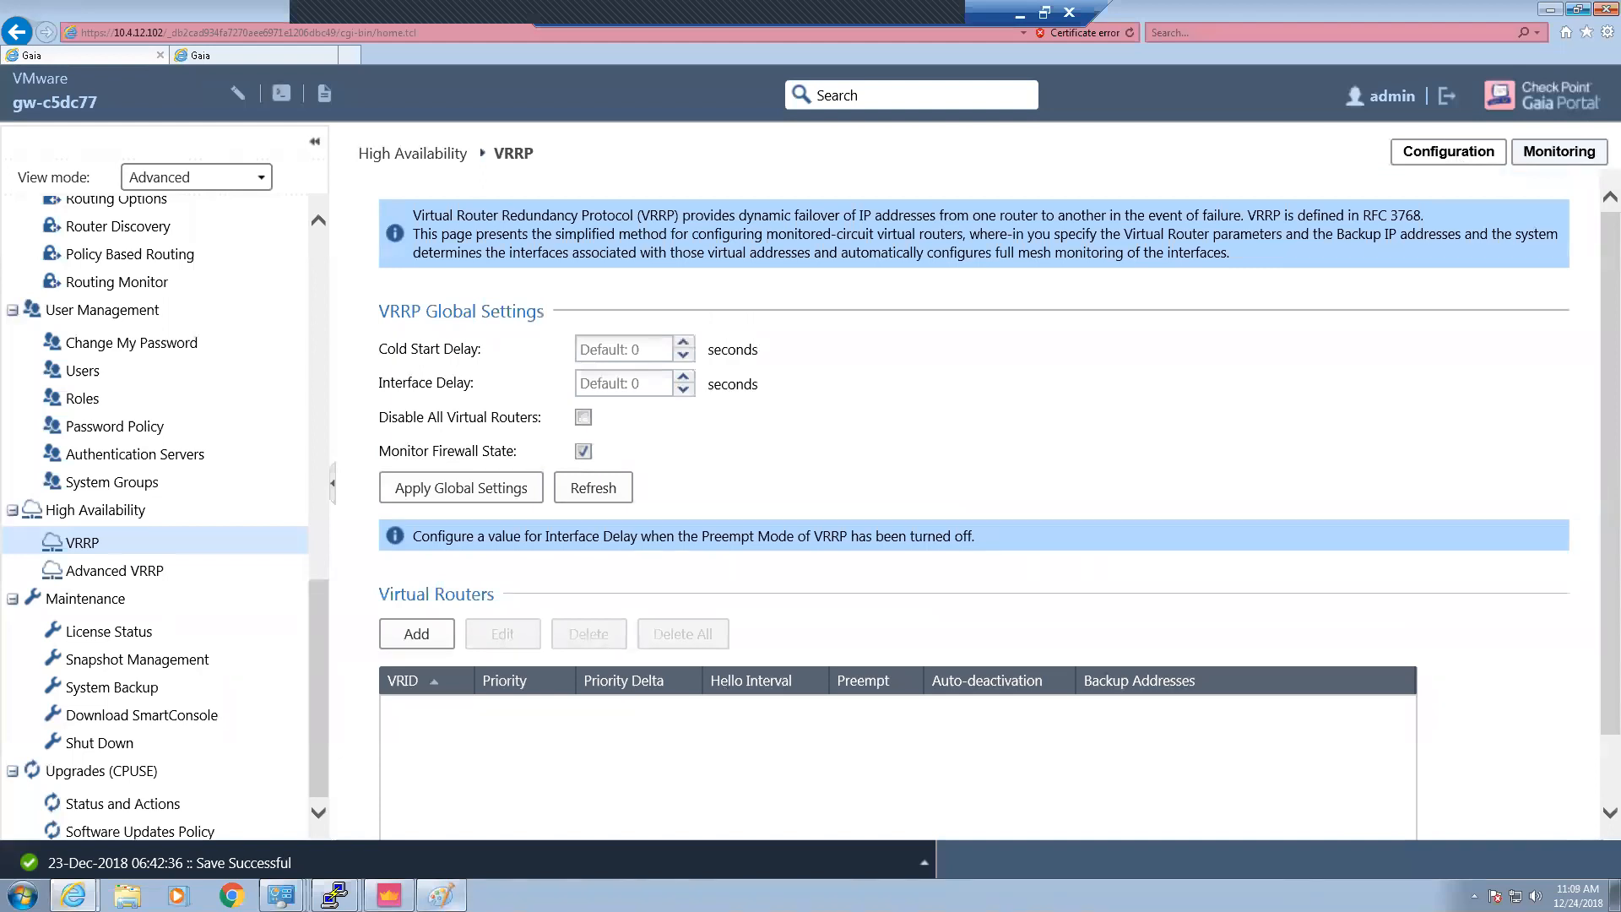
Close the stray Paint window without saving the drawing
right_click(388, 895)
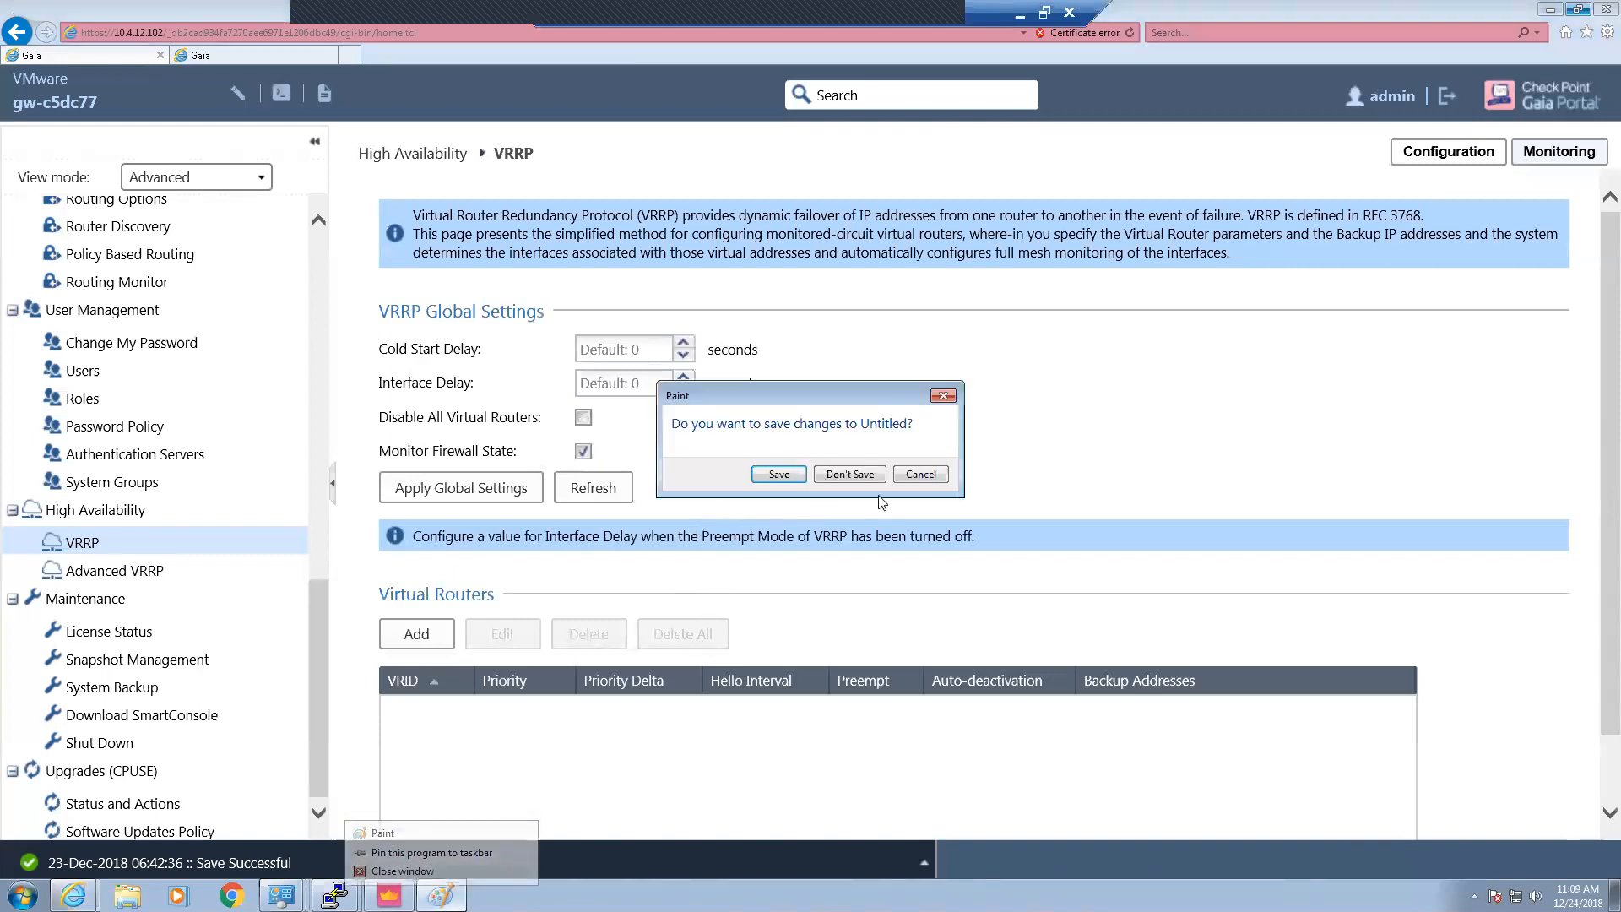
left_click(834, 475)
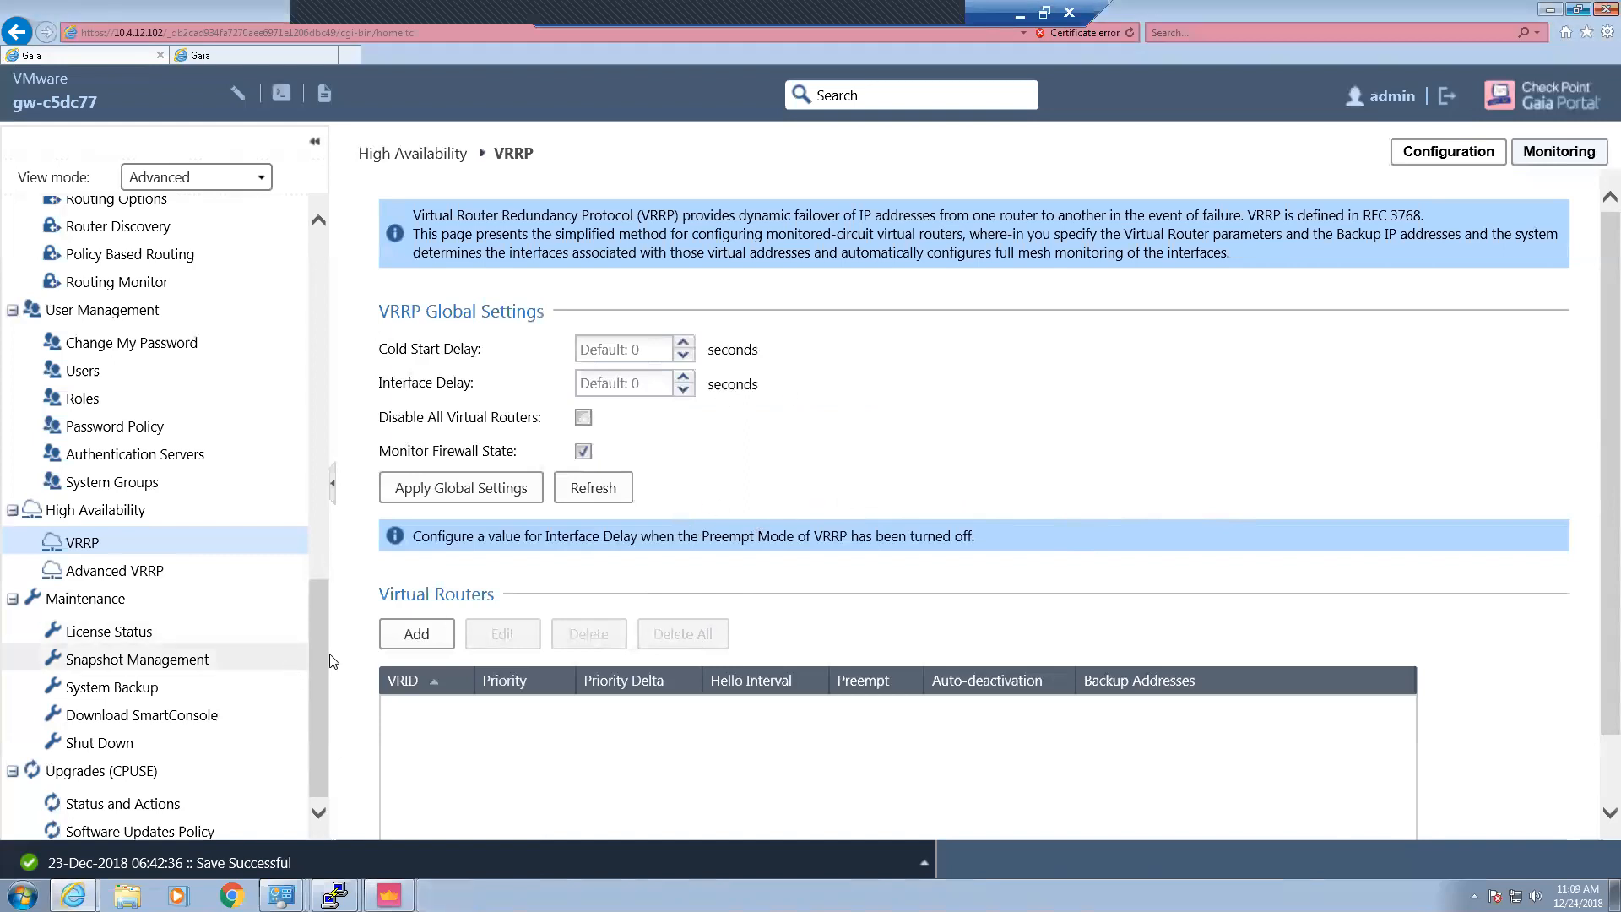
scroll(319, 610, "up", 3)
scroll(311, 633, "down", 1)
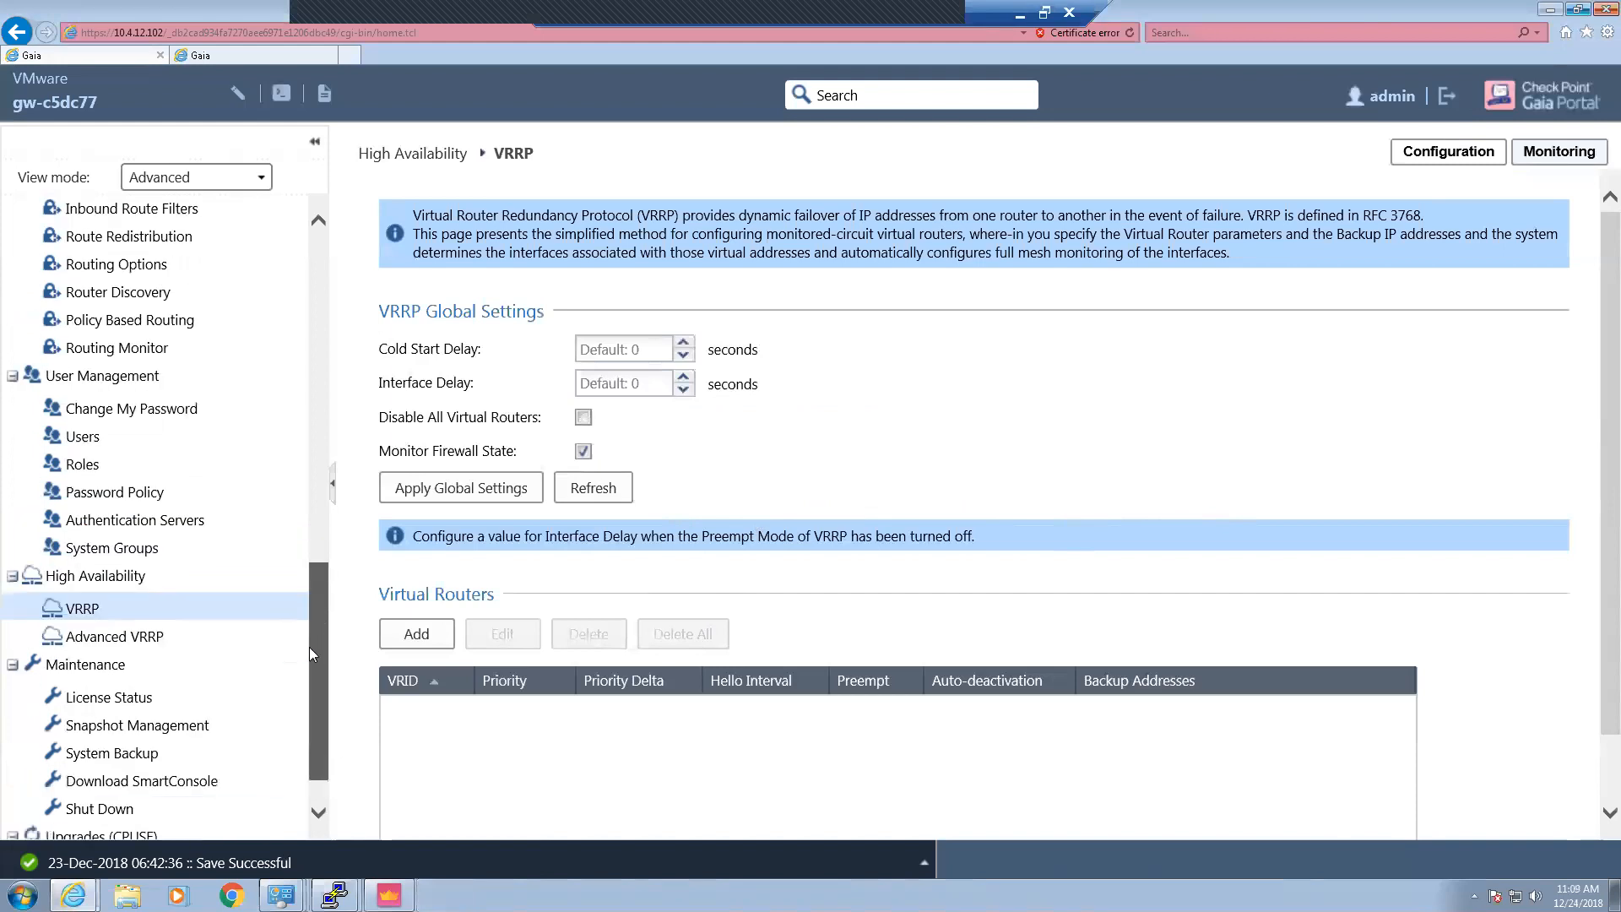
Glance at Advanced VRRP, then show Maintenance > License Status with the Firewall evaluation licence
scroll(322, 599, "down", 2)
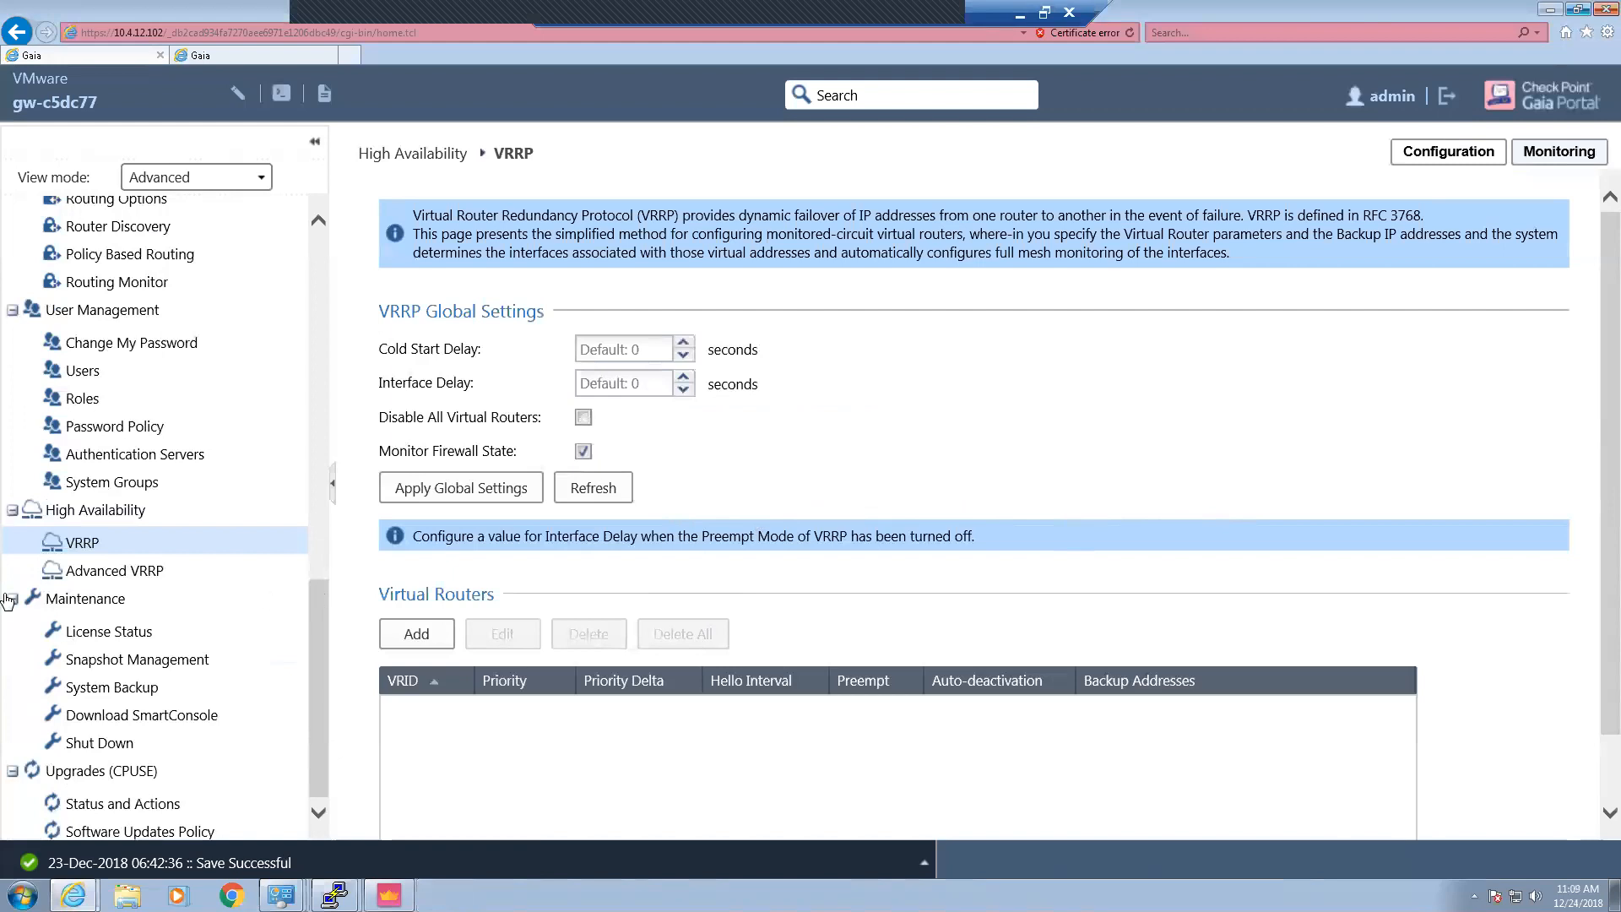
left_click(89, 572)
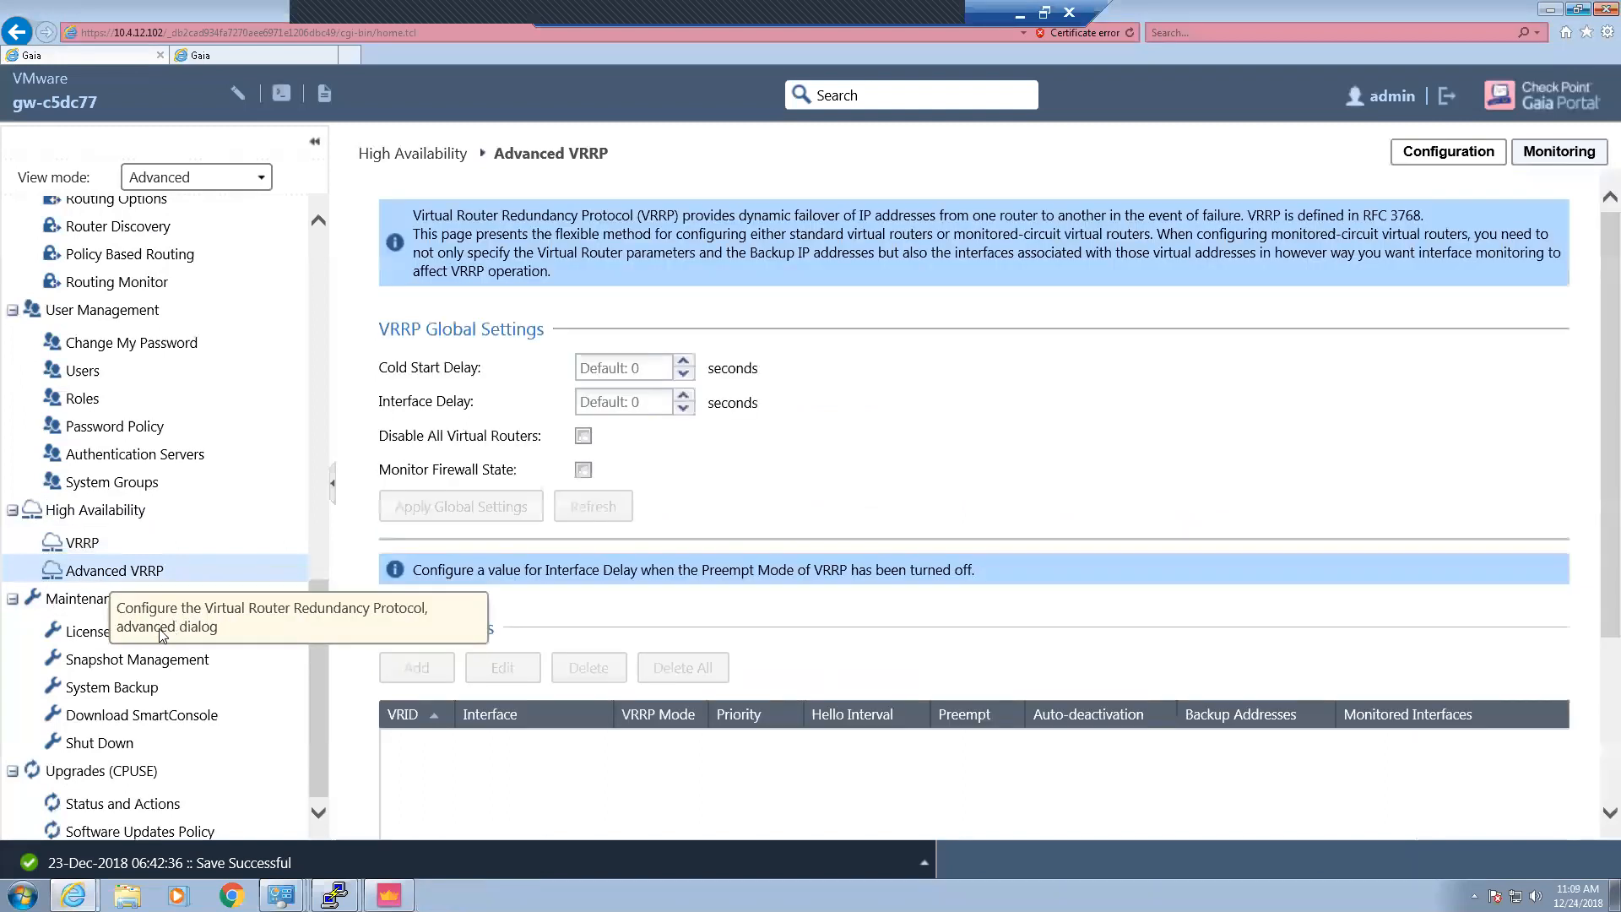
left_click(104, 635)
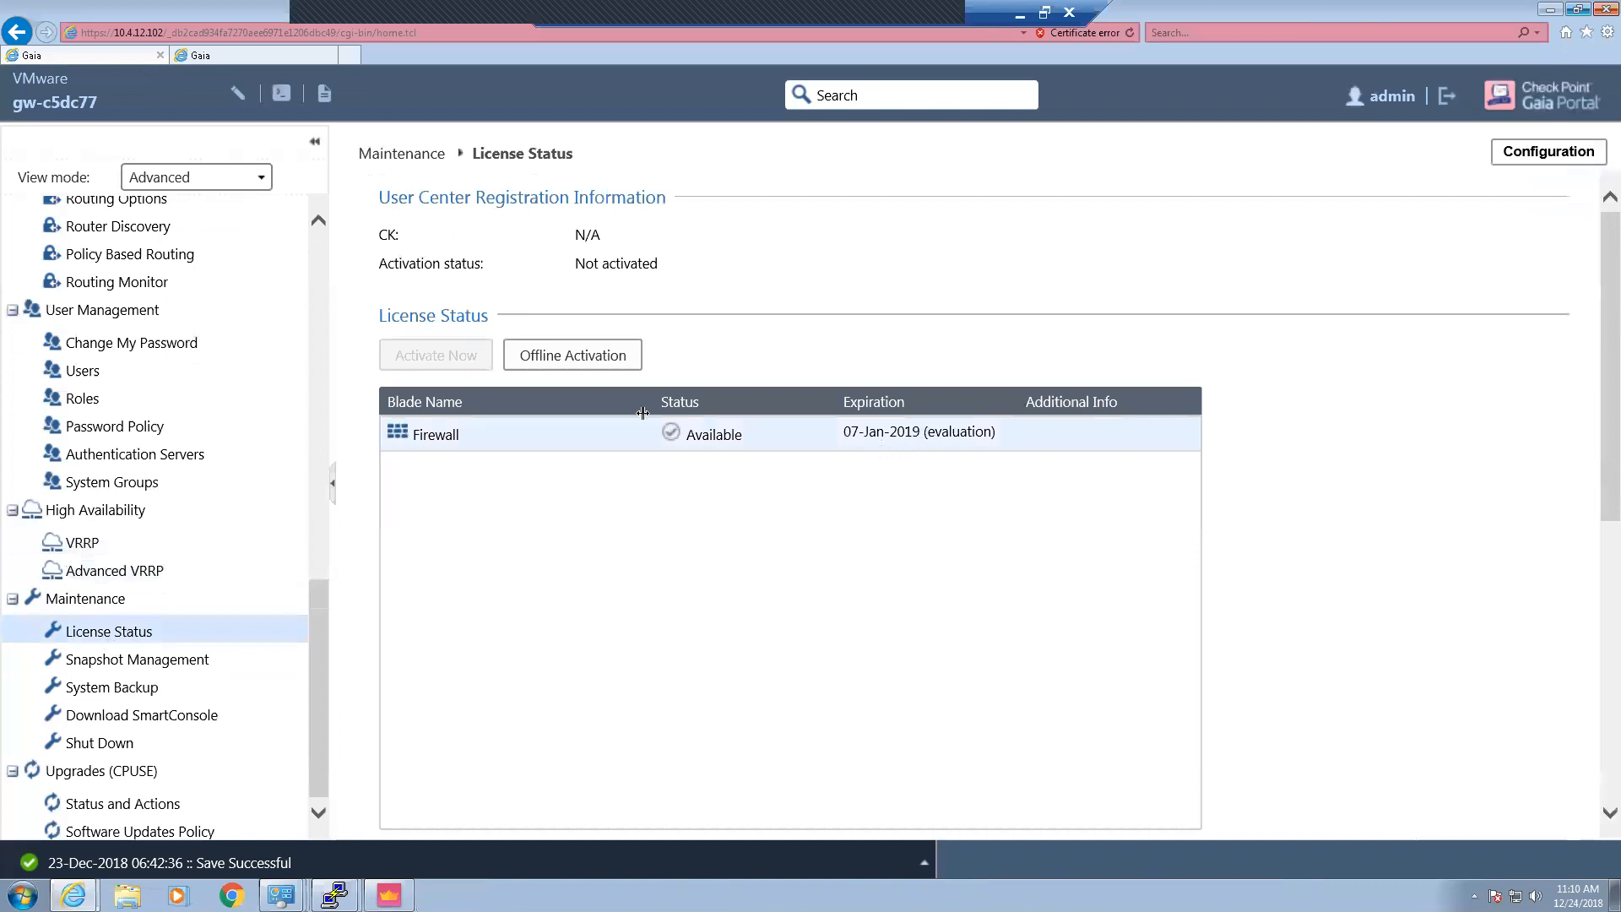
Start a new offline license entry, leave SKU/Features and Signature Key empty, and cancel it
left_click(586, 366)
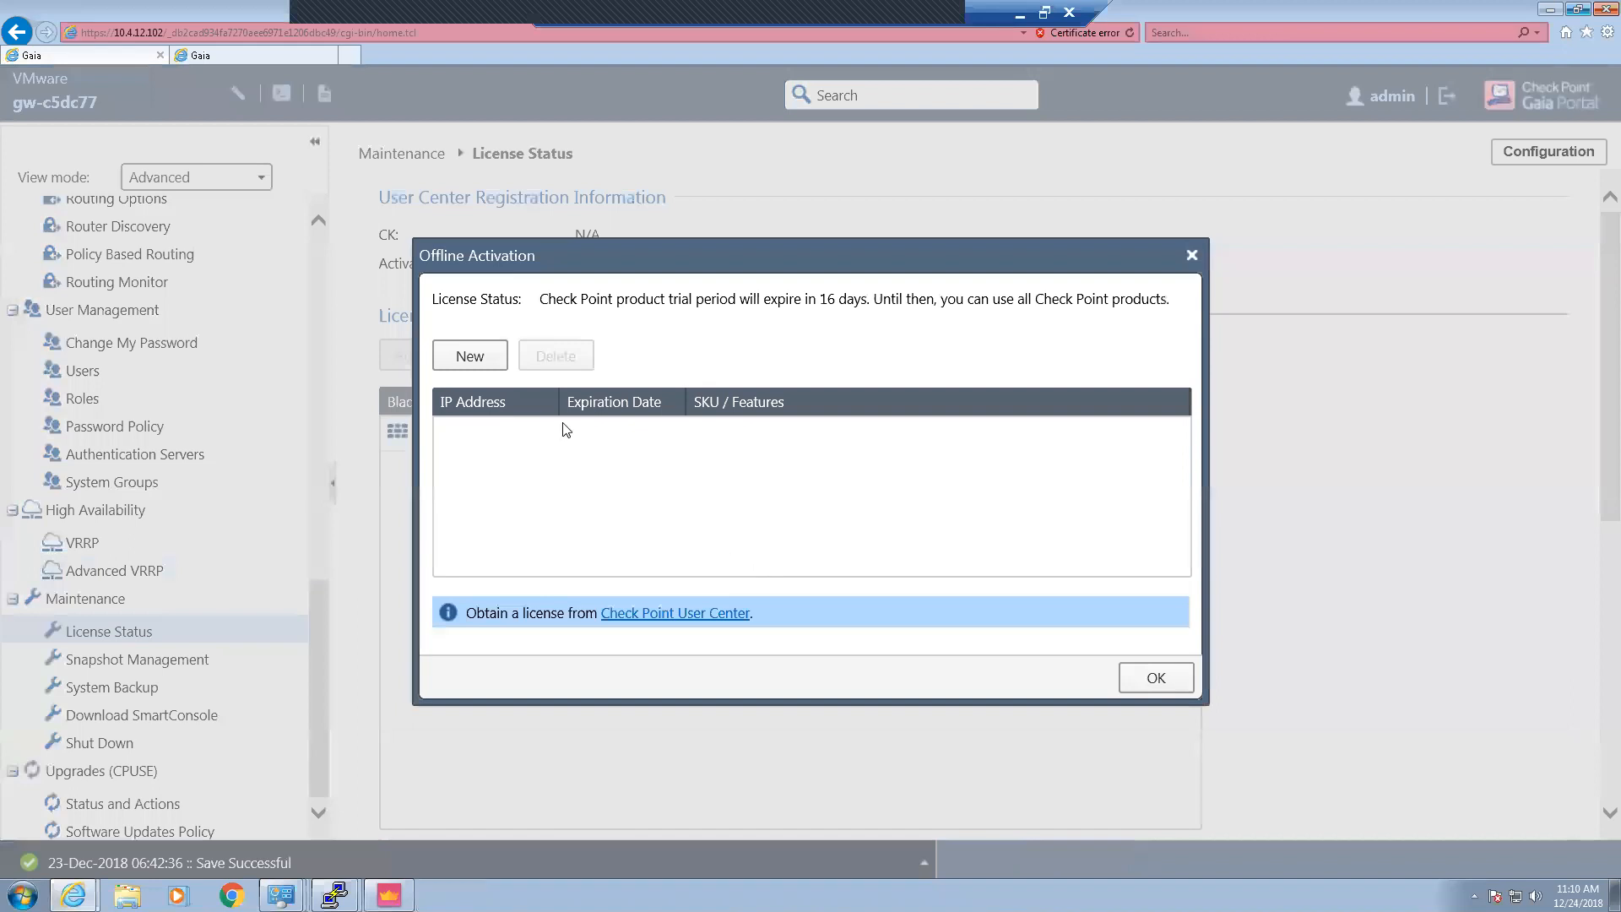
left_click(498, 361)
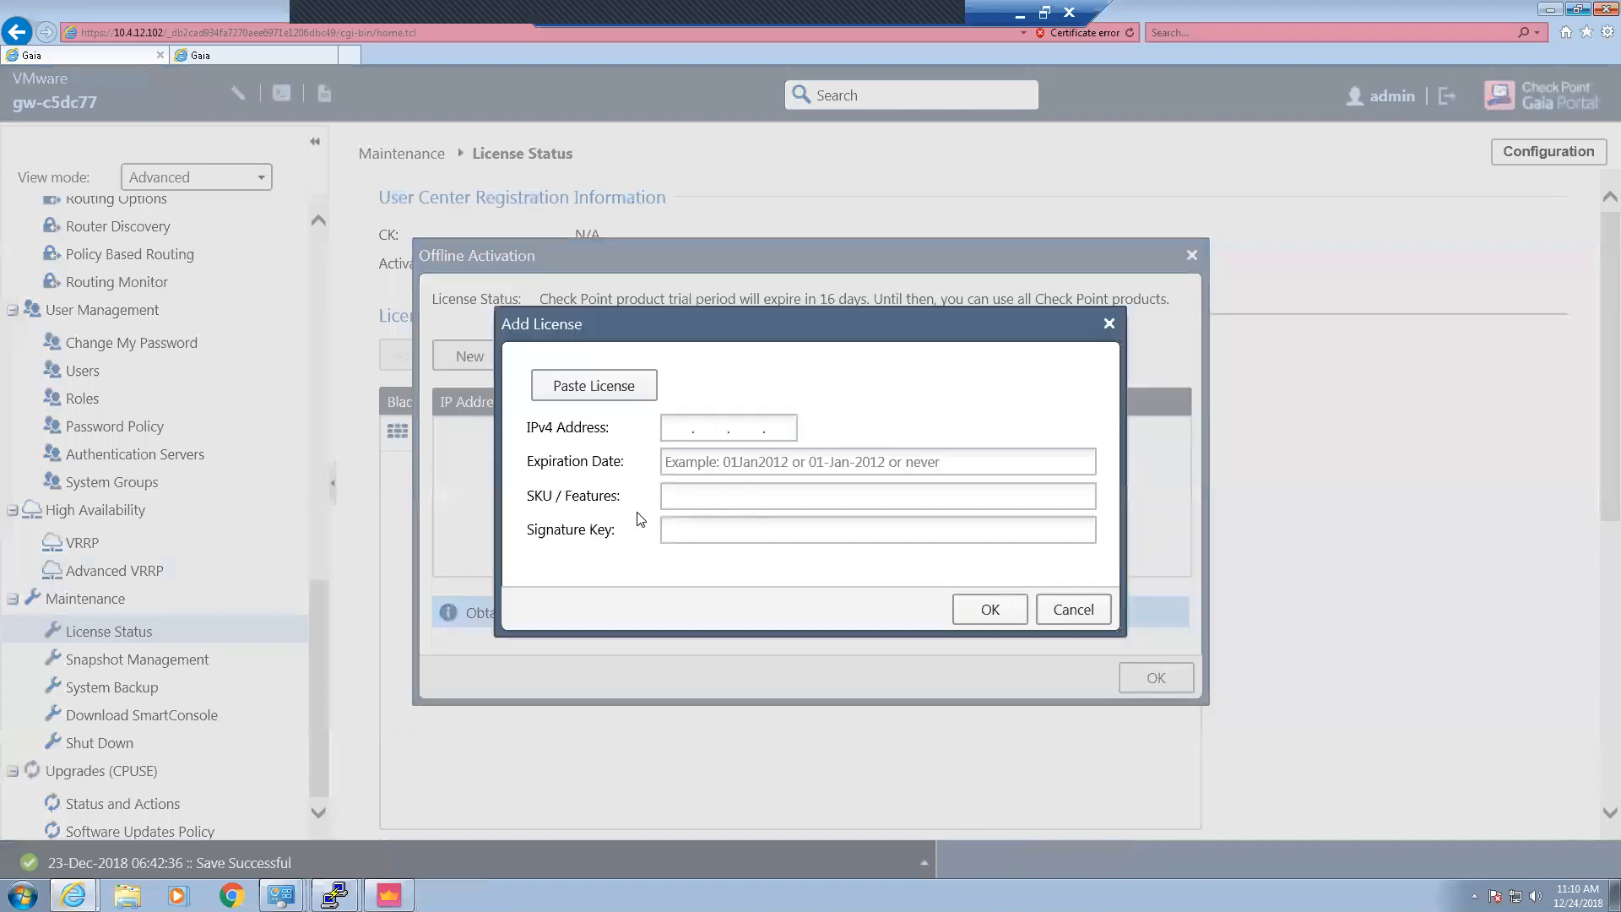
left_click(678, 528)
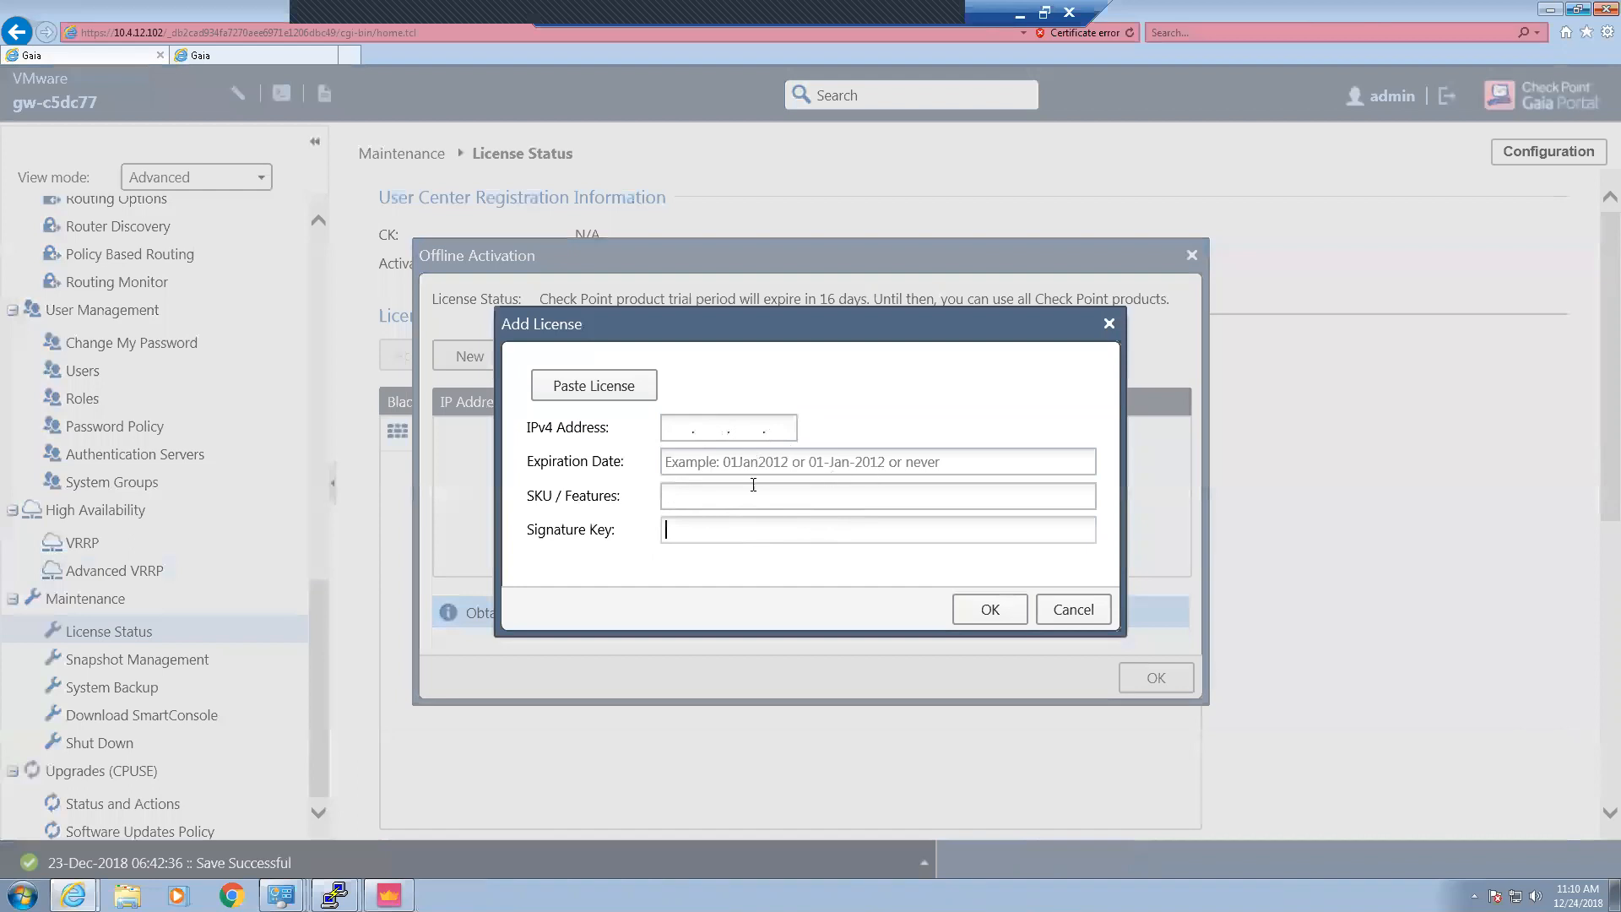
left_click(689, 494)
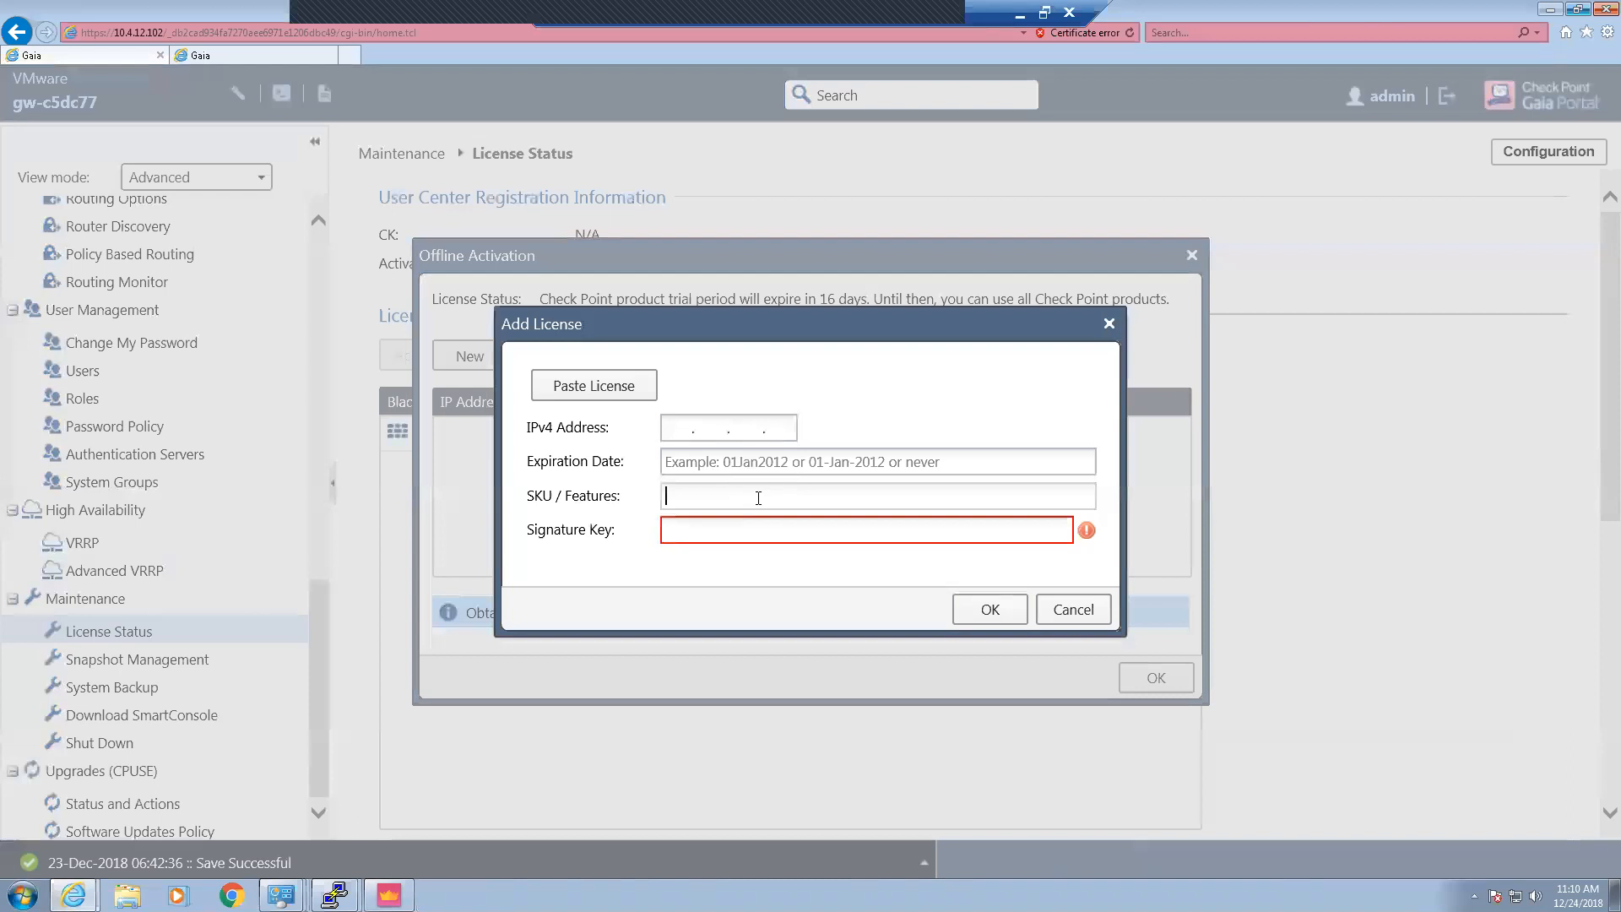
left_click(723, 525)
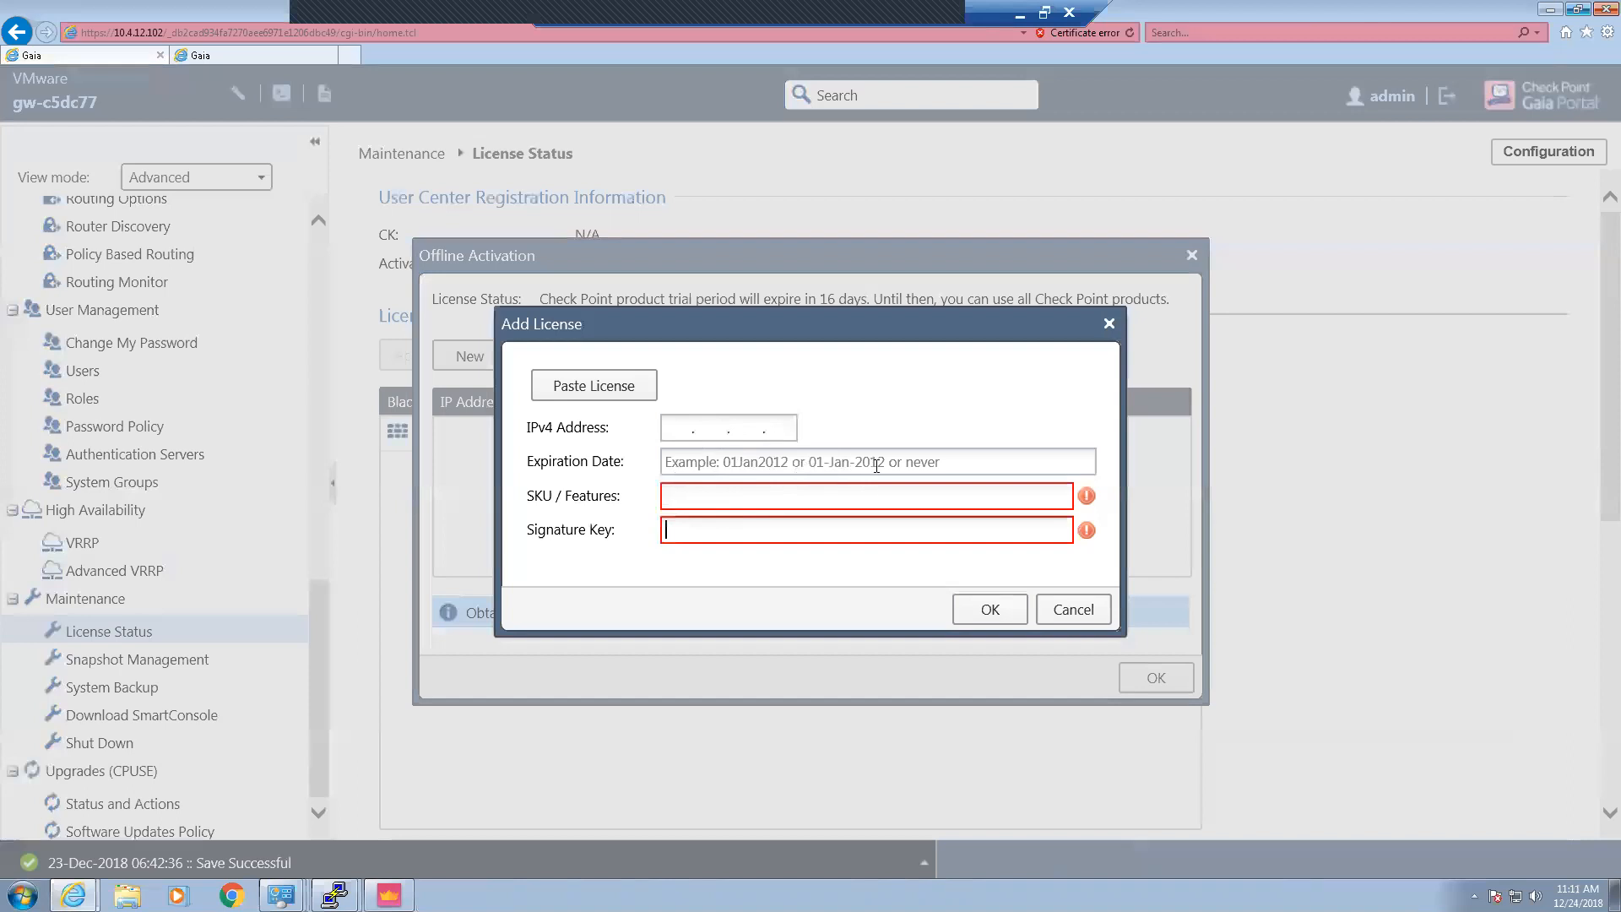
left_click(1072, 612)
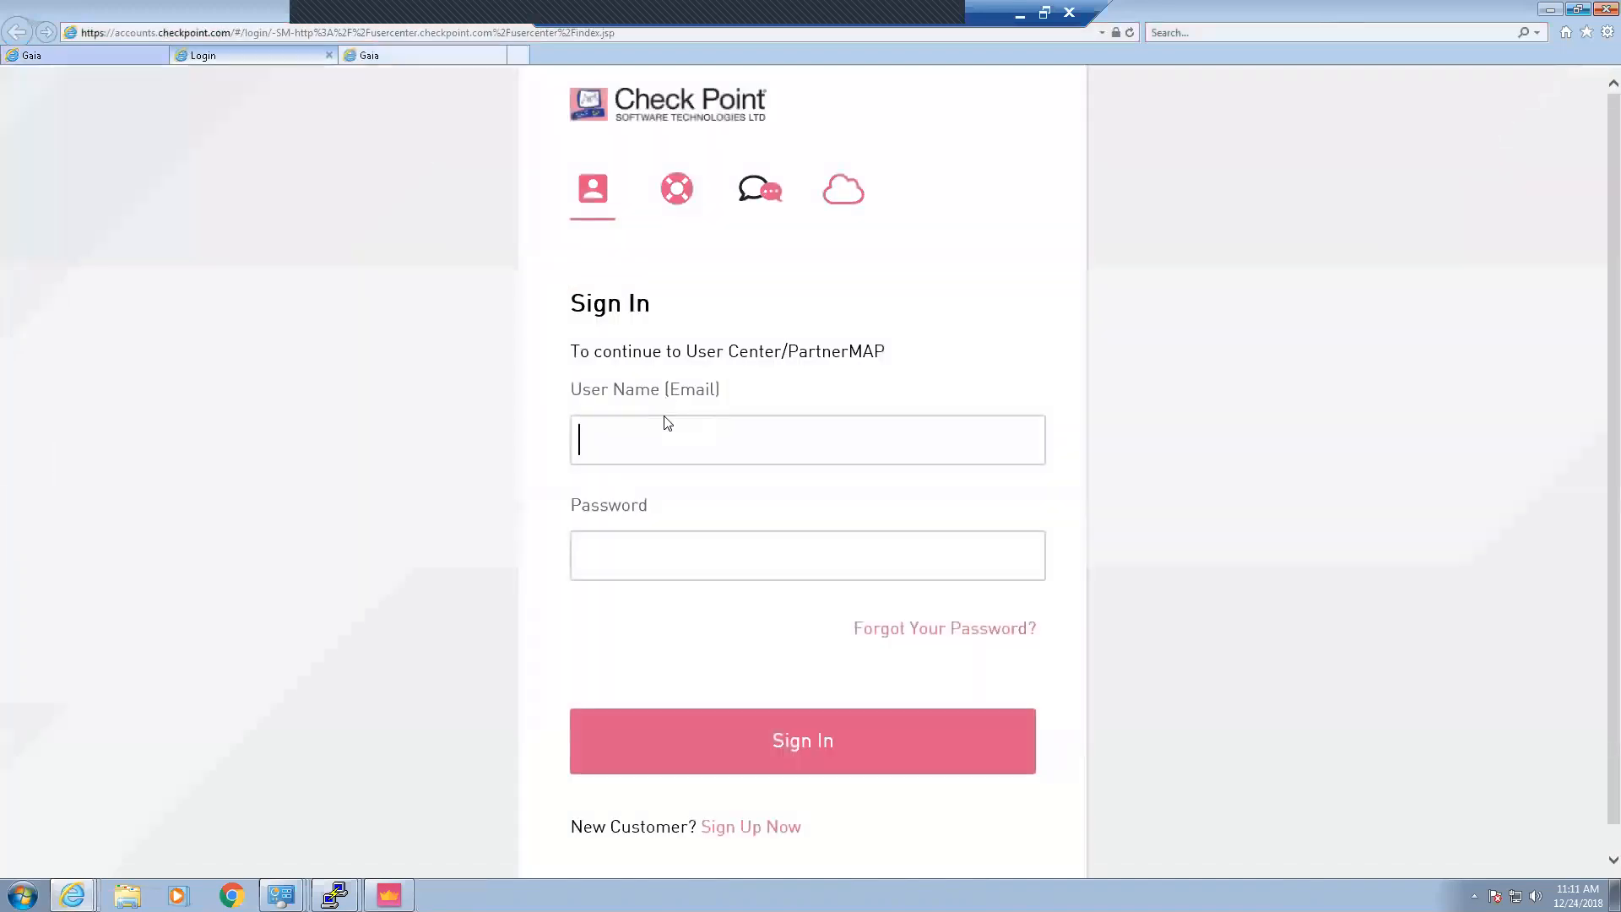
Sign in to User Center with the account user name and password
key("Tab")
type("*********")
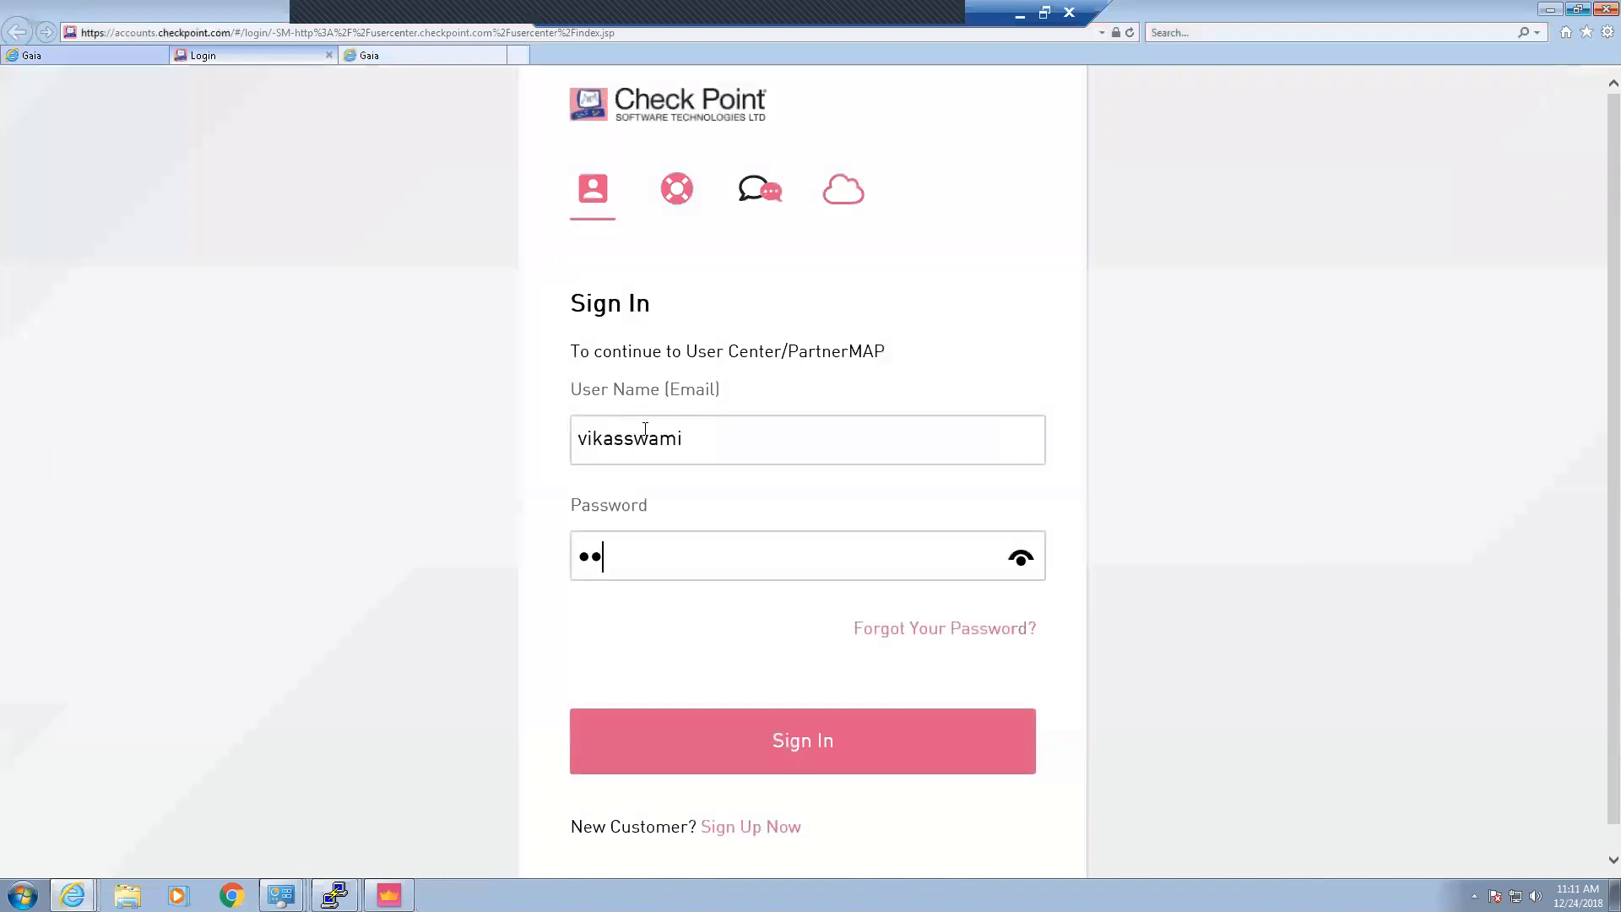
key("Return")
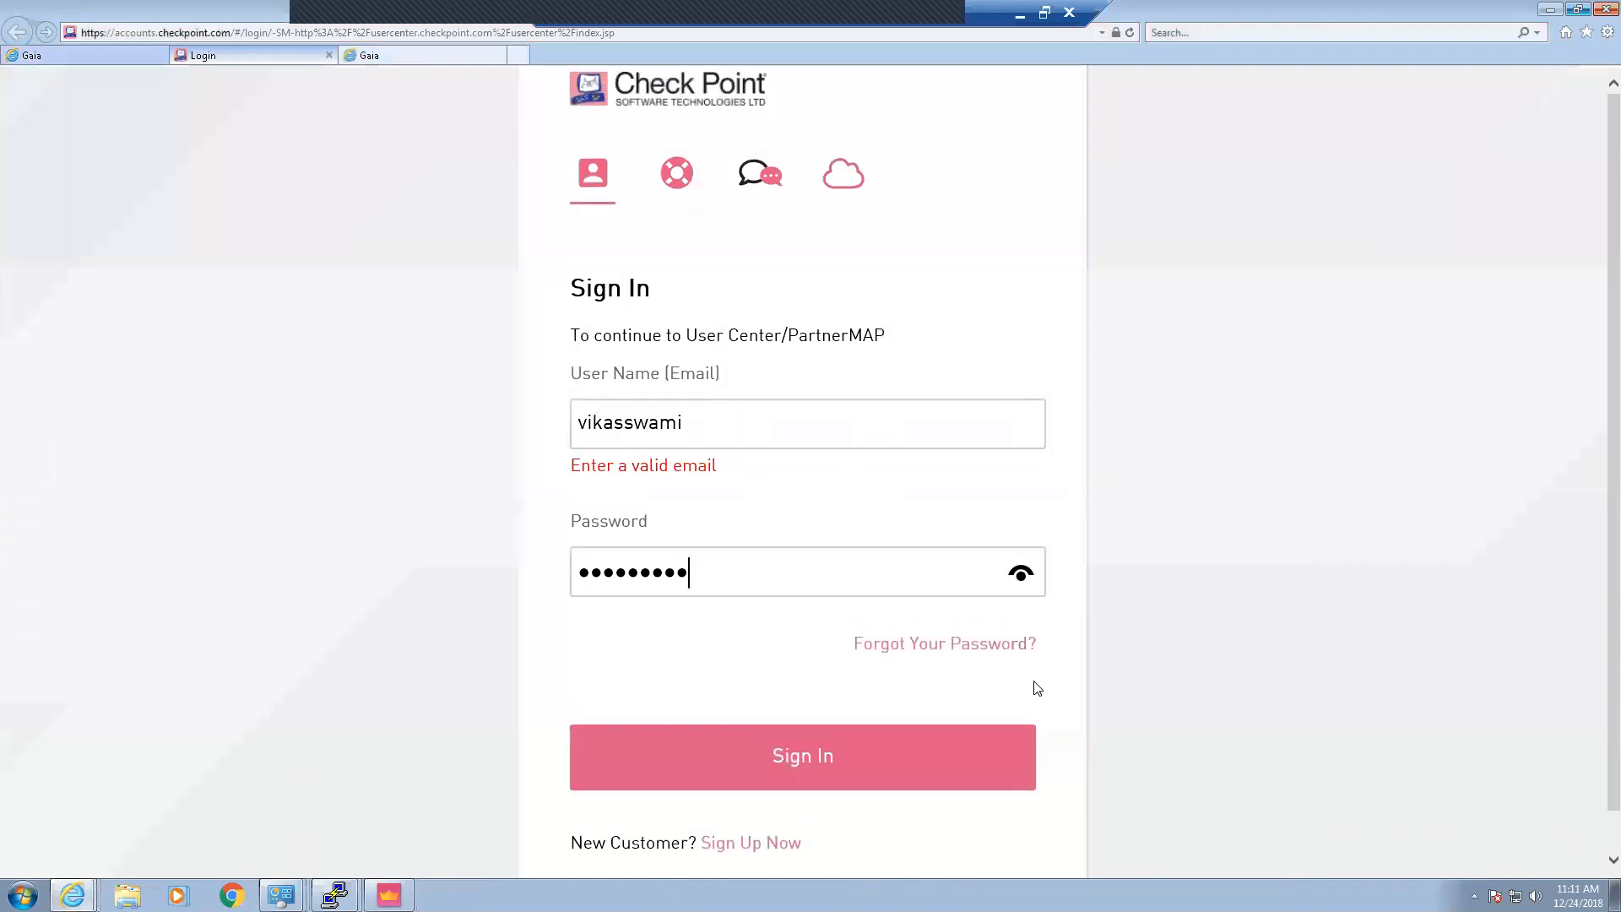
left_click(886, 760)
scroll(1264, 499, "down", 1)
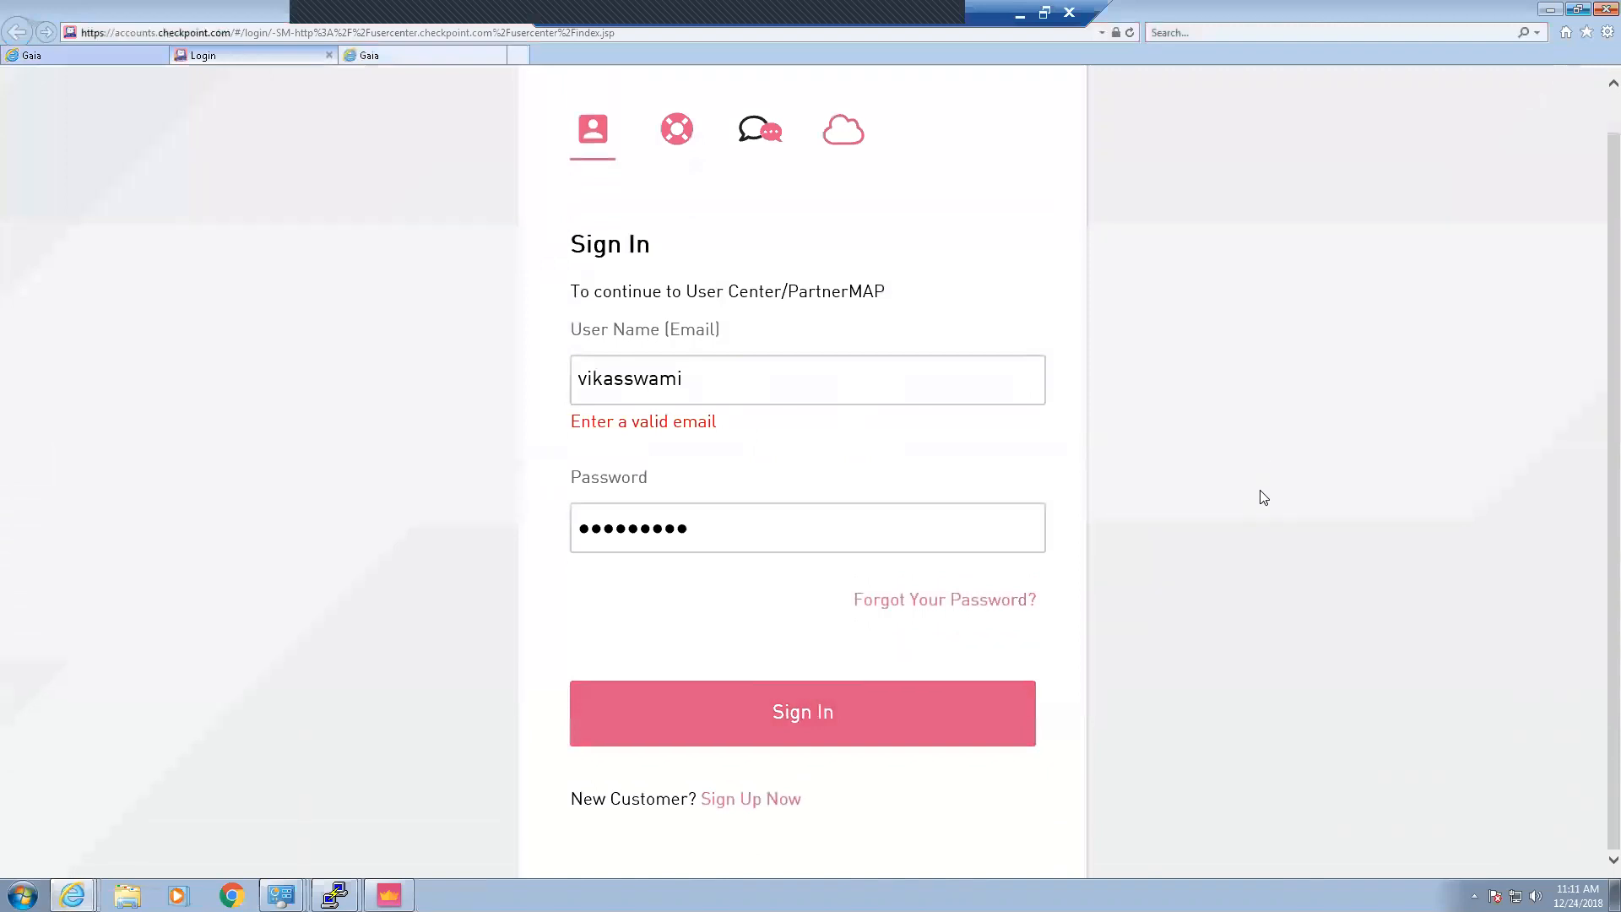
scroll(1263, 498, "up", 1)
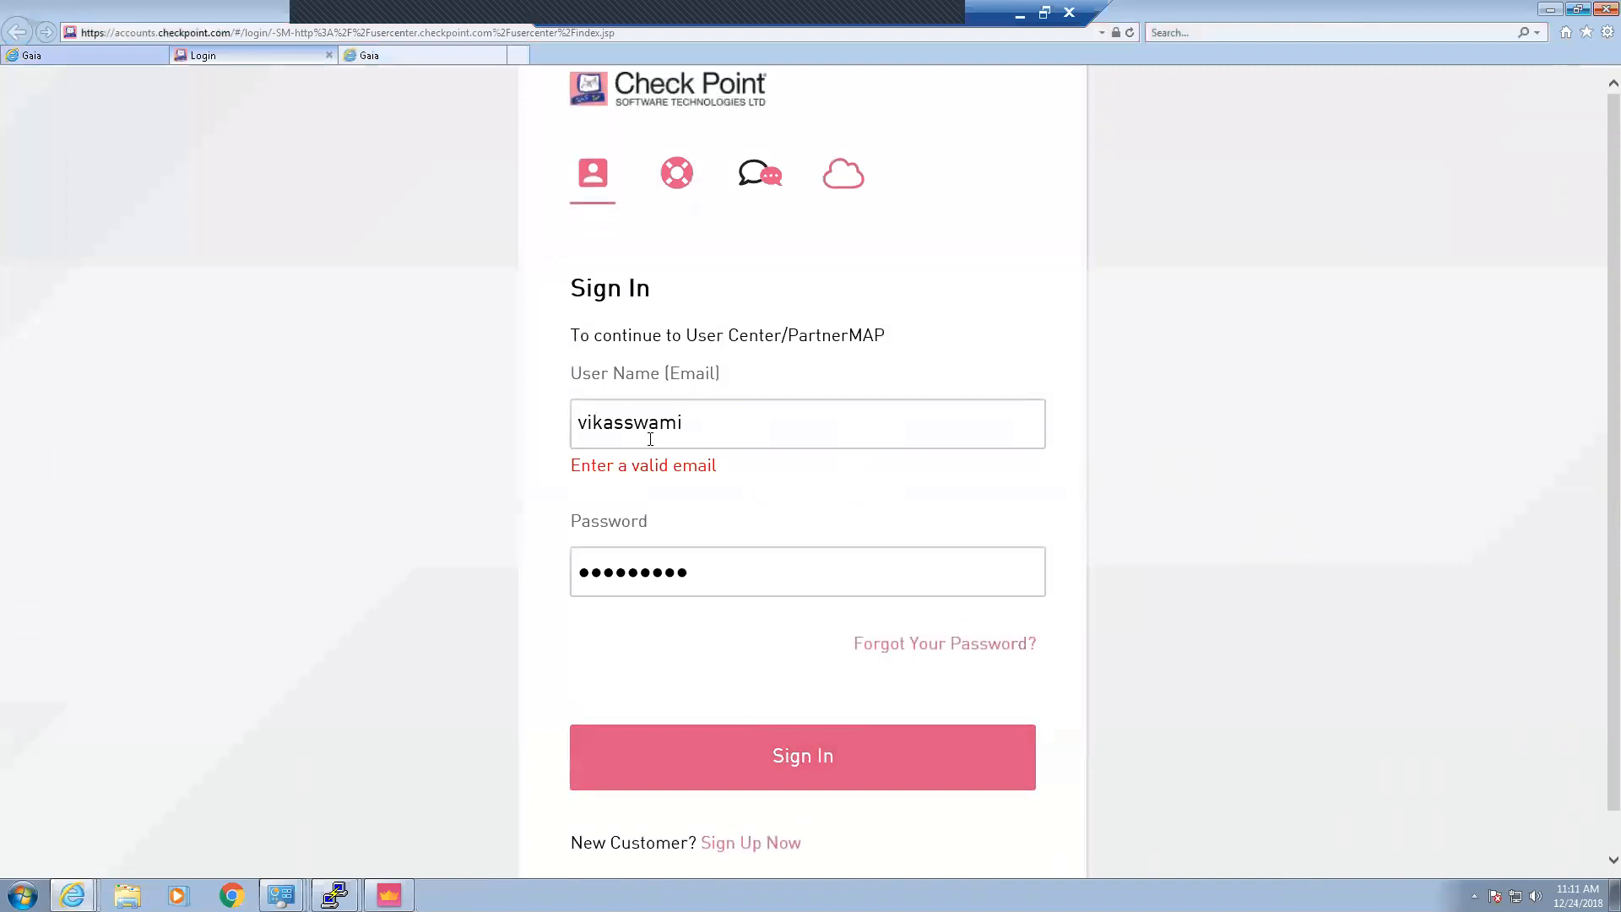
Retry the sign-in using the account e-mail address and retype the password
left_click(734, 424)
key("ctrl+a")
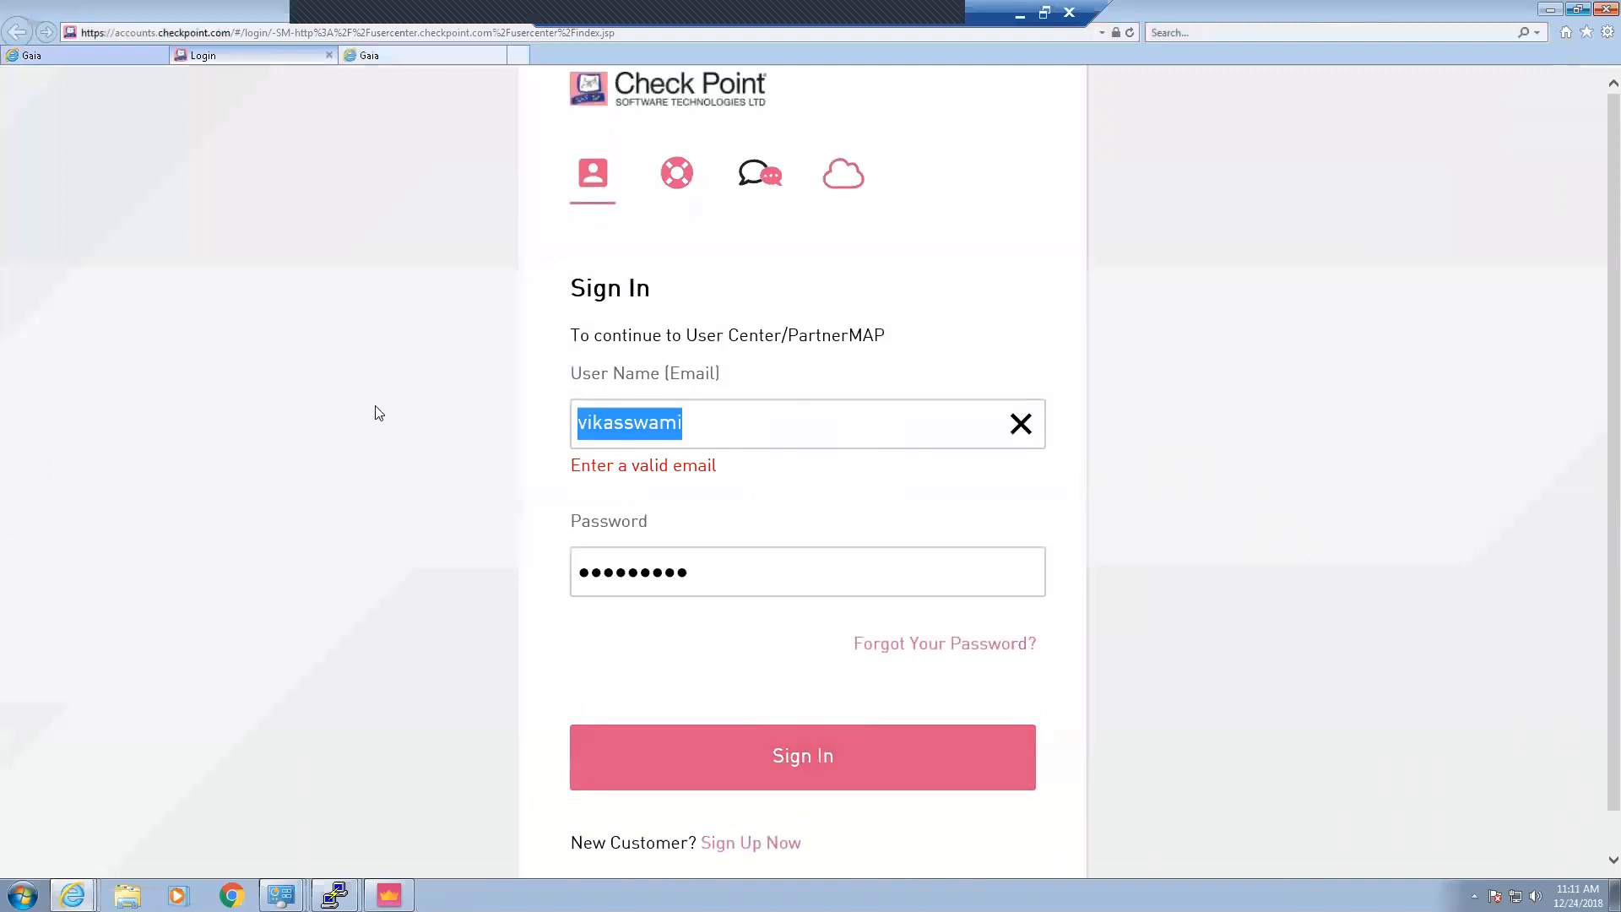
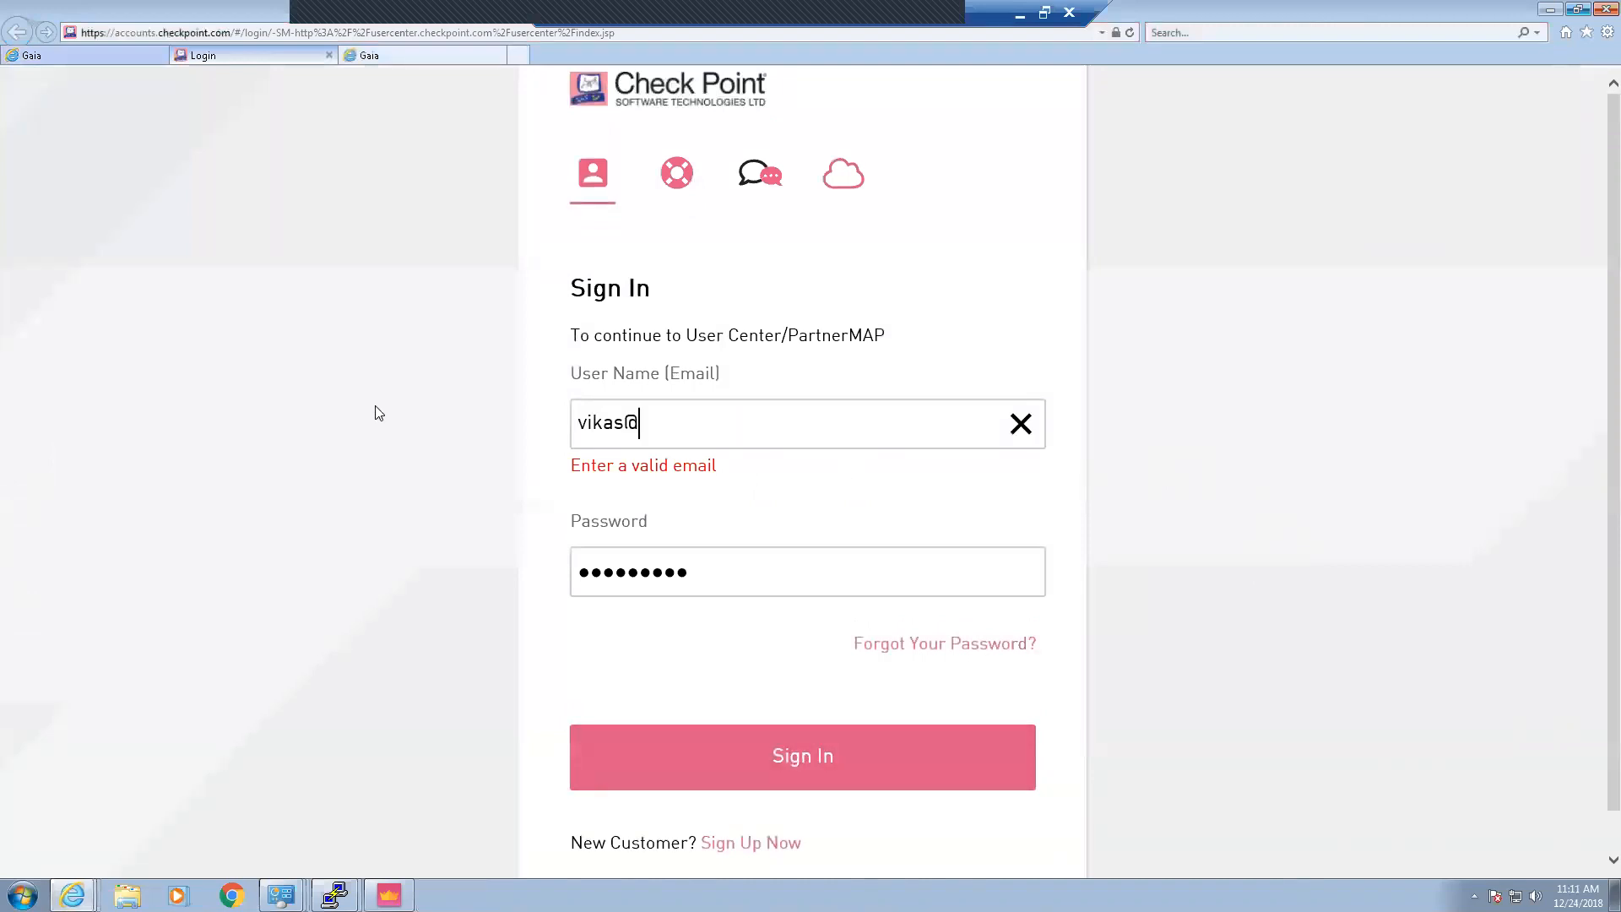
key("Return")
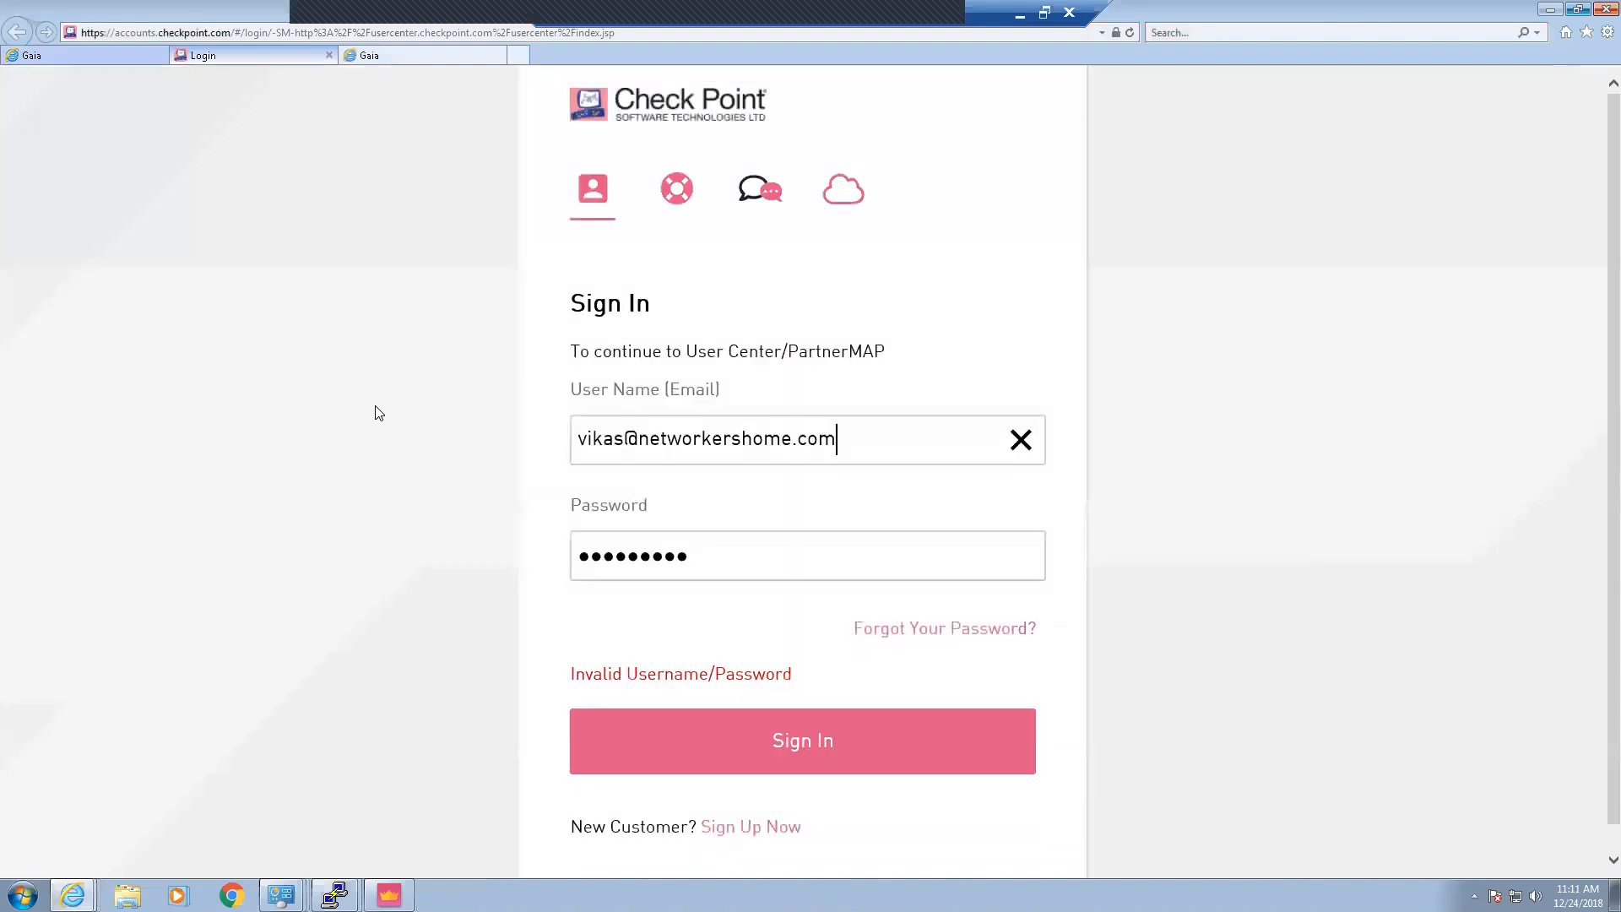
left_click(625, 731)
left_click(768, 562)
key("ctrl+a")
type("******")
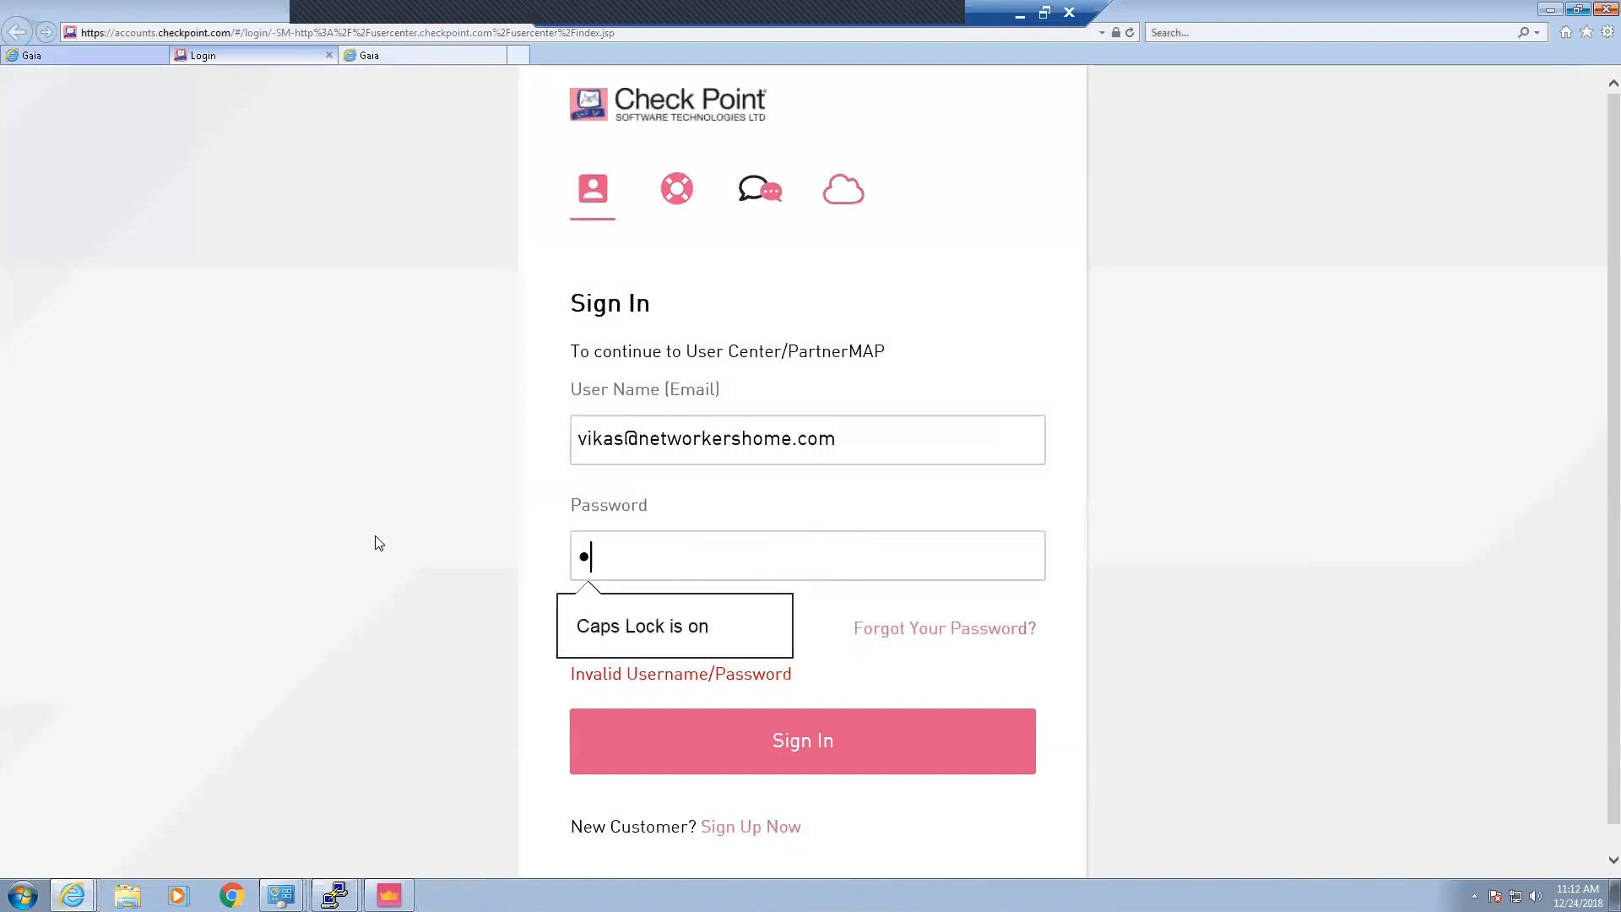
type("***")
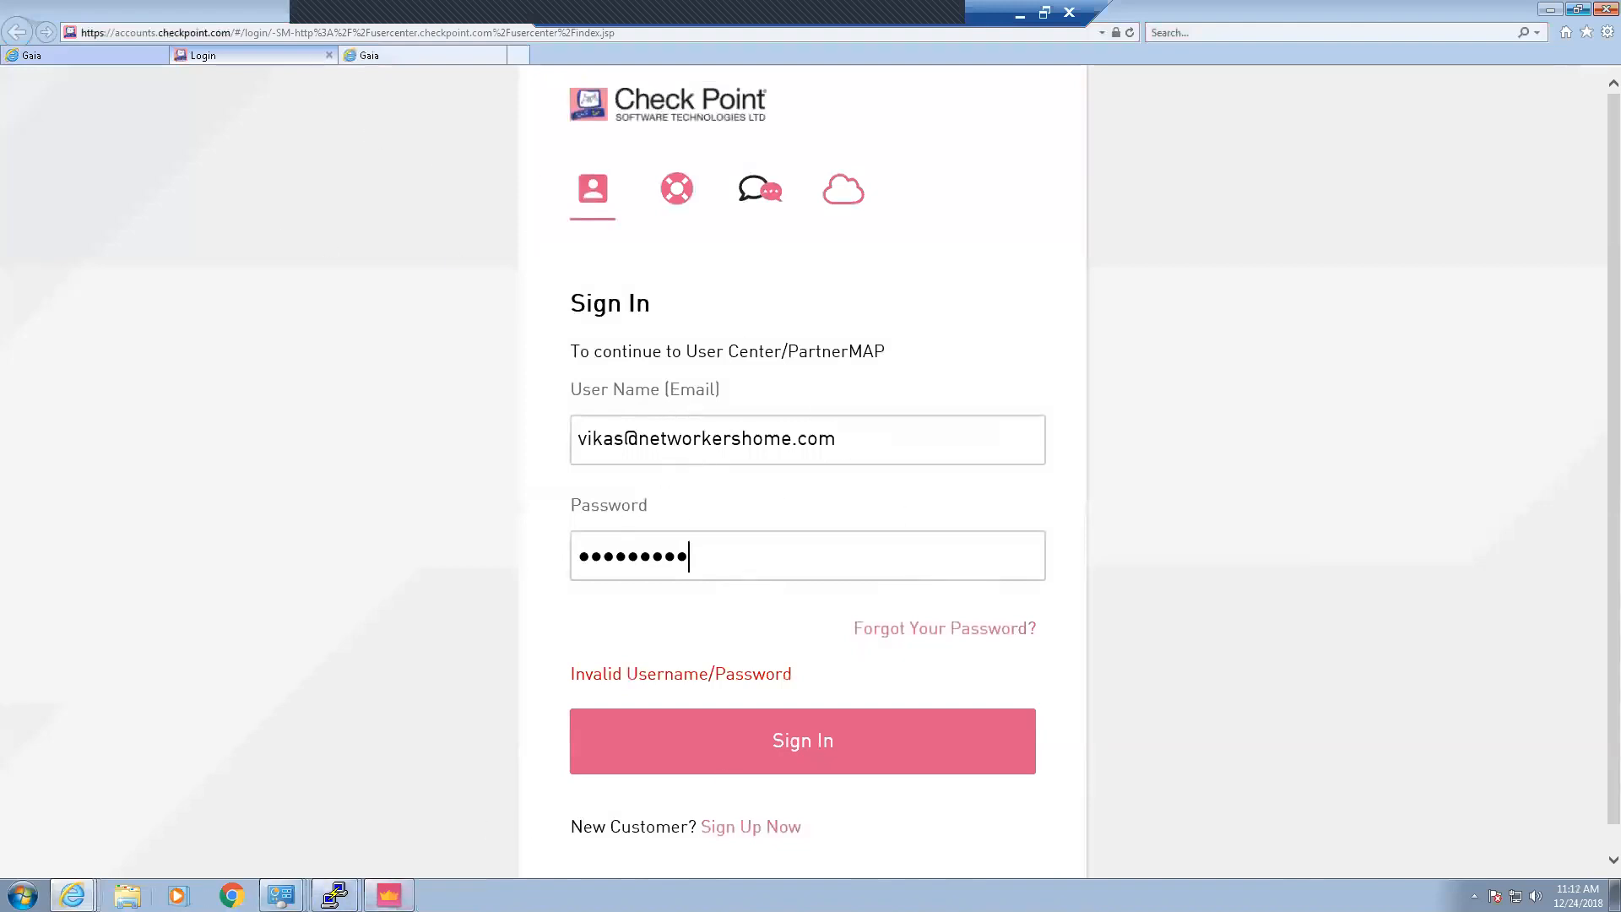
Switch back to the Gaia portal's Offline Activation window
left_click(72, 895)
mouse_move(76, 851)
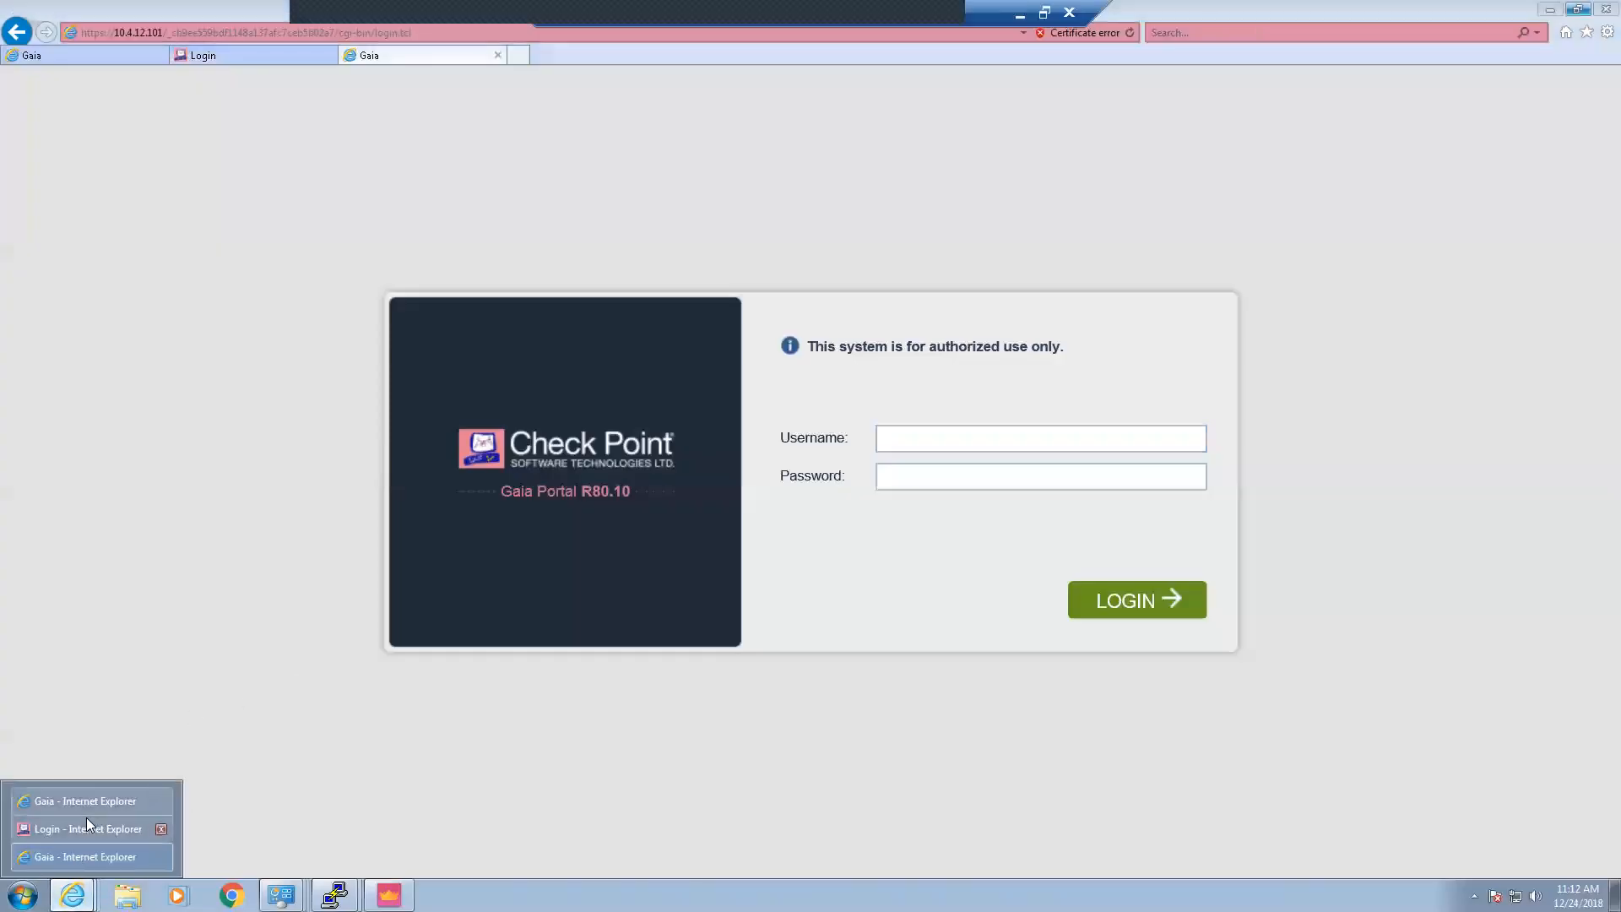
left_click(86, 823)
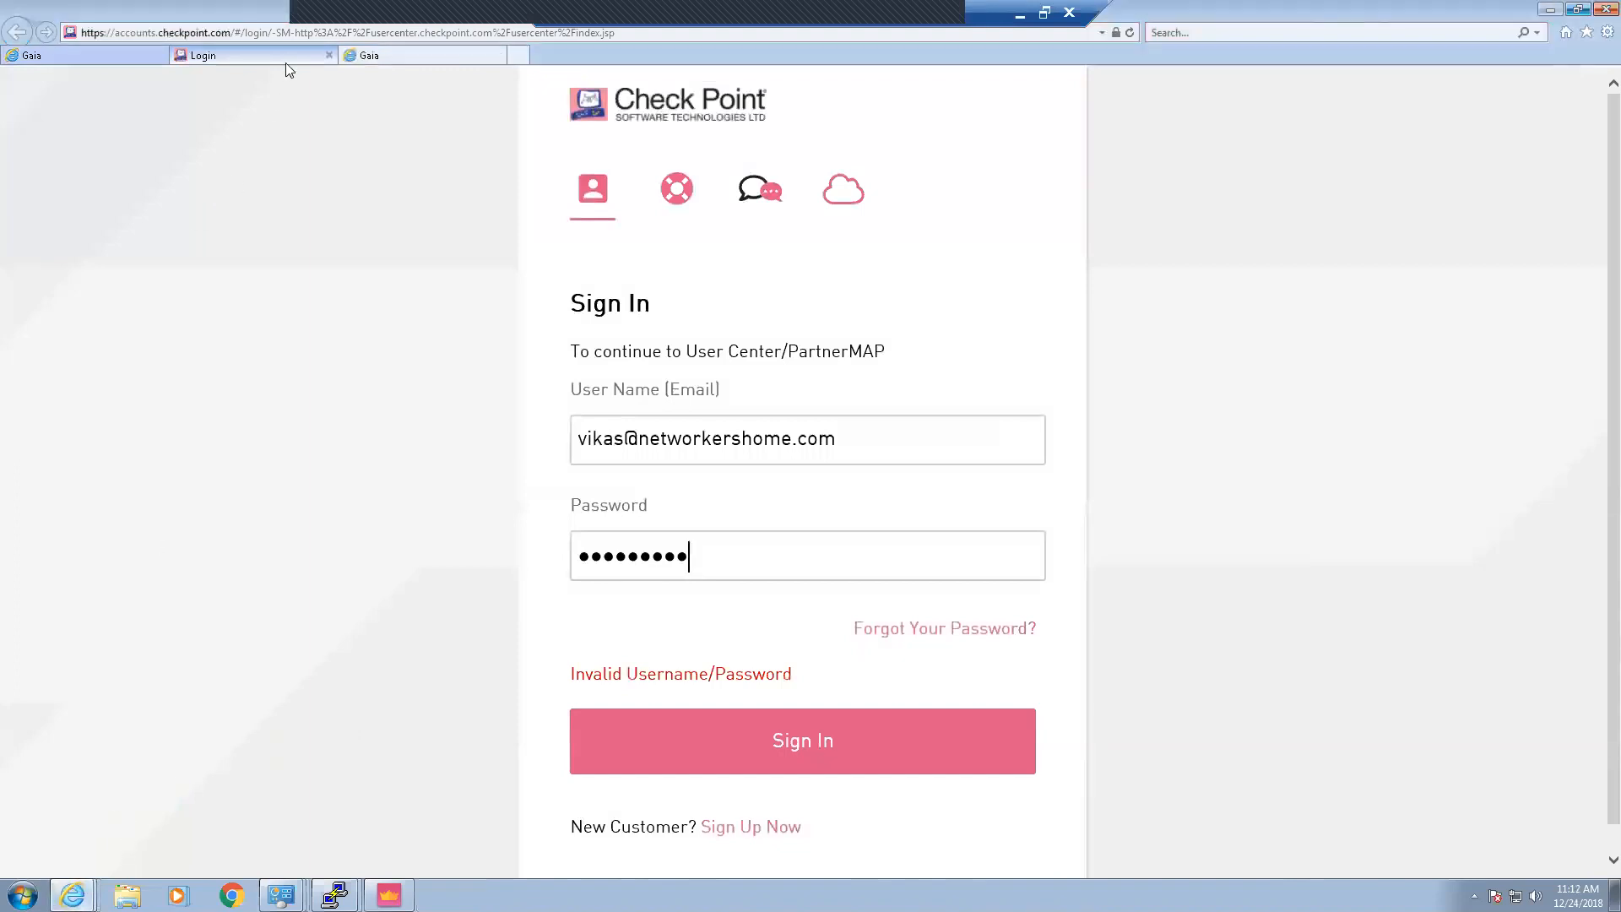
left_click(82, 54)
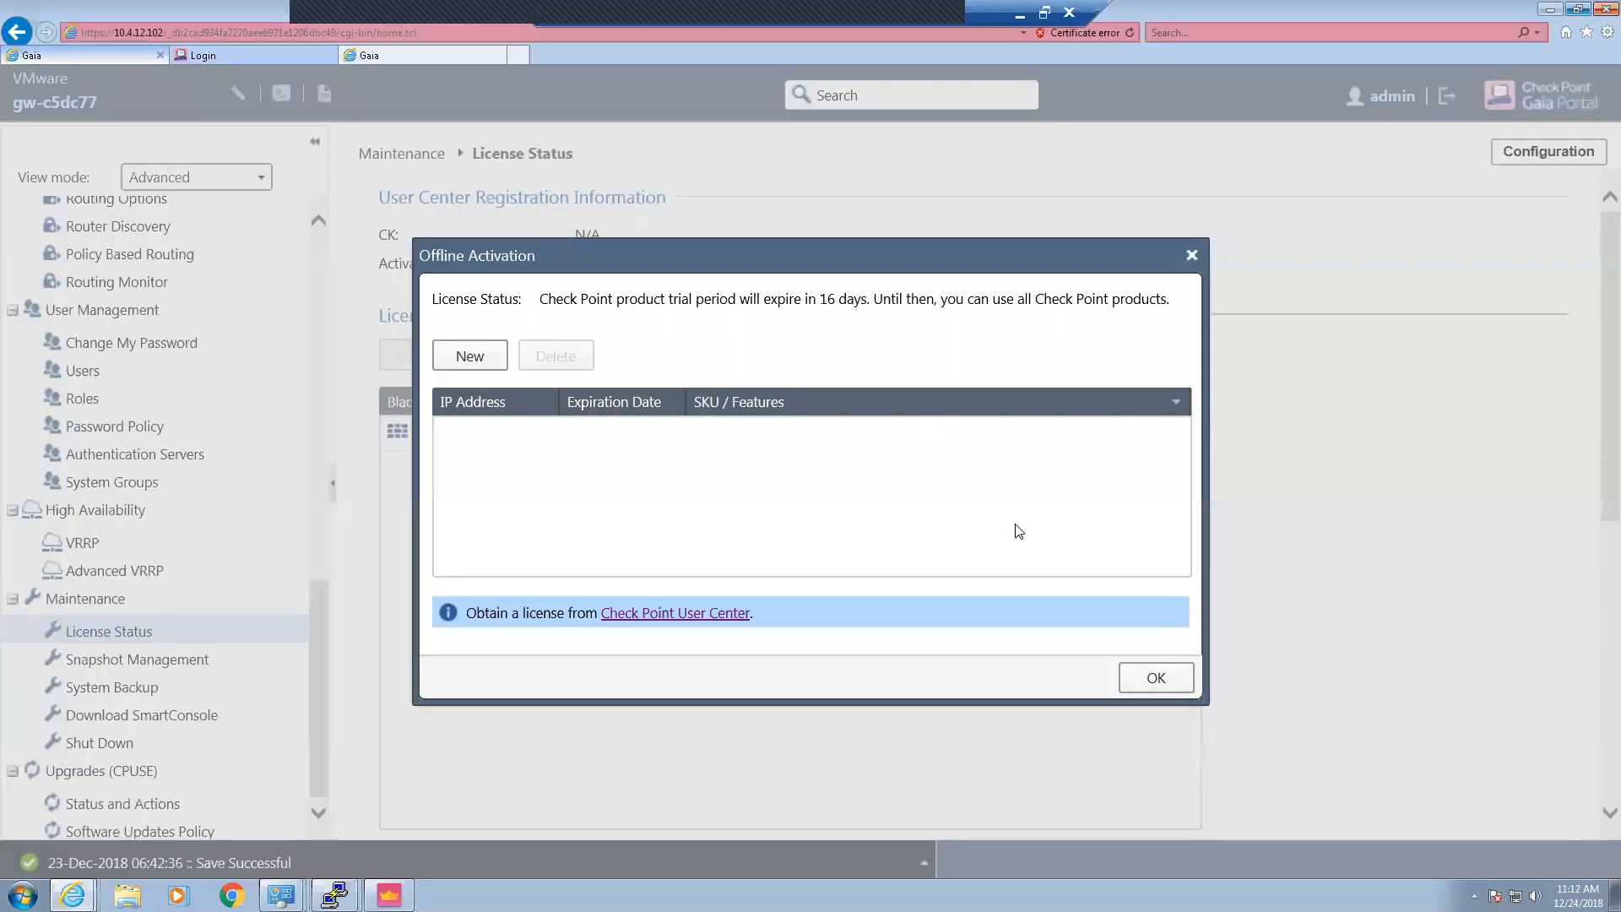
Close Offline Activation and show Maintenance > Snapshot Management, which has no snapshots
left_click(1161, 679)
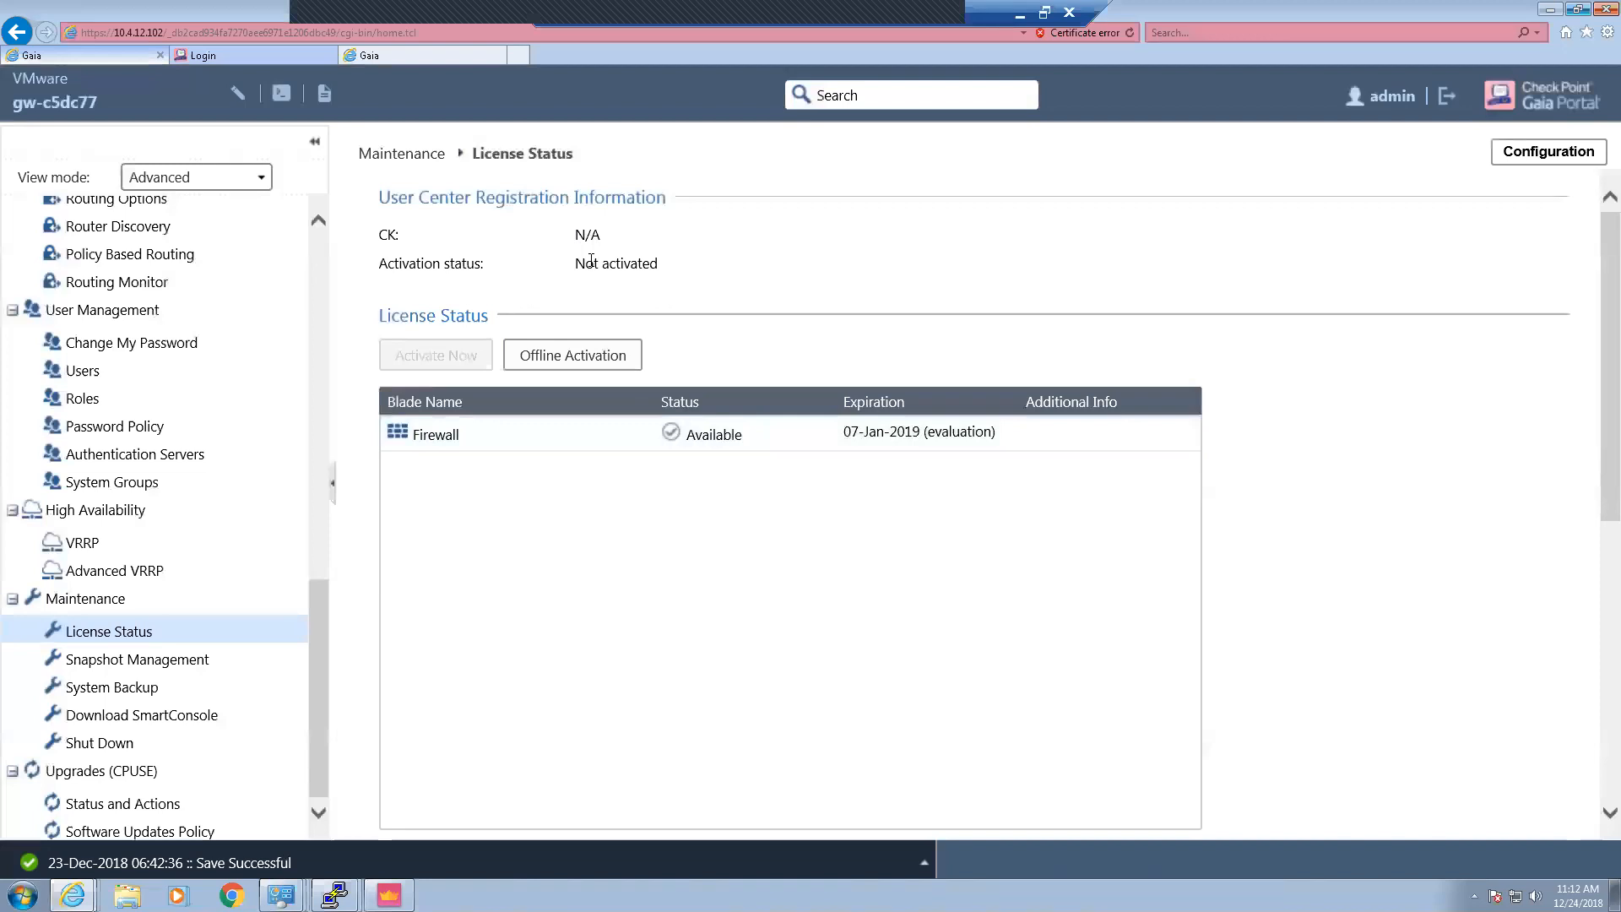
left_click(178, 665)
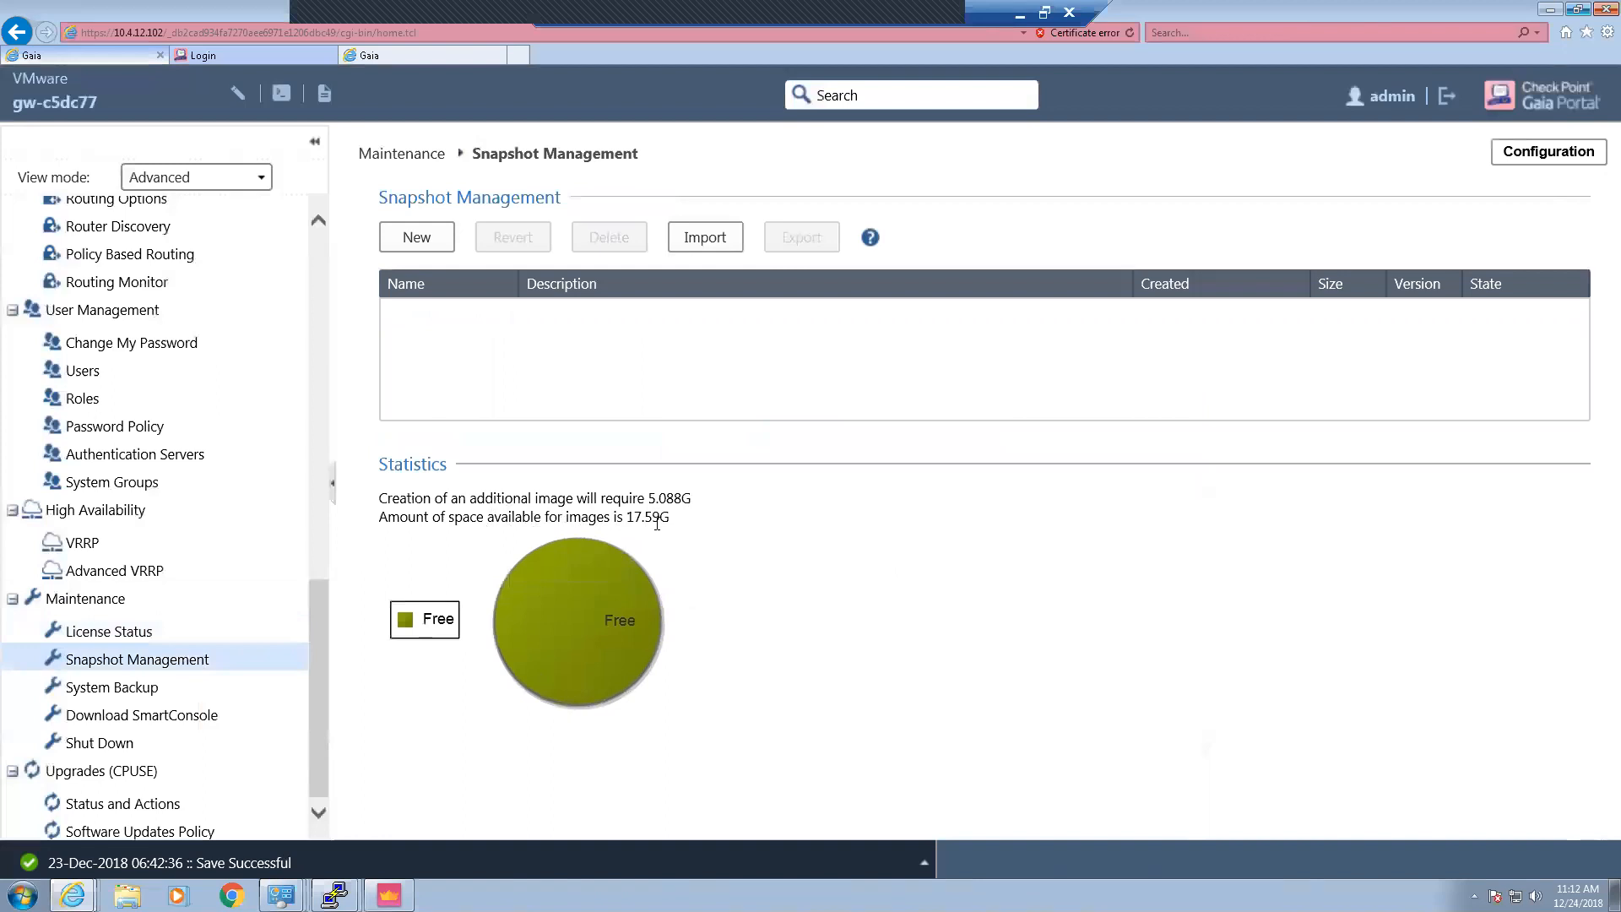
Cancel the New snapshot and Import Image forms without saving, then show the System Backup page
left_click(417, 238)
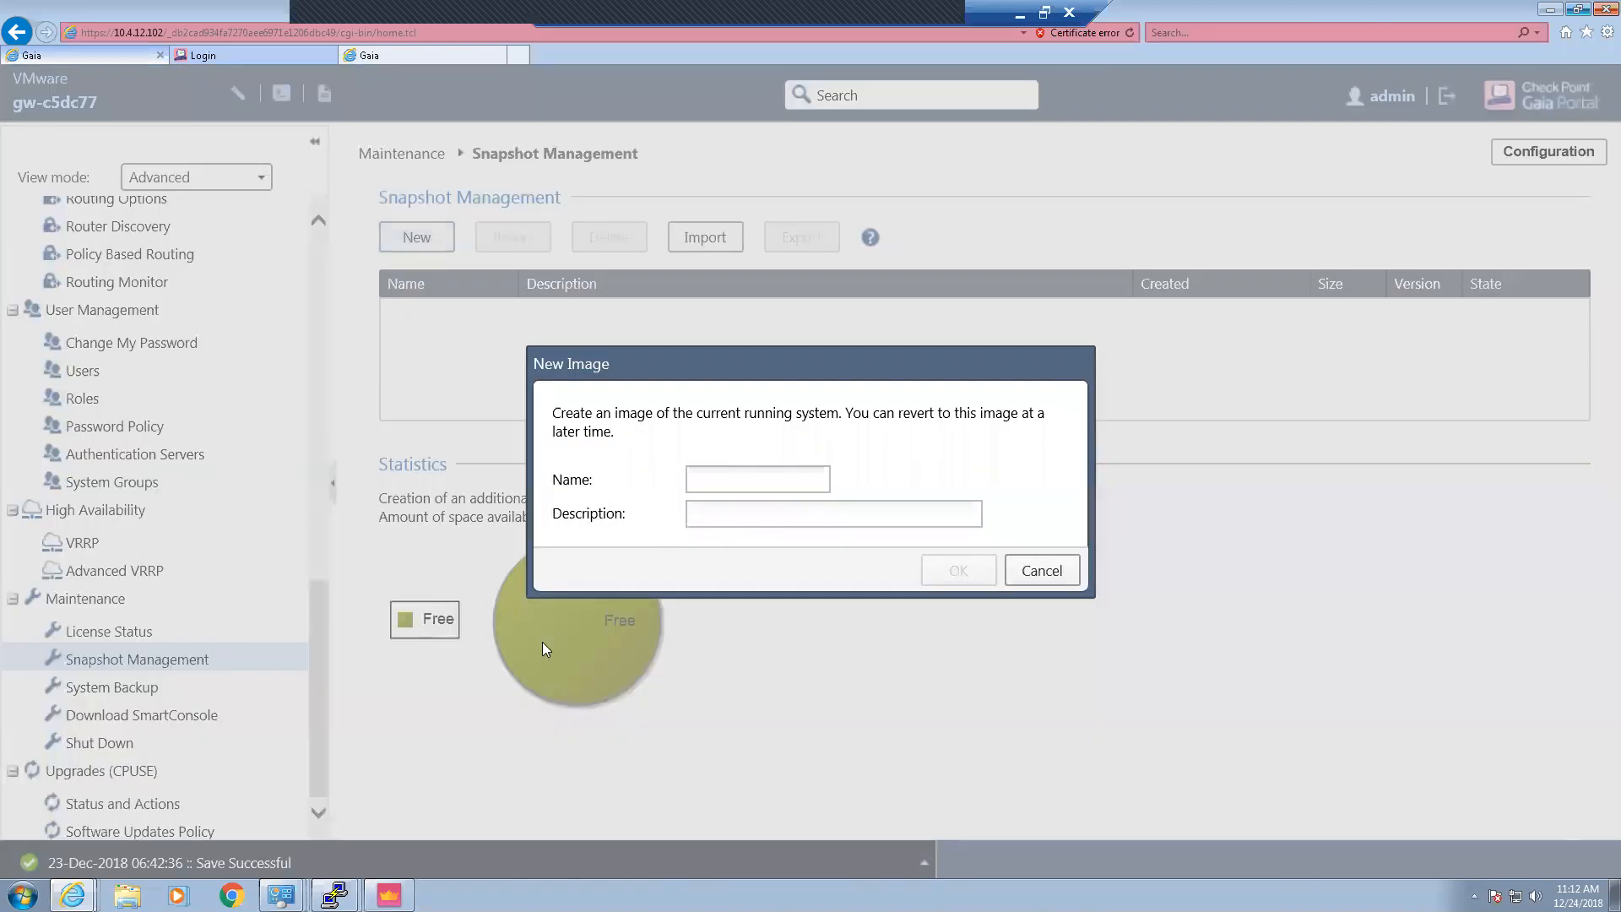
left_click(1040, 569)
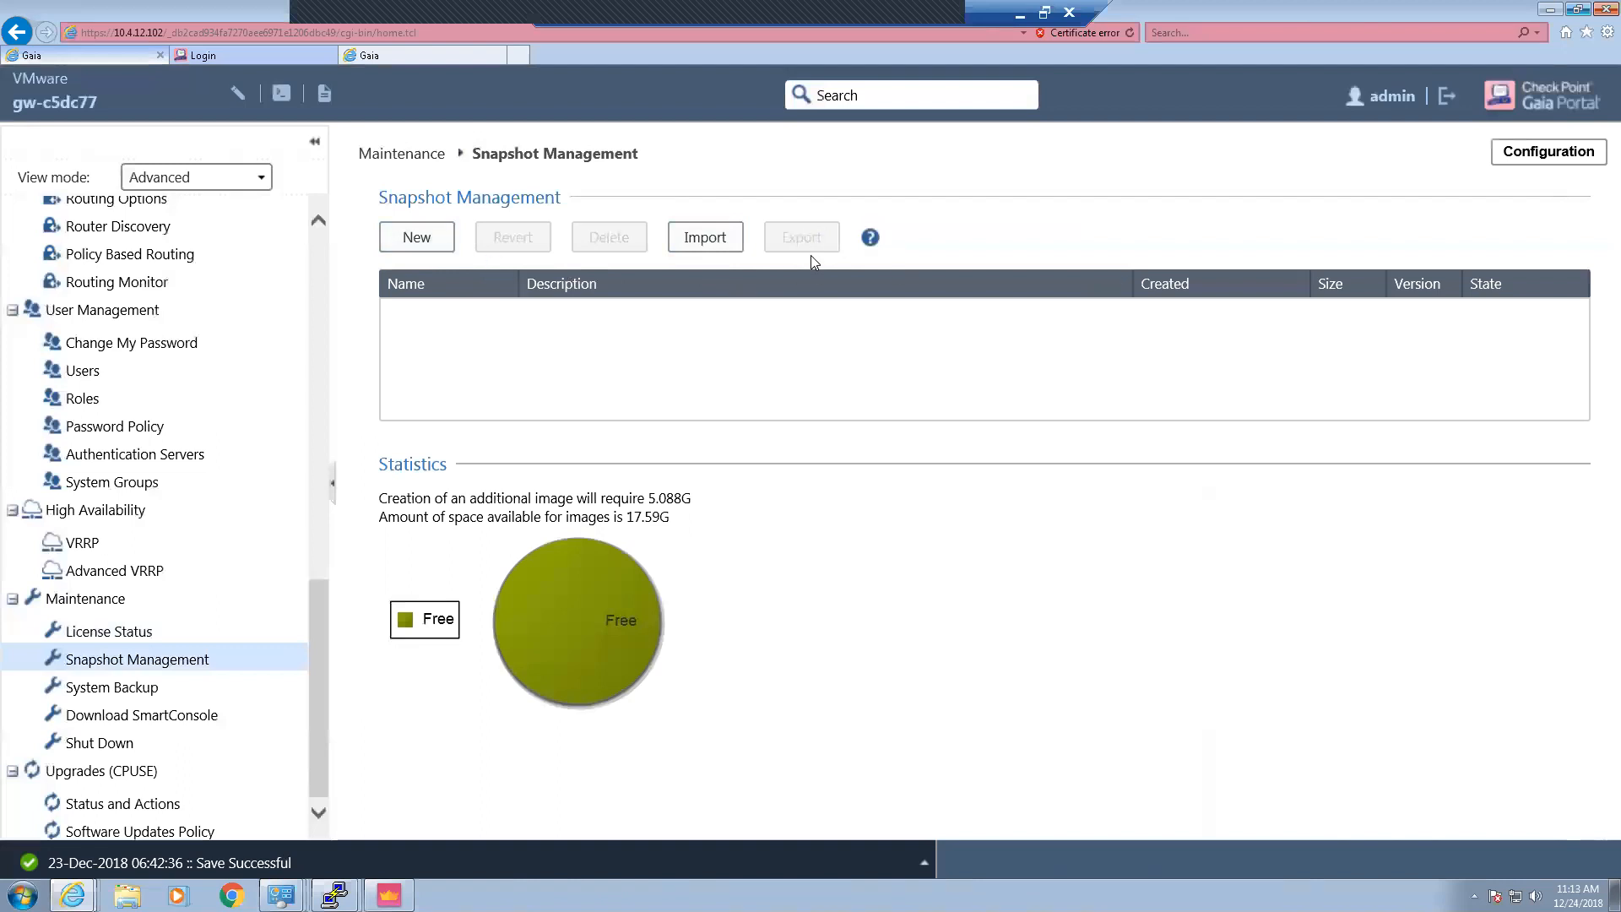
left_click(705, 240)
left_click(904, 492)
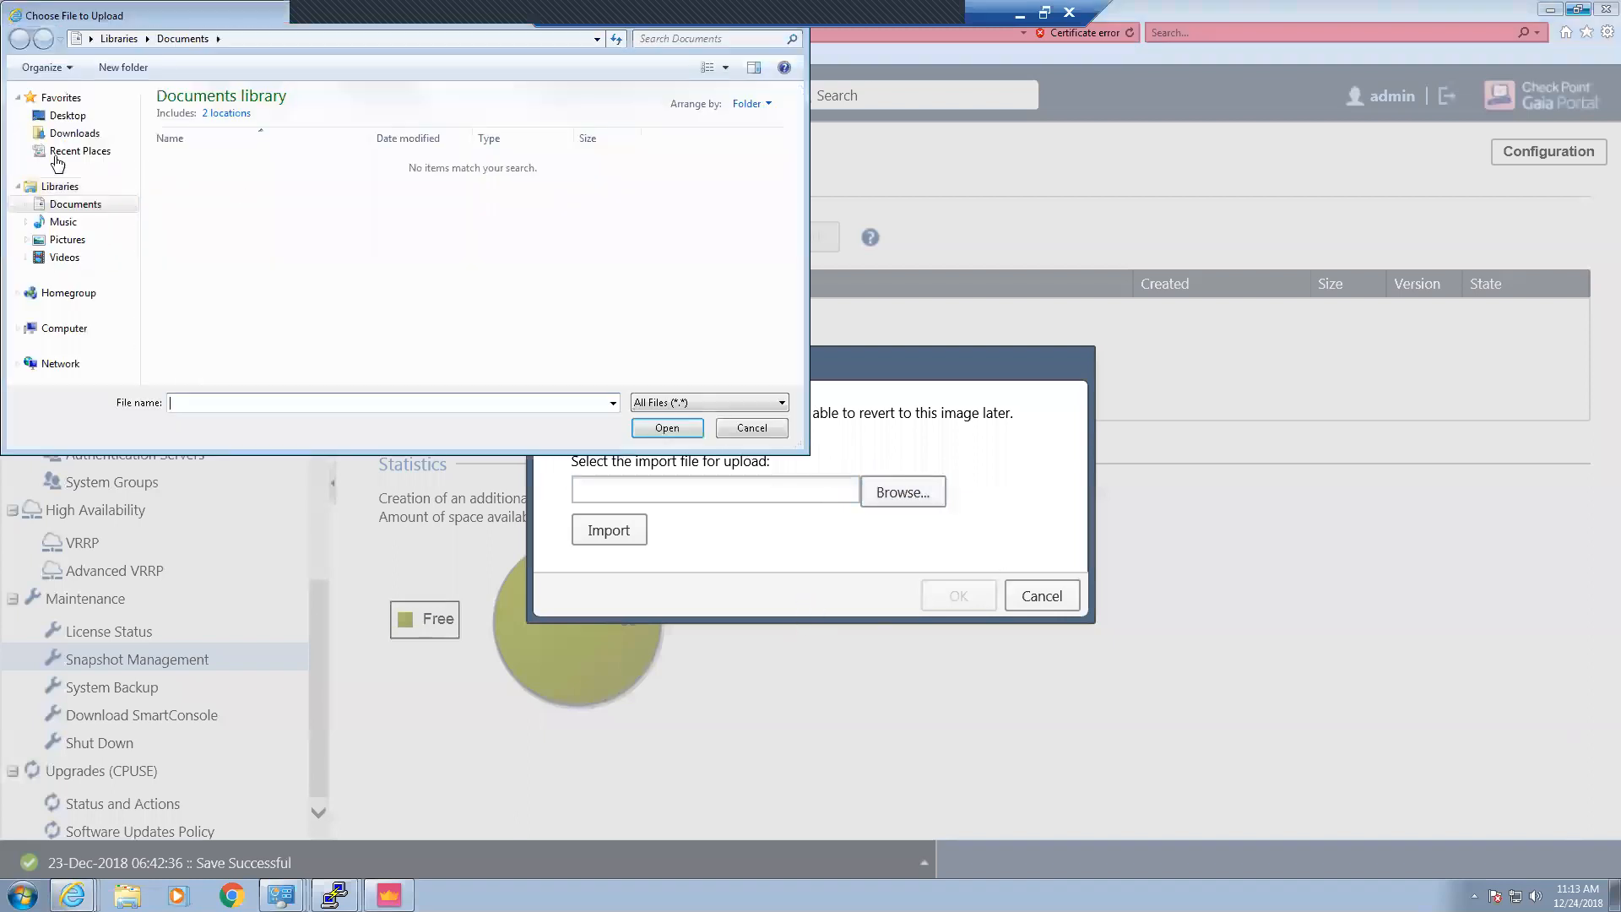
left_click(751, 428)
left_click(1042, 596)
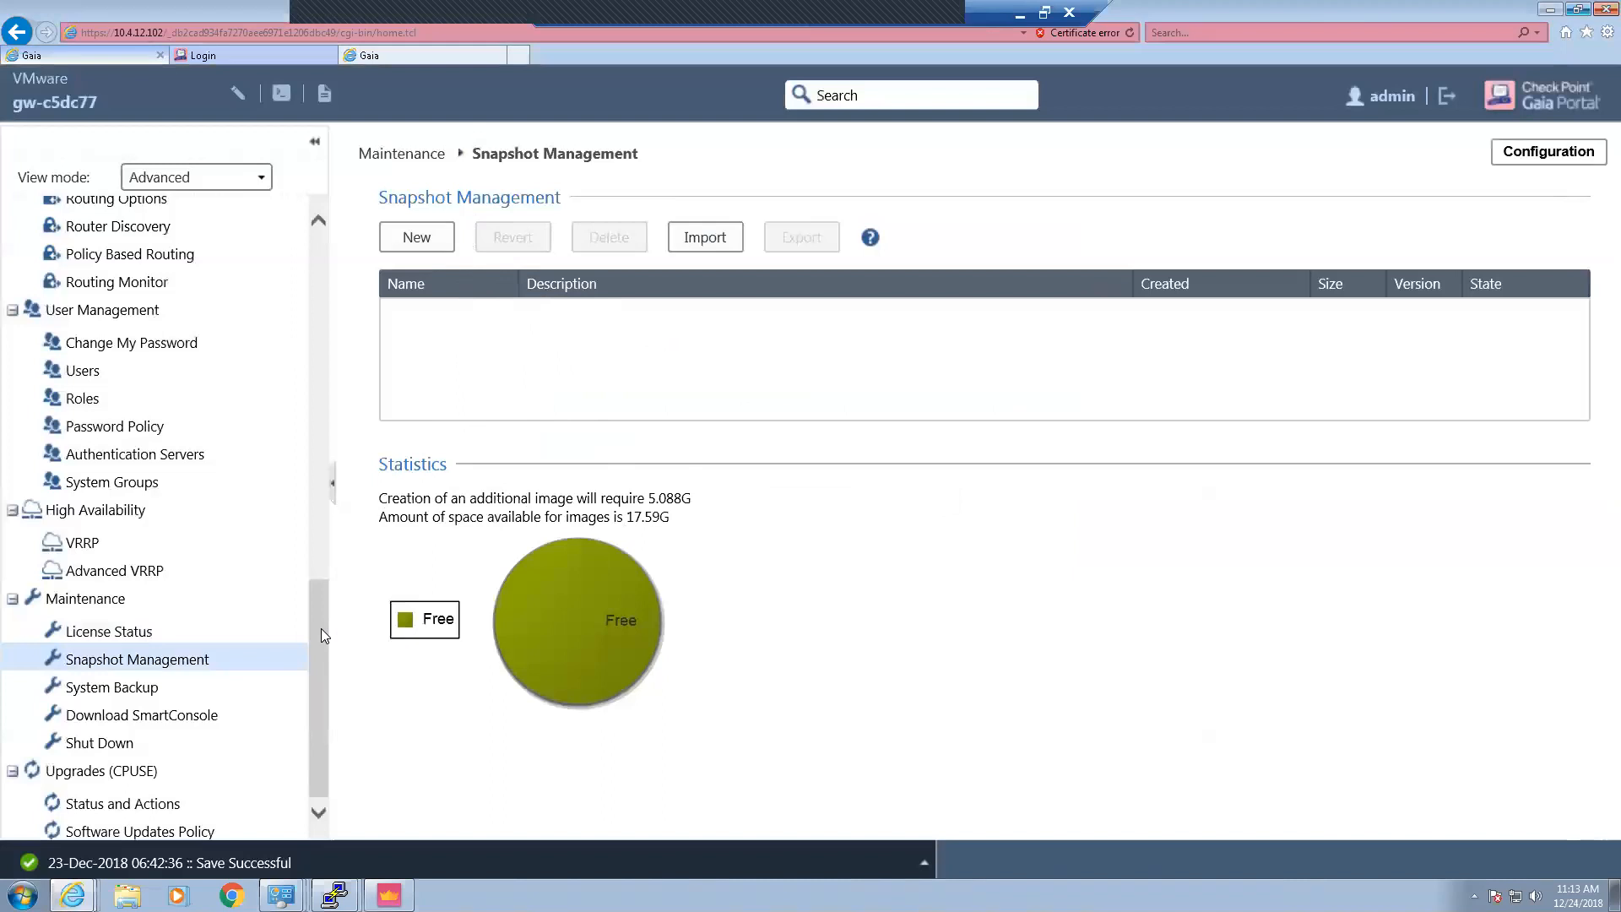
left_click(131, 684)
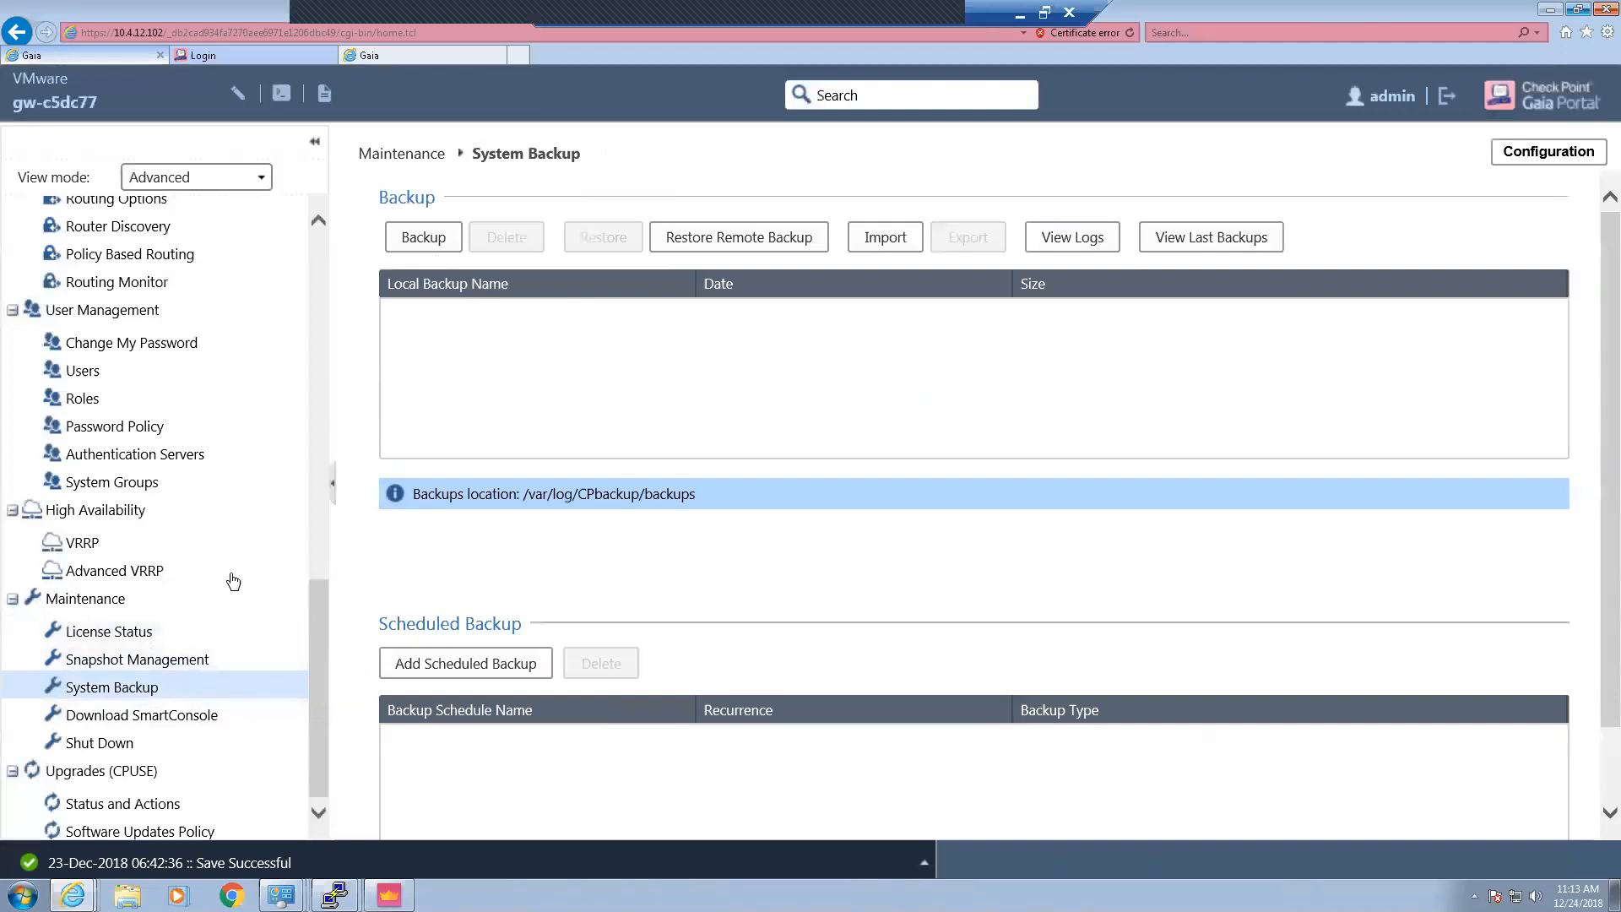
left_click(184, 658)
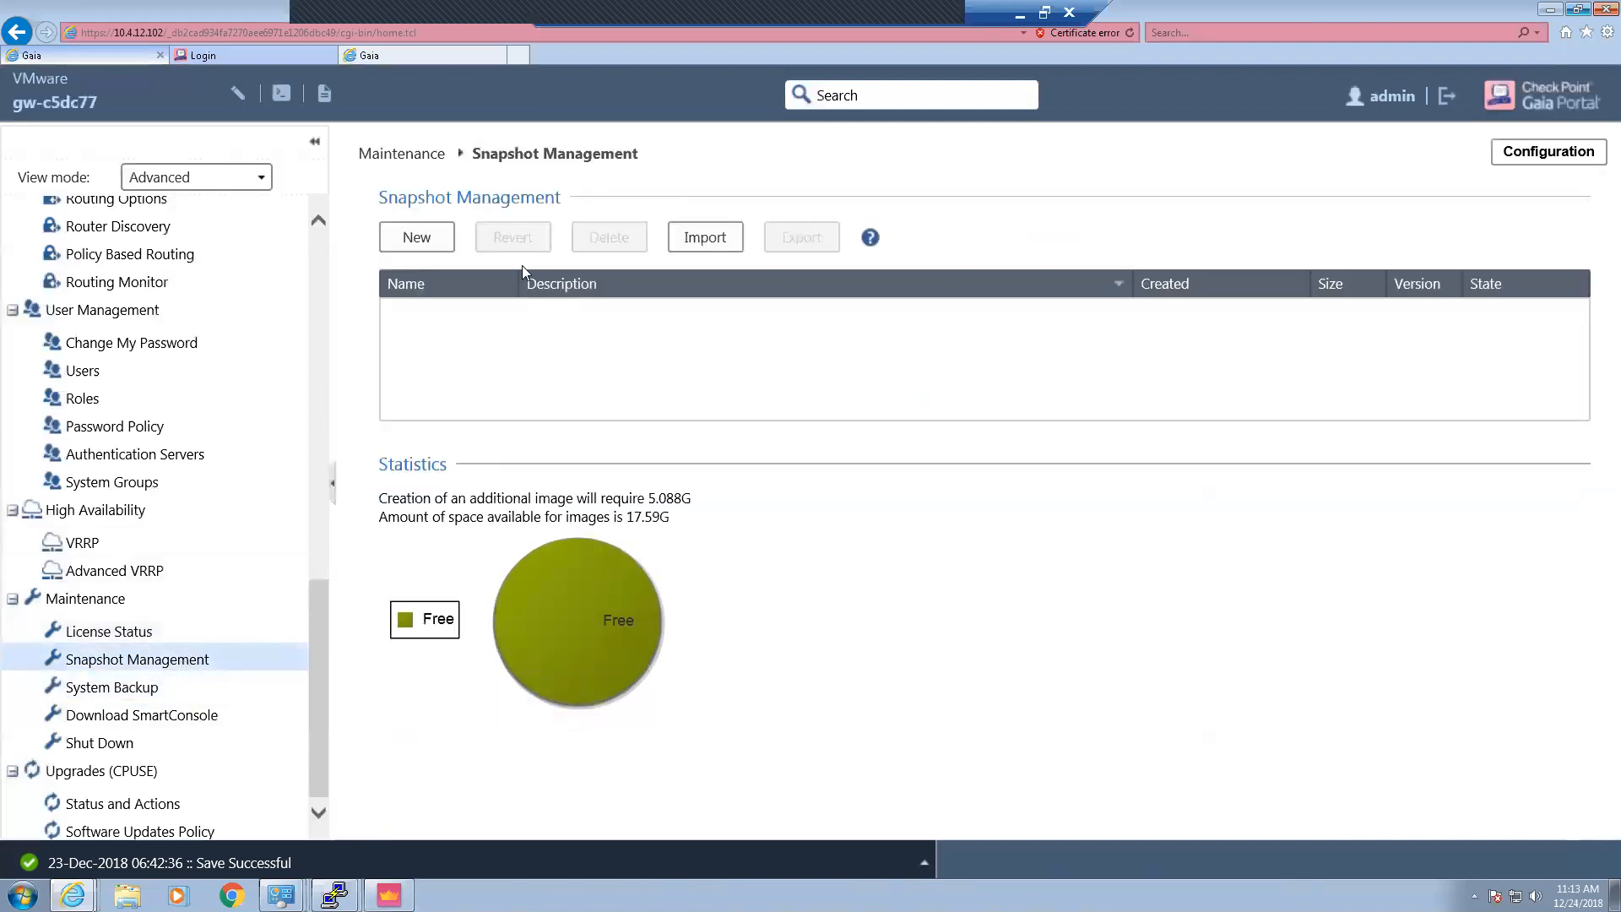
left_click(161, 691)
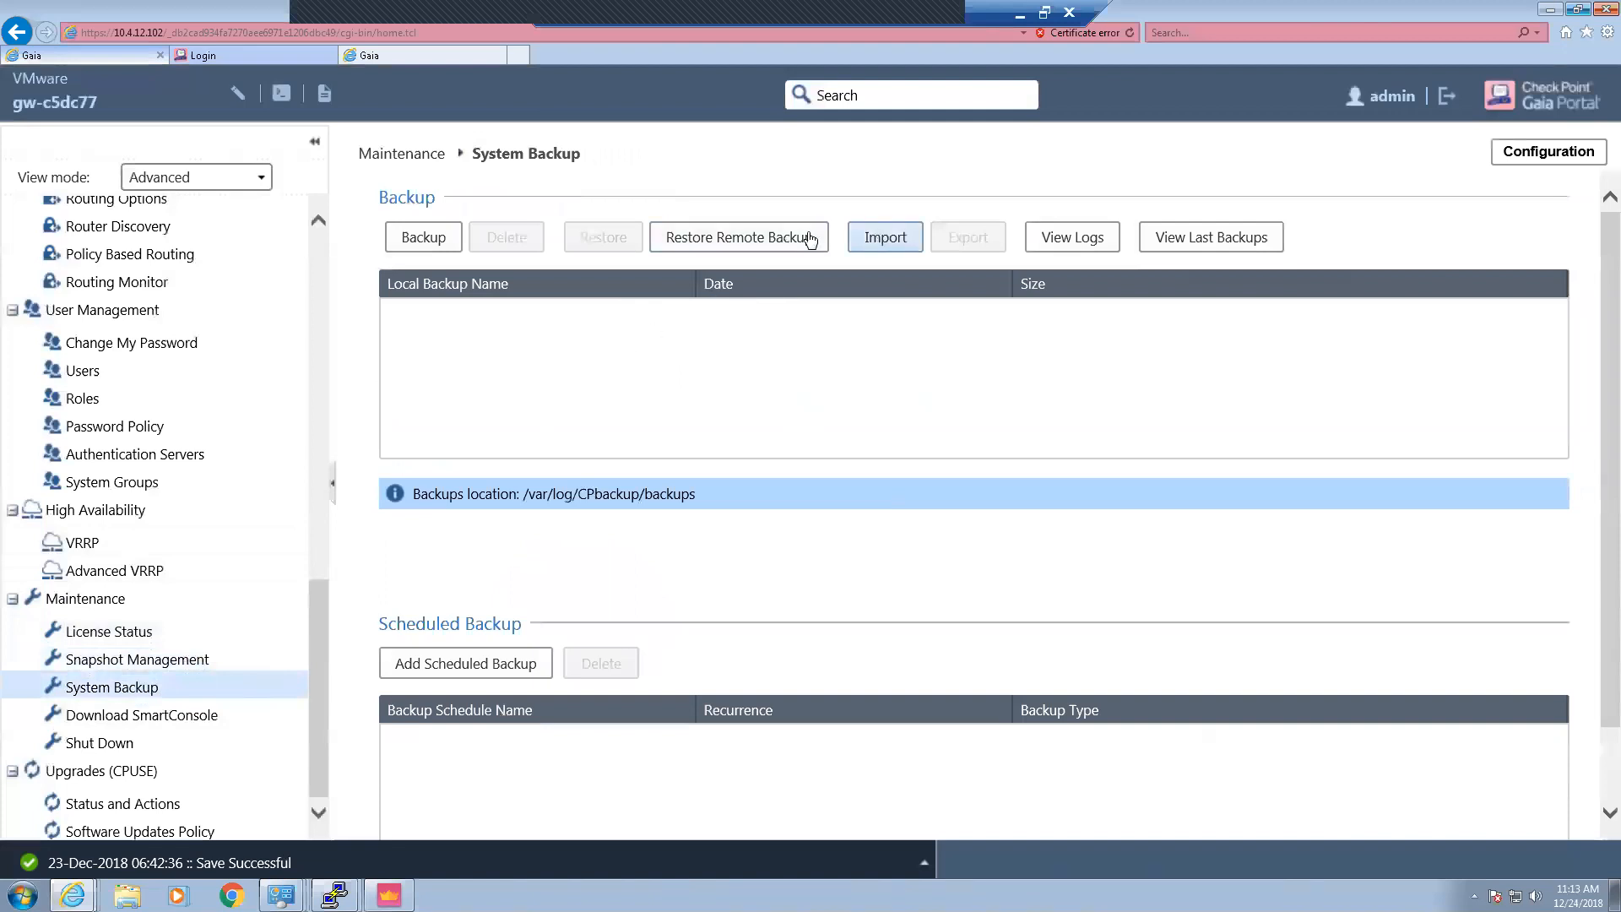
left_click(424, 238)
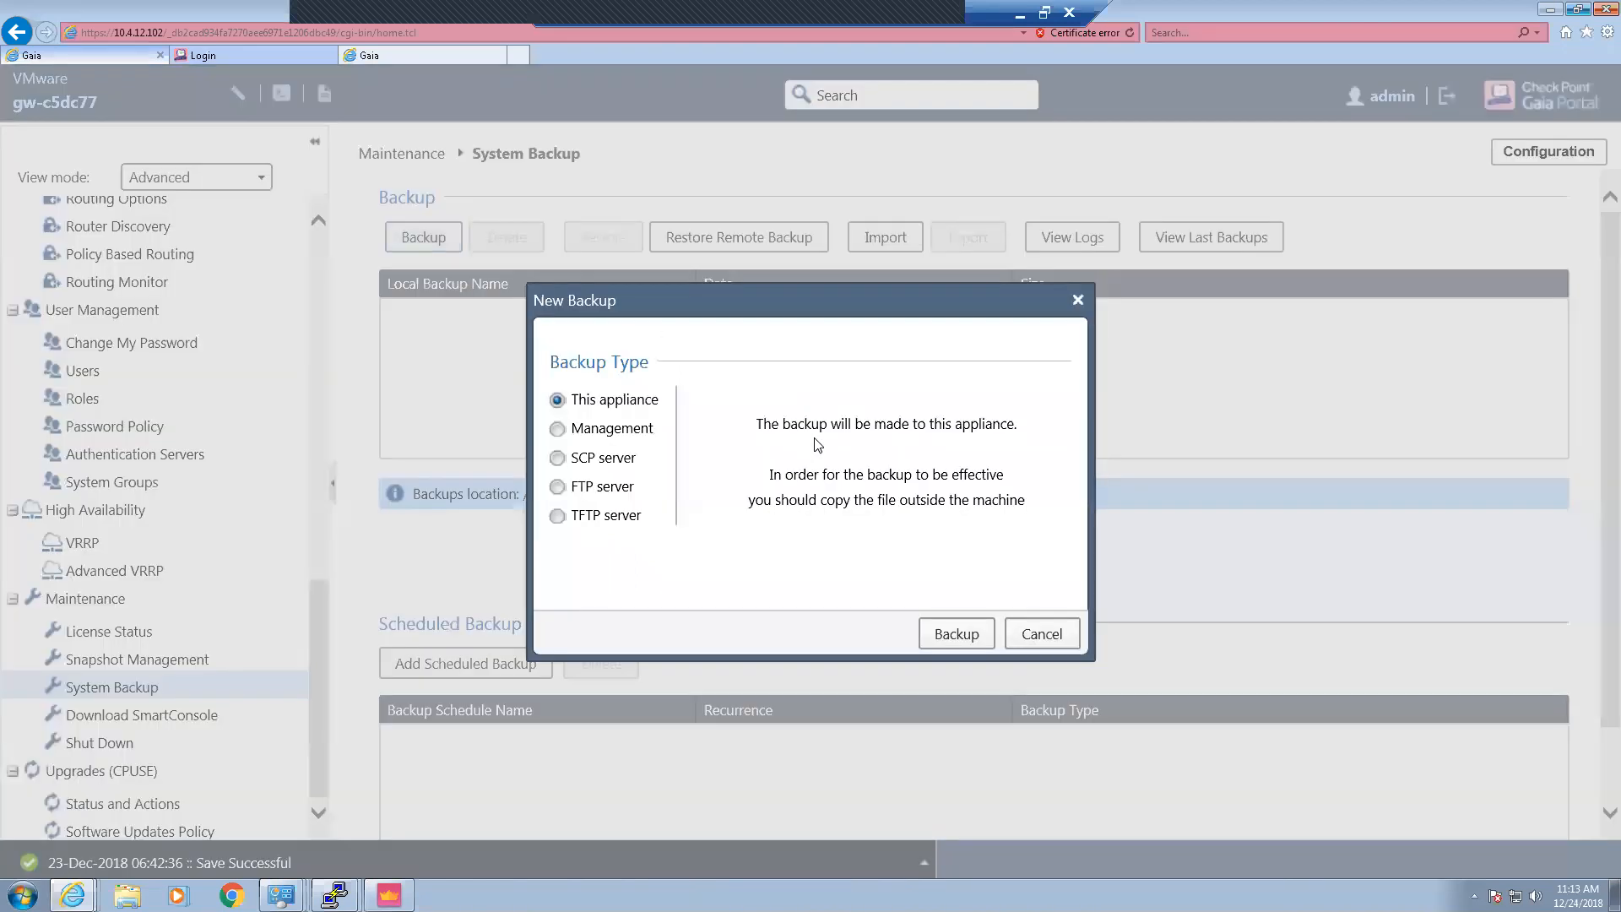
left_click(612, 463)
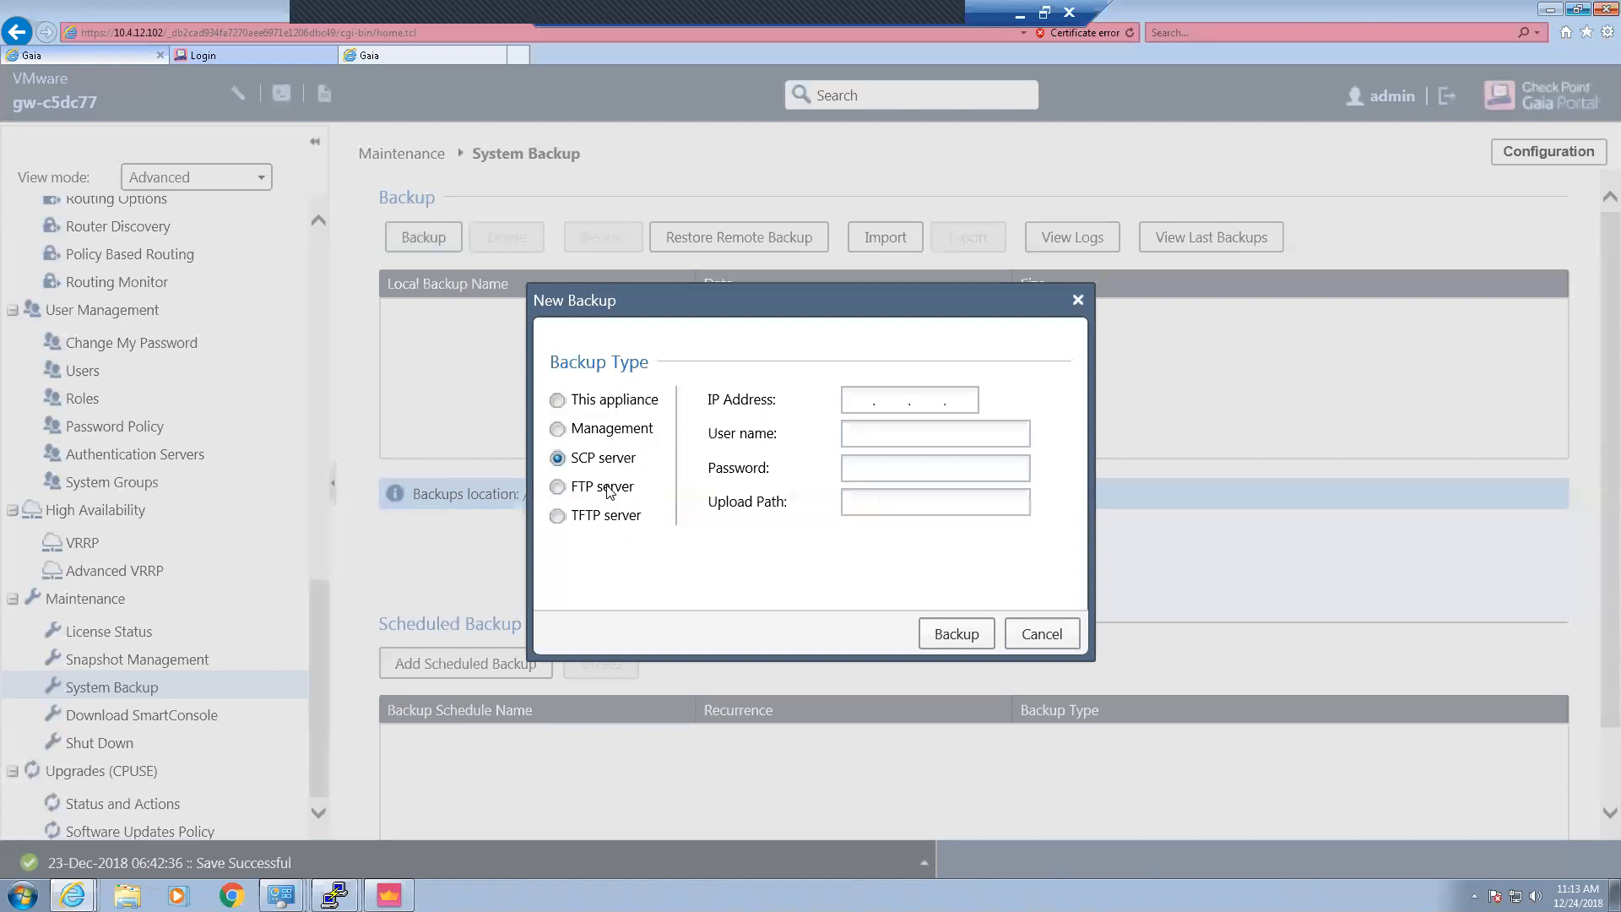
left_click(607, 488)
left_click(605, 515)
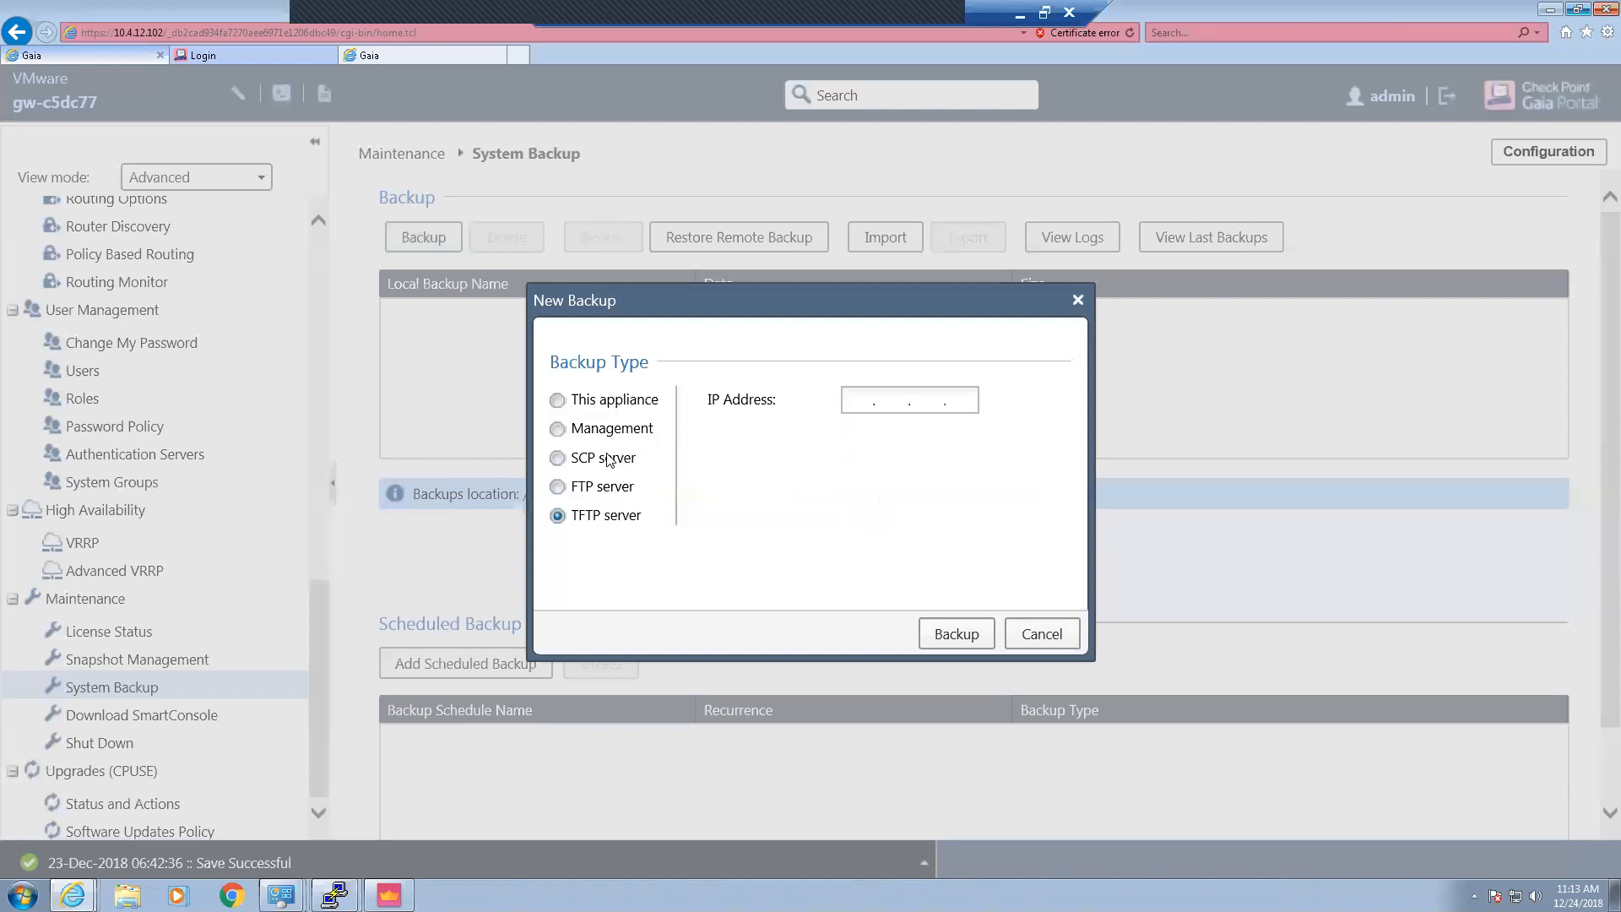
left_click(611, 428)
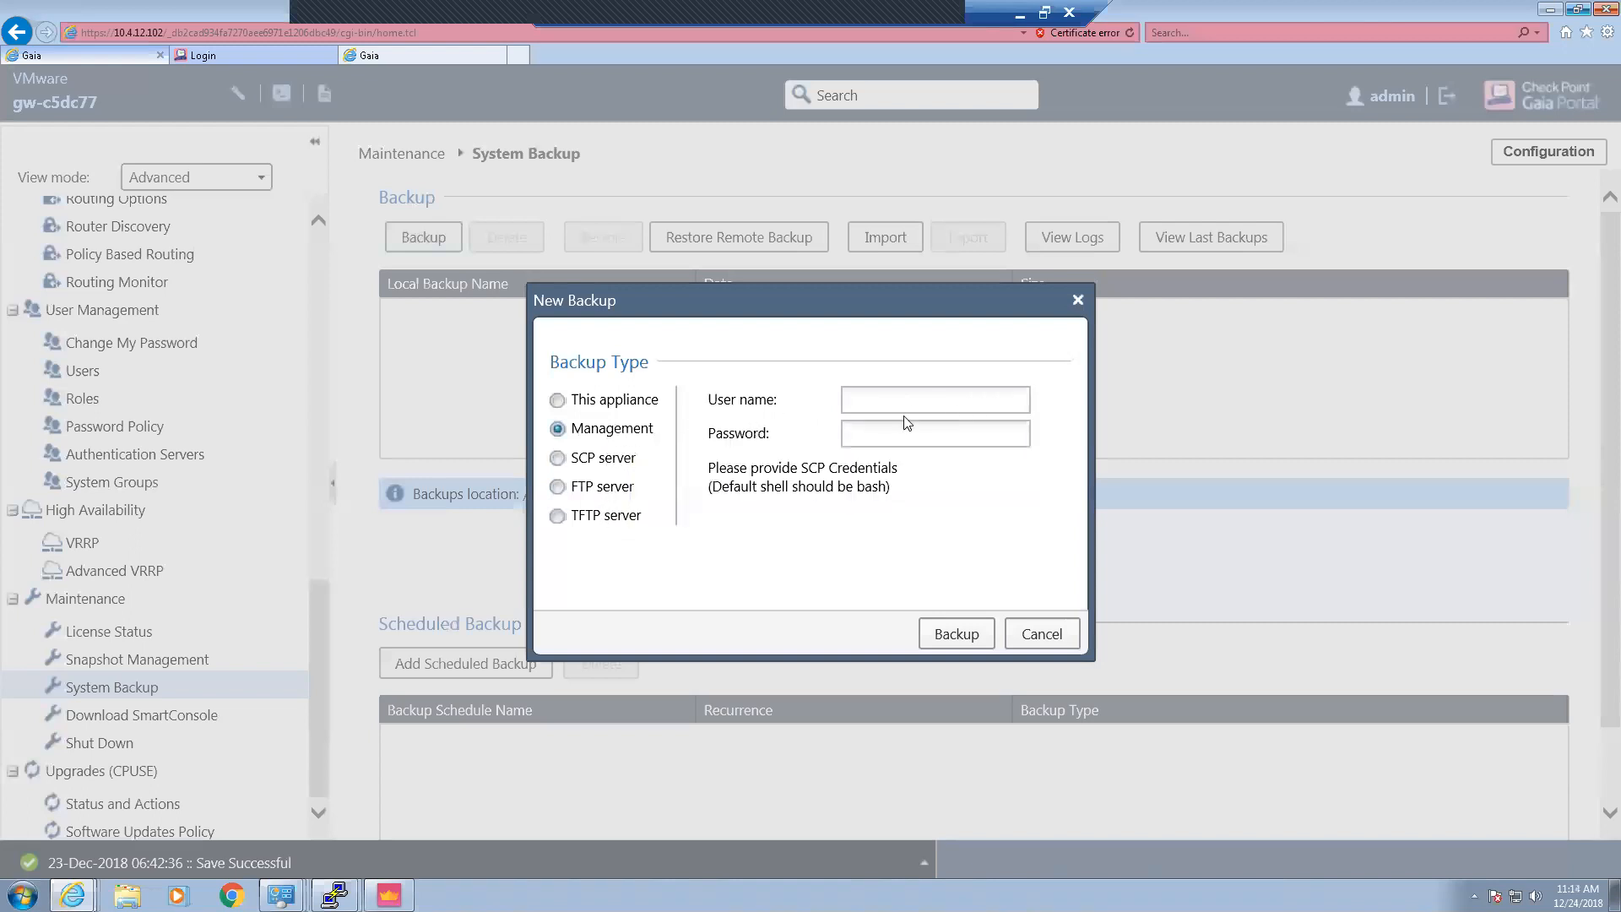
left_click(601, 401)
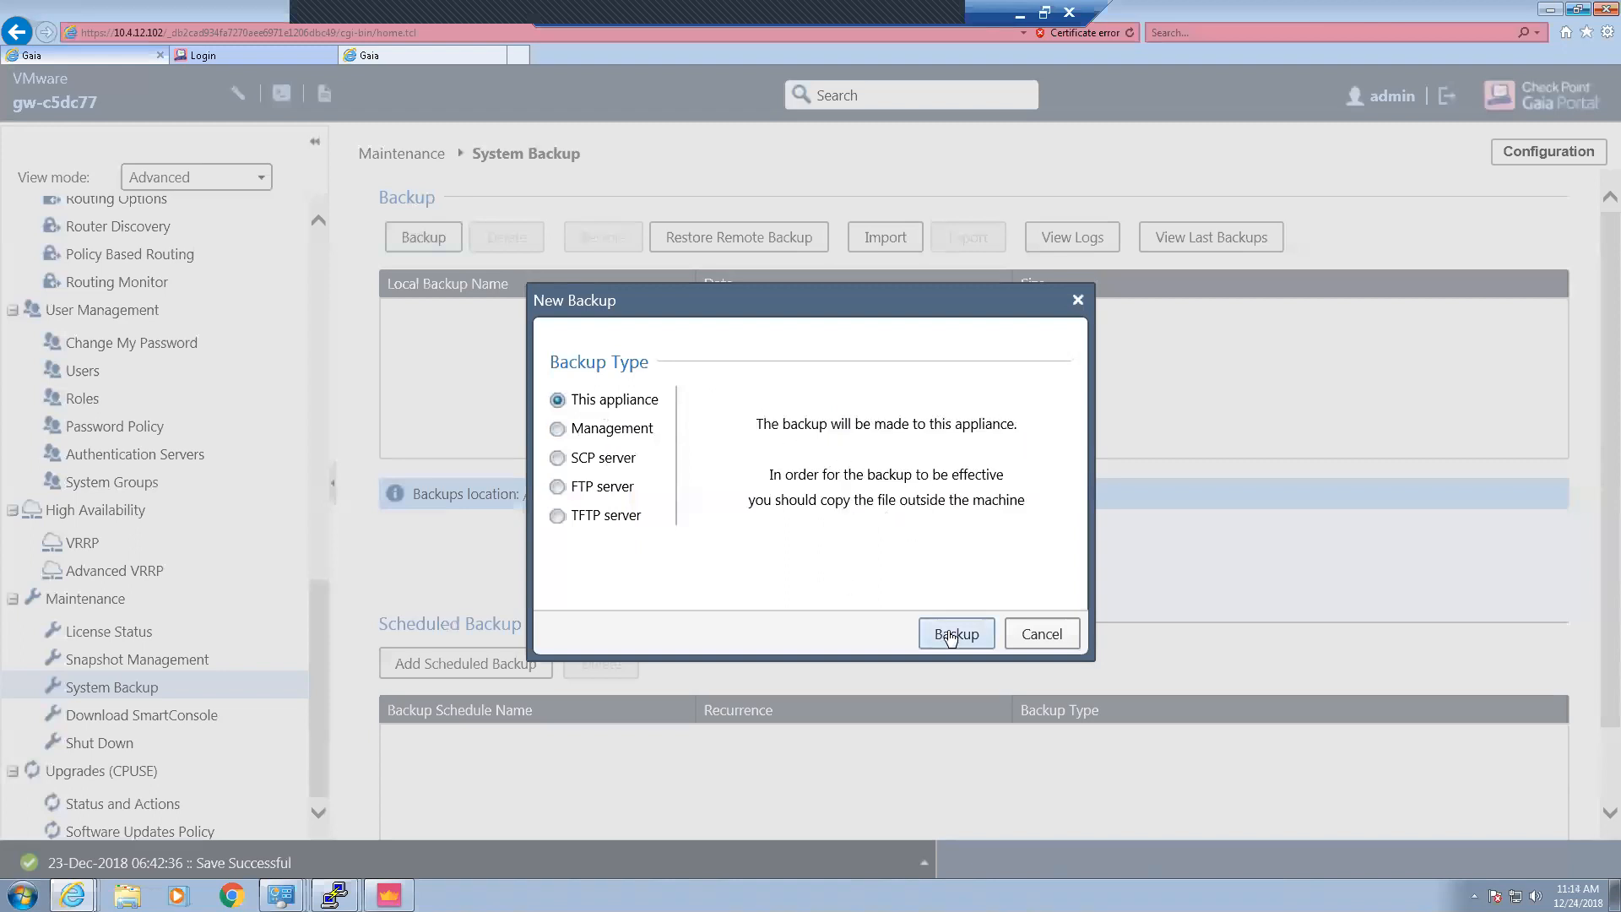
left_click(1042, 633)
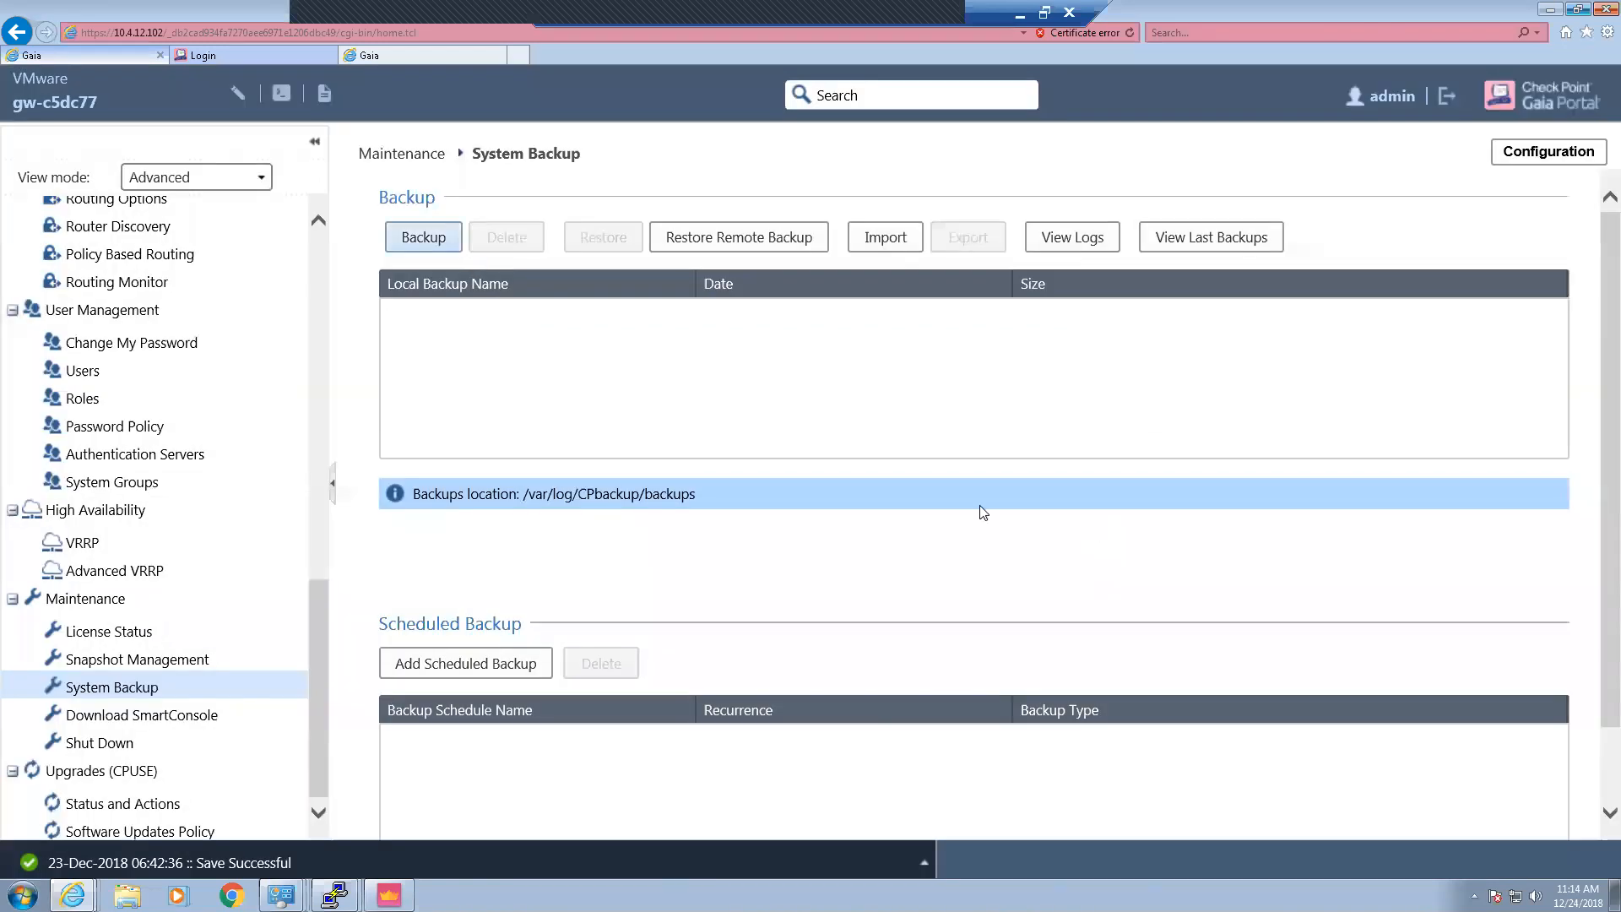
Cancel a Weekly scheduled backup without saving, then show Maintenance > Download SmartConsole
scroll(981, 510, "down", 1)
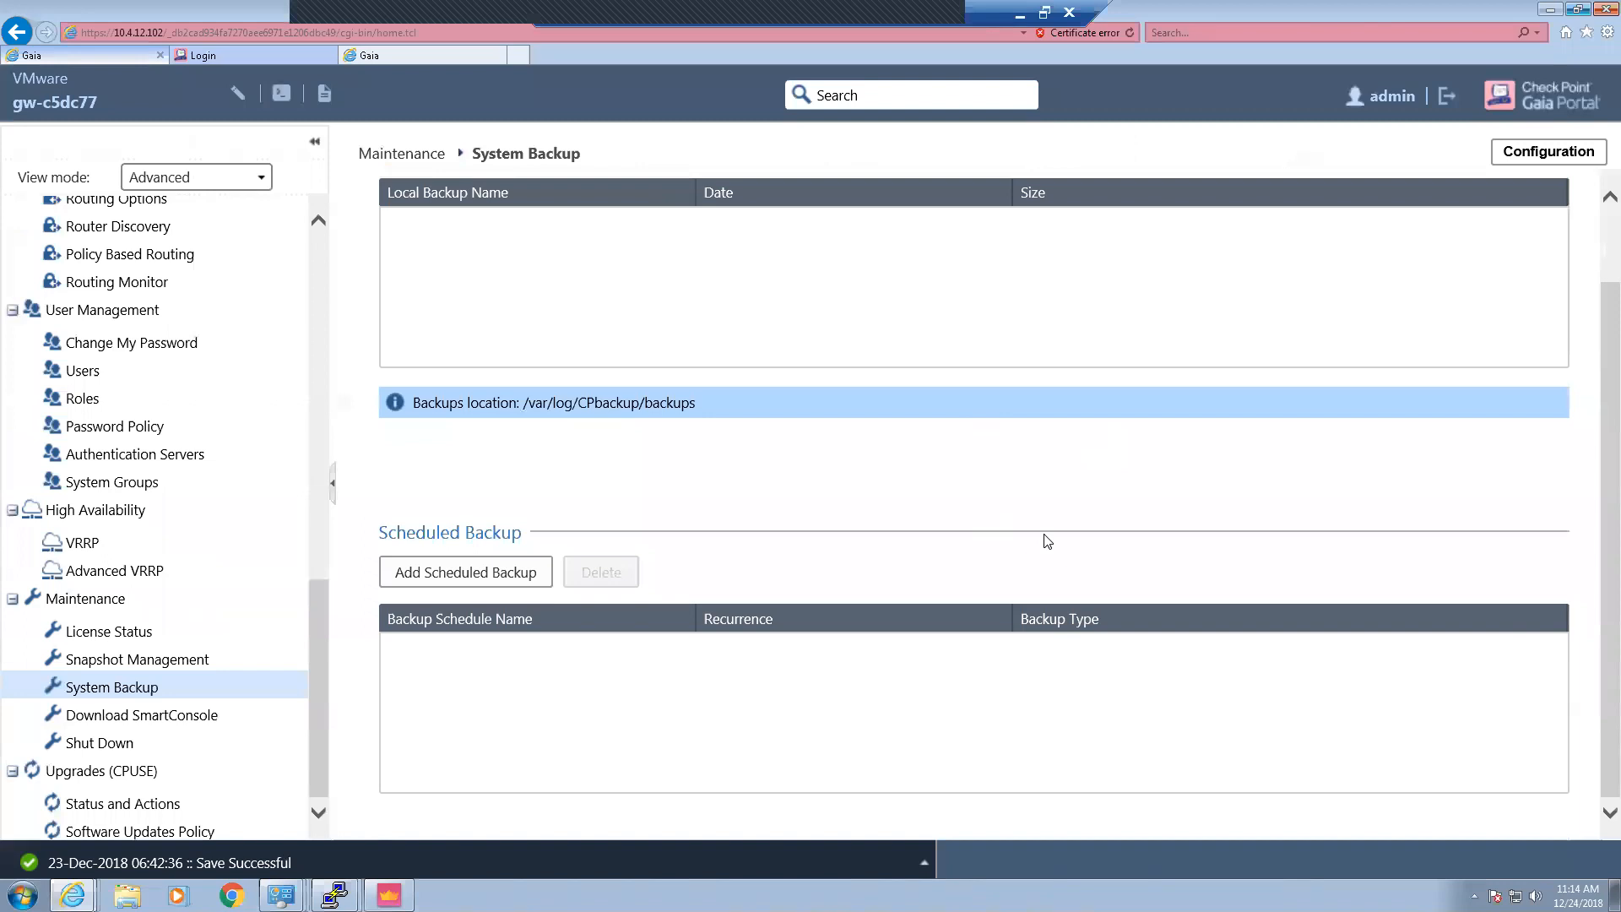
scroll(1047, 540, "up", 1)
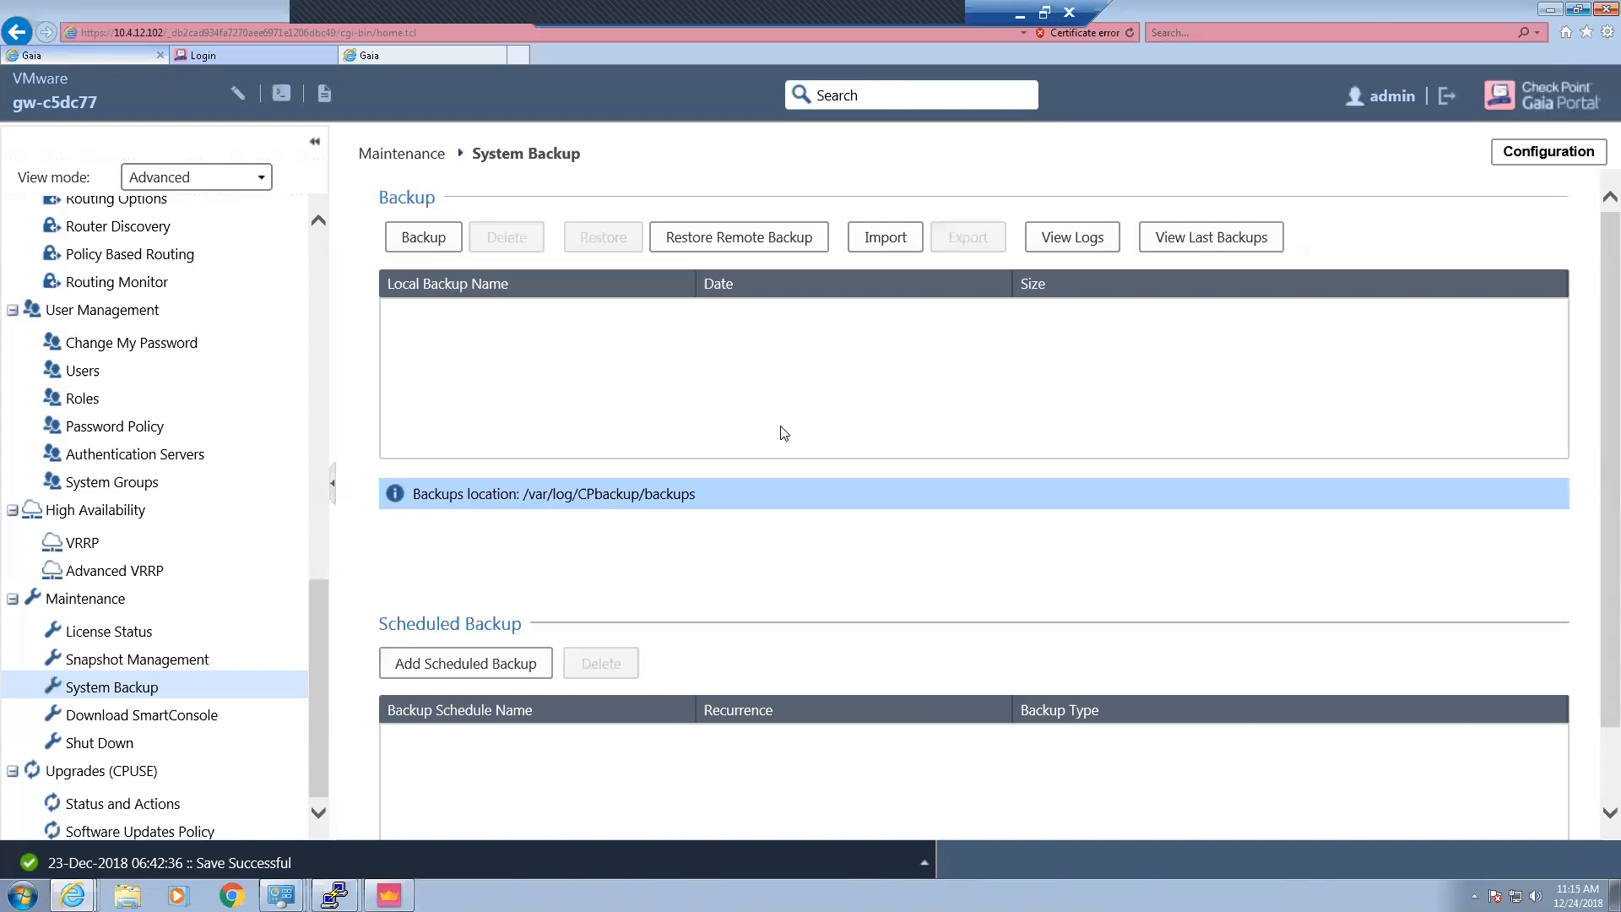
left_click(517, 671)
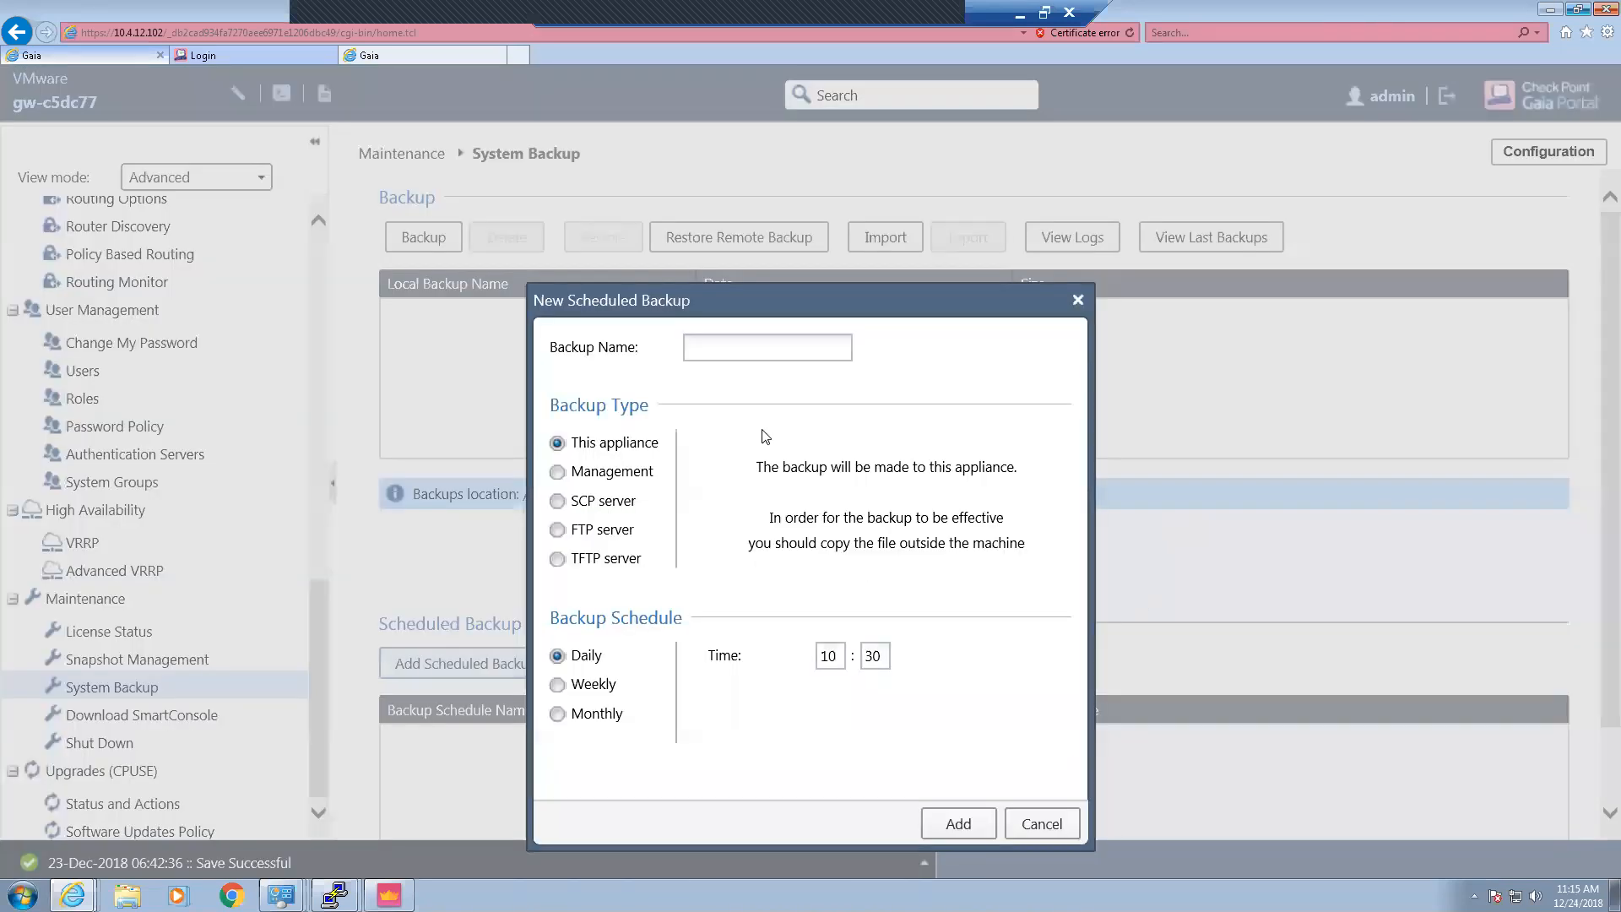
left_click(601, 691)
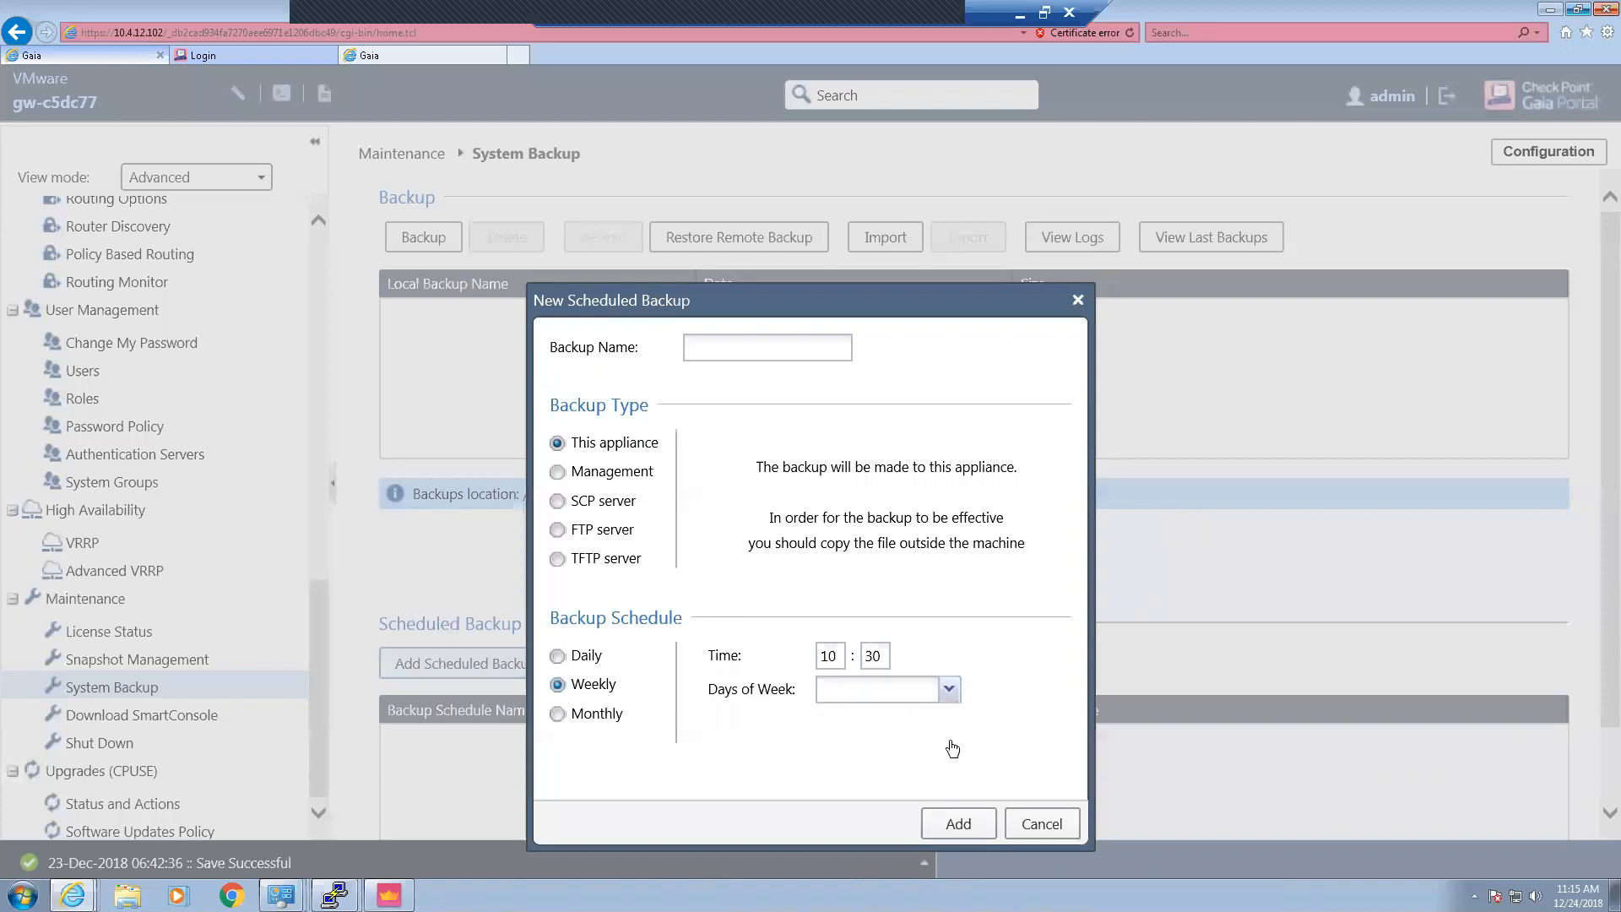
left_click(1040, 826)
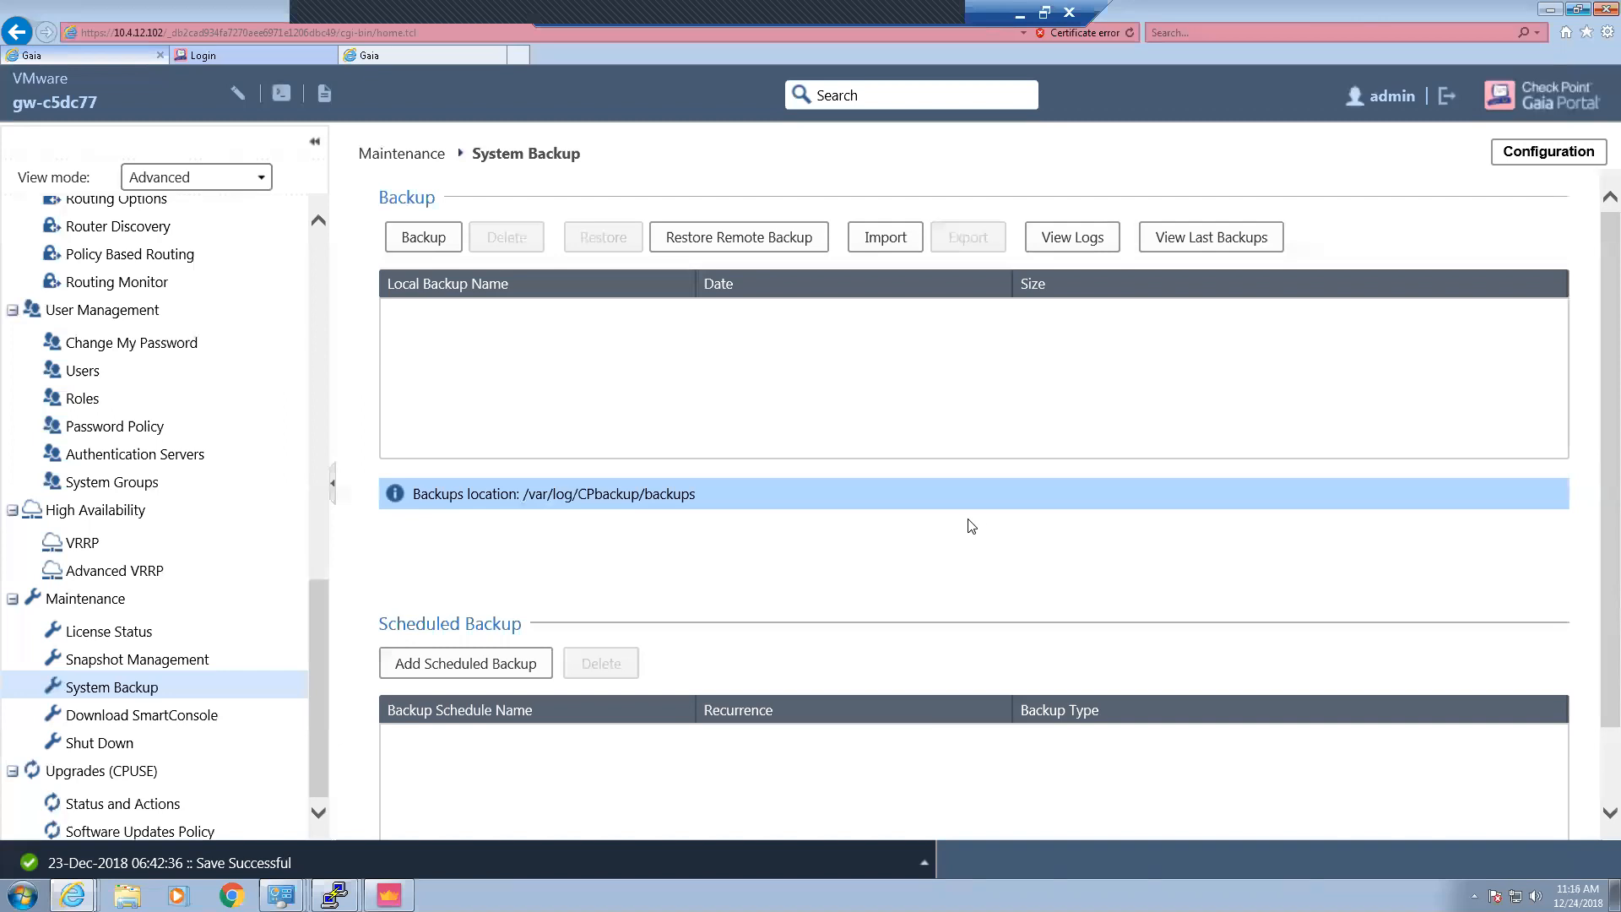
left_click(199, 722)
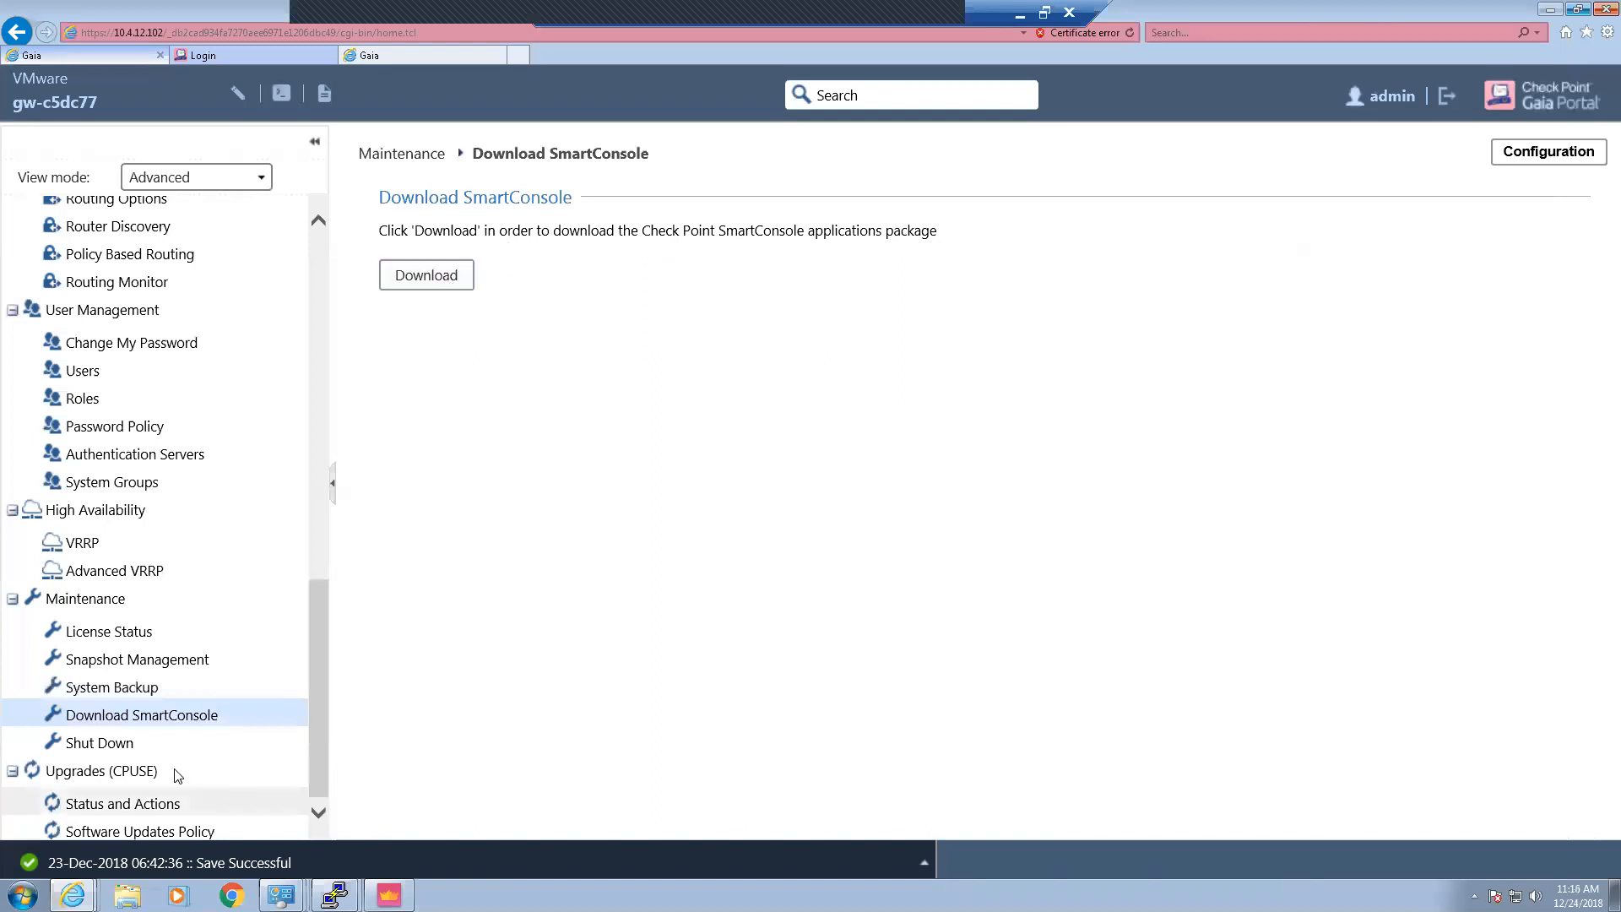
View the Shut Down options, then show Upgrades (CPUSE) > Status and Actions
left_click(94, 743)
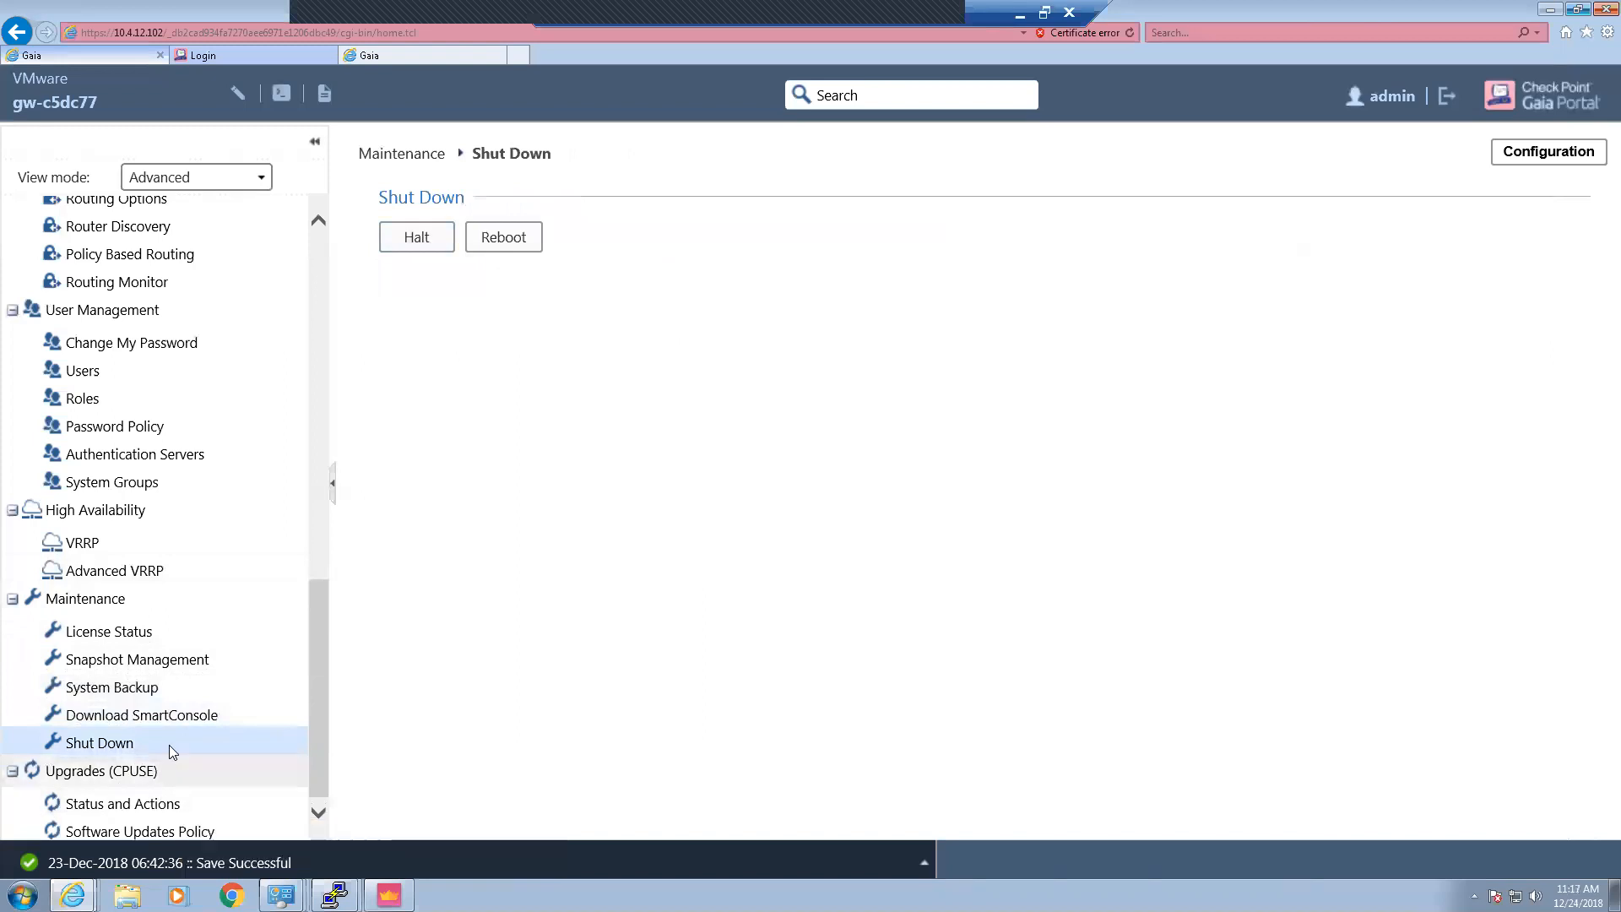
left_click(169, 804)
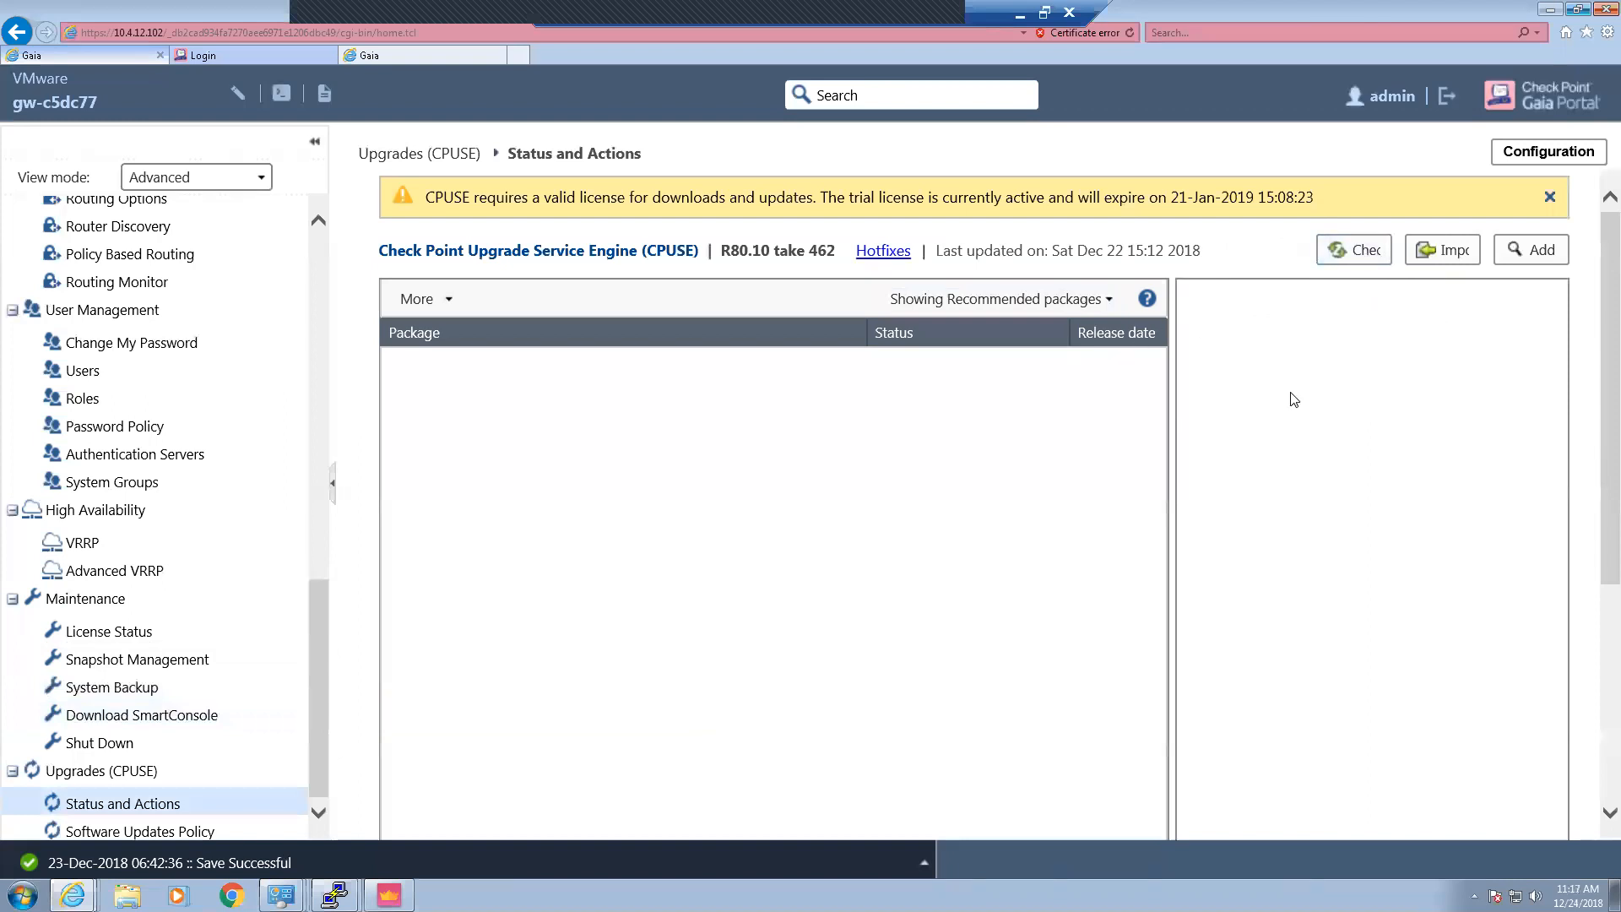
Run a check for new CPUSE upgrade packages
left_click(1375, 258)
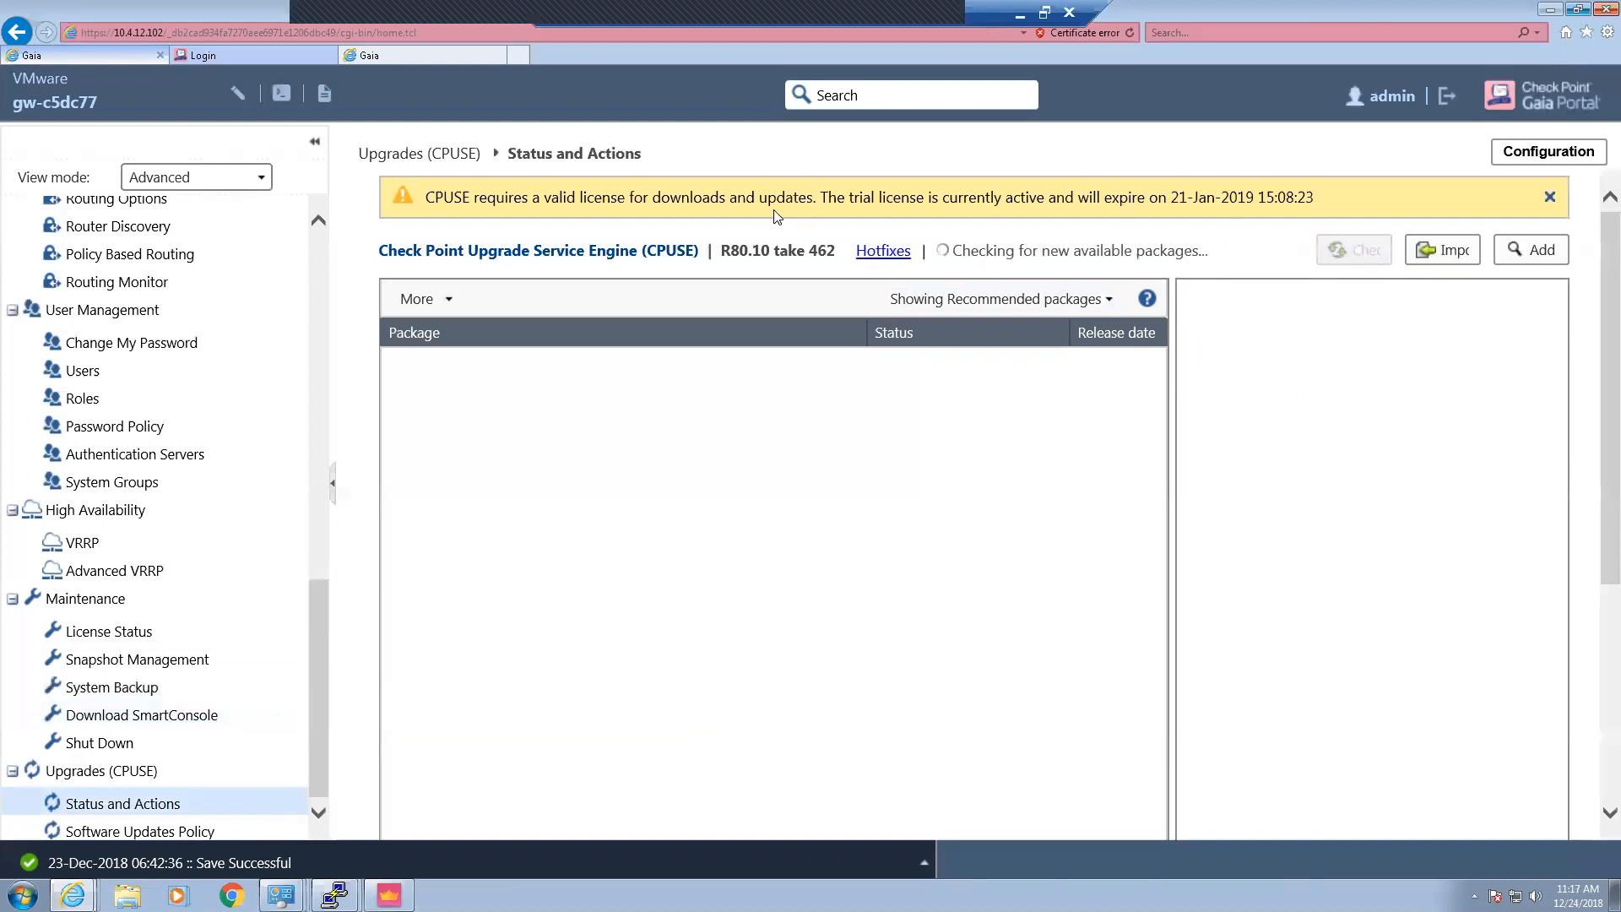
scroll(922, 335, "down", 1)
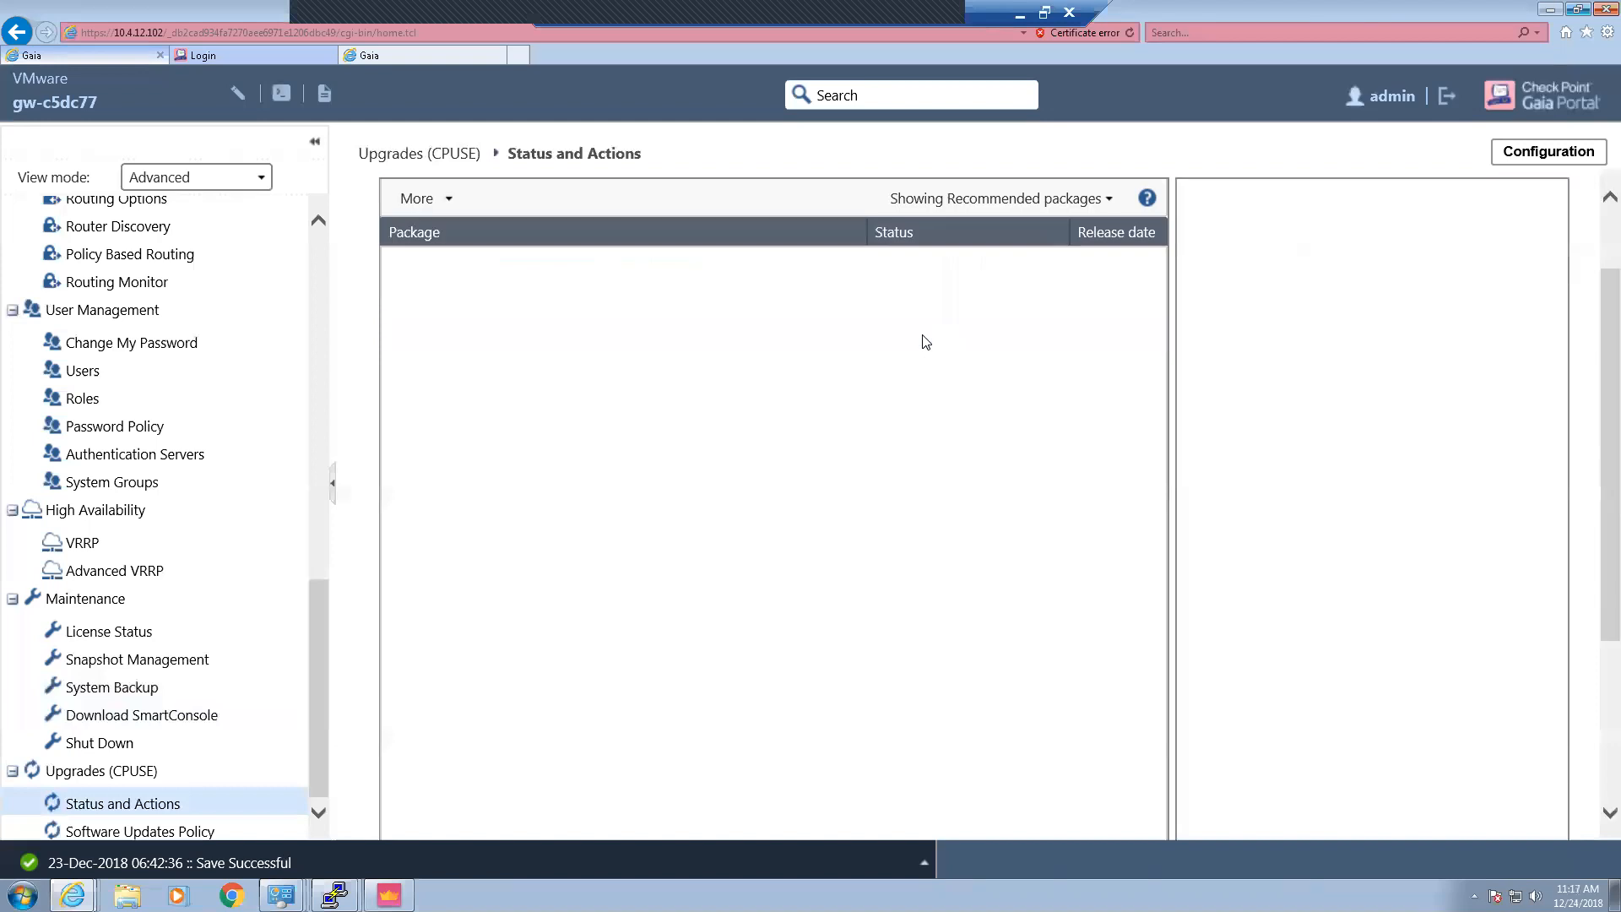
scroll(926, 342, "down", 1)
scroll(926, 342, "up", 2)
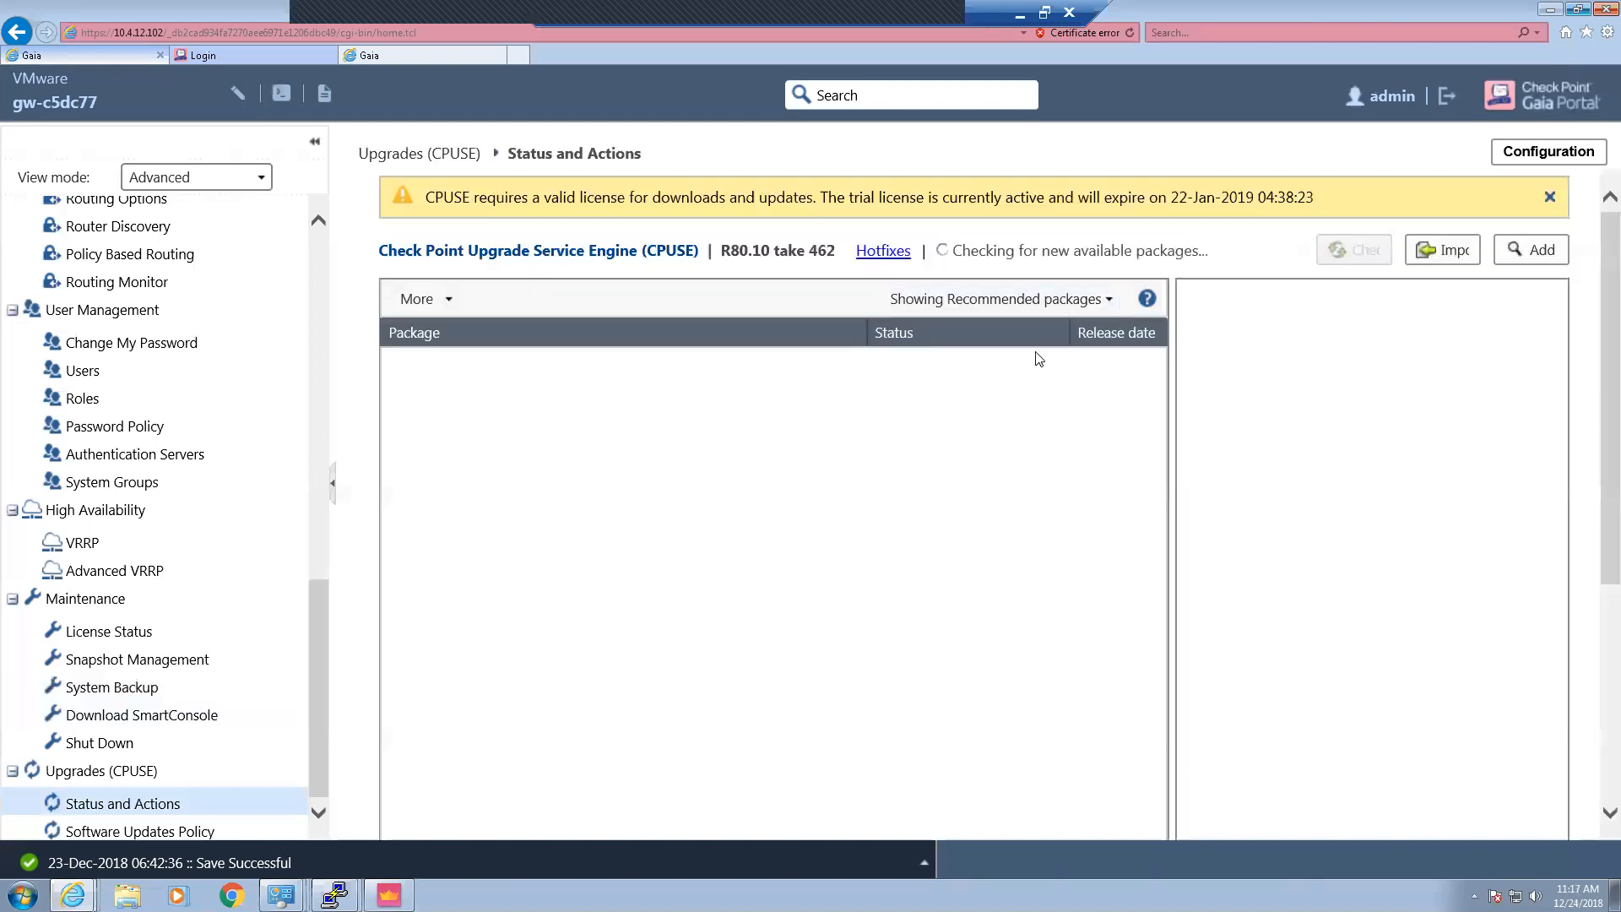
Cancel the Import package and Add hotfix dialogs, then show the Software Updates Policy page
left_click(1441, 251)
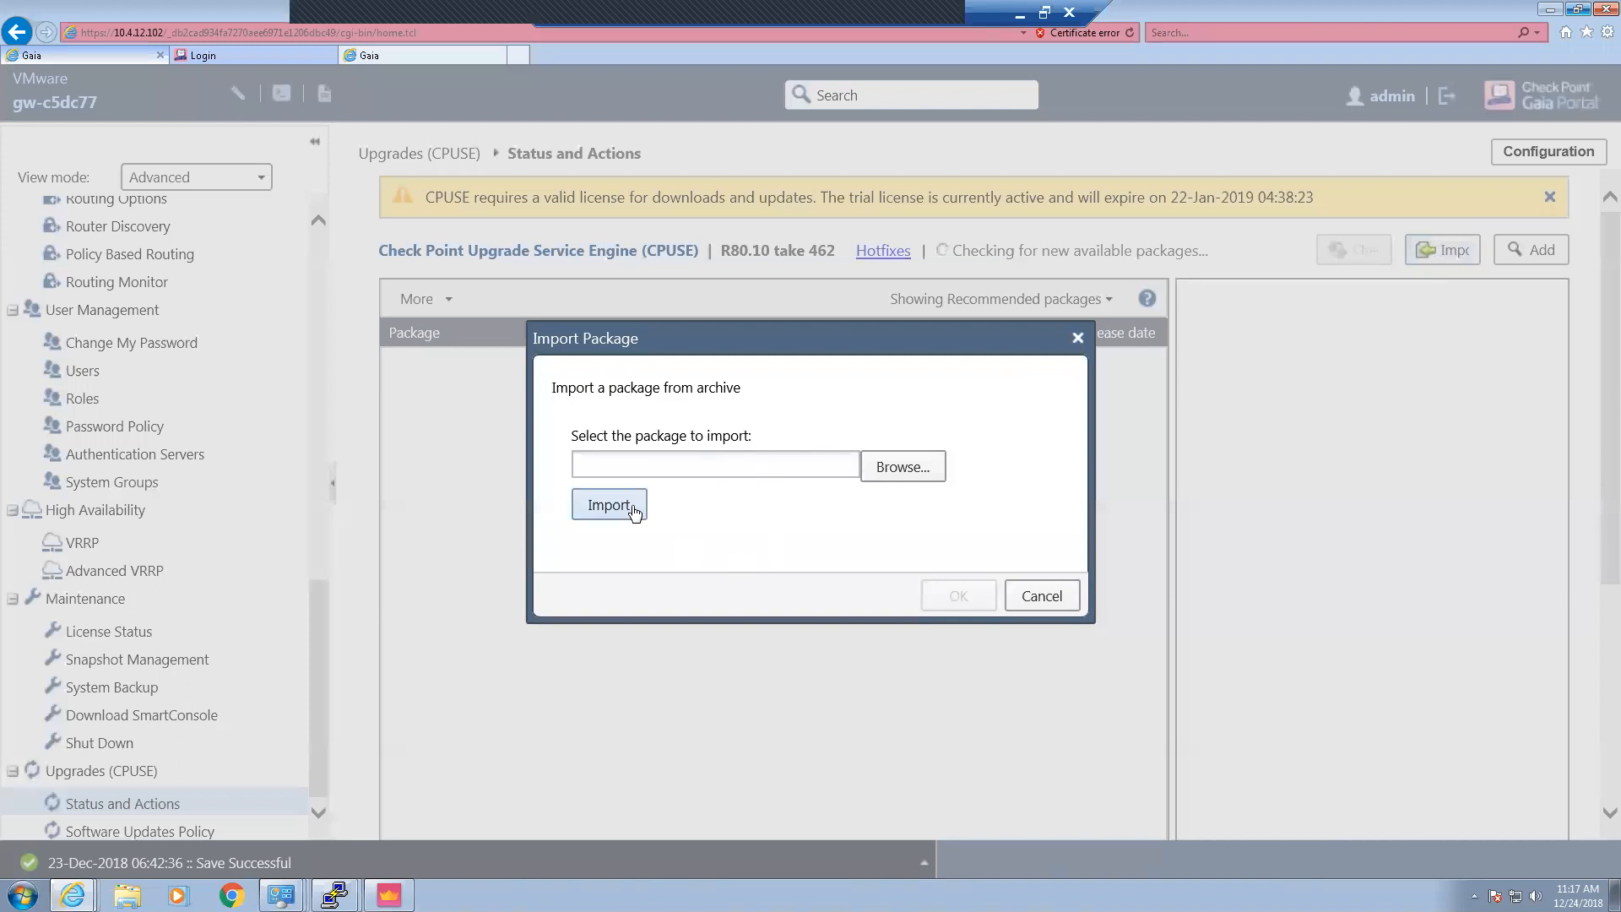
left_click(1038, 595)
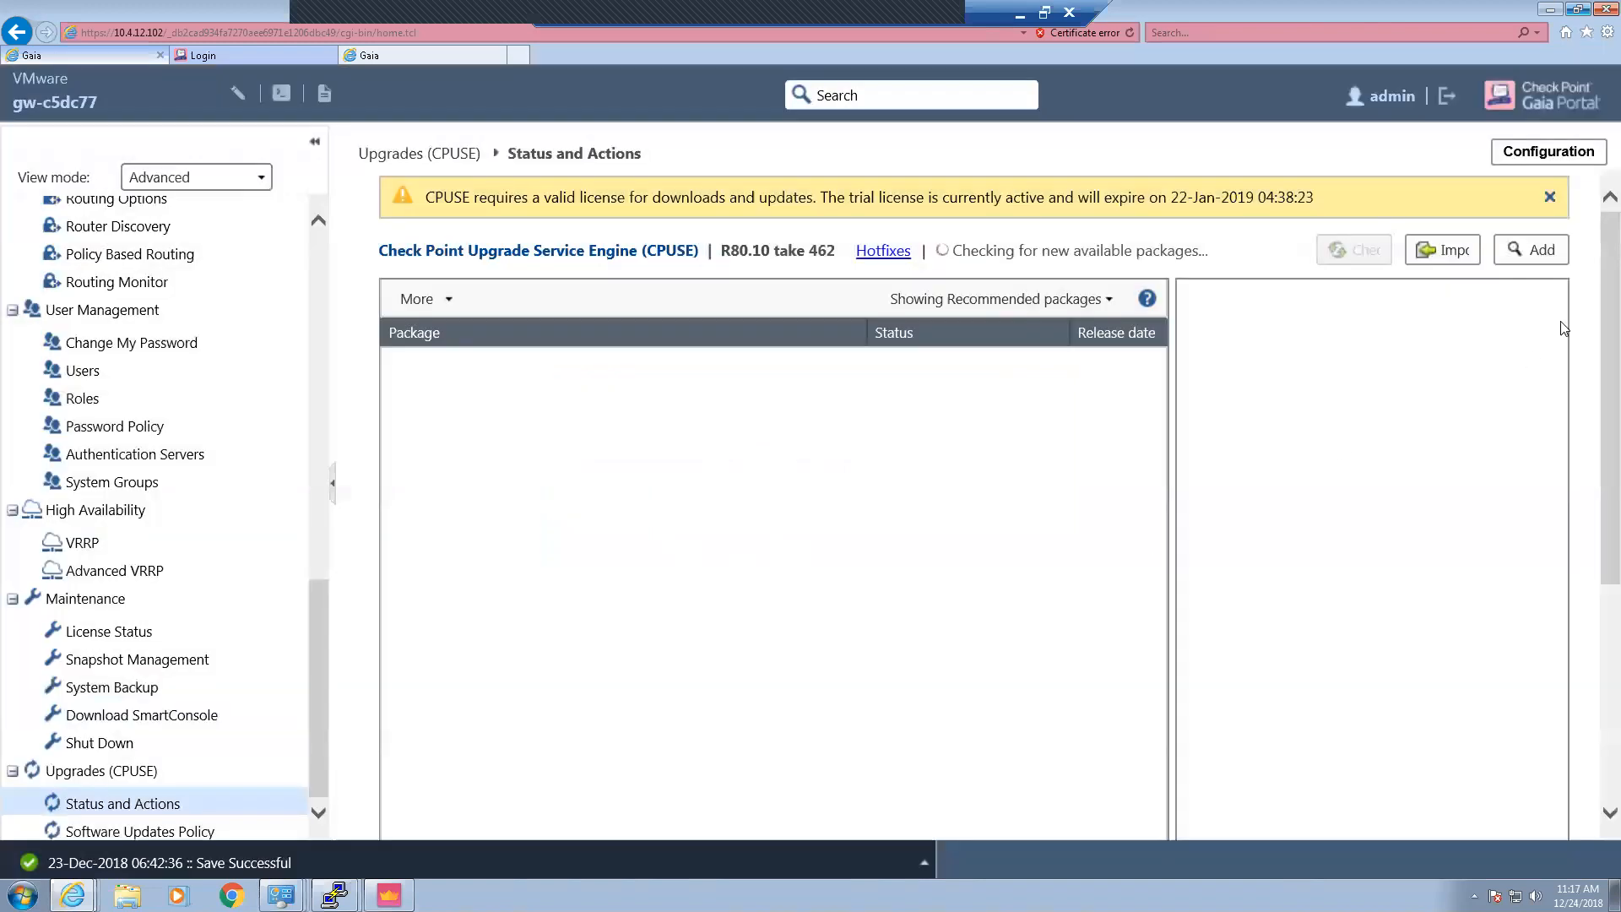
left_click(1517, 251)
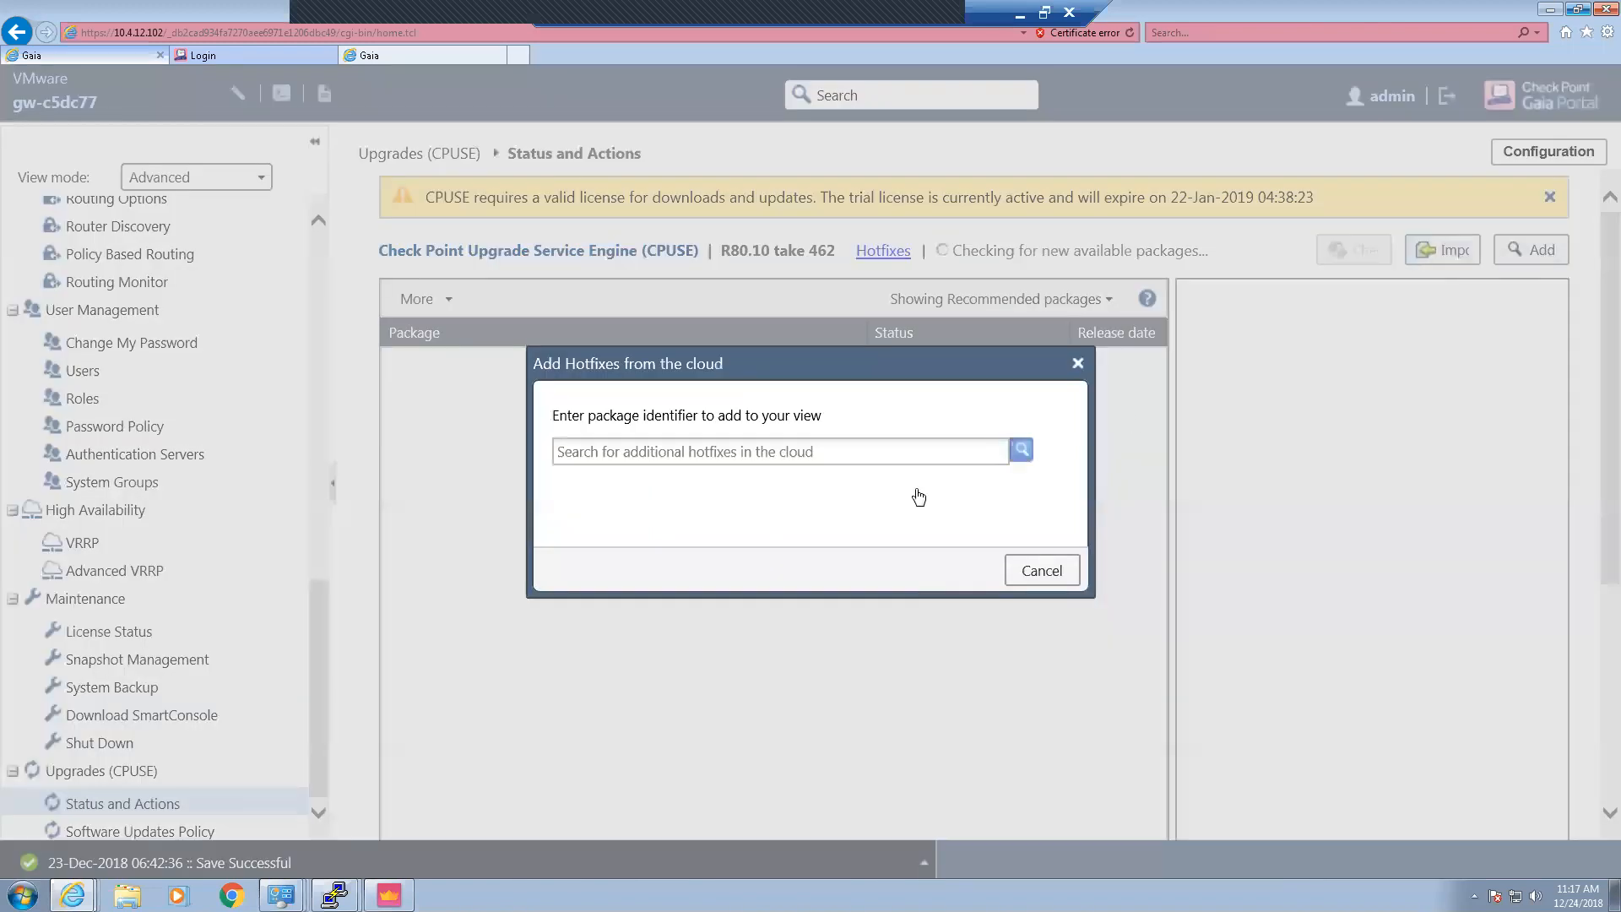
left_click(956, 460)
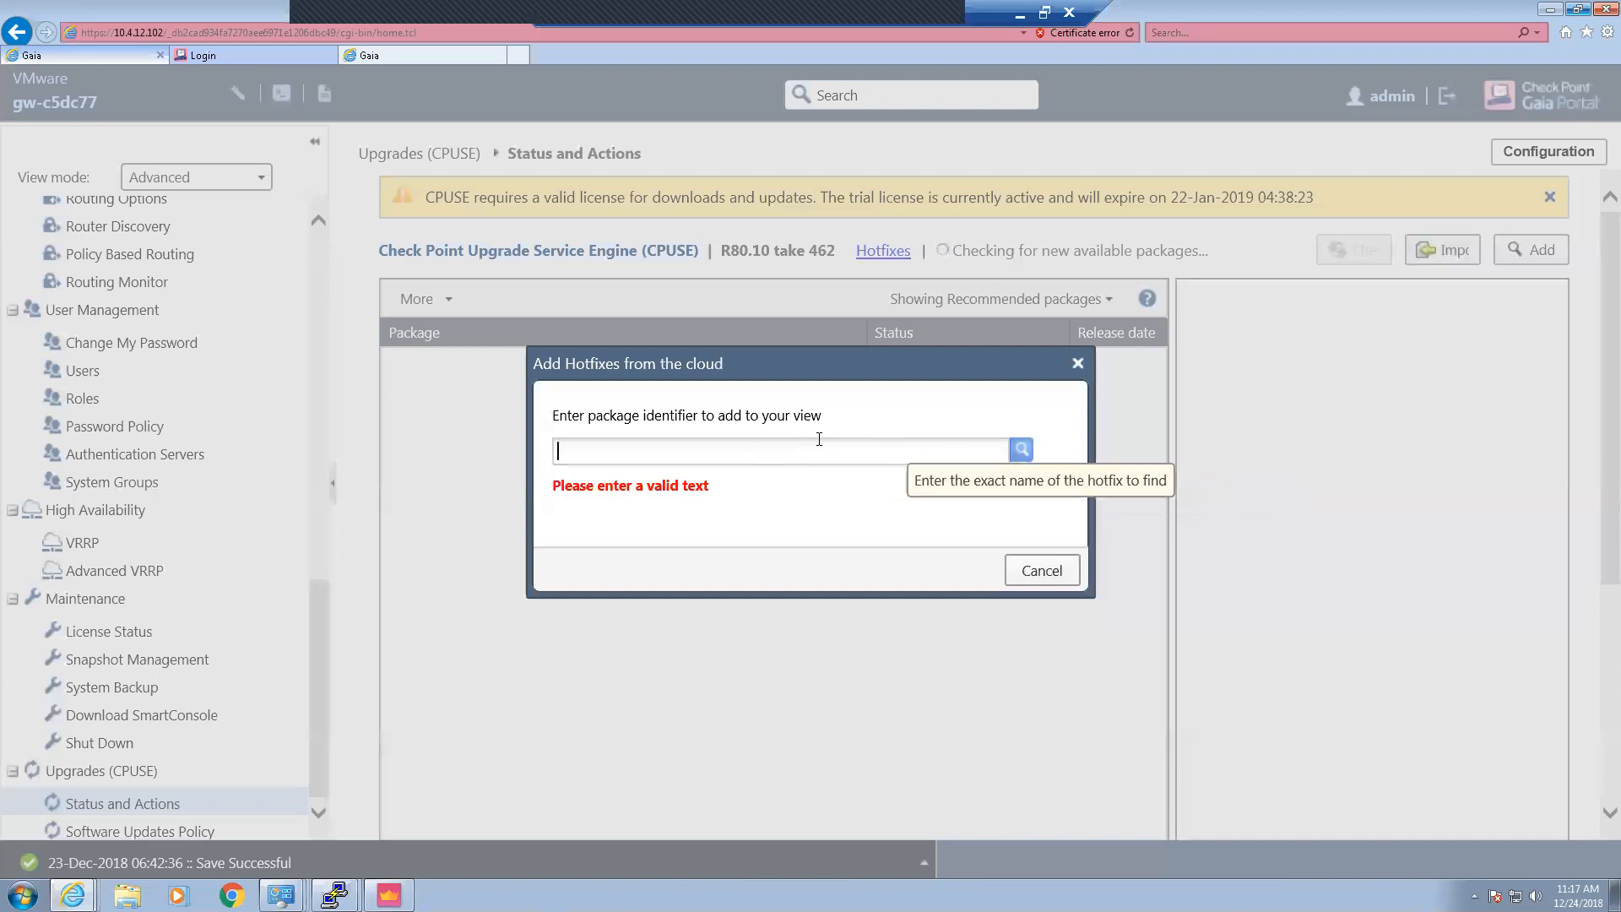
left_click(1077, 364)
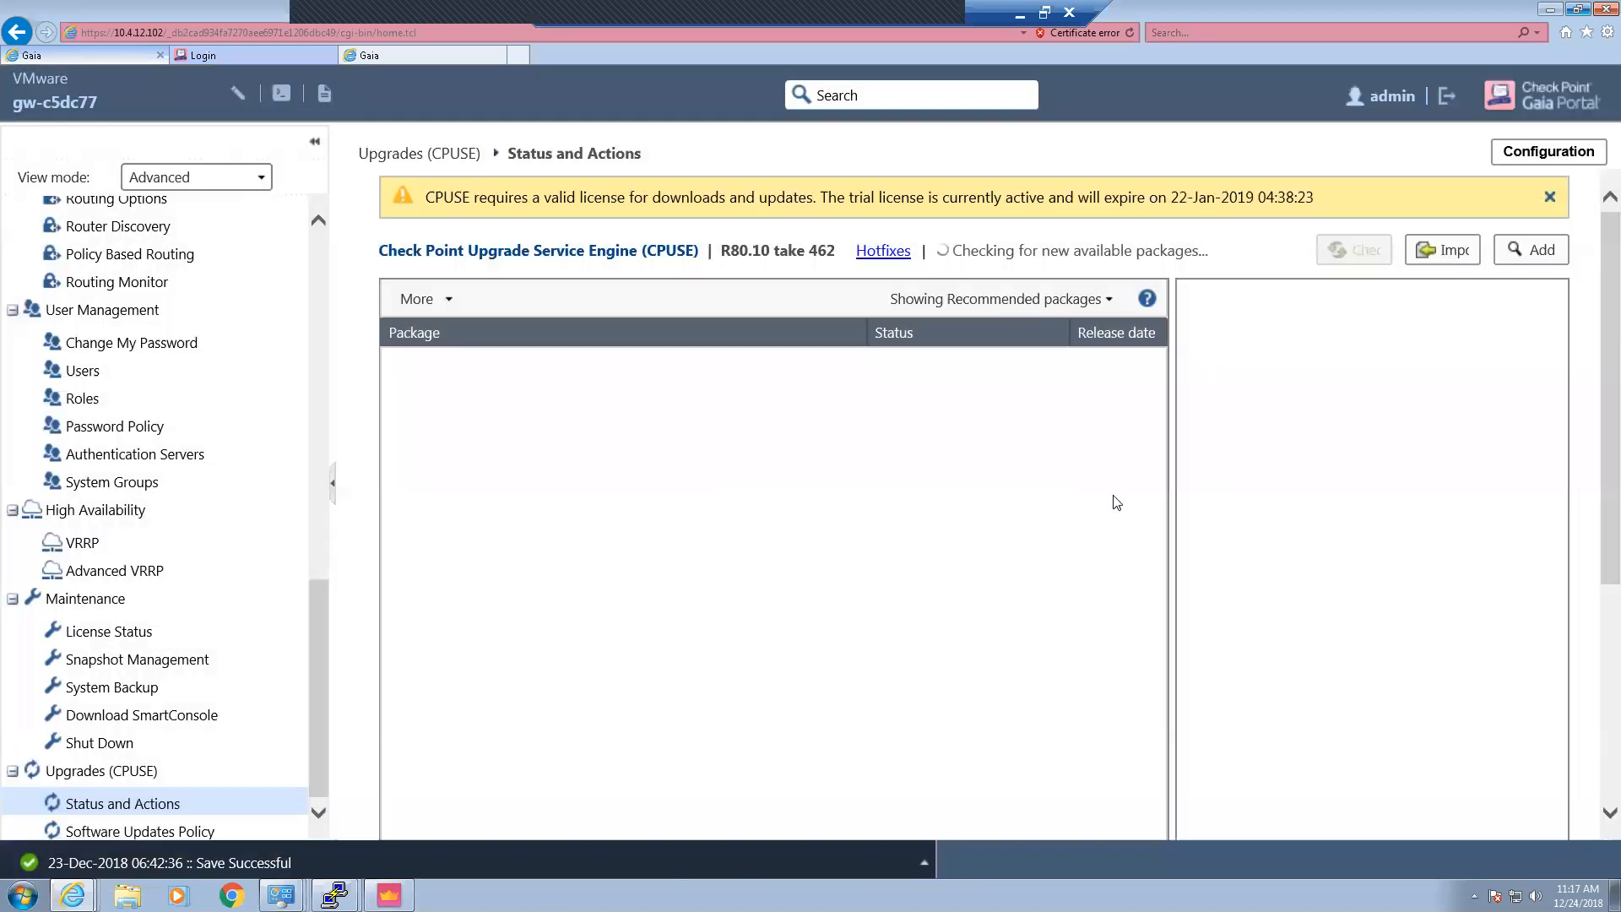
scroll(1099, 542, "down", 3)
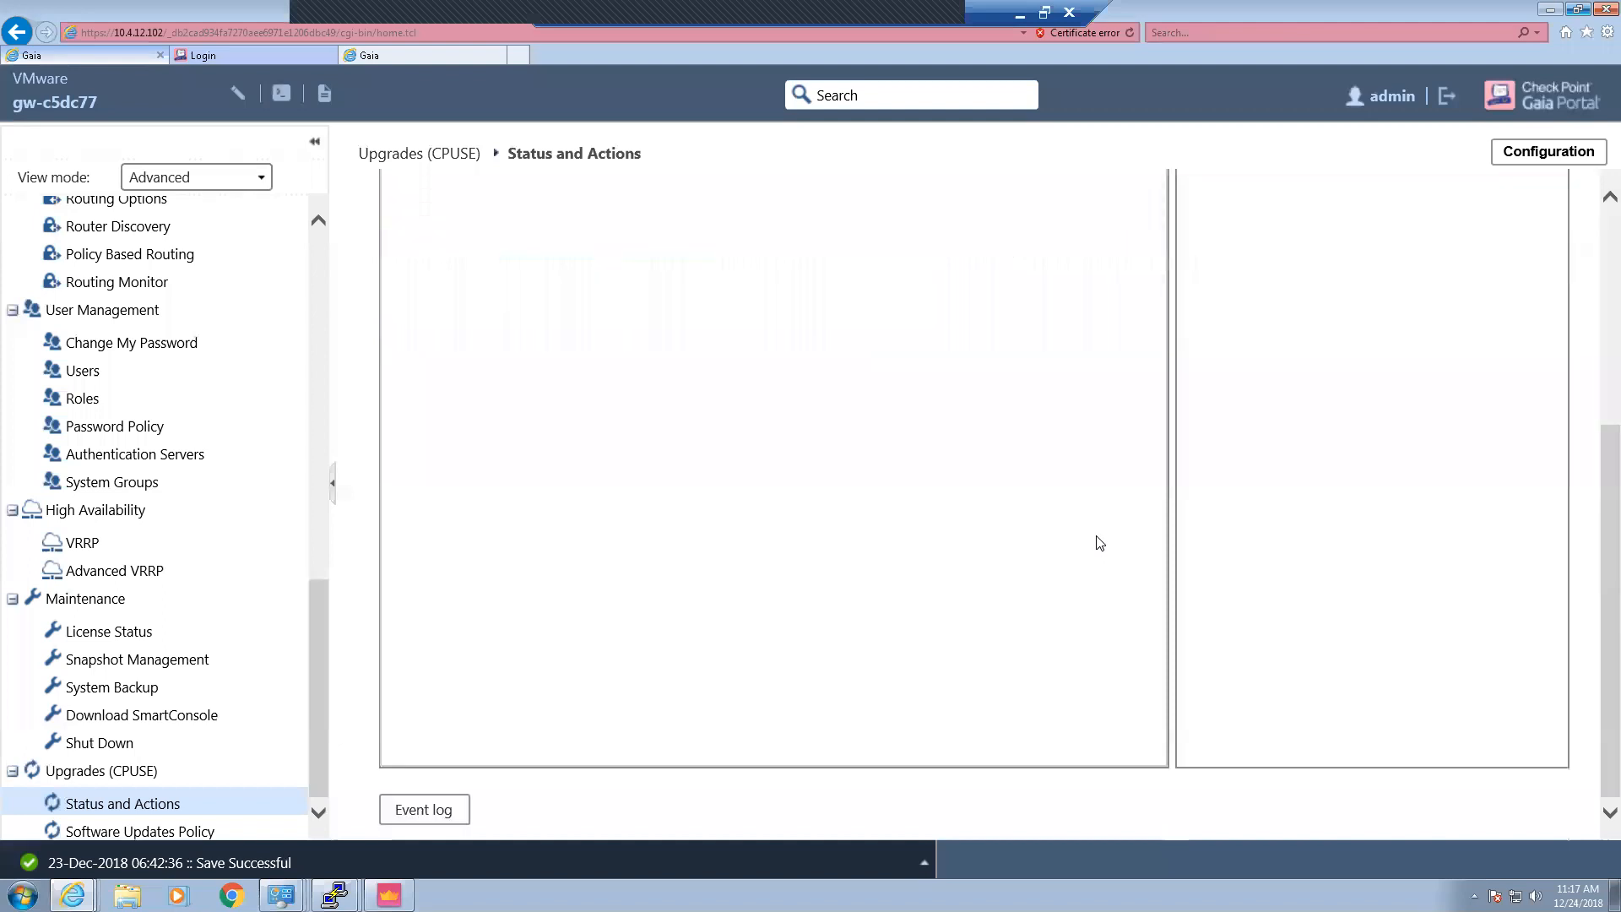
left_click(194, 830)
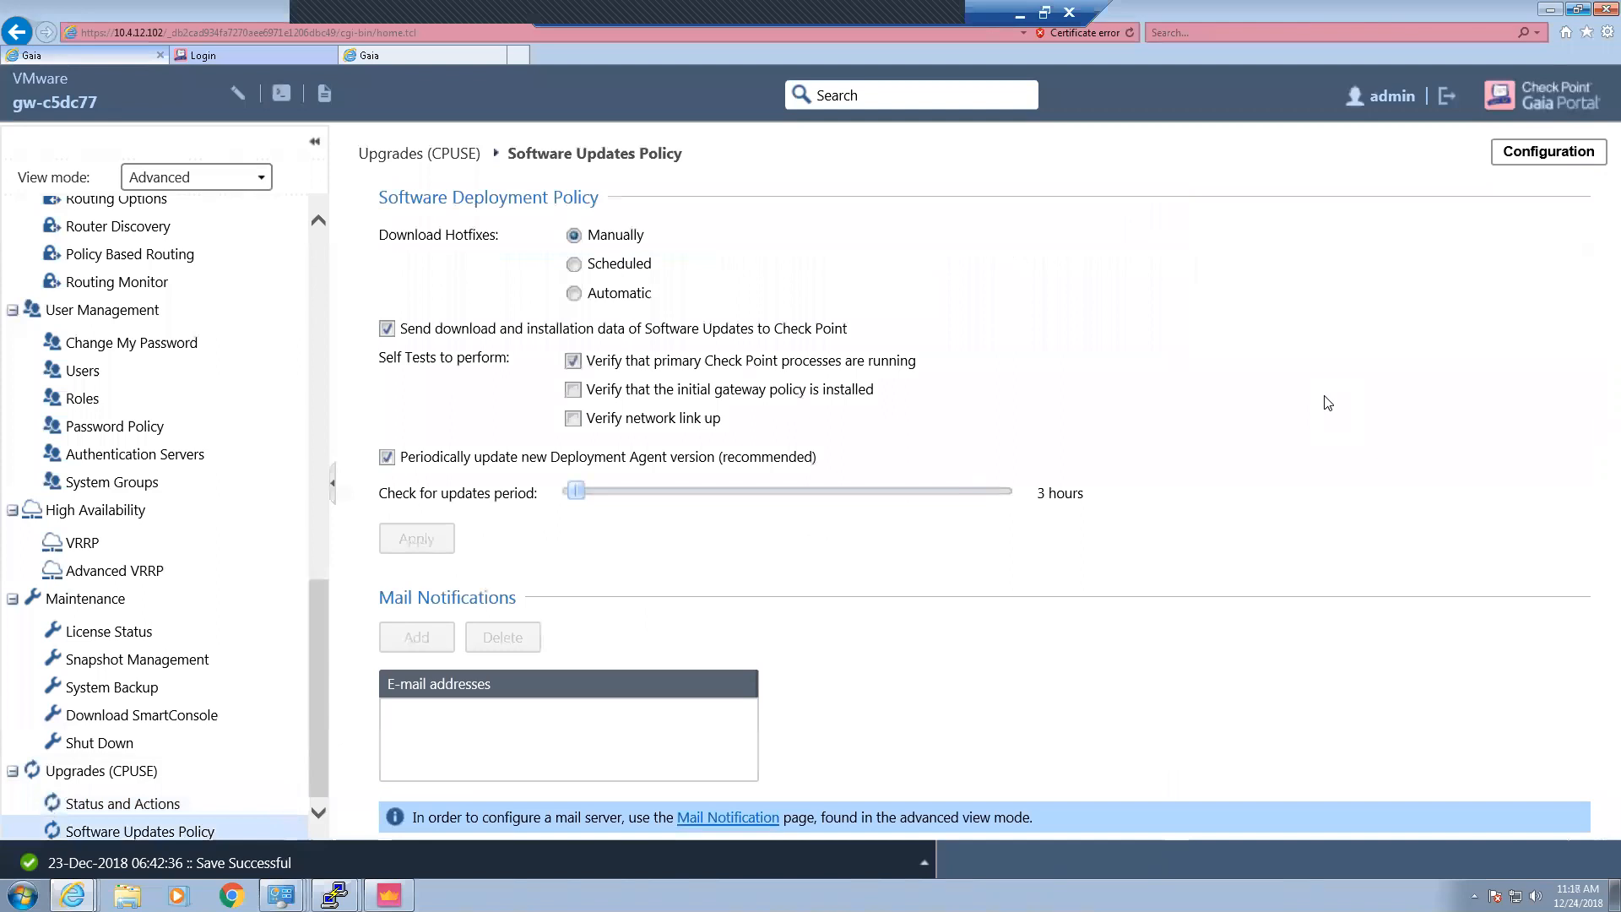
left_click_drag(319, 673, 278, 365)
scroll(278, 365, "up", 4)
scroll(253, 642, "down", 10)
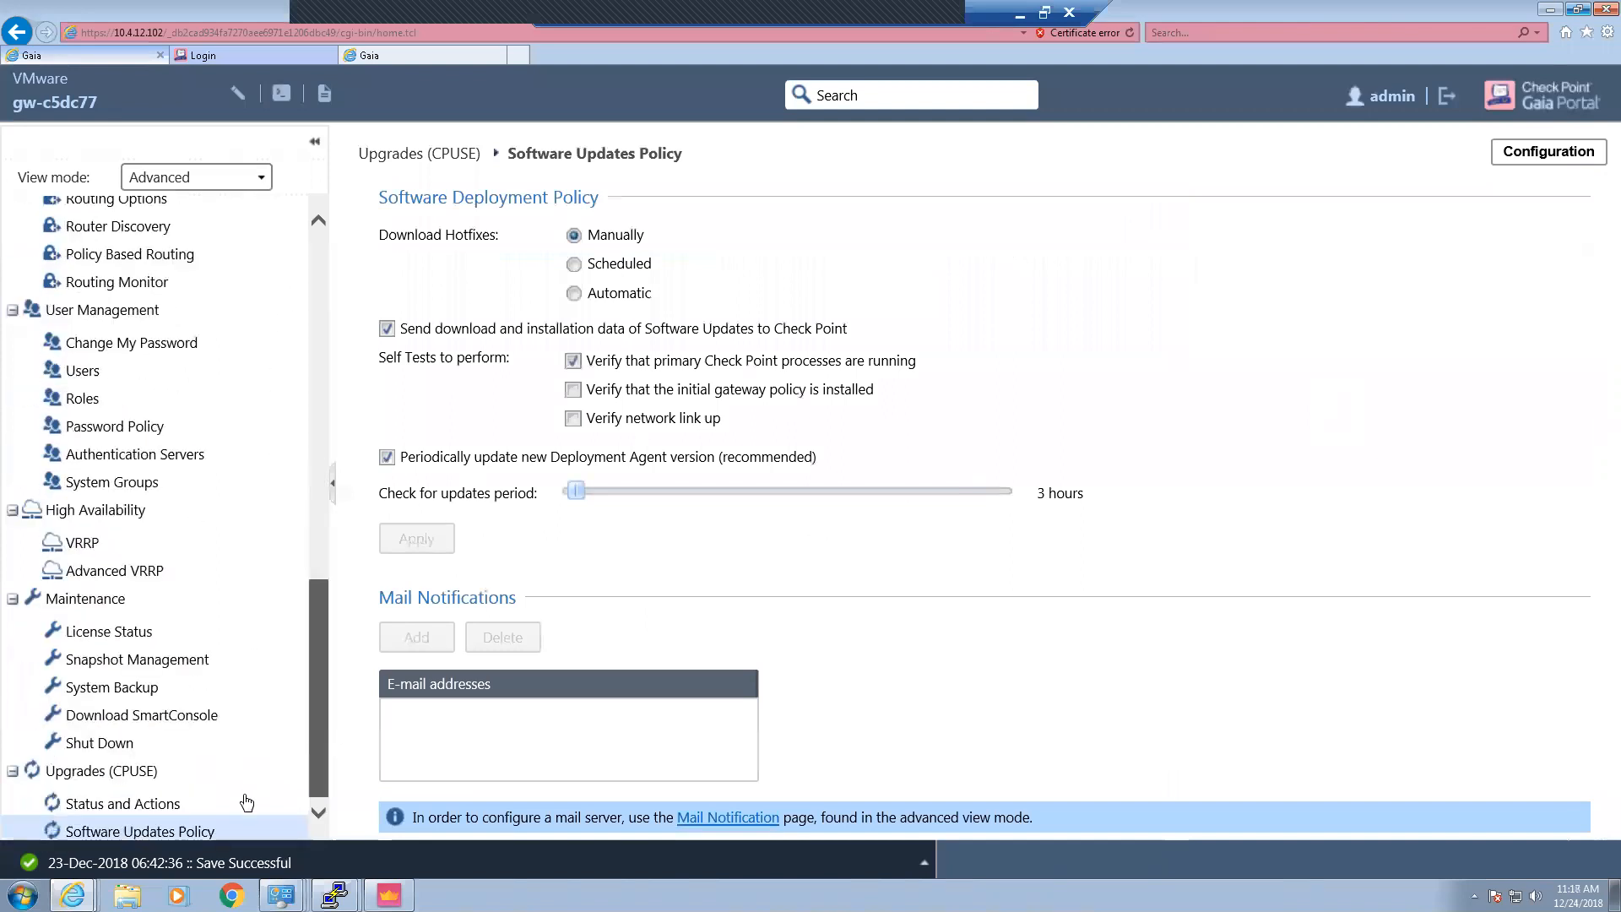
scroll(247, 802, "up", 1)
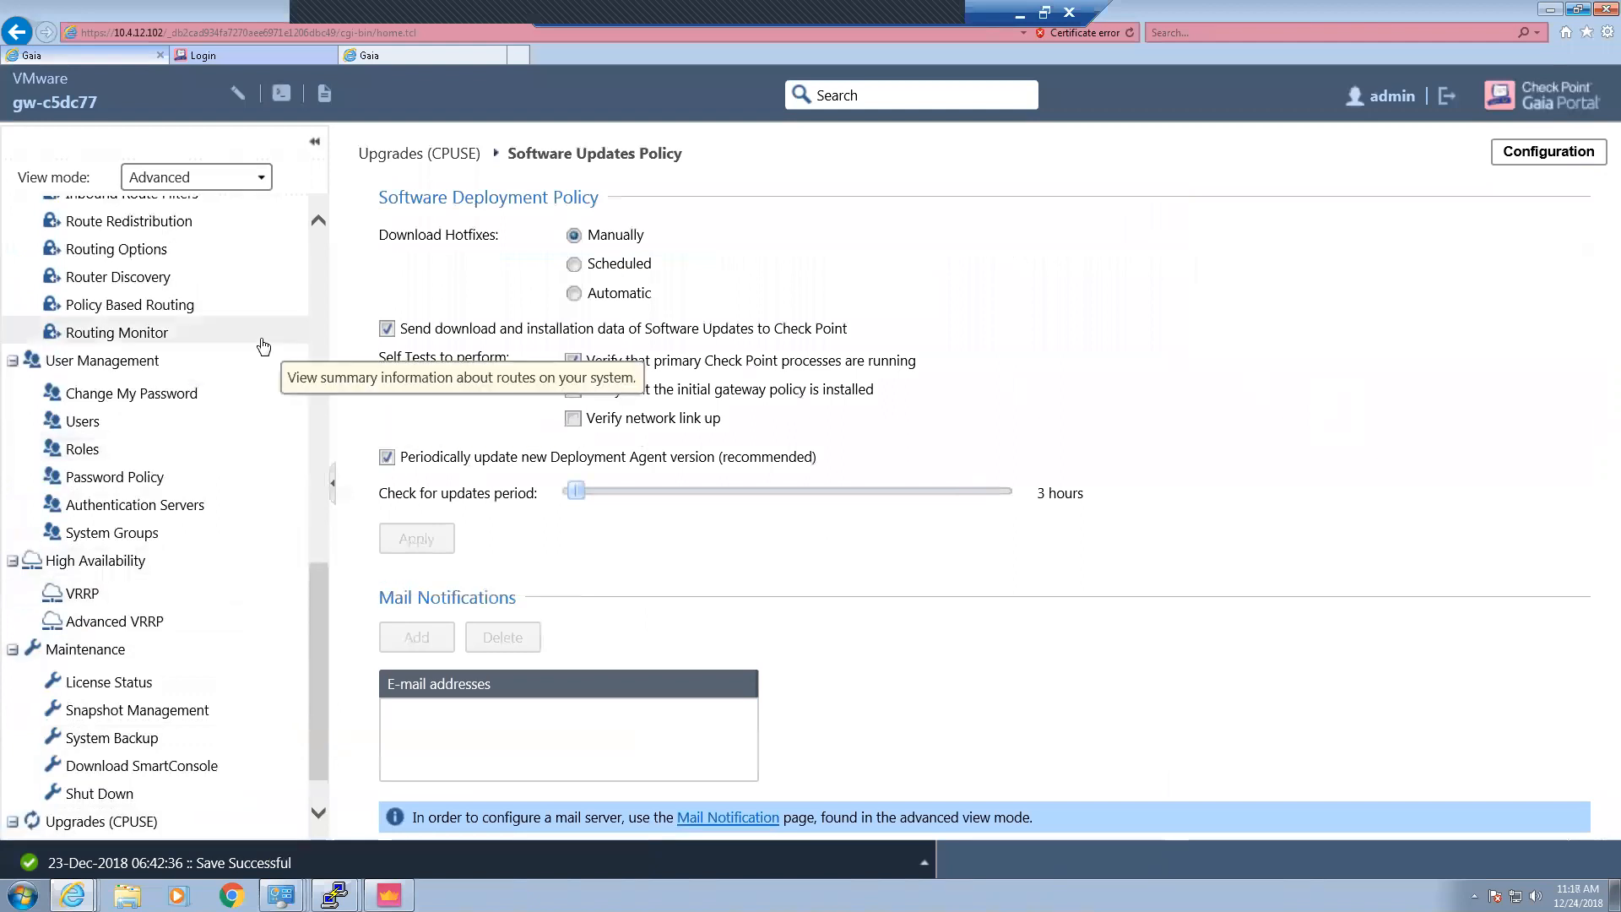
scroll(264, 344, "up", 15)
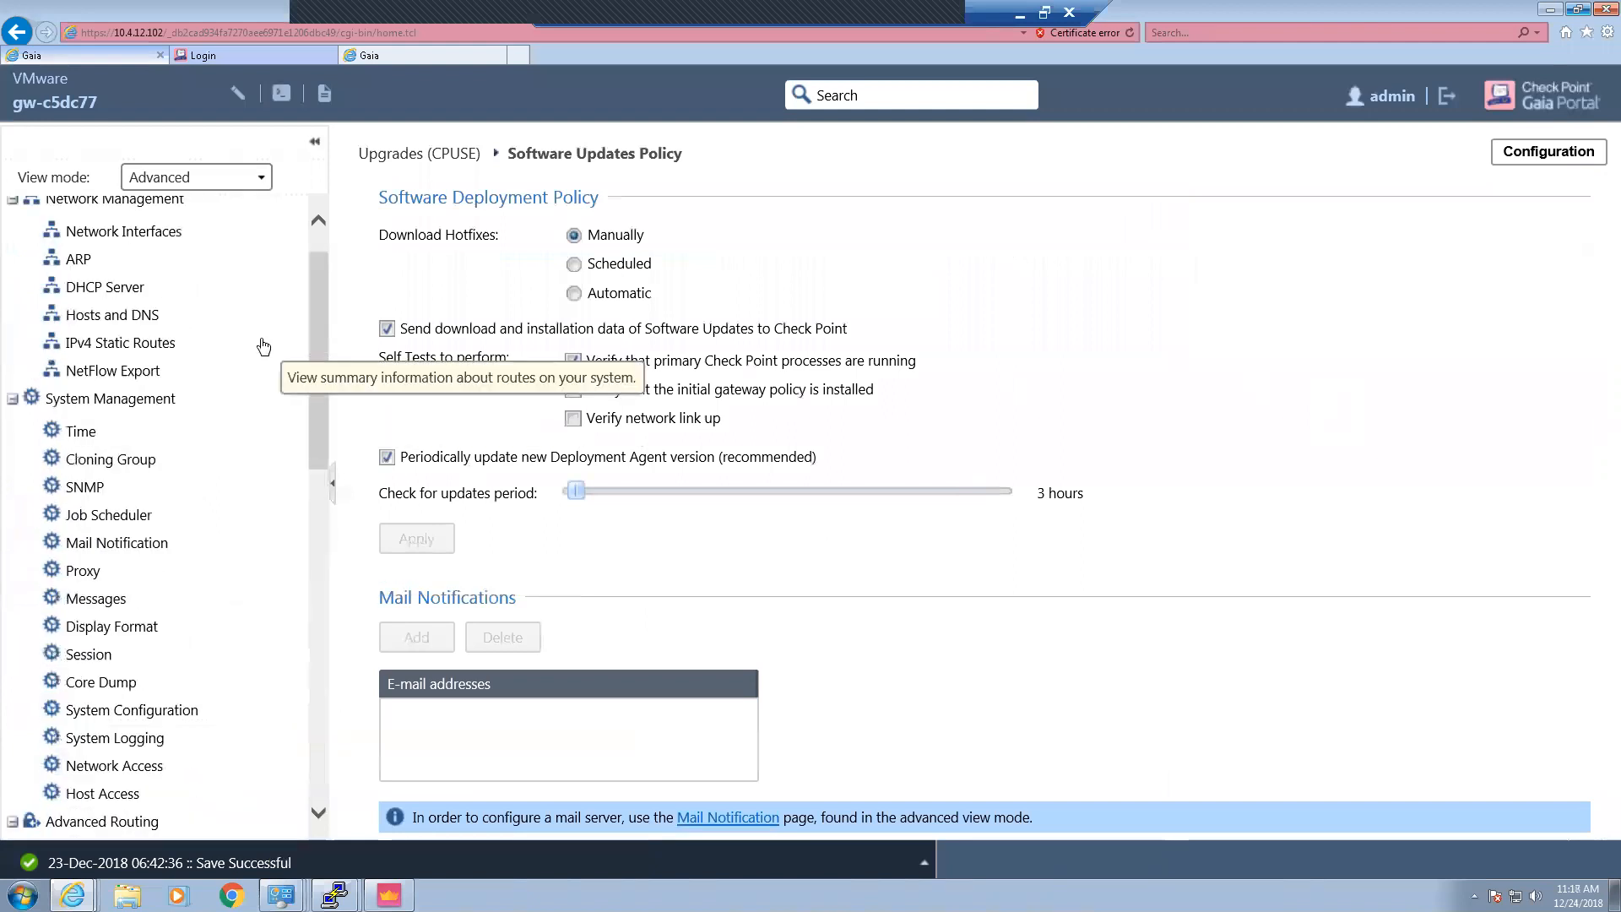
scroll(263, 345, "up", 1)
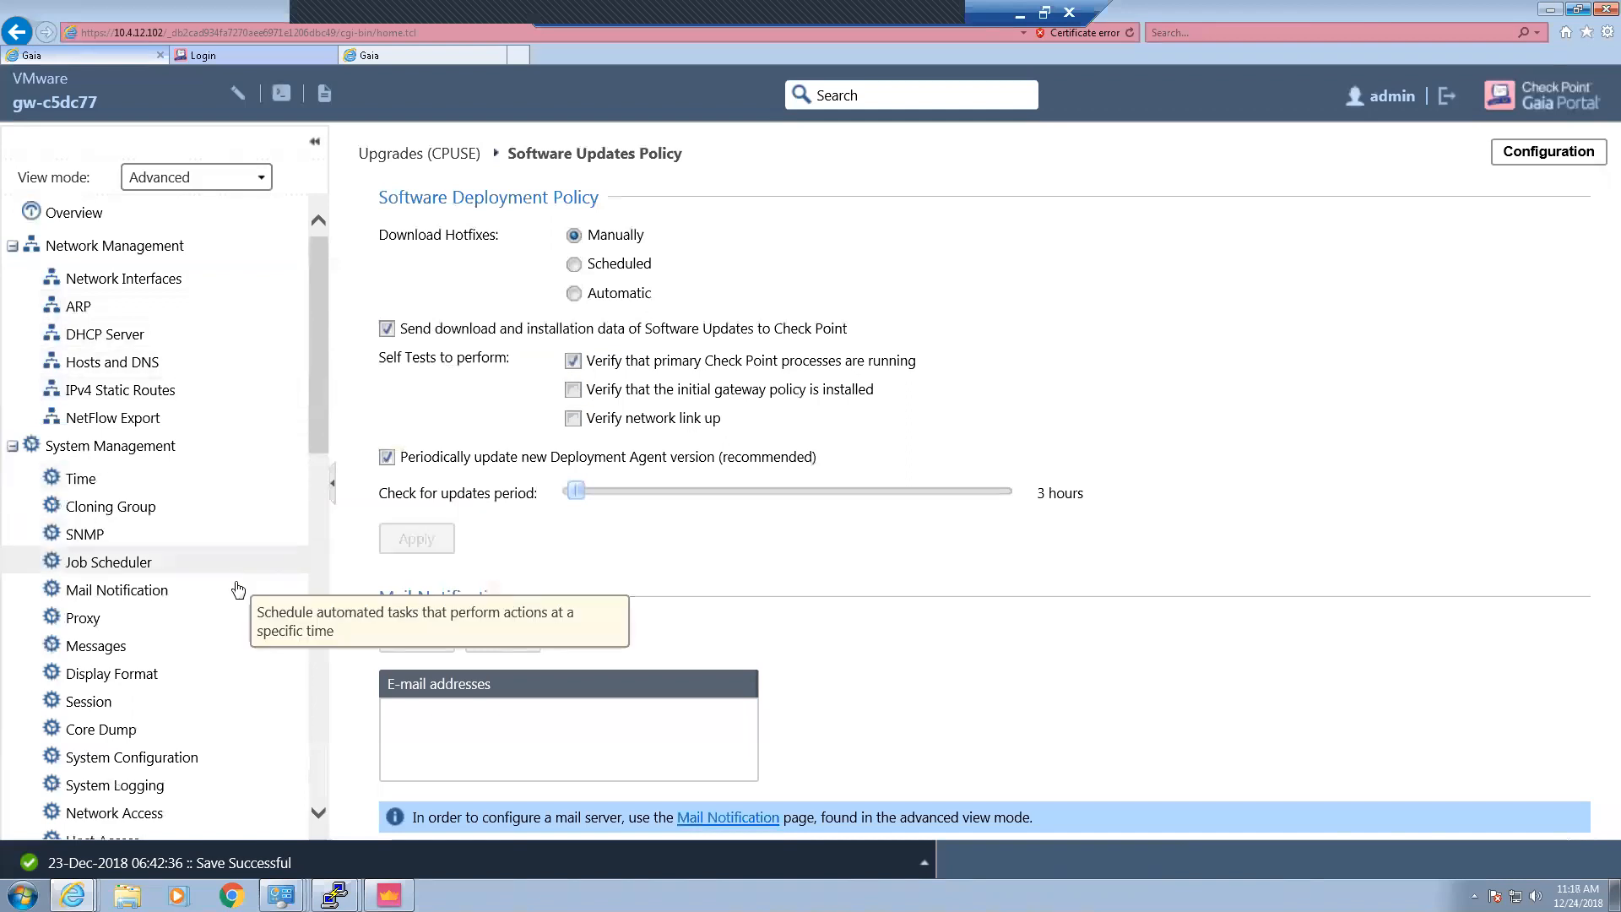
scroll(238, 590, "down", 4)
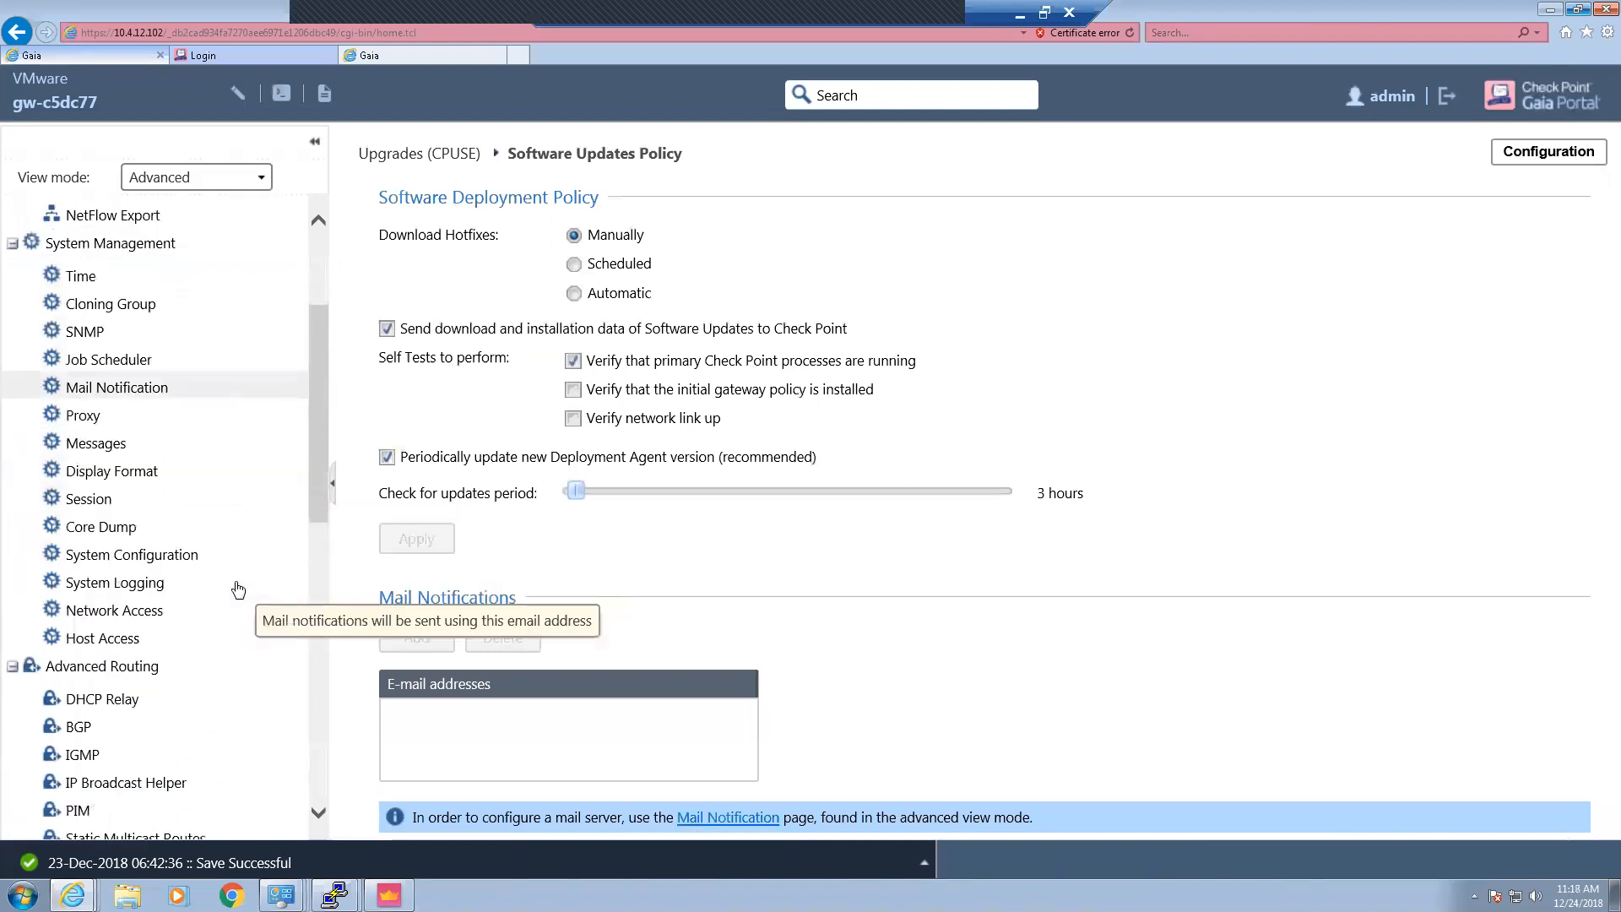
scroll(238, 589, "down", 3)
scroll(238, 589, "down", 3)
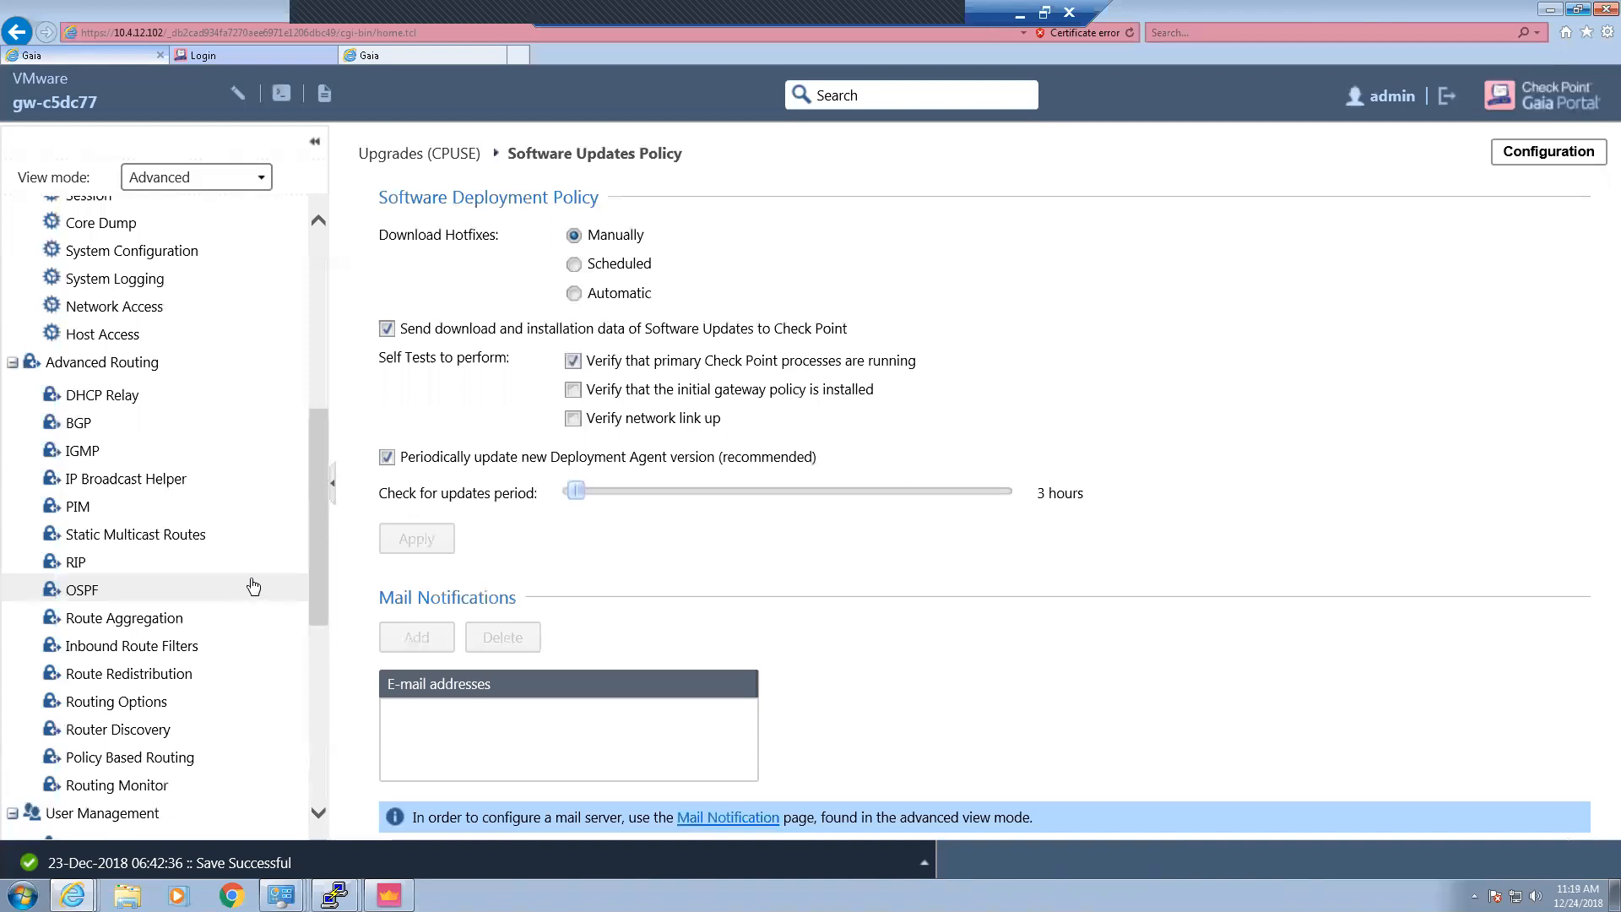
scroll(270, 562, "down", 8)
scroll(276, 559, "down", 2)
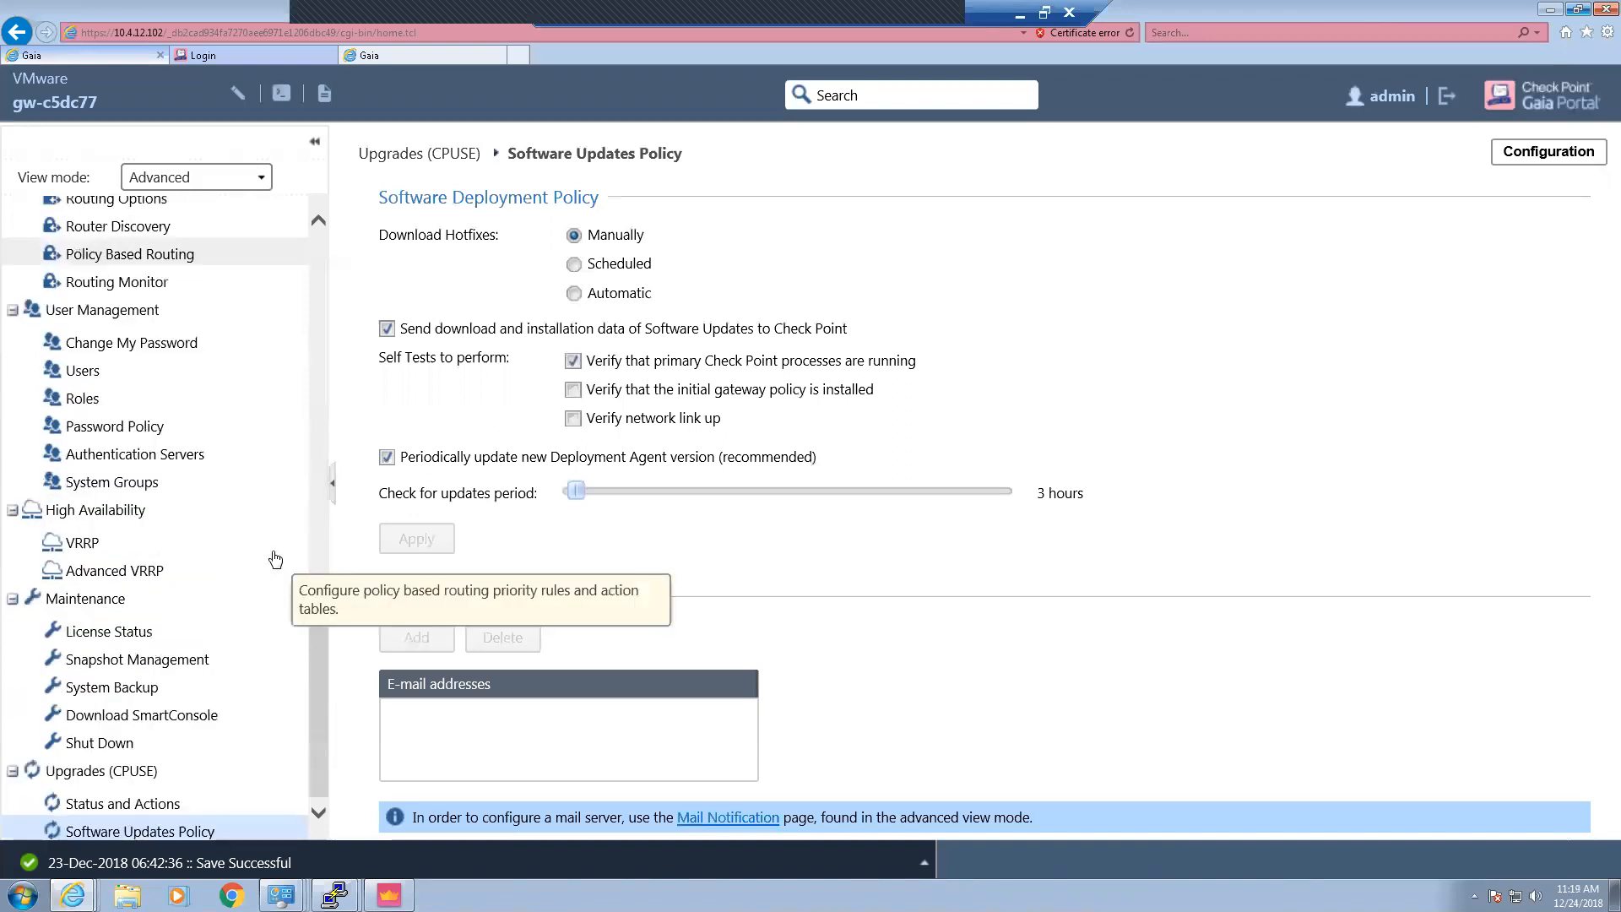
scroll(276, 559, "up", 15)
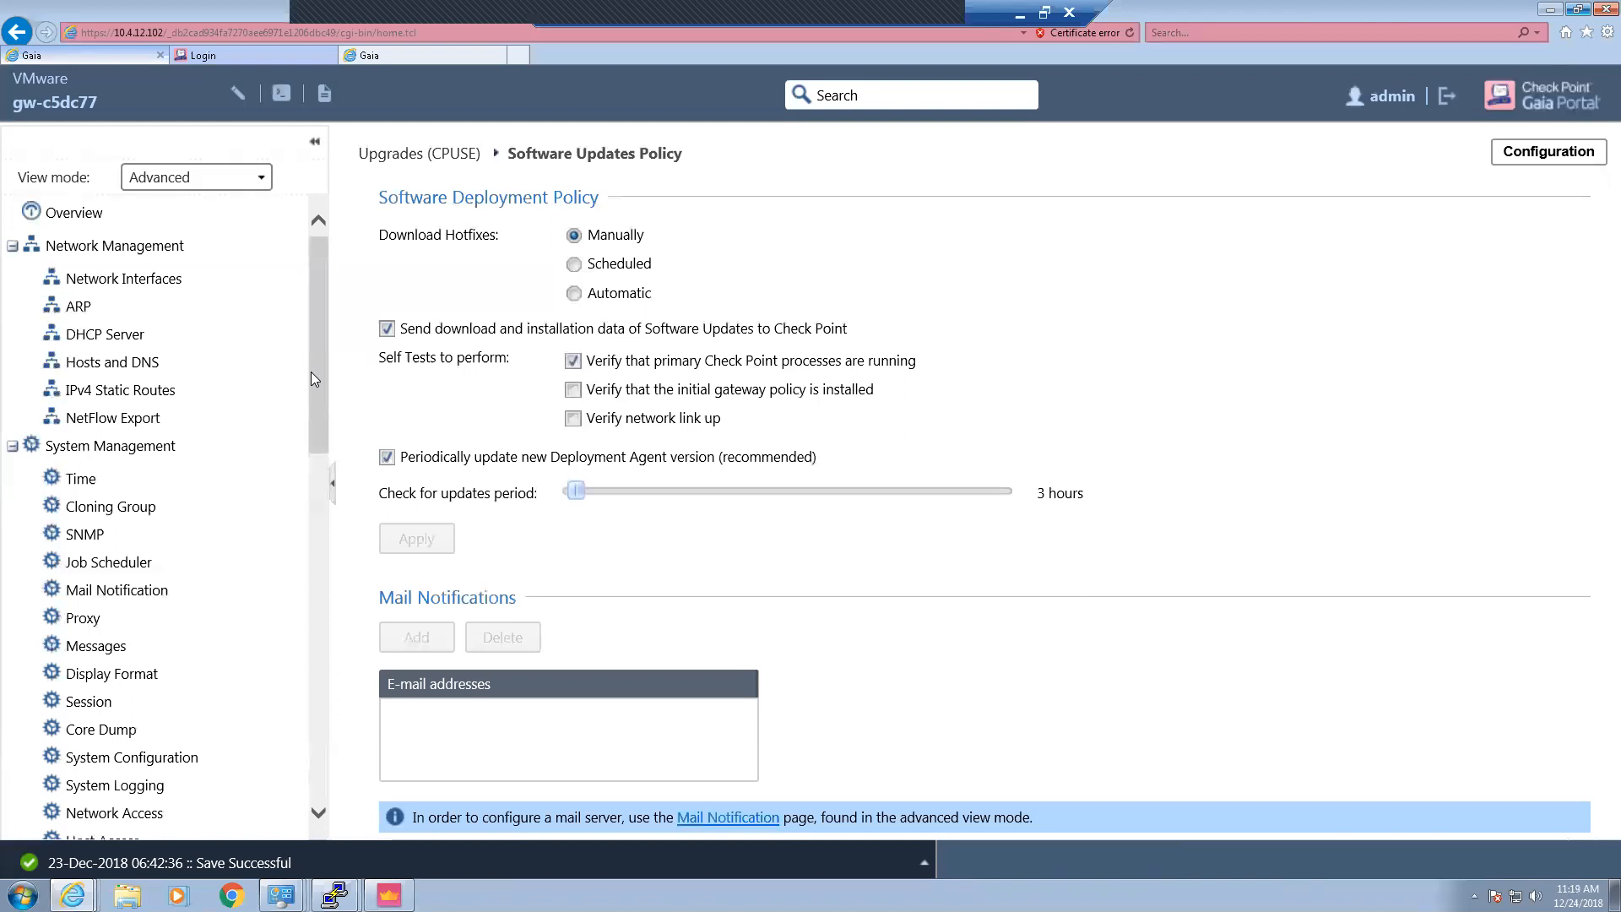
scroll(299, 297, "down", 1)
scroll(299, 297, "down", 15)
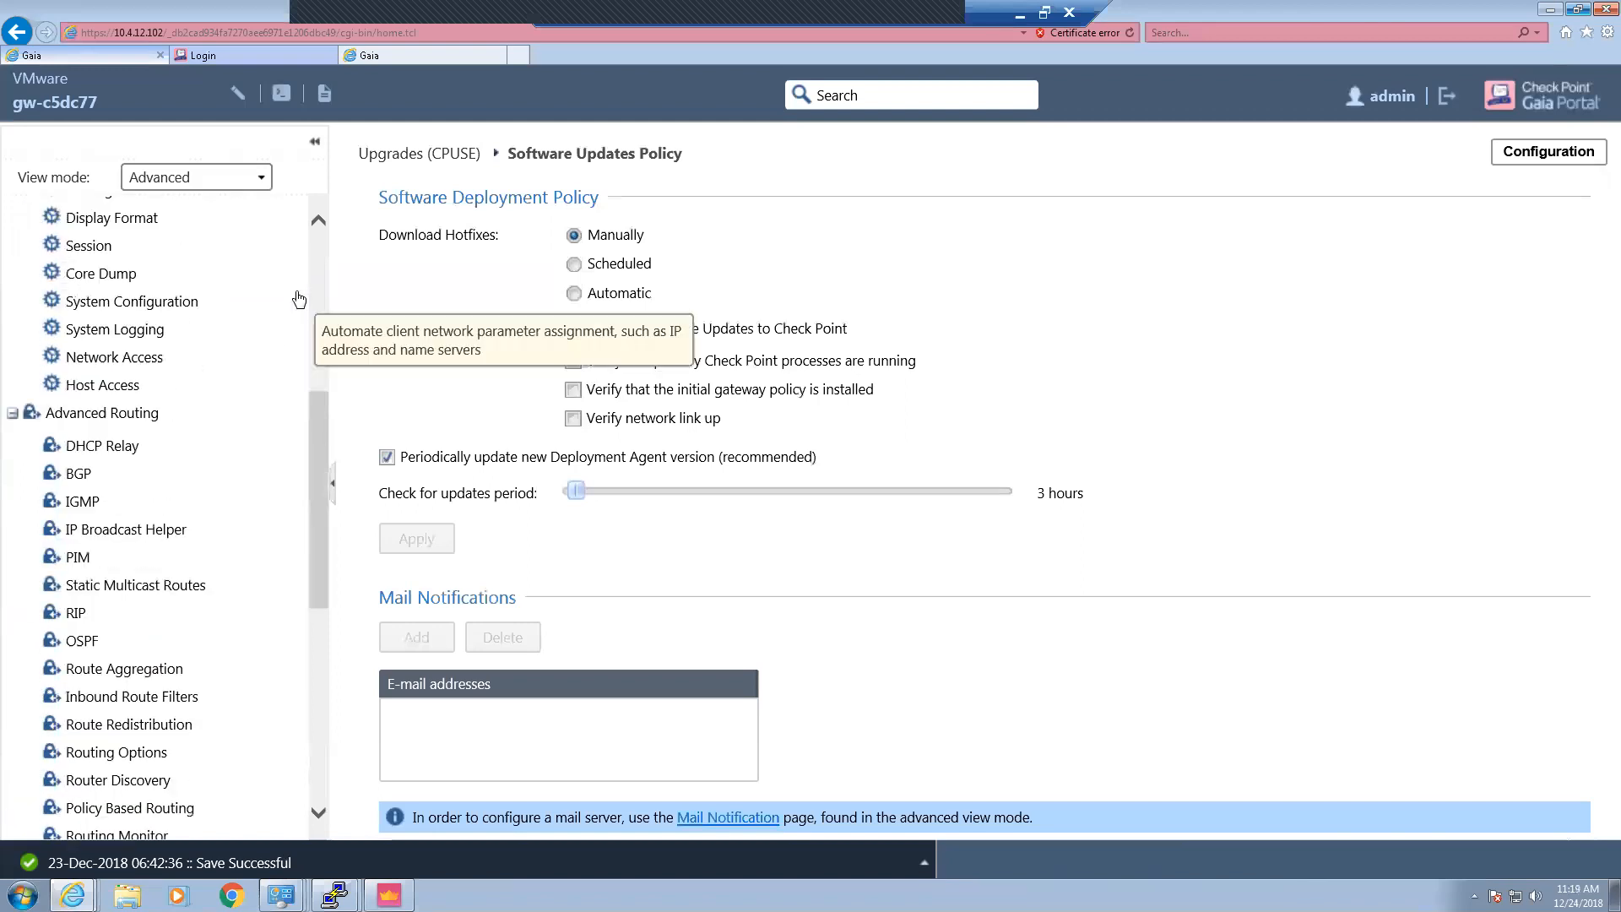
scroll(299, 298, "down", 3)
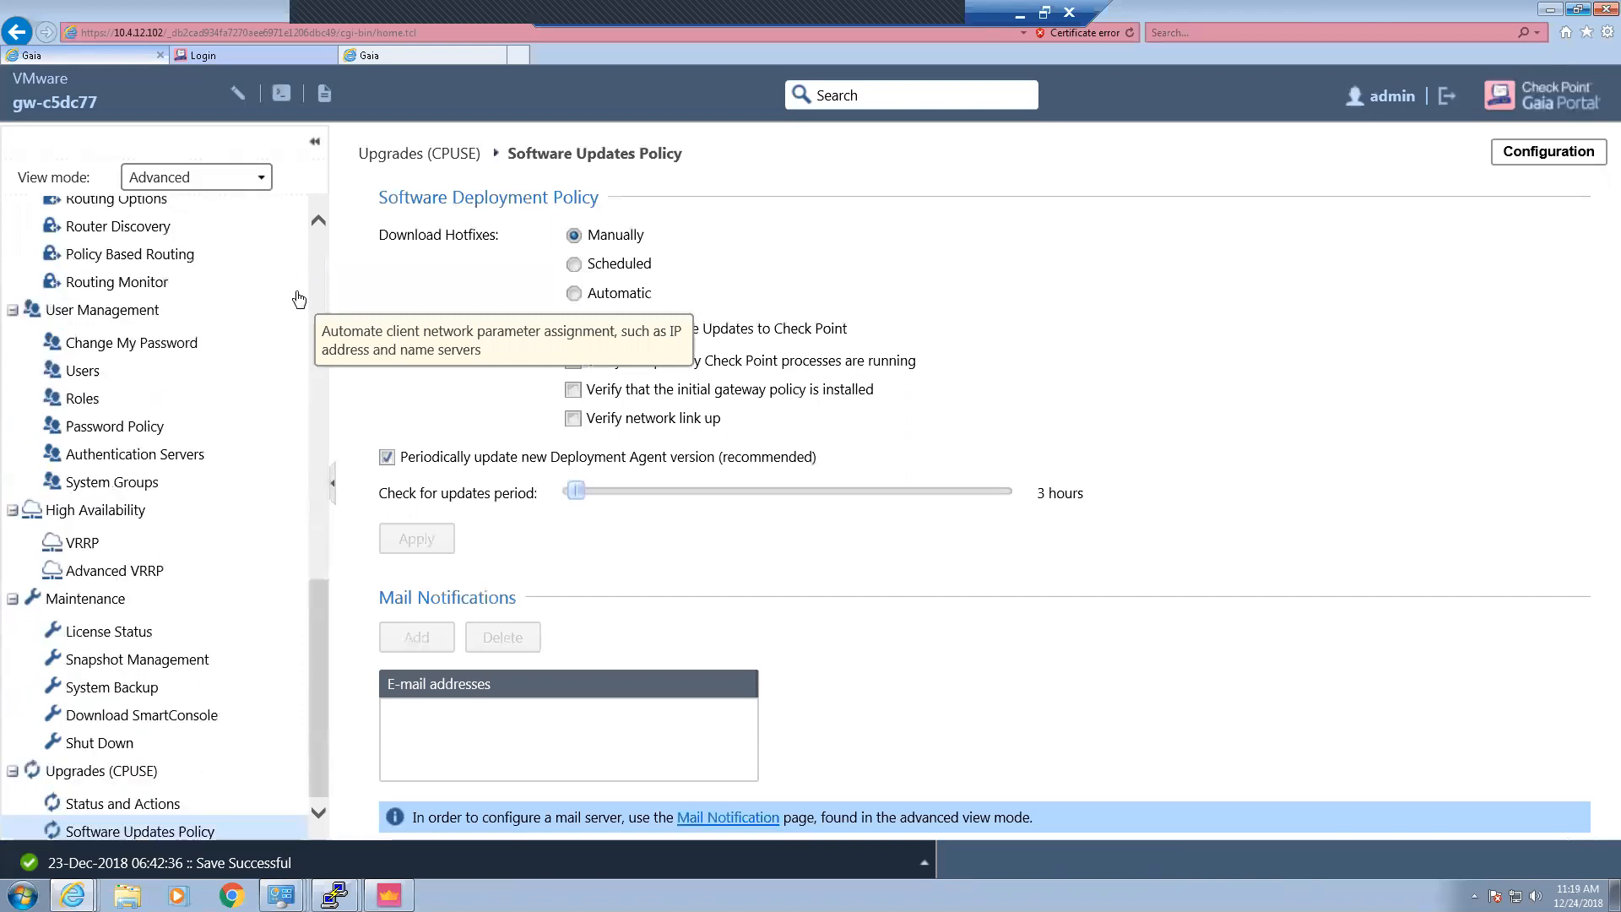
scroll(298, 297, "up", 7)
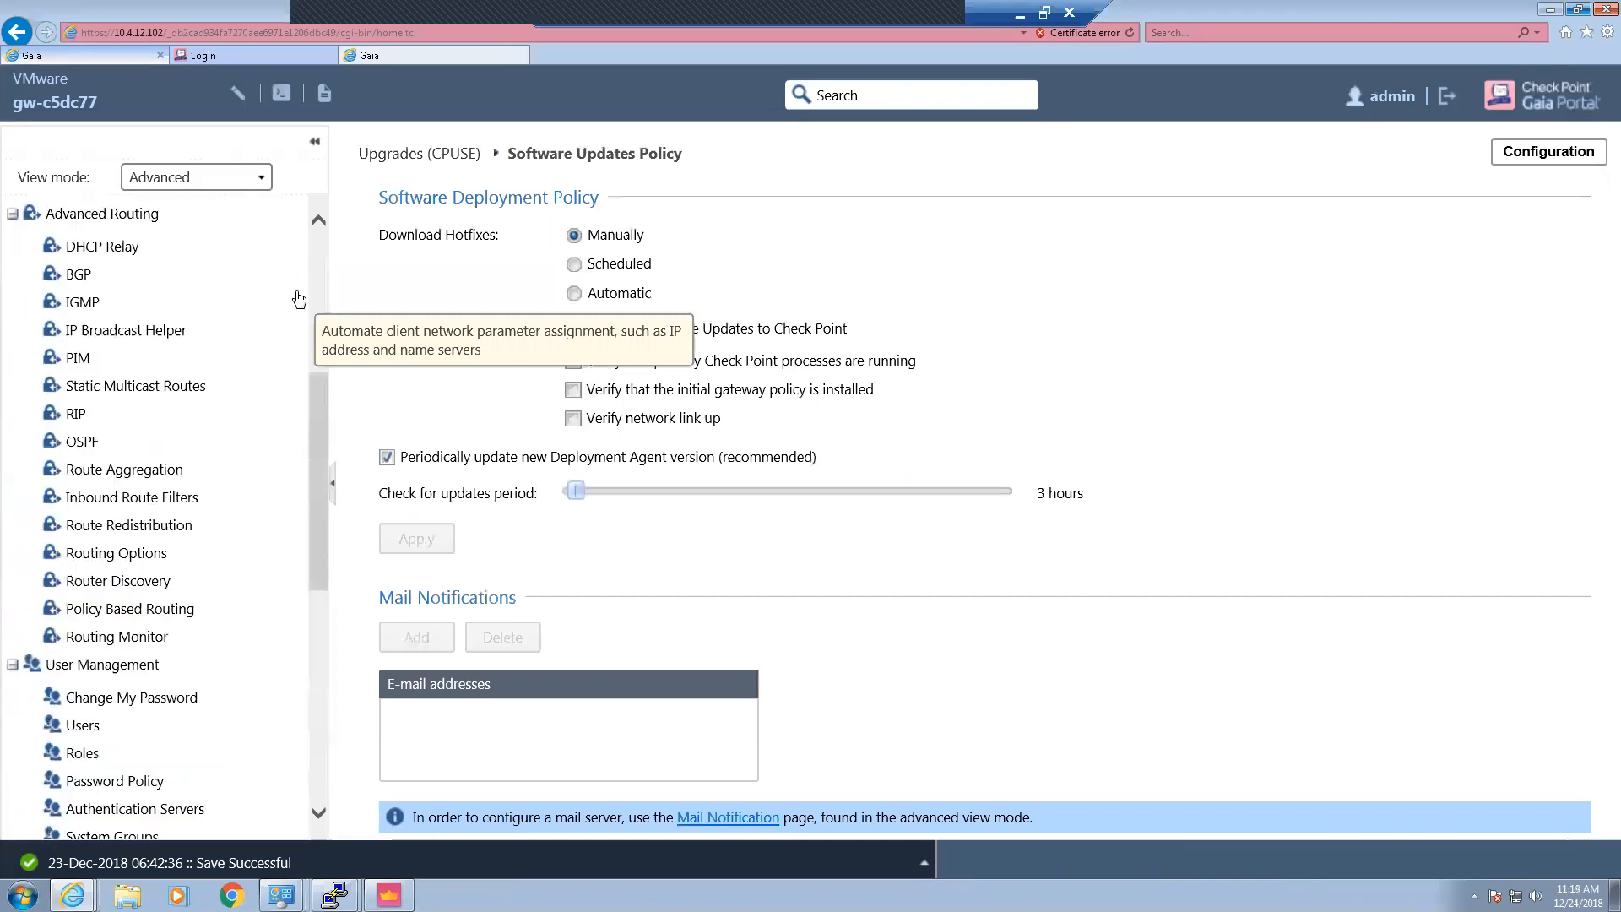
scroll(298, 297, "up", 15)
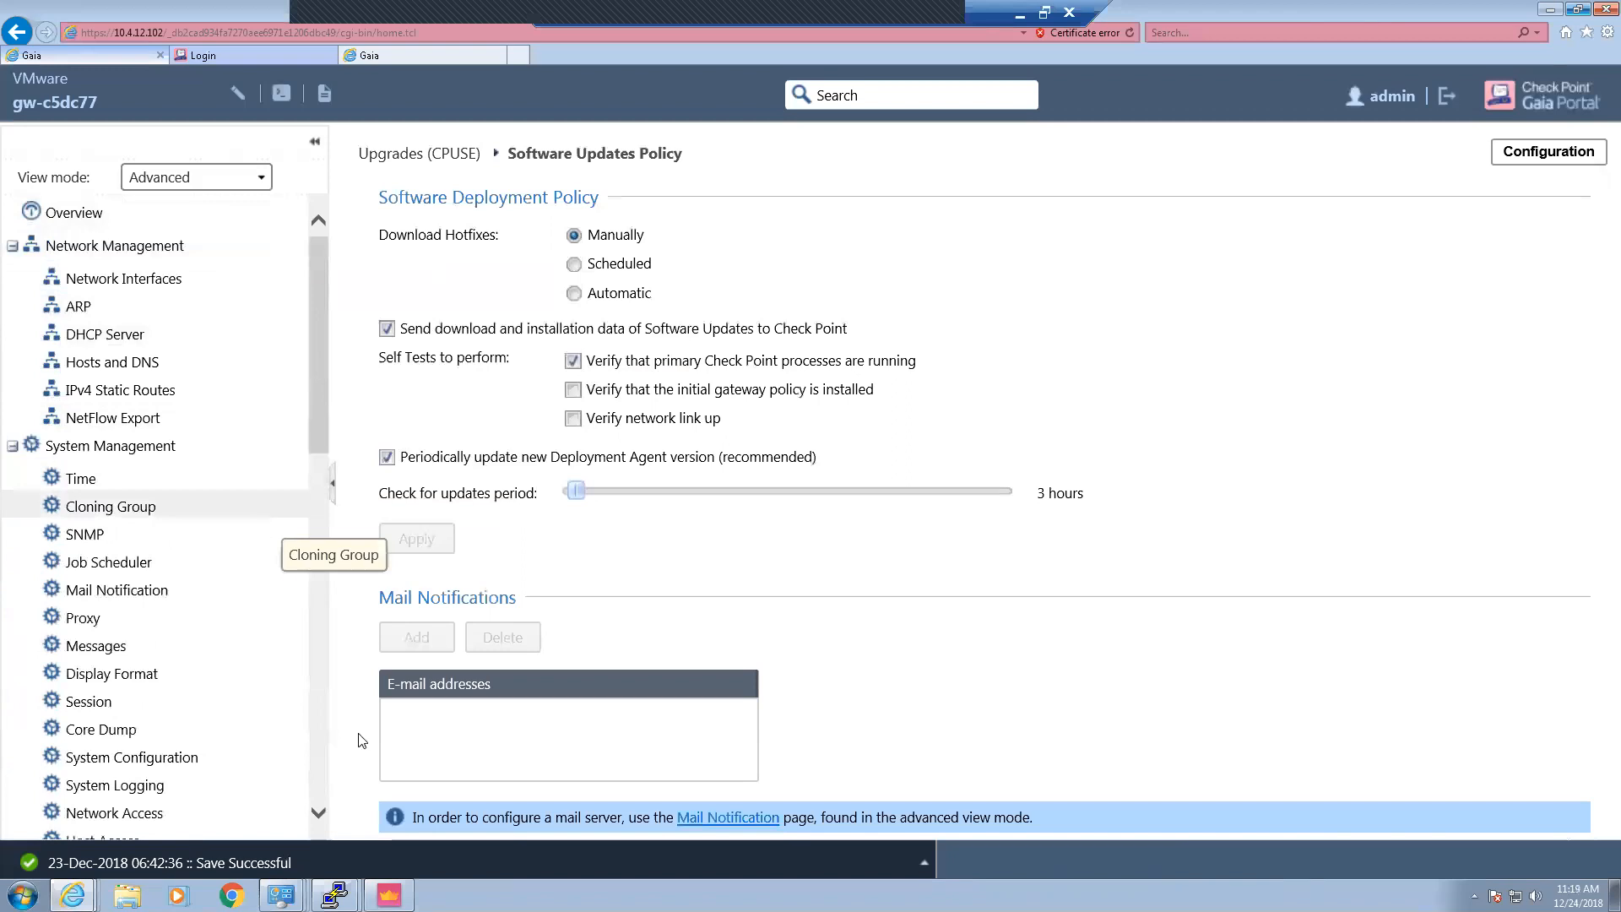
Switch to SmartConsole, look at Security Policies, then return to Gateways & Servers
left_click(390, 895)
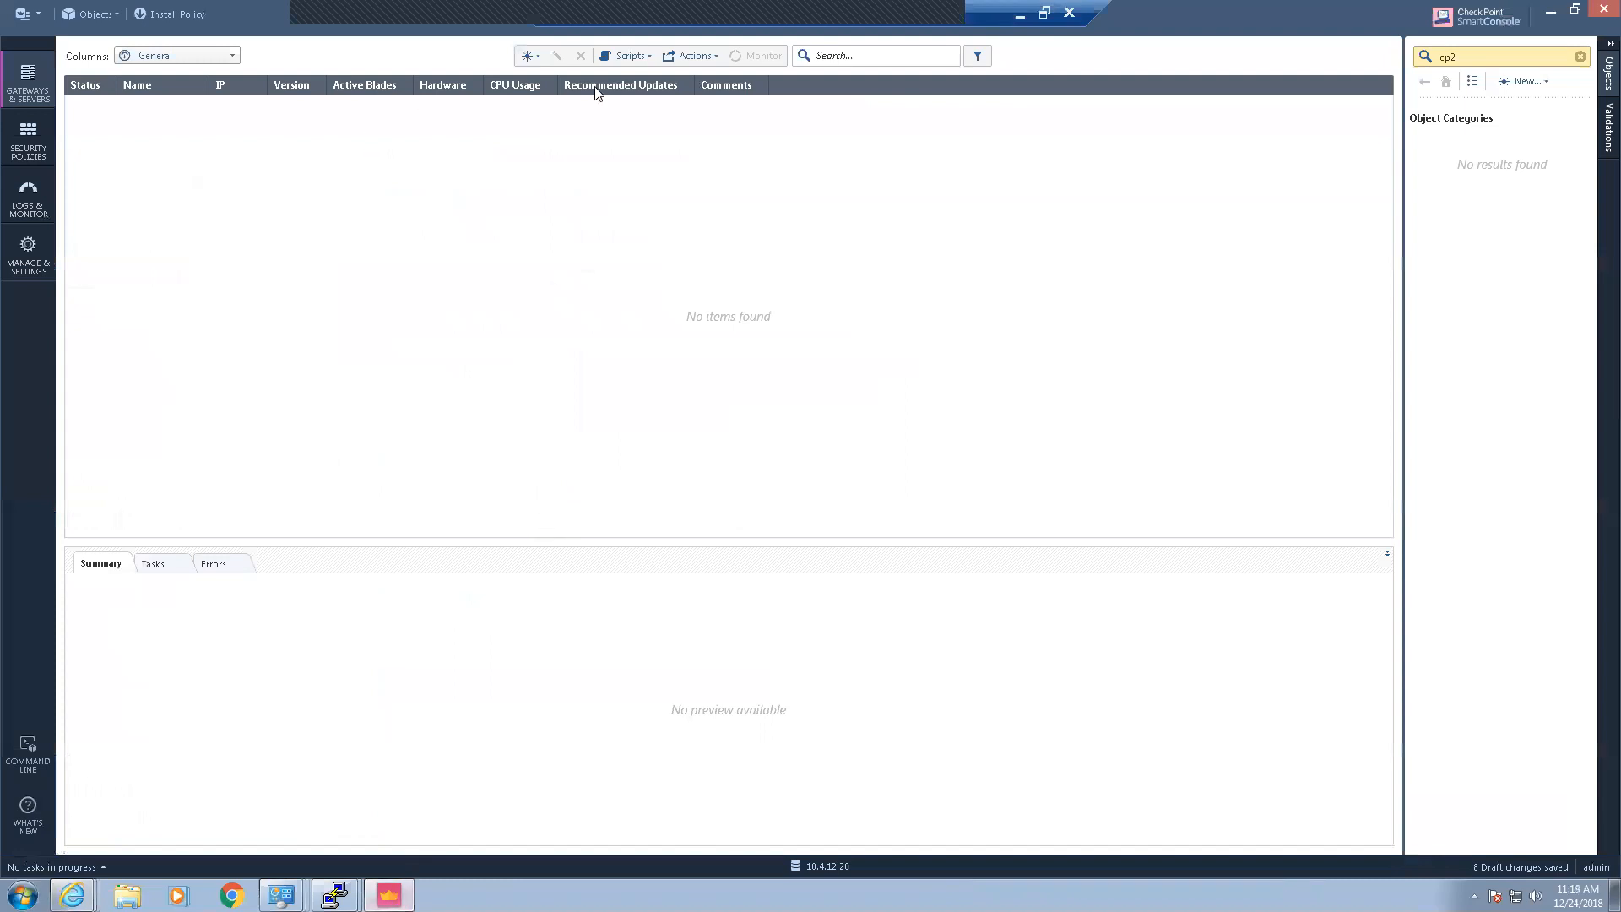
left_click(28, 157)
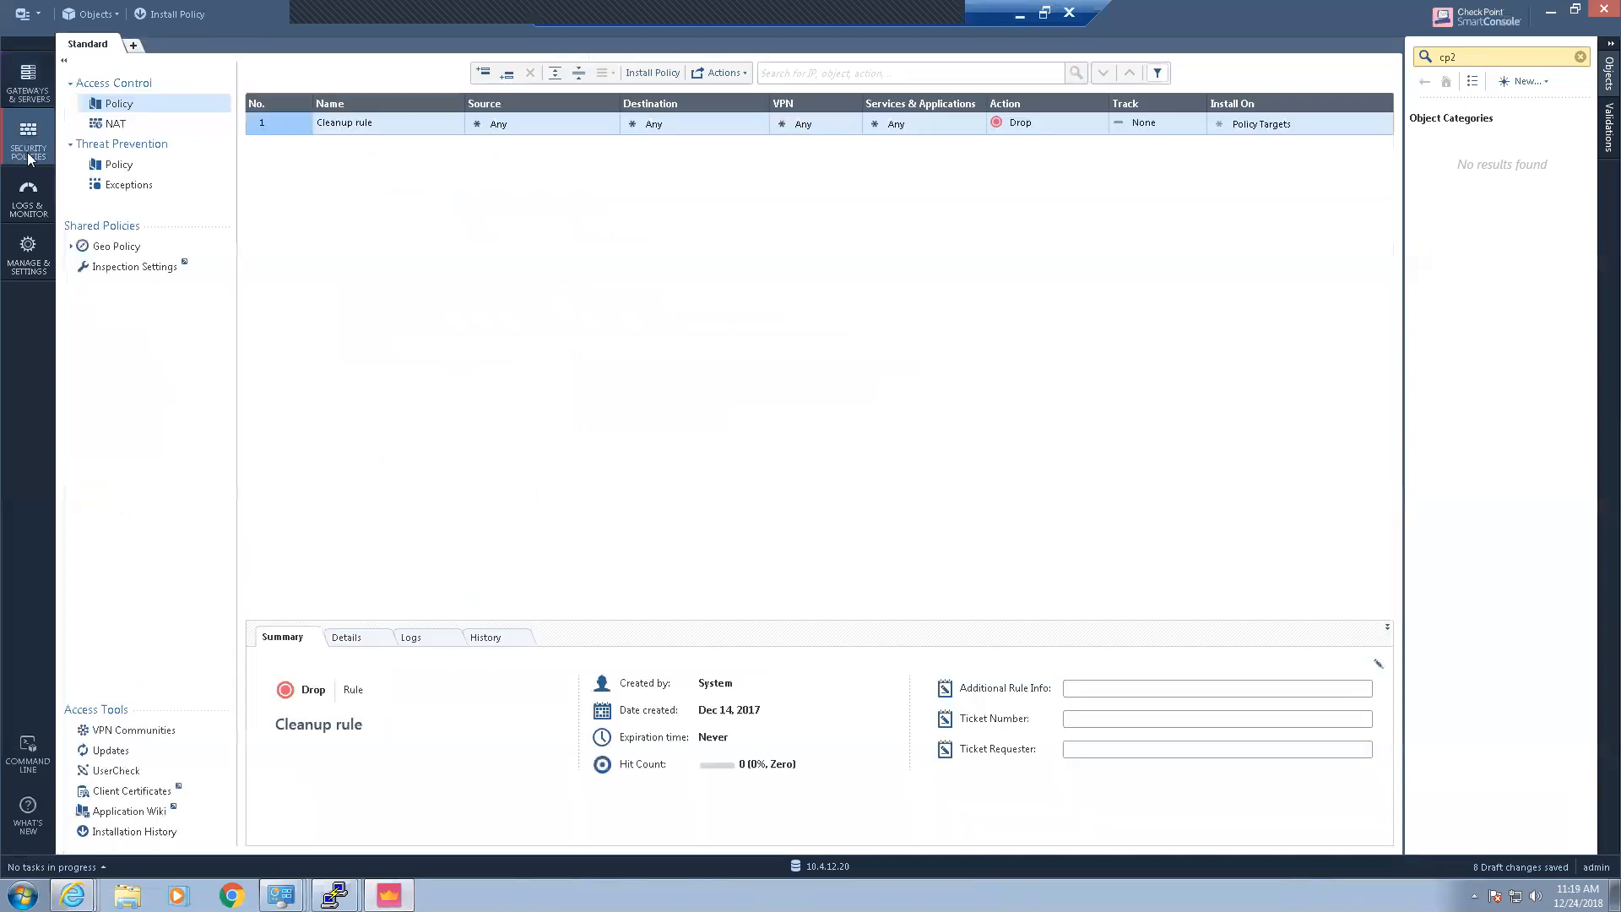
left_click(31, 100)
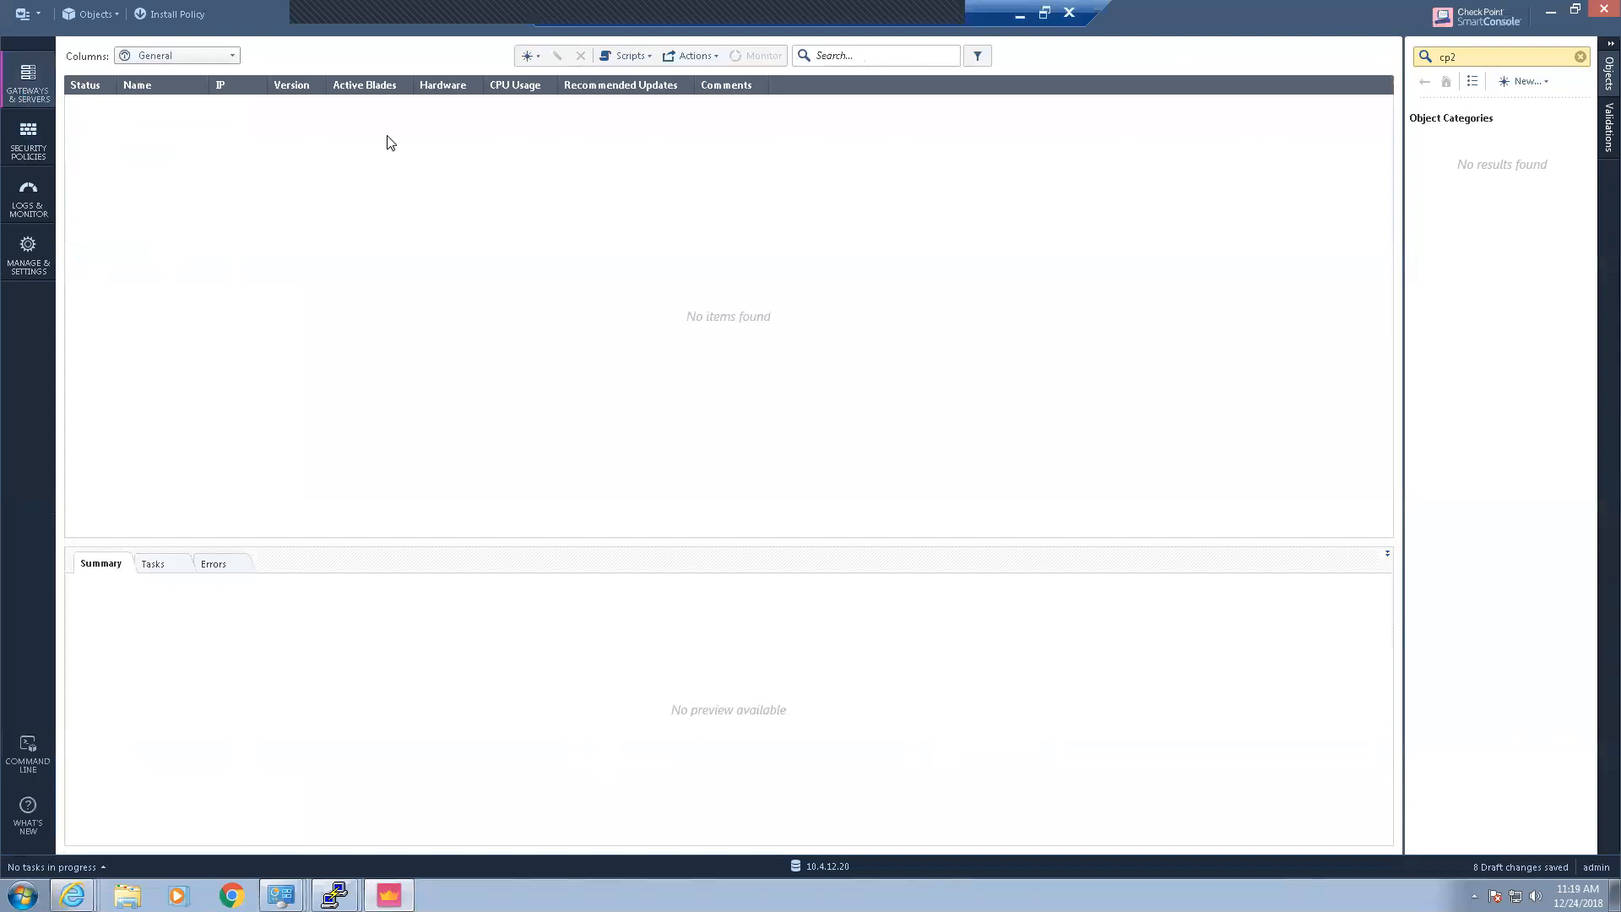
Show the Licenses column set in the gateway list and open Manage & Settings
left_click(228, 56)
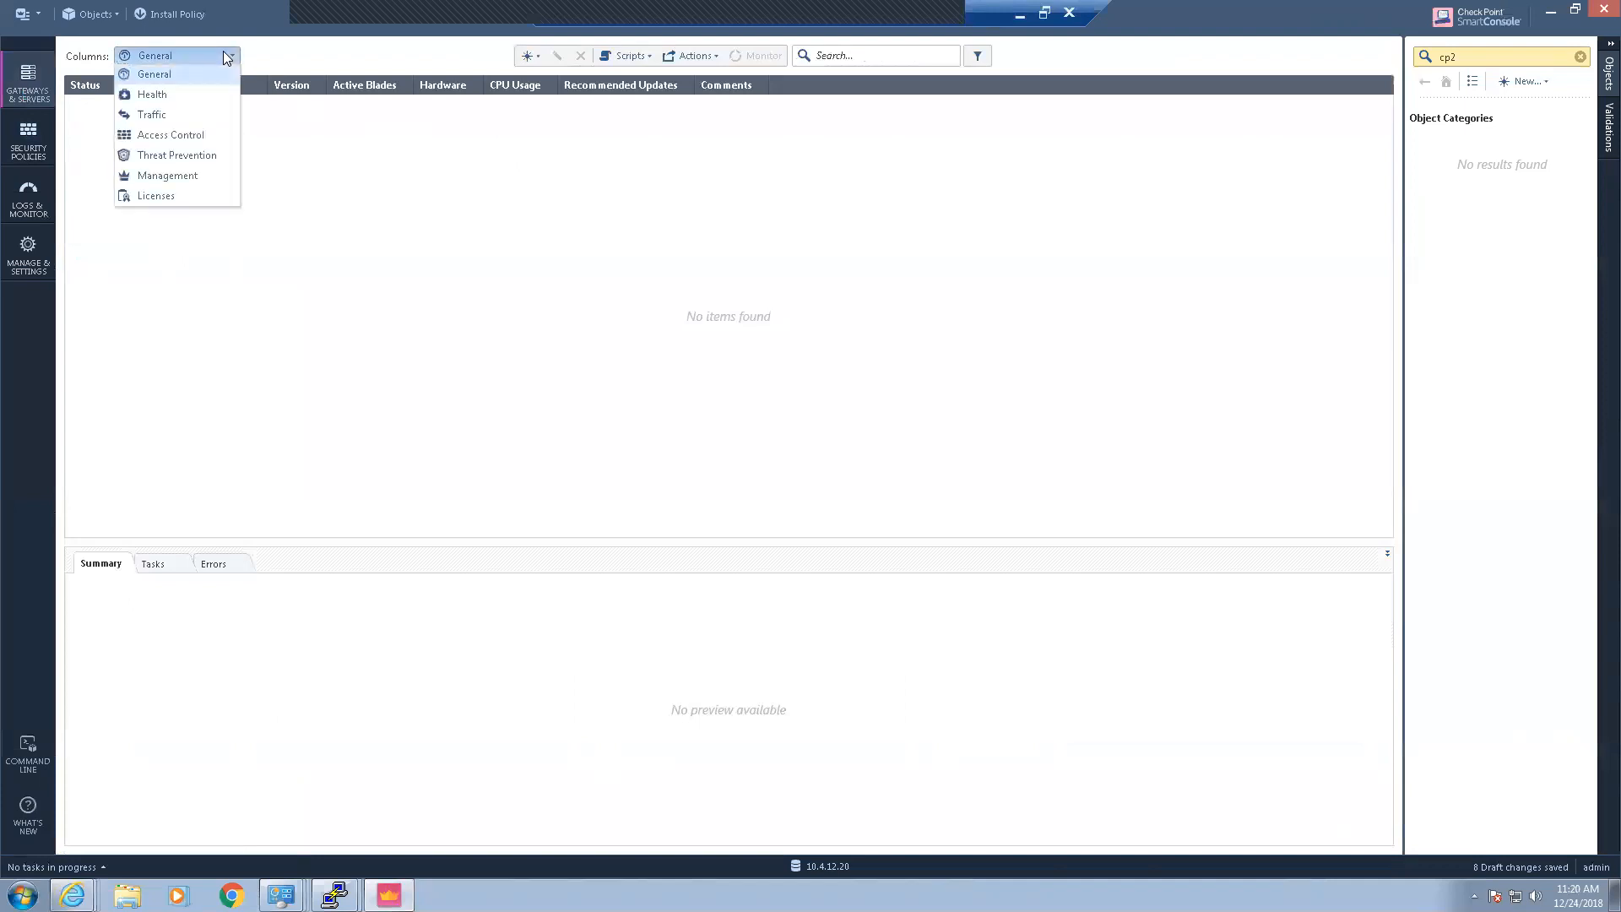
left_click(186, 195)
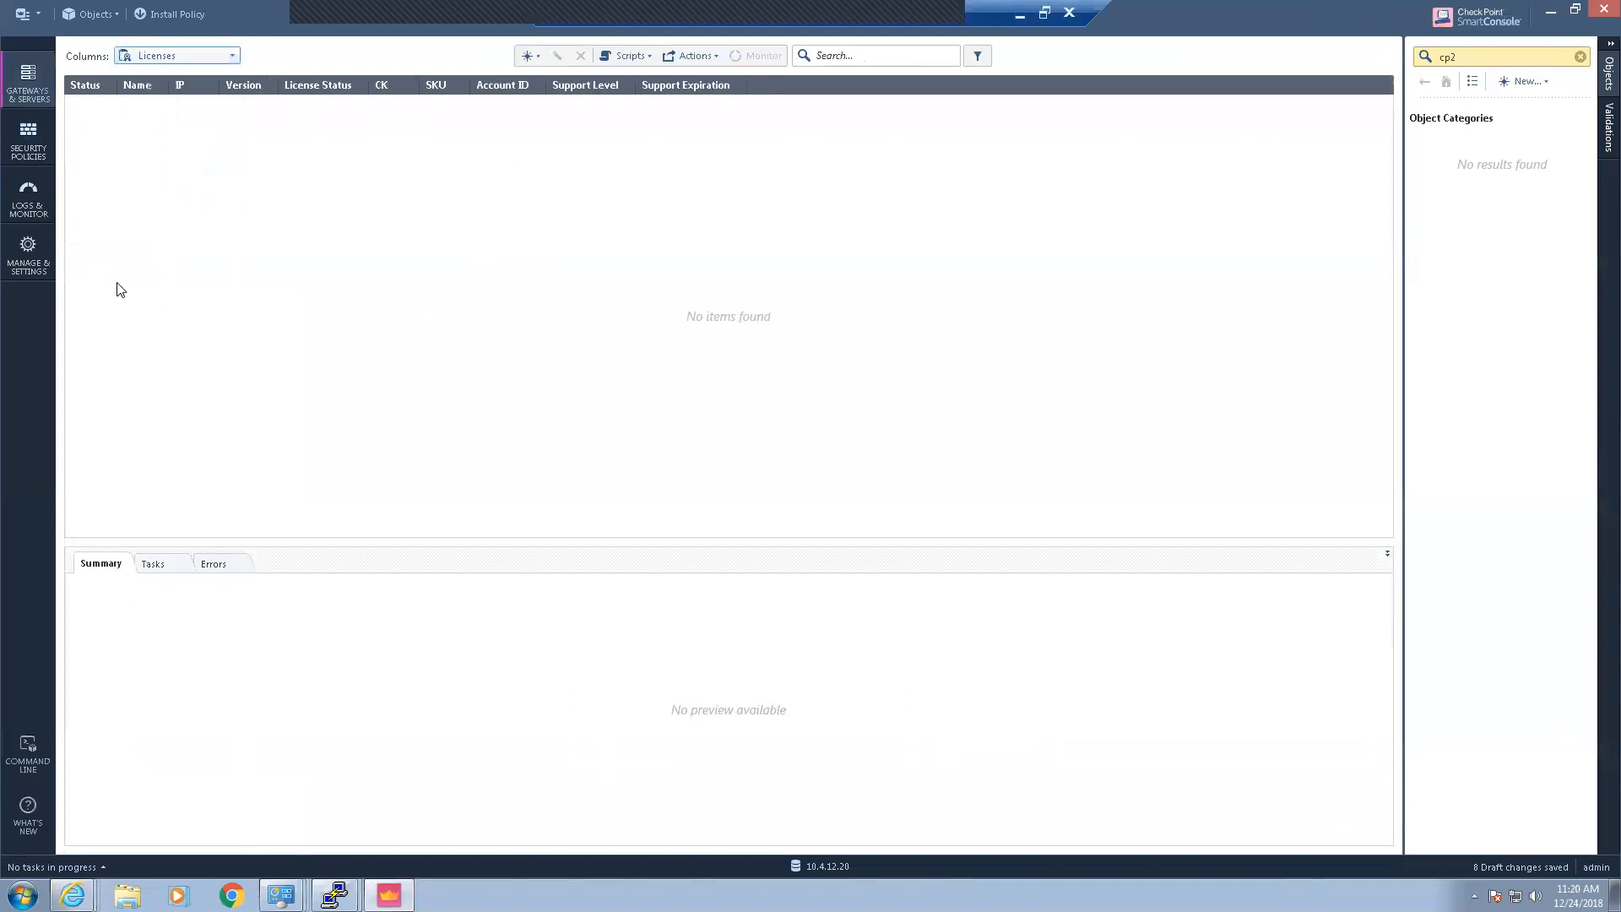
left_click(38, 264)
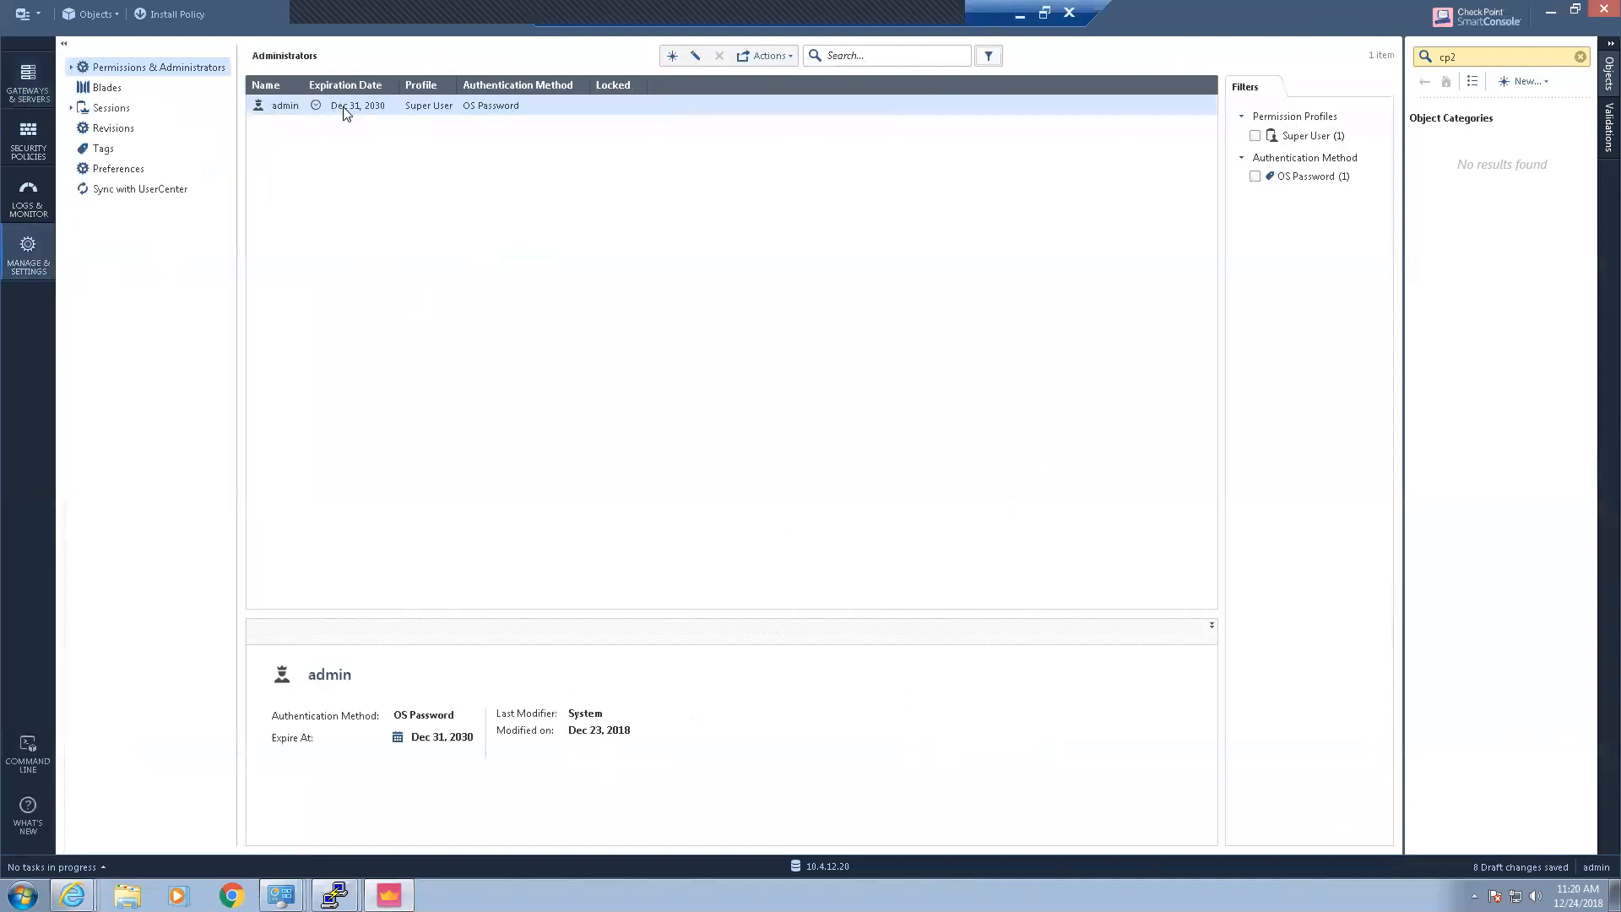
Browse the NAT and Authentication pages of Global Properties, then cancel without saving
left_click(127, 88)
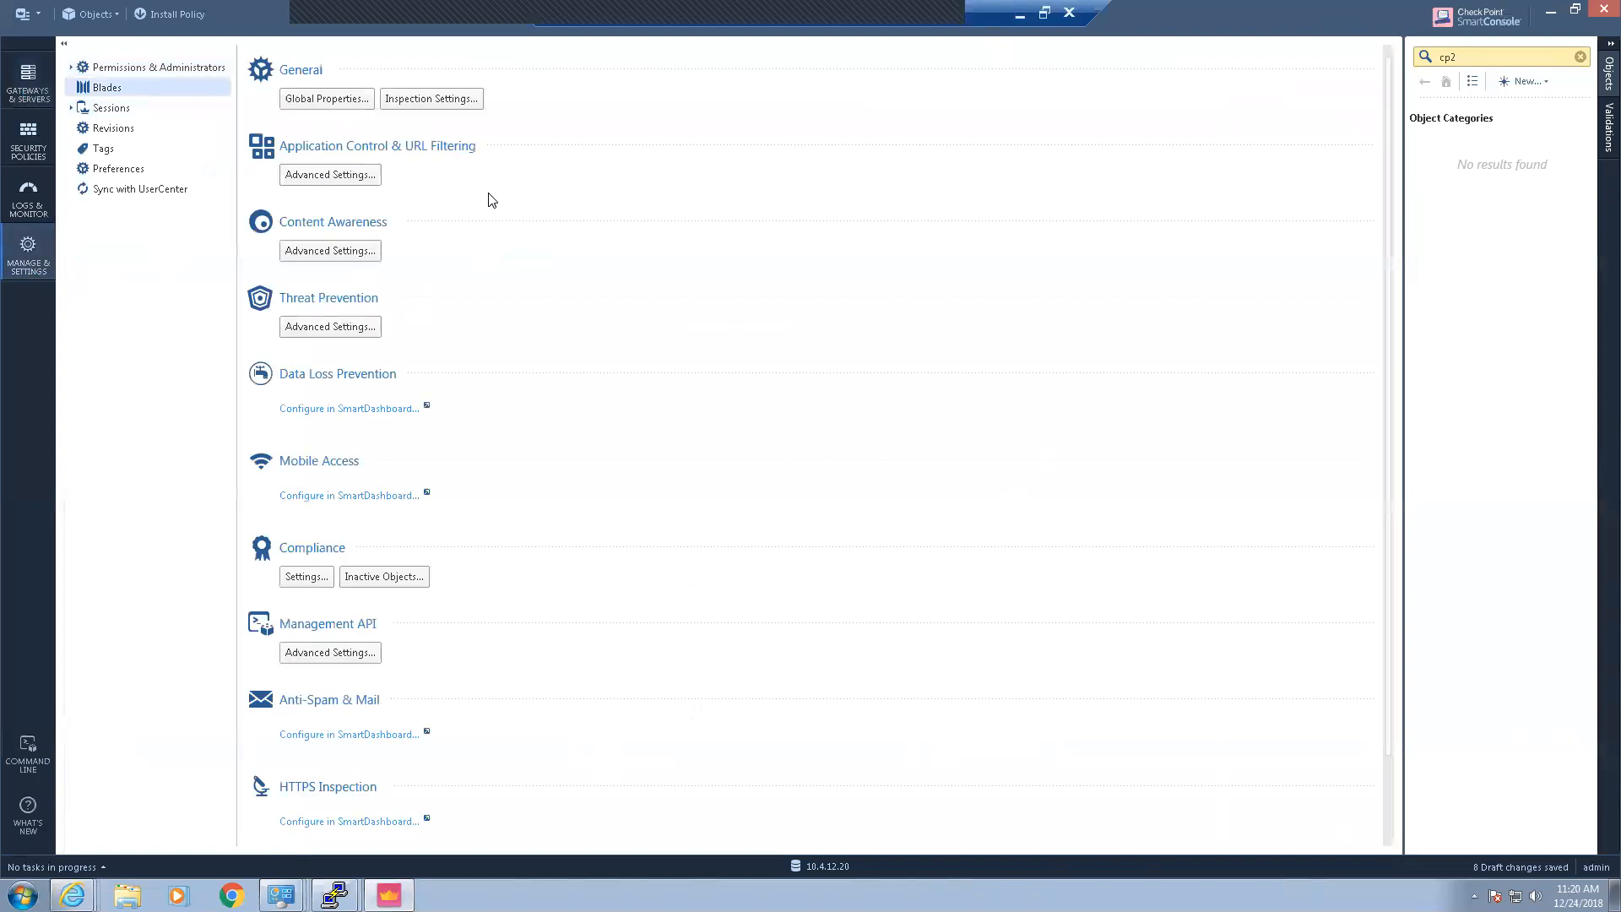
left_click(348, 99)
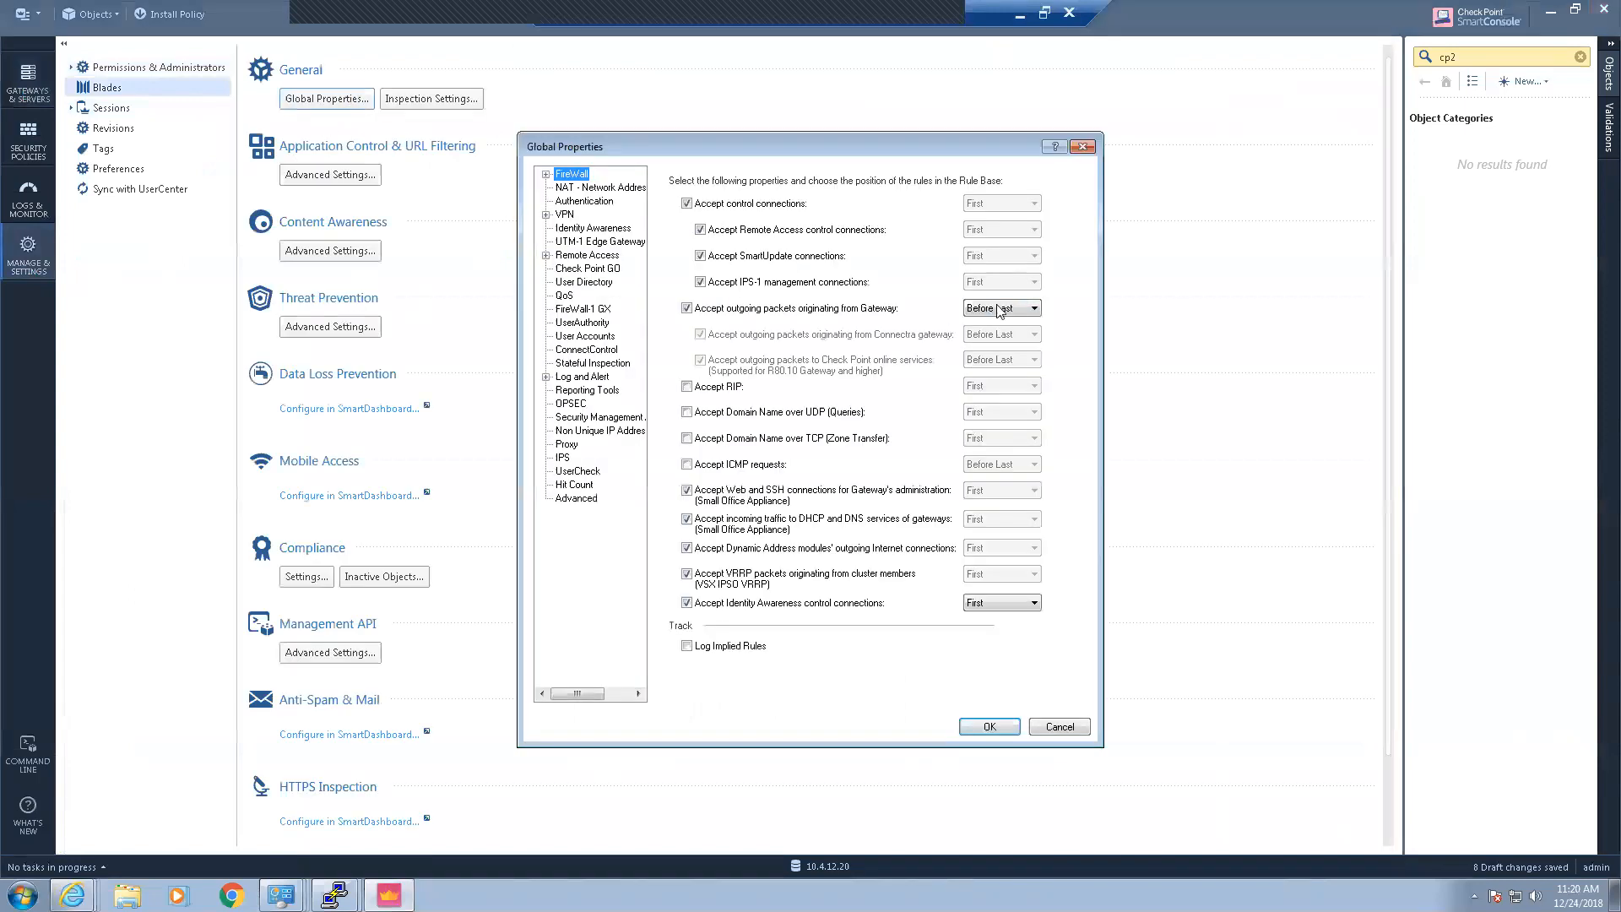
left_click(602, 187)
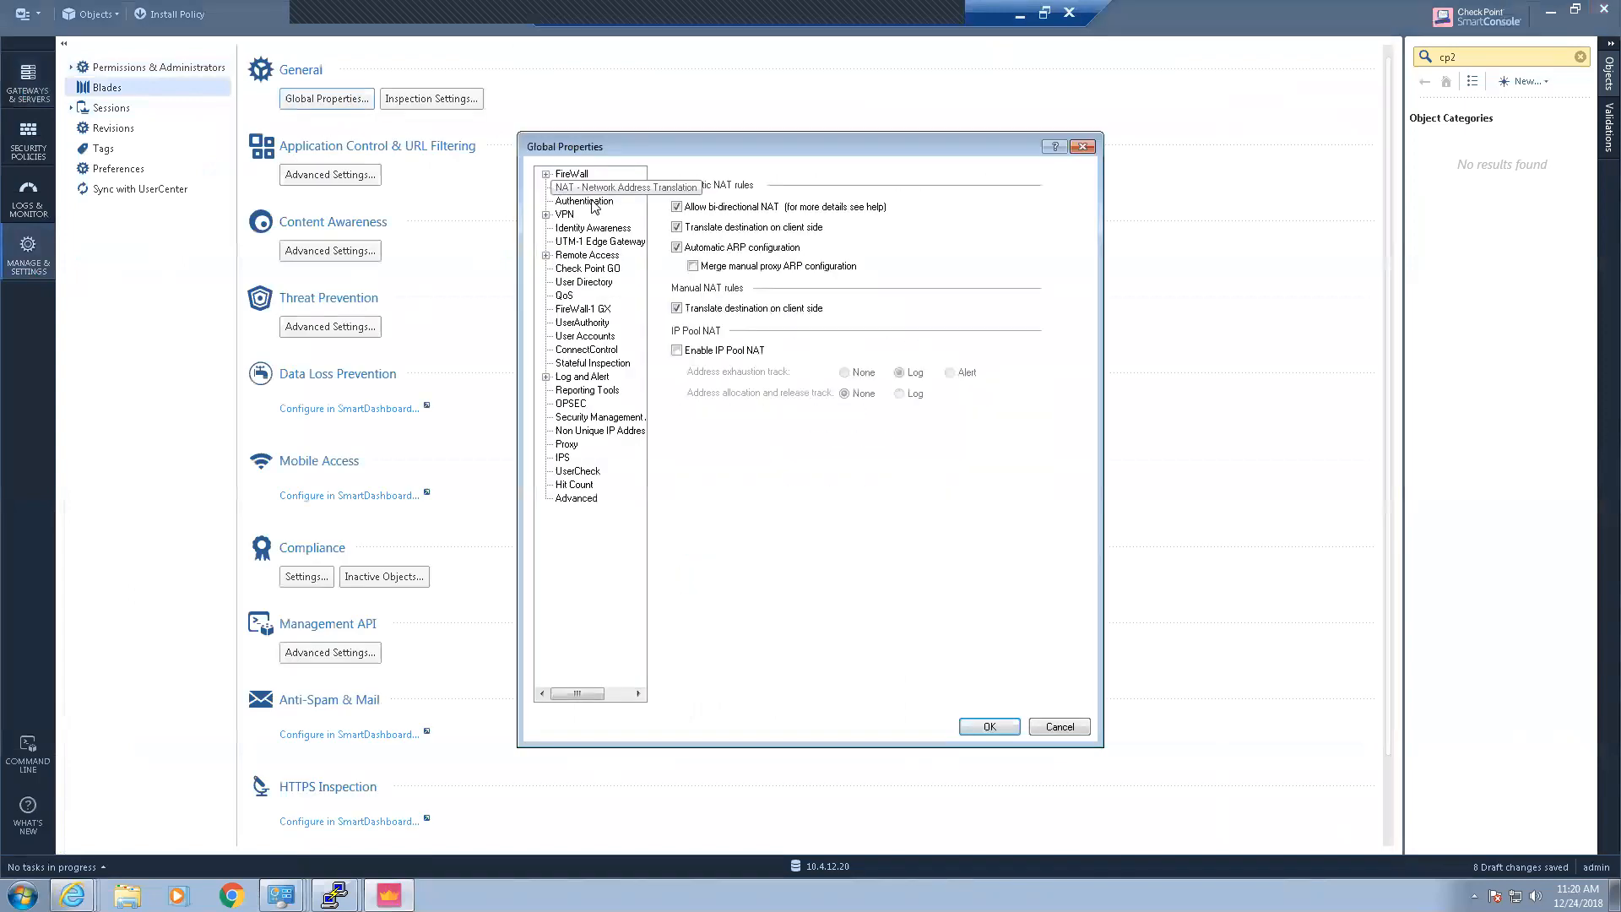
left_click(588, 202)
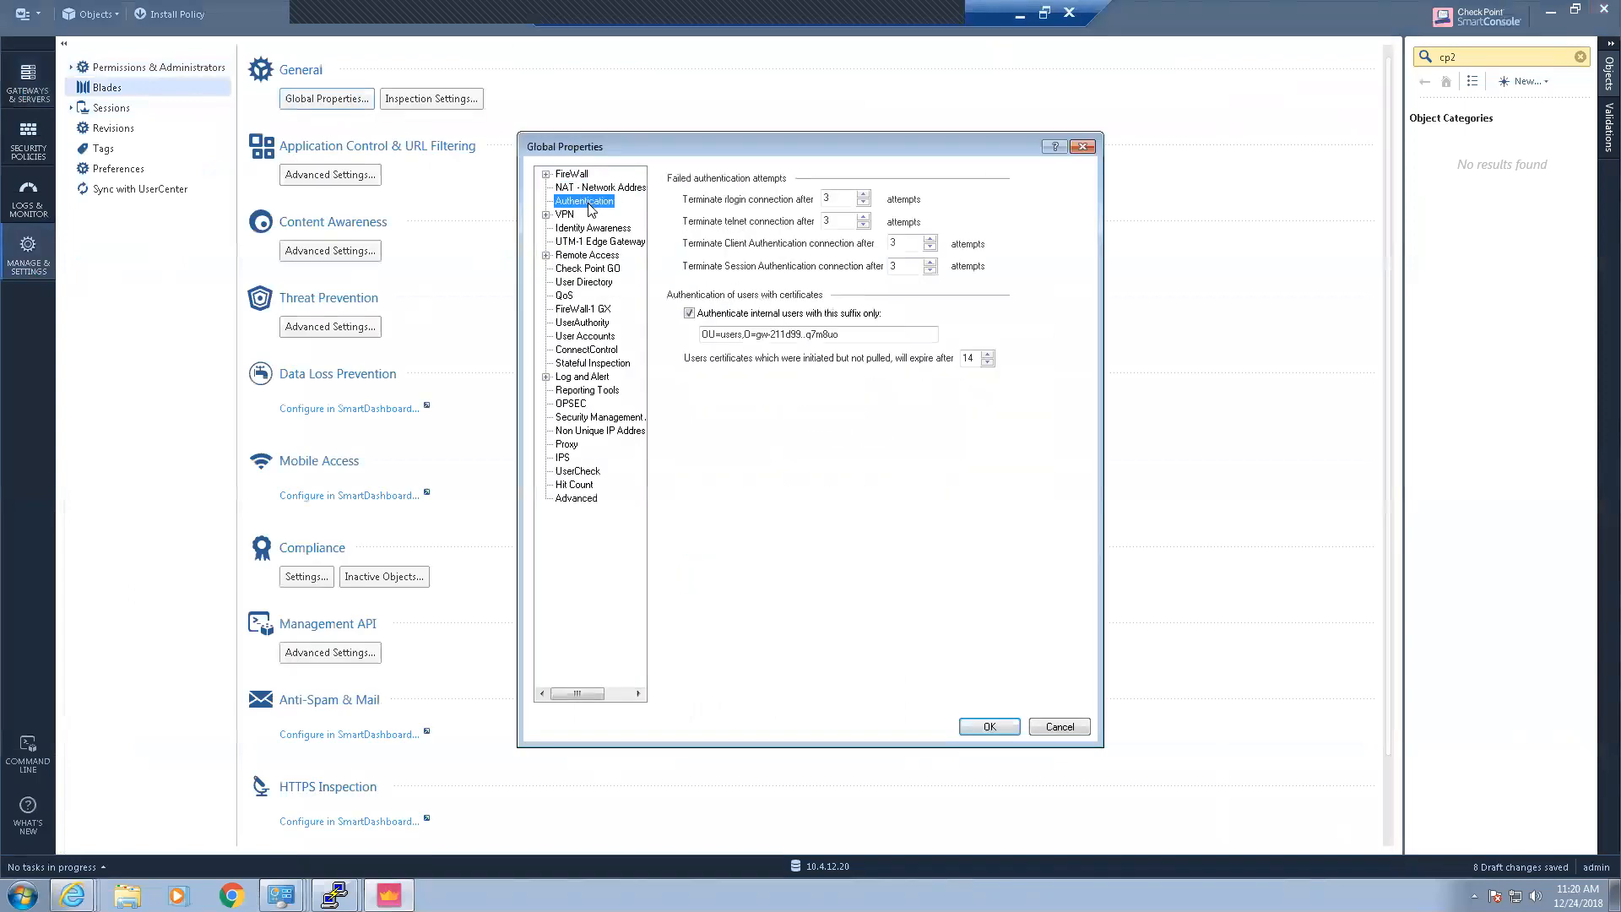
left_click(1057, 727)
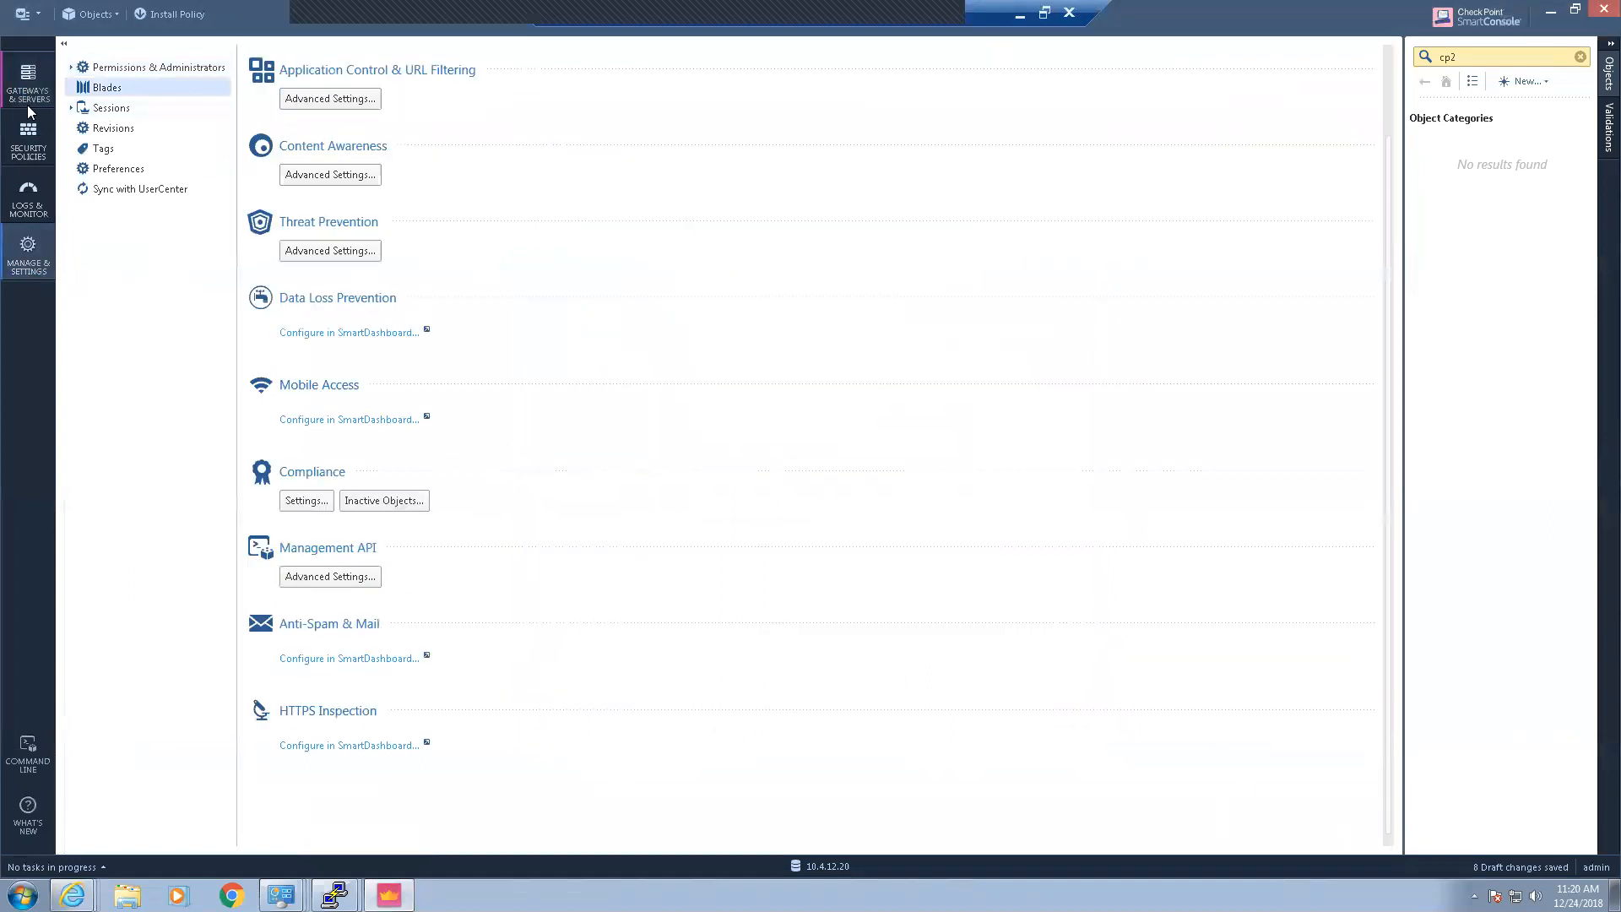
Check Sessions, start a new gateway in Wizard Mode, and minimize the remote desktop
left_click(110, 107)
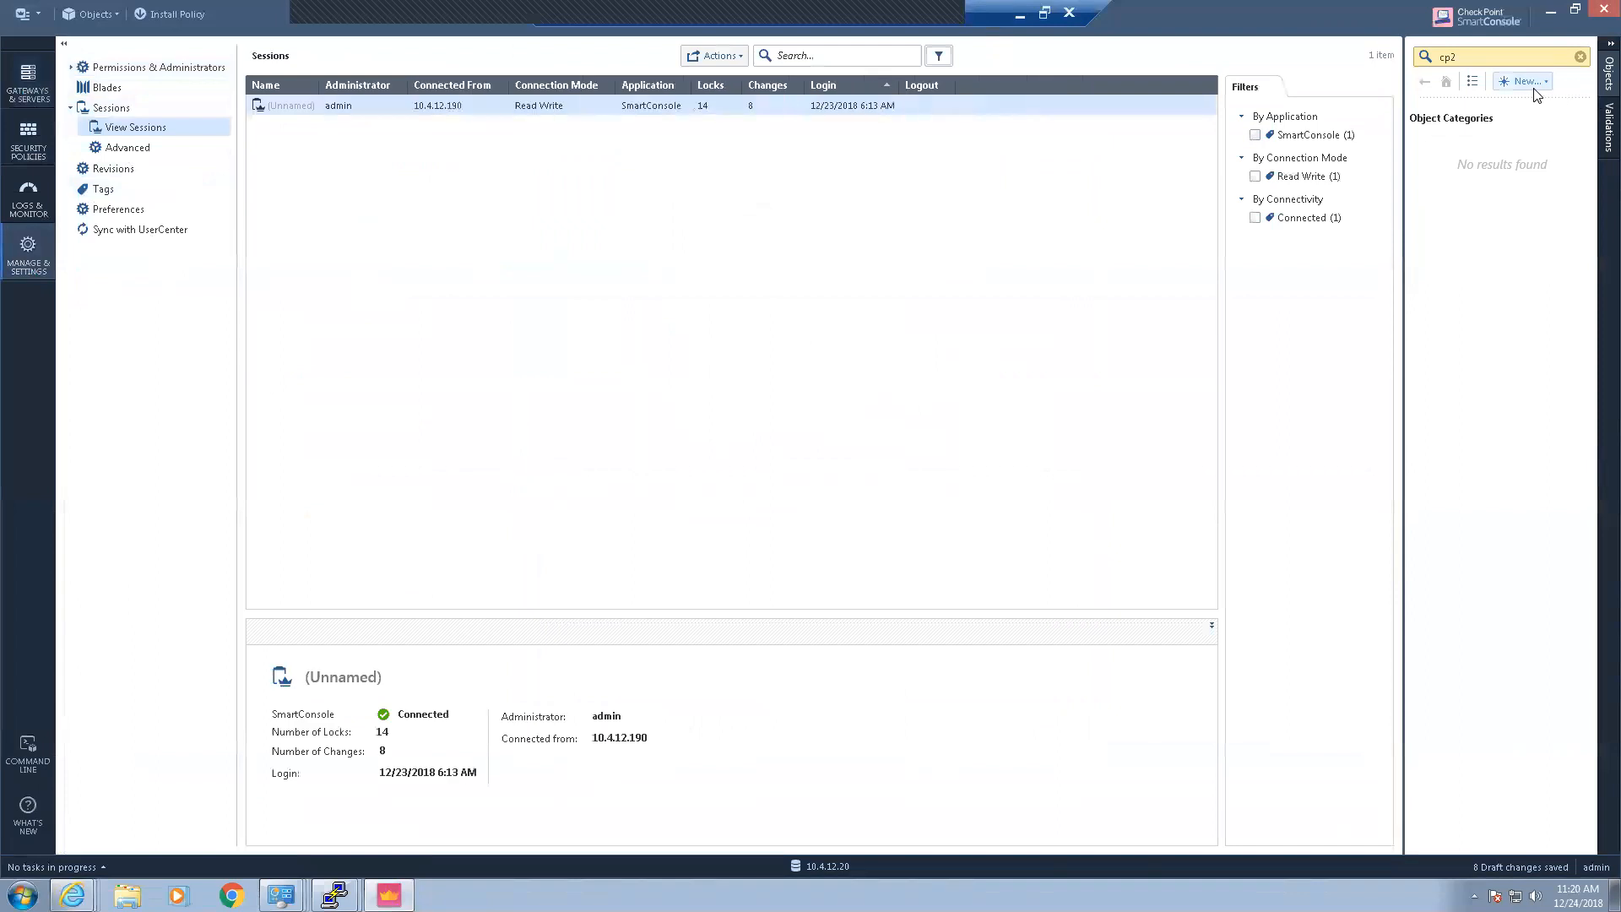
left_click(38, 90)
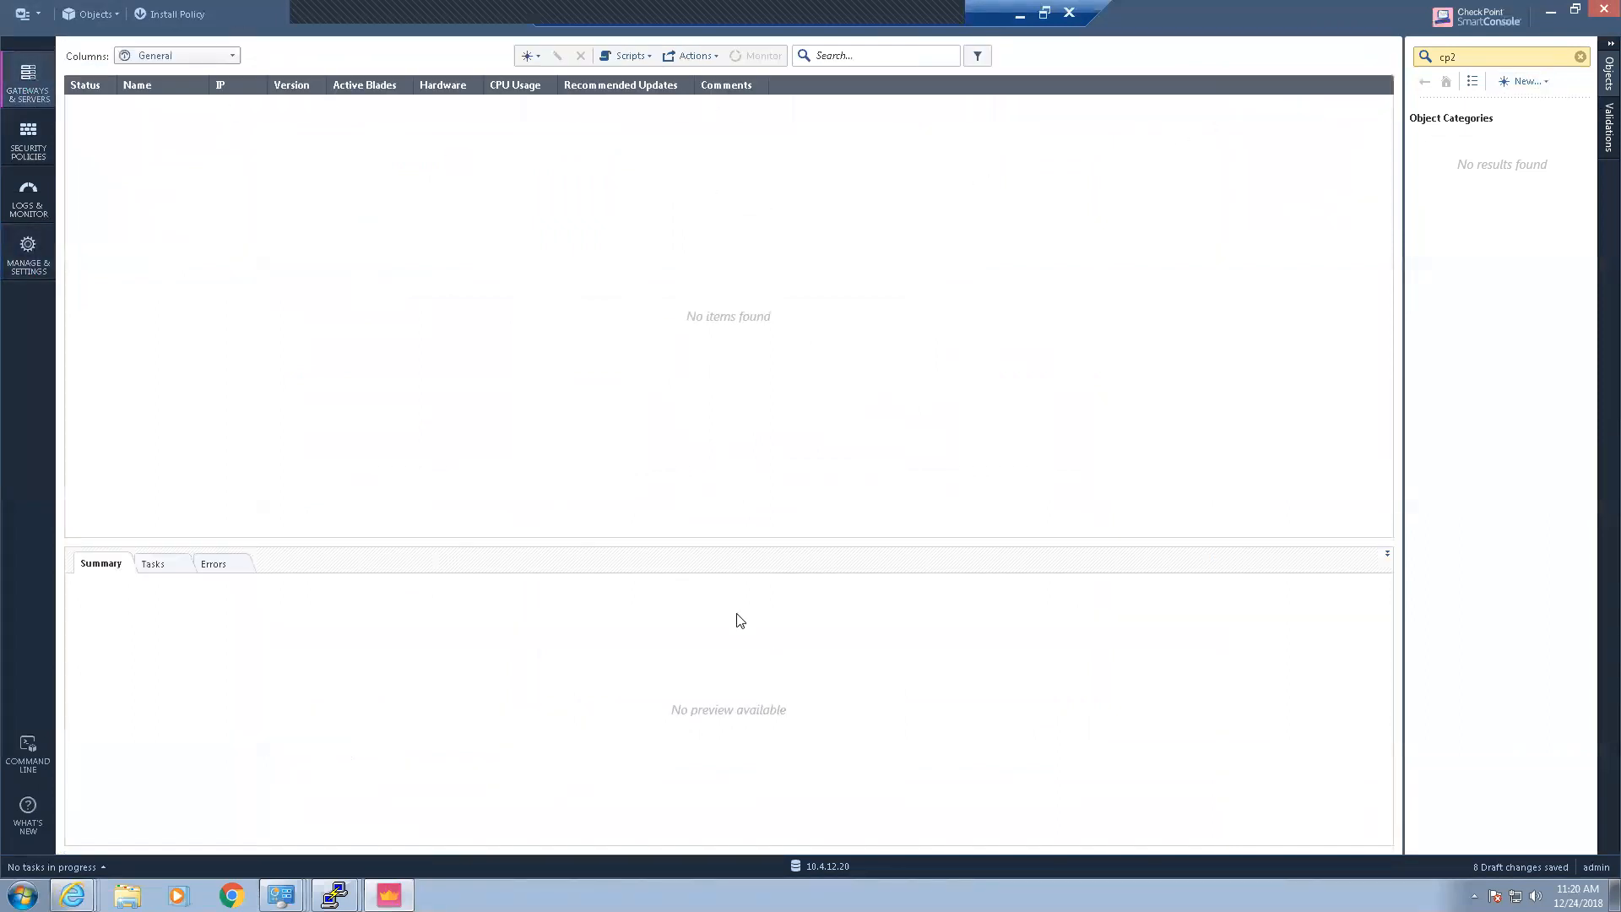
left_click(534, 54)
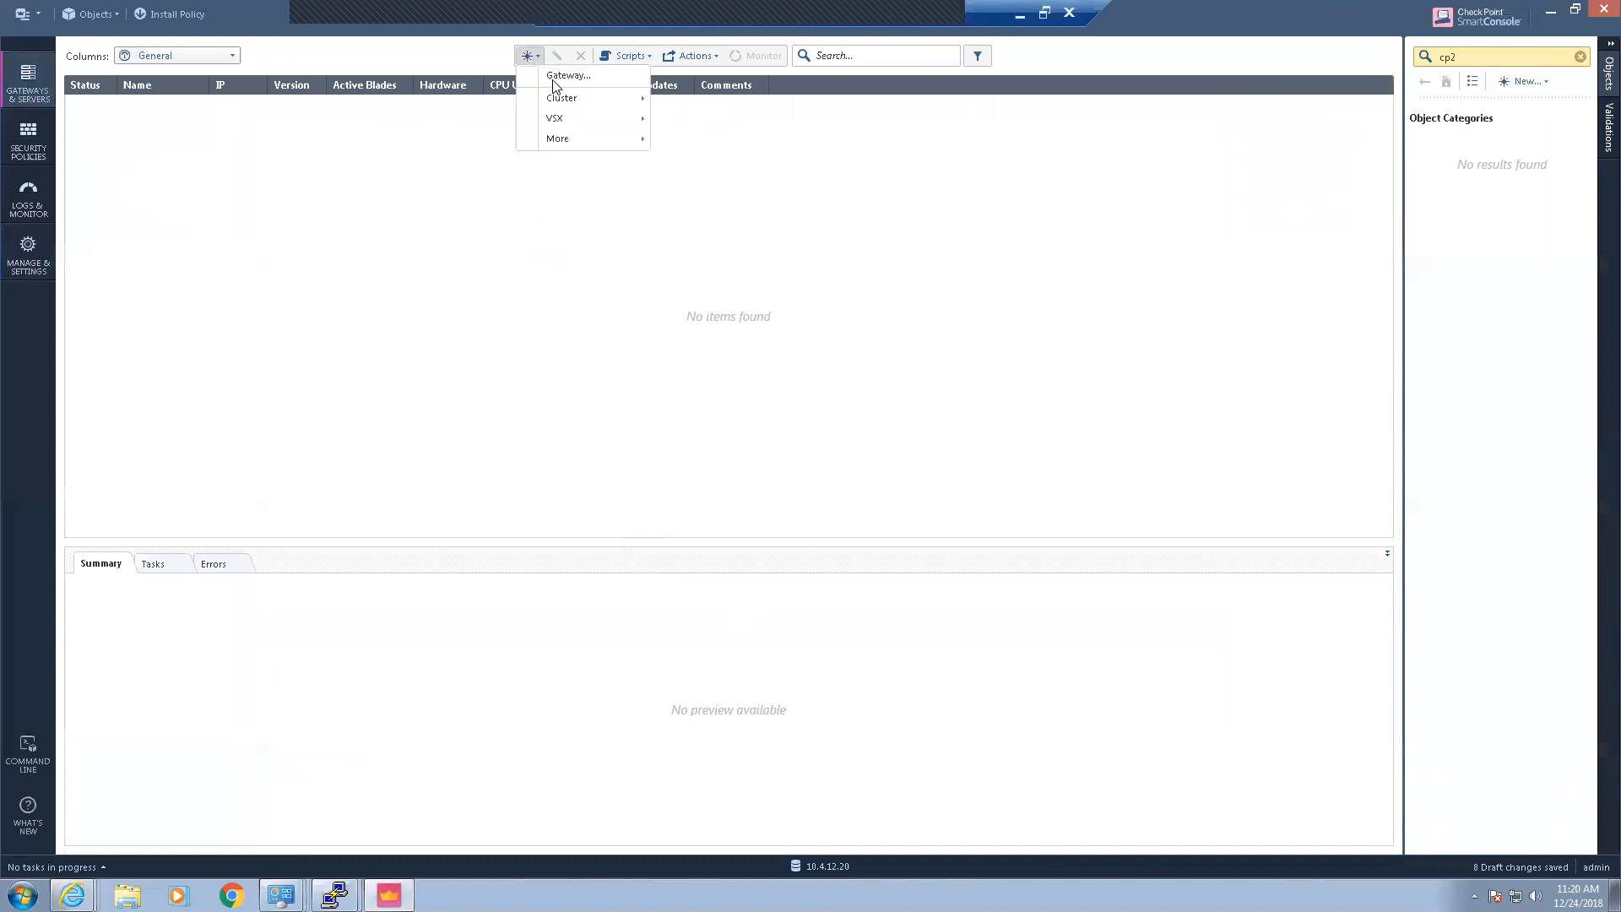
left_click(567, 83)
left_click(771, 451)
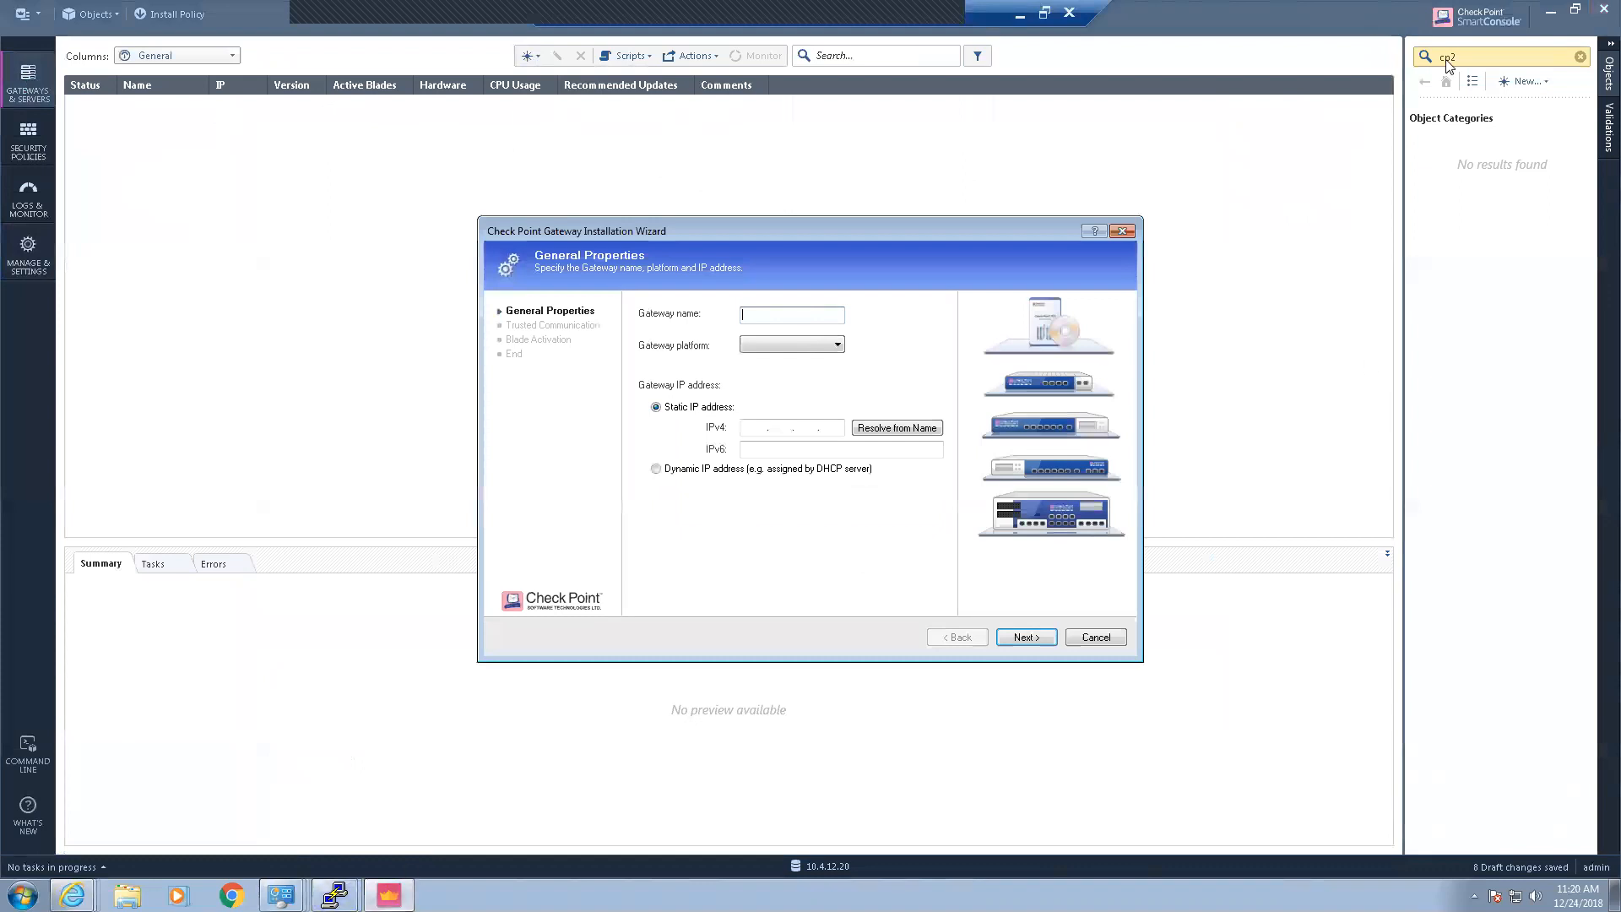
left_click(1018, 15)
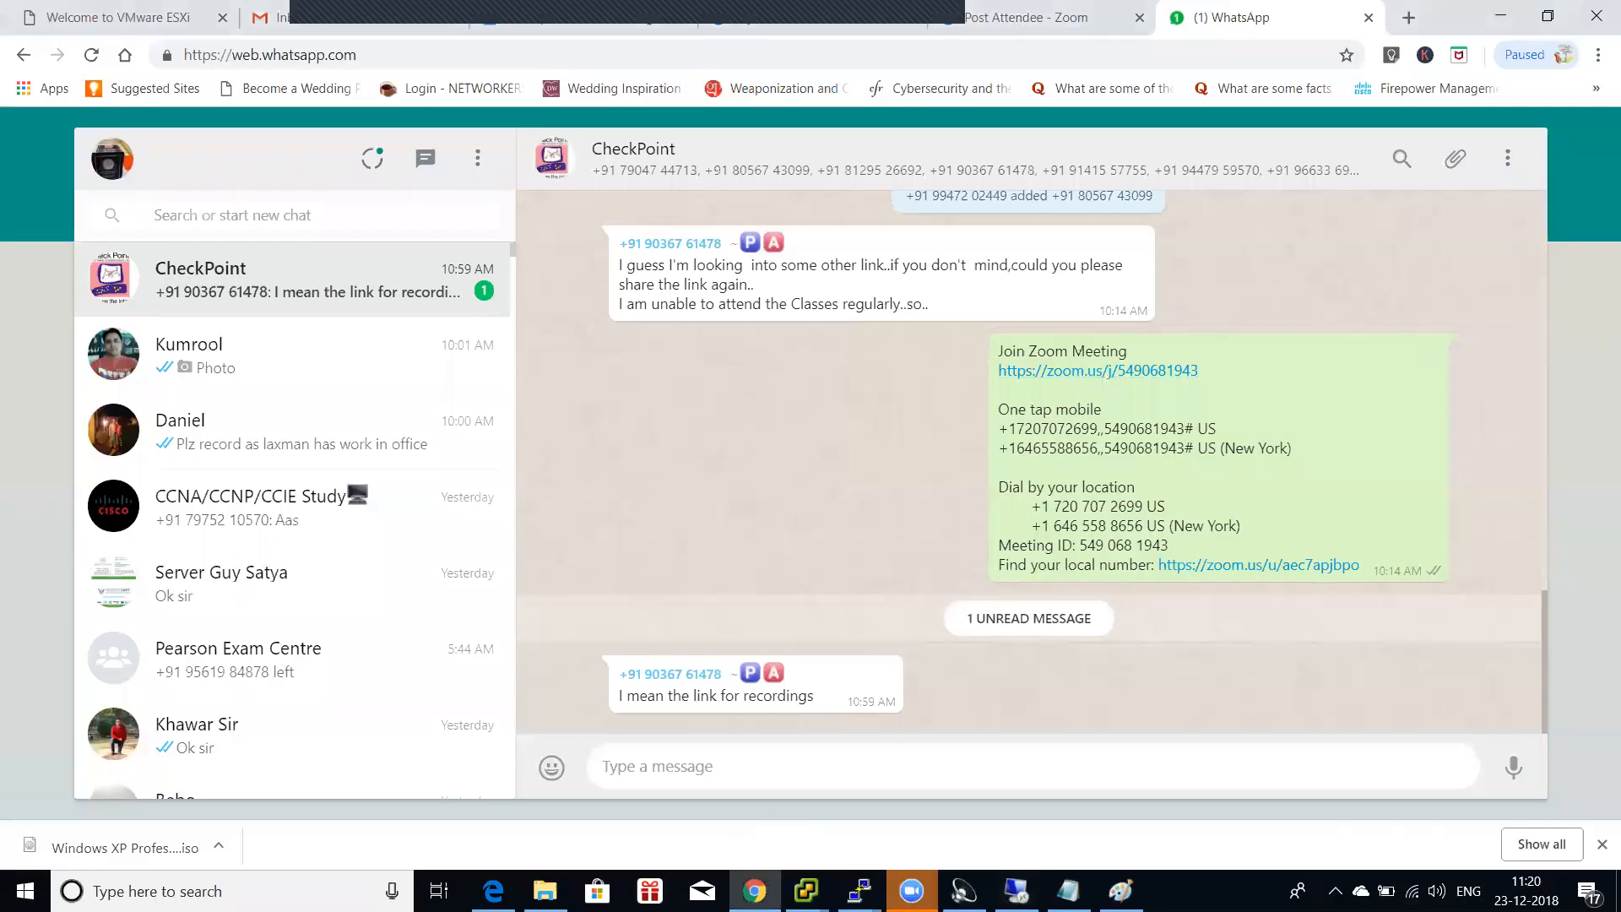
Bring up vSphere Client and open CP1's console in a separate window
mouse_move(806, 891)
left_click(802, 840)
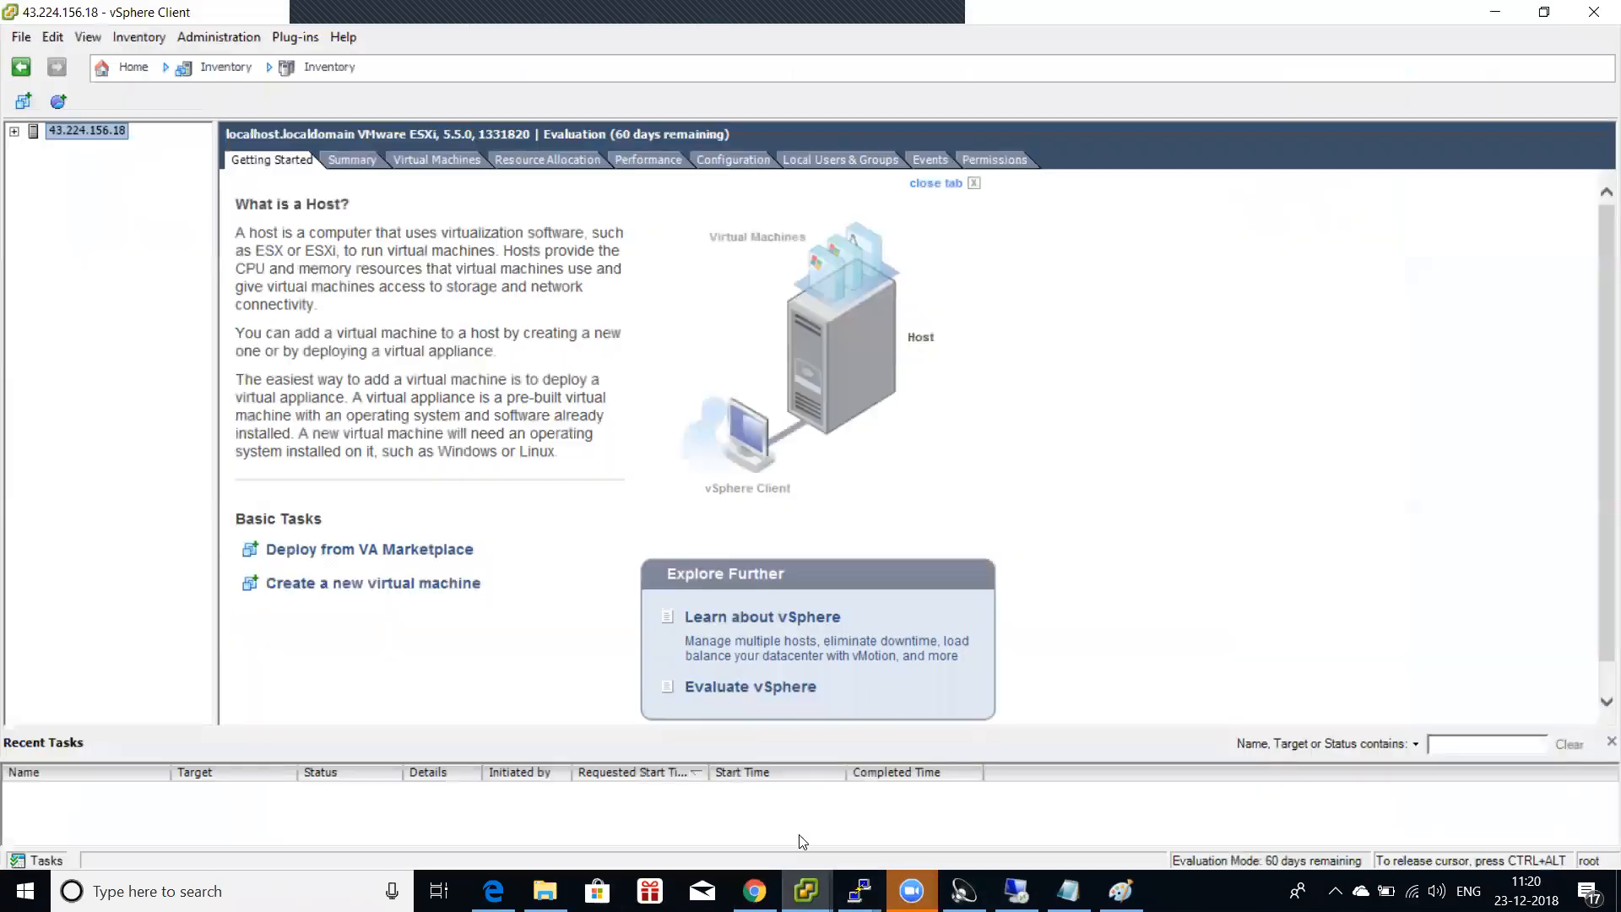
left_click(14, 131)
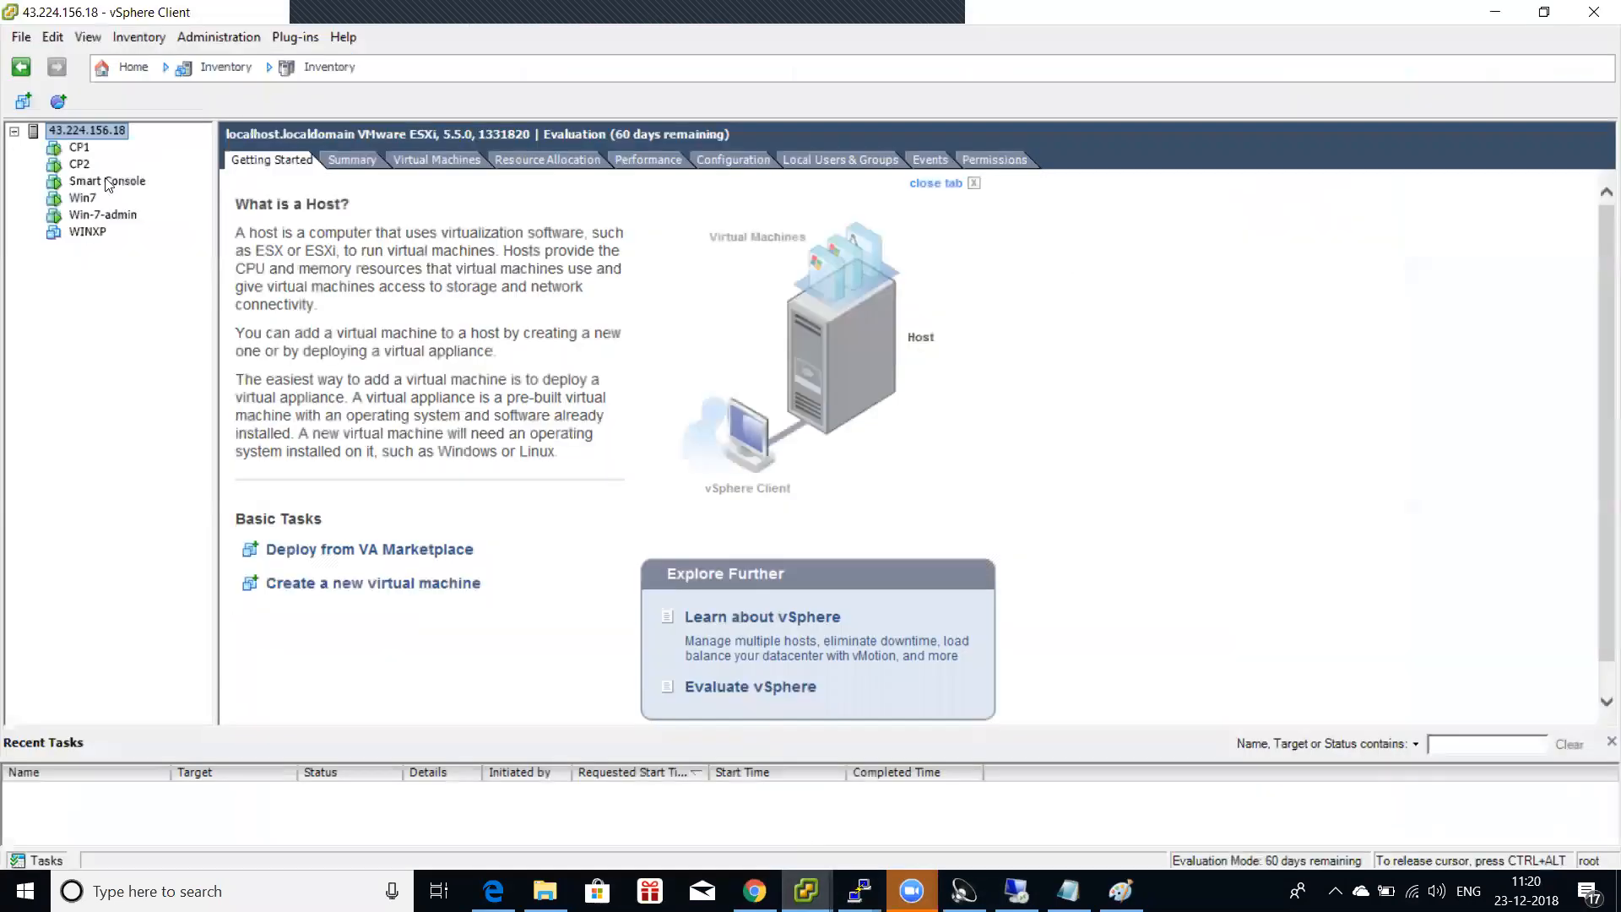
left_click(78, 148)
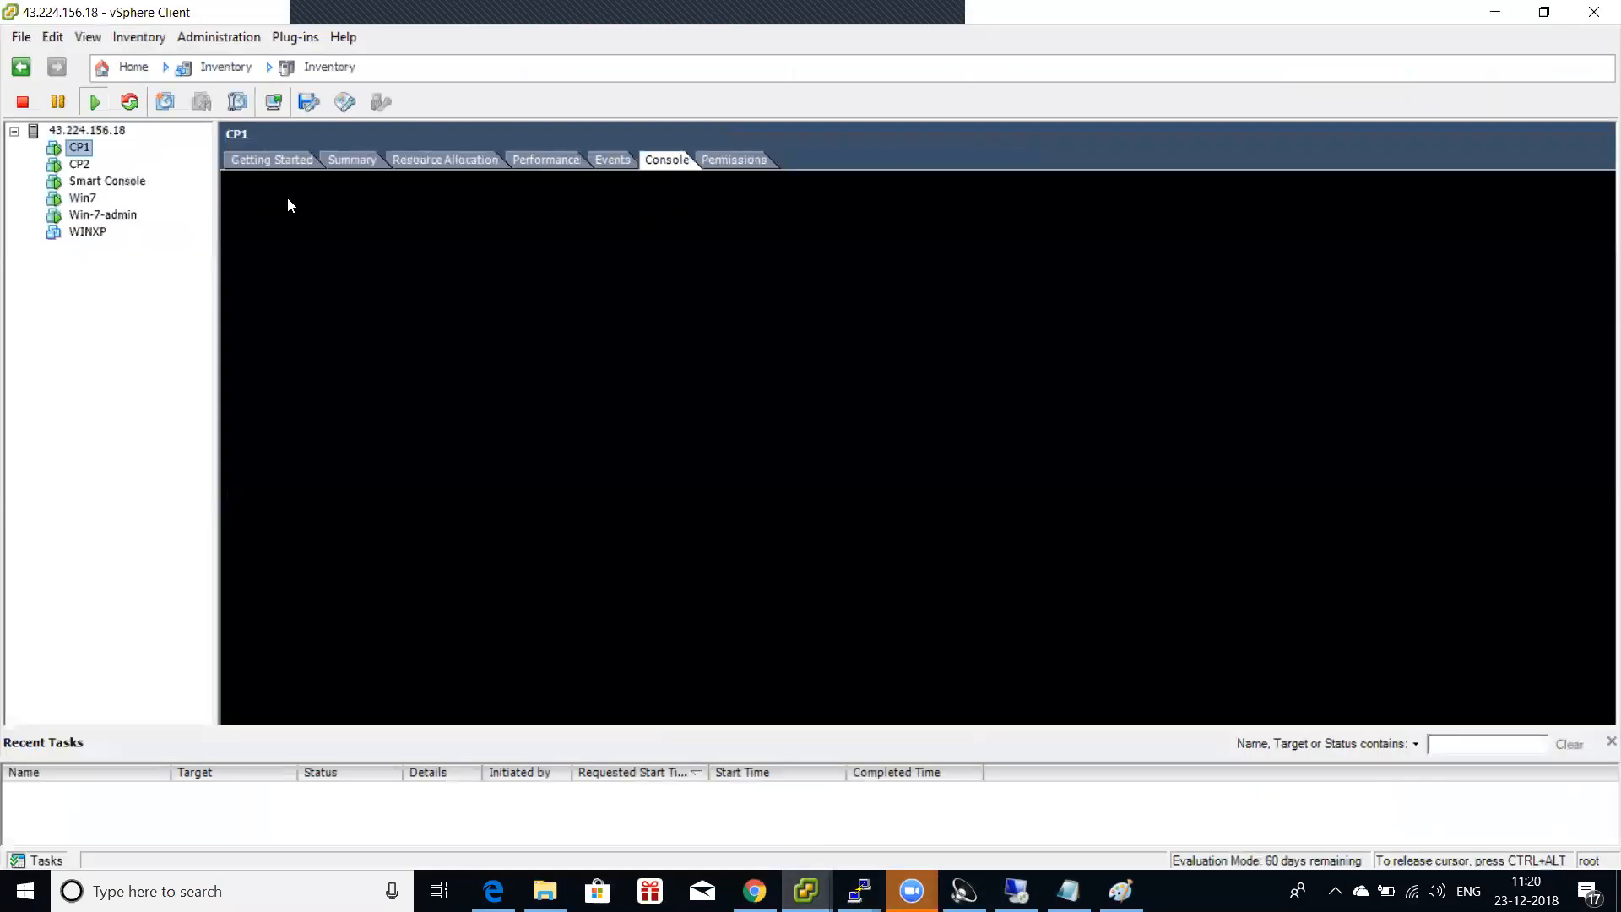
right_click(81, 145)
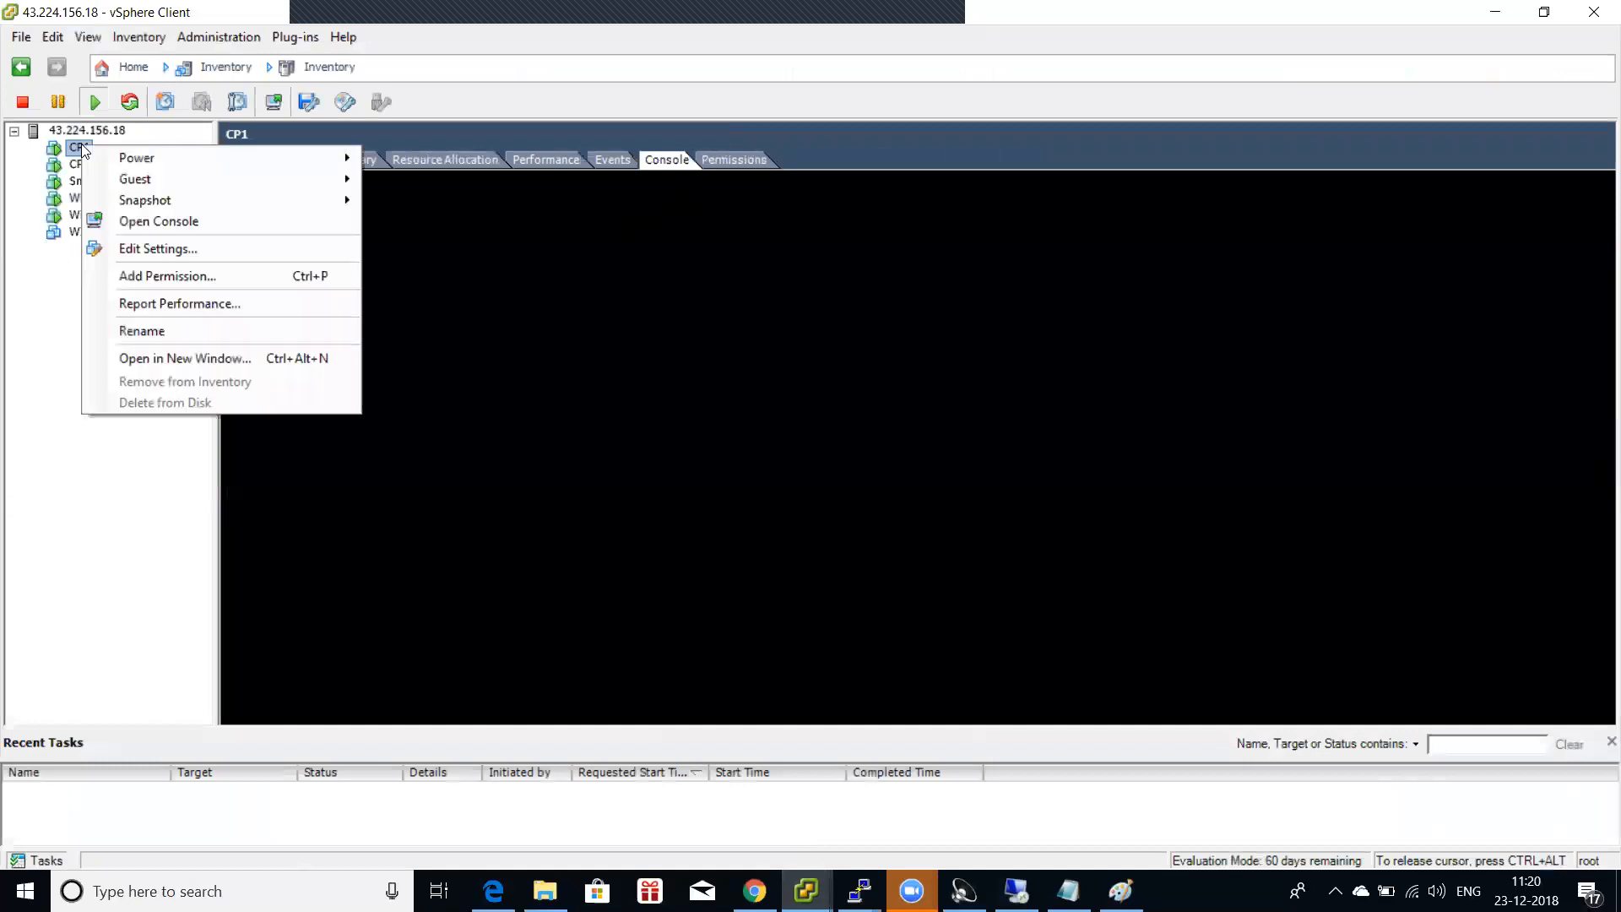
left_click(157, 219)
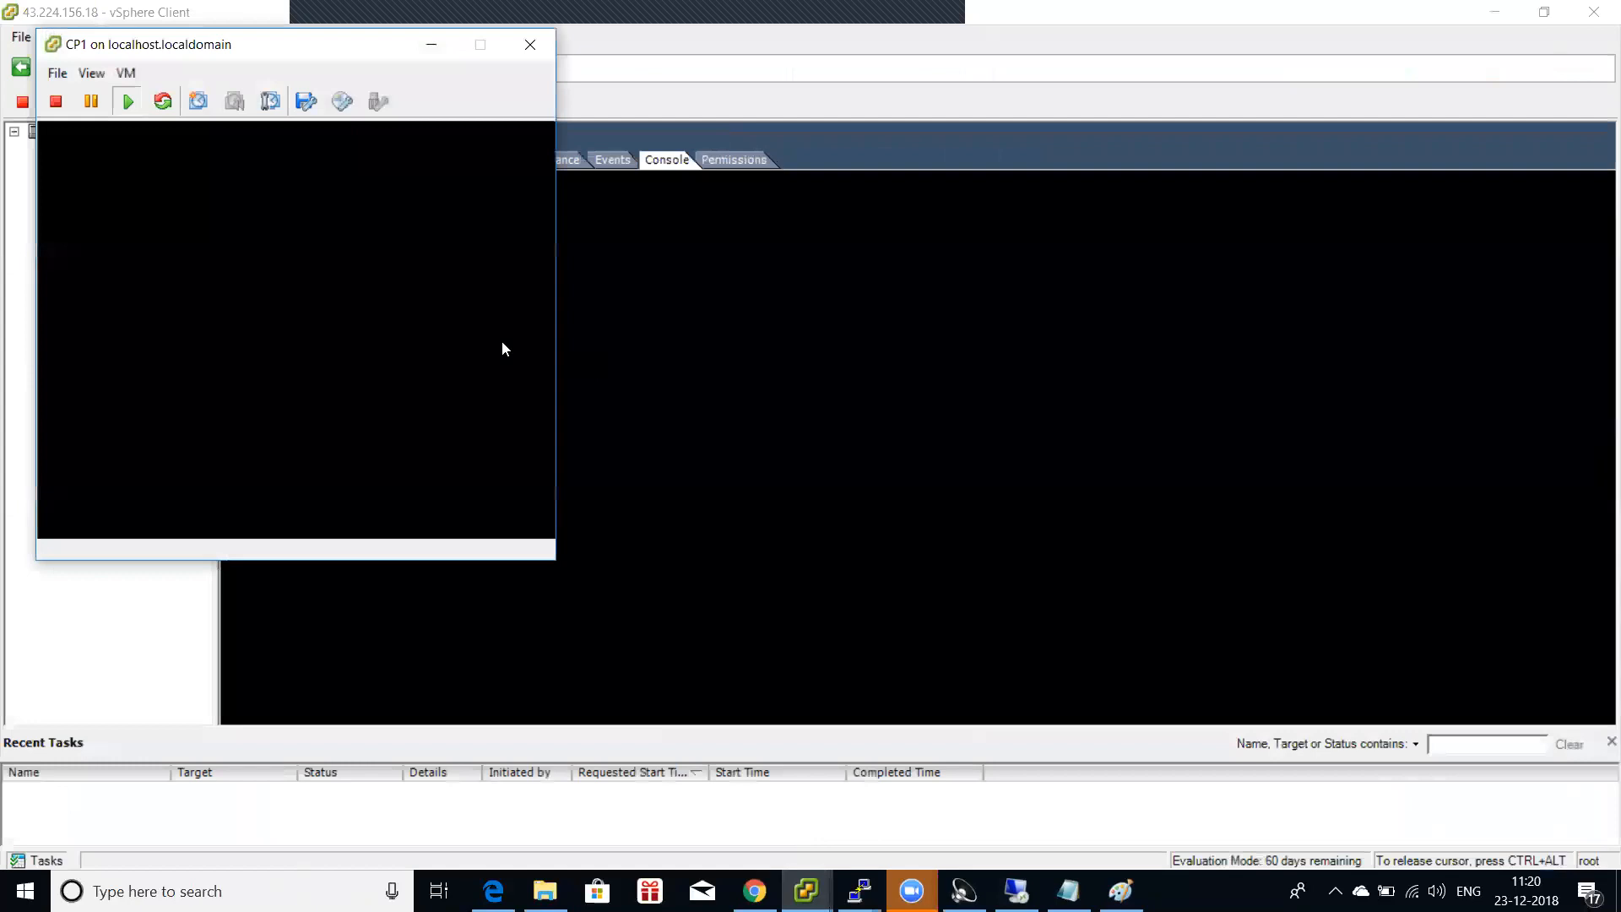
Review CP1's console output, release input with Ctrl+Alt, put the window away, and select CP2
left_click(503, 344)
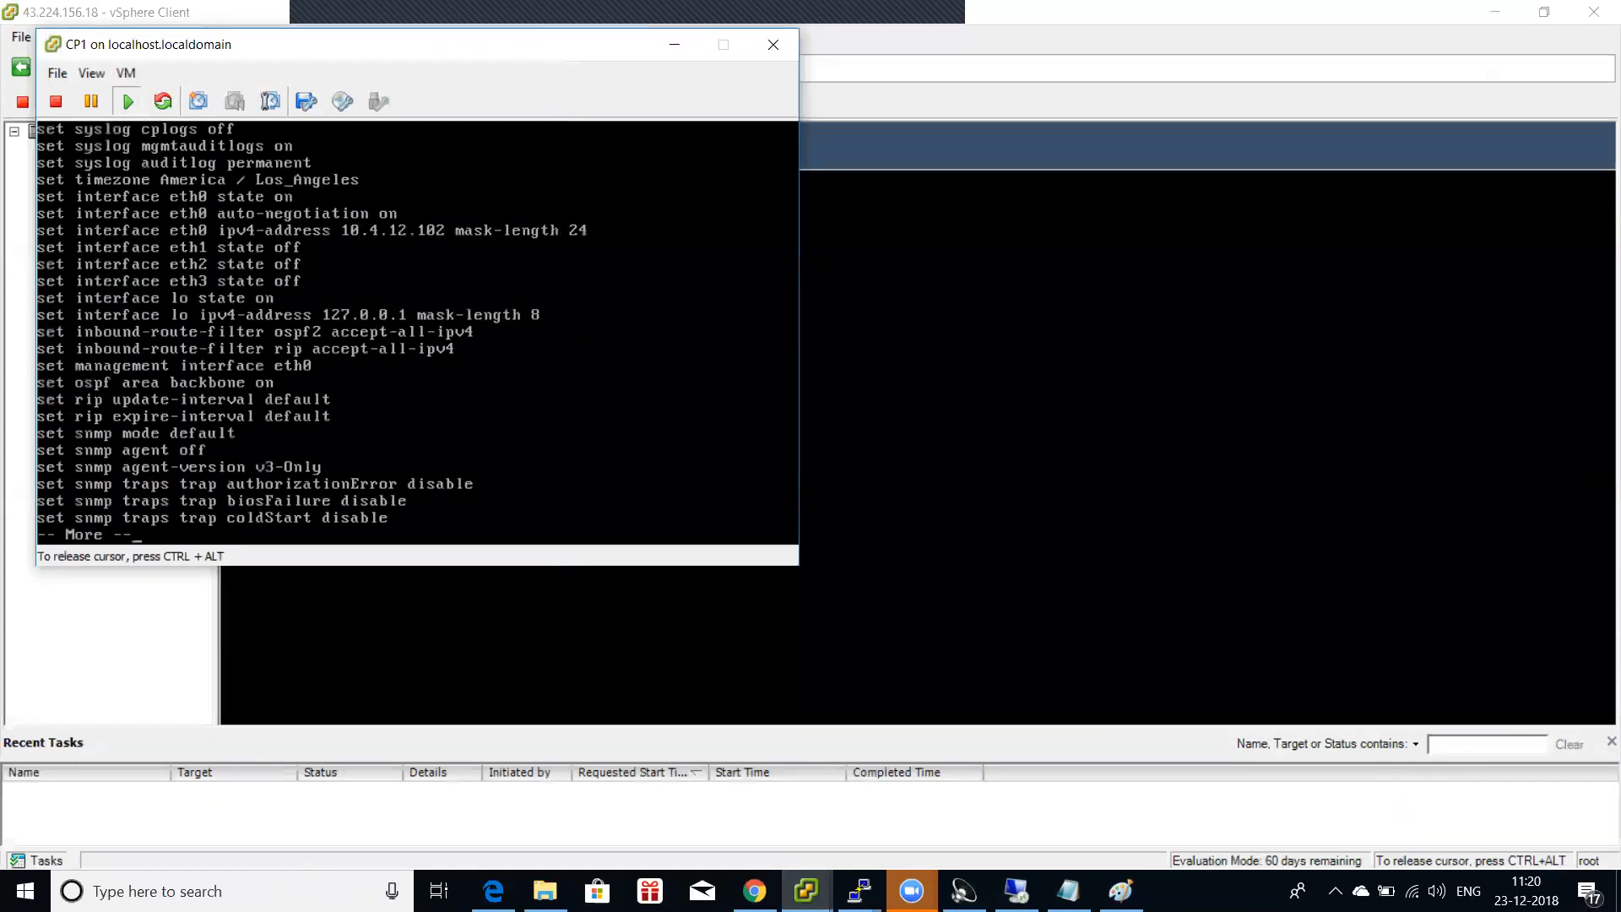
key("ctrl+alt")
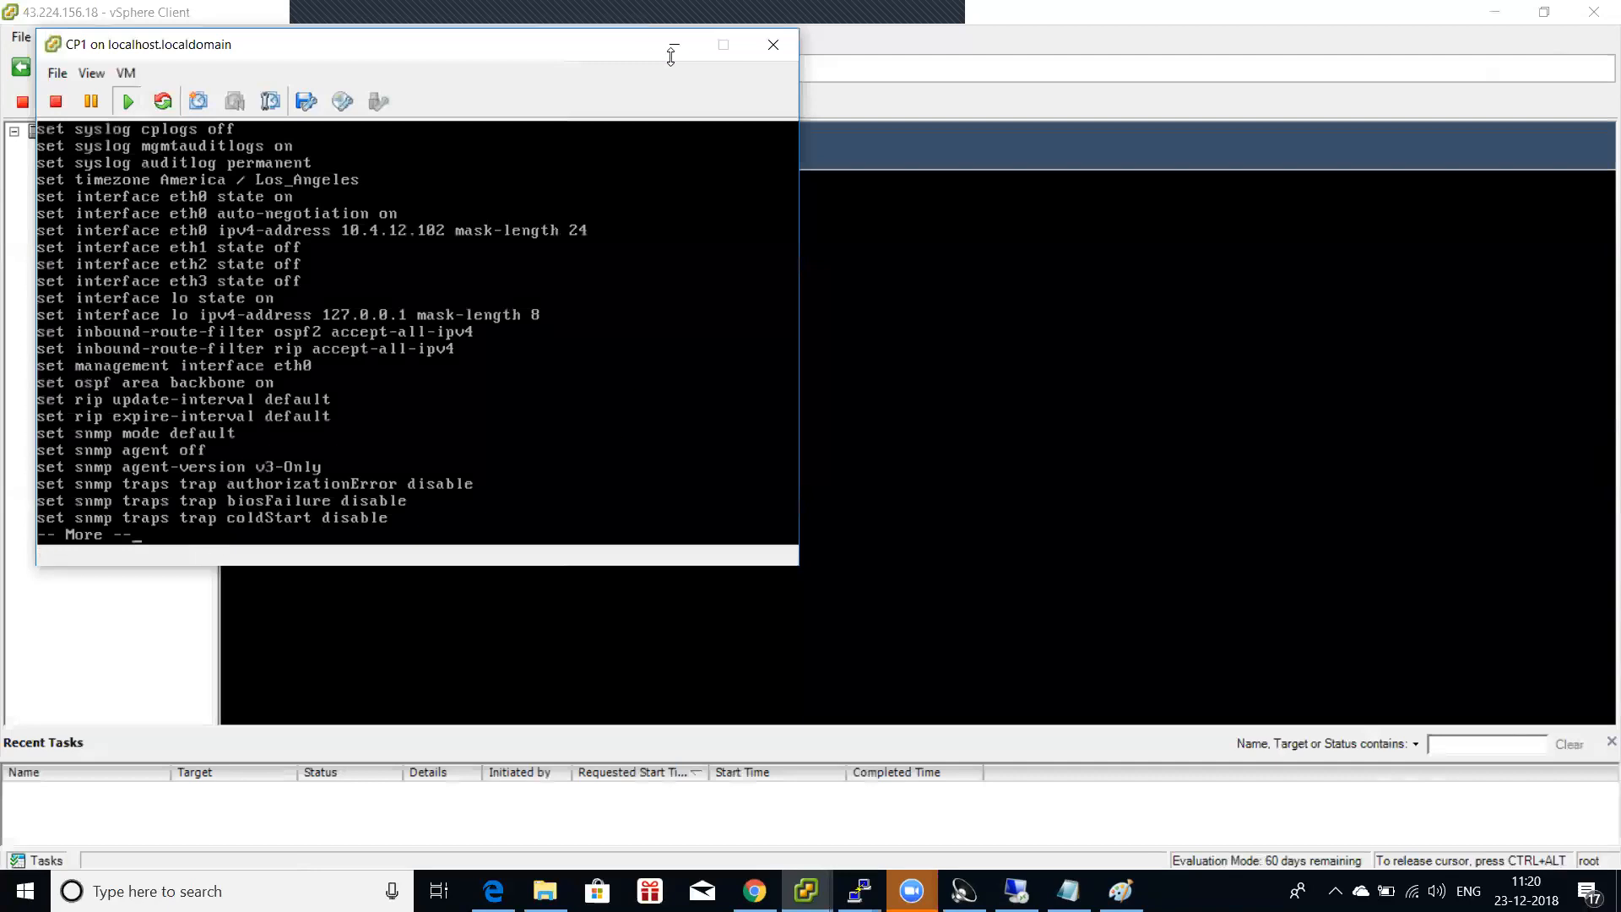
left_click(674, 47)
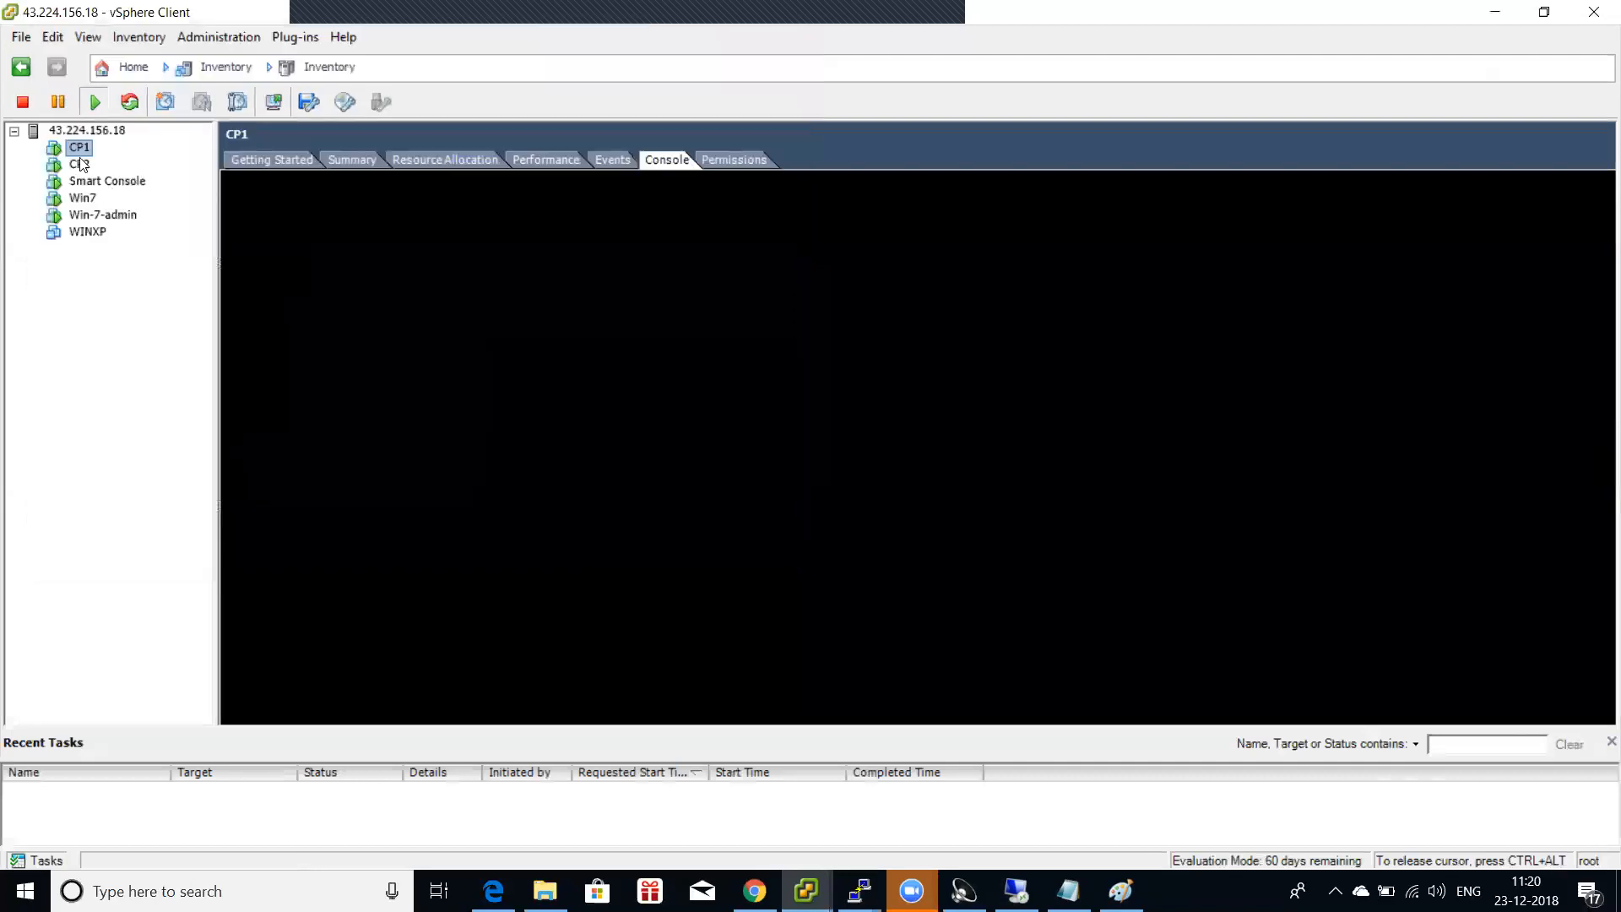
left_click(107, 163)
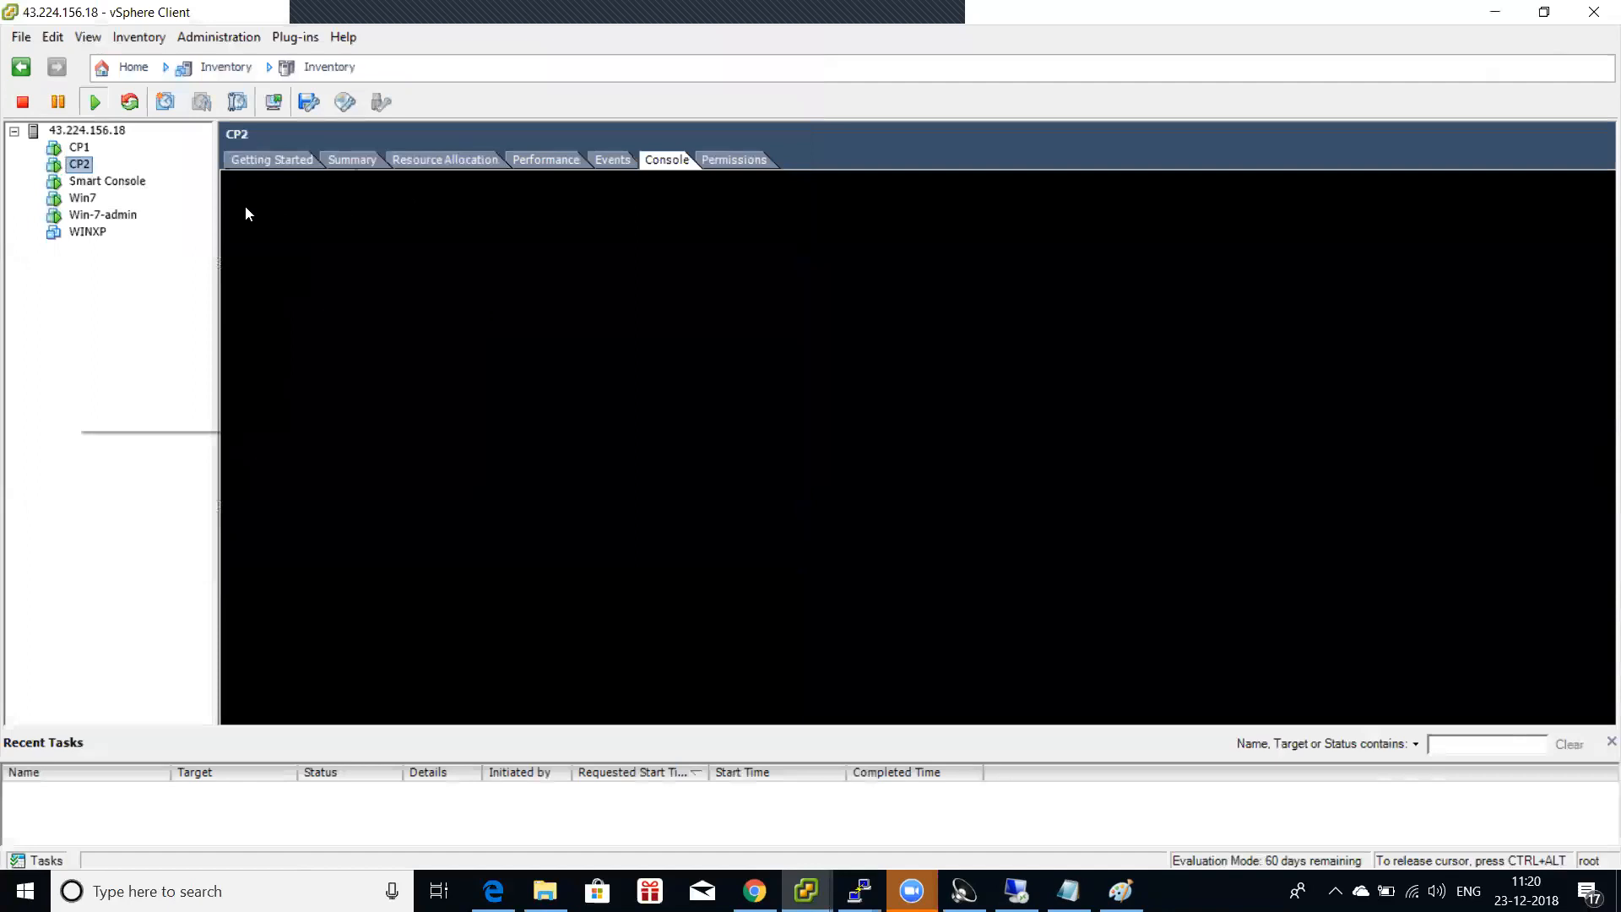
Open CP2's console, wake it to the login prompt, then return to the remote SmartConsole session
right_click(77, 163)
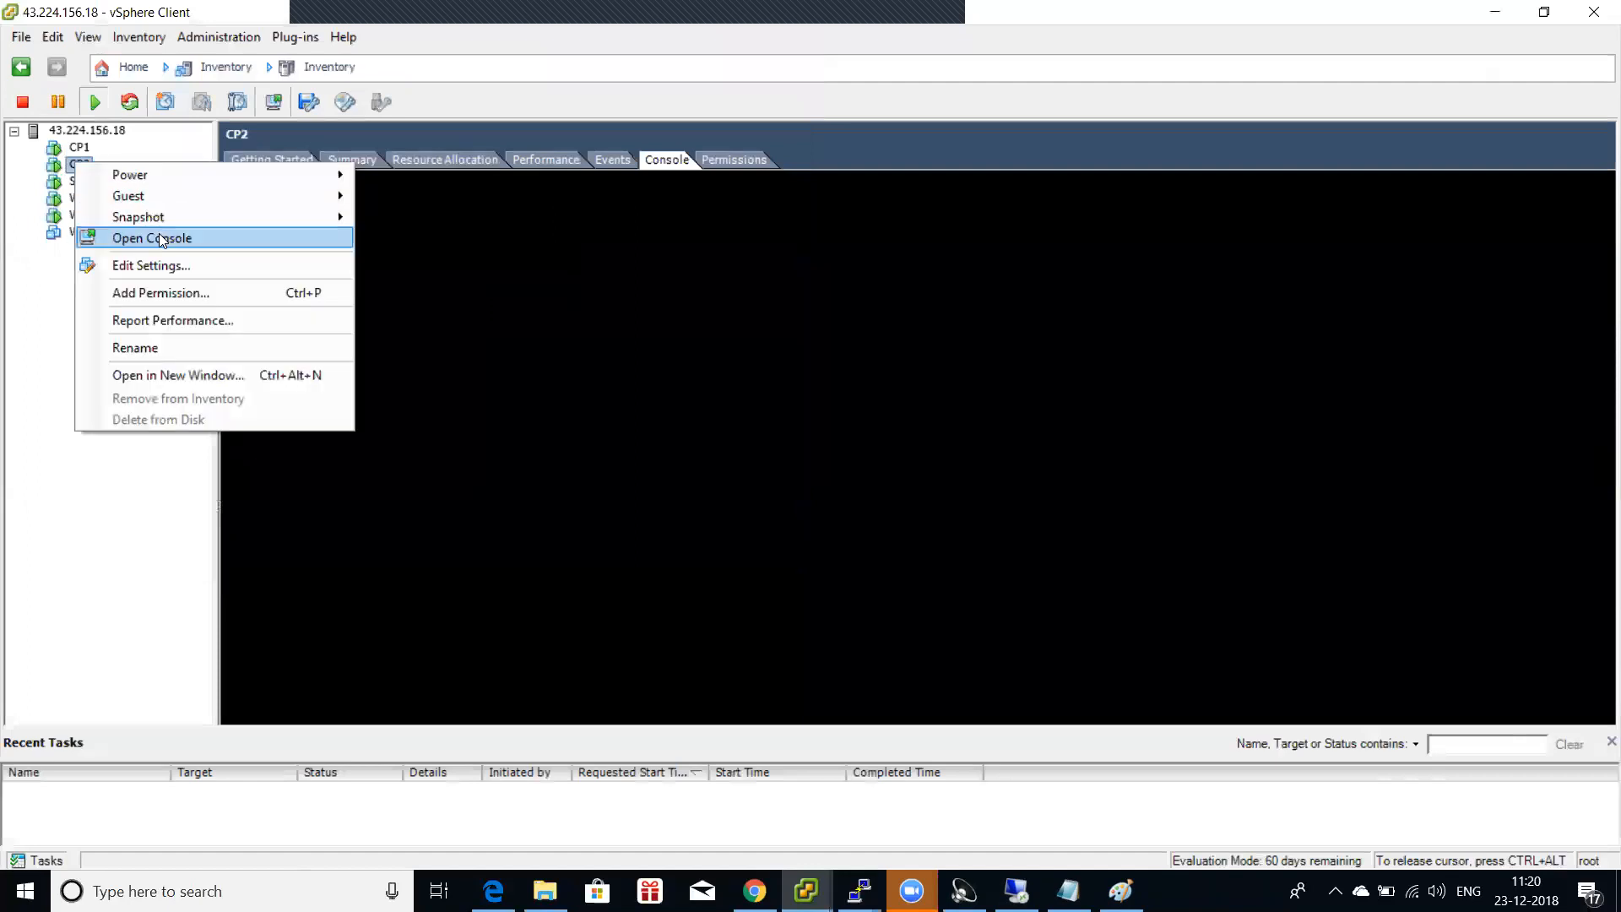
left_click(161, 239)
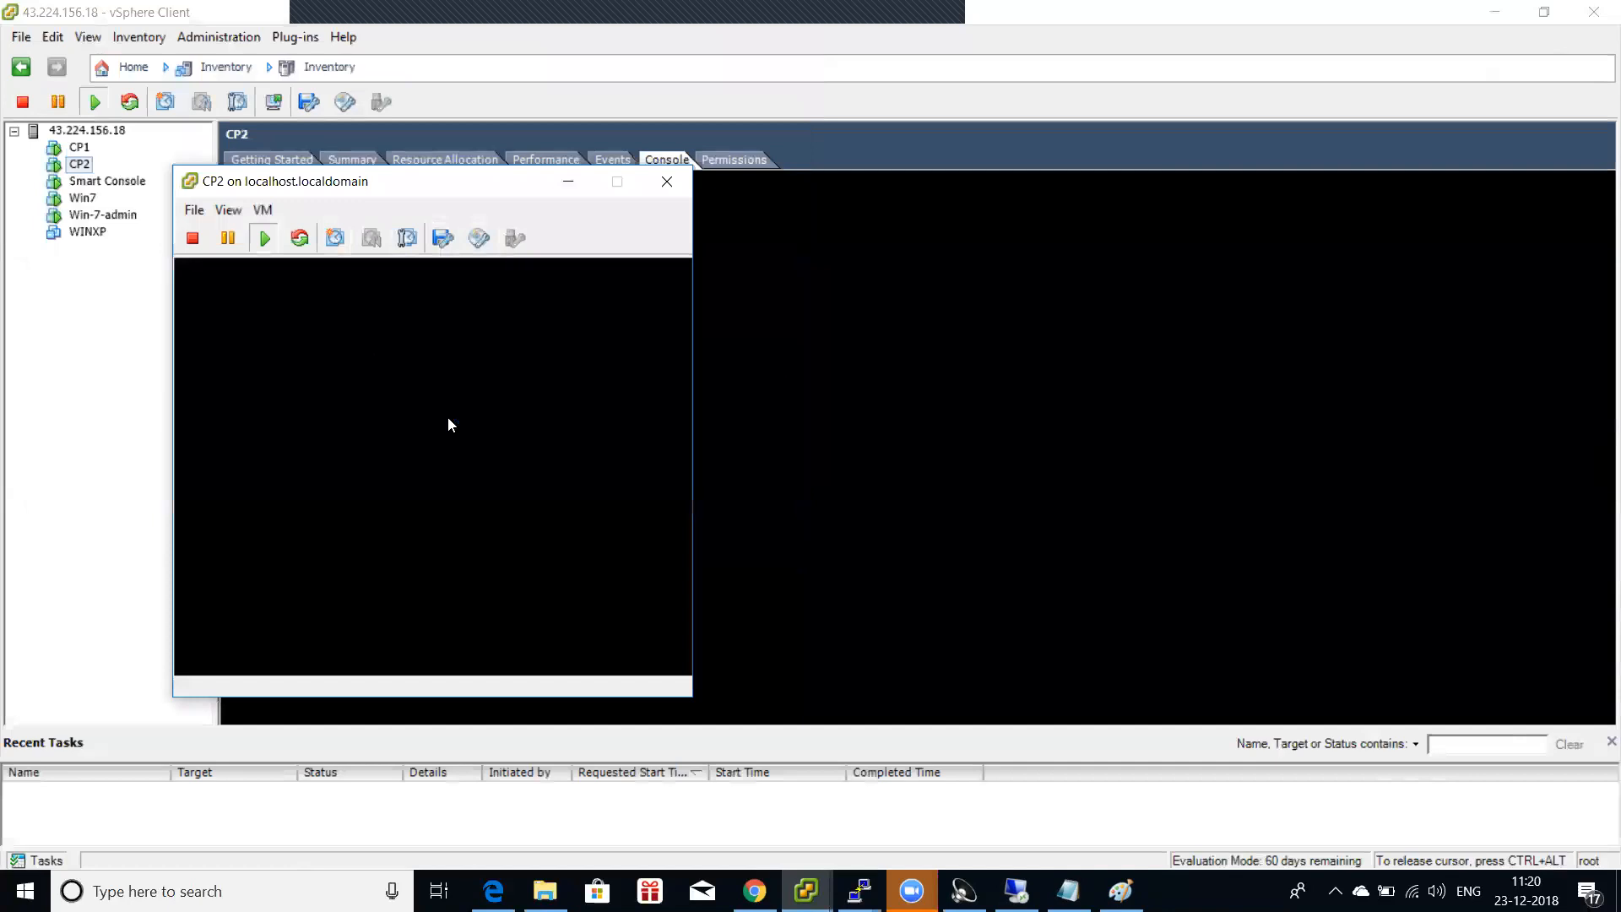
left_click(509, 441)
key("Return")
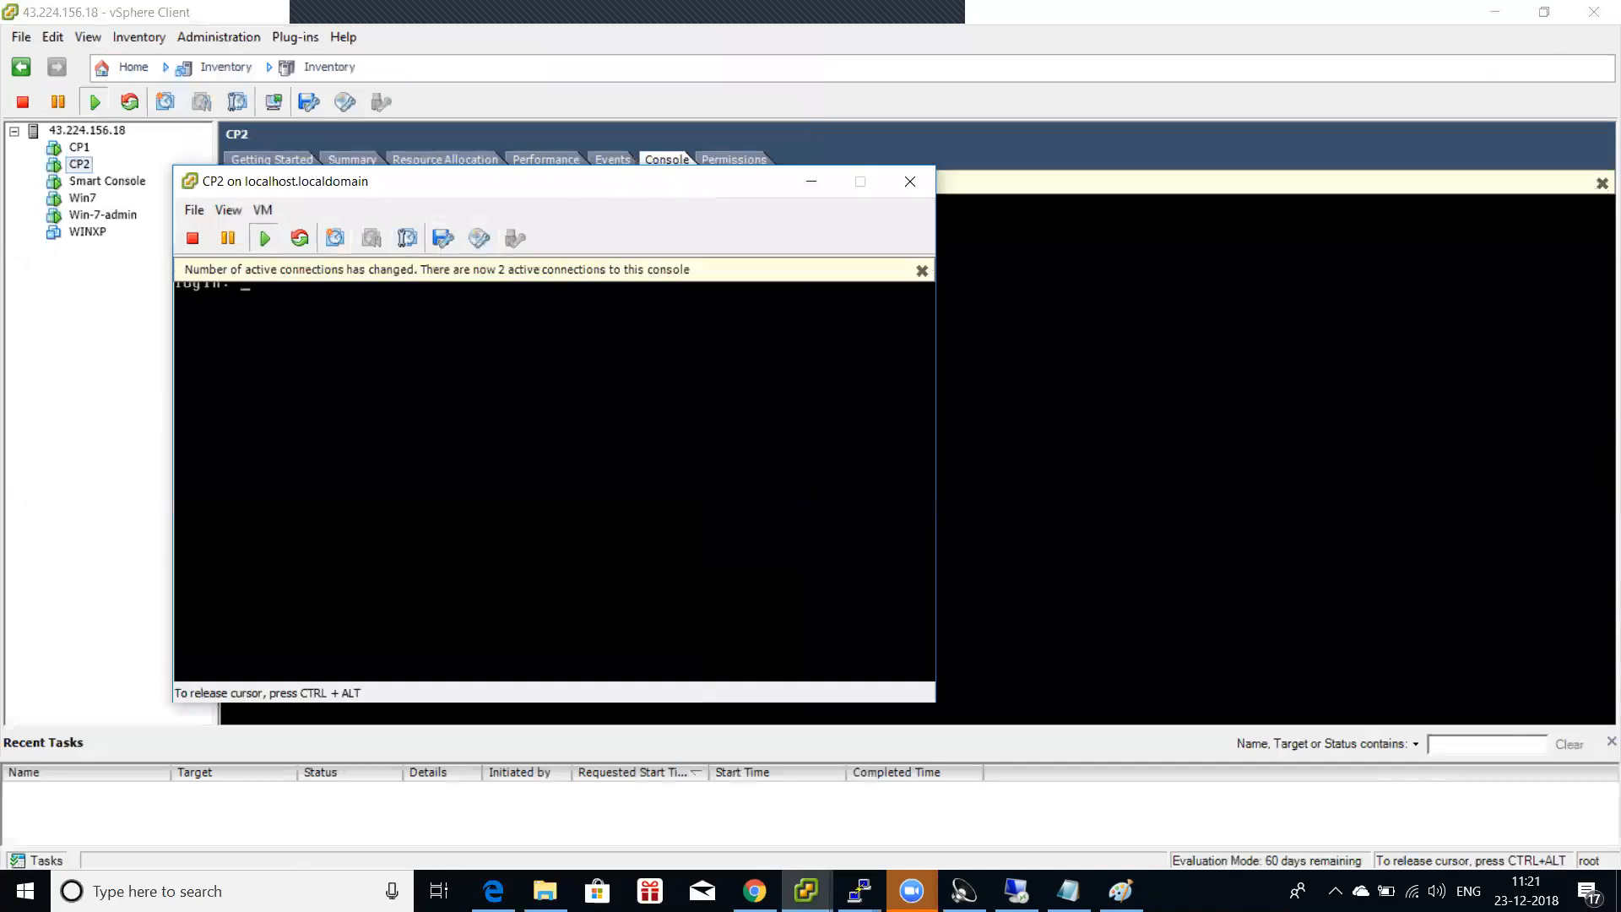
key("ctrl+alt")
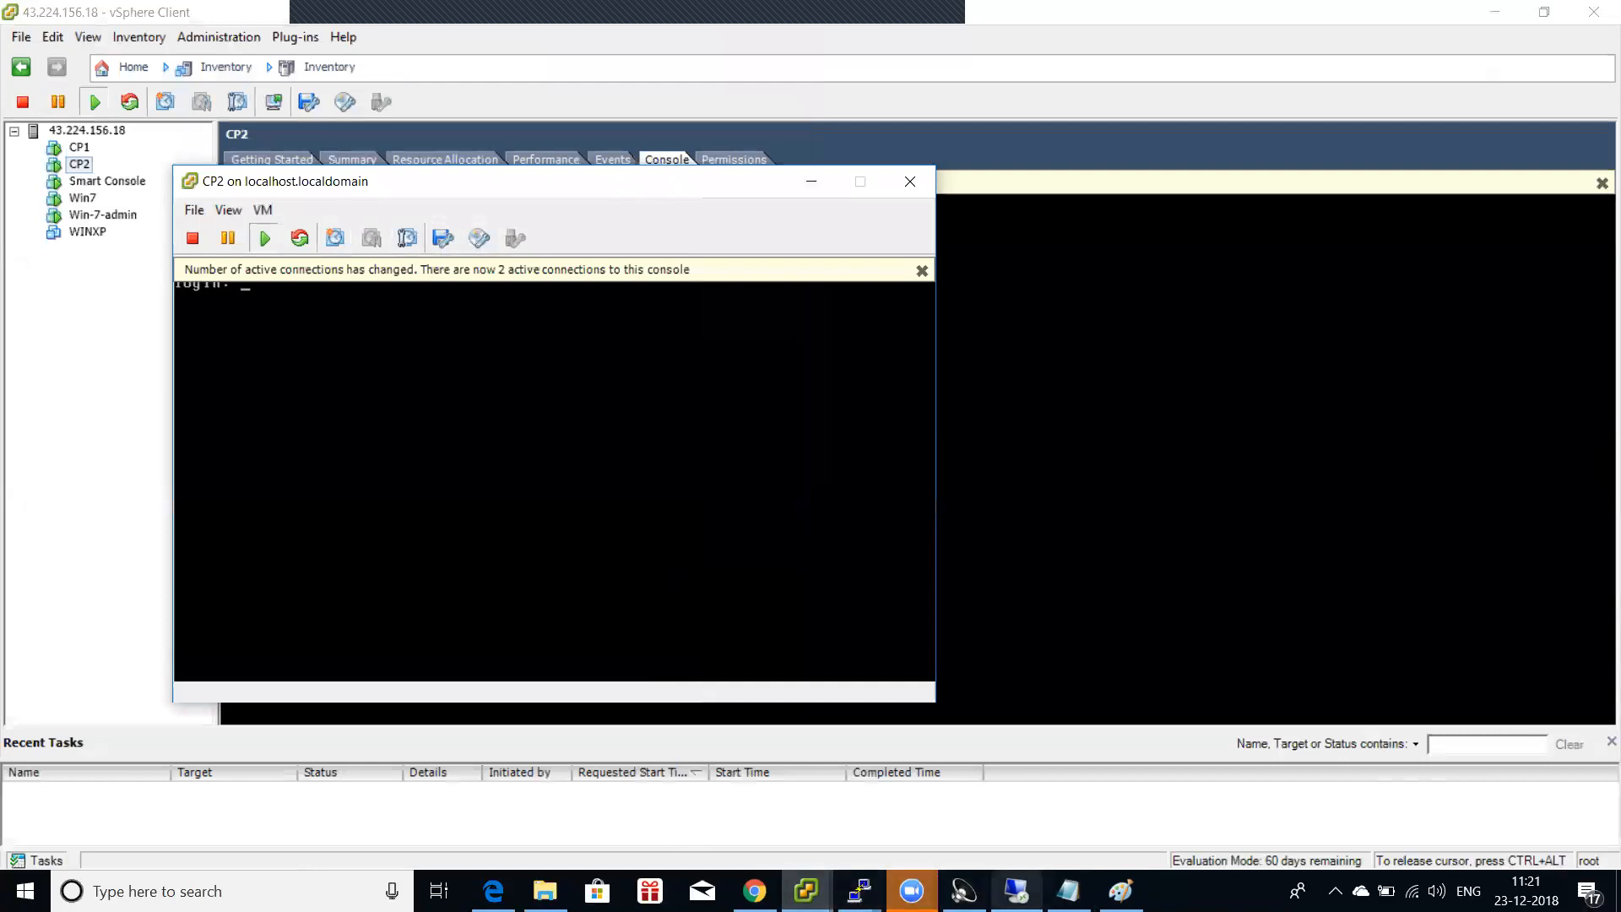
left_click(1016, 891)
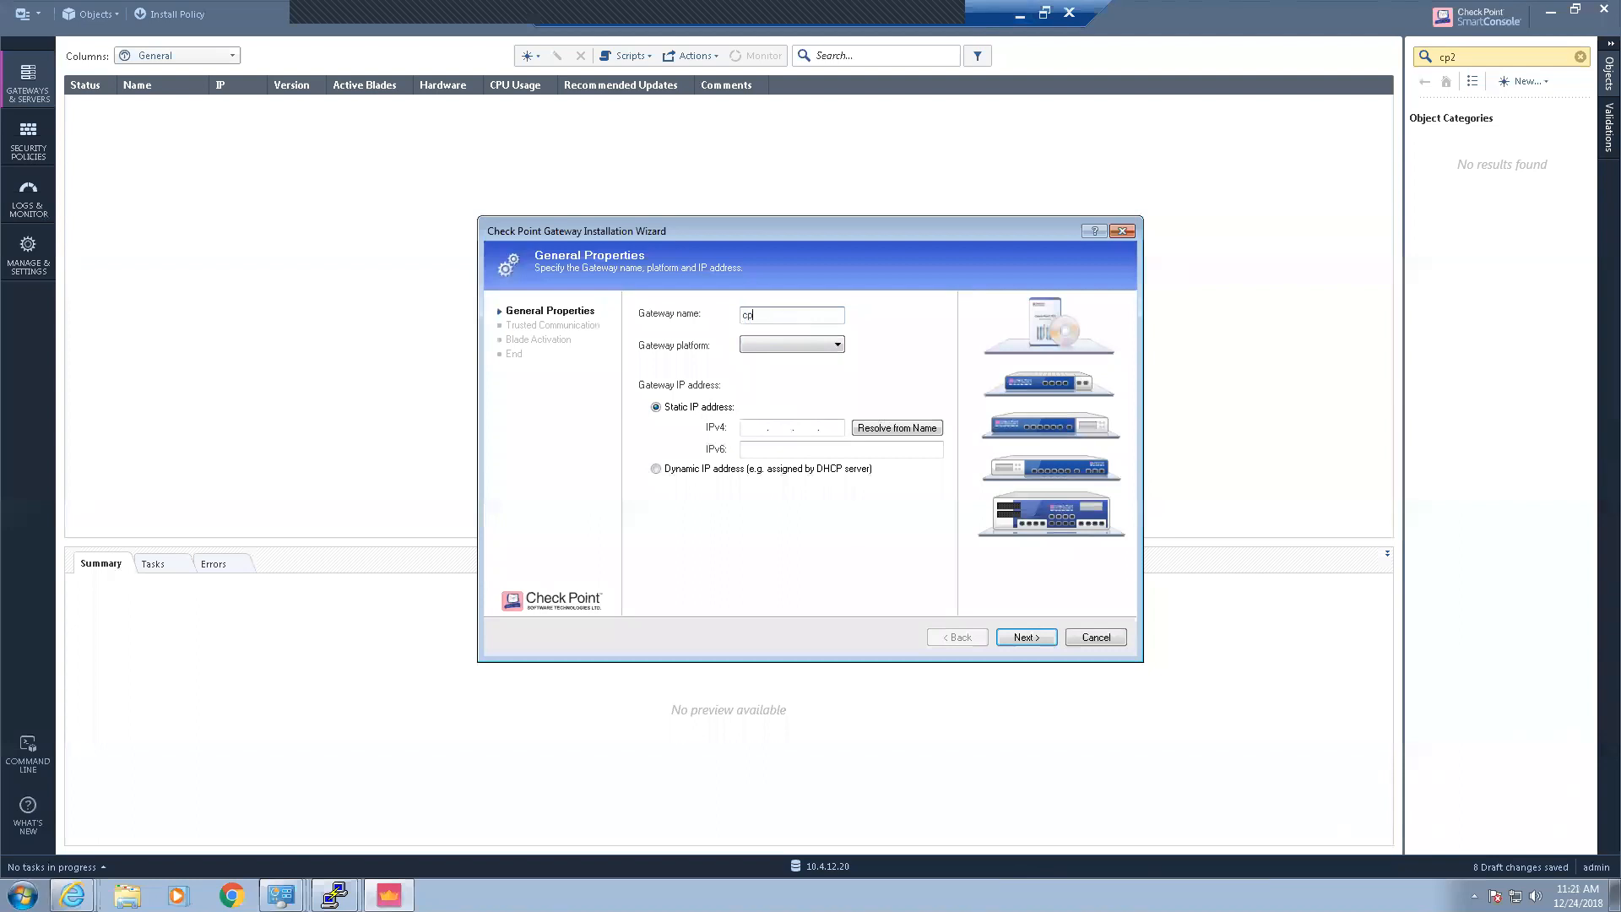
Choose Open server as the gateway platform and begin entering the IPv4 address
left_click(794, 343)
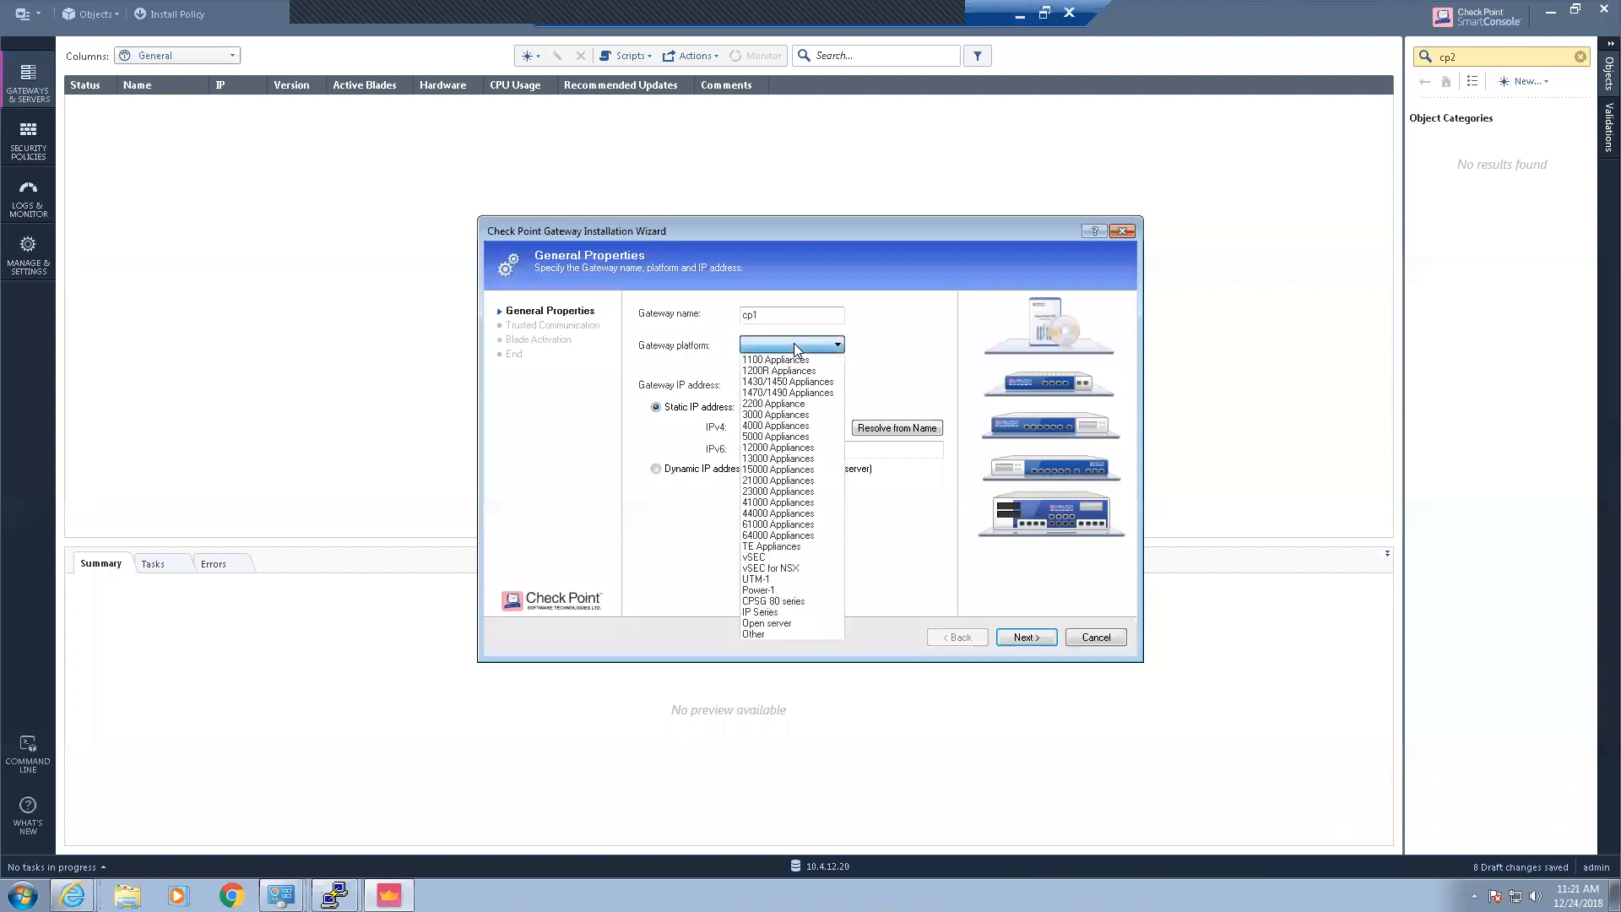
left_click(785, 622)
left_click(760, 427)
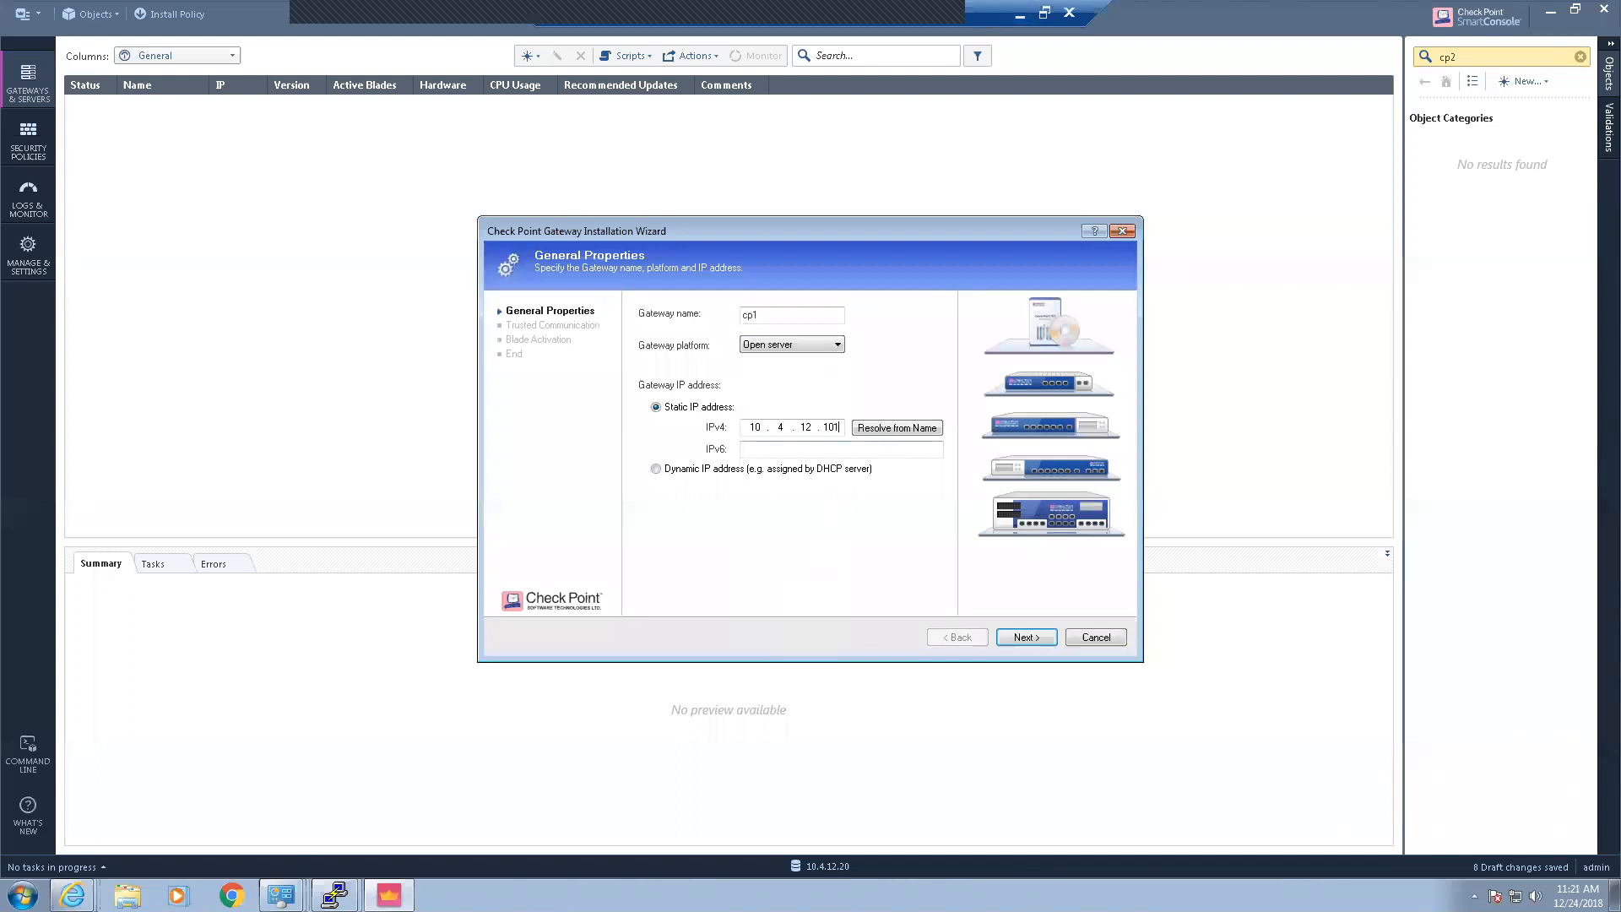
Advance the wizard, dismiss the Registry Editor prompt, and acknowledge the SmartConsole crash
left_click(1016, 637)
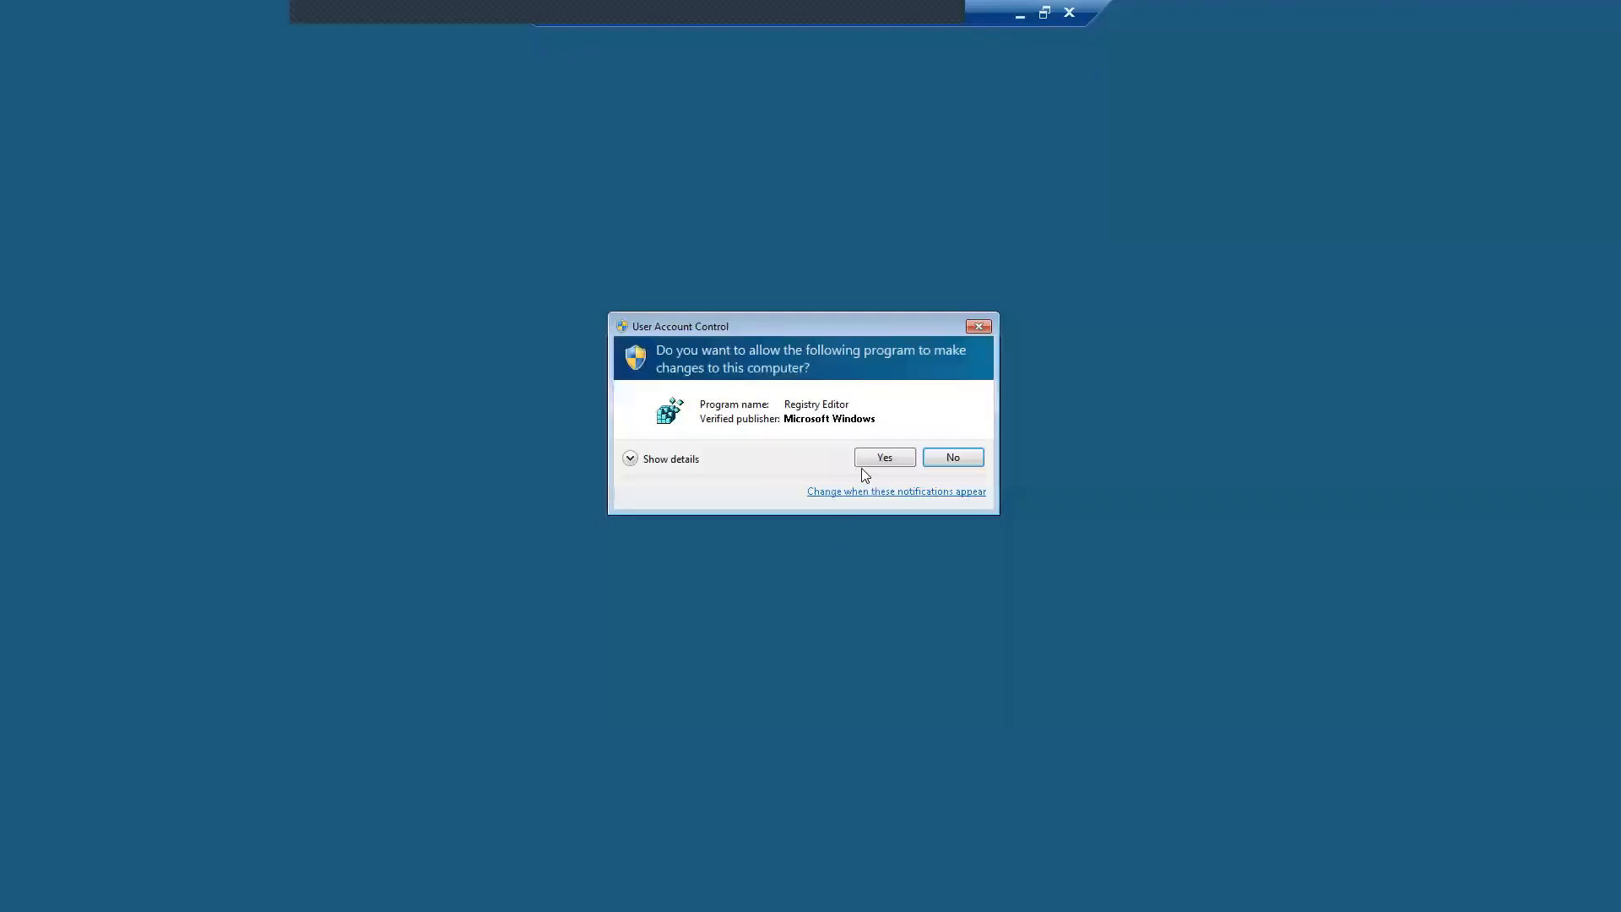
left_click(870, 460)
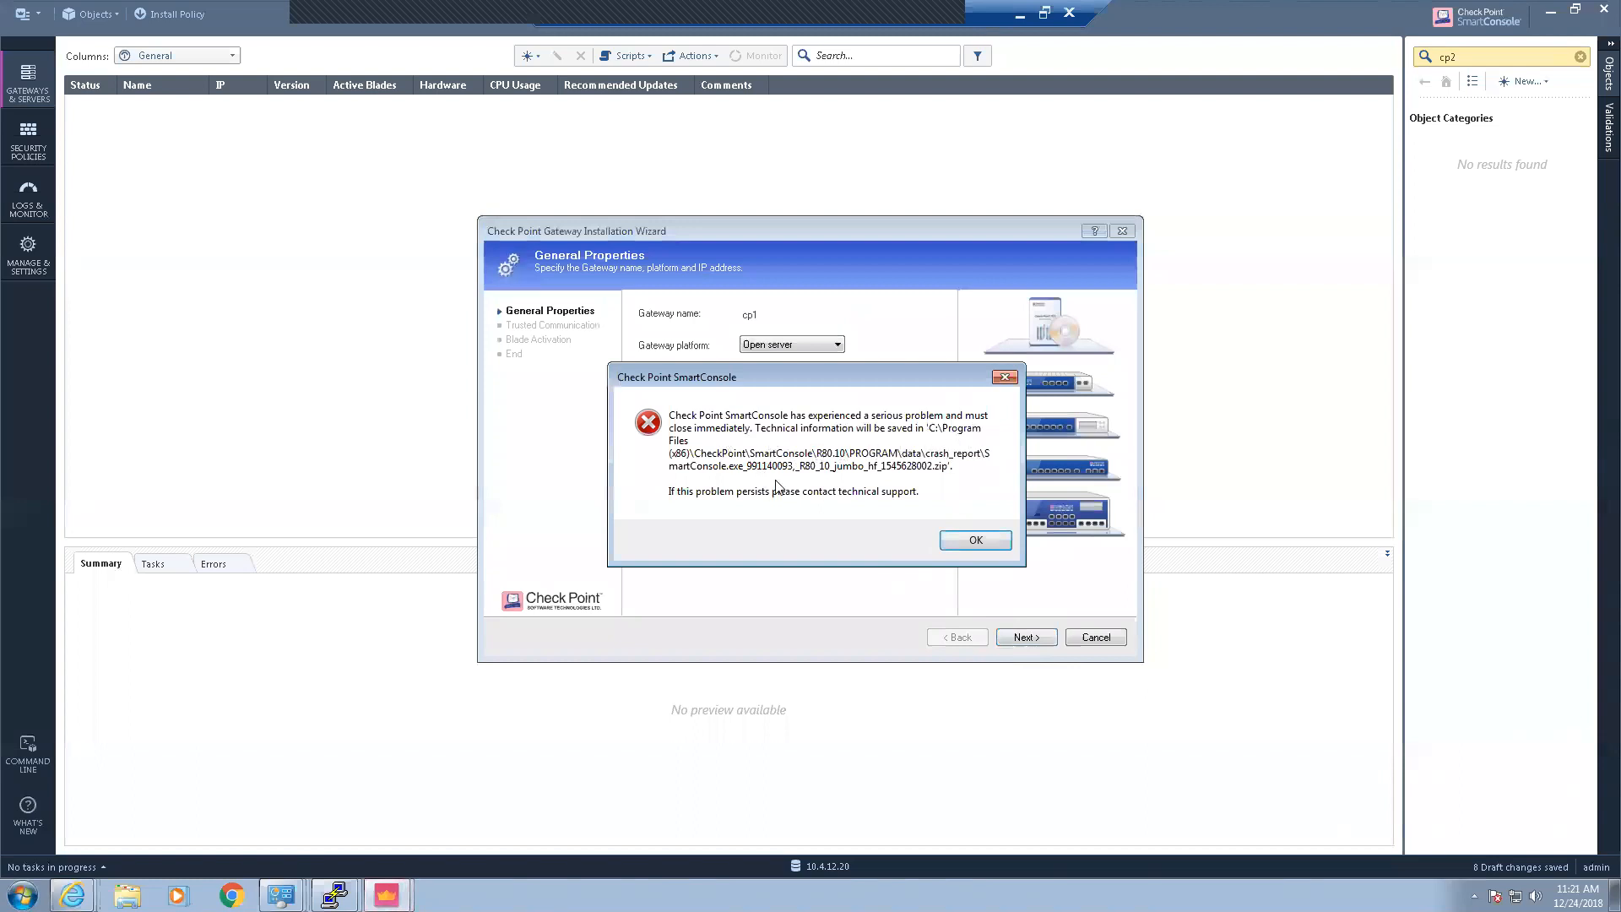
left_click(975, 538)
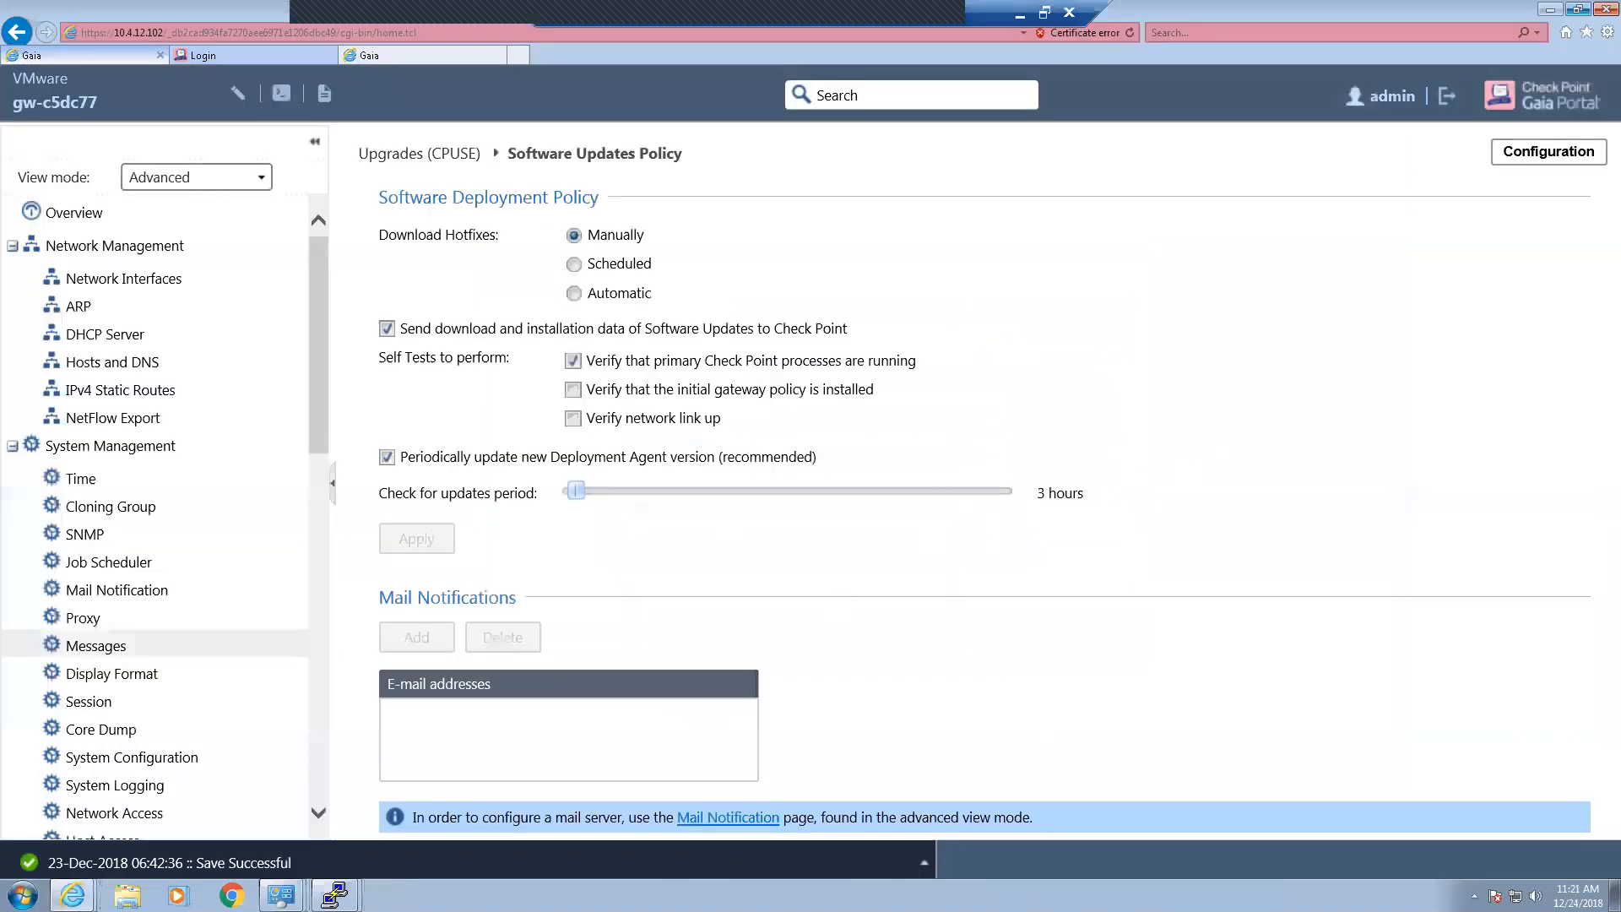
Relaunch SmartConsole R80.10, log in with the administrator password, and take over the existing session
key("super")
left_click(87, 663)
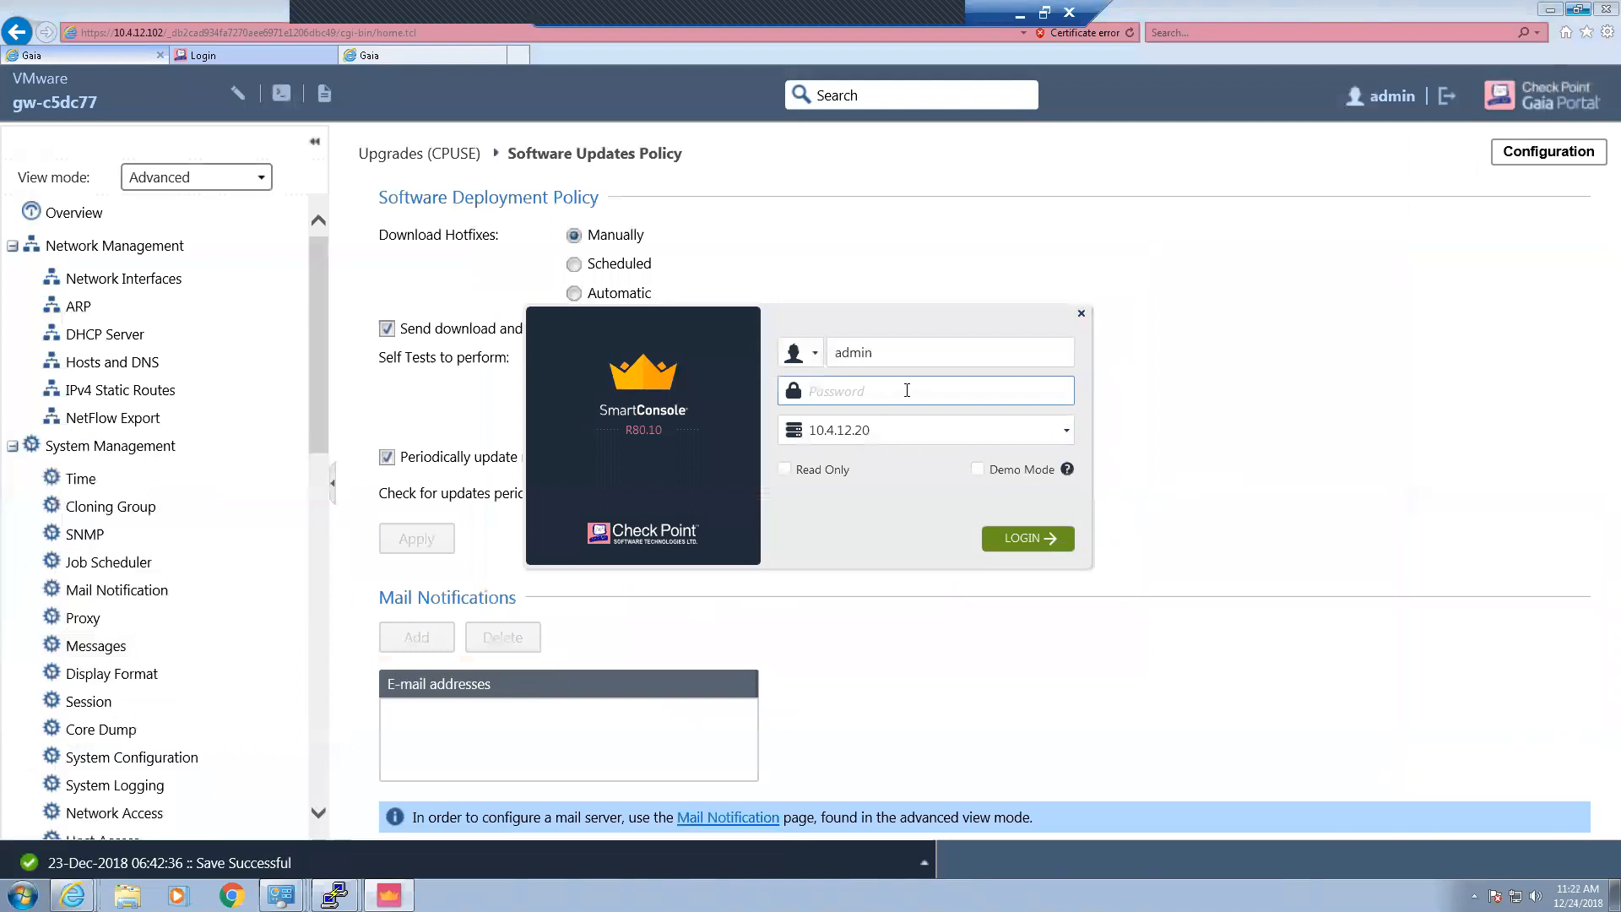
key("BackSpace")
key("Return")
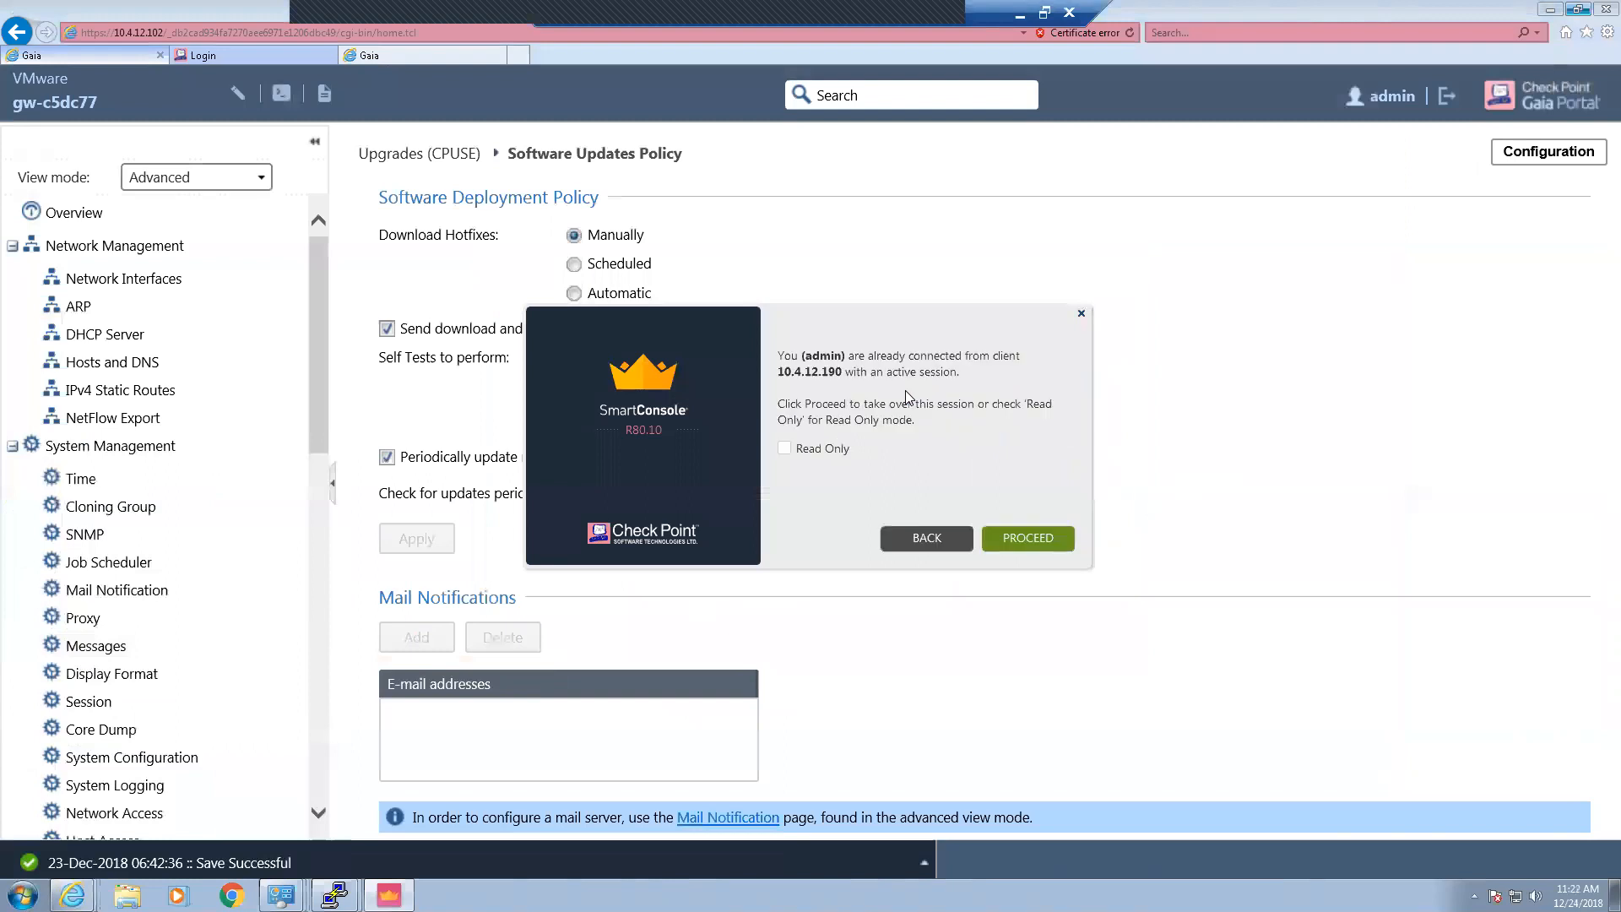
left_click(1026, 532)
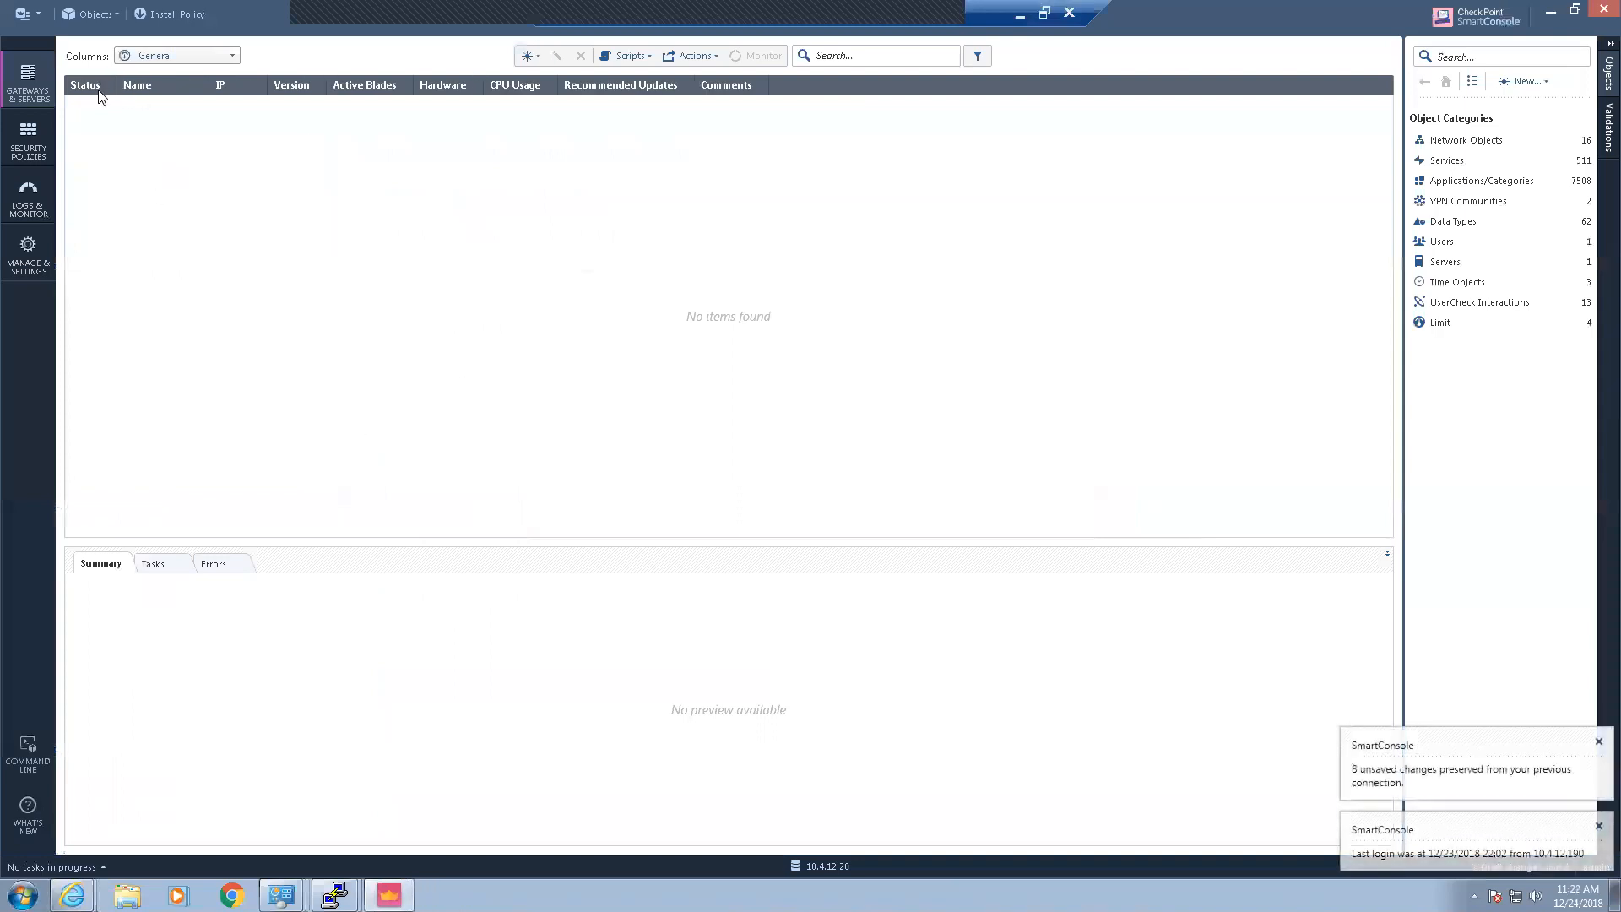
Start a new Wizard Mode gateway named cp1 and enter its IPv4 address 10.4.12.101
left_click(530, 56)
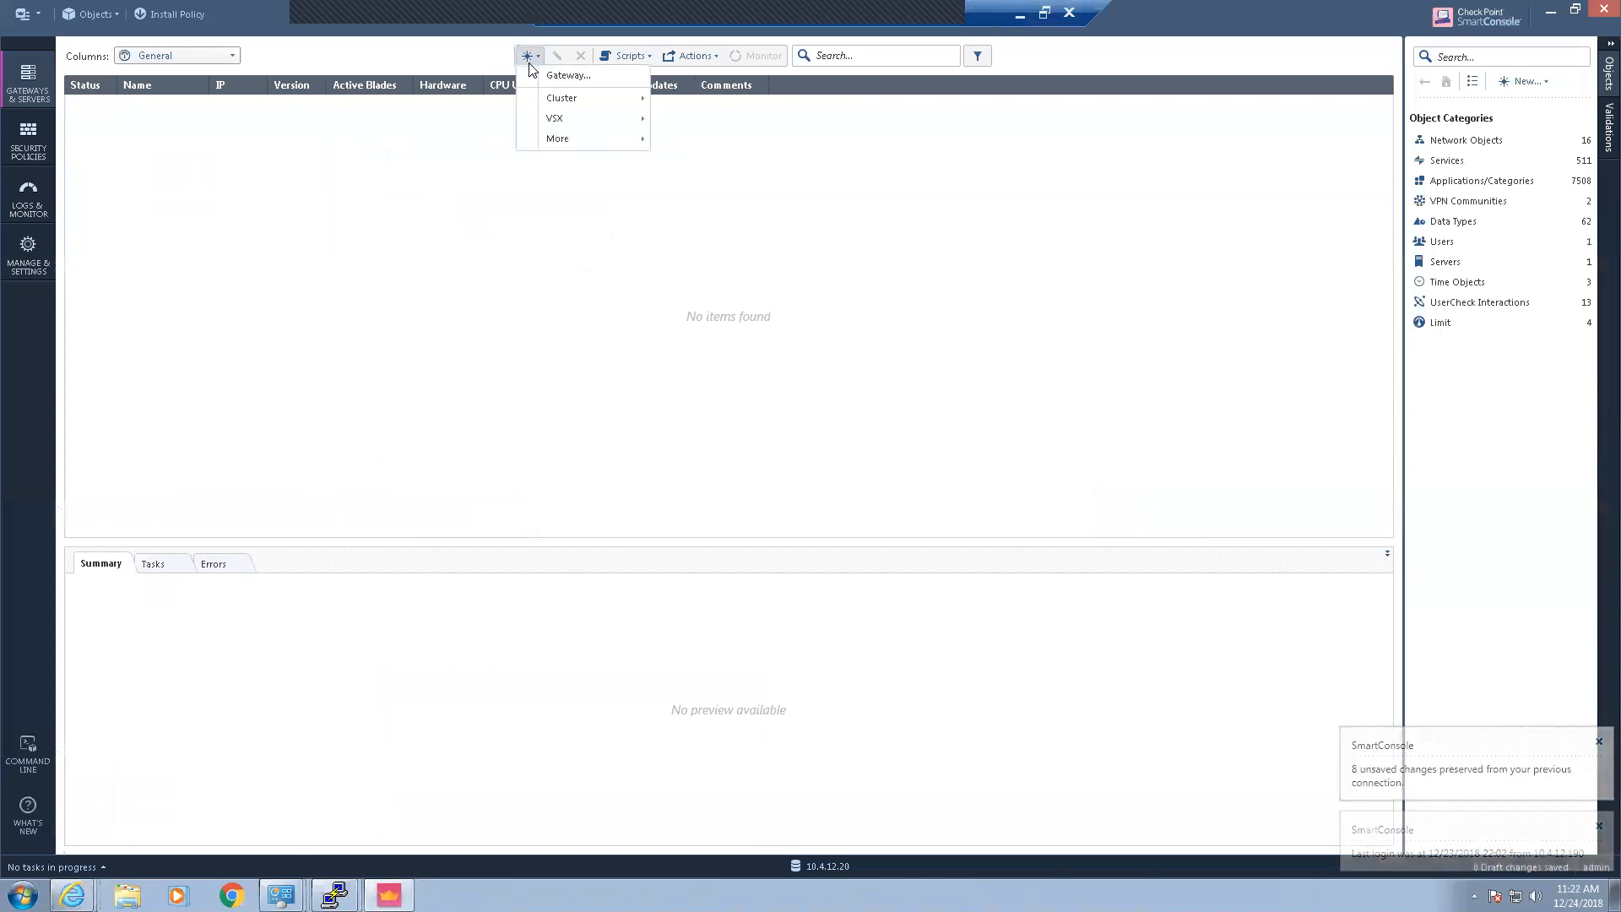
left_click(558, 76)
left_click(760, 460)
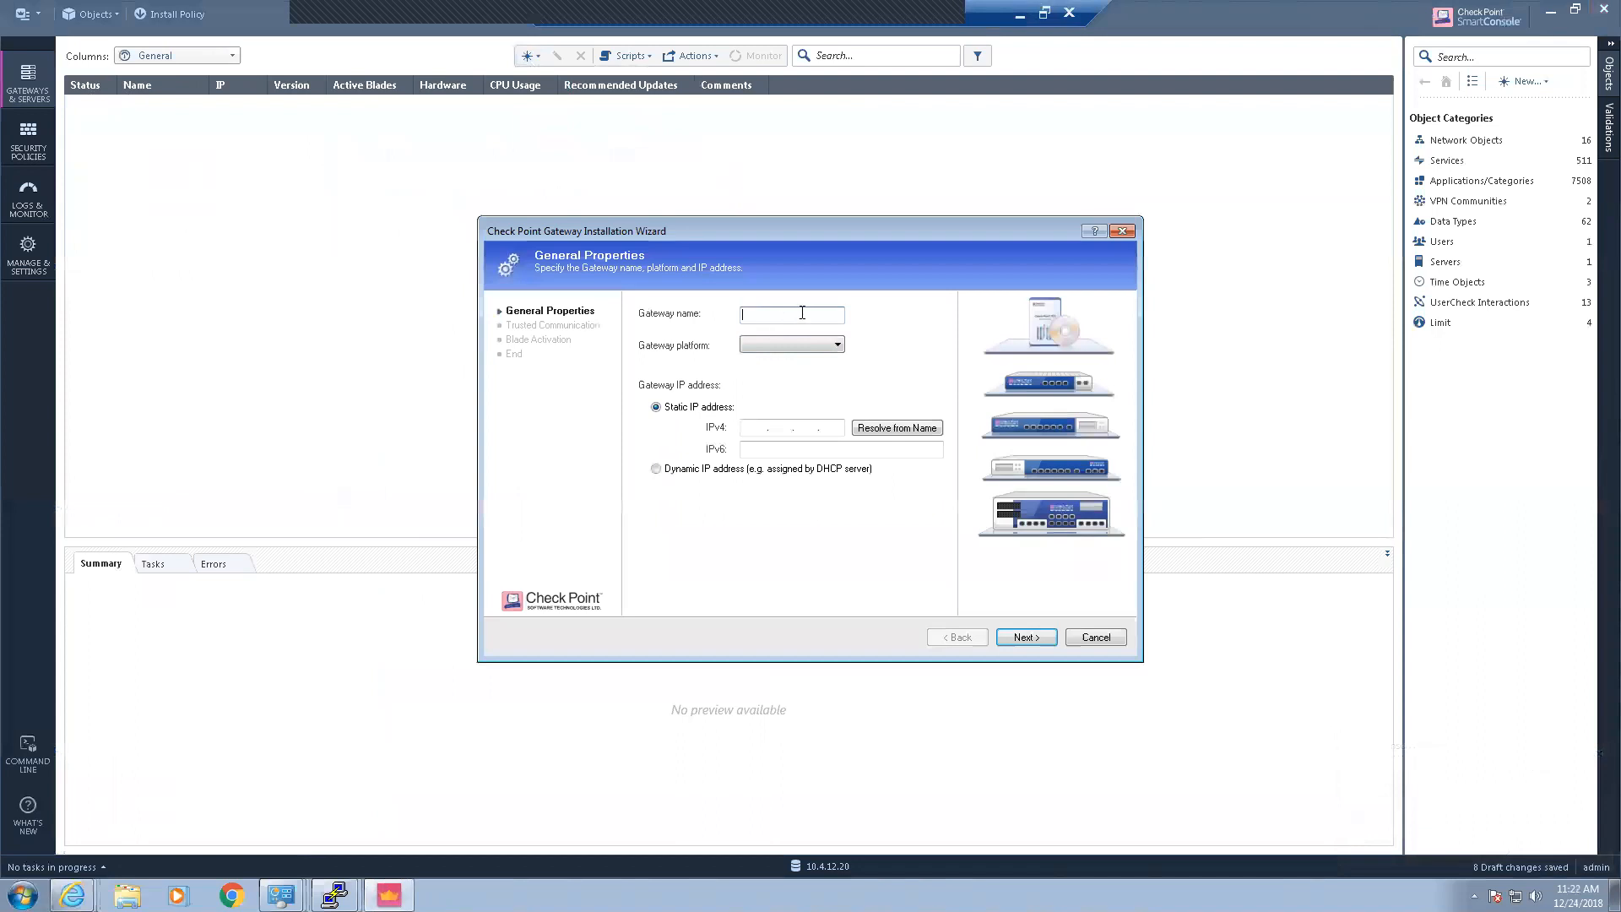
left_click(756, 427)
Clear the empty-platform warning, set the platform to Open server, and advance to Trusted Communication
left_click(1025, 638)
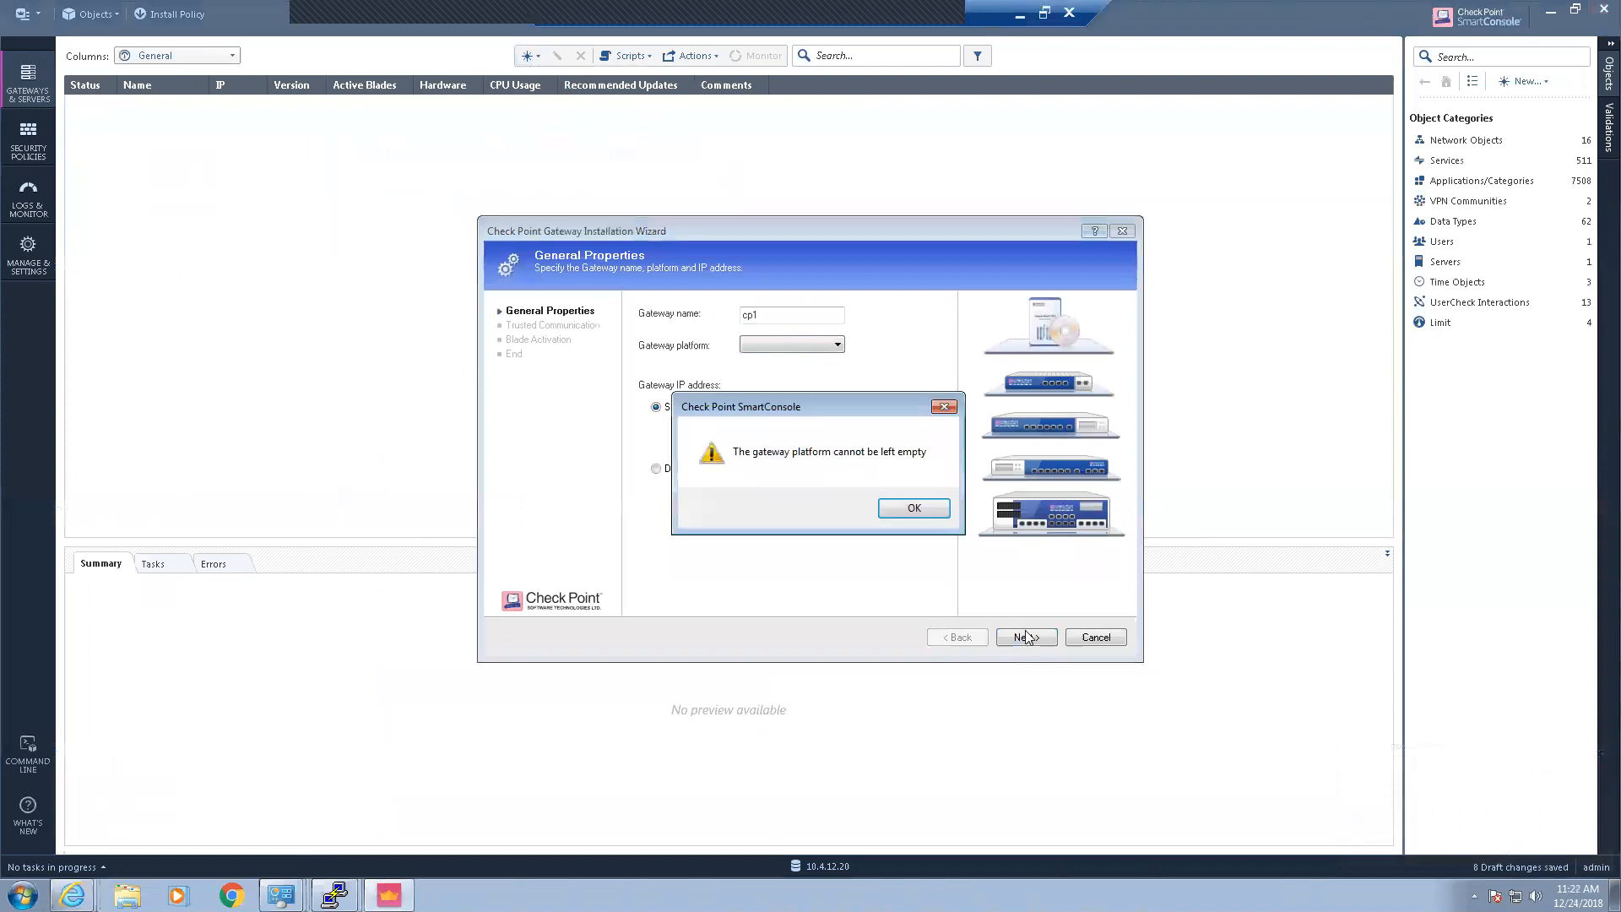
left_click(913, 510)
left_click(779, 337)
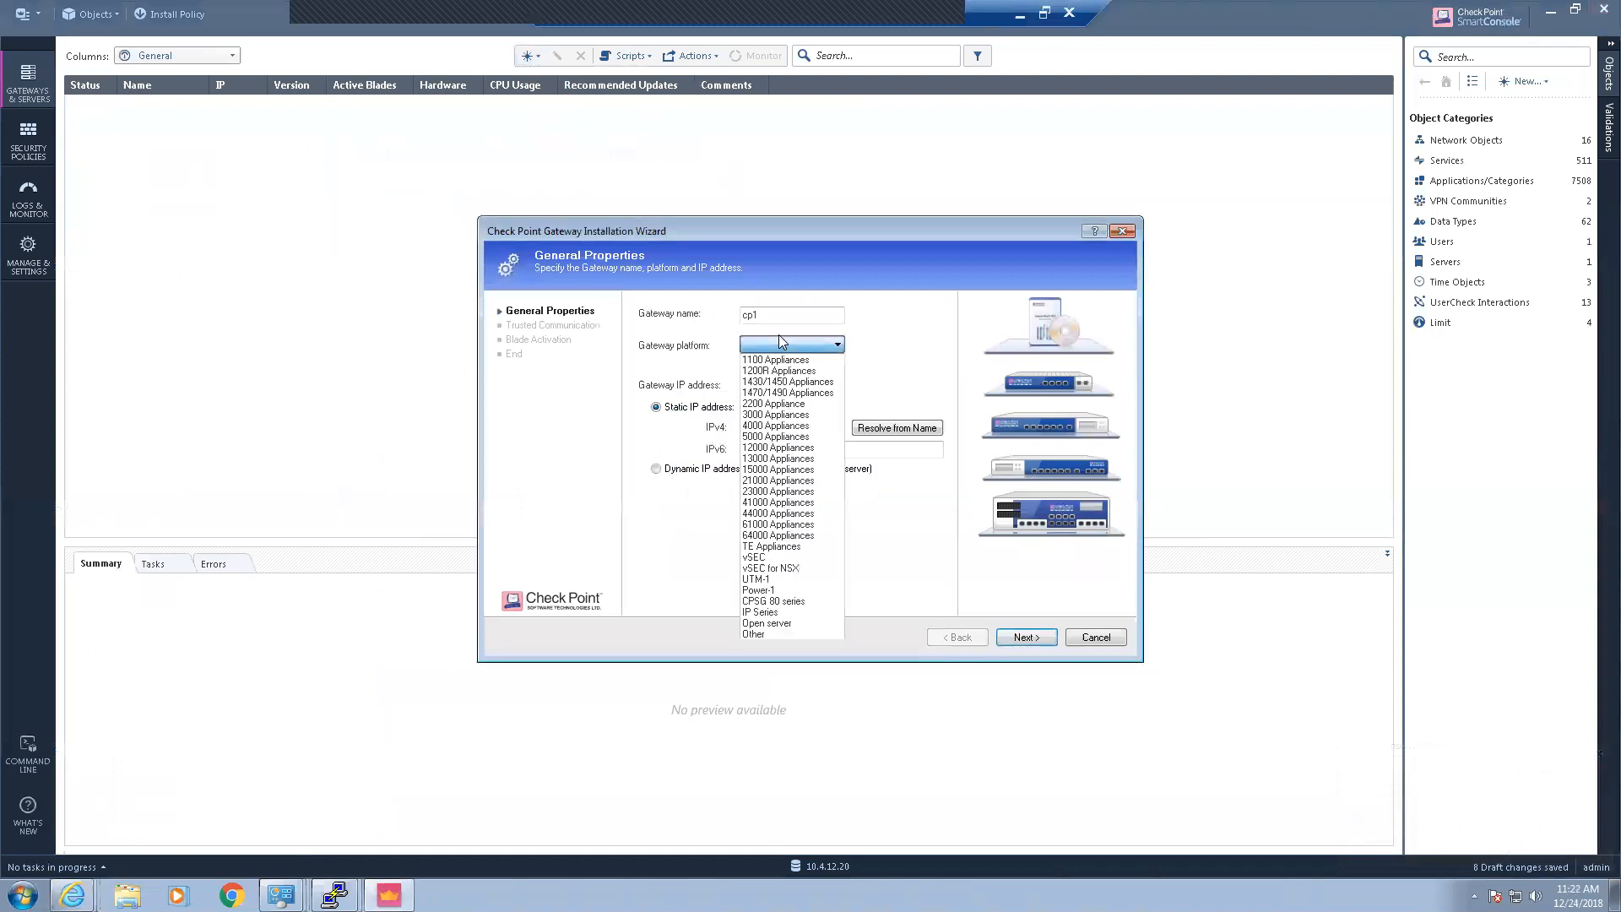
left_click(781, 627)
left_click(1001, 637)
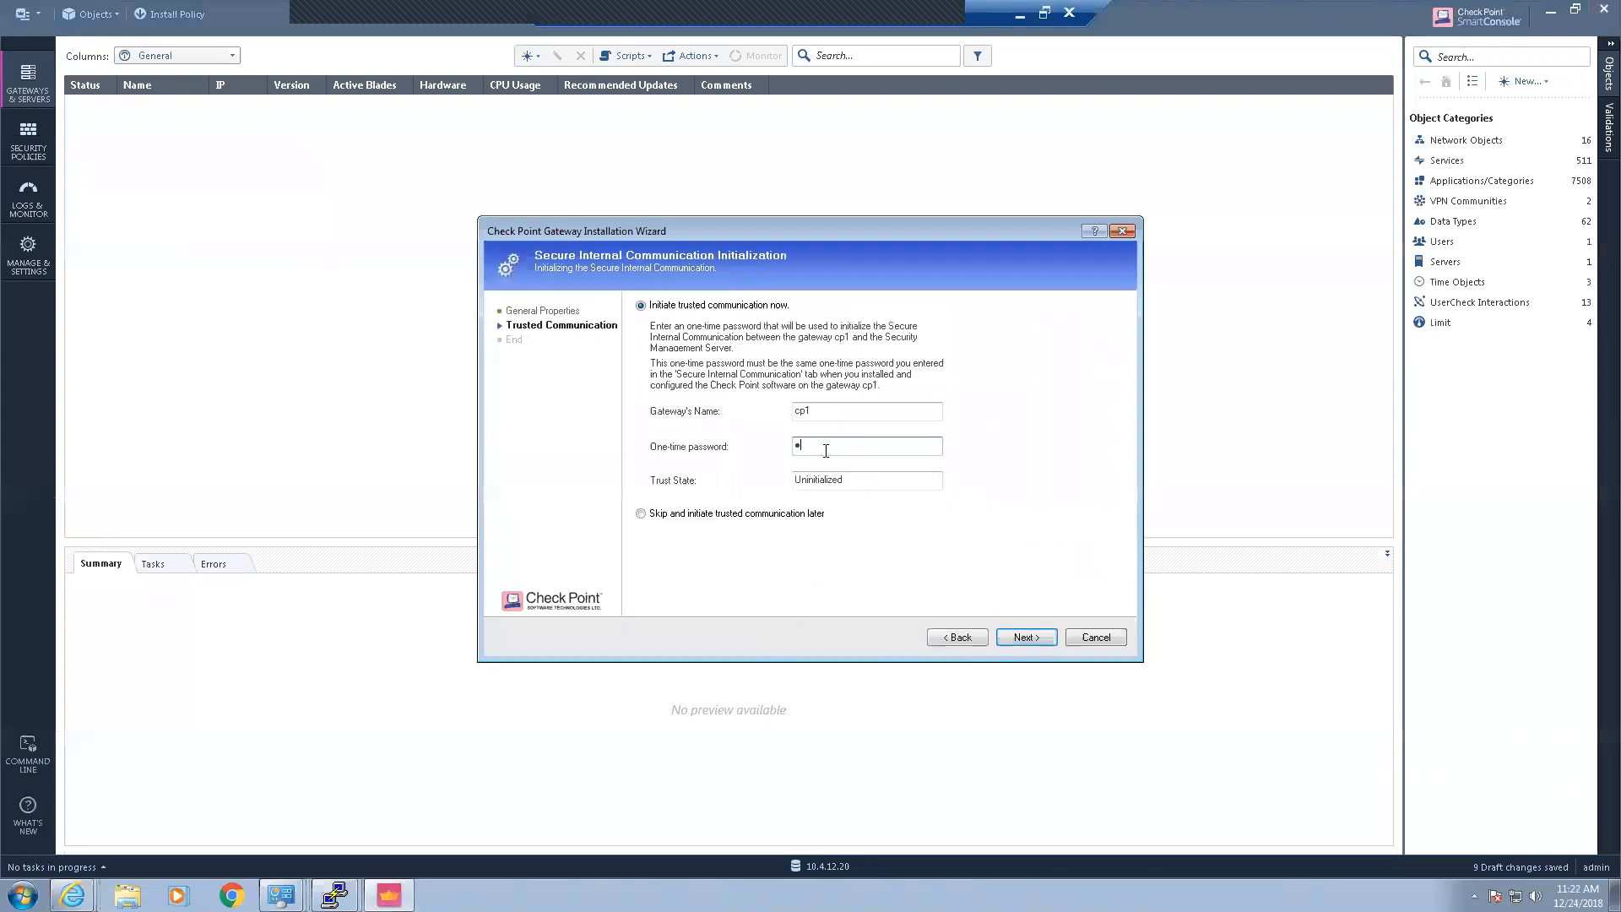
Initialize SIC with the one-time password, close the topology results, and finish the wizard
key("Return")
left_click(885, 584)
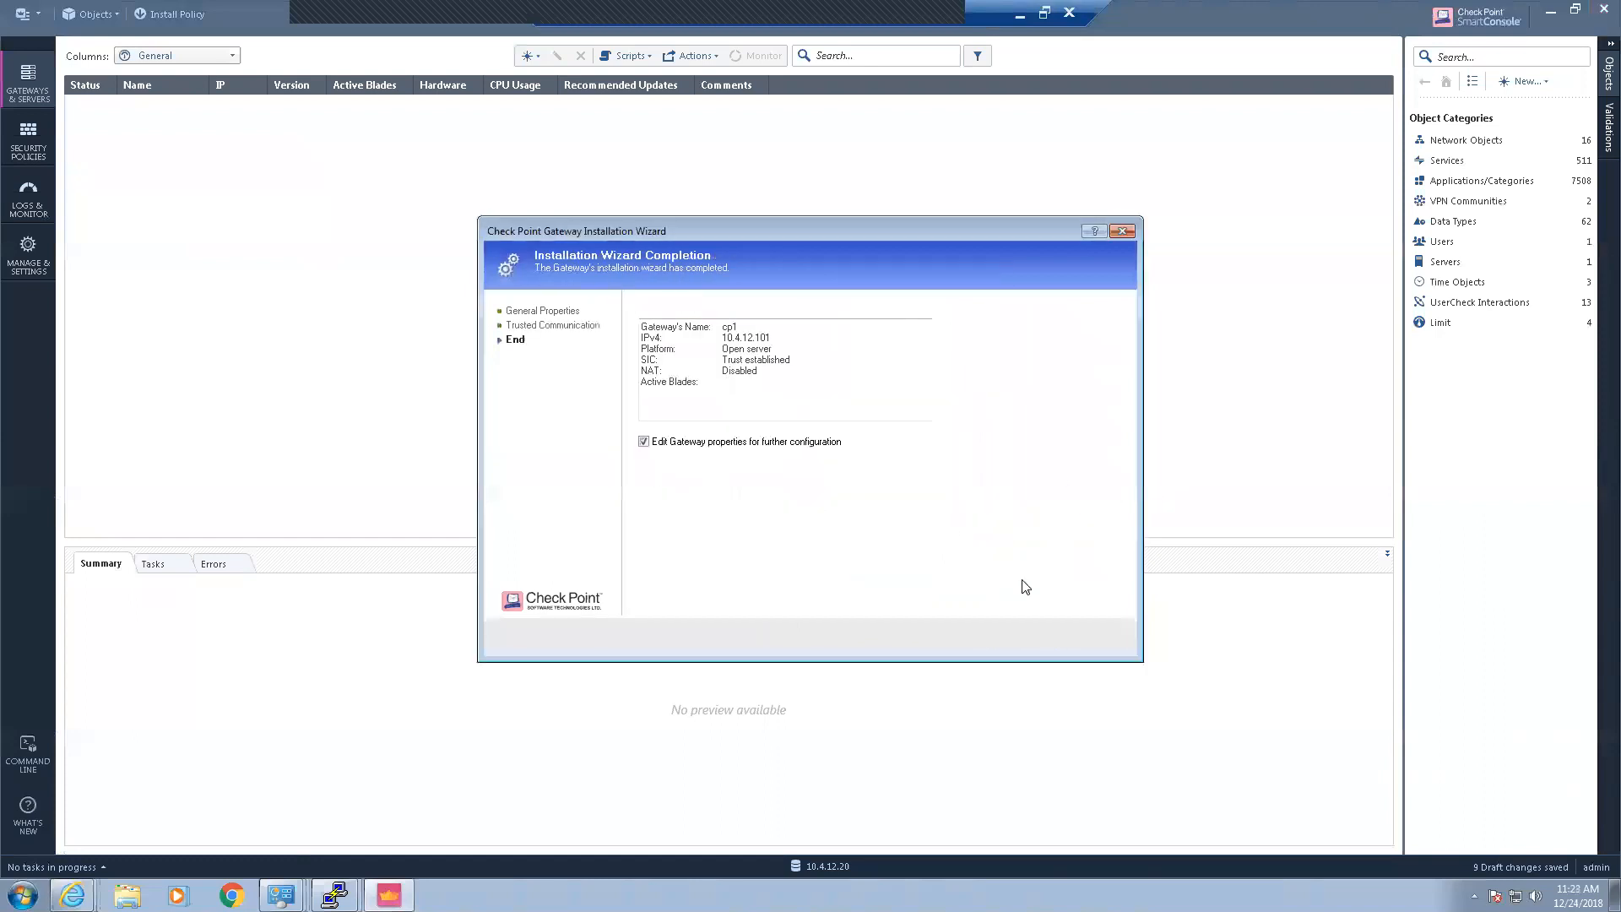
left_click(1022, 640)
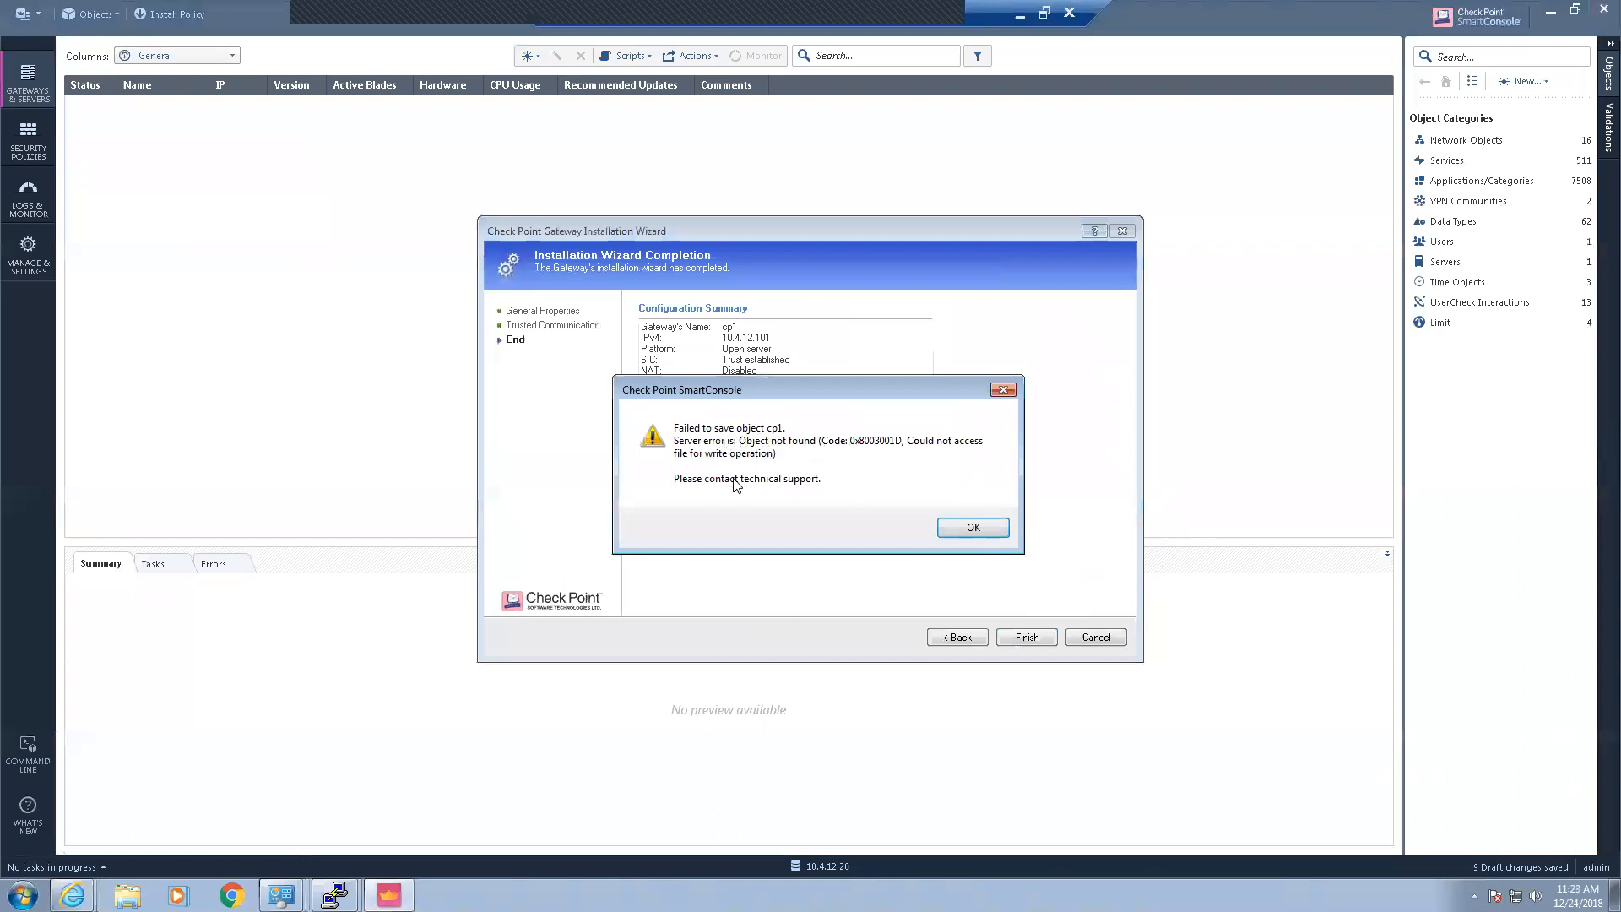
Dismiss the save-failure errors, retry Finish, and dismiss the invalid-parameter and improper-argument errors
left_click(970, 529)
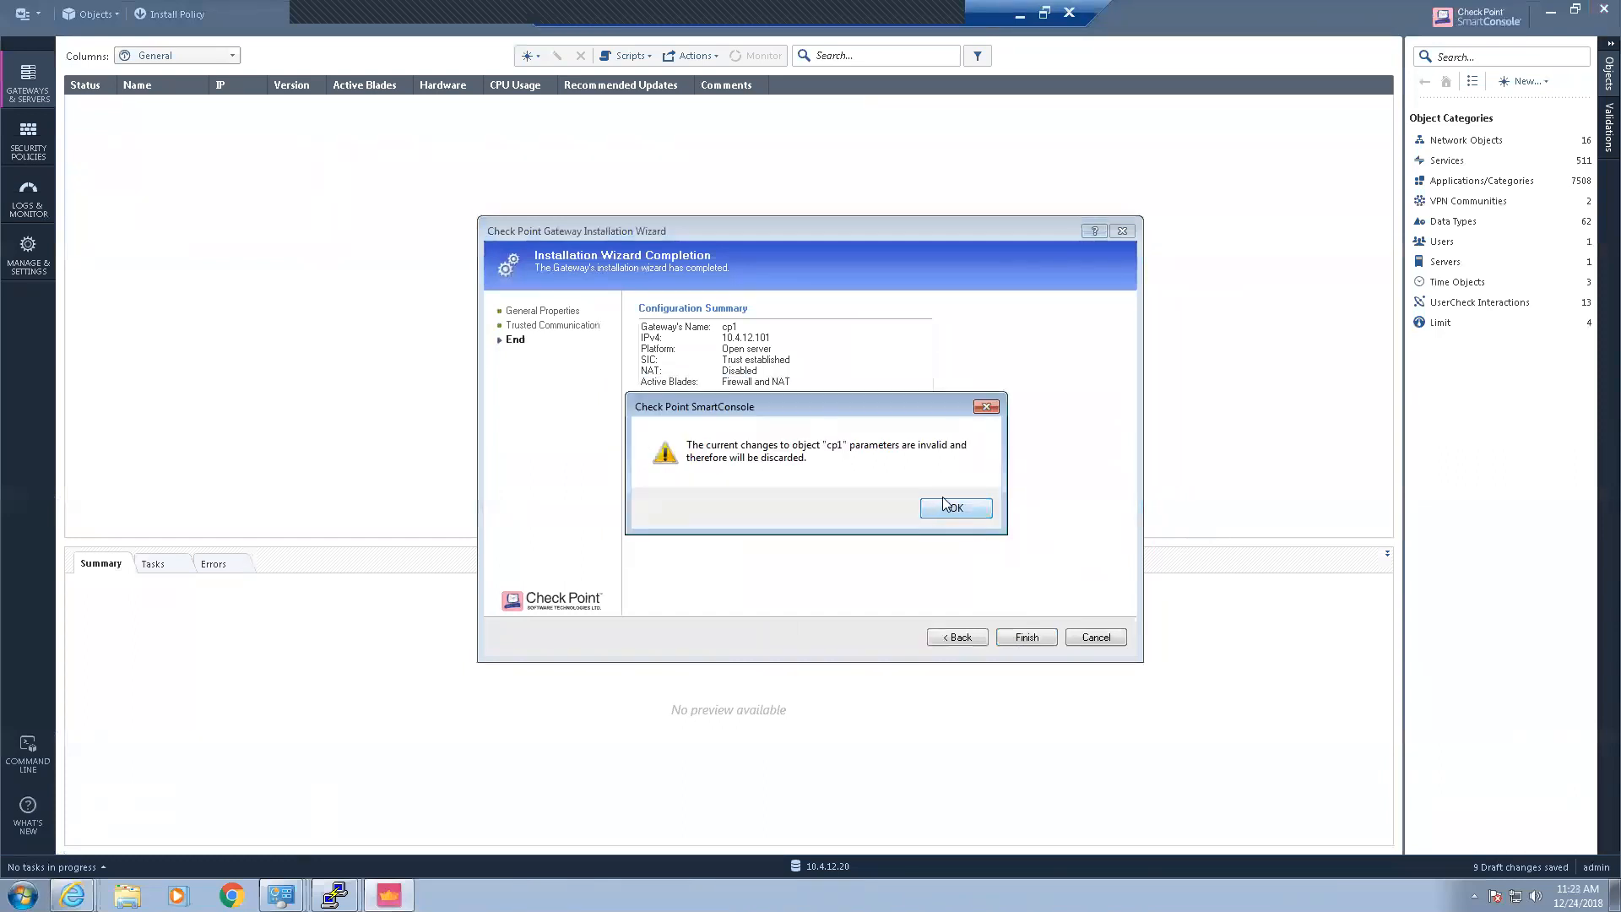
left_click(956, 509)
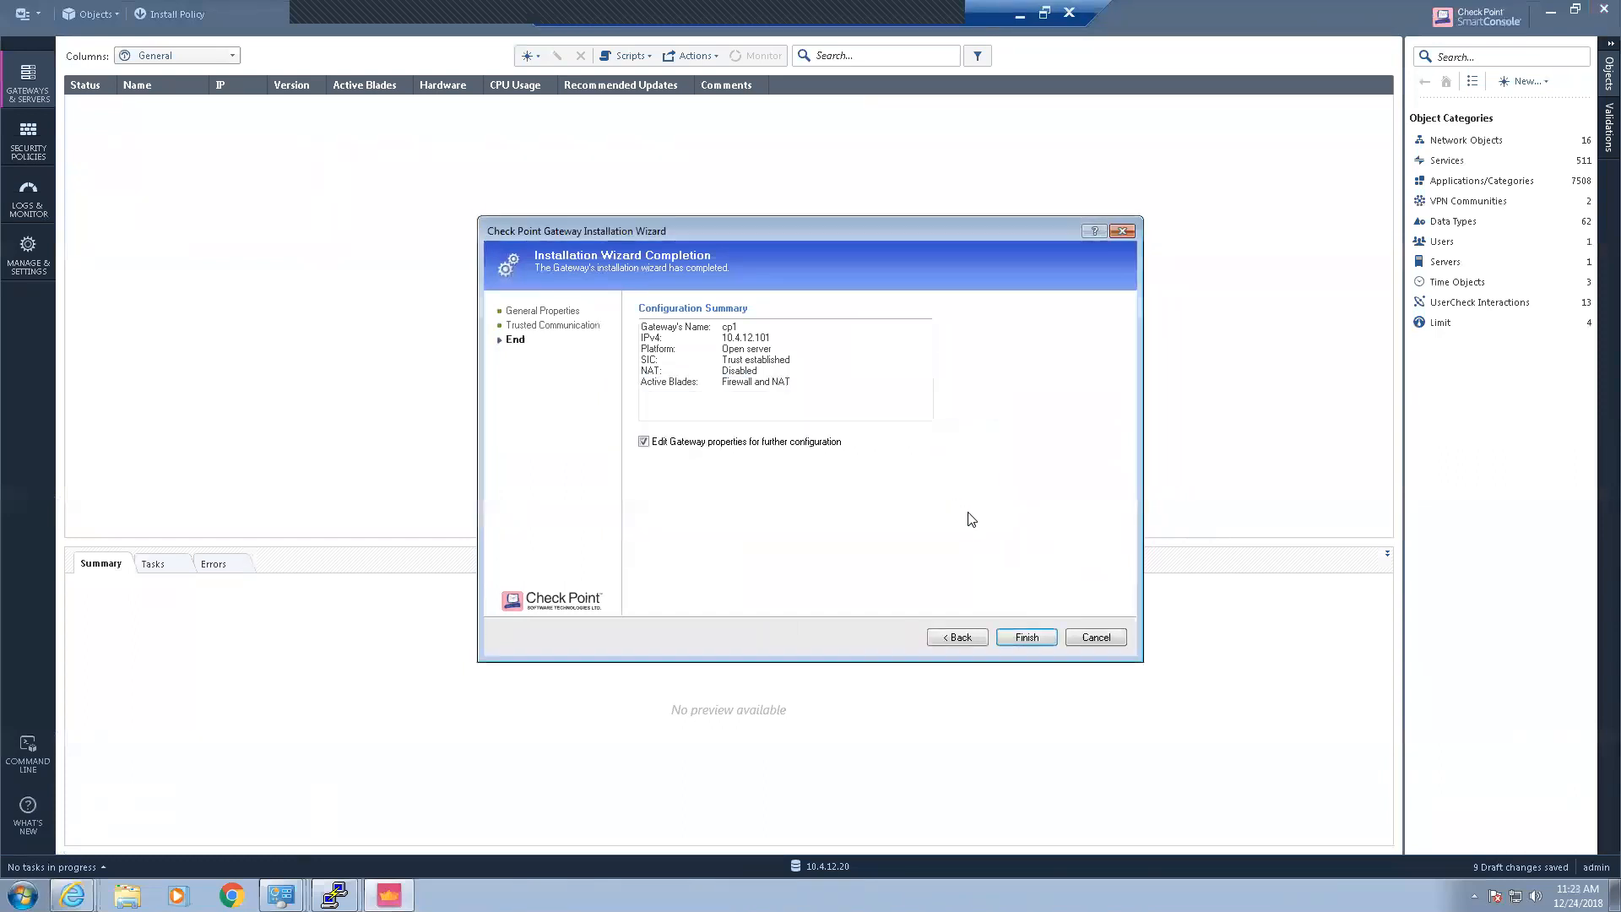
left_click(1026, 636)
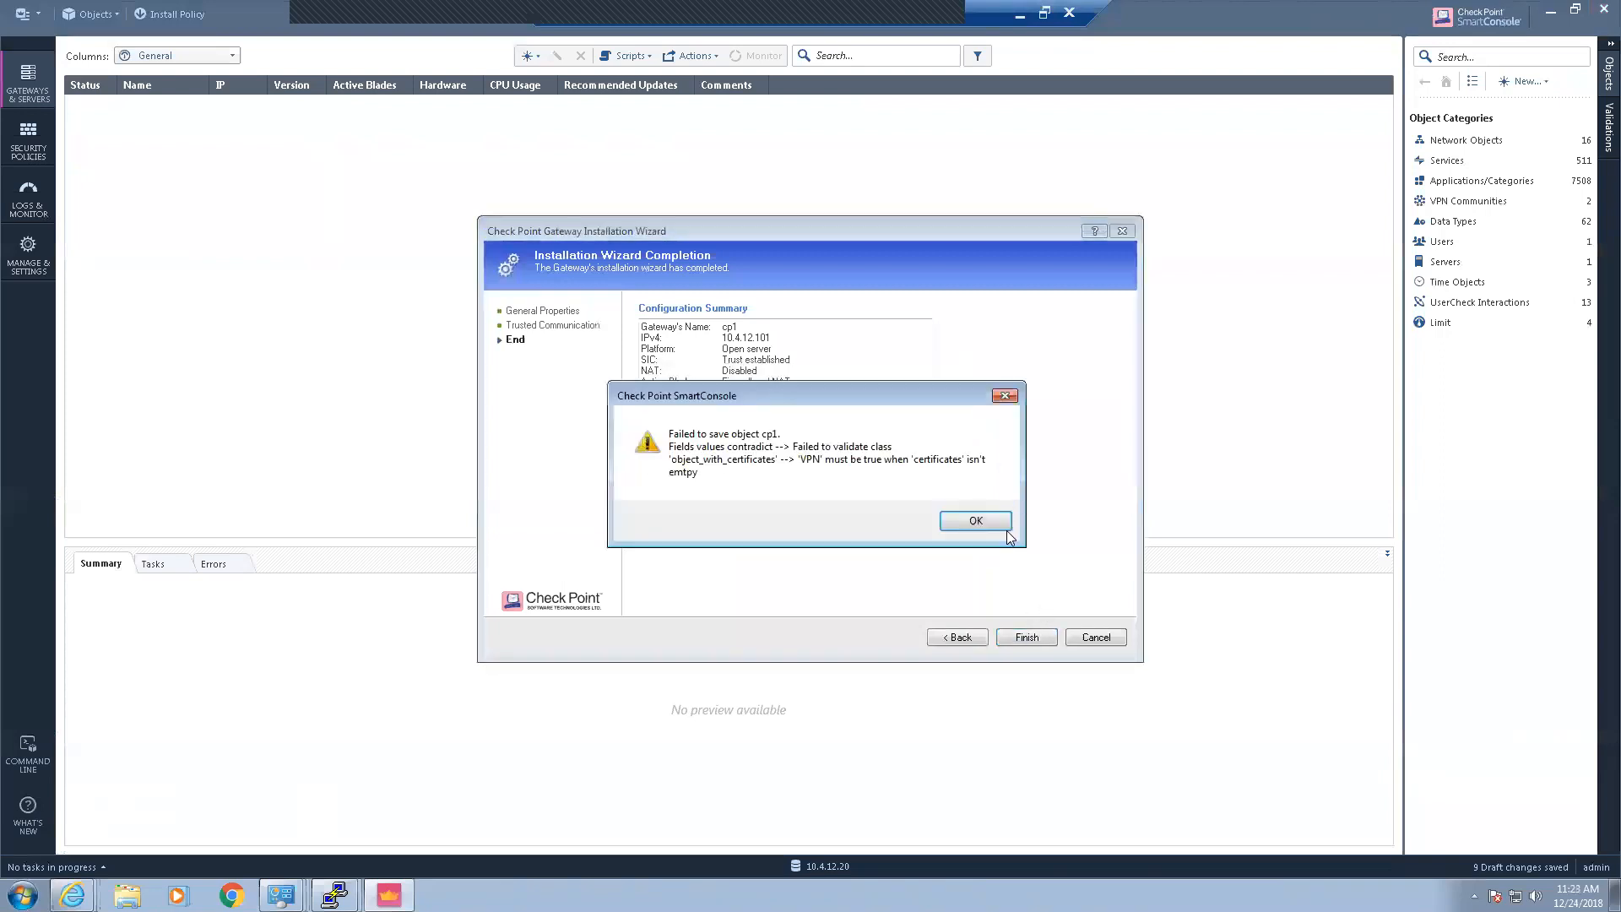
left_click(984, 517)
left_click(963, 507)
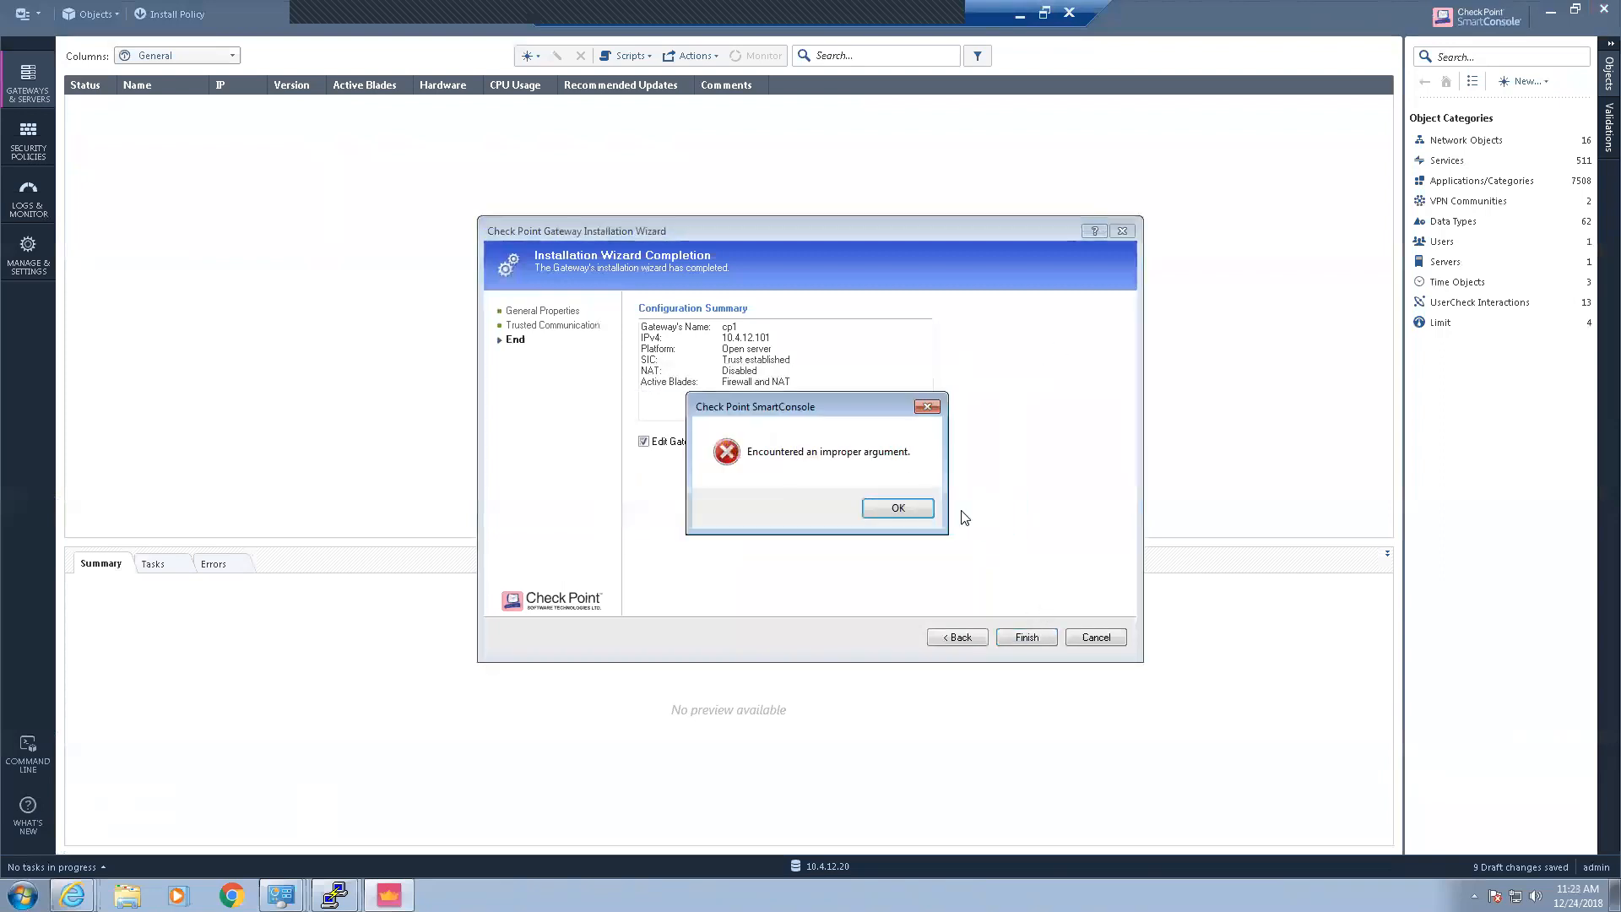
left_click(899, 507)
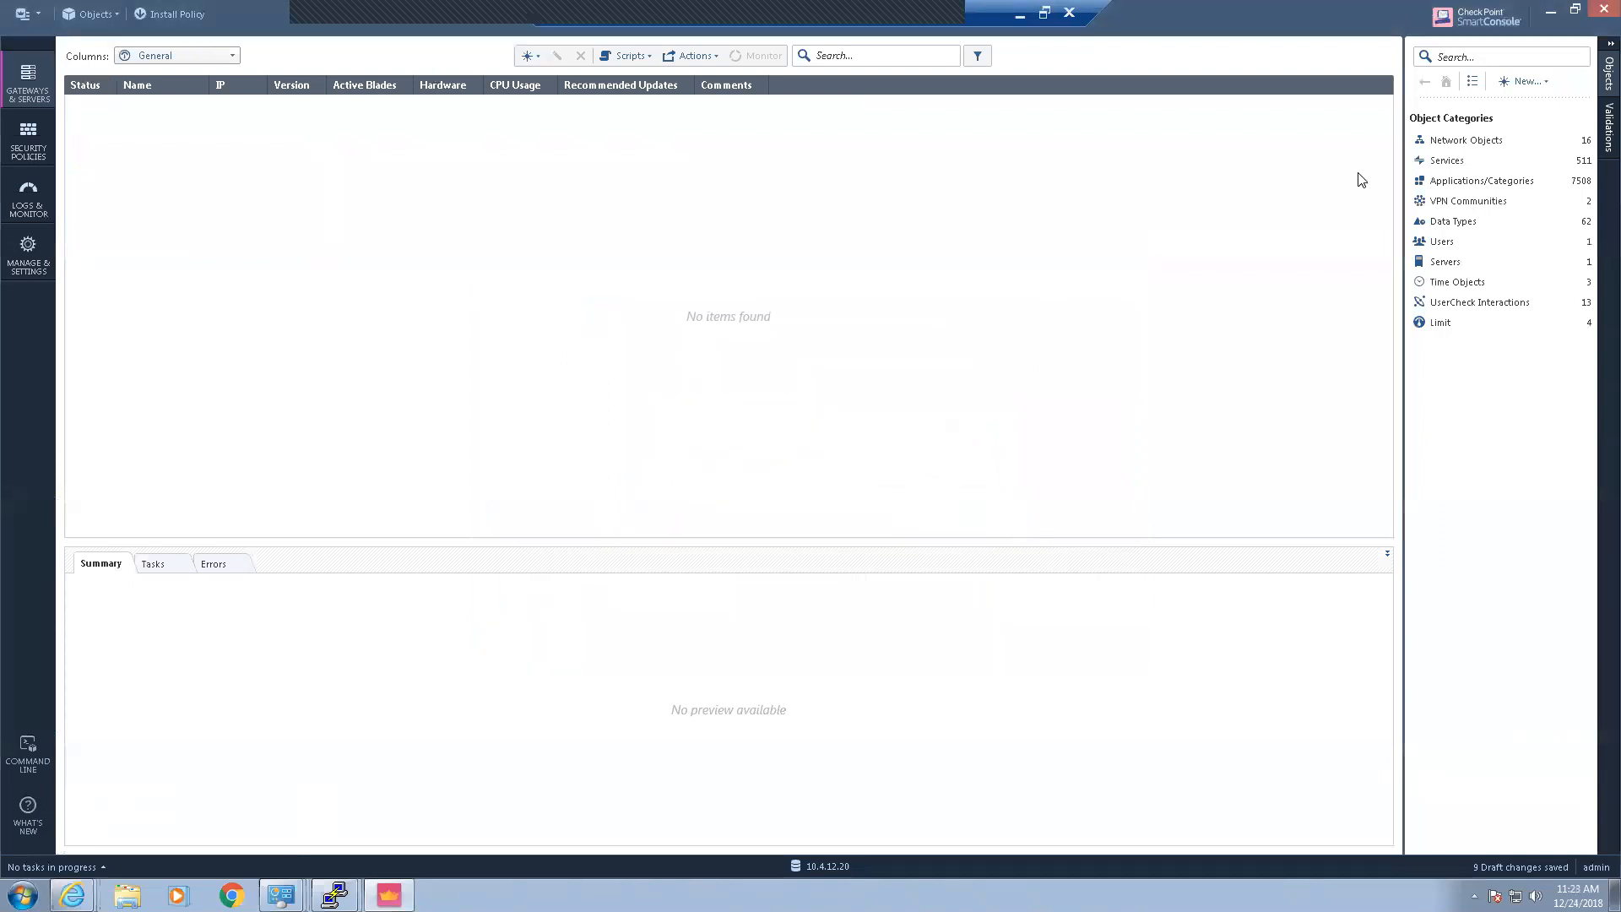
Close SmartConsole with Discard Draft & Exit and minimize the remote desktop
left_click(1598, 10)
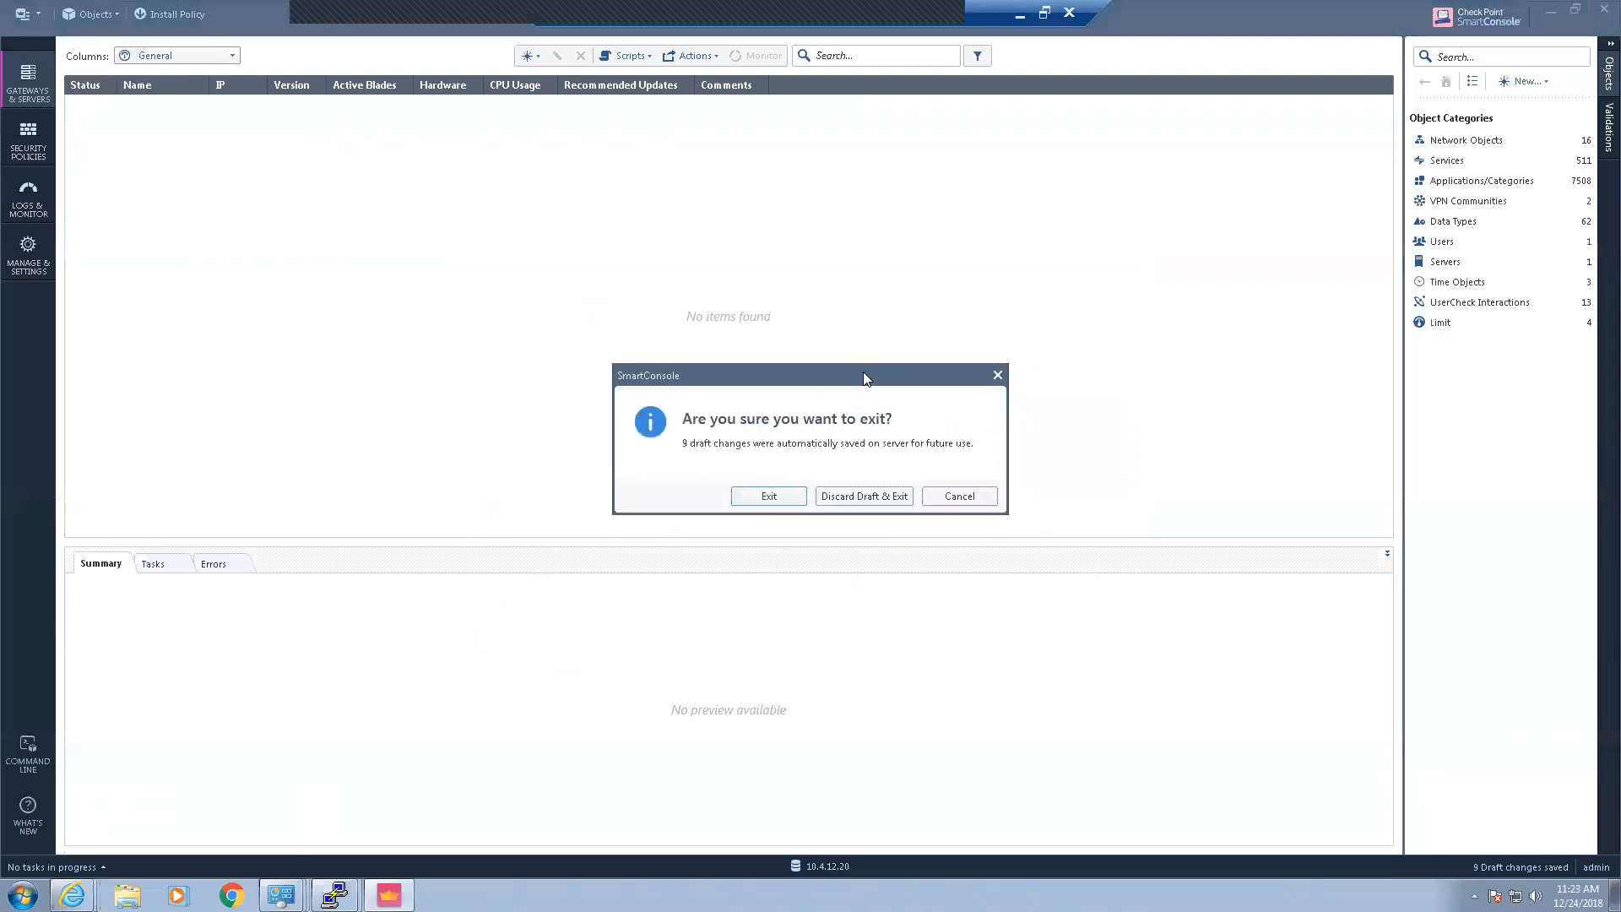
left_click(878, 498)
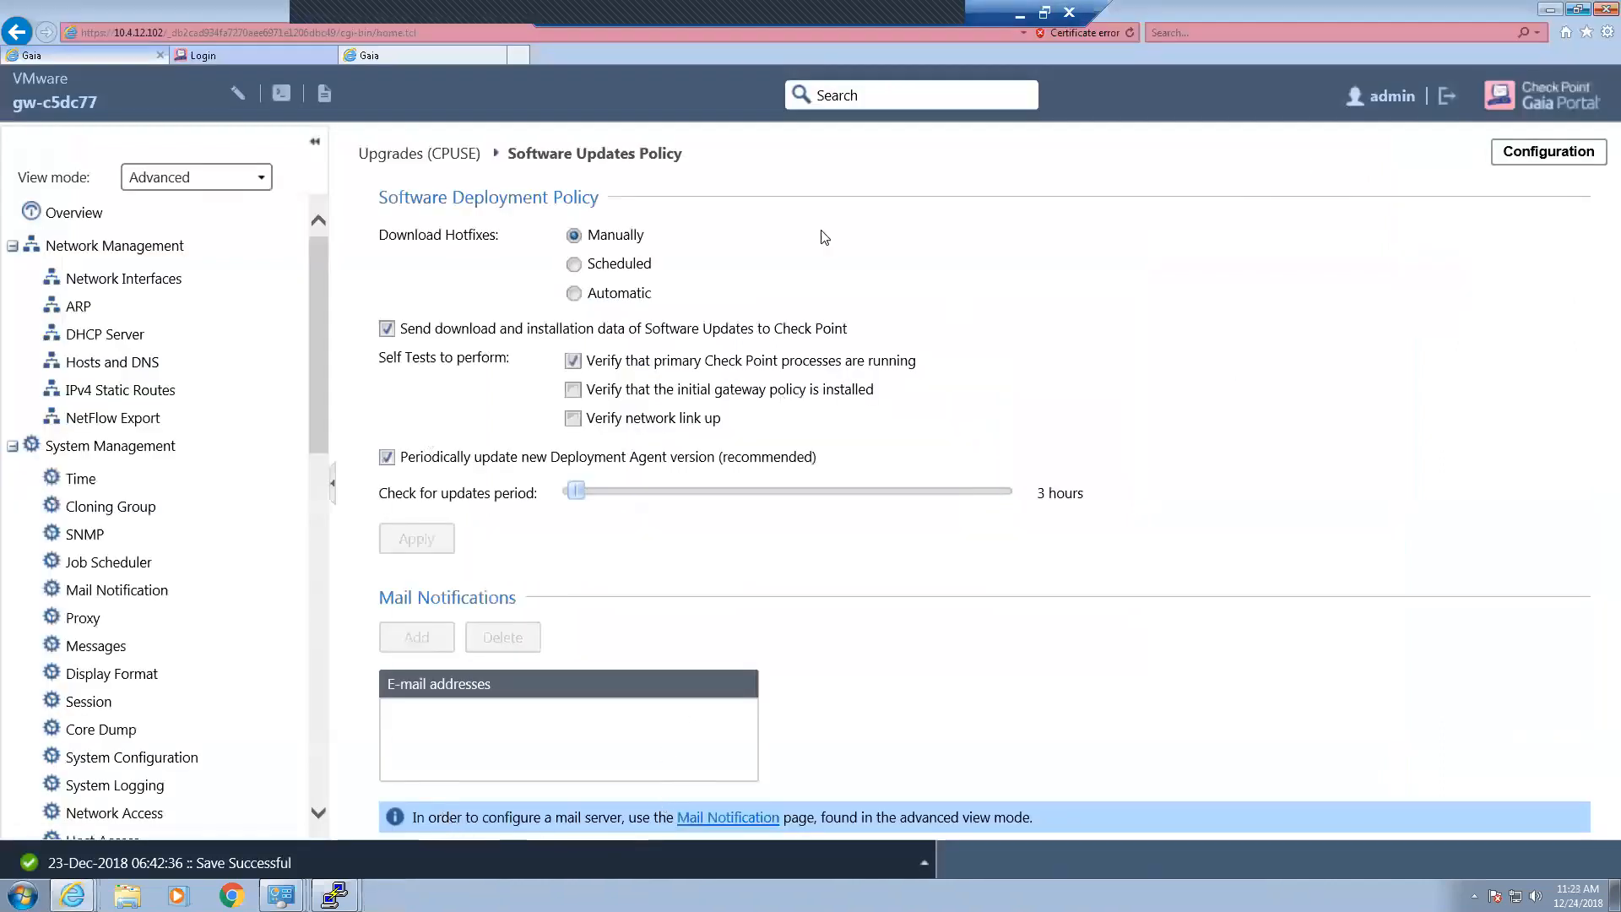
left_click(1019, 13)
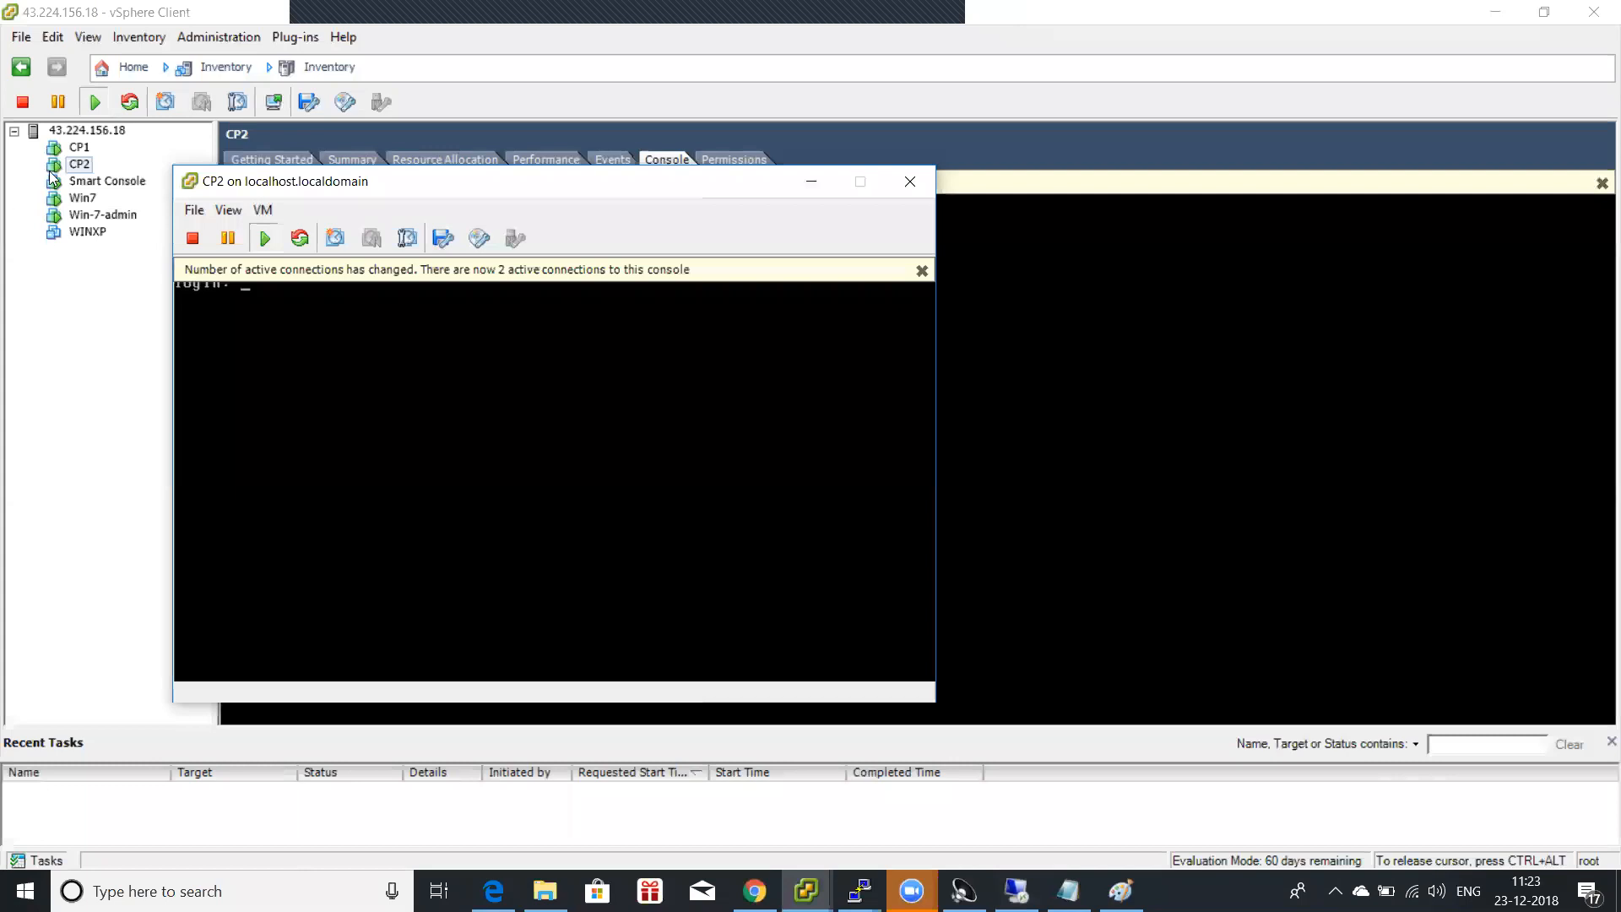
Power off the Smart Console virtual machine and confirm with Yes
left_click(92, 190)
right_click(103, 181)
mouse_move(172, 194)
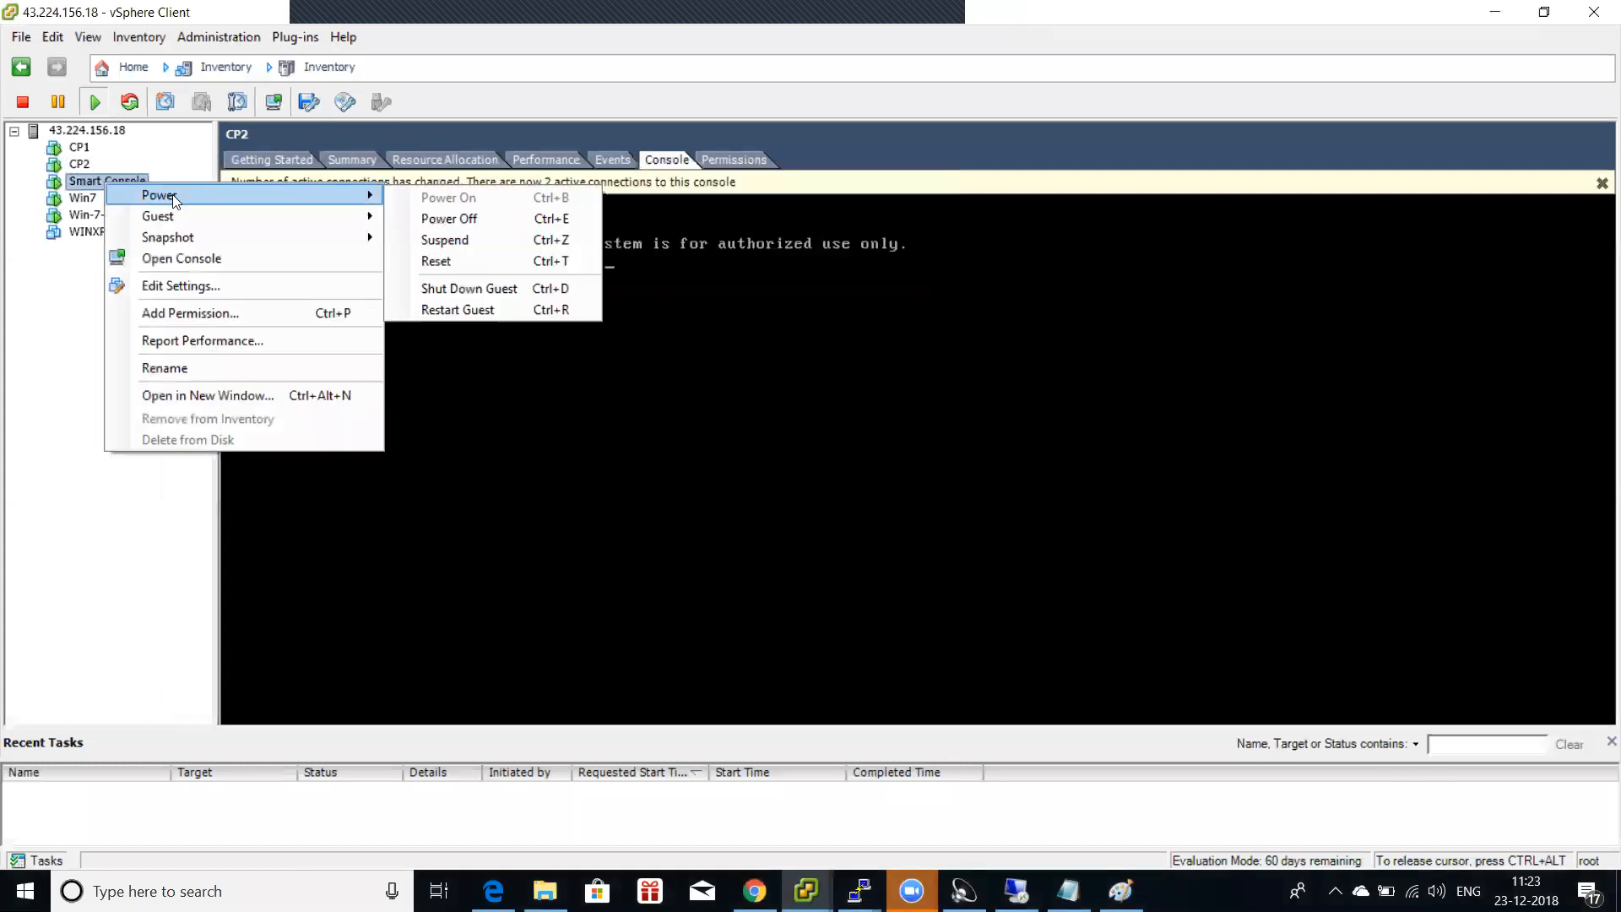
left_click(498, 217)
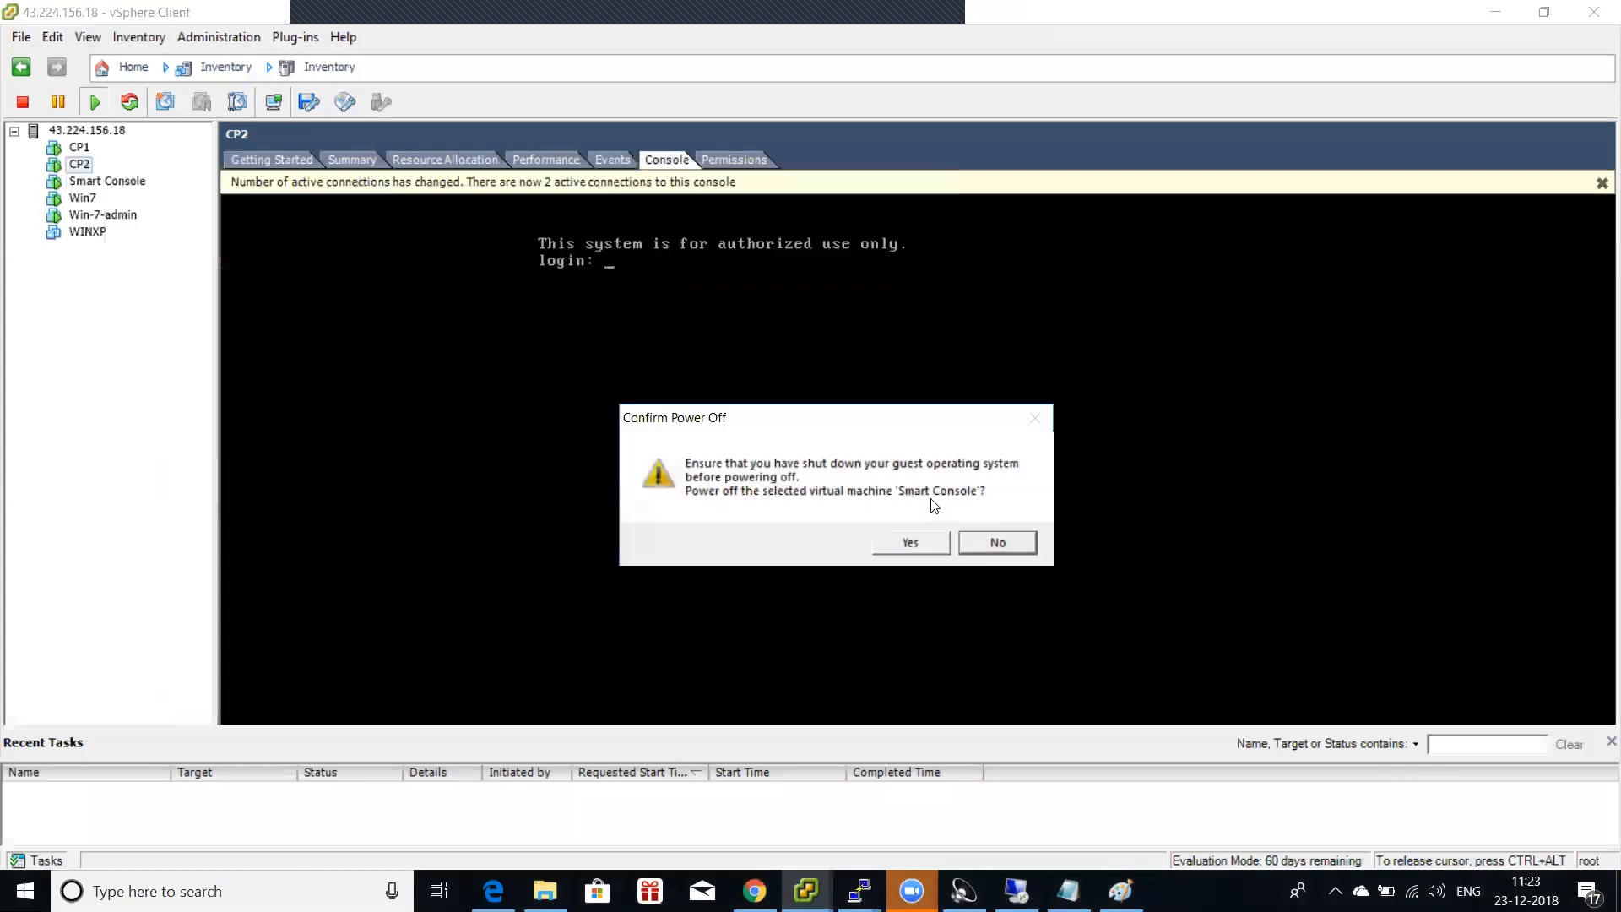
left_click(910, 544)
Delete the Smart Console virtual machine from disk
right_click(103, 182)
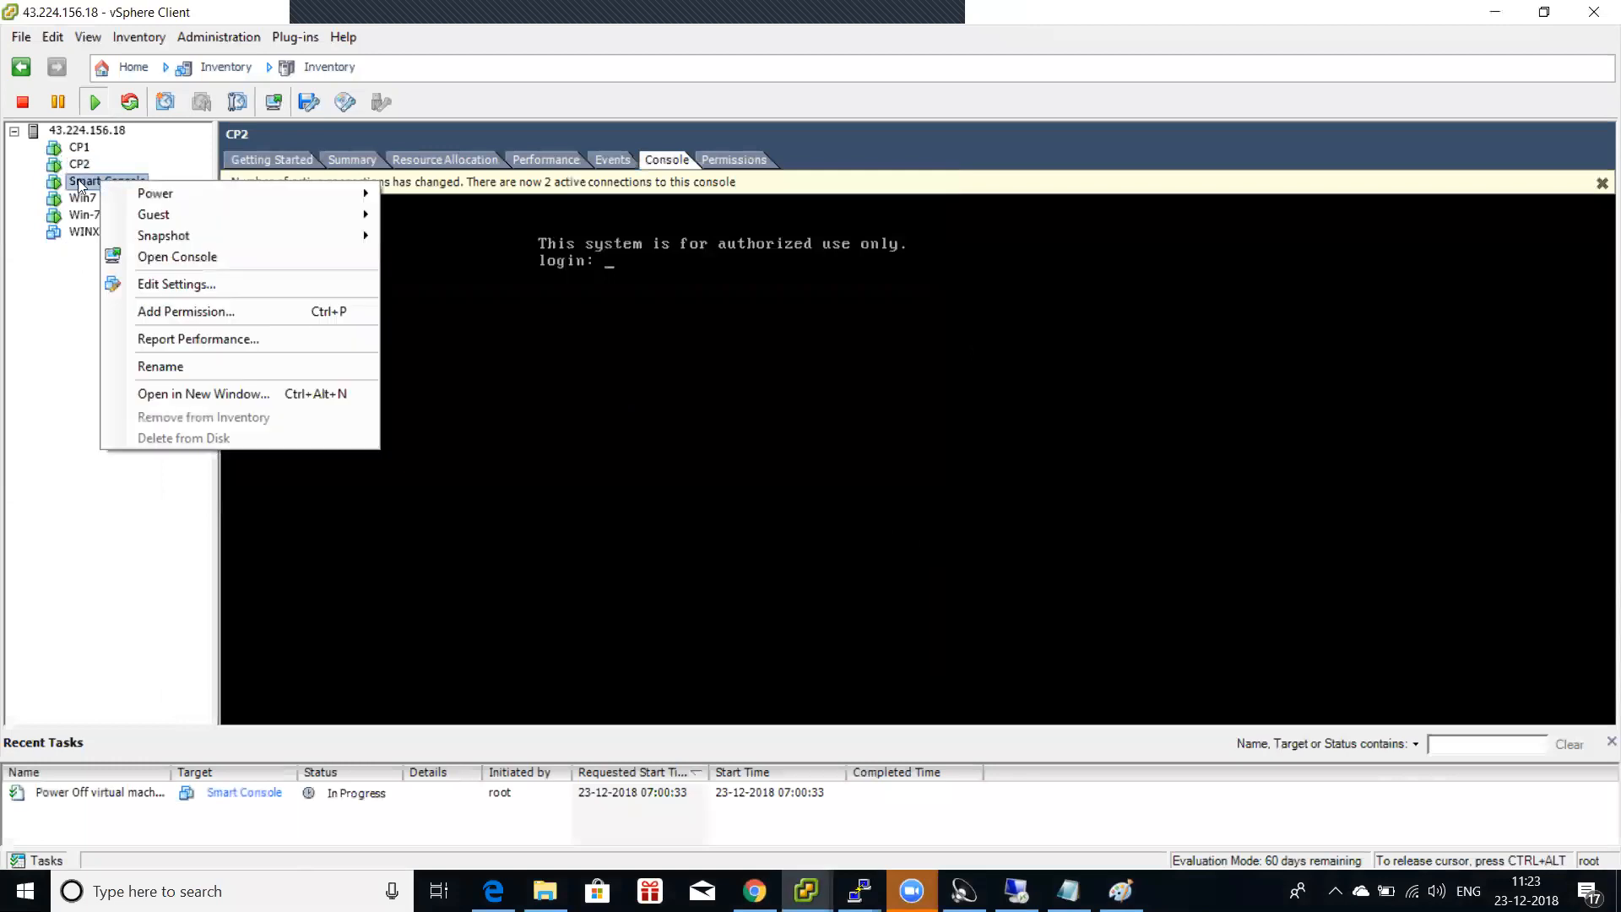
left_click(19, 277)
right_click(95, 184)
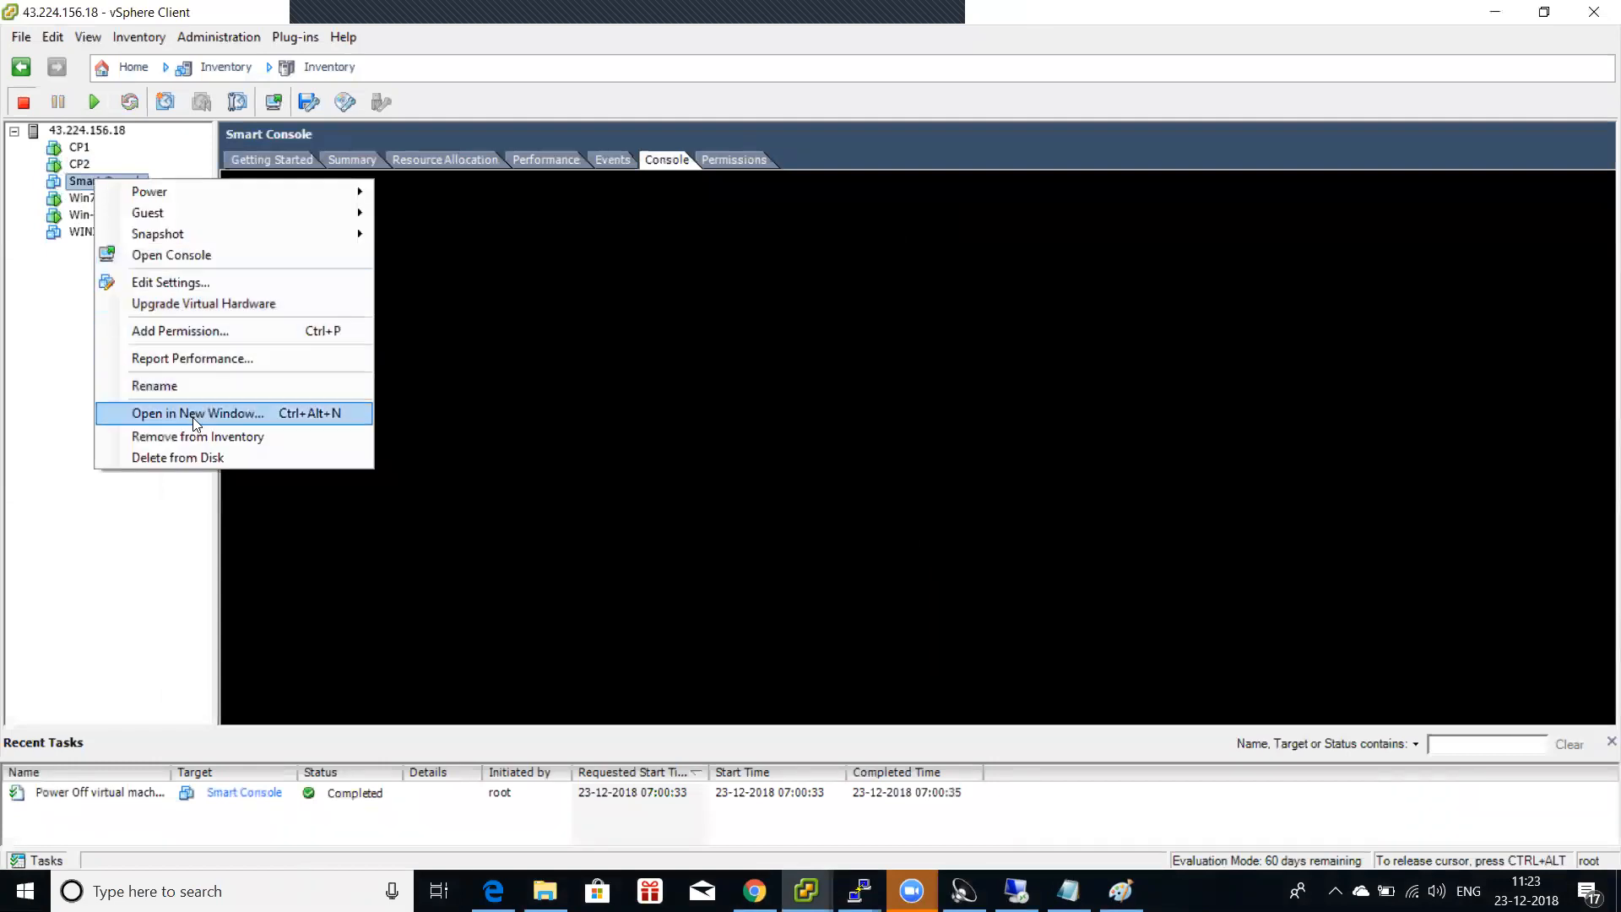
left_click(186, 457)
Confirm deleting the old Smart Console VM, then start a new virtual machine on host 43.224.156.18
left_click(889, 553)
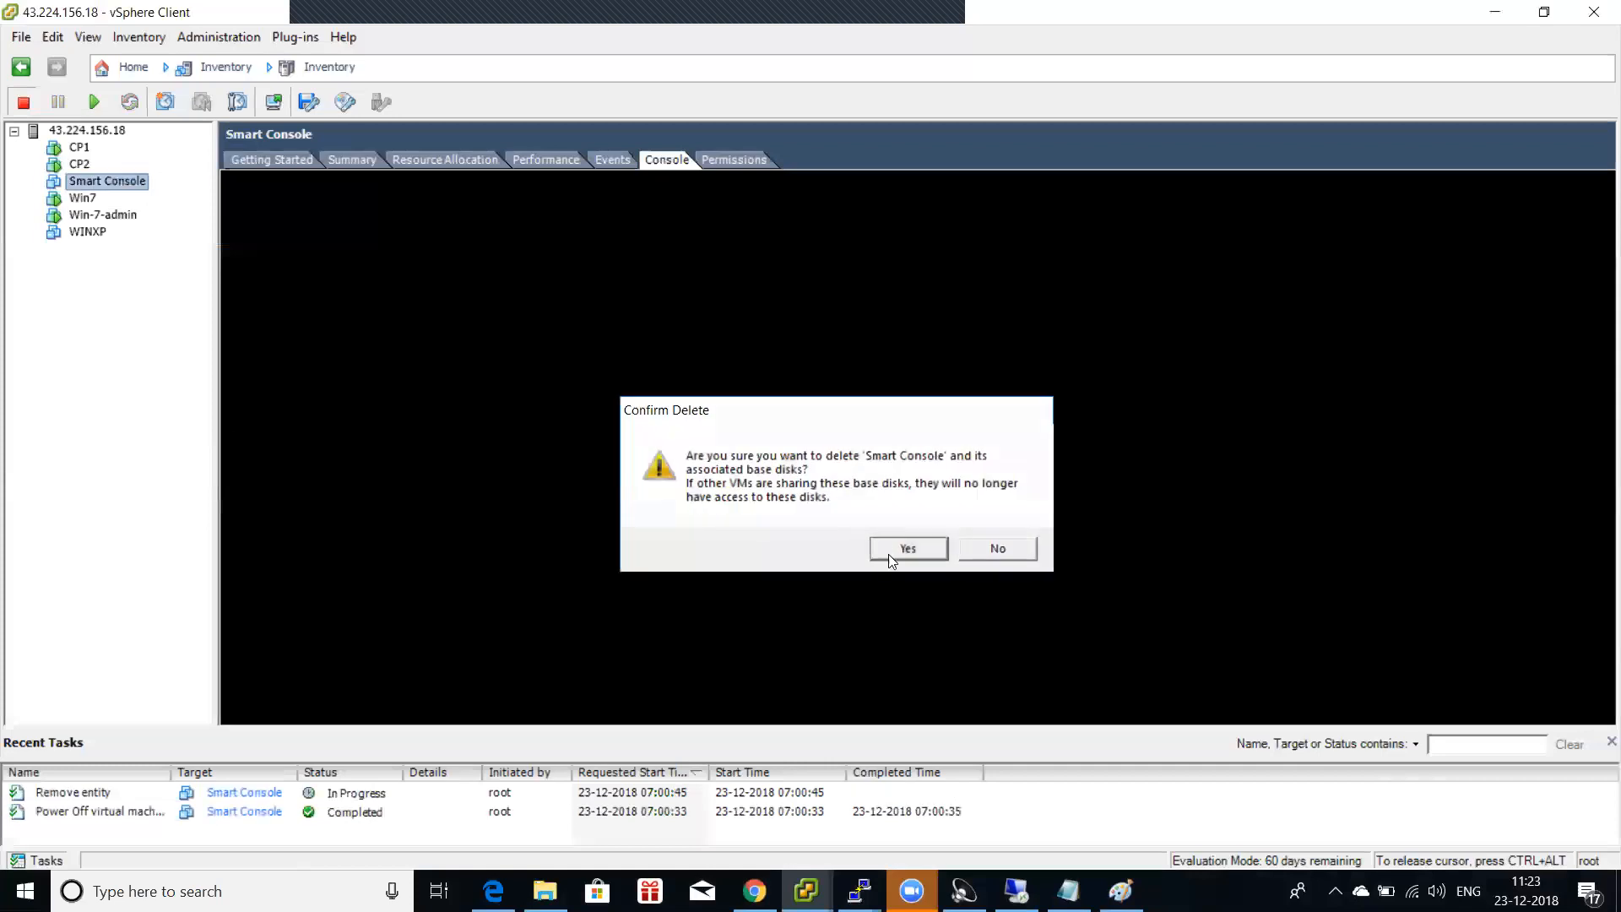
left_click(20, 37)
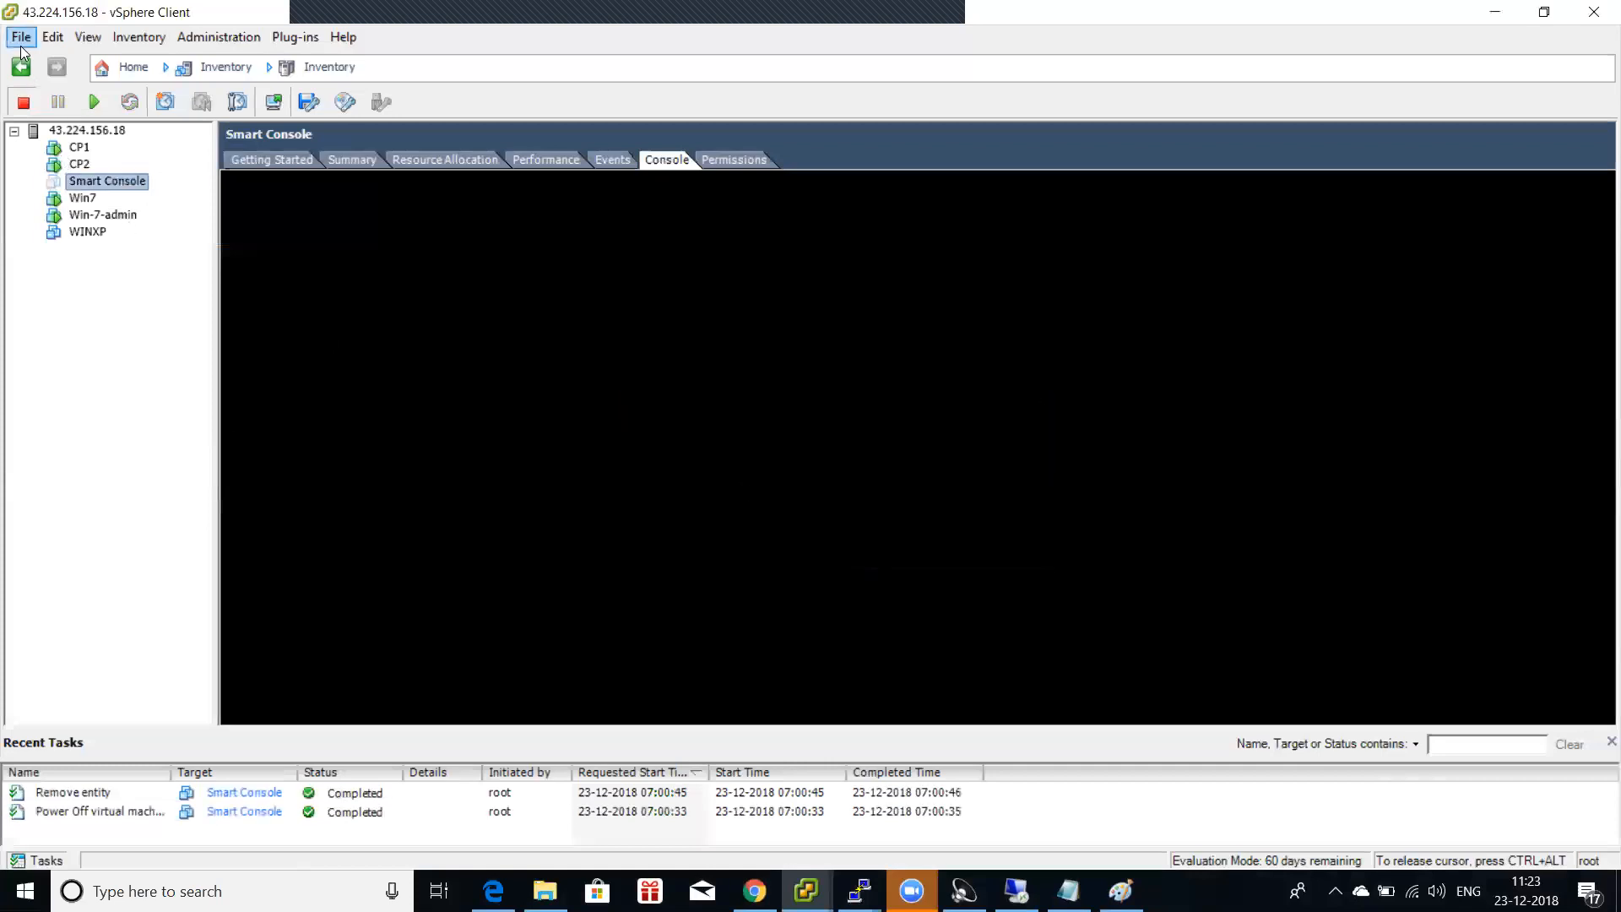
mouse_move(64, 61)
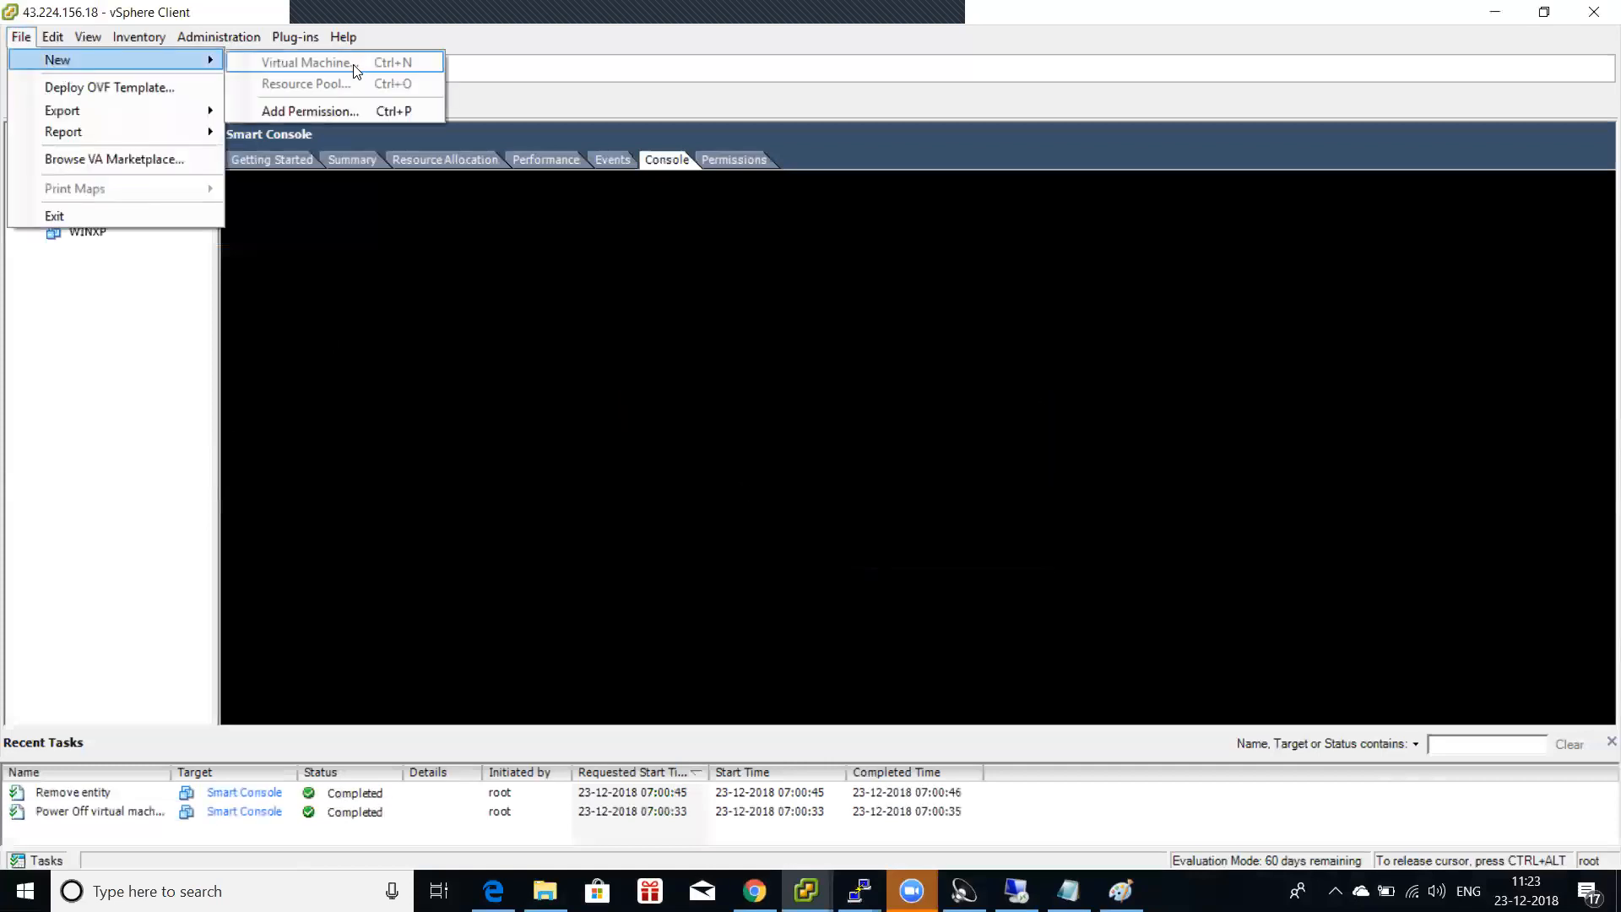
left_click(192, 250)
left_click(93, 131)
left_click(20, 37)
mouse_move(49, 59)
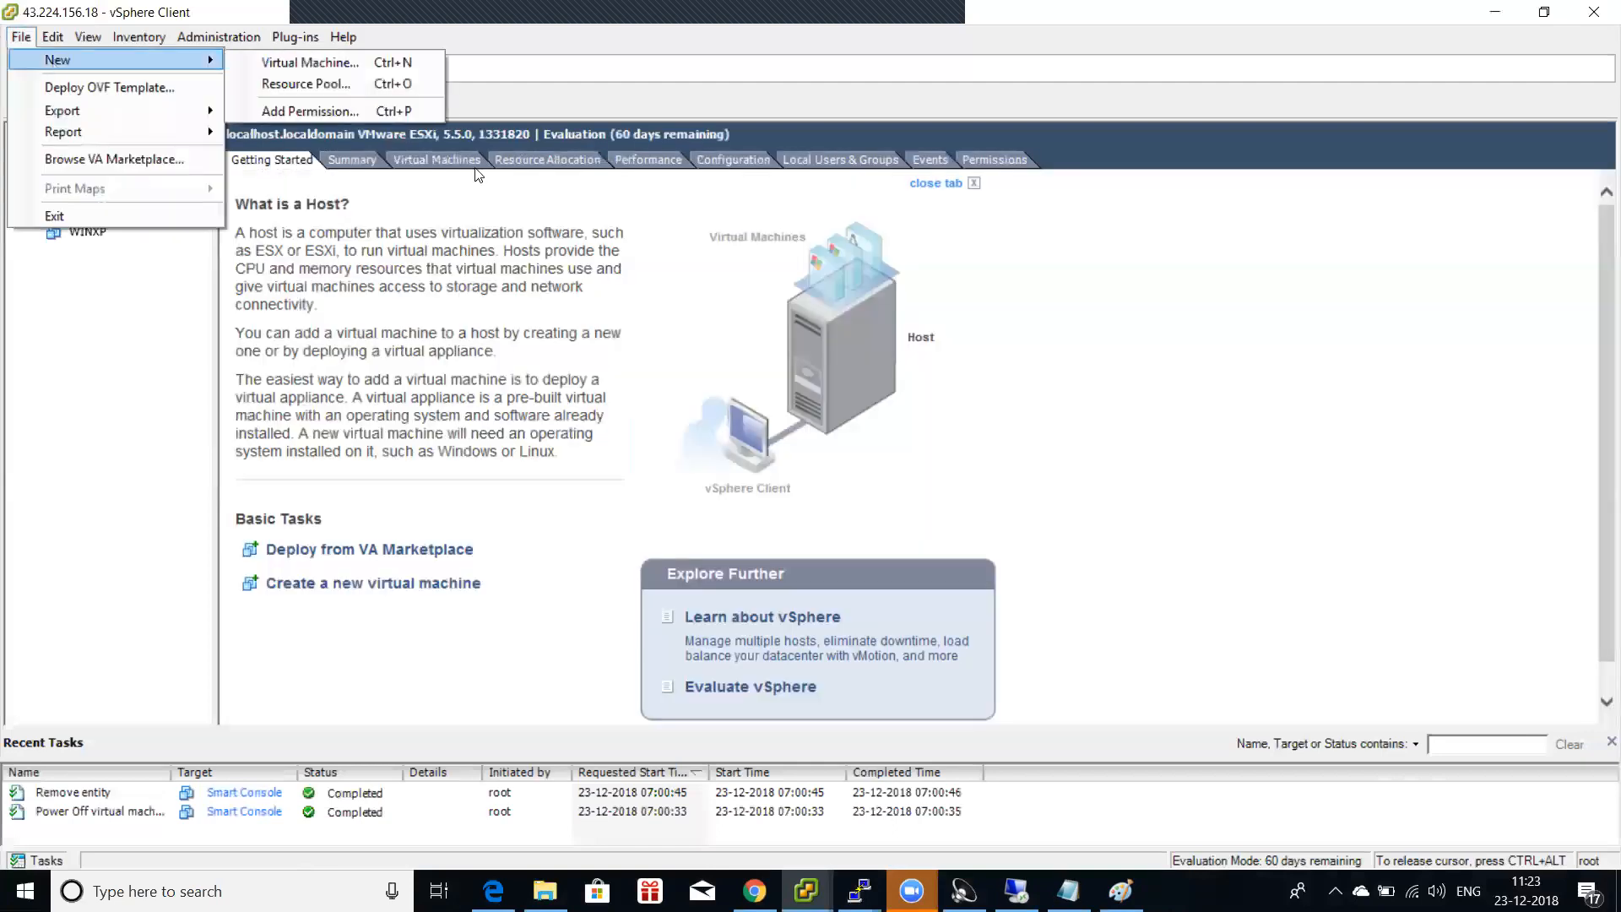
left_click(371, 62)
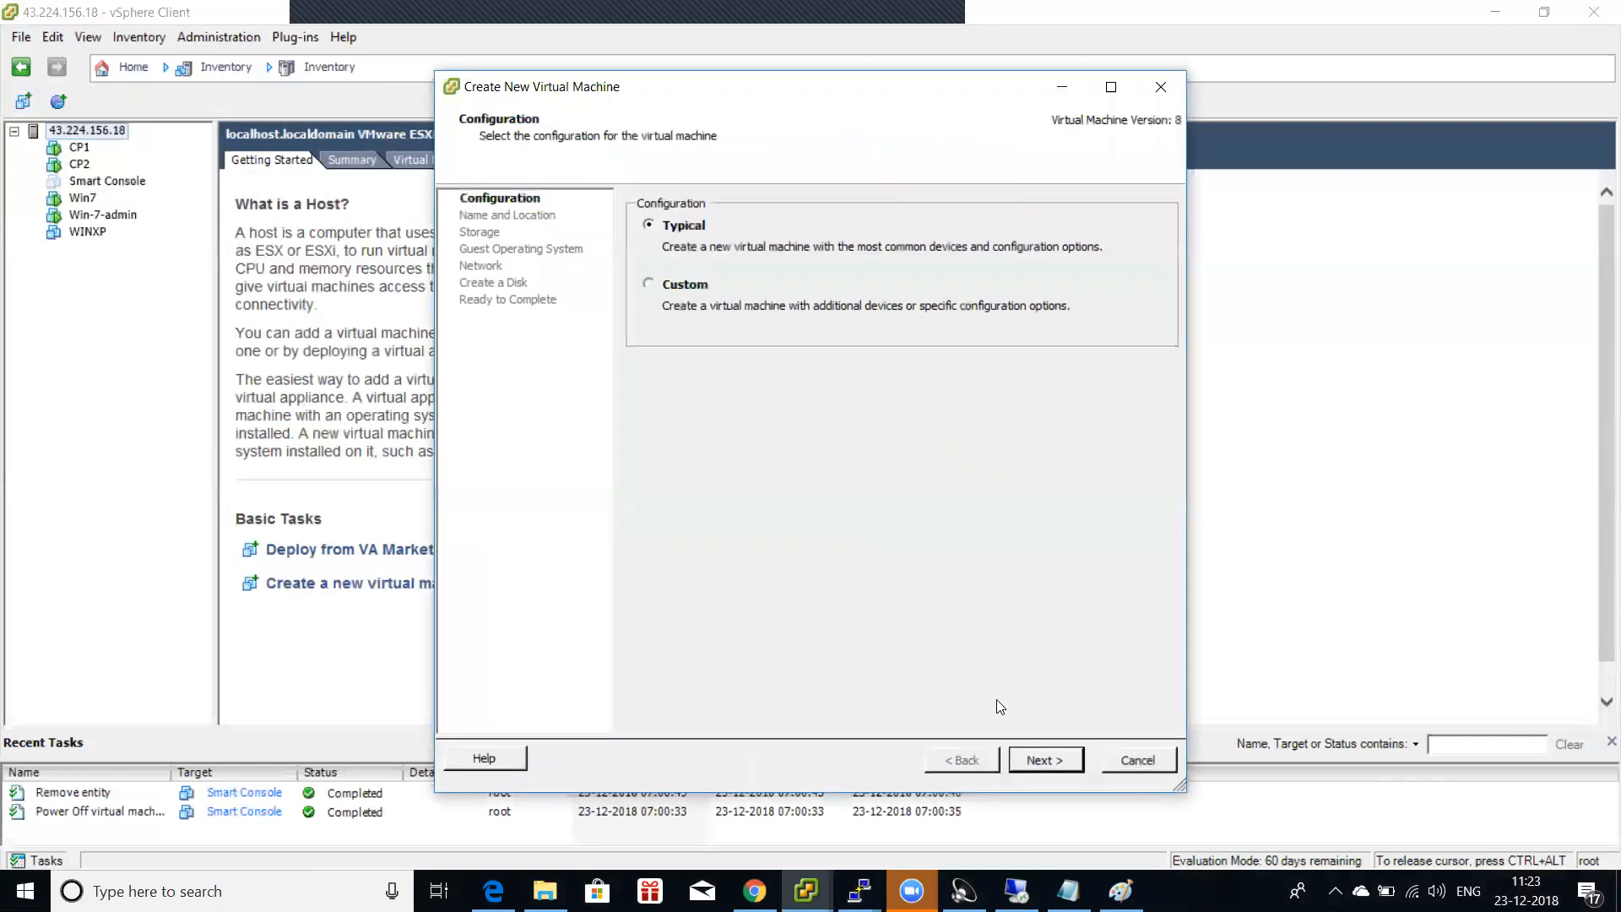
Create a Typical-configuration VM named 'SMC' stored on datastore1
left_click(1044, 759)
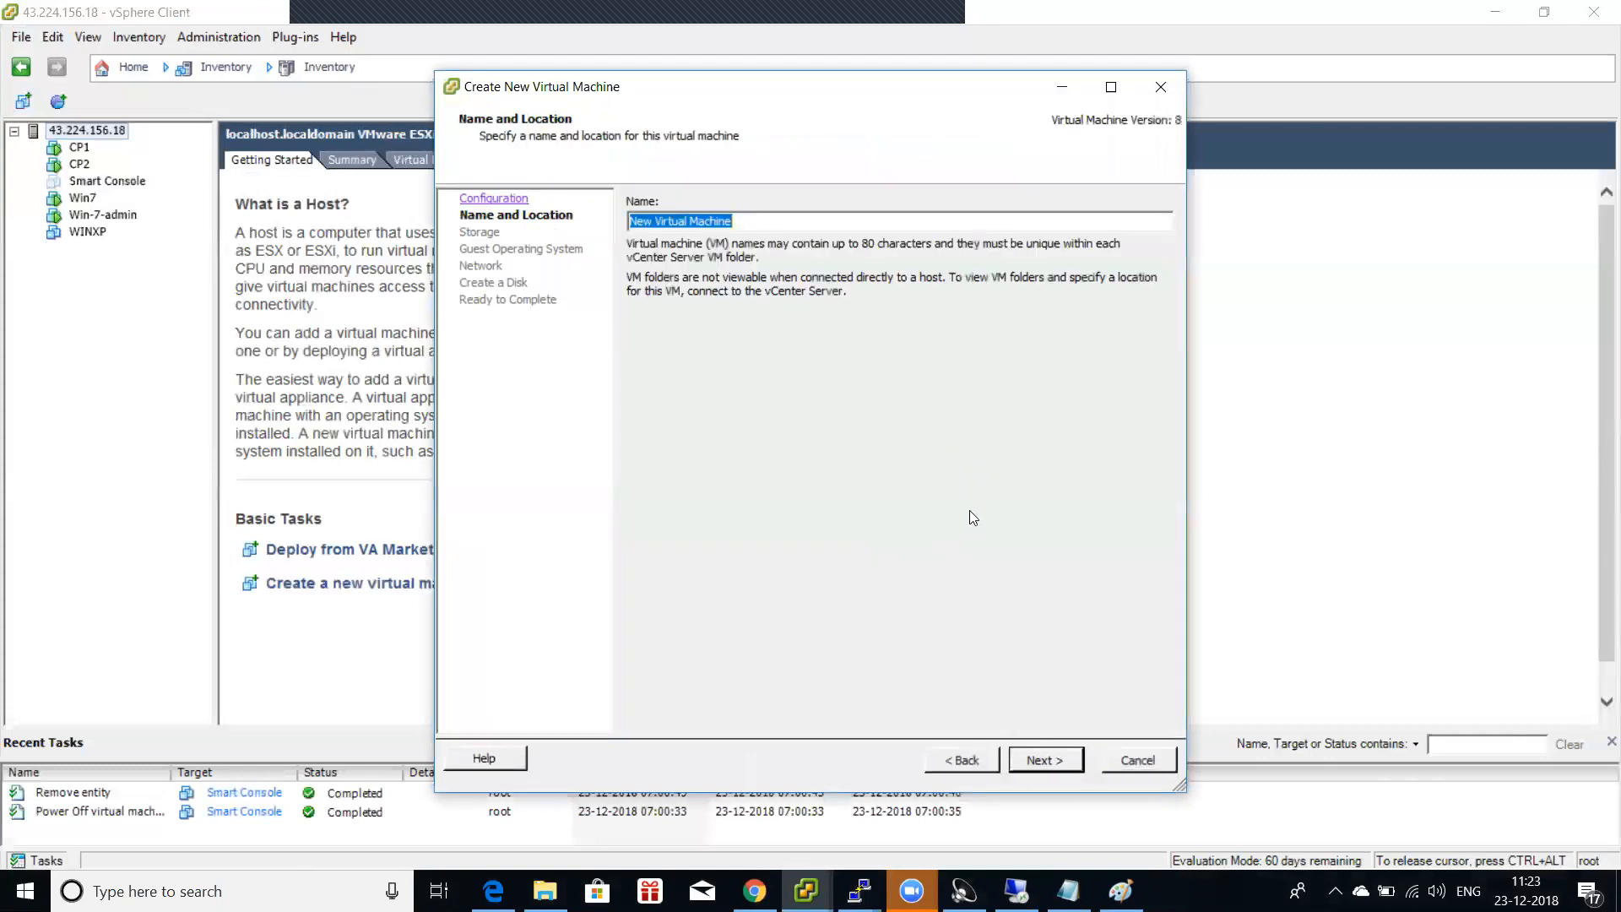
type("SMC")
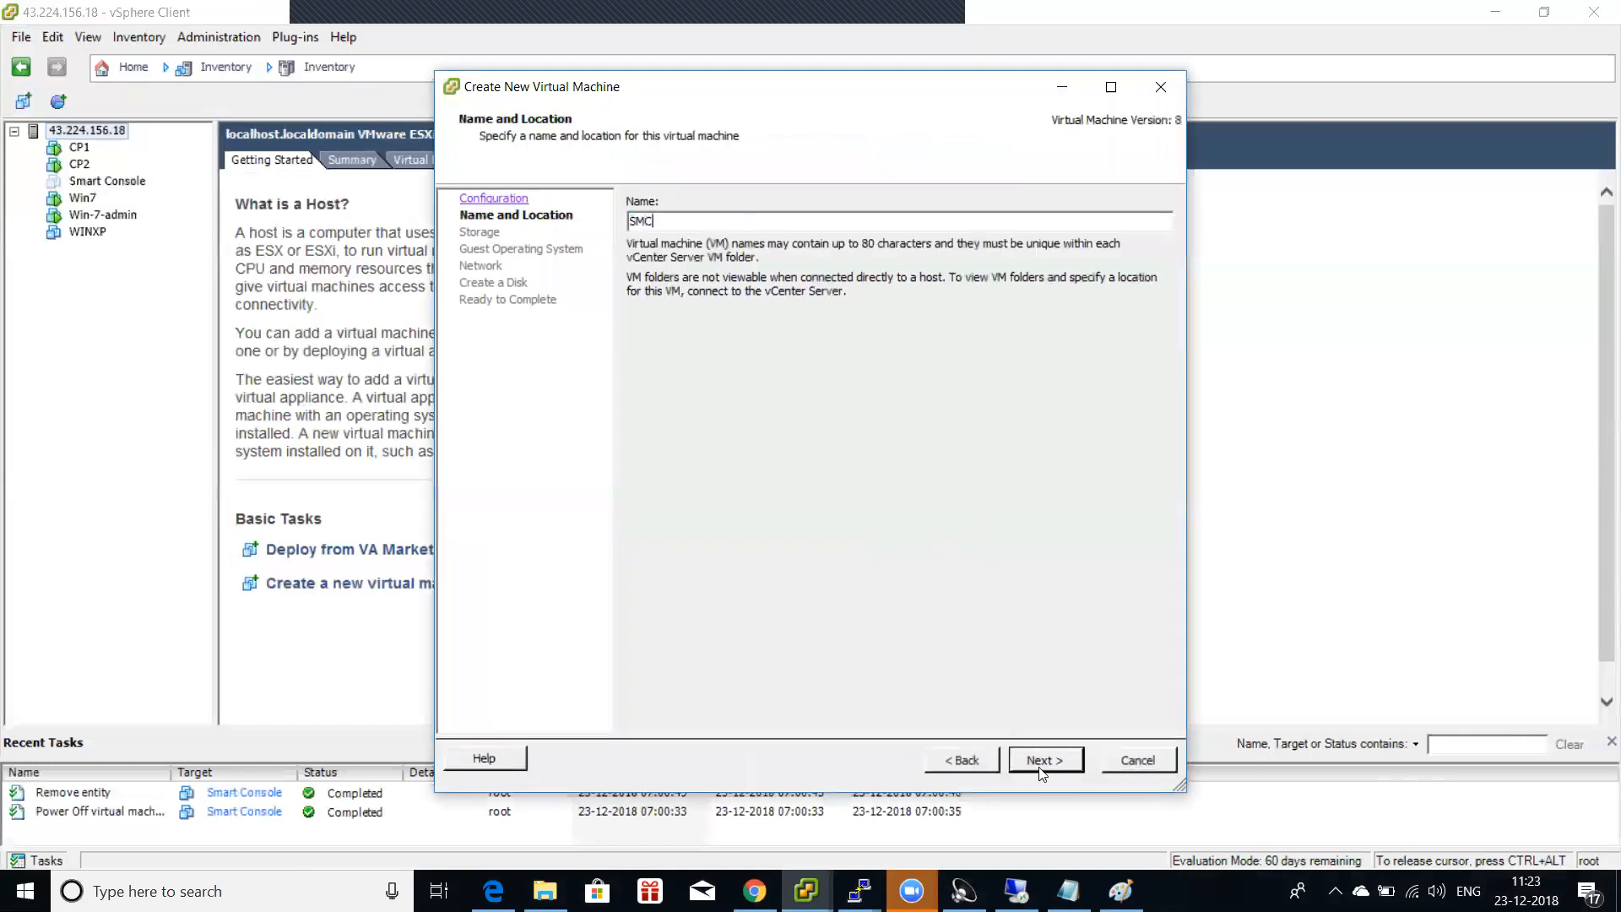
left_click(1042, 764)
left_click(1053, 768)
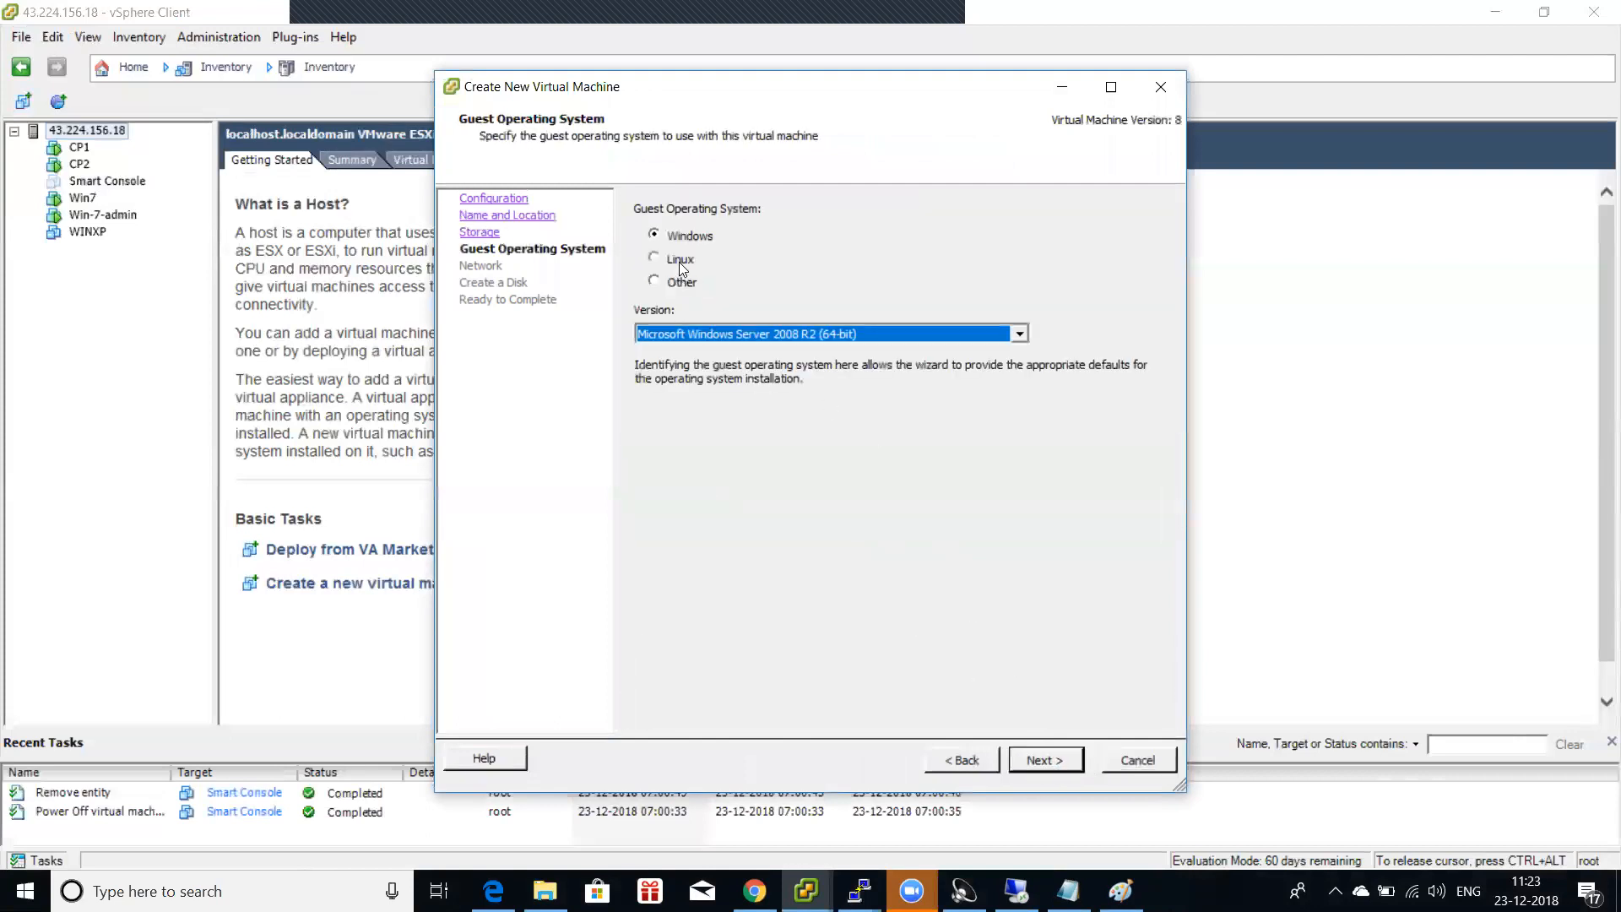
Pick the Other 2.4.x Linux (64-bit) guest and a 60 GB disk, choosing to edit settings before completion
left_click(679, 262)
left_click(780, 334)
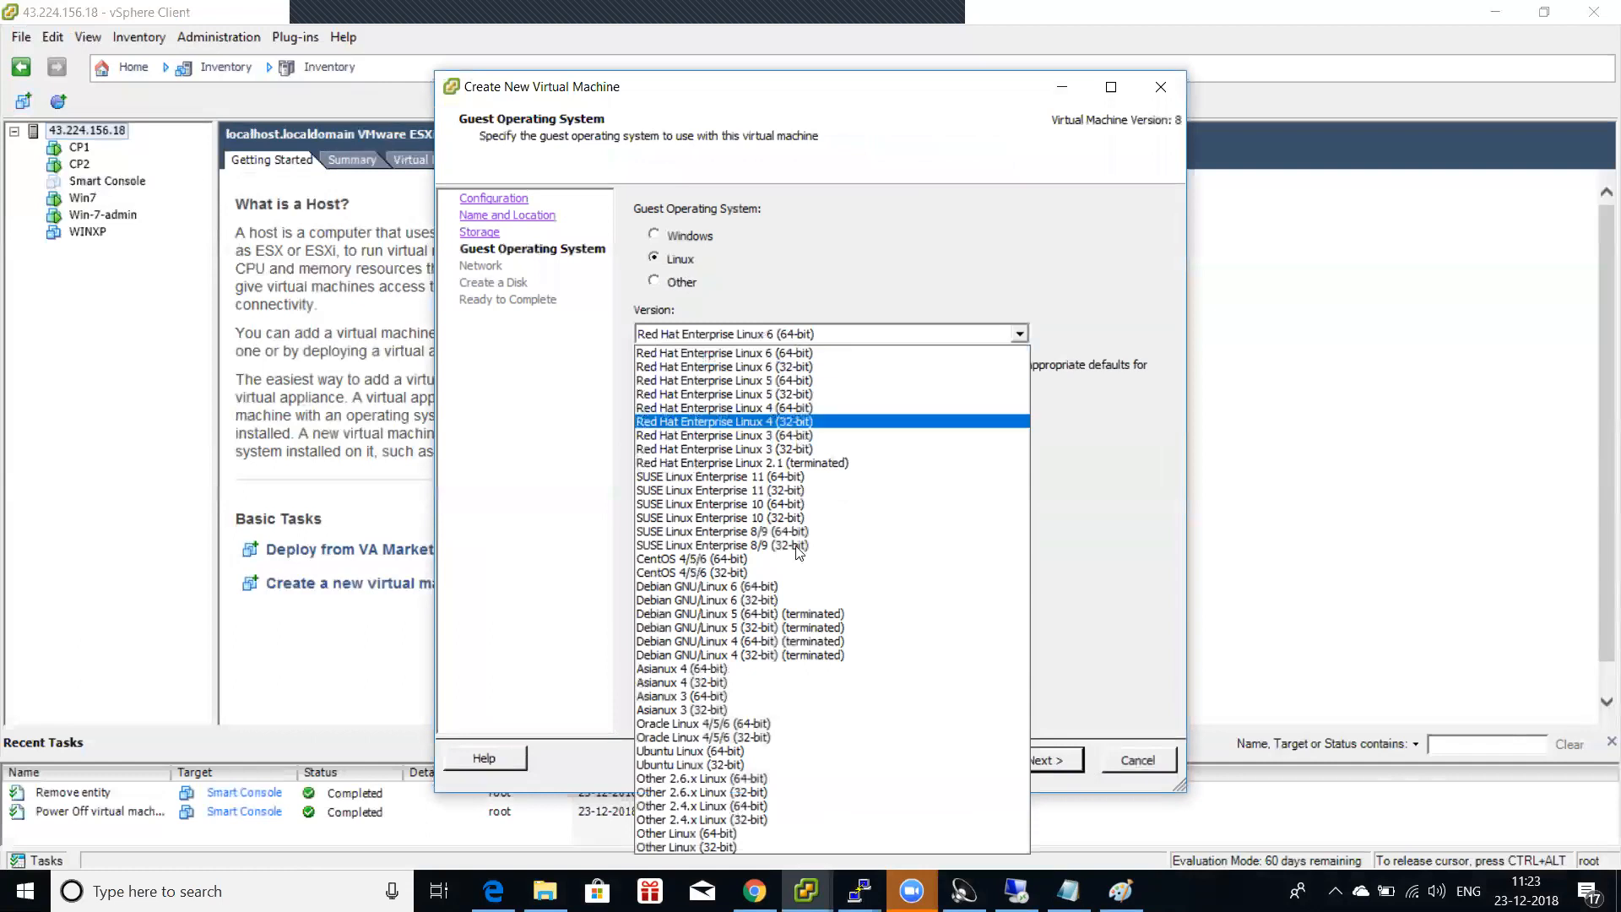
left_click(864, 805)
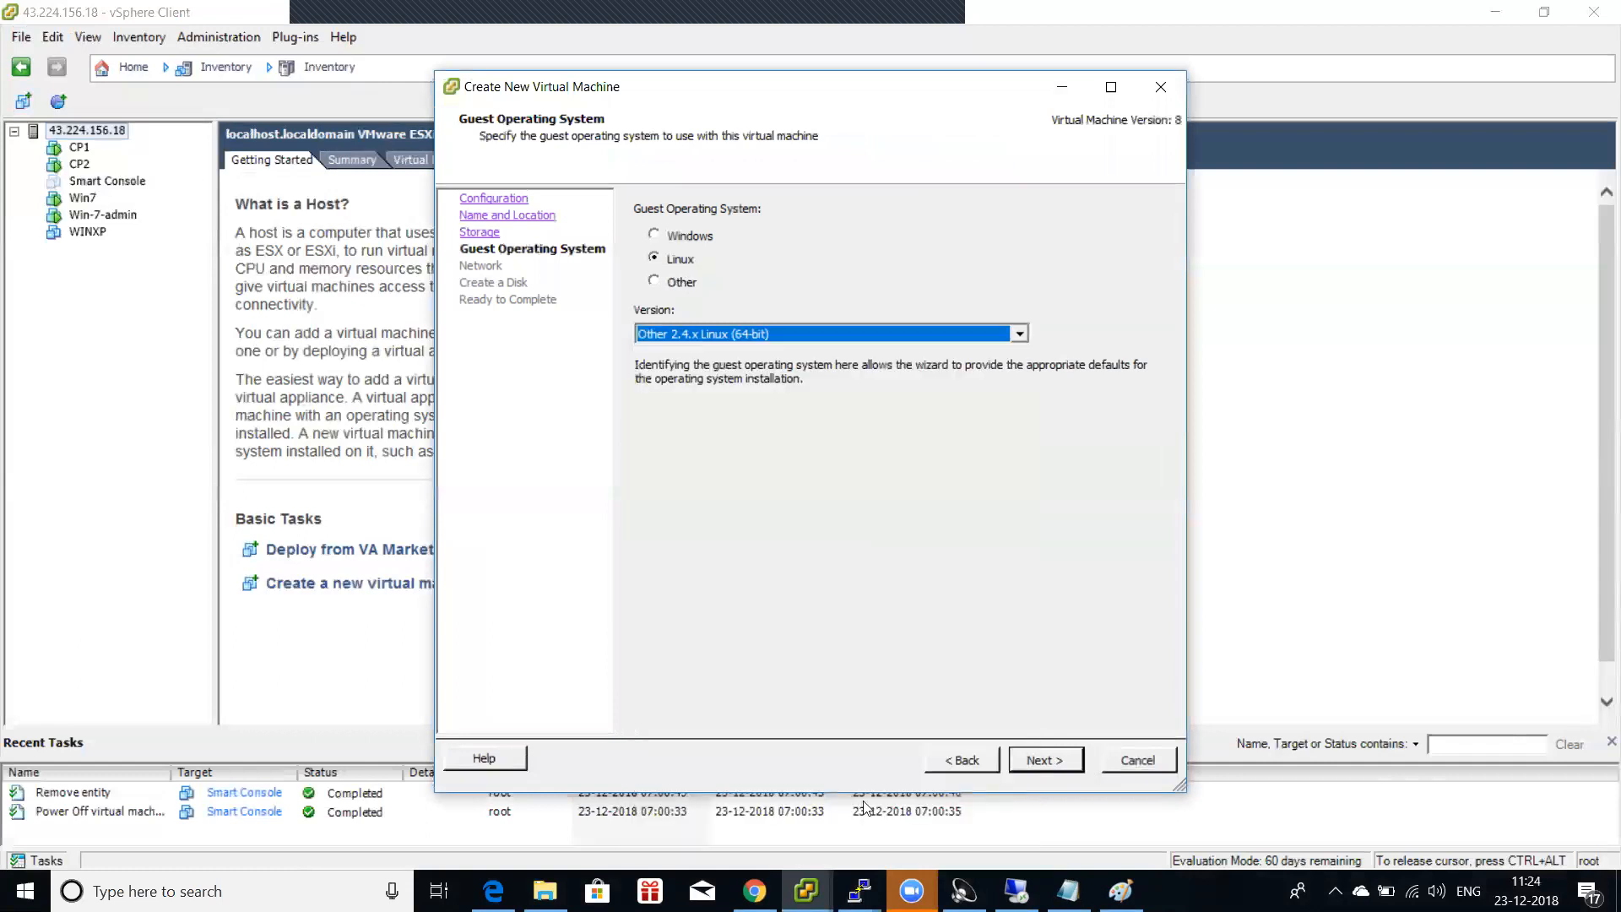
left_click(1033, 759)
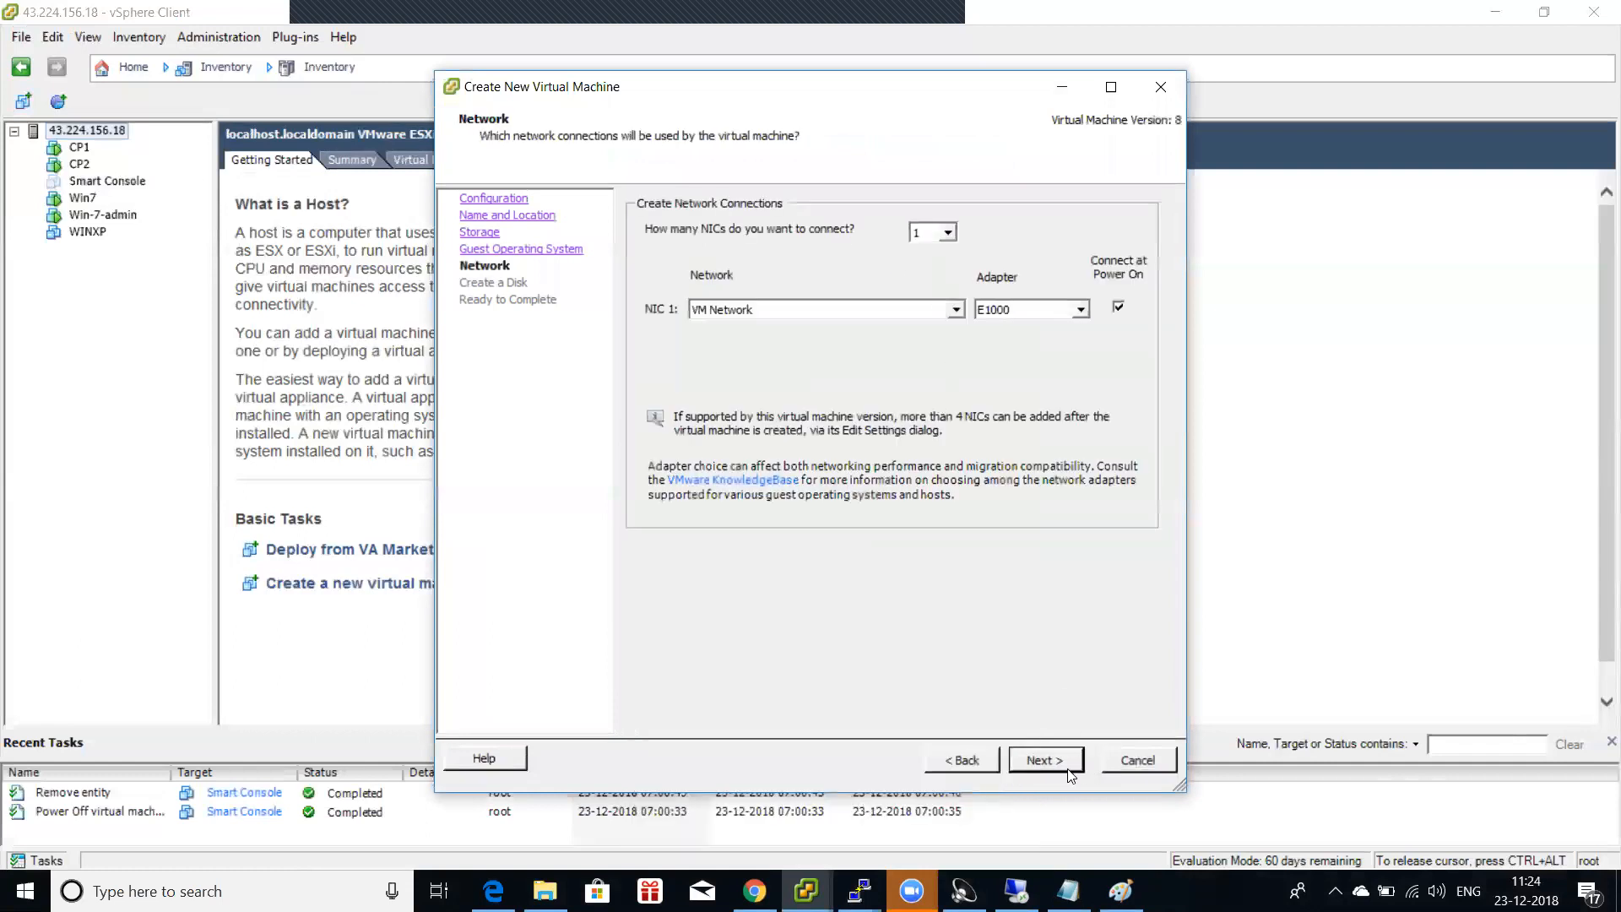
left_click(1040, 757)
left_click_drag(825, 273, 845, 273)
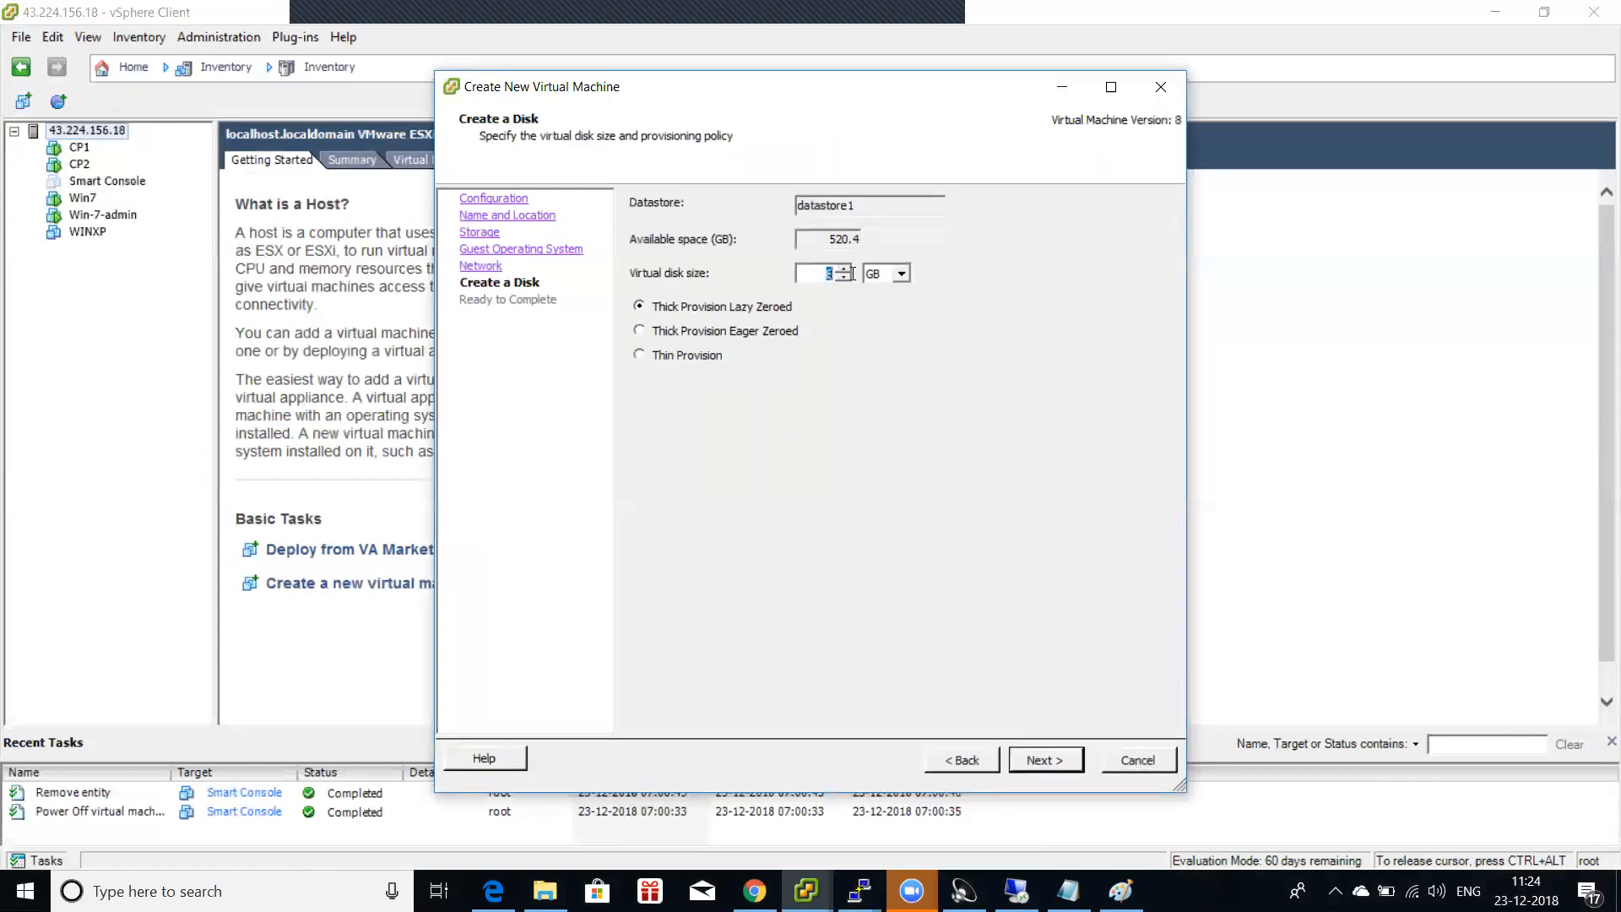
type("60")
left_click(1045, 759)
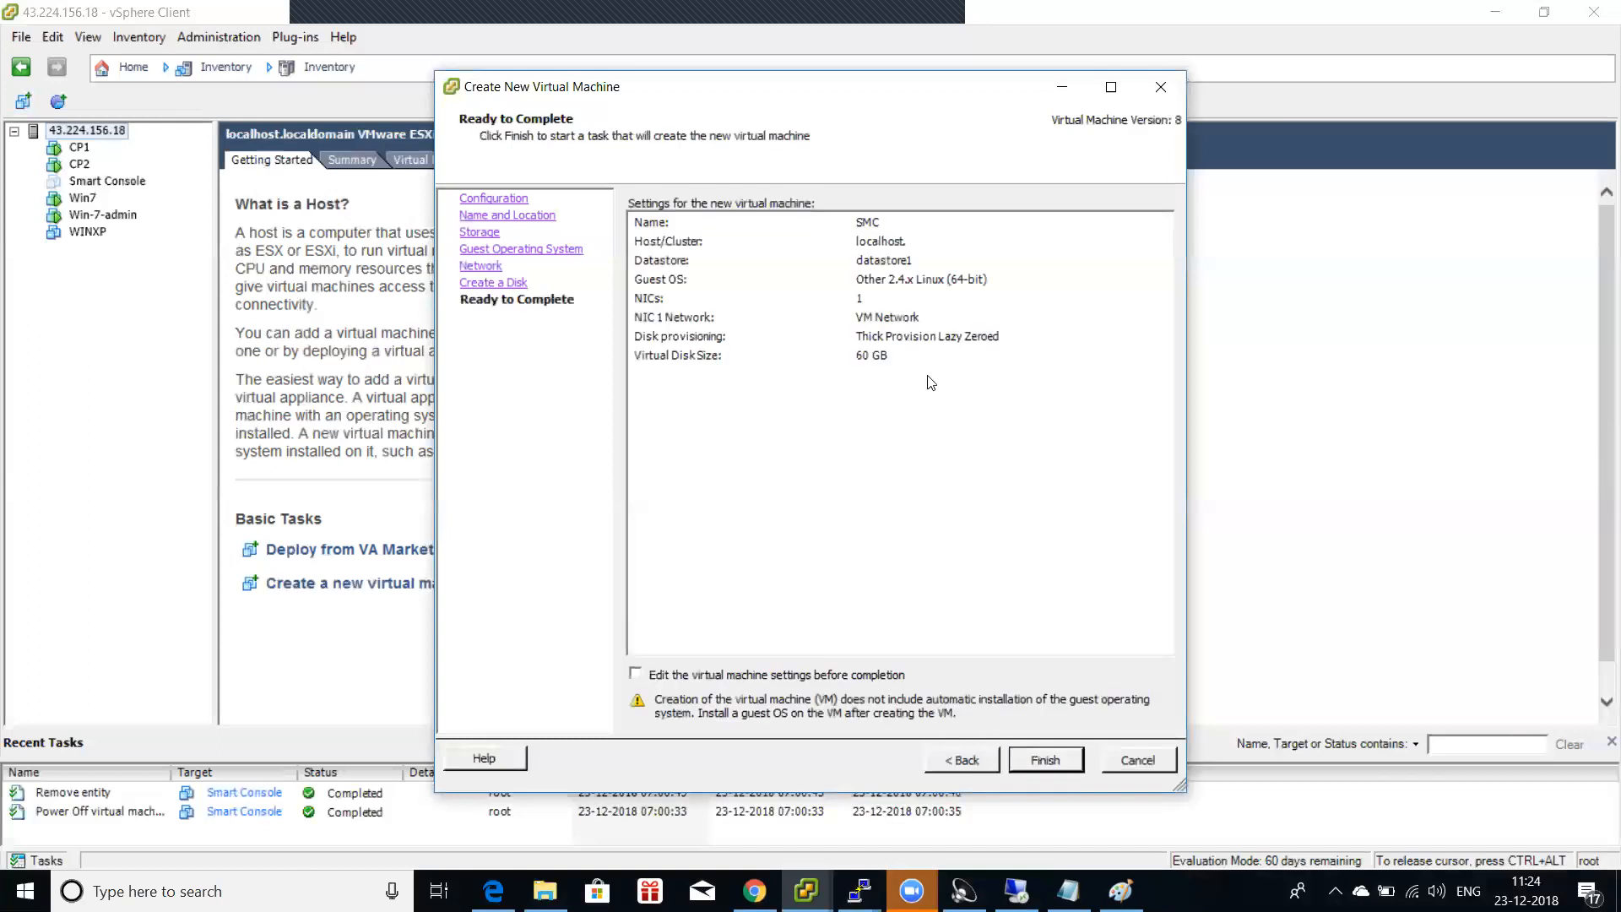
left_click(740, 675)
Give SMC 8 GB of memory and 2 cores per socket, then finish creating it
left_click(1045, 759)
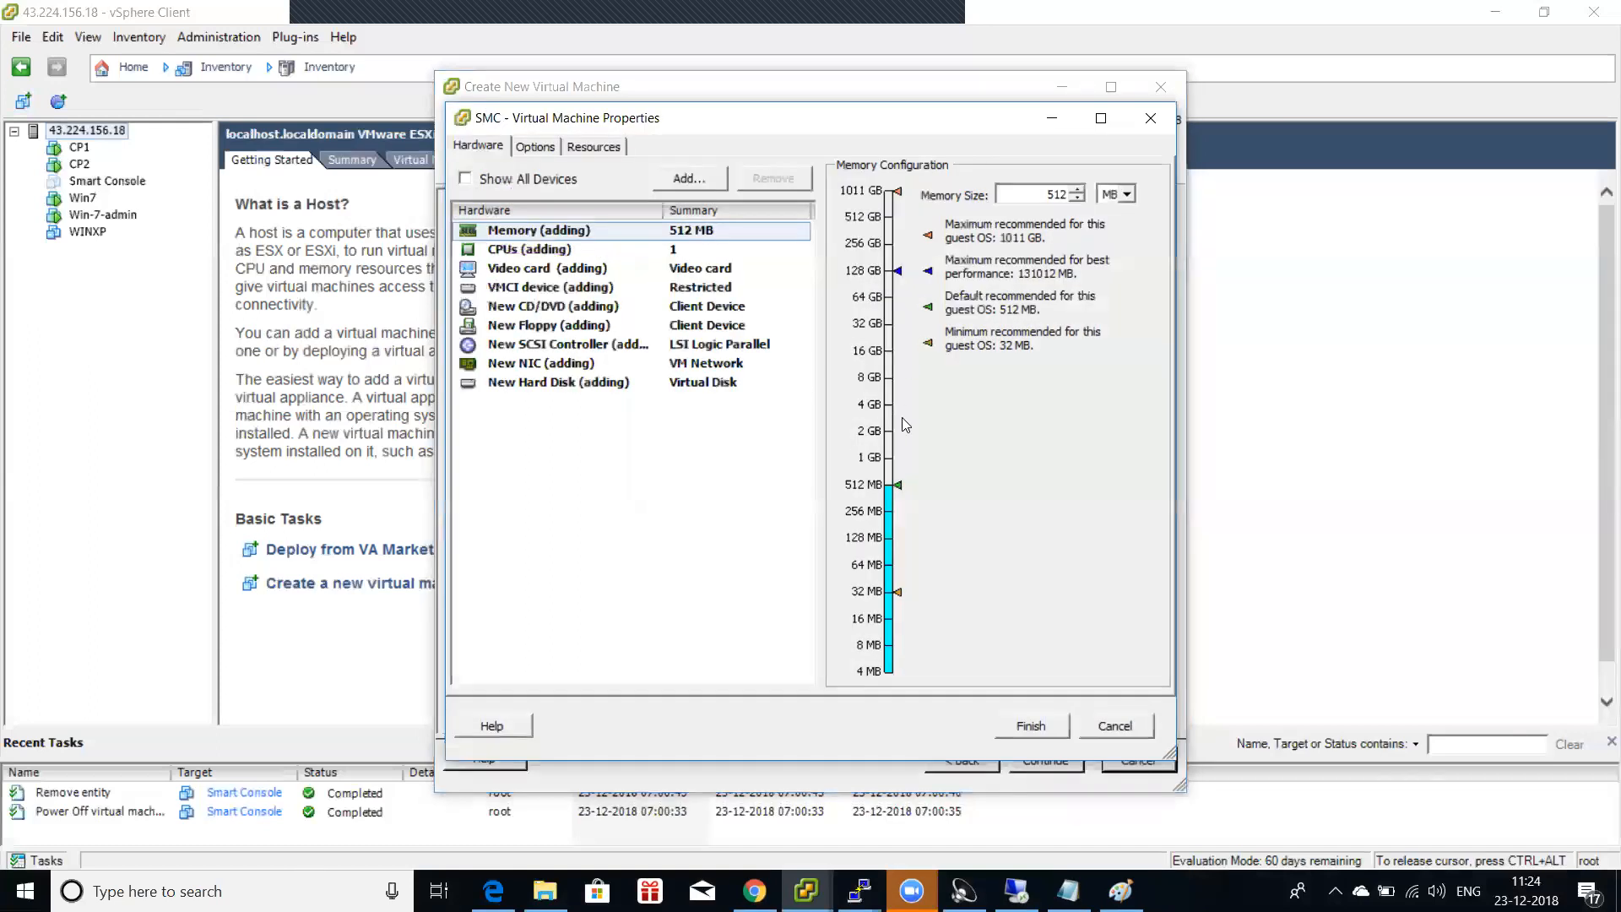
left_click(888, 377)
left_click(691, 251)
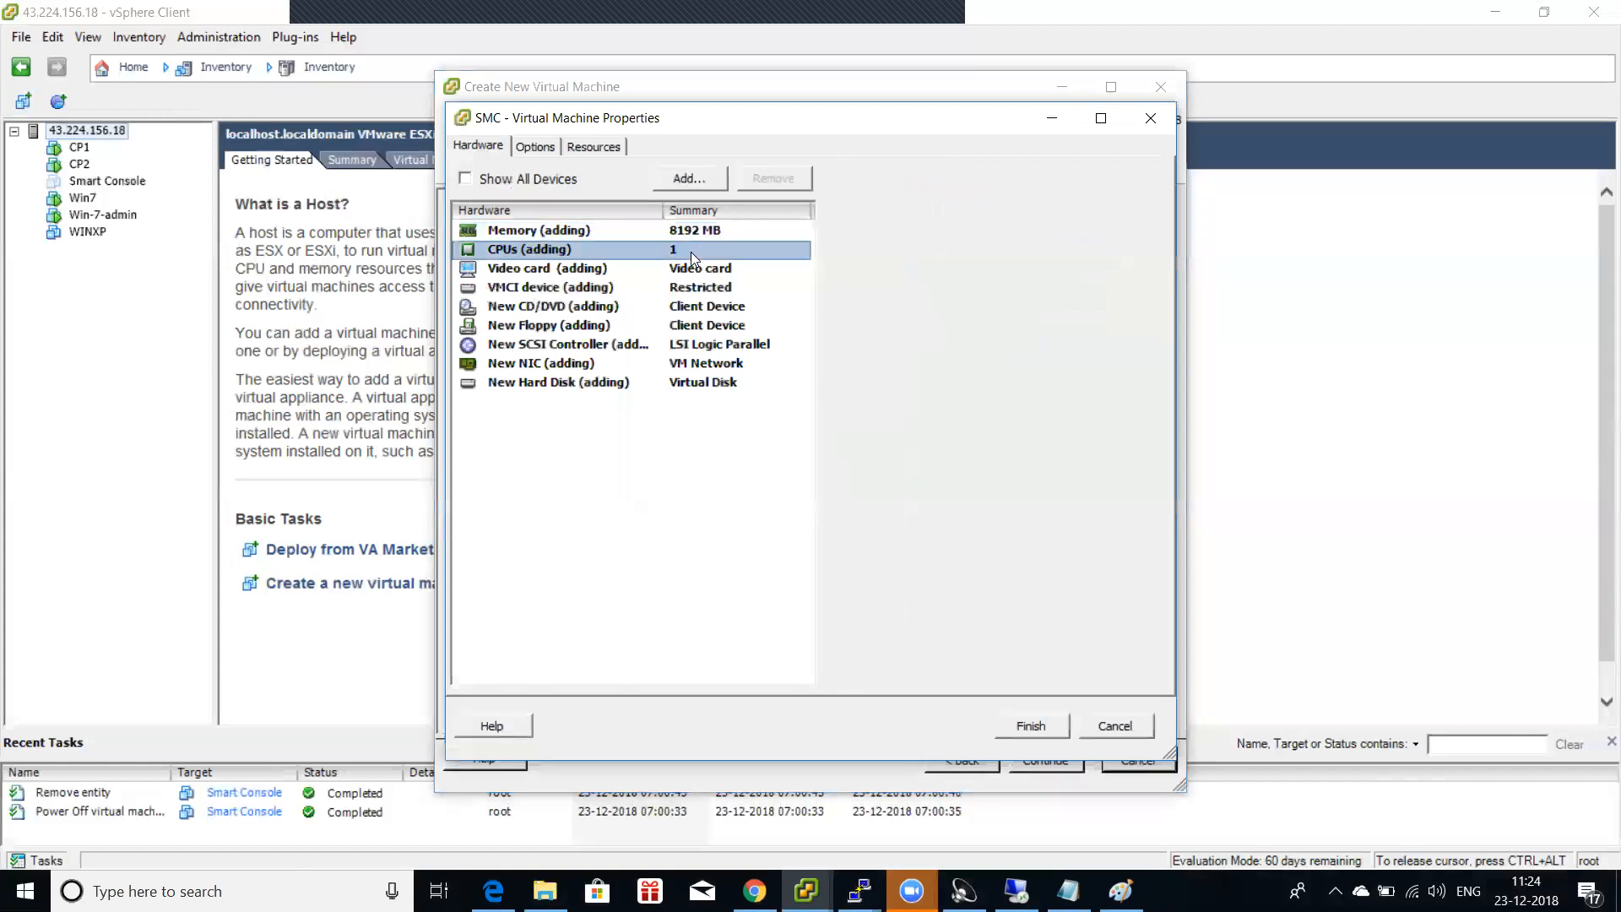
left_click(1089, 212)
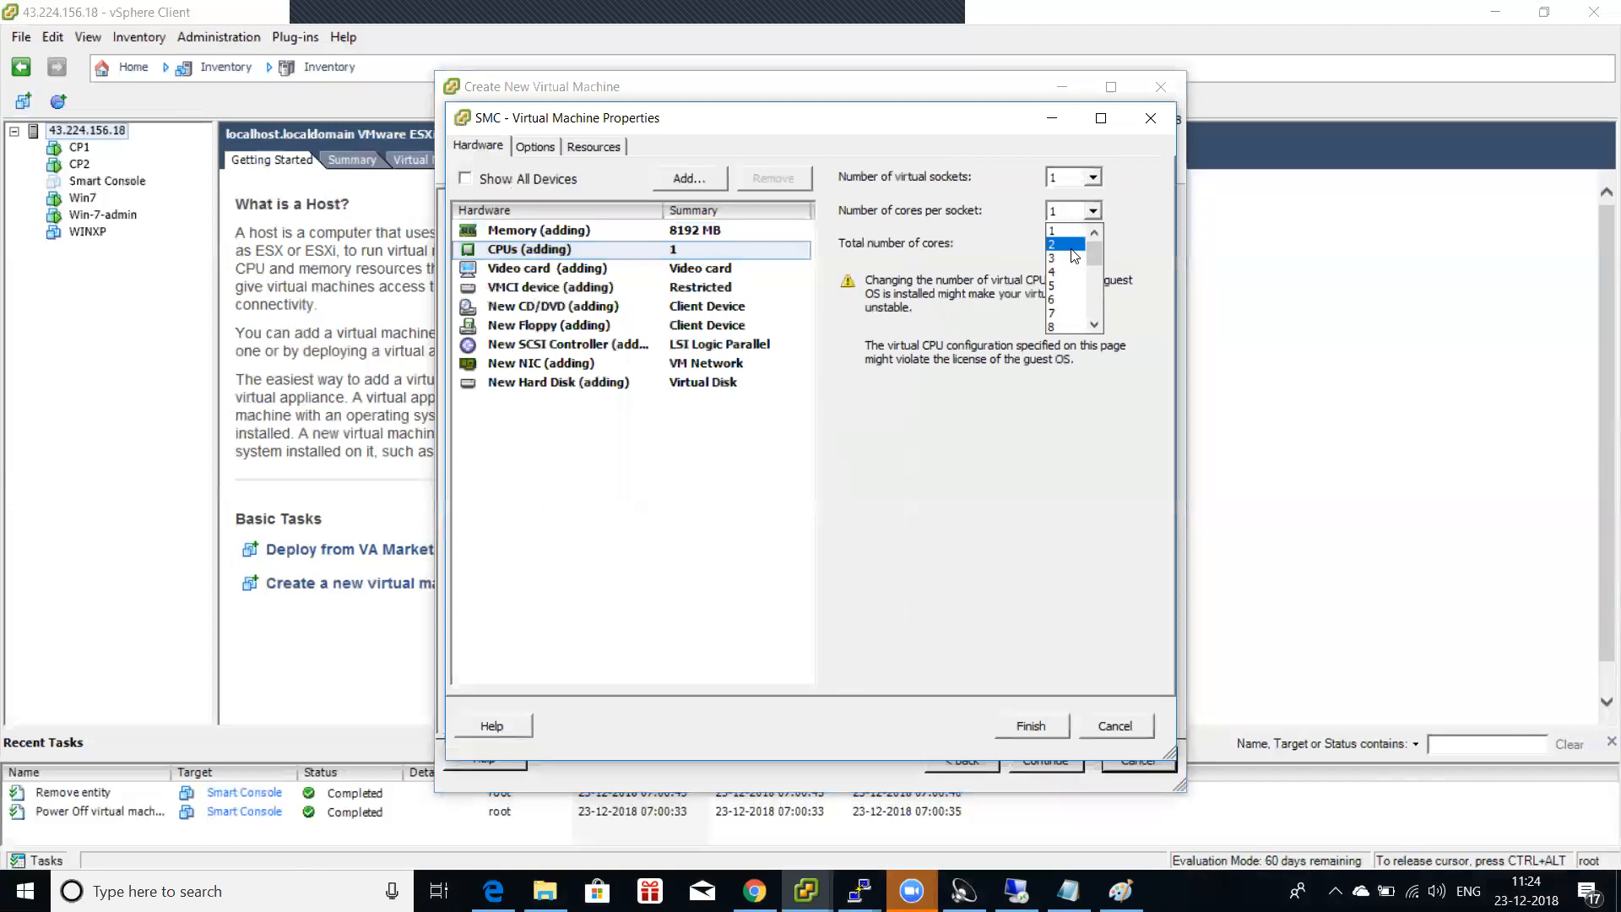
left_click(1067, 245)
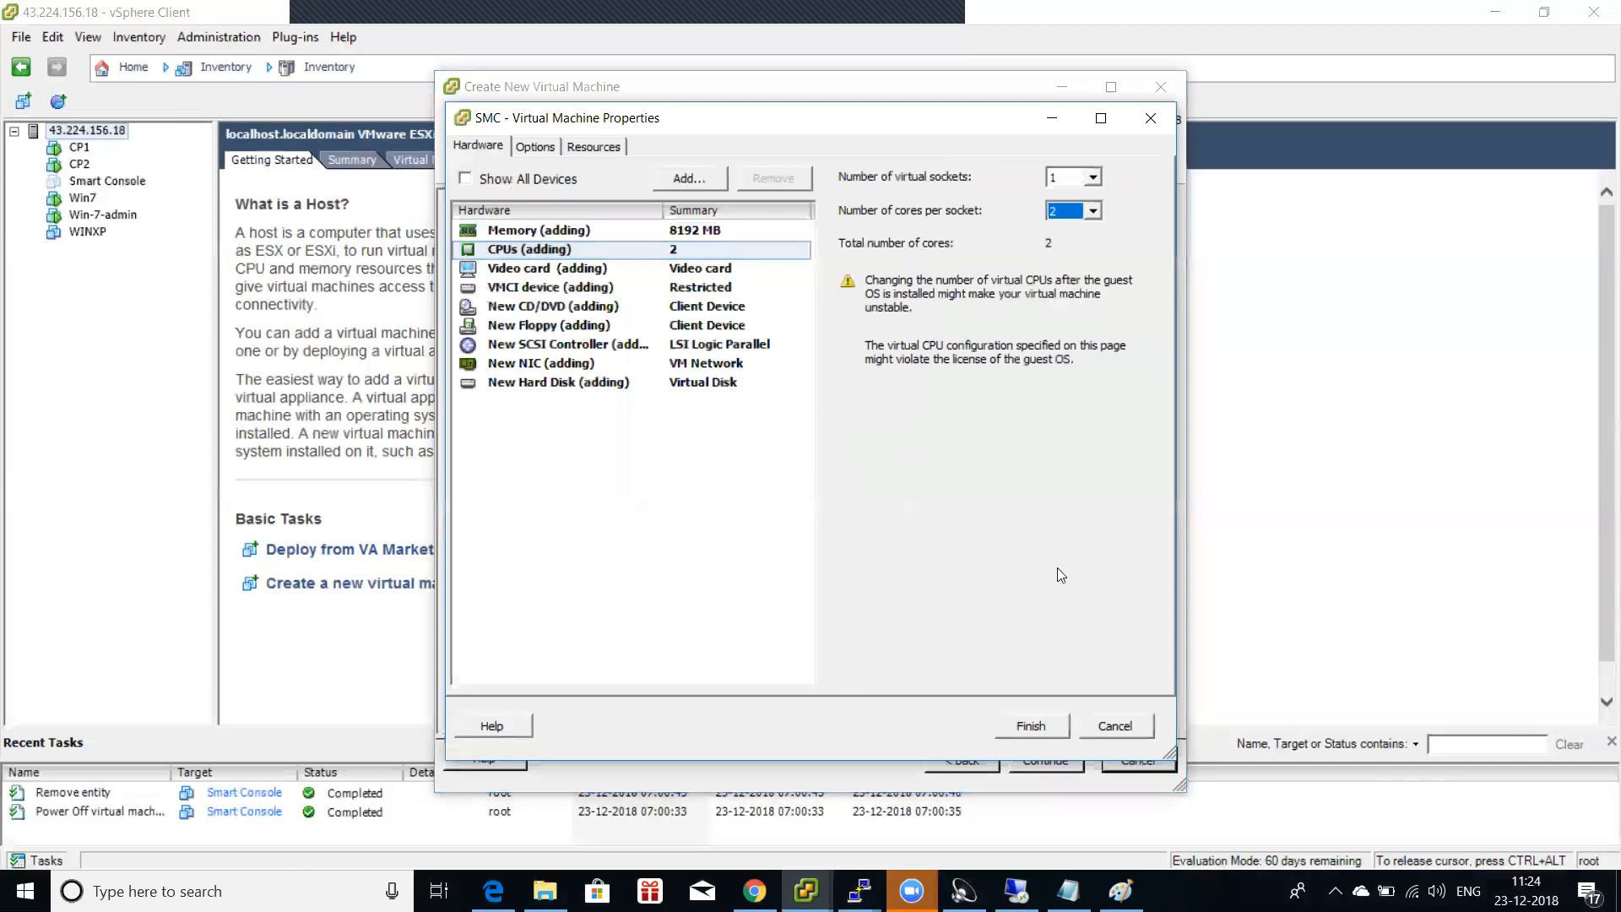
left_click(1032, 726)
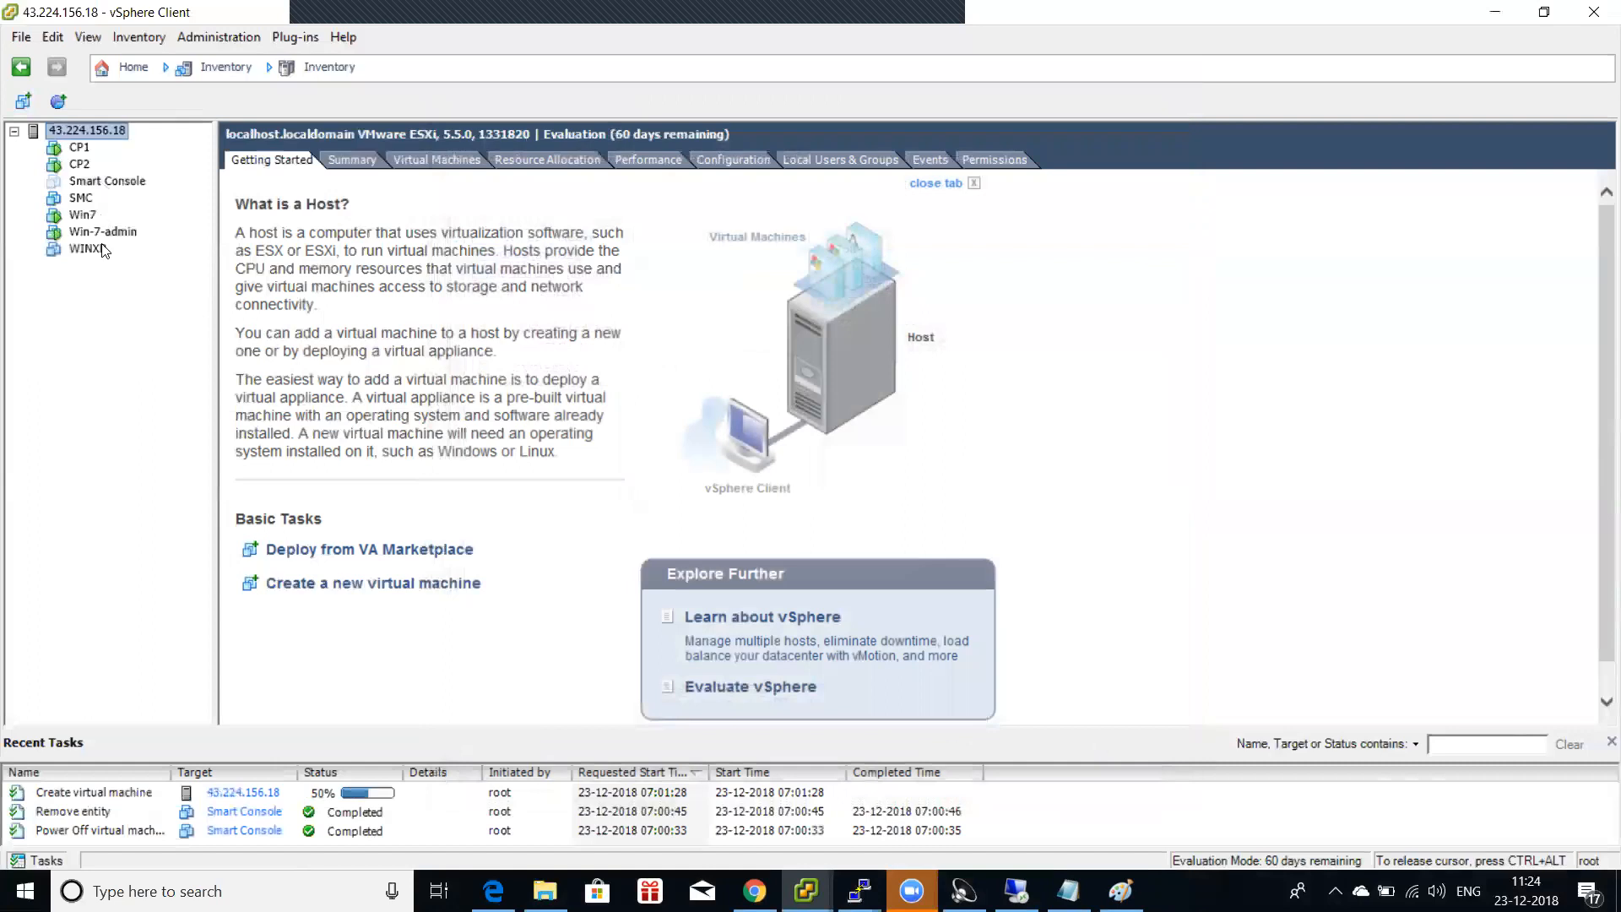
Mount the Check_Point_R80.10 ISO from datastore1 on SMC's CD/DVD drive, connected at power on
left_click(81, 199)
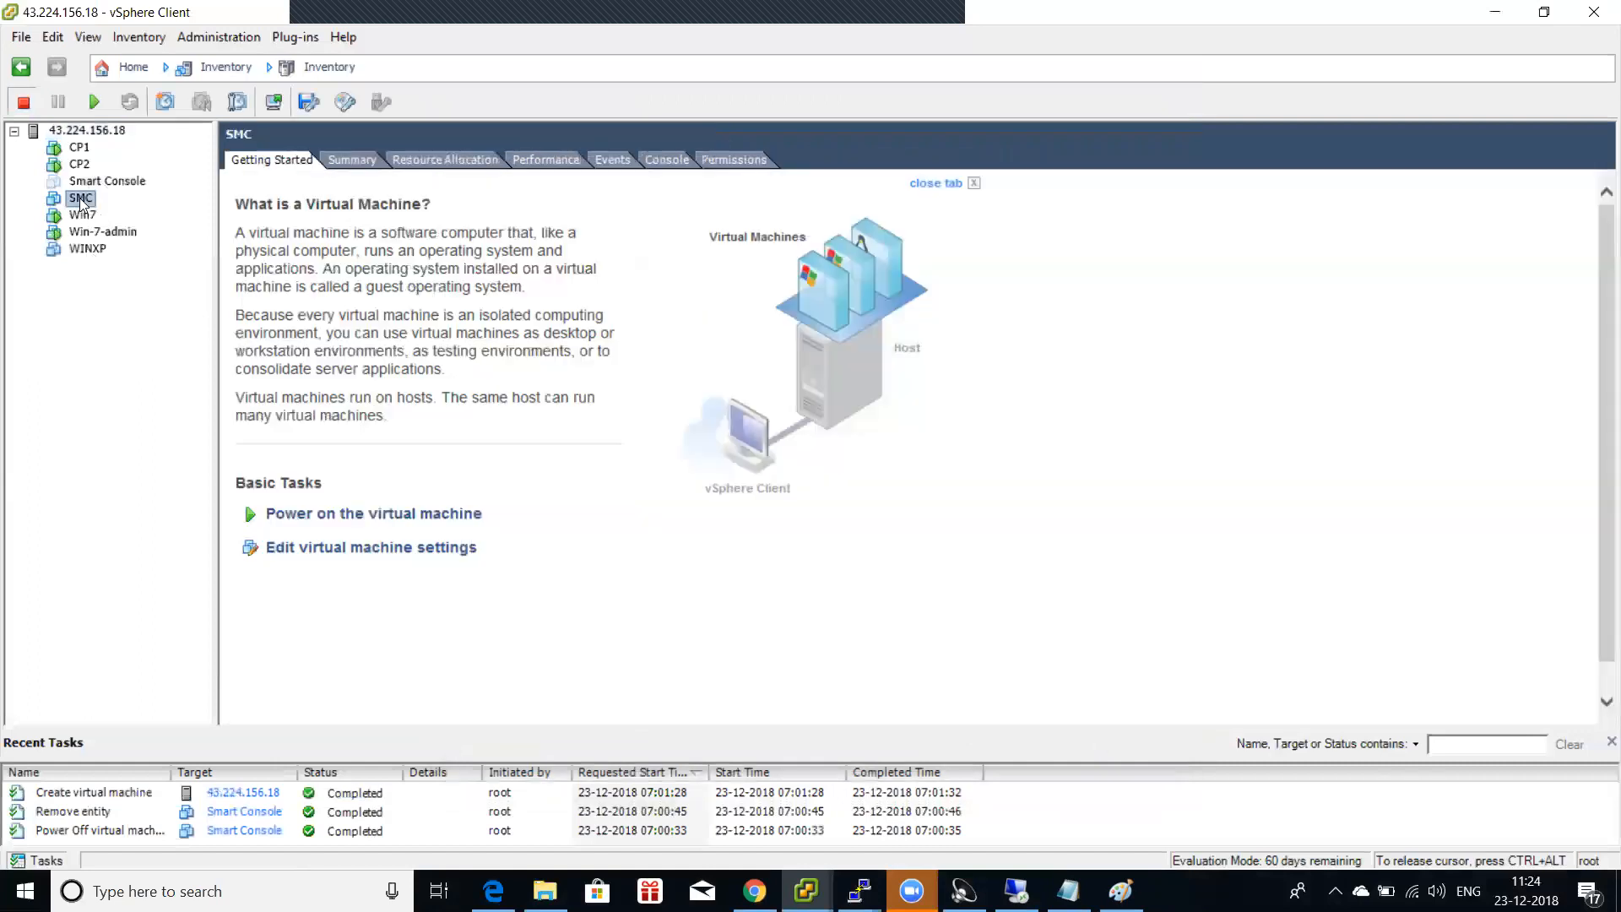
right_click(82, 201)
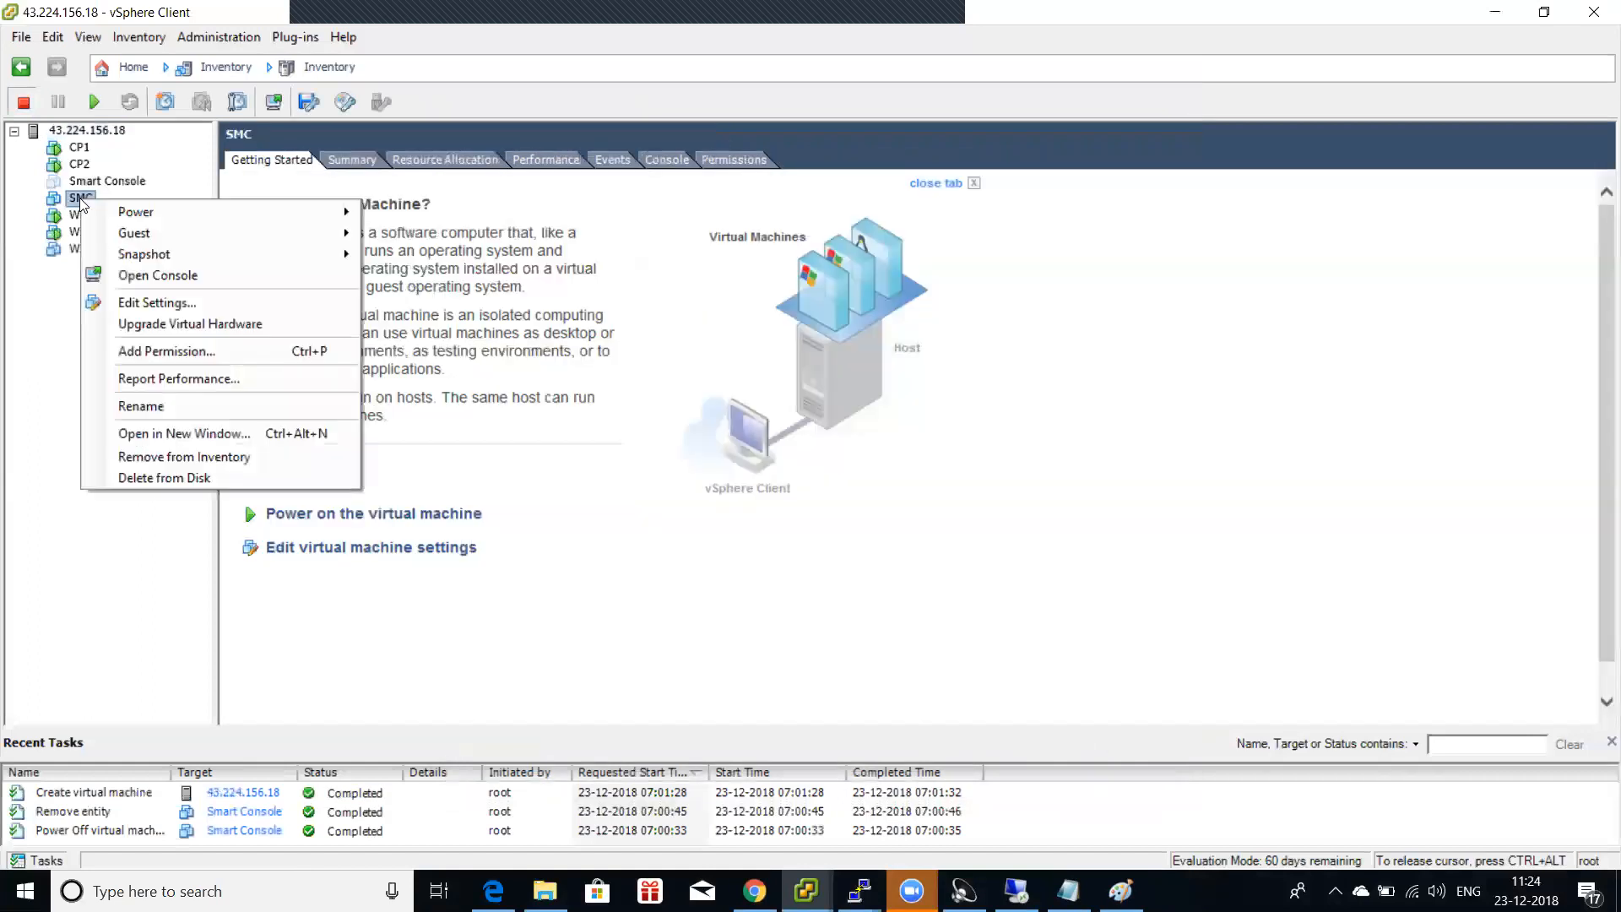
left_click(186, 301)
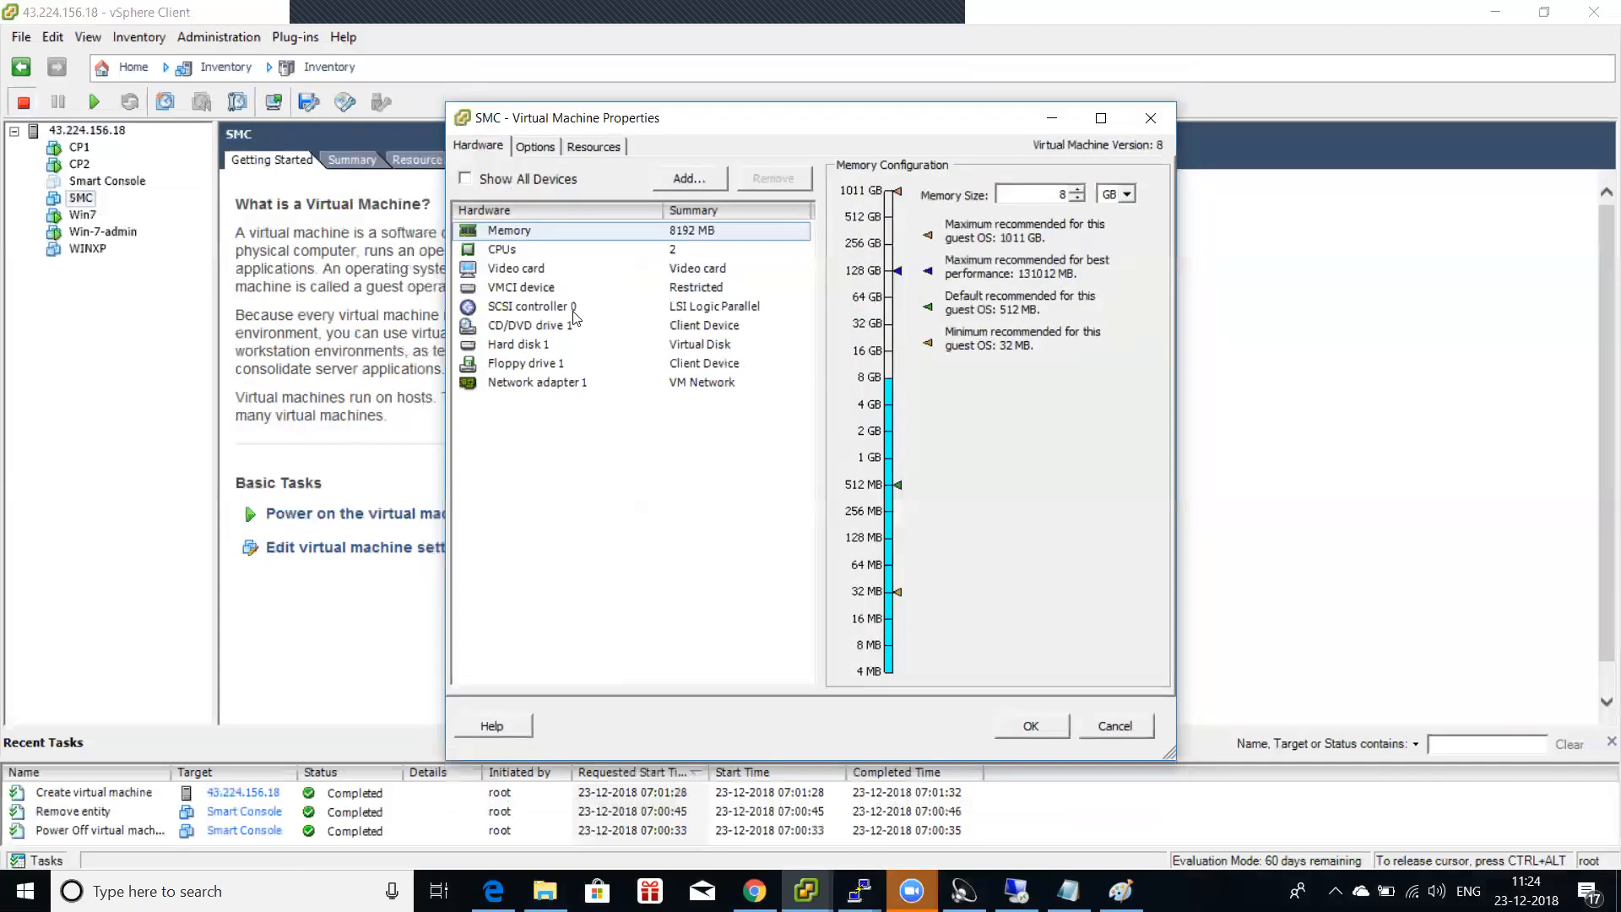
left_click(574, 328)
left_click(932, 410)
left_click(1106, 435)
double_click(692, 363)
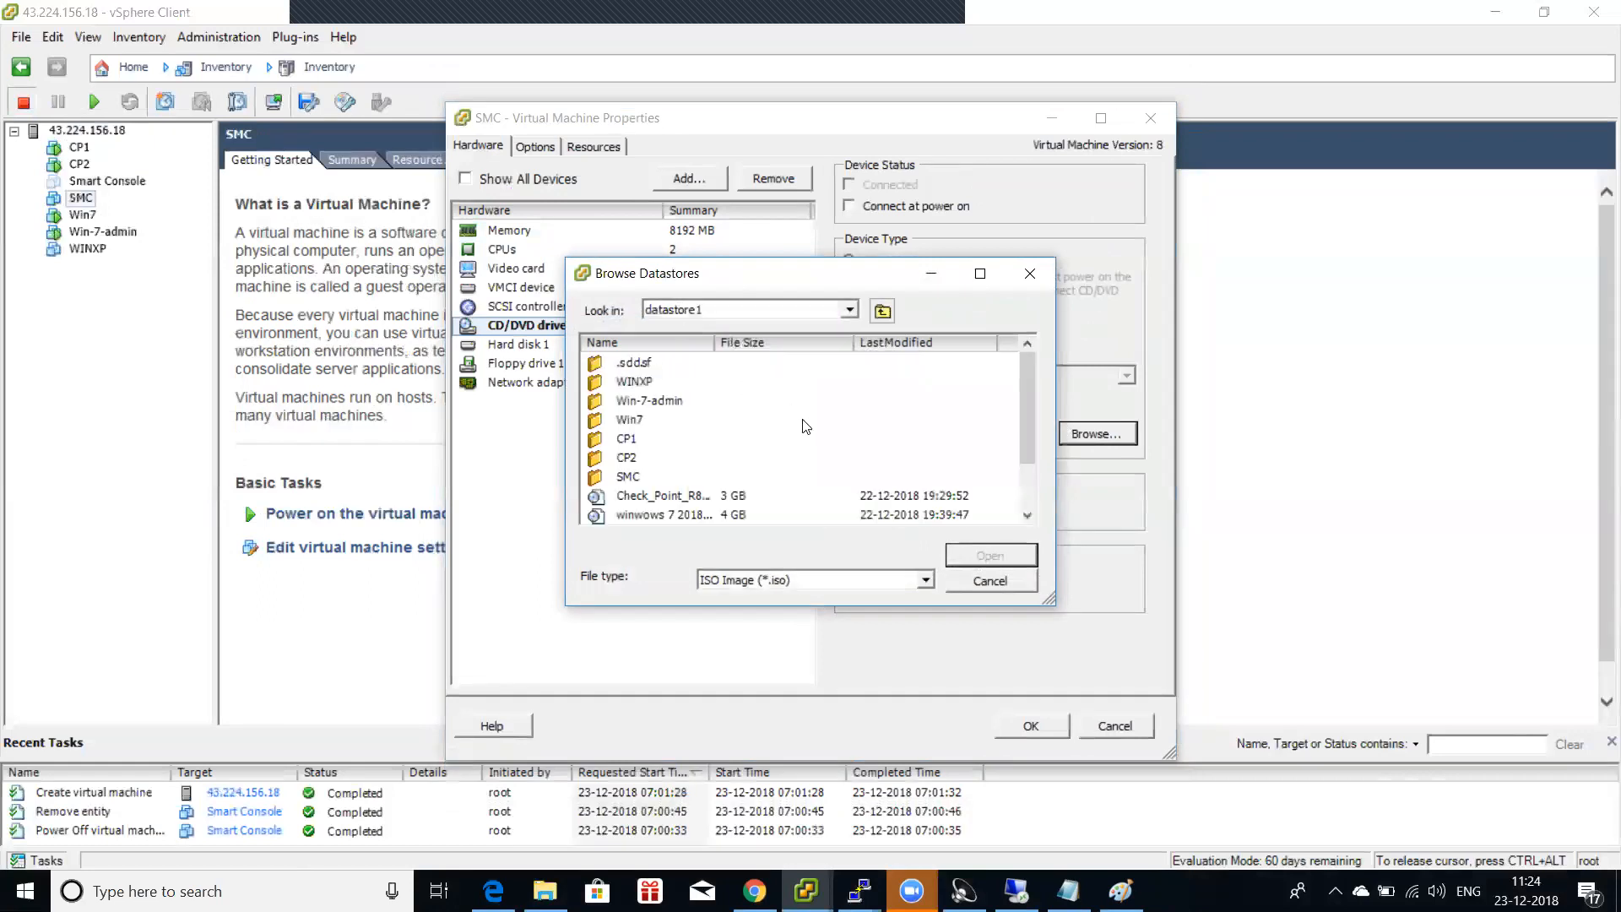
scroll(804, 462, "down", 1)
double_click(702, 446)
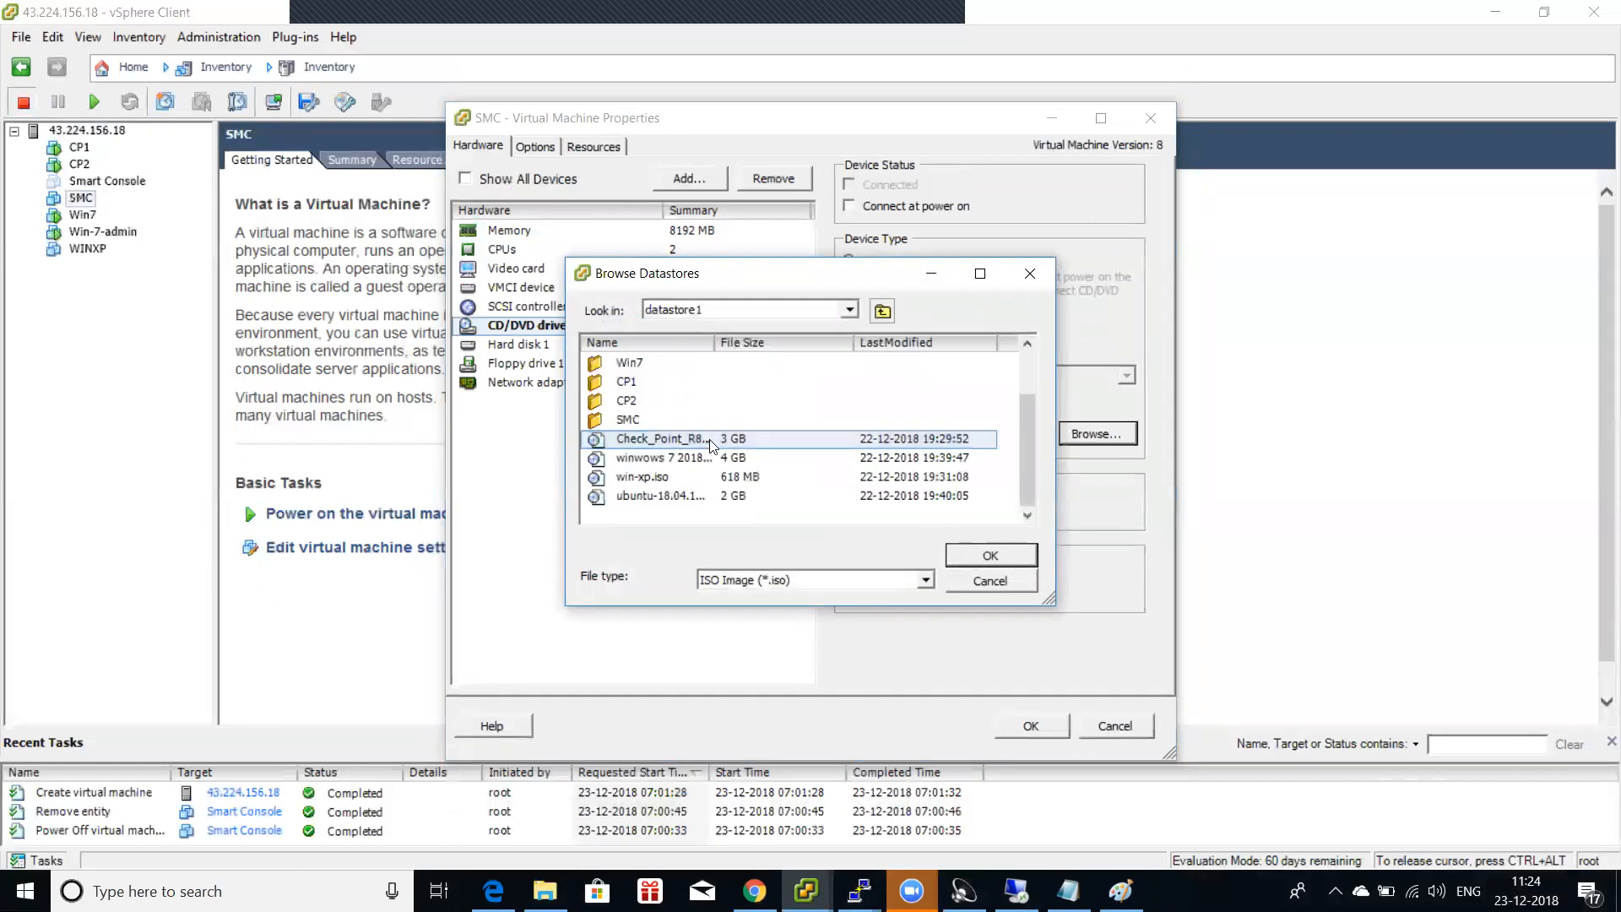
left_click(922, 211)
left_click(1028, 725)
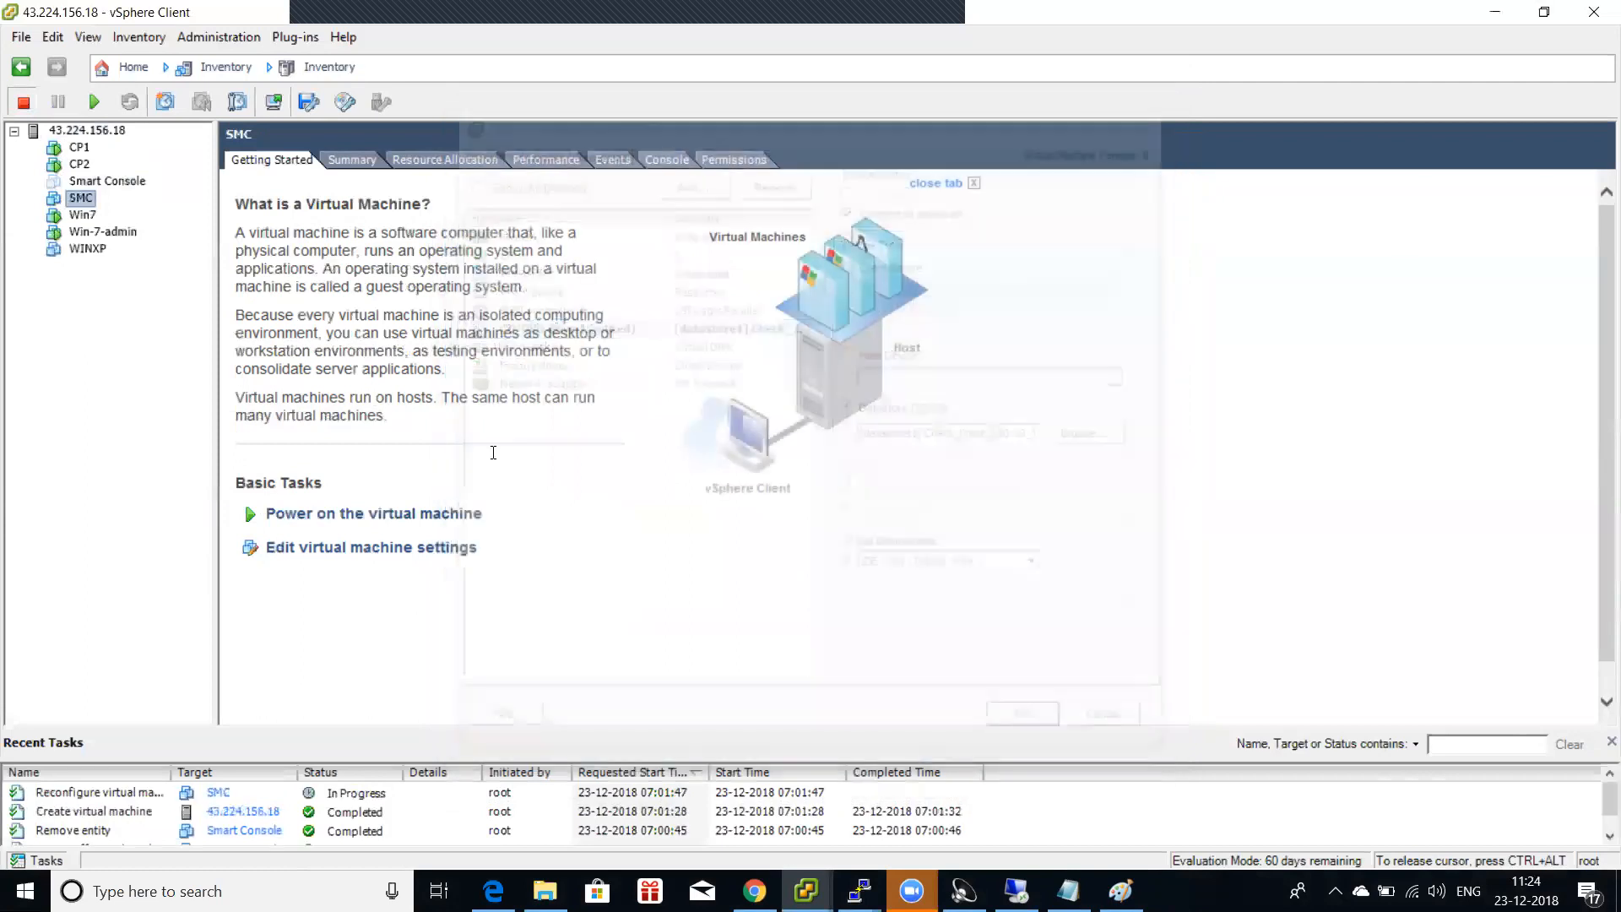
Open SMC's console window, arrange and widen it, and power on the VM
right_click(82, 199)
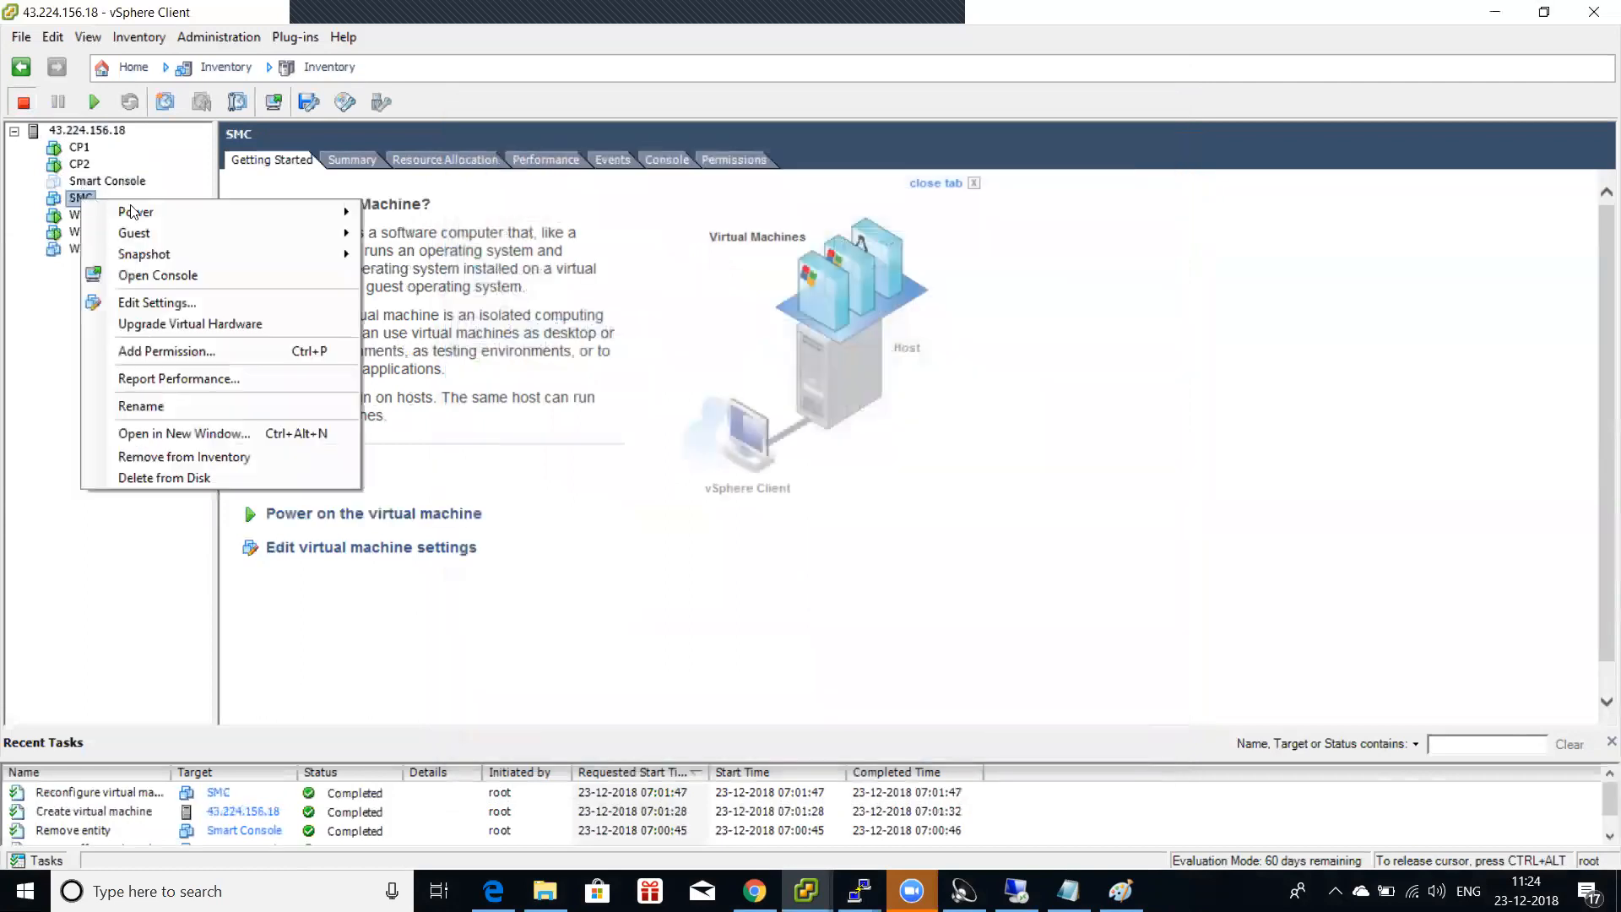
left_click(194, 277)
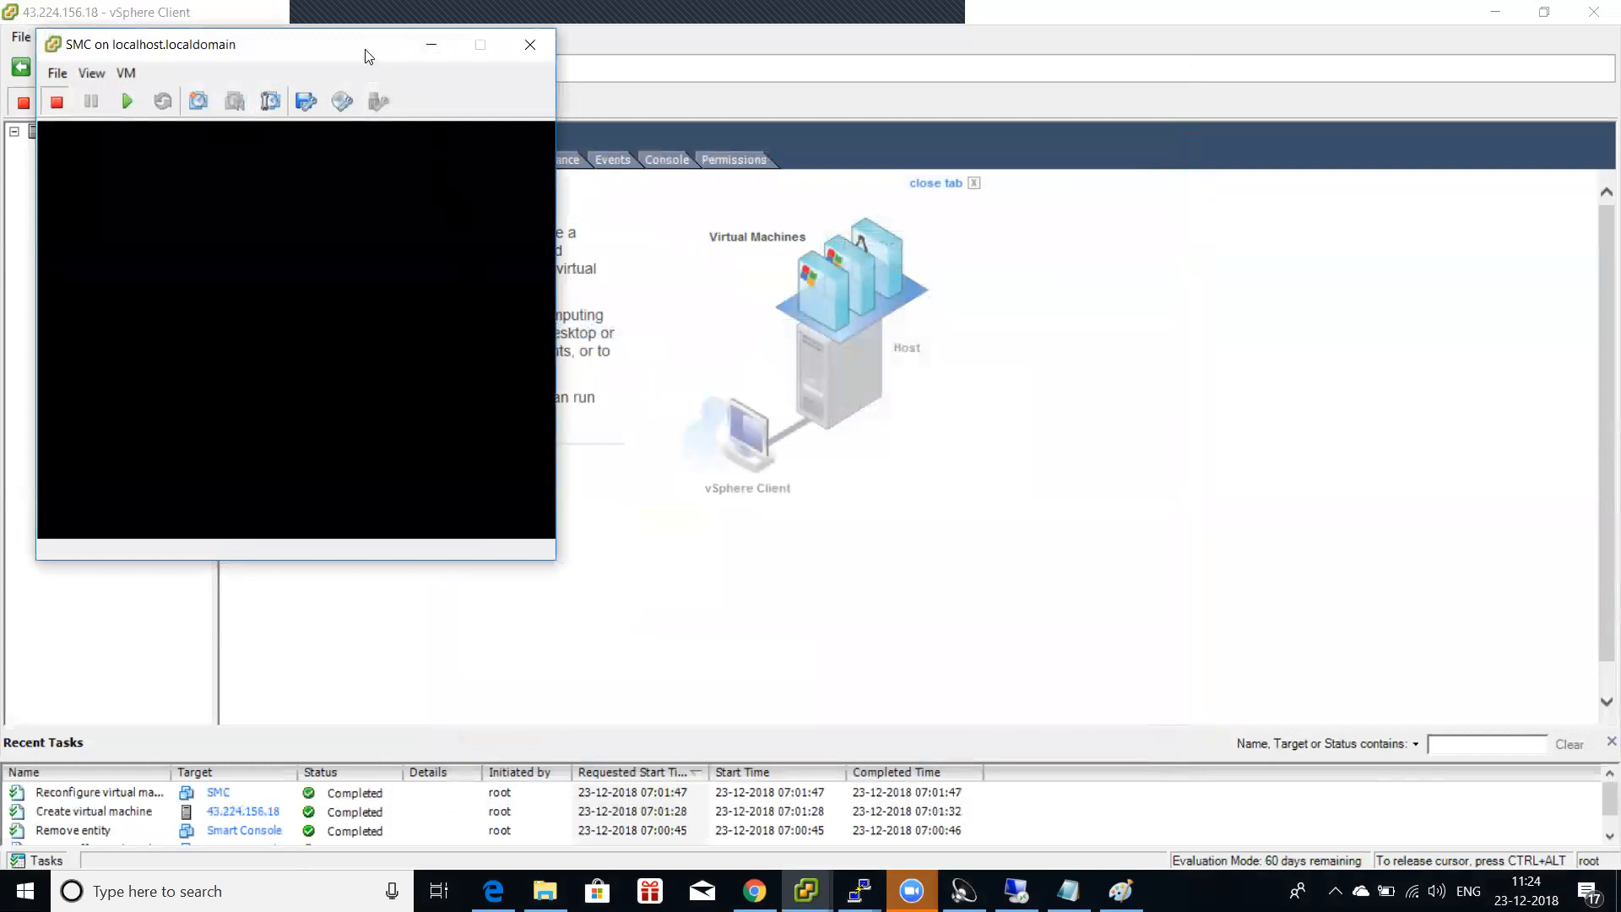
left_click_drag(369, 57, 1172, 137)
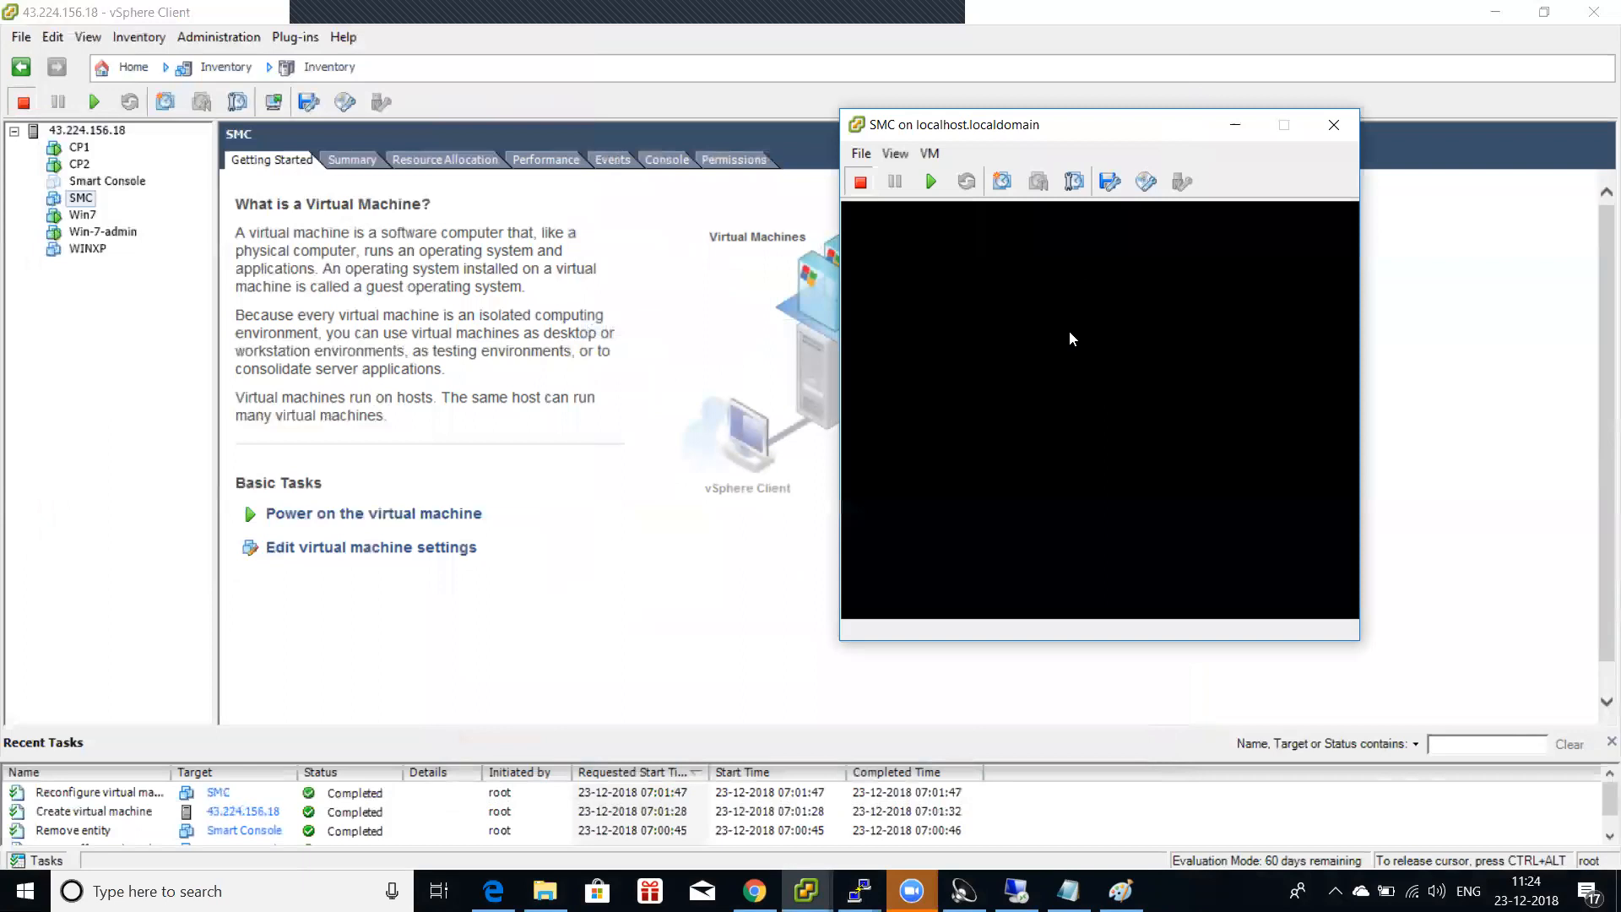
left_click_drag(1047, 128, 739, 127)
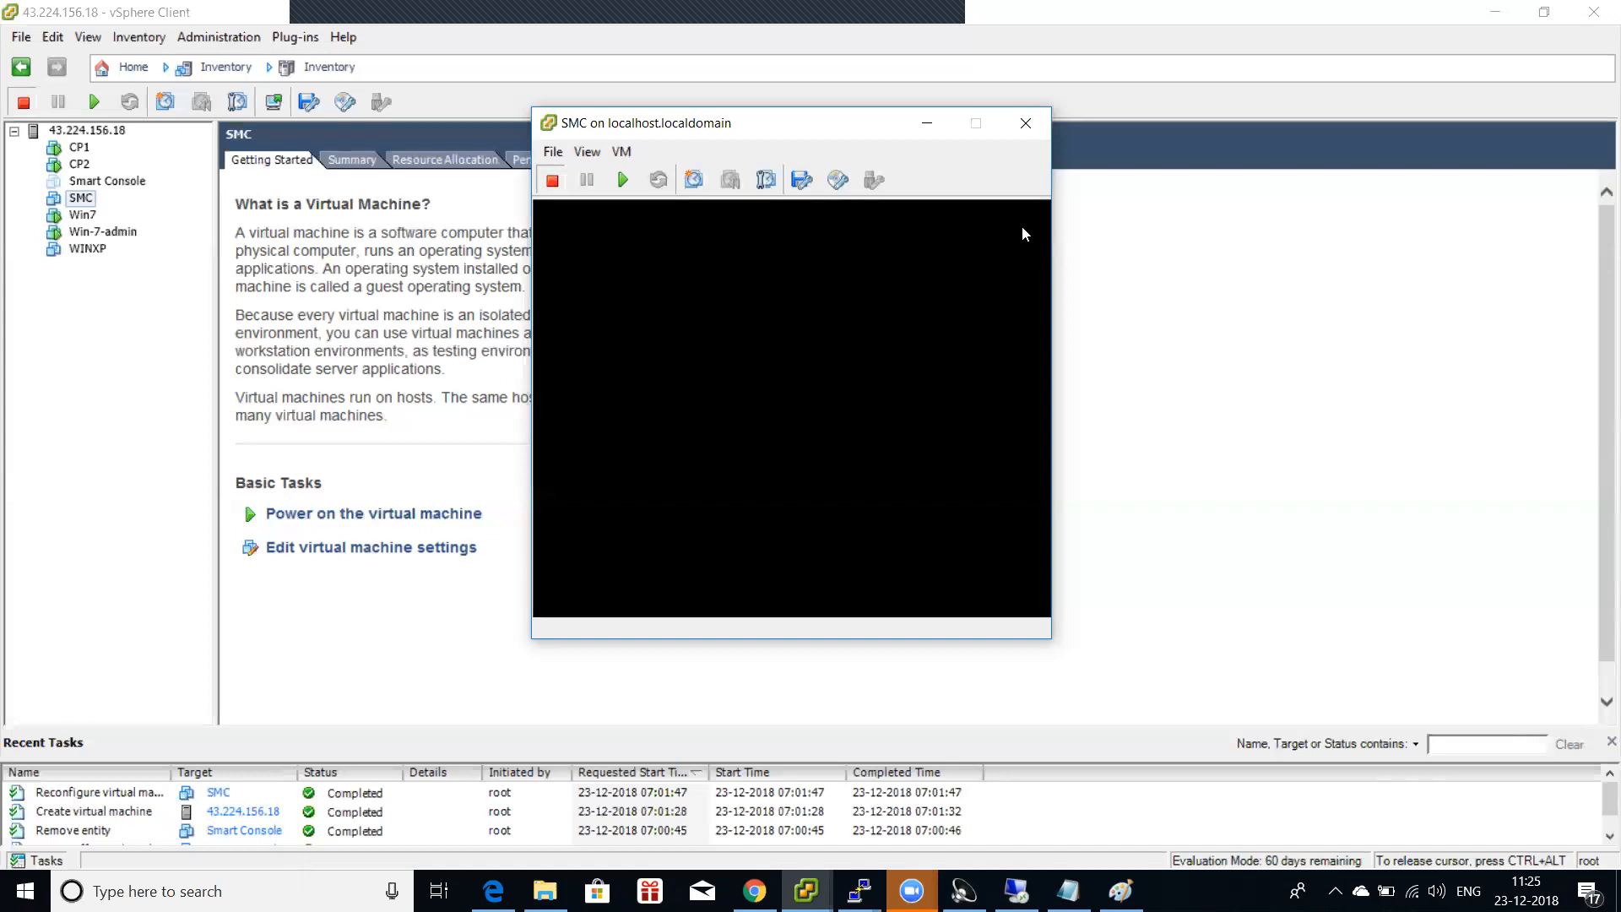
left_click_drag(1051, 236, 1261, 258)
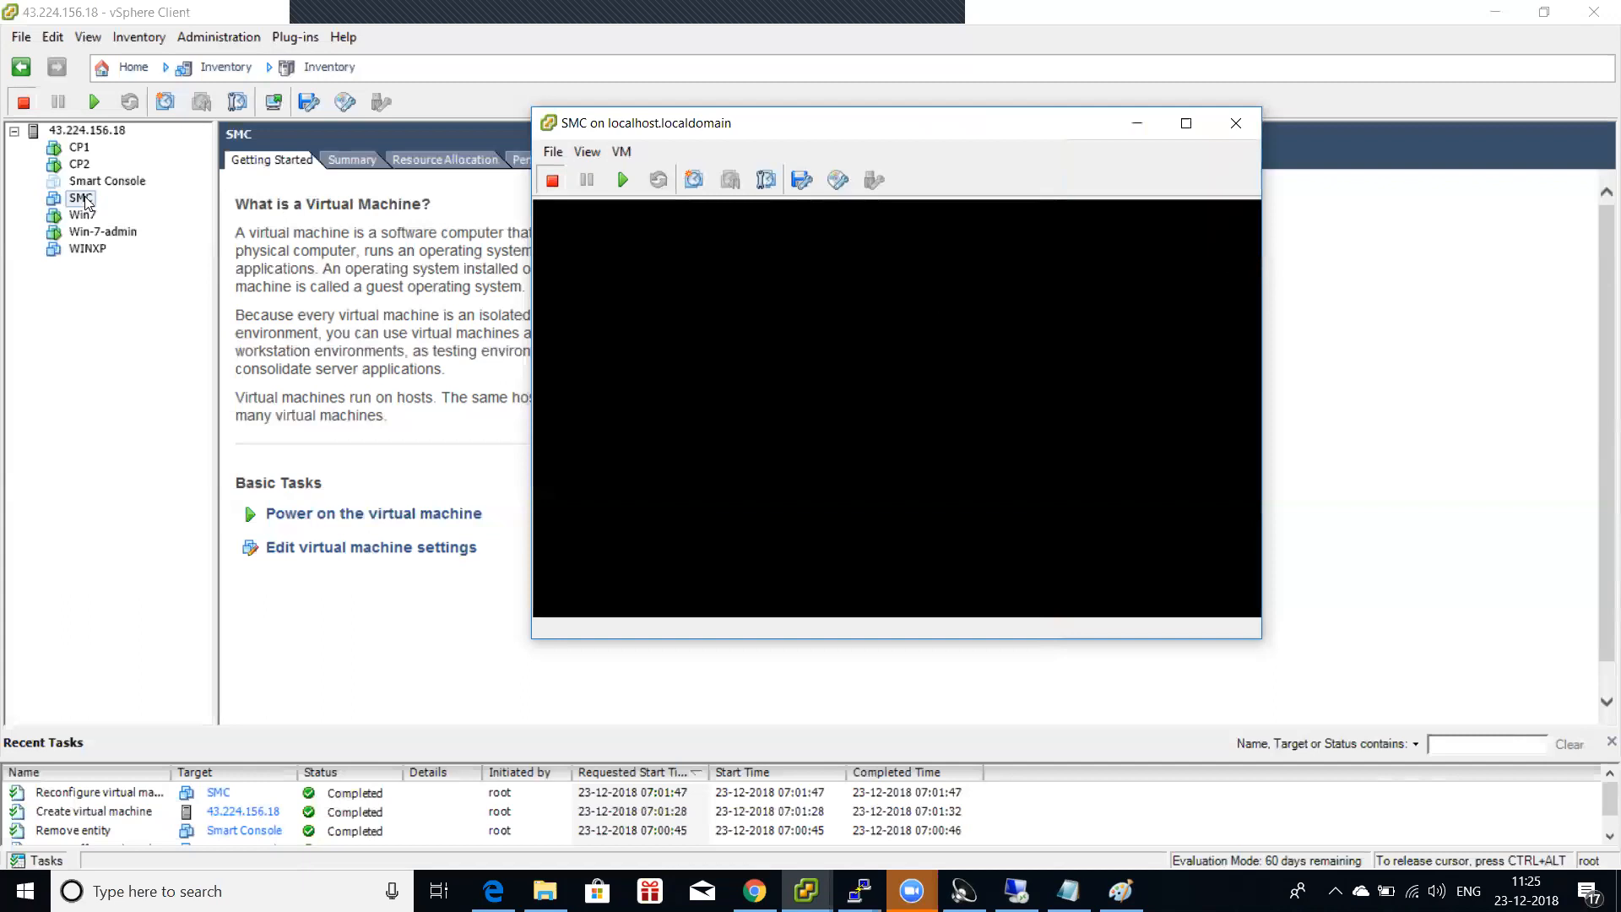
left_click(375, 514)
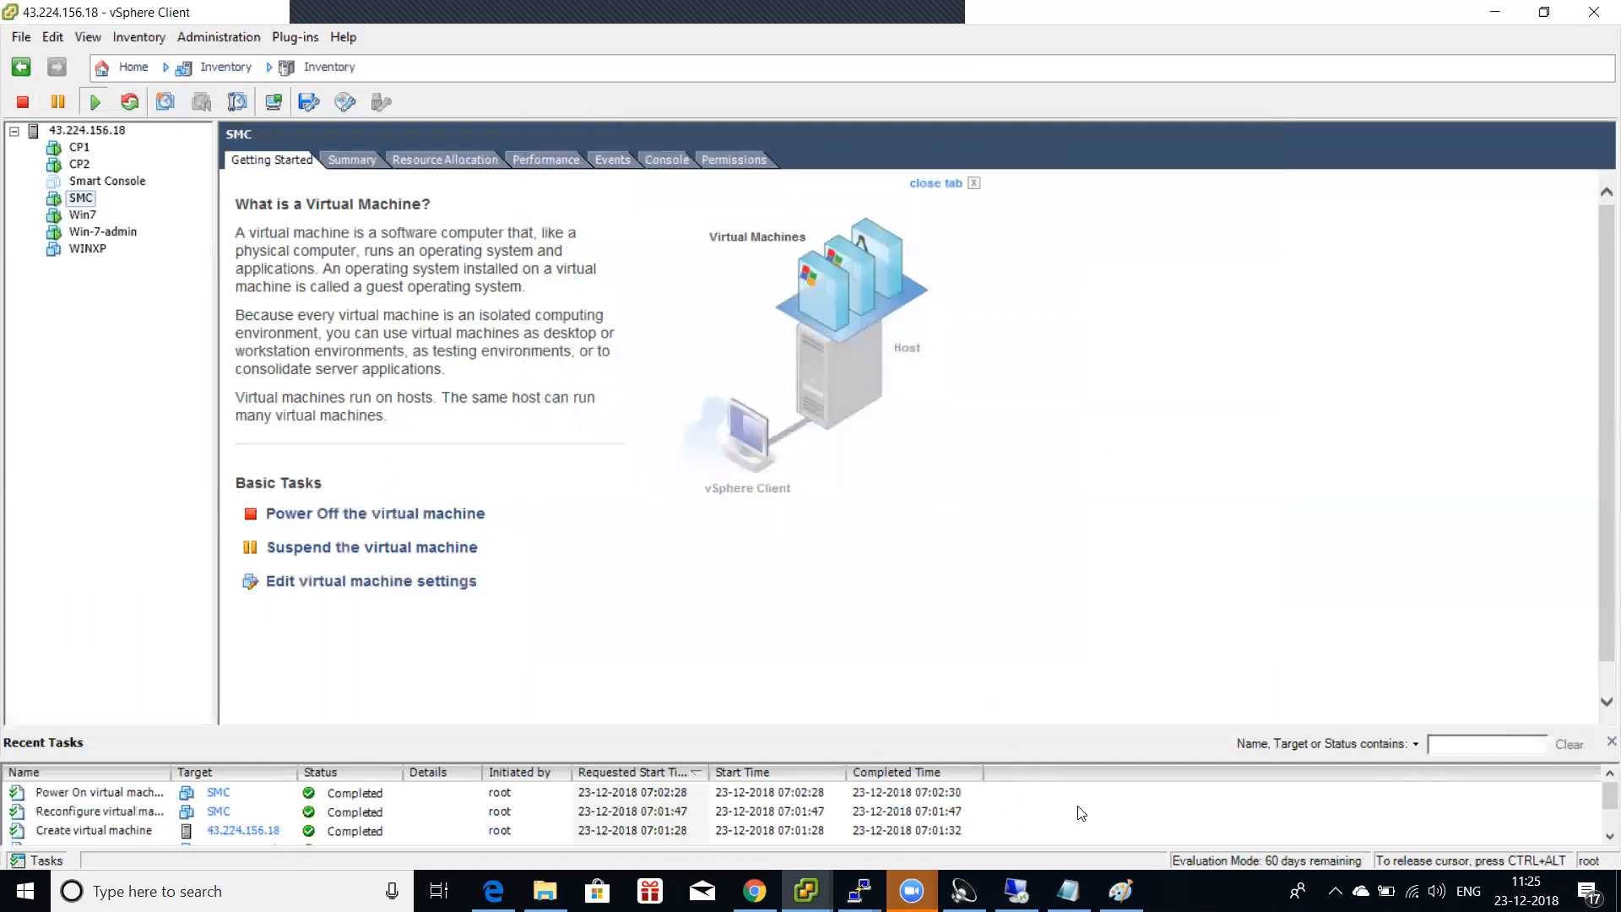
Close Notepad and Paint, discarding their unsaved changes
left_click(1068, 891)
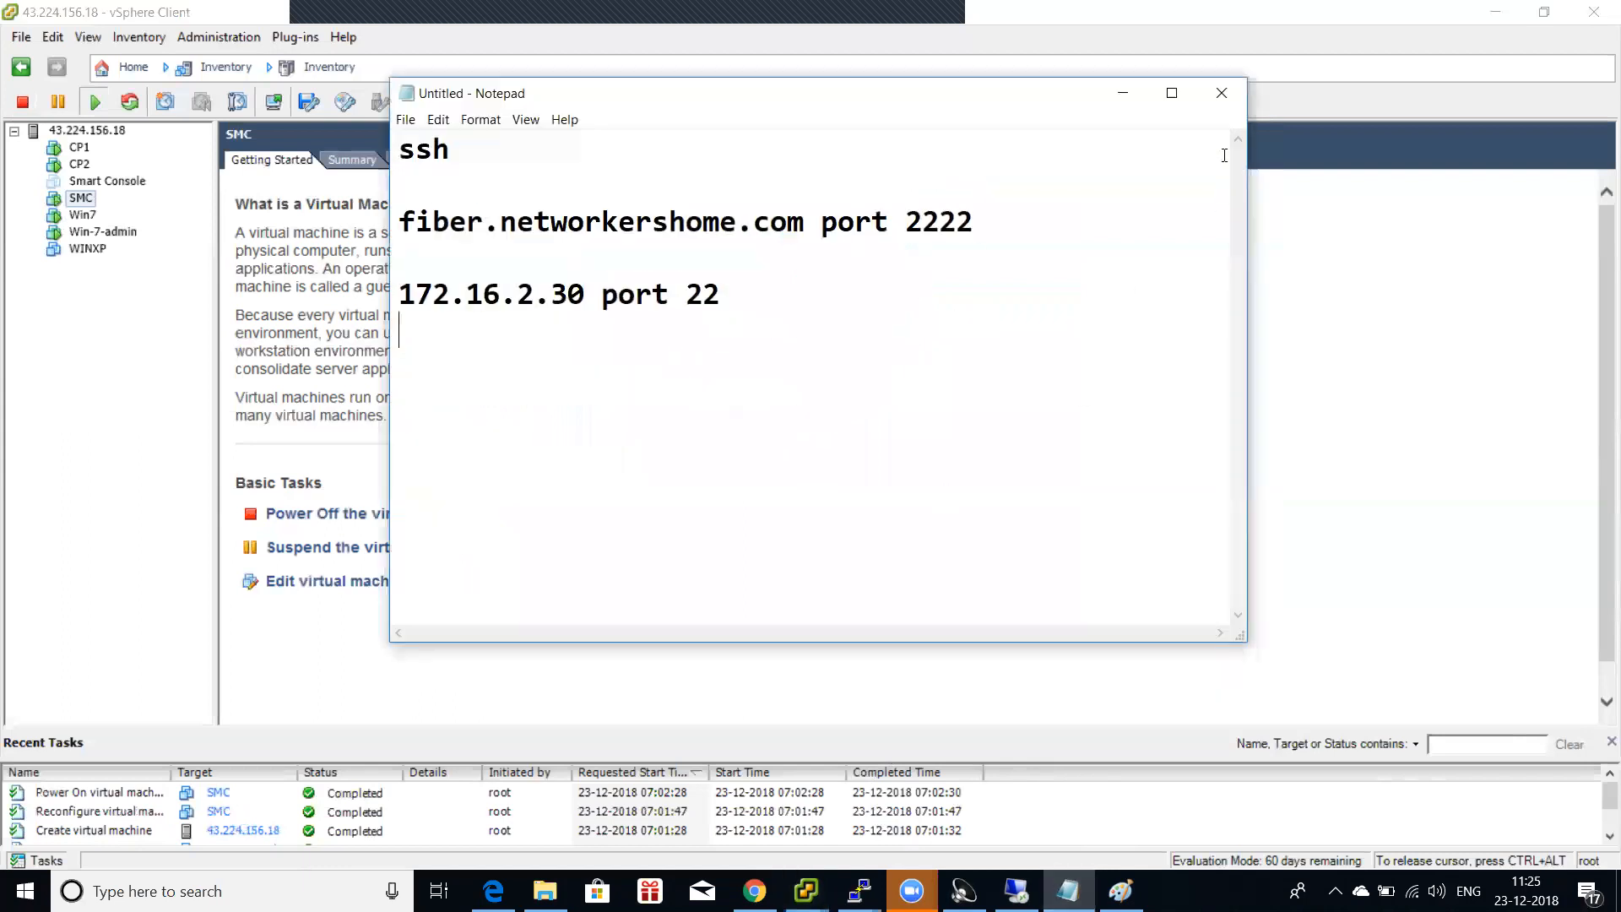
left_click(1221, 95)
left_click(847, 447)
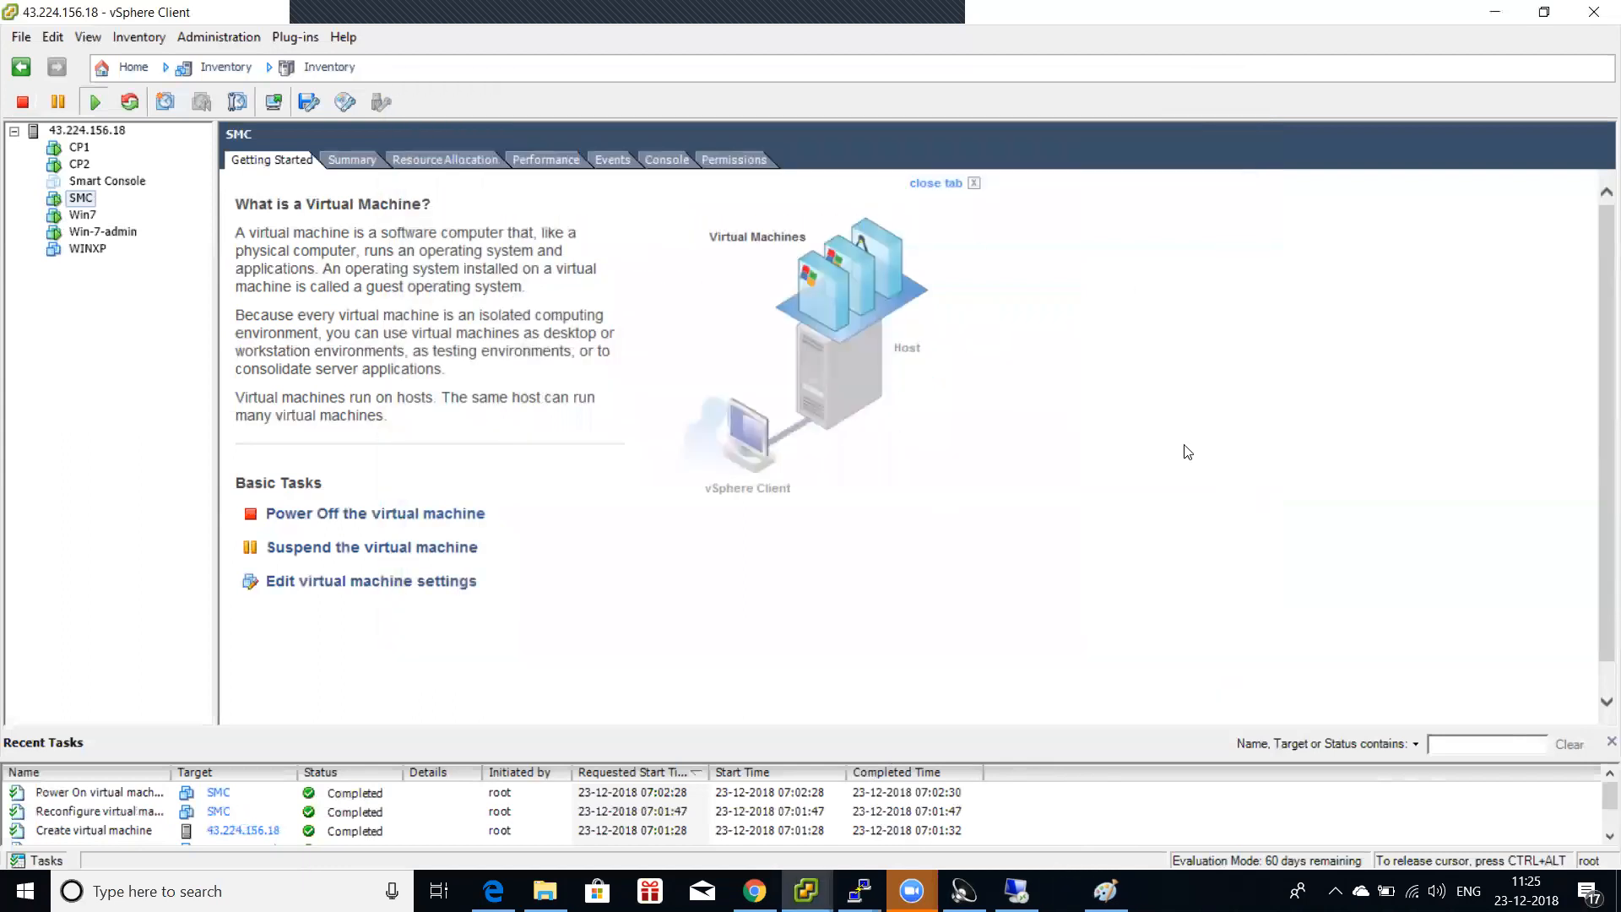
left_click(1068, 891)
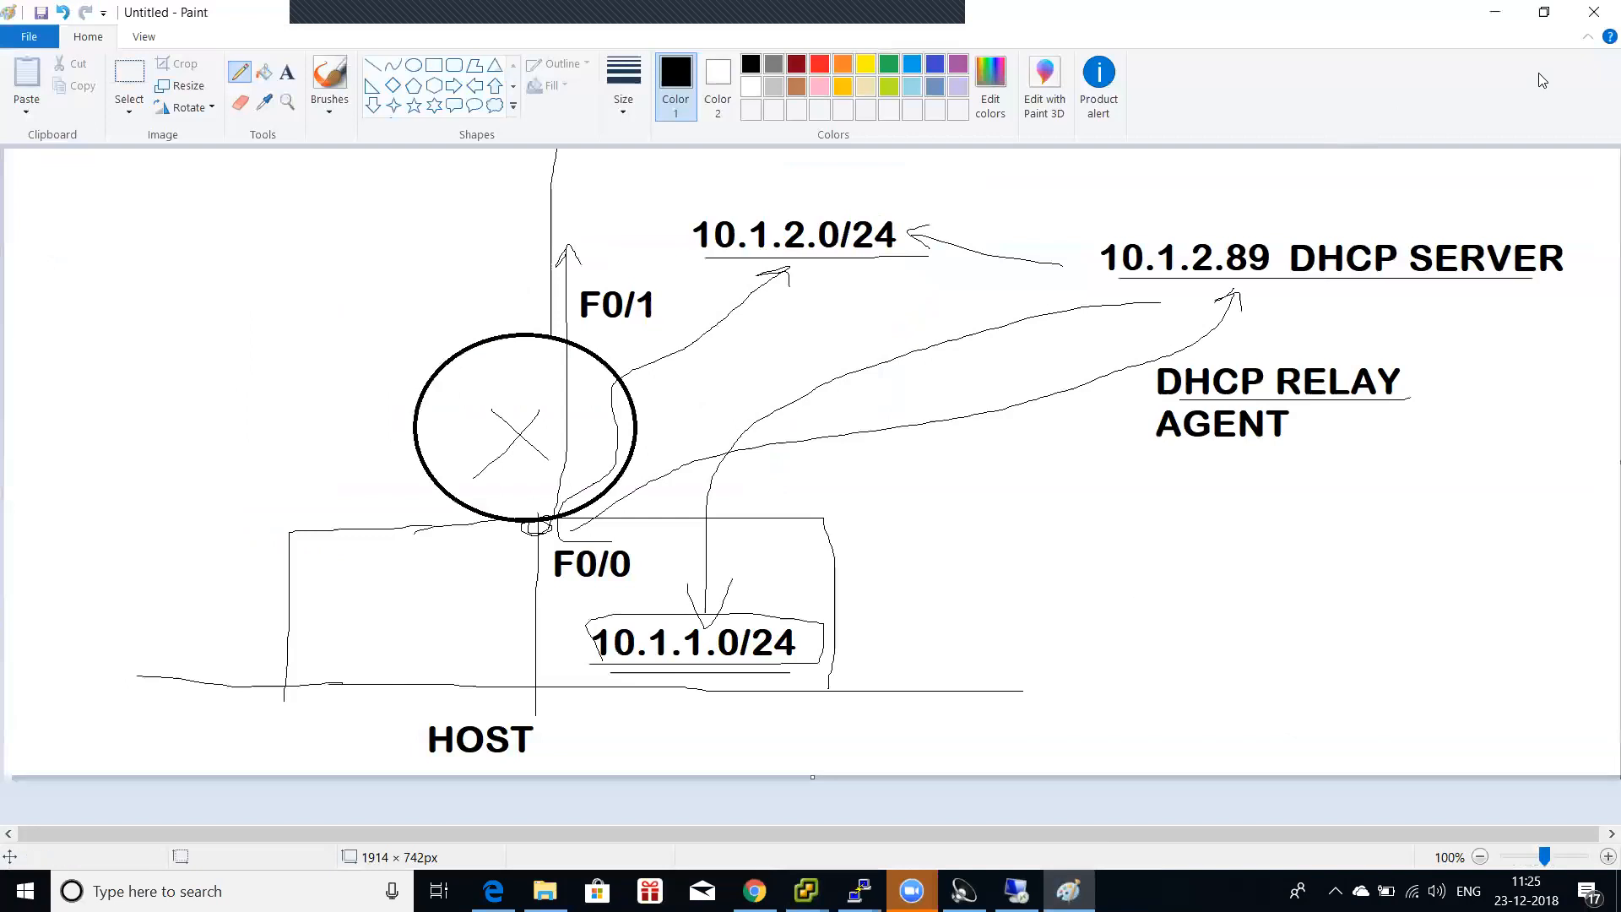
left_click(1587, 13)
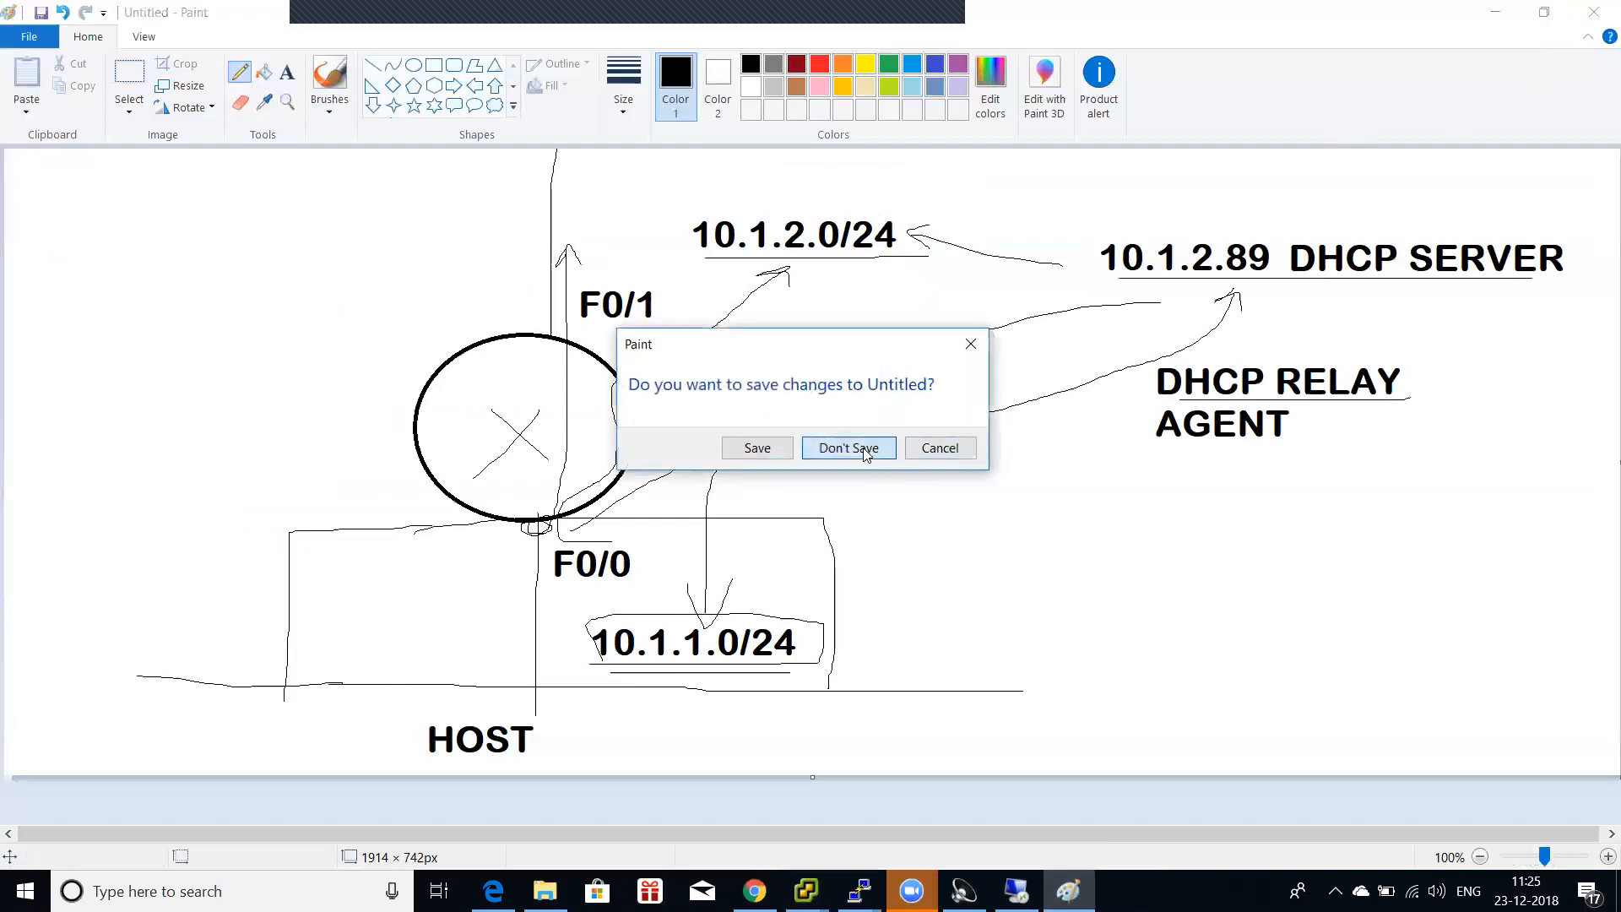
left_click(847, 448)
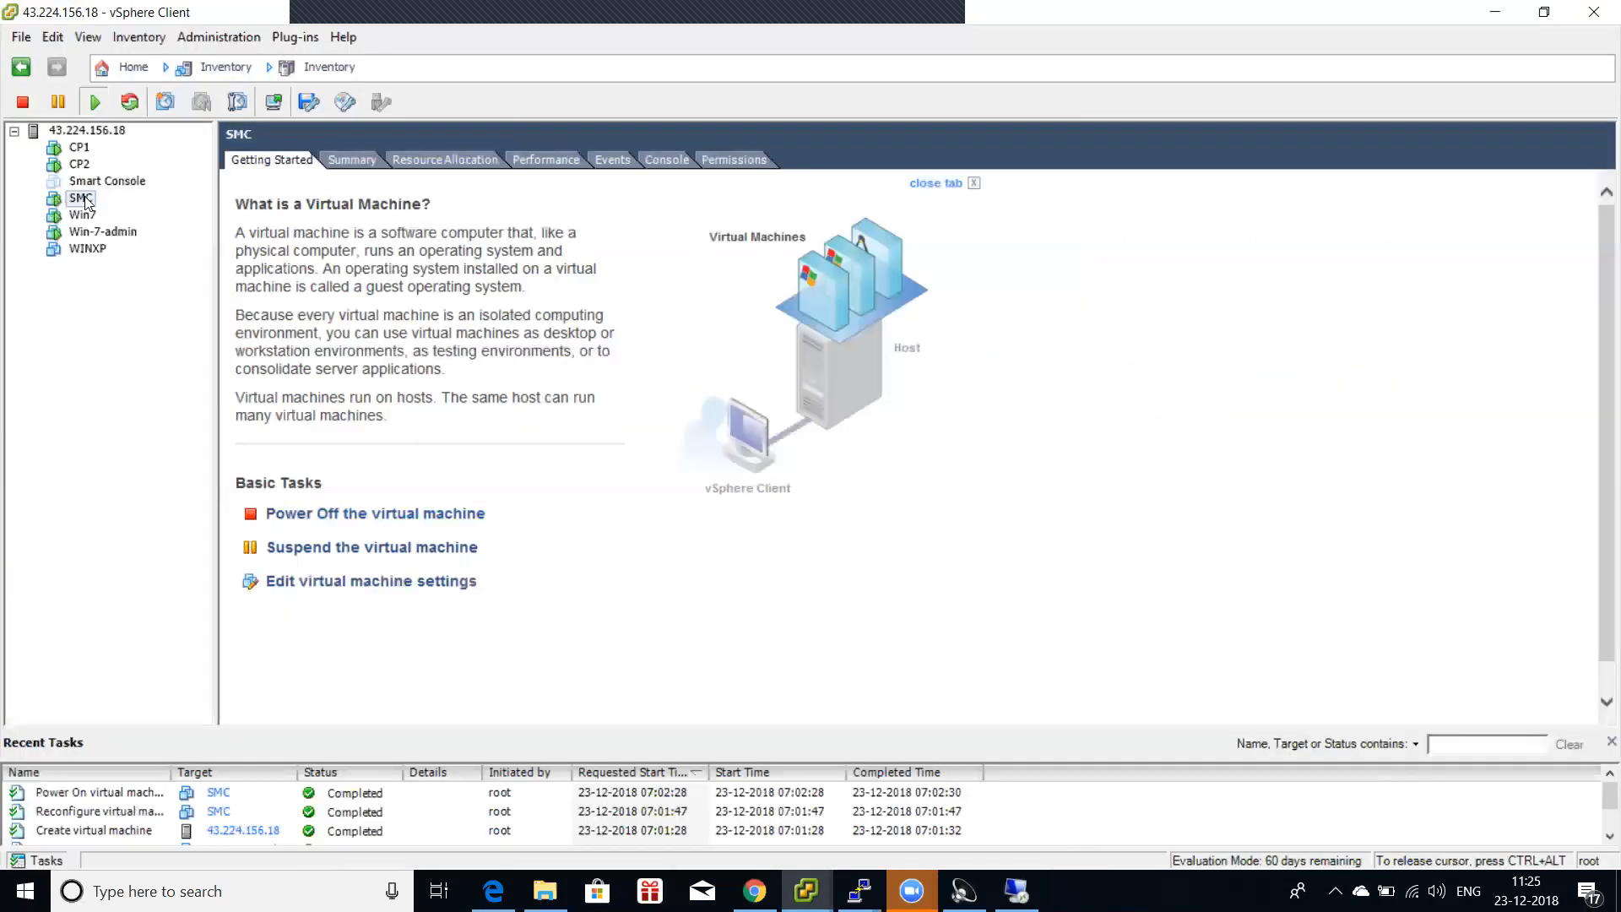
In SMC's Console tab, select 'Install Gaia on this system' and start the installer
left_click(667, 160)
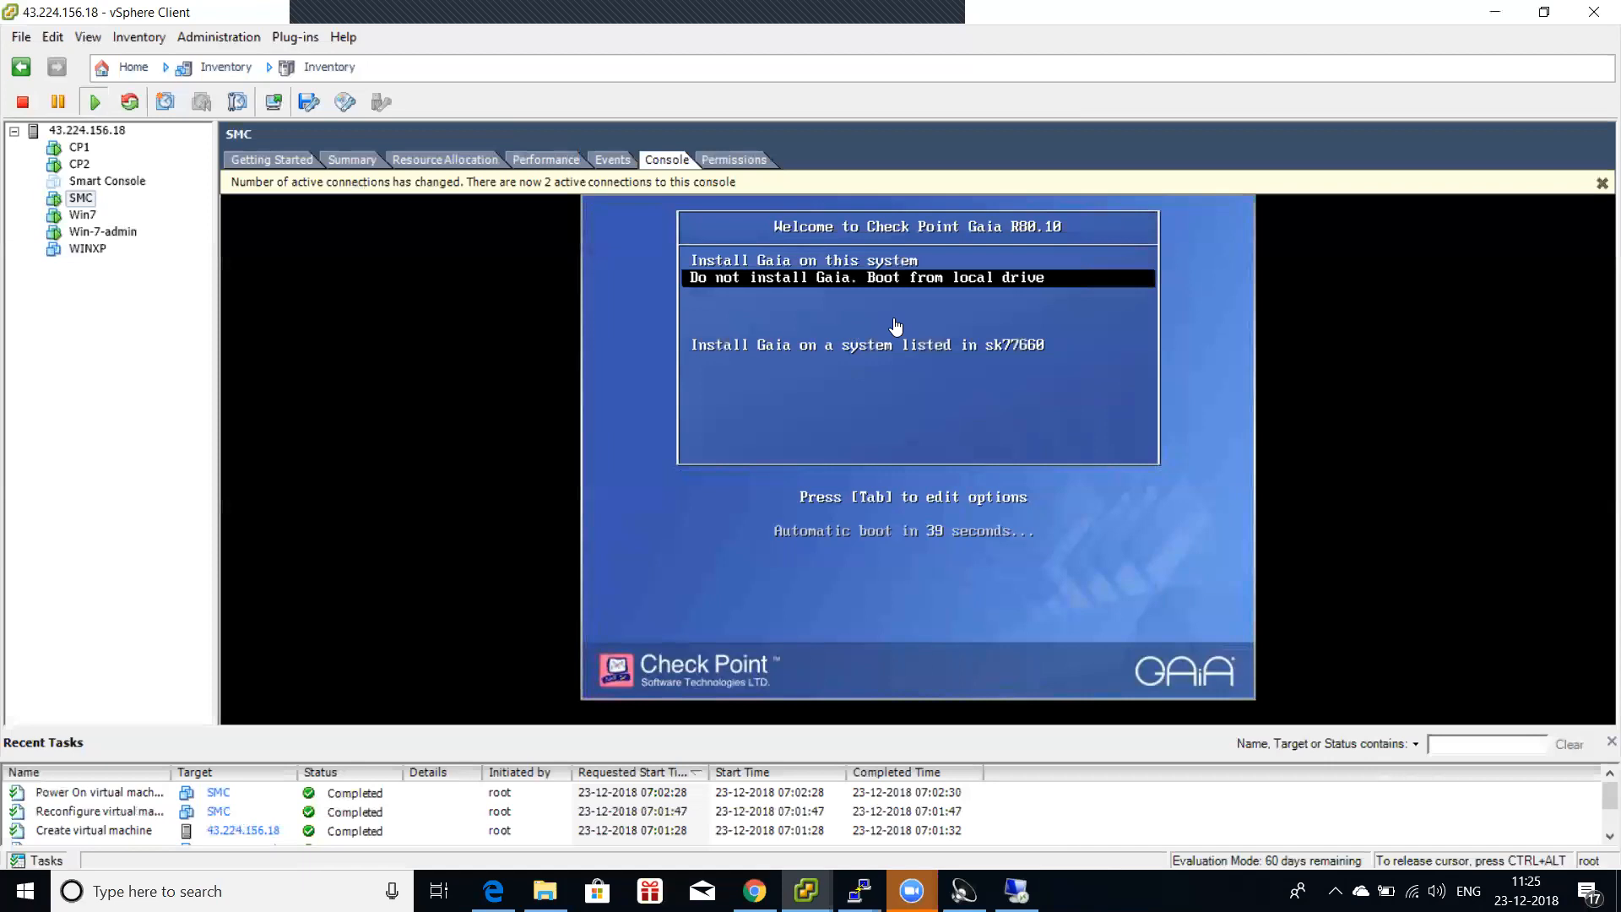
key("Up")
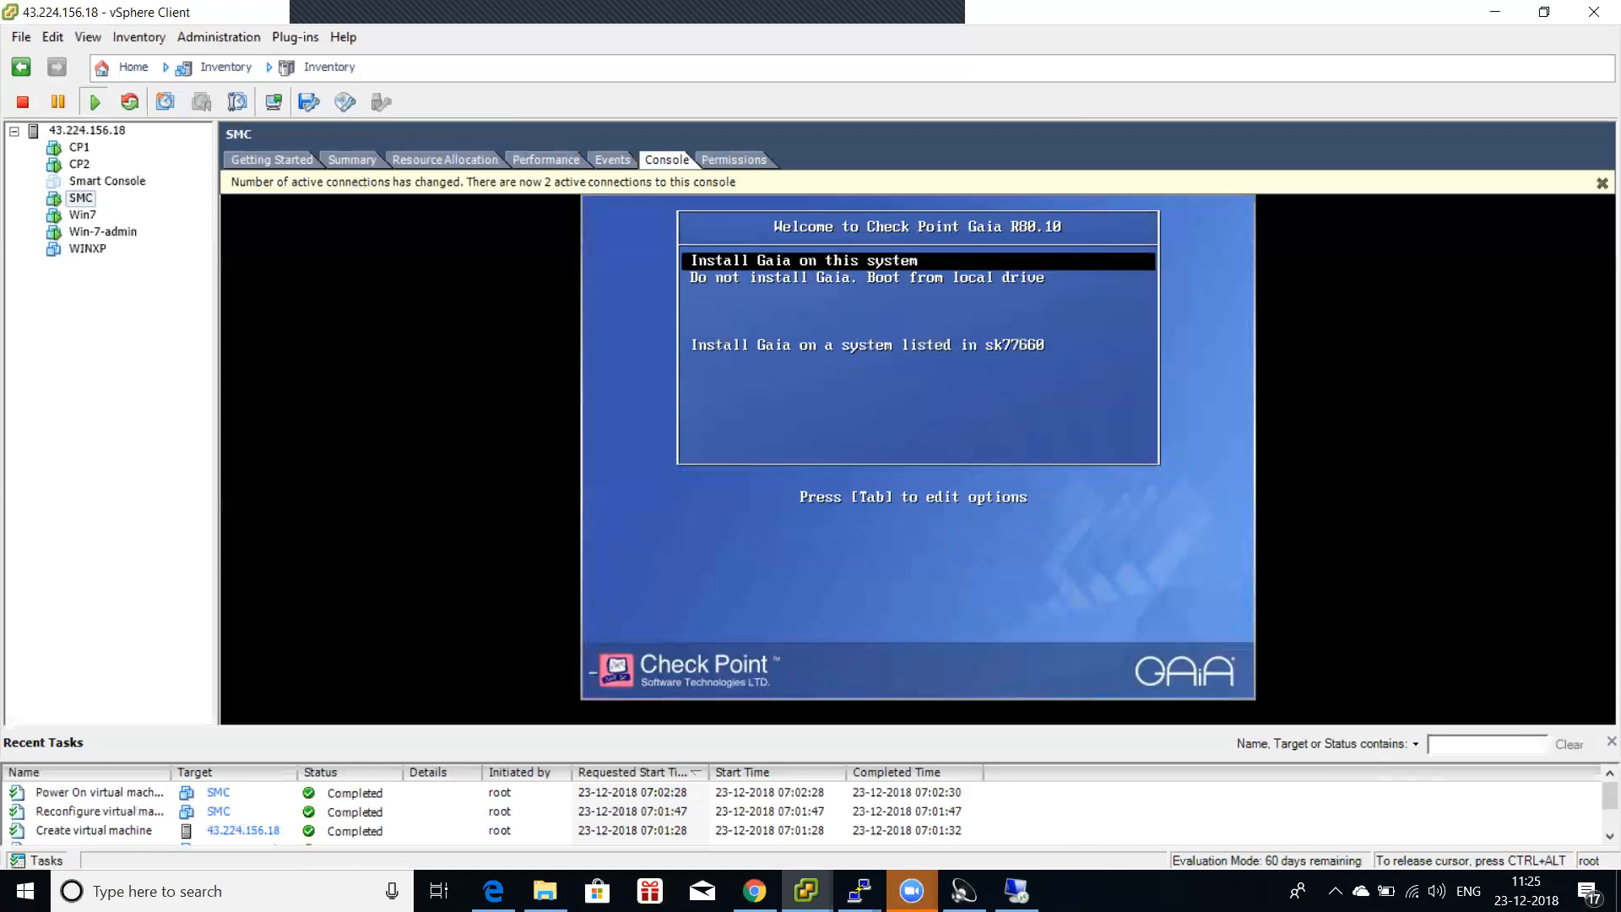
key("Return")
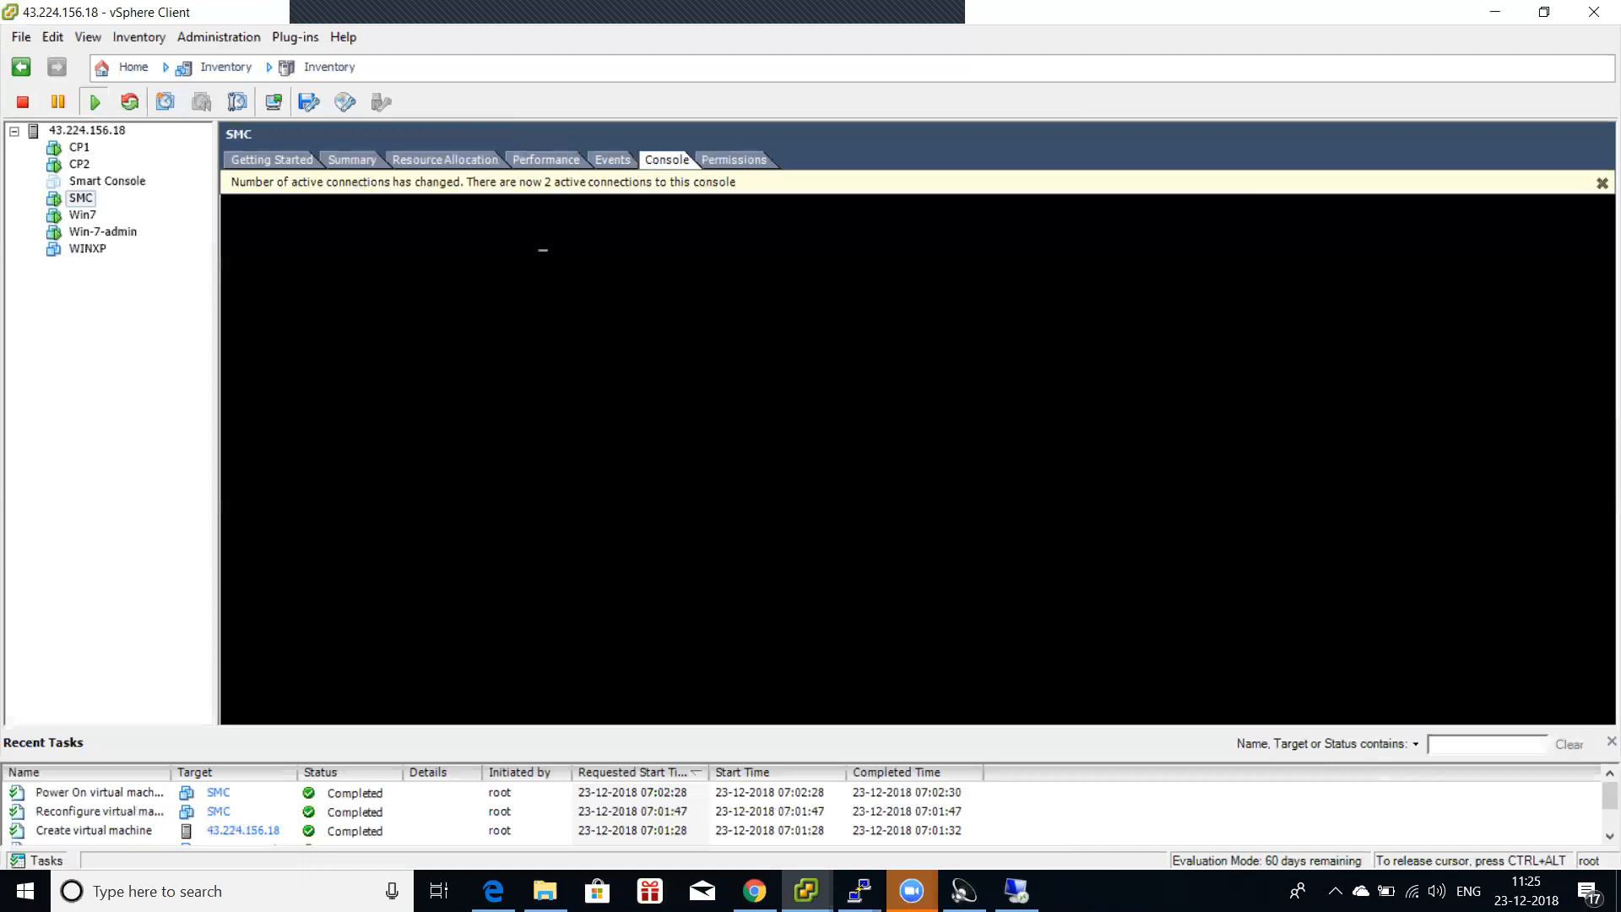
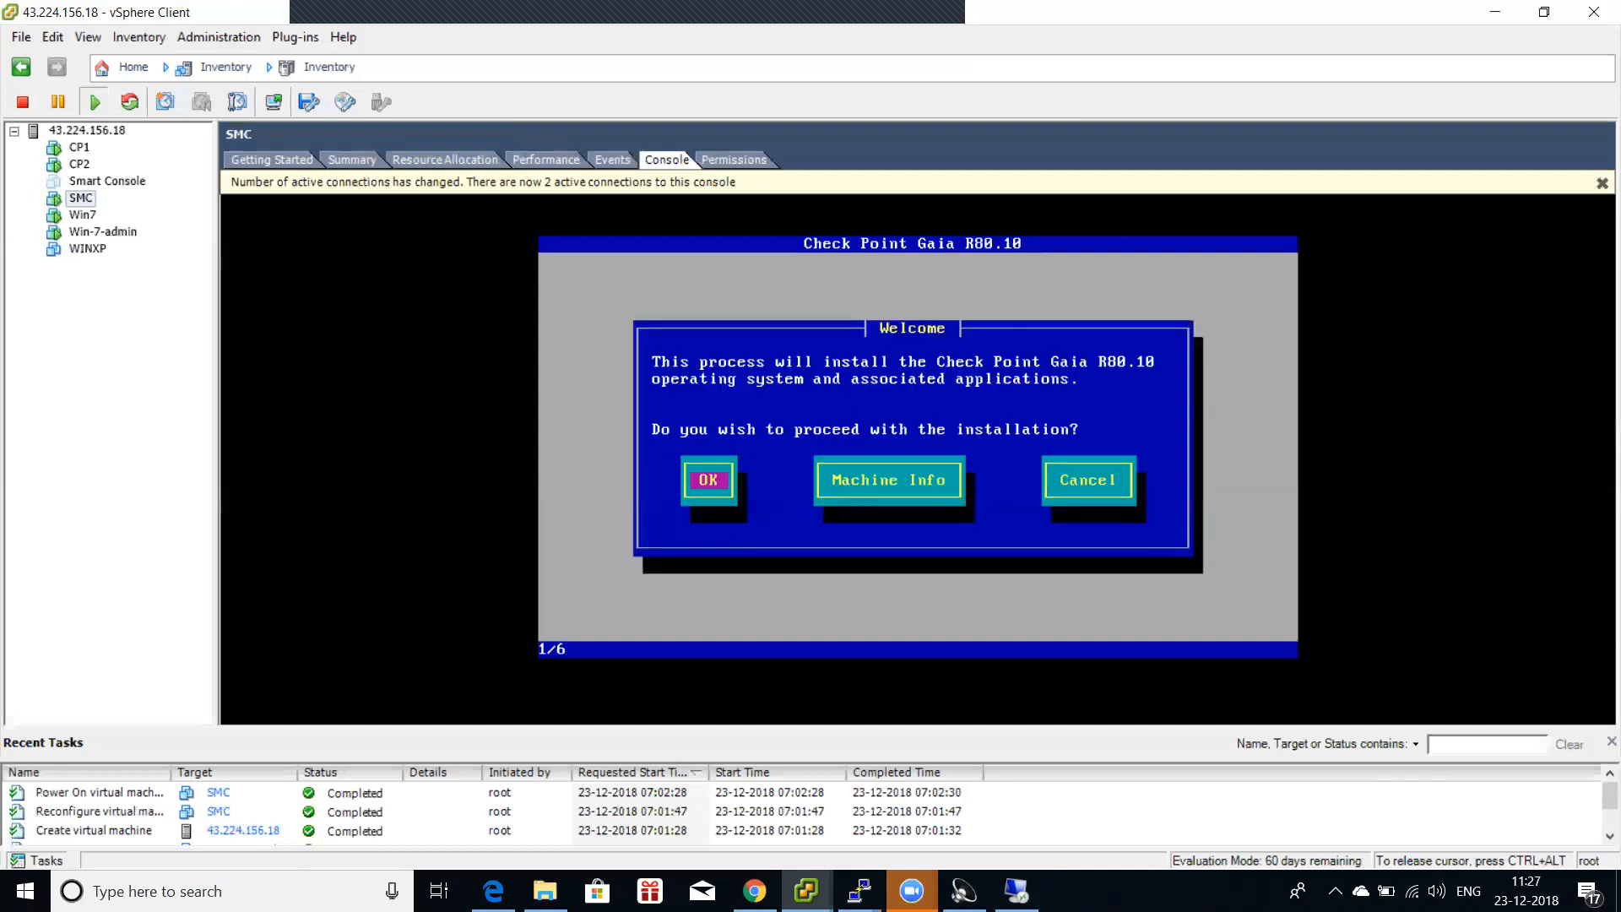
Accept the Gaia Welcome screen, the US keyboard layout and the default partition layout
key("Return")
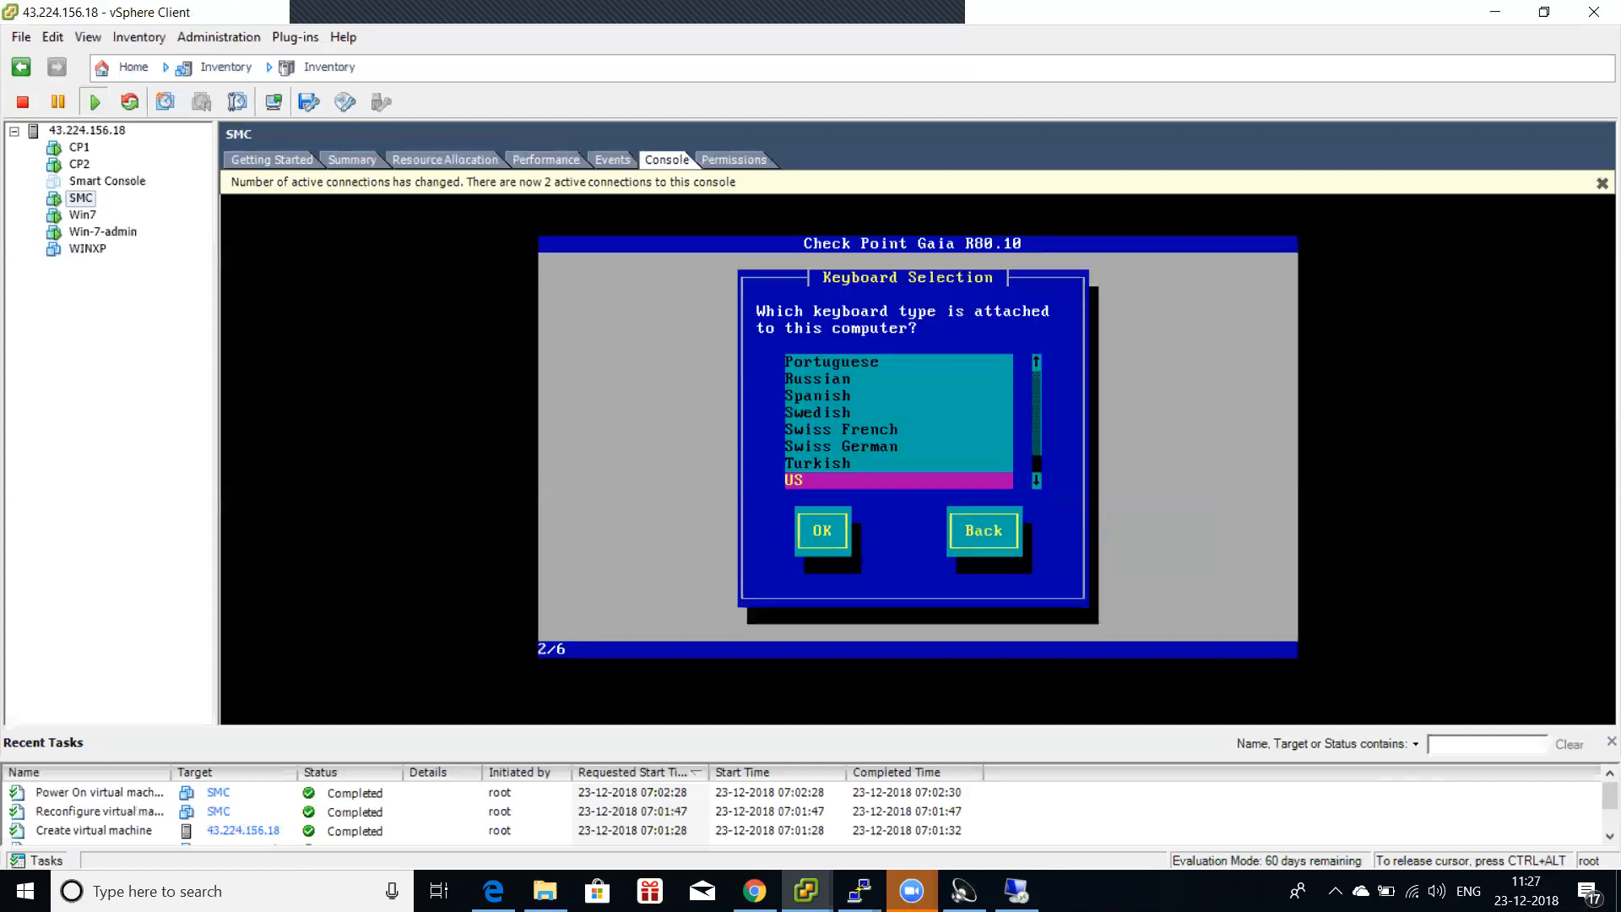
key("Return")
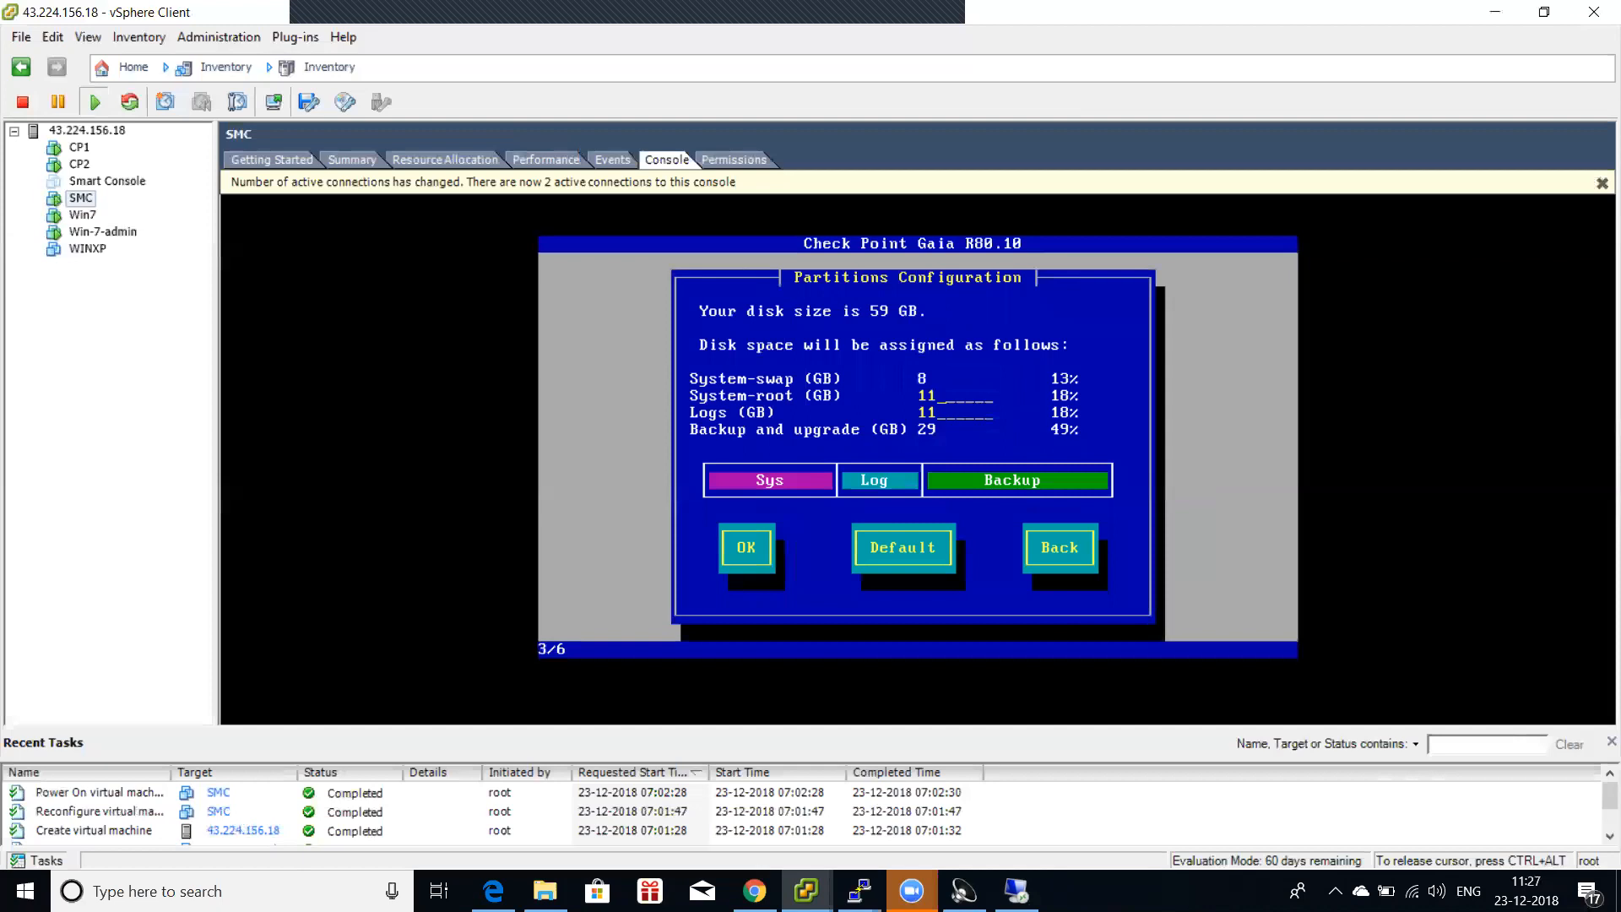
key("Return")
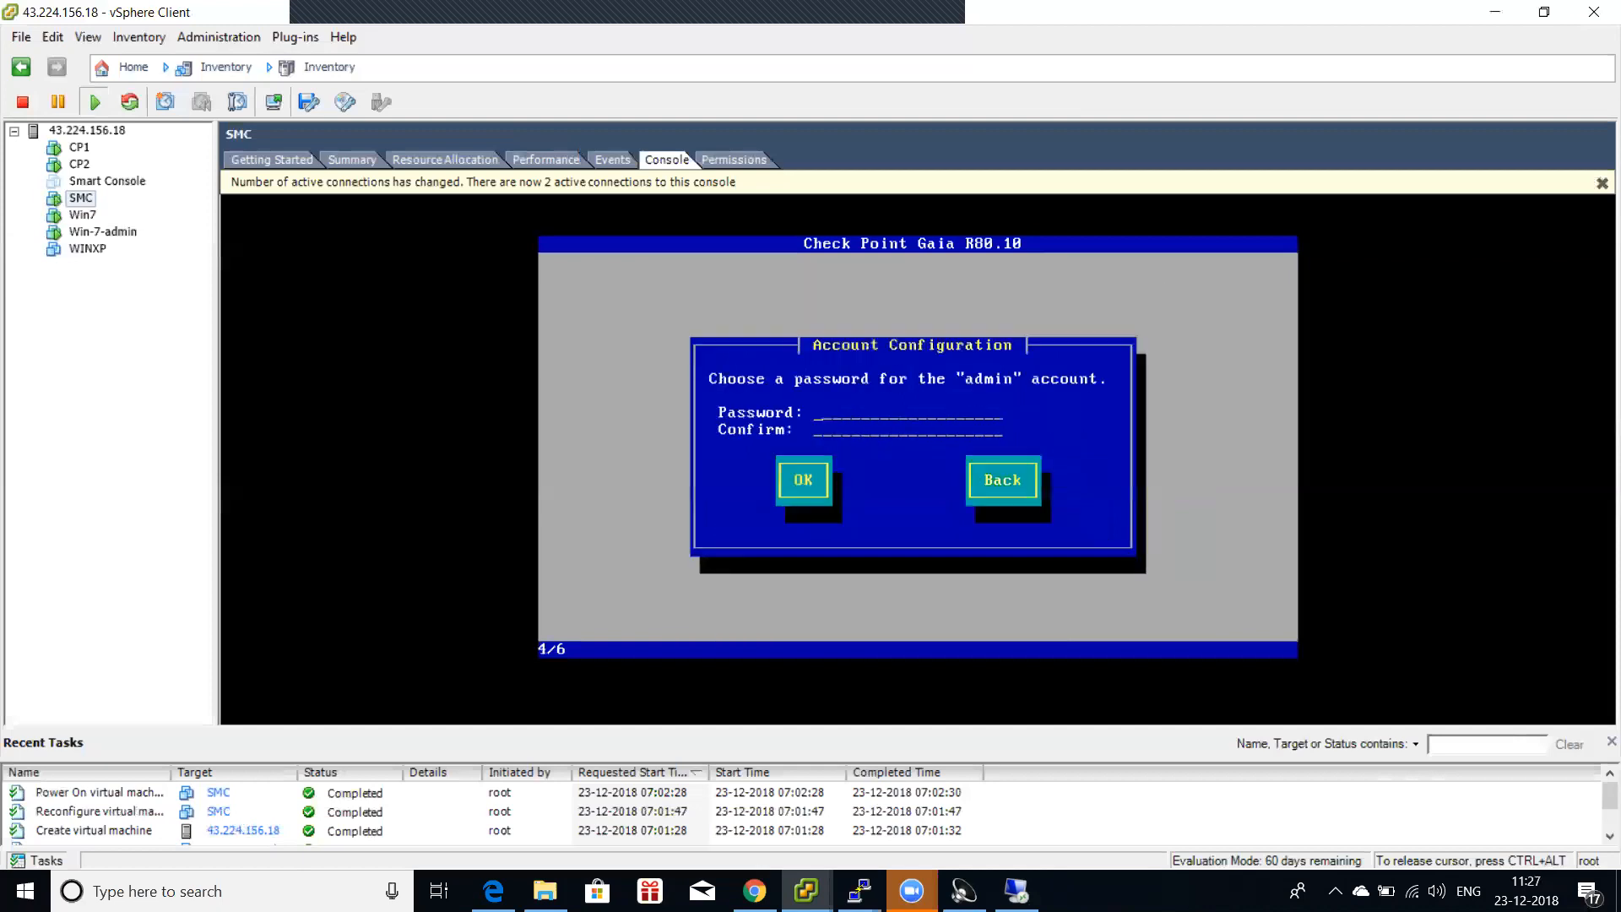
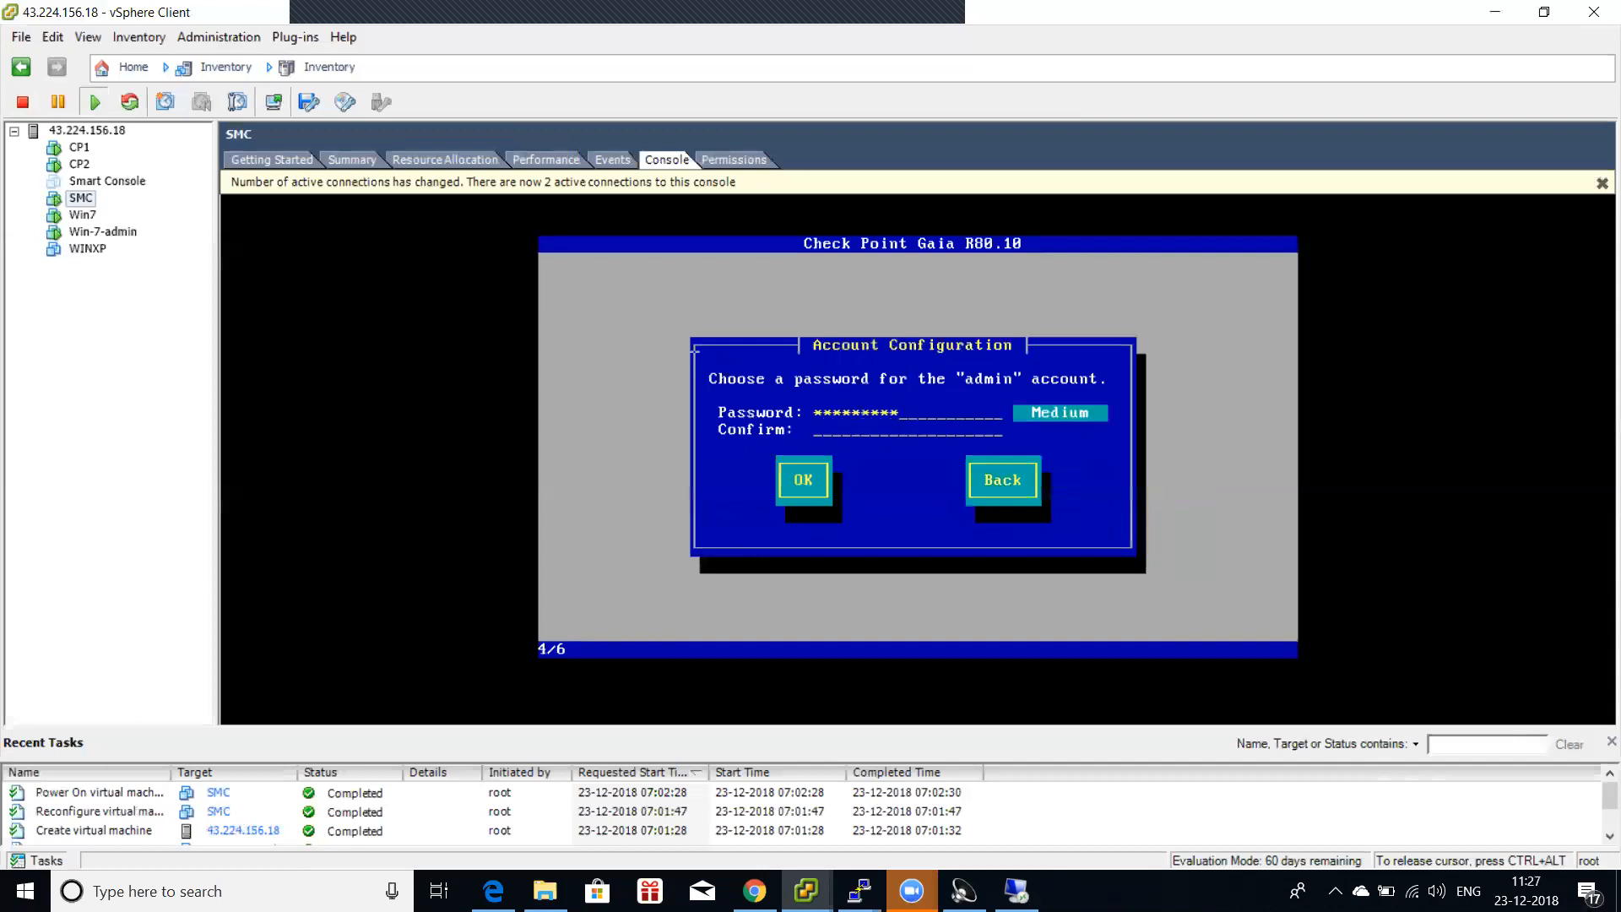
Set and confirm the Gaia admin account password
key("Tab")
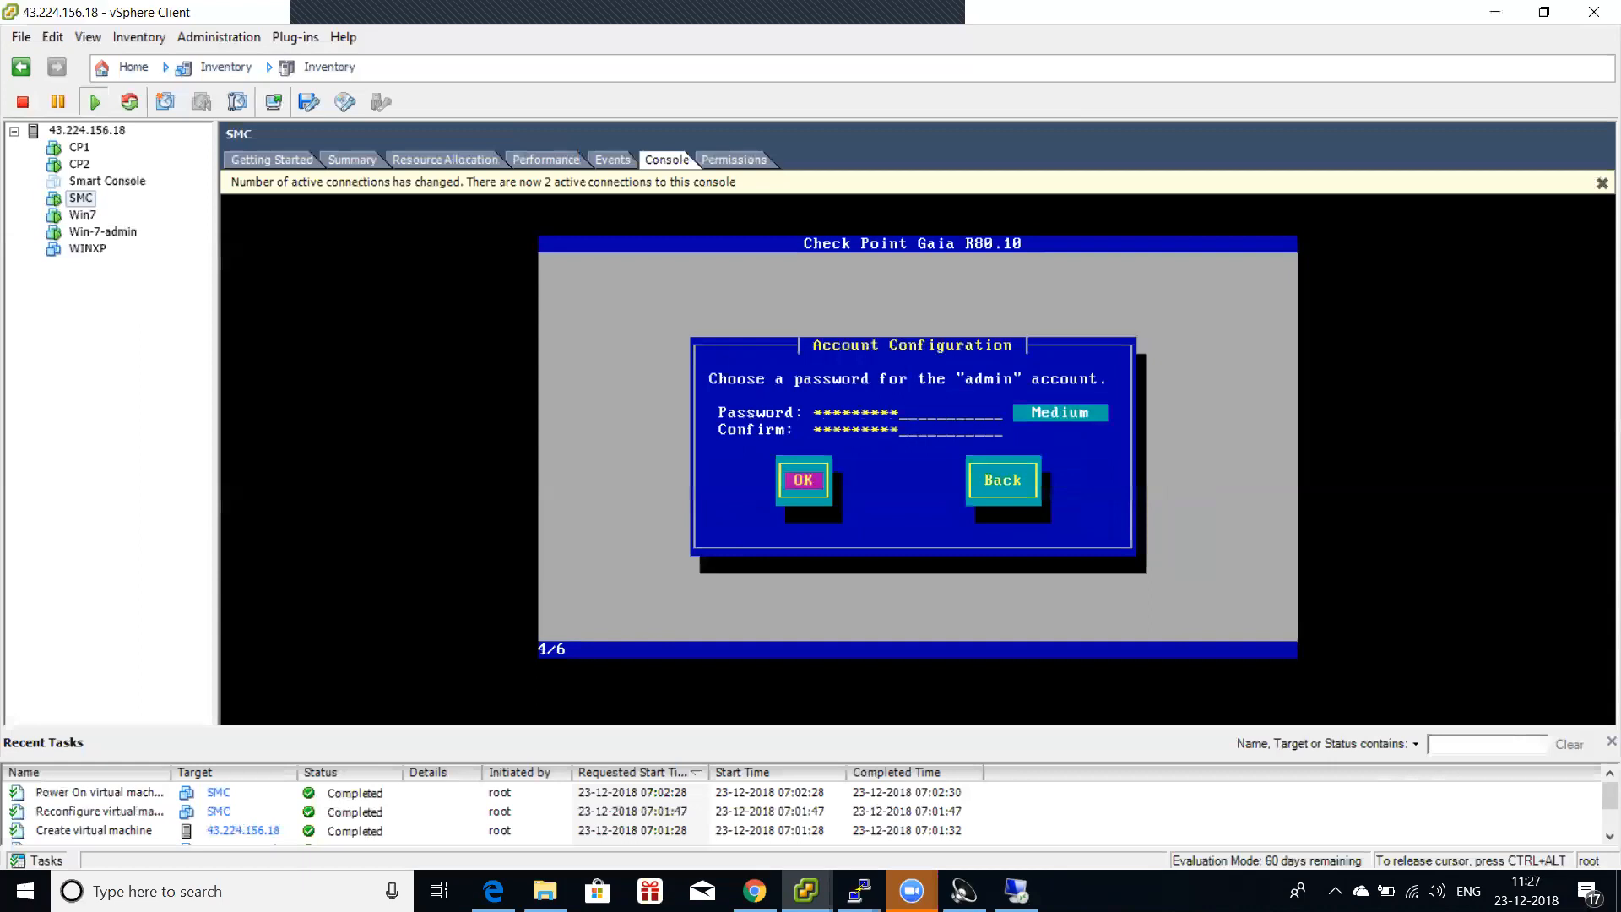
key("Return")
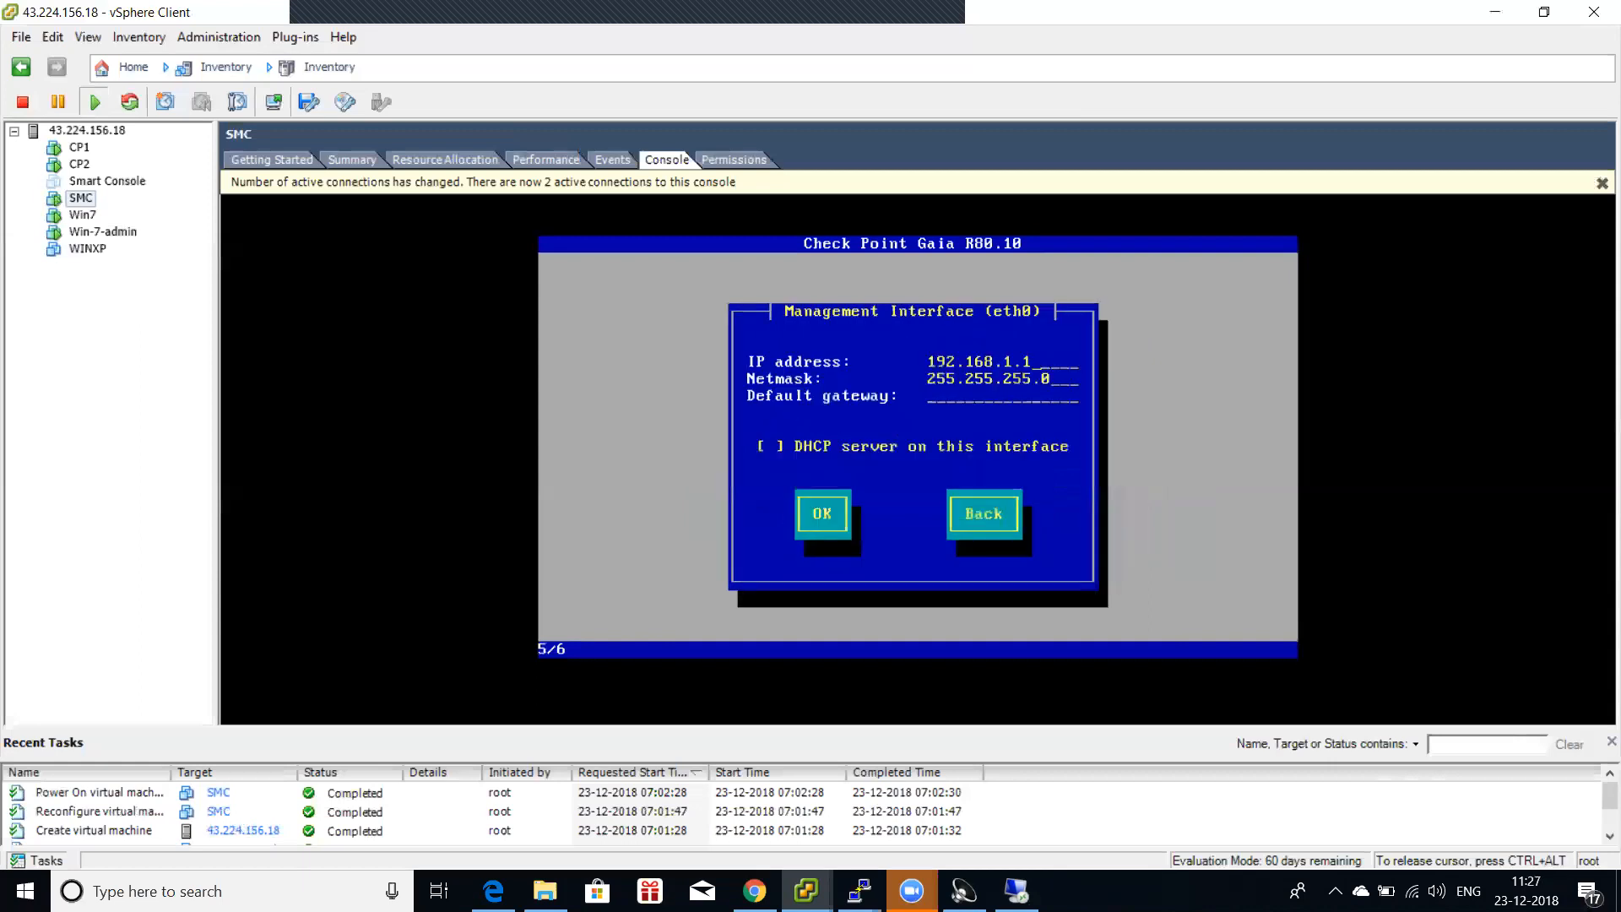
Set eth0 to 10.4.12.20, mask 255.255.255.0, gateway 10.4.12.254, and confirm drive formatting
key("BackSpace")
key("BackSpace")
key("BackSpace")
key("BackSpace")
key("BackSpace")
key("BackSpace")
key("BackSpace")
key("BackSpace")
key("BackSpace")
key("BackSpace")
key("BackSpace")
type("10.4.12.20")
key("Tab")
key("Tab")
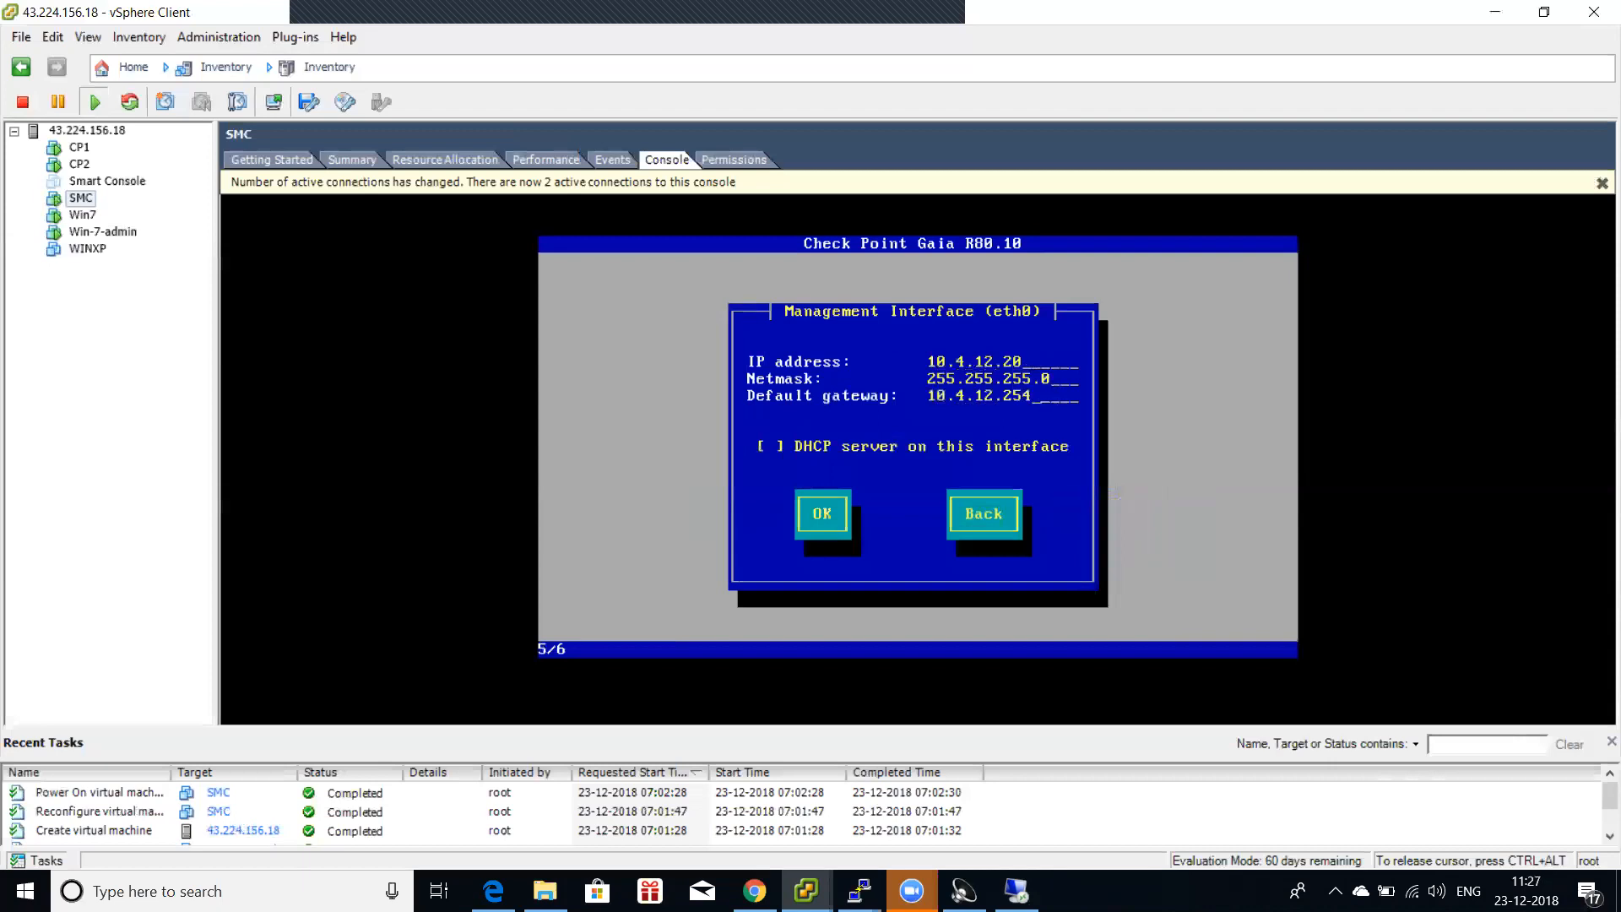
key("Tab")
key("Tab")
key("Return")
key("Tab")
key("Return")
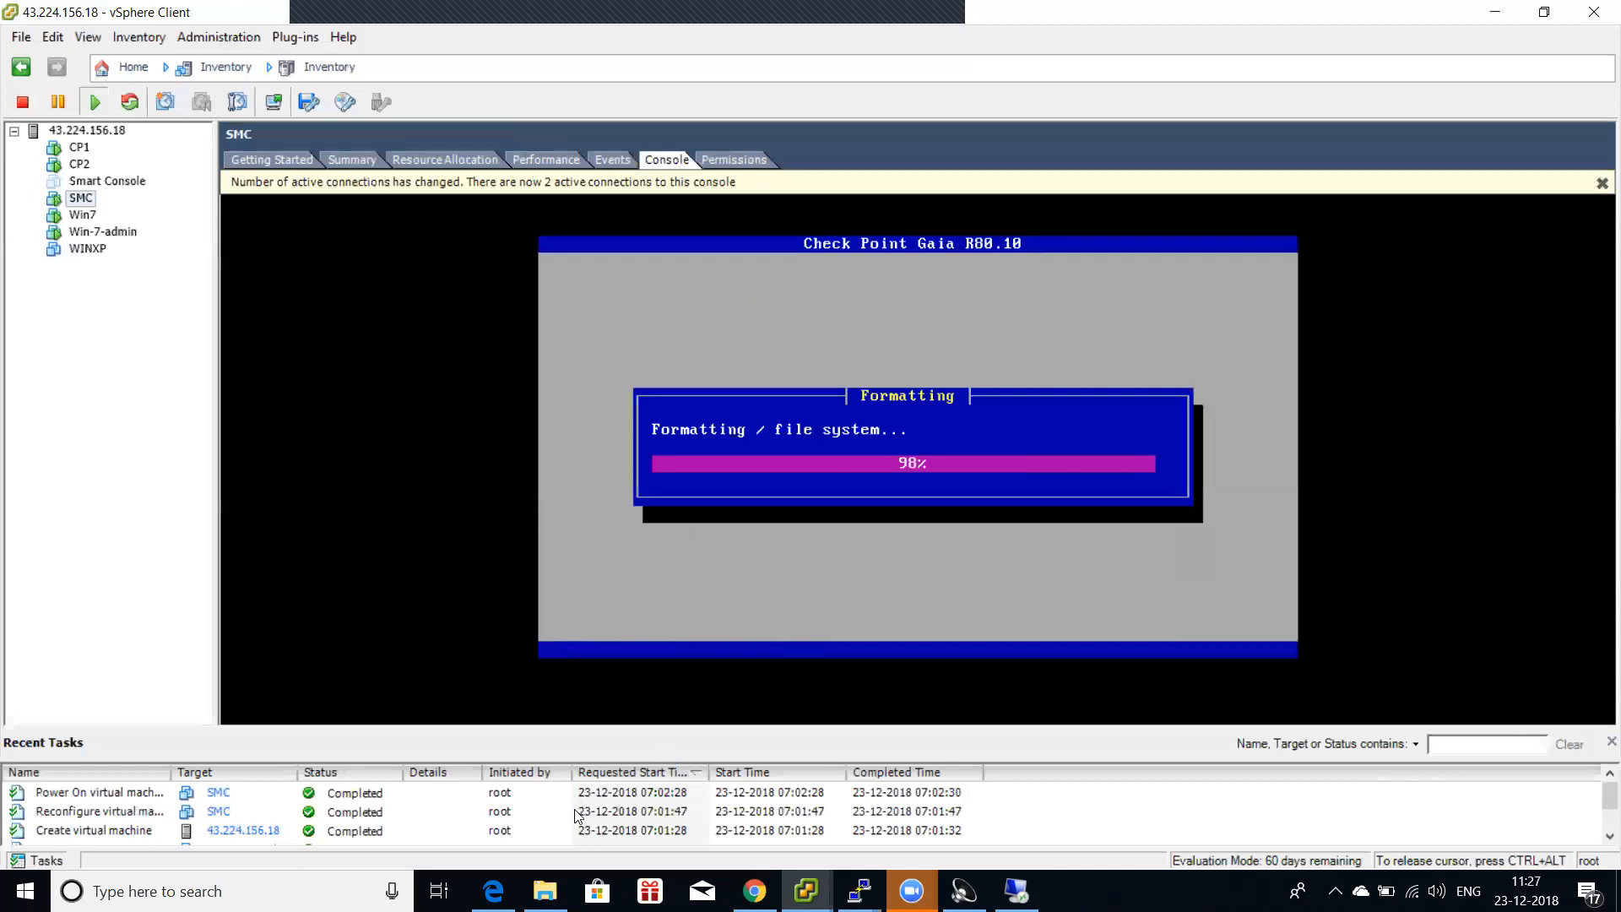
Launch Paint via MSPAINT and draw a vertical dividing line down the canvas
left_click(279, 884)
type("M")
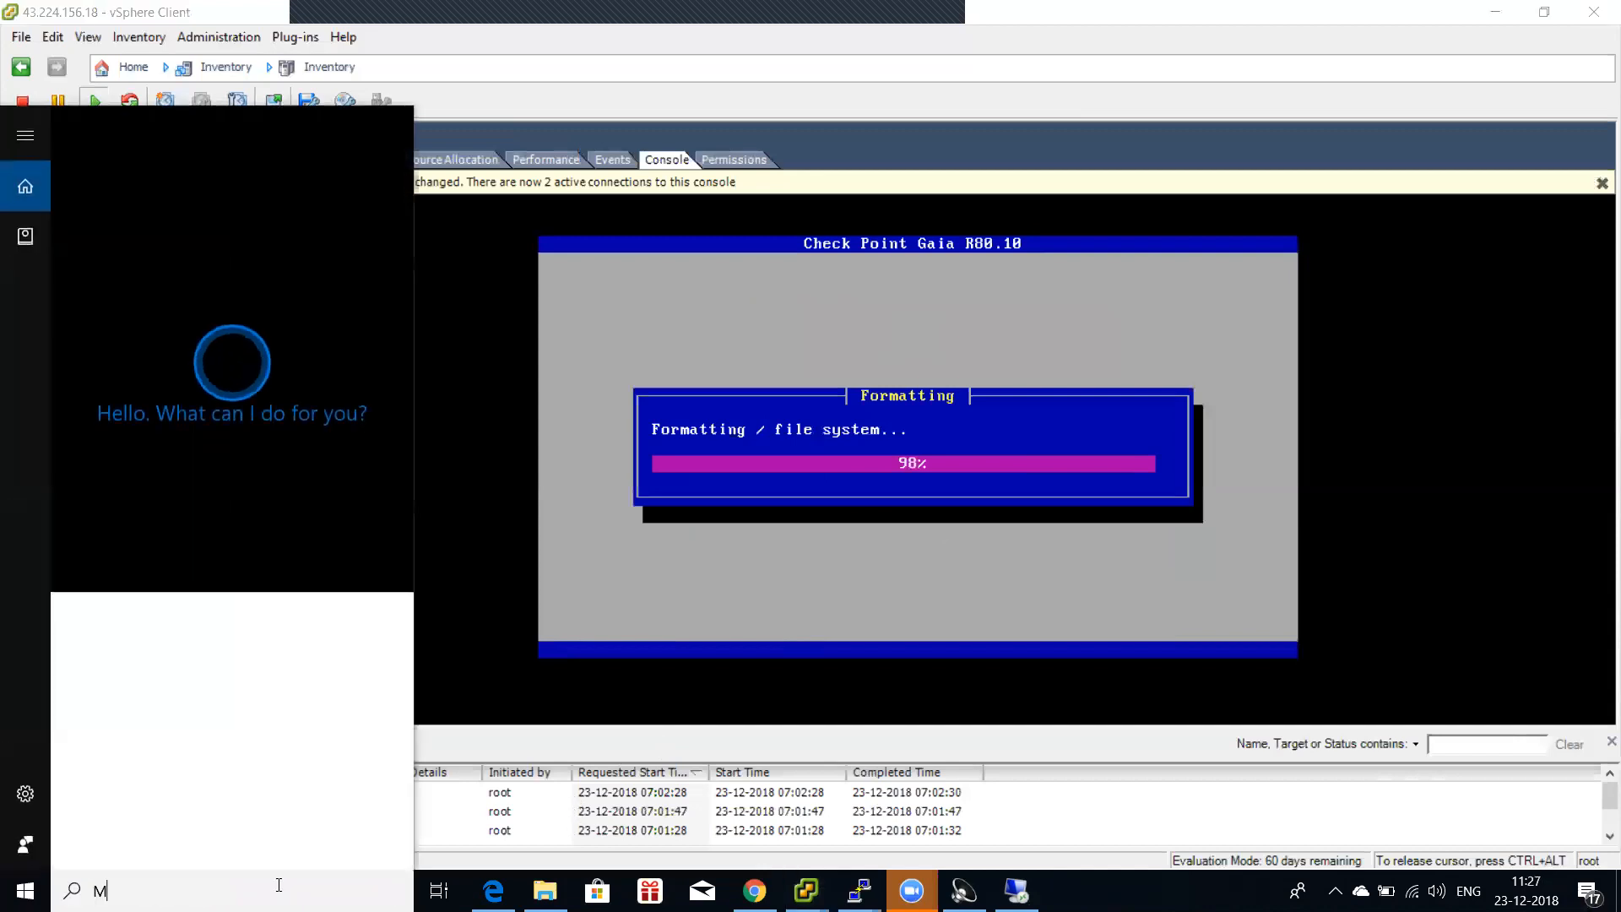
type("SPAINT")
key("Return")
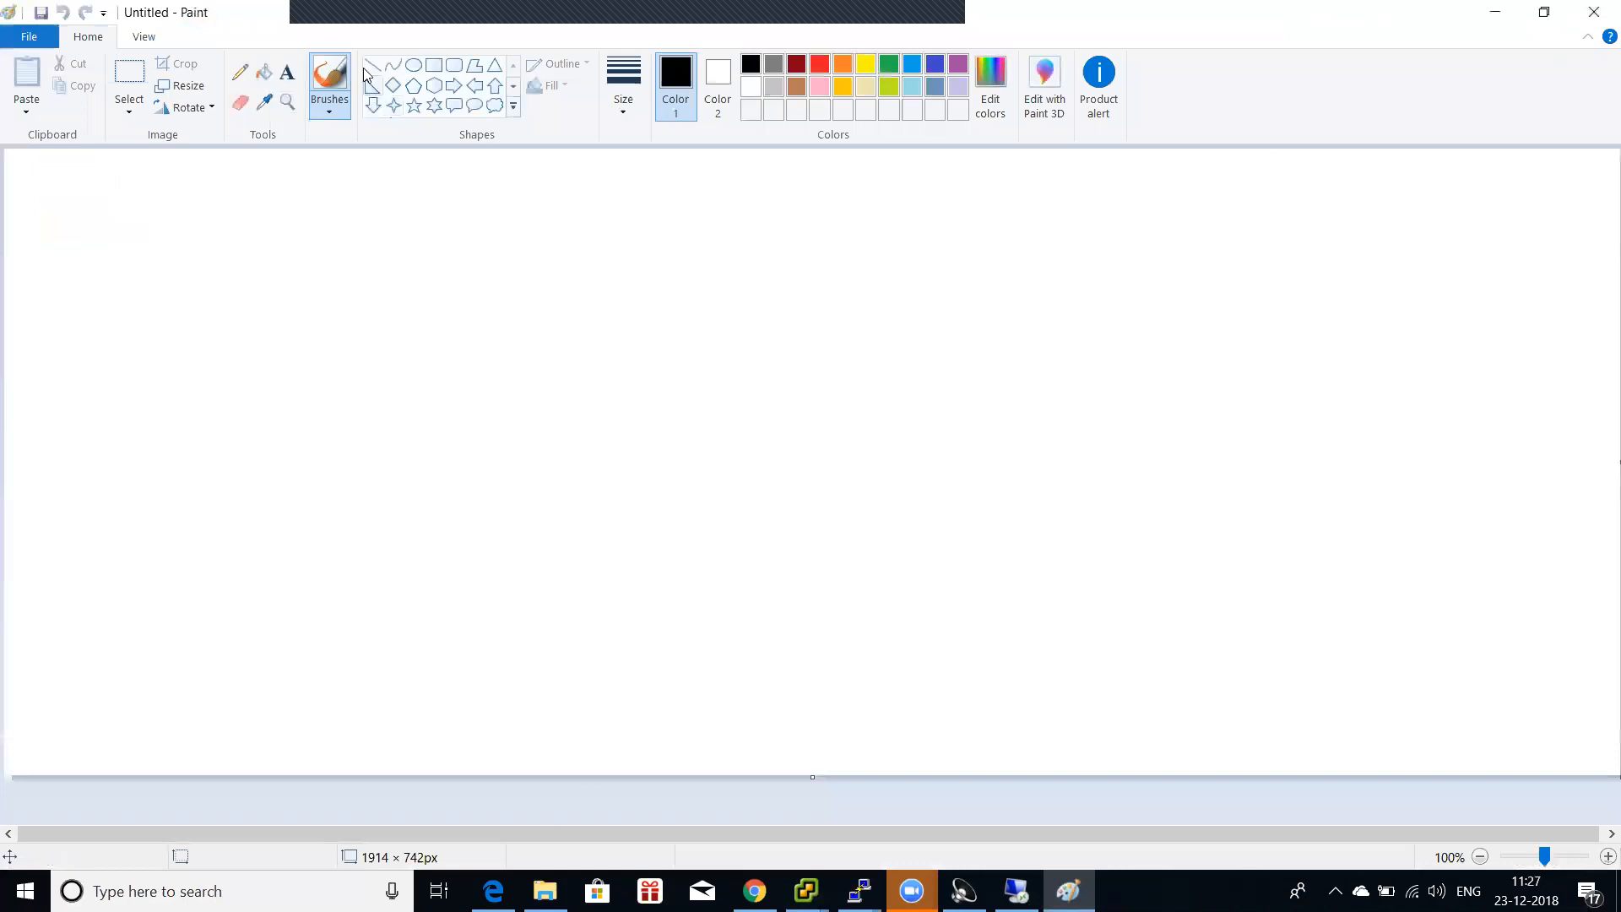
left_click(370, 66)
mouse_move(739, 157)
left_mouse_down()
mouse_move(771, 631)
mouse_move(750, 778)
mouse_move(808, 854)
left_mouse_up()
Add headings 'DHCP RELAY AGENT' on the left and 'IP HELPER ADDRESS' on the right
left_click(287, 72)
left_click(176, 221)
type("DHCP RELAY AGENT")
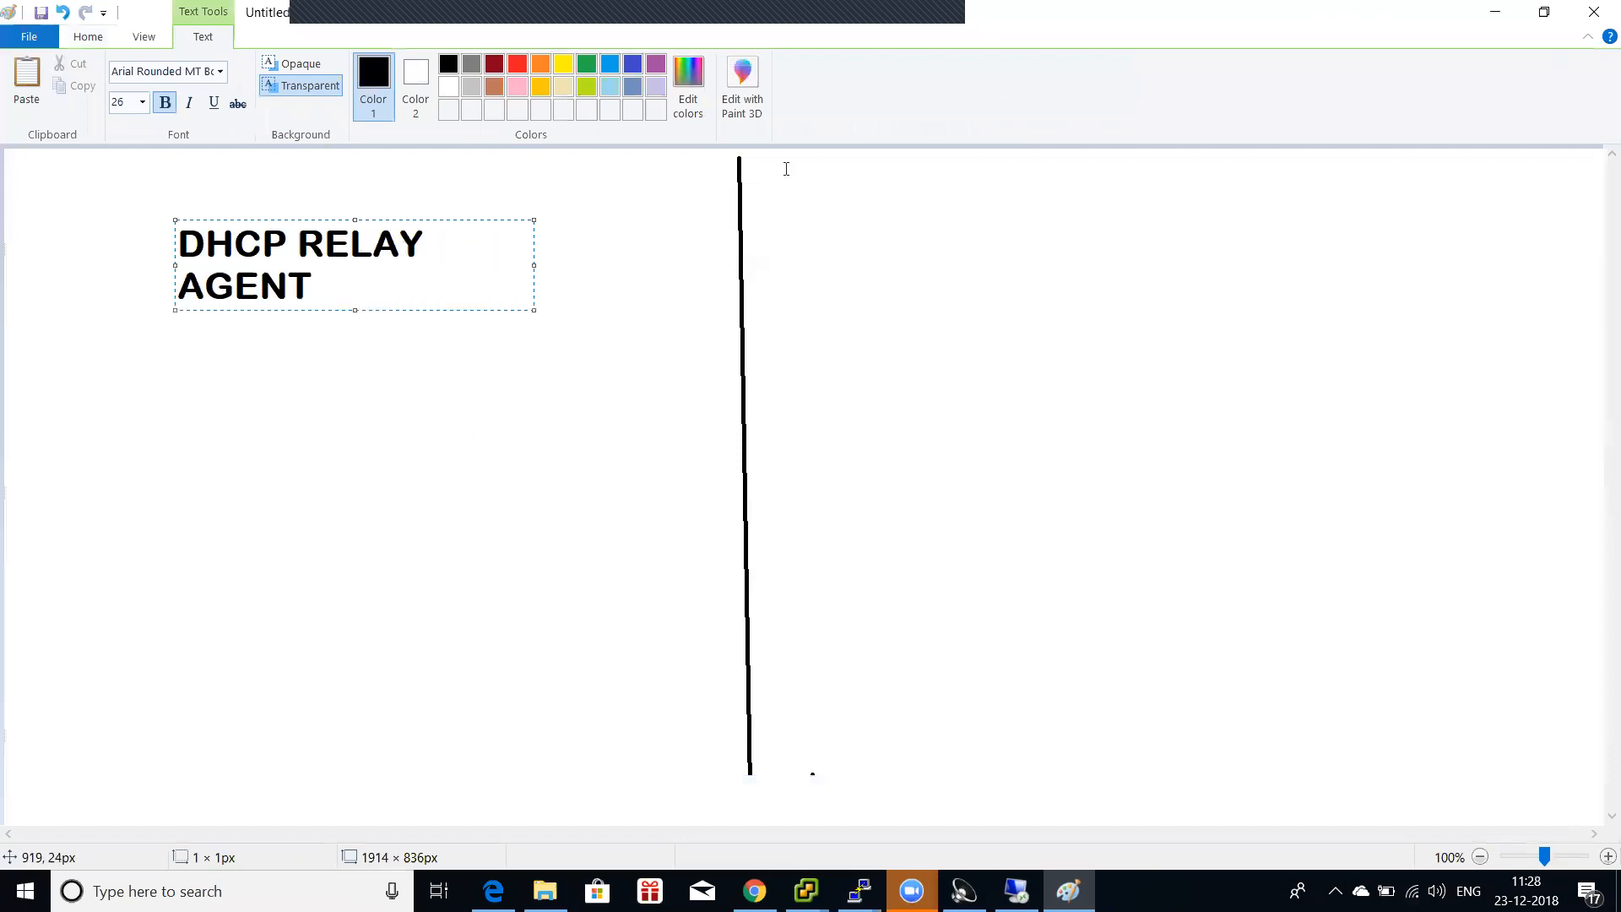
left_click(831, 229)
type("IP ")
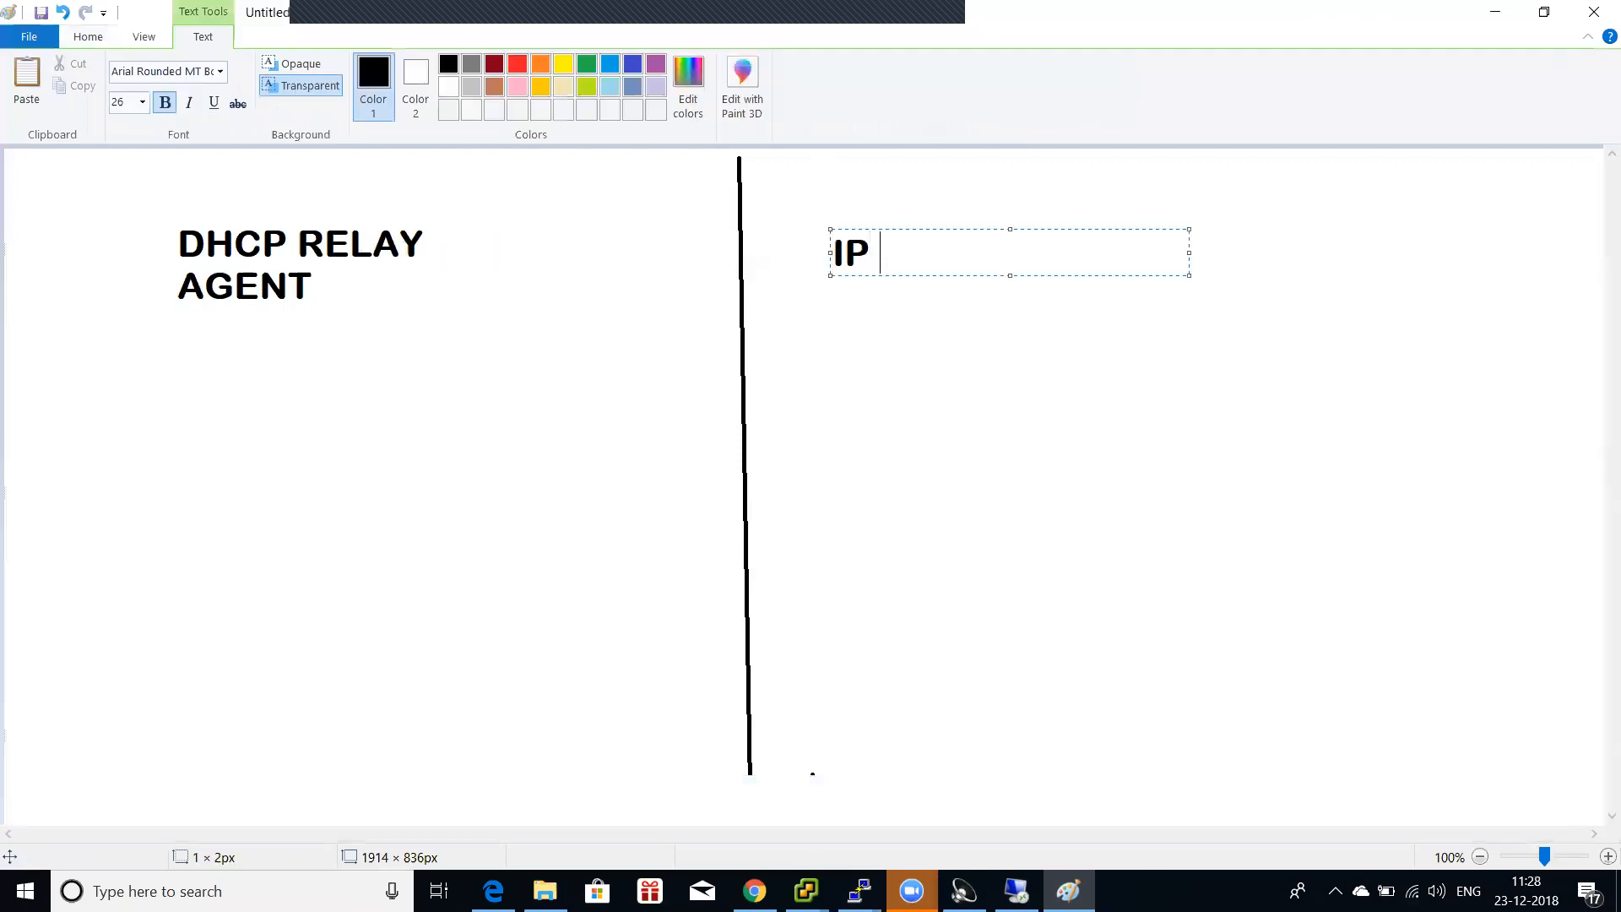
type("HELPER ADDRESS")
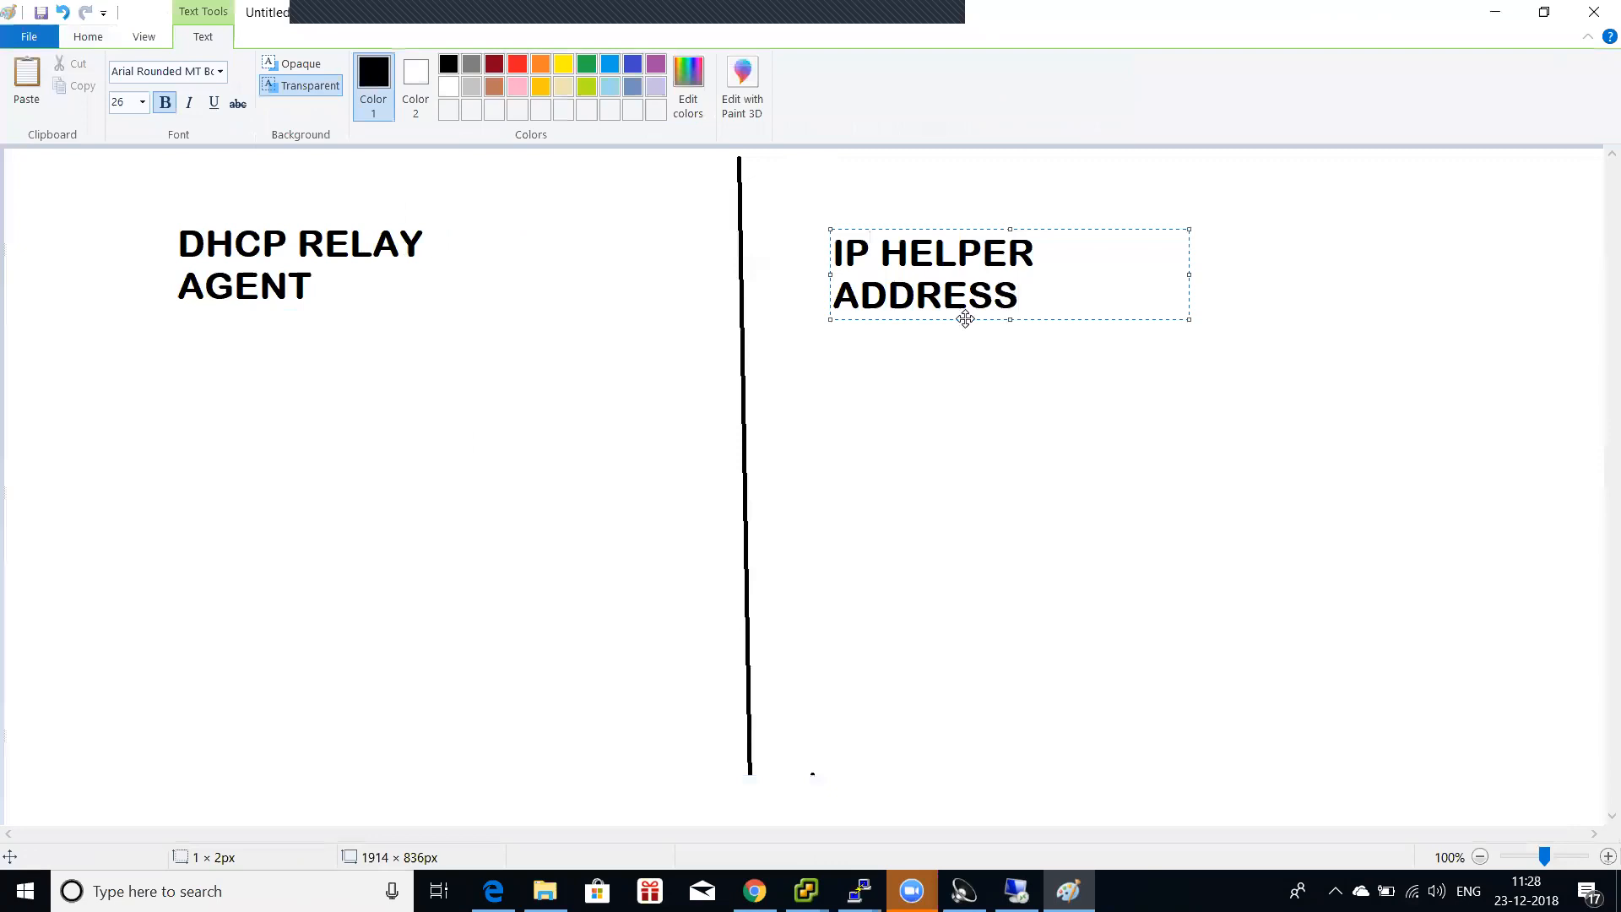
Write 'IT CAN BE USED FOR ANY APPLICATION' under the right heading
left_click(878, 372)
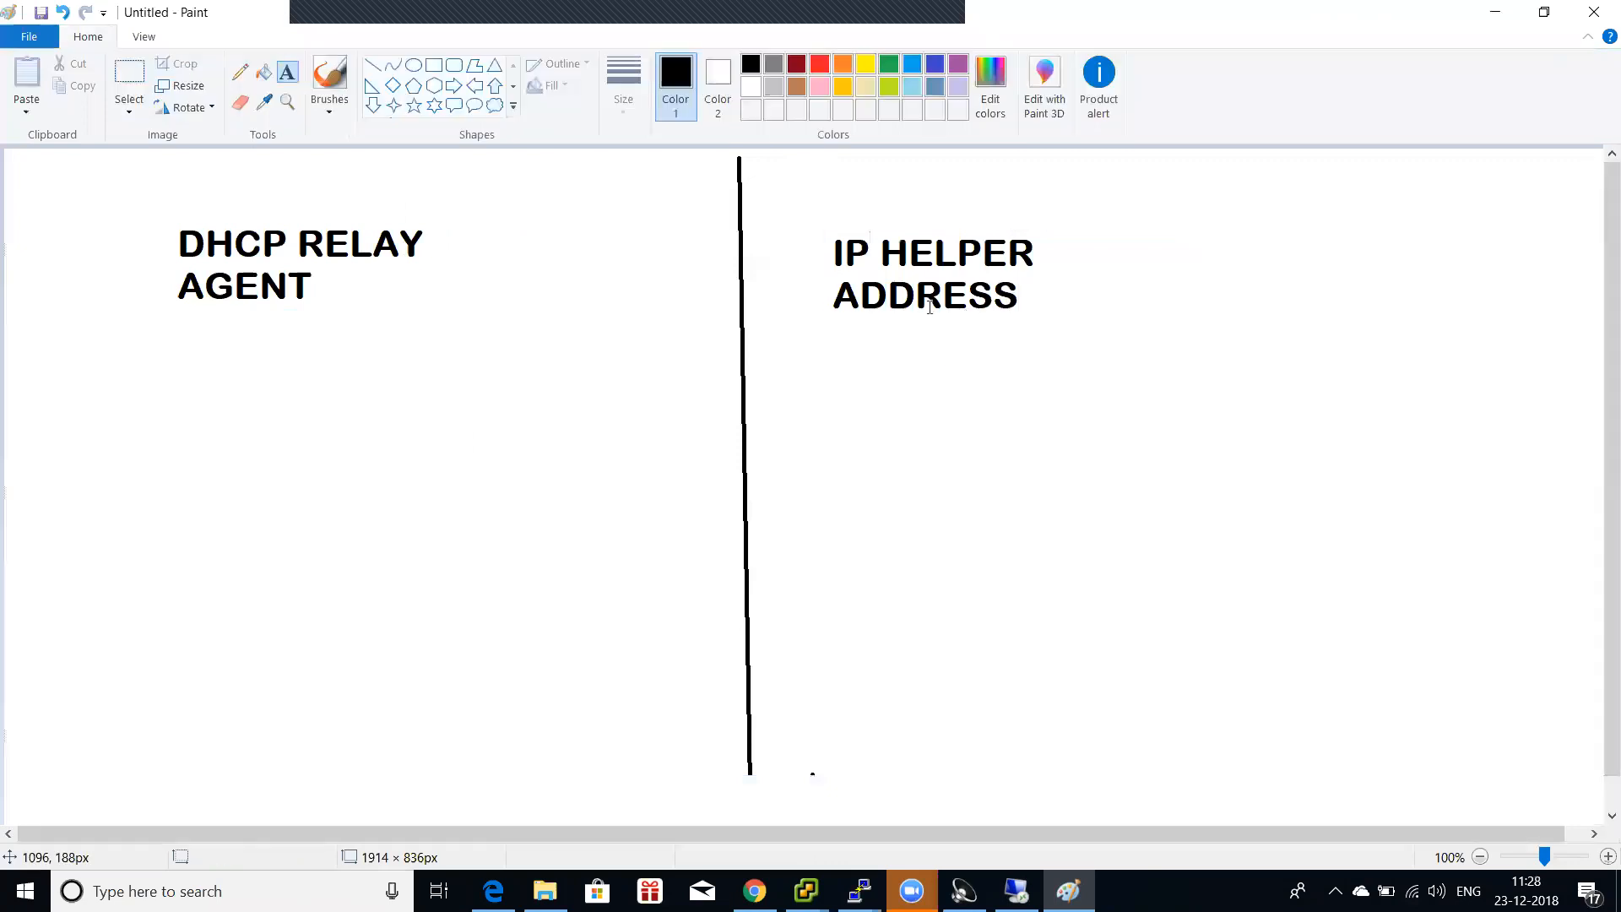
left_click(870, 397)
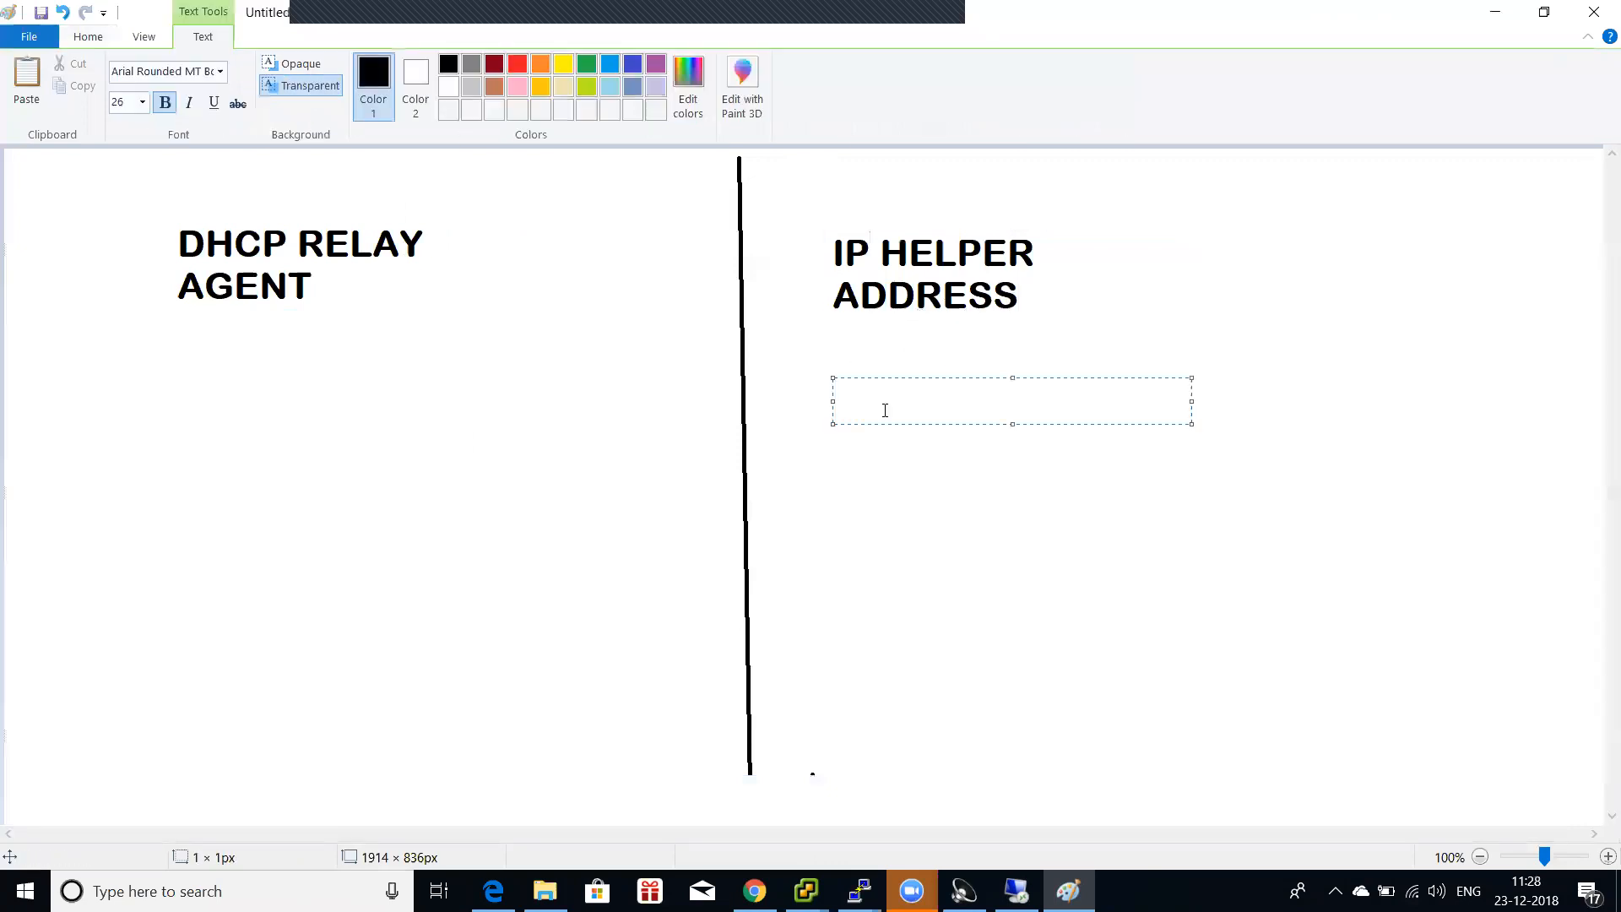
type("IT CAN BE B")
key("BackSpace")
type("USED FOR ANY APPLICATION")
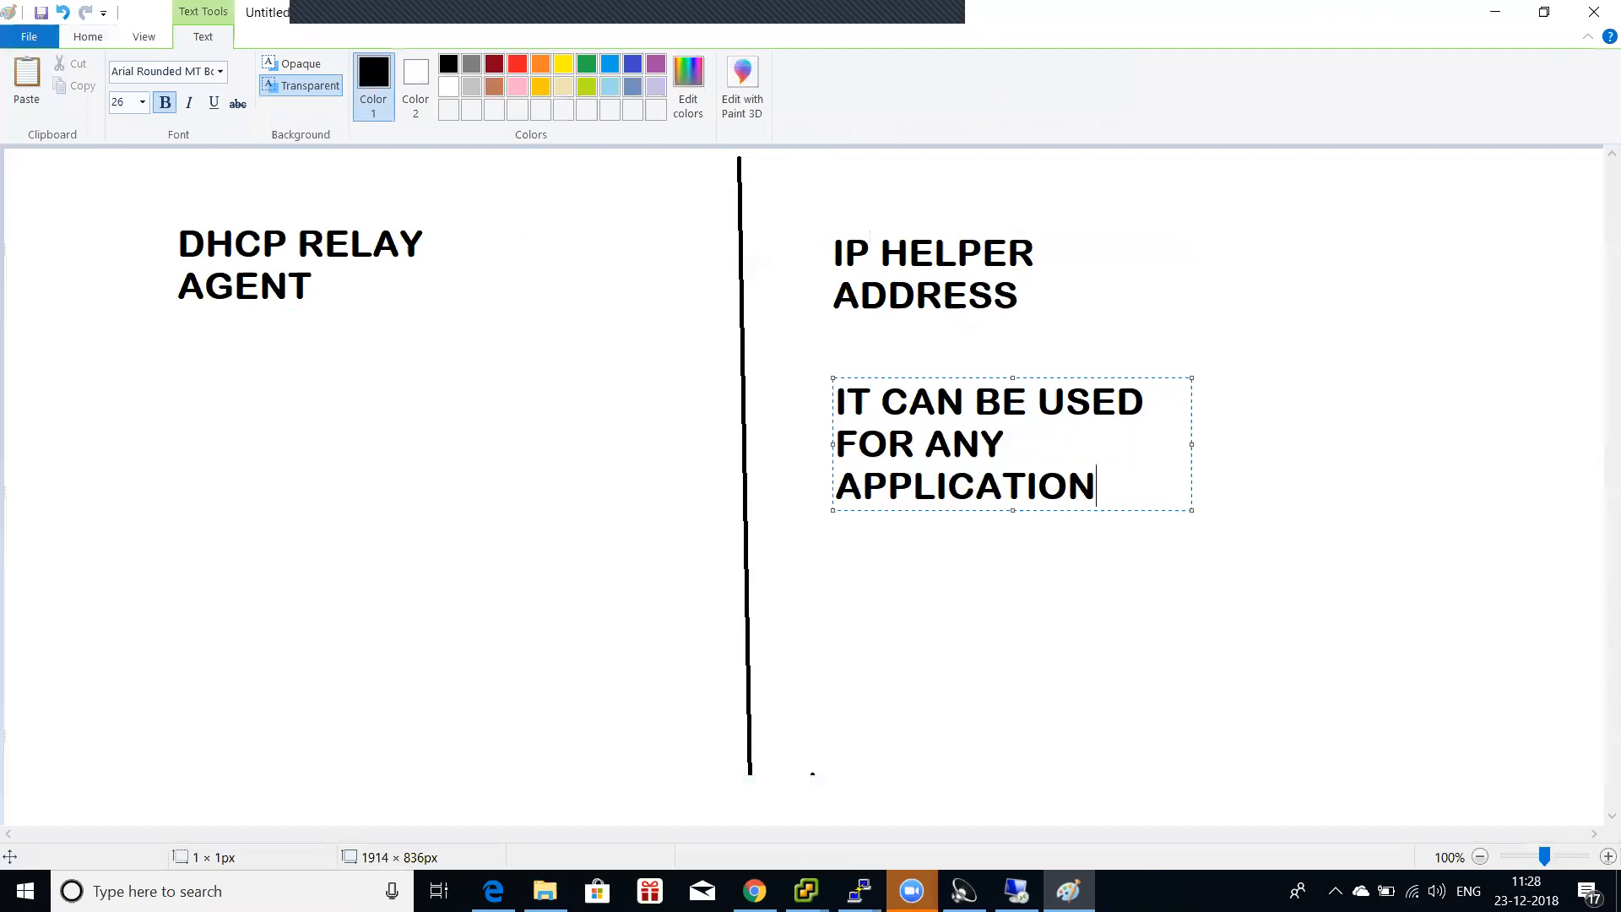
left_click(254, 387)
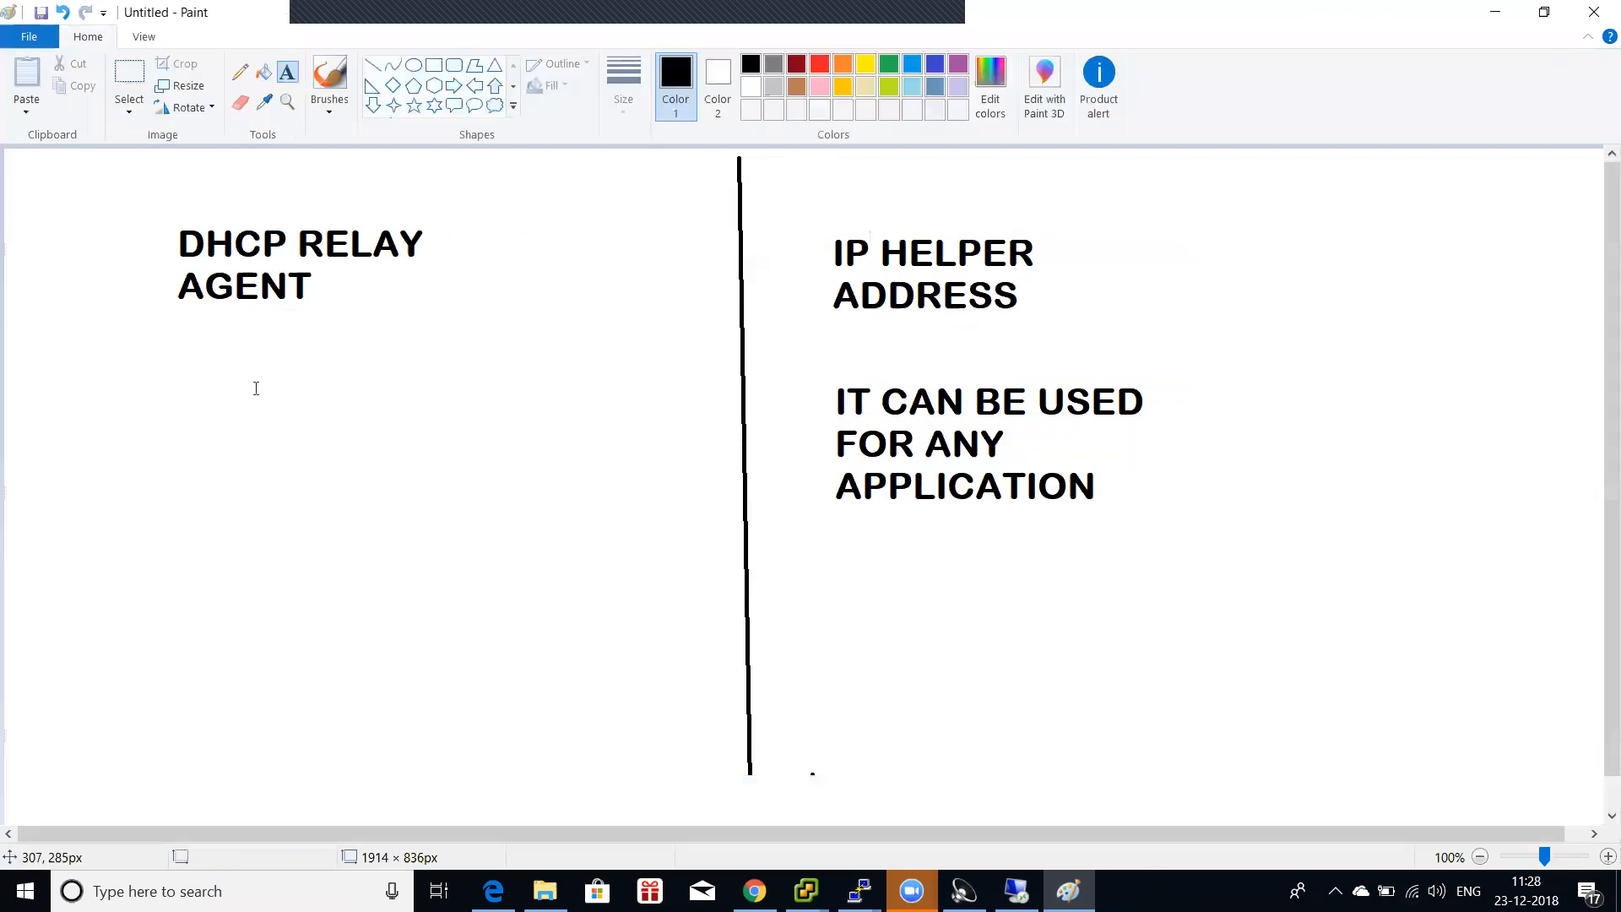
Write 'IP HELPER ADDRESS ONLY FOR DHCP' under the left heading
left_click(131, 387)
type("IP ")
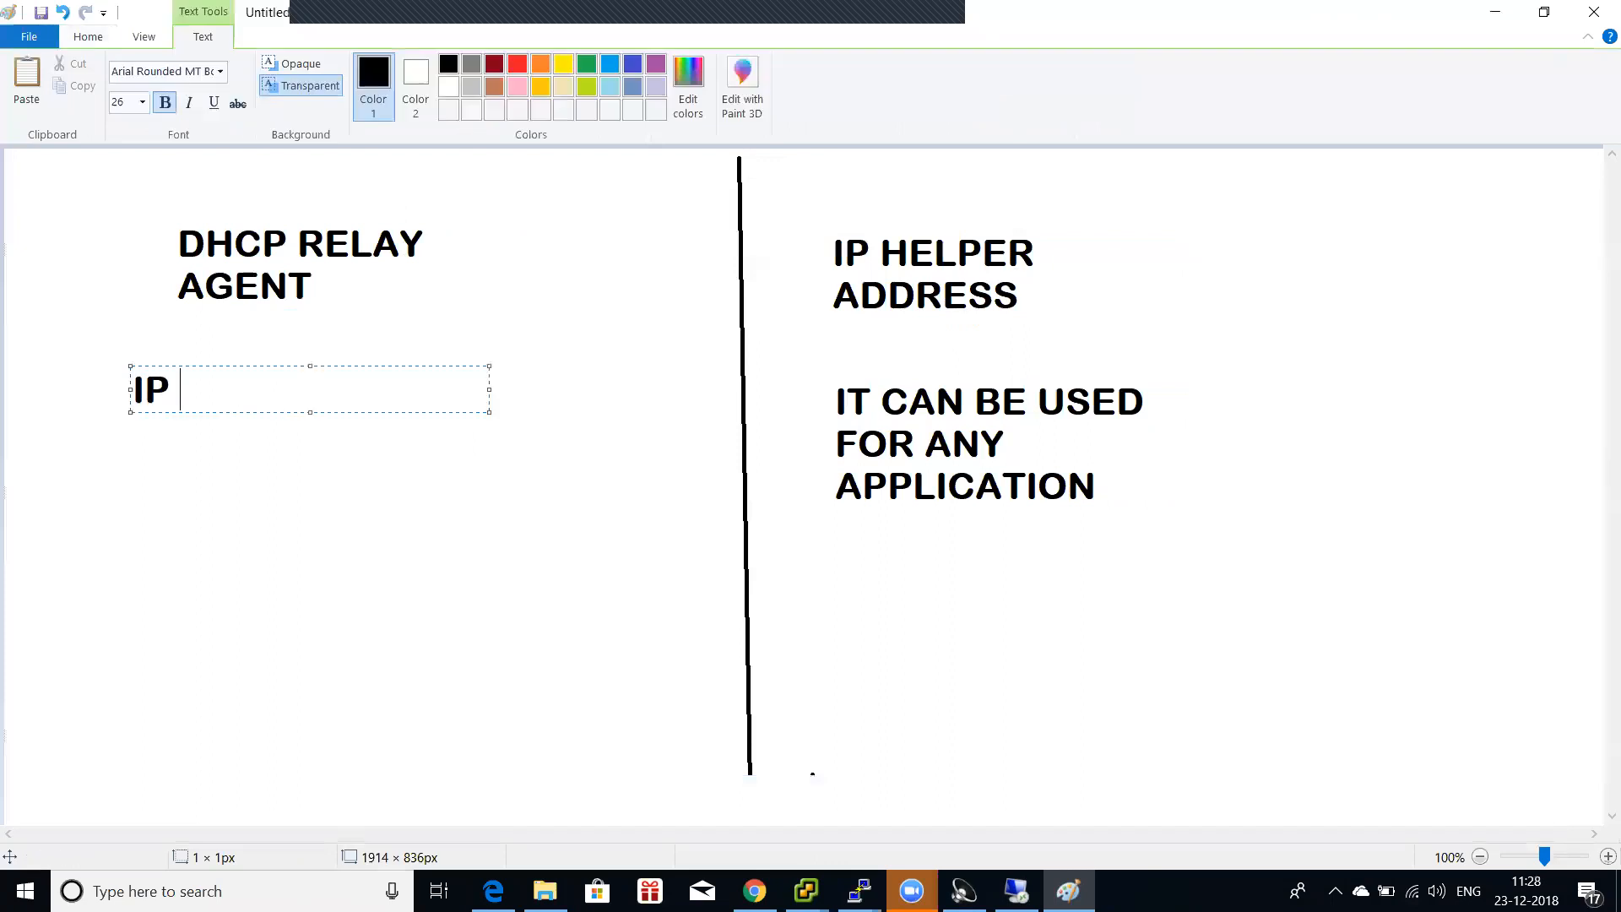
type("HELPER O")
key("BackSpace")
type("ADDRESS")
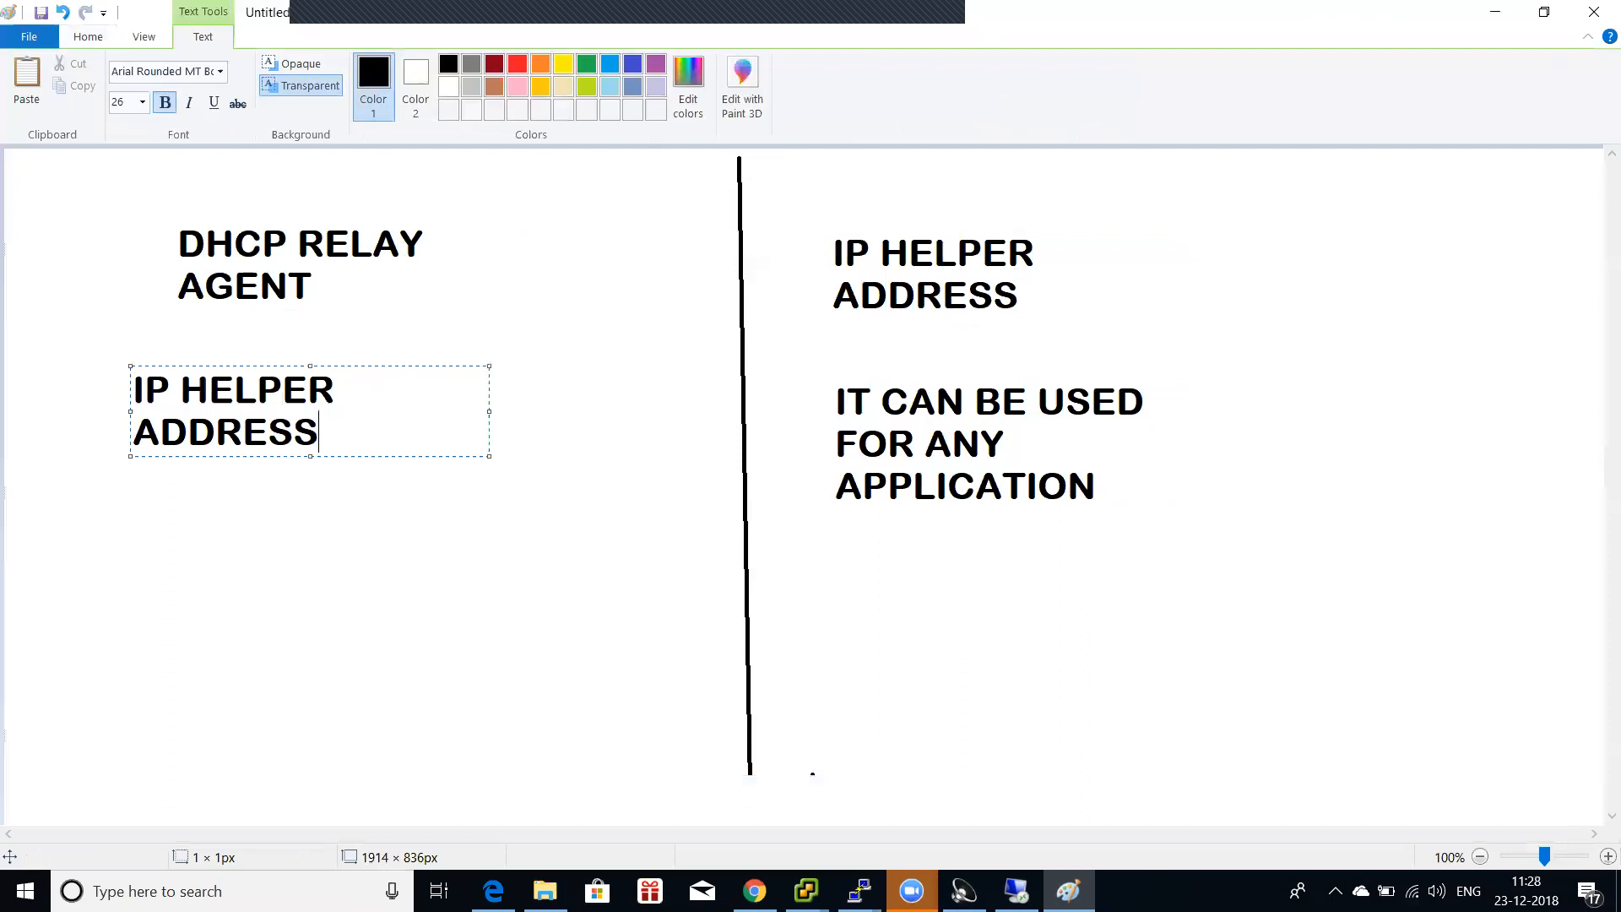
type(" ONLY FOR HD")
key("BackSpace")
key("BackSpace")
type("H")
key("BackSpace")
type("DHCP")
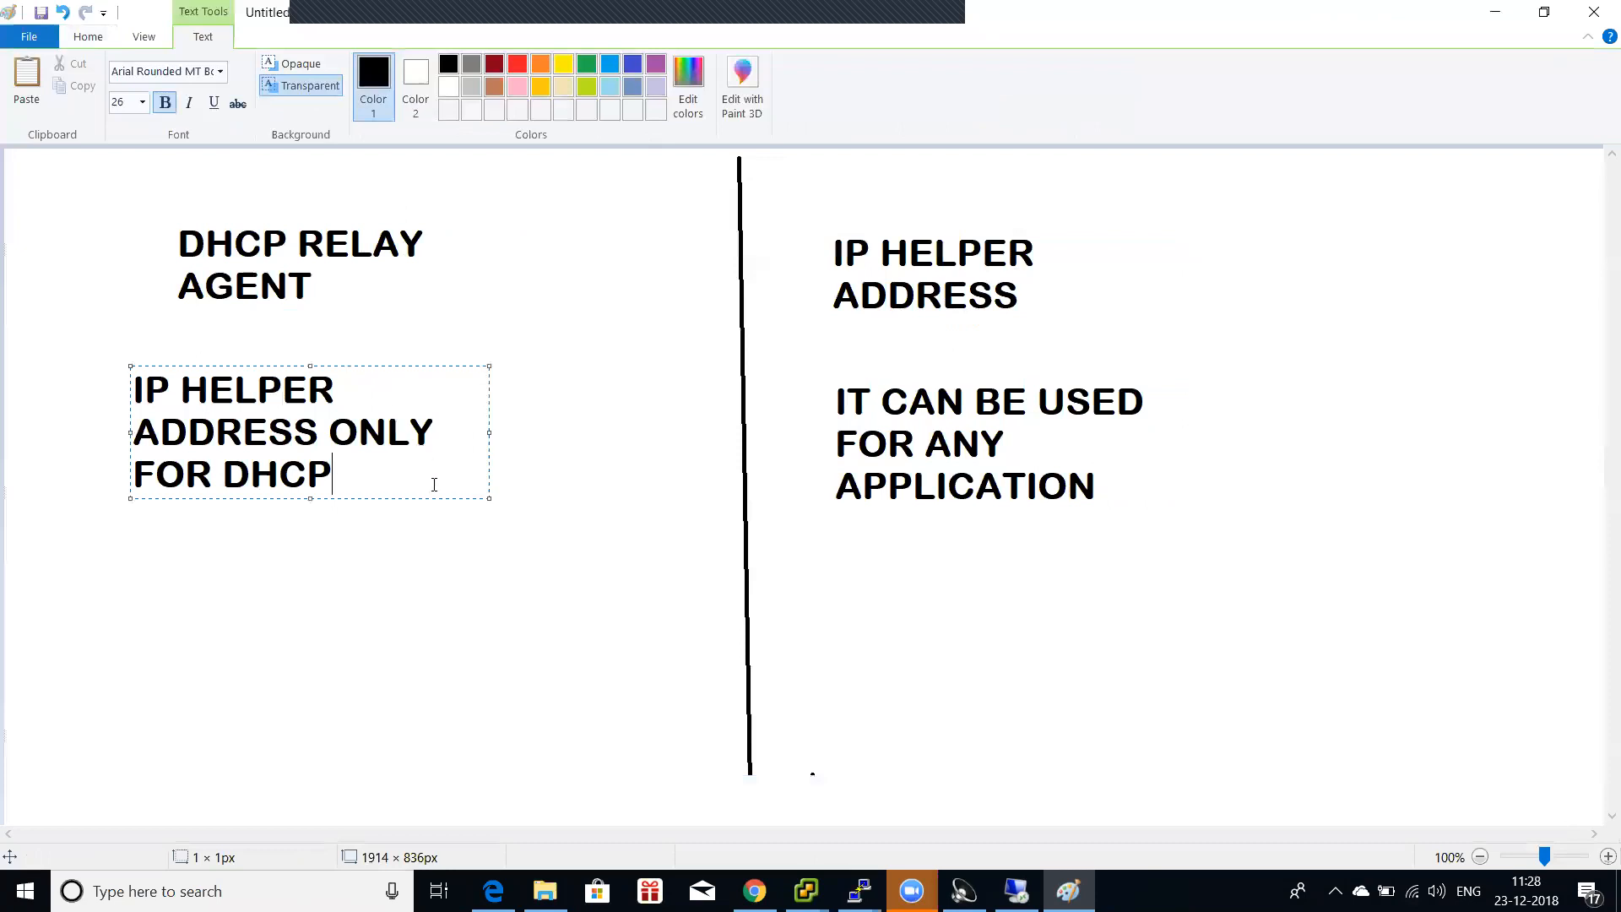
Pencil freehand boxes around both headings with curved connectors to their notes, then start a text box beside the right box
left_click(445, 307)
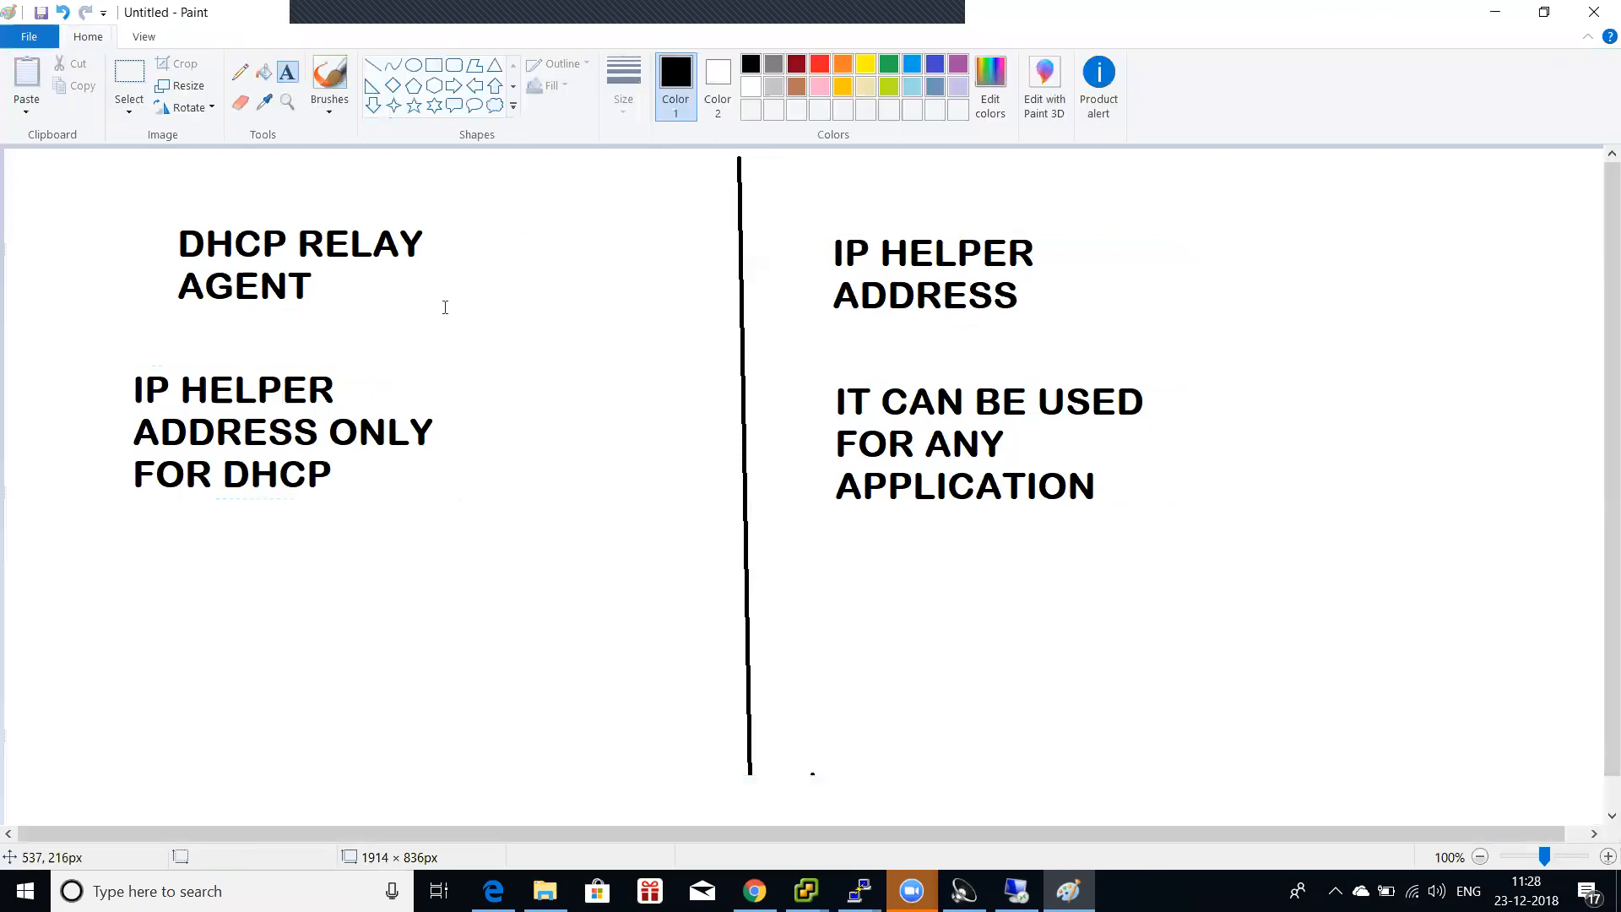
left_click(239, 73)
mouse_move(170, 312)
left_mouse_down()
mouse_move(345, 312)
mouse_move(481, 211)
mouse_move(149, 221)
mouse_move(167, 312)
left_mouse_up()
mouse_move(317, 297)
left_mouse_down()
mouse_move(336, 361)
mouse_move(269, 373)
left_mouse_up()
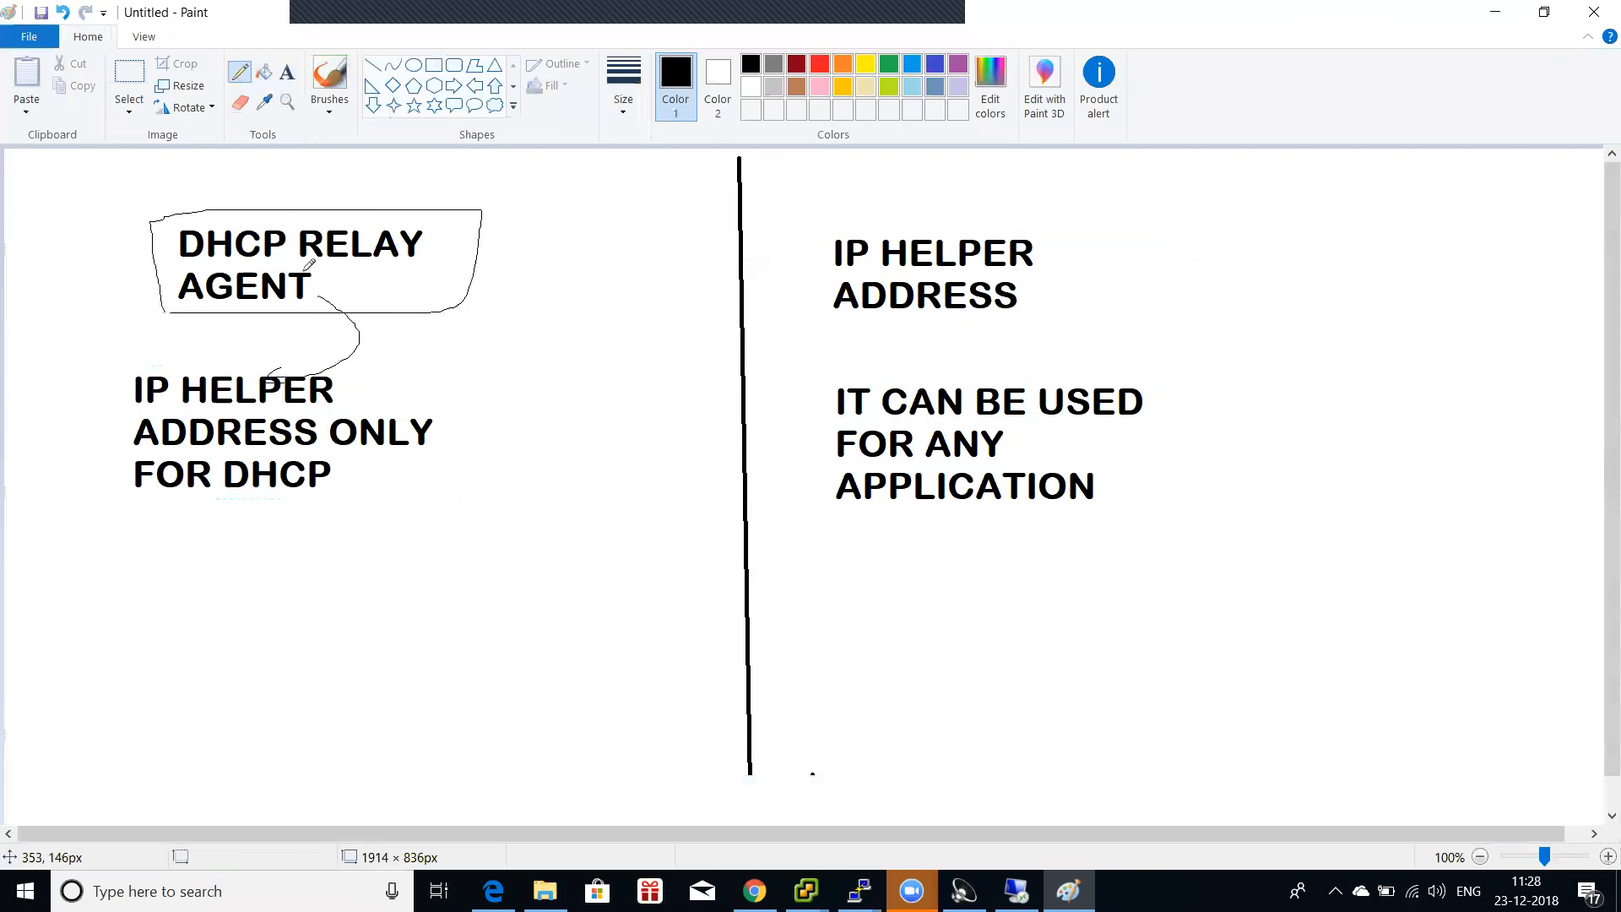
mouse_move(828, 320)
left_mouse_down()
mouse_move(938, 319)
mouse_move(1077, 229)
mouse_move(846, 210)
mouse_move(802, 309)
mouse_move(840, 321)
left_mouse_up()
mouse_move(1073, 279)
left_mouse_down()
mouse_move(1192, 326)
mouse_move(1186, 420)
mouse_move(1133, 461)
left_mouse_up()
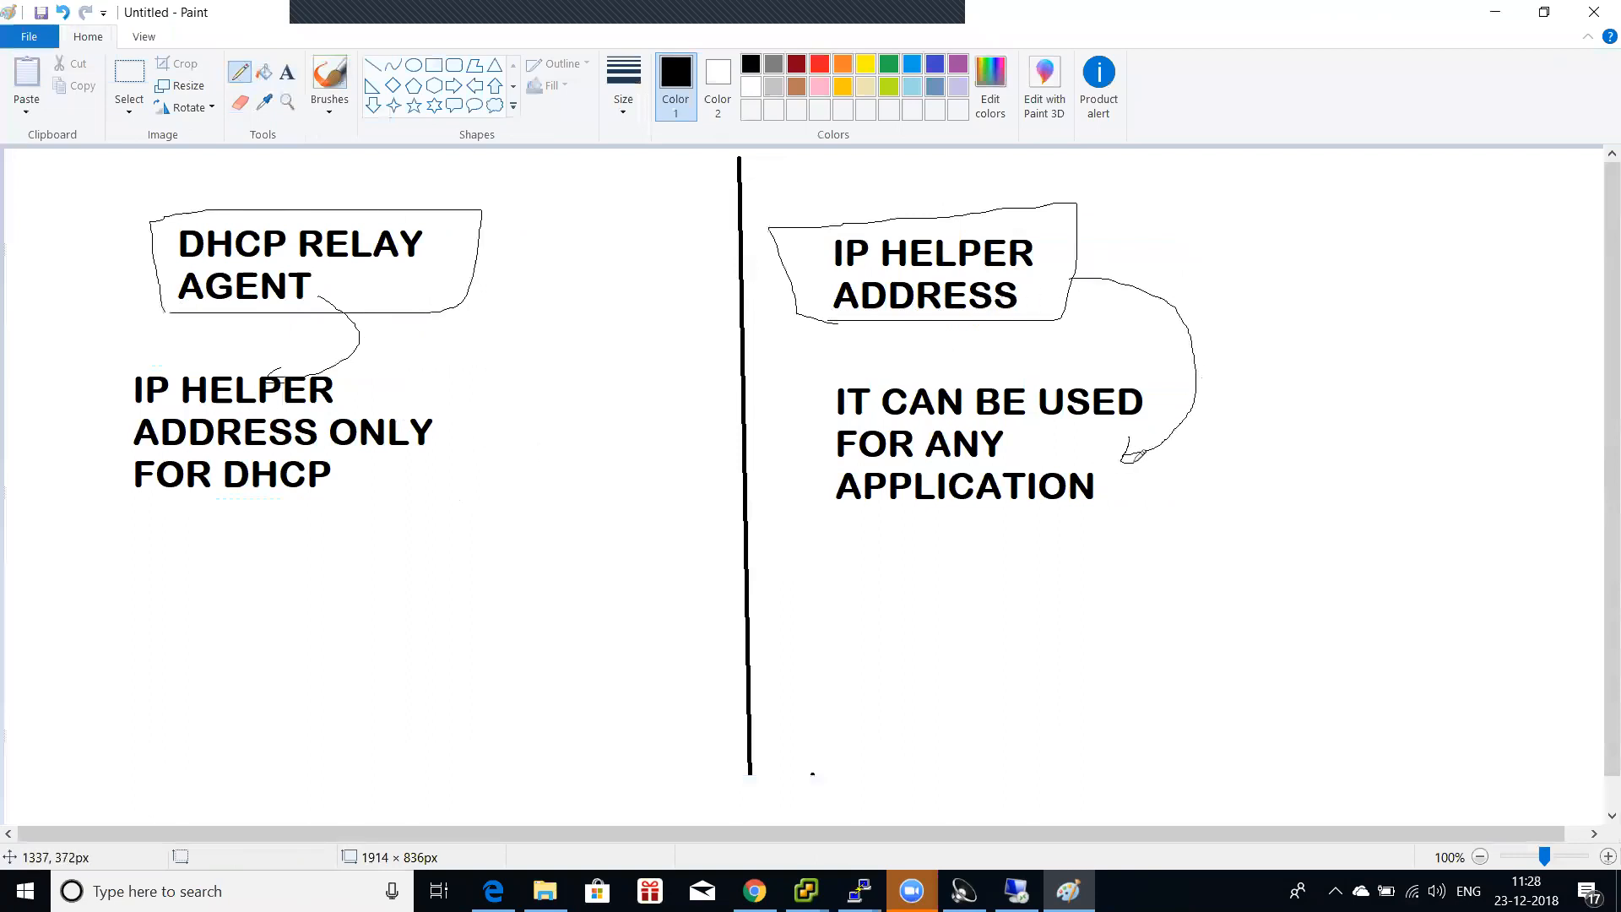
left_click(287, 71)
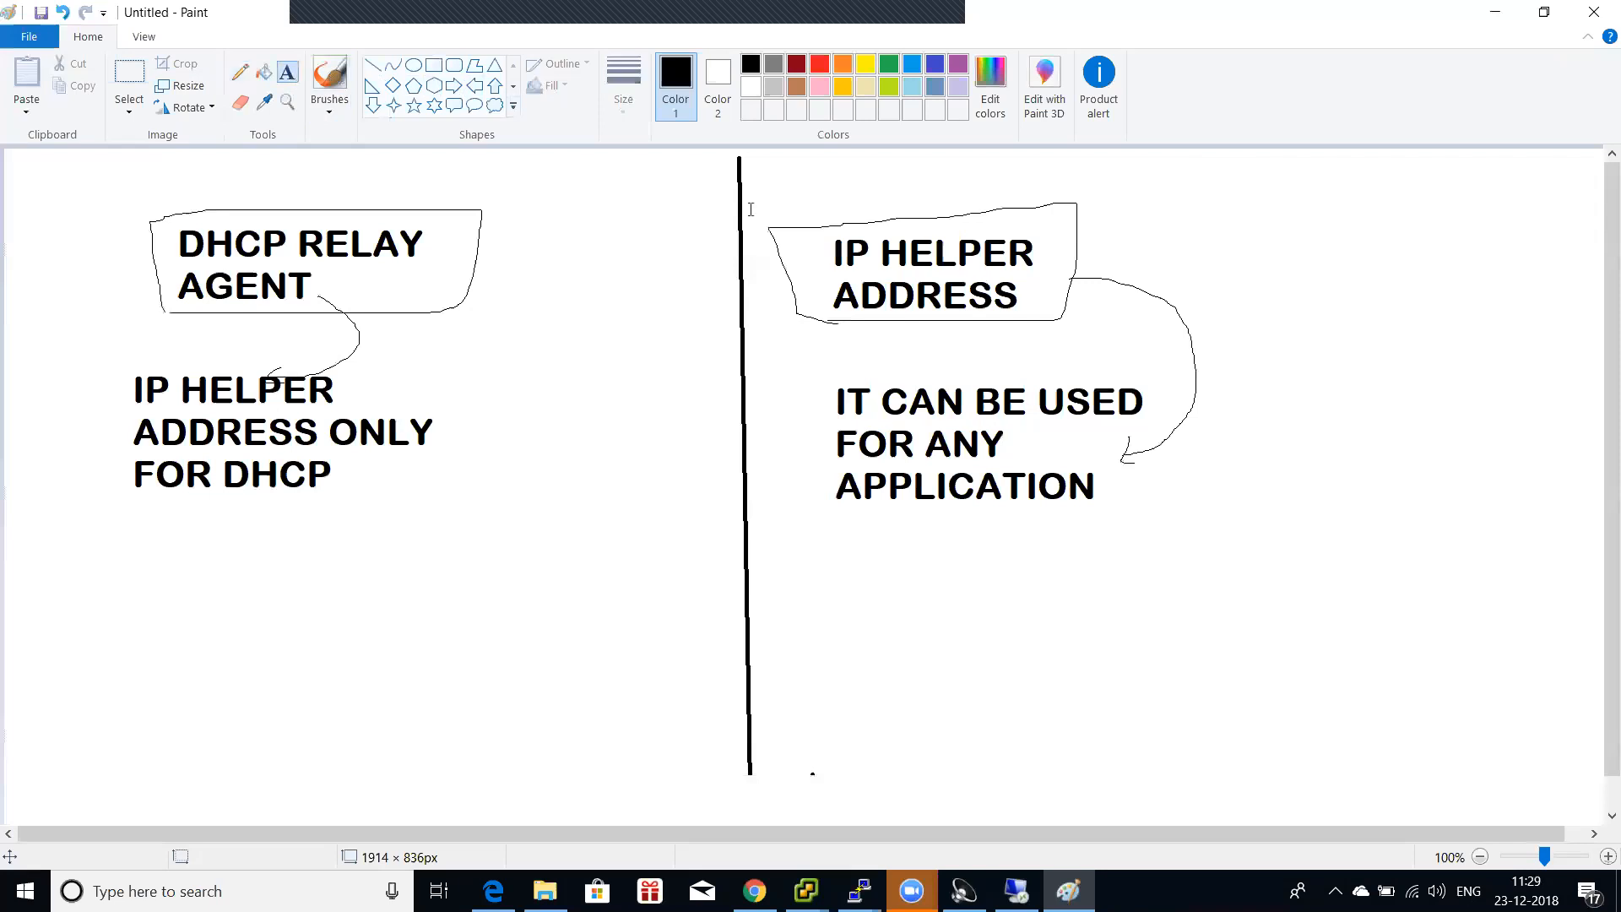
left_click(1185, 282)
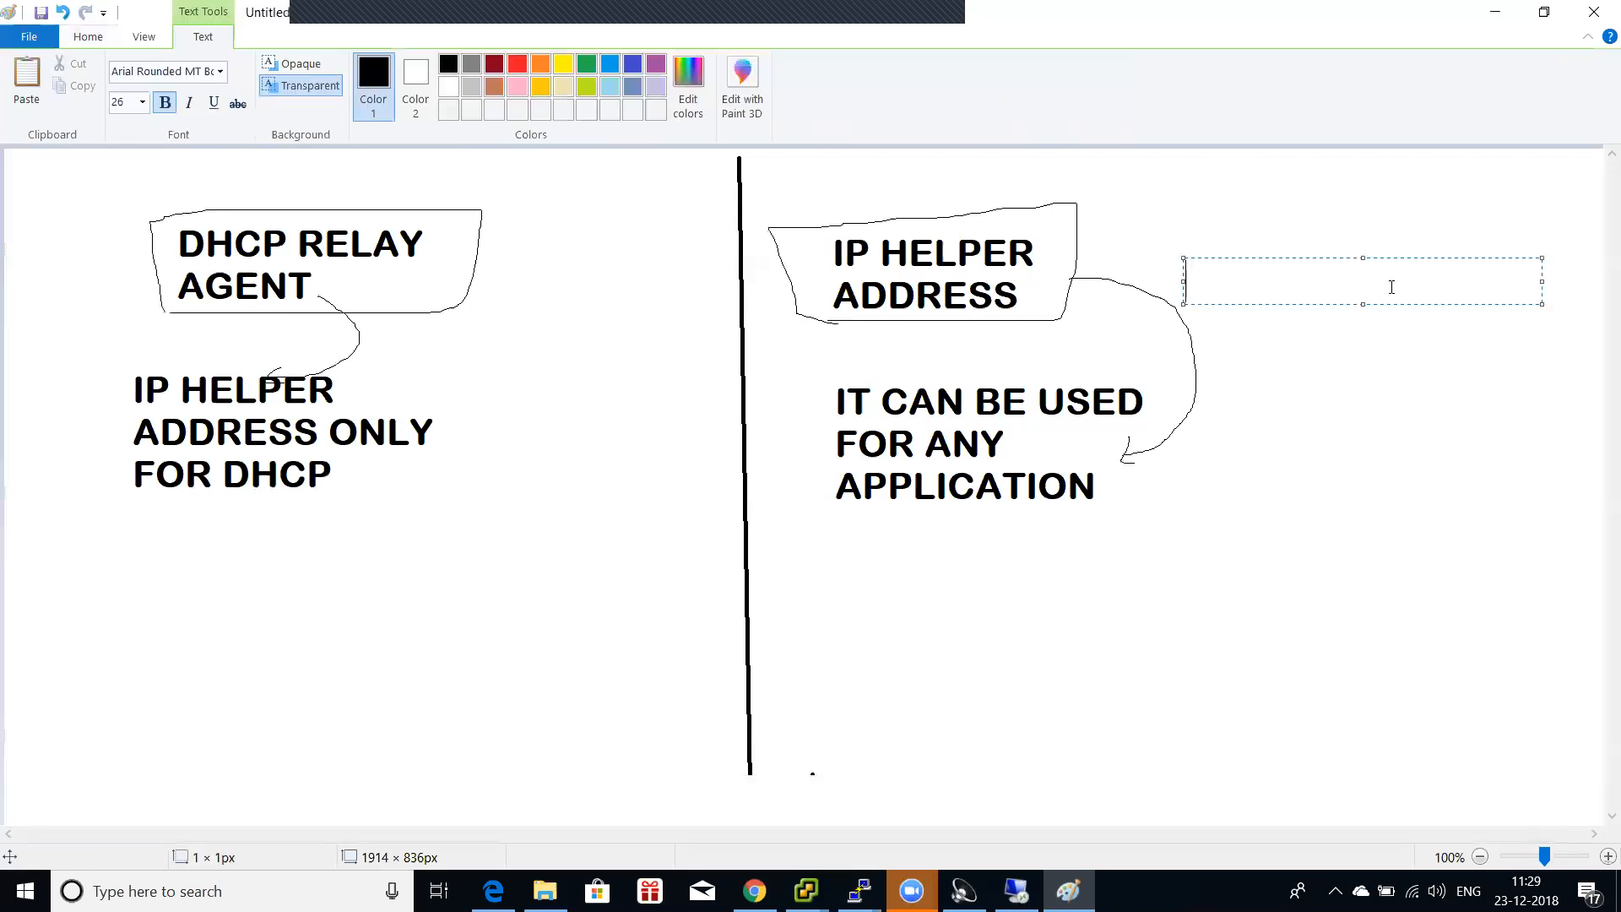
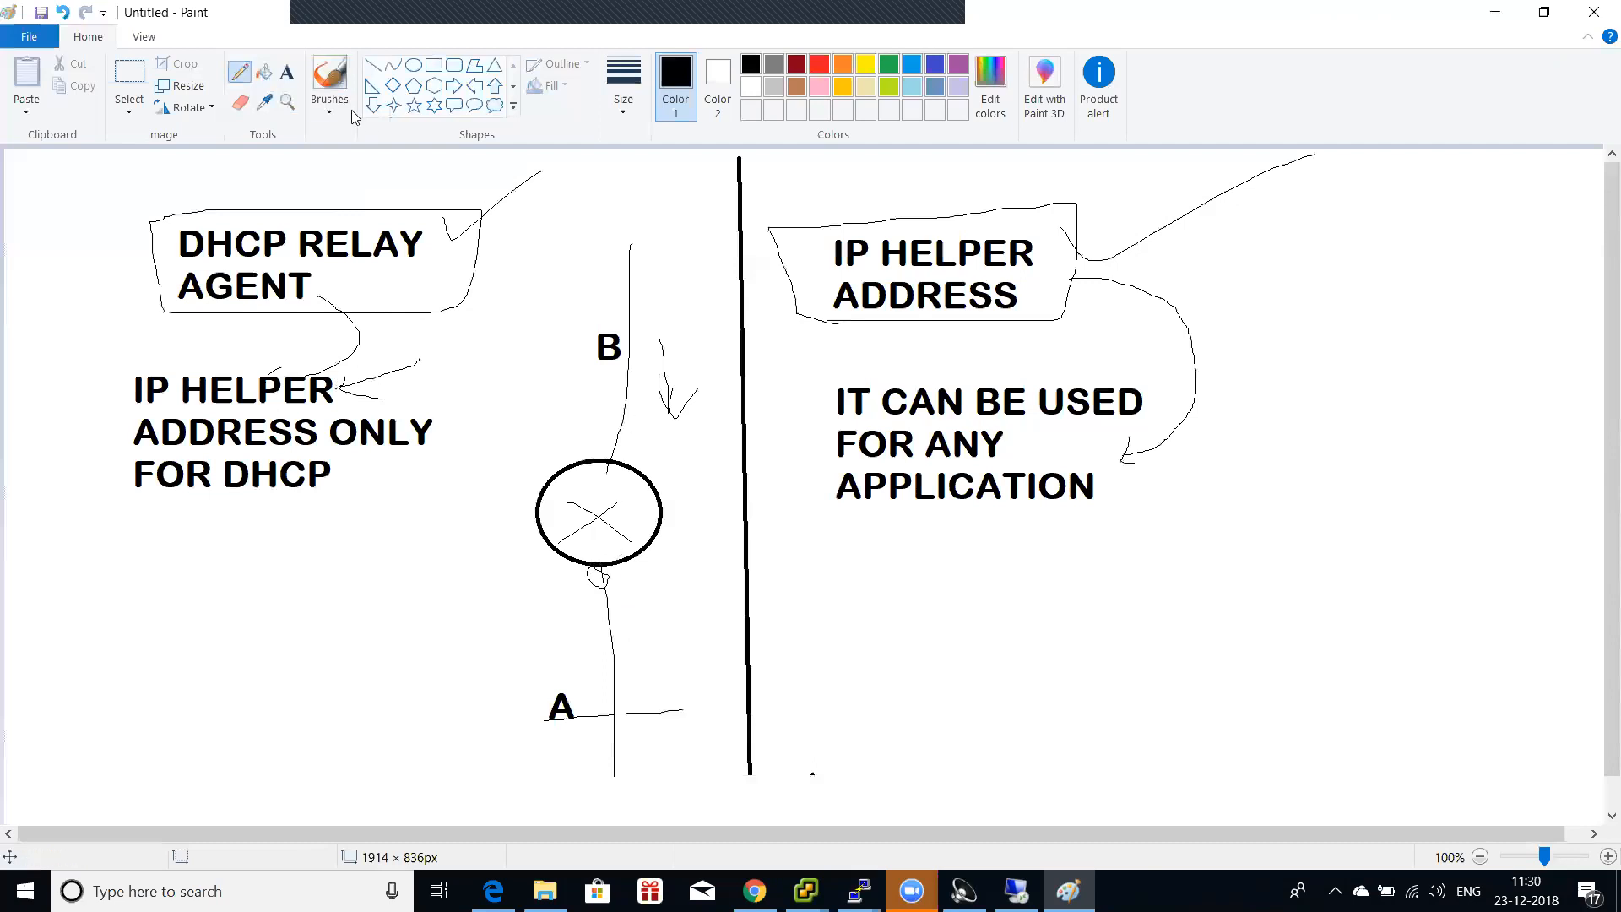
Place an empty Arial Rounded MT Bold 26 text box on the whiteboard above the B label
left_click(292, 80)
left_click(509, 227)
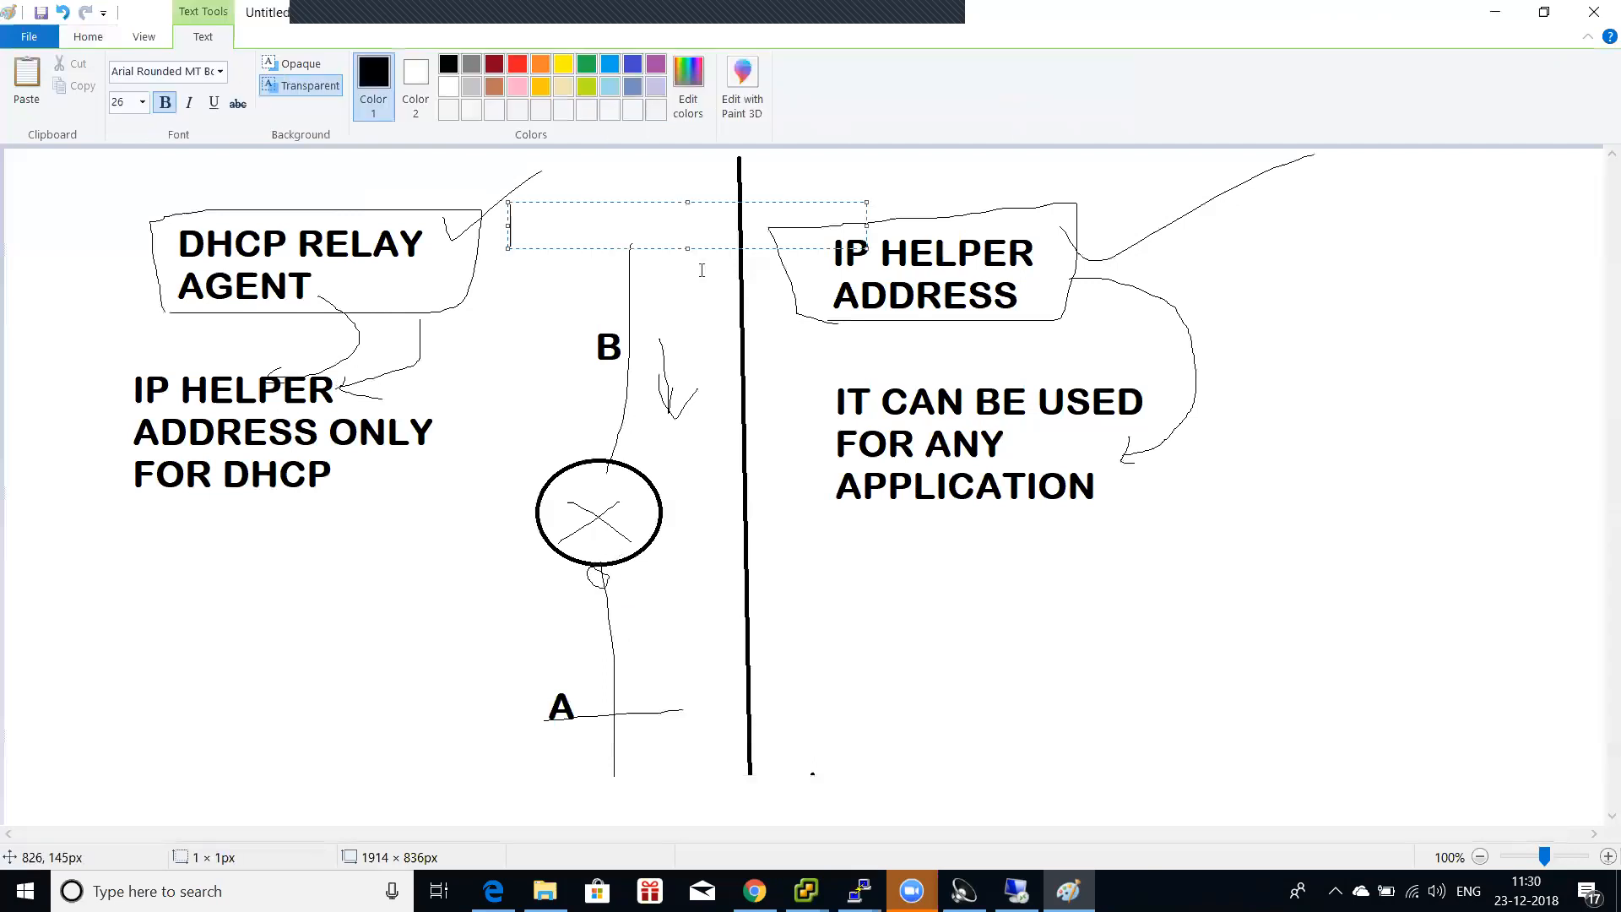
Label the top of the B line with 192.168.1.100
type("192.168")
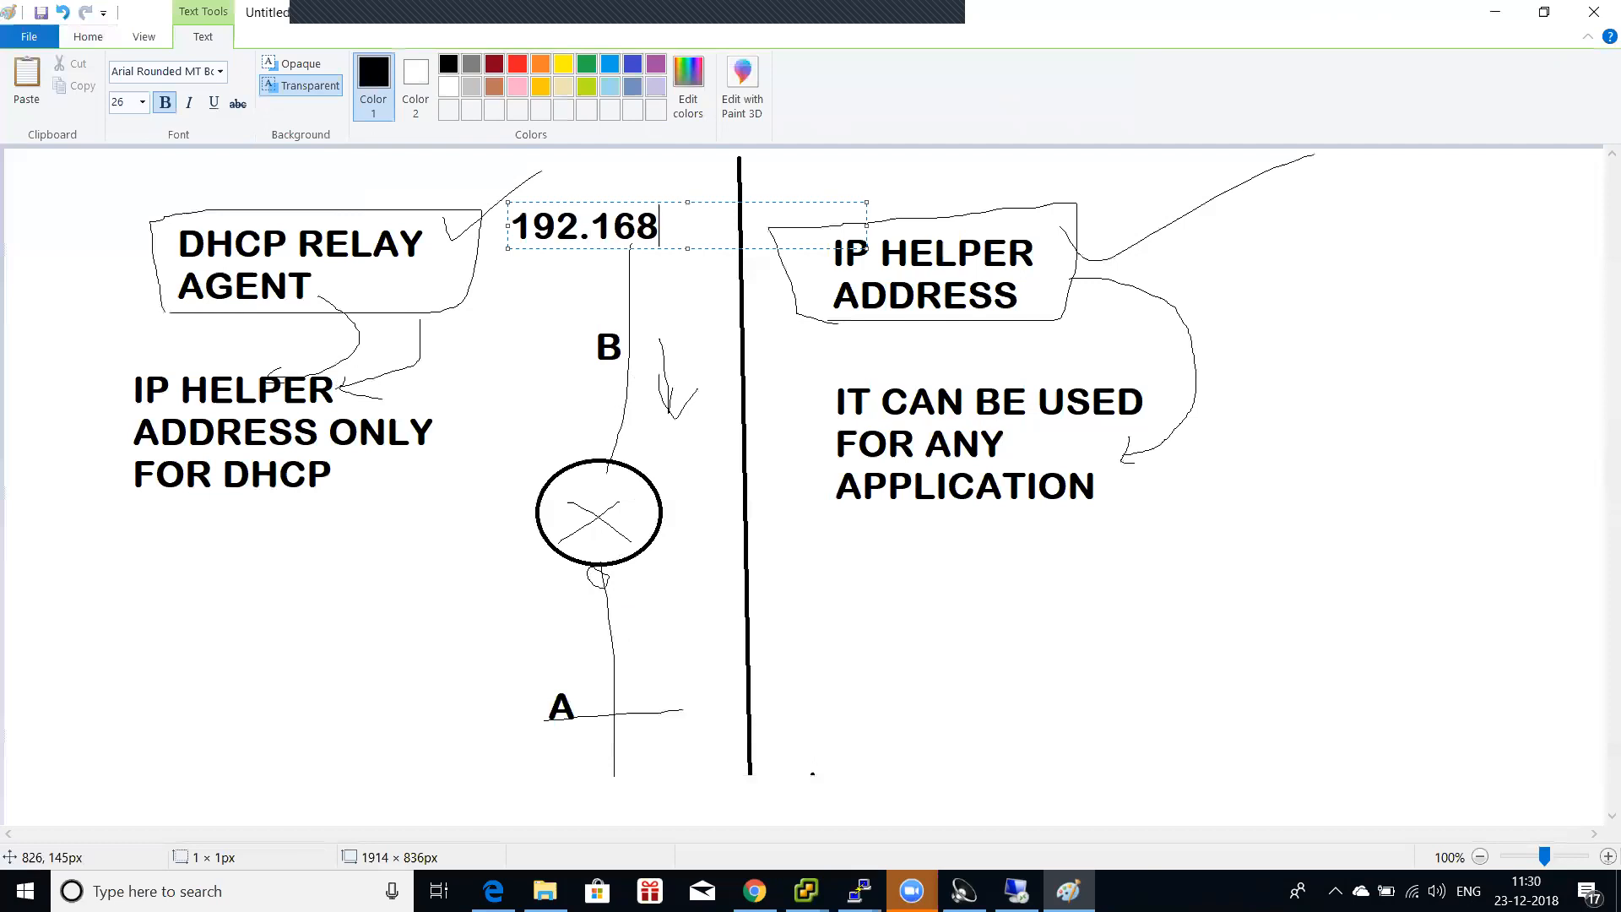
type(".1.100")
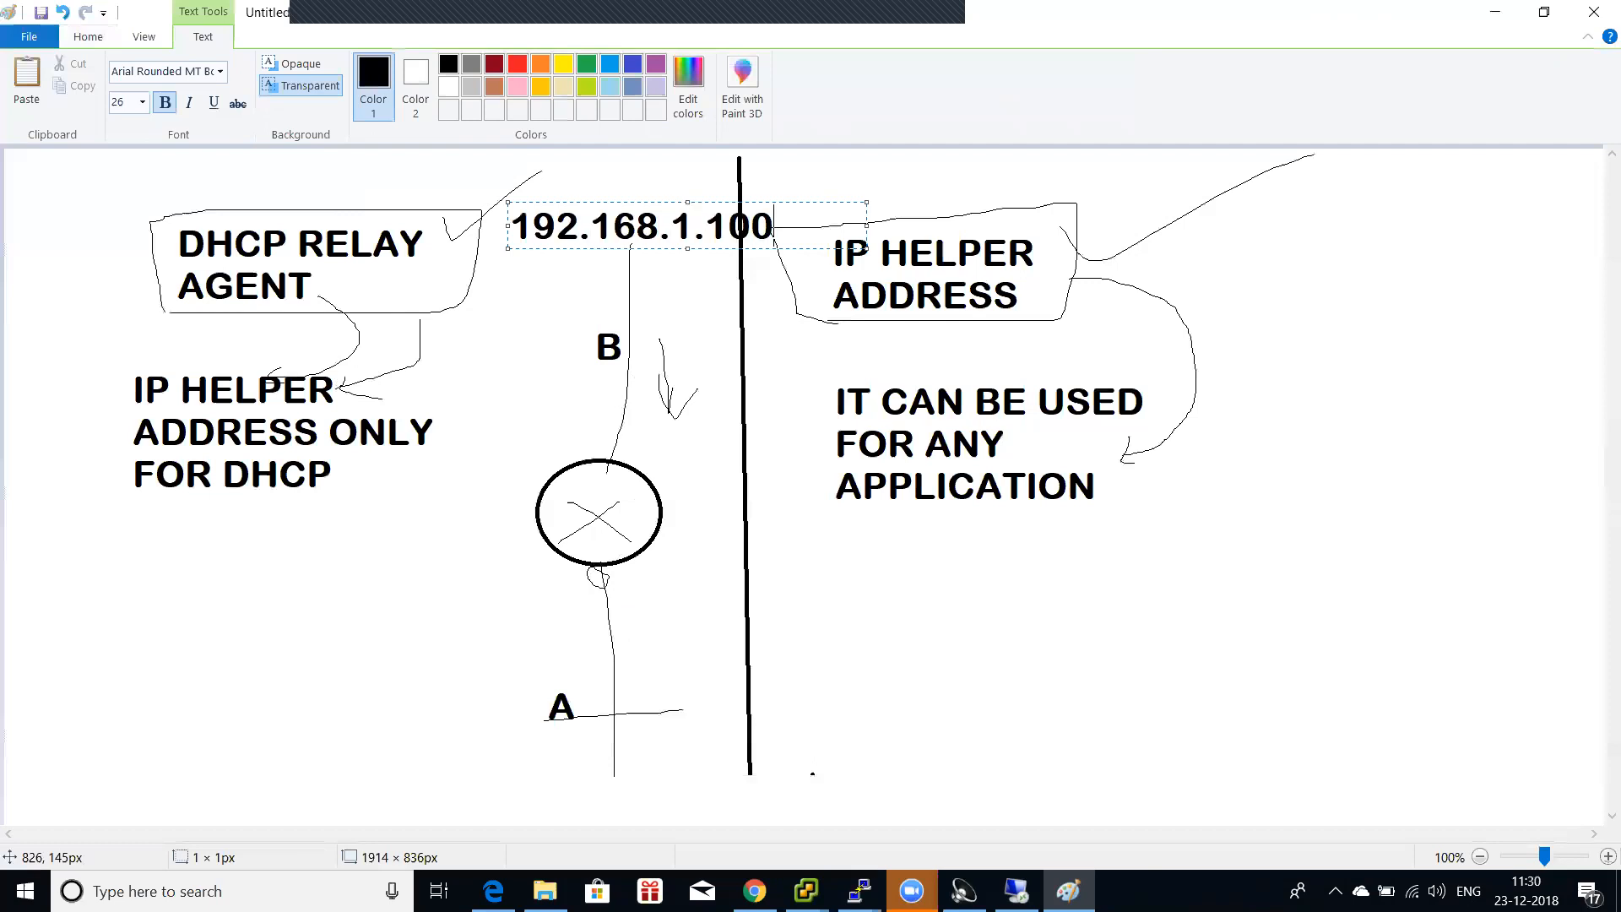
left_click(476, 459)
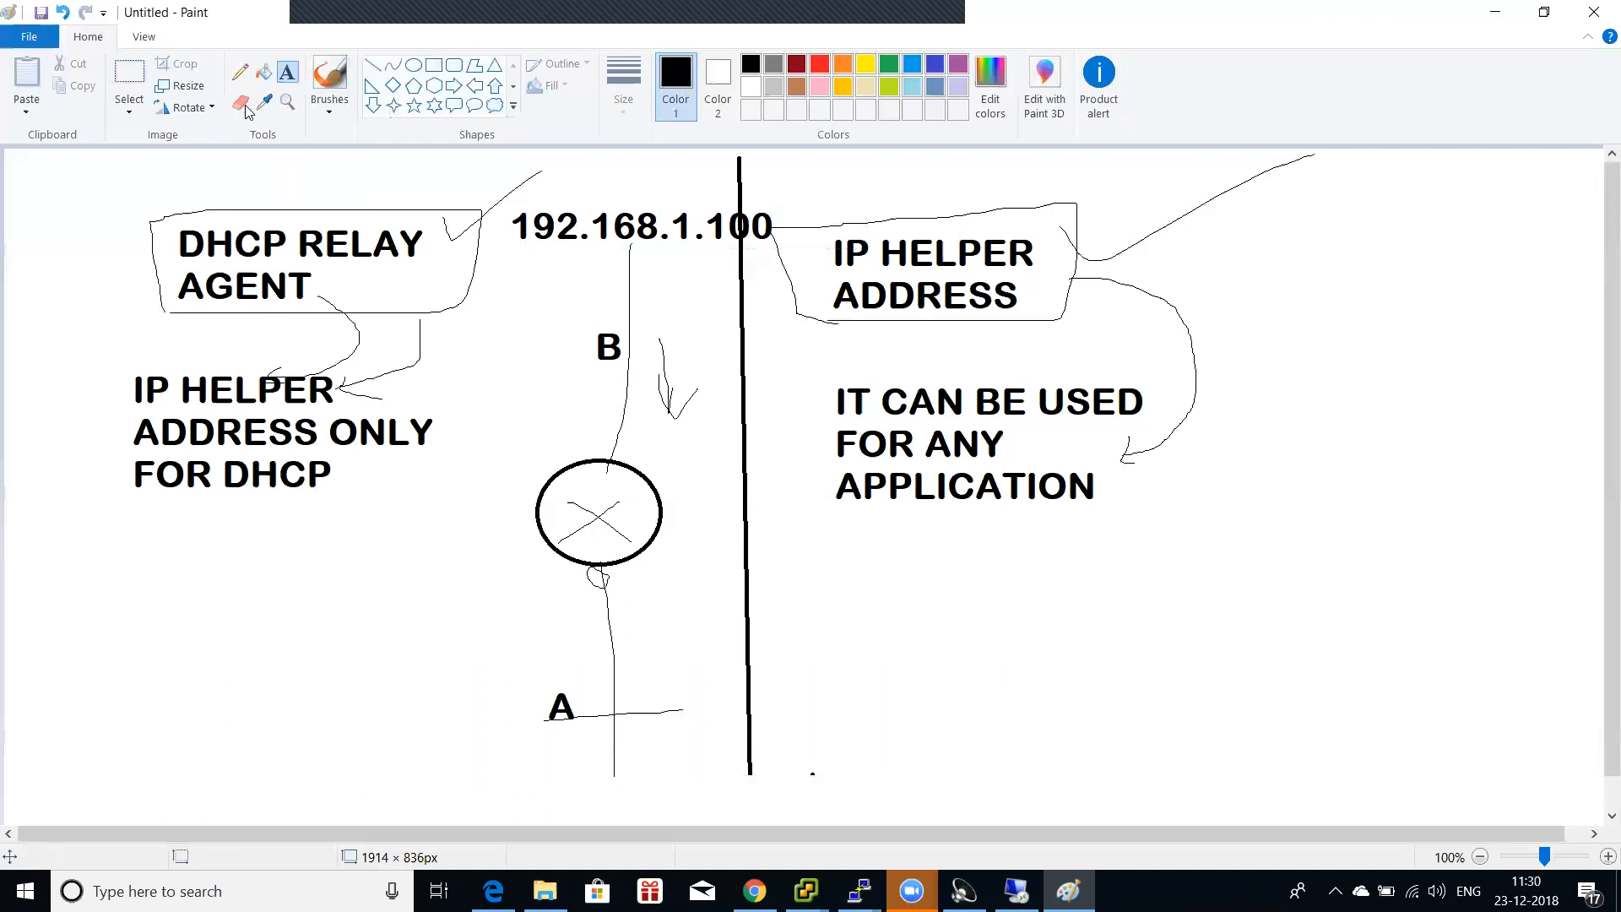
left_click(240, 71)
Pencil a box around A and curved strokes toward the circle's base
mouse_move(560, 680)
left_mouse_down()
mouse_move(707, 676)
mouse_move(600, 756)
mouse_move(525, 663)
mouse_move(615, 694)
mouse_move(595, 628)
mouse_move(604, 601)
left_mouse_up()
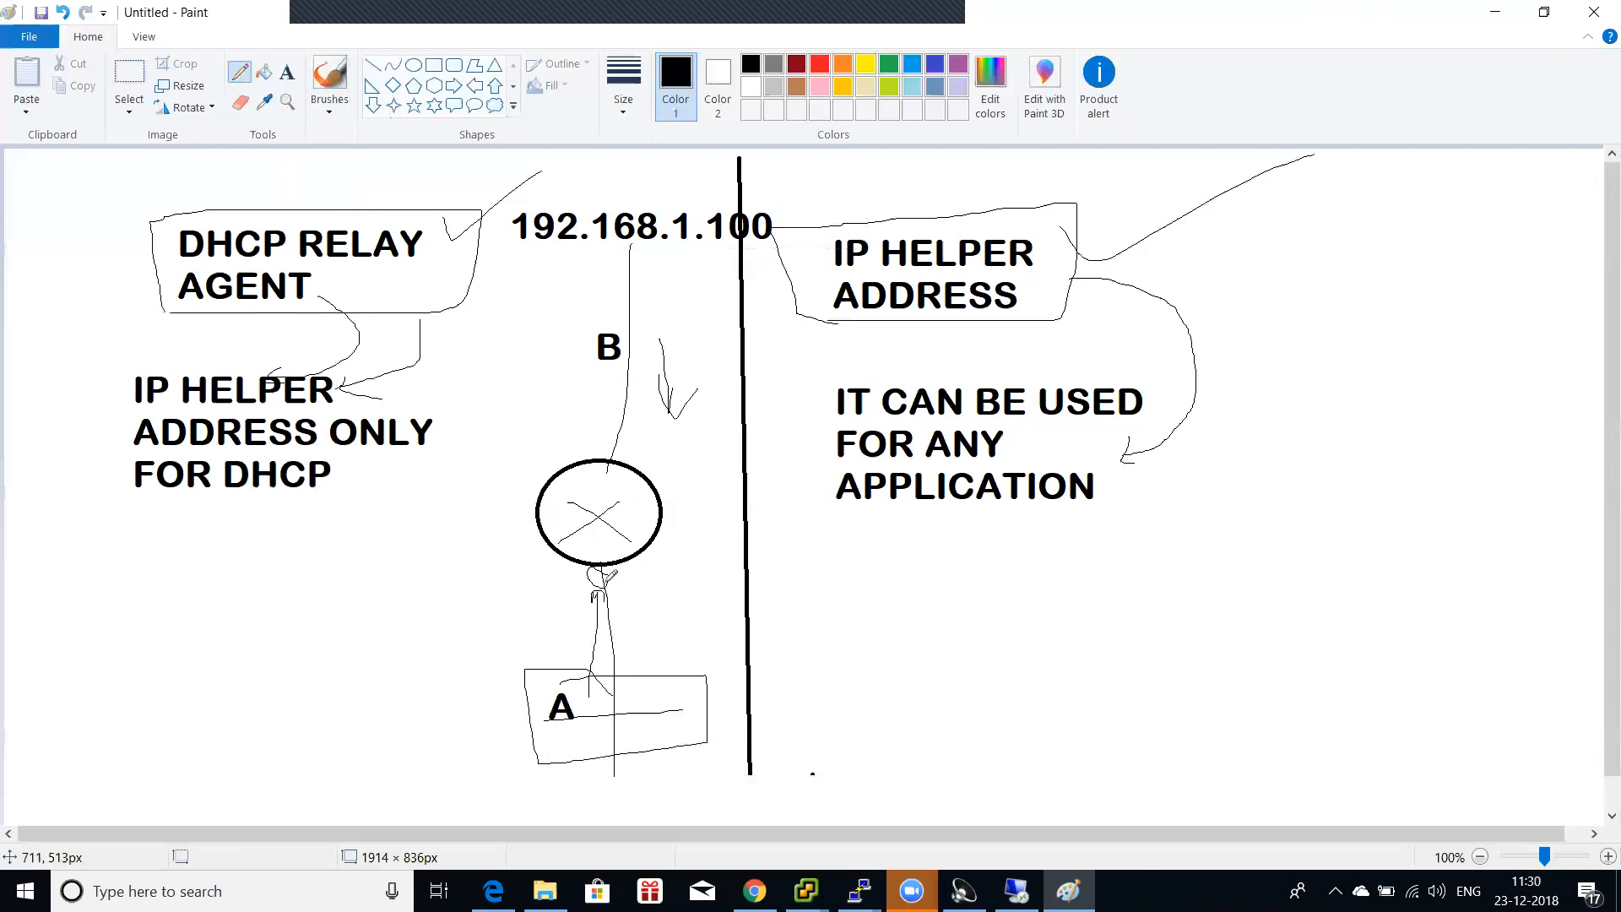
mouse_move(498, 574)
left_mouse_down()
mouse_move(545, 577)
mouse_move(540, 594)
left_mouse_up()
mouse_move(836, 278)
left_mouse_down()
mouse_move(732, 668)
mouse_move(644, 562)
mouse_move(670, 564)
left_mouse_up()
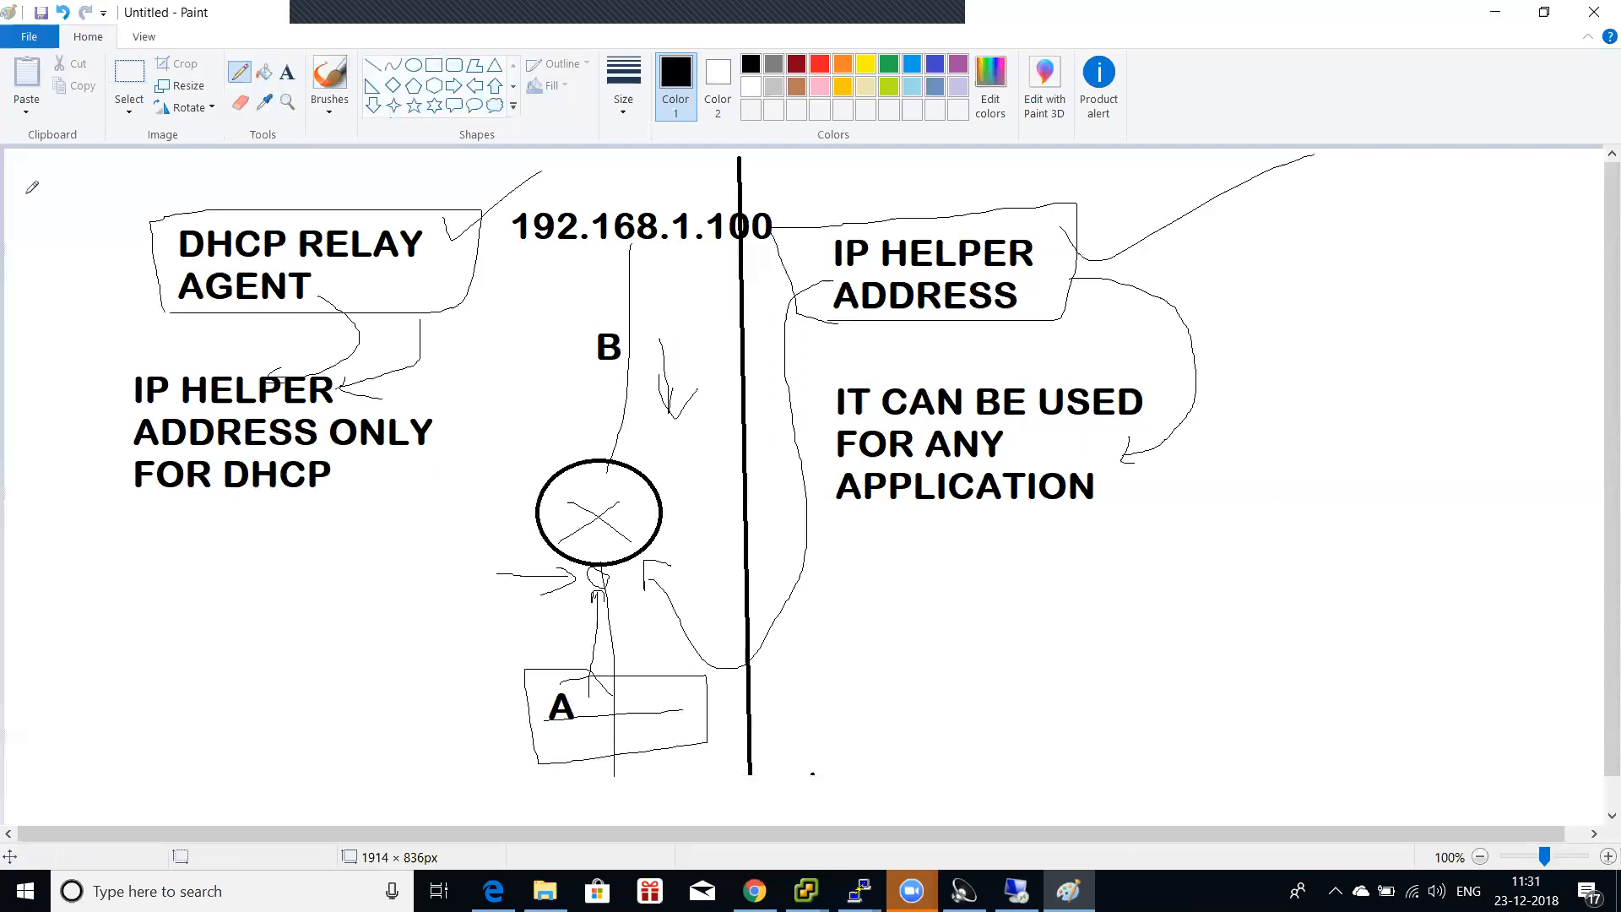
left_click(34, 36)
Discard the unsaved drawing for a new canvas and draw a circle left of centre
left_click(91, 79)
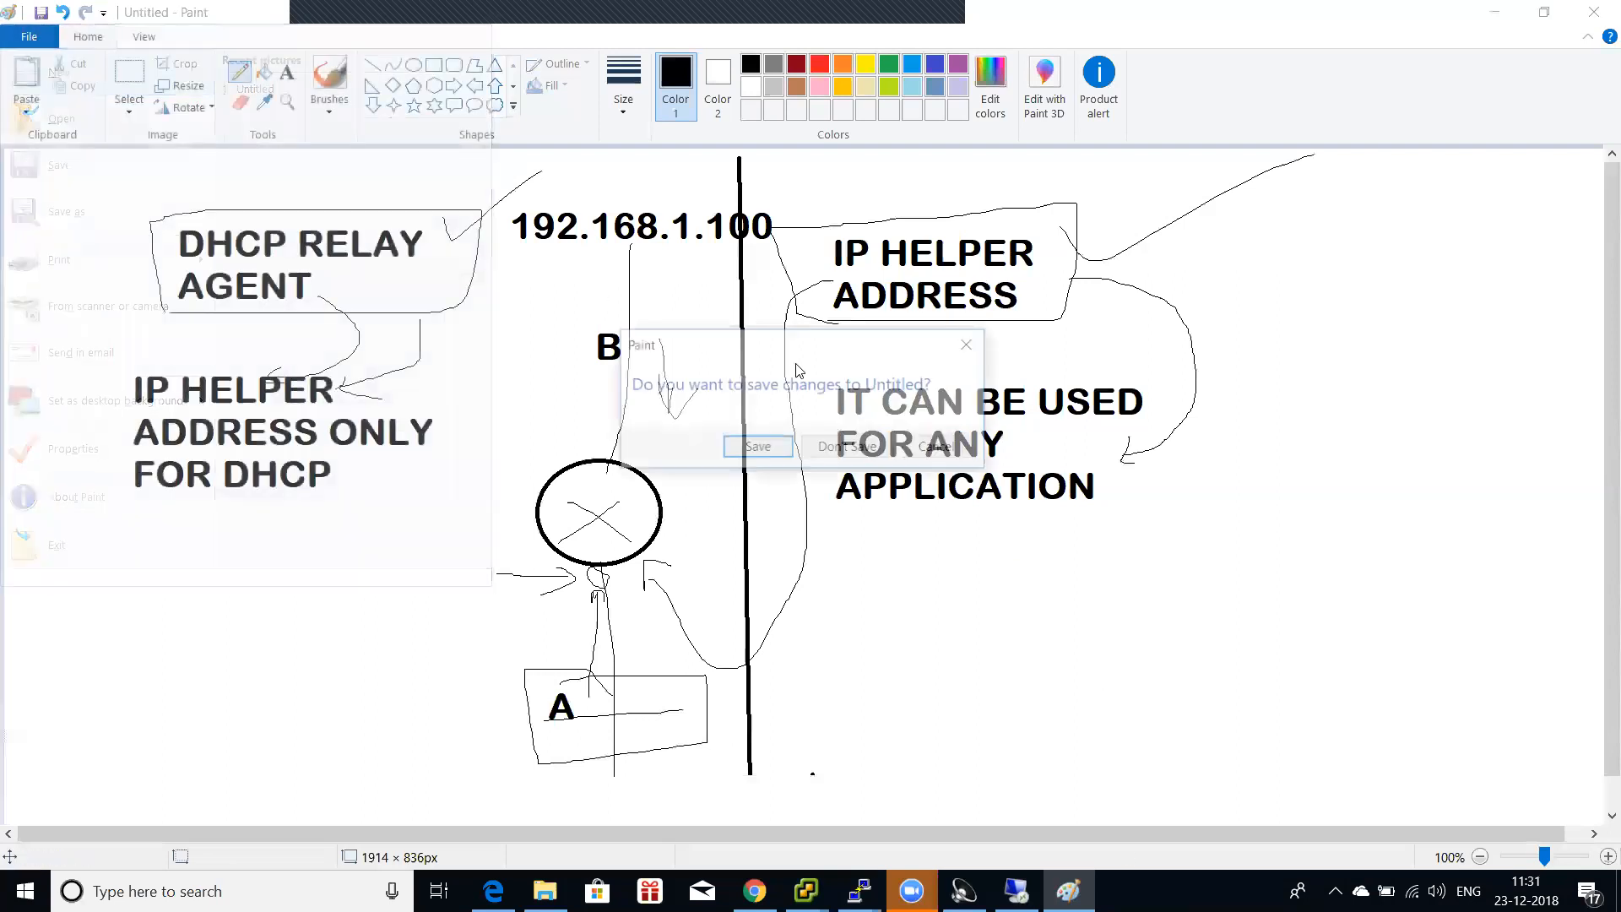
left_click(815, 441)
left_click(414, 65)
left_click_drag(307, 374, 454, 503)
Pencil a vertical line running up from the circle's top and down from its bottom
left_click(240, 72)
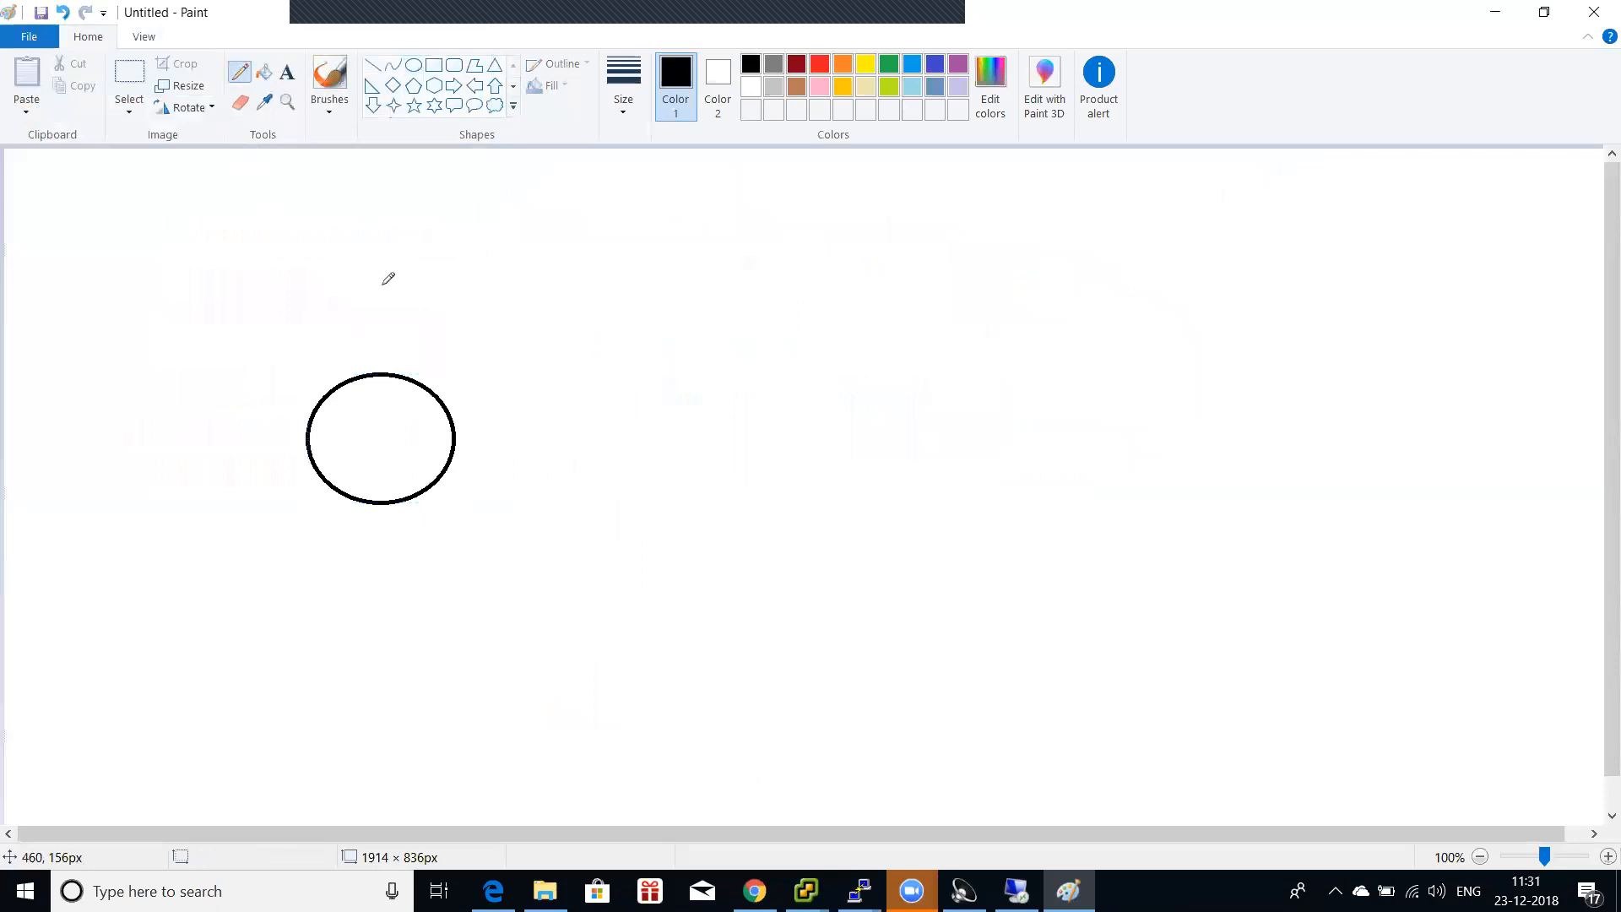
left_click_drag(381, 372, 392, 176)
left_click_drag(372, 501, 370, 686)
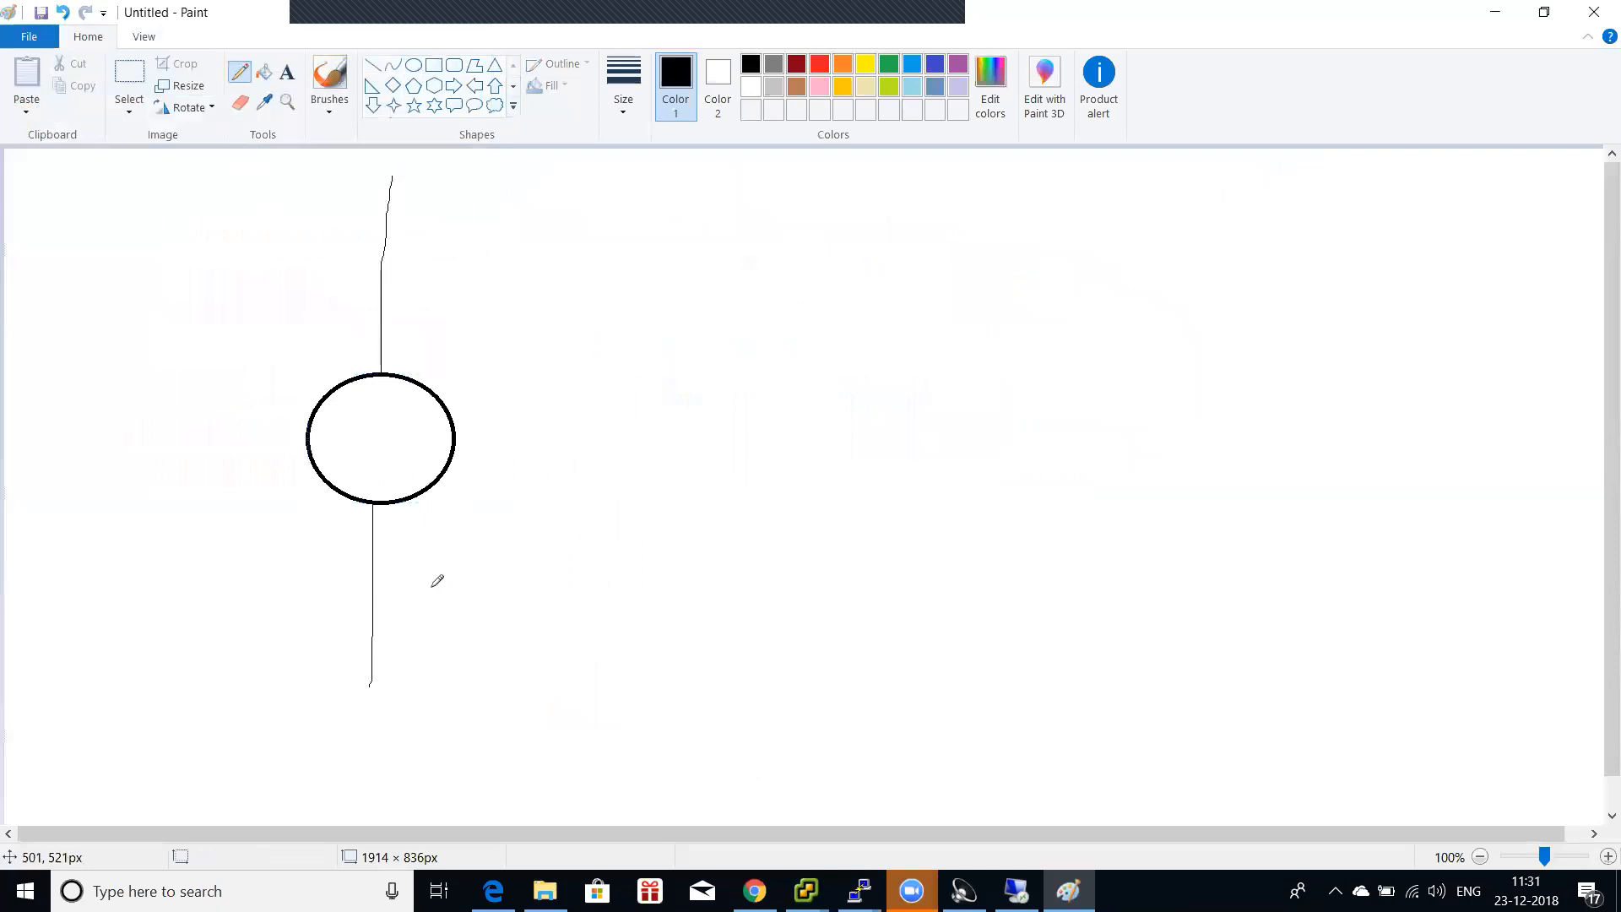
left_click(287, 73)
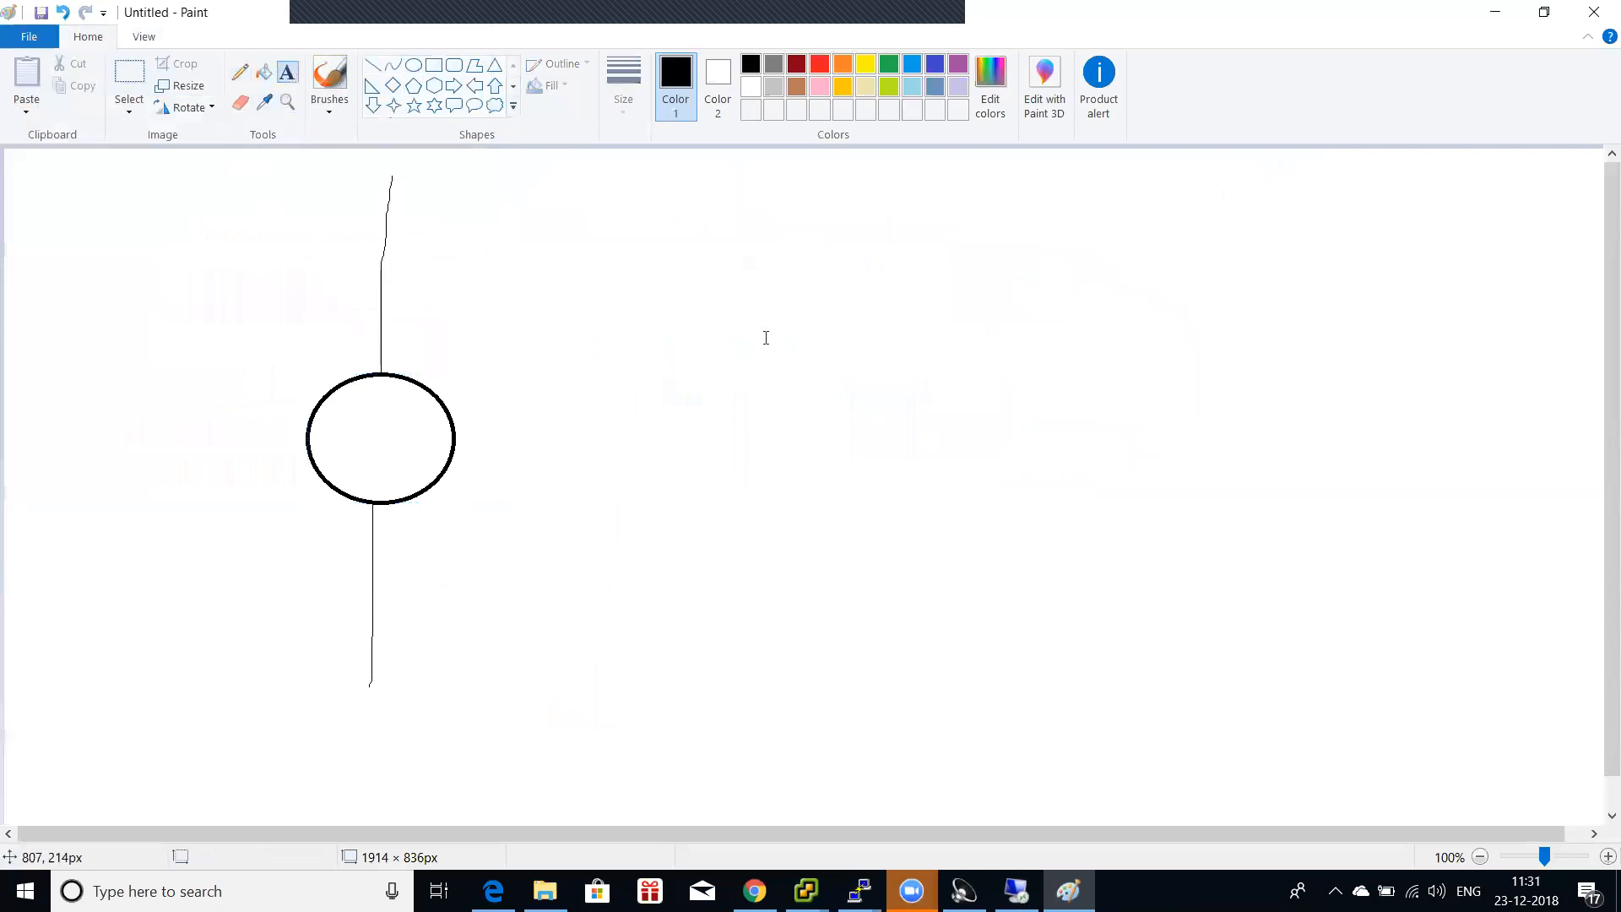
Write 'fiber.networkershome.com 2222' on one line to the right of the circle
left_click(803, 314)
type("FIBNER")
key("BackSpace")
key("BackSpace")
key("BackSpace")
key("BackSpace")
key("BackSpace")
key("BackSpace")
type("fiber.netwpr")
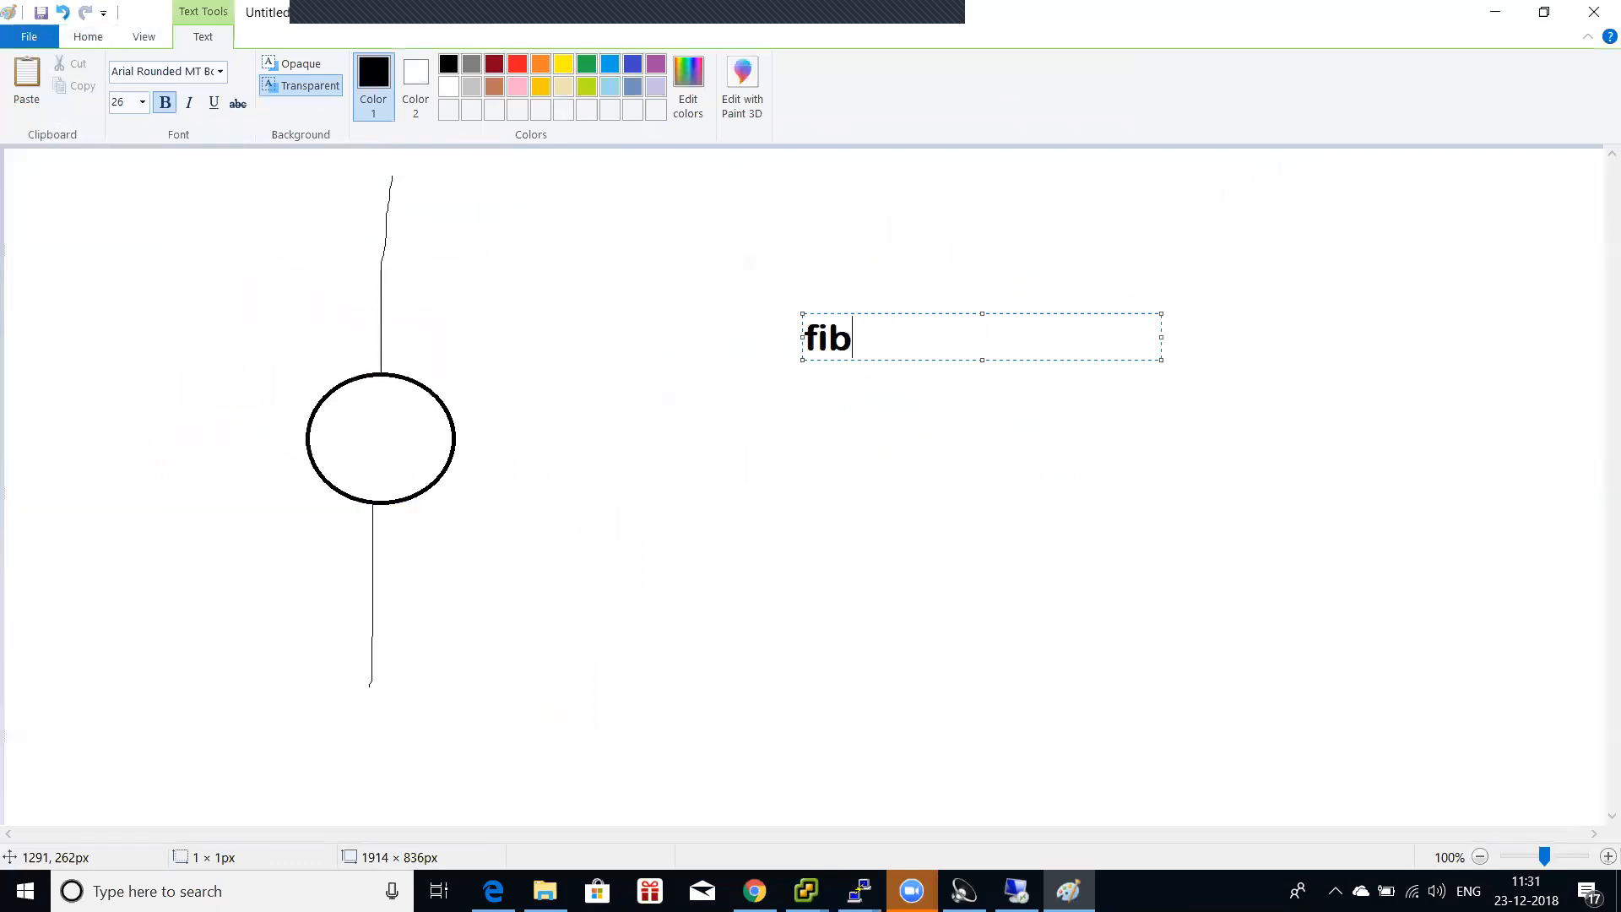
key("BackSpace")
key("BackSpace")
type("orkershome.c")
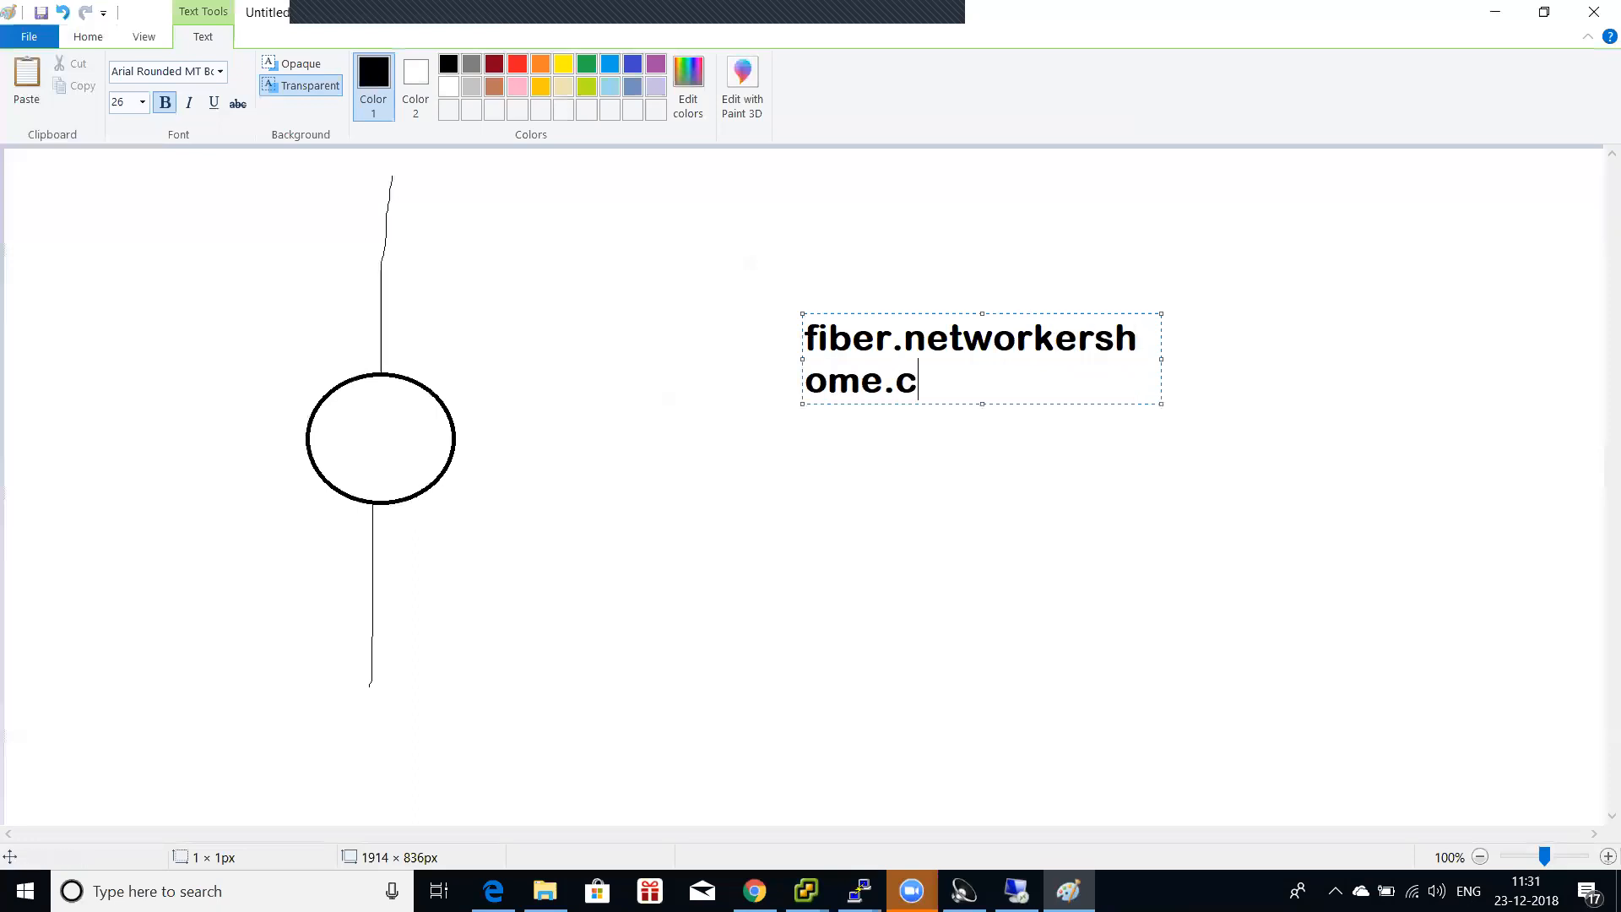
type("om 2222")
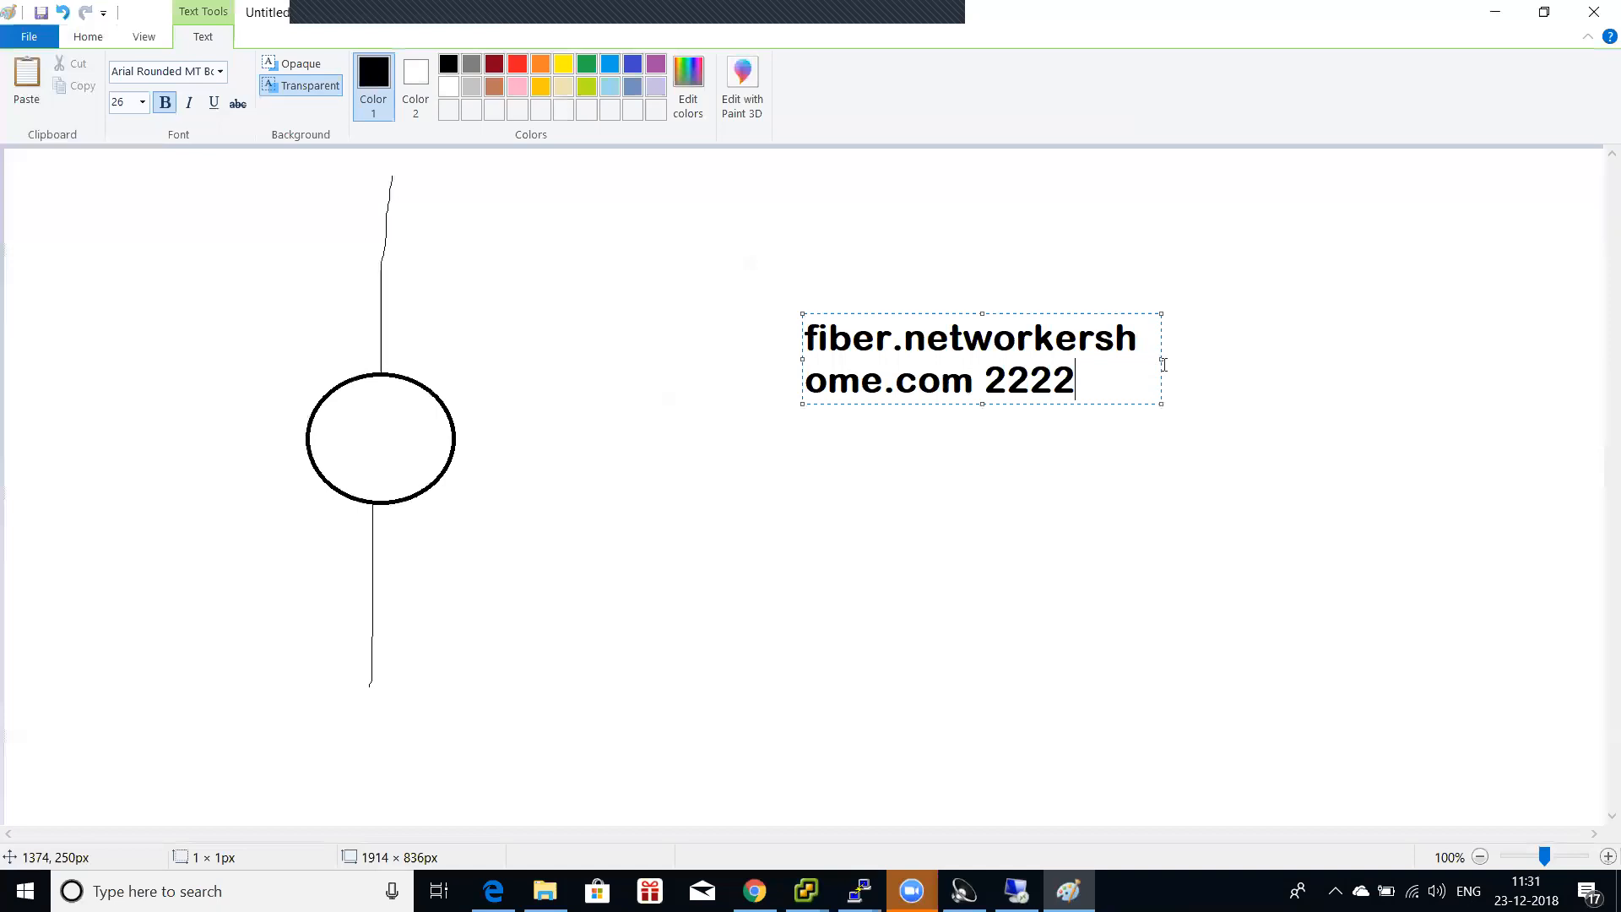
left_click_drag(1159, 360, 1447, 304)
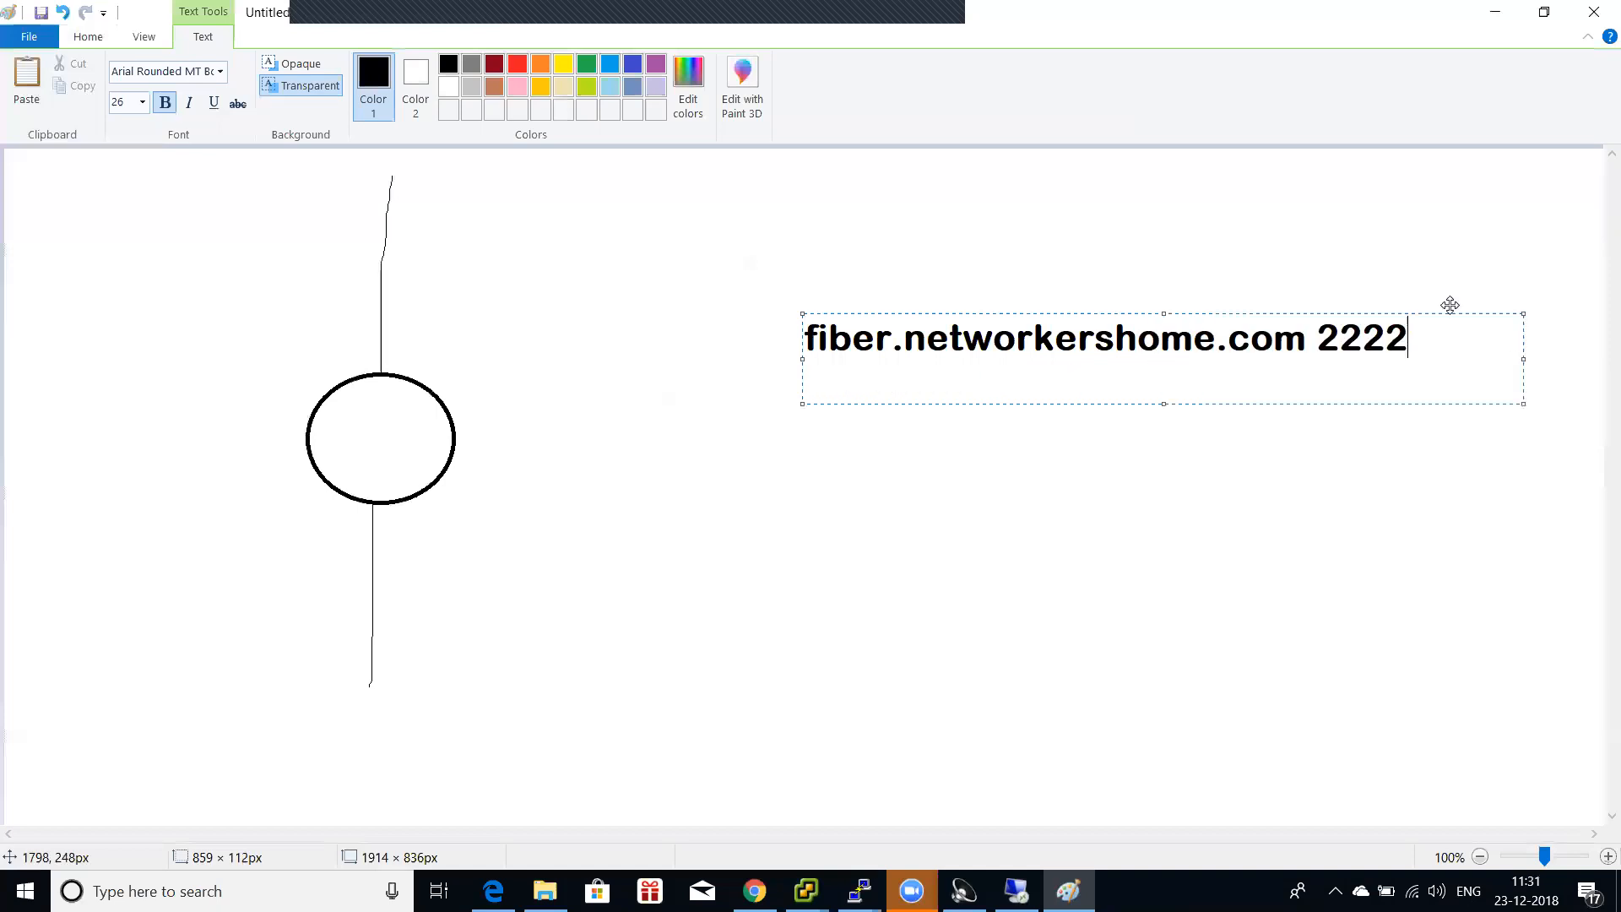
left_click(1410, 278)
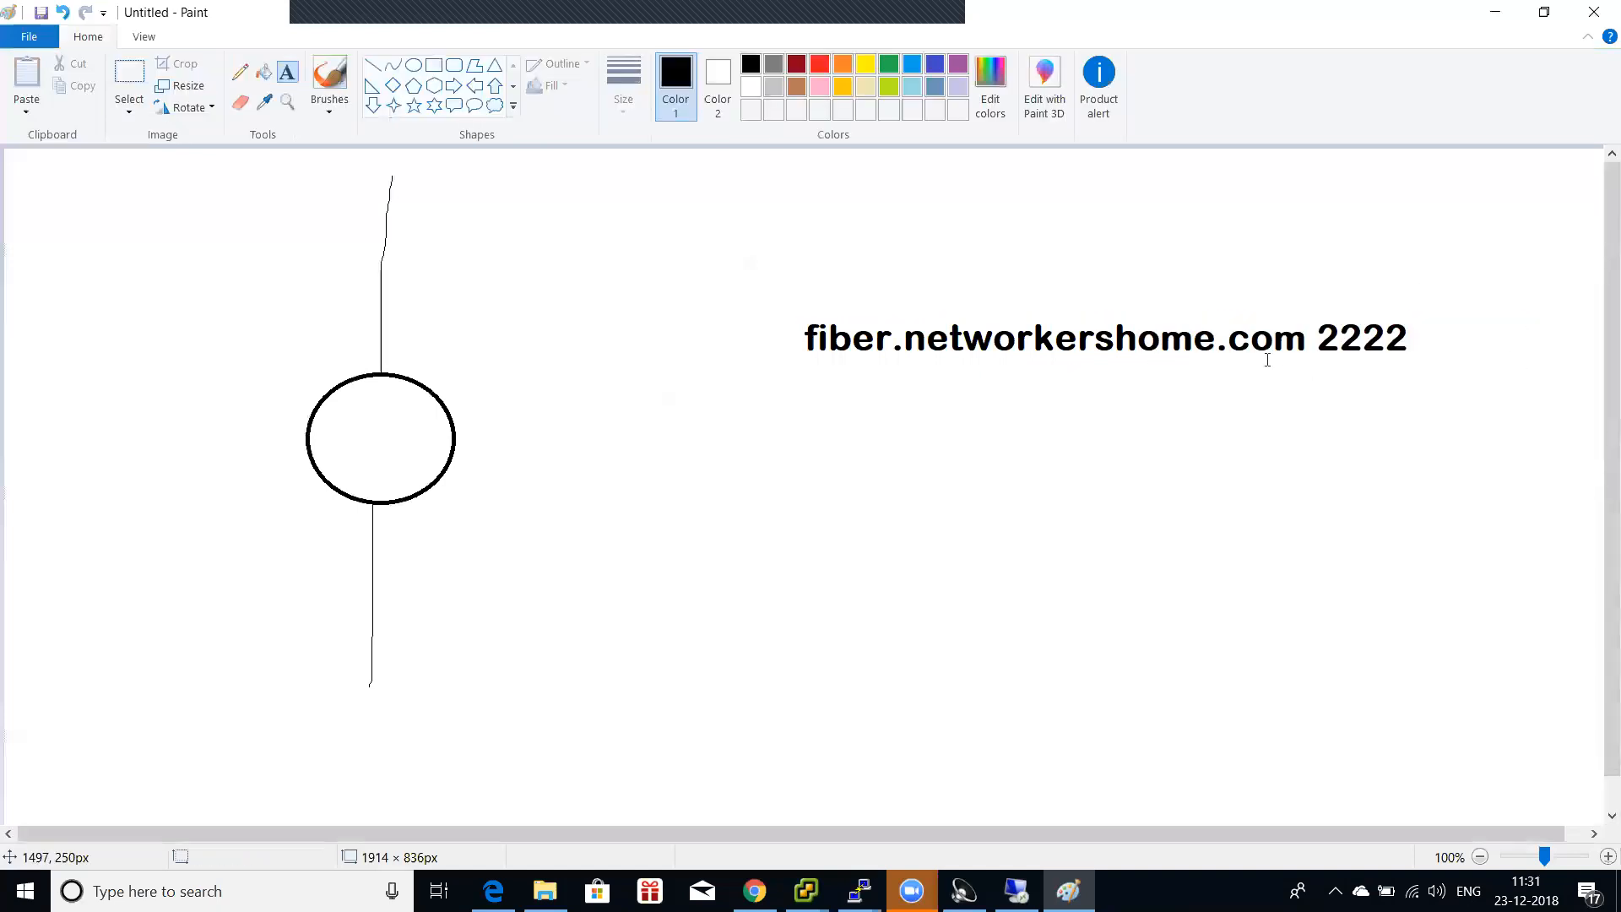
Pencil an arc curving down to the address, then underline and box it
left_click(239, 72)
mouse_move(1474, 213)
left_mouse_down()
mouse_move(1182, 260)
mouse_move(1143, 305)
mouse_move(1166, 314)
left_mouse_up()
left_click_drag(812, 371, 1400, 367)
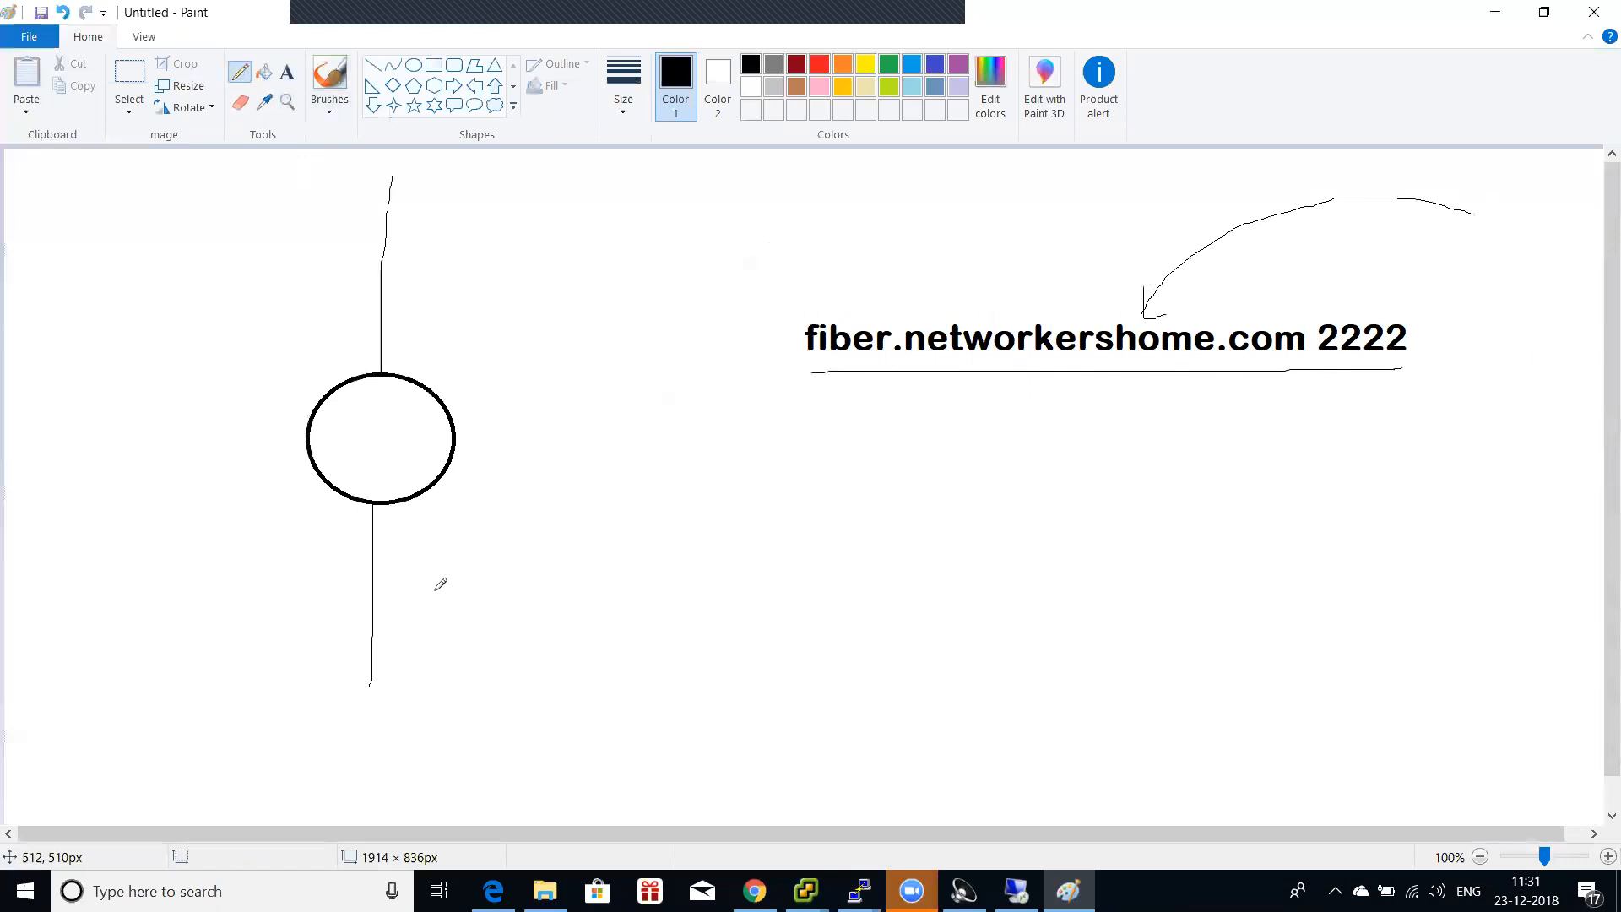
mouse_move(802, 307)
left_mouse_down()
mouse_move(1351, 307)
mouse_move(1307, 329)
mouse_move(1307, 371)
left_mouse_up()
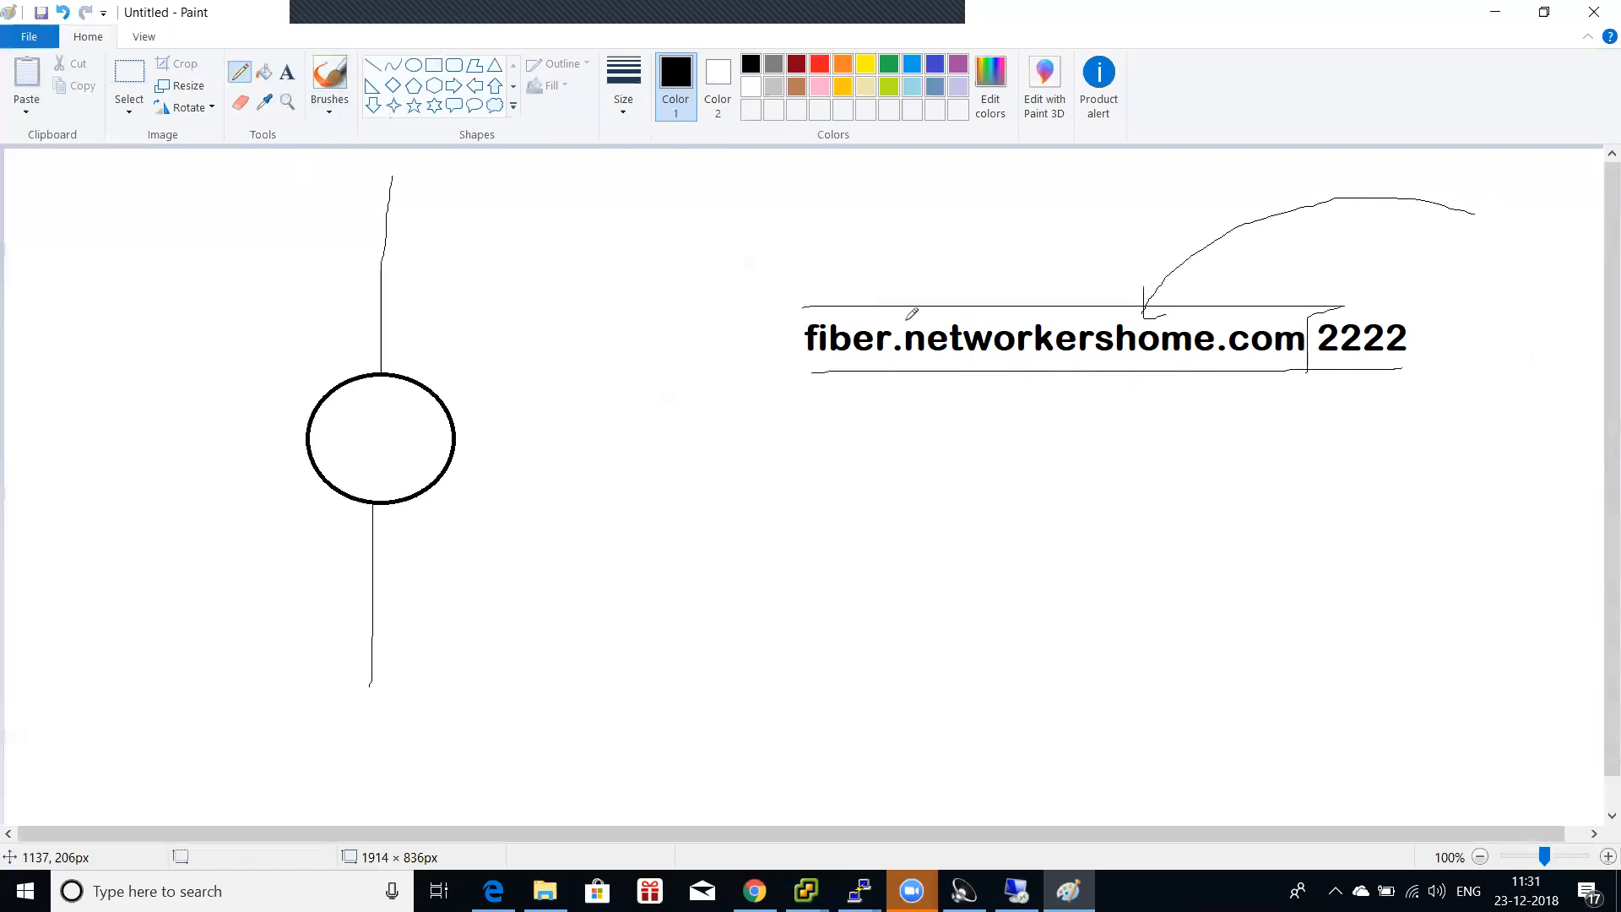
mouse_move(801, 306)
left_mouse_down()
mouse_move(803, 362)
mouse_move(867, 383)
left_mouse_up()
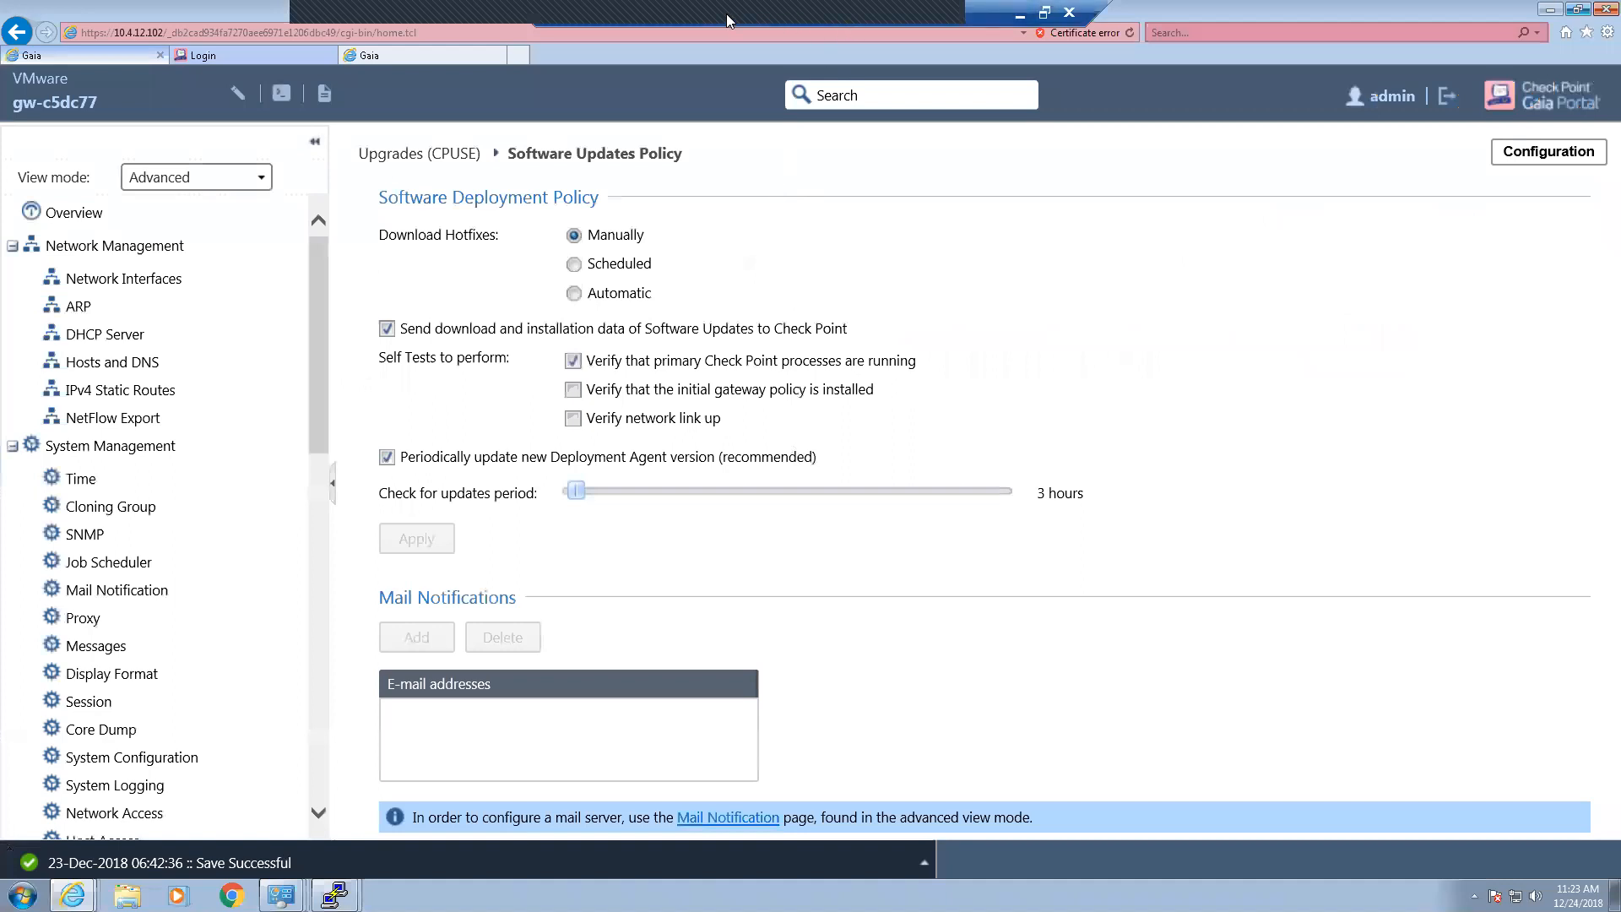
Minimize the remote session and launch Remote Desktop Connection from Start search
left_click_drag(727, 14, 521, 14)
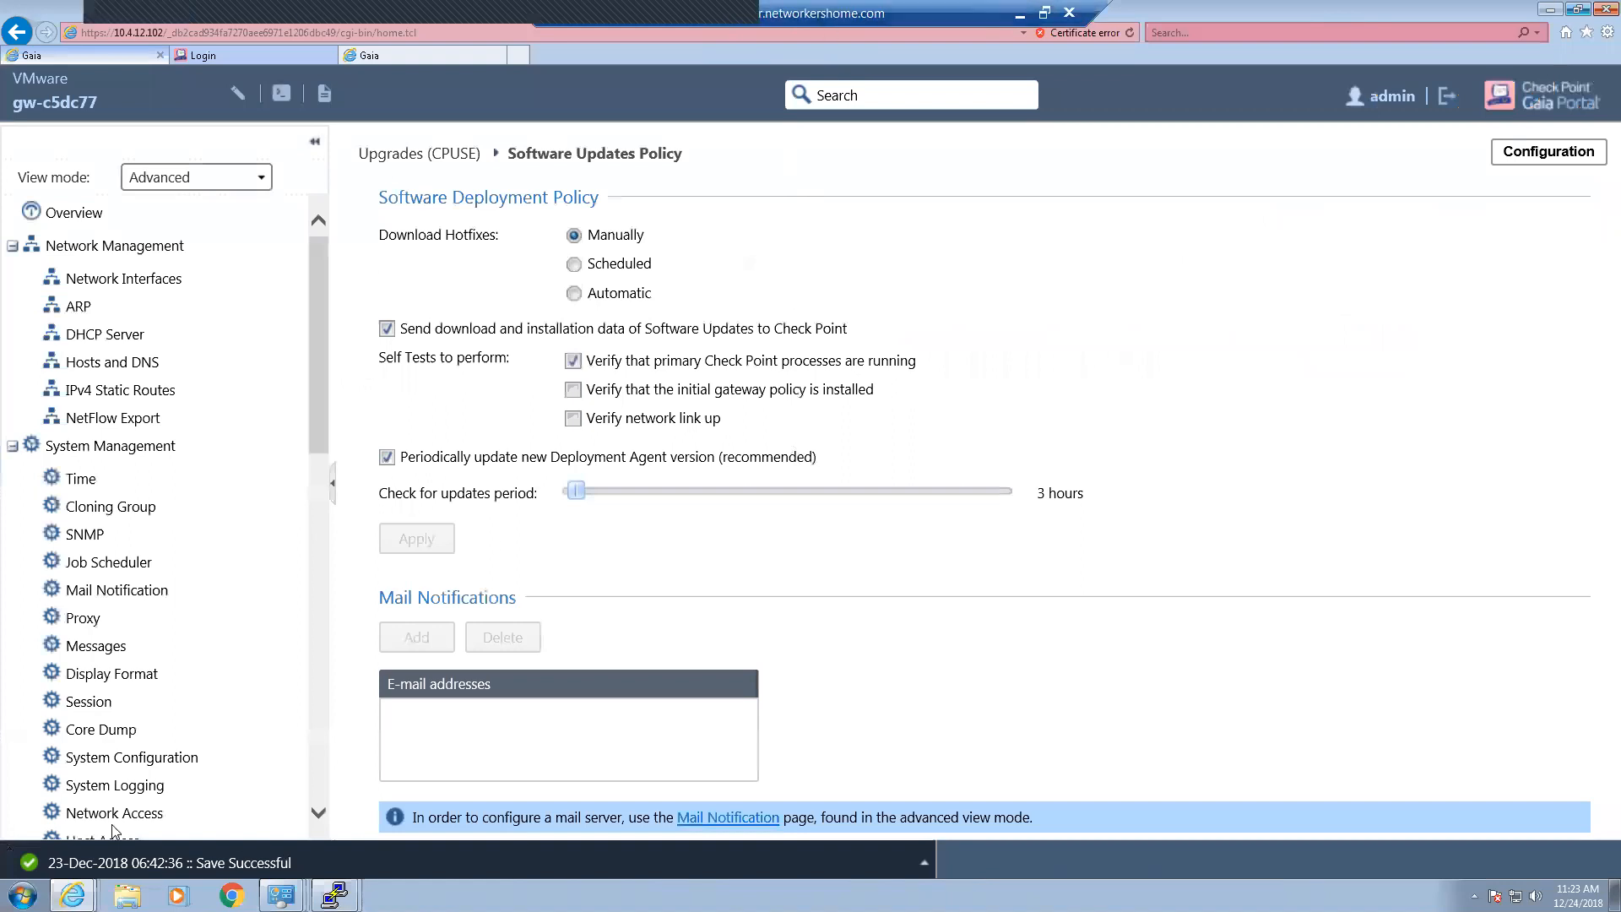
left_click(1020, 13)
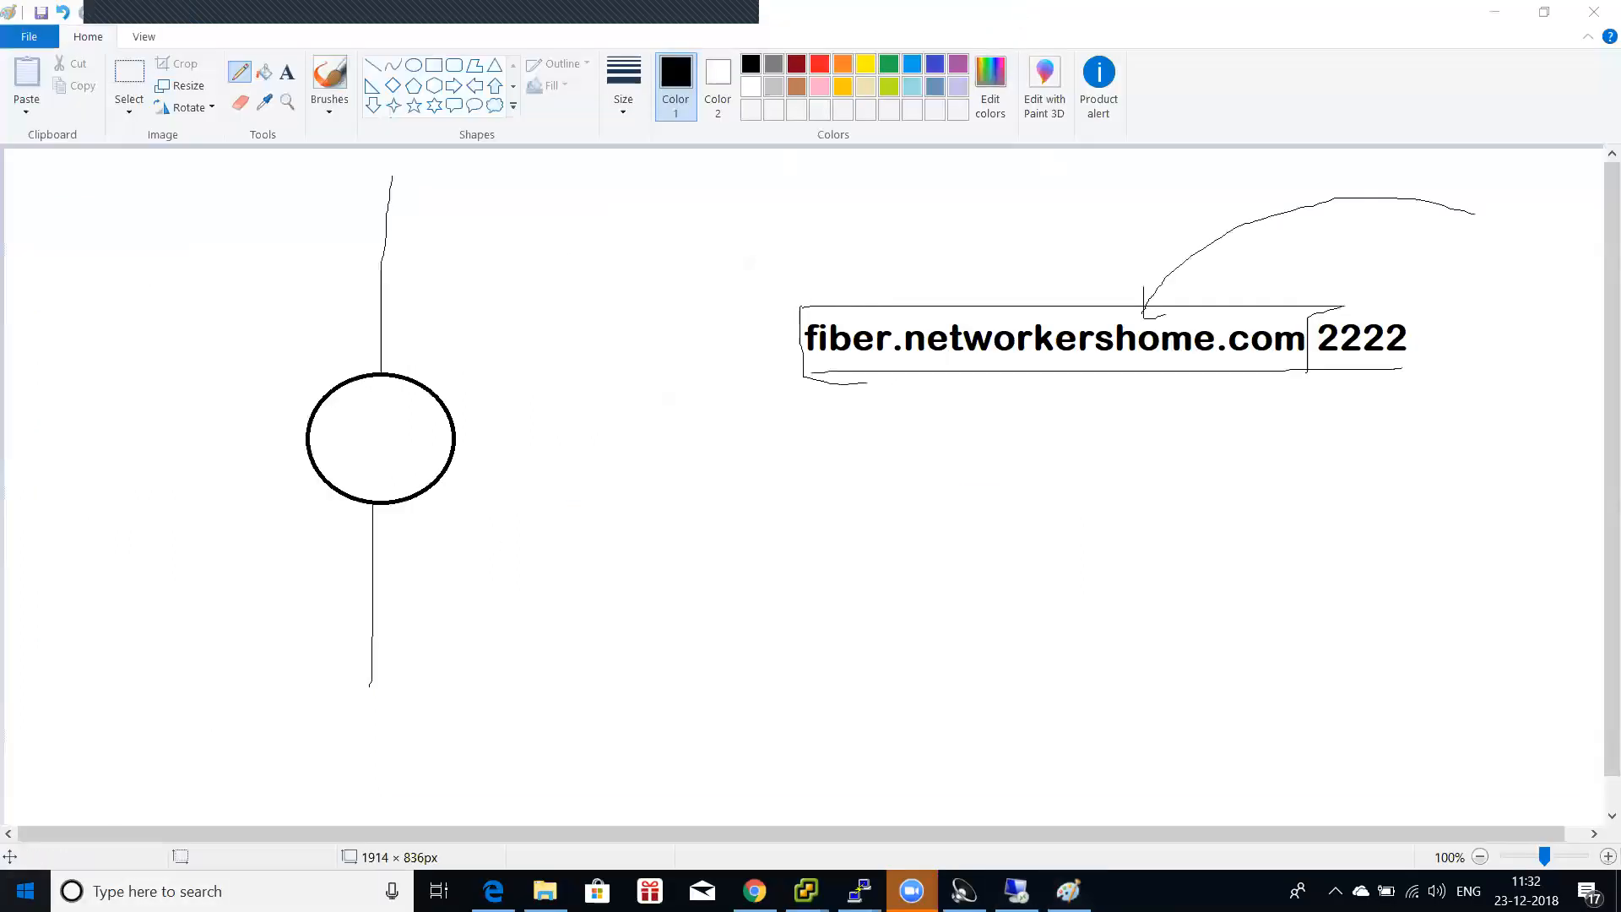
key("super")
type("reote")
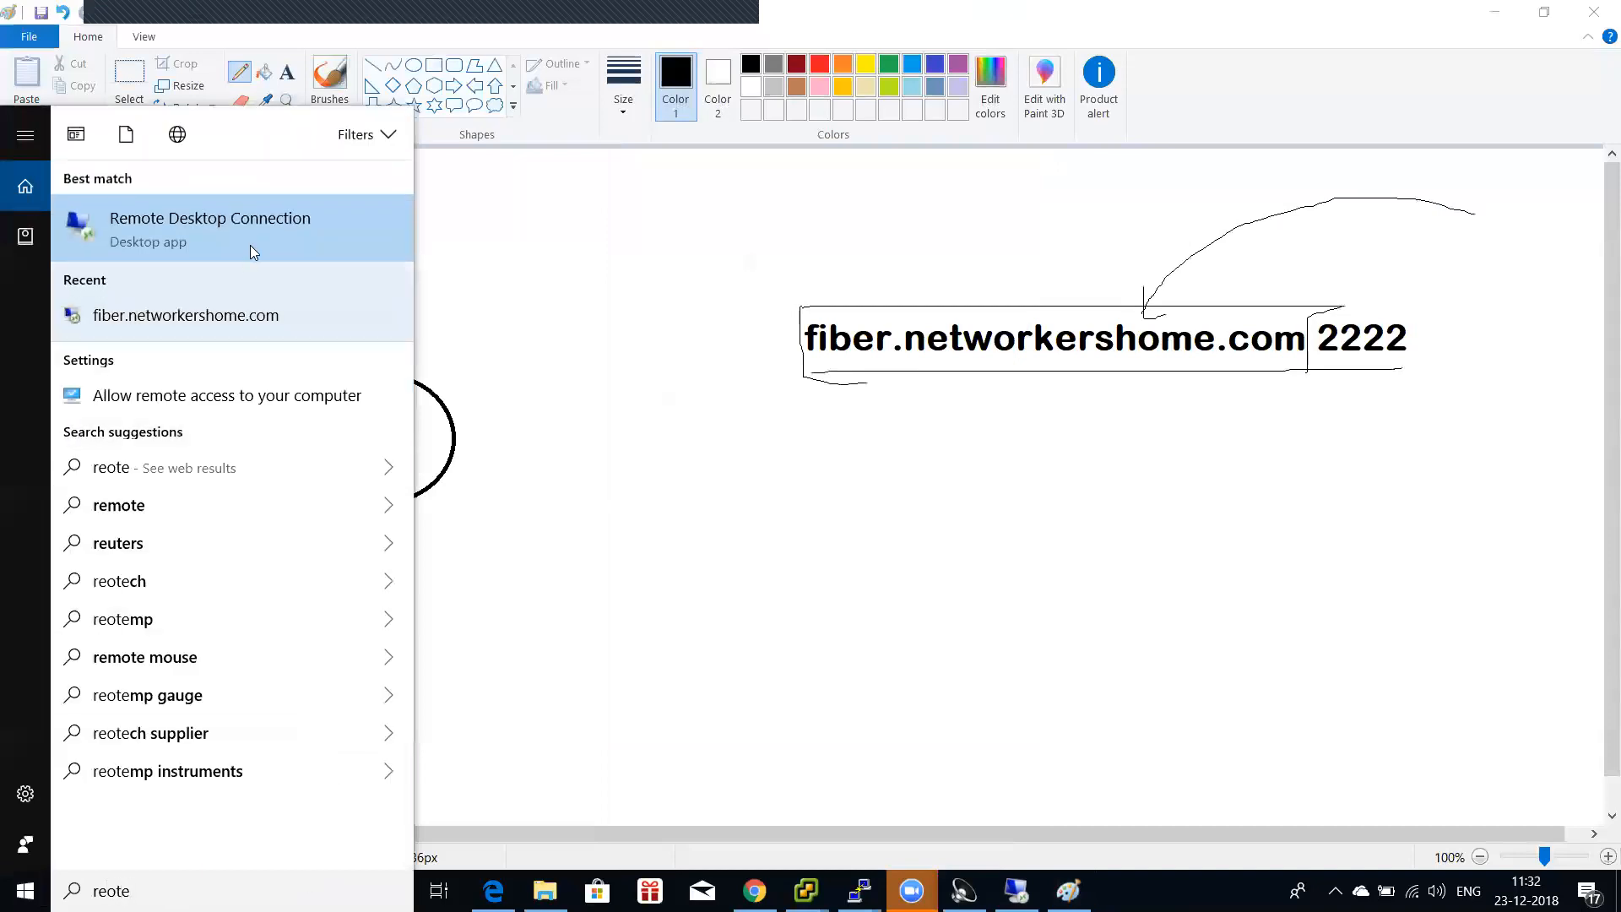
left_click(250, 245)
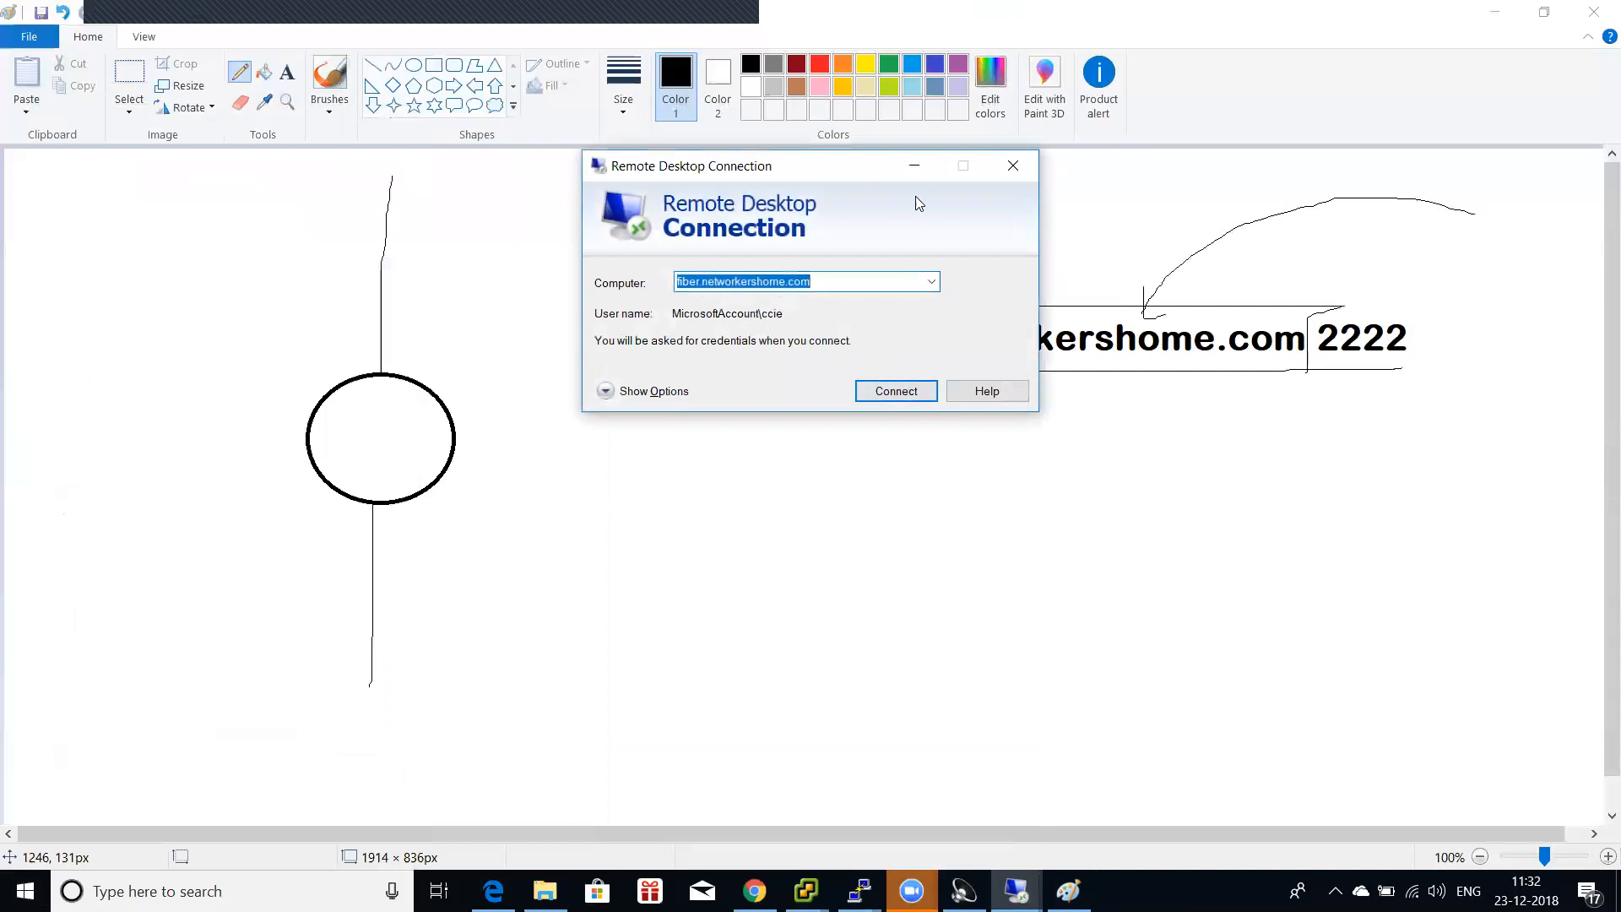
Try connecting to fiber.networkershome.com, cancel the credentials prompt, and close the dialog
left_click_drag(830, 179, 591, 177)
left_click(656, 389)
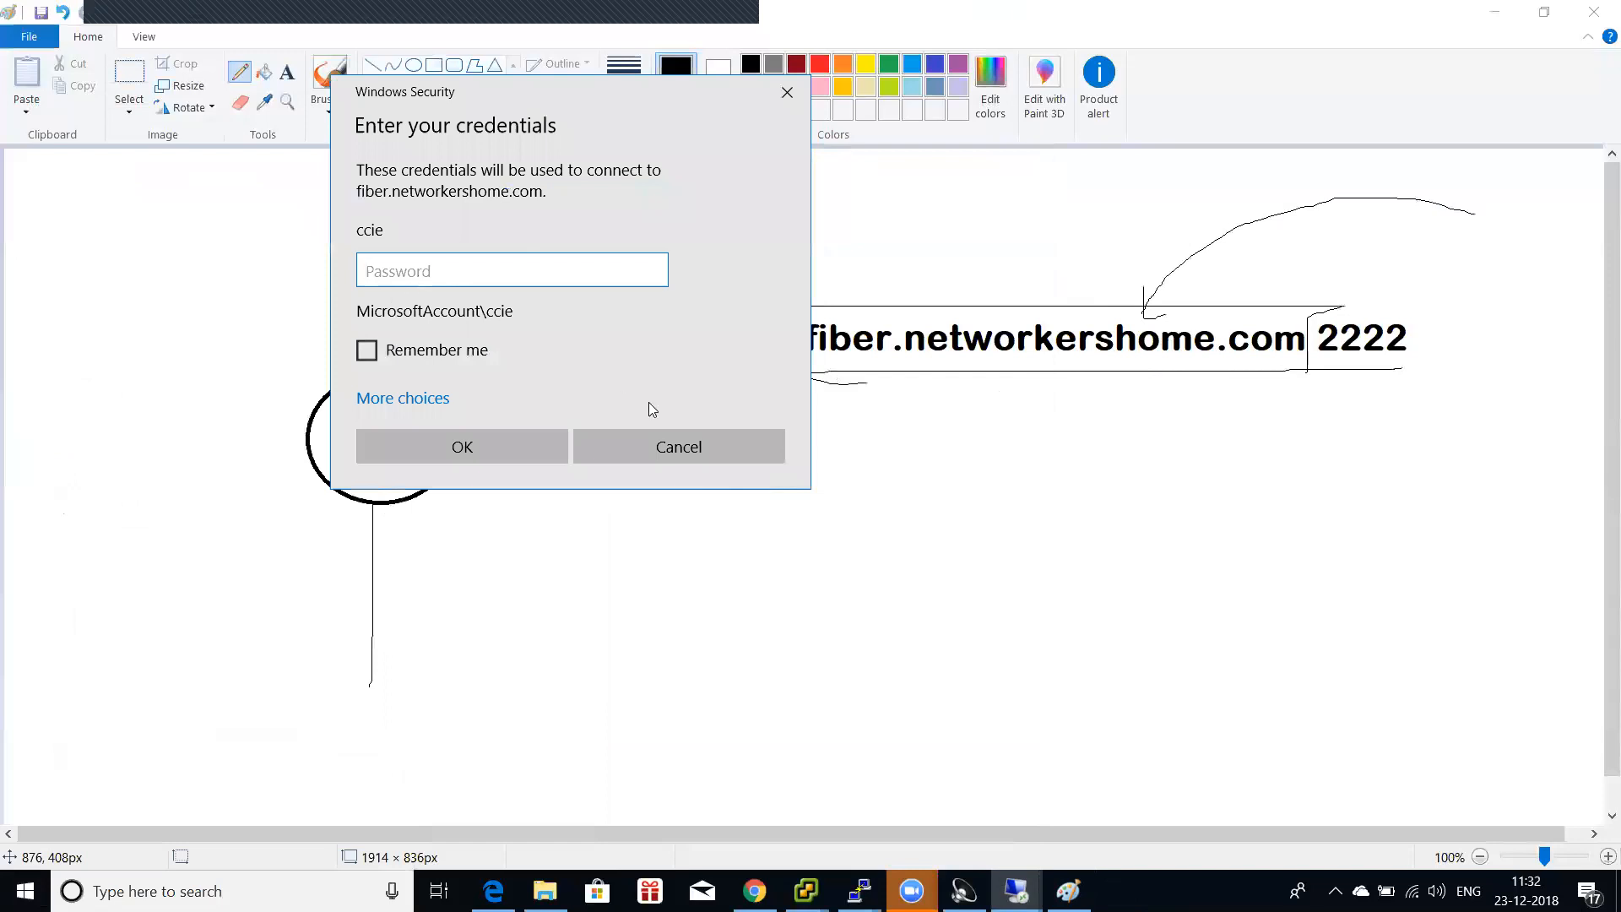
left_click(656, 445)
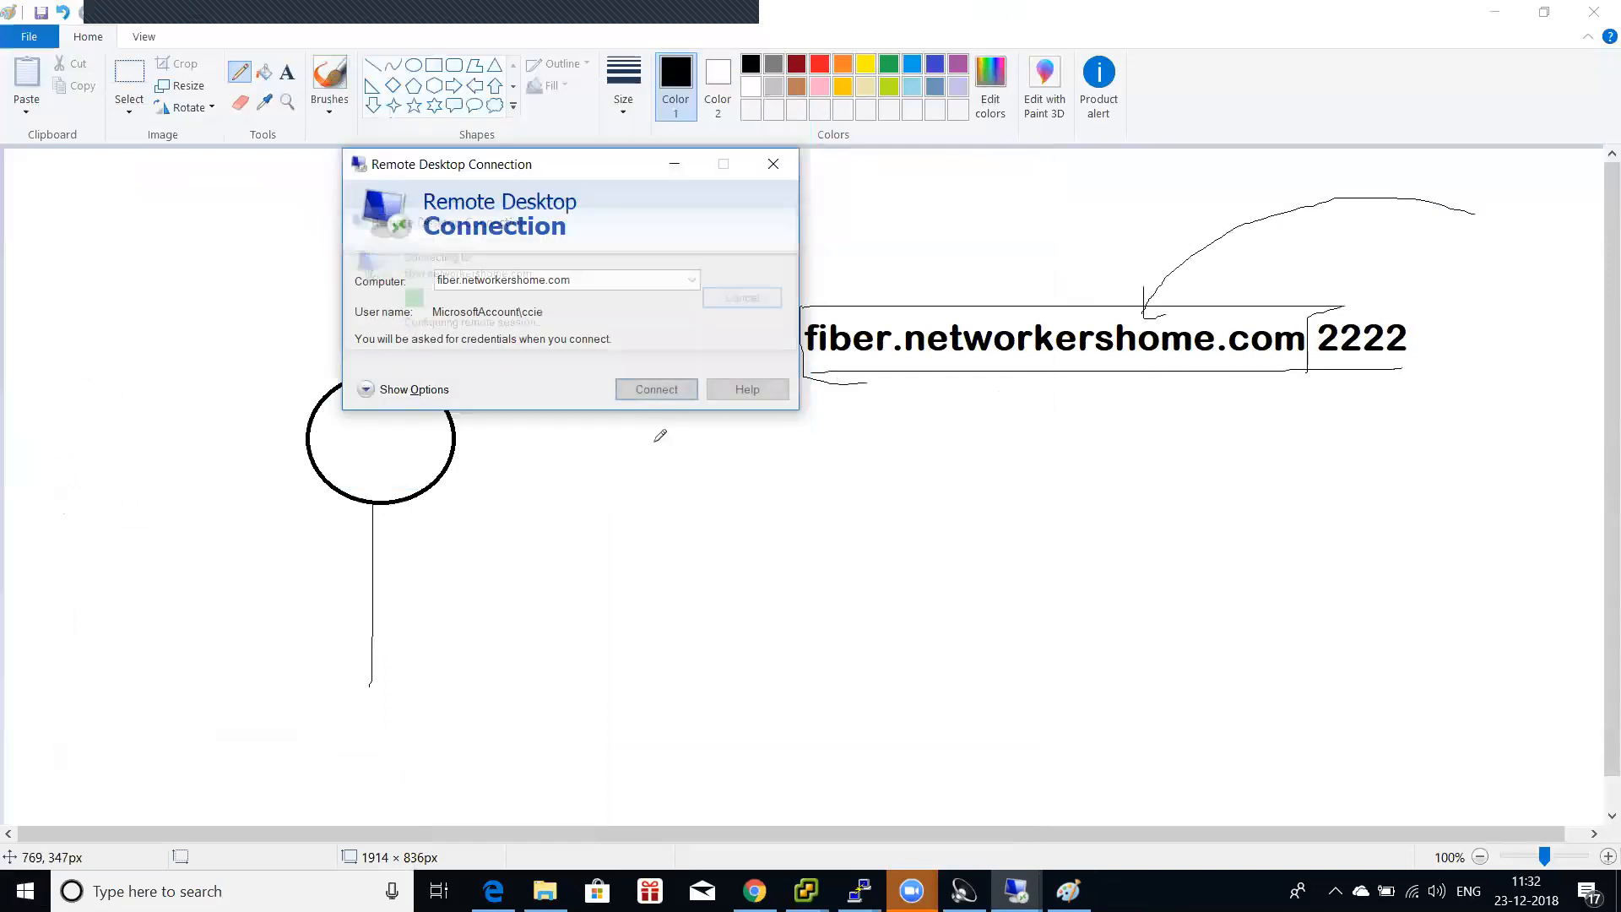
left_click(773, 164)
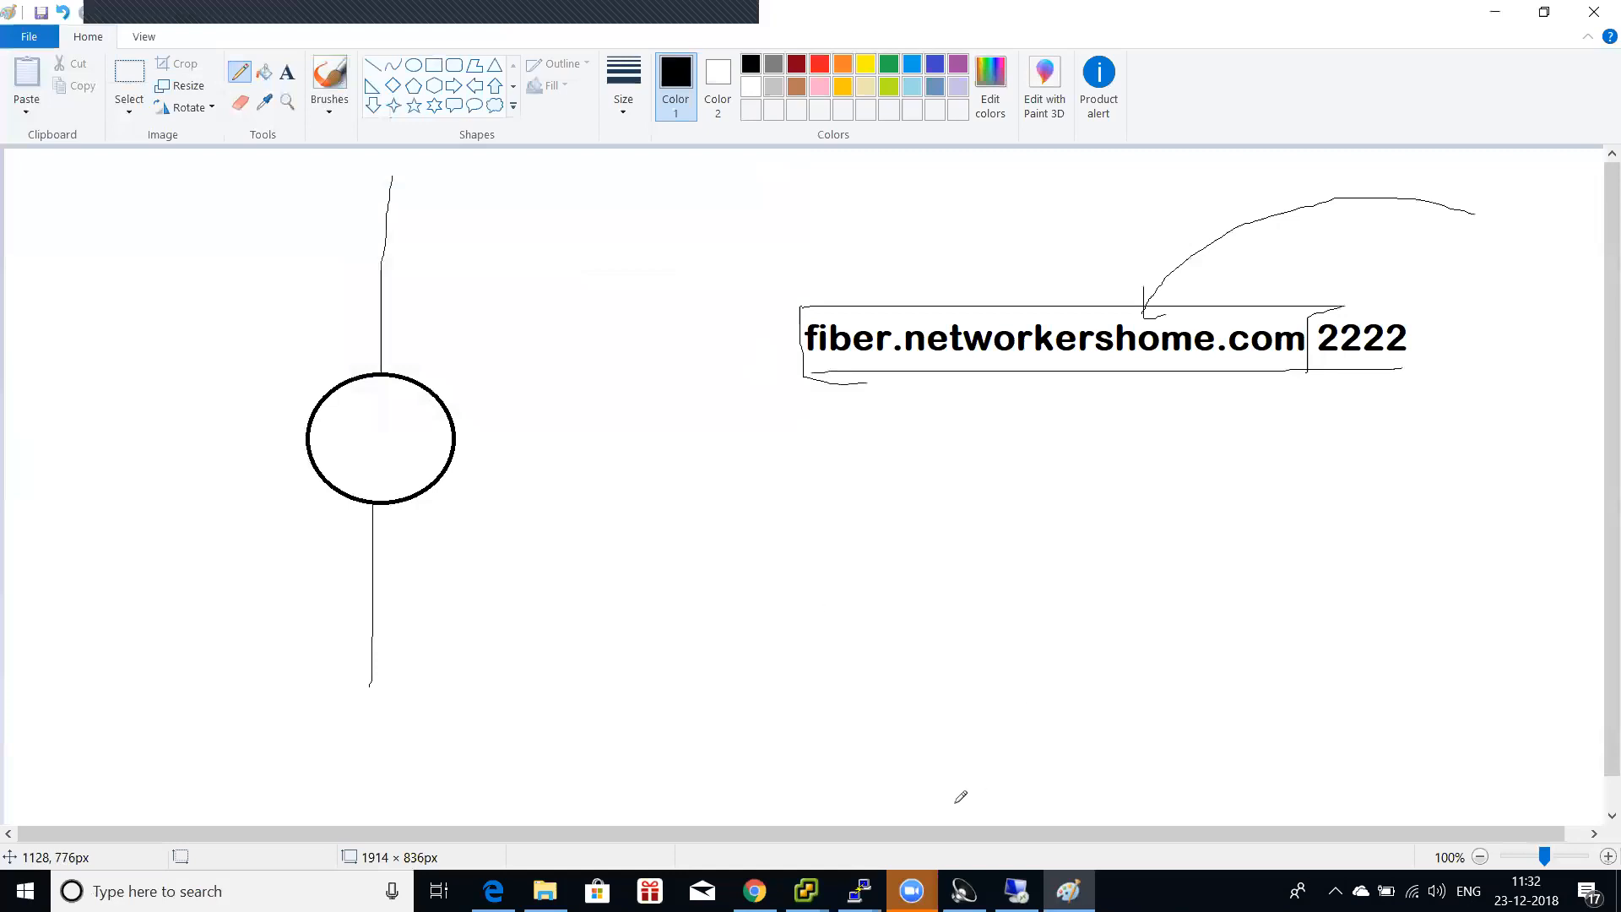
mouse_move(859, 891)
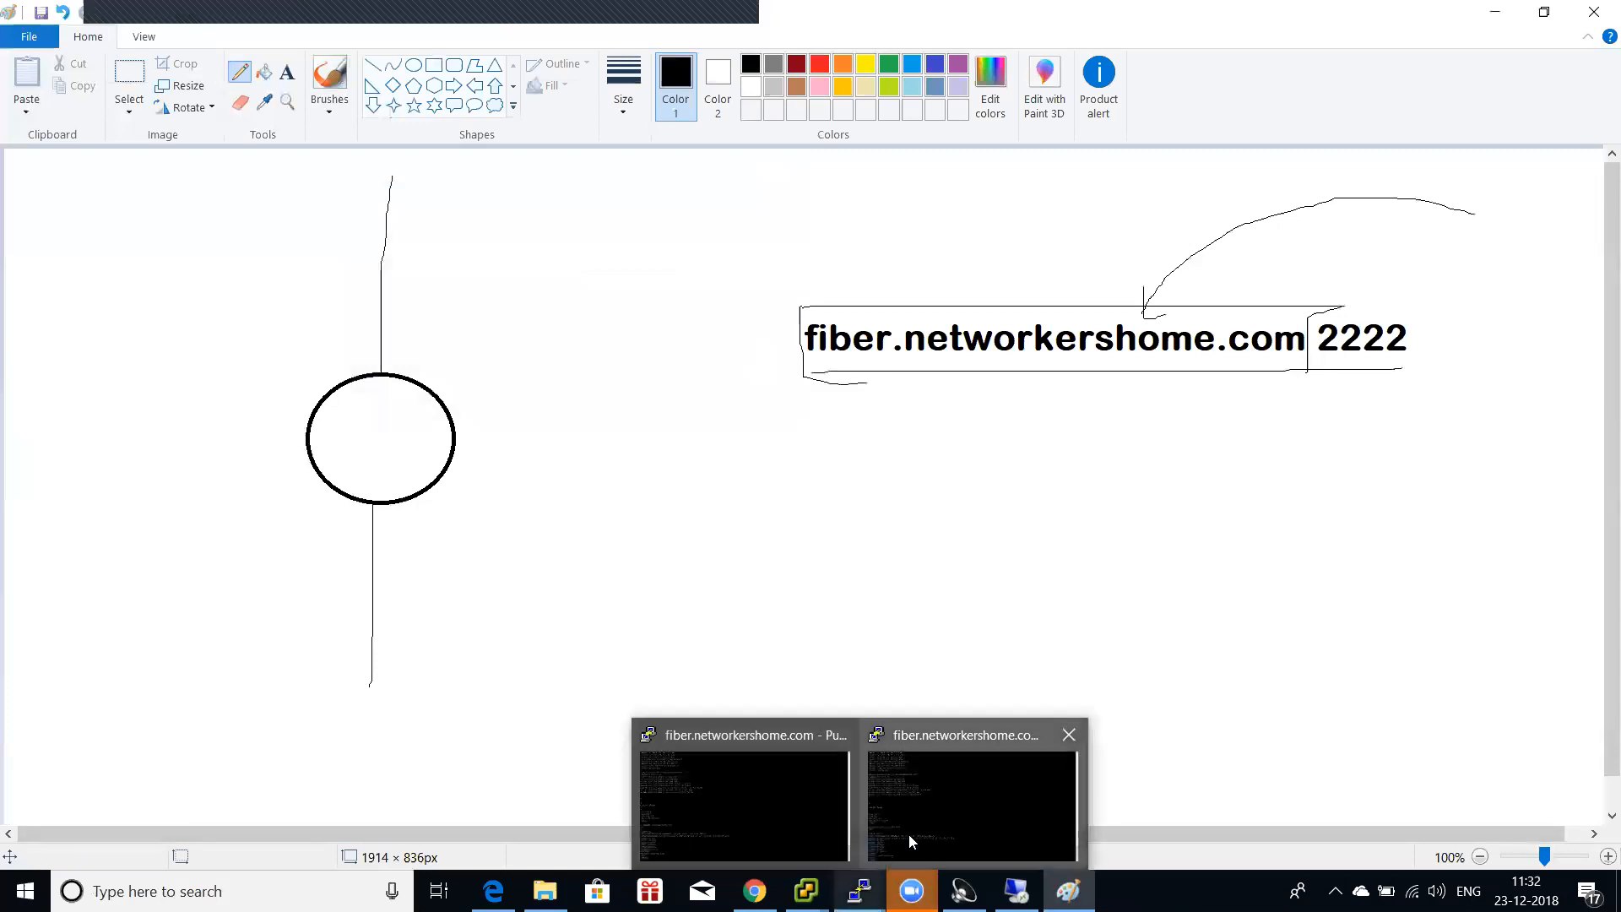
left_click(908, 834)
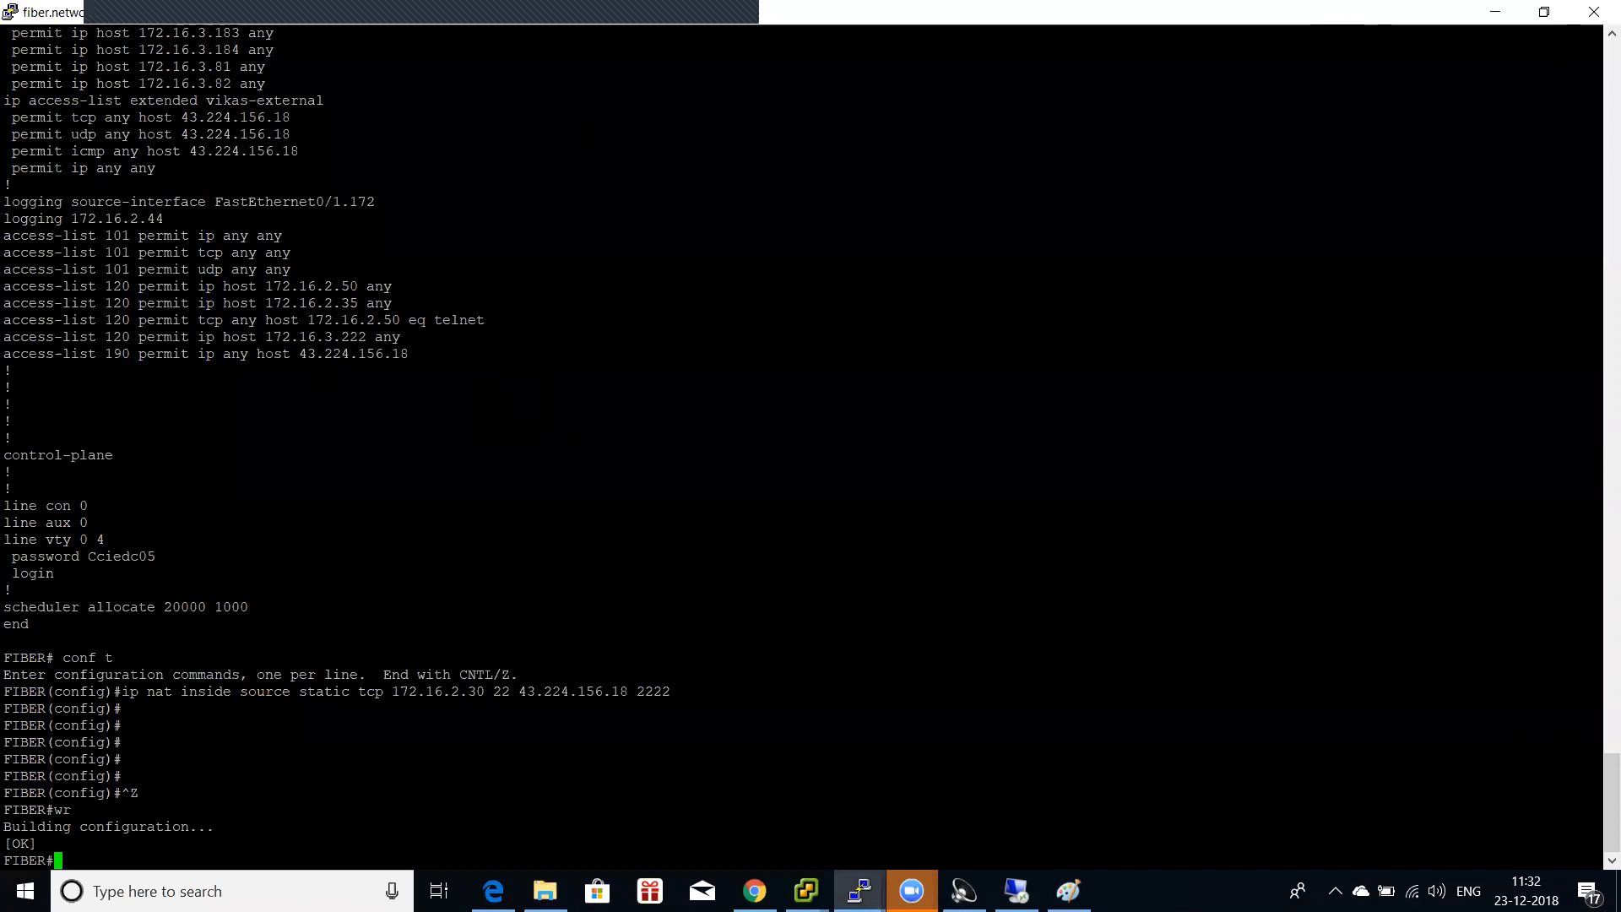
left_click(1068, 891)
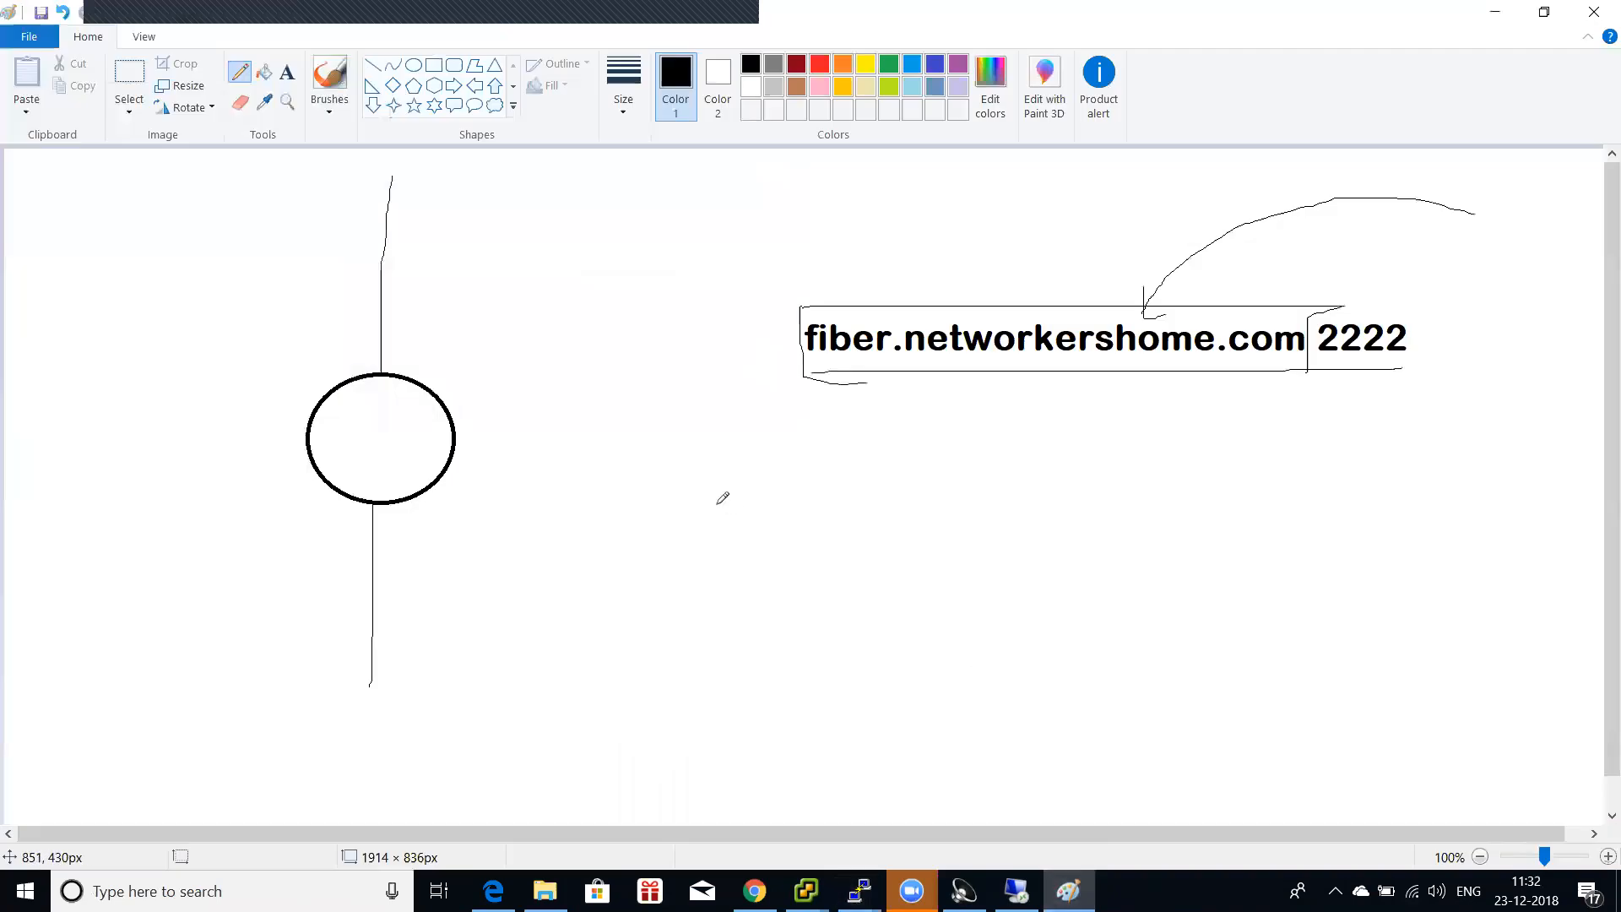
Write 'NAT' with 'TYPES' beneath it in the middle of the canvas
left_click(287, 75)
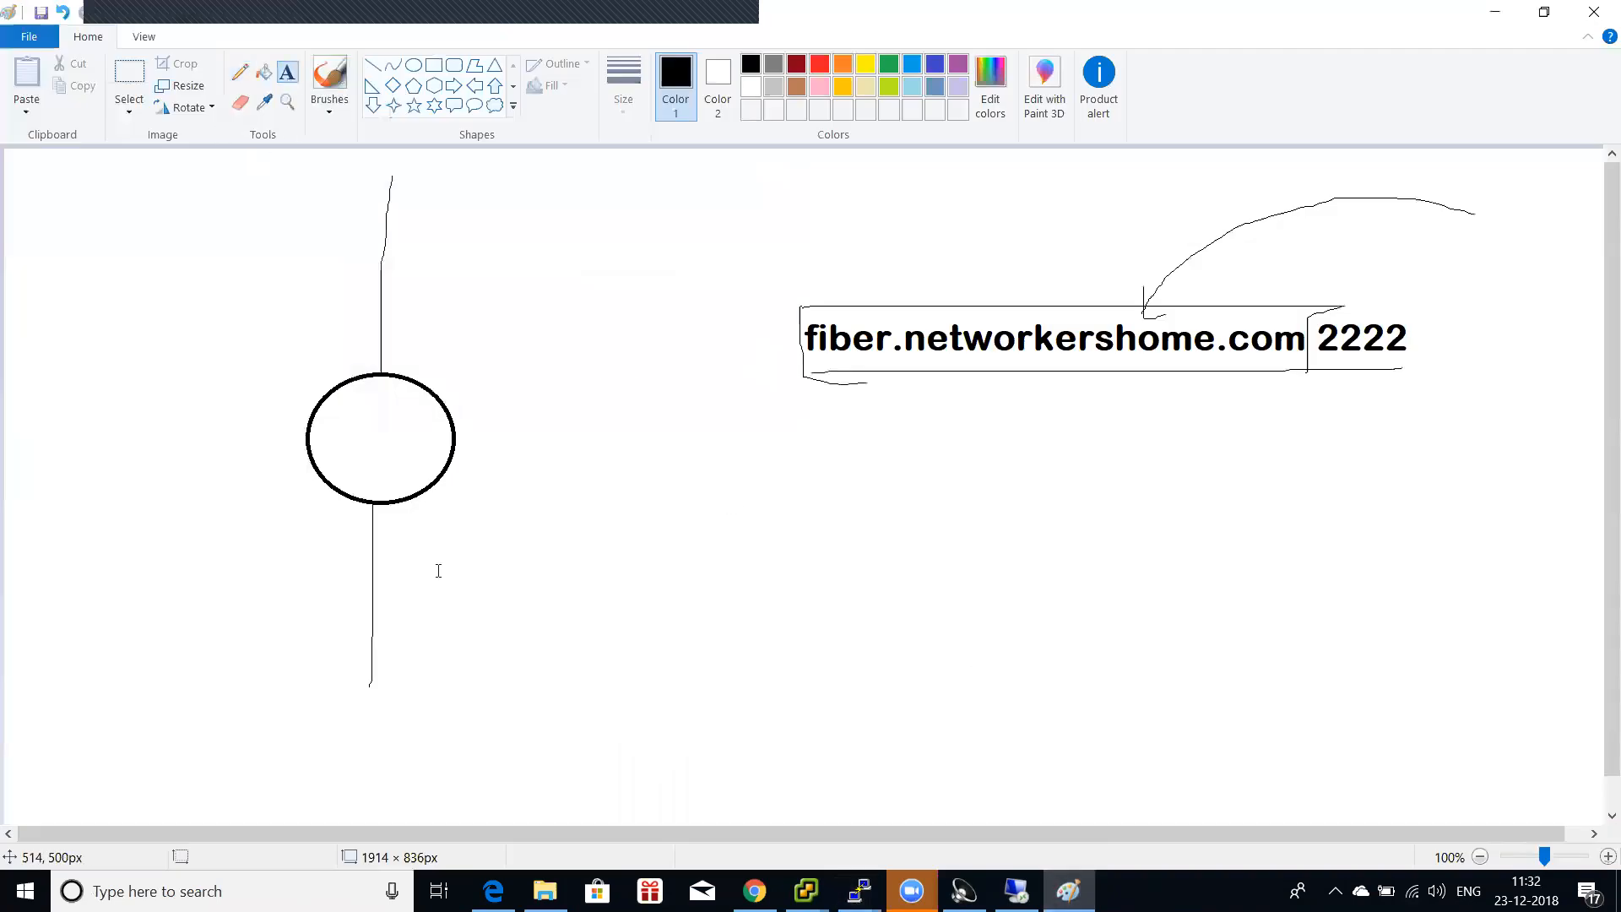
left_click(644, 533)
type("nat")
key("BackSpace")
key("BackSpace")
key("BackSpace")
type("NAT")
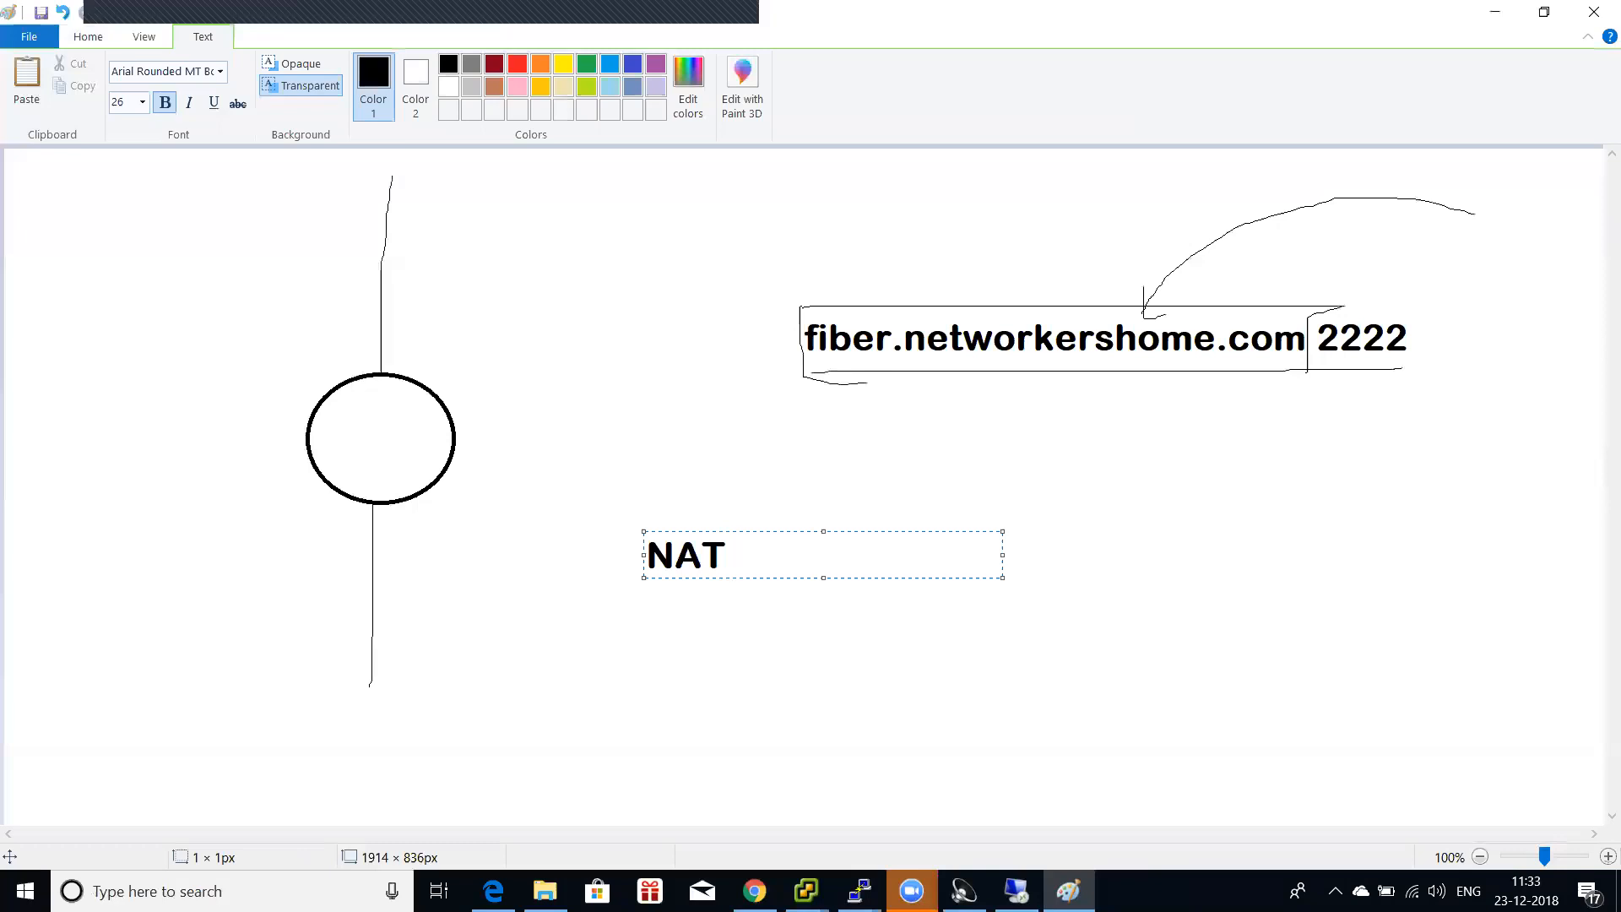
left_click(819, 489)
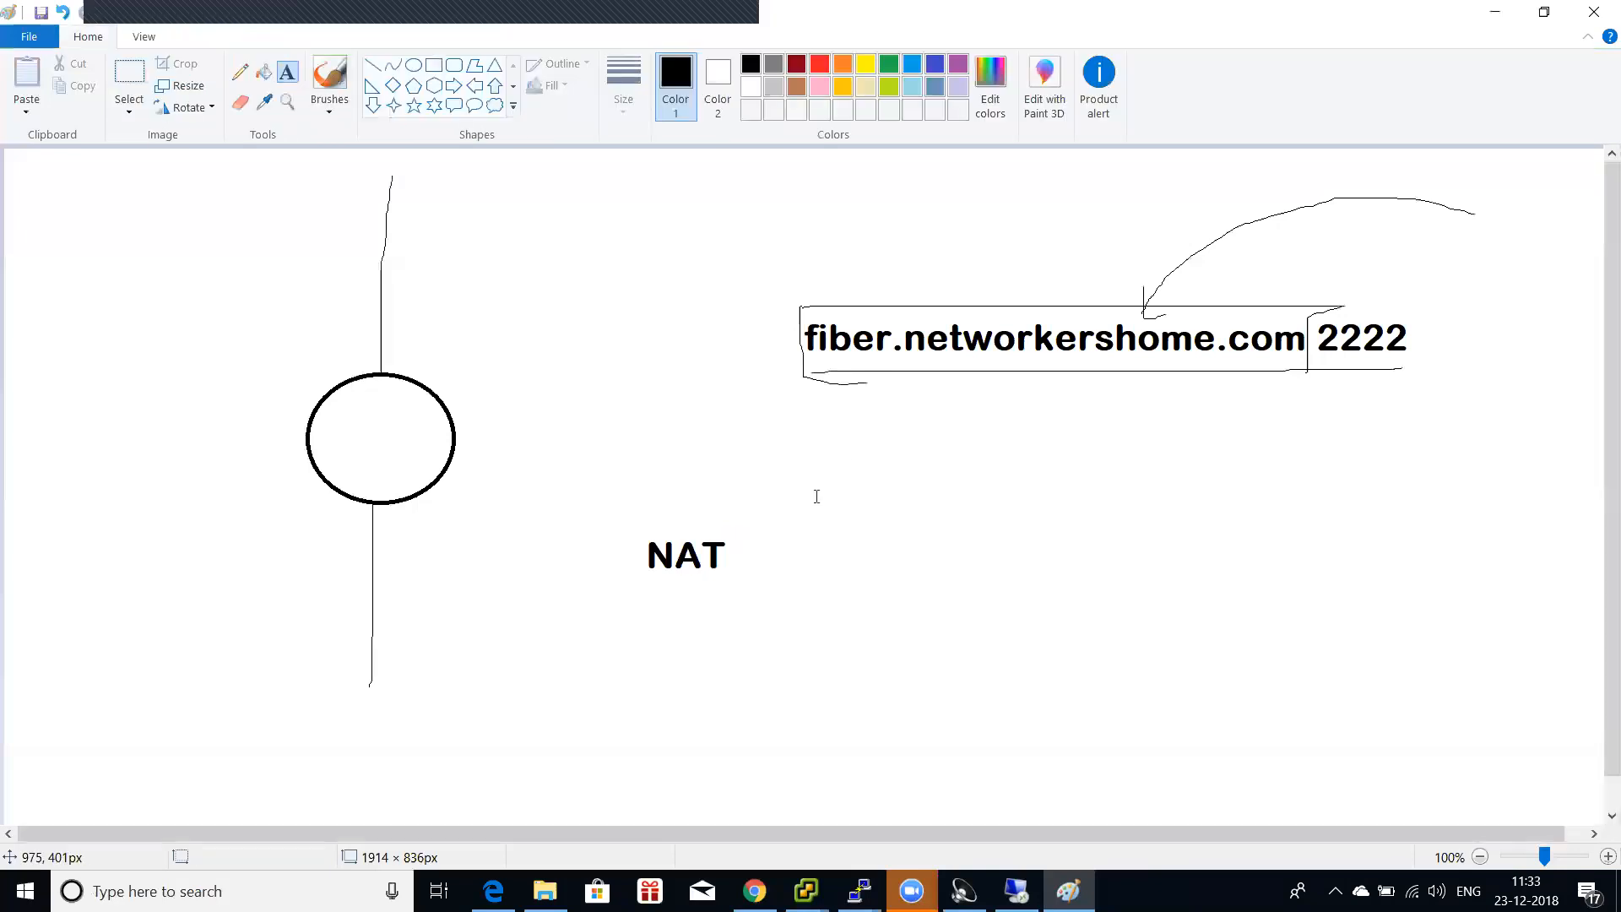
left_click(655, 584)
type("TYPES")
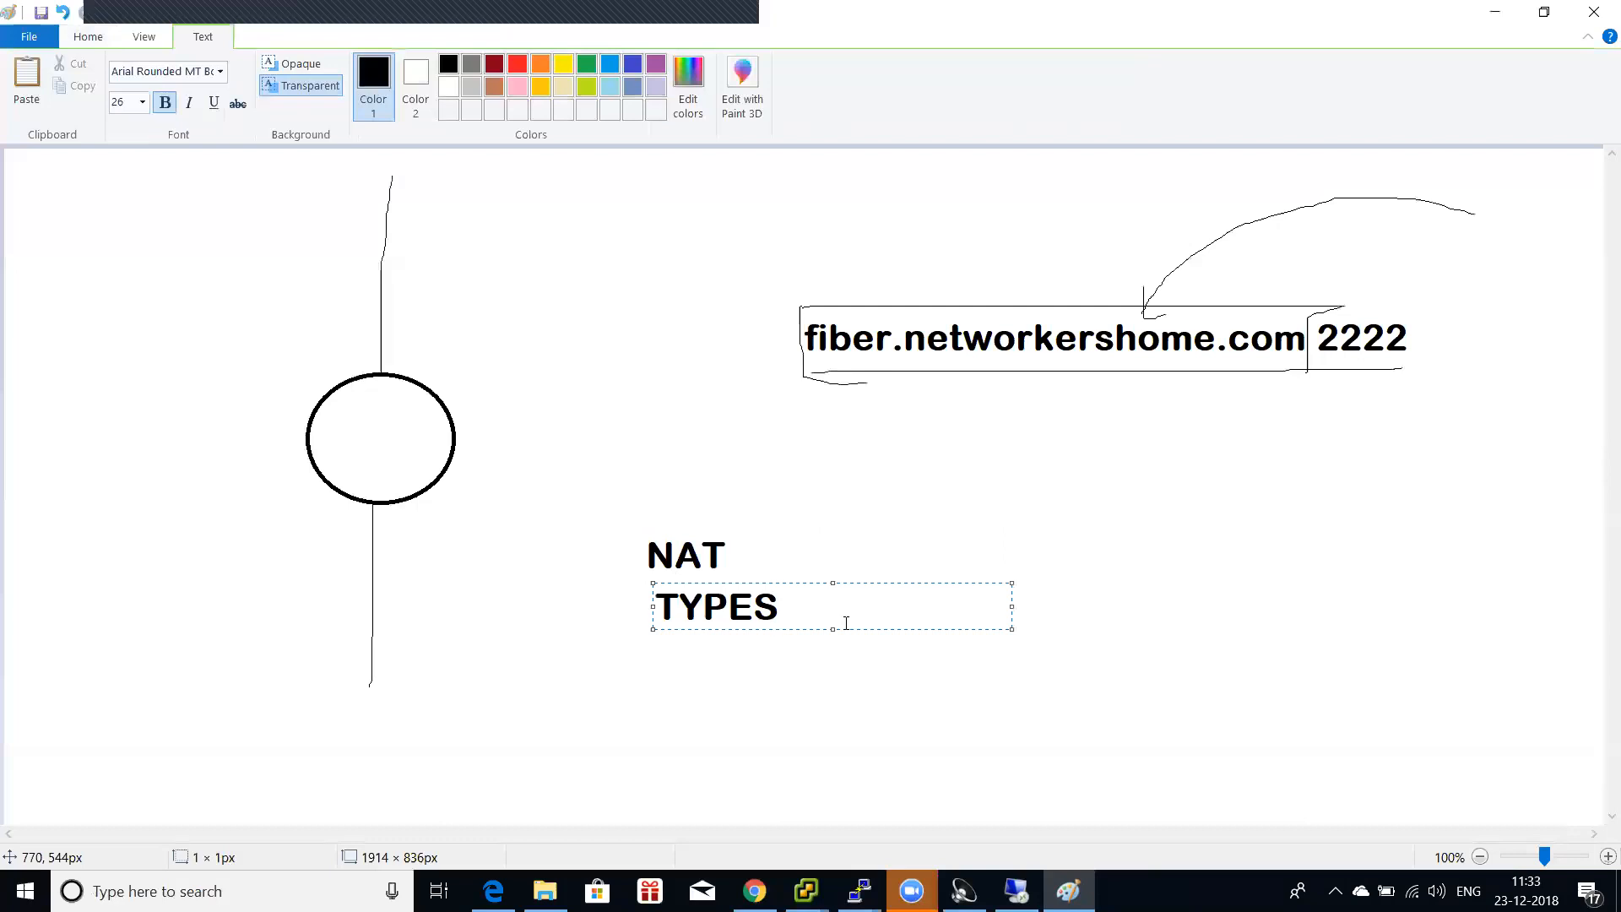
left_click(853, 427)
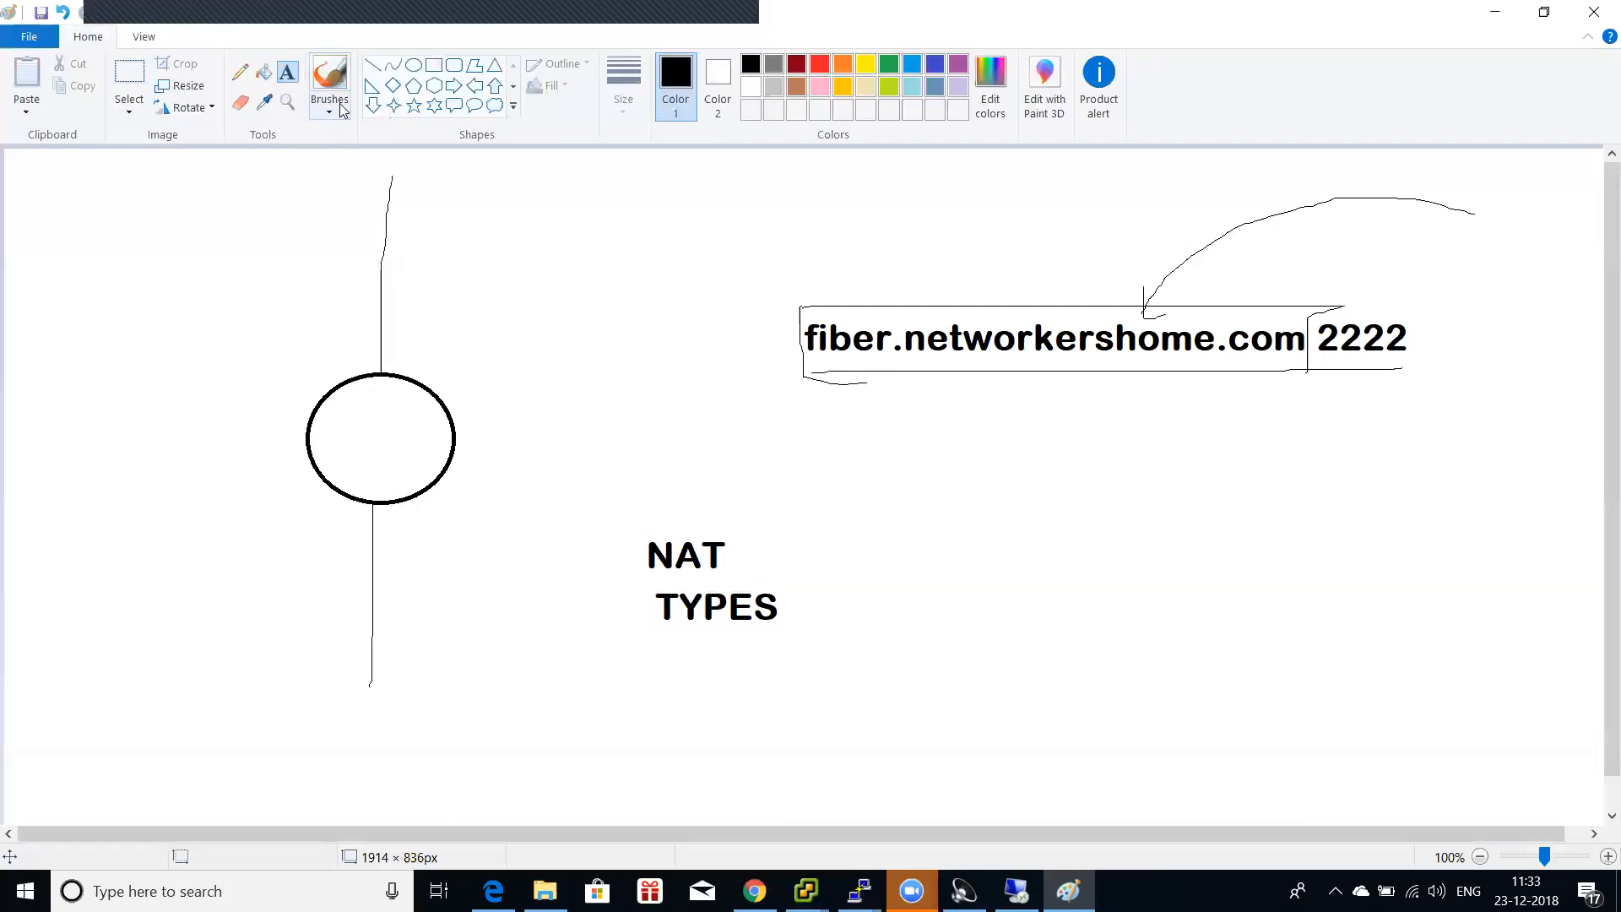
Erase the boxed fiber.networkershome.com 2222 label and its arc
left_click_drag(740, 225, 1478, 433)
left_click(135, 82)
left_click_drag(659, 171, 1567, 481)
key("Delete")
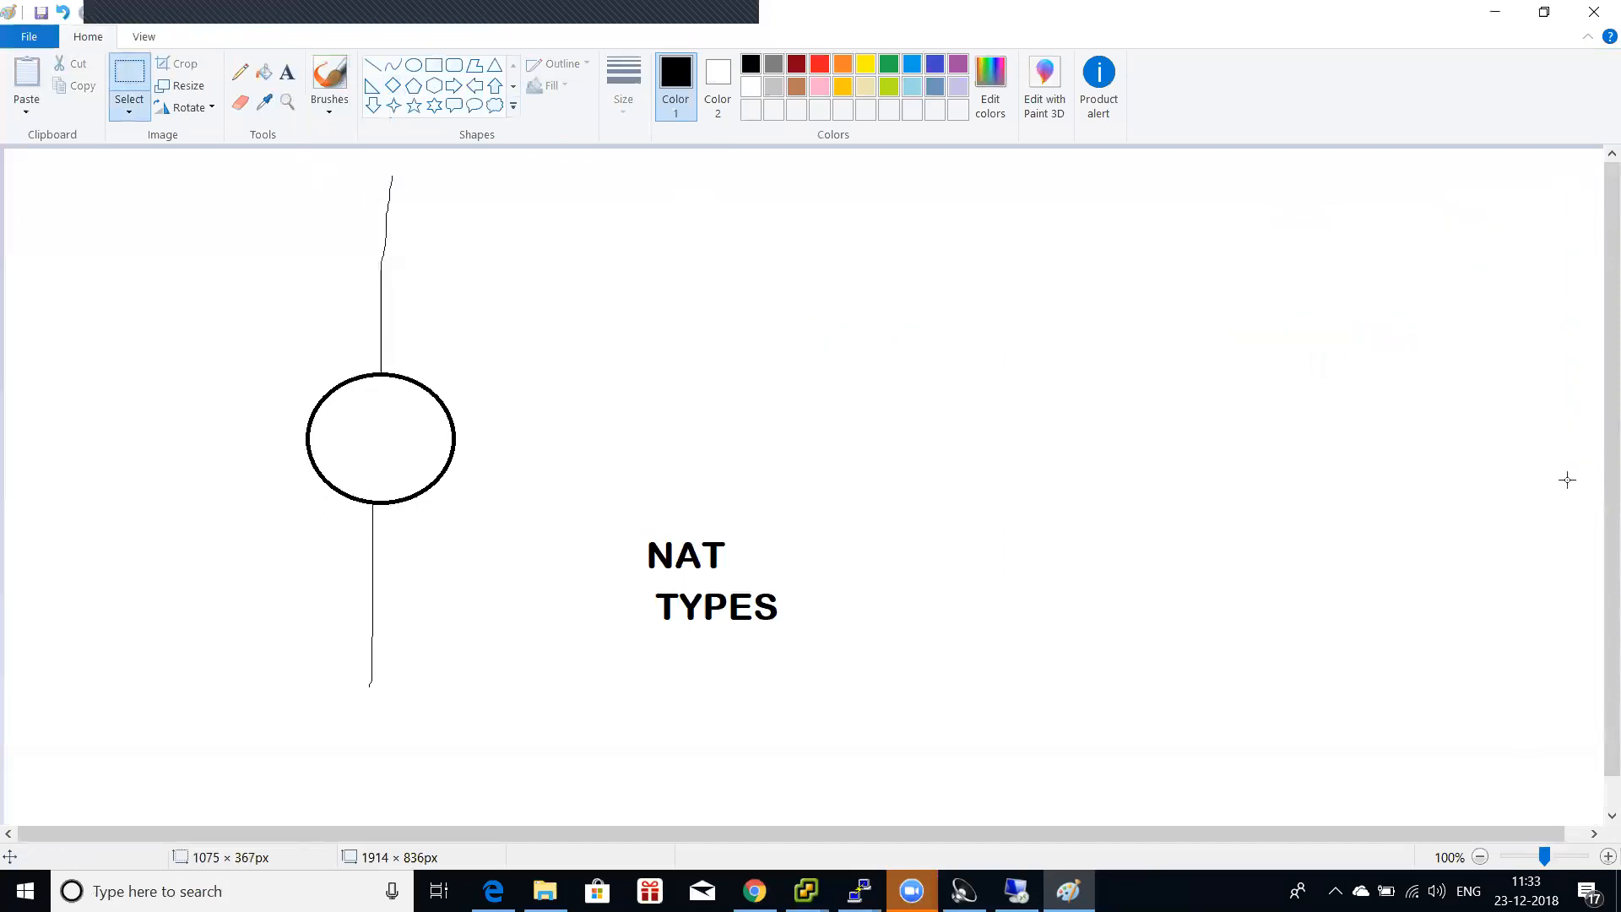
Move the NAT TYPES heading up near the top of the canvas
left_click_drag(634, 508, 833, 714)
left_click_drag(767, 675, 691, 345)
left_click(788, 419)
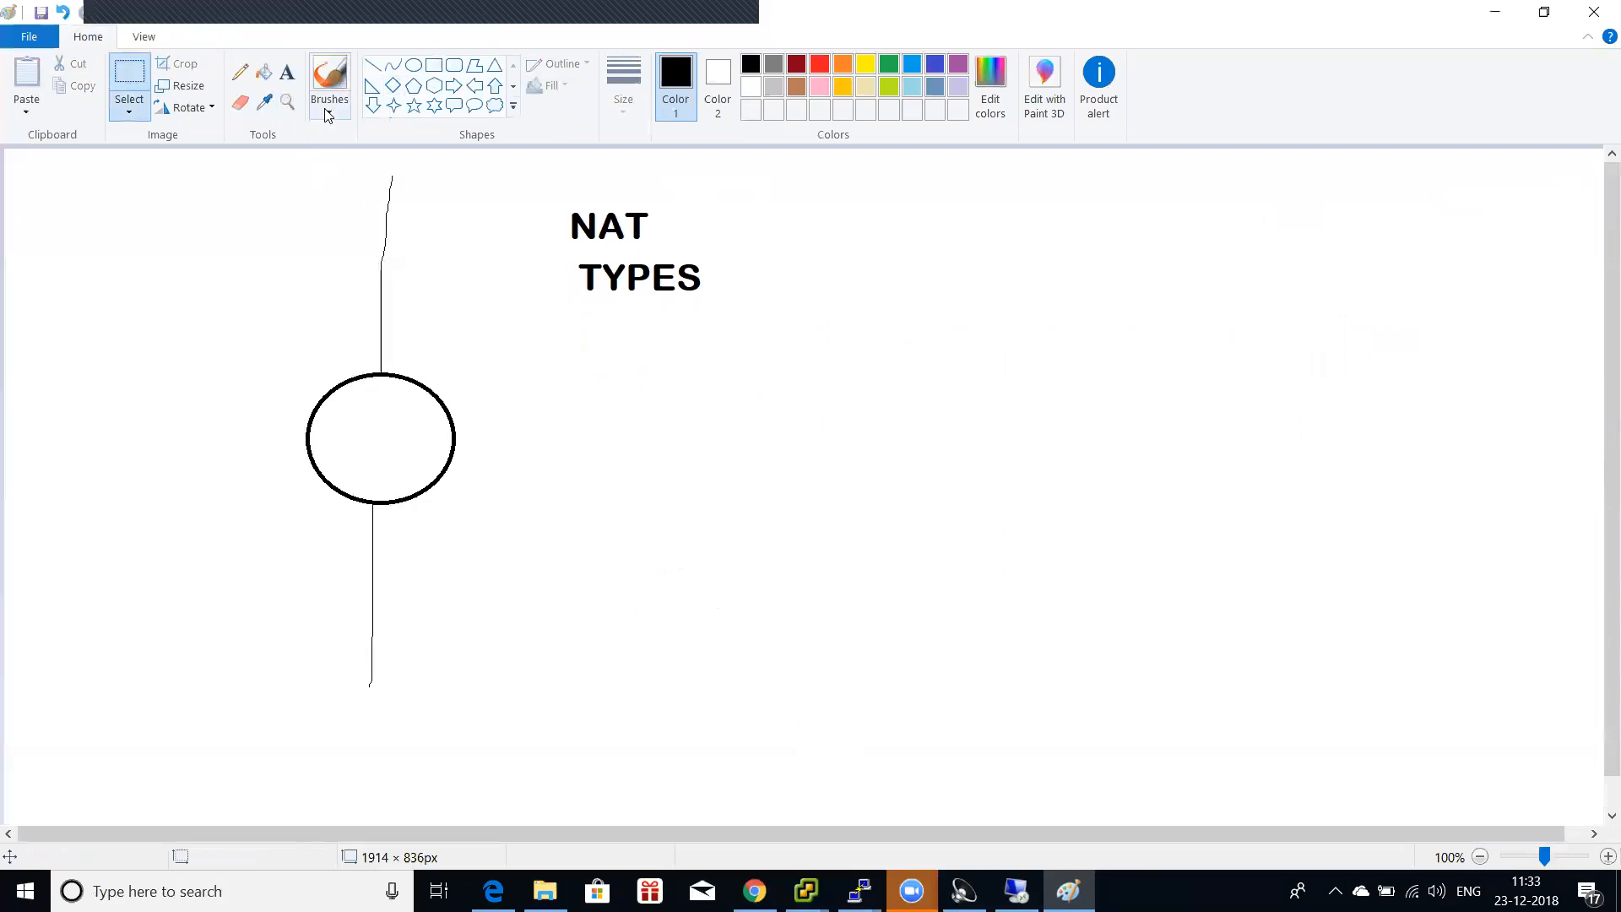
Type a four-line list beside NAT TYPES: DYNAMIC NAT, DYNAMIC PAT, STATIC NAT, STATIC PAT
left_click(292, 72)
left_click(906, 222)
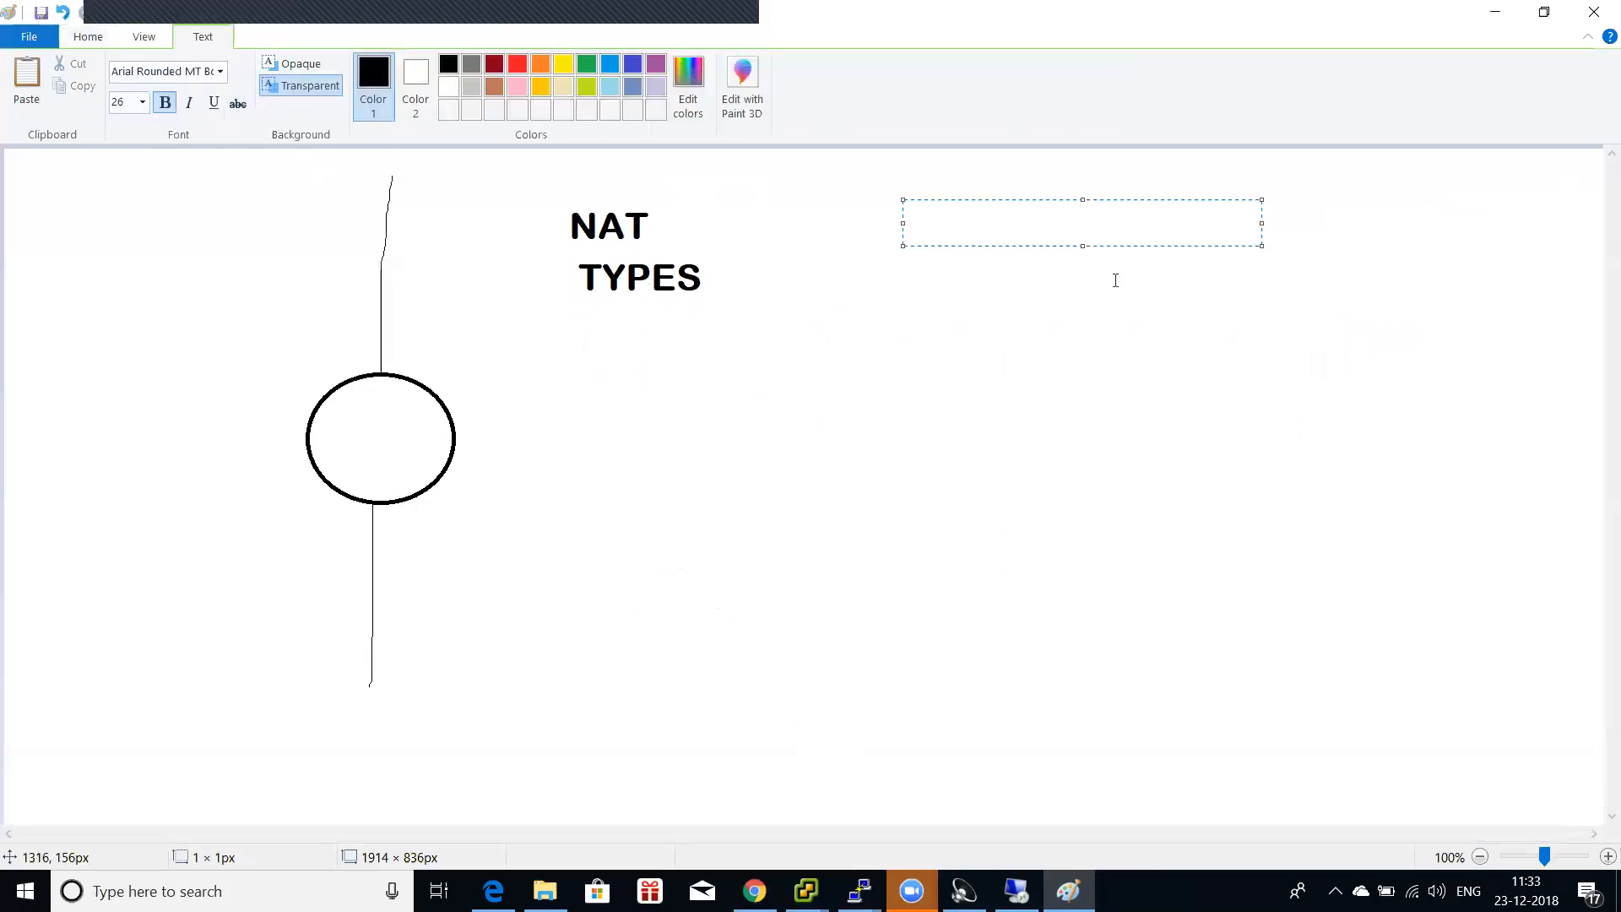
type("DYNAM")
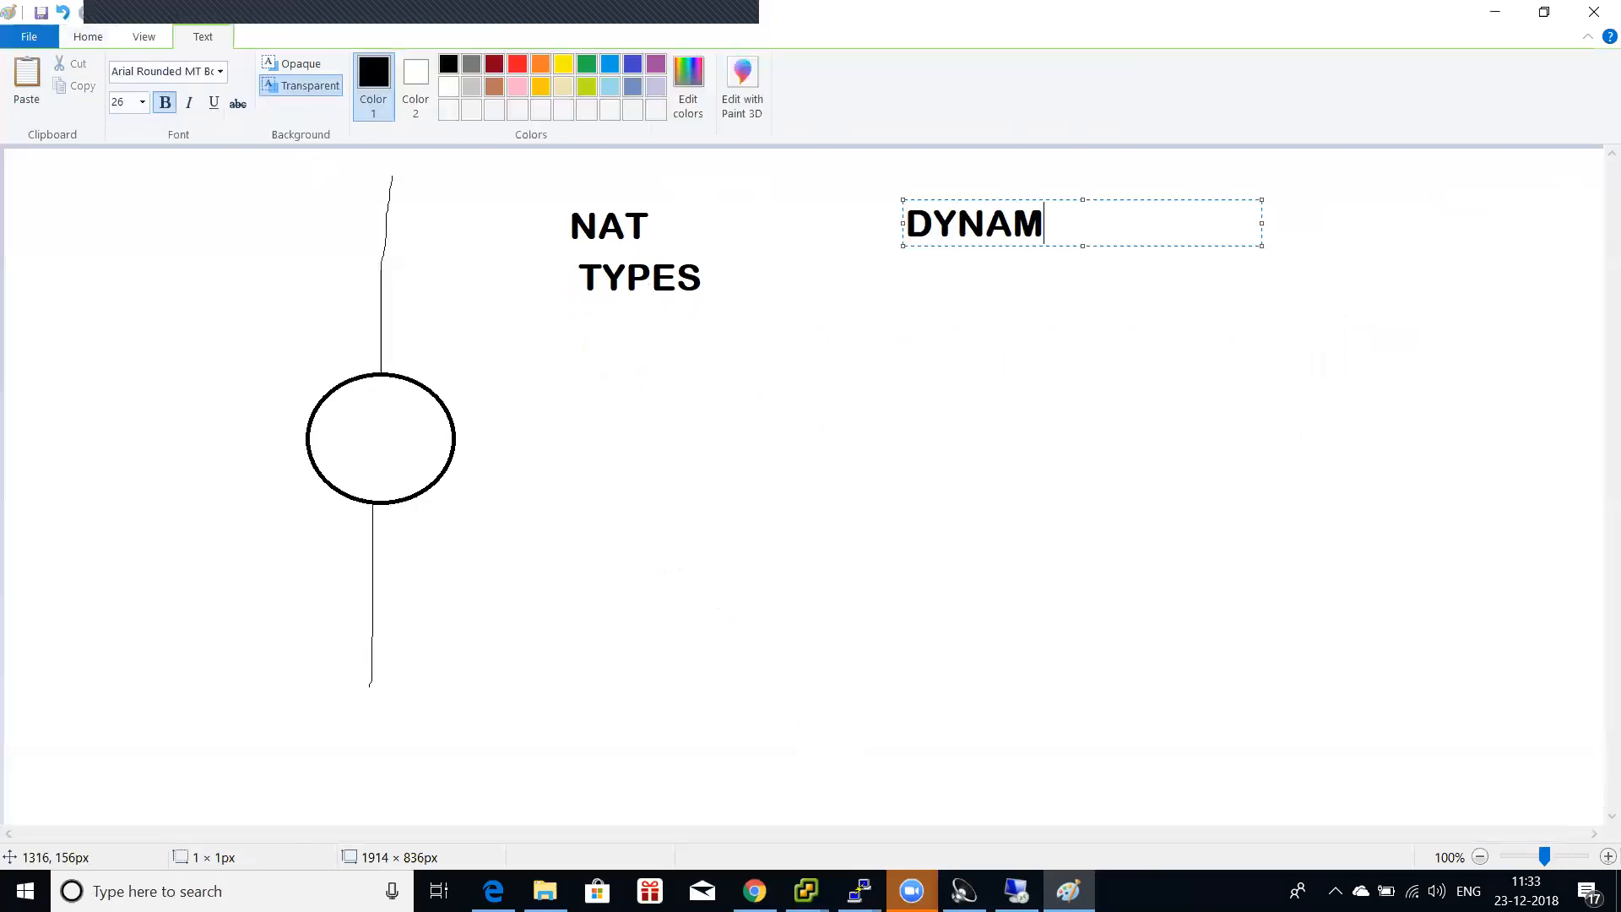
type("IC NAT")
key("Return")
type("DYNAMIC PAT")
key("Return")
type("ST")
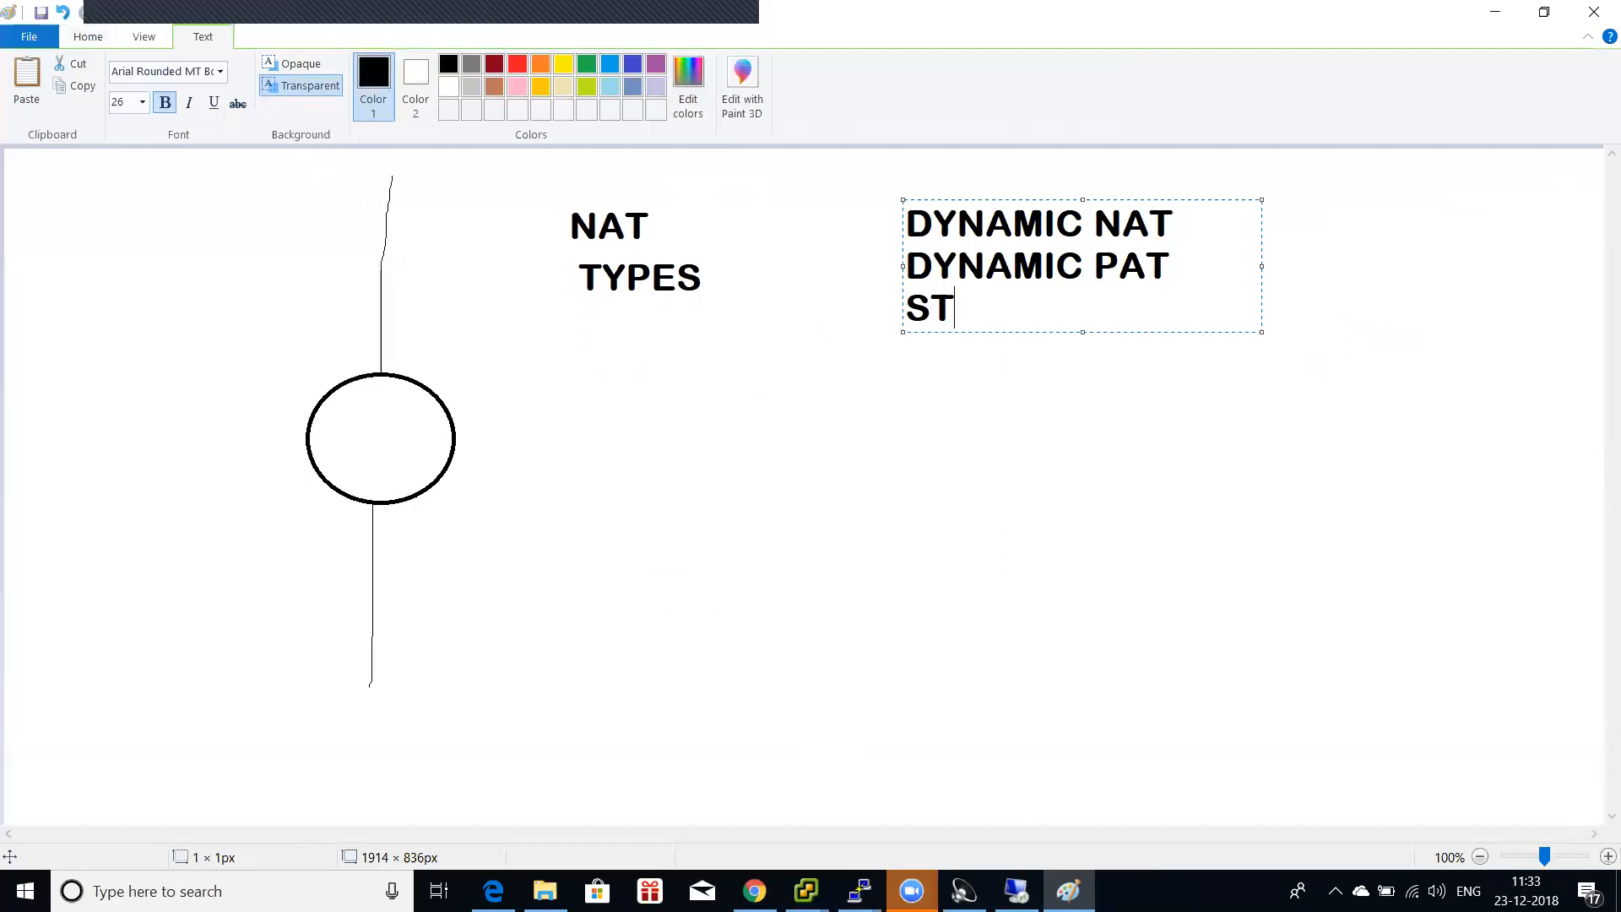
type("ATIC NAT")
key("Return")
type("STATOC")
key("BackSpace")
key("BackSpace")
type("IC PAT")
key("Return")
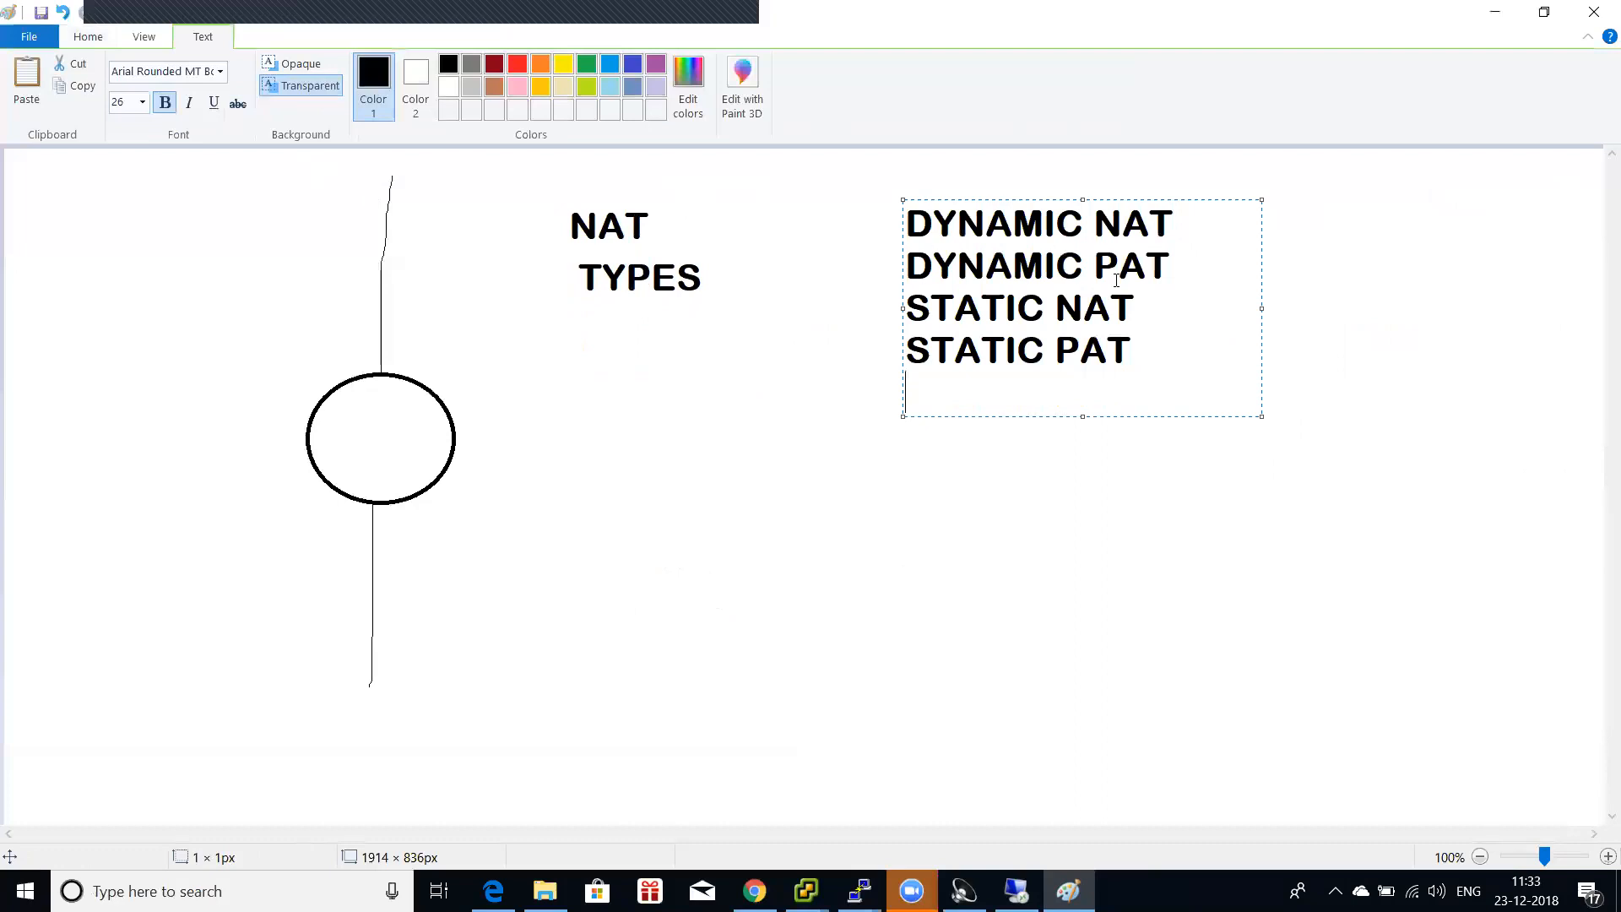
left_click(722, 403)
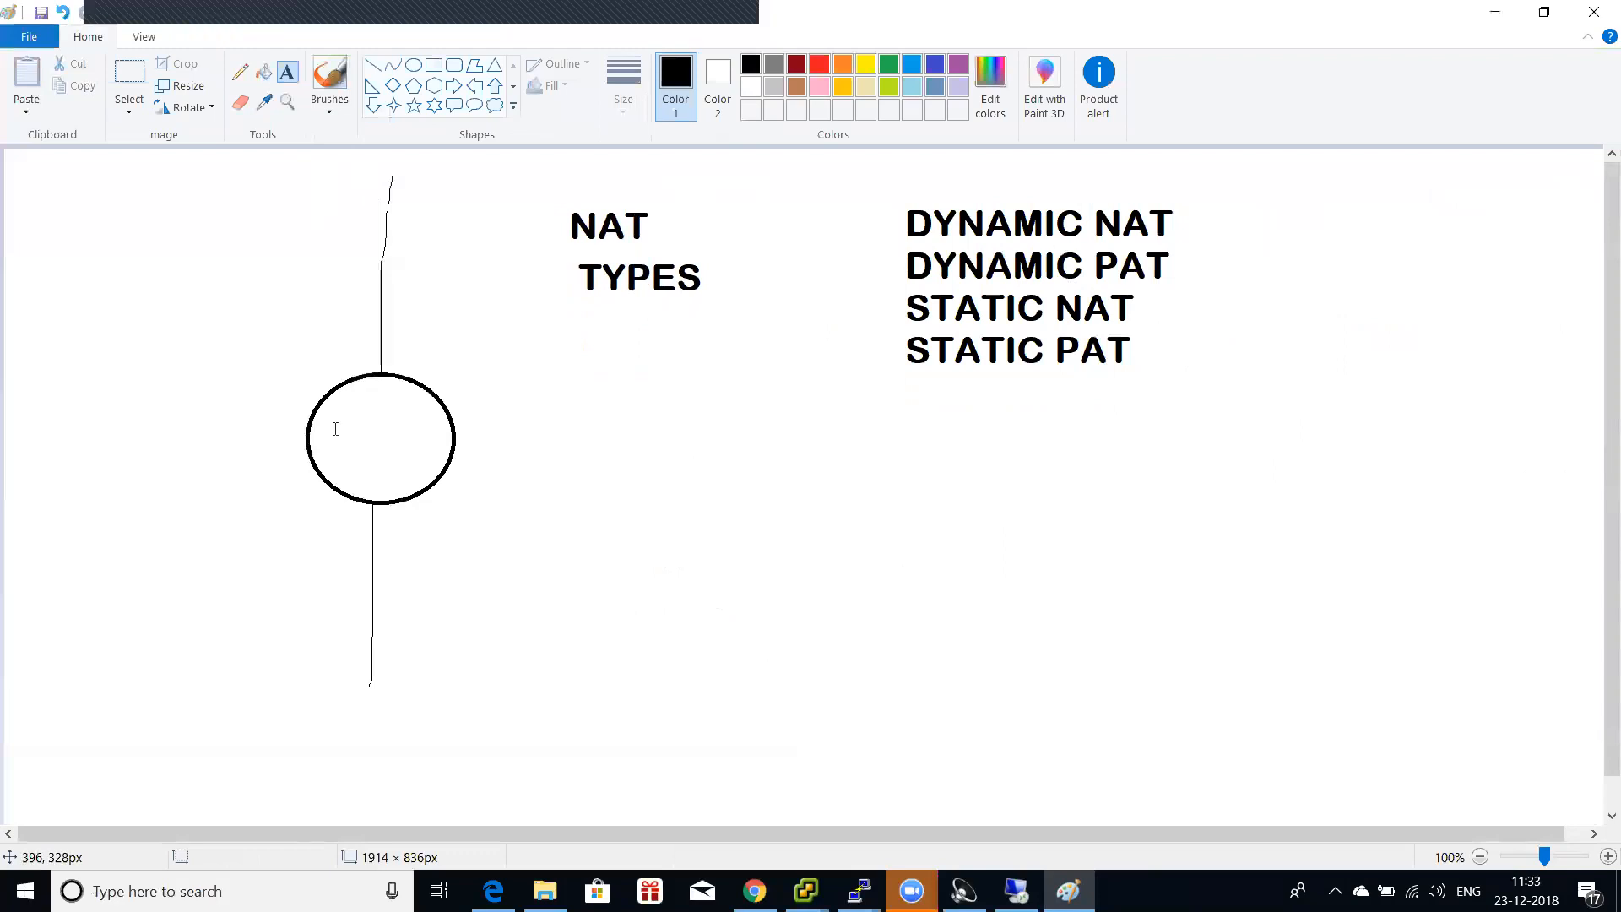
Pencil a bottom line with SERVER above it and 10.1.1.100 below it
left_click(239, 74)
left_click_drag(182, 675, 655, 685)
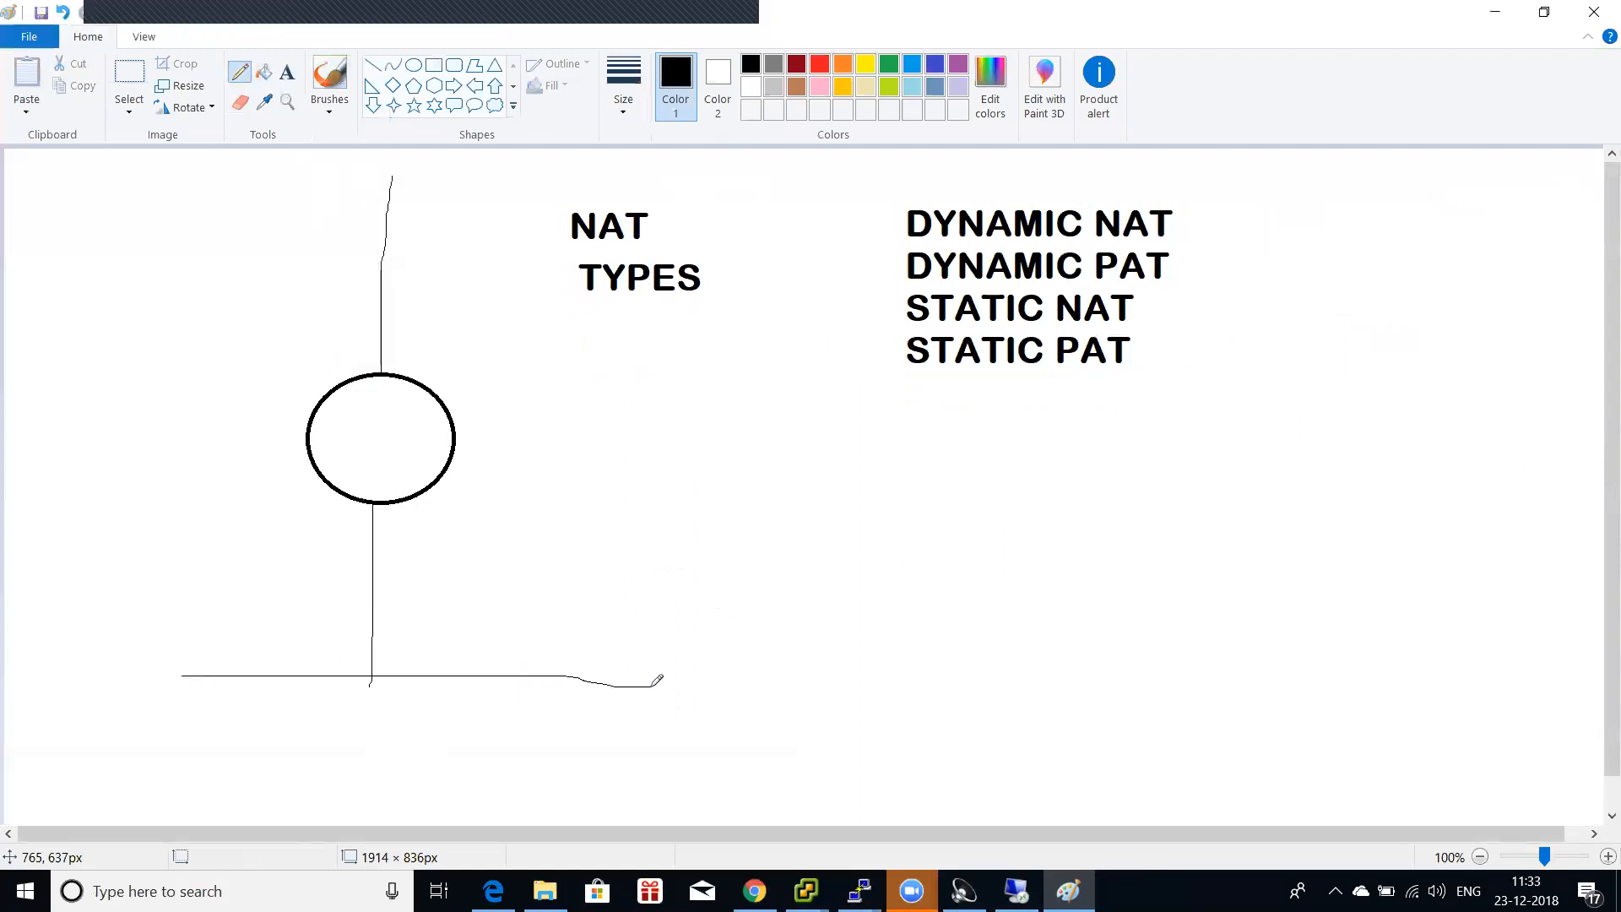
left_click(287, 72)
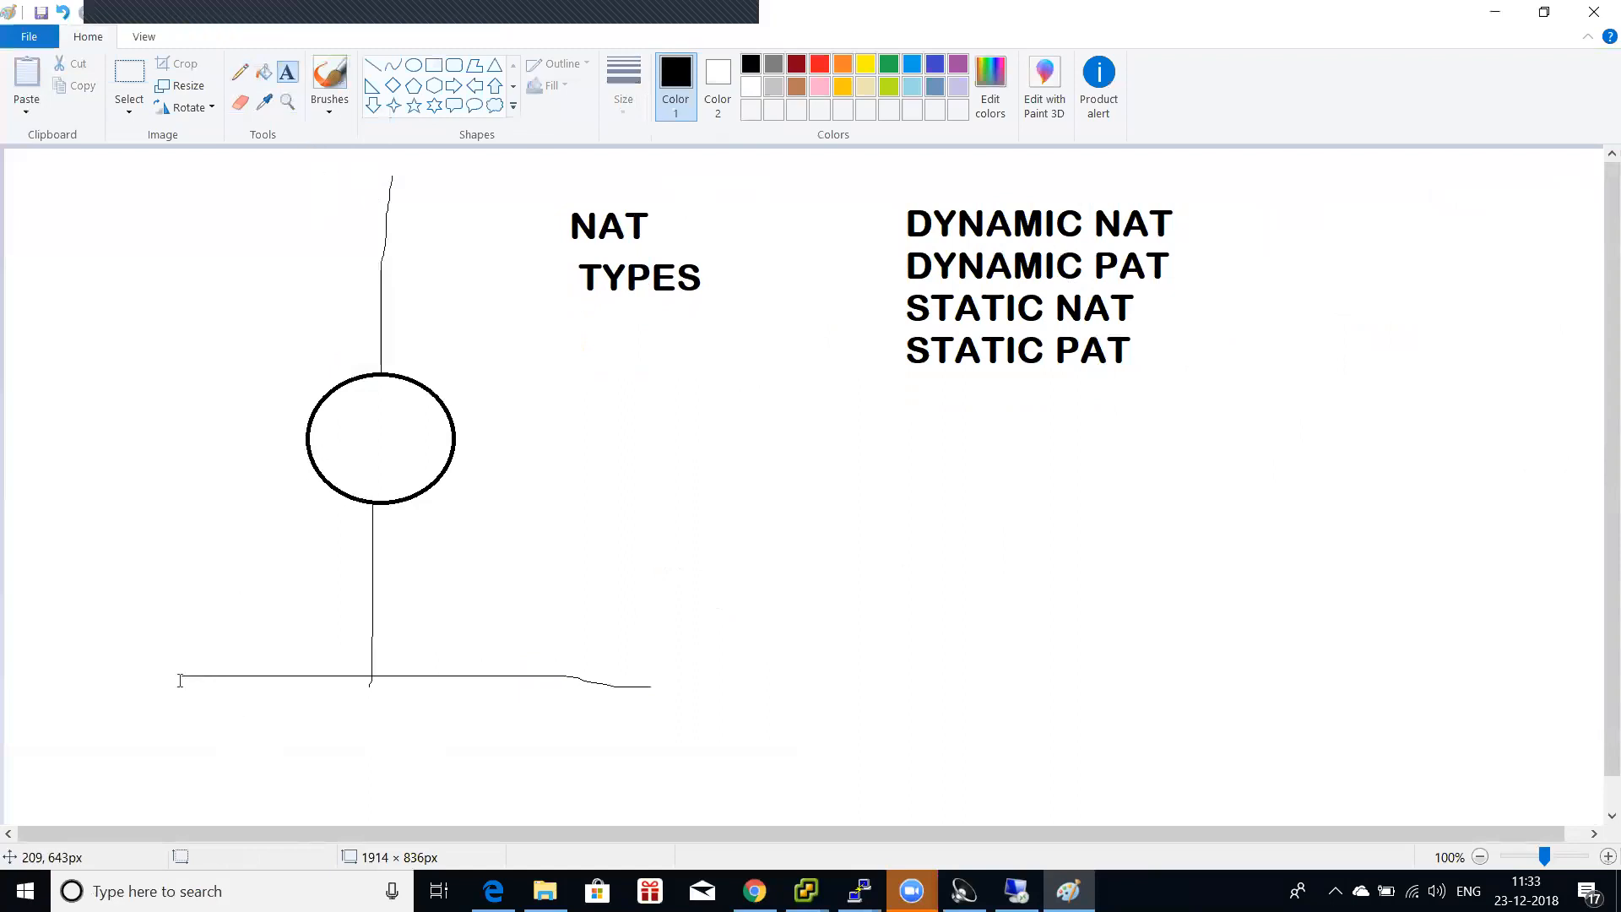
left_click_drag(172, 625, 531, 671)
type("SERVER")
left_click(167, 711)
type("10.1.")
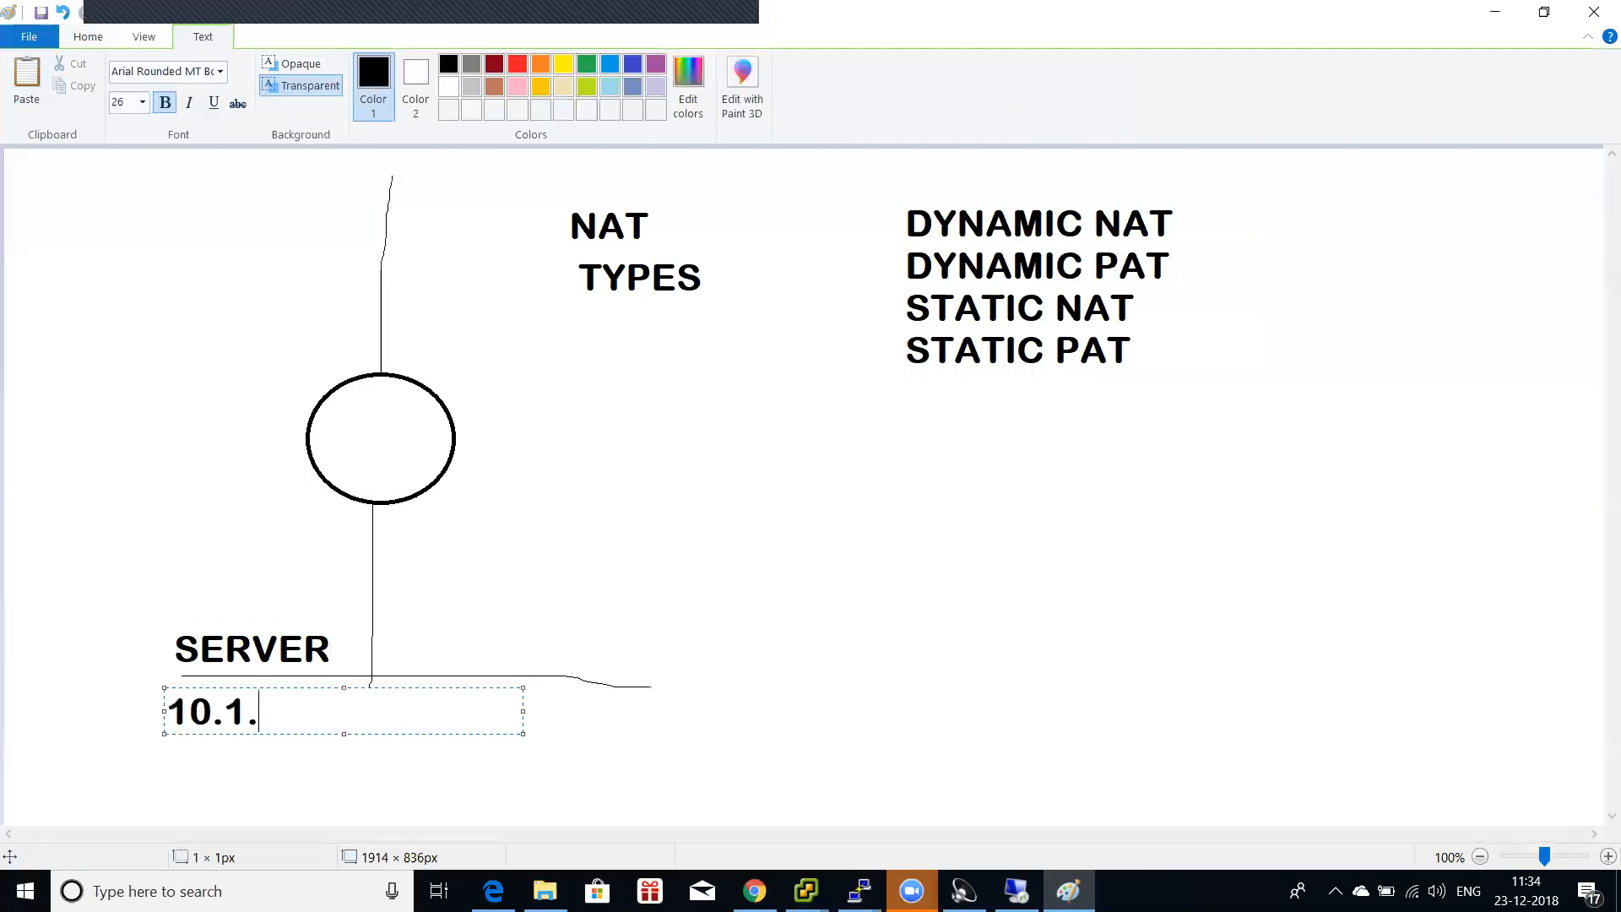
type("1.100")
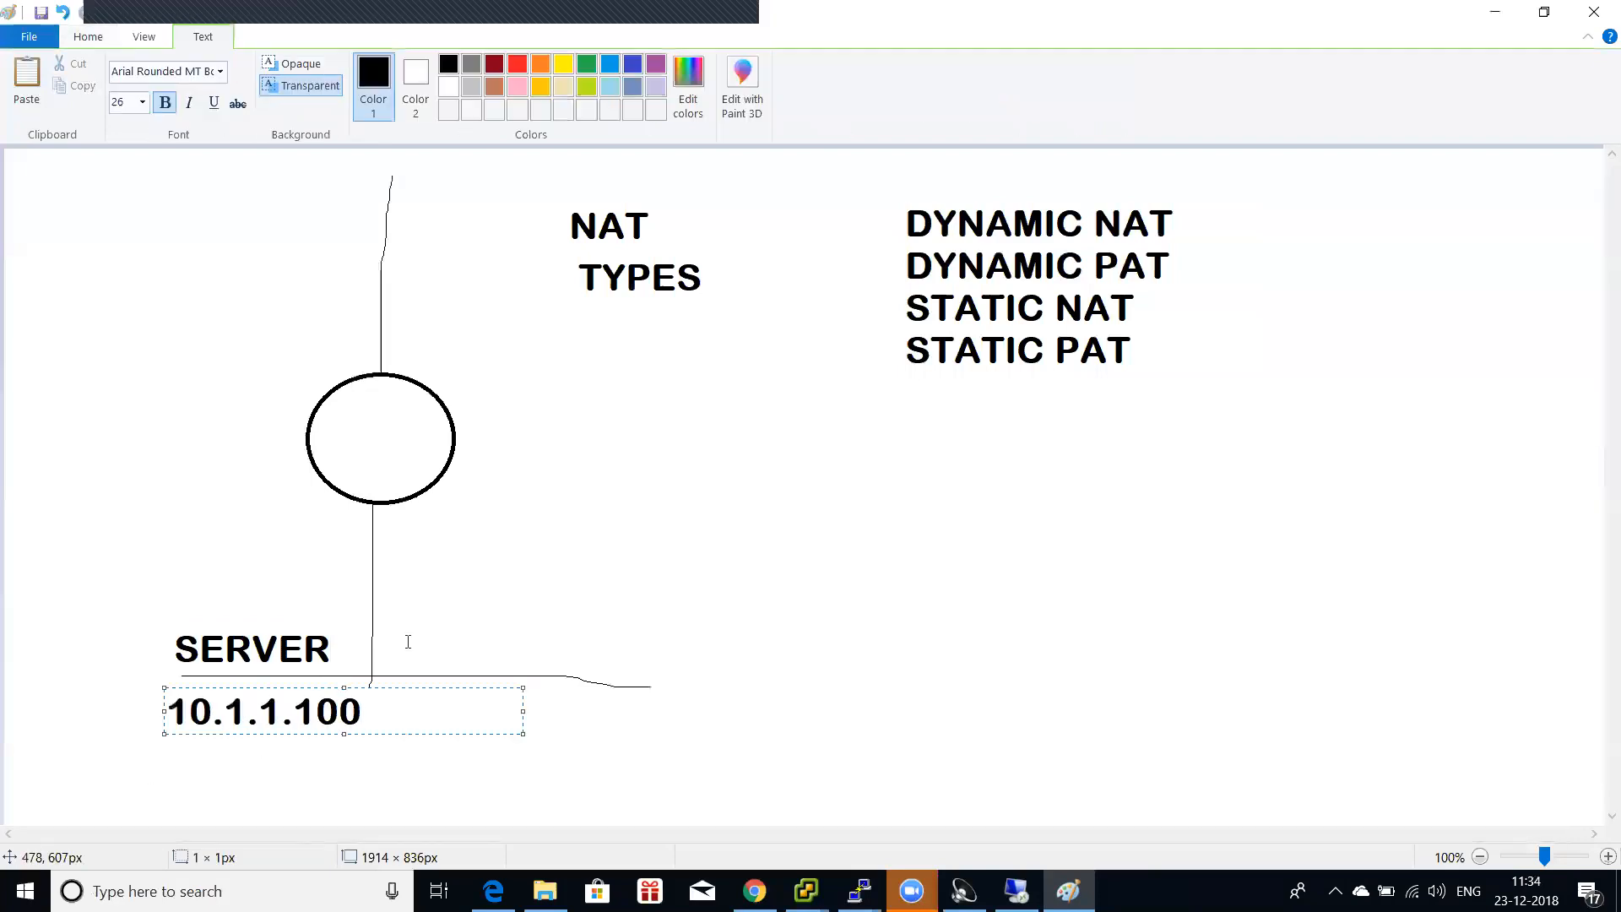
left_click(340, 438)
Label the top left of the diagram 17.17.17.100
left_click(166, 273)
type("17.1")
type("6")
key("BackSpace")
type("7.17.100")
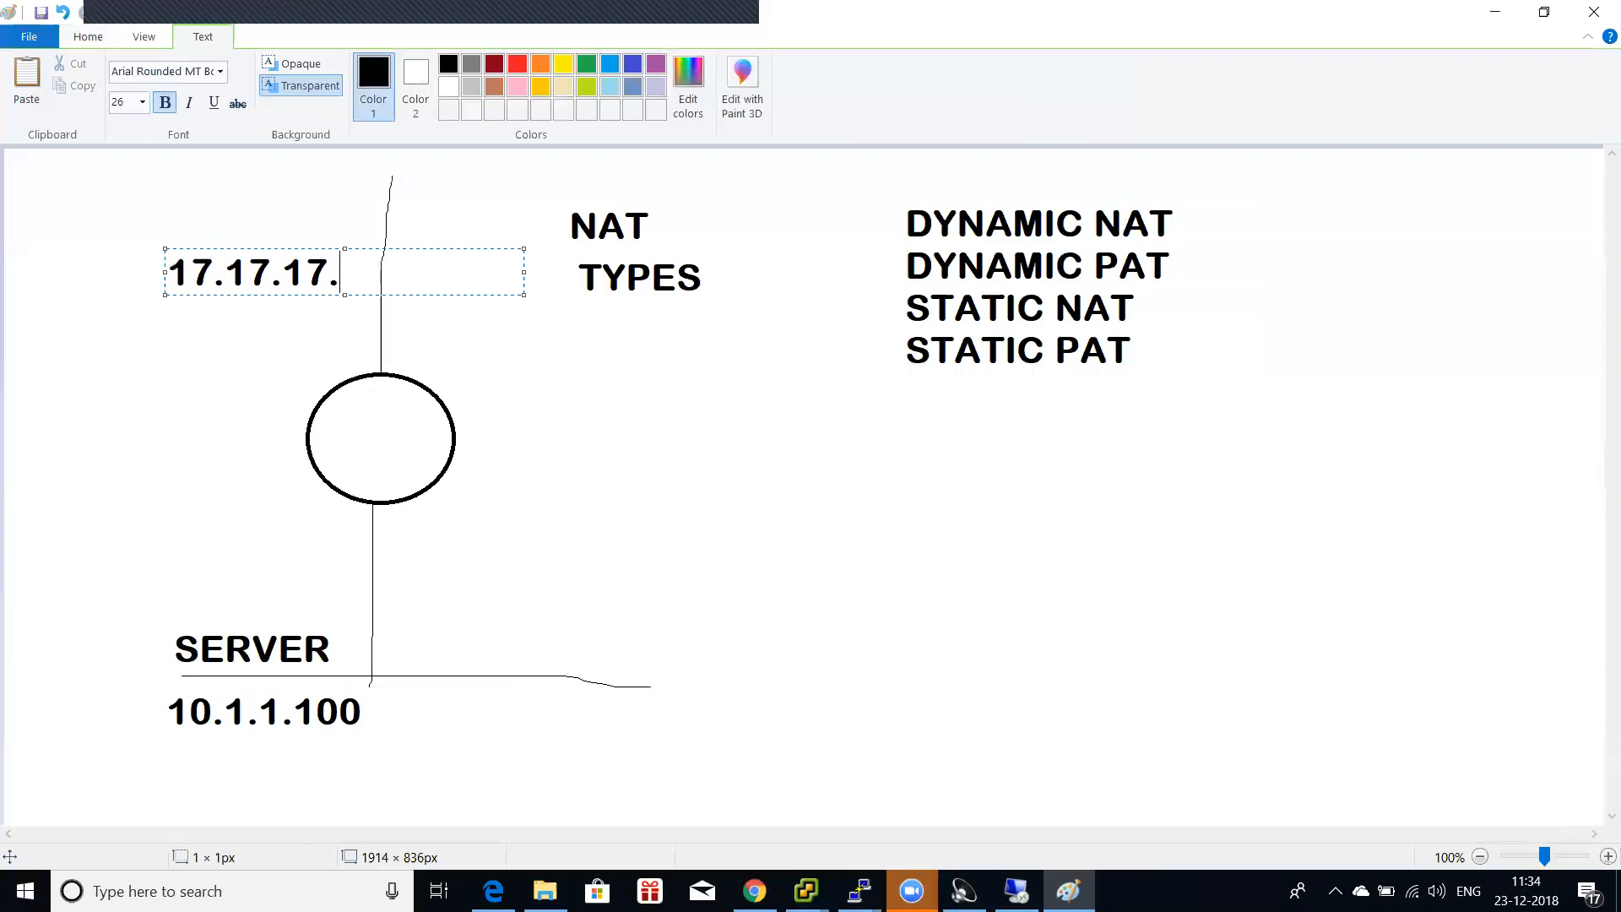
left_click(285, 324)
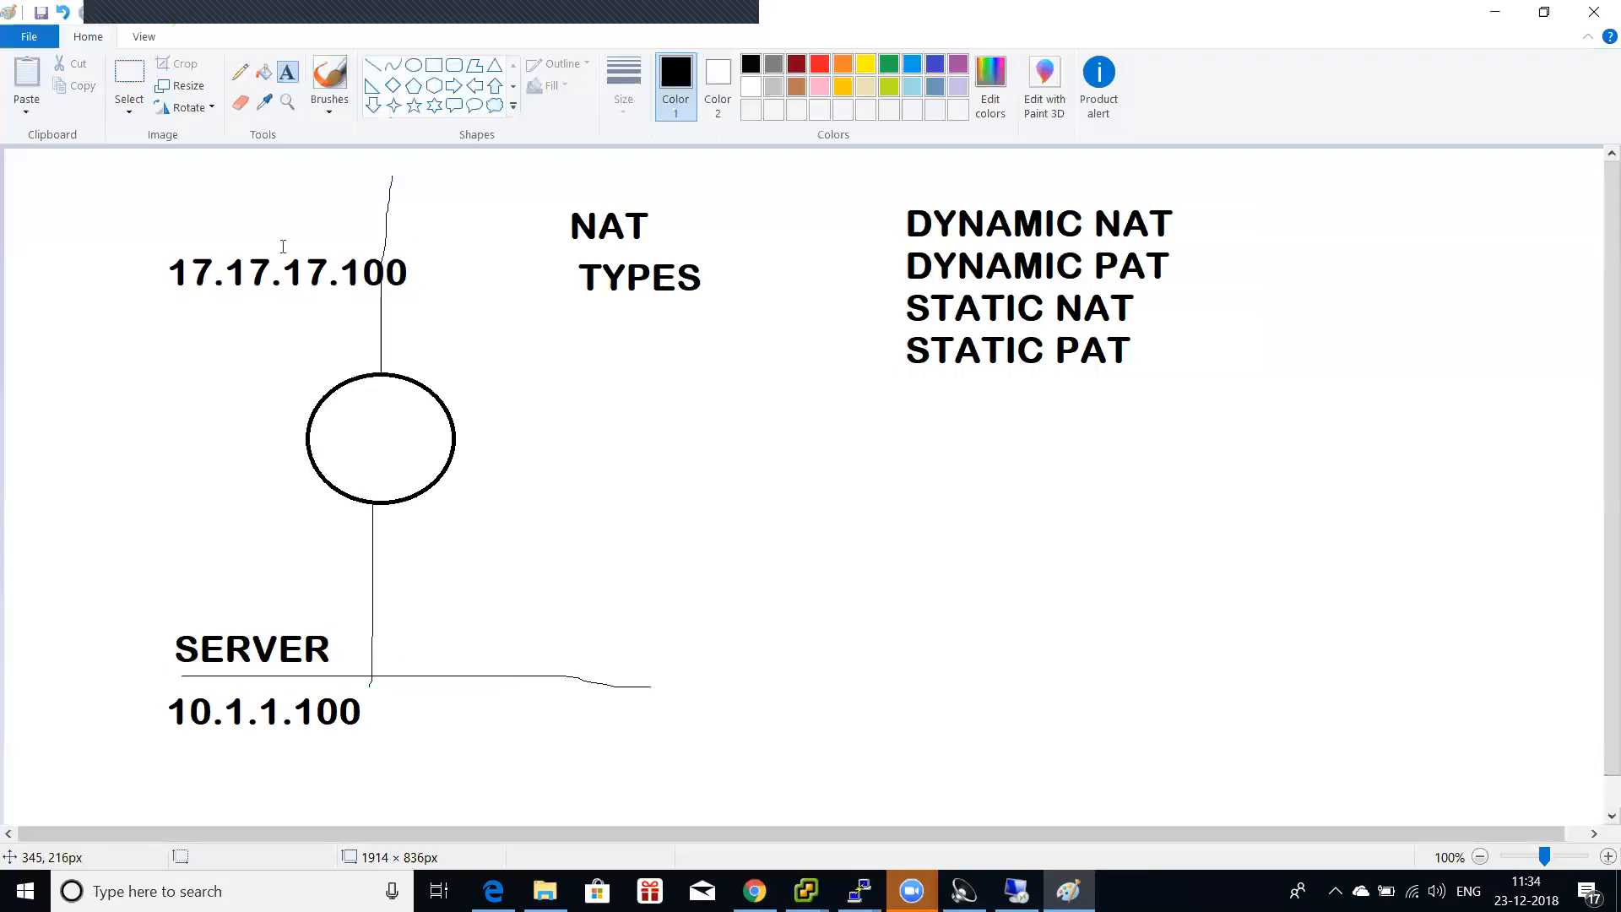
Pencil an arrow from SERVER up to 17.17.17.100 and lines beside DYNAMIC NAT and STATIC NAT
left_click(240, 72)
left_click_drag(226, 620, 274, 307)
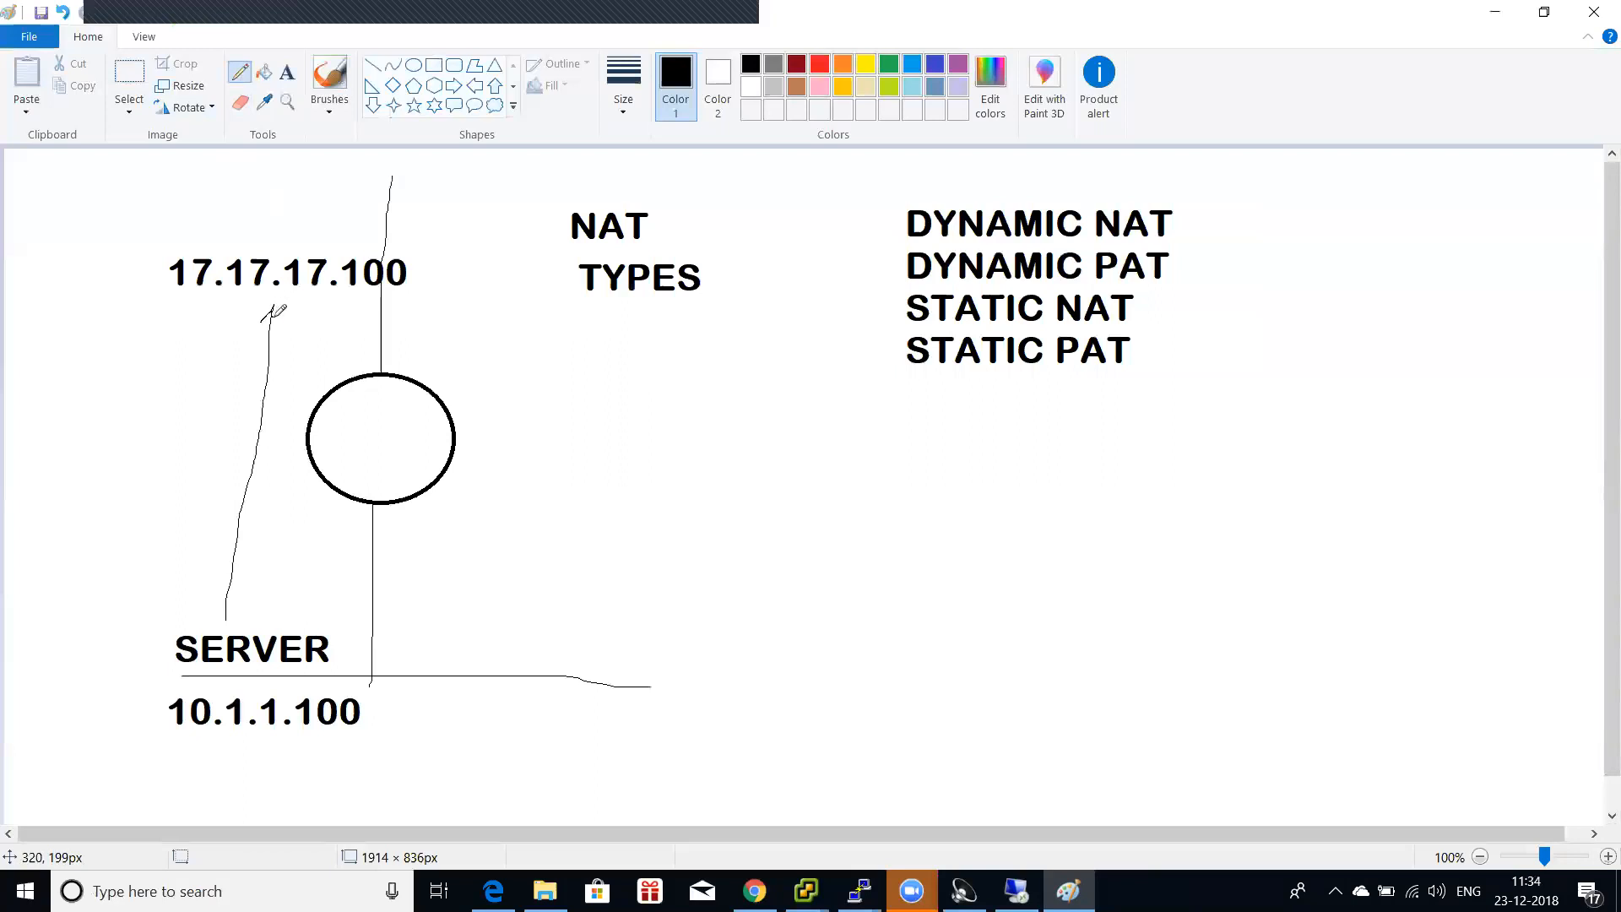
left_click_drag(1188, 219, 1329, 218)
left_click_drag(1156, 308, 1262, 311)
left_click_drag(135, 675, 181, 676)
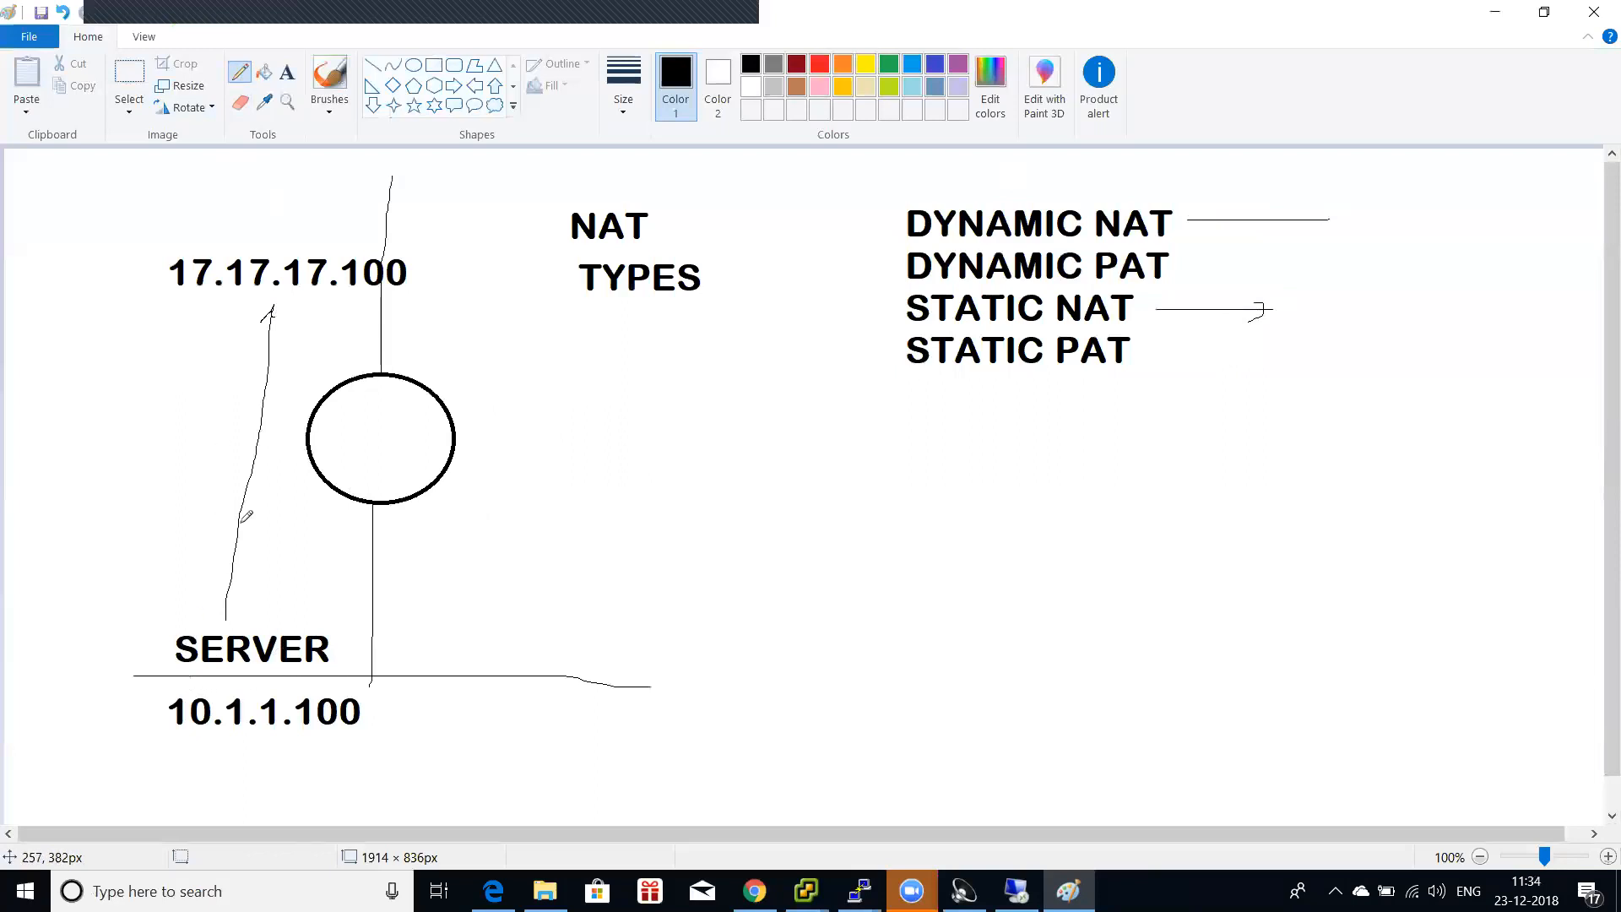
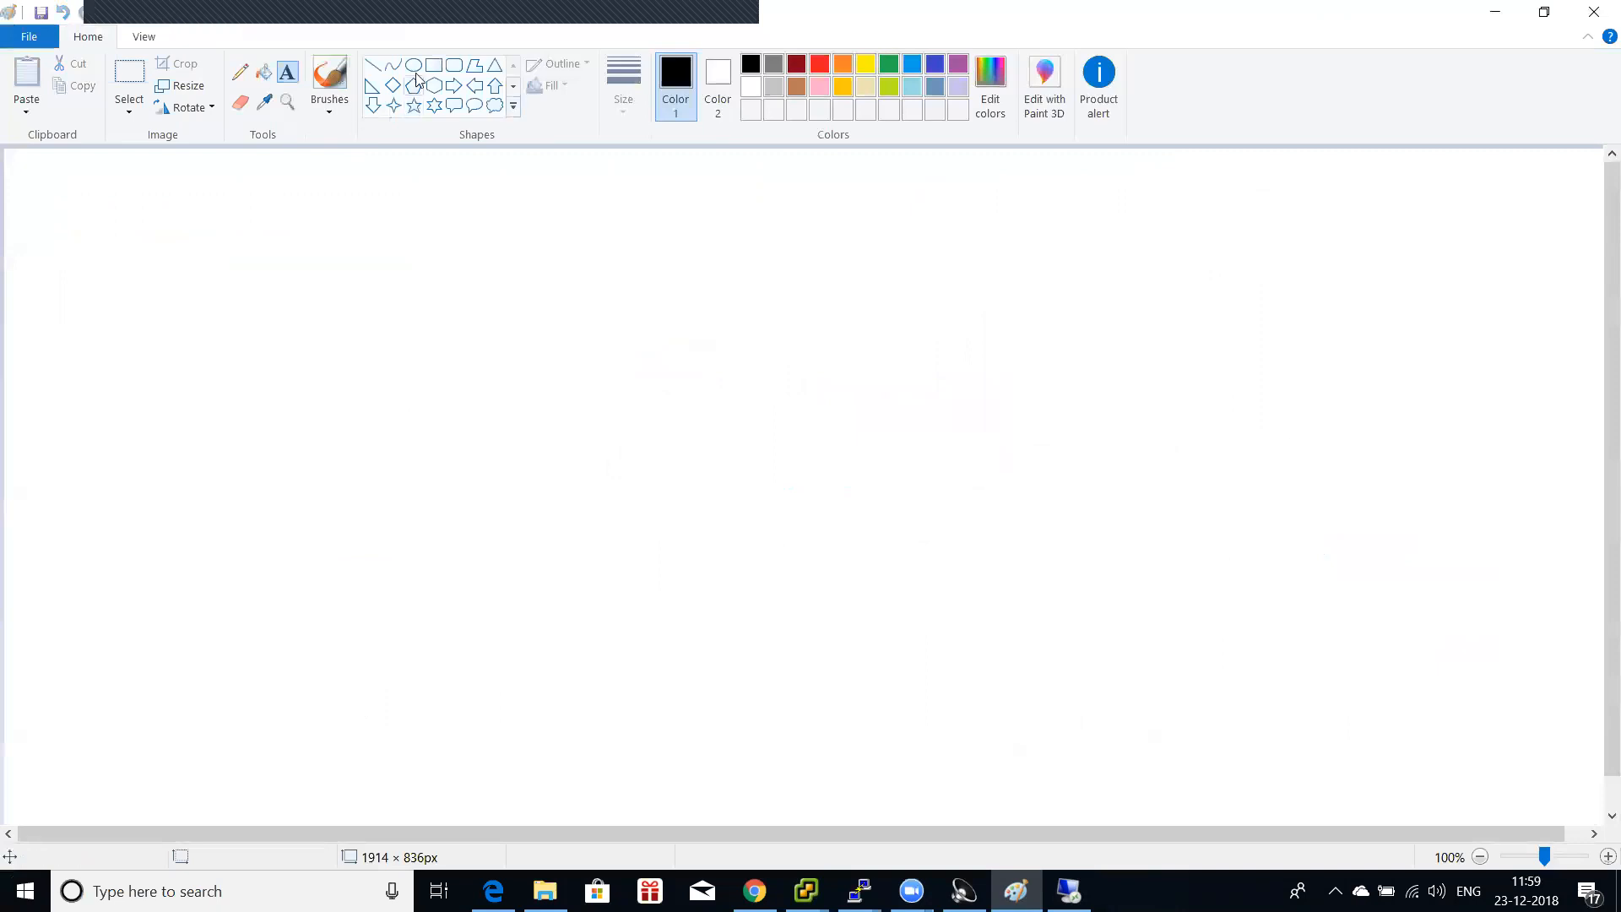
Write the heading 'dynamic nat' at the top left of the canvas
left_click(203, 209)
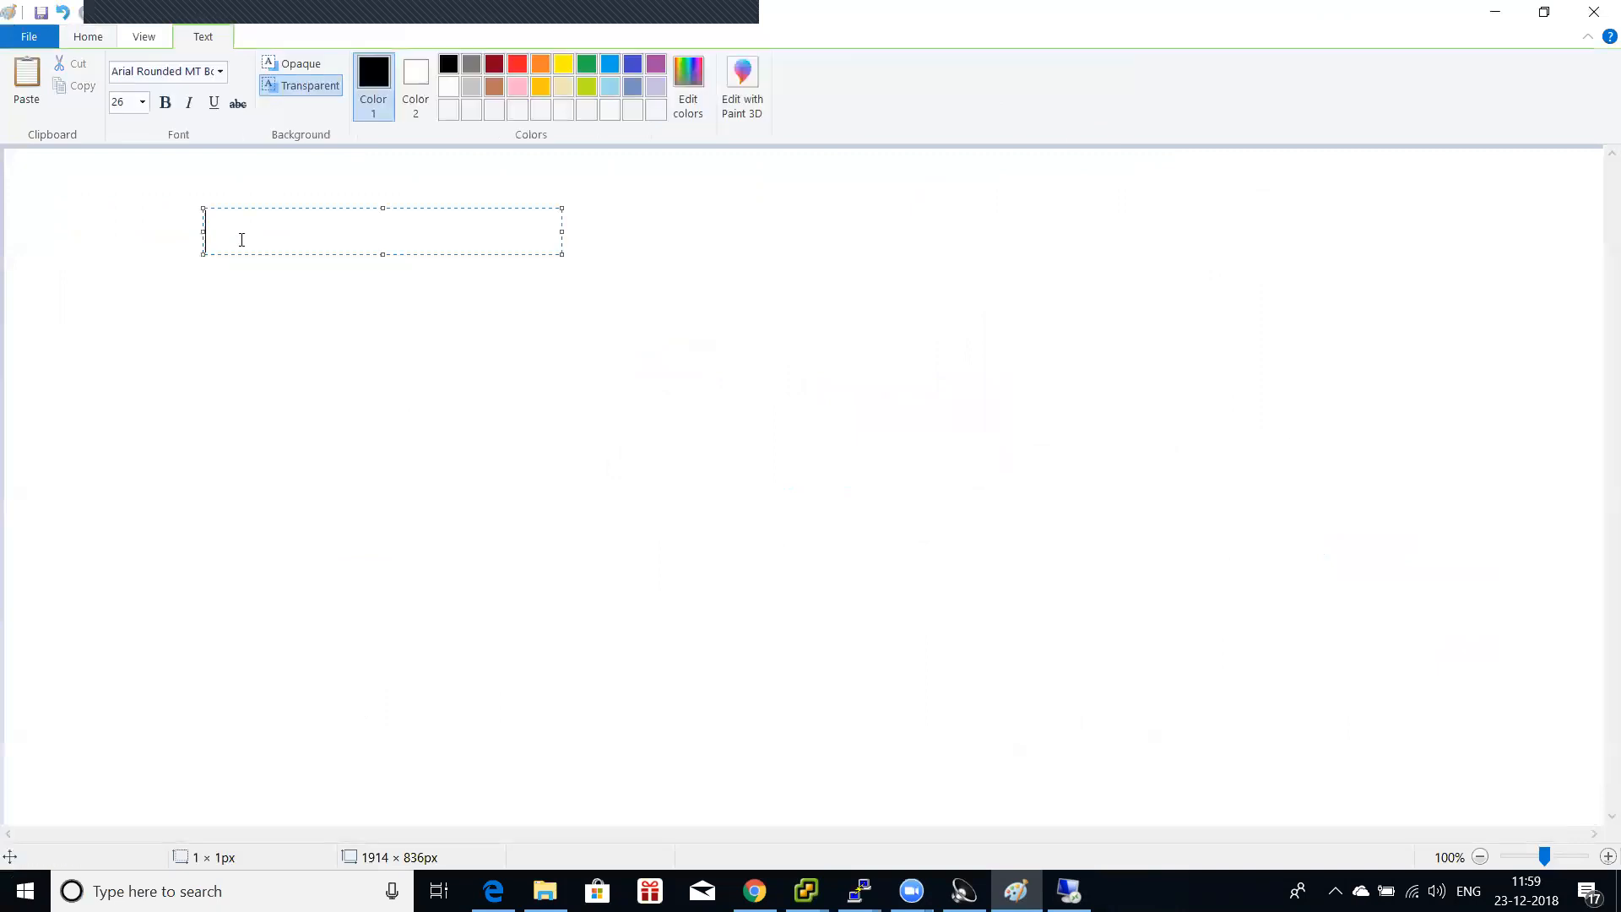
type("dynamic nat")
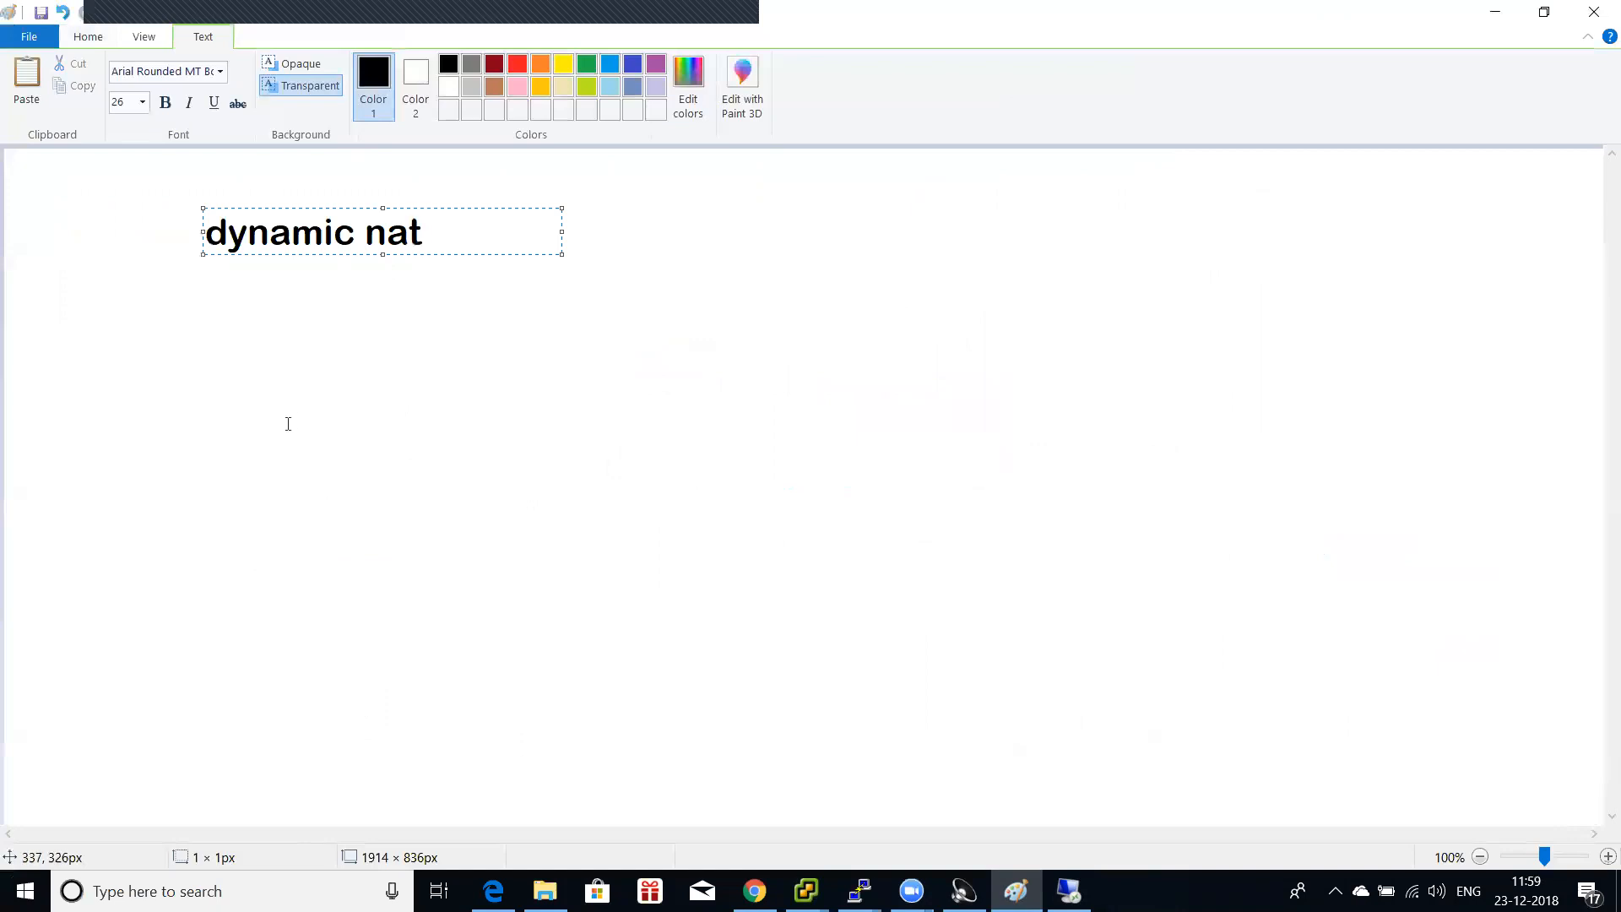
left_click(214, 394)
Add the ranges 10.1.1.100-105 and 17.17.17.100-105 side by side below the heading
left_click(212, 372)
type("10.1.1.100-105")
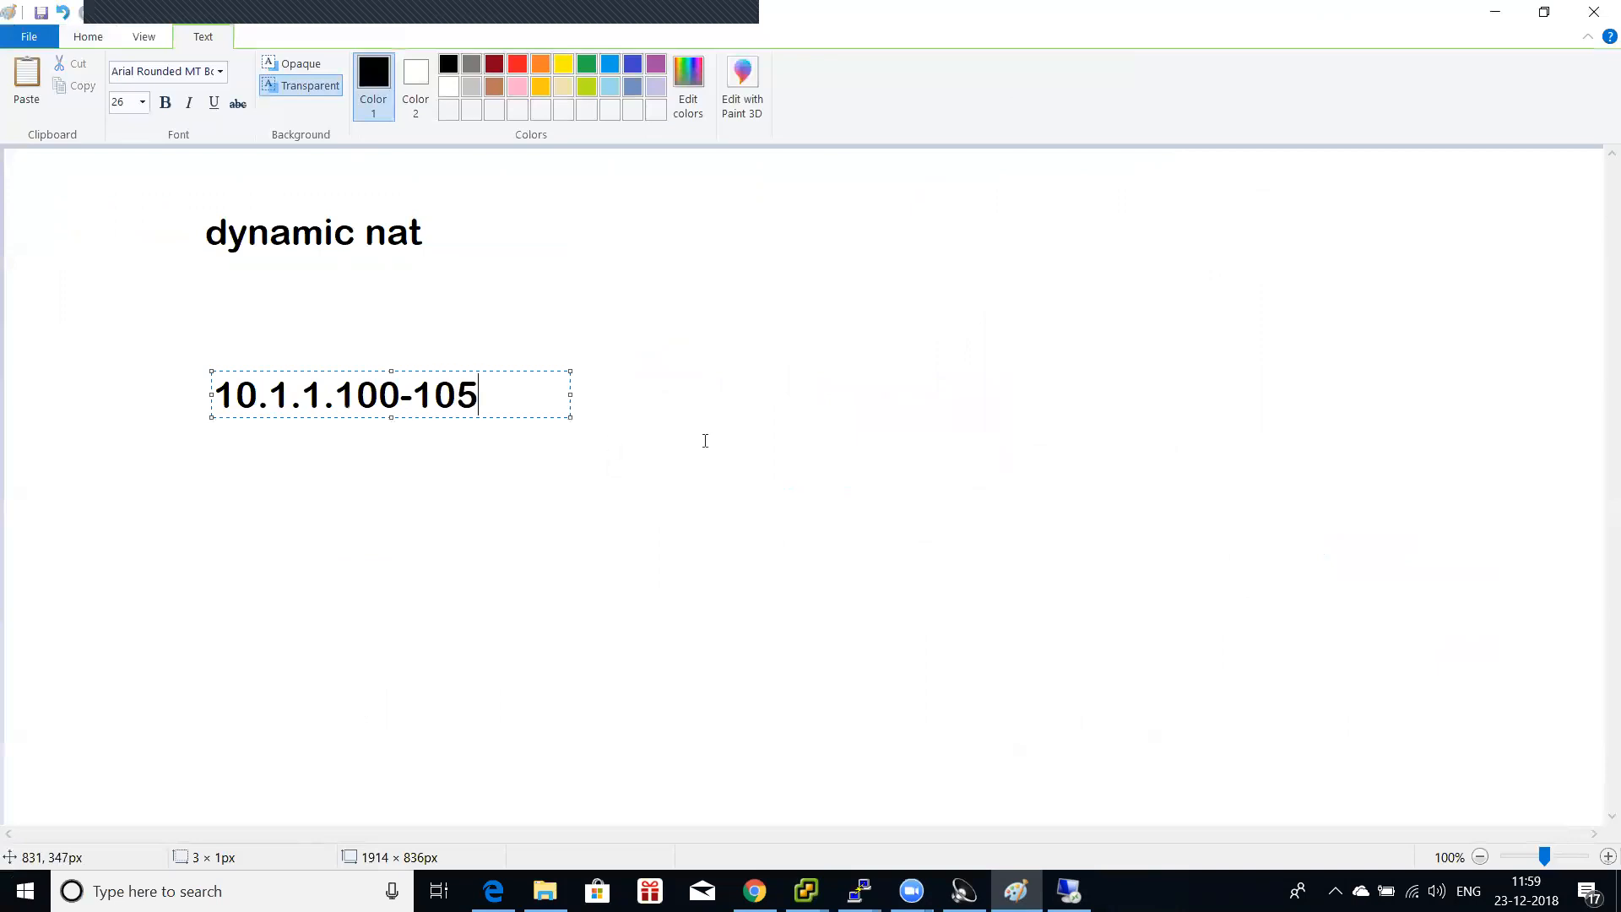
left_click(785, 402)
left_click(796, 374)
type("17")
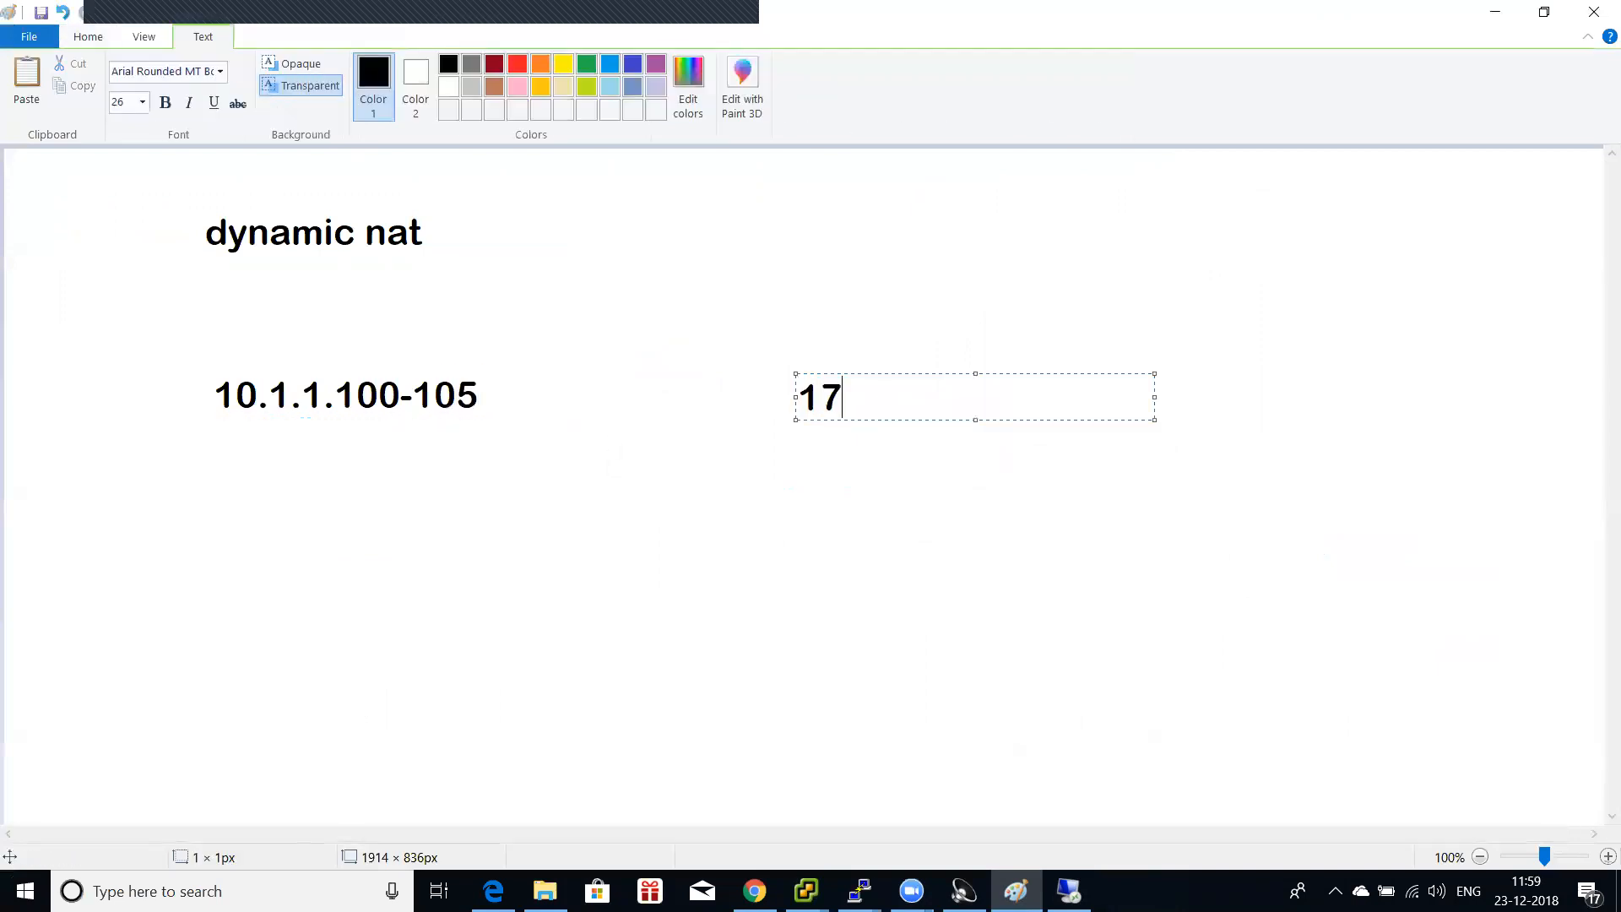
type(".17.17.17.10")
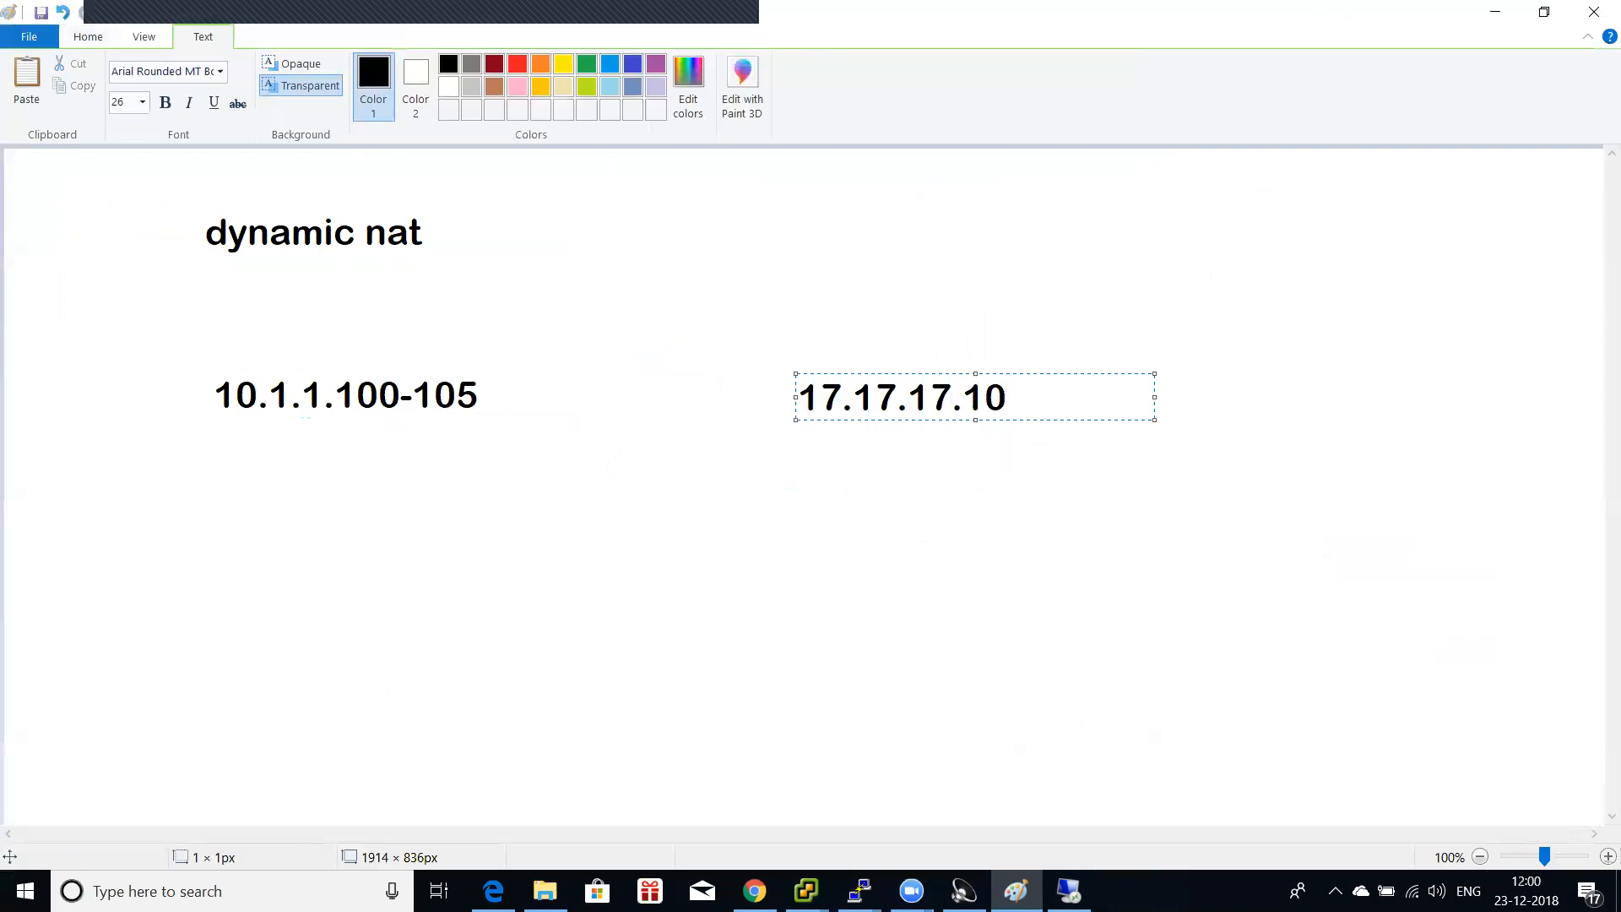
type("0-105")
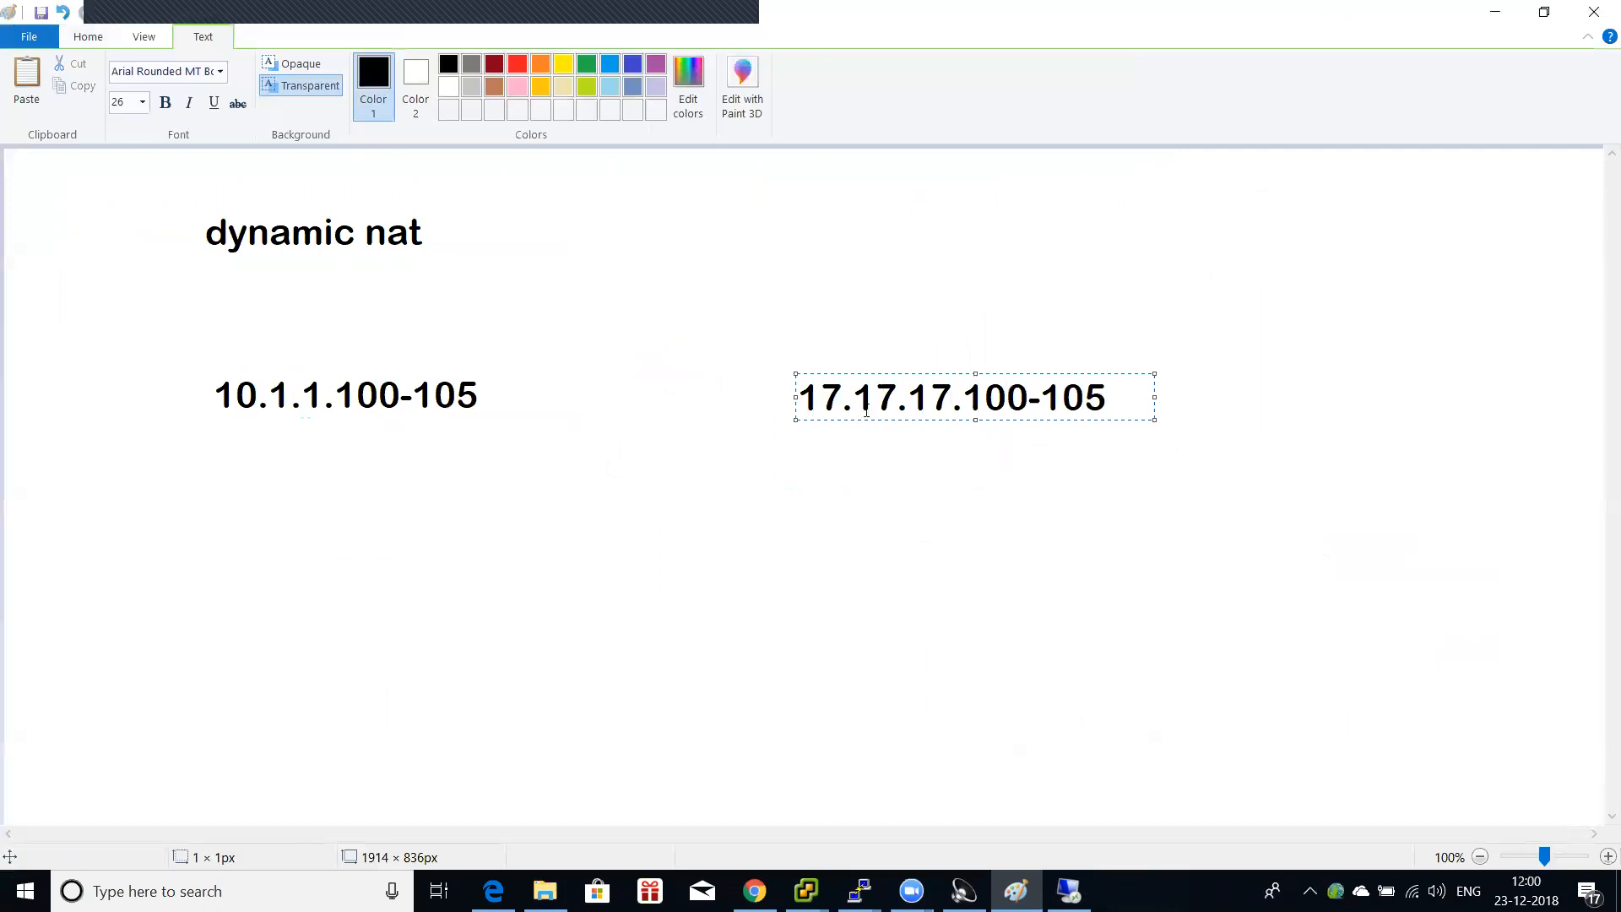
left_click(709, 517)
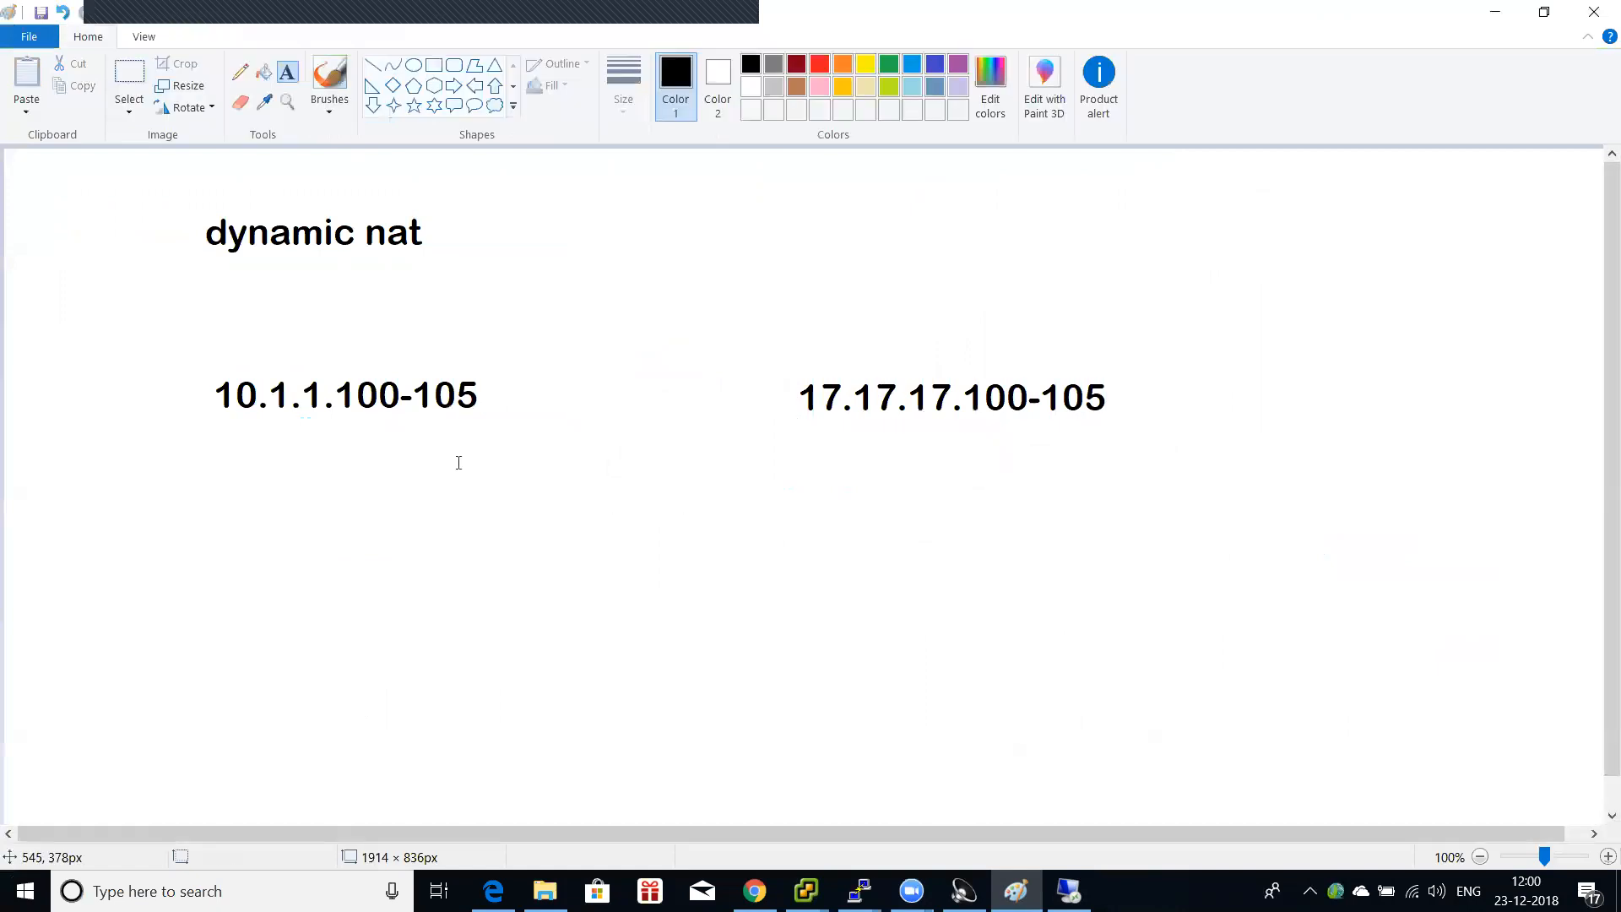
Write '104 ------' below the left range, underline 10.1.1.100-105 and draw a curved arrow to 104
left_click(421, 529)
type("104")
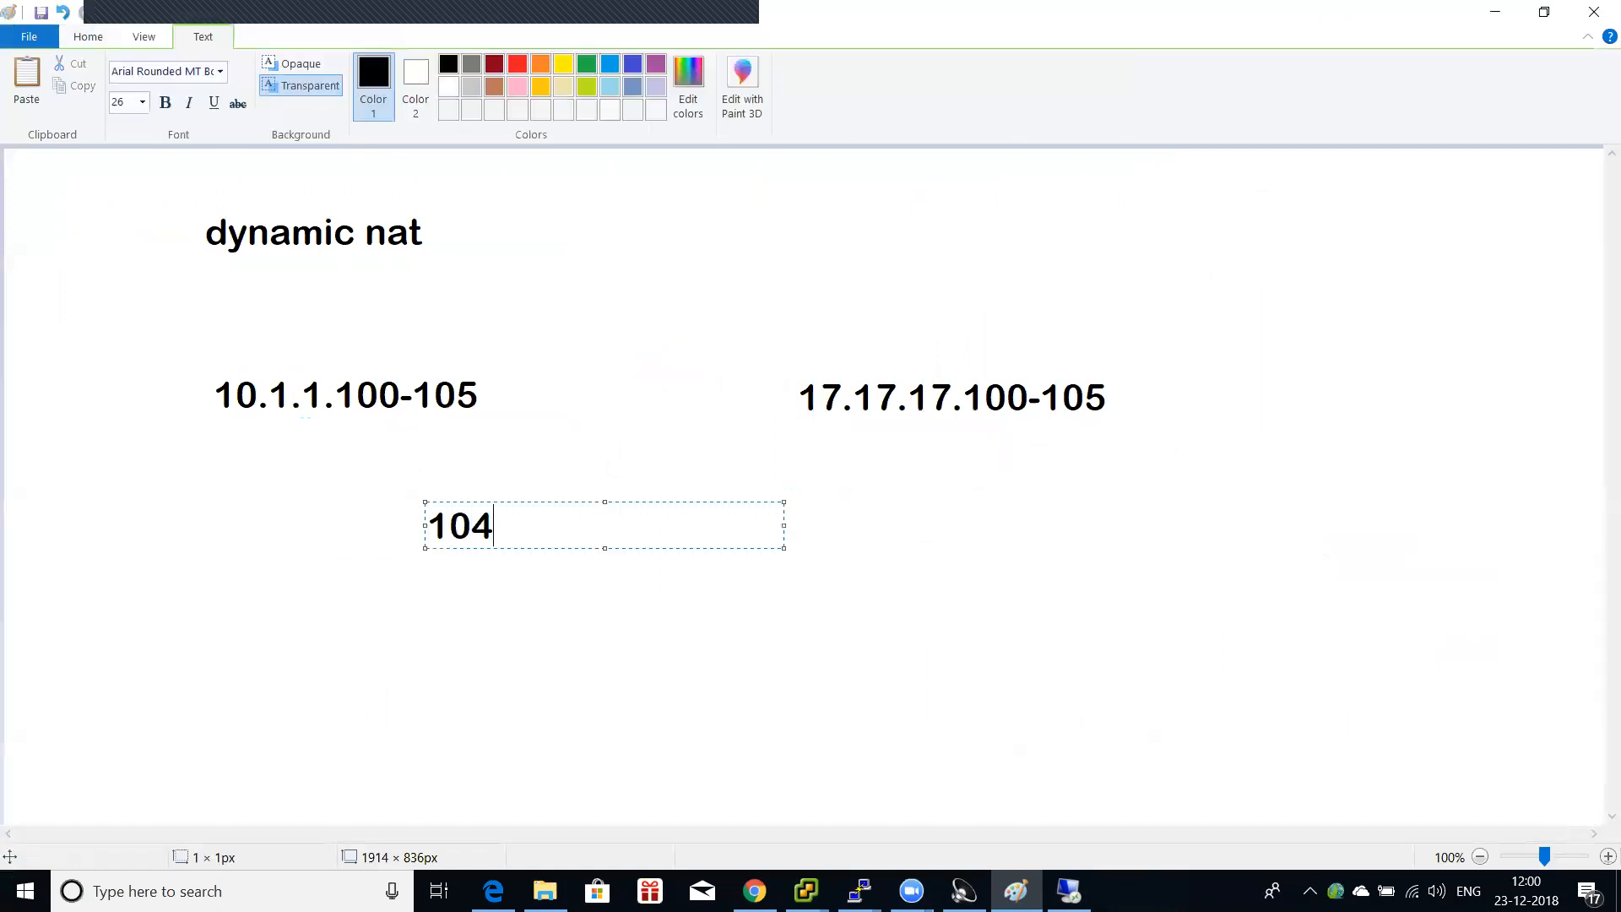
type(" -------")
left_click(397, 428)
left_click(240, 71)
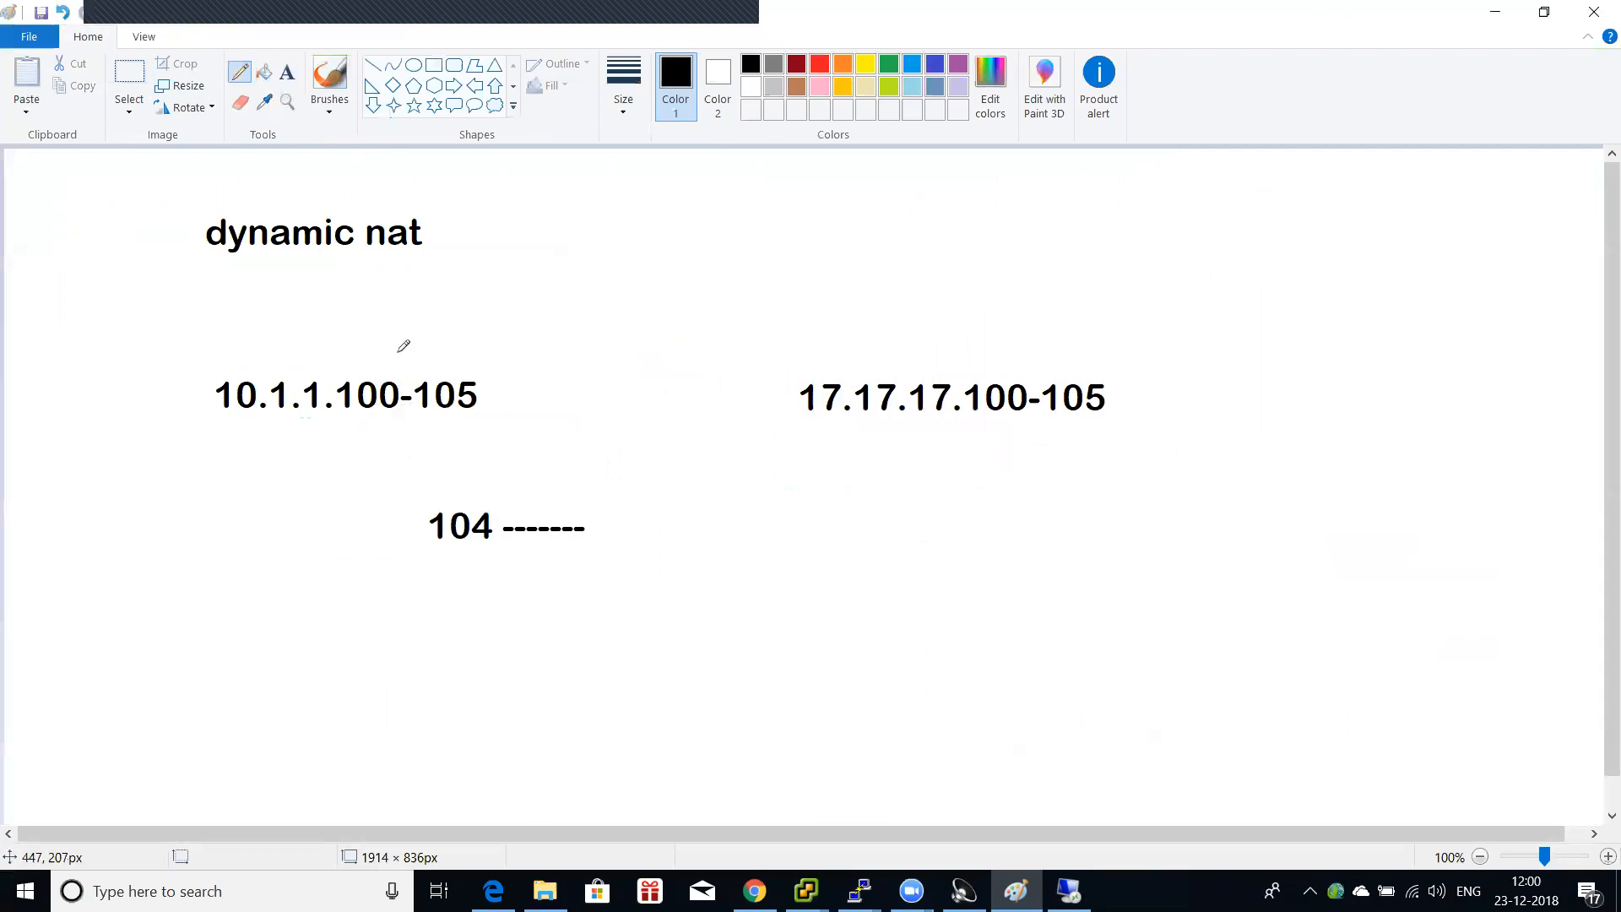
left_click_drag(342, 428, 460, 426)
mouse_move(423, 432)
left_mouse_down()
mouse_move(469, 490)
mouse_move(452, 506)
left_mouse_up()
Label 17.17.17.100 and 17.17.17.101 under the right range and 103 under 104
left_click(287, 72)
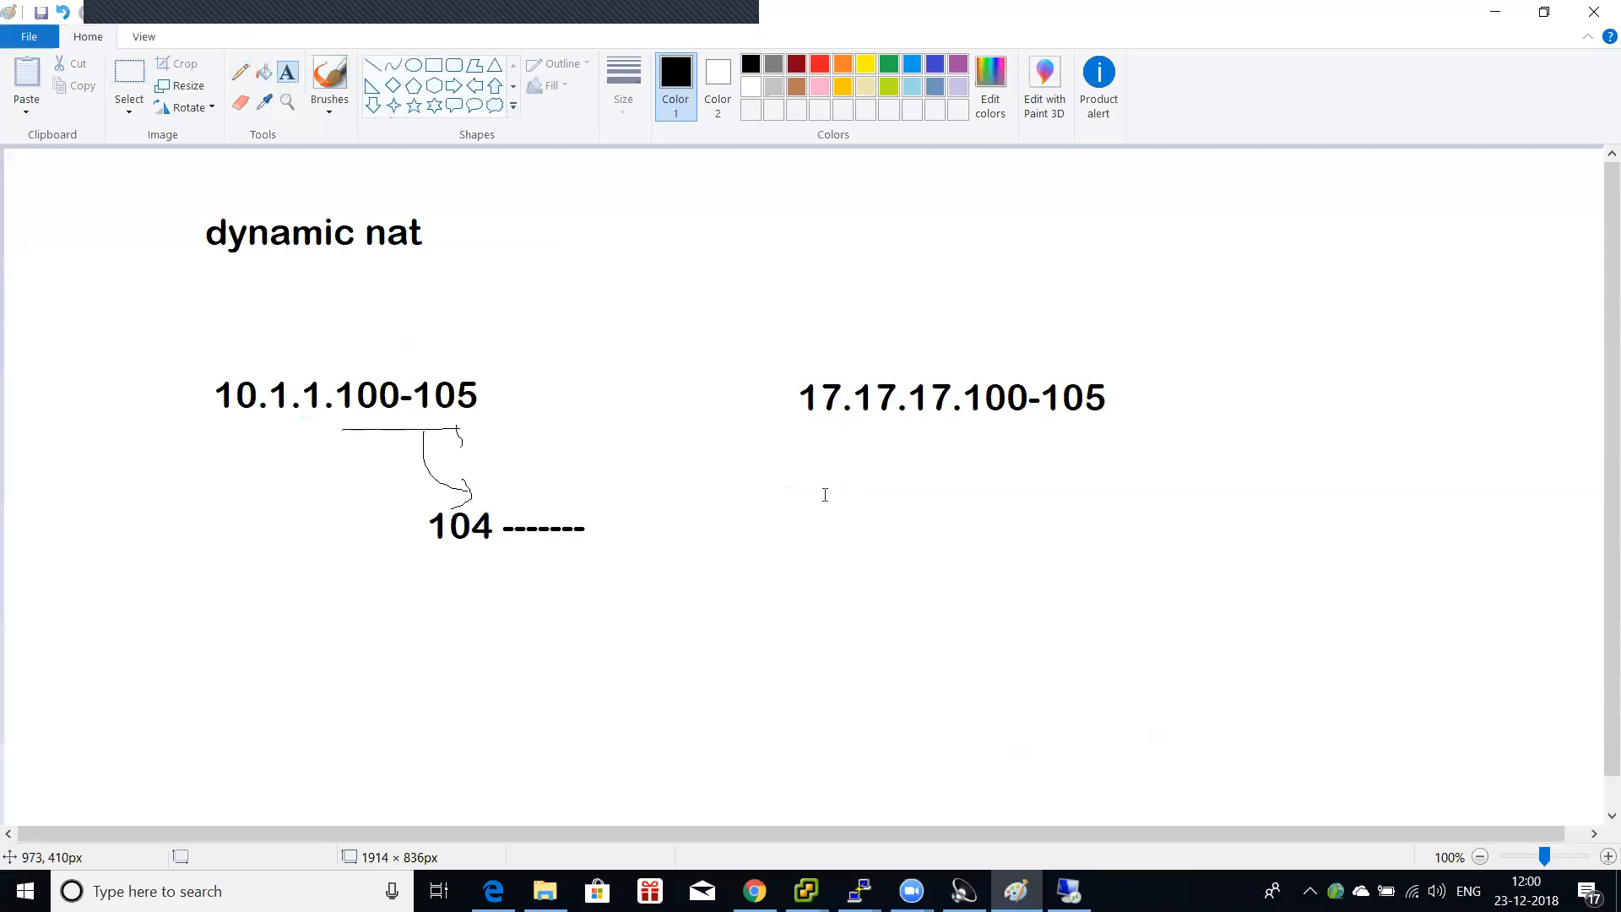
left_click(793, 510)
type("17")
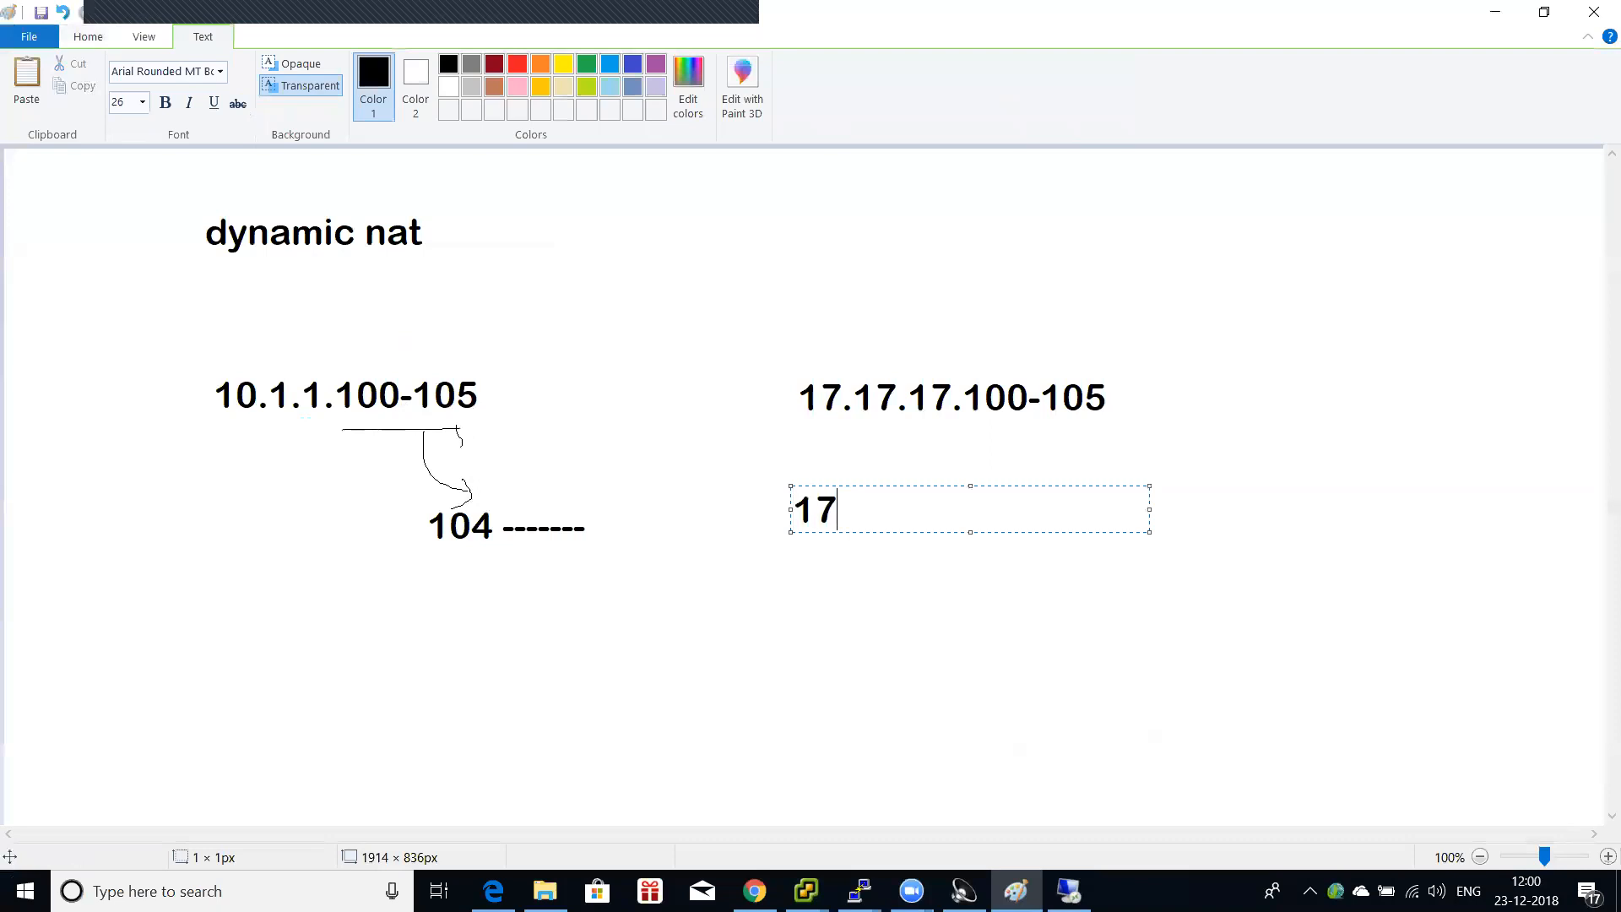
type(".17.17.100")
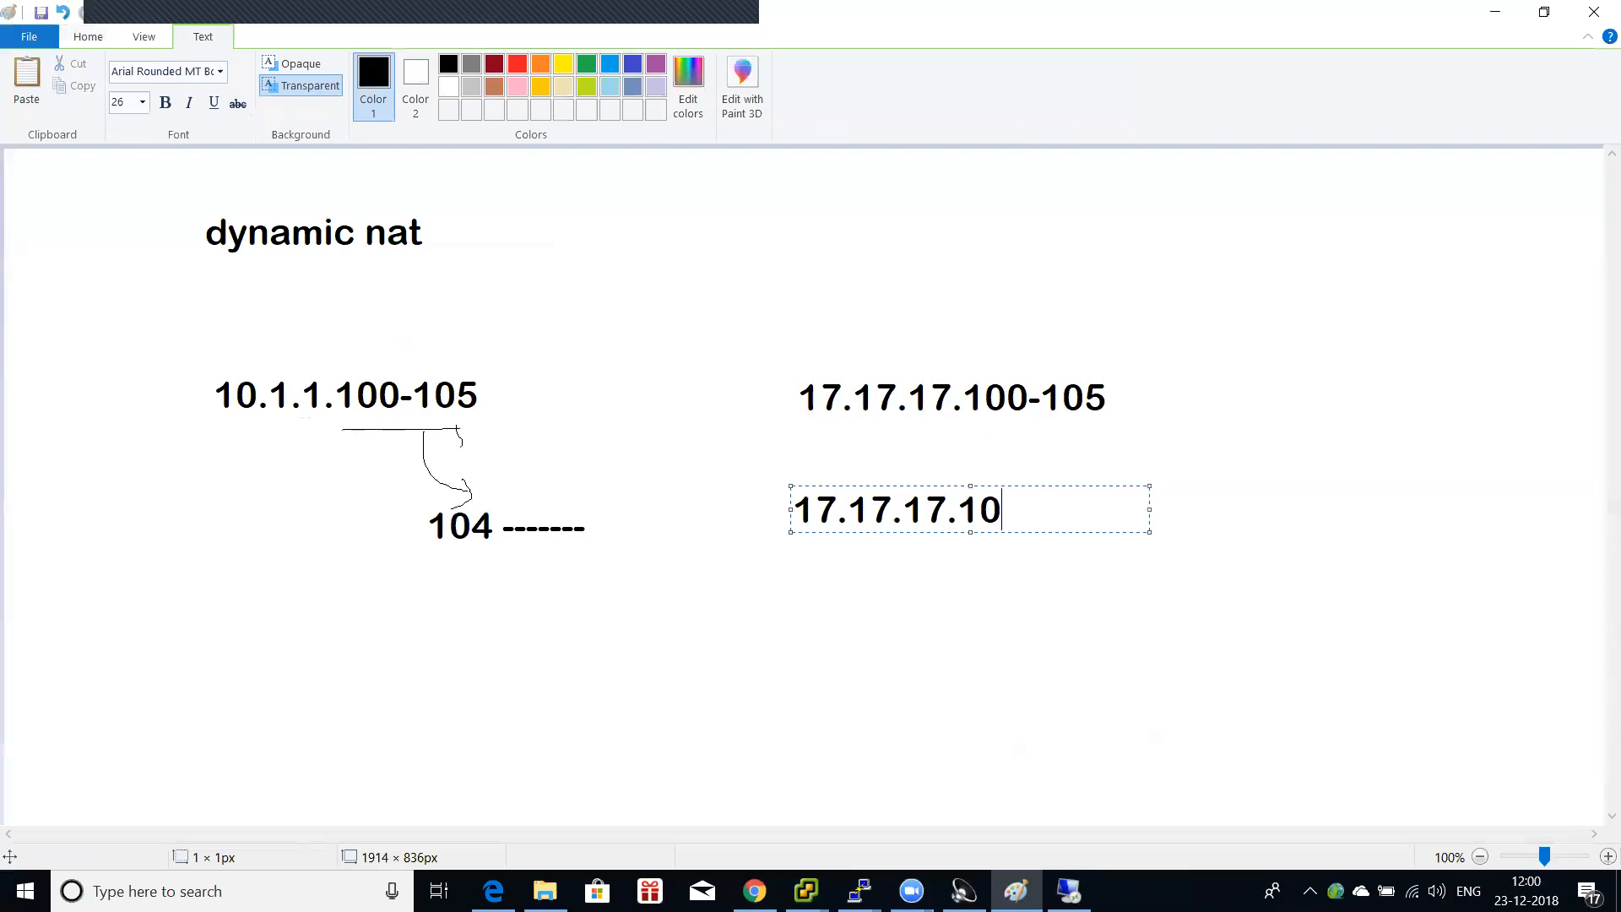
key("Return")
key("Return")
left_click(1102, 400)
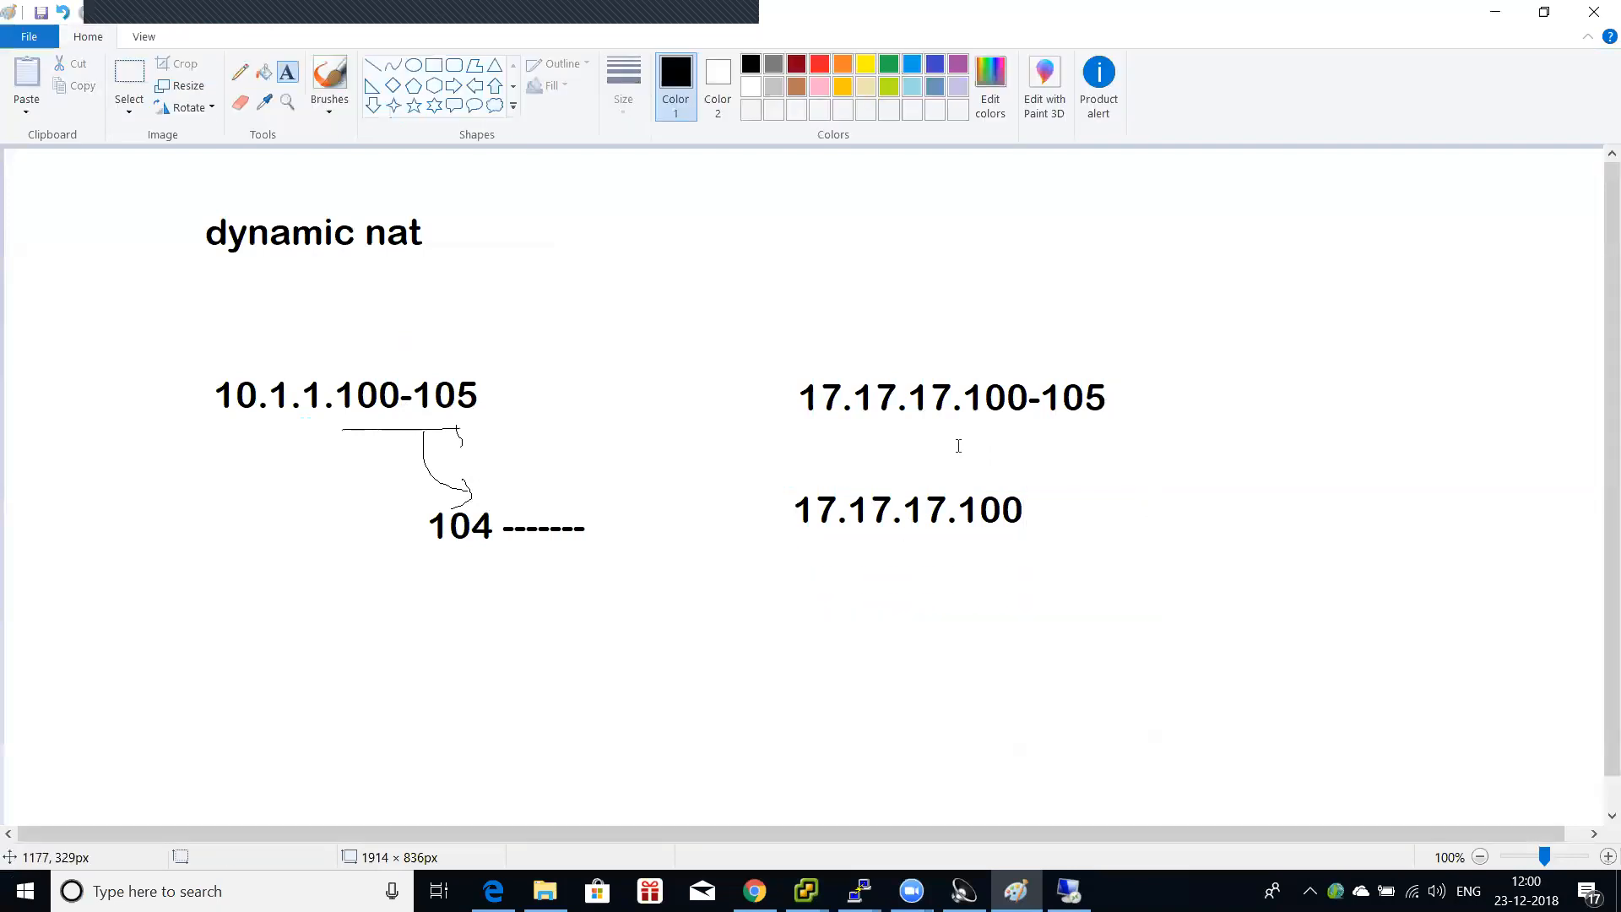
left_click(438, 545)
type("103")
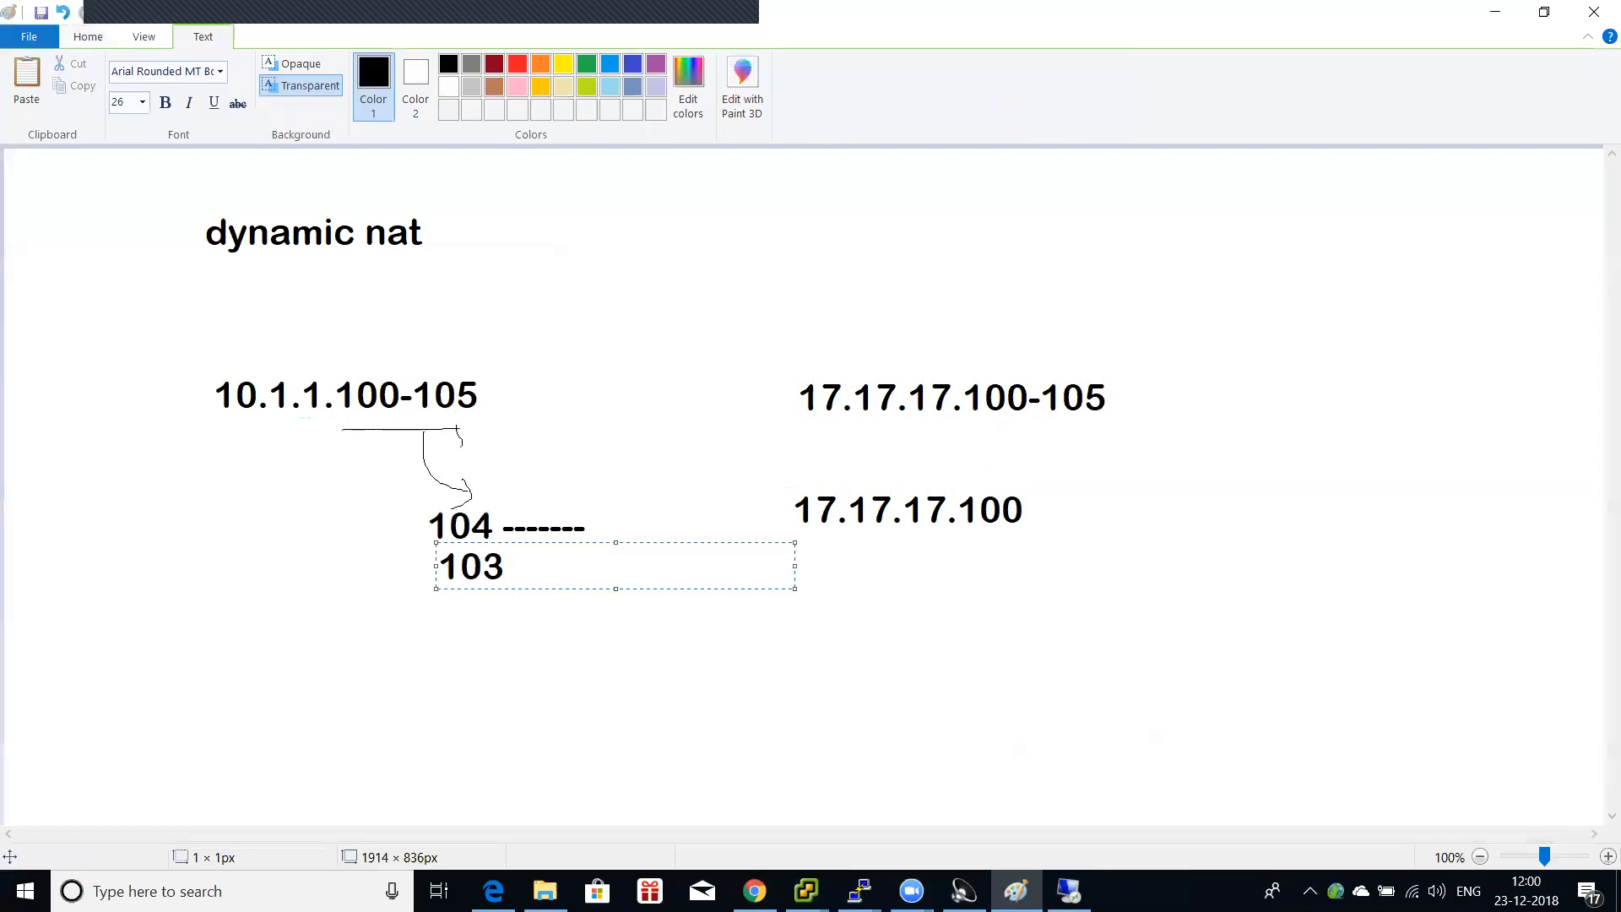
left_click(611, 656)
left_click(804, 514)
left_click(808, 580)
left_click(797, 540)
type("17.17.17.1")
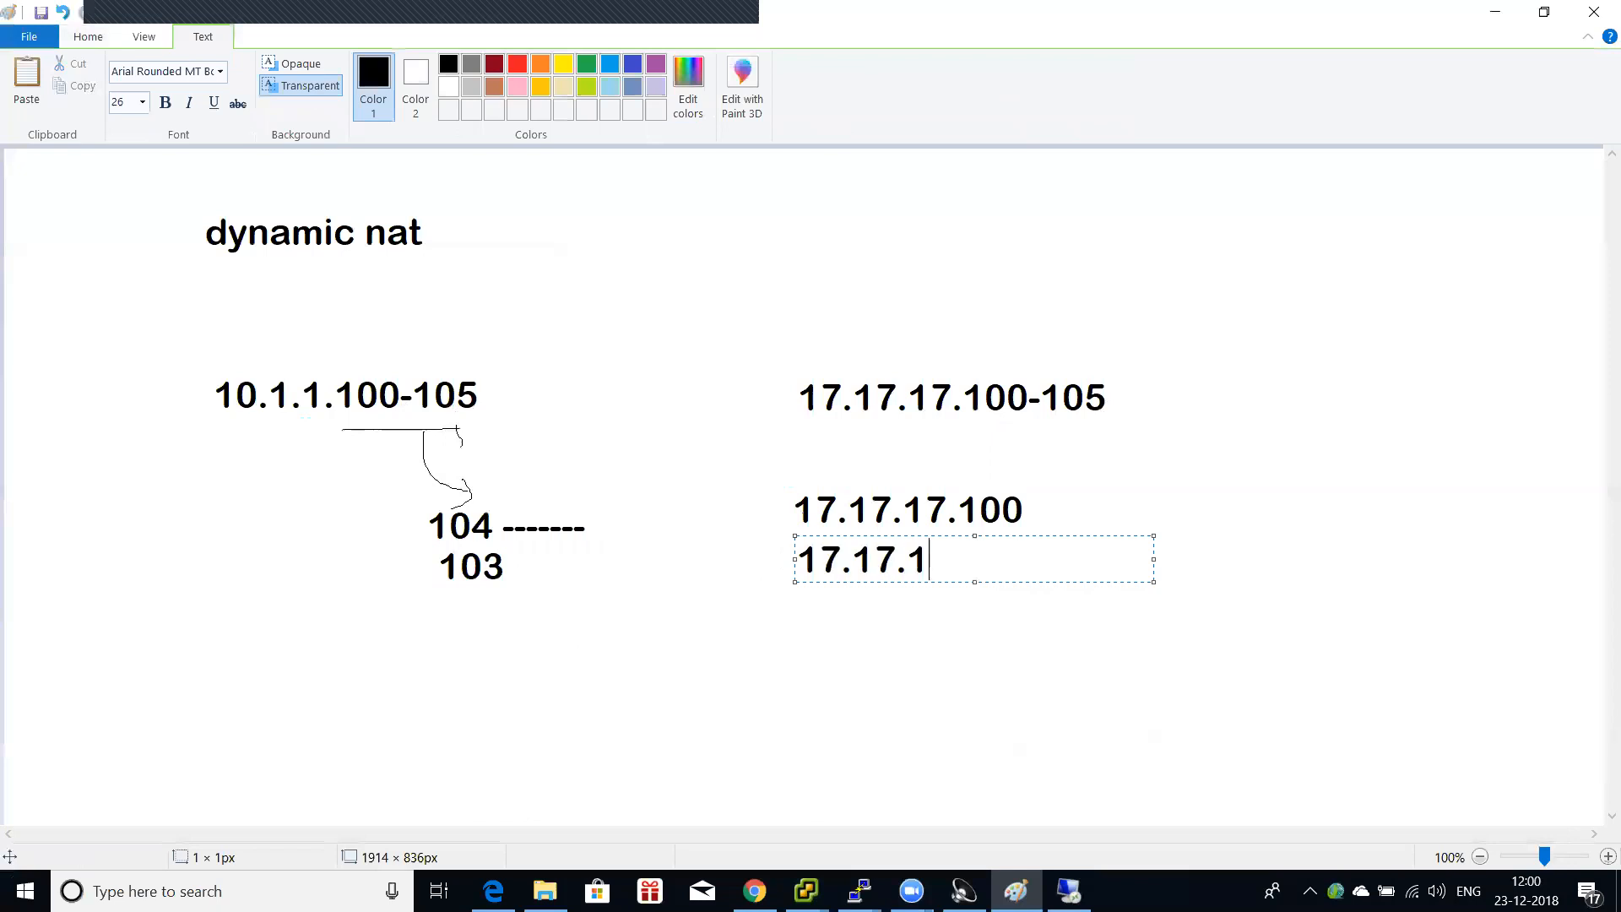
type("01")
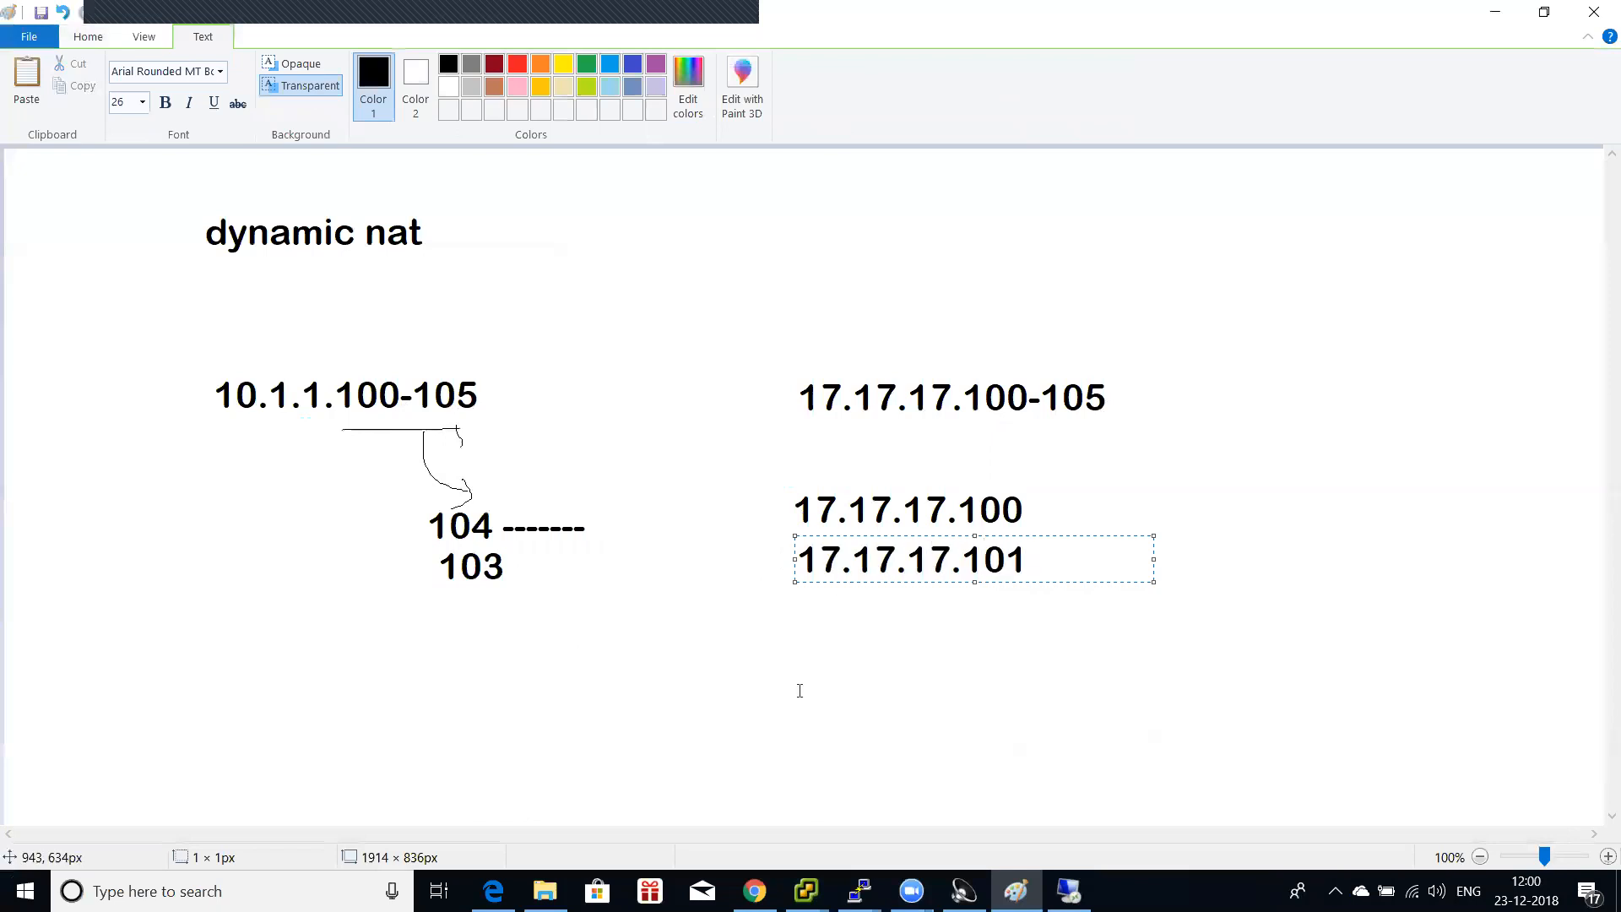
left_click(799, 687)
Add 100 and 102 on the left, and 17.17.17.102 and 17.17.17.103 on the right
left_click(440, 583)
type("100")
left_click(808, 614)
left_click(804, 613)
type("17.17.17.")
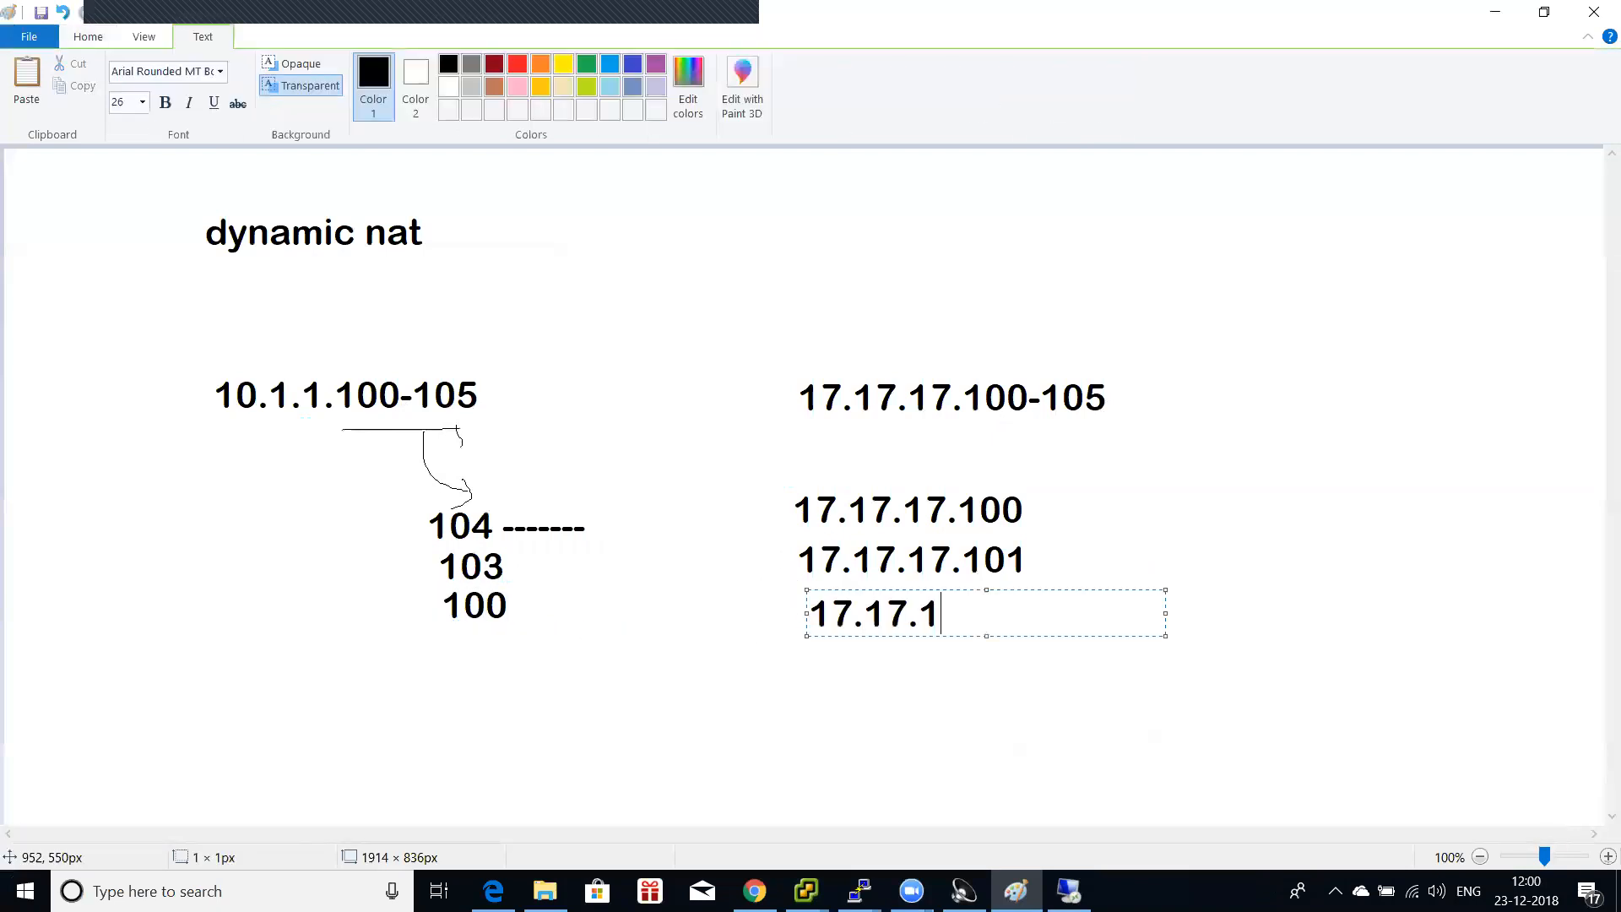
type("102")
left_click(561, 676)
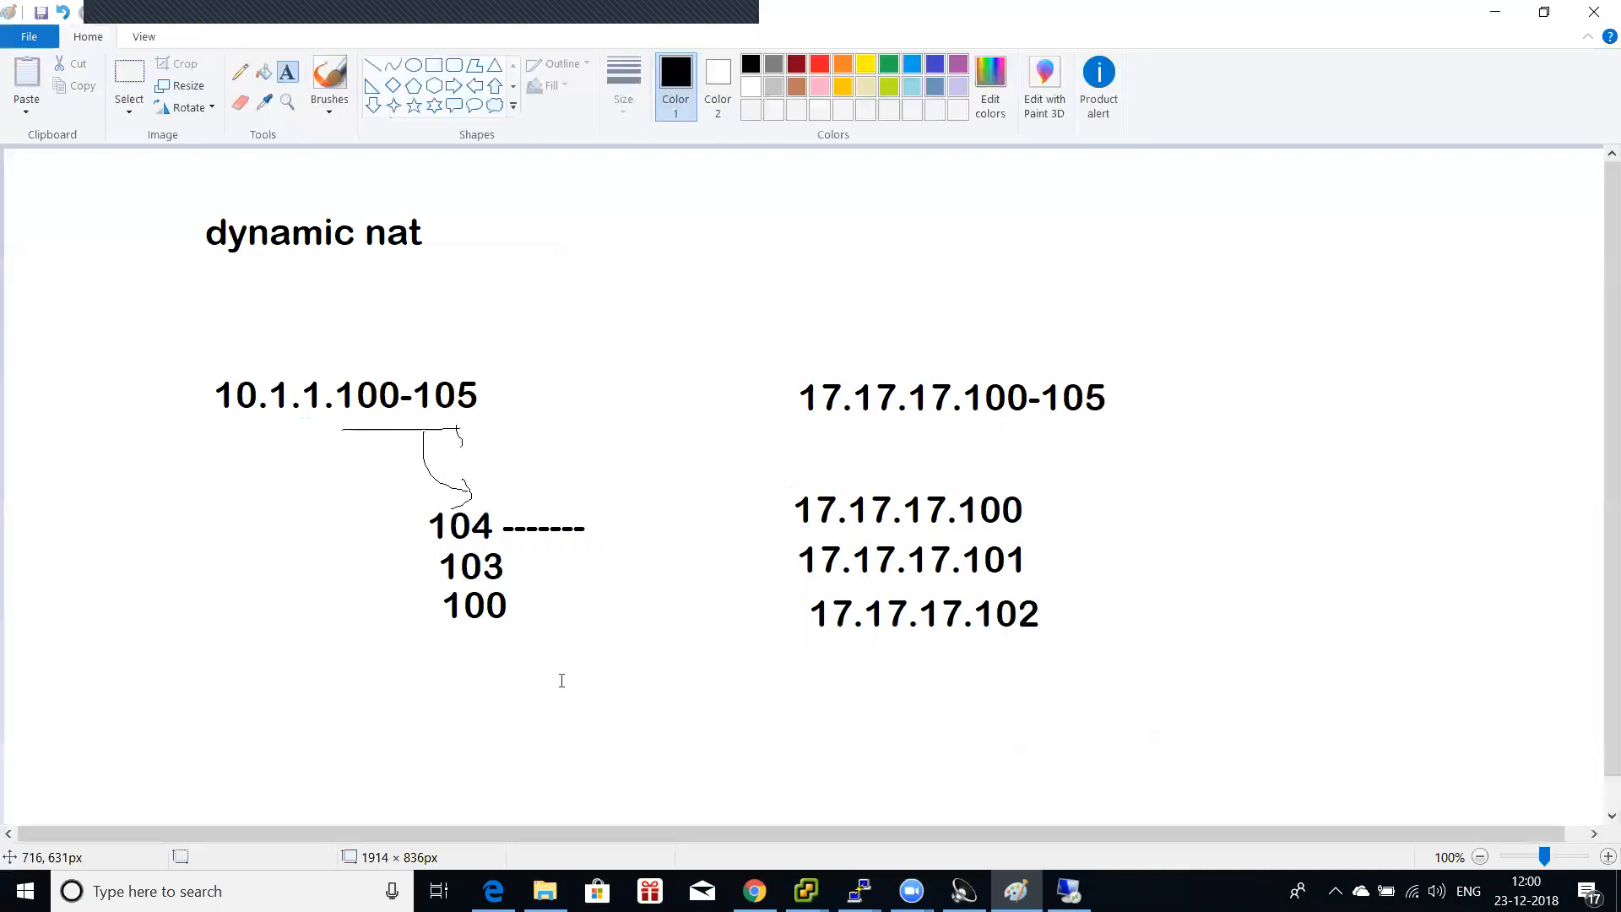
left_click(449, 642)
type("102")
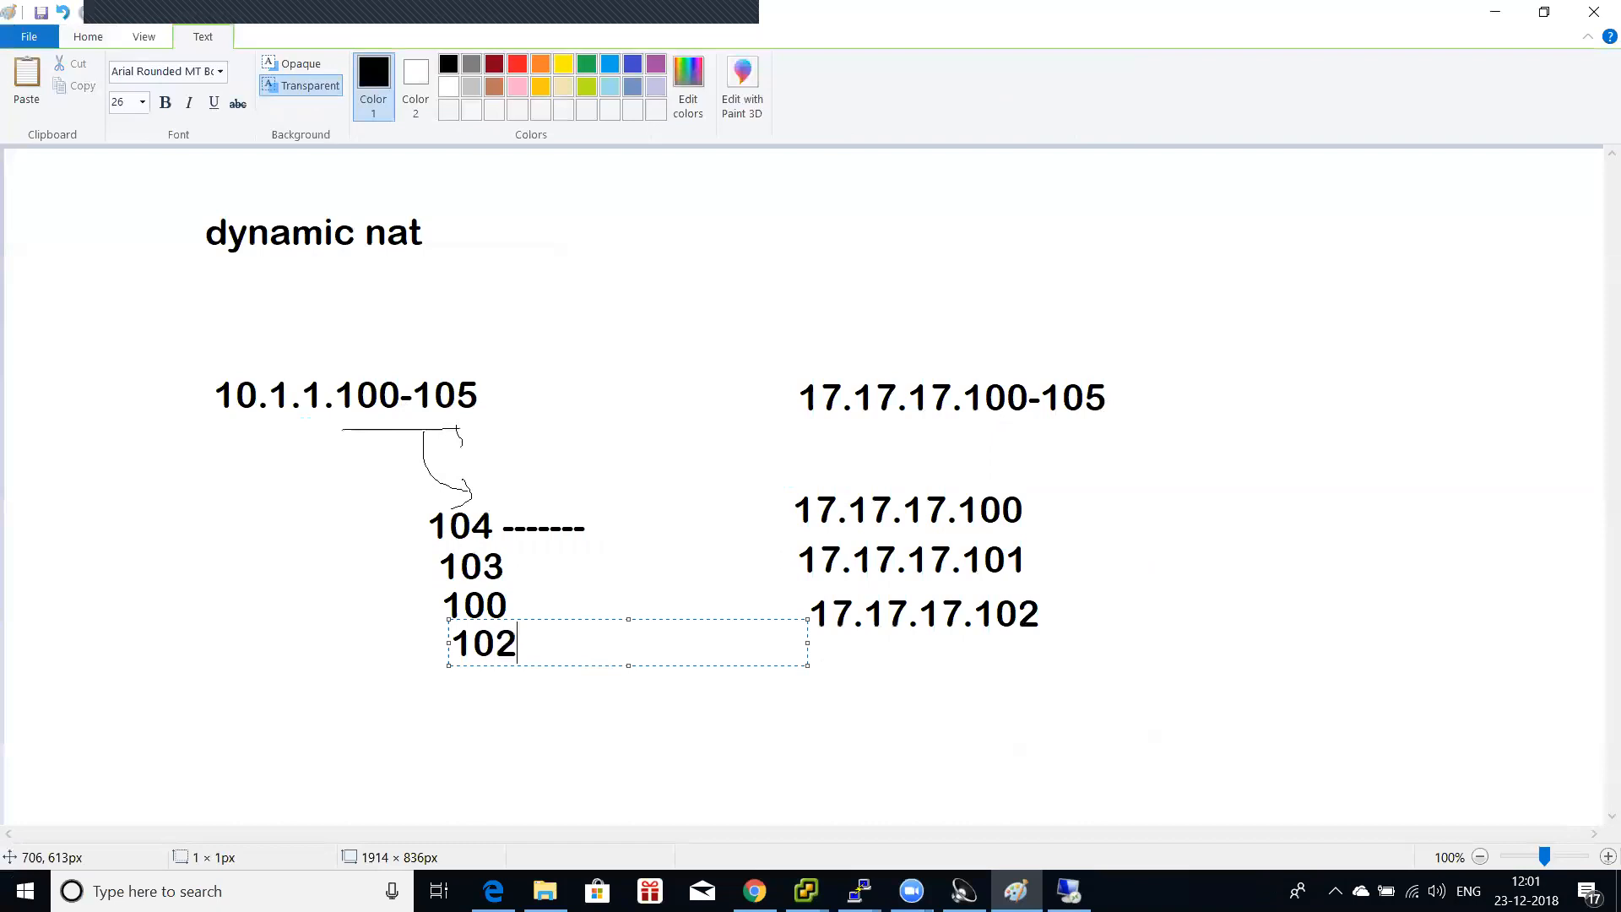
left_click(813, 668)
left_click(813, 669)
type("17.17.17.103")
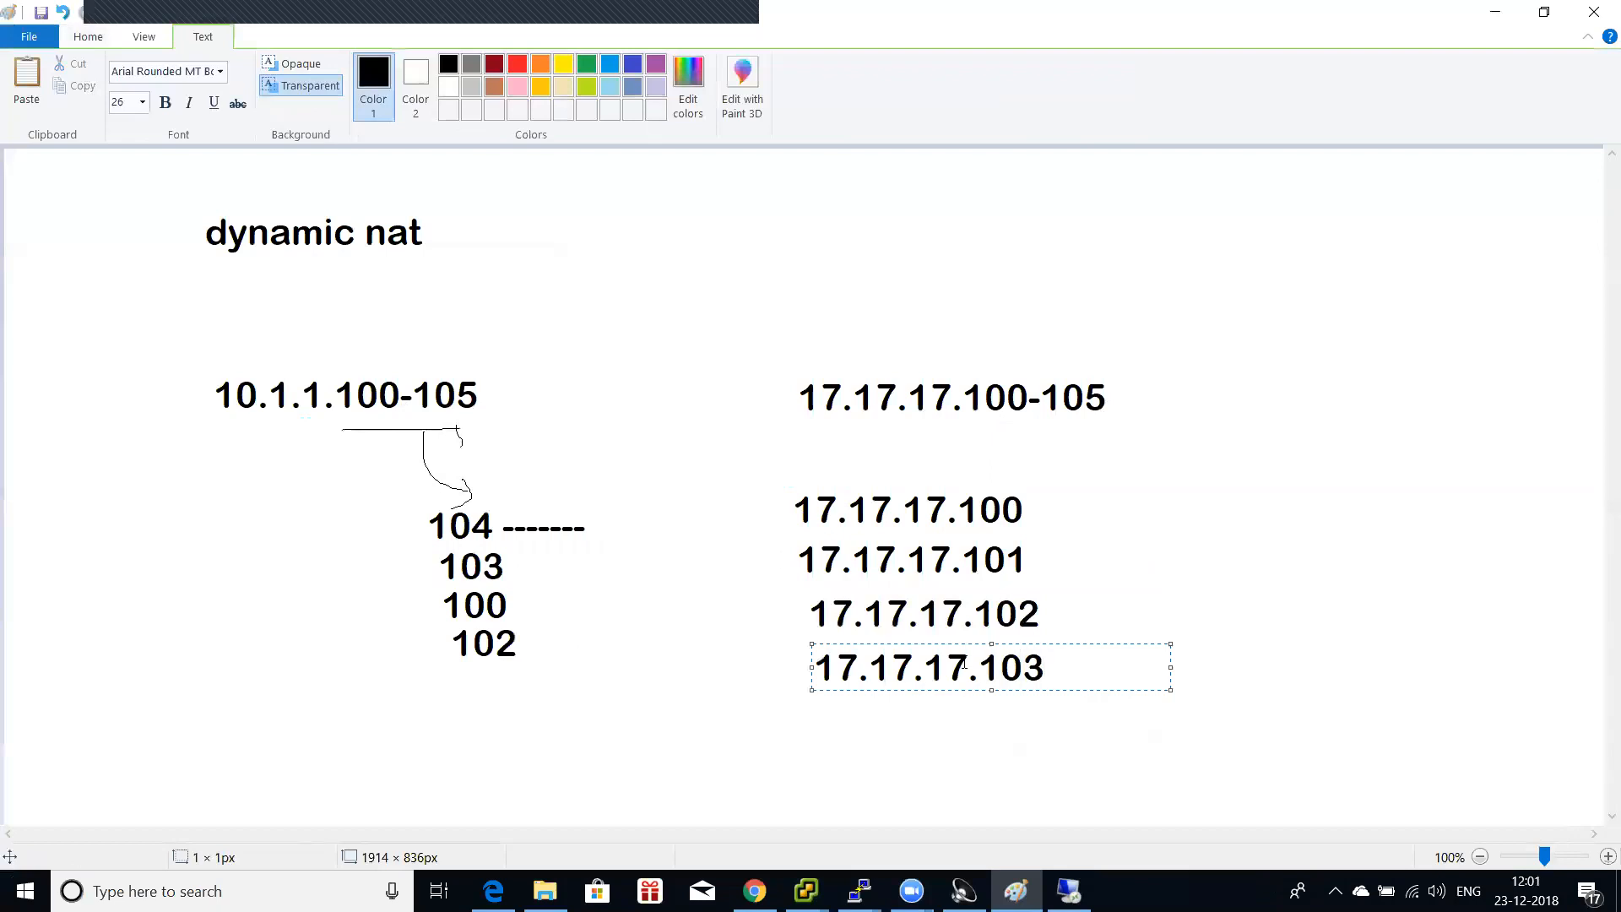
left_click(1103, 553)
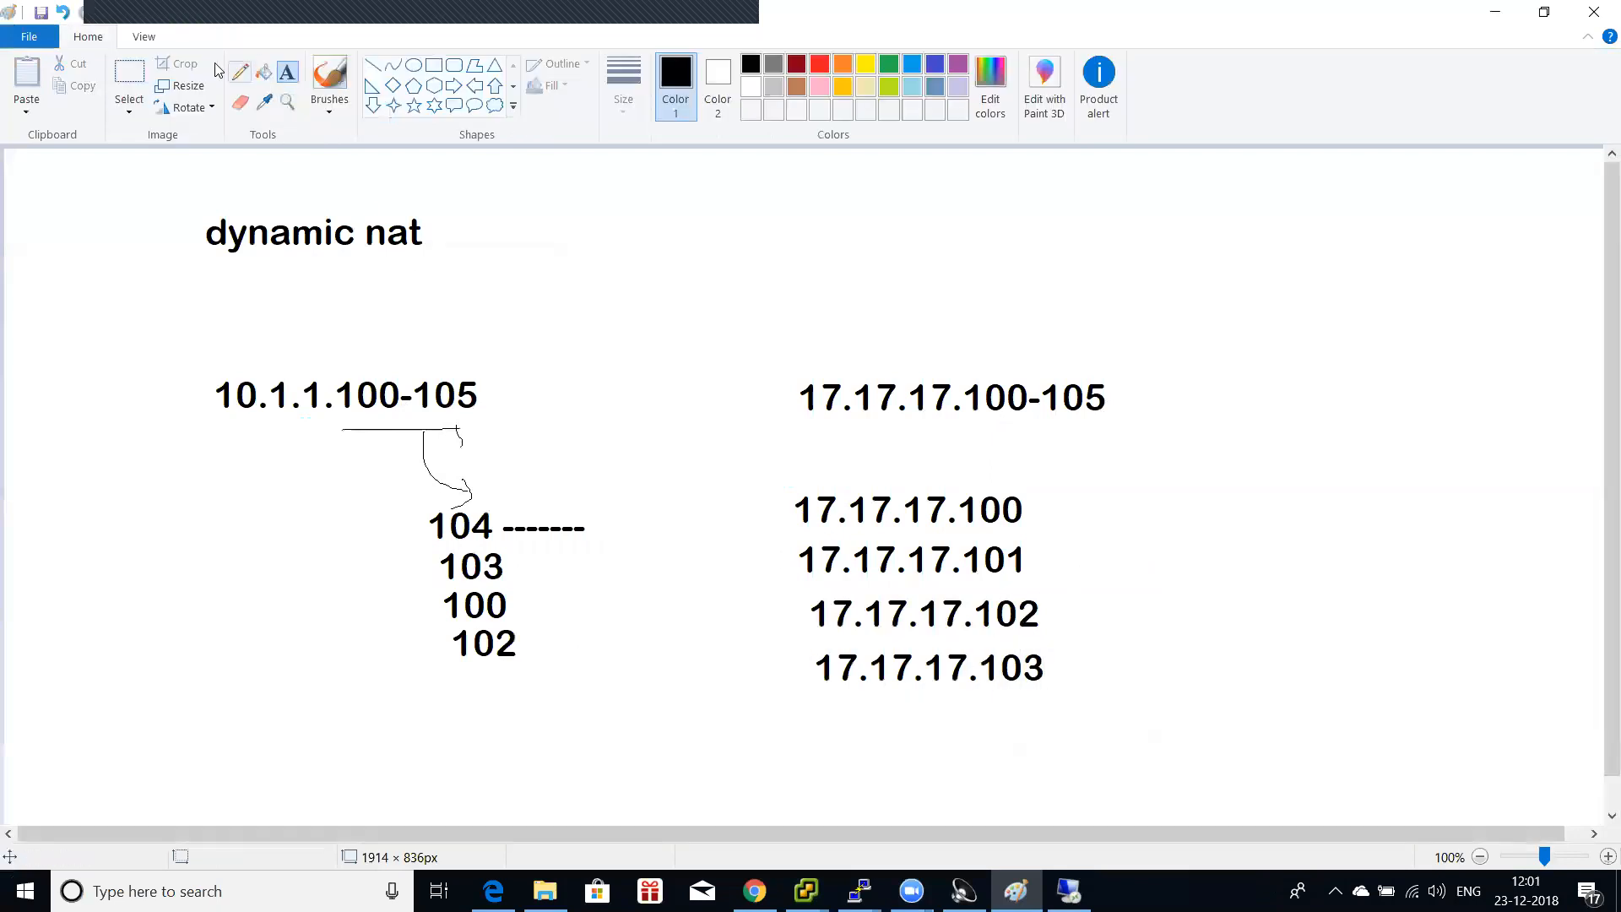
Pencil a vertical arrow between the two address columns
left_click(239, 71)
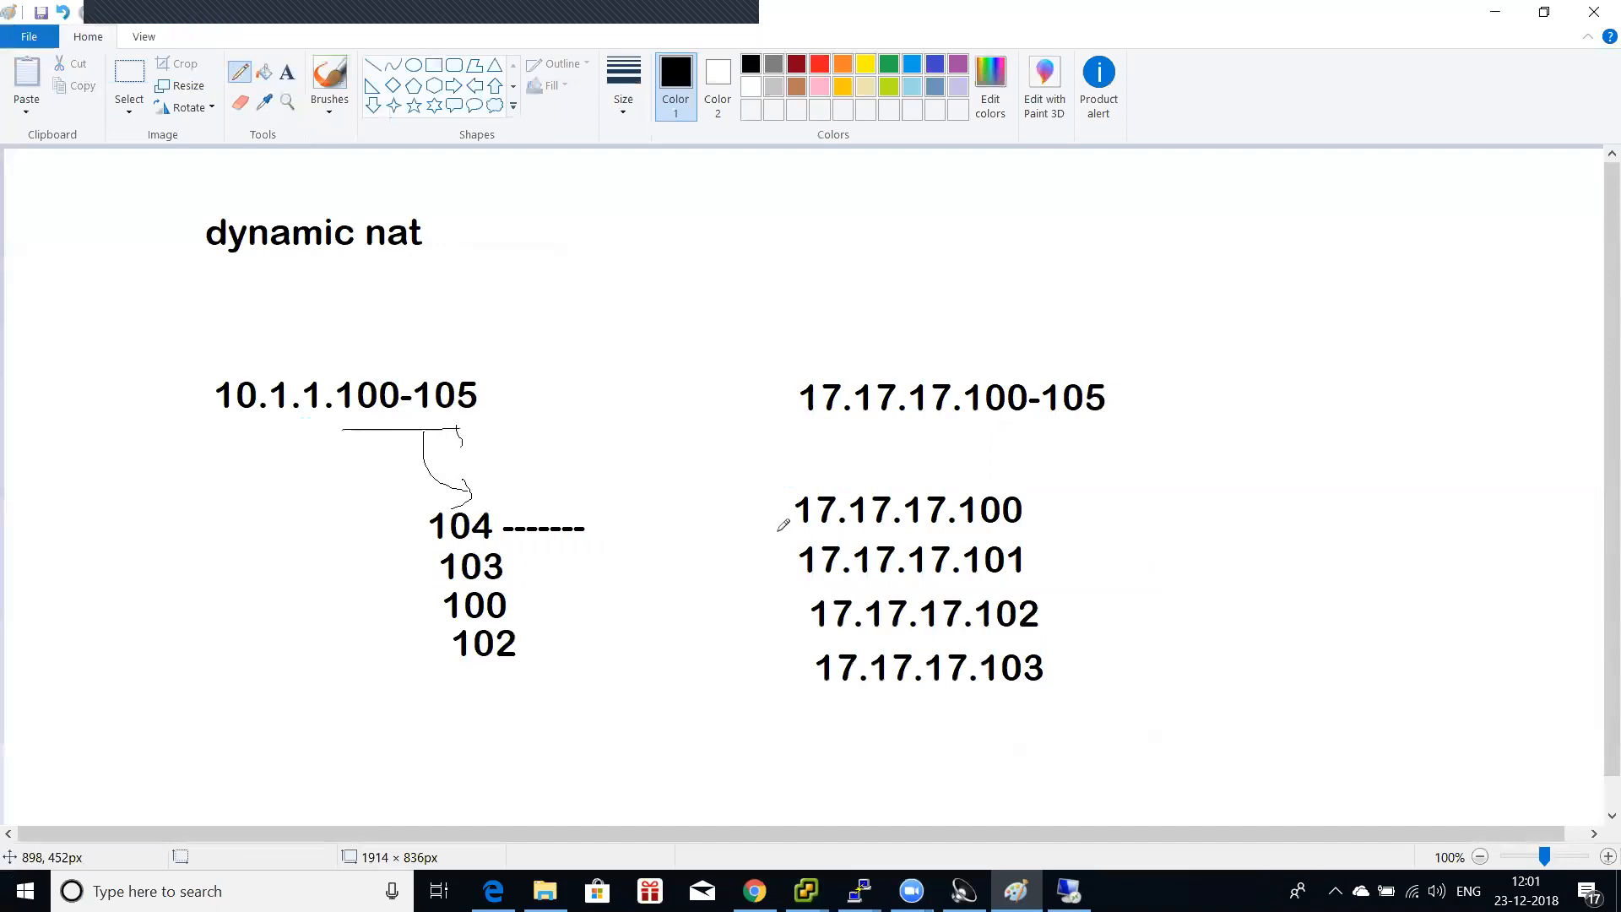
mouse_move(672, 341)
left_mouse_down()
mouse_move(665, 713)
mouse_move(694, 675)
left_mouse_up()
mouse_move(668, 340)
left_mouse_down()
mouse_move(660, 368)
mouse_move(680, 361)
left_mouse_up()
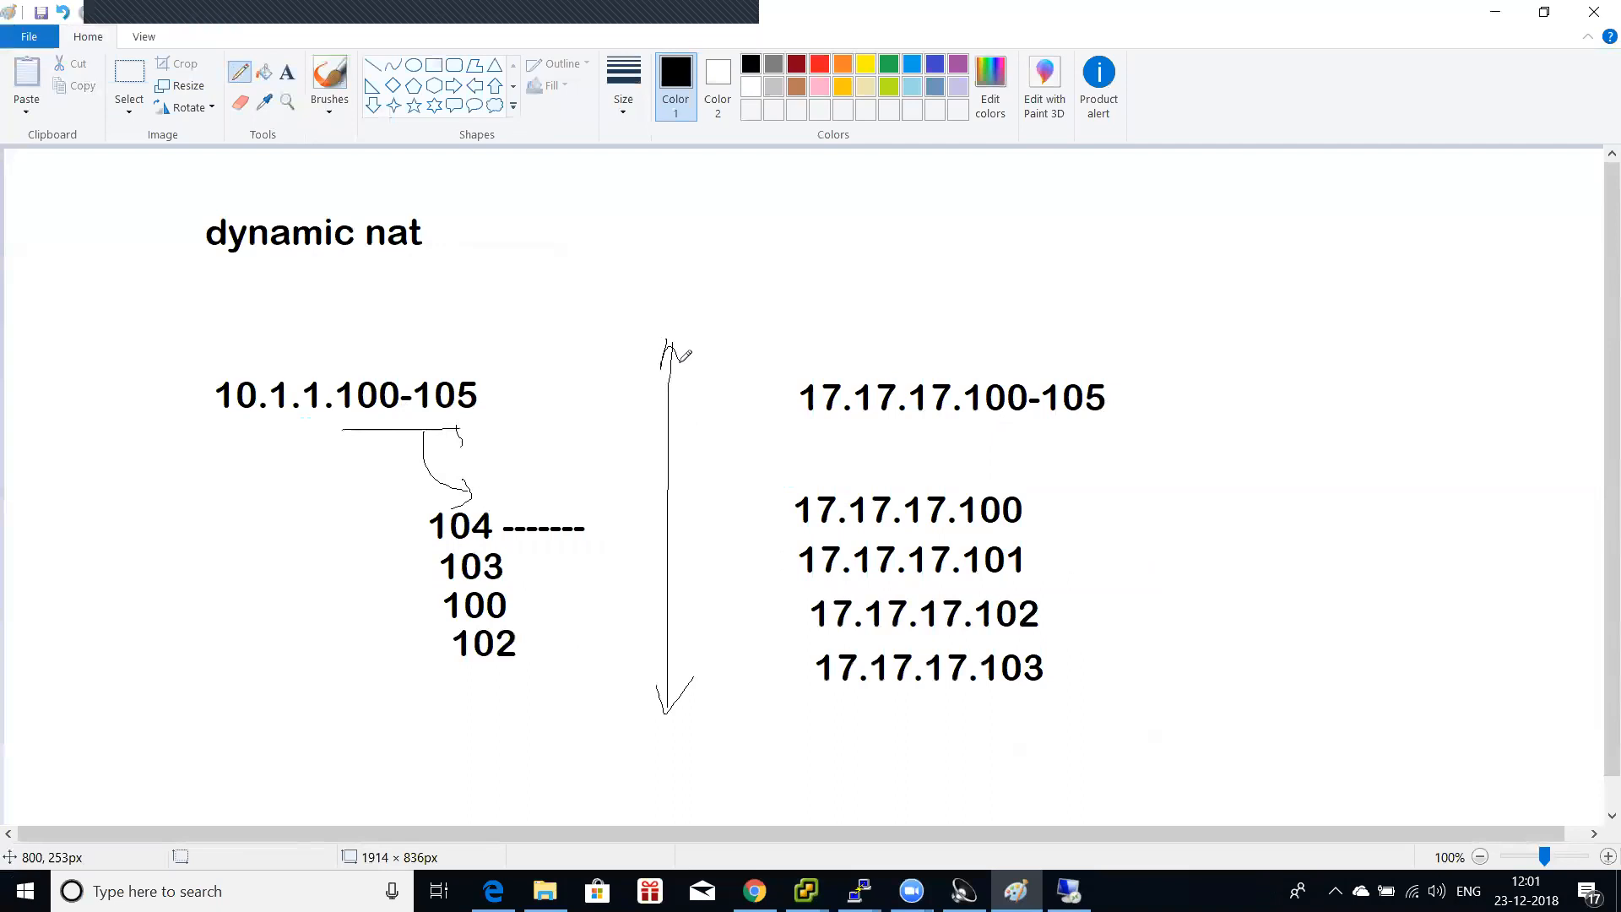
Write the mapping '10.1.1.100 - 17.17.17.100' at the top of the page
left_click(285, 74)
left_click(736, 158)
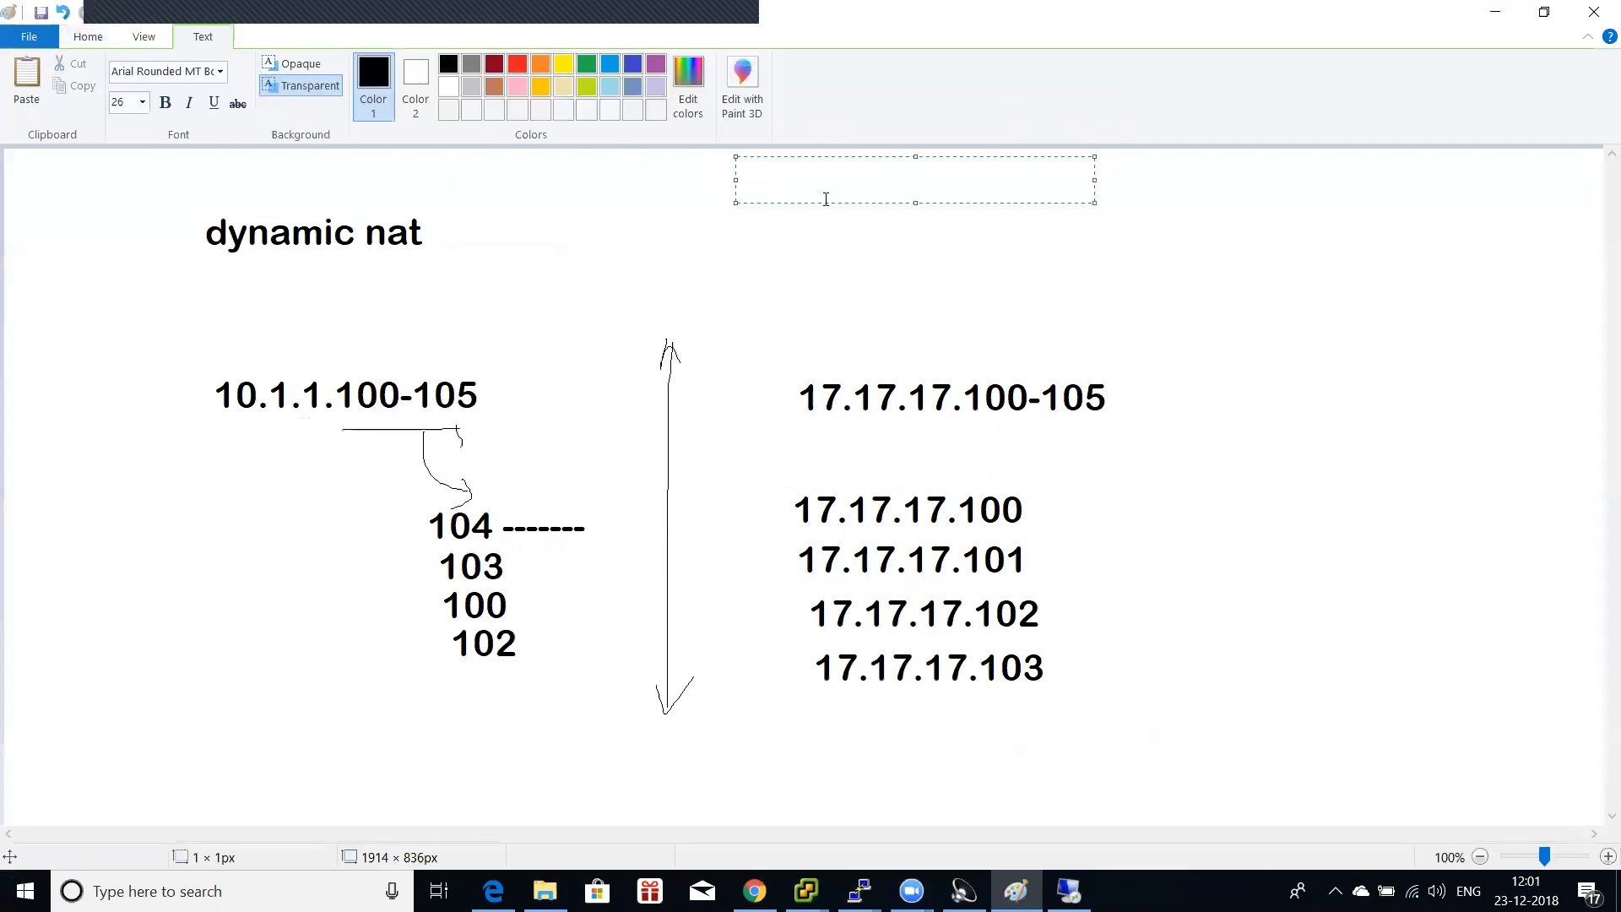
type("6   -6")
key("BackSpace")
key("BackSpace")
key("BackSpace")
key("BackSpace")
type("10.1.1.100")
key("BackSpace")
key("BackSpace")
type(".100")
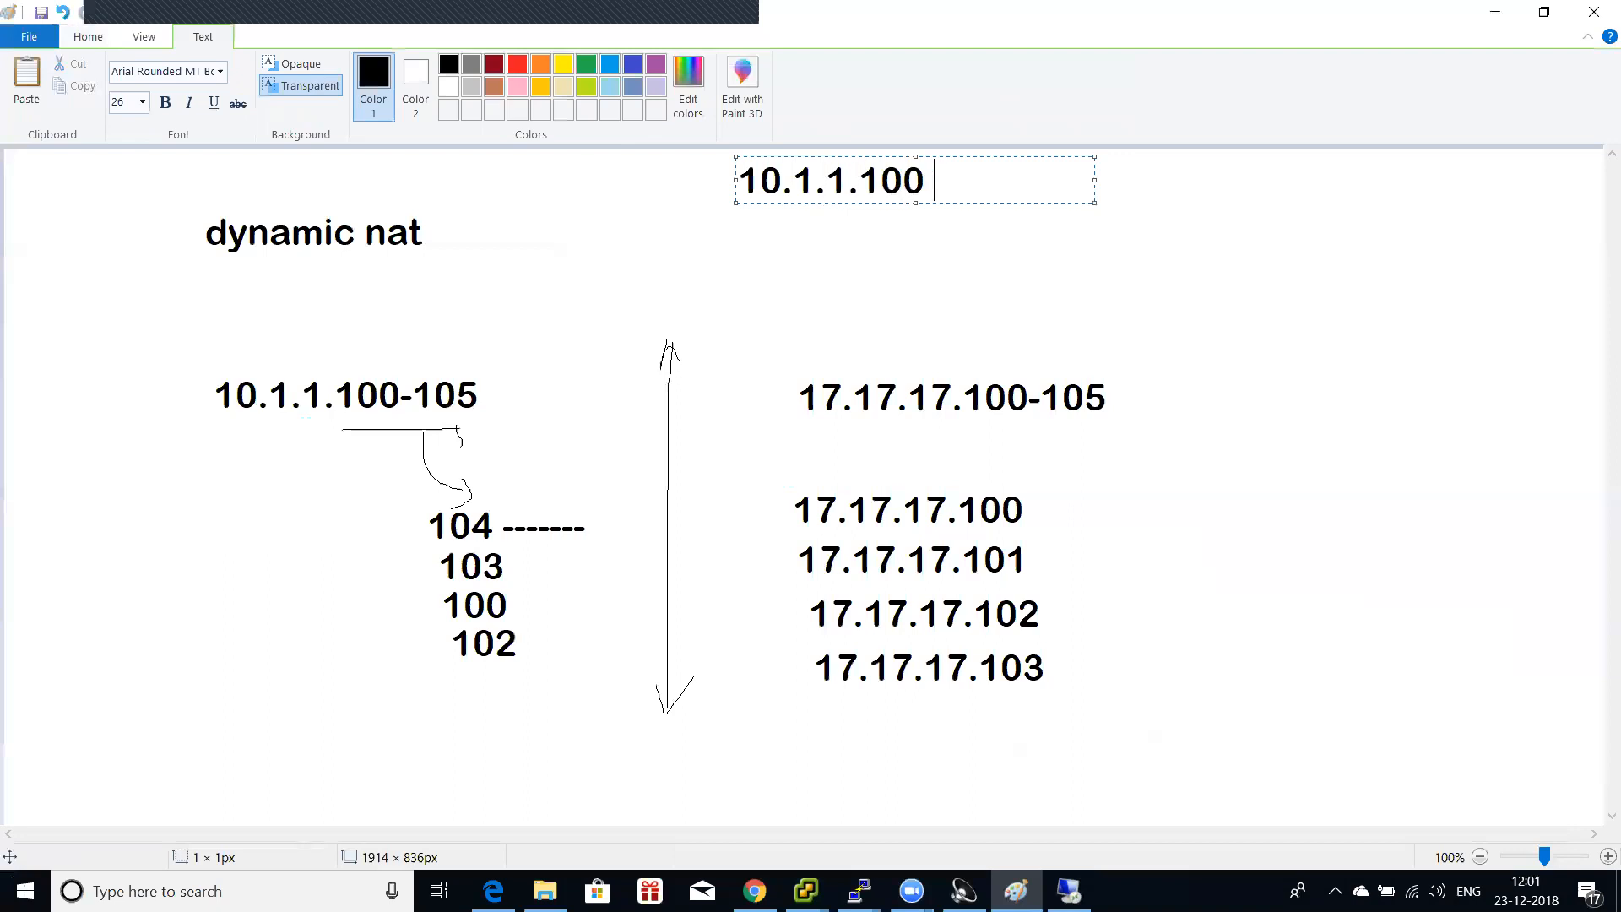
type(" - 117.17.1")
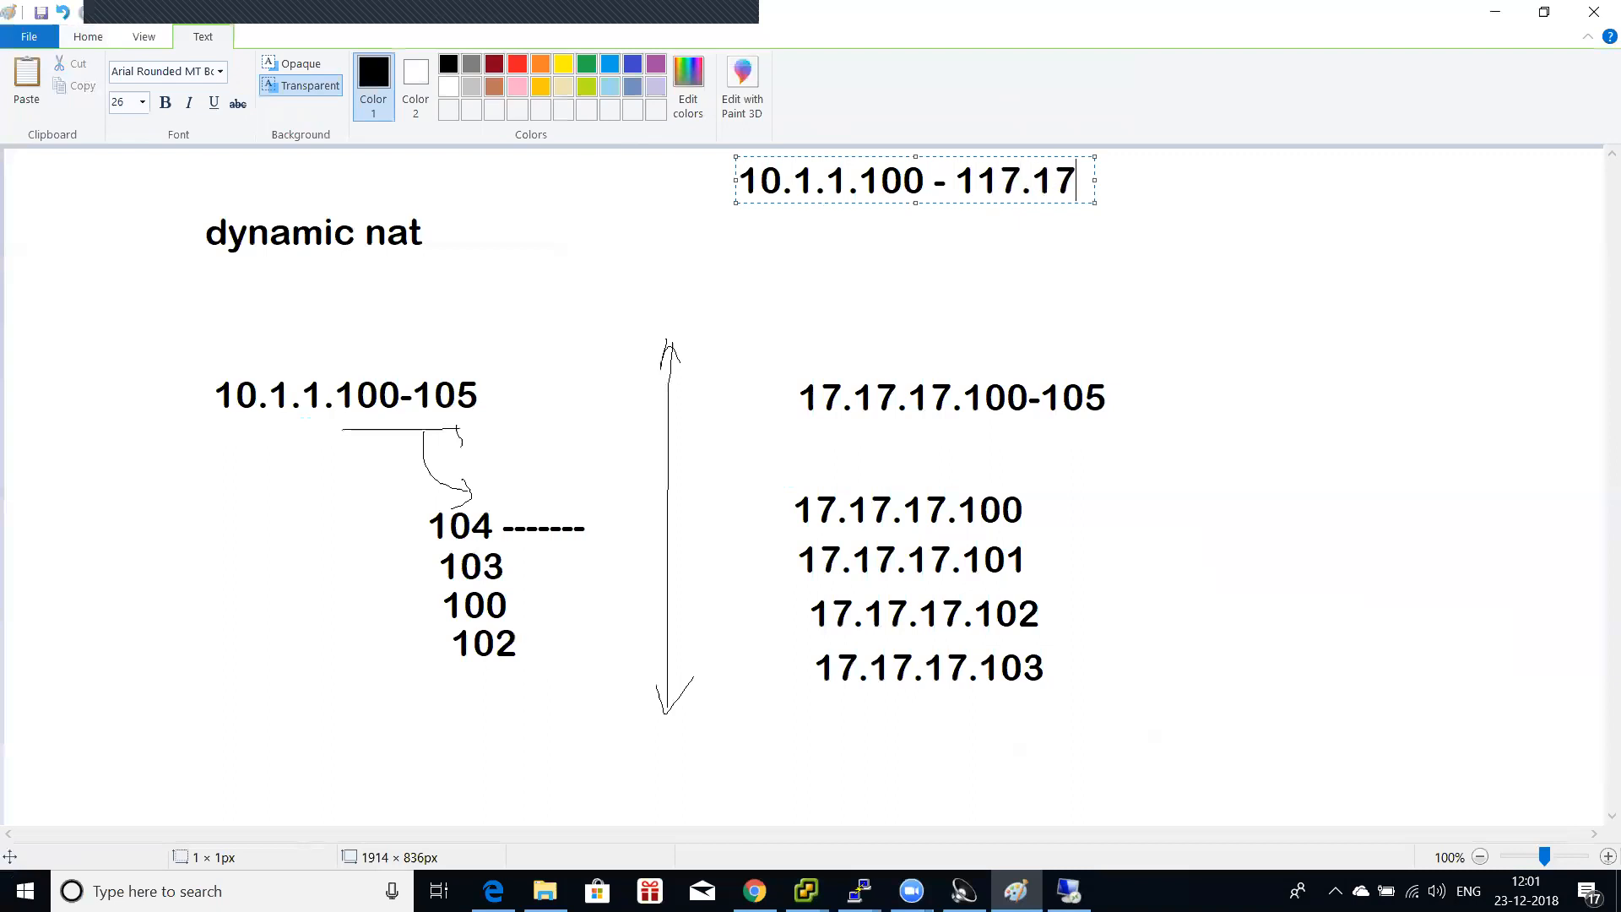
key("BackSpace")
key("BackSpace")
key("BackSpace")
key("BackSpace")
key("BackSpace")
key("BackSpace")
key("BackSpace")
type("7.17.17.100")
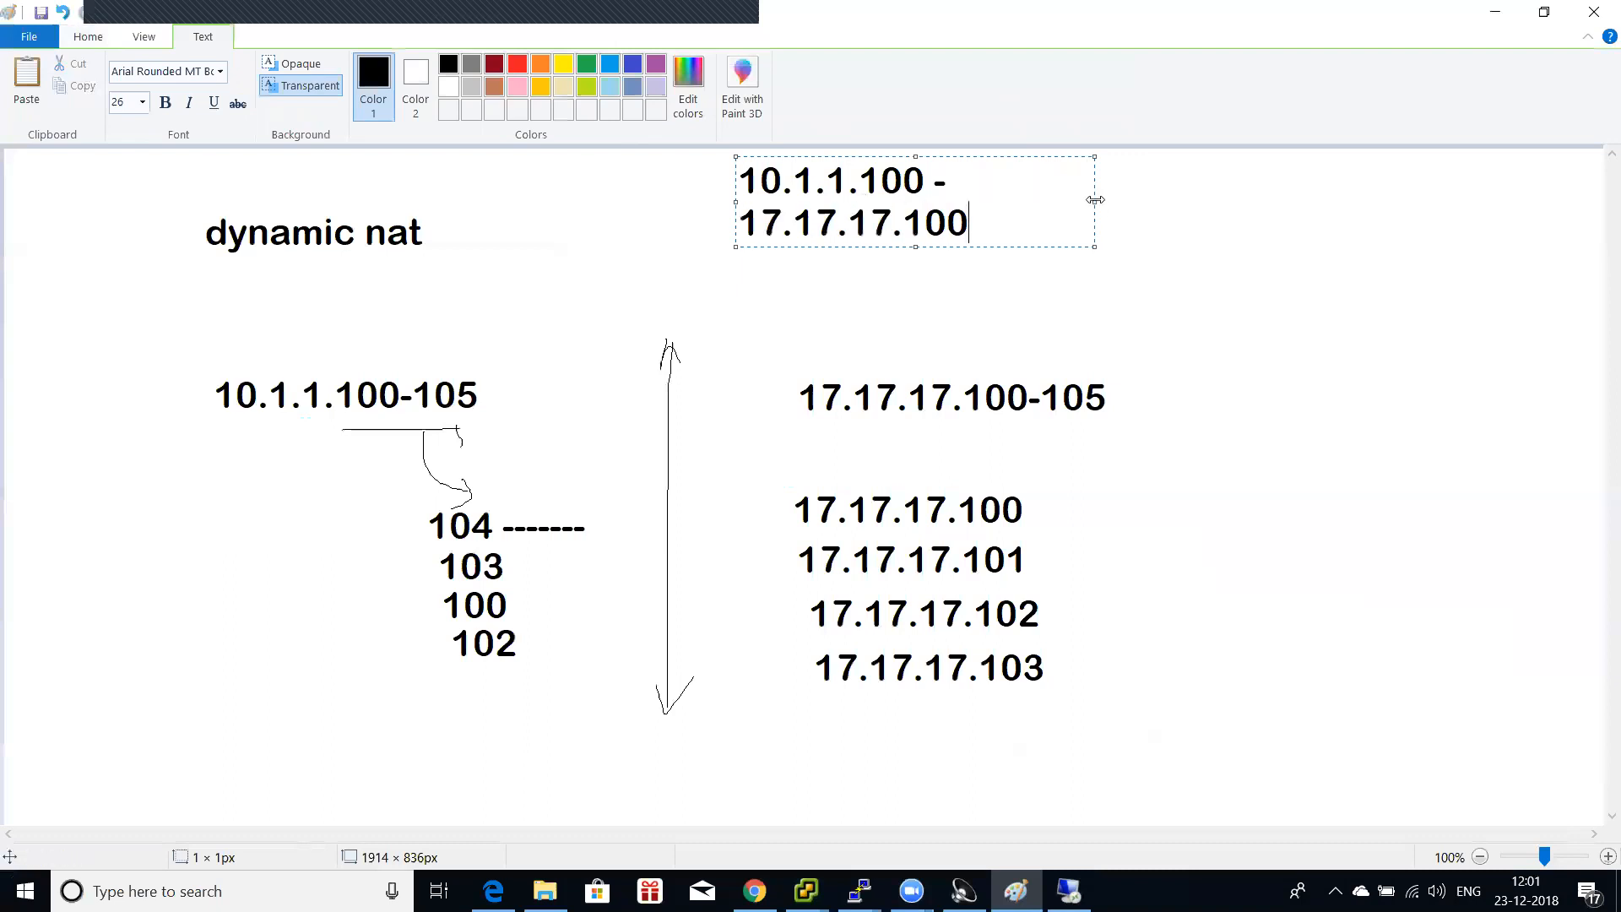
left_click_drag(1095, 200, 1385, 203)
left_click(1320, 307)
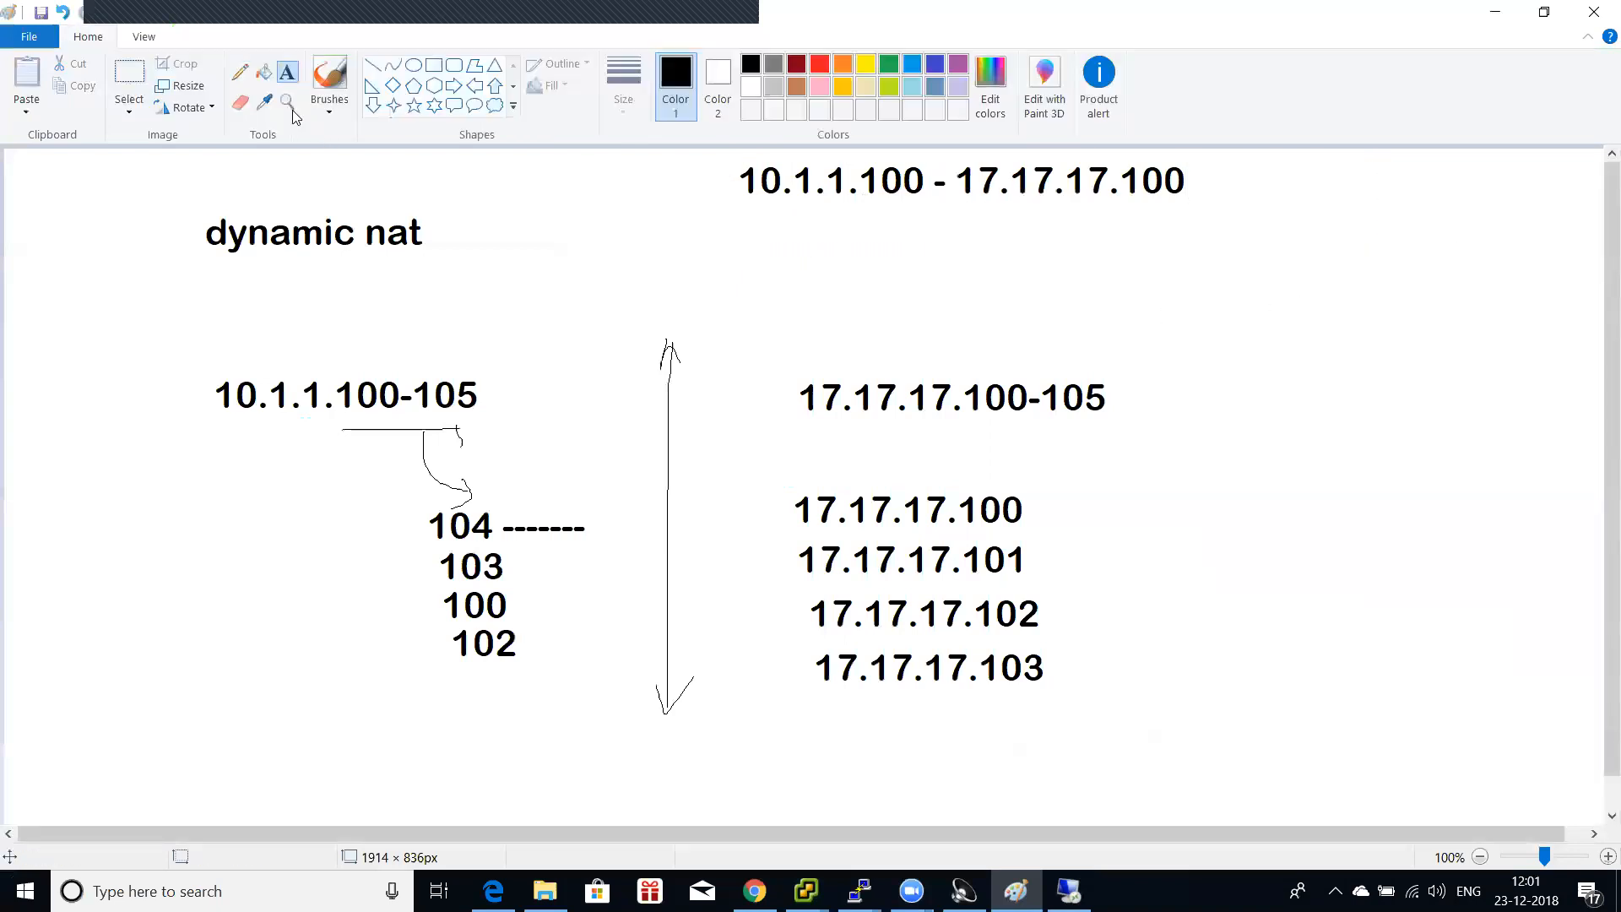
Underline the mapping and list pairs 101-101, 102-102, 103-103, 104-104 beneath it
left_click(248, 76)
left_click_drag(754, 207, 1212, 204)
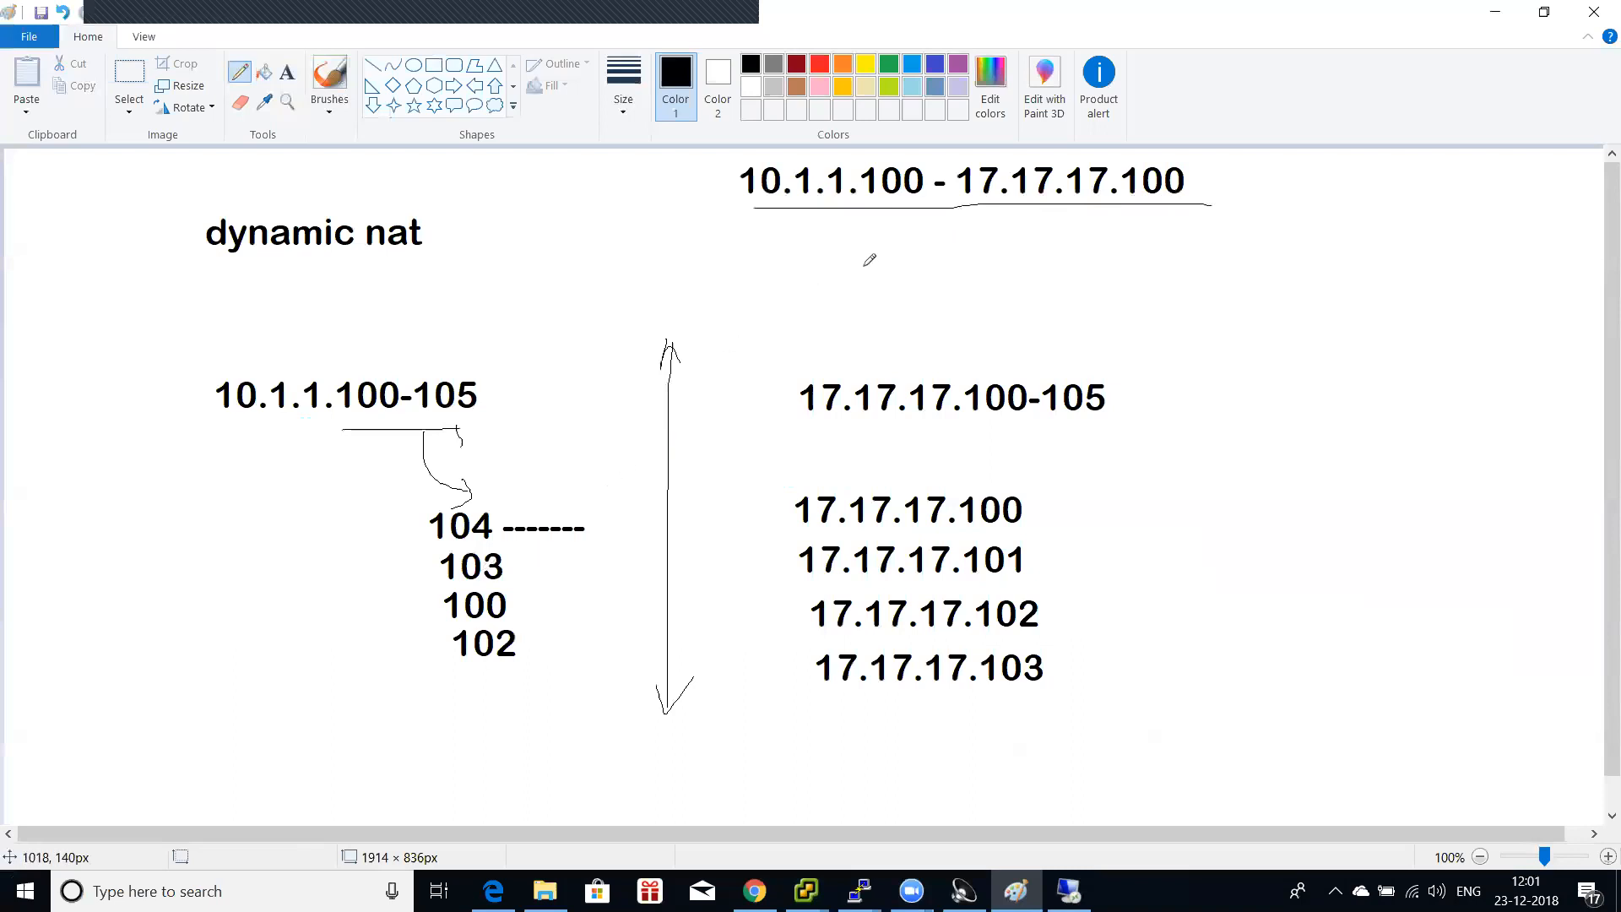
mouse_move(955, 268)
left_mouse_down()
mouse_move(970, 263)
mouse_move(940, 282)
left_mouse_up()
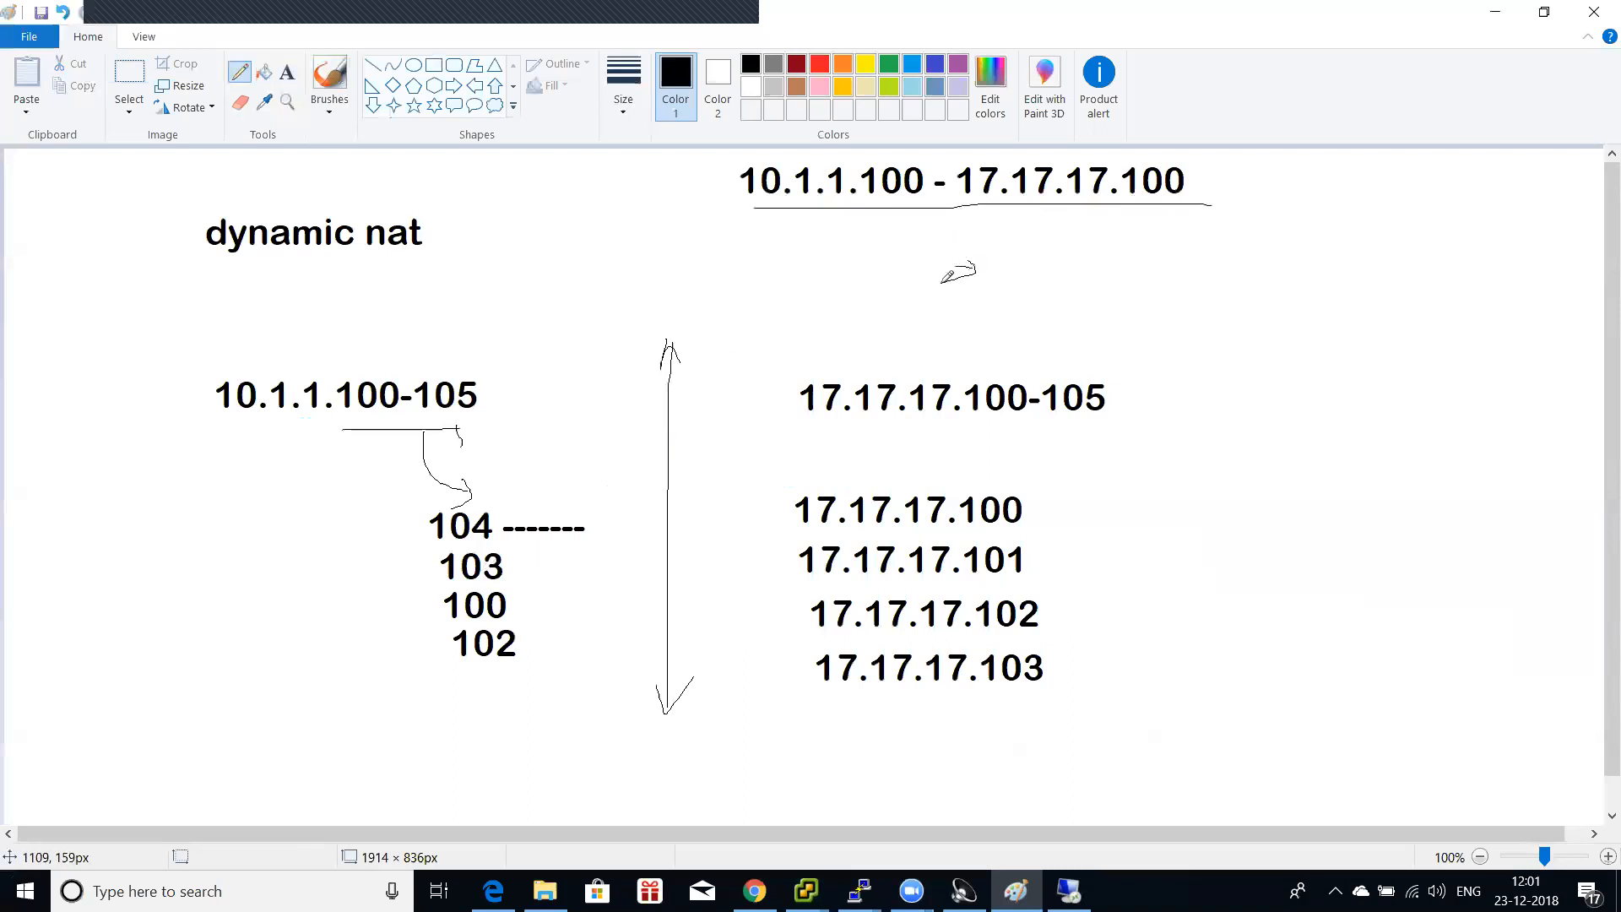
left_click(287, 72)
left_click(871, 207)
type("101- 101")
key("Return")
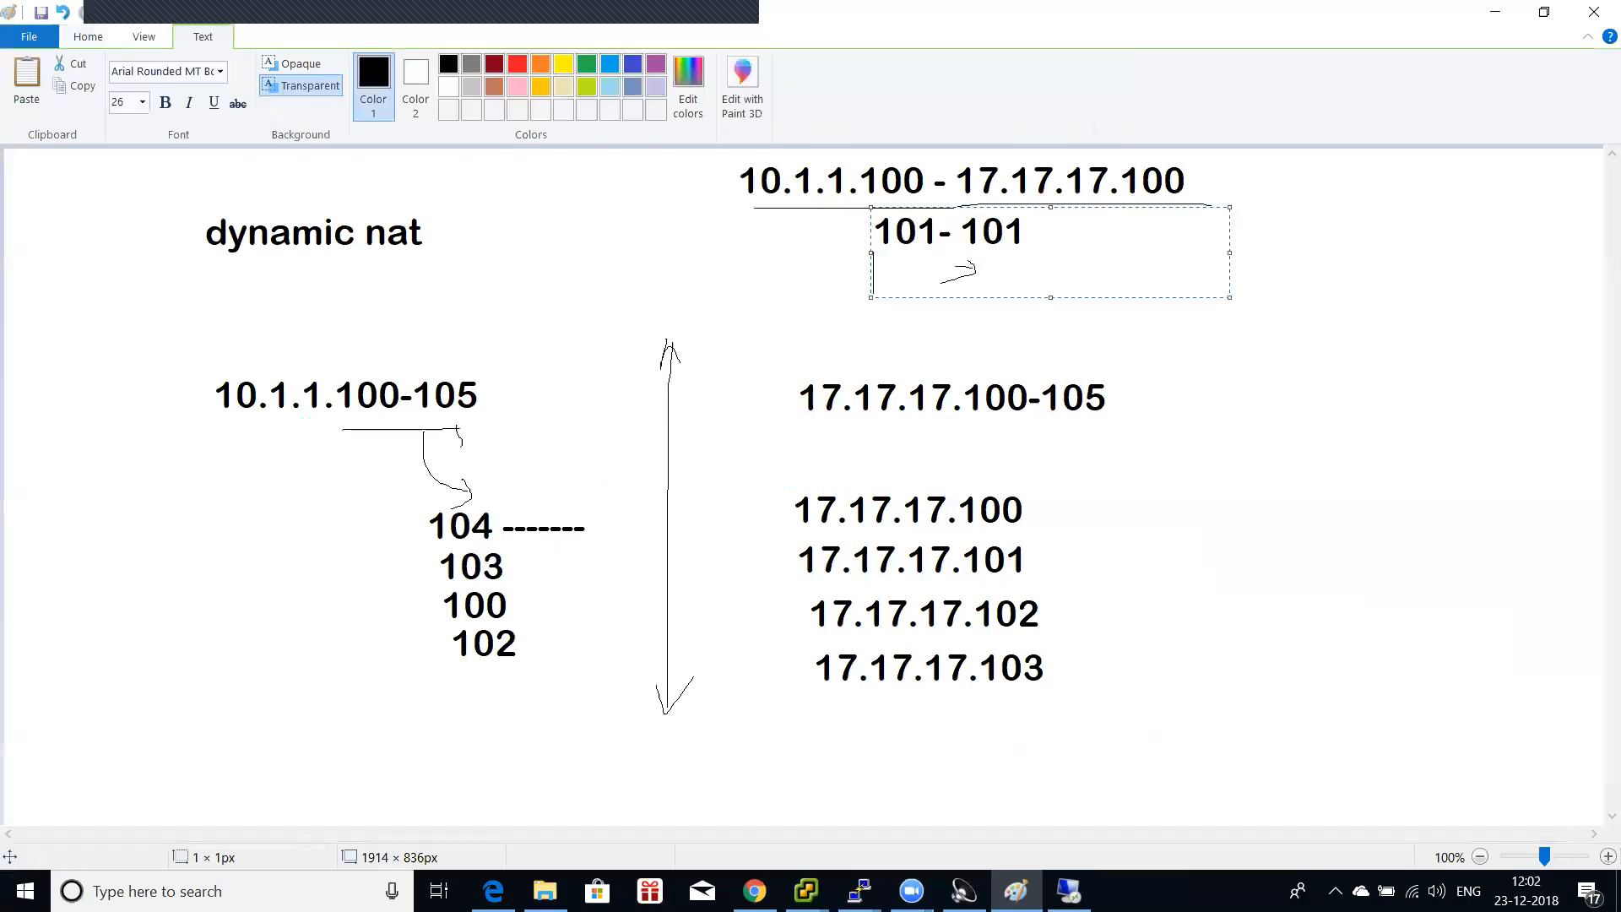
type("102-102 ")
type("103-10")
type("3")
key("Return")
type("104-104")
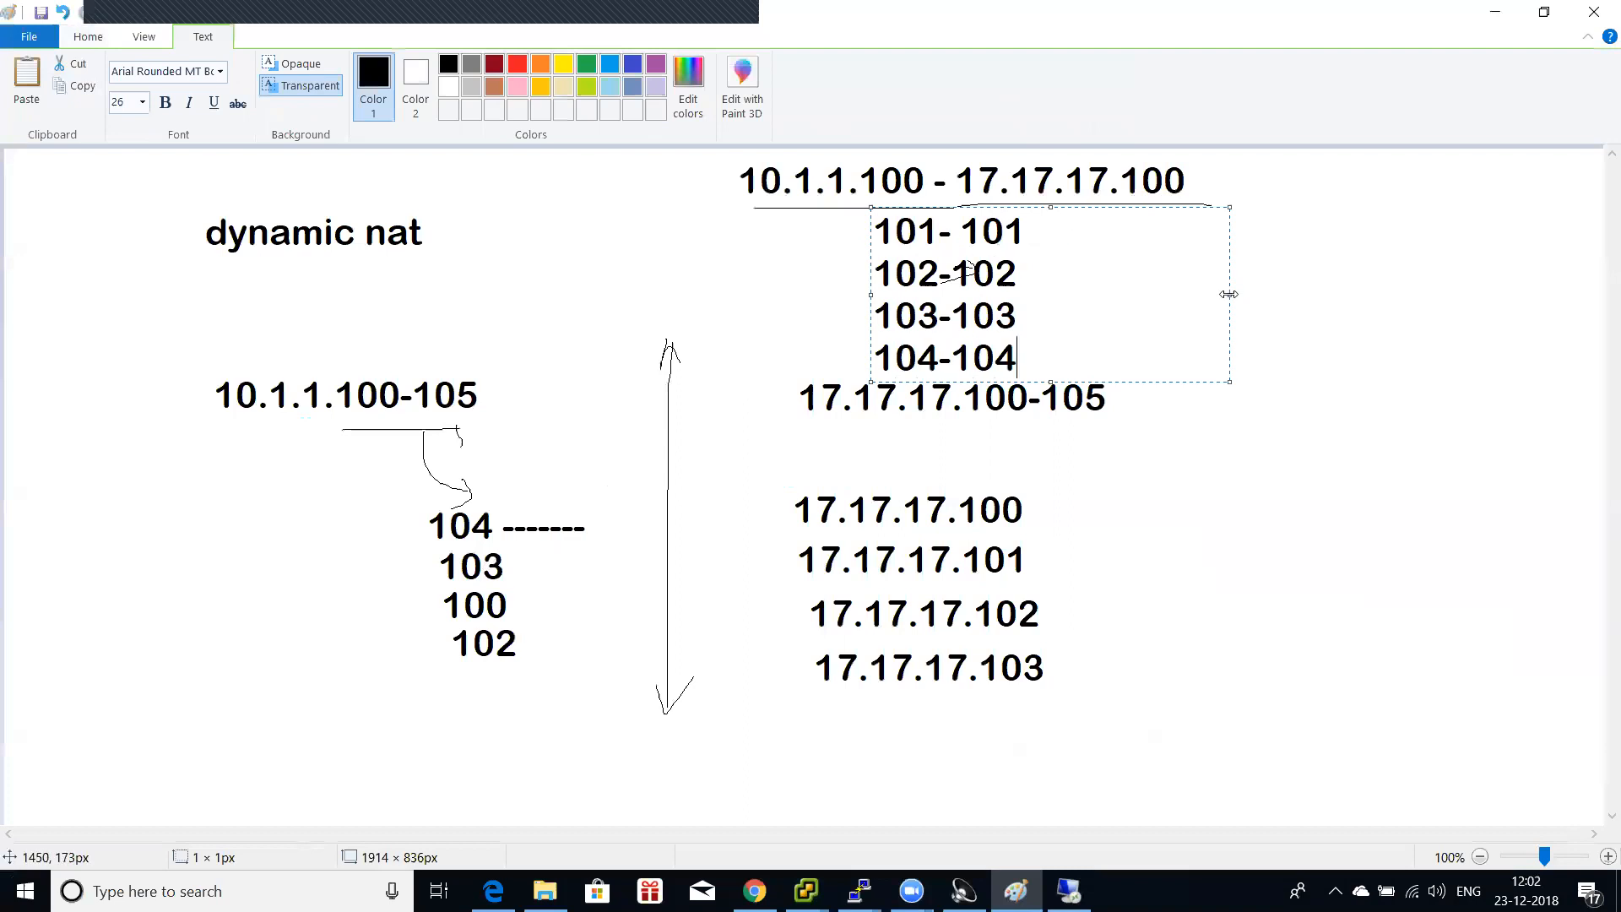
left_click(1422, 297)
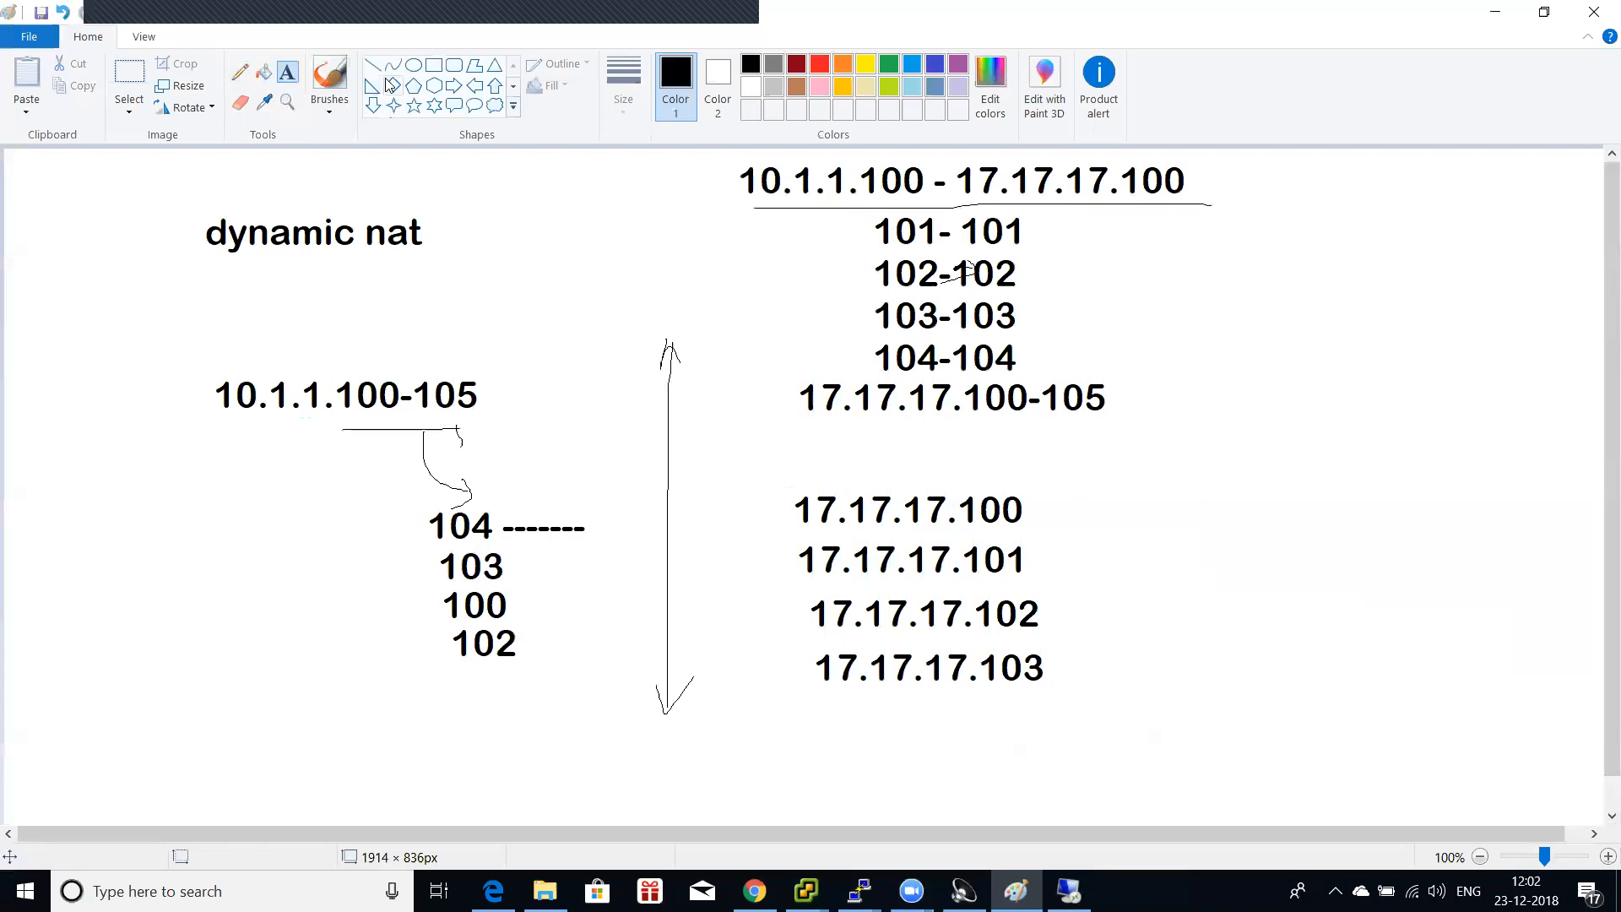
left_click(129, 85)
Delete the old mapping block and type 10.1.1.16-20 in its place
left_click_drag(730, 157, 1271, 374)
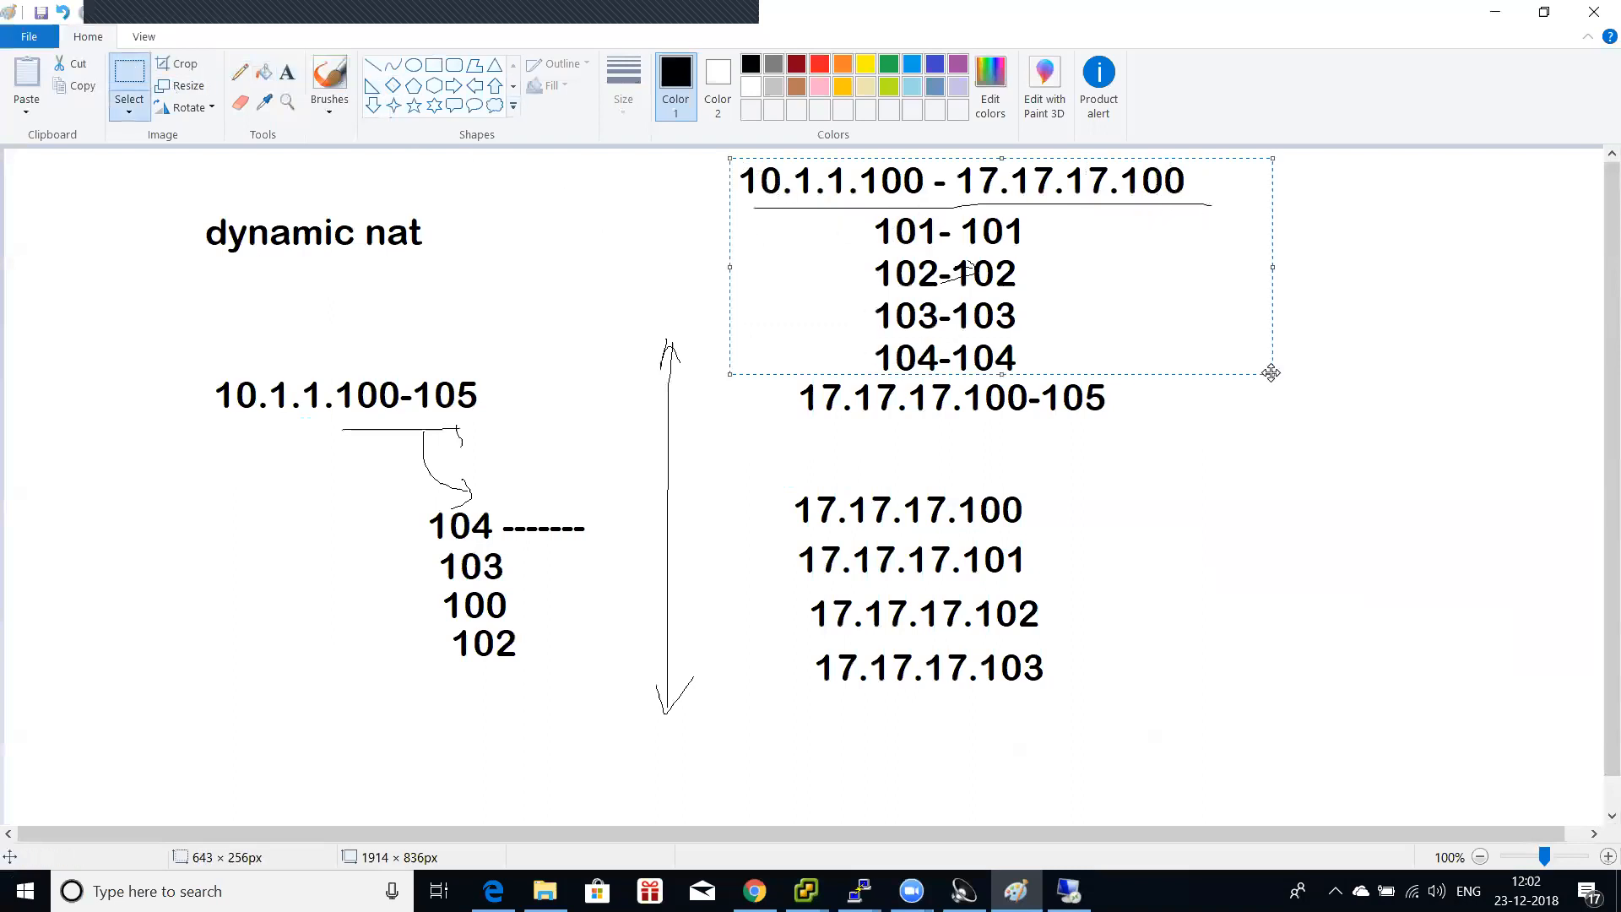
key("Delete")
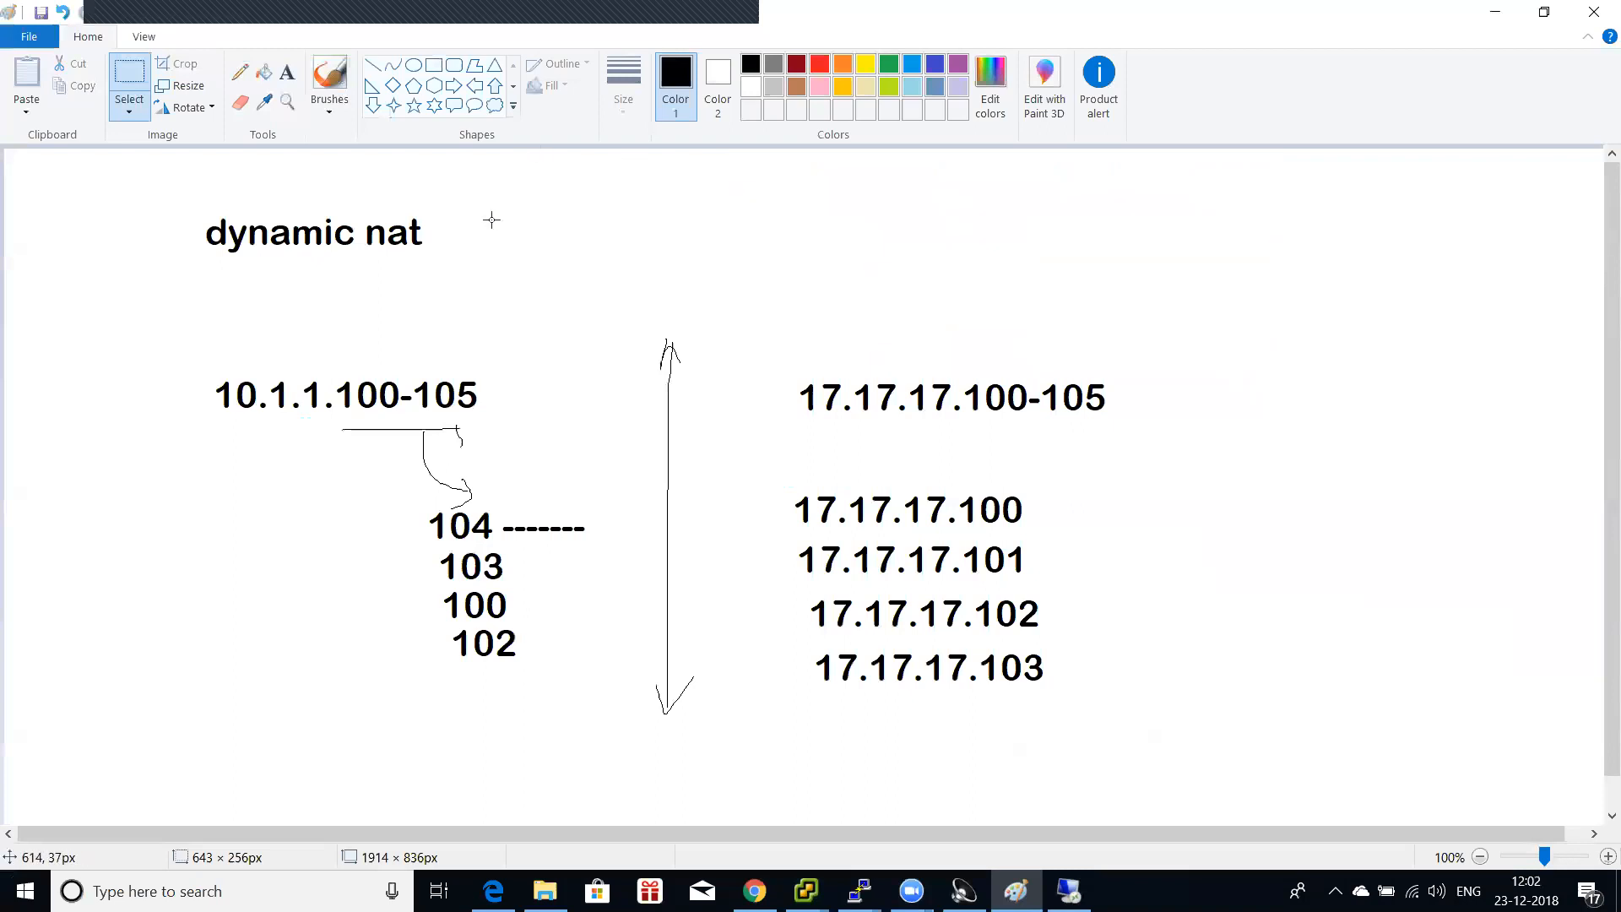
left_click(287, 72)
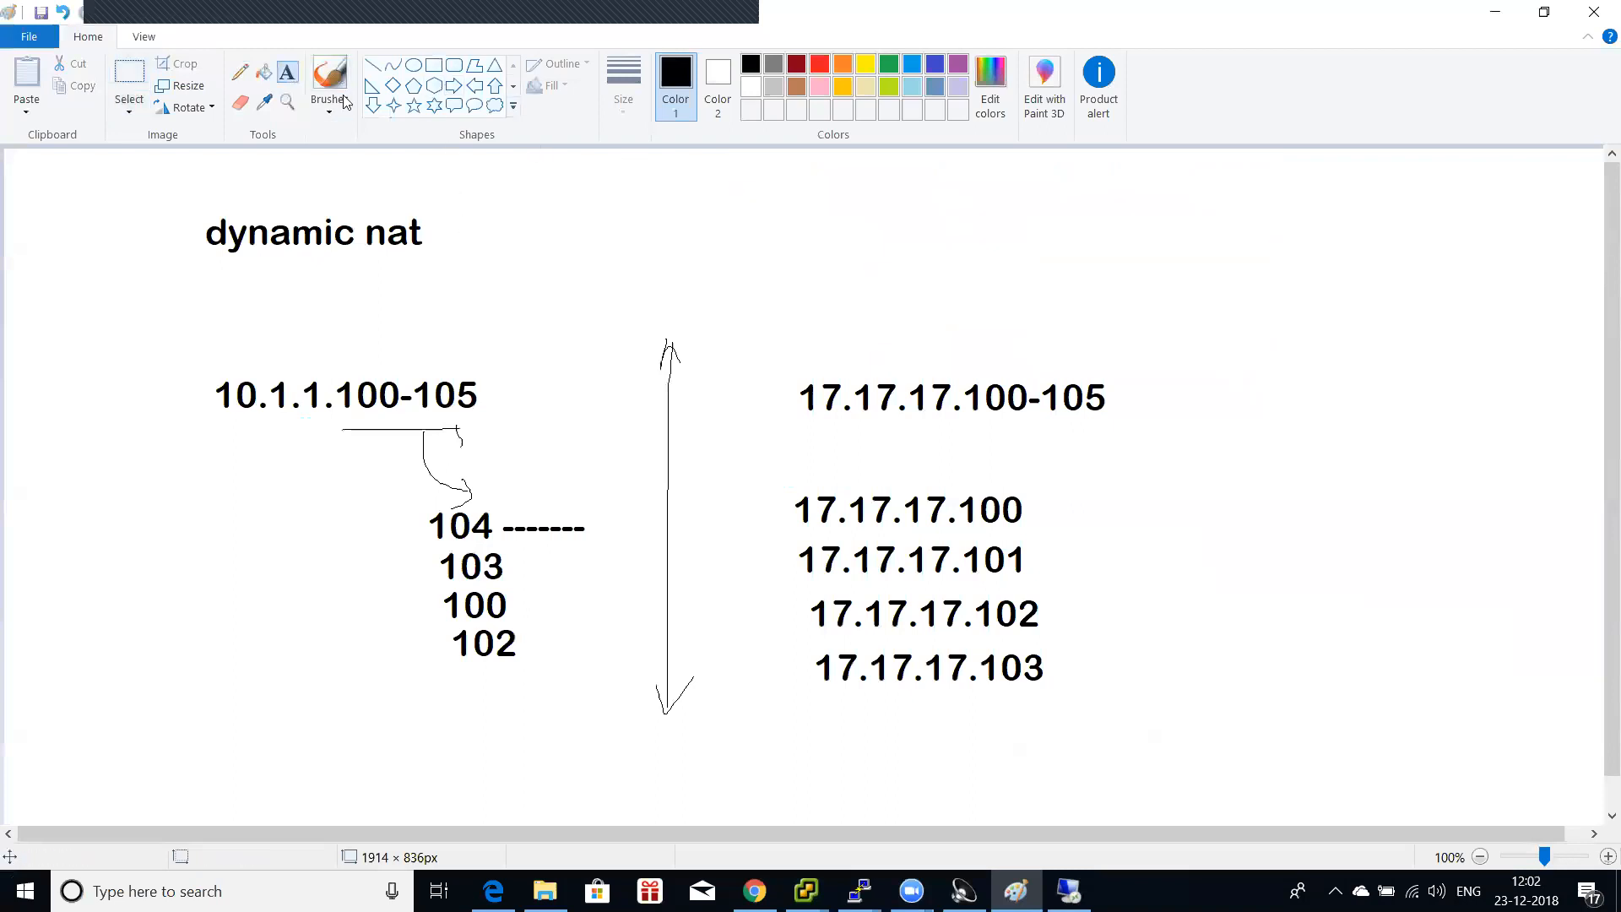
left_click(842, 184)
type("10.1.")
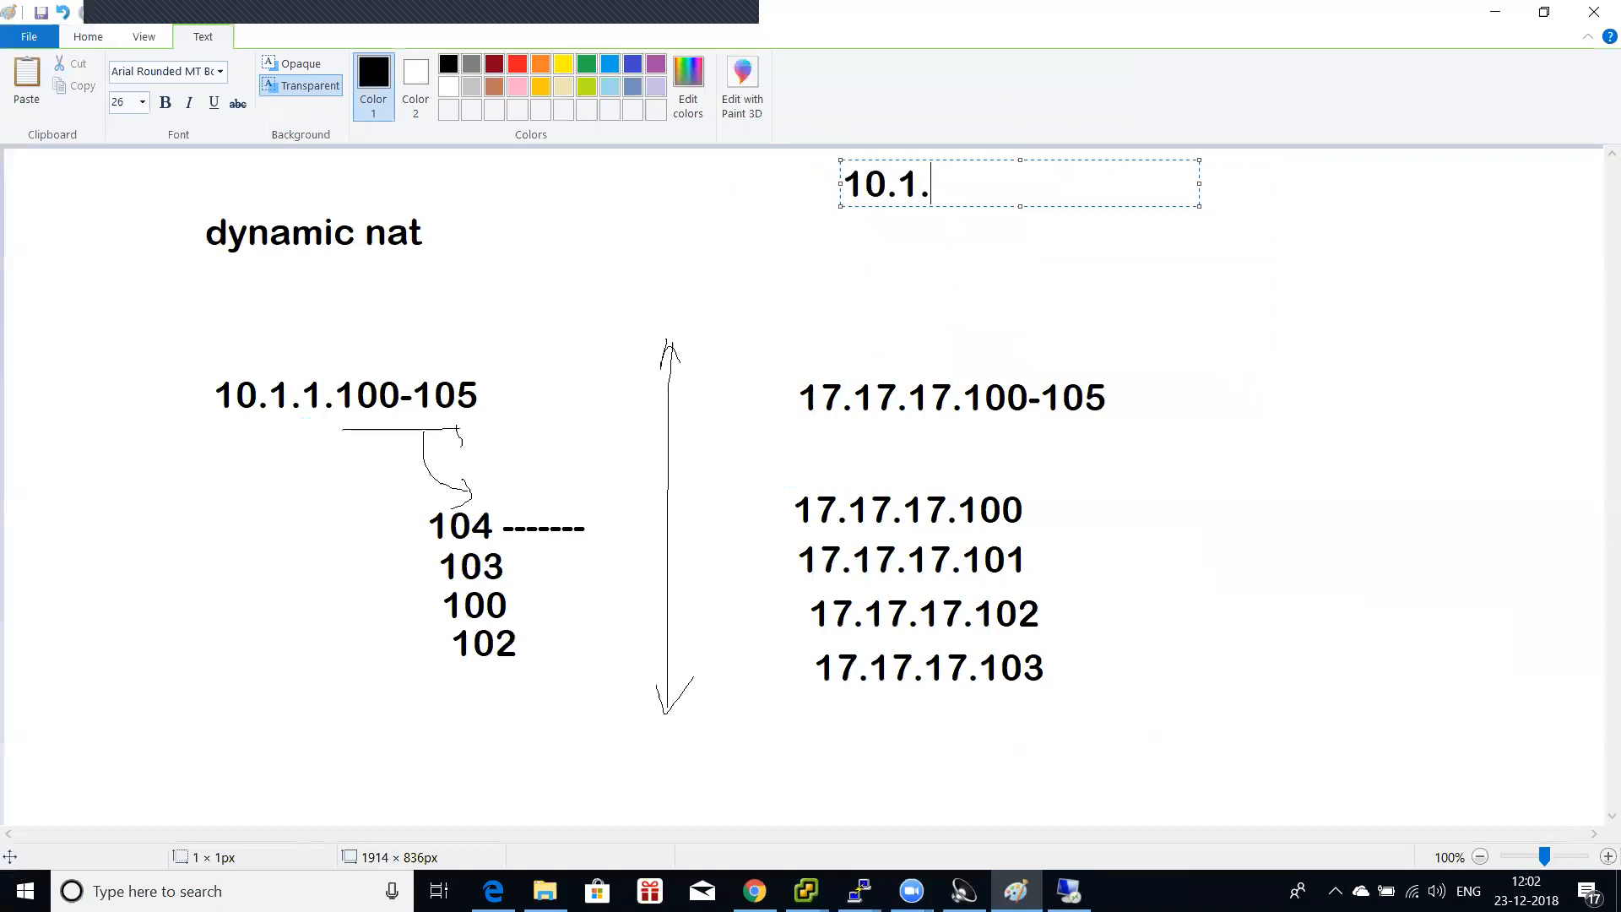
type("1.16-20")
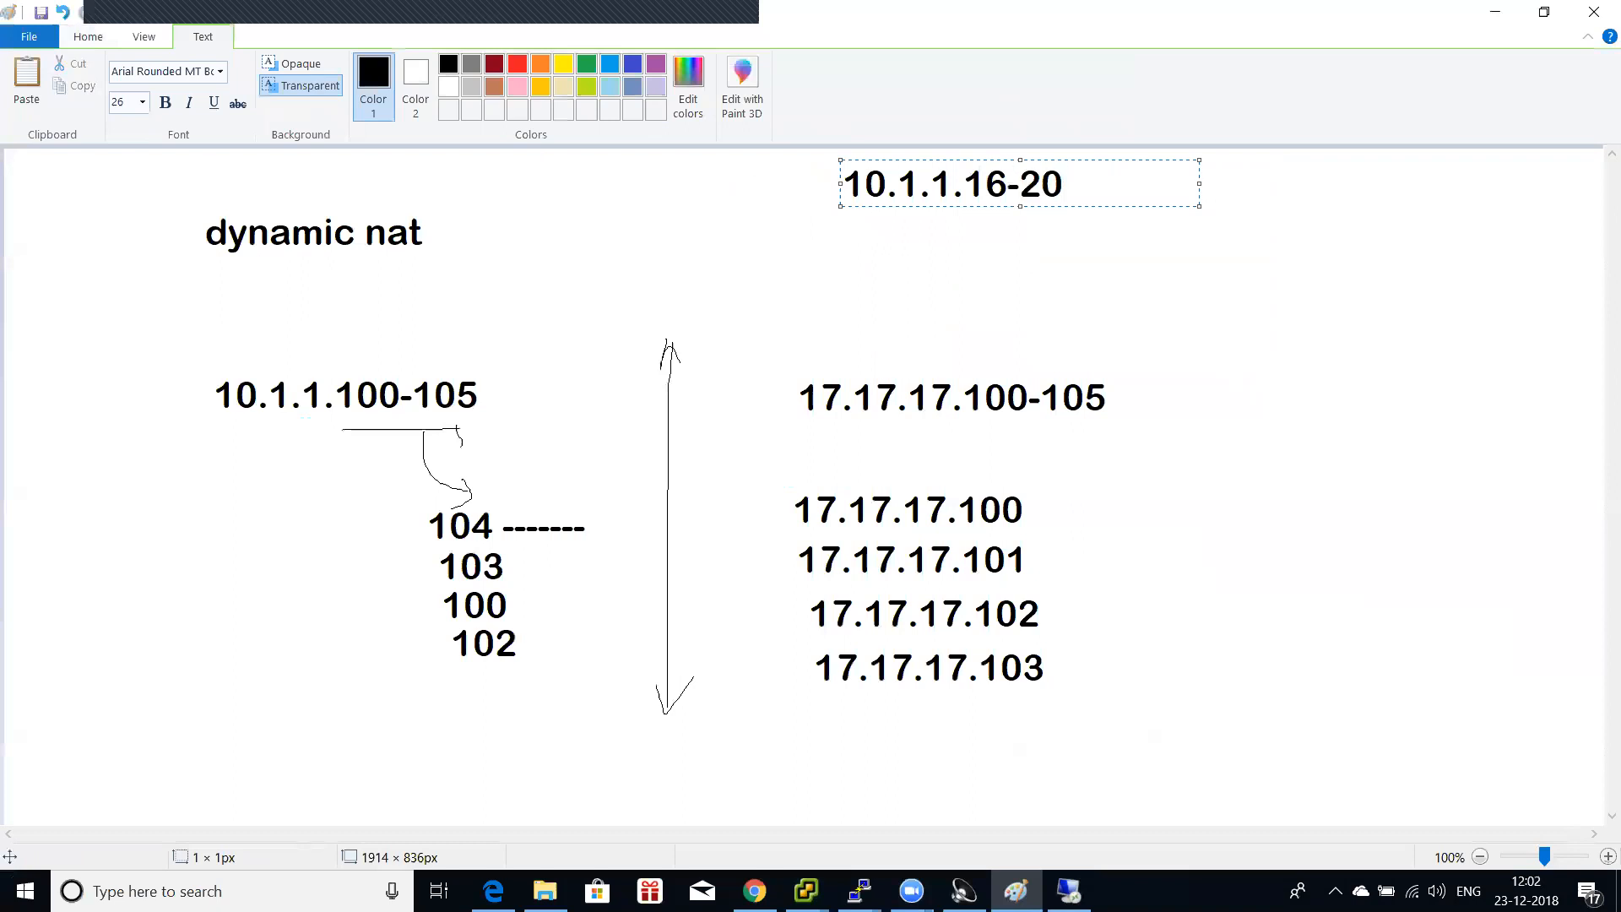
left_click(1443, 271)
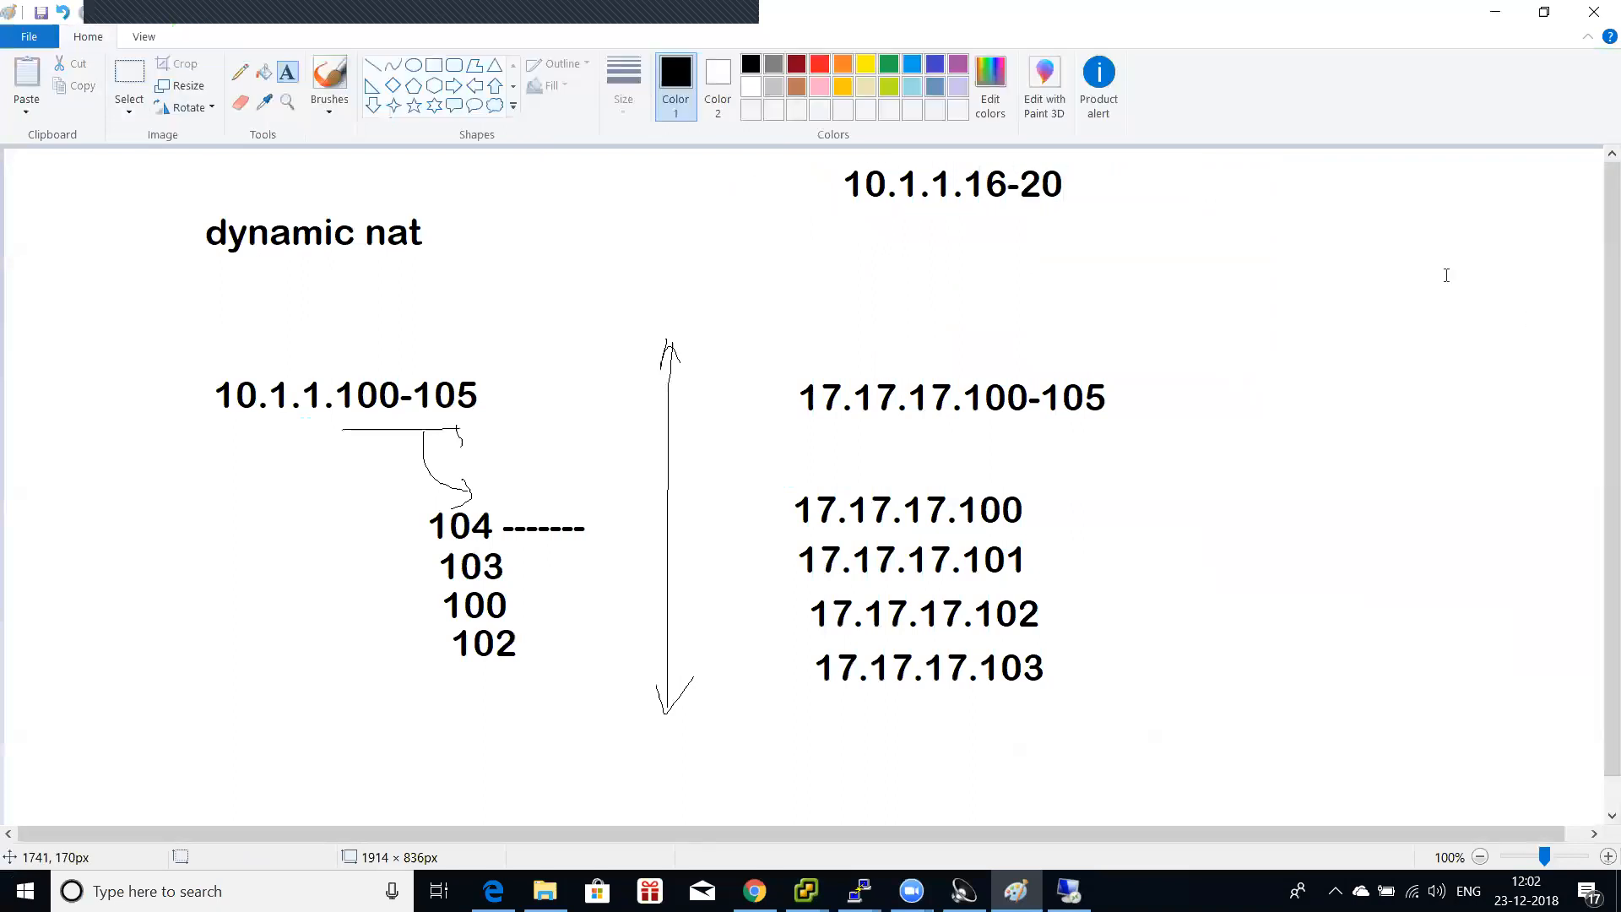
Add the range 17.17.17.80-84 at the top right
left_click(1233, 169)
type("17.17.1")
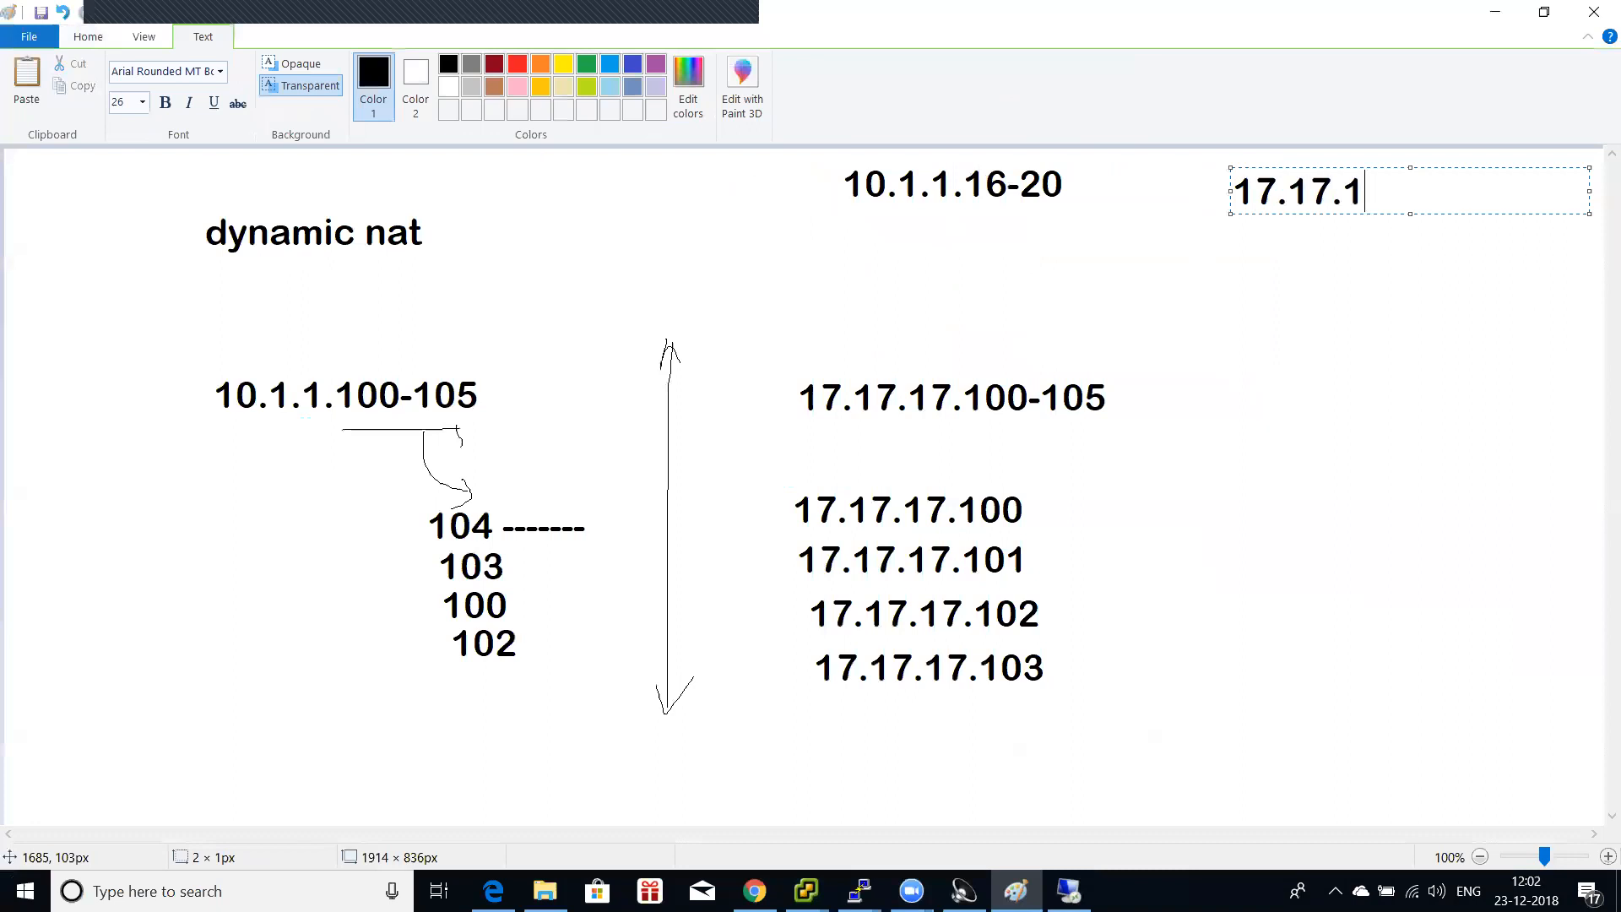
type("7.80-83")
key("Return")
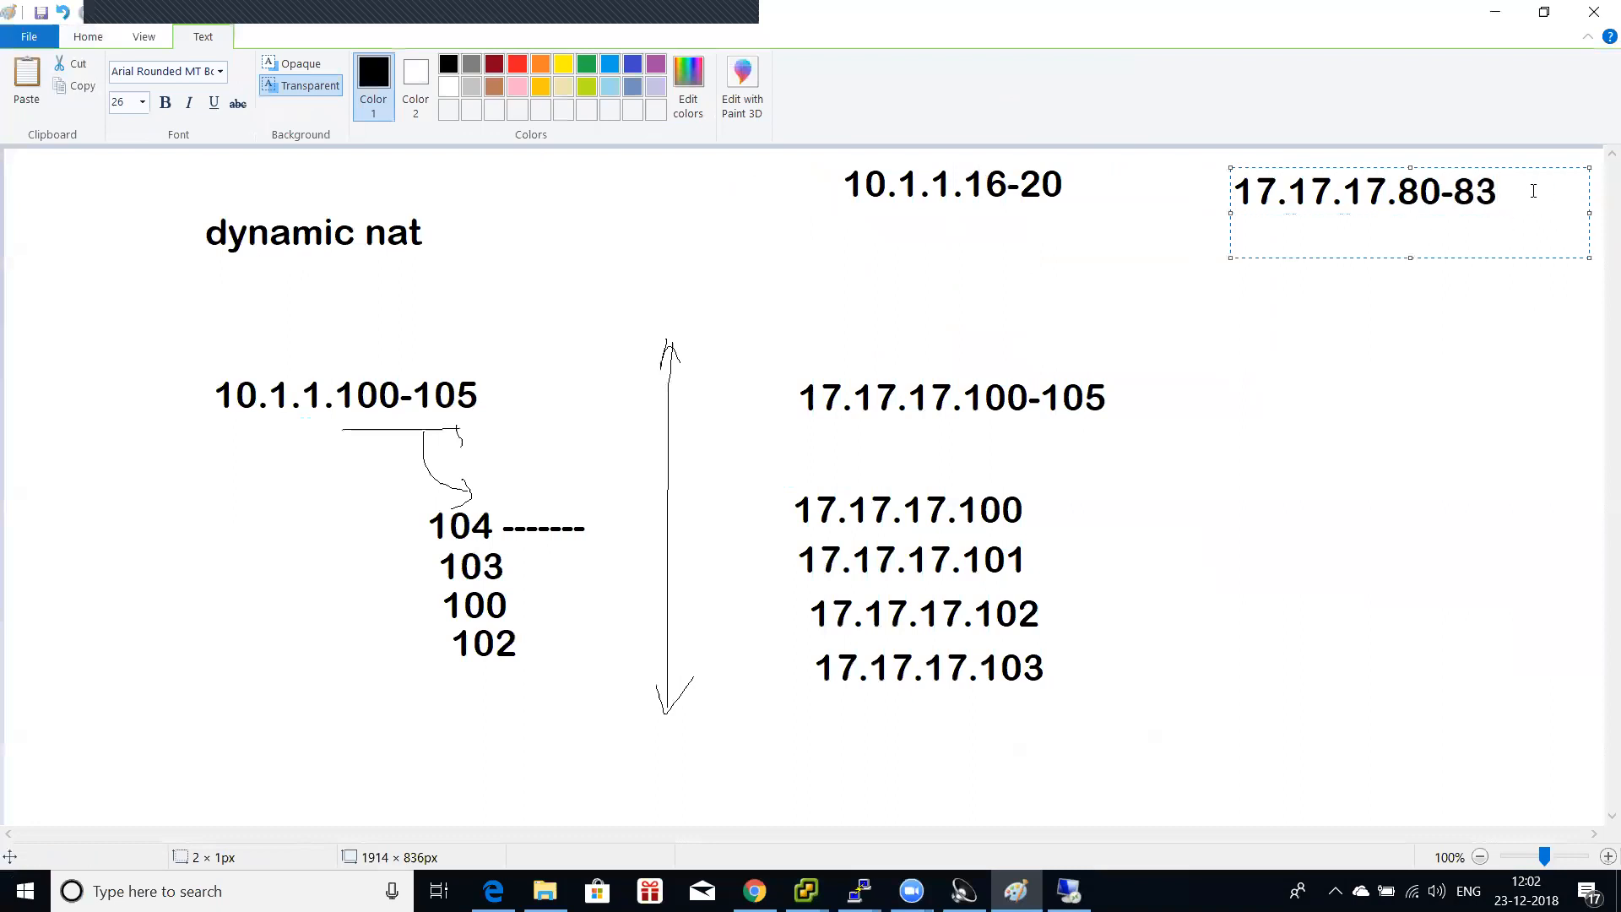
key("BackSpace")
type("4")
left_click(1408, 320)
Draw a curved line joining 10.1.1.16-20 to 17.17.17.80-84
left_click(242, 73)
mouse_move(1042, 205)
left_mouse_down()
mouse_move(1360, 248)
mouse_move(1403, 214)
left_mouse_up()
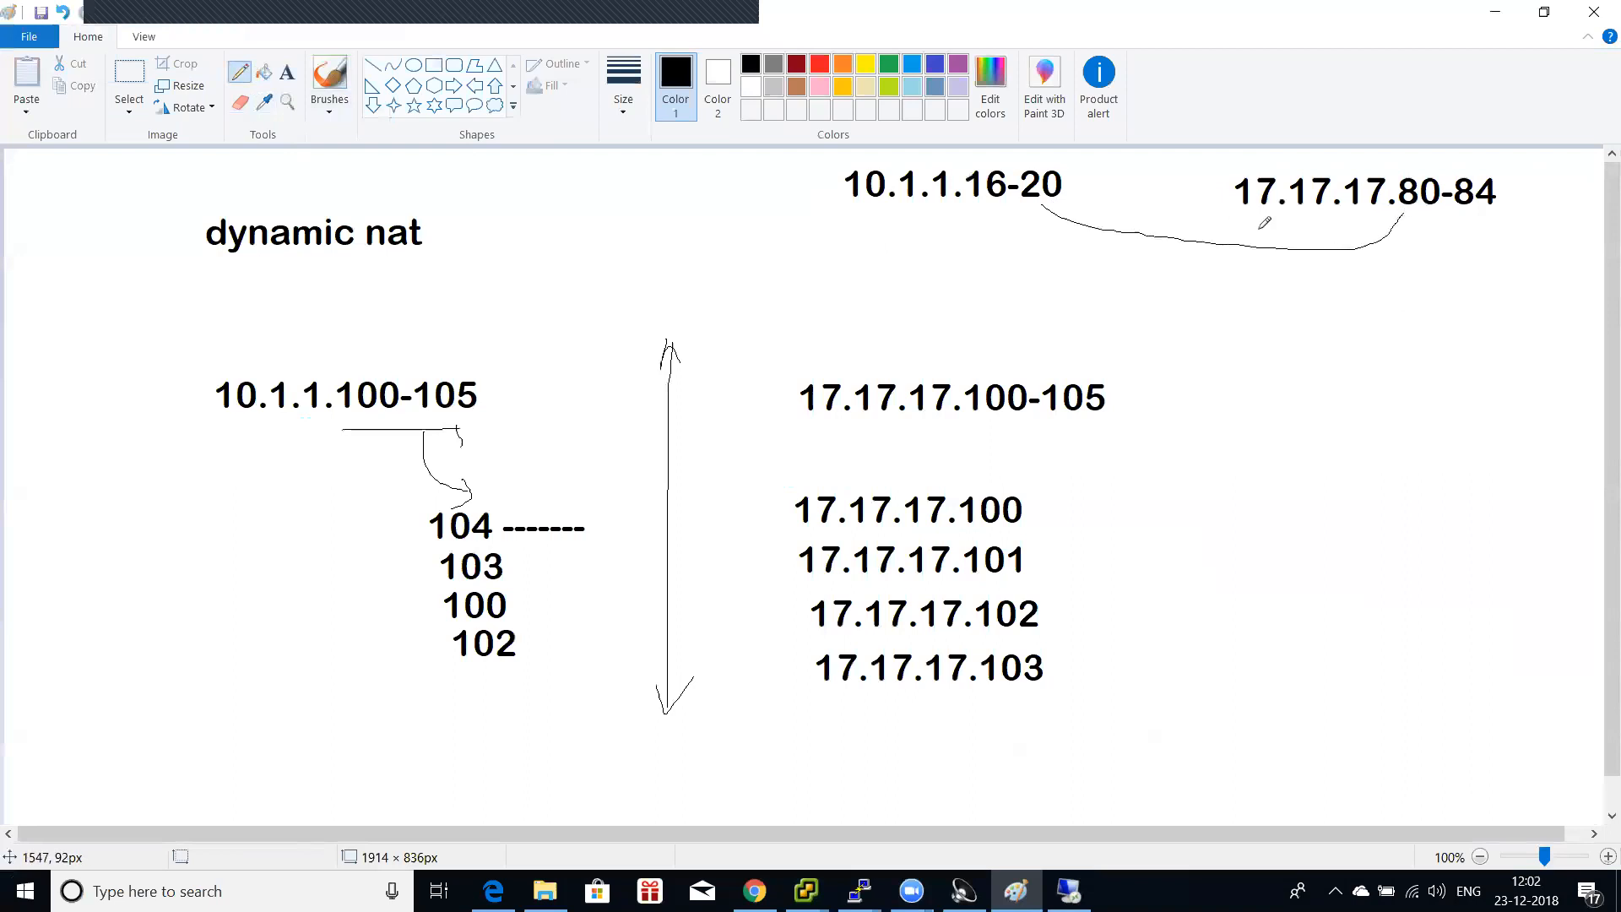
left_click(287, 73)
List the pairs 21-81, 22-82 and 23-83 below 10.1.1.16-20
left_click(1013, 213)
type("21")
type(" -2")
key("BackSpace")
type("81")
key("Return")
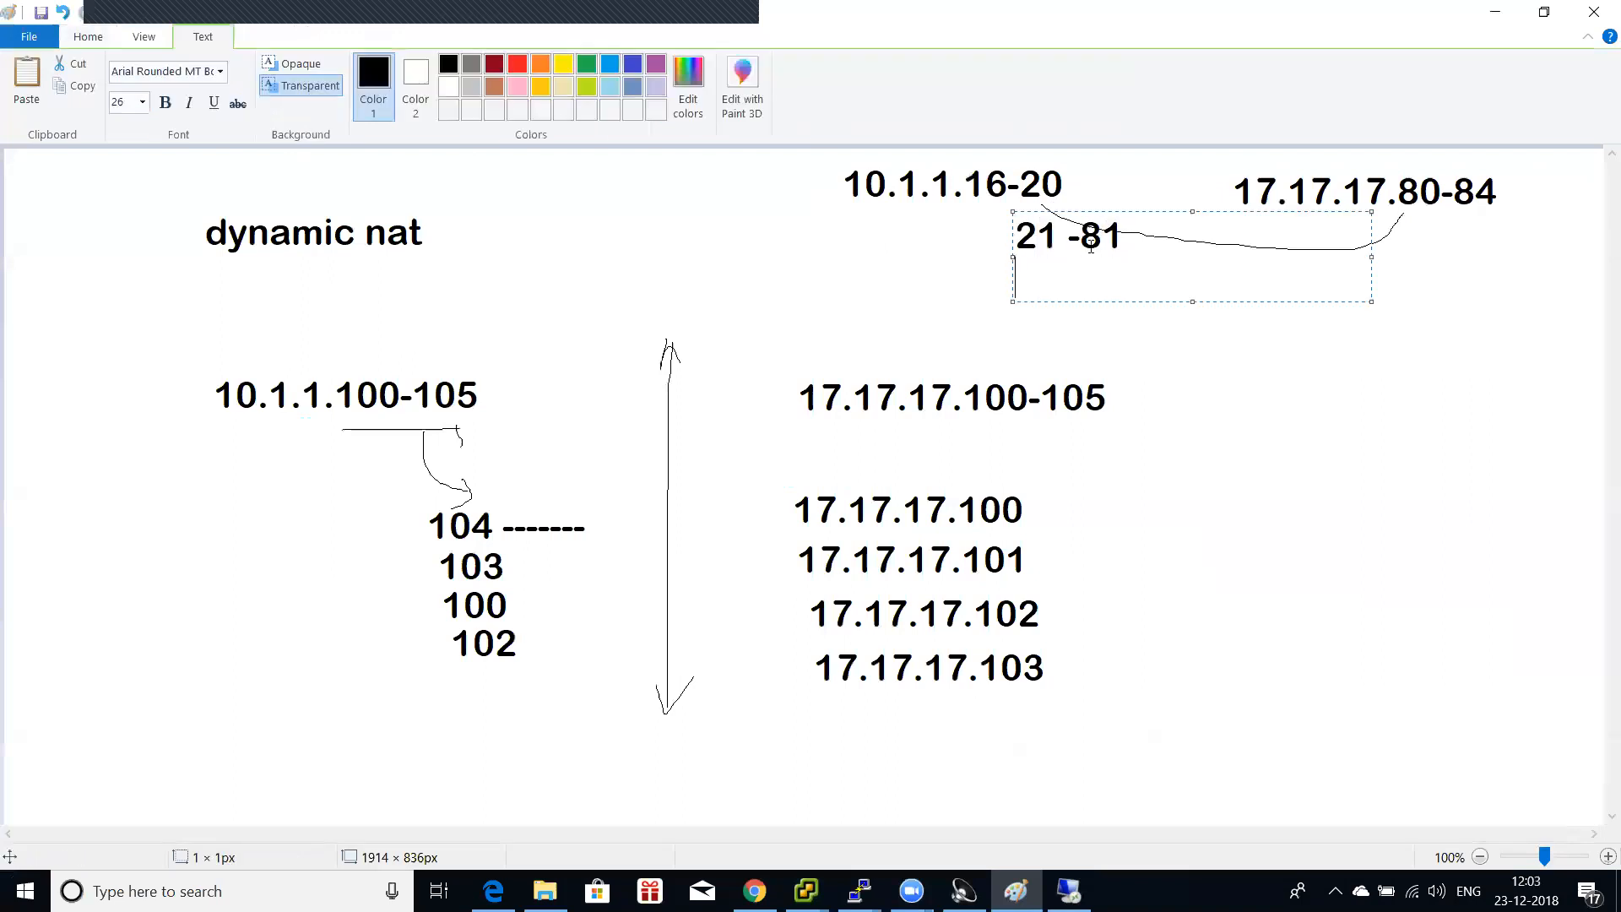
type("22-82")
key("Return")
type("23-83")
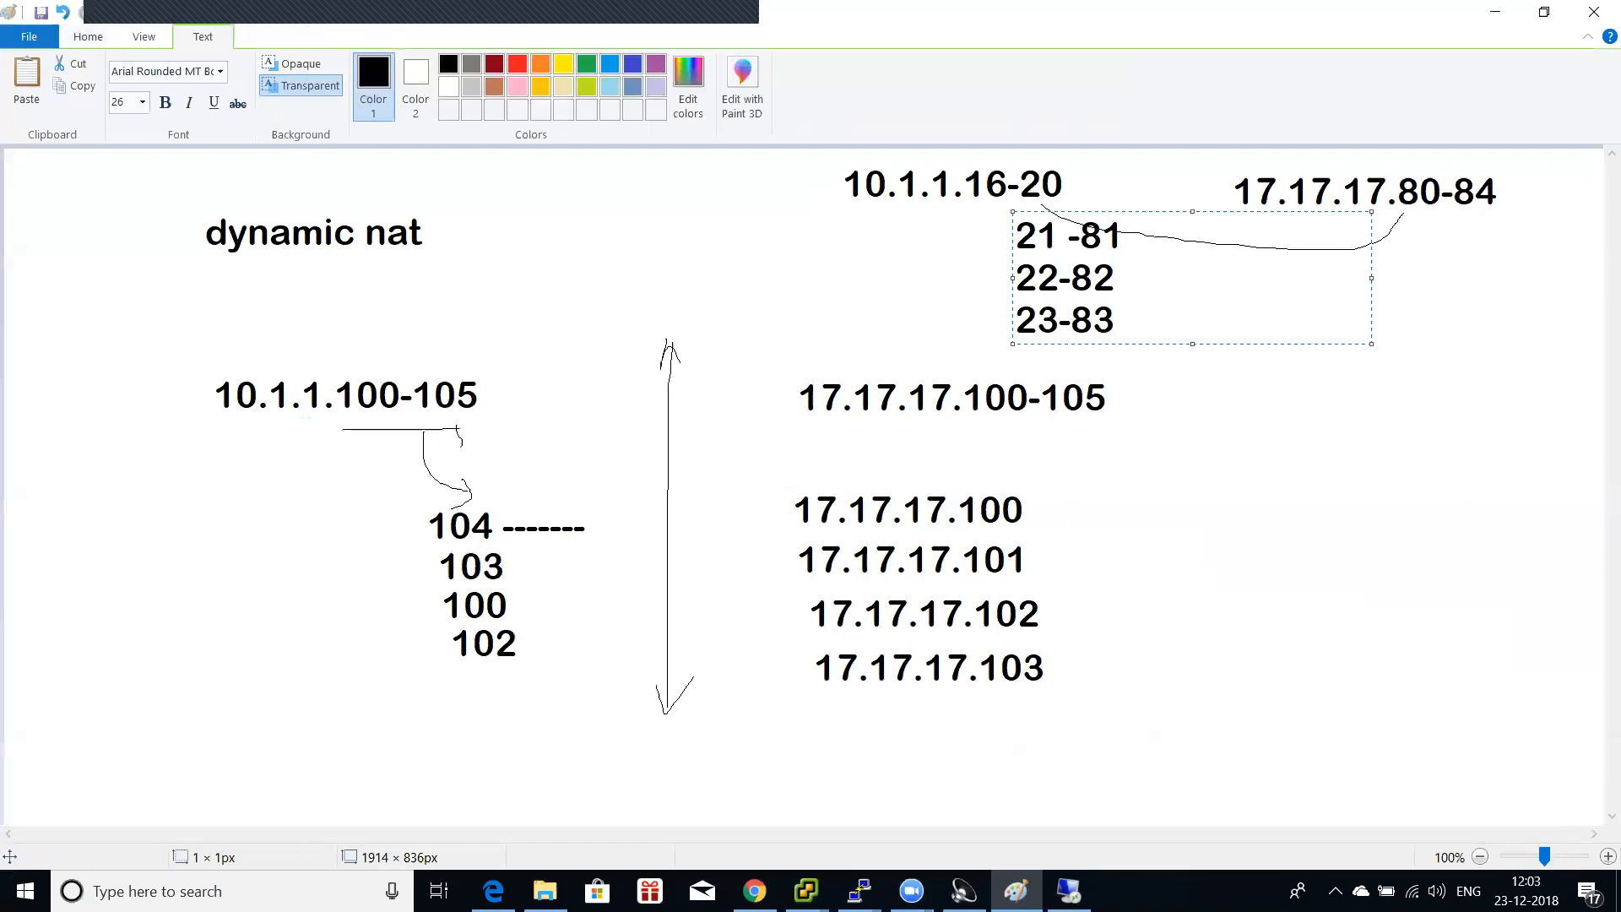
left_click(1267, 368)
Pencil an arrow pointing at 23-83 and a line linking 103 to 17.17.17.101
left_click(240, 72)
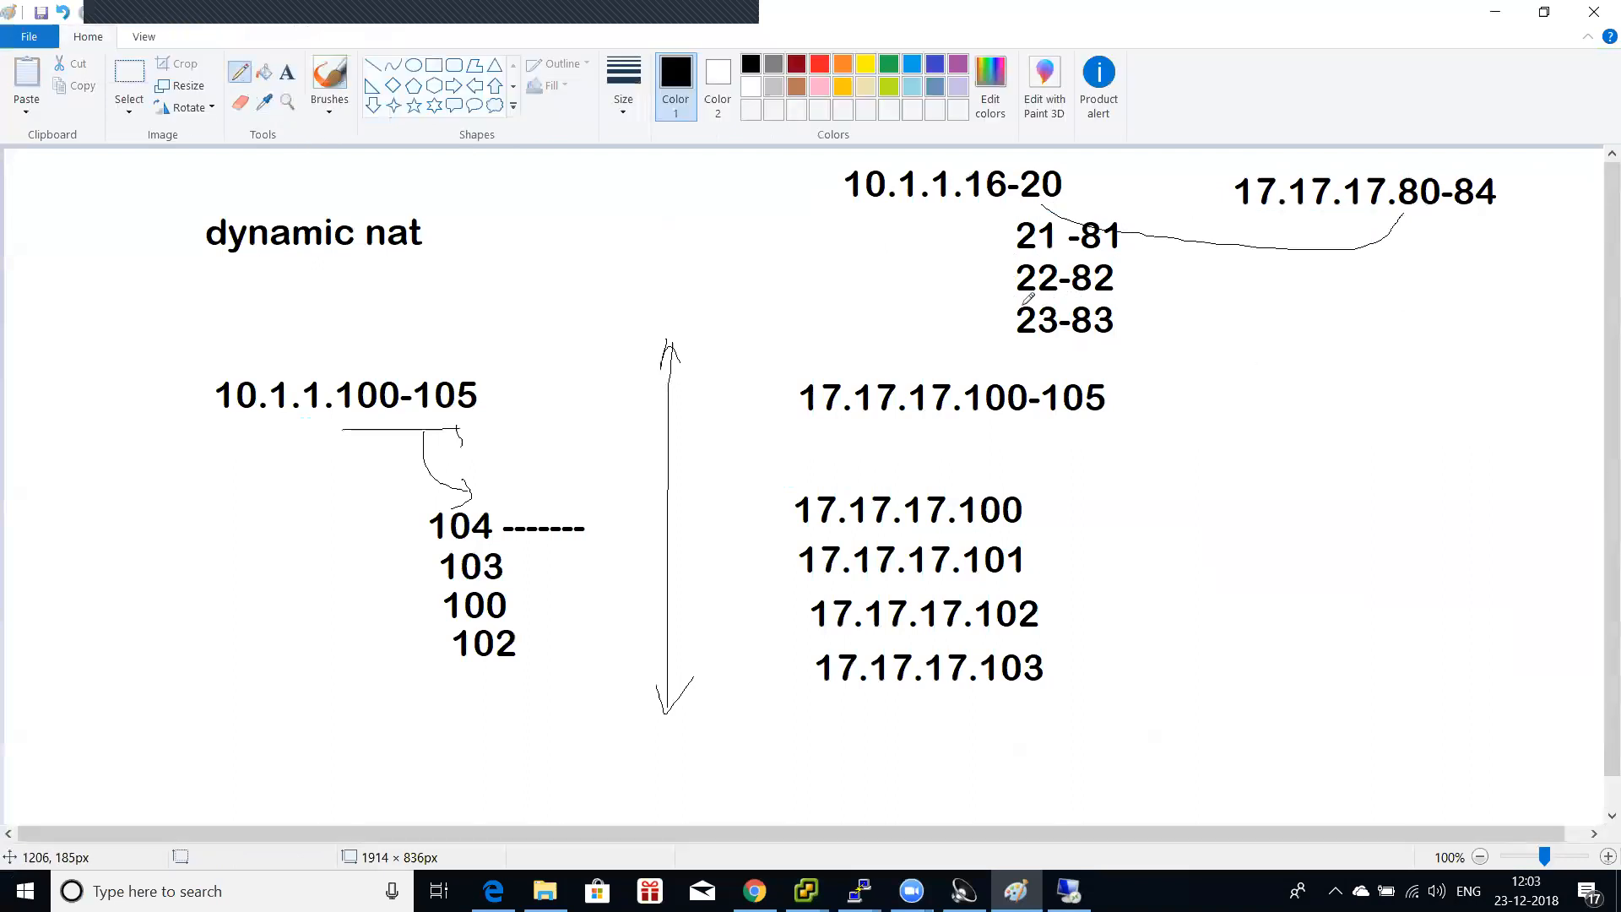
mouse_move(936, 319)
left_mouse_down()
mouse_move(1001, 321)
mouse_move(990, 334)
left_mouse_up()
left_click_drag(512, 564, 808, 567)
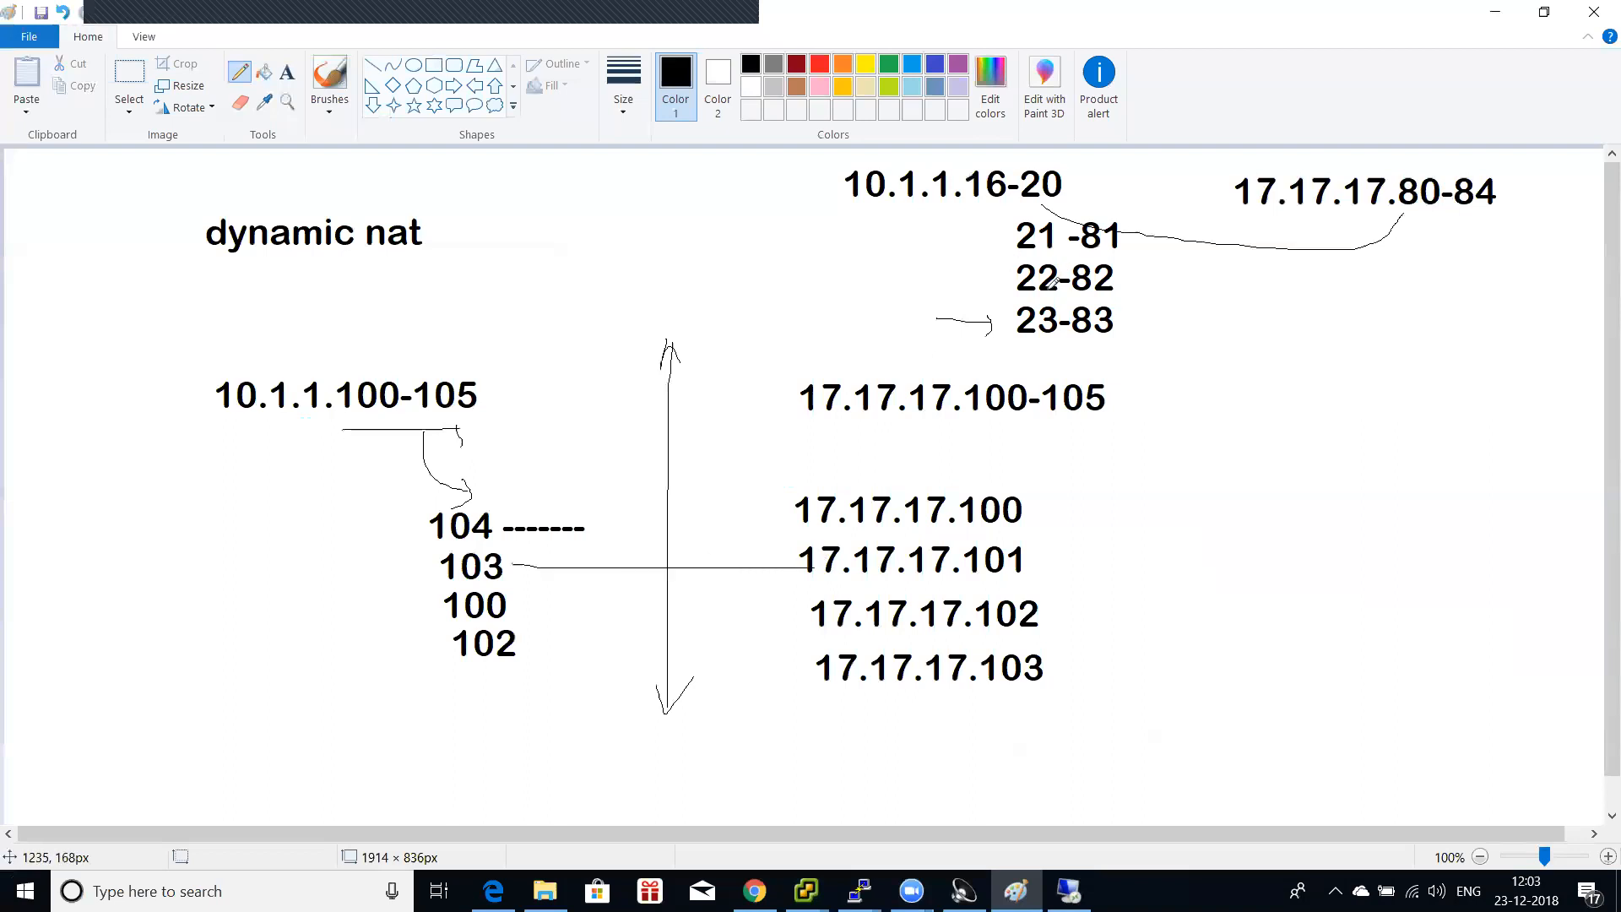
Loop freehand outlines around the 16-20/80-84 mapping block and the 104–102 address pool
mouse_move(963, 353)
left_mouse_down()
mouse_move(1406, 334)
mouse_move(1537, 165)
mouse_move(833, 159)
mouse_move(847, 312)
mouse_move(972, 353)
left_mouse_up()
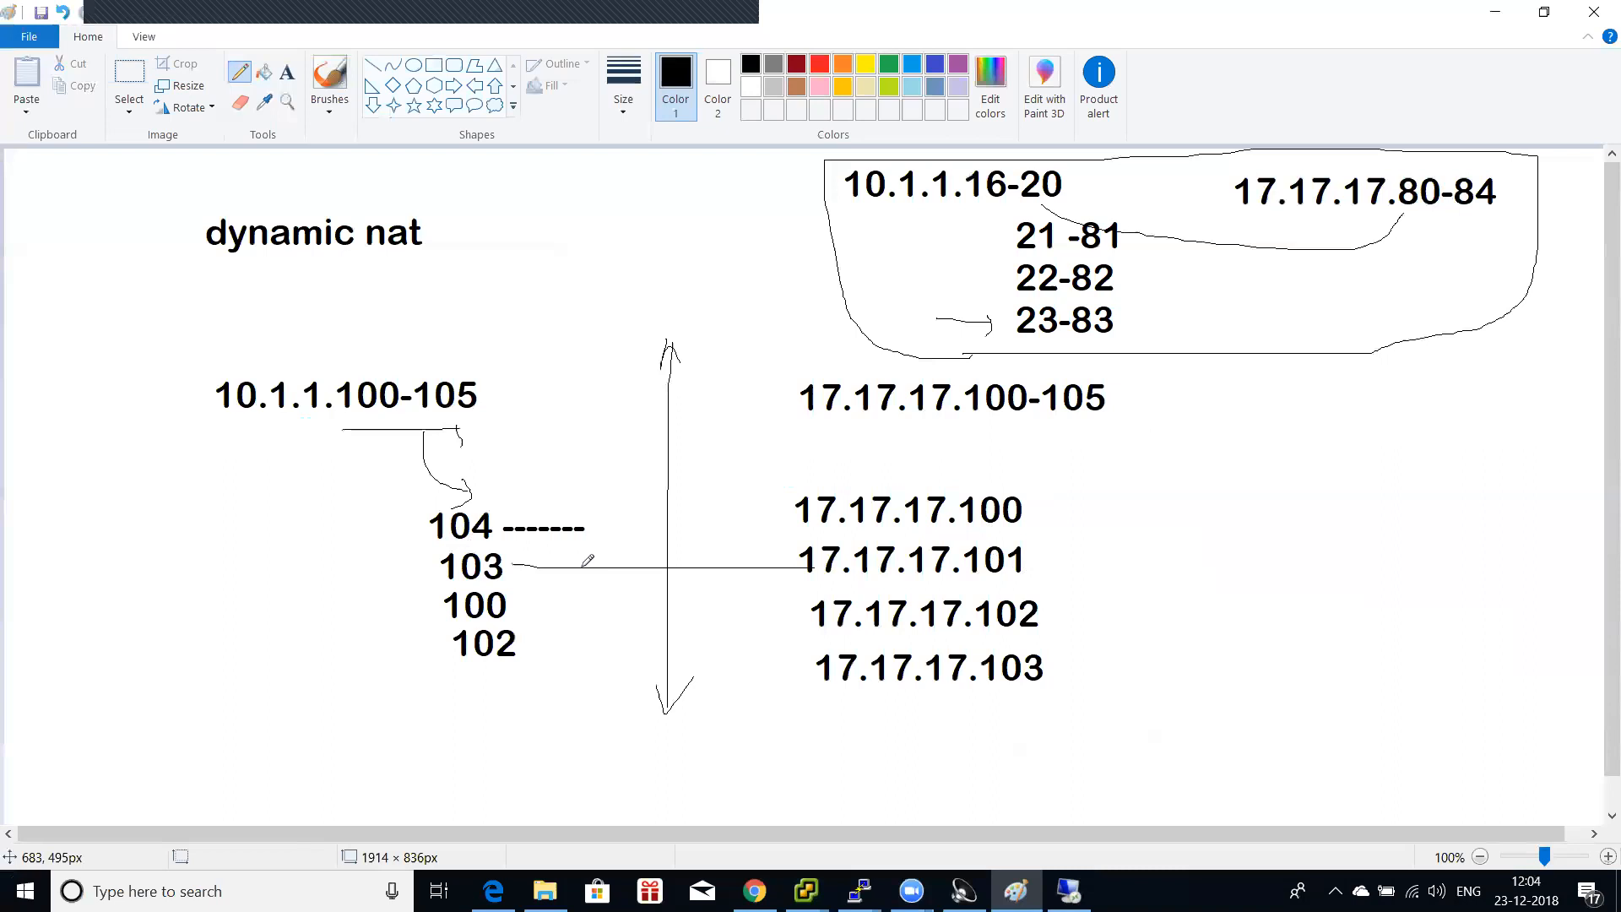
mouse_move(420, 493)
left_mouse_down()
mouse_move(1074, 504)
mouse_move(1116, 740)
mouse_move(498, 745)
mouse_move(381, 564)
mouse_move(419, 494)
left_mouse_up()
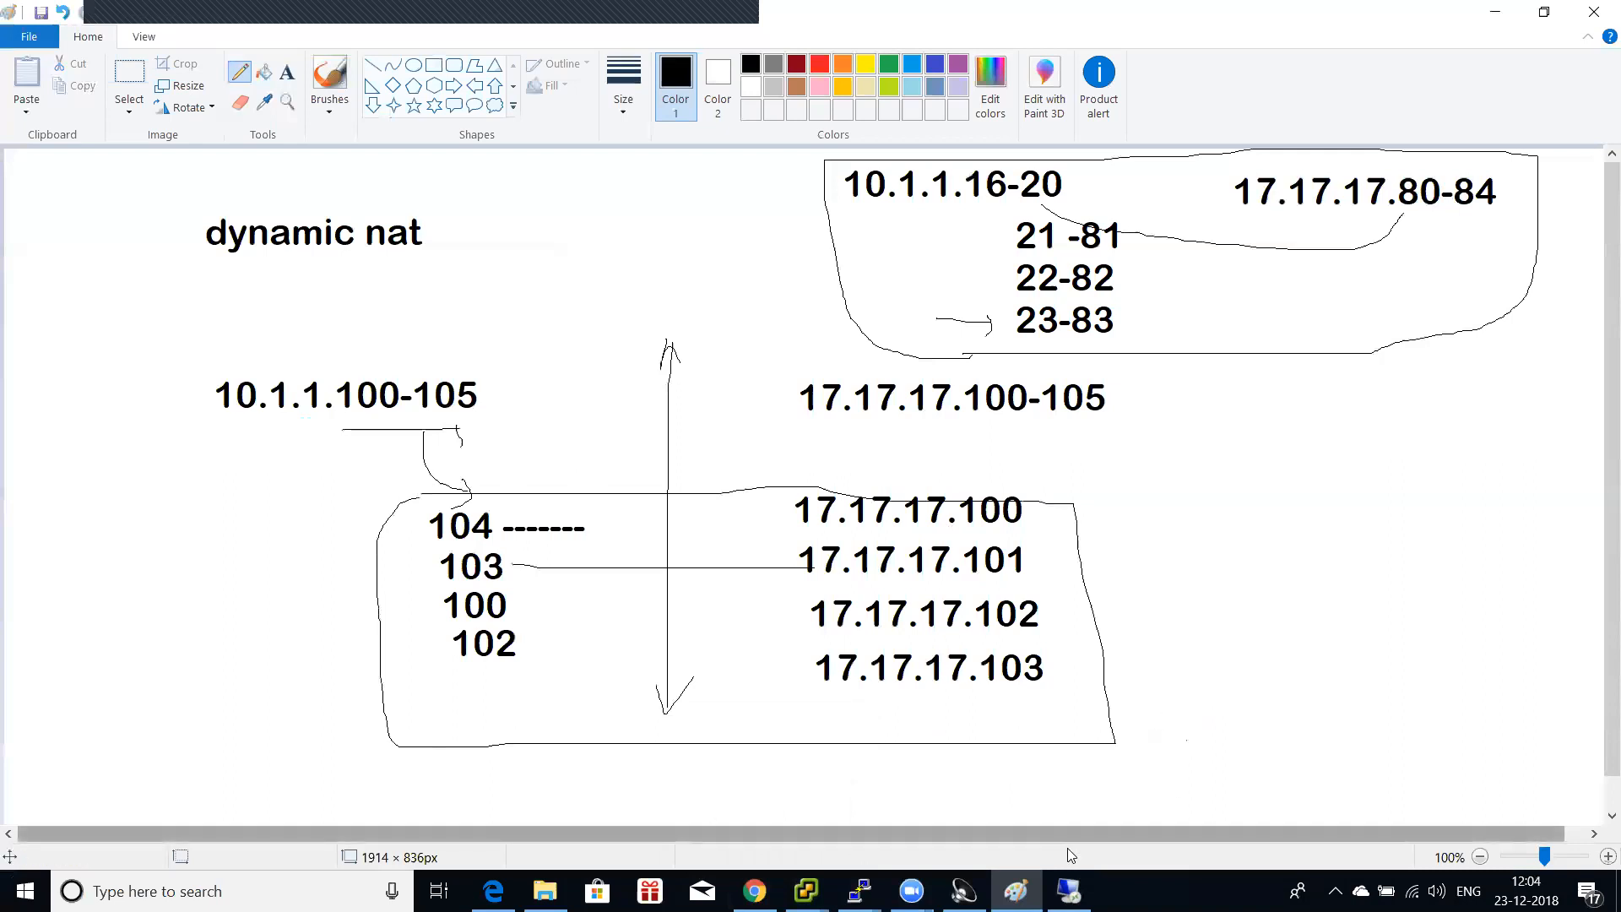
Bring the SMC console forward, then release input from the virtual machine
mouse_move(810, 886)
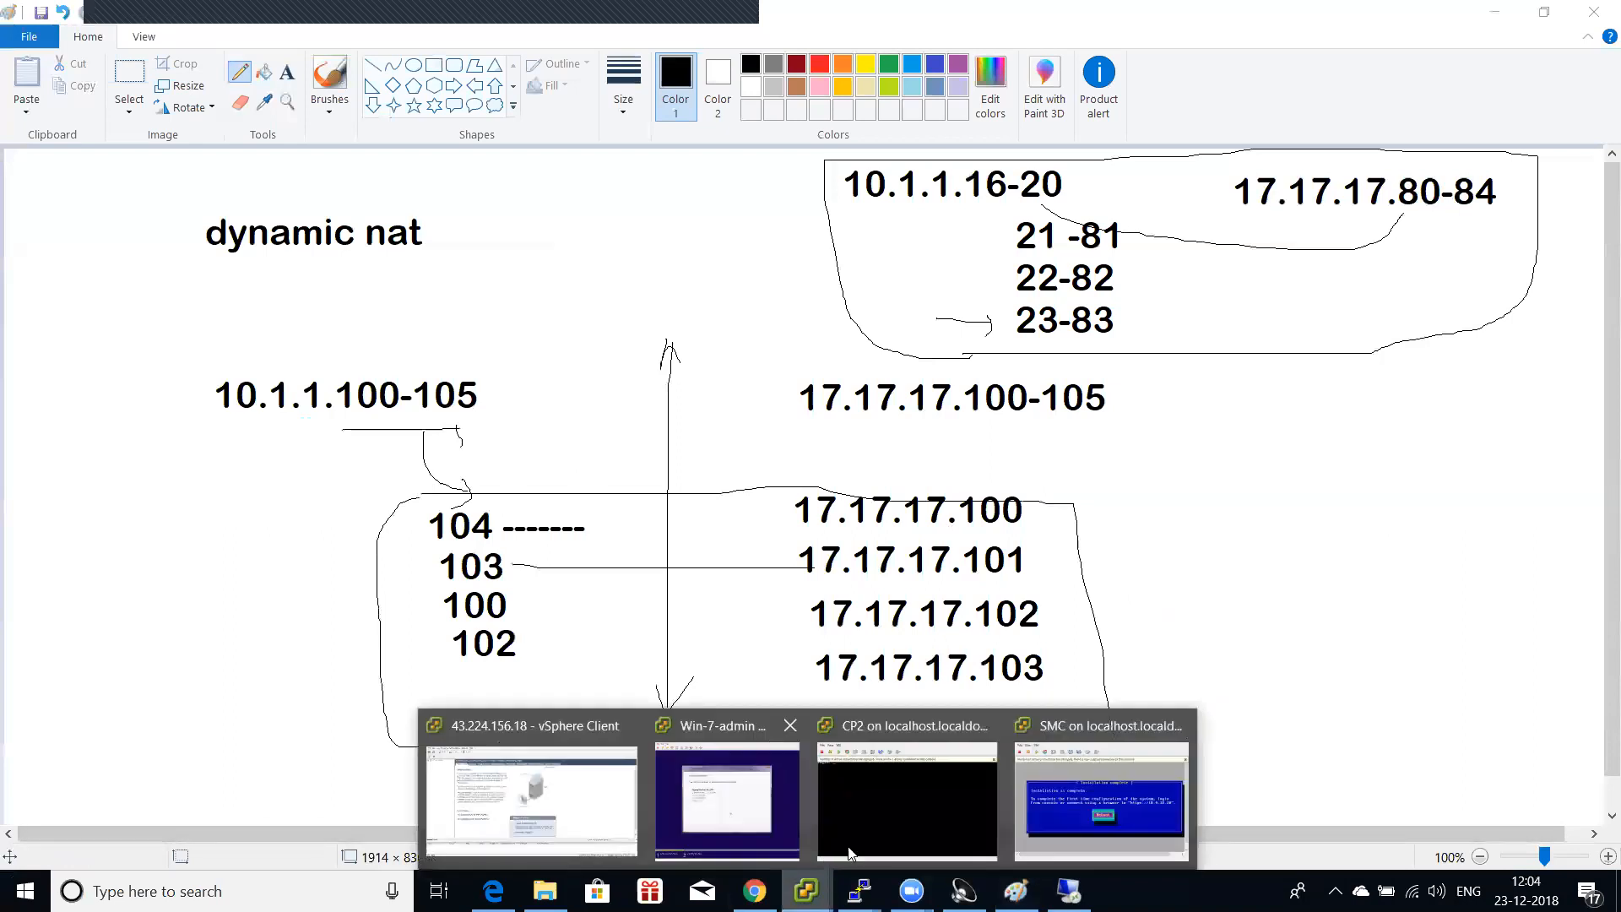
left_click(1030, 801)
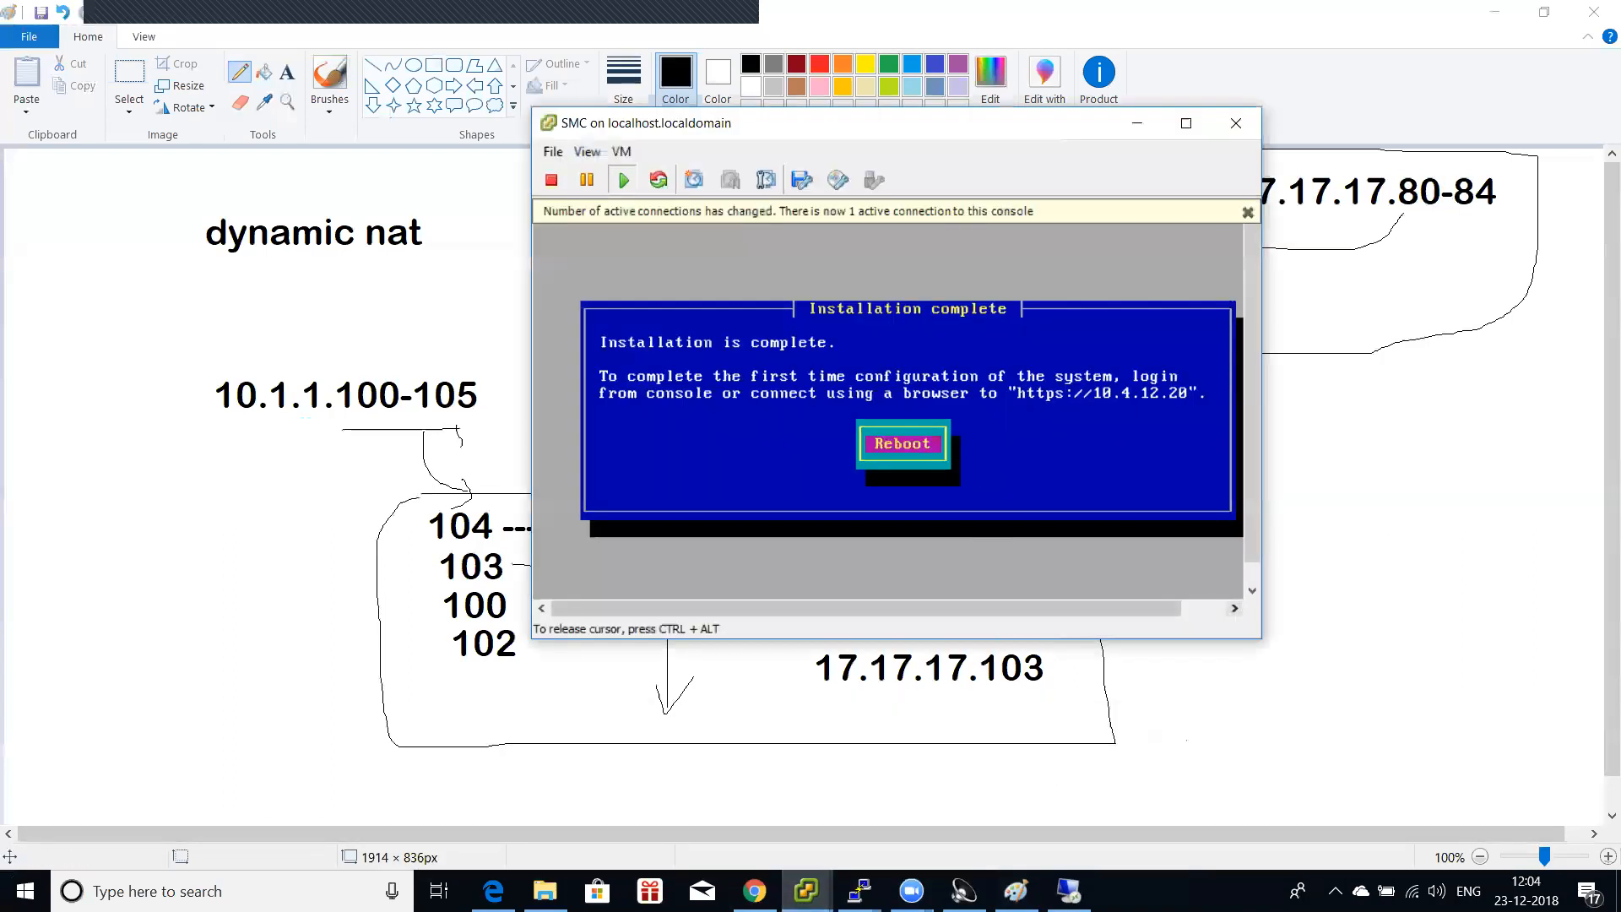
left_click(1224, 588)
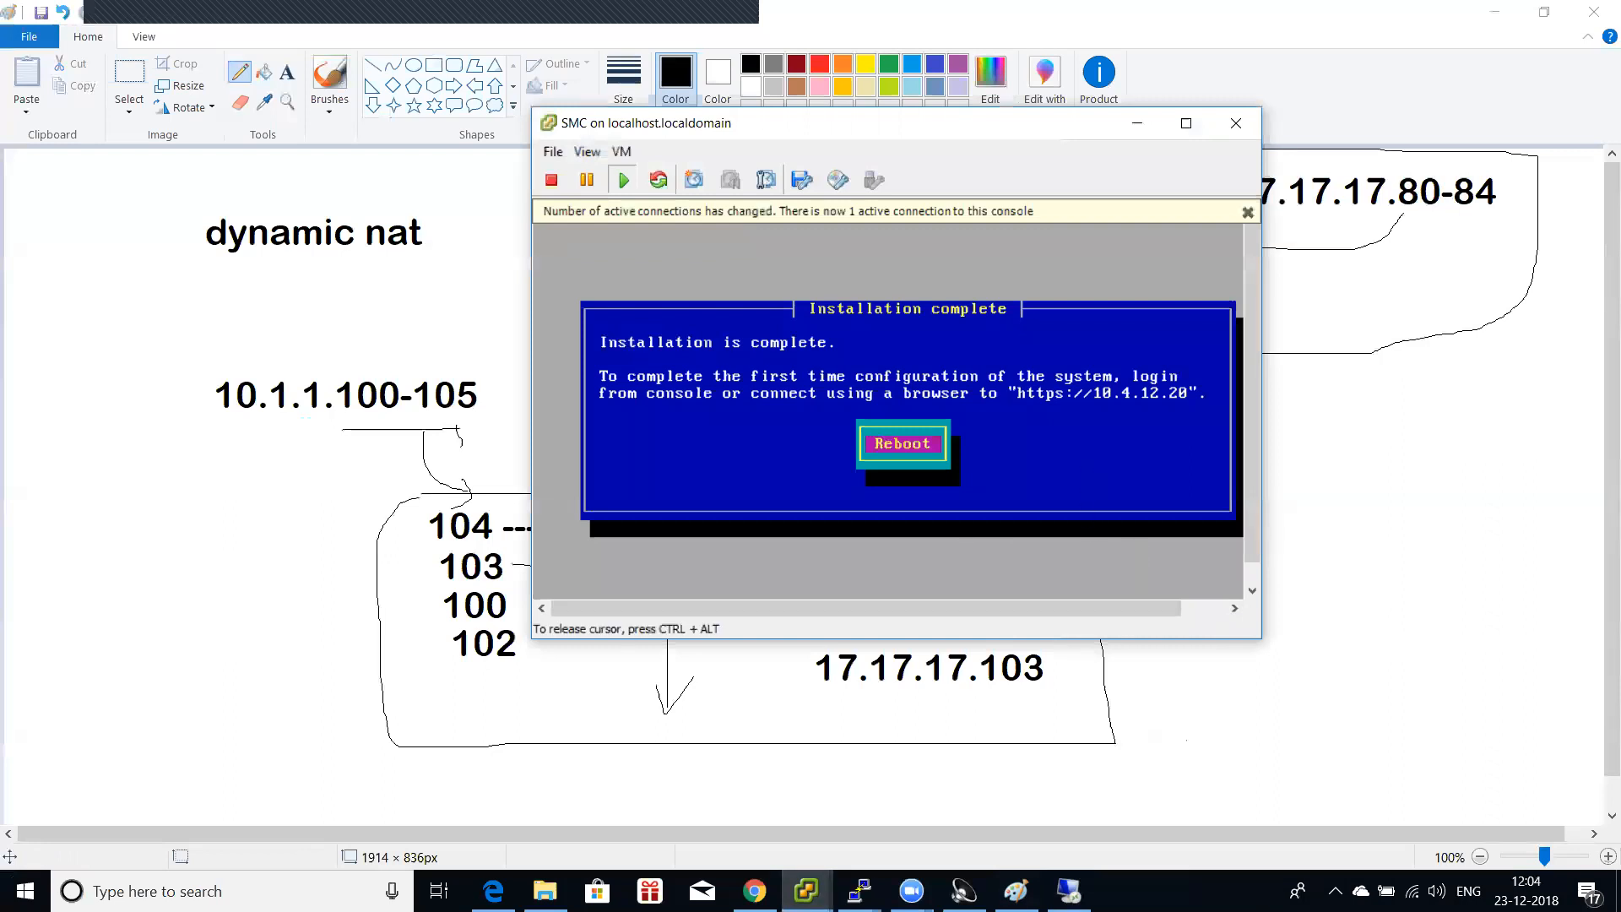
left_click(1231, 589)
key("ctrl+alt")
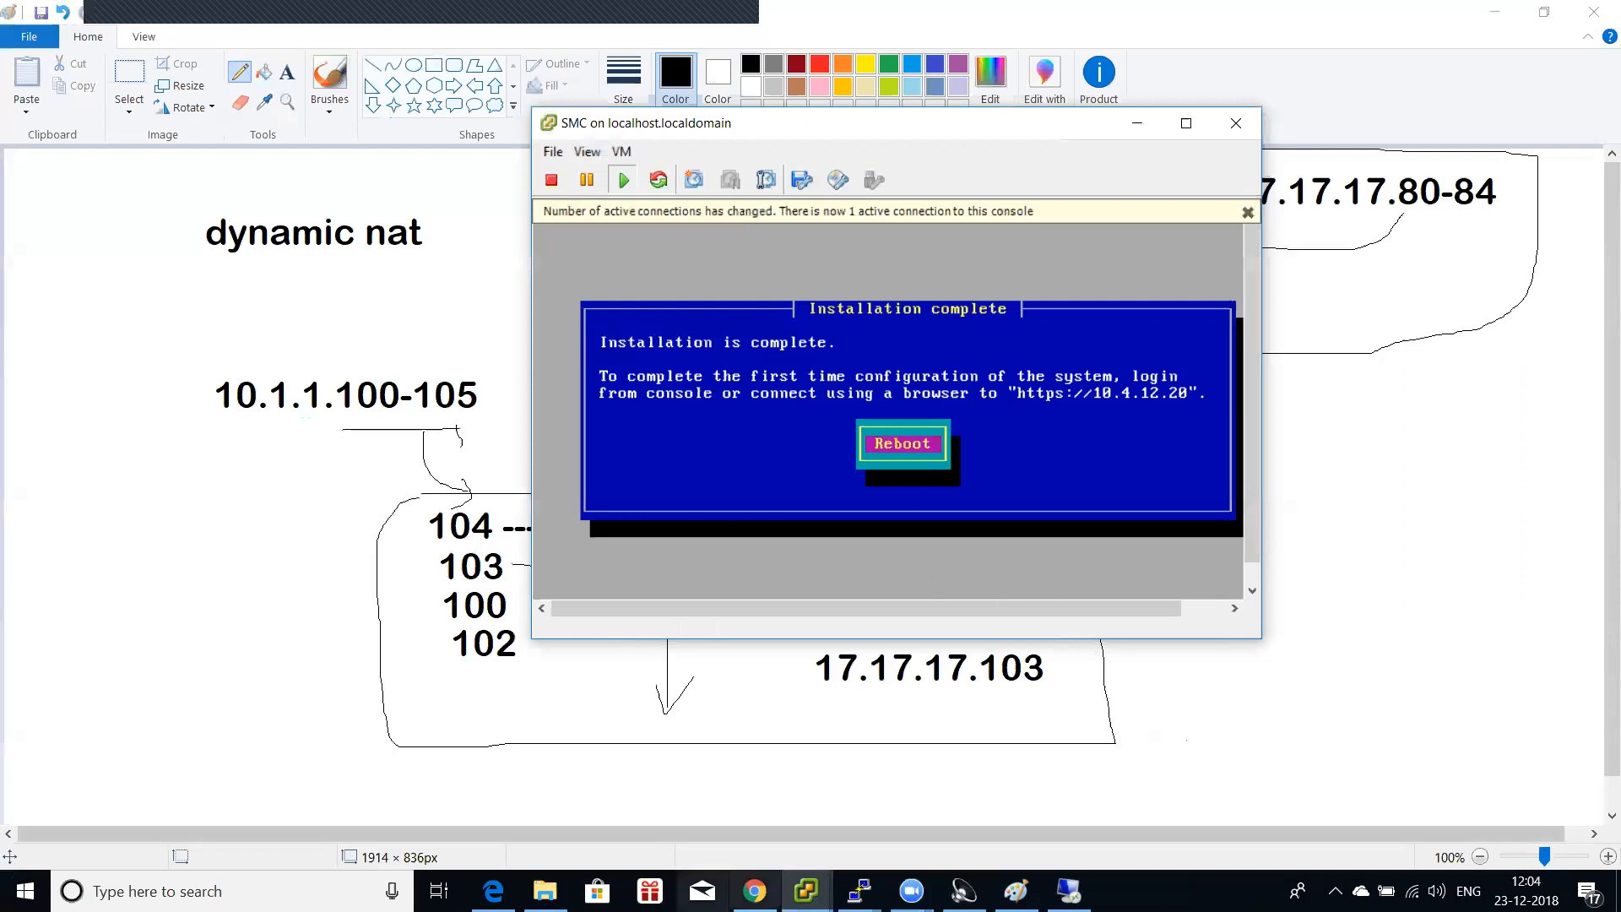
In vSphere Client, open the SMC machine's console and choose Reboot
mouse_move(807, 890)
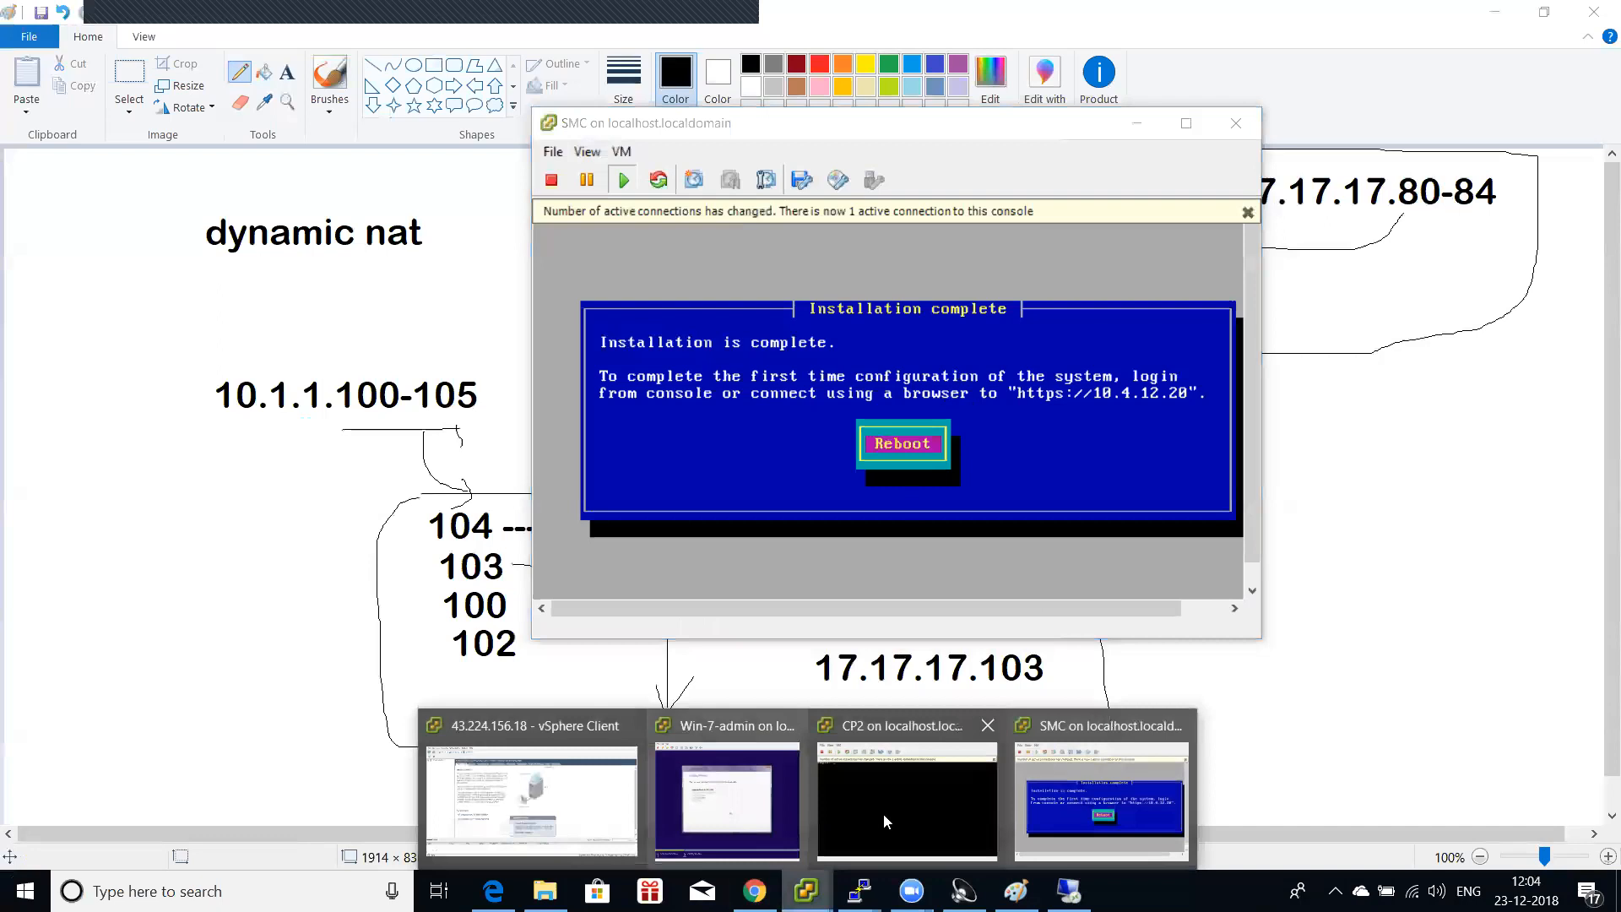
left_click(504, 822)
left_click(14, 131)
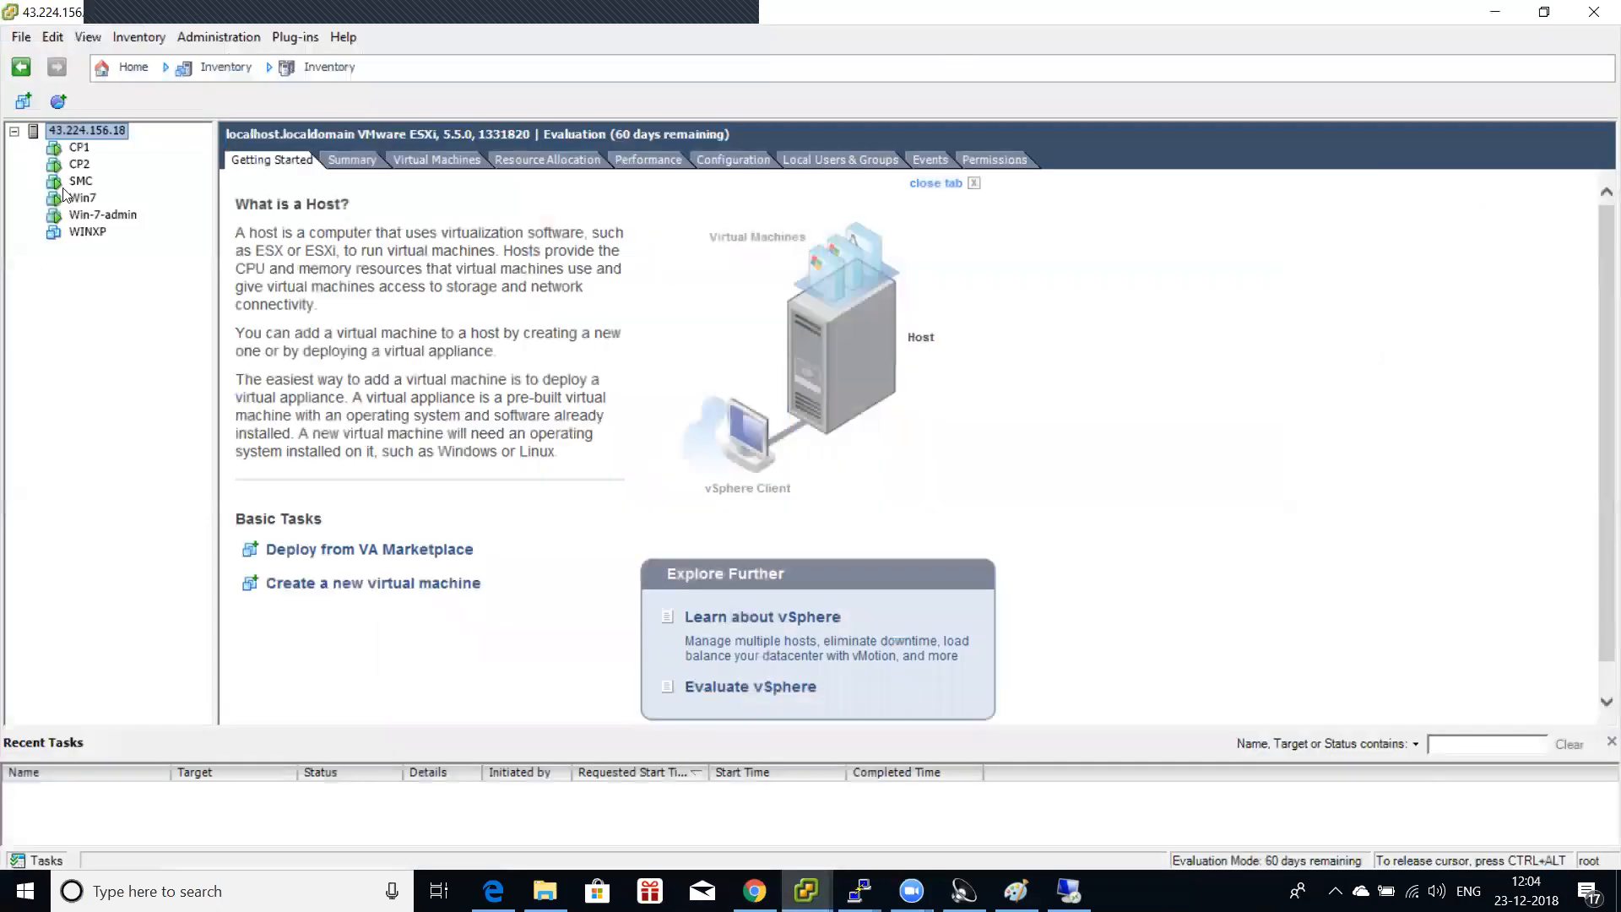
left_click(79, 186)
right_click(79, 187)
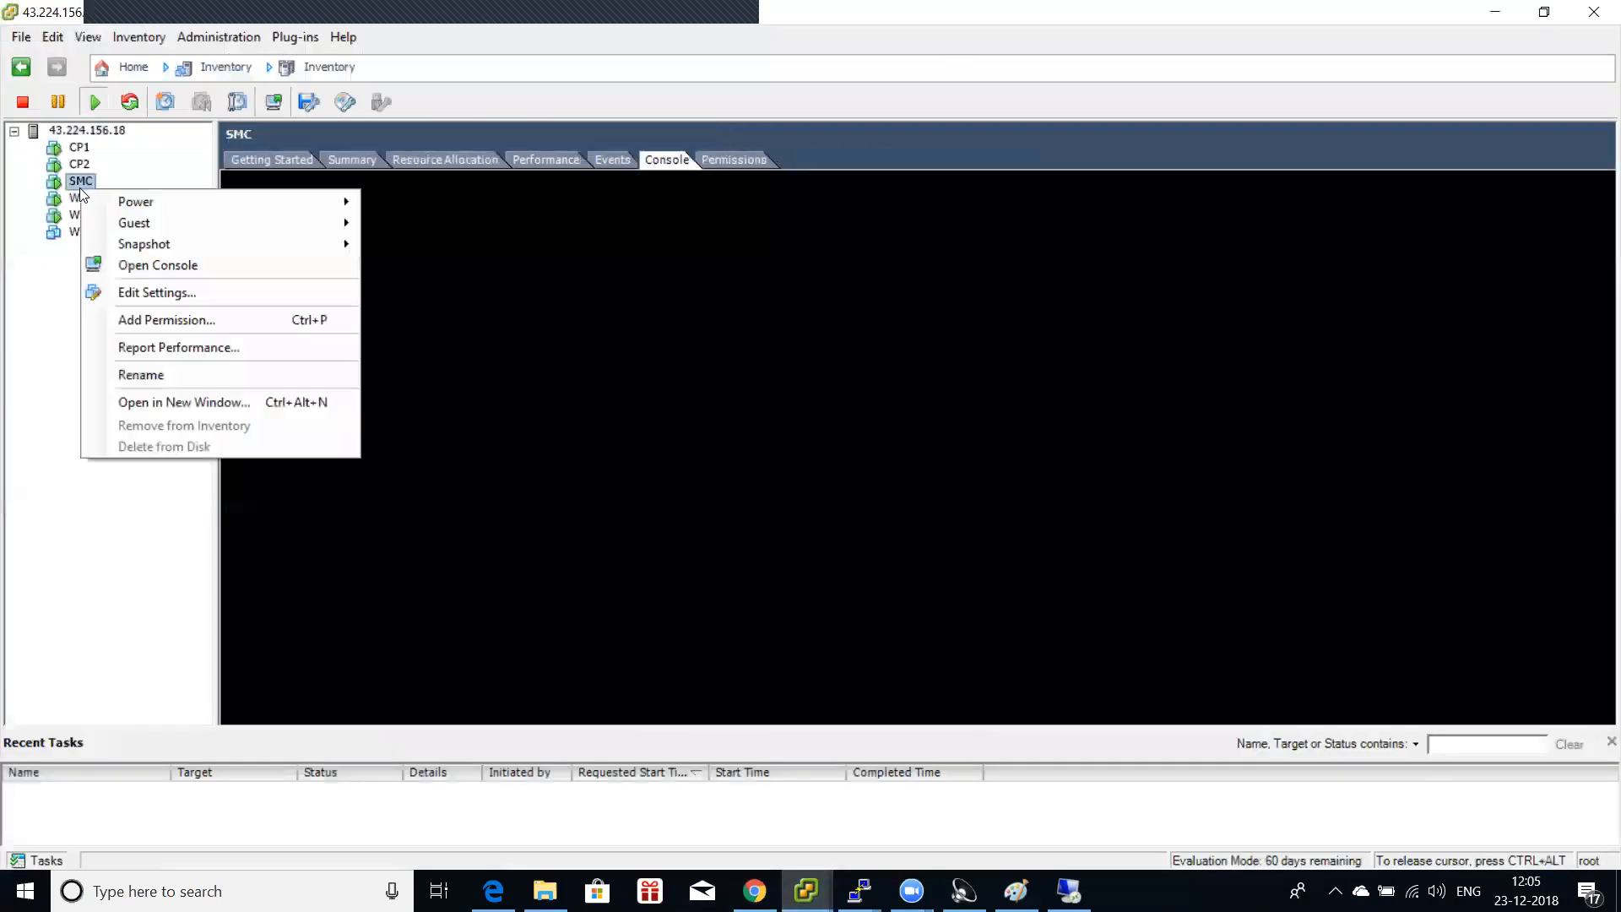
left_click(157, 264)
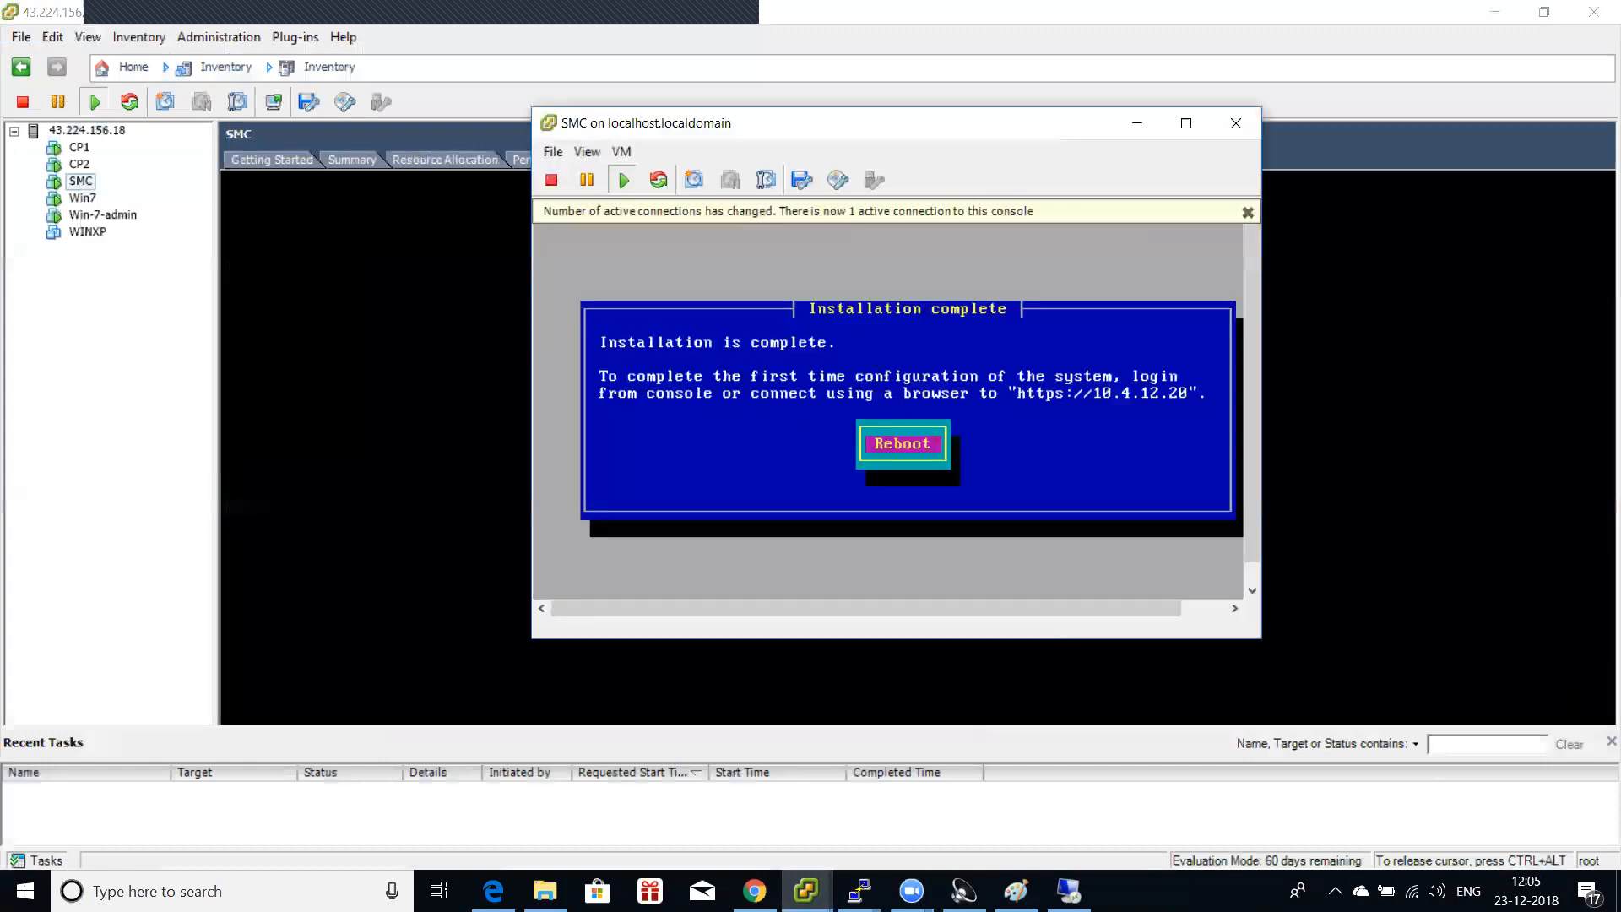
key("Return")
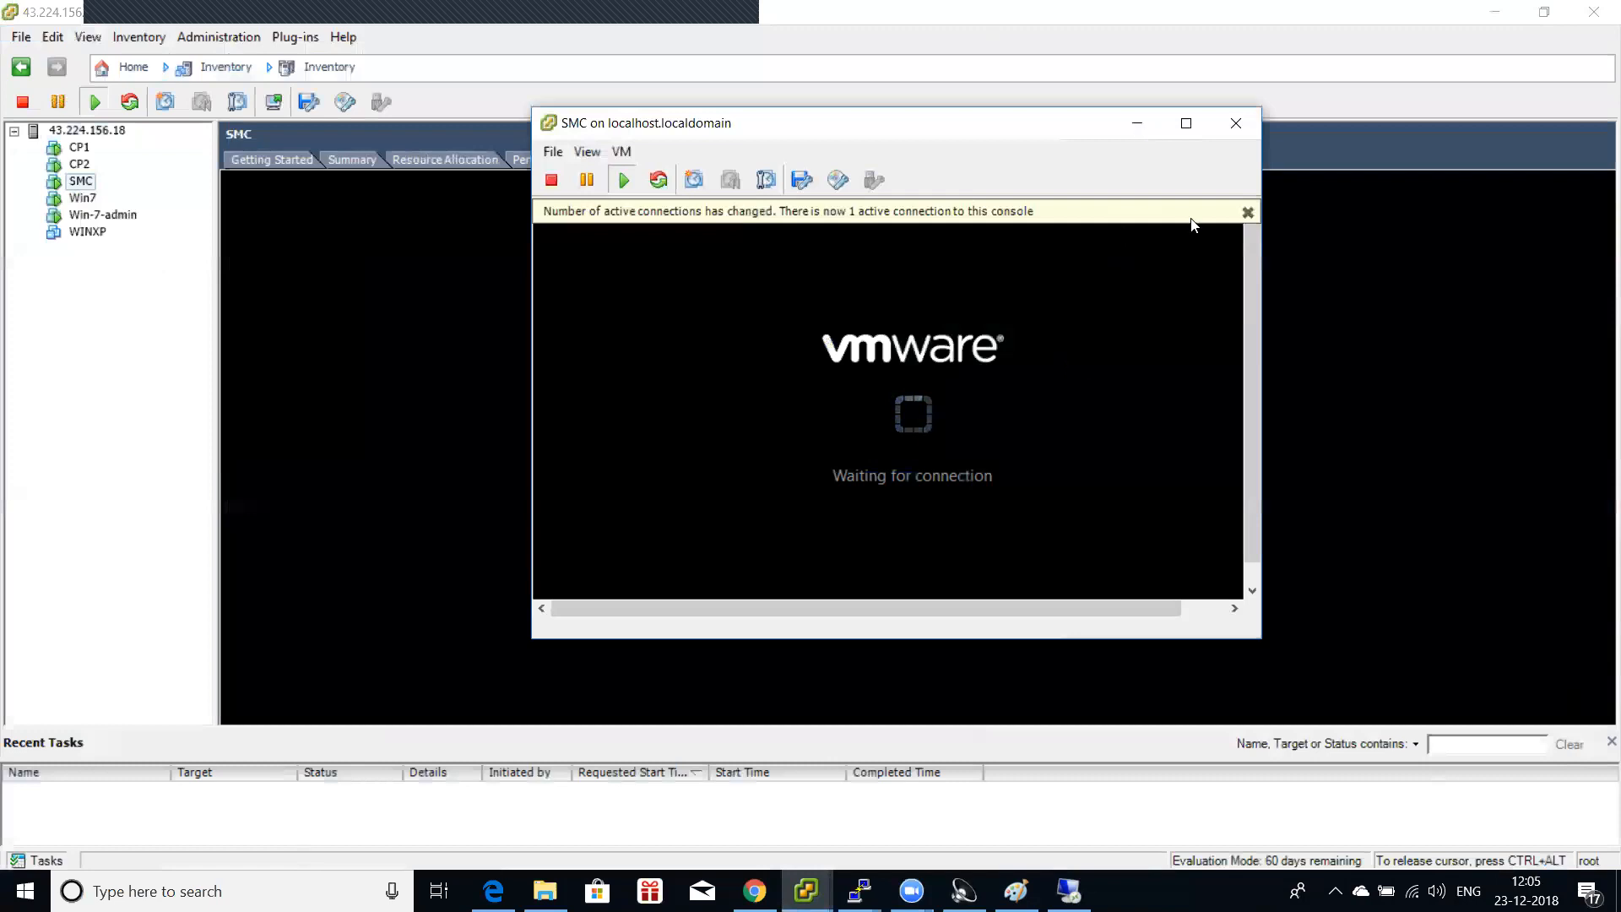
Confirm the SMC reboot, minimize the vSphere windows and return to the Paint drawing
left_click(1136, 123)
left_click(1490, 15)
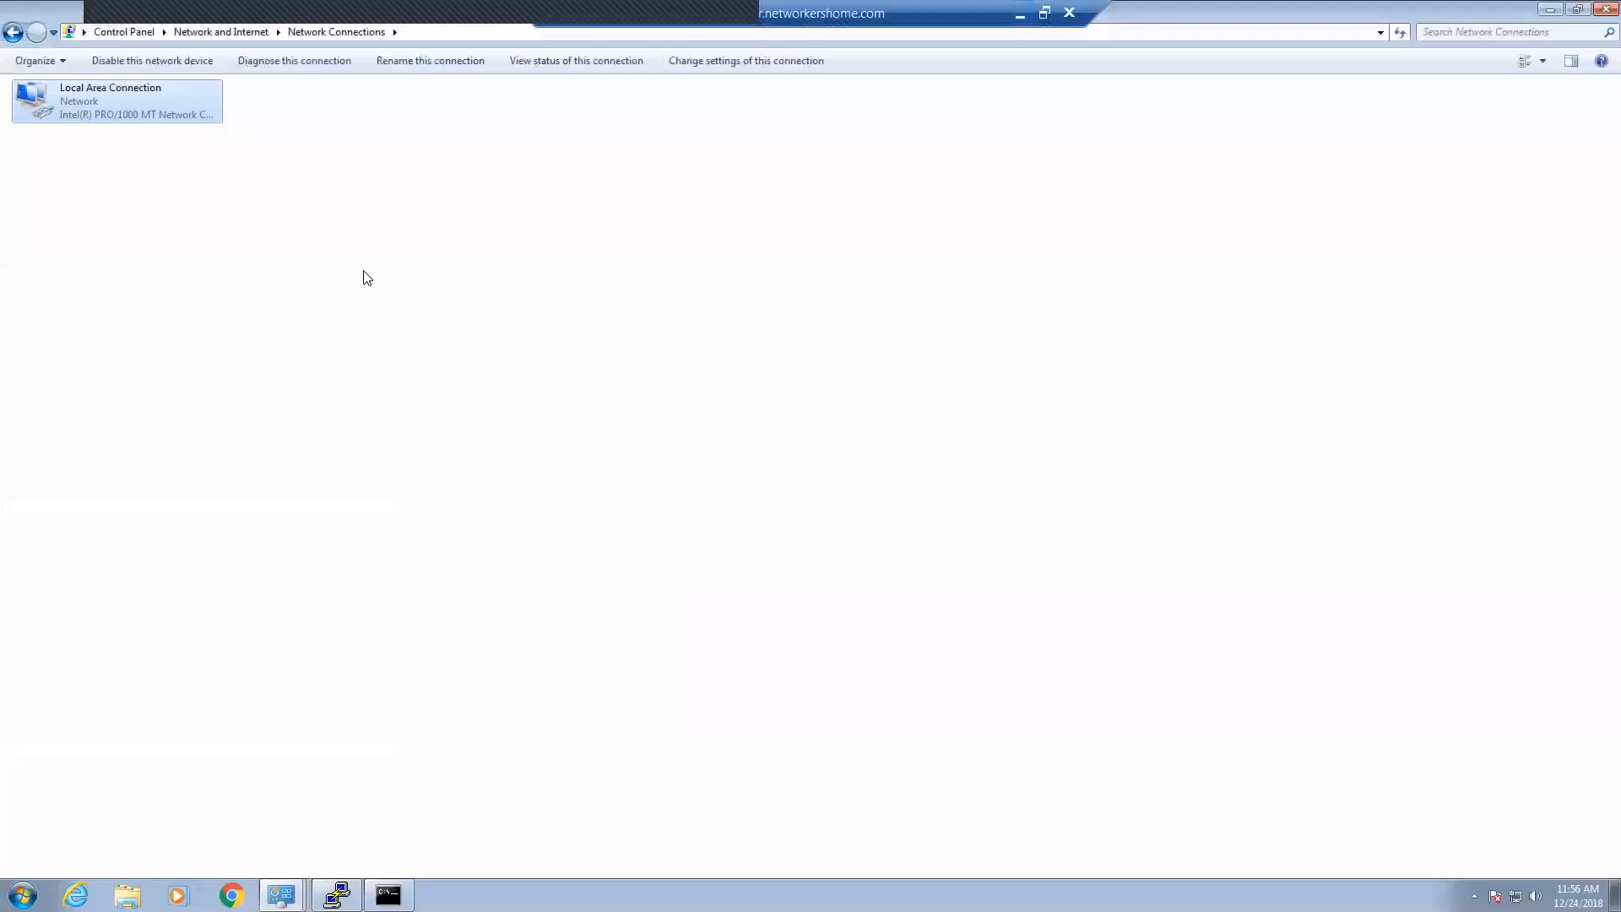
left_click(1019, 18)
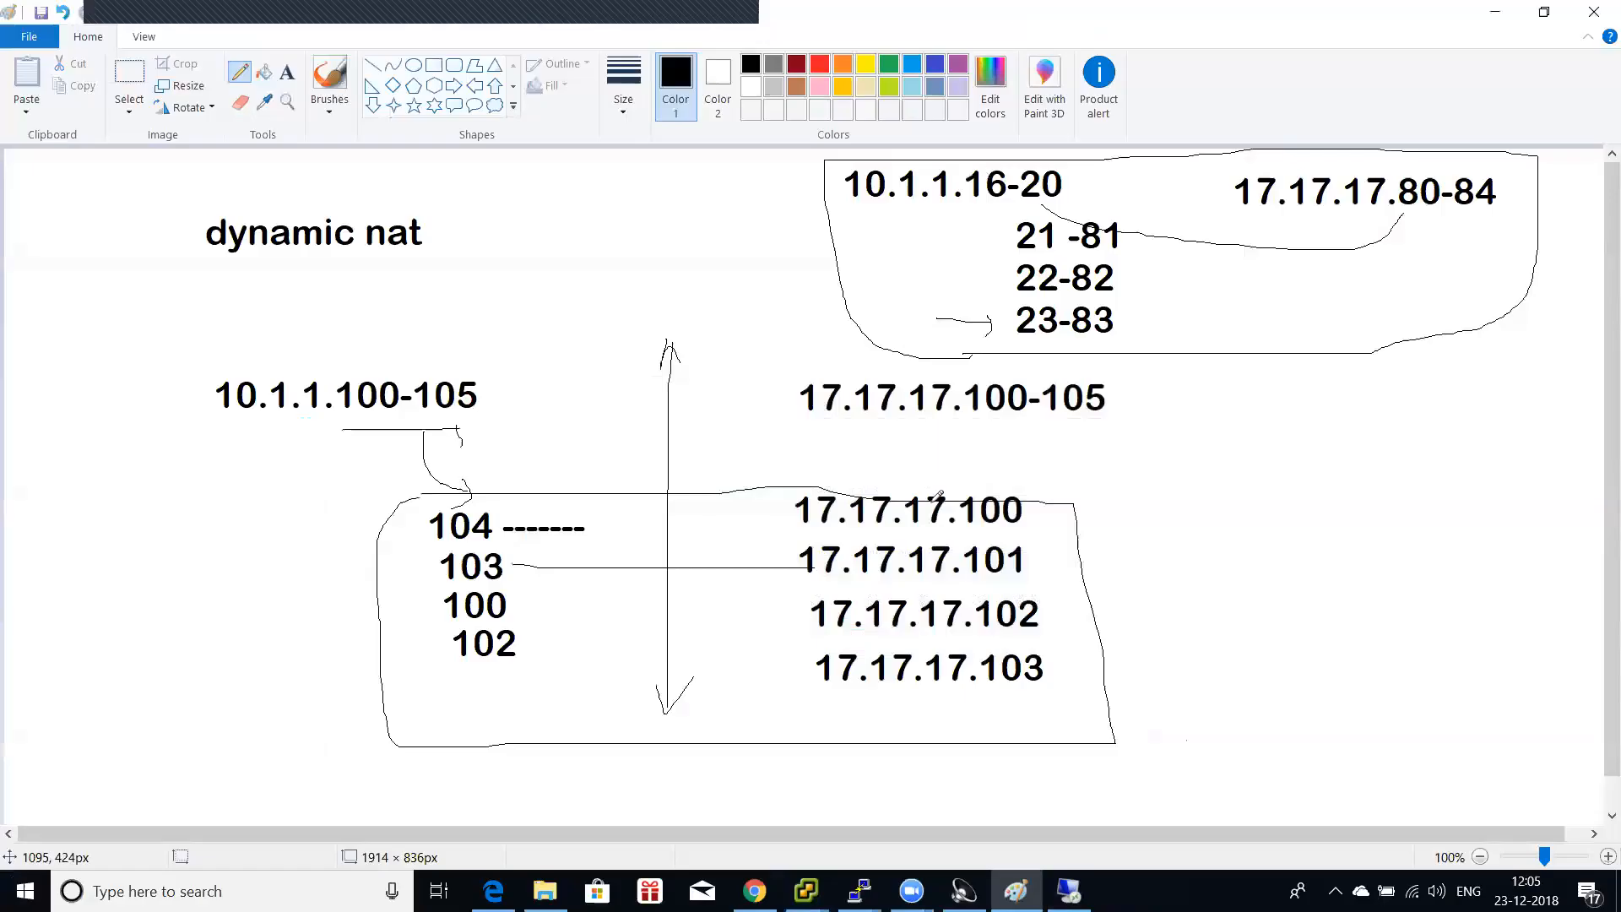
mouse_move(806, 890)
left_click(1101, 799)
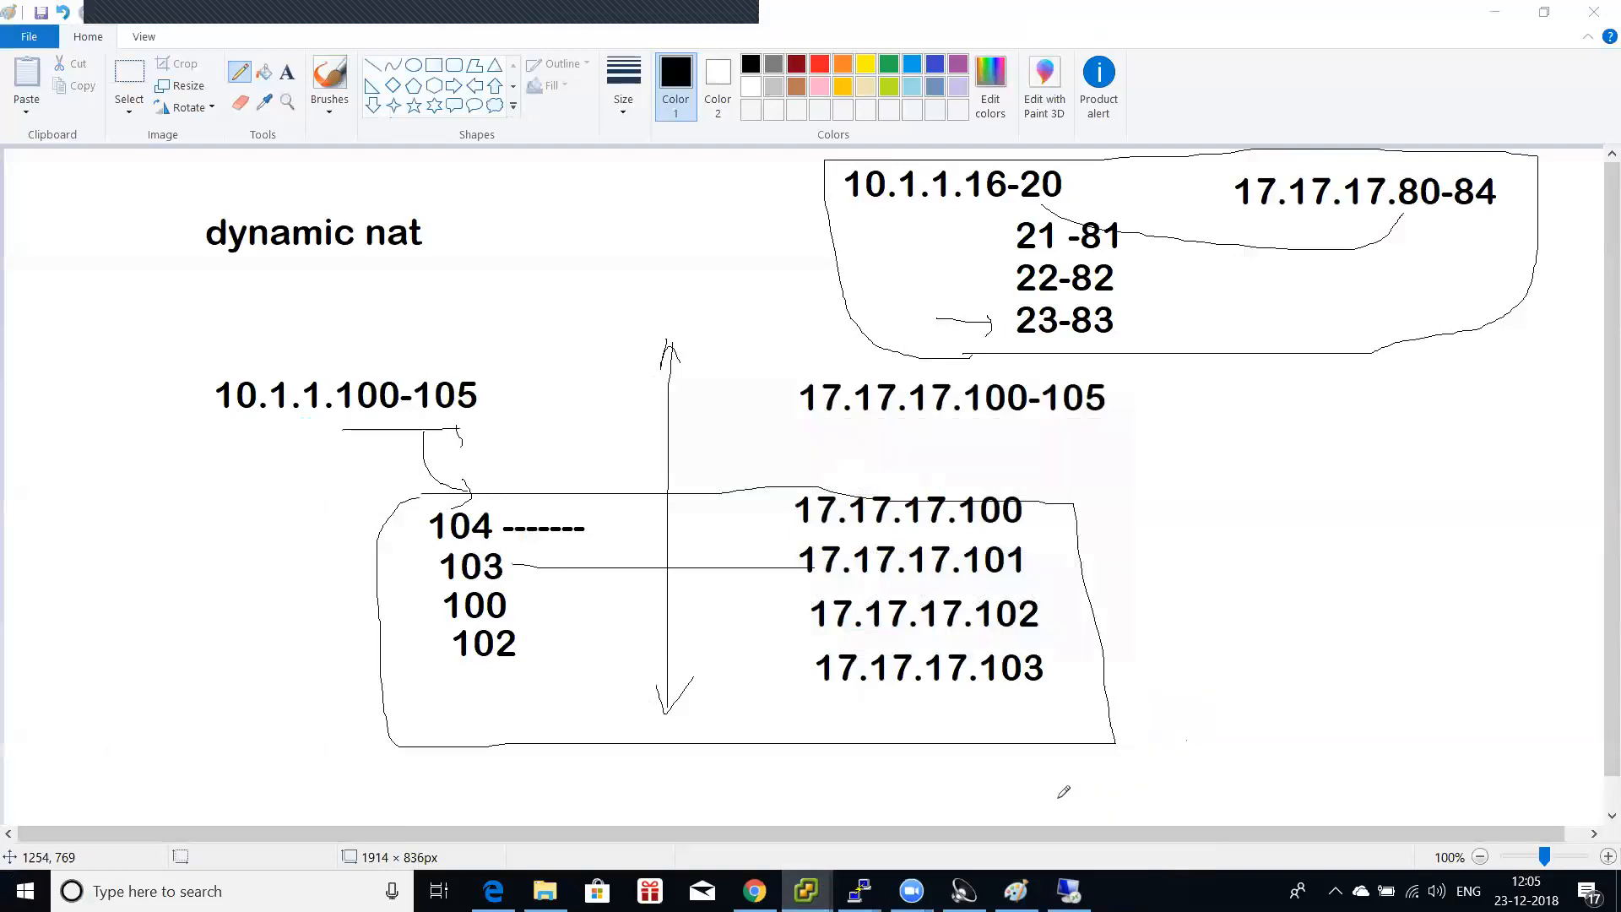
left_click(610, 812)
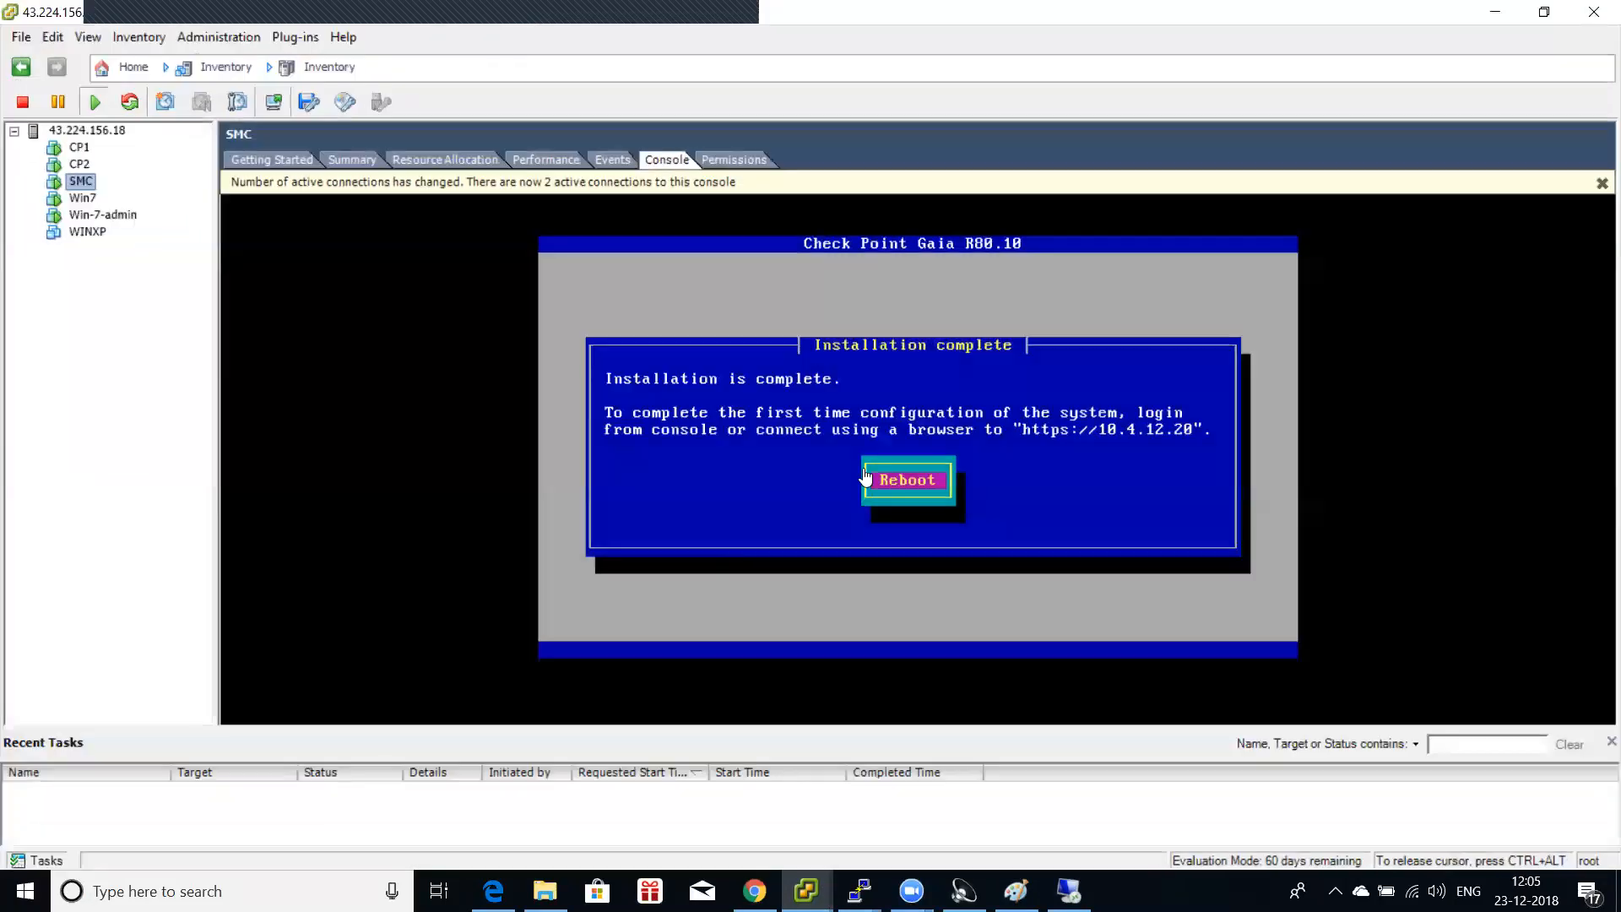
key("Return")
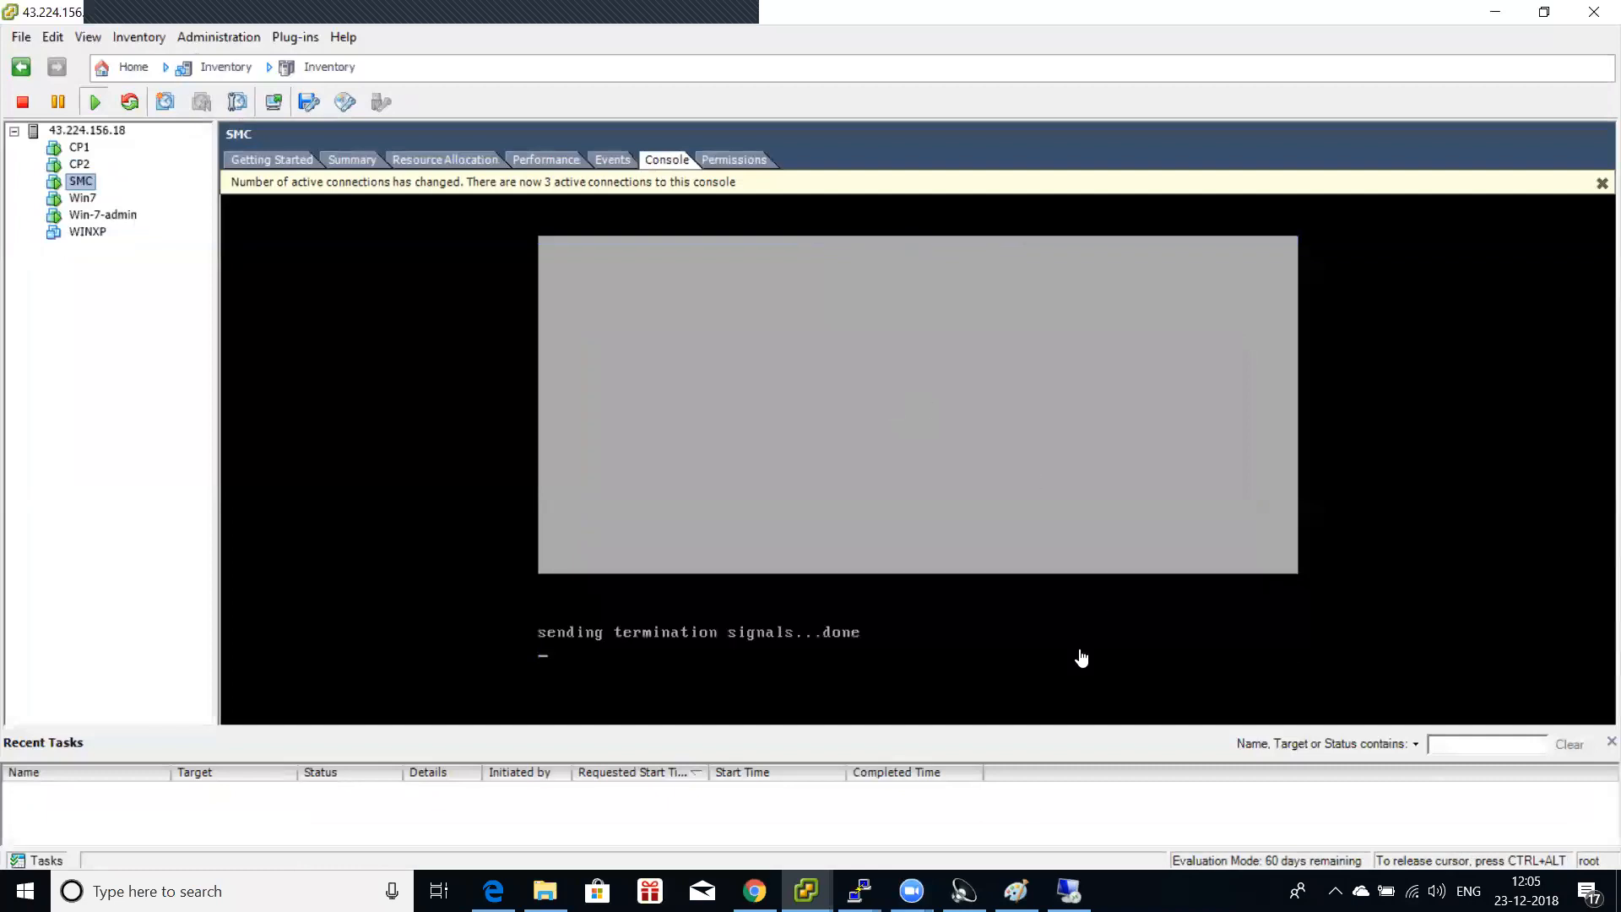
left_click(1015, 891)
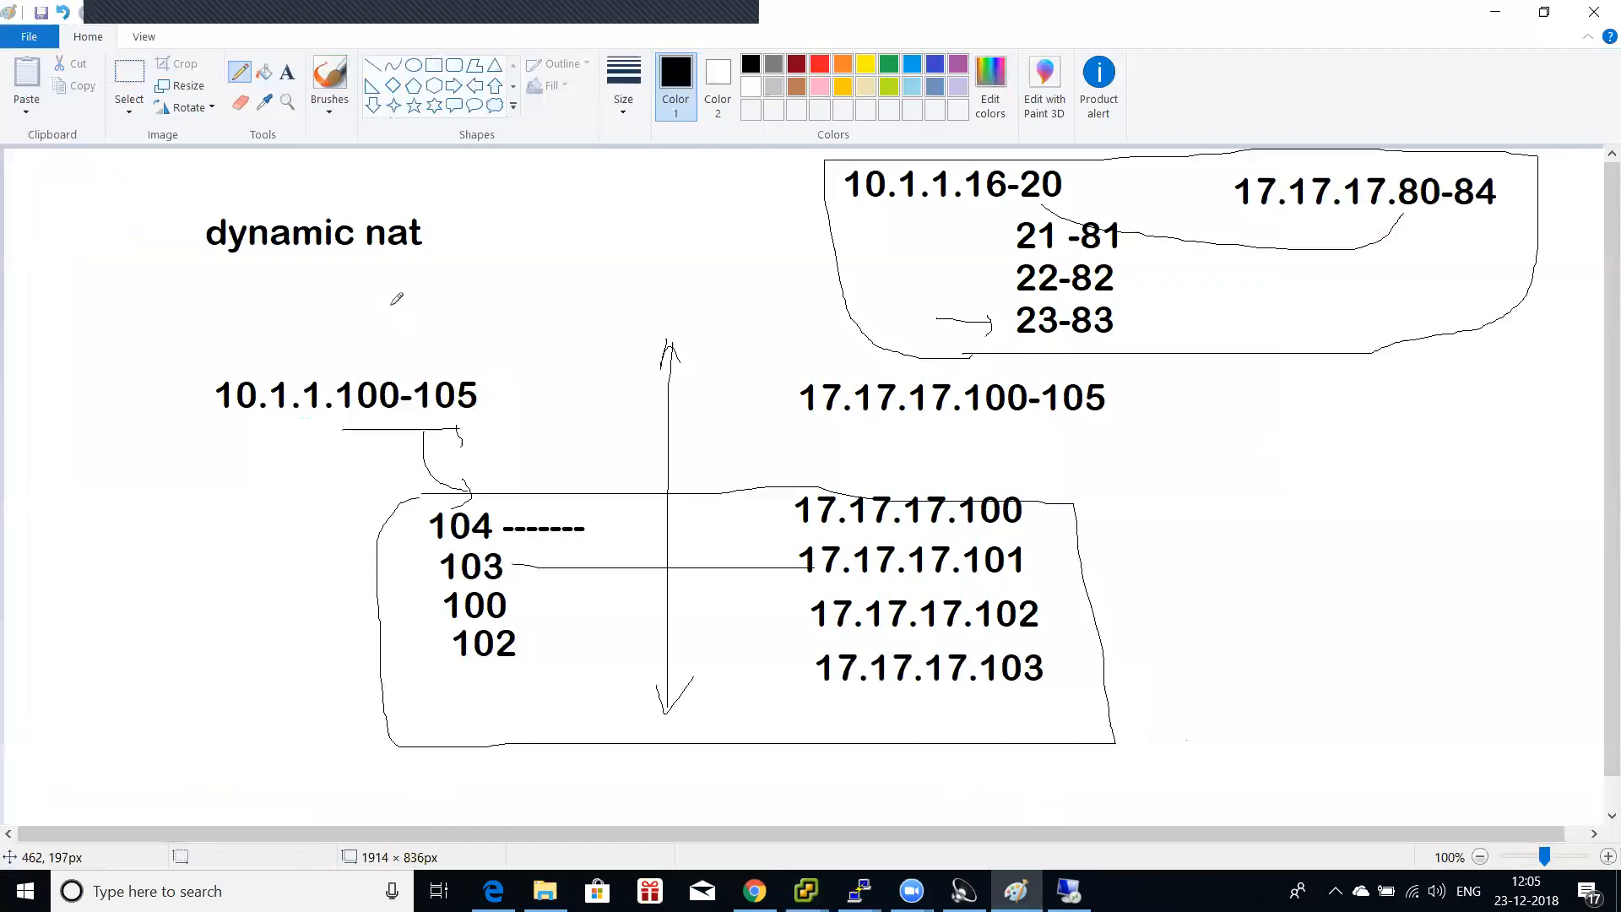
Start a new blank picture, discarding the dynamic NAT drawing without saving
left_click(27, 39)
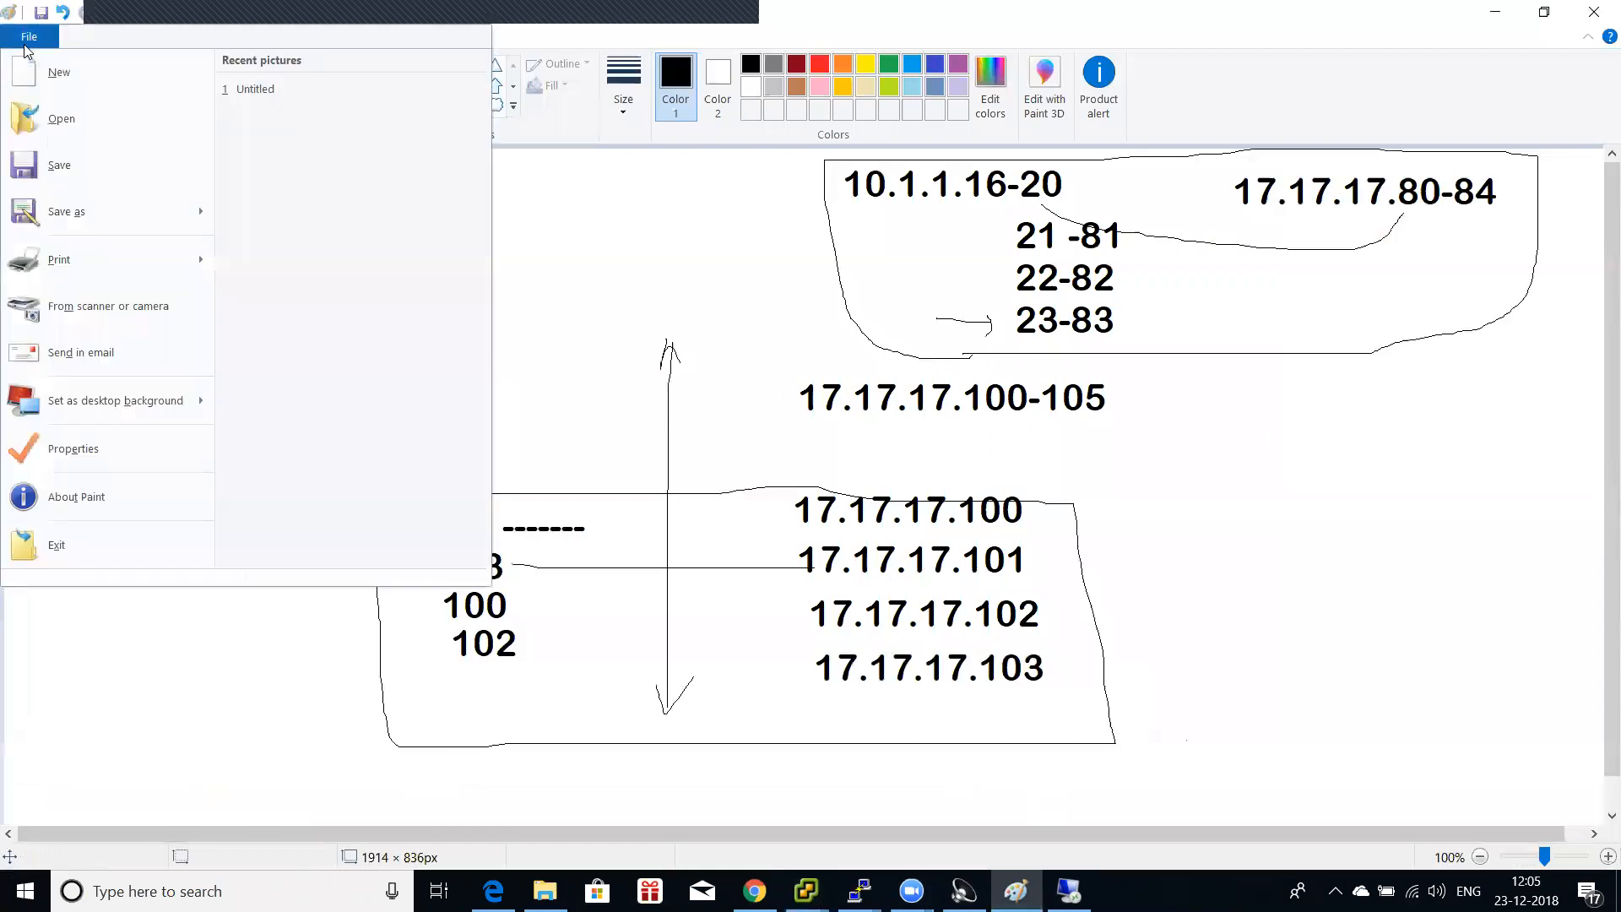
left_click(57, 73)
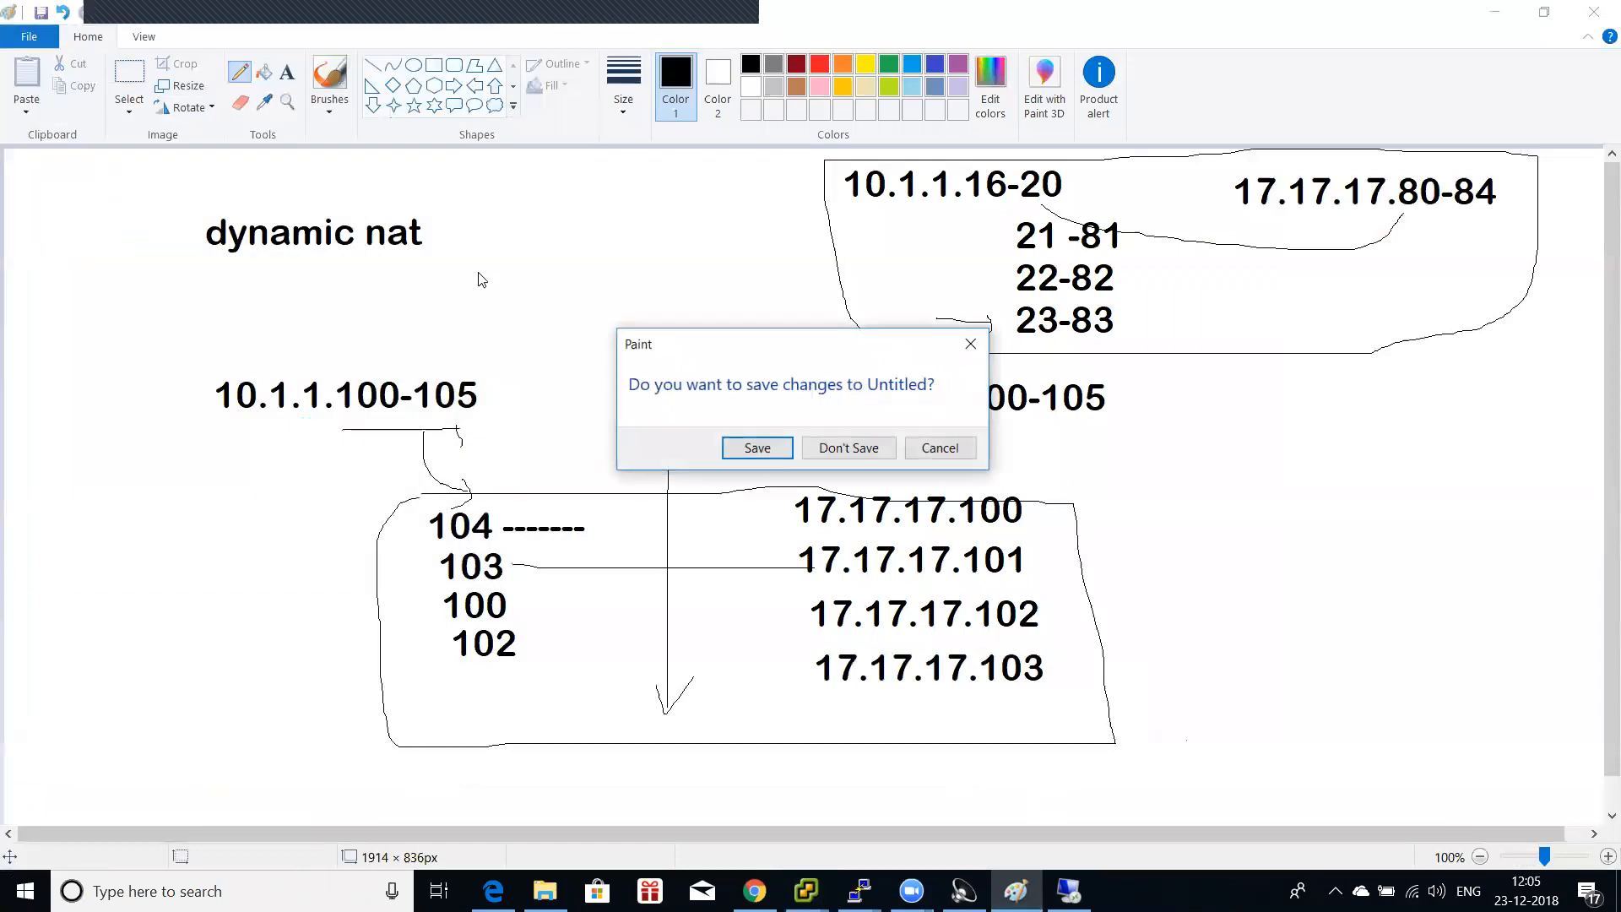
left_click(827, 454)
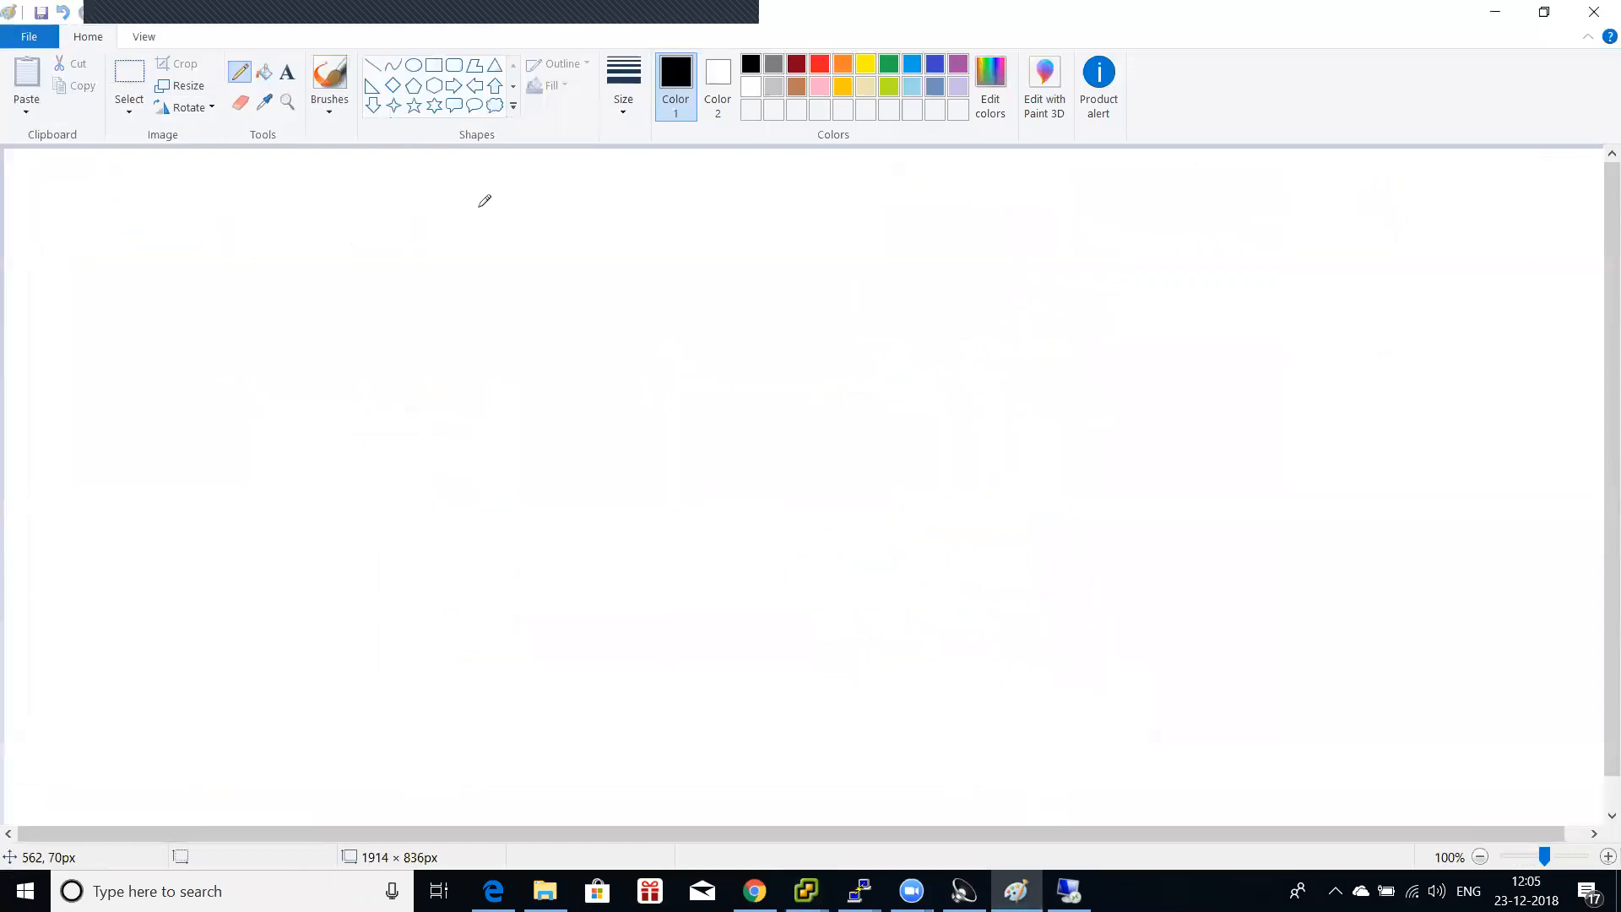
Write 'manual nat' and 'auto nat' on two lines near the top left
left_click(287, 87)
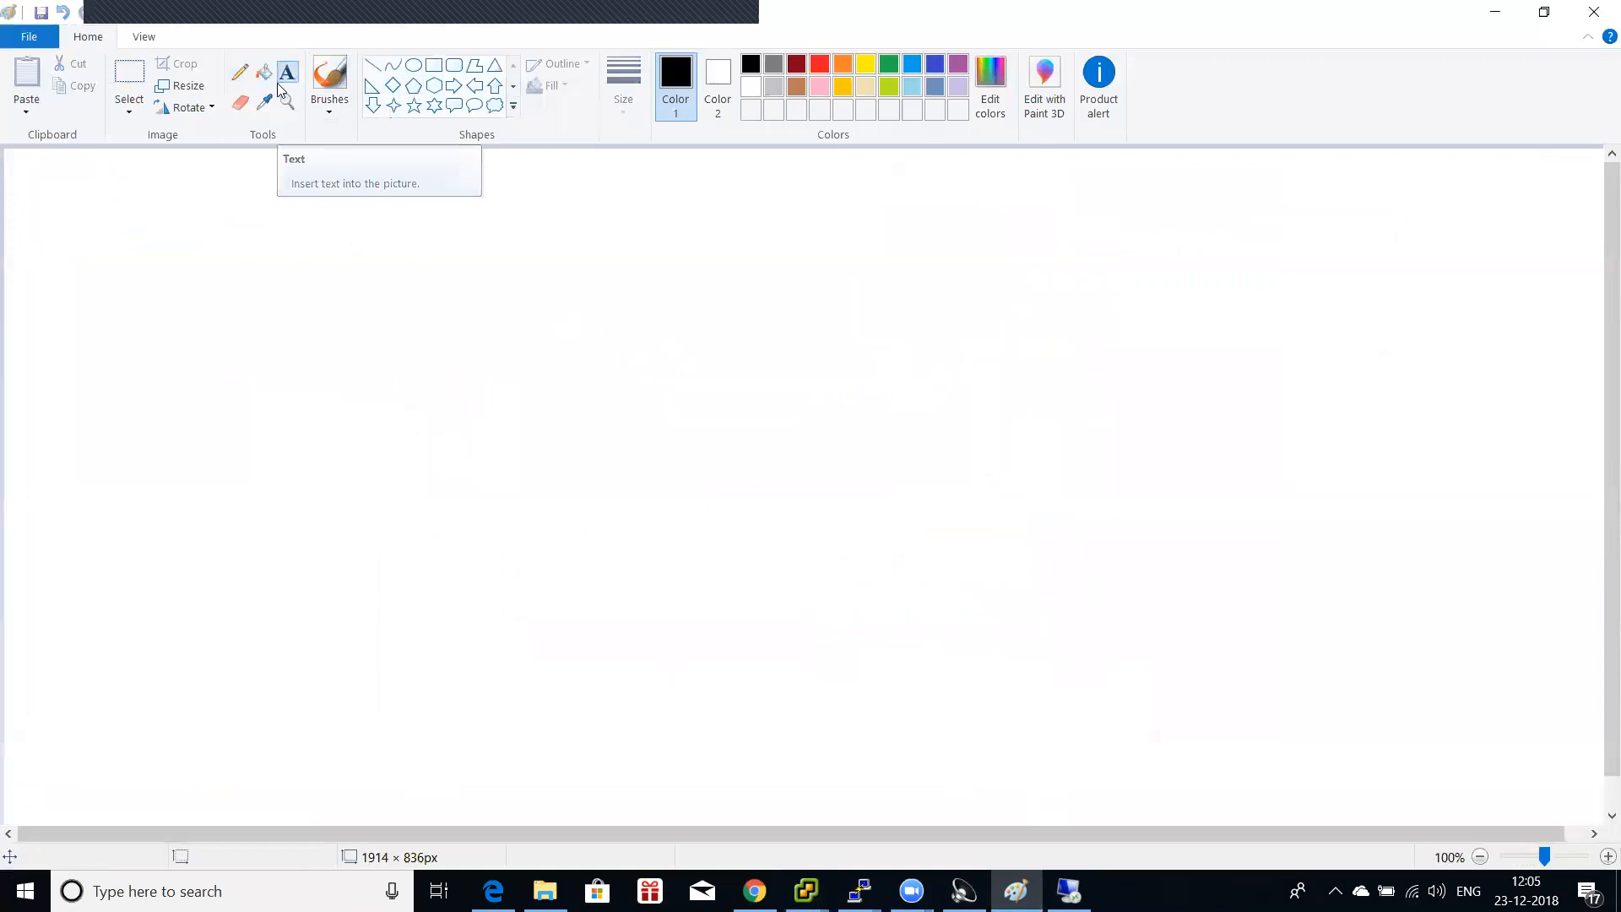
left_click(181, 220)
type("m")
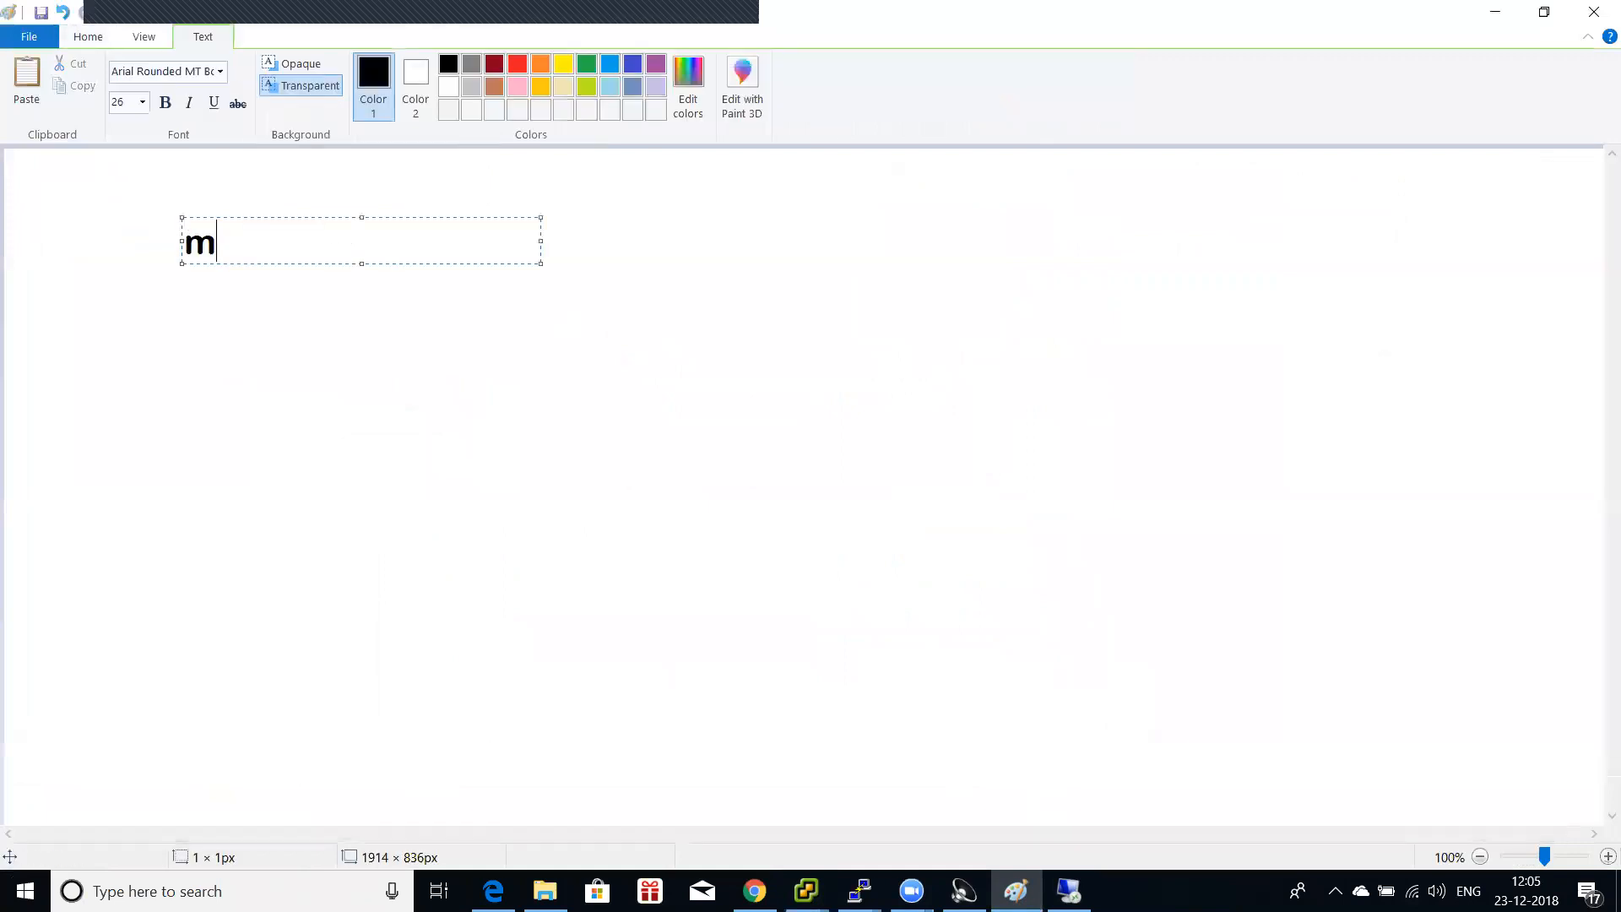
type("anual nat")
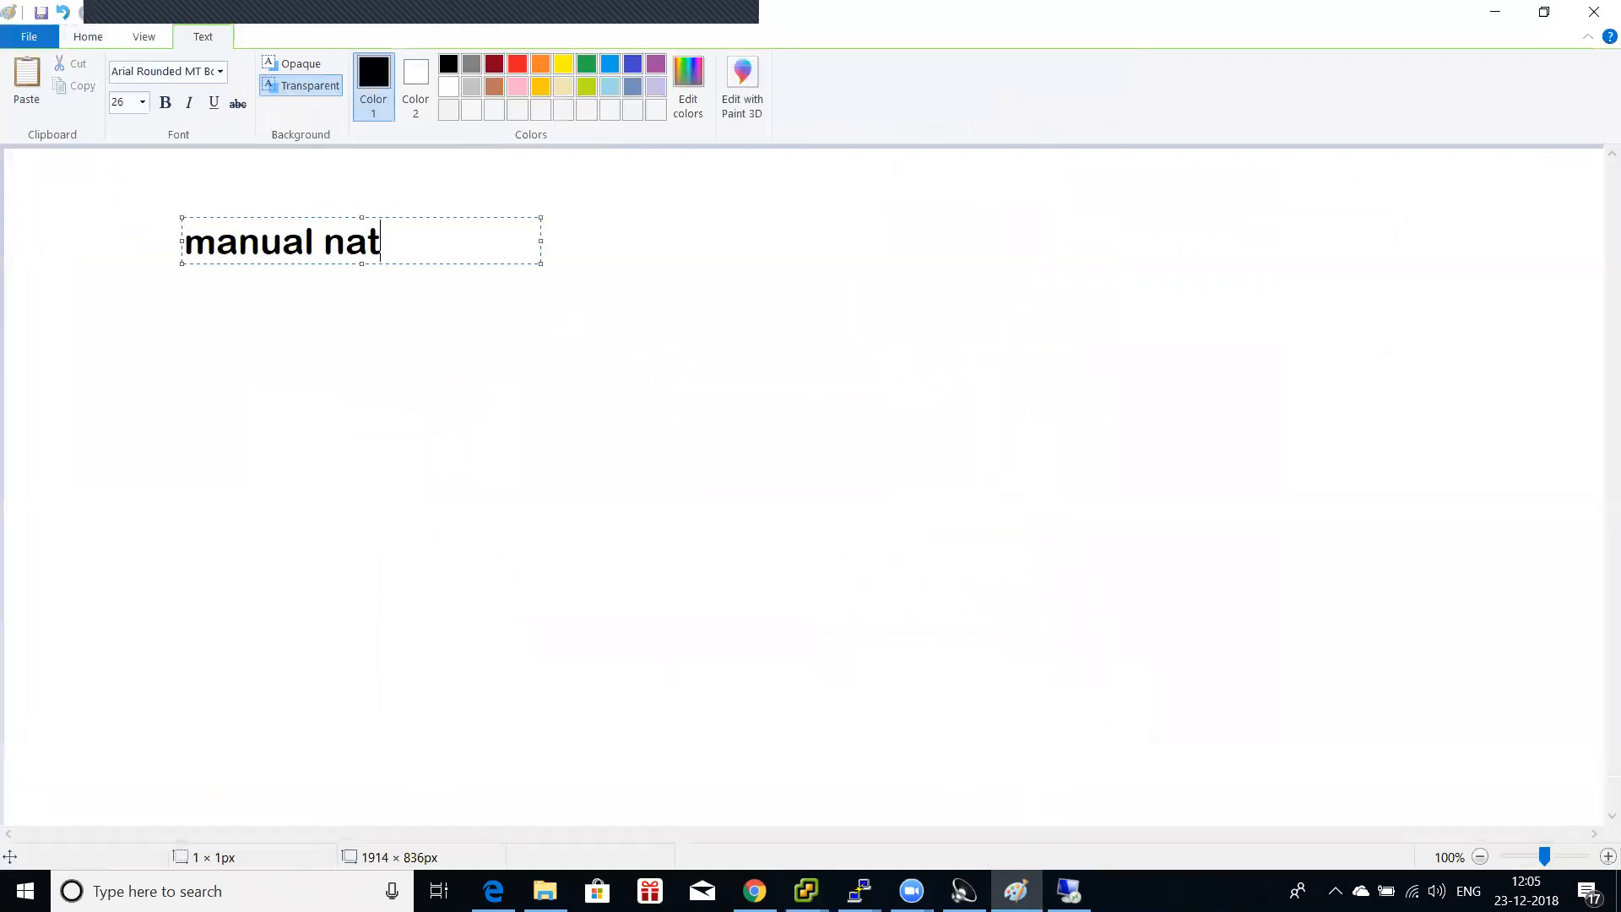
key("Return")
type("auto nat")
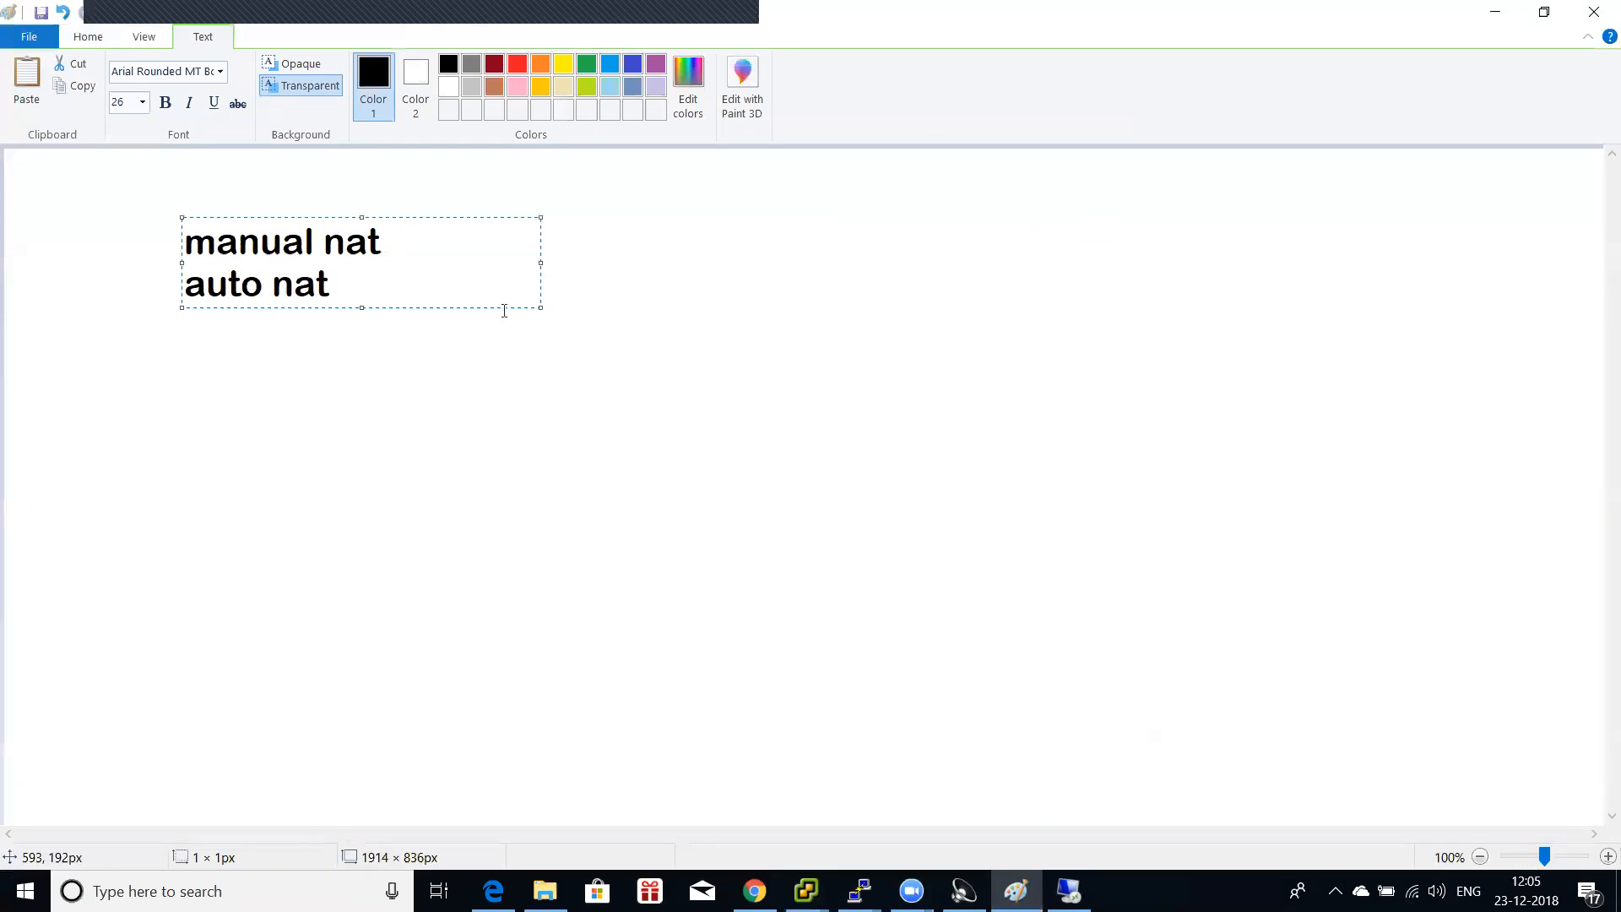
left_click(315, 421)
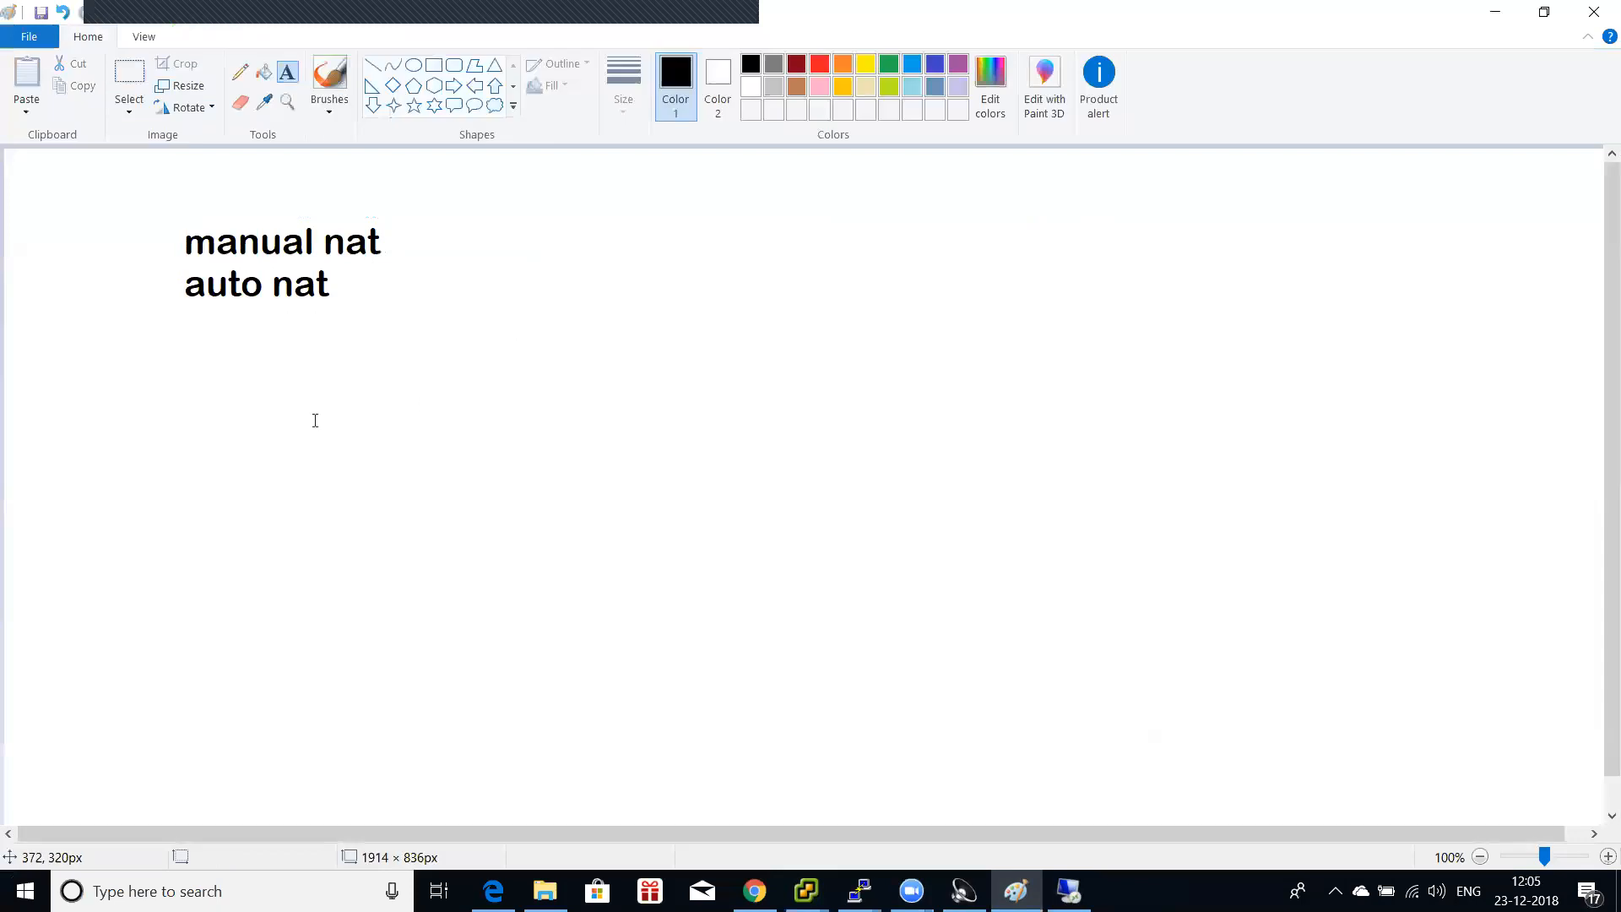
Add a text box below the labels with 10.1.1.100 above 17.17.17.100
left_click(242, 449)
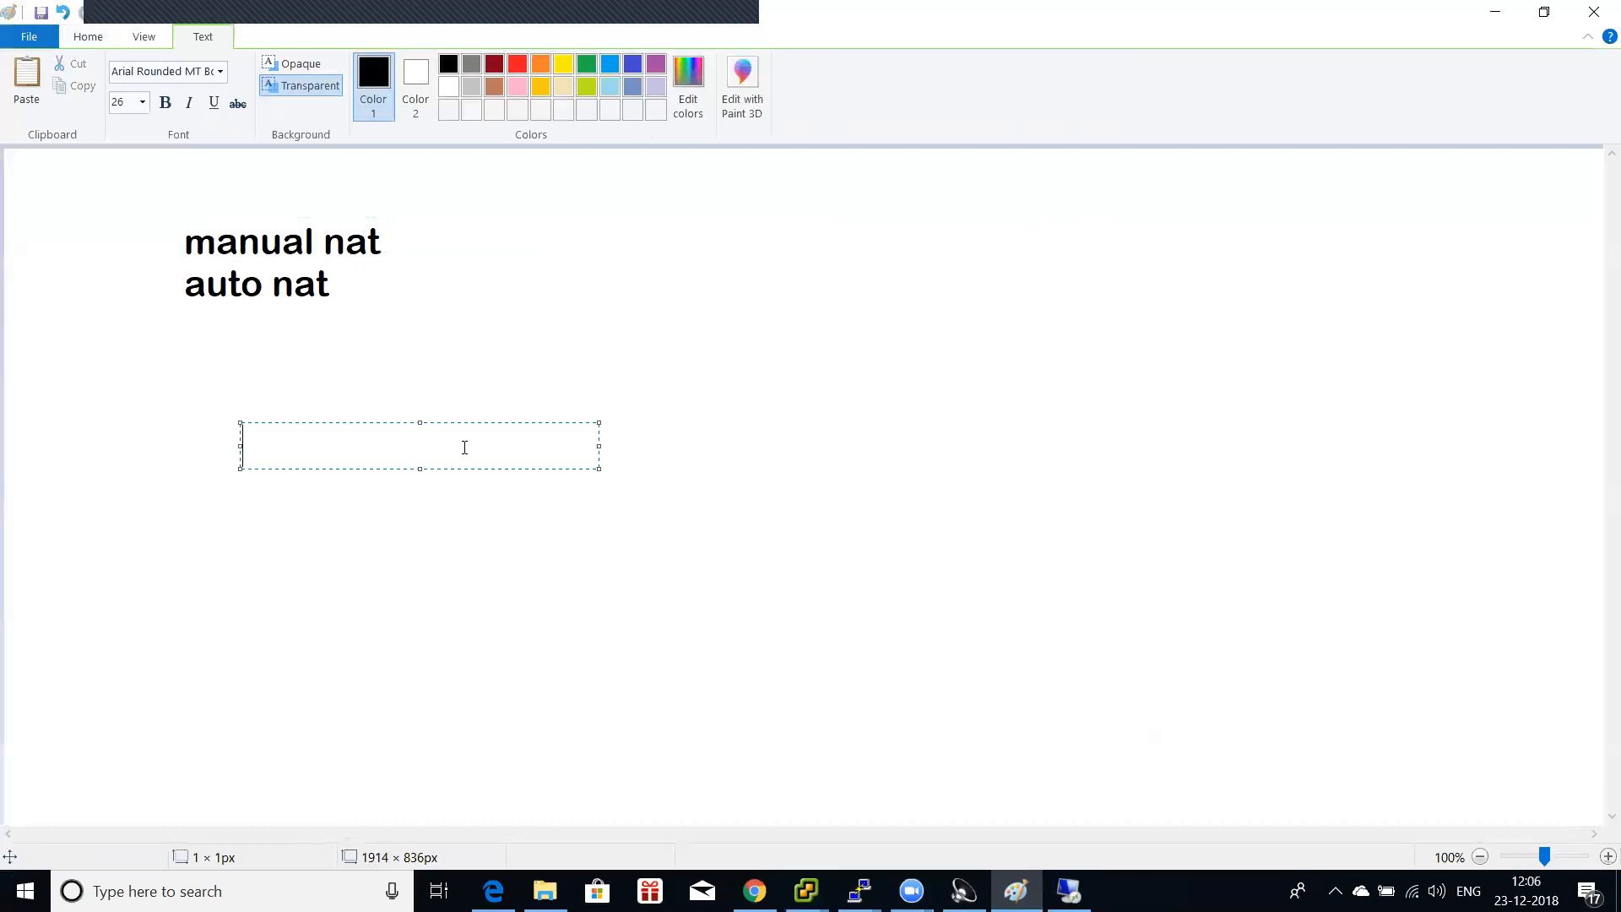
type("10.1.1.100")
key("Return")
type("17.17.")
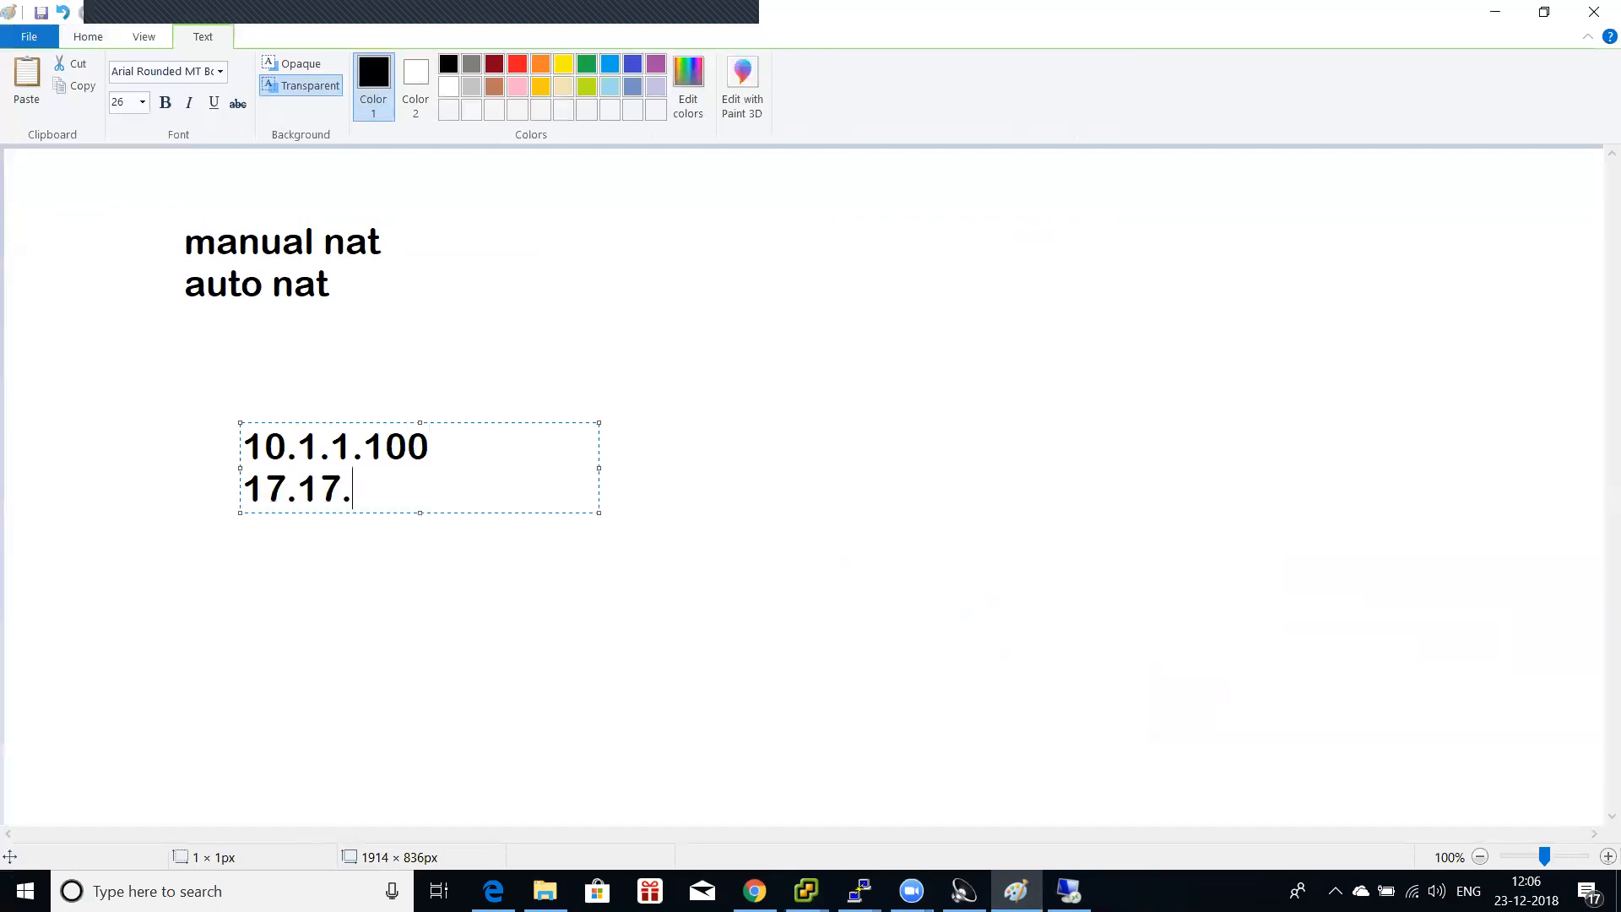
type("17.100")
left_click(691, 440)
left_click(239, 72)
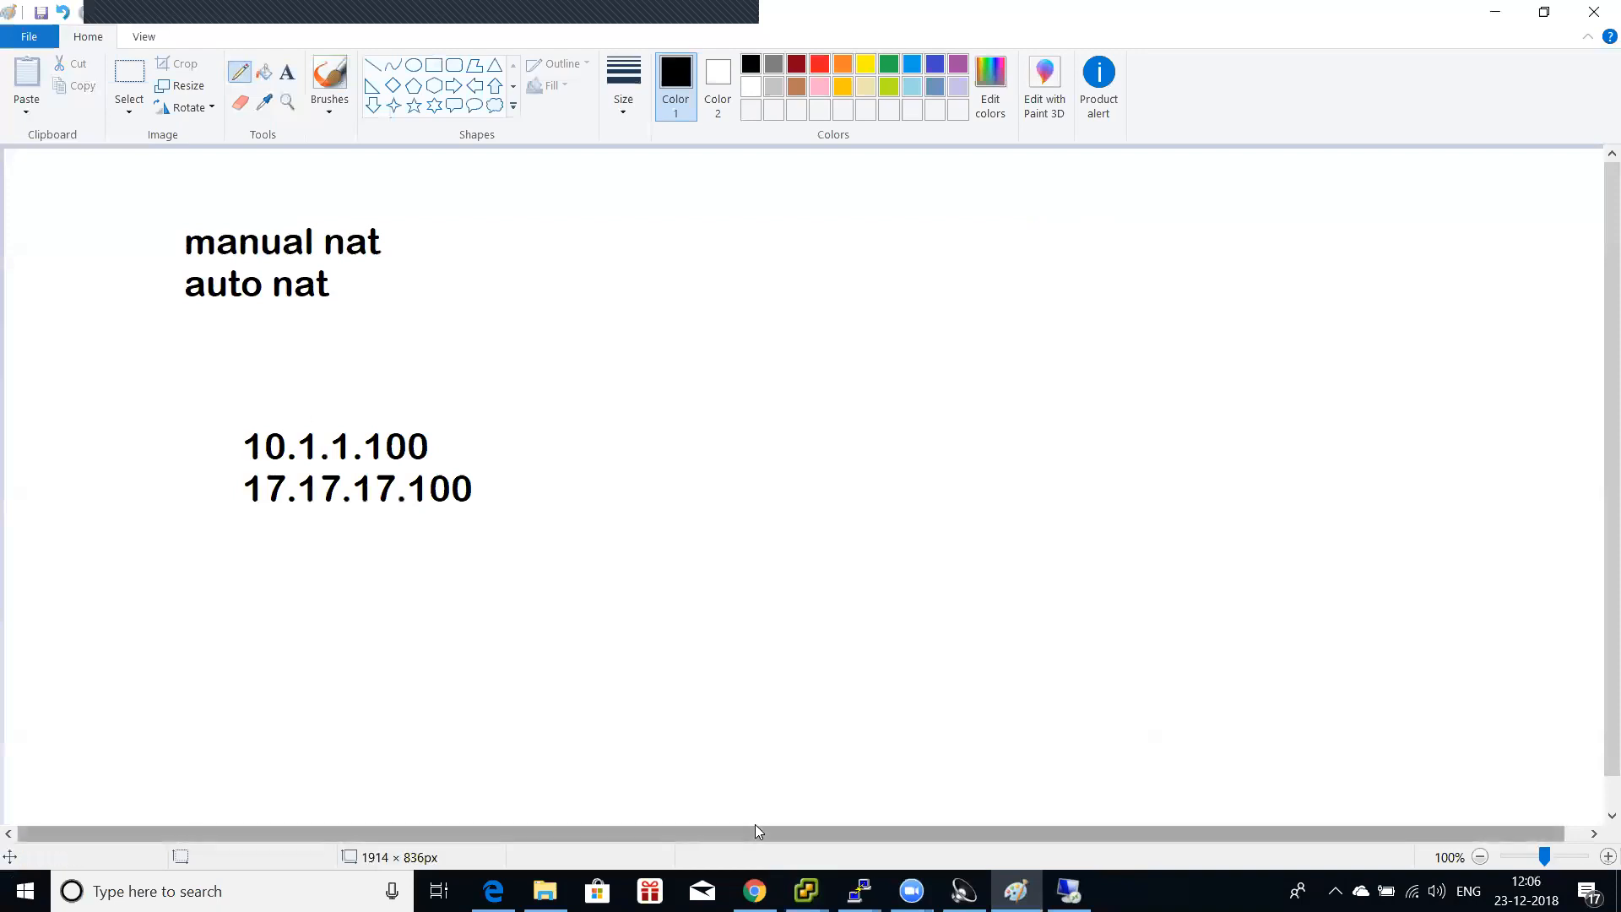
Bracket and box the 10.1.1.100/17.17.17.100 pair, and draw arrows right of both labels
mouse_move(229, 452)
left_mouse_down()
mouse_move(207, 489)
mouse_move(232, 483)
mouse_move(218, 505)
left_mouse_up()
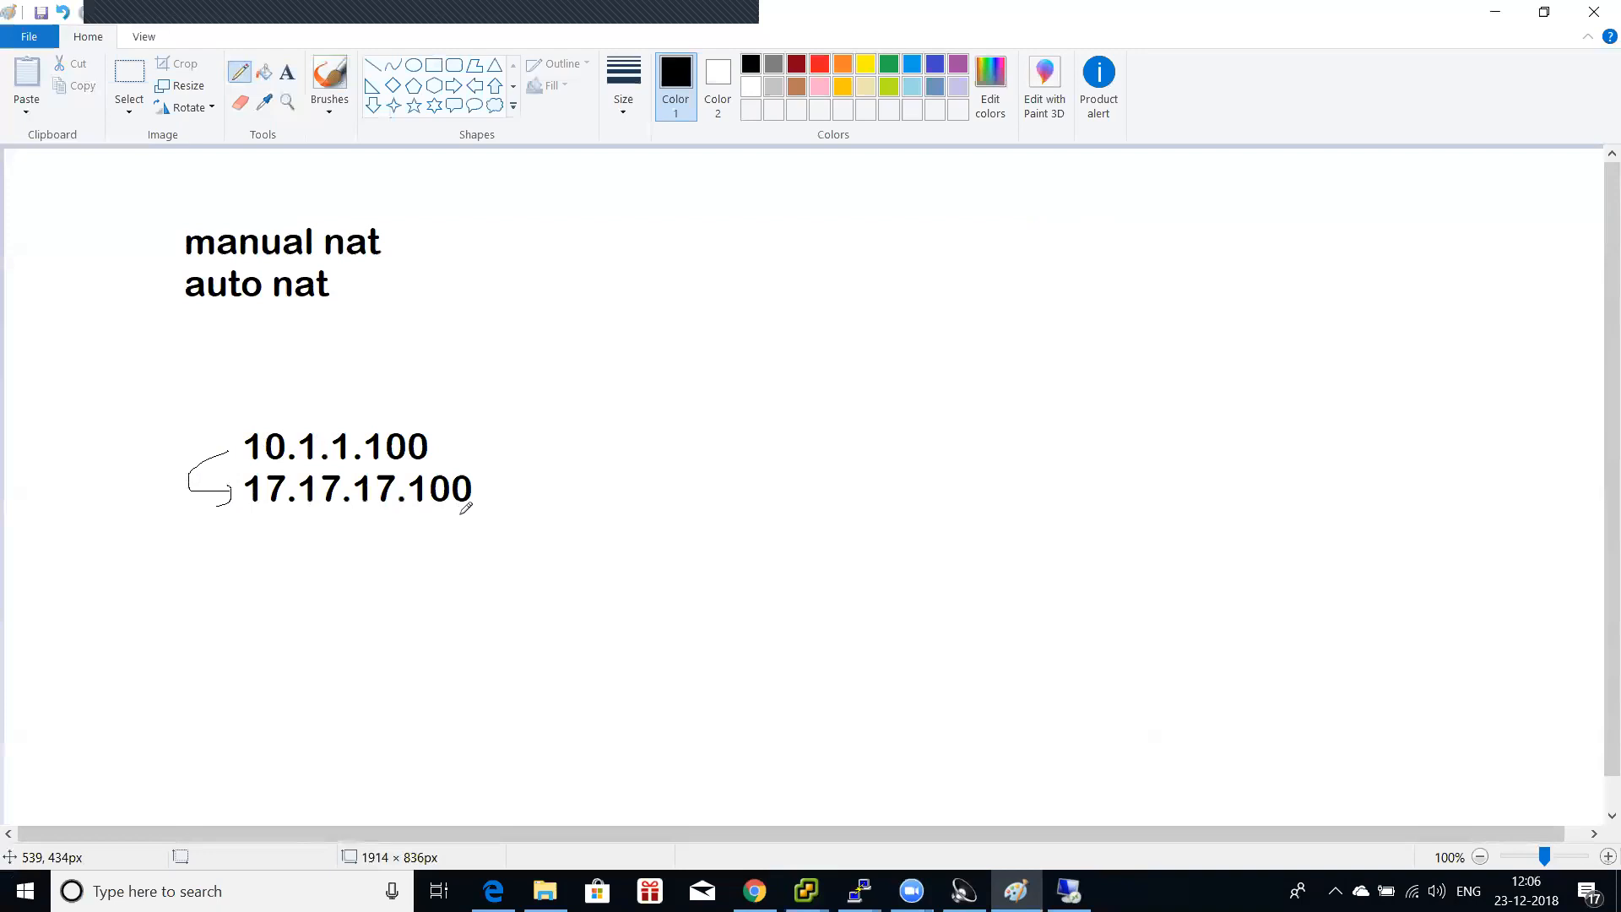
mouse_move(244, 423)
left_mouse_down()
mouse_move(493, 441)
mouse_move(493, 506)
mouse_move(226, 524)
mouse_move(237, 420)
left_mouse_up()
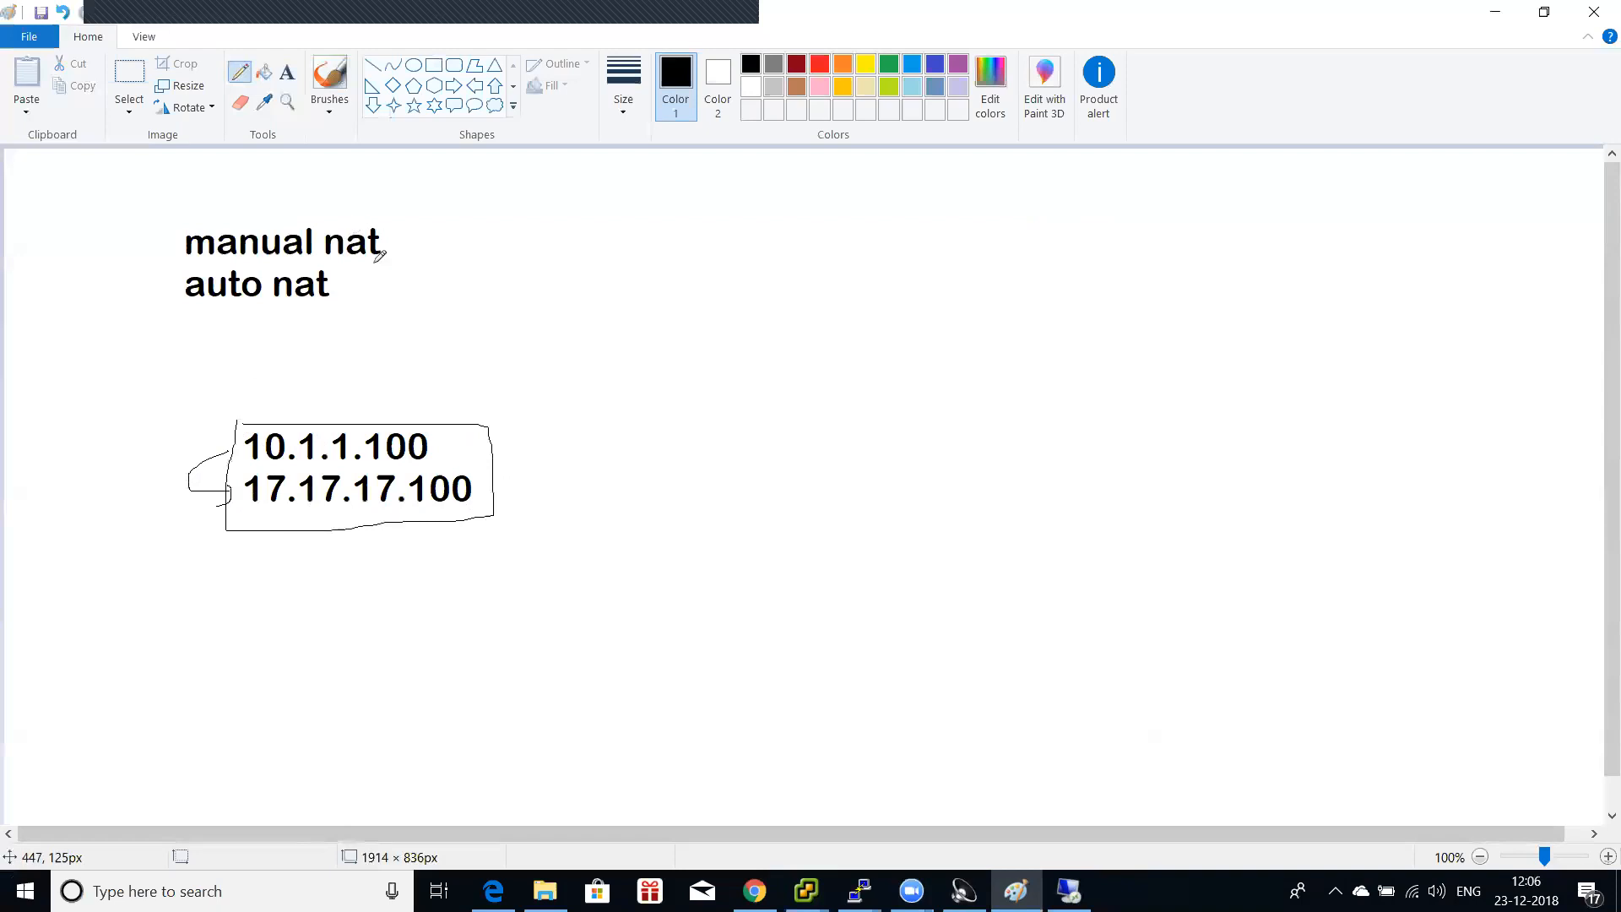
mouse_move(394, 243)
left_mouse_down()
mouse_move(546, 245)
mouse_move(519, 258)
left_mouse_up()
mouse_move(361, 290)
left_mouse_down()
mouse_move(451, 303)
mouse_move(429, 313)
left_mouse_up()
Outline the 'manual nat' and 'auto nat' labels with freehand loops
left_click(287, 71)
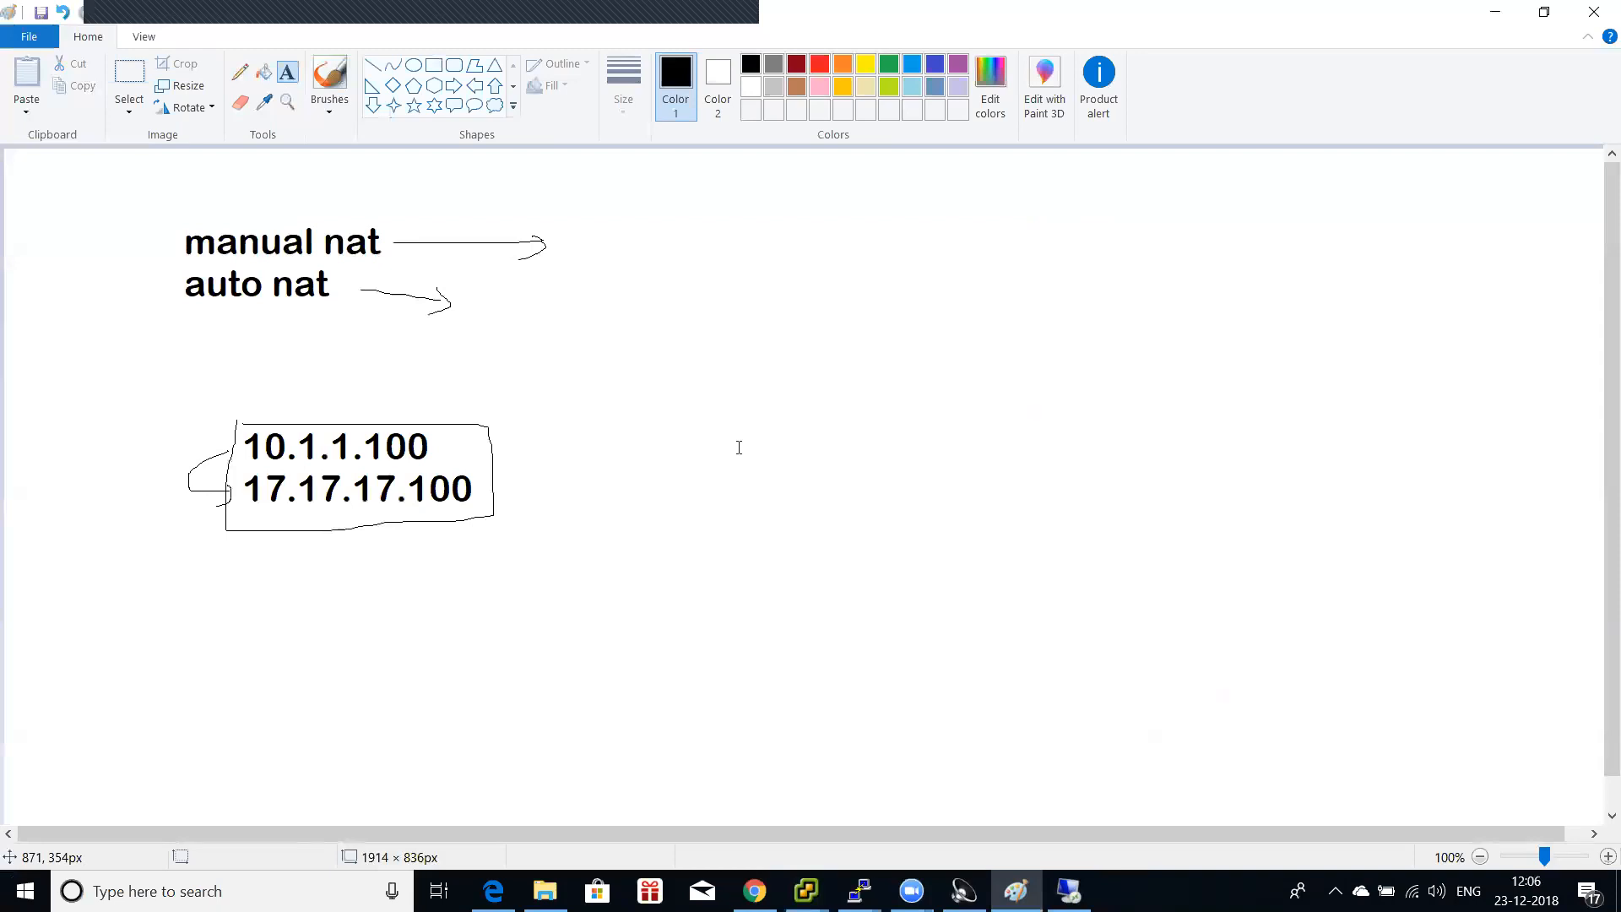
left_click(240, 73)
mouse_move(192, 265)
left_mouse_down()
mouse_move(314, 272)
mouse_move(428, 203)
mouse_move(277, 189)
mouse_move(172, 233)
mouse_move(185, 267)
left_mouse_up()
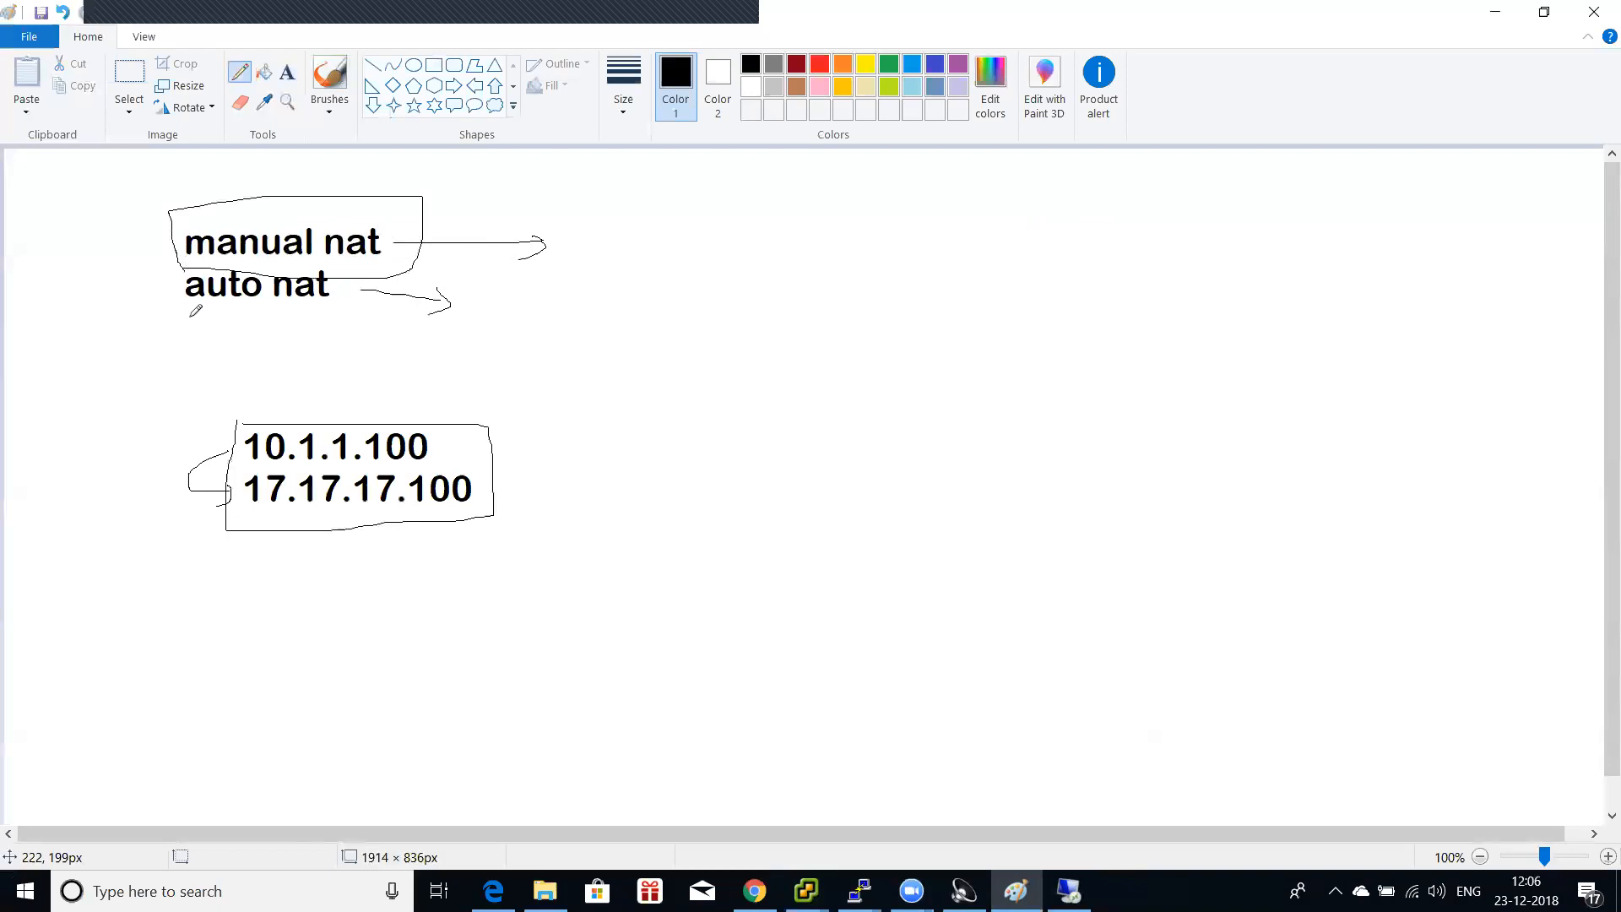
mouse_move(188, 316)
left_mouse_down()
mouse_move(352, 318)
mouse_move(361, 267)
mouse_move(245, 262)
mouse_move(175, 308)
mouse_move(186, 316)
left_mouse_up()
Write 'src dst' to the right of the addresses, keeping the current drawing
left_click(287, 71)
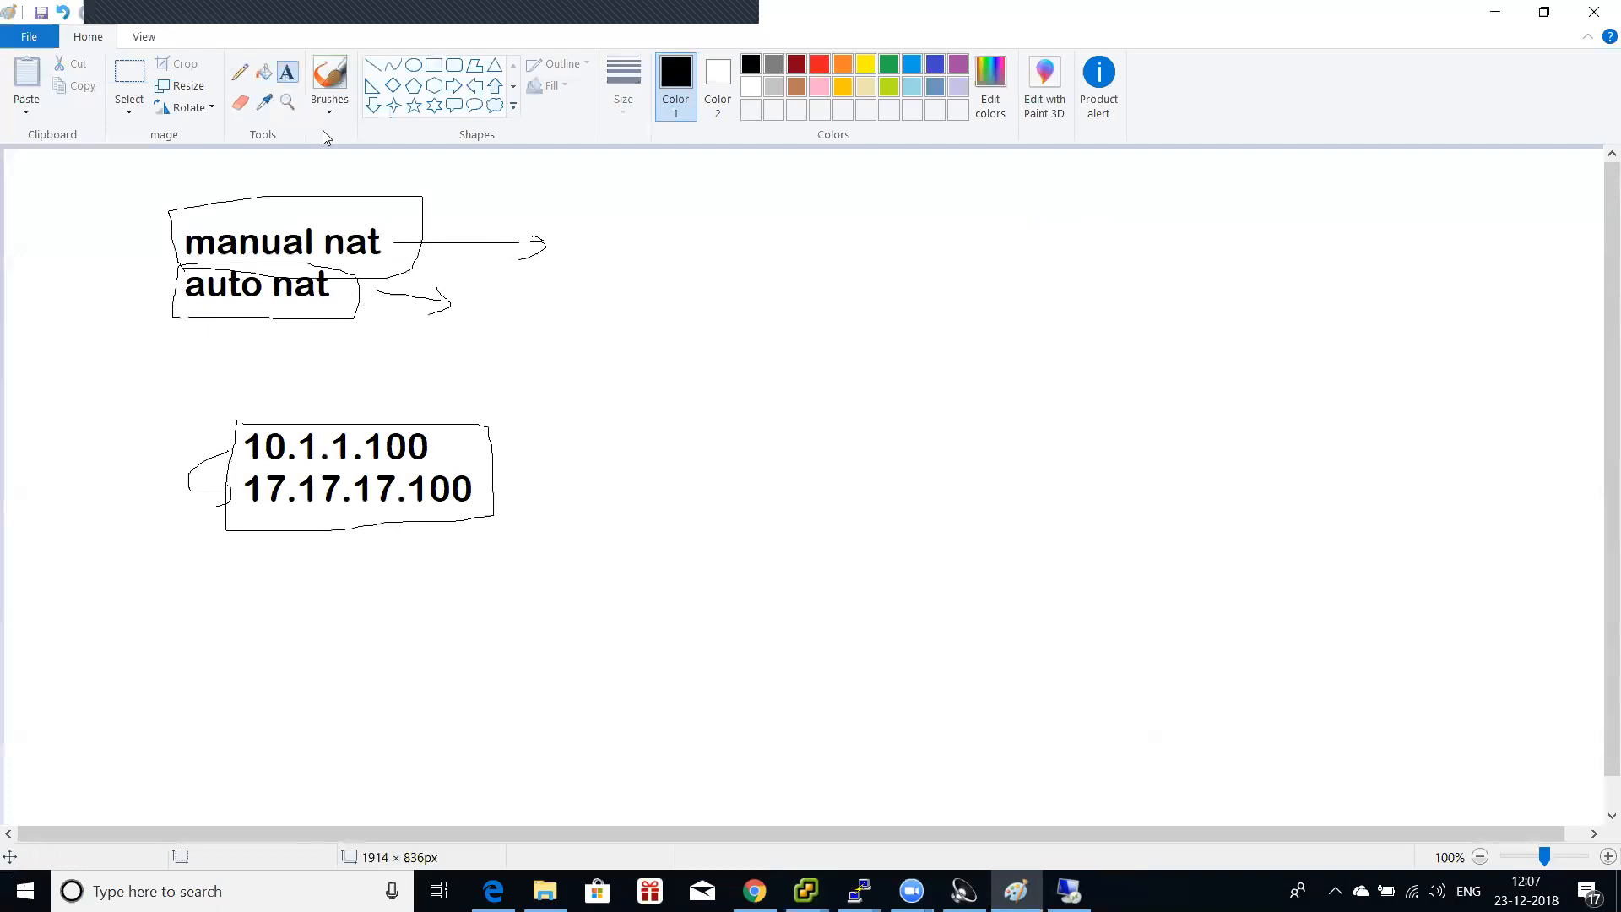
left_click(577, 532)
type("src dst")
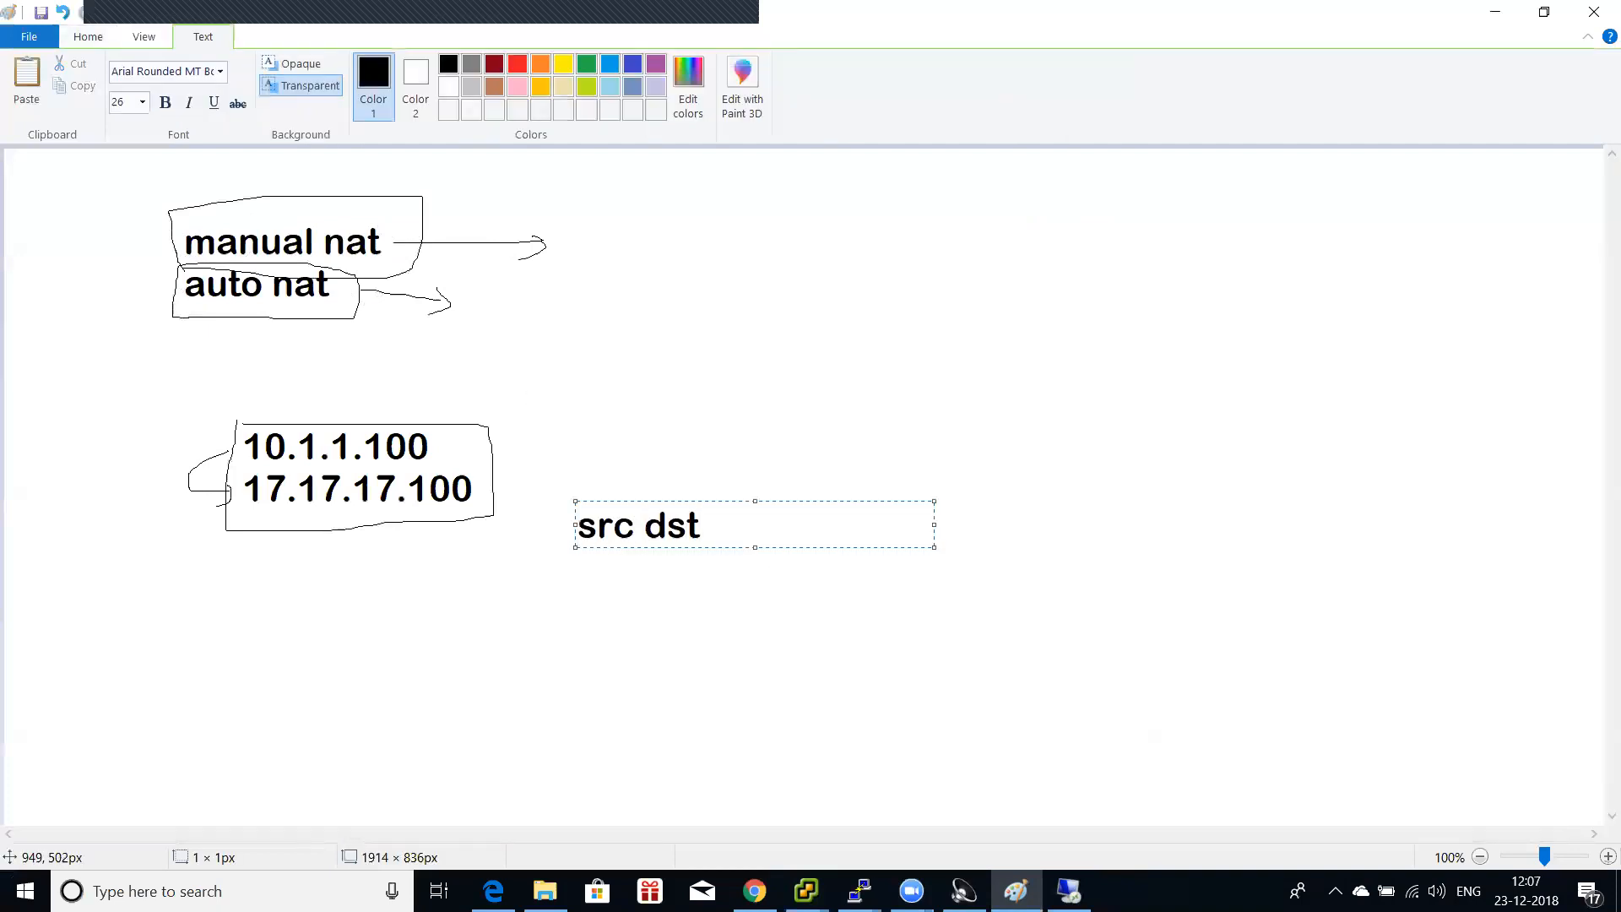
left_click(676, 571)
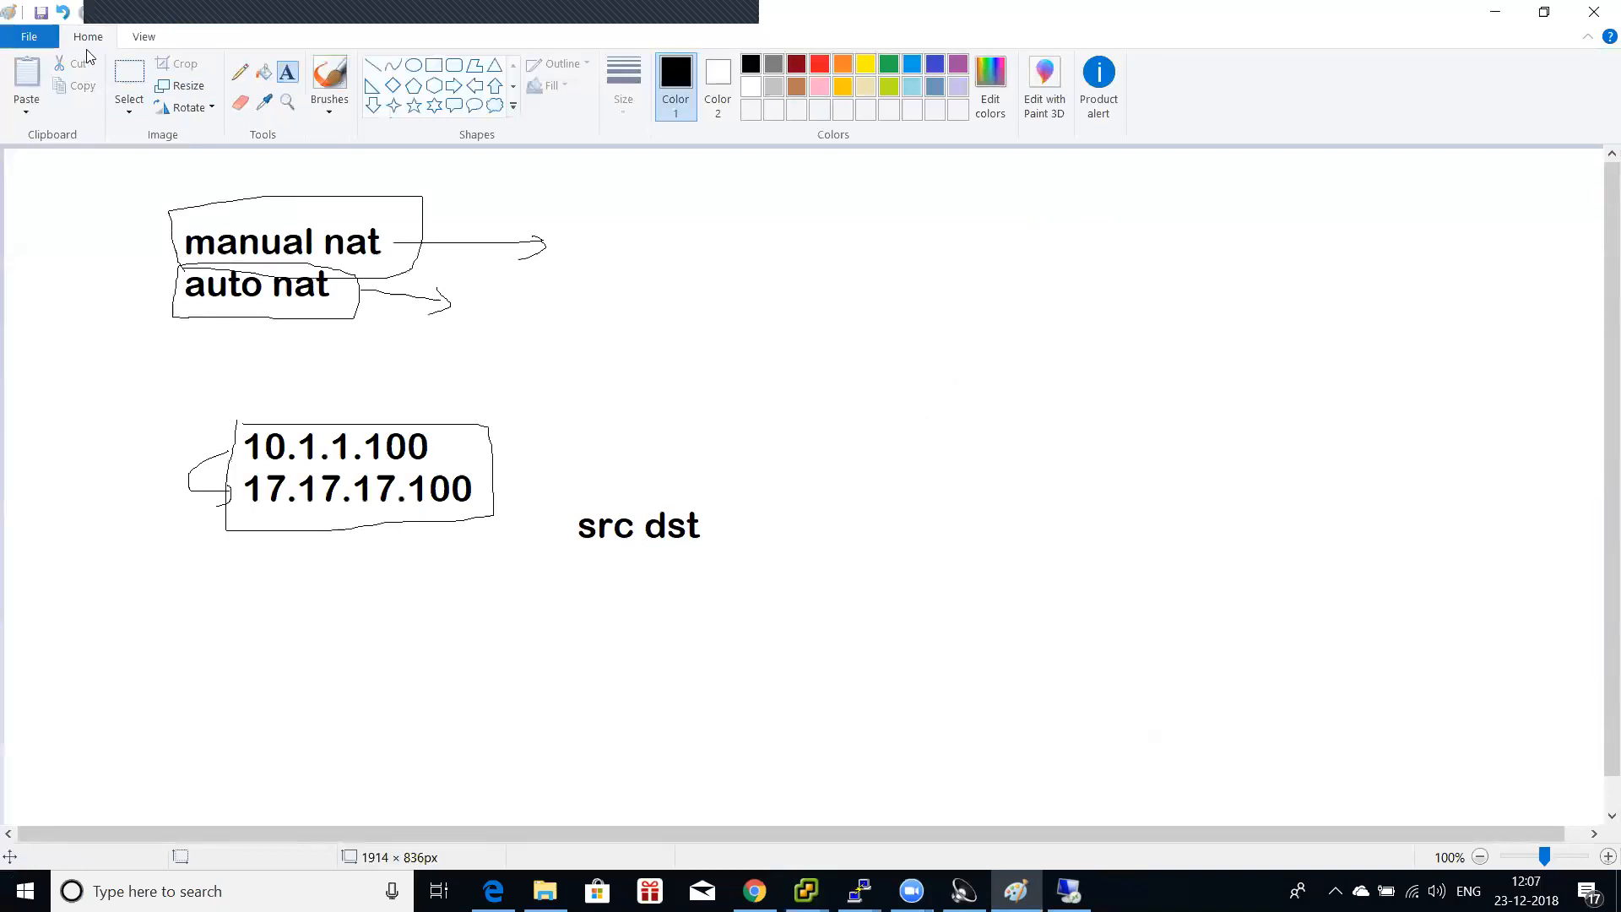
left_click(42, 39)
left_click(59, 68)
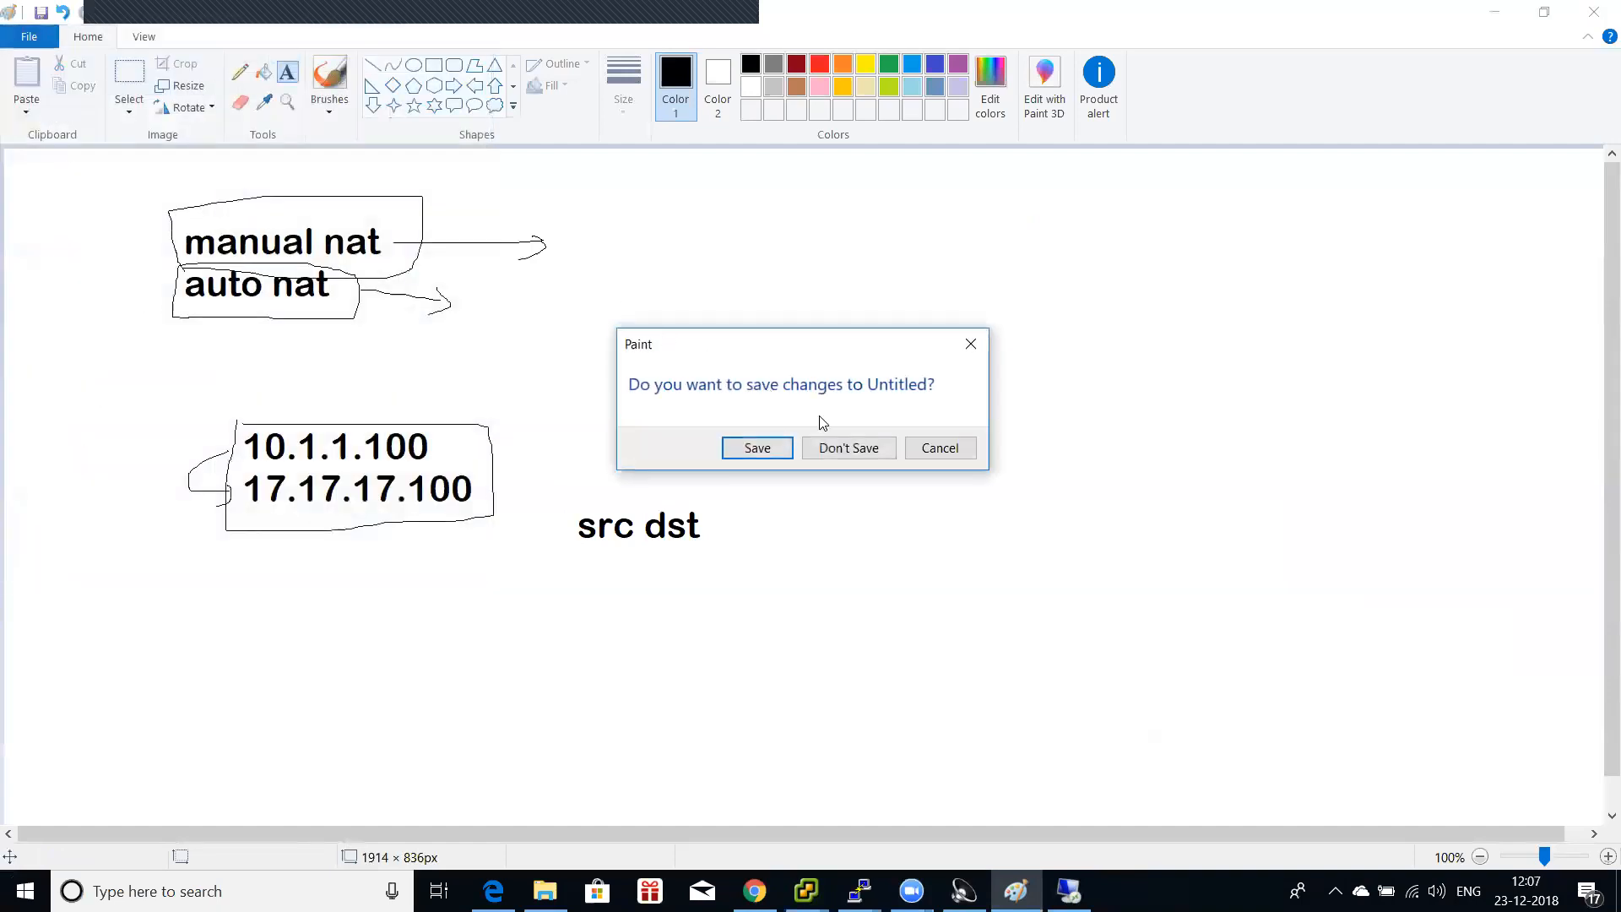
left_click(935, 447)
Draw a circle right of 'src dst' with vertical lines running up and down from it
left_click(414, 65)
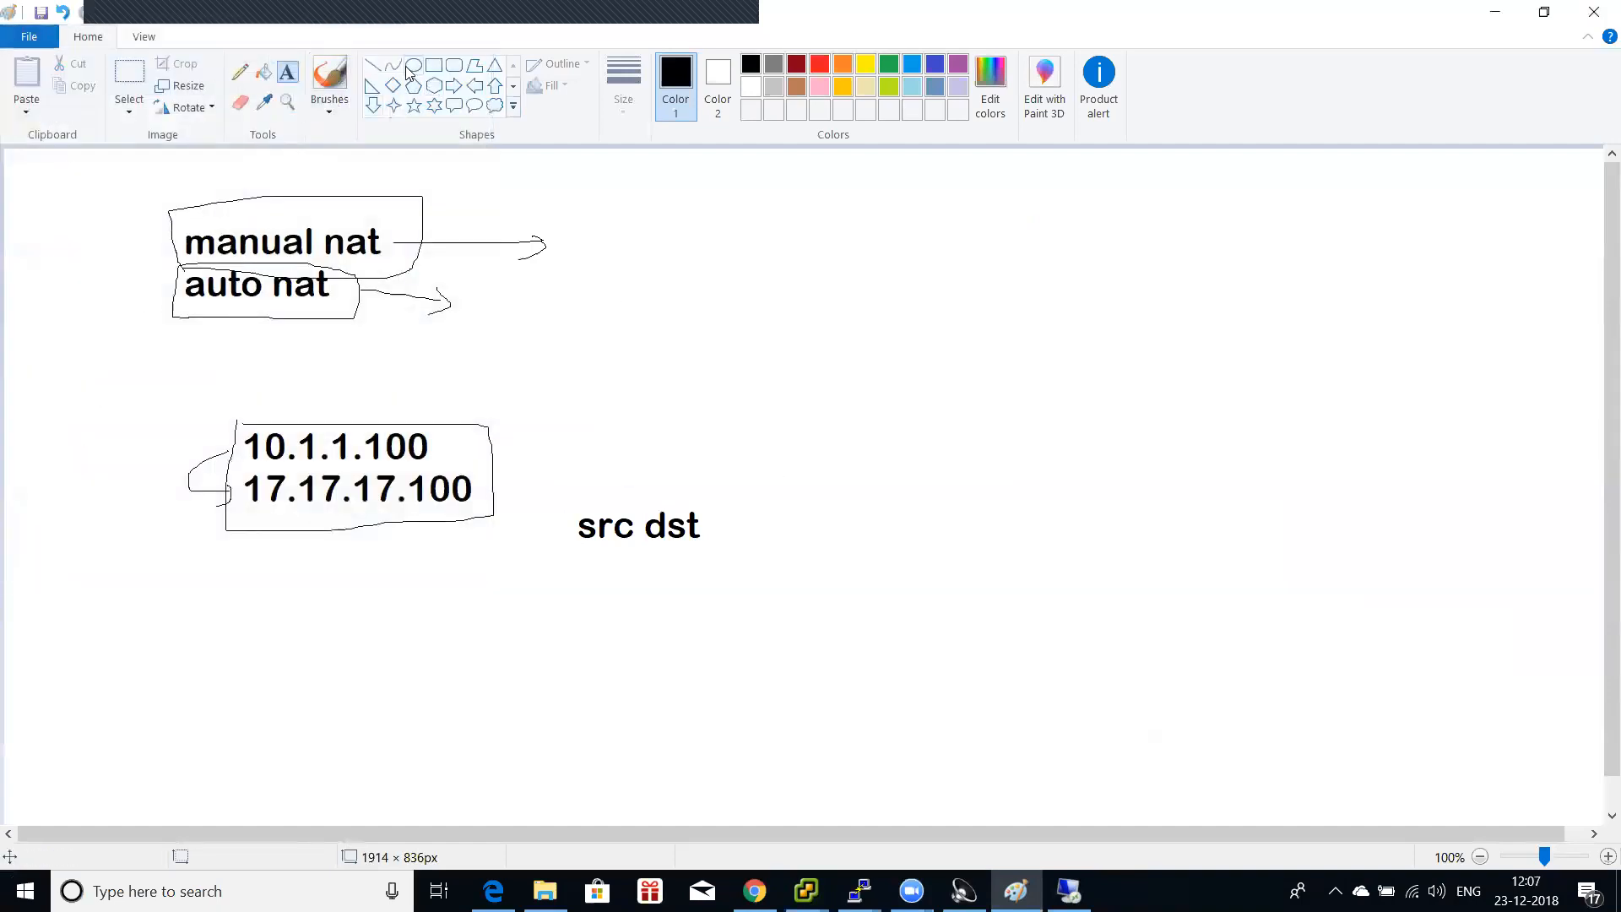
mouse_move(926, 363)
left_mouse_down()
mouse_move(1049, 496)
mouse_move(1178, 537)
left_mouse_up()
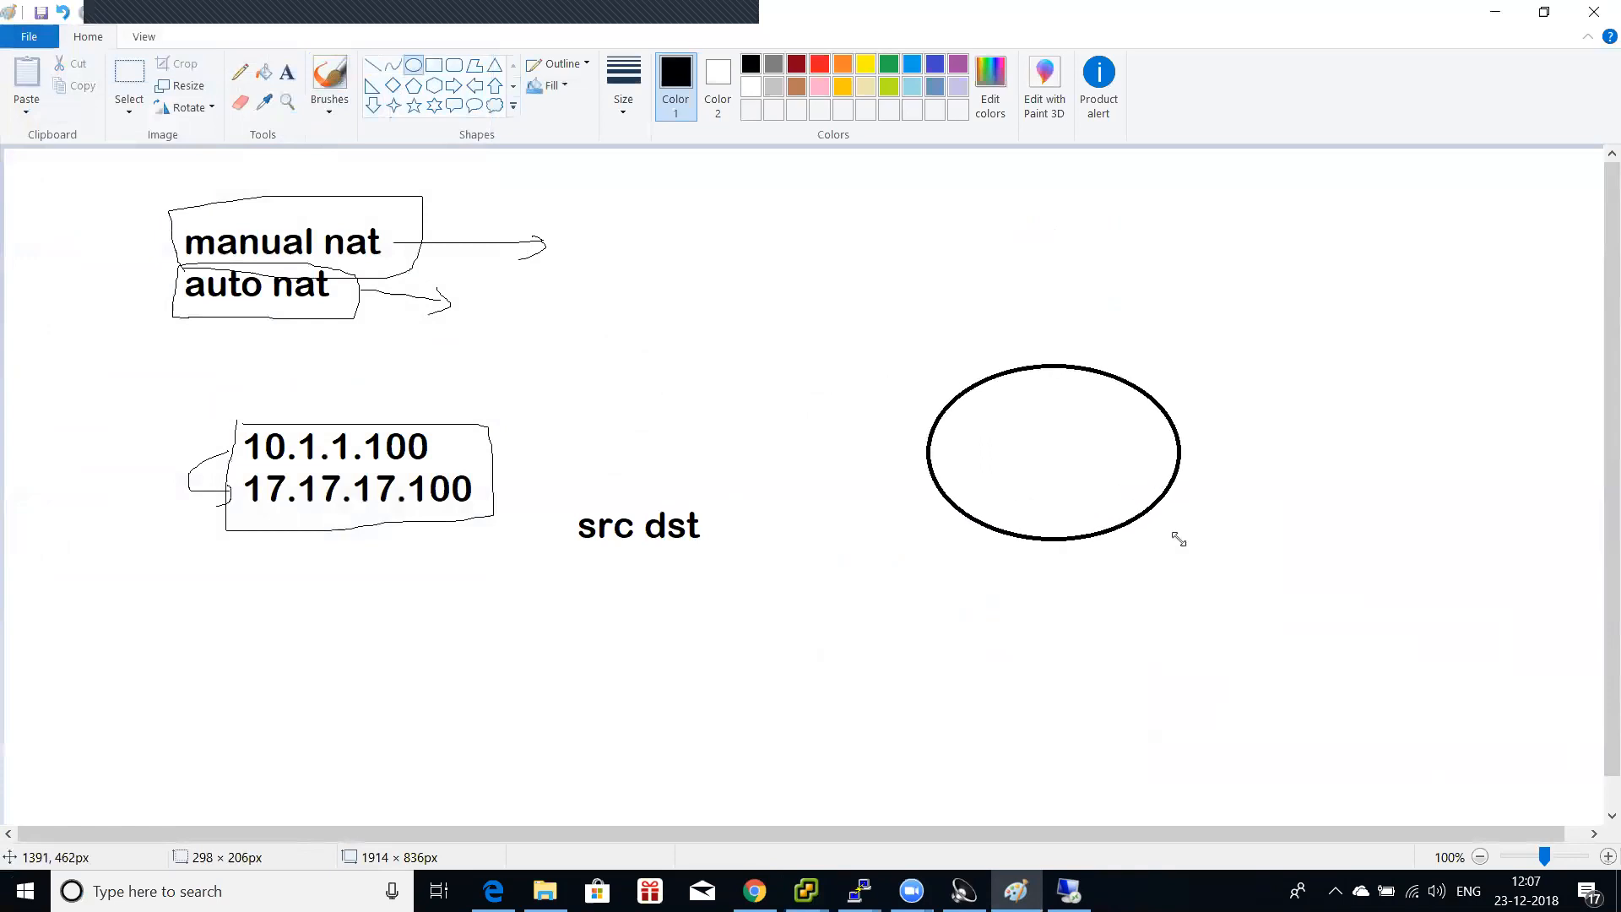
left_click(240, 72)
left_click_drag(1047, 377, 1044, 152)
left_click_drag(1064, 545, 1065, 795)
Label 10.1.1.100 on the line below the circle and 17.17.17.100 above it
left_click(287, 72)
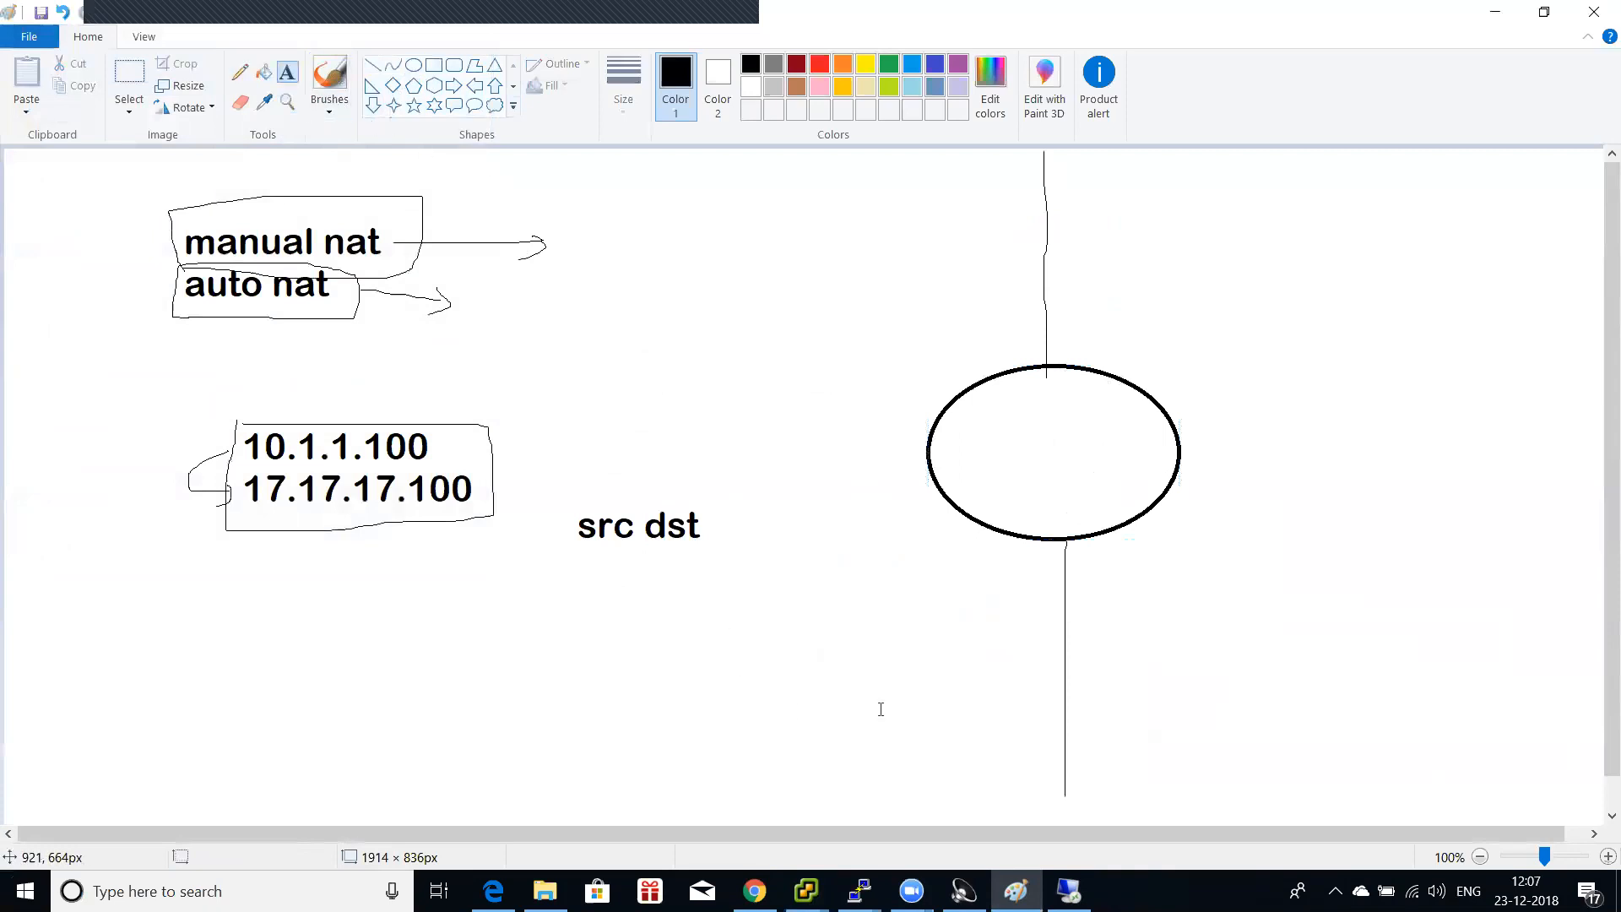
left_click(887, 688)
type("10.1.1.100")
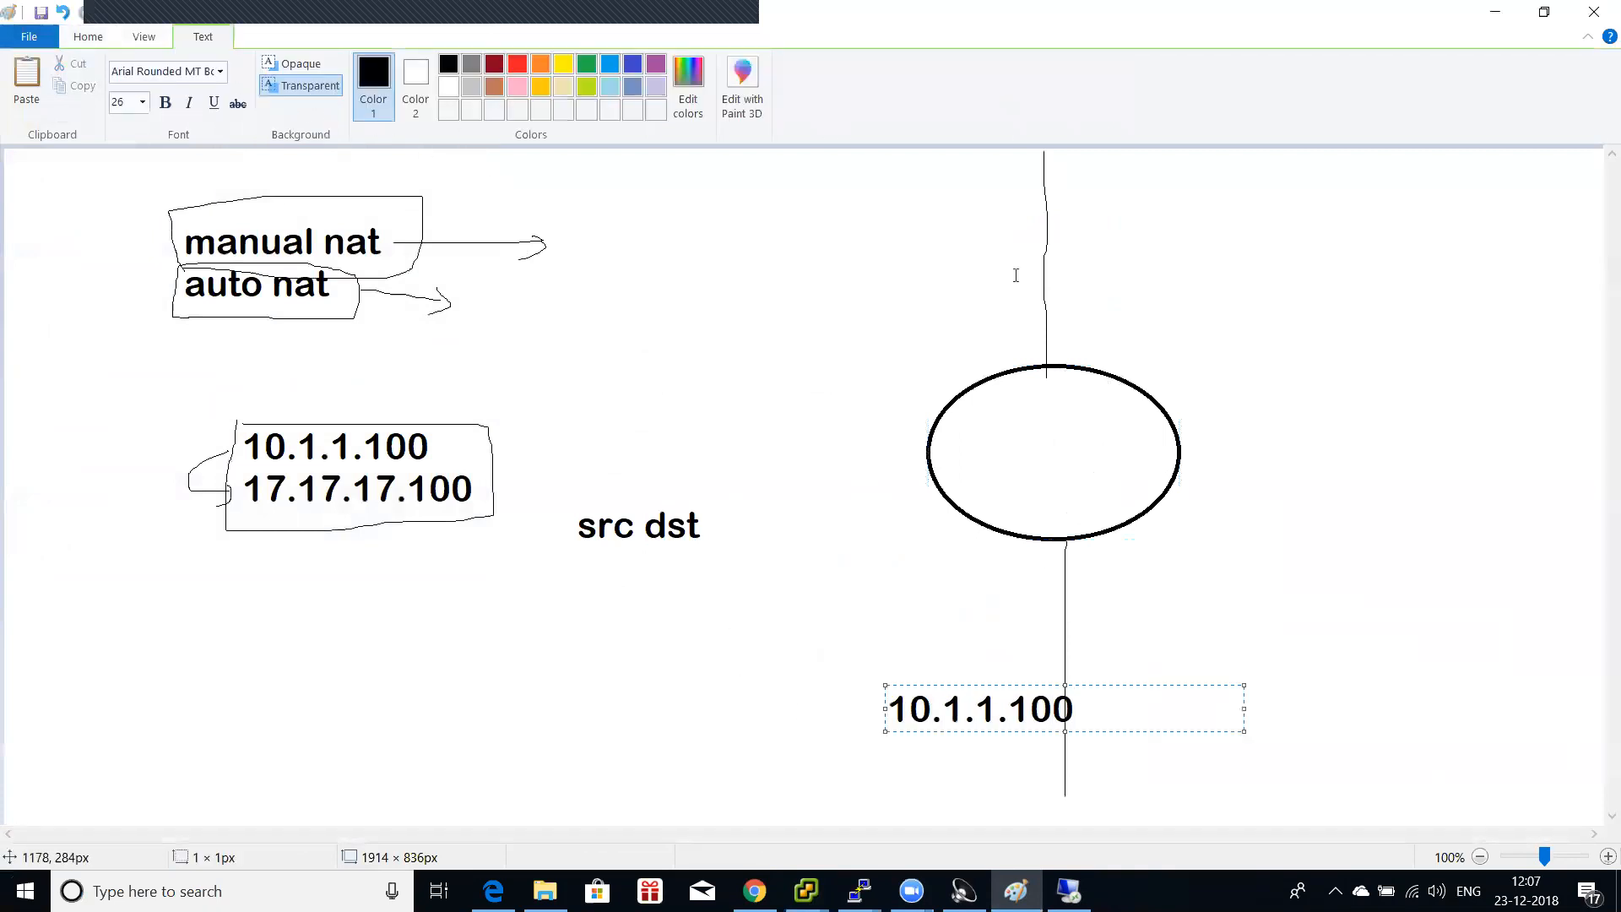
left_click(928, 275)
left_click(854, 245)
type("17.")
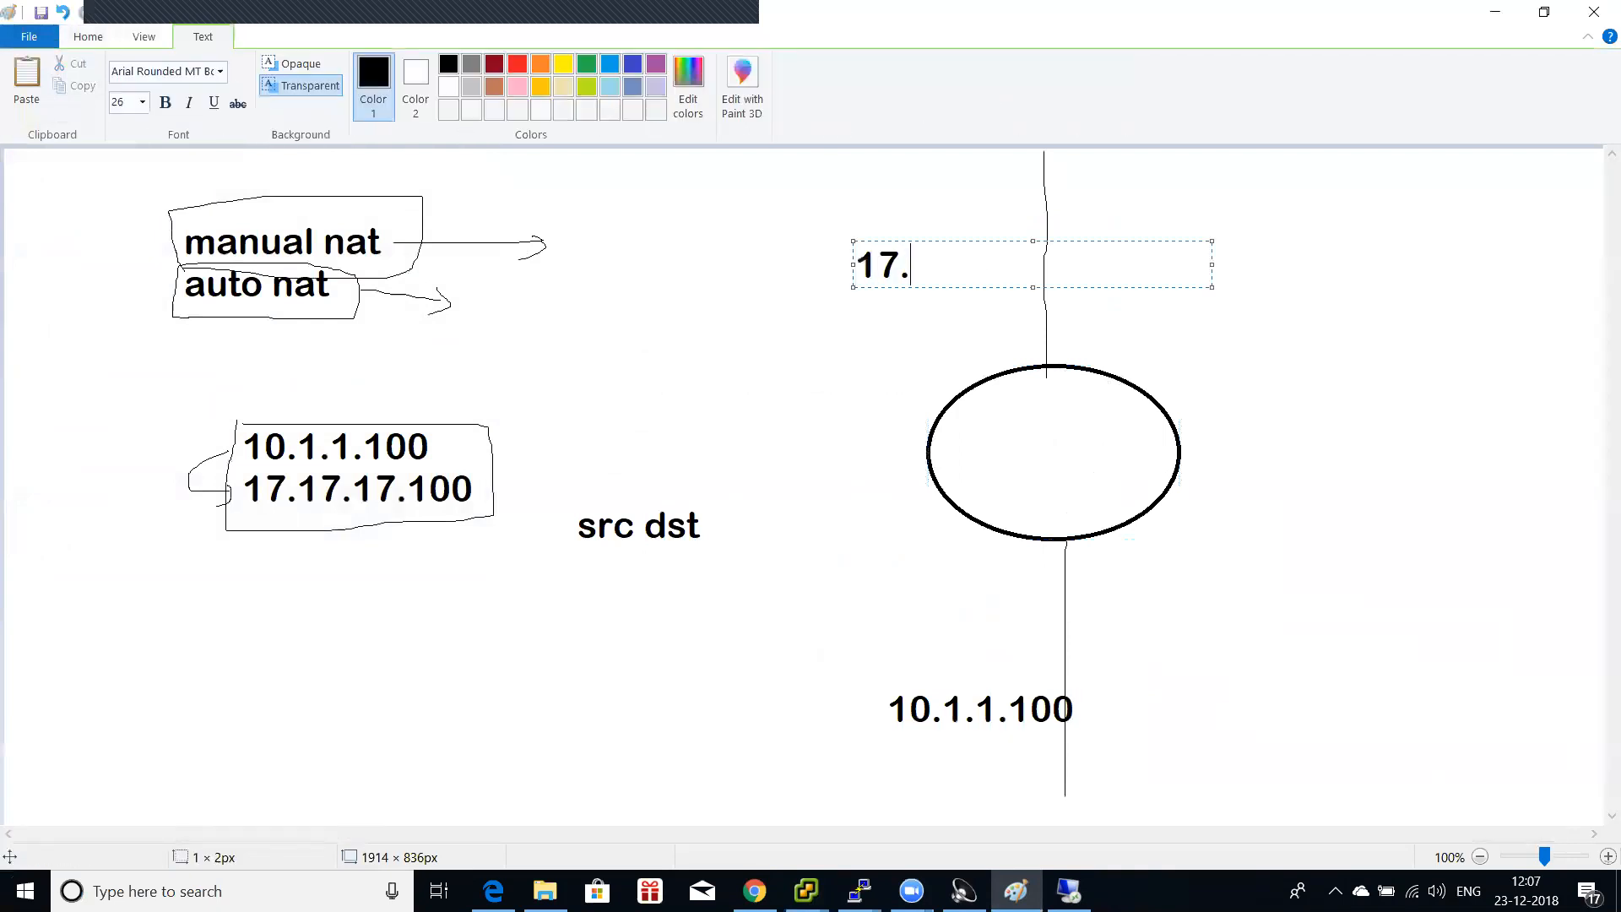
type("17.17.100")
left_click(1178, 309)
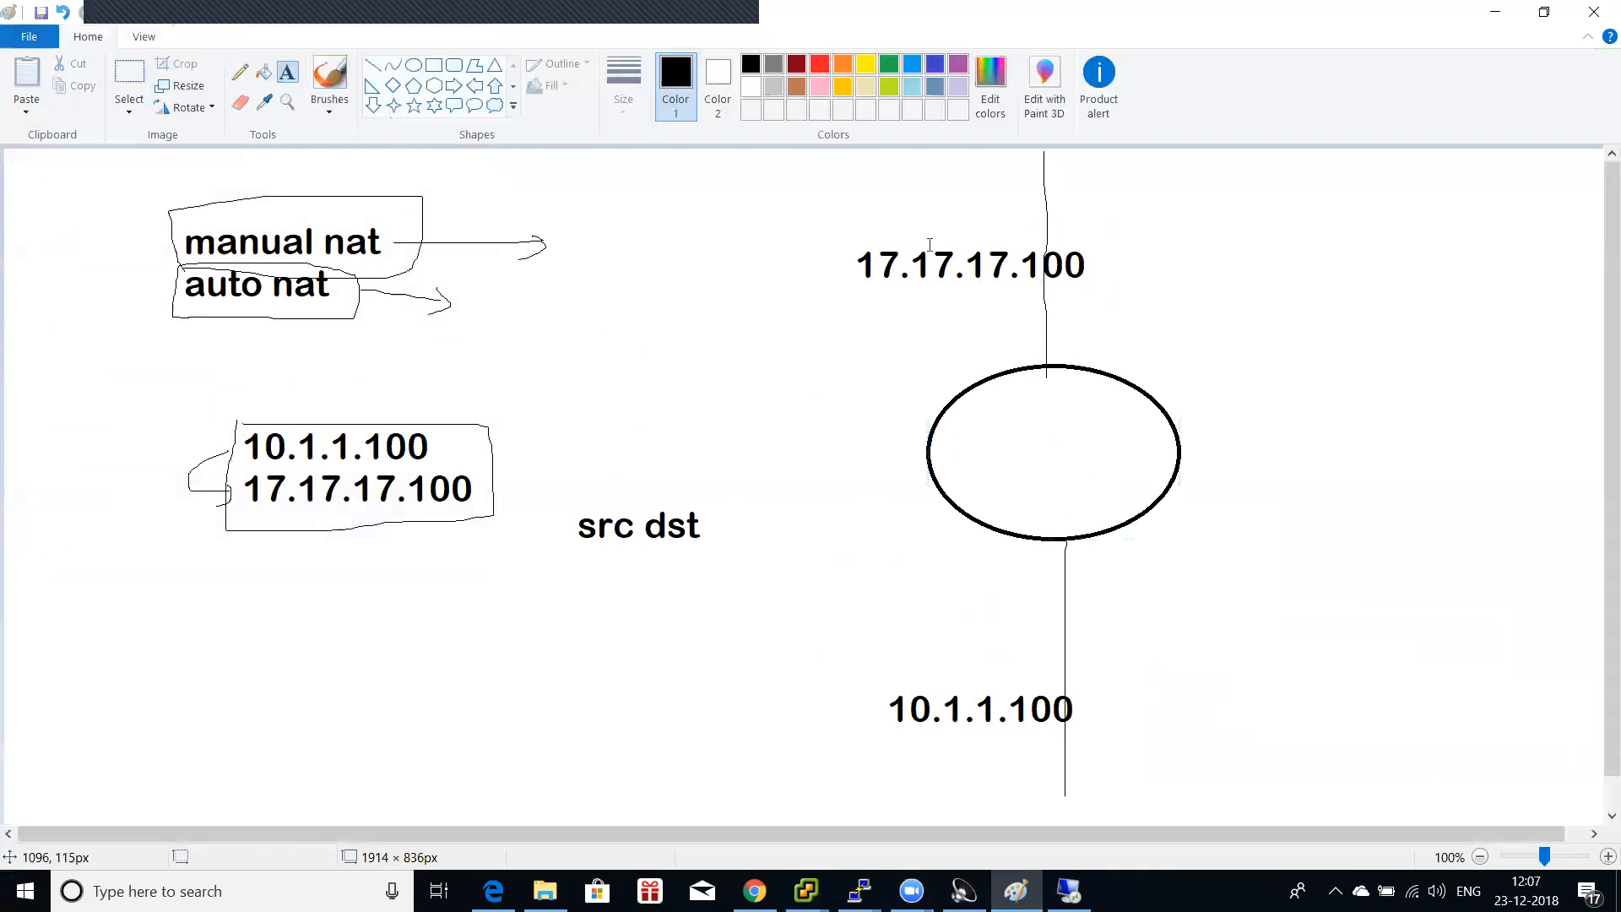
left_click(239, 72)
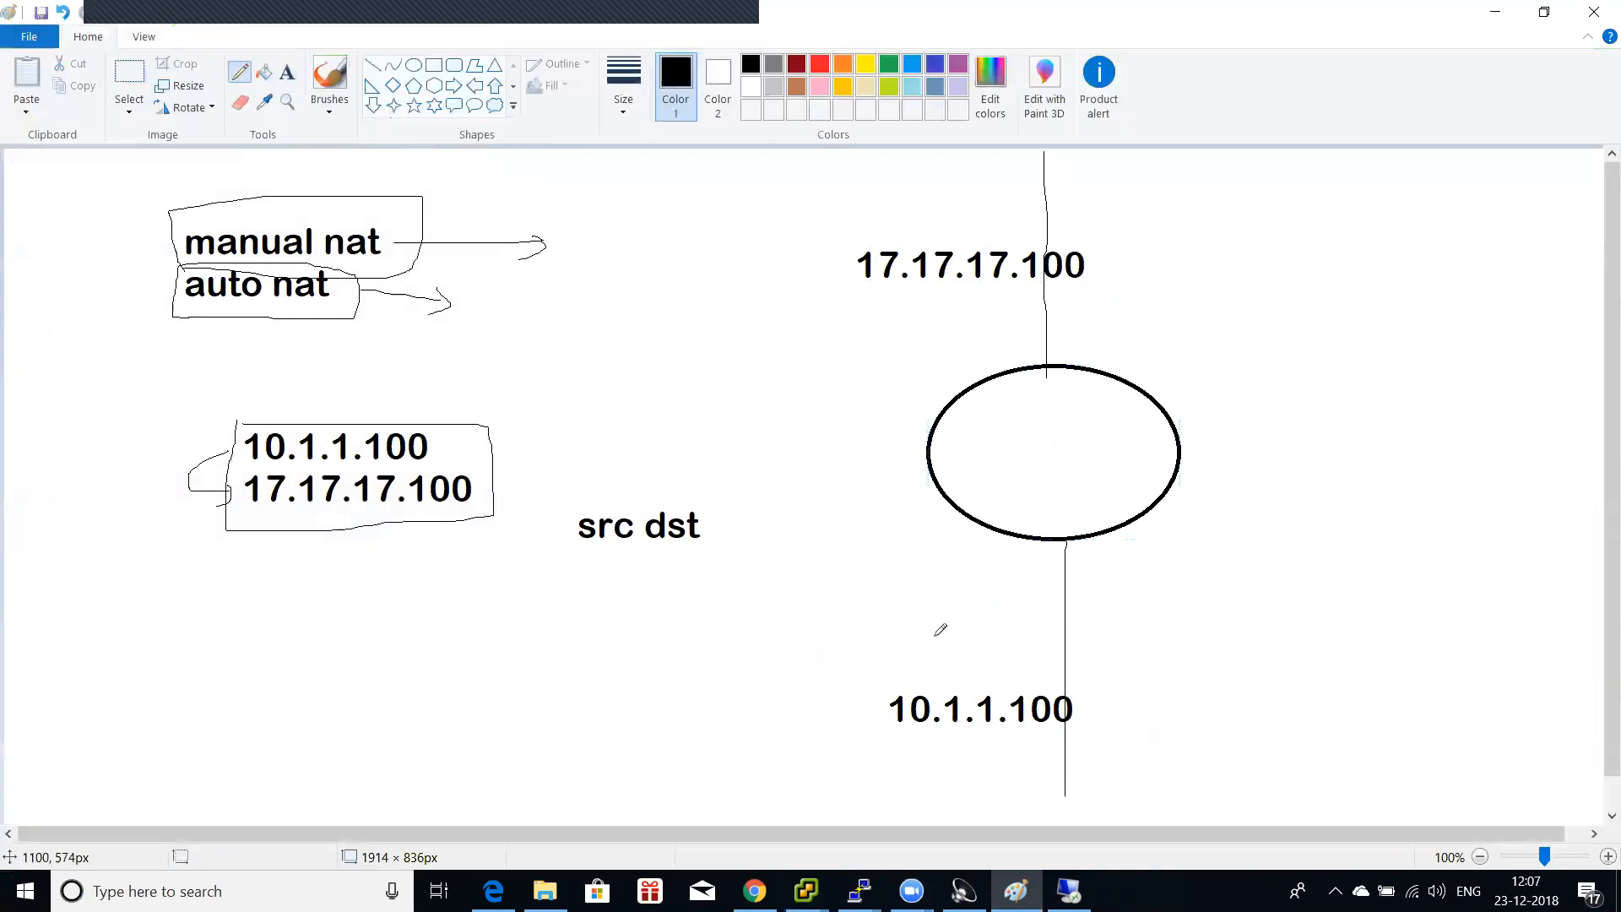
Draw a curved arrow from 10.1.1.100 up to 17.17.17.100 and label both 'src'
mouse_move(954, 666)
left_mouse_down()
mouse_move(855, 557)
mouse_move(940, 304)
mouse_move(905, 332)
mouse_move(952, 331)
left_mouse_up()
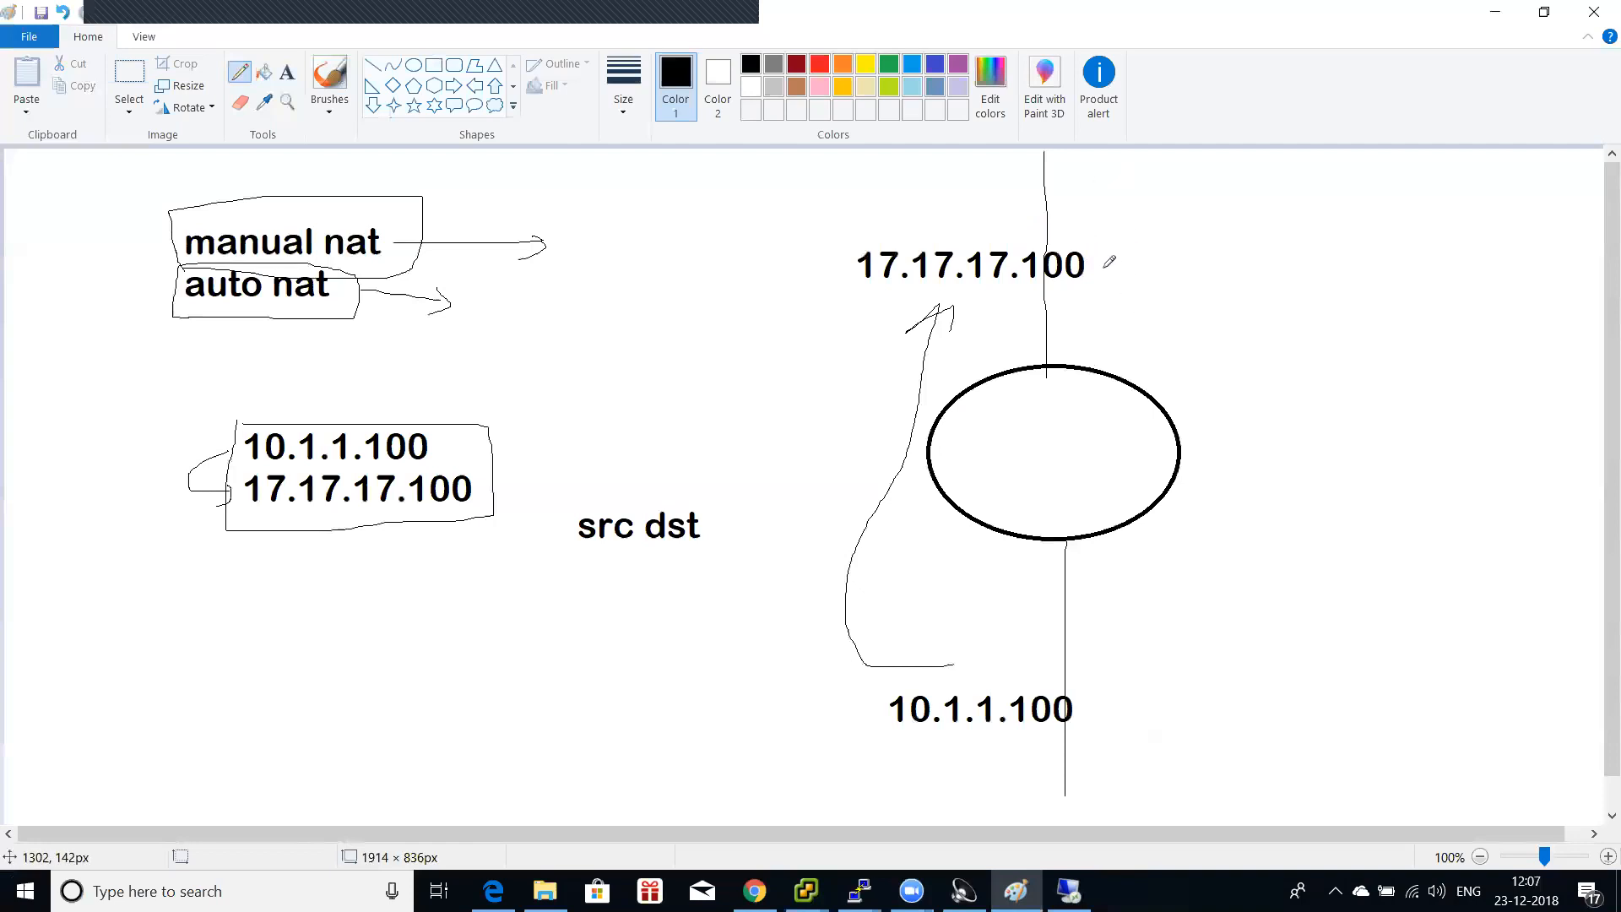
left_click(287, 72)
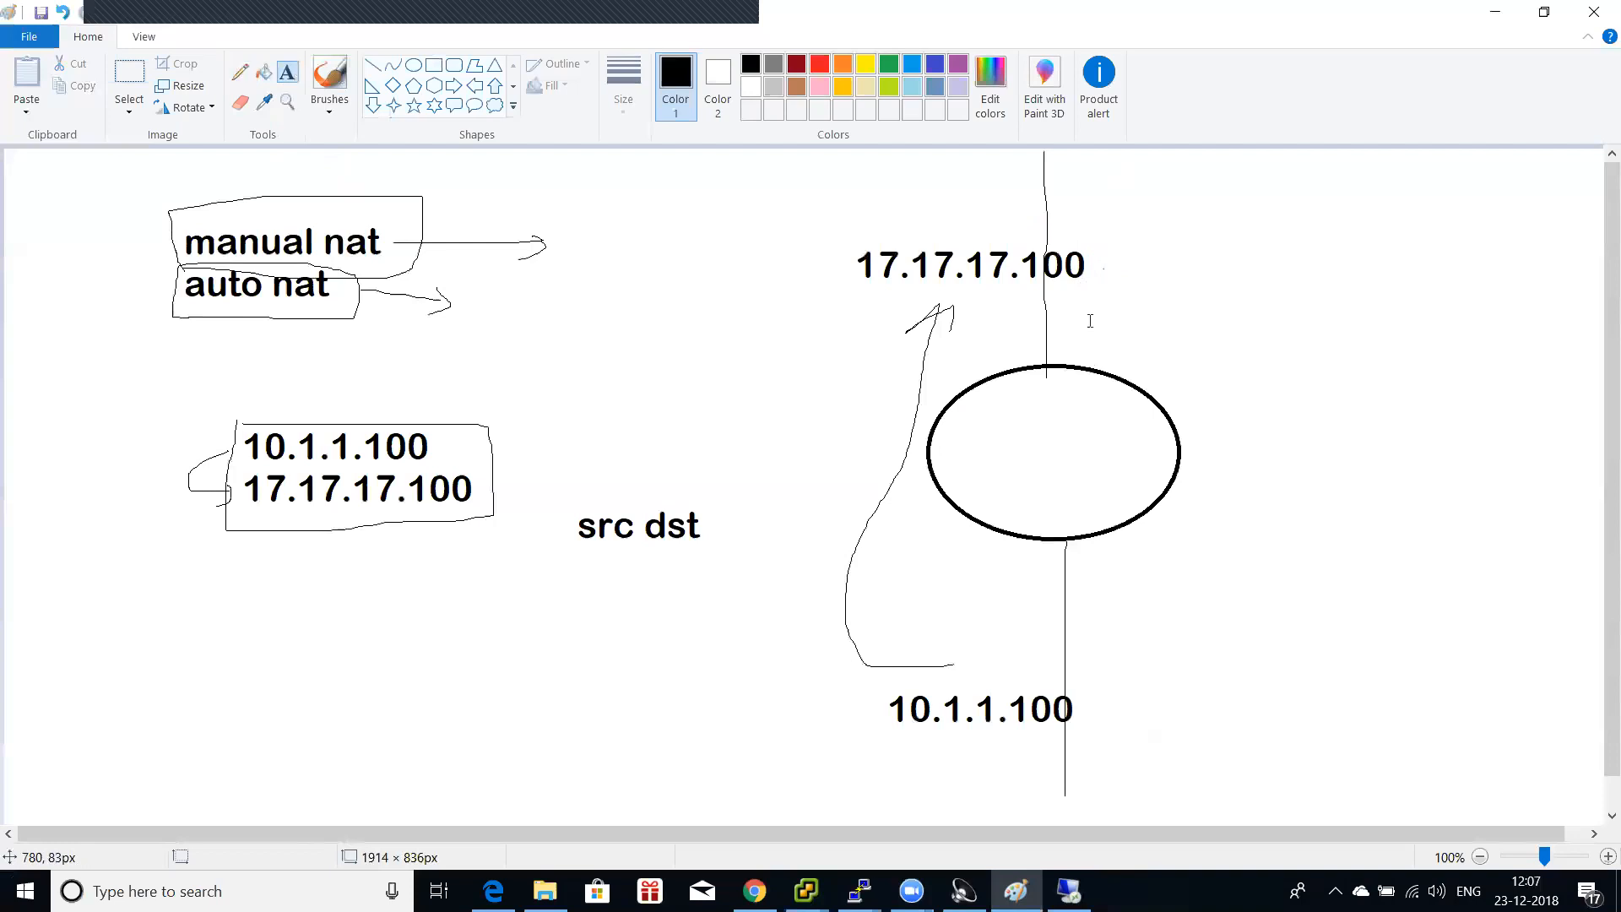
left_click(1248, 262)
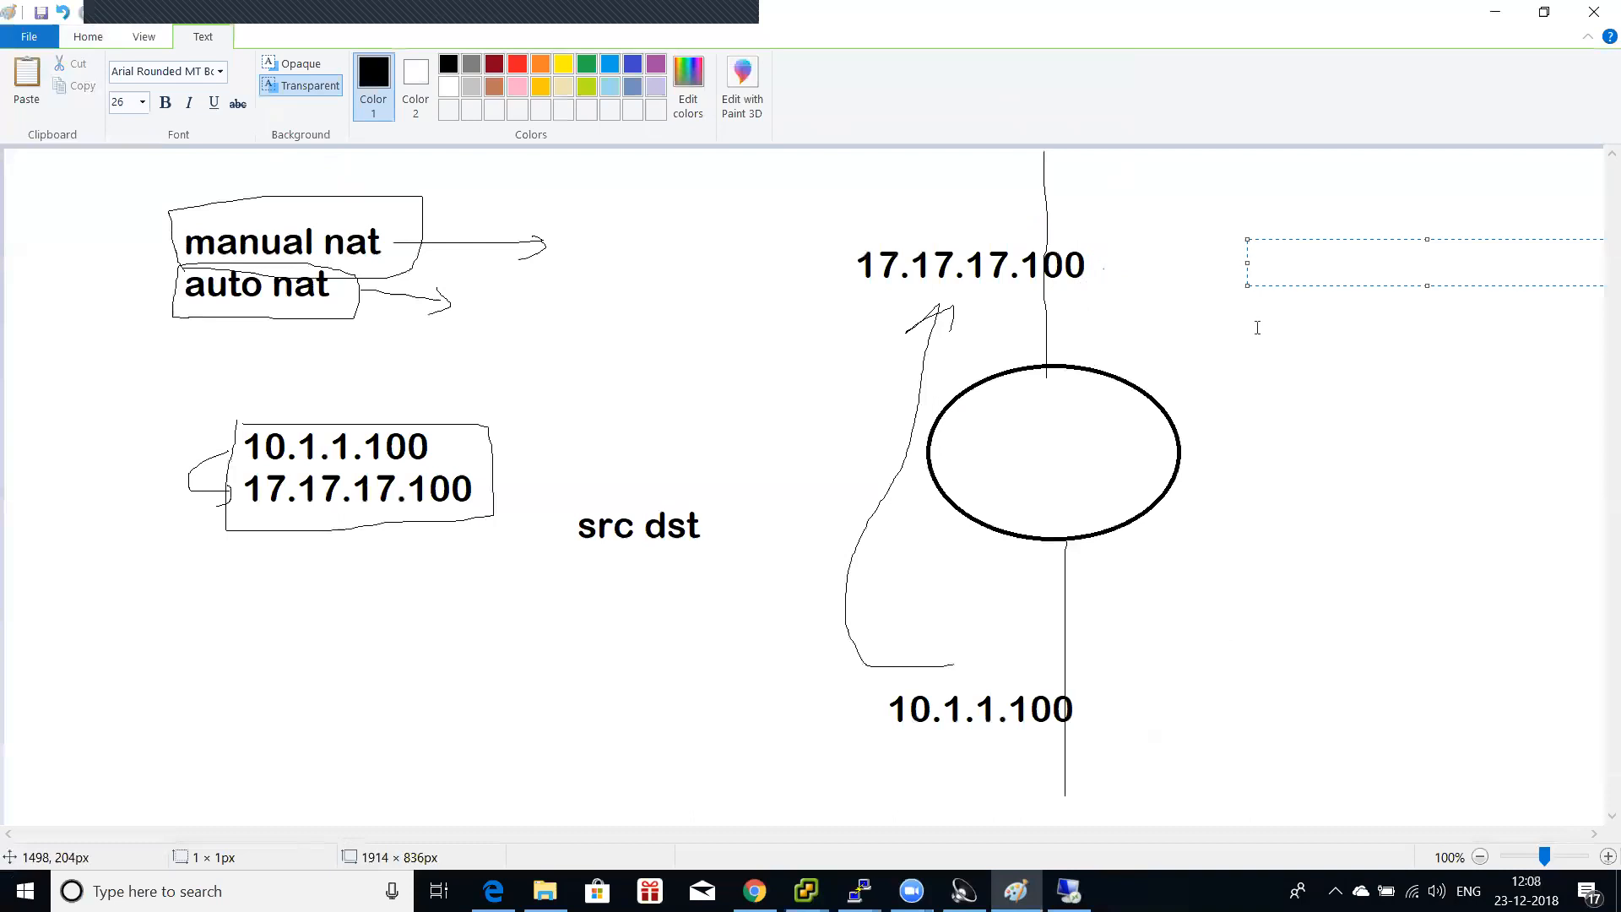
left_click(703, 723)
left_click(703, 704)
left_click(668, 672)
left_click(671, 688)
type("src")
left_click(738, 290)
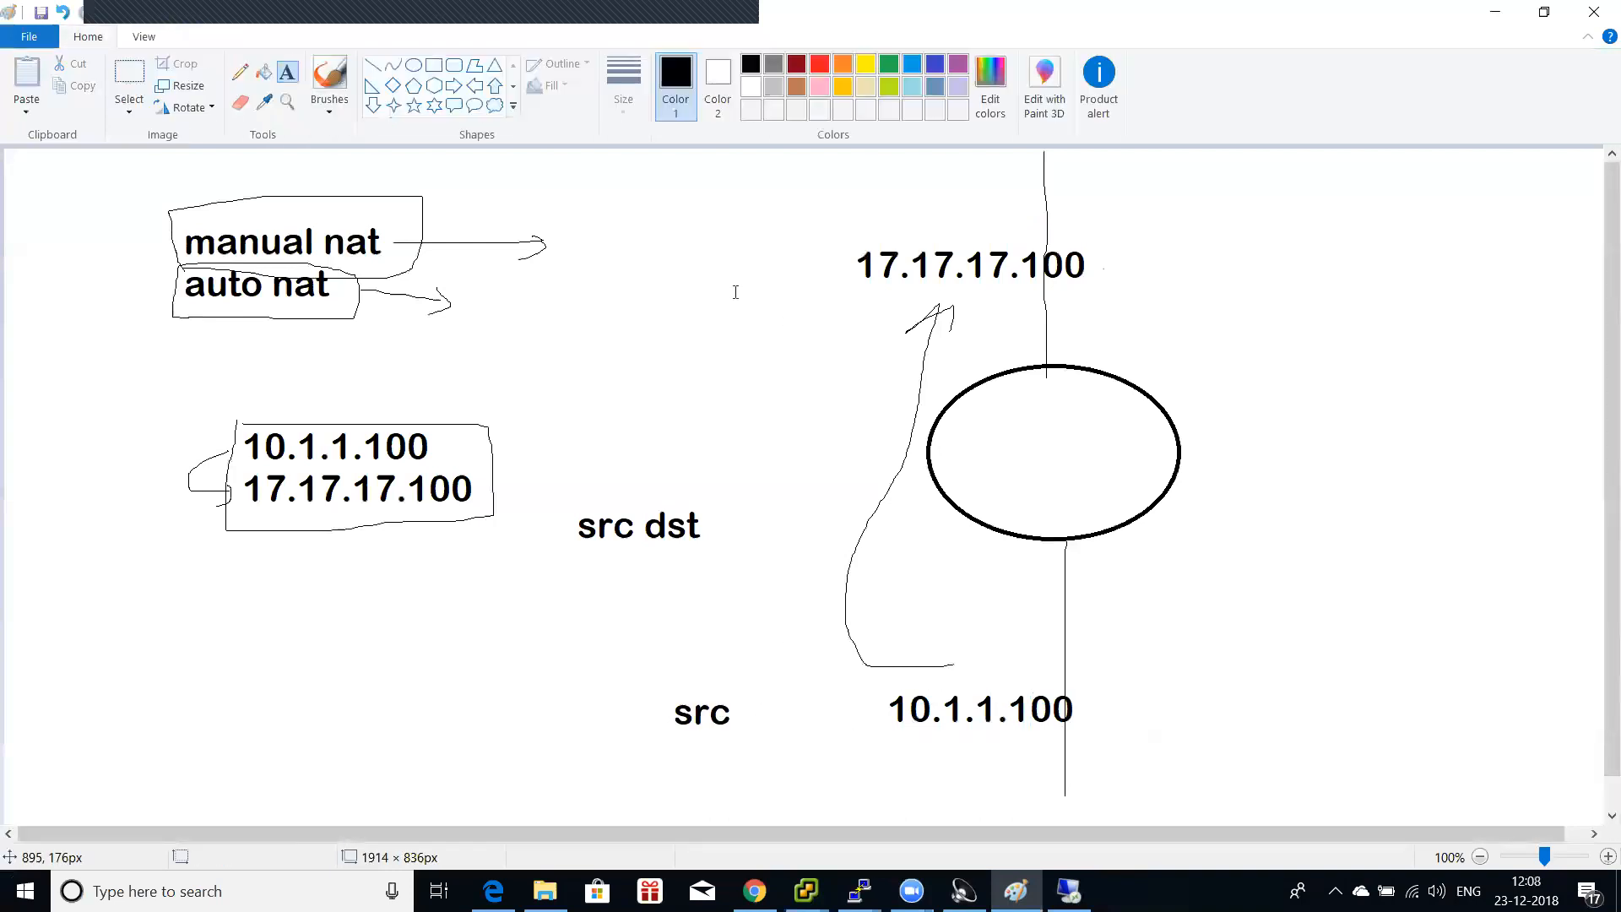
left_click(713, 249)
type("src")
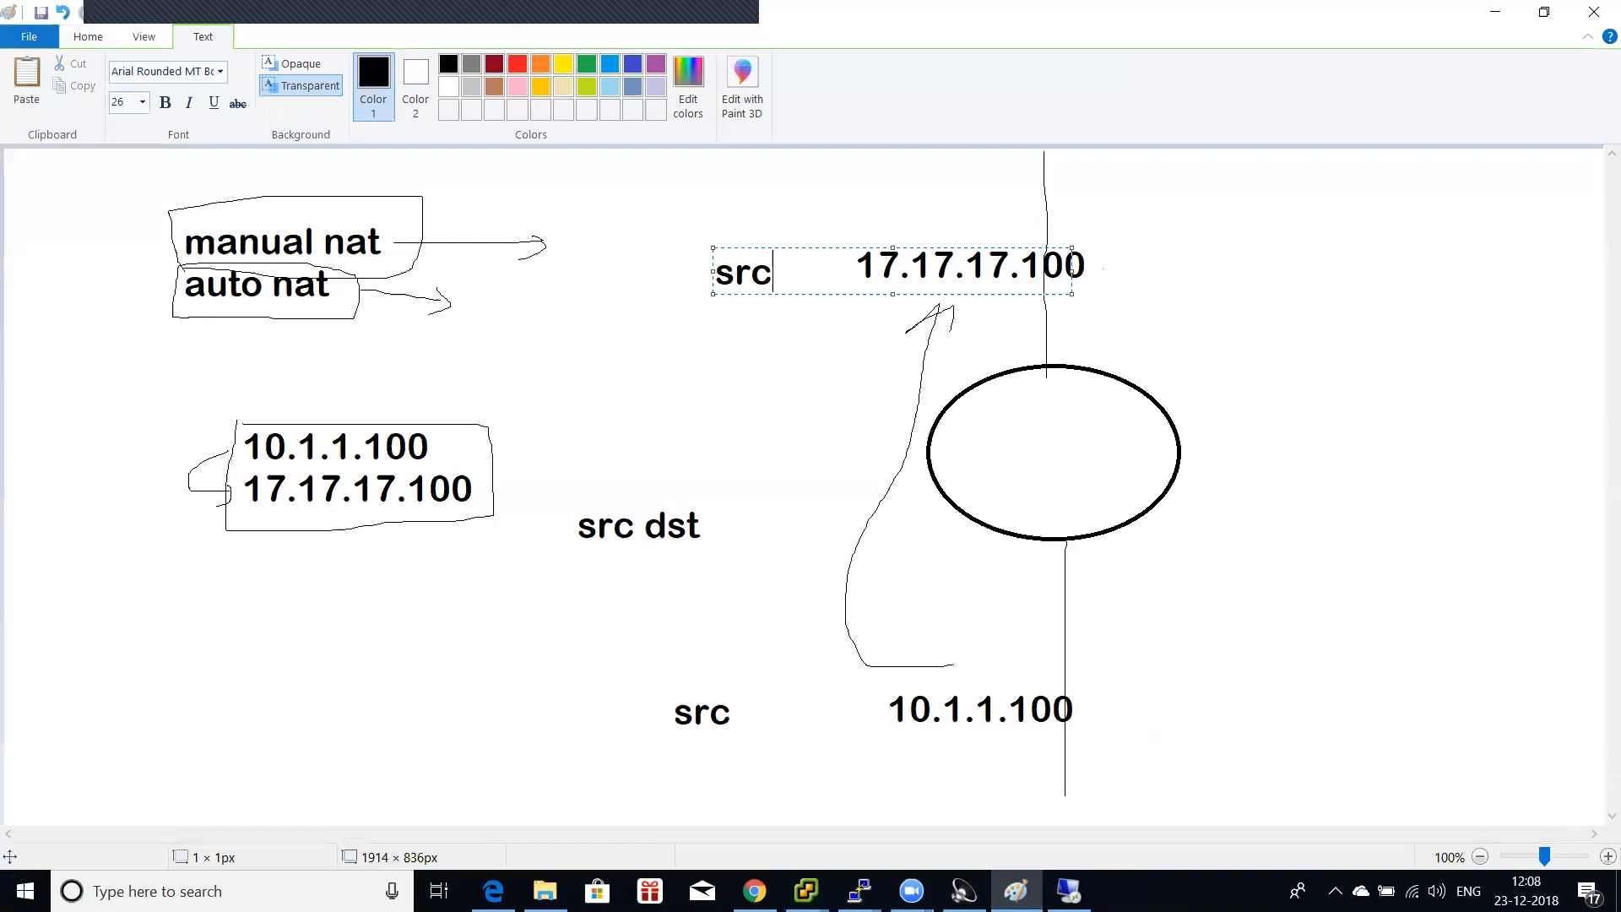
left_click(1264, 261)
Add a right-hand column with 'src 17.17.17.100' over 'dst 10.1.1.100'
left_click(1280, 245)
type("17.17.17.100")
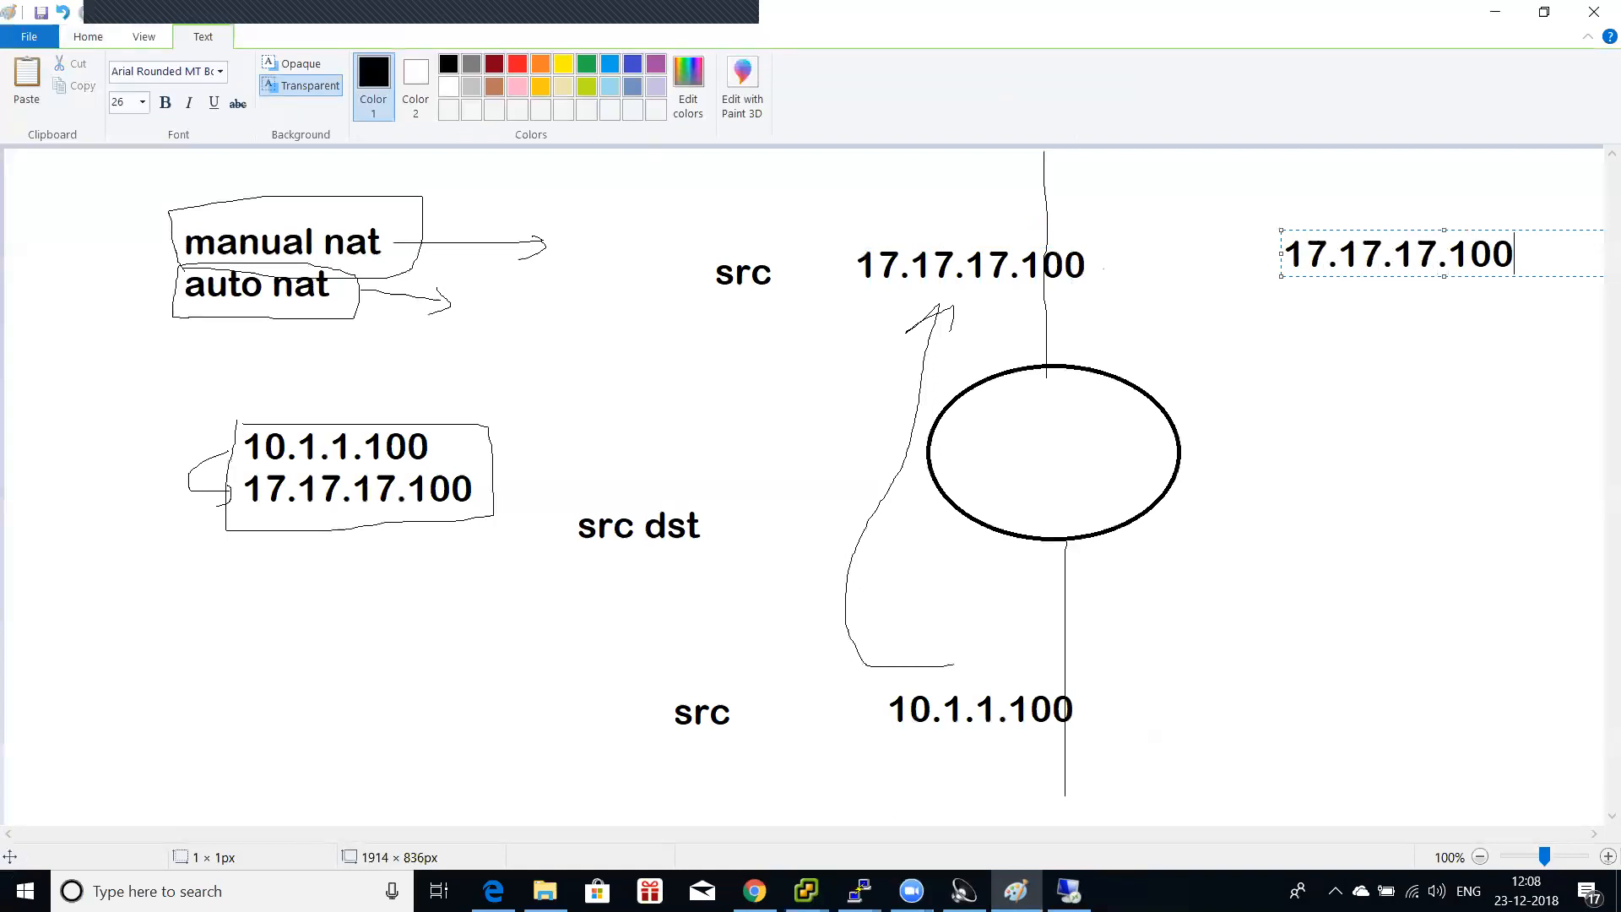
left_click(1221, 329)
left_click(1188, 258)
type("src")
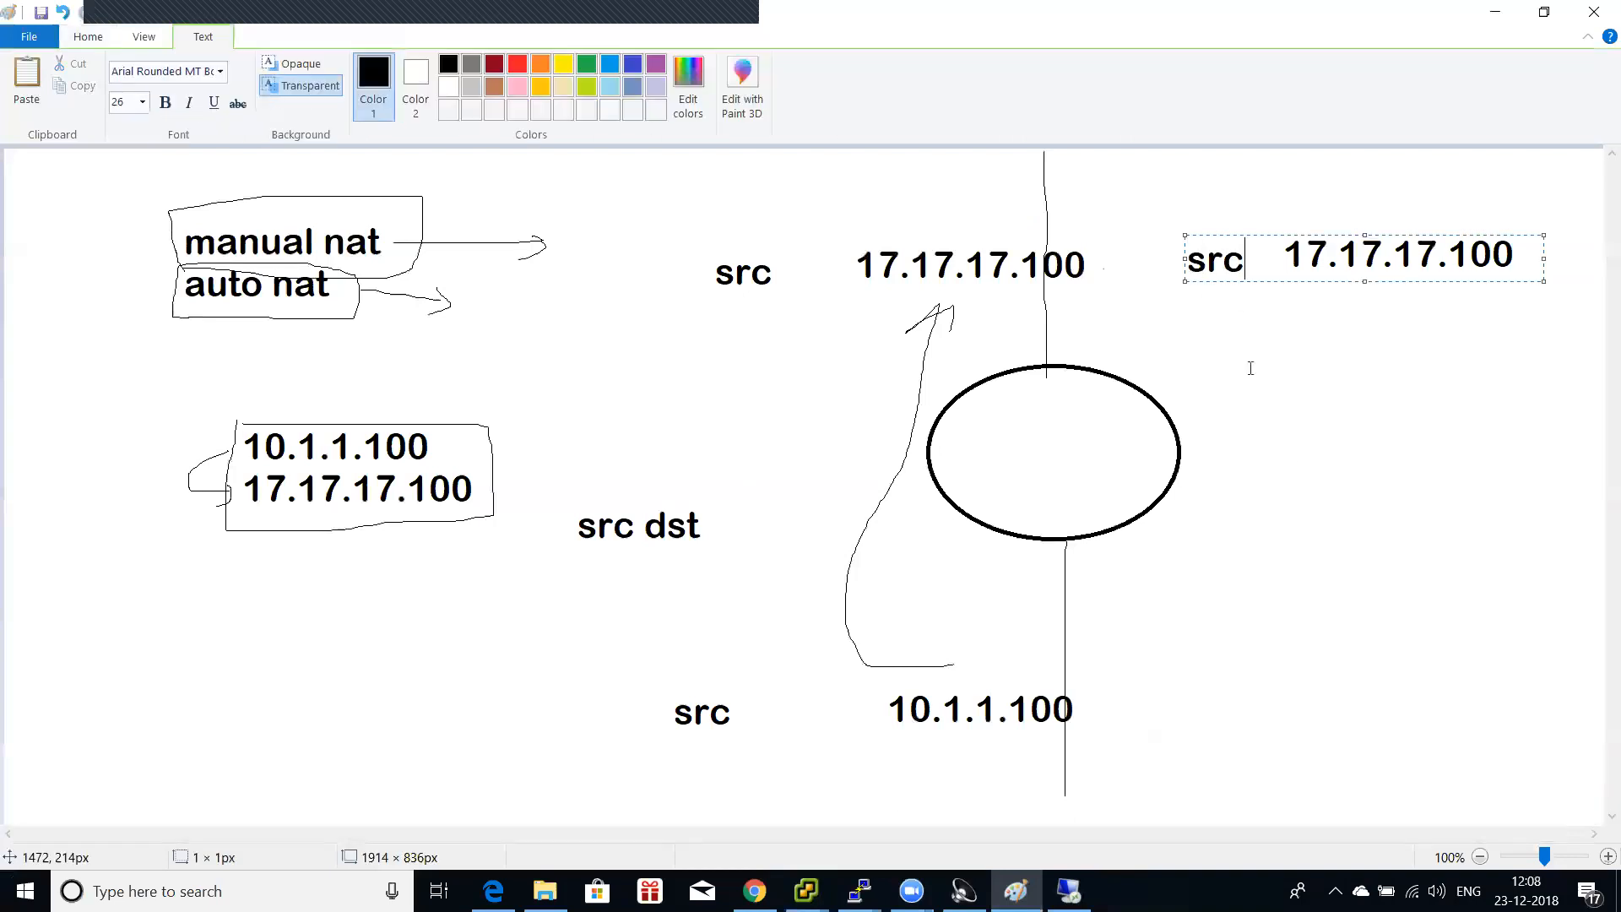
left_click(1258, 684)
left_click(1212, 690)
type("10.1.1.100")
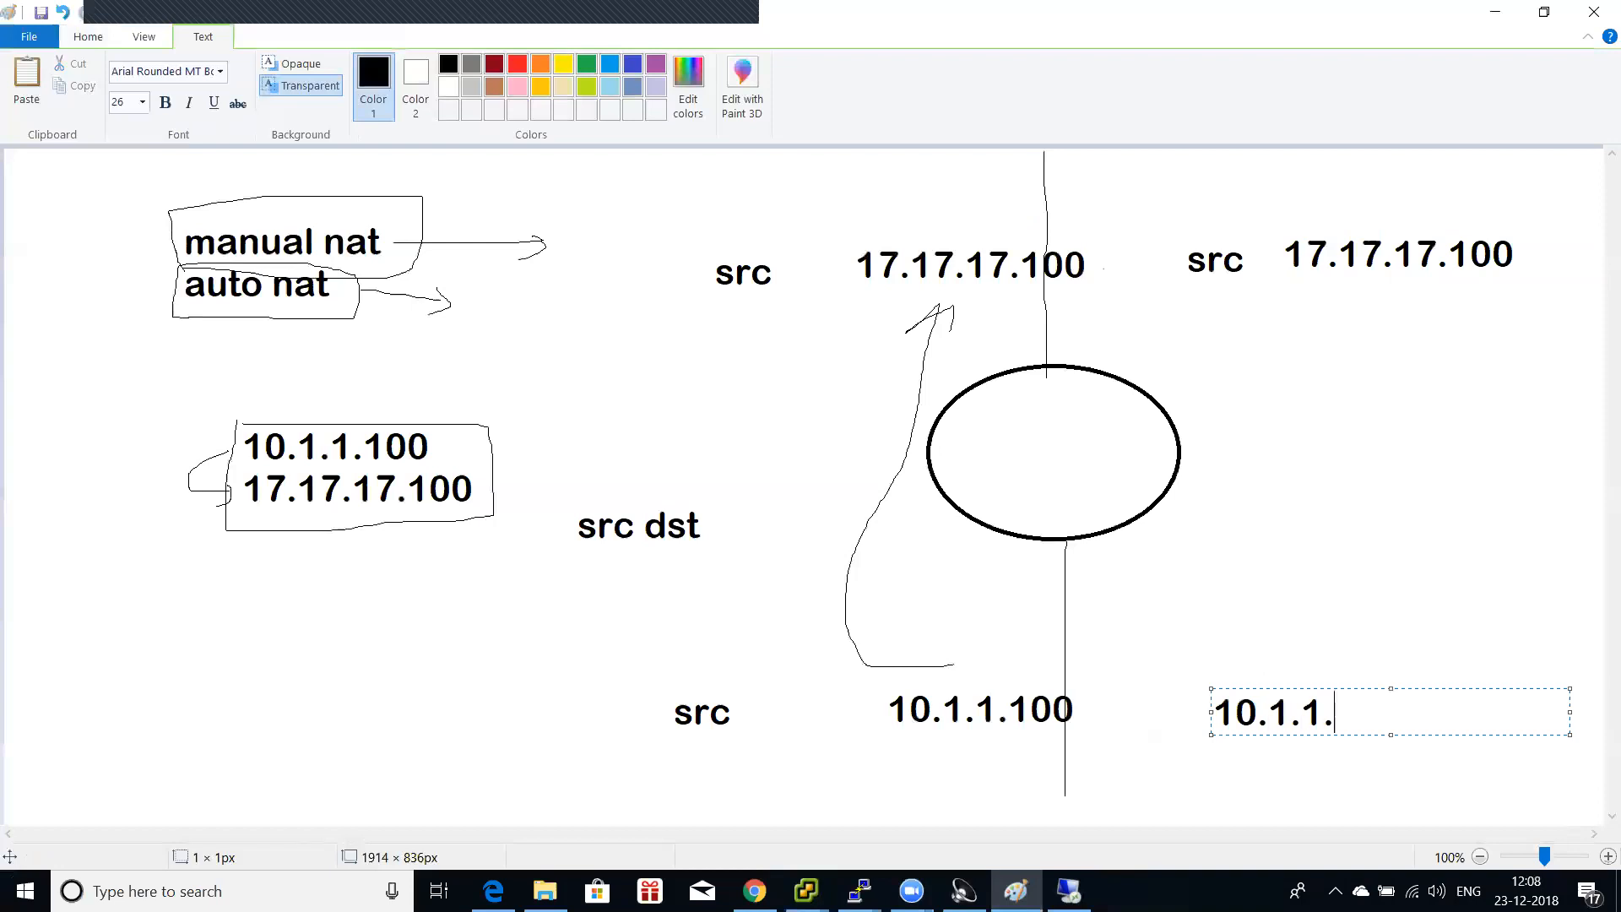
left_click(1235, 633)
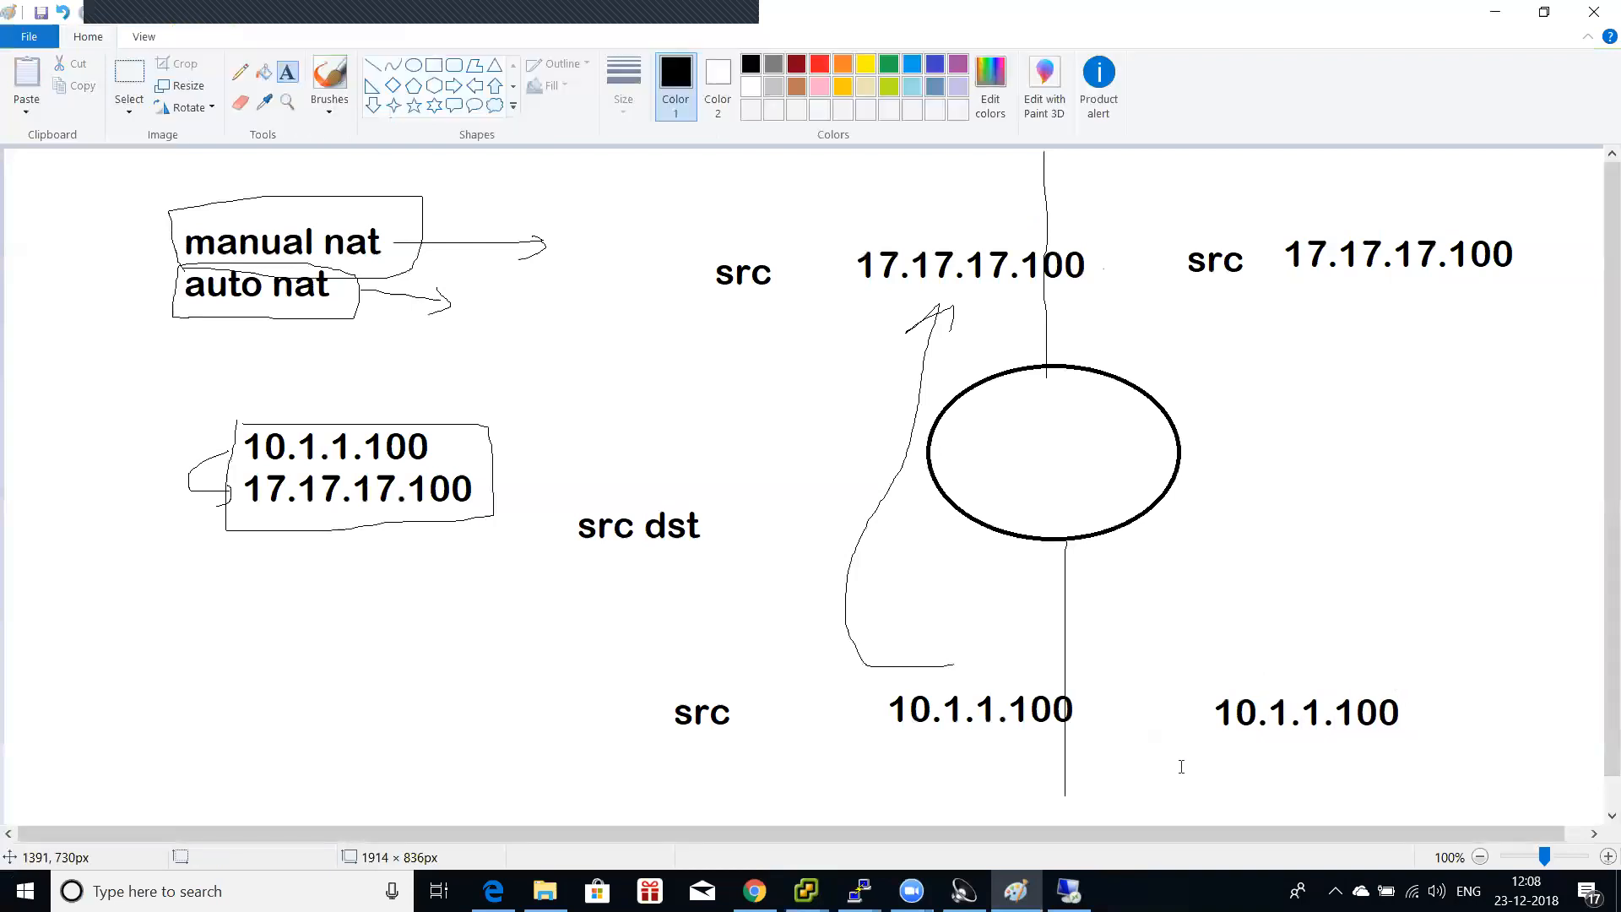
left_click(1238, 648)
type("dst")
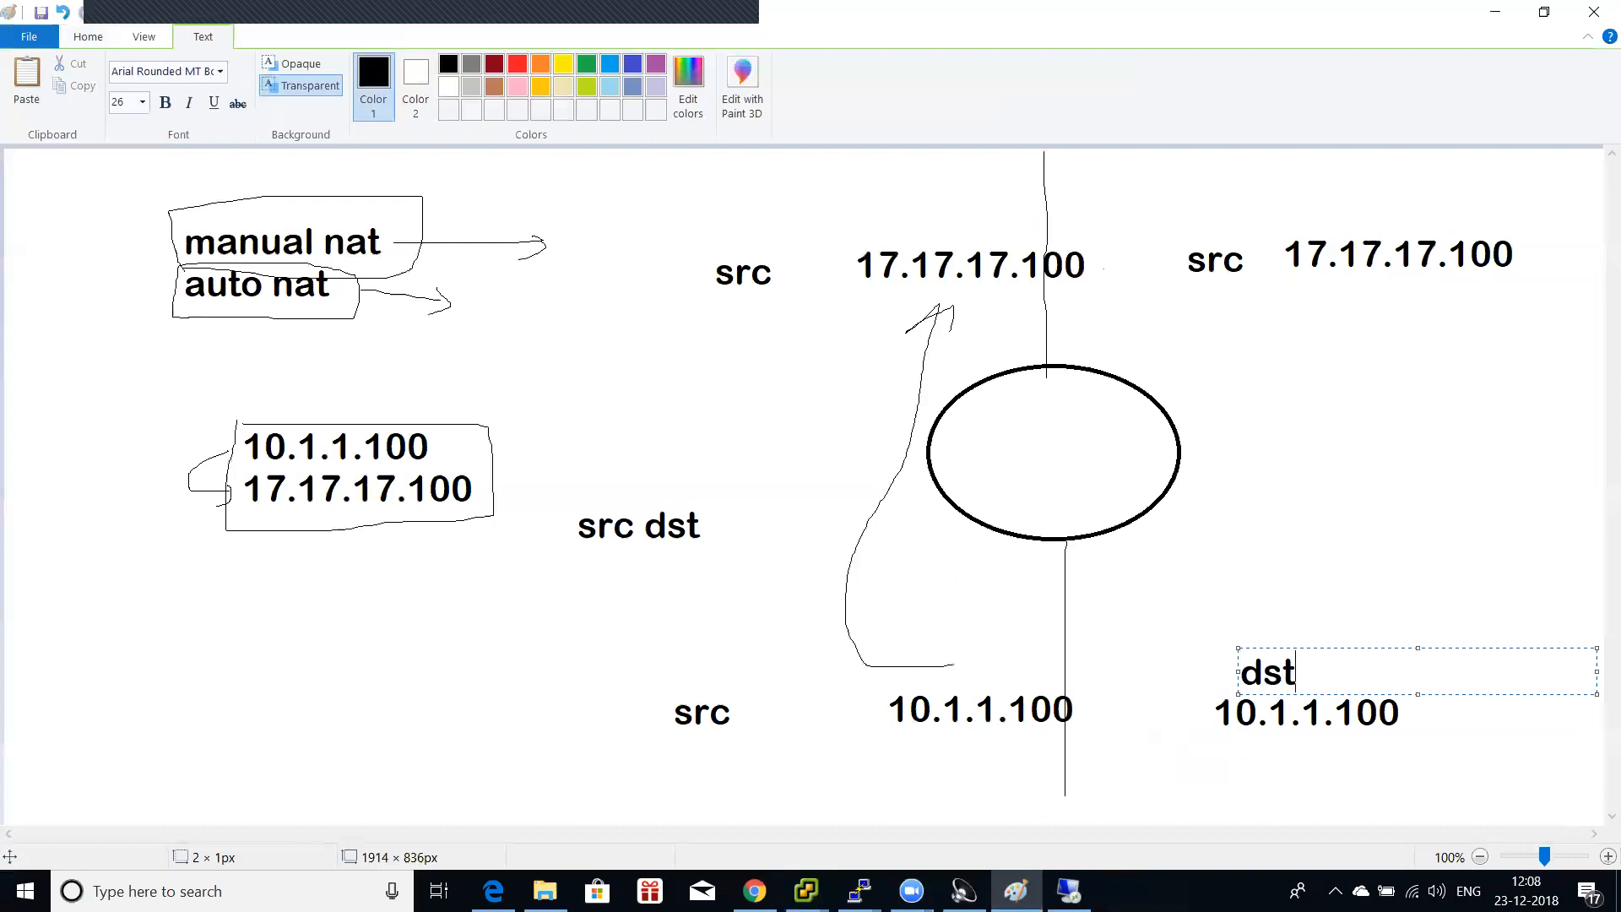
left_click(1323, 550)
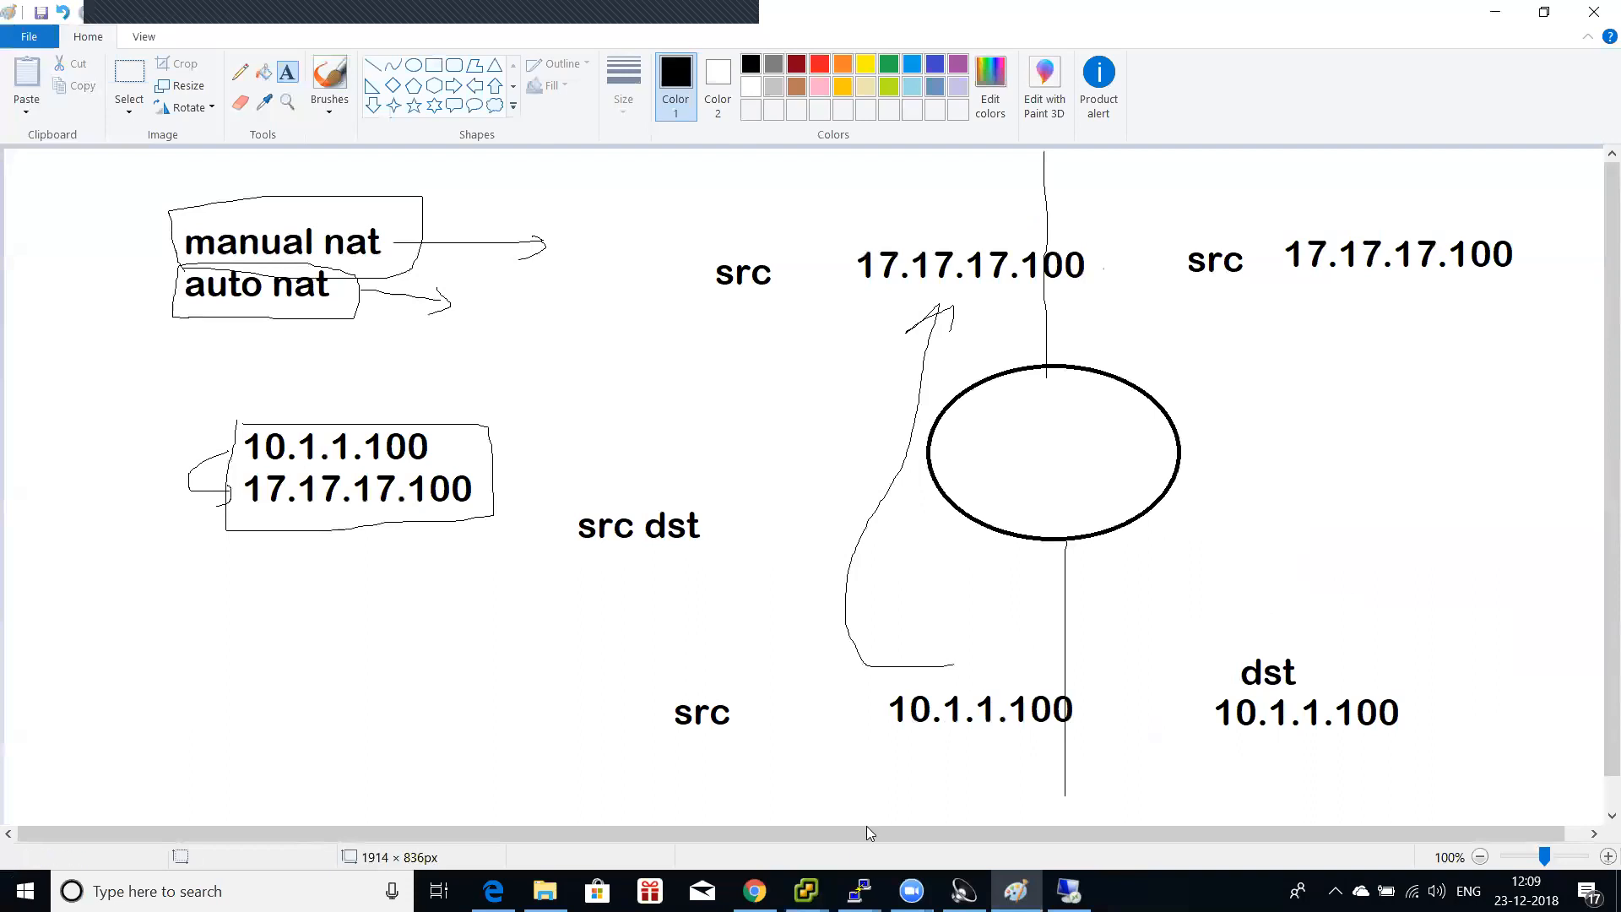
Restart the router session in PuTTY, log in, and enter privileged mode with en
mouse_move(859, 890)
left_click(927, 829)
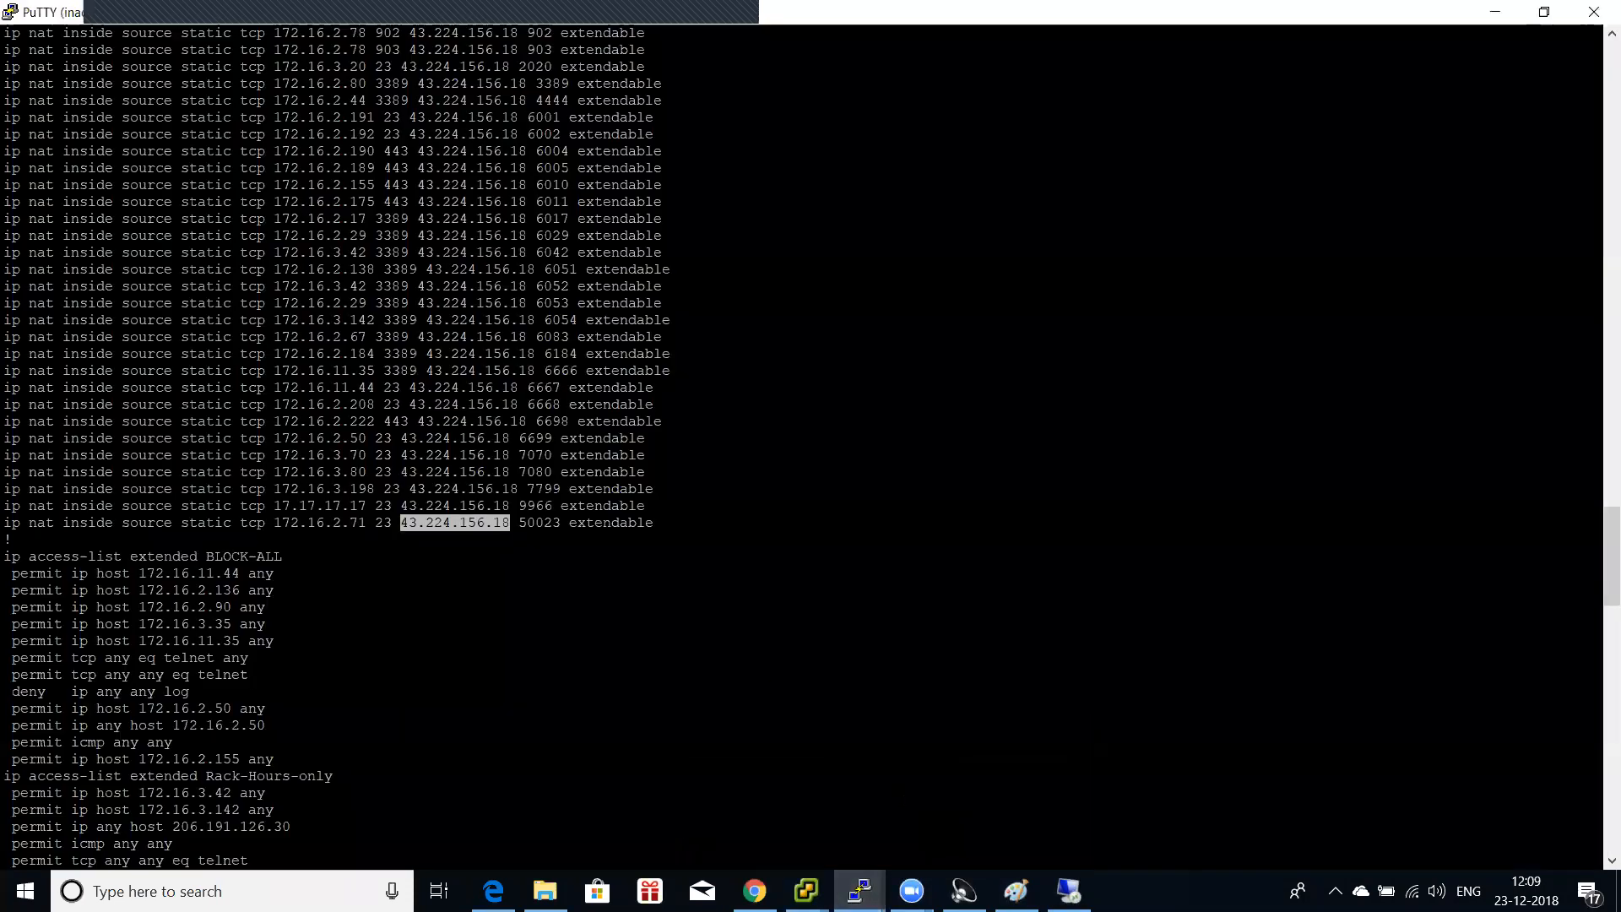
right_click(875, 12)
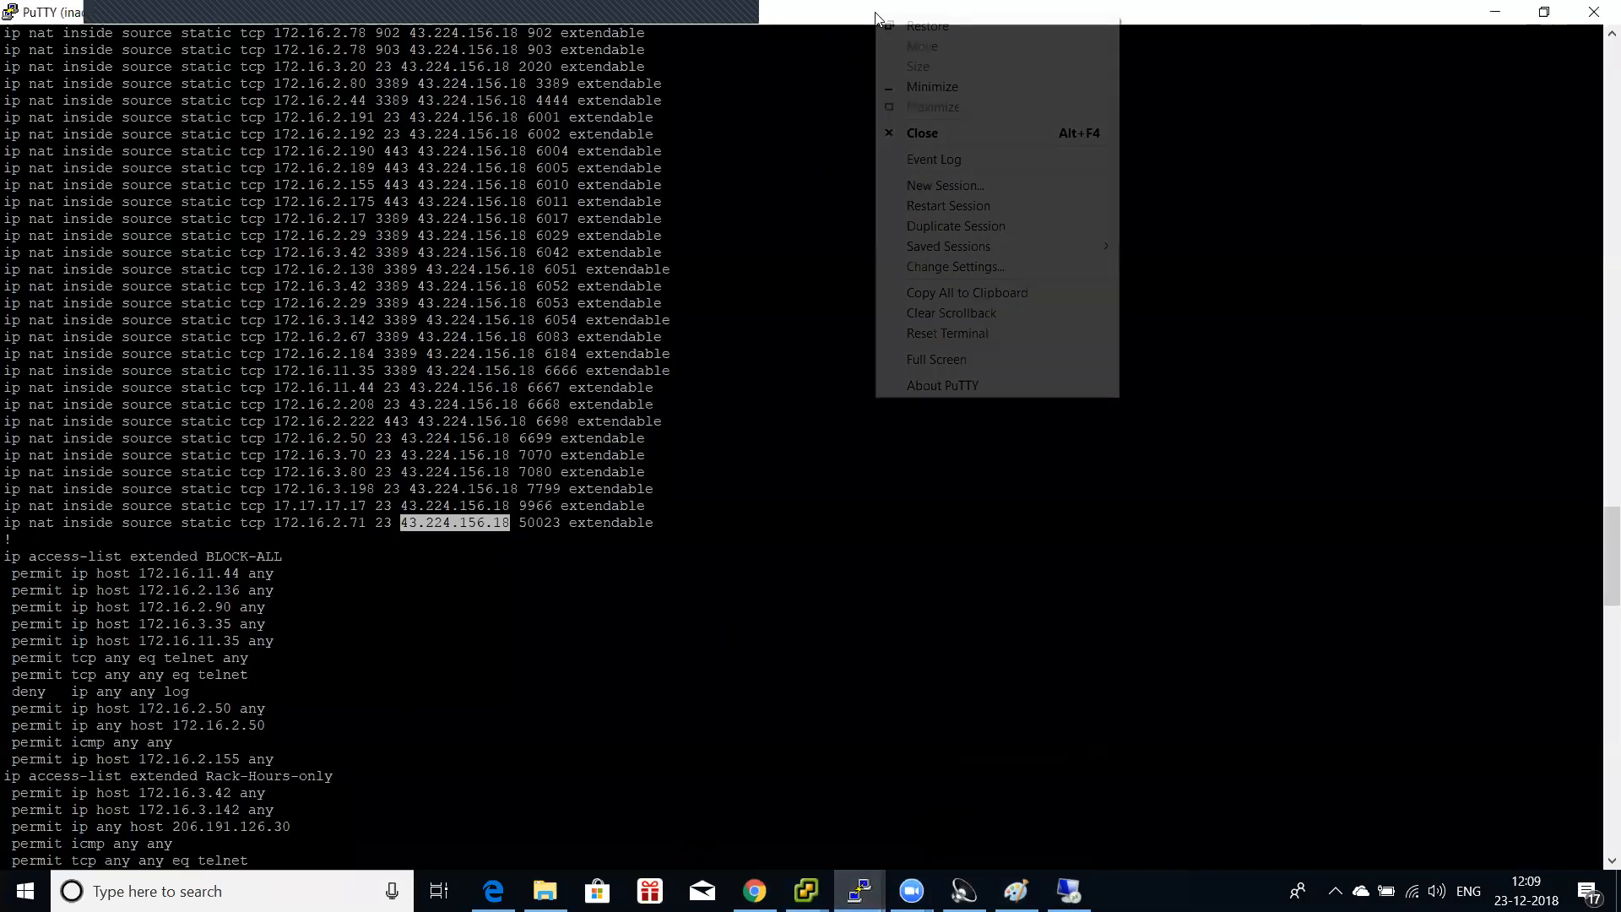
left_click(961, 201)
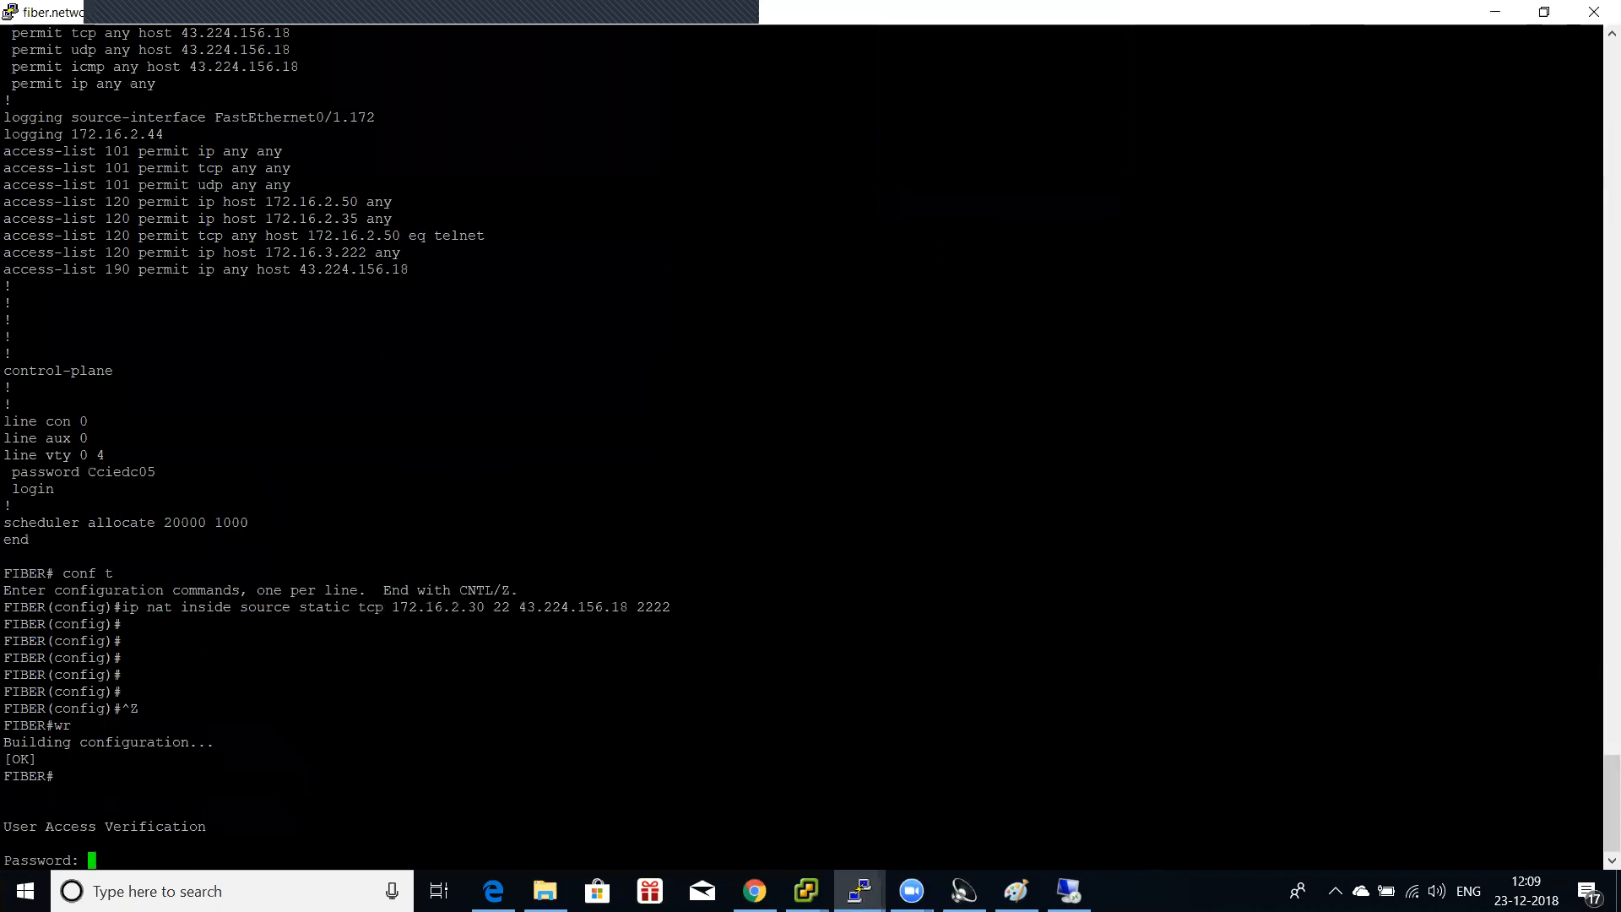
key("Return")
type("en")
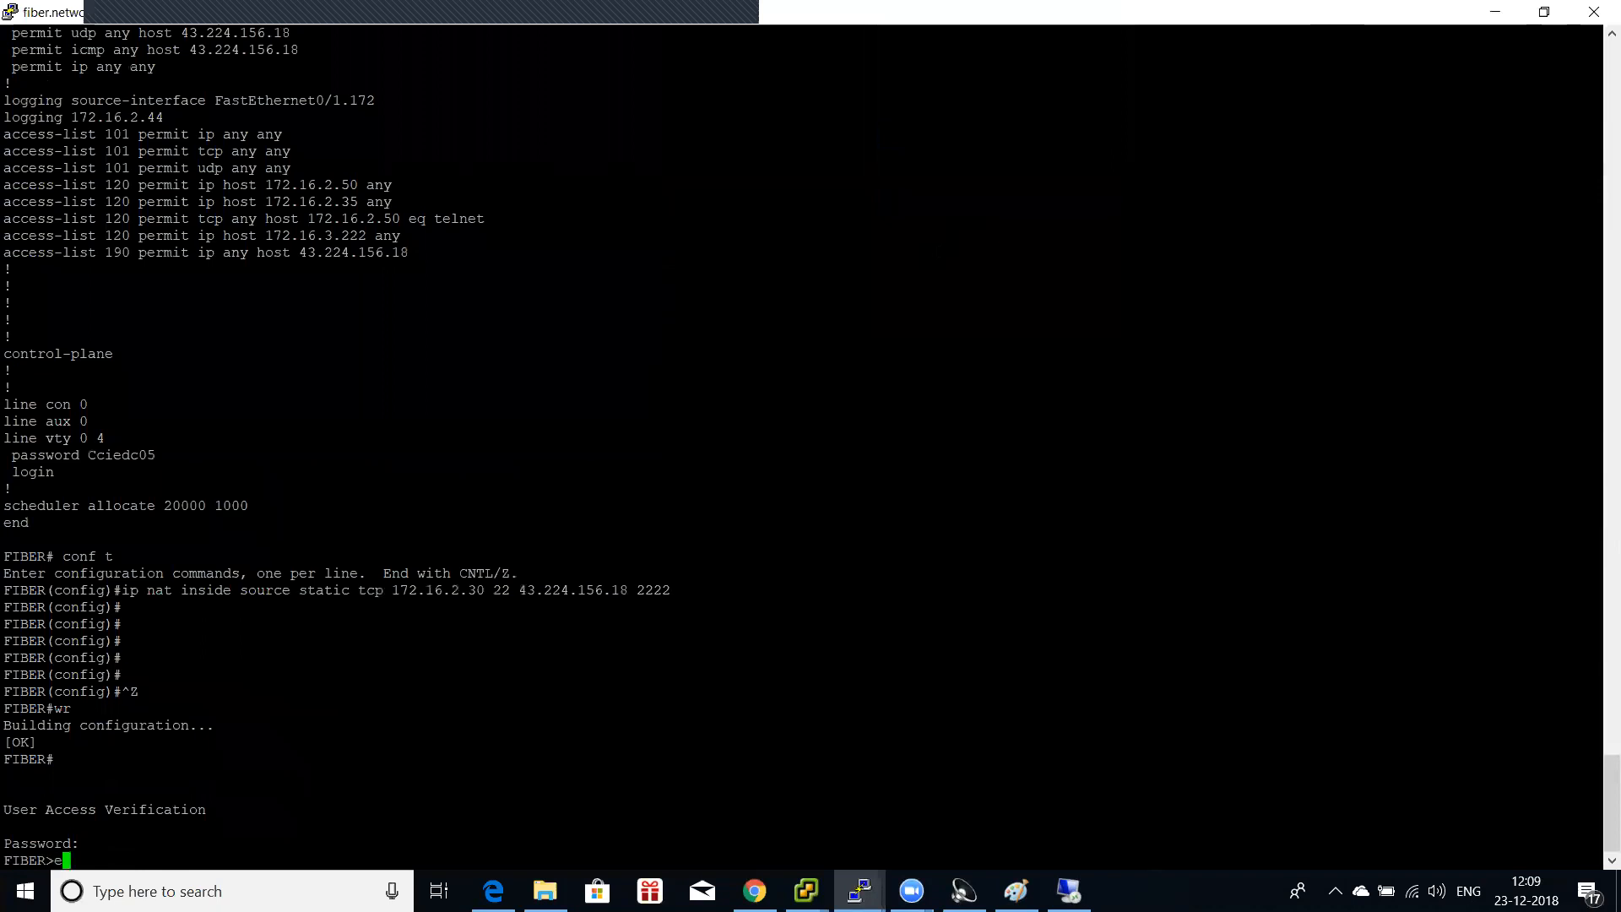
key("Return")
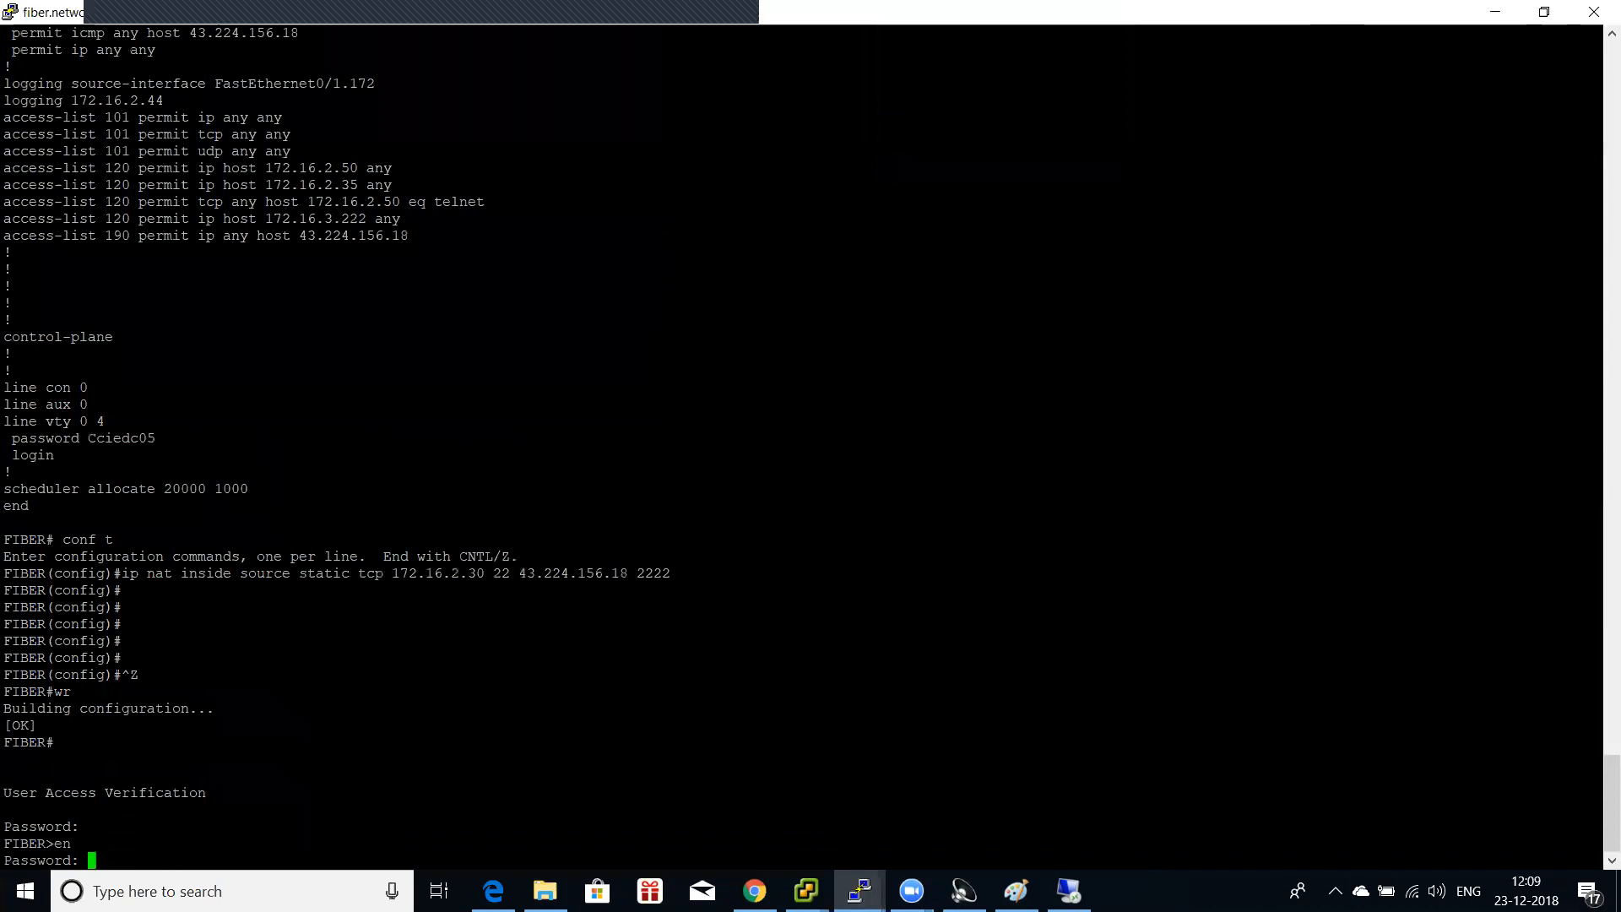
key("Return")
Try the show nat and show translate queries on the router
type("show ")
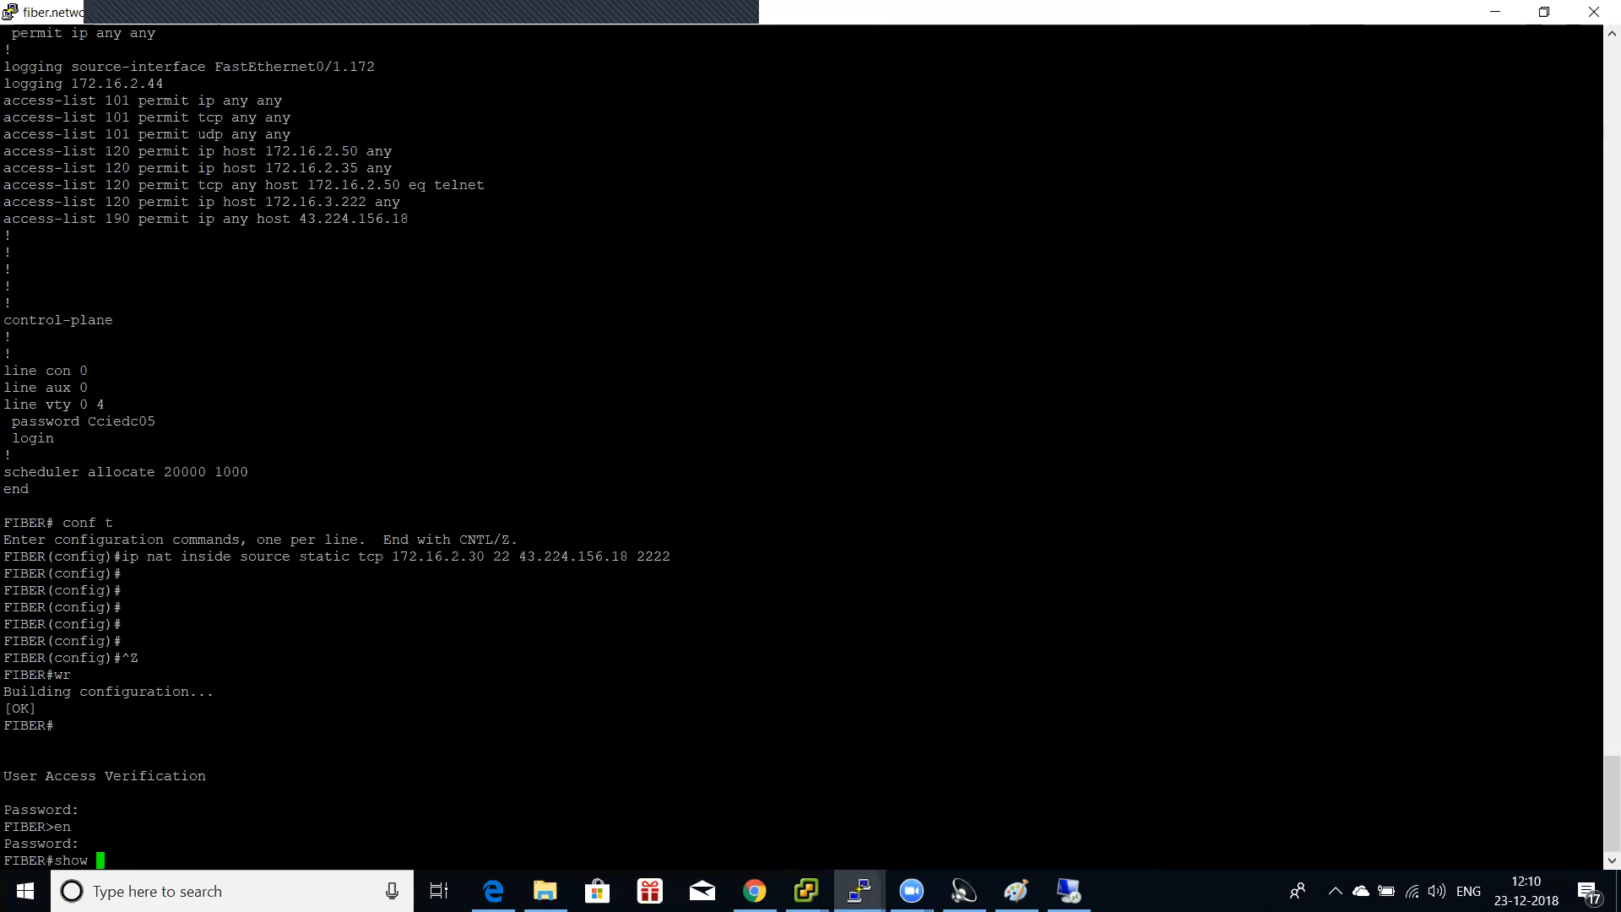
type("nat")
key("Tab")
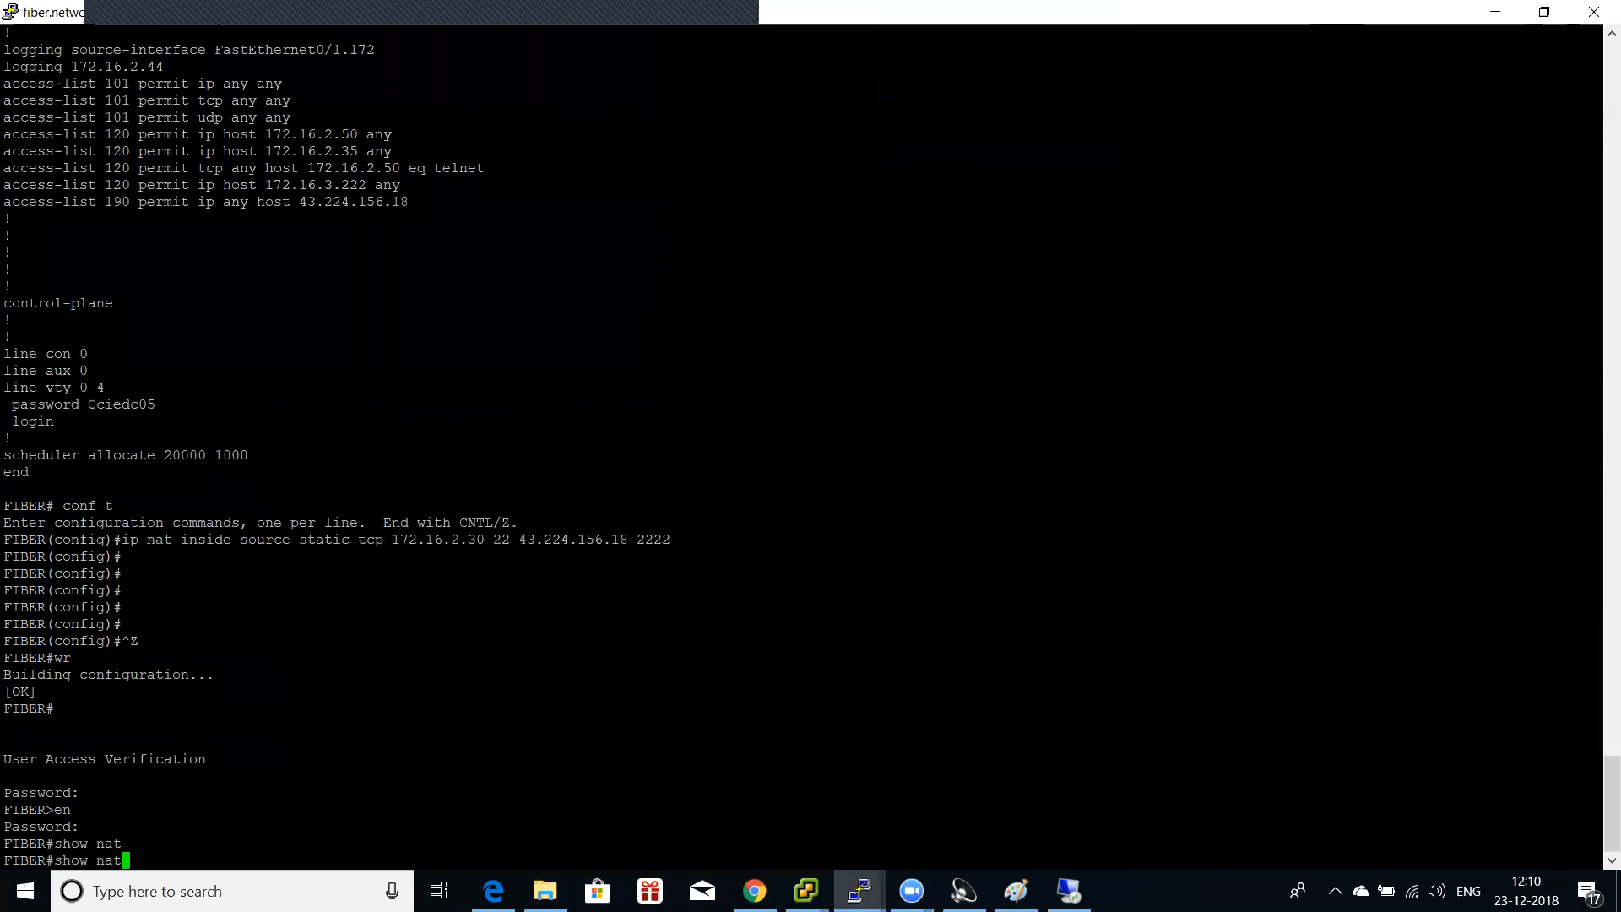
type("i")
key("BackSpace")
key("BackSpace")
key("BackSpace")
key("BackSpace")
key("BackSpace")
key("BackSpace")
key("BackSpace")
type("w na")
key("Tab")
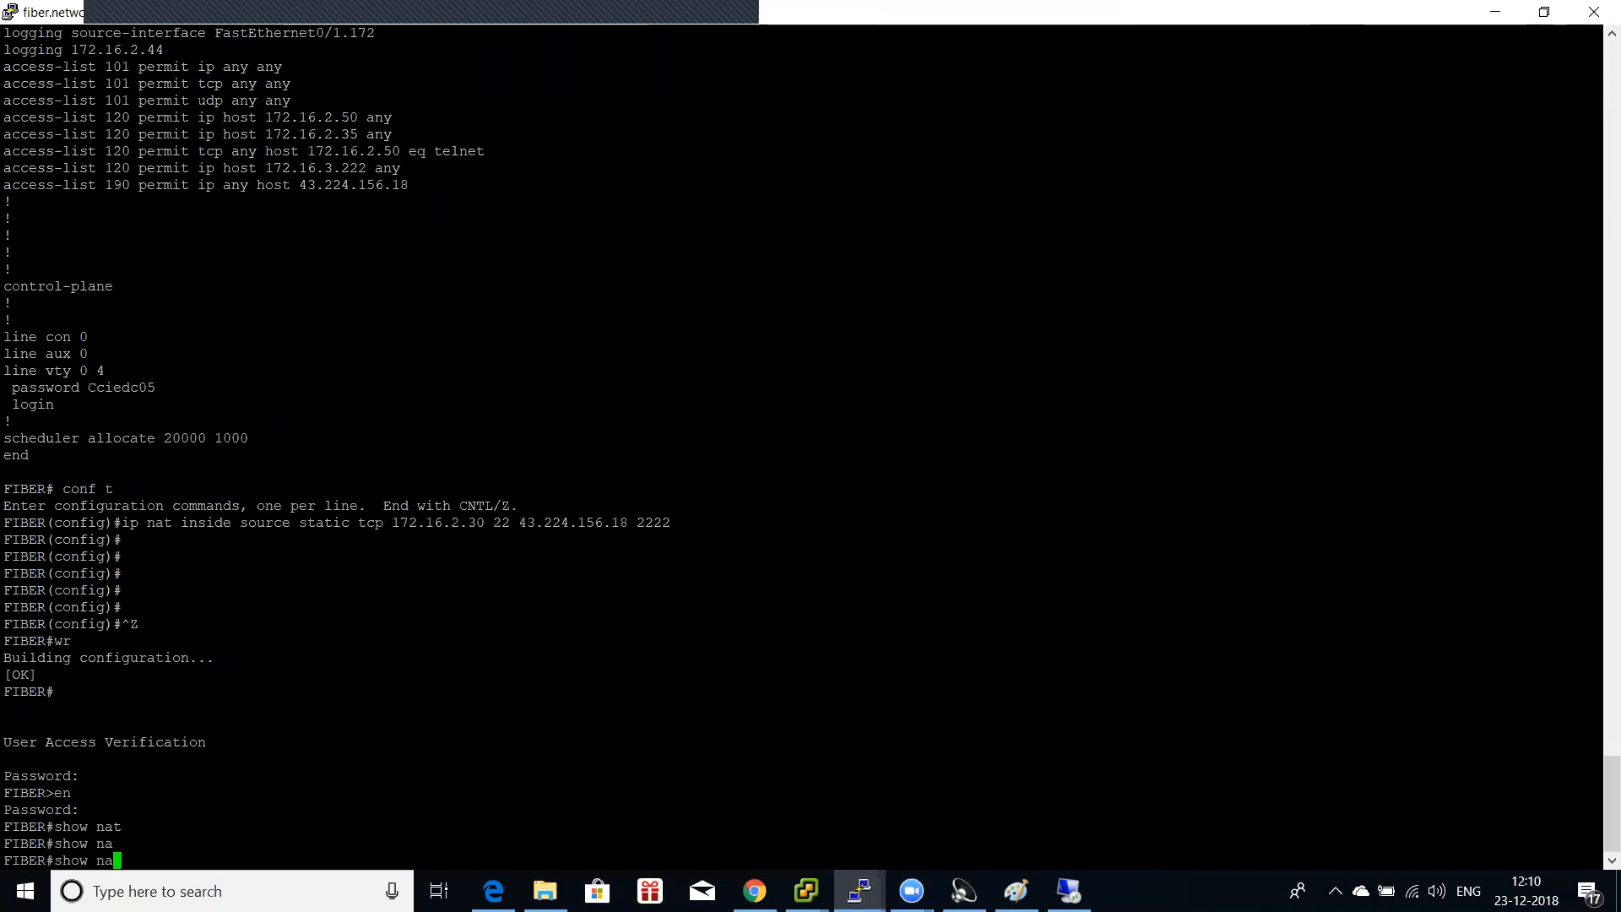
type("t")
key("Tab")
key("BackSpace")
key("BackSpace")
key("BackSpace")
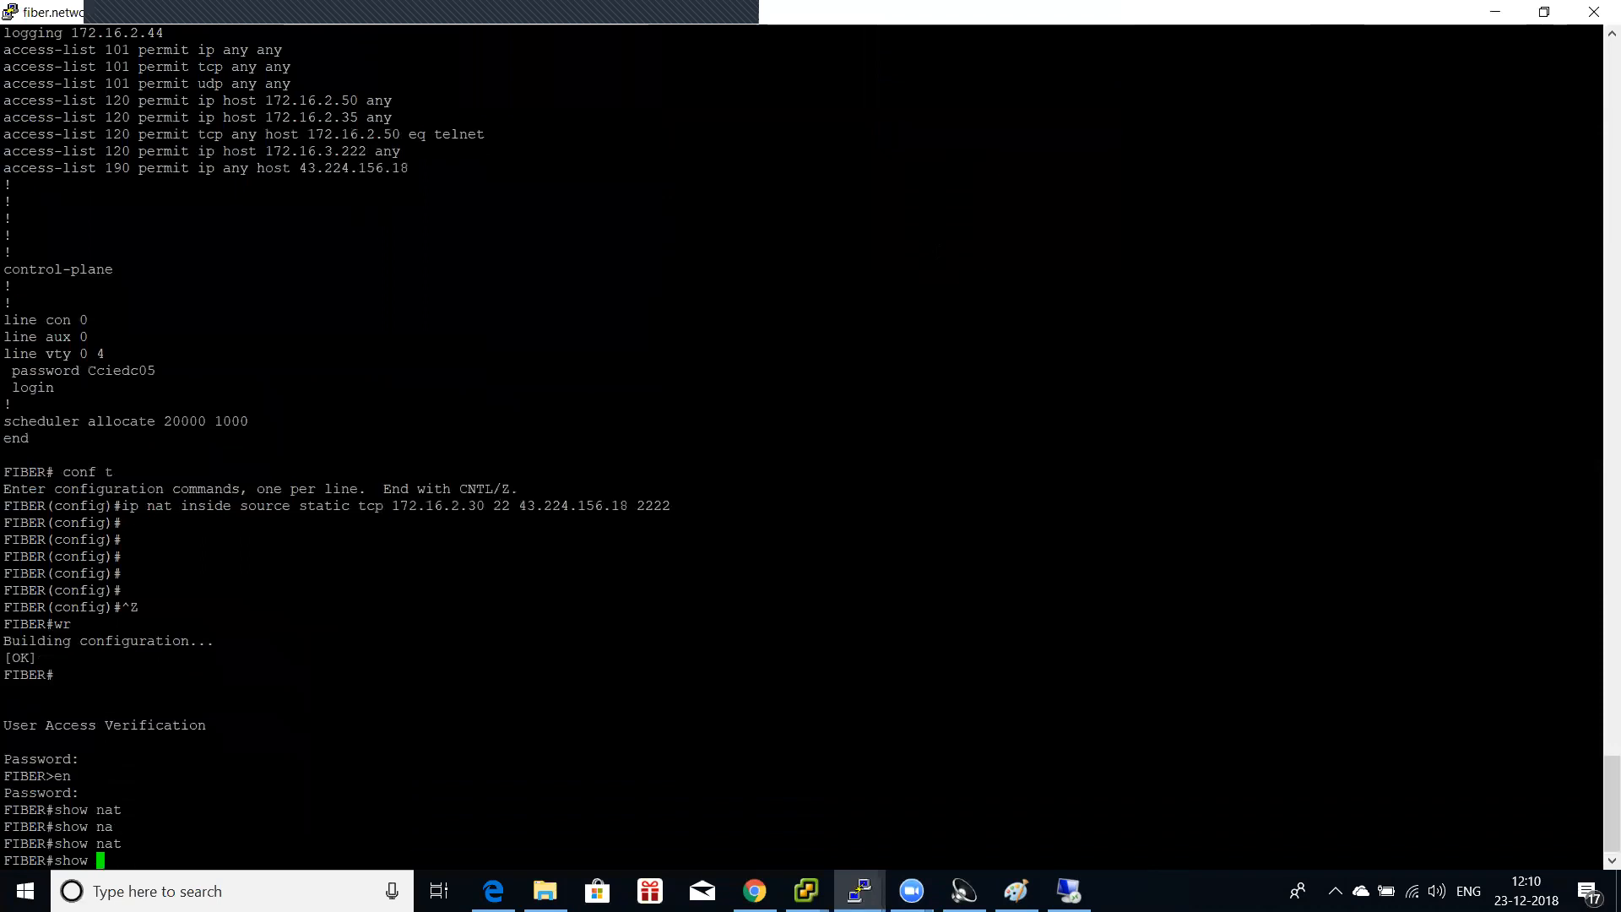
type("tr")
key("Tab")
type("a")
key("Tab")
type("n")
key("Tab")
type("s")
key("Tab")
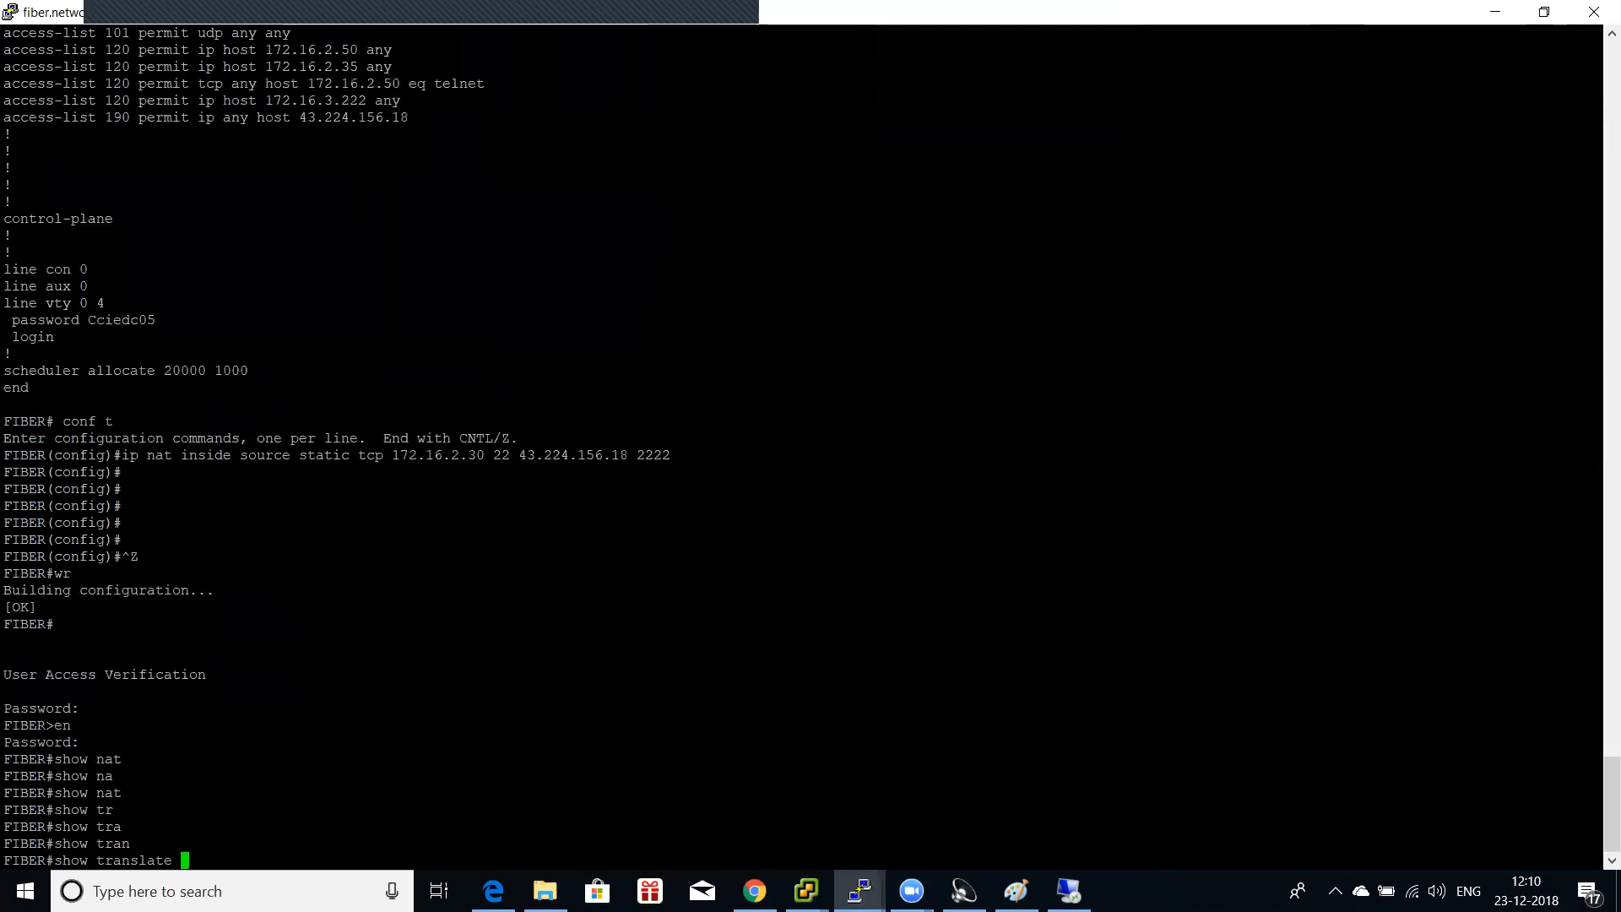
type("?")
key("Return")
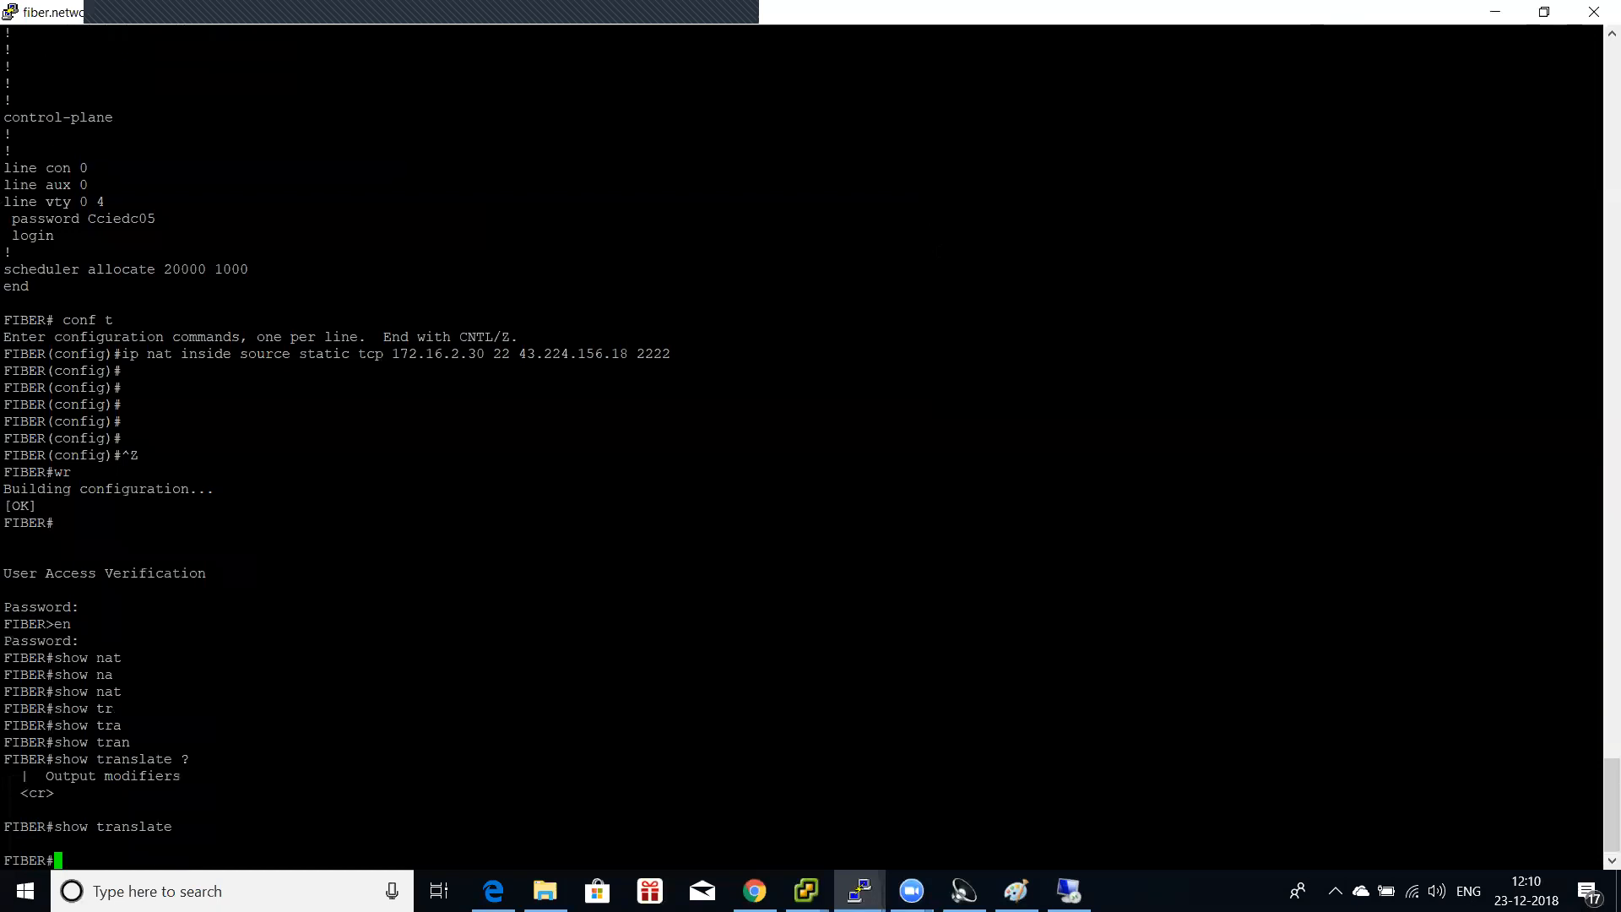
key("Return")
key("Return")
Run show connection and show connection all, which list no connections
type("show ")
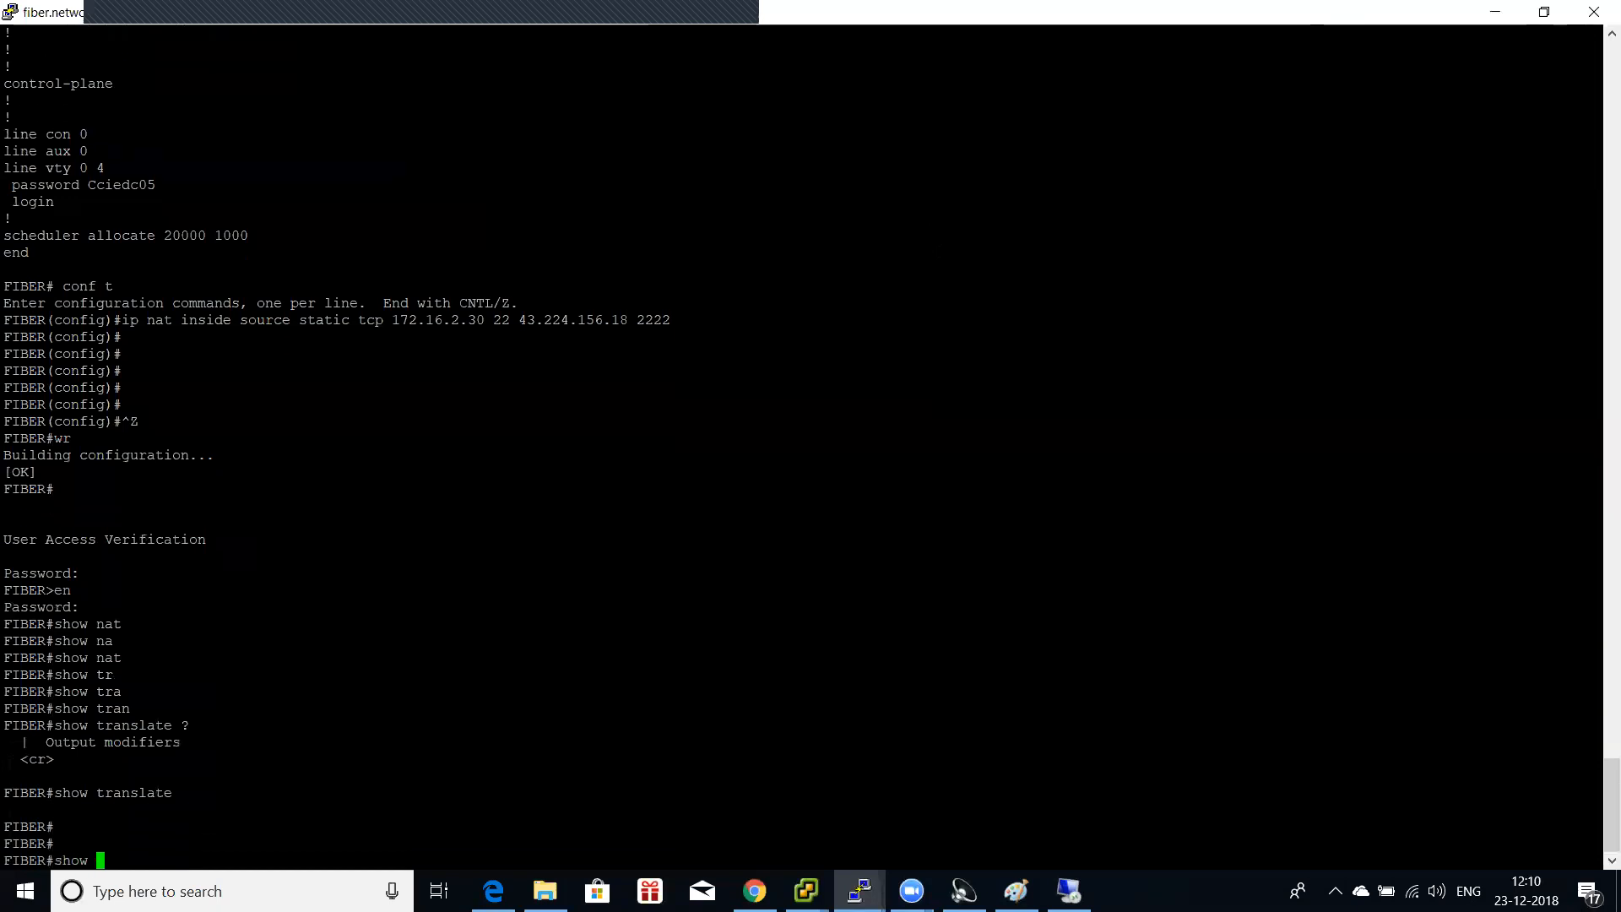
type("conn")
key("Tab")
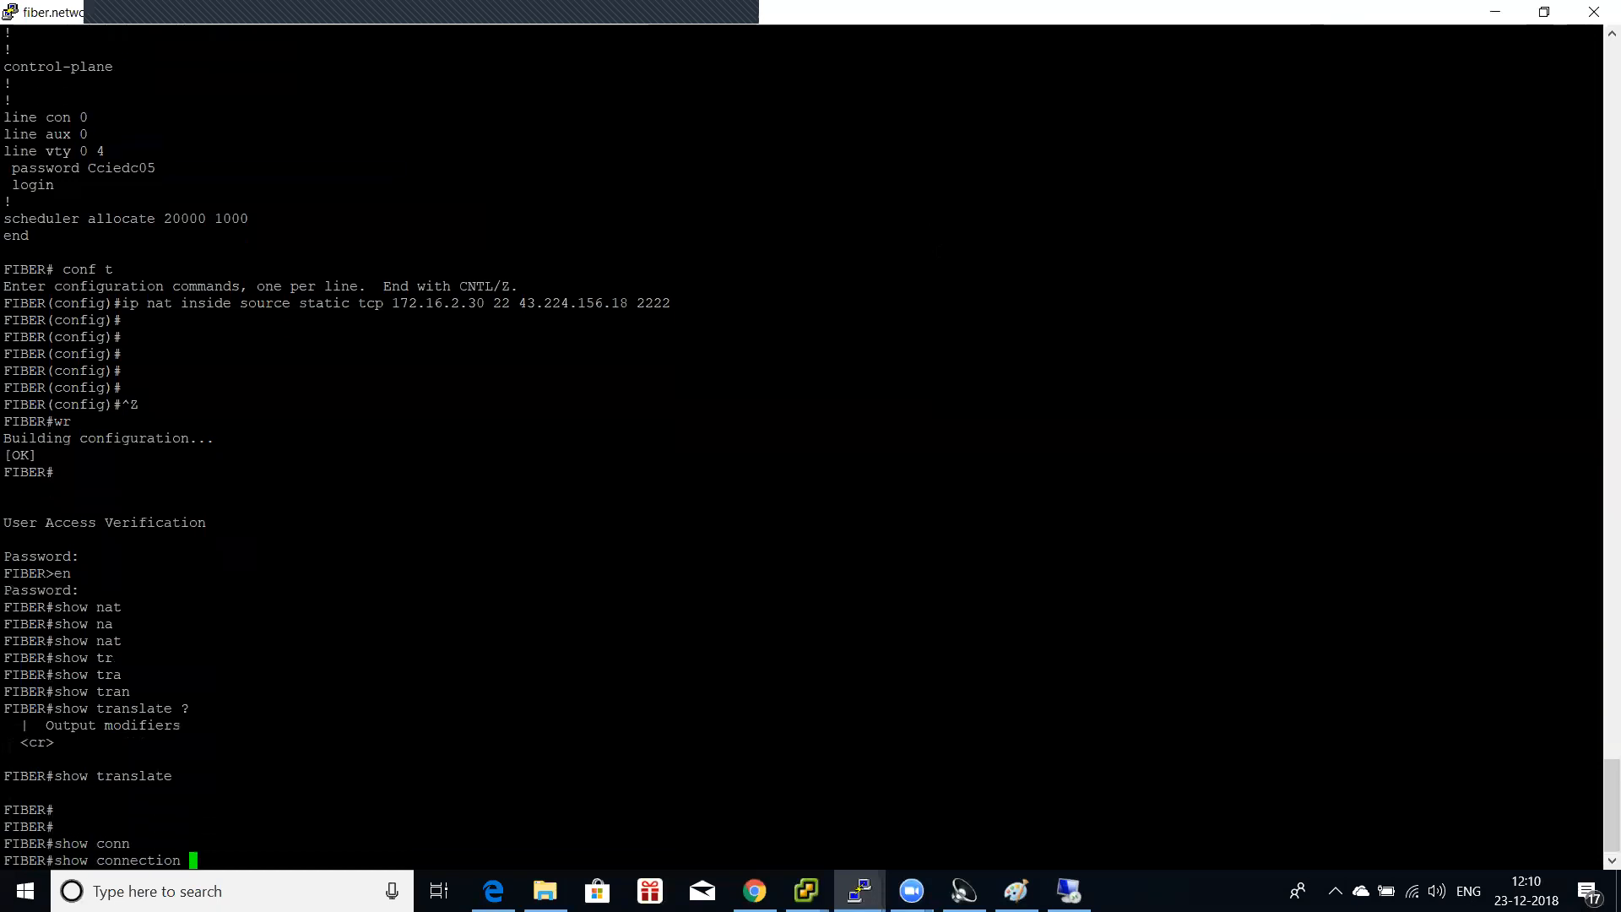
key("Return")
key("Up")
key("Tab")
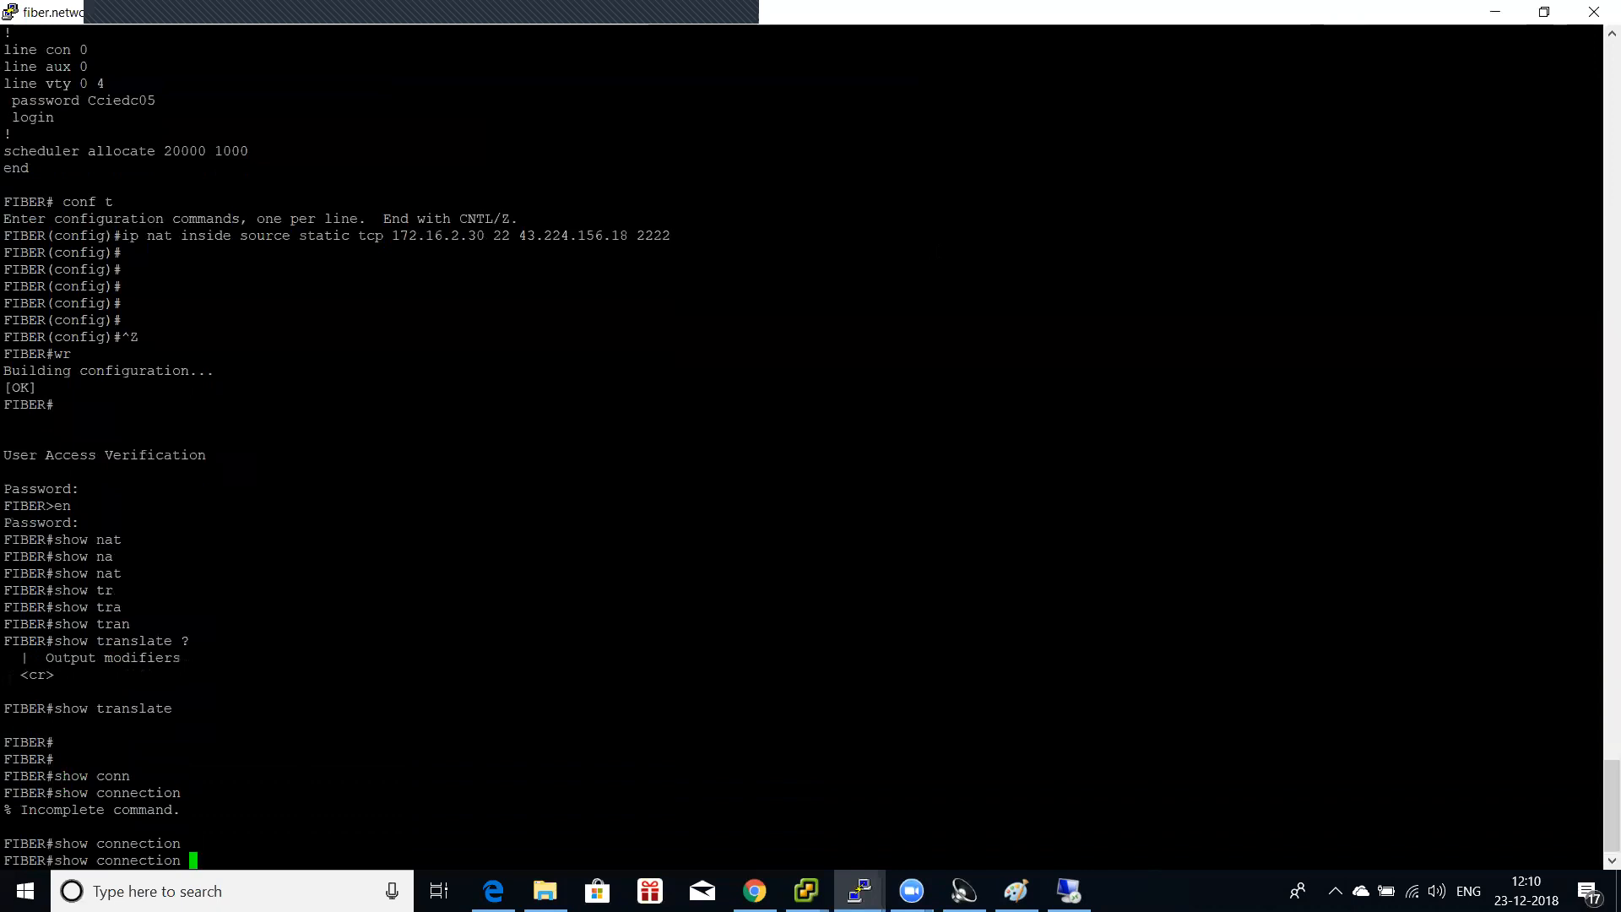
type("?")
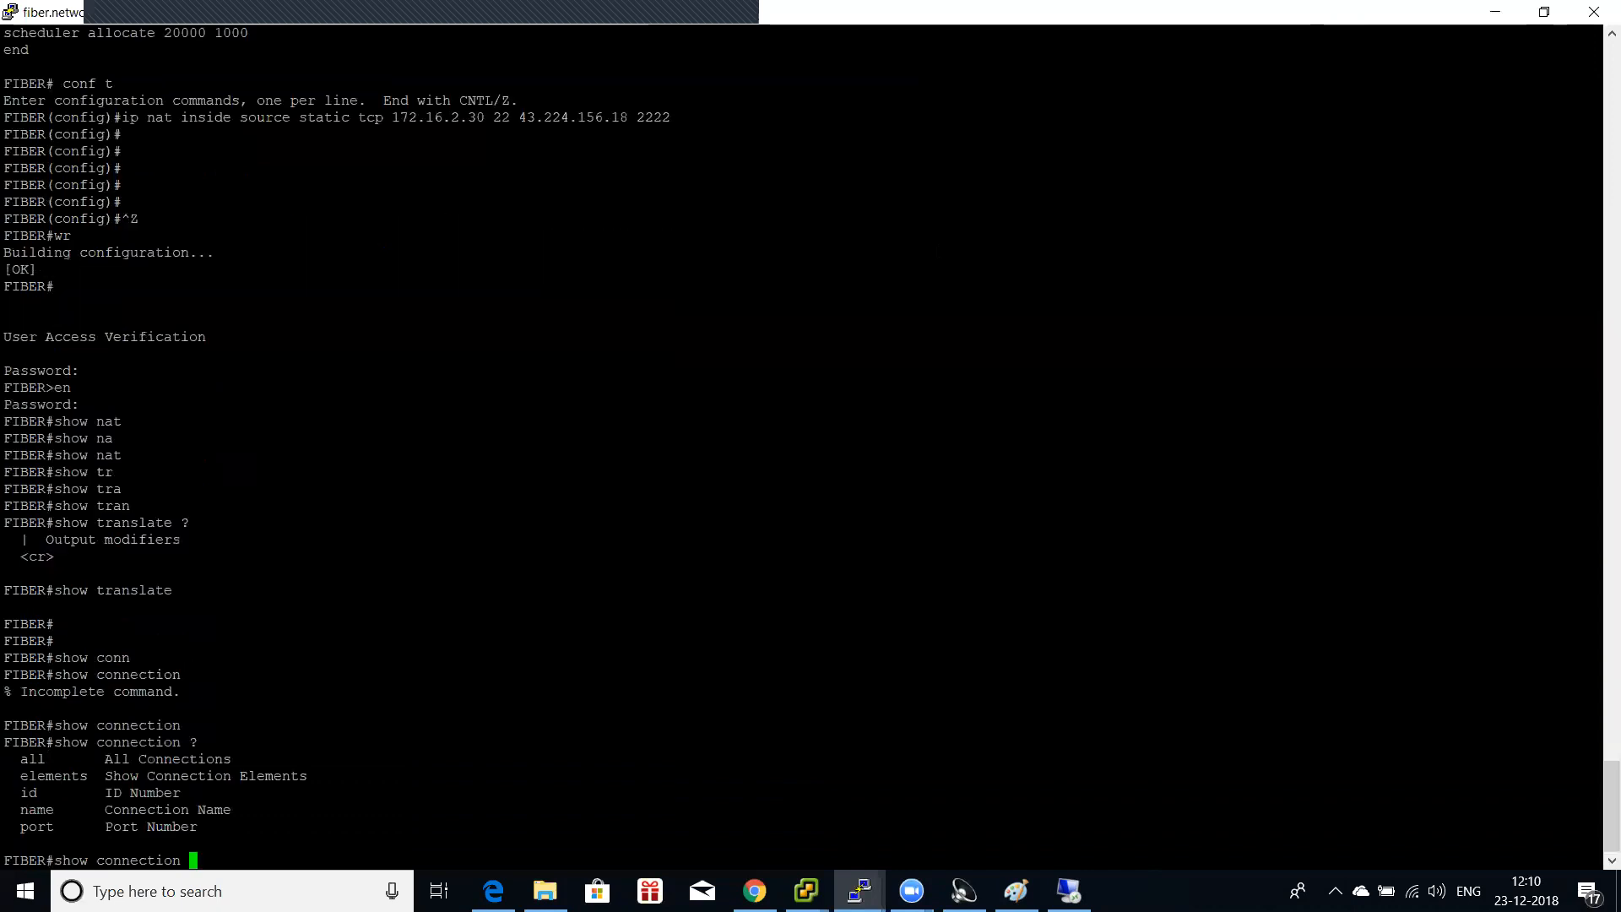
type("all")
key("Return")
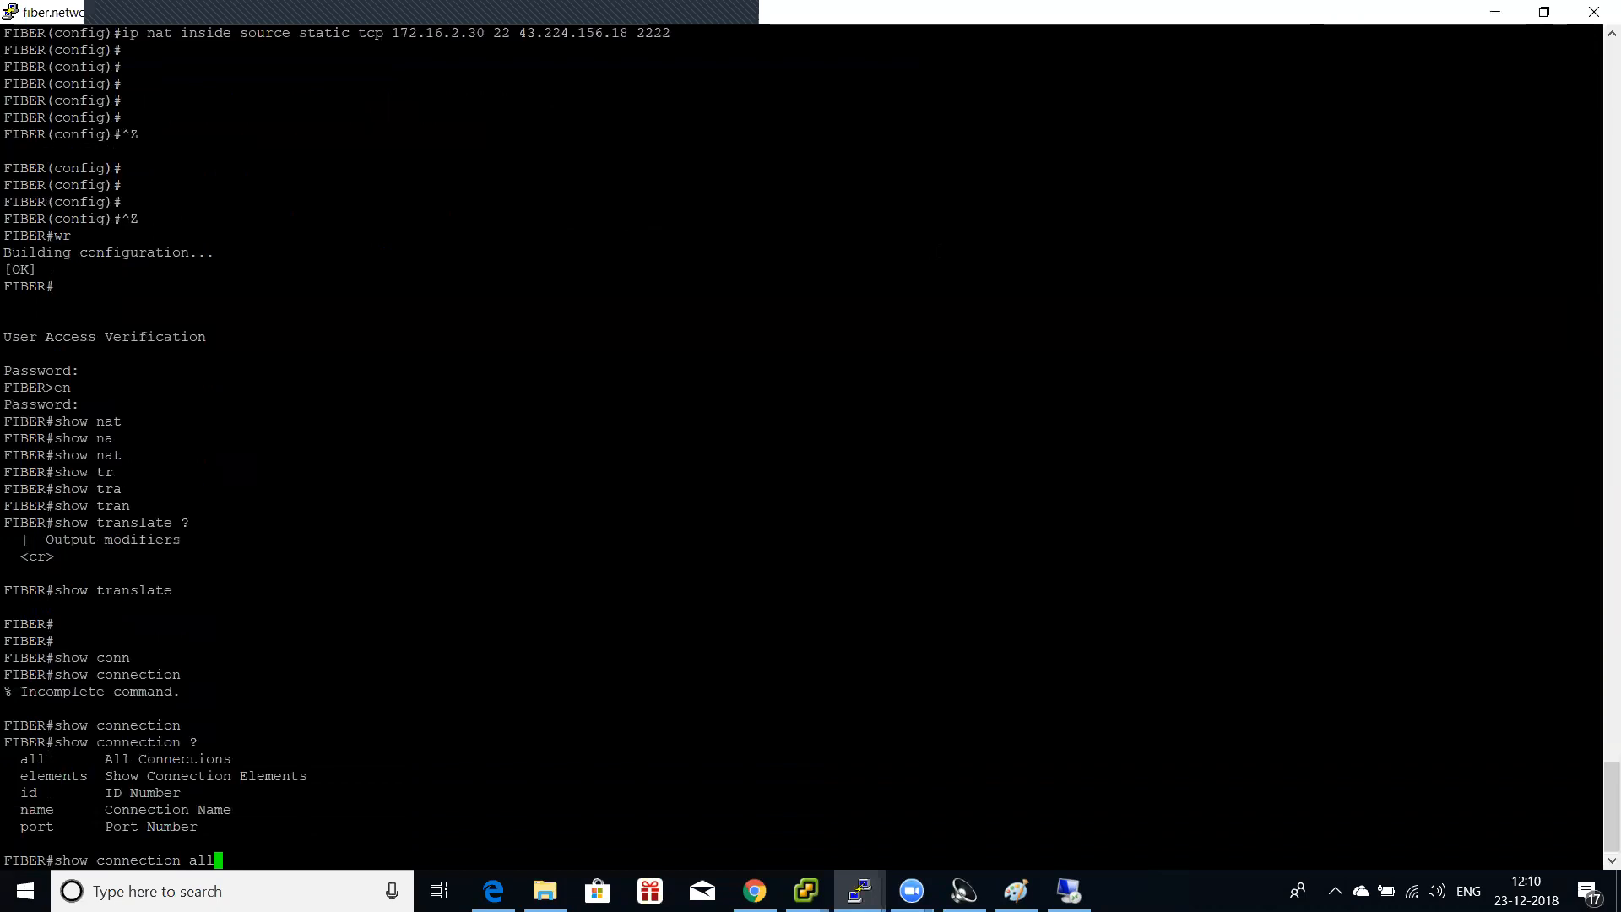
key("Return")
key("Return")
key("Return")
Query show nat again, then display the router's show version output
type("show ")
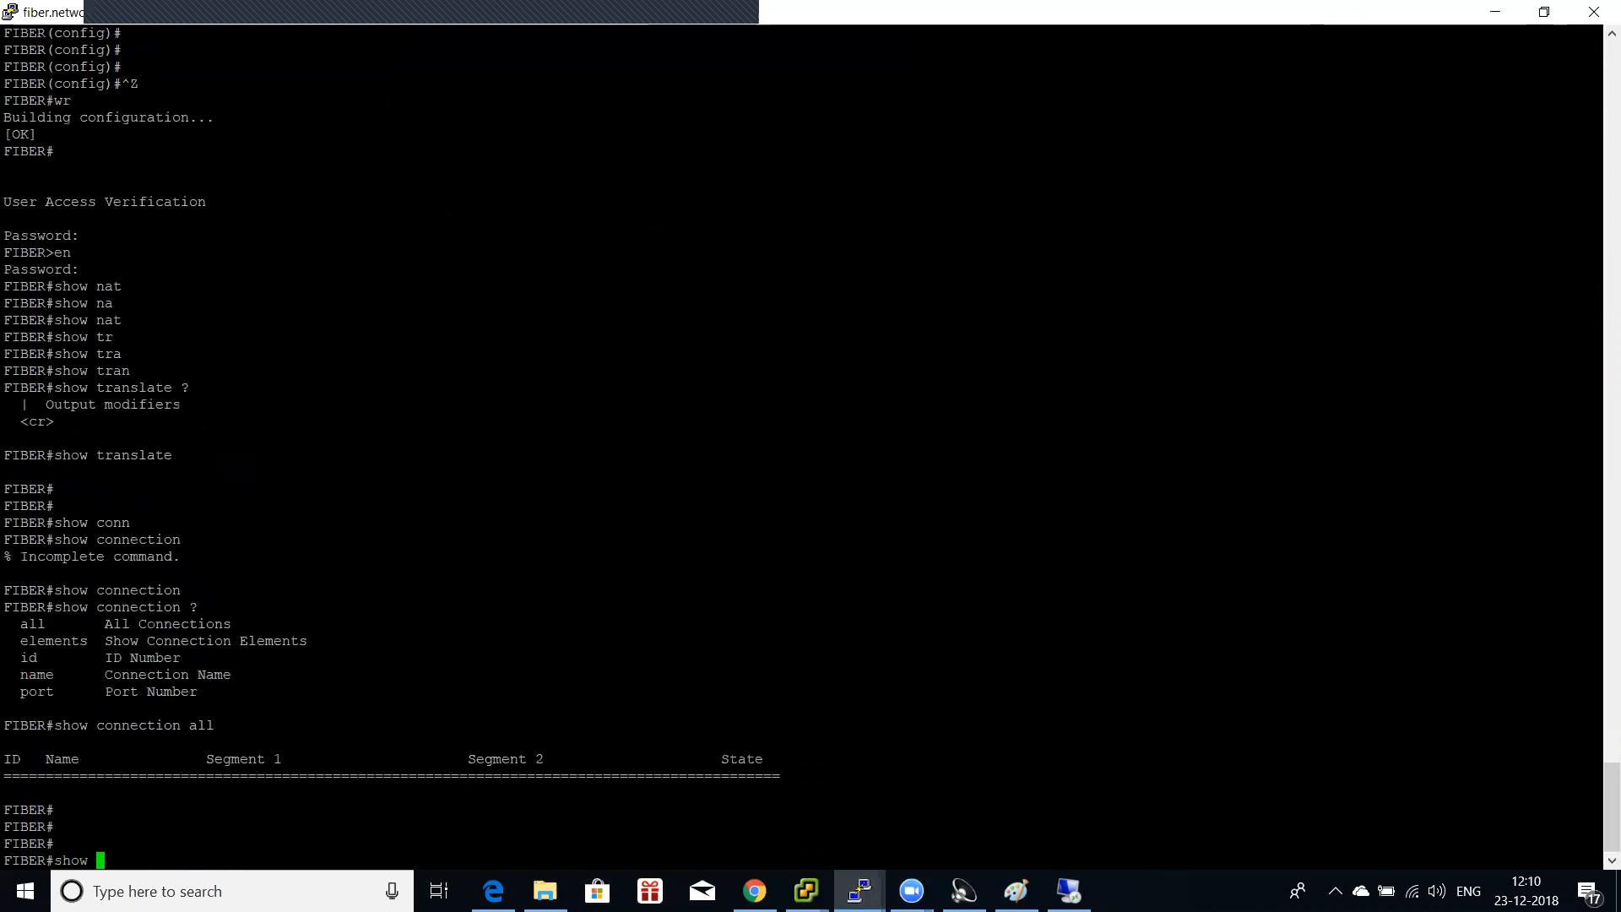
type("nat")
key("Tab")
key("Tab")
type("?")
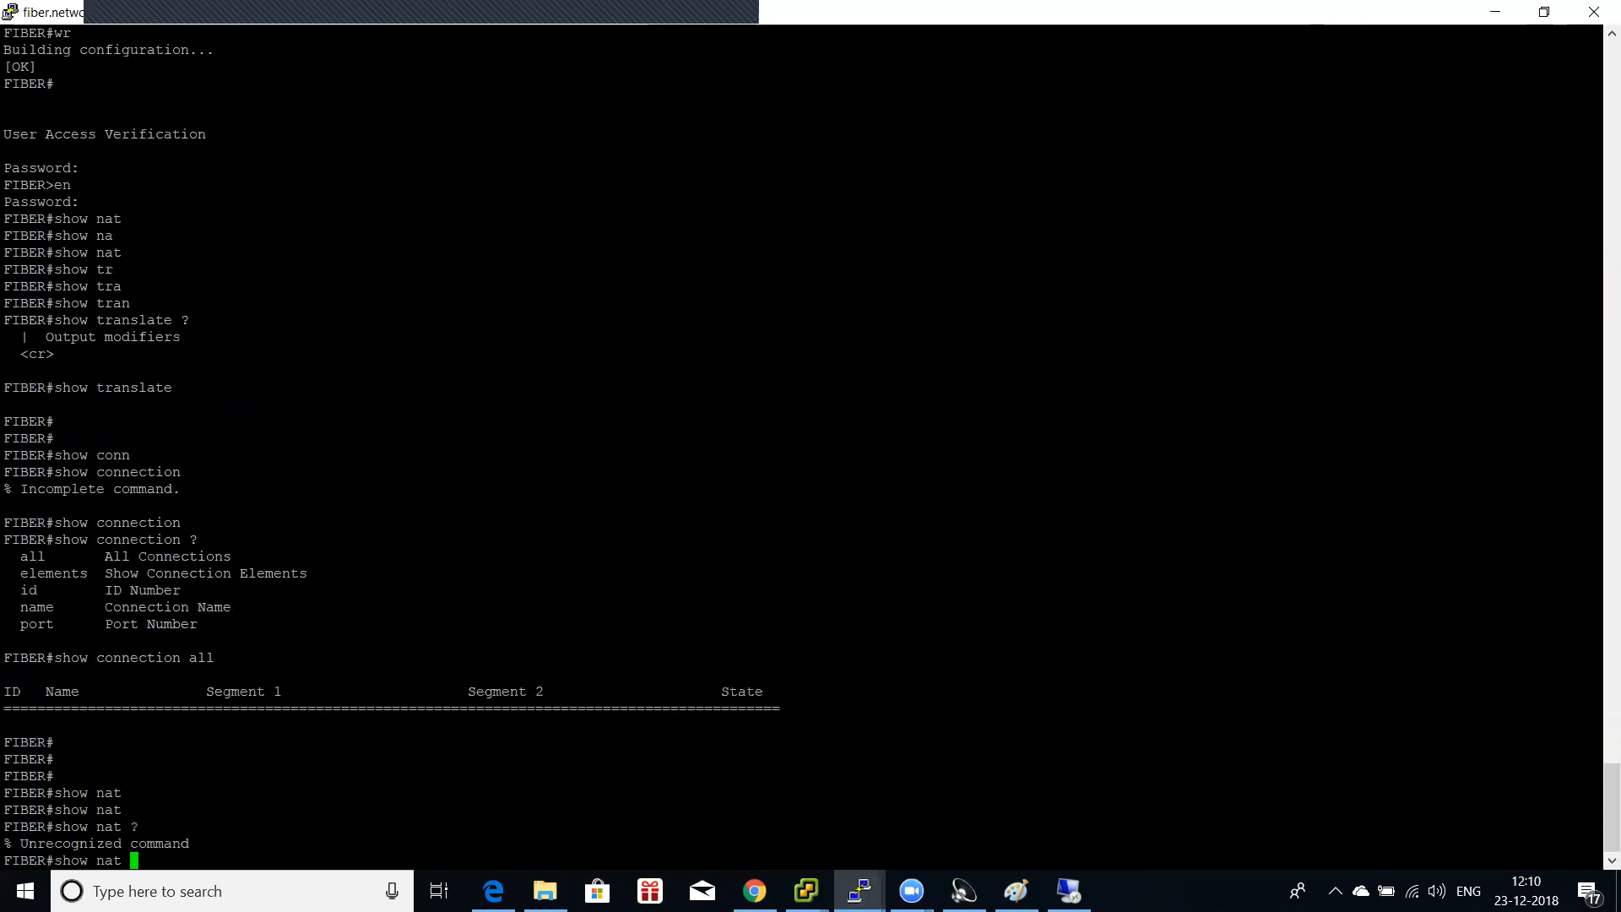
key("Return")
type("show version")
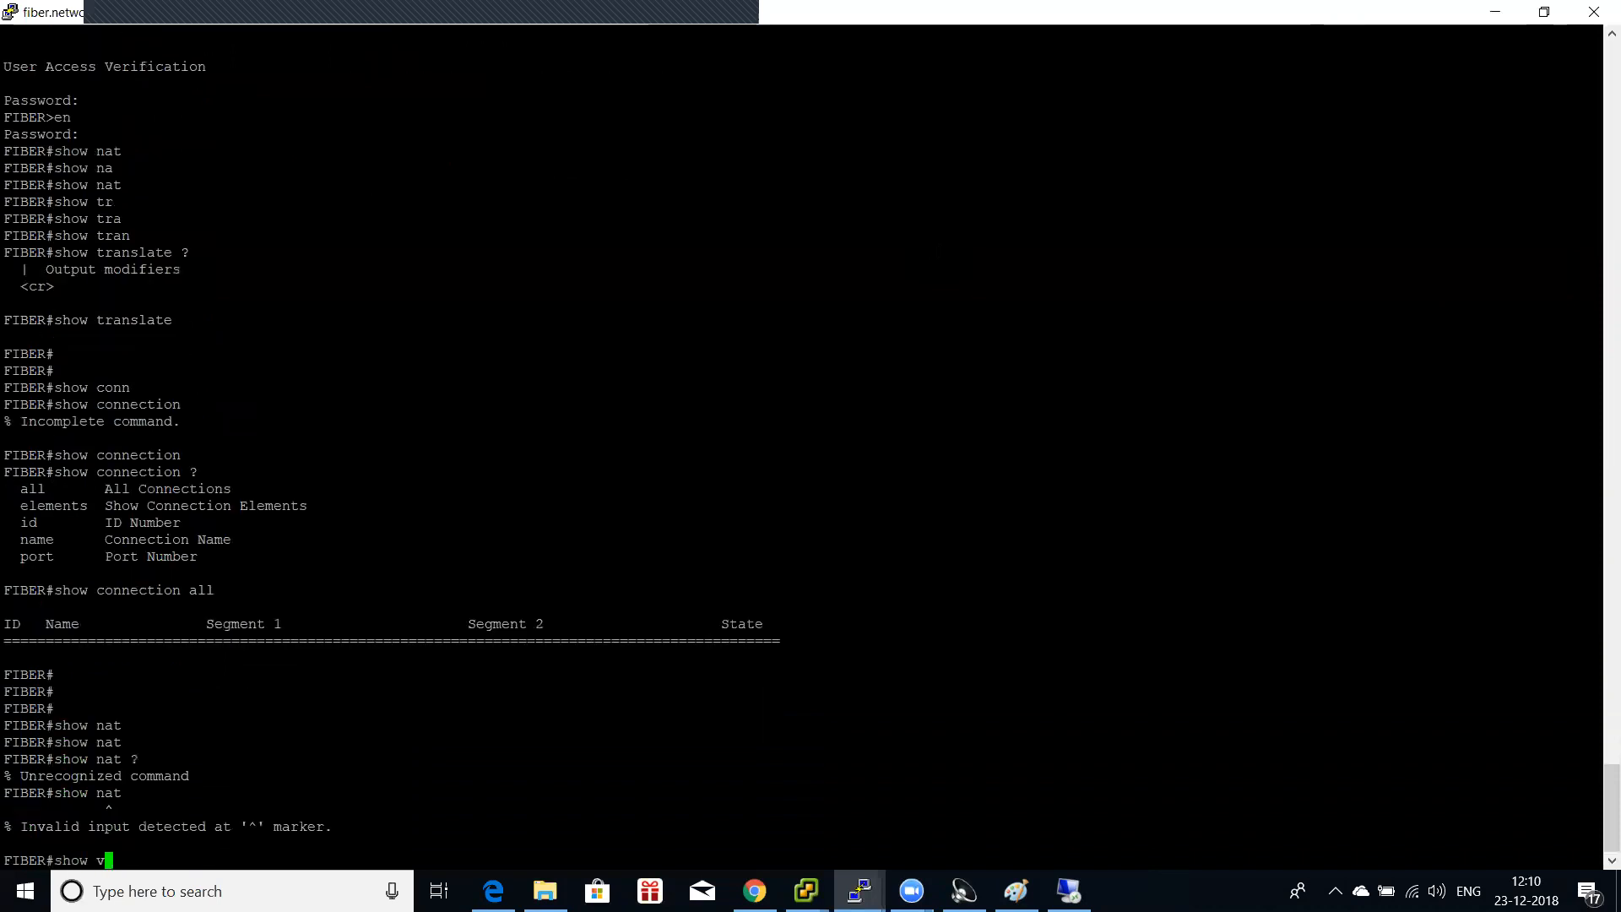
key("Return")
type("4")
key("BackSpace")
key("BackSpace")
key("Return")
key("Return")
key("Return")
Run show ip nat translations and page through the full translation table
type("show n")
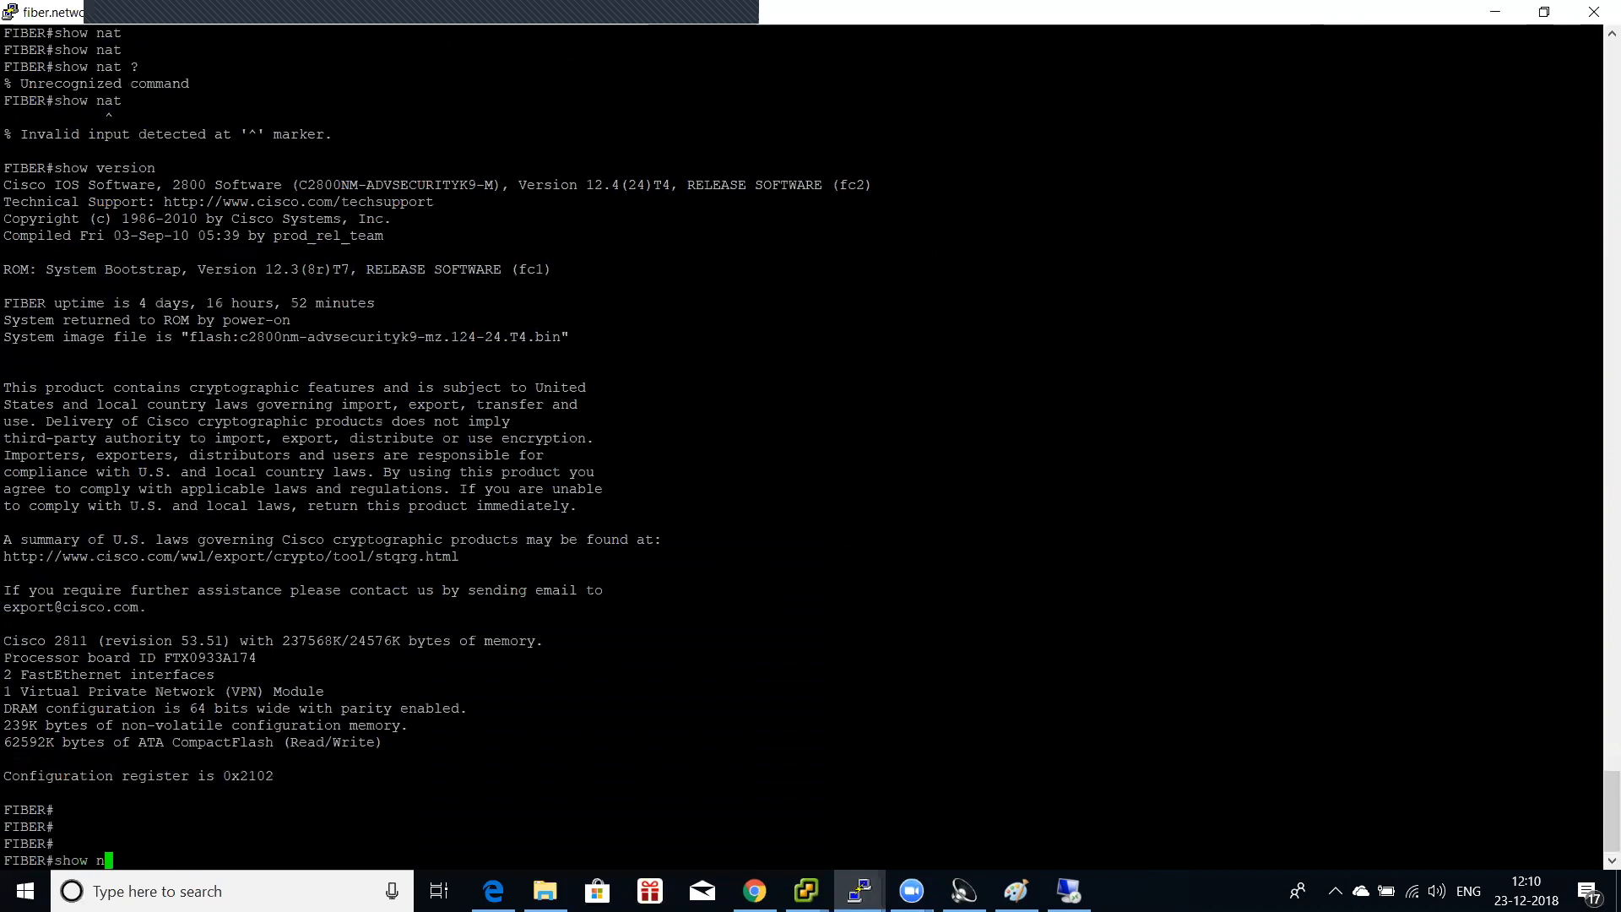
key("BackSpace")
type("ip na")
key("Tab")
type("tr")
key("Tab")
key("Return")
key("space")
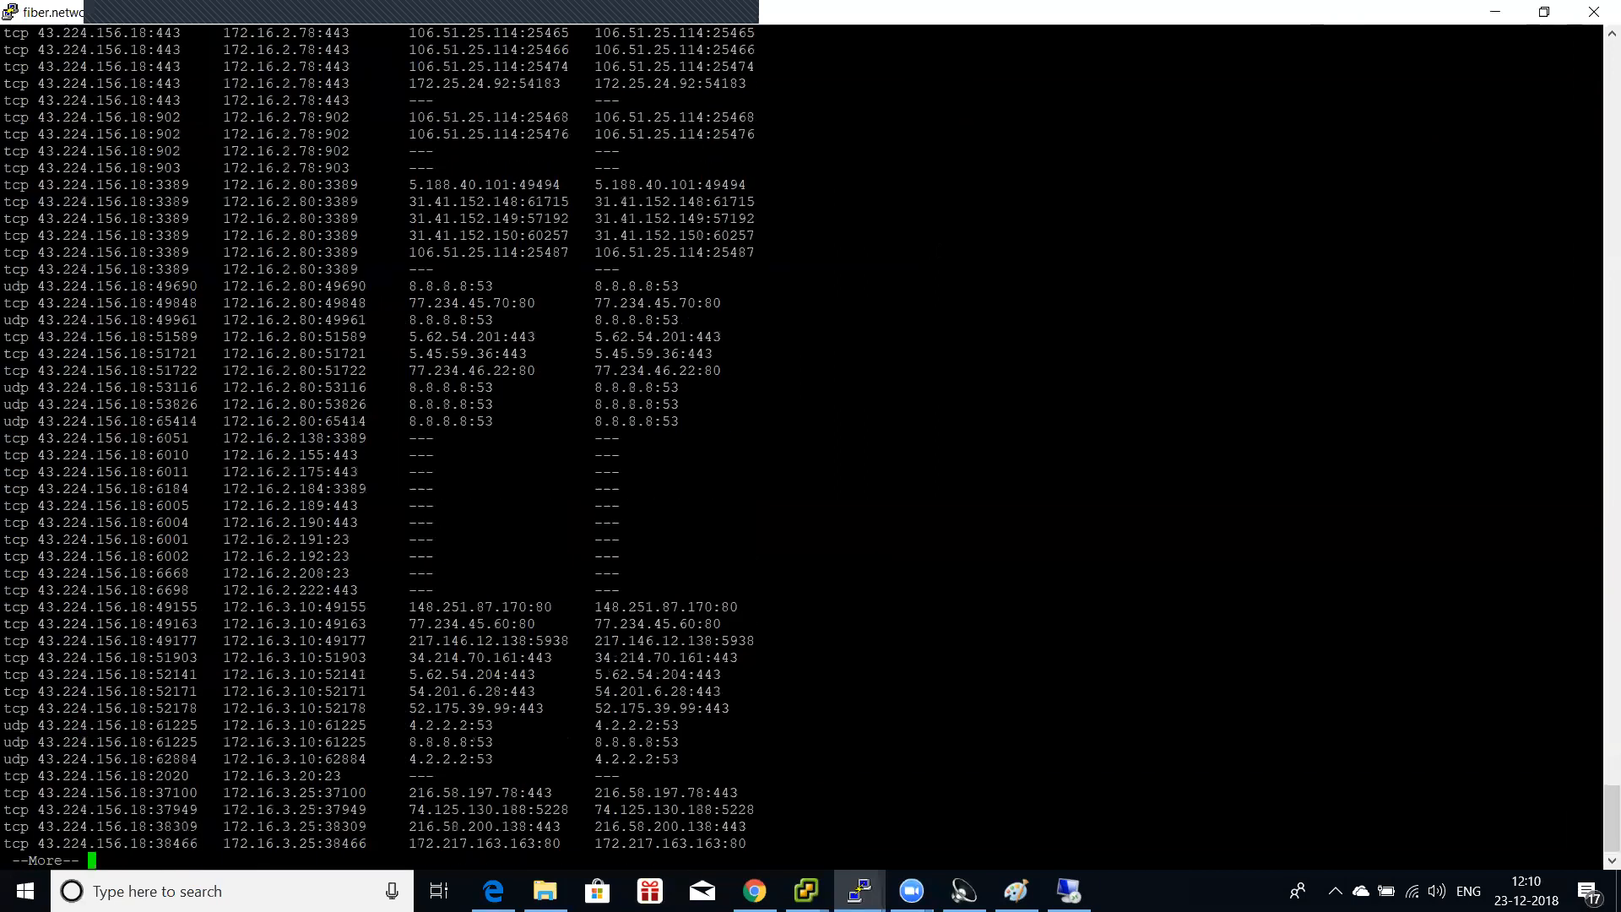
key("space")
key("space")
key("space")
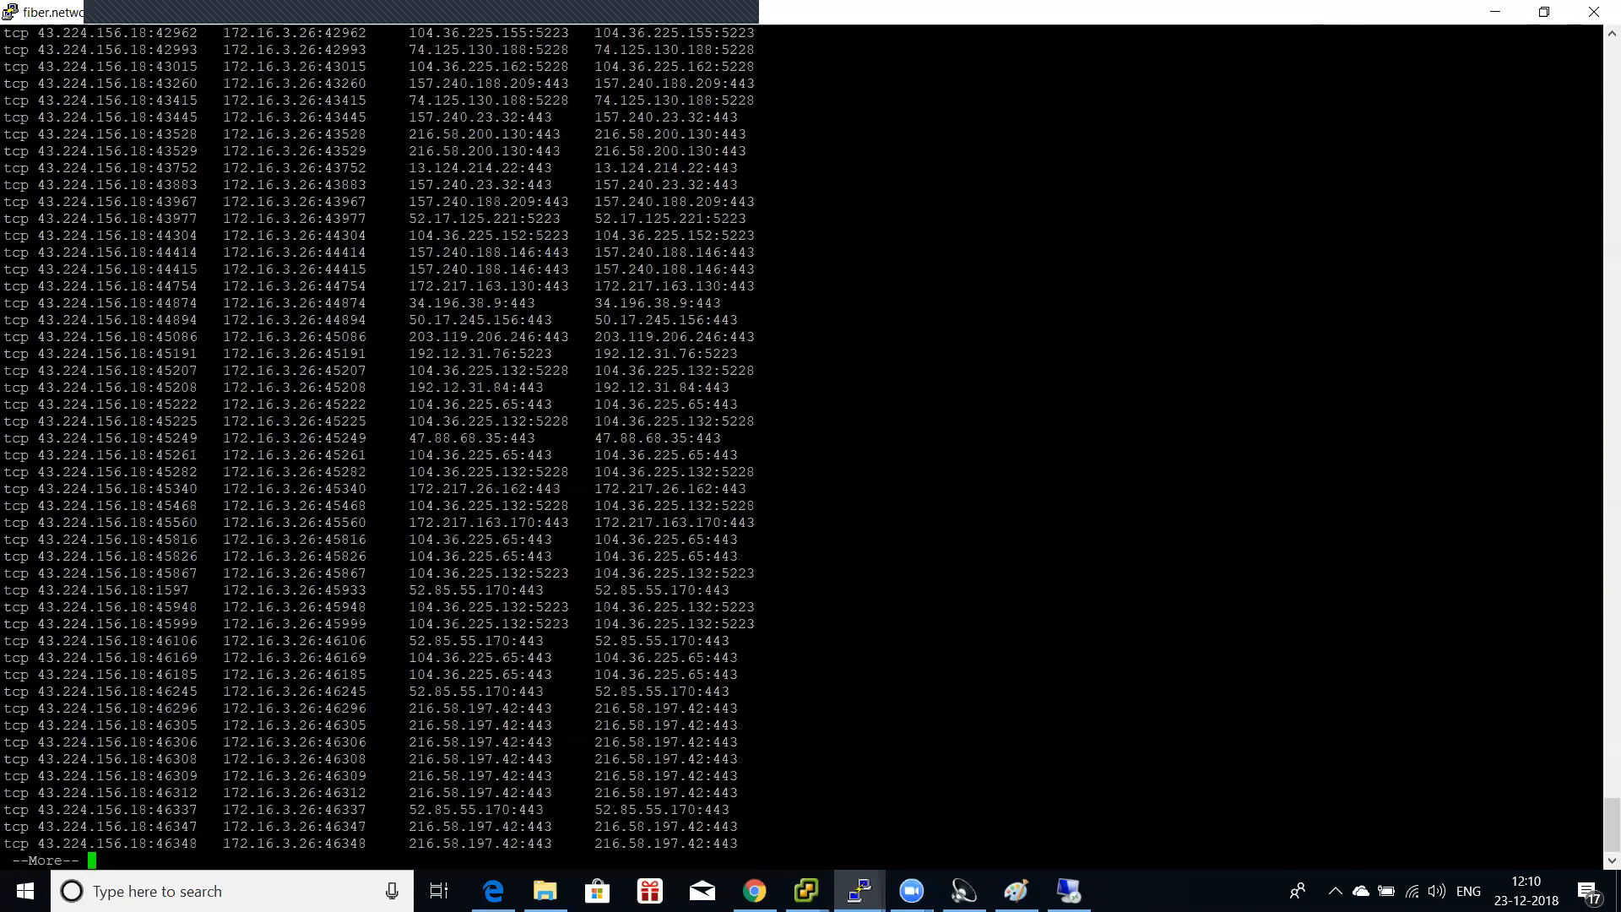
scroll(802, 448, "up", 20)
scroll(802, 447, "down", 9)
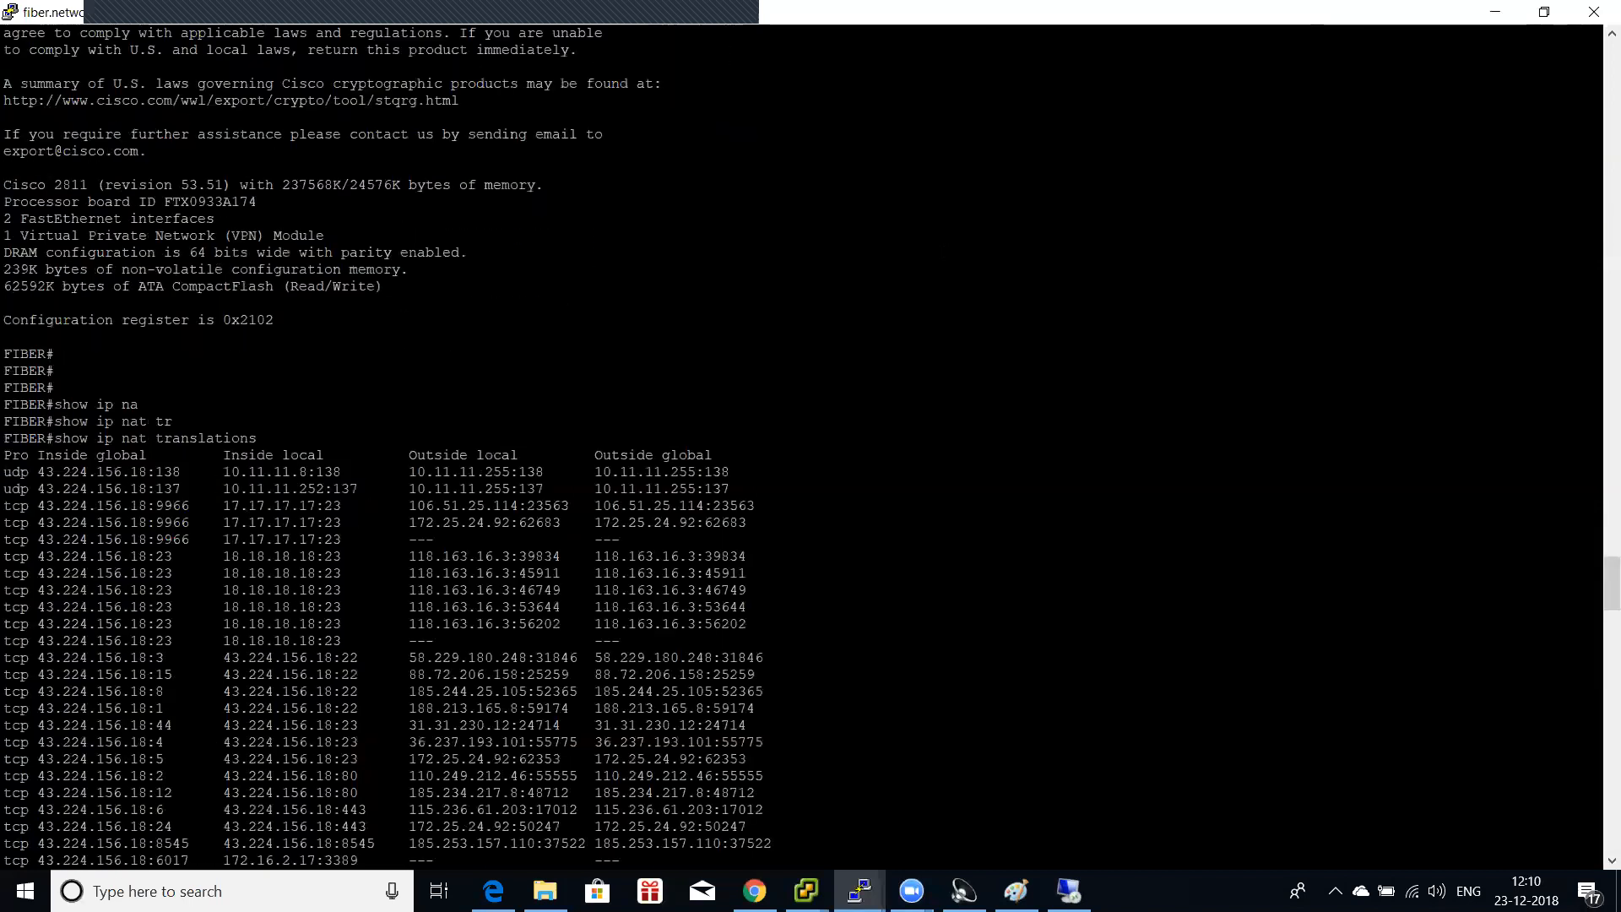
Change PuTTY's Window > Appearance font to Courier New Bold, size 20, and apply it
right_click(869, 15)
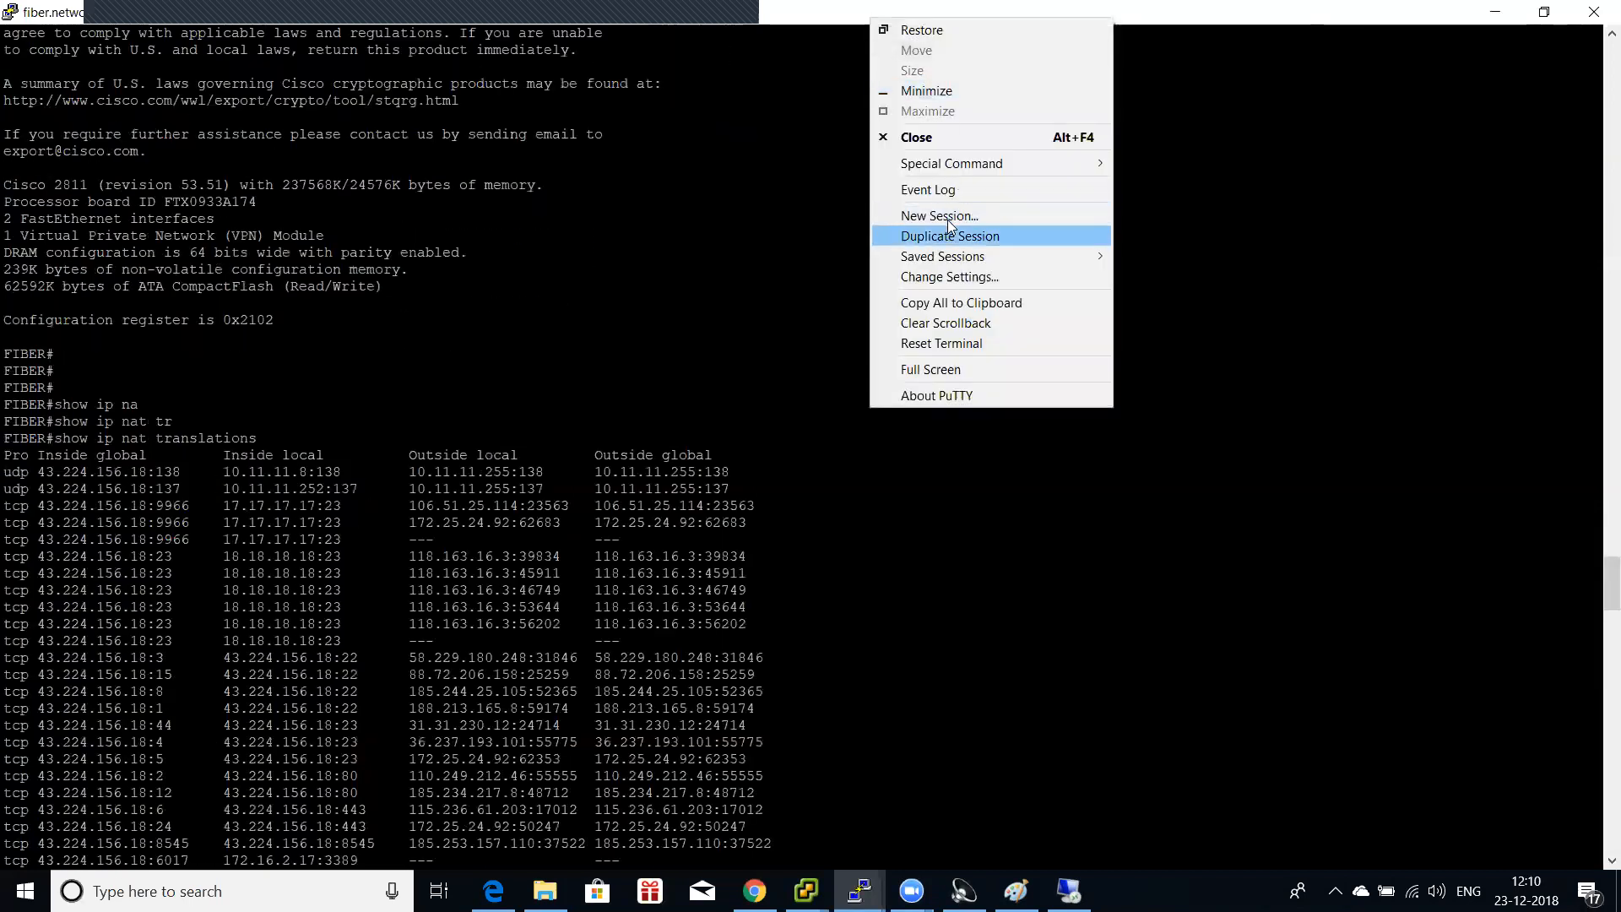
left_click(961, 276)
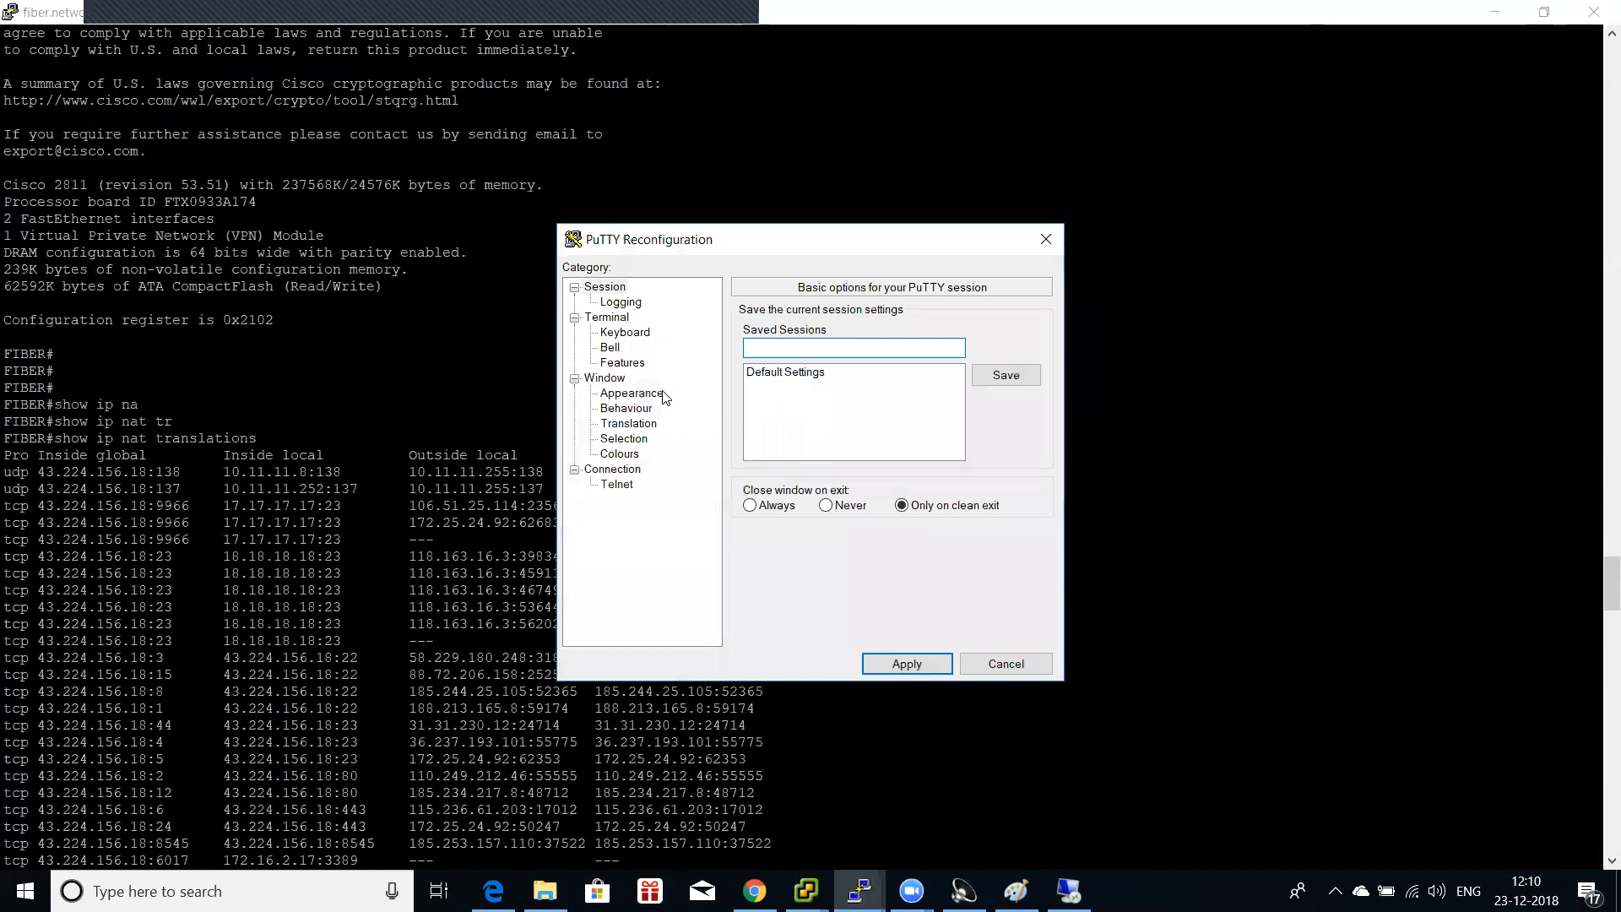
left_click(663, 394)
left_click(996, 434)
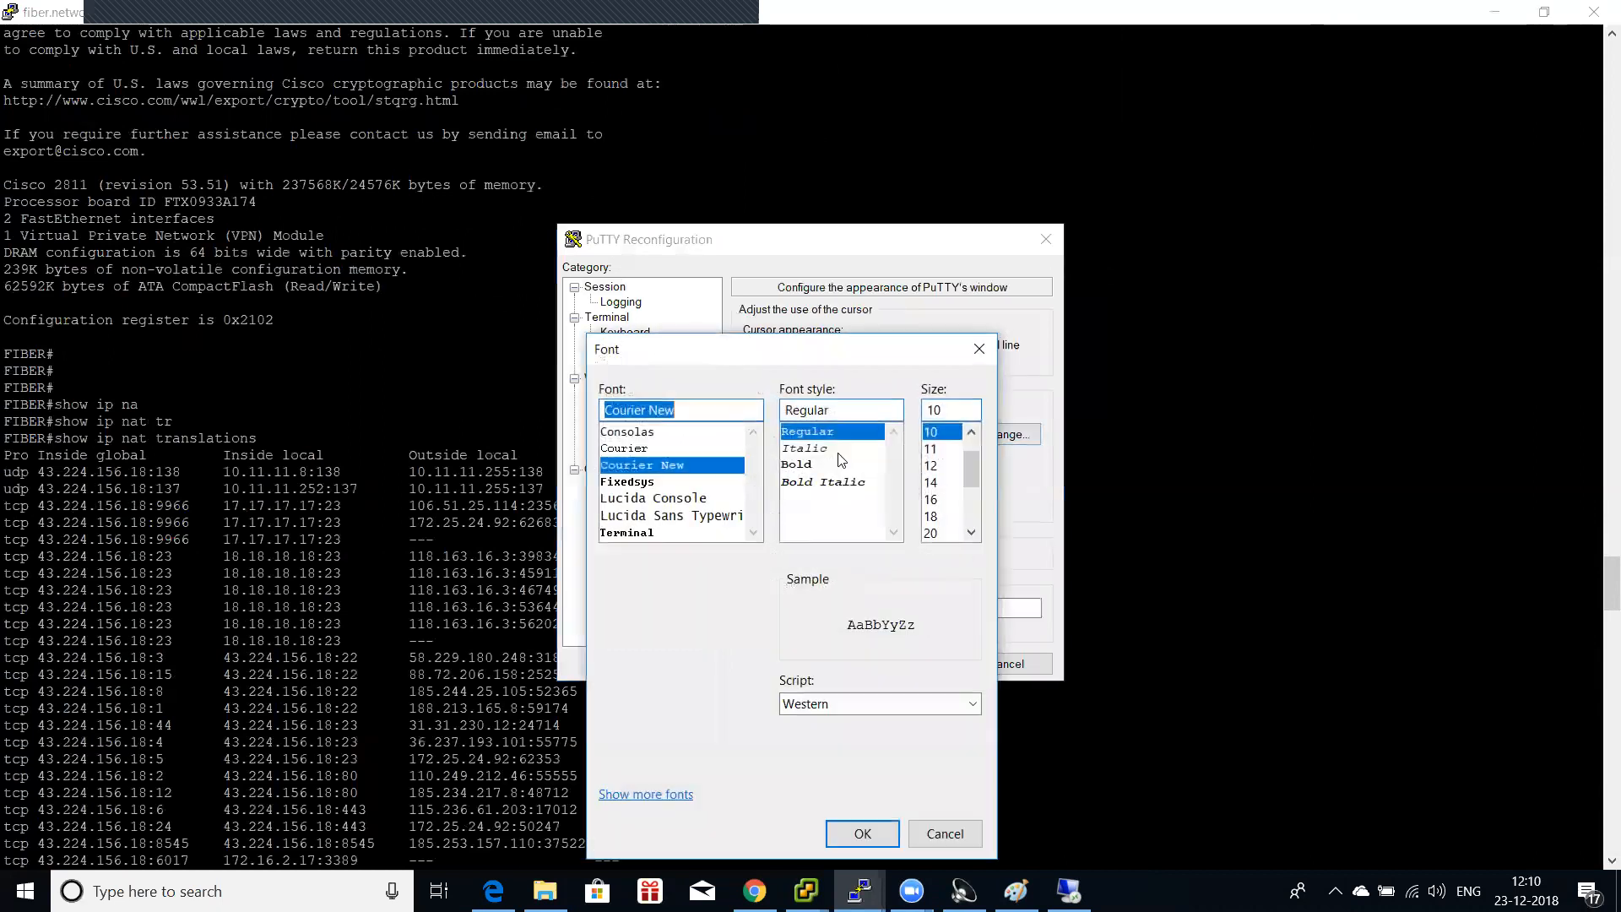
left_click(795, 464)
left_click(932, 533)
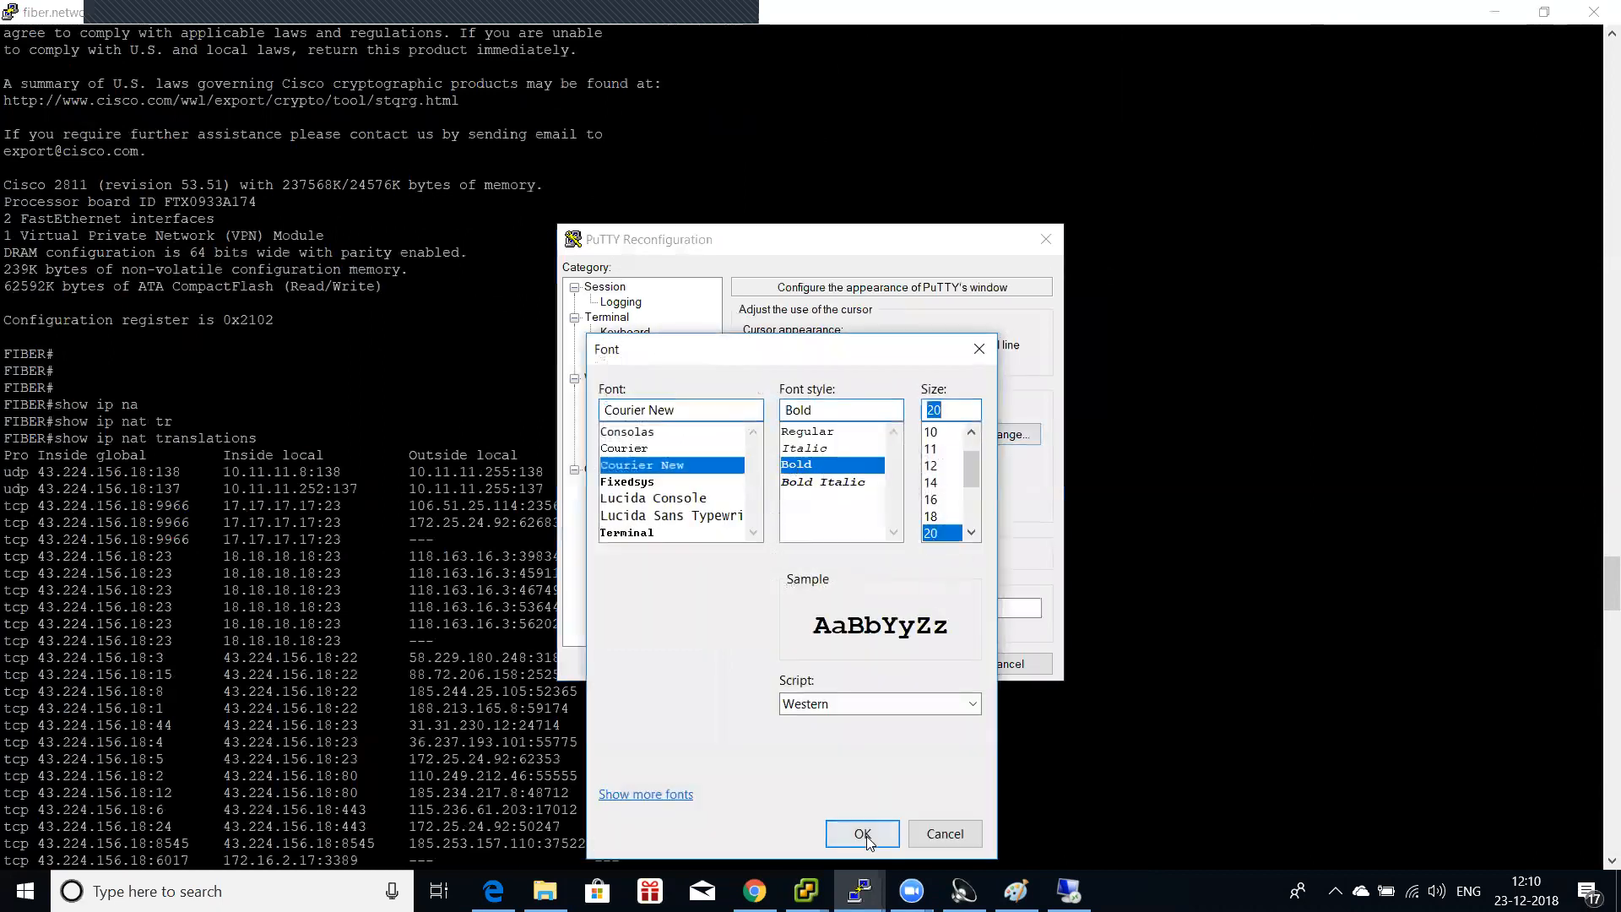
left_click(866, 836)
left_click(906, 667)
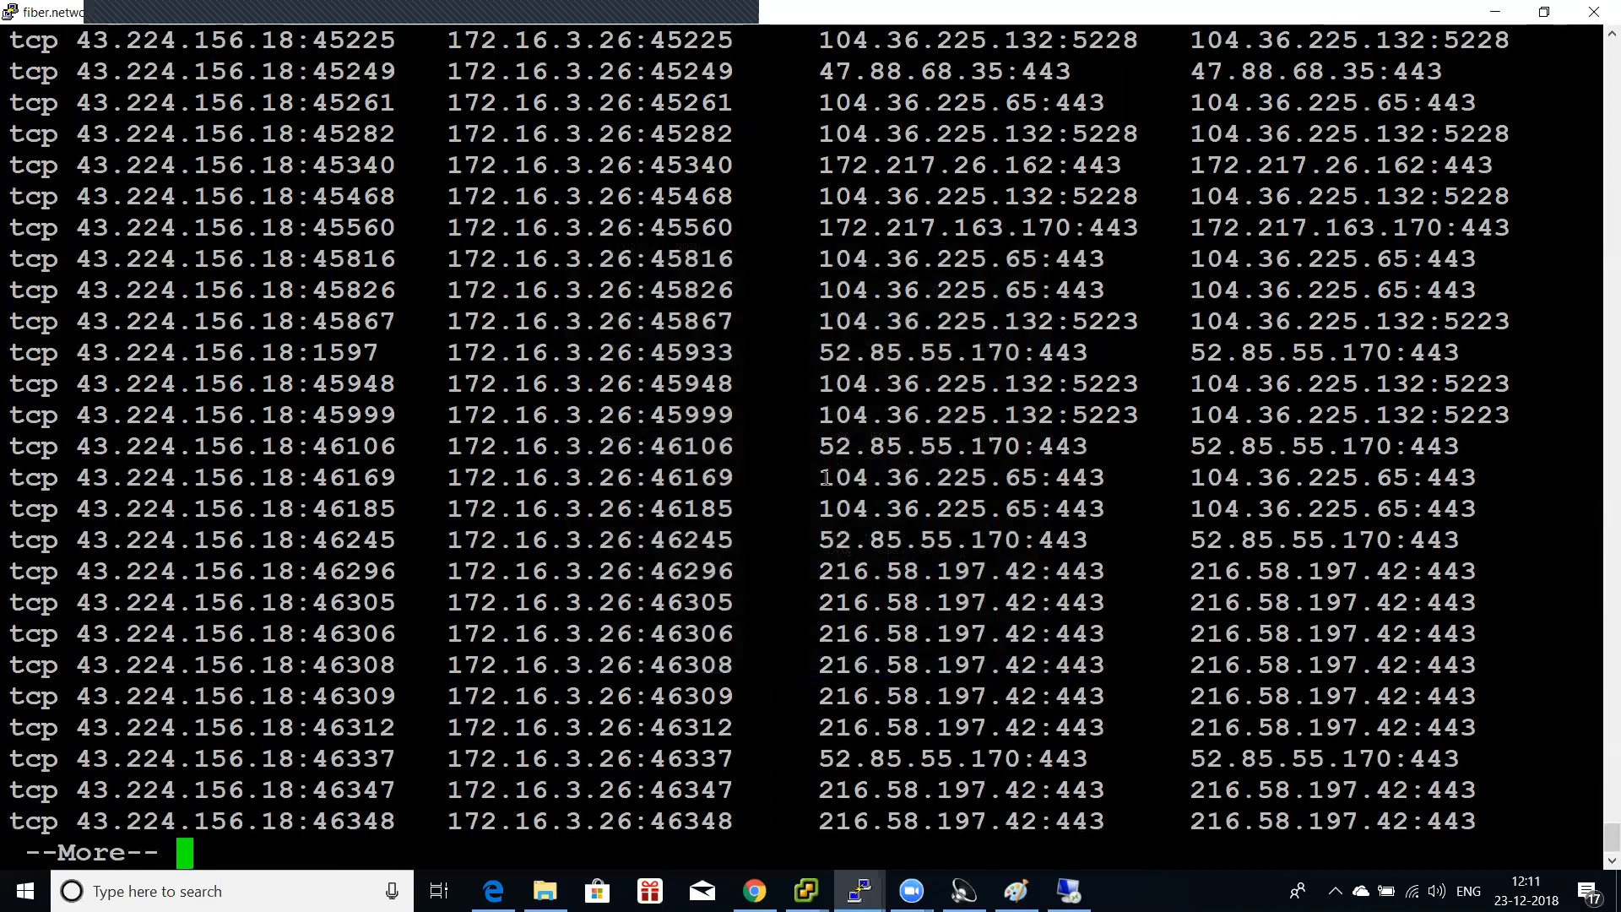
scroll(825, 478, "up", 20)
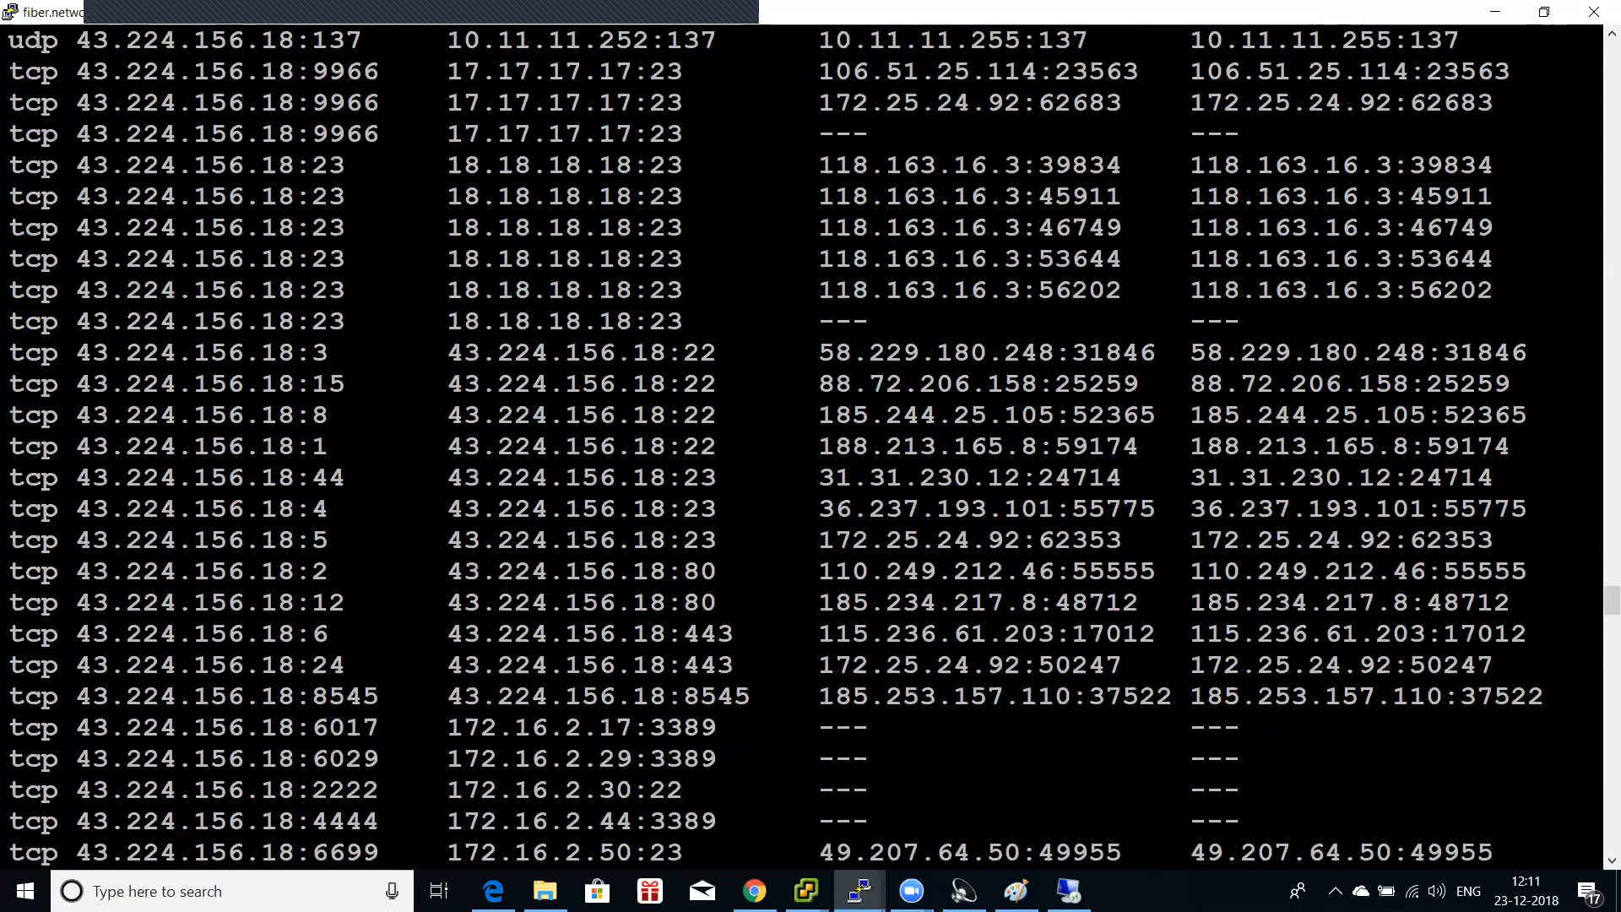
scroll(801, 447, "up", 6)
scroll(802, 448, "down", 3)
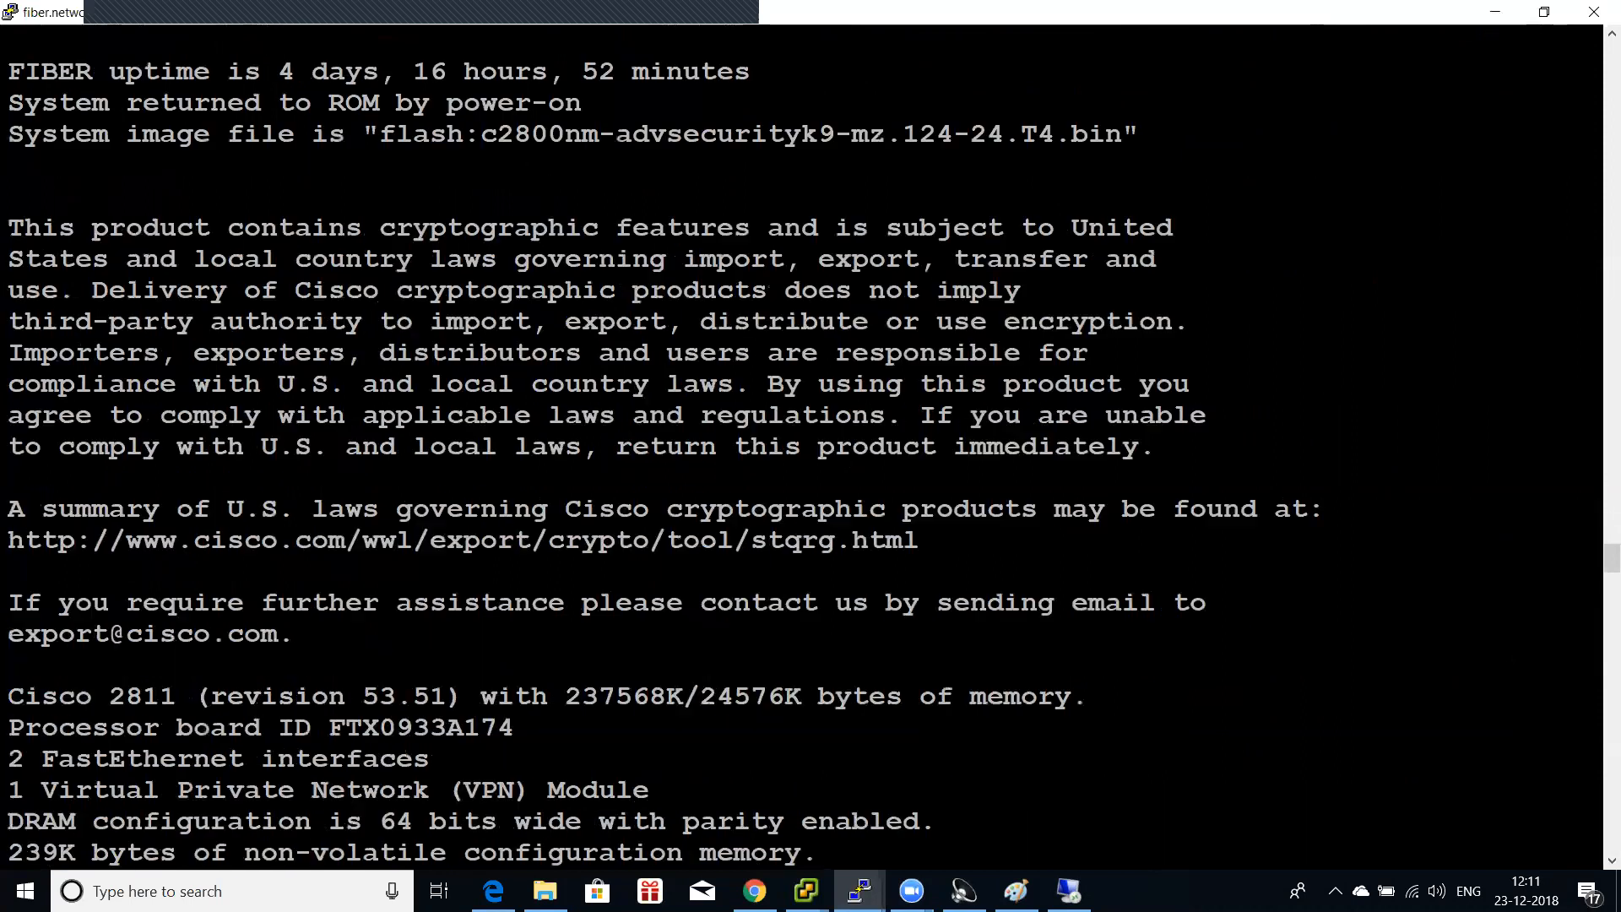
scroll(802, 448, "down", 9)
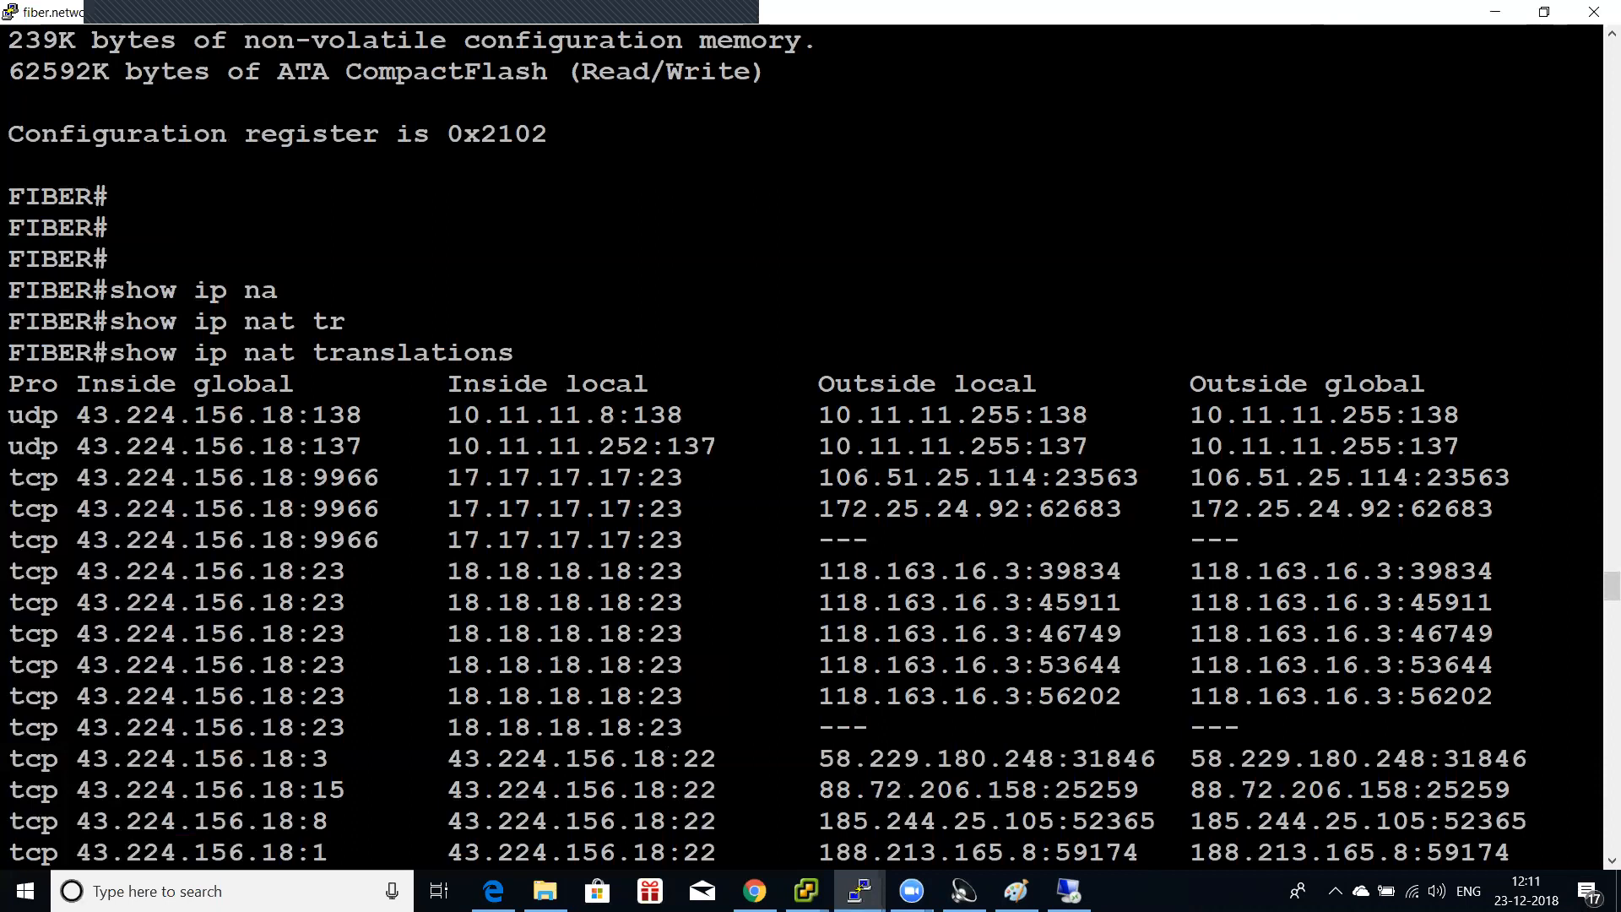
Back in the NAT diagram, underline 10.1.1.100 and 17.17.17.100 and draw a curved arrow upward
left_click(1016, 891)
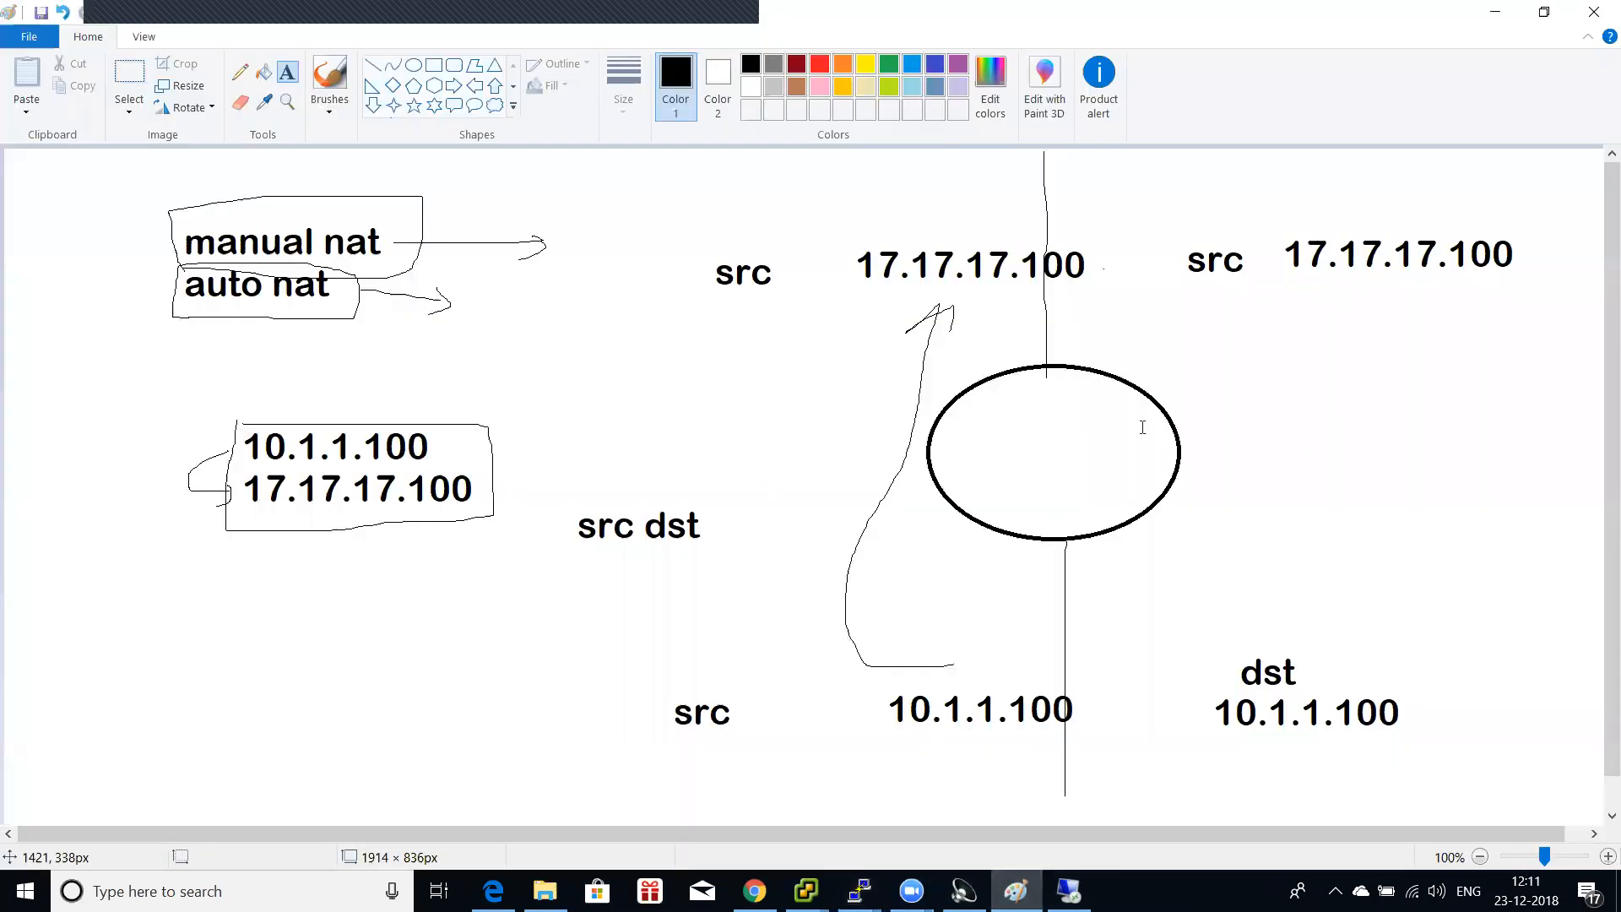
left_click(240, 71)
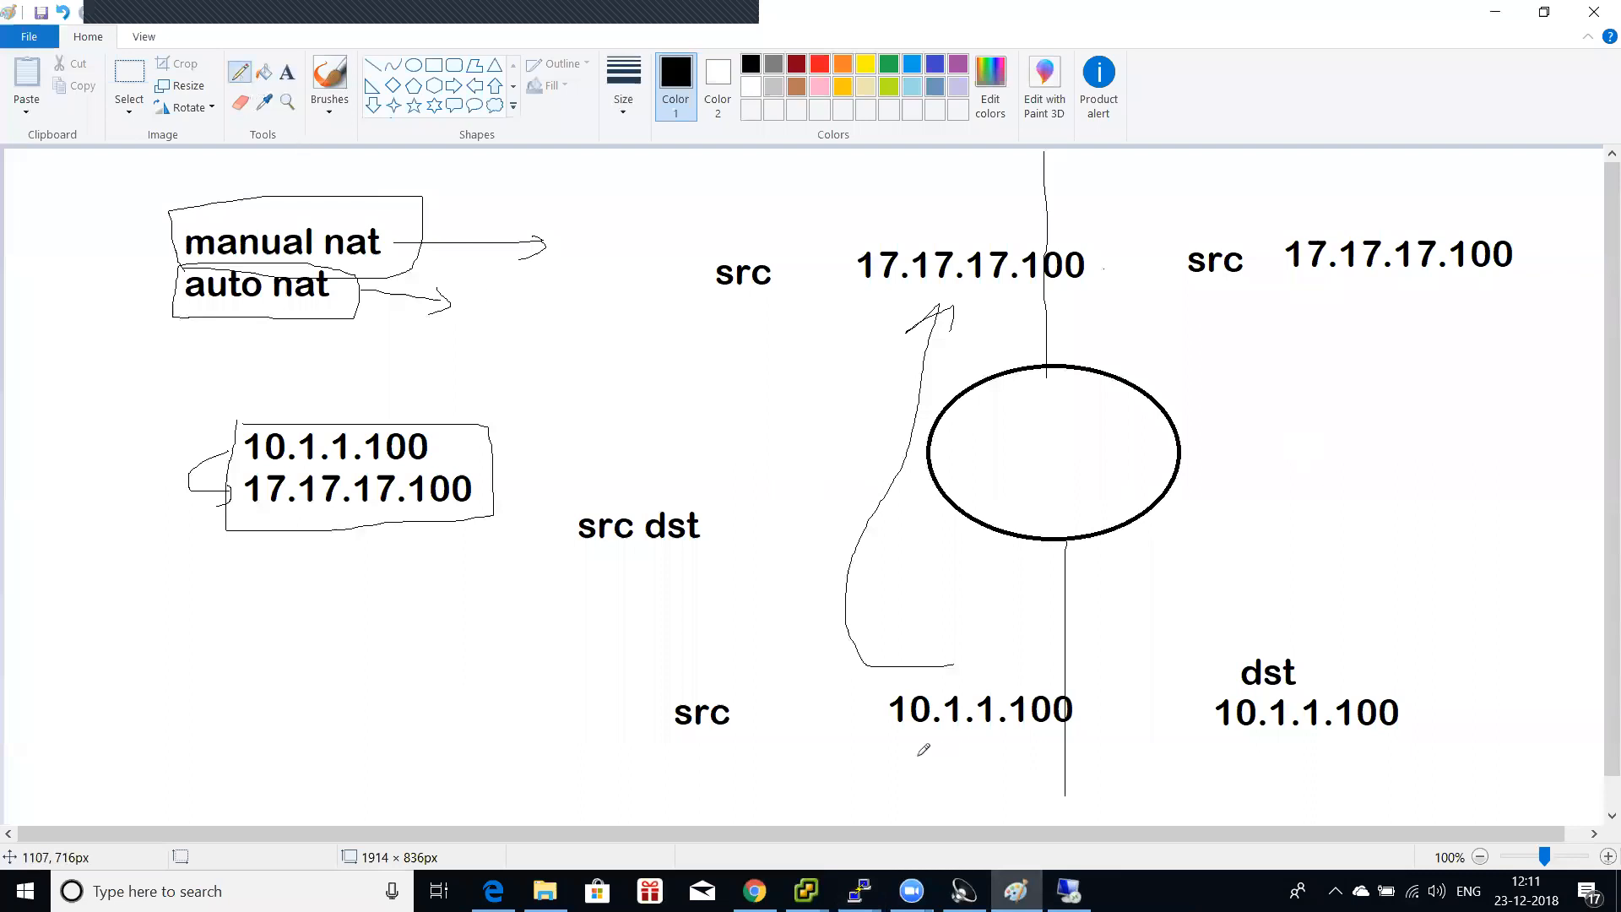
left_click_drag(884, 746, 1075, 745)
left_click_drag(868, 295, 1163, 298)
mouse_move(946, 228)
left_mouse_down()
mouse_move(578, 169)
mouse_move(616, 190)
mouse_move(892, 208)
left_mouse_up()
Add a 'google.com' text label at the top of the diagram
left_click(287, 72)
type("google.com")
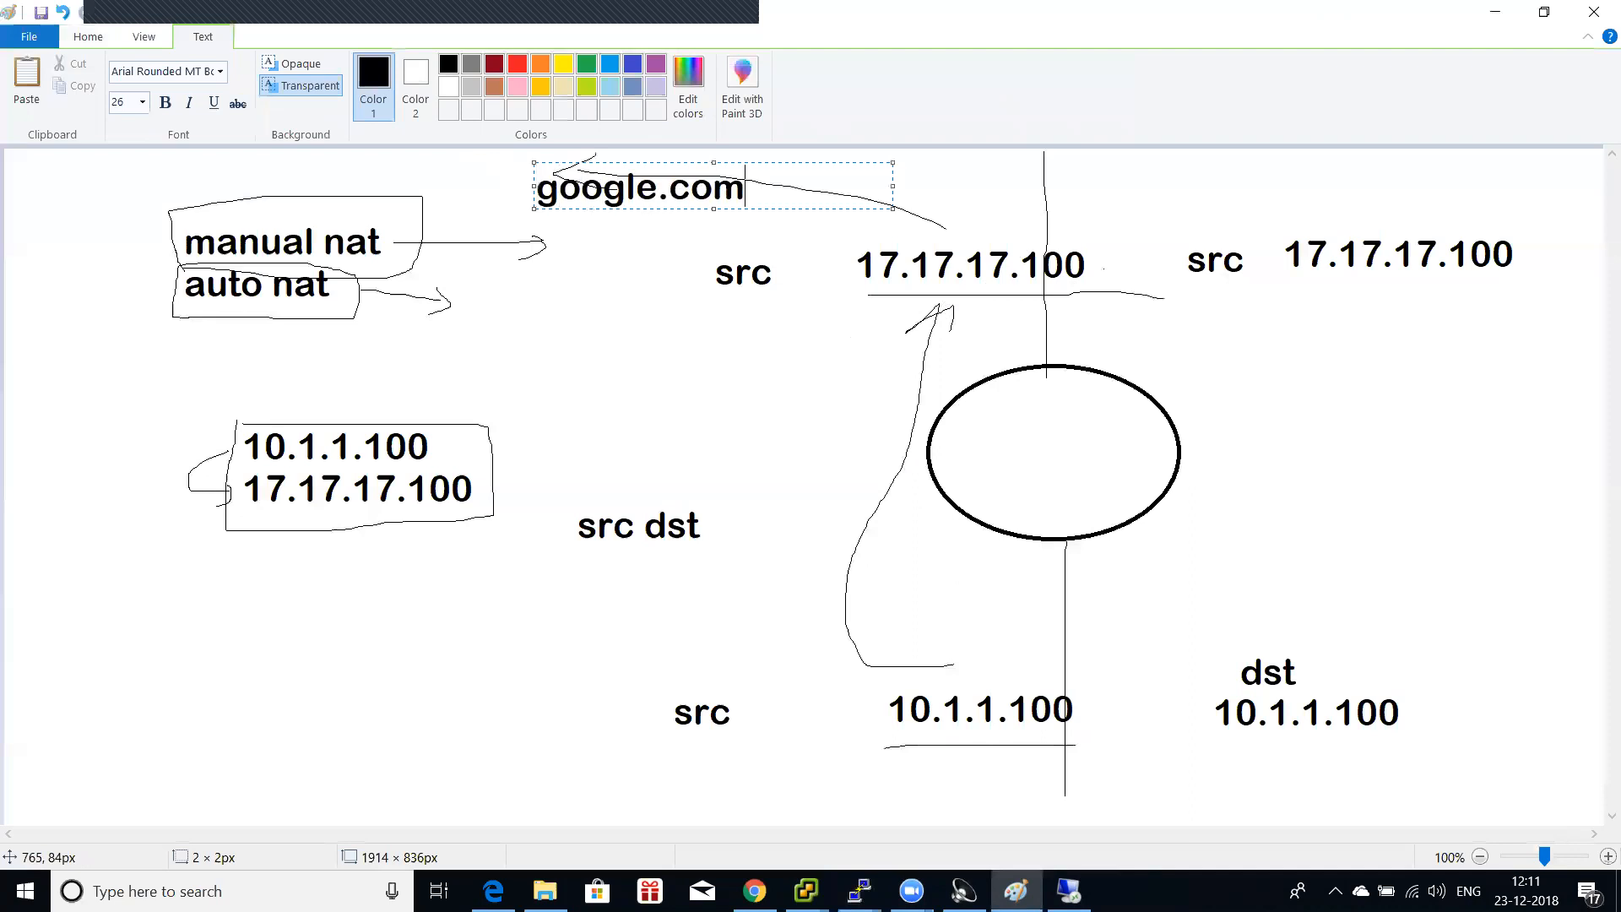
left_click(422, 152)
Box the bottom 10.1.1.100 and label it 'pc' underneath
left_click(240, 72)
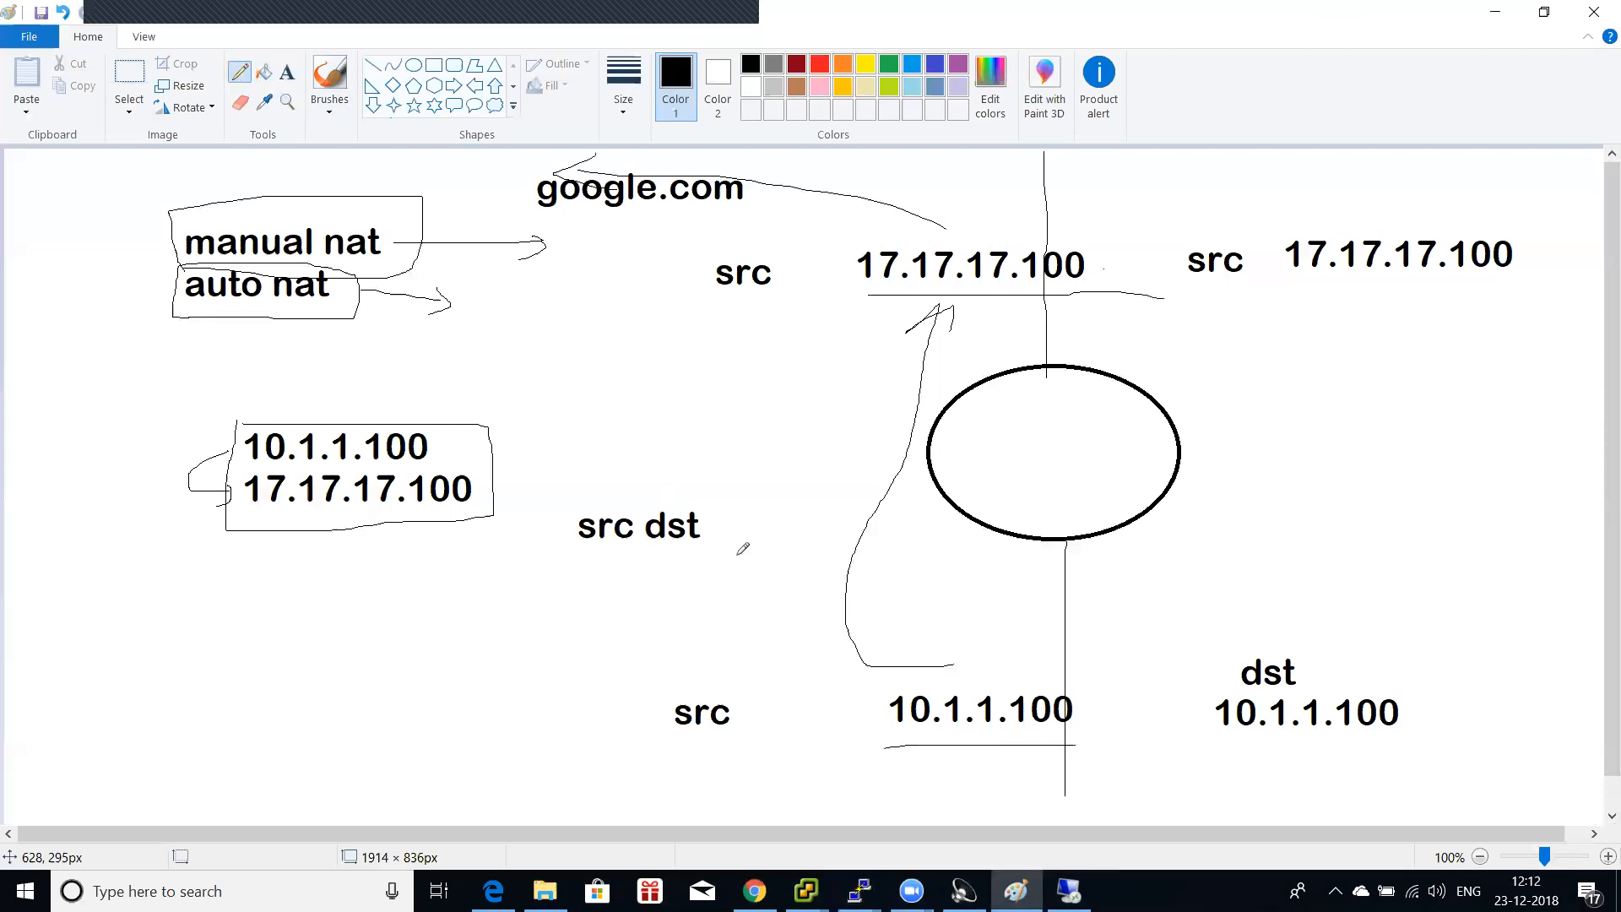
mouse_move(888, 746)
left_mouse_down()
mouse_move(871, 673)
mouse_move(1053, 663)
mouse_move(1095, 741)
mouse_move(876, 736)
left_mouse_up()
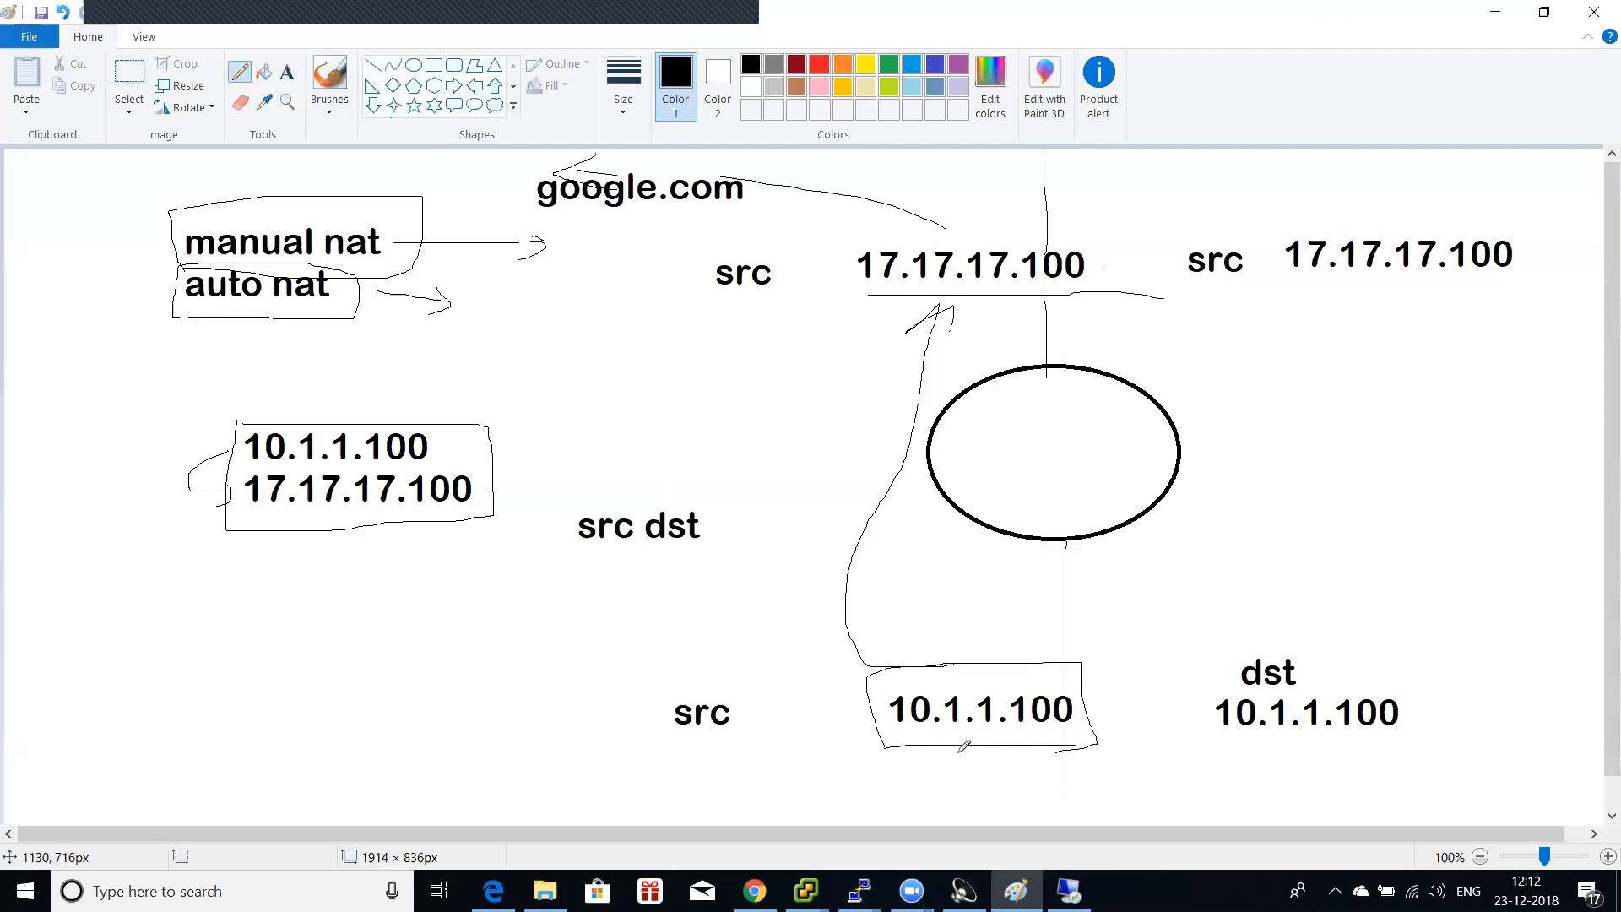
left_click(287, 72)
left_click(883, 749)
type("pc")
left_click(997, 730)
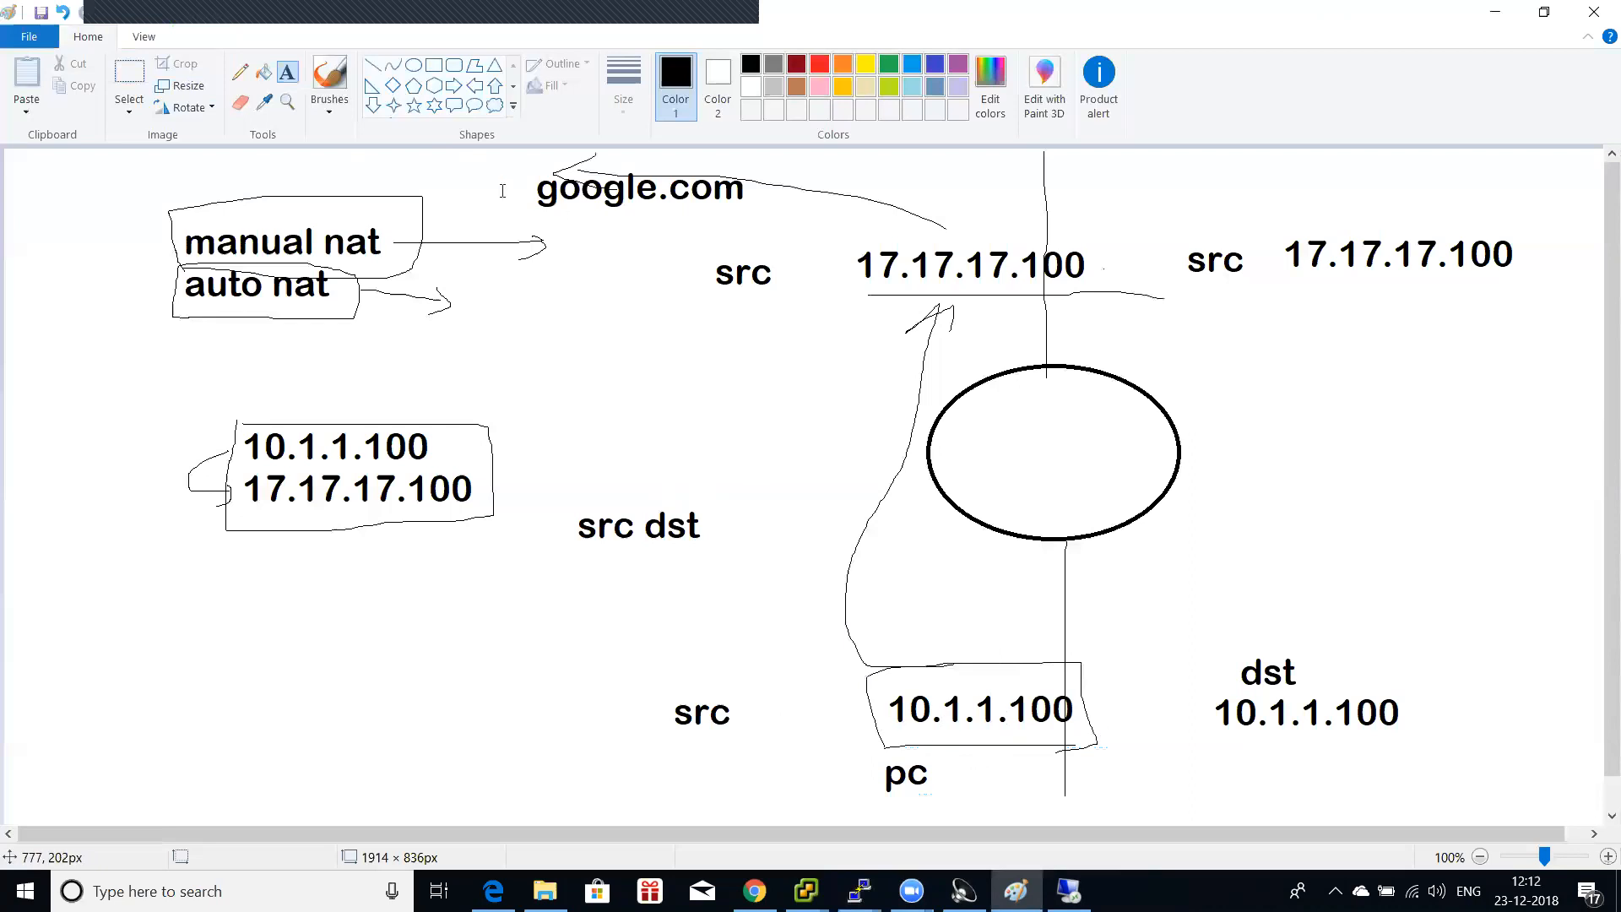
Outline google.com, circle 17.17.17.100 with an arrow from the right, and circle the right-hand src
left_click(240, 71)
mouse_move(547, 222)
left_mouse_down()
mouse_move(762, 201)
mouse_move(758, 175)
mouse_move(640, 156)
mouse_move(526, 208)
mouse_move(580, 226)
mouse_move(727, 222)
left_mouse_up()
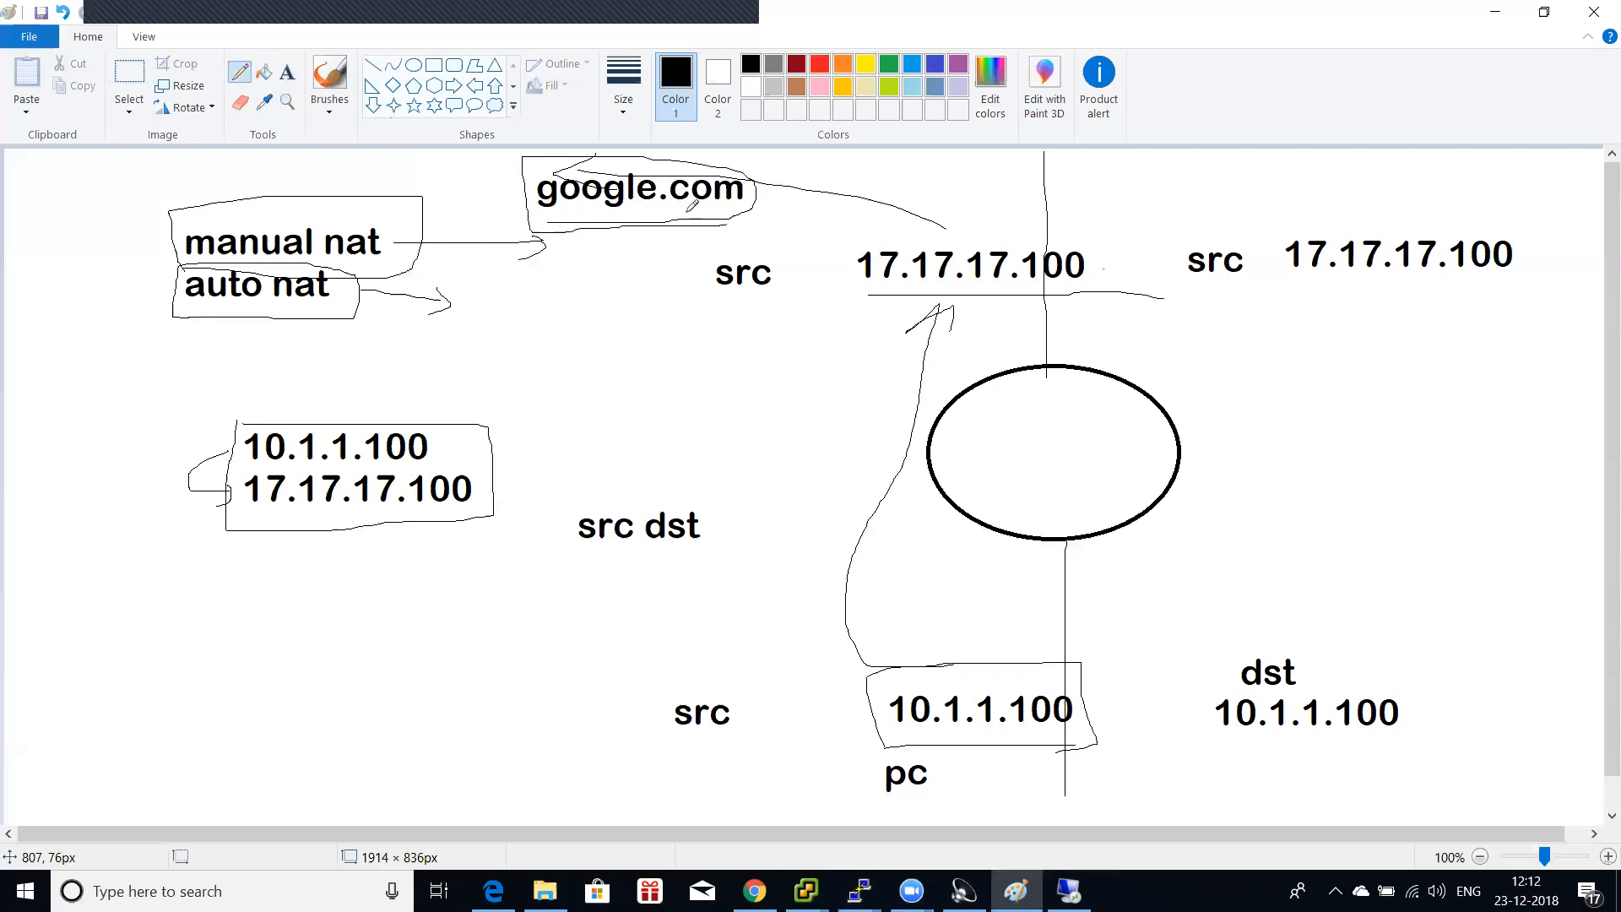
mouse_move(873, 301)
left_mouse_down()
mouse_move(824, 251)
mouse_move(1099, 239)
mouse_move(1081, 292)
mouse_move(1056, 292)
left_mouse_up()
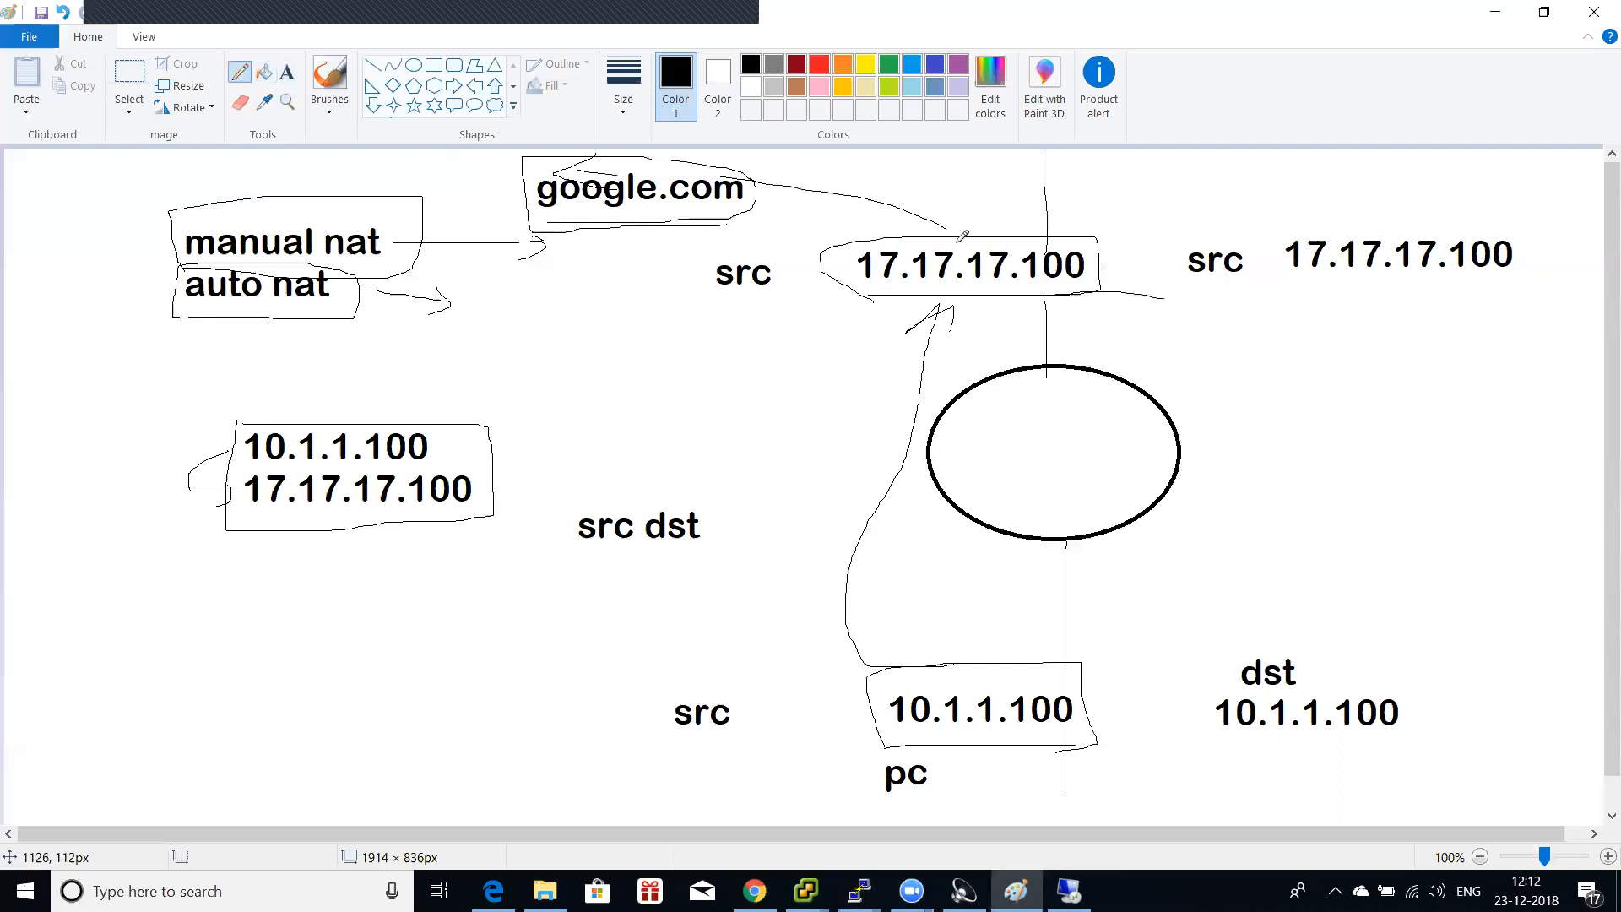
mouse_move(1260, 167)
left_mouse_down()
mouse_move(976, 235)
mouse_move(1011, 227)
left_mouse_up()
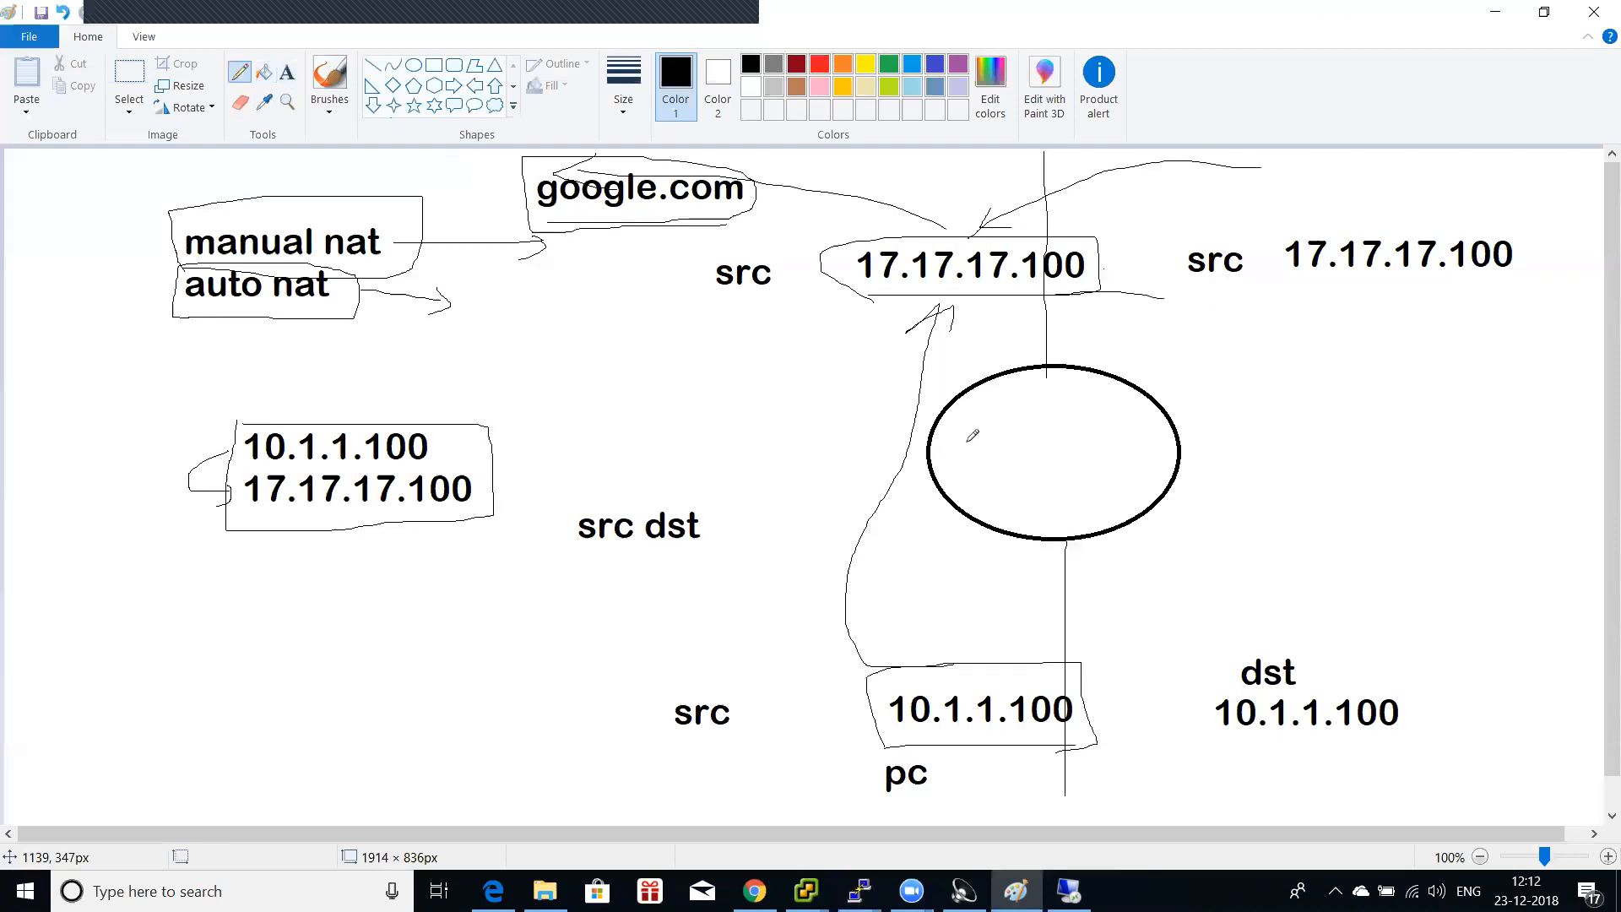
left_click(288, 83)
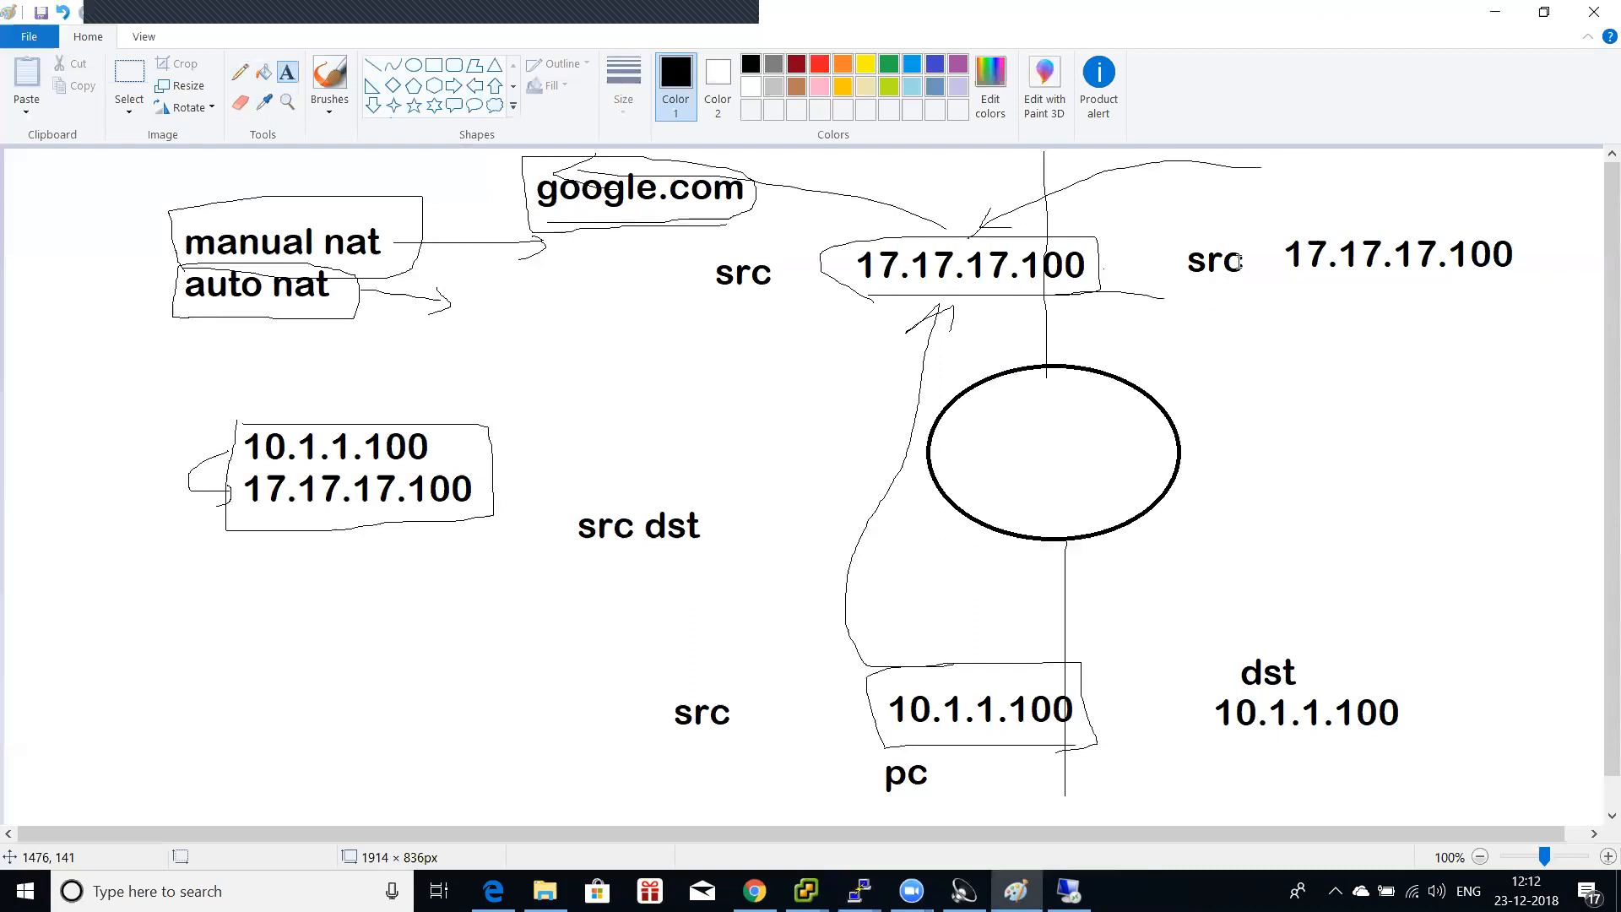
left_click(240, 73)
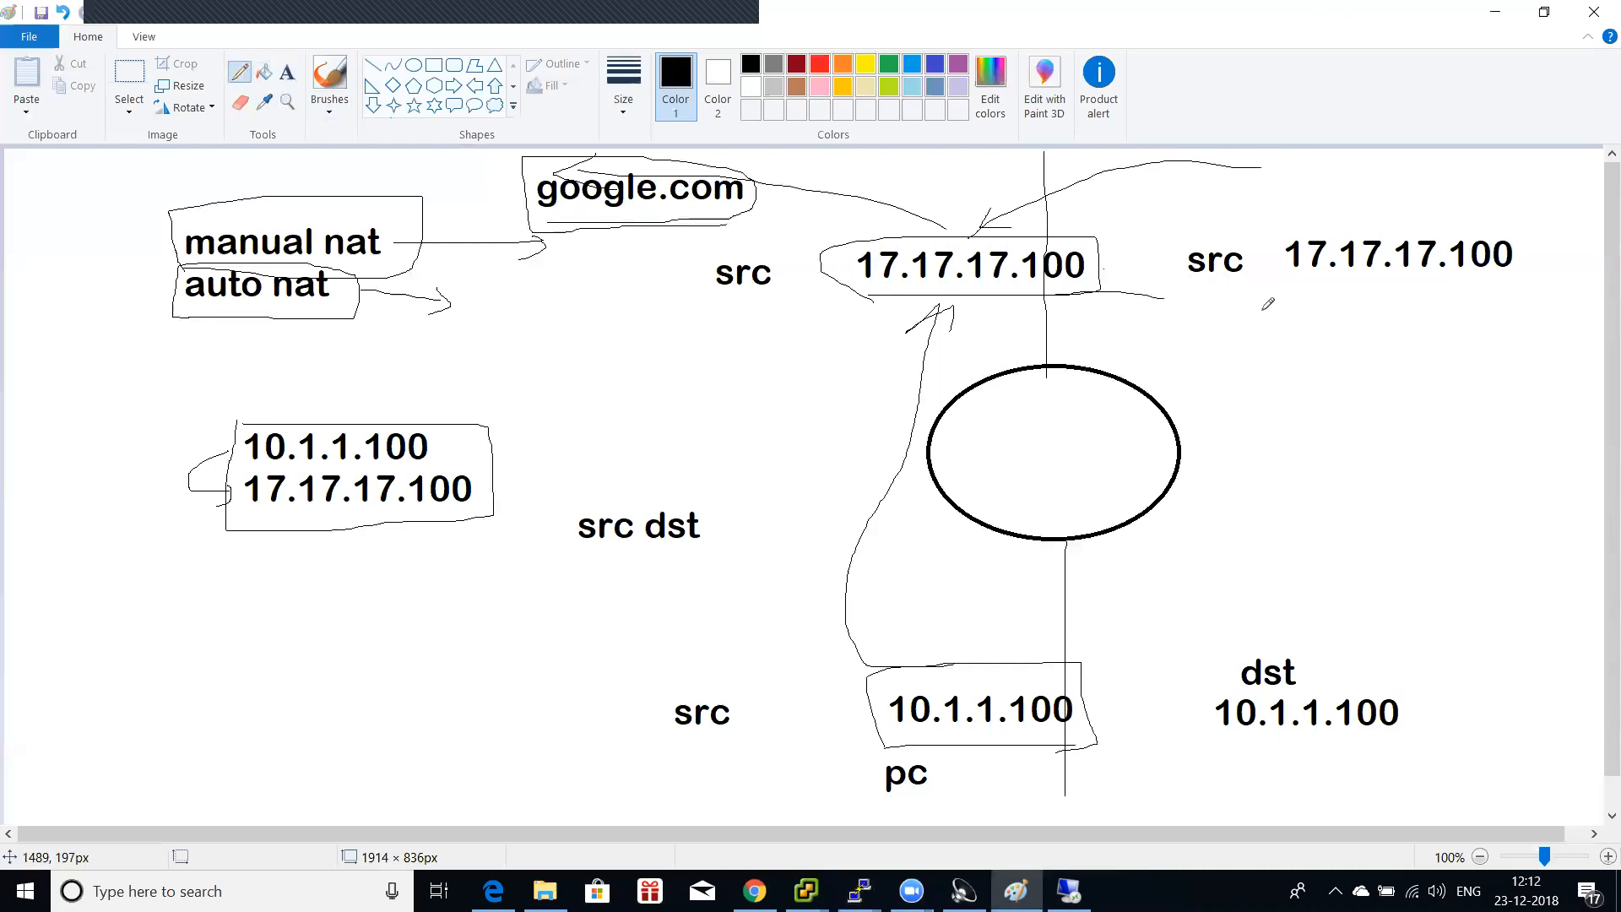
mouse_move(1172, 261)
left_mouse_down()
mouse_move(1232, 246)
mouse_move(1182, 268)
left_mouse_up()
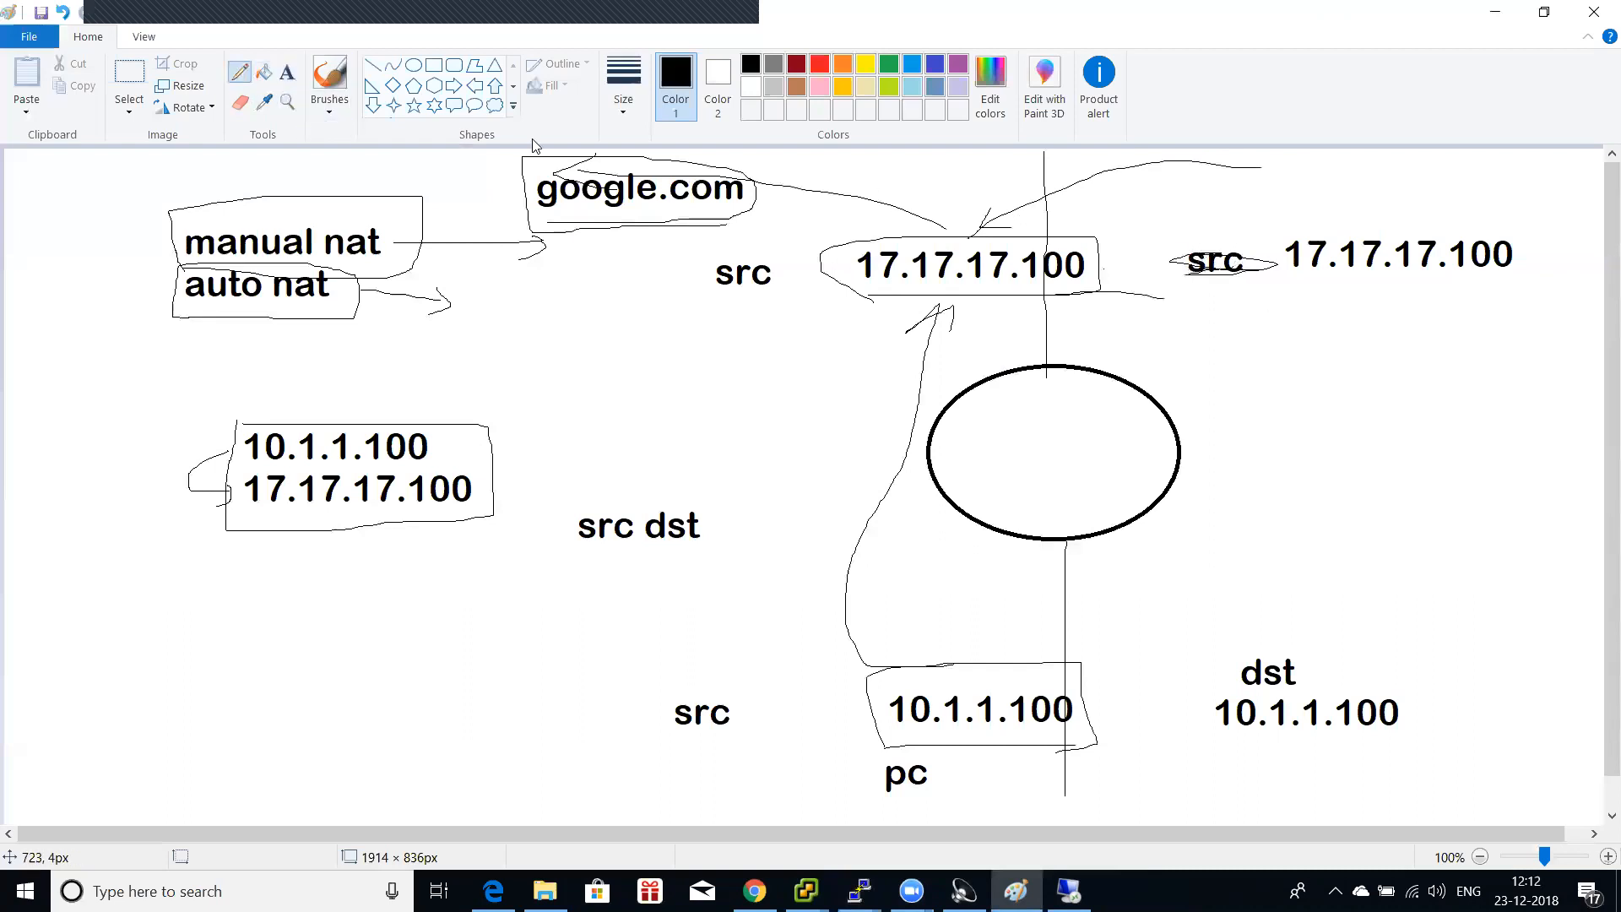
Add a 'dst' label under the right-hand 17.17.17.100
left_click(289, 75)
left_click(1192, 296)
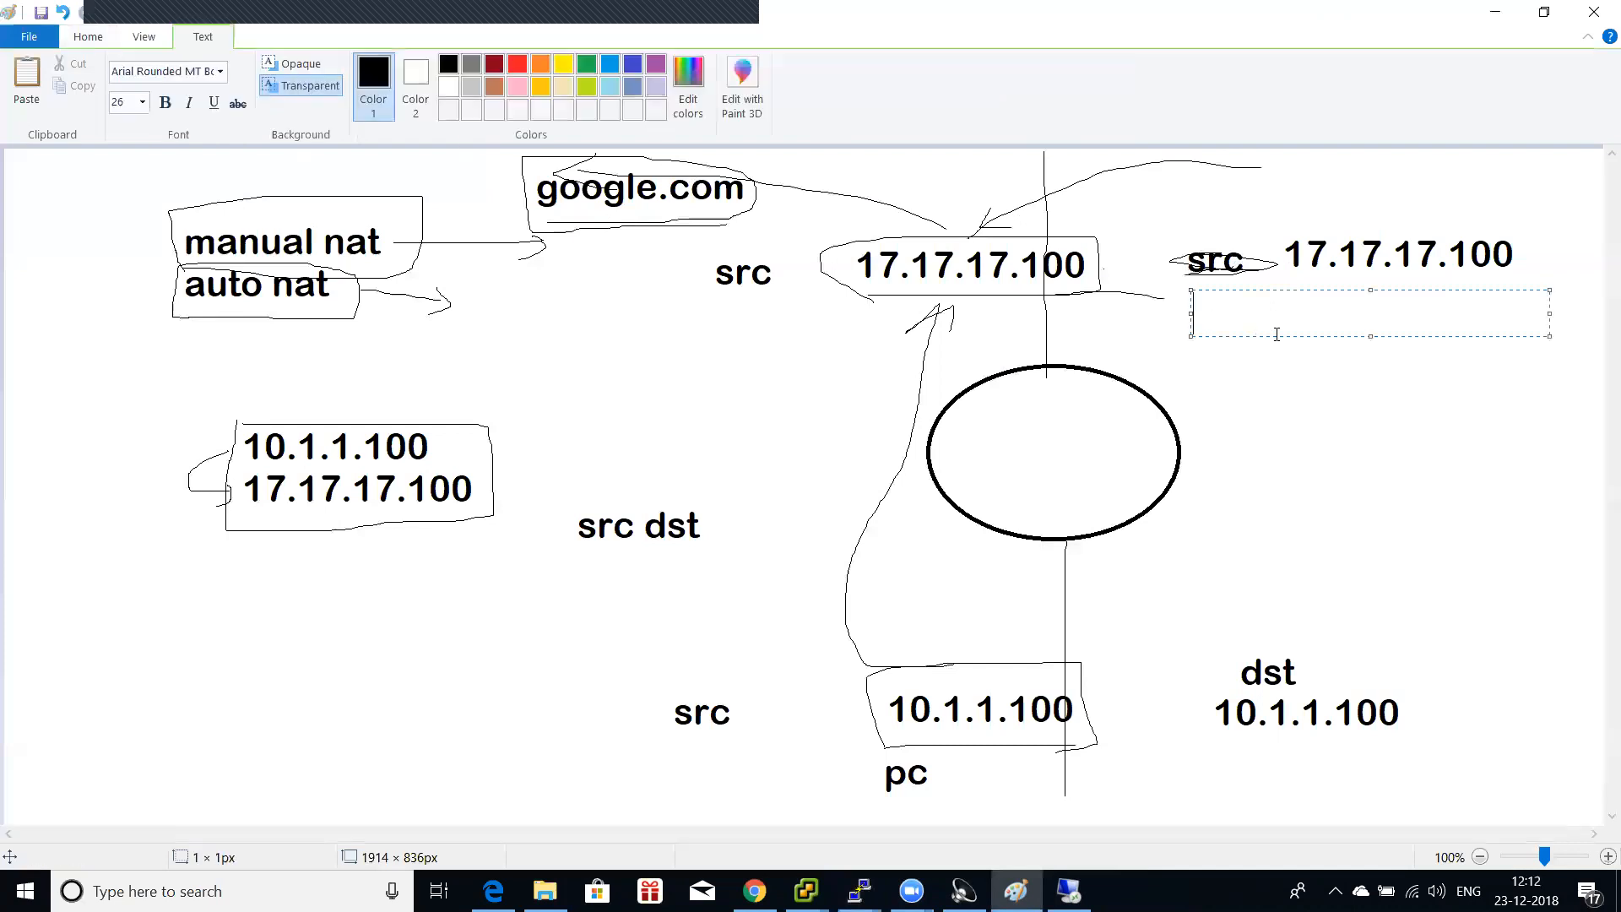
type("s")
key("BackSpace")
type("dst")
left_click(1147, 185)
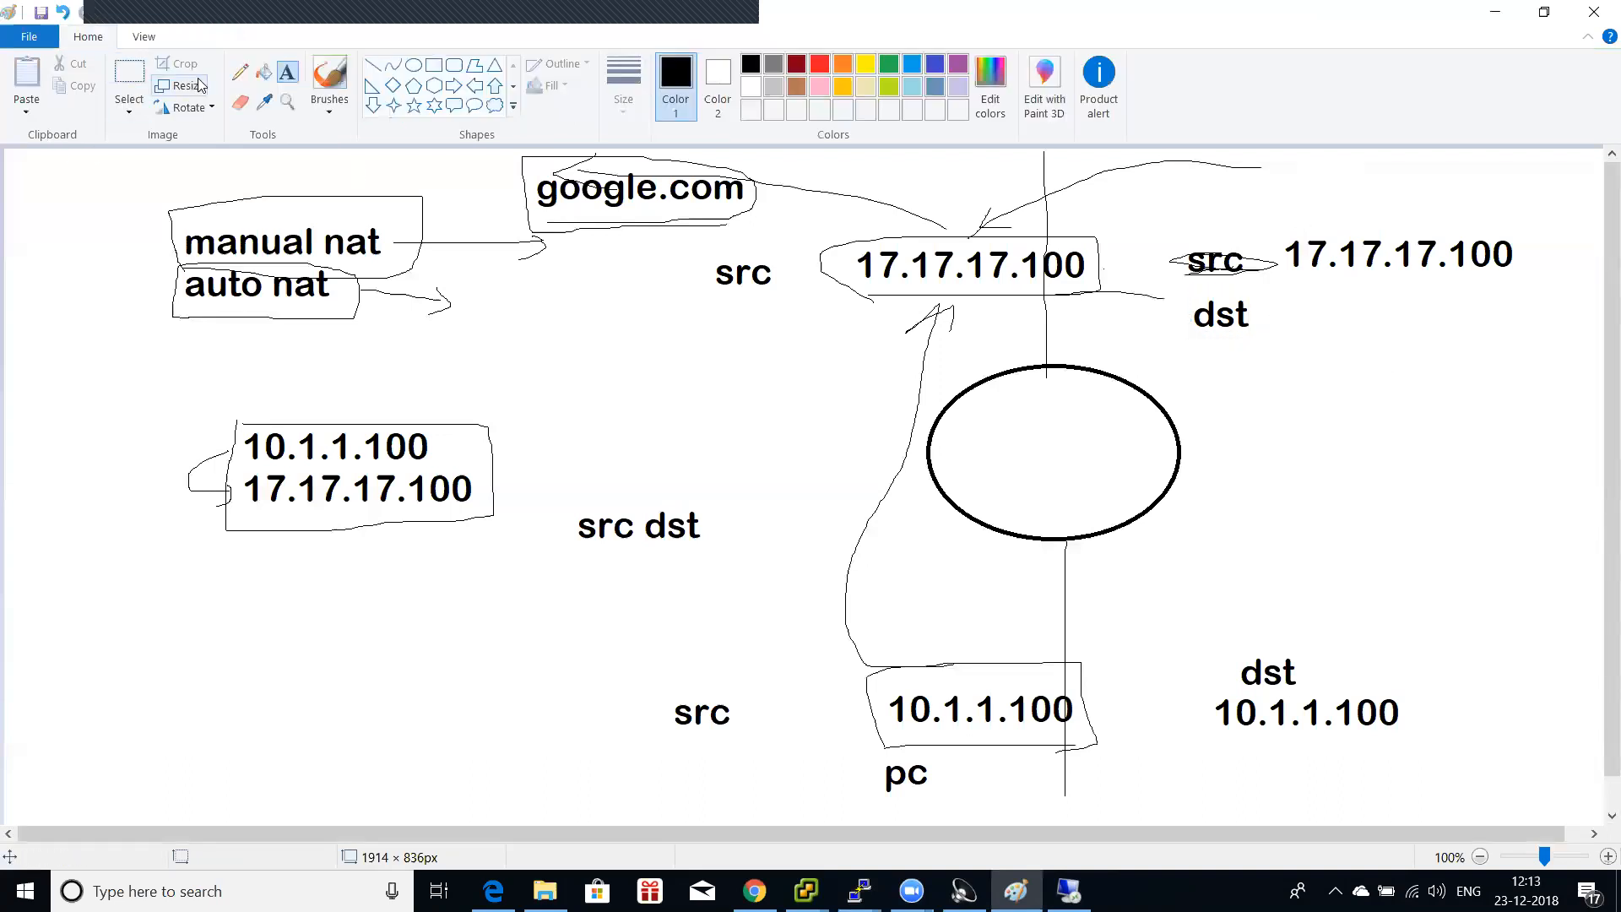
Box the right 17.17.17.100 and dst 10.1.1.100, link them with an arrow, then bring up the router terminal
left_click(239, 72)
mouse_move(1506, 173)
left_mouse_down()
mouse_move(1343, 202)
mouse_move(1349, 219)
left_mouse_up()
left_click_drag(1298, 272, 1507, 283)
mouse_move(1393, 294)
left_mouse_down()
mouse_move(1329, 501)
mouse_move(1311, 657)
mouse_move(1300, 635)
mouse_move(1322, 646)
left_mouse_up()
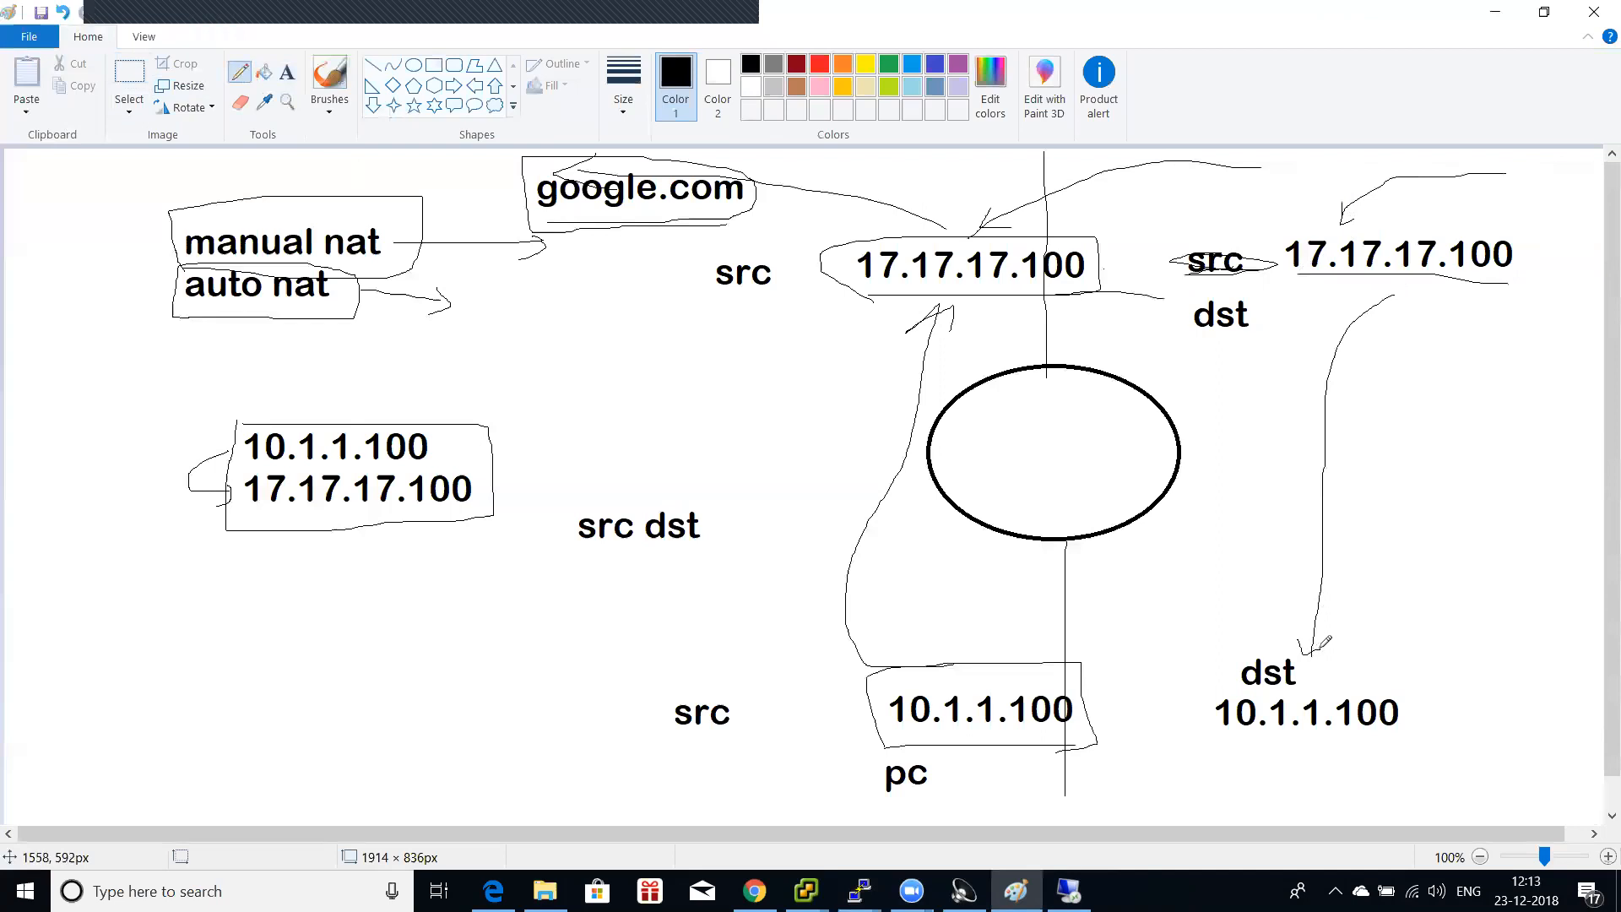
left_click_drag(1205, 743, 1451, 772)
mouse_move(1290, 274)
left_mouse_down()
mouse_move(1271, 229)
mouse_move(1549, 207)
mouse_move(1526, 270)
left_mouse_up()
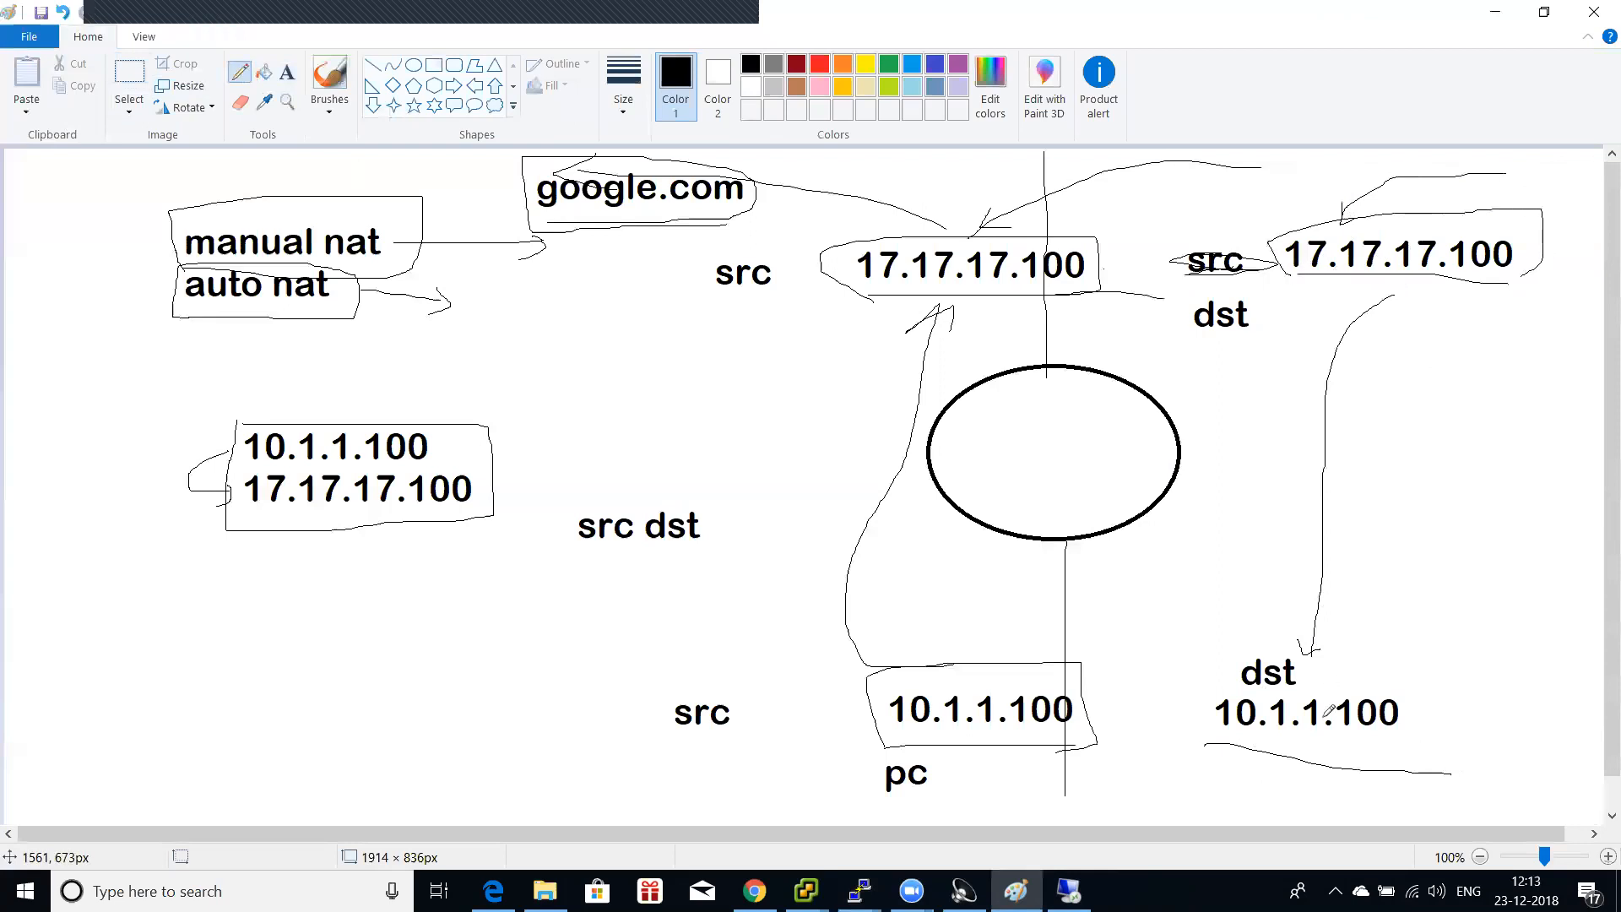
mouse_move(1208, 742)
left_mouse_down()
mouse_move(1180, 674)
mouse_move(1443, 634)
mouse_move(1329, 752)
left_mouse_up()
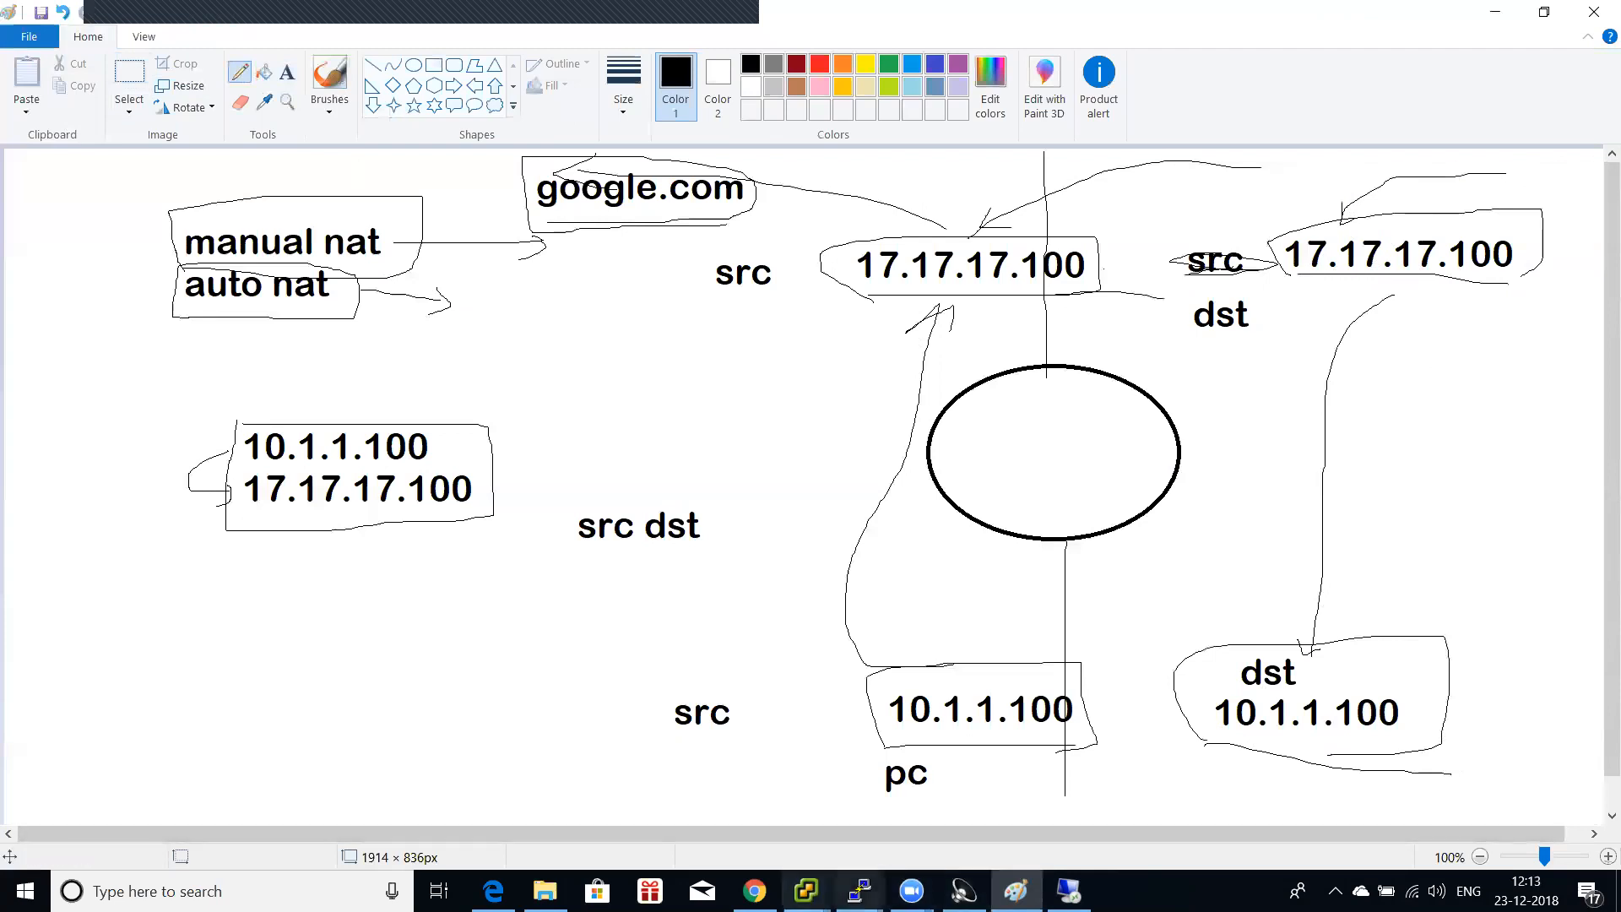
mouse_move(860, 891)
left_click(956, 781)
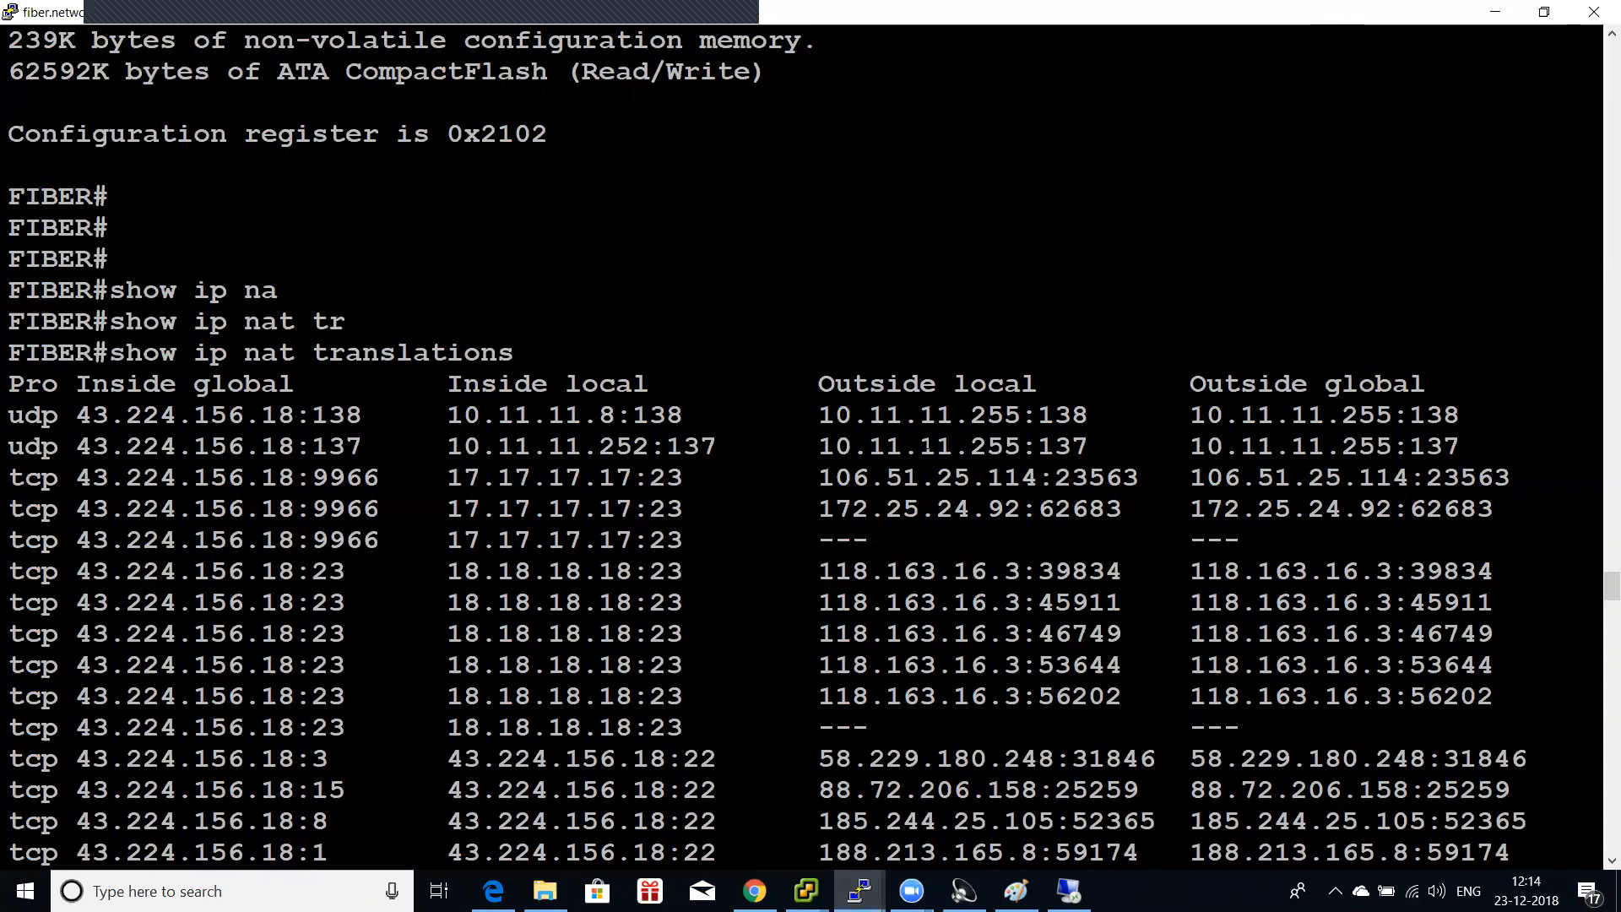
Scroll the NAT translations and highlight 172.16.2.80 and the inside global address on the tcp 3389 rows
scroll(802, 445, "down", 10)
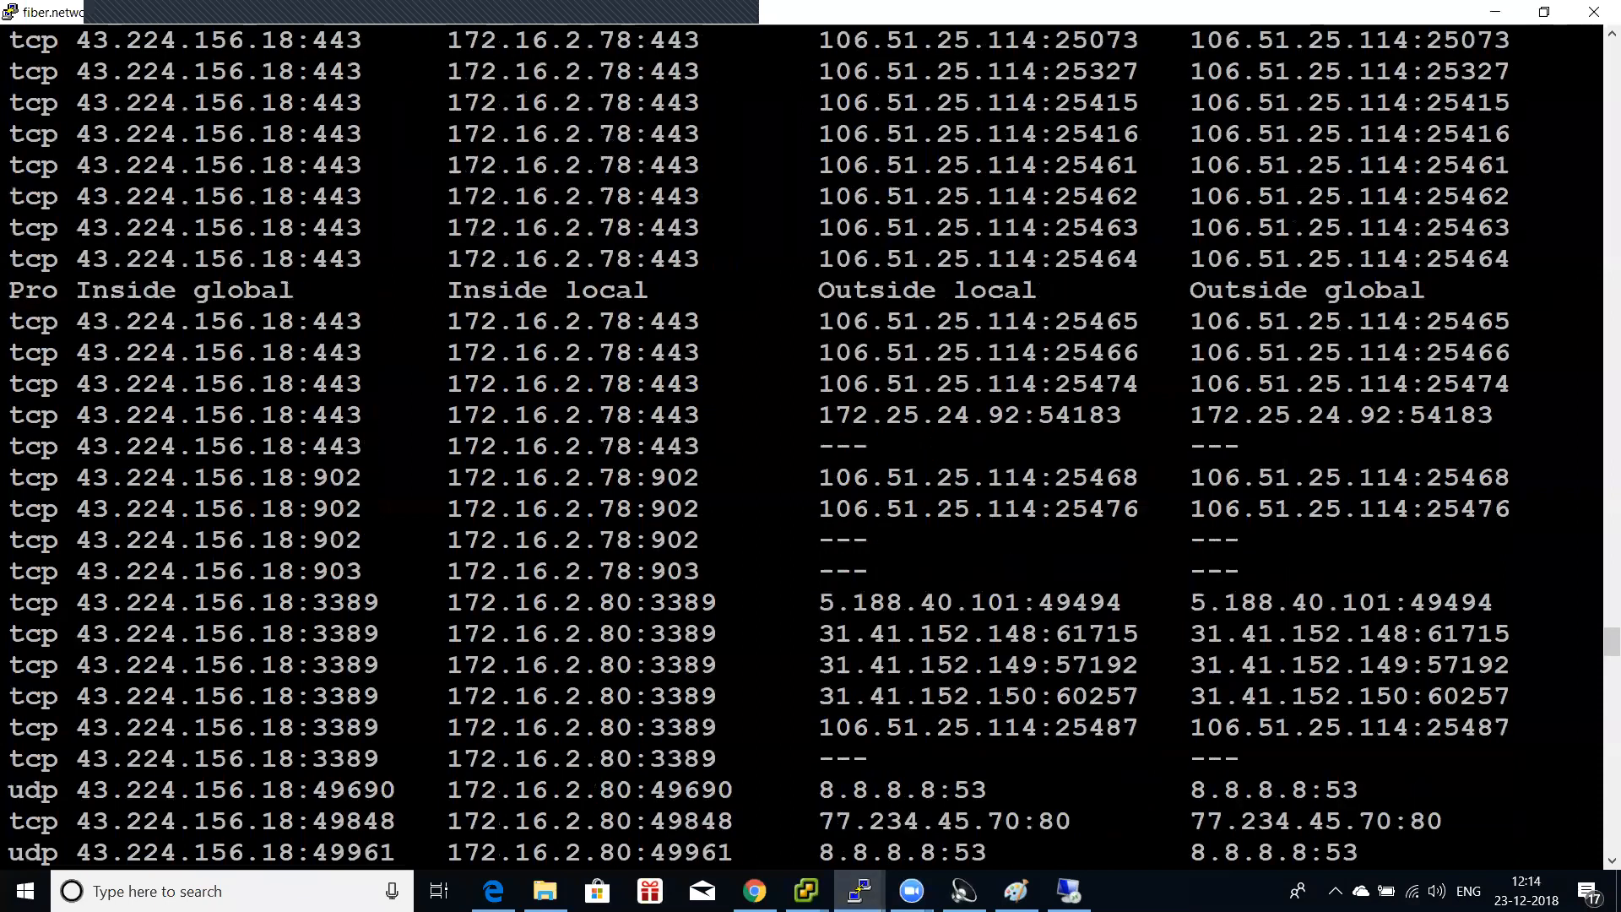
scroll(802, 446, "up", 10)
scroll(467, 629, "down", 20)
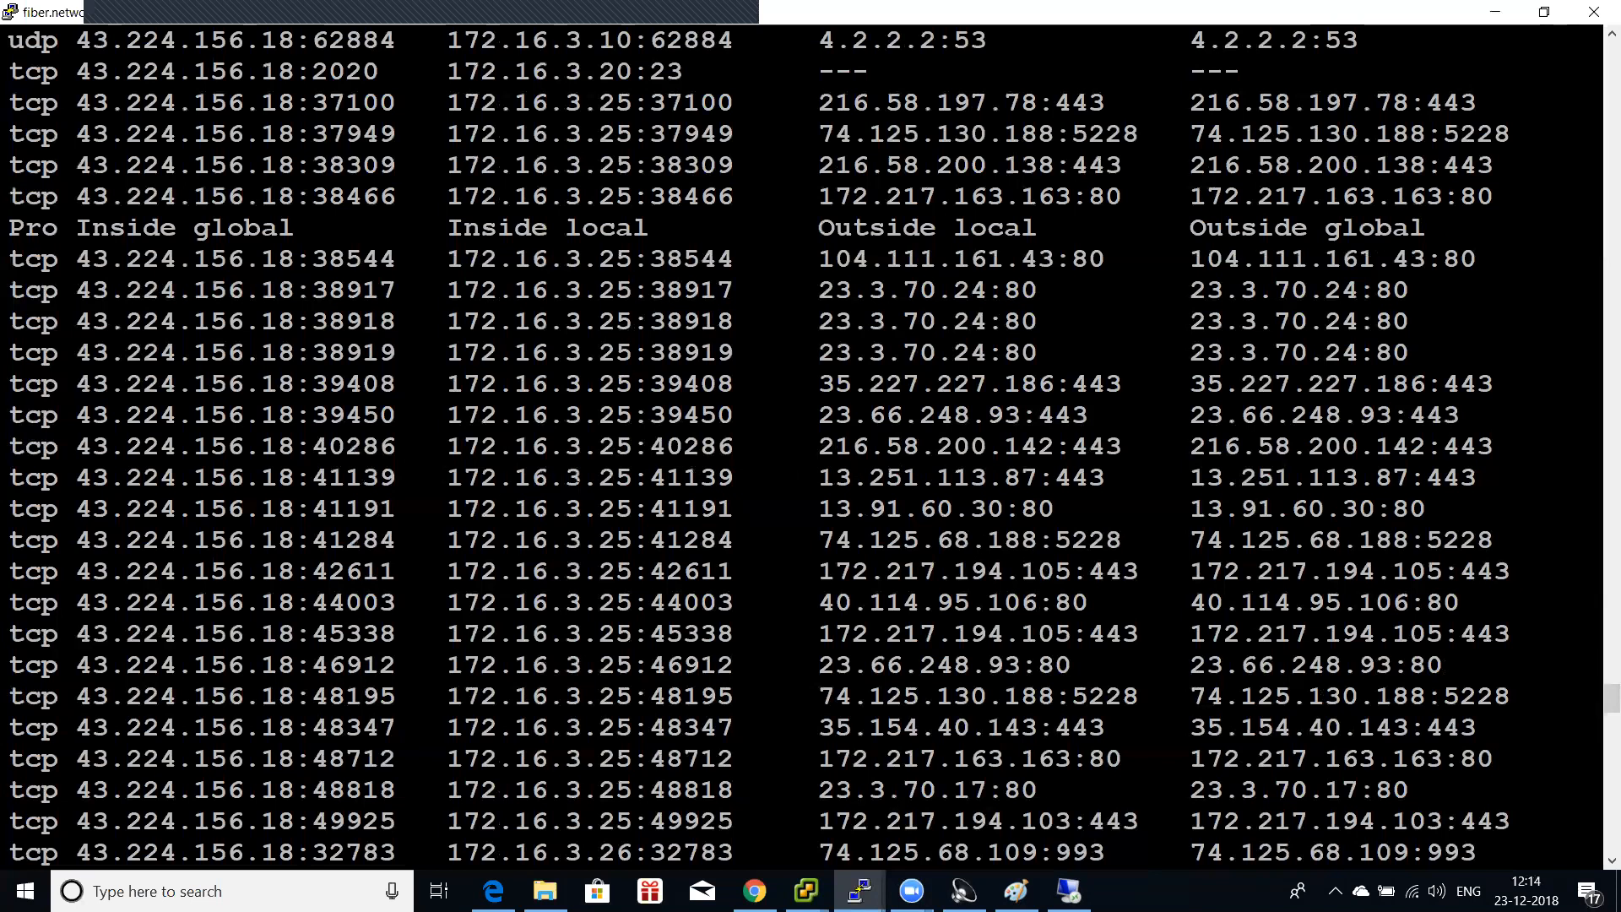
scroll(609, 448, "up", 4)
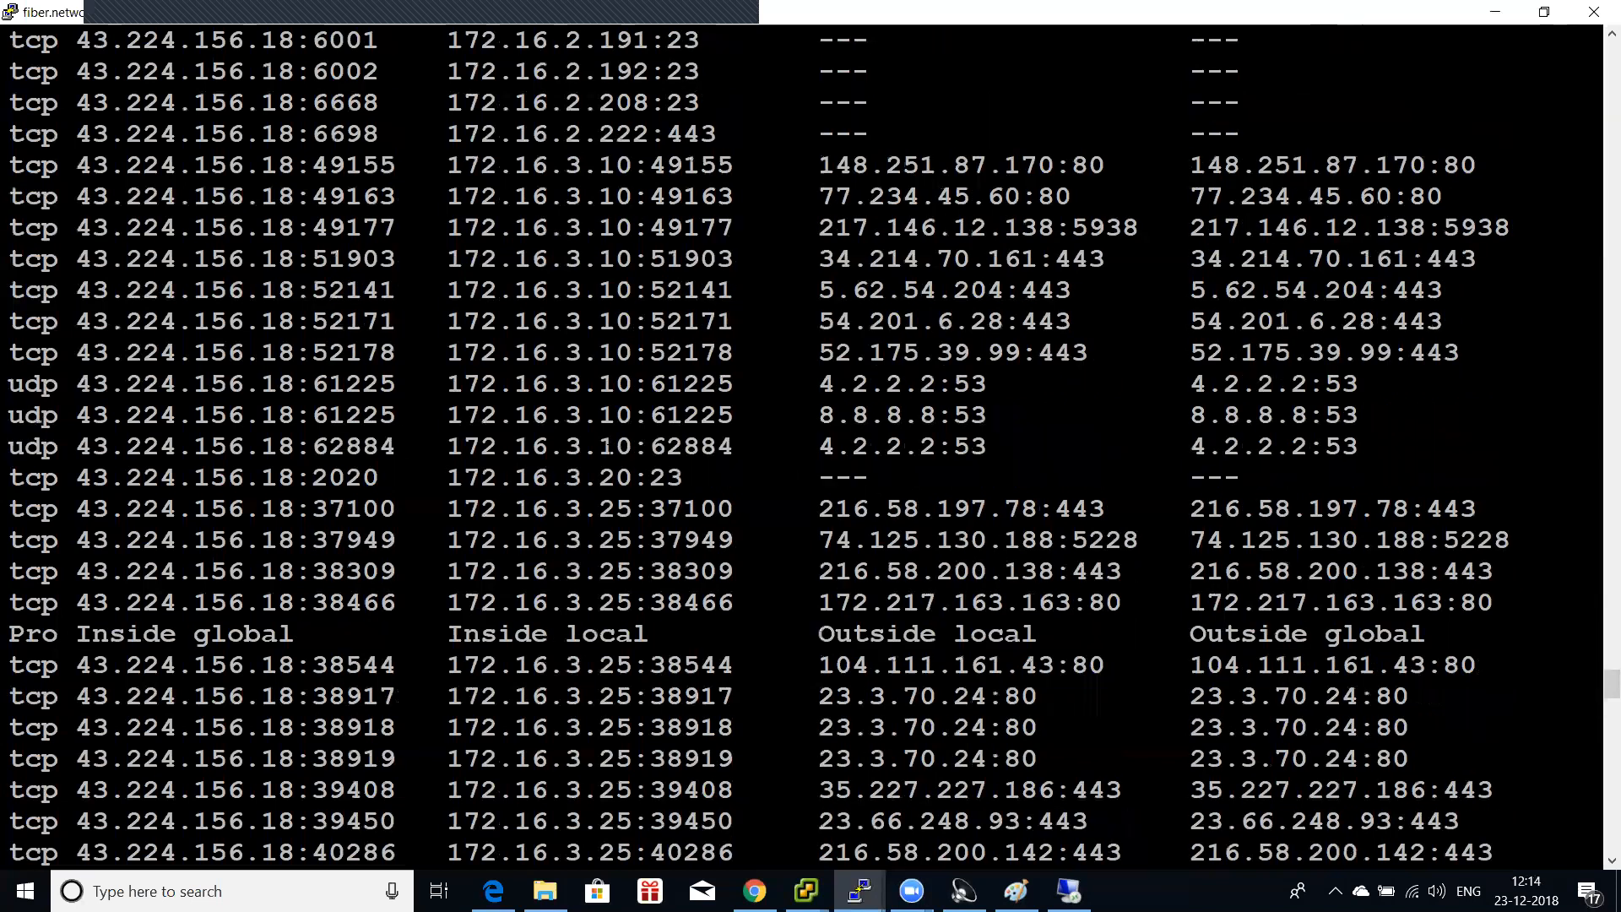
scroll(802, 447, "up", 8)
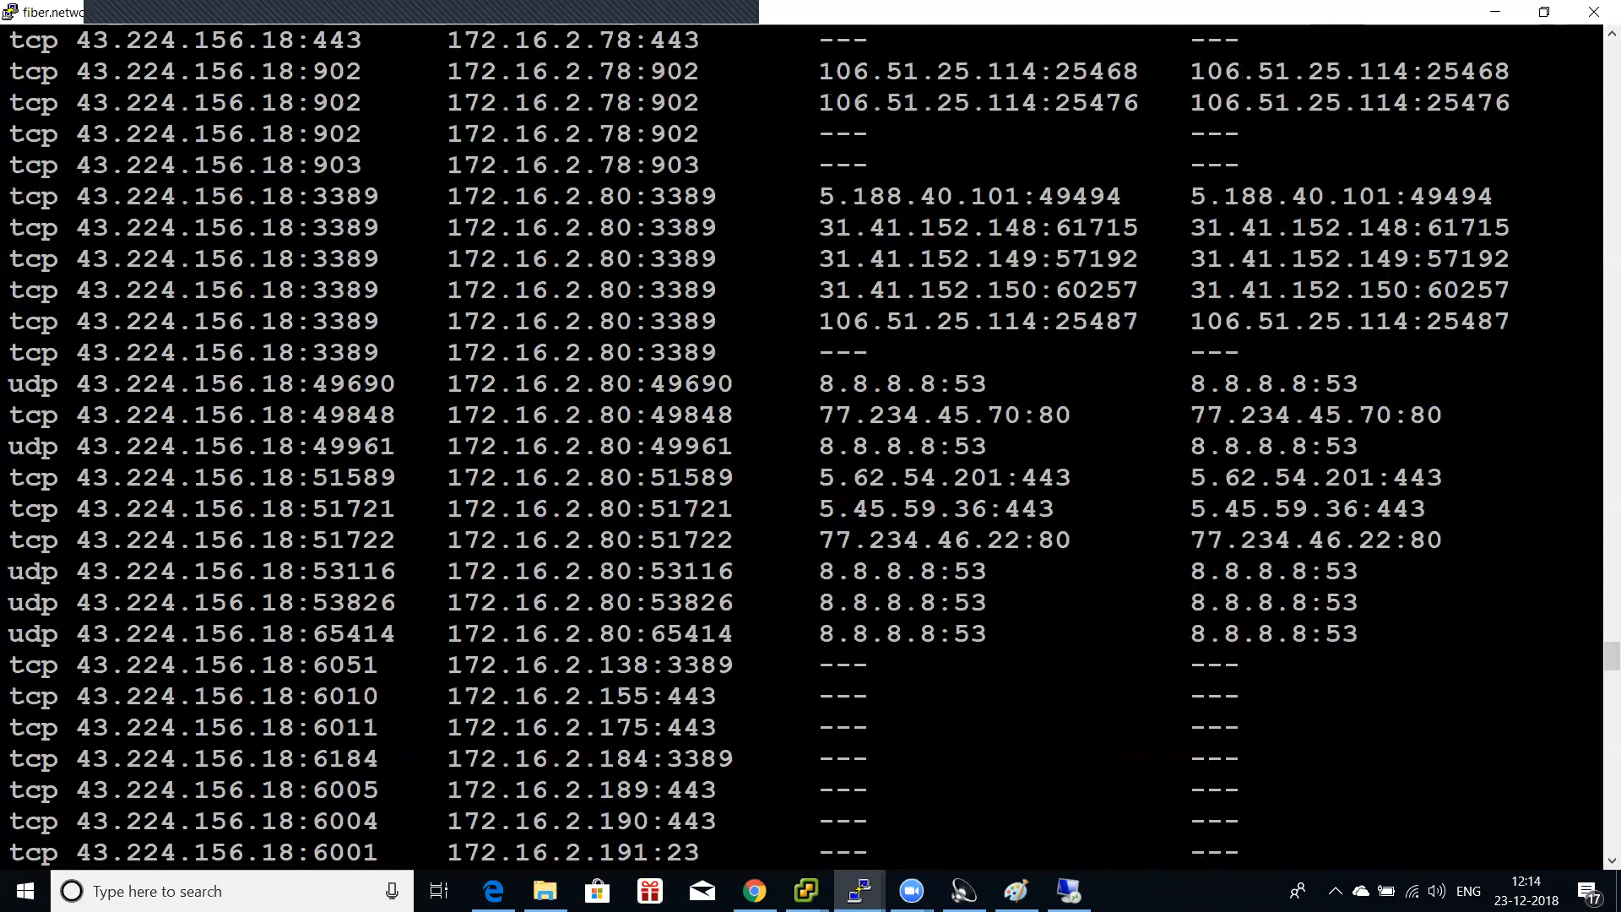
left_click_drag(627, 383, 456, 390)
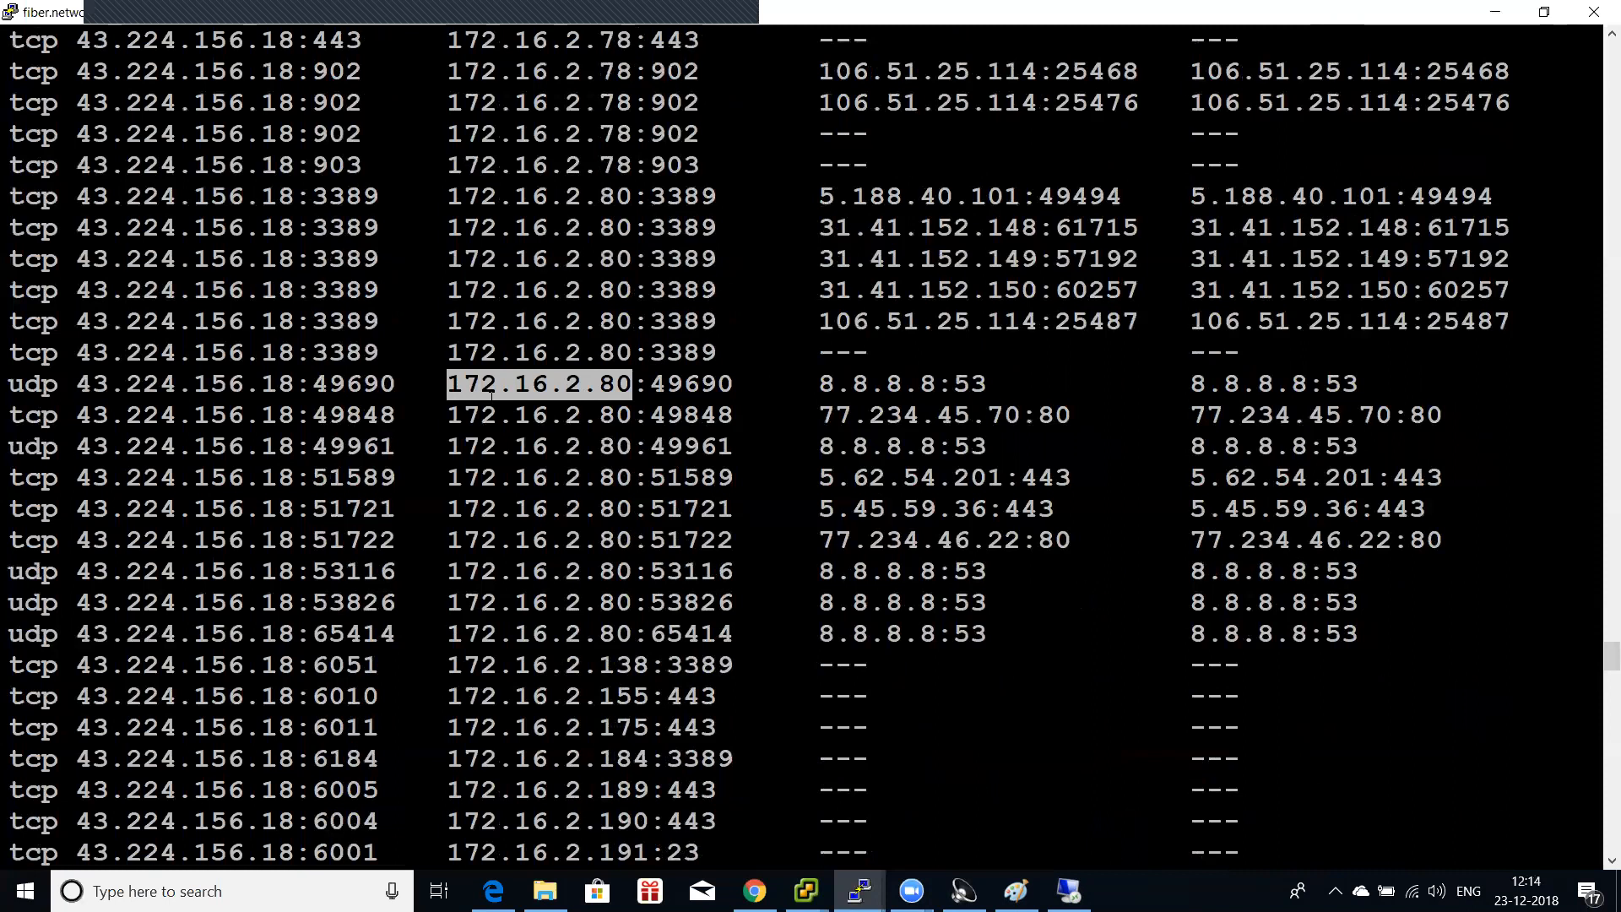
left_click(493, 393)
left_click_drag(447, 384, 633, 384)
left_click_drag(83, 352, 272, 355)
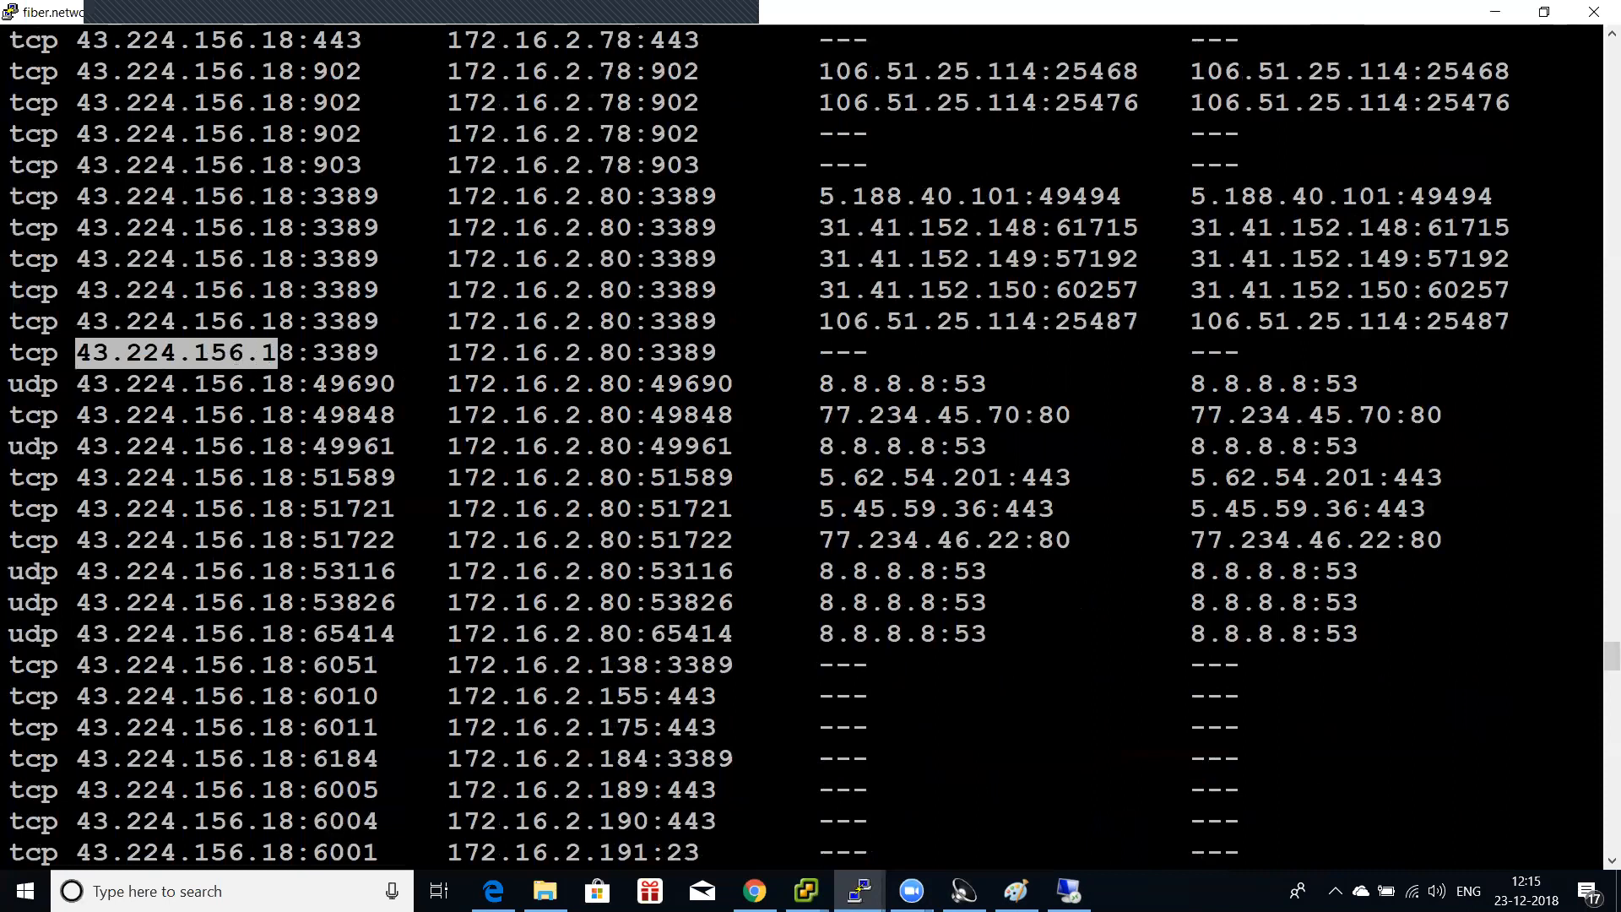
right_click(277, 355)
left_click_drag(448, 352, 629, 361)
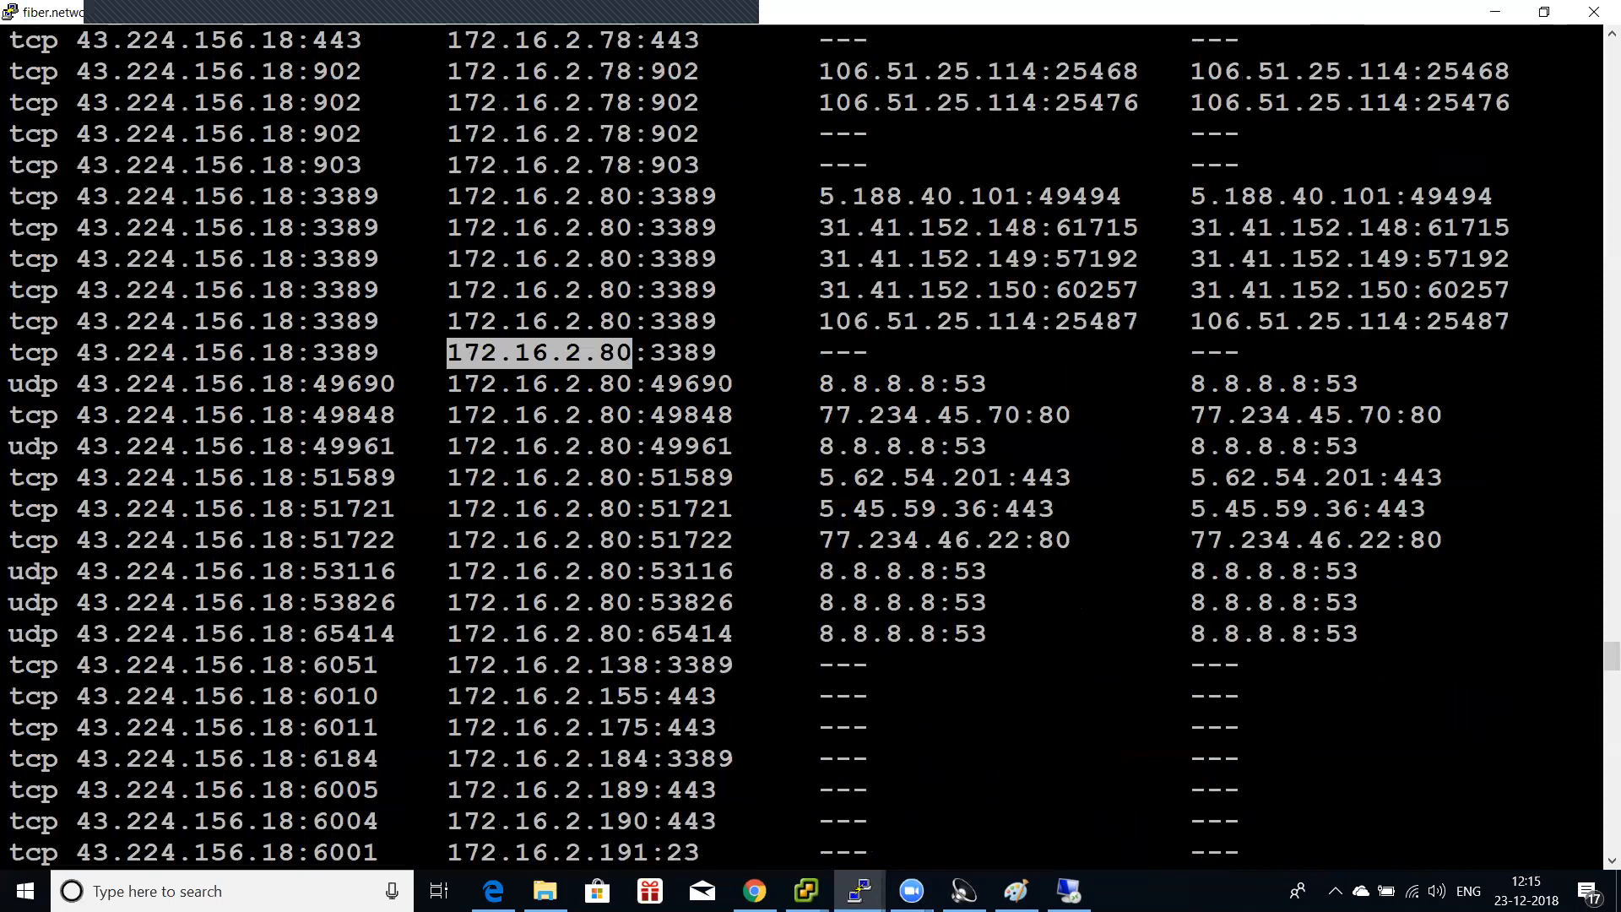
left_click(1016, 891)
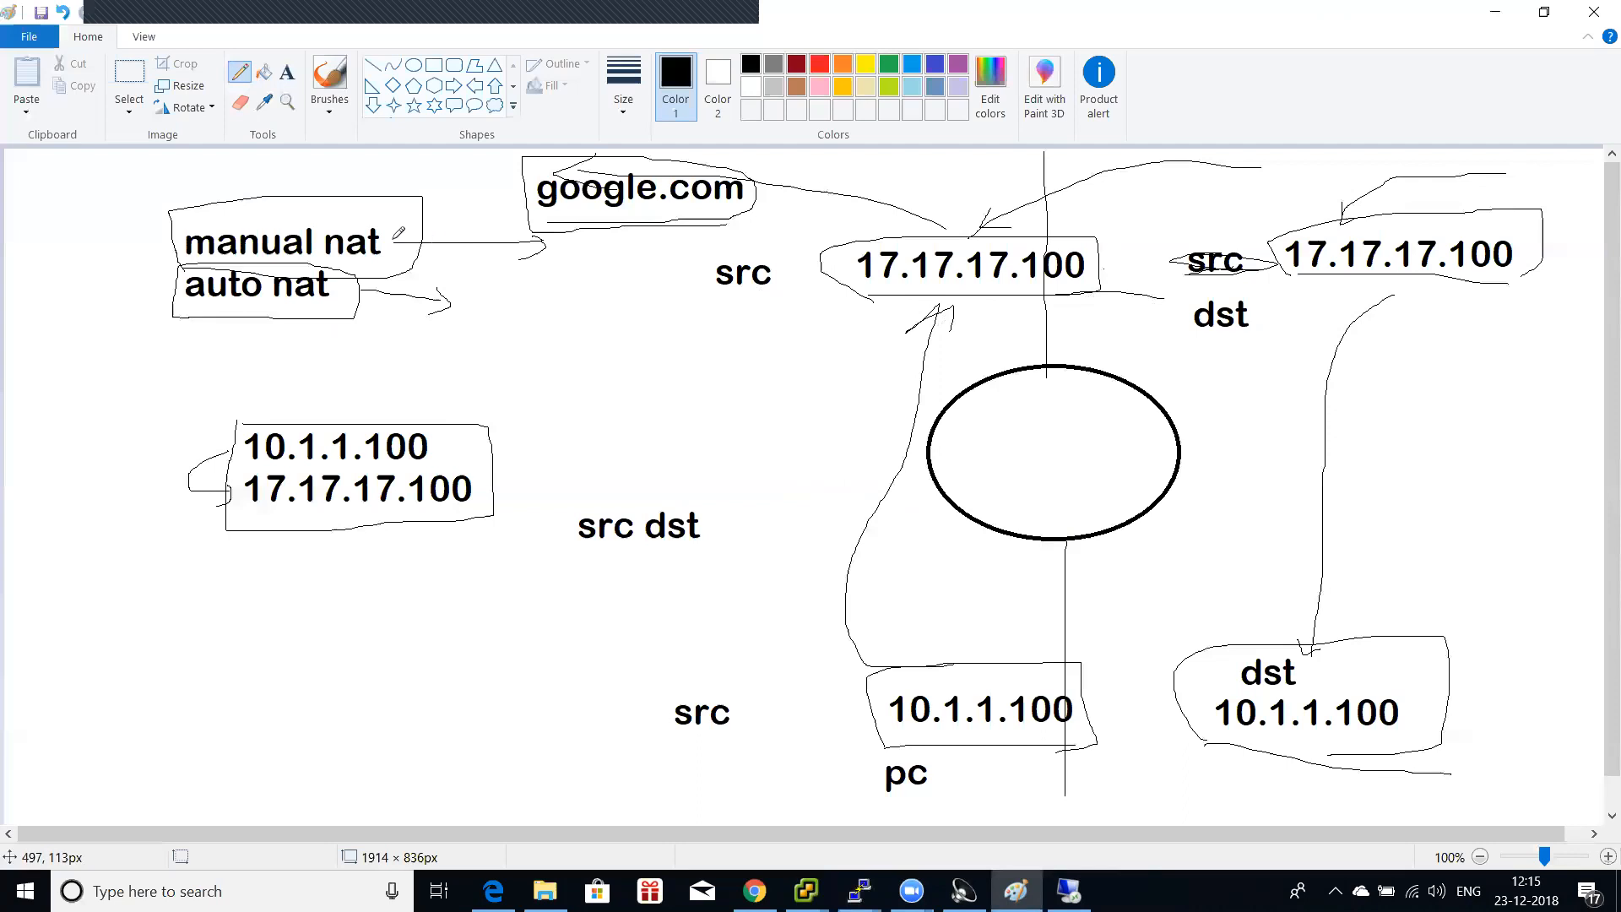
Draw arrows from manual nat down the left edge, to the right-hand src, and out from auto nat, then re-outline auto nat
mouse_move(132, 252)
left_mouse_down()
mouse_move(120, 621)
mouse_move(73, 599)
left_mouse_up()
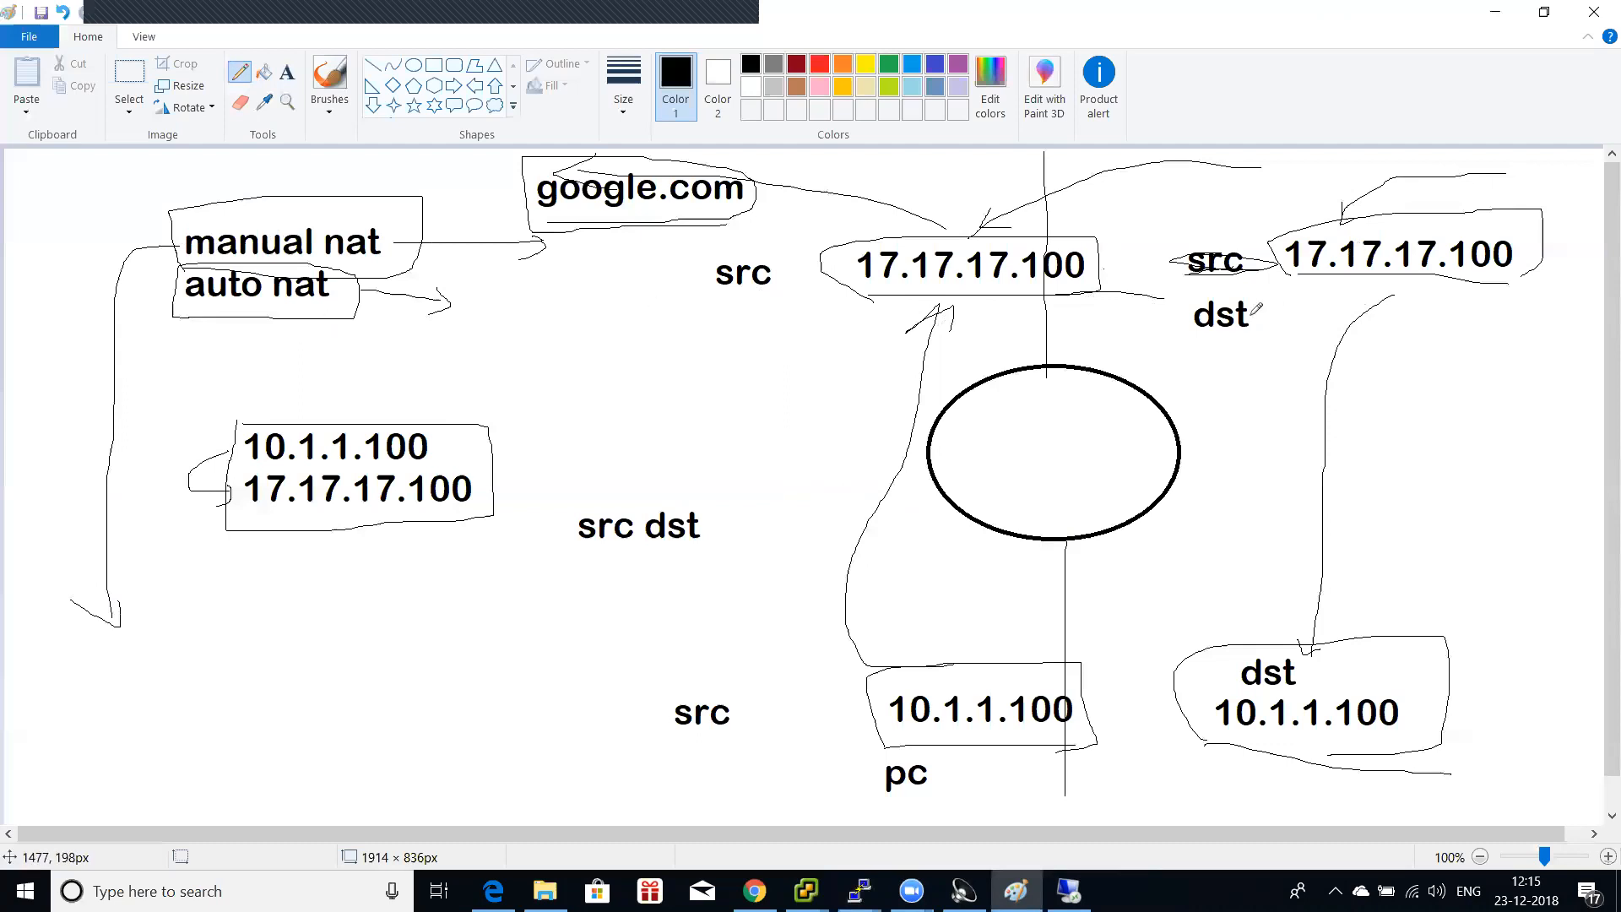
mouse_move(1277, 189)
left_mouse_down()
mouse_move(1262, 191)
mouse_move(1252, 289)
mouse_move(1240, 268)
mouse_move(1258, 286)
left_mouse_up()
mouse_move(352, 184)
left_mouse_down()
mouse_move(356, 199)
mouse_move(442, 150)
left_mouse_up()
left_click_drag(353, 297, 444, 289)
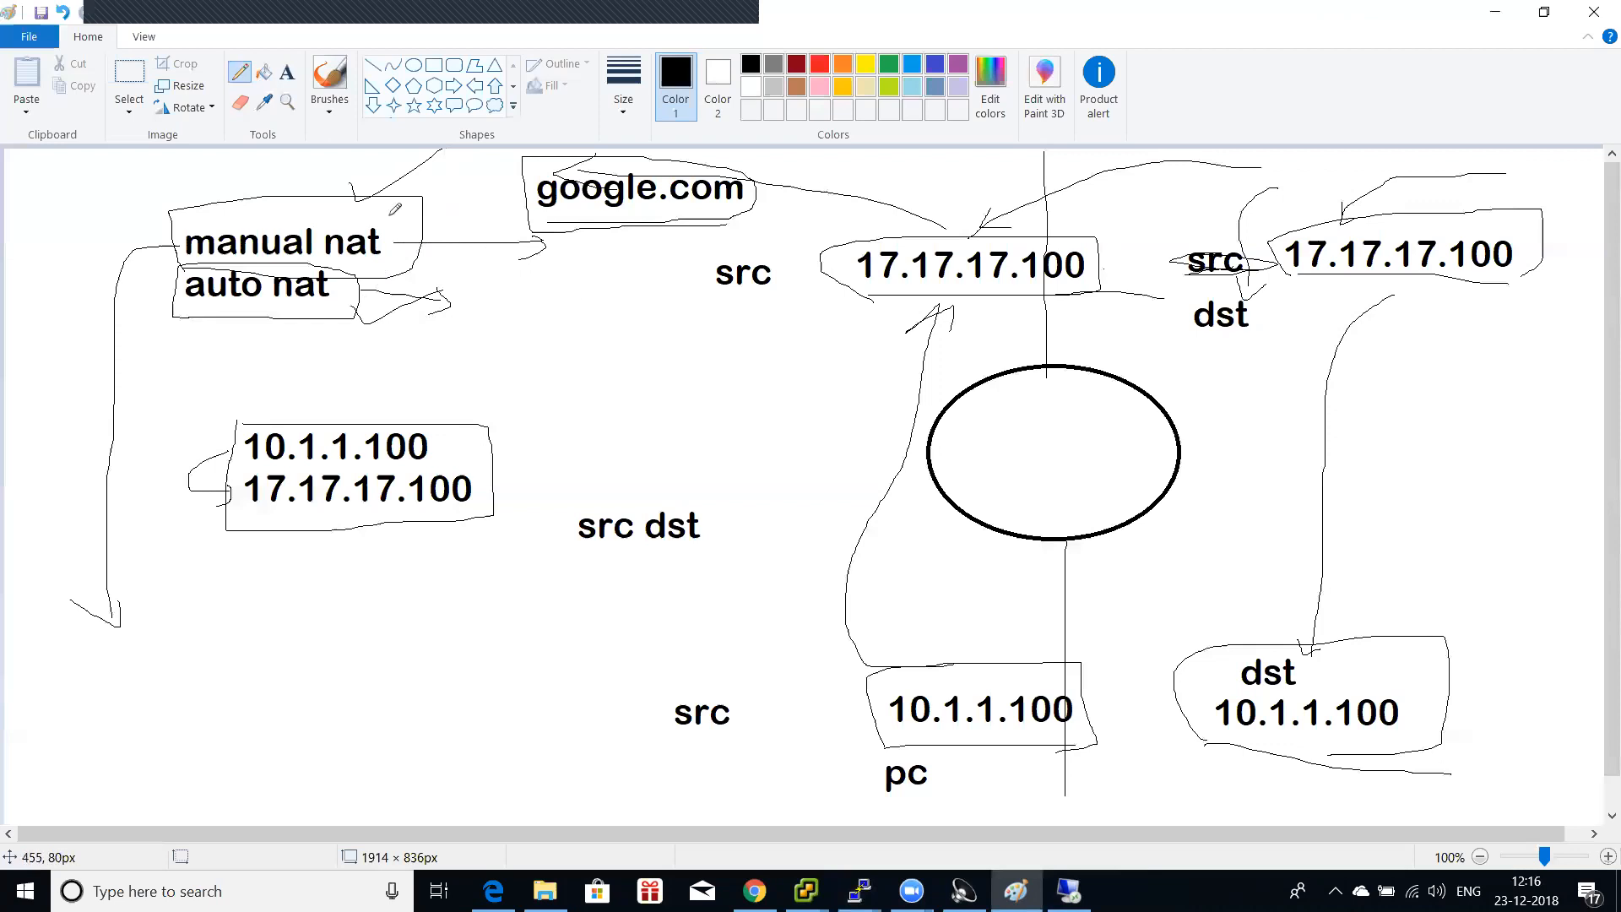
left_click_drag(392, 215, 461, 196)
mouse_move(366, 313)
left_mouse_down()
mouse_move(373, 271)
mouse_move(191, 272)
mouse_move(186, 324)
mouse_move(356, 319)
mouse_move(372, 292)
mouse_move(369, 314)
mouse_move(413, 305)
left_mouse_up()
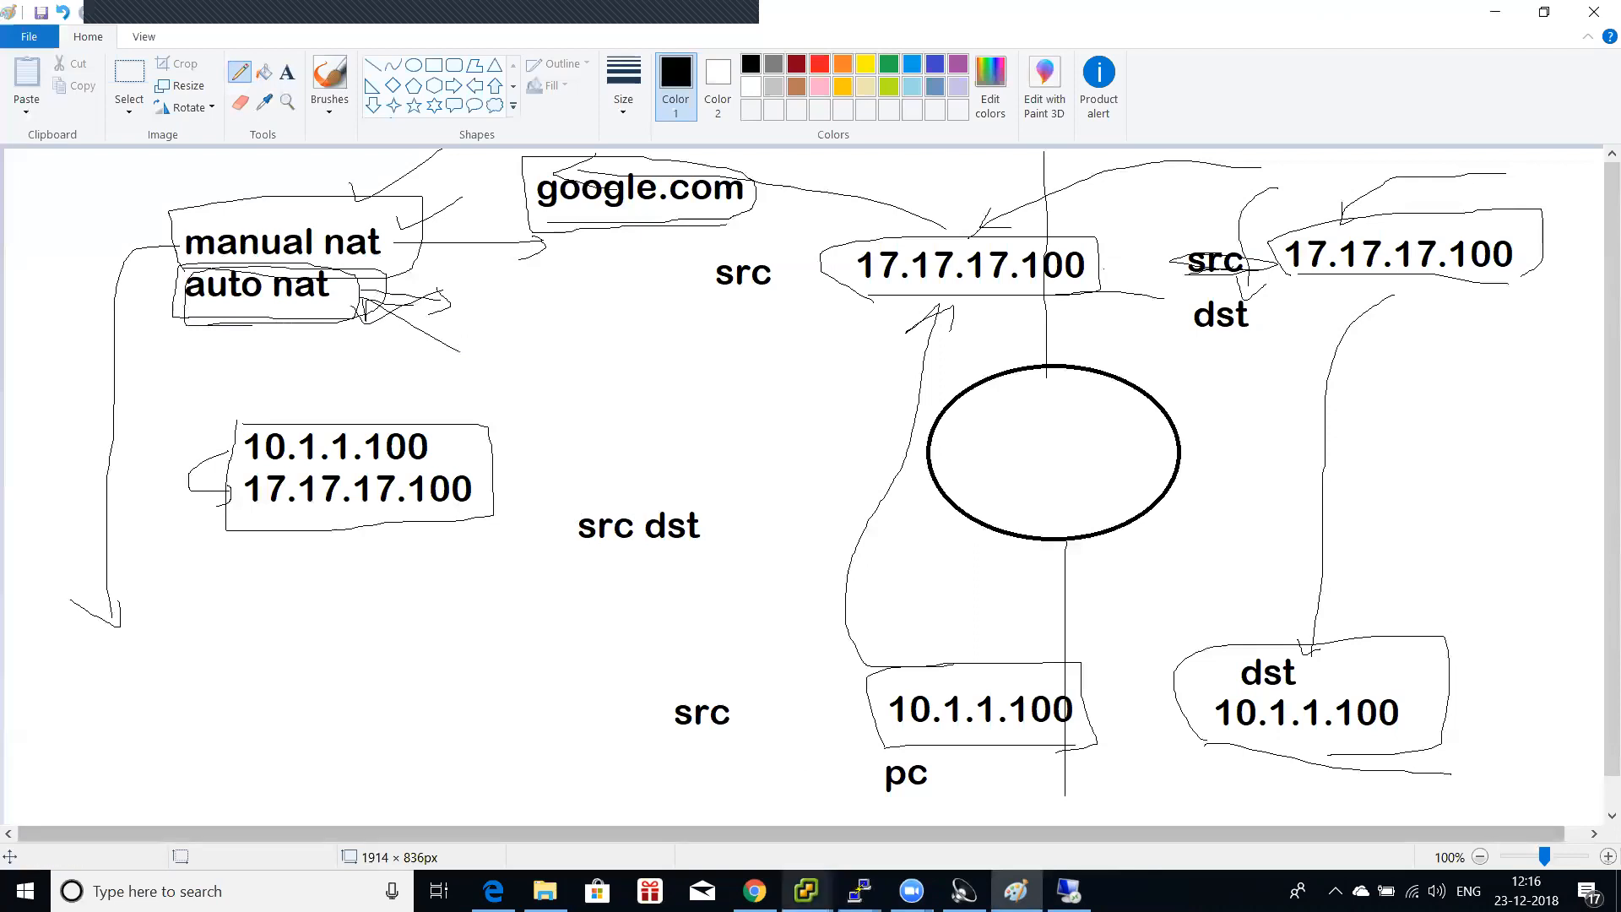
mouse_move(807, 890)
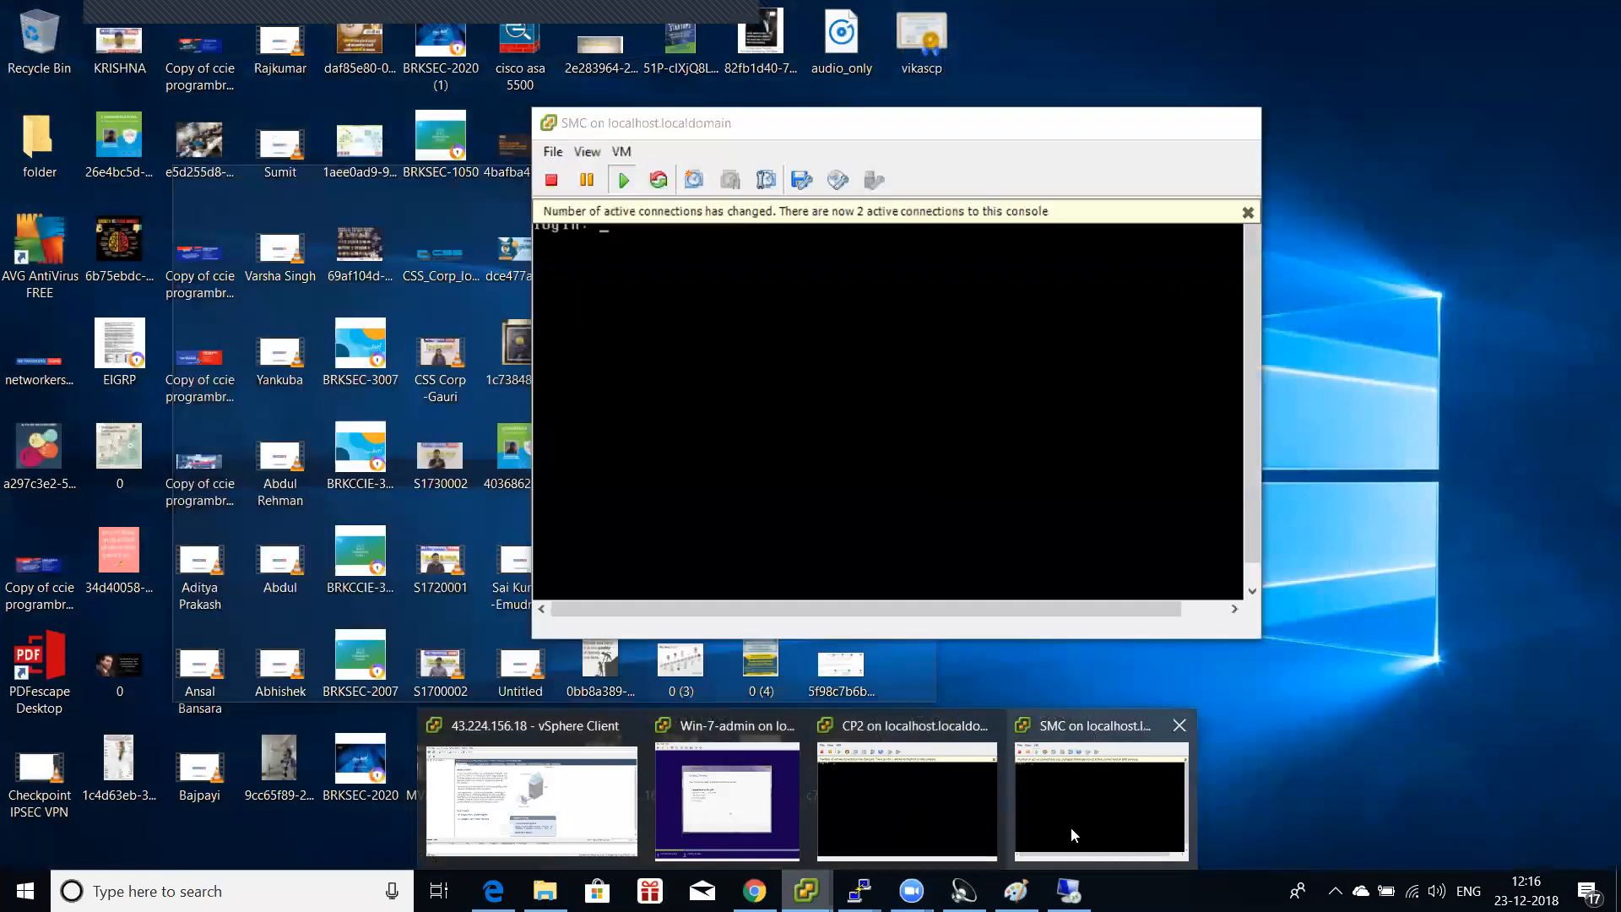
Open the SMC virtual machine console from vSphere, minimise it, and return to the Paint diagram
left_click(1070, 827)
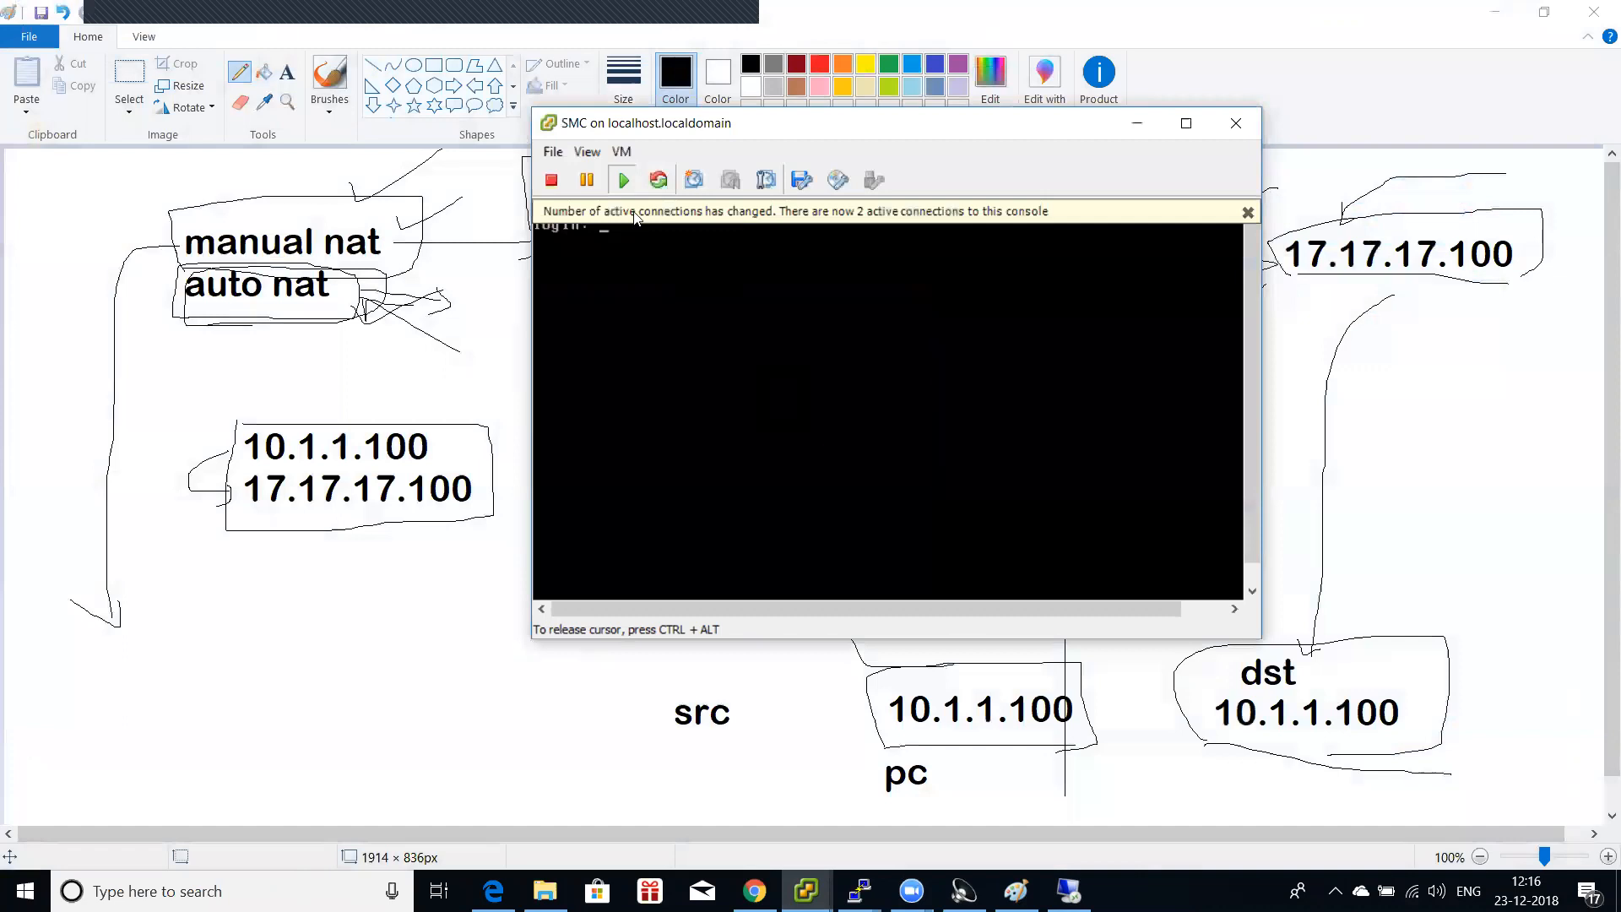
left_click(1137, 124)
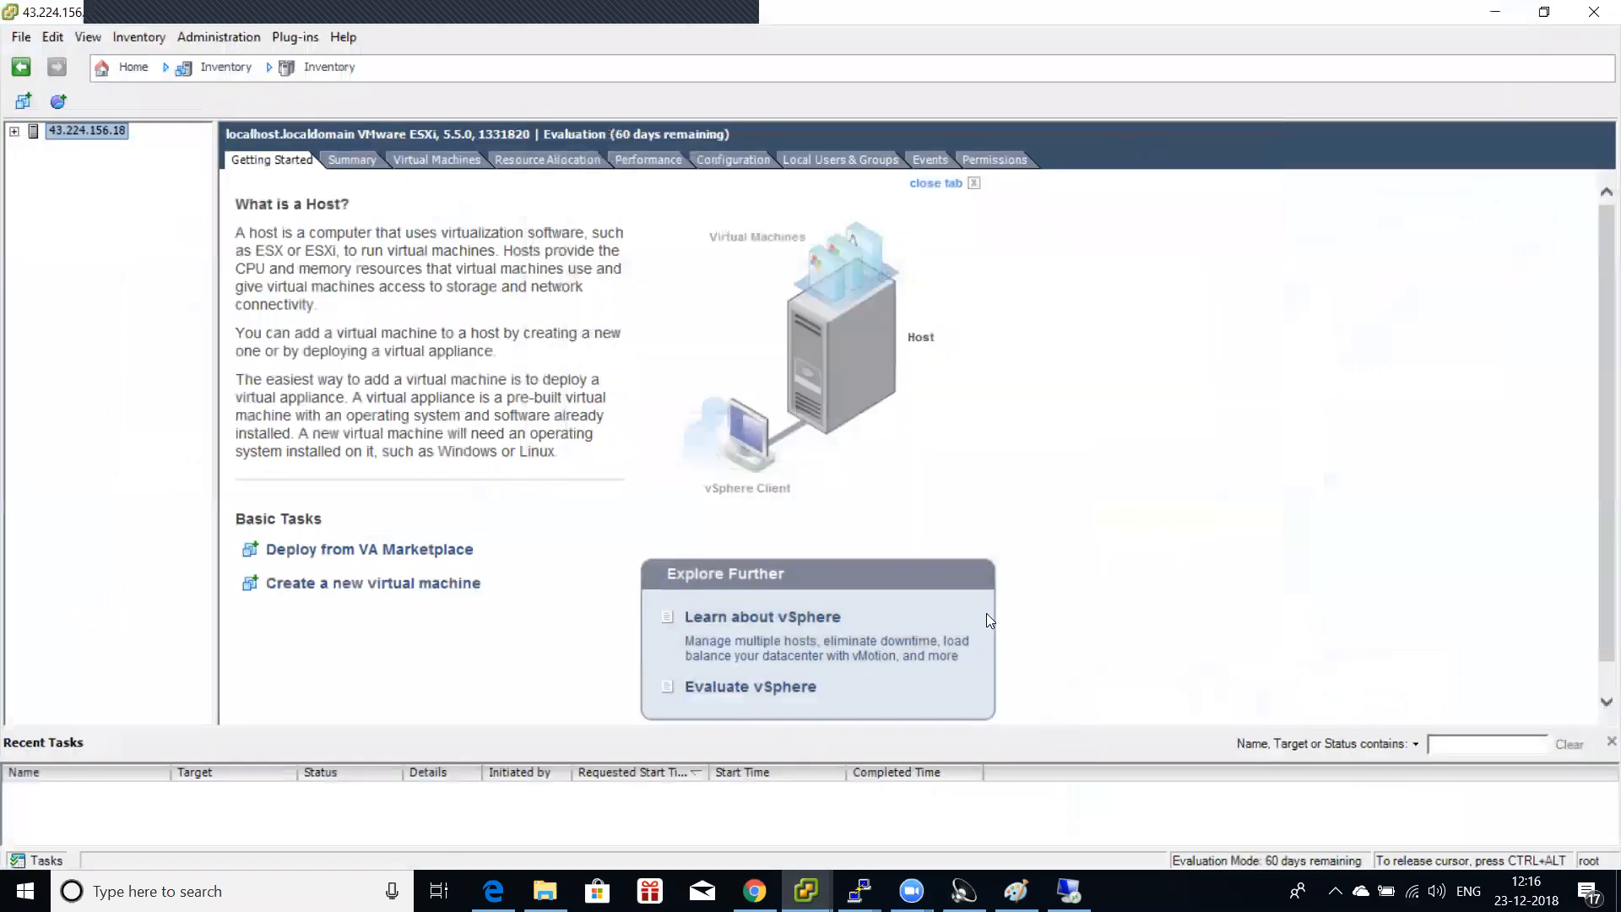
left_click(1016, 890)
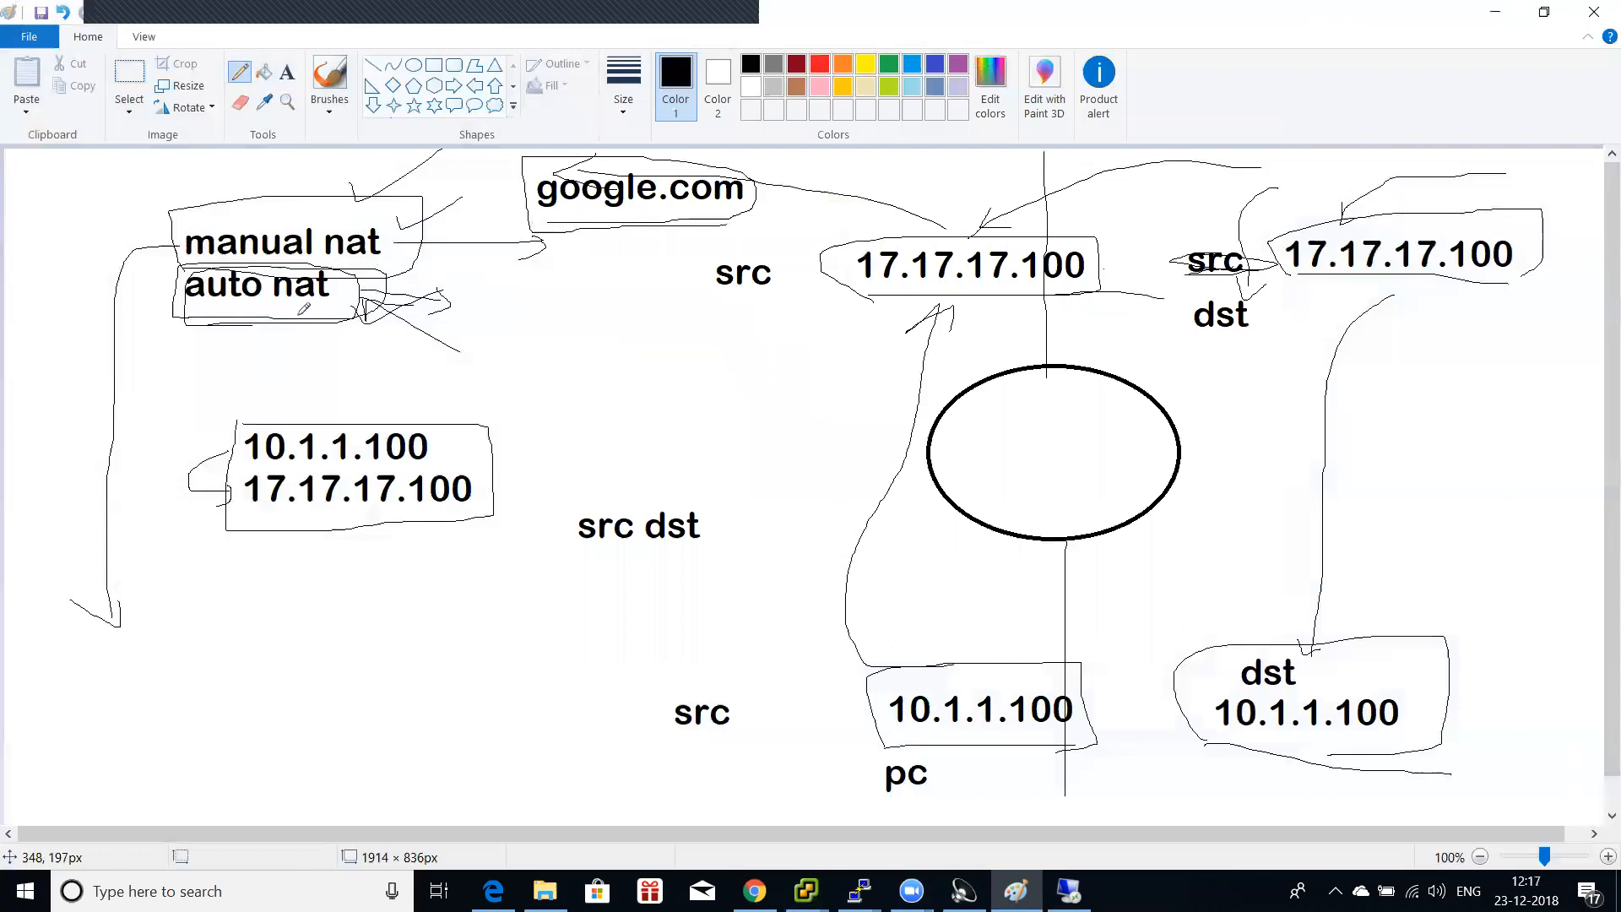
Draw an arrow down onto the 10.1.1.100 box and loop another outline around auto nat
mouse_move(534, 359)
left_mouse_down()
mouse_move(415, 428)
mouse_move(466, 420)
left_mouse_up()
mouse_move(219, 325)
left_mouse_down()
mouse_move(385, 331)
mouse_move(372, 250)
mouse_move(174, 277)
mouse_move(201, 336)
mouse_move(338, 331)
mouse_move(361, 308)
left_mouse_up()
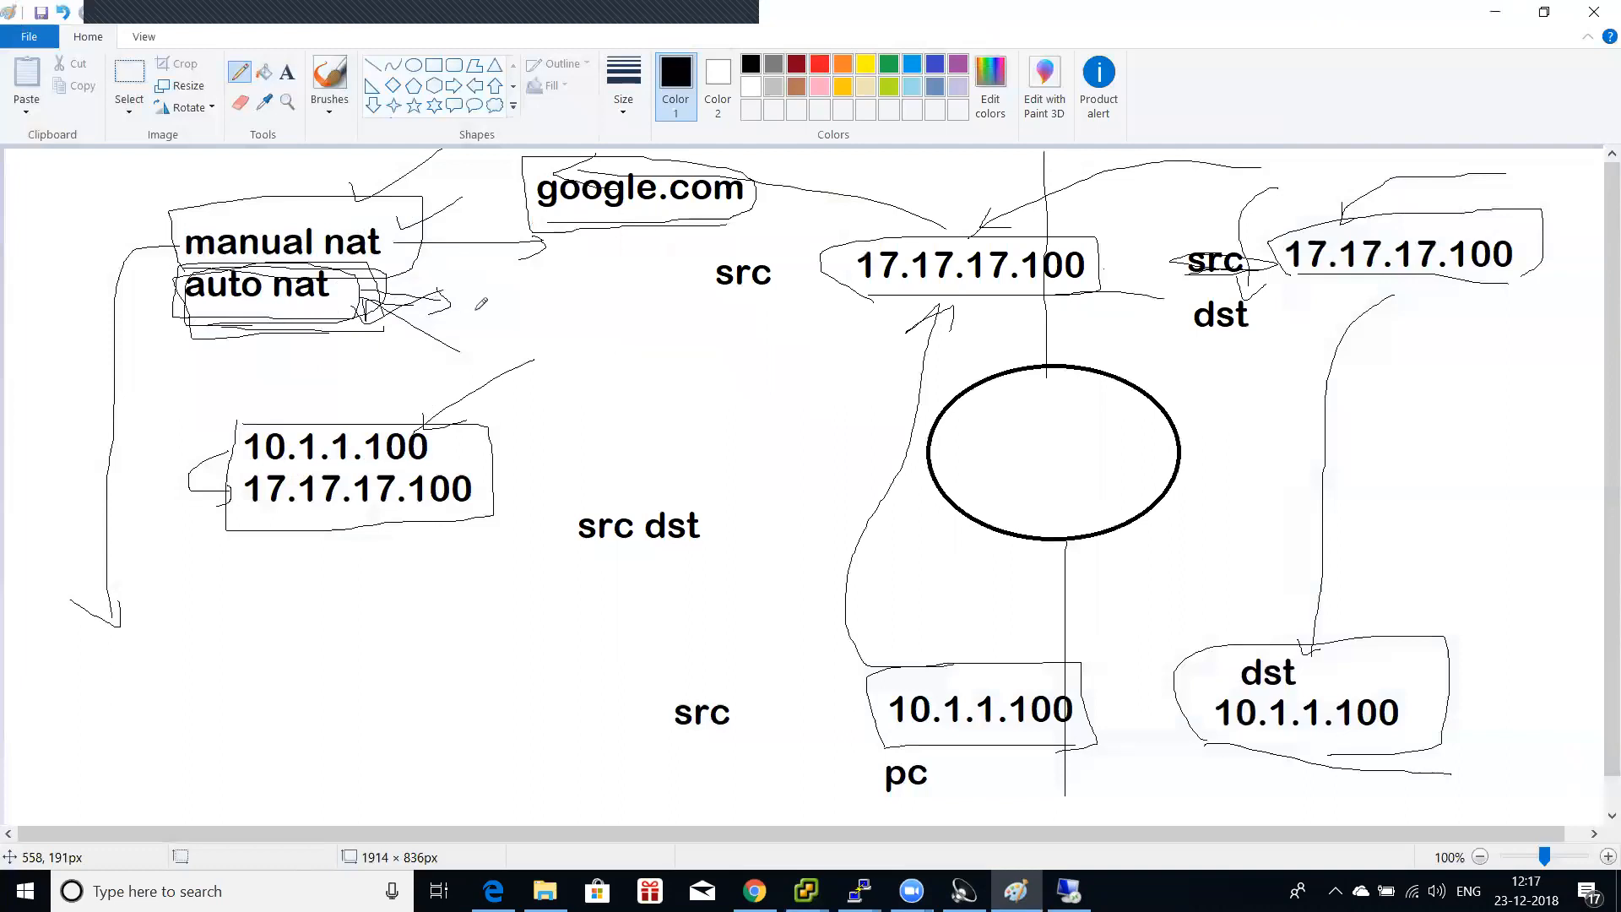
Add a two-line label 'pat/dynamic' and 'static nat' beside auto nat
left_click(287, 73)
left_click_drag(464, 272, 823, 319)
type("d")
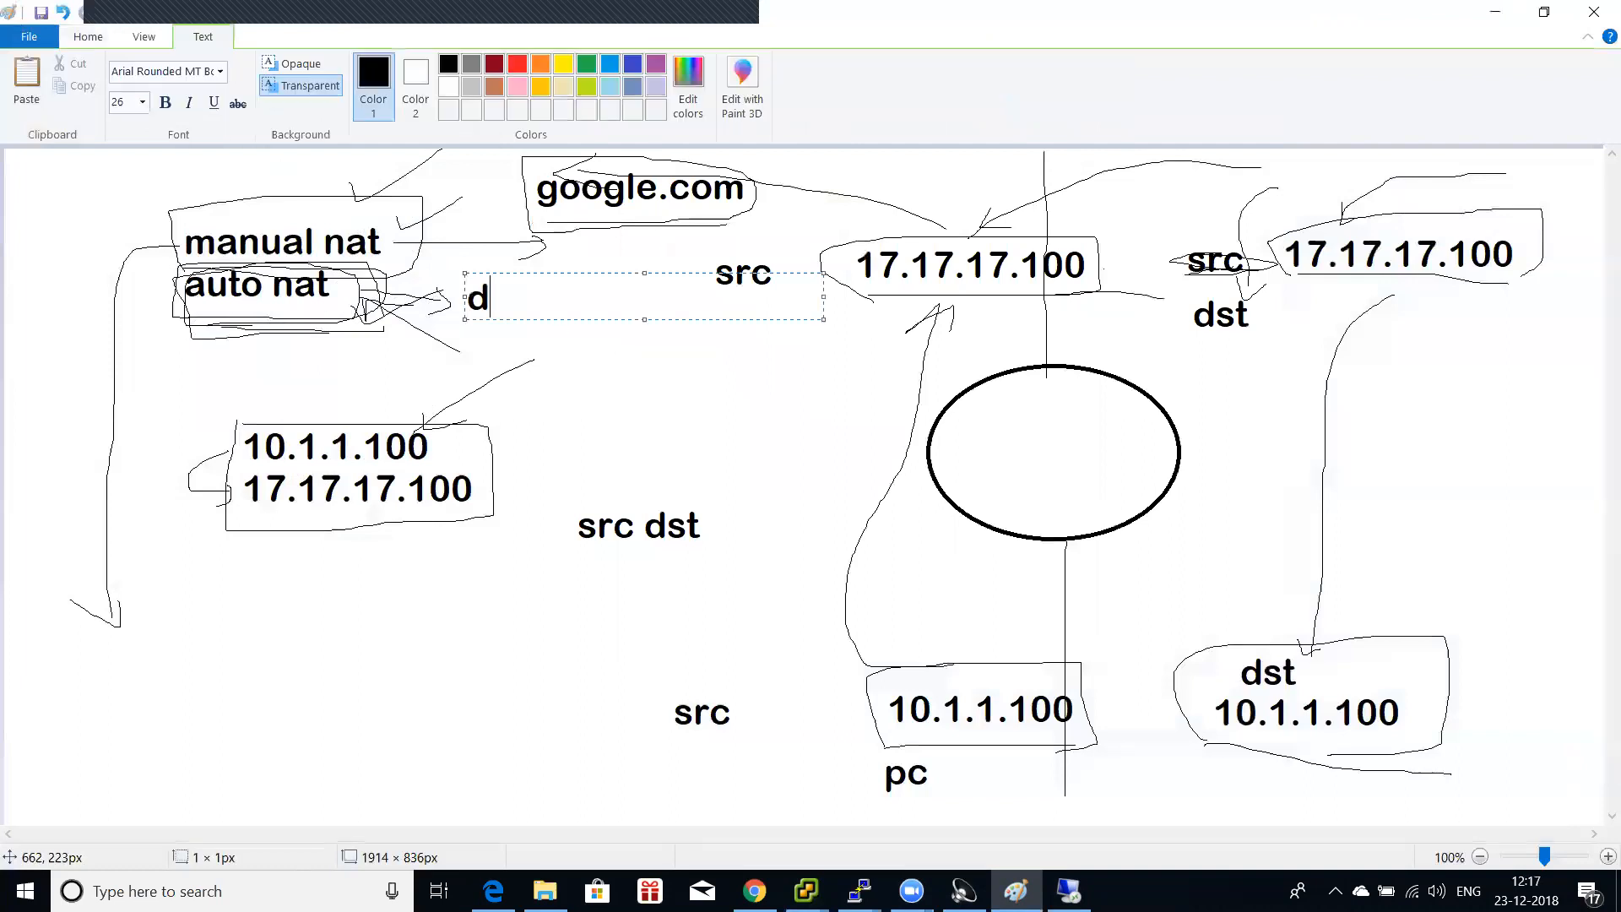
type("ynamic tr")
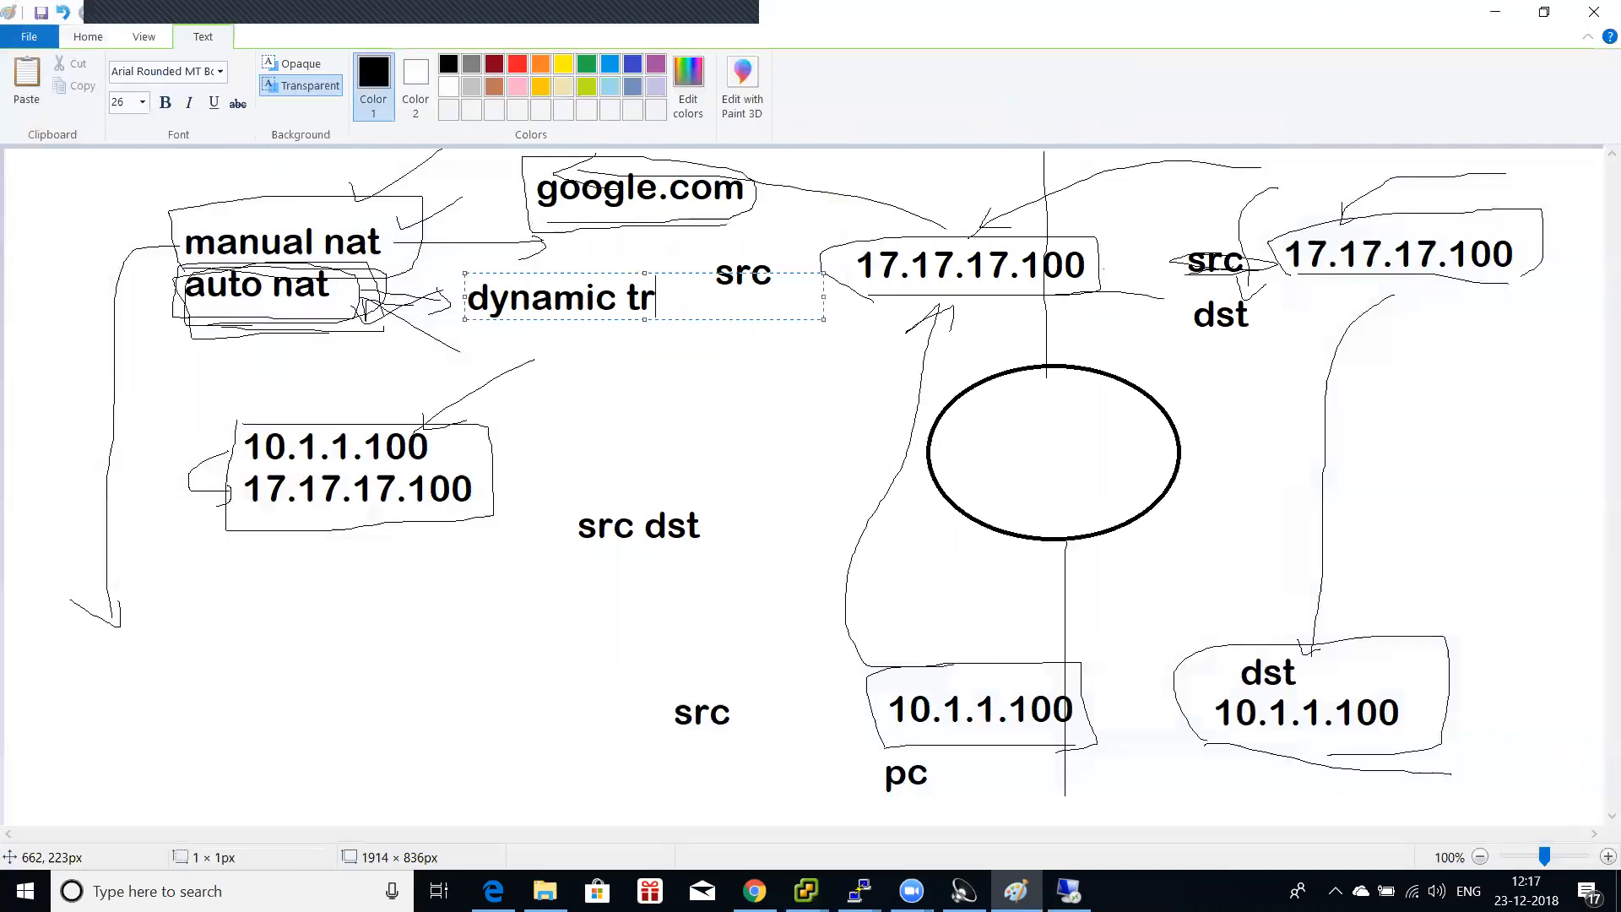
type("ansf")
key("BackSpace")
key("BackSpace")
key("BackSpace")
key("BackSpace")
key("BackSpace")
key("BackSpace")
key("BackSpace")
key("BackSpace")
key("BackSpace")
key("BackSpace")
key("BackSpace")
key("BackSpace")
key("BackSpace")
key("BackSpace")
type("pat/du")
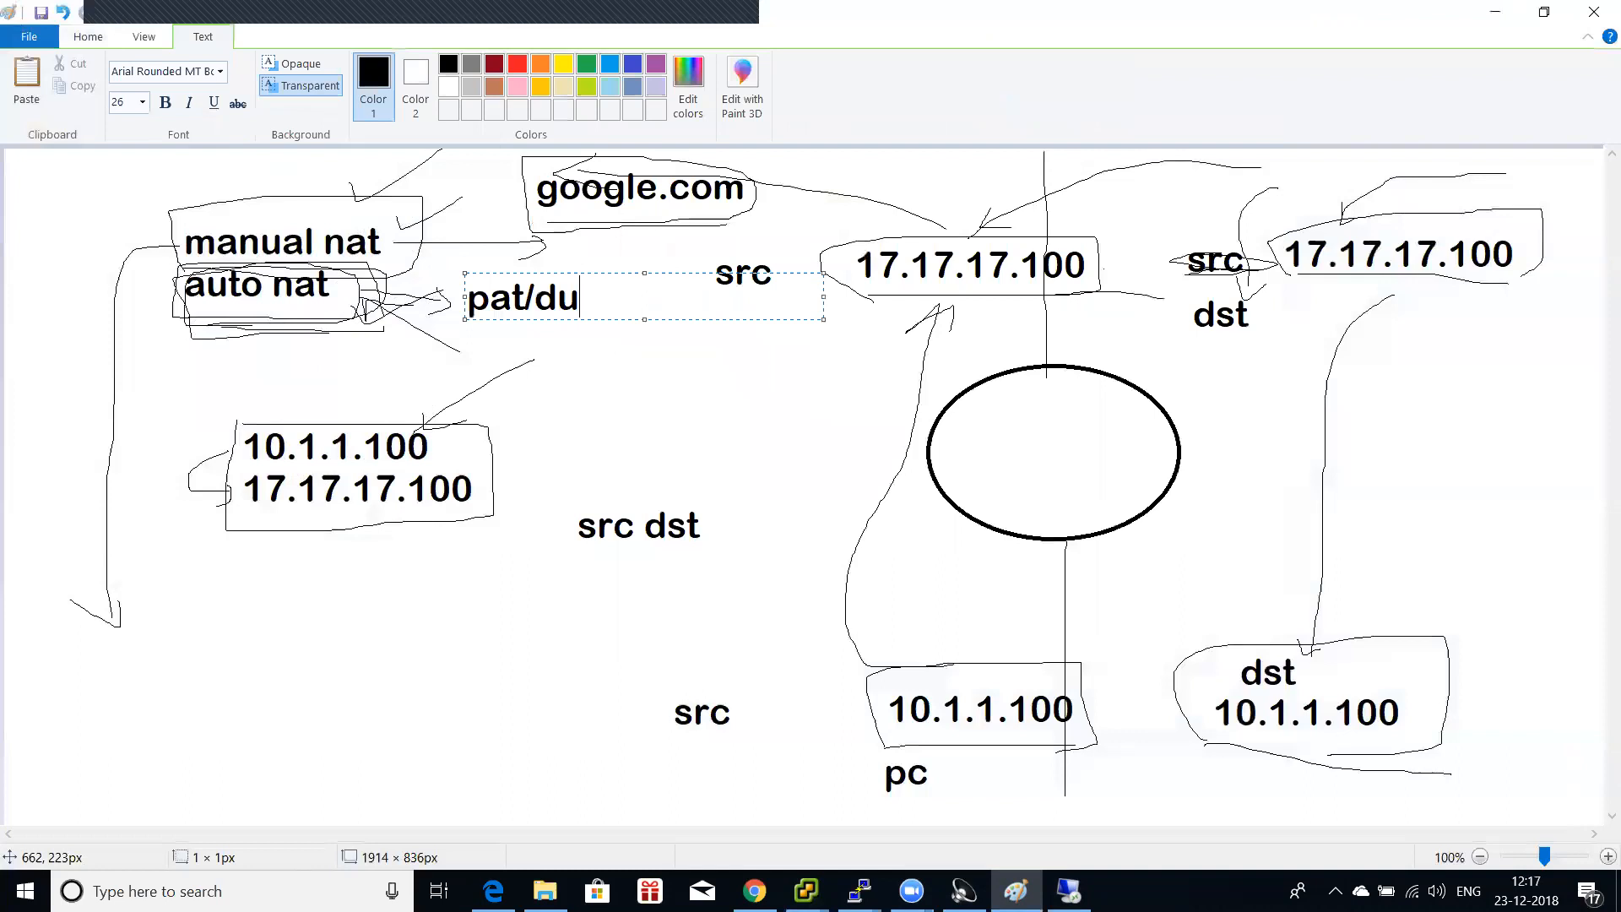
key("BackSpace")
type("ynu")
key("BackSpace")
type("amic")
key("Return")
type("s")
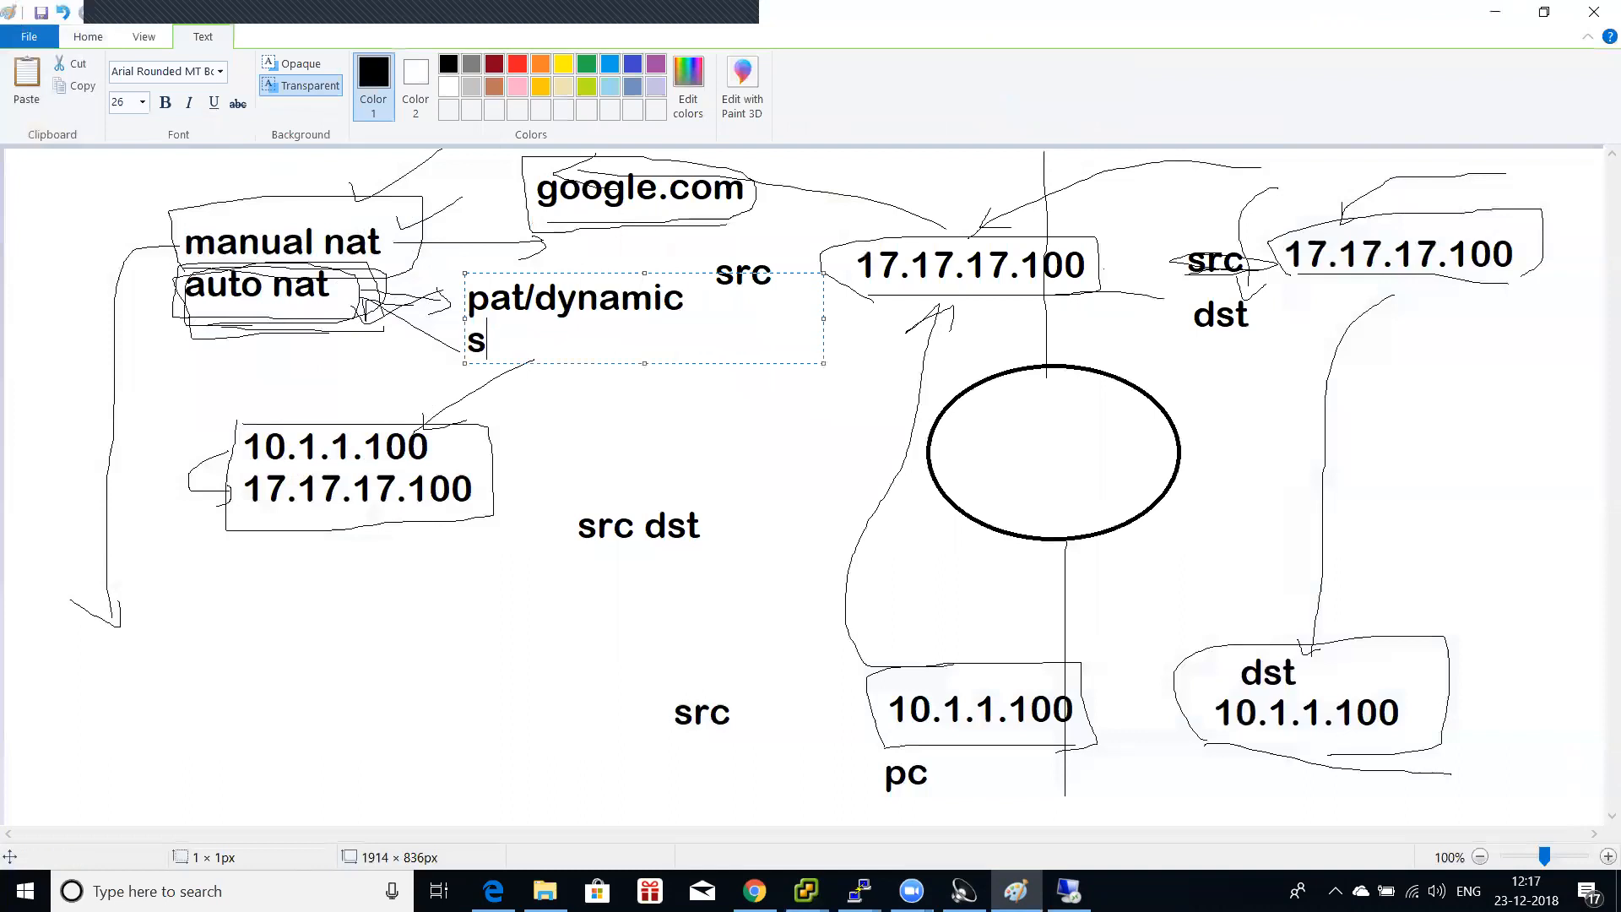
type("tatic nat")
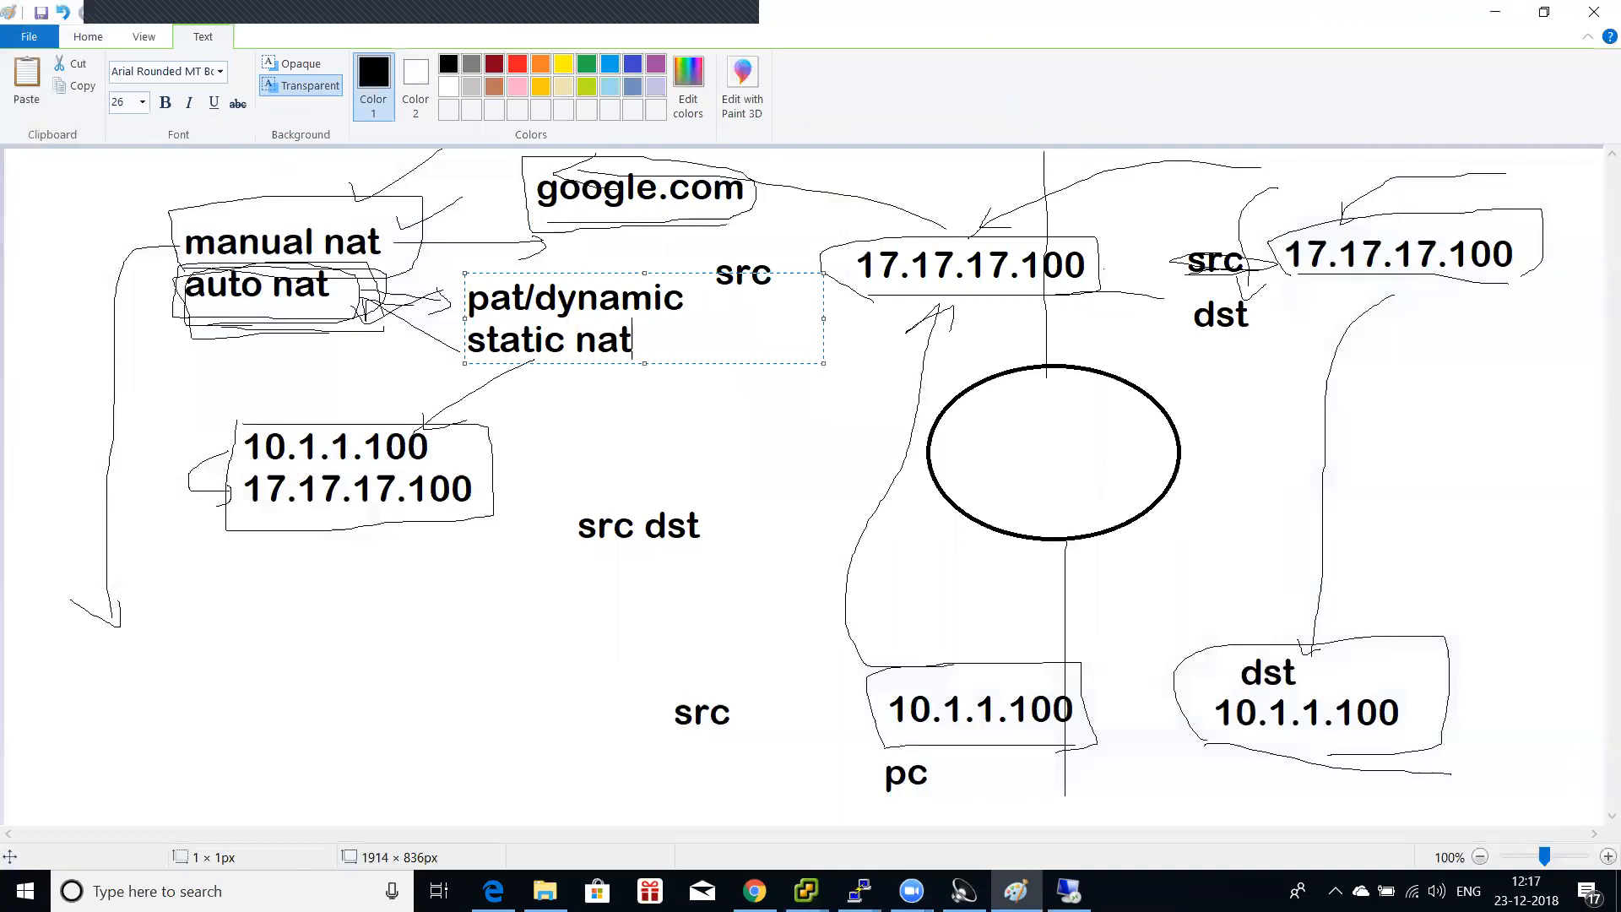
left_click(623, 394)
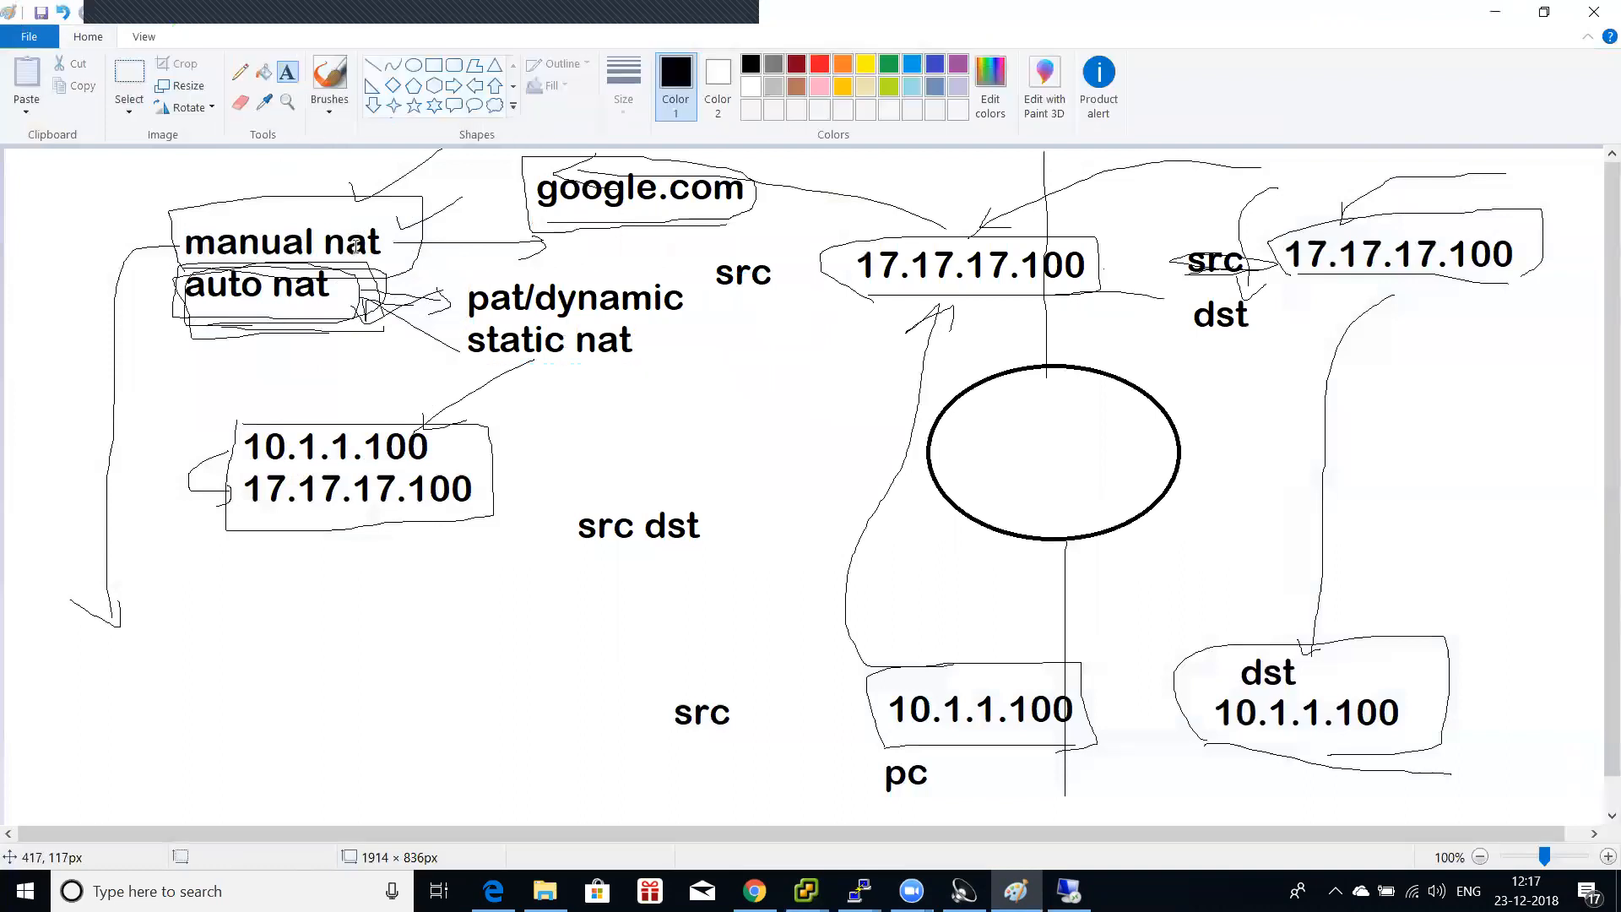
Box 'manual nat' freehand and draw an arrow pointing to it
left_click(239, 73)
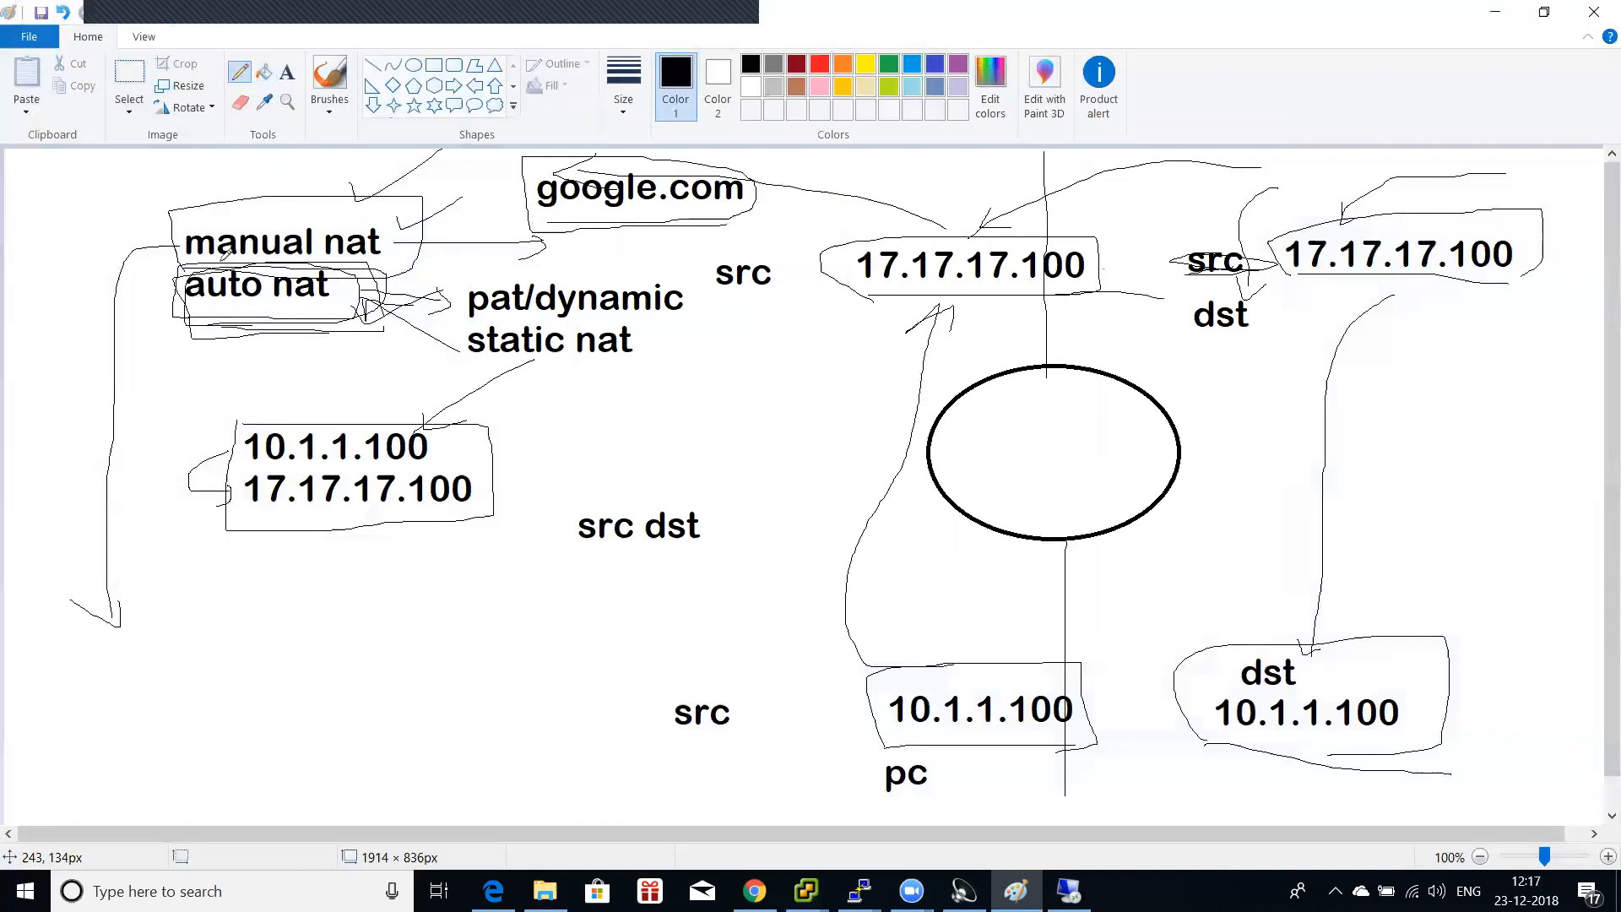
mouse_move(187, 257)
left_mouse_down()
mouse_move(375, 255)
mouse_move(400, 205)
mouse_move(181, 207)
mouse_move(181, 255)
left_mouse_up()
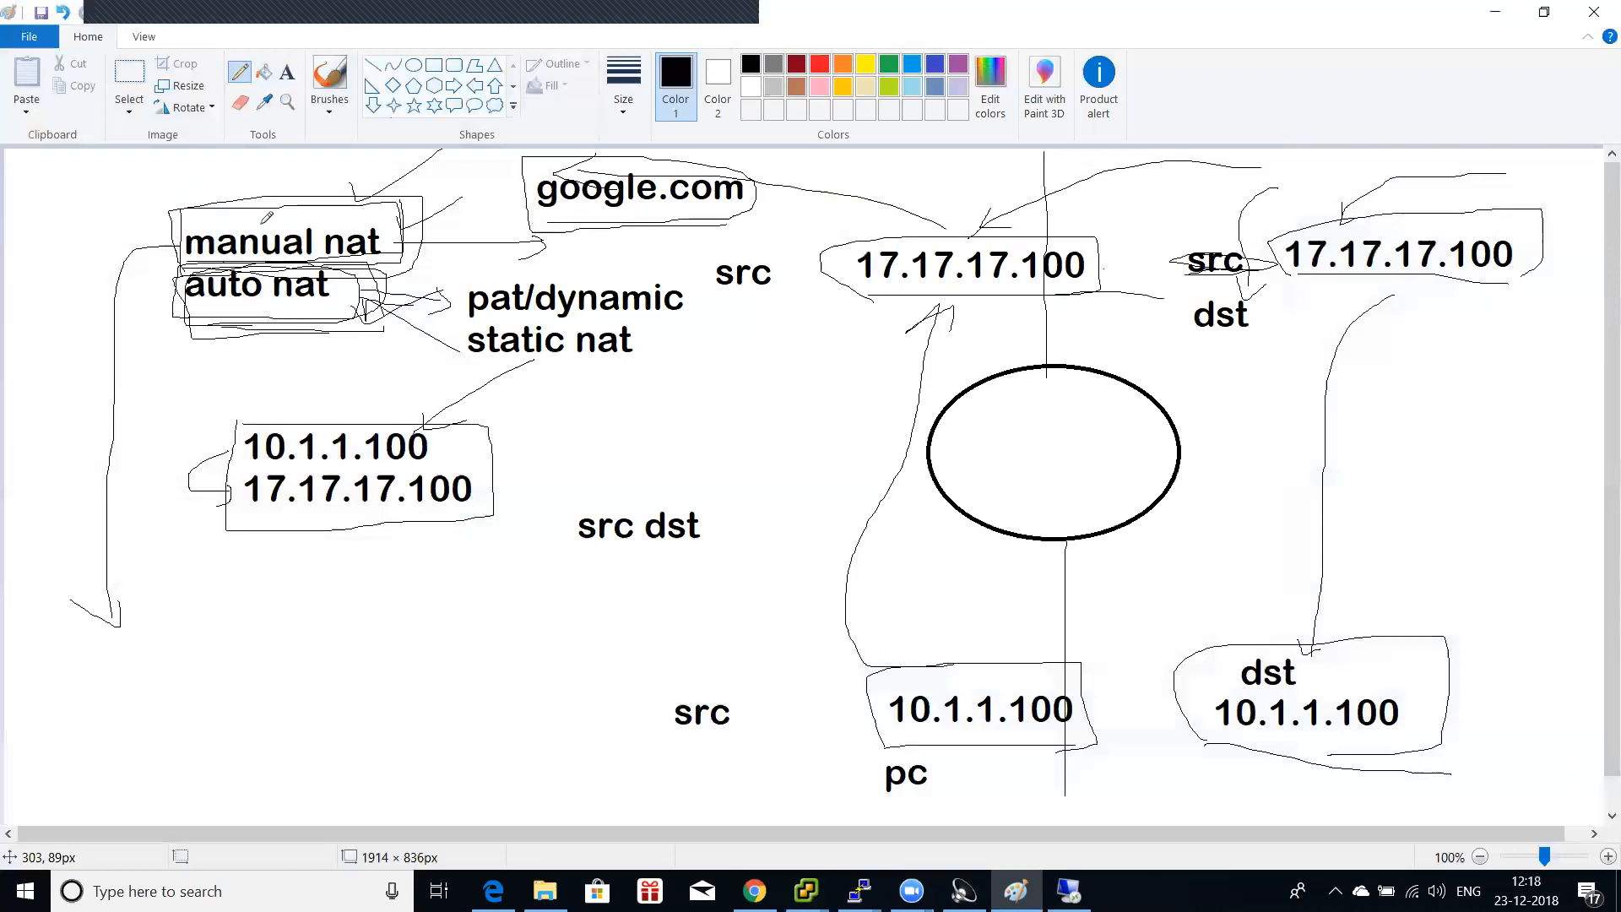
mouse_move(120, 162)
left_mouse_down()
mouse_move(193, 210)
mouse_move(179, 218)
left_mouse_up()
Start a new blank image, discarding the whiteboard without saving
left_click(49, 40)
left_click(34, 65)
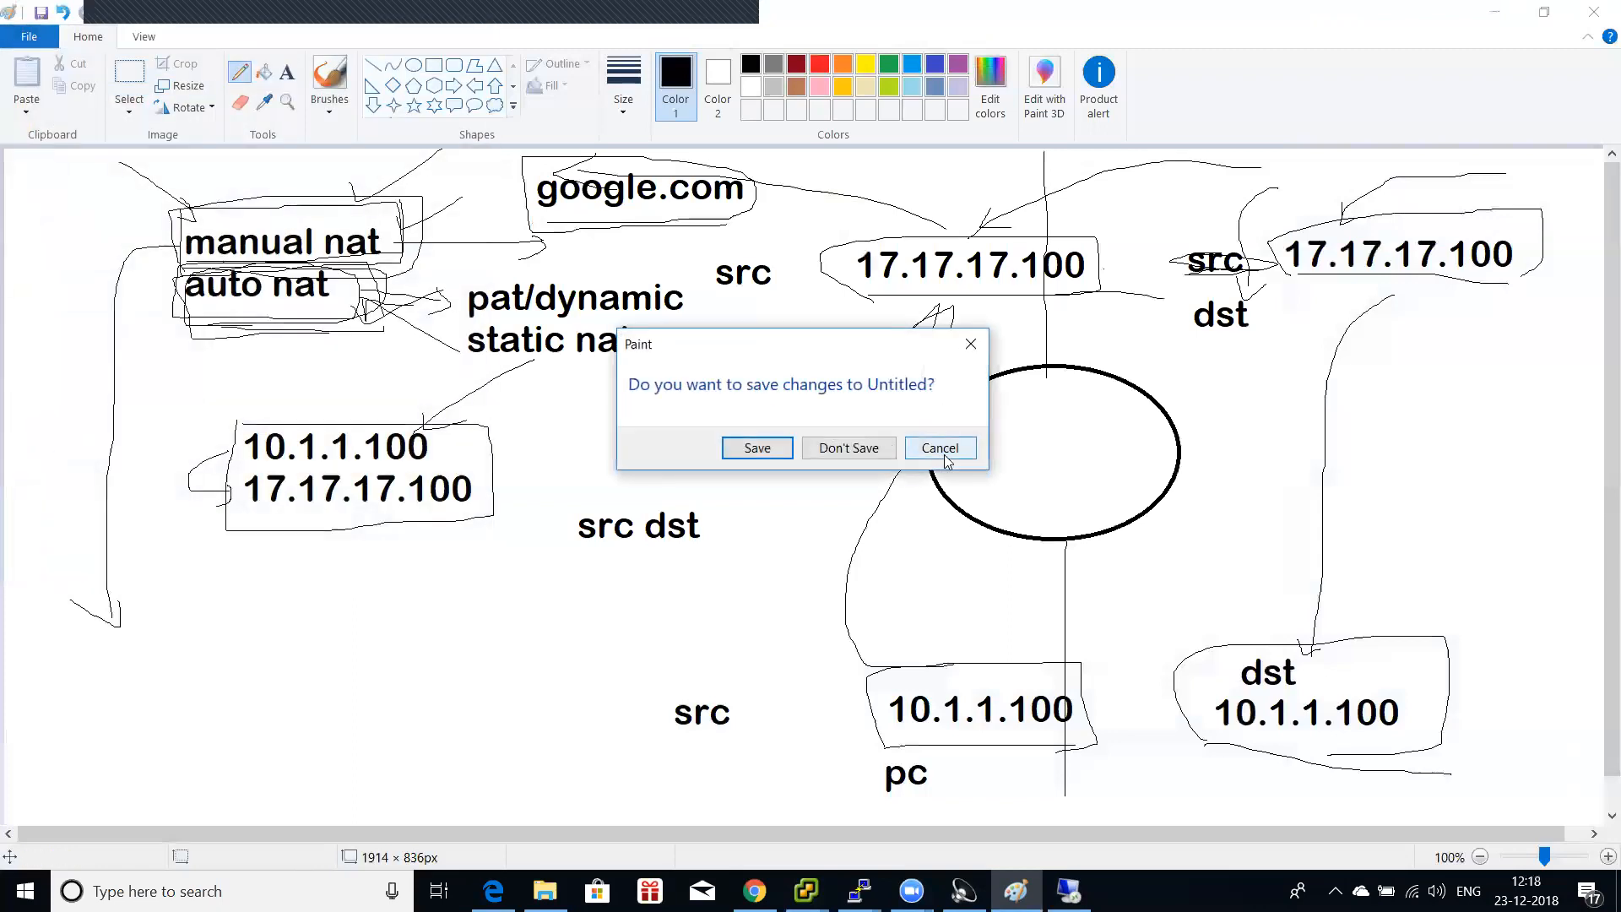
left_click(844, 448)
Write 'static pat' and 'port redirection' on separate lines near the top left
left_click(287, 73)
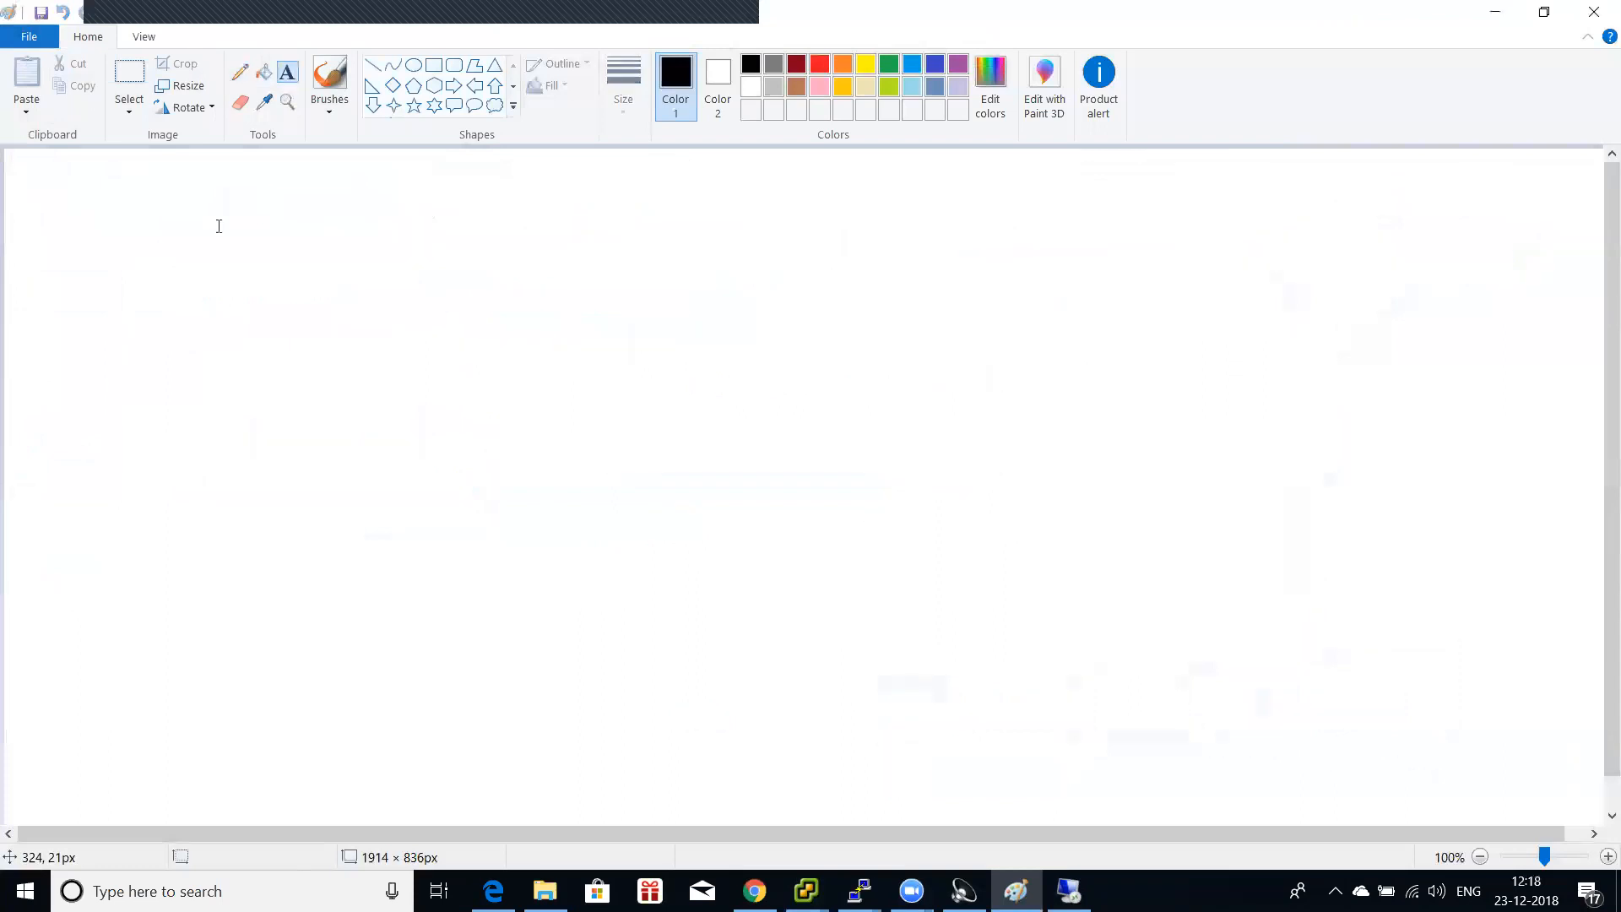
left_click_drag(191, 216, 550, 261)
type("static pat")
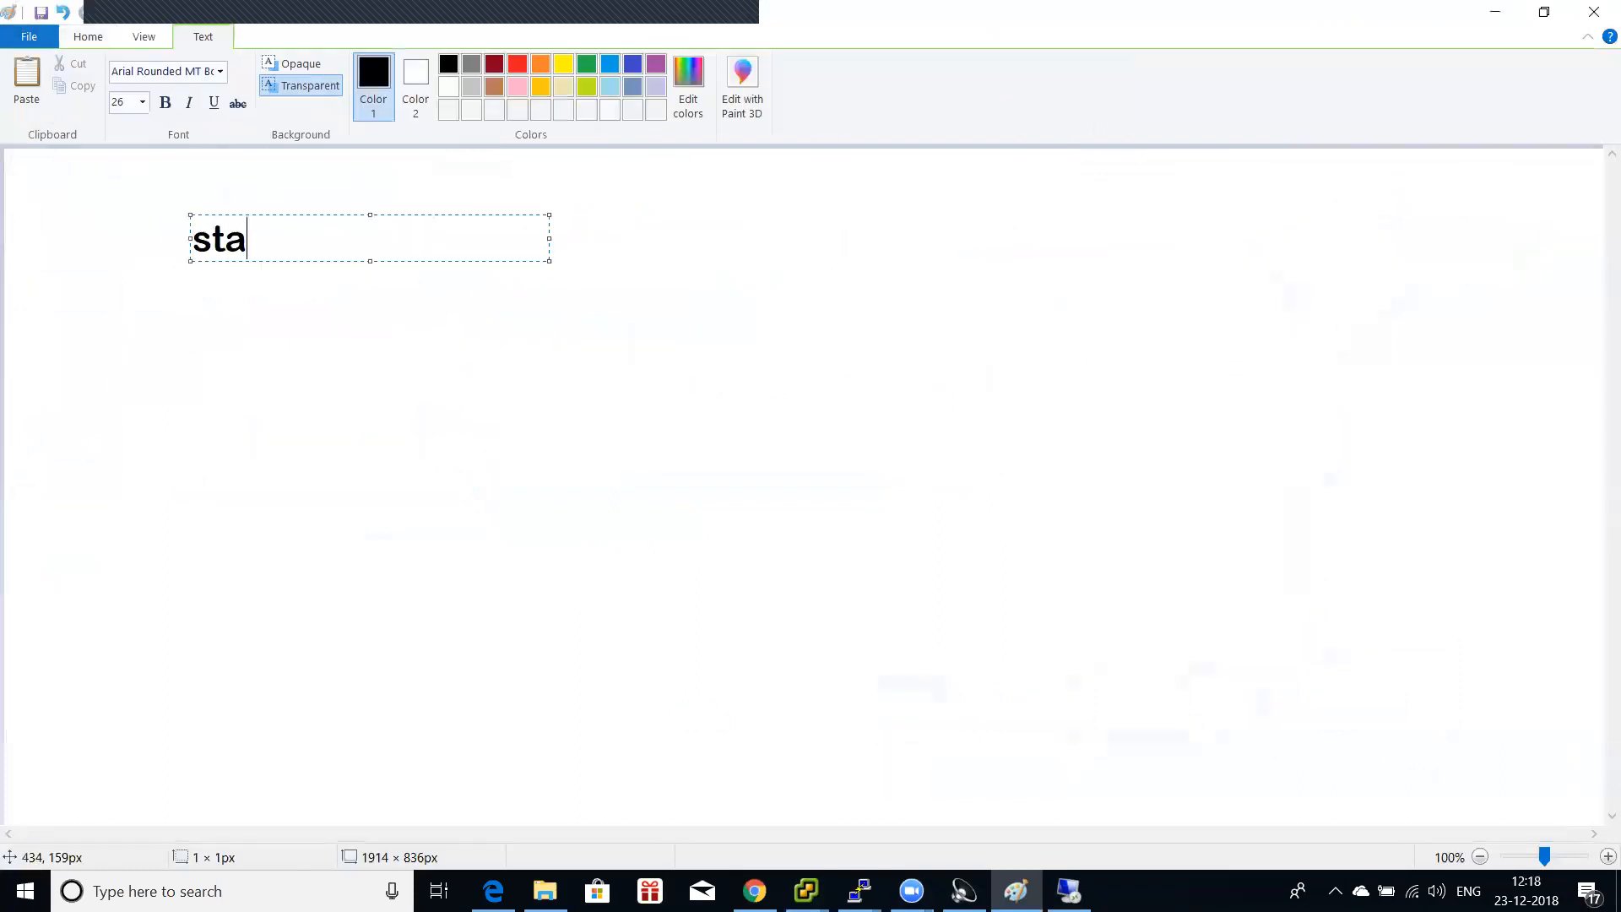
key("Return")
key("Return")
type("port redict")
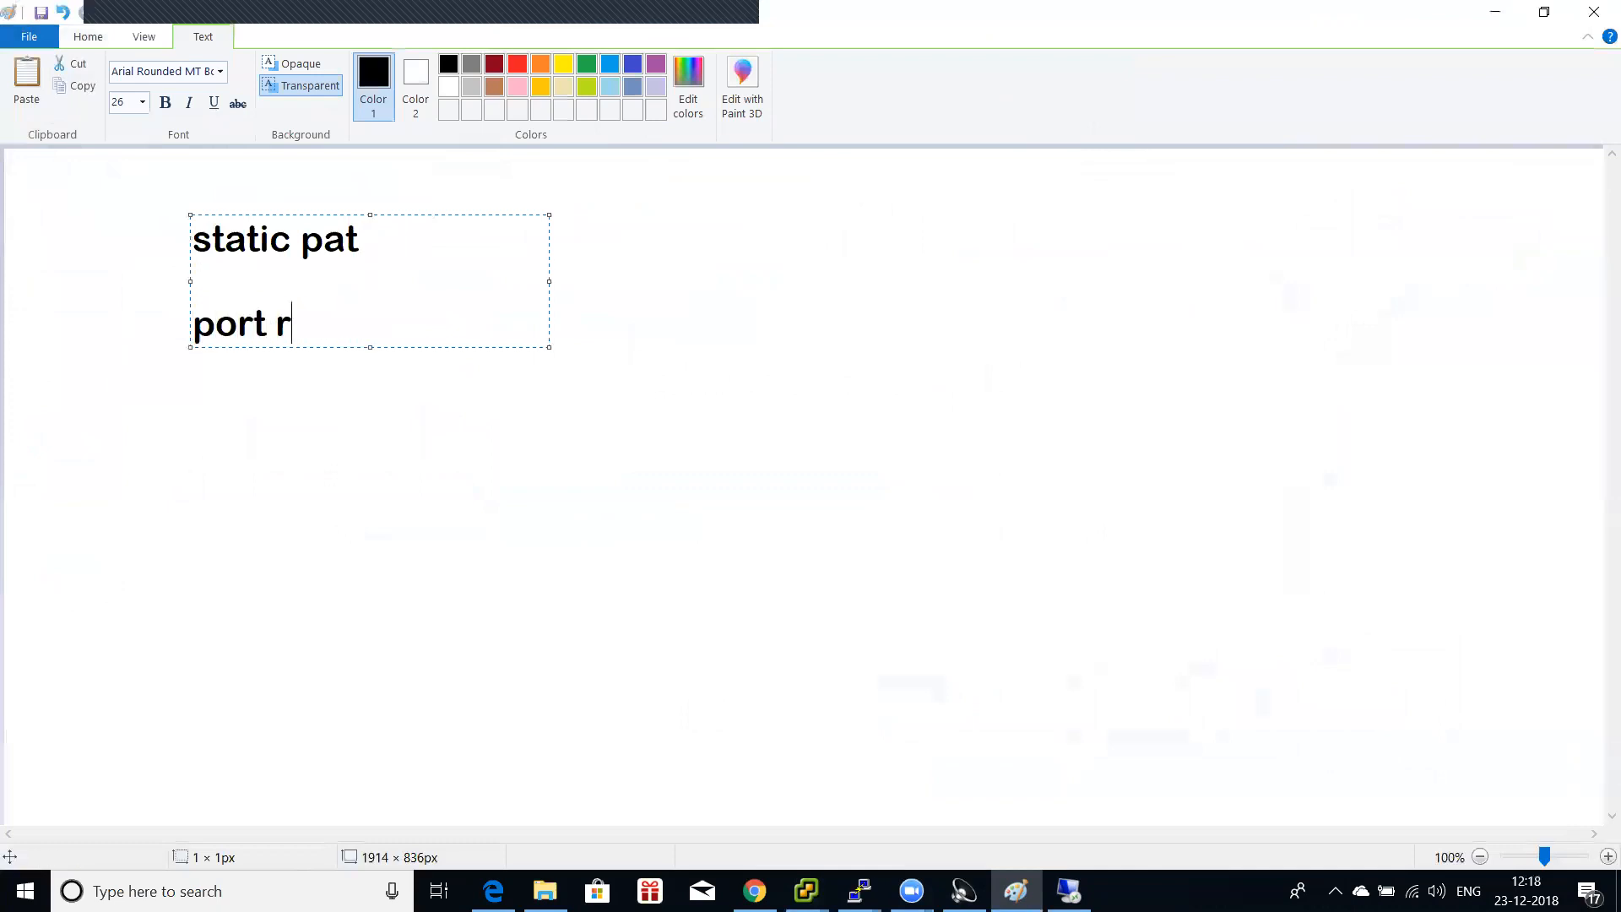
key("BackSpace")
key("BackSpace")
type("rection")
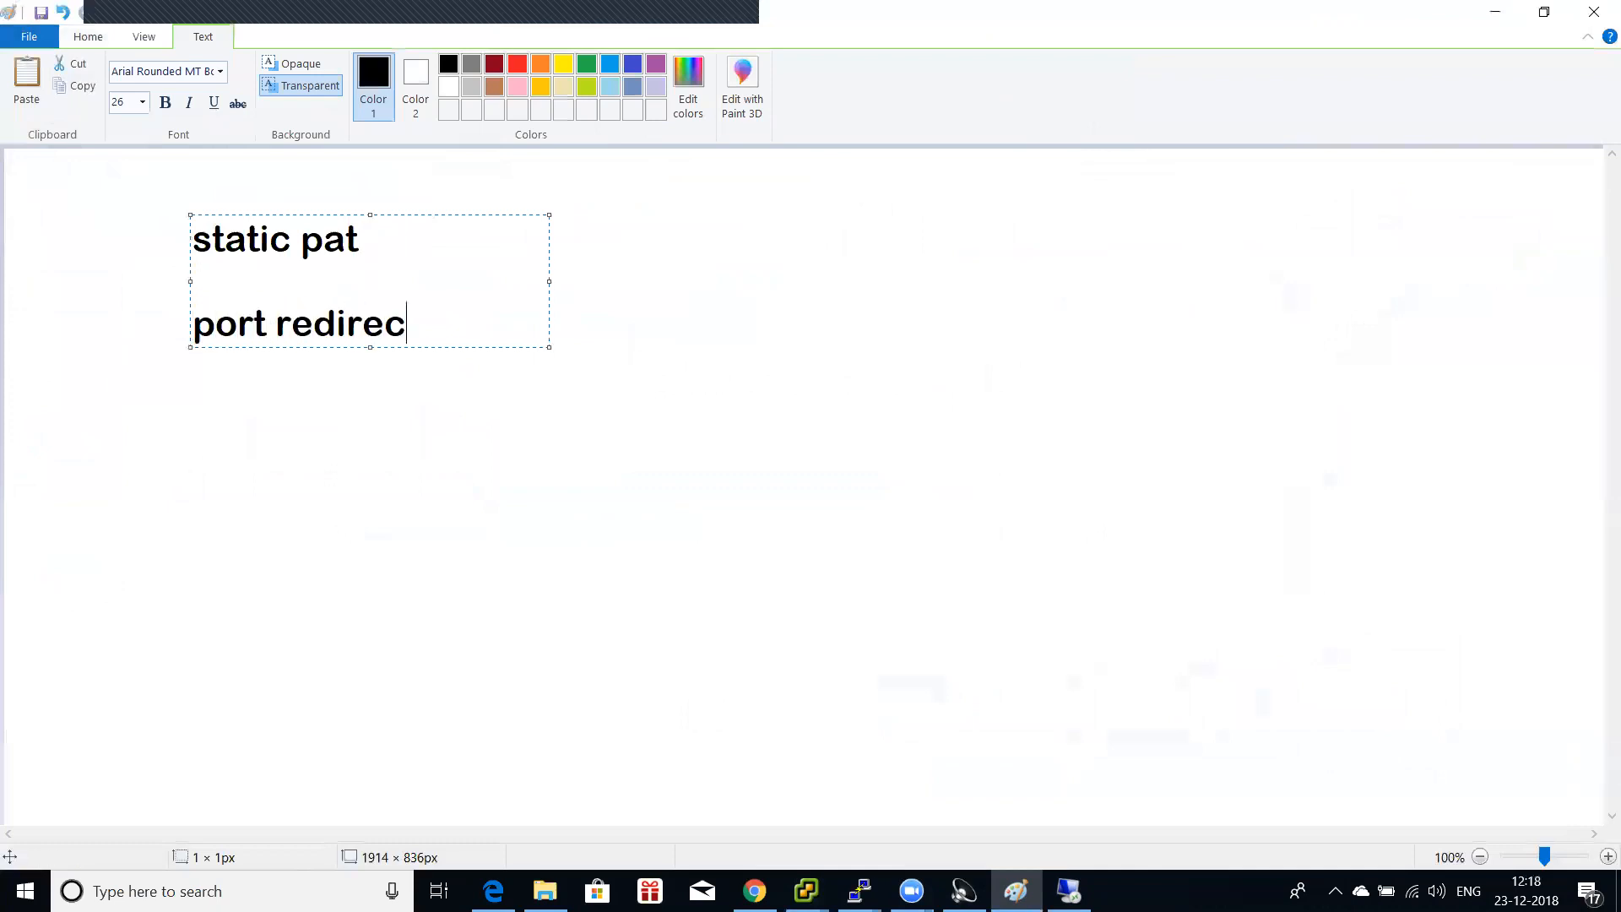
key("Return")
left_click(371, 284)
key("Down")
left_click(662, 329)
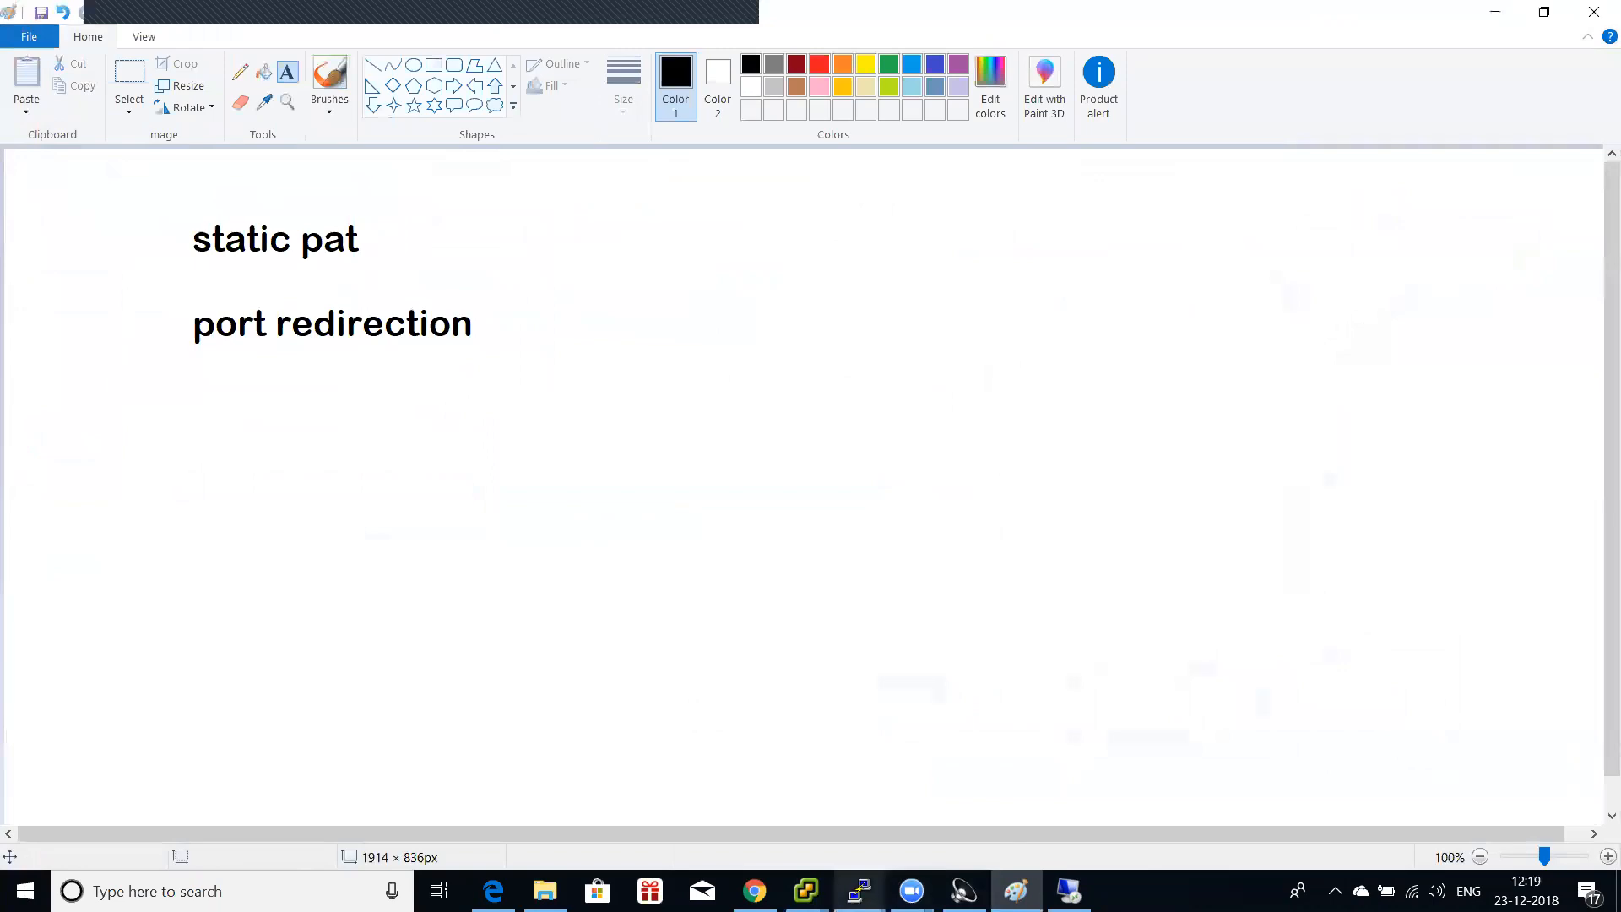
In PuTTY, scroll to the end of the NAT translations, select 43.224.156.18, then switch to the Windows 7 VM
mouse_move(859, 891)
left_click(961, 823)
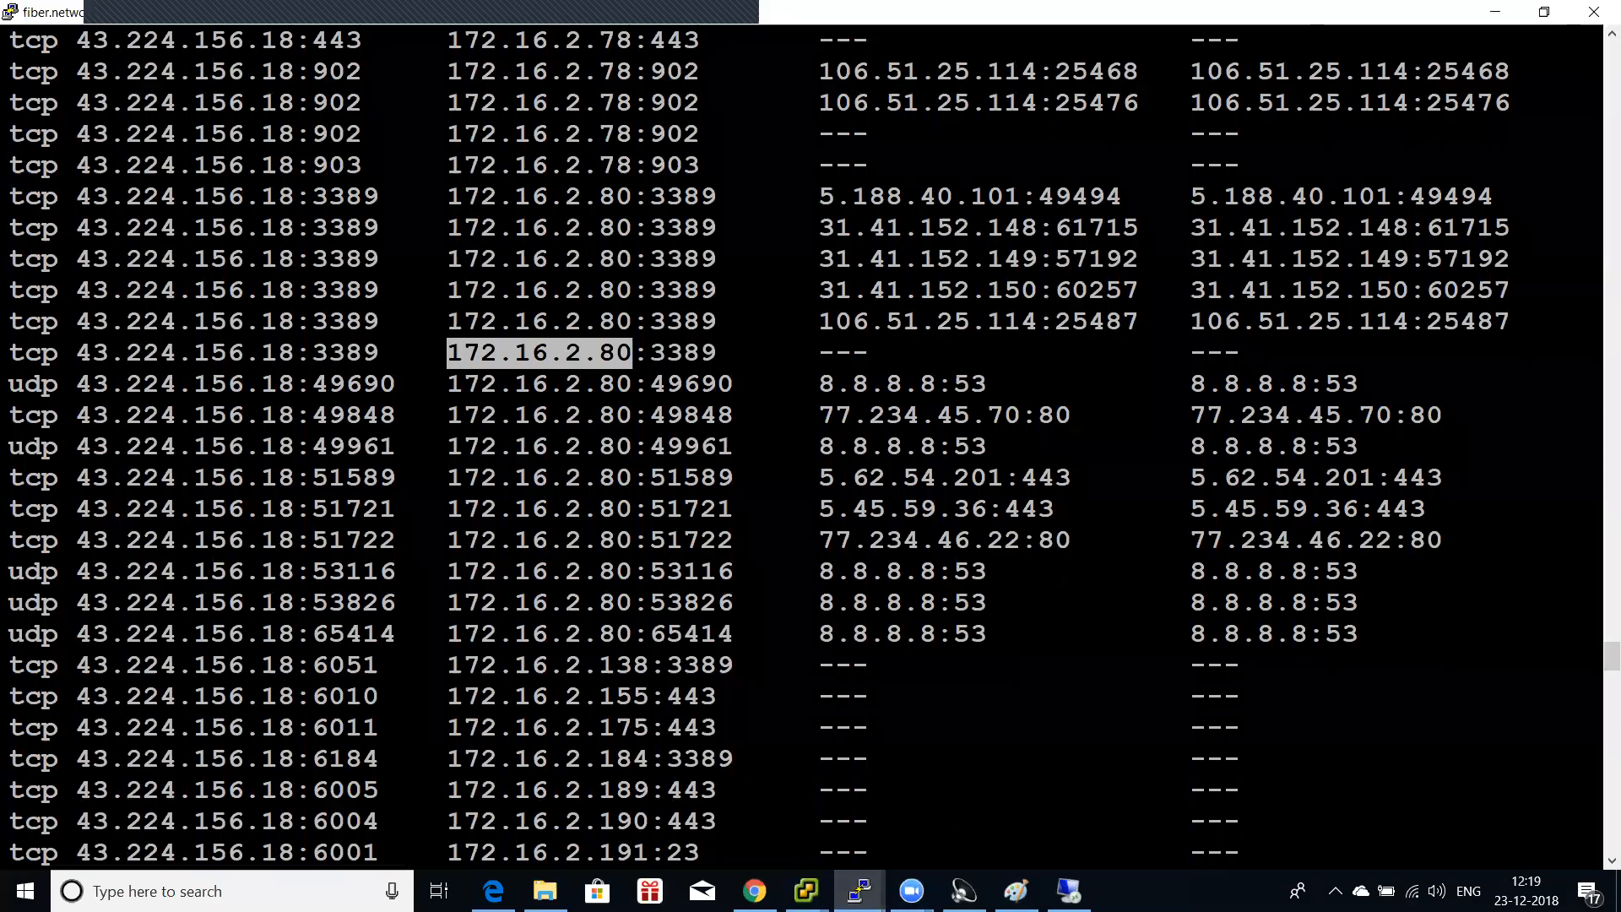
scroll(802, 448, "down", 20)
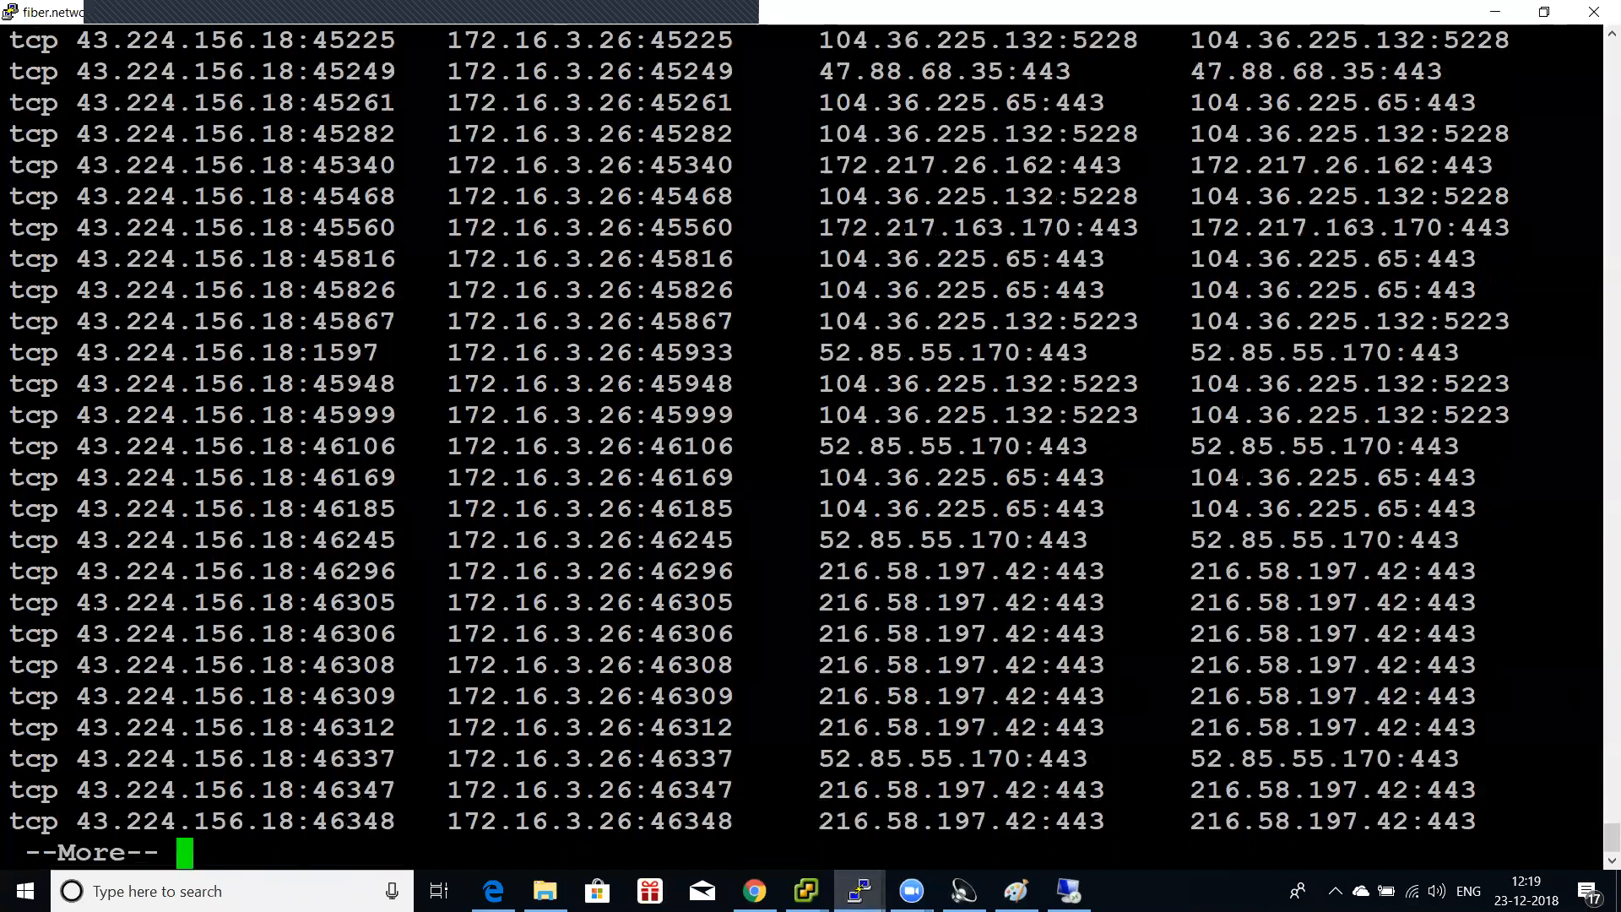
left_click_drag(86, 601, 289, 596)
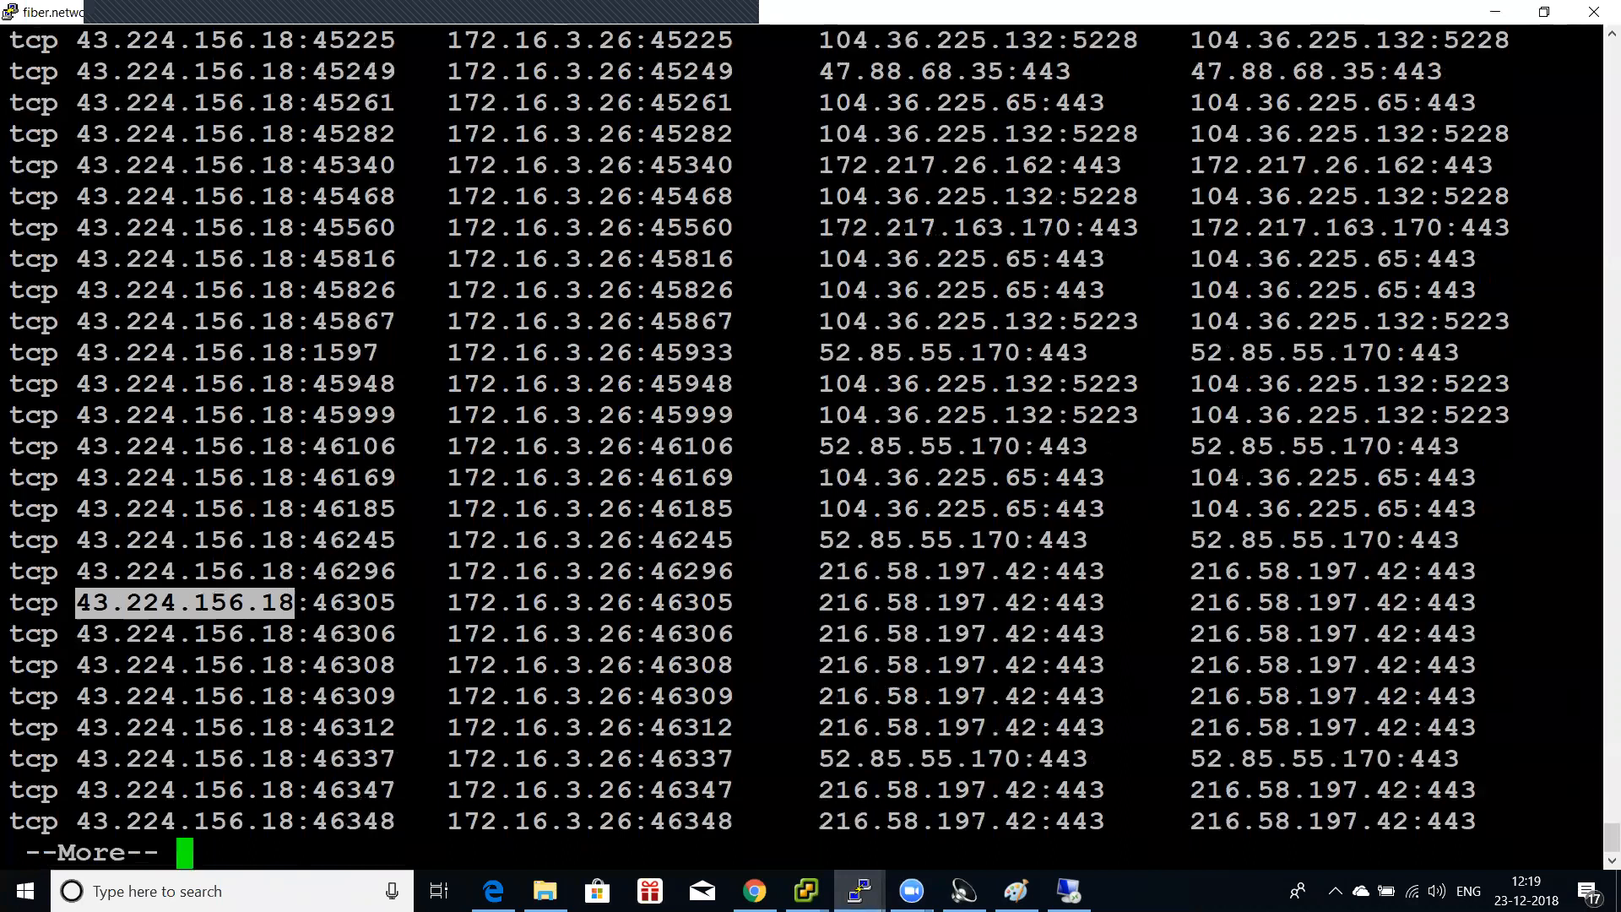
left_click(1069, 891)
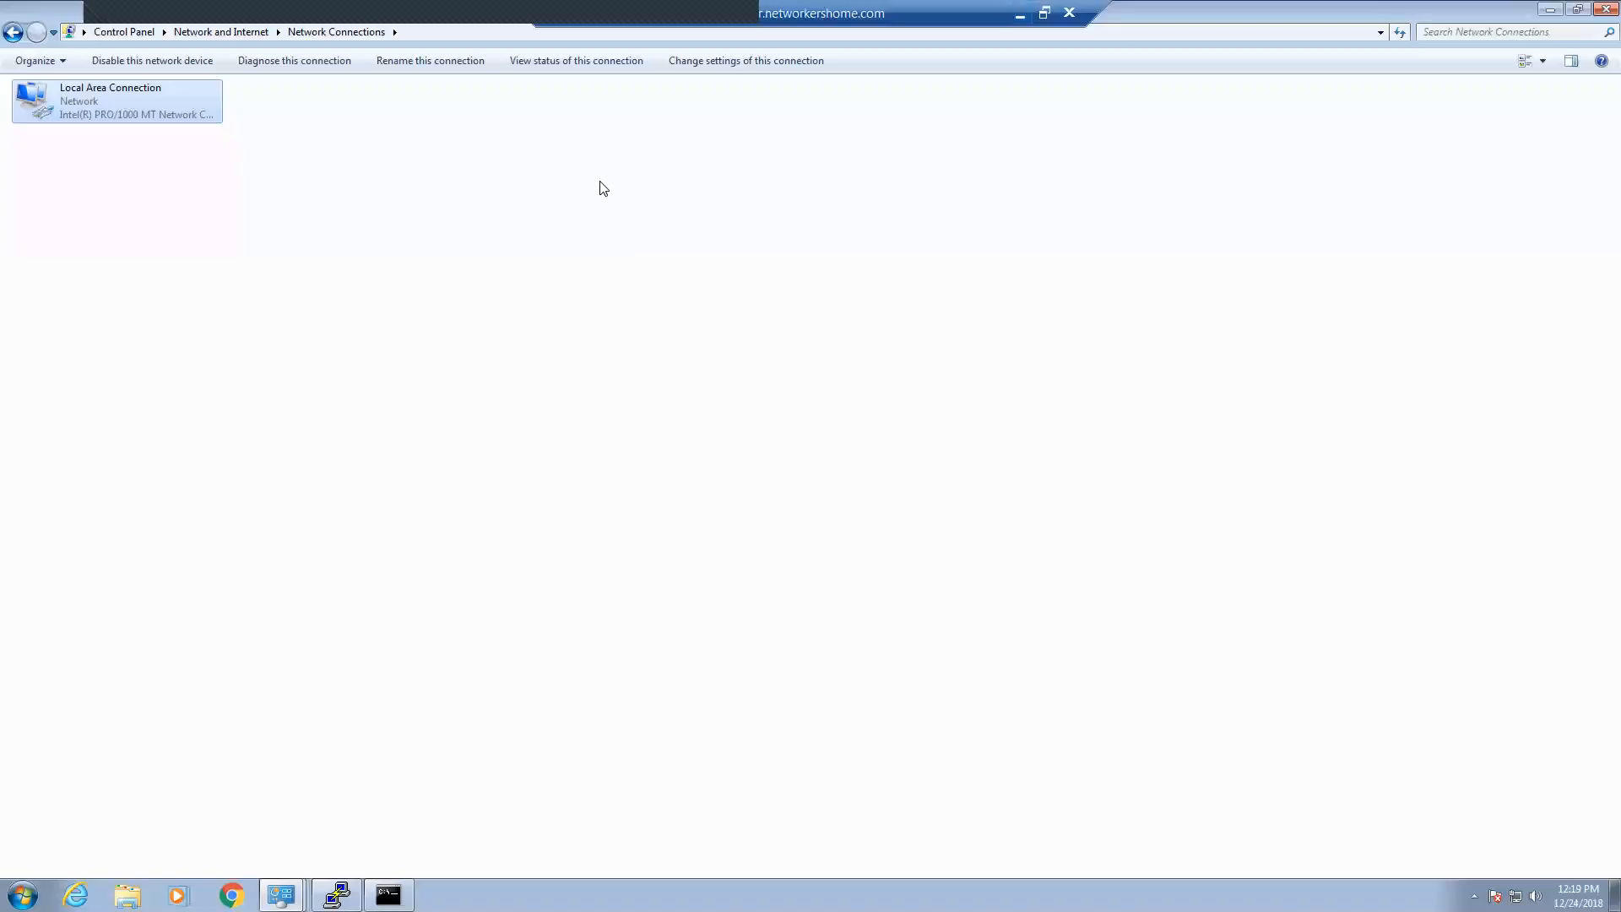
Close Network Connections, launch Chrome and Internet Explorer, and dismiss the IE11 setup prompt
left_click(1596, 10)
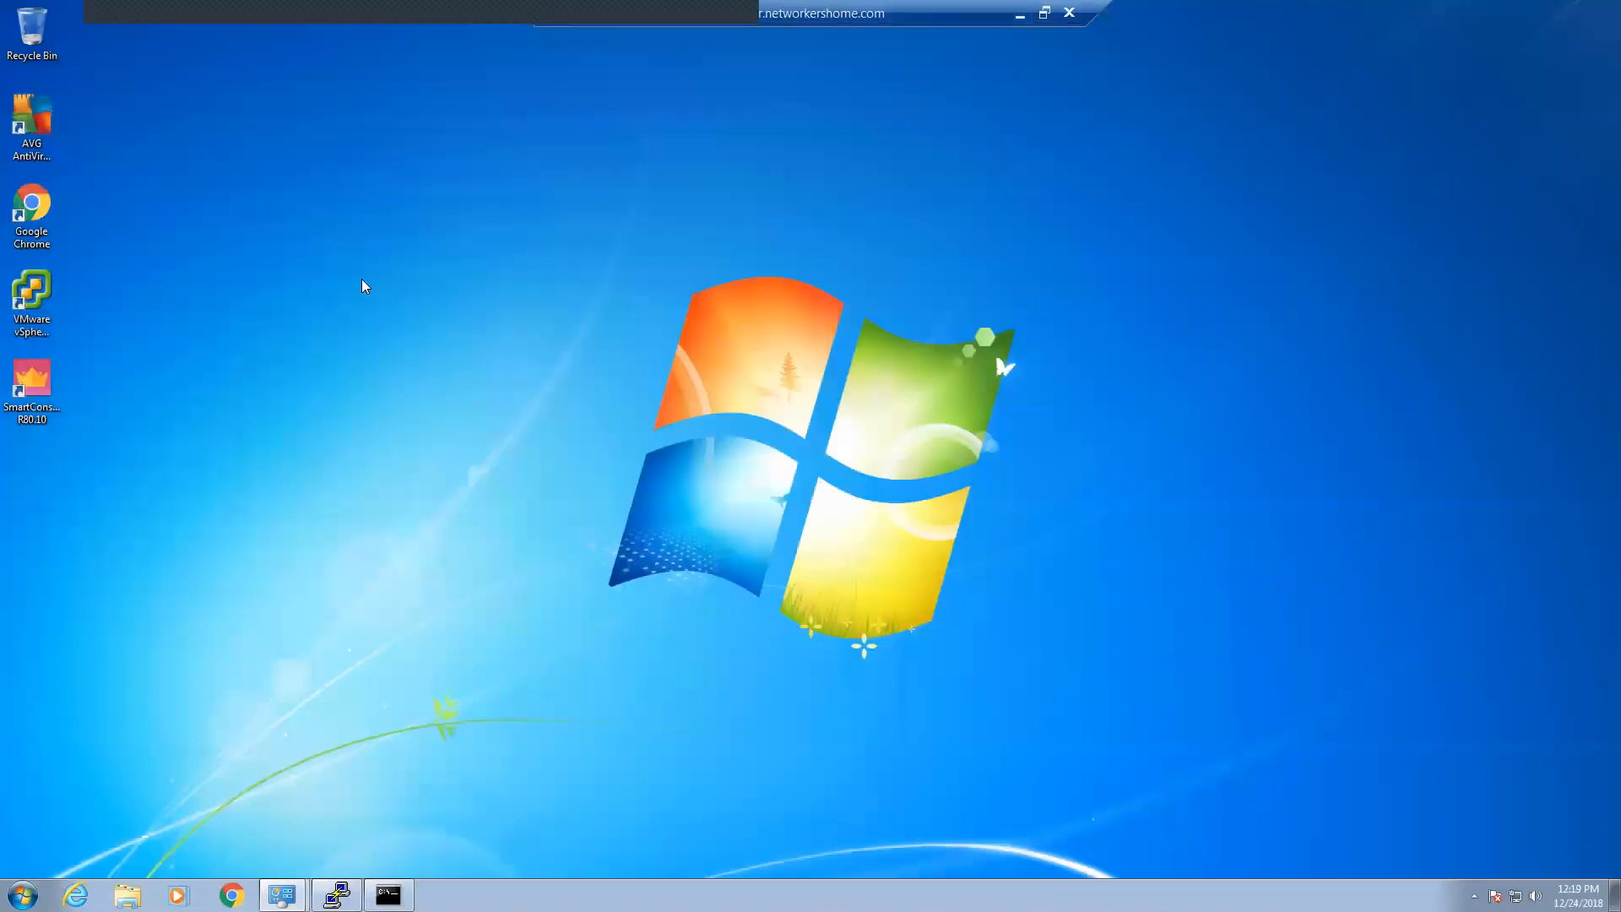
double_click(11, 230)
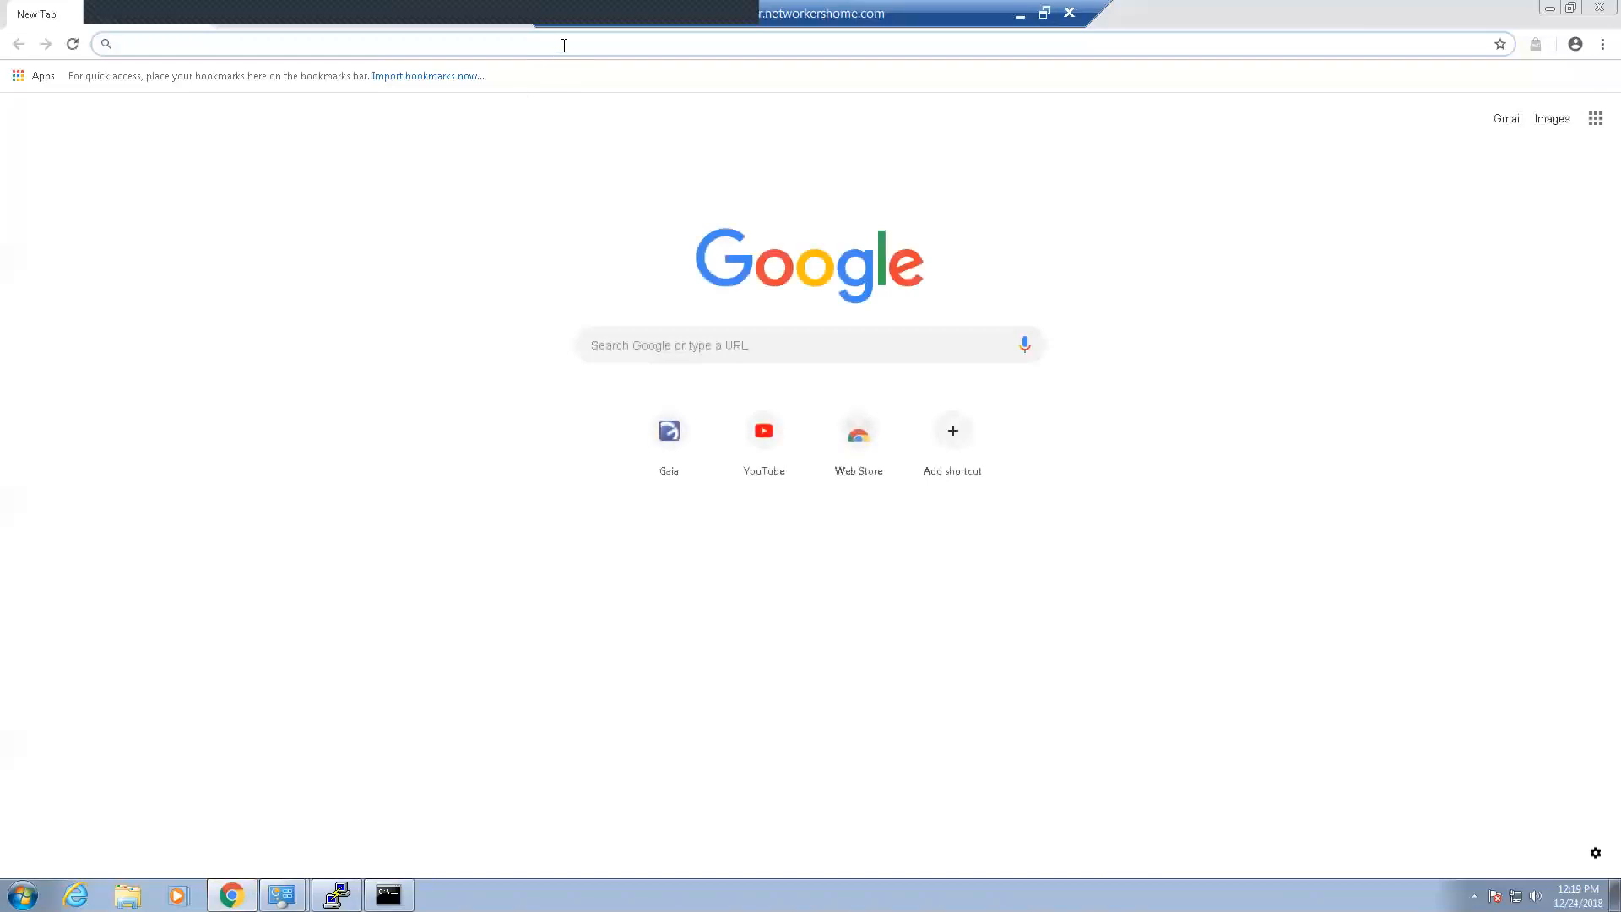
left_click(74, 891)
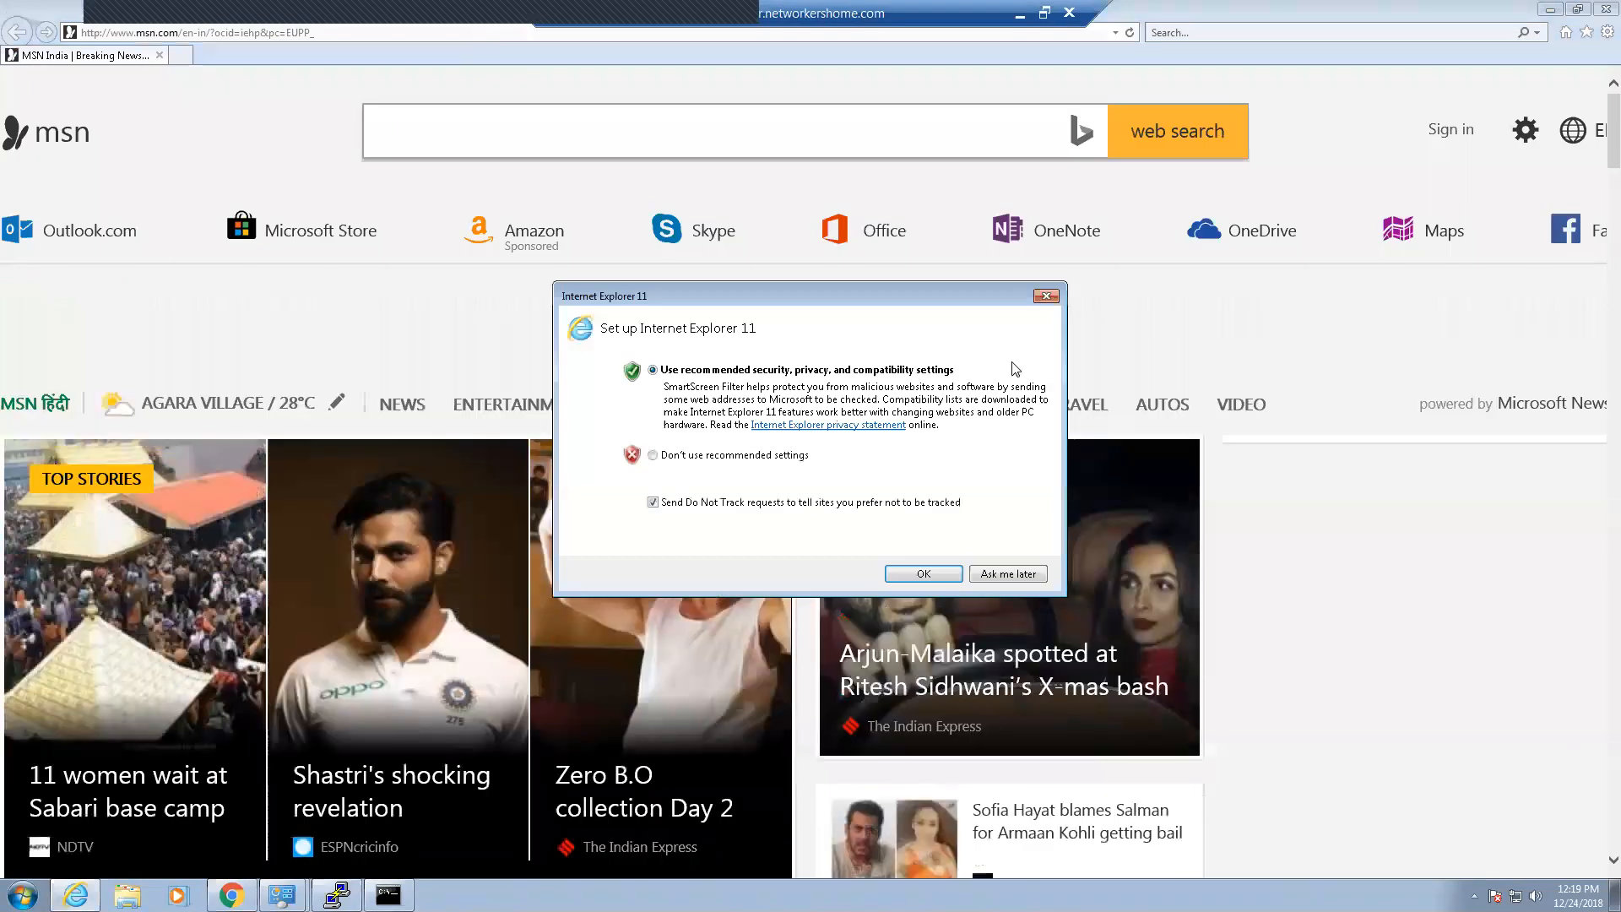
left_click(1046, 295)
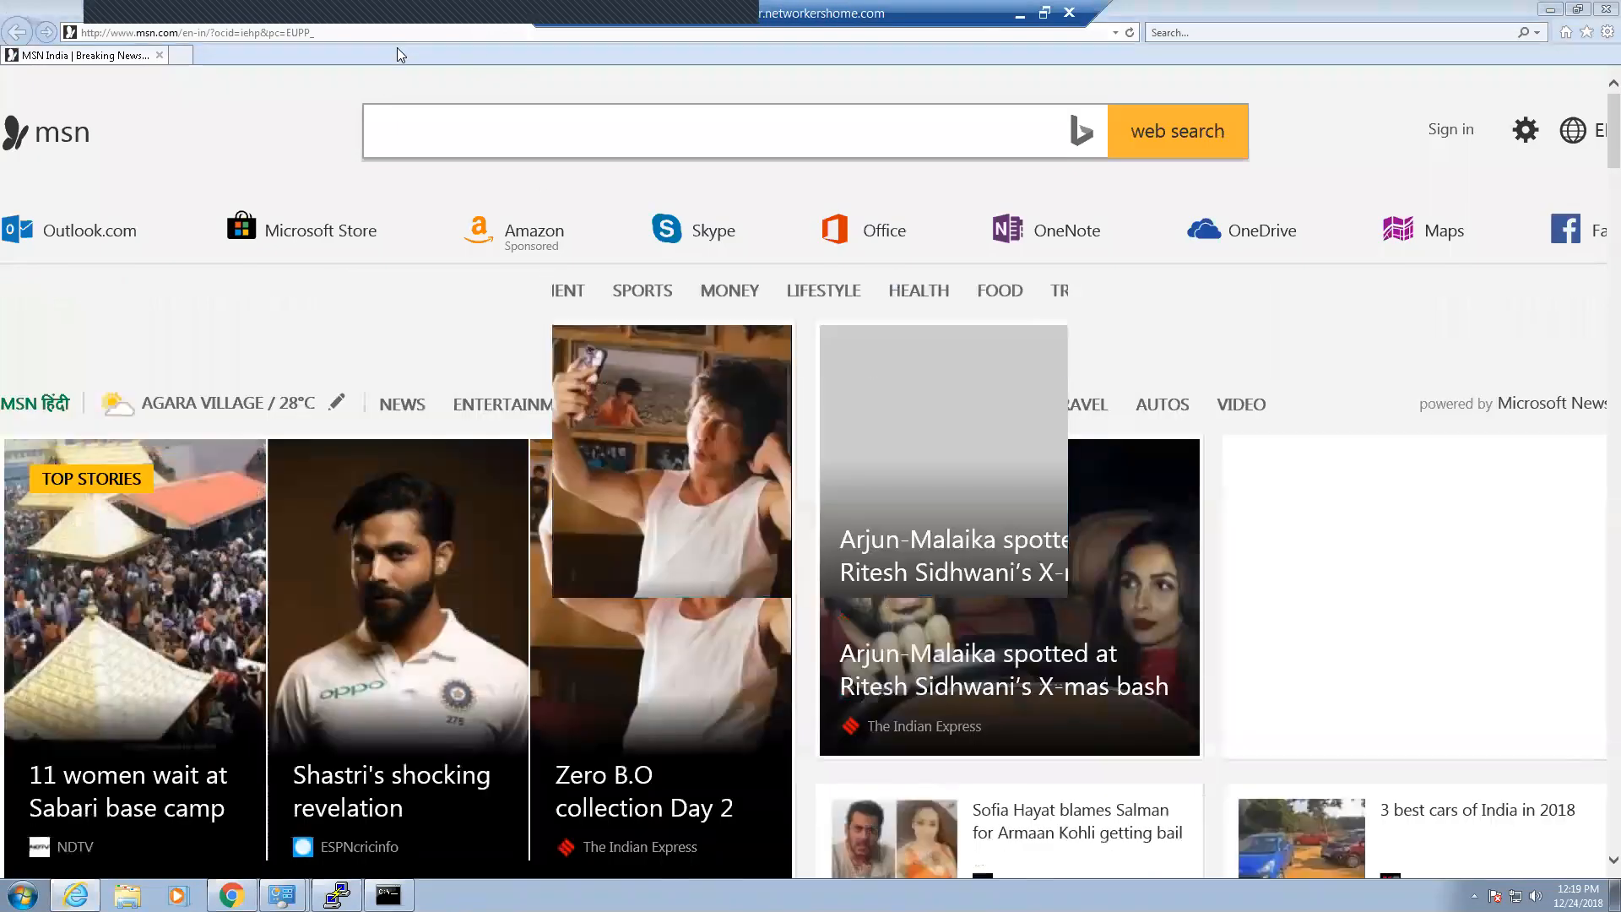
left_click(406, 36)
type("h")
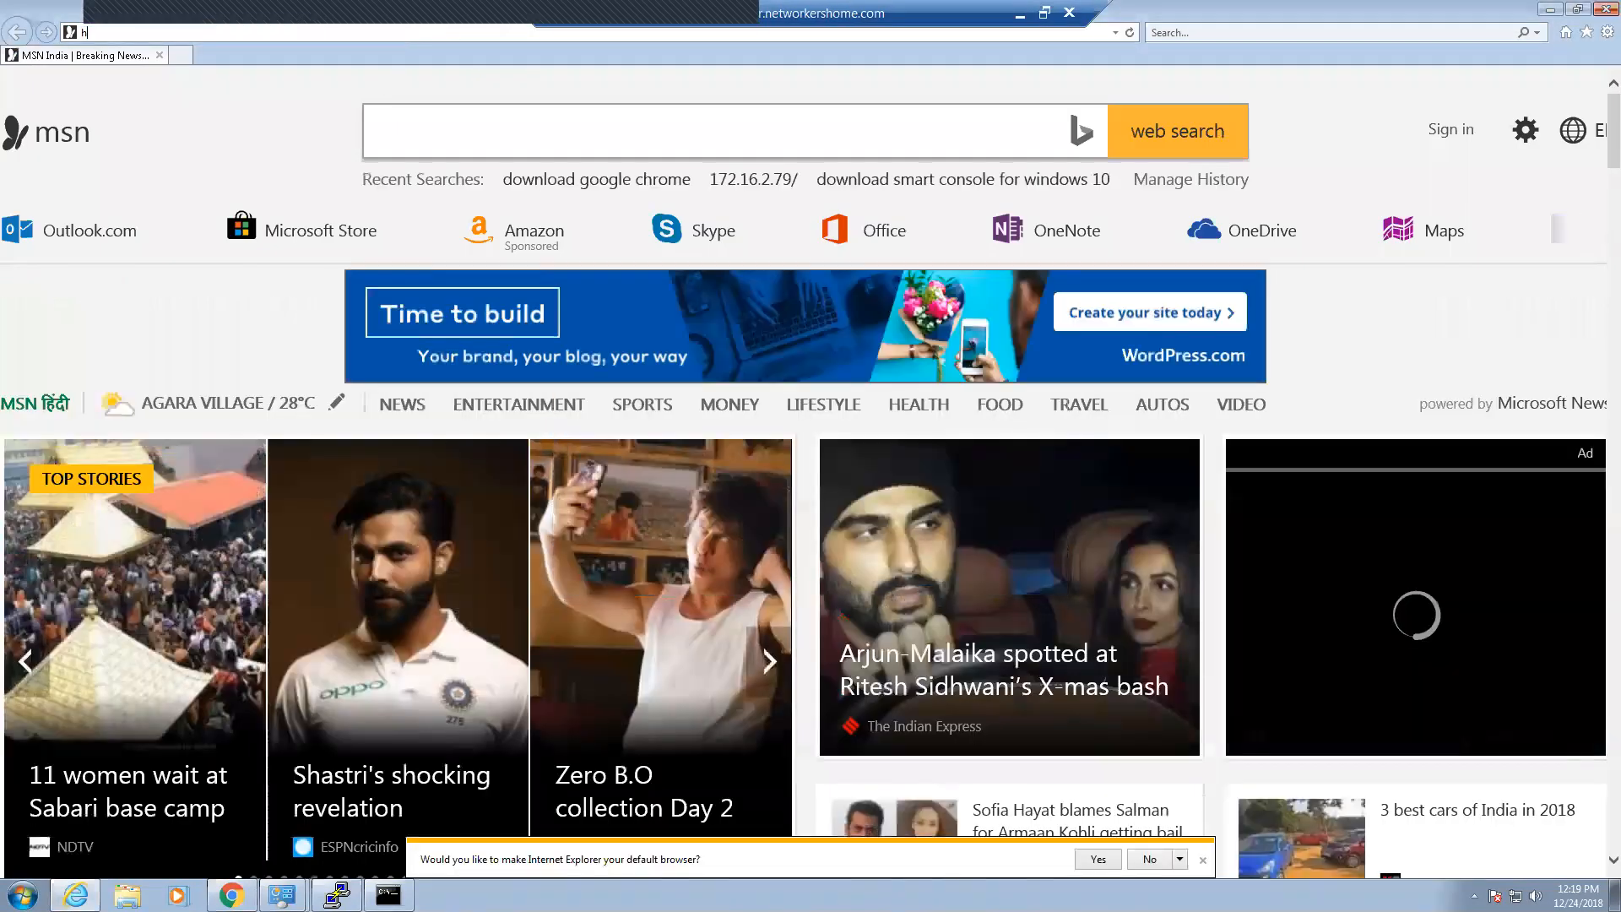
type("ttps://")
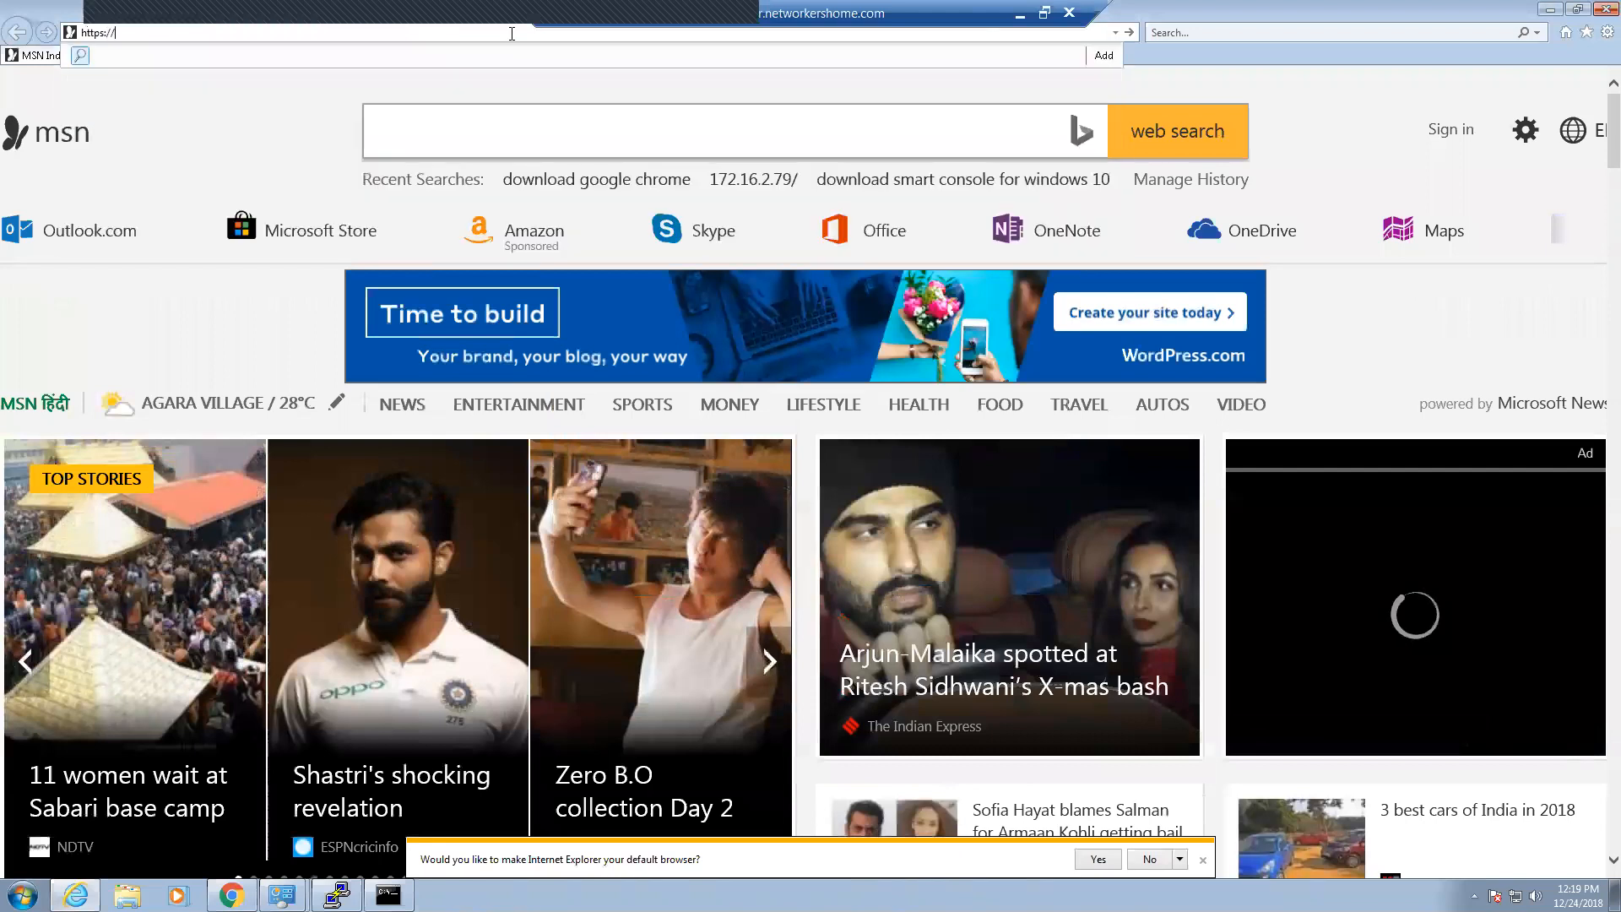
type("172.16")
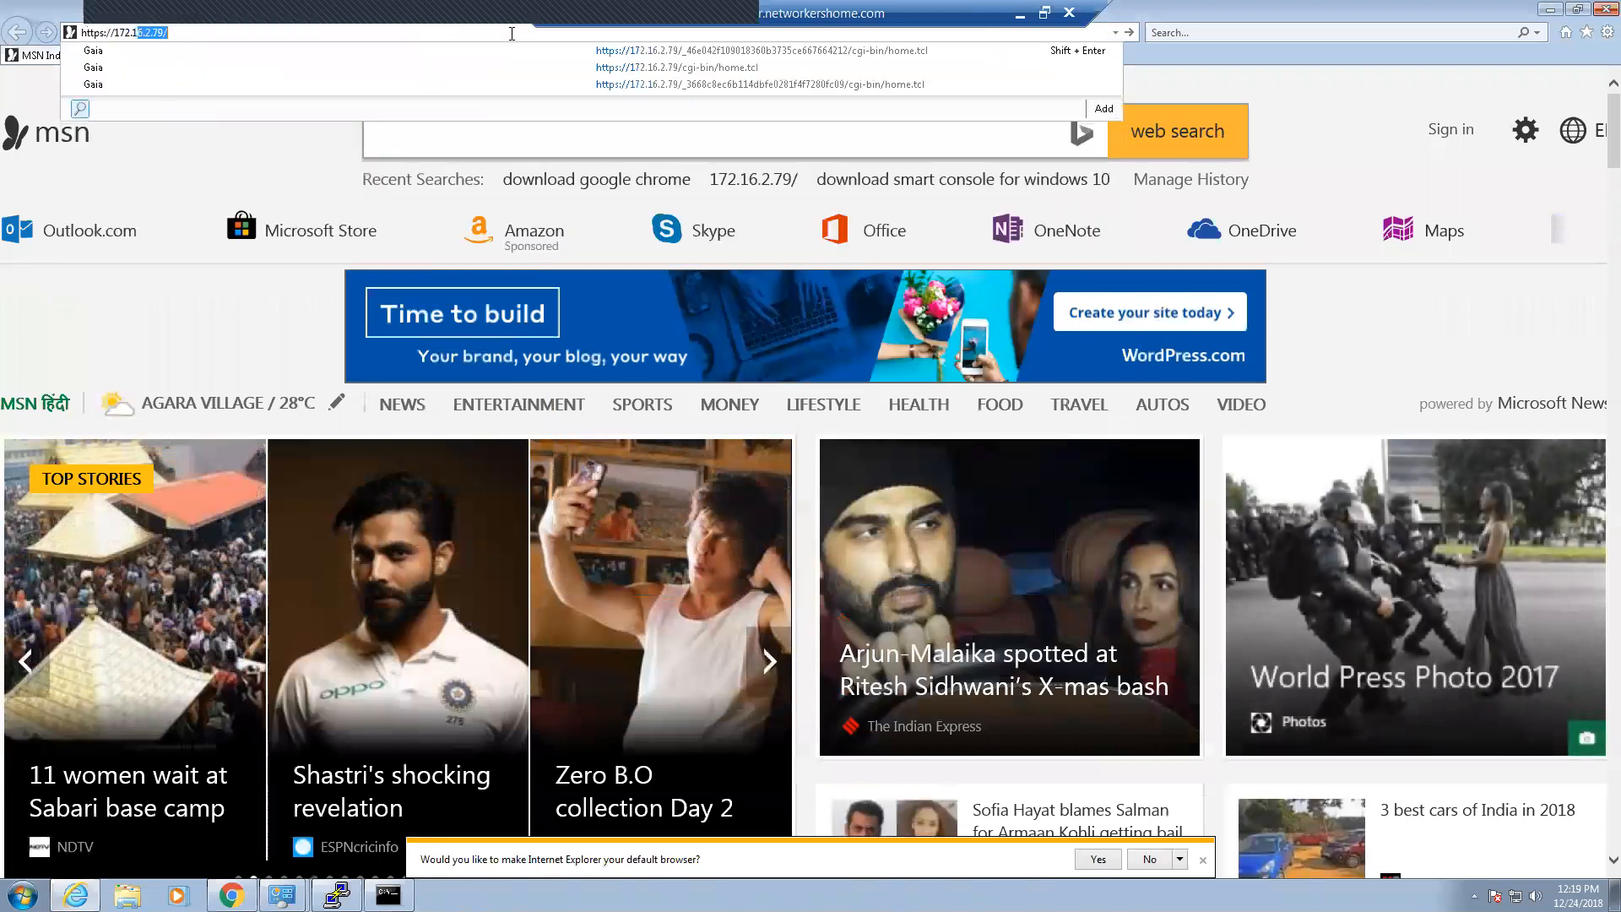
type(".")
key("BackSpace")
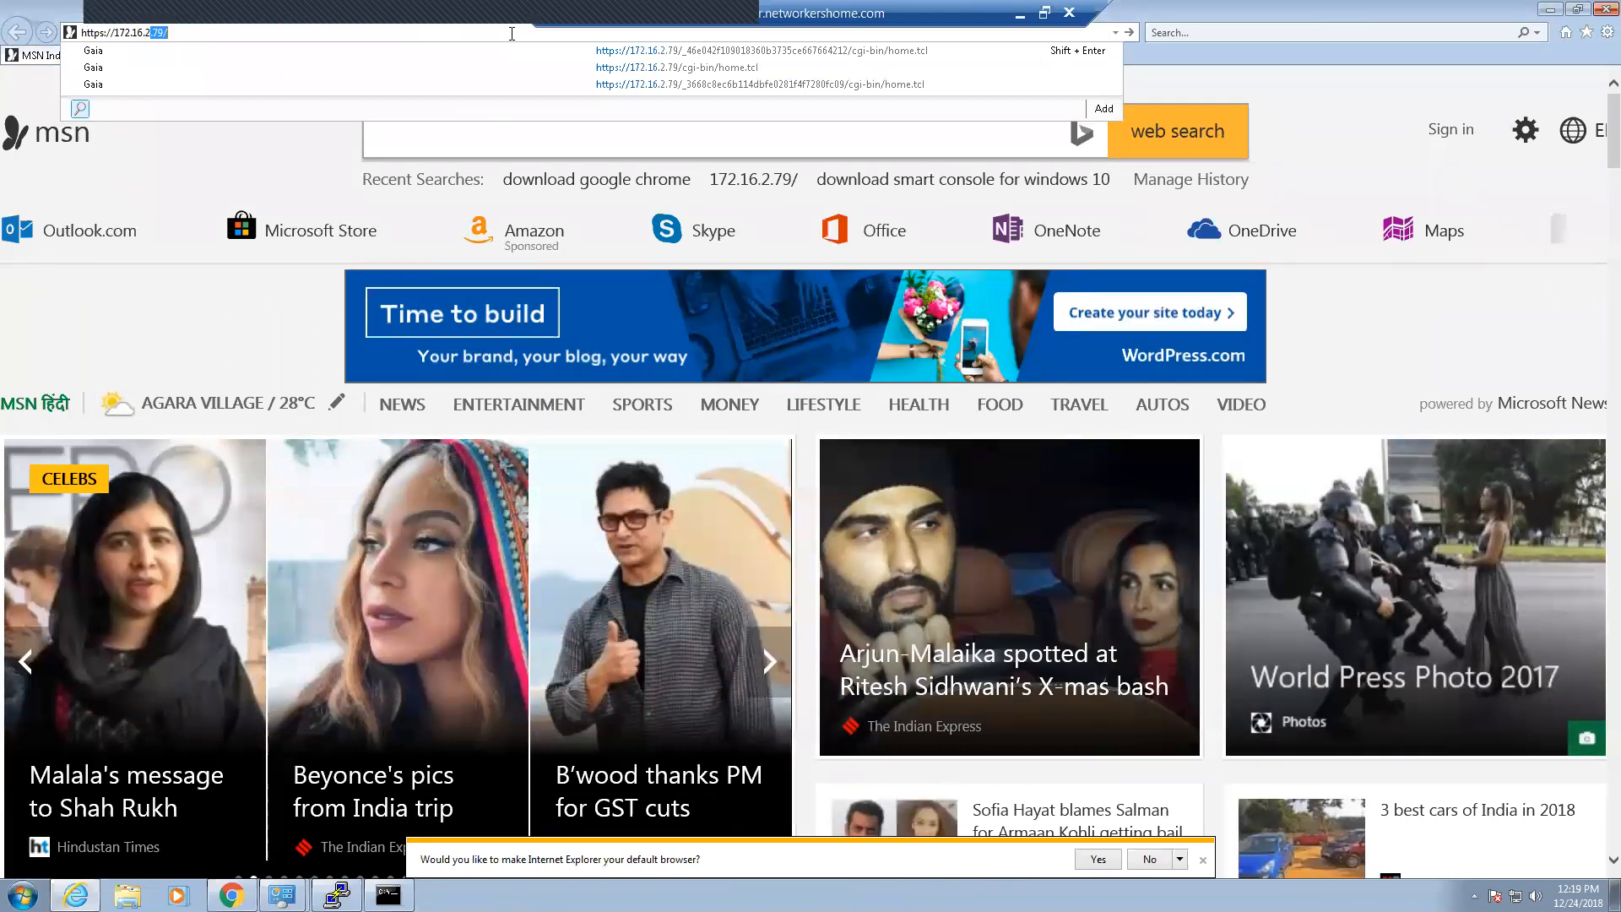
type("20")
key("Return")
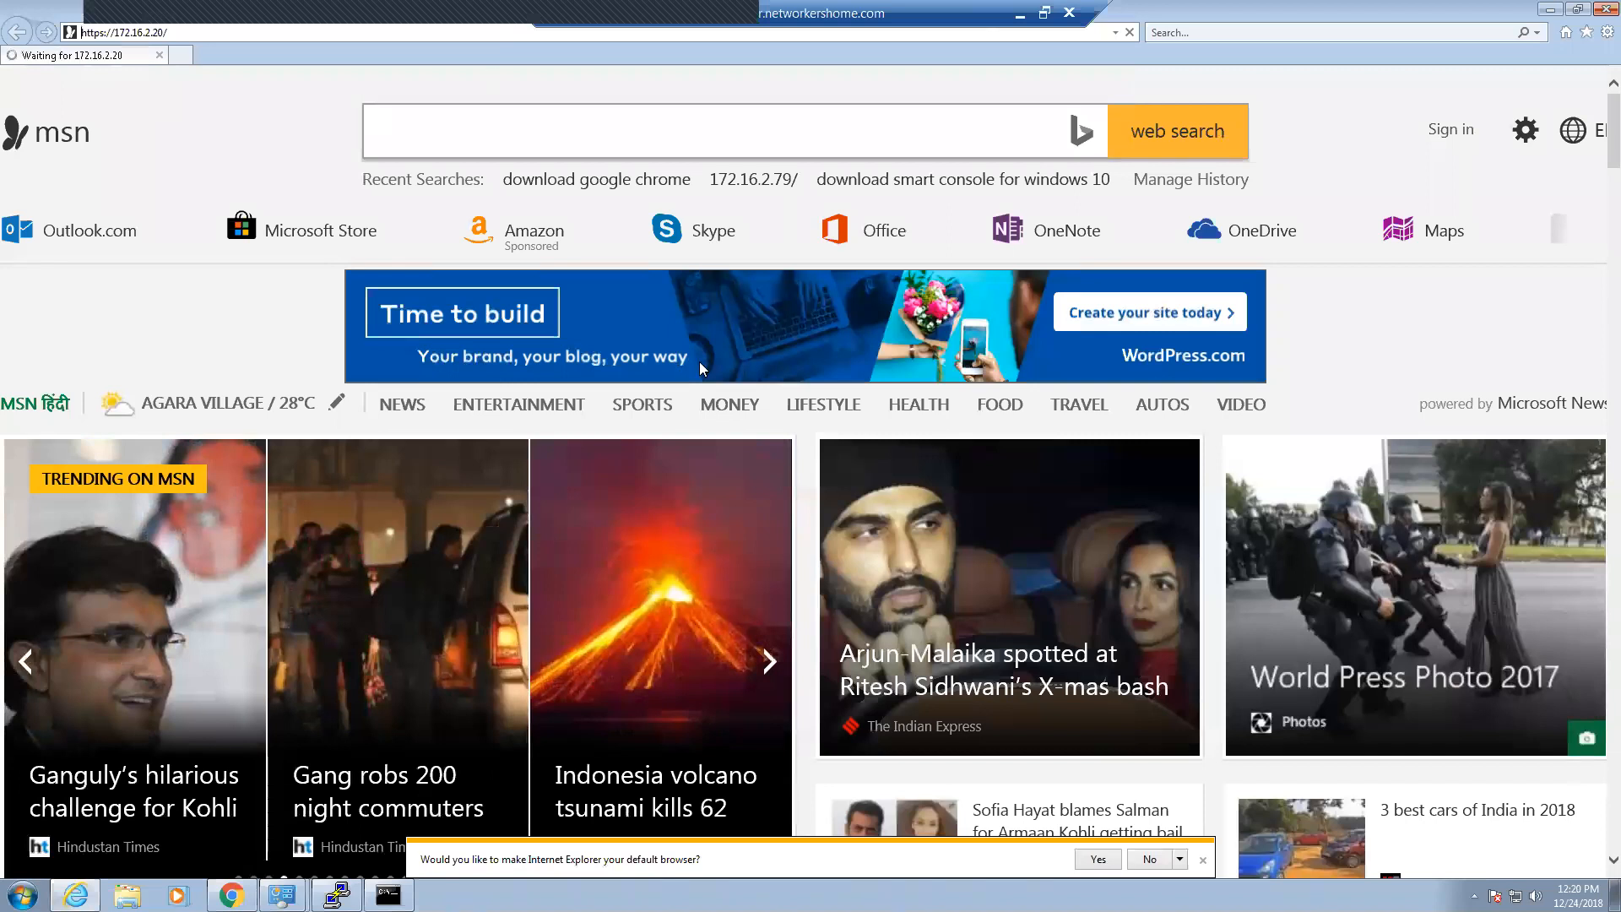
left_click(1020, 15)
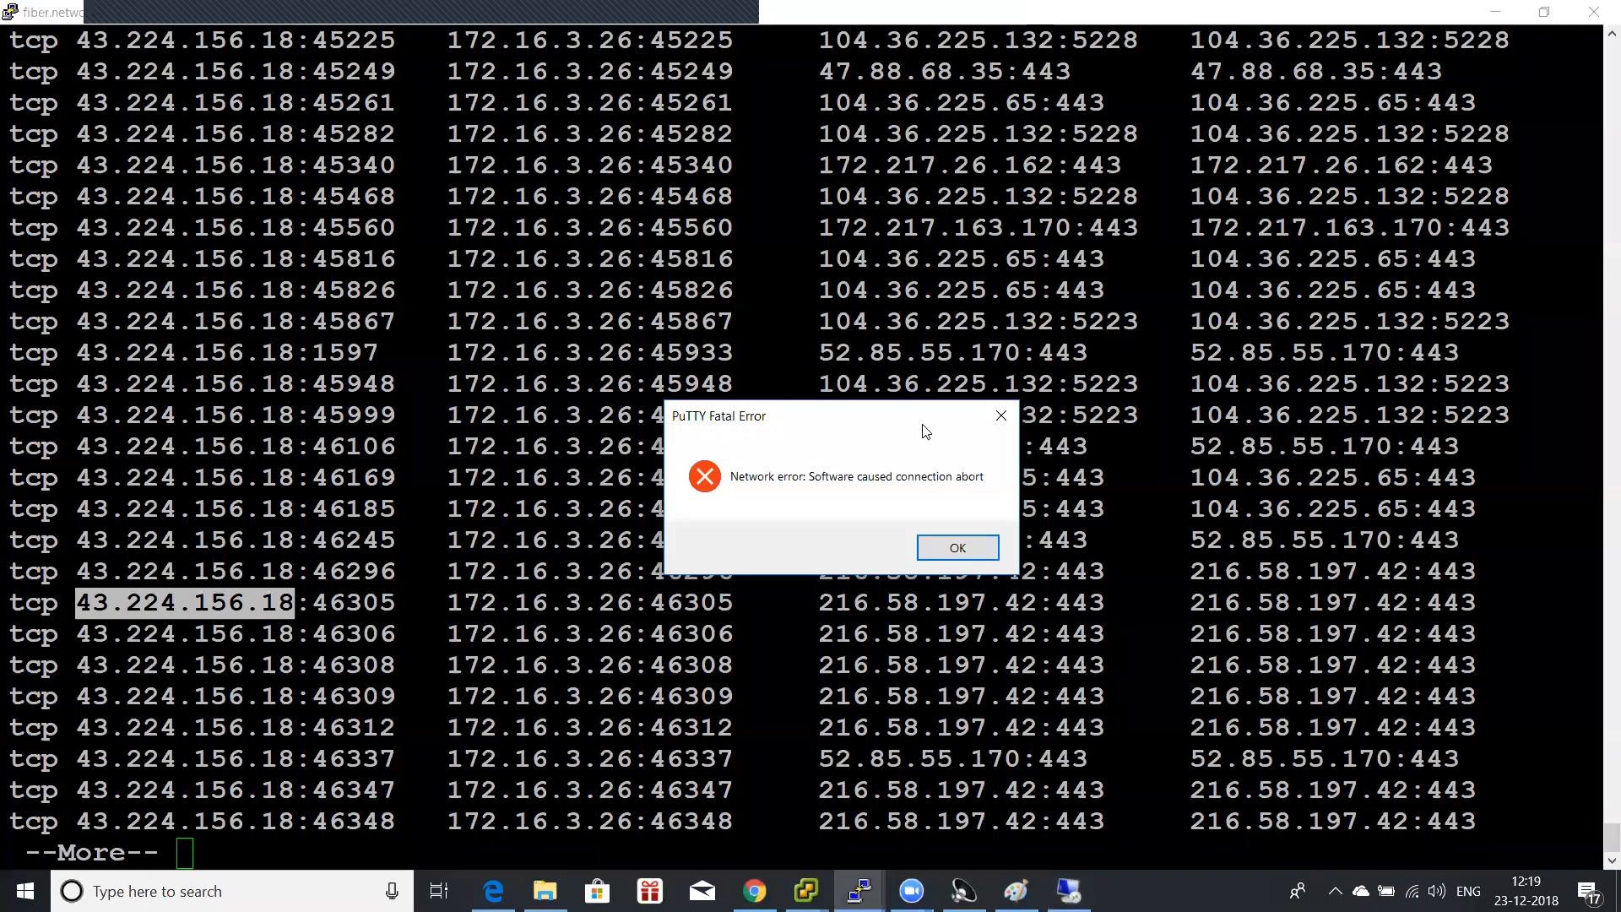
Dismiss the PuTTY connection error and bring up the SMC virtual machine's console in vSphere
left_click(958, 547)
mouse_move(807, 888)
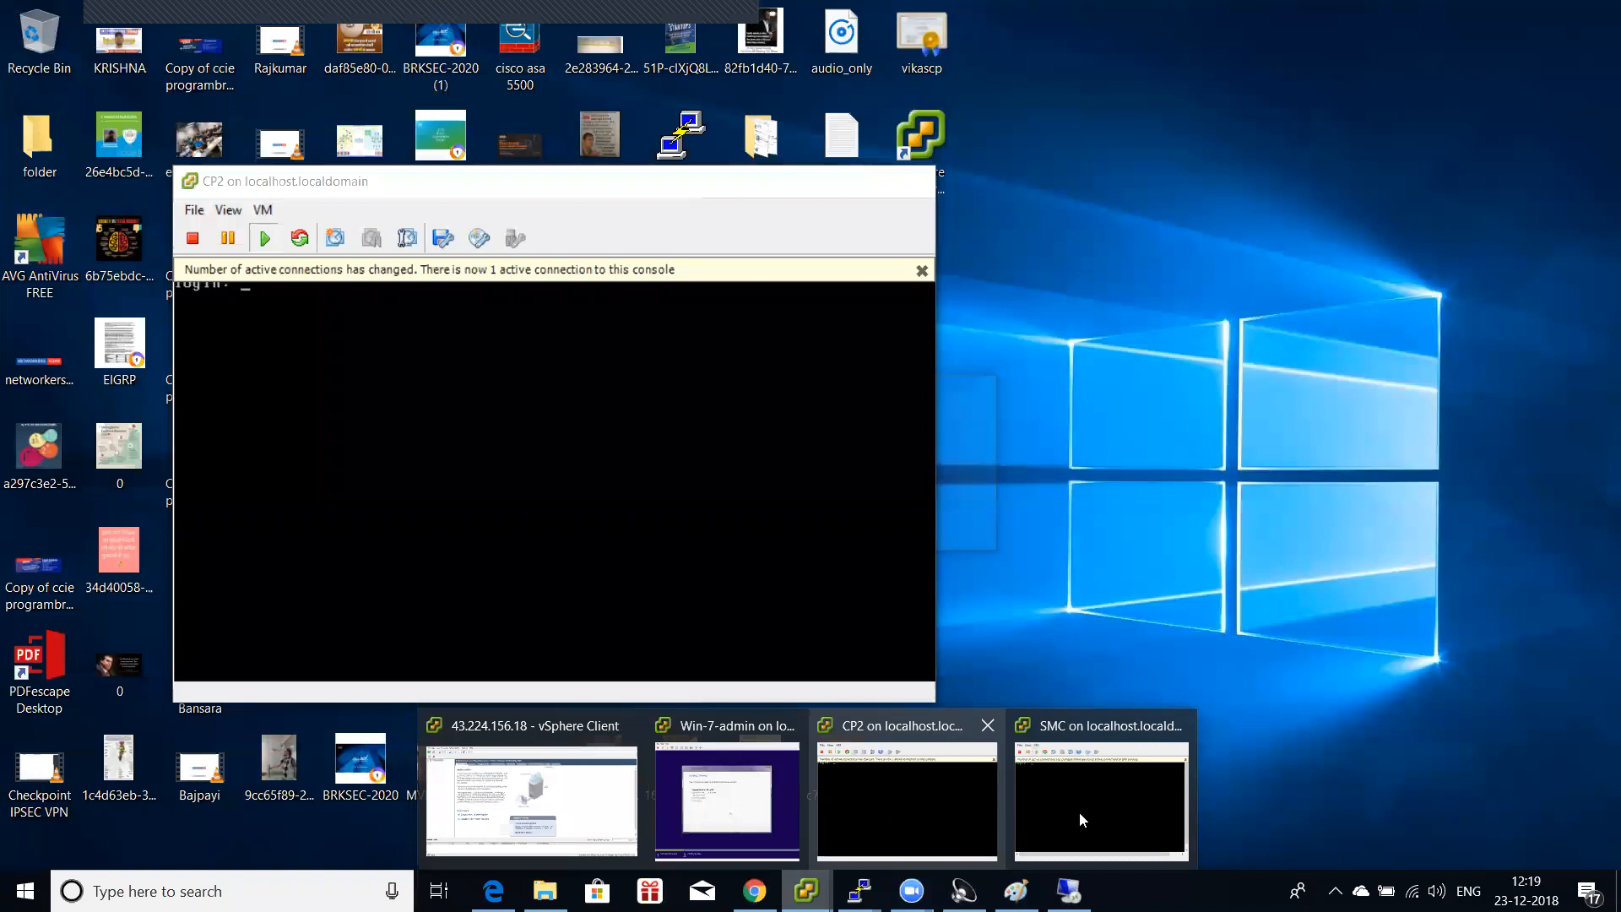
left_click(1079, 812)
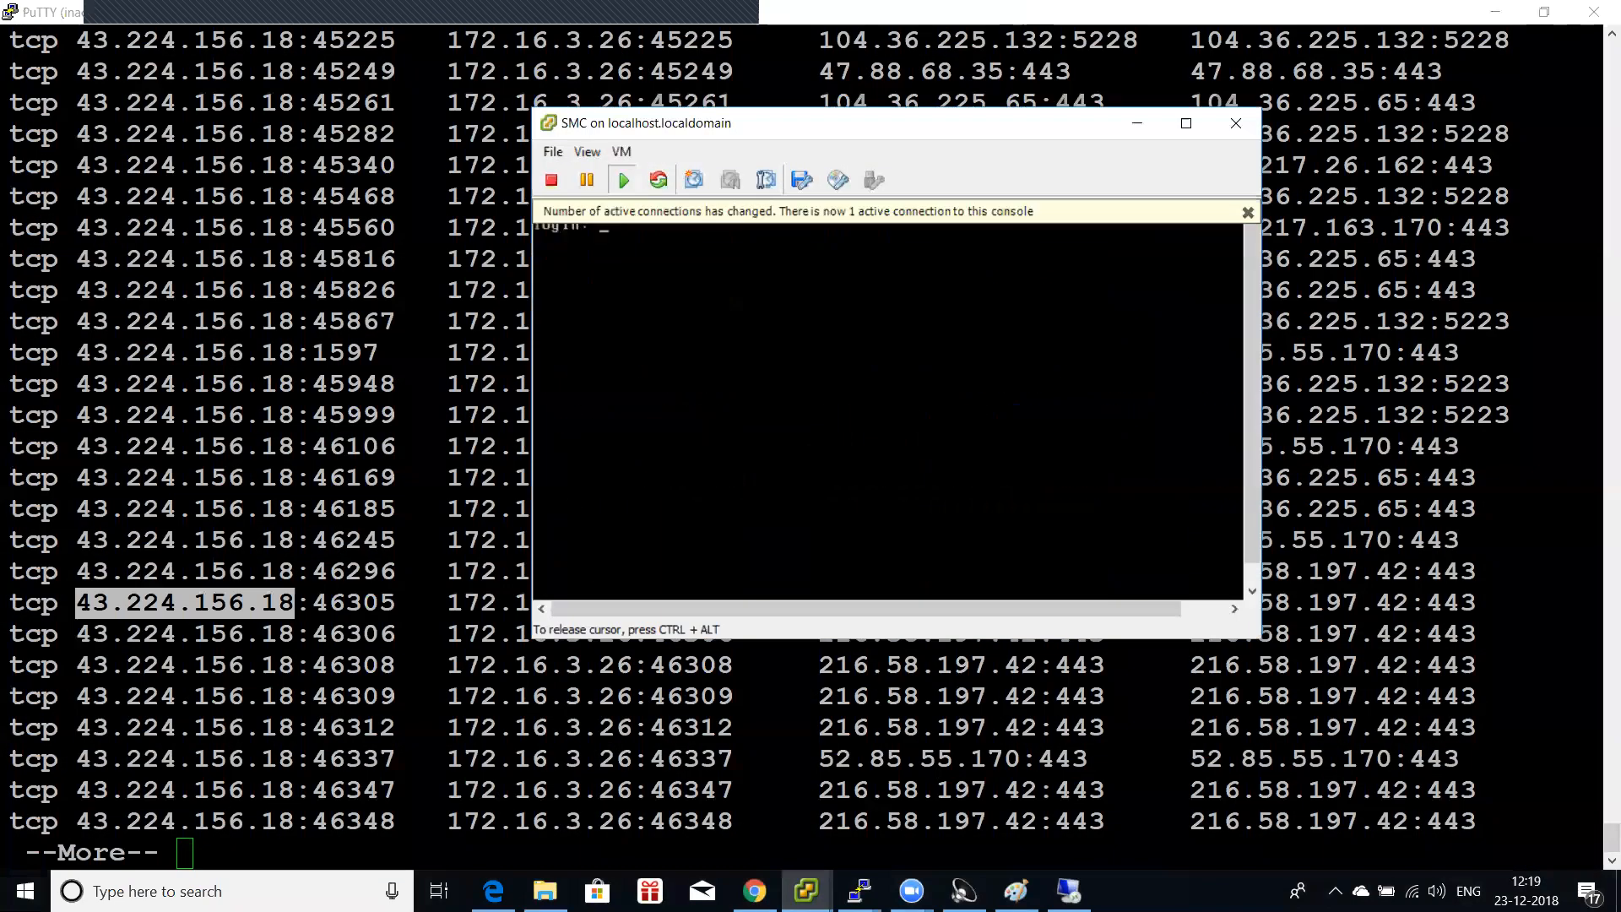
Enter the login credentials twice at the SMC console, ending at 'Login incorrect' and a fresh password prompt
key("Return")
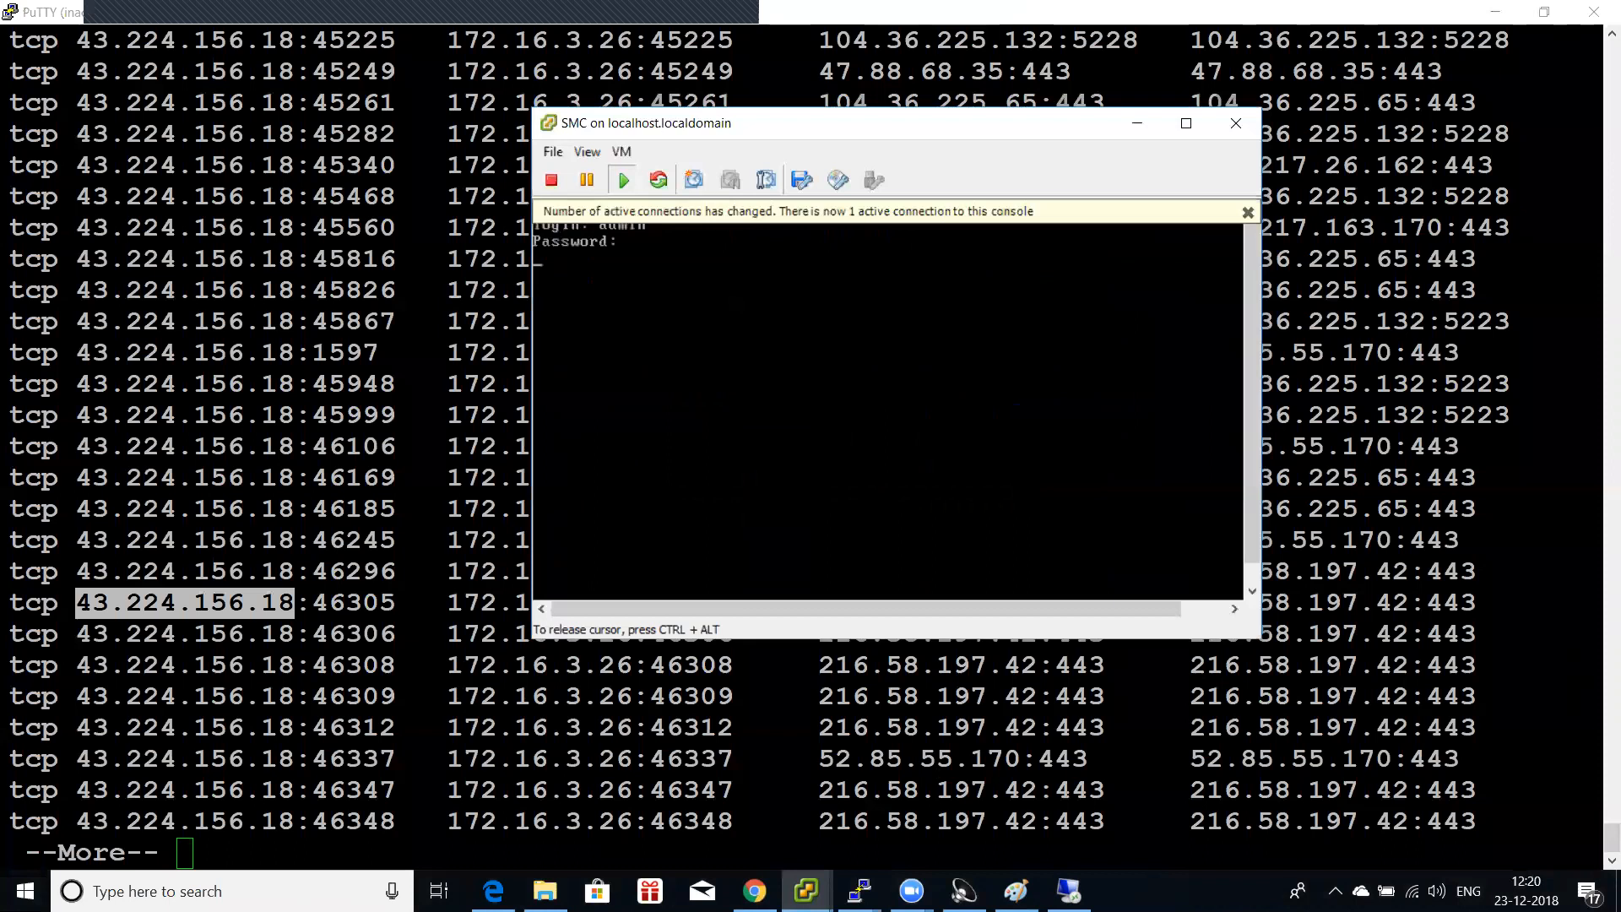
key("Return")
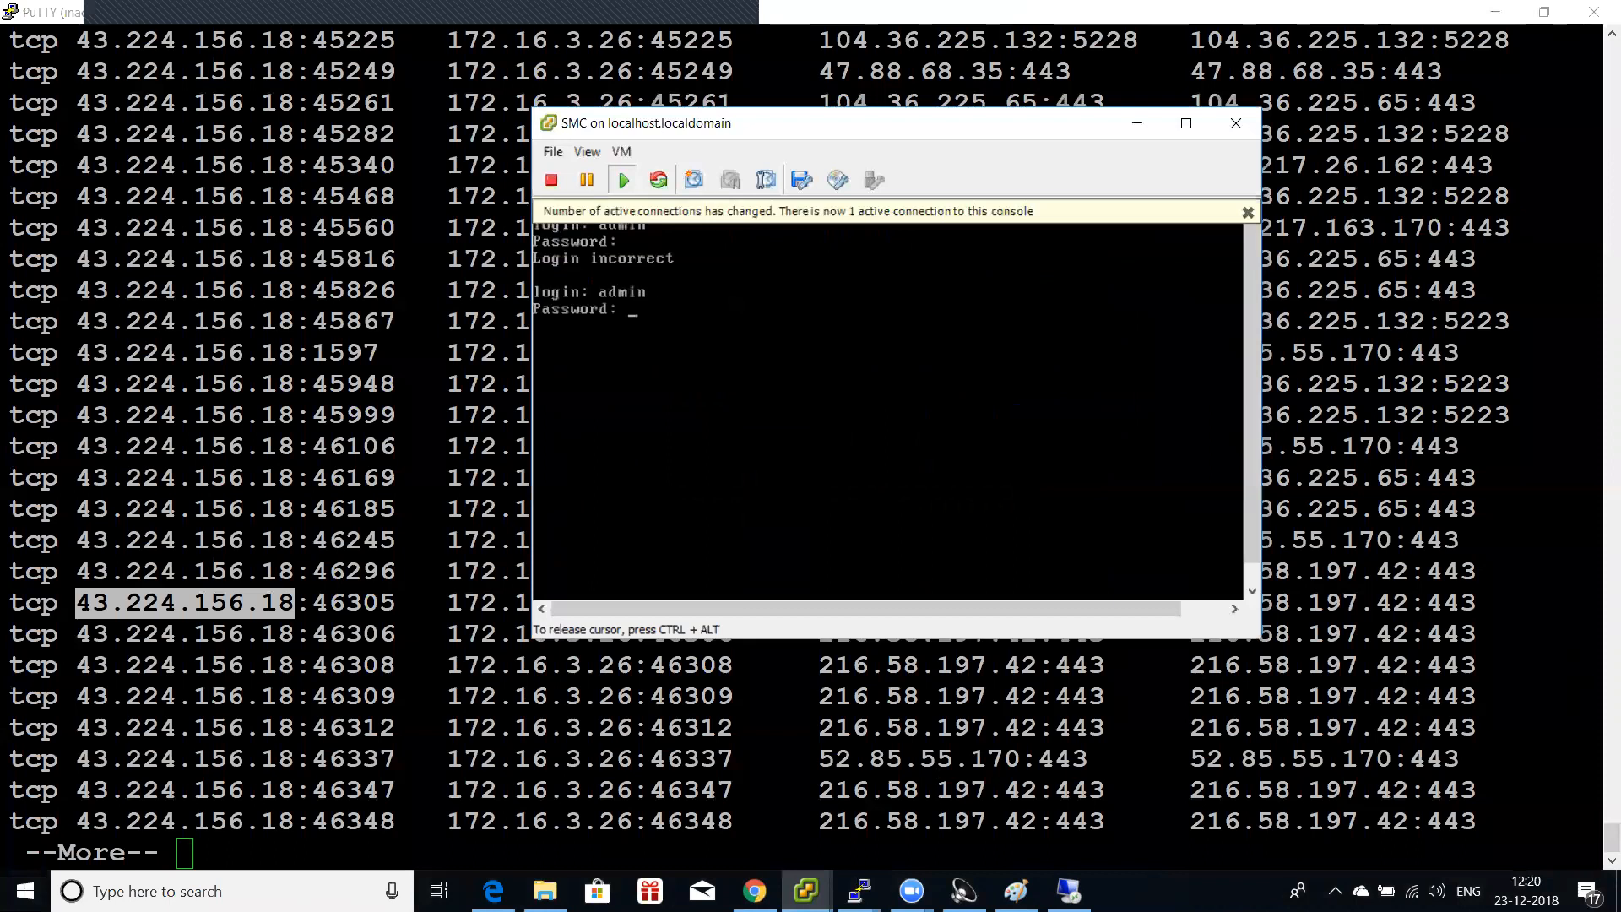
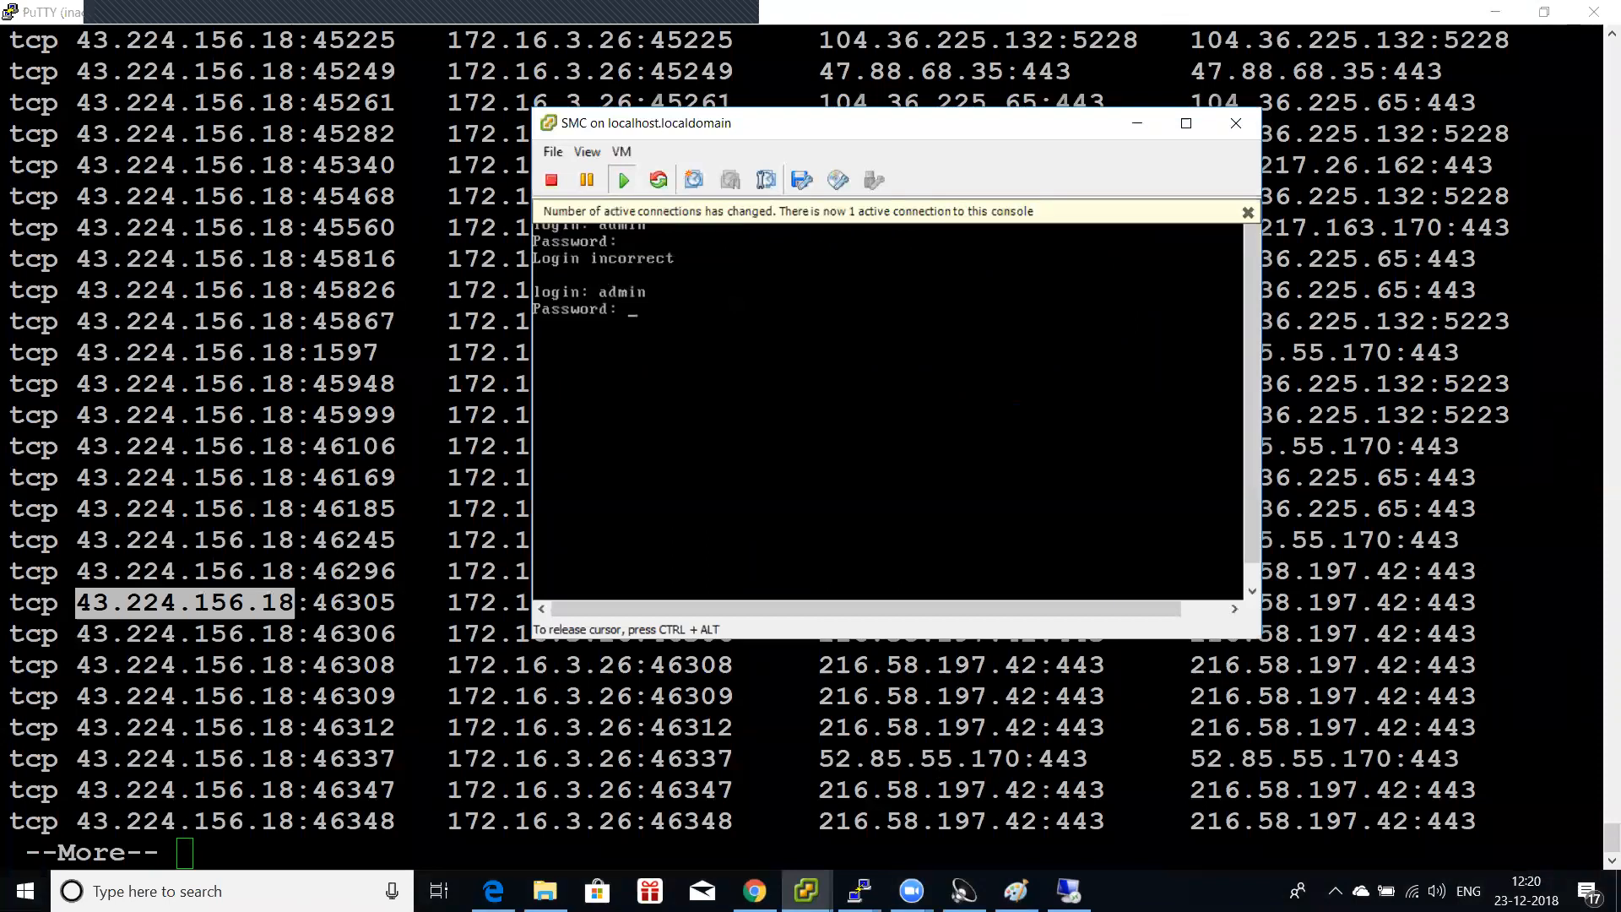
Log in to the gw-1246d2 gateway console and run show configuration
key("Return")
type("show ")
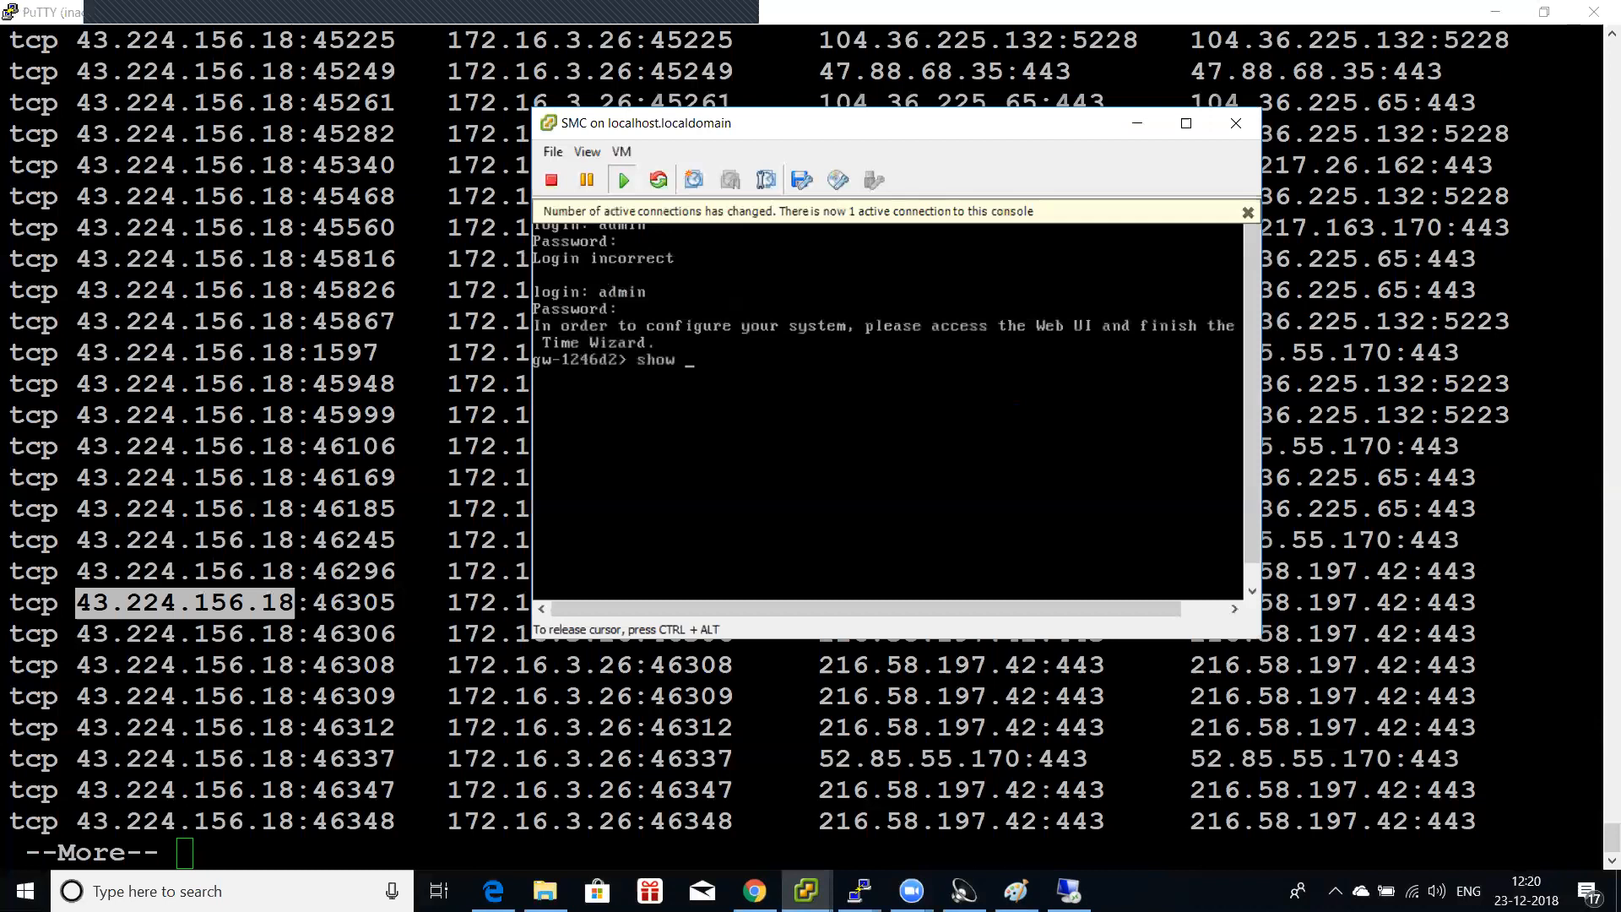
type("confighur")
key("BackSpace")
key("BackSpace")
key("BackSpace")
type("uration")
key("Return")
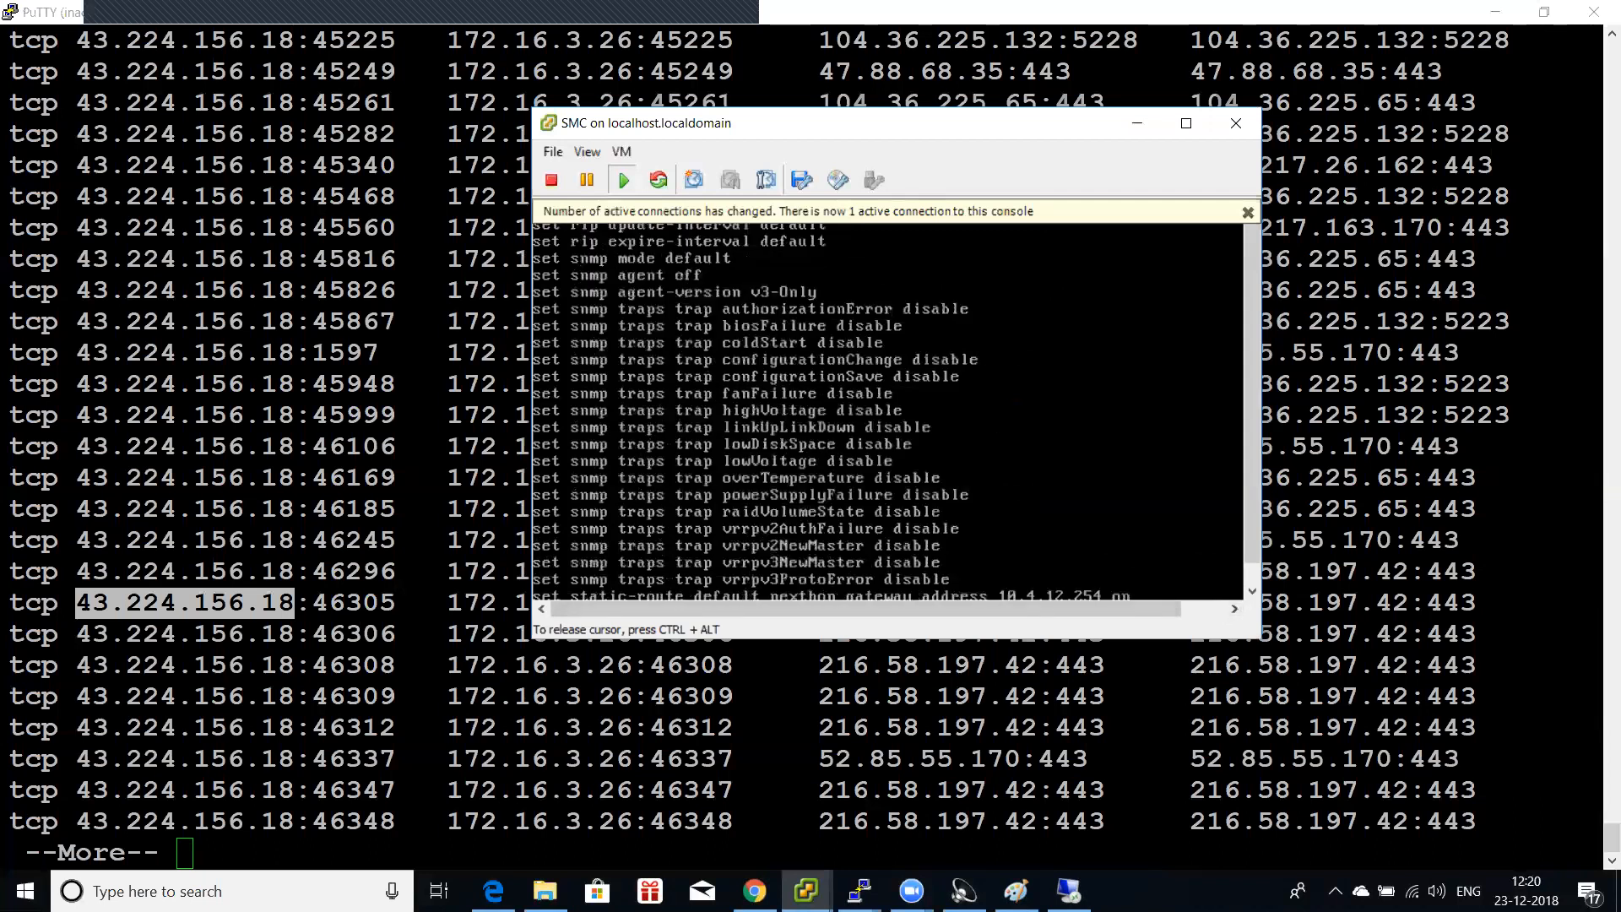
Maximize the console, rerun show configuration and page through it, then minimize the console
left_click(1186, 124)
left_click(1039, 402)
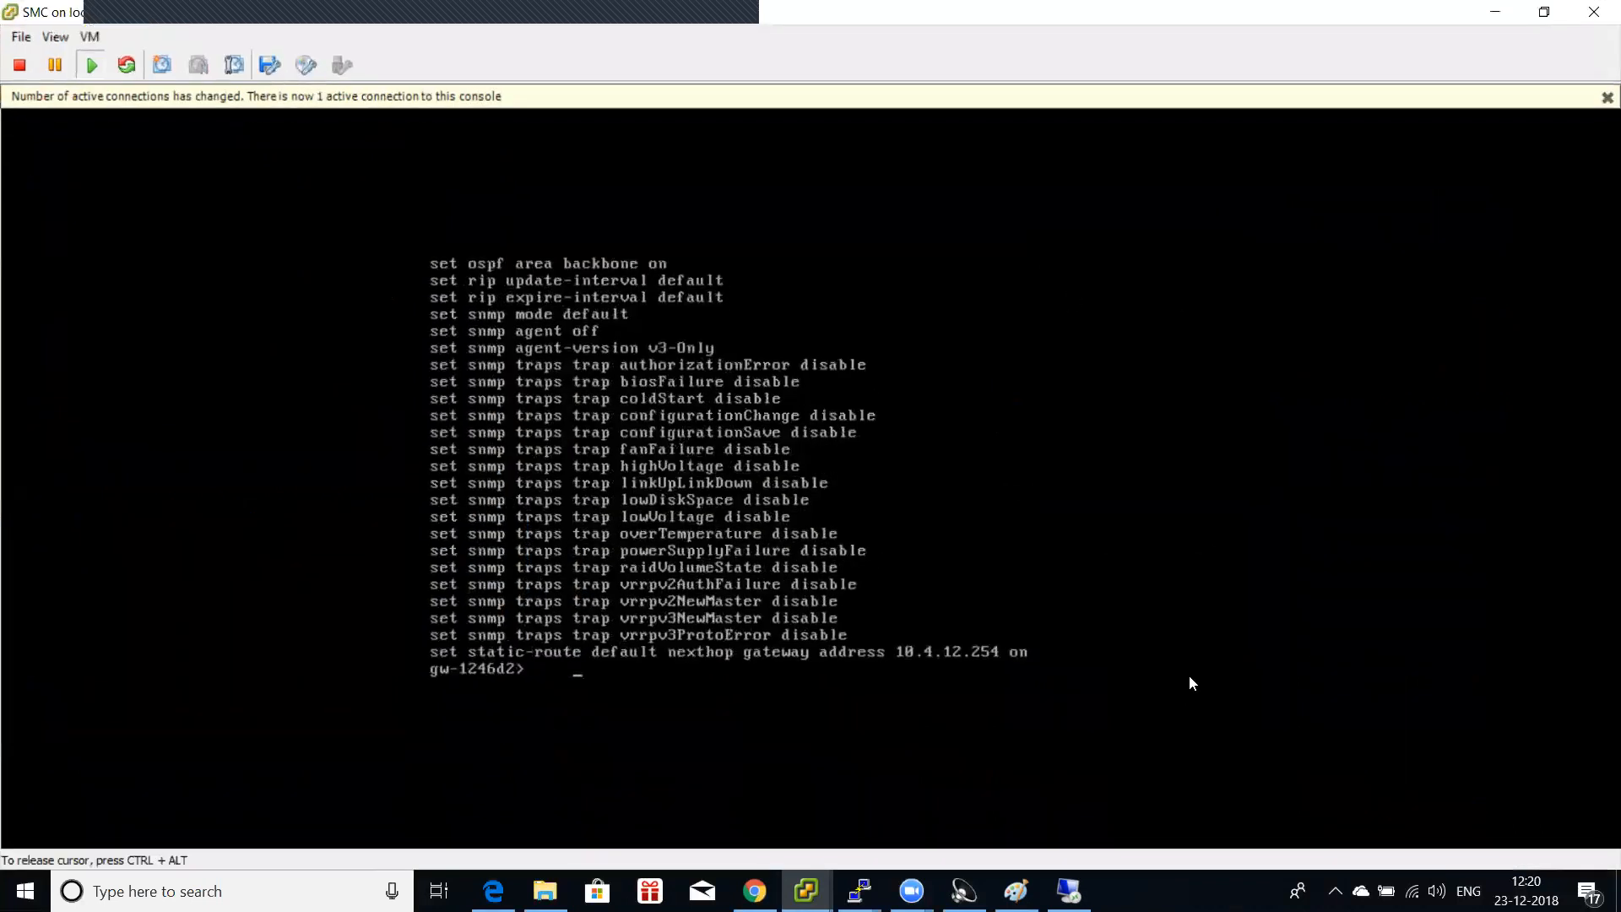
type("show confoi")
key("BackSpace")
key("BackSpace")
type("iguration")
key("Return")
key("space")
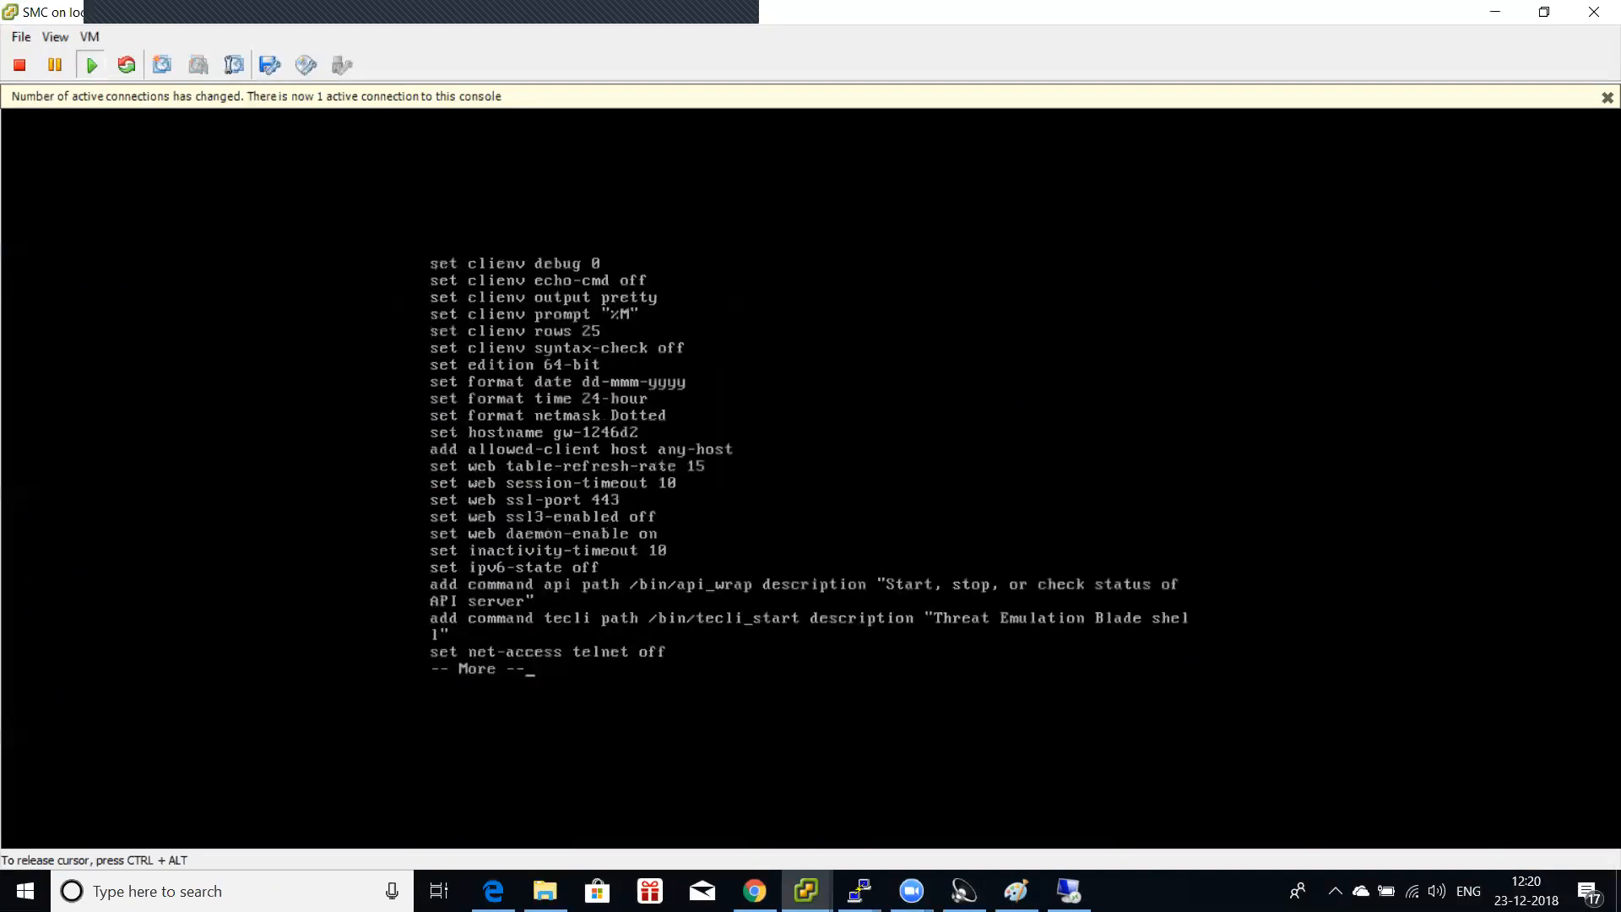
key("space")
key("space")
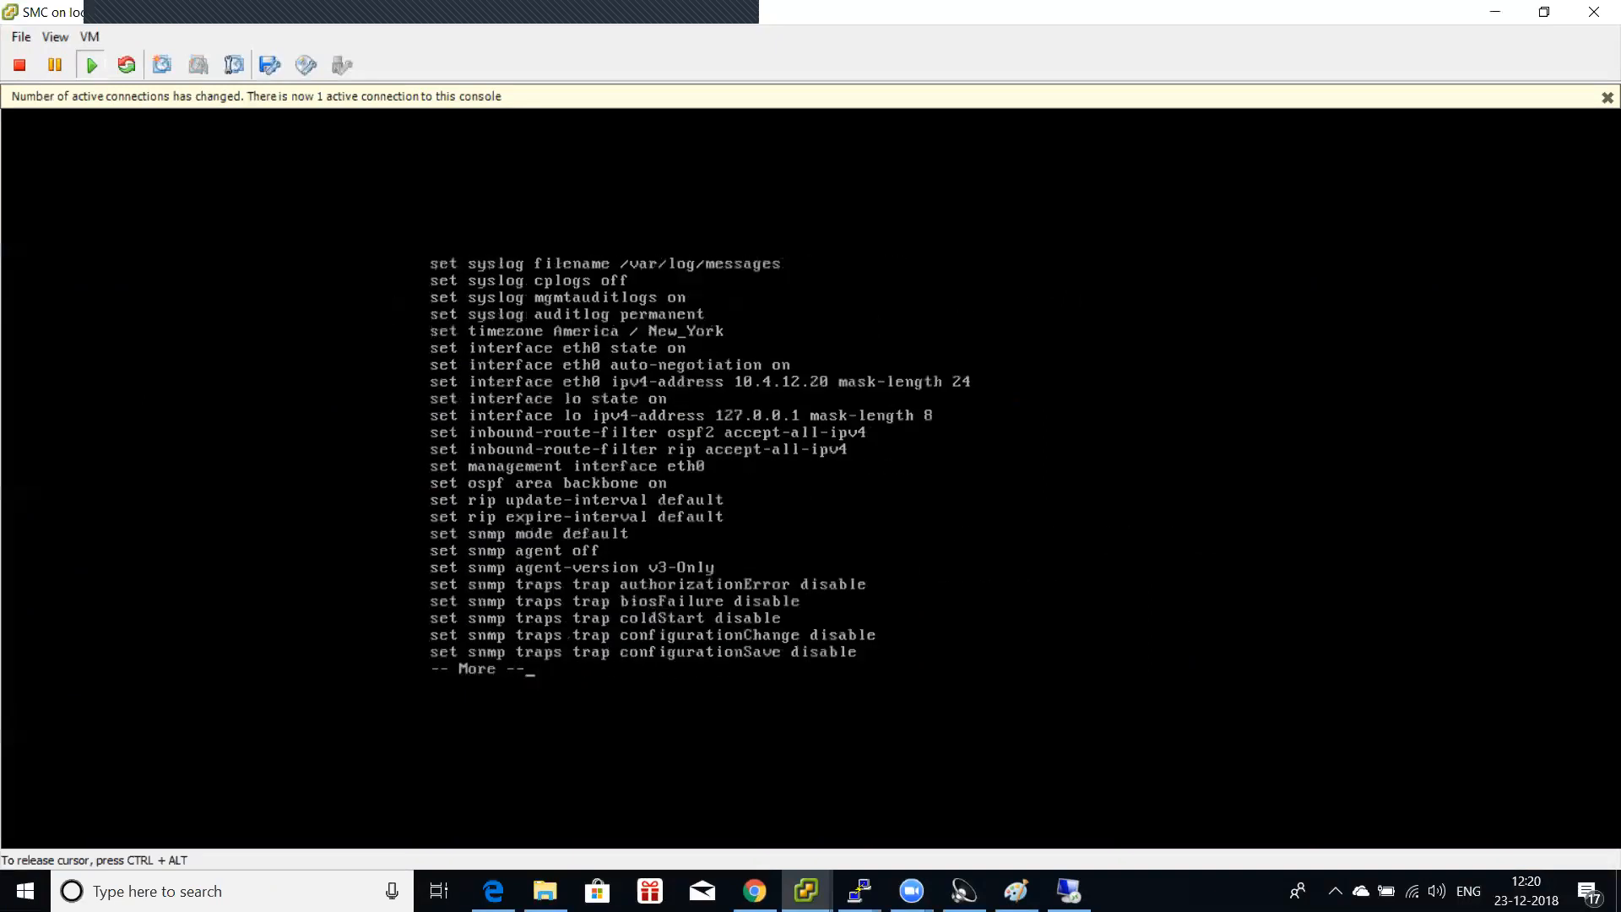
key("ctrl+alt")
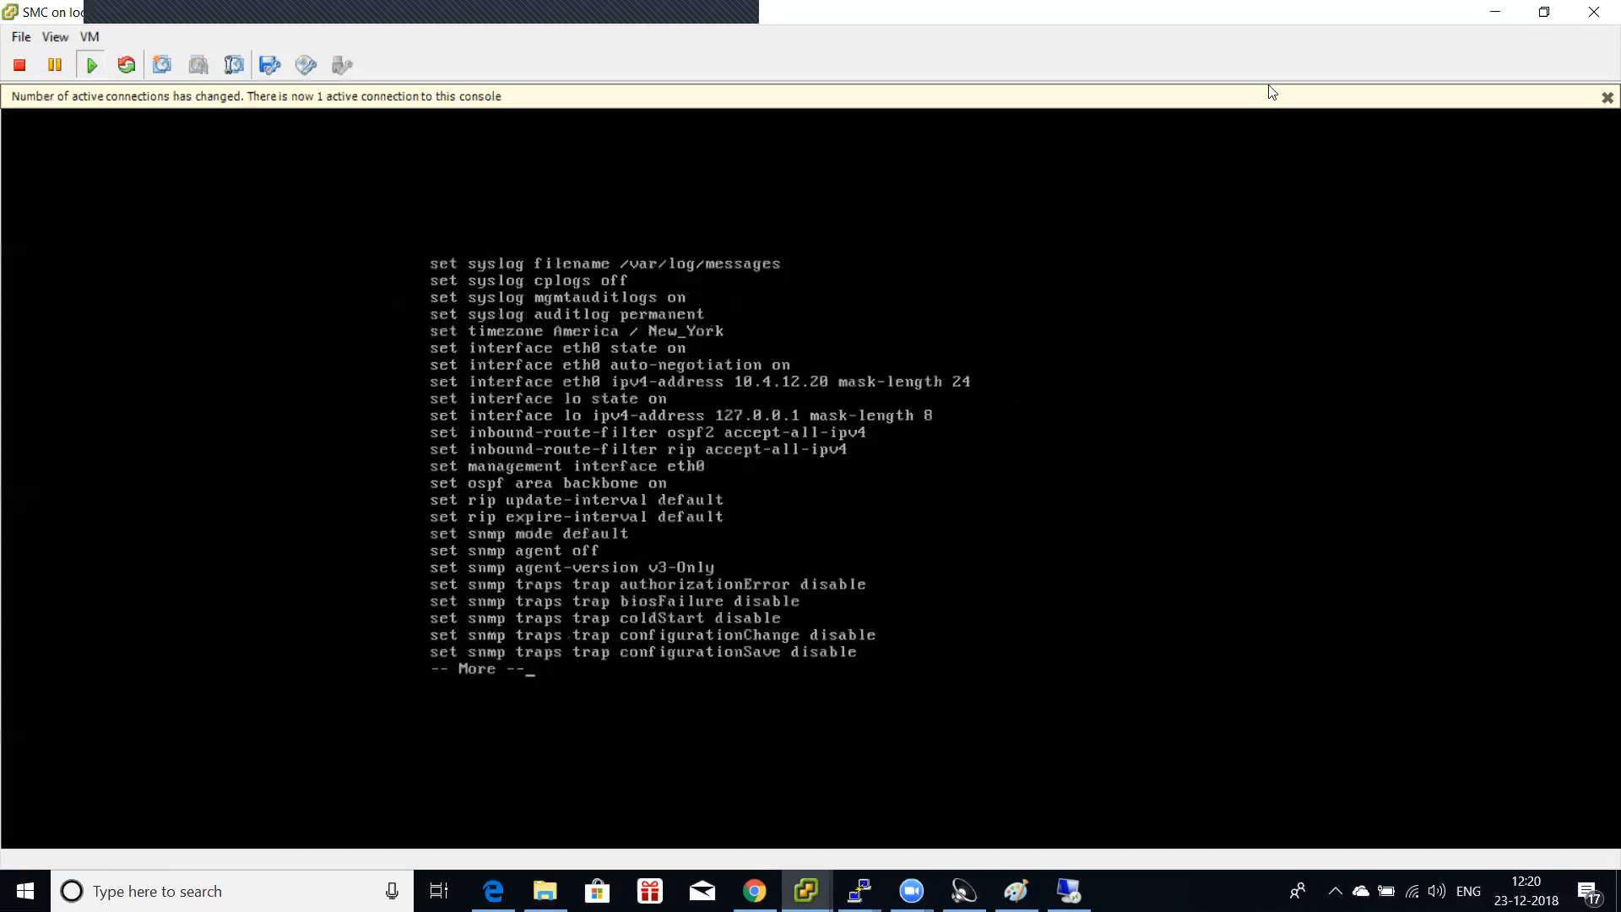
left_click(1491, 13)
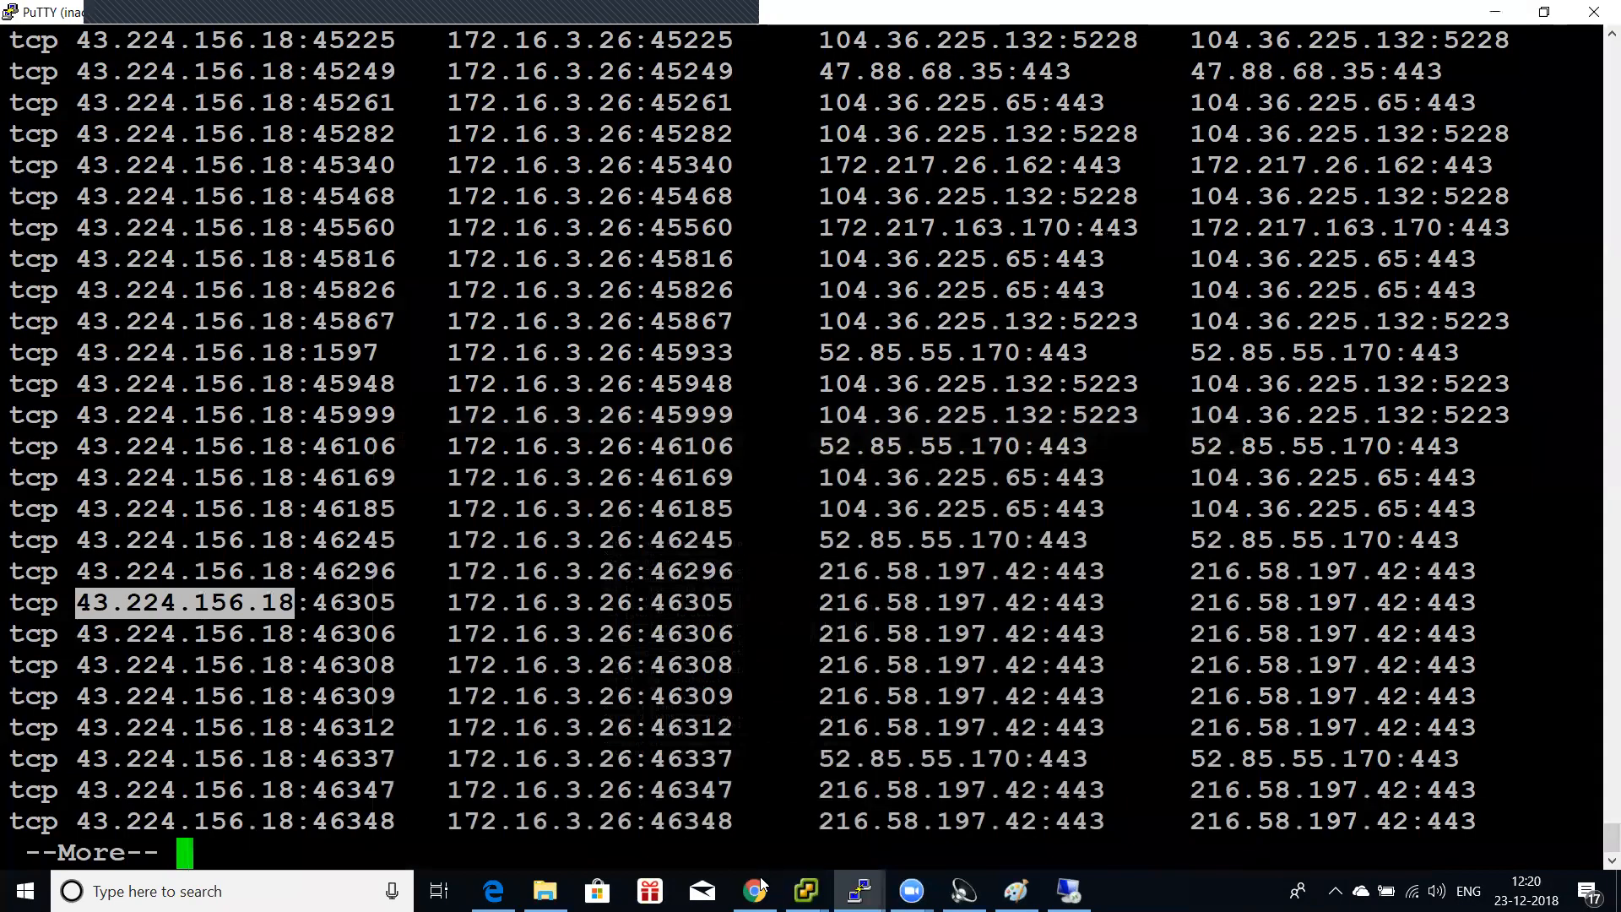
Minimize the PuTTY session showing the TCP connection table
left_click(1491, 14)
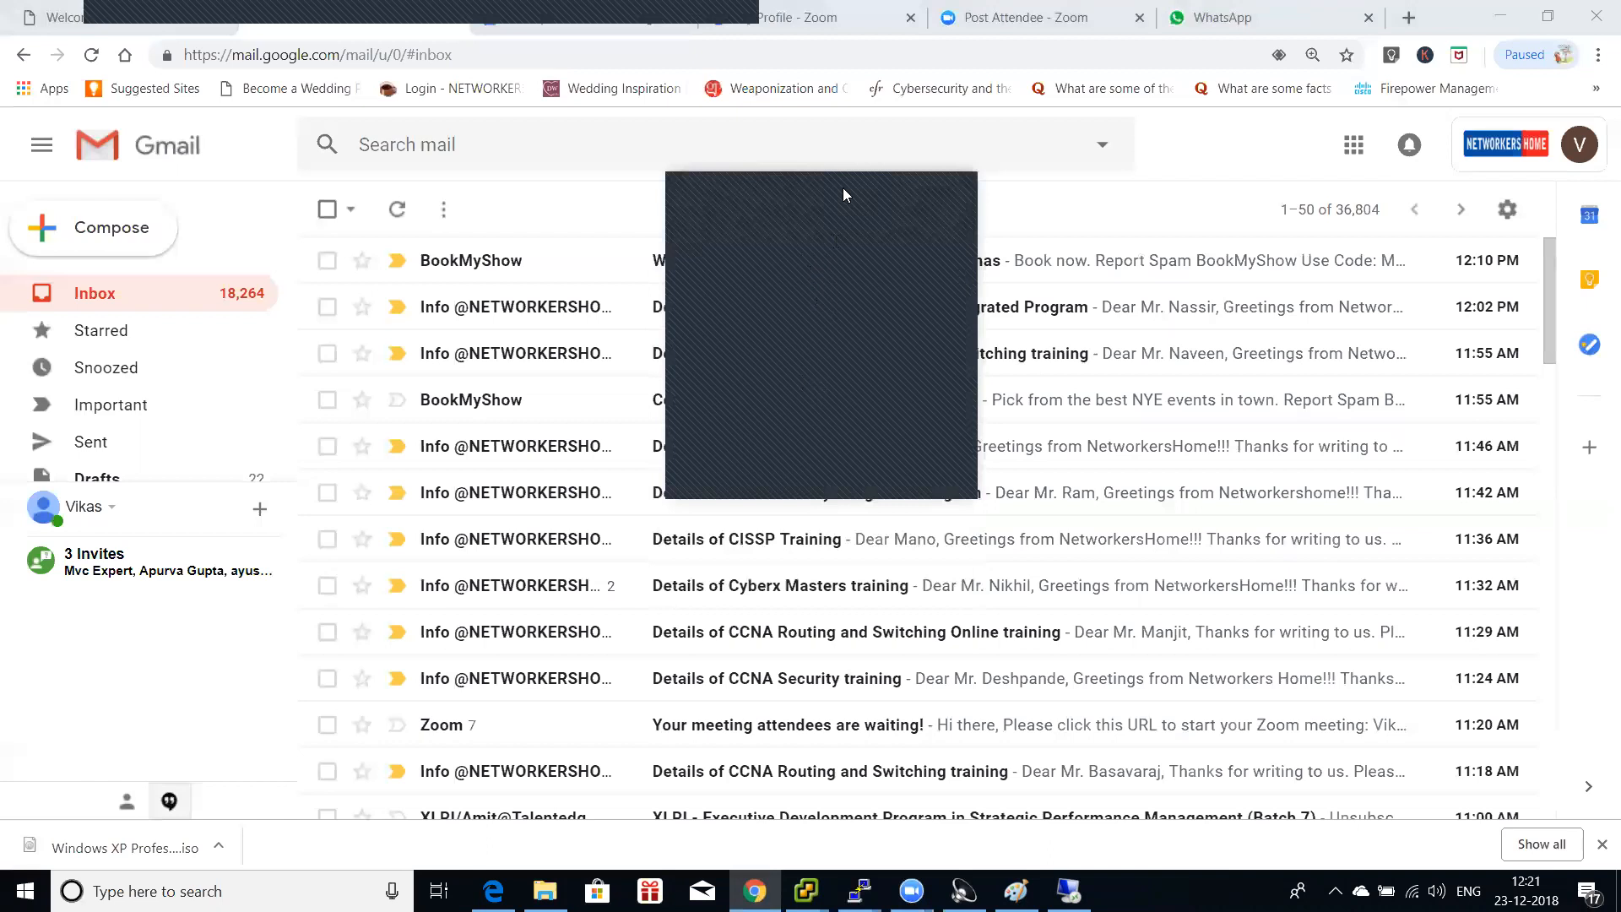
Browse the Checkpoint R80.10 Drive folder and open the actions for day 2.mp4
left_click(581, 15)
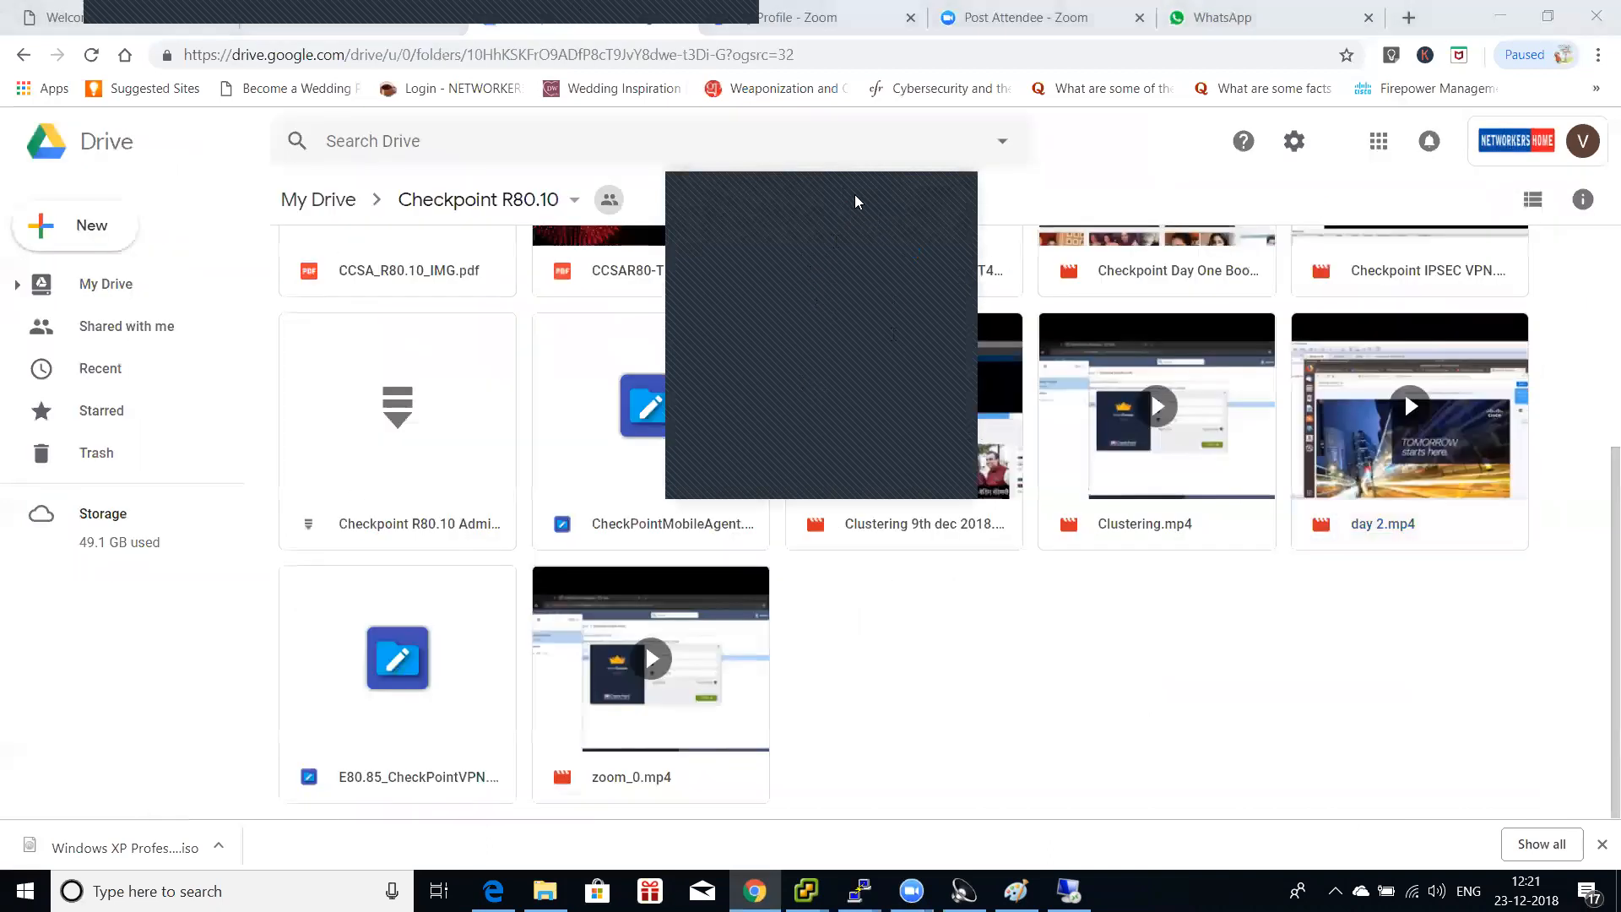
scroll(945, 387, "up", 3)
scroll(952, 388, "up", 1)
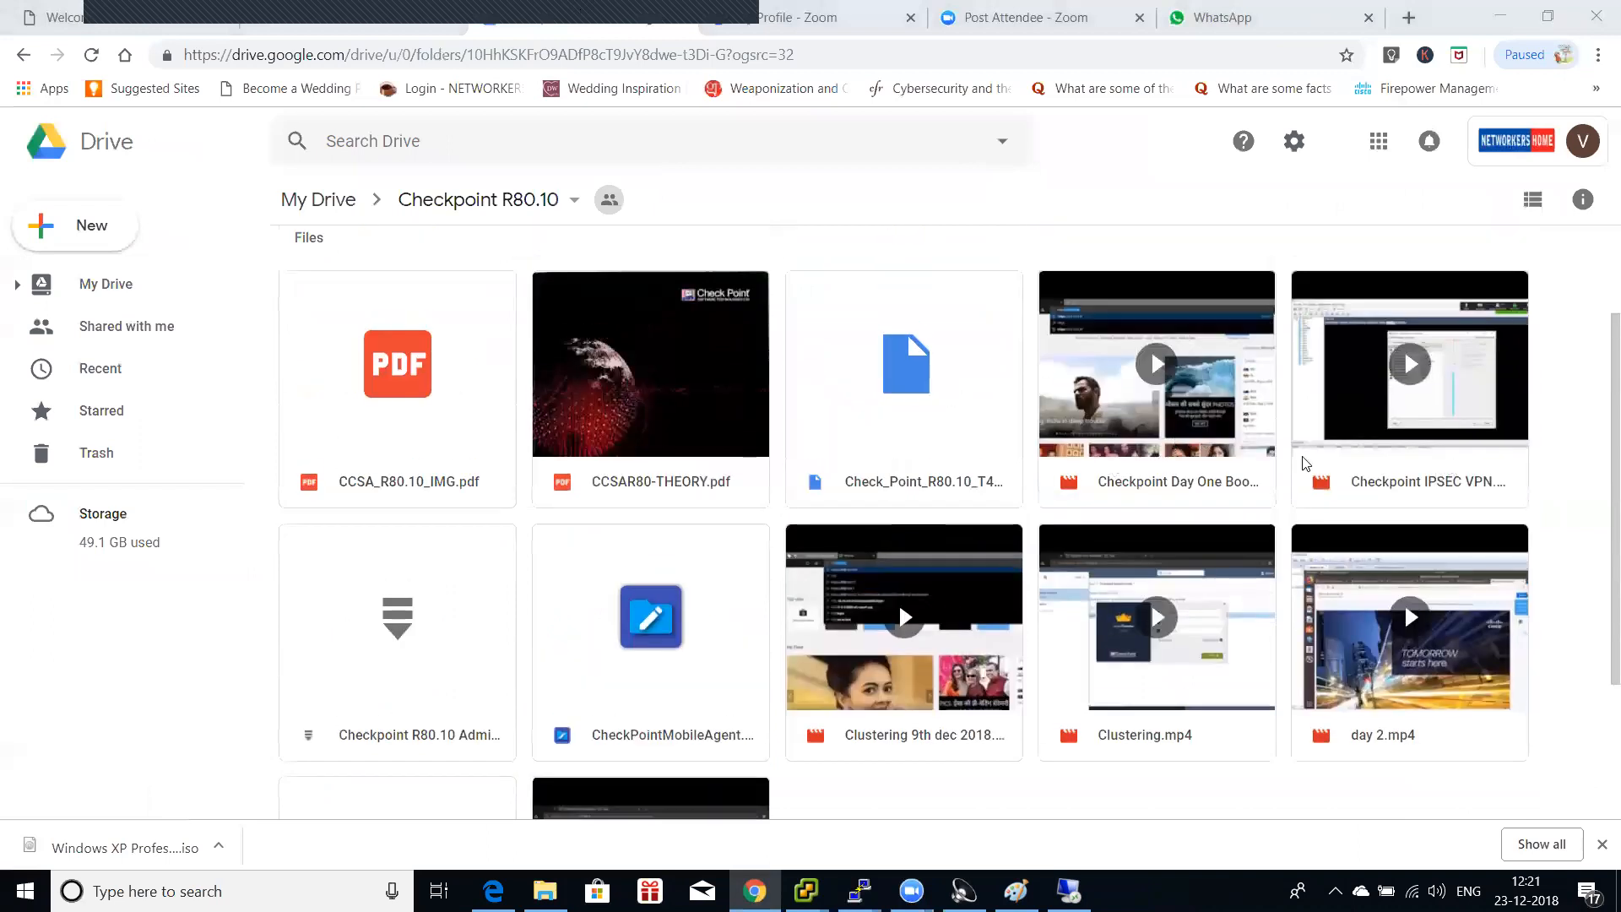
scroll(1304, 463, "down", 3)
scroll(1304, 462, "up", 4)
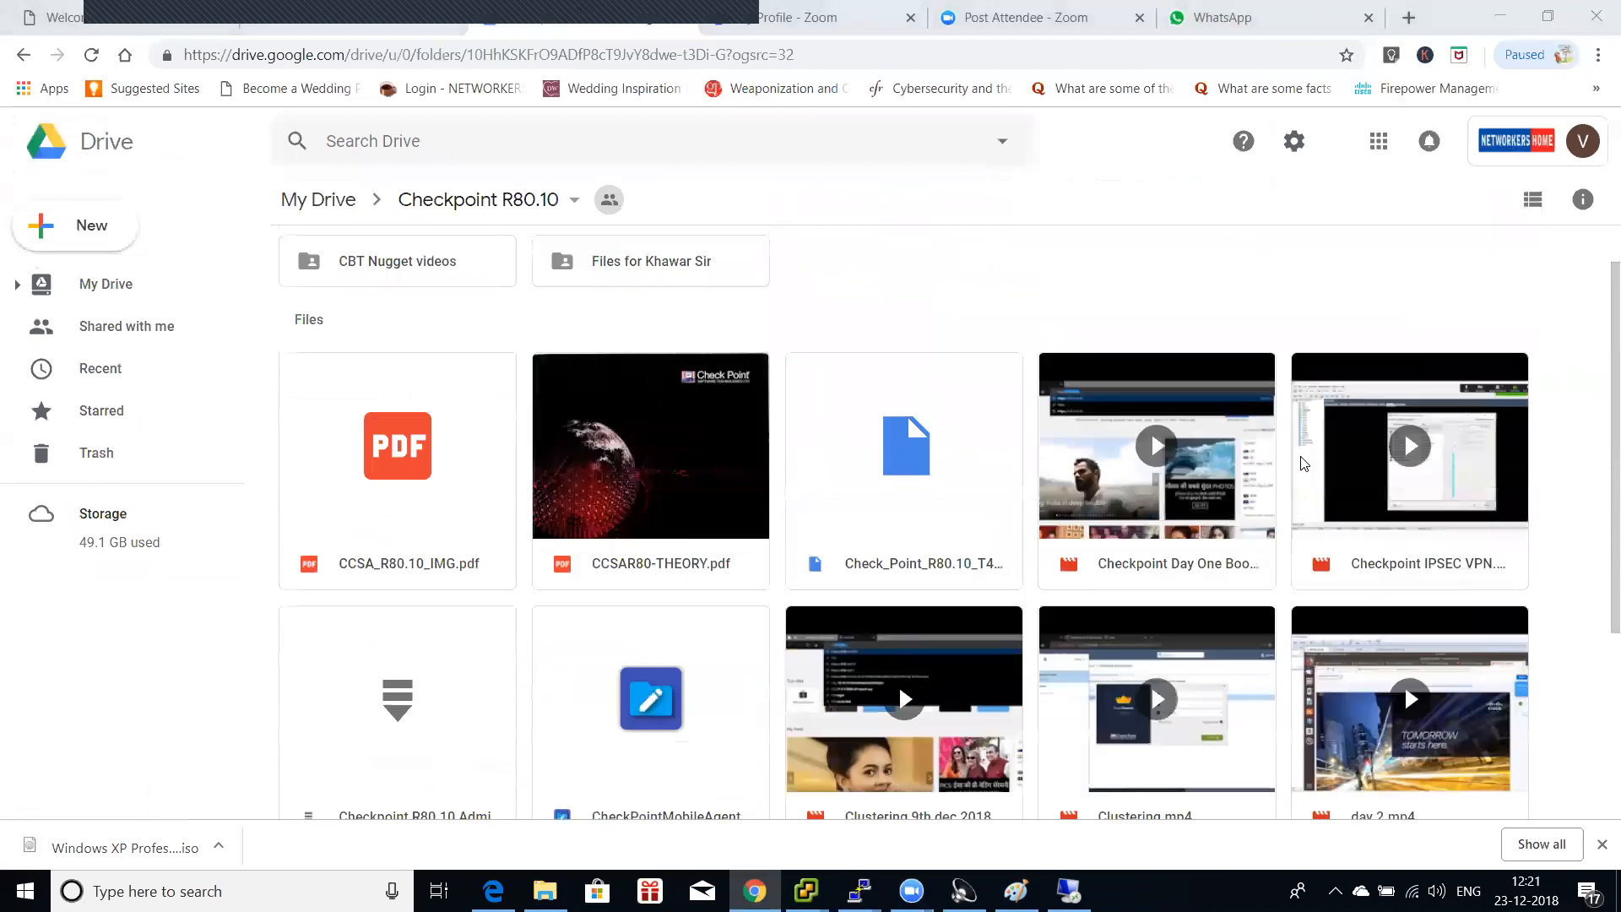
scroll(1301, 463, "down", 3)
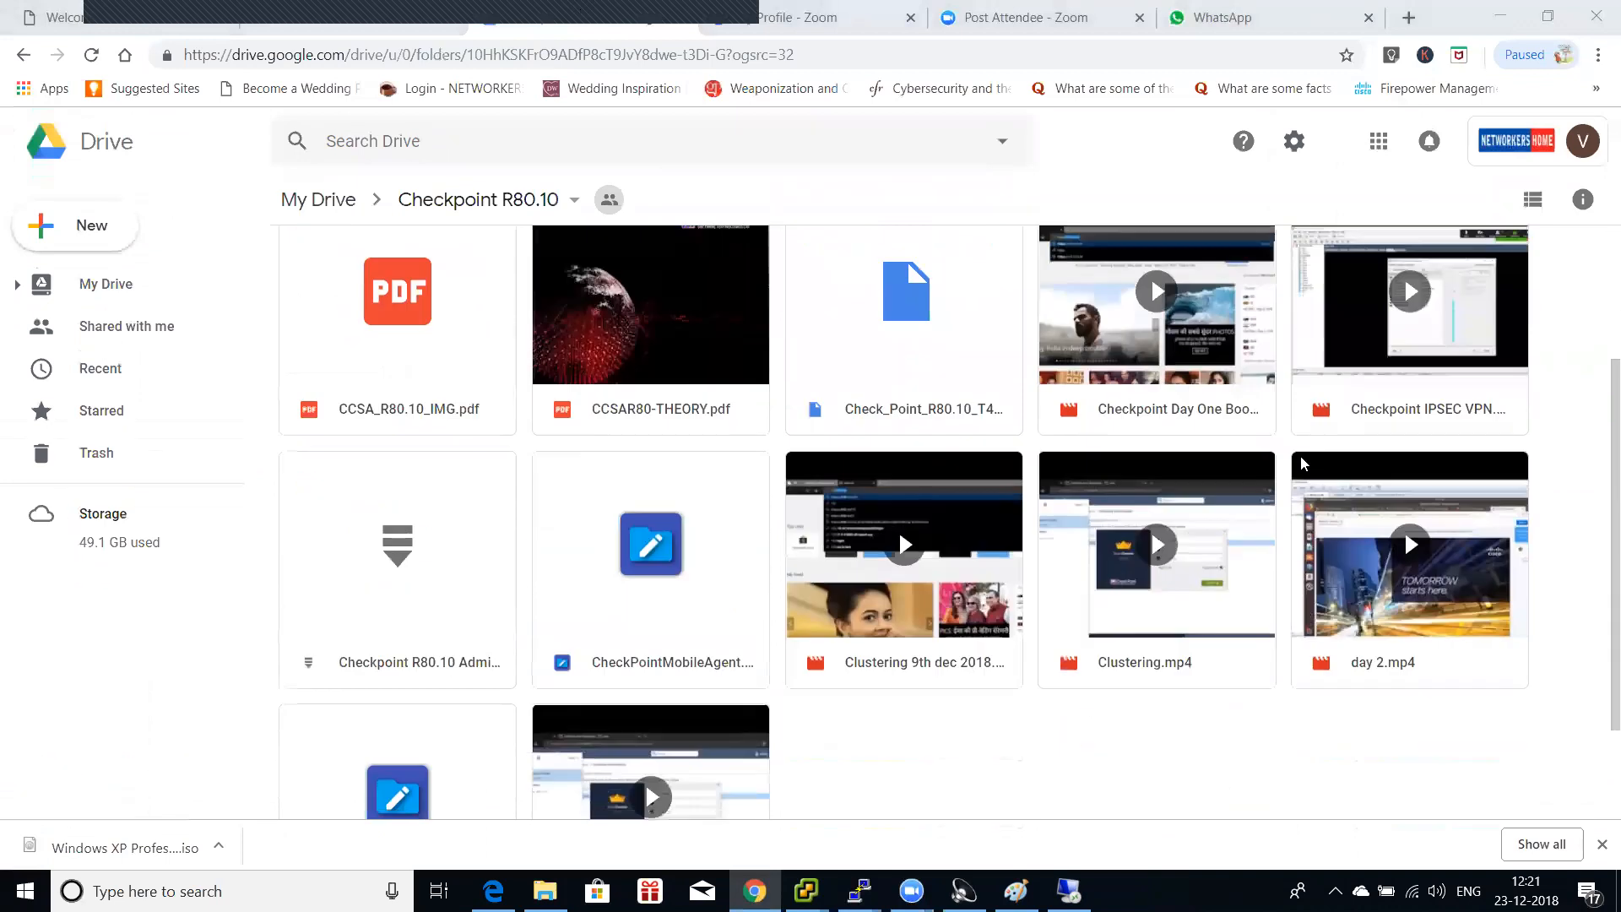
scroll(1301, 460, "down", 2)
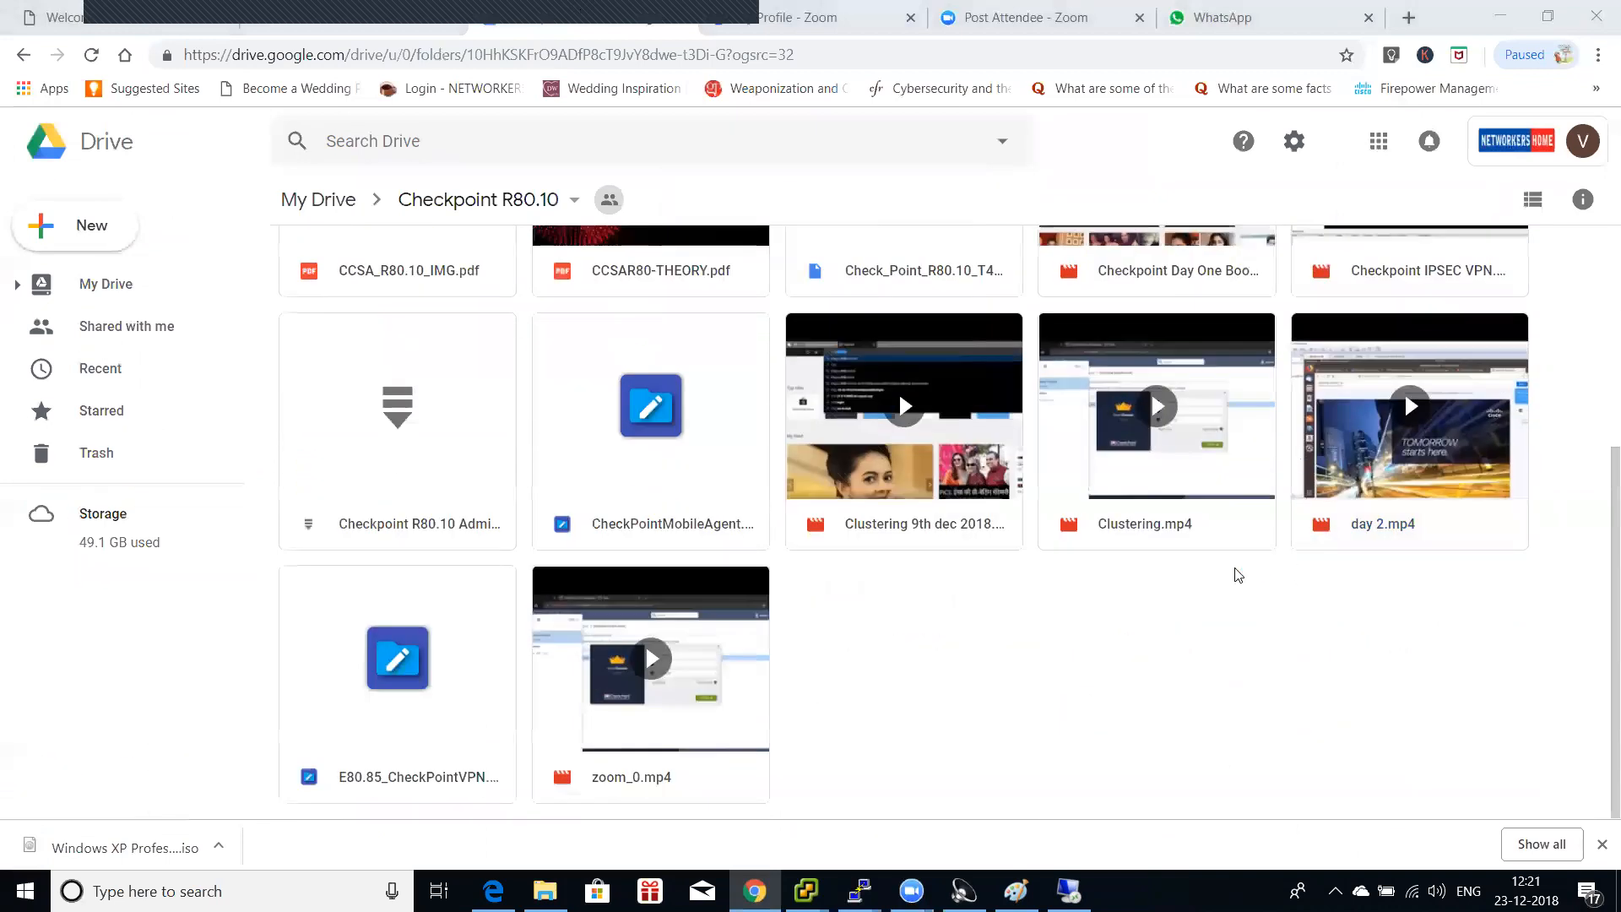
right_click(1397, 500)
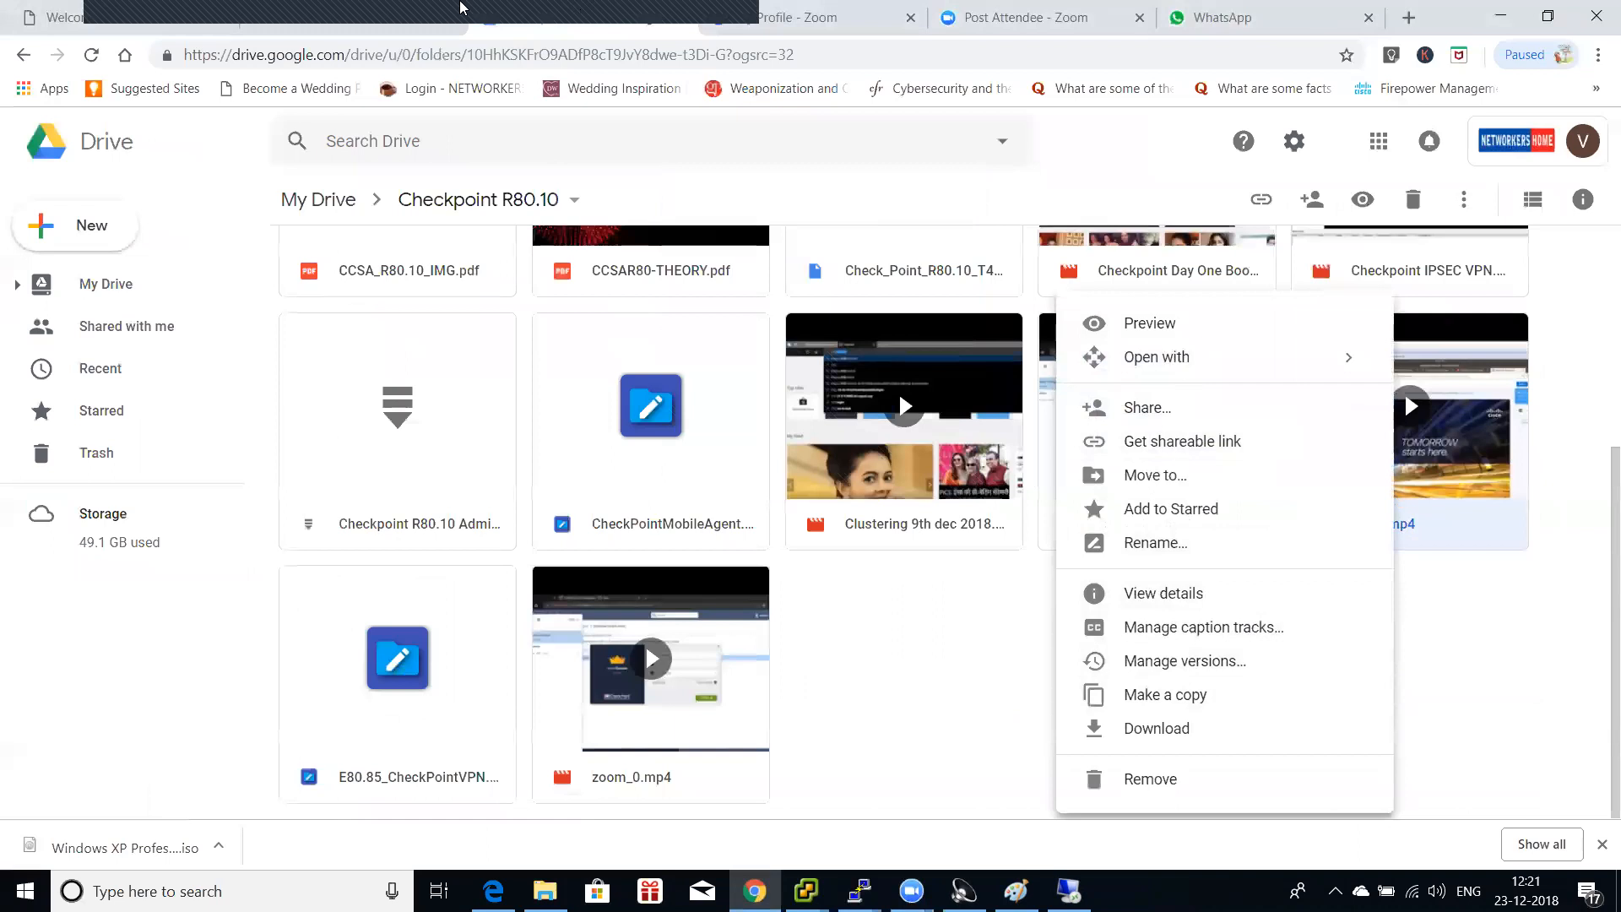
Look through the folder again, then bring the 'static pat' and 'port redirection' Paint notes forward
left_click(463, 7)
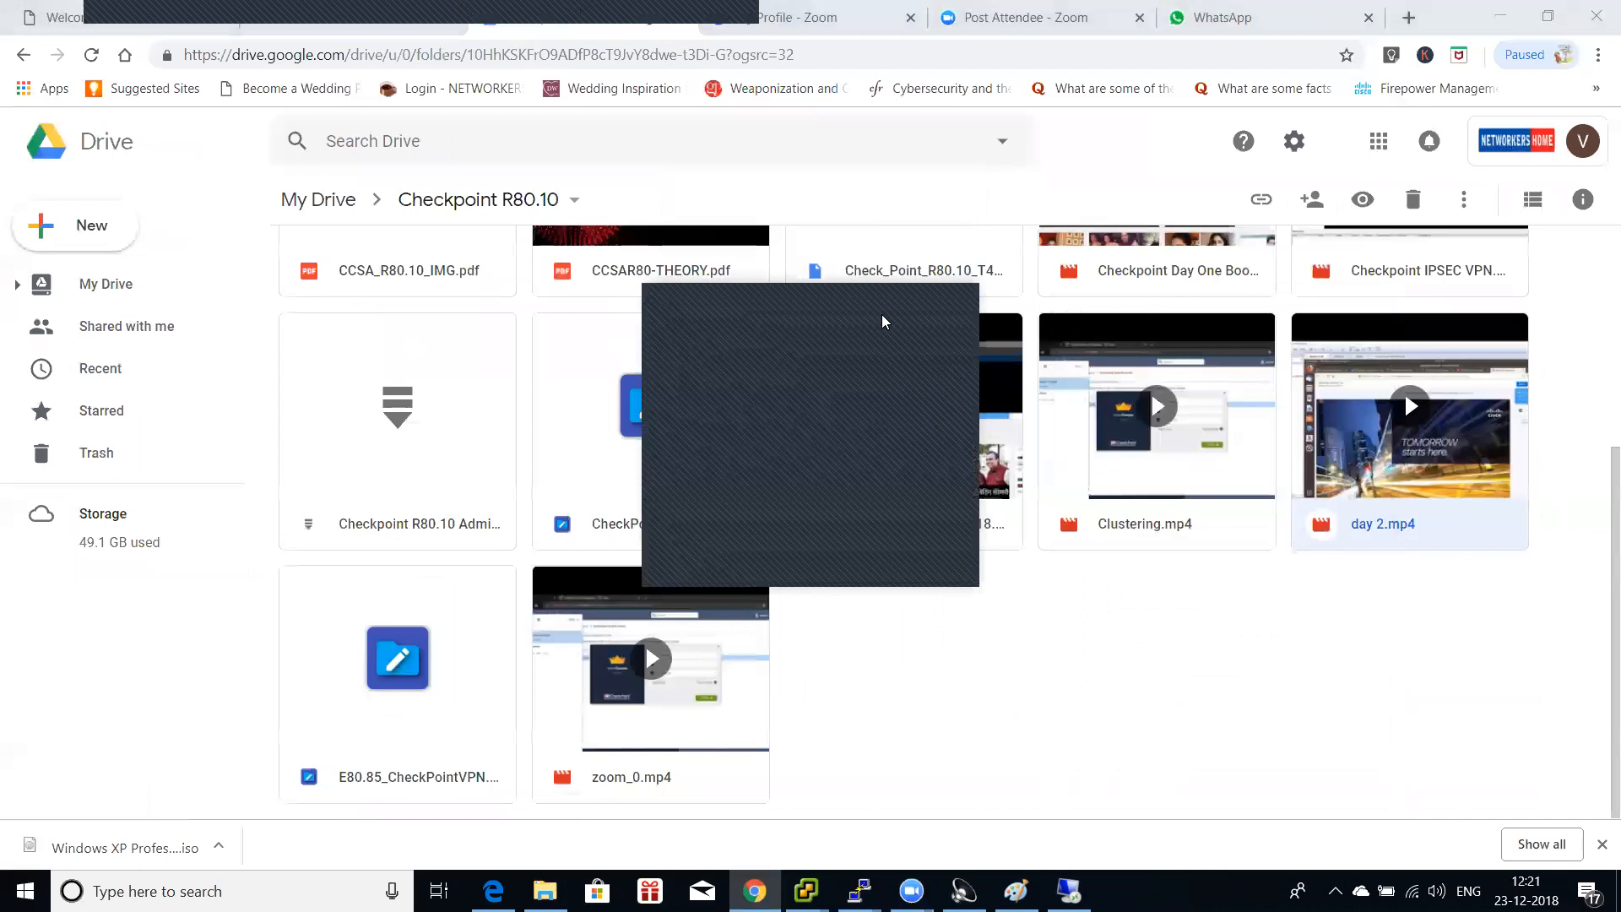
left_click(857, 296)
scroll(1480, 621, "up", 1)
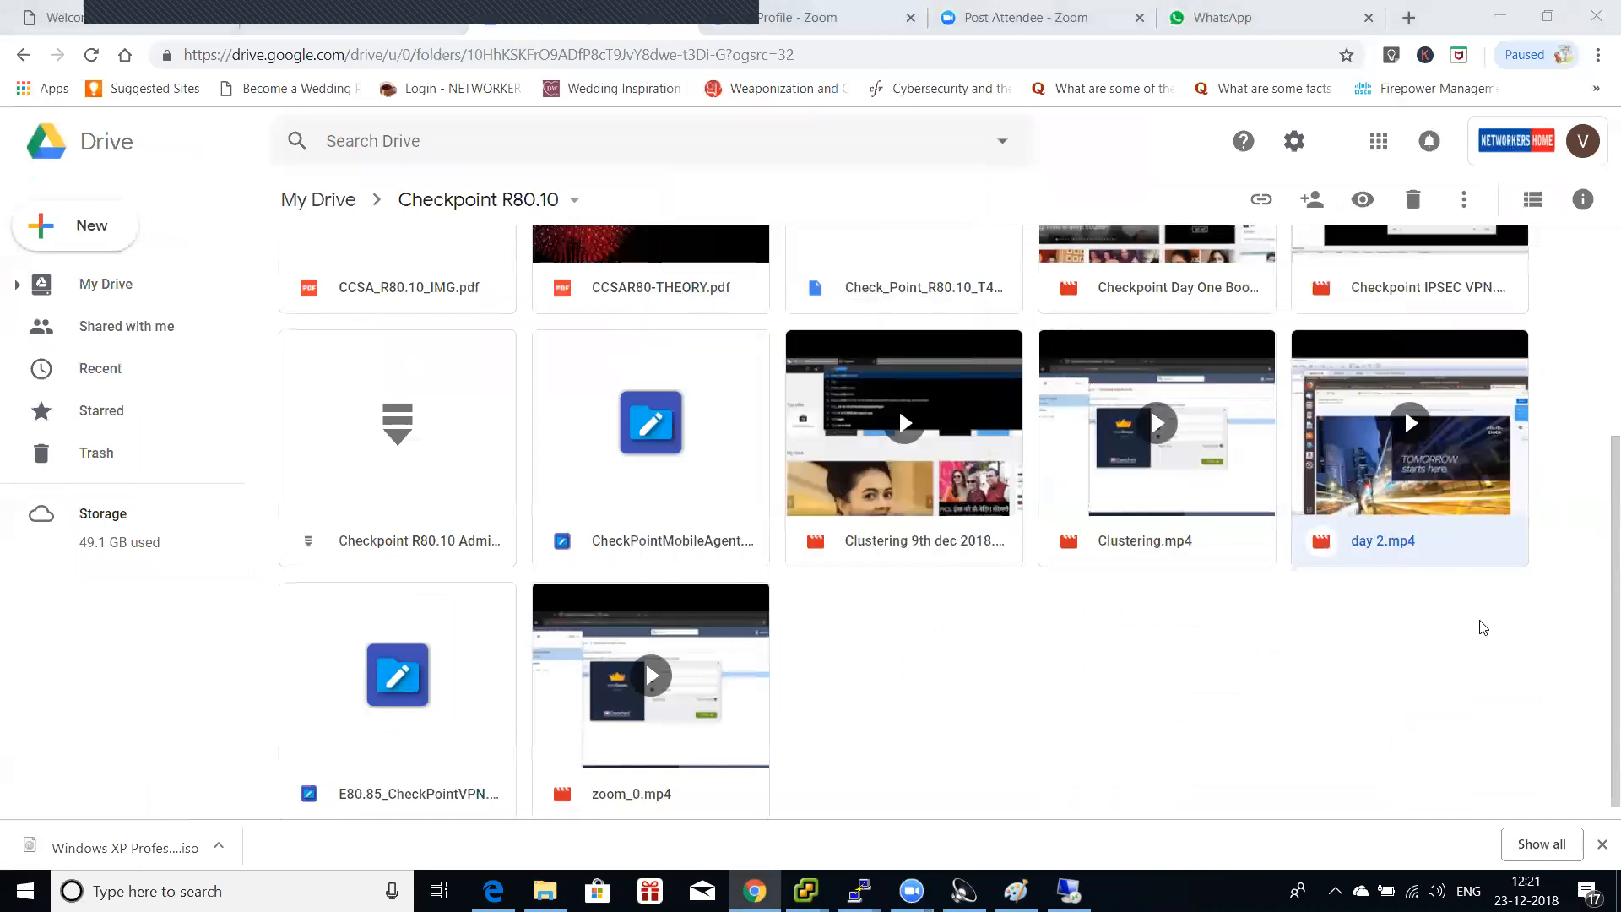
scroll(1483, 628, "up", 4)
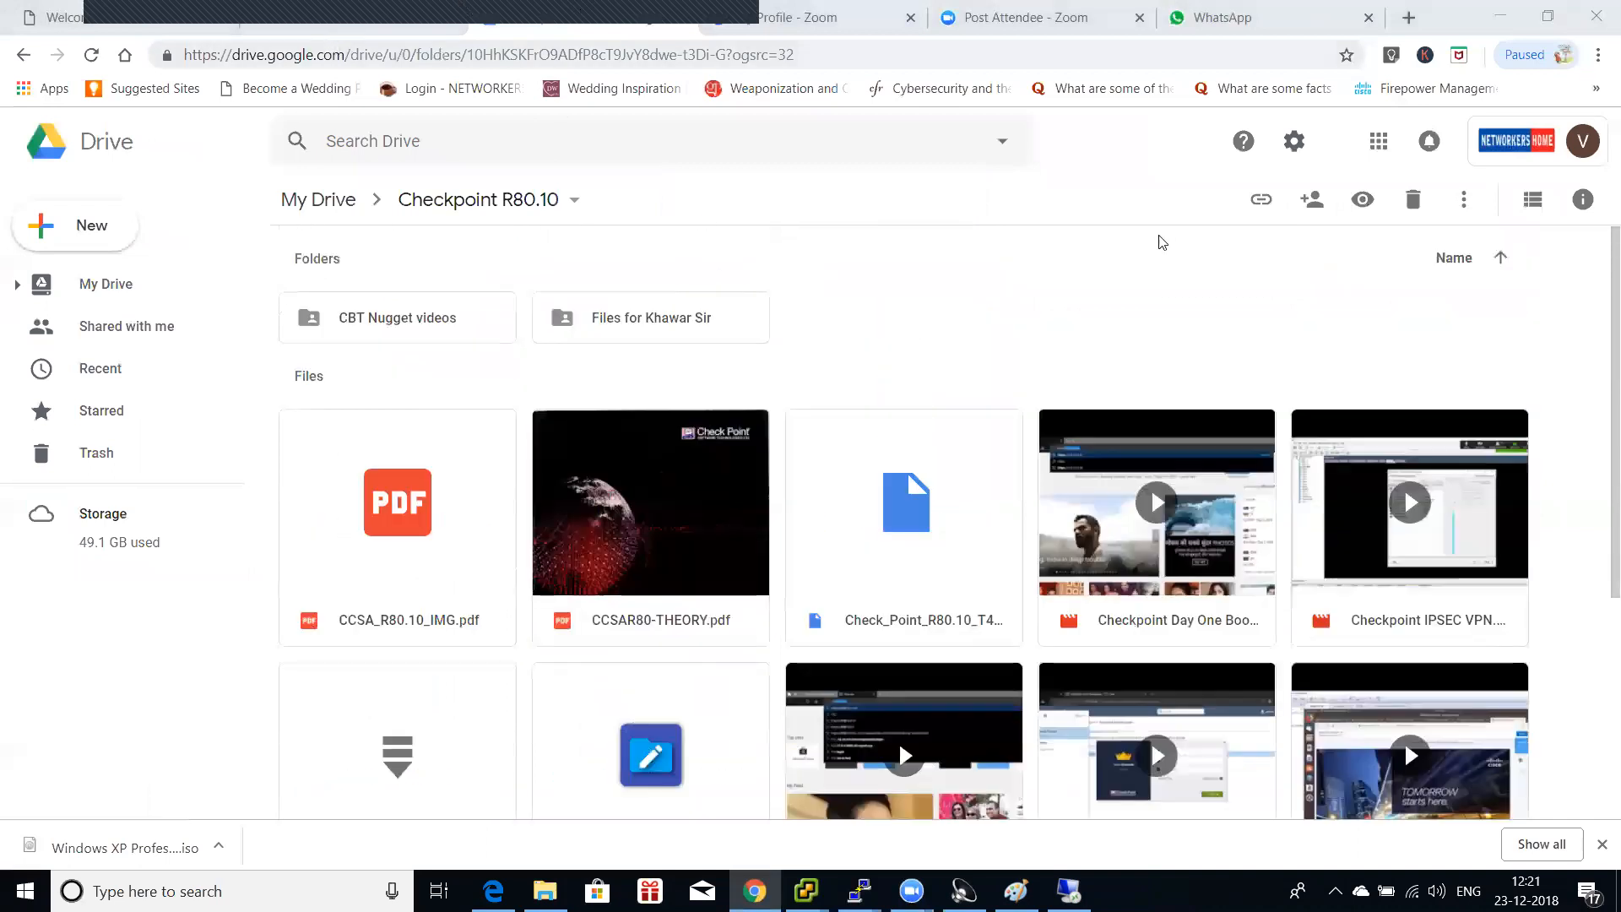
scroll(836, 438, "down", 4)
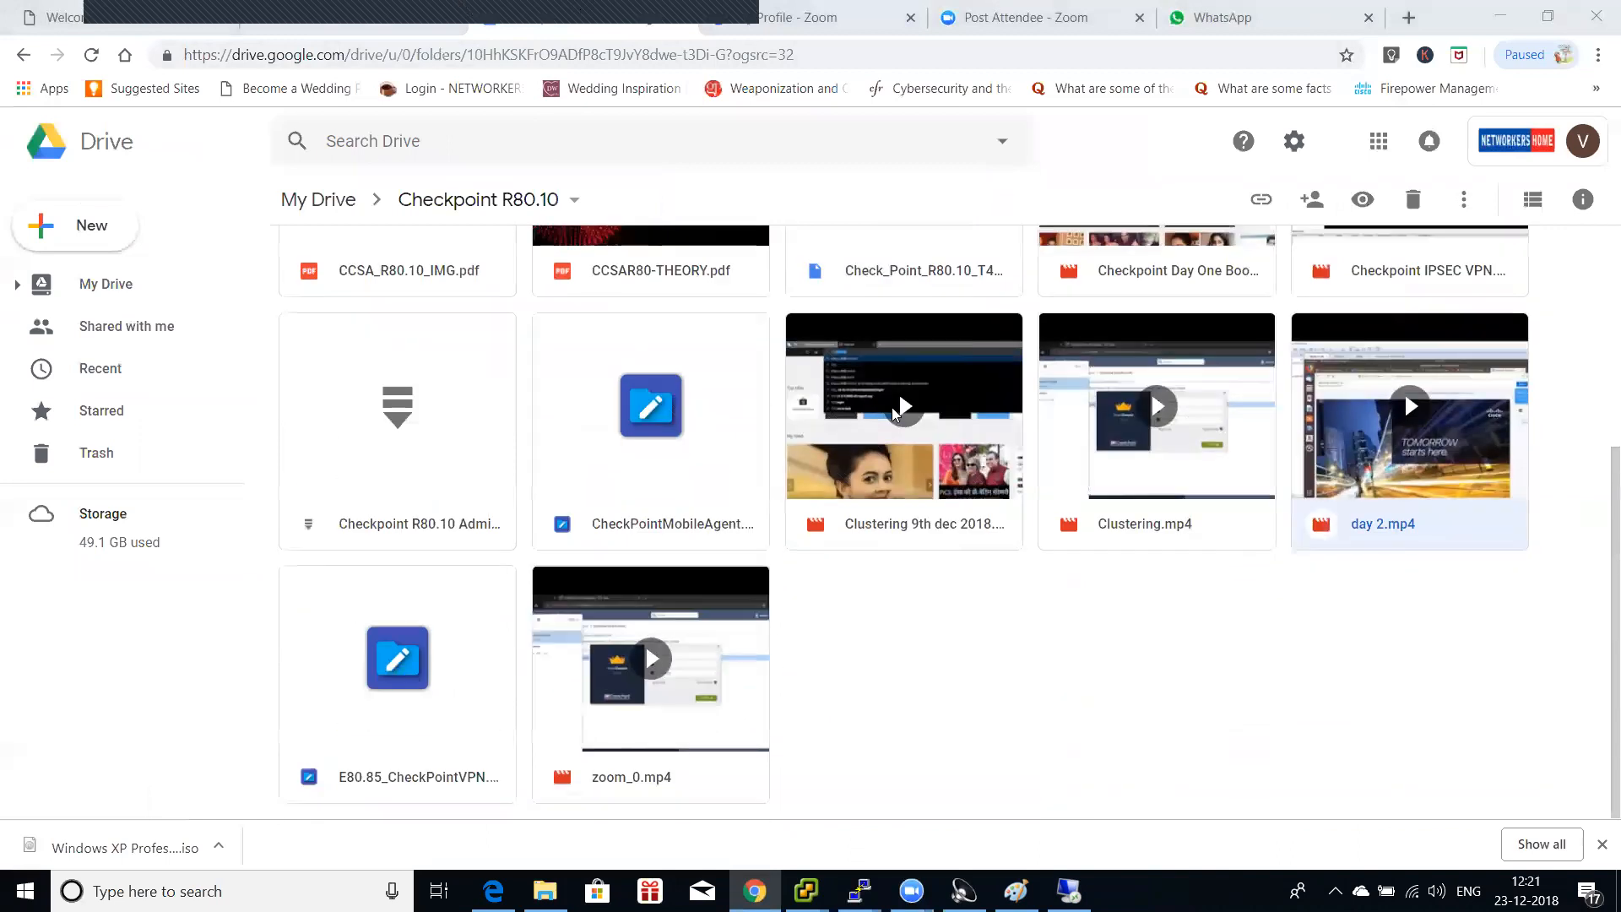
scroll(759, 439, "up", 4)
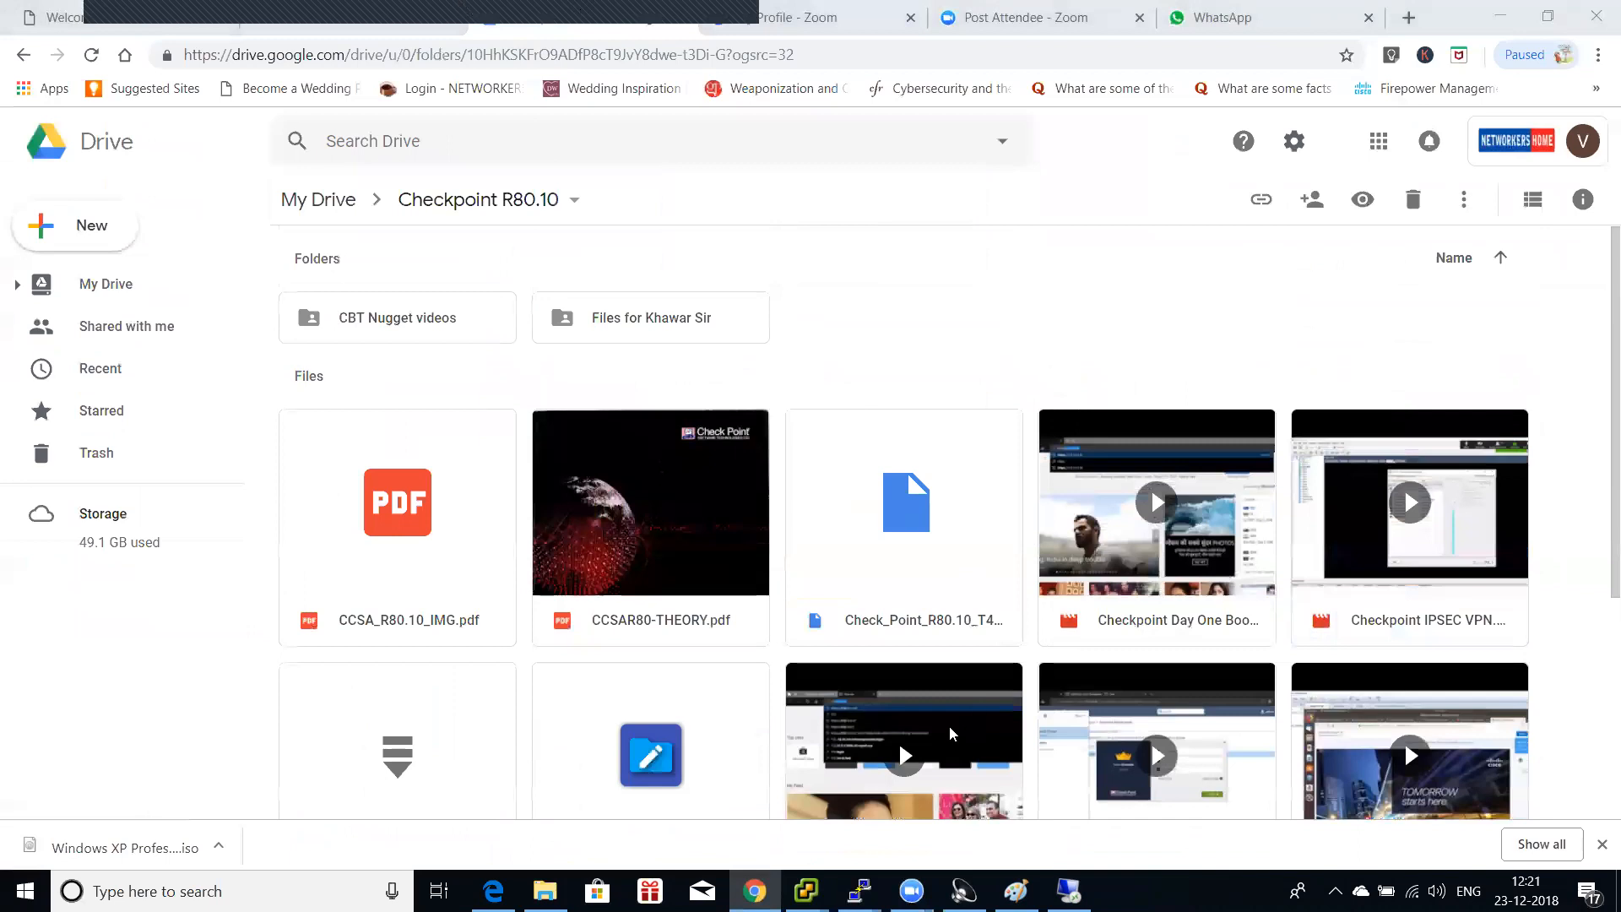
left_click(1016, 891)
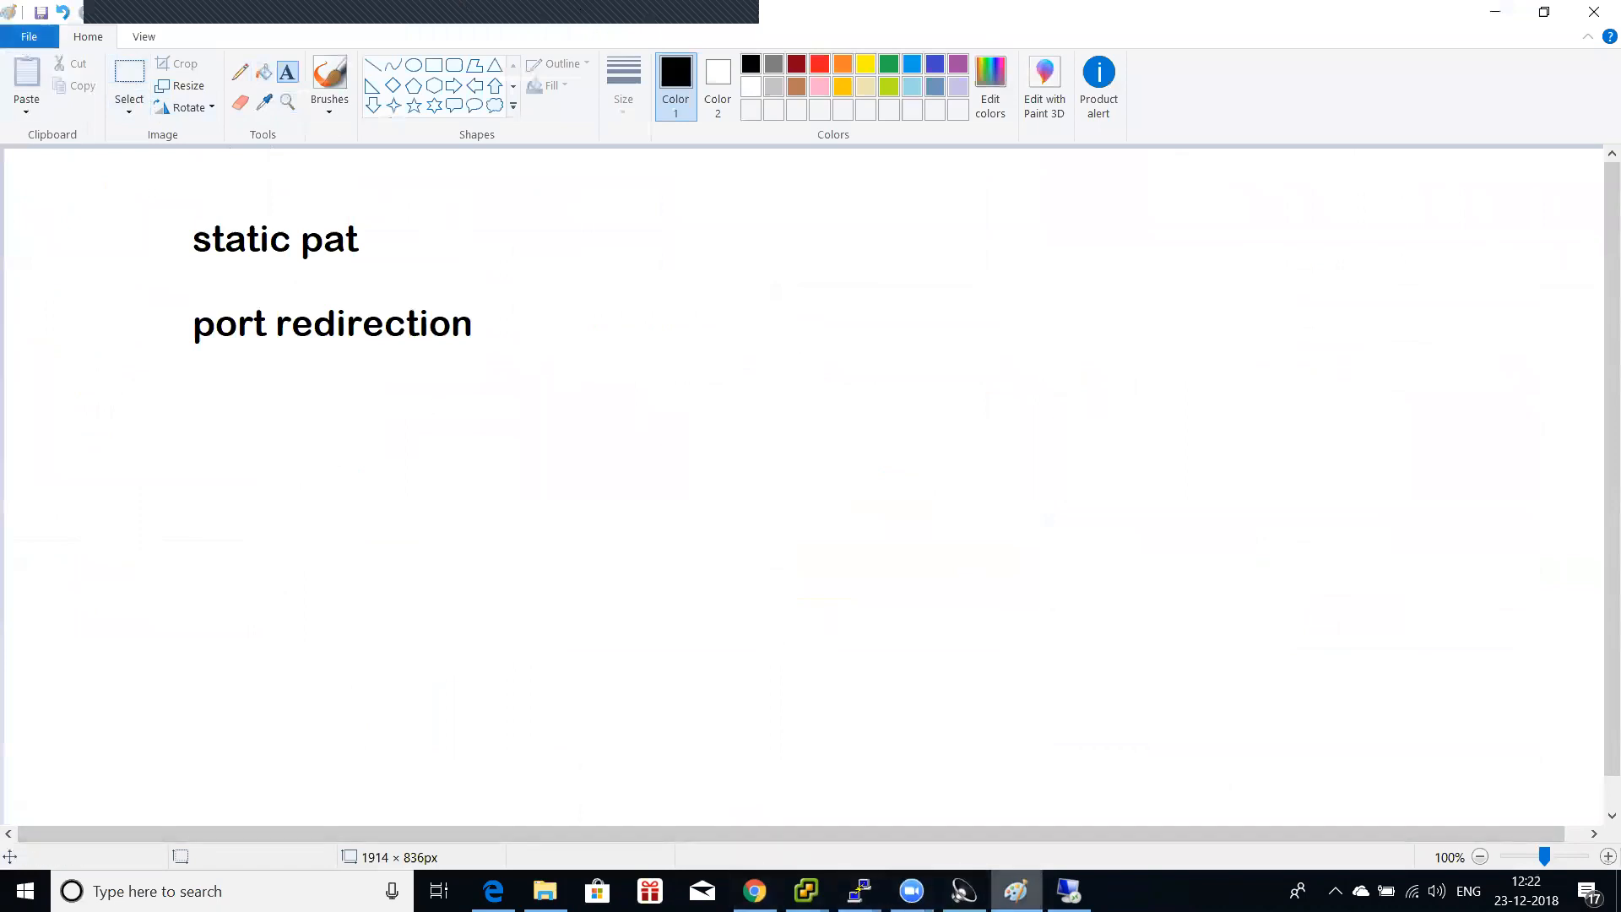
left_click(1068, 890)
left_click(211, 32)
left_click_drag(115, 33, 245, 33)
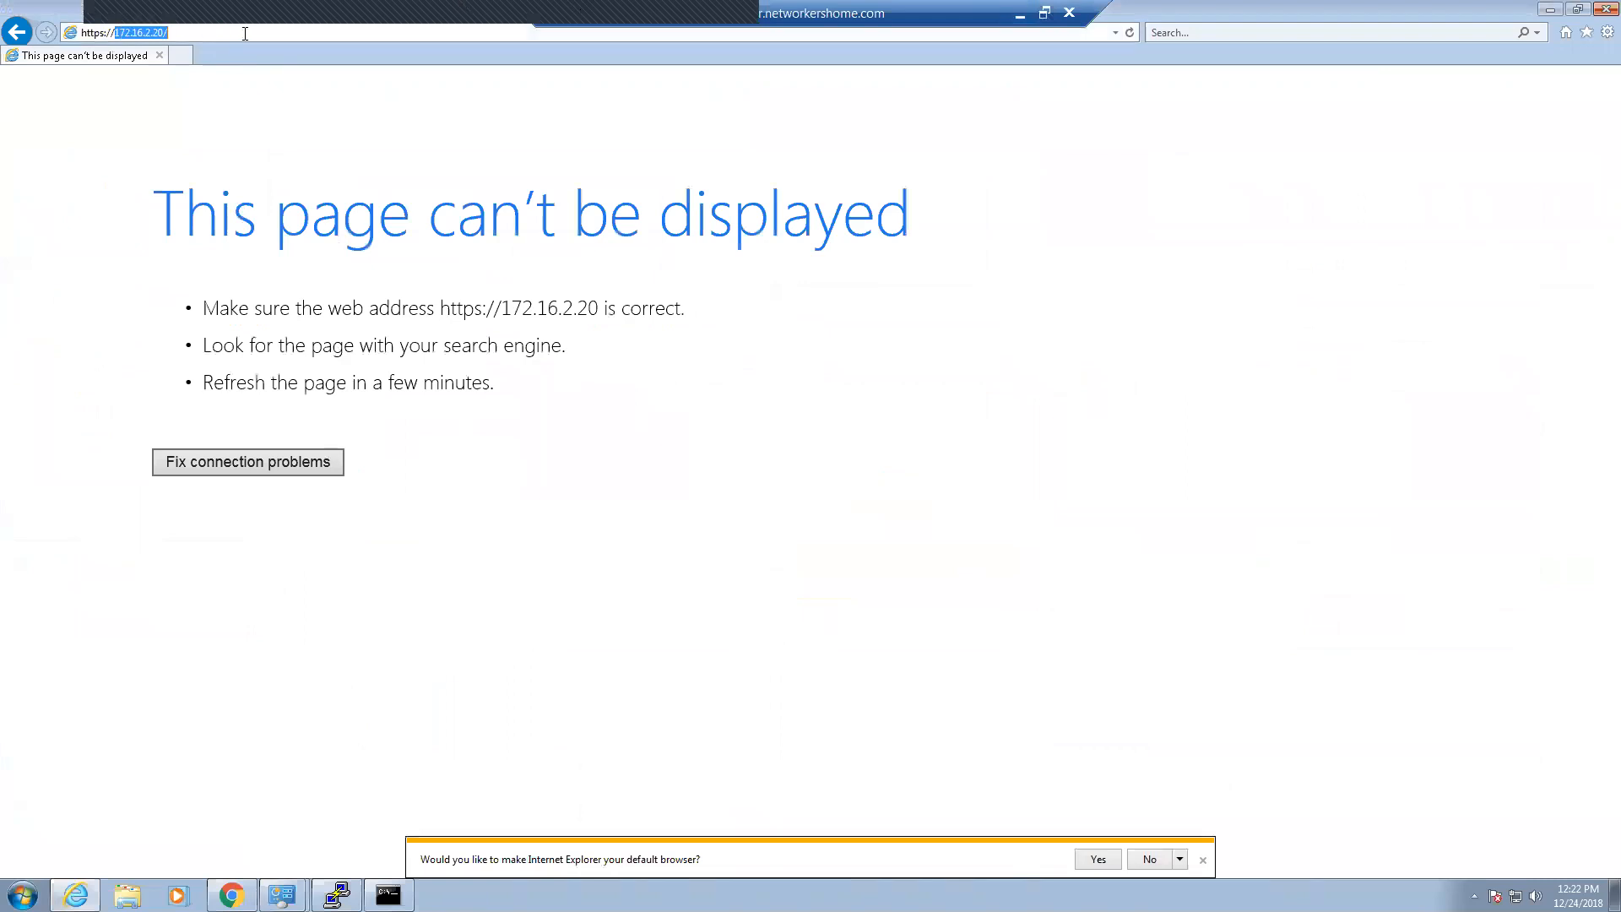
type("10.4.12")
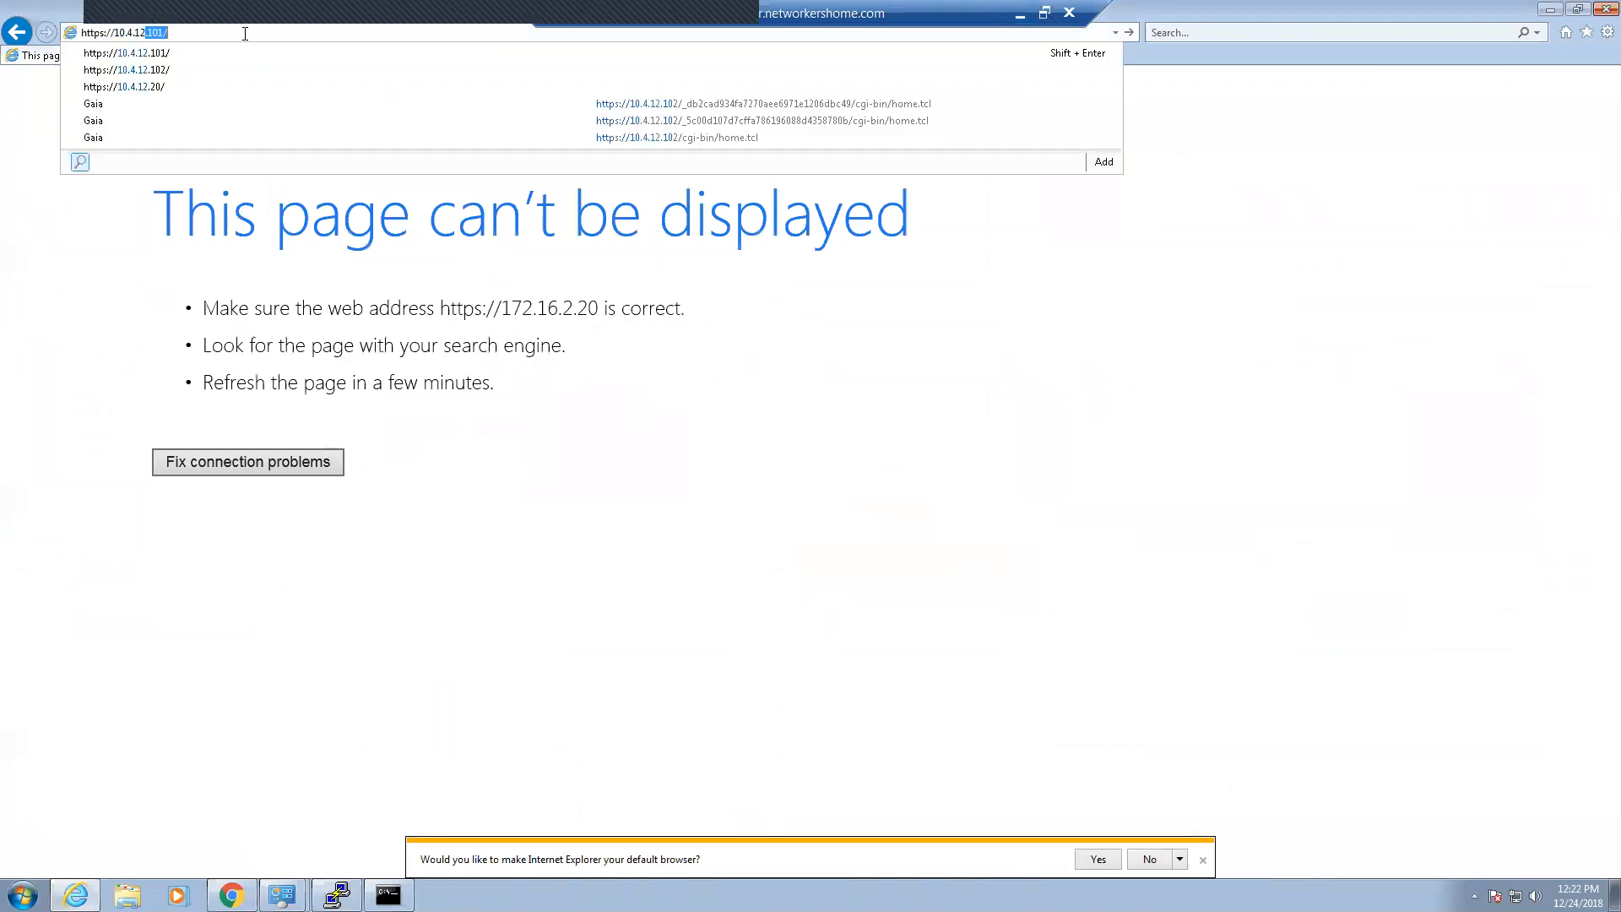
type(".20")
key("Return")
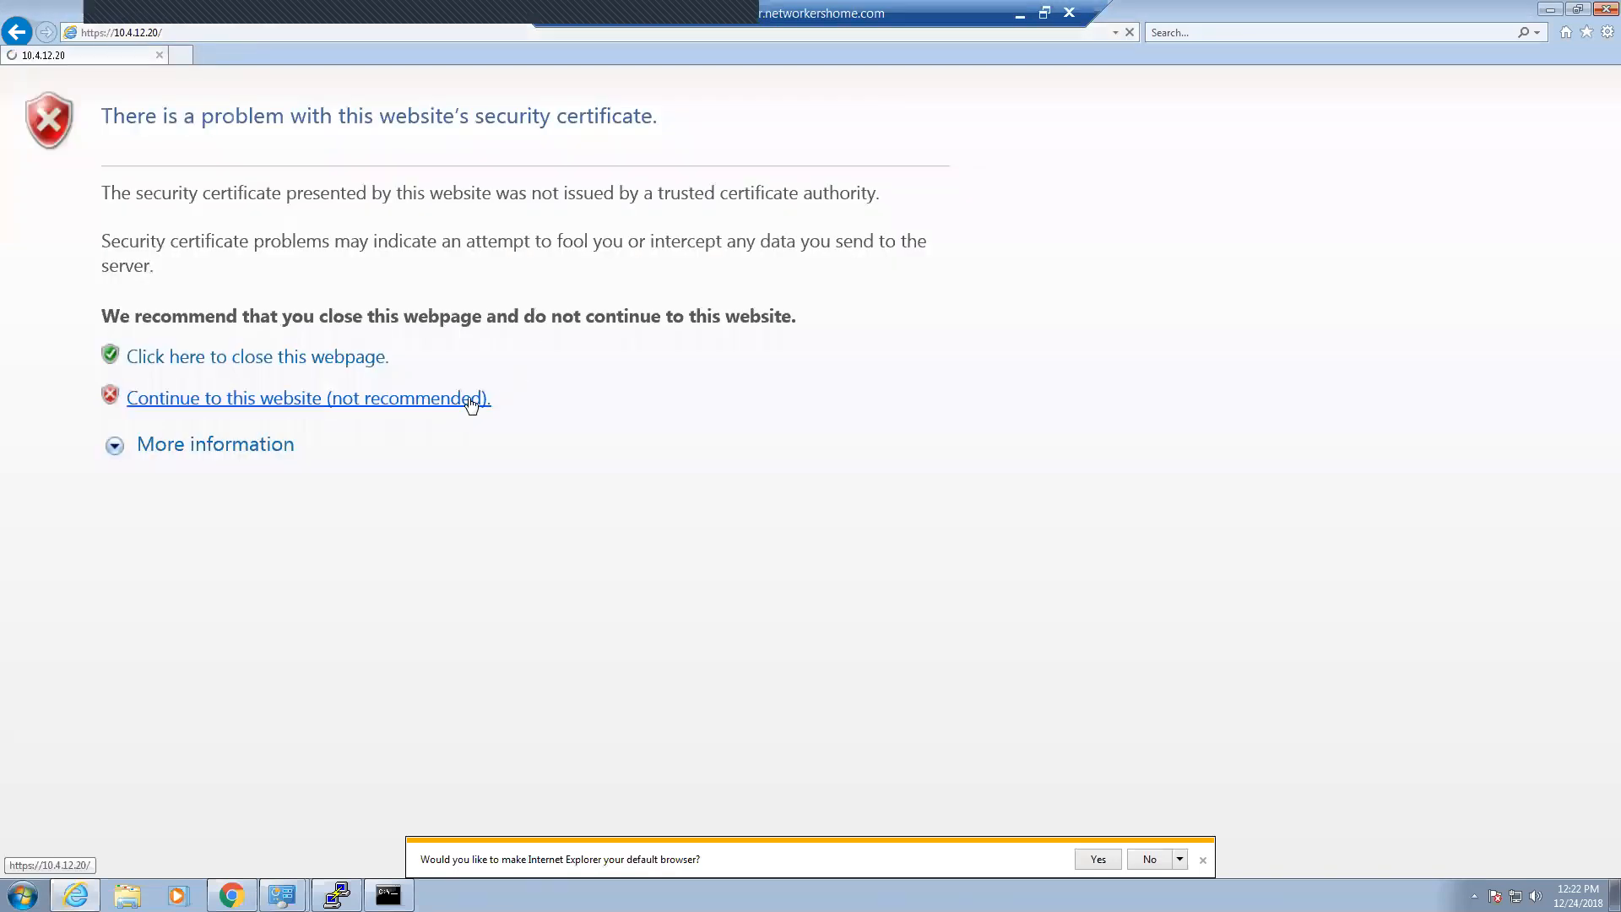
left_click(473, 398)
Sign in to the Gaia Portal as admin with the password, retrying once
type("admin")
key("Tab")
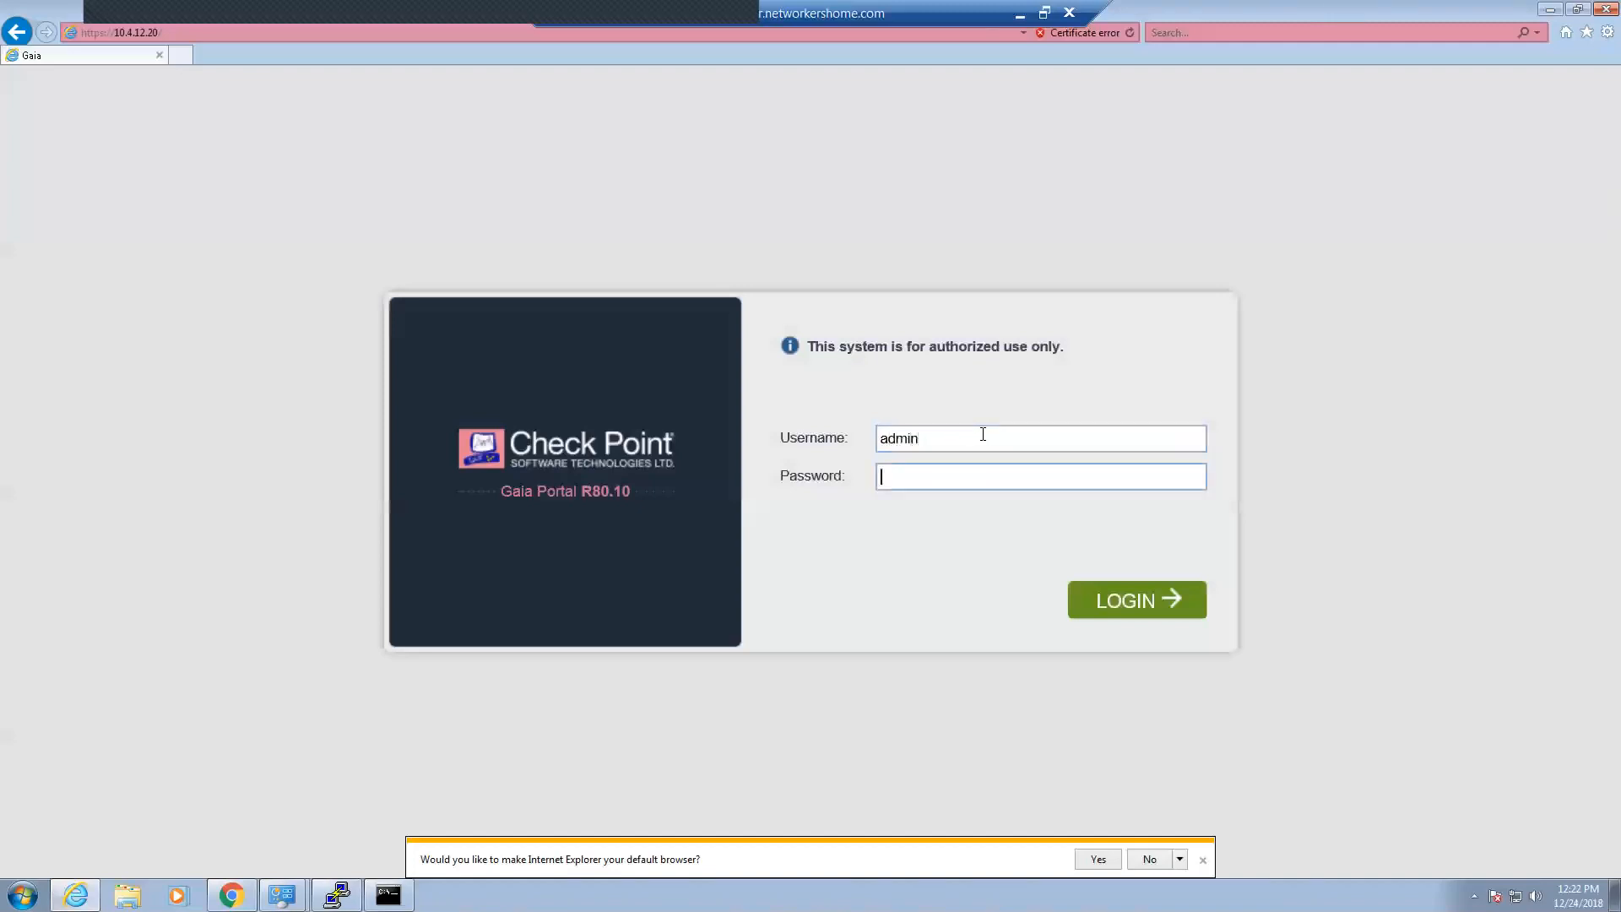
type("********")
key("Return")
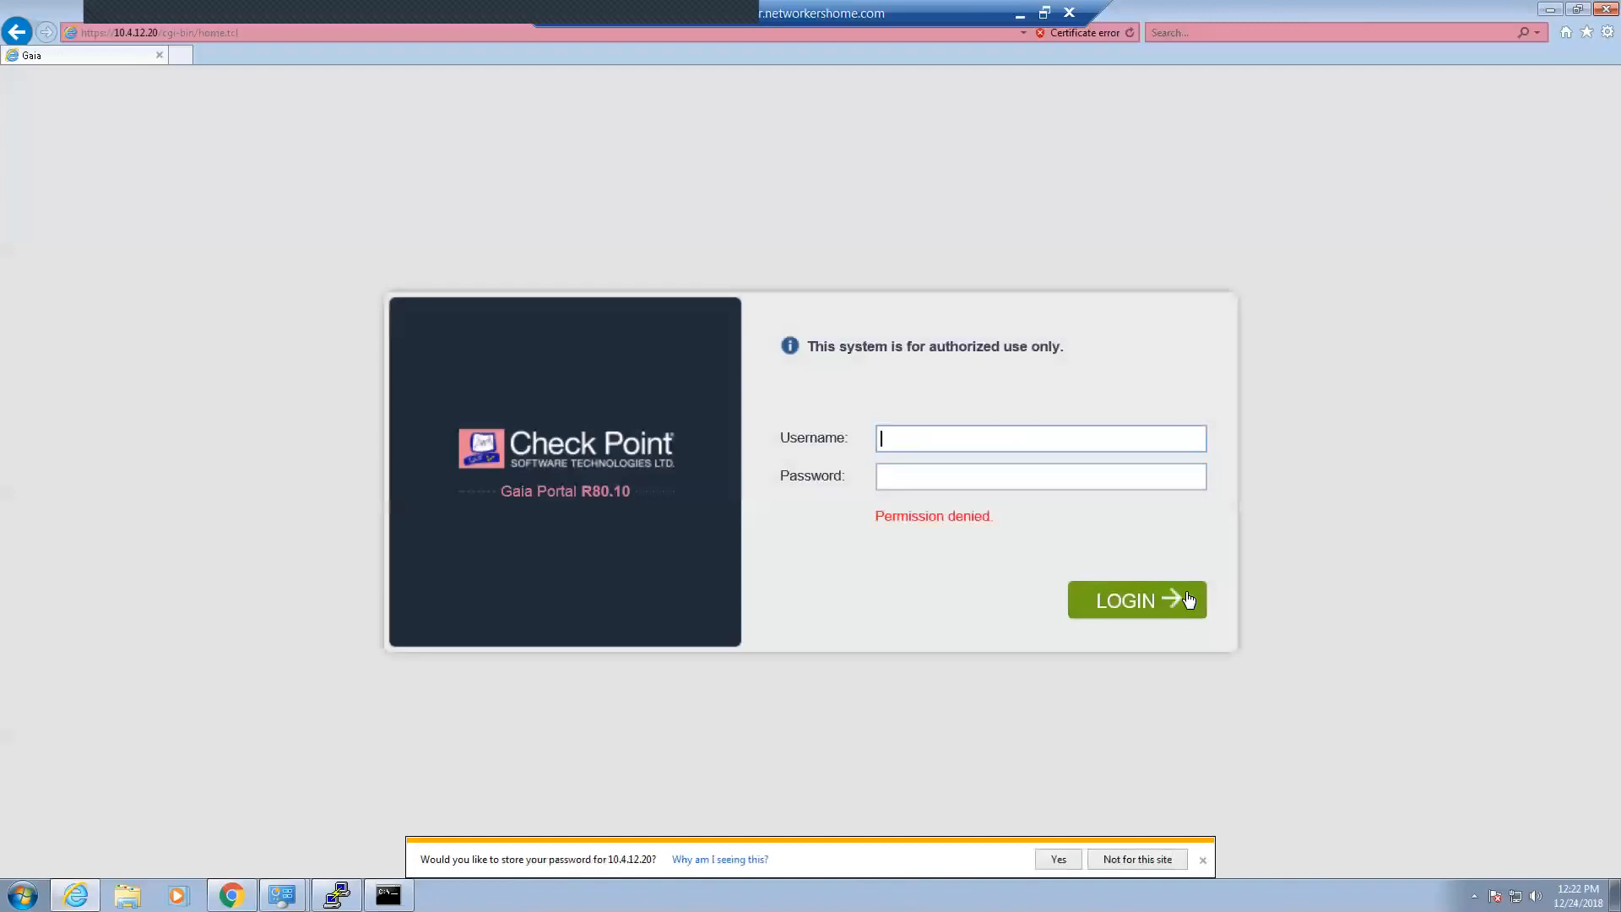
type("admin")
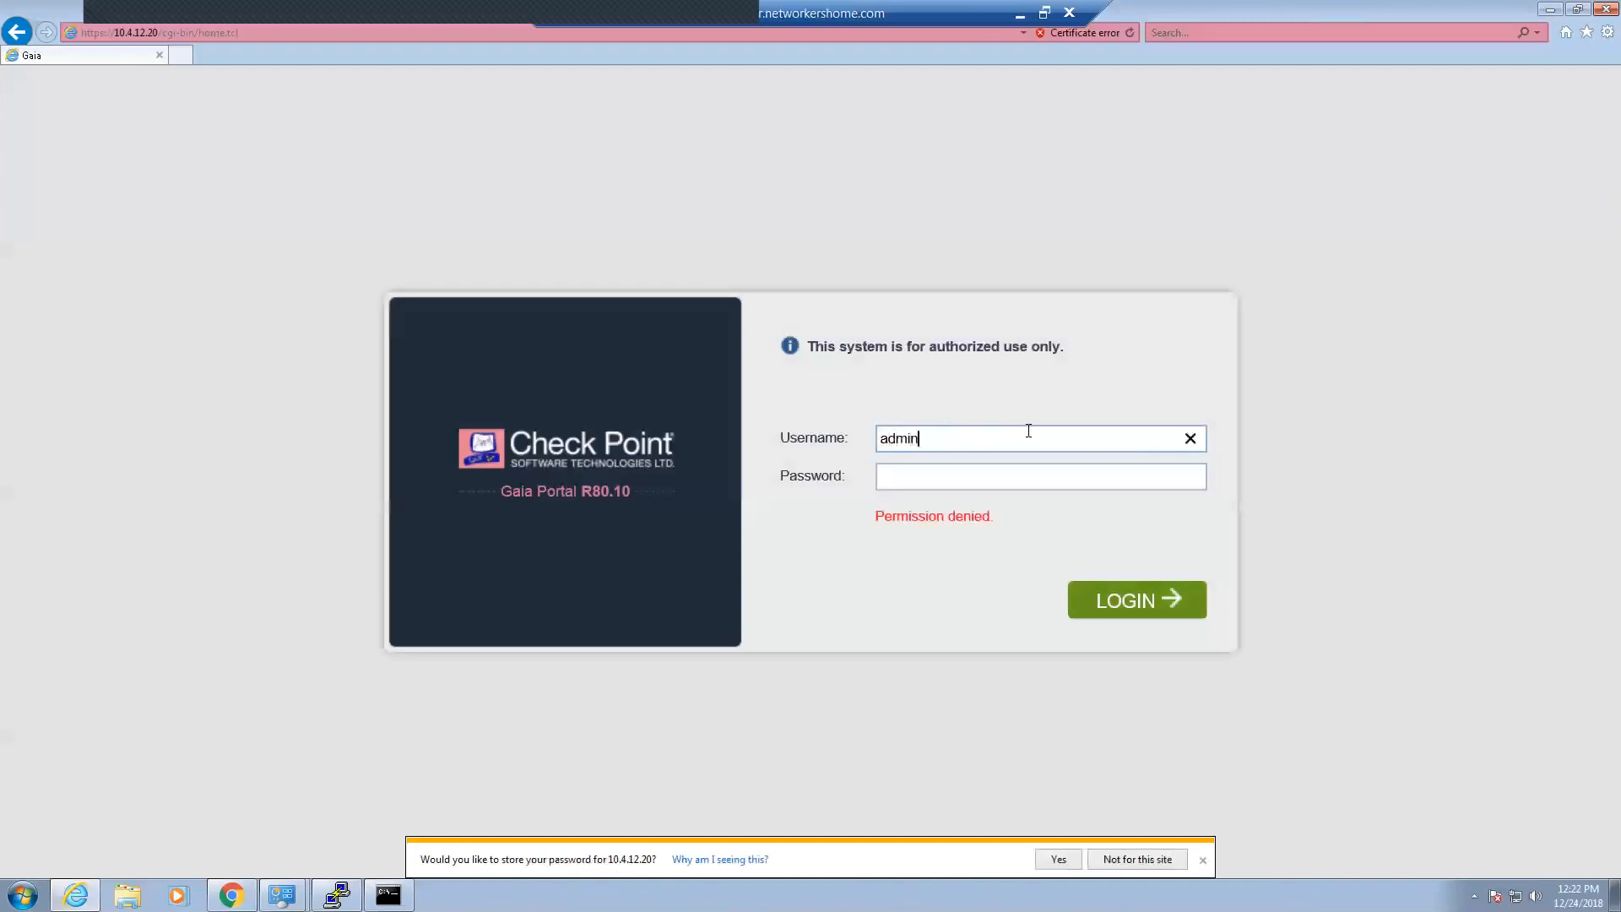
key("Tab")
type("*******")
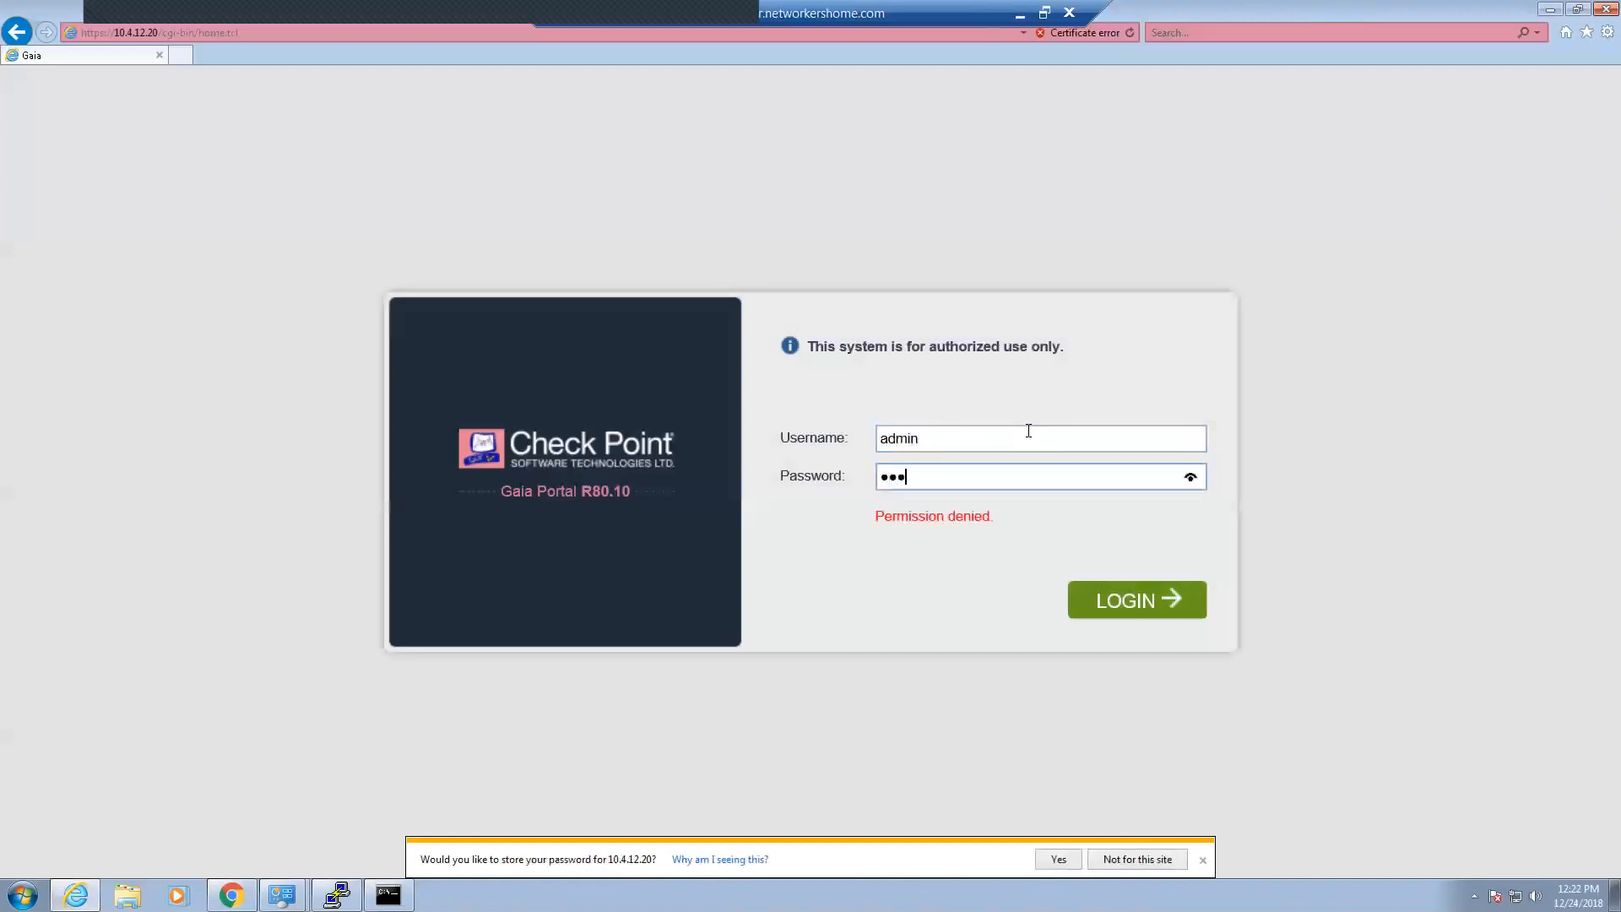
type("**")
key("Return")
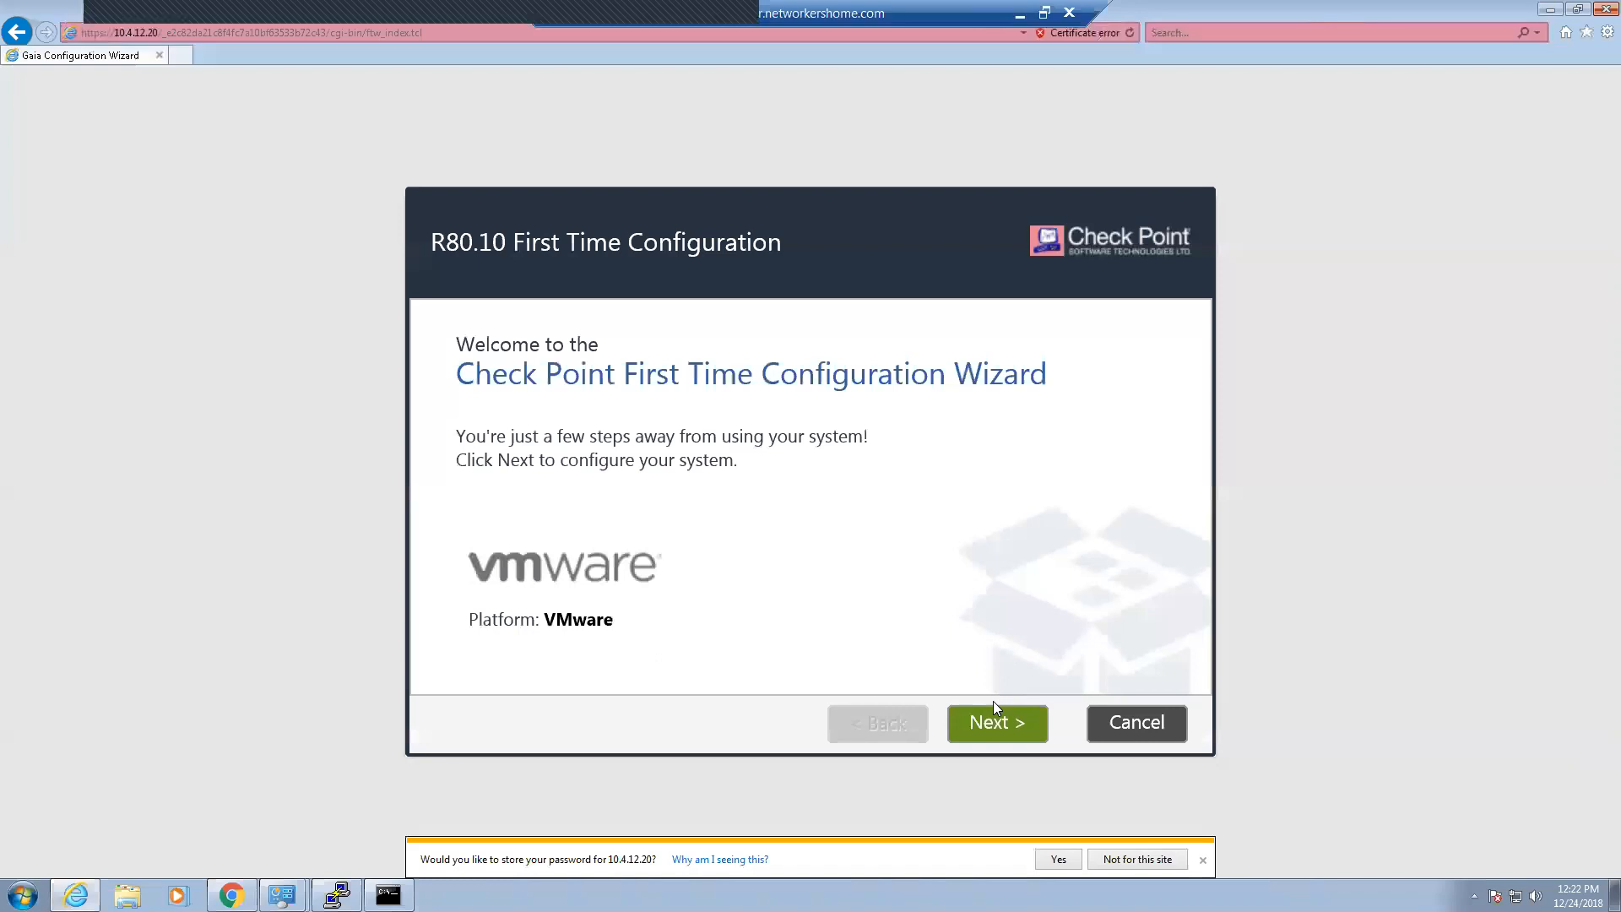
Run the wizard installing only Primary Security Management, allow GUI clients from any IP, and start configuration
left_click(995, 722)
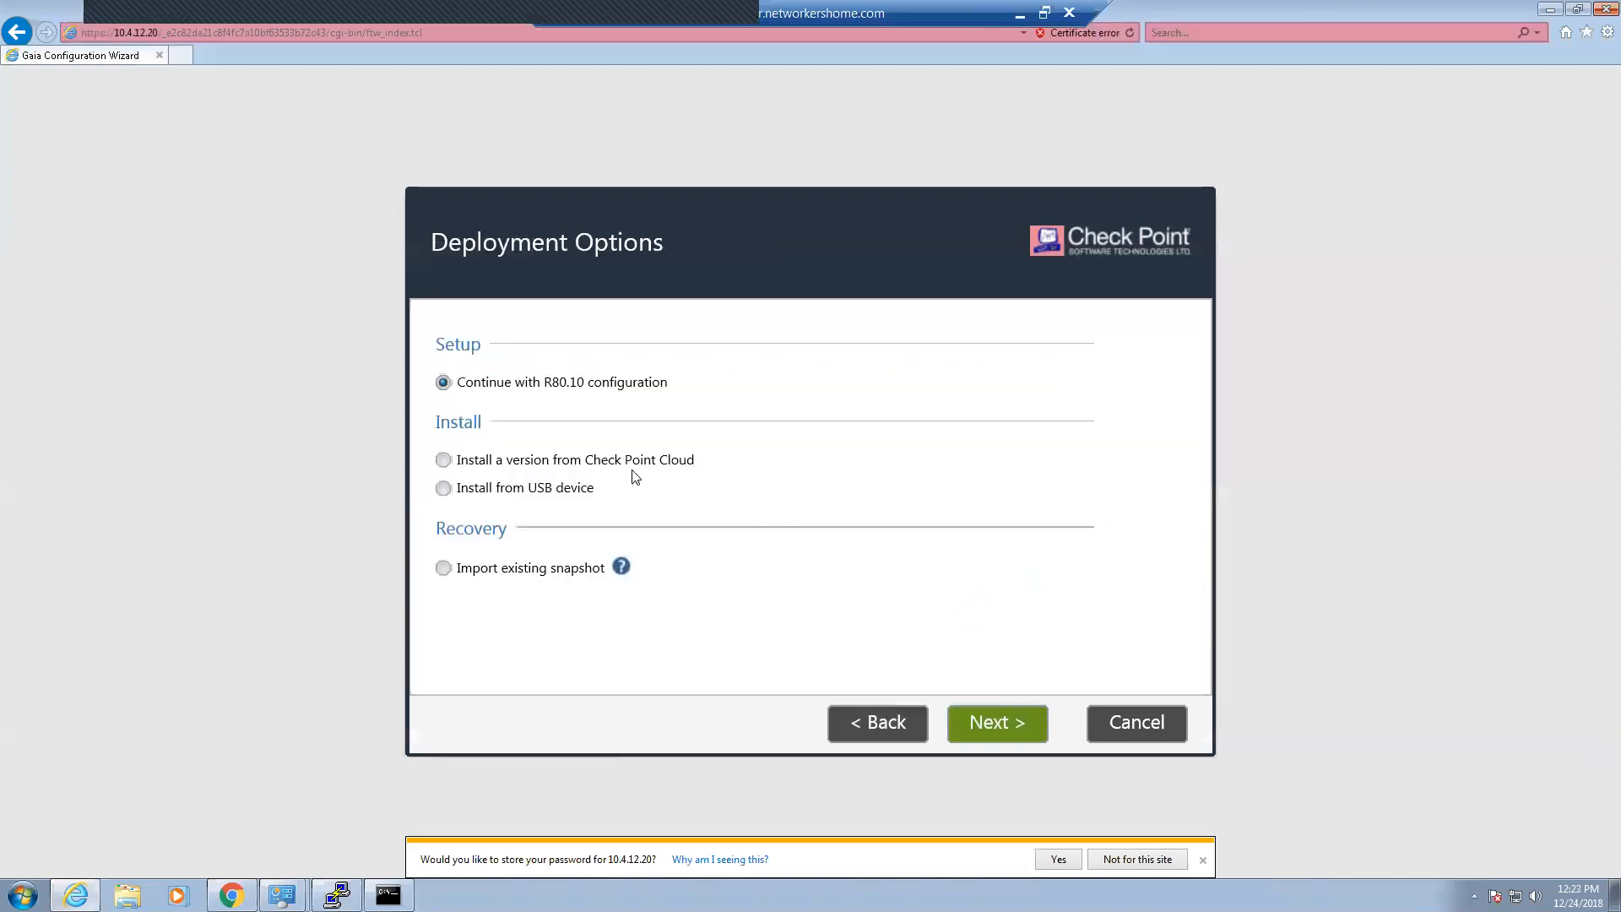
left_click(999, 723)
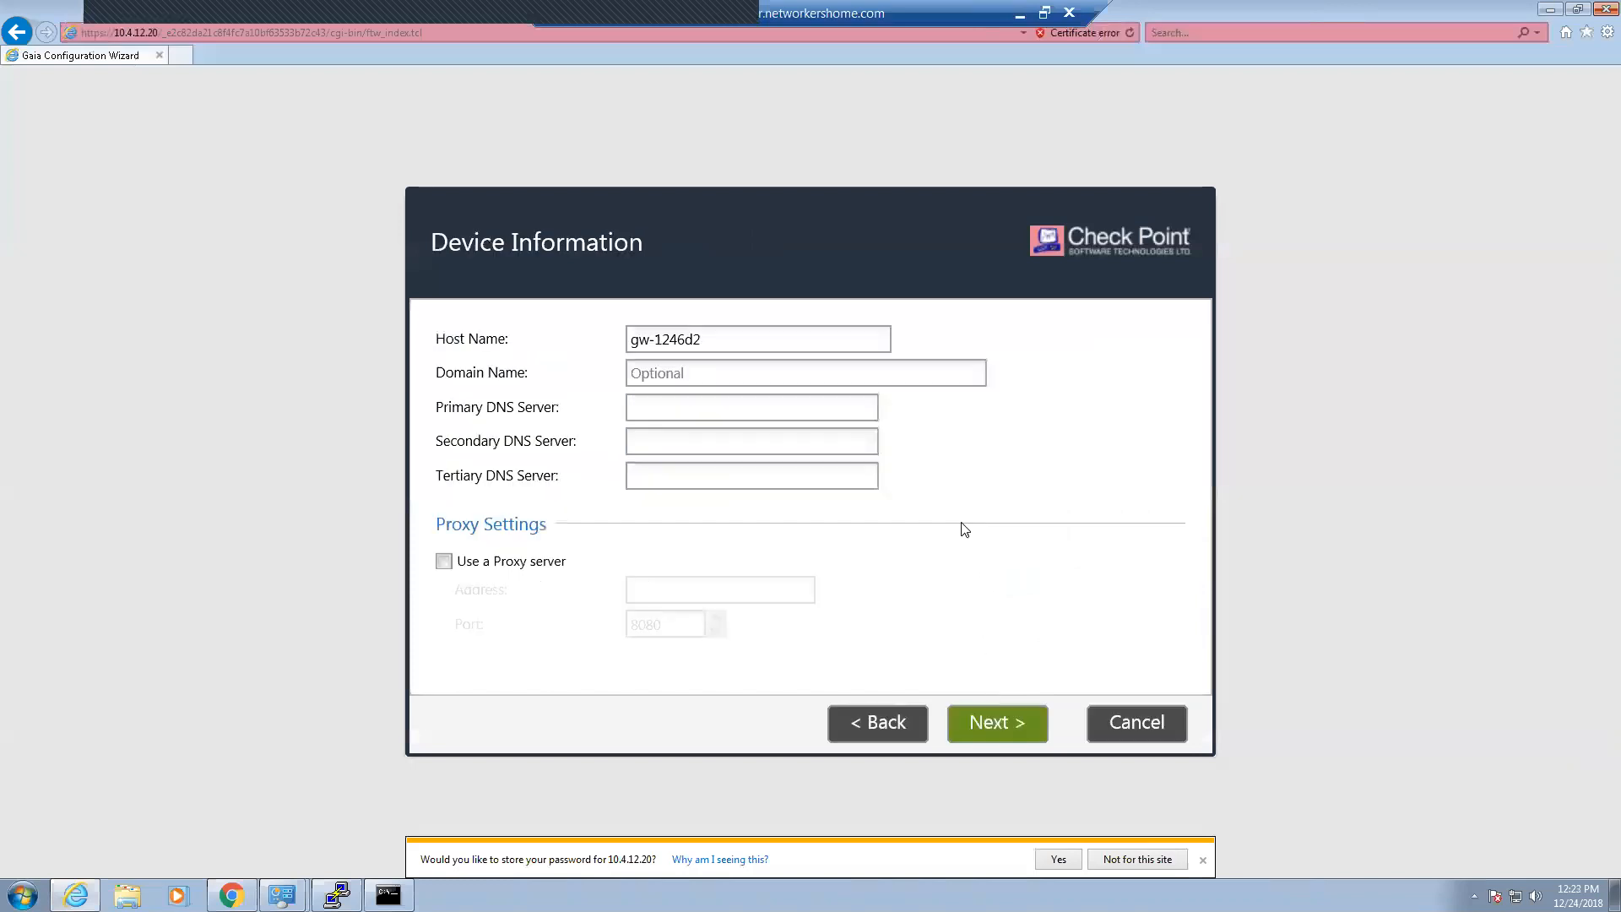
left_click(988, 726)
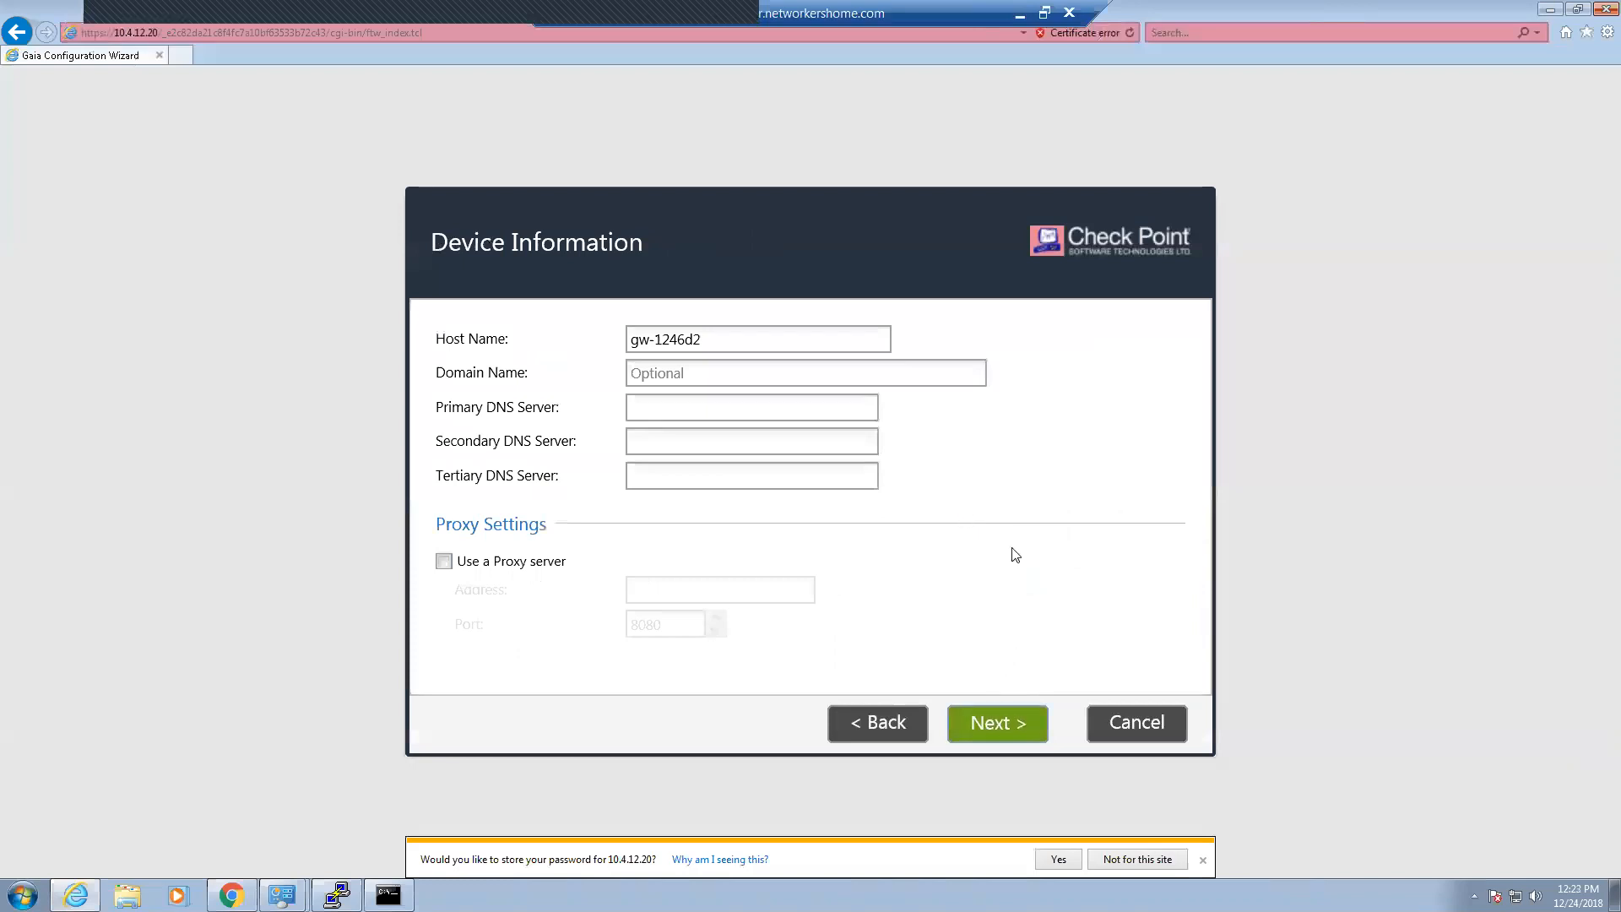
left_click(1003, 722)
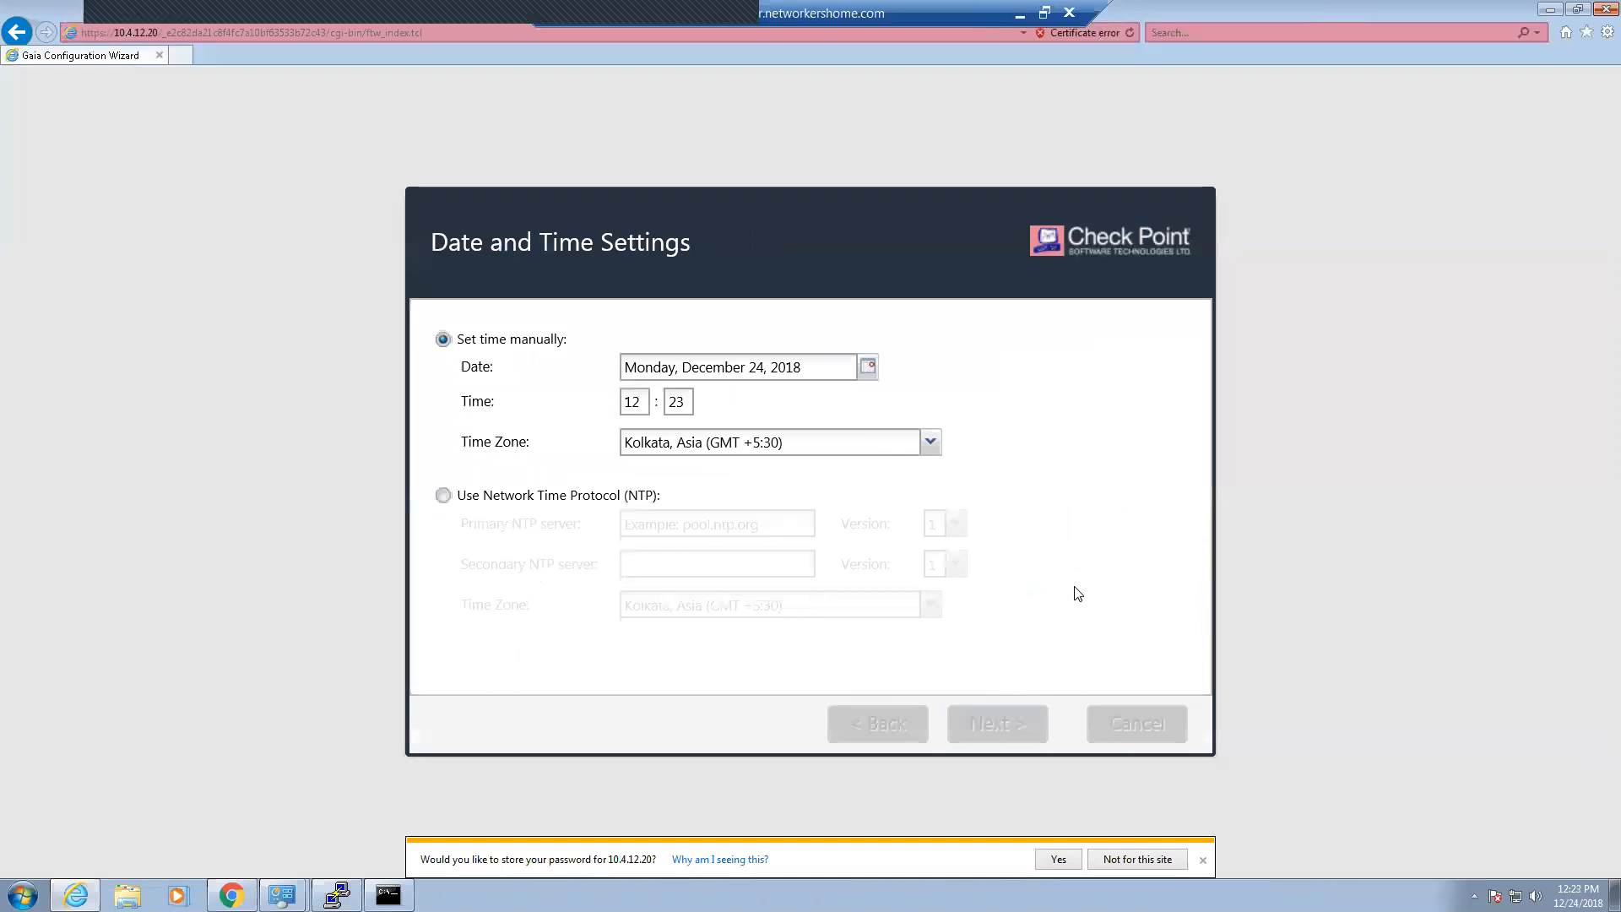
left_click(998, 725)
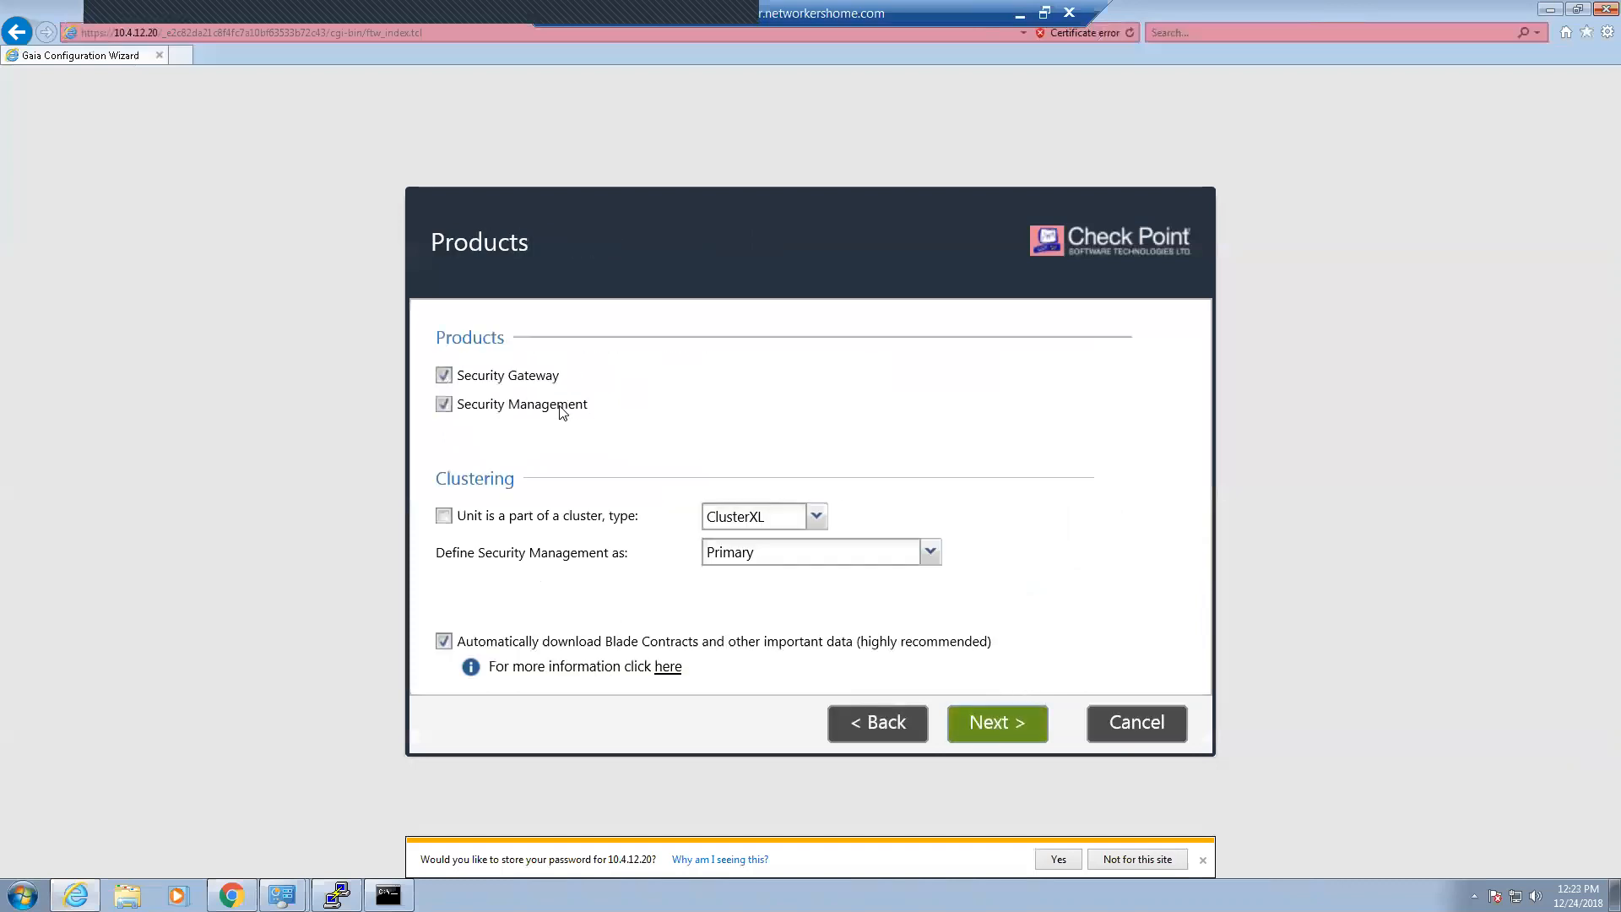
left_click(525, 375)
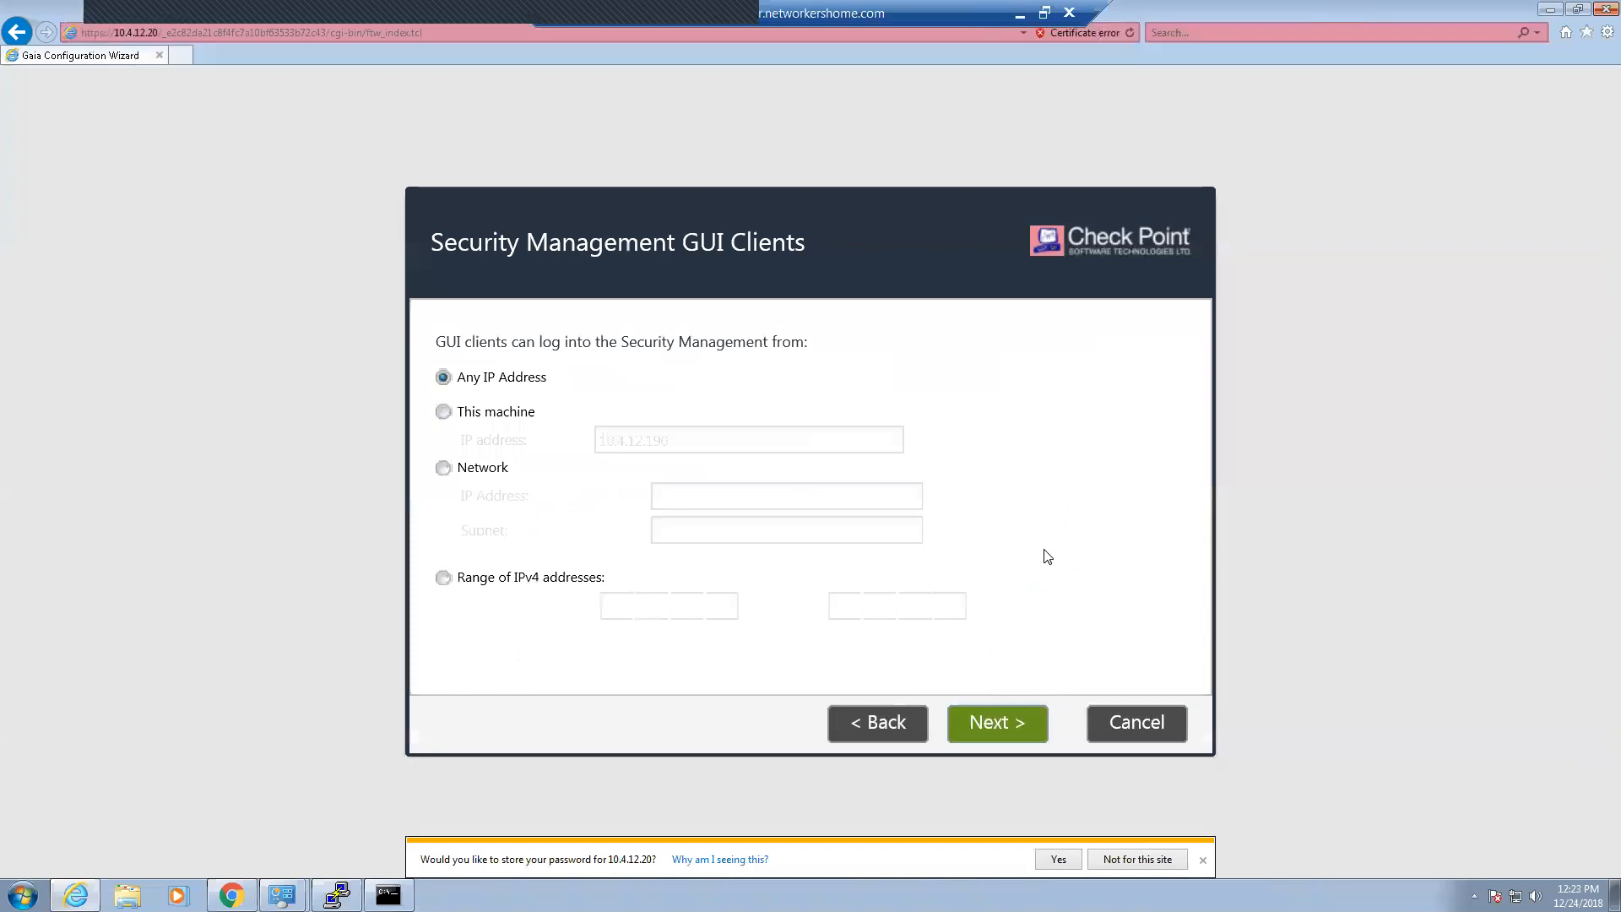
left_click(991, 724)
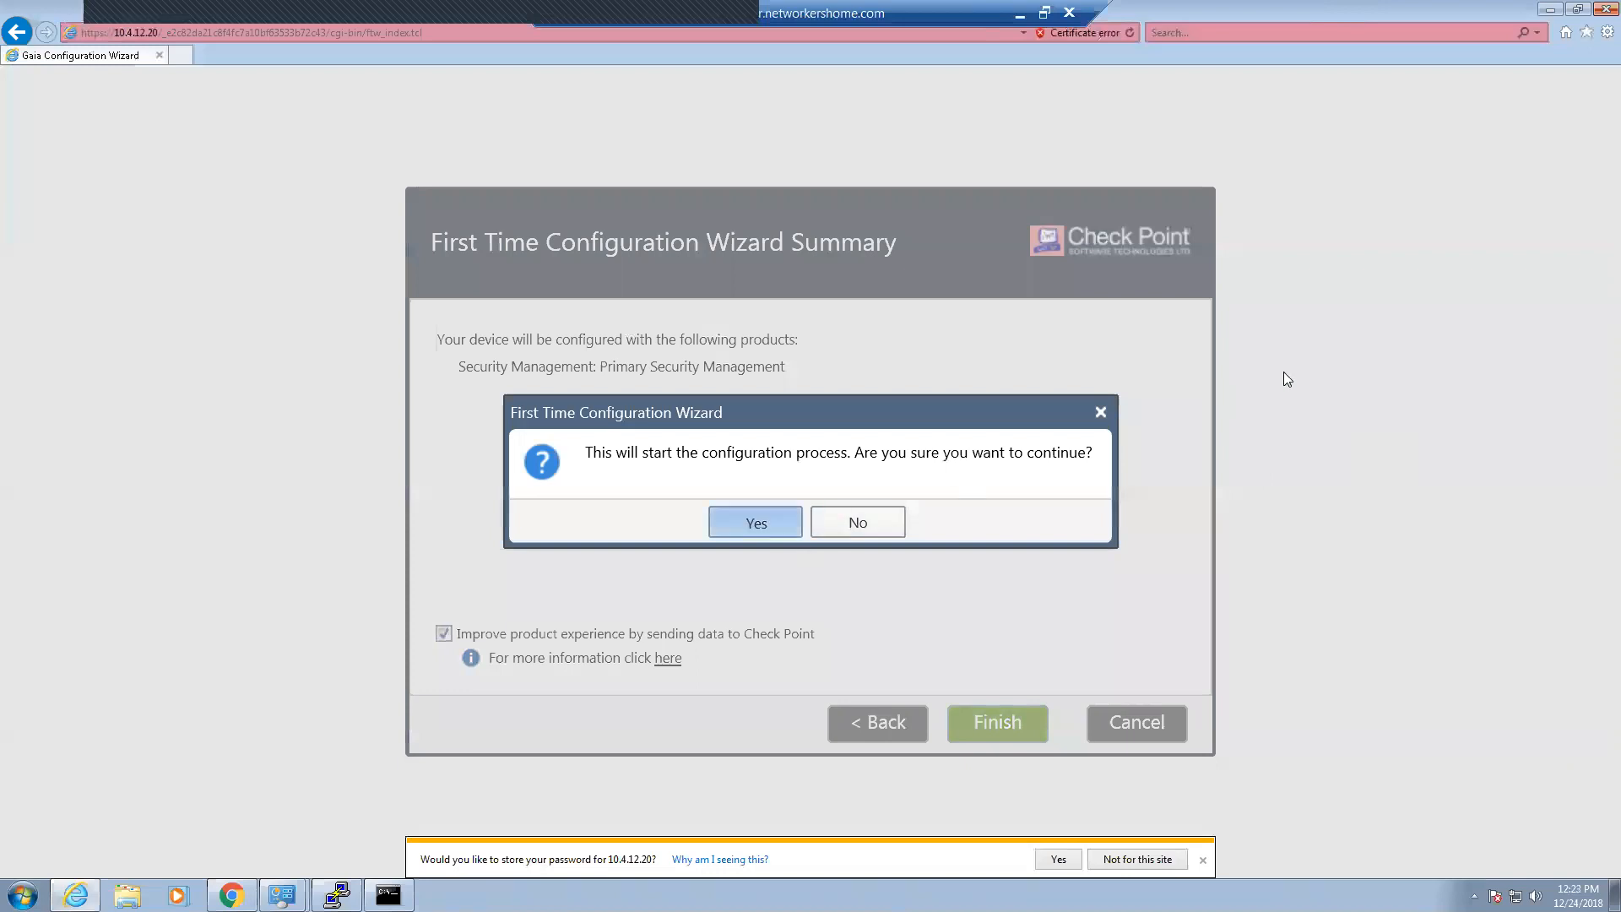
key("Return")
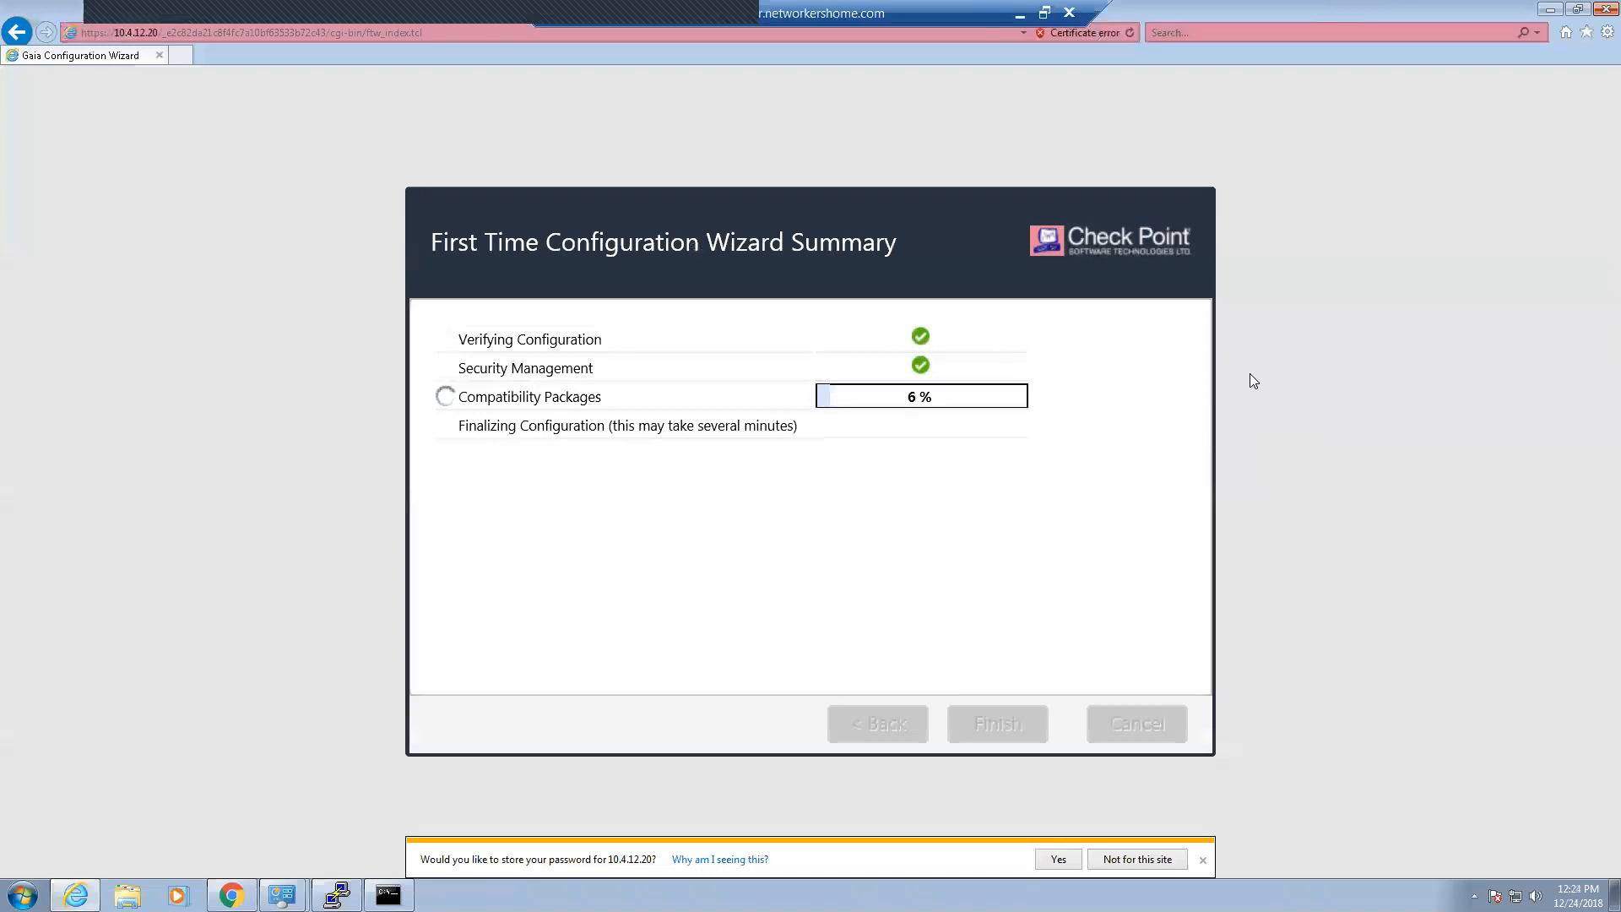
Minimize the remote desktop while the Gaia configuration progresses
left_click(1020, 17)
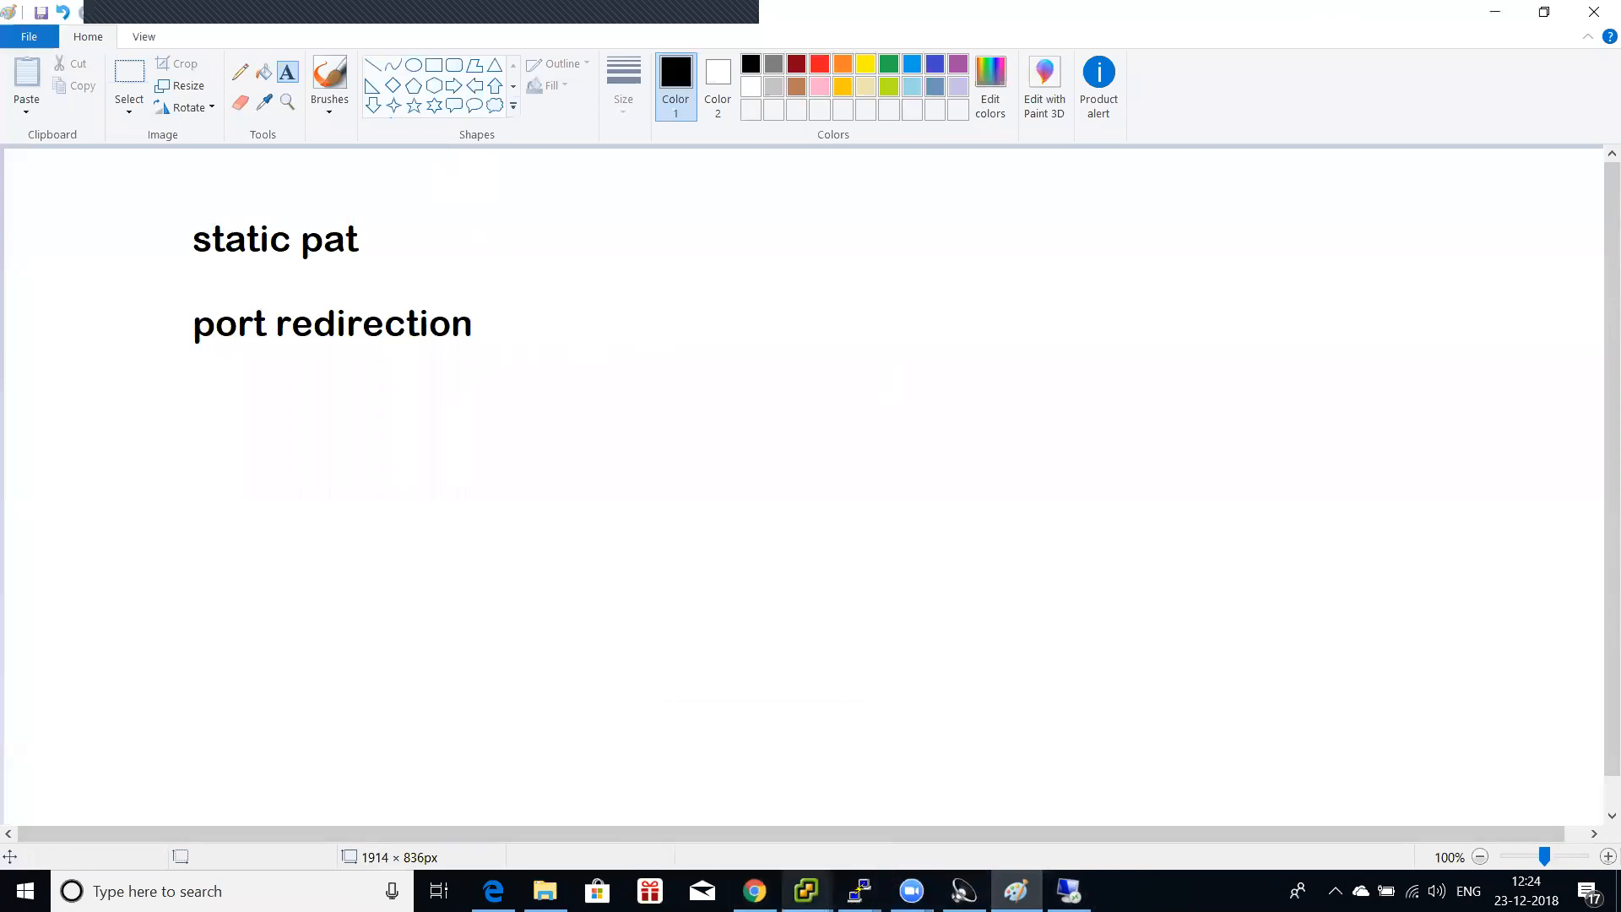
Bring the vSphere Client window forward from the taskbar previews
mouse_move(806, 890)
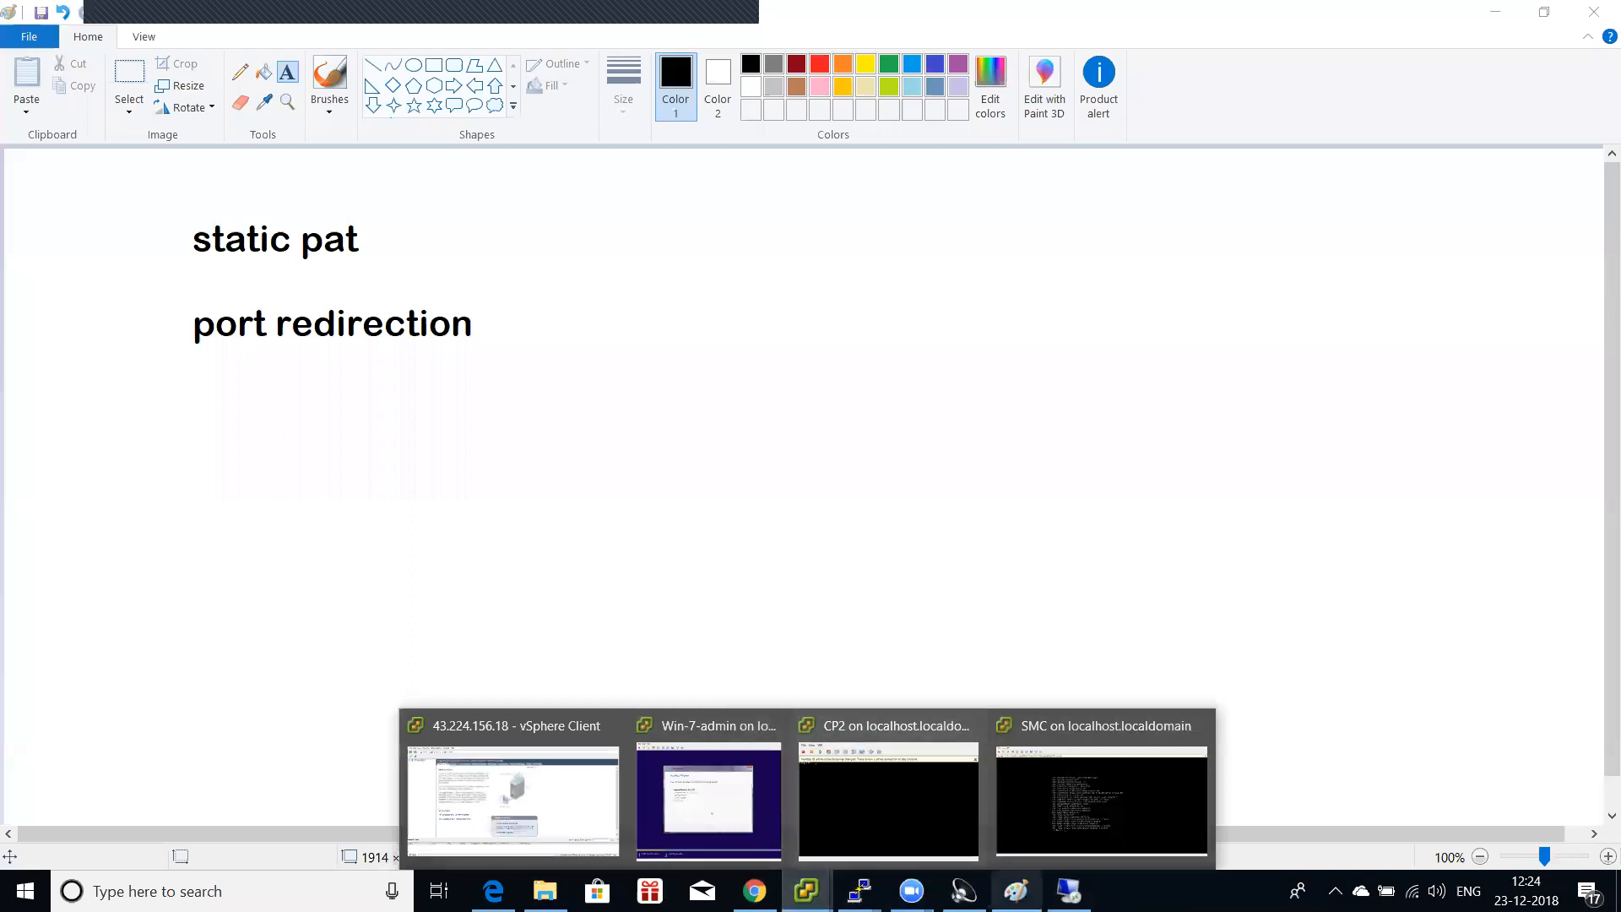
left_click(754, 890)
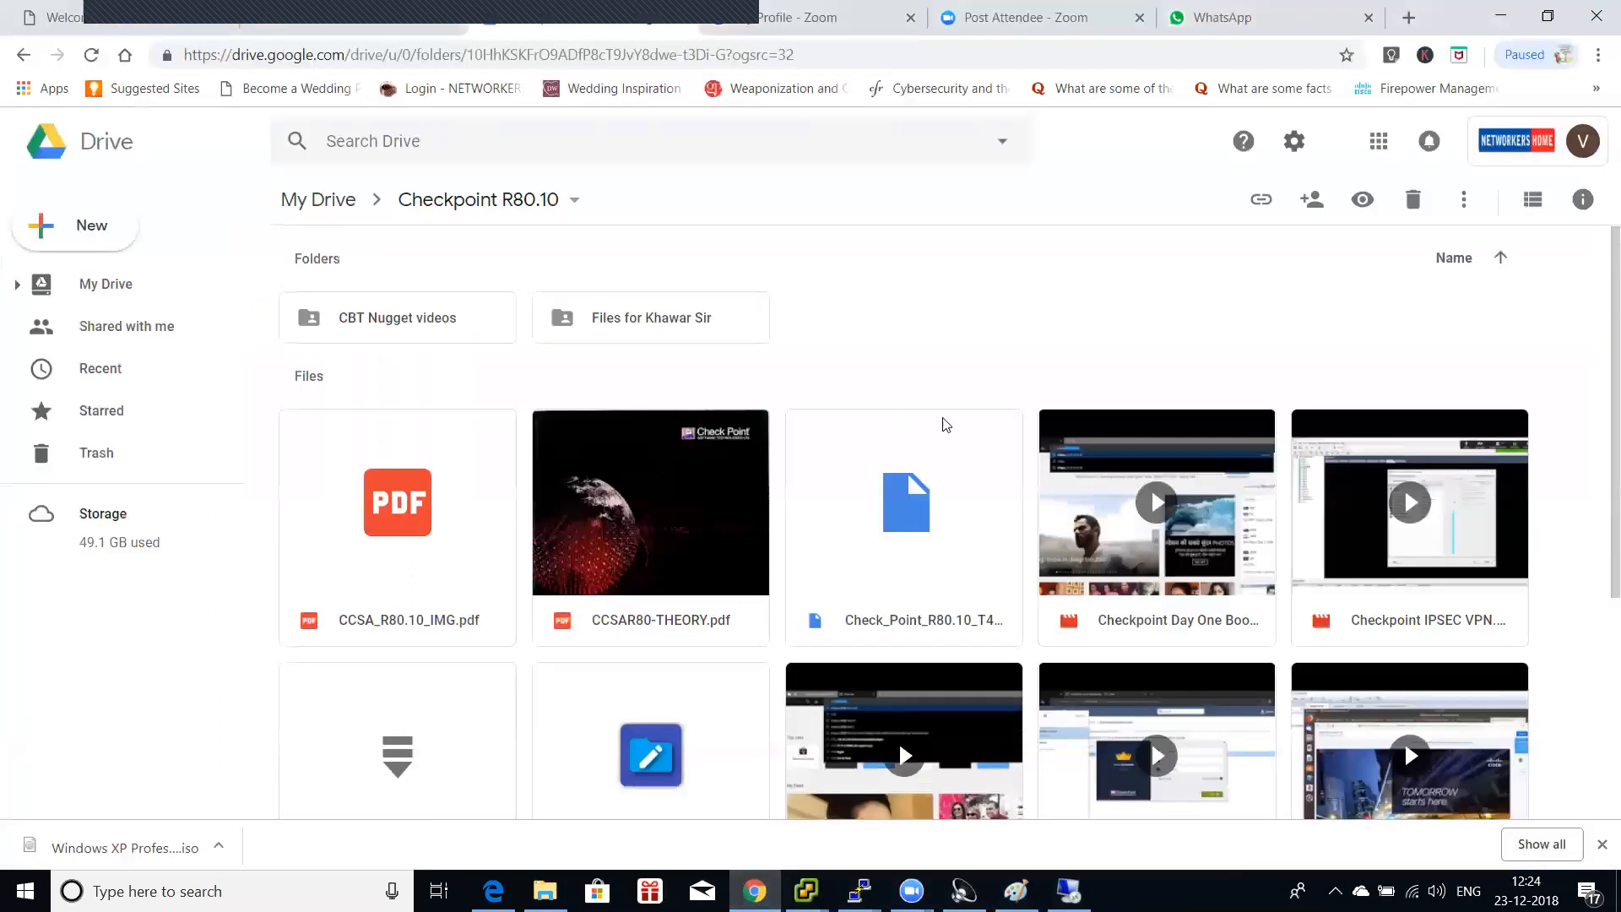
left_click(807, 890)
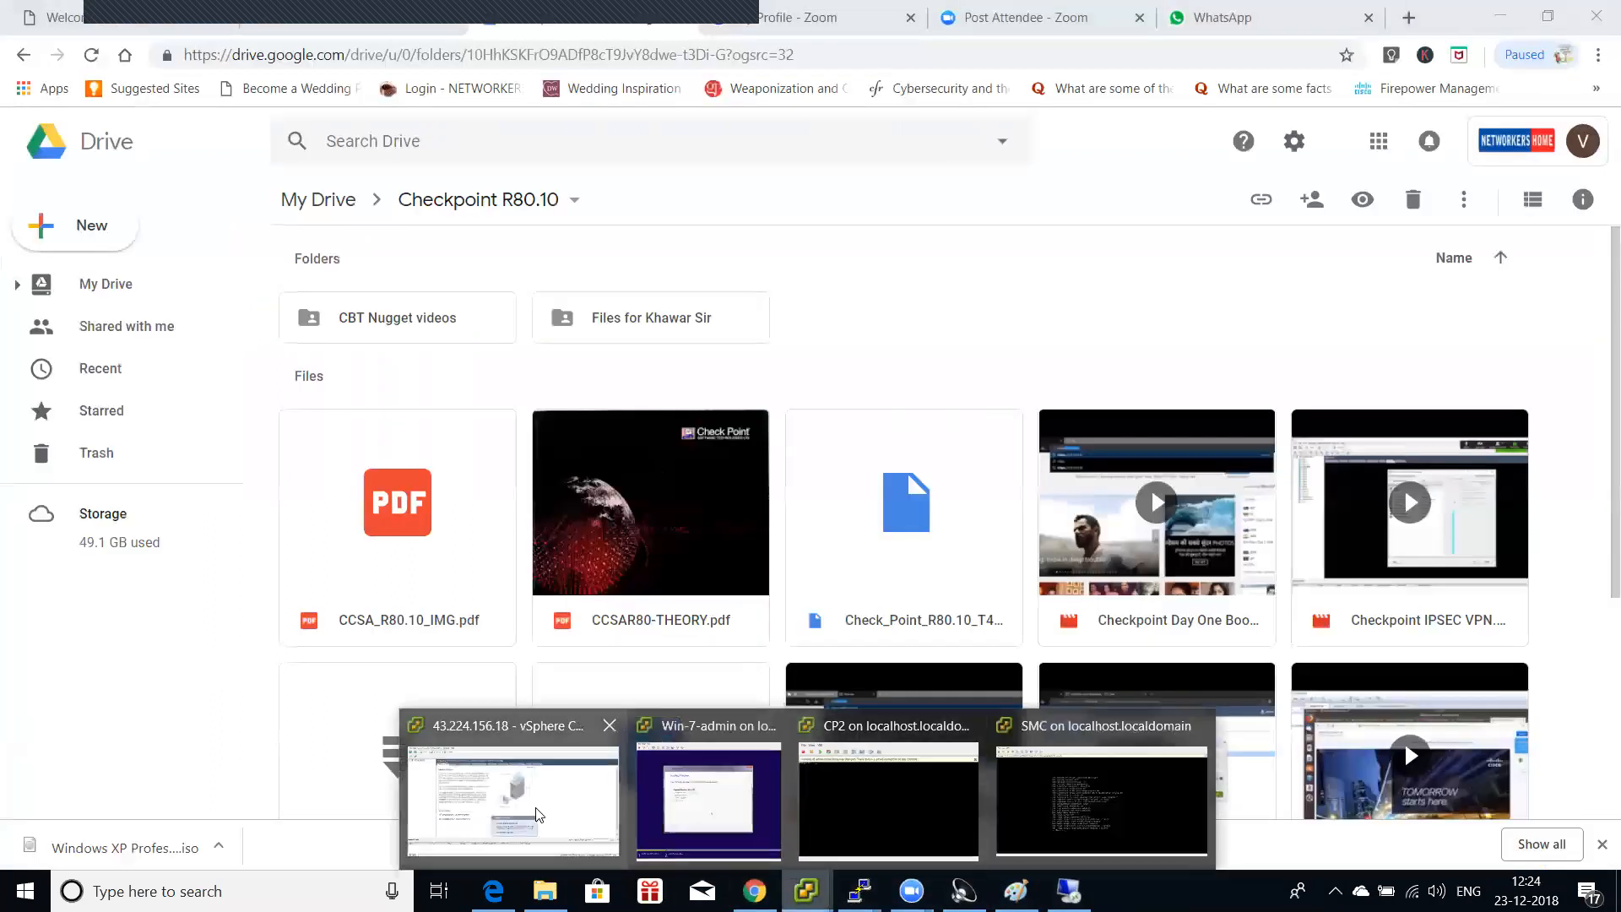
left_click(538, 814)
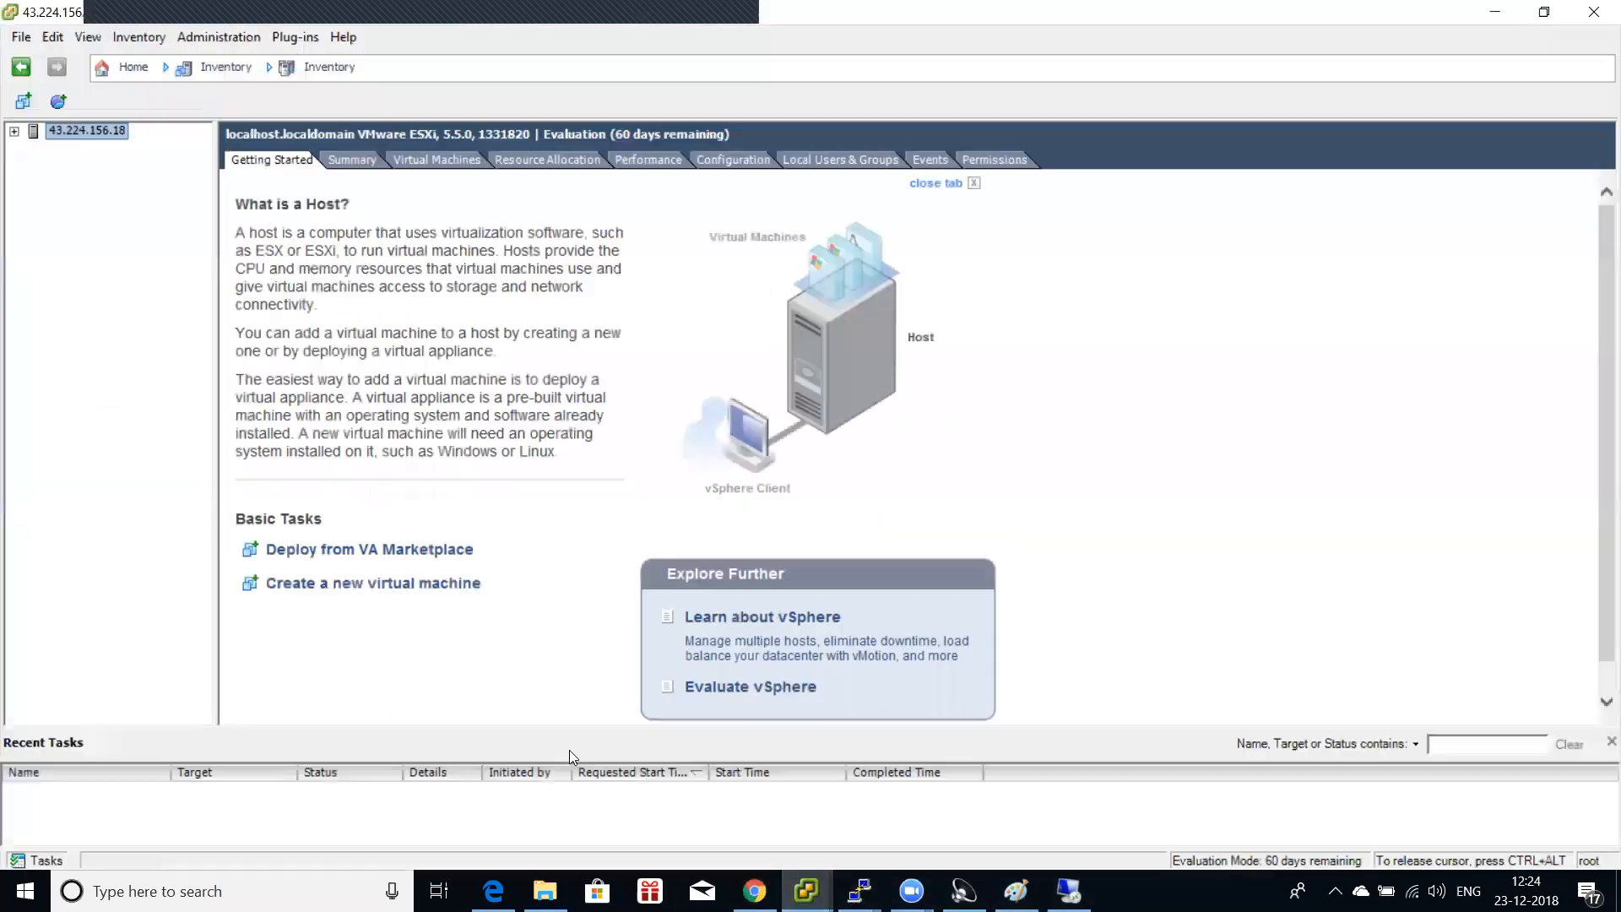
Expand the host and open the CP1, CP2, SMC and Win7 consoles, checking the remote wizard
left_click(13, 132)
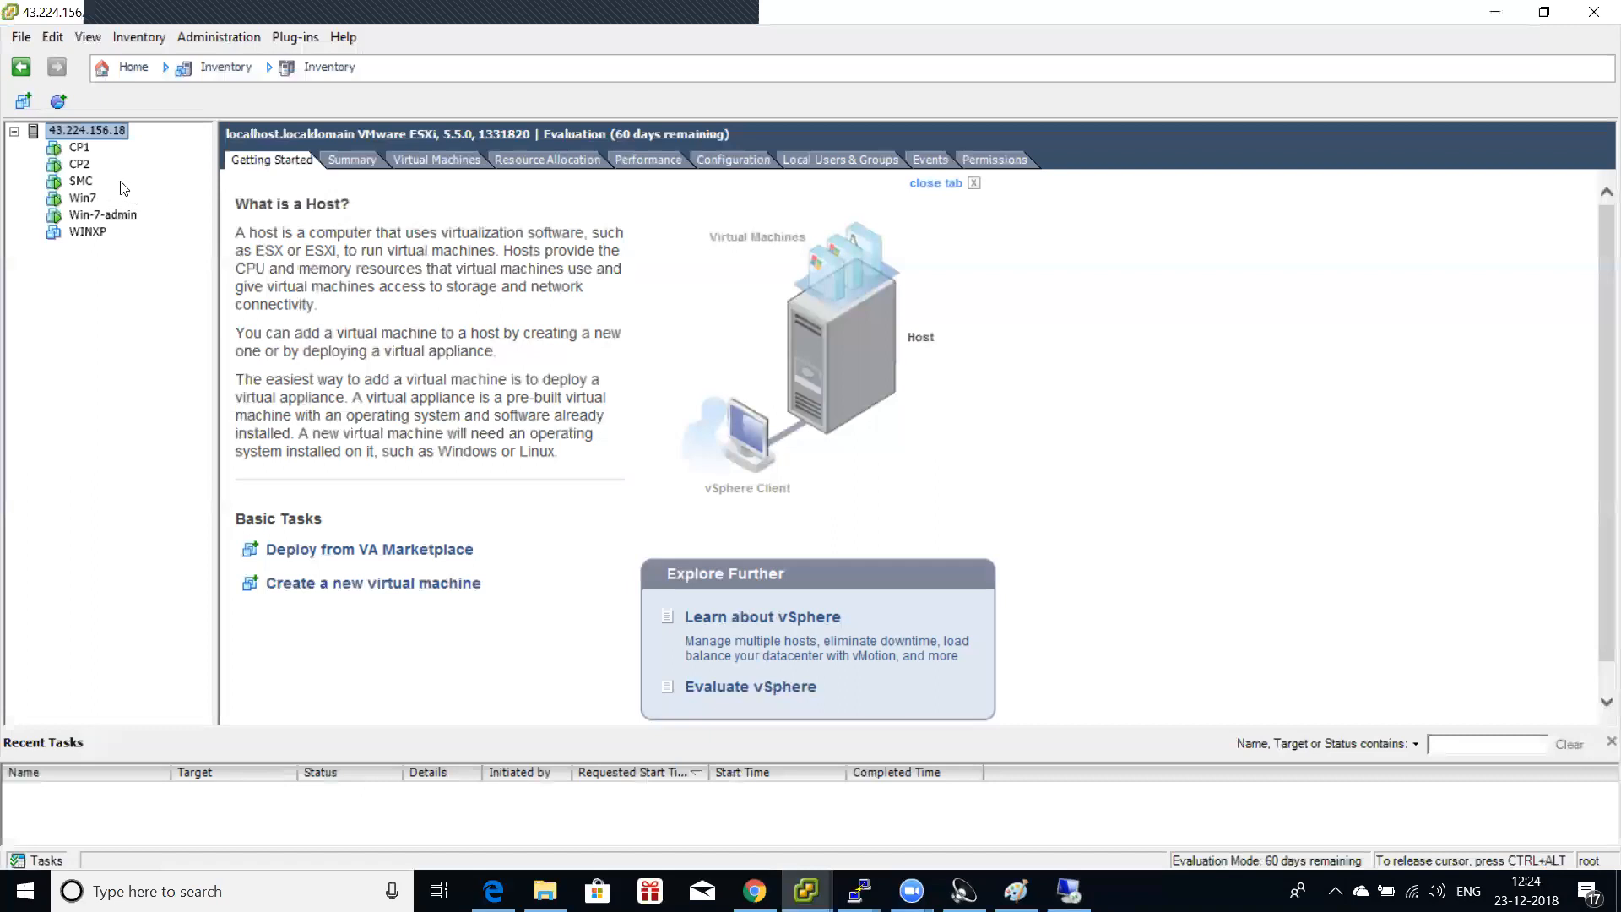
left_click(79, 149)
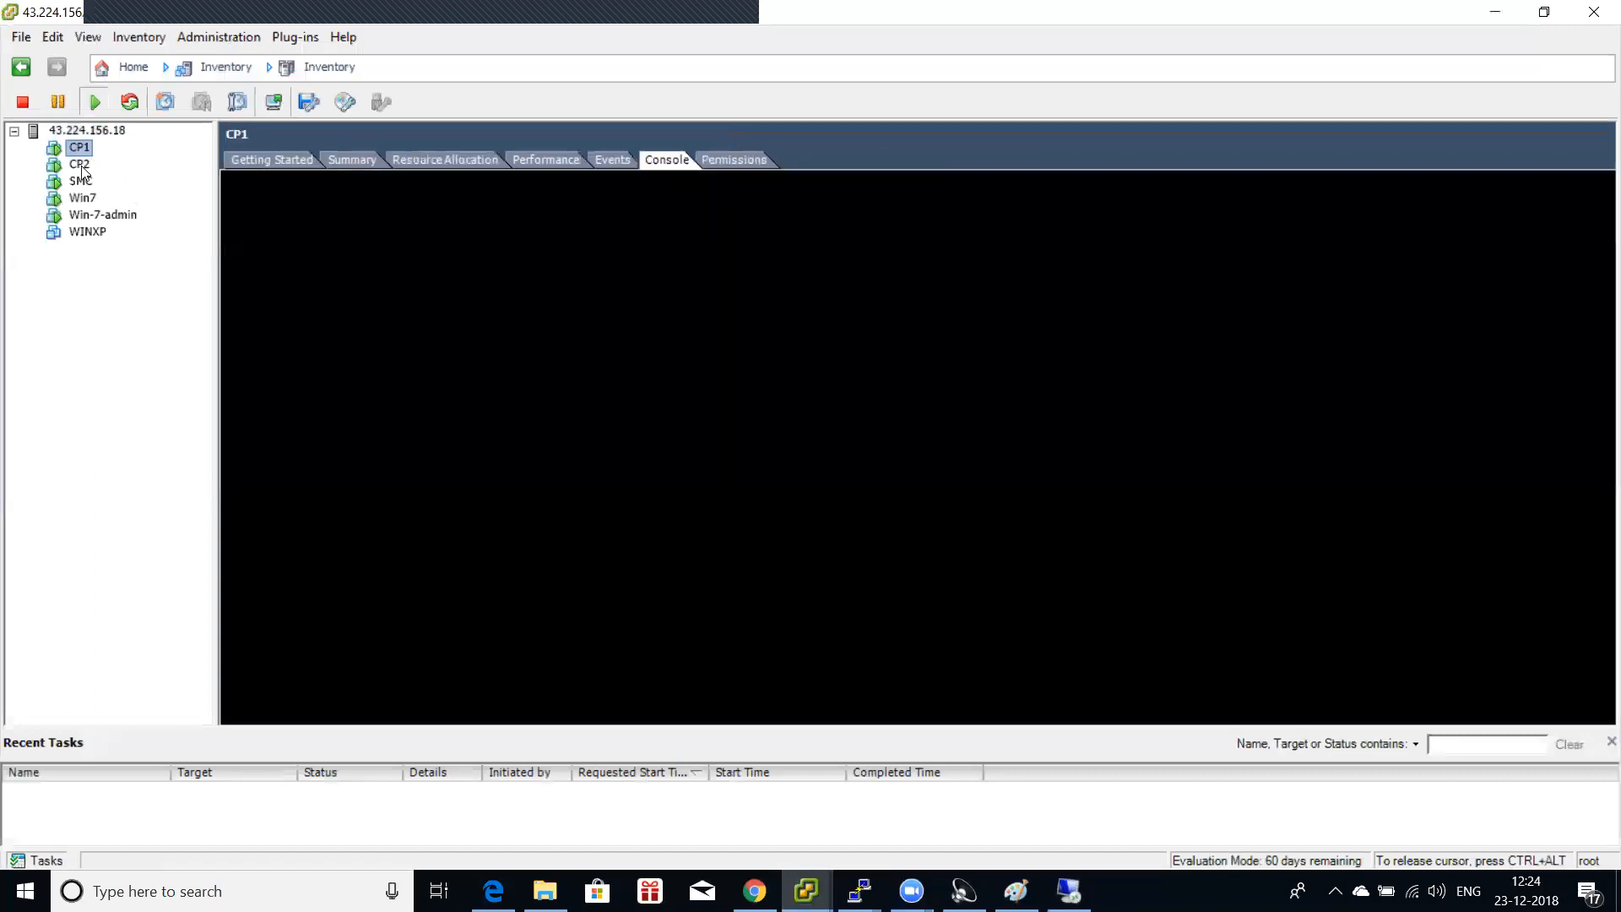
left_click(79, 165)
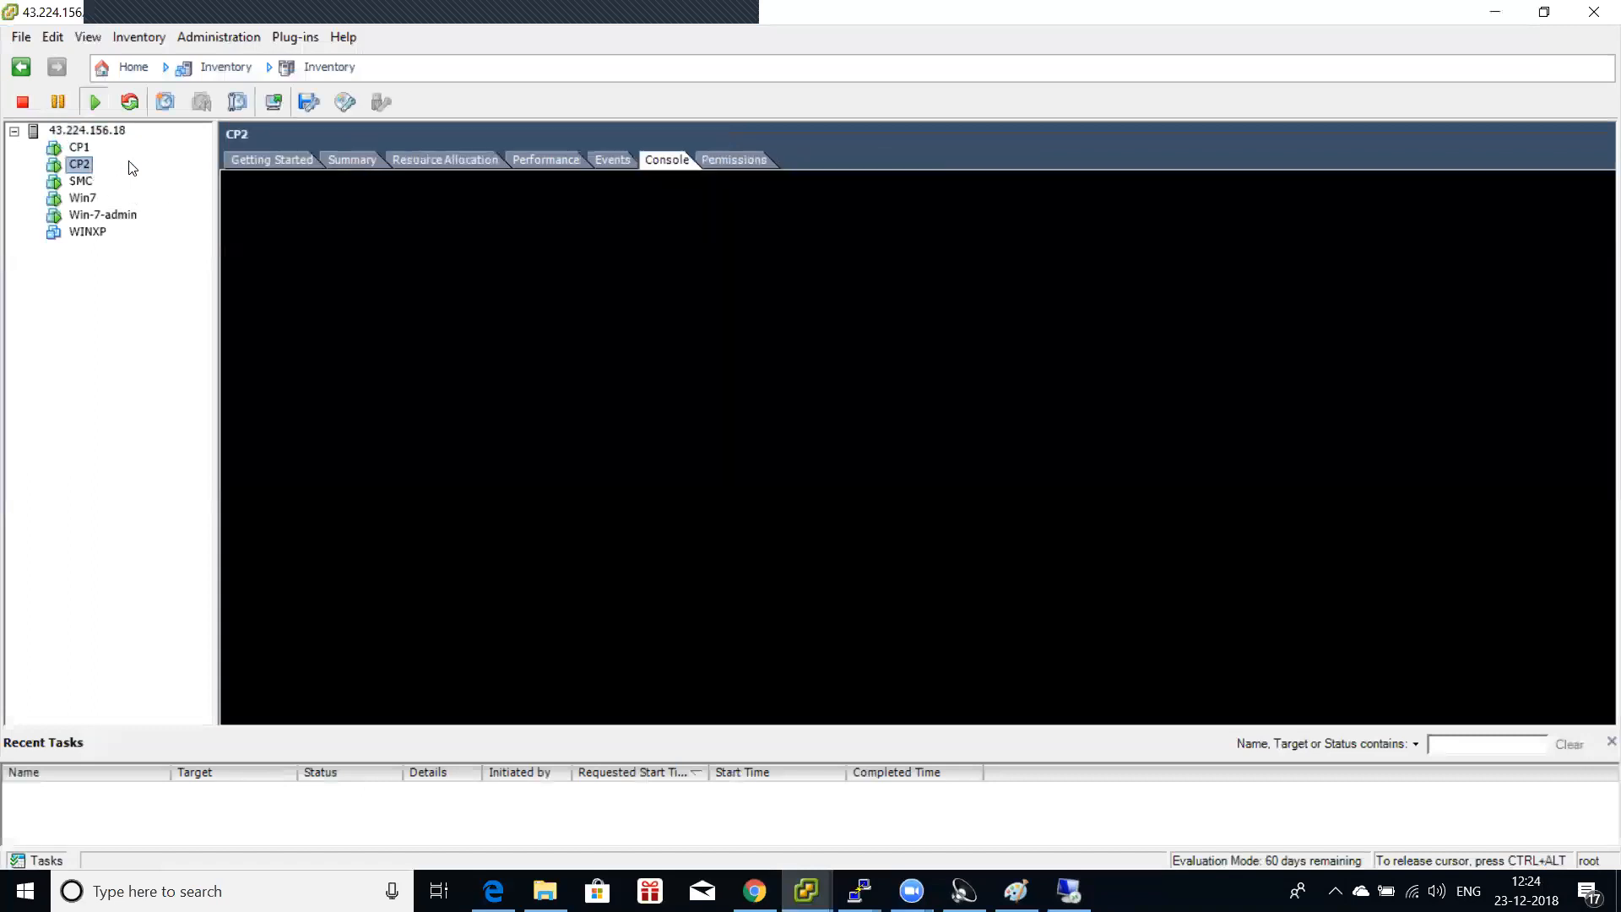
left_click(82, 182)
left_click(83, 199)
left_click(1067, 889)
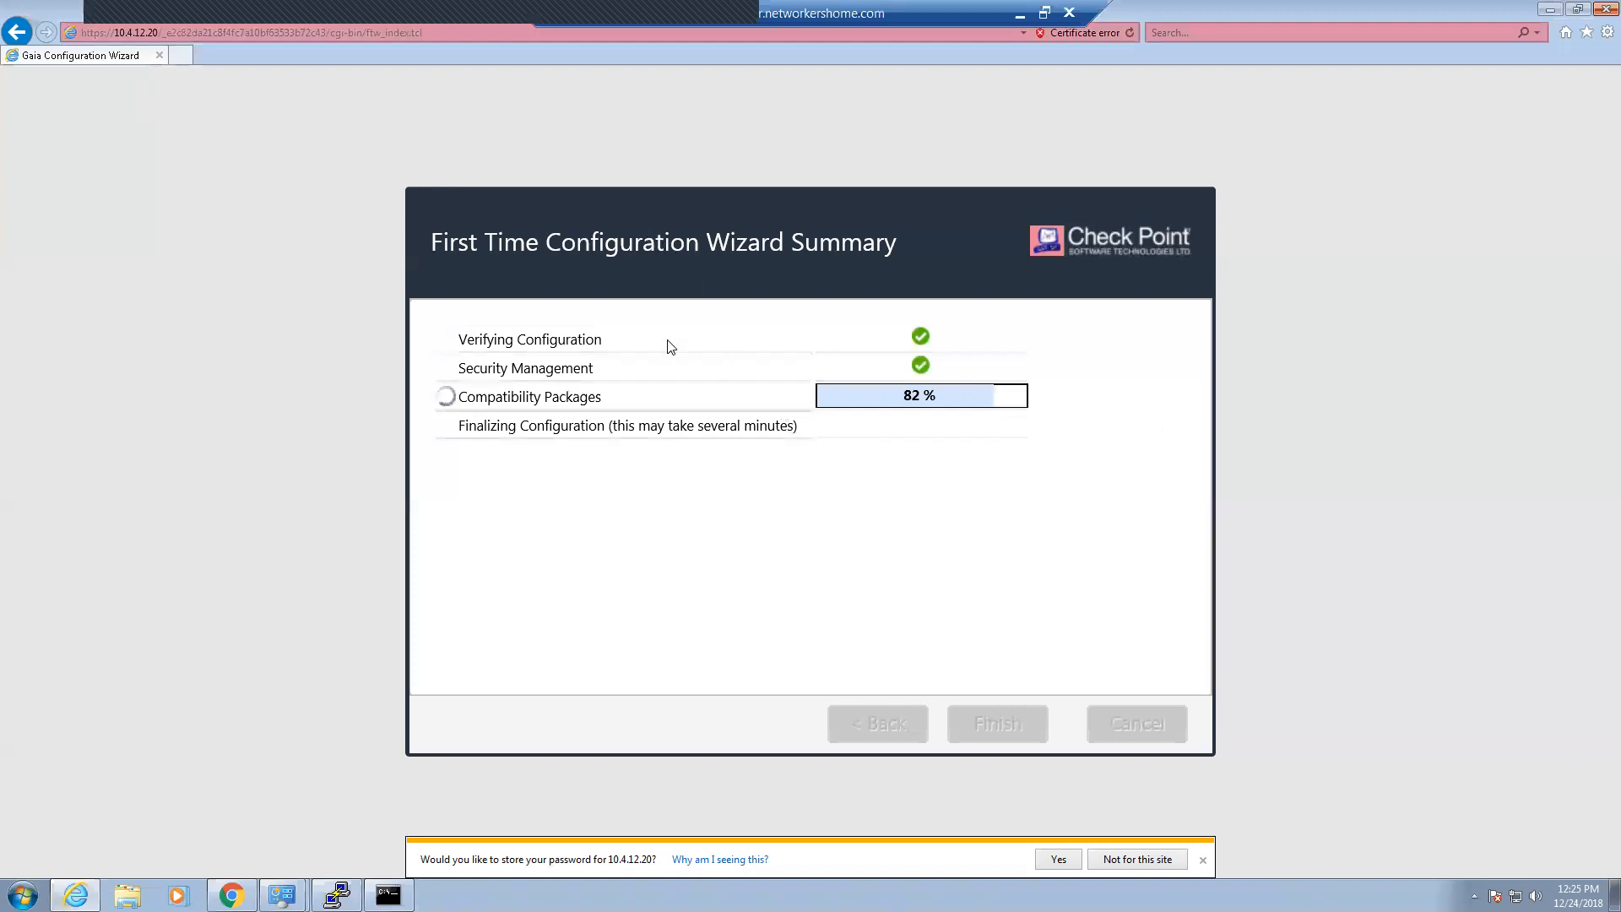
left_click(1019, 12)
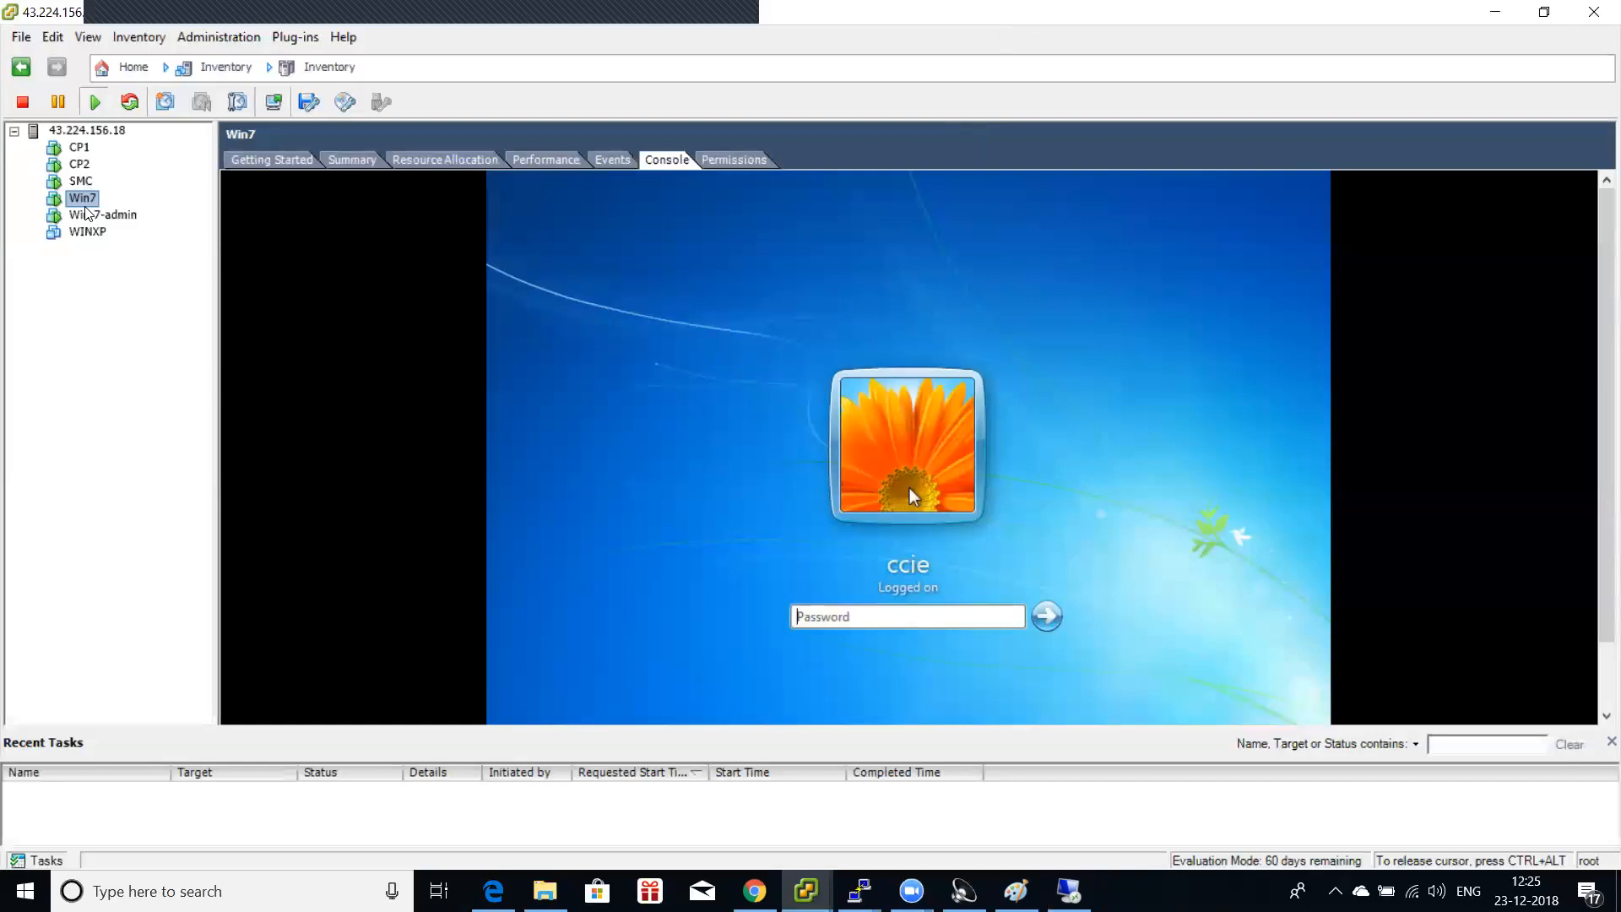
View the 43.224.156.18 host summary, then open the Win7 and Win-7-admin consoles
left_click(107, 132)
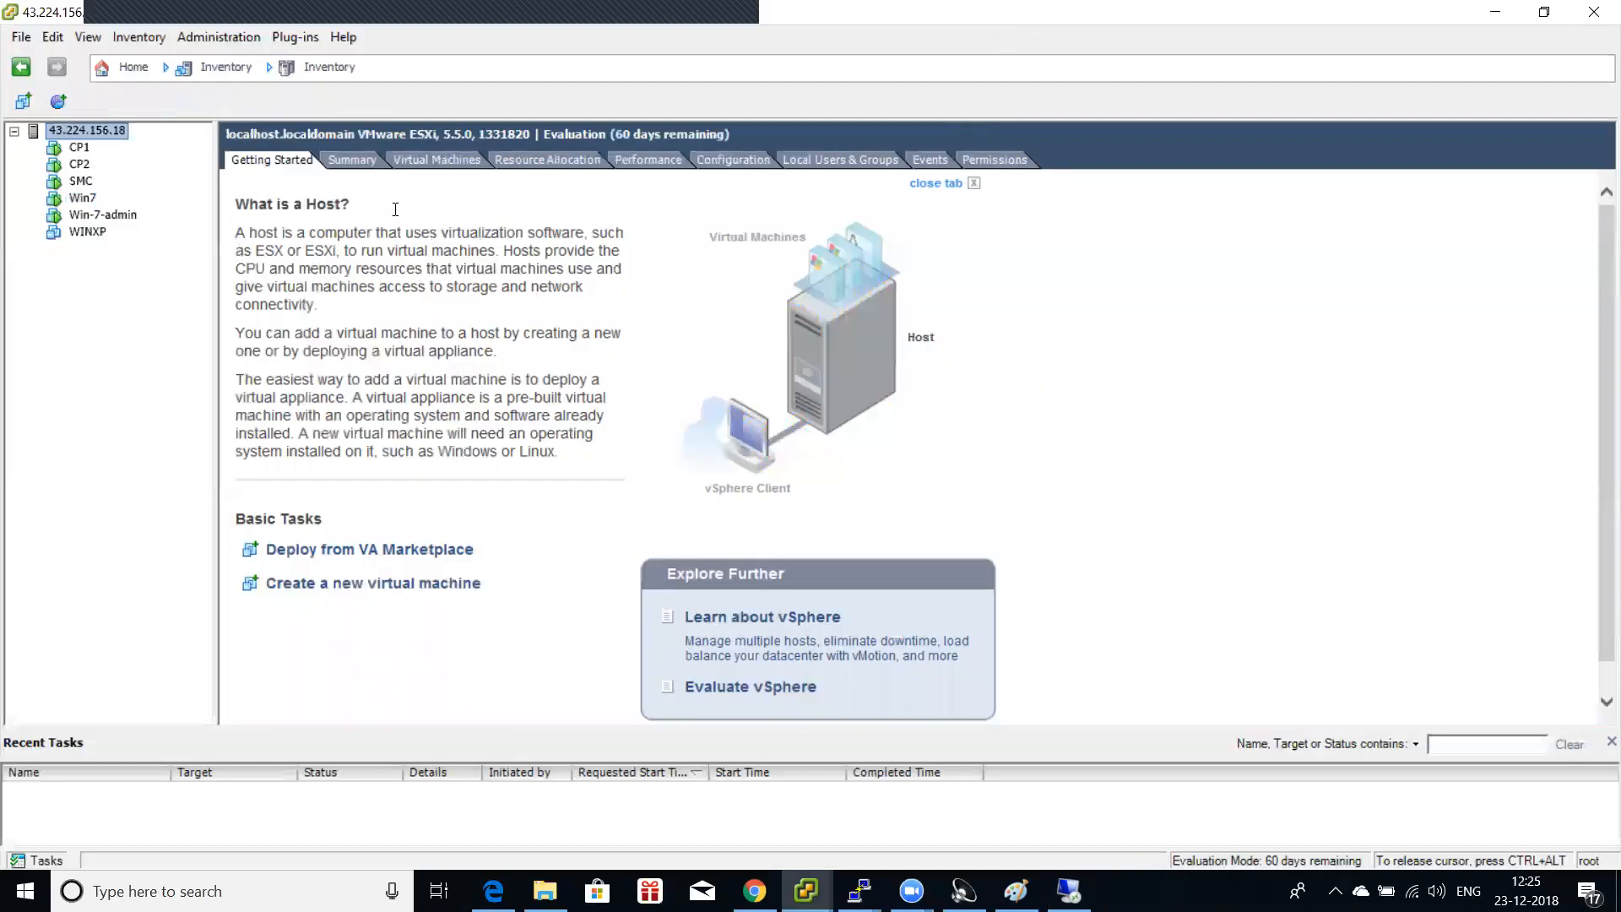
left_click(352, 160)
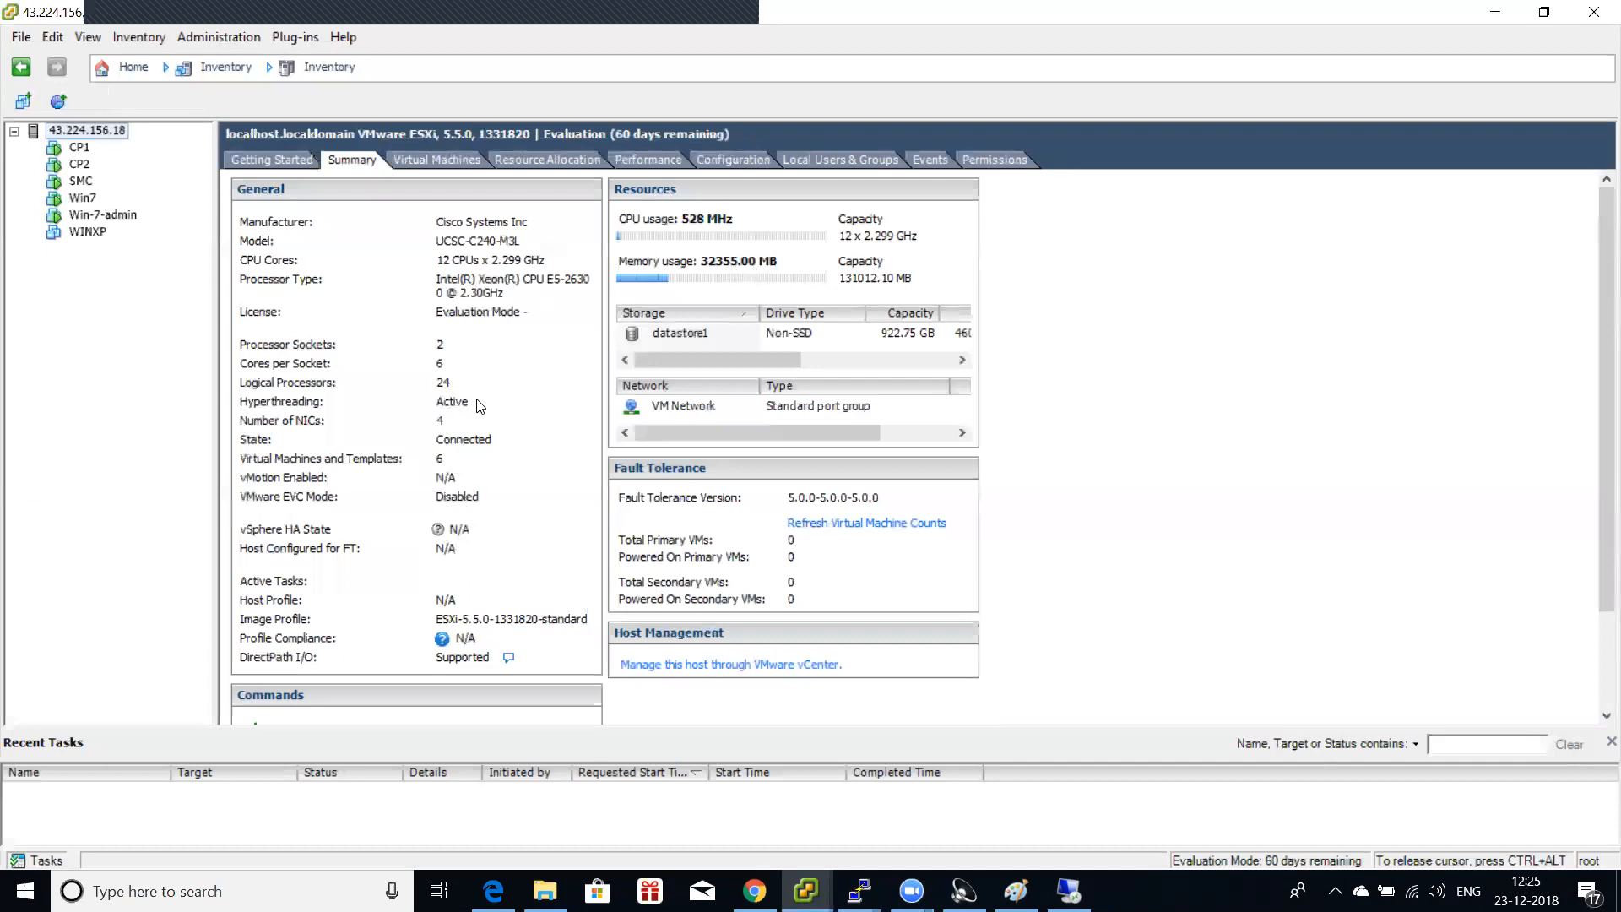
left_click(80, 199)
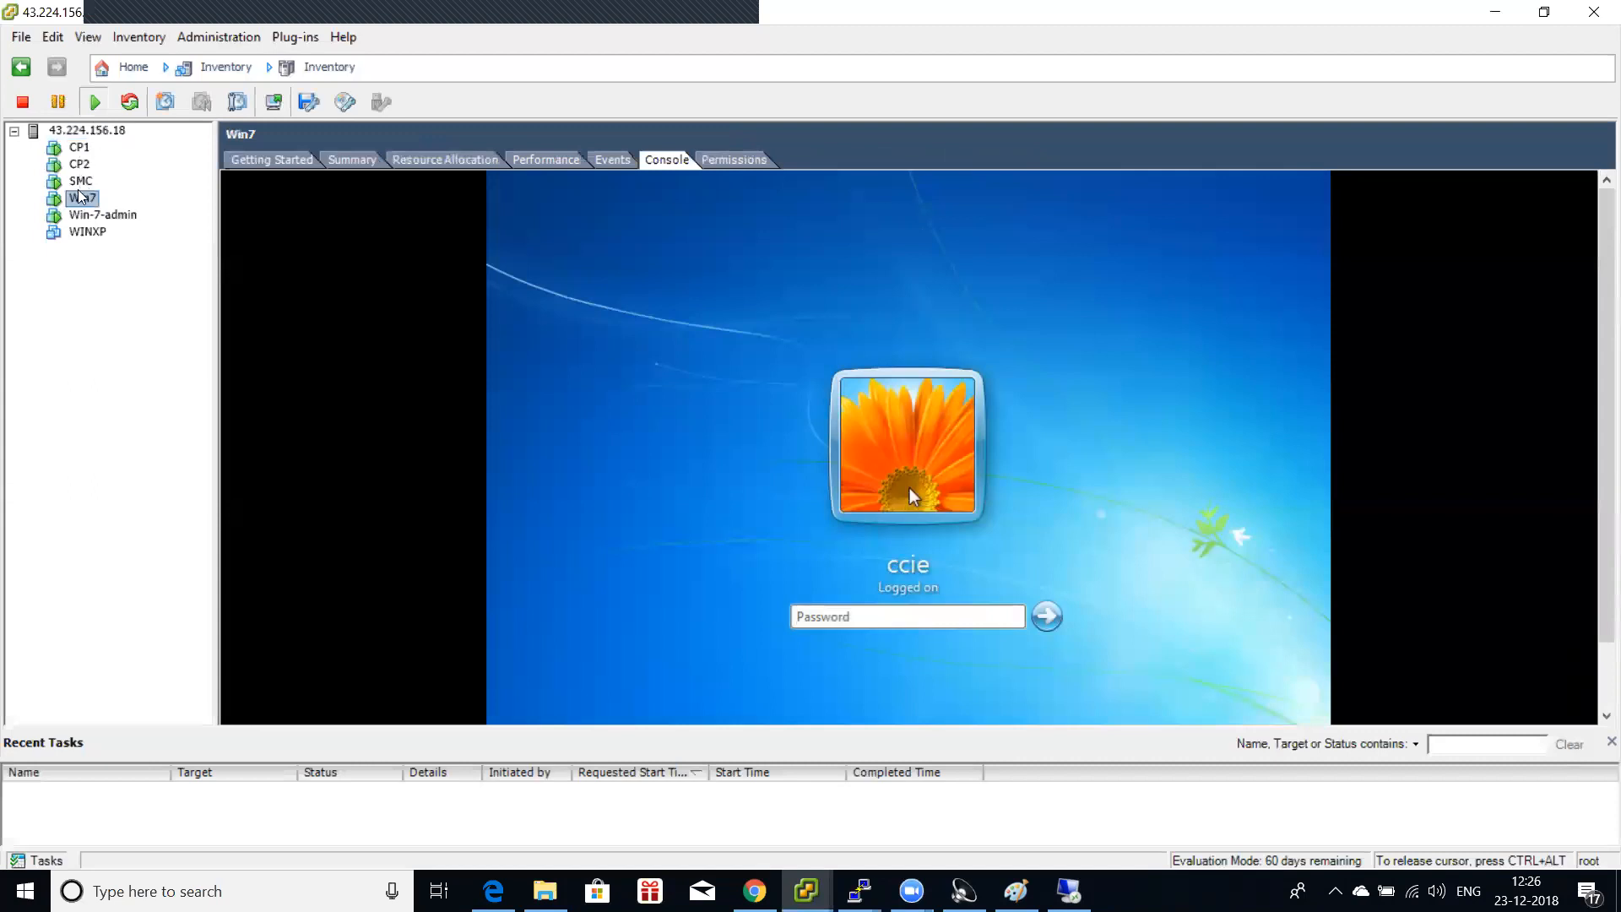
left_click(117, 216)
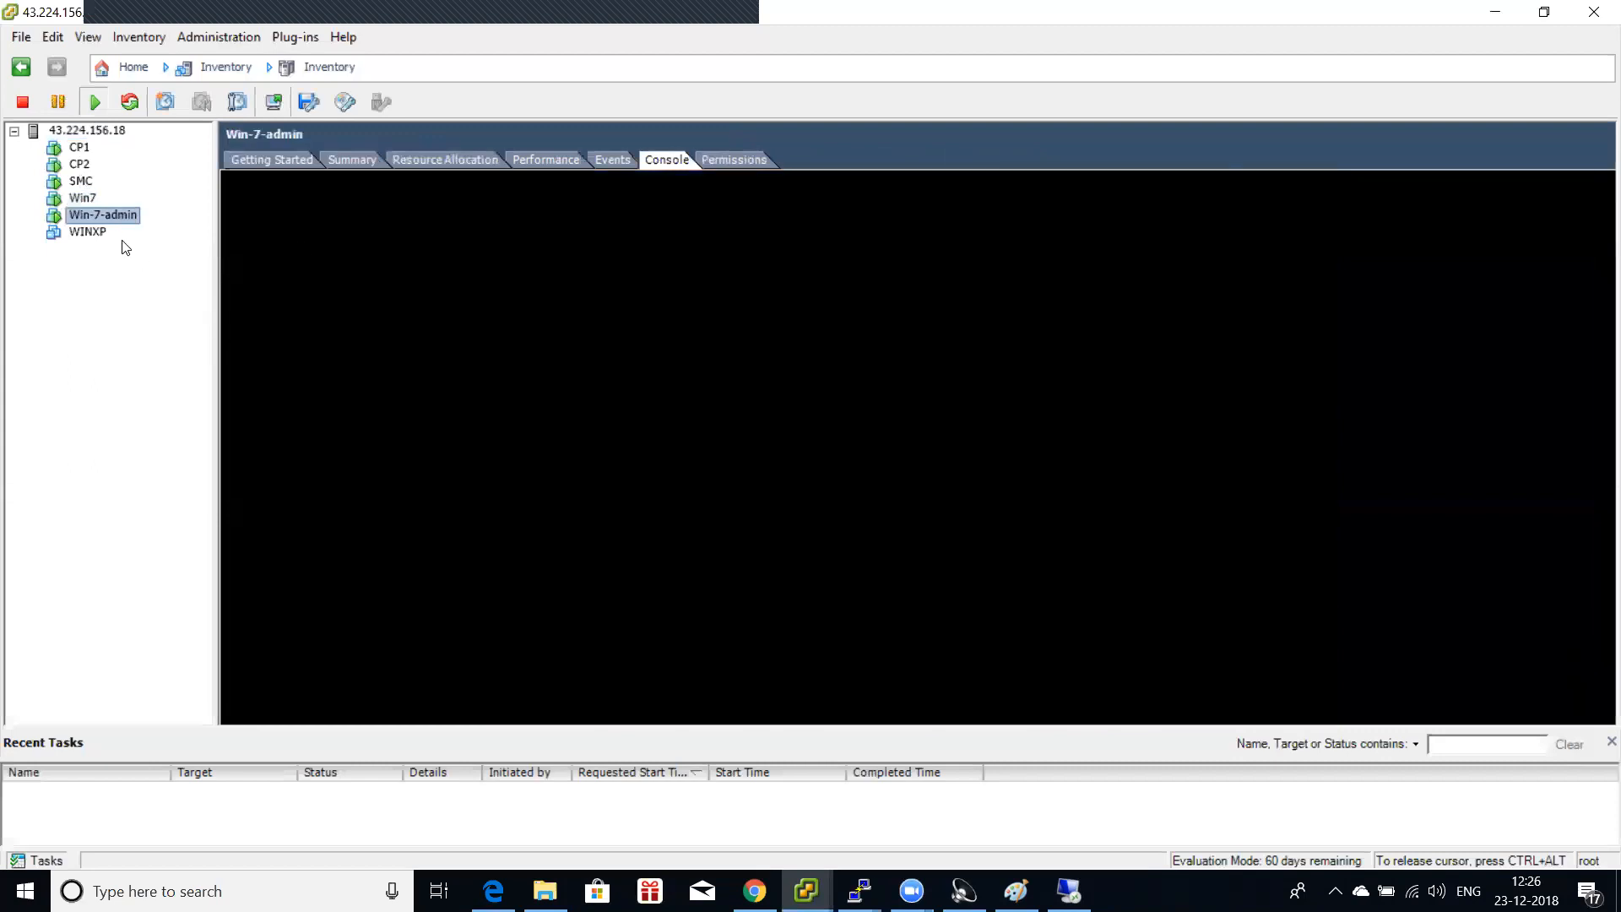
left_click(754, 890)
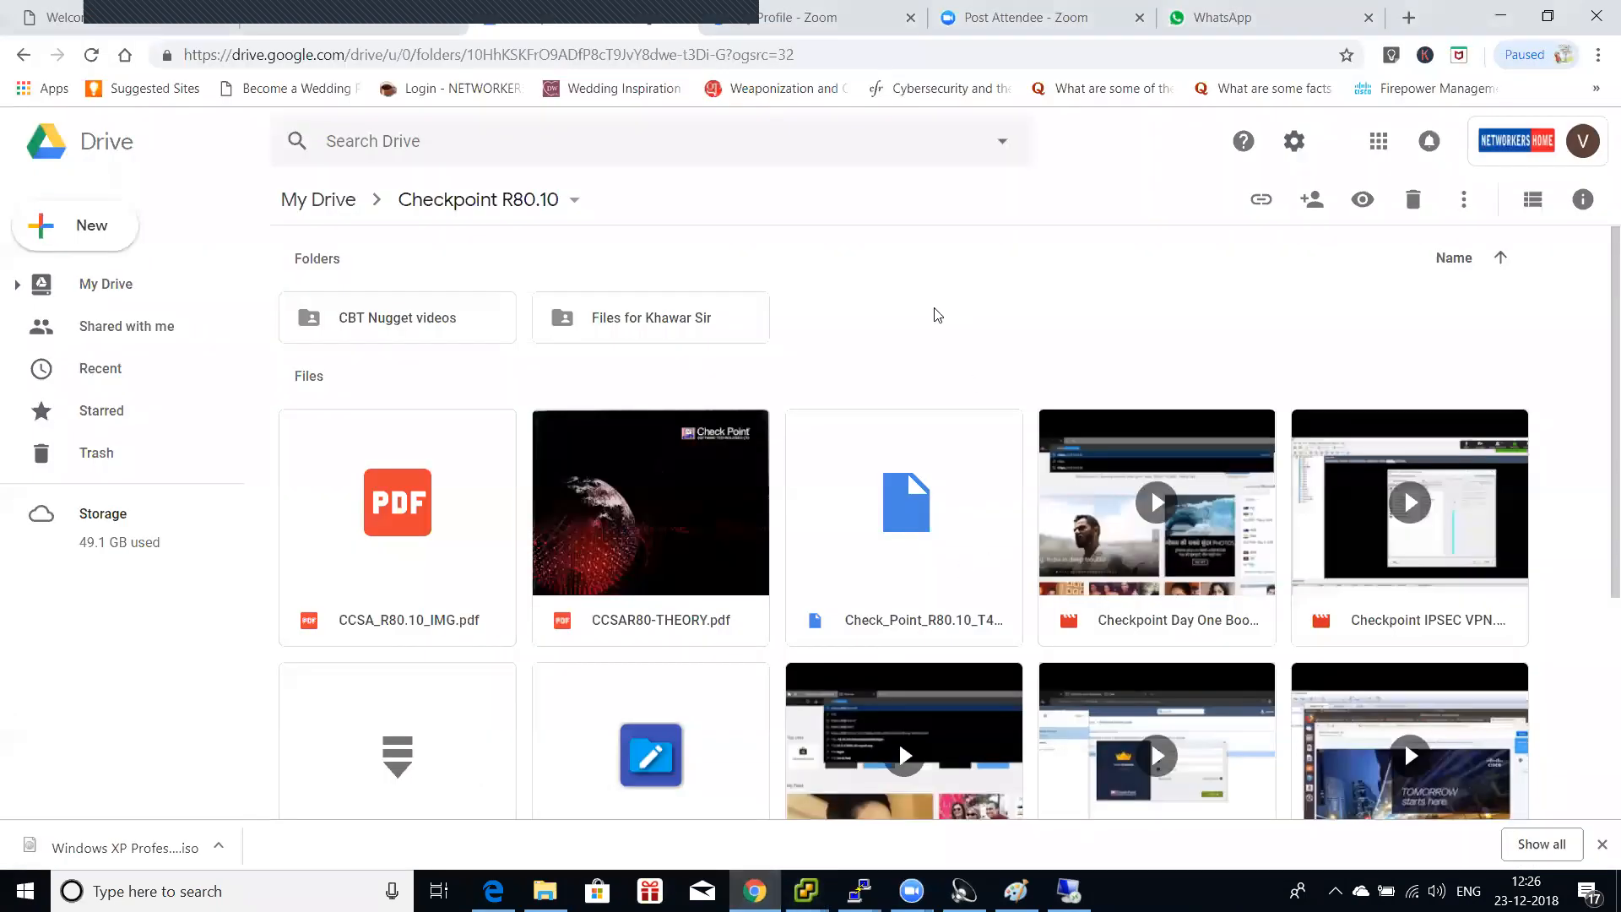
Glance at the Drive folder, then return to the Win-7-admin console's Windows setup language page
left_click(1068, 891)
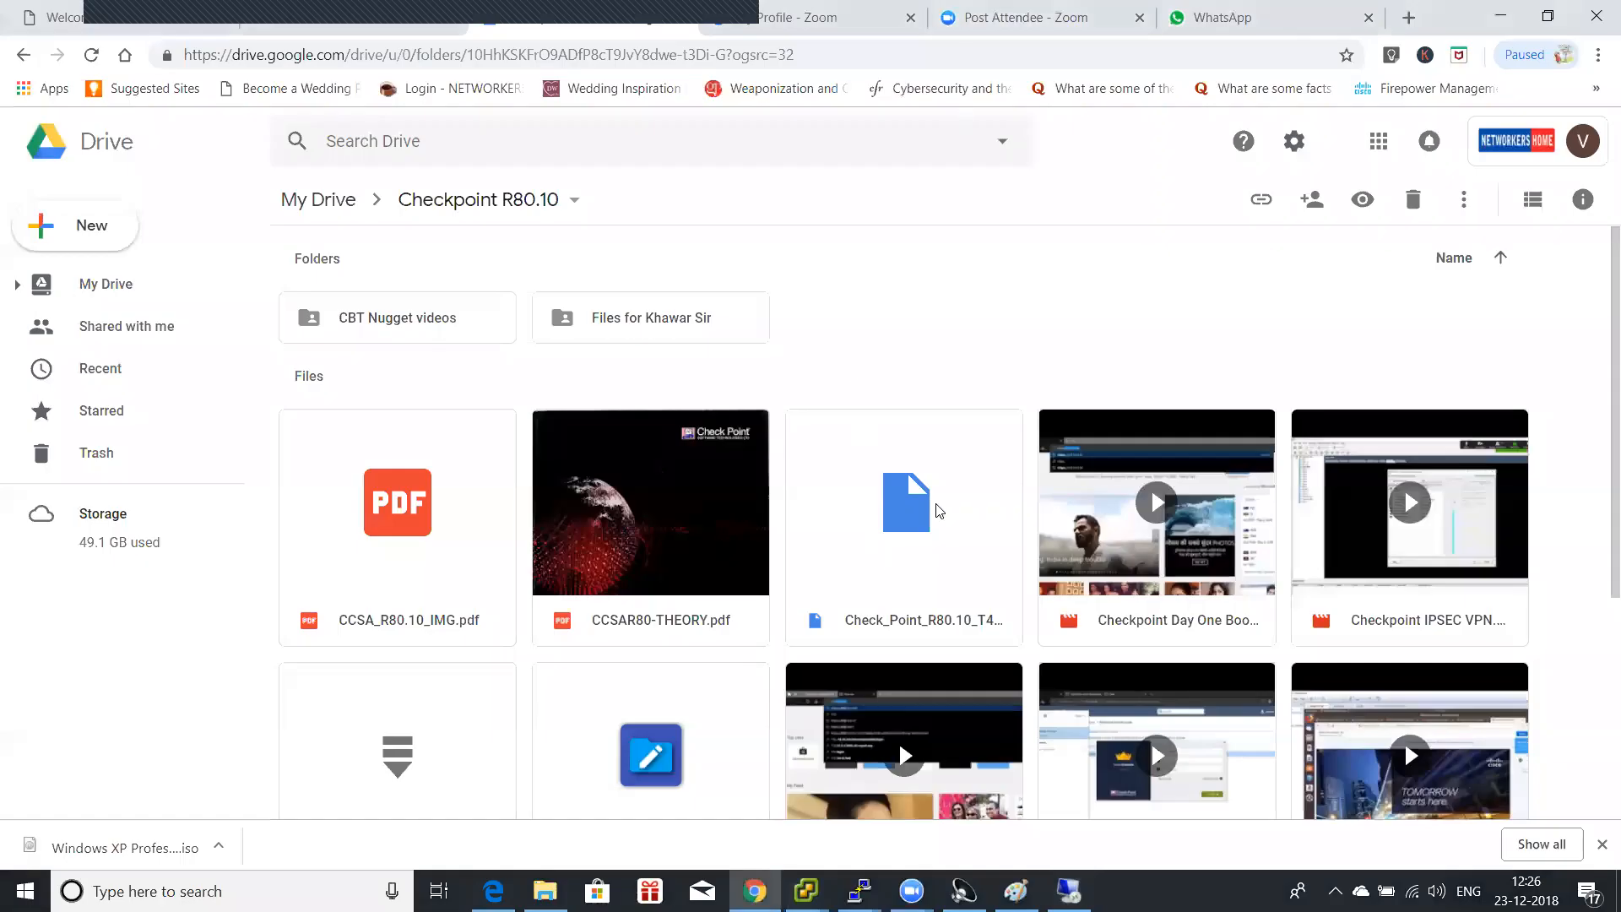
scroll(936, 503, "down", 3)
scroll(720, 450, "up", 2)
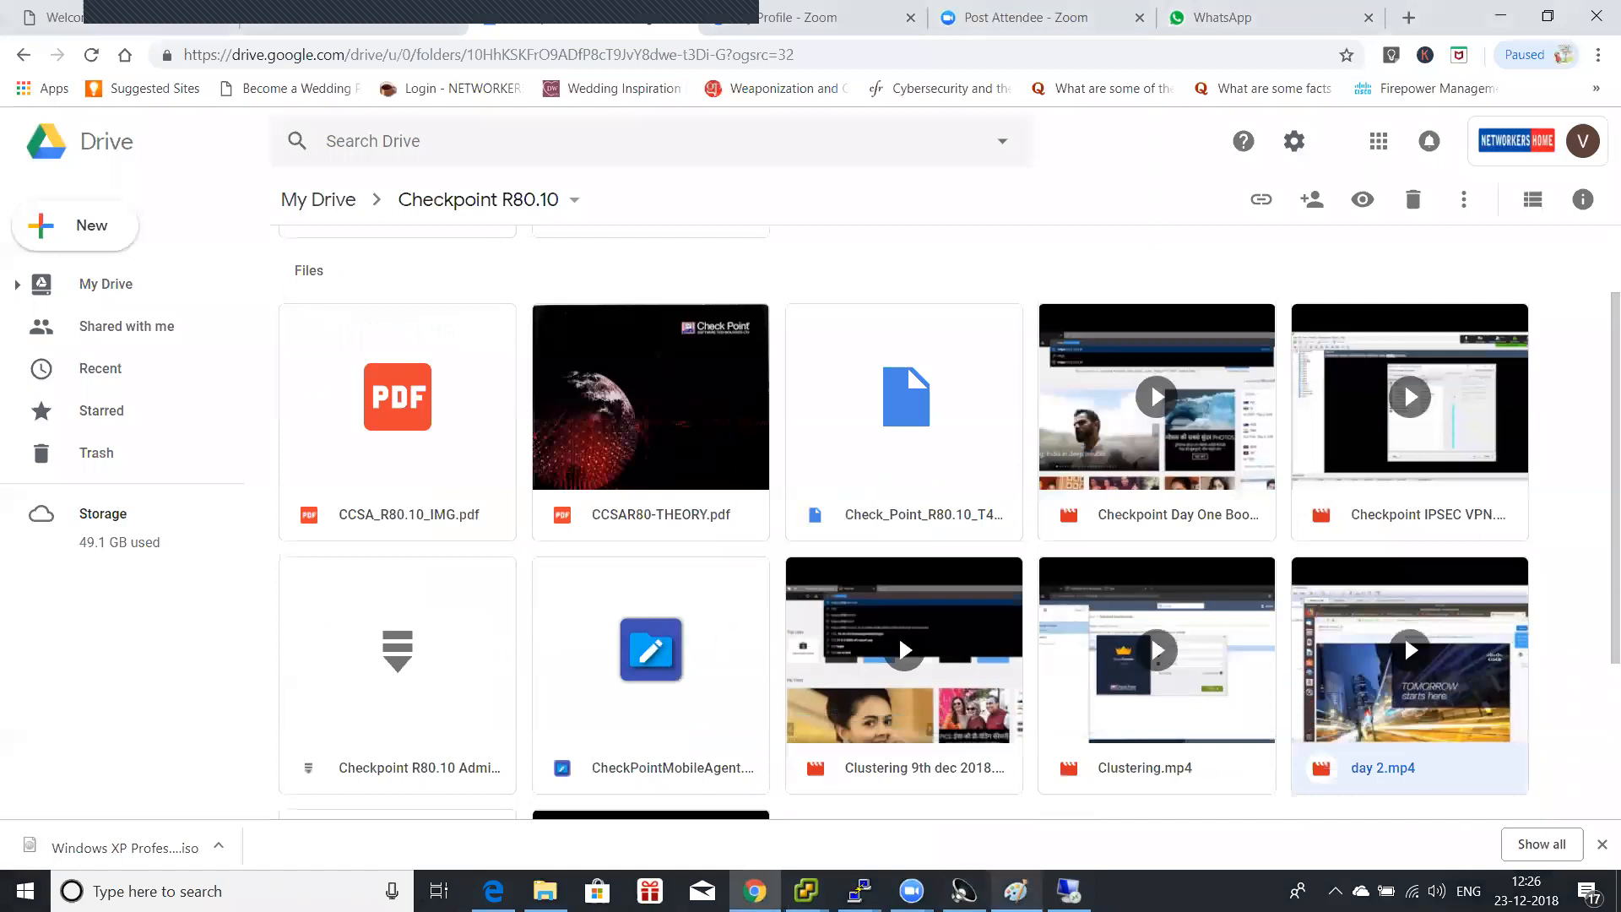
left_click(806, 890)
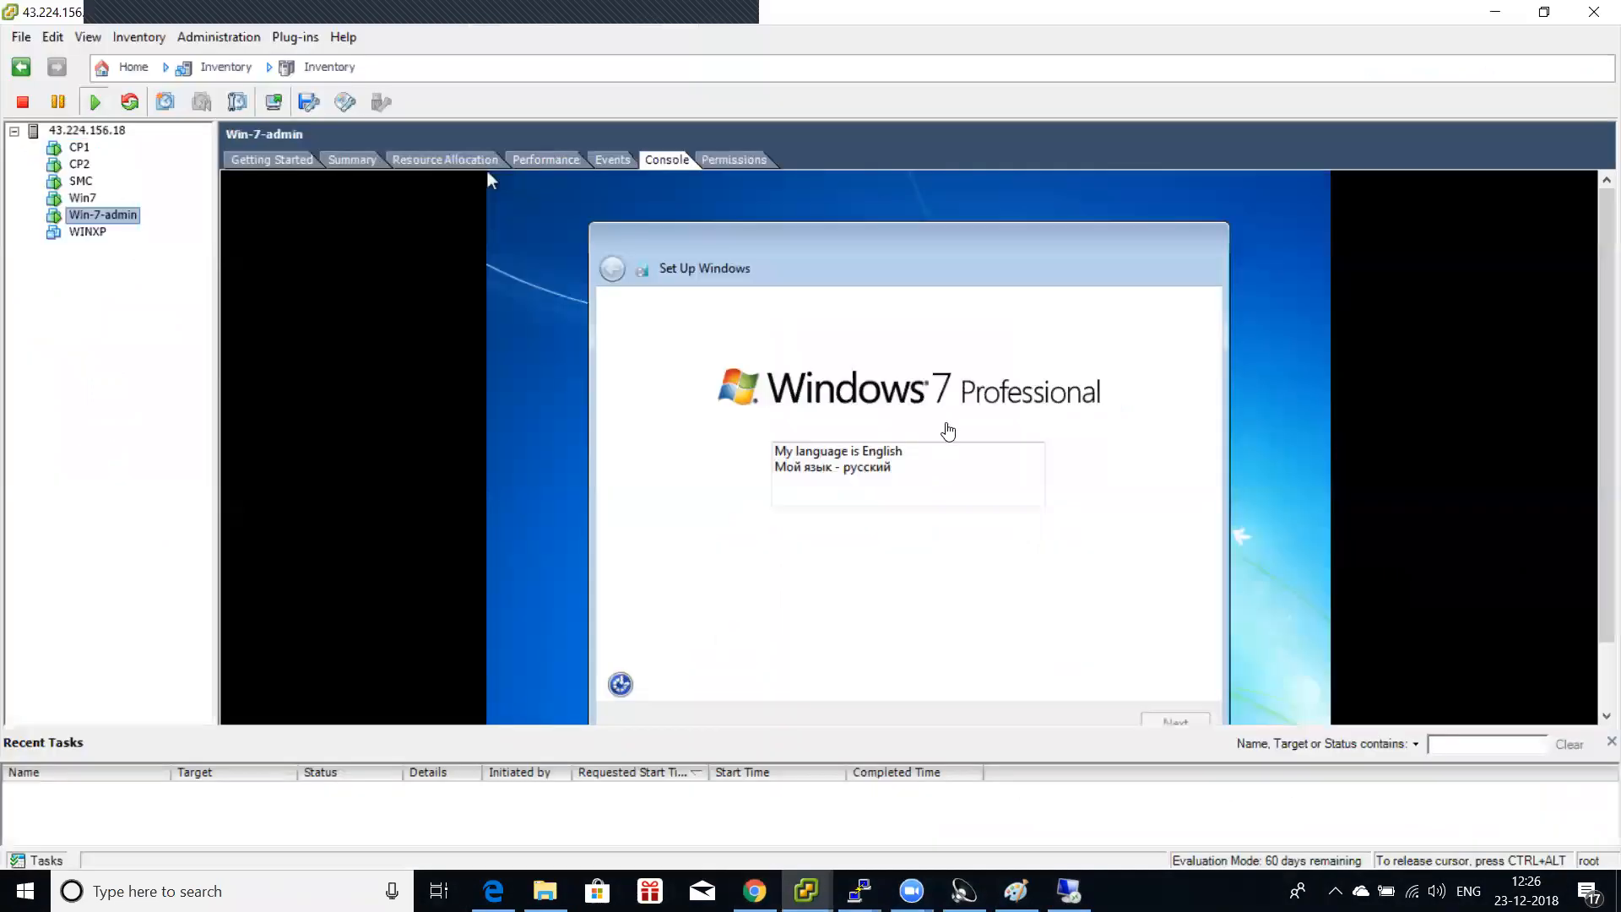
Choose English, accept region and keyboard settings, and enter user name ccie-test2
left_click(488, 174)
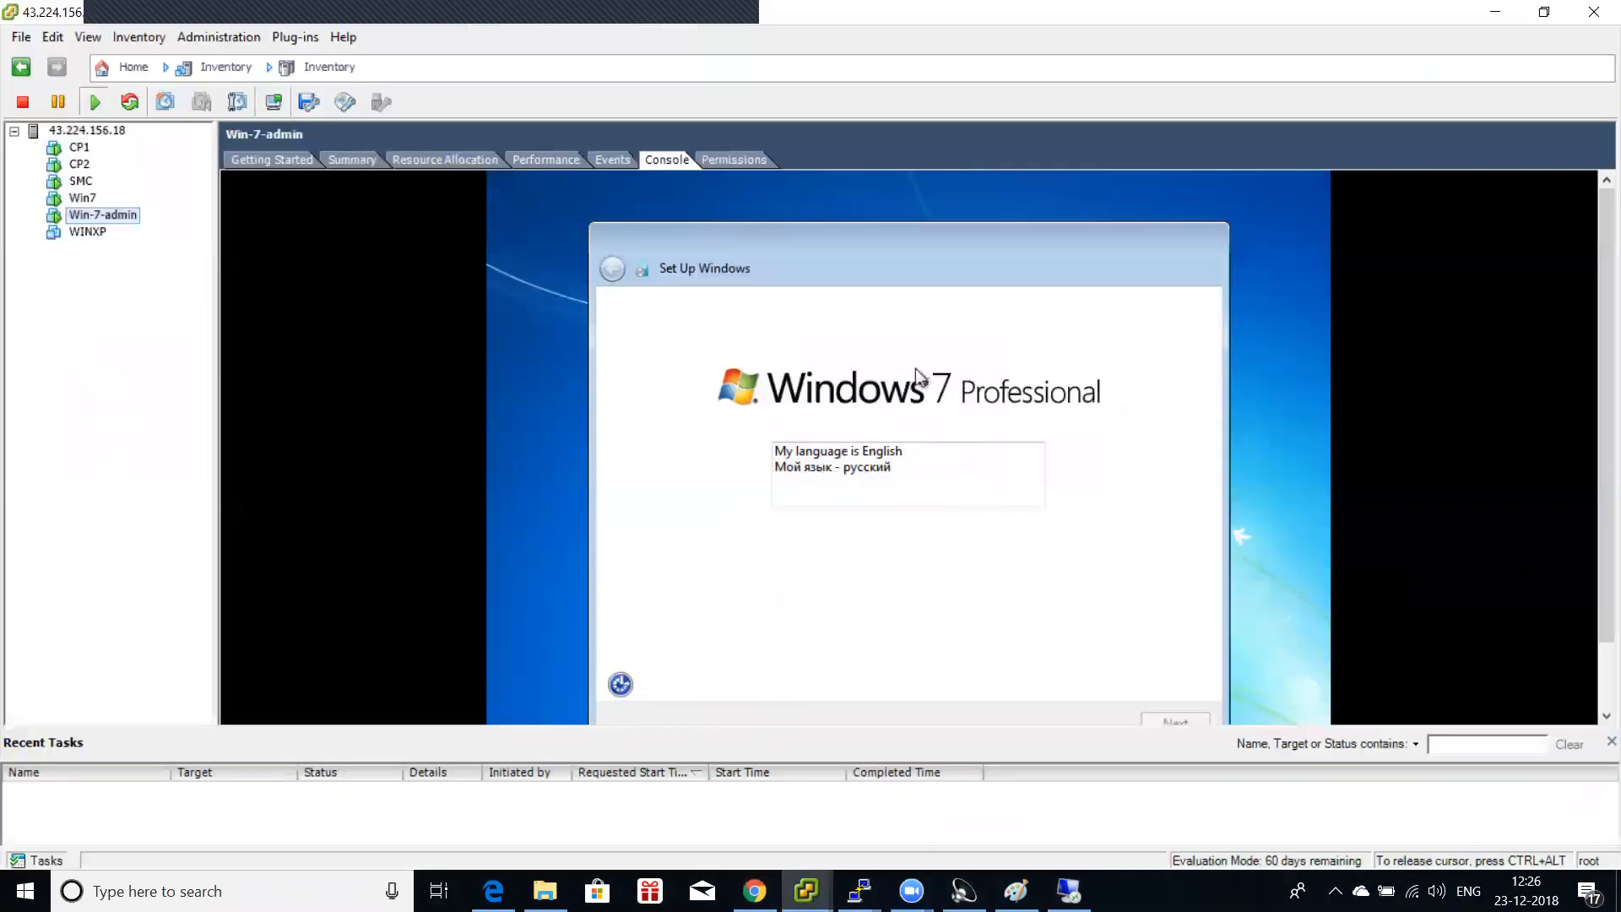
left_click(872, 456)
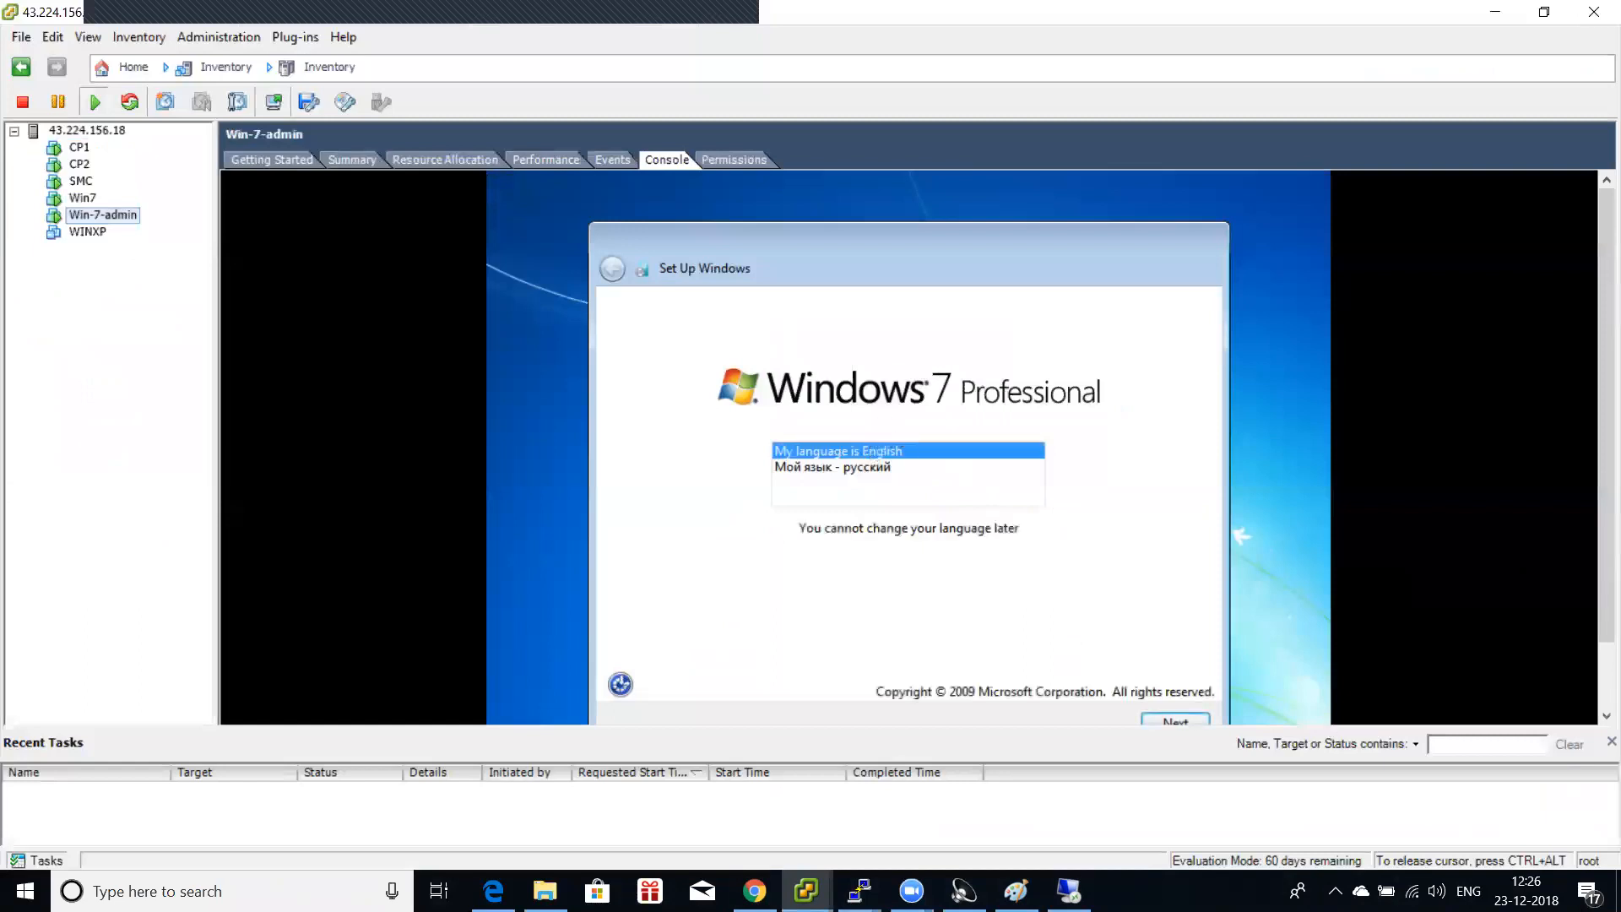
left_click(1175, 722)
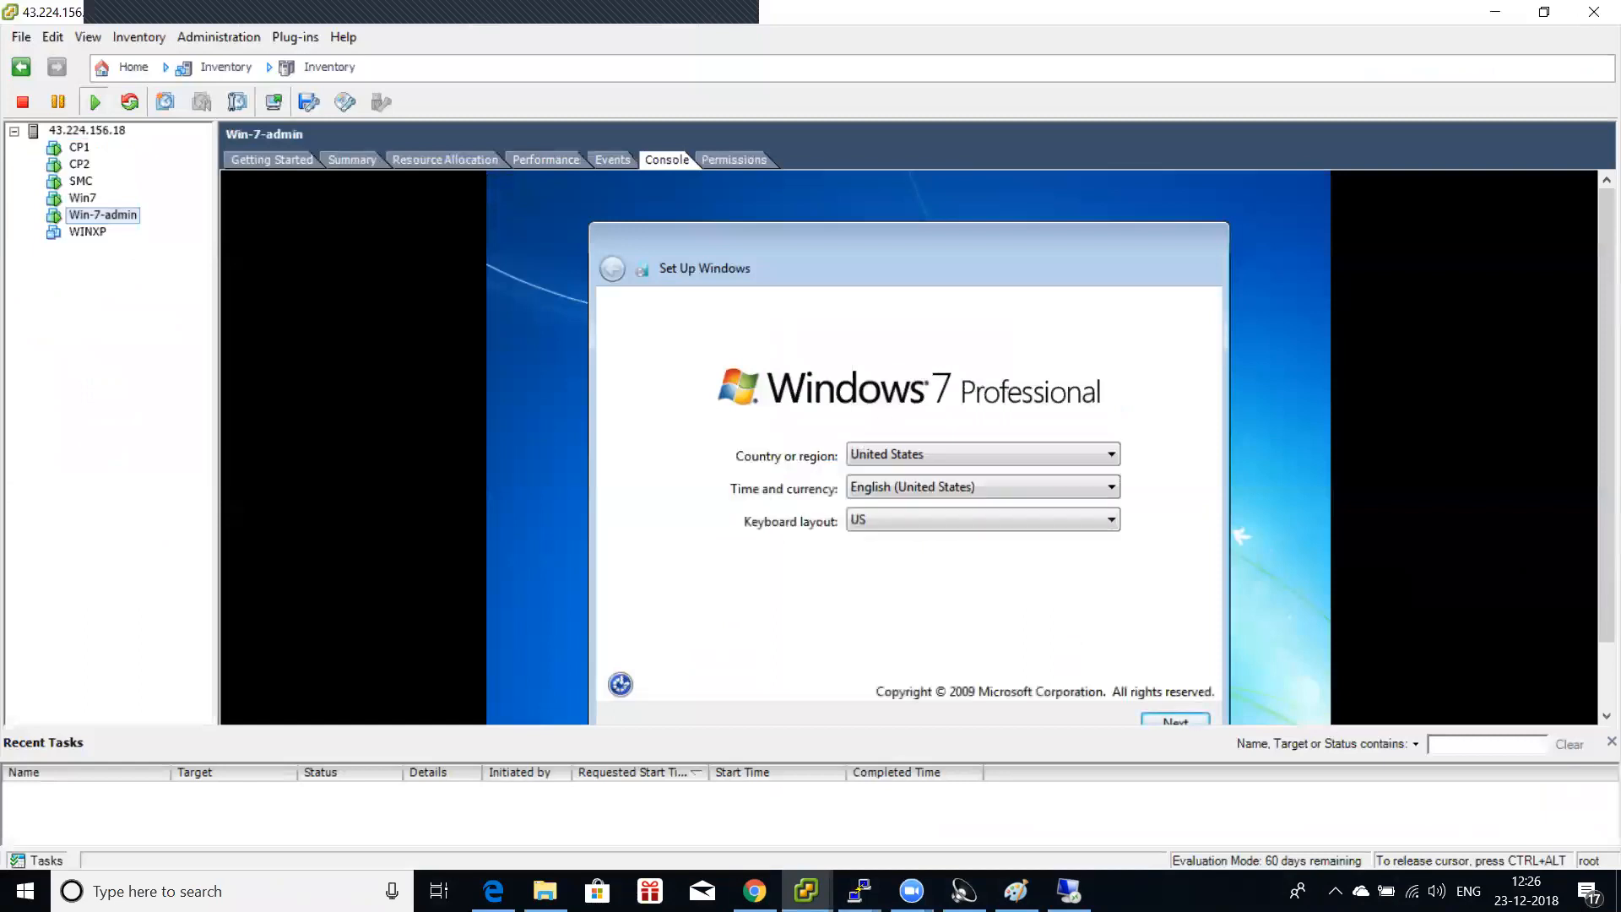
left_click(1175, 721)
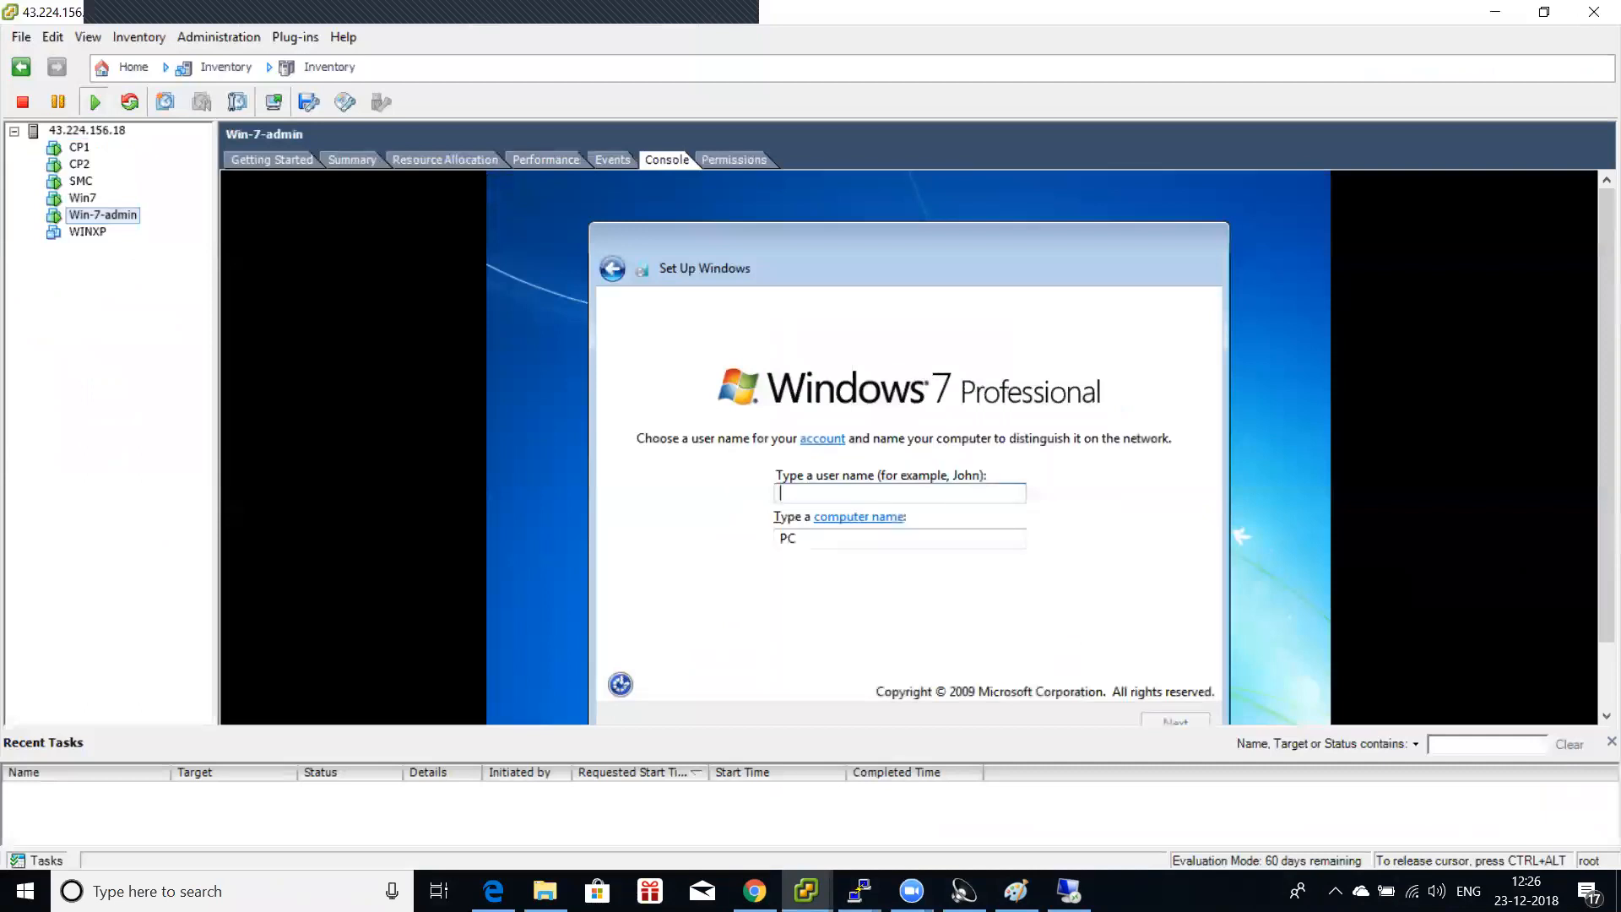
type("ccie-")
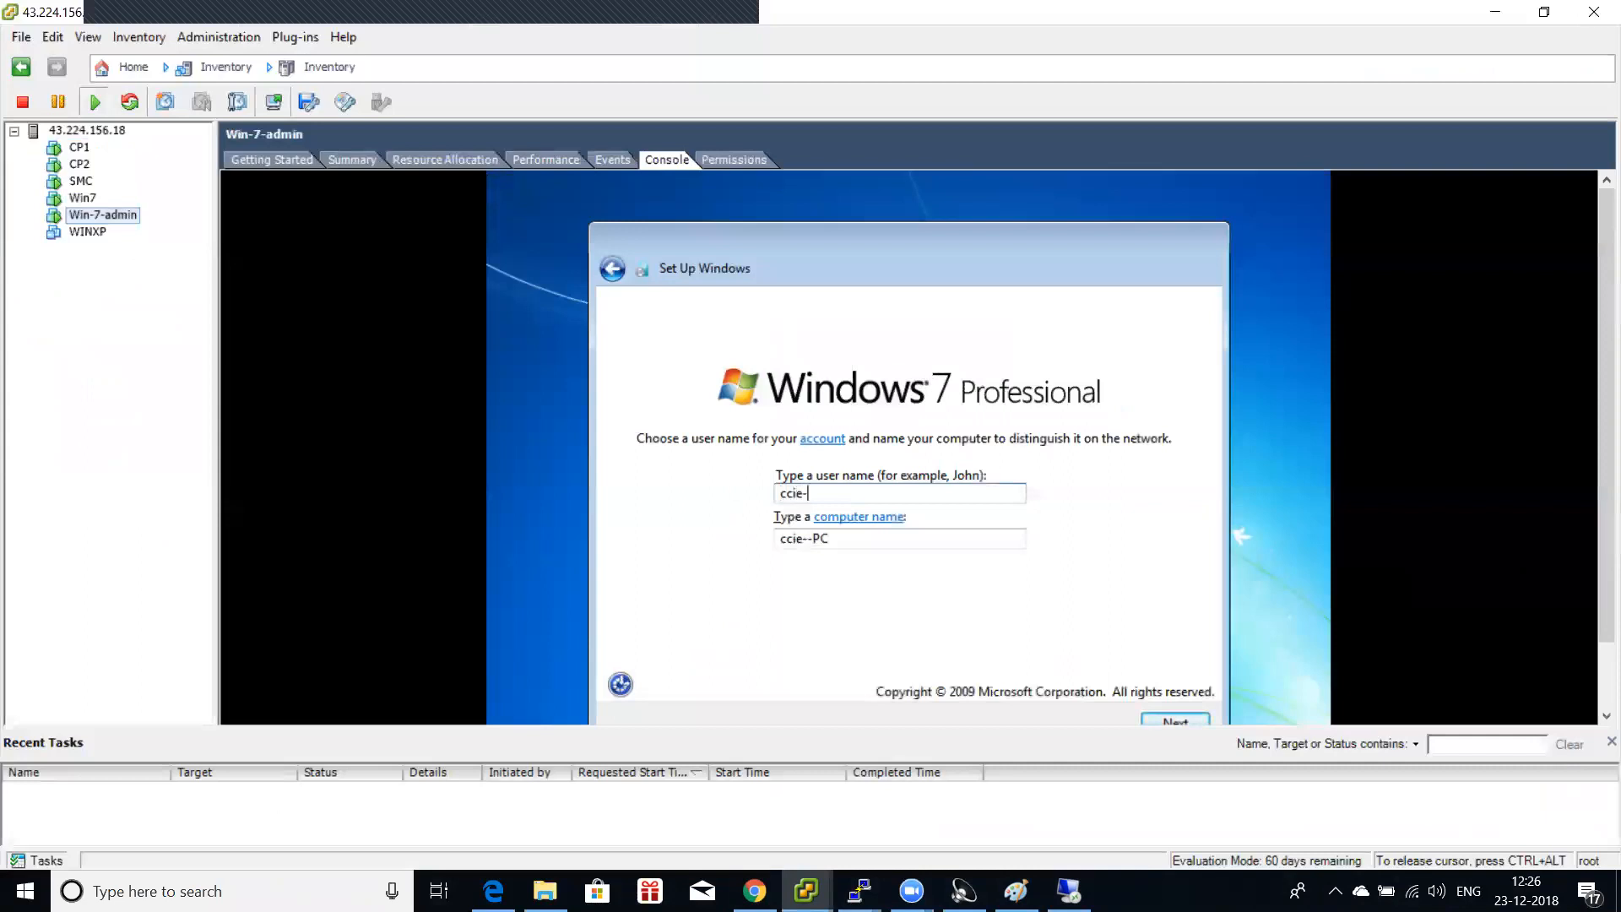
type("test2")
key("Return")
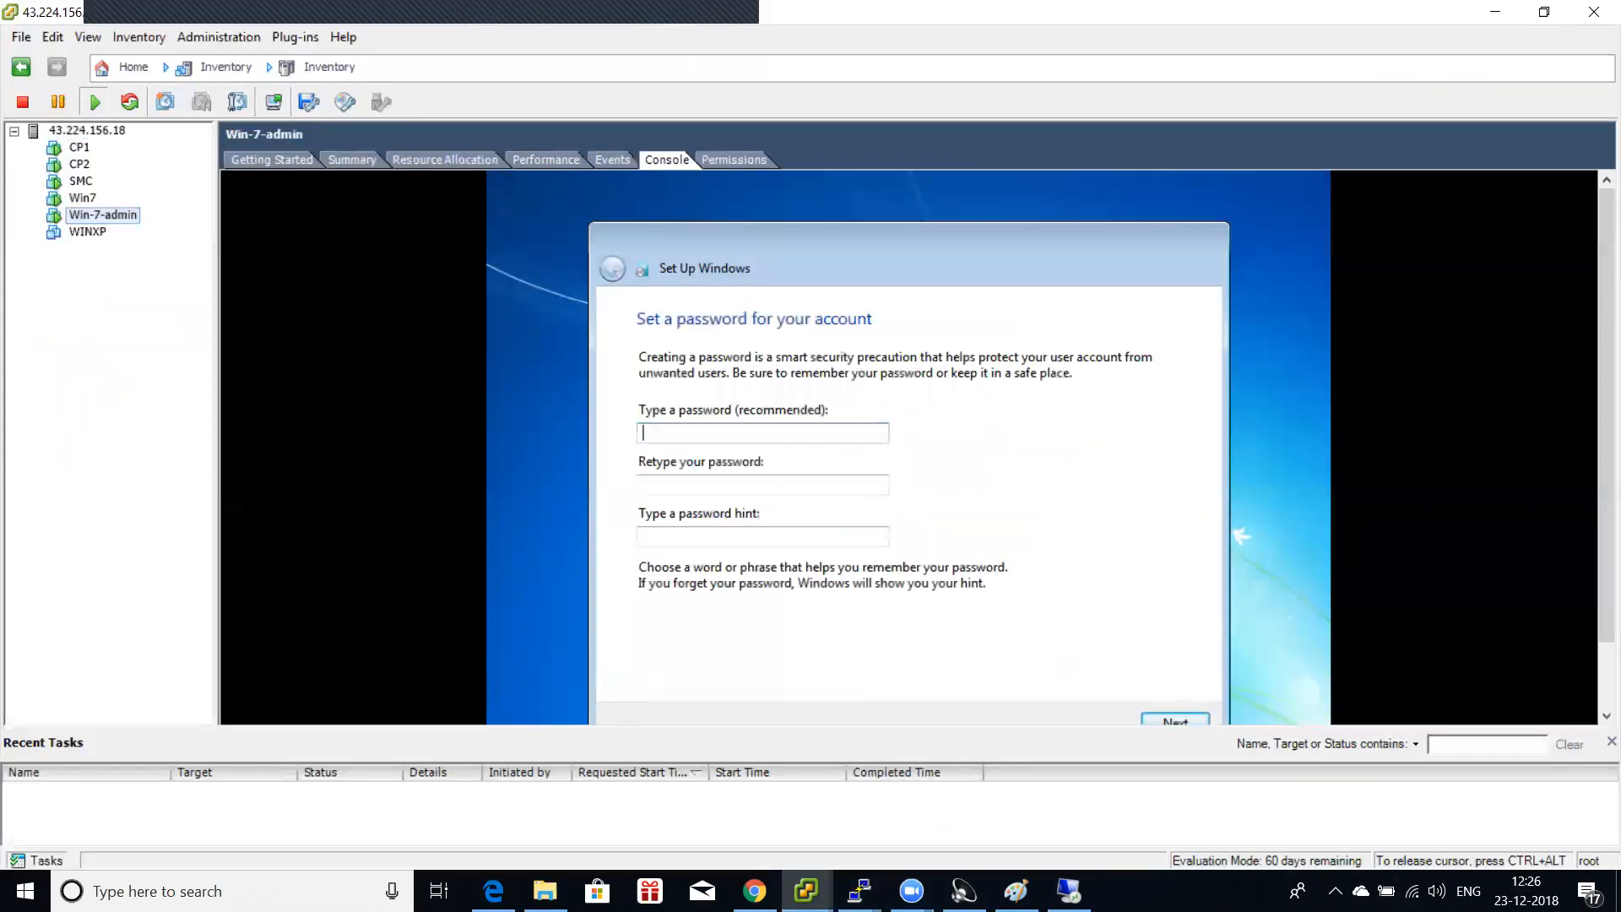
Enter the account password twice, fill in a password hint, and continue
key("Caps_Lock")
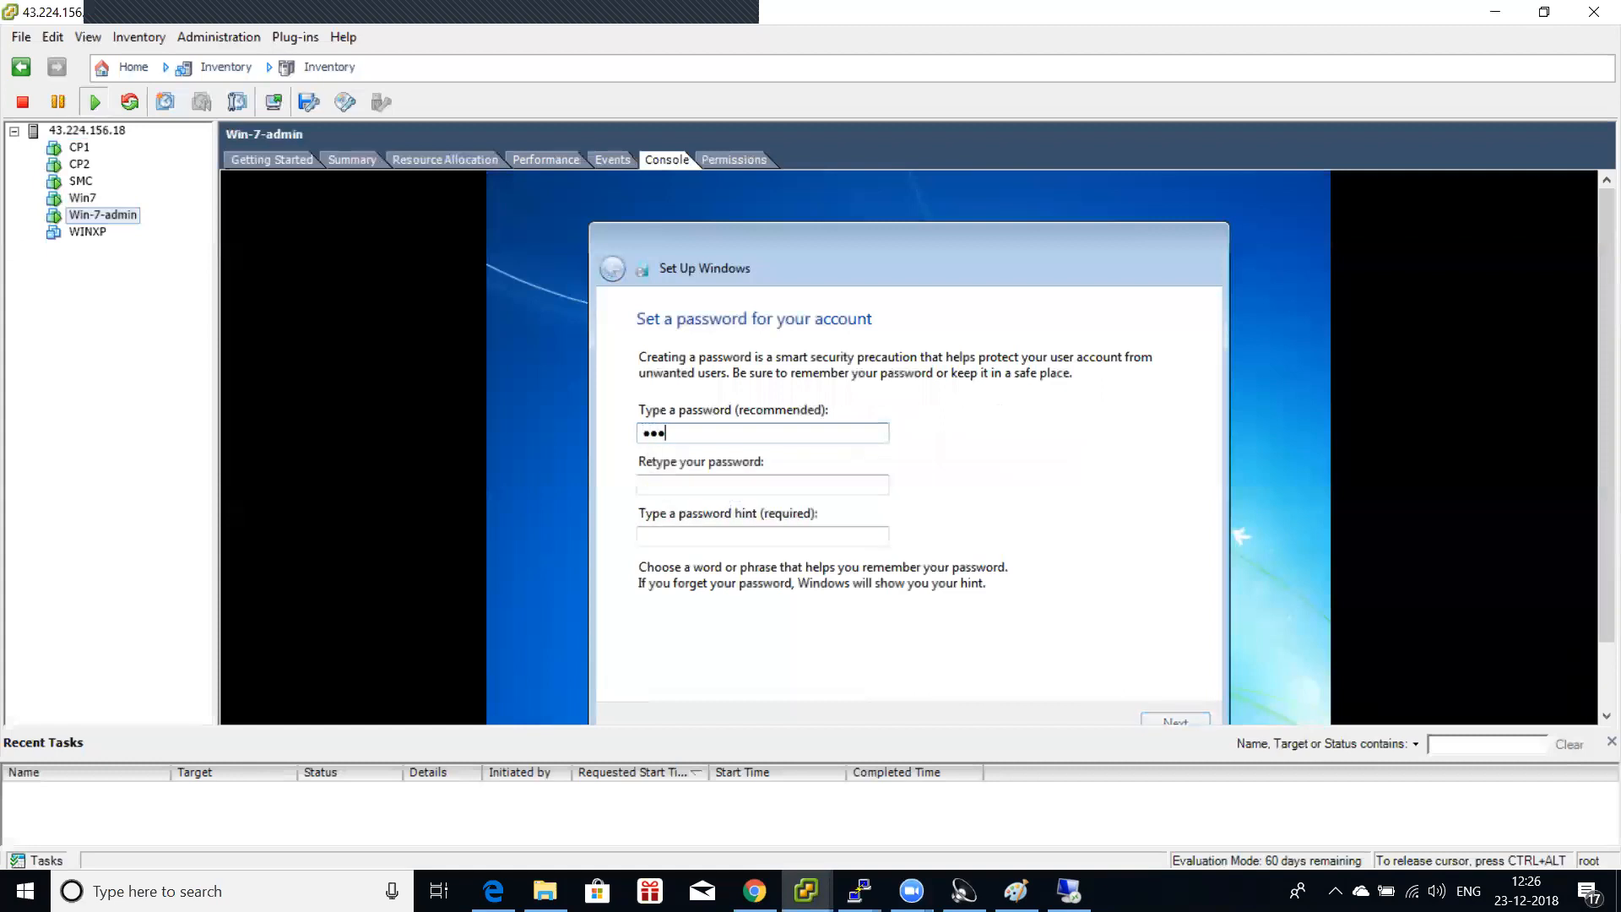
key("Tab")
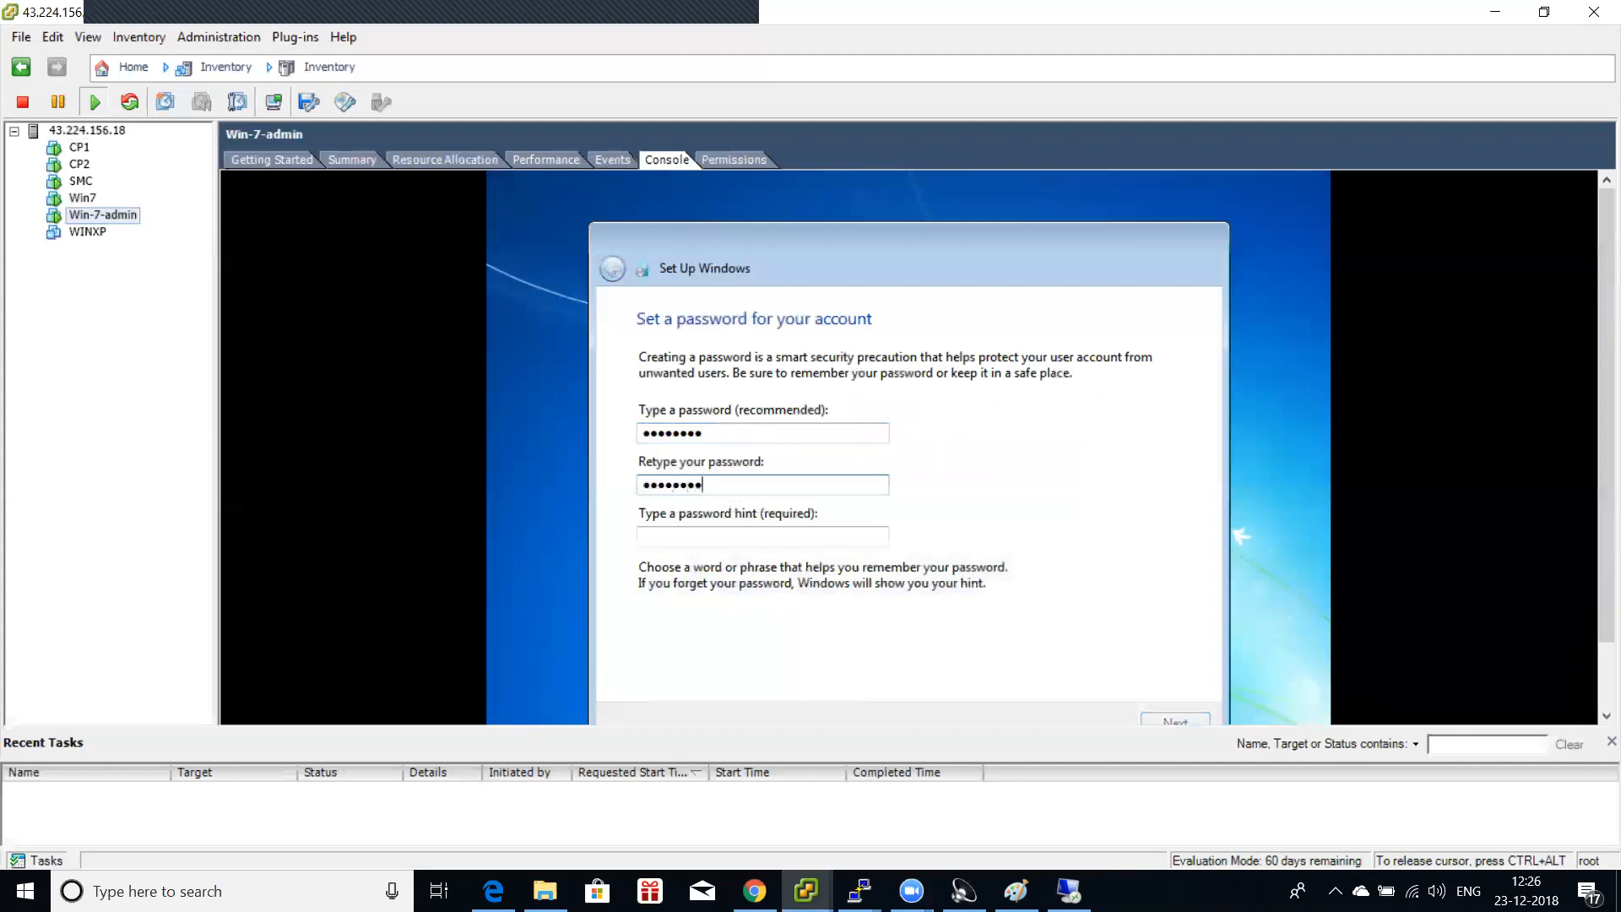
key("Tab")
key("Tab")
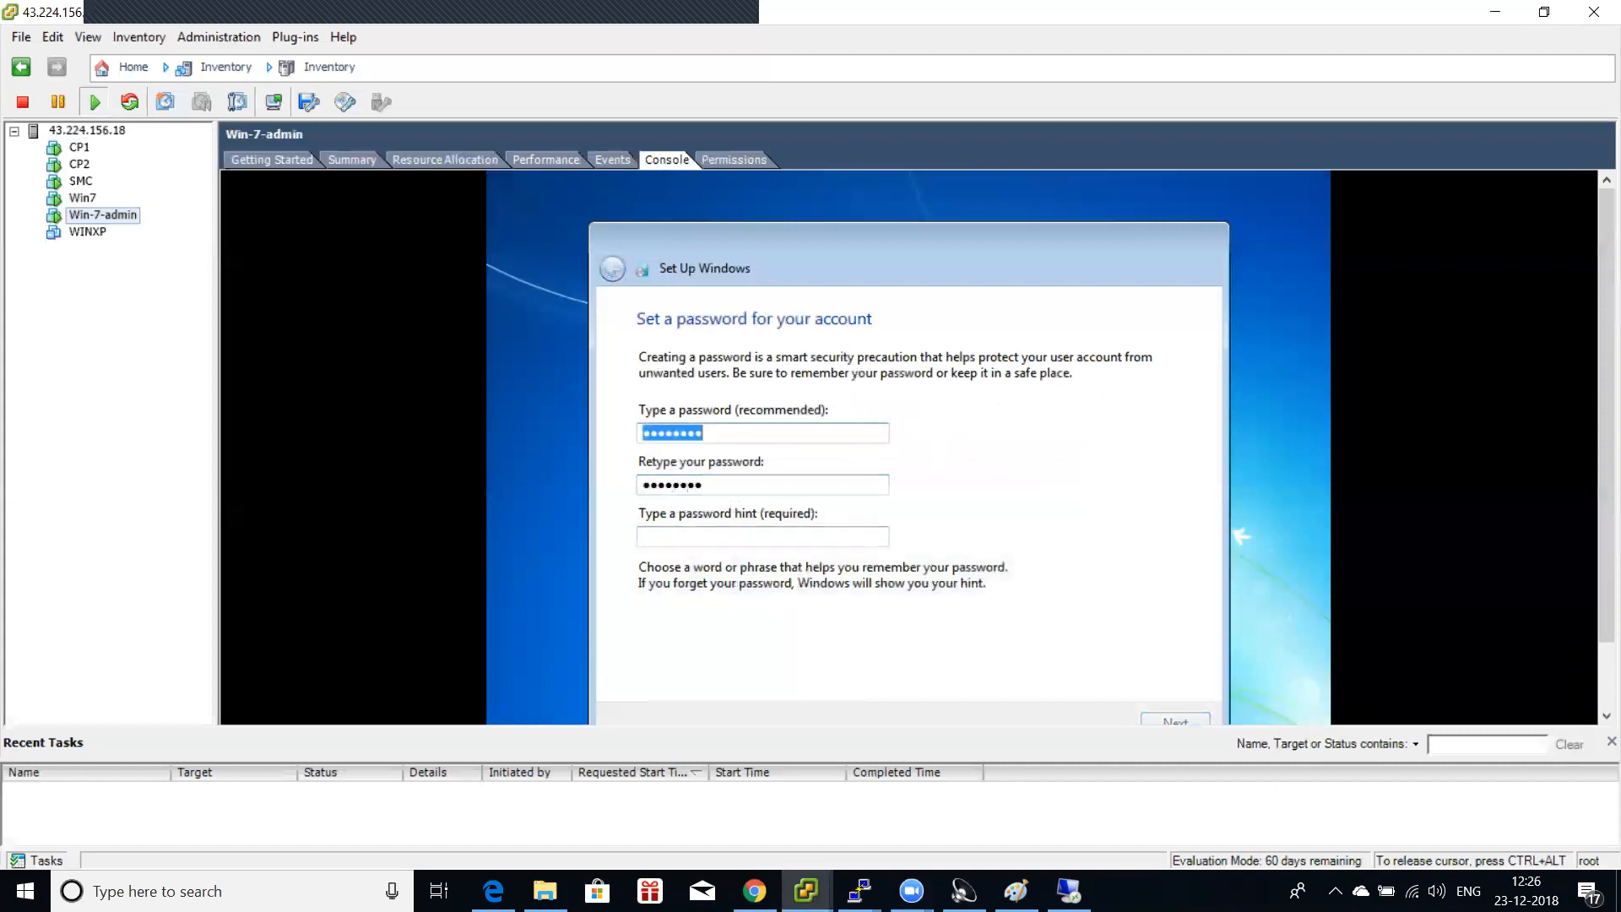
key("Tab")
key("Tab")
key("Tab")
key("Tab")
key("Tab")
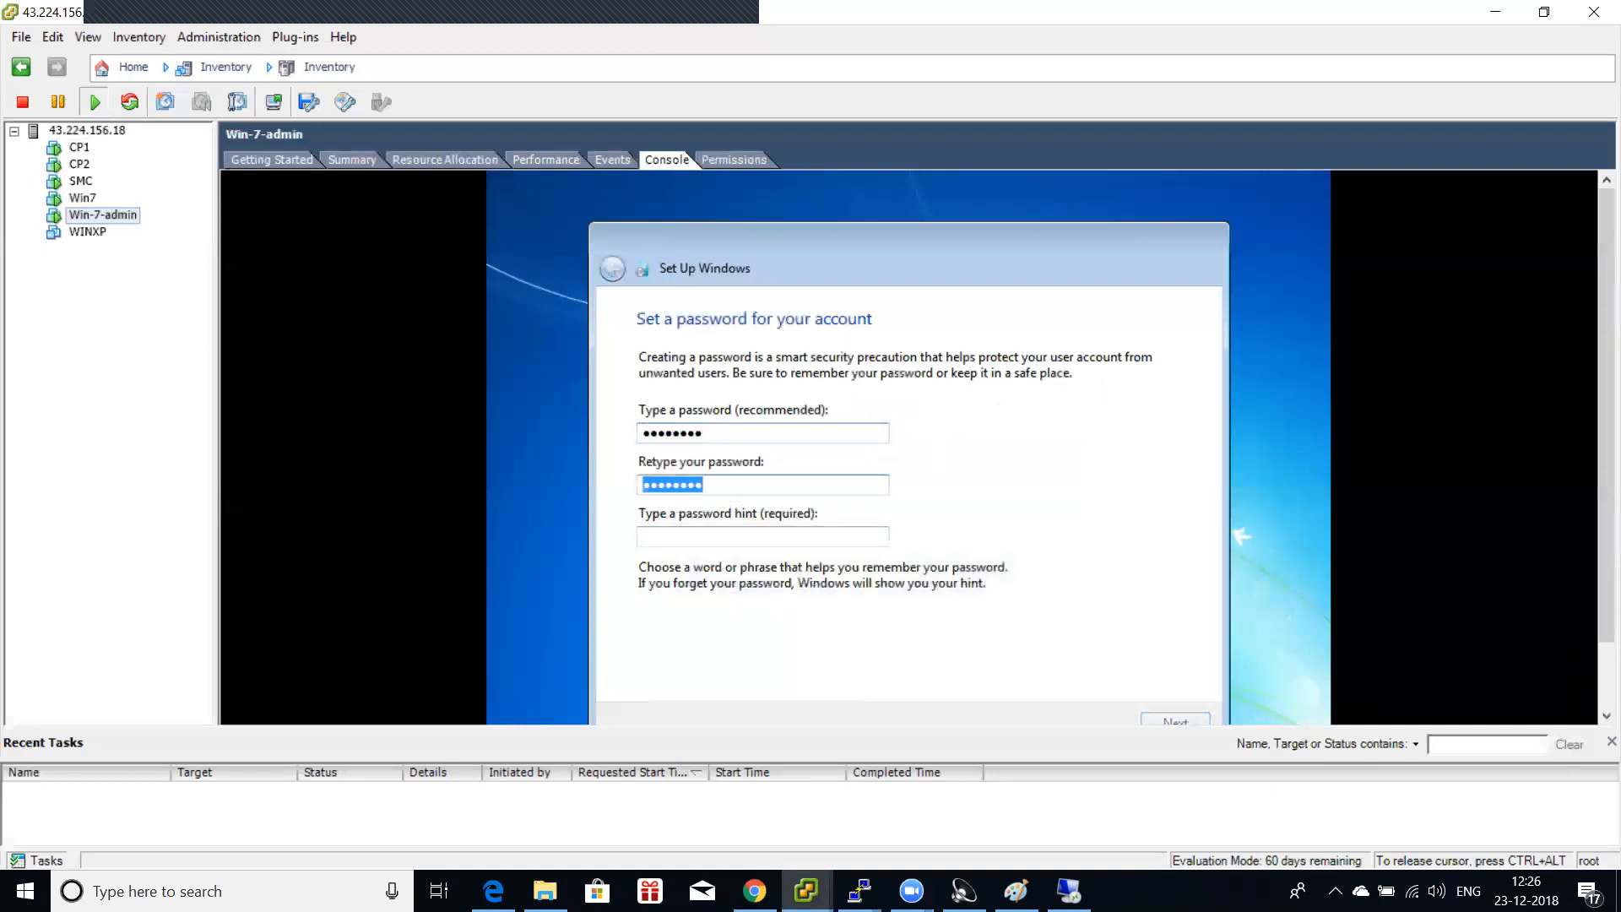
key("Tab")
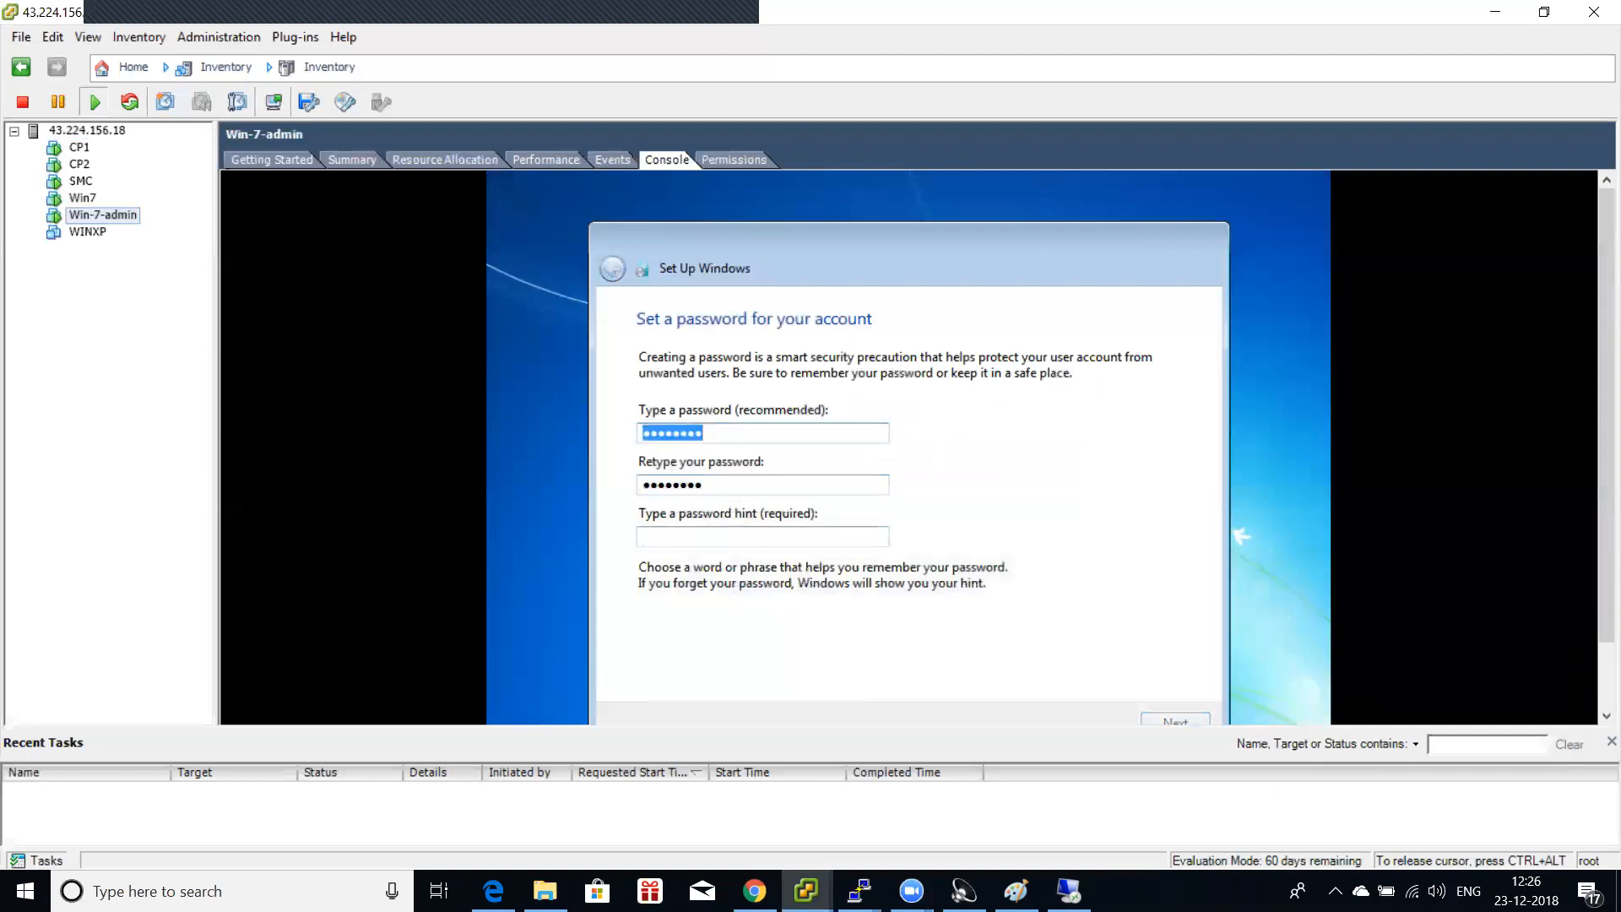
key("Tab")
key("Tab")
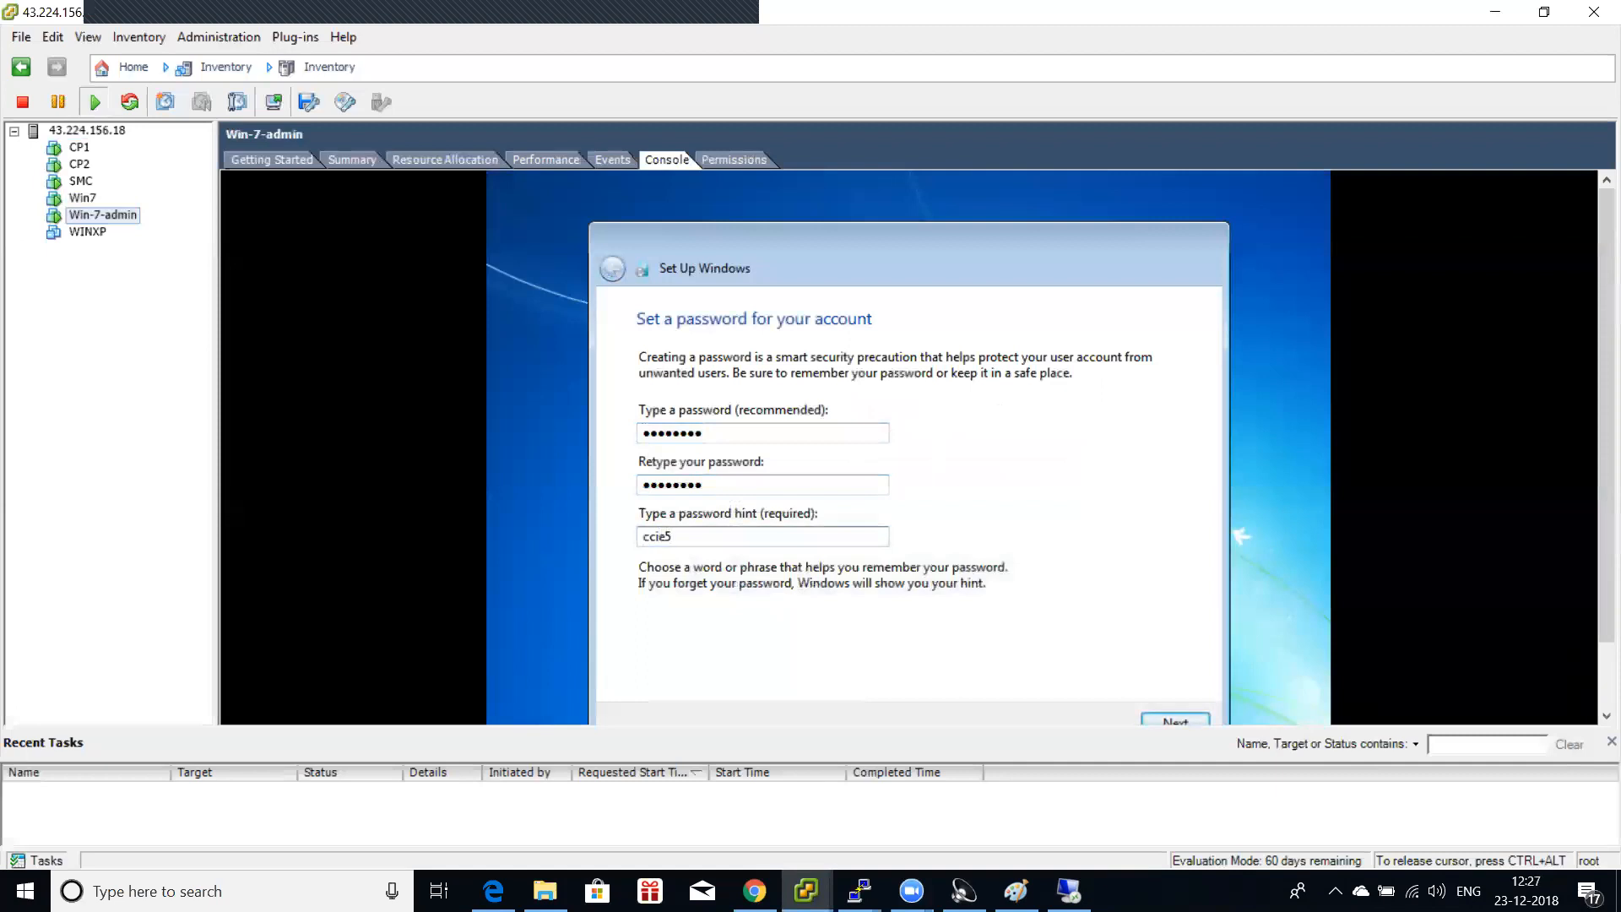
key("Return")
Accept the Windows 7 license terms, defer updates with Ask me later, keep the time settings, and choose Home network
key("Return")
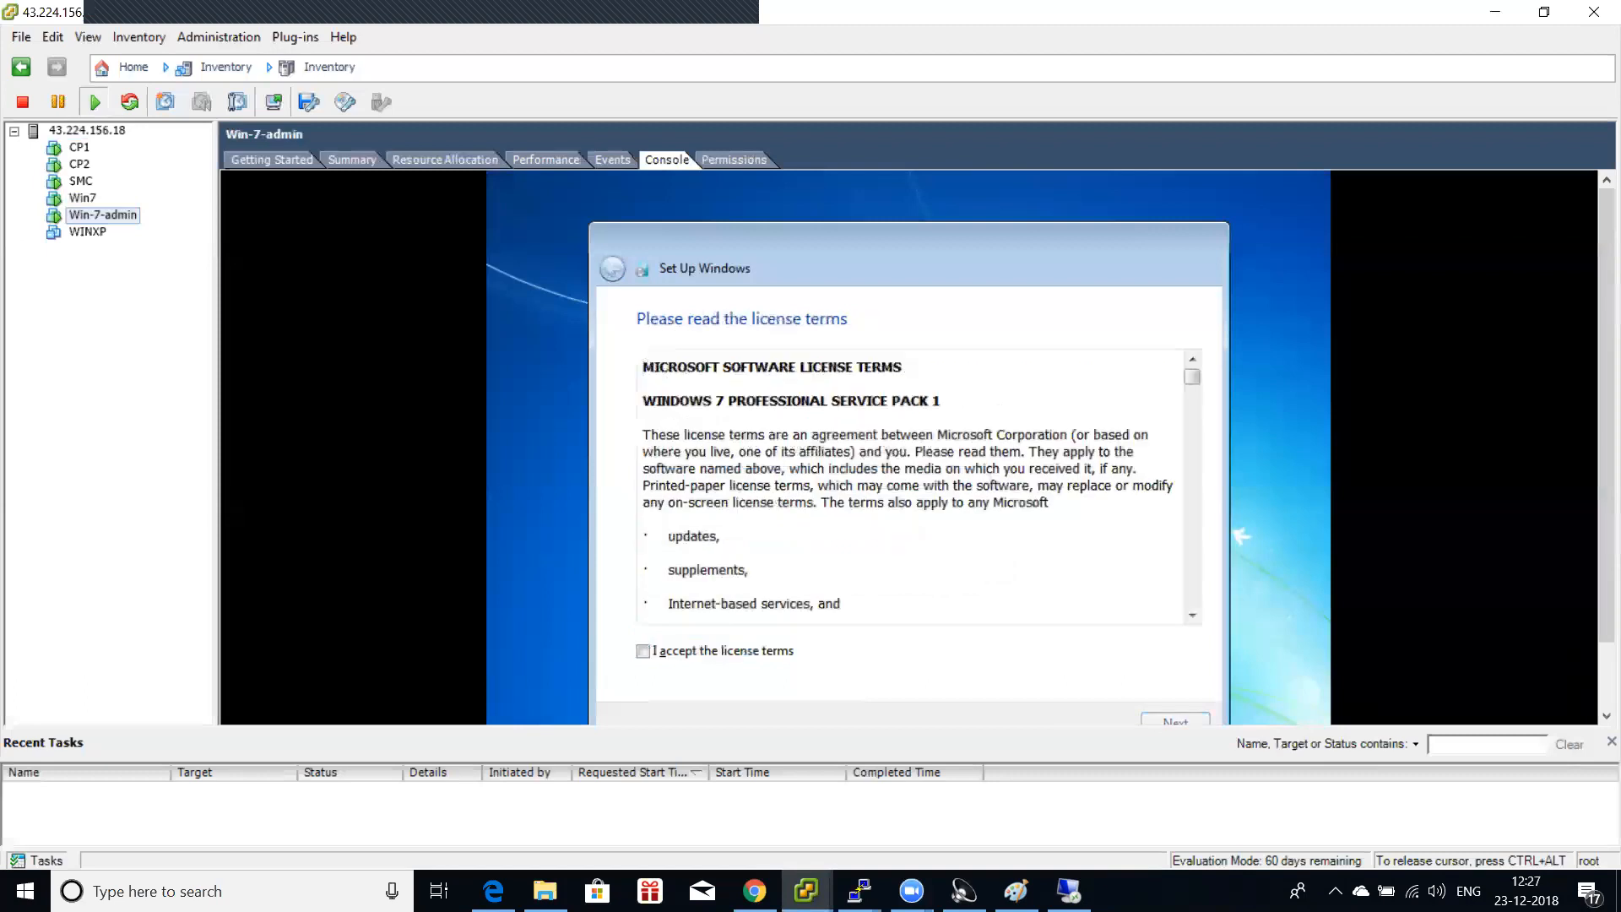
key("Tab")
key("space")
key("Return")
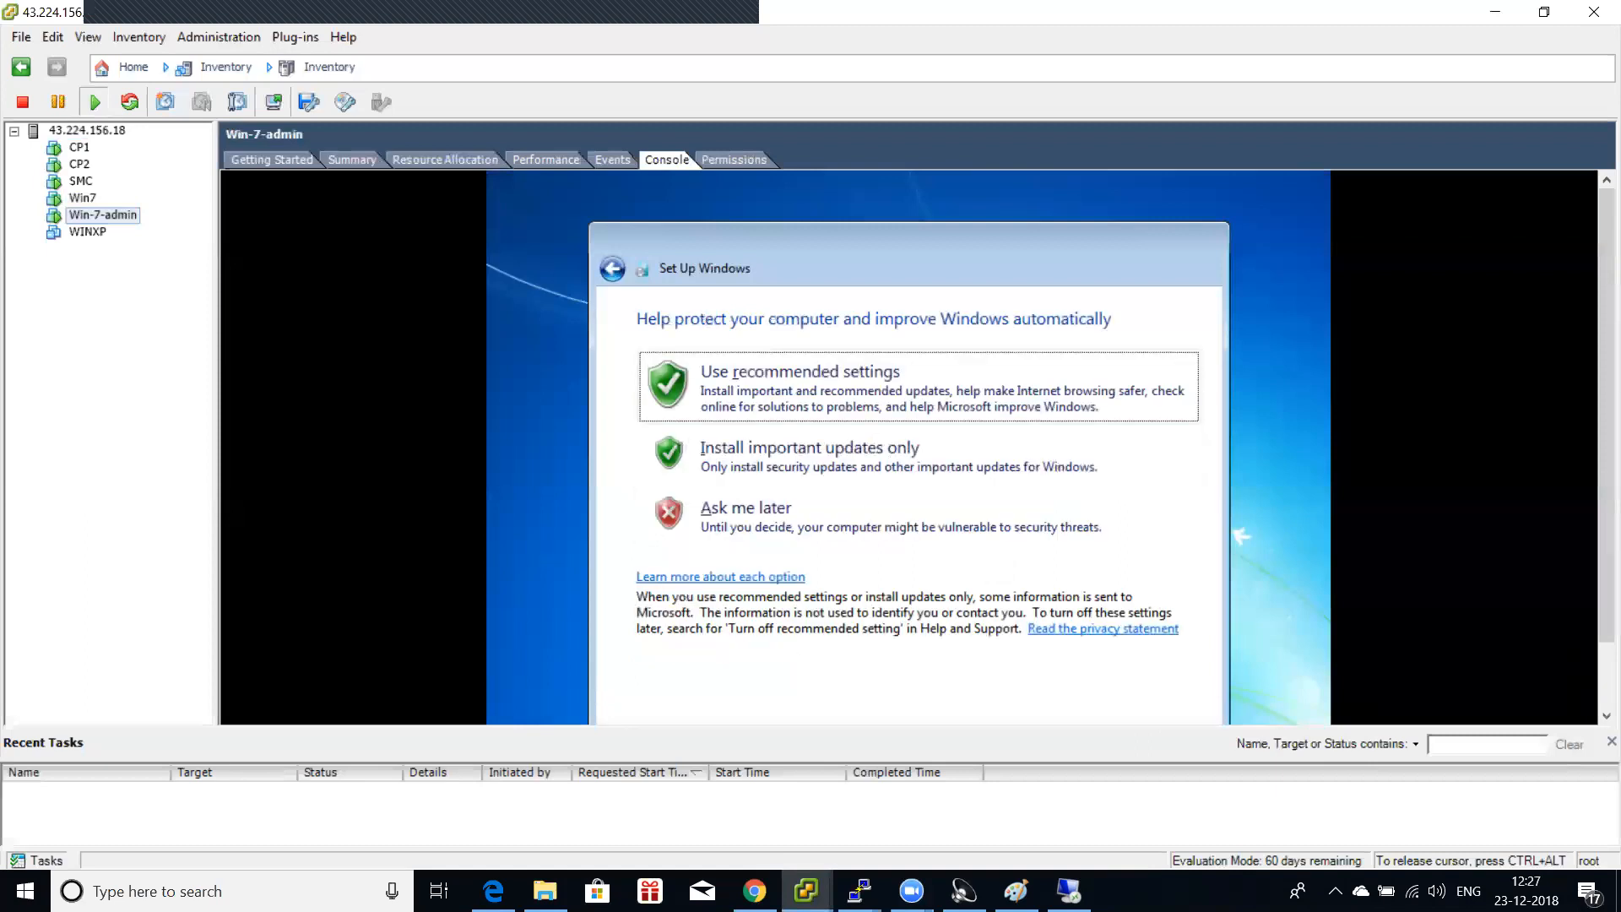
key("Tab")
key("Tab")
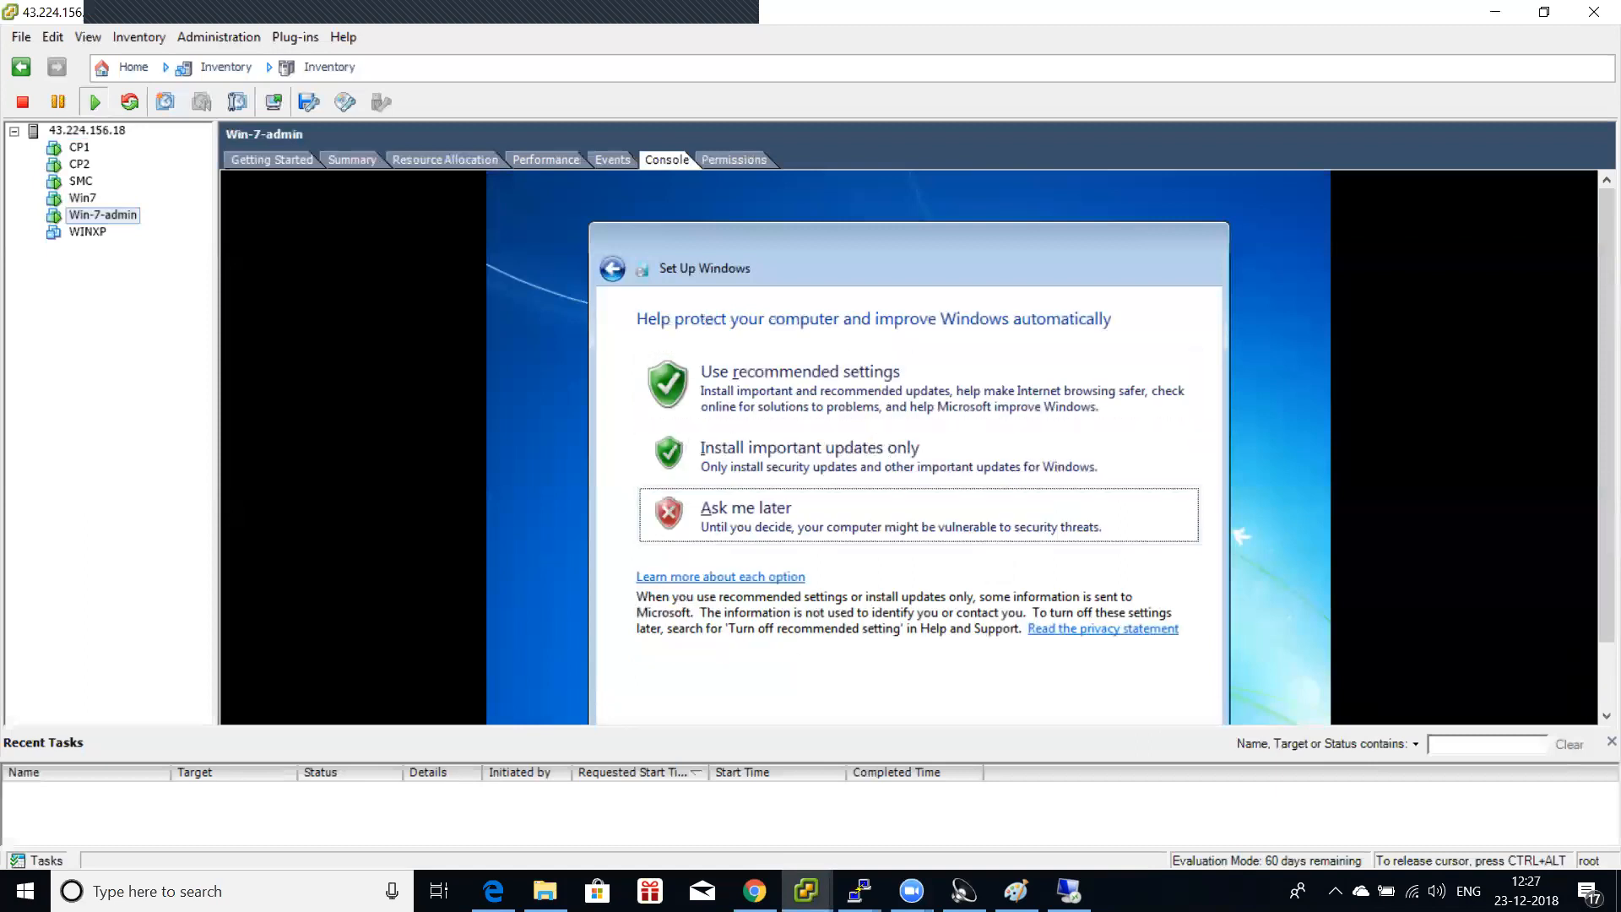
key("Return")
key("Return")
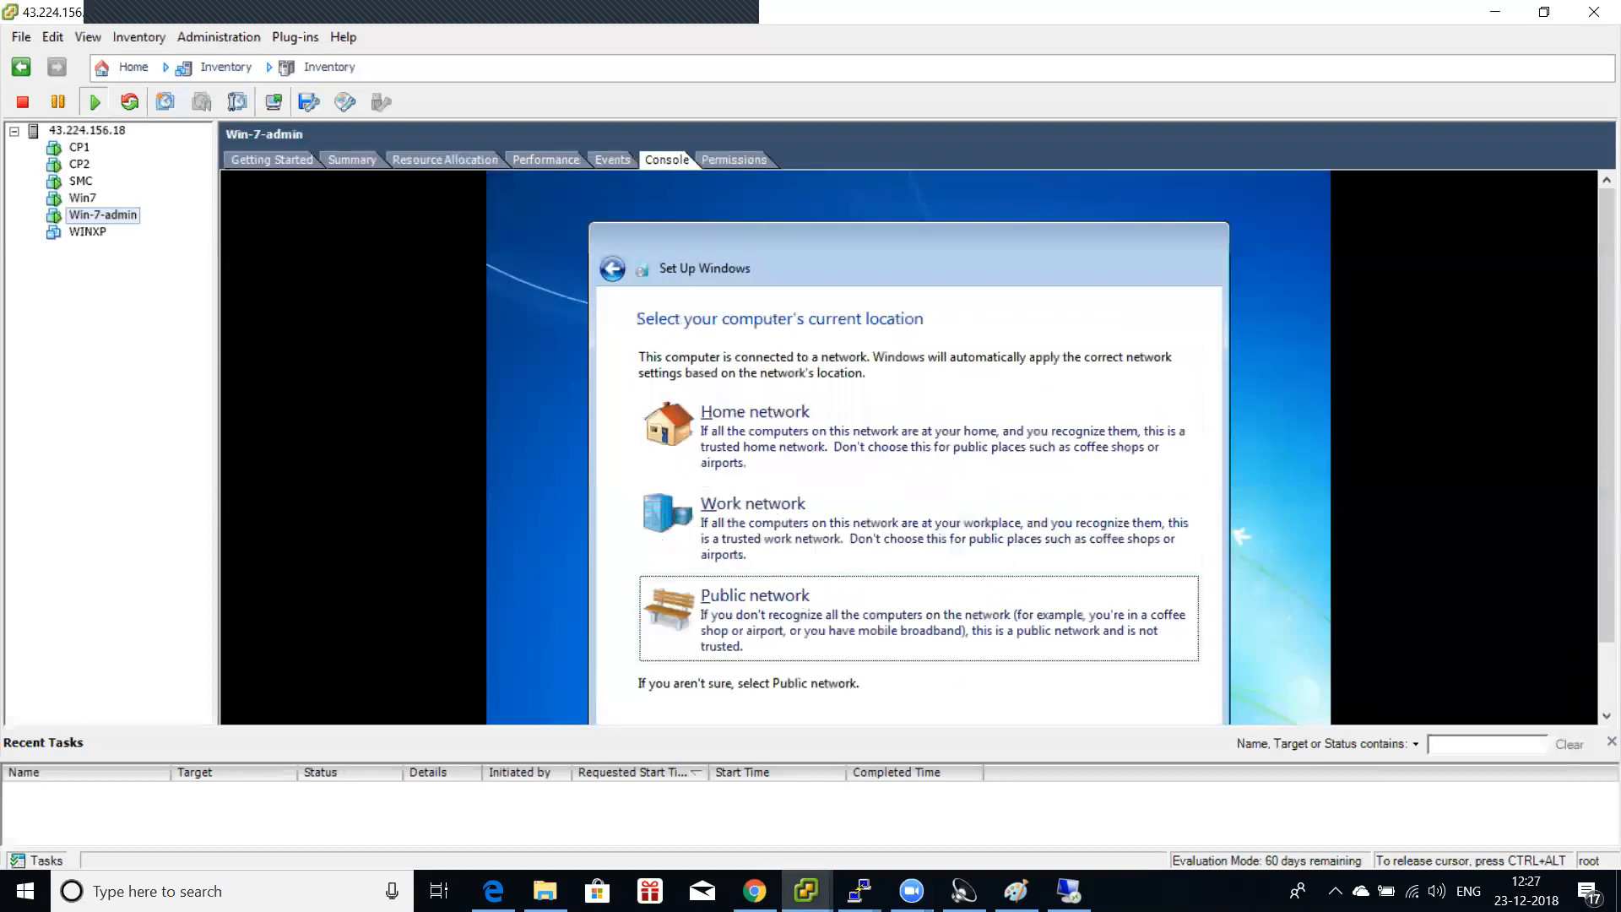
key("Up")
key("Up")
key("Return")
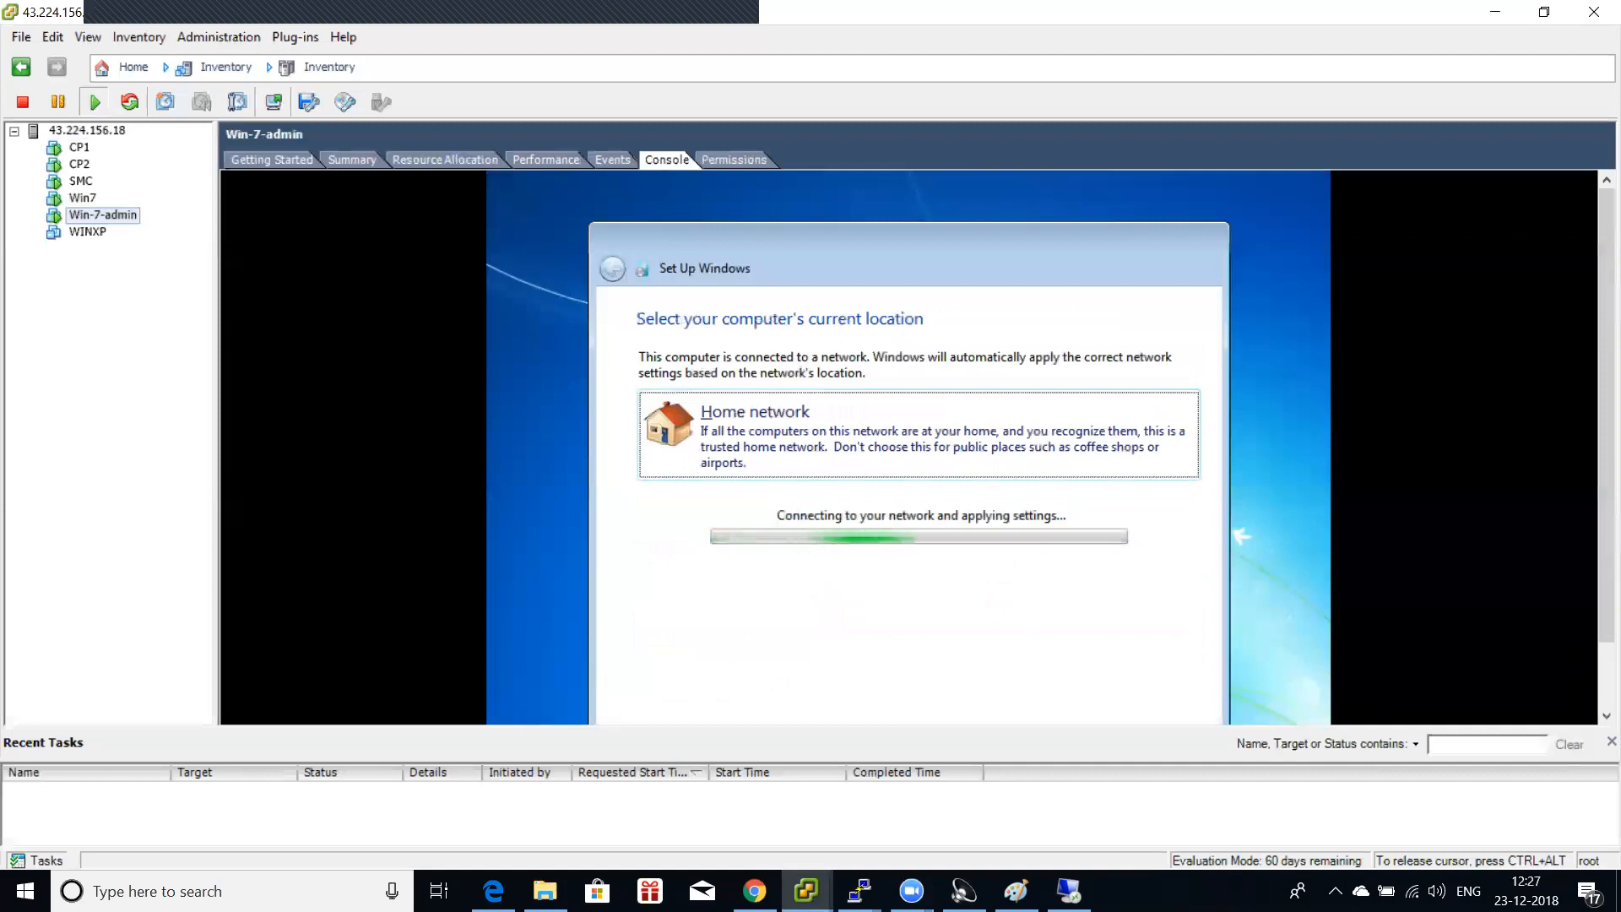
key("ctrl+alt")
left_click(754, 891)
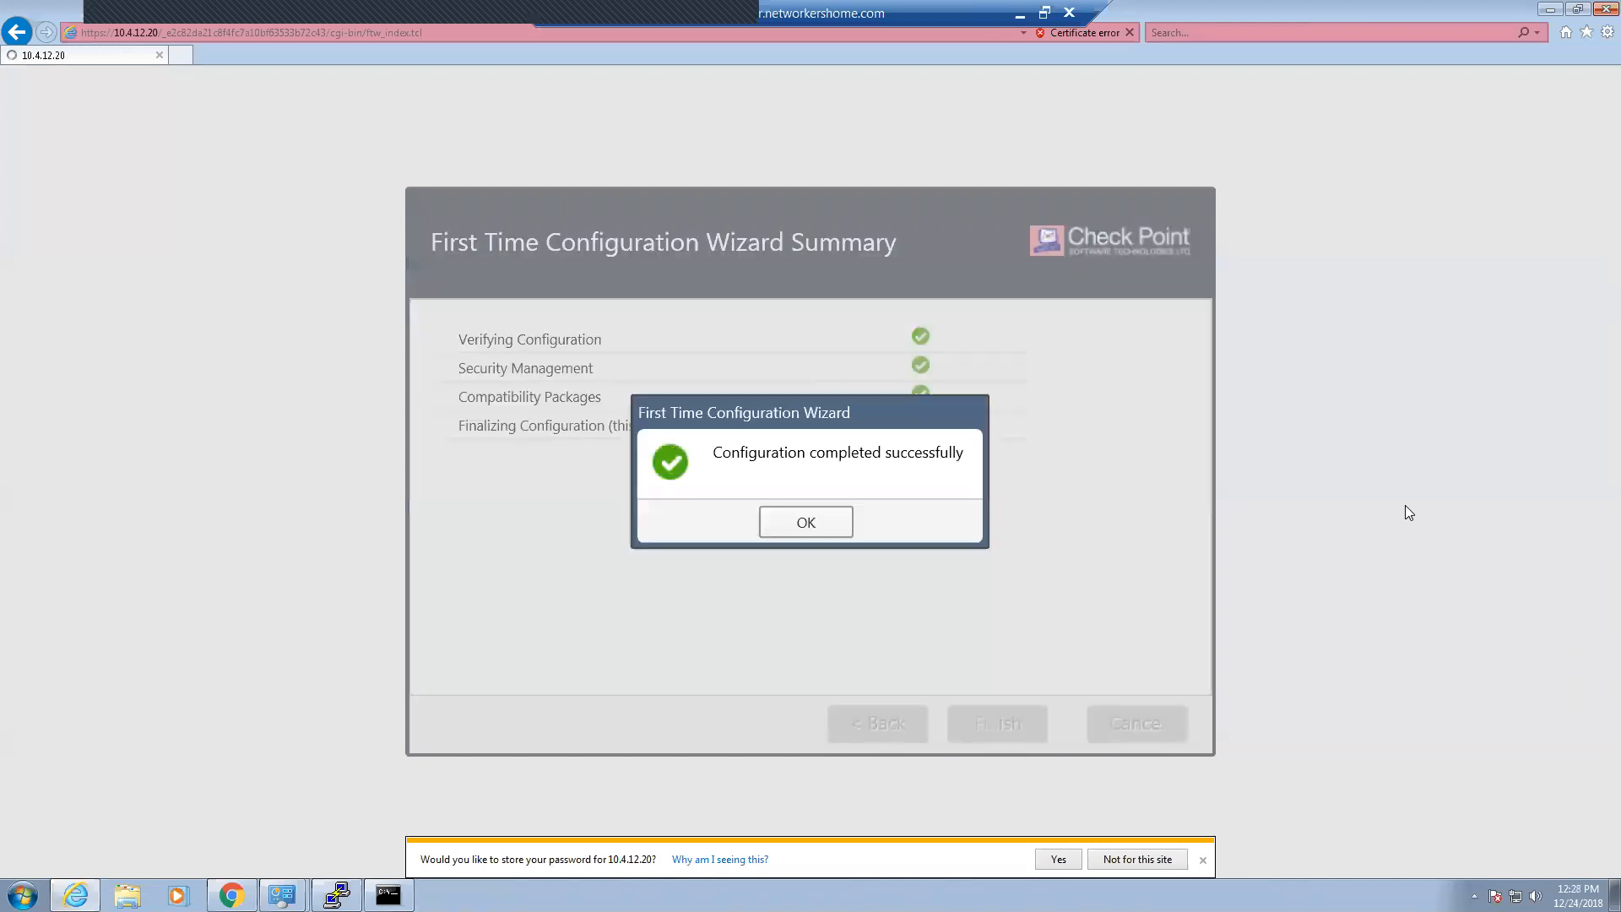
Dismiss the 'Configuration completed successfully' message and launch SmartConsole R80.10 from the Start menu
left_click(806, 523)
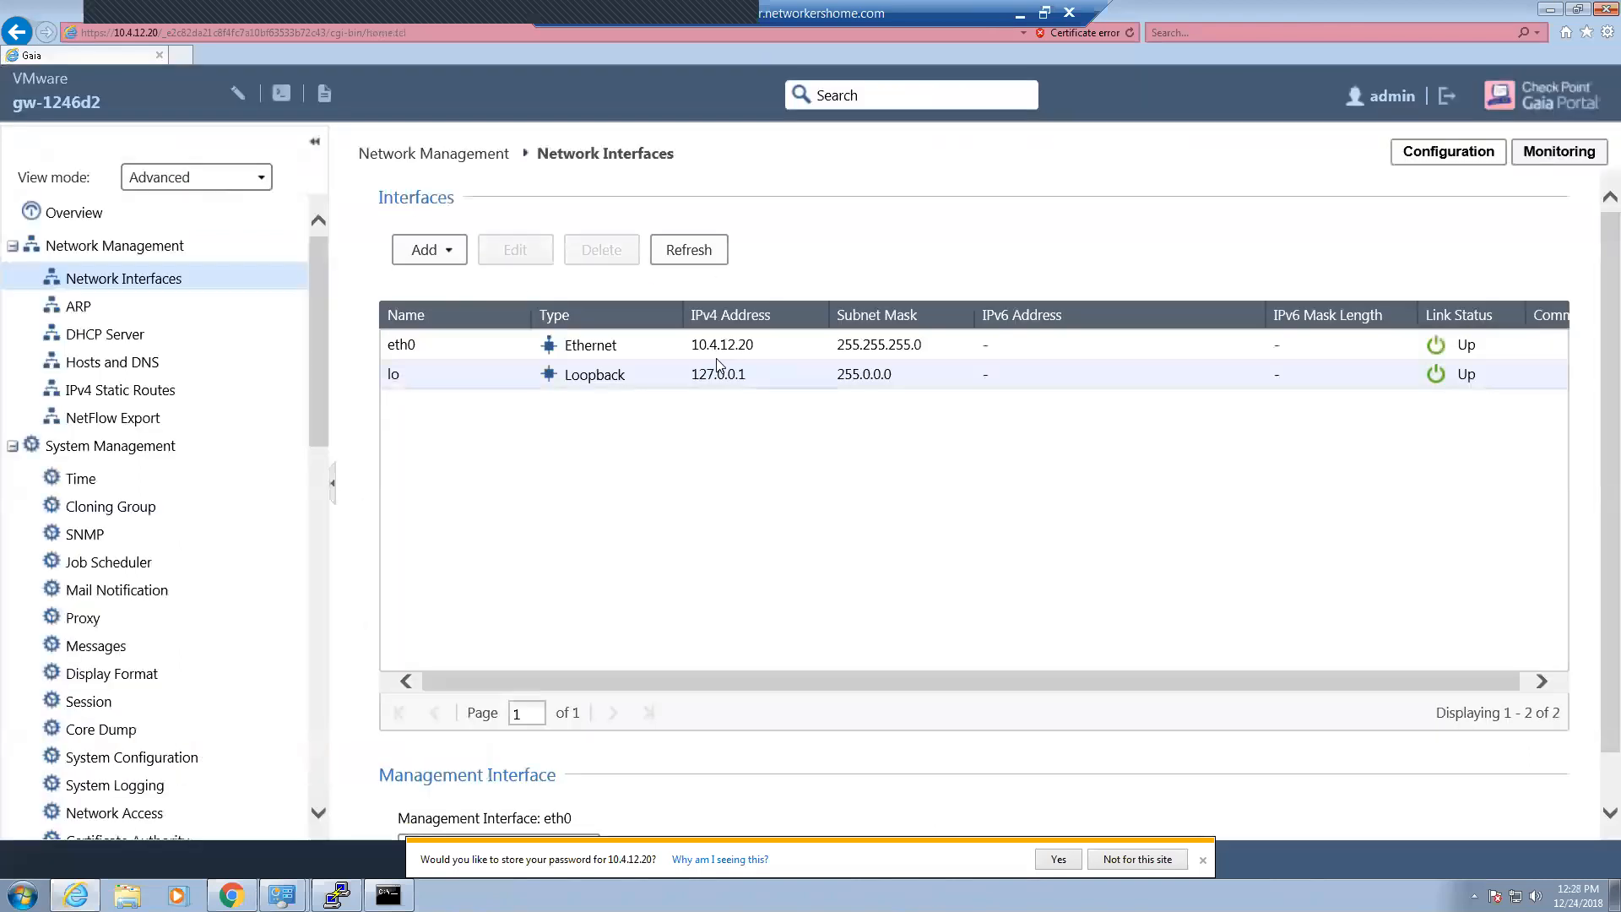
left_click(23, 895)
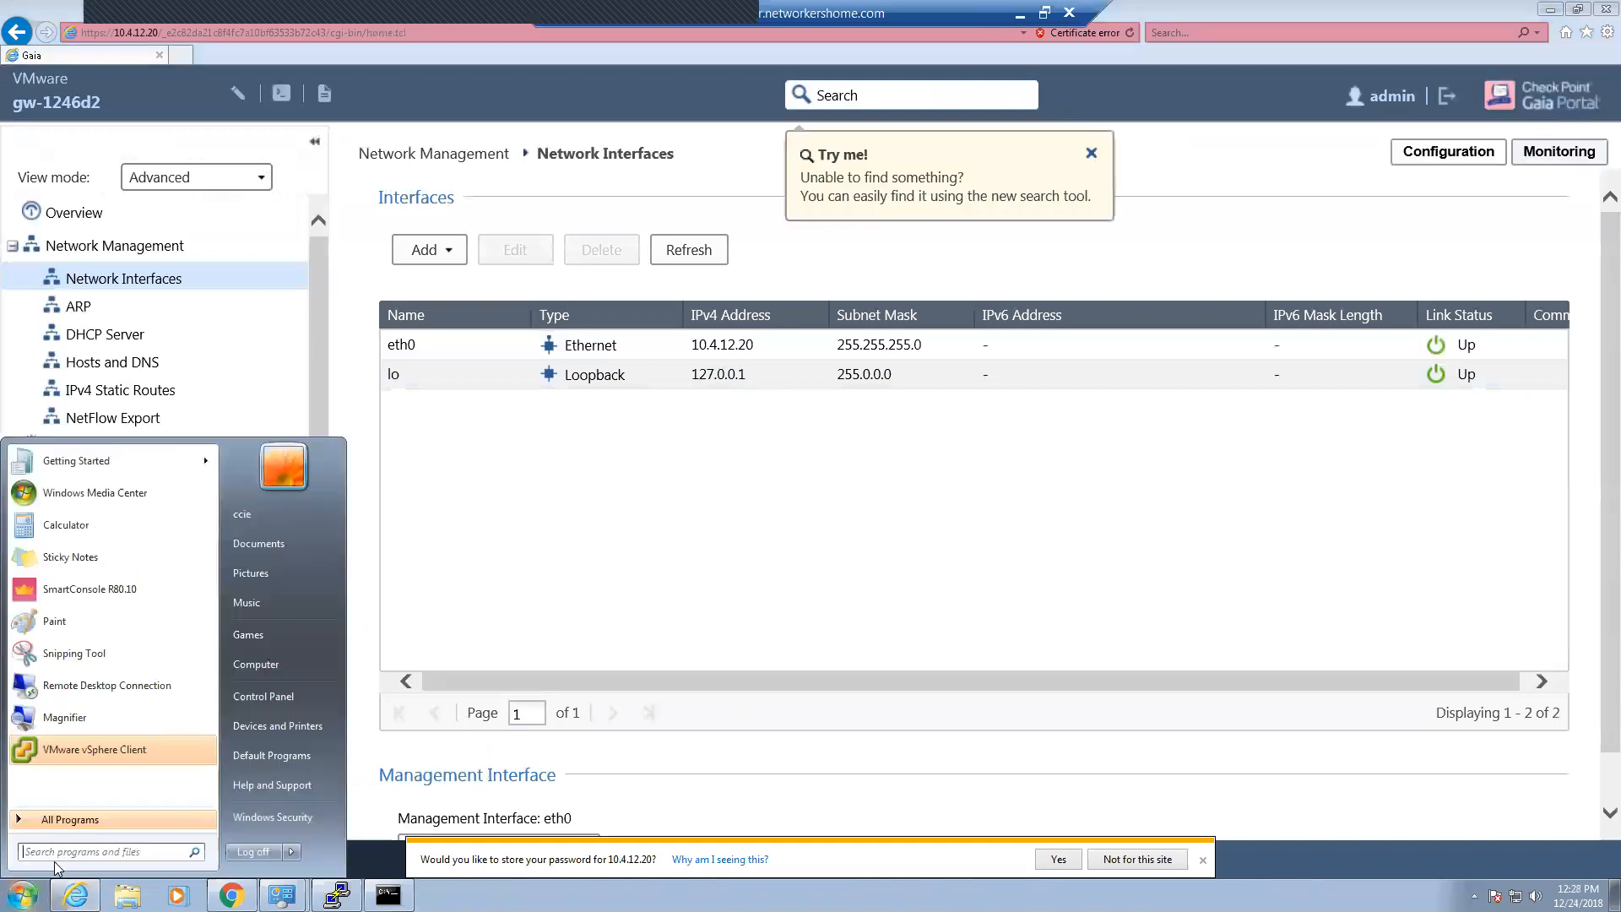
left_click(101, 588)
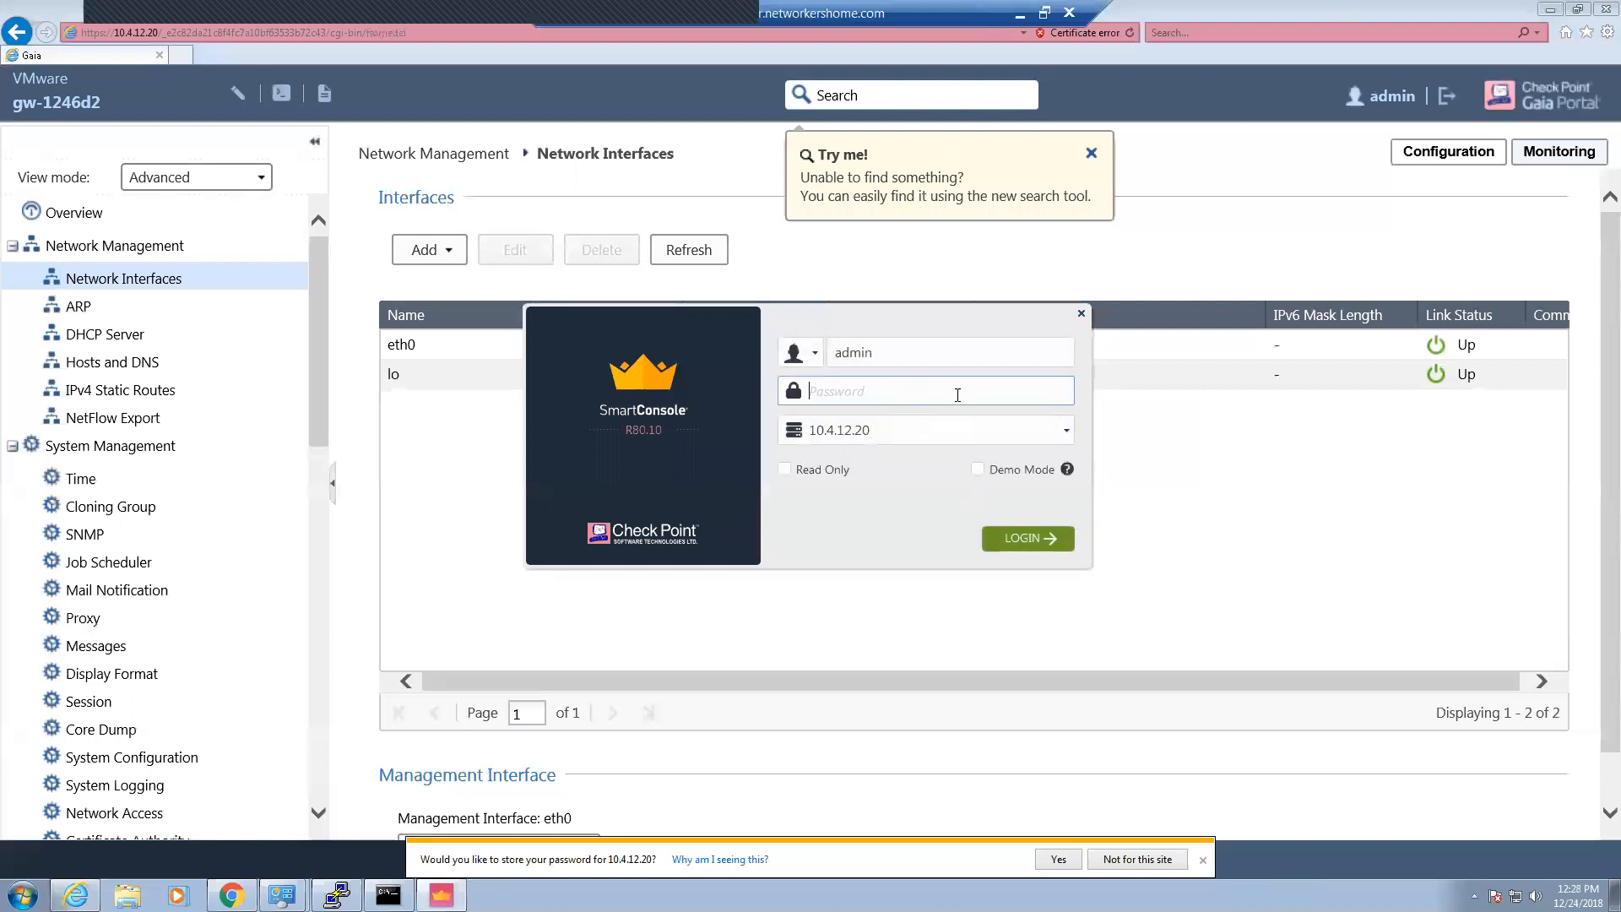
type("••••••••")
key("Return")
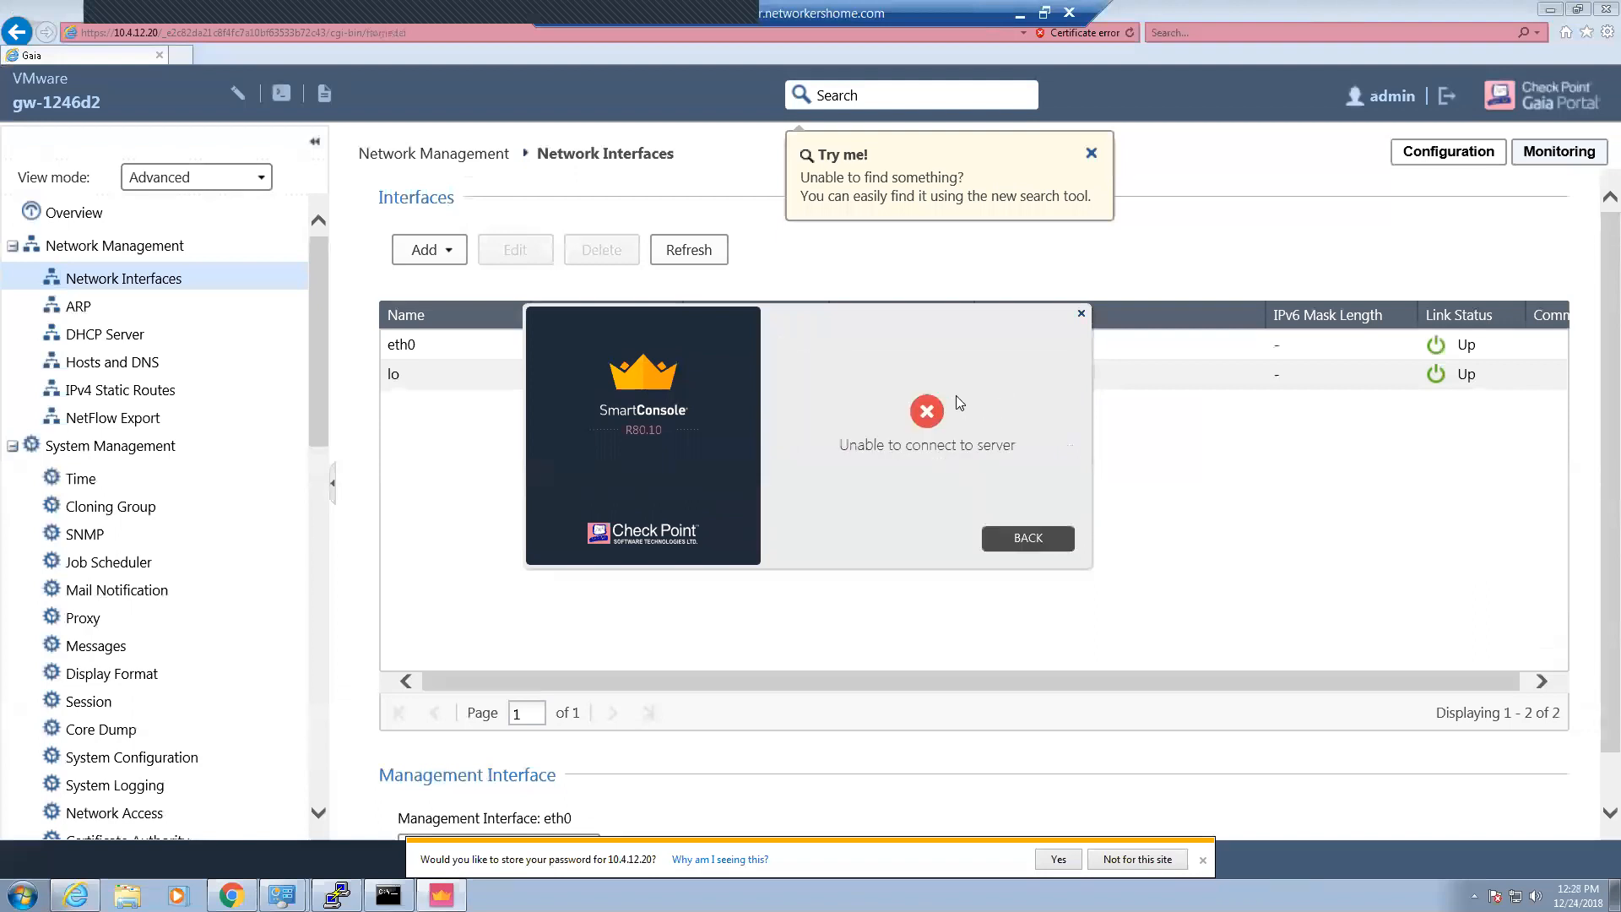
key("Return")
type("a")
key("Caps_Lock")
type("●●●●●●●")
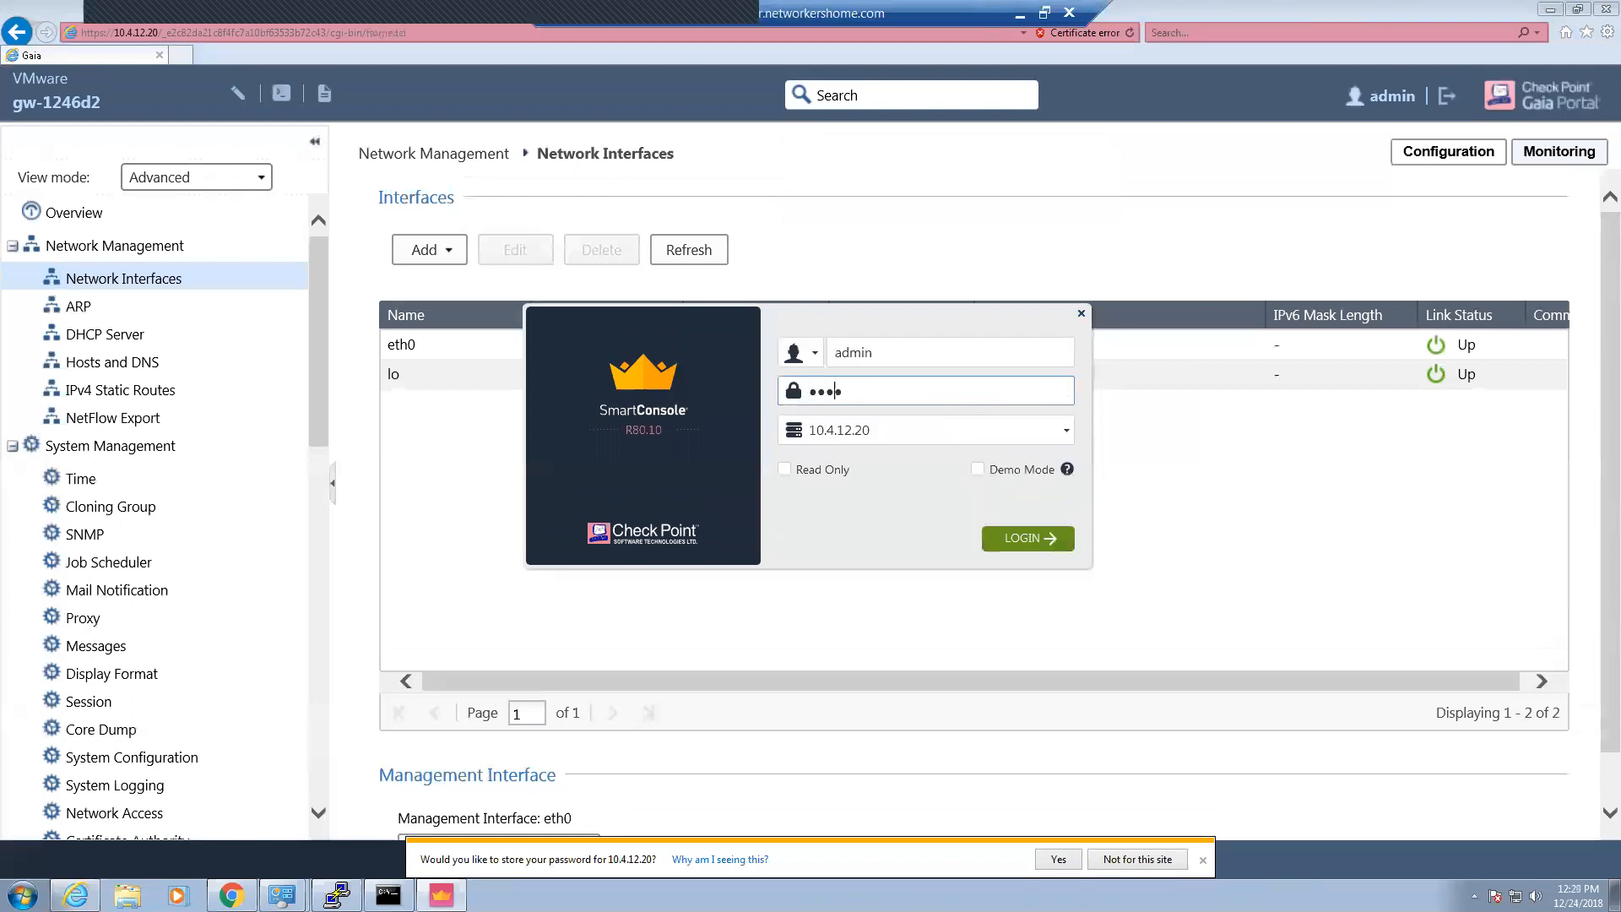
key("Return")
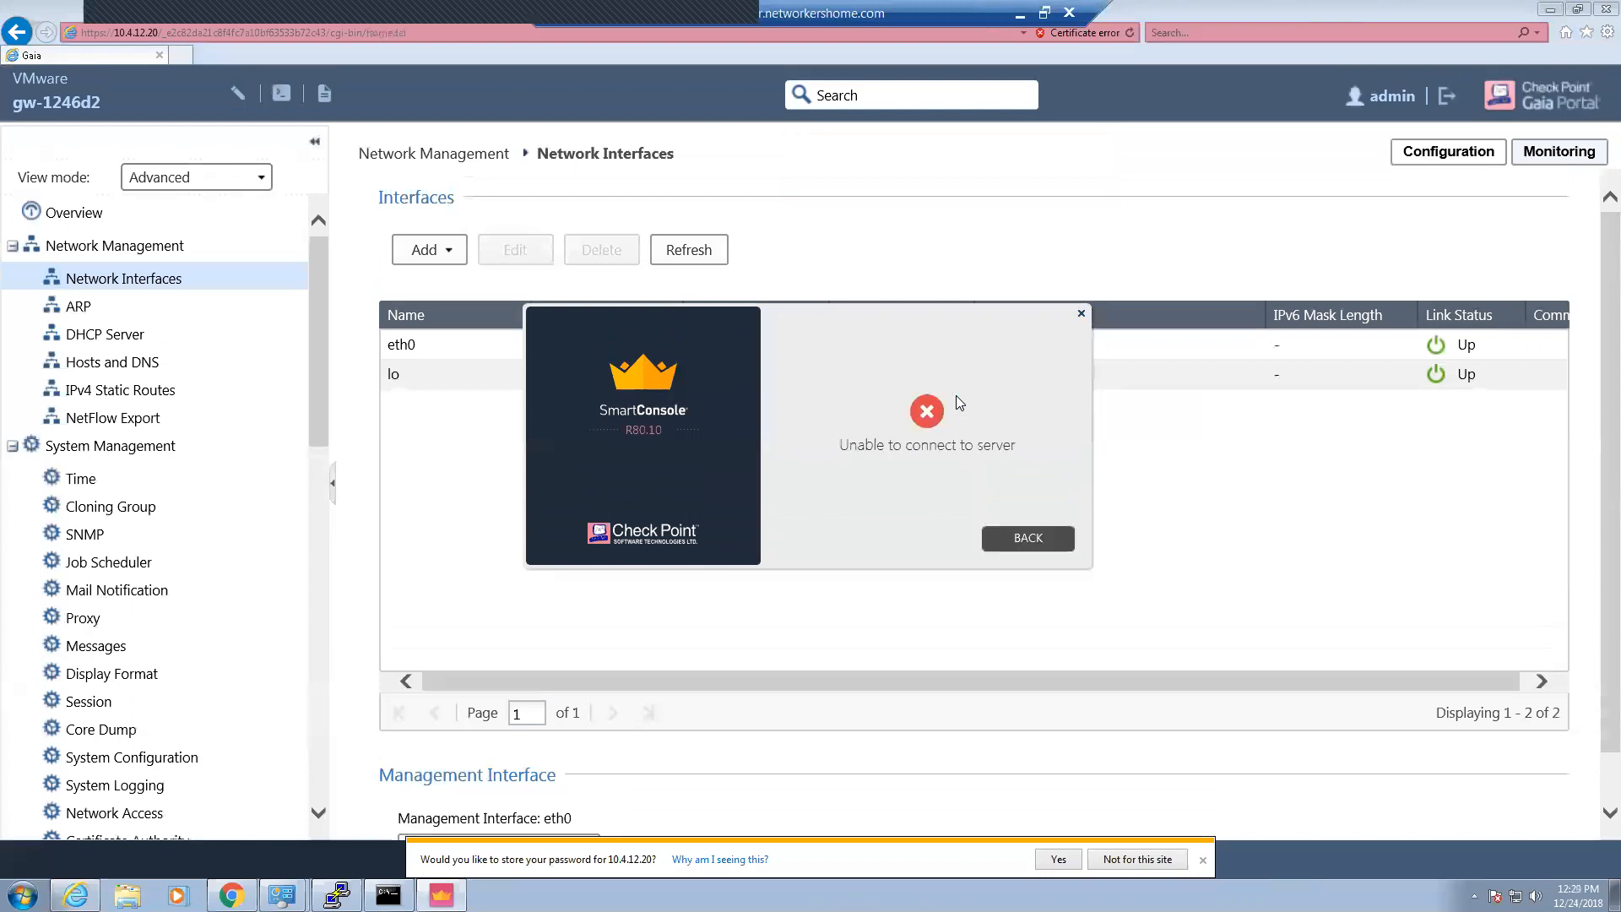
key("Return")
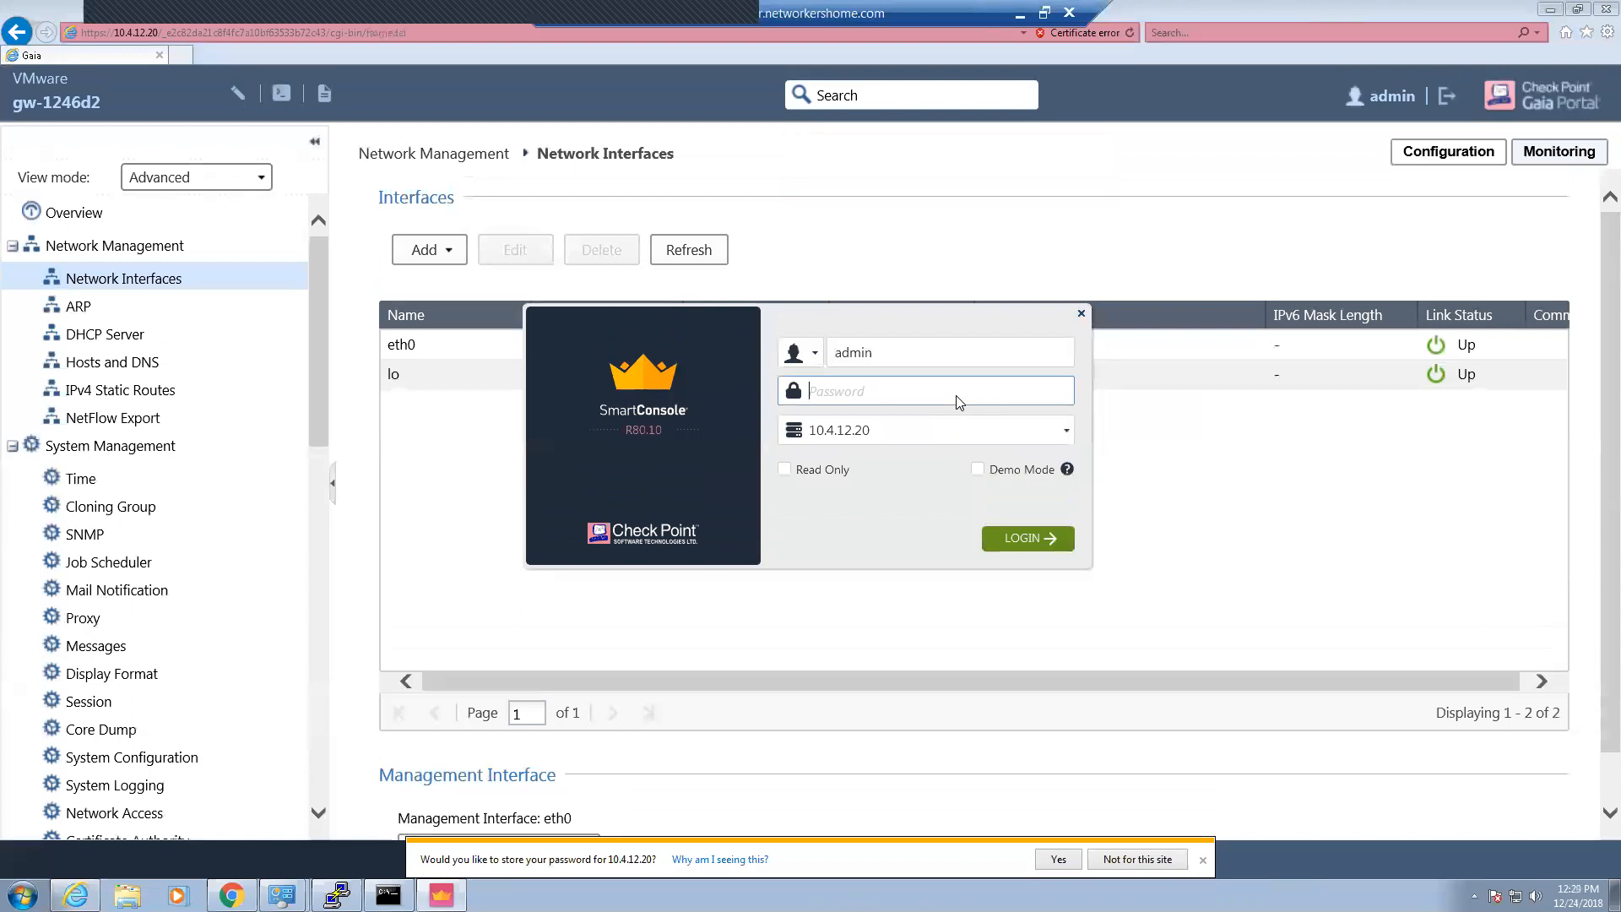
type("•••••••")
key("Return")
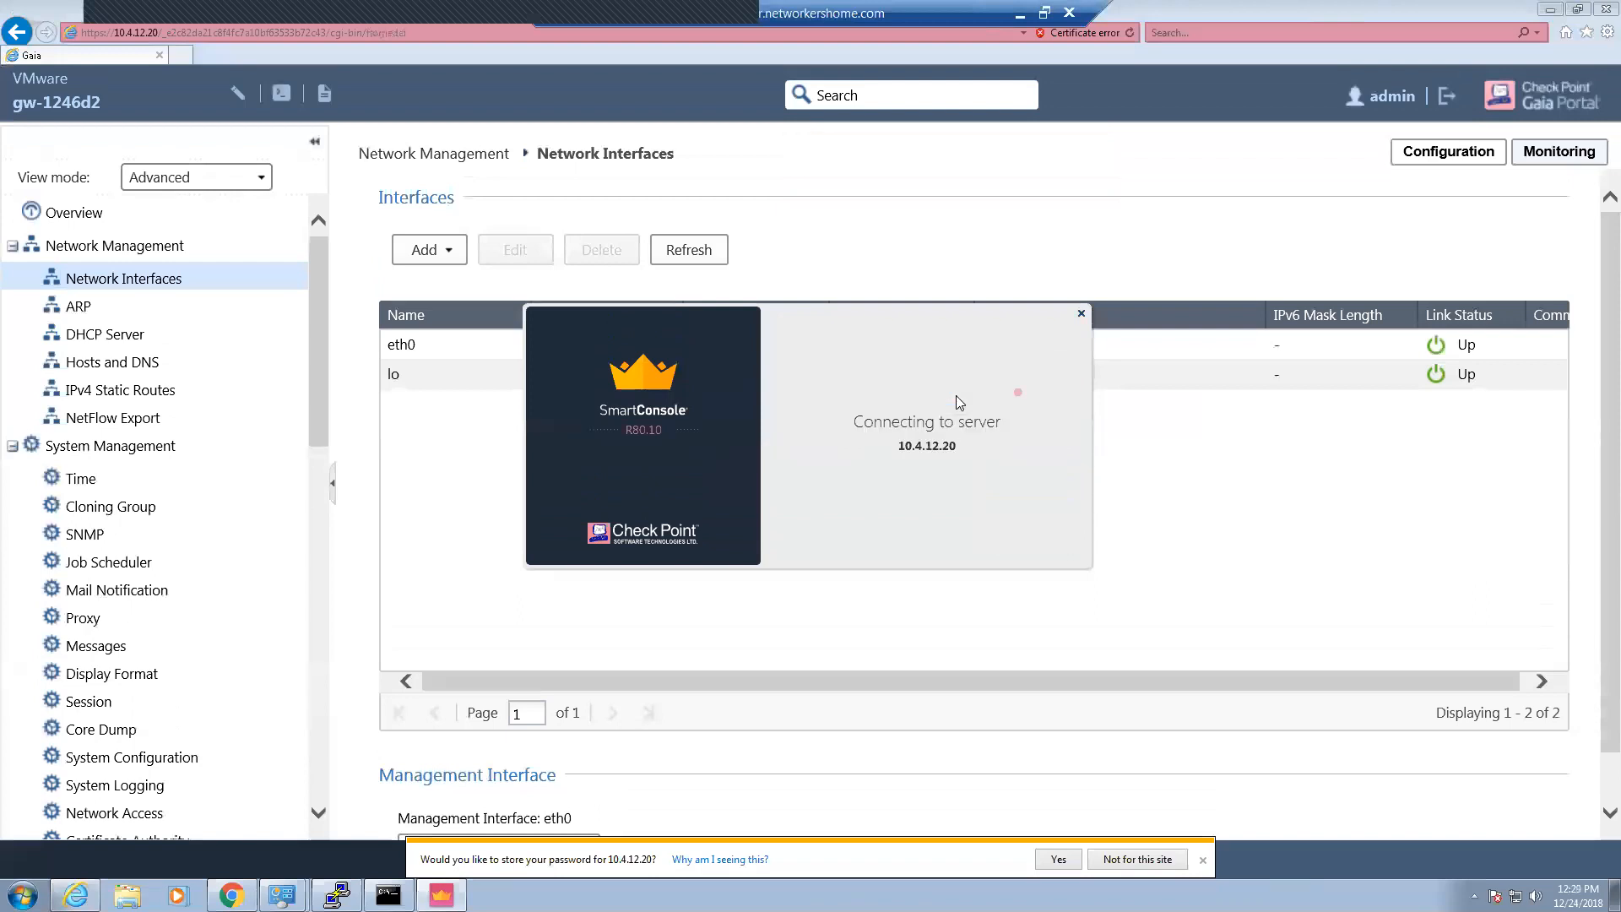
key("Return")
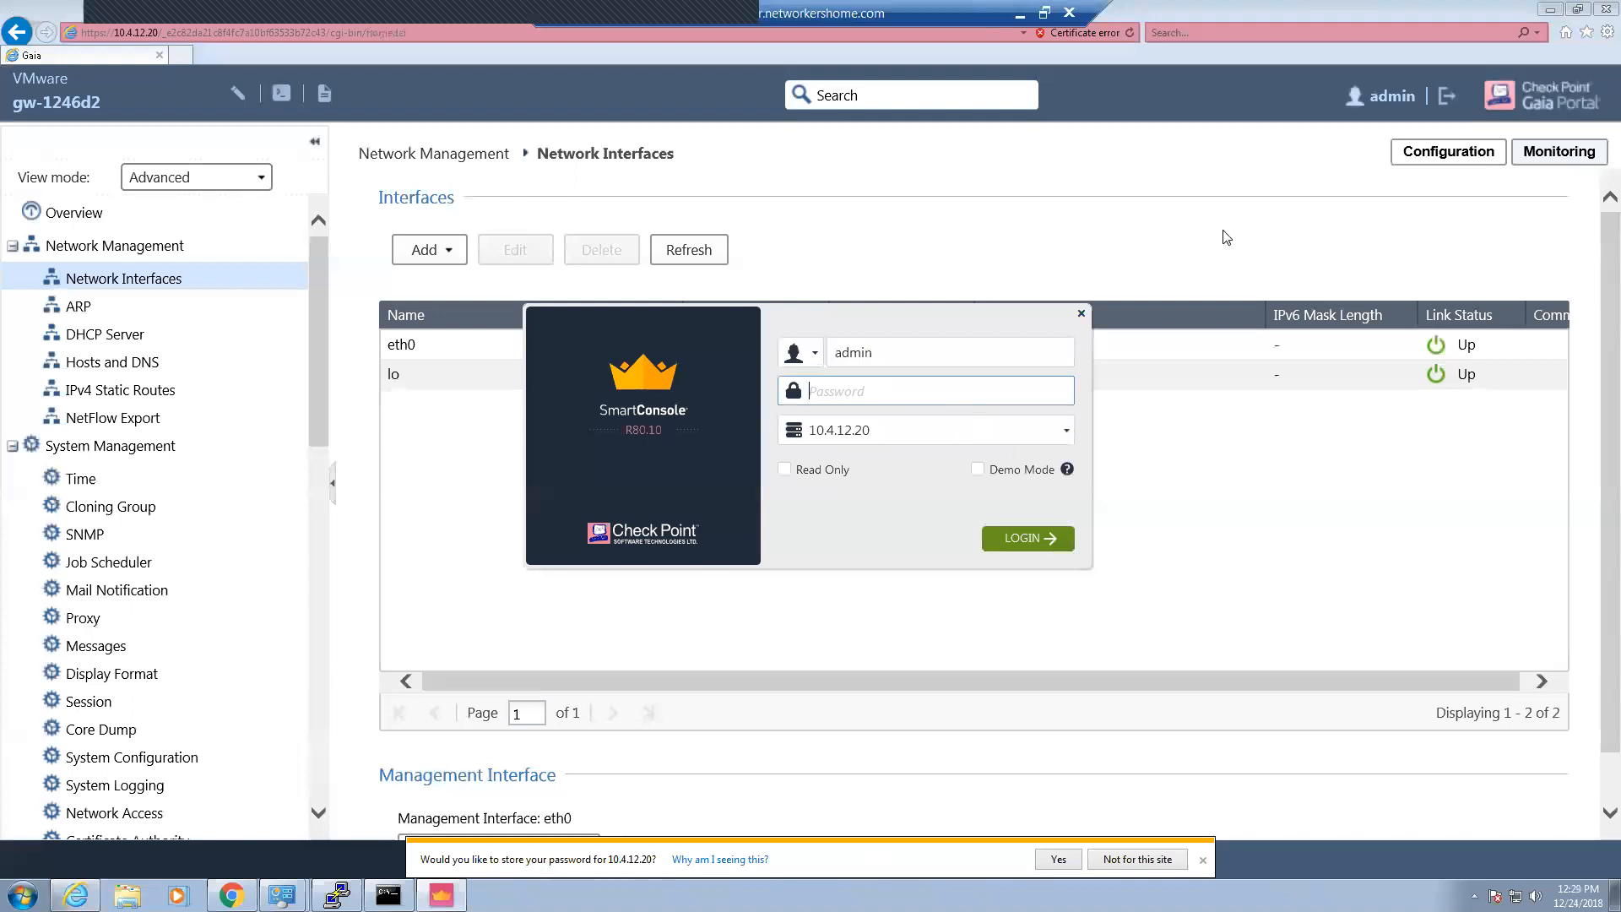
left_click(23, 895)
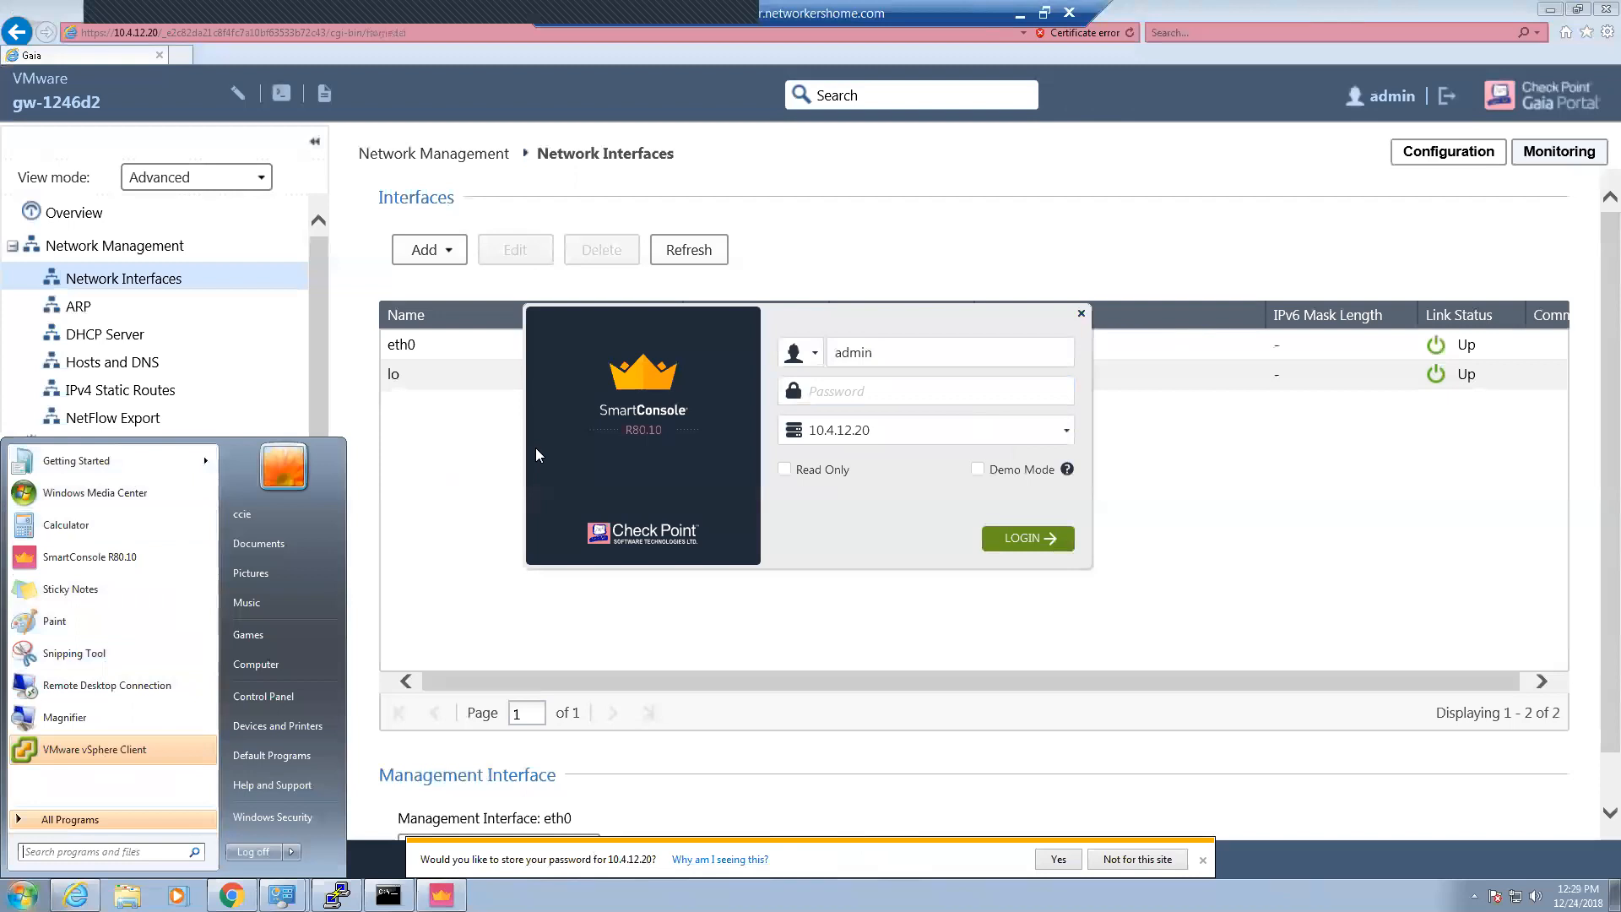
Log in to the ESXi host 172.16.2.78 as root, bypassing the certificate and evaluation notices
left_click(802, 479)
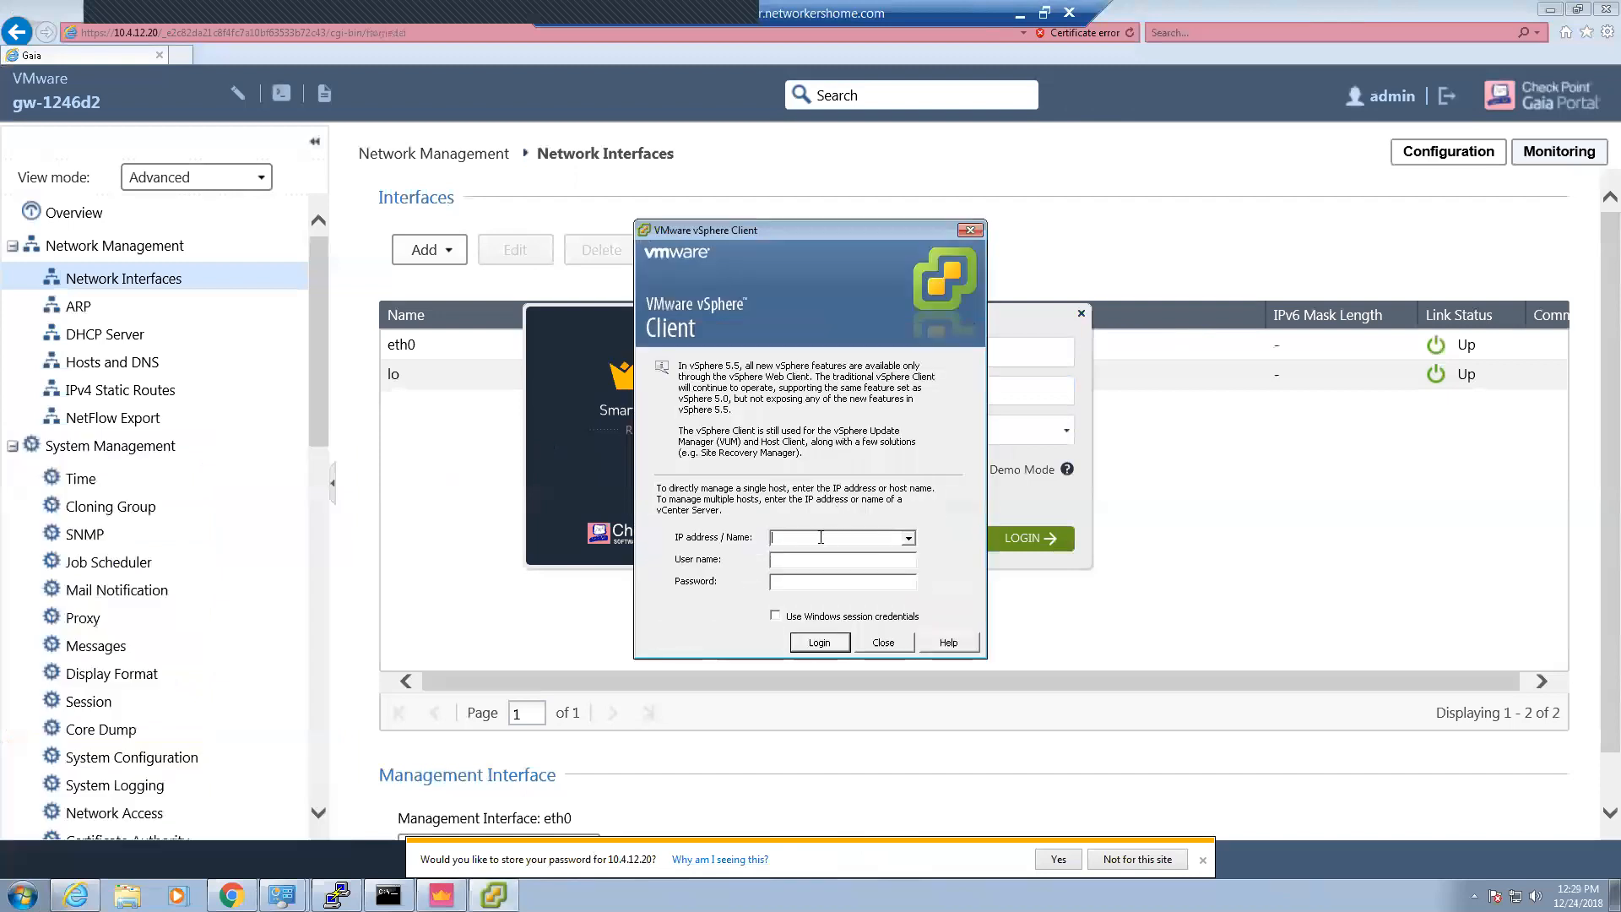
type("172.1")
type("6.2.78")
type("root")
key("Tab")
type("*")
key("Caps_Lock")
type("********")
key("Return")
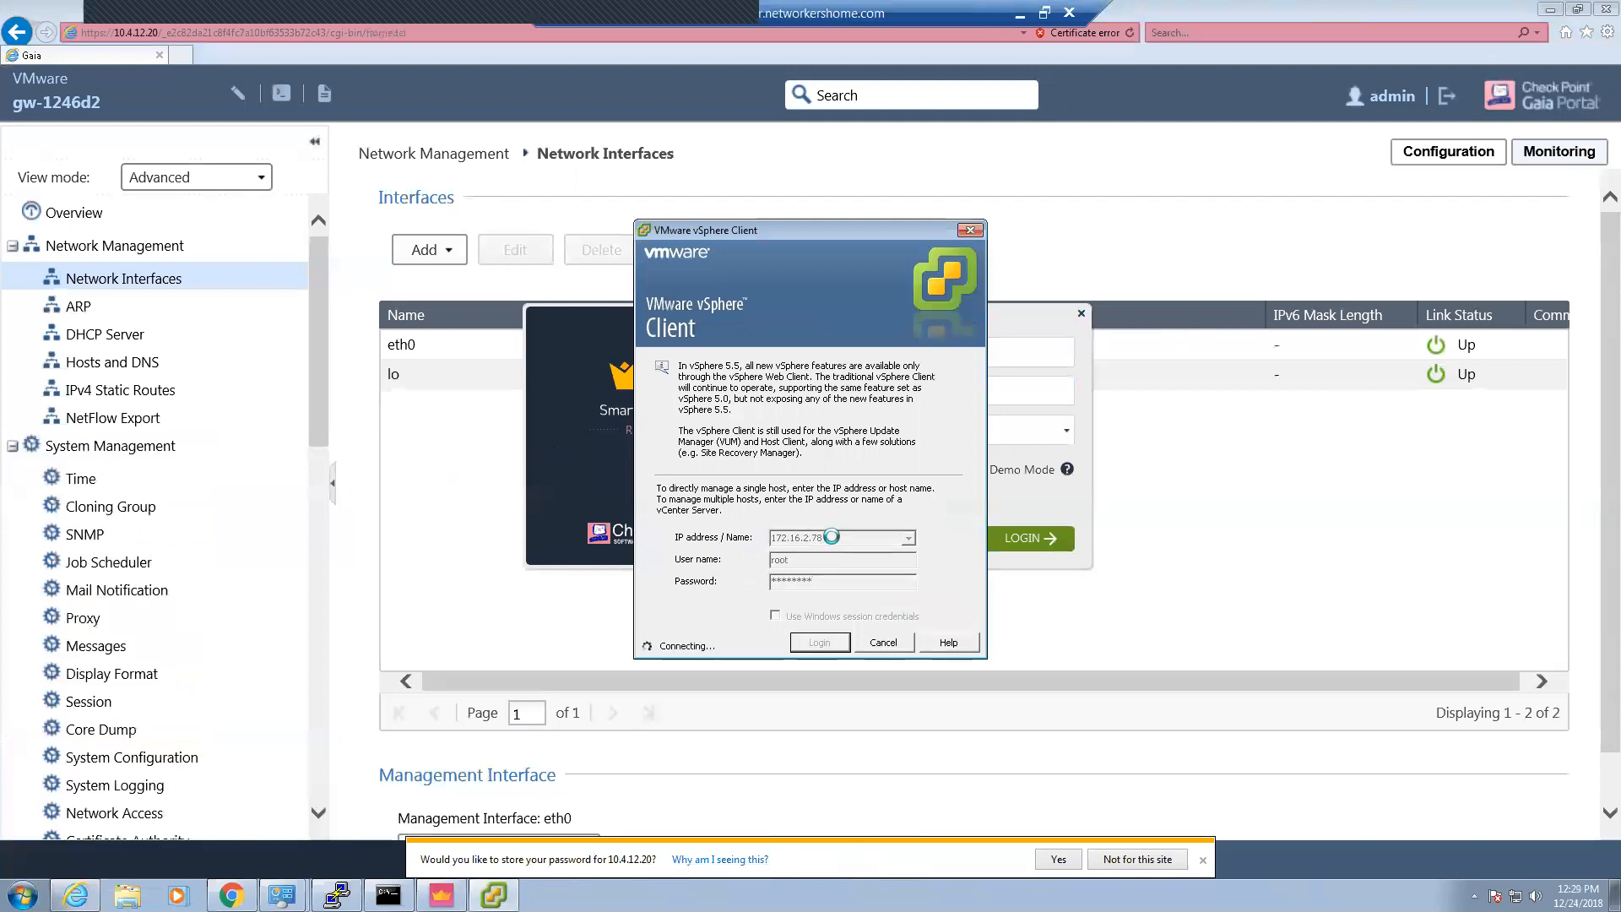
left_click(880, 513)
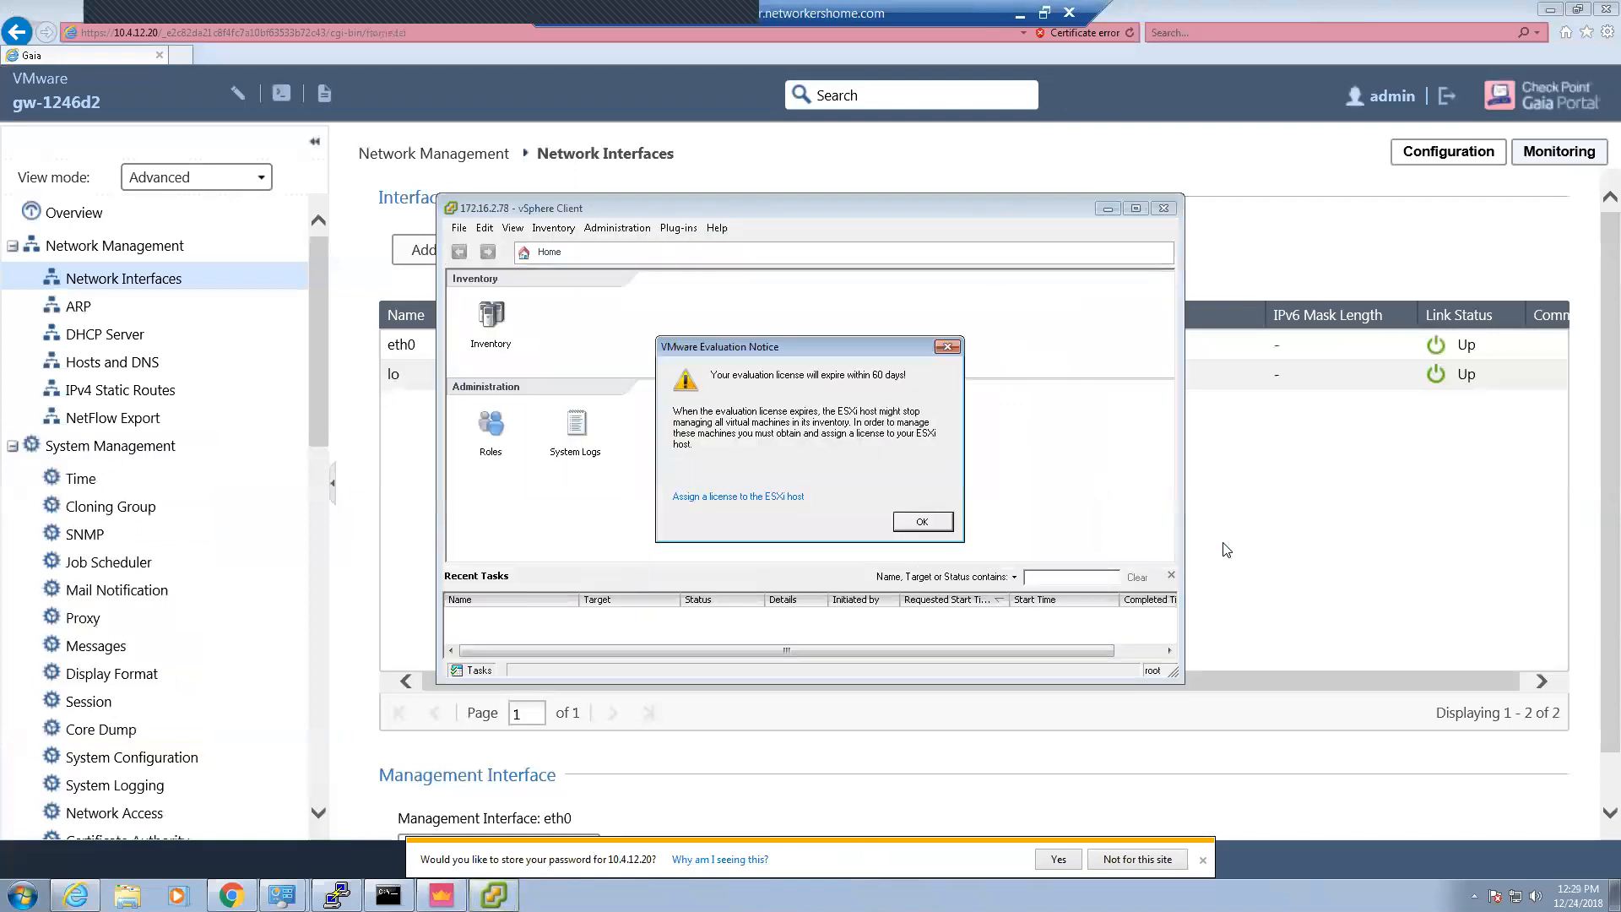
left_click(944, 524)
left_click(1136, 208)
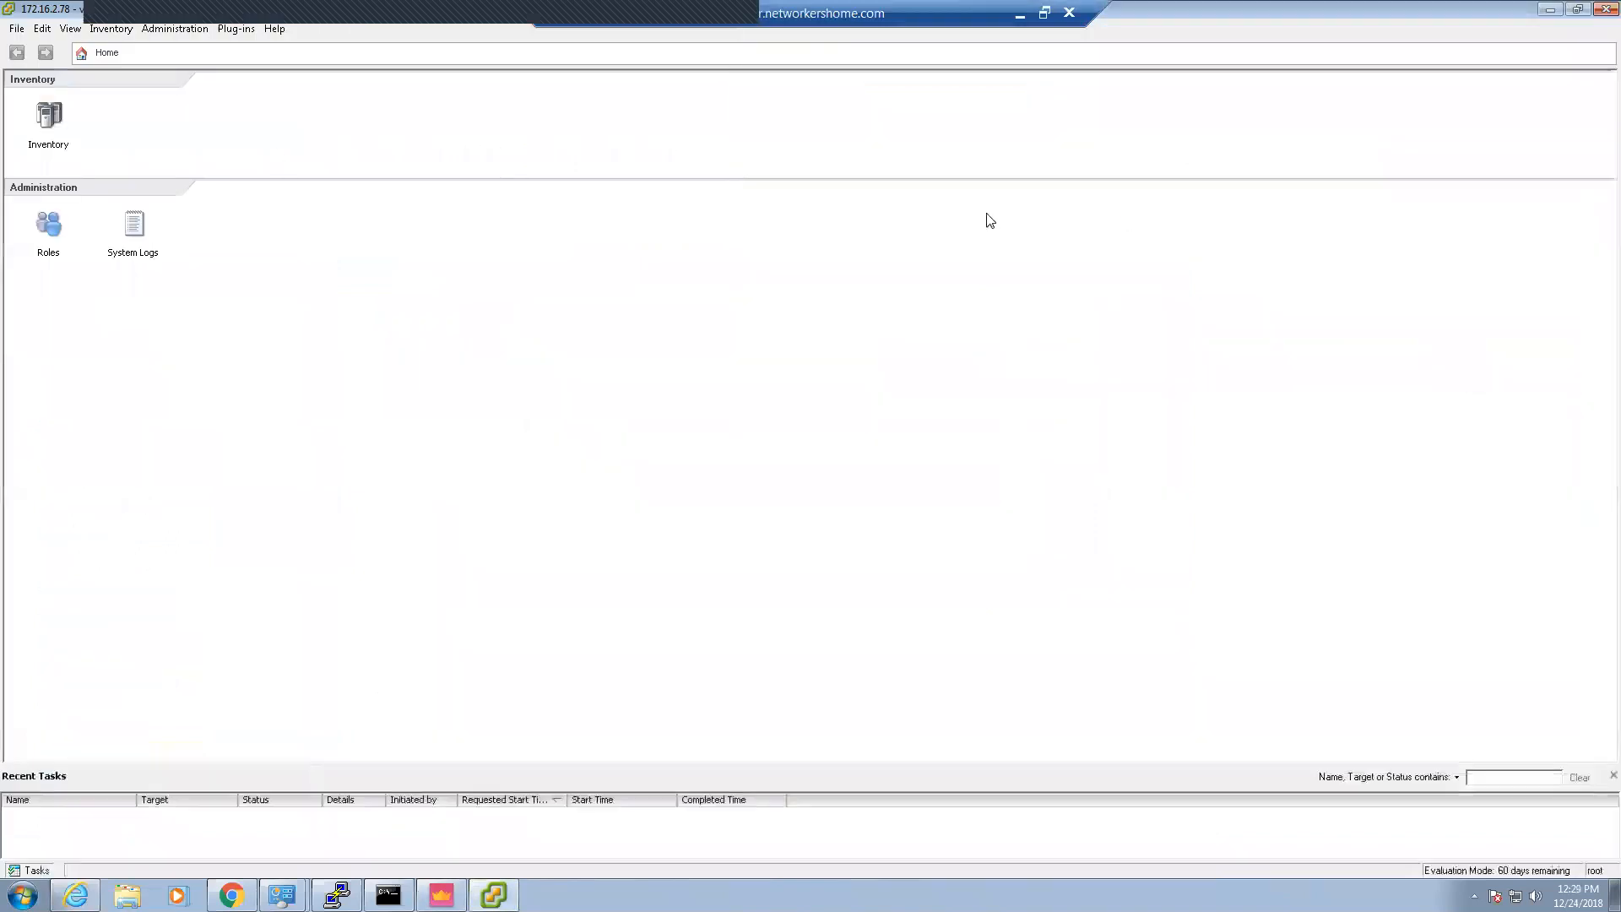
Open the SMC virtual machine's console and ping 10.4.12.254 and 4.2.2.2
left_click(52, 125)
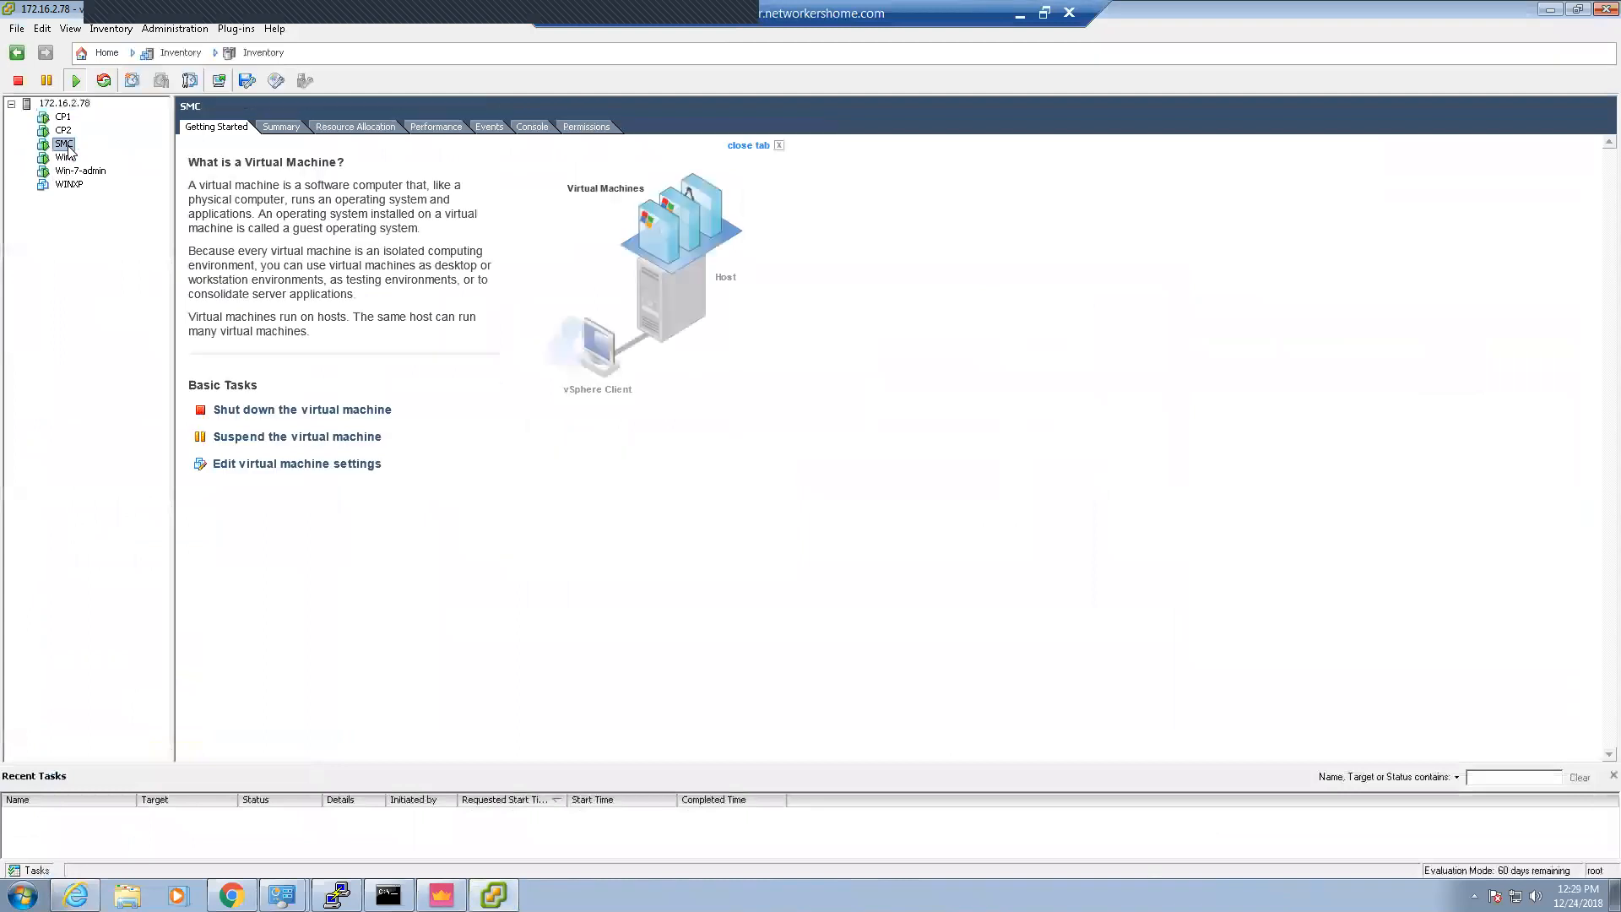
right_click(67, 146)
left_click(536, 128)
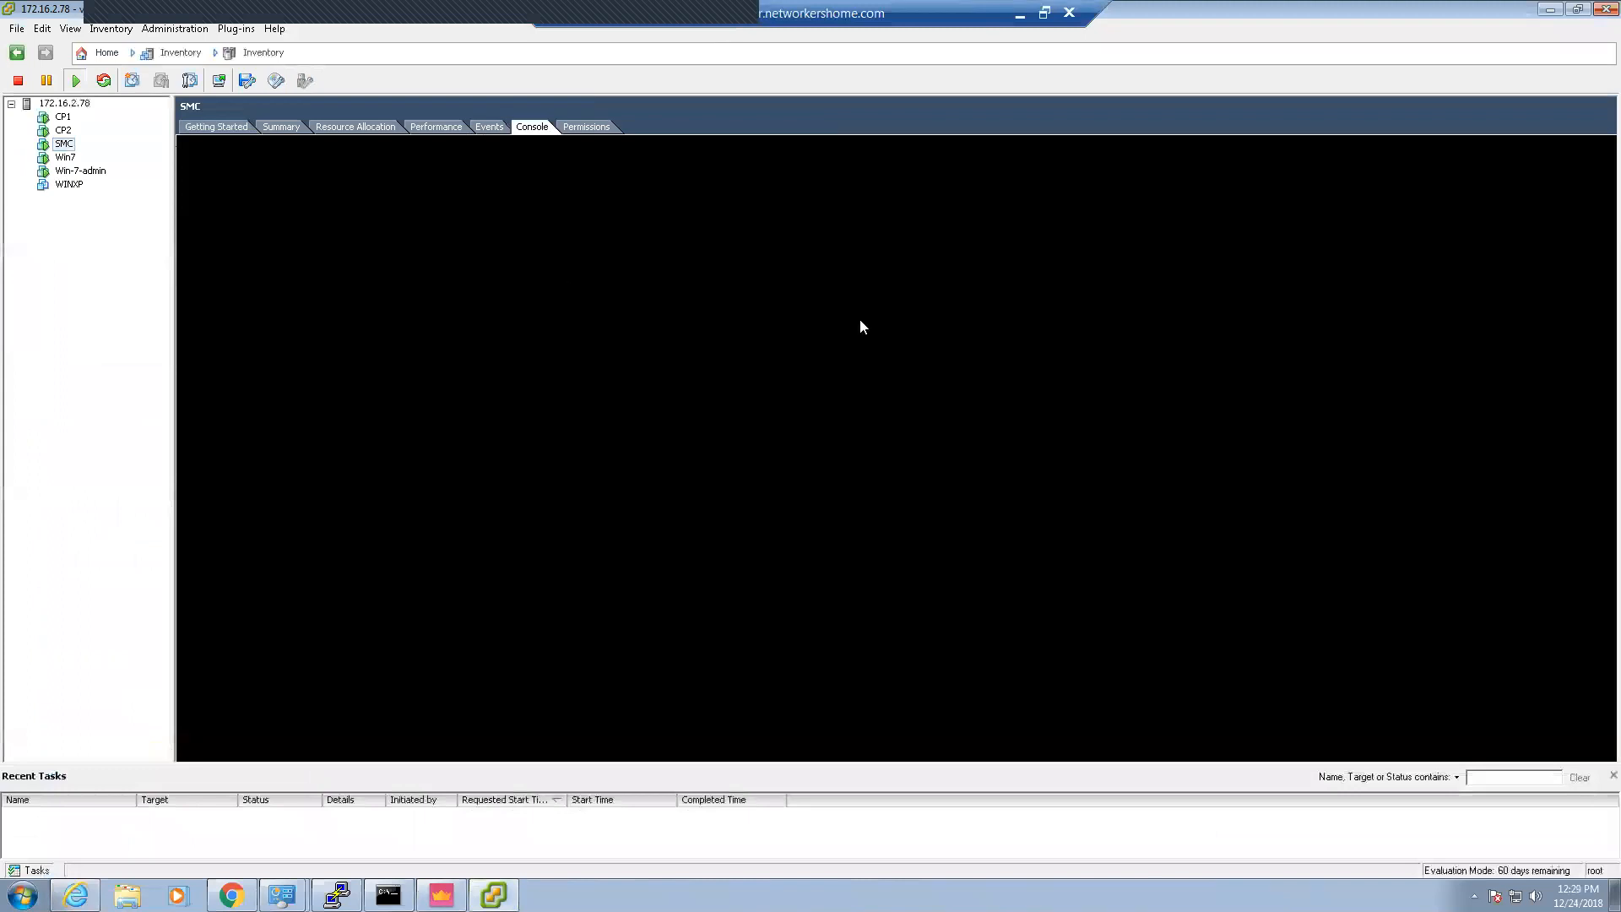
left_click(844, 367)
key("space")
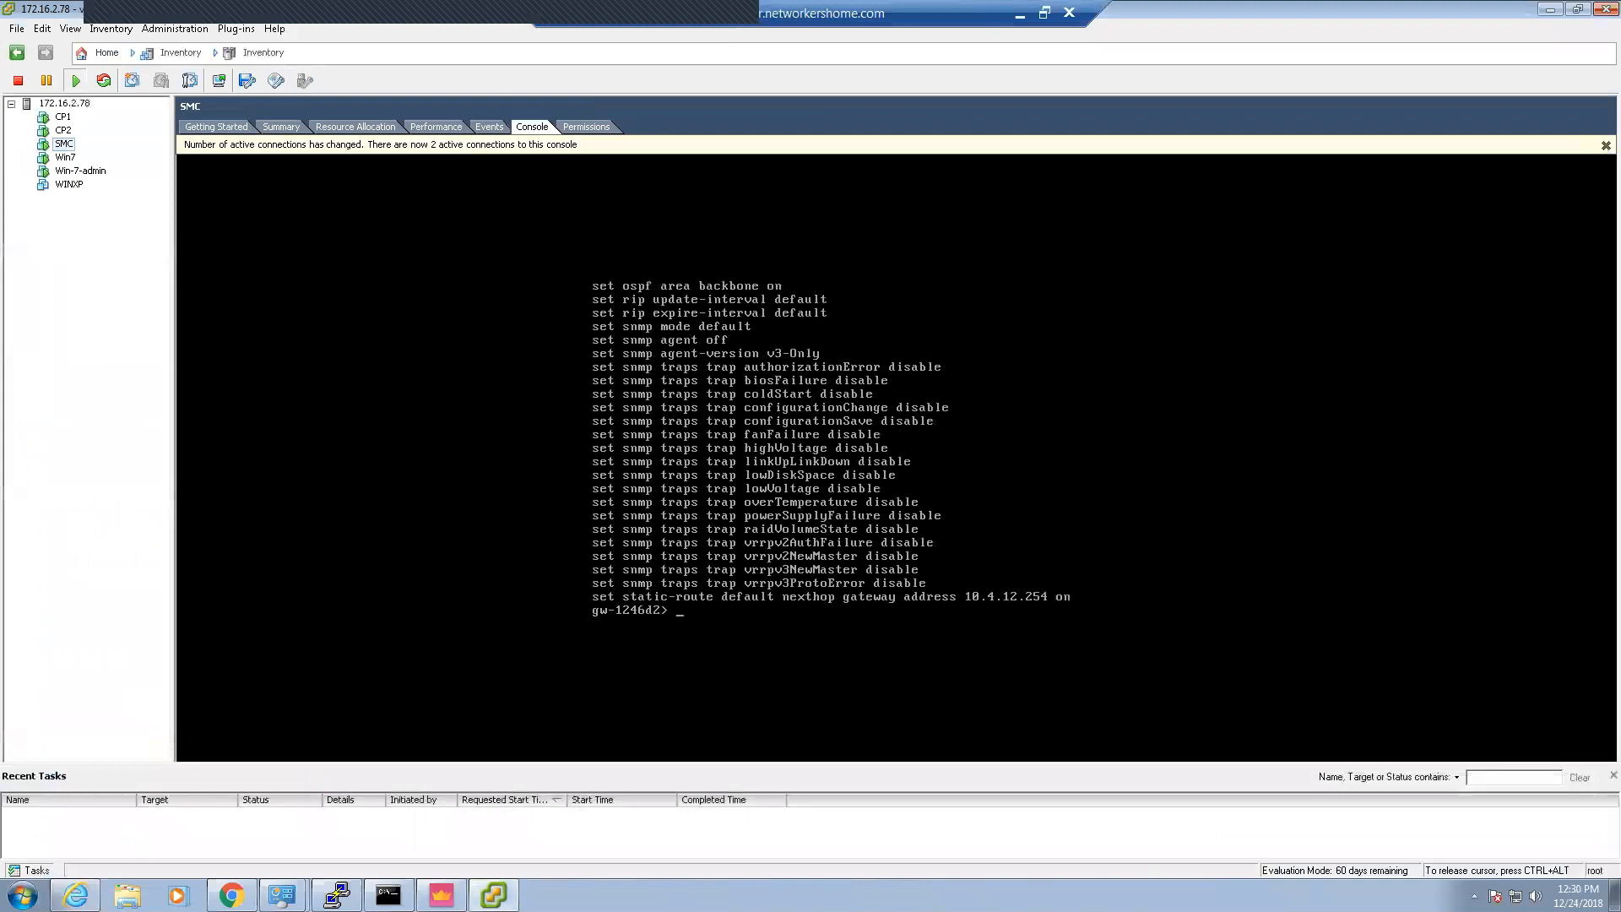
type("ping 10.4.12.254")
key("Return")
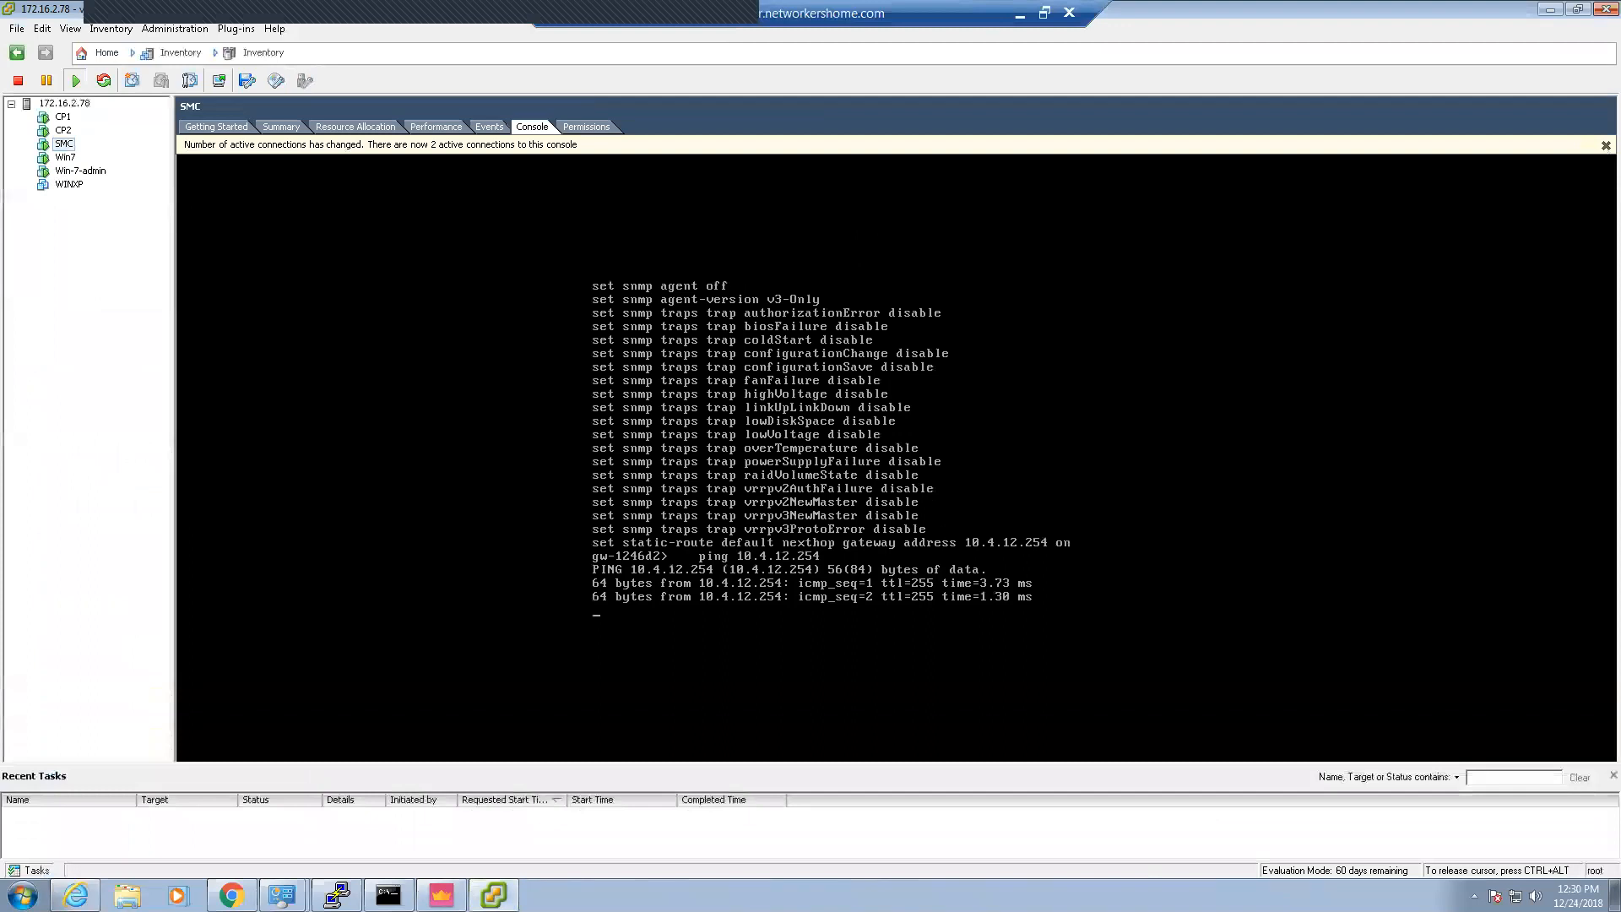
key("ctrl+c")
type("ping 4.2.2.2")
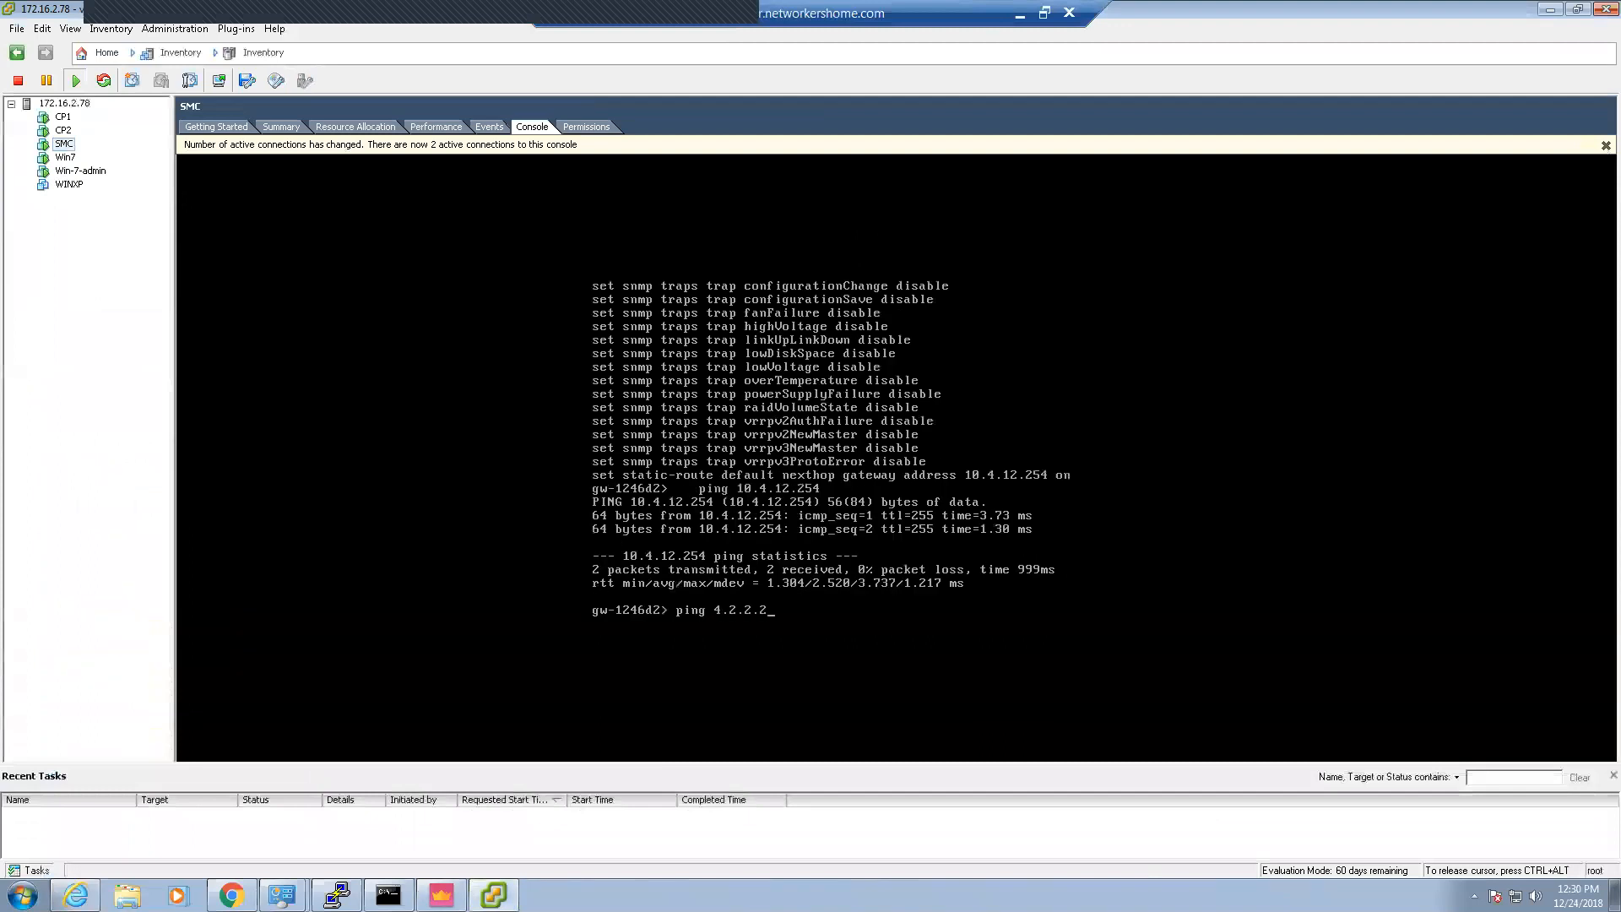
key("Return")
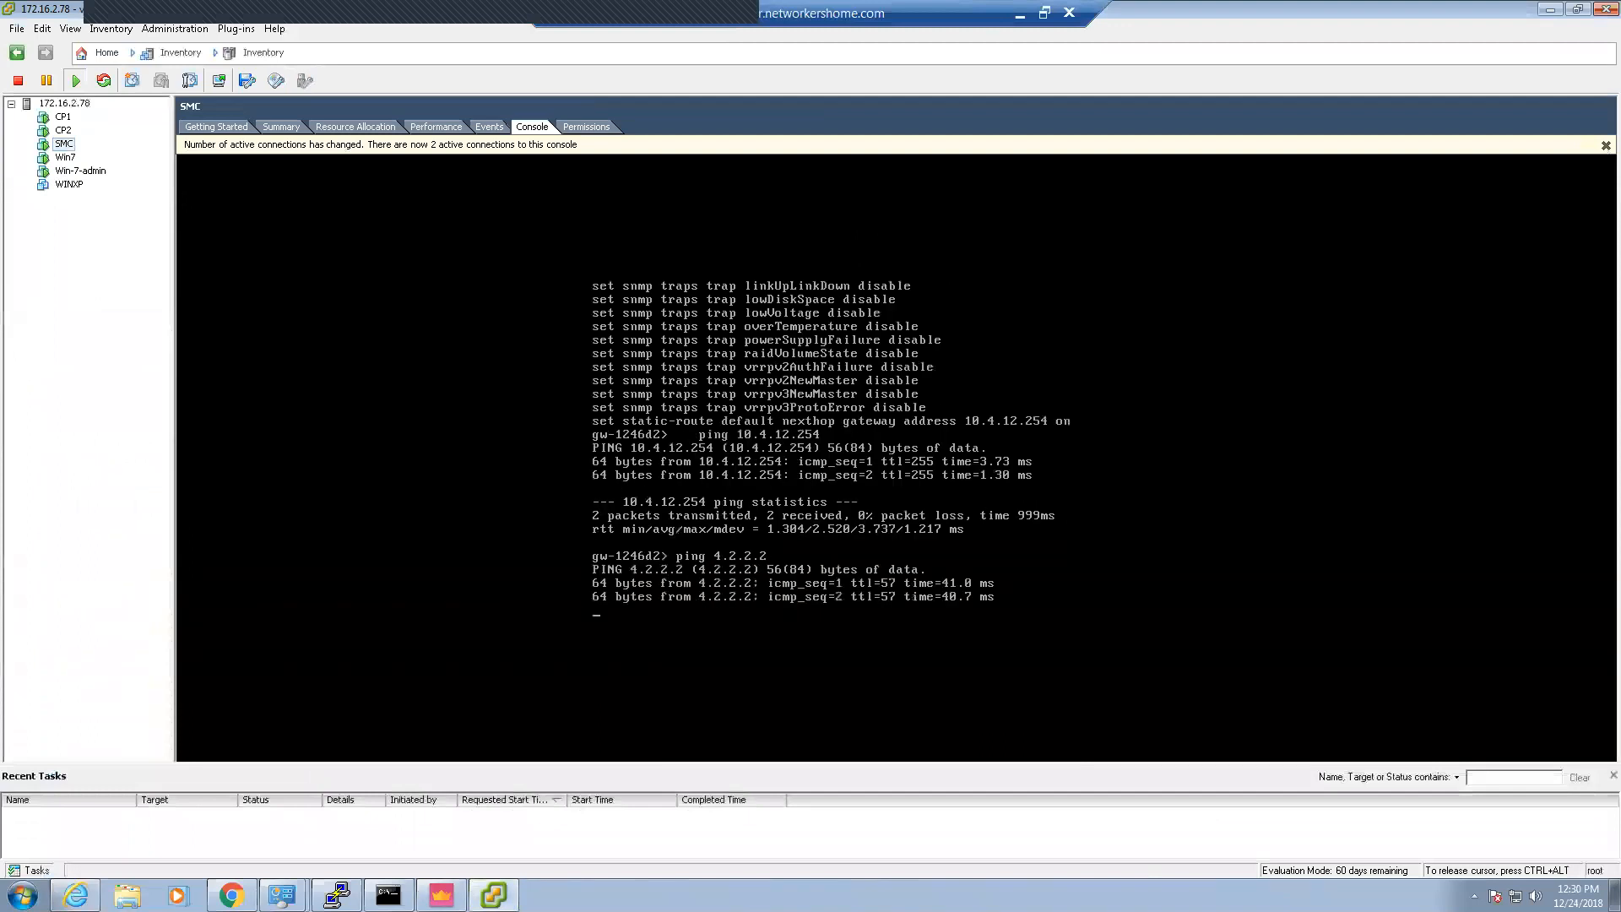
key("ctrl+c")
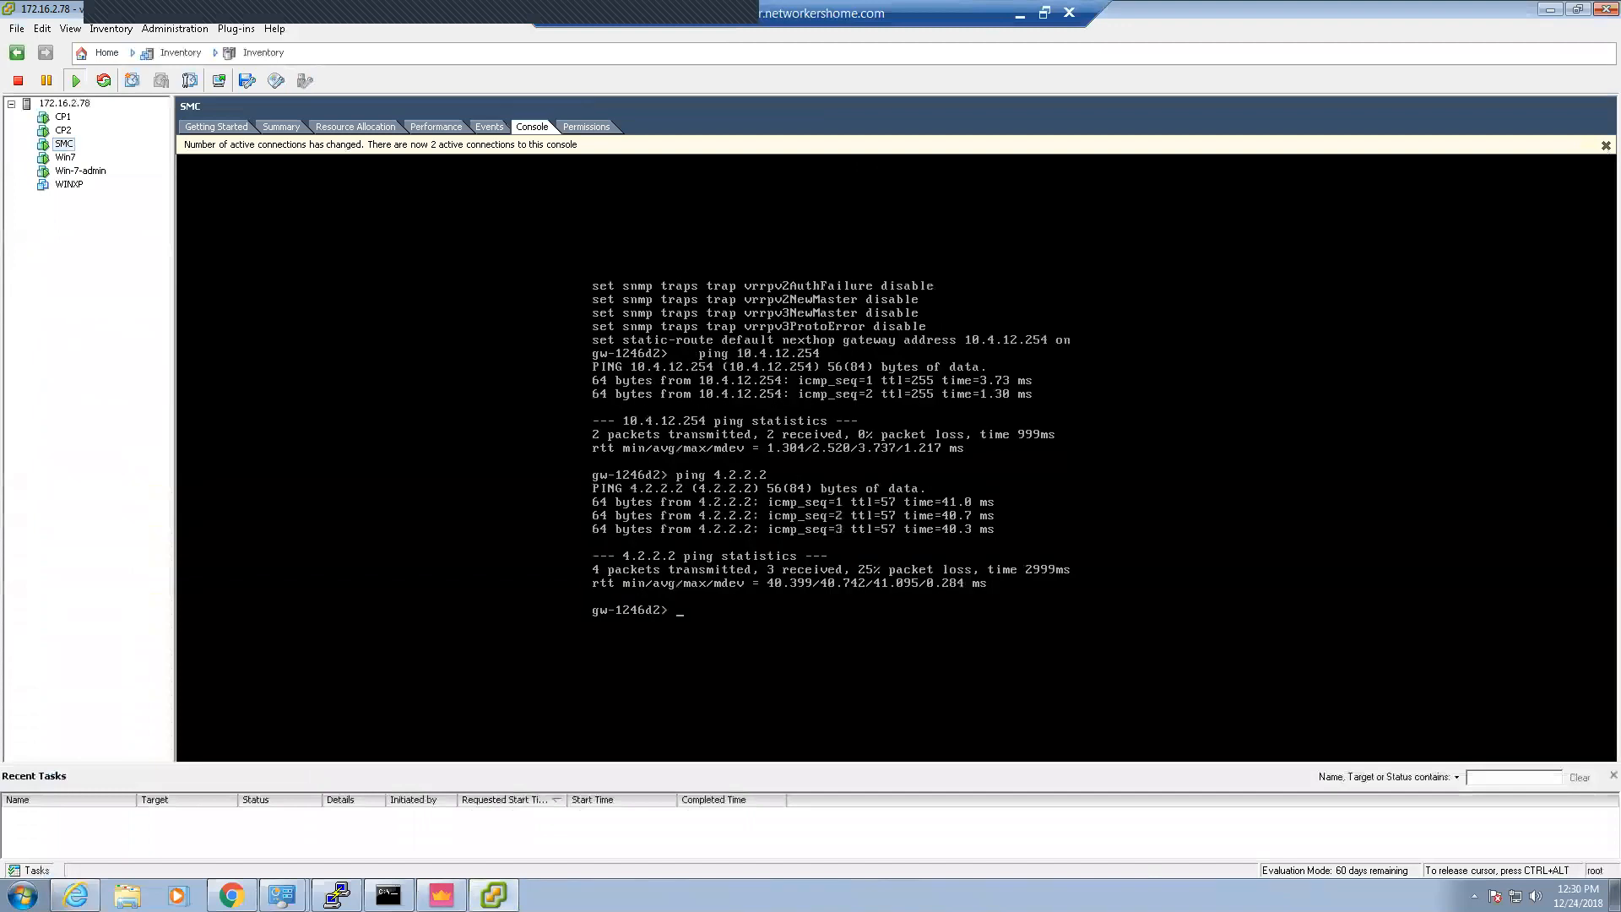
Save the gateway configuration with wr and exit the console session
type("wr")
key("Return")
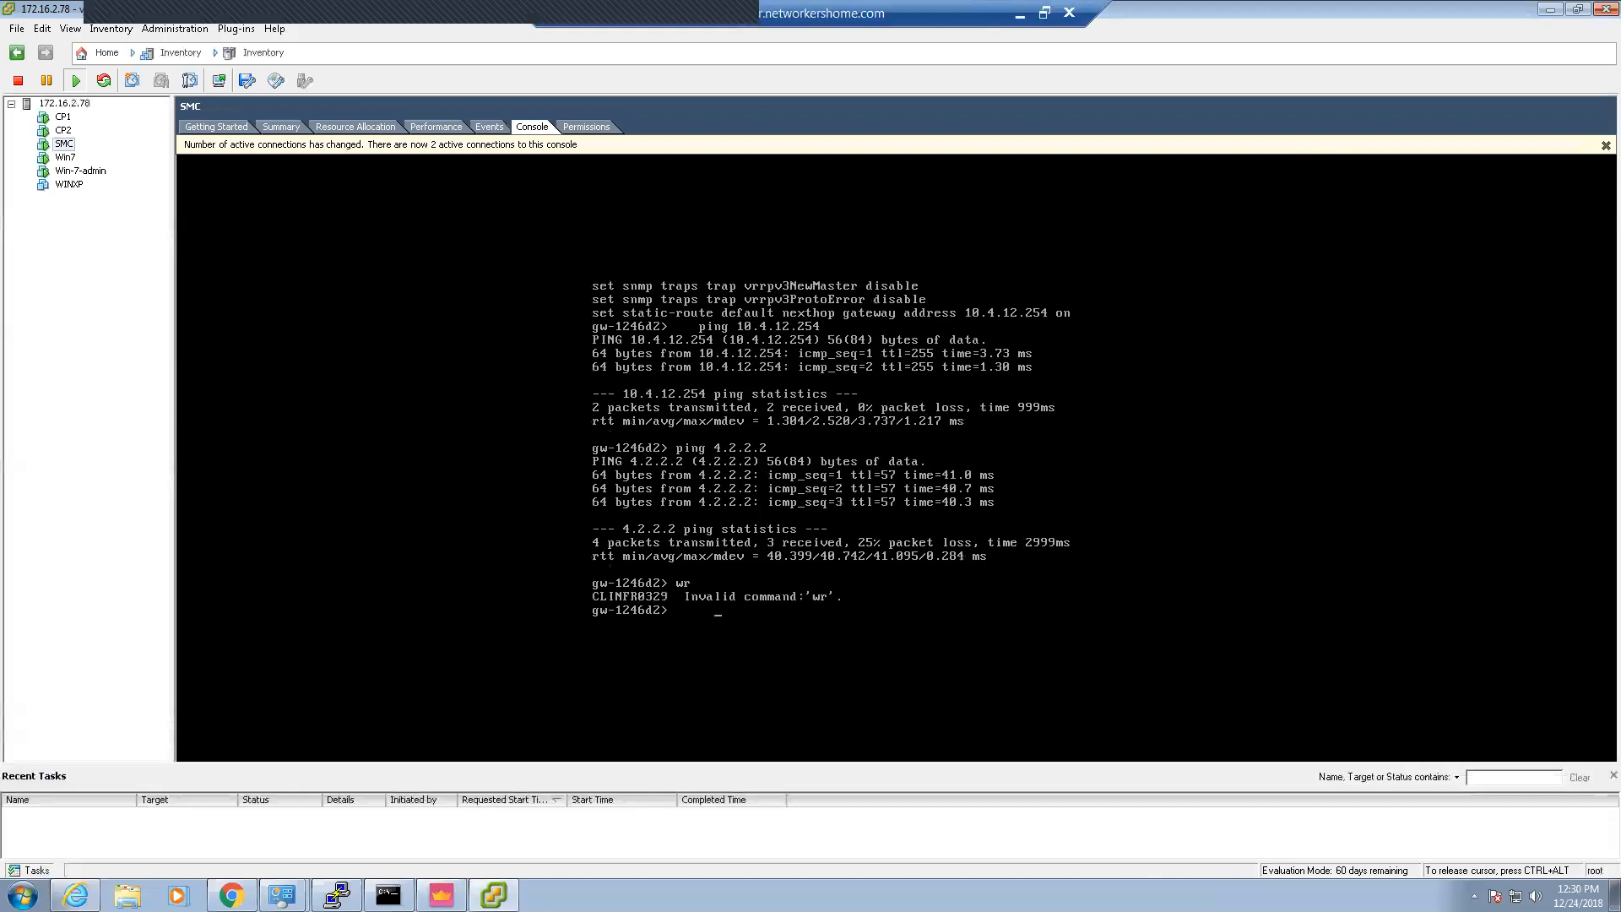
key("Return")
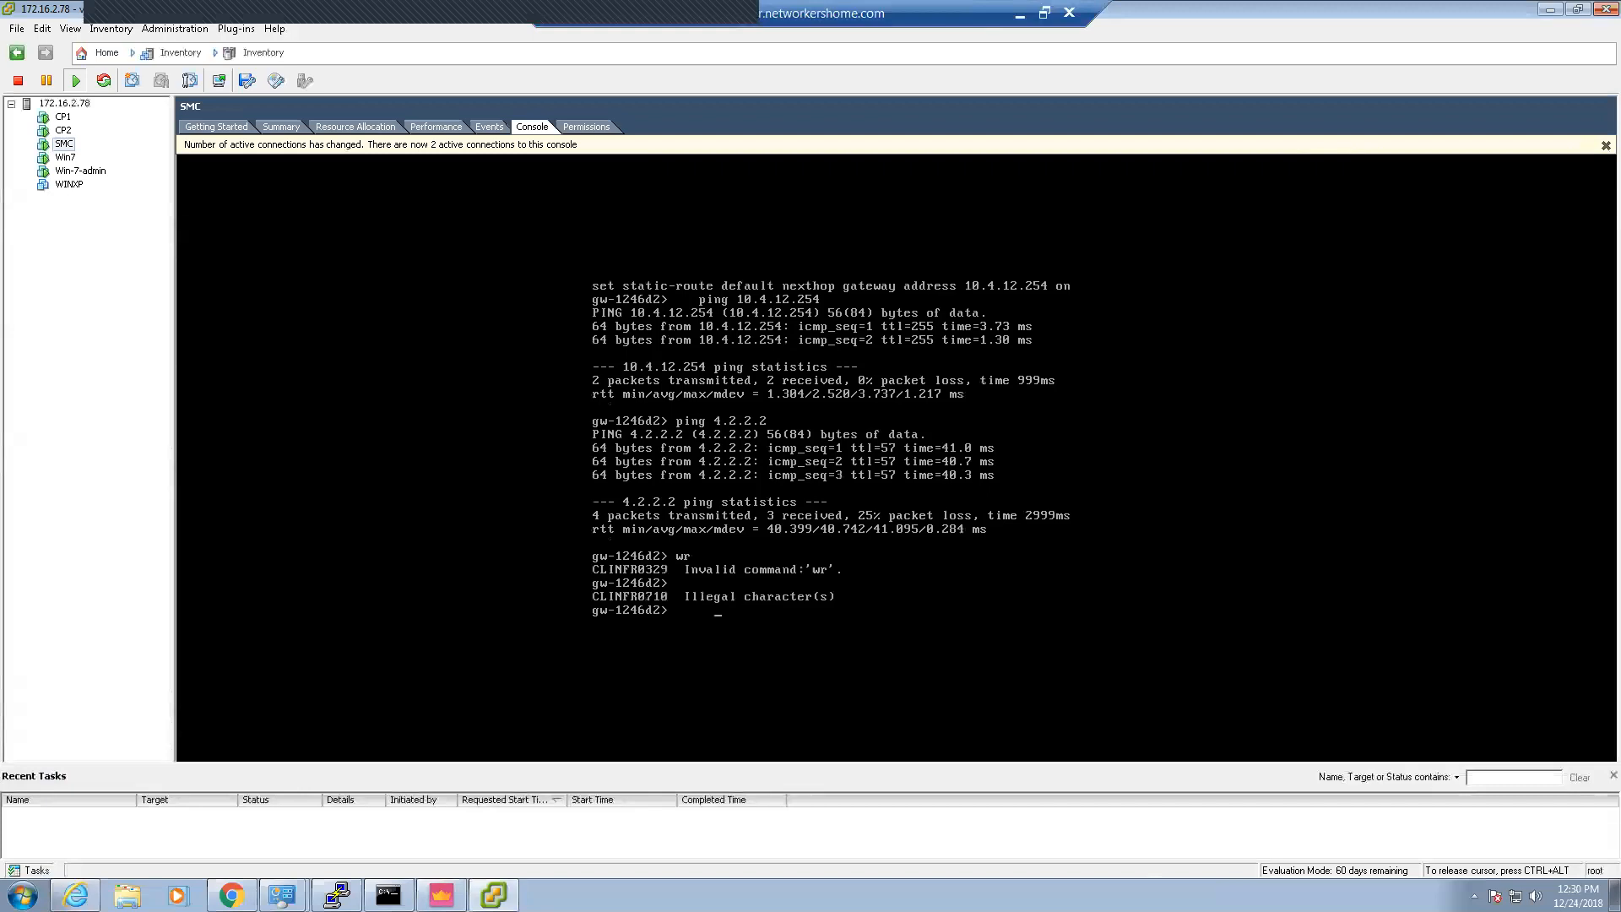
type("exit")
key("Return")
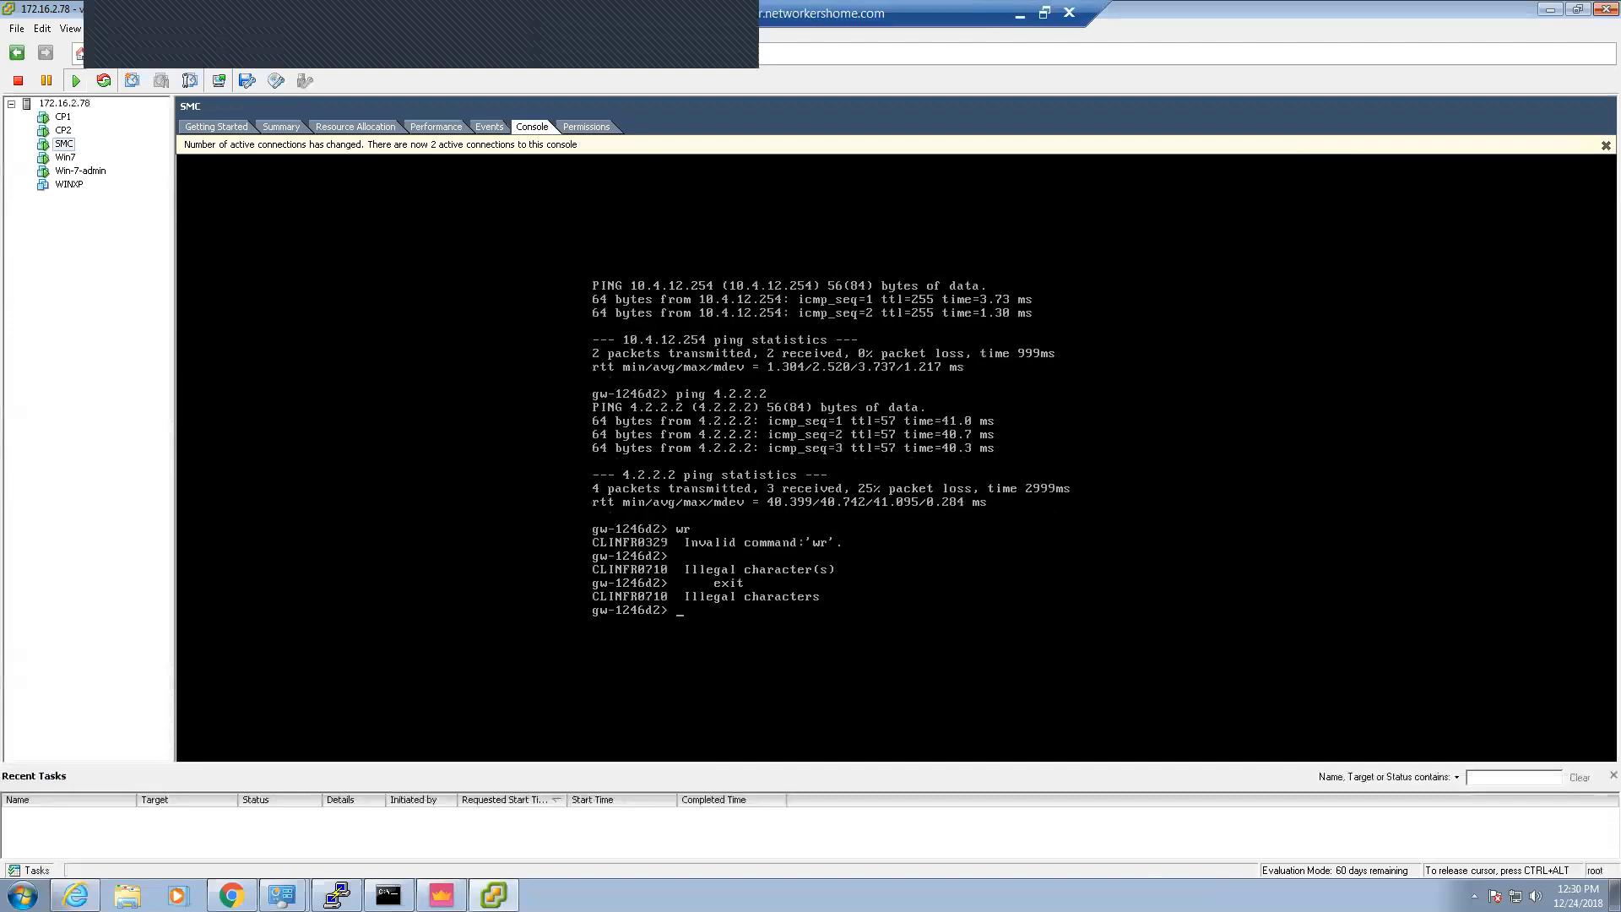
key("Return")
key("Return")
key("Return")
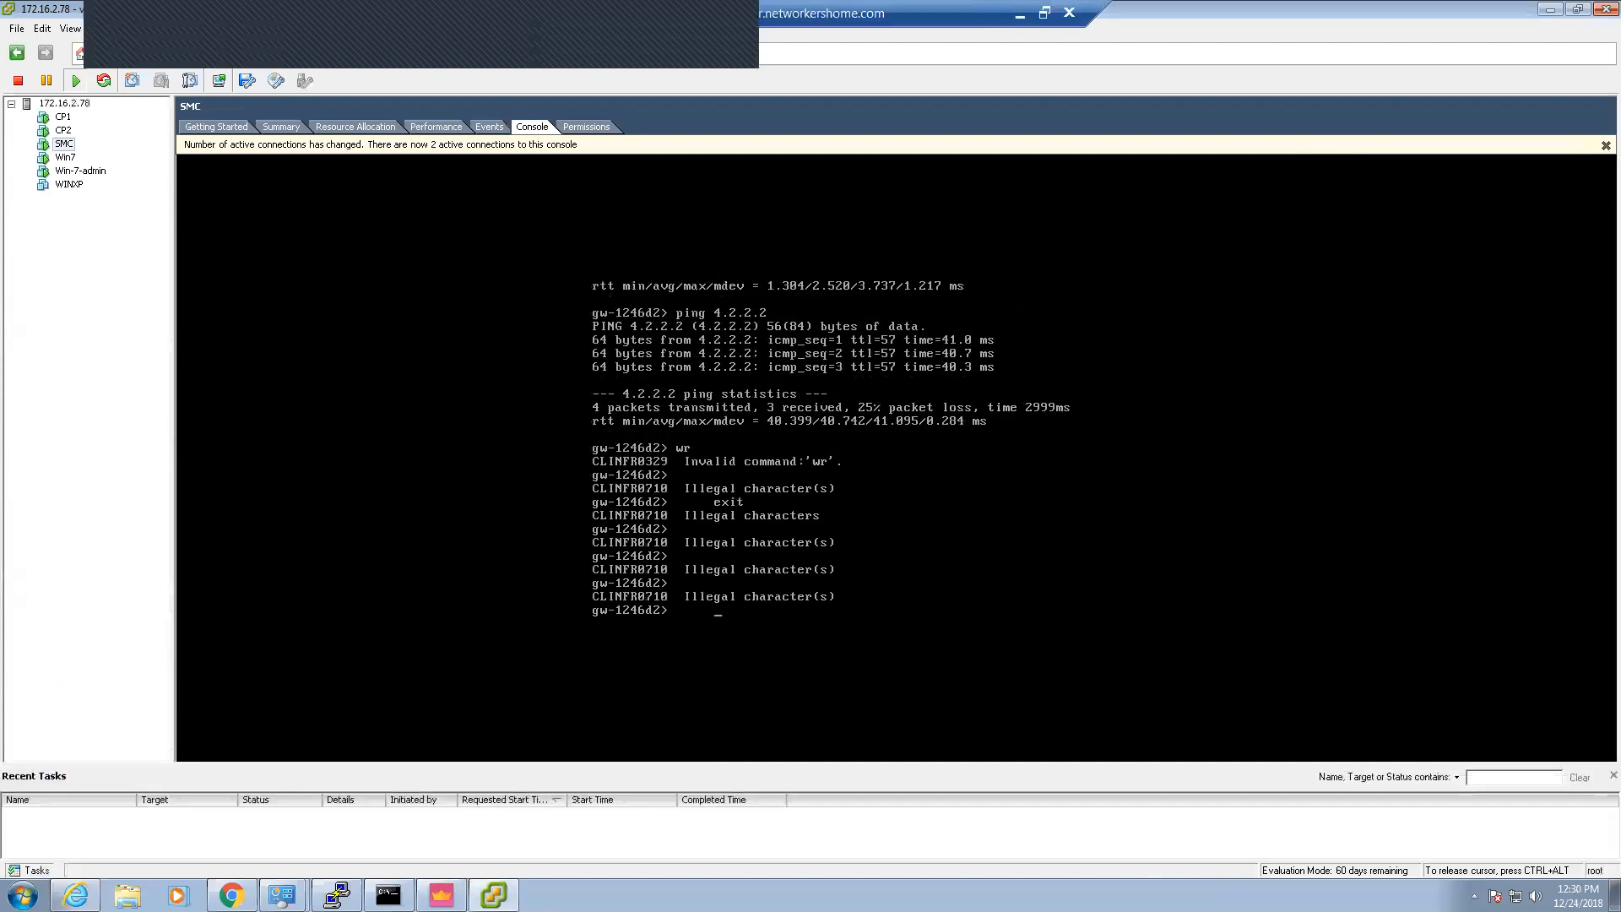
key("Return")
key("Return")
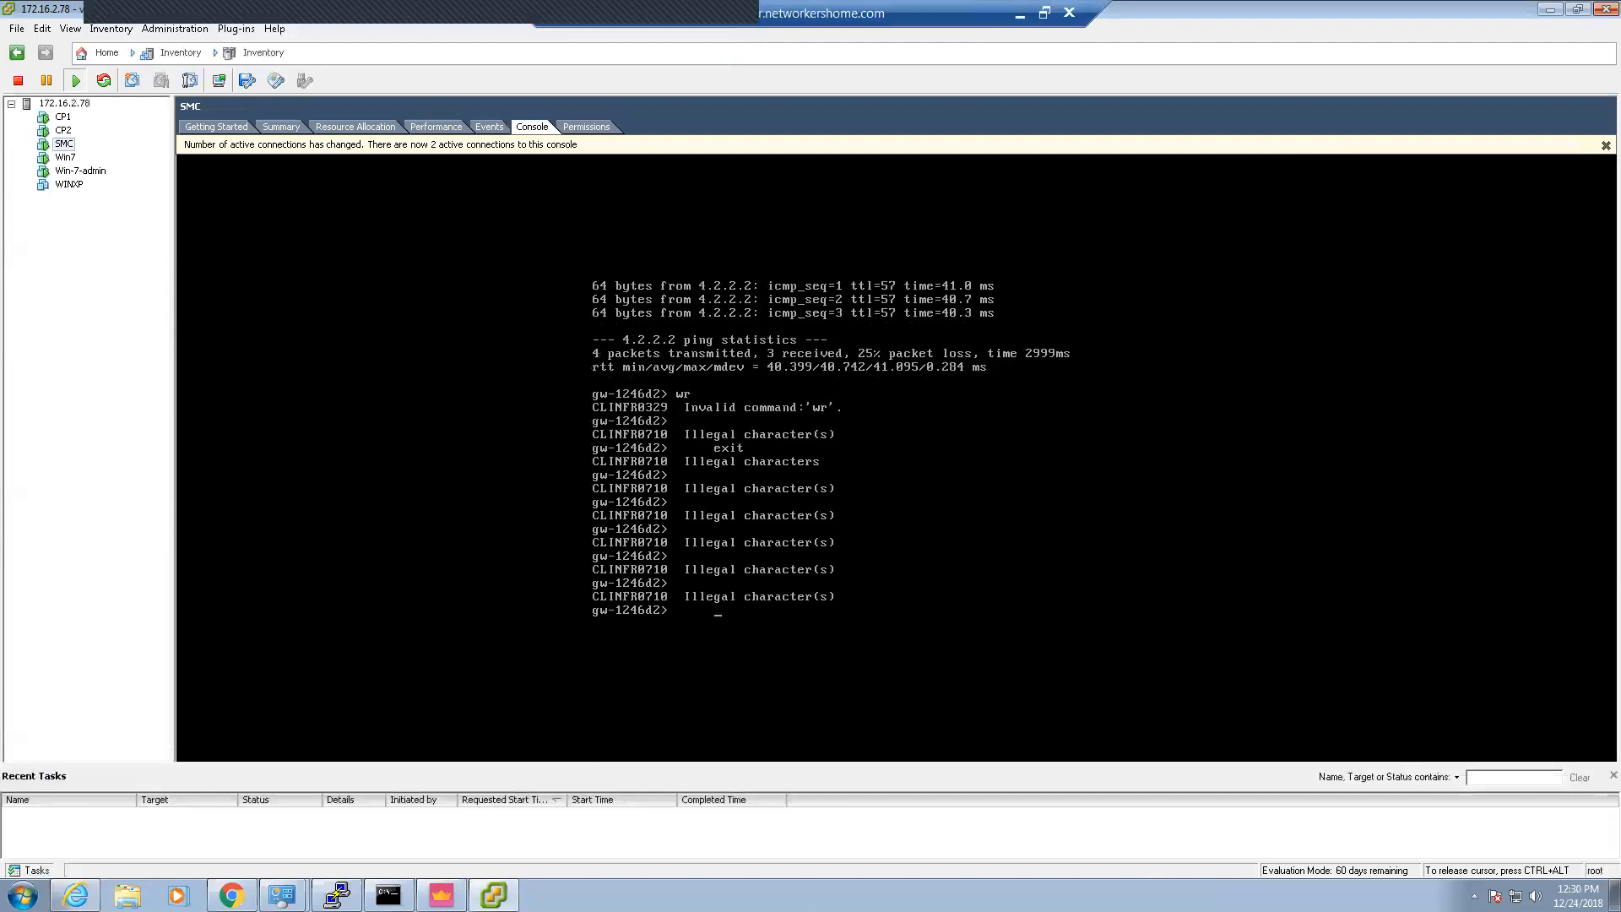
Release the console and quit the vSphere Client via File > Exit
key("ctrl+alt")
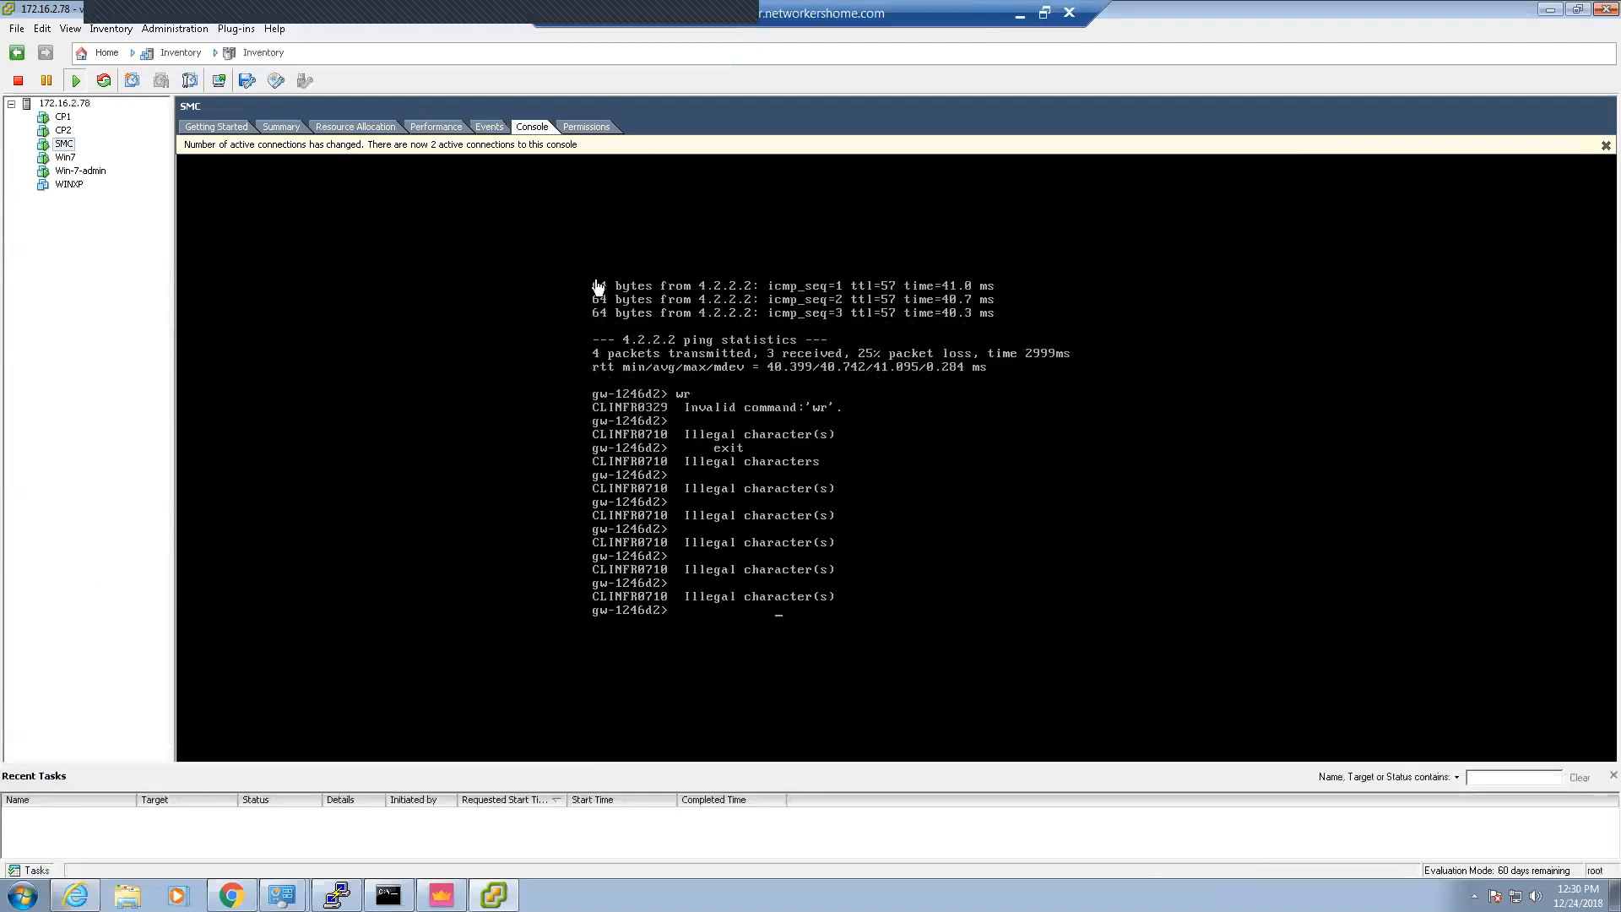
key("super")
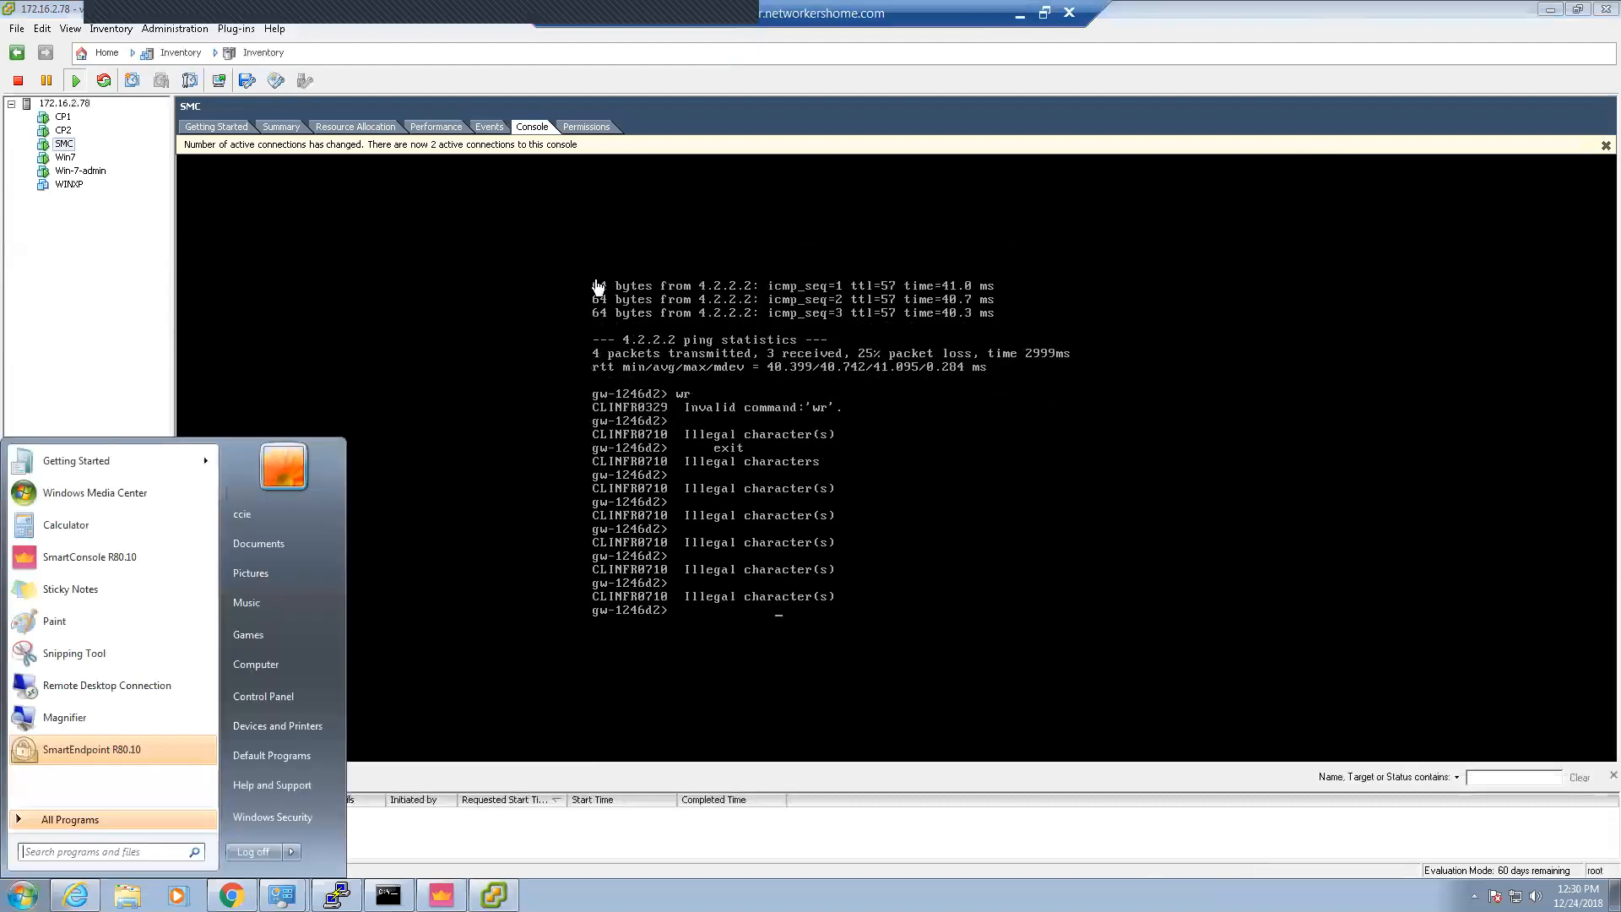
left_click(127, 854)
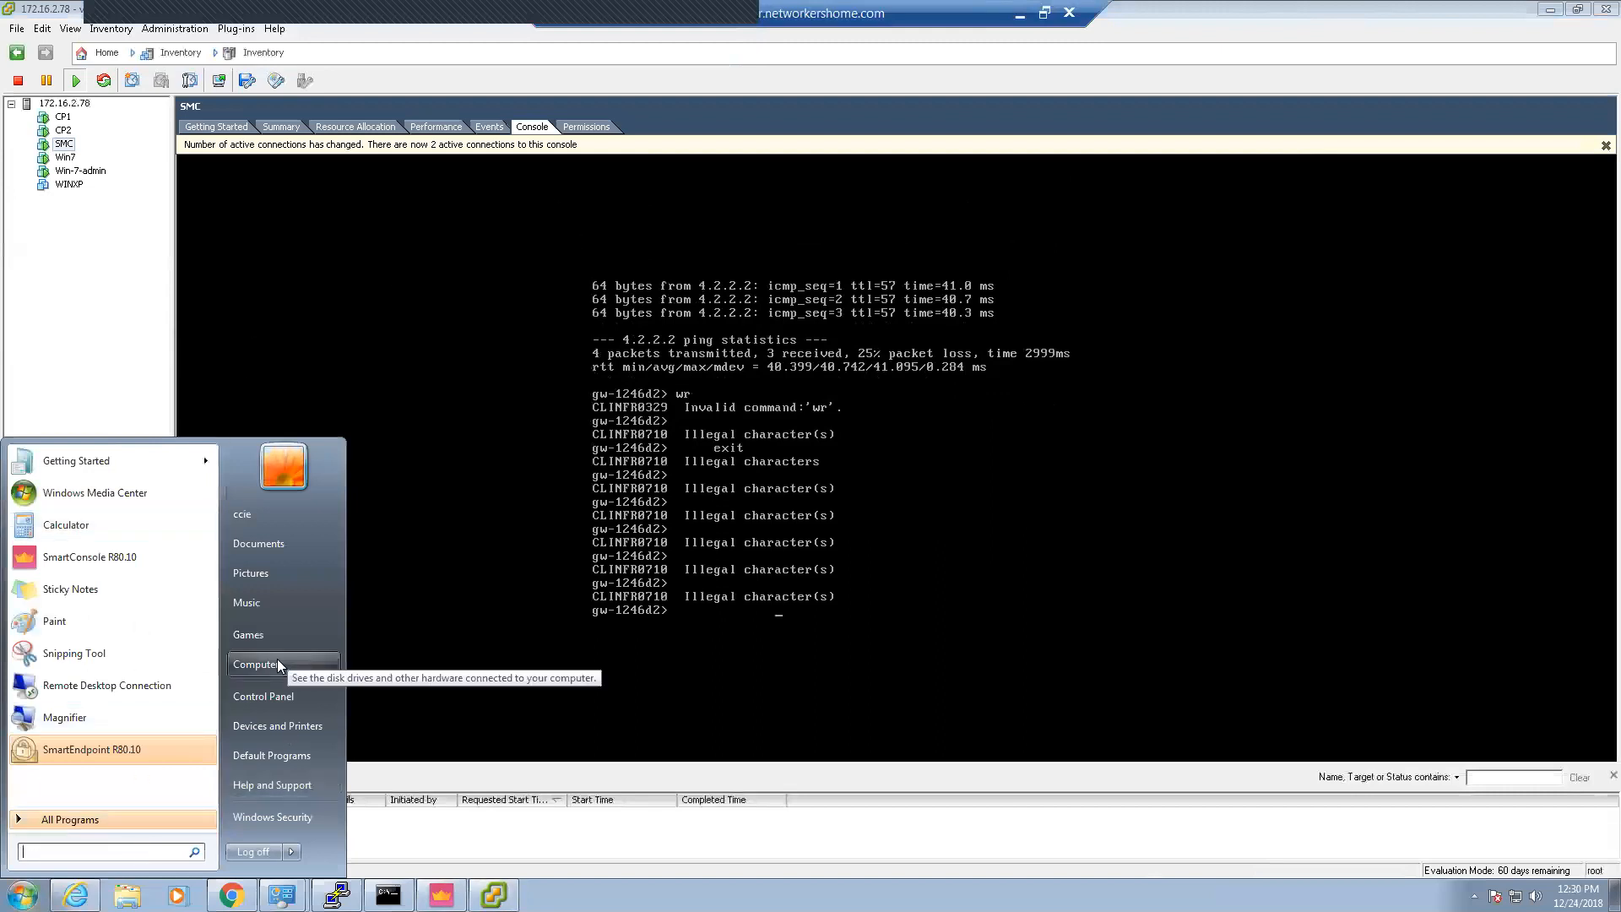
left_click(16, 29)
left_click(16, 29)
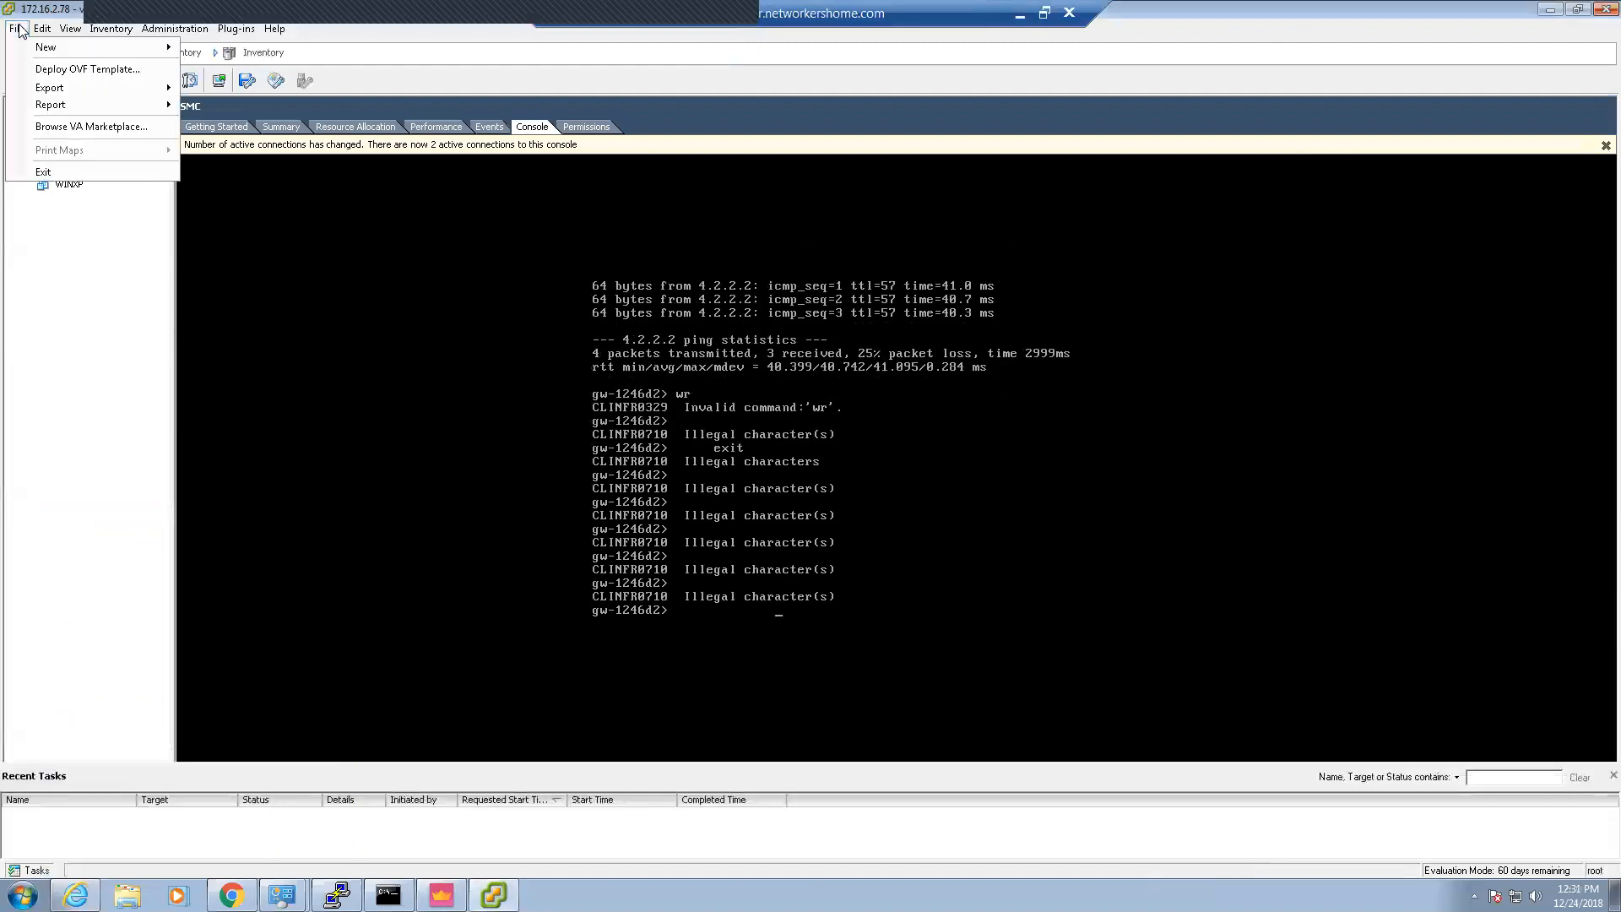
left_click(42, 171)
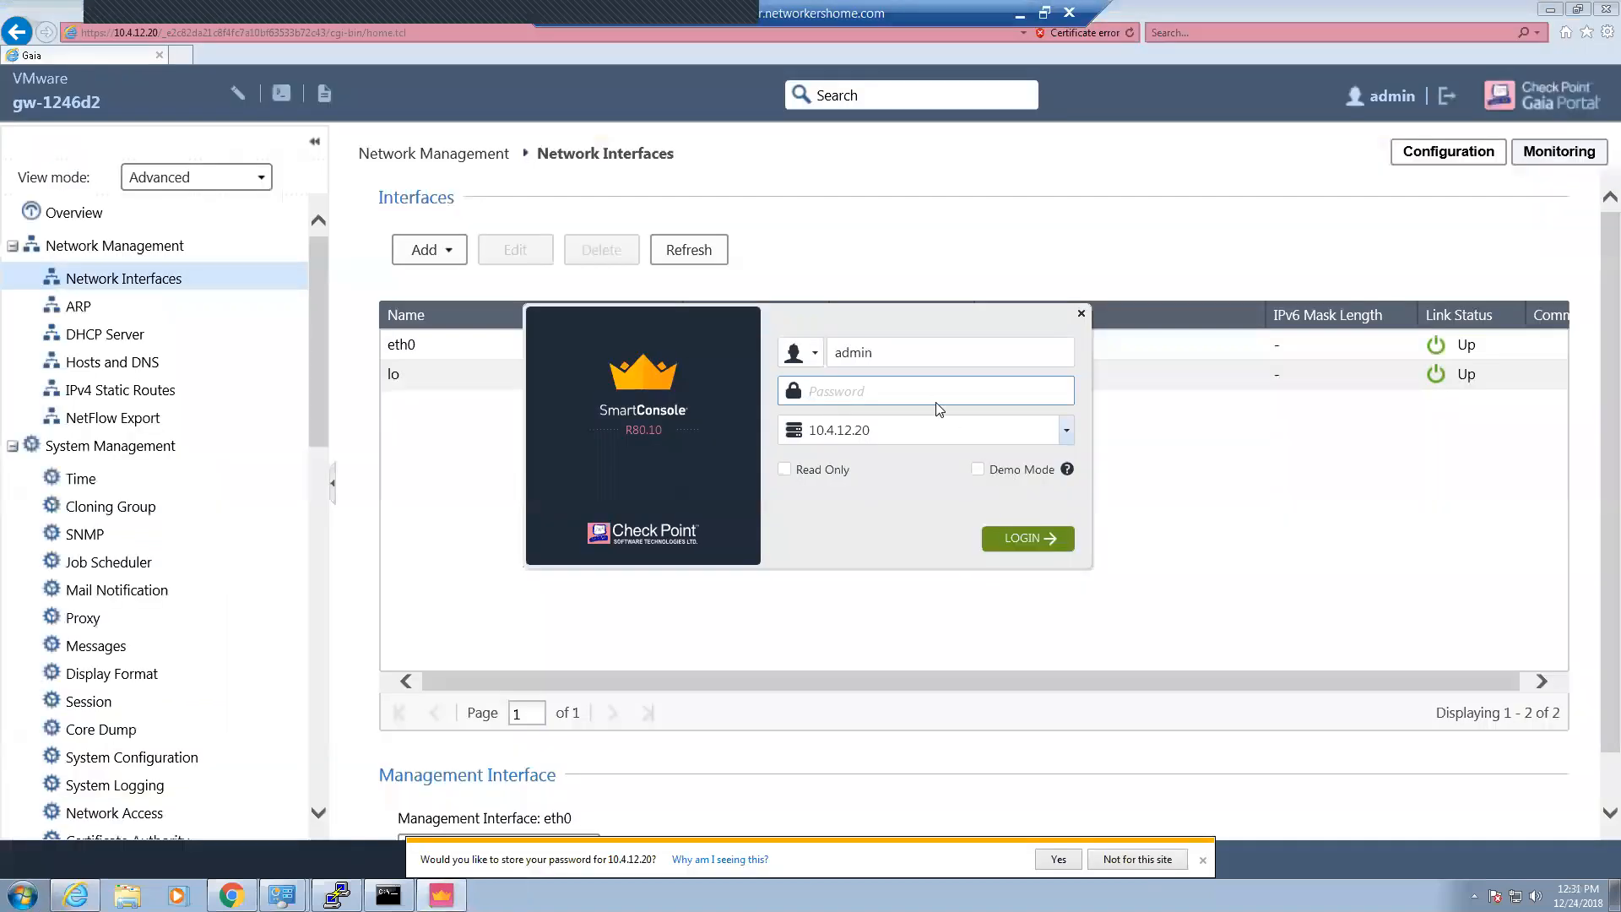
Log in to SmartConsole at 10.4.12.20, retyping the password with correct capitalization after the failure
key("Return")
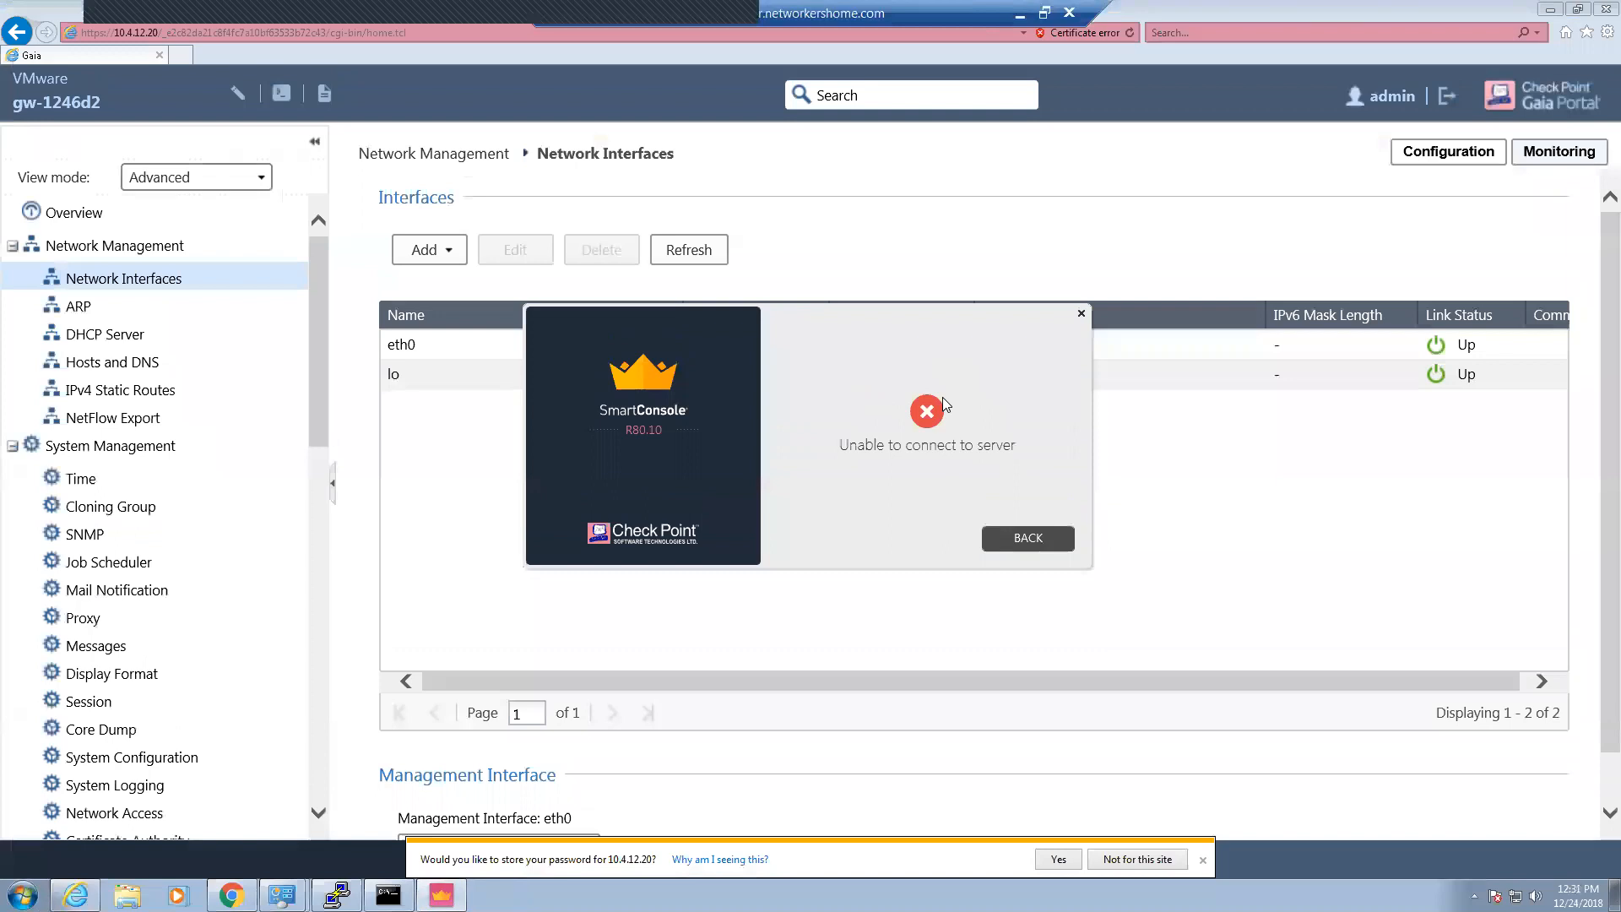
key("Return")
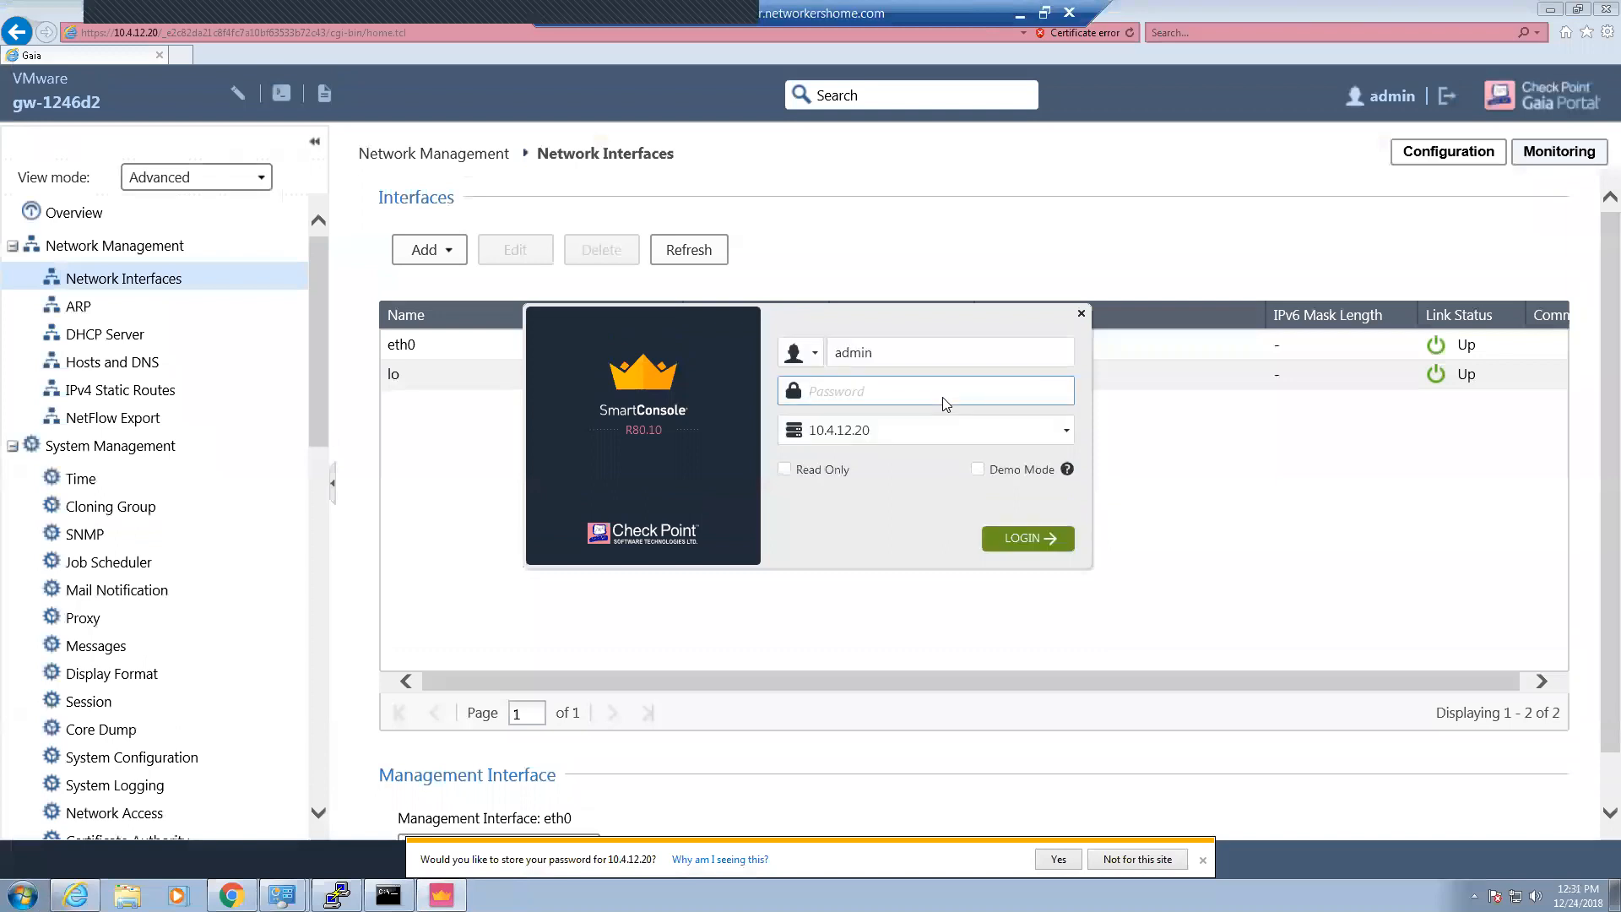
key("Caps_Lock")
key("Caps_Lock")
key("Return")
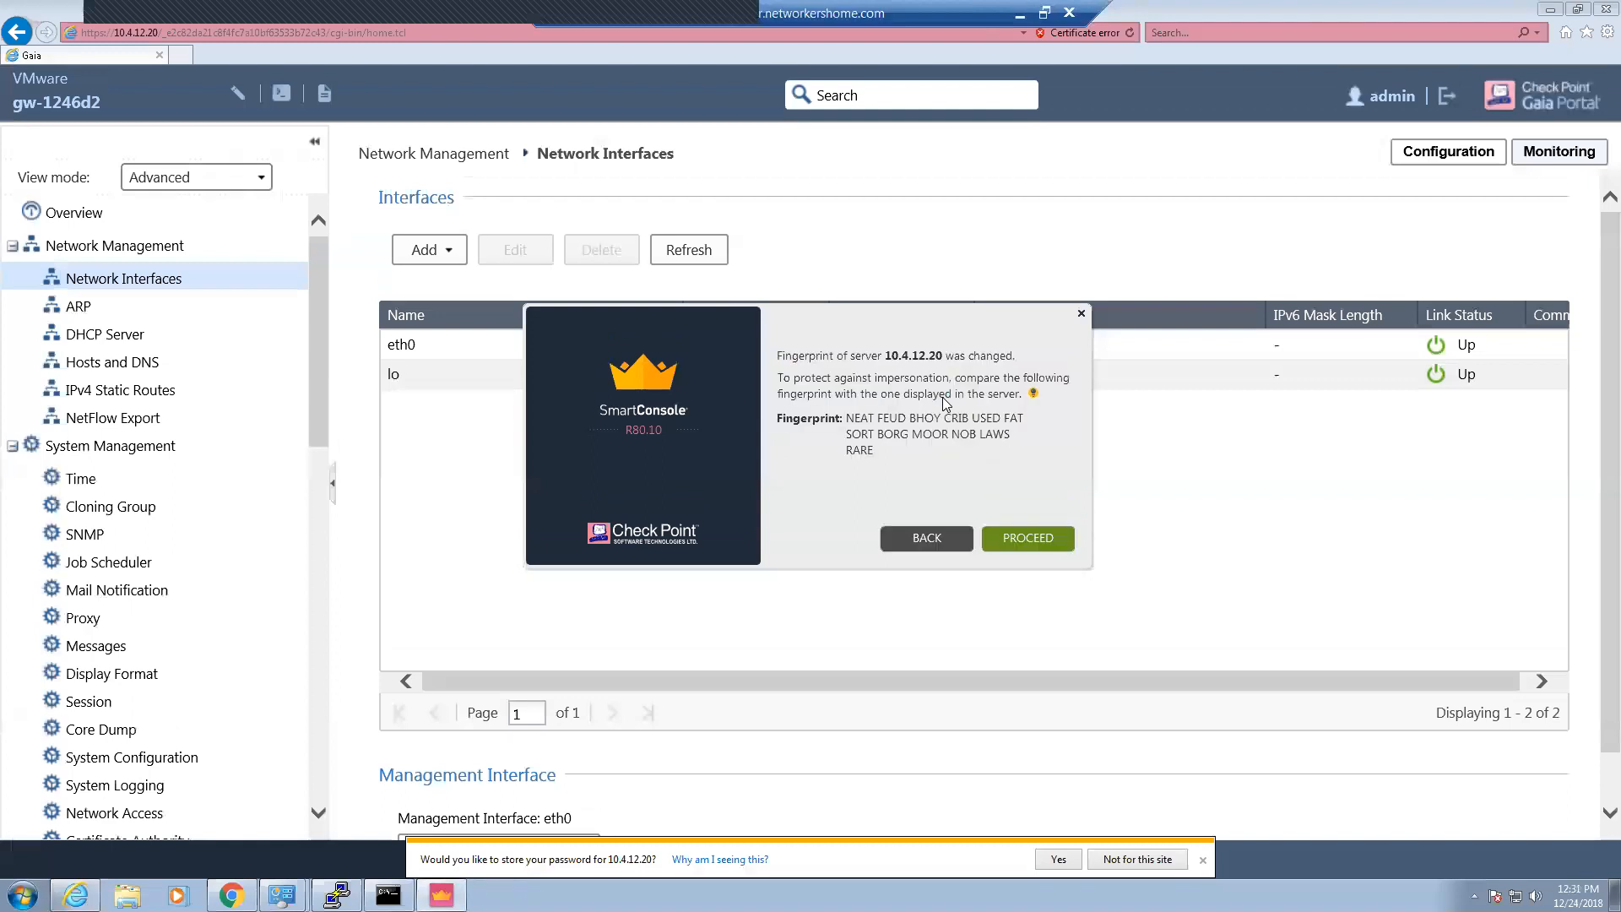
Accept the changed server fingerprint and dismiss the browser's save-password offer
left_click(1037, 541)
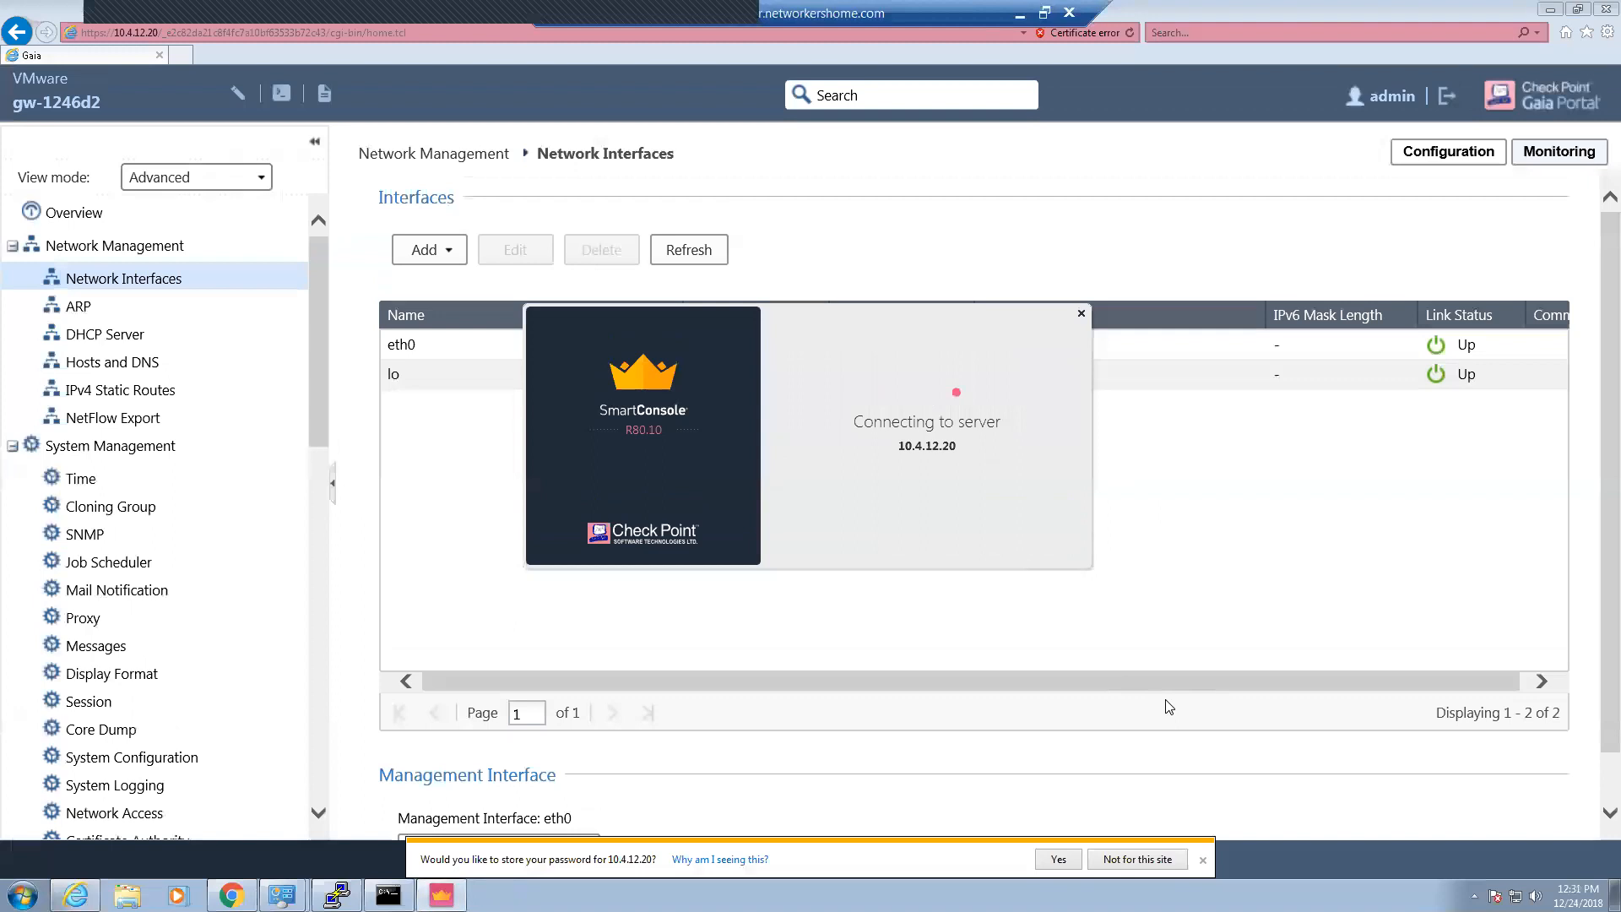
left_click(1202, 859)
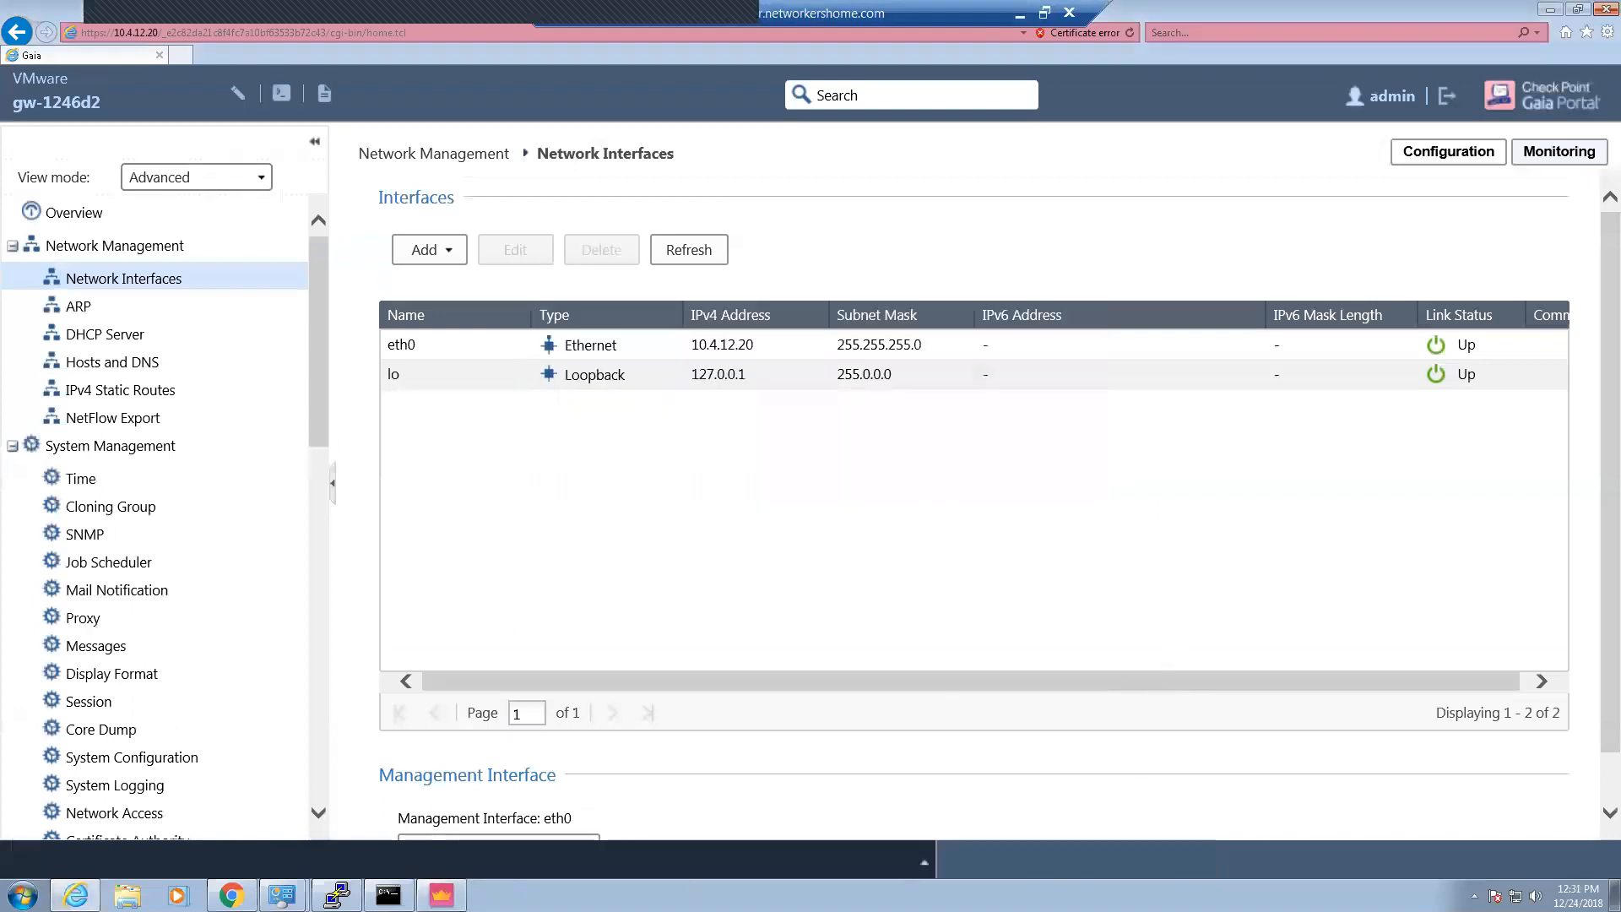
left_click(442, 894)
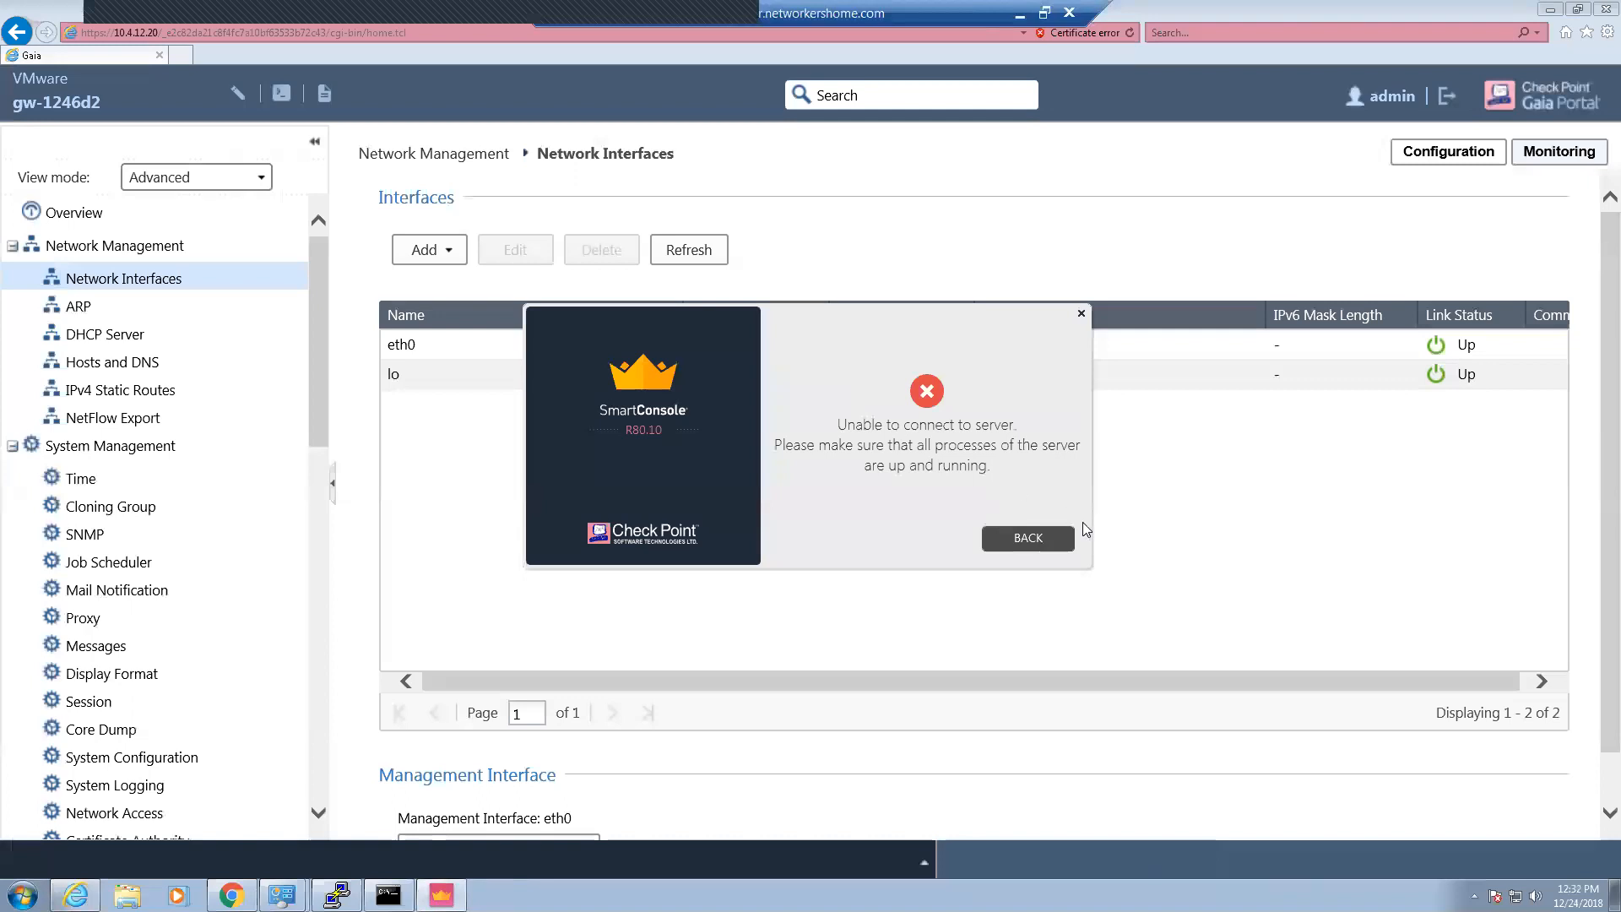
Retry the SmartConsole login twice, returning to the form after each error
left_click(1034, 538)
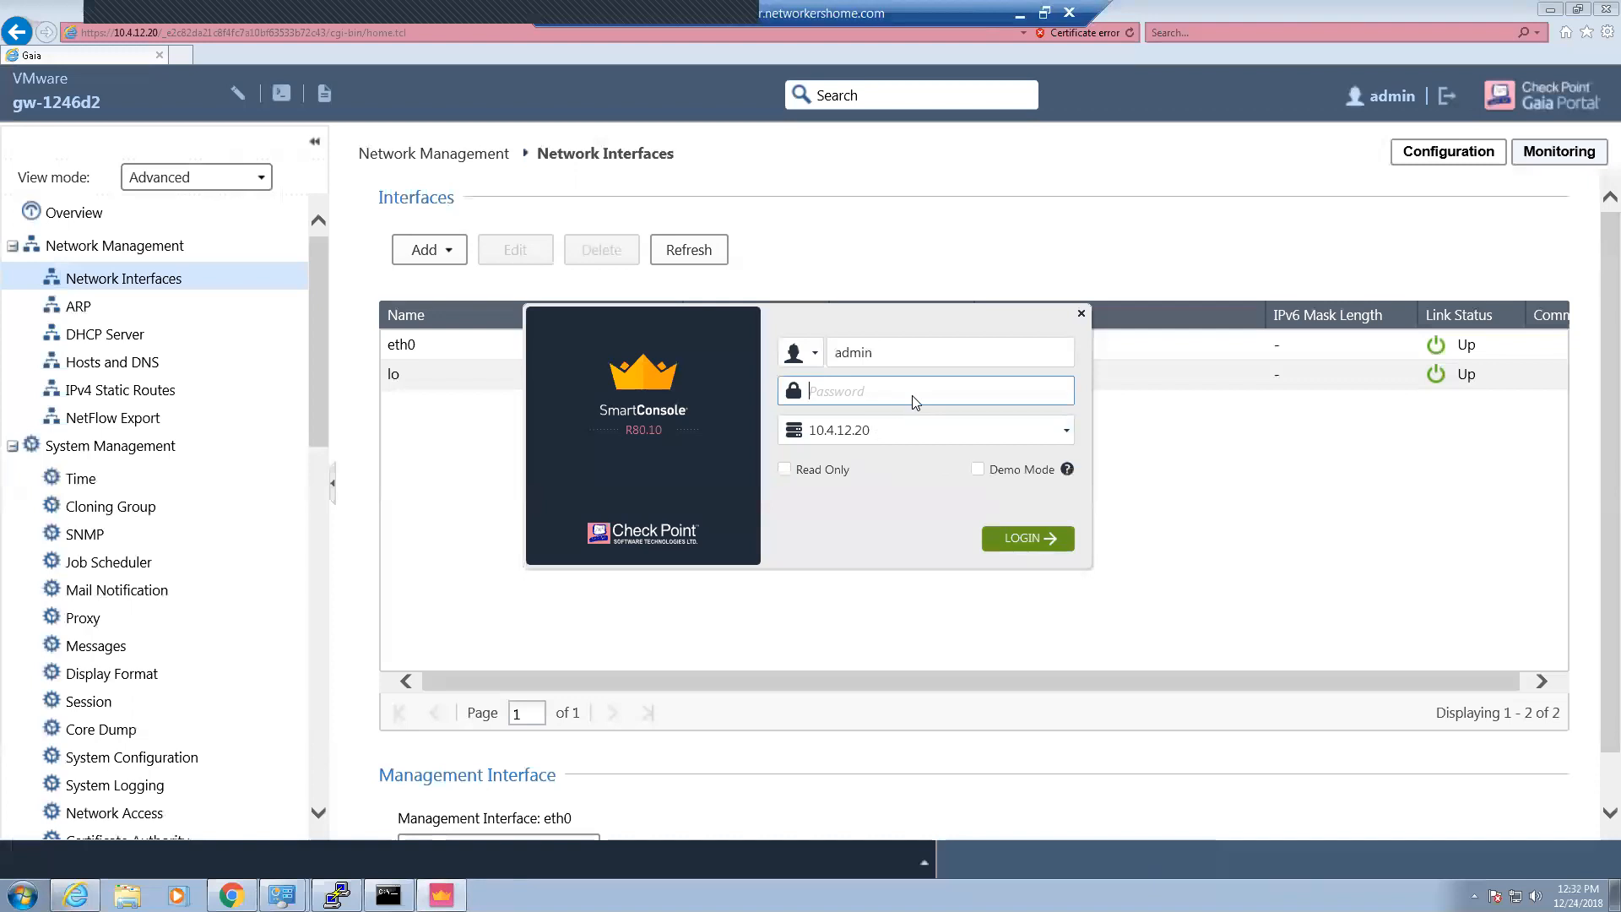
type("••••••••")
key("Return")
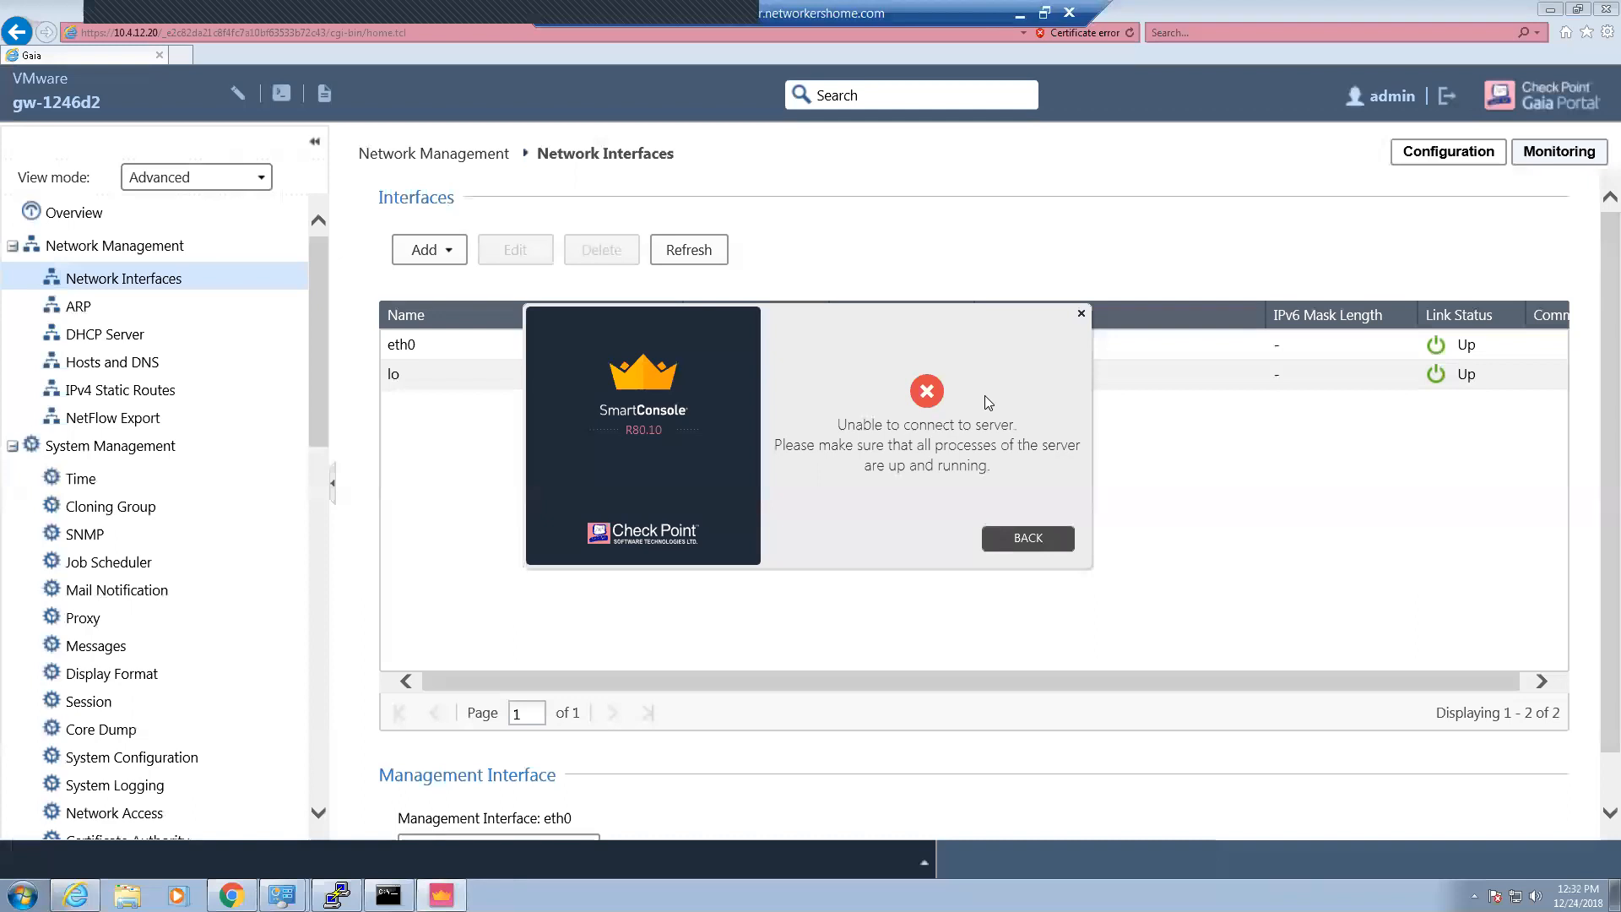
key("Return")
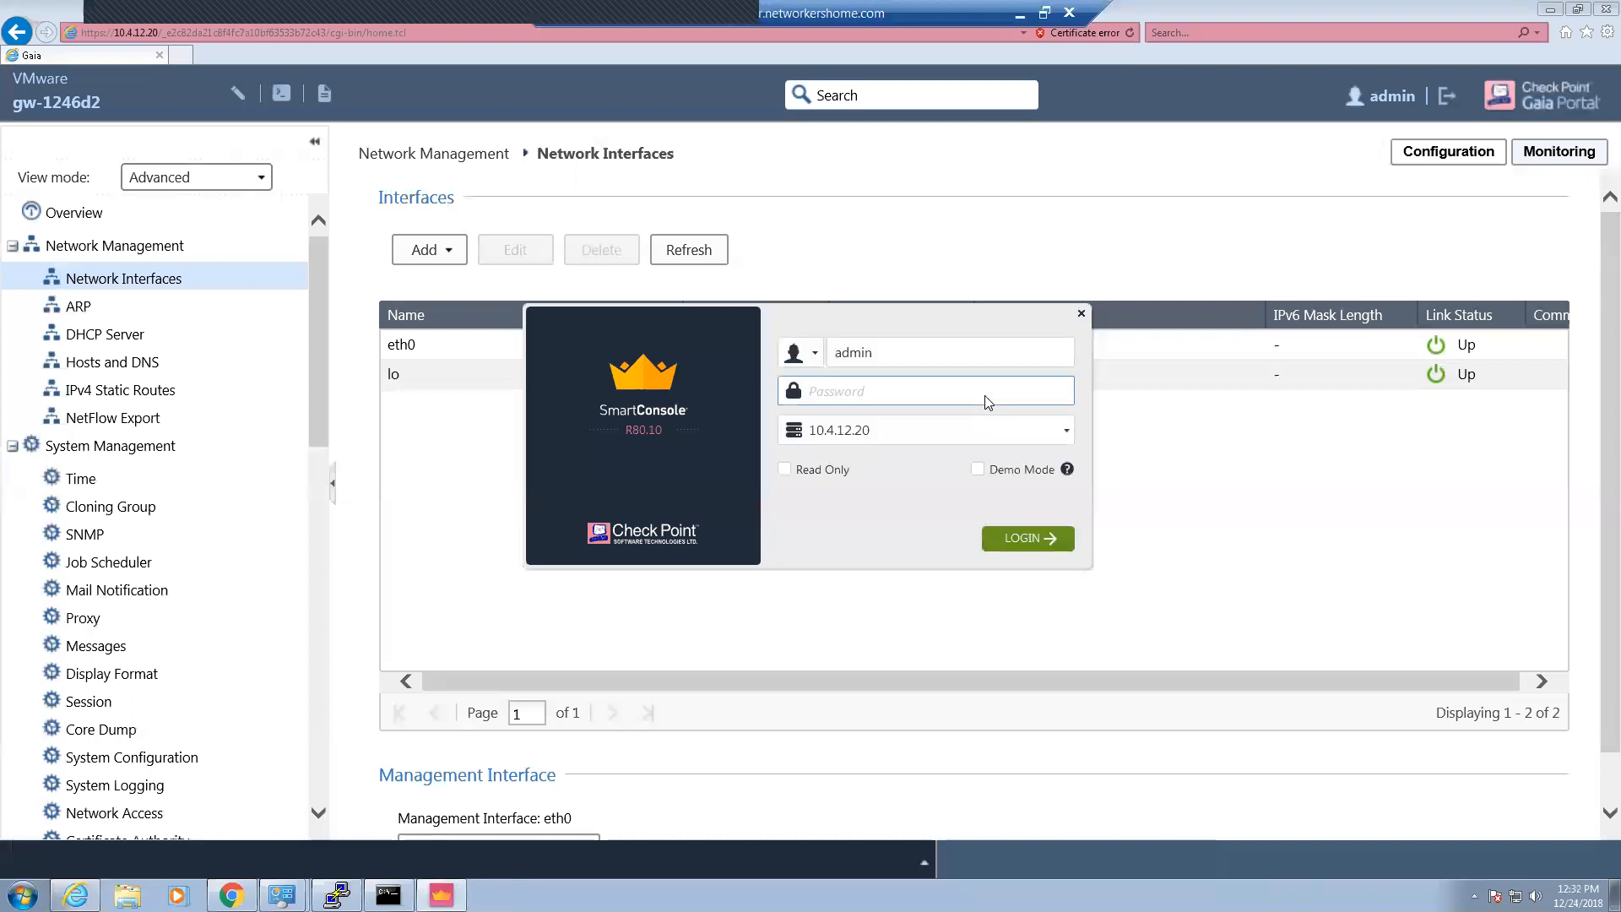
key("Caps_Lock")
type("•")
key("Caps_Lock")
type("•••••••")
key("Return")
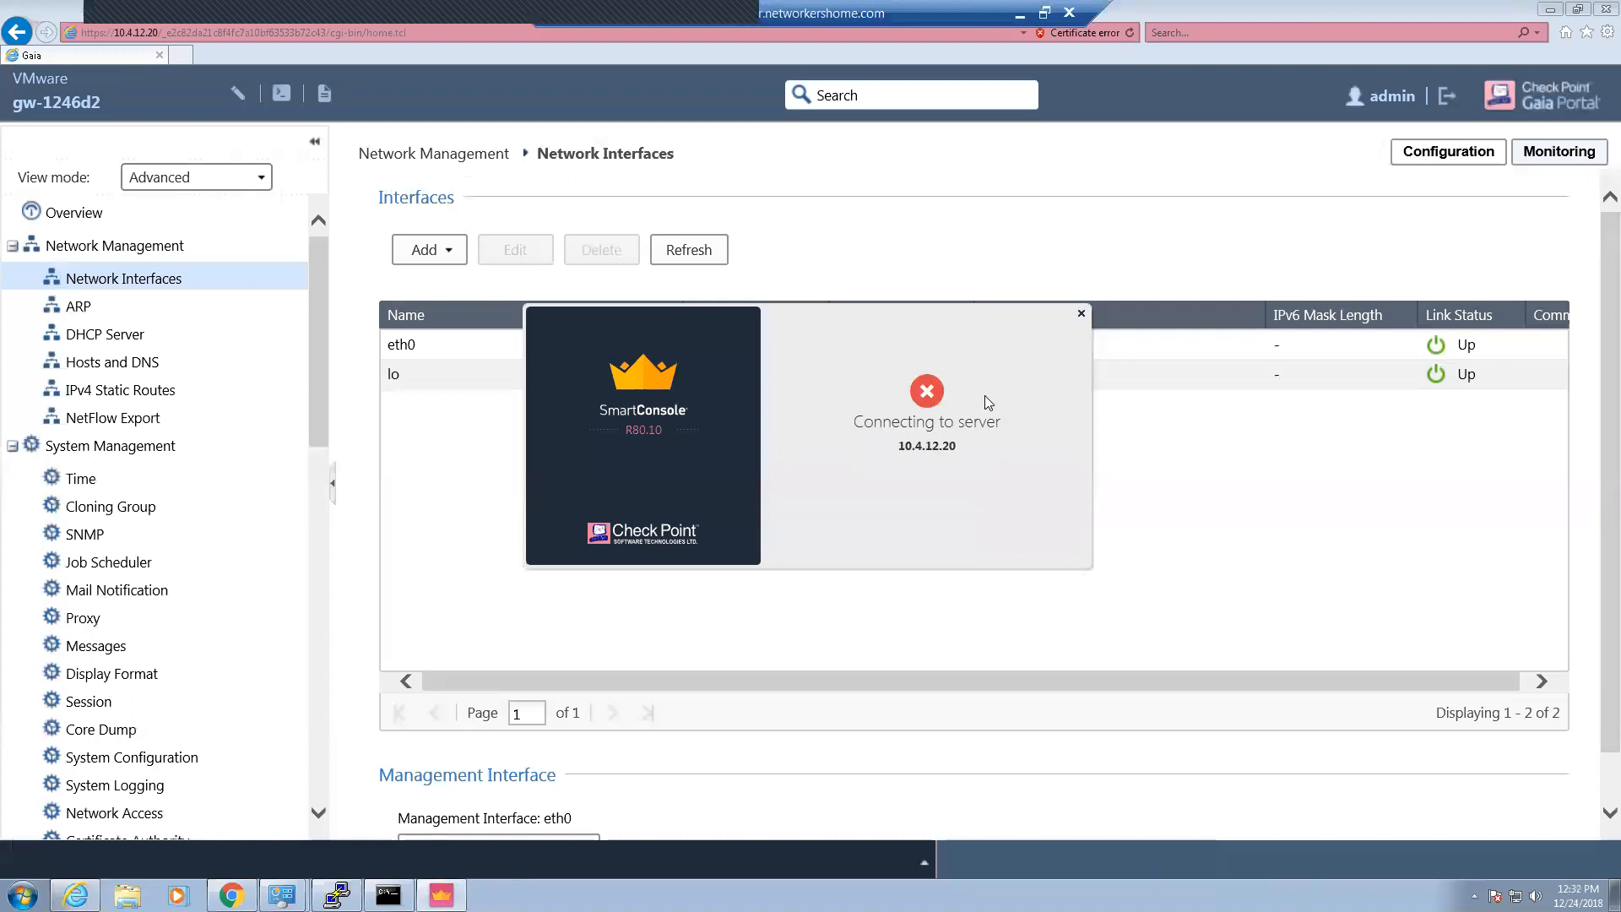
Make a third failed login attempt, then bring the gateway's PuTTY session forward
key("Return")
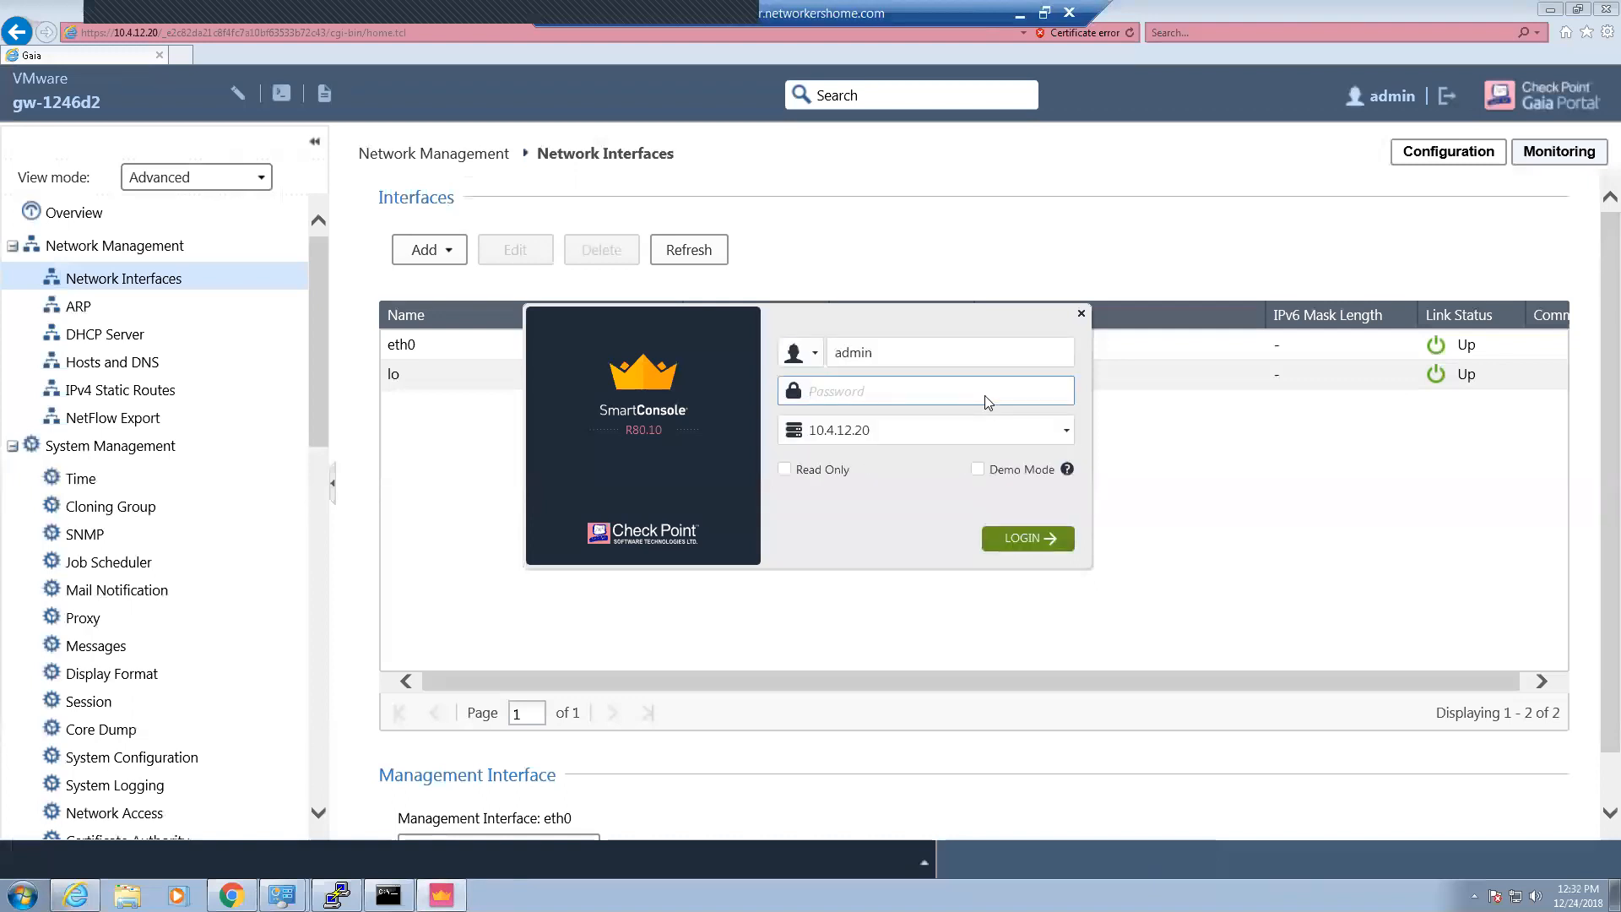
type("•••••••••")
key("Return")
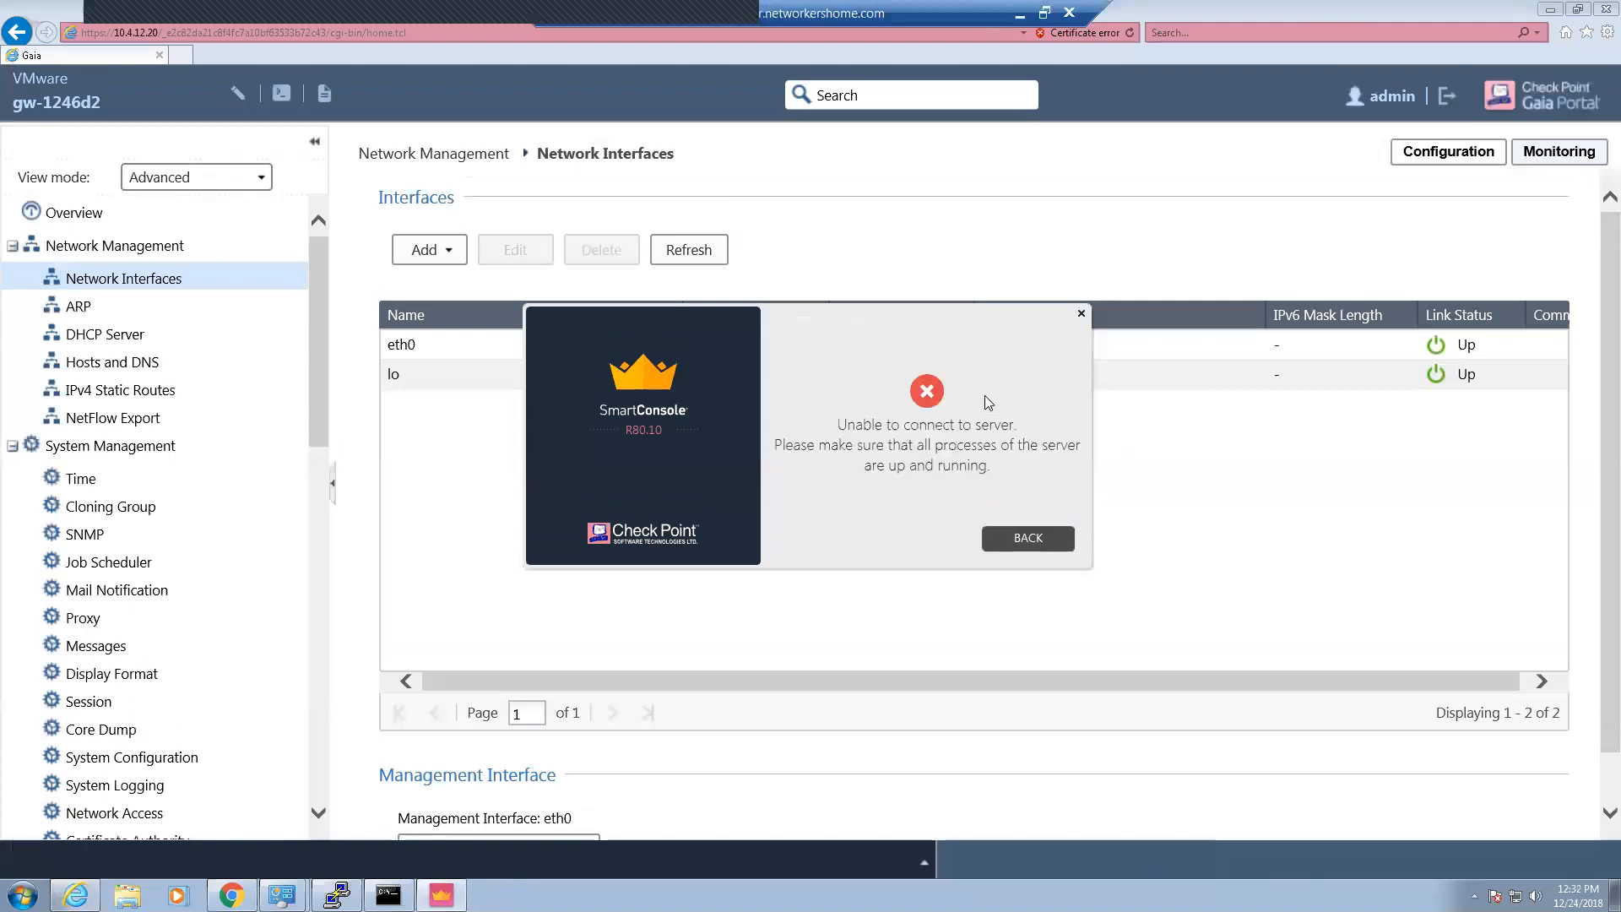
left_click(1028, 538)
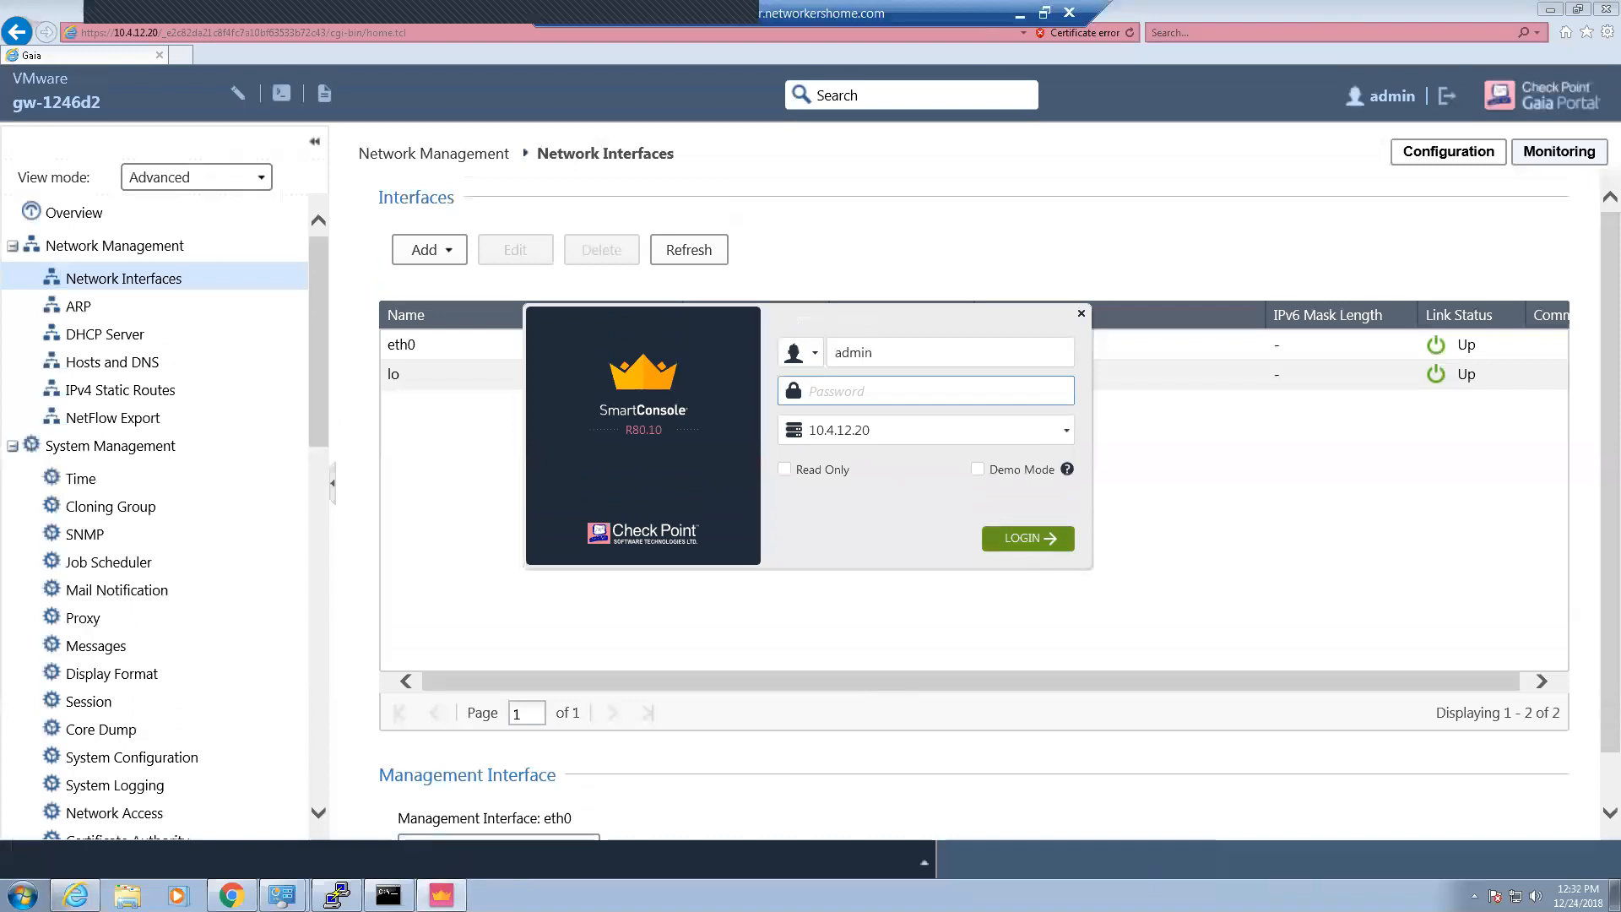
left_click(337, 895)
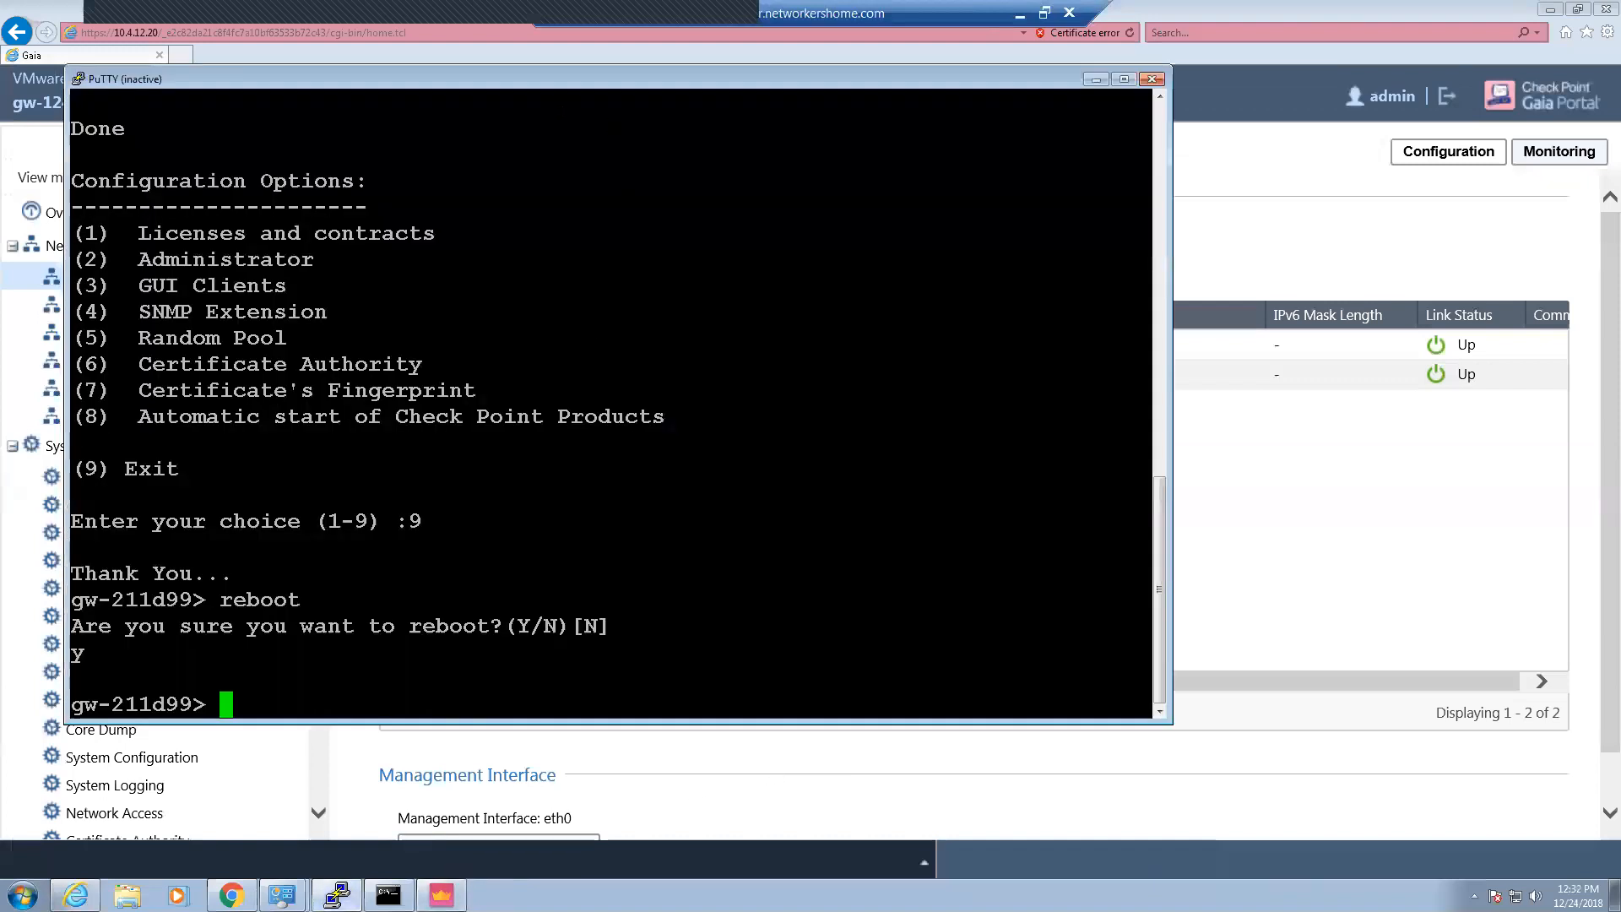
Restart the PuTTY session to 10.4.12.20, accept the host key, log in as admin, then minimise it
right_click(538, 85)
left_click(637, 261)
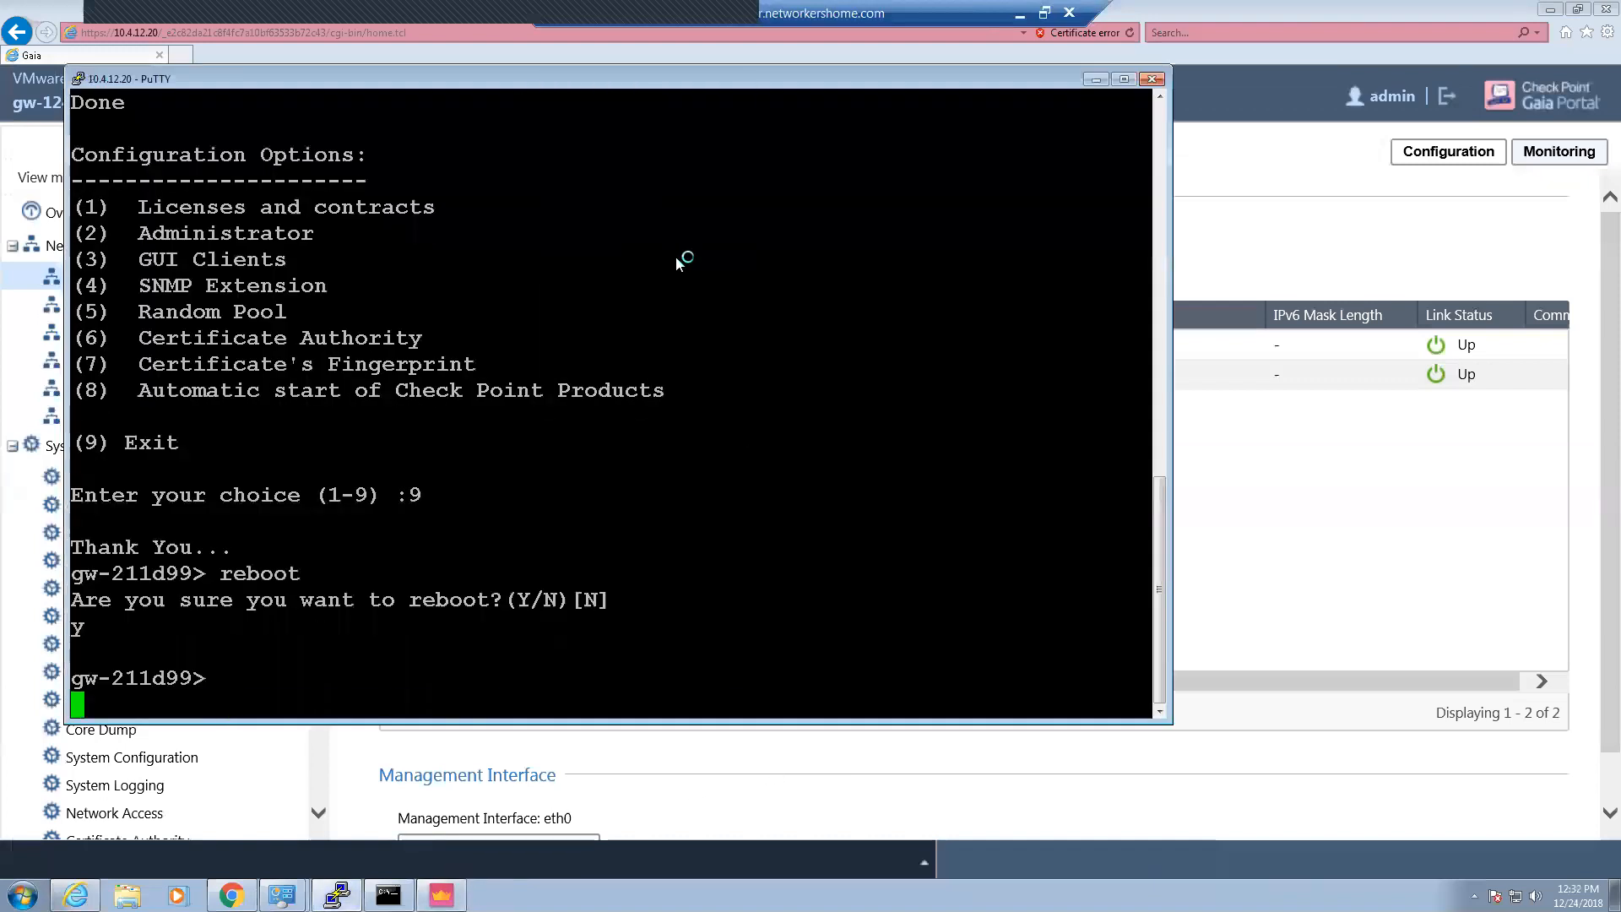
left_click(777, 592)
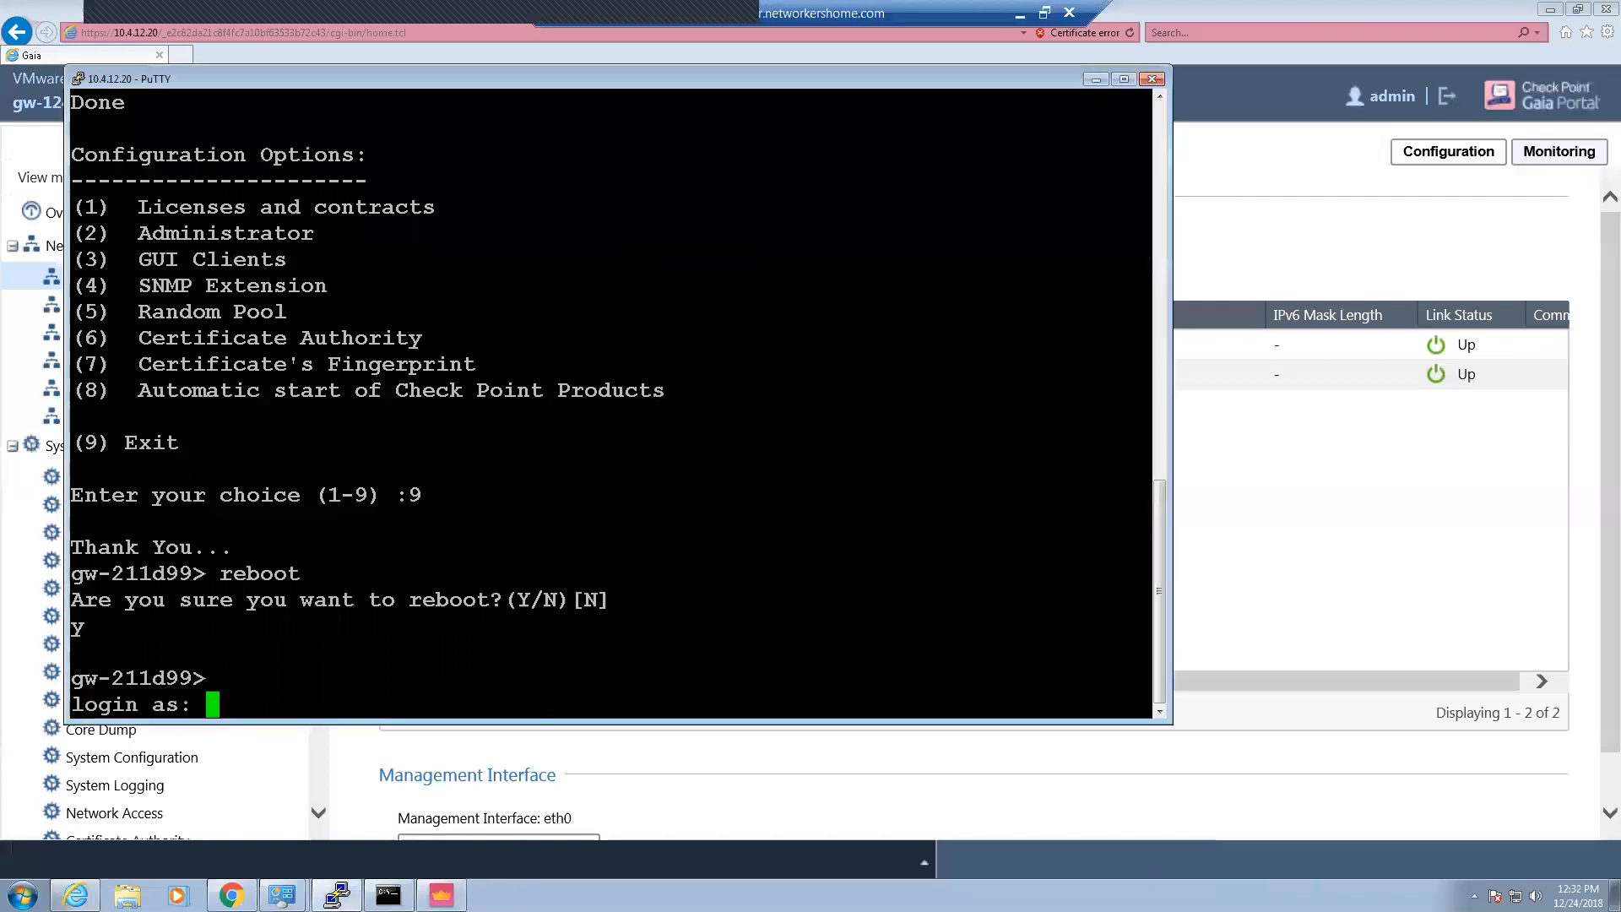
type("admin")
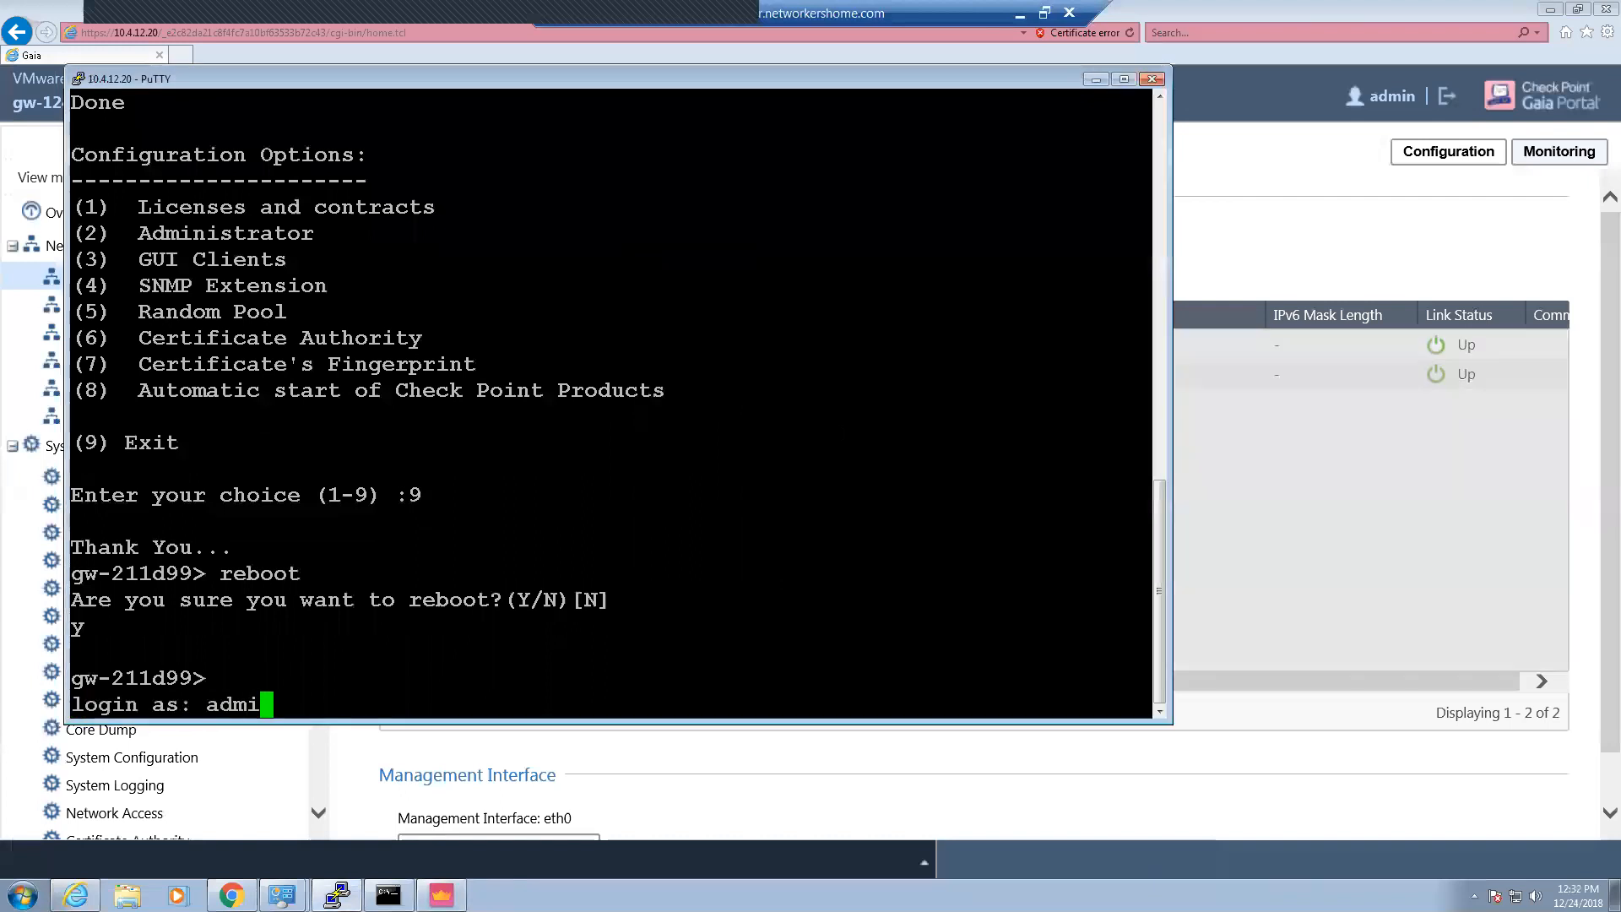
key("Return")
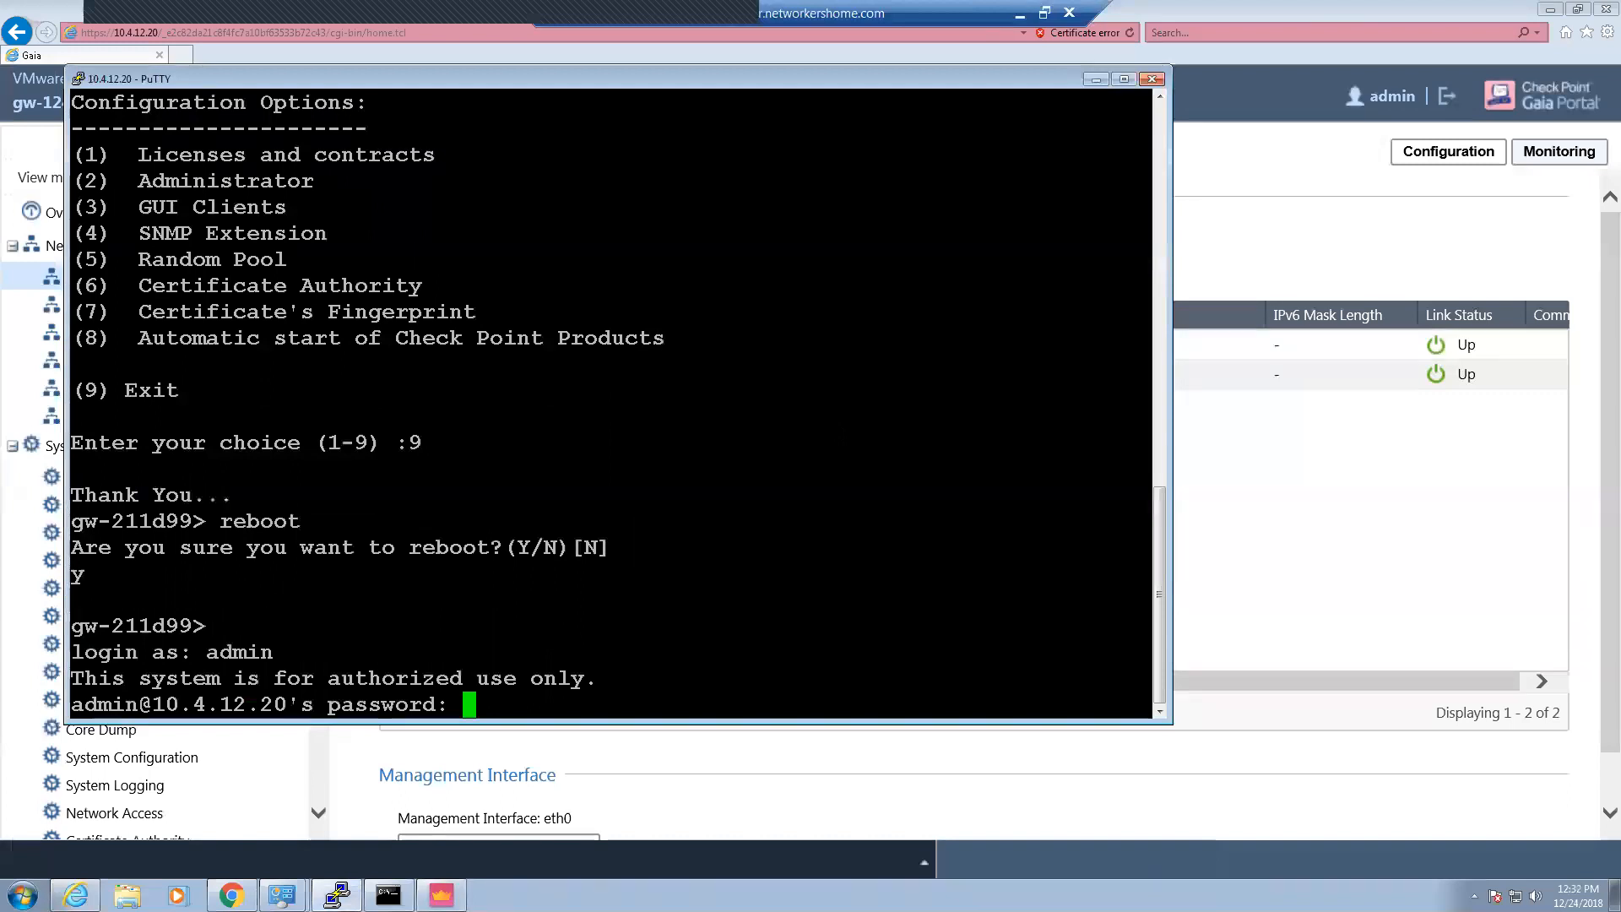
key("Return")
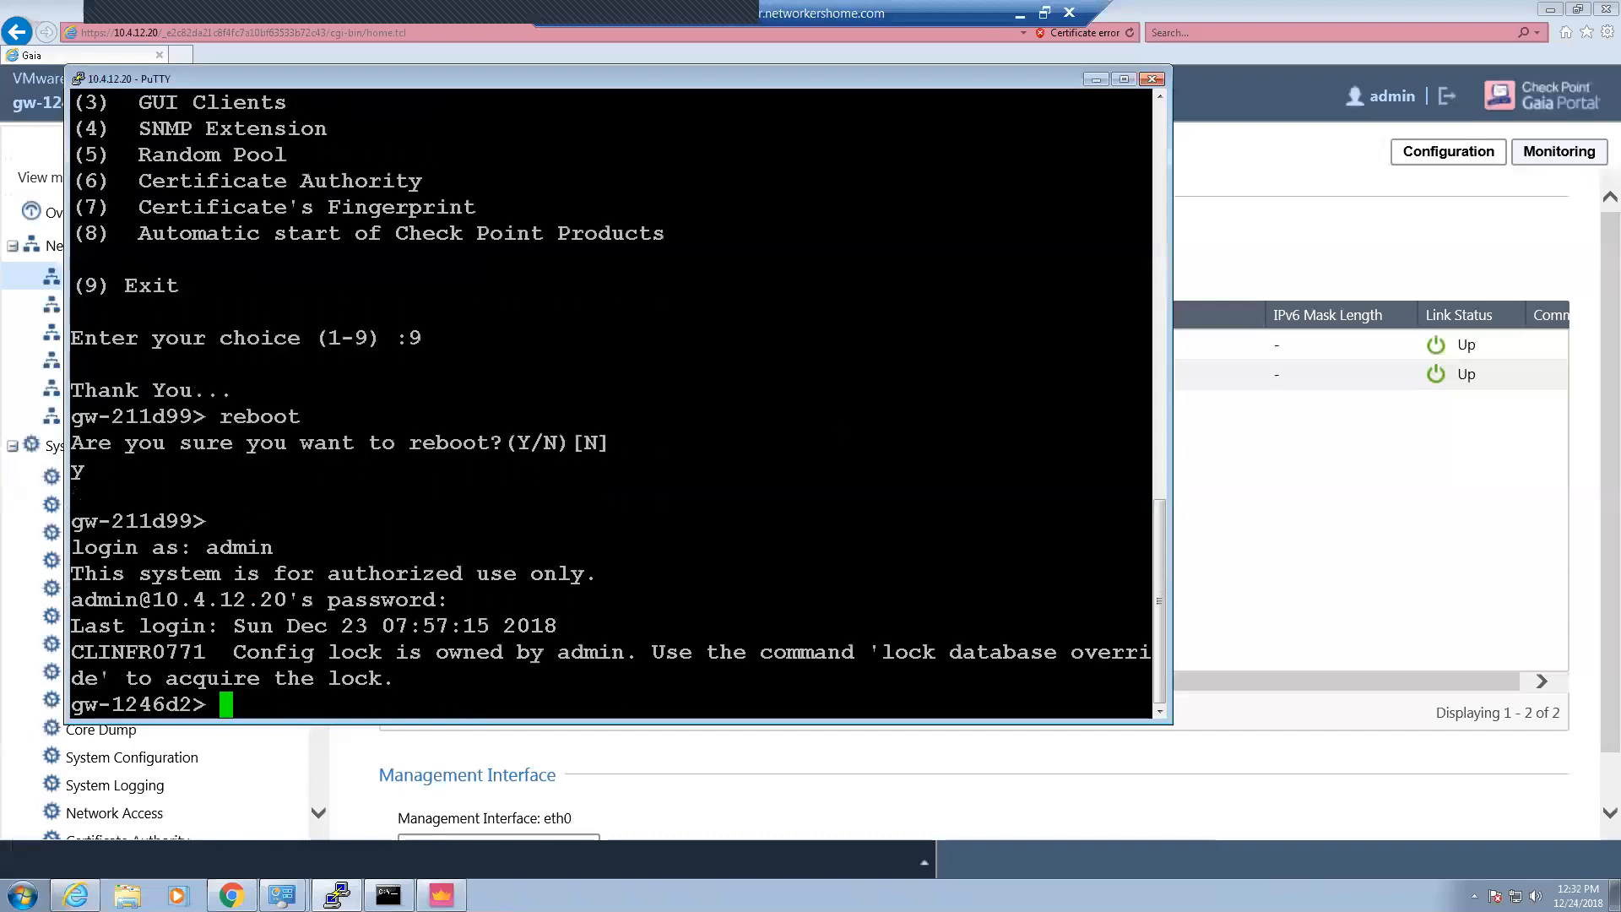
key("Return")
key("Return")
key("Return")
key("Return")
key("Return")
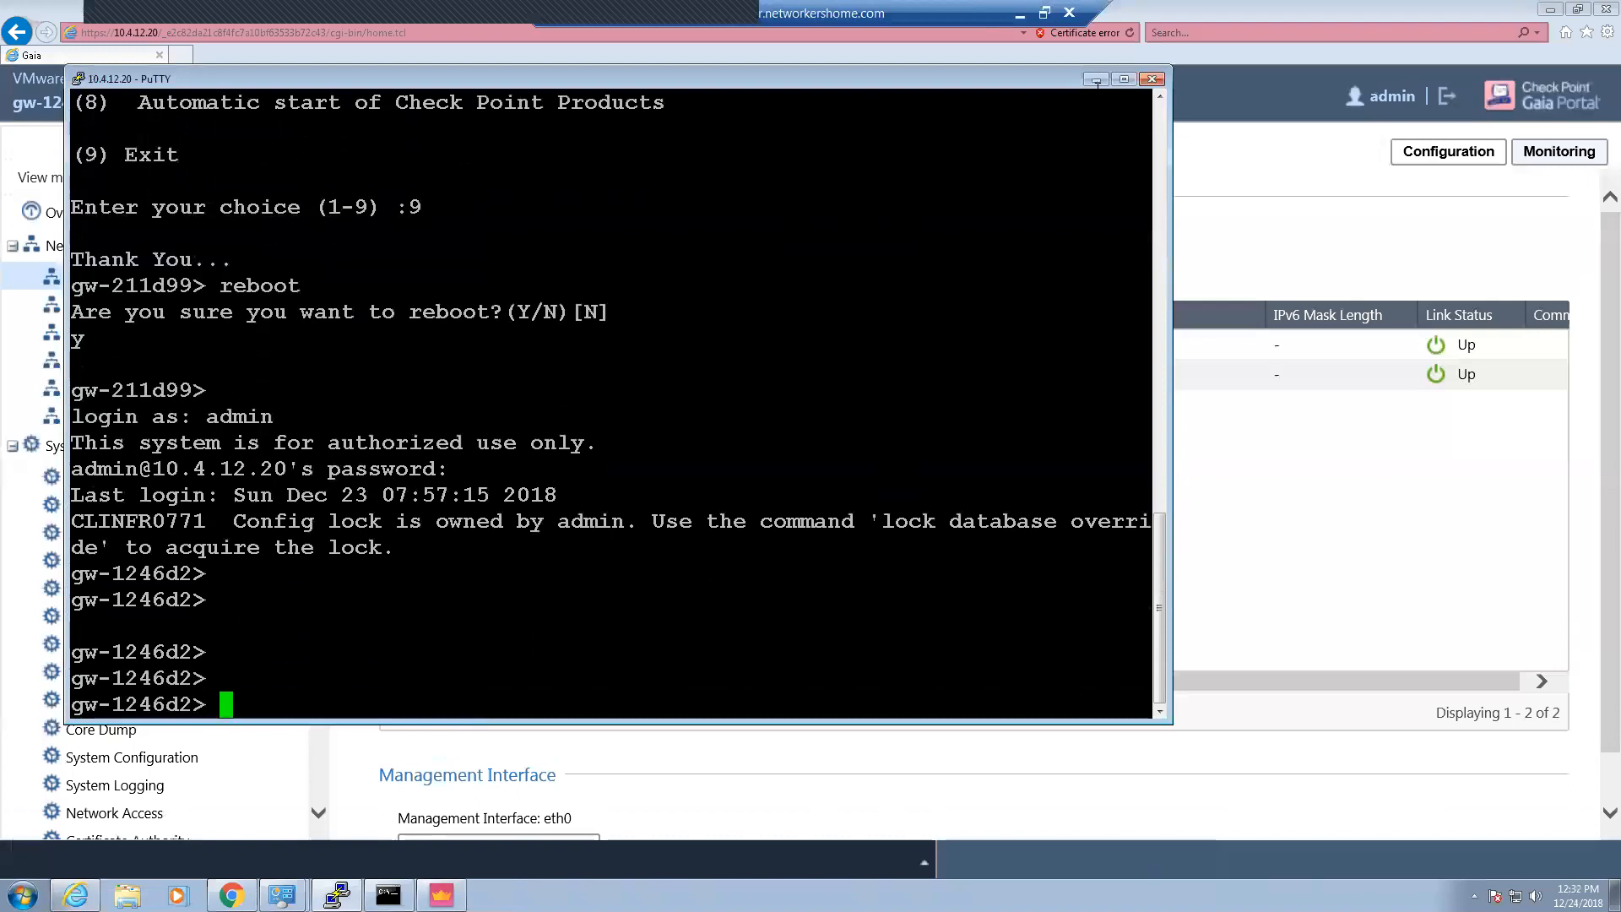
left_click(1095, 81)
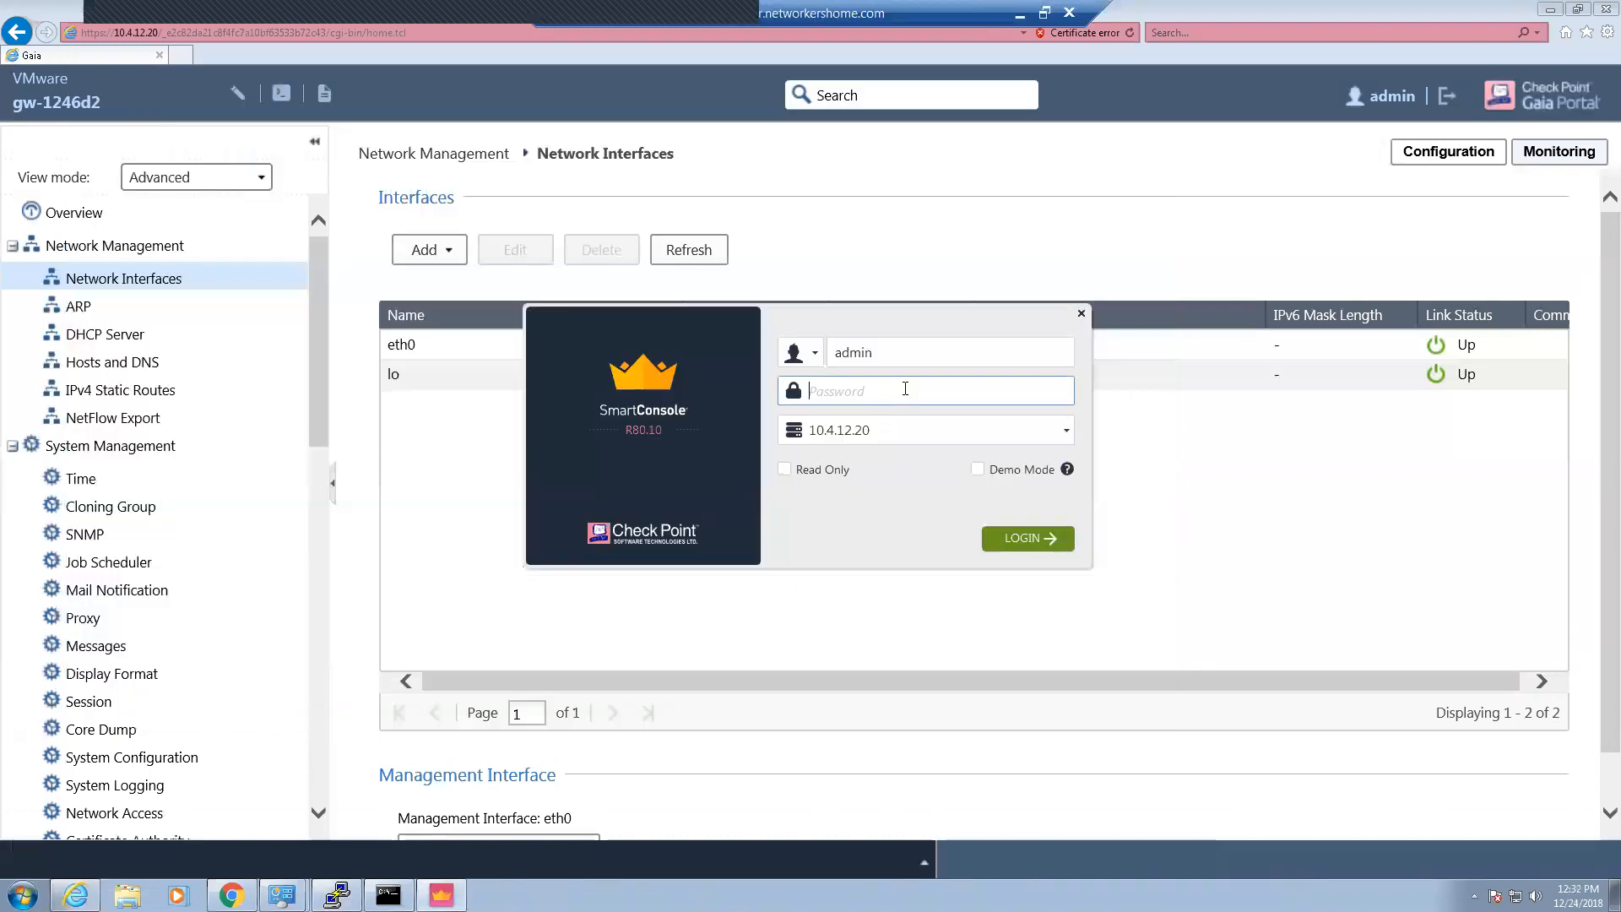
Retry the SmartConsole login, back out of 'Server is initializing', and return to PuTTY
key("Return")
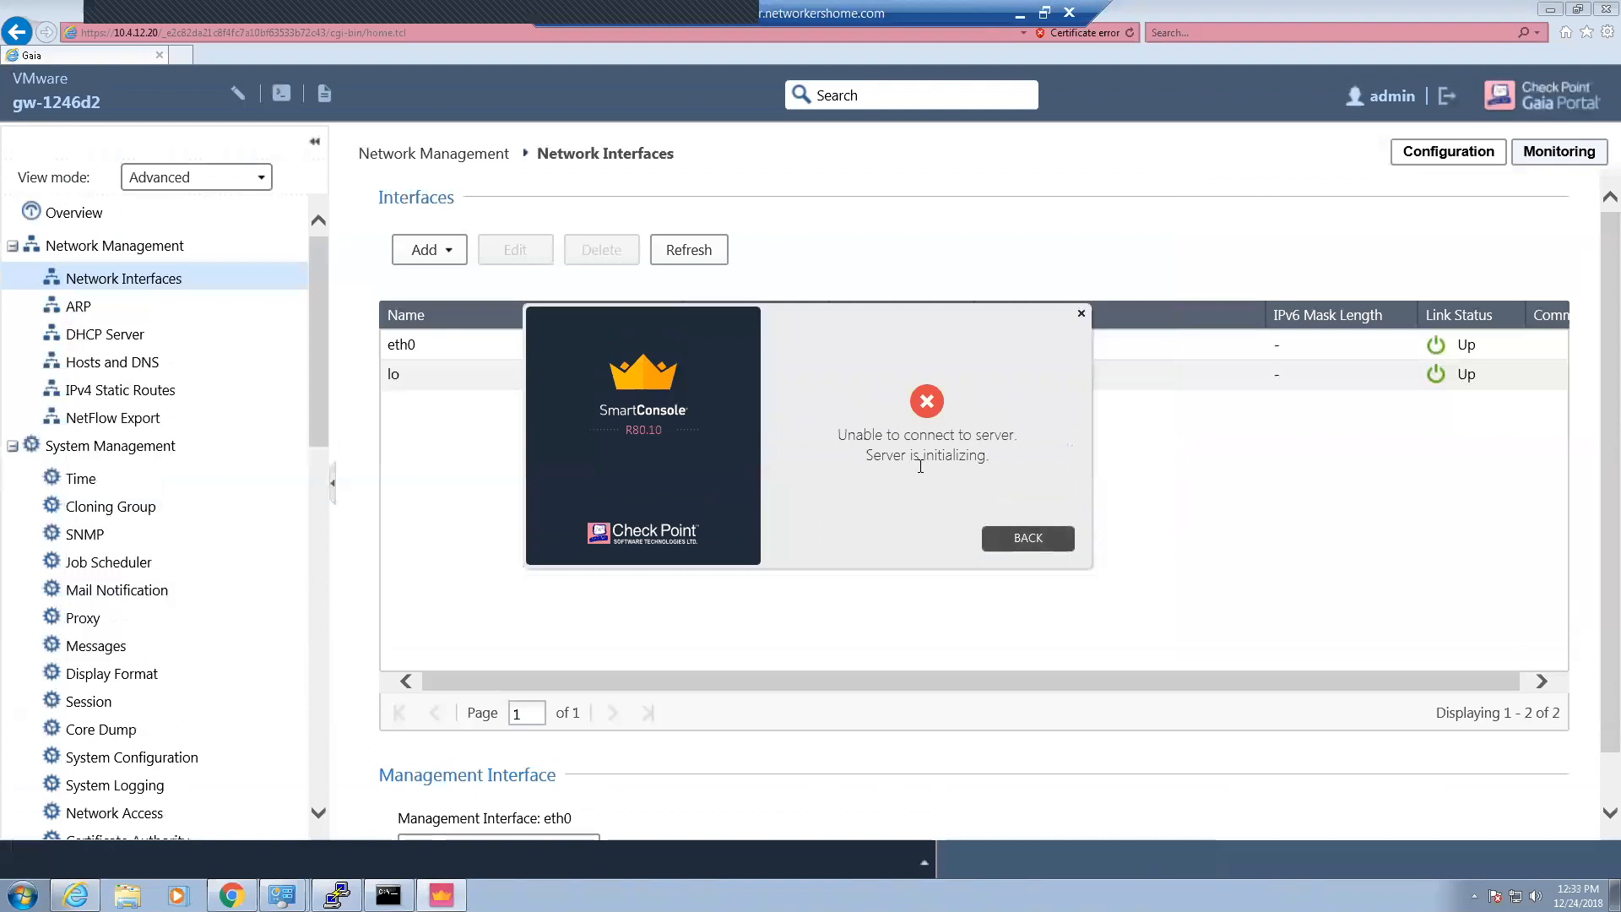
left_click(1015, 538)
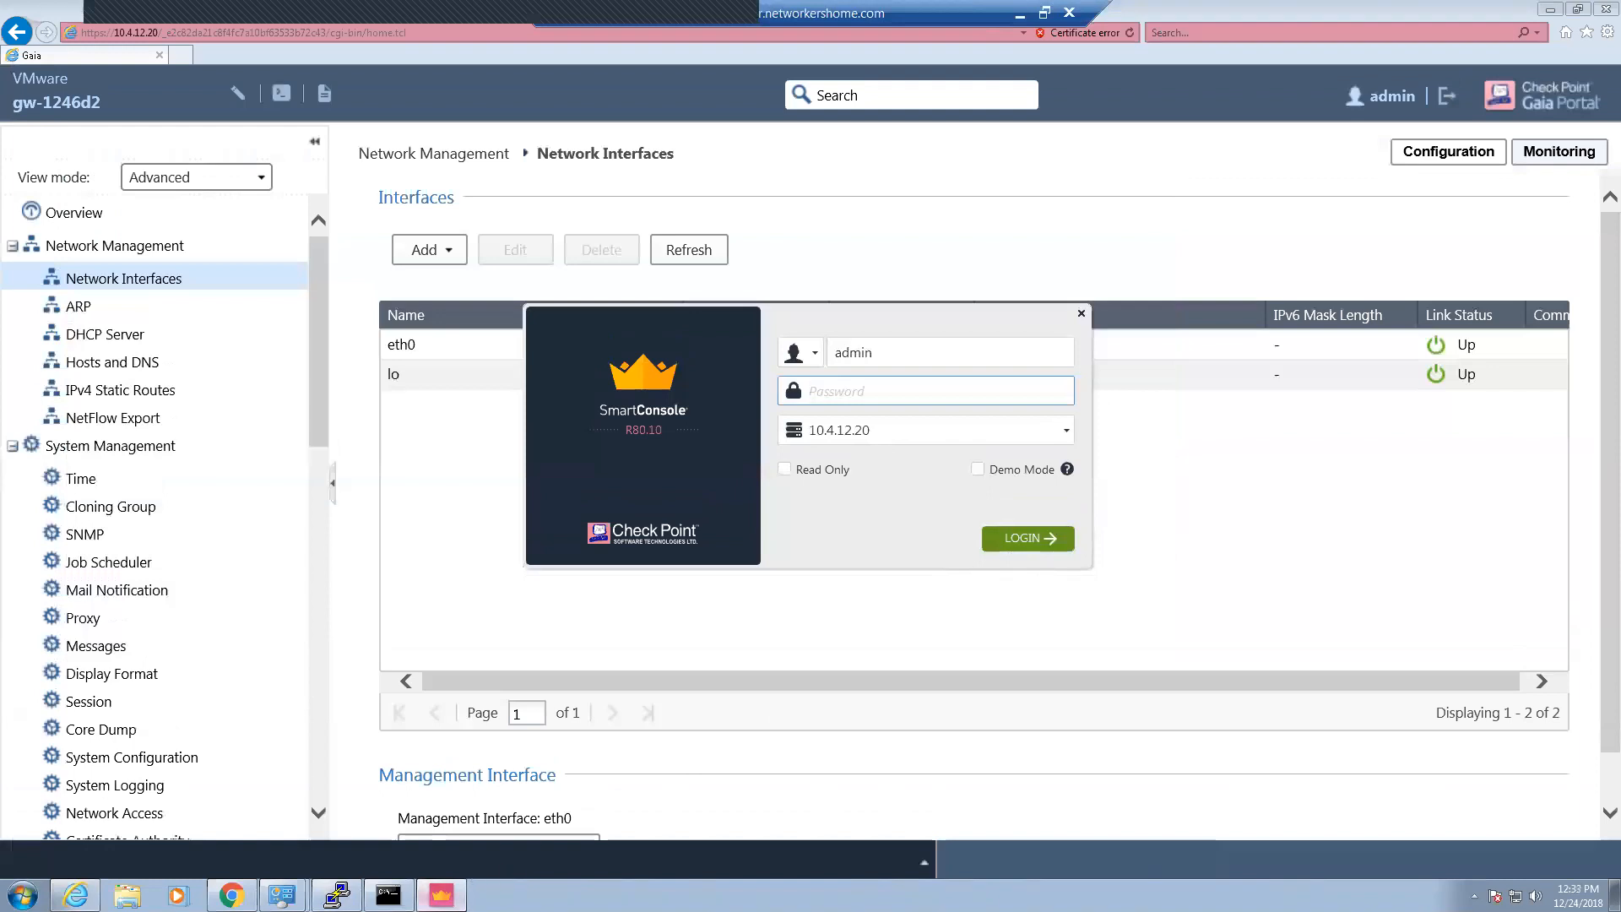
left_click(390, 895)
left_click(336, 895)
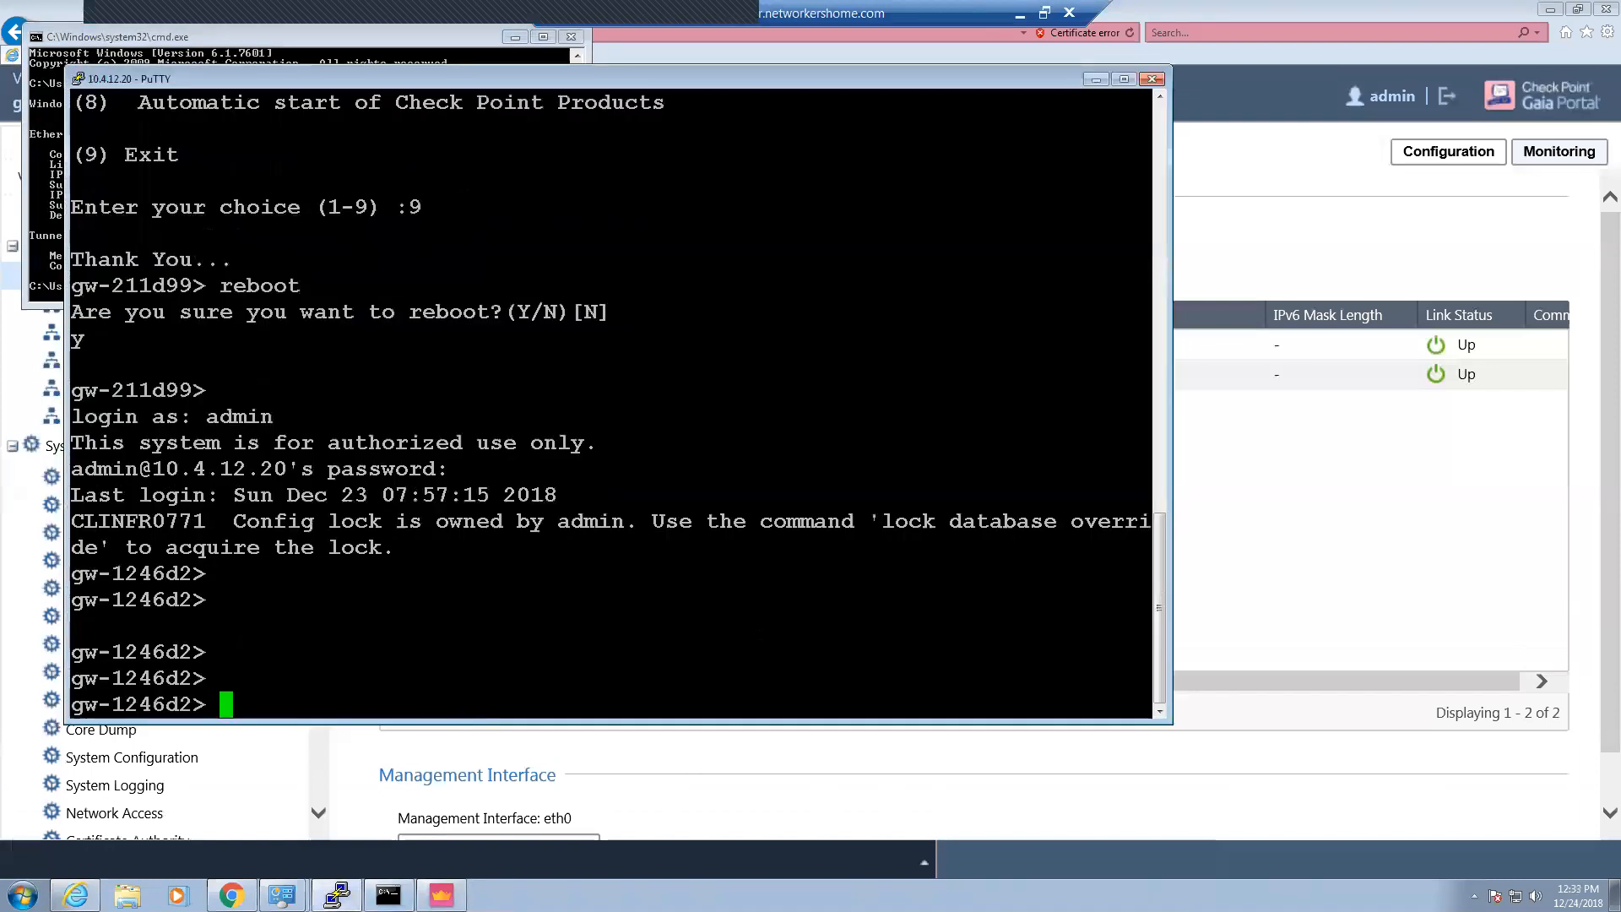
Page through the gateway's 'show' command help list
type("sho")
key("BackSpace")
key("BackSpace")
key("BackSpace")
type("p")
key("BackSpace")
type("show")
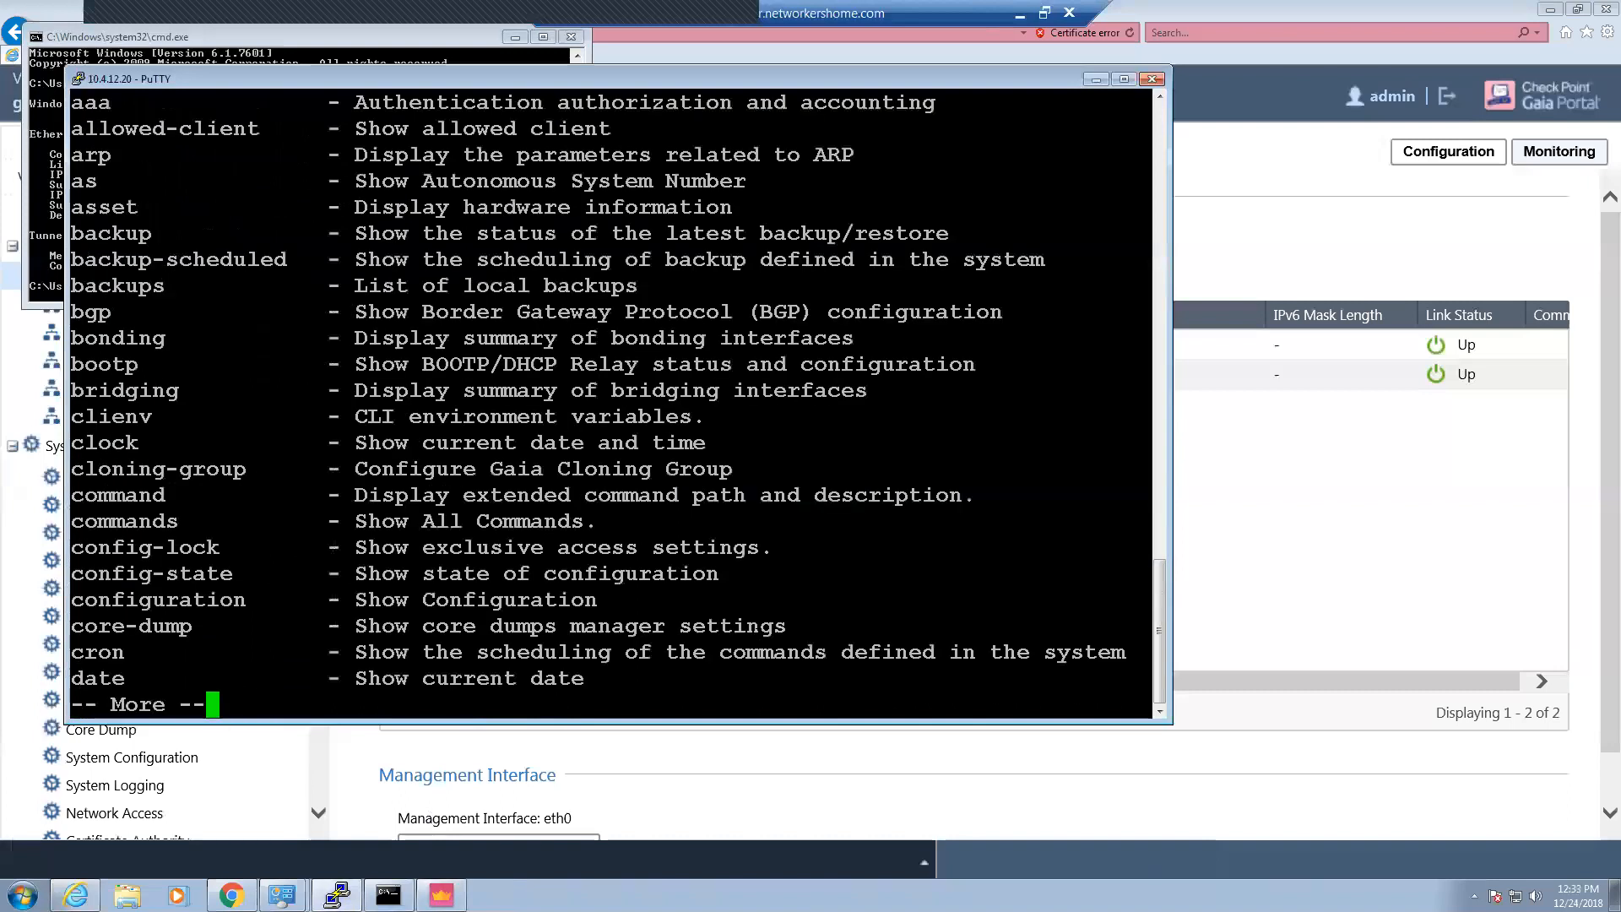
key("space")
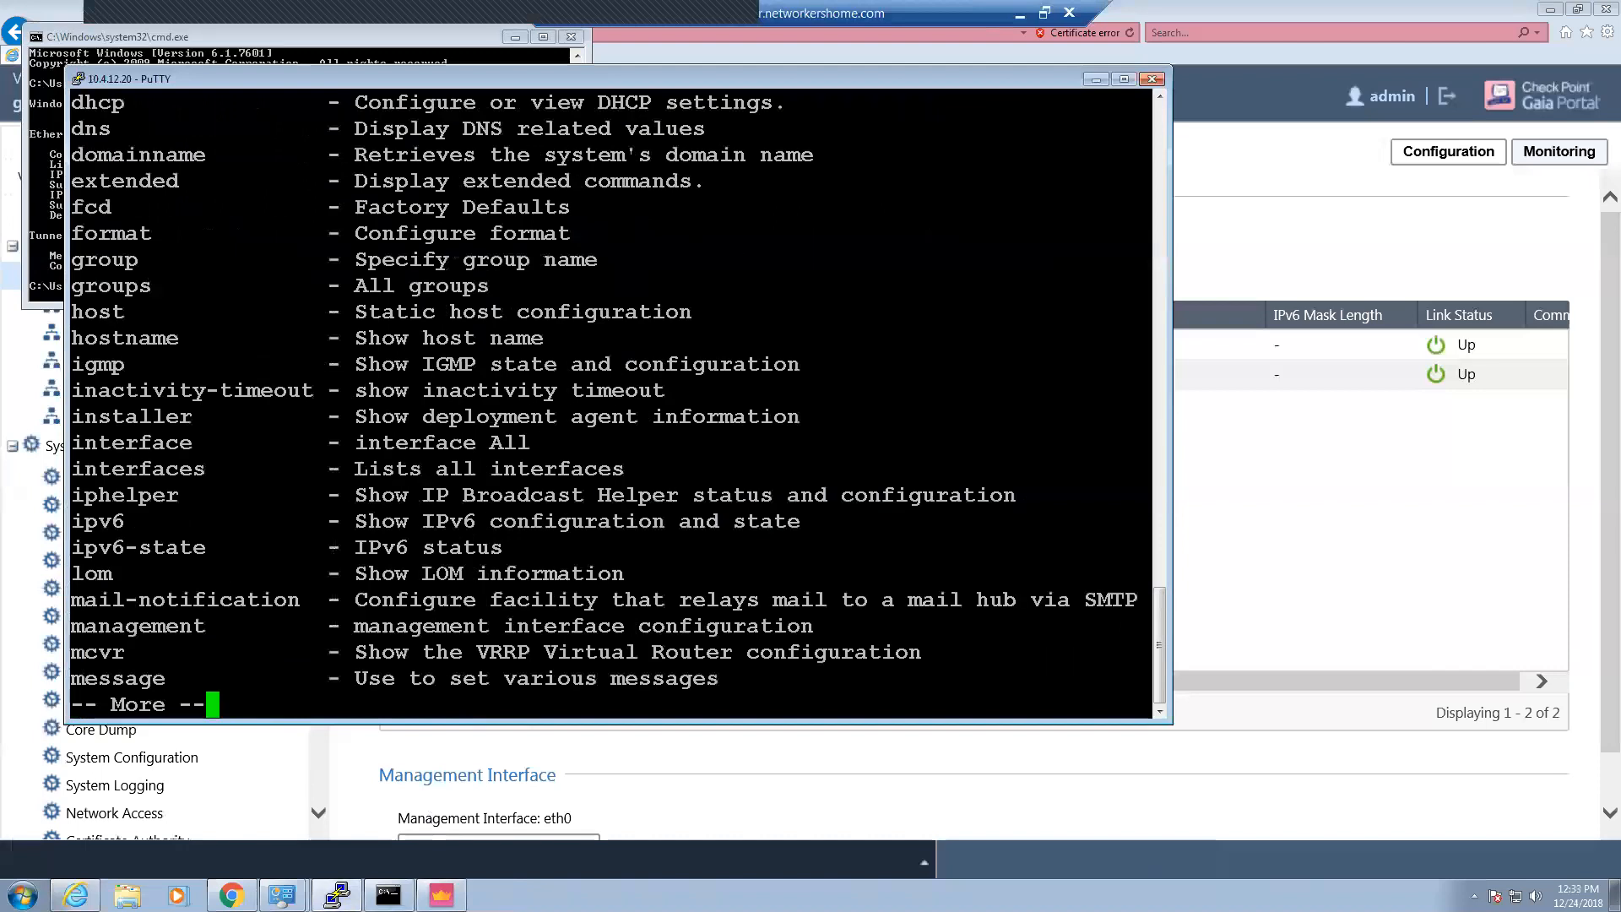
key("space")
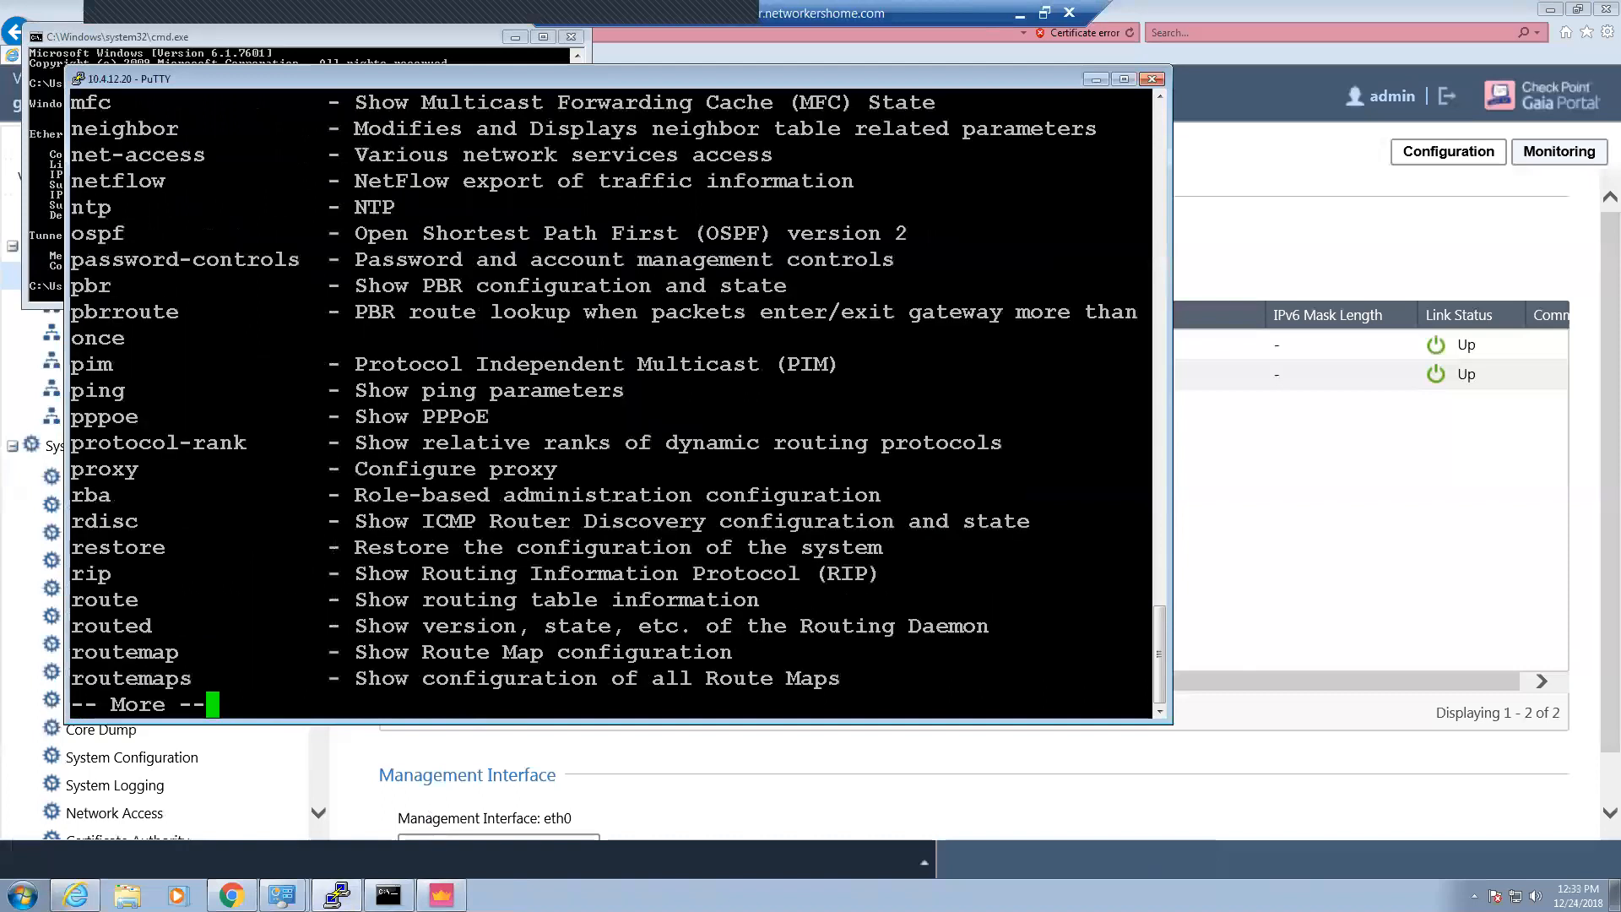
key("space")
key("space")
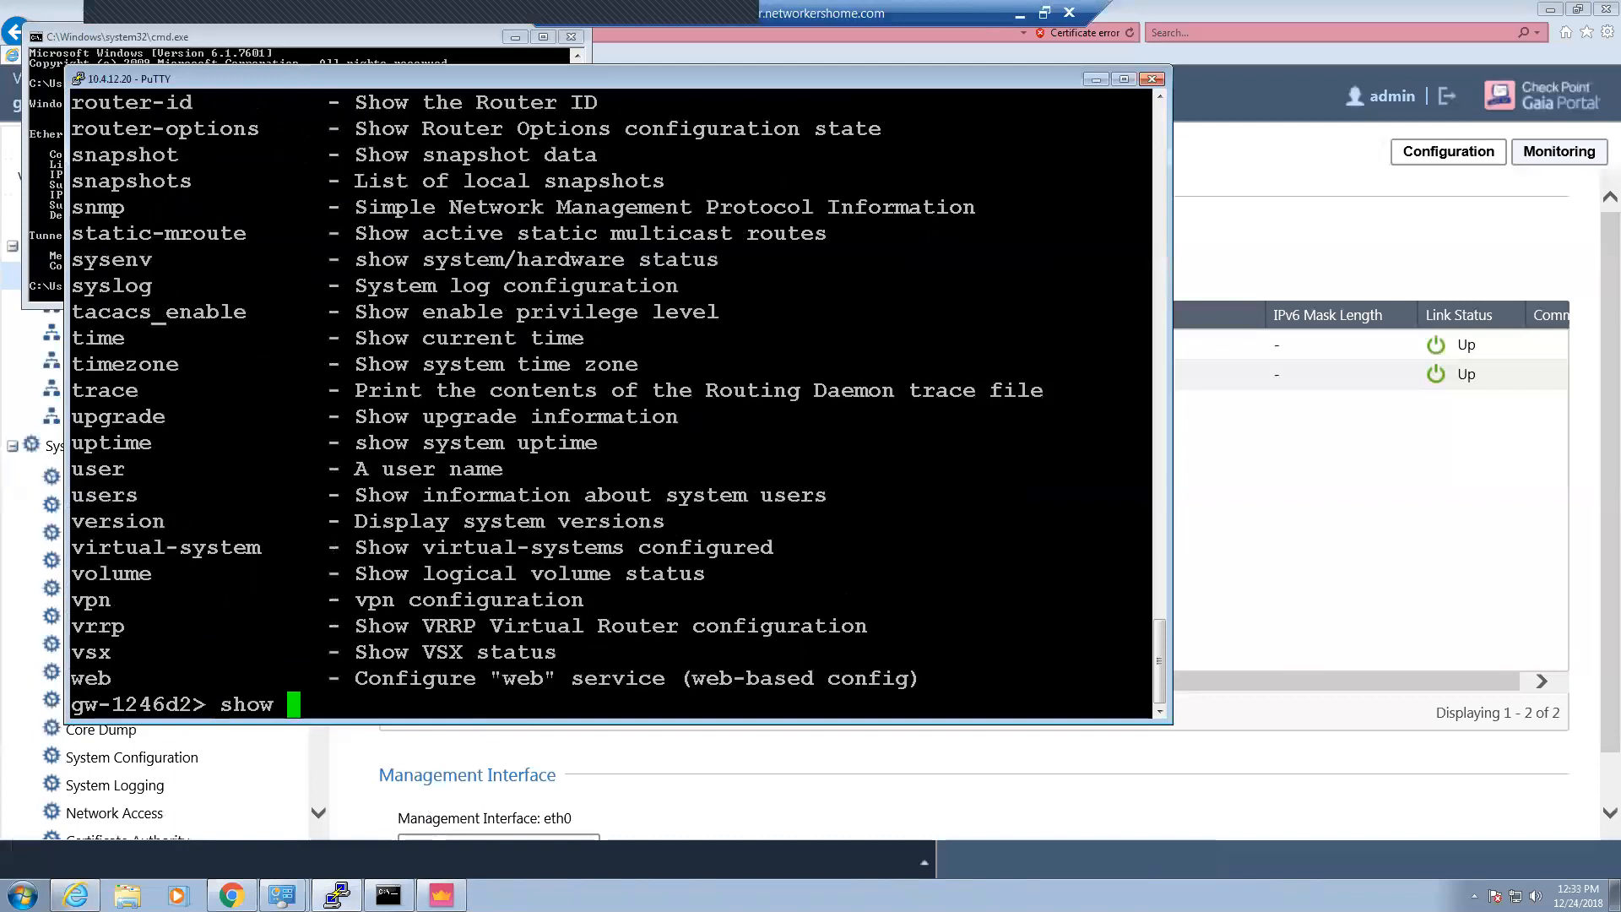
Run 'show web daemon-enable' to confirm WebDaemonEnable is on, then minimise PuTTY
type("we")
key("Tab")
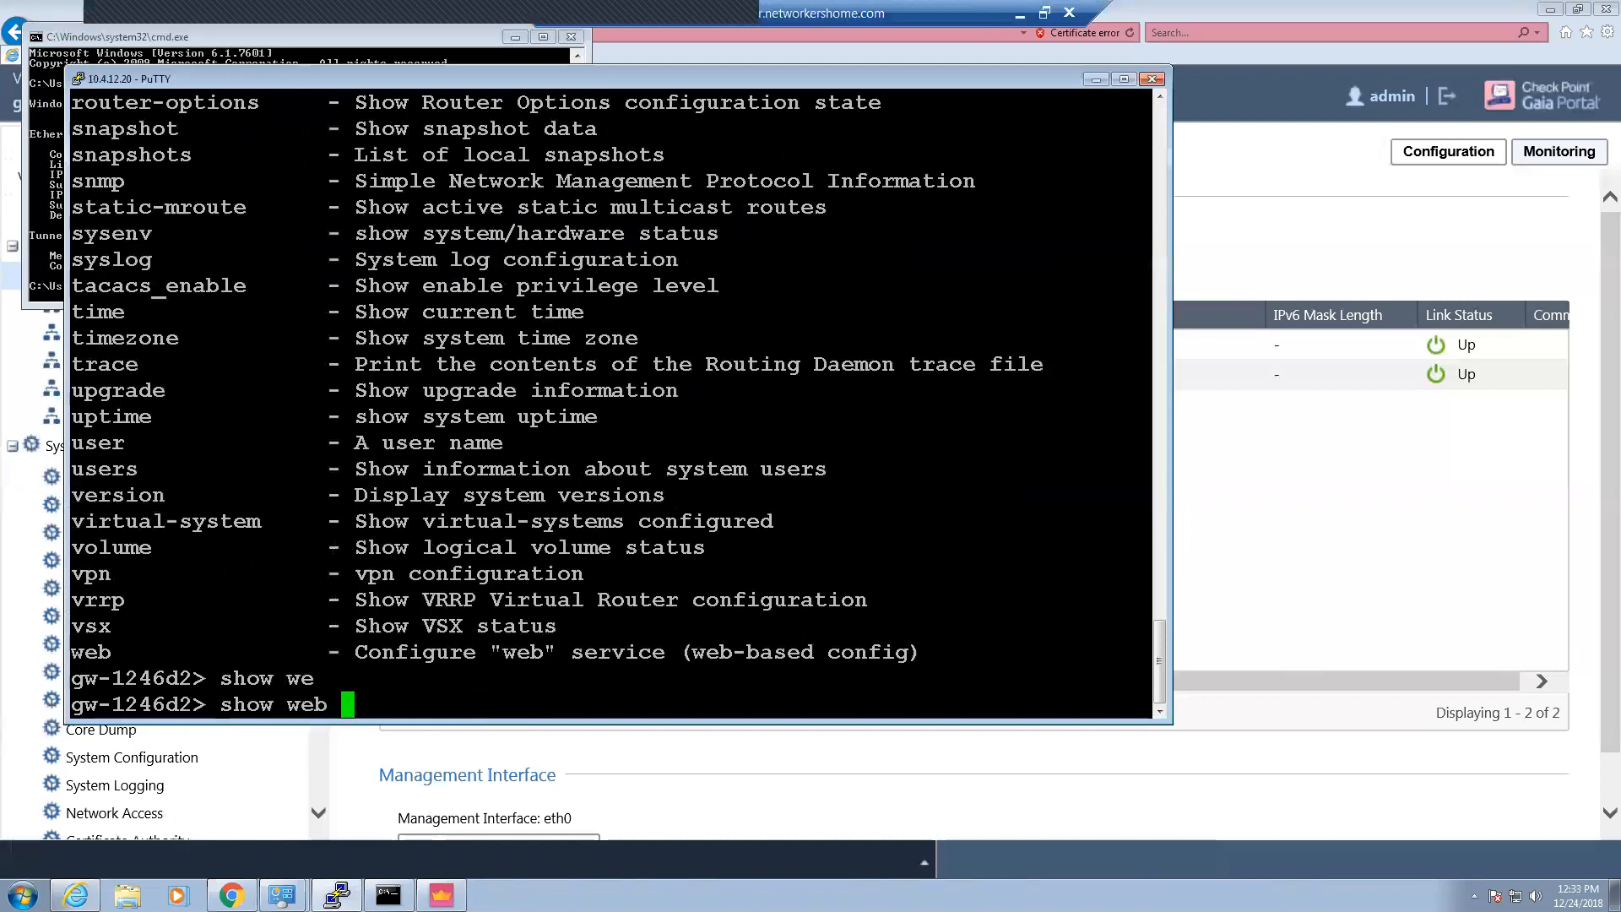
key("Tab")
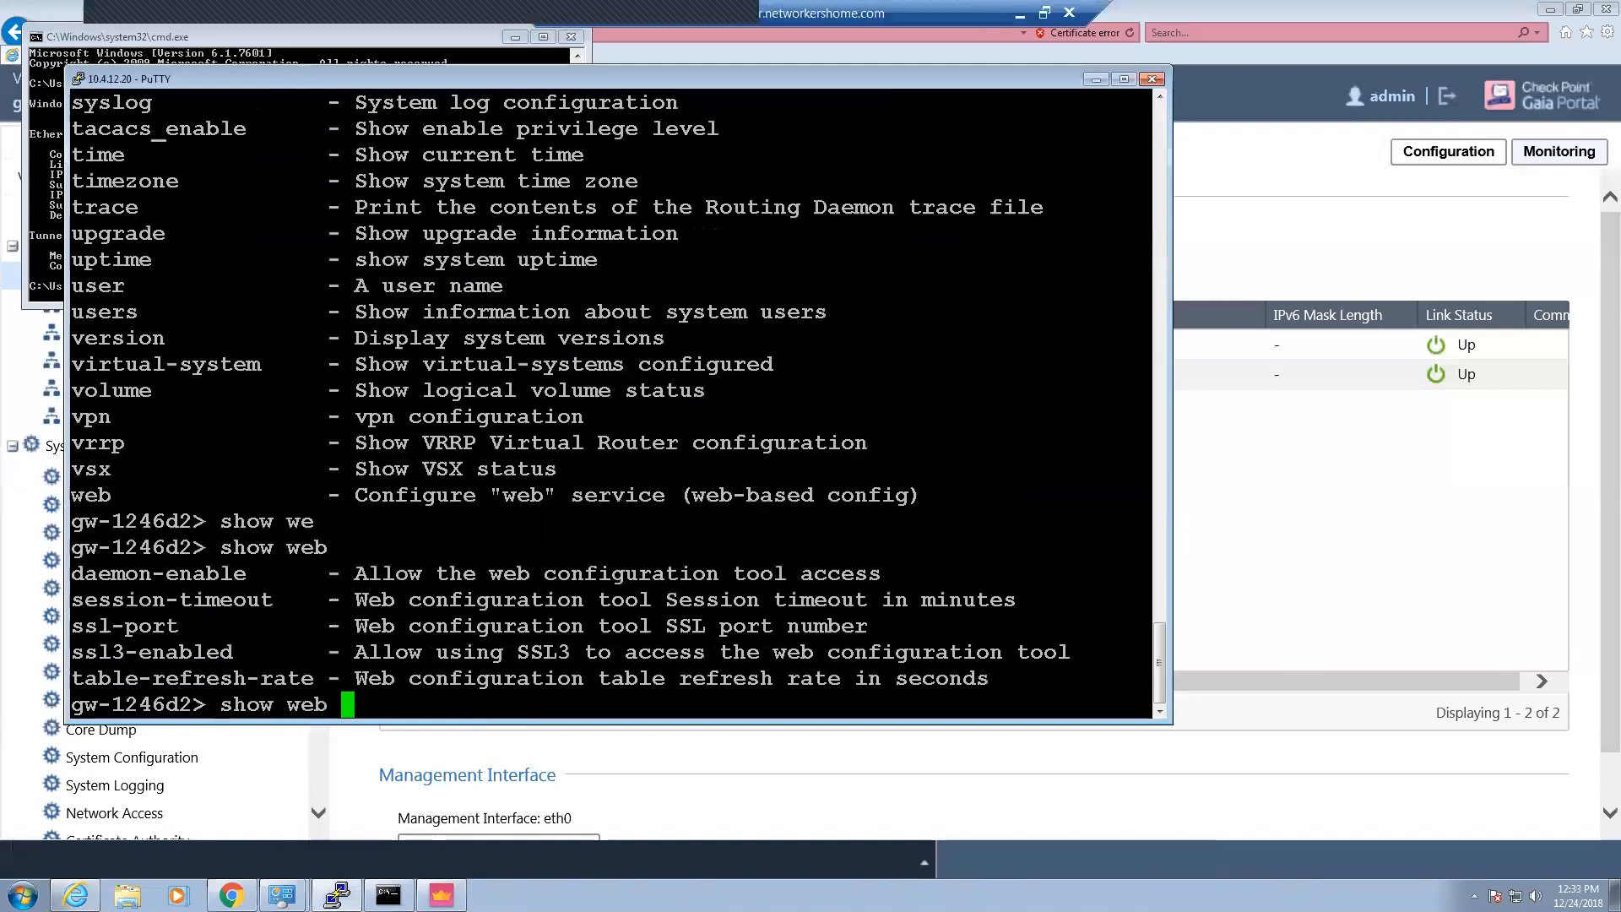
type("de")
key("Tab")
type("m")
key("Tab")
type("o")
key("BackSpace")
key("BackSpace")
key("BackSpace")
type("a")
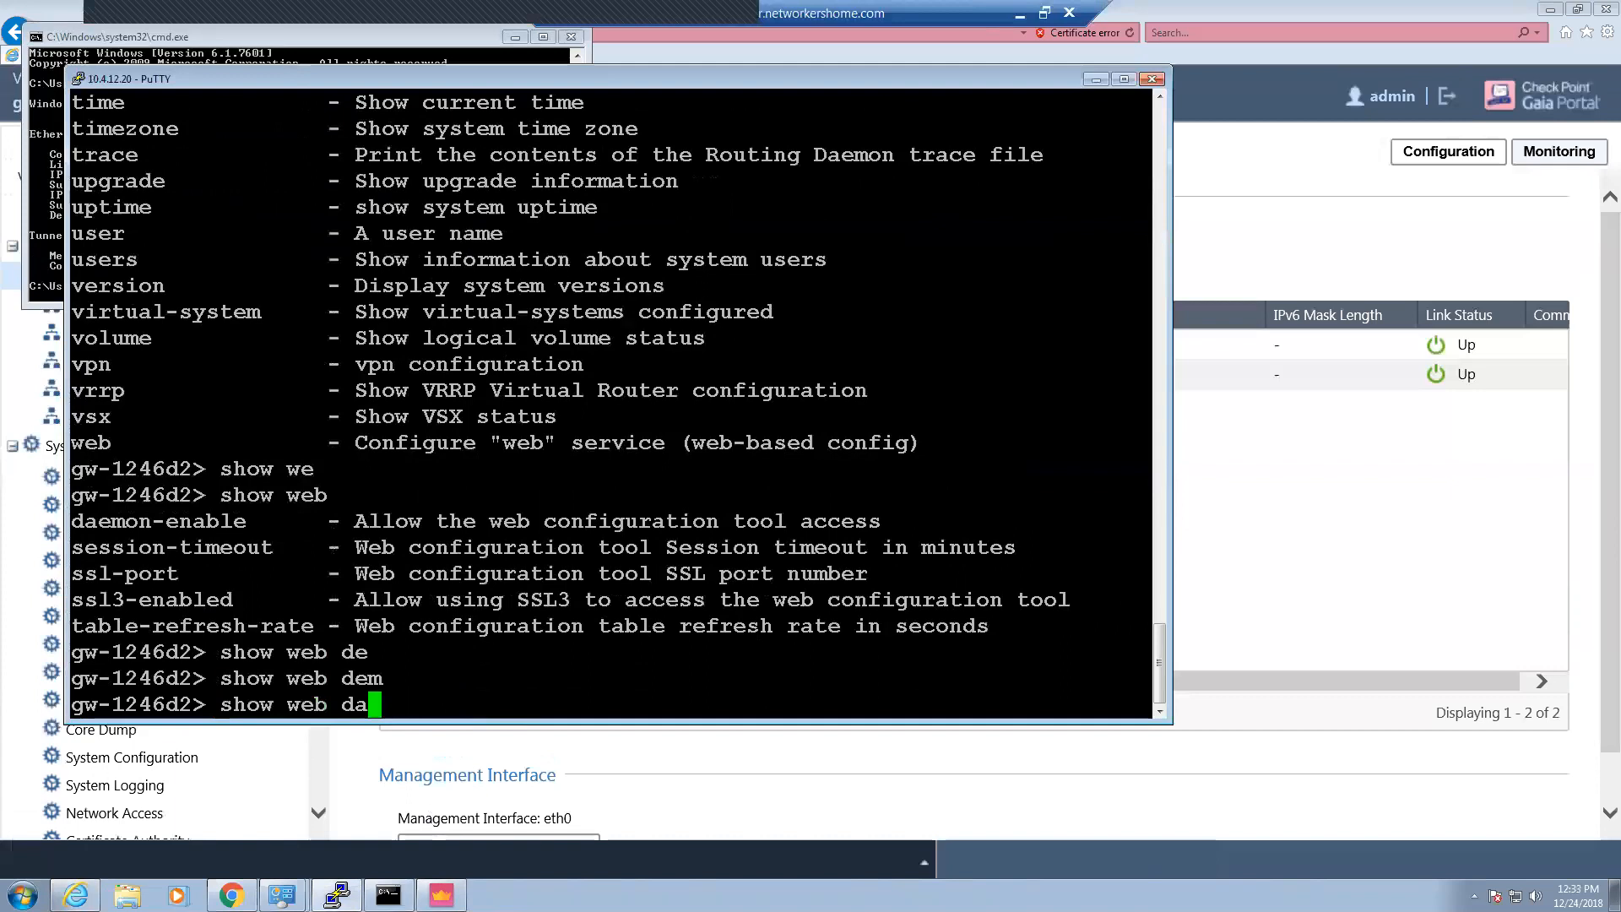
key("Tab")
key("Return")
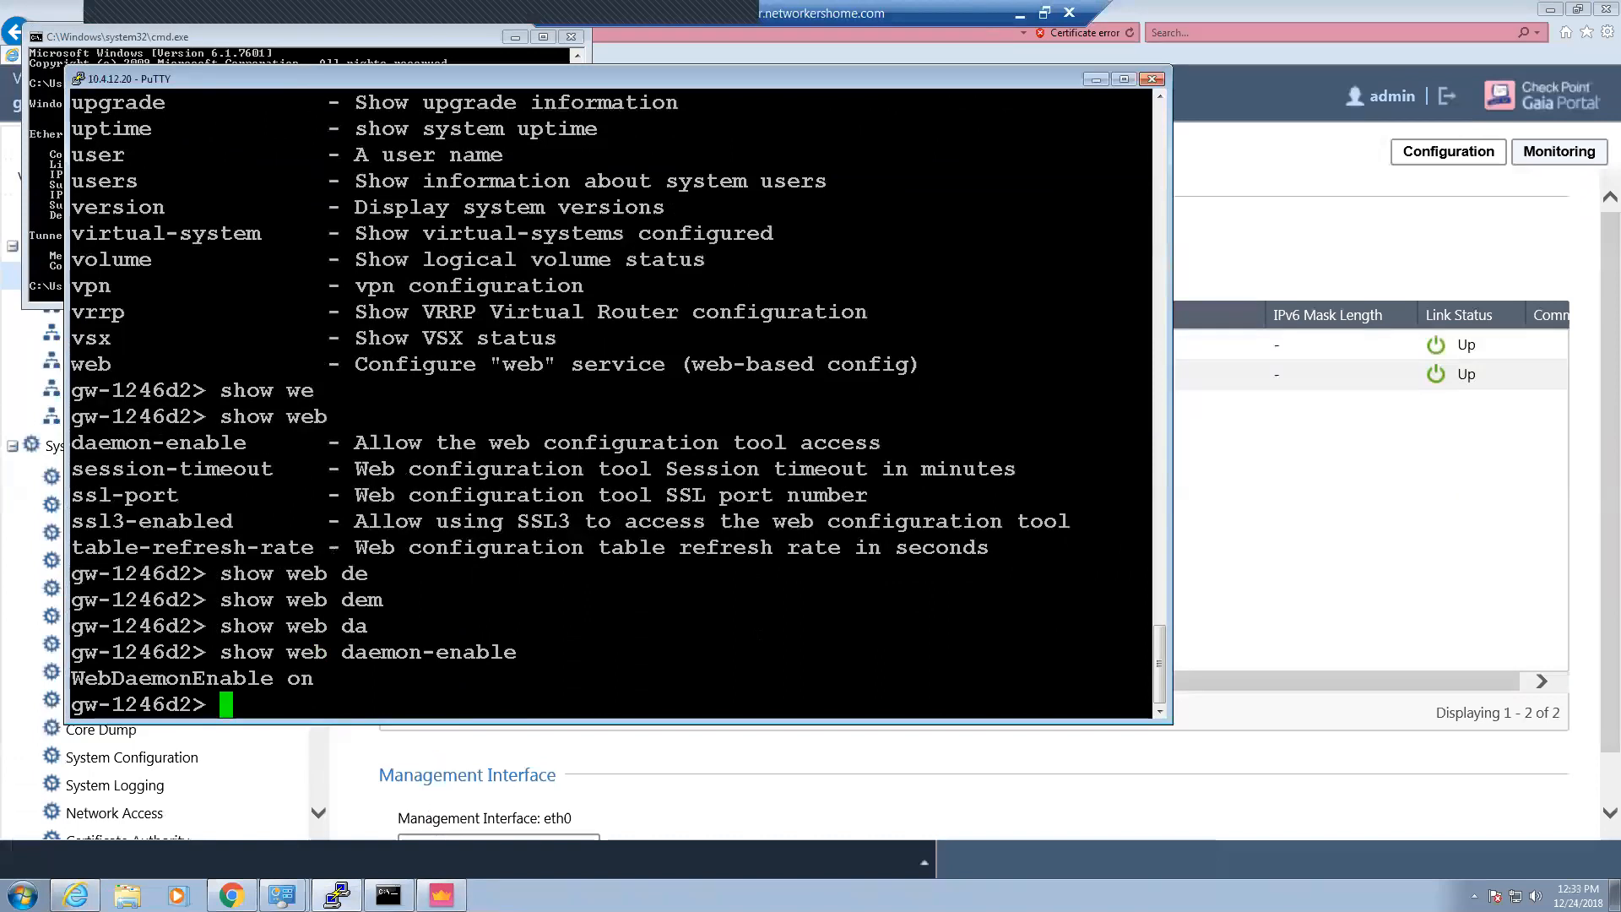
left_click(1096, 78)
Submit the SmartConsole admin login and retry once with the capitalized password
left_click(858, 397)
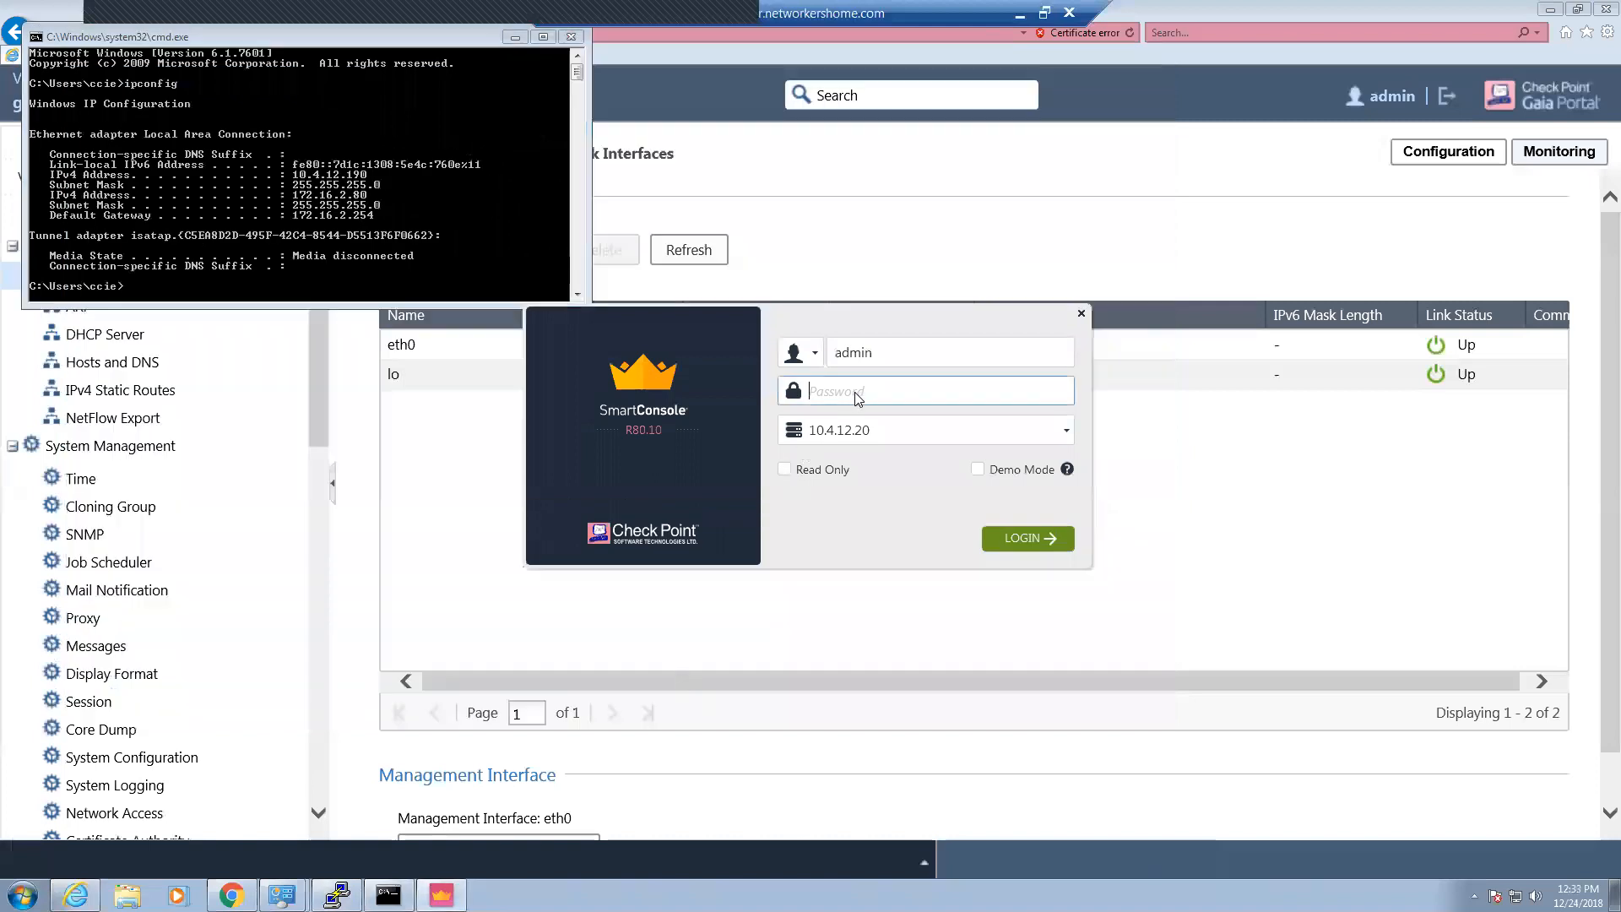
key("Return")
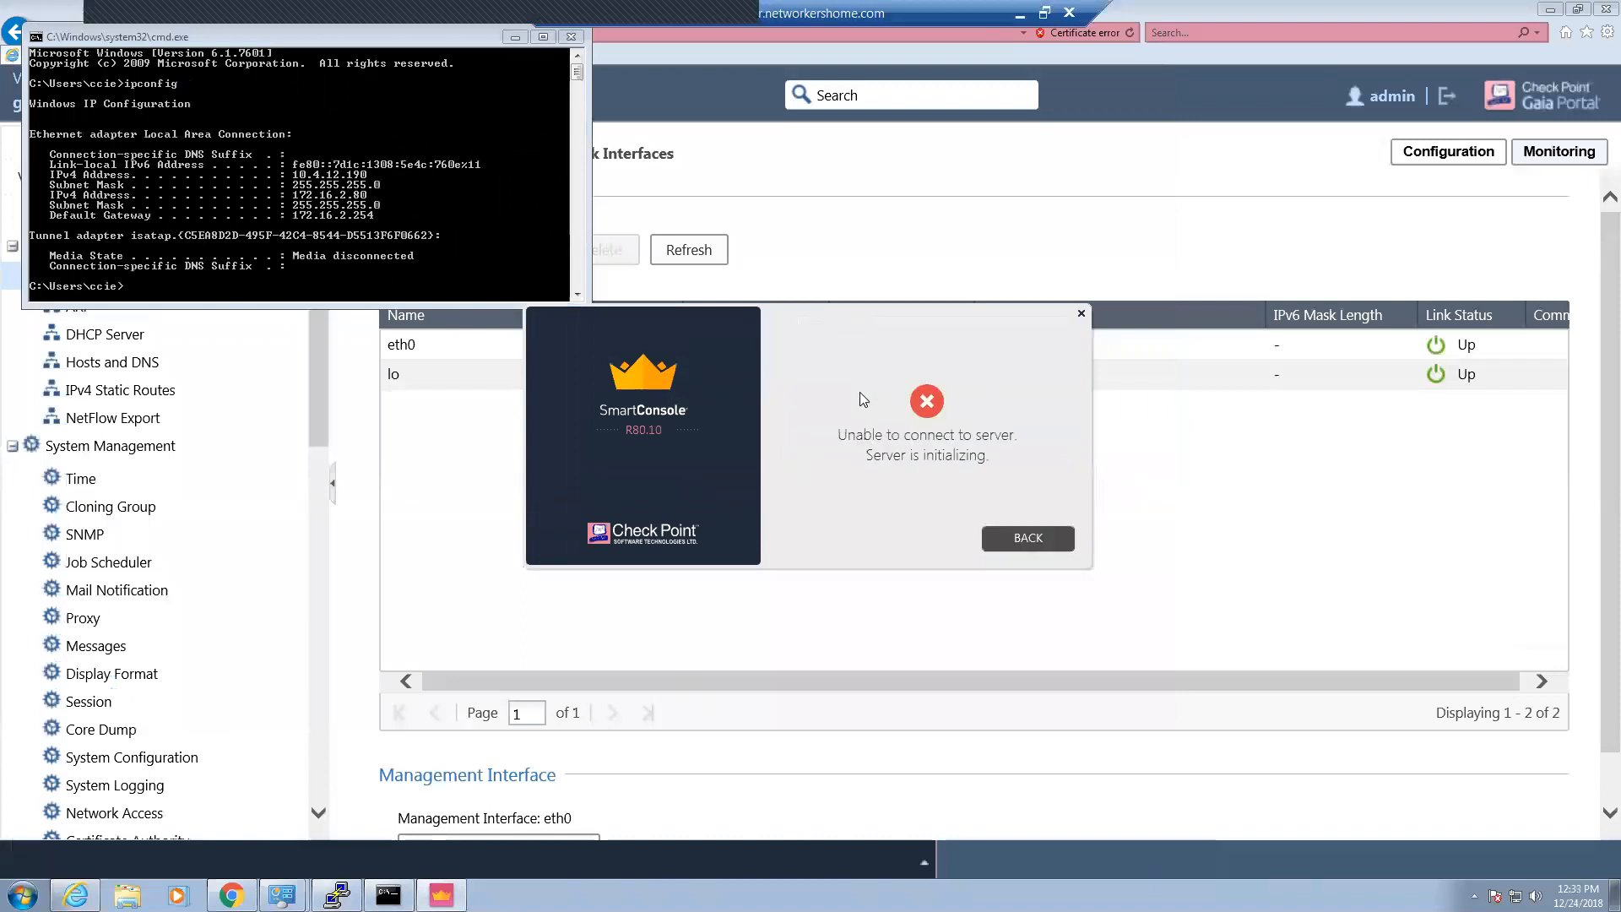
key("Return")
key("Caps_Lock")
type("•")
key("Caps_Lock")
type("••••••")
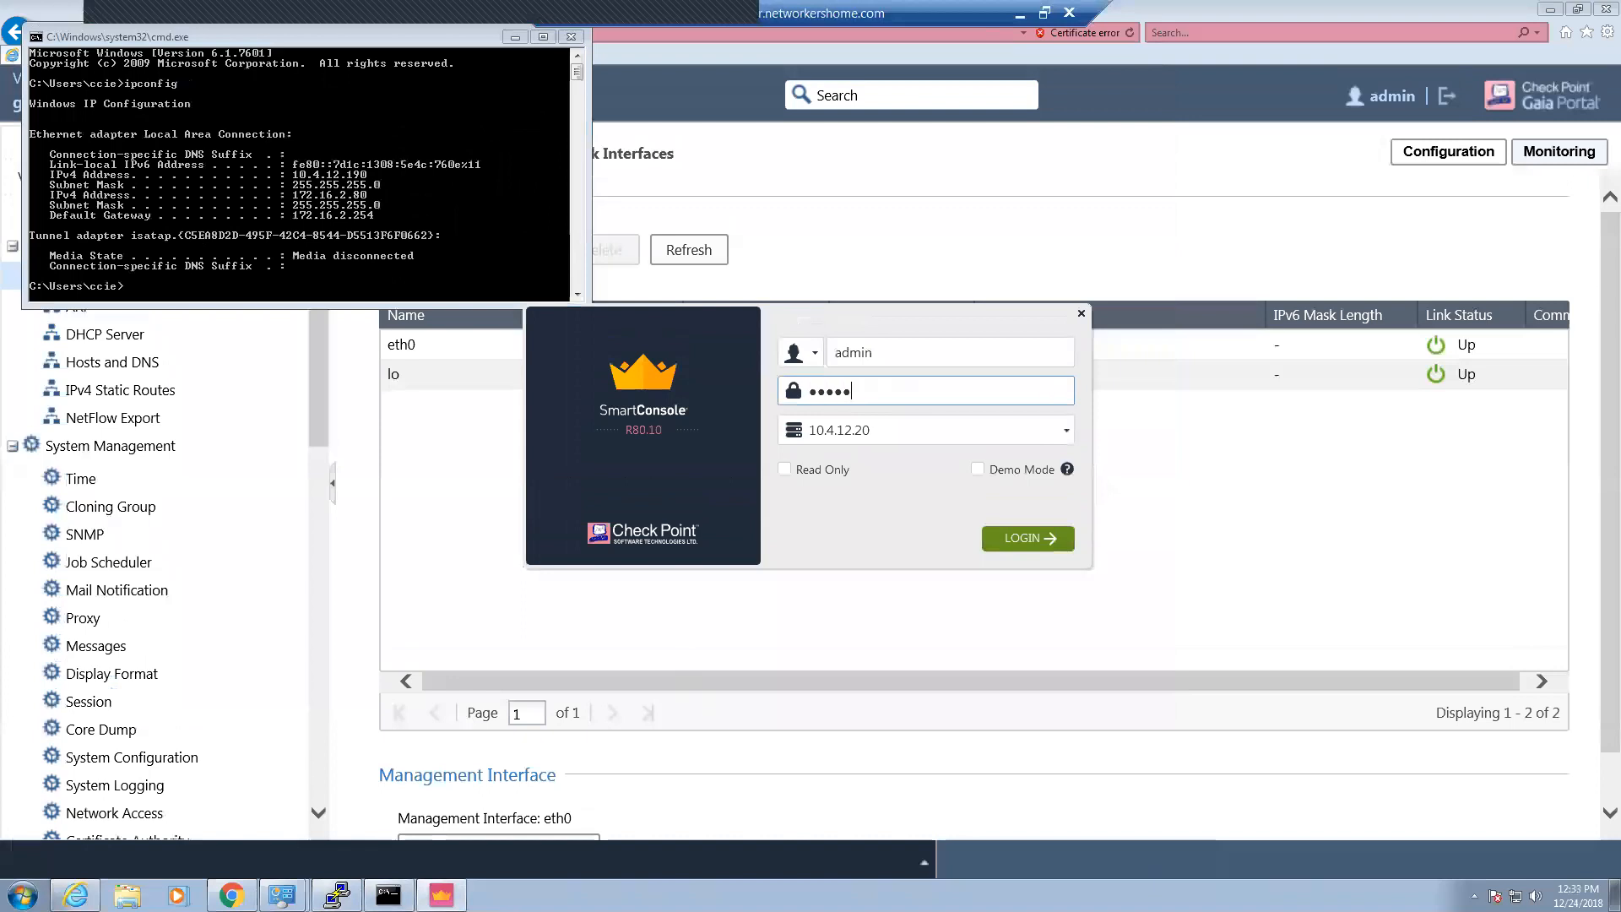
key("Return")
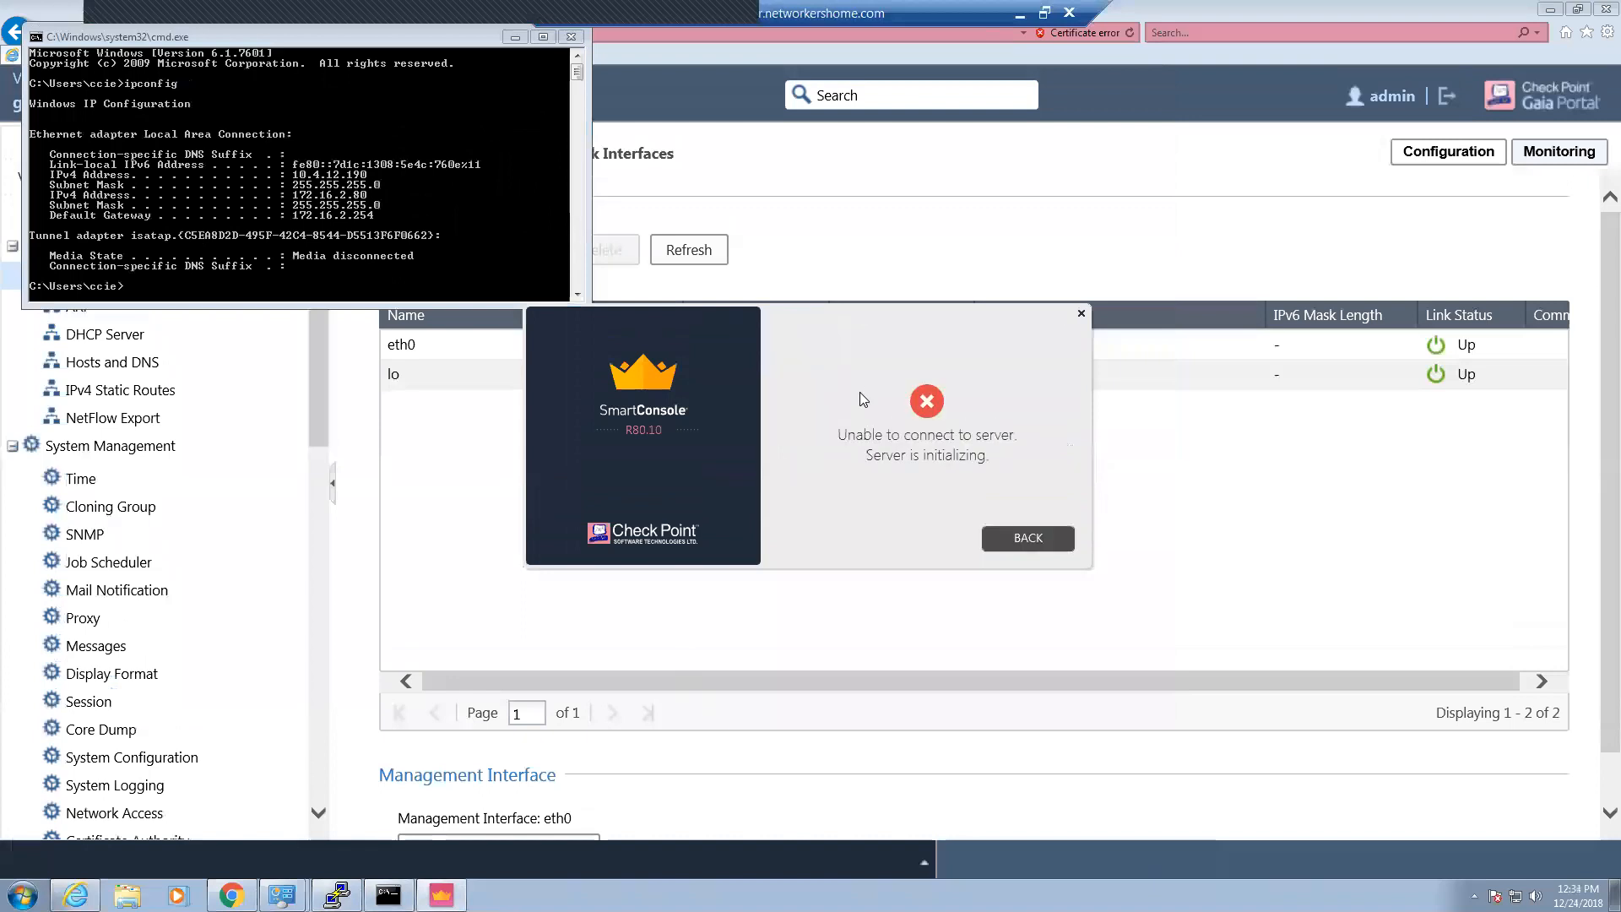
Retry the login once more, close cmd.exe, and restore the PuTTY session
key("Return")
key("Caps_Lock")
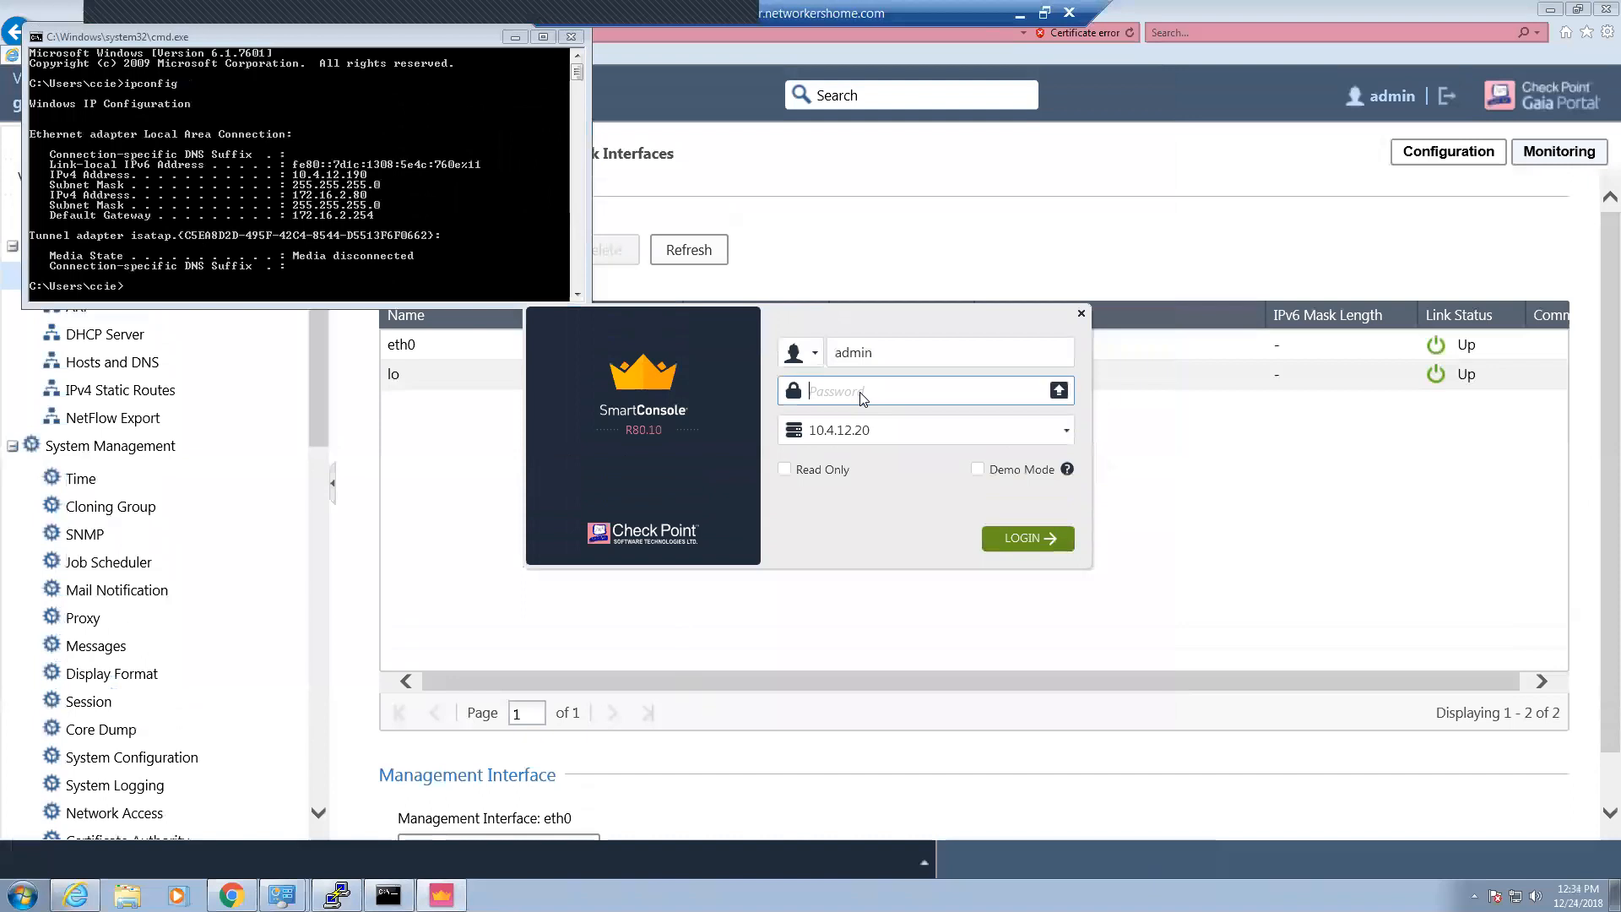
type("•")
key("Caps_Lock")
type("•••••••")
key("Return")
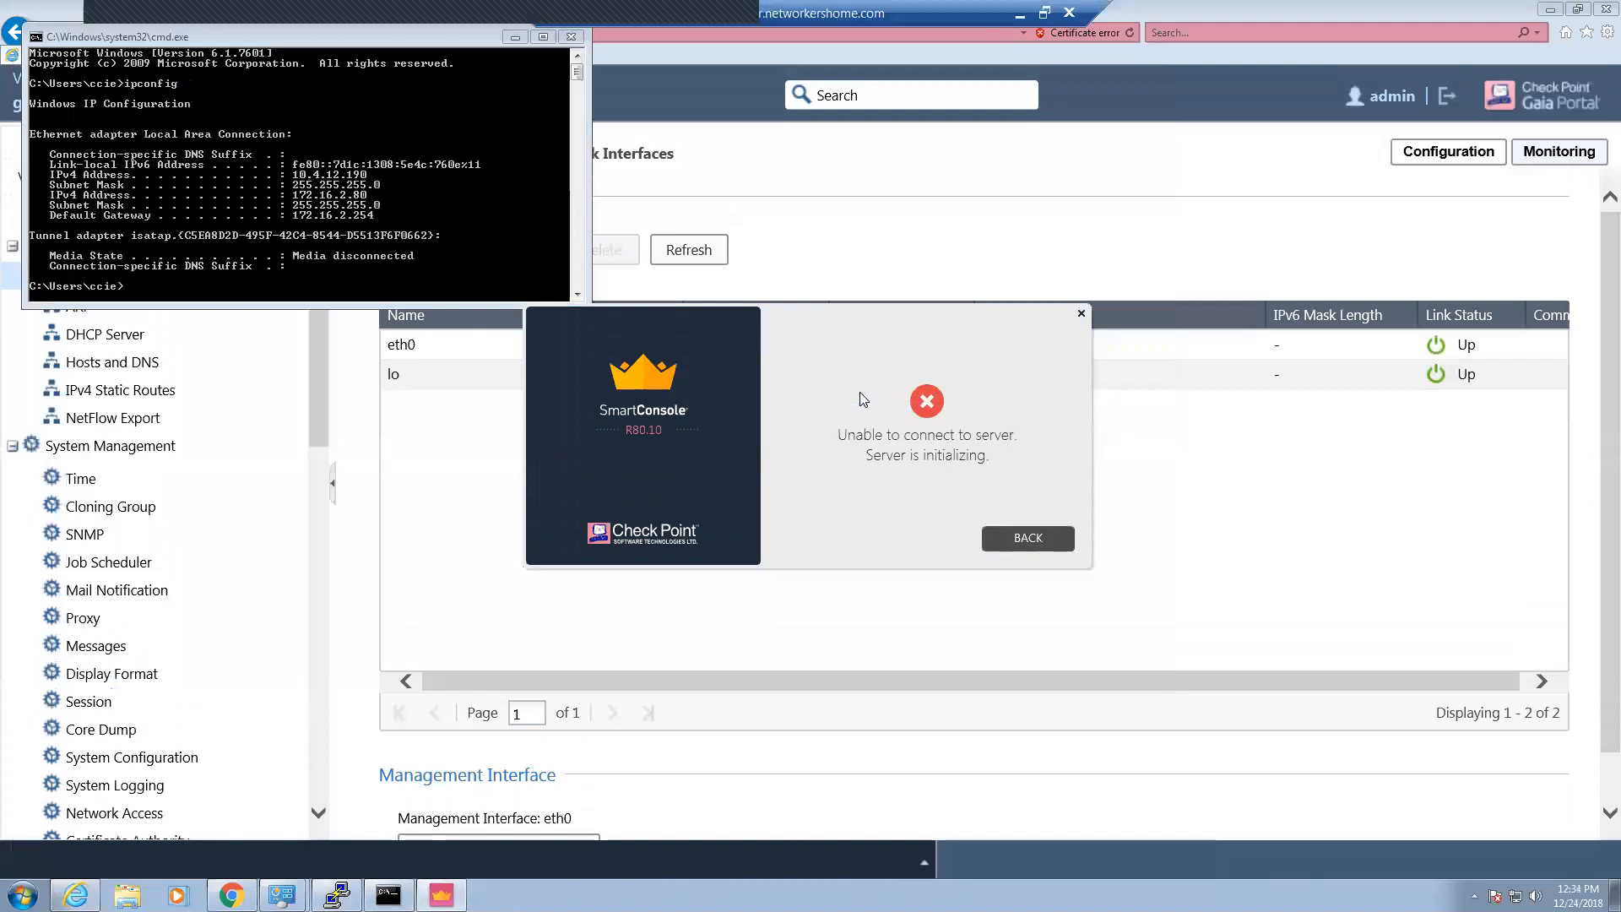
key("Return")
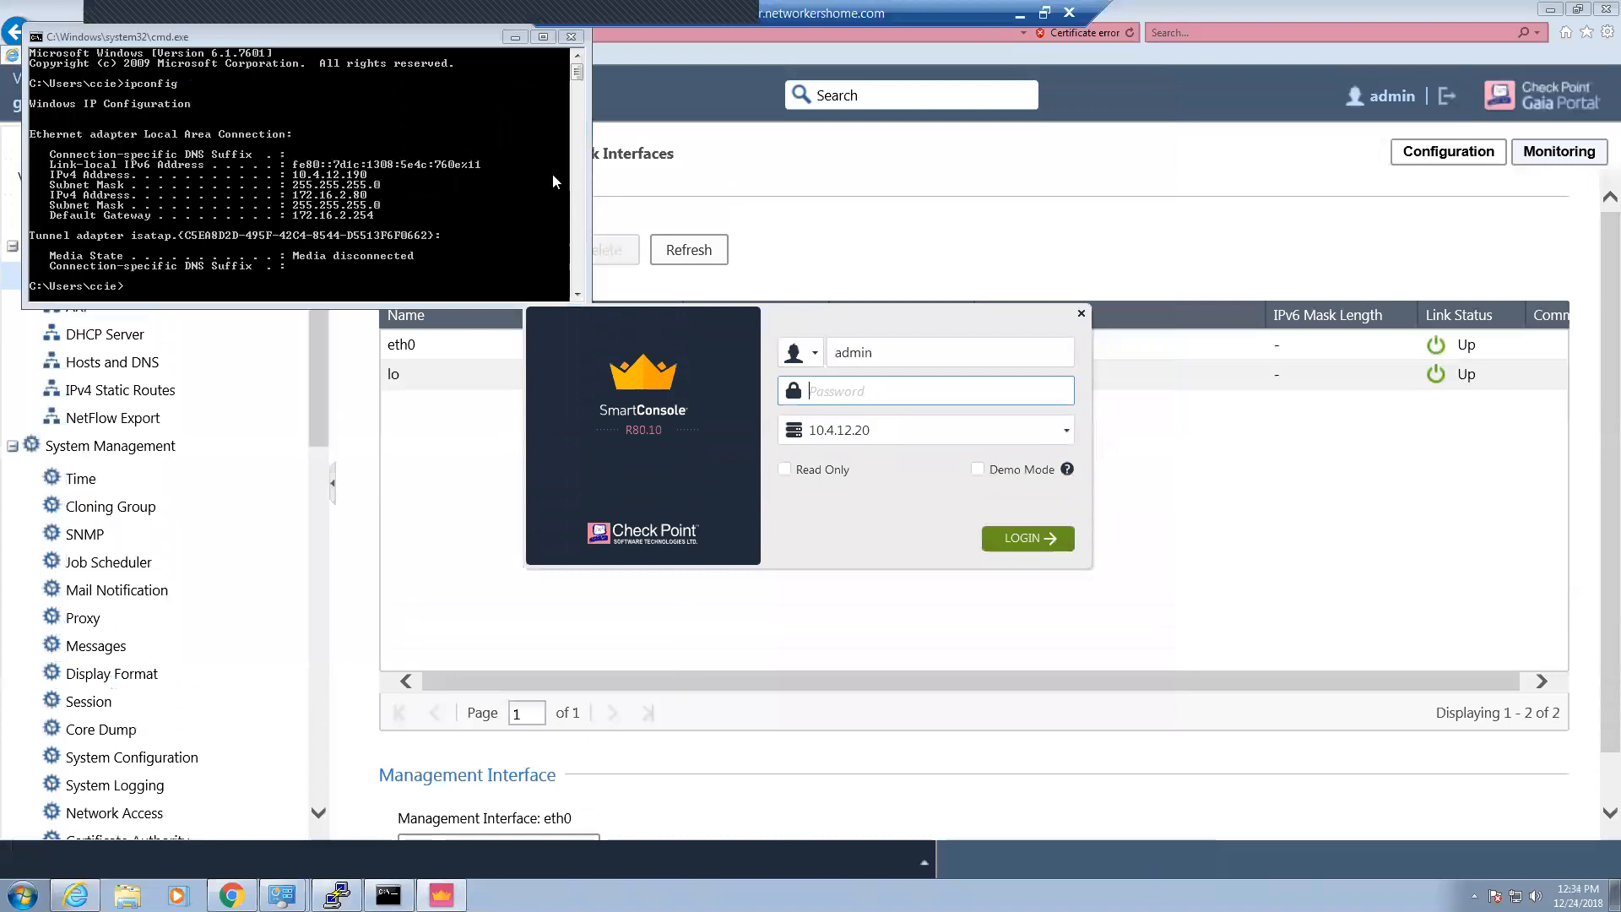
left_click(570, 36)
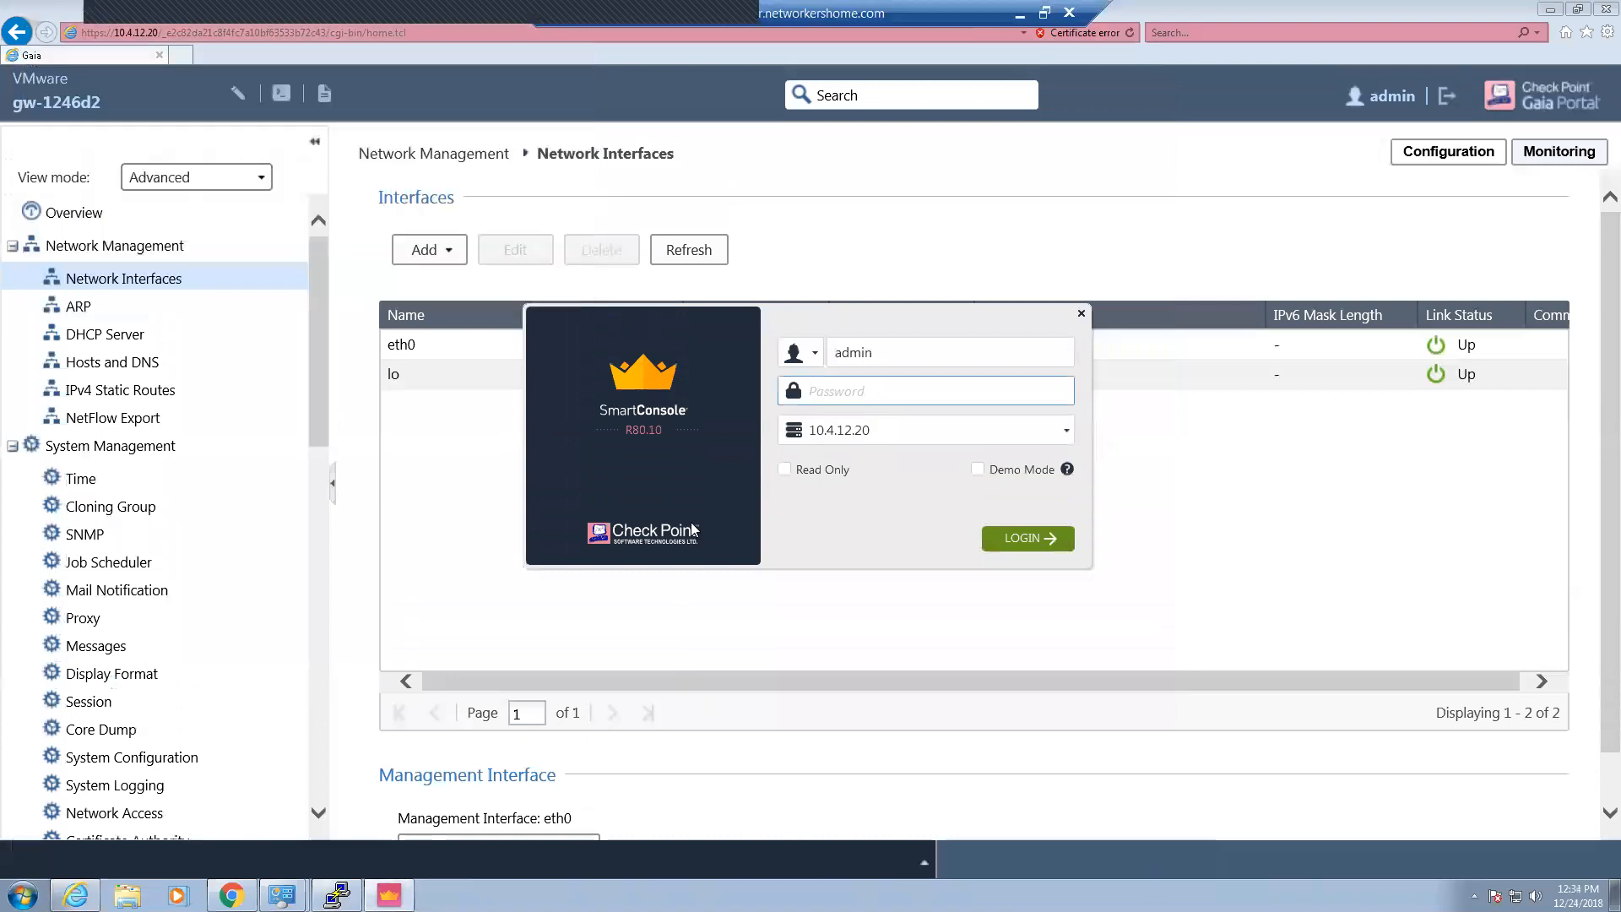
left_click(353, 888)
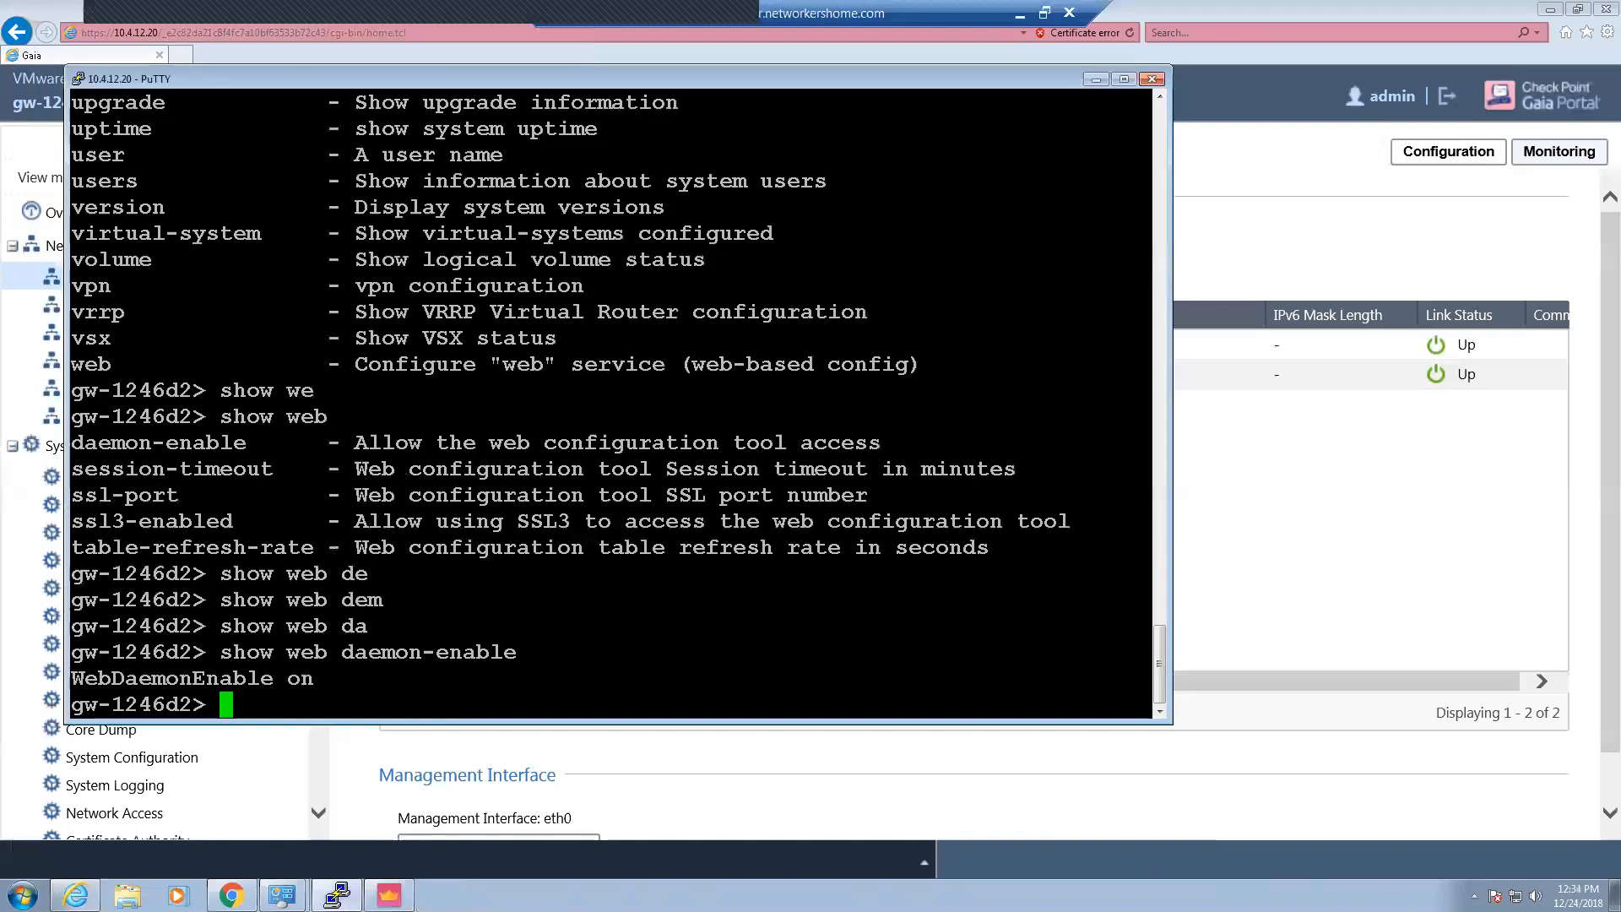
Ping 4.2.2.2 from the gateway and stop it, confirming 0% packet loss
type("ping 4.2.2.2")
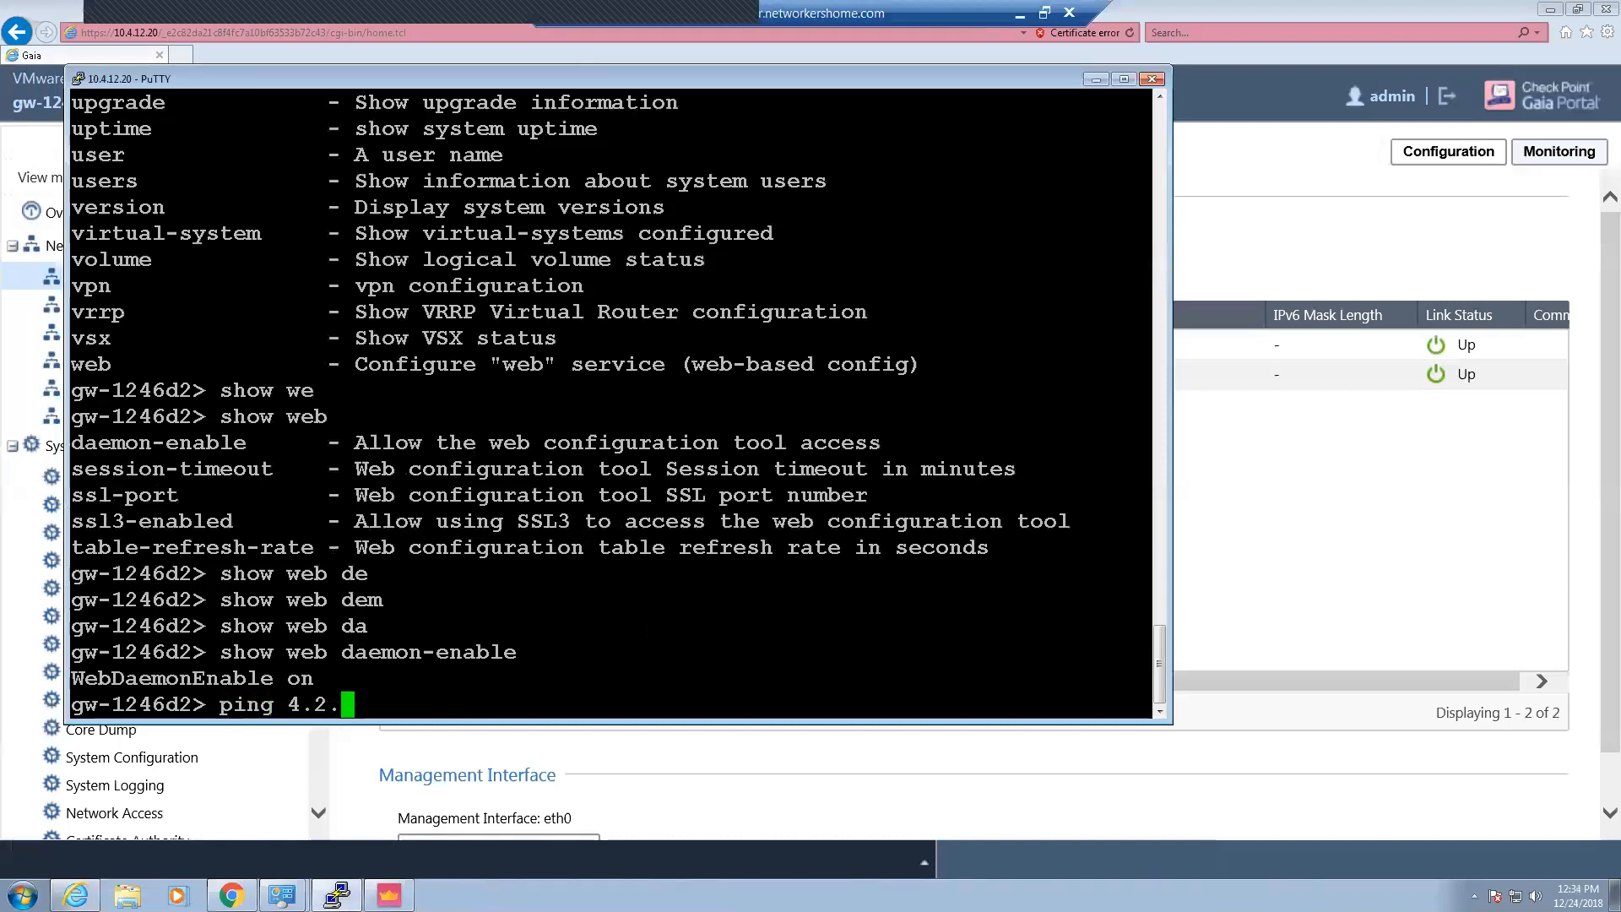
key("Return")
key("ctrl+c")
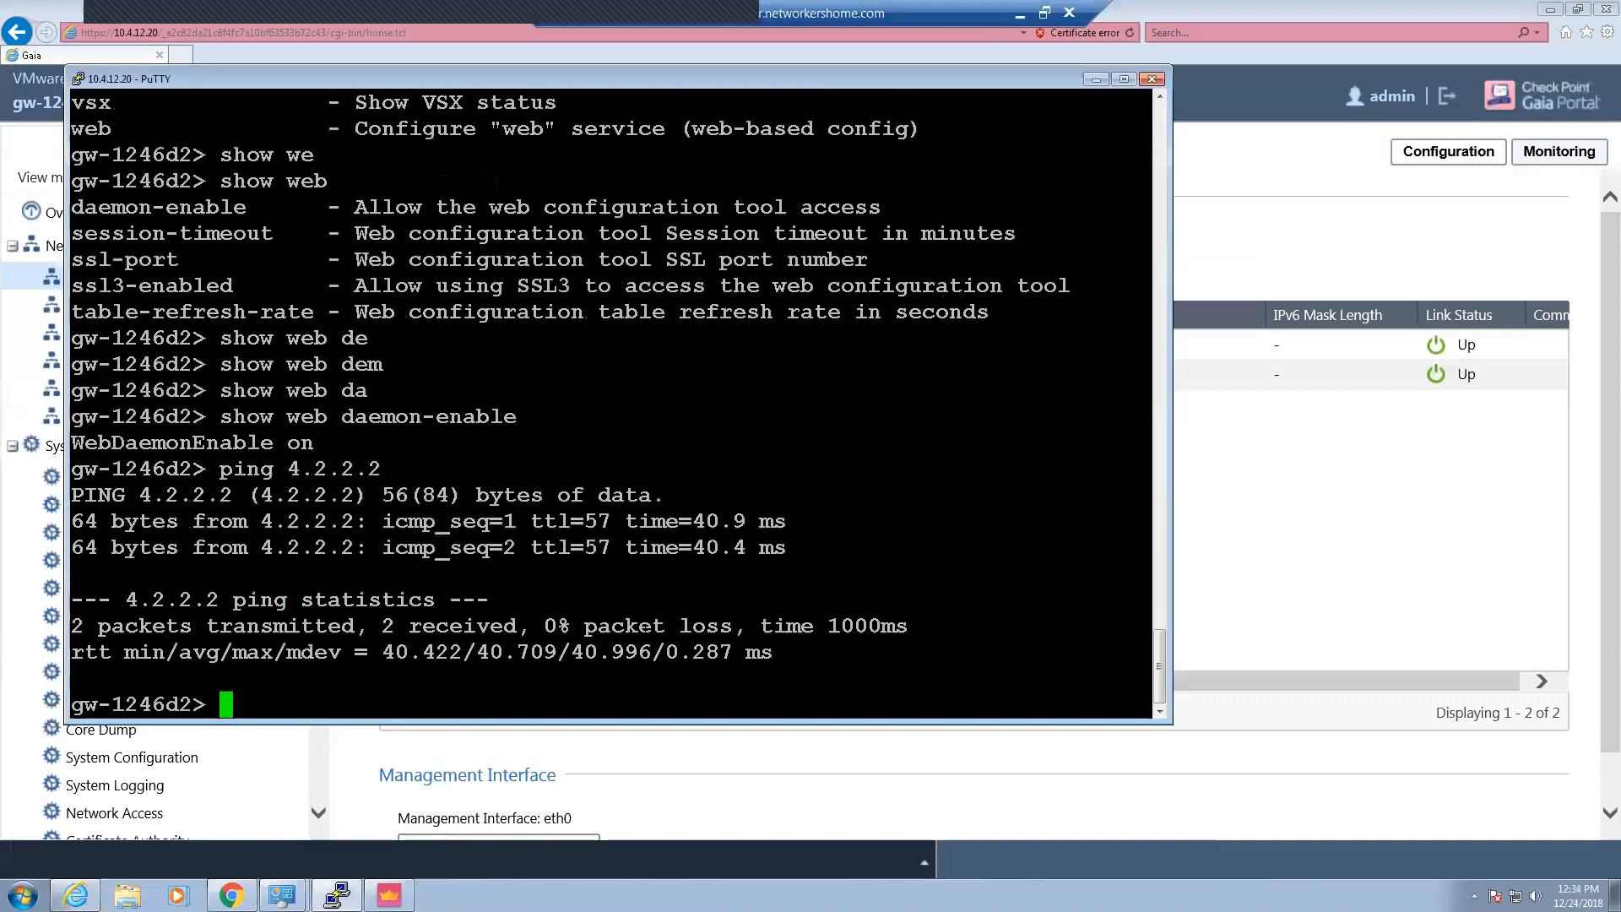
List all interfaces, highlighting eth0's 10.4.12.20/24 address and traffic counts, then minimise PuTTY
type("show inter")
key("Tab")
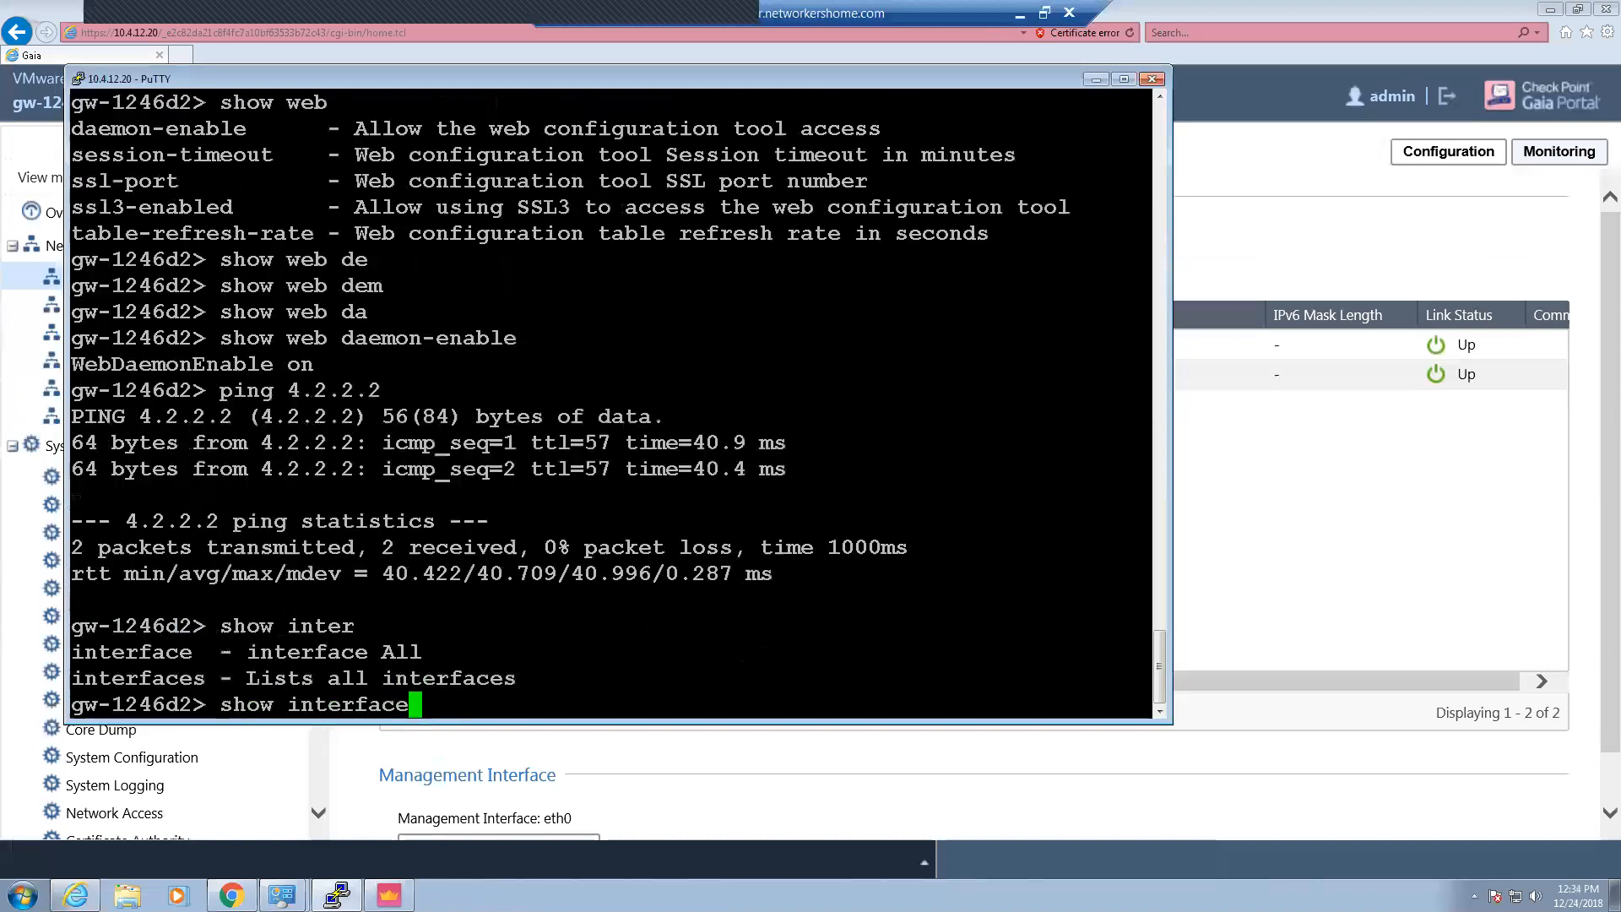
type("s")
key("Tab")
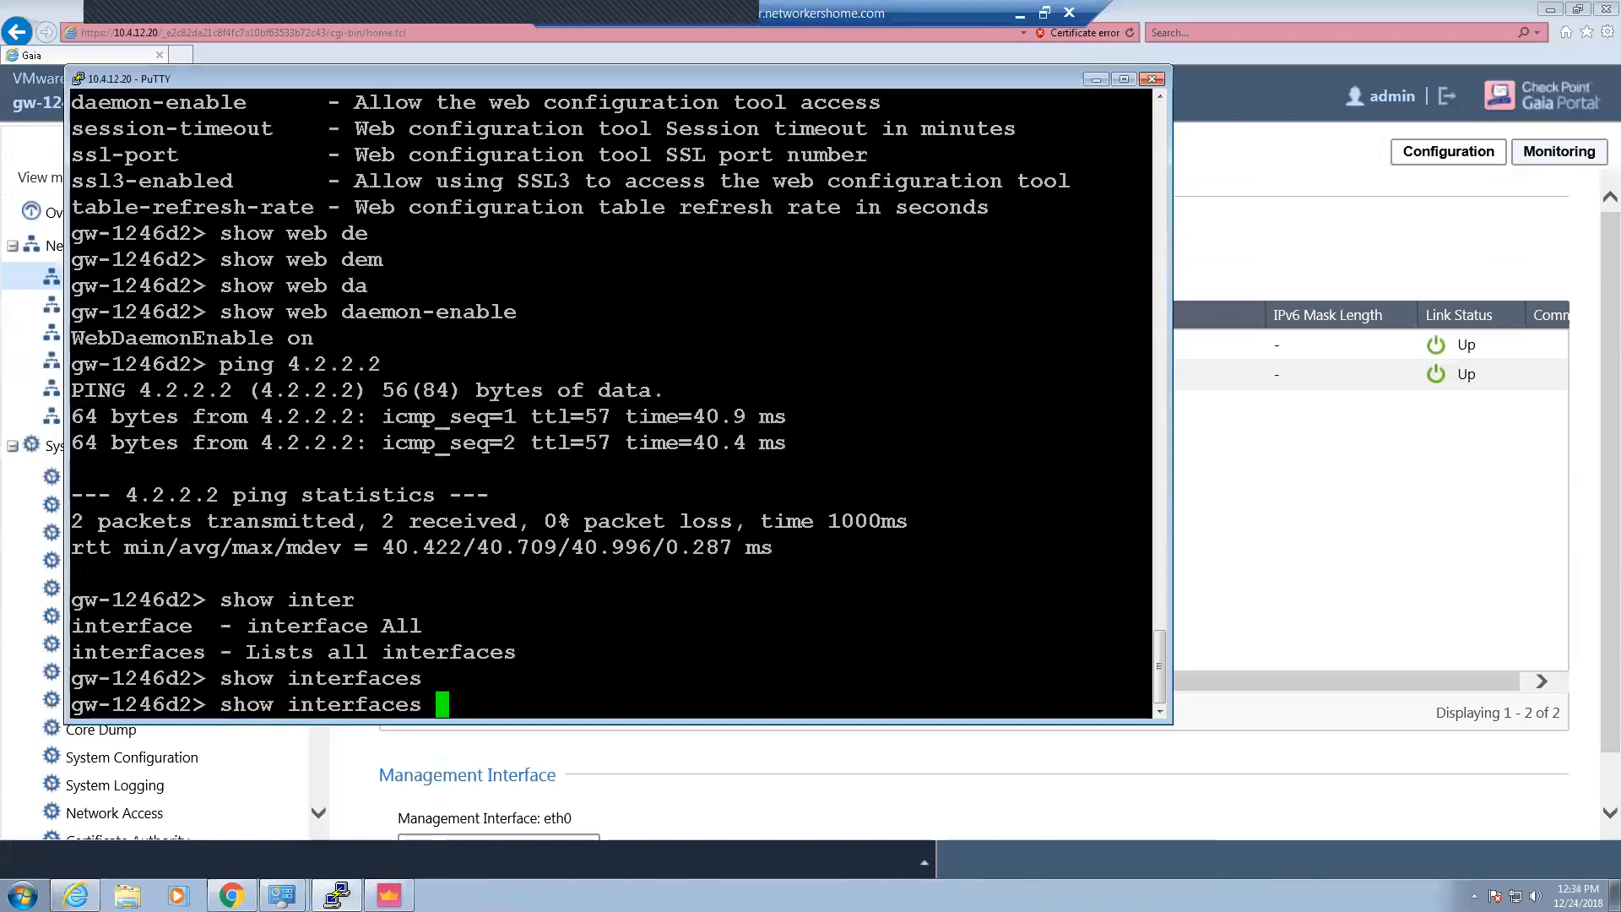
key("Tab")
key("Return")
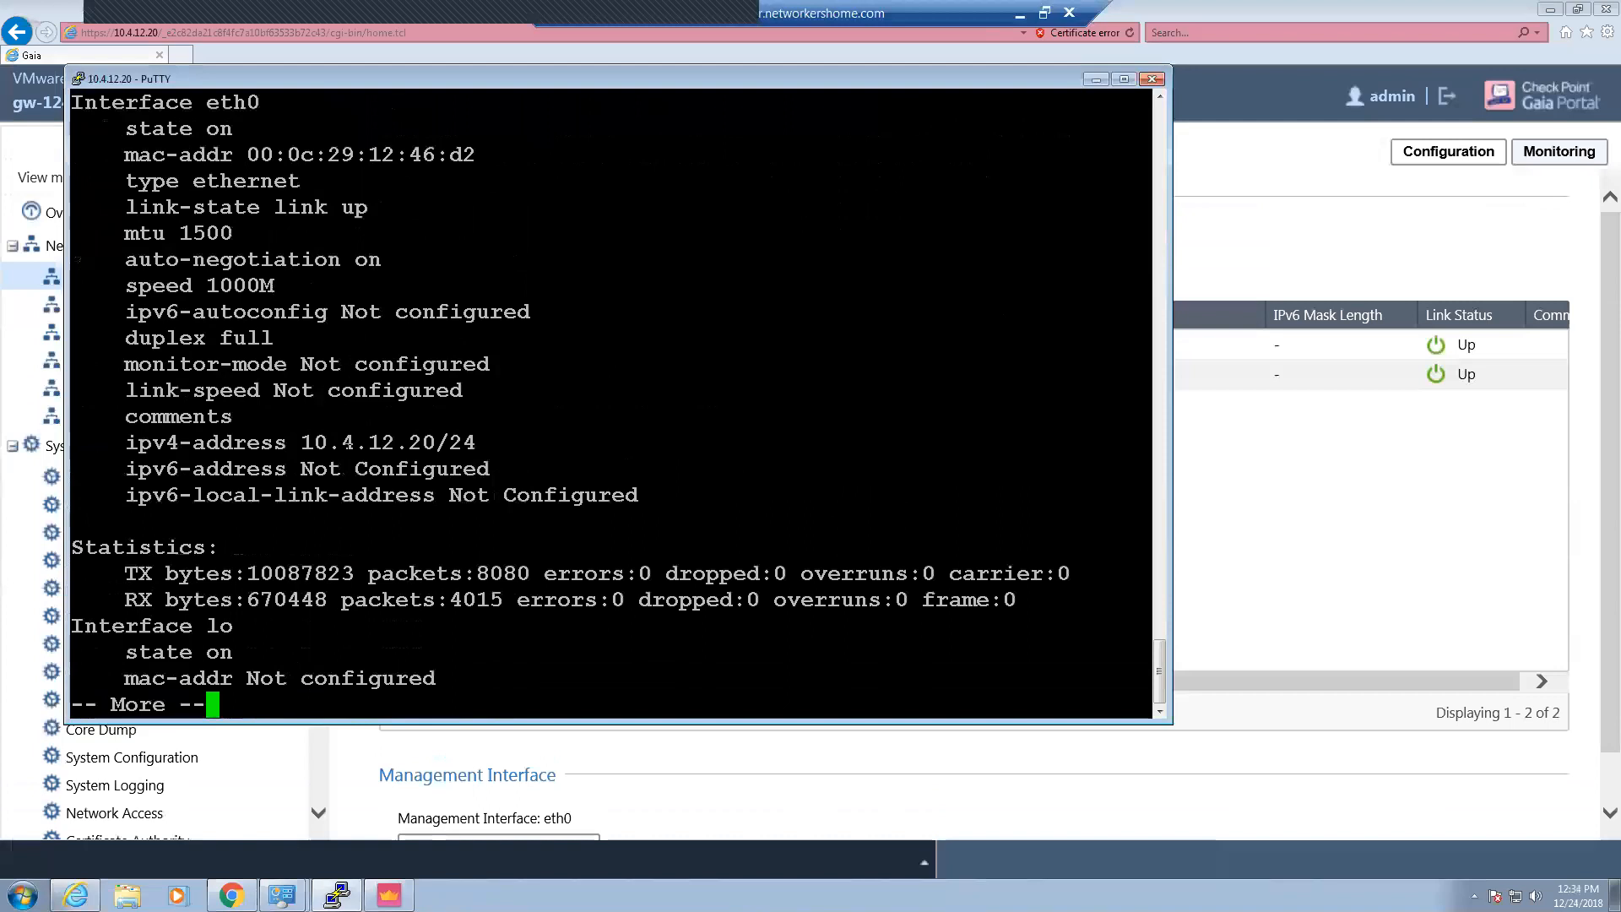
left_click_drag(186, 443, 444, 470)
left_click(443, 469)
key("space")
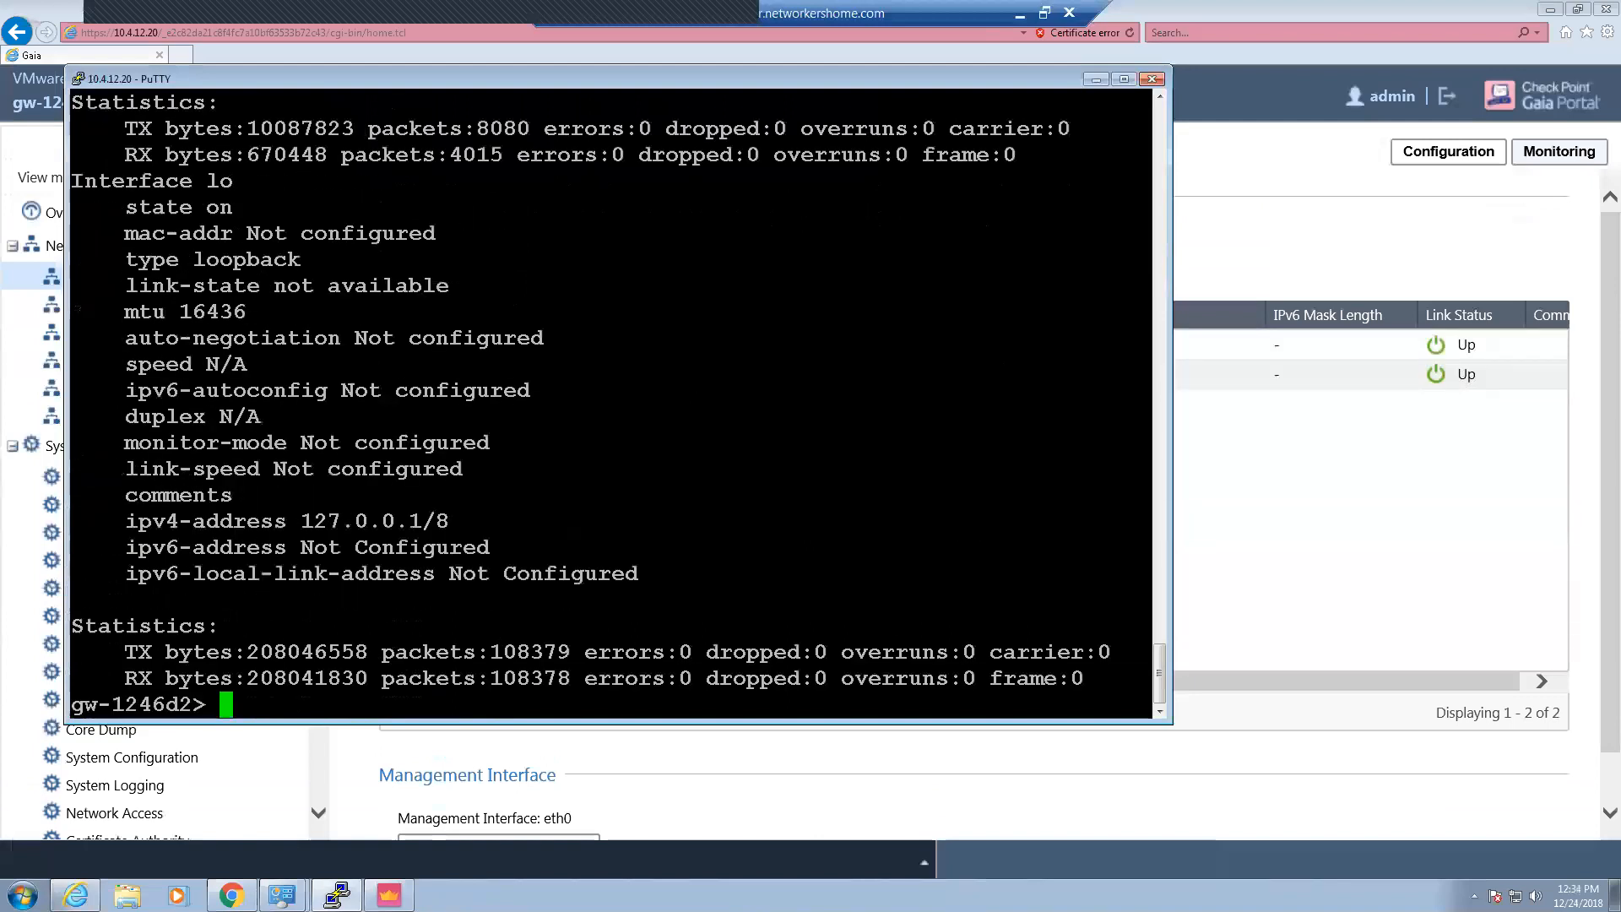
left_click_drag(246, 128, 515, 149)
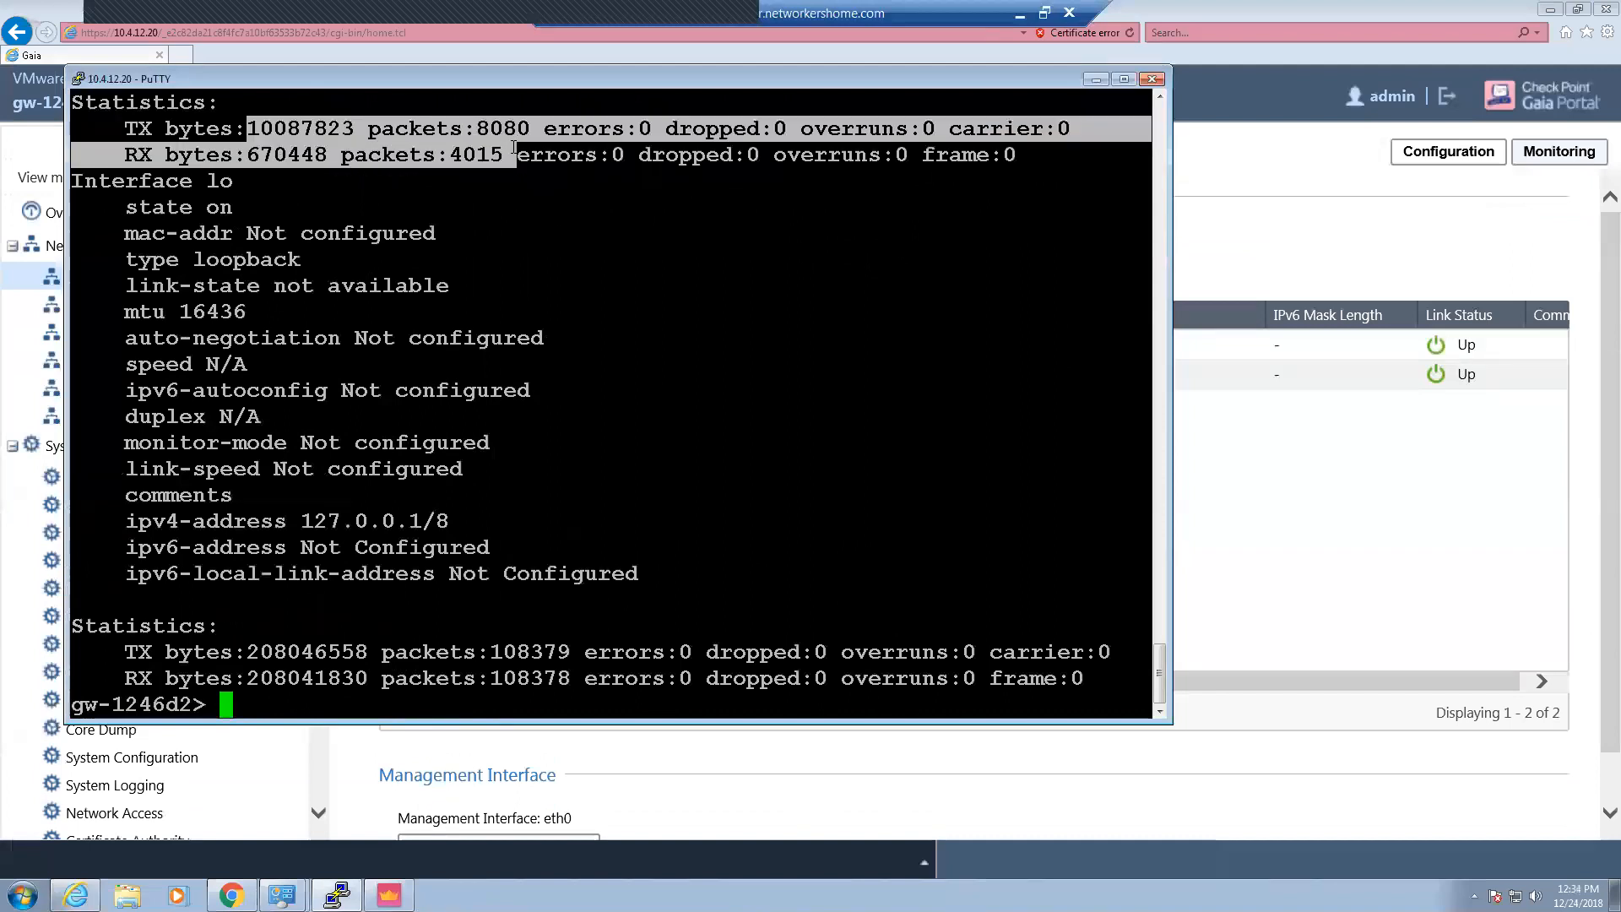
left_click(517, 155)
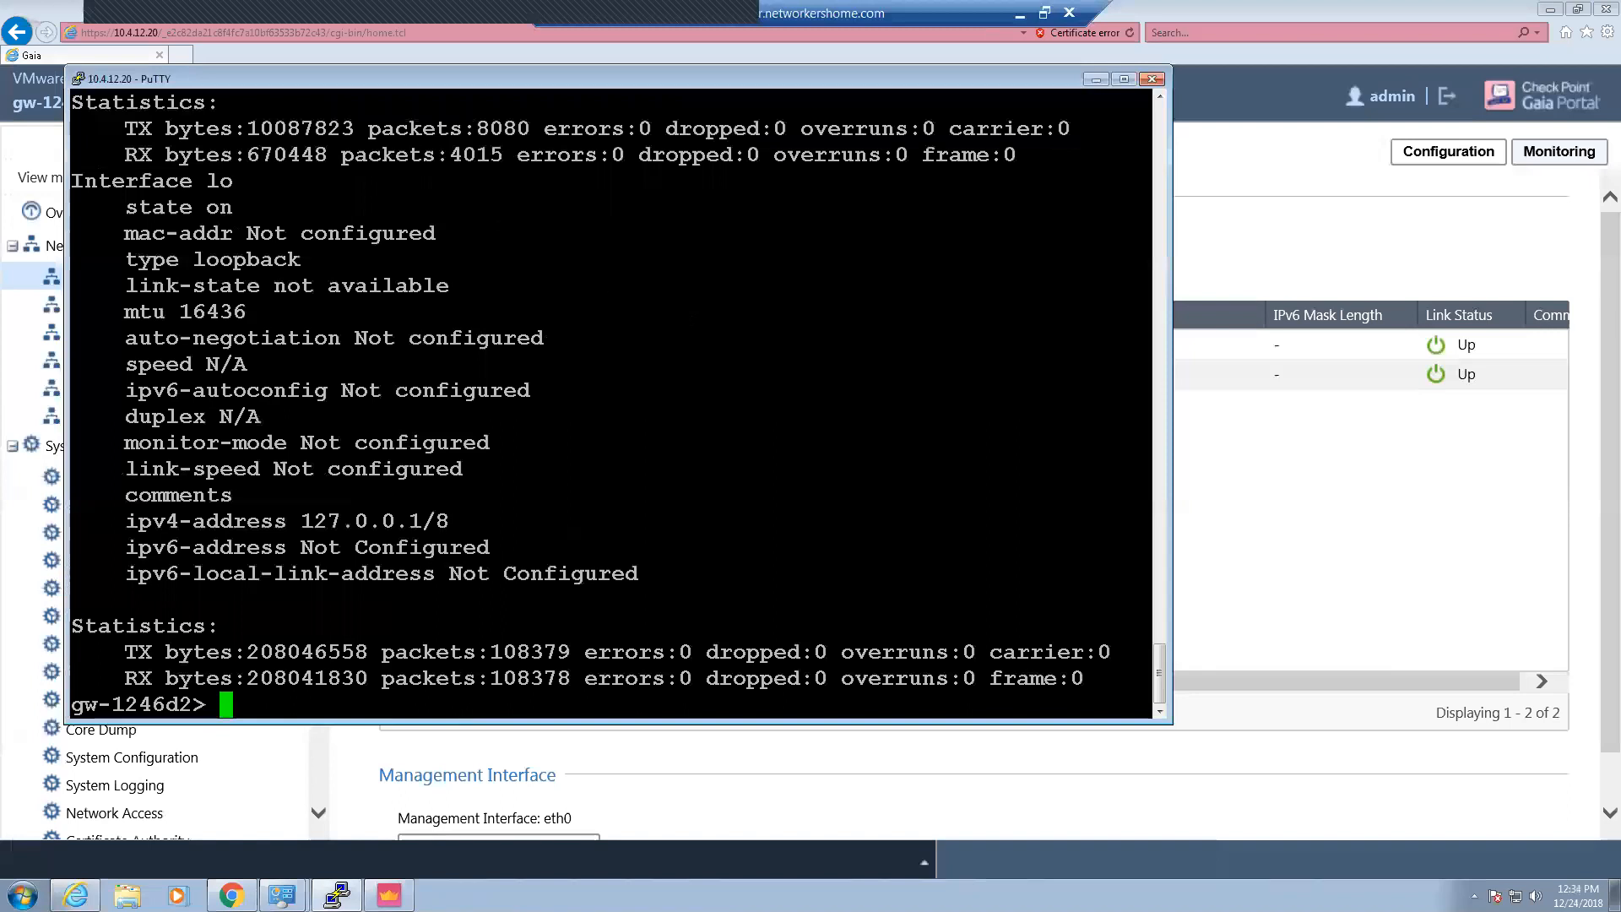
left_click(1096, 78)
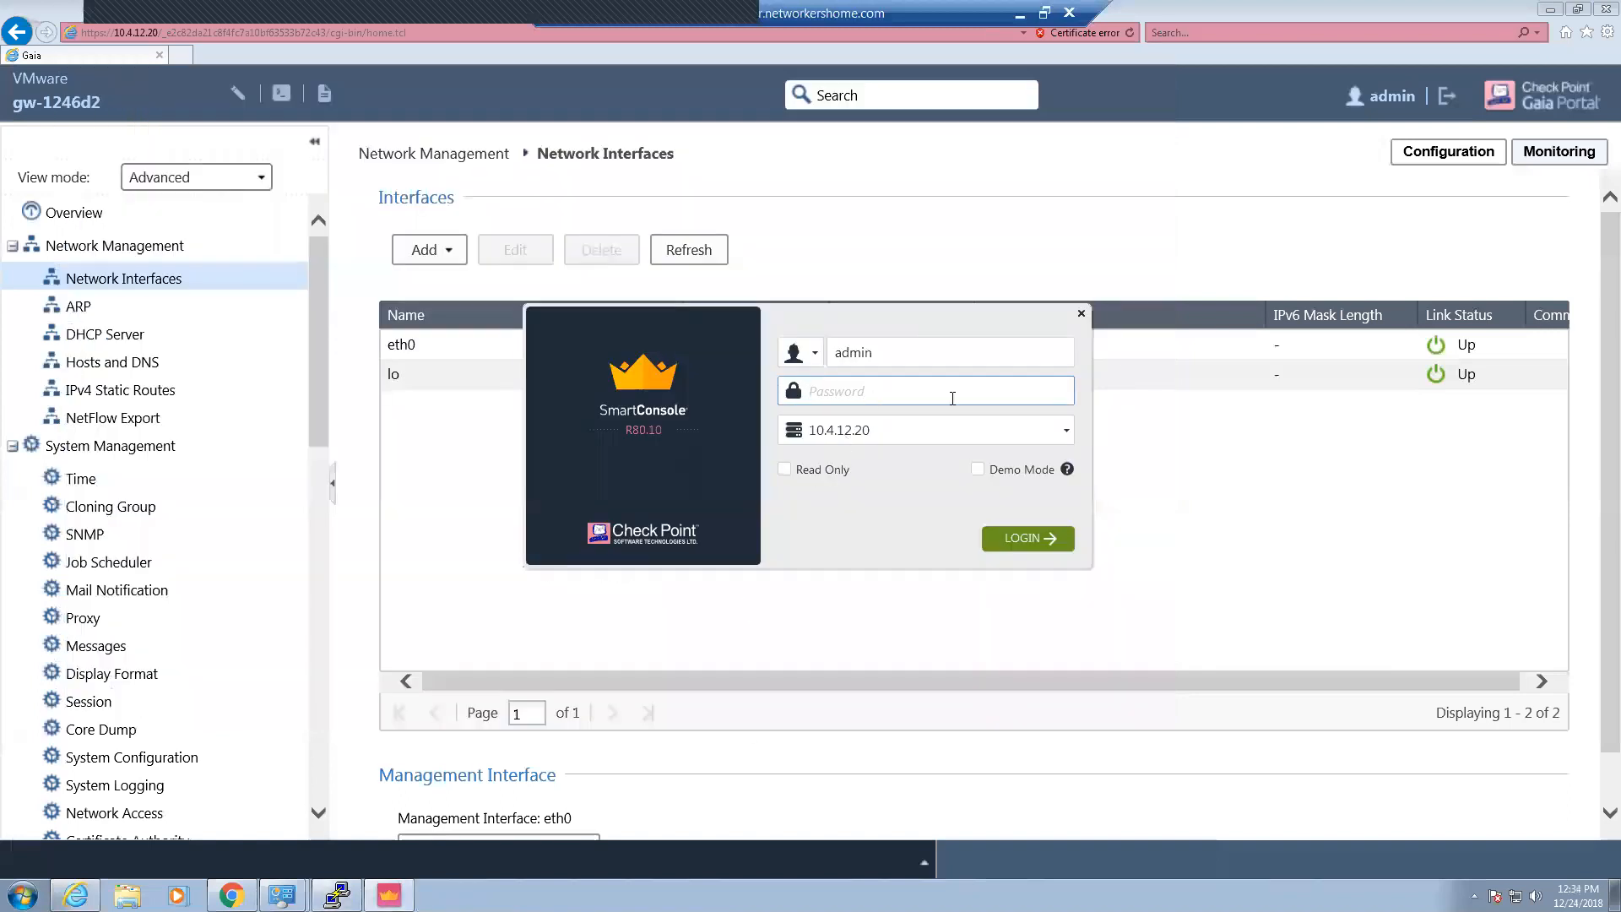
Log in to SmartConsole on 10.4.12.20 with the new account password
key("Return")
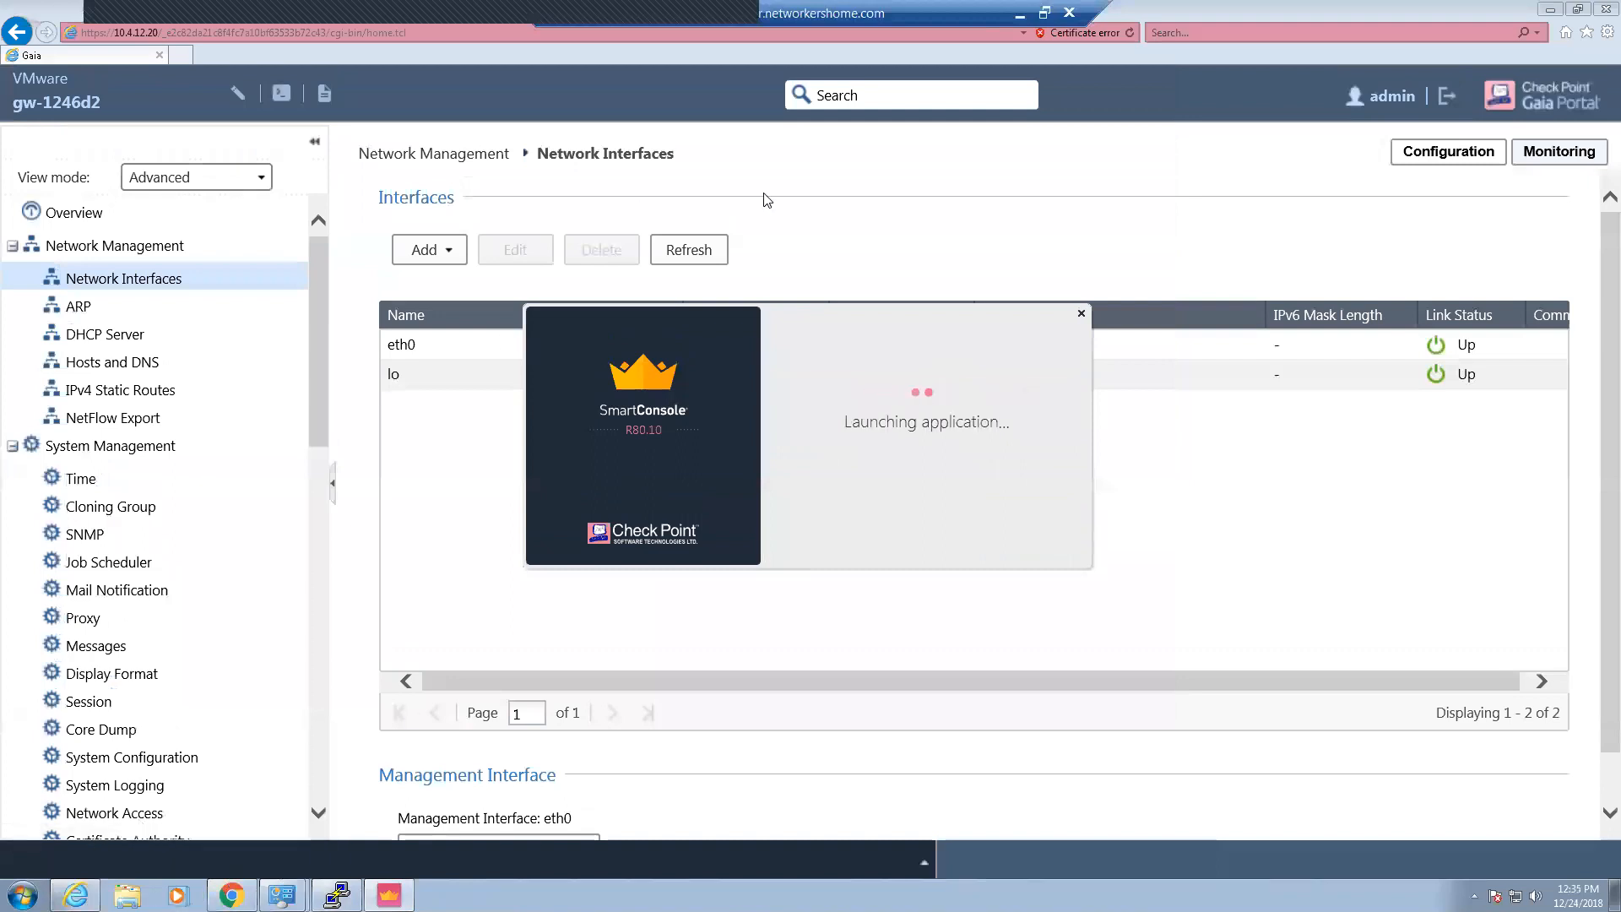
Review the SMC virtual machine's CPU settings in vSphere, then return to the SmartConsole remote session
left_click(1020, 15)
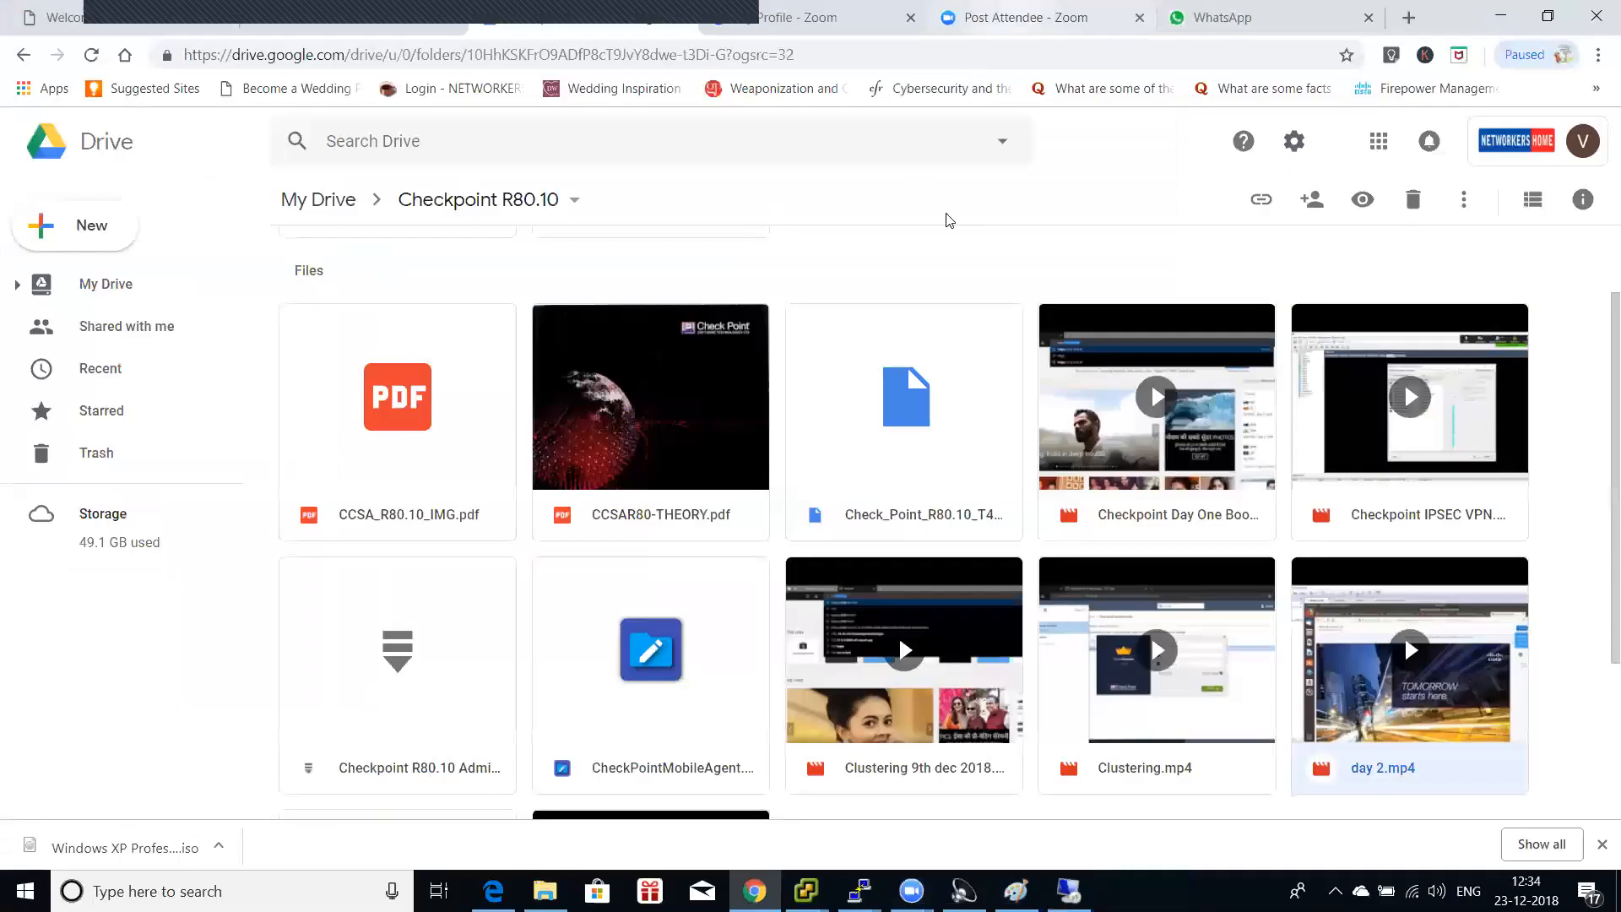
mouse_move(806, 891)
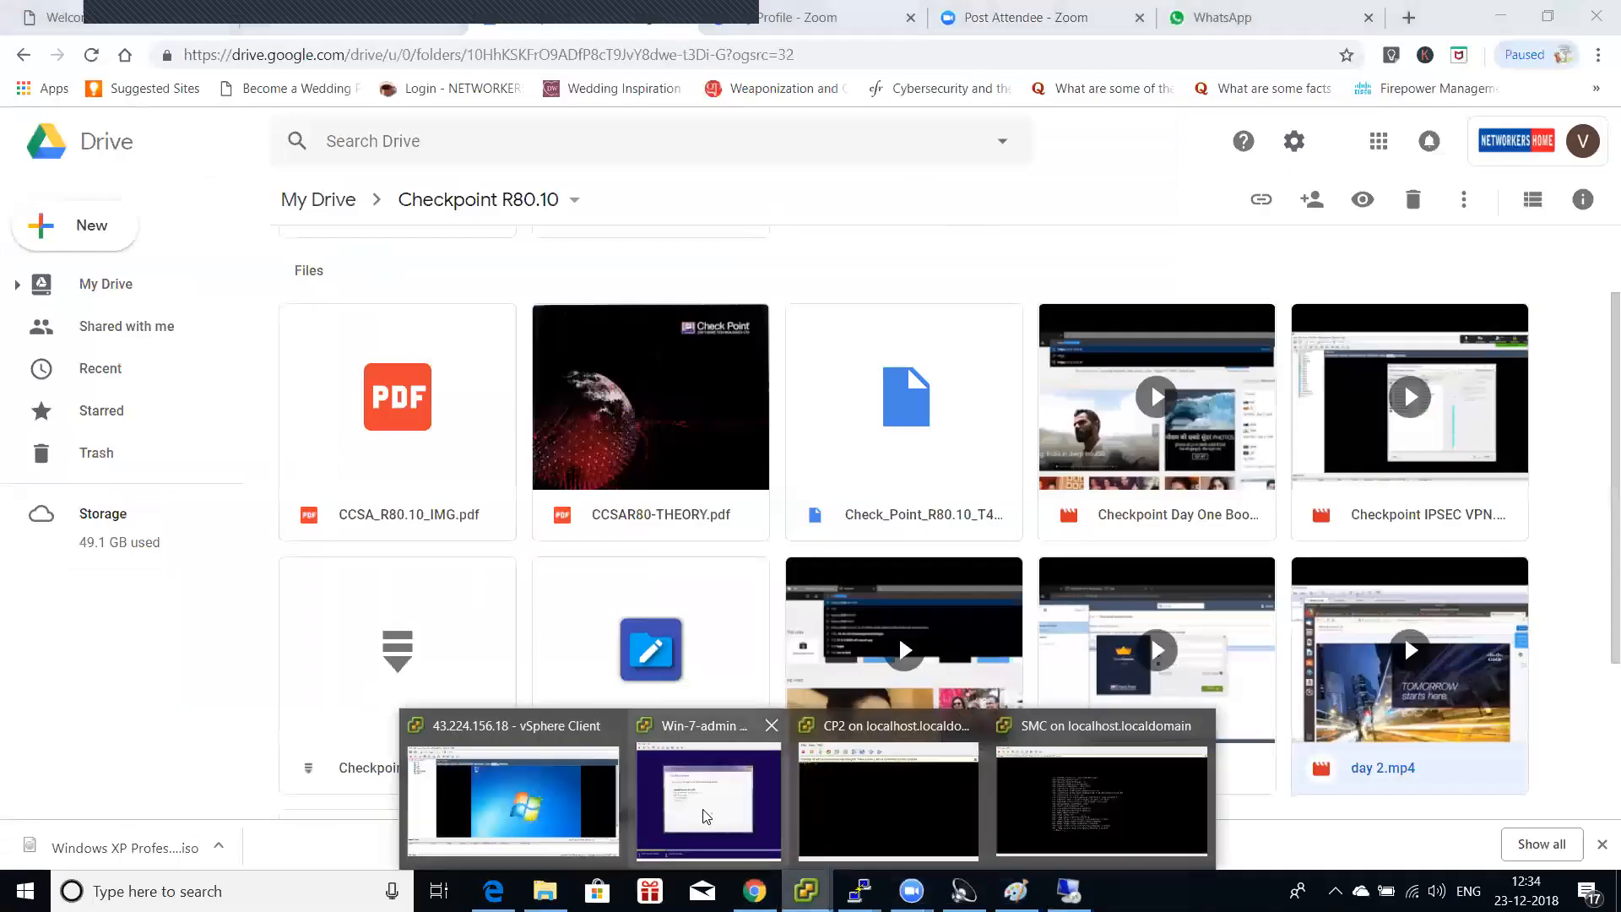
left_click(576, 825)
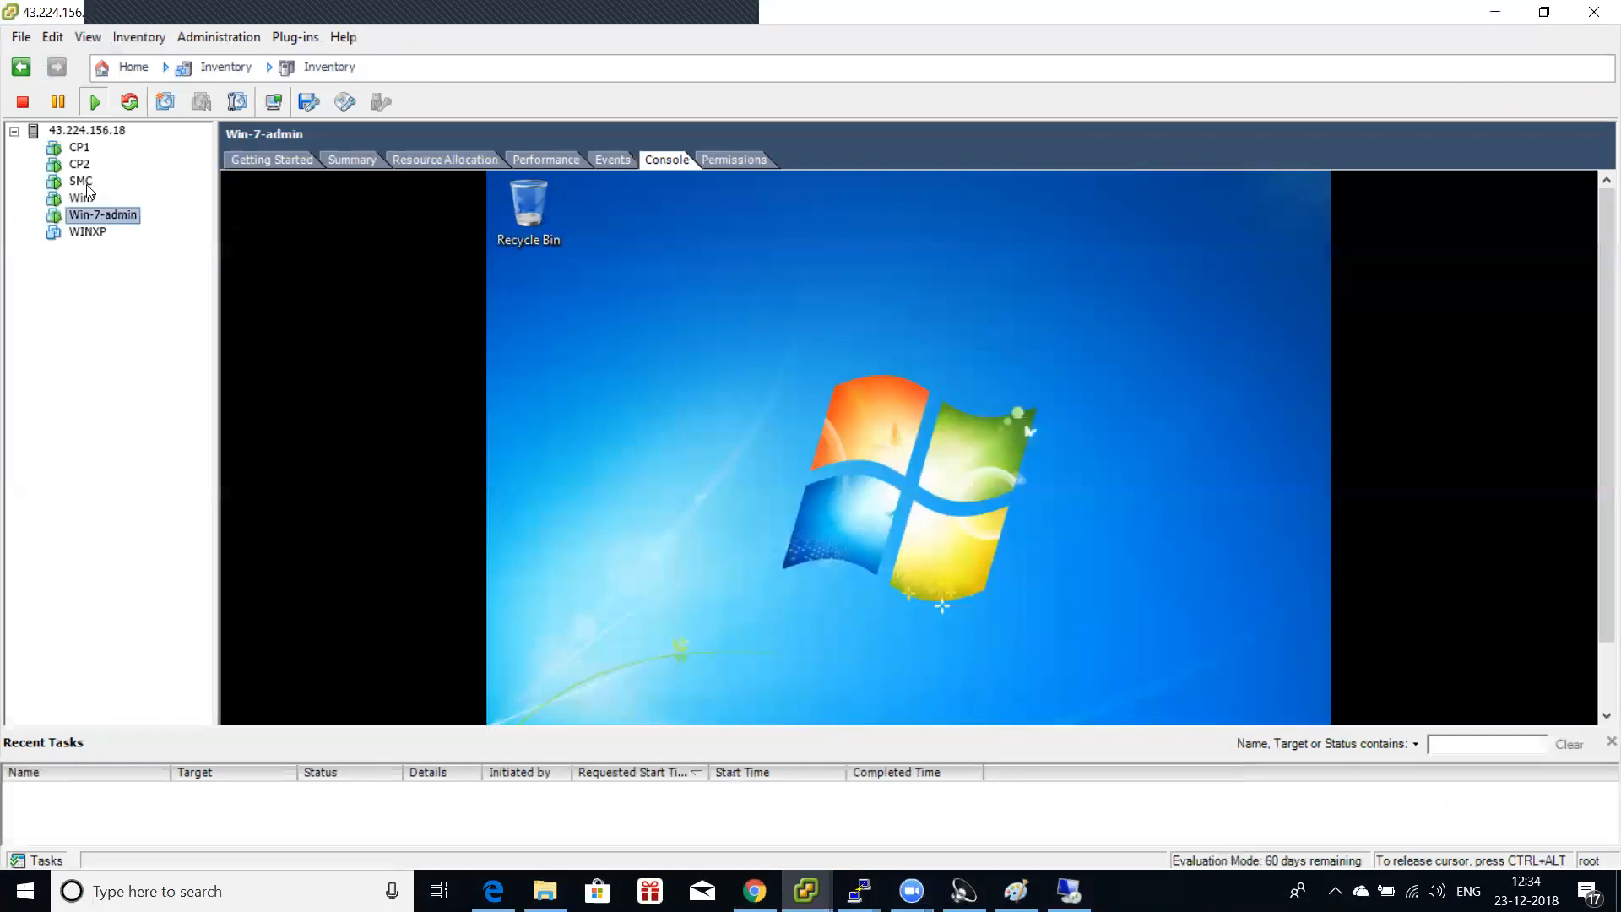
left_click(82, 182)
right_click(86, 184)
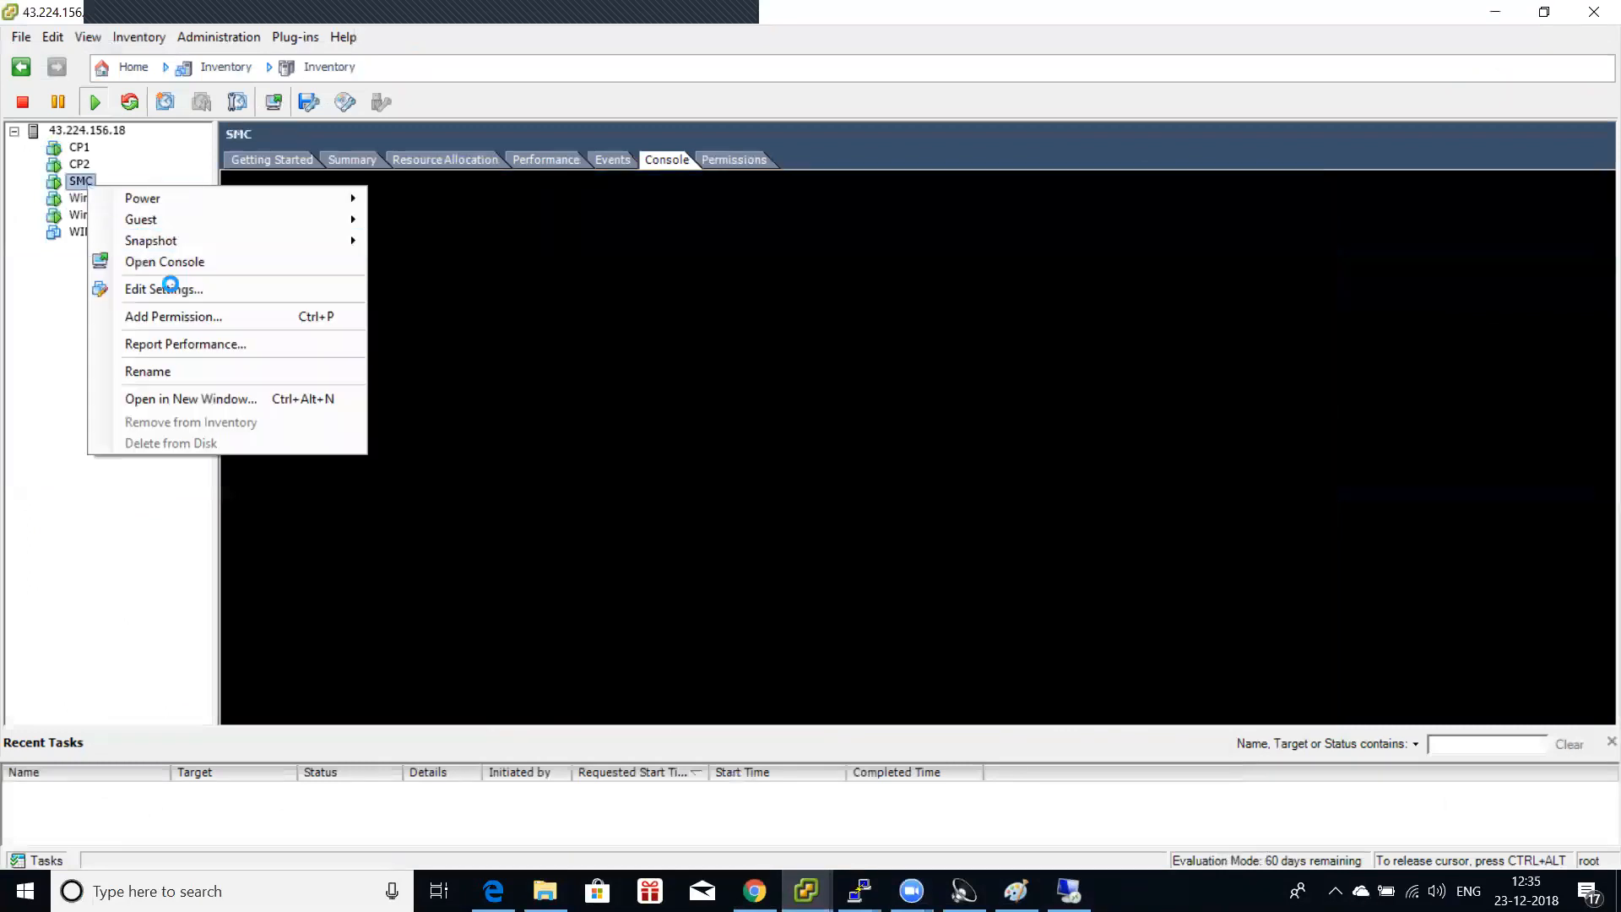
left_click(173, 287)
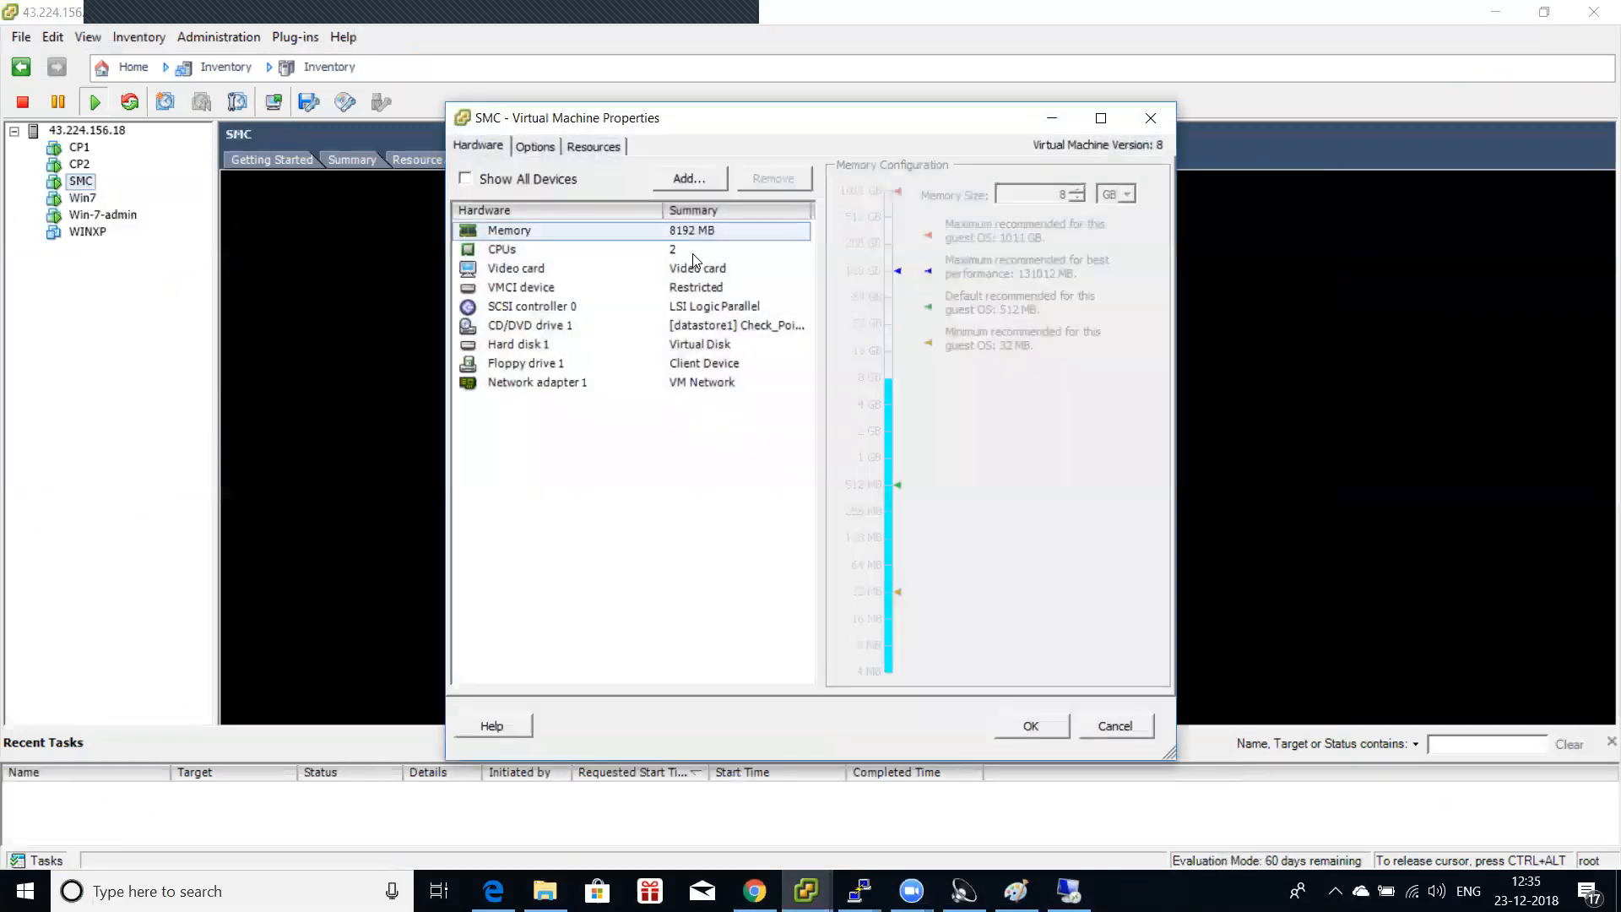
left_click(693, 252)
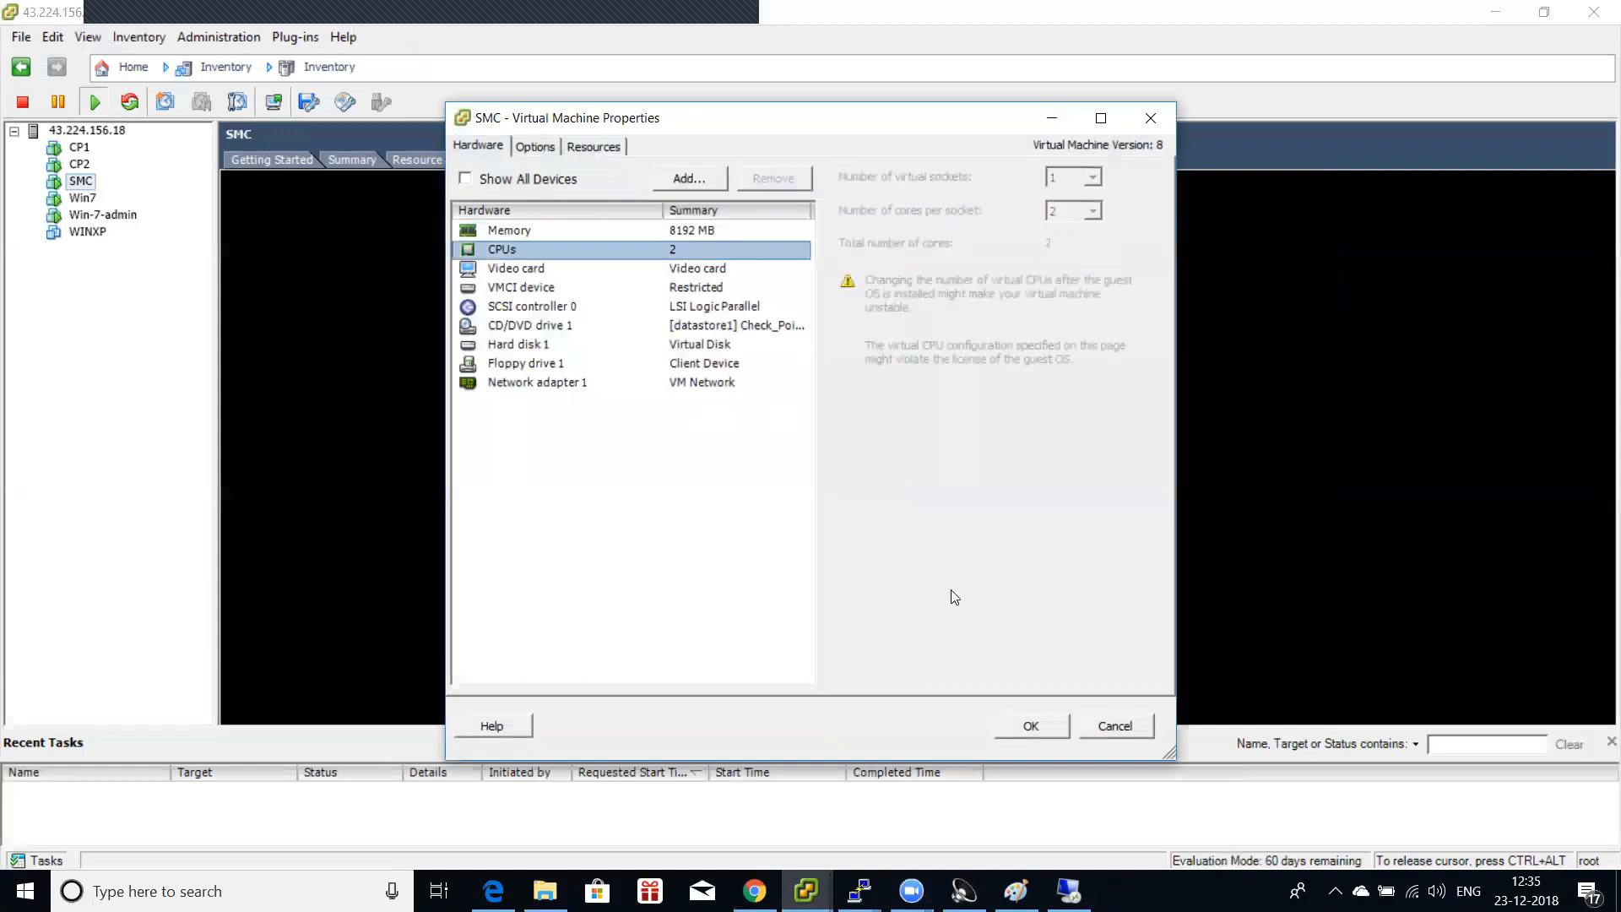
left_click(1036, 721)
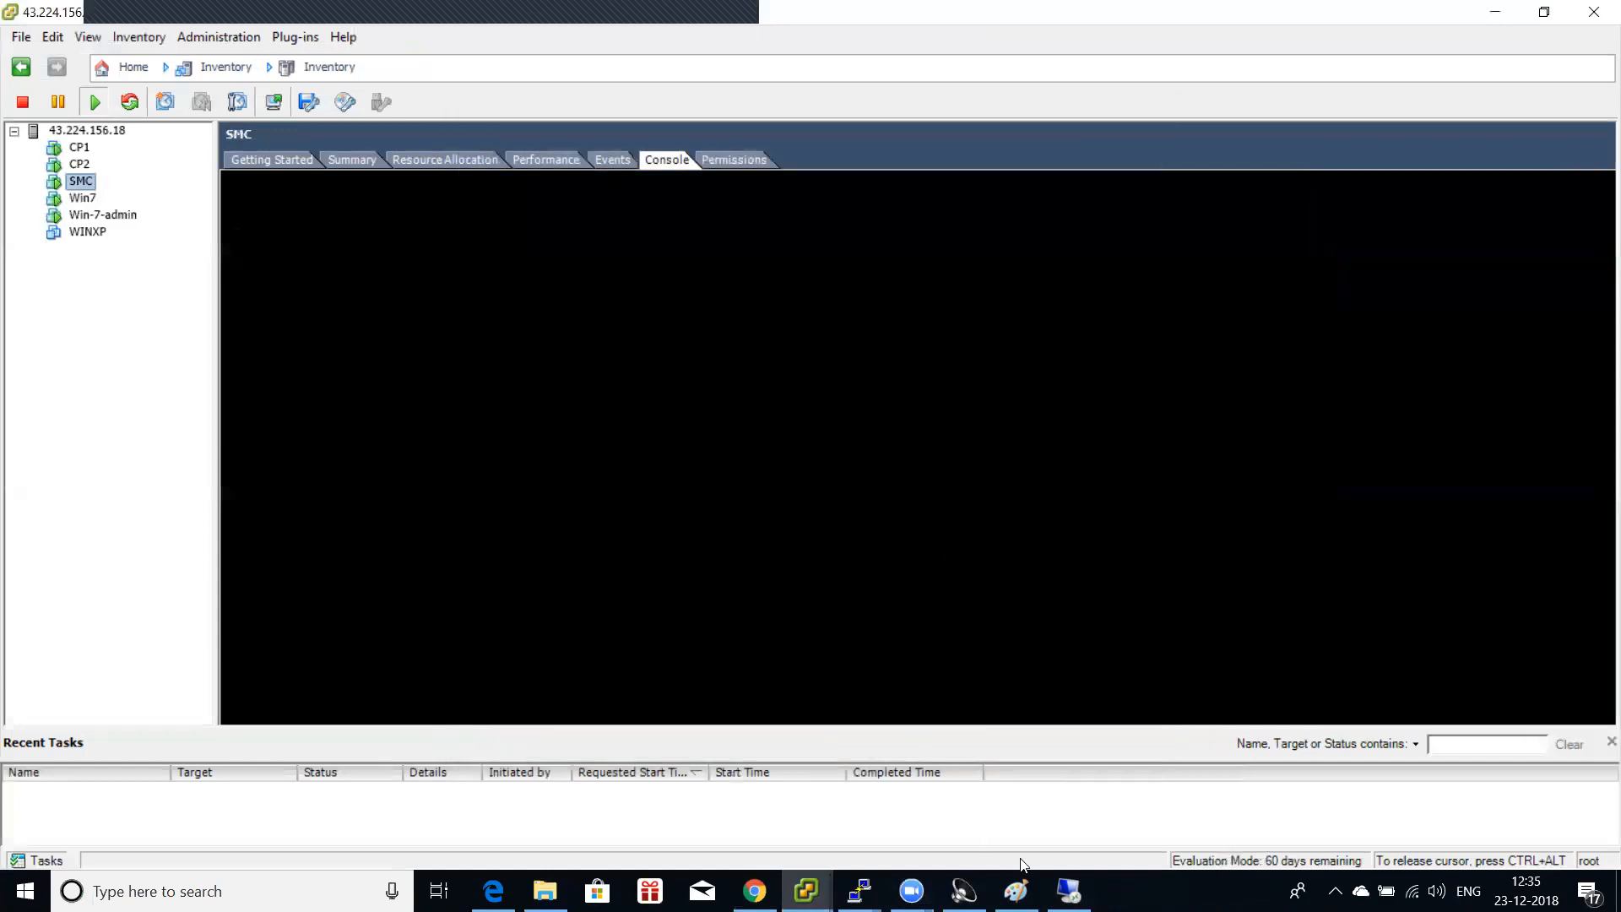
left_click(1069, 891)
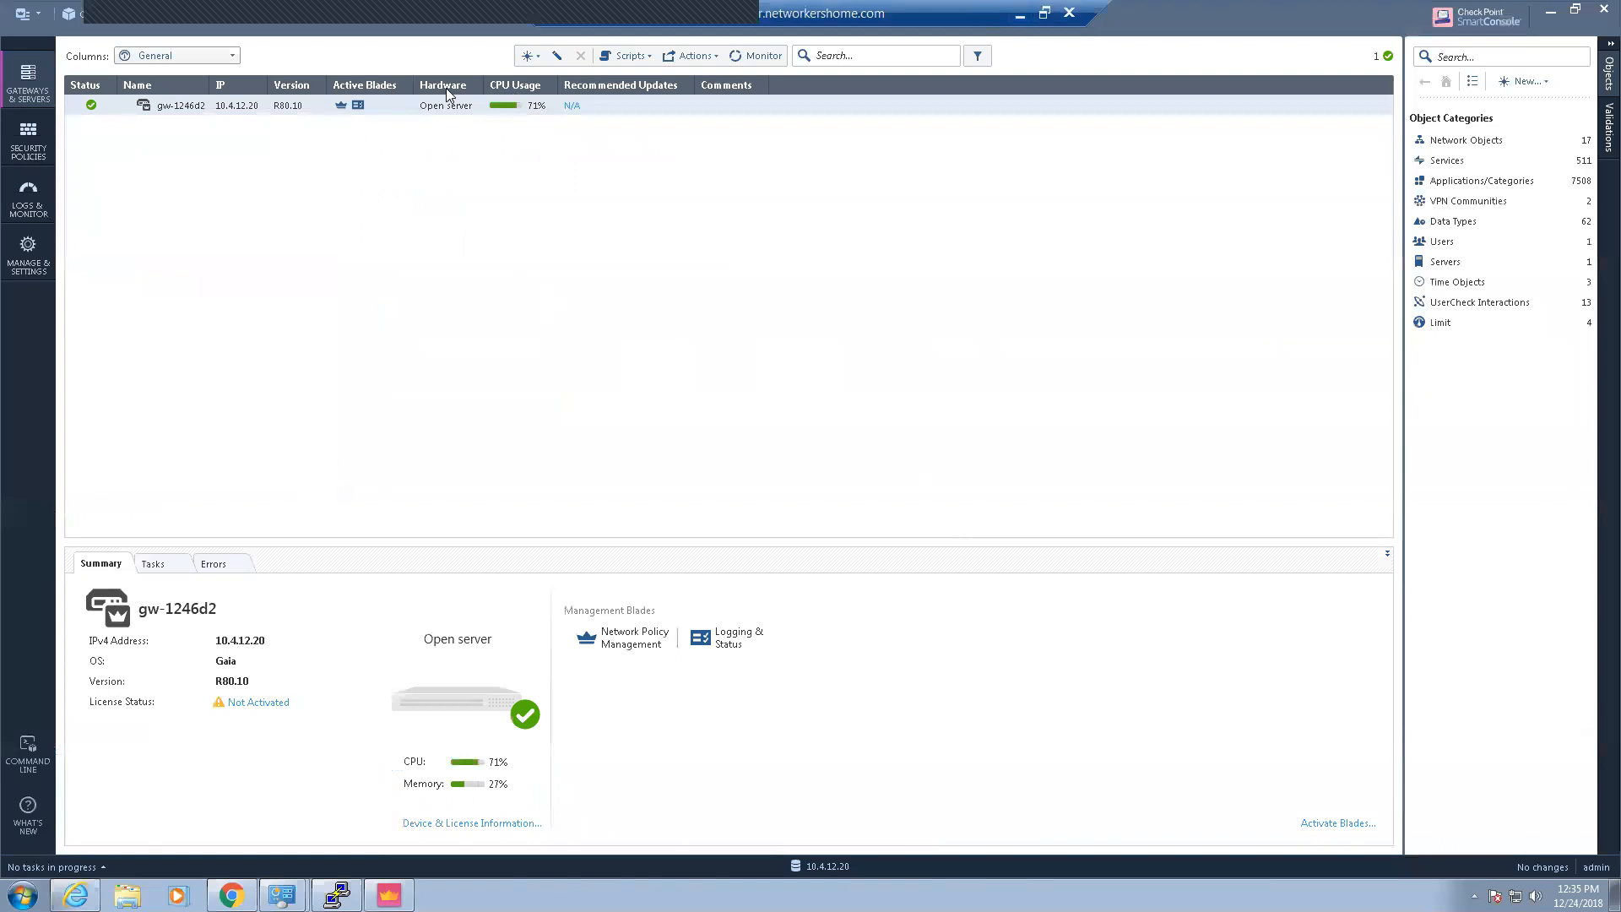
Start a new wizard-mode gateway named cp1, platform Open server, IPv4 10.4.12.101
left_click(529, 55)
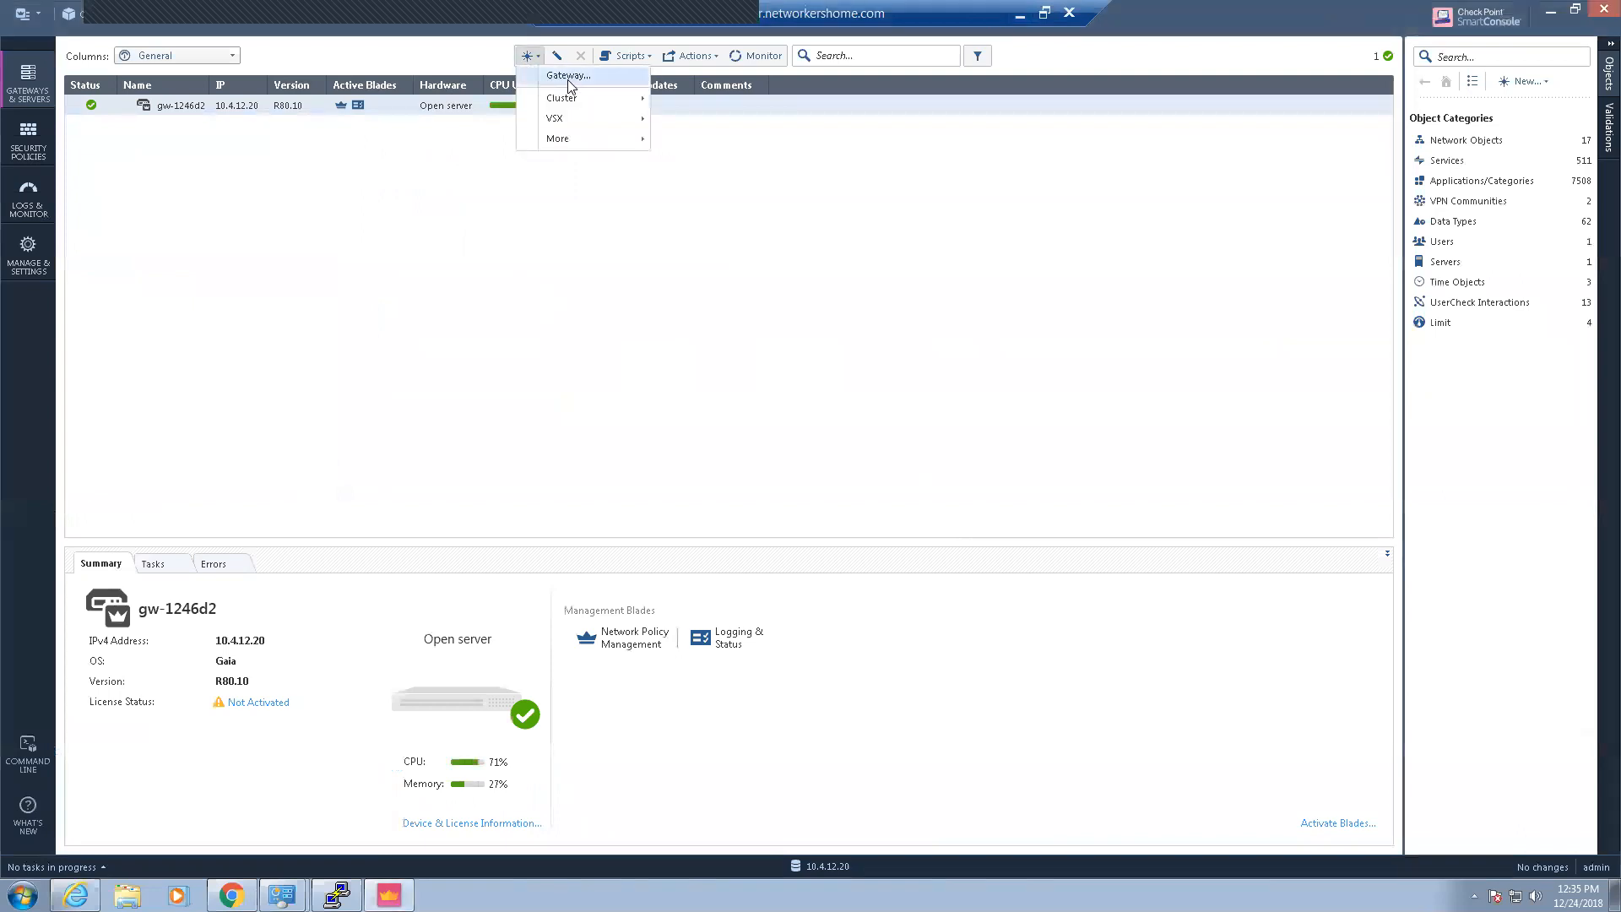
left_click(569, 81)
left_click(763, 450)
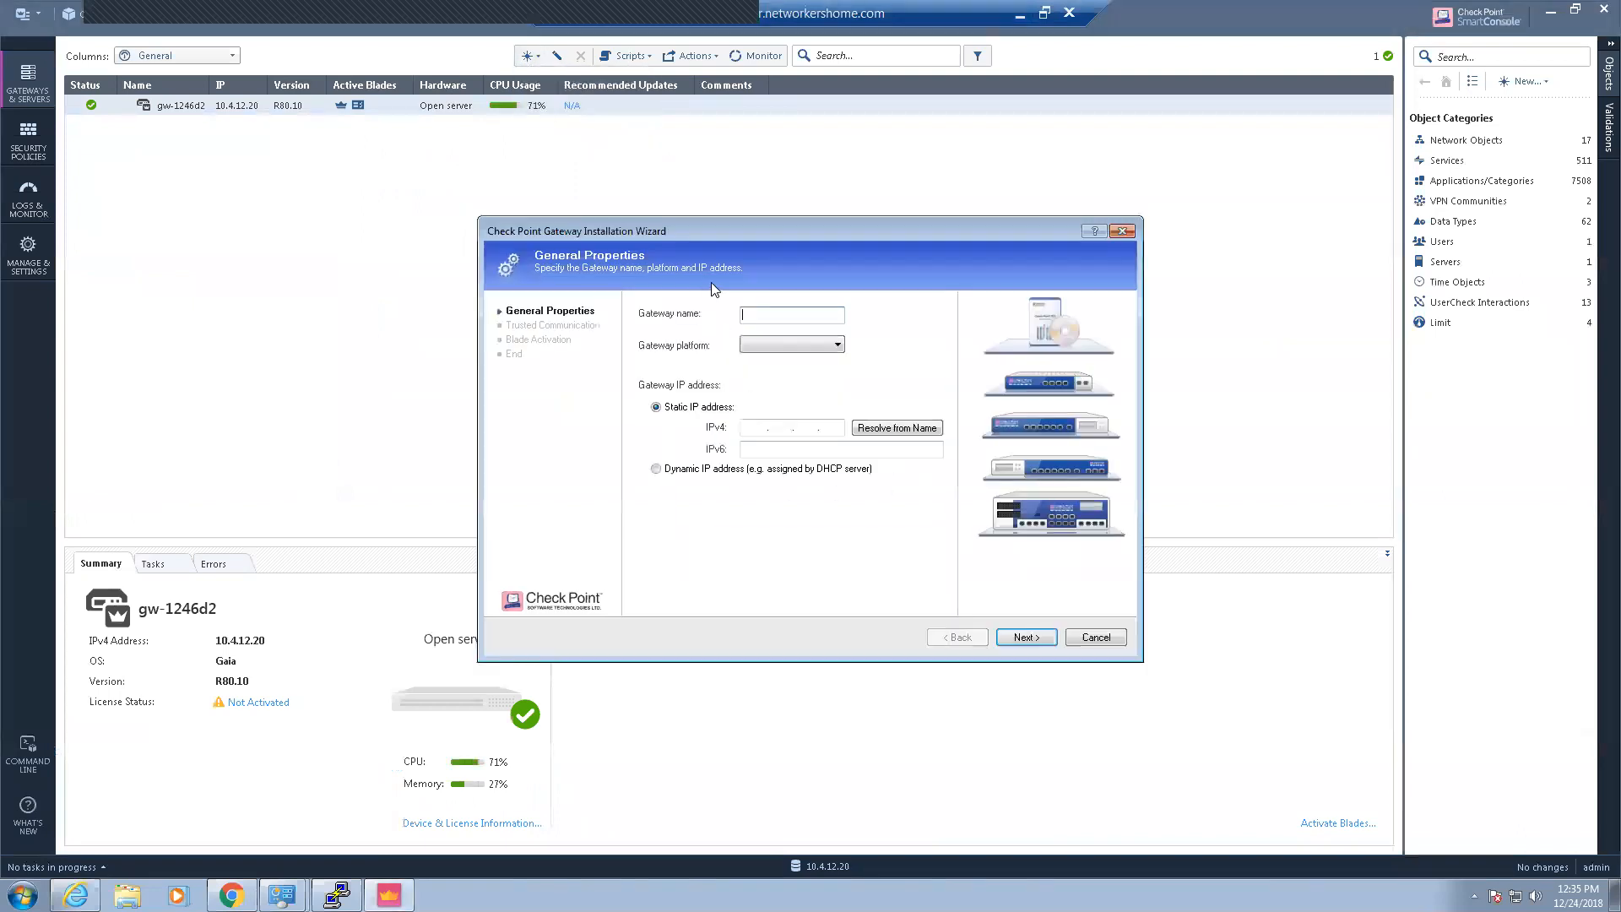
type("cp1")
left_click(790, 346)
left_click(788, 617)
left_click(768, 424)
type("10.4.12.101")
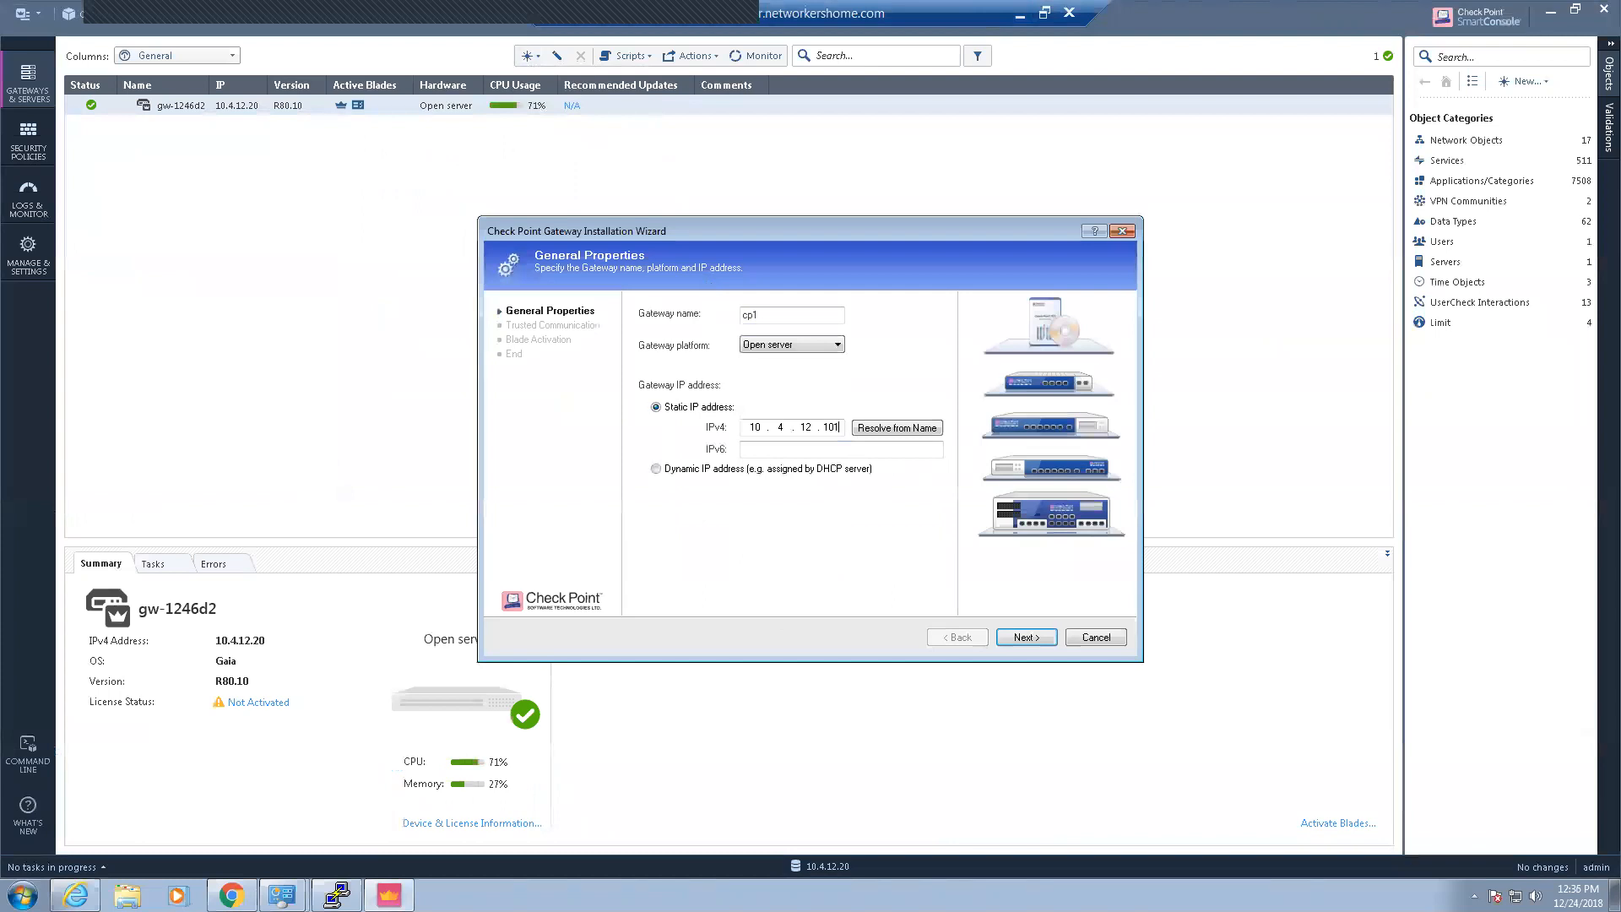
Attempt trust initialization with the one-time password, dismiss the SIC failure, and minimize the remote session
left_click(1023, 632)
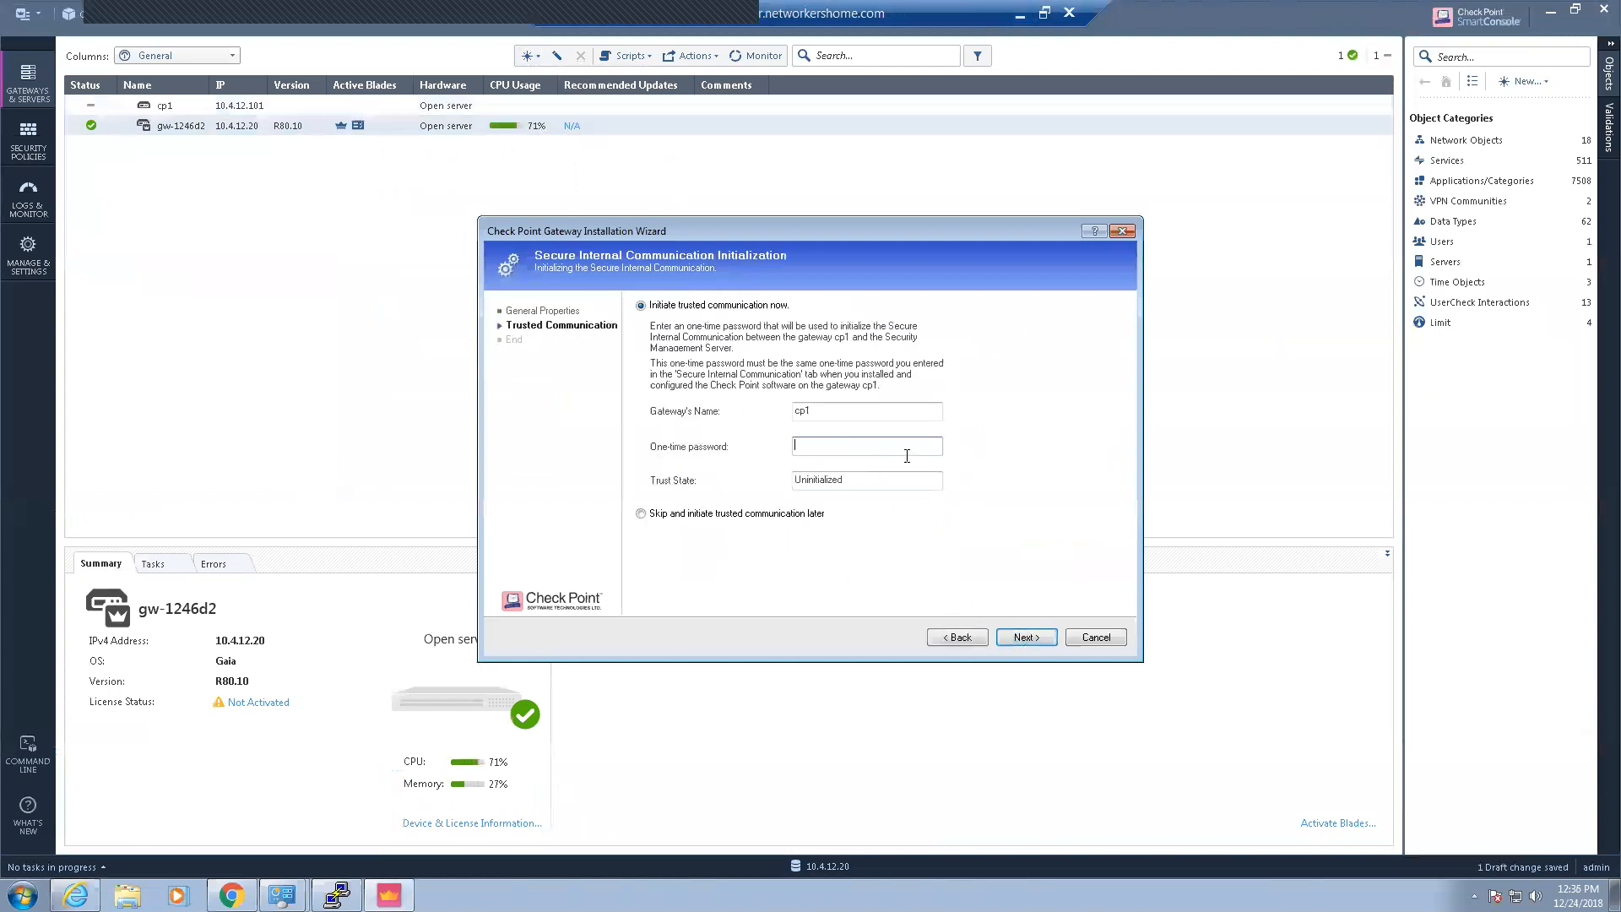
left_click(1027, 639)
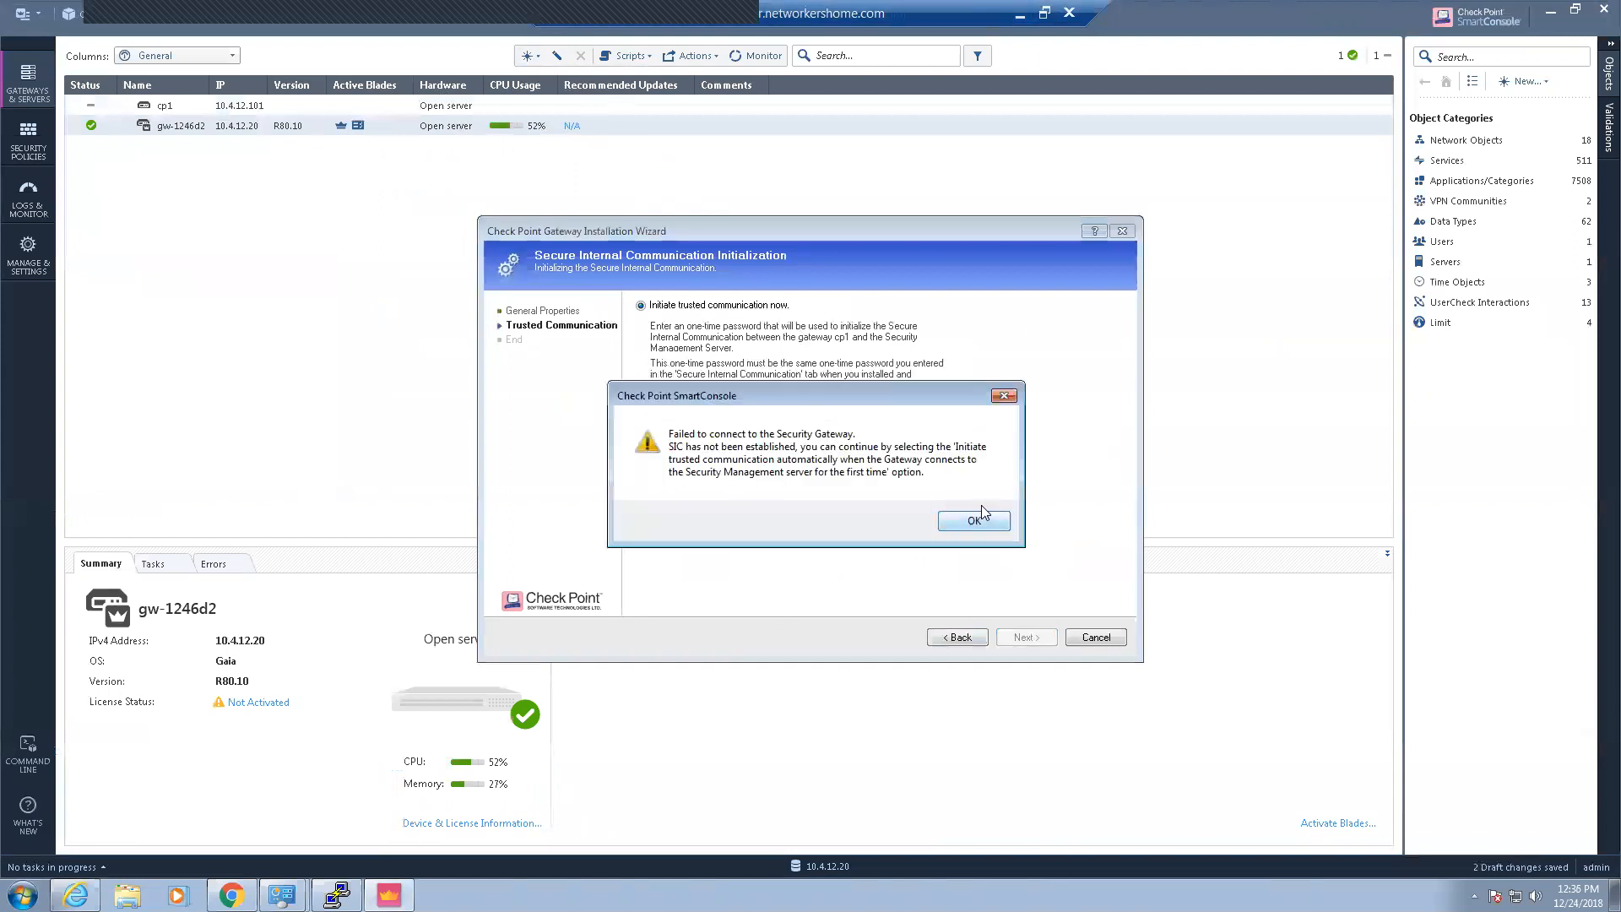
left_click(974, 521)
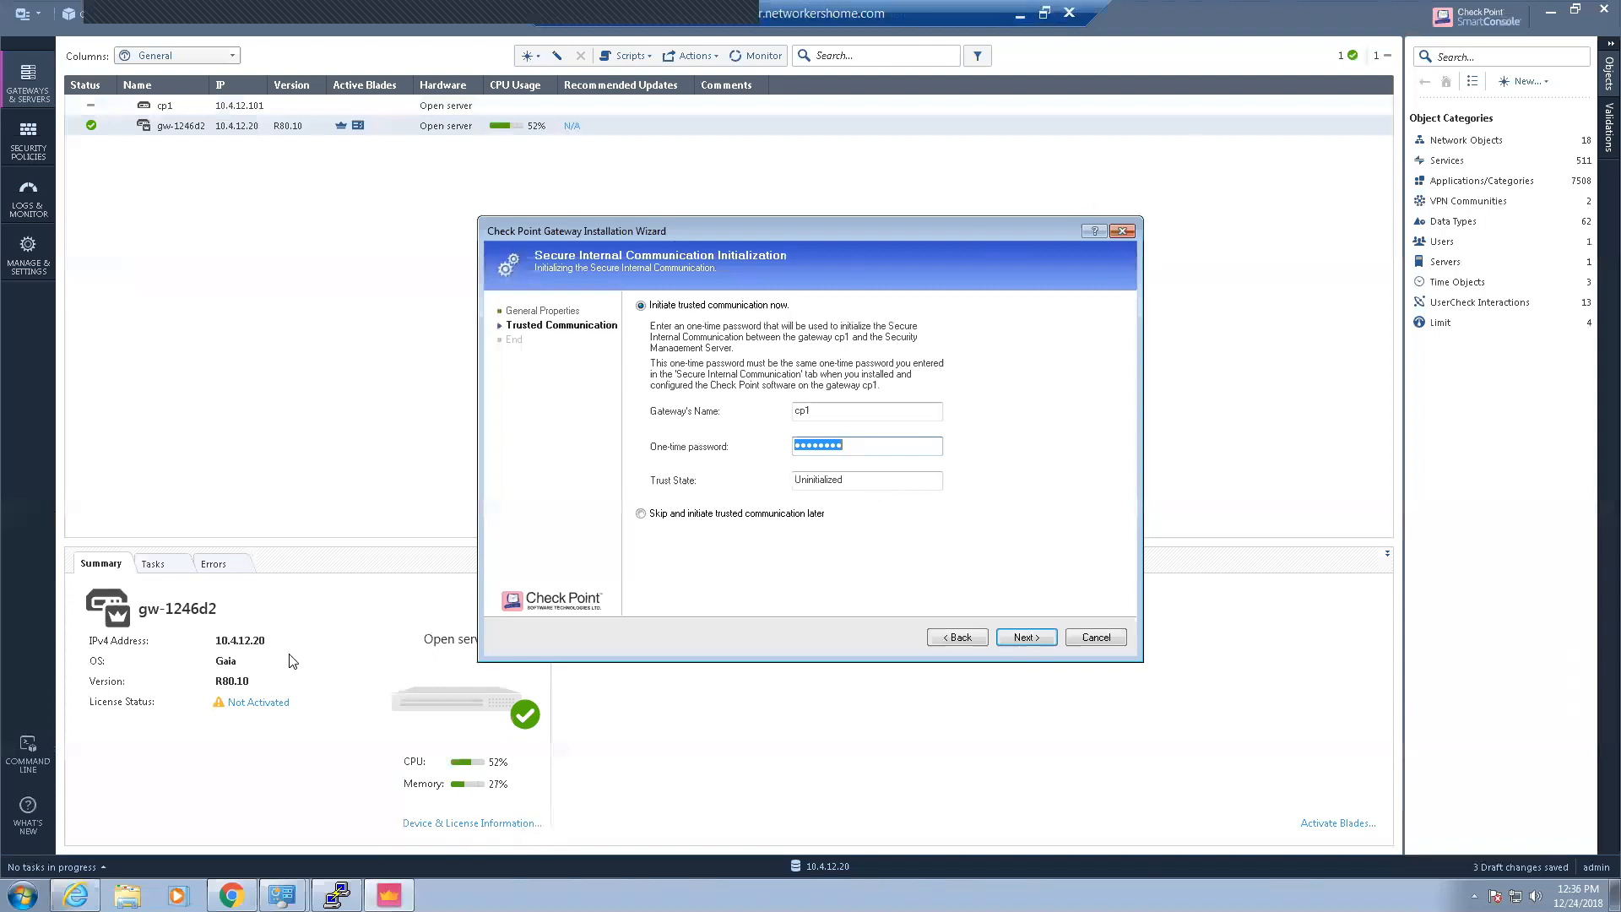
left_click(1020, 15)
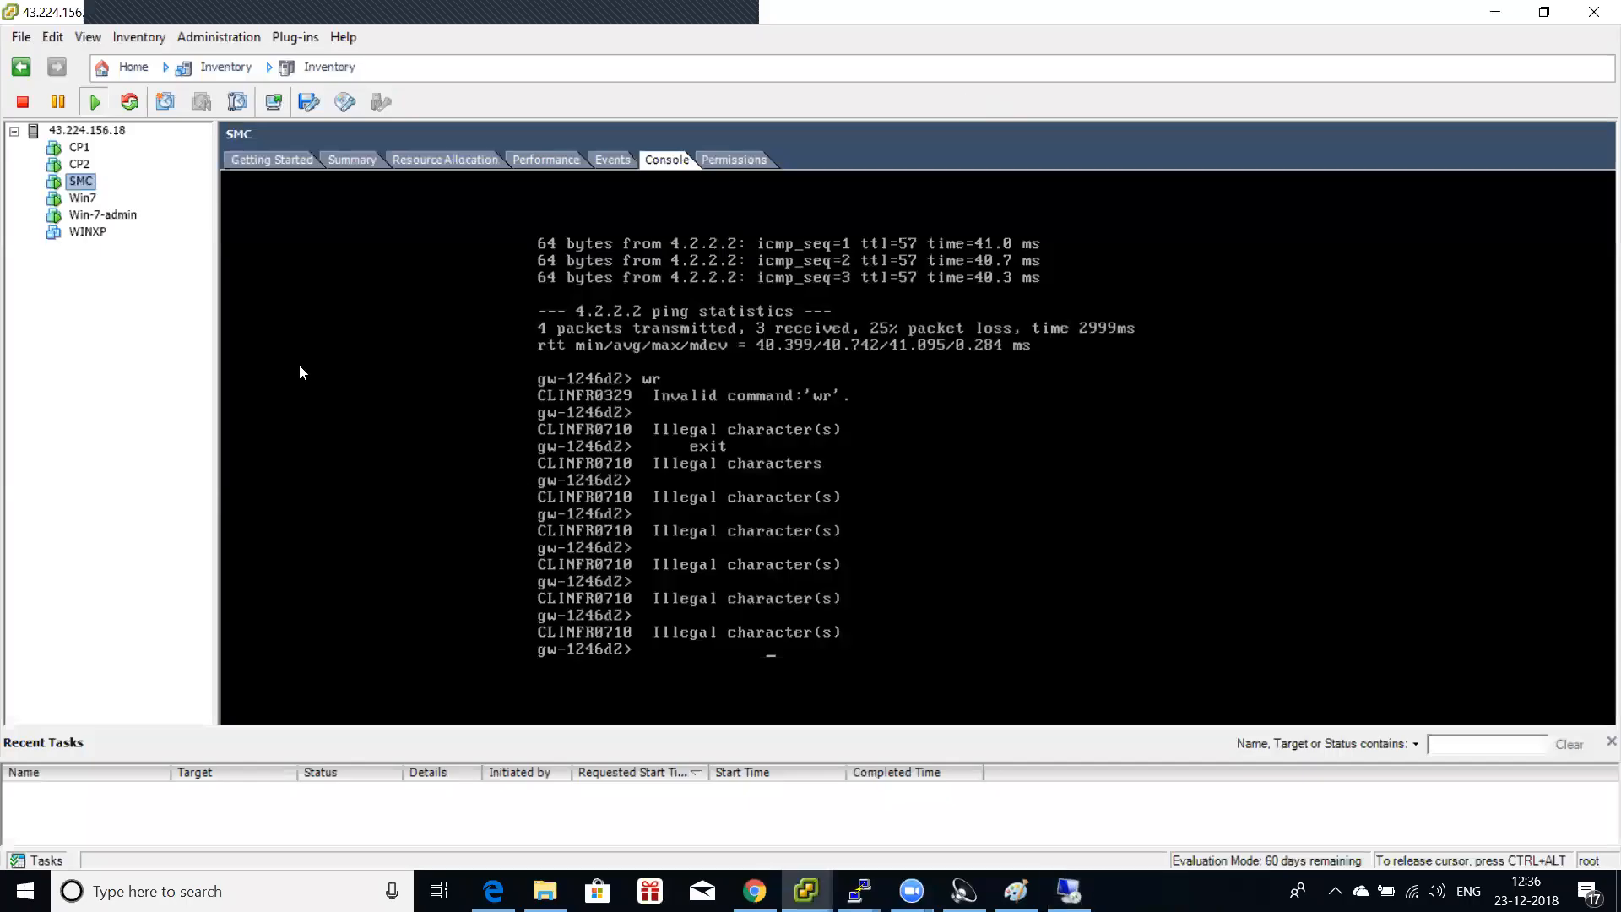
Open the CP1 virtual machine's console in vSphere and wake it
left_click(79, 147)
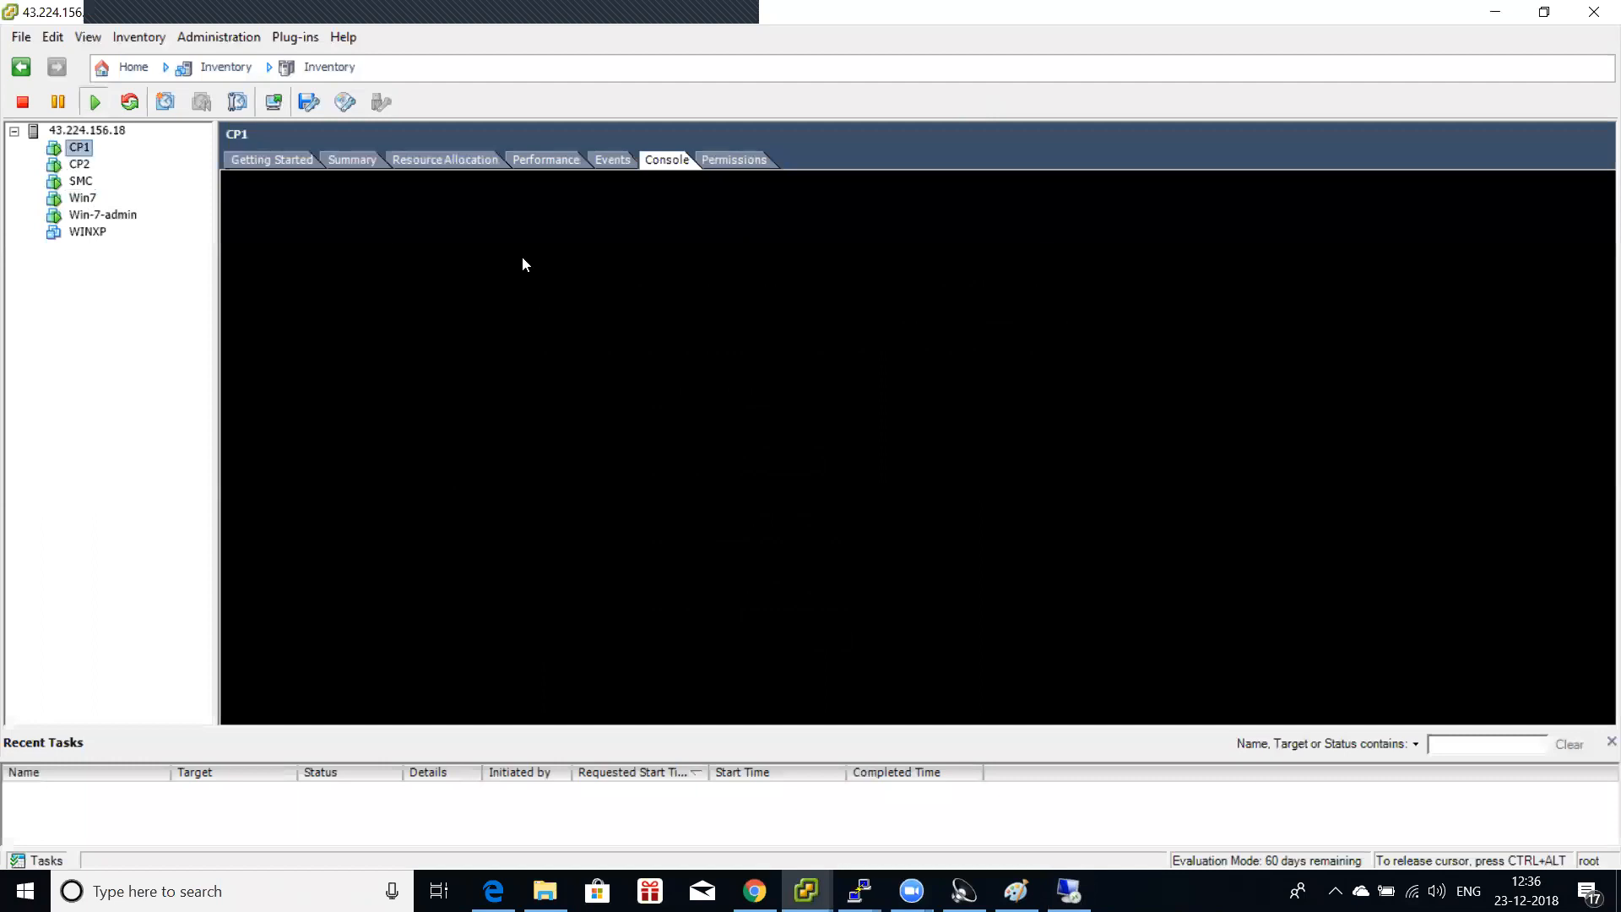
right_click(81, 150)
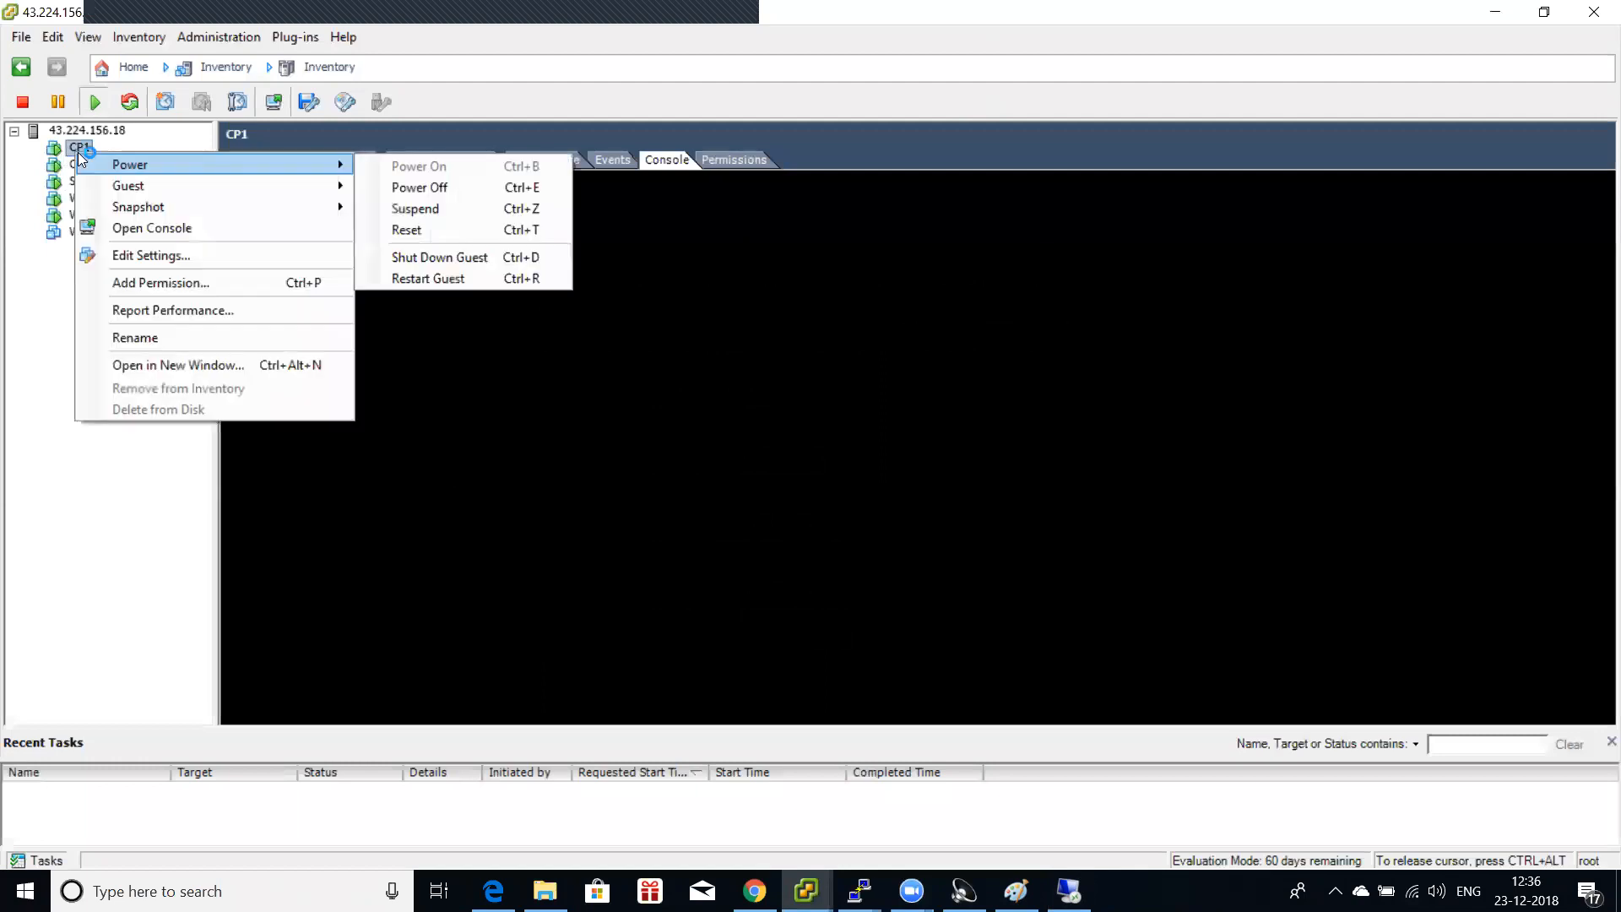
left_click(152, 228)
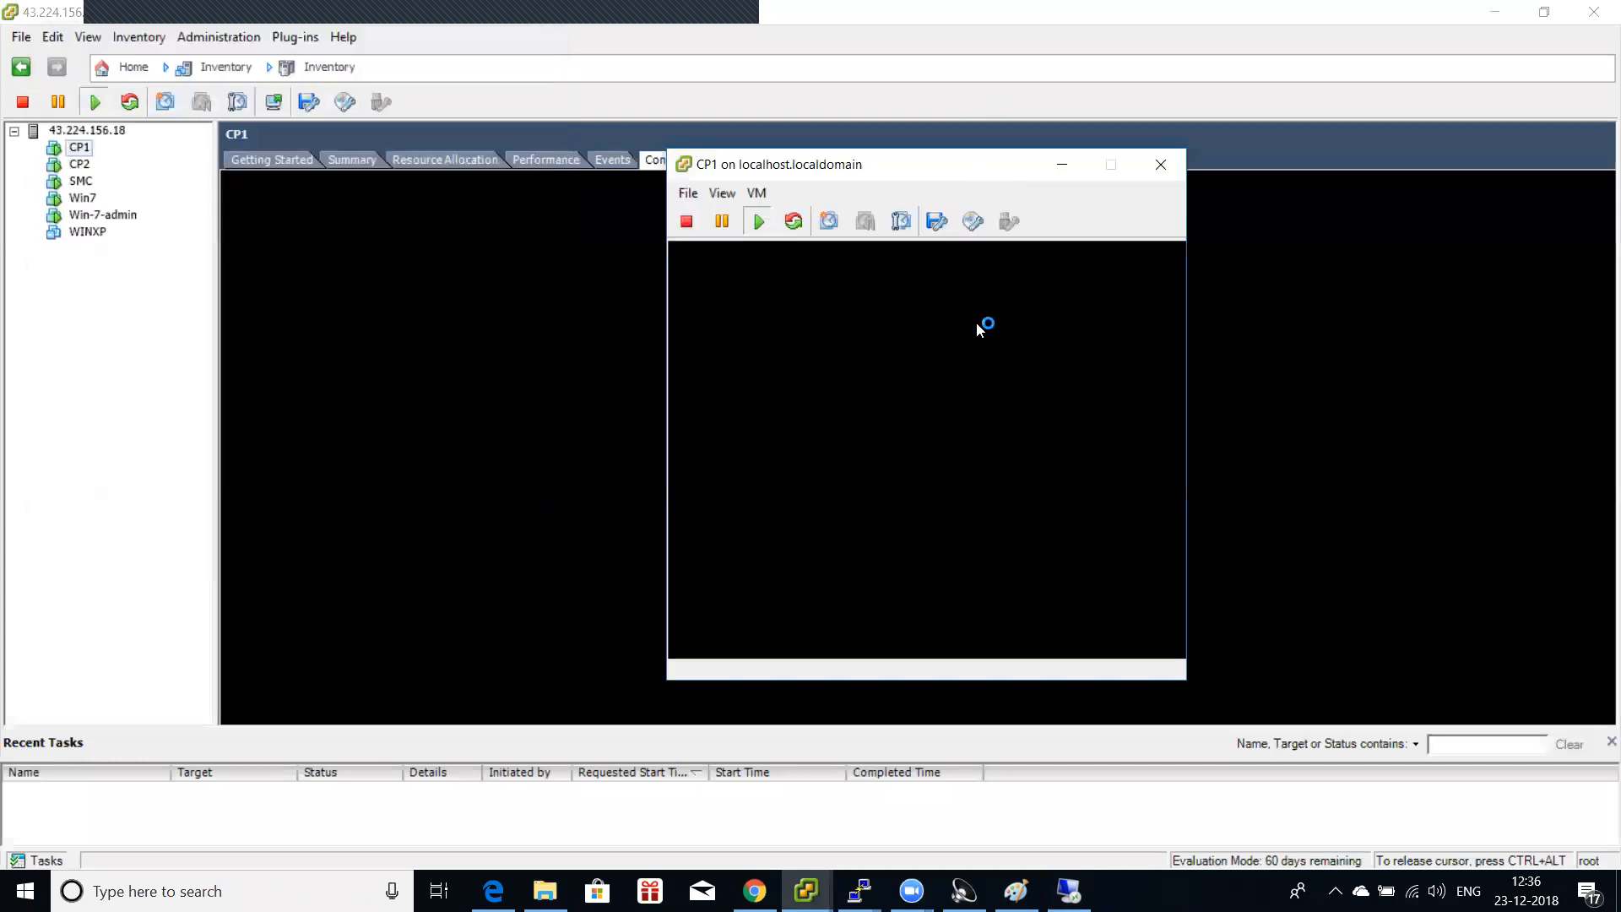
left_click(979, 331)
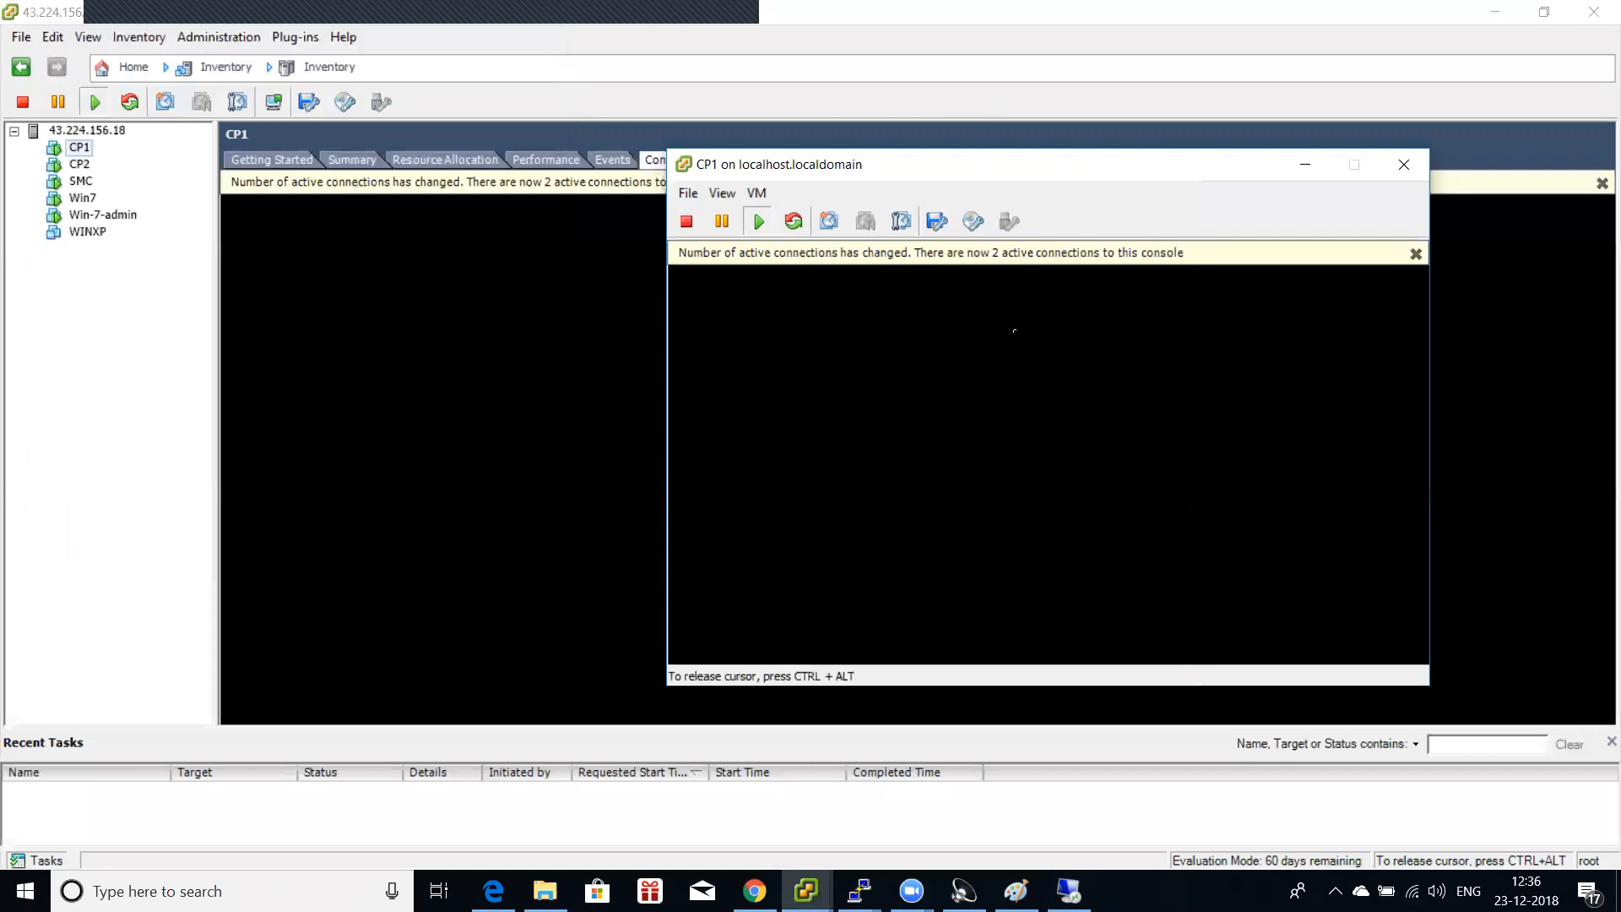
key("Return")
key("Return")
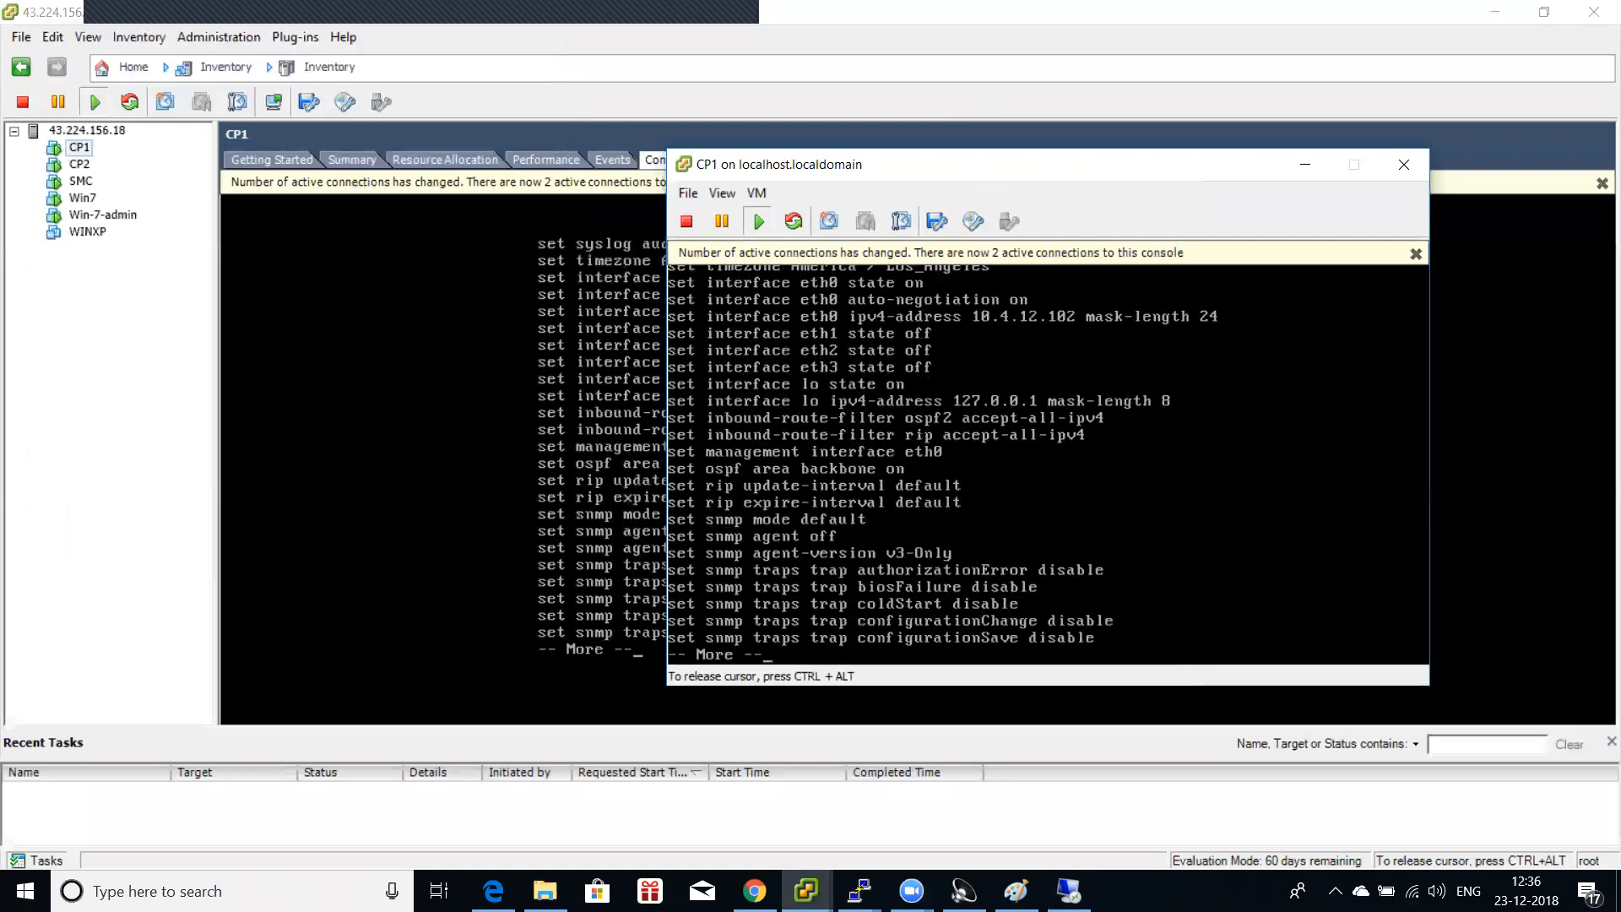
key("ctrl+alt")
left_click(1404, 163)
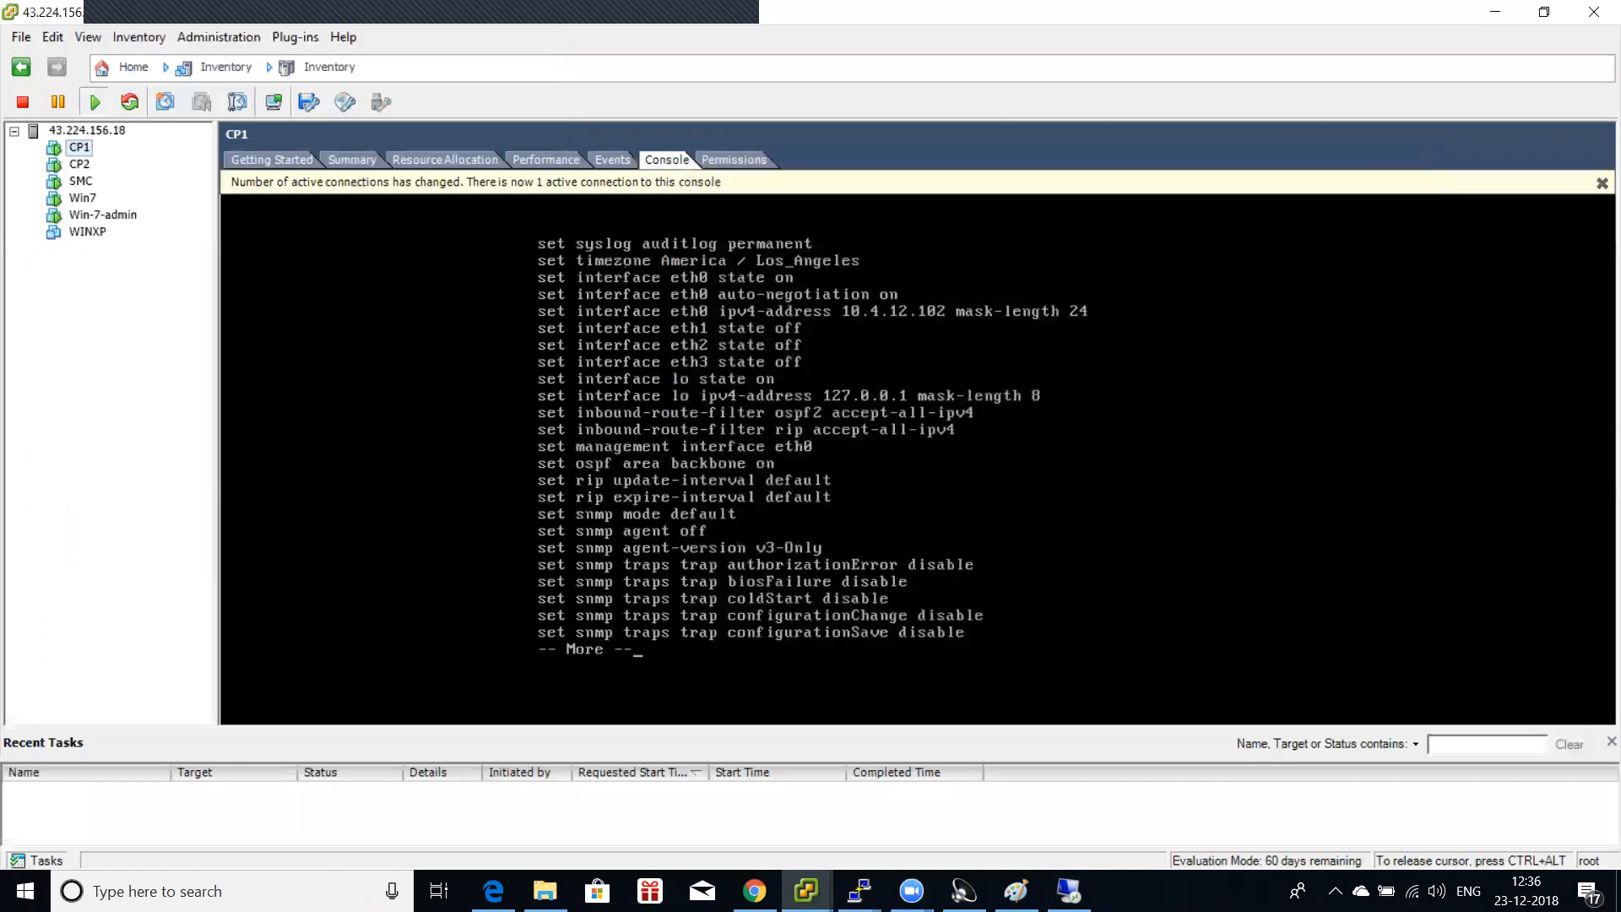
Run cpconfig on CP1 and choose option 5 to reset Secure Internal Communication, confirming y twice
key("space")
type("cpn")
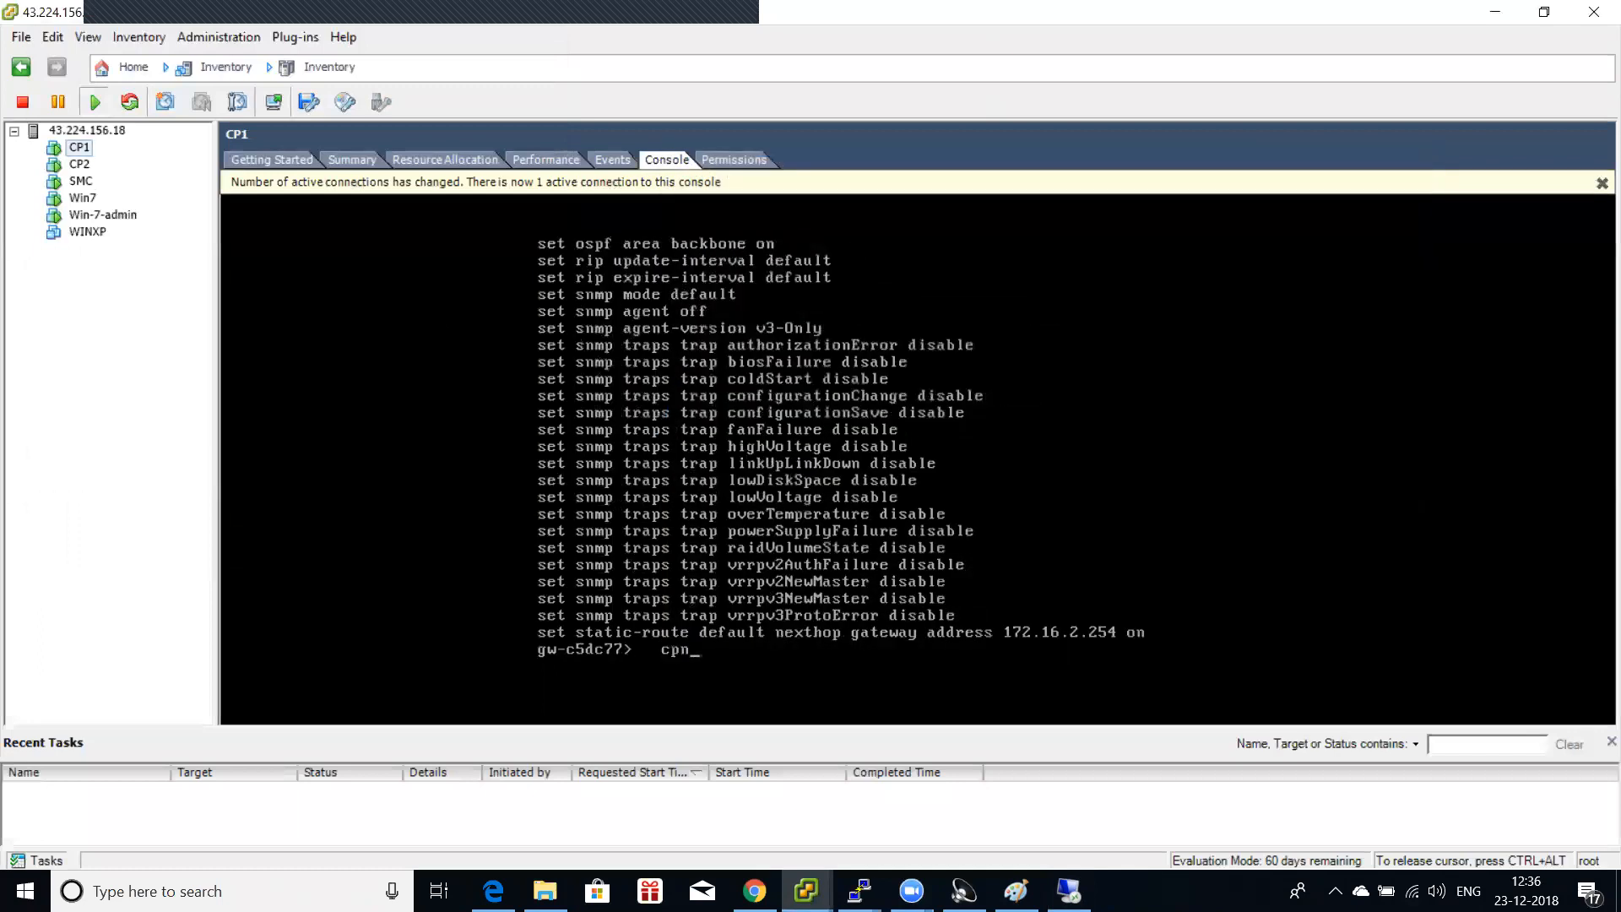
key("BackSpace")
type("config")
key("Return")
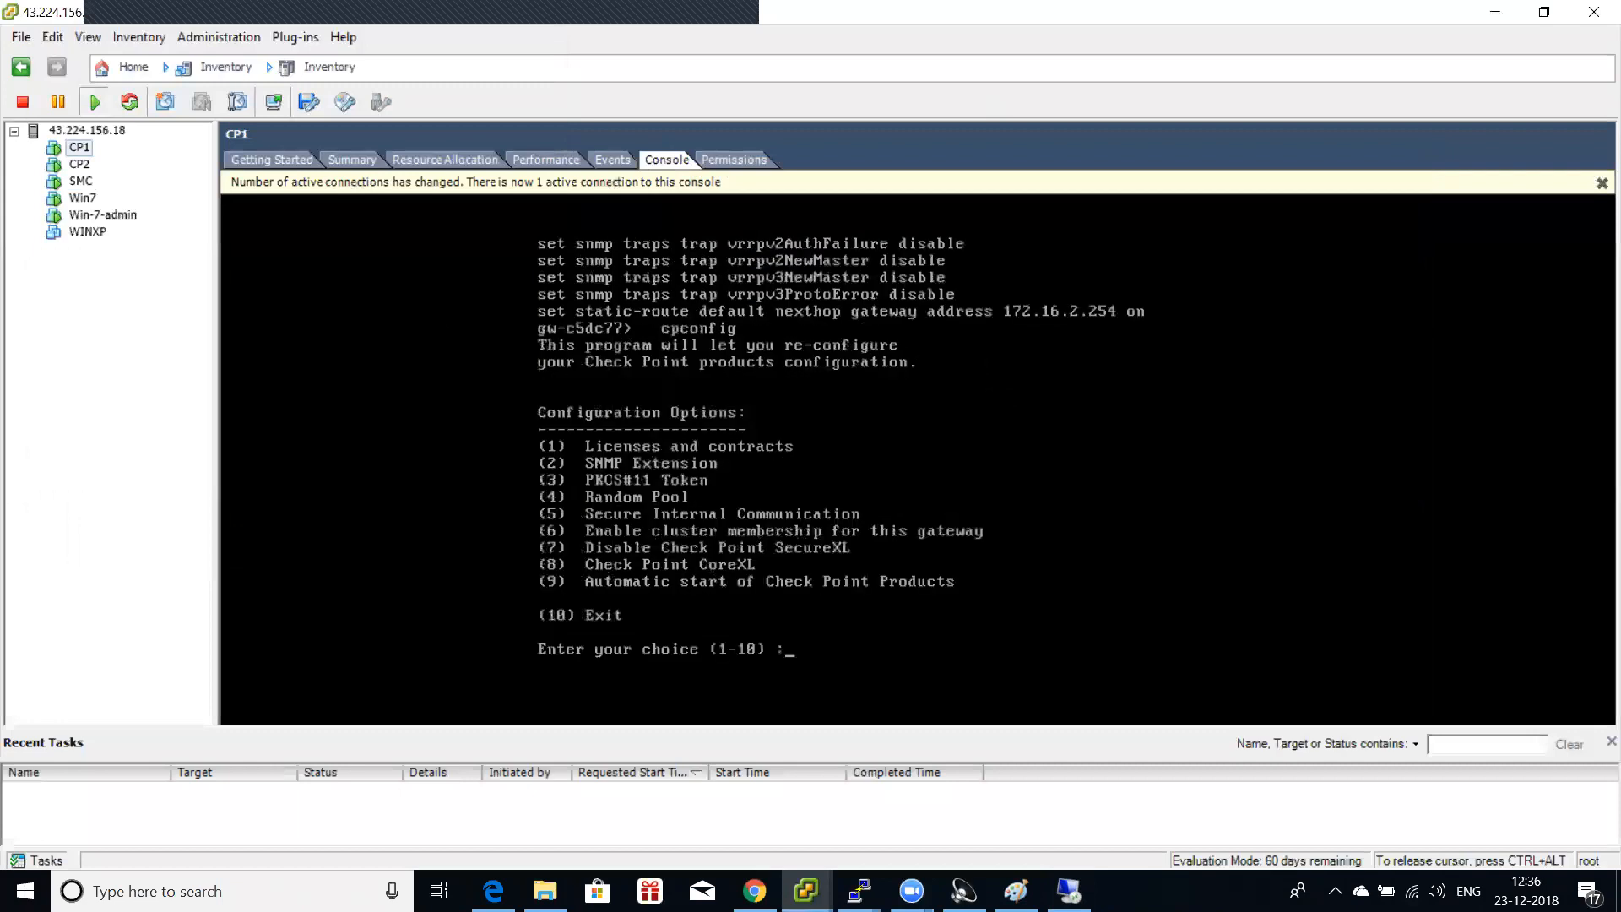
type("5")
key("Return")
type("y")
key("Return")
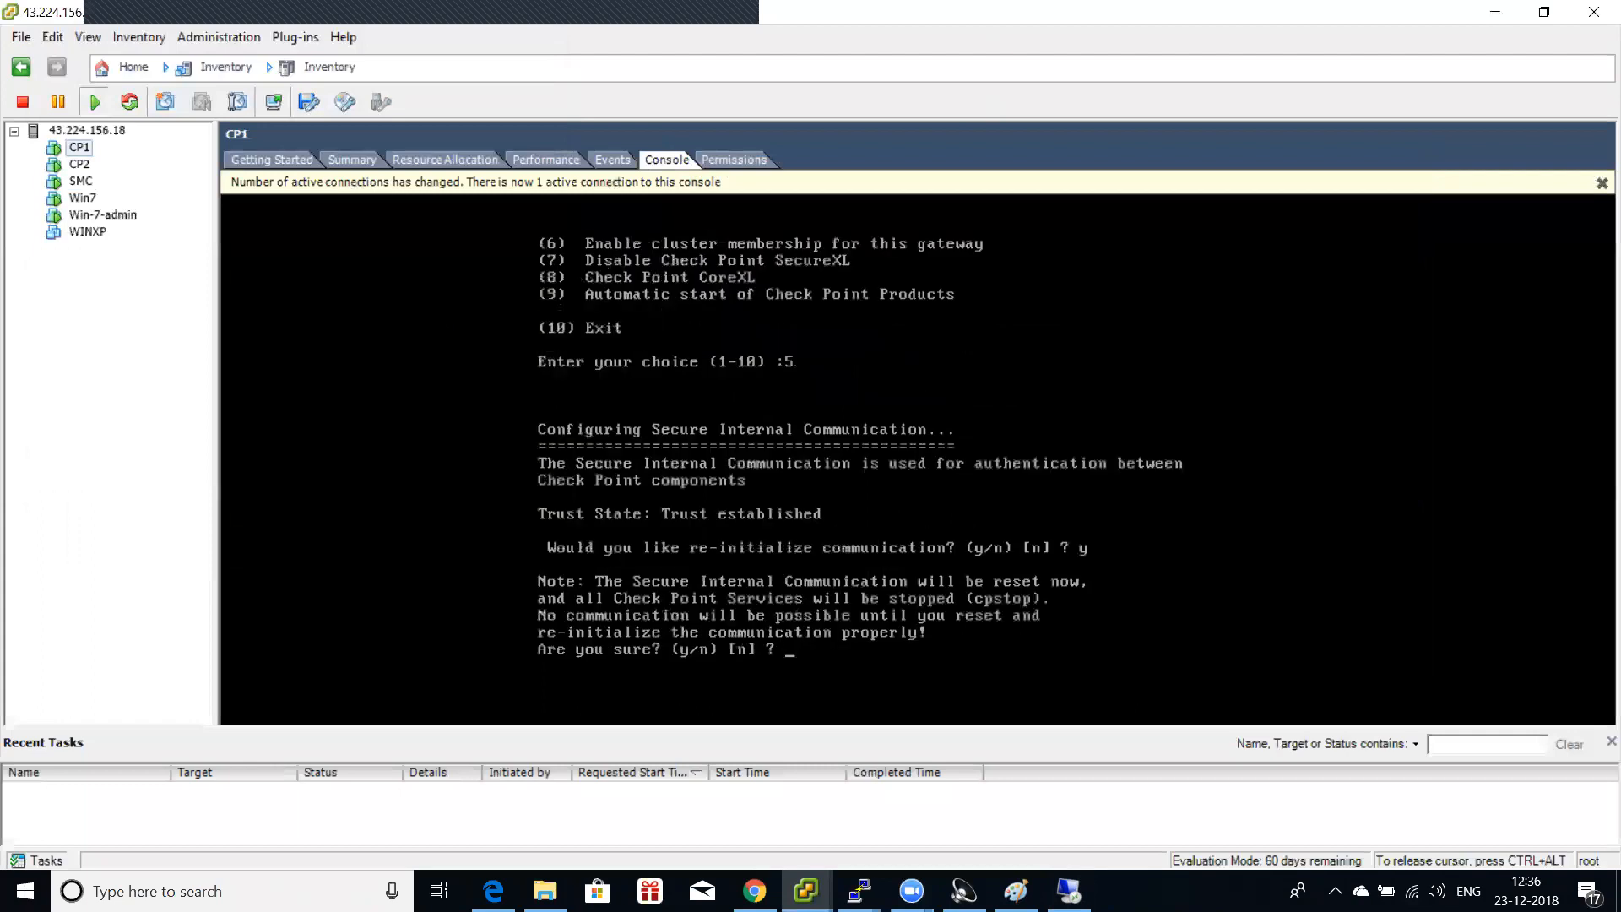
type("y")
key("Return")
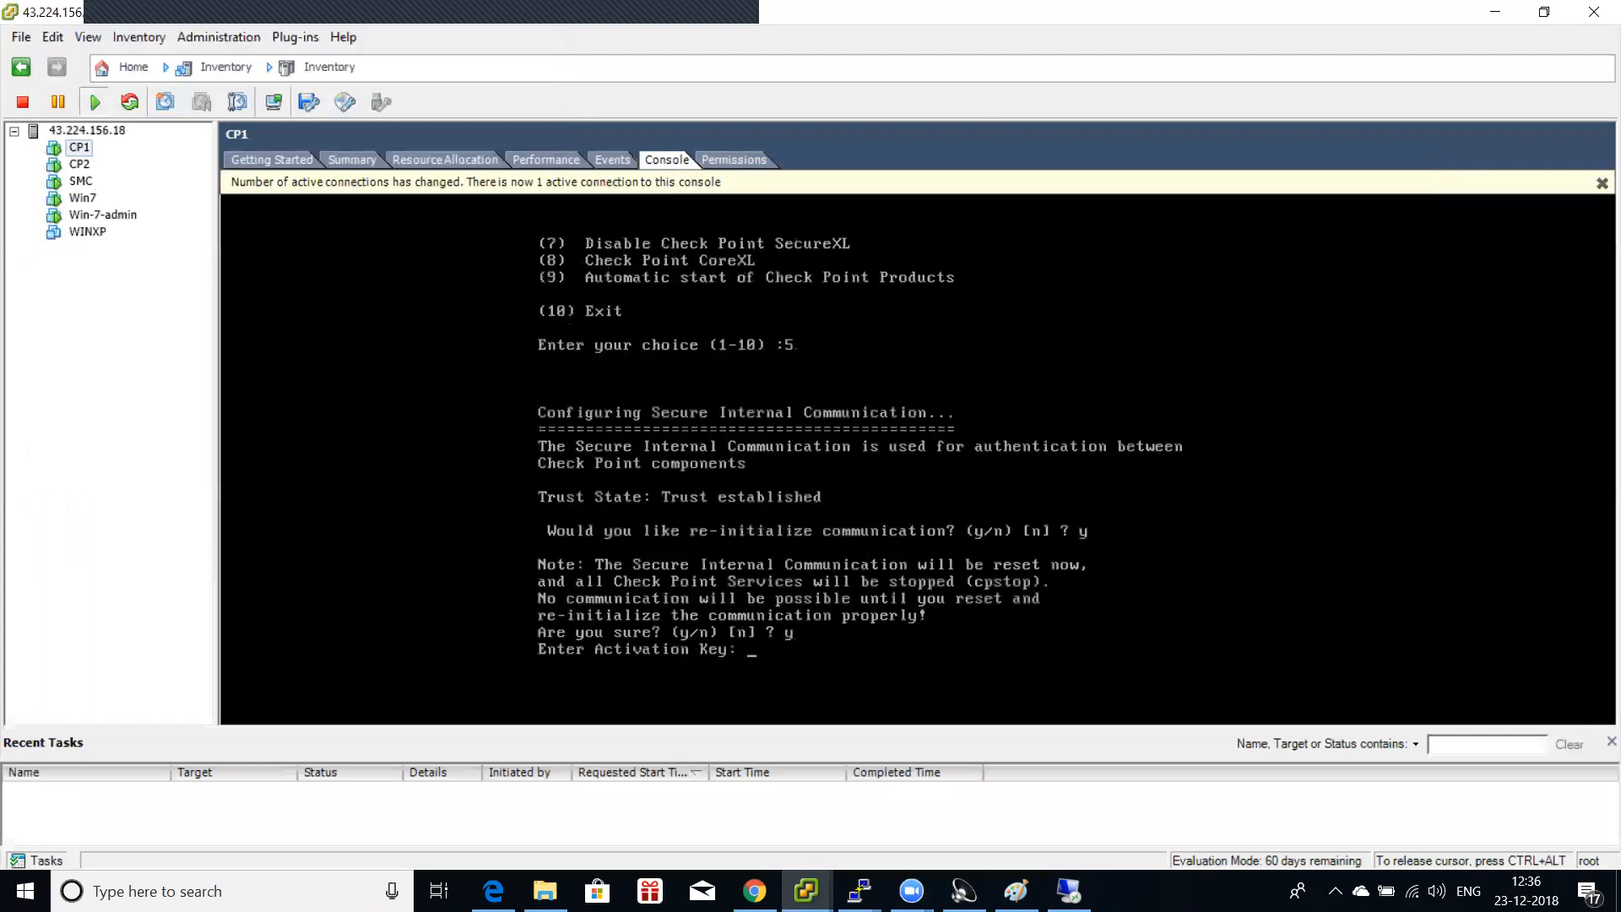
Enter and retype the new activation key, then exit cpconfig with option 10
key("Return")
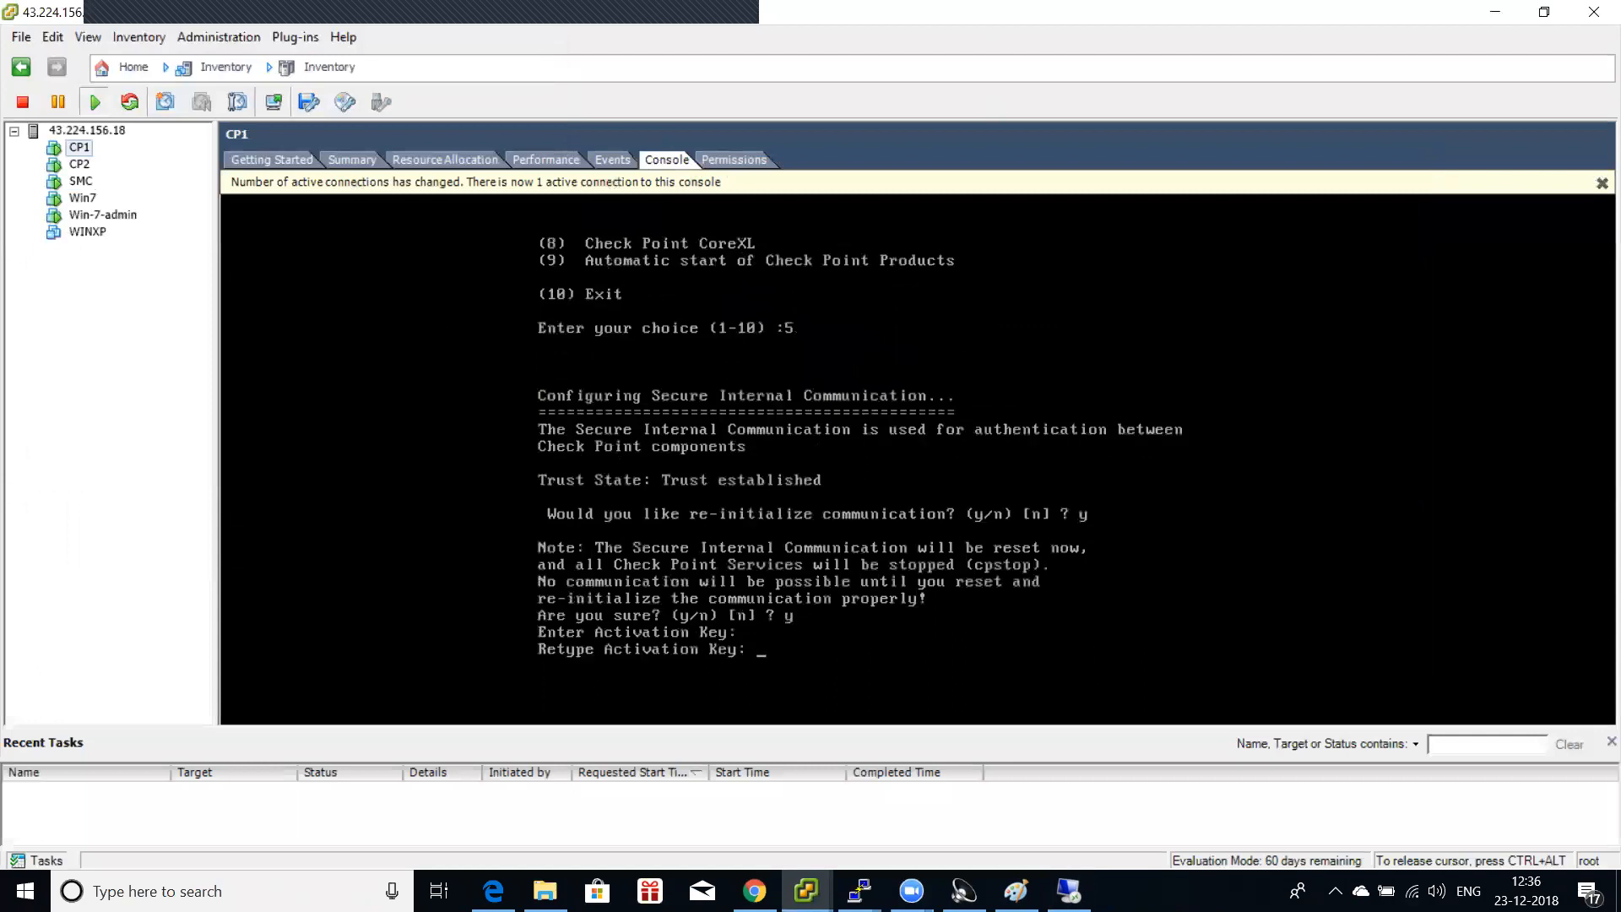
key("Return")
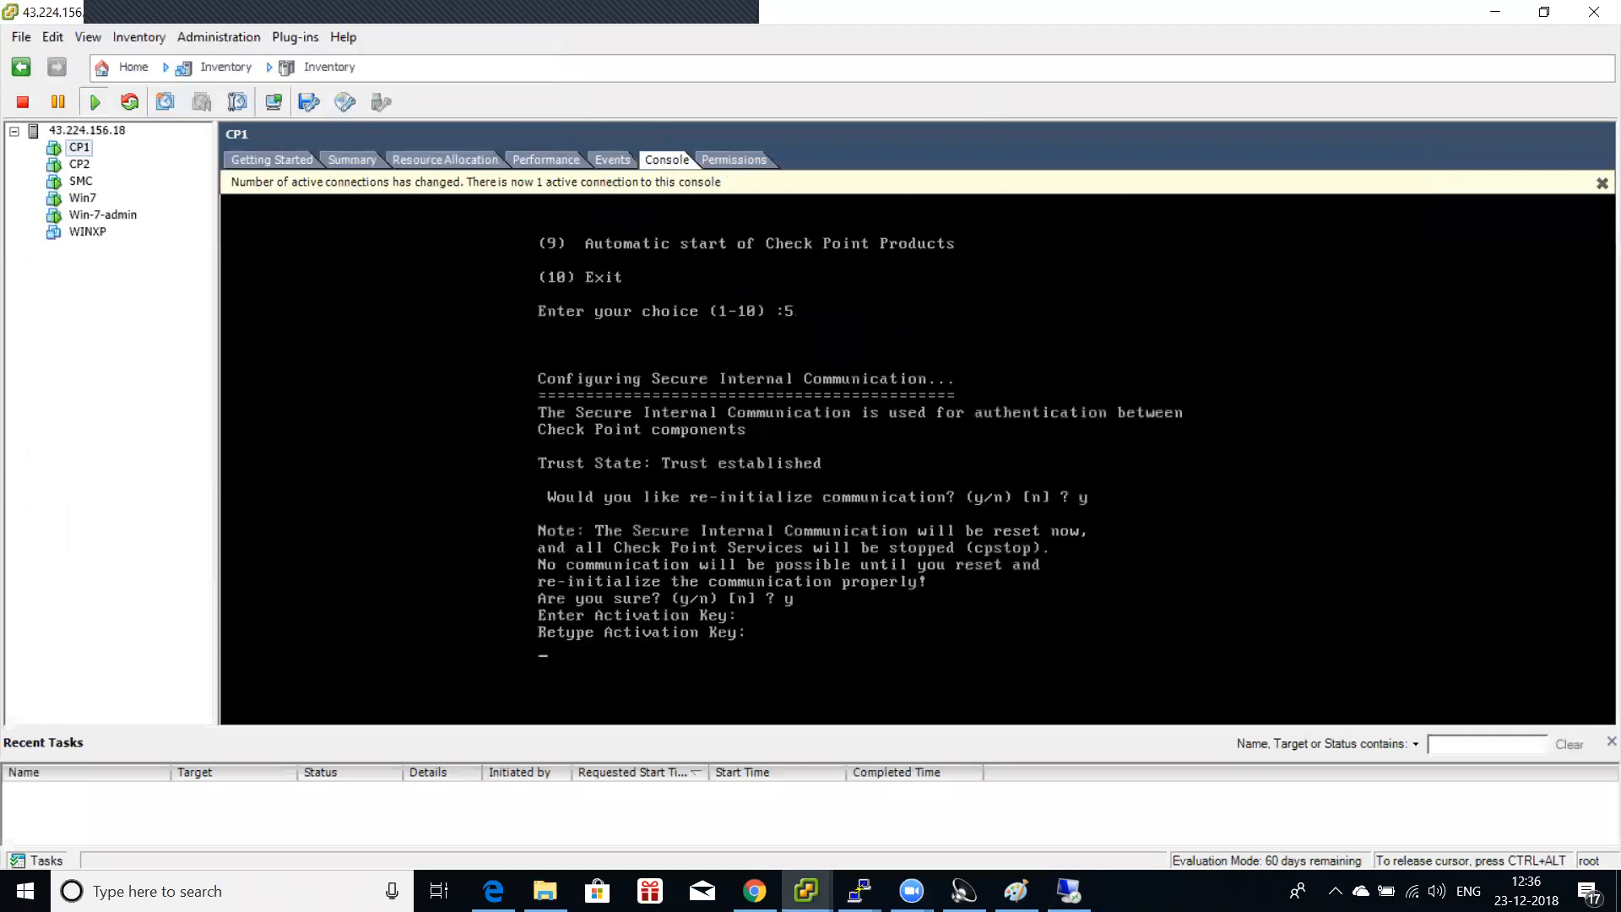
type("10) :10")
key("Return")
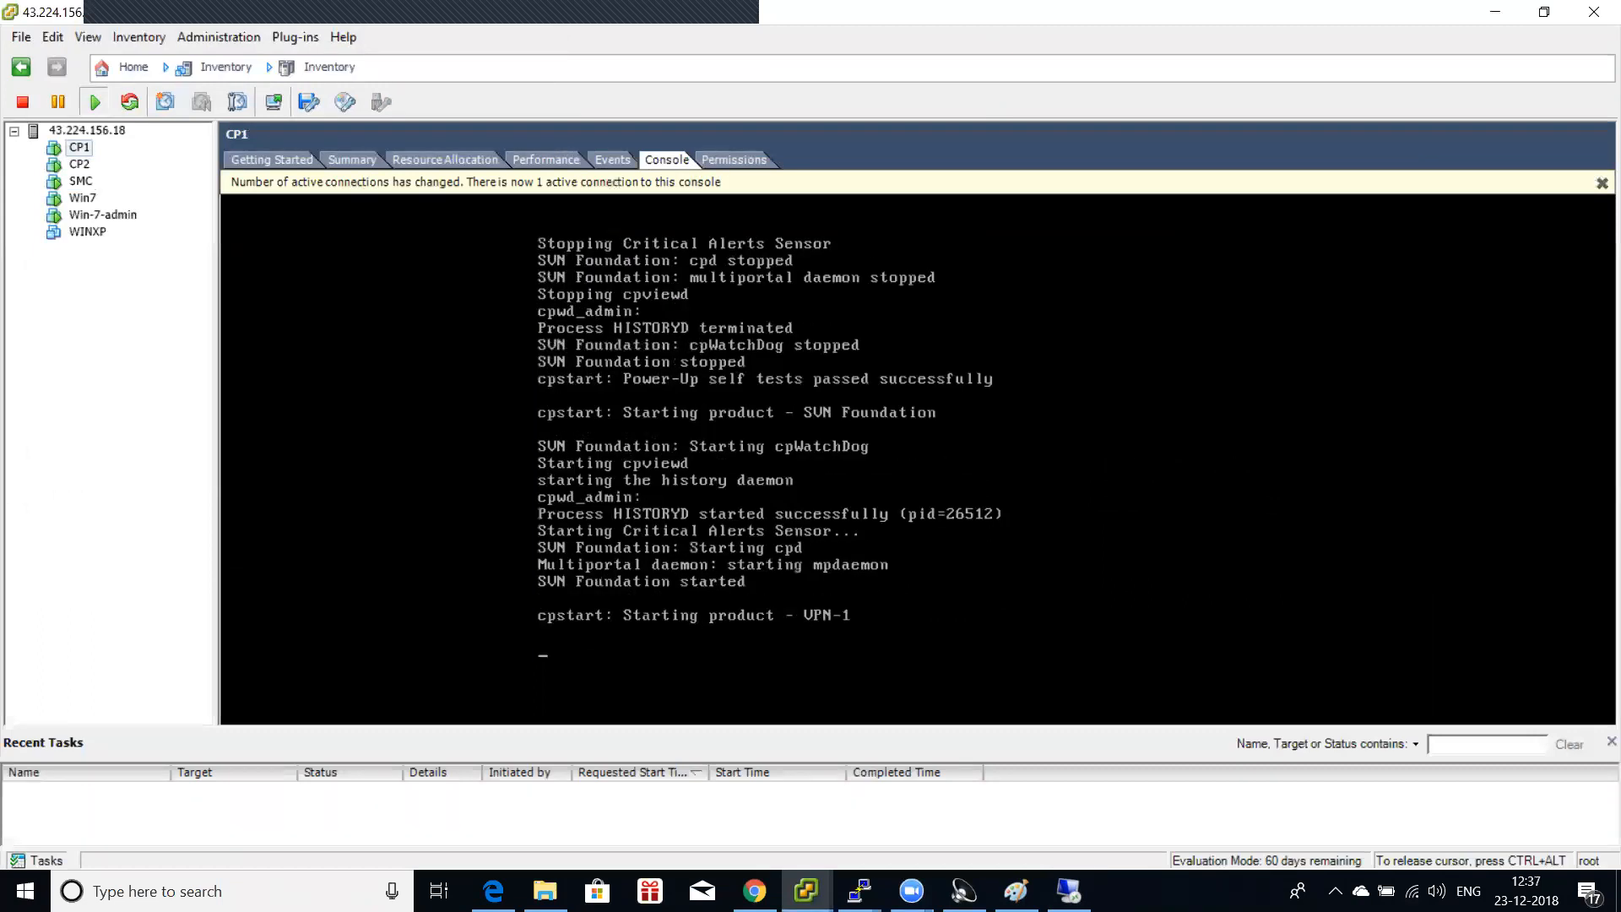
Run show configuration on CP1 and page through the full output
key("ctrl+alt")
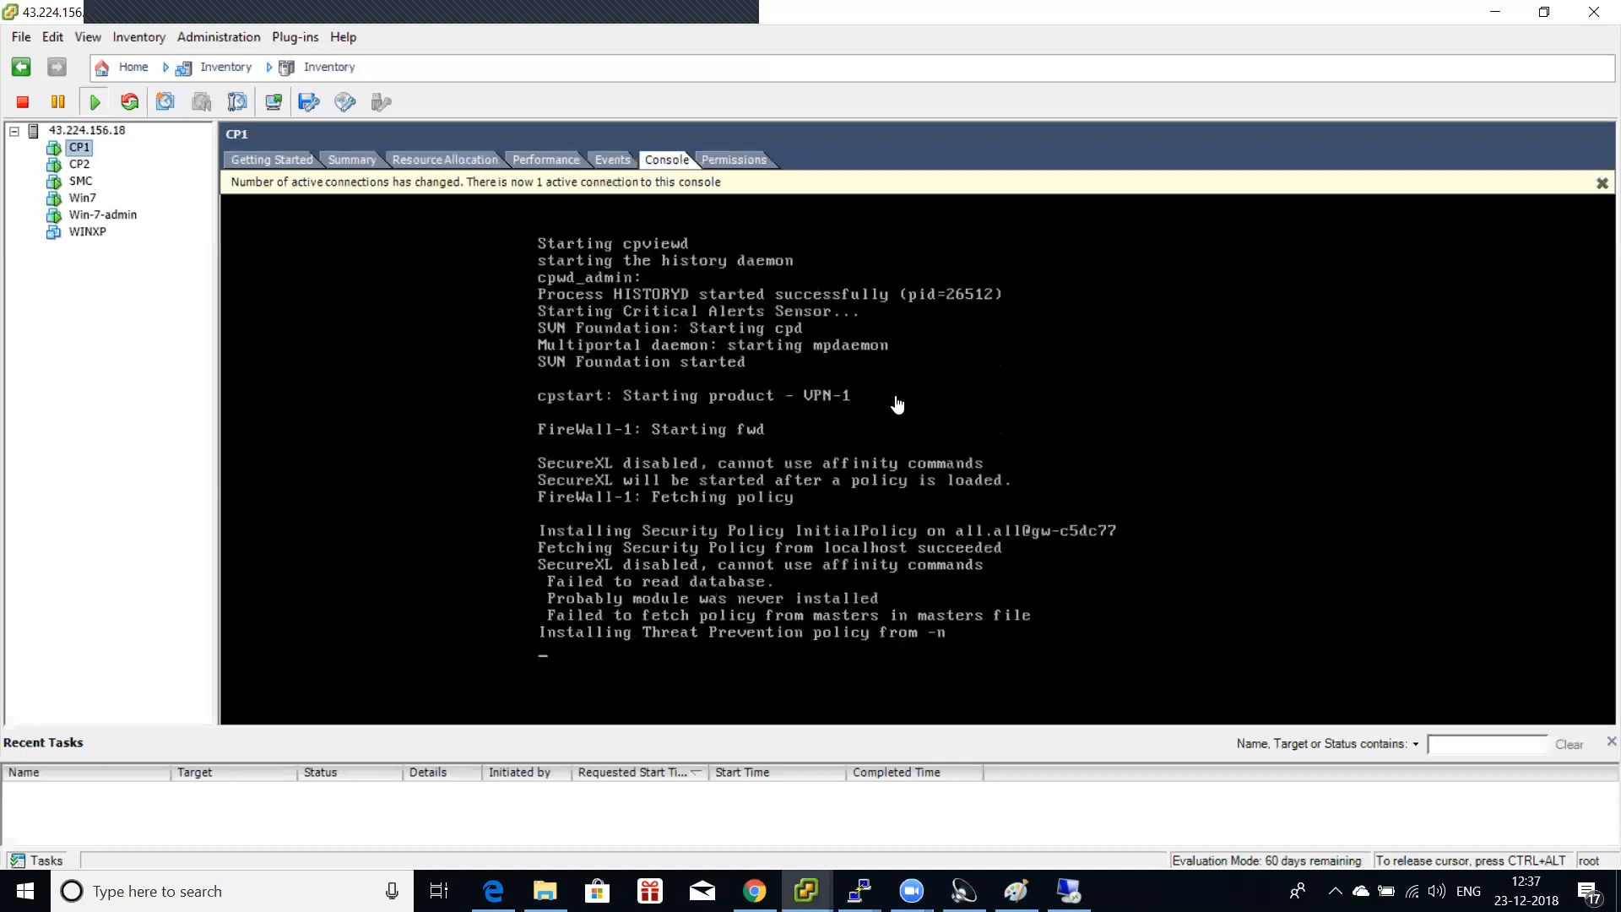
type("show configuration")
key("Return")
key("space")
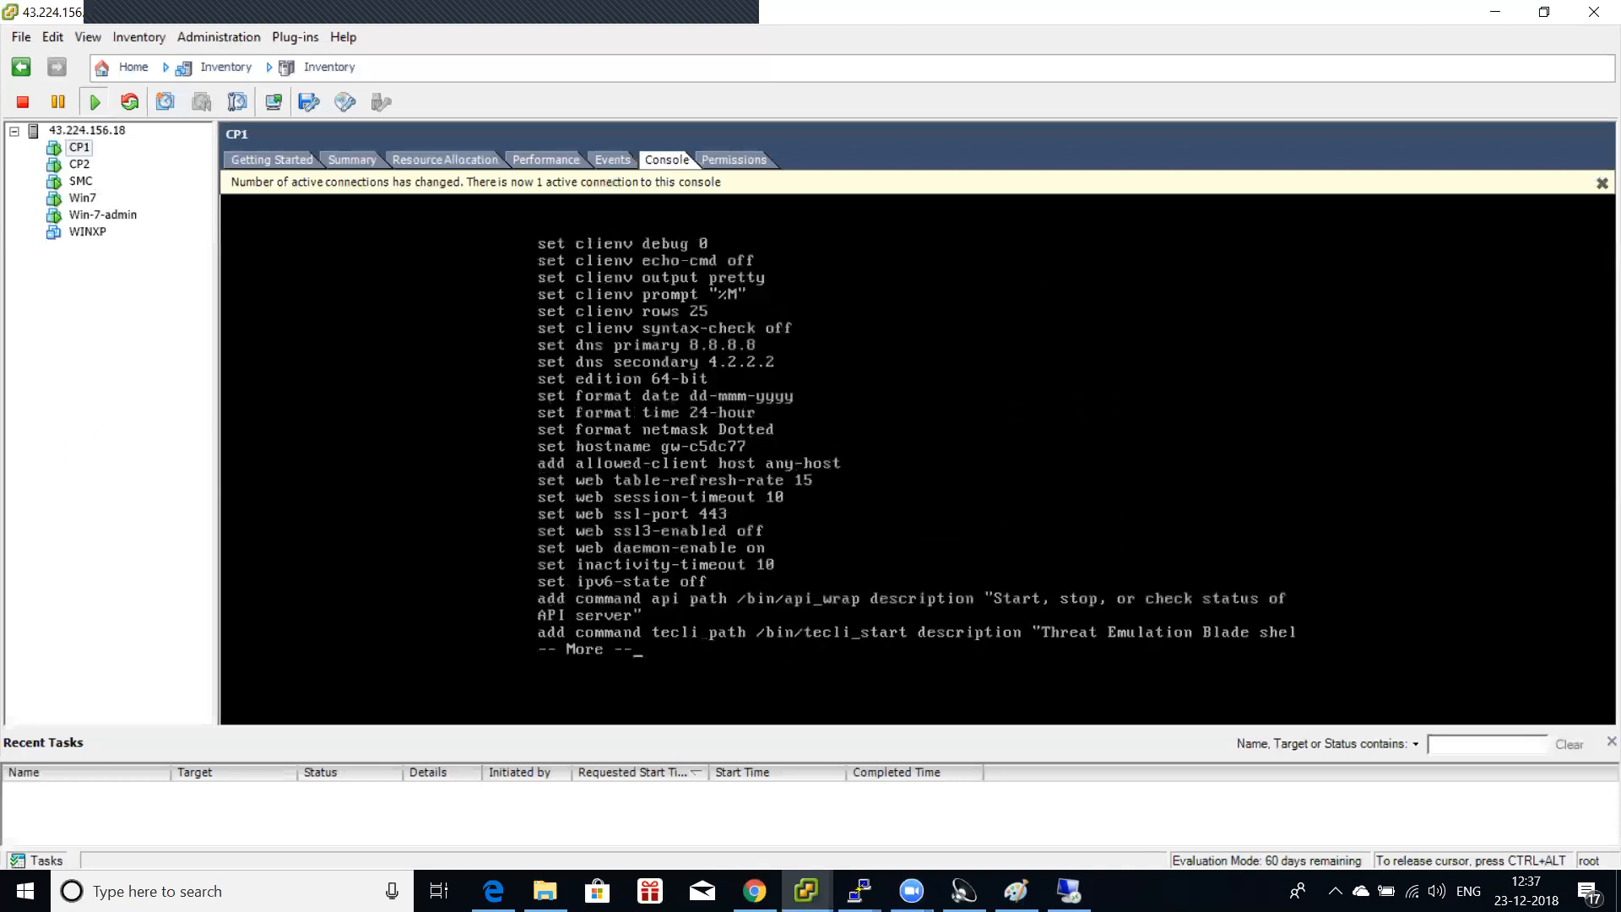
key("space")
key("space")
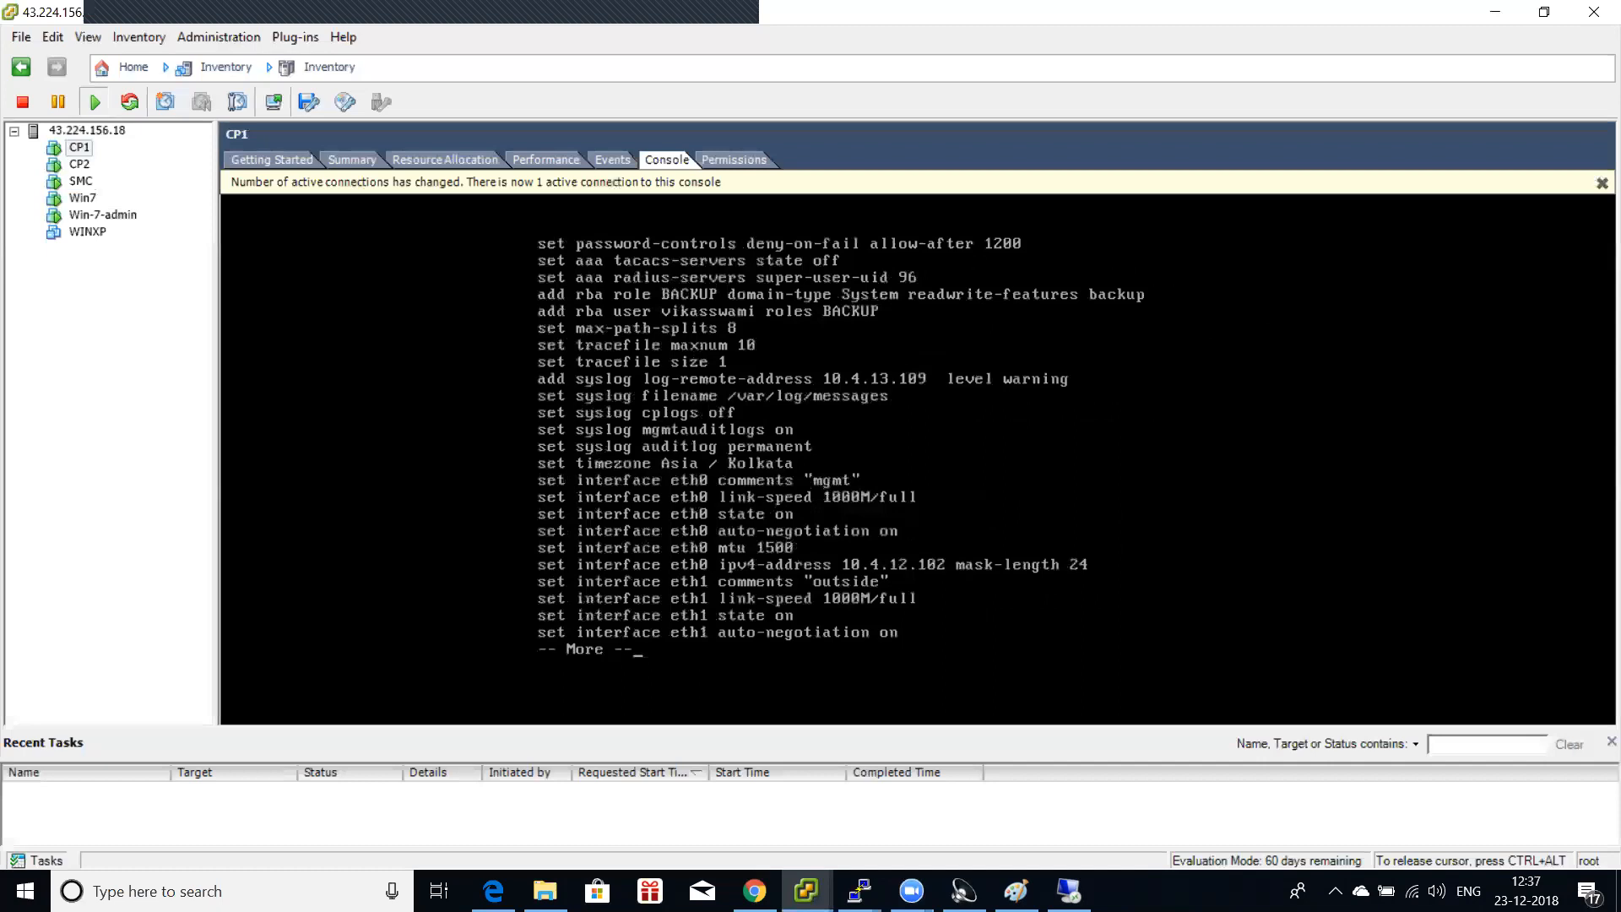
key("space")
key("space")
key("space")
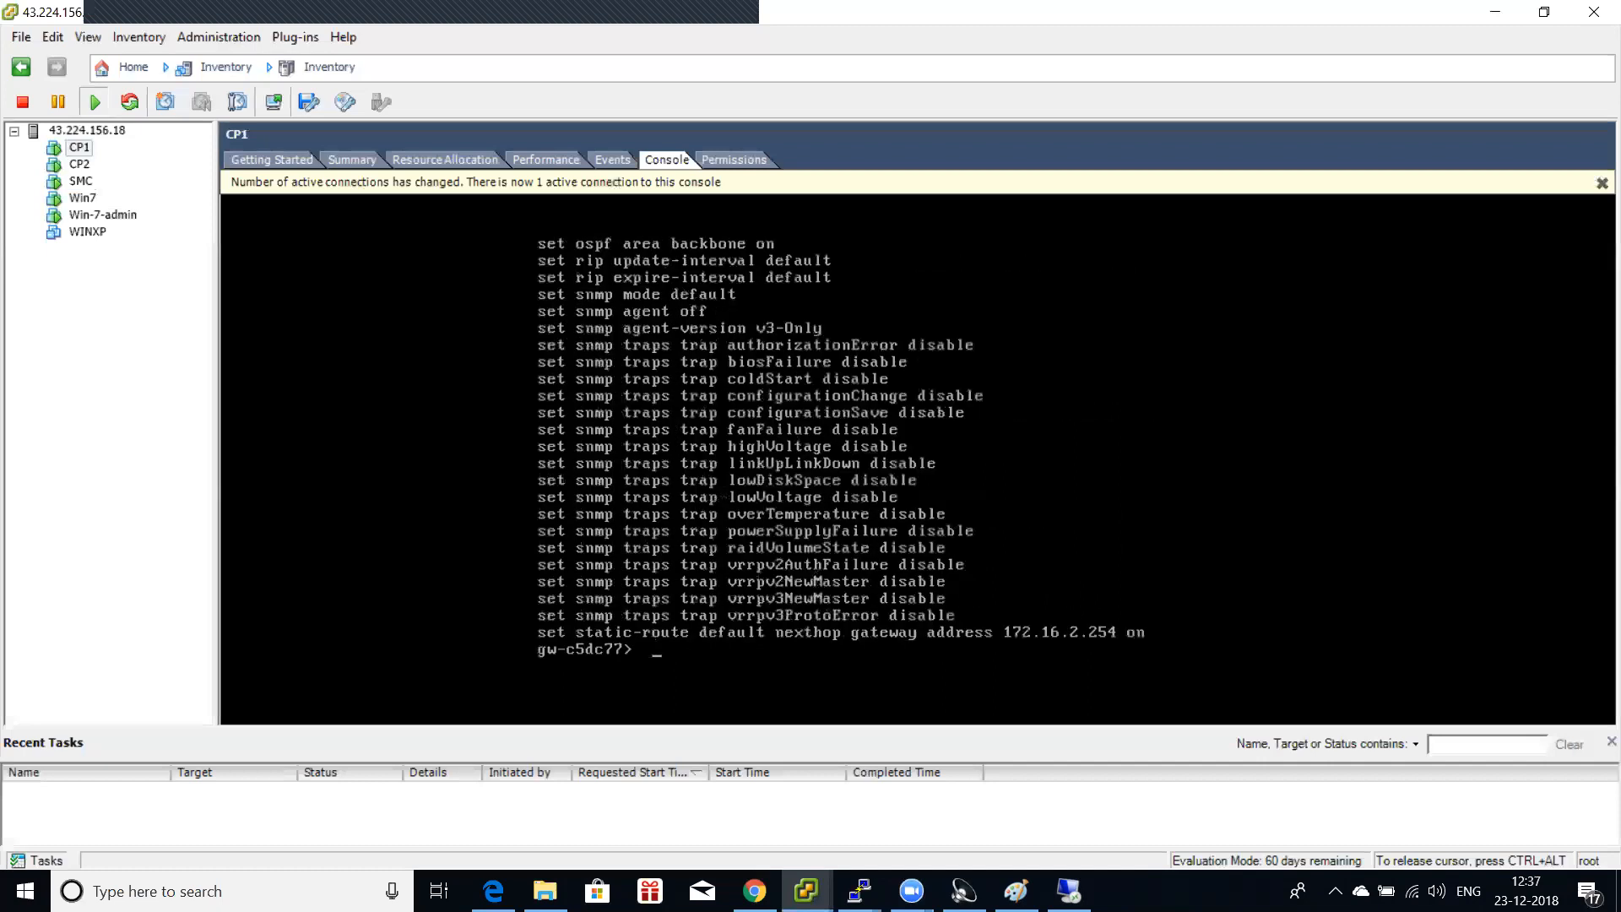
key("ctrl+alt")
Open the CP2 virtual machine's console in vSphere
left_click(80, 163)
right_click(79, 163)
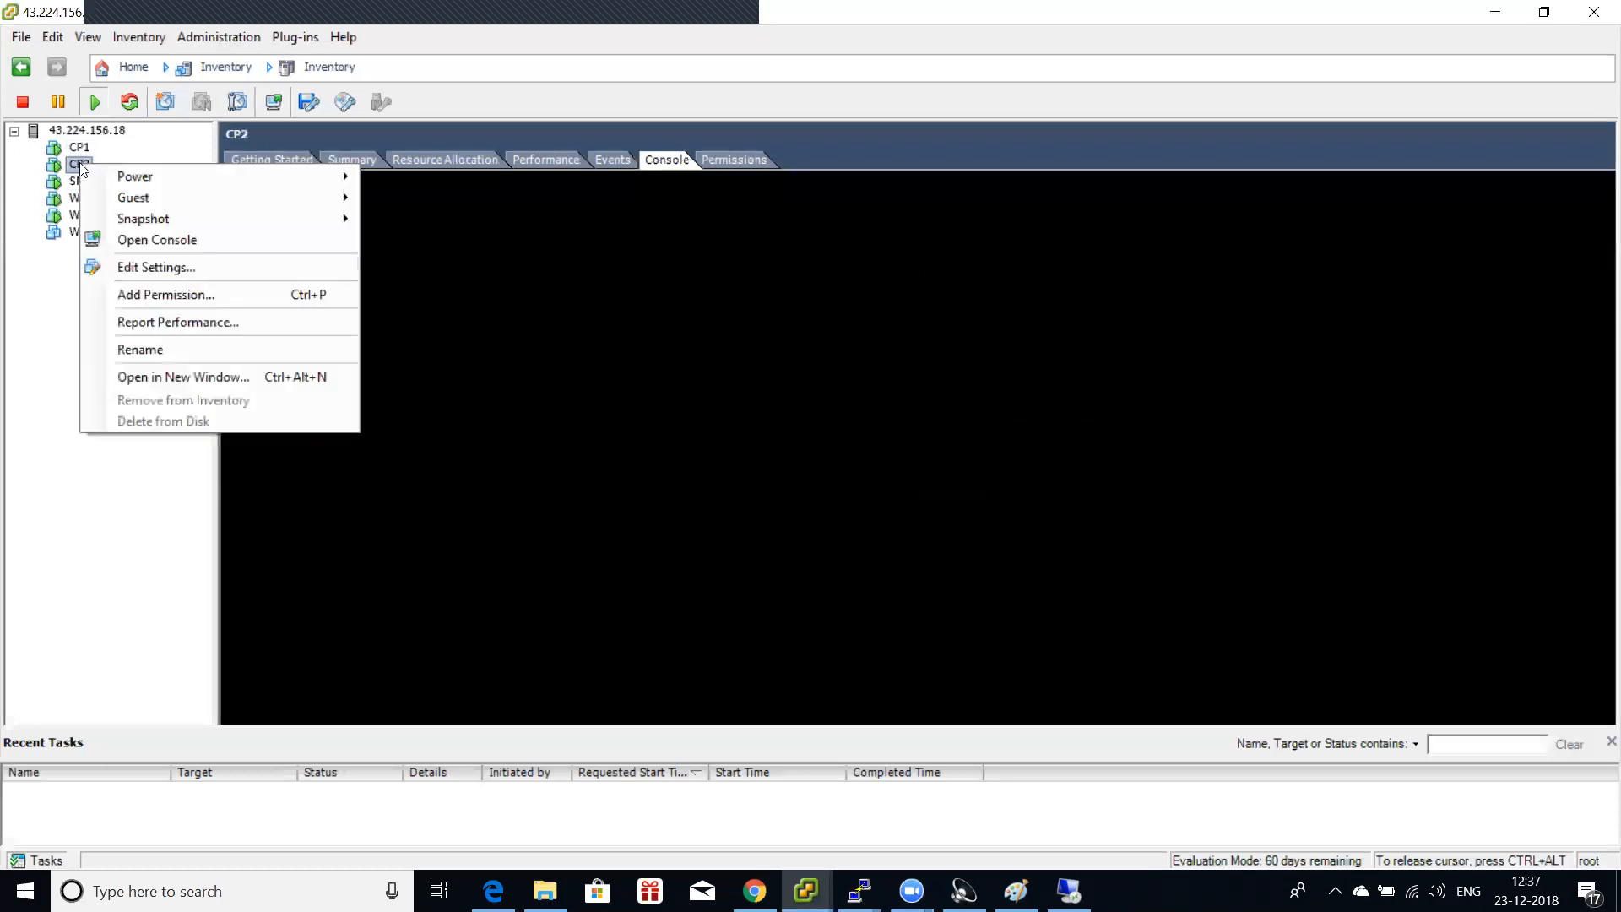
left_click(181, 238)
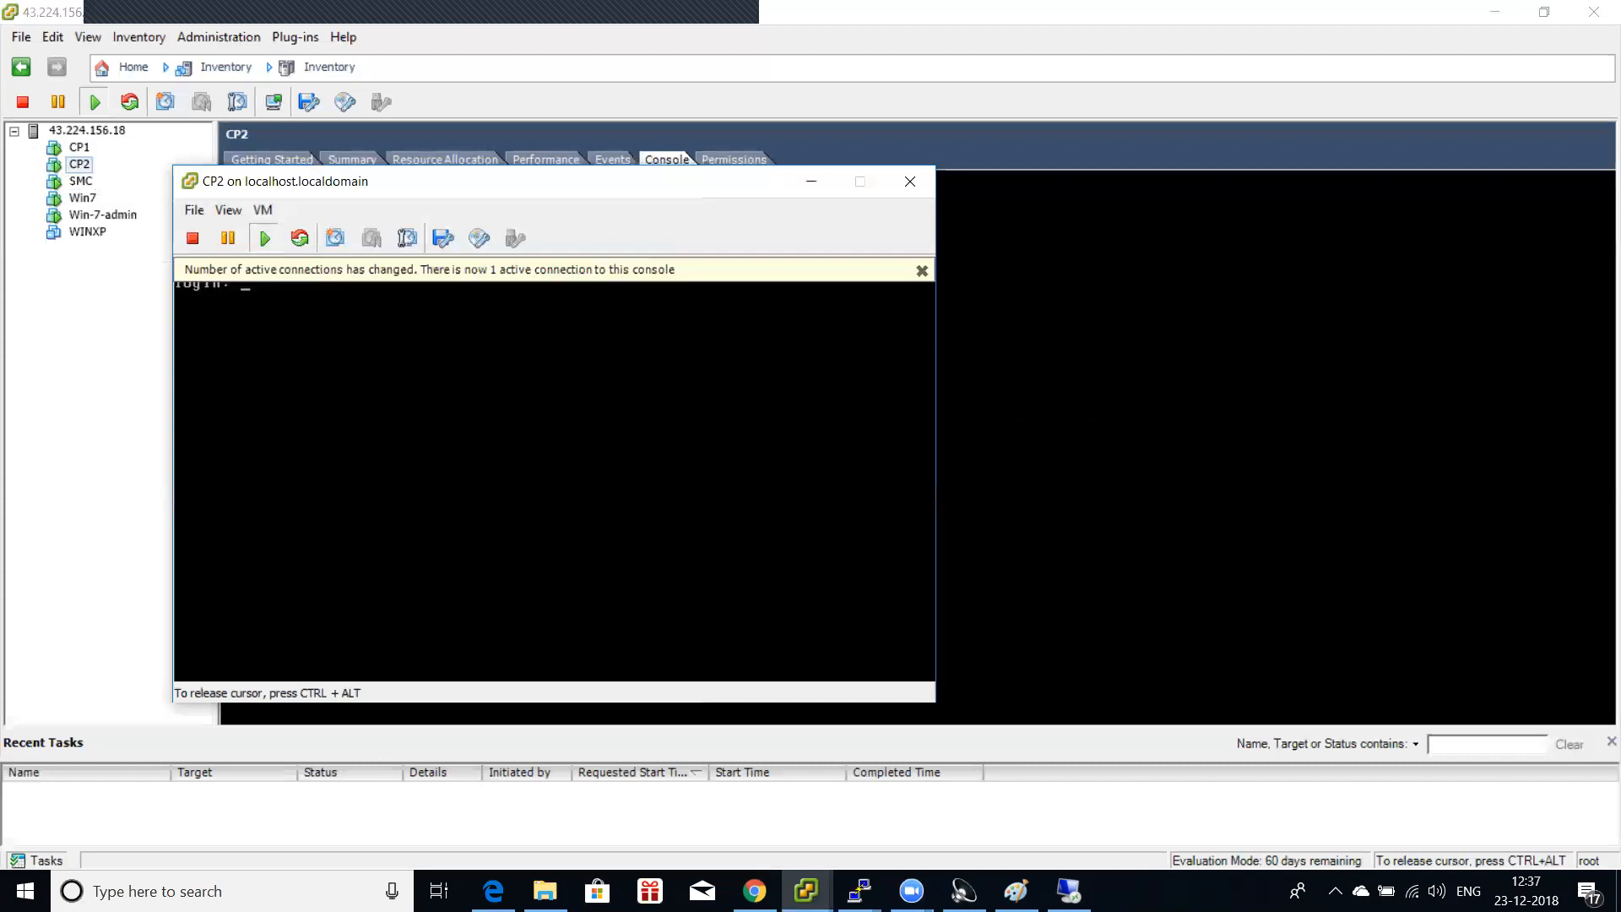
key("ctrl+alt")
left_click(911, 181)
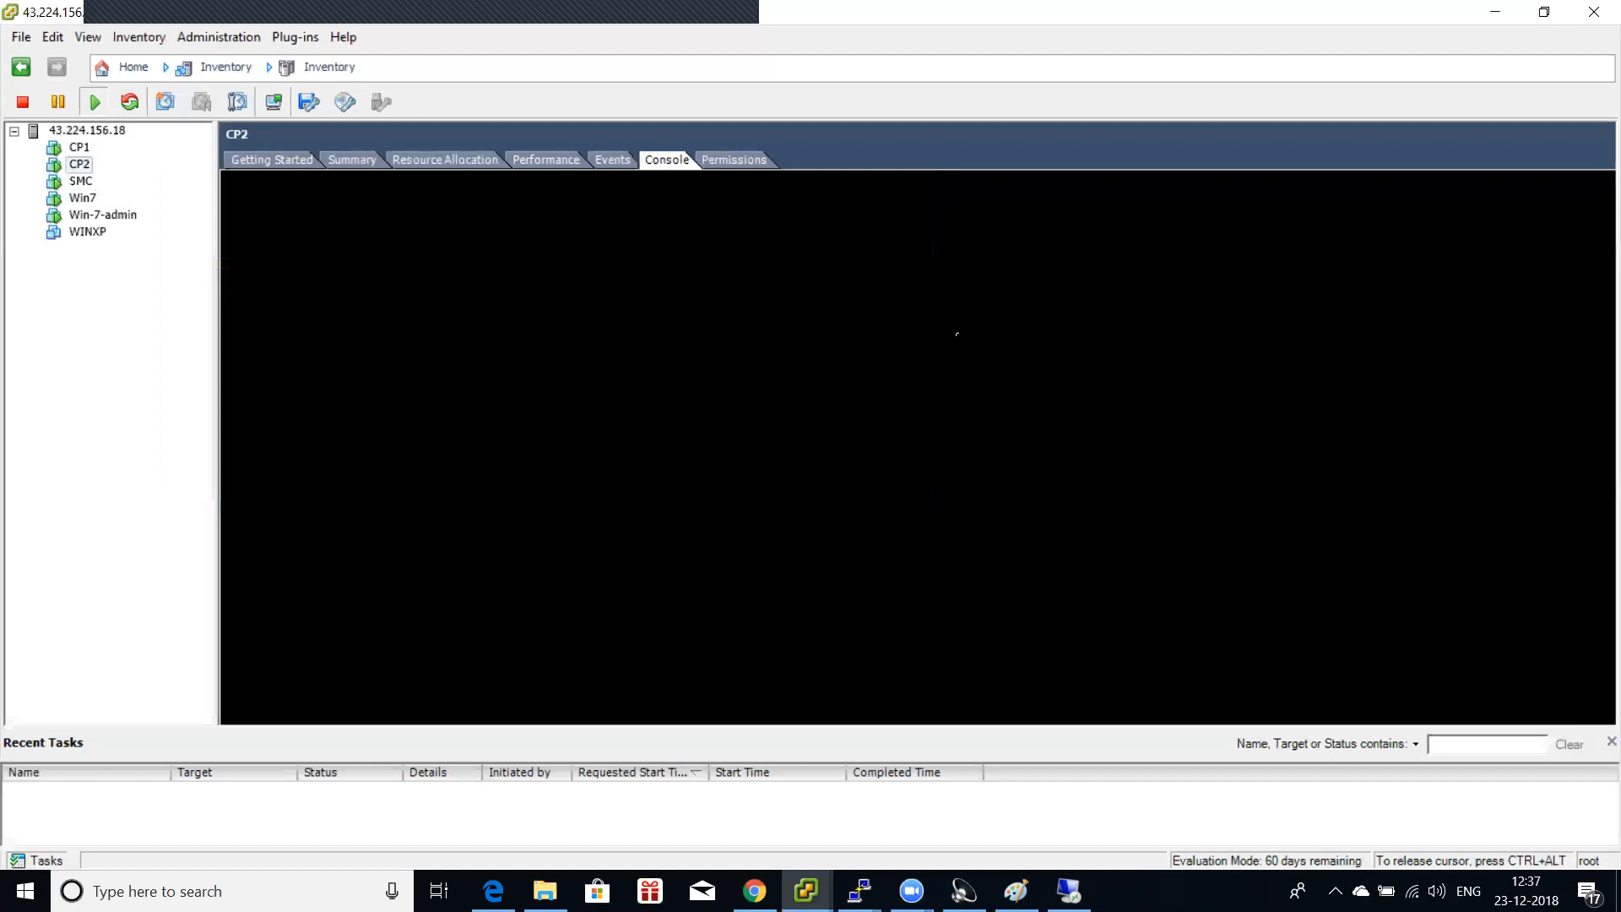
Log in to CP2 as admin and start cpconfig
key("Return")
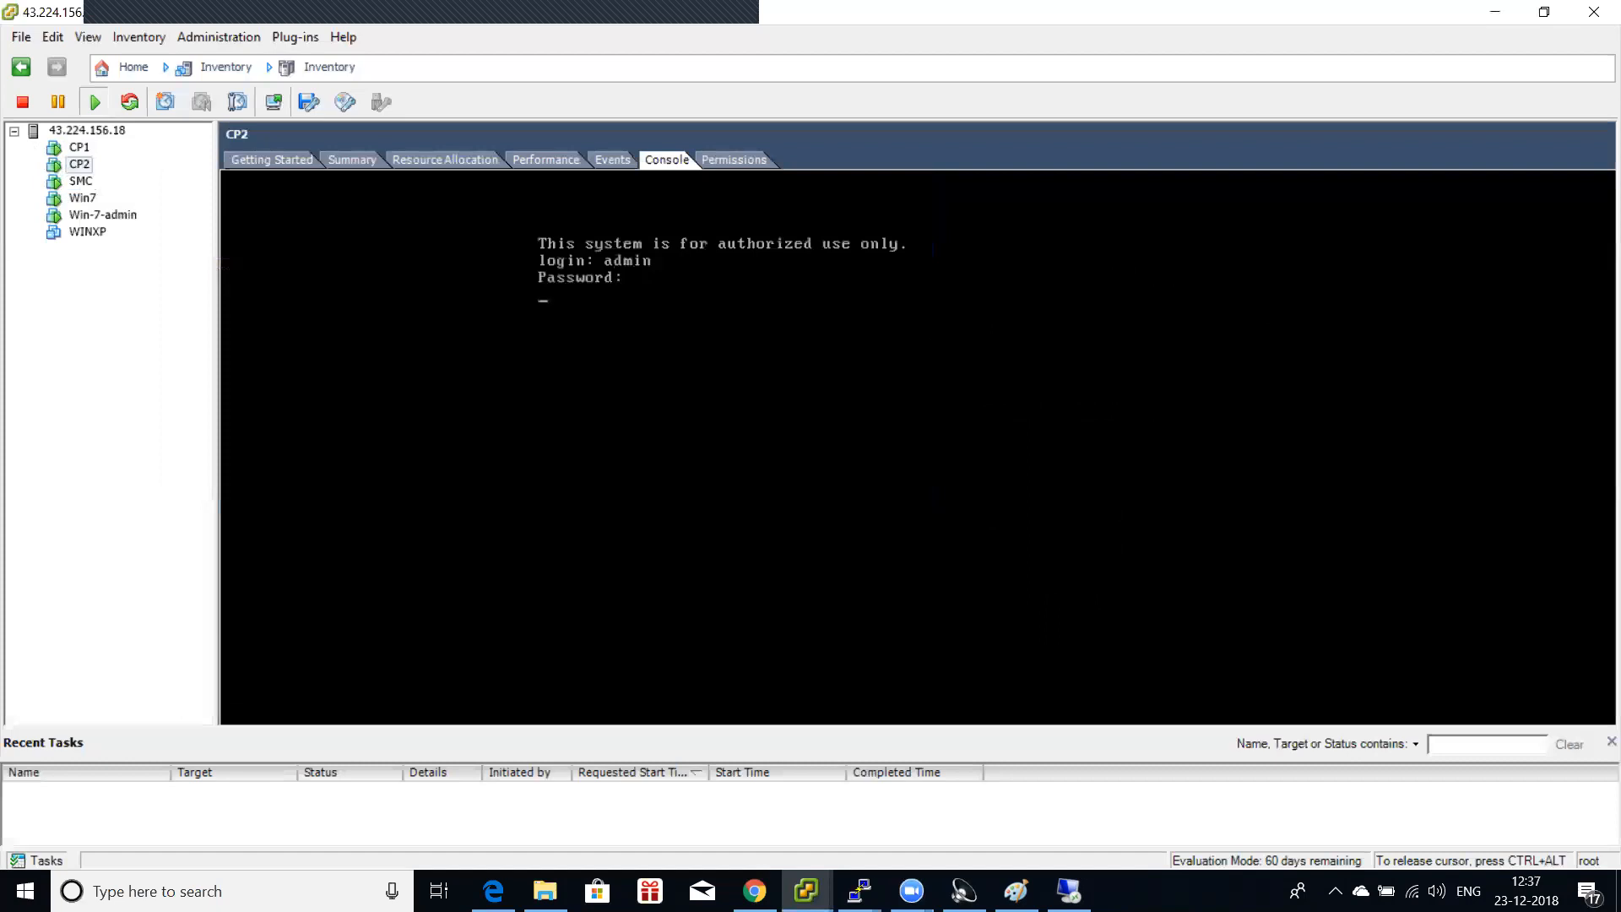
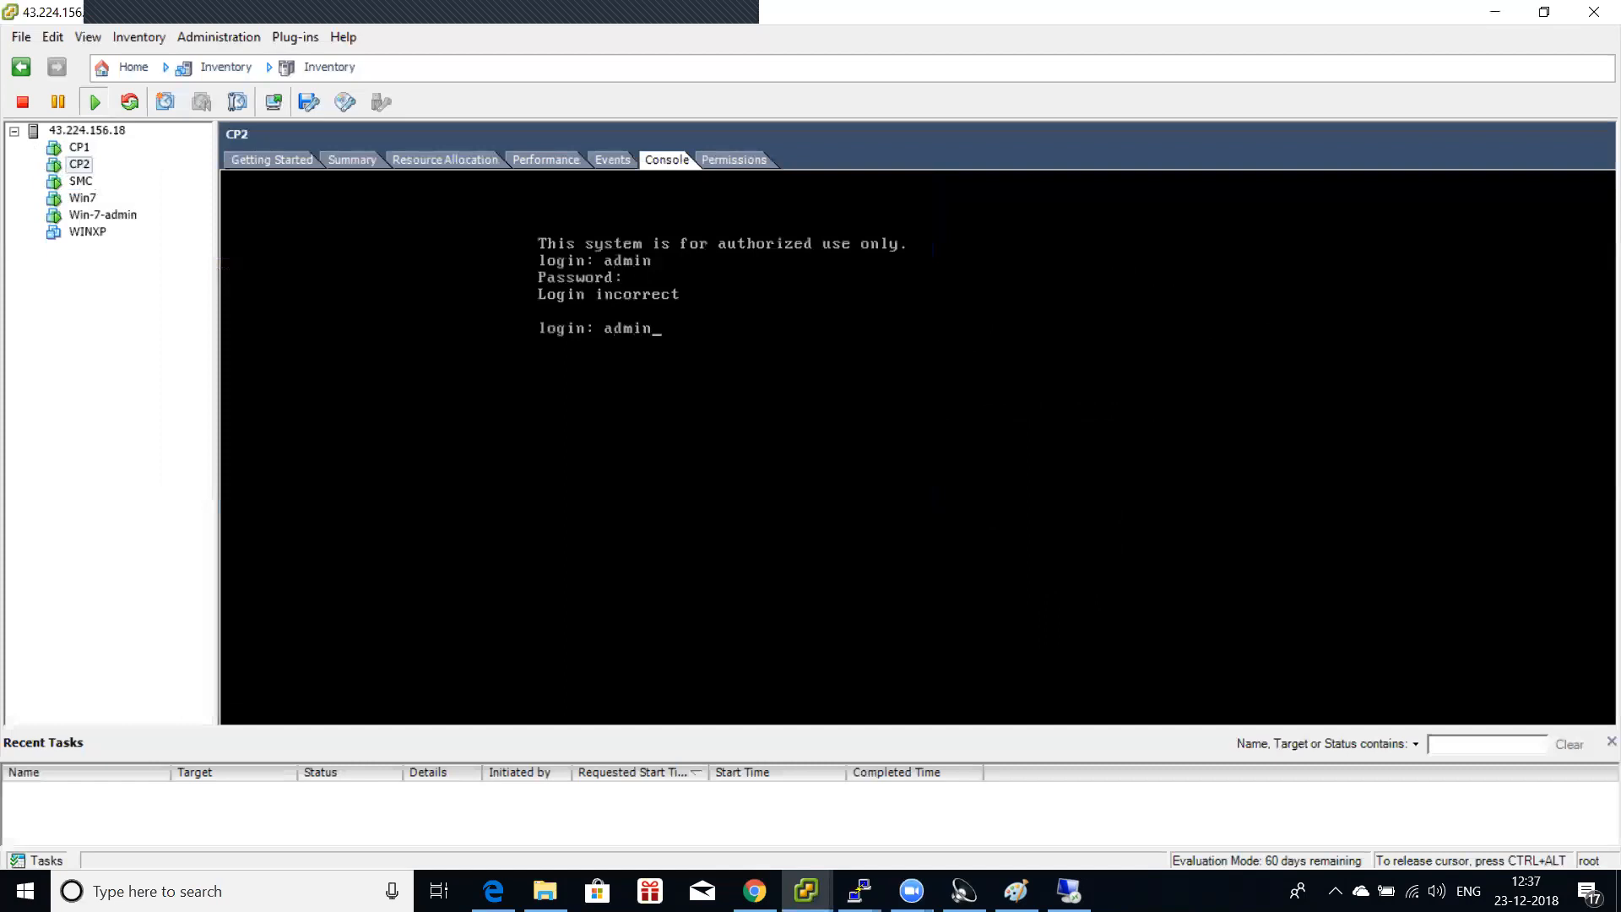
key("Return")
key("Return")
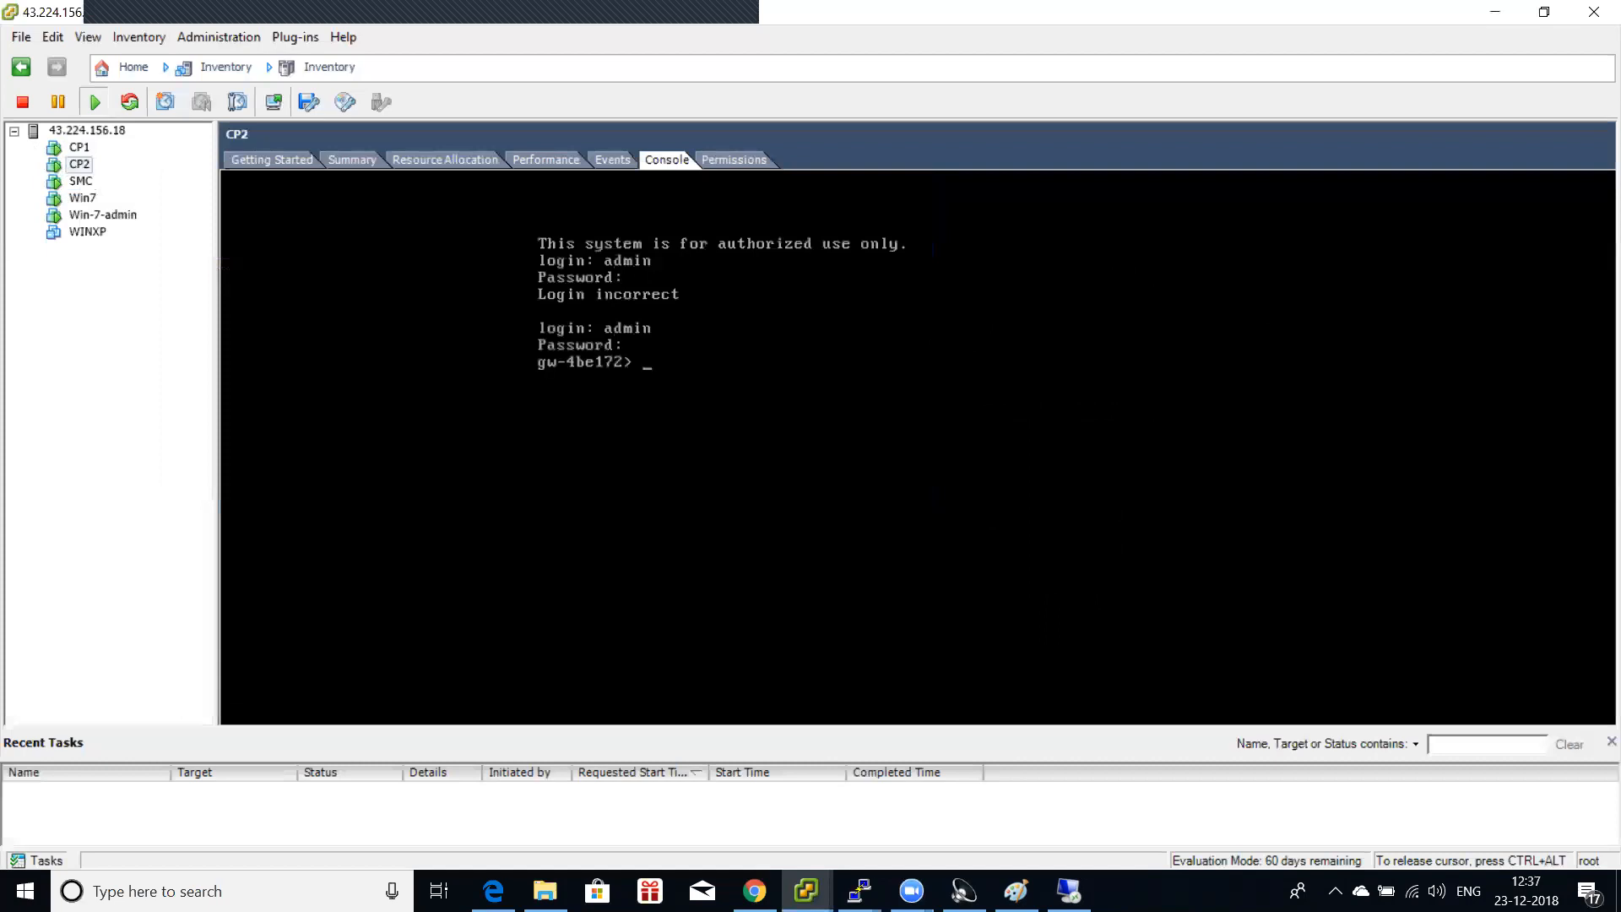
type("cpconfig")
Choose option 5 to re-initialize Secure Internal Communication, answering y twice
key("Return")
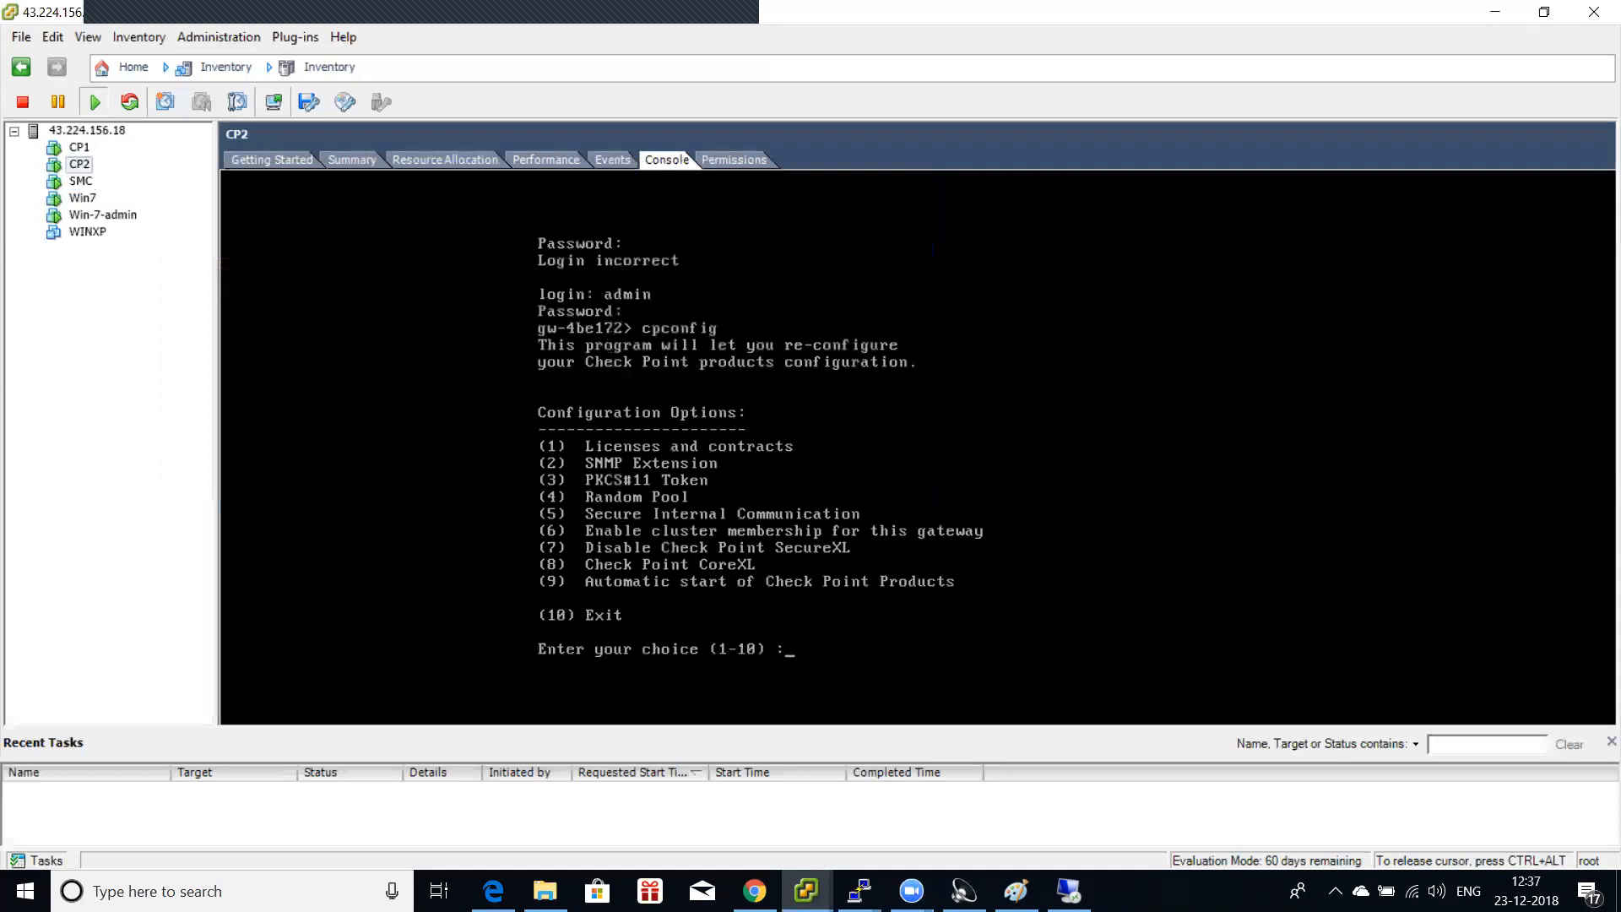
type("5")
key("Return")
type("y")
key("Return")
type("y")
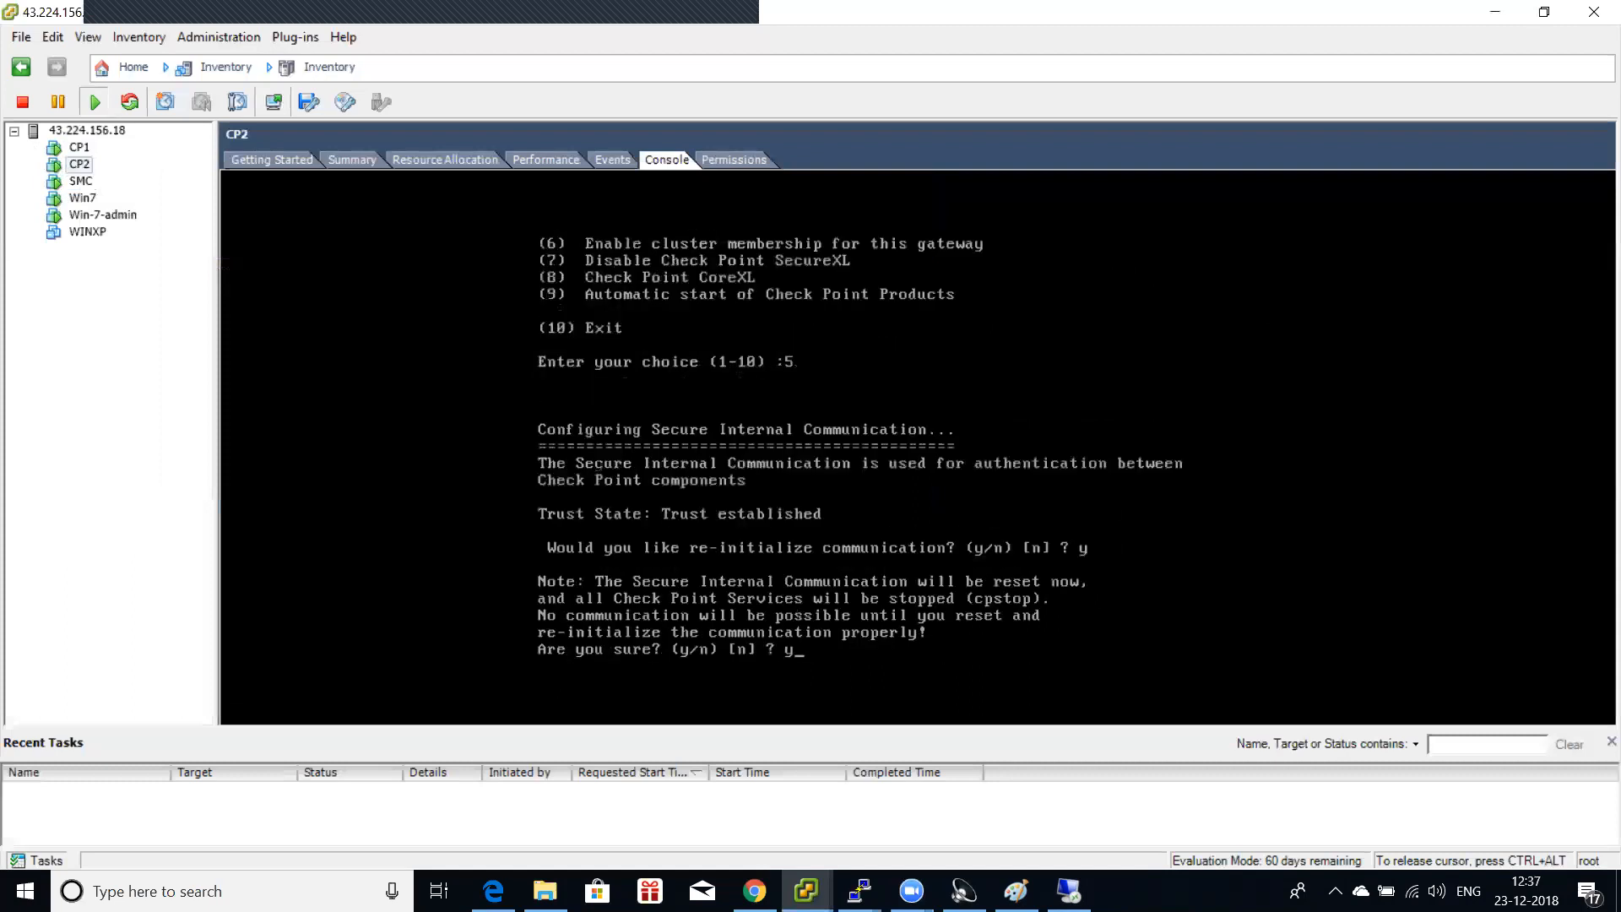
key("Return")
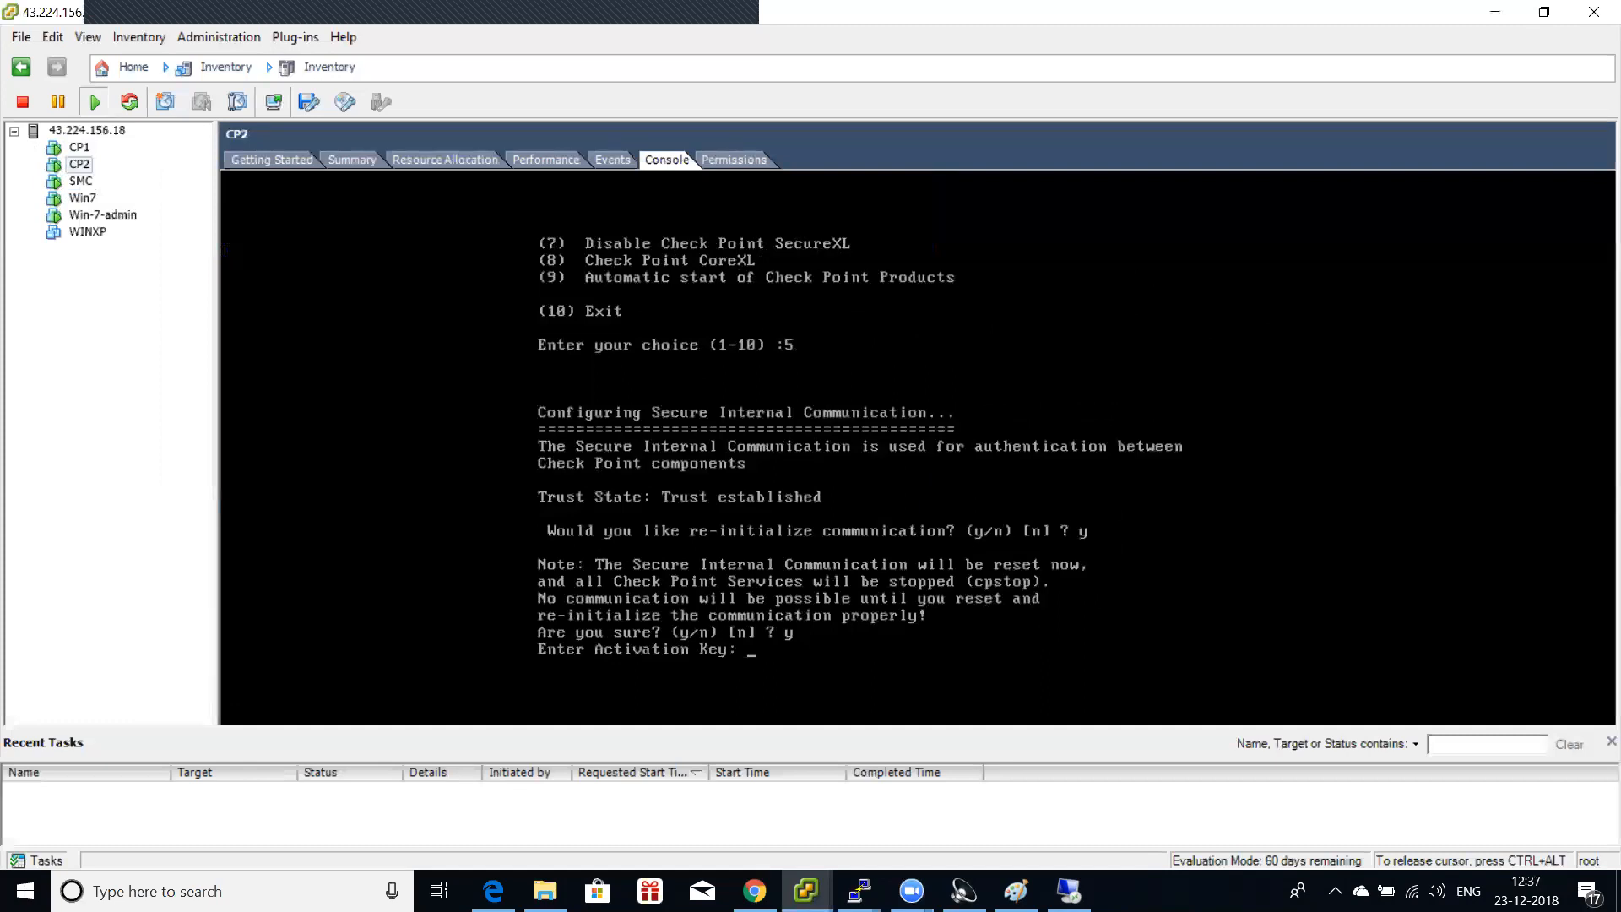
Enter and retype the new activation key, exit cpconfig with option 10, and return to SmartConsole
key("Return")
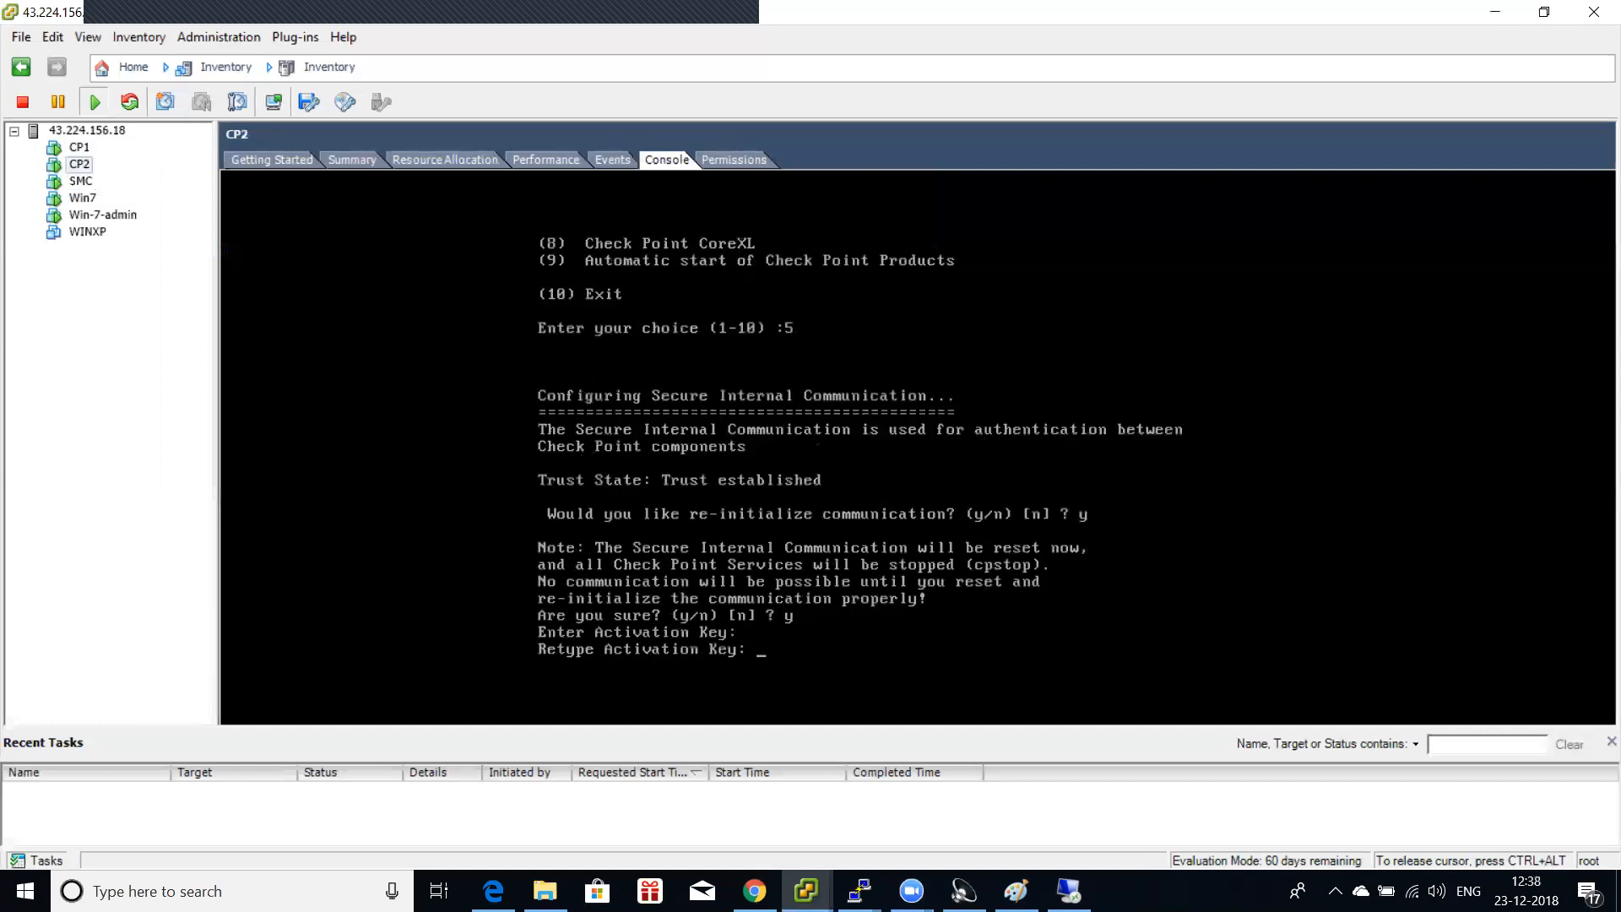
key("Return")
type("1-10) :1")
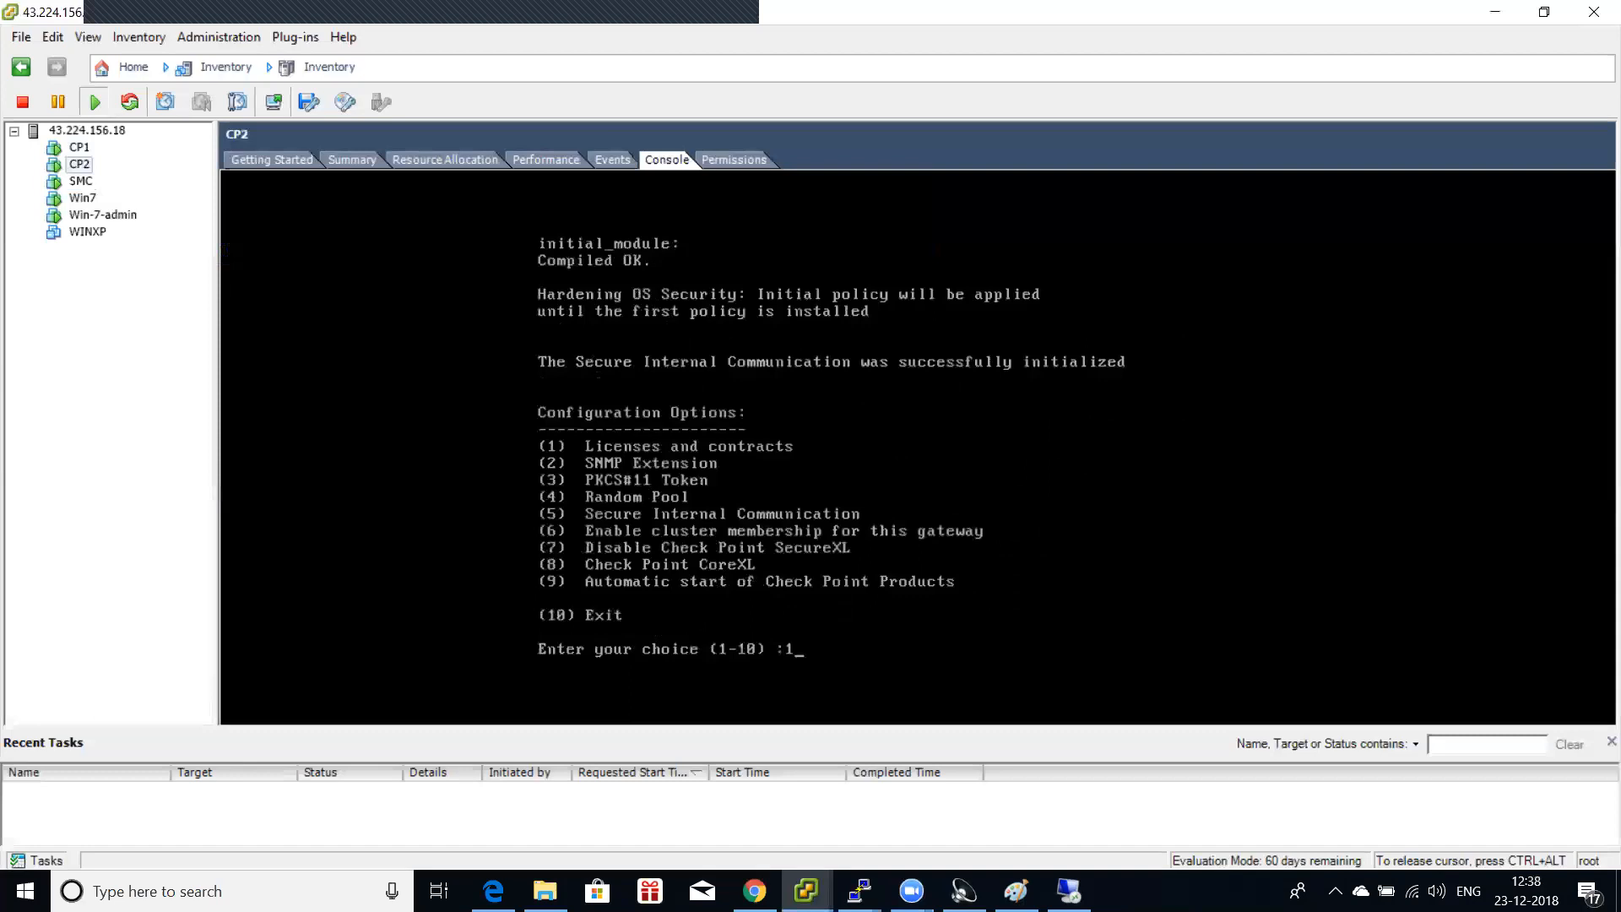
type("0")
key("Return")
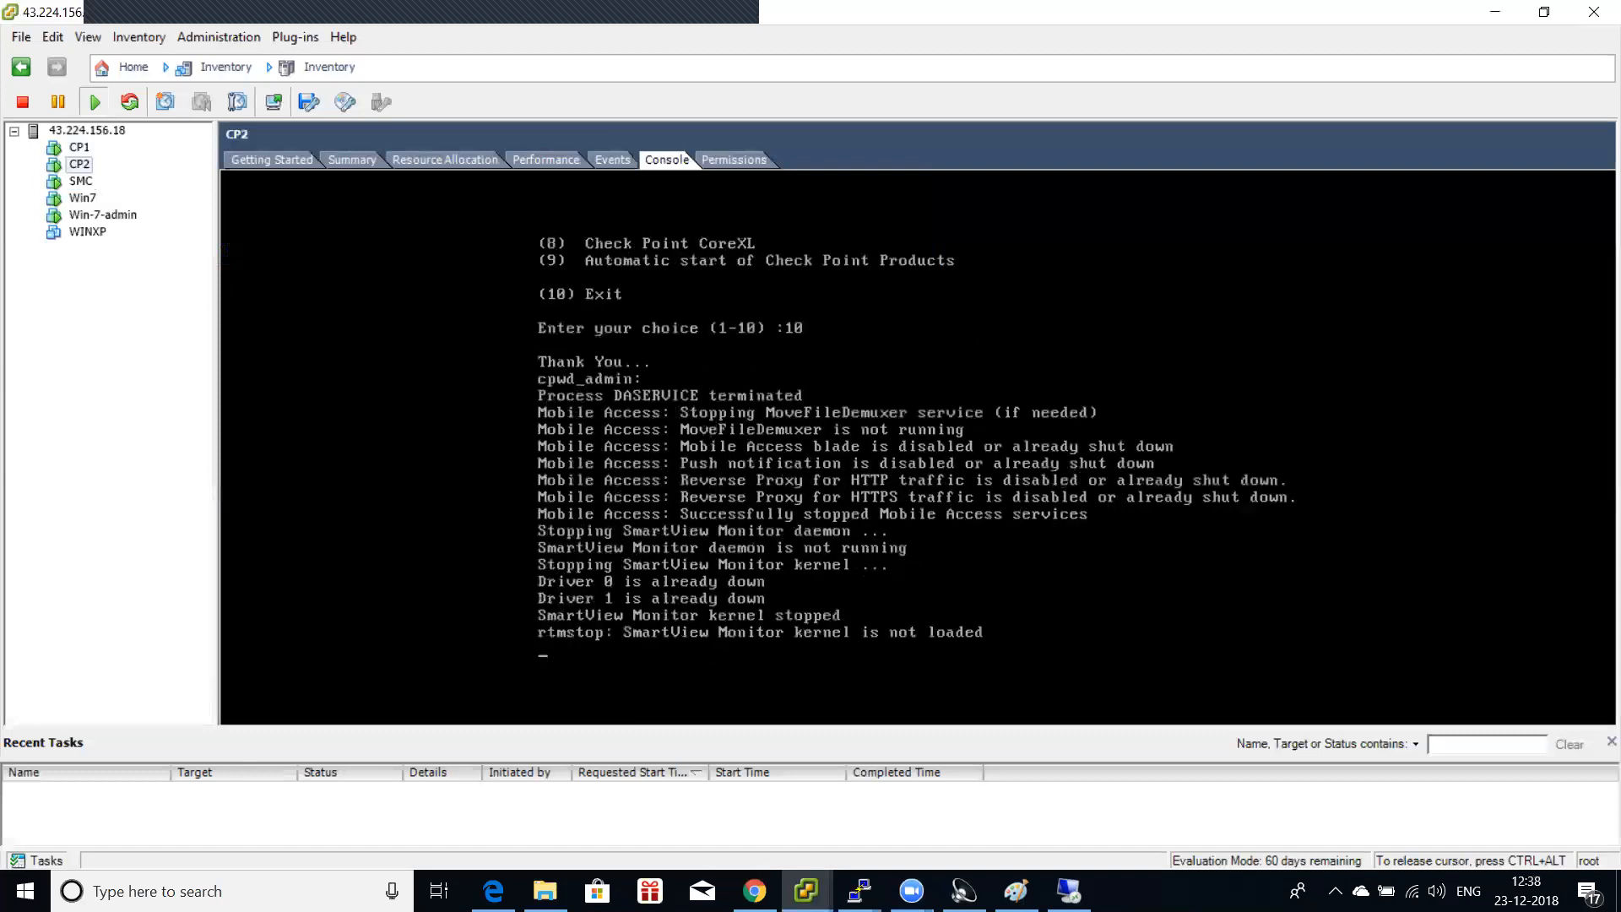
key("ctrl+alt")
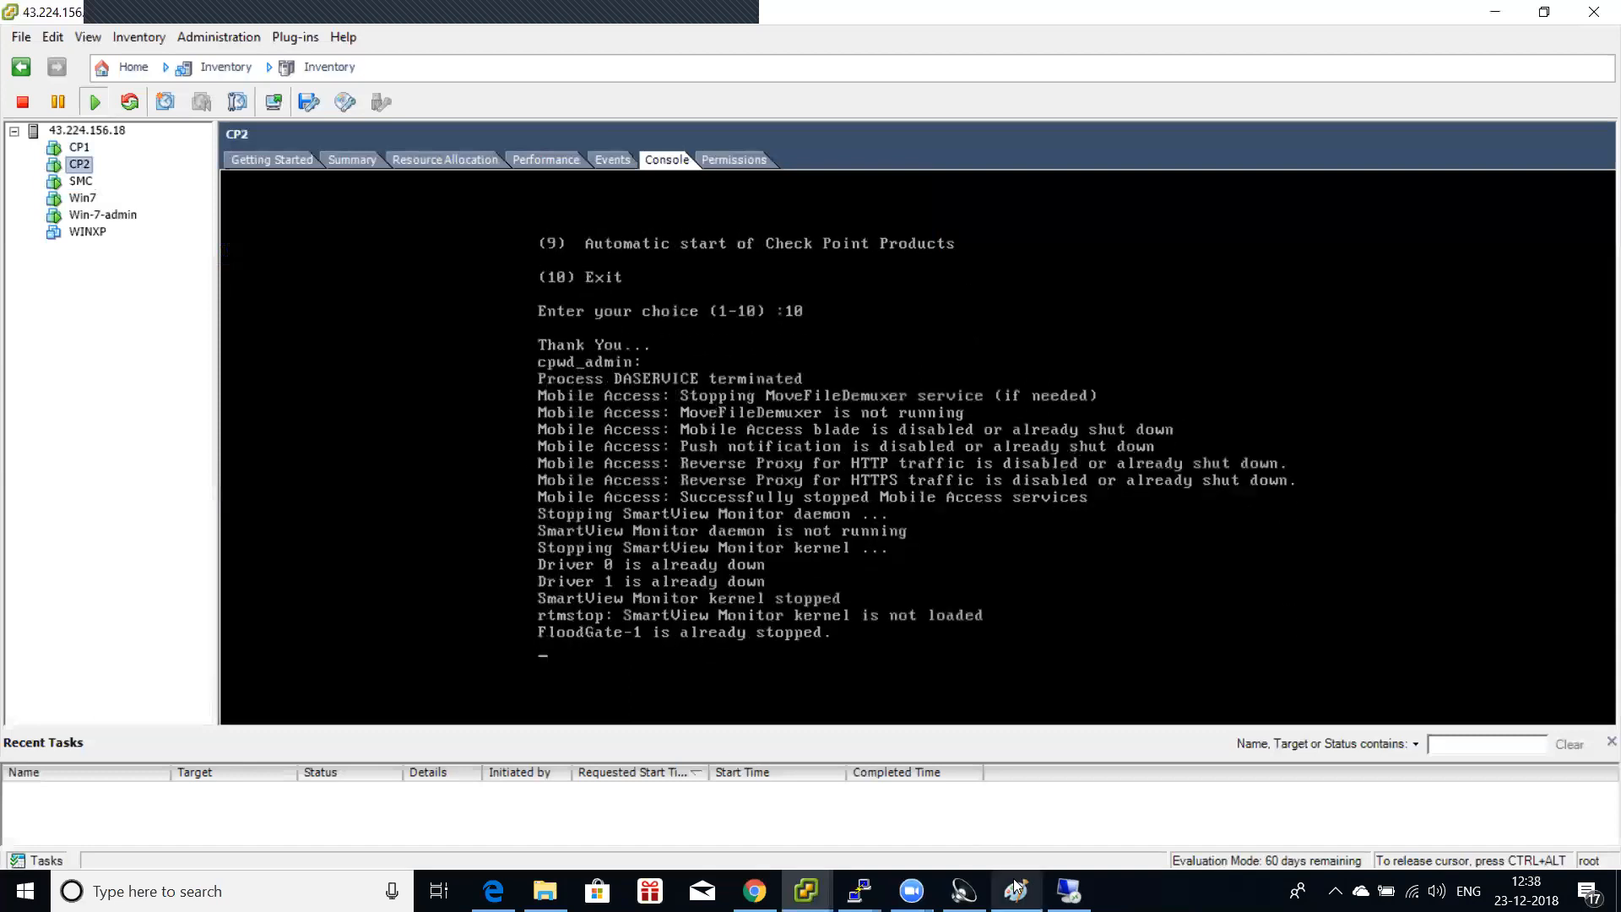
left_click(890, 856)
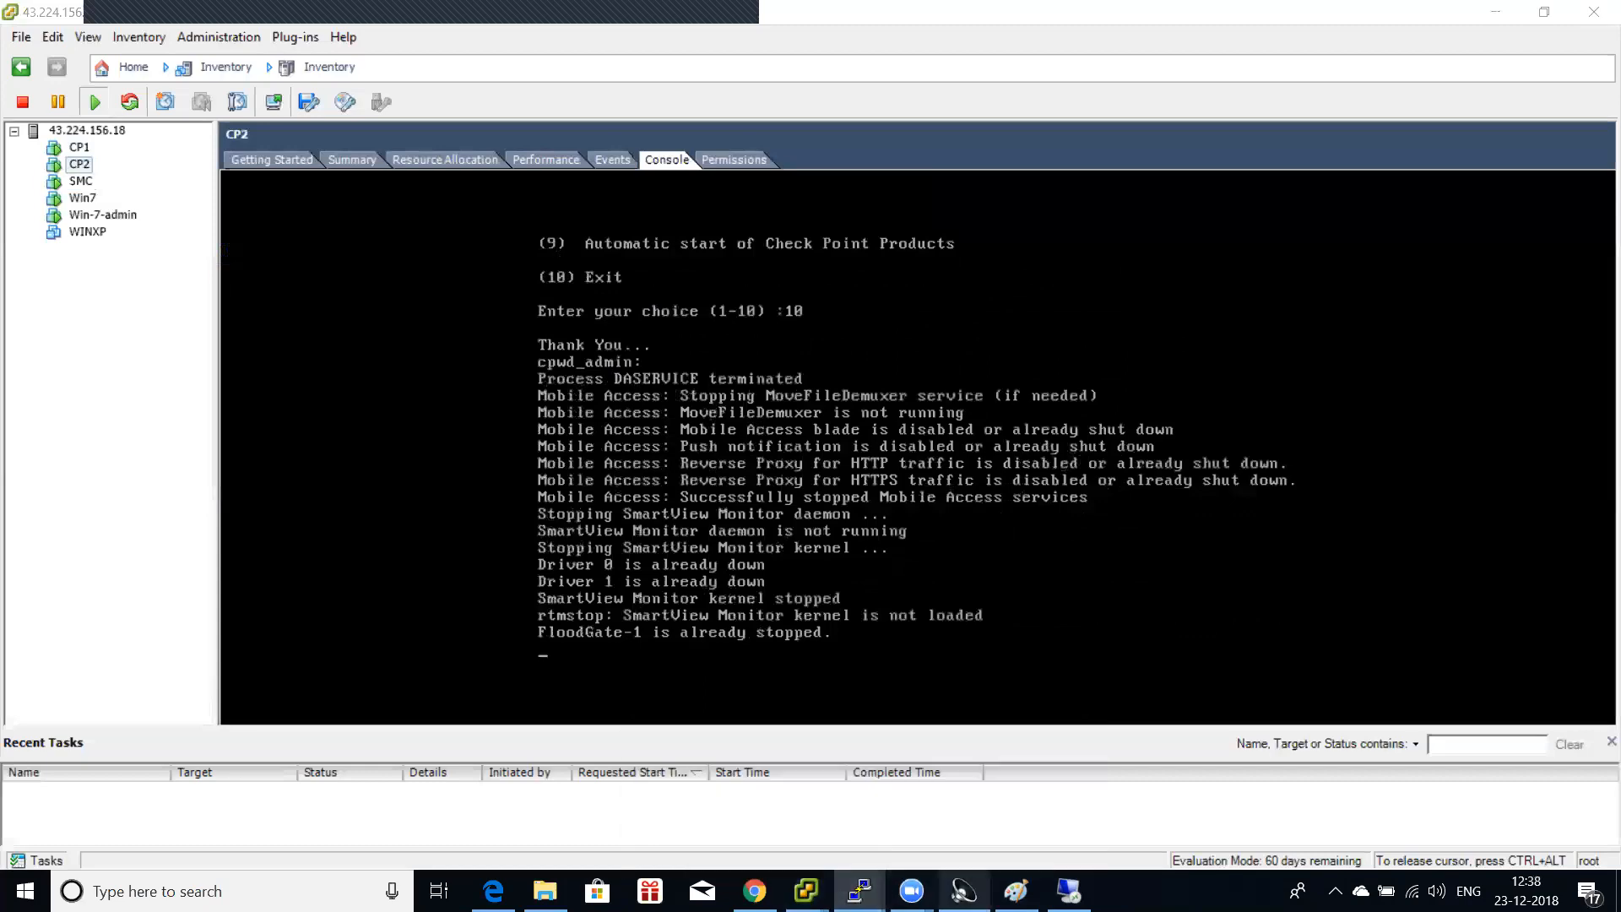
left_click(1068, 890)
Go back in the gateway wizard, correct cp1's IPv4 address to 10.4.12.102, and initialize trust
left_click(952, 634)
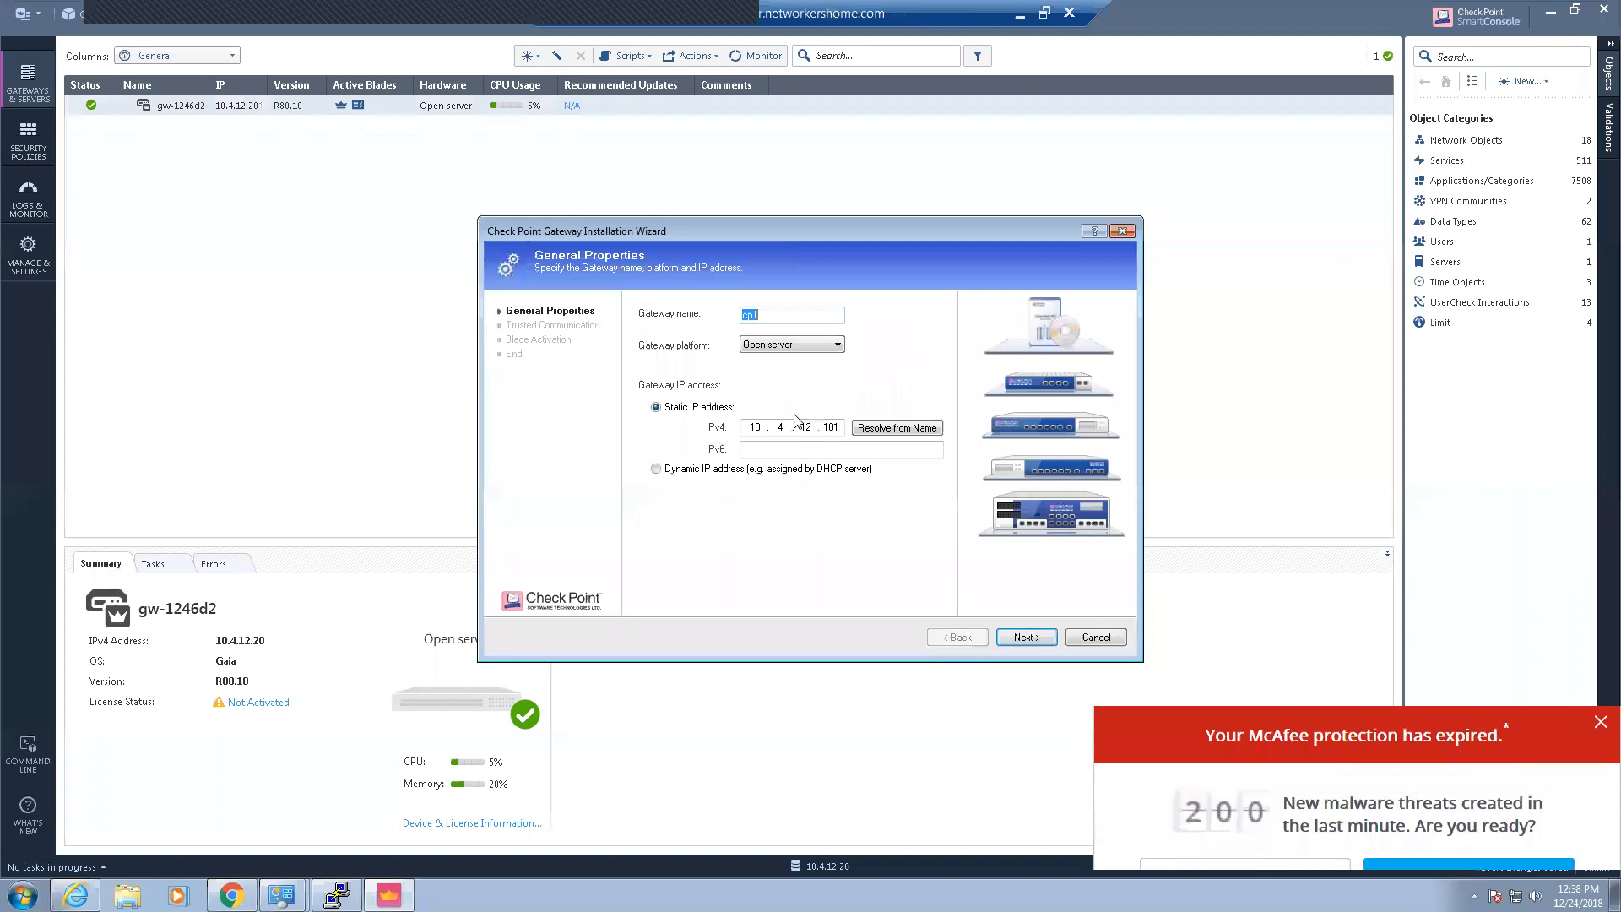
left_click(836, 427)
type("2")
left_click(1017, 638)
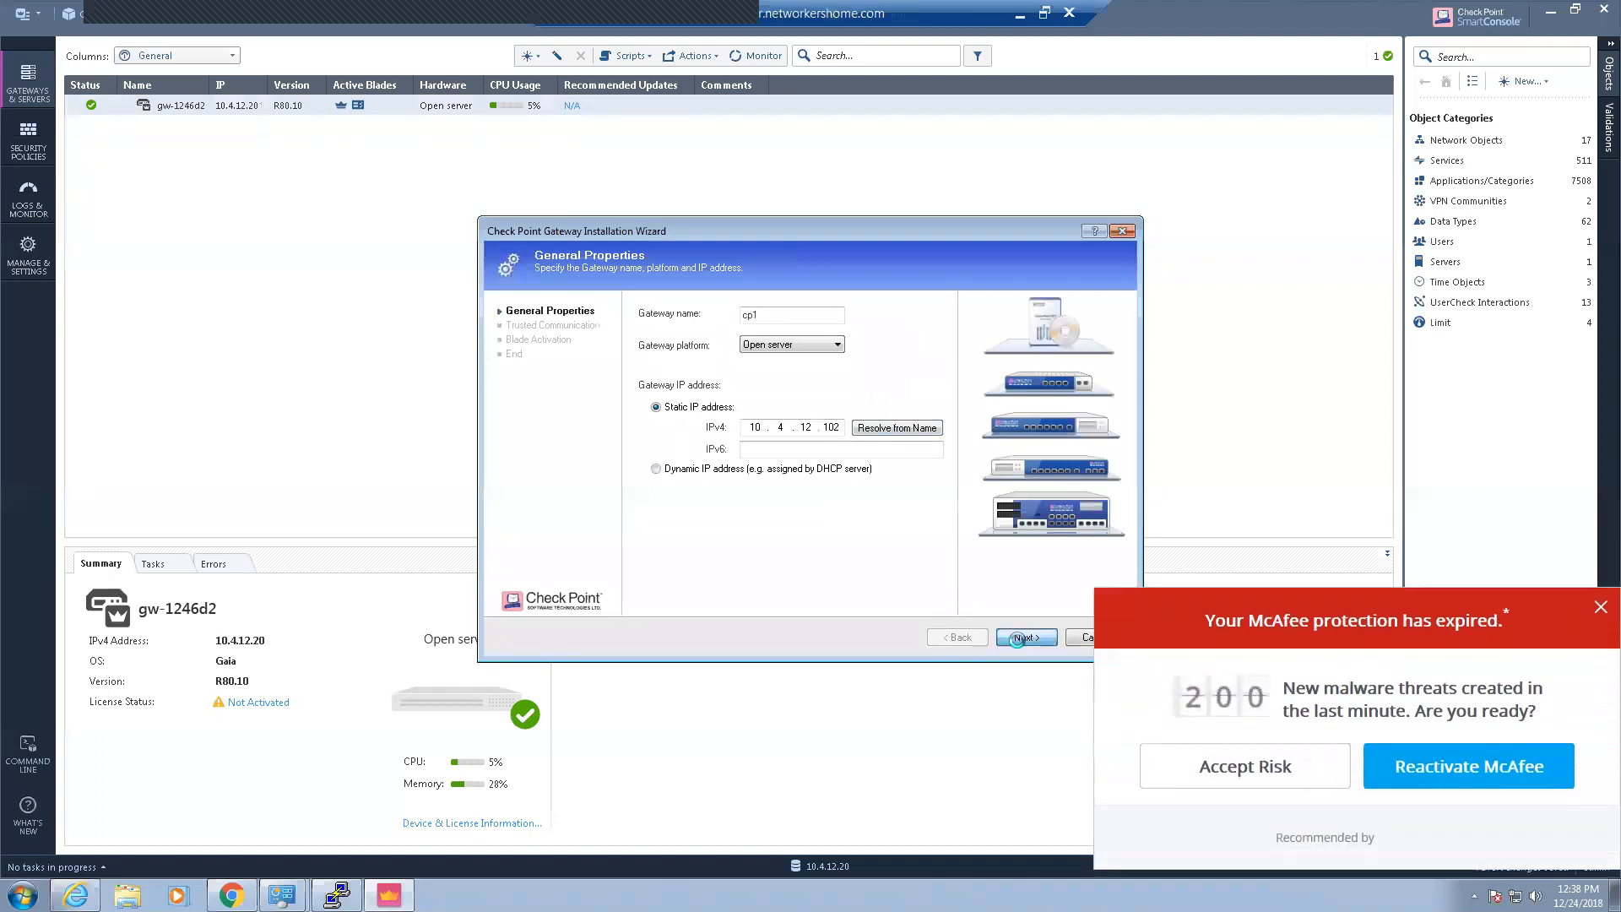
left_click(1025, 639)
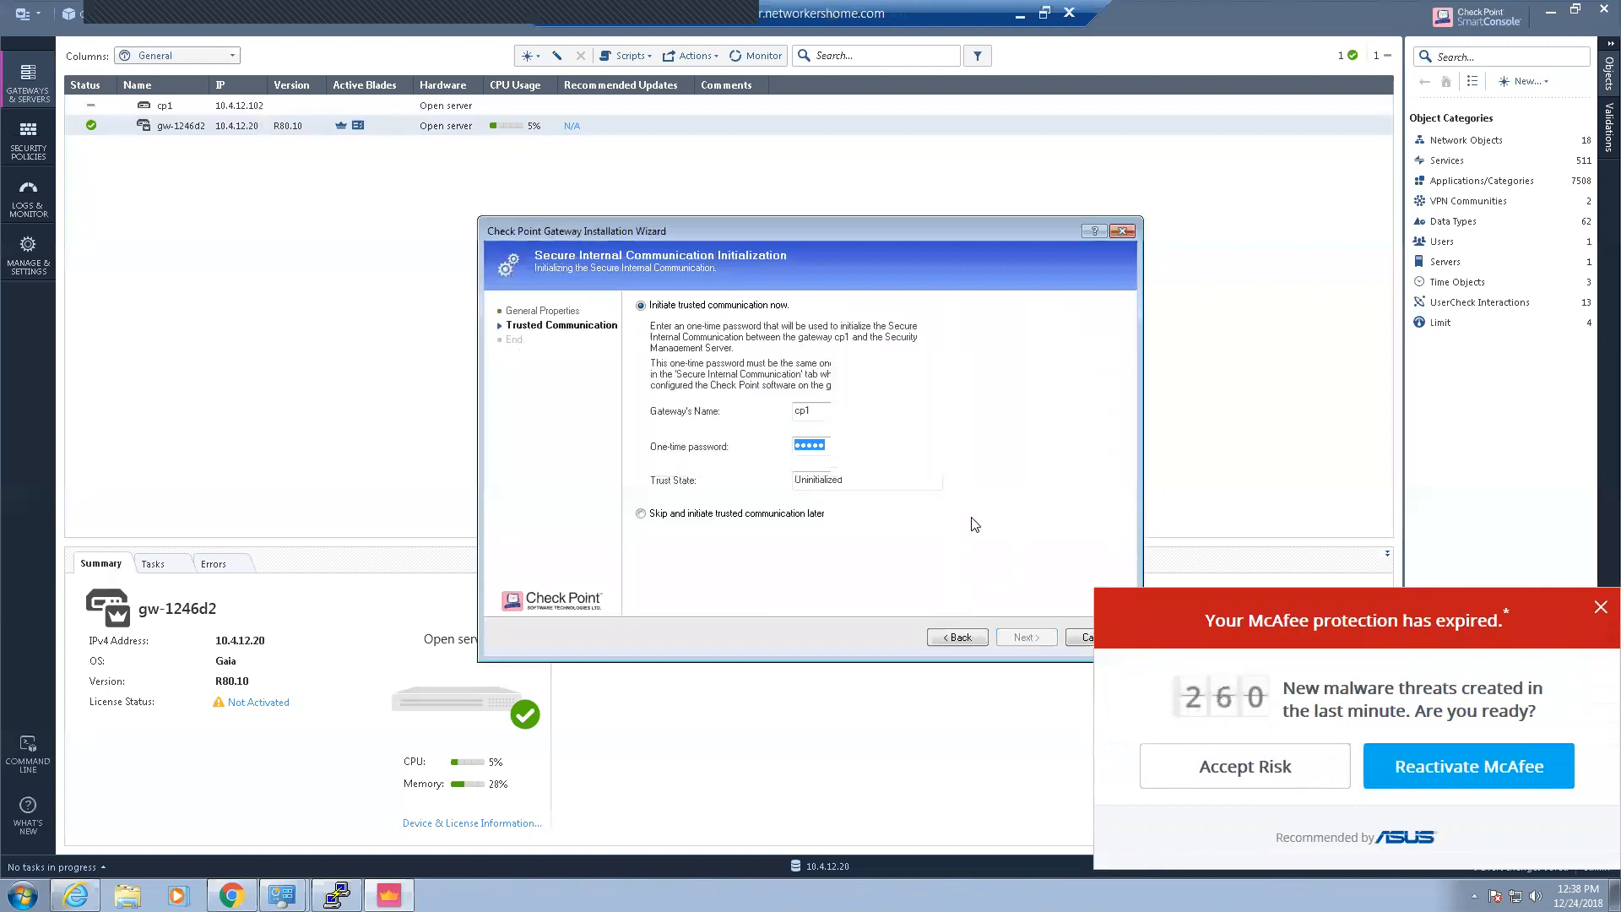
Dismiss the SIC status, OS version and topology messages, finish the wizard, and close cp1's properties
left_click(1600, 607)
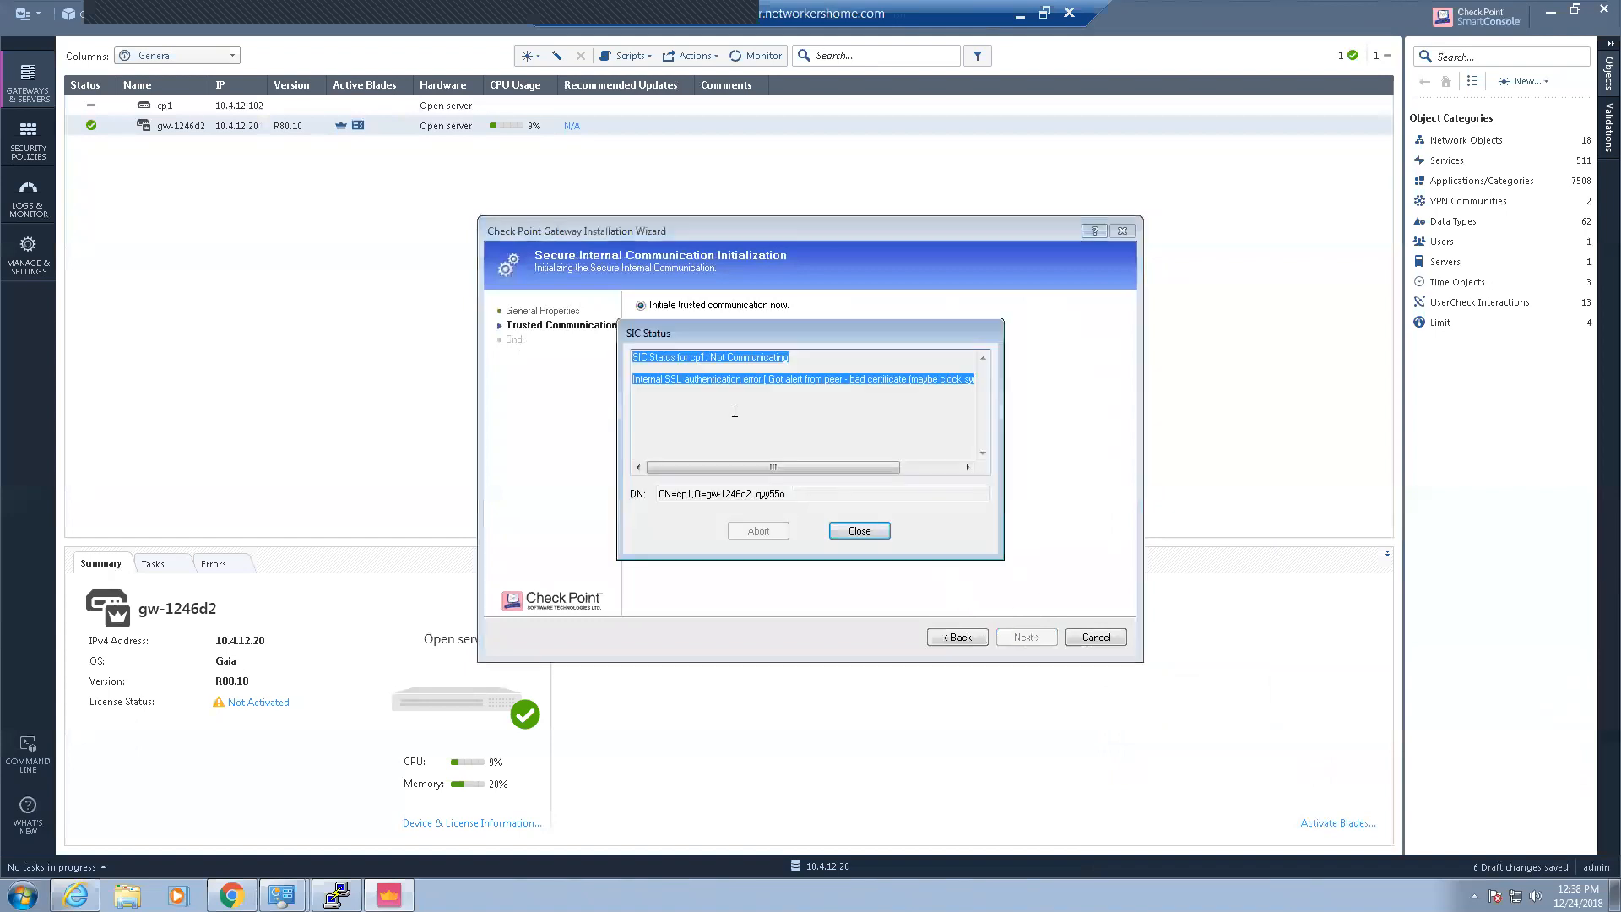
left_click_drag(804, 470, 719, 473)
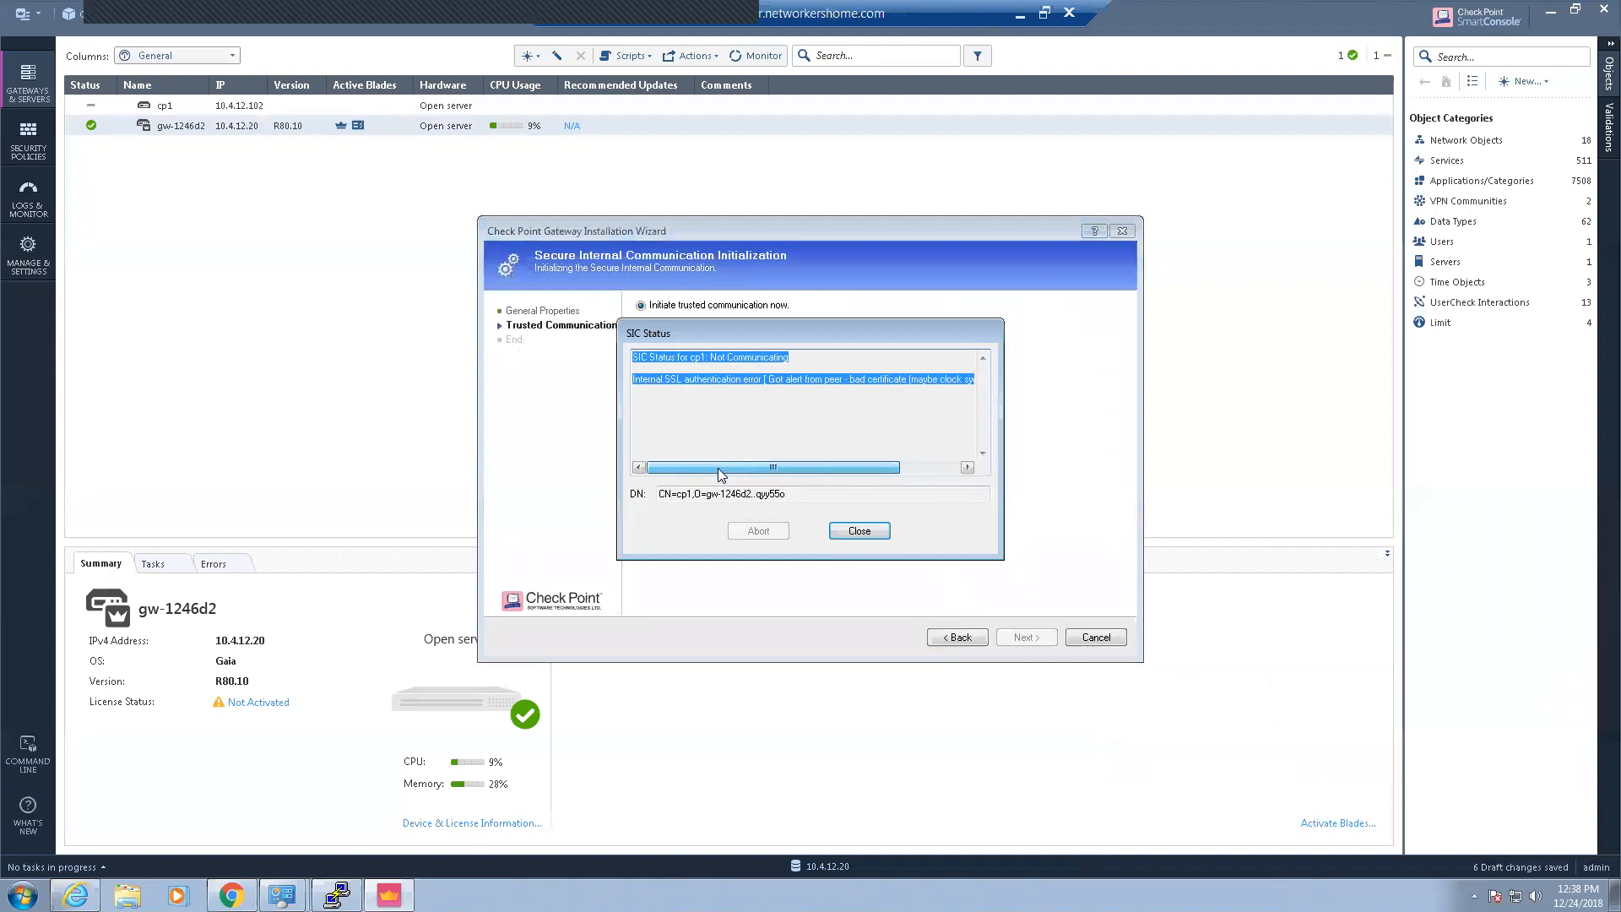
left_click(857, 532)
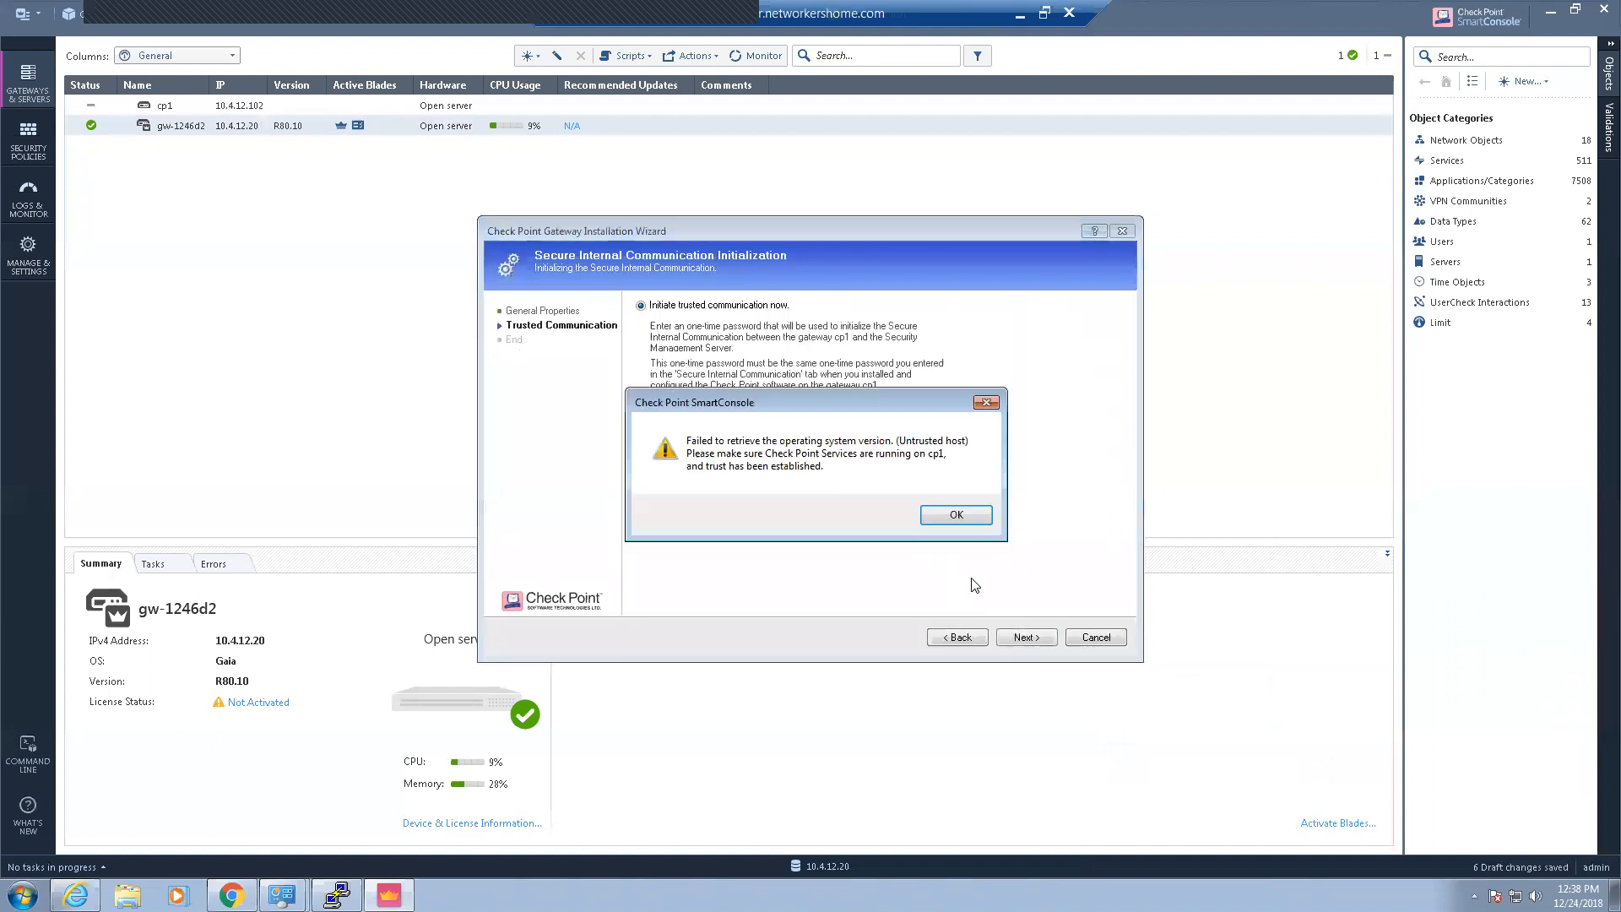
left_click(943, 520)
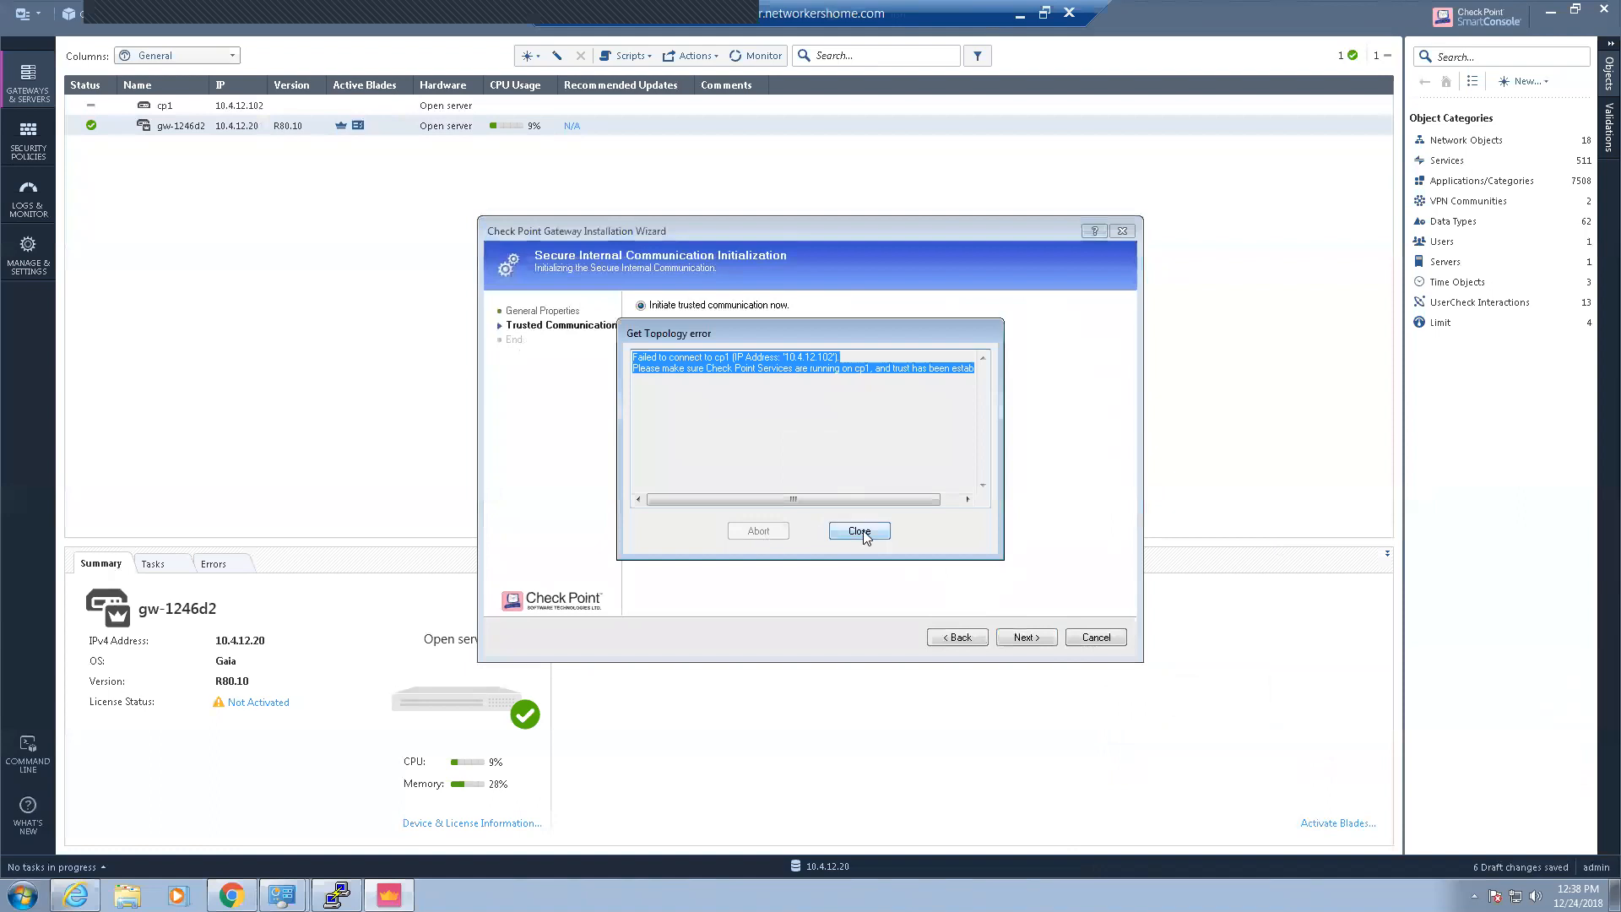
left_click(863, 537)
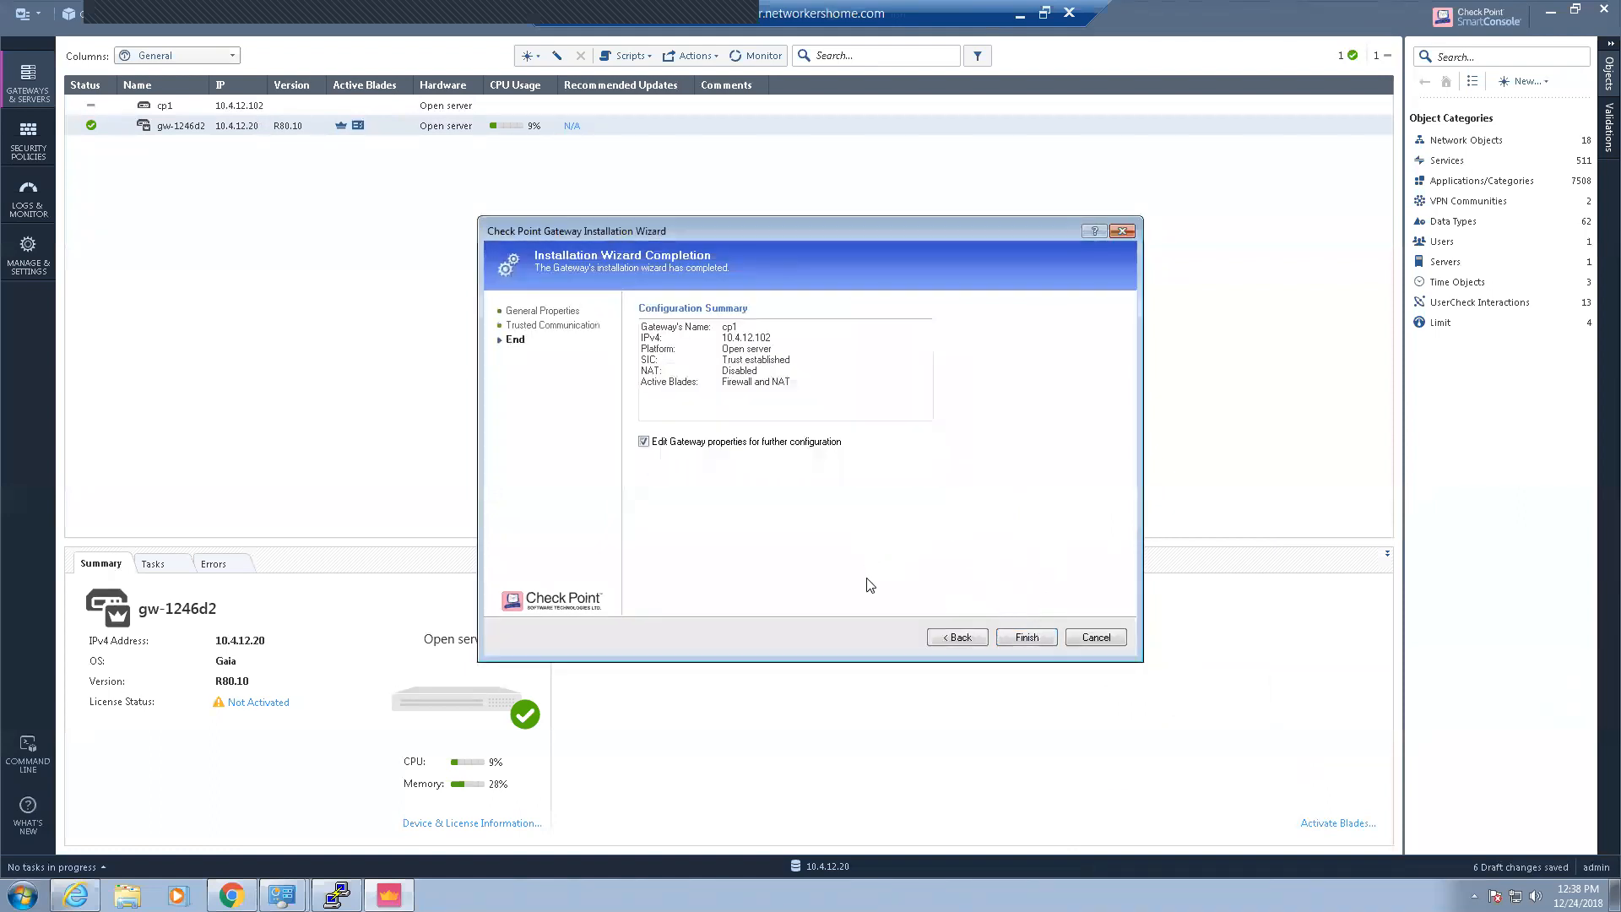
left_click(1020, 637)
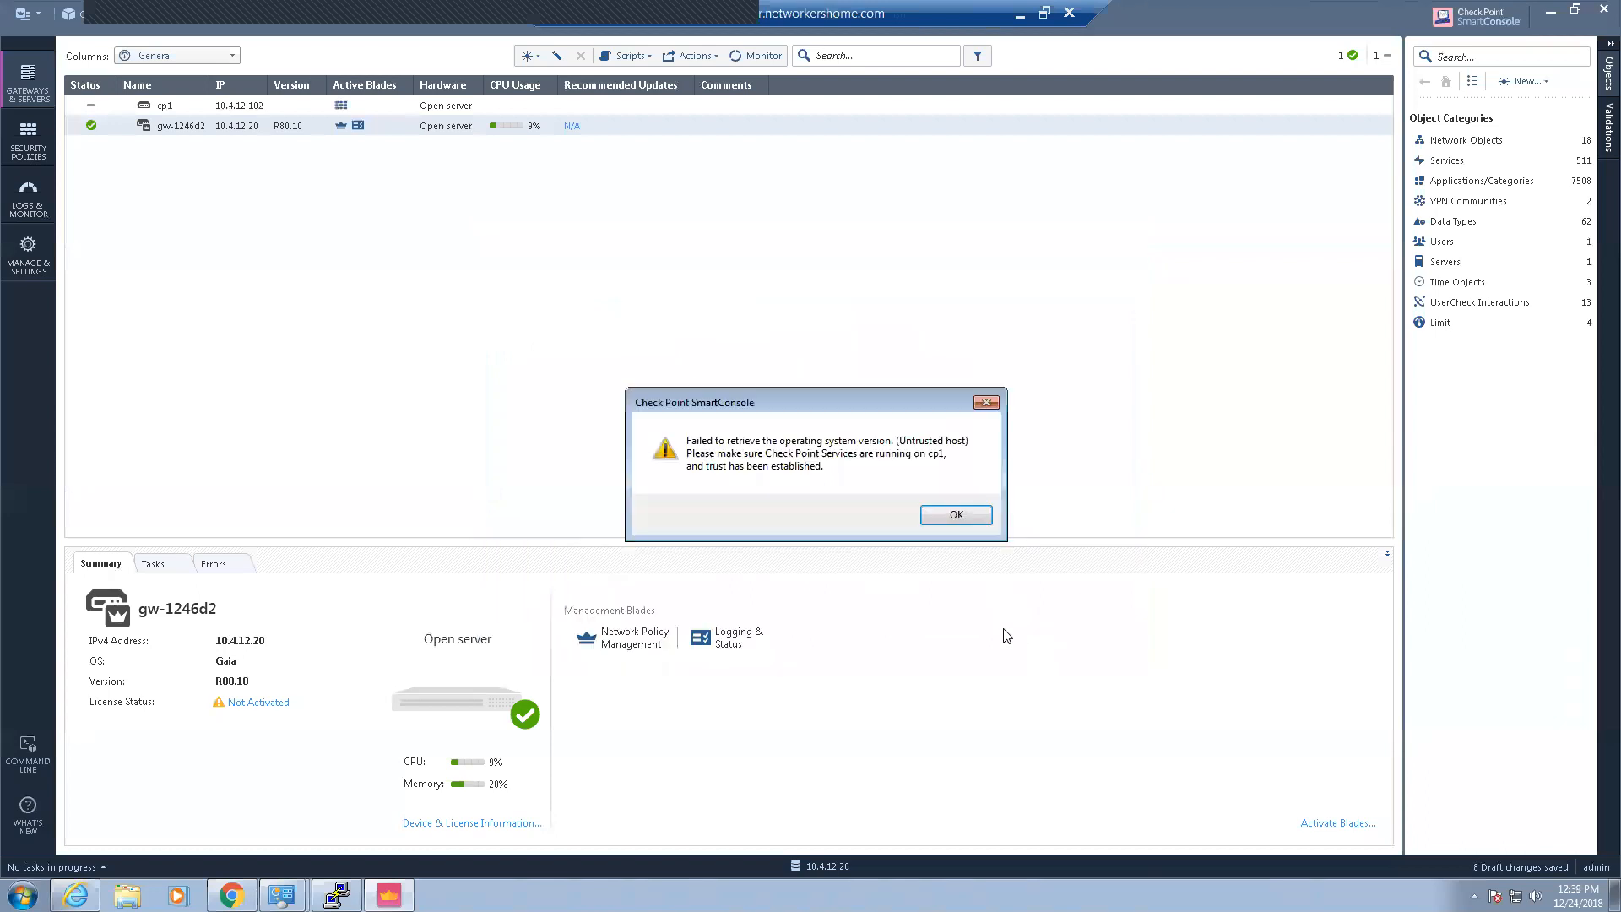
left_click(956, 516)
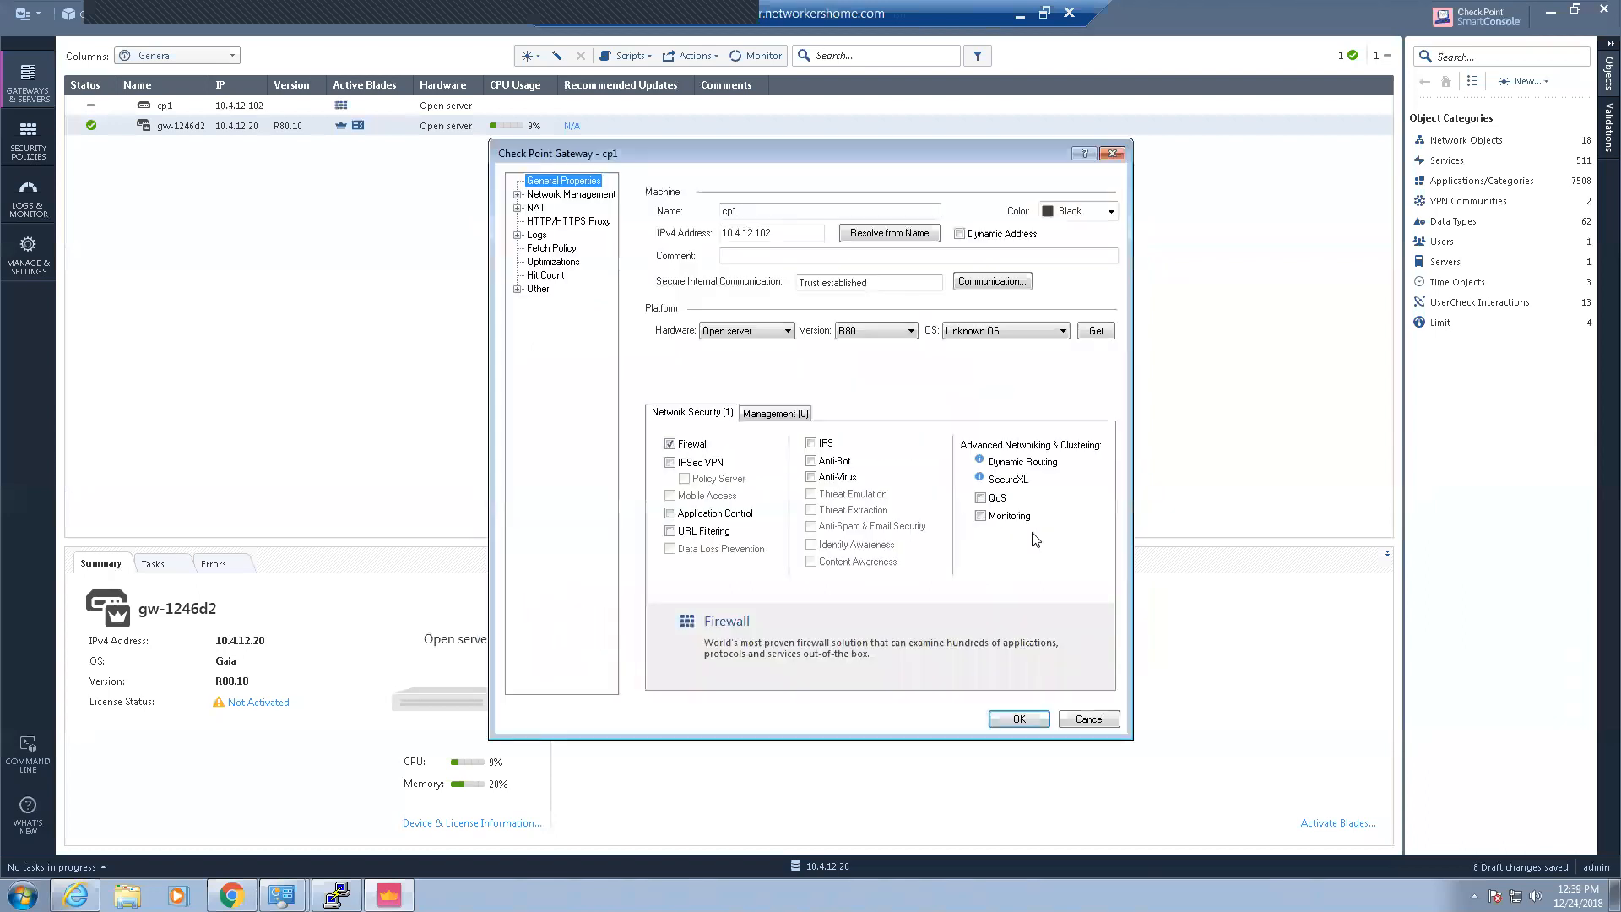
left_click(1087, 719)
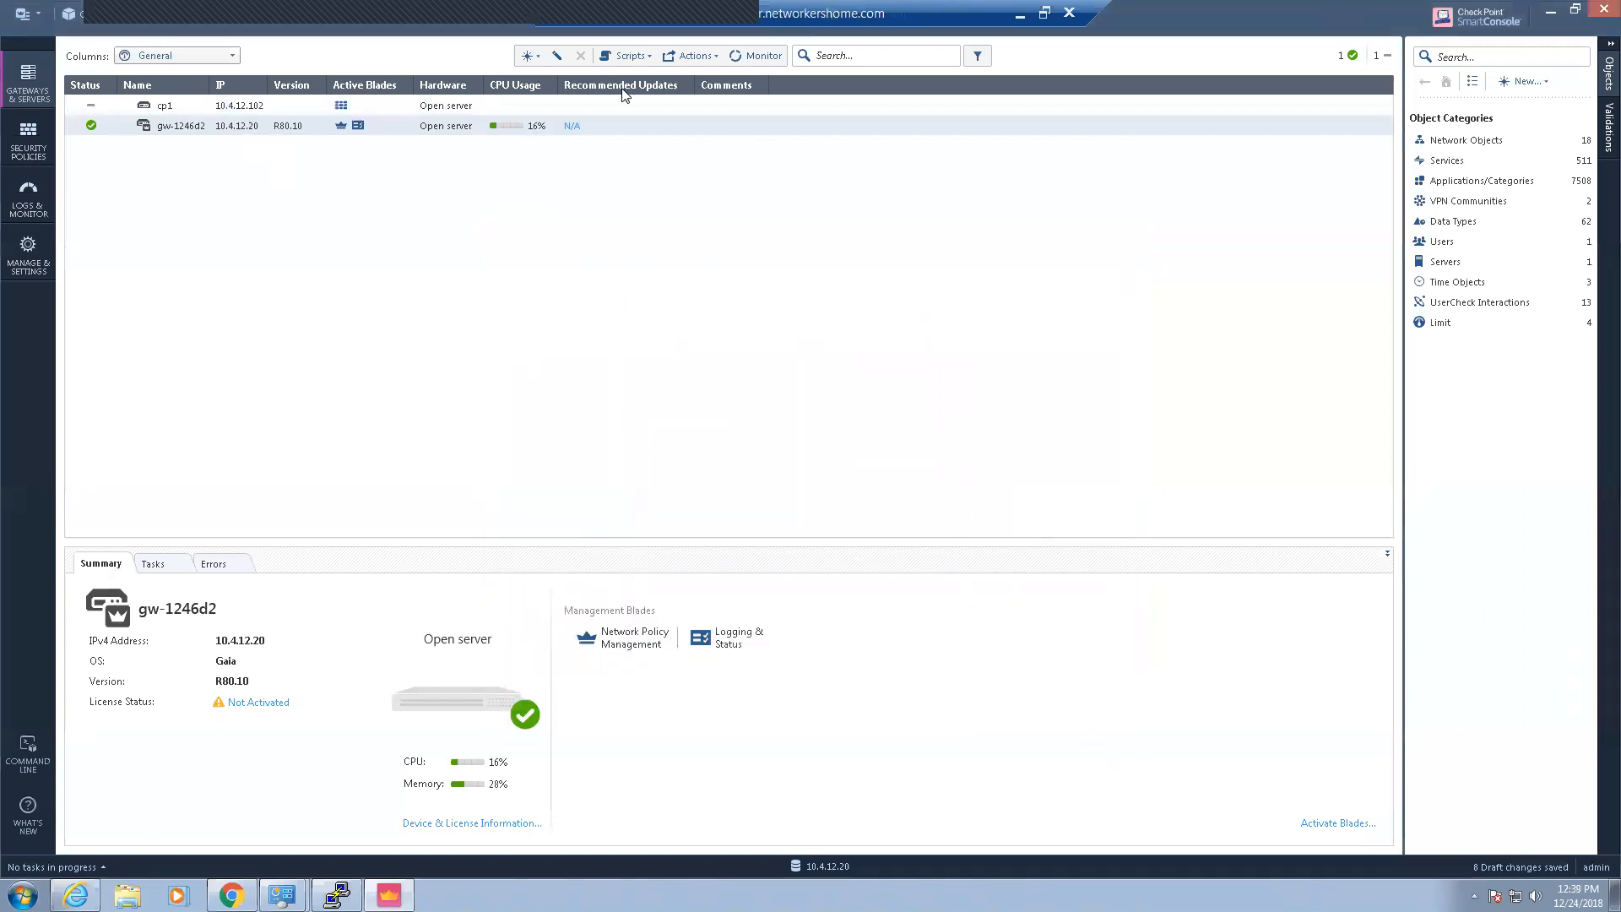
Create a new wizard-mode gateway named cp2, platform Open server, IPv4 10.4.12.101
left_click(526, 57)
left_click(564, 77)
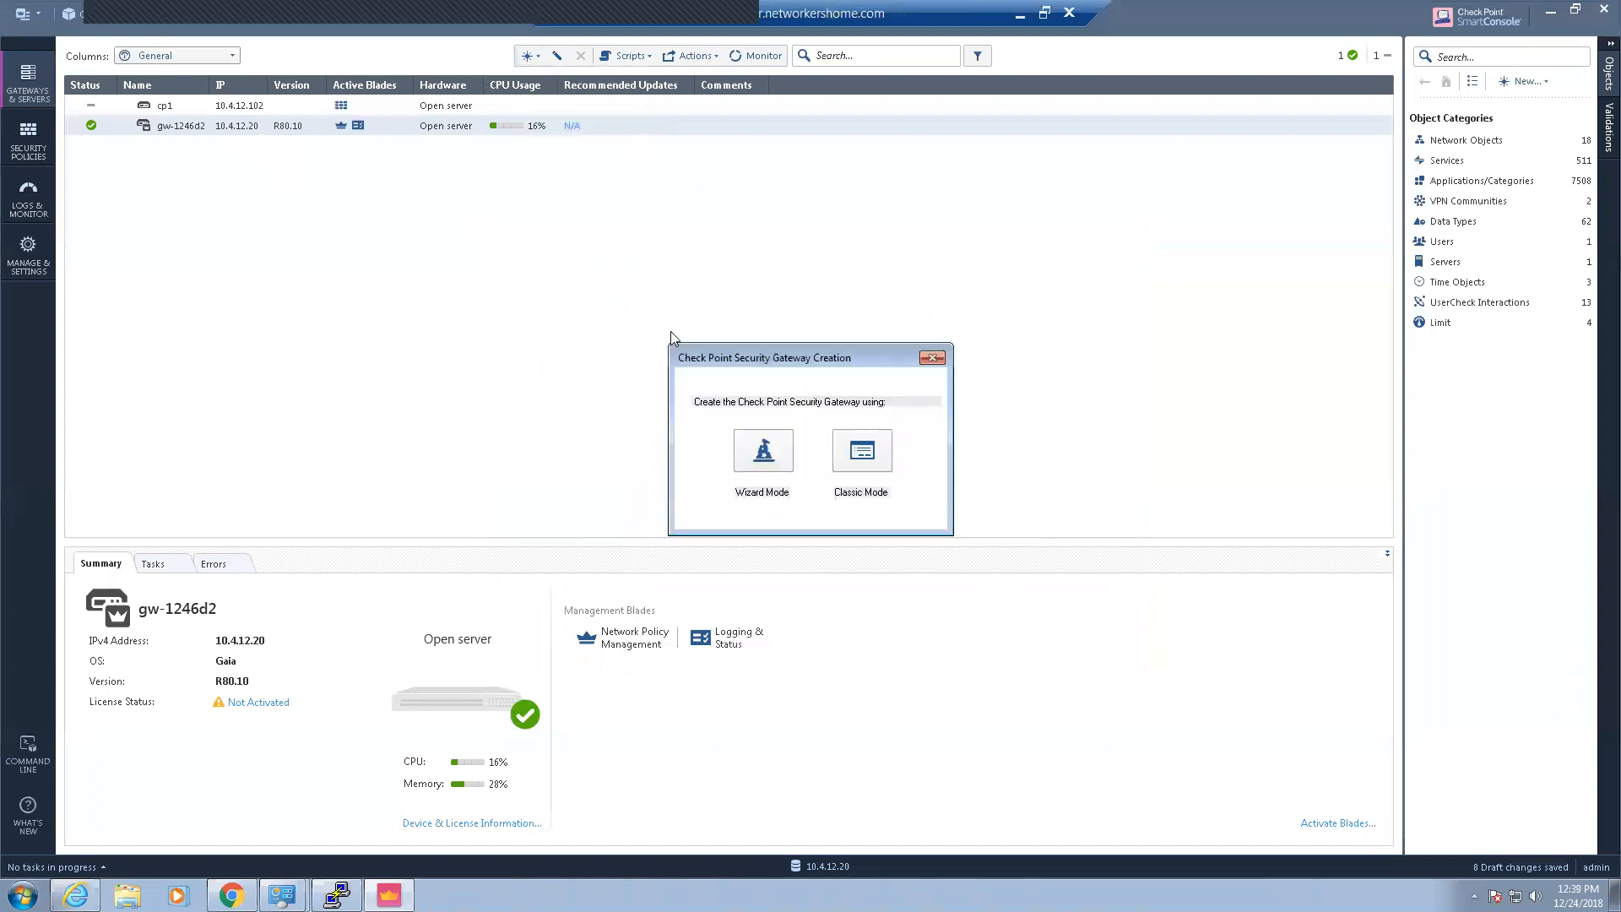
left_click(761, 447)
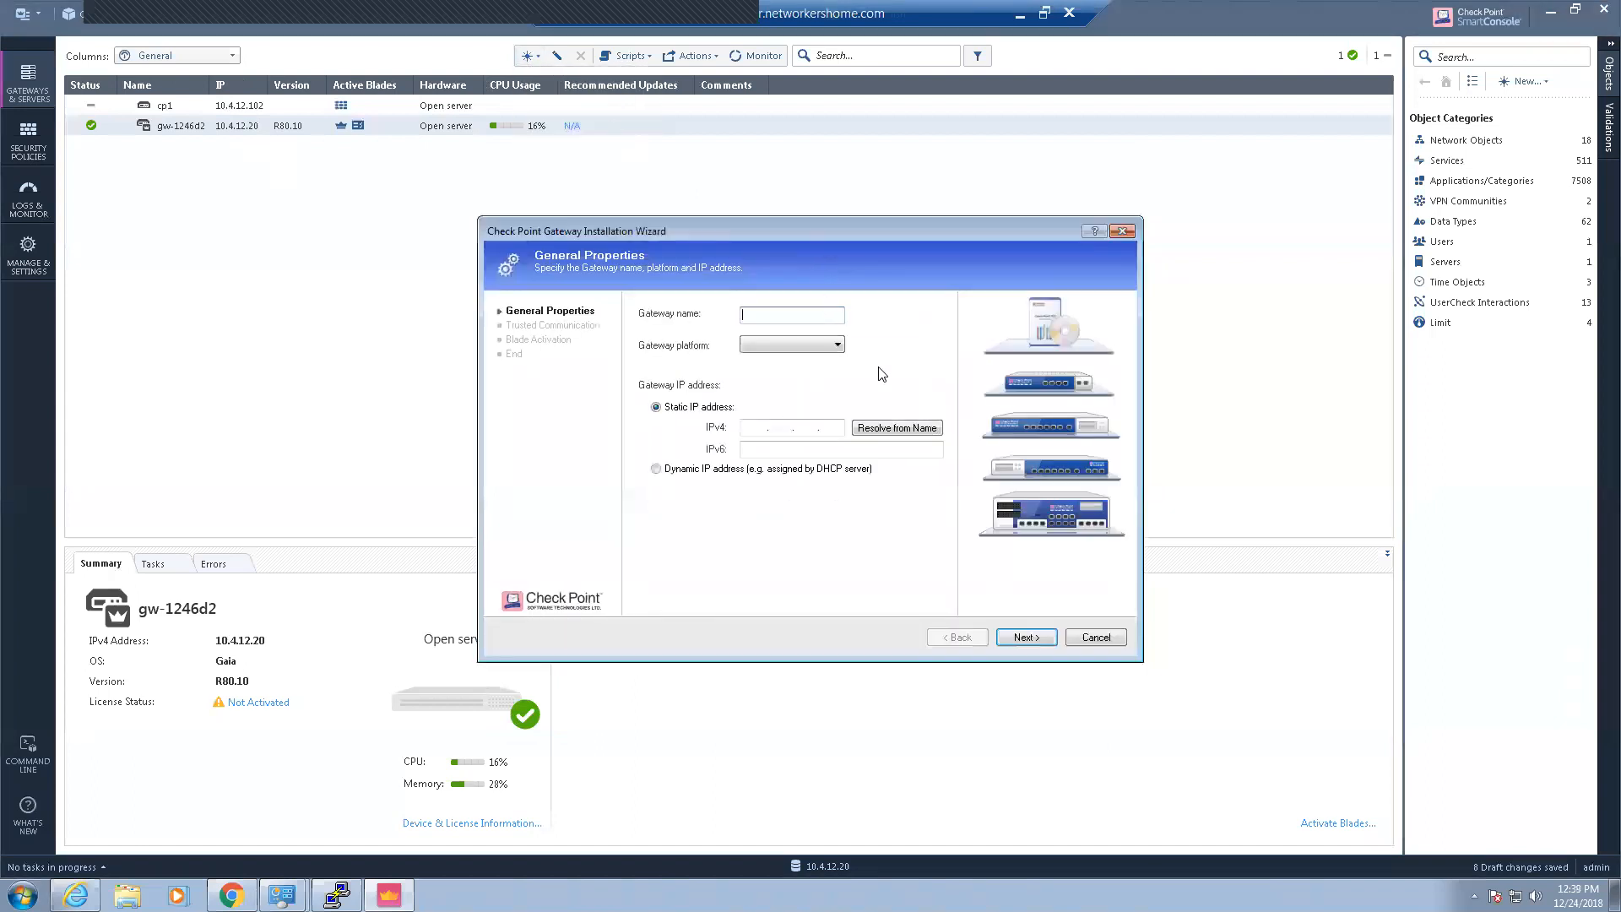
type("cp2")
left_click(781, 346)
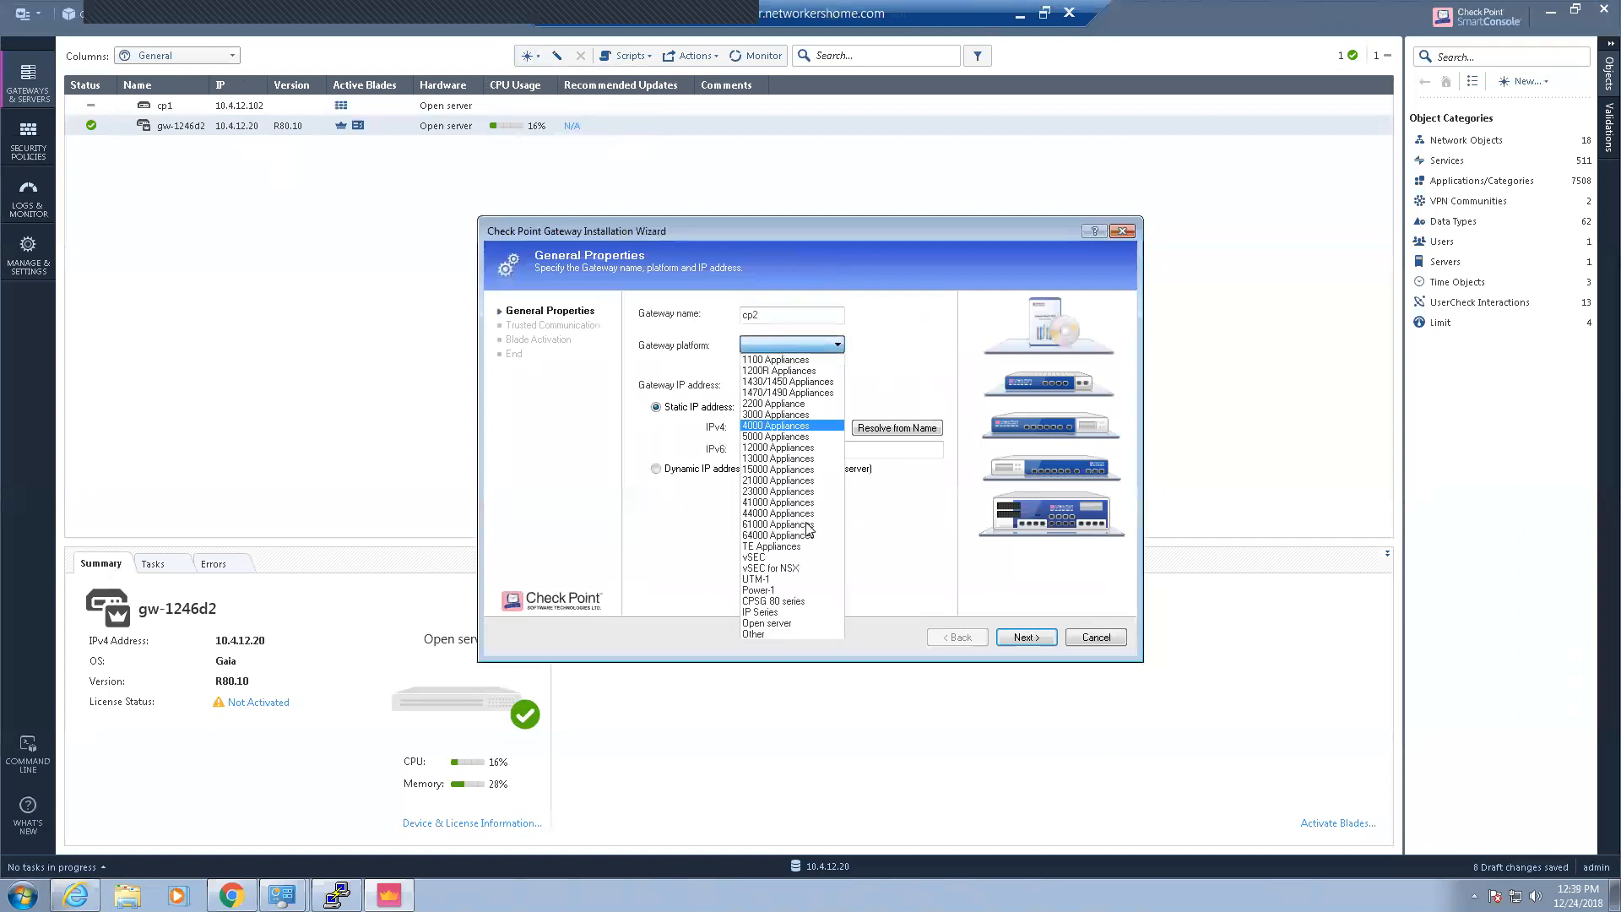
left_click(767, 623)
left_click(753, 427)
type("10 . 4 . 12 . 1")
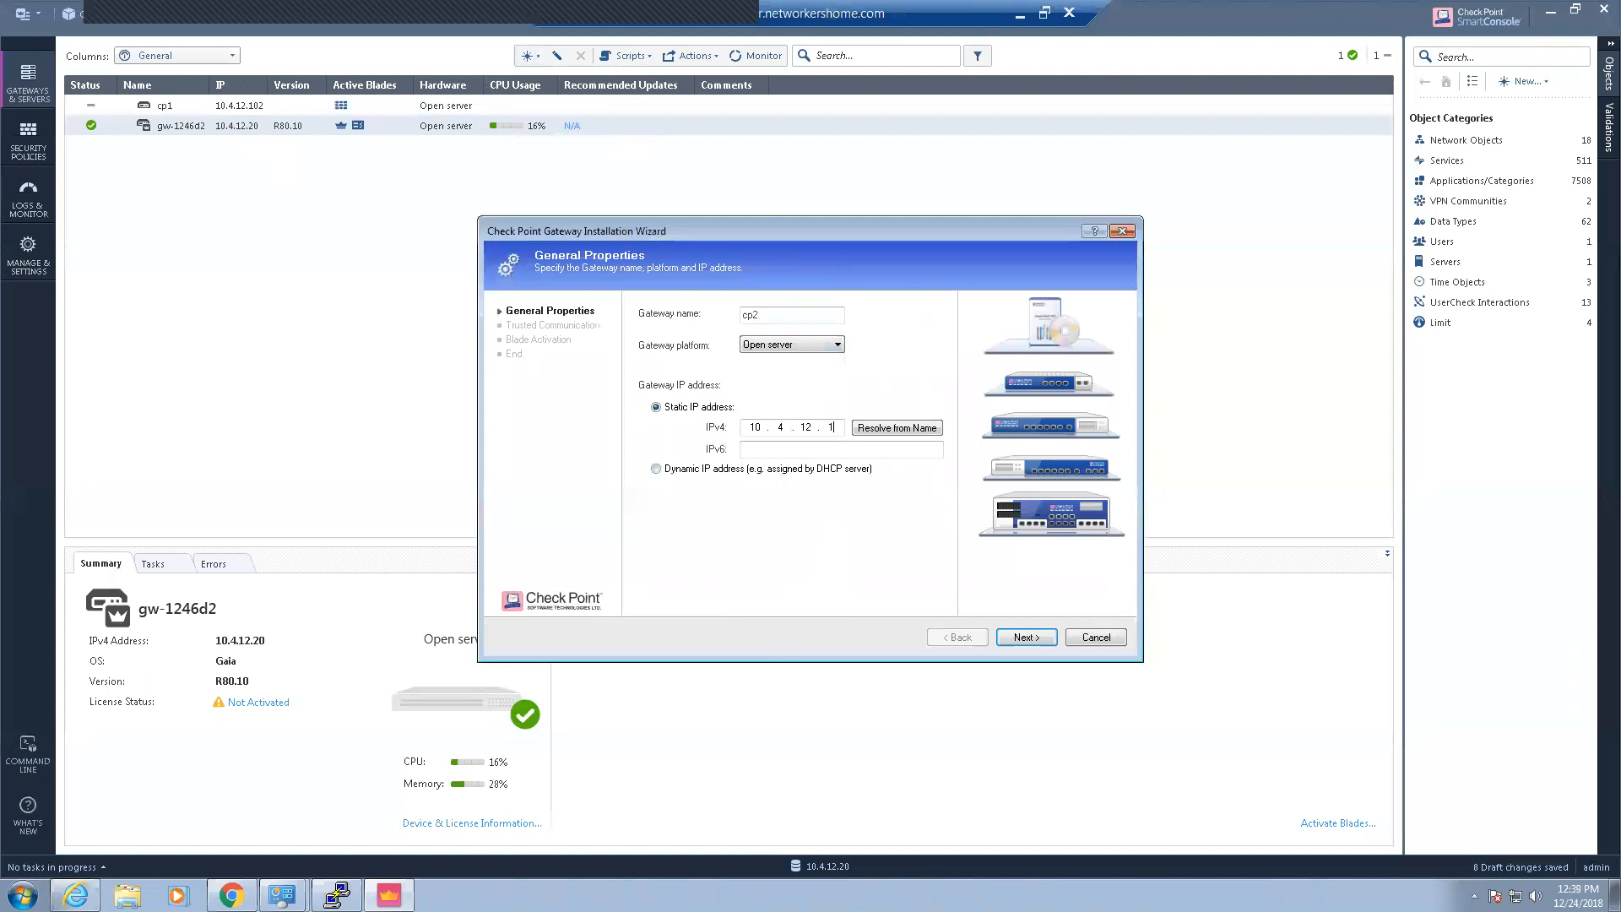
type("01")
Initialize SIC trust with cp2 using the one-time password and dismiss the status and warning dialogs
left_click(1012, 634)
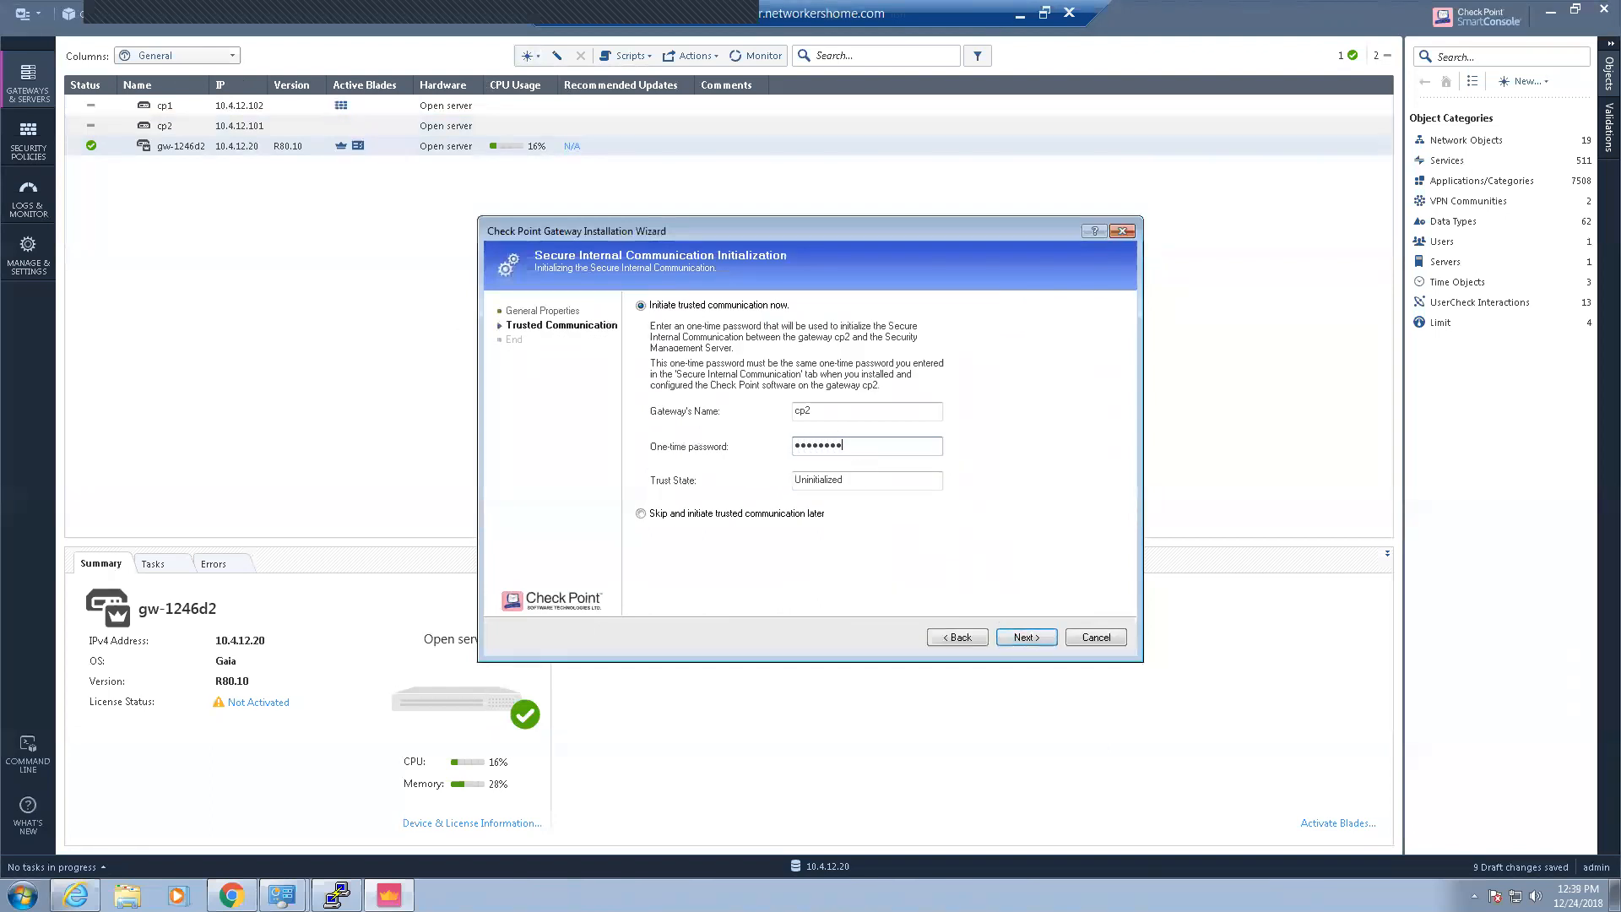
left_click(1045, 639)
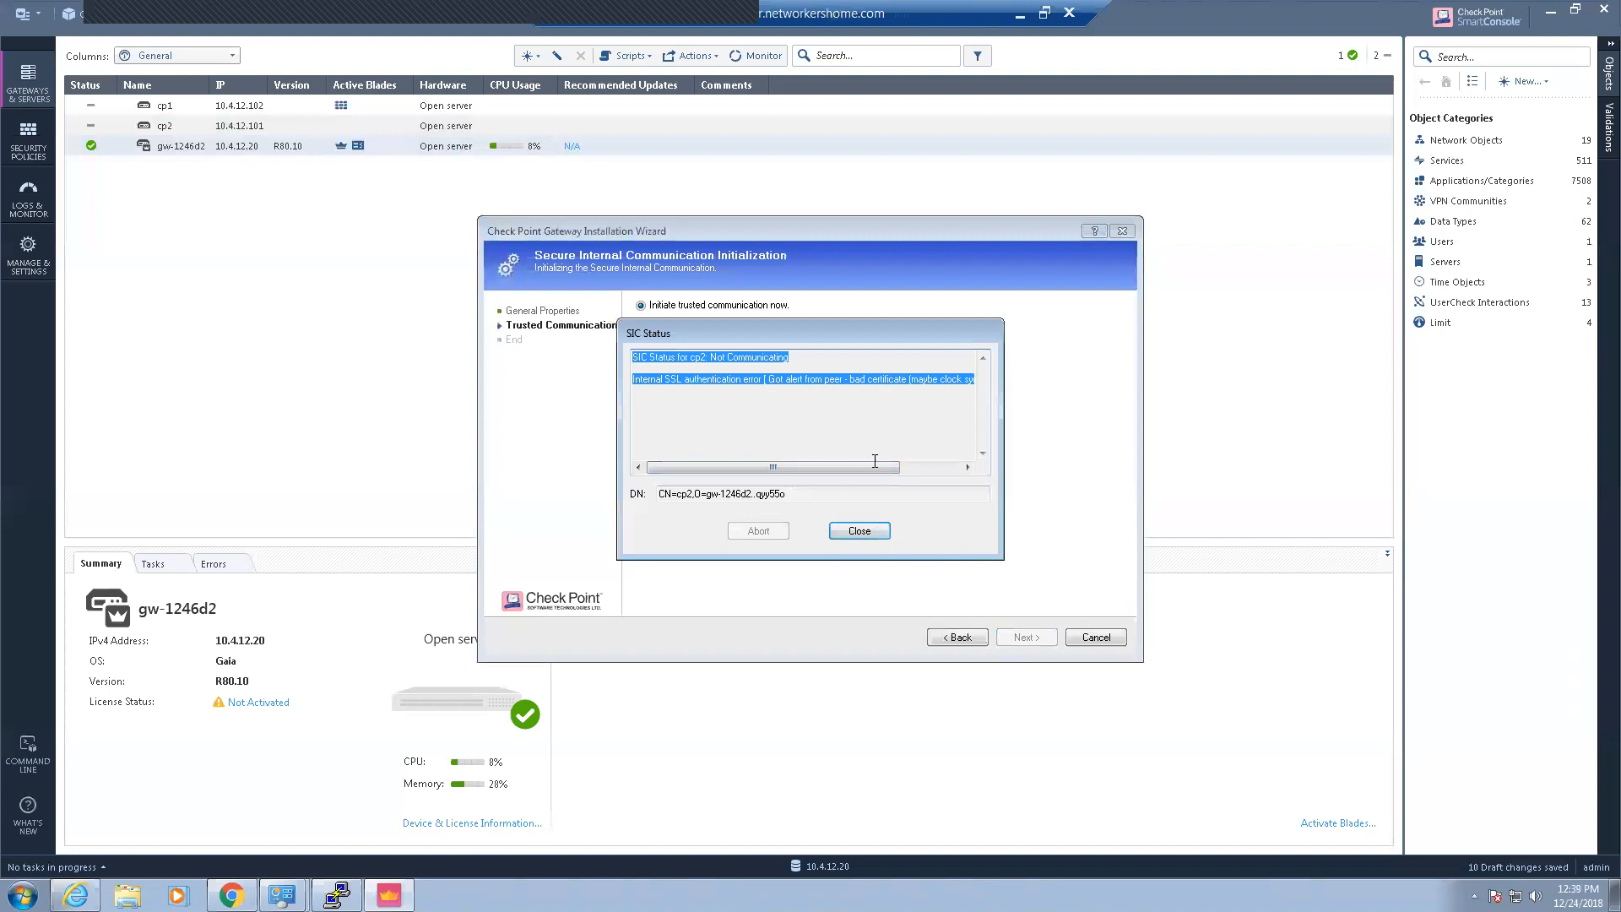
left_click_drag(870, 471, 956, 471)
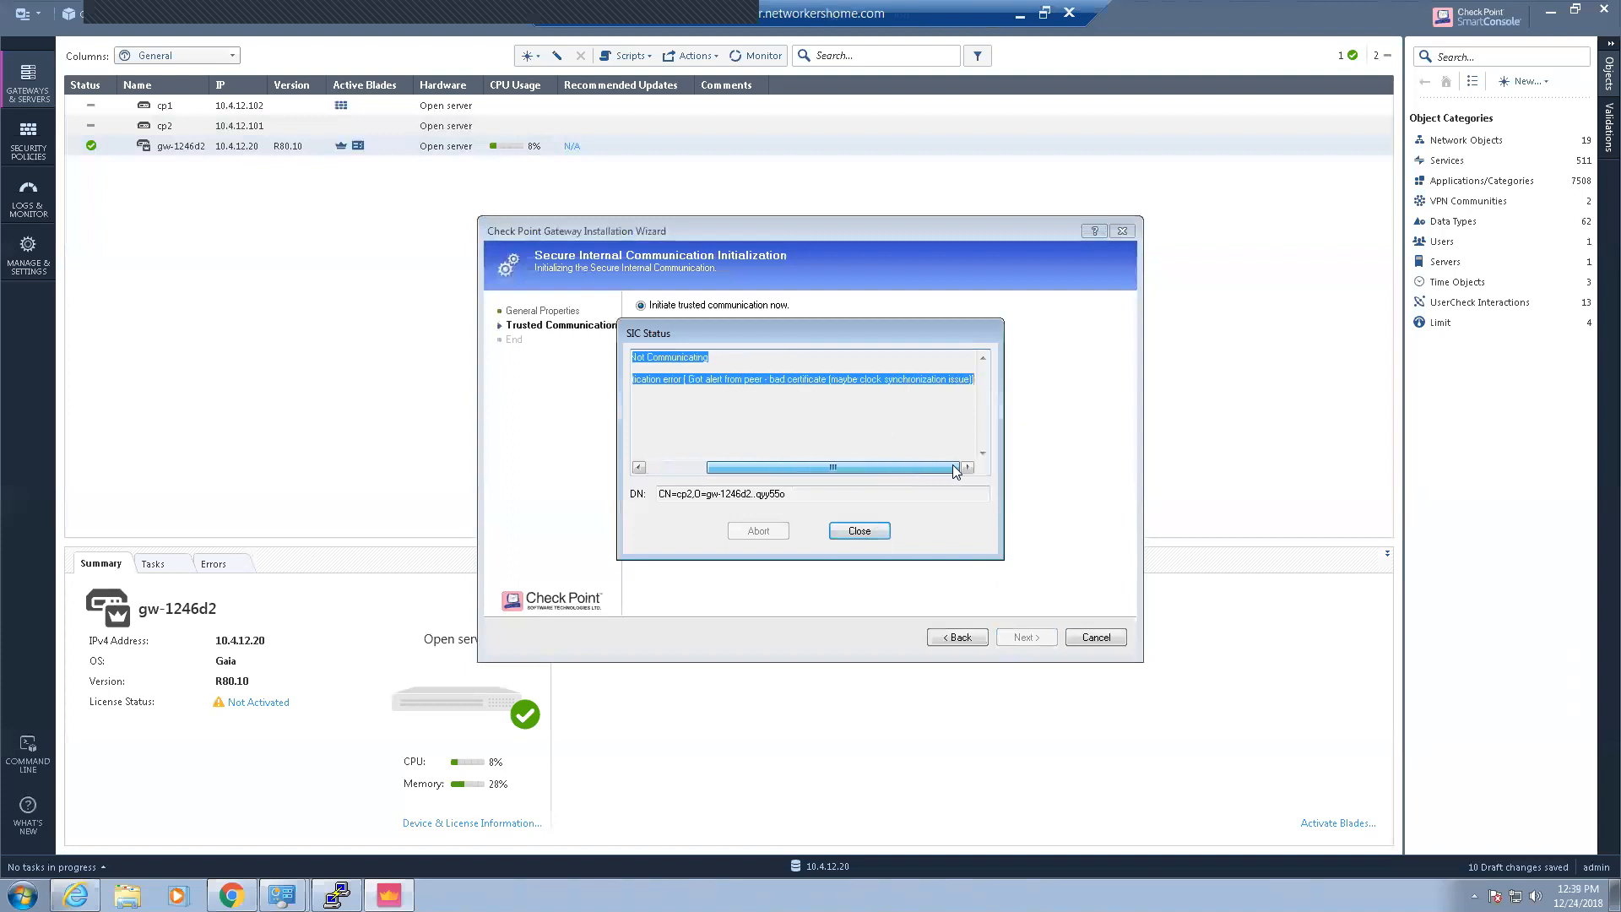
left_click_drag(956, 471, 897, 472)
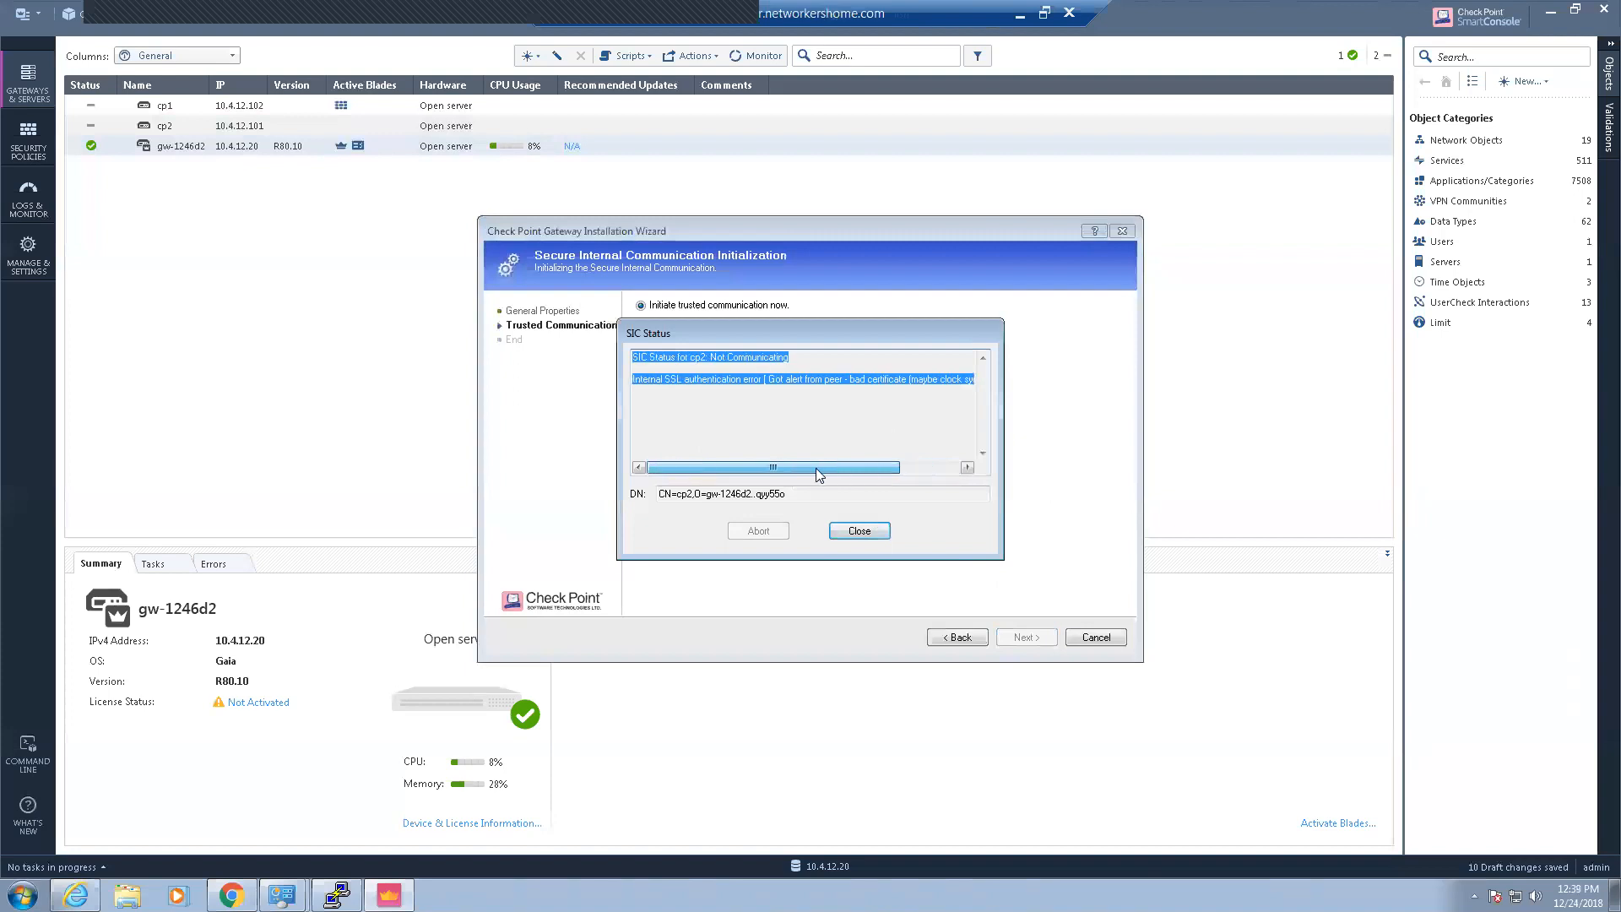
left_click(858, 531)
left_click(962, 517)
left_click(956, 517)
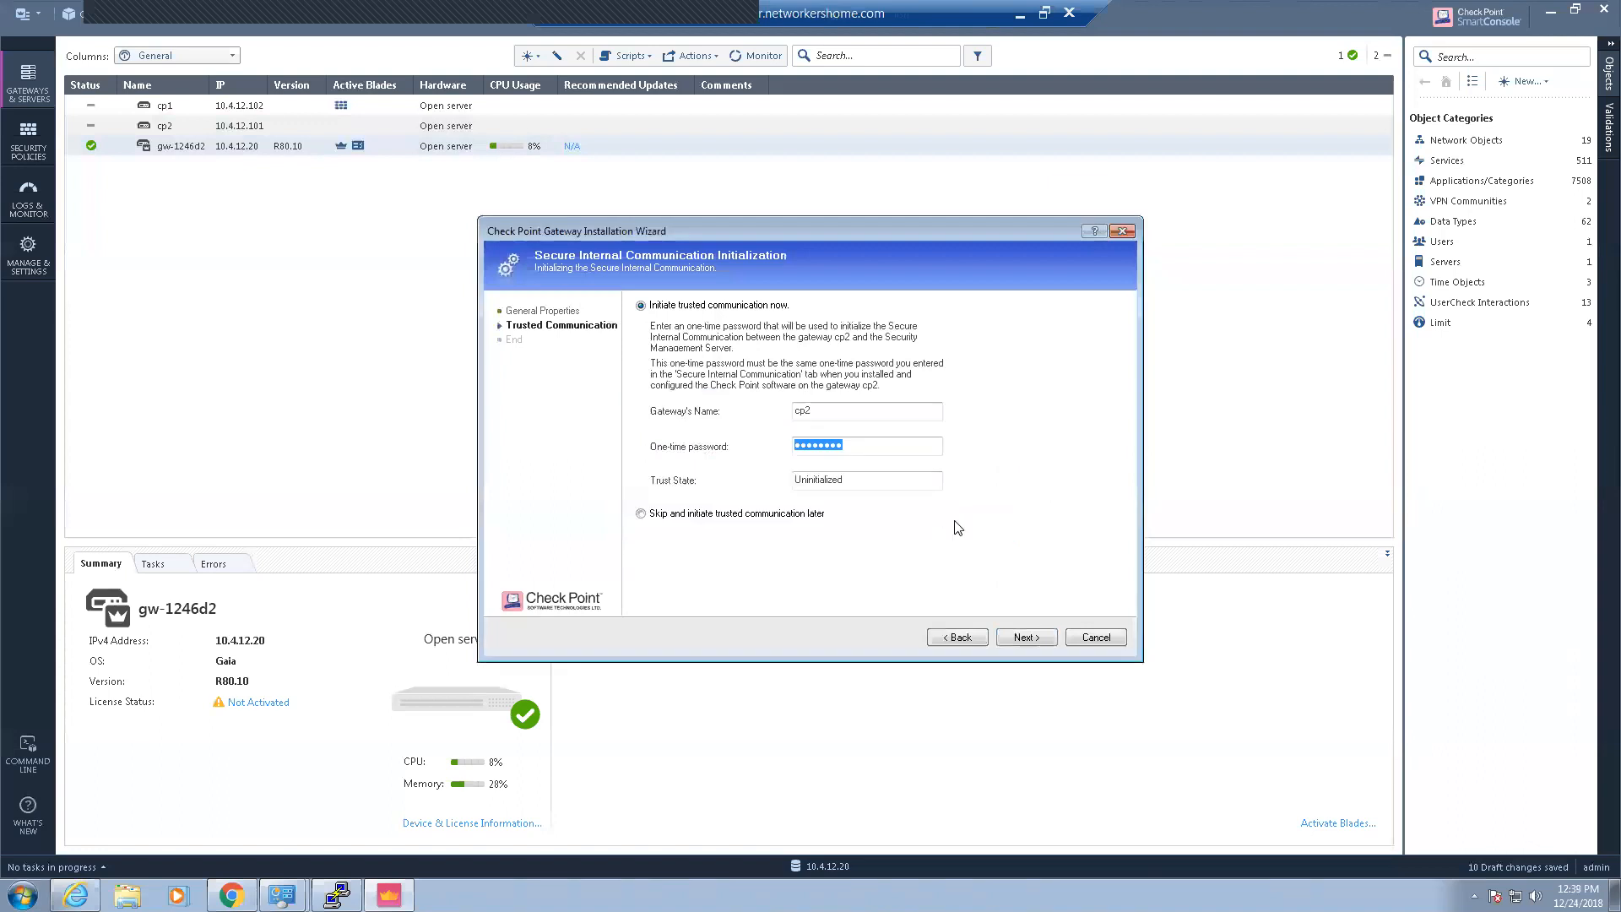
left_click(860, 532)
Finish the wizard and save cp2's properties, accepting the OS version warnings
left_click(1023, 637)
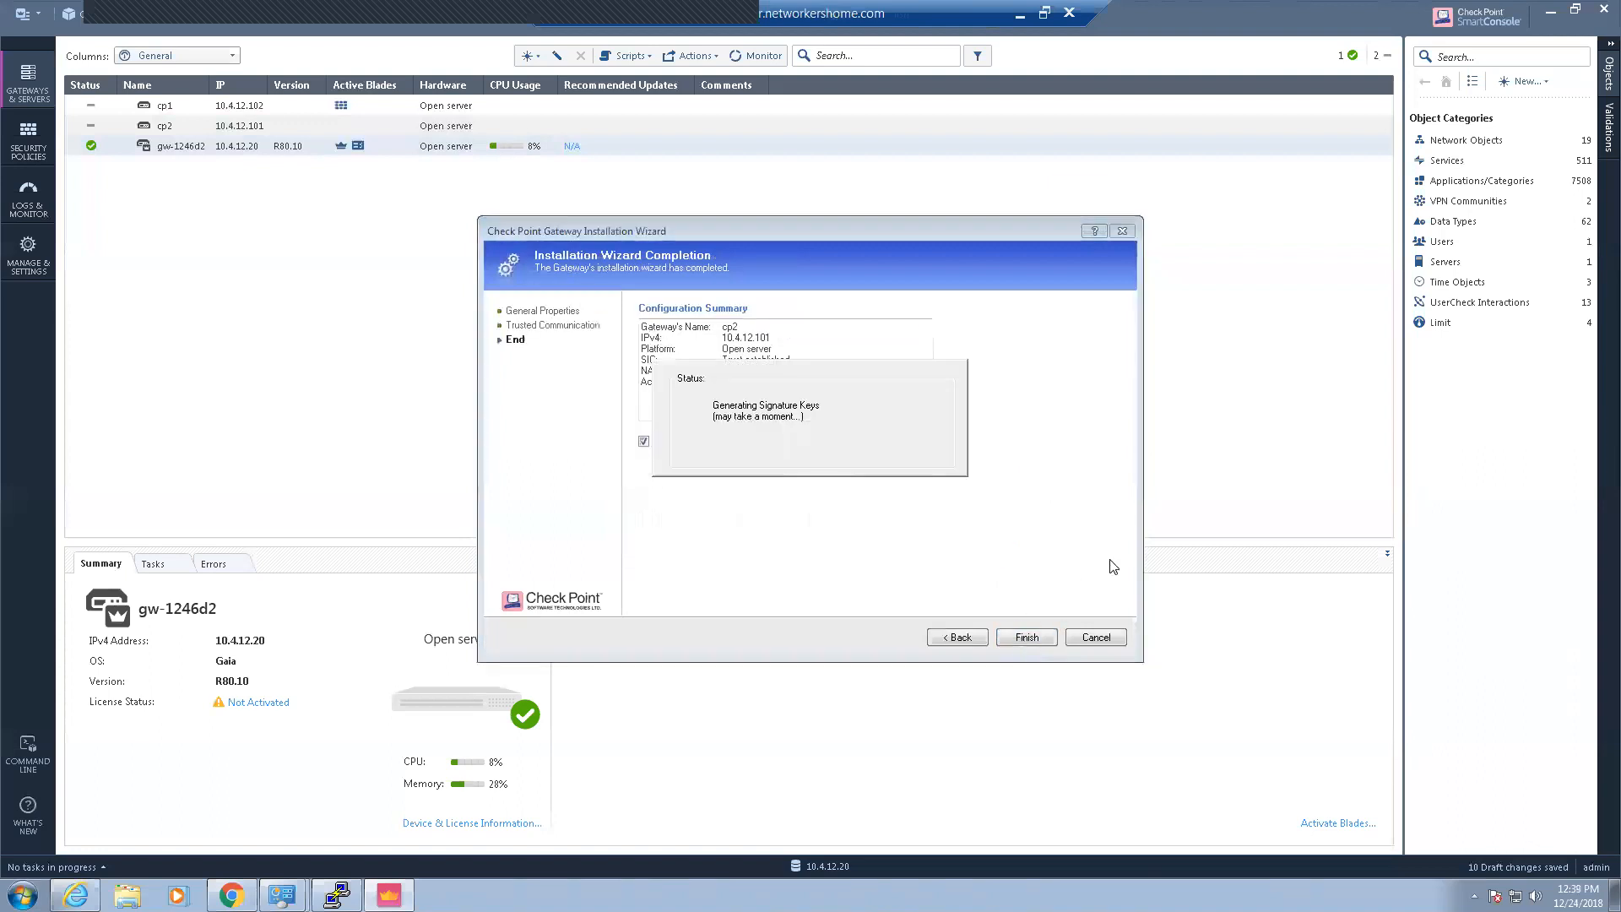
left_click(1031, 639)
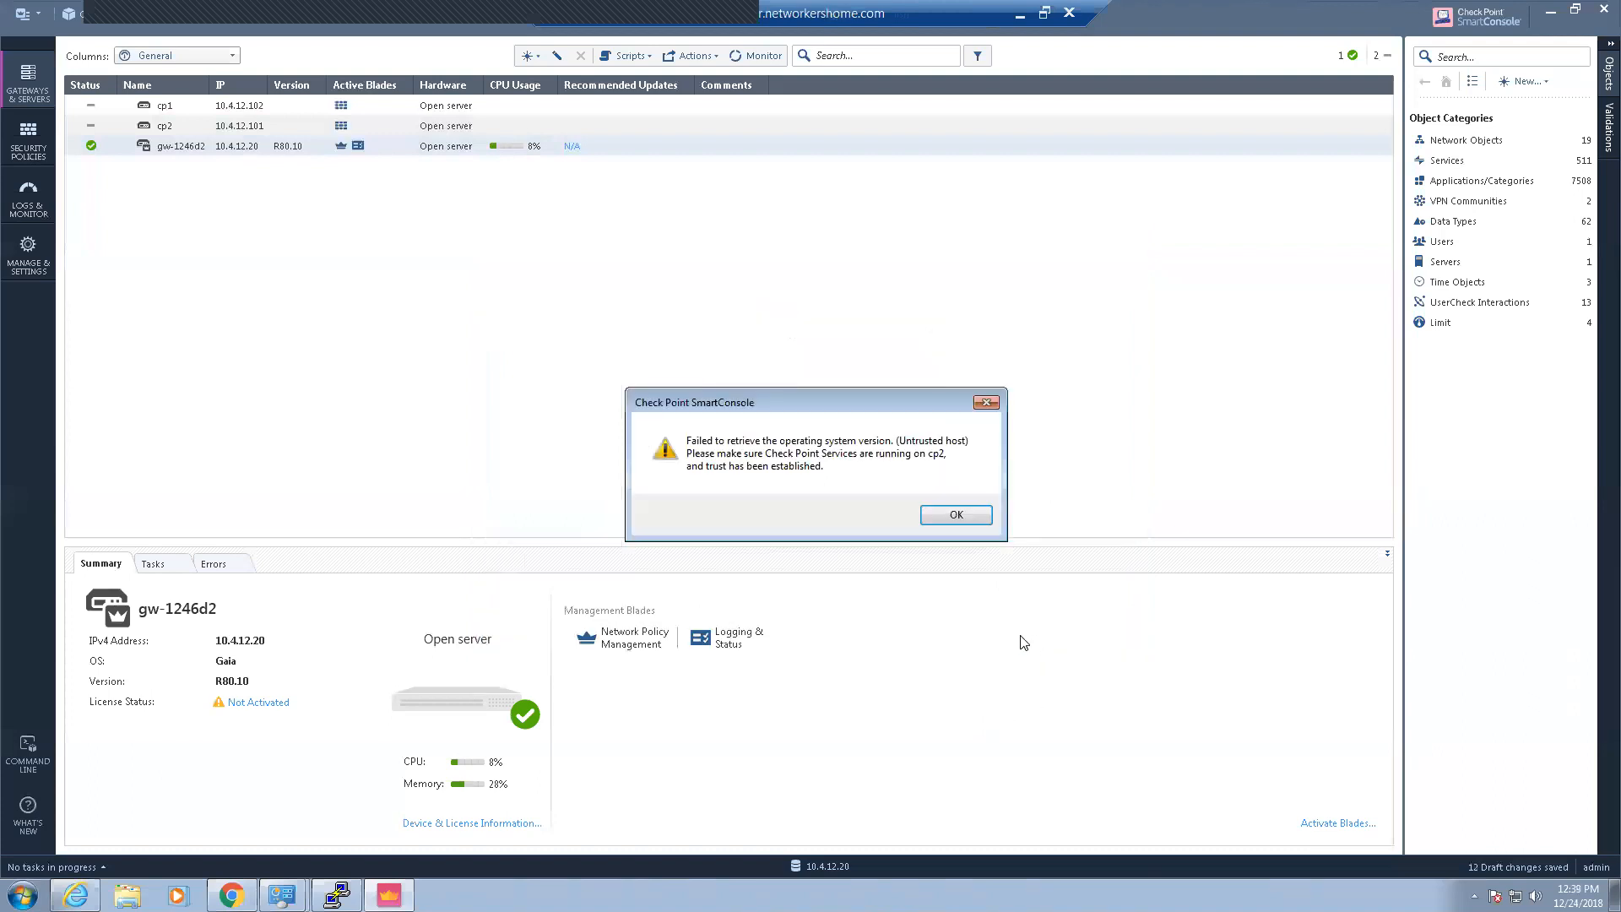
left_click(945, 517)
left_click(1037, 724)
left_click(911, 520)
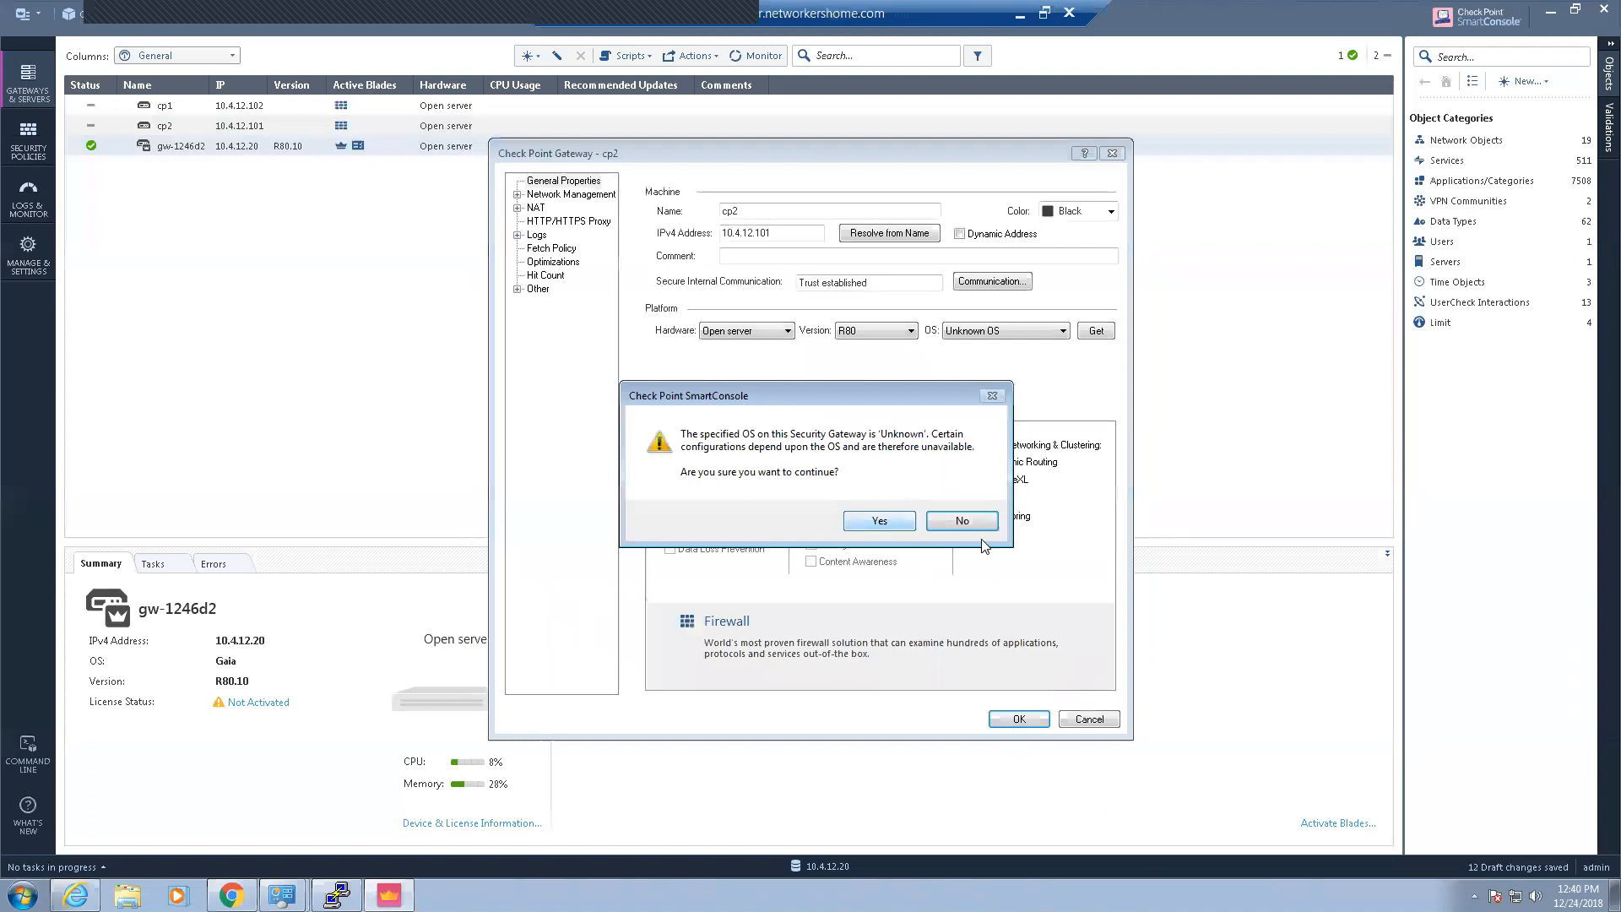
left_click(899, 519)
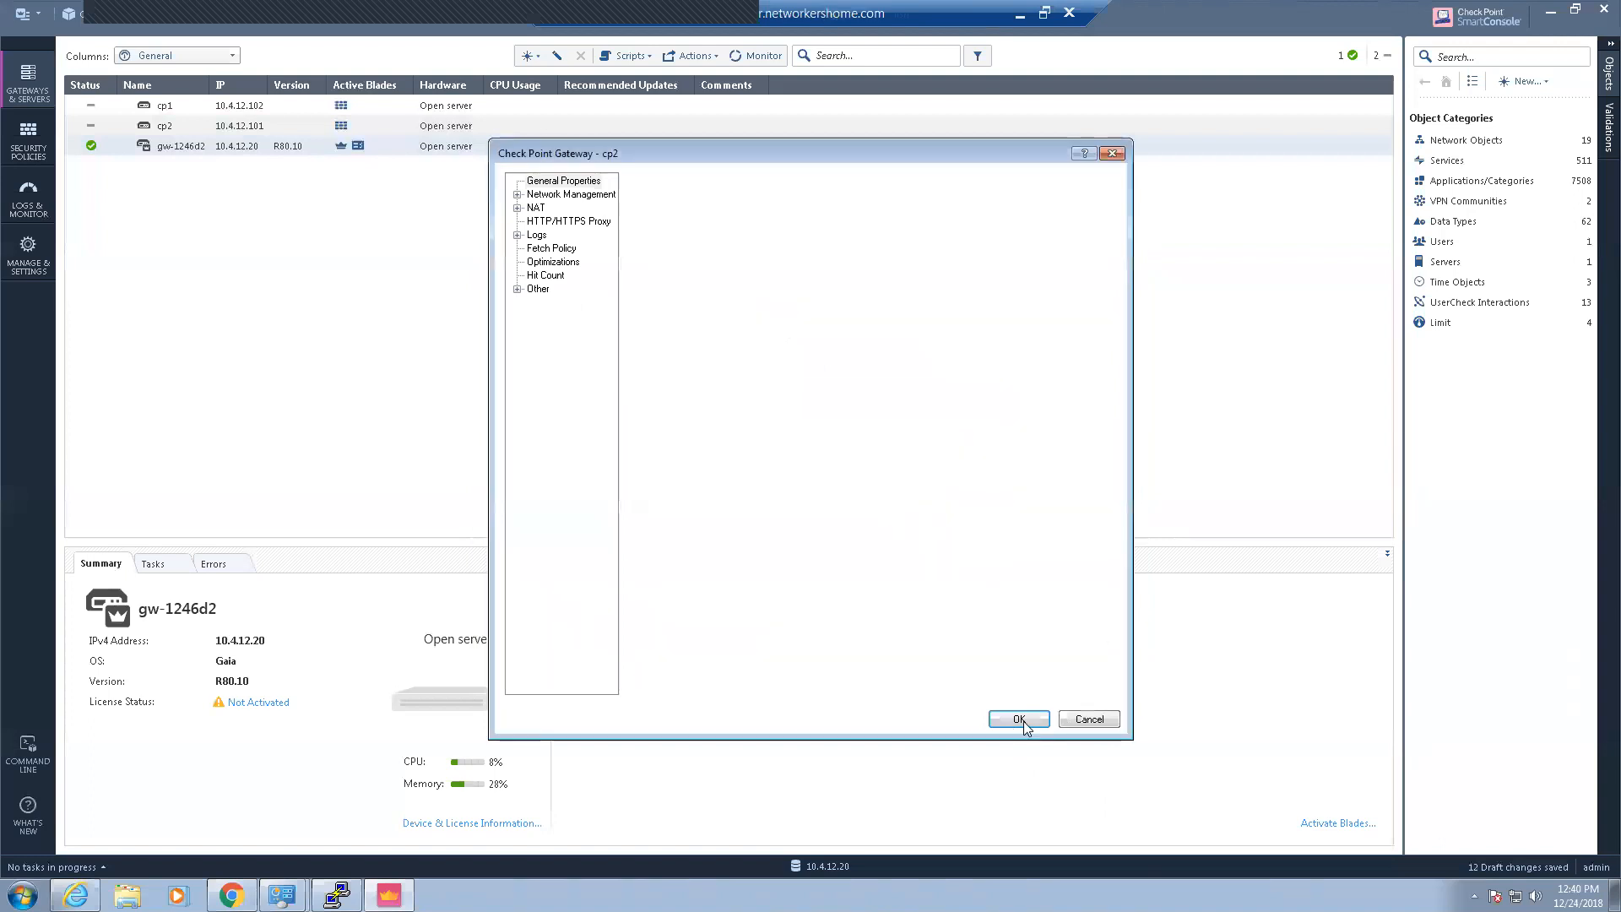
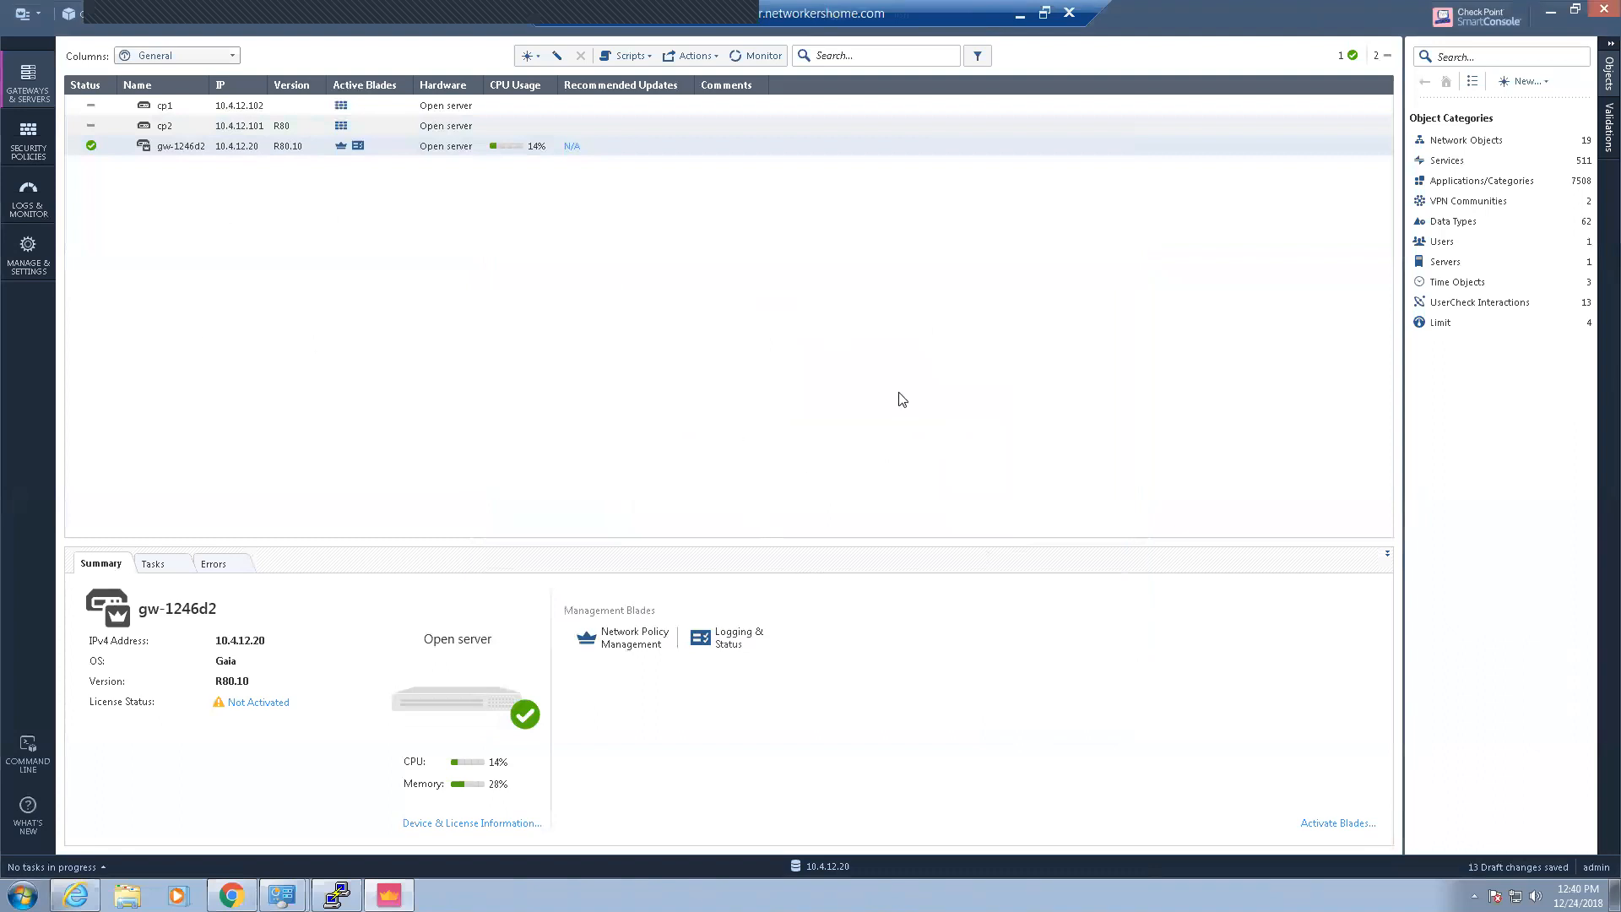
Look up the CP1 virtual machine on the host, then return to the SmartConsole remote session
left_click(1016, 17)
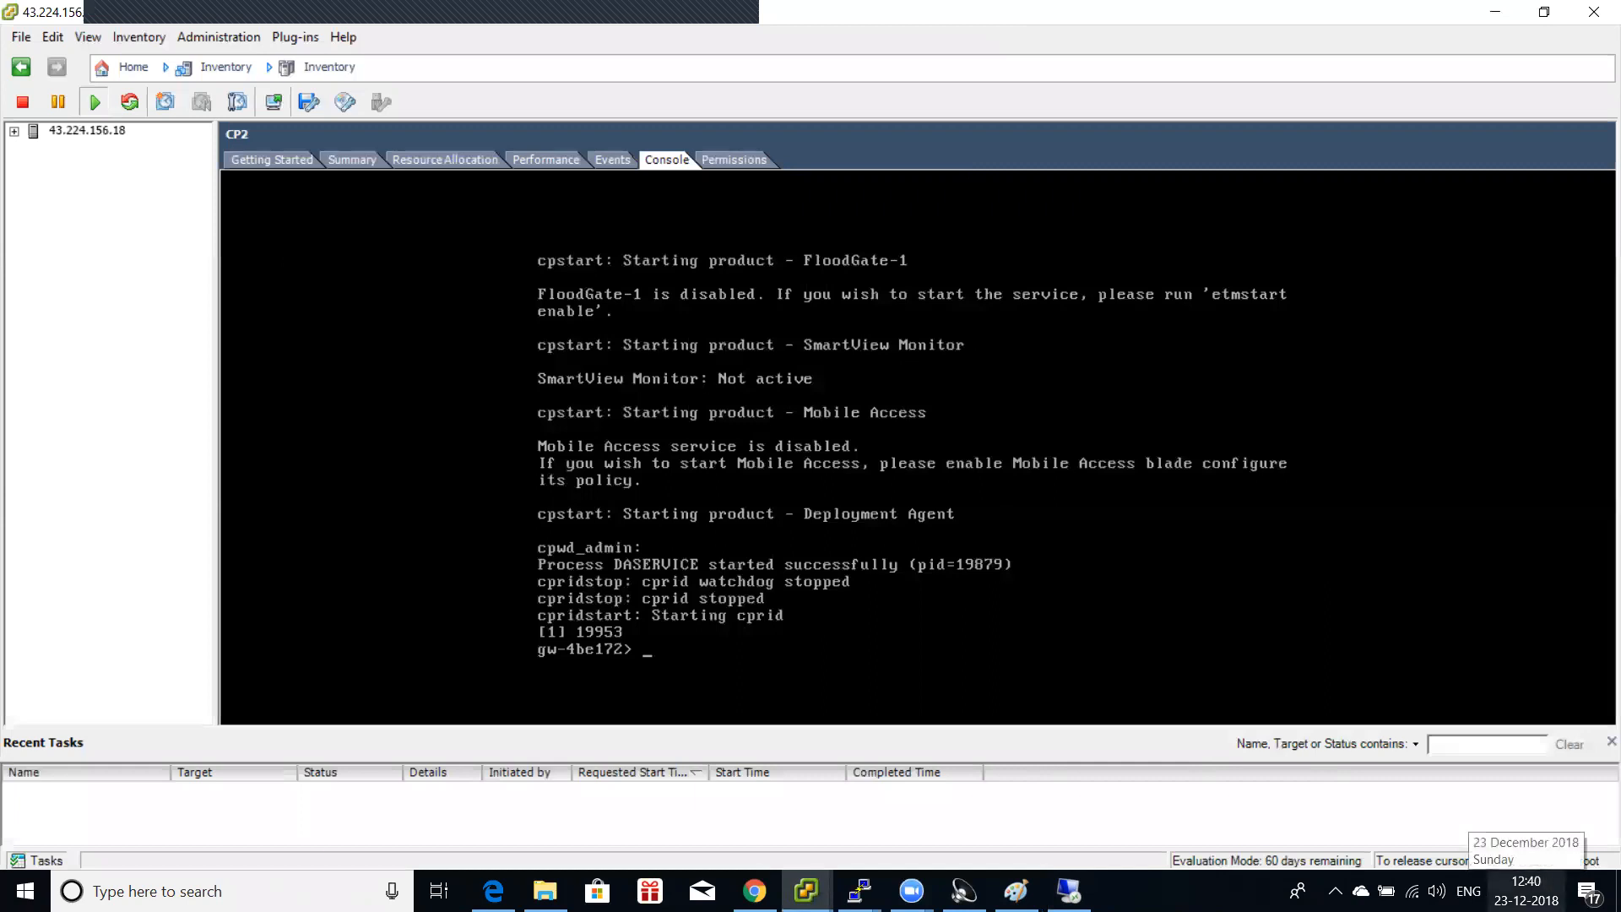
left_click(14, 132)
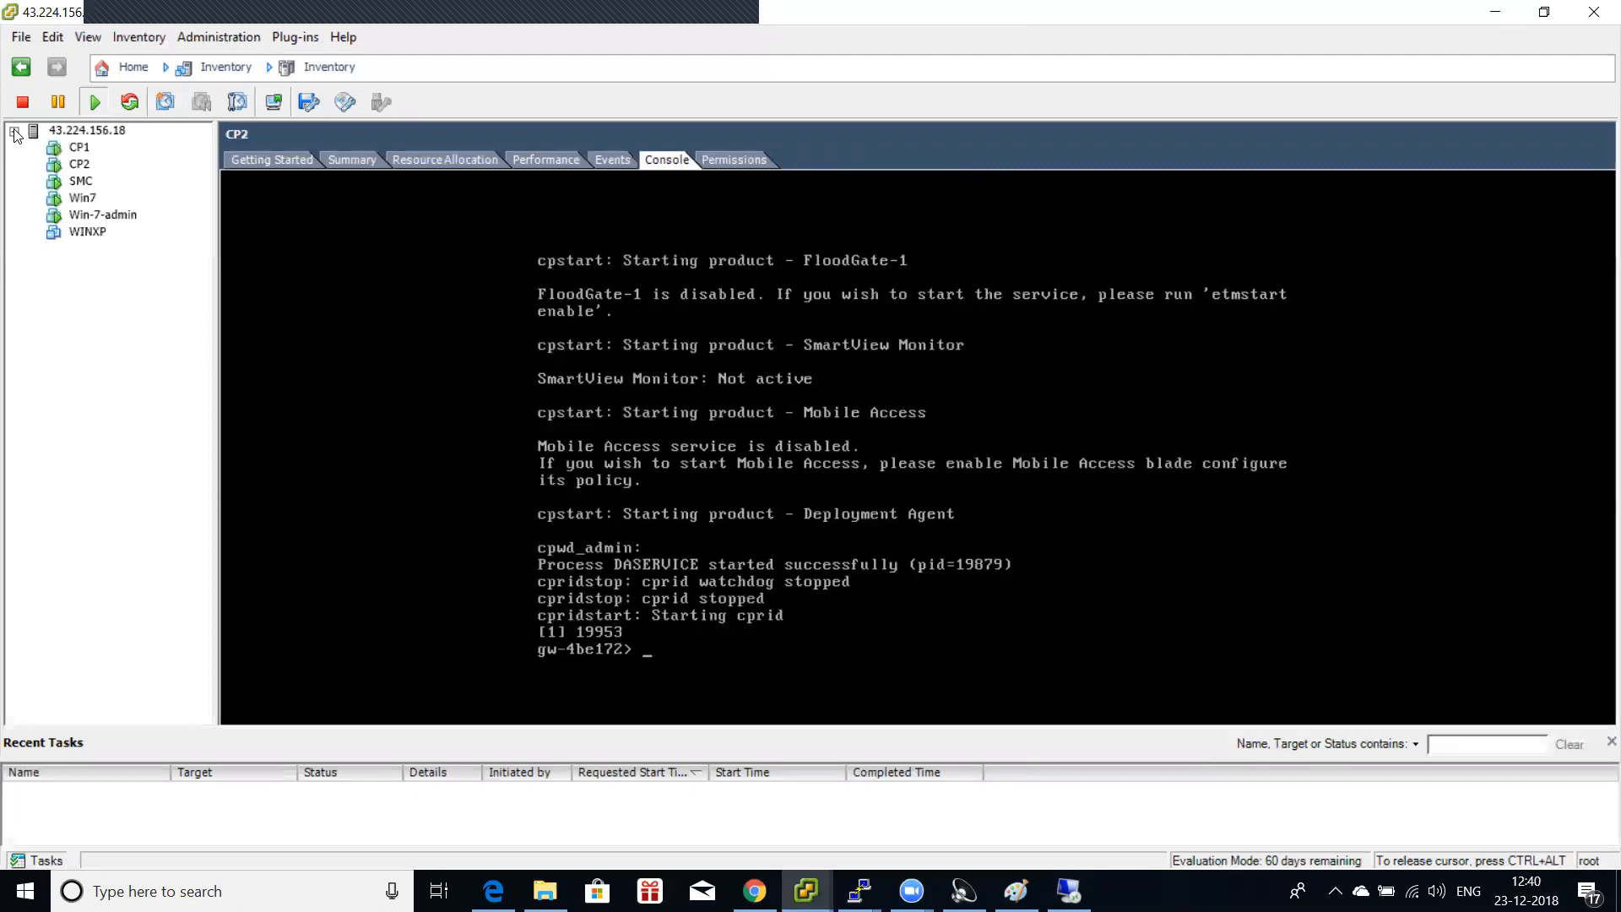
left_click(78, 132)
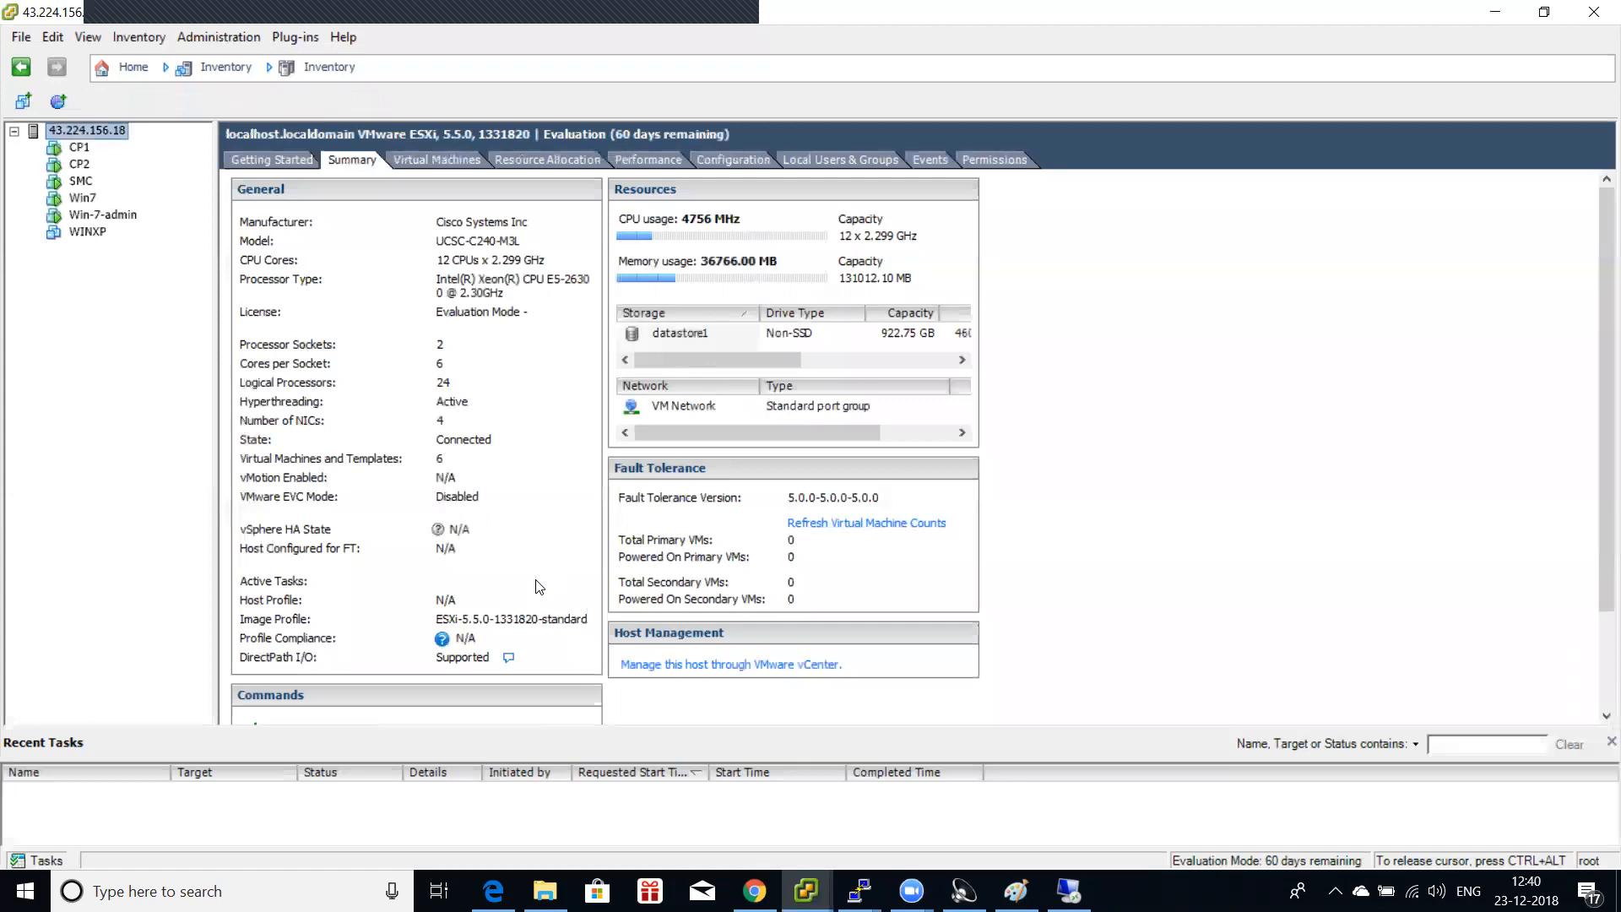
left_click(84, 150)
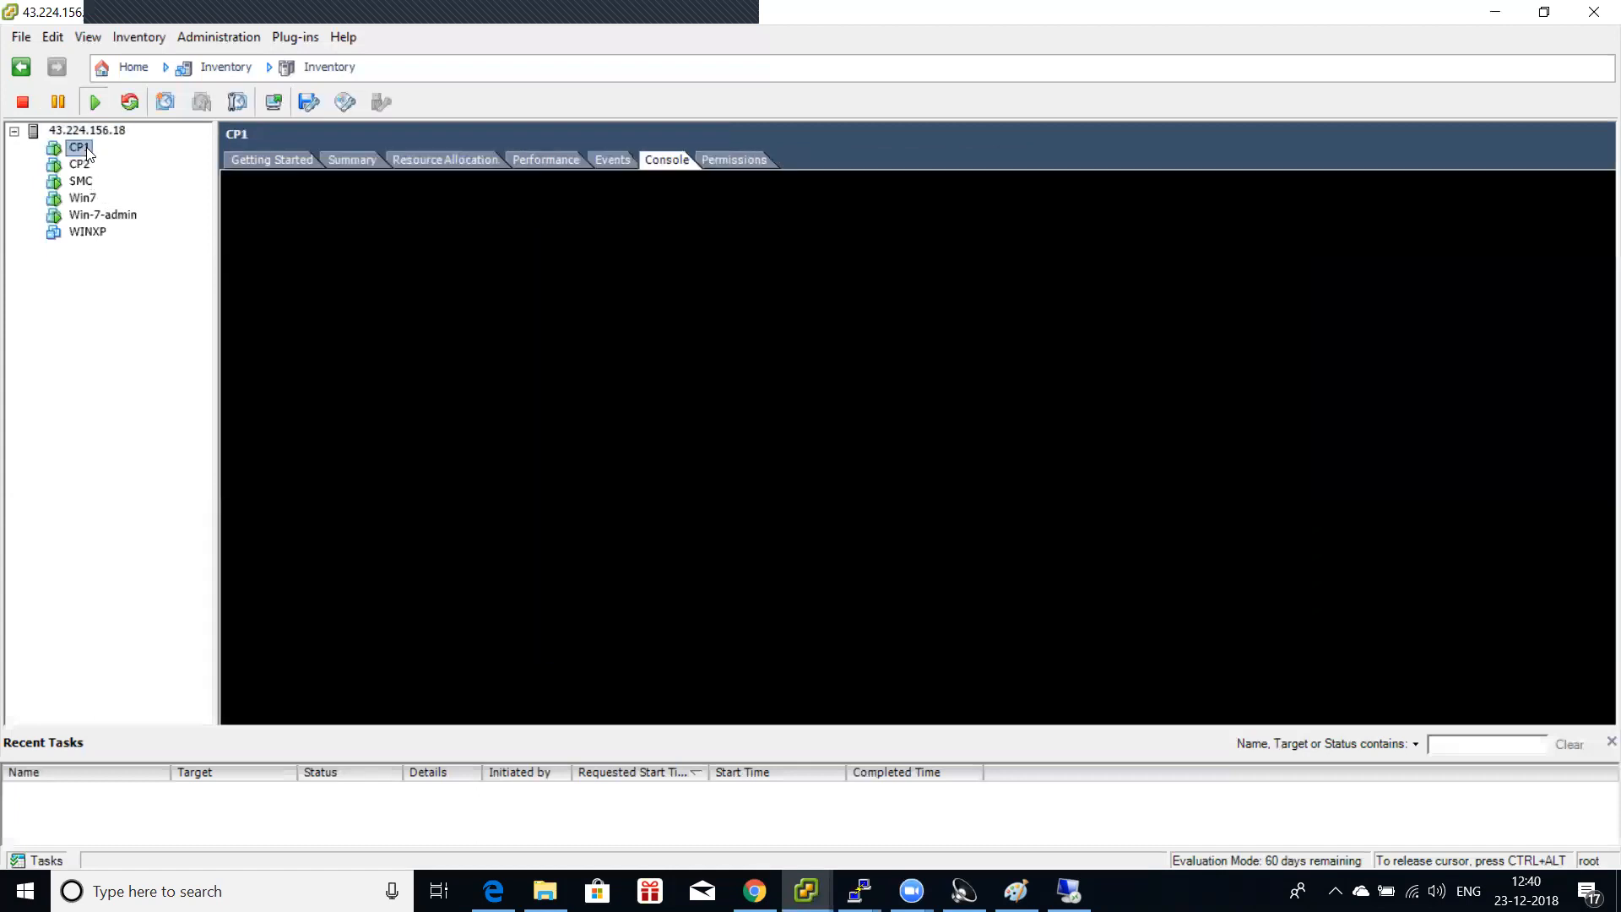
right_click(87, 149)
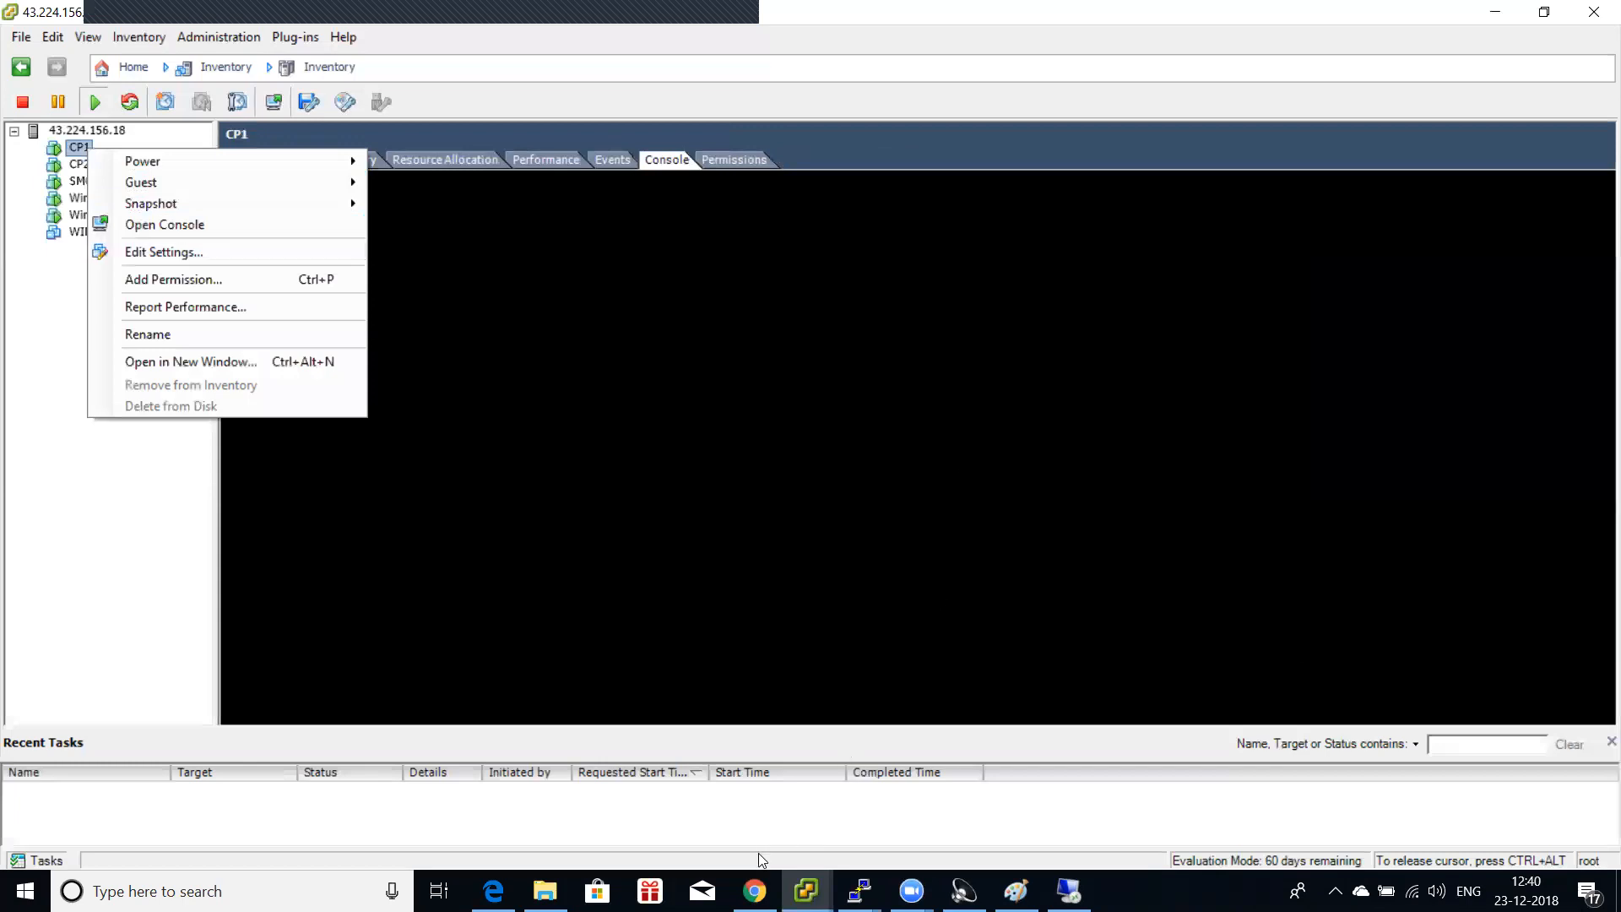
left_click(1069, 890)
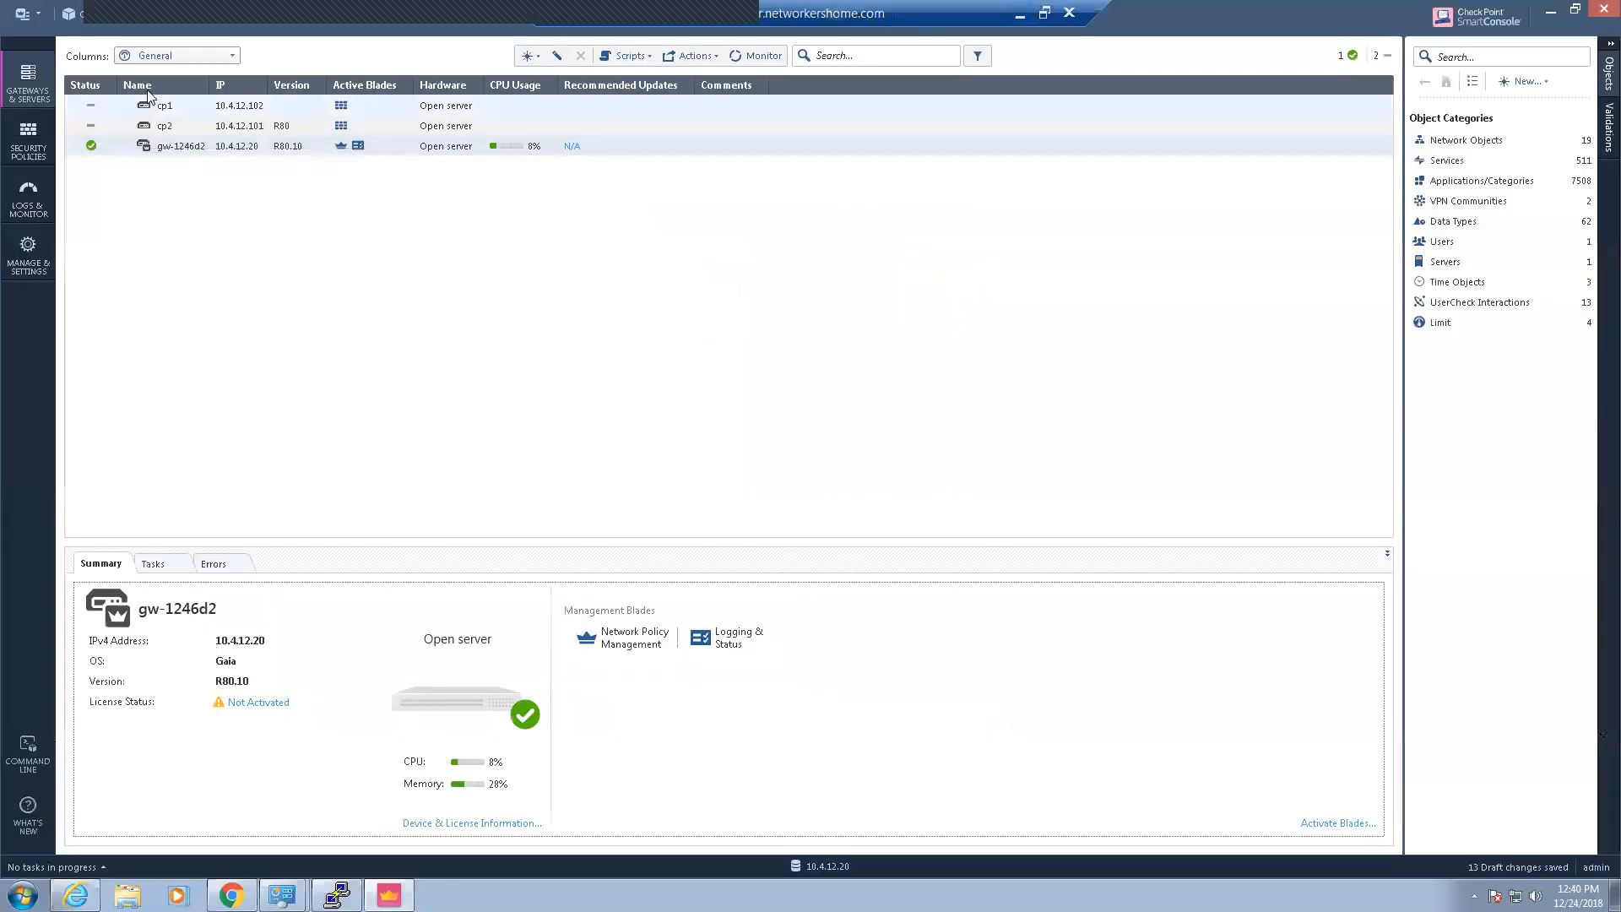
Show gw-1246d2's Time settings in Gaia Portal and start a new browser tab
left_click(78, 895)
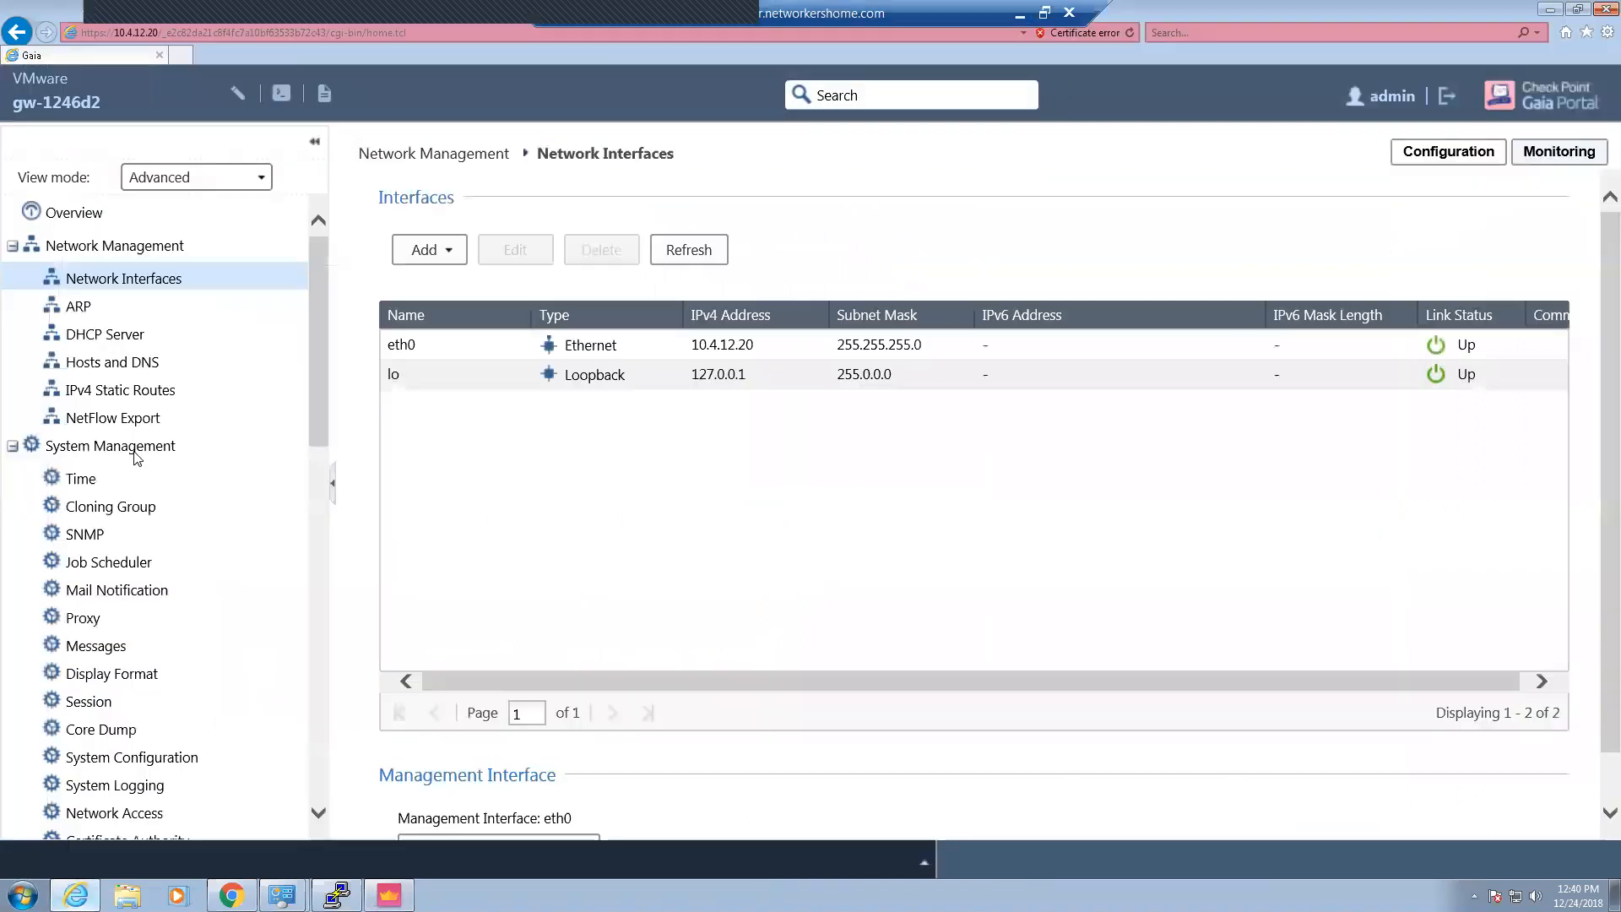
left_click_drag(314, 372, 306, 717)
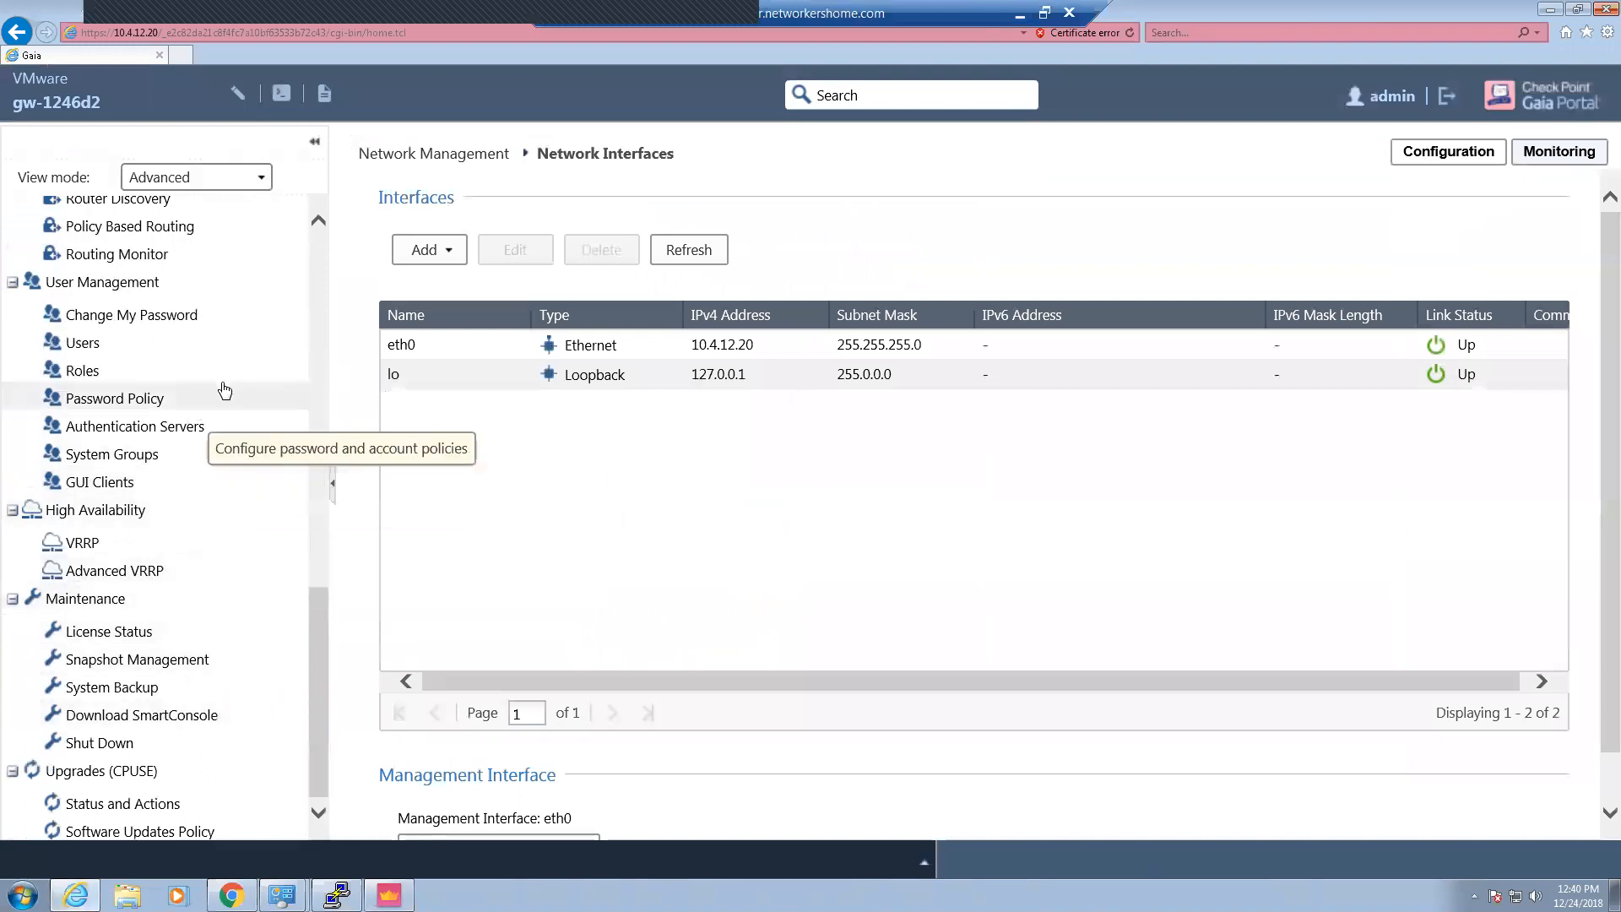
scroll(309, 476, "up", 2)
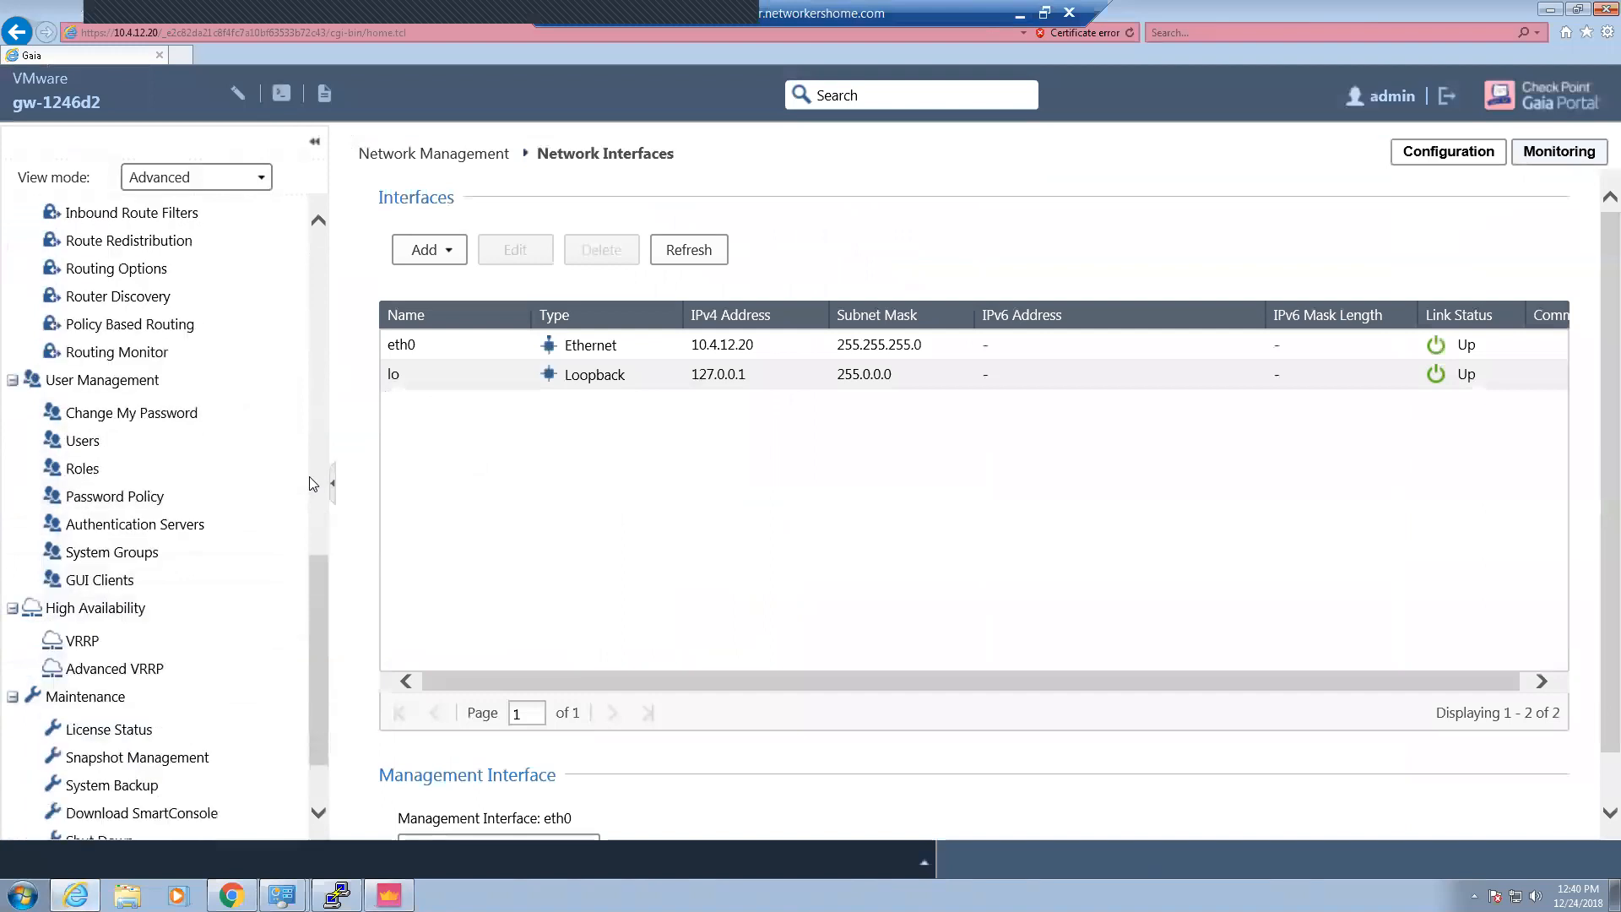
scroll(309, 476, "up", 2)
scroll(309, 476, "up", 3)
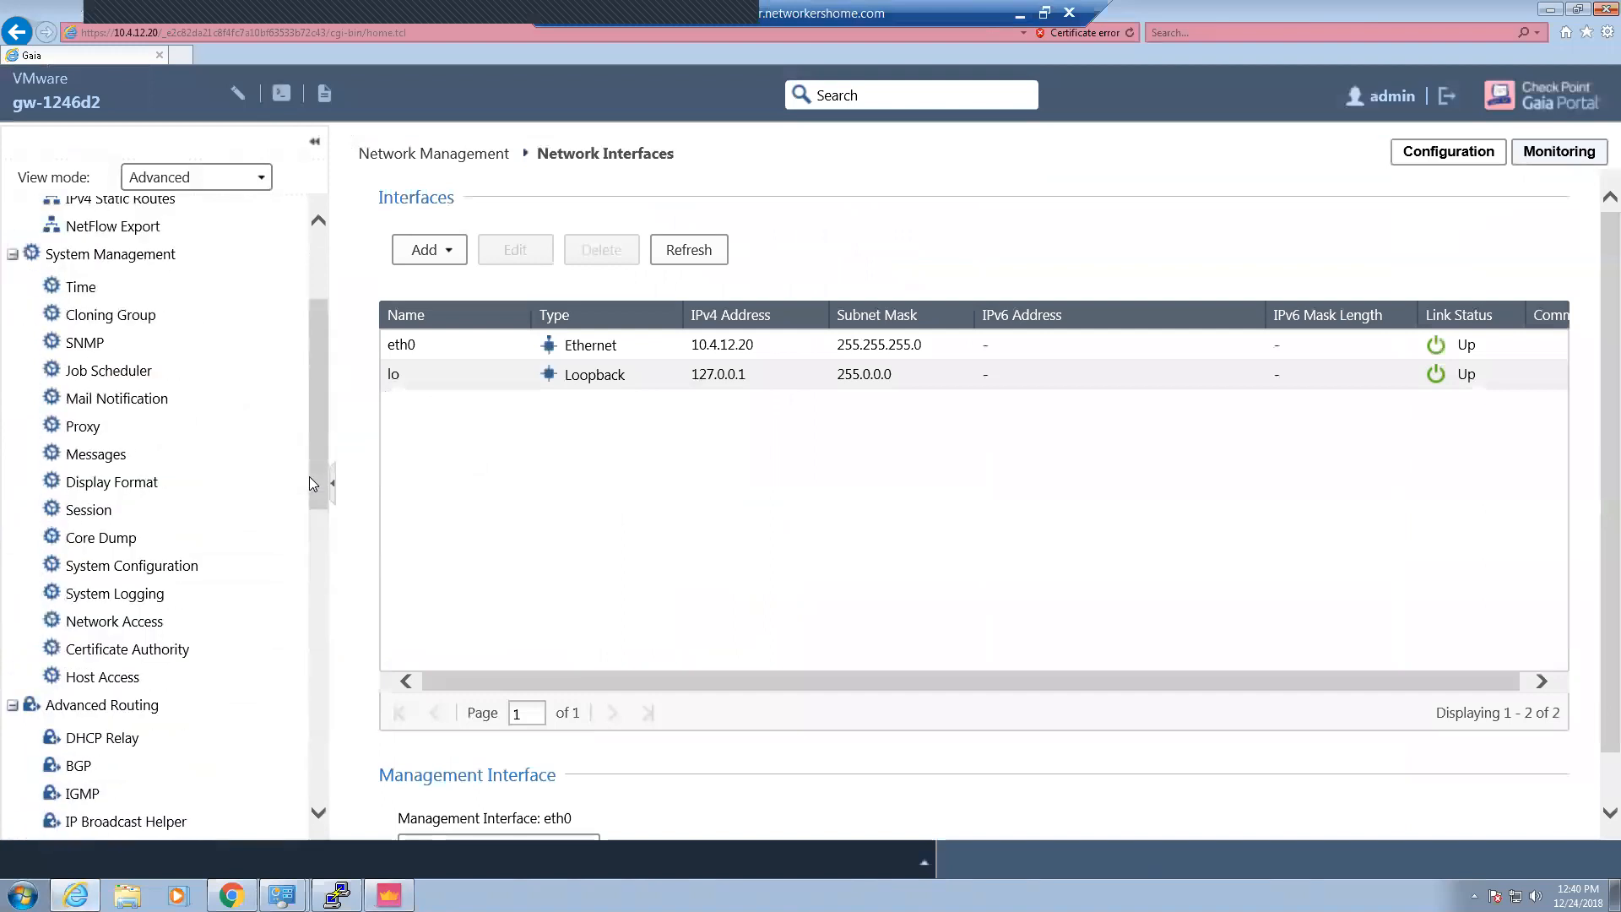
left_click(80, 287)
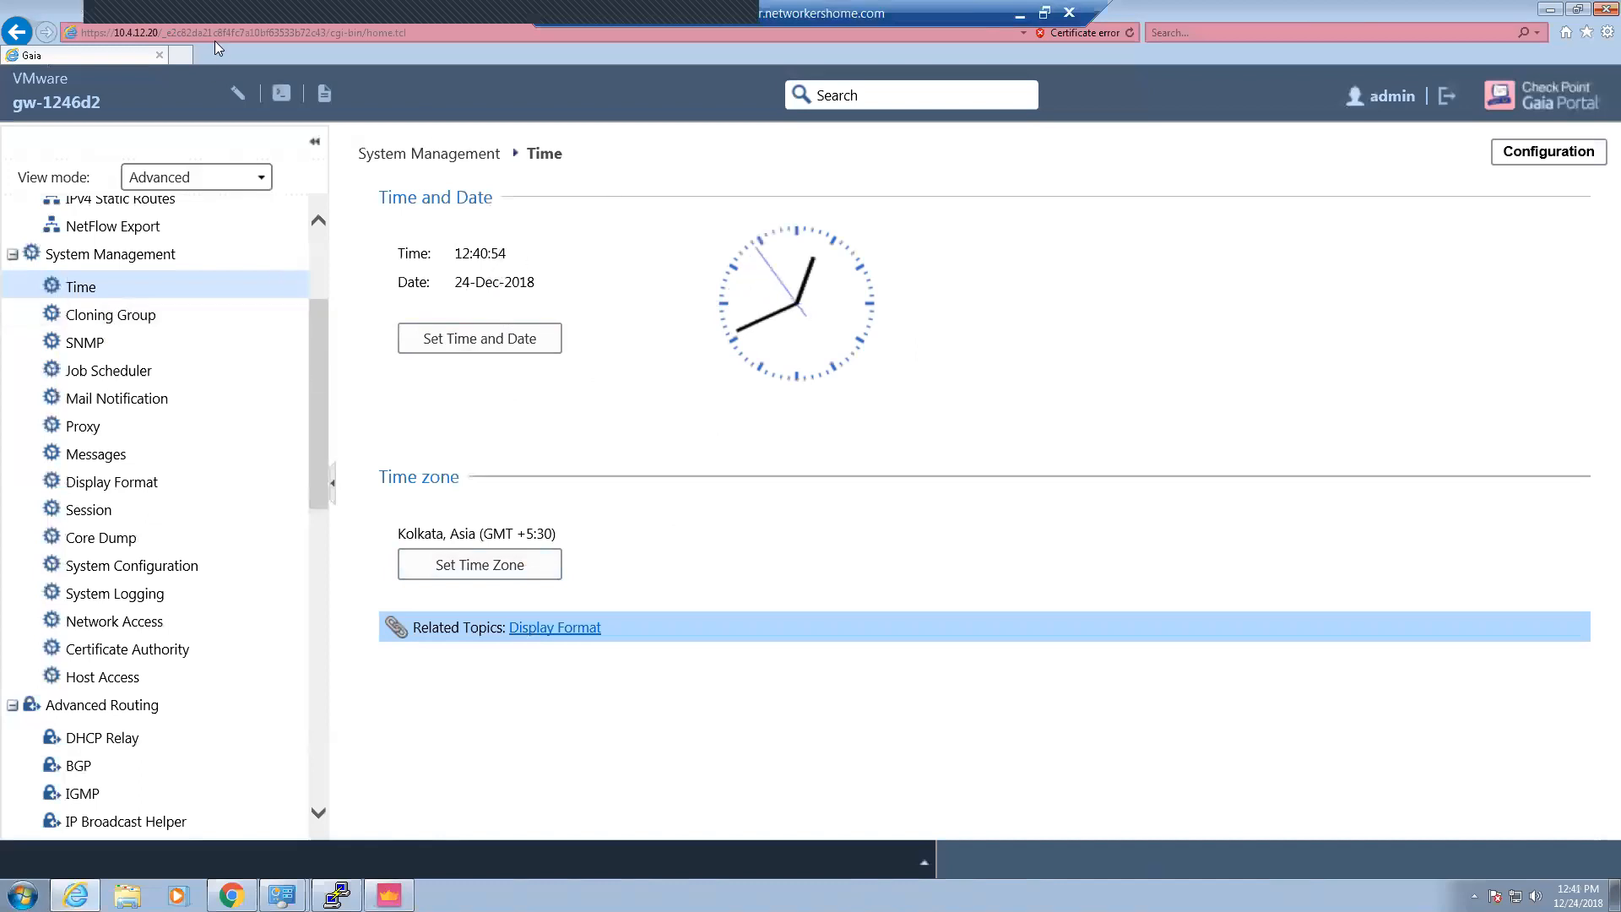
left_click(182, 56)
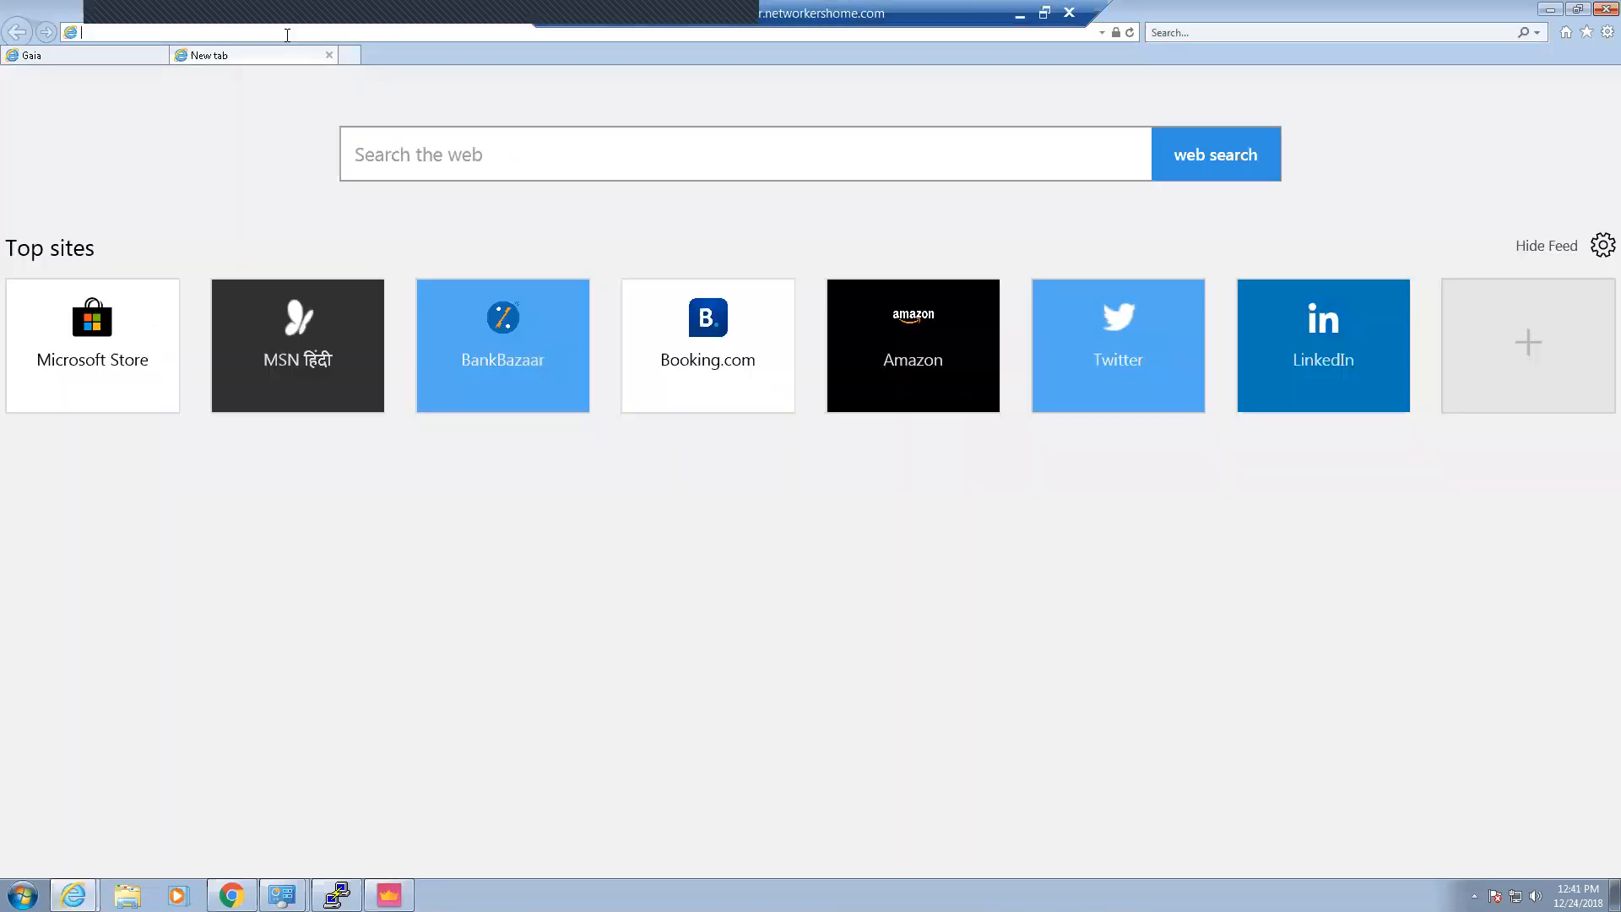
Sign in to the Gaia Portal at 10.4.12.101 with the admin credentials, bypassing the certificate warning
type("10.4.")
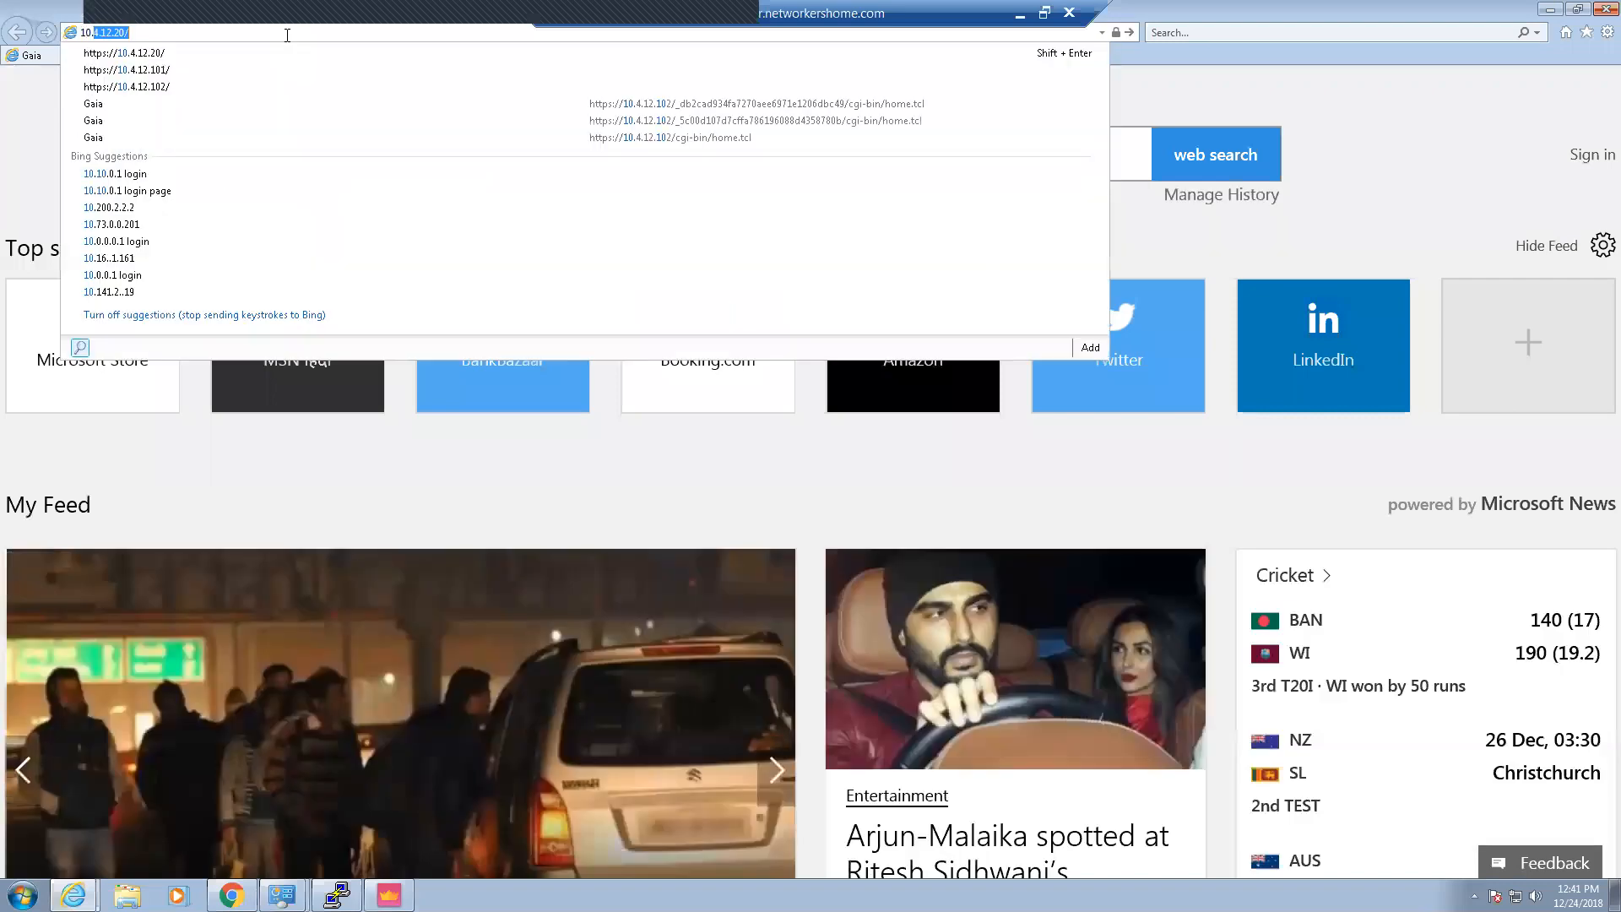
key("Down")
key("Down")
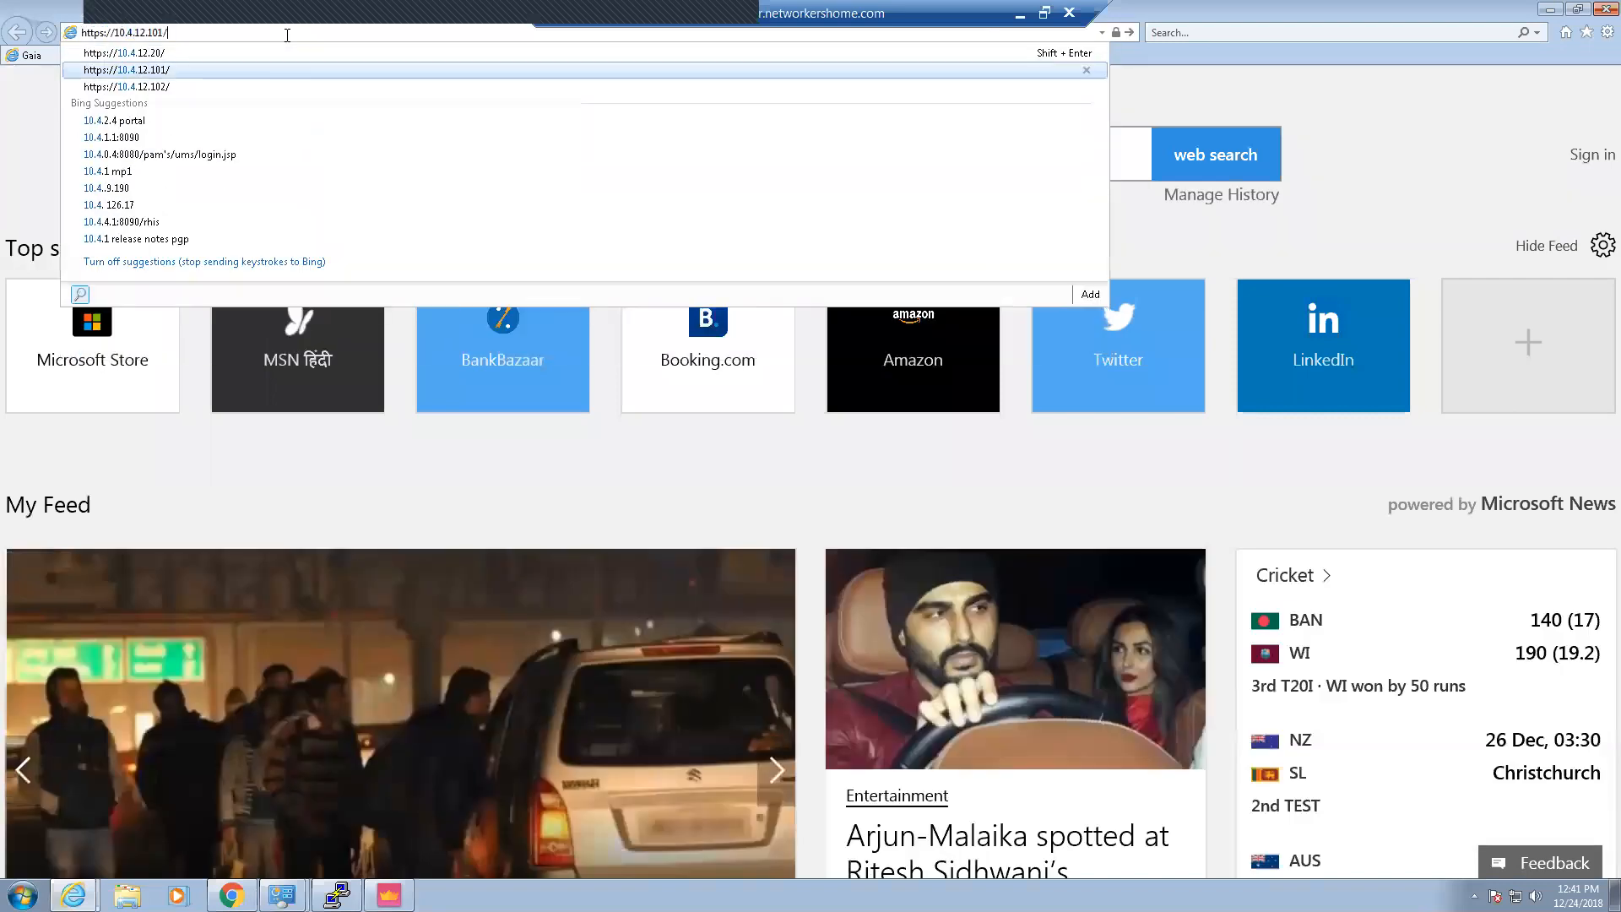
key("Return")
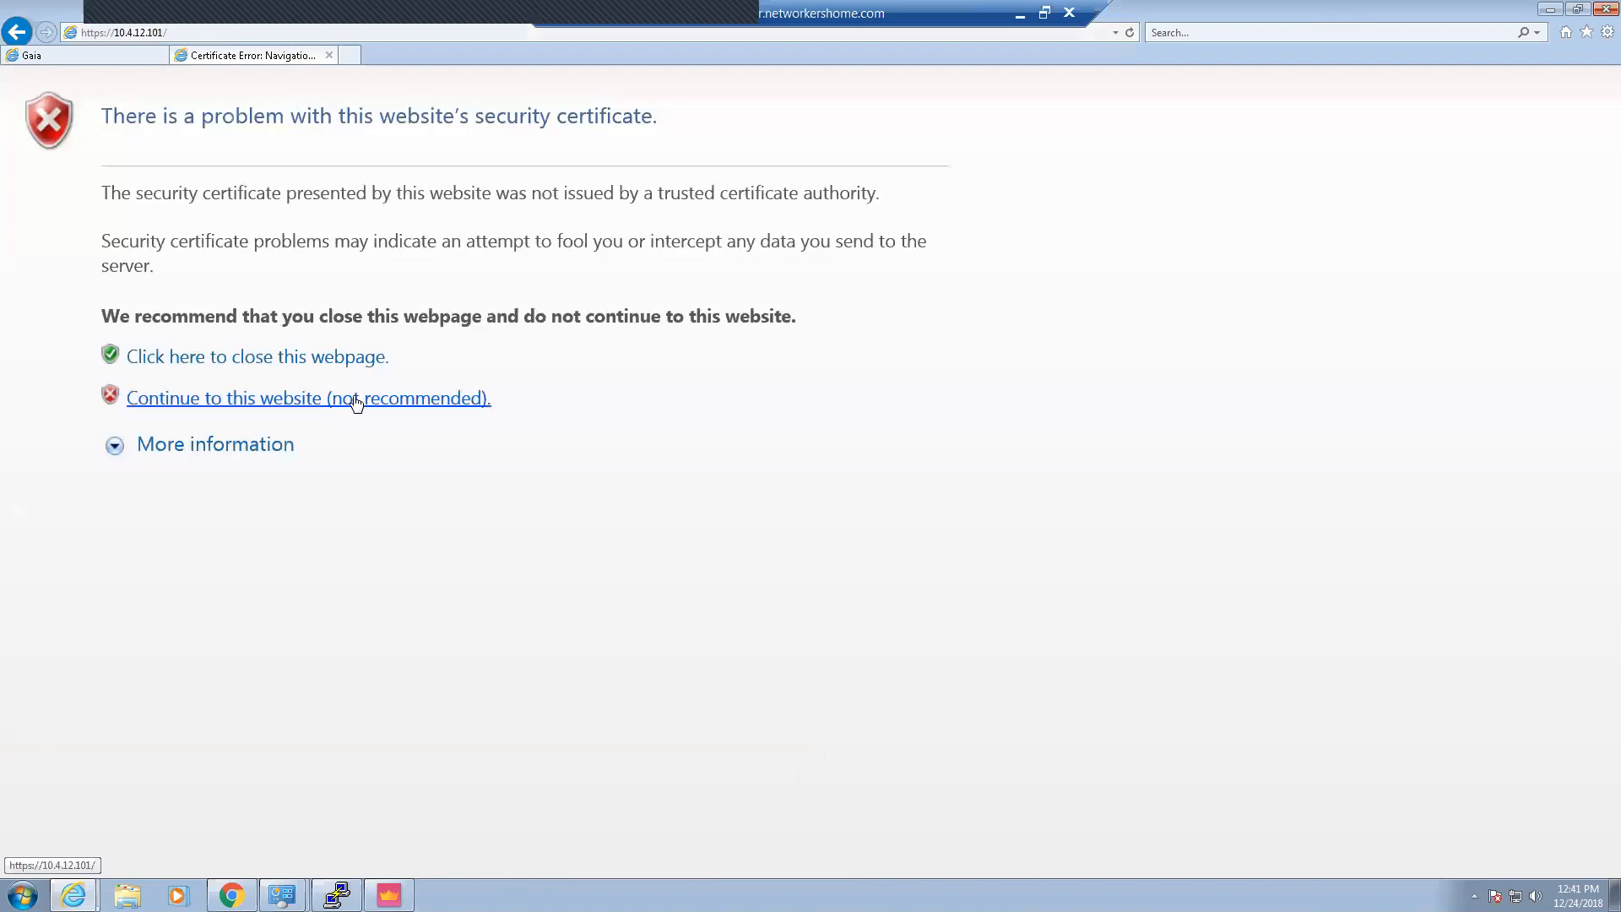
left_click(473, 399)
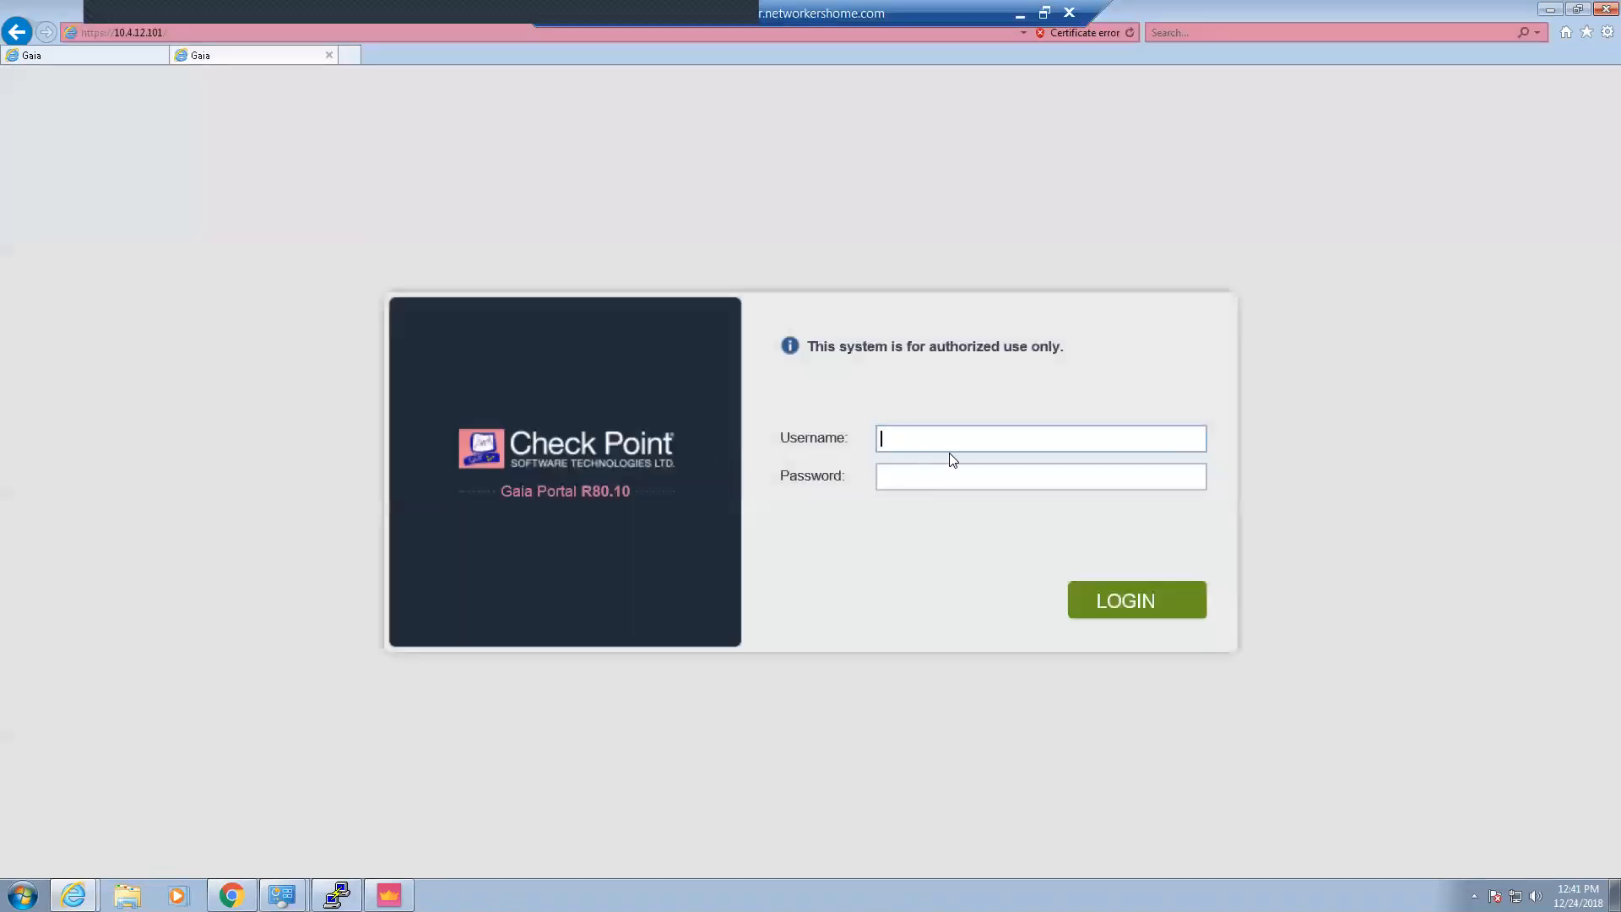
type("admin")
key("Tab")
type("a")
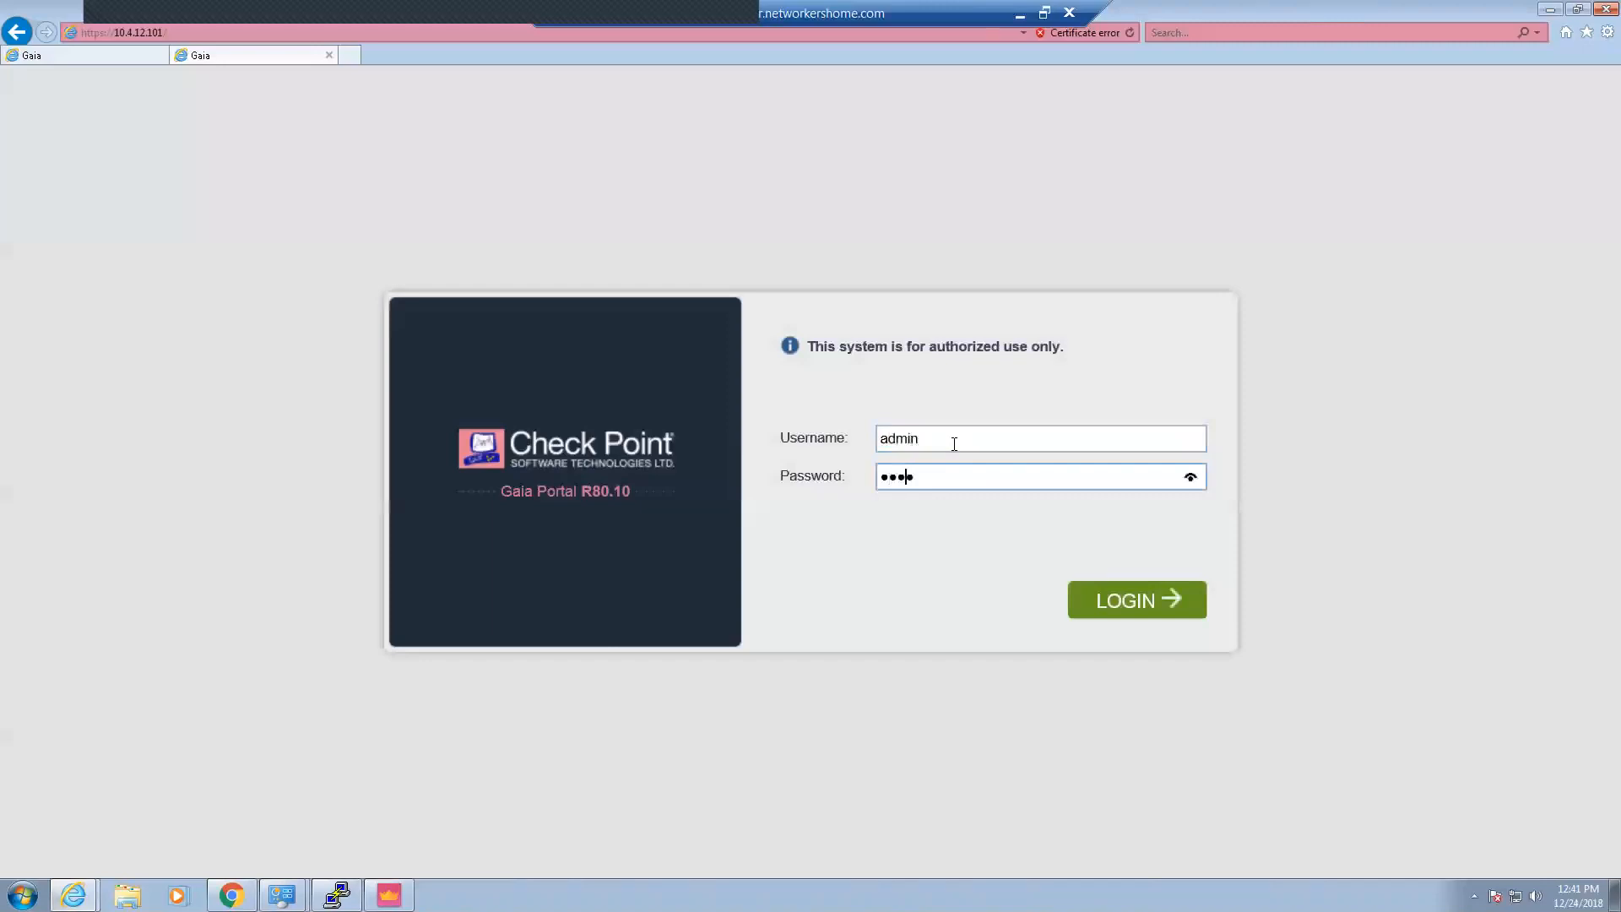
key("Return")
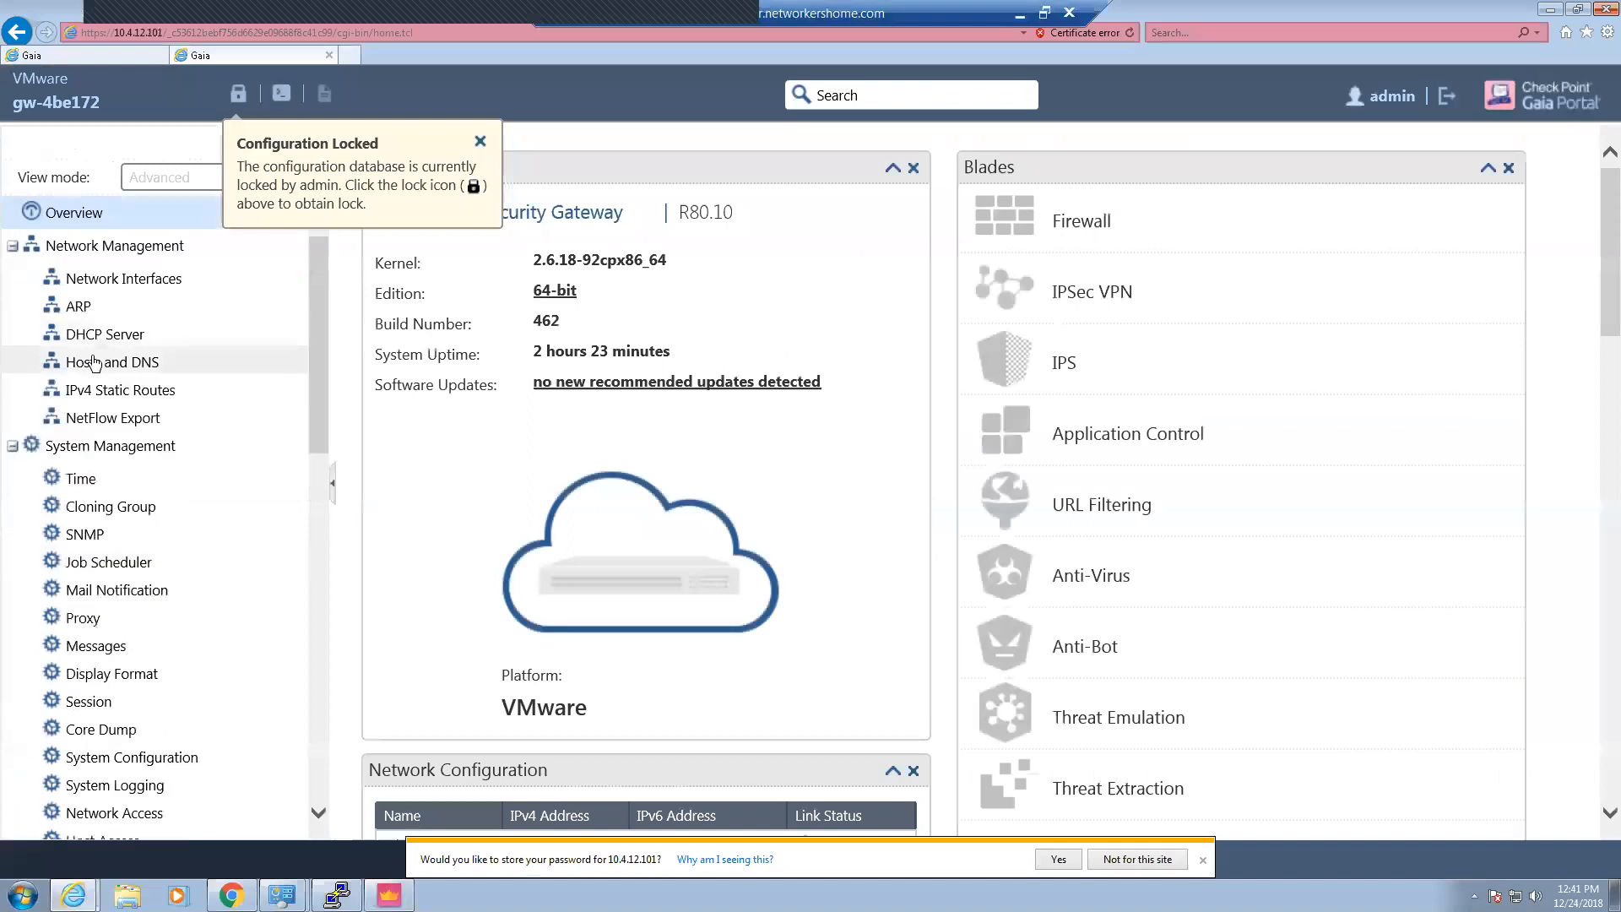
Open gw-4be172's Time page and take over the configuration lock
left_click(80, 477)
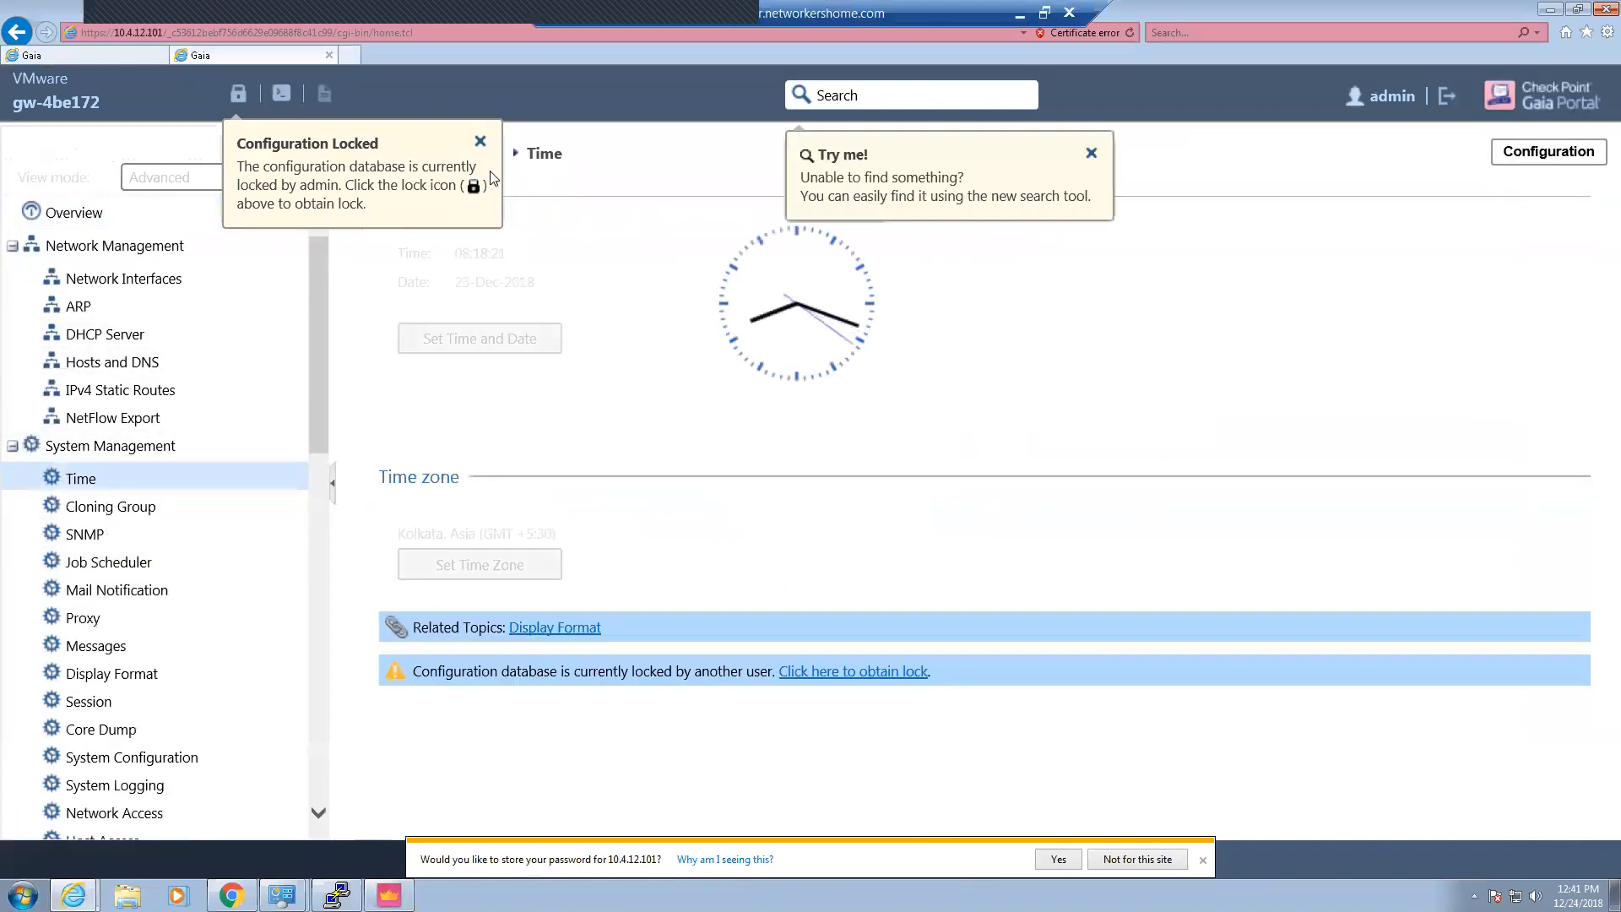
left_click(480, 141)
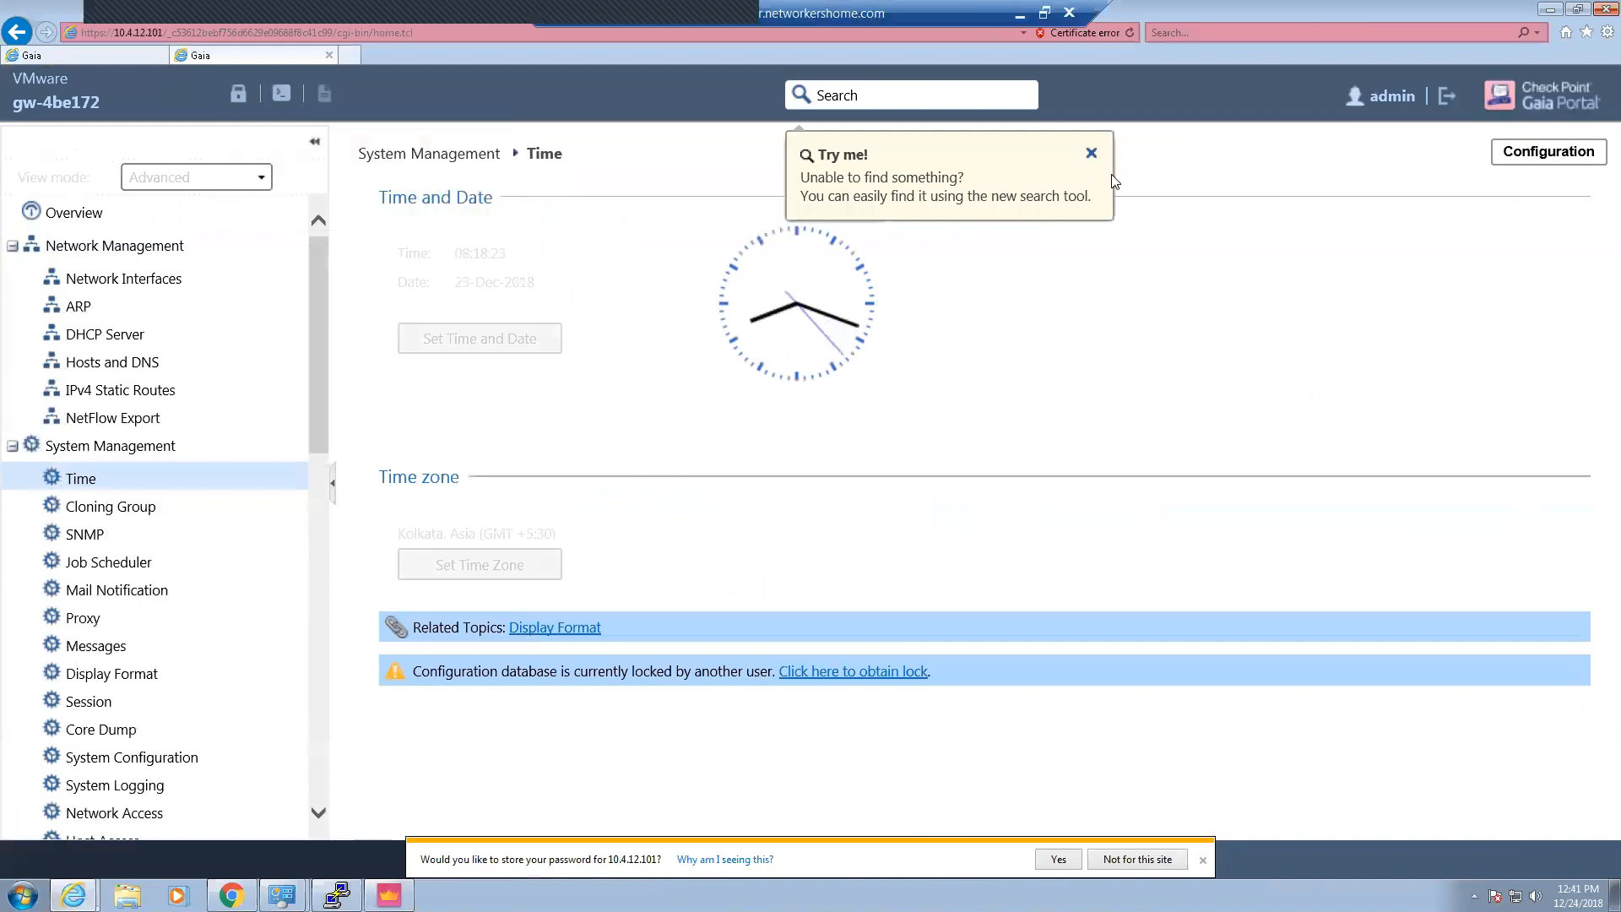
left_click(1091, 152)
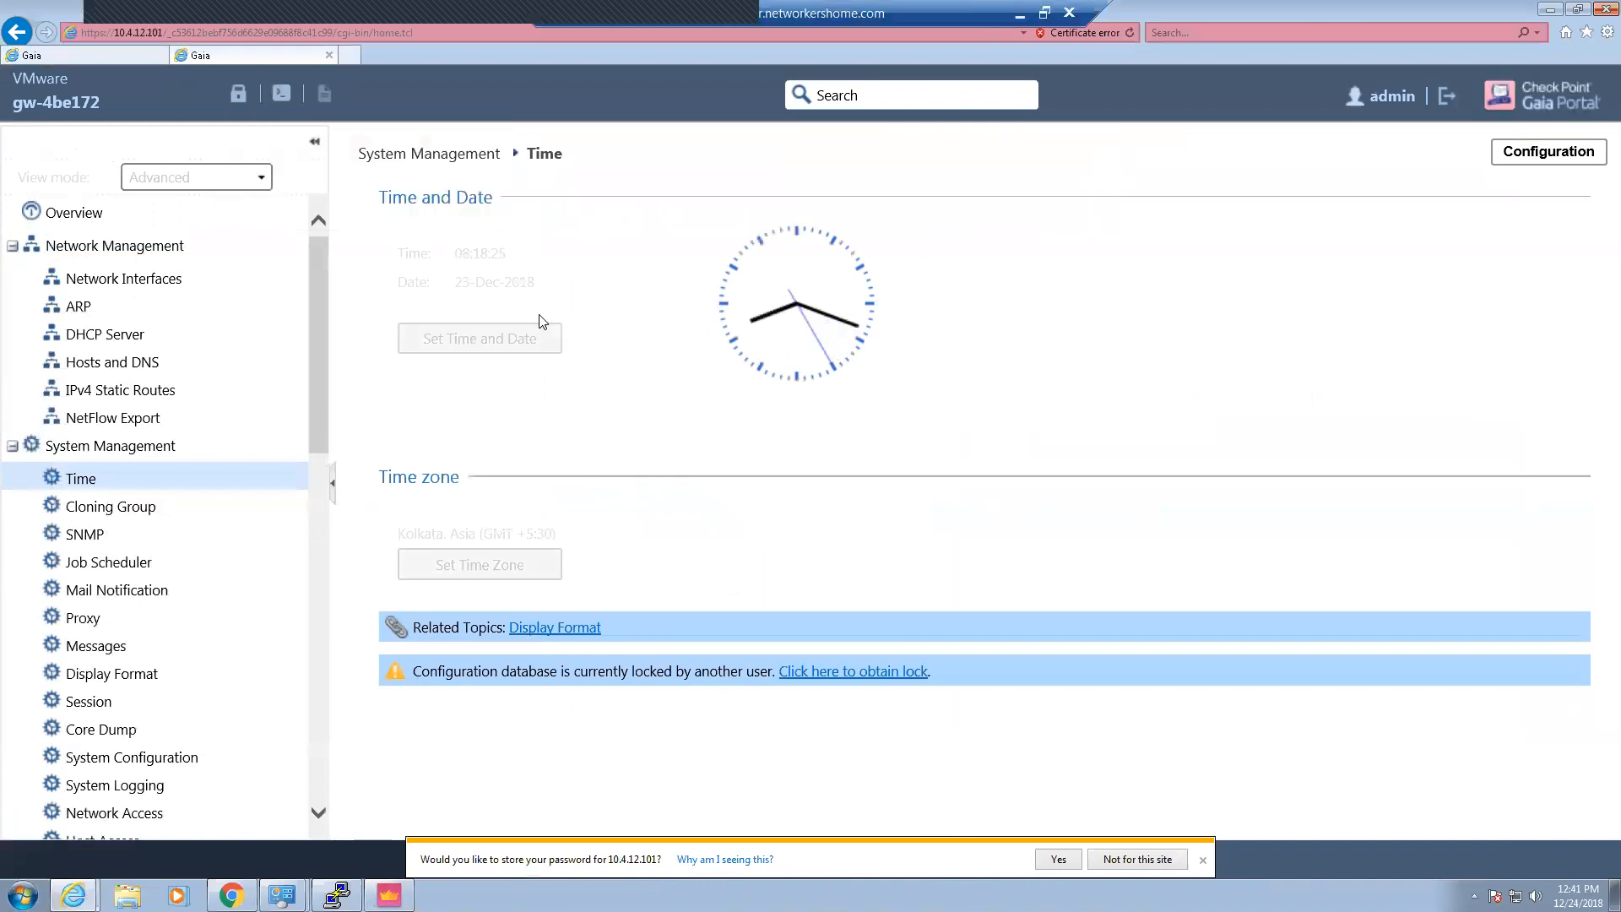
left_click(239, 96)
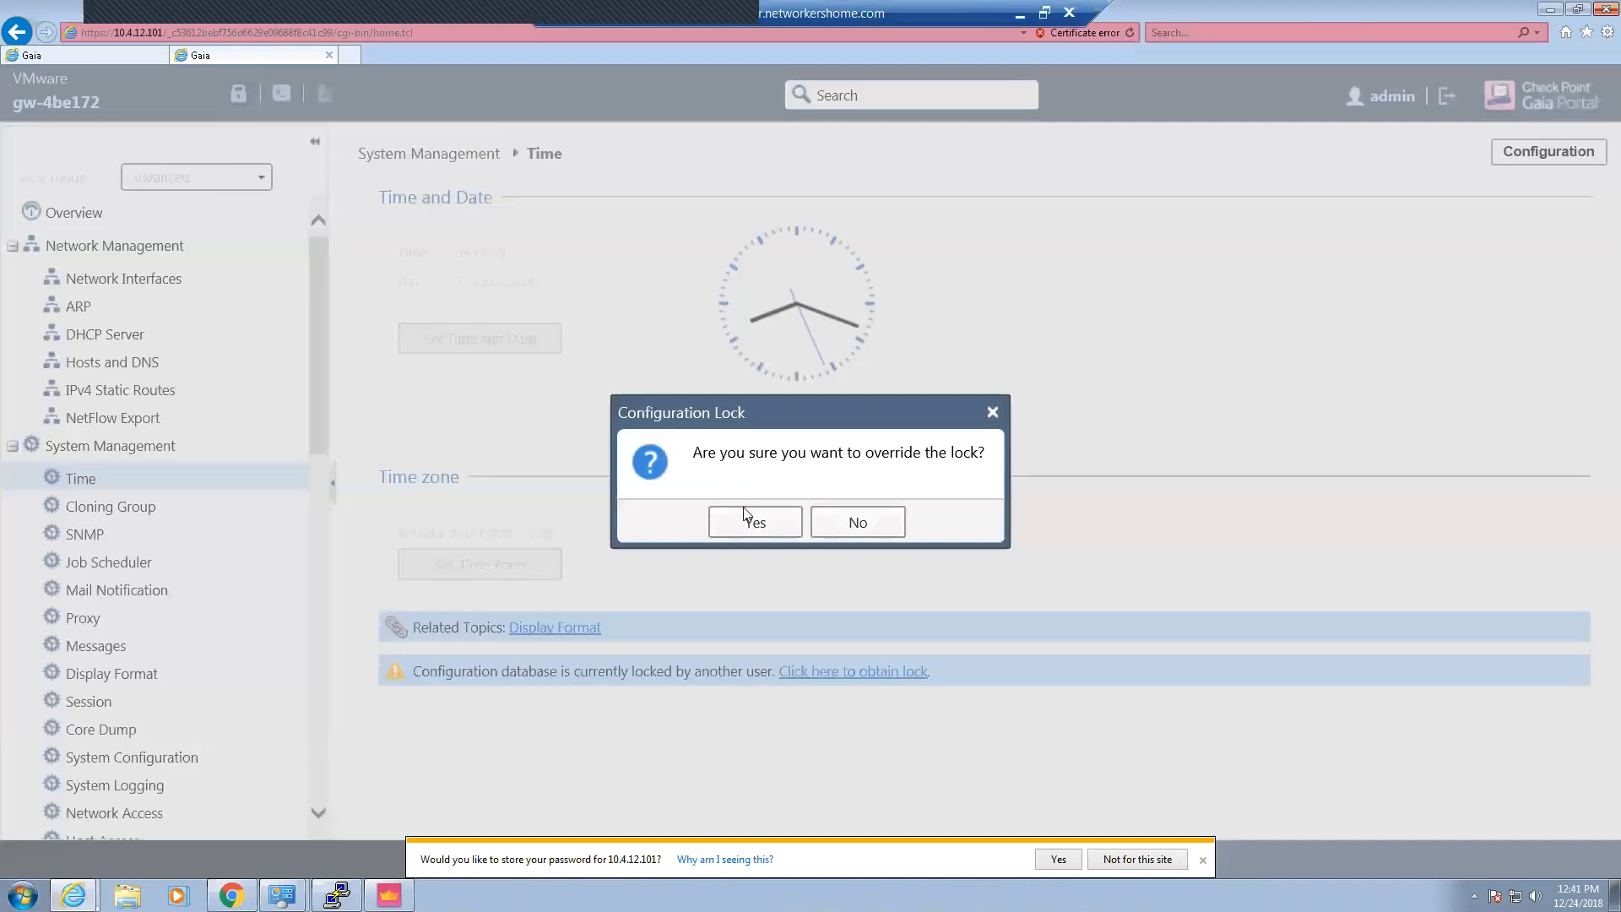
key("Return")
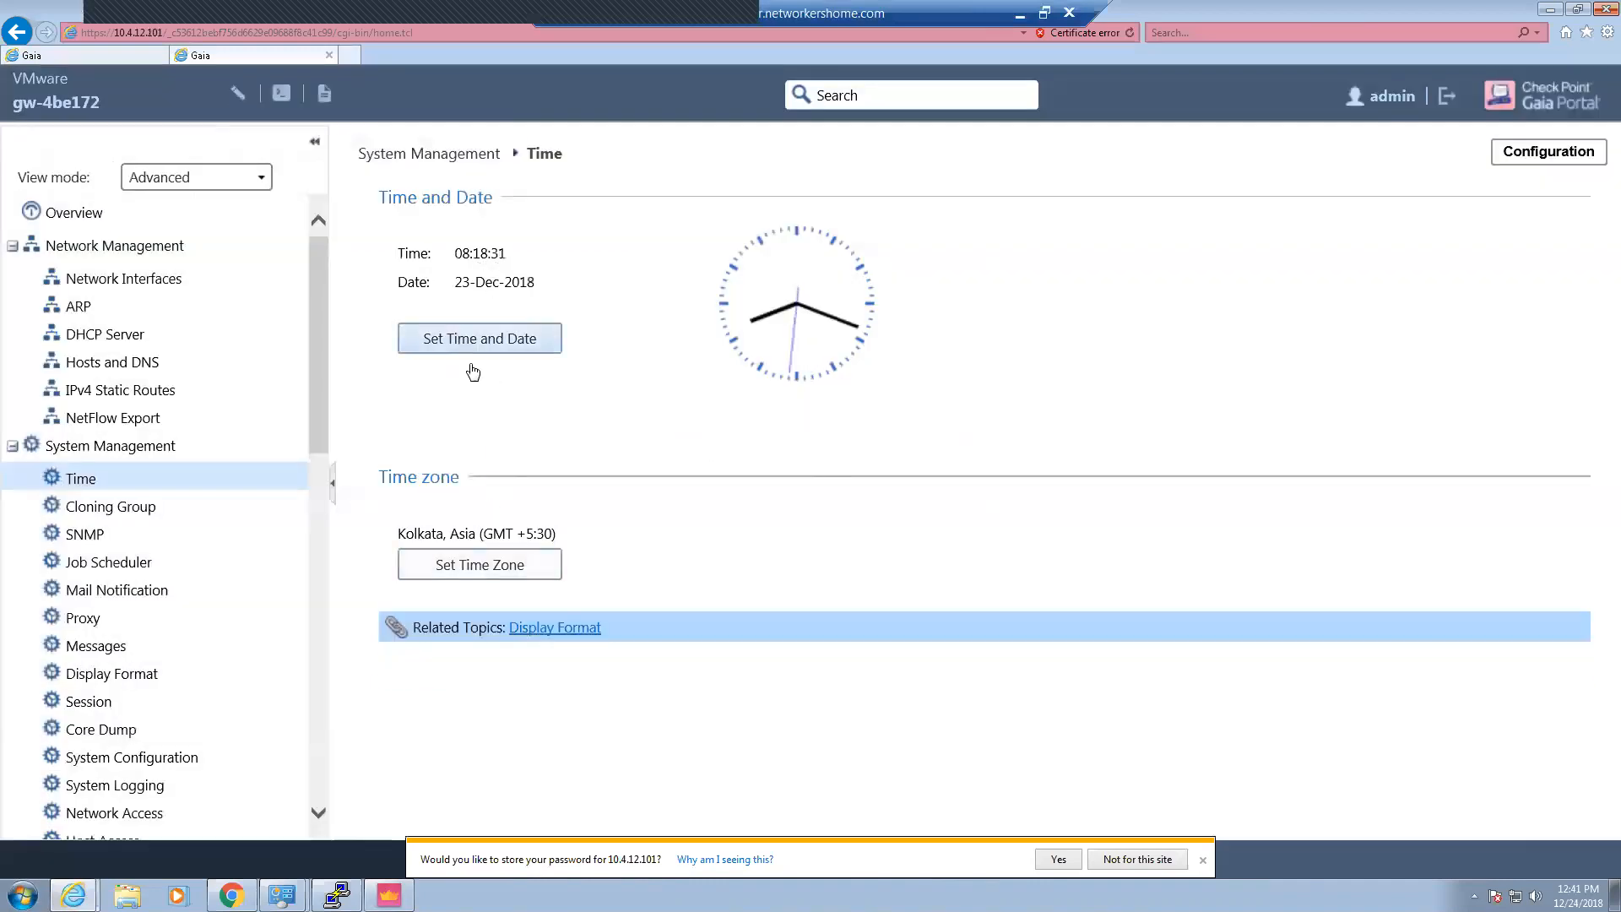
Set gw-4be172's clock manually to 12:41, leaving the time zone unchanged
left_click(489, 575)
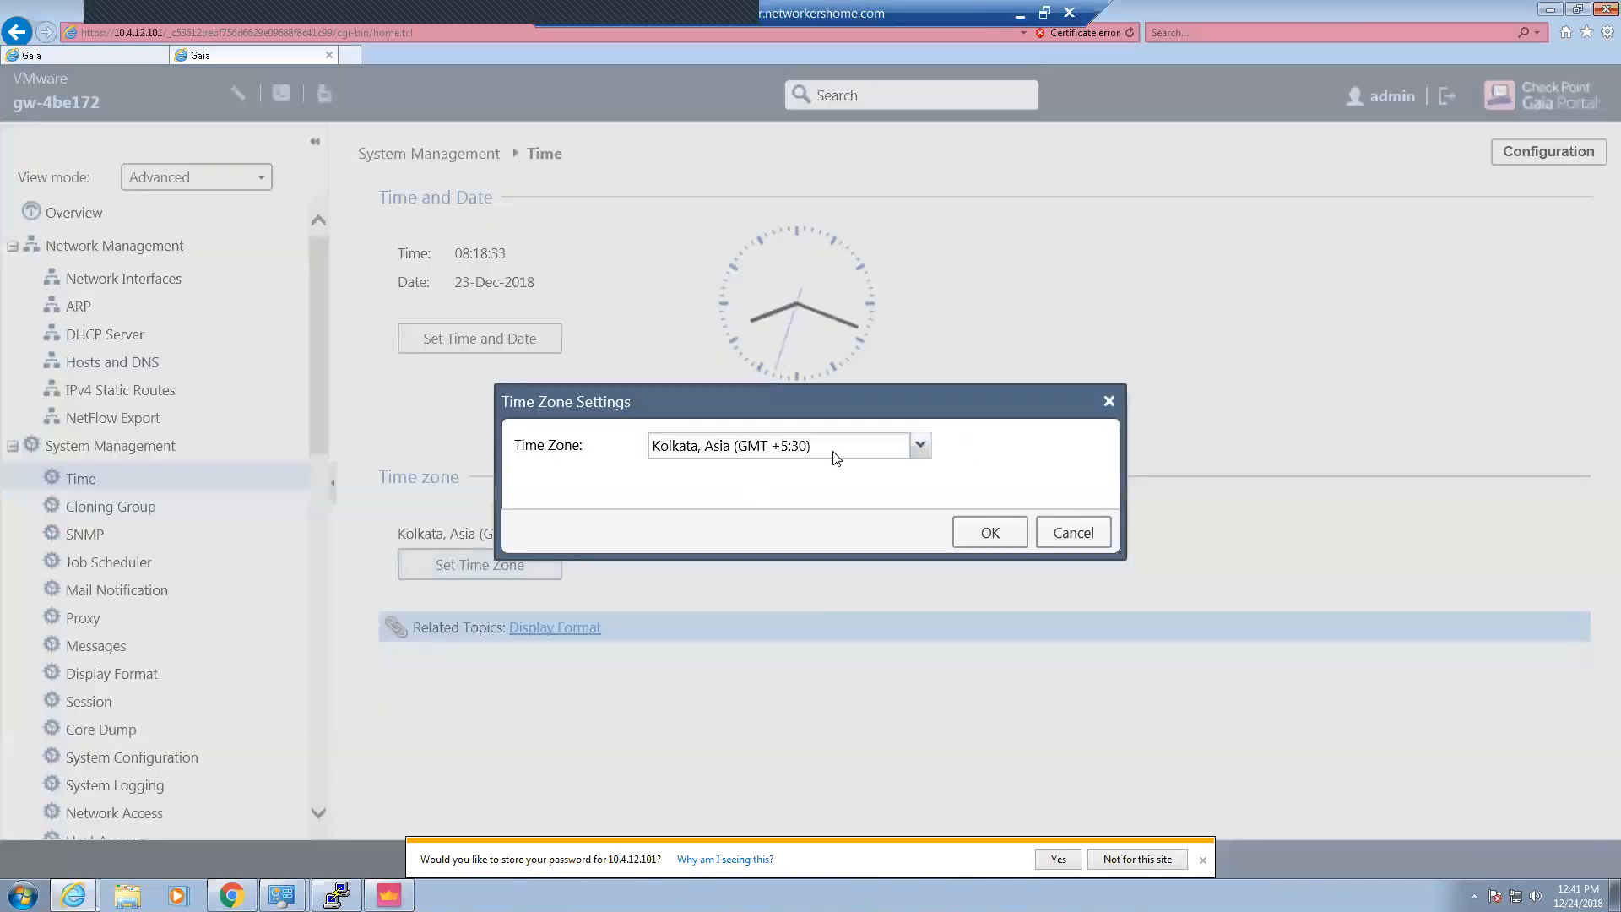
left_click(1109, 544)
left_click(449, 342)
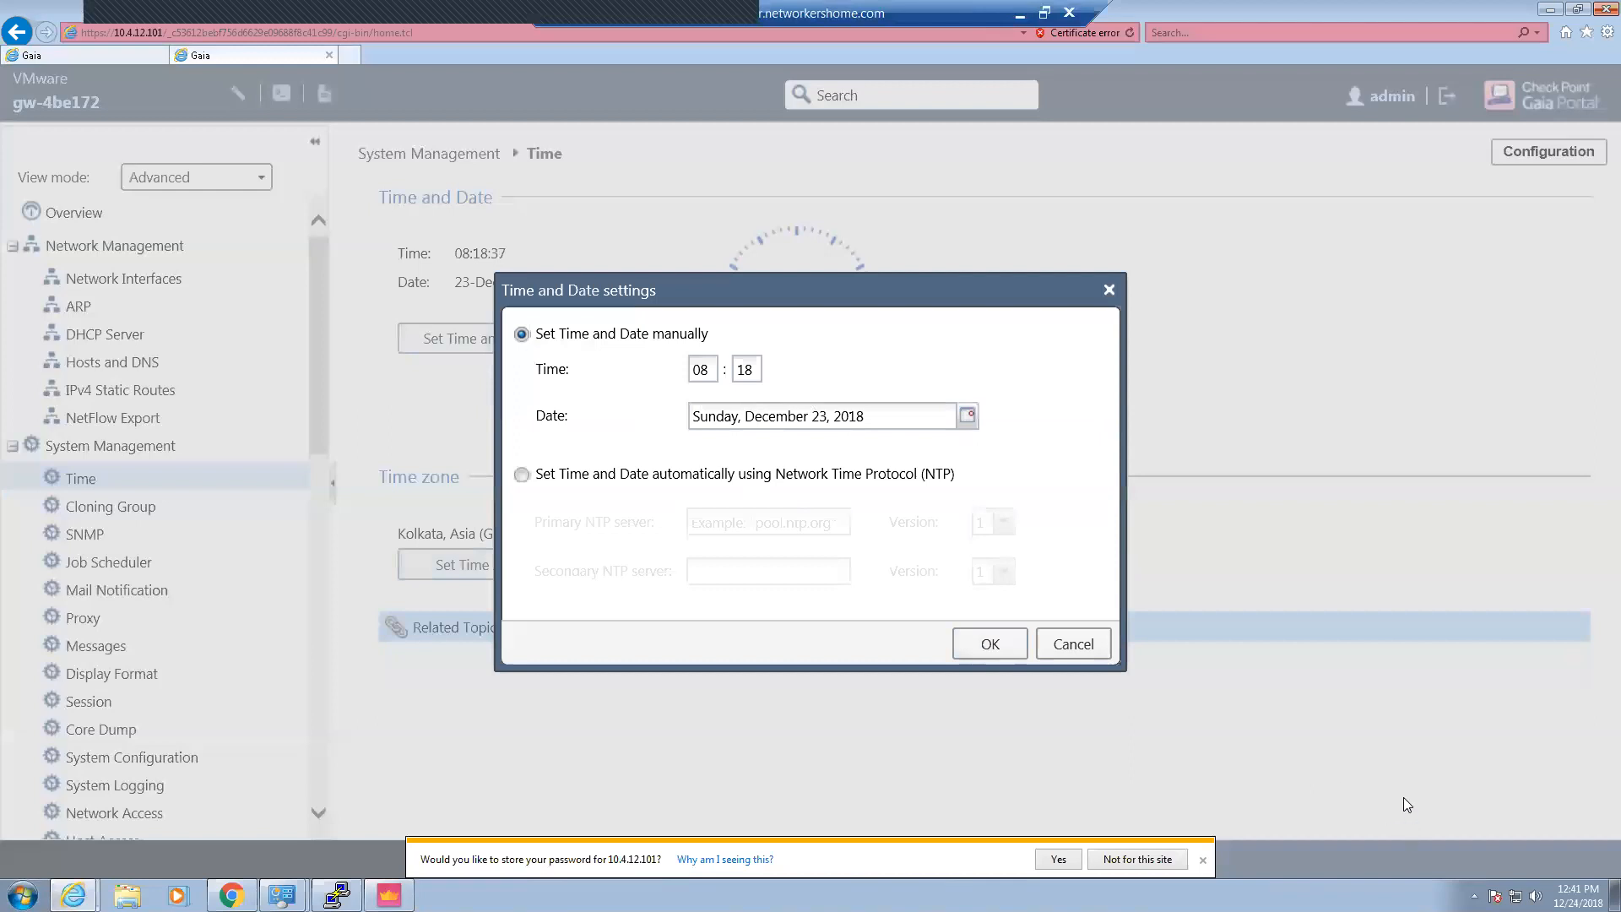
mouse_move(710, 365)
left_mouse_down()
mouse_move(671, 364)
mouse_move(742, 369)
left_mouse_up()
type("12")
type("41")
left_click(980, 644)
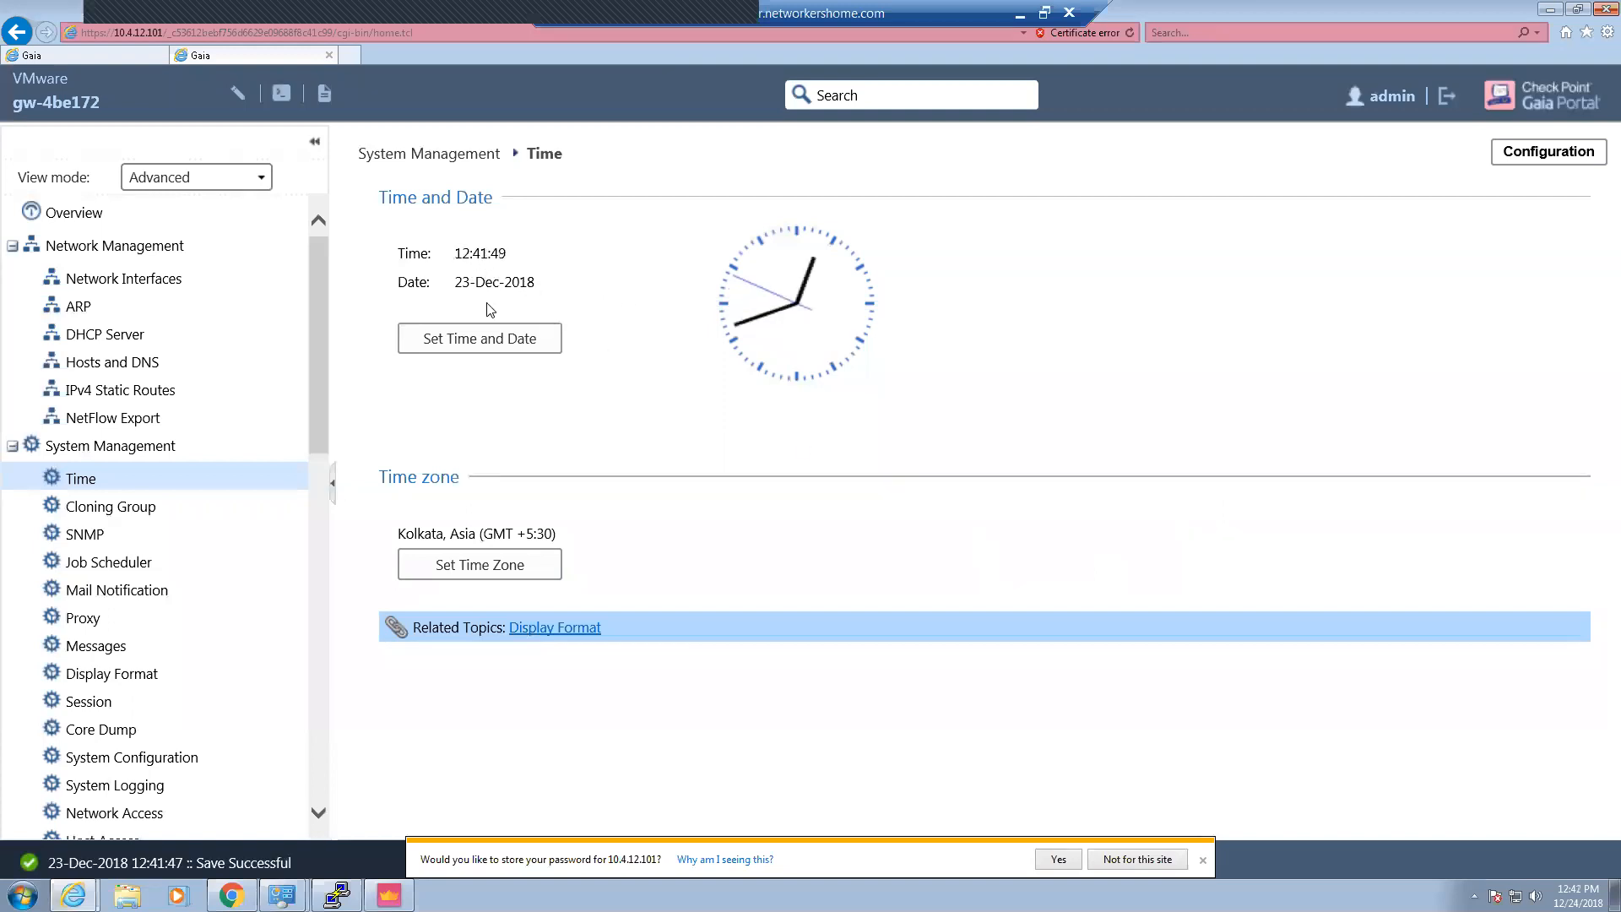
Open the Gaia Portal at 10.4.12.102 in another tab, then return to gw-4be172's Time page
left_click(352, 56)
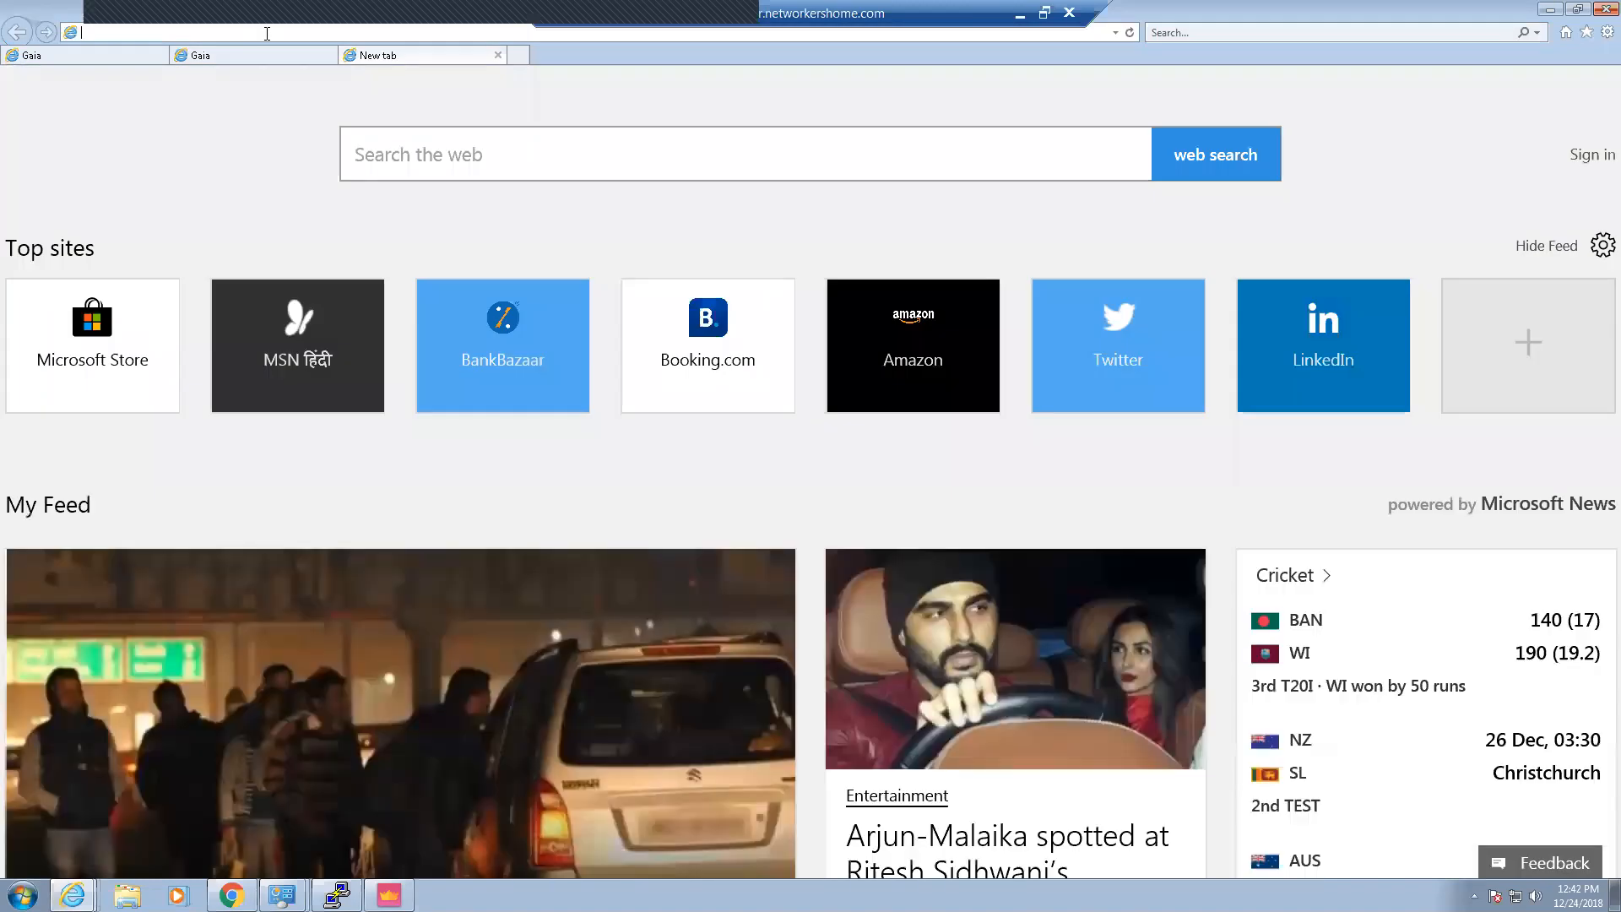
type("10.4.12.101/")
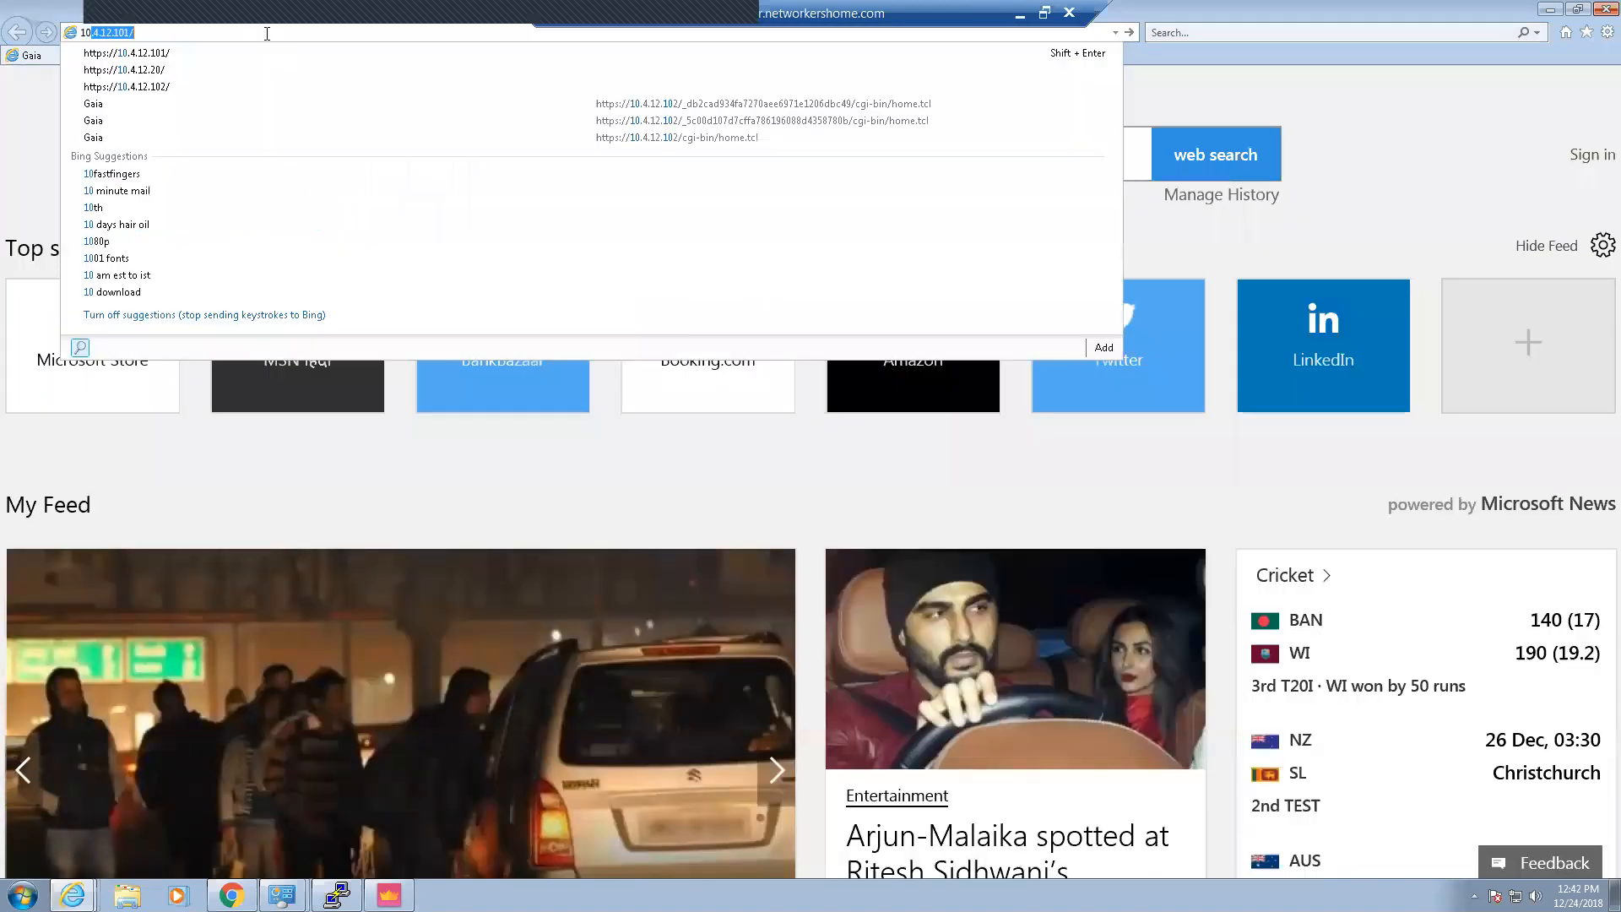
key("Down")
key("BackSpace")
key("BackSpace")
type("2.102/")
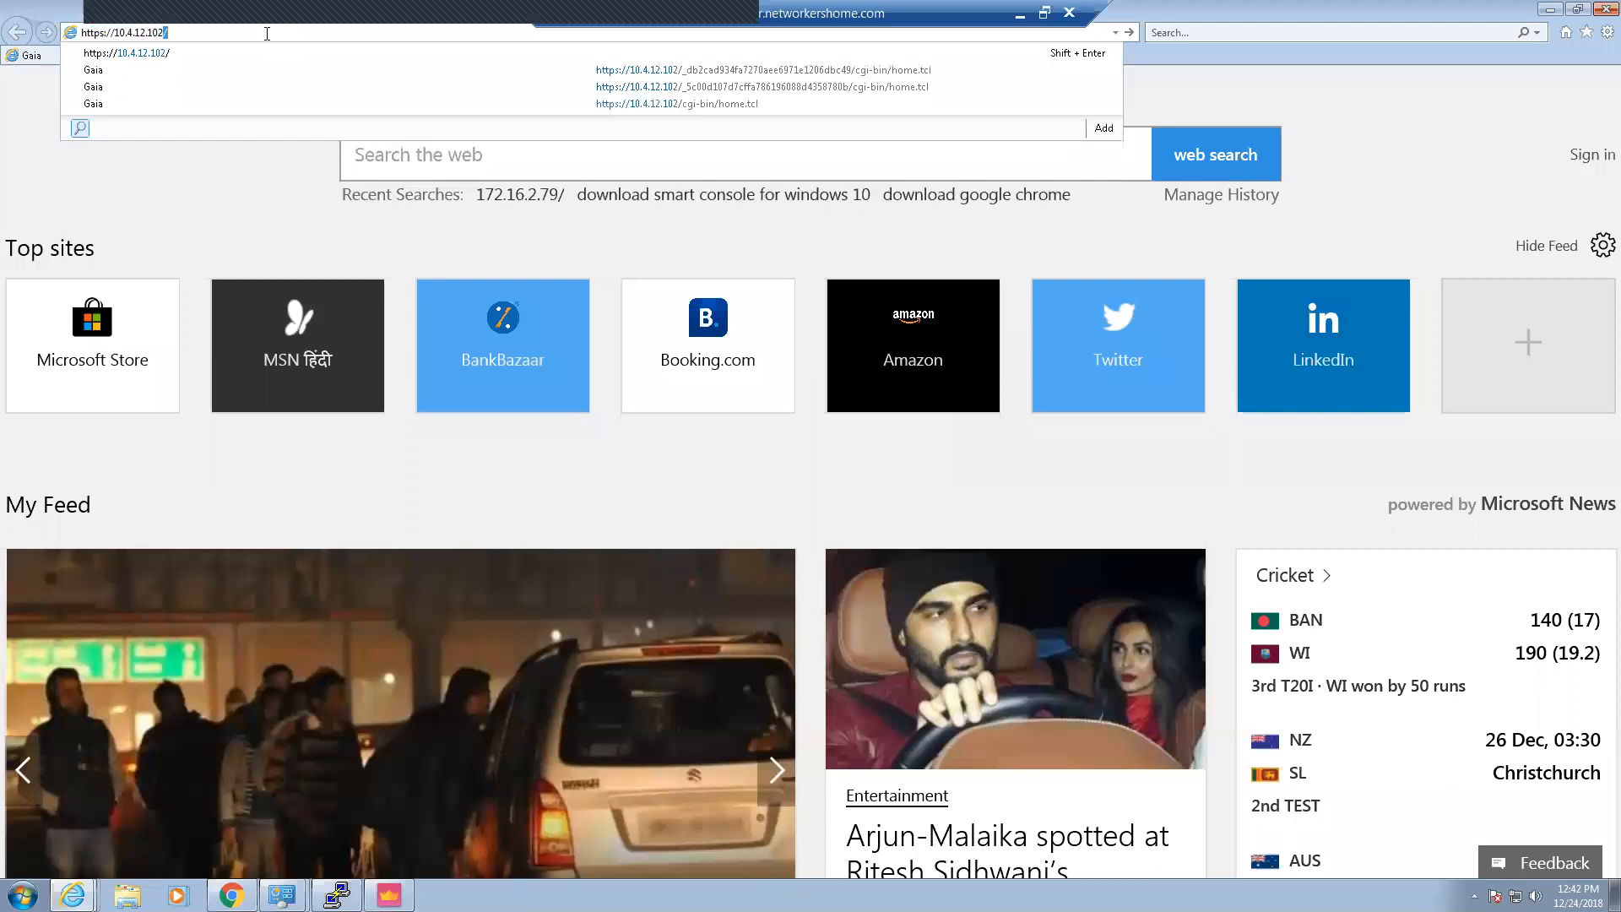
key("Return")
left_click(422, 402)
left_click(193, 55)
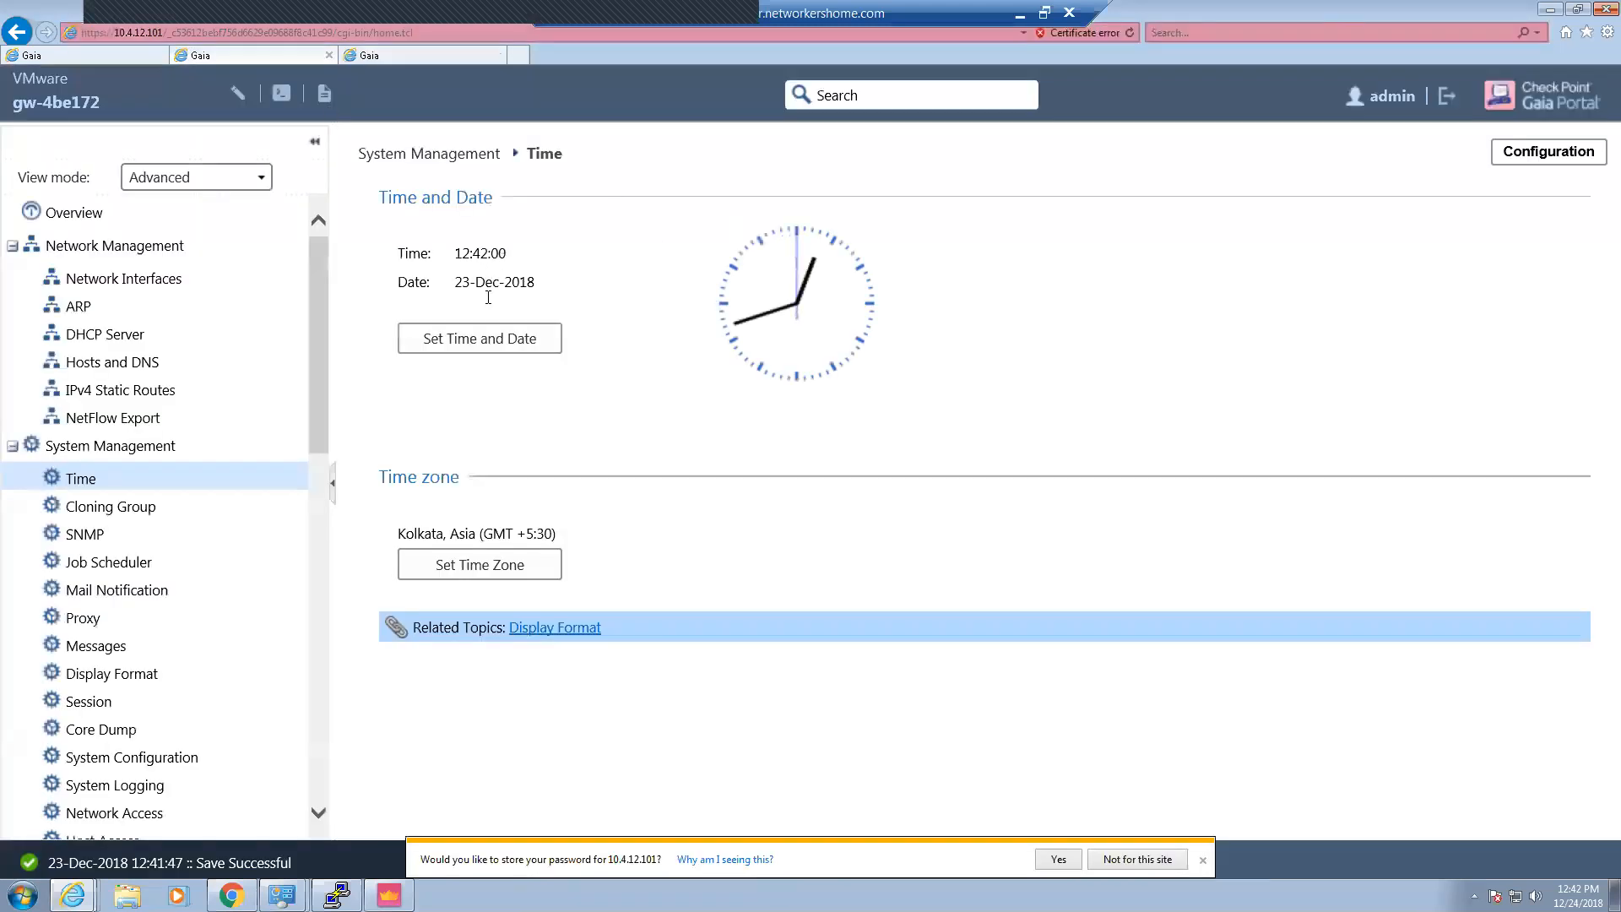
Try picking December 24 in gw-4be172's Time and Date settings, then discard the change
left_click(513, 336)
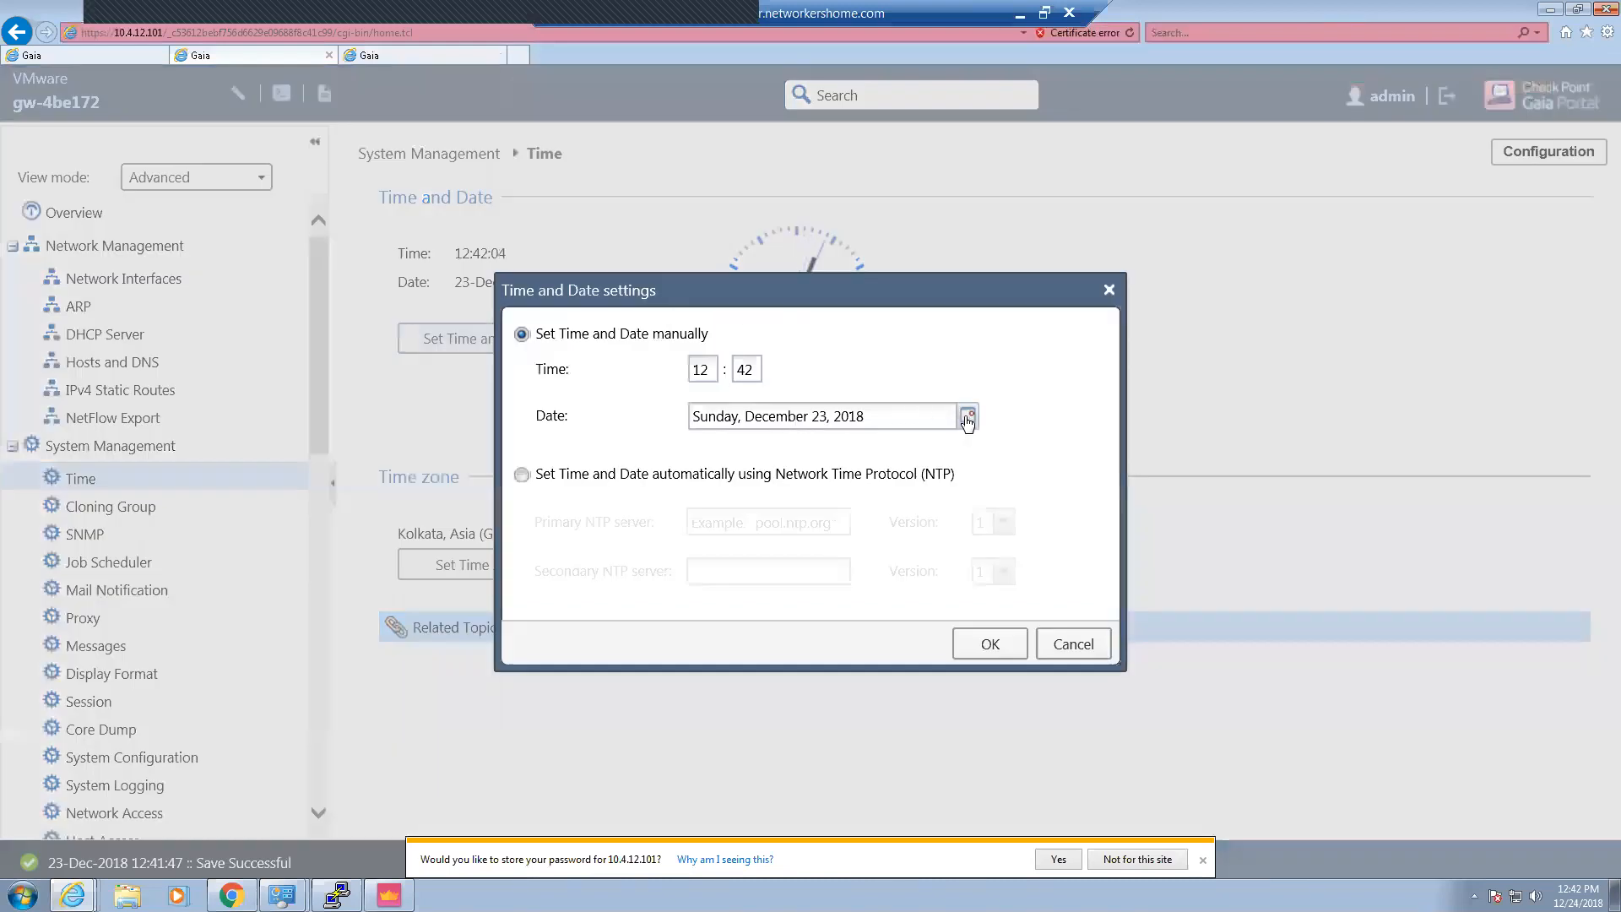
left_click(908, 417)
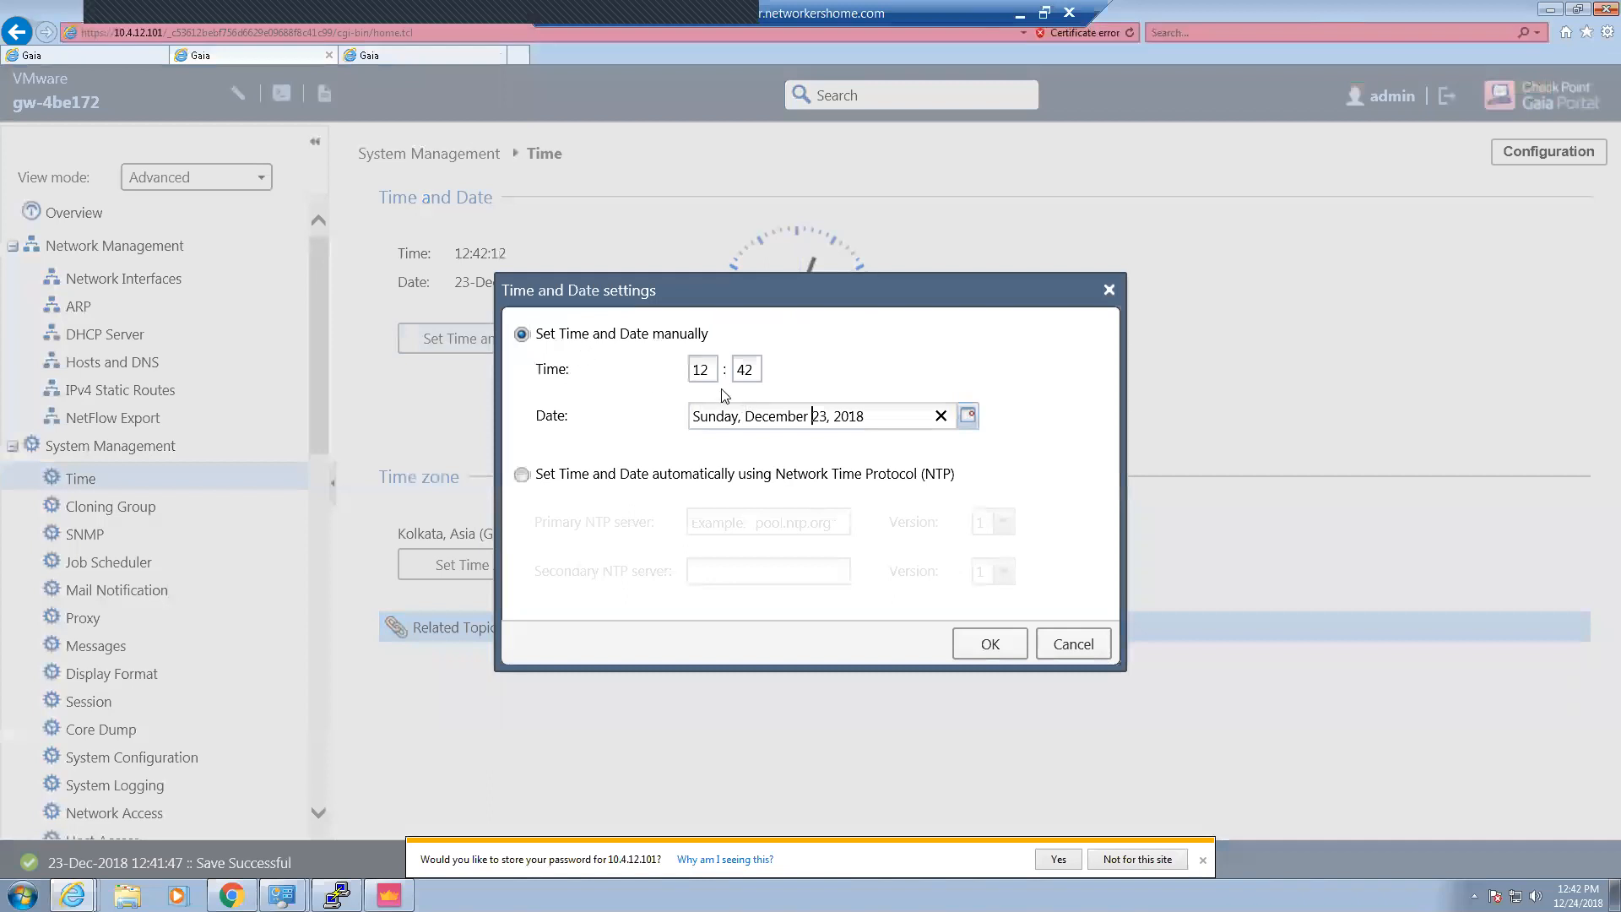
left_click(967, 415)
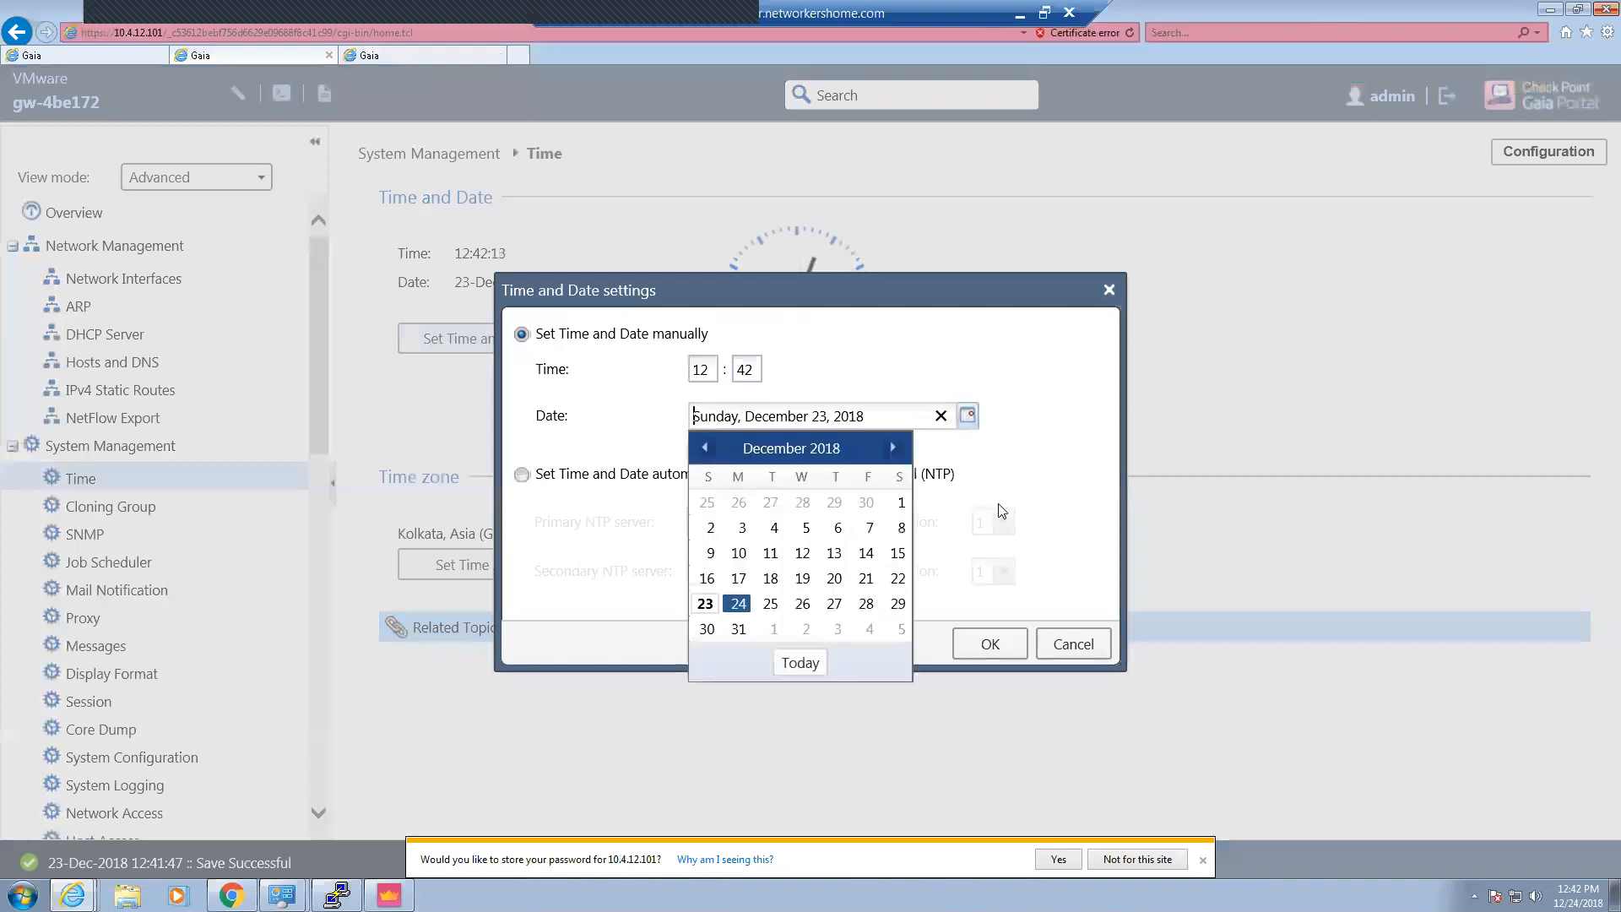
left_click(737, 604)
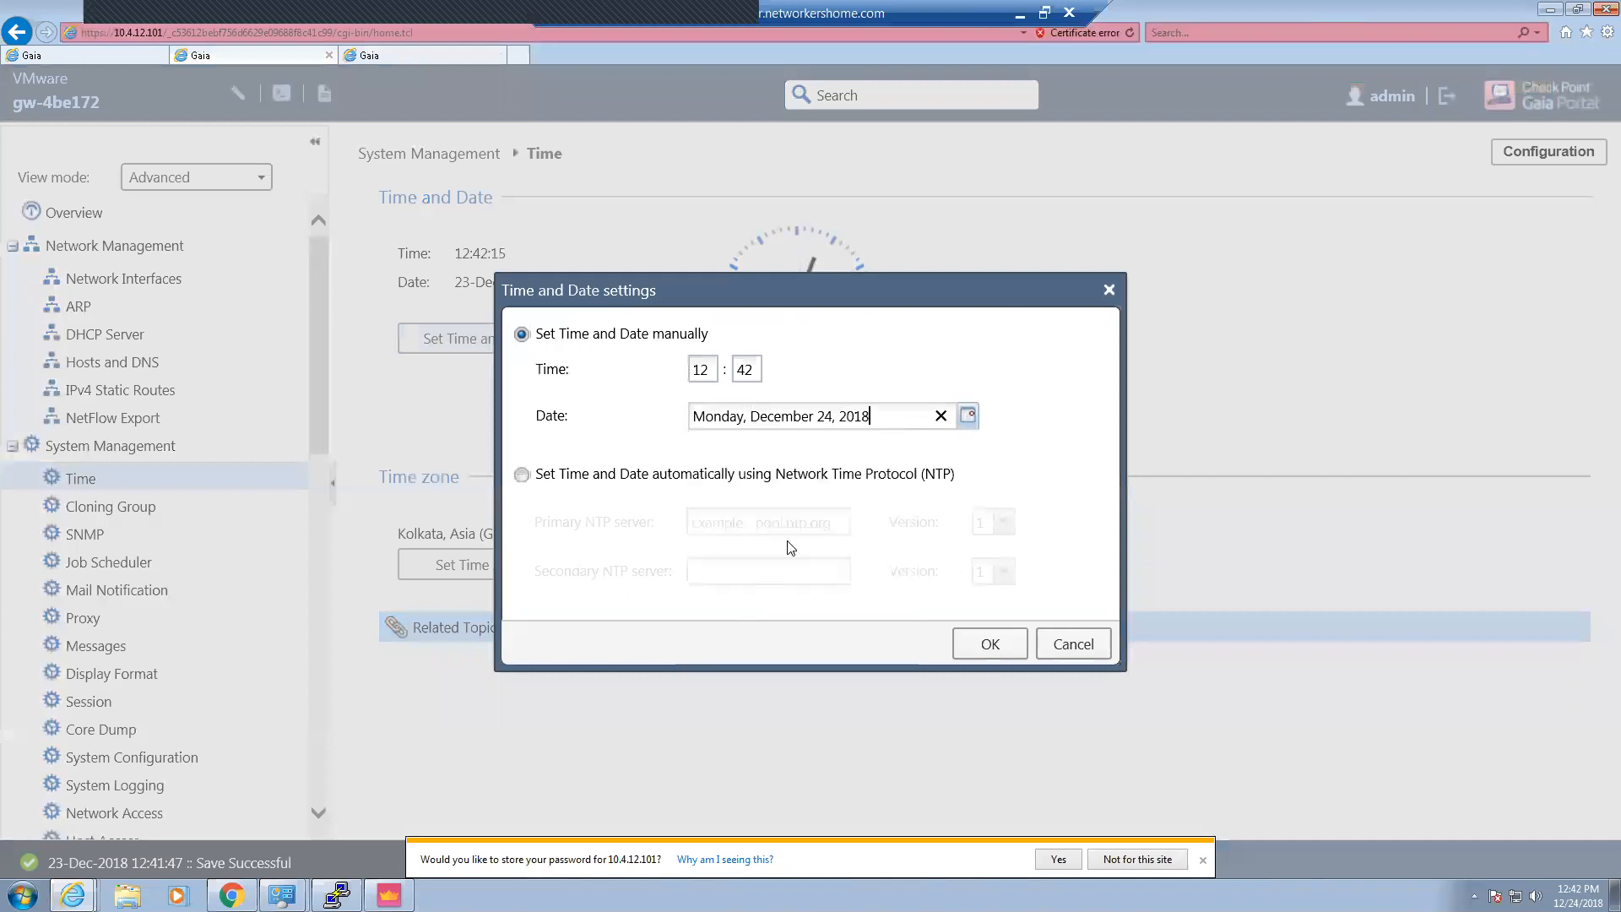
left_click(940, 415)
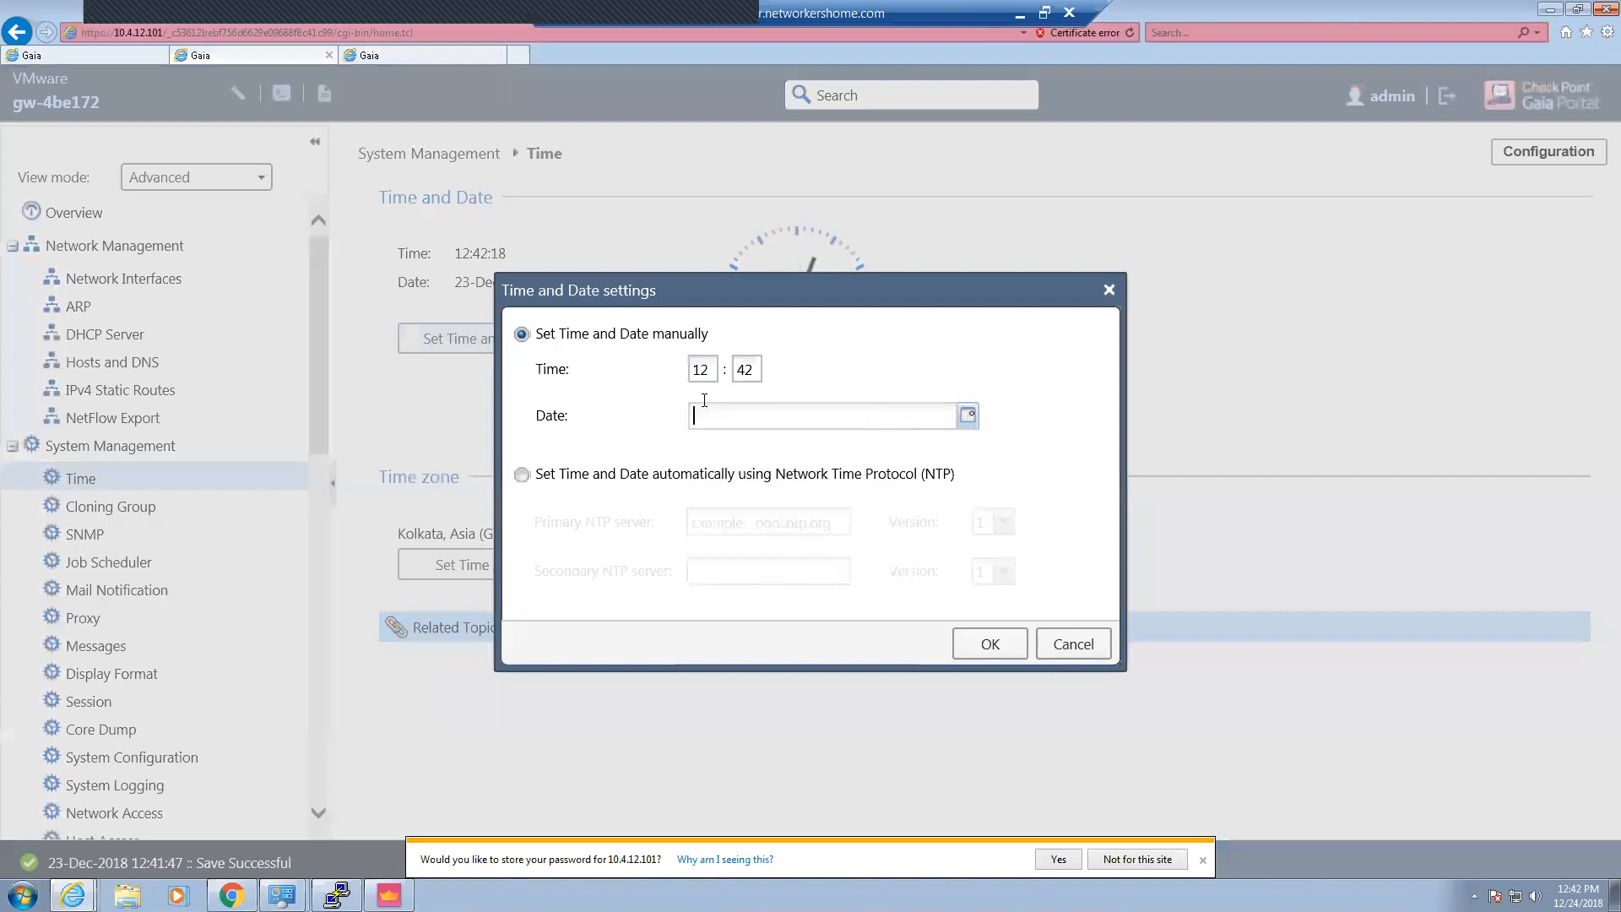
left_click(1071, 646)
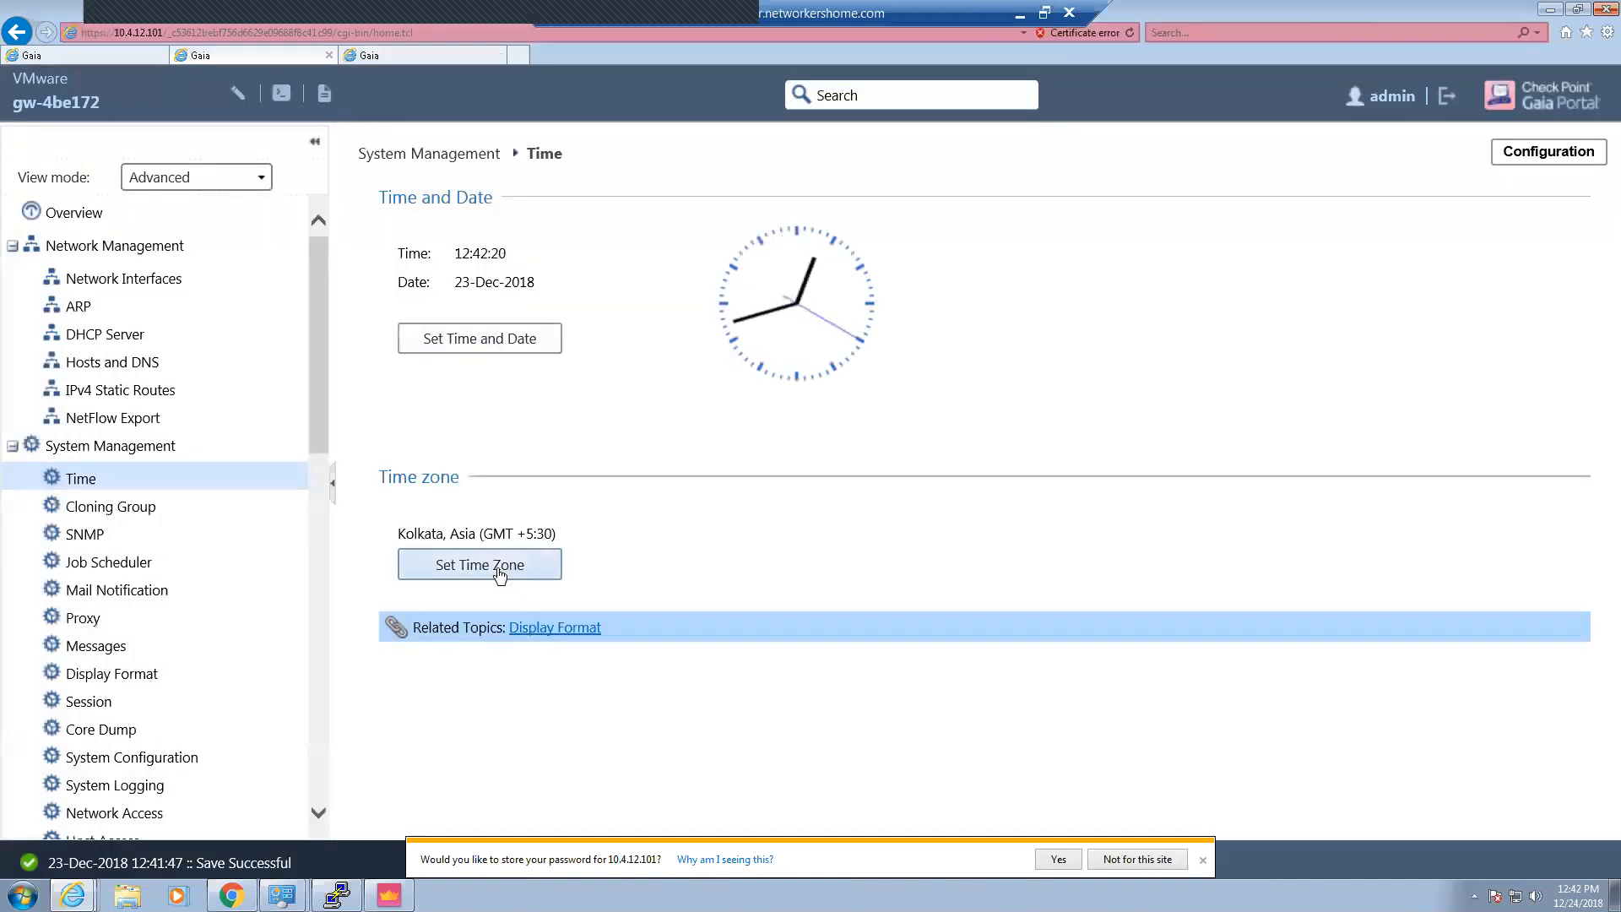
Confirm gw-4be172's time zone as Kolkata
left_click(540, 565)
left_click(920, 445)
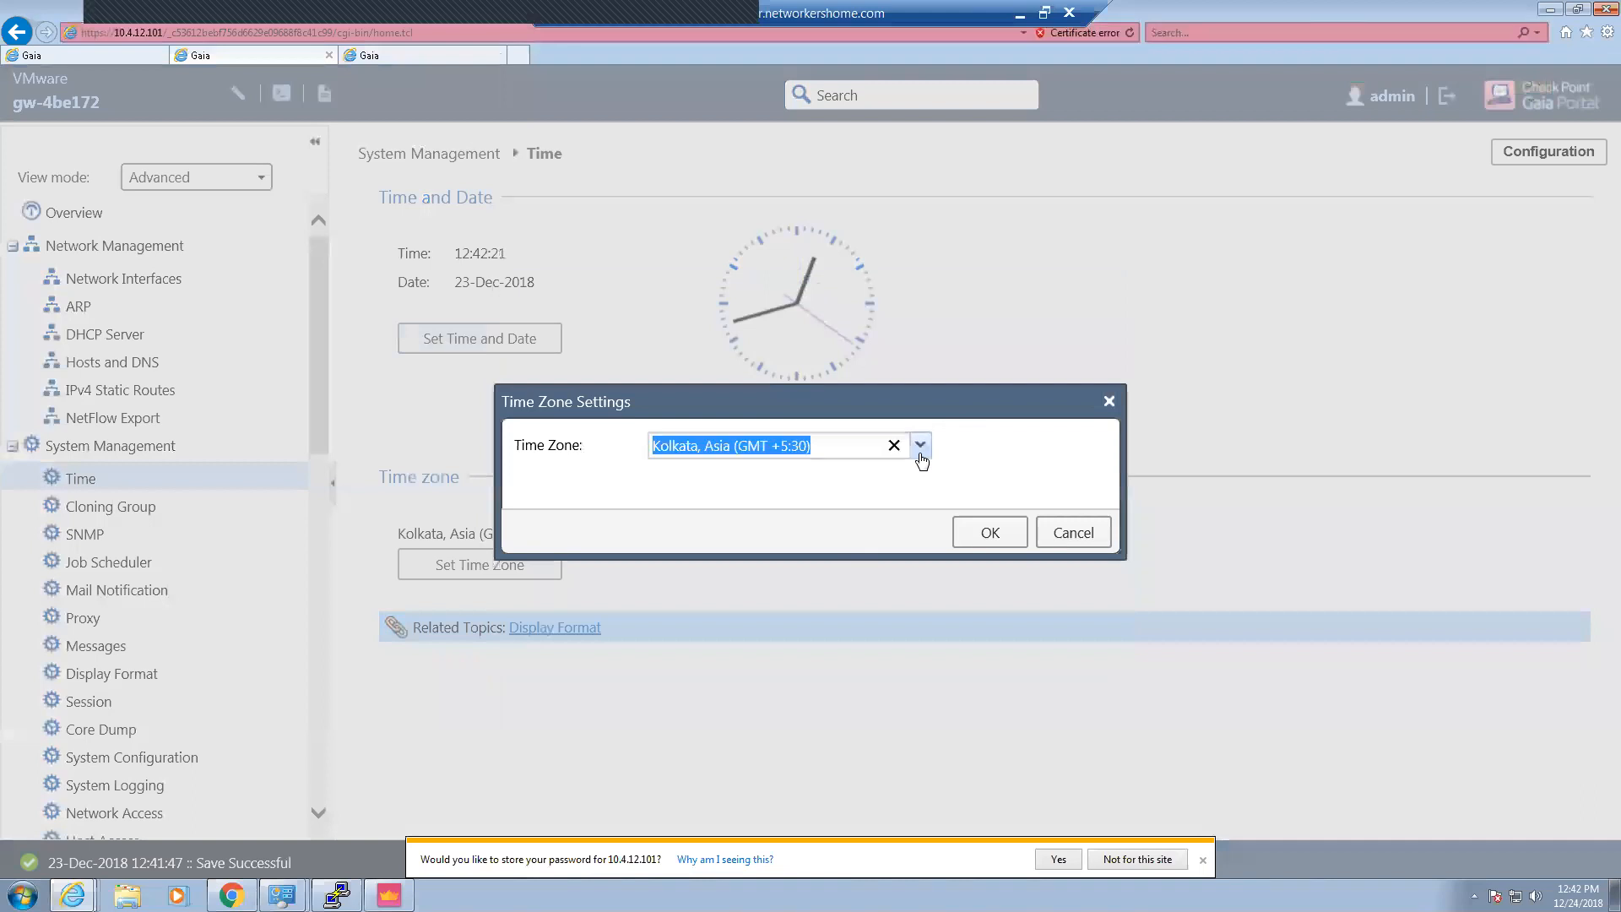
left_click(920, 460)
left_click(988, 532)
Keep manual time and save gw-4be172's date as today, December 24, 2018
left_click(479, 342)
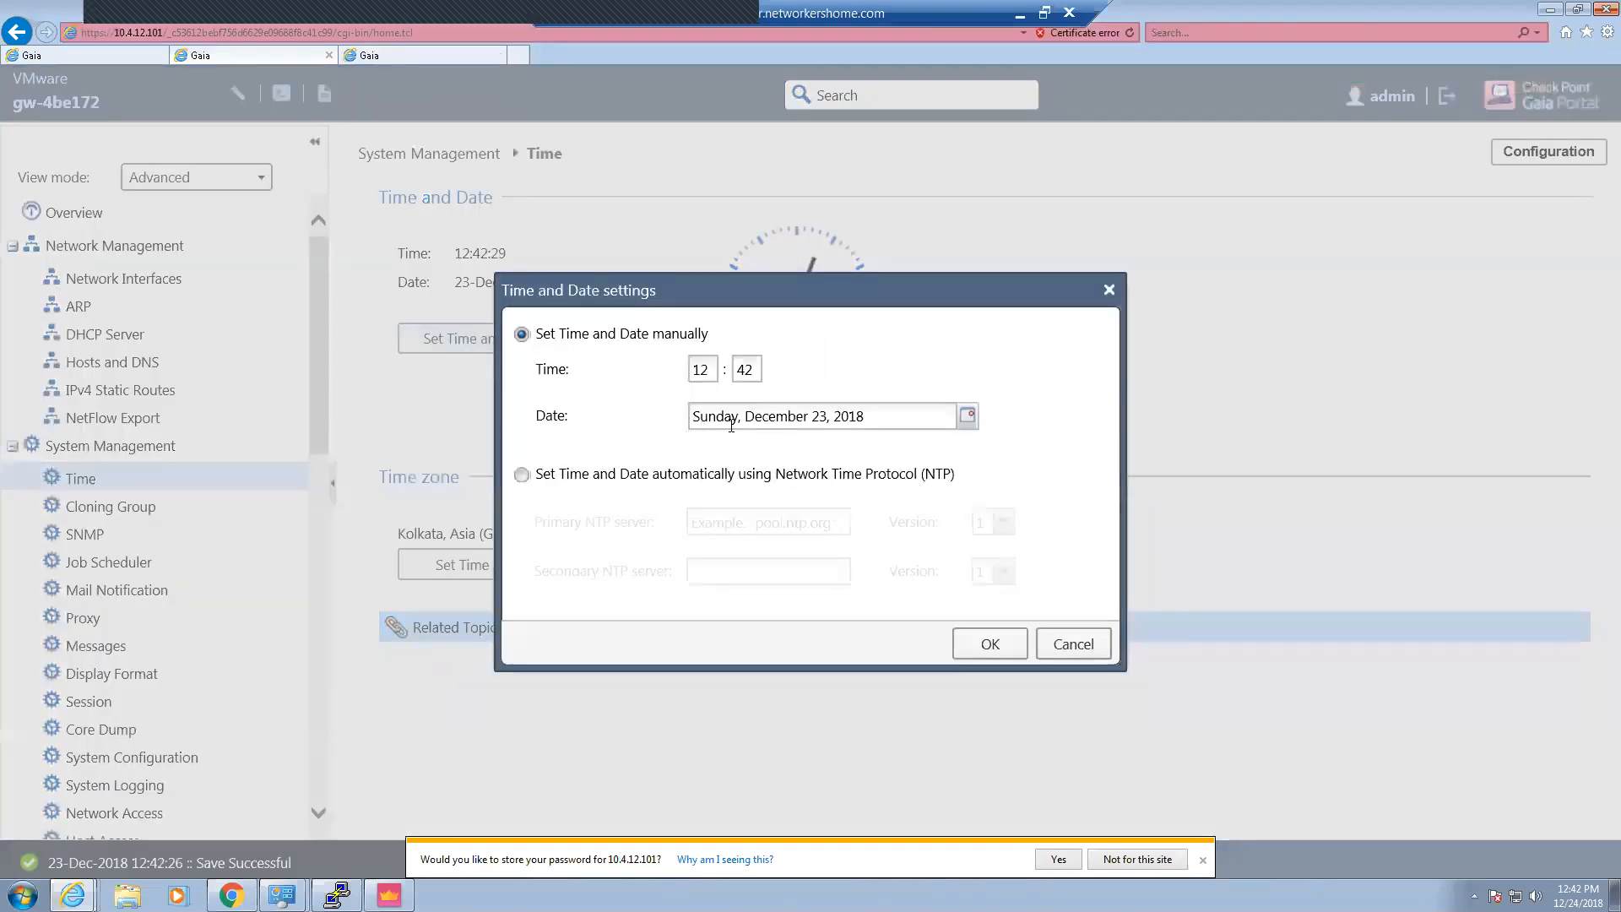
left_click(577, 481)
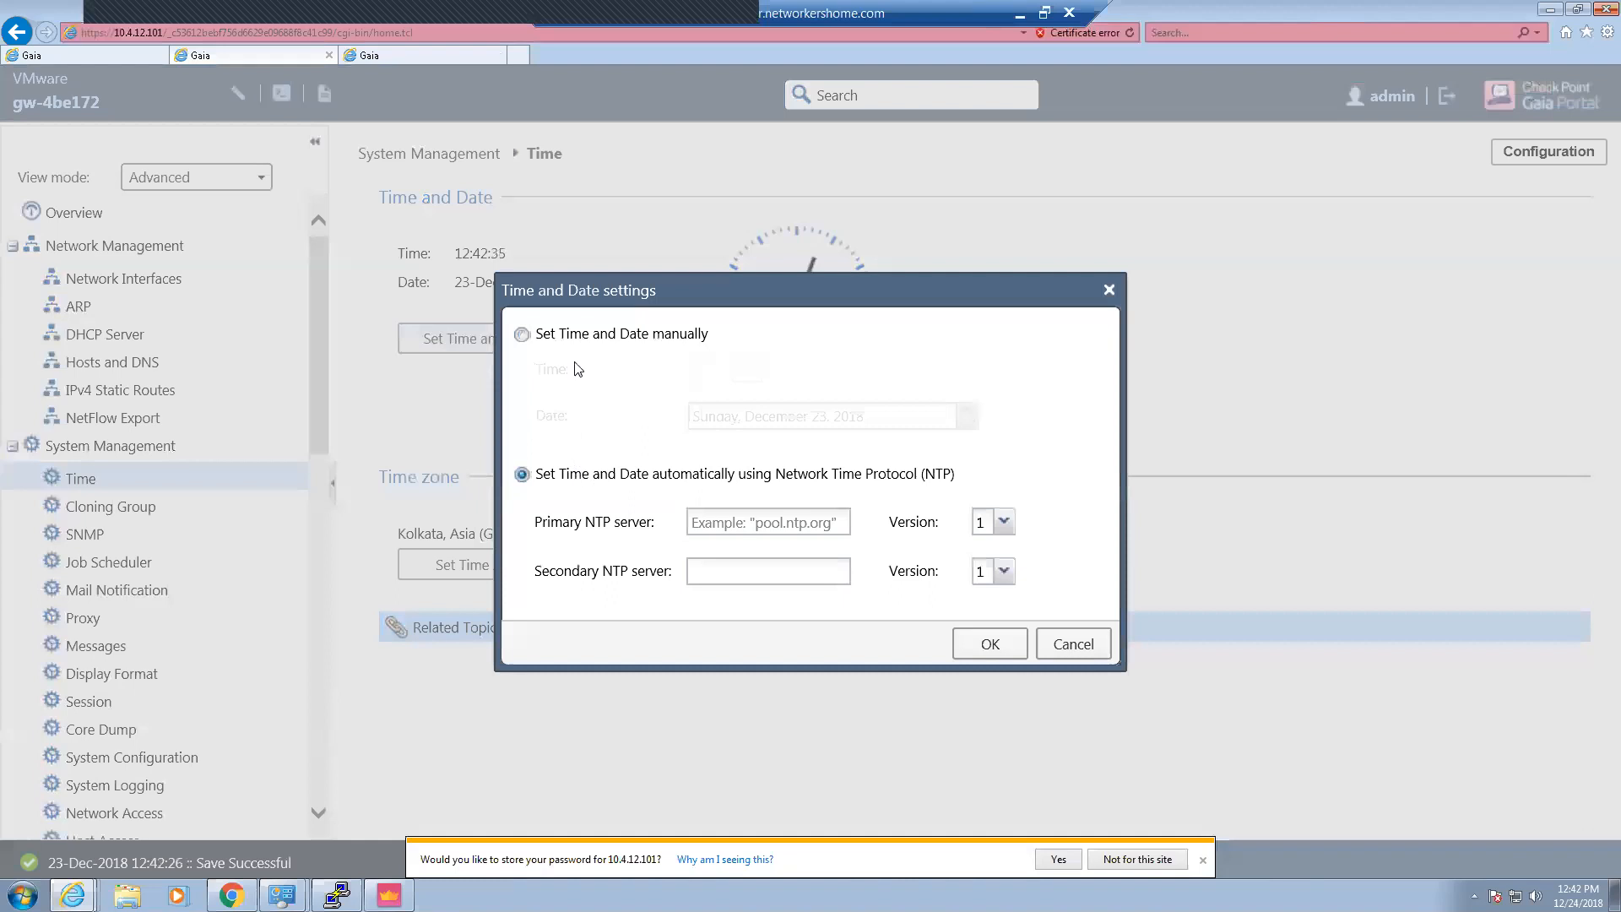
left_click(593, 334)
left_click(941, 415)
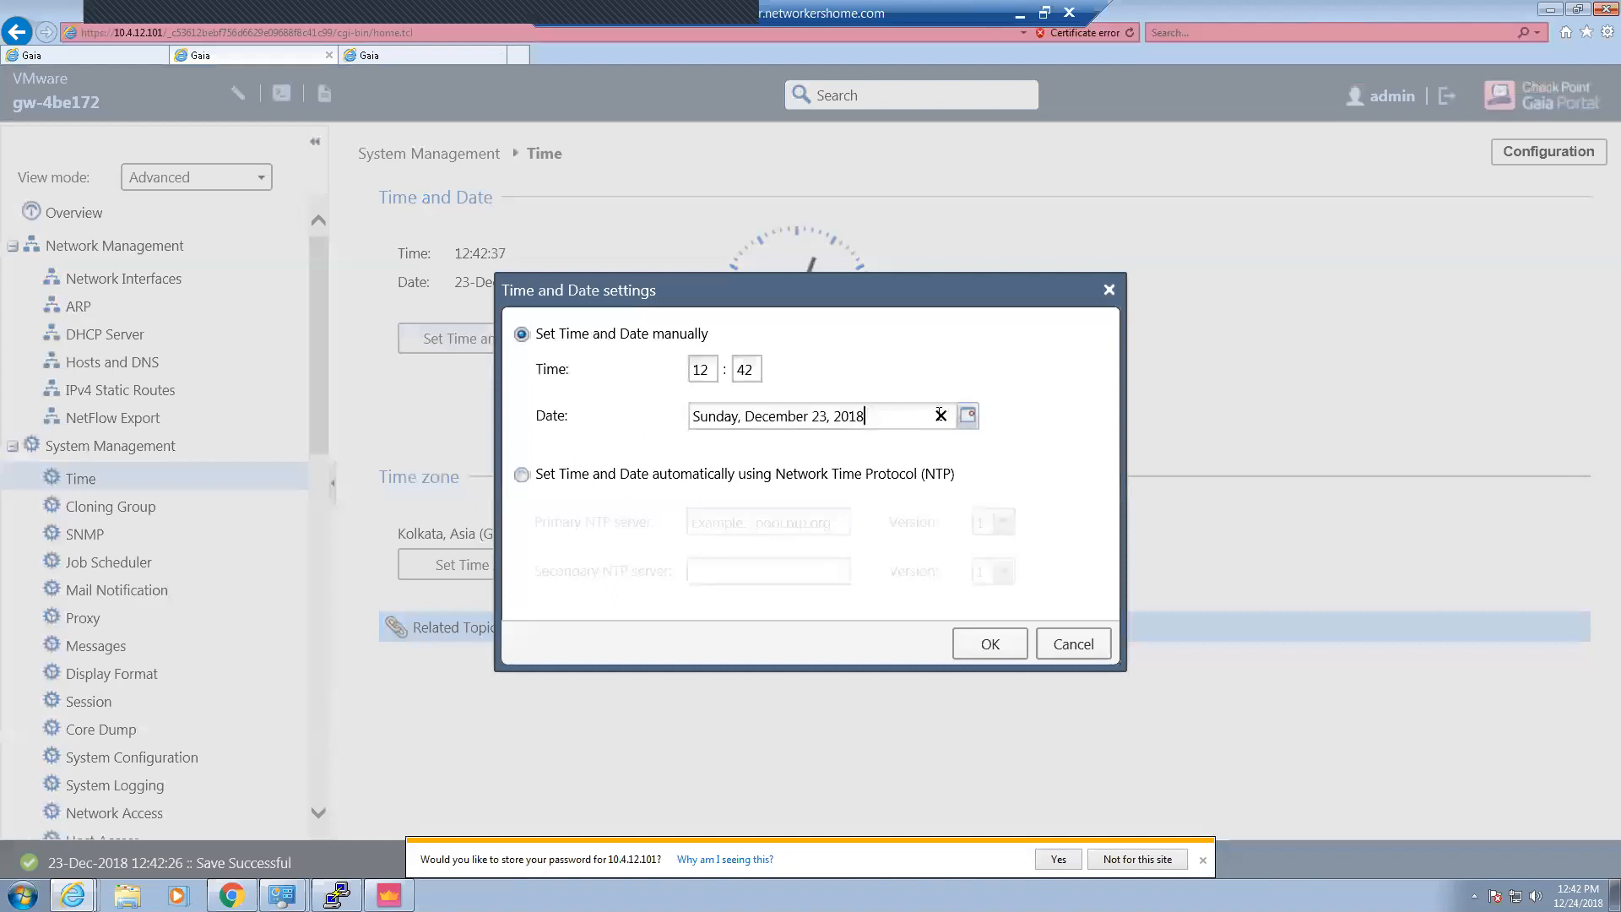
key("ctrl+a")
key("BackSpace")
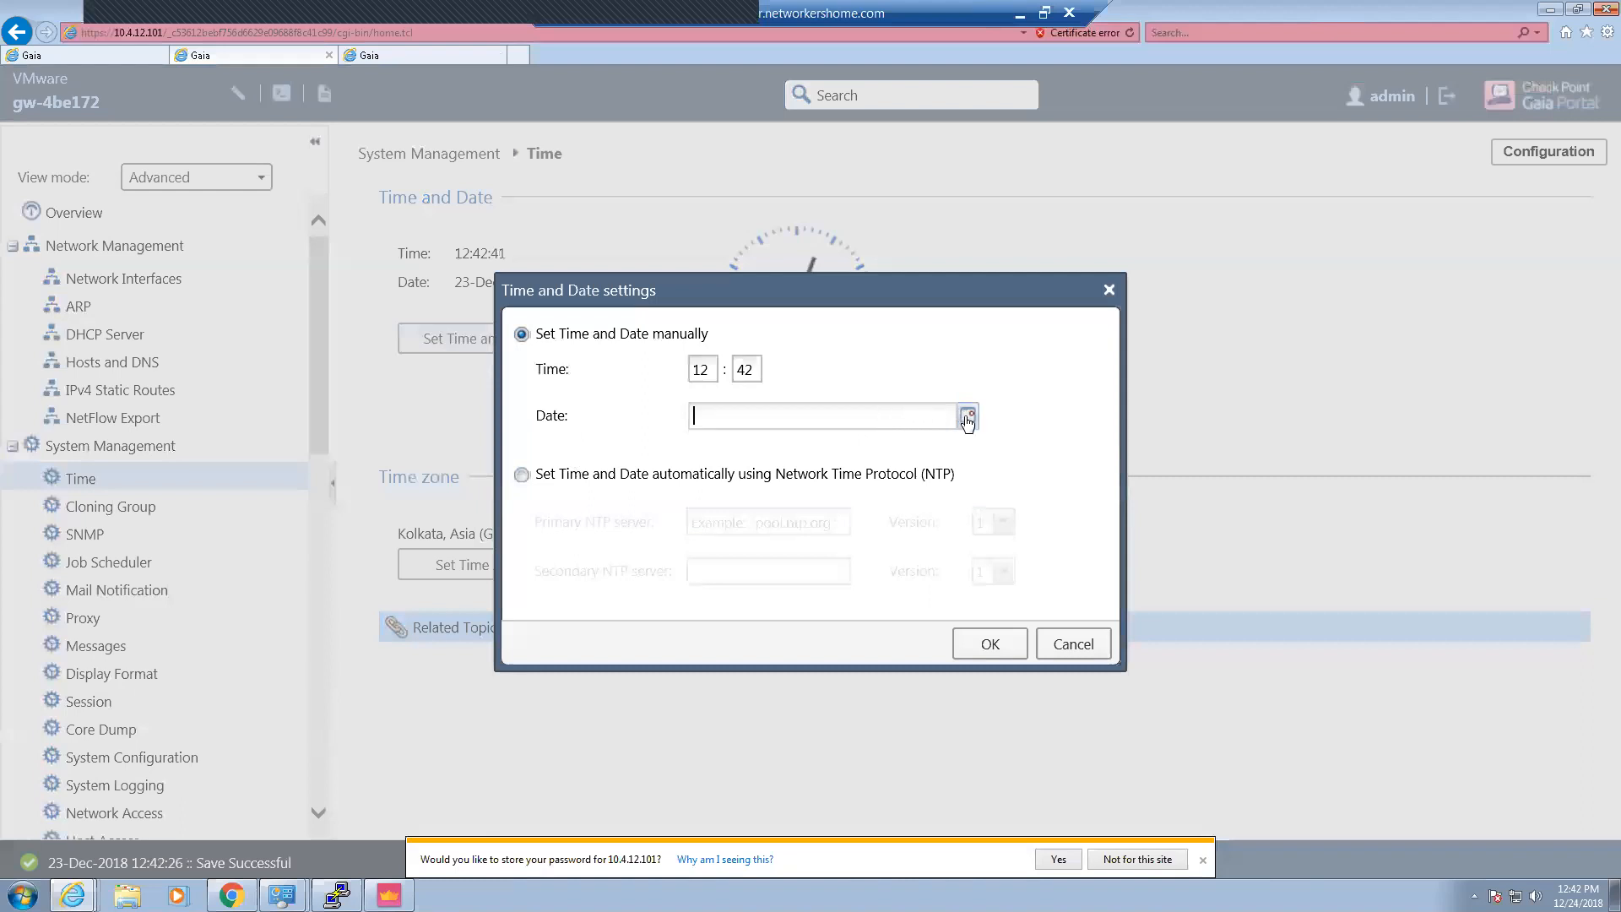
left_click(967, 417)
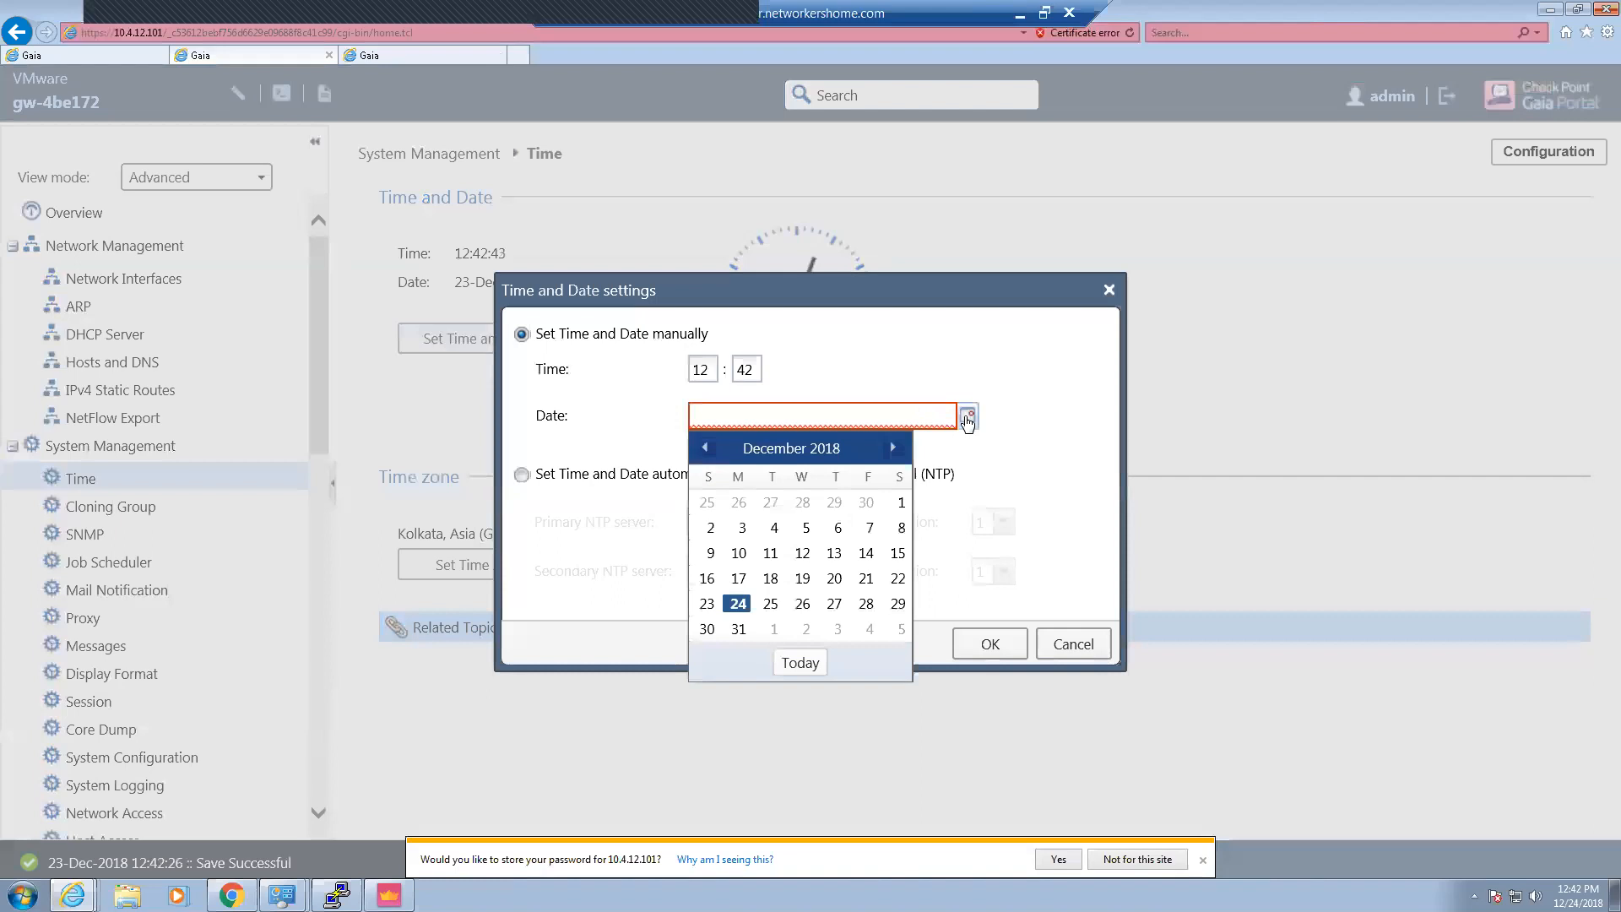
left_click(804, 663)
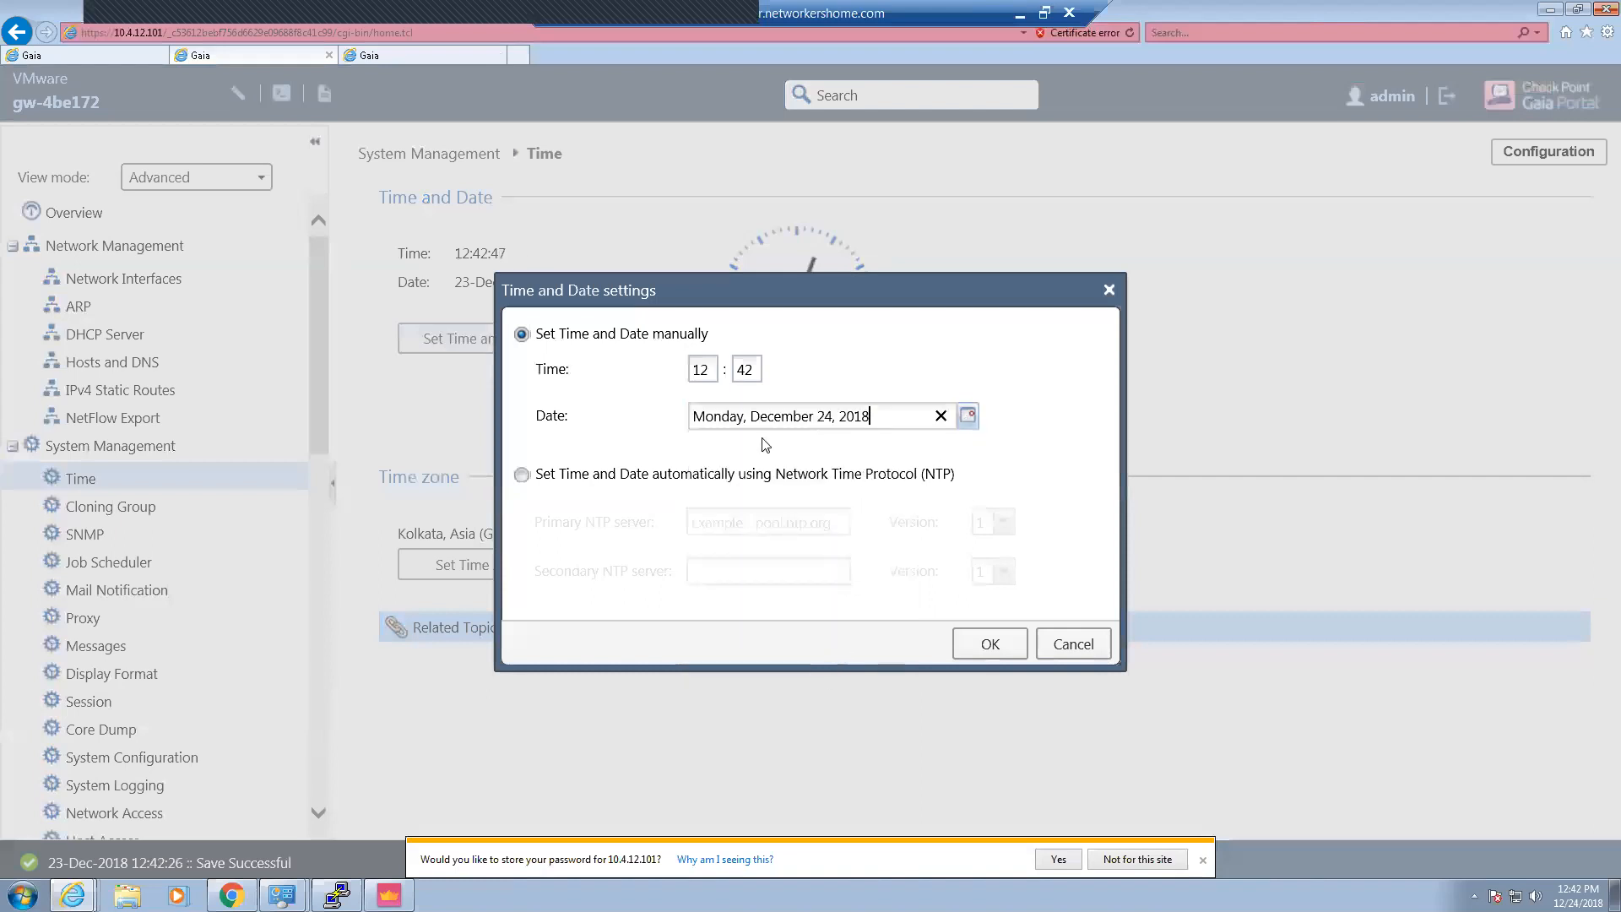
left_click(985, 646)
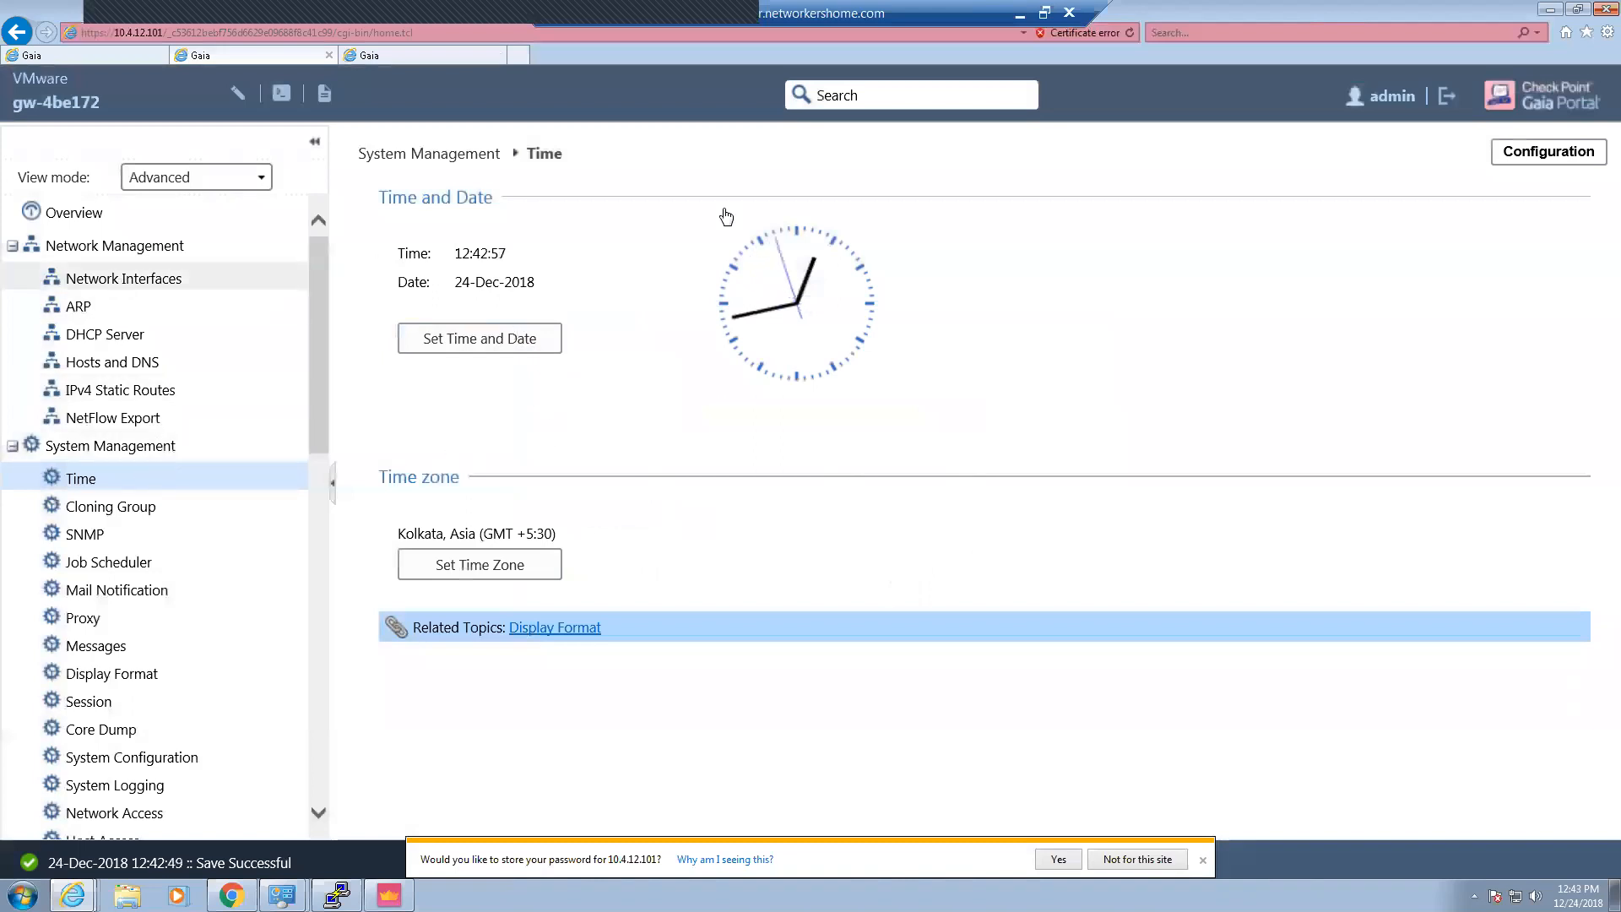
Check the Windows system date, then reopen gw-4be172's Time and Date settings
left_click(369, 60)
left_click(242, 58)
left_click(389, 895)
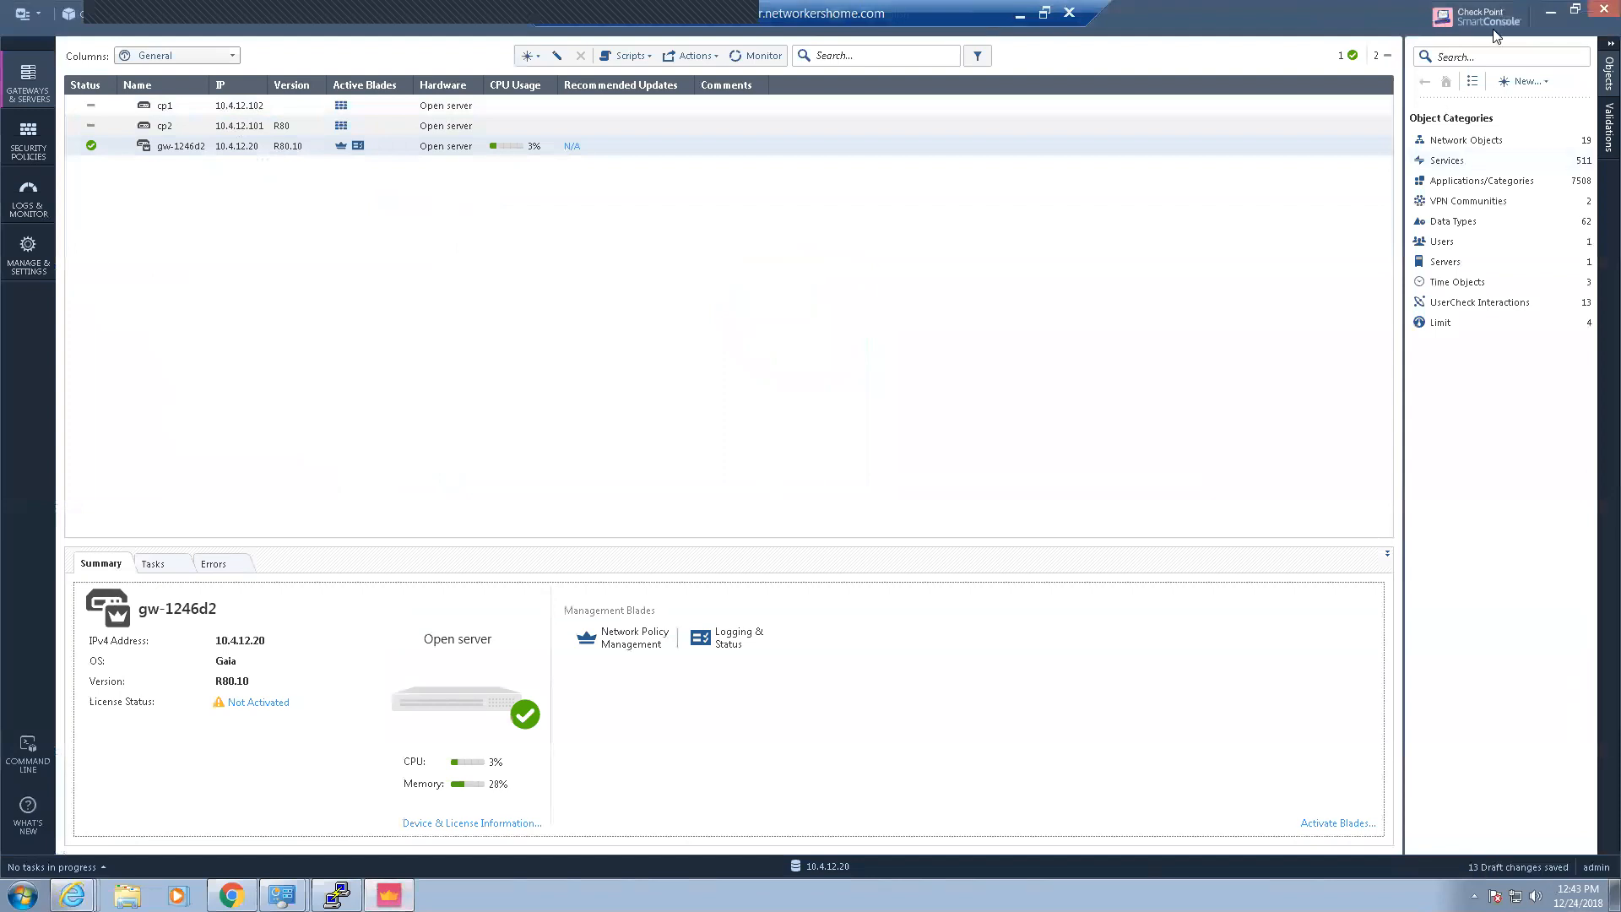
left_click(1577, 895)
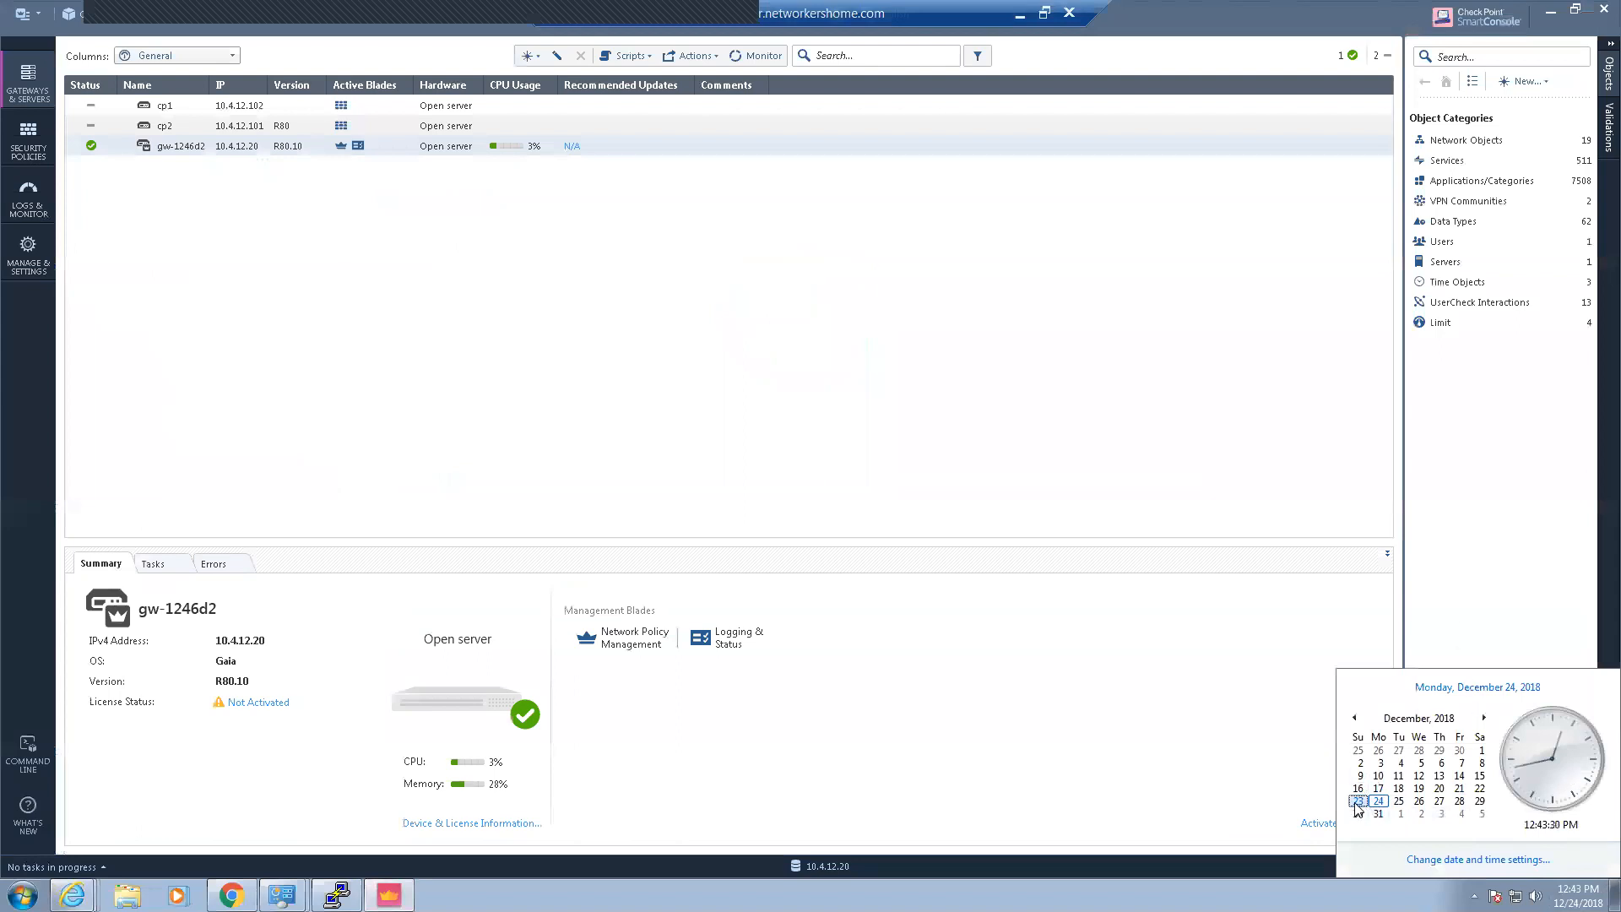
left_click(1529, 554)
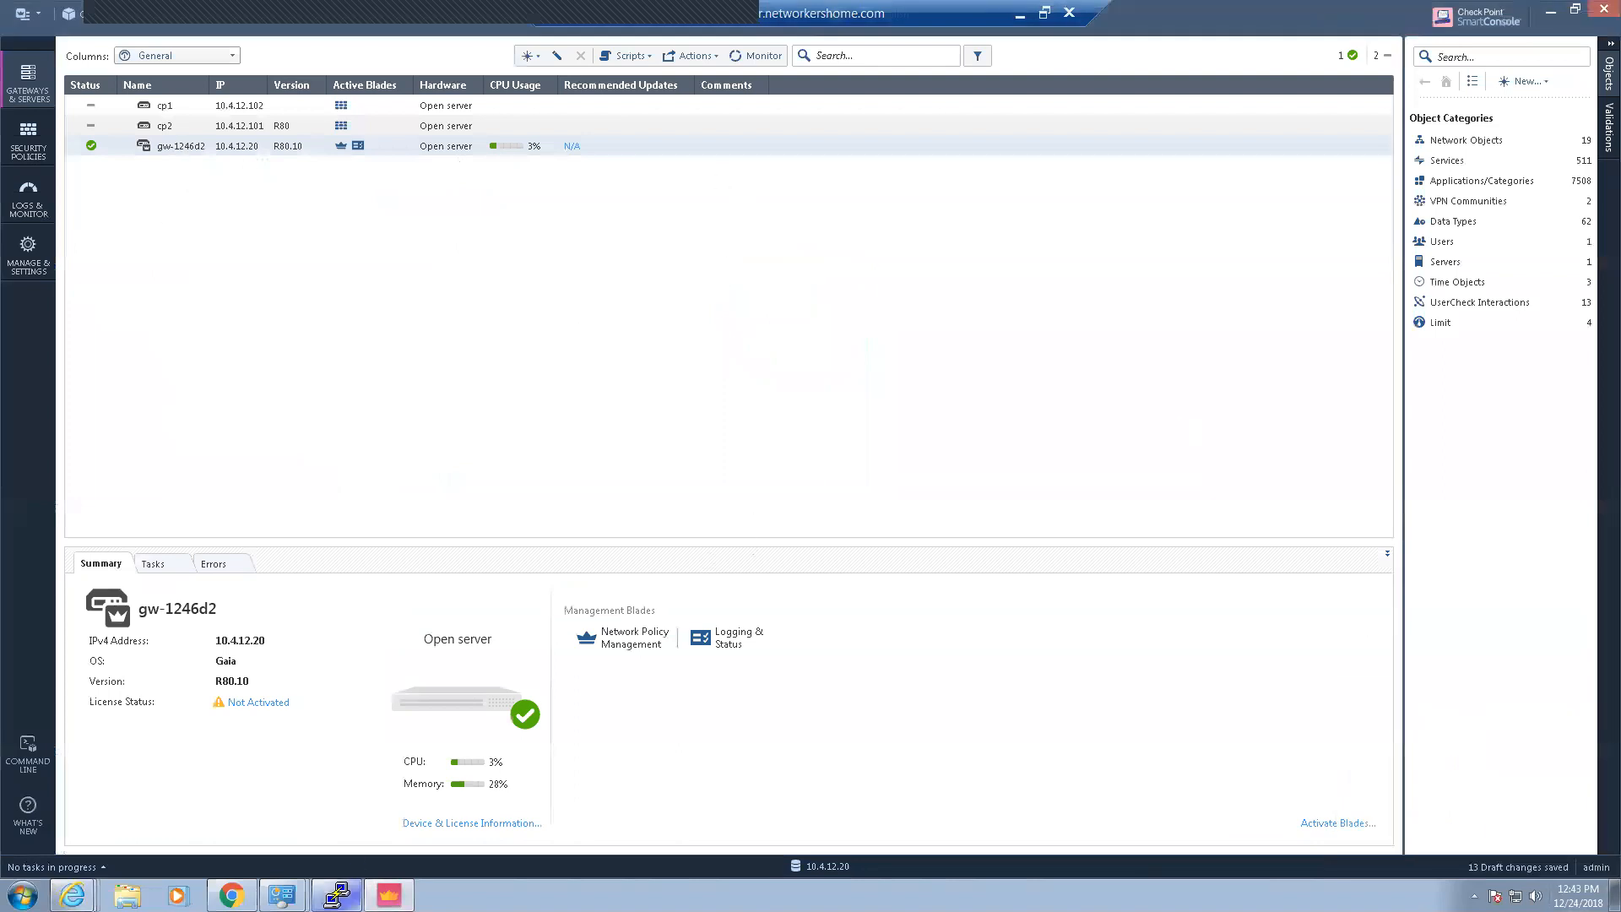
left_click(388, 895)
left_click(463, 343)
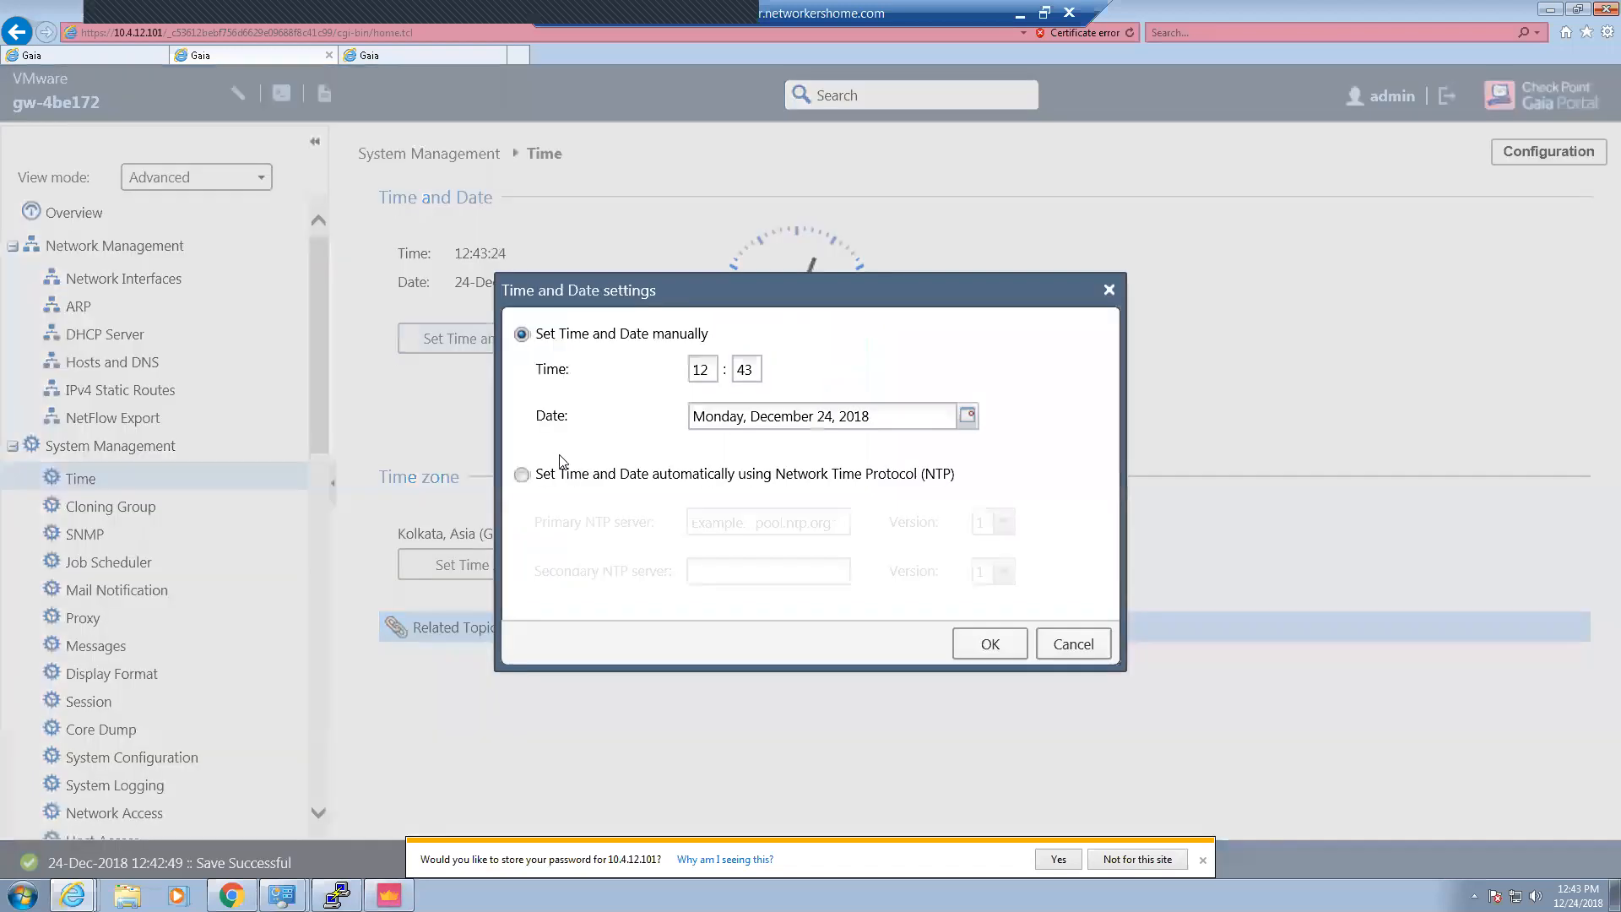
Save gw-4be172's date as December 23, 2018
left_click(967, 415)
left_click(706, 604)
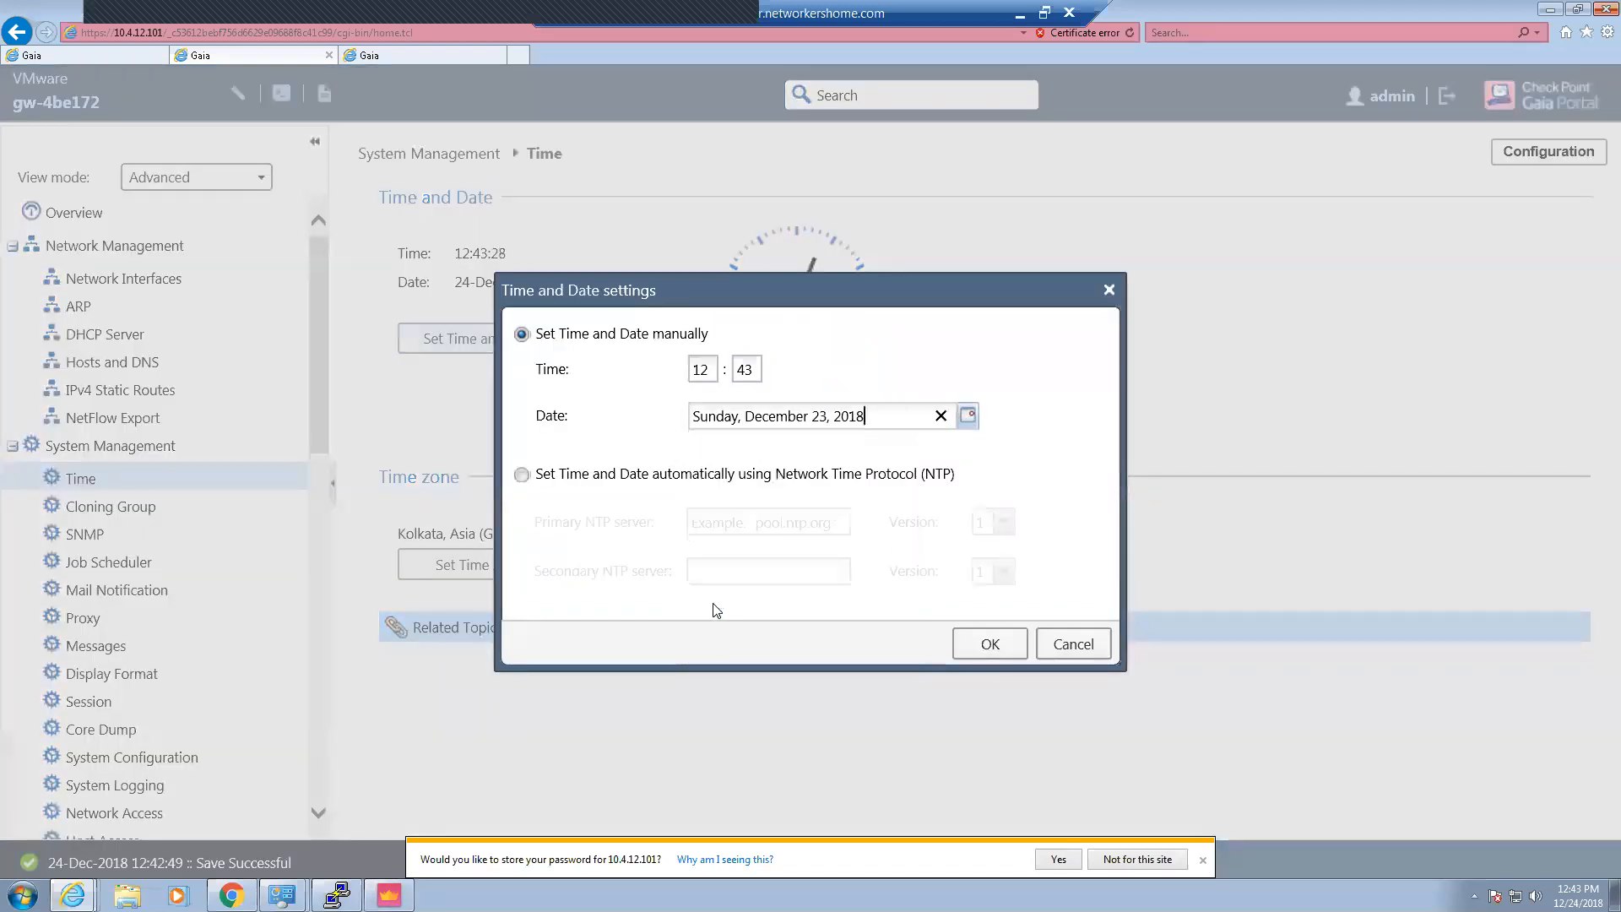
left_click(986, 644)
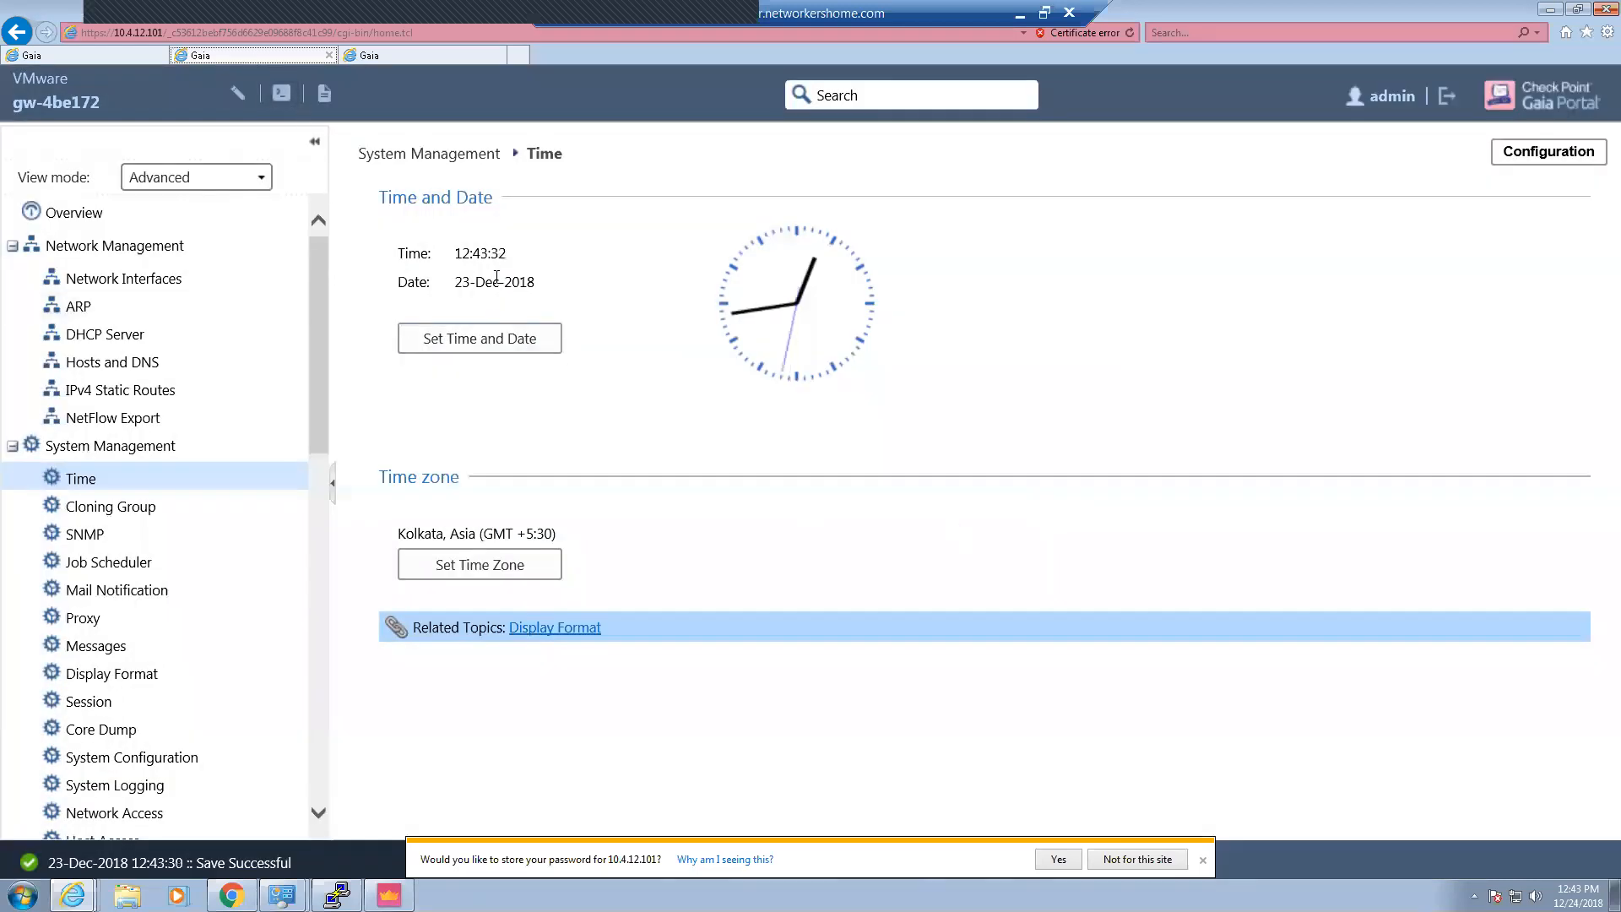
Set gw-1246d2's date to December 23, 2018 and save it
left_click(76, 57)
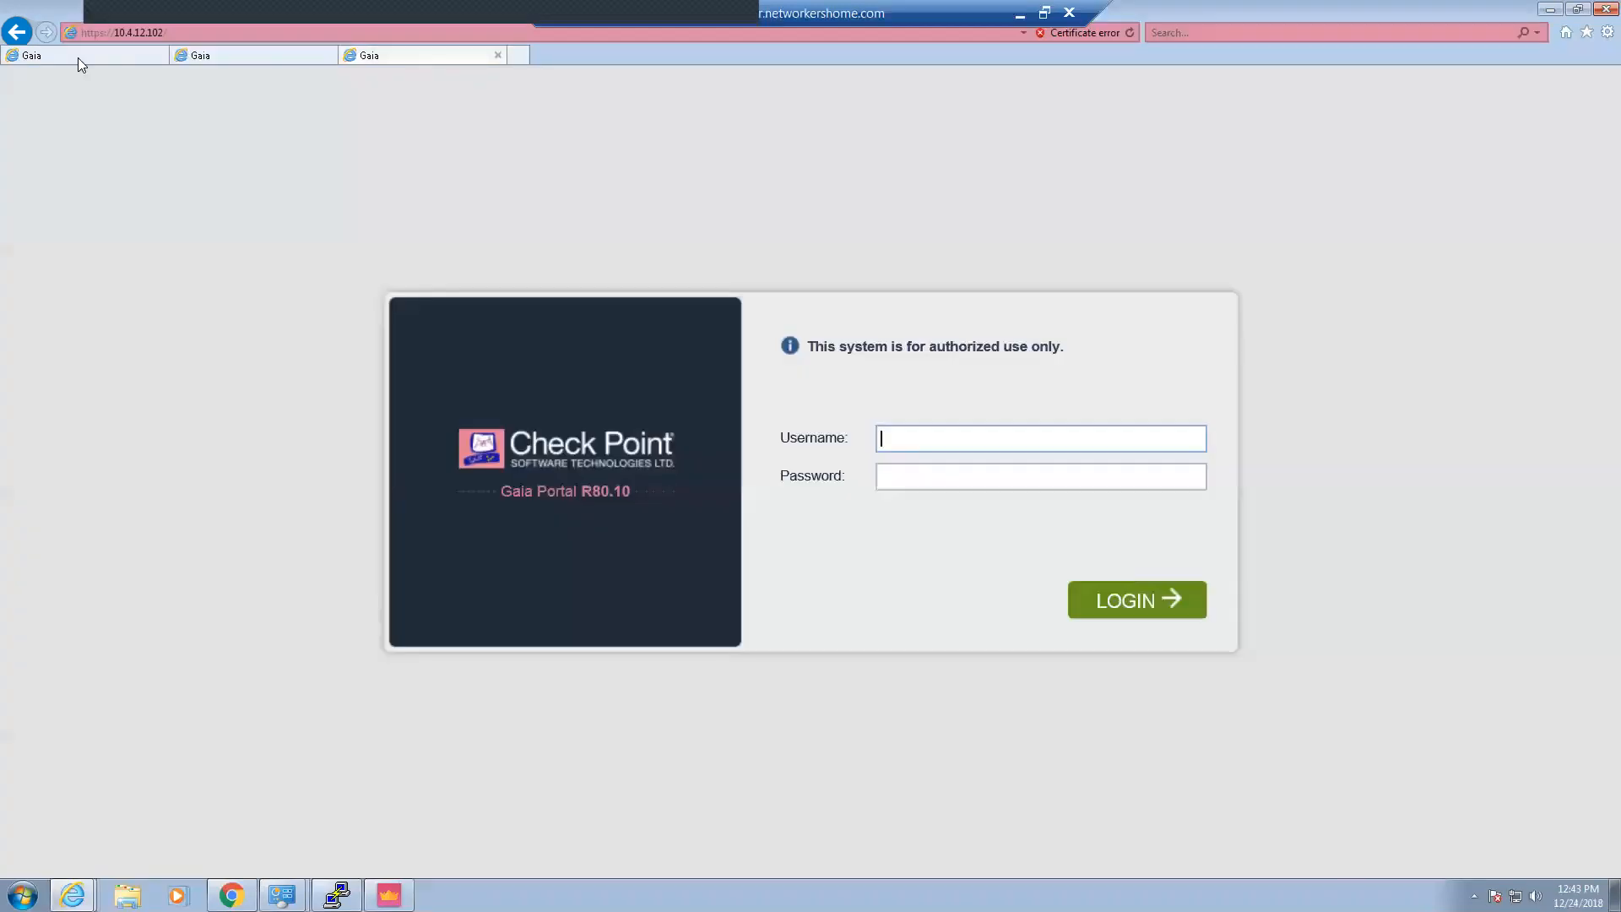
left_click(500, 337)
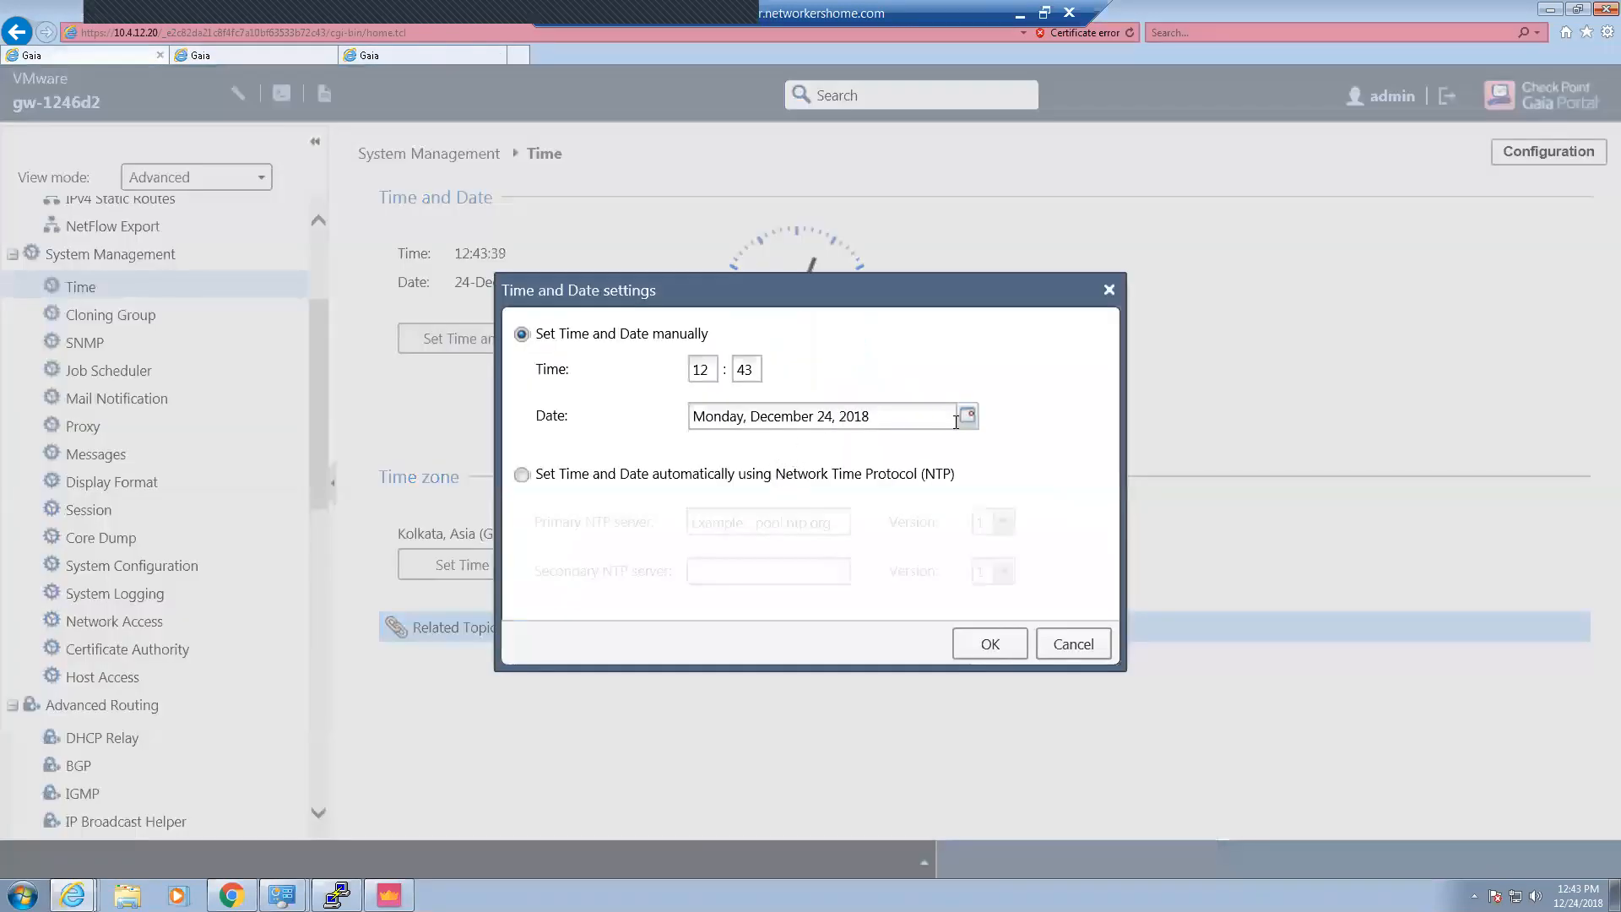
left_click(968, 427)
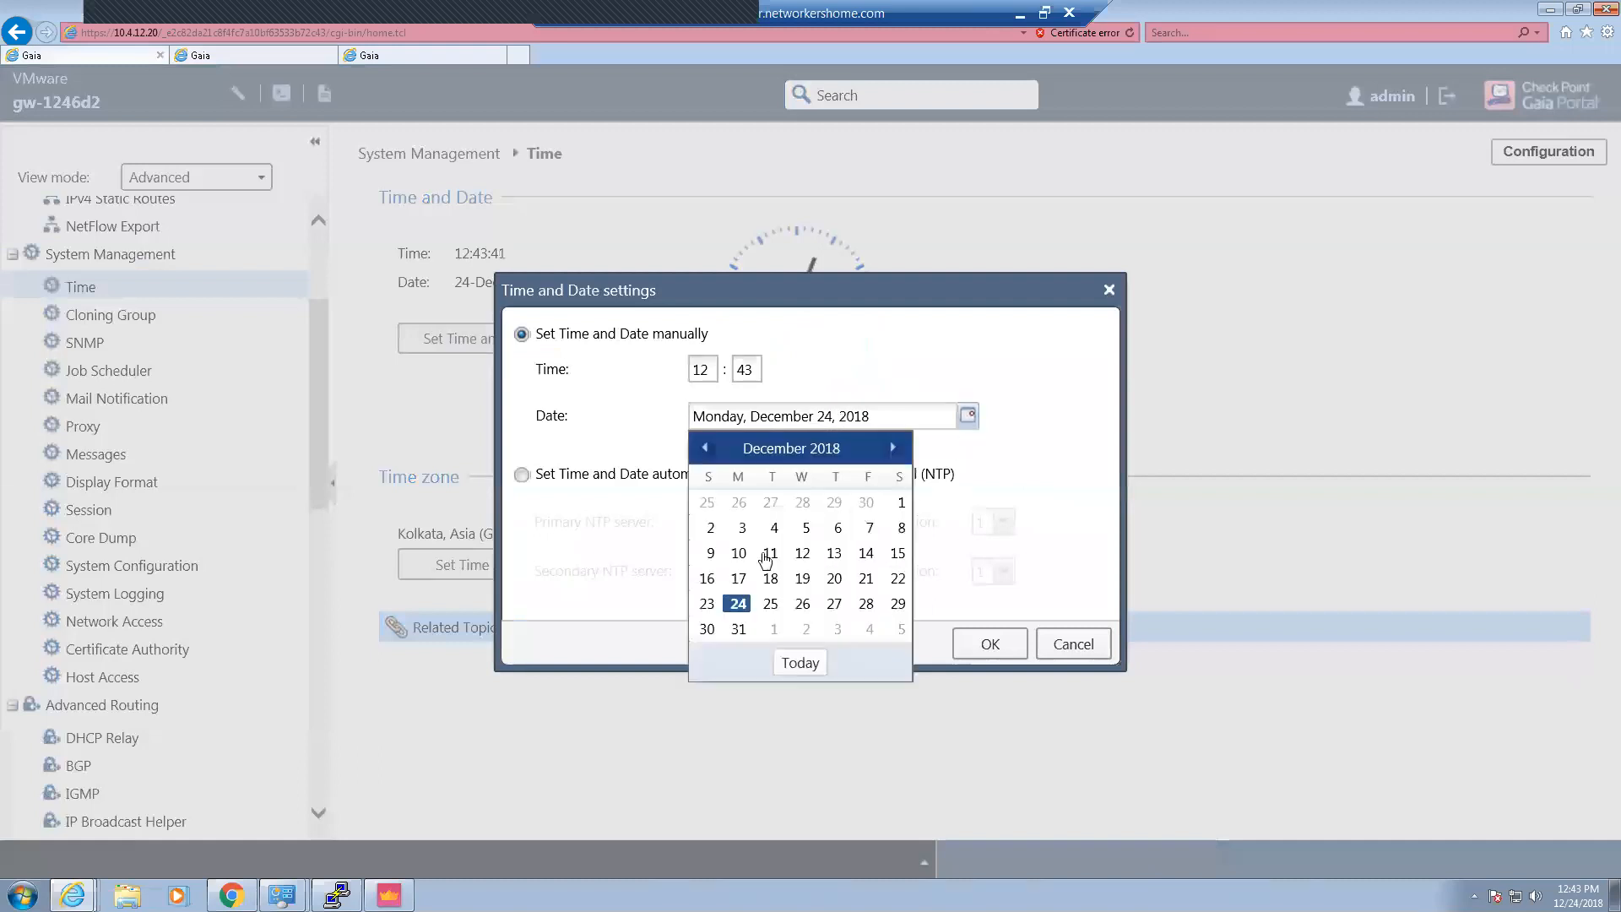
left_click(708, 609)
left_click(979, 643)
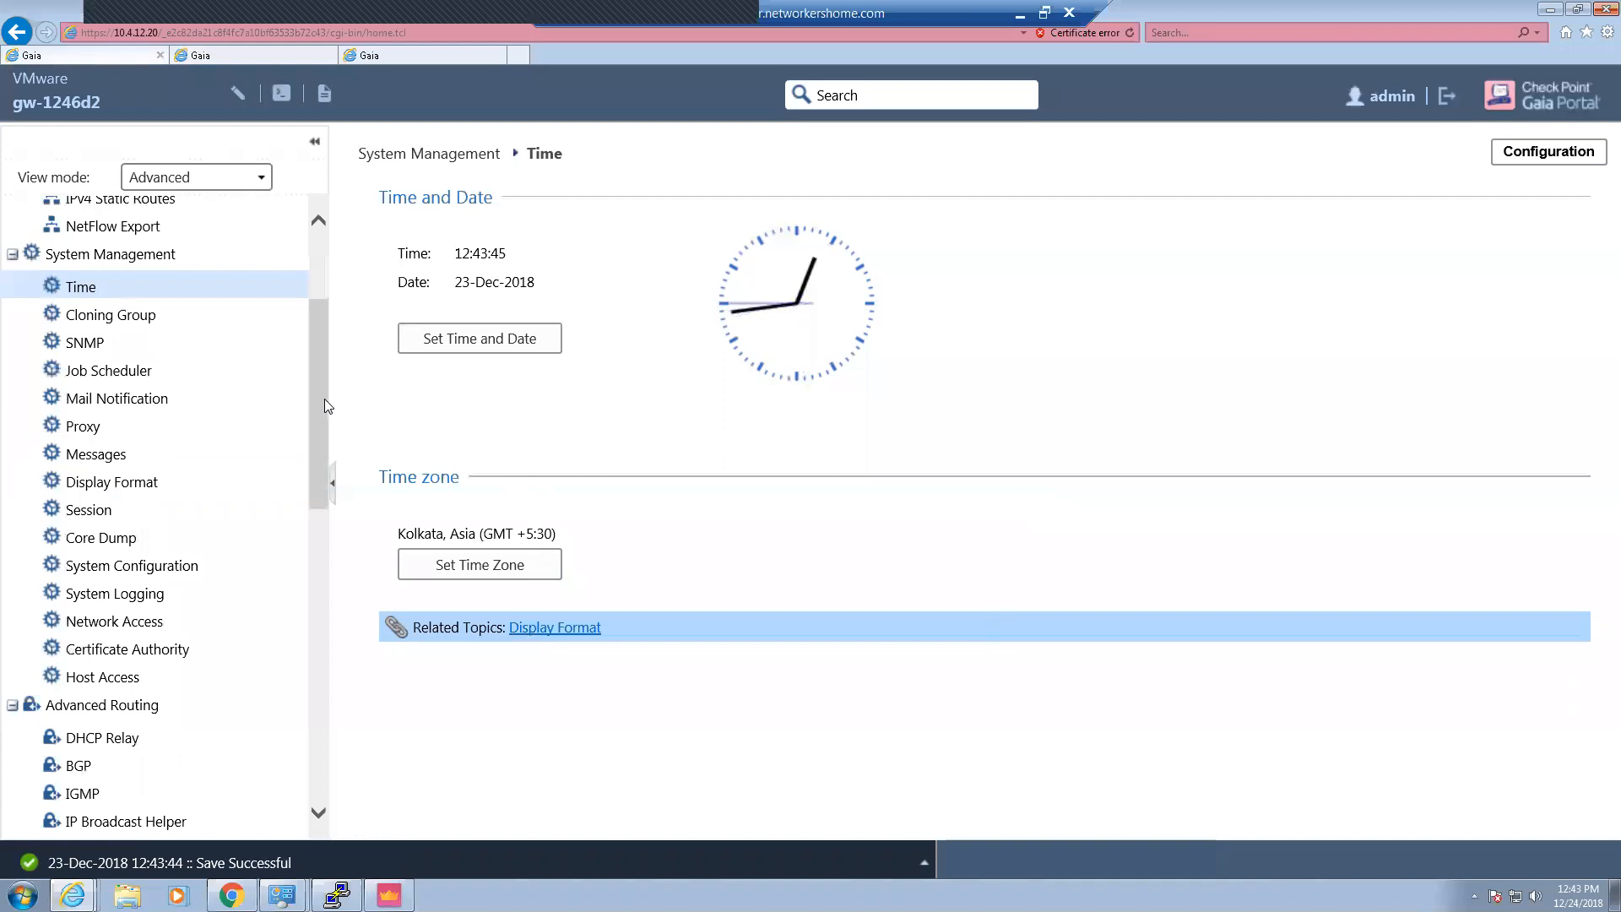
left_click_drag(319, 344, 311, 258)
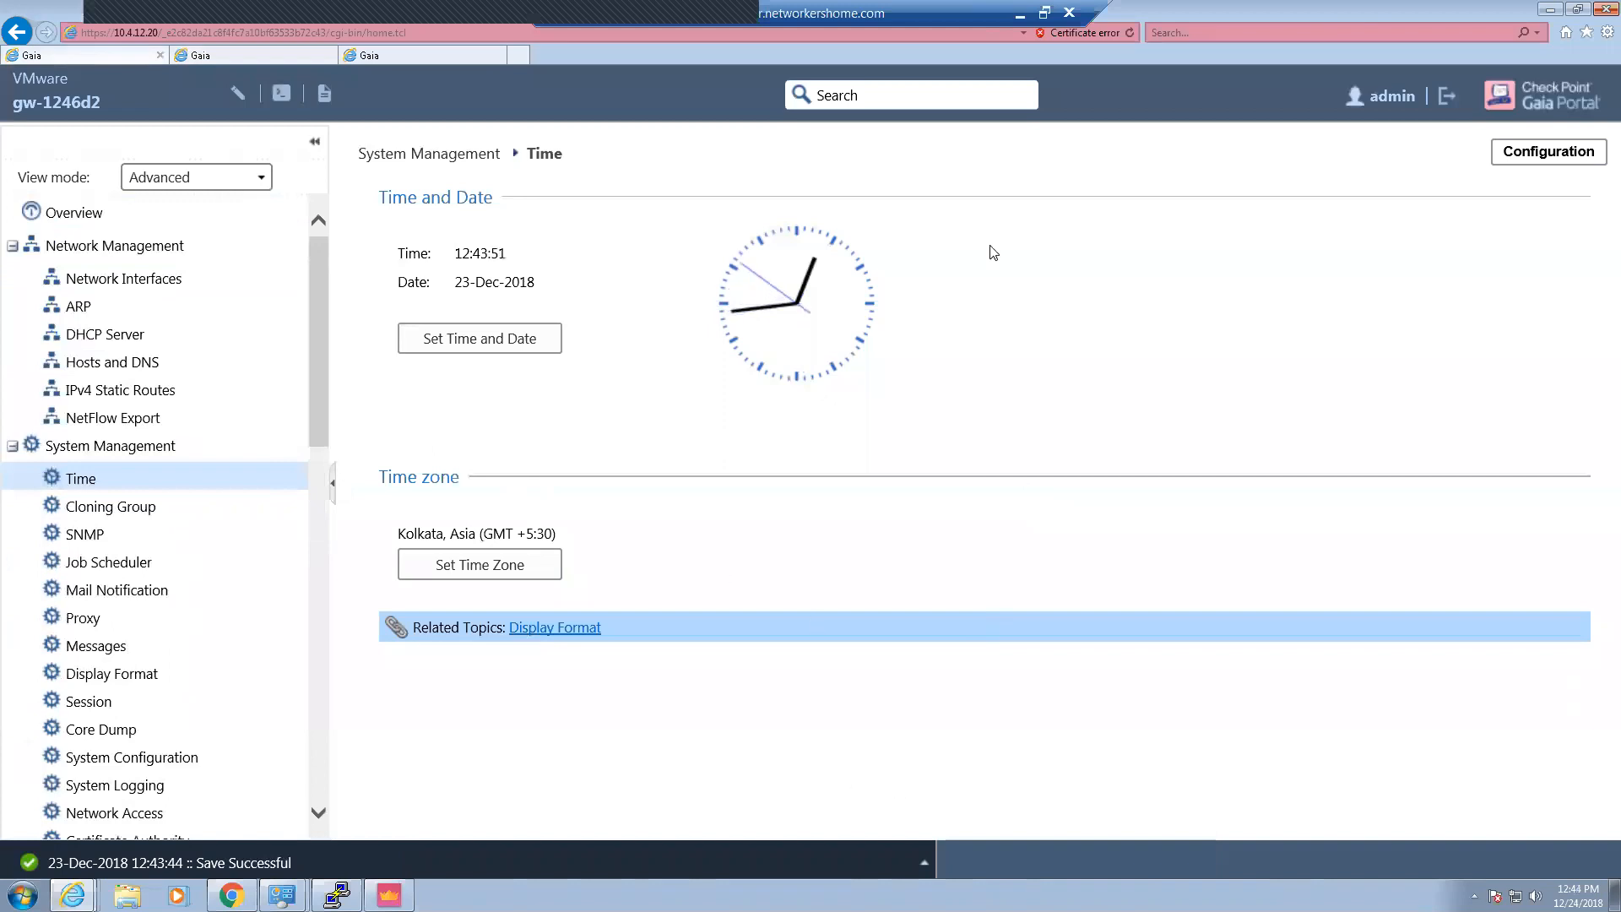
Review cp2's General Properties and Network Management in SmartConsole, then cancel without changes
left_click(377, 895)
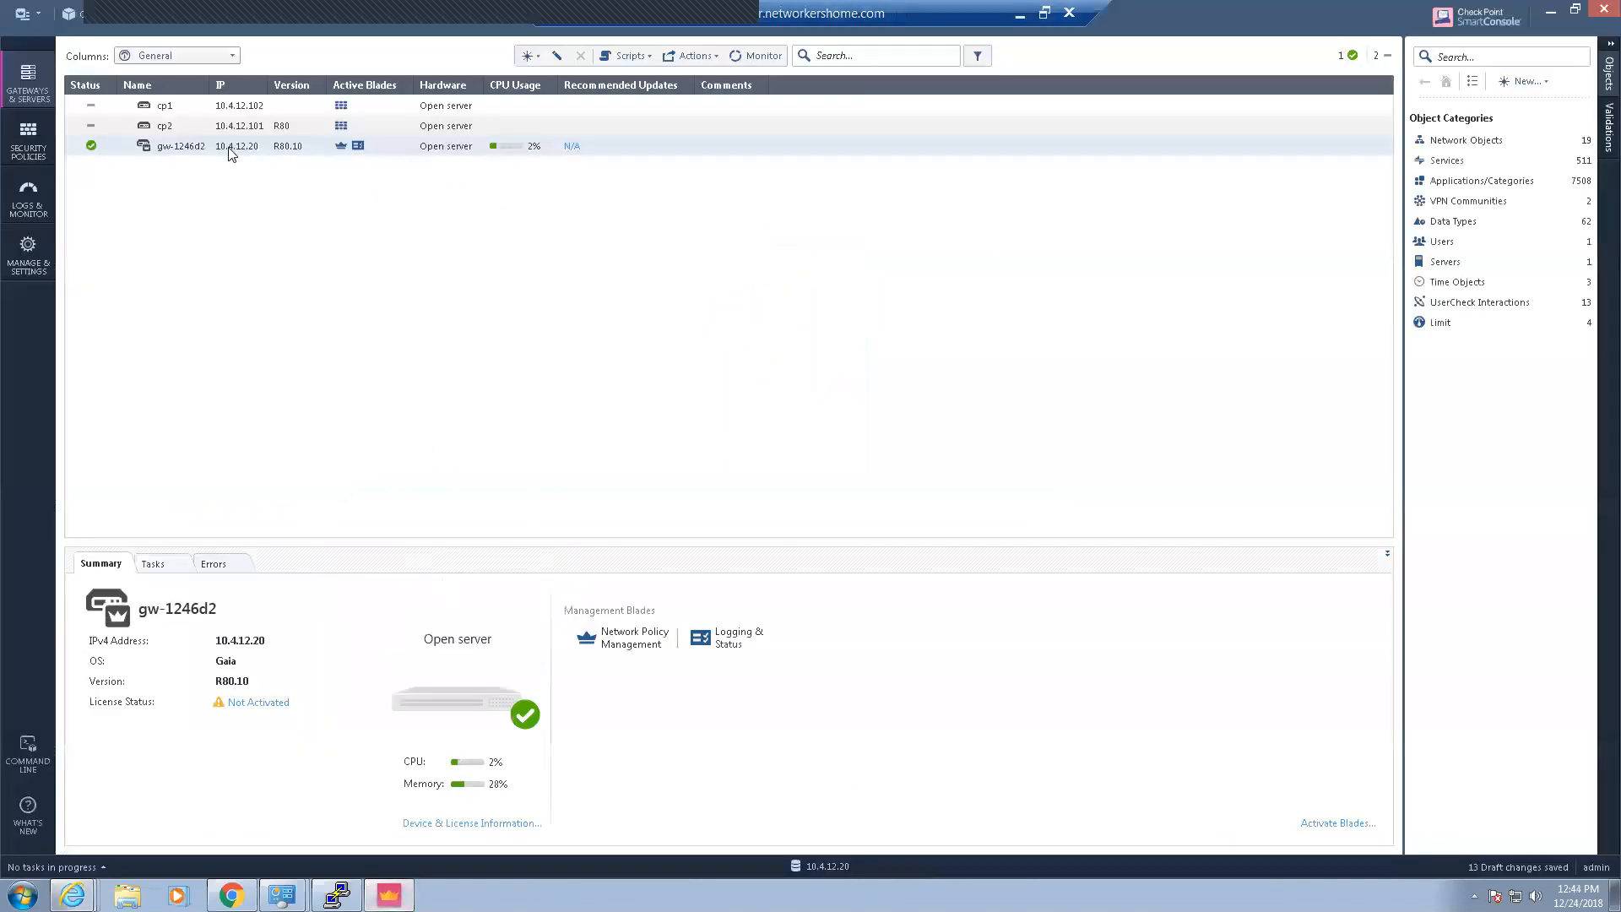
right_click(189, 125)
left_click(196, 137)
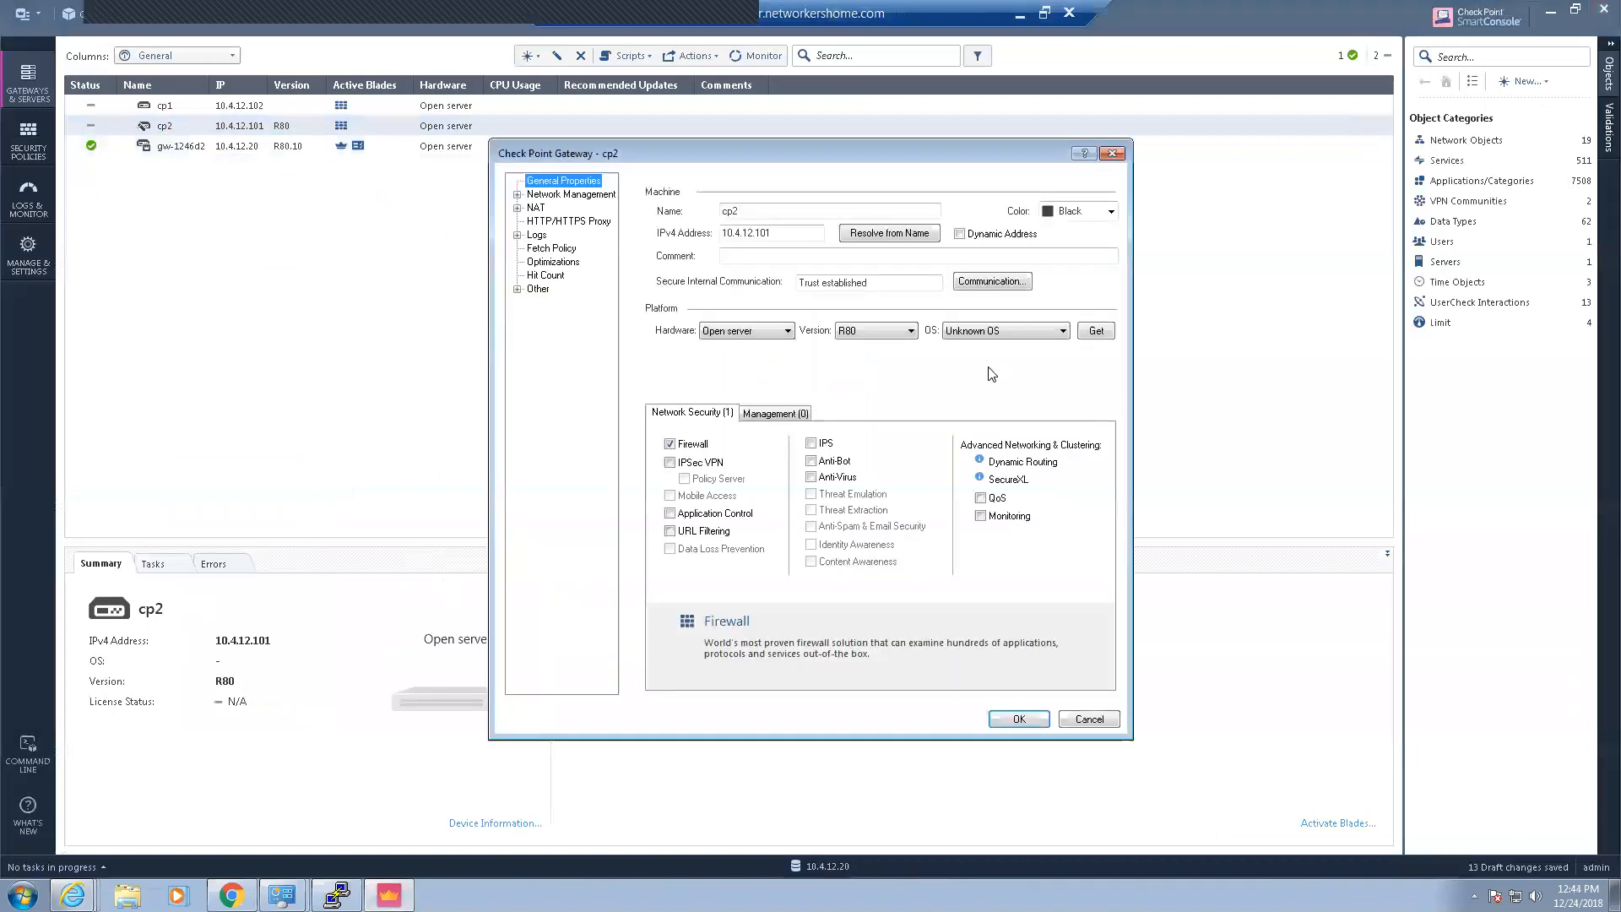
left_click(518, 195)
left_click(557, 203)
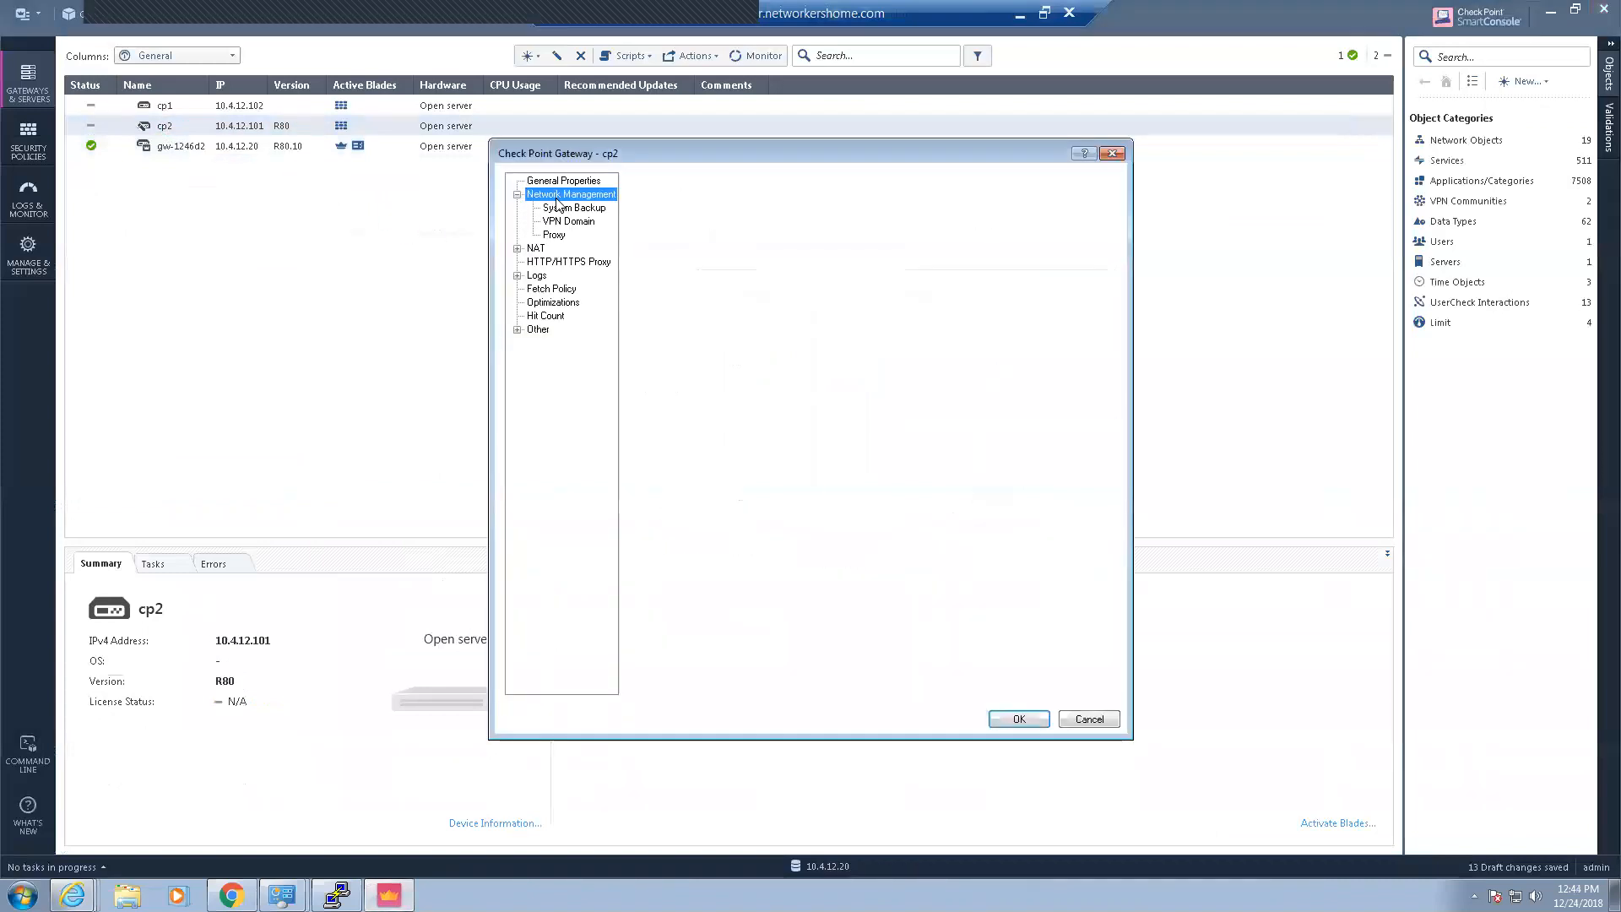
left_click(574, 182)
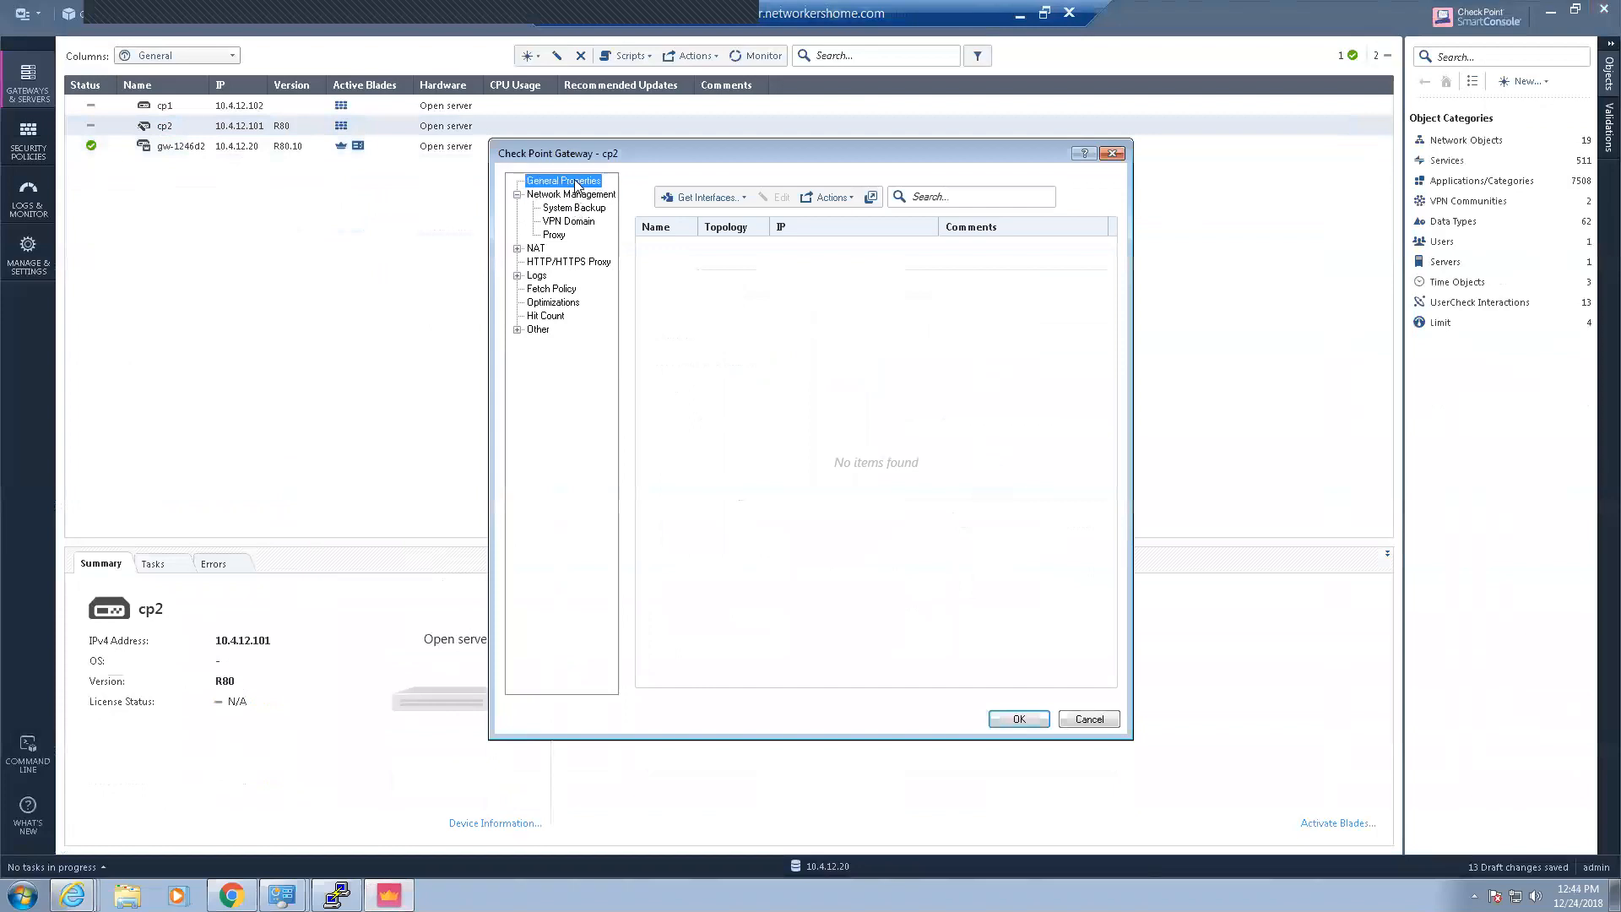
left_click(1078, 719)
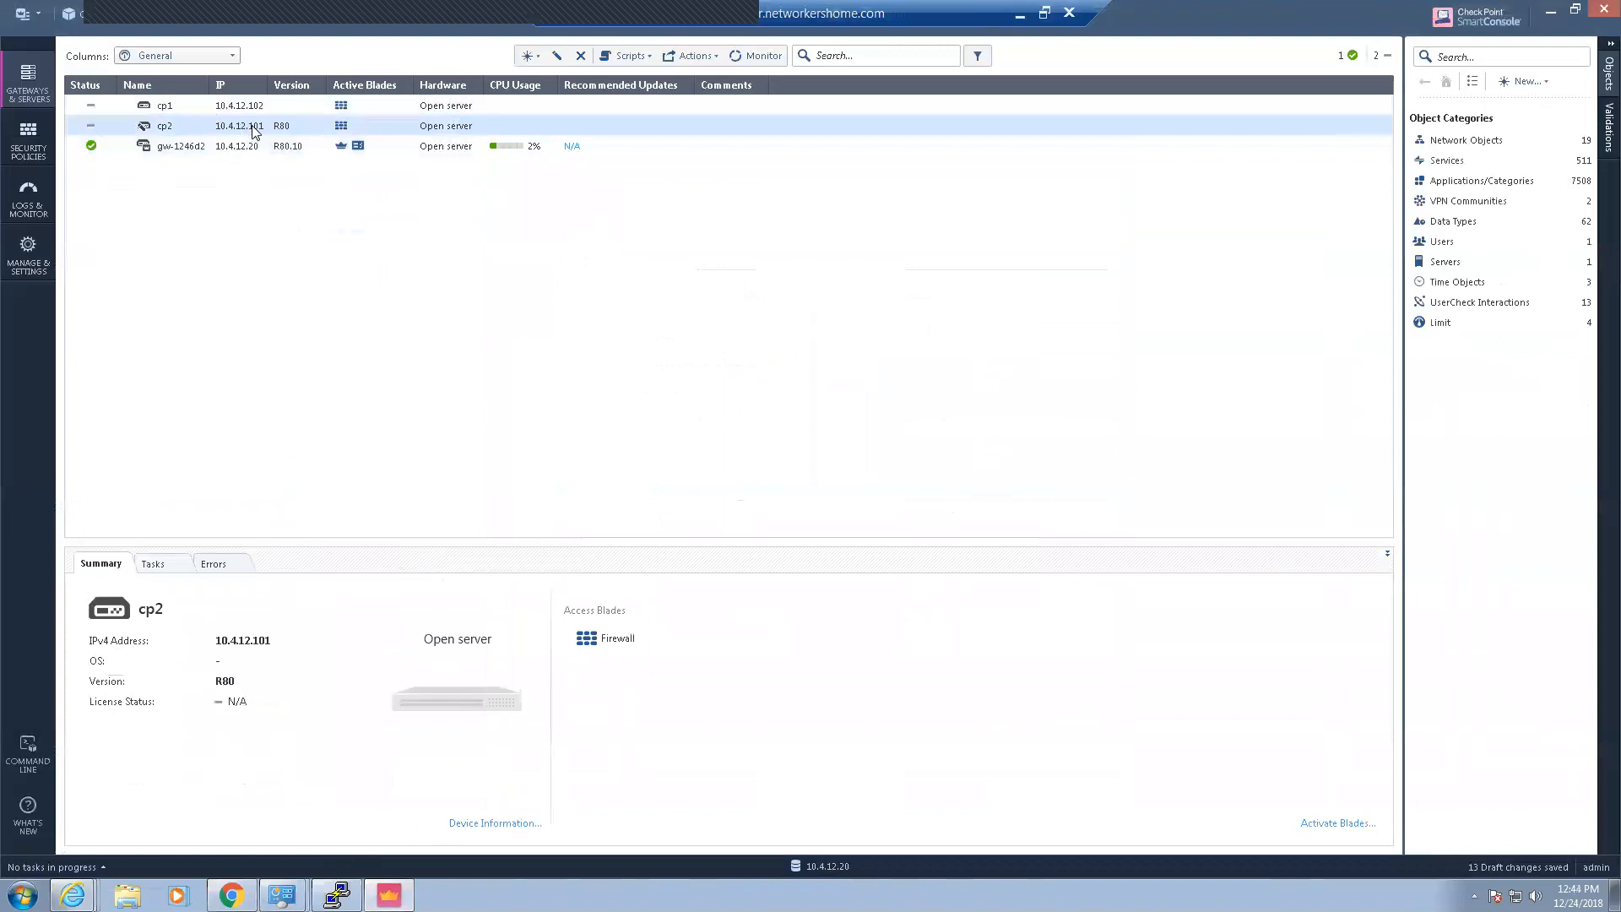
left_click(235, 895)
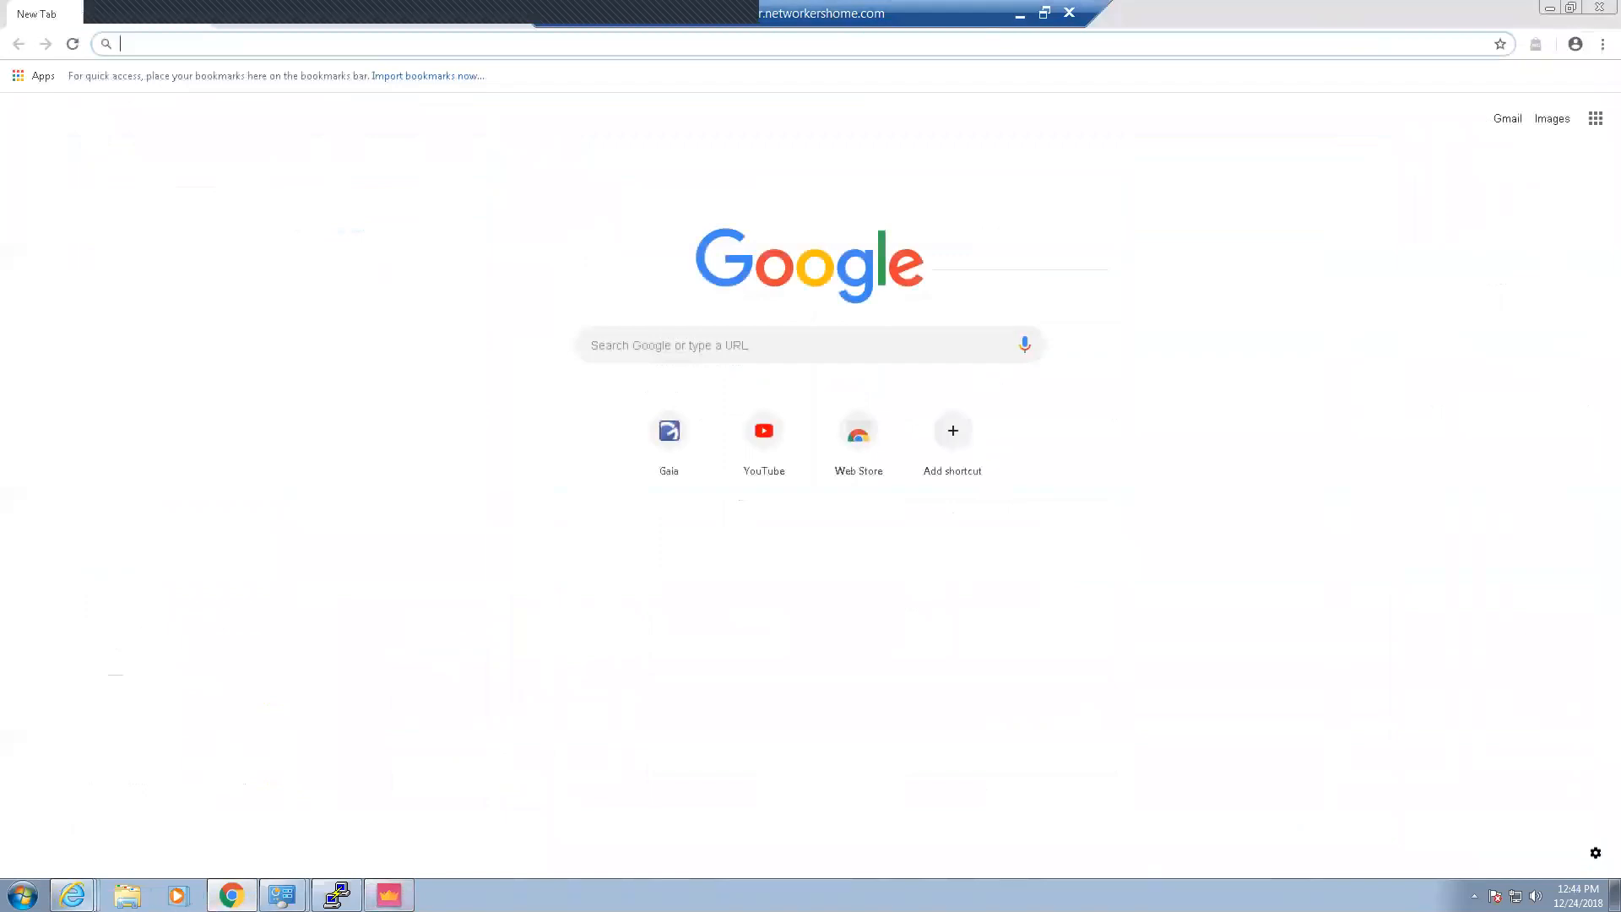
Go back to gw-4be172's portal and open interface eth1 for editing
left_click(72, 895)
left_click(86, 829)
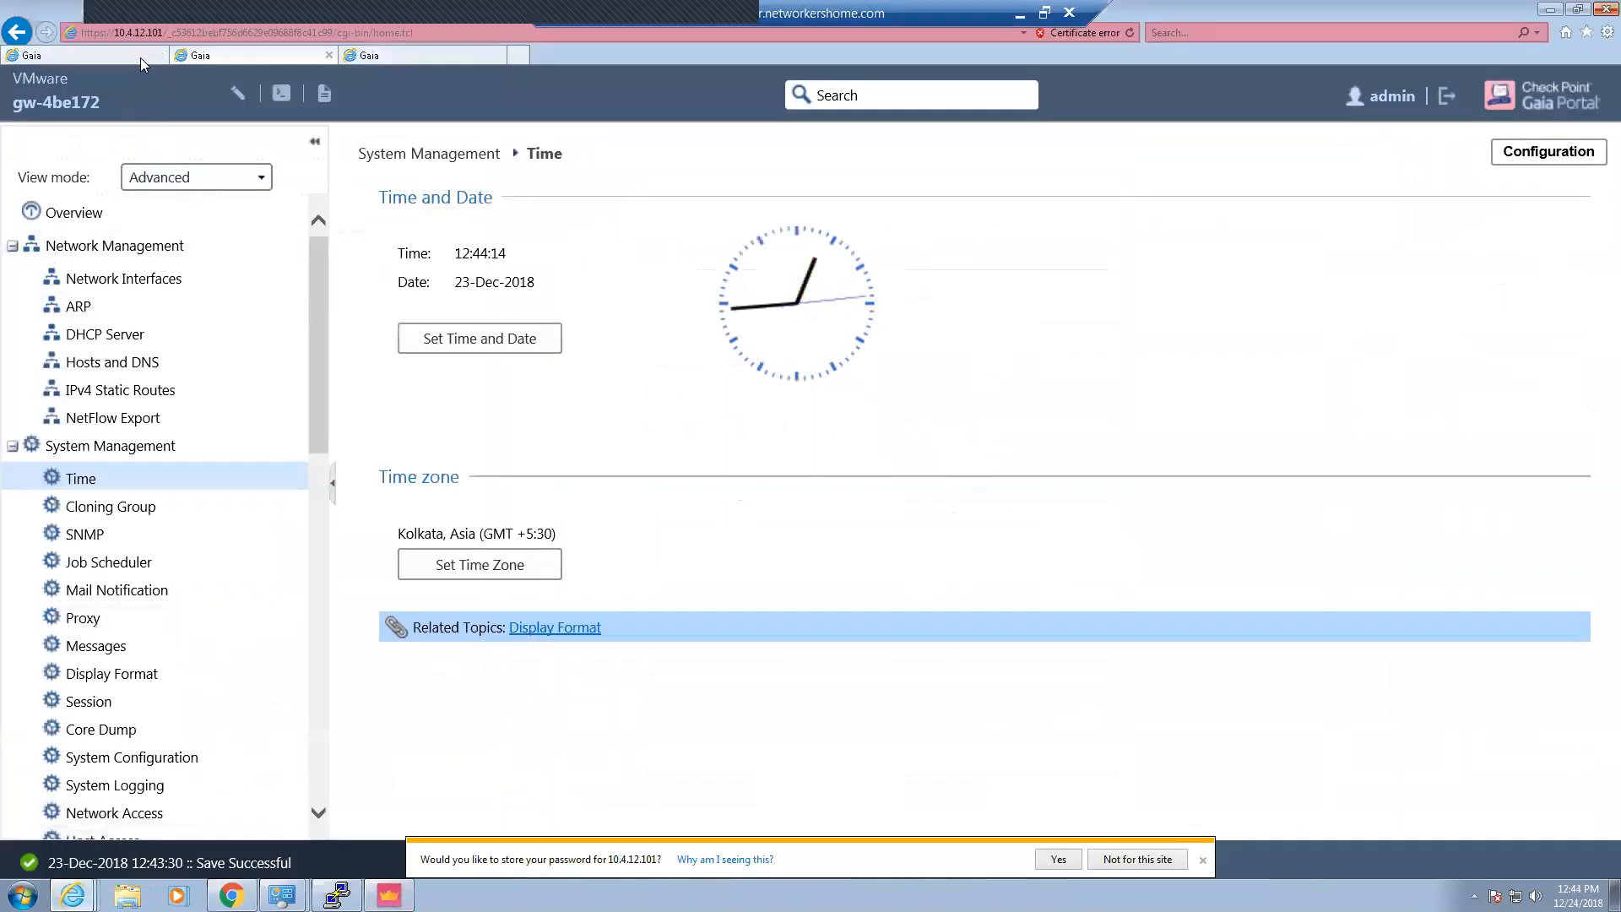
left_click(120, 281)
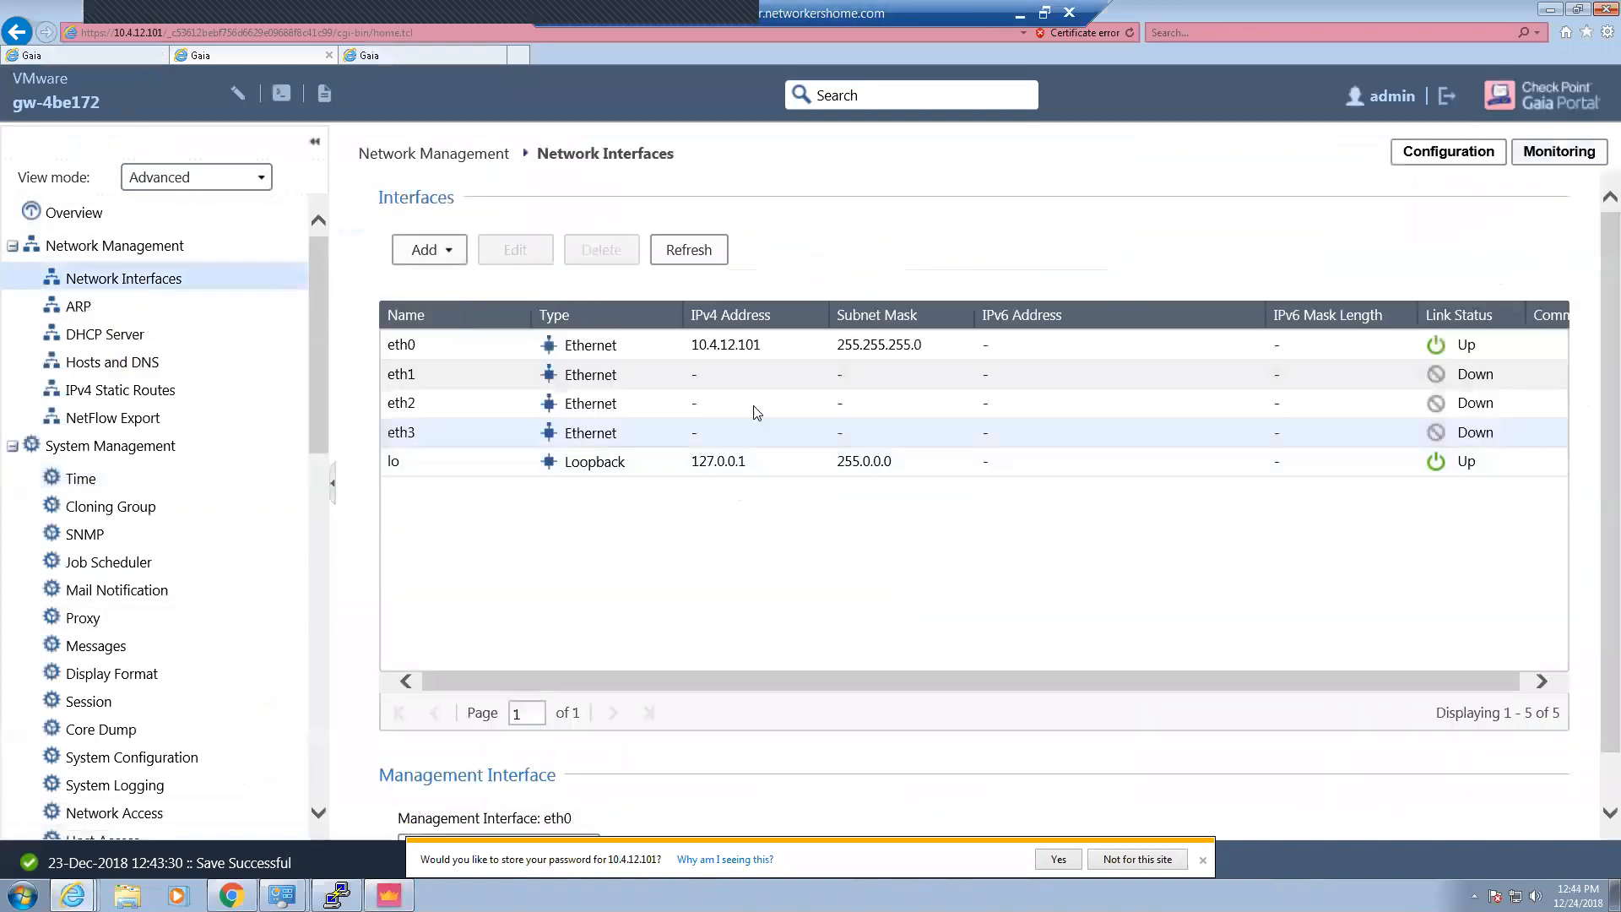
left_click(729, 375)
left_click(520, 250)
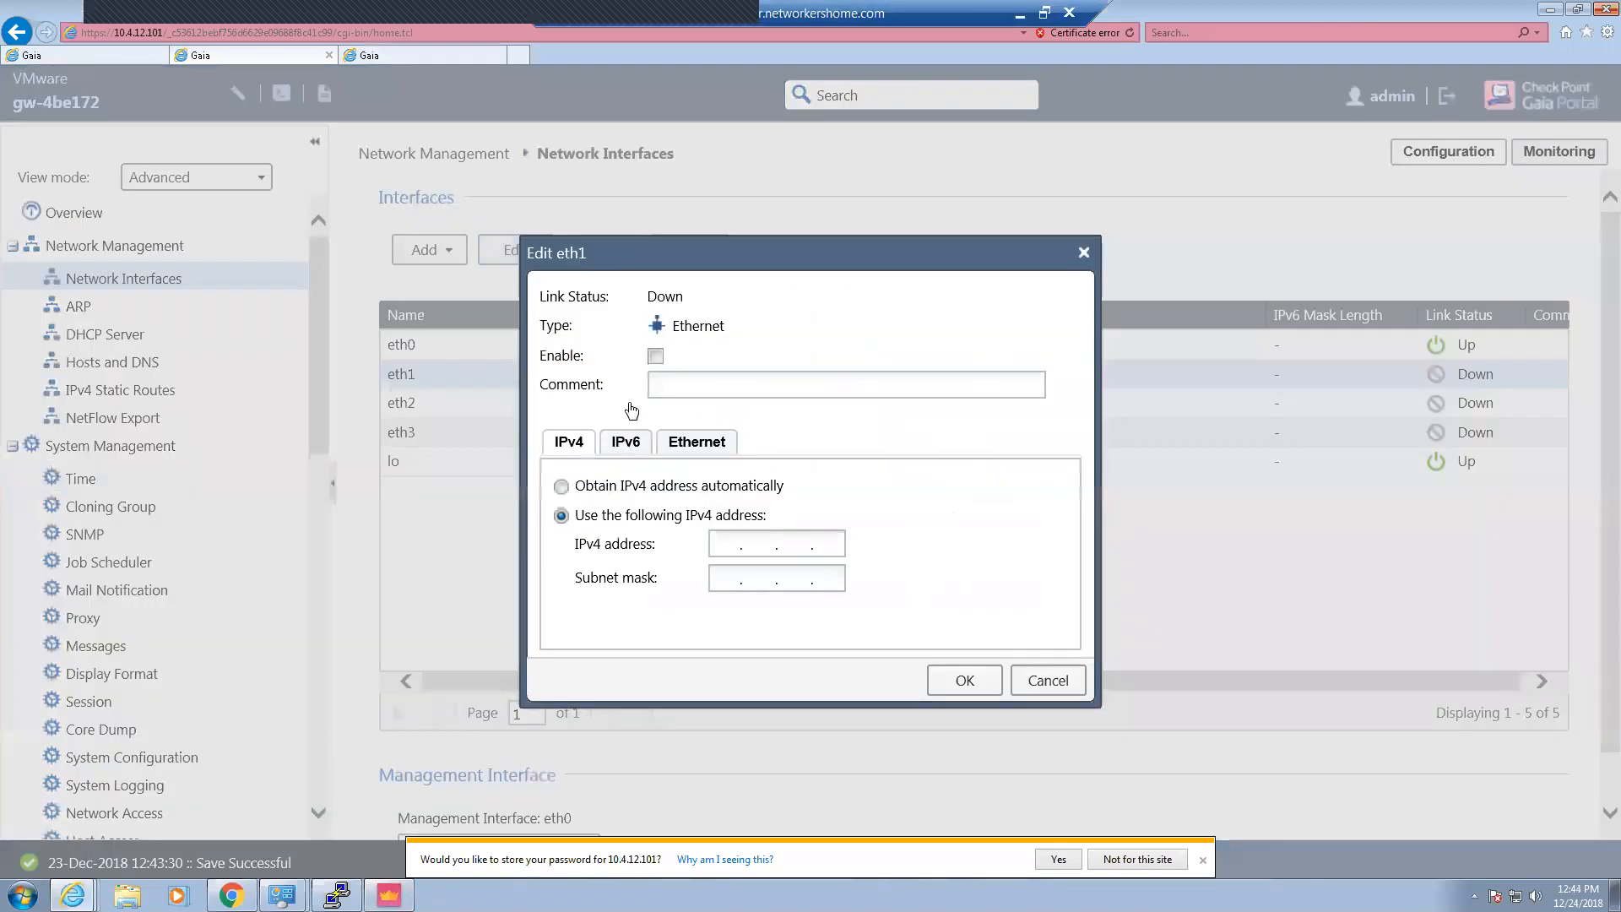
Enable eth1 with comment 'outside', IPv4 172.16.2.30 and mask 255.255.255.0
left_click(686, 389)
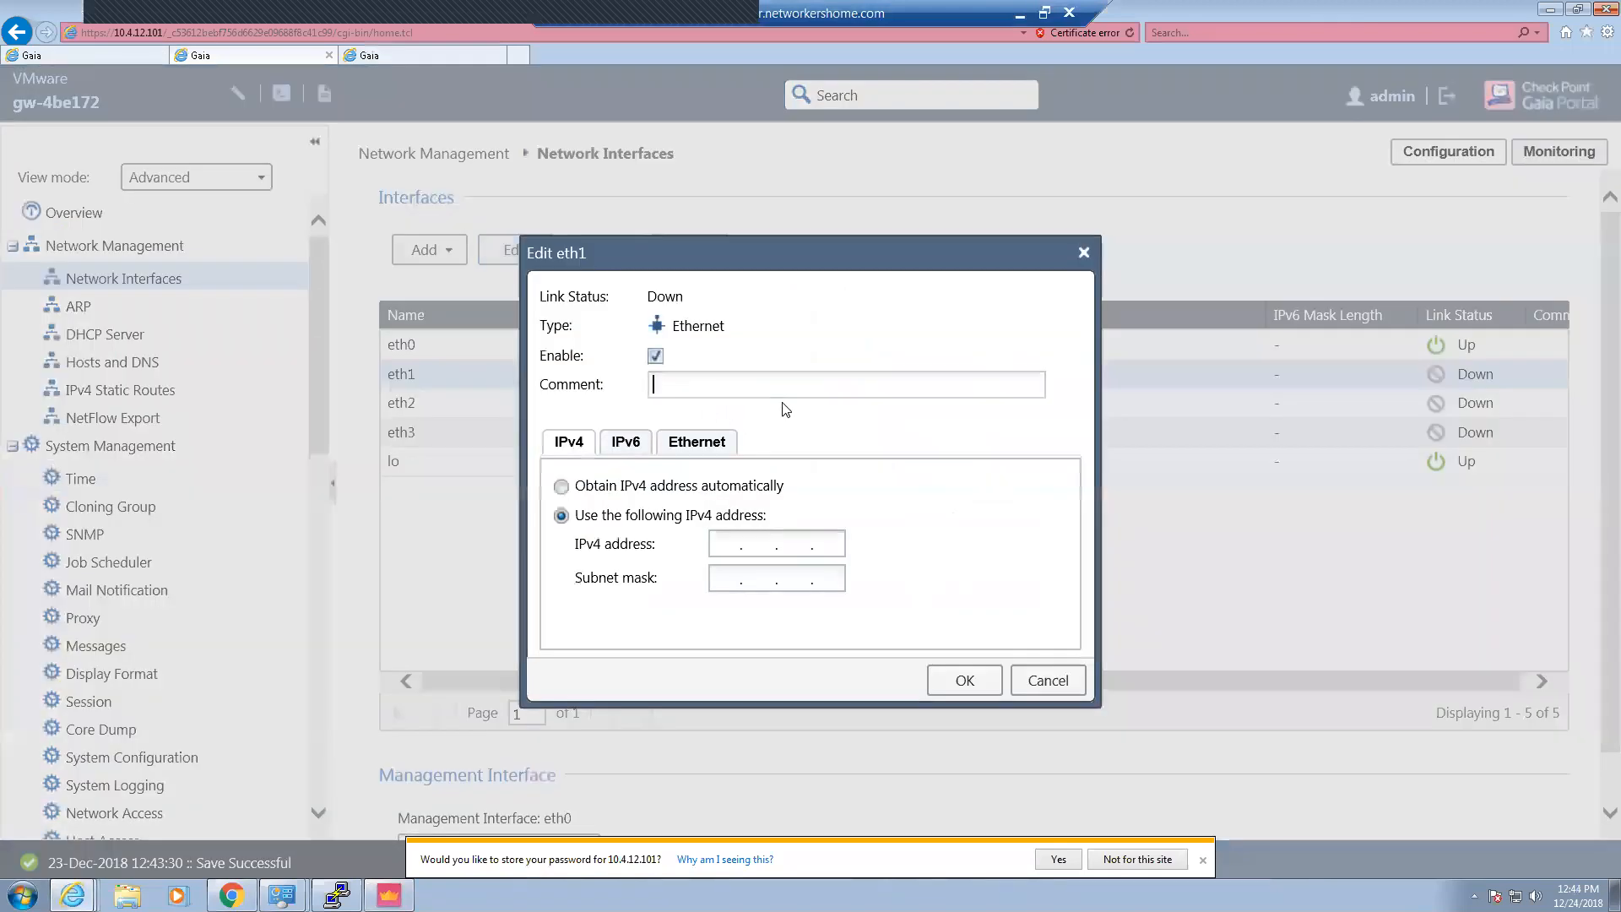
type("17")
key("ctrl+a")
type("outside")
key("Tab")
type("172.16.2.")
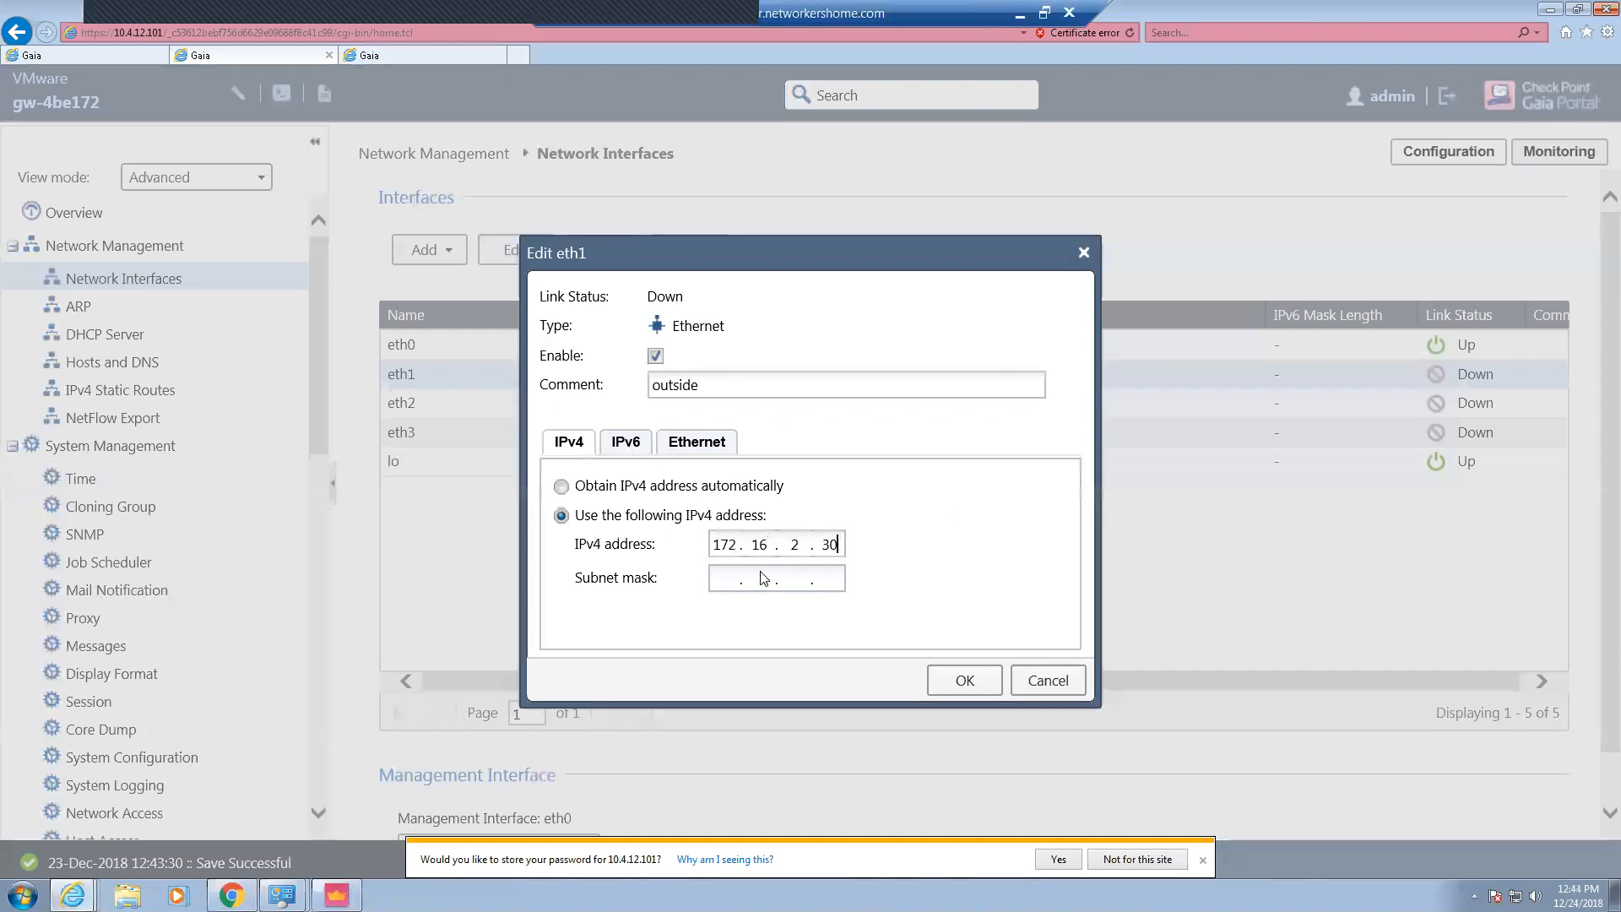
key("Tab")
type("255 . 255 . 255 . 0")
left_click(980, 678)
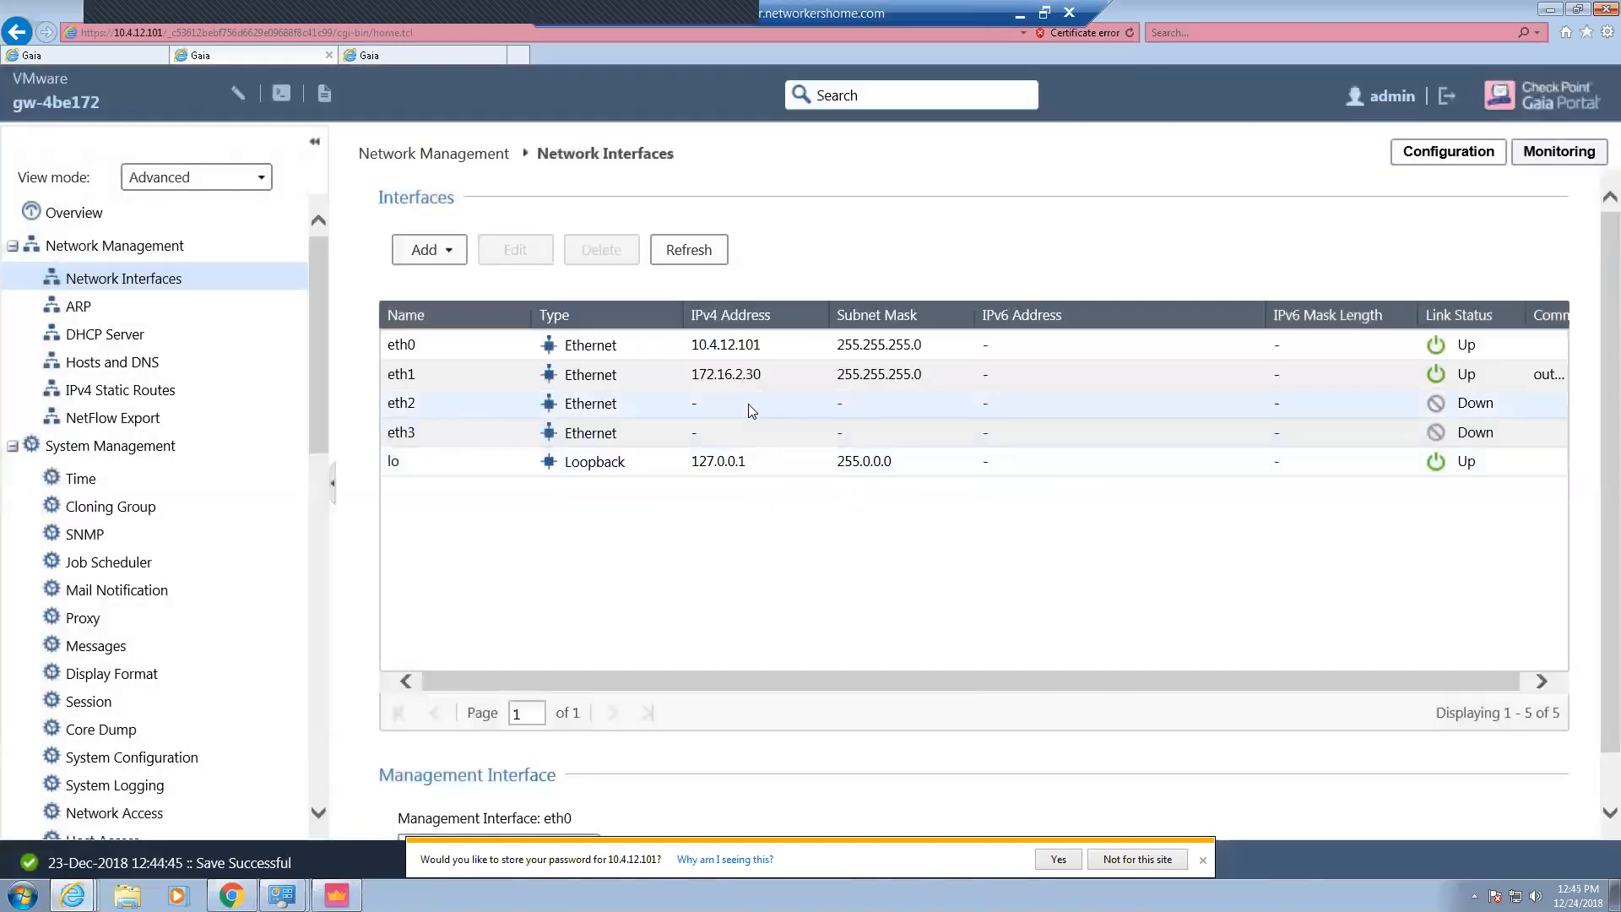
left_click(748, 403)
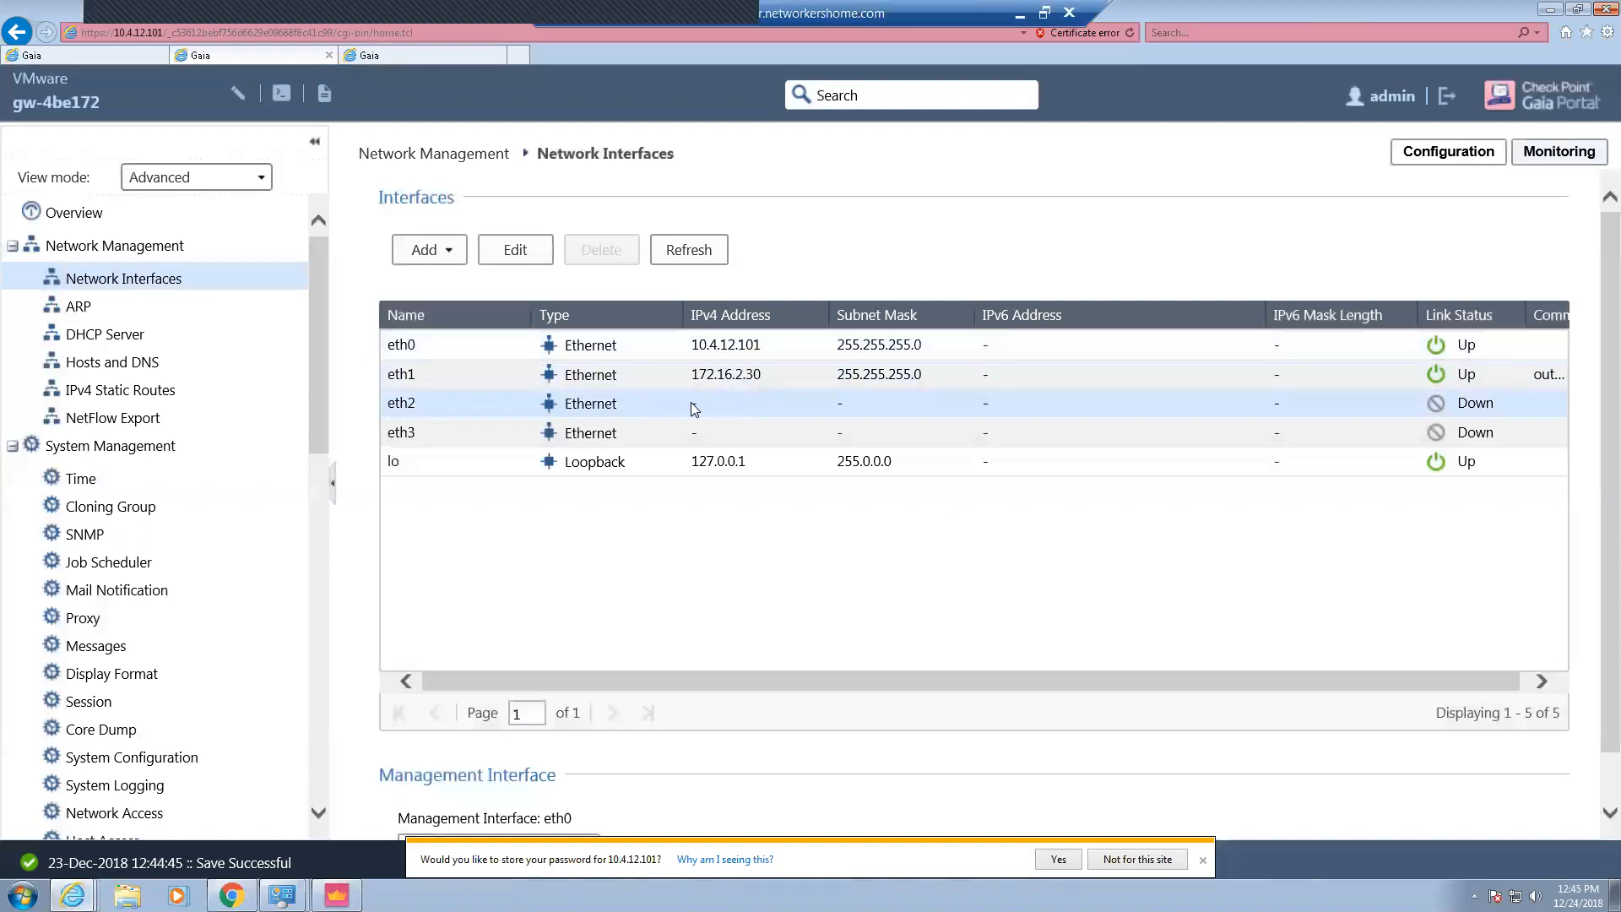
Enable eth2 with comment 'inside', IPv4 10.10.10.20 and mask 255.255.255.0
left_click(514, 251)
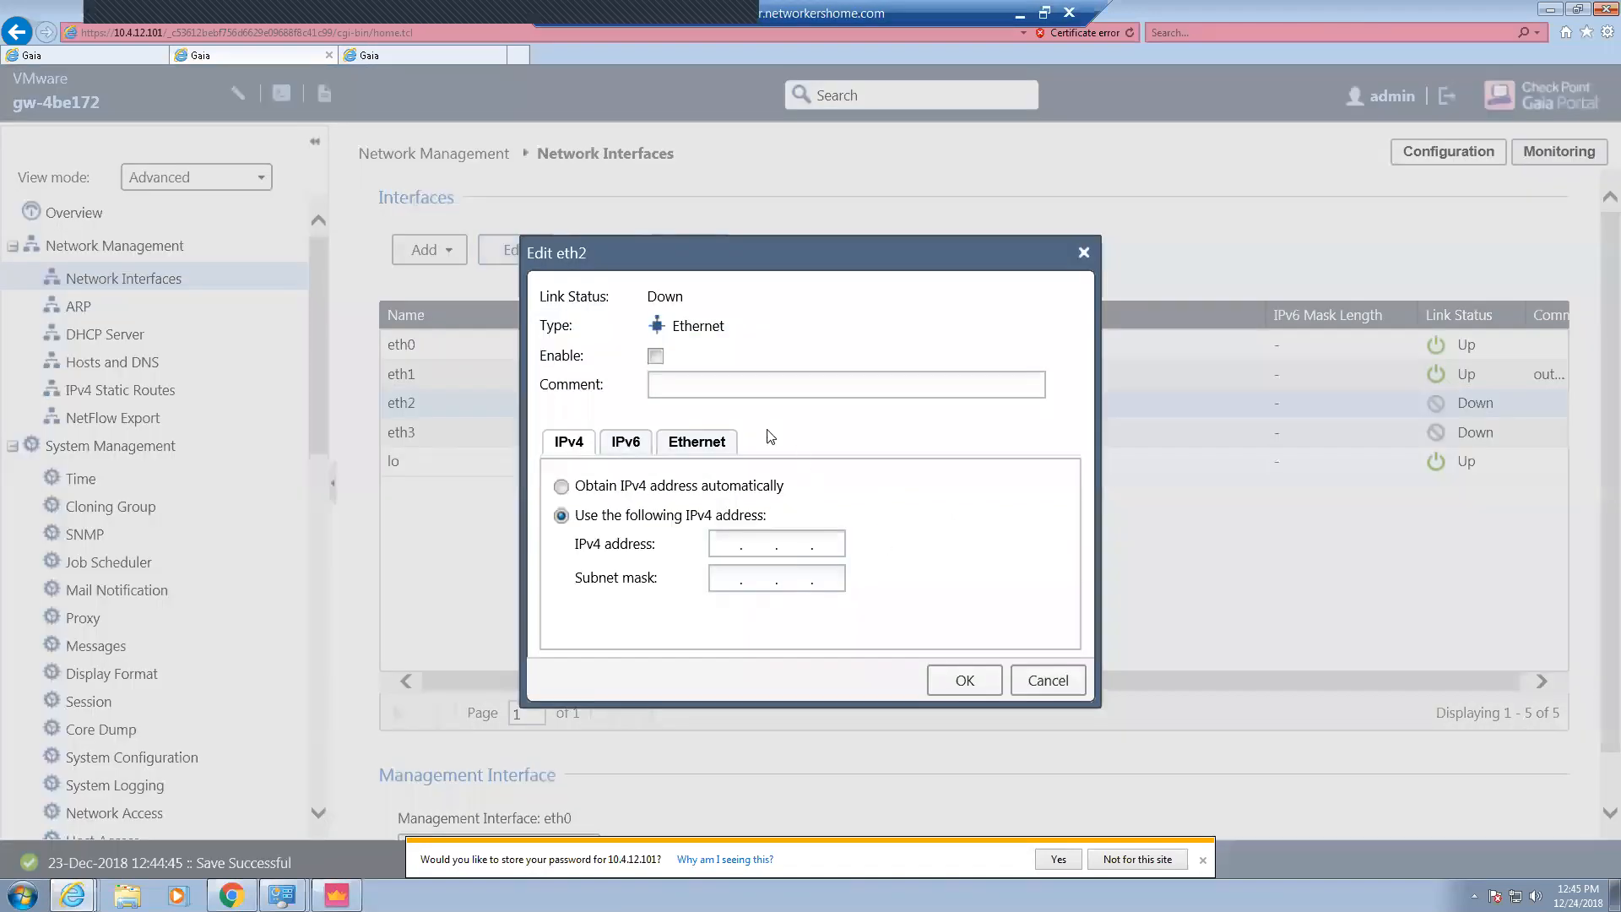
left_click(655, 356)
left_click(827, 387)
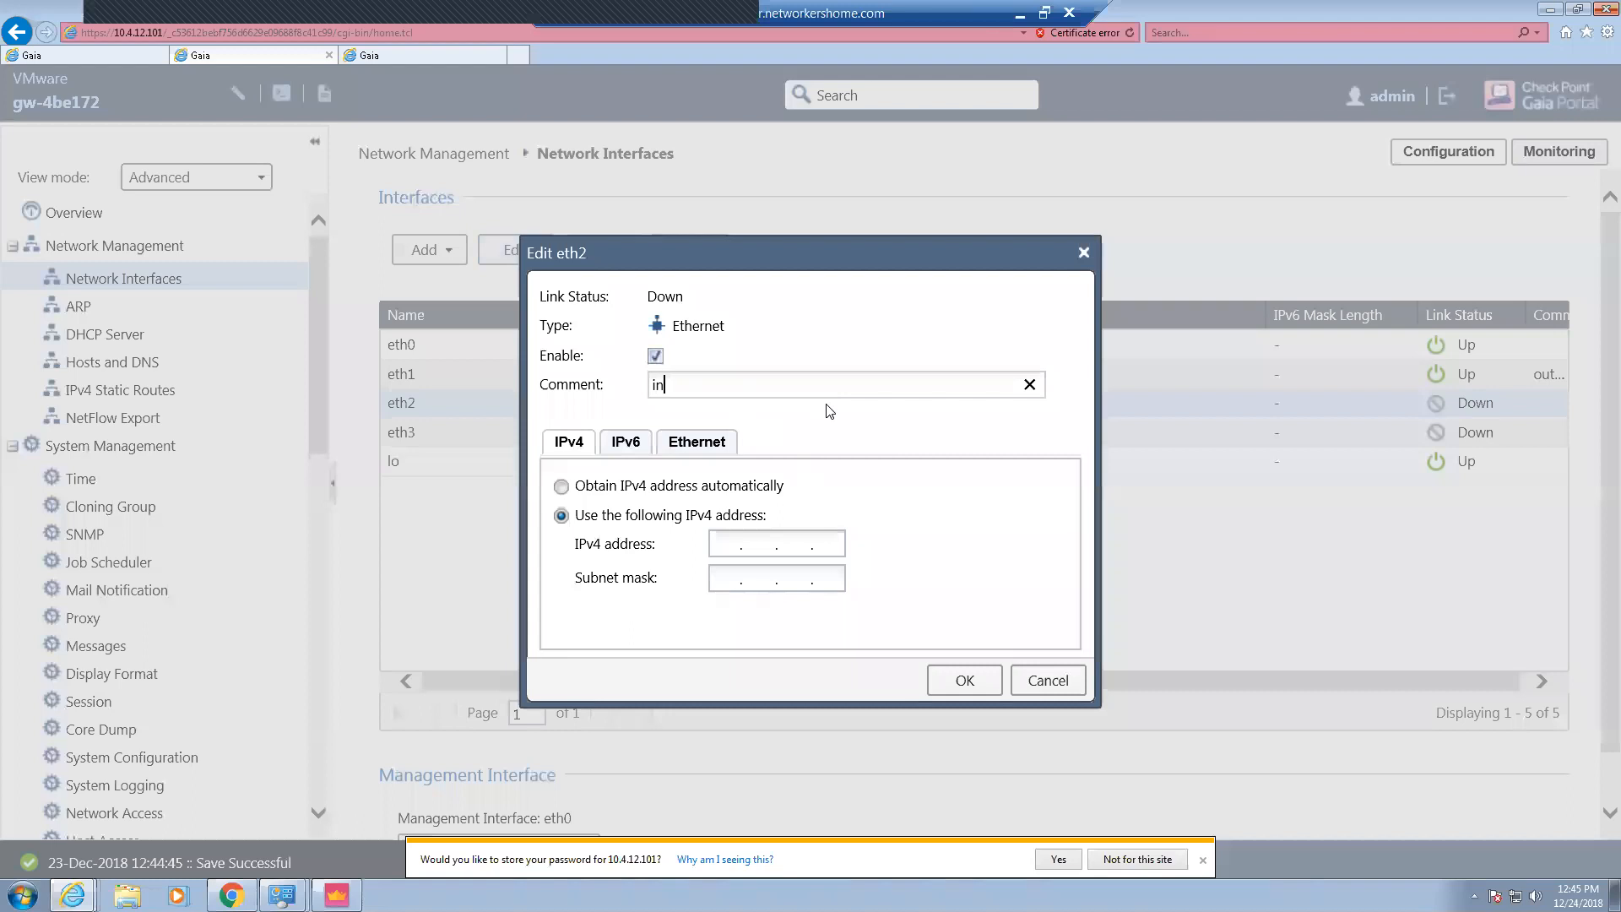
left_click(726, 547)
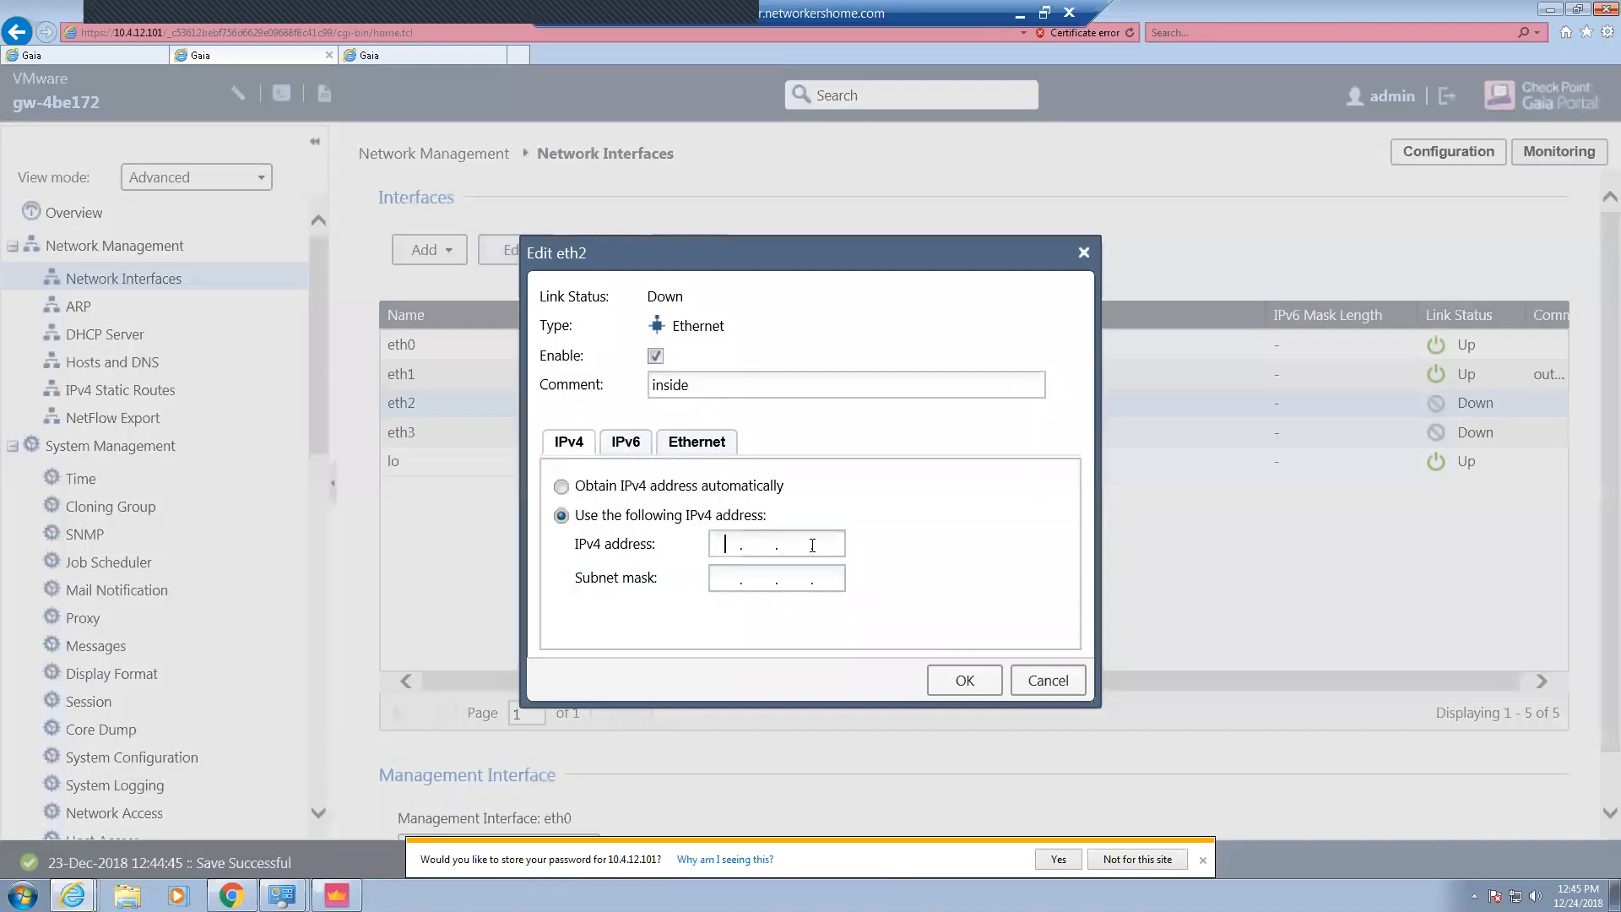
type("10 . 10 . 10 . 20")
left_click(731, 580)
type("255 . 255 . 255 .")
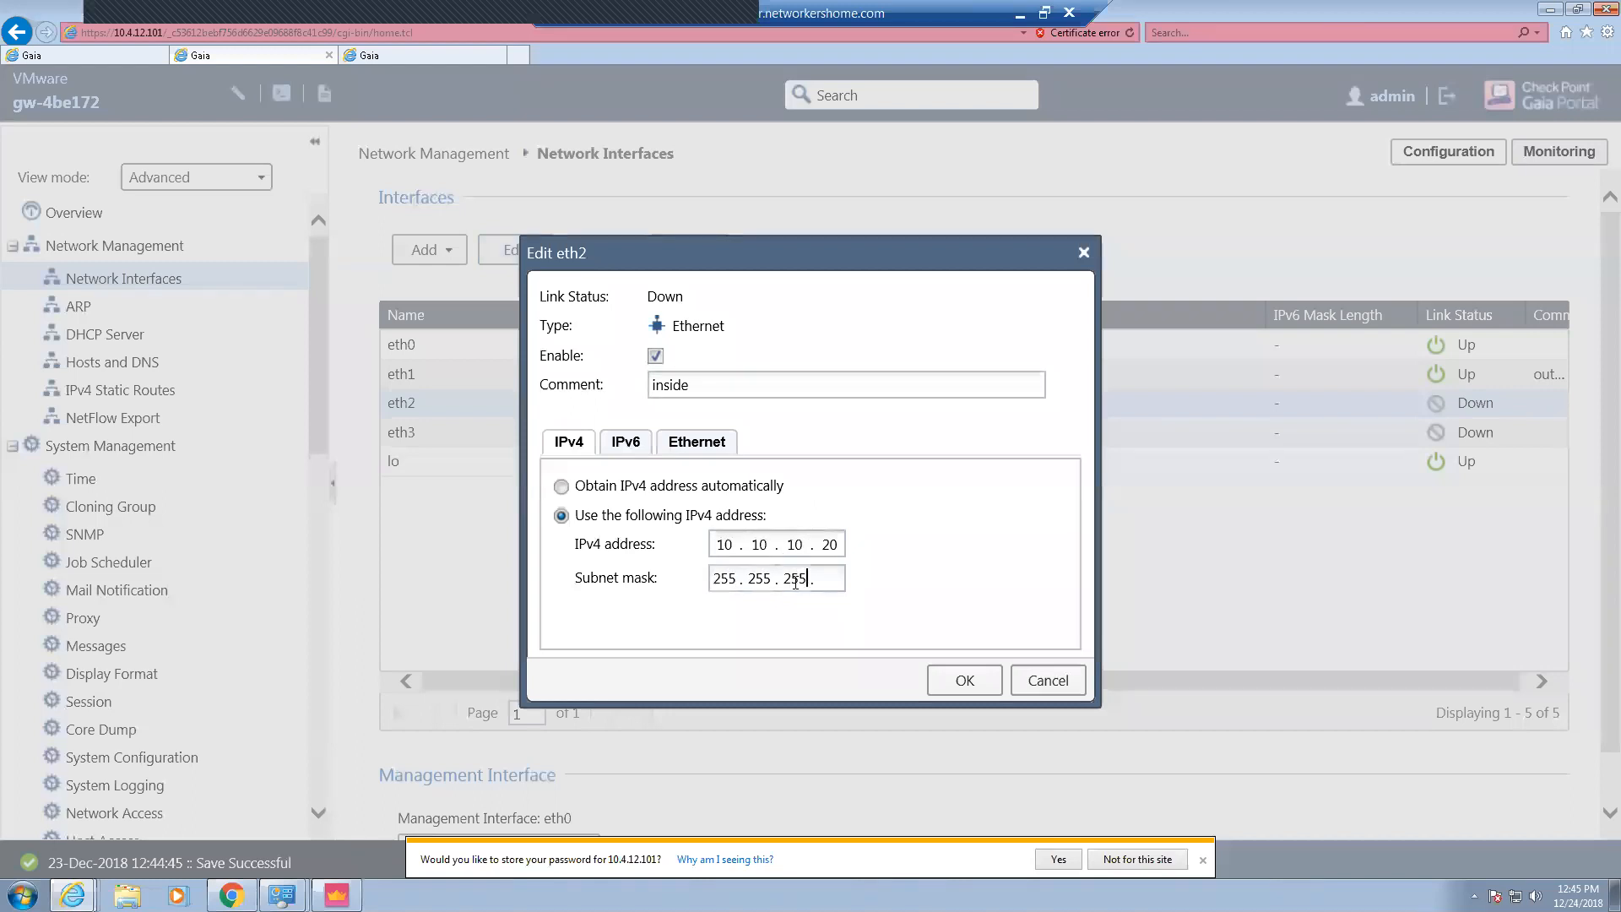
left_click(960, 681)
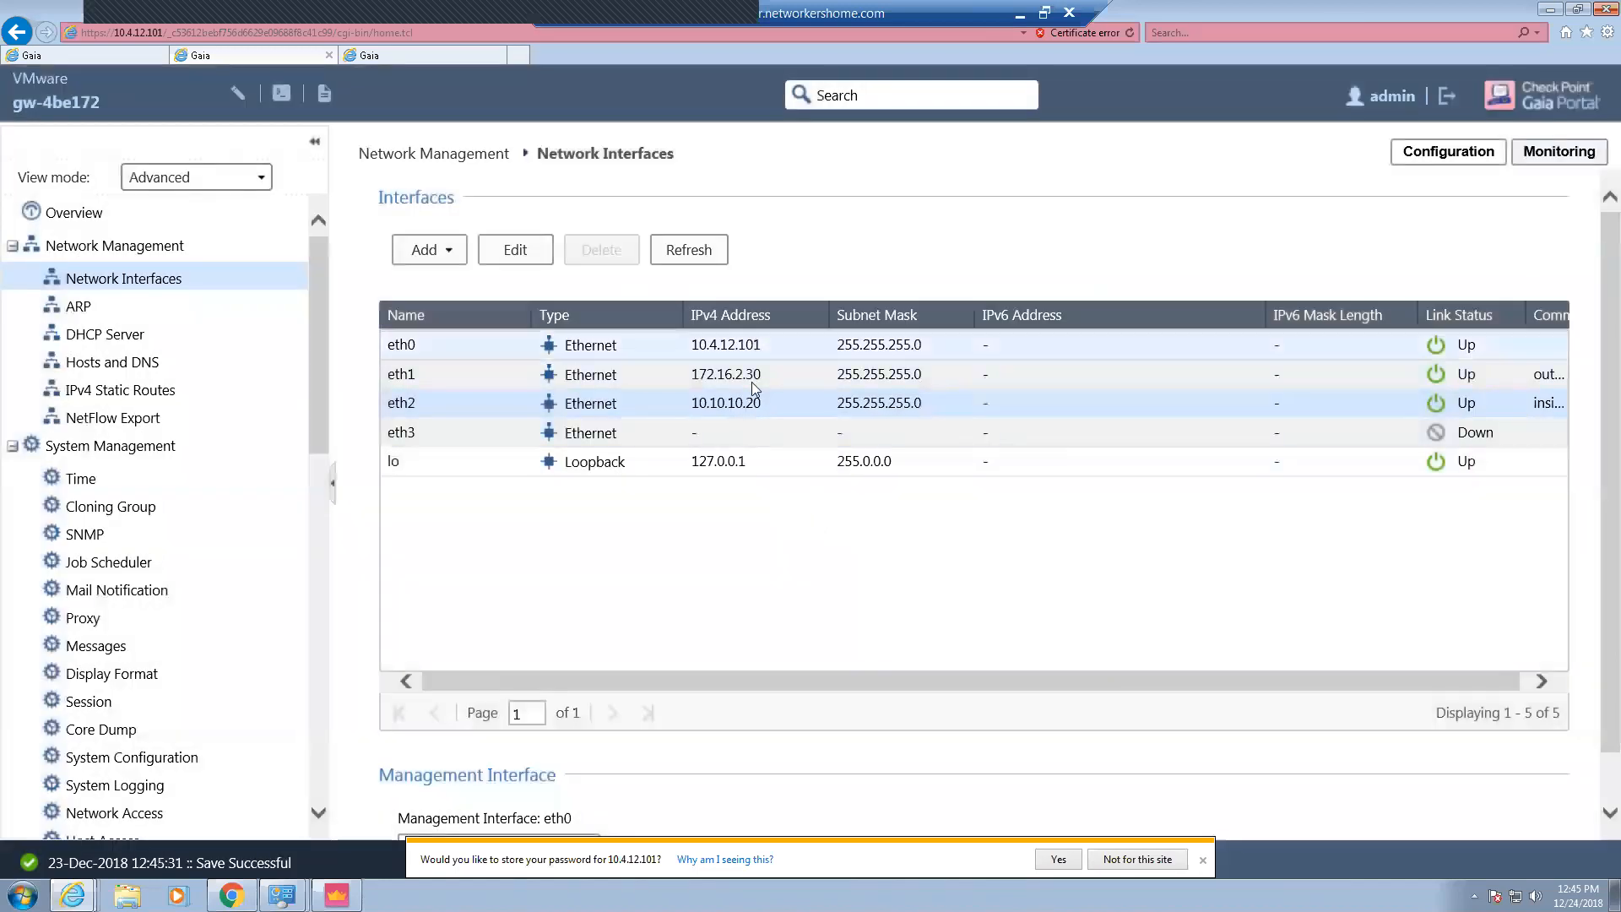
Reopen eth1's and eth2's settings to verify them, closing each unchanged
left_click(708, 382)
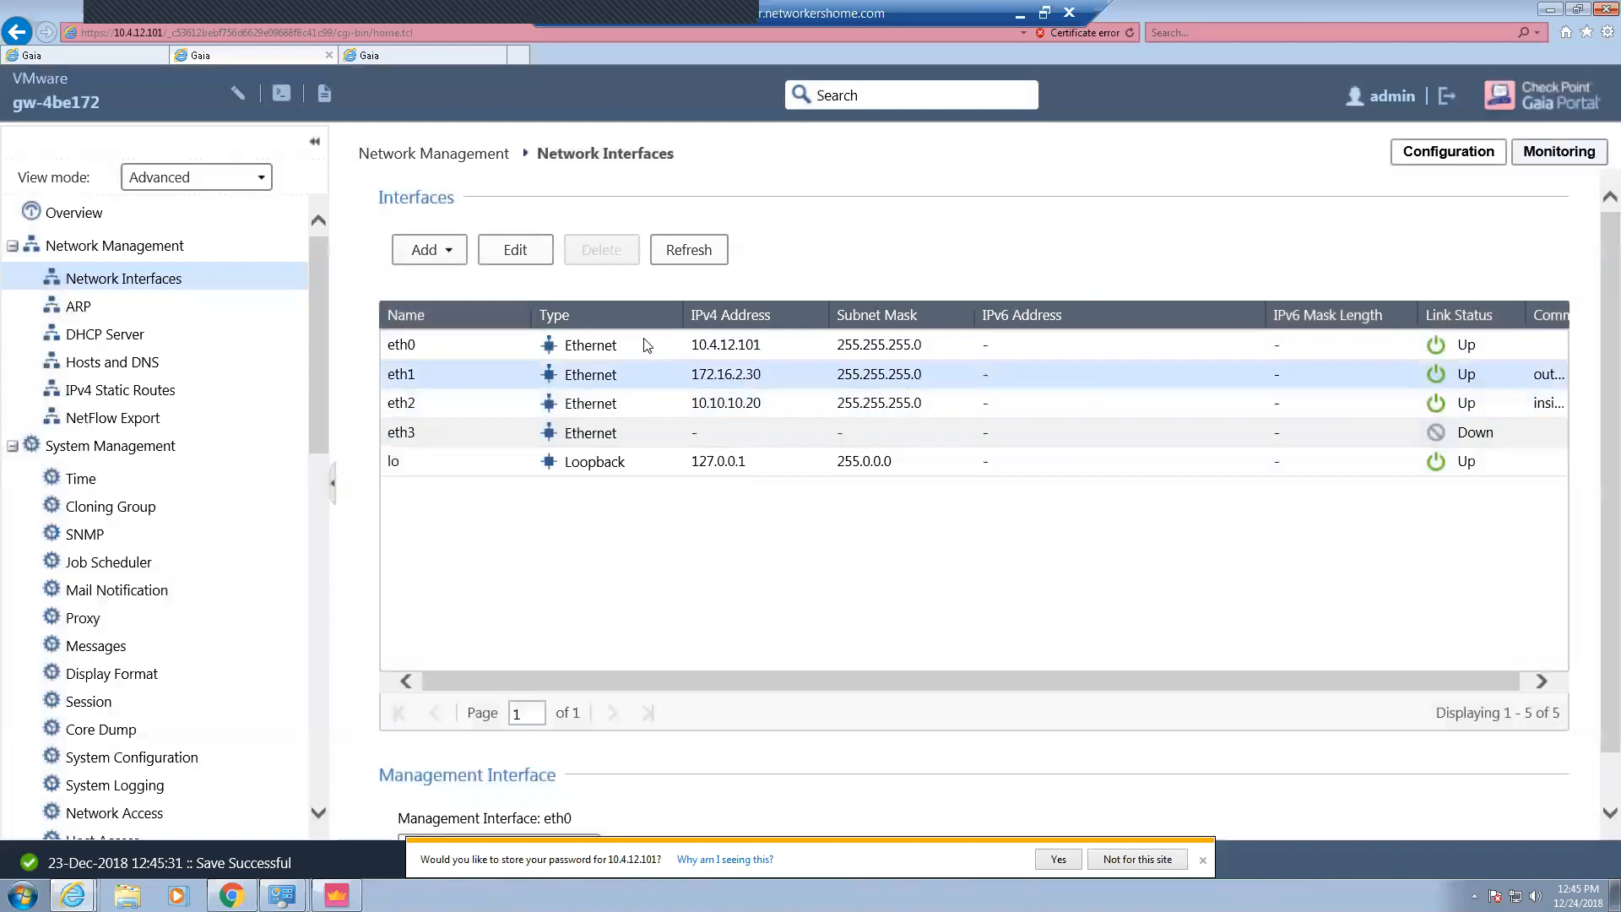
double_click(664, 374)
left_click(1047, 680)
left_click(719, 411)
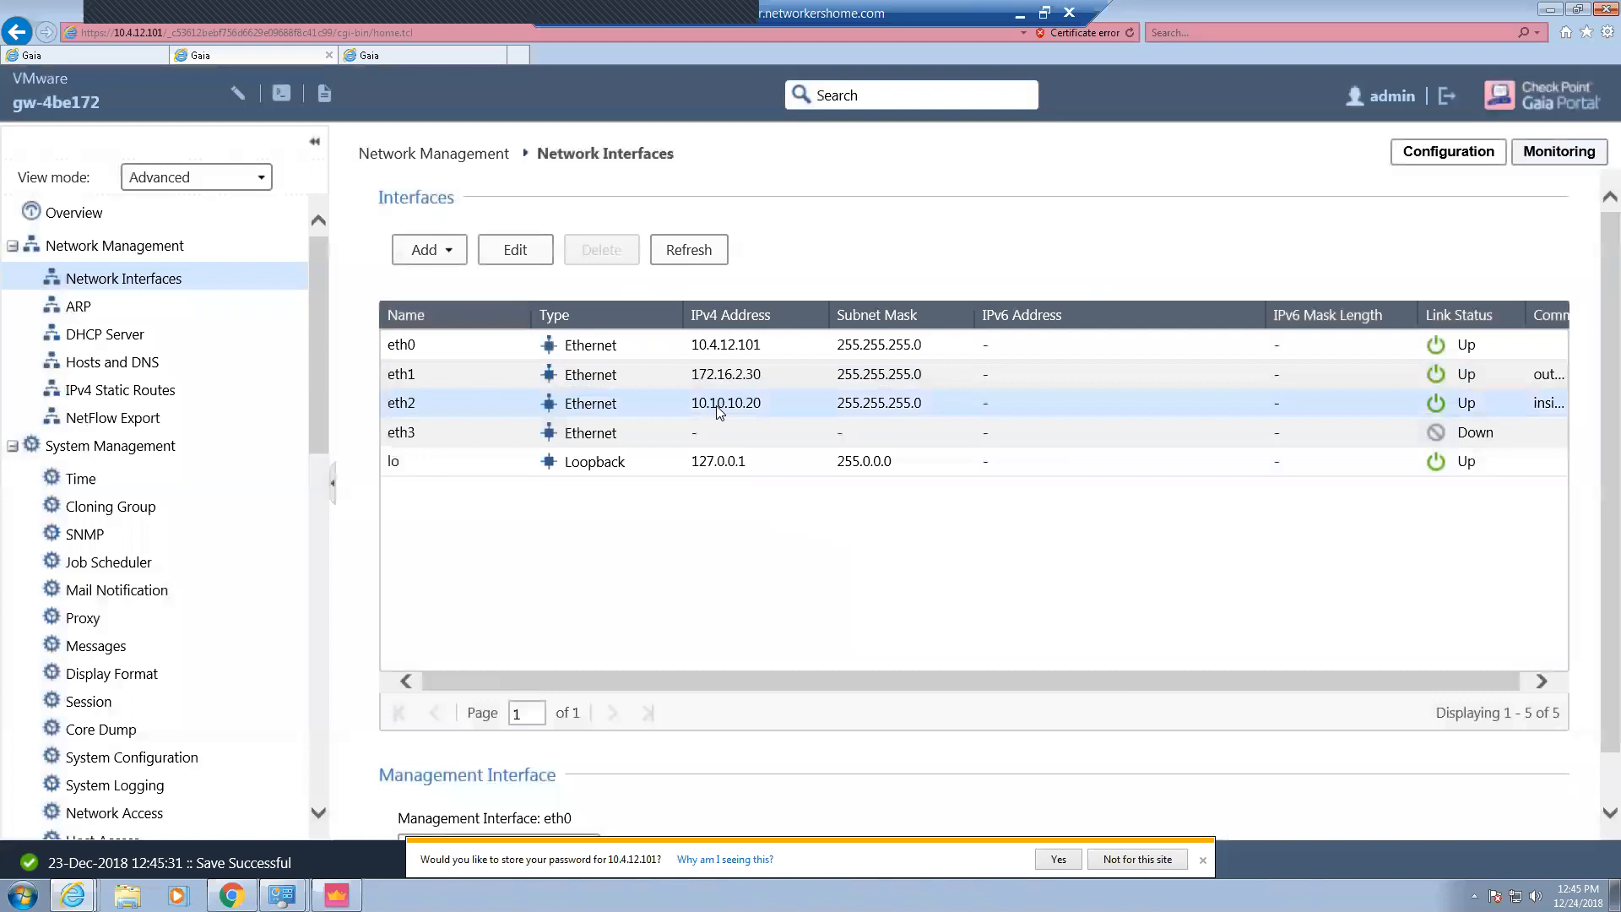
double_click(719, 411)
left_click(1043, 678)
Open cp2's properties in SmartConsole at the Network Management interfaces list
left_click(342, 893)
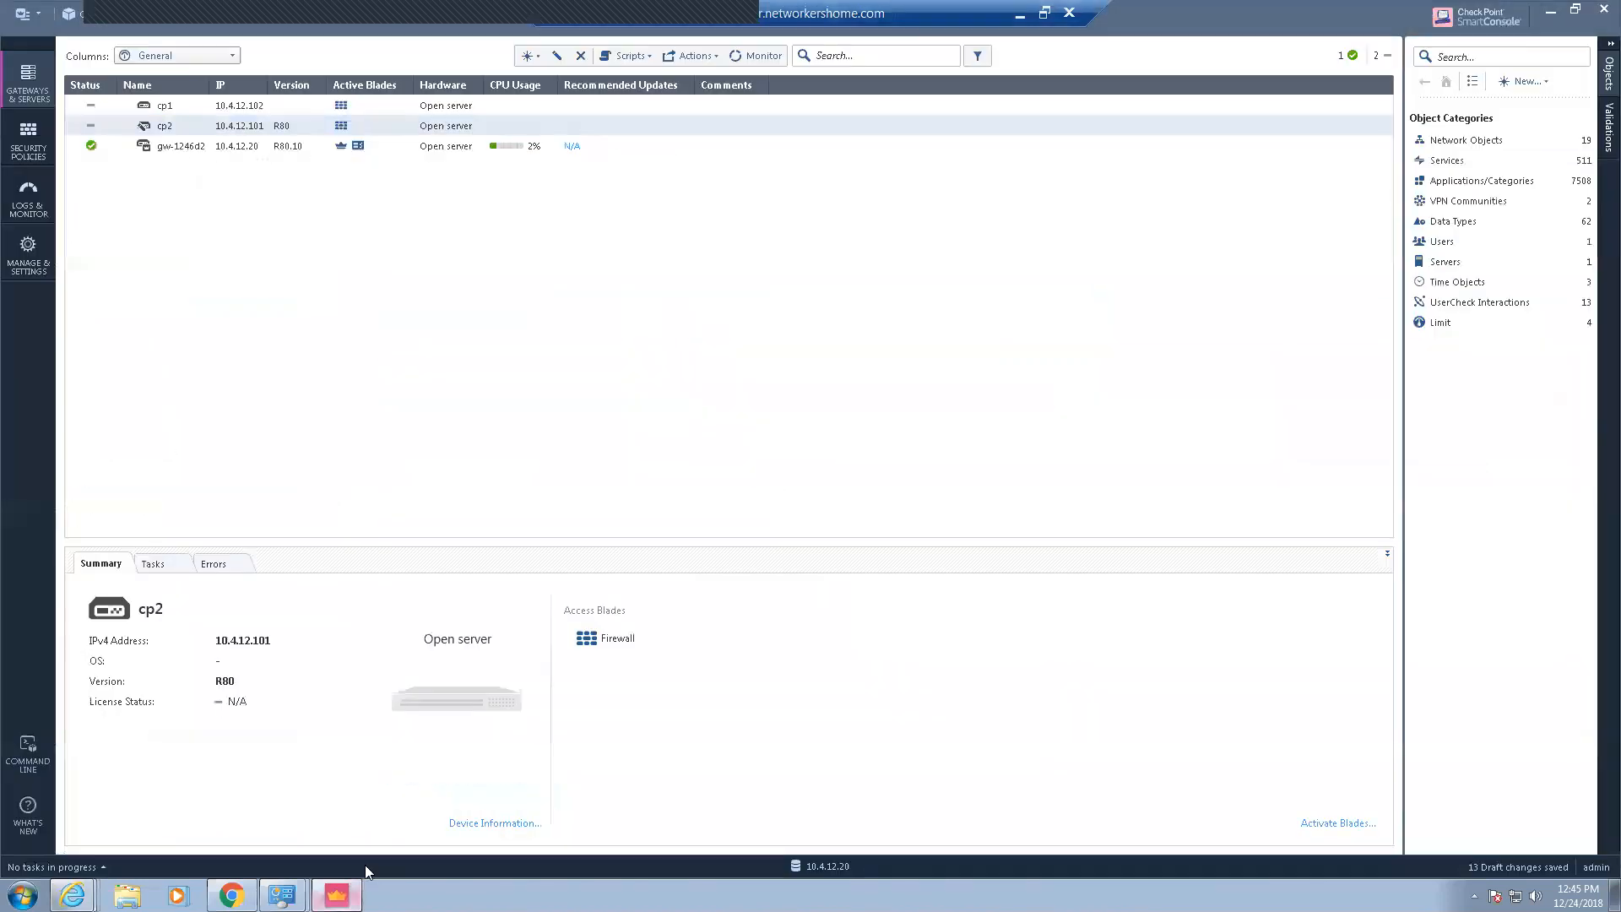
right_click(240, 132)
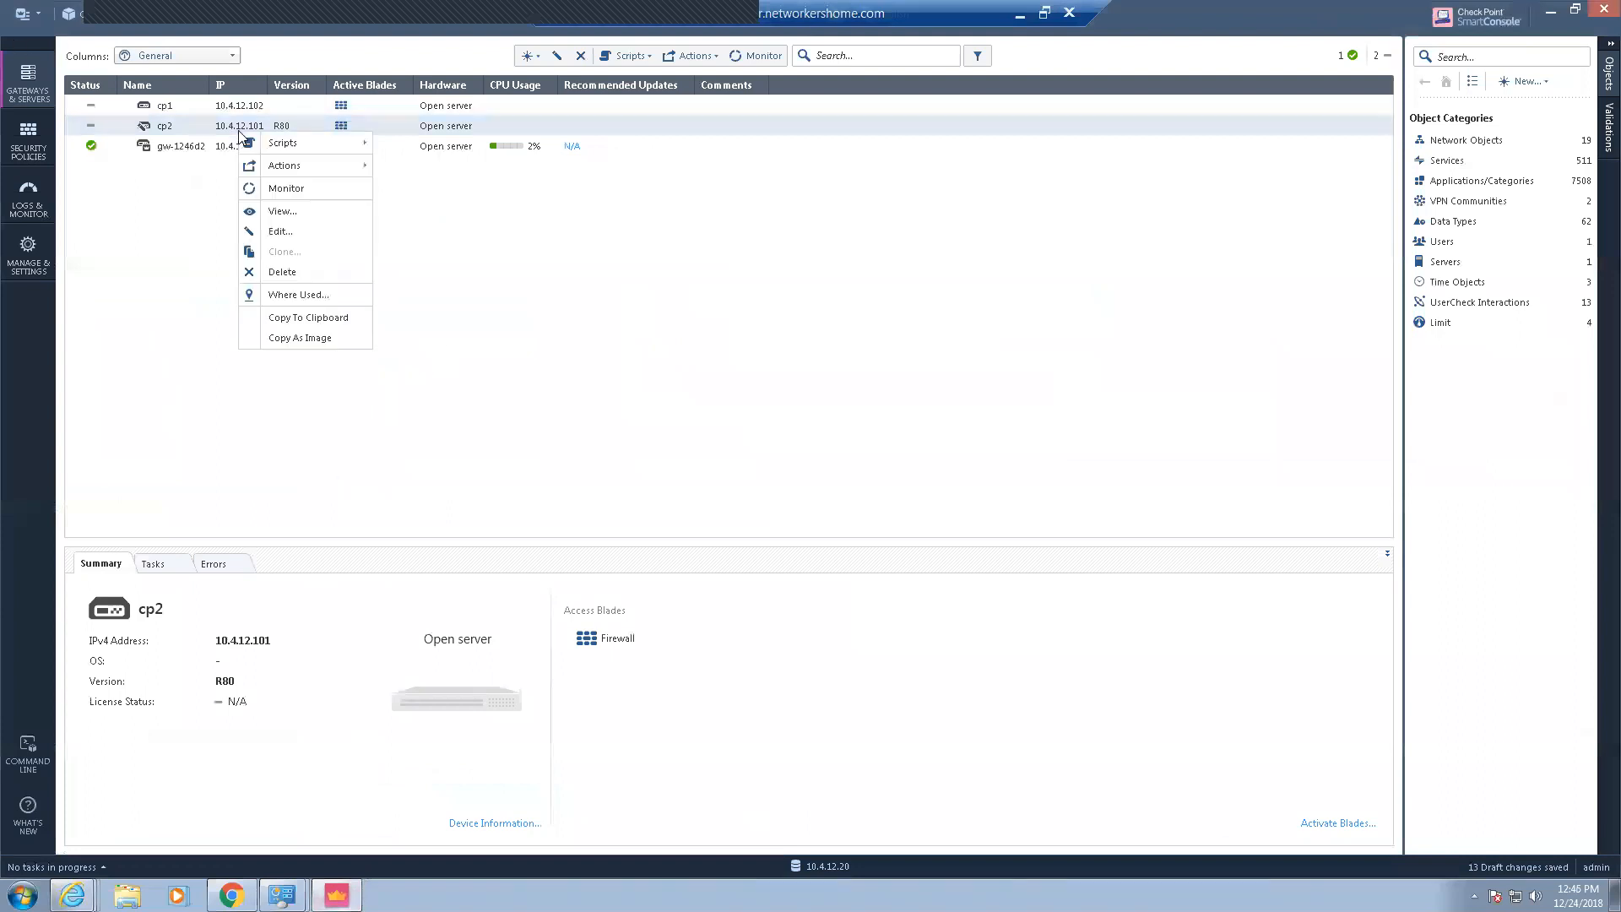
left_click(183, 129)
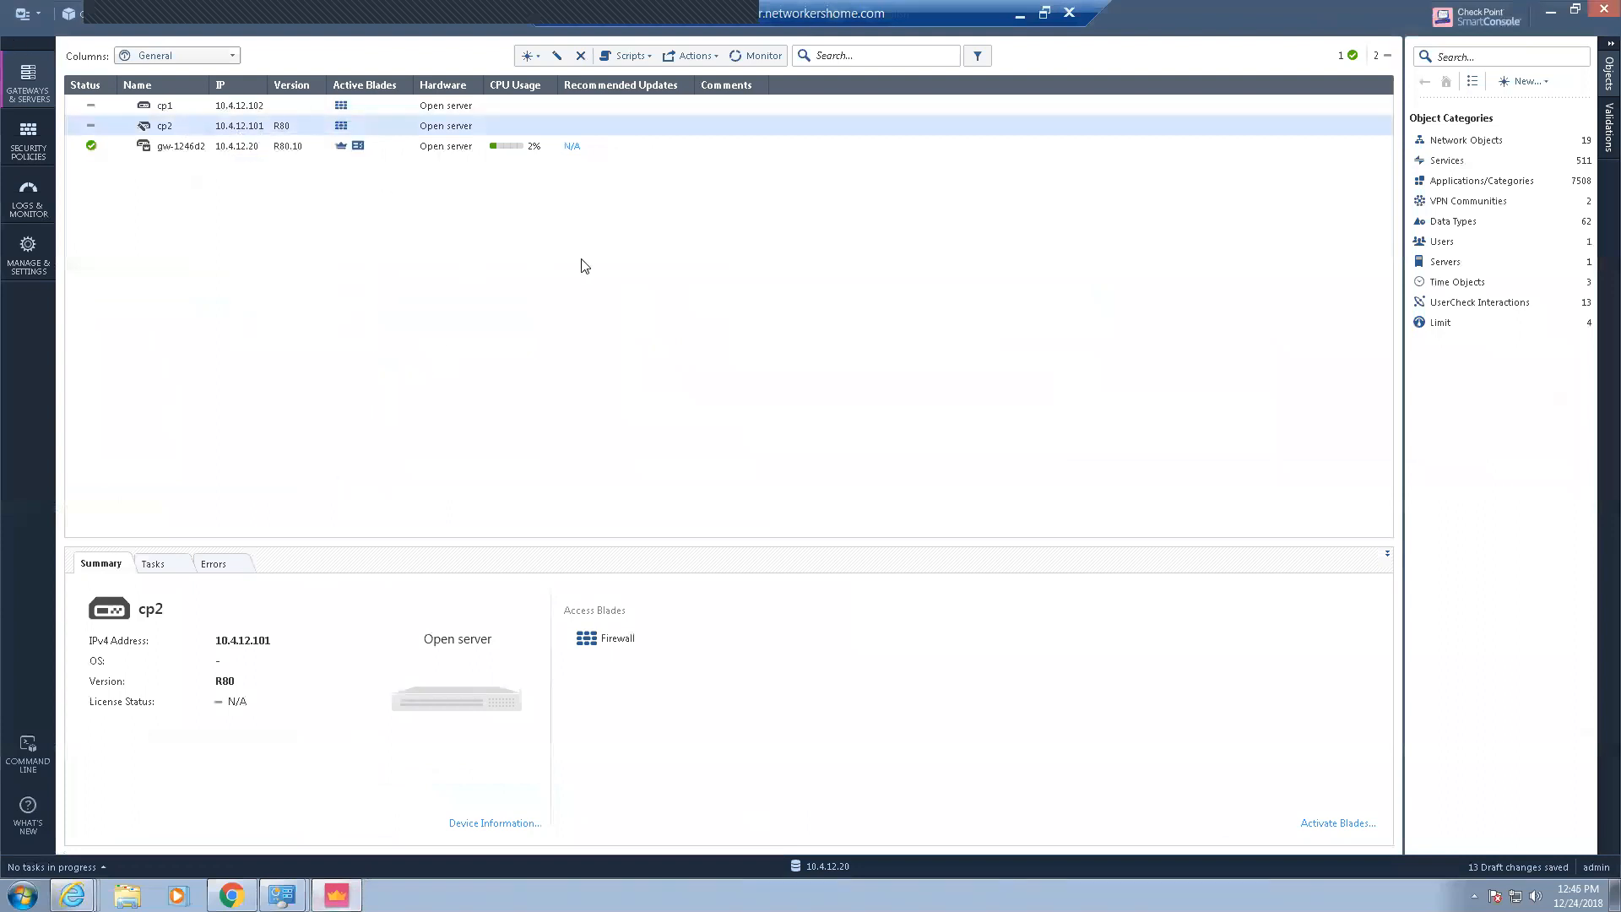
double_click(253, 126)
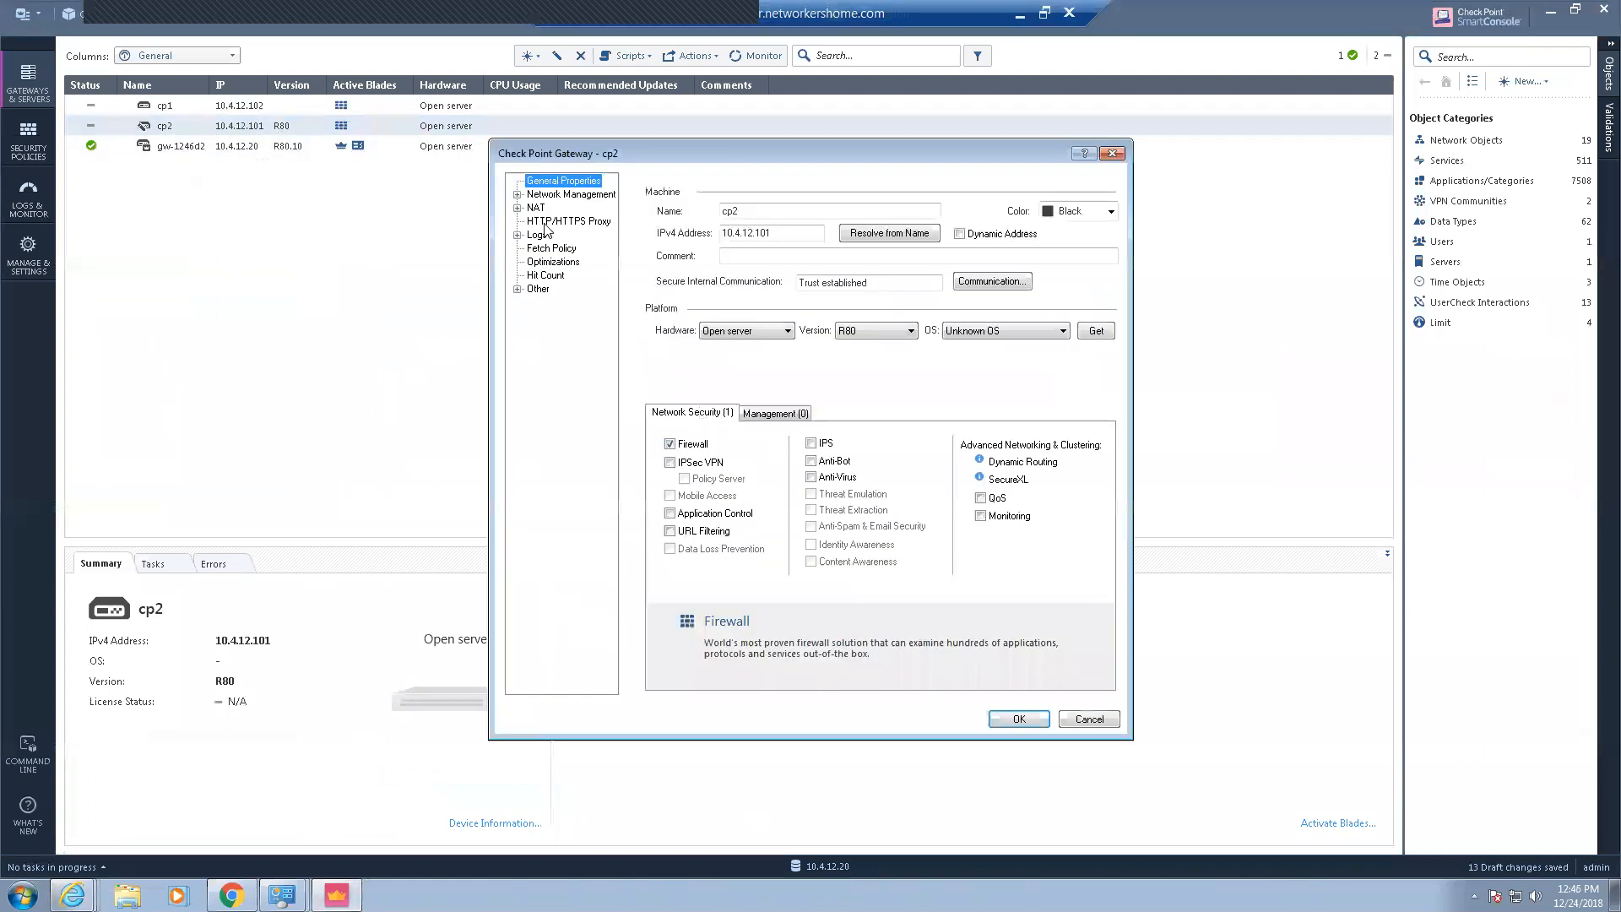
left_click(517, 195)
left_click(574, 207)
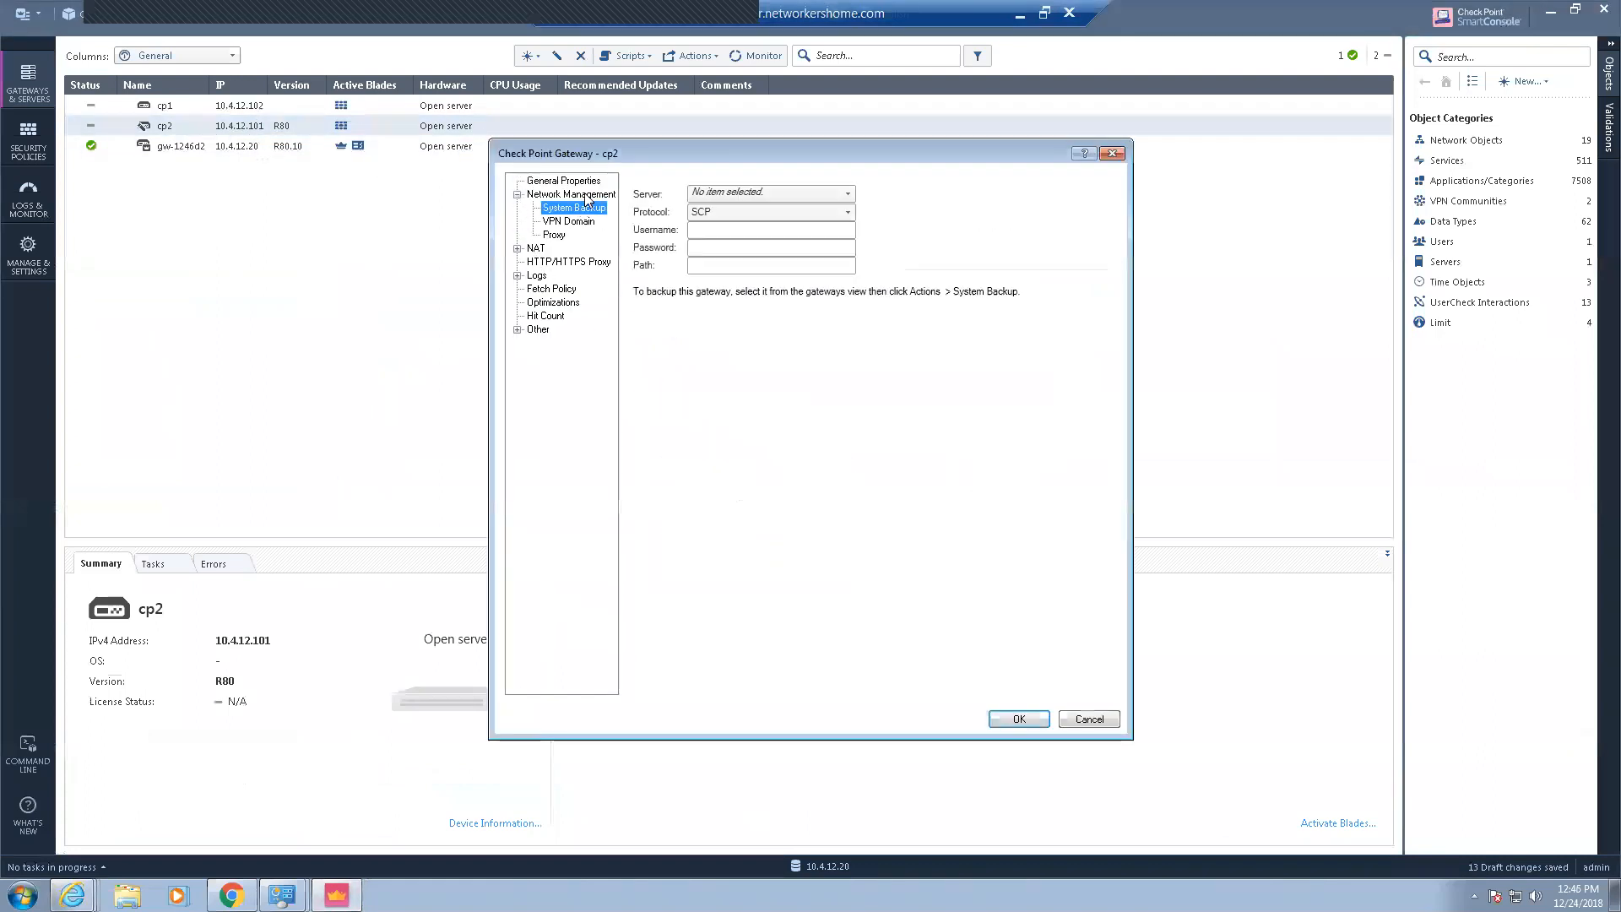
left_click(571, 194)
Fetch cp2's interfaces with topology (eth0 external, eth1 and eth2 internal) and save
left_click(709, 198)
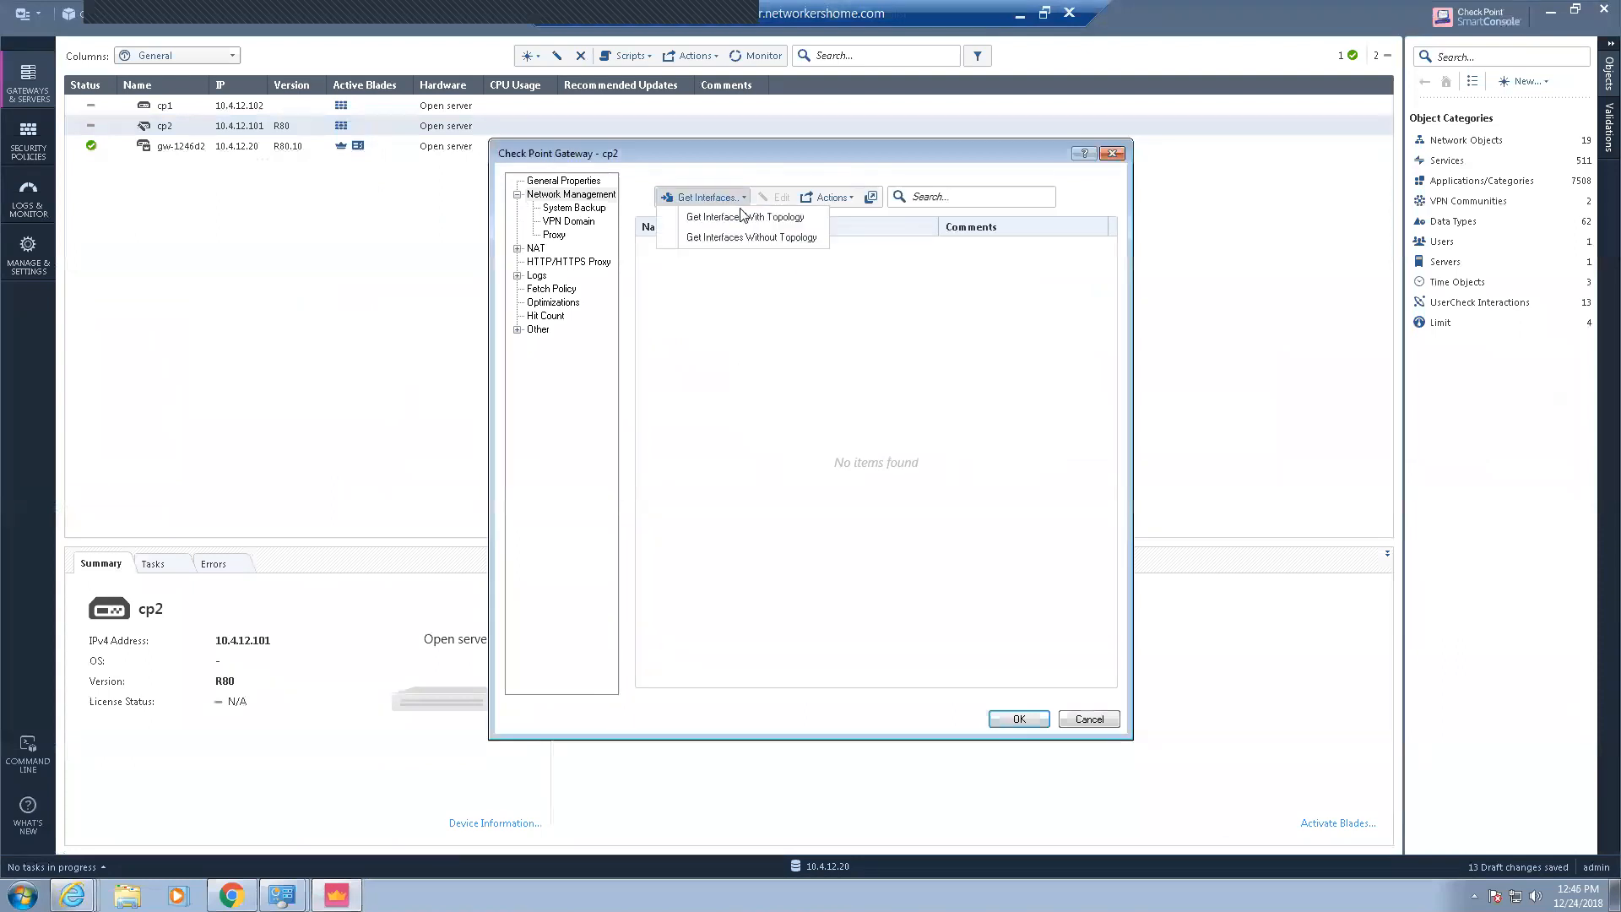
left_click(744, 218)
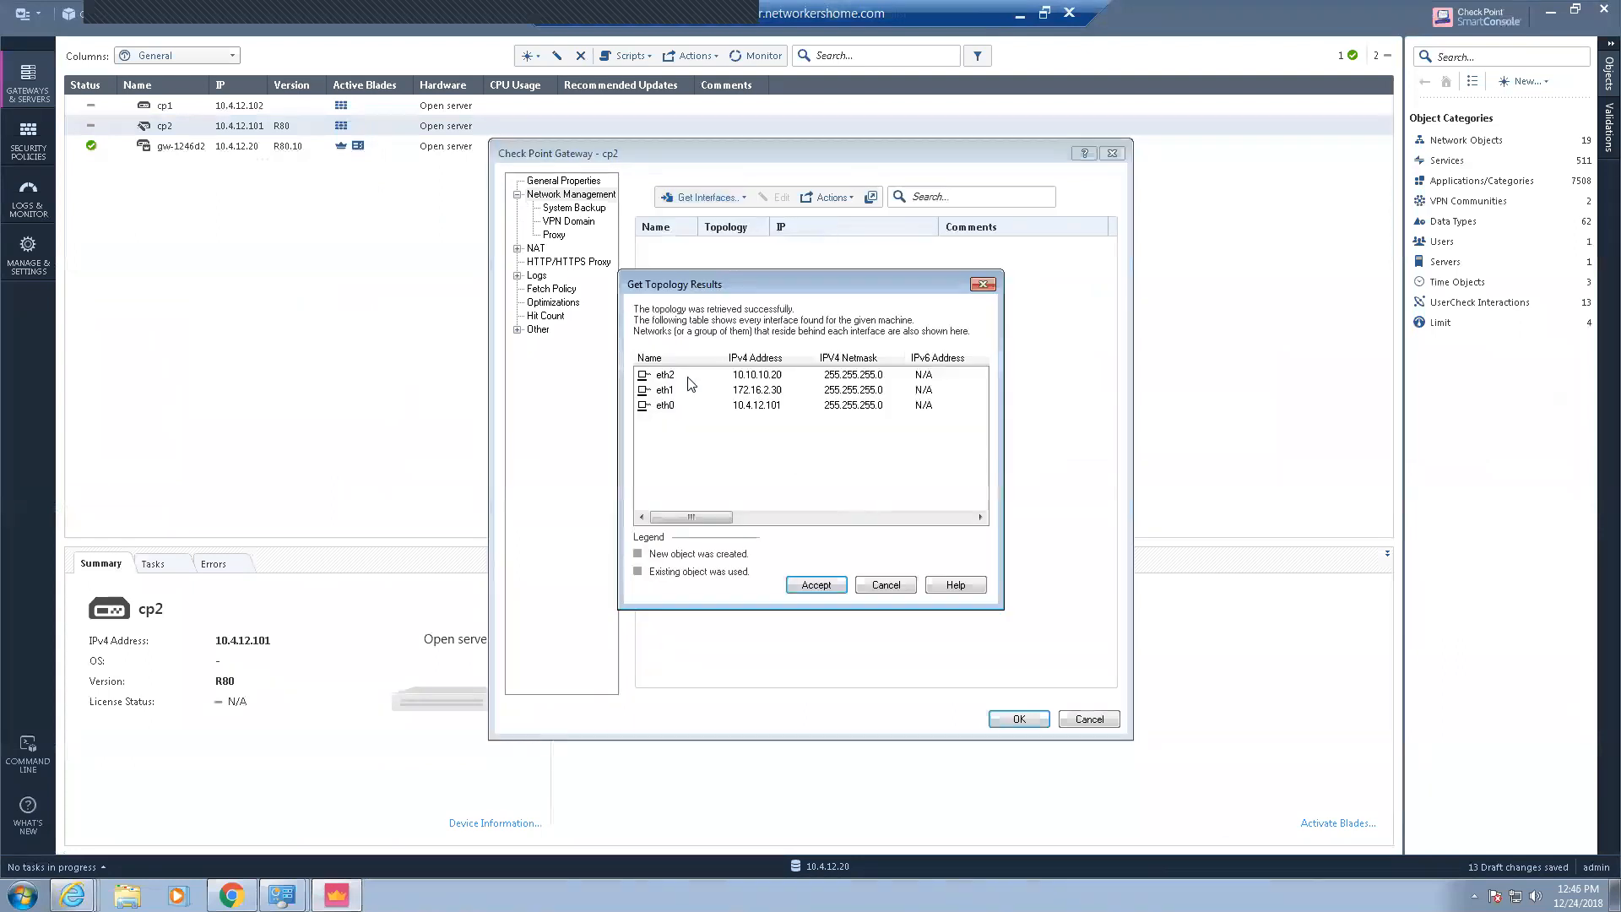
left_click(817, 585)
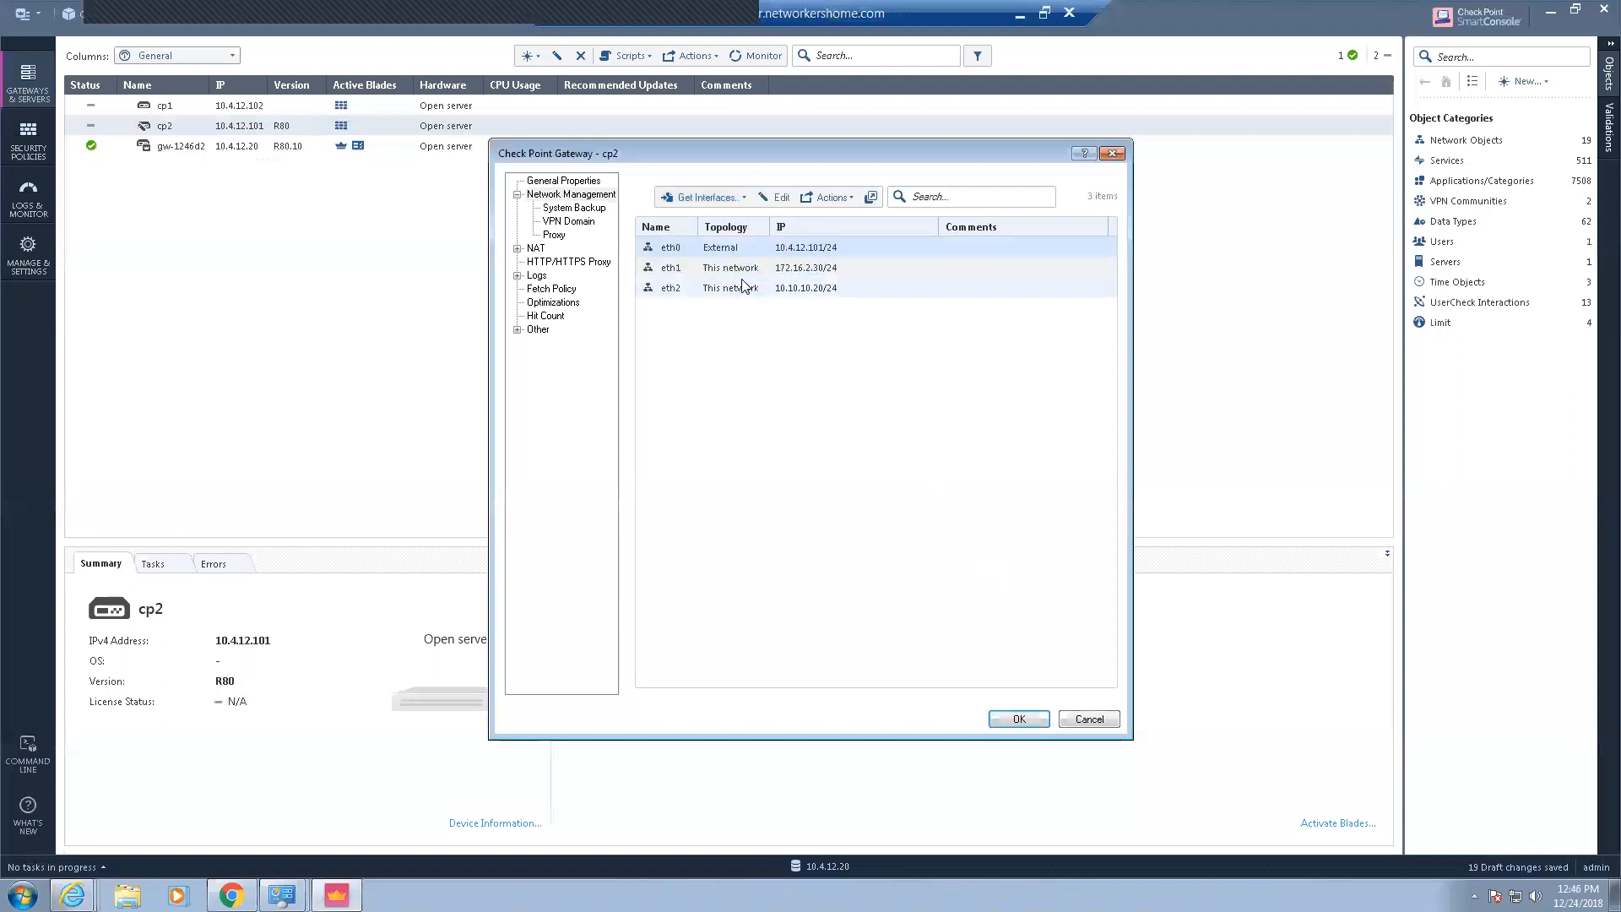
left_click(1019, 718)
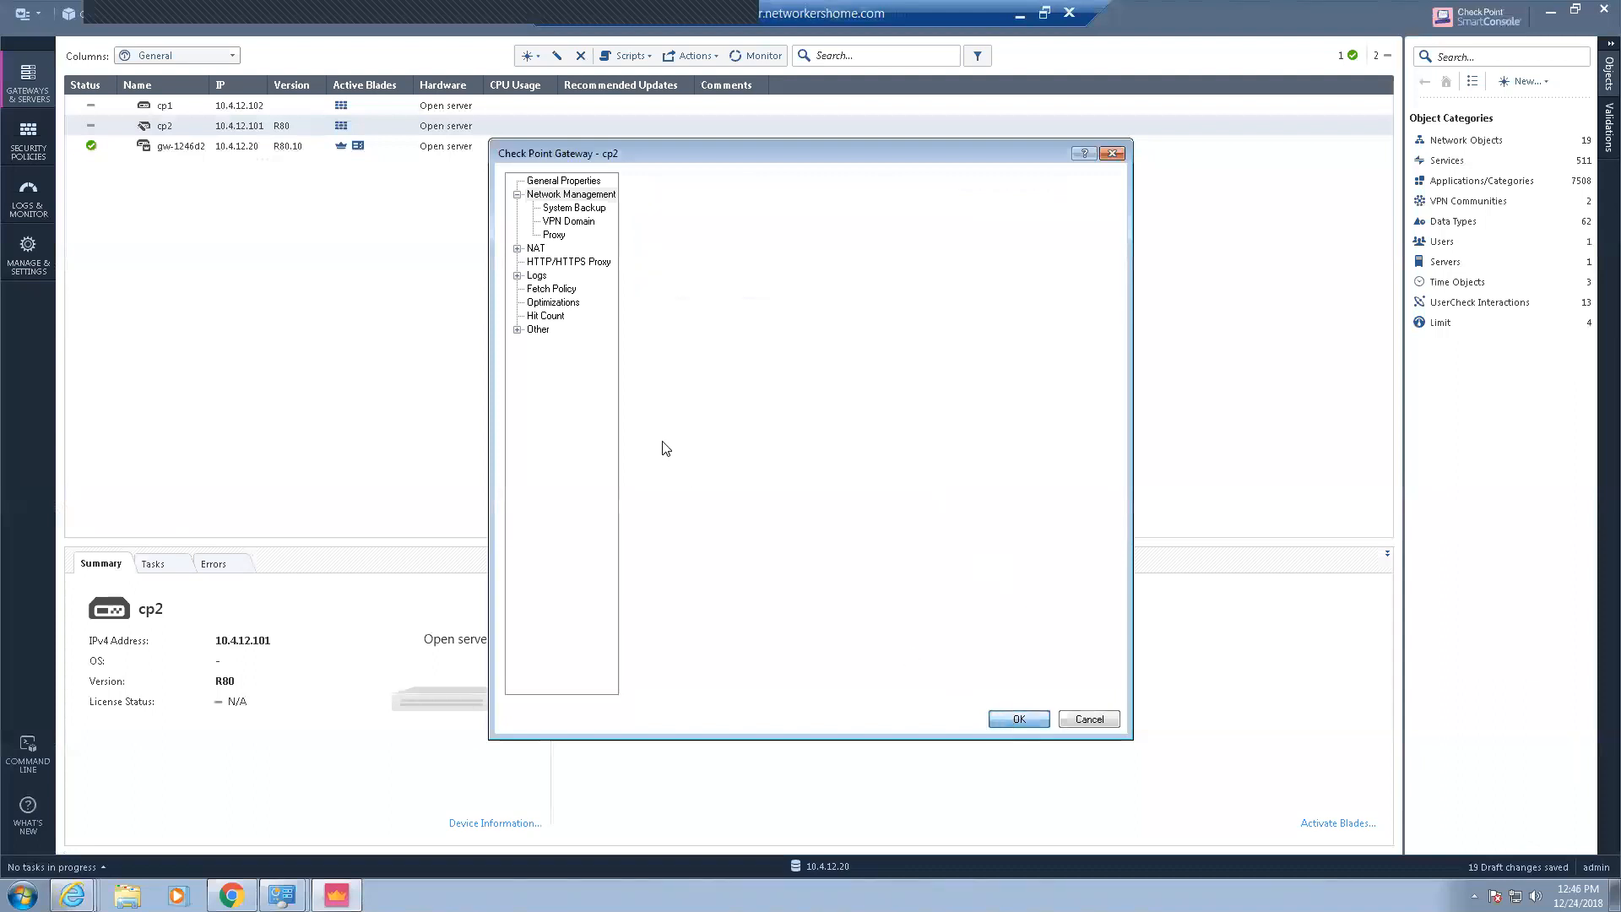
left_click(1019, 718)
left_click(34, 142)
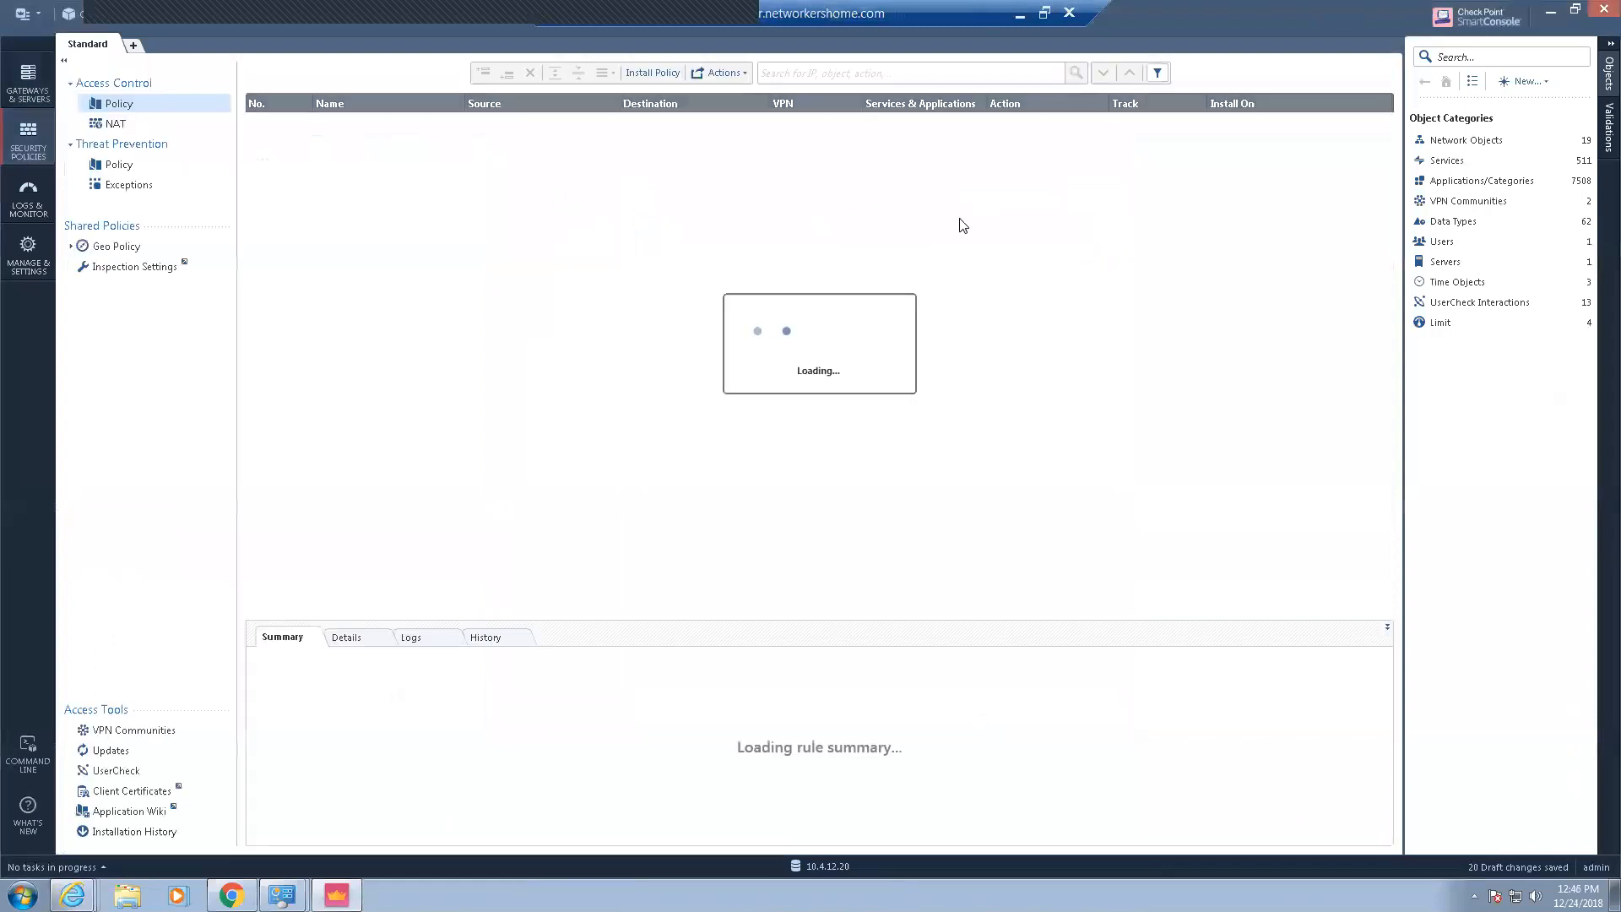
Change the Cleanup rule's action to Accept and publish the session changes
left_click(1052, 124)
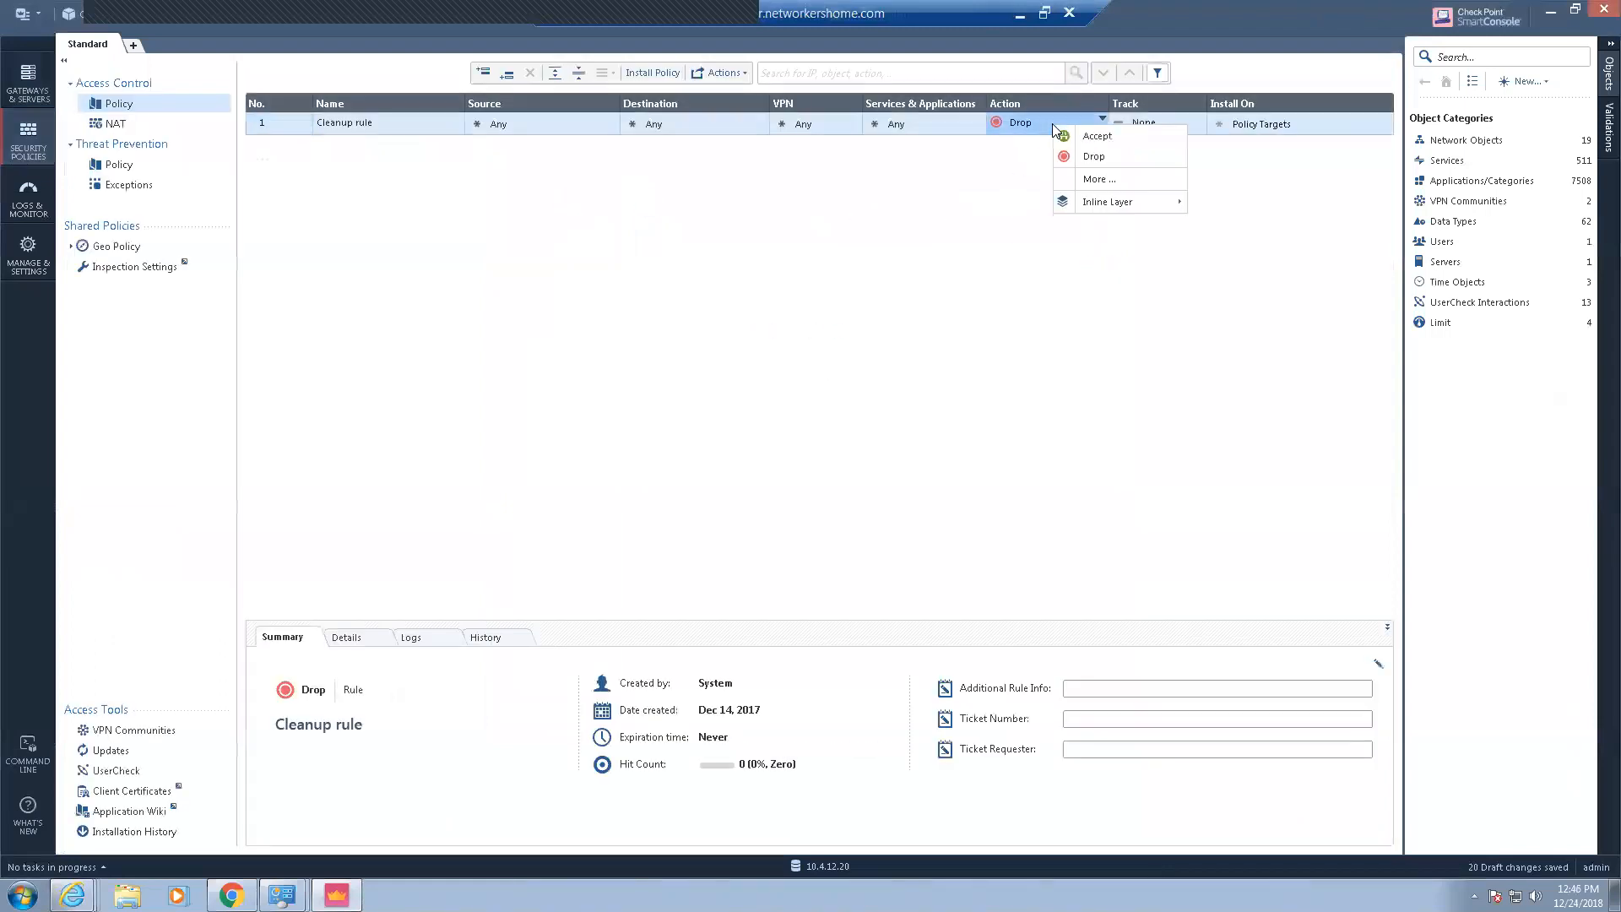
left_click(1085, 136)
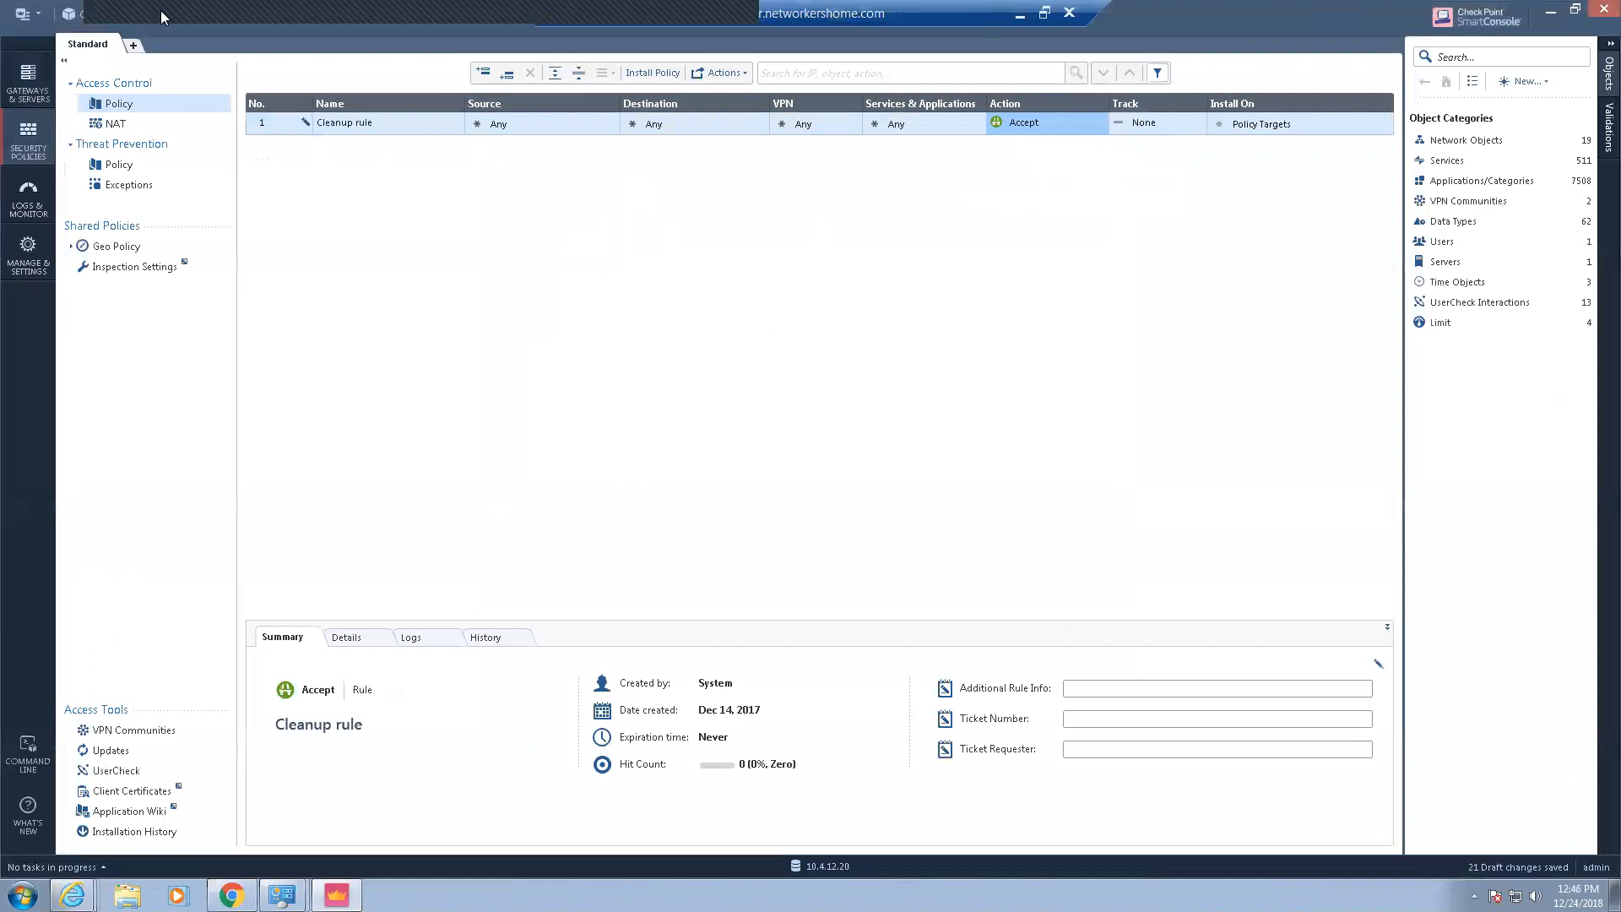
key("ctrl+s")
left_click(861, 544)
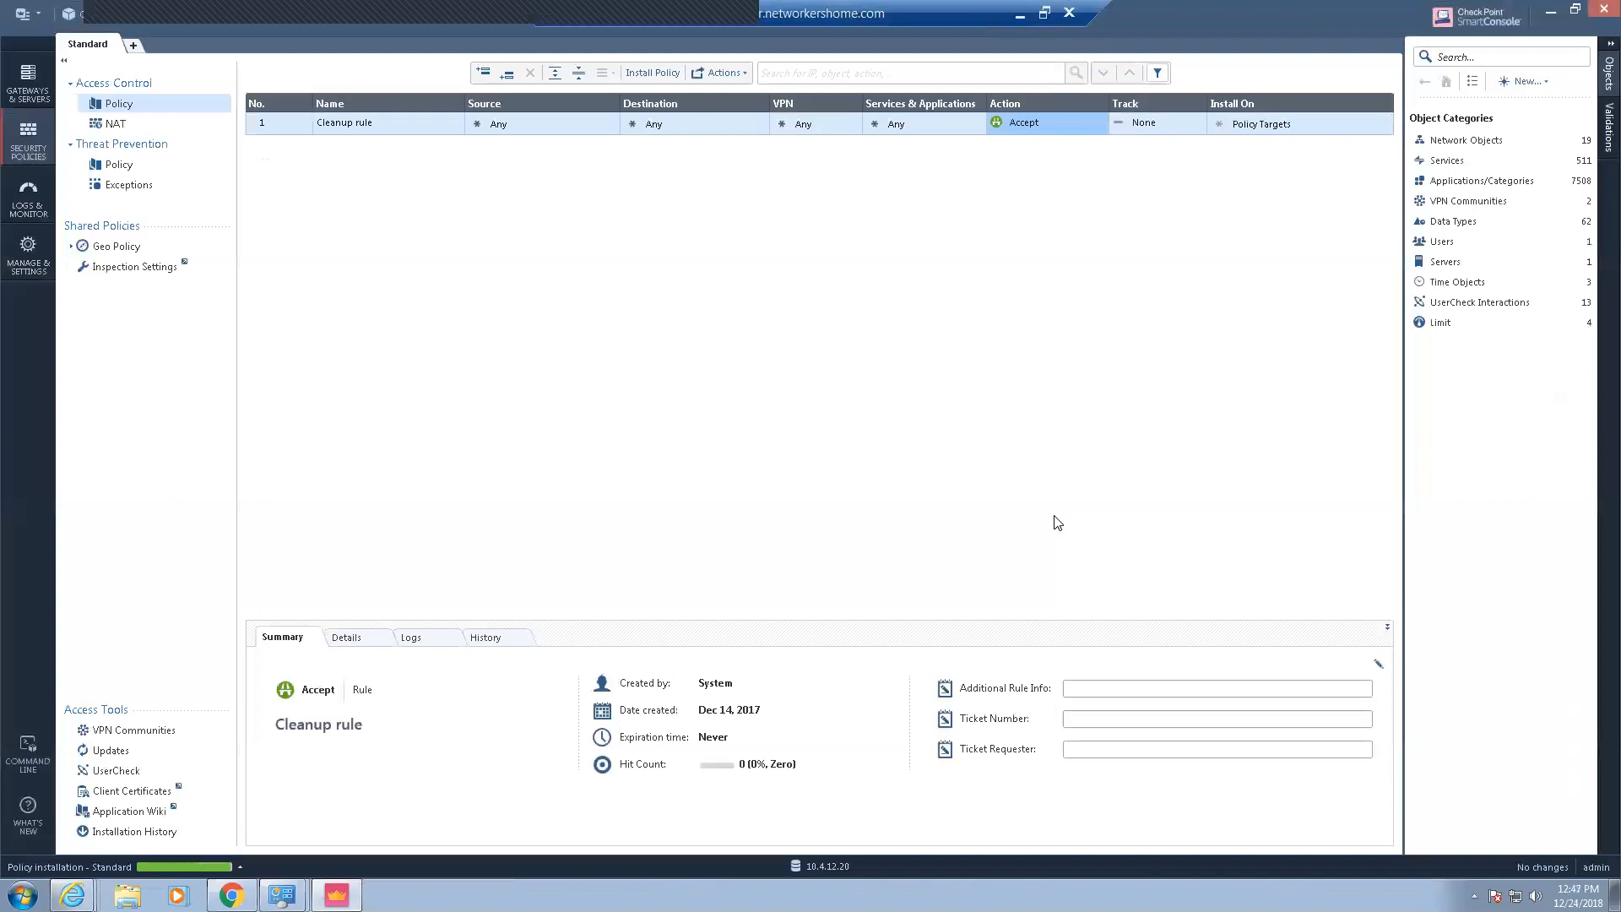
left_click(159, 862)
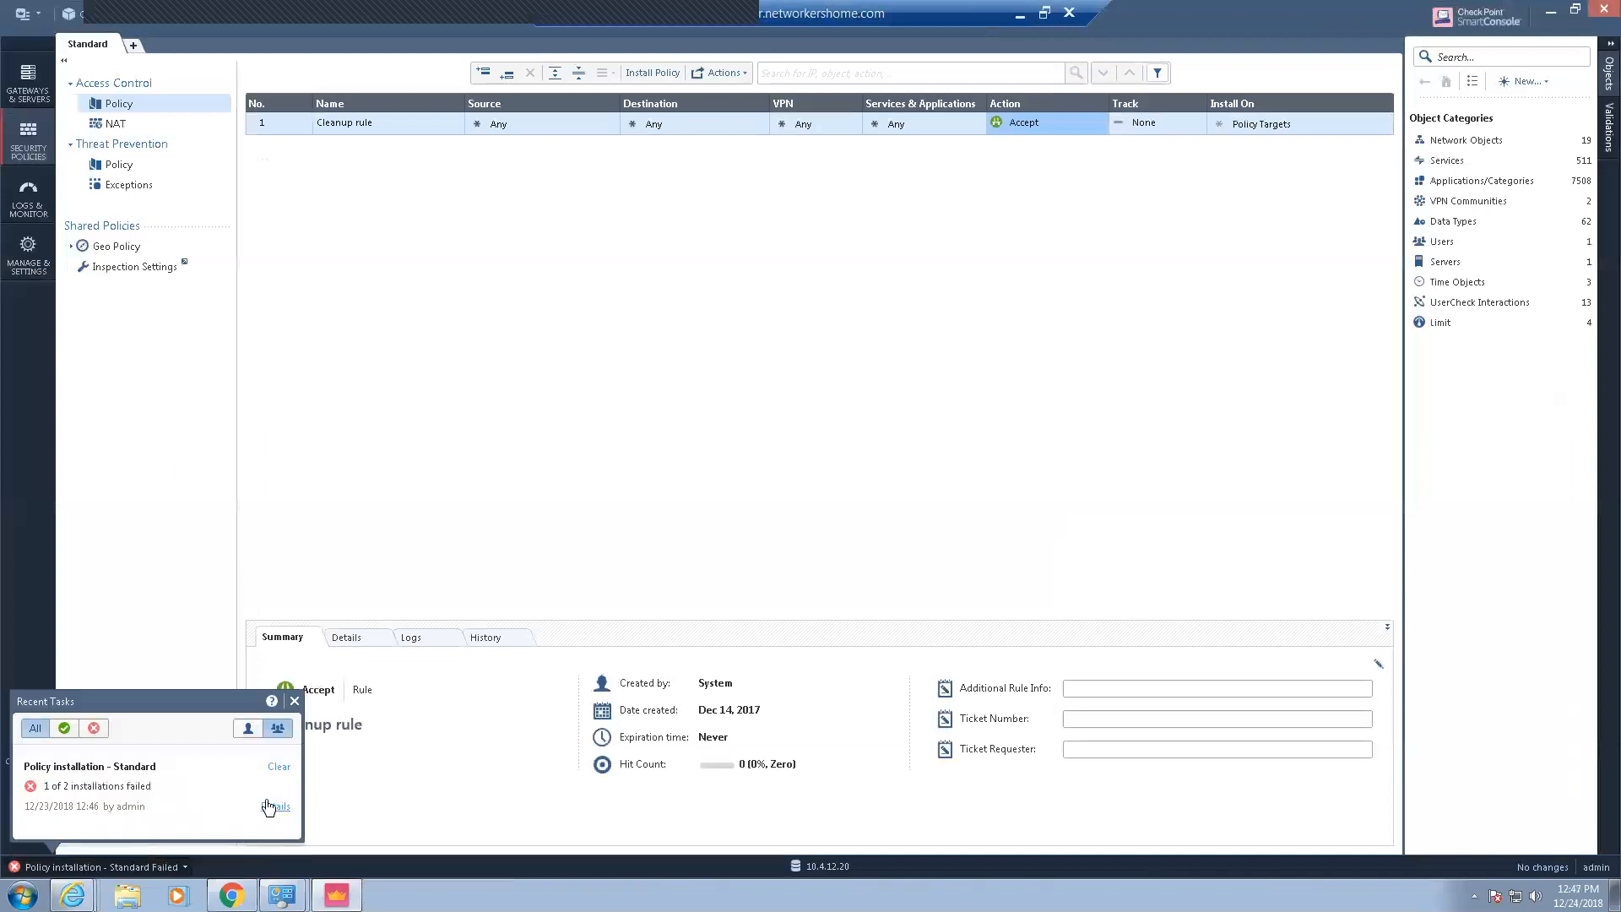
left_click(272, 806)
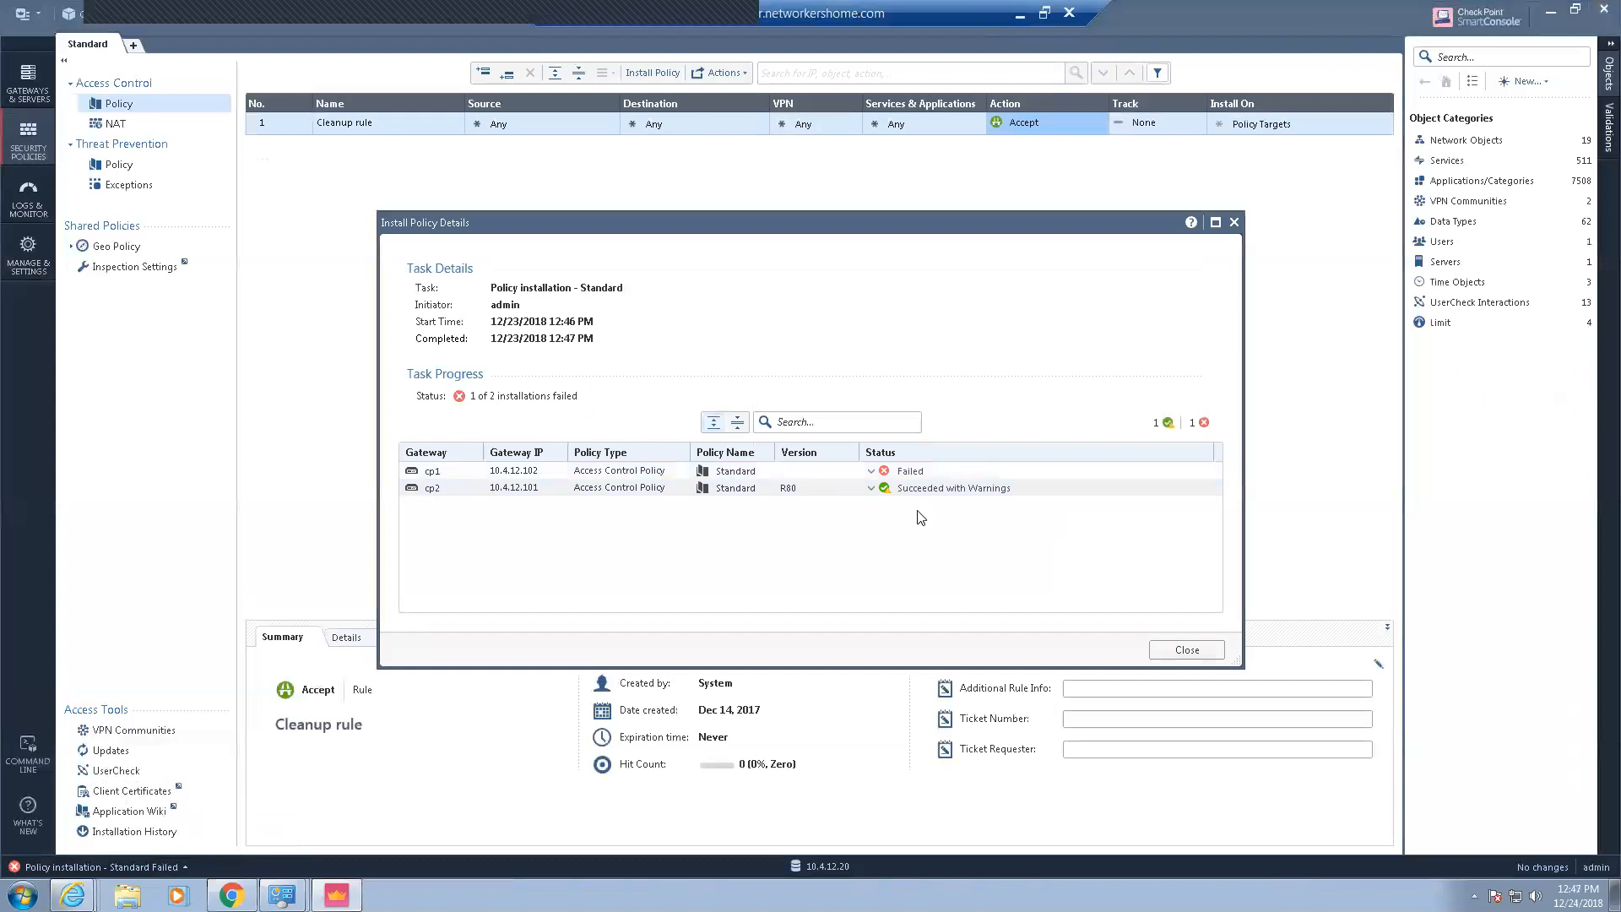
left_click(870, 488)
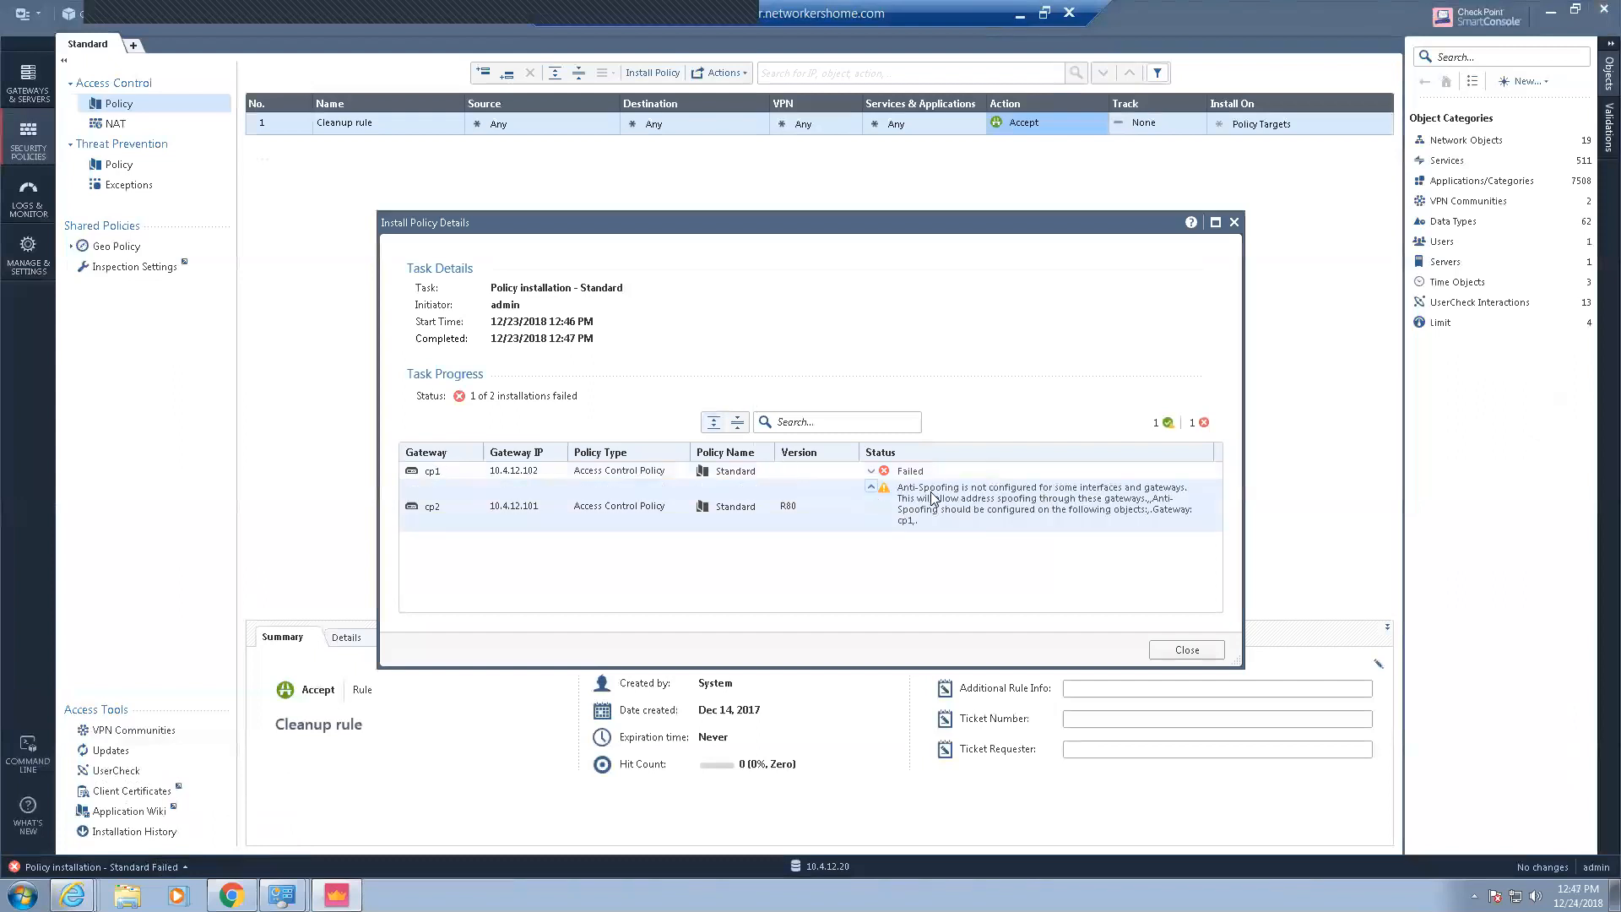
left_click(870, 472)
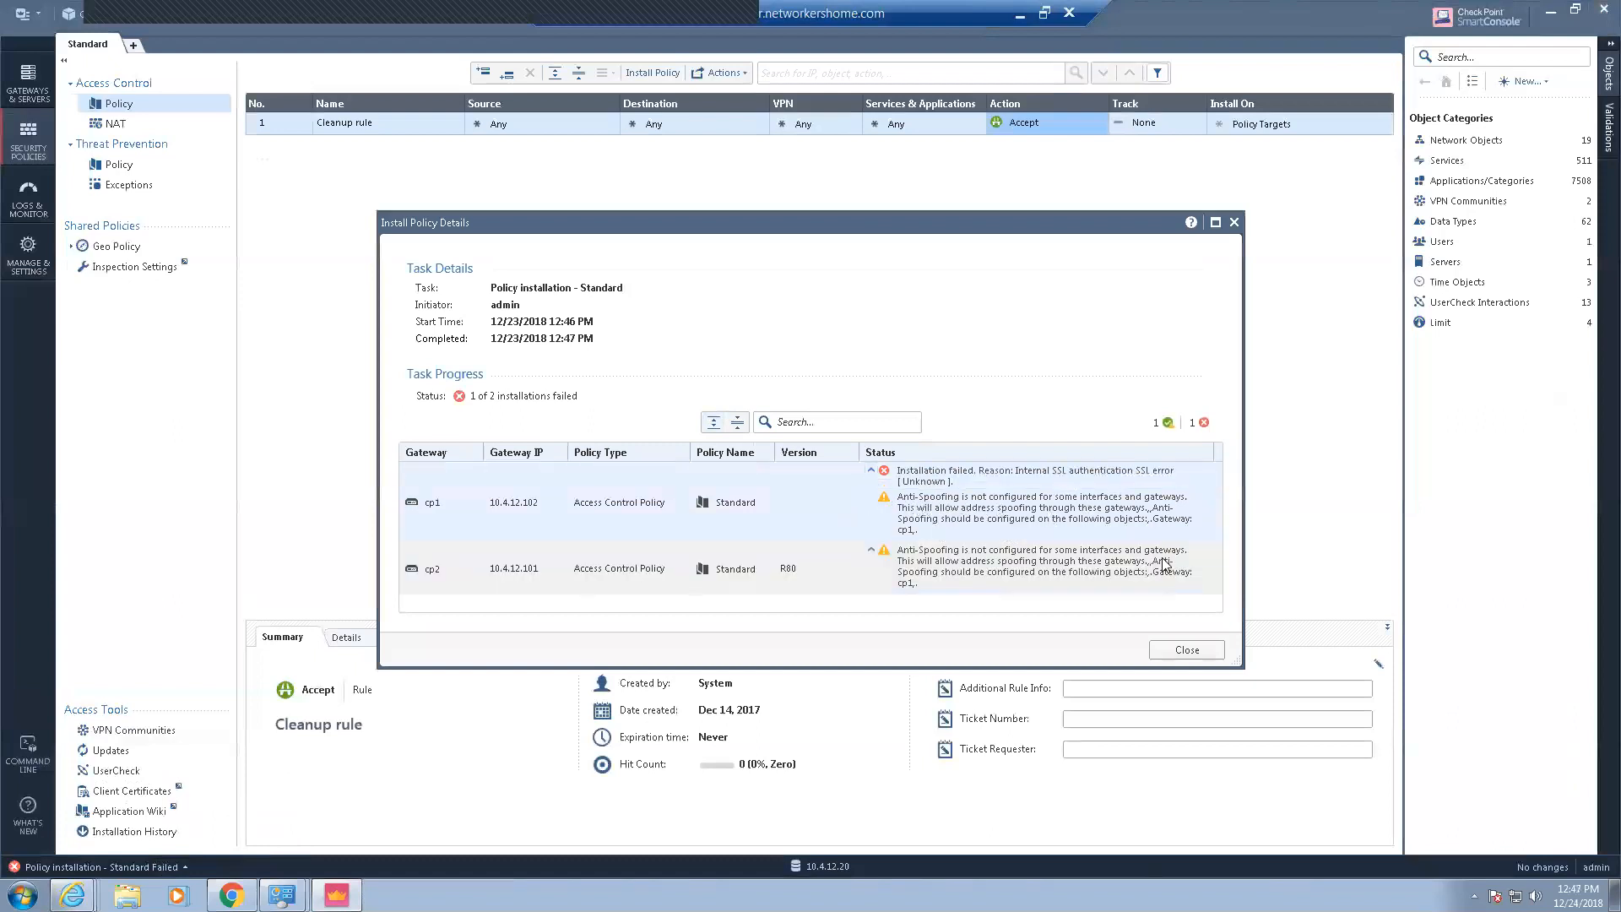
left_click(1186, 650)
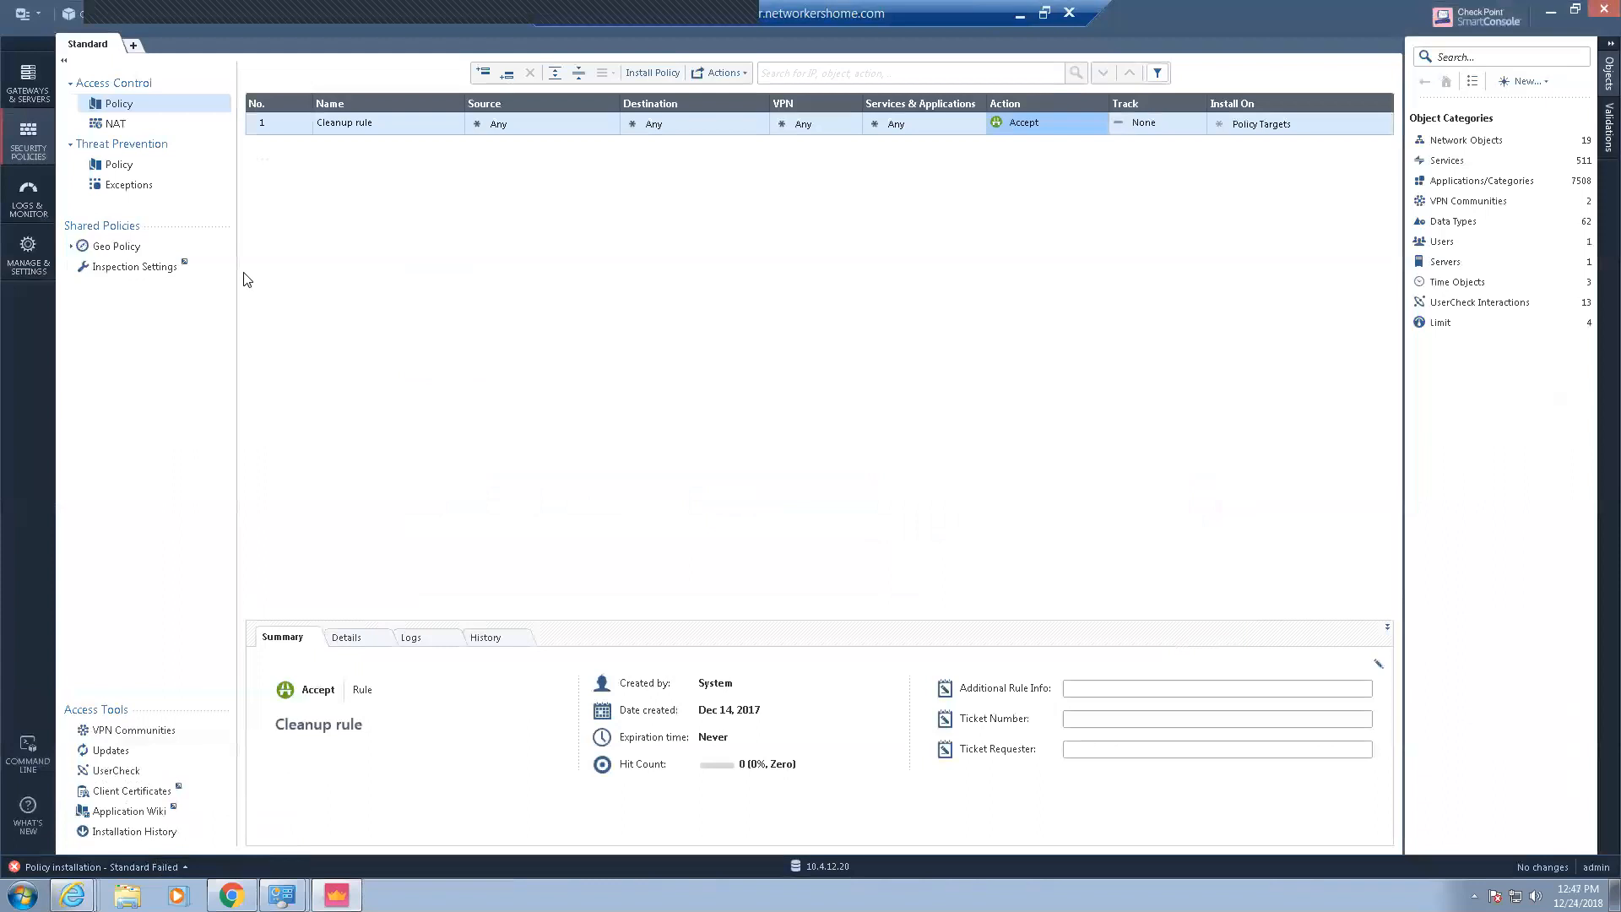
Insert a new rule above the Cleanup rule in the access control rulebase
left_click(115, 123)
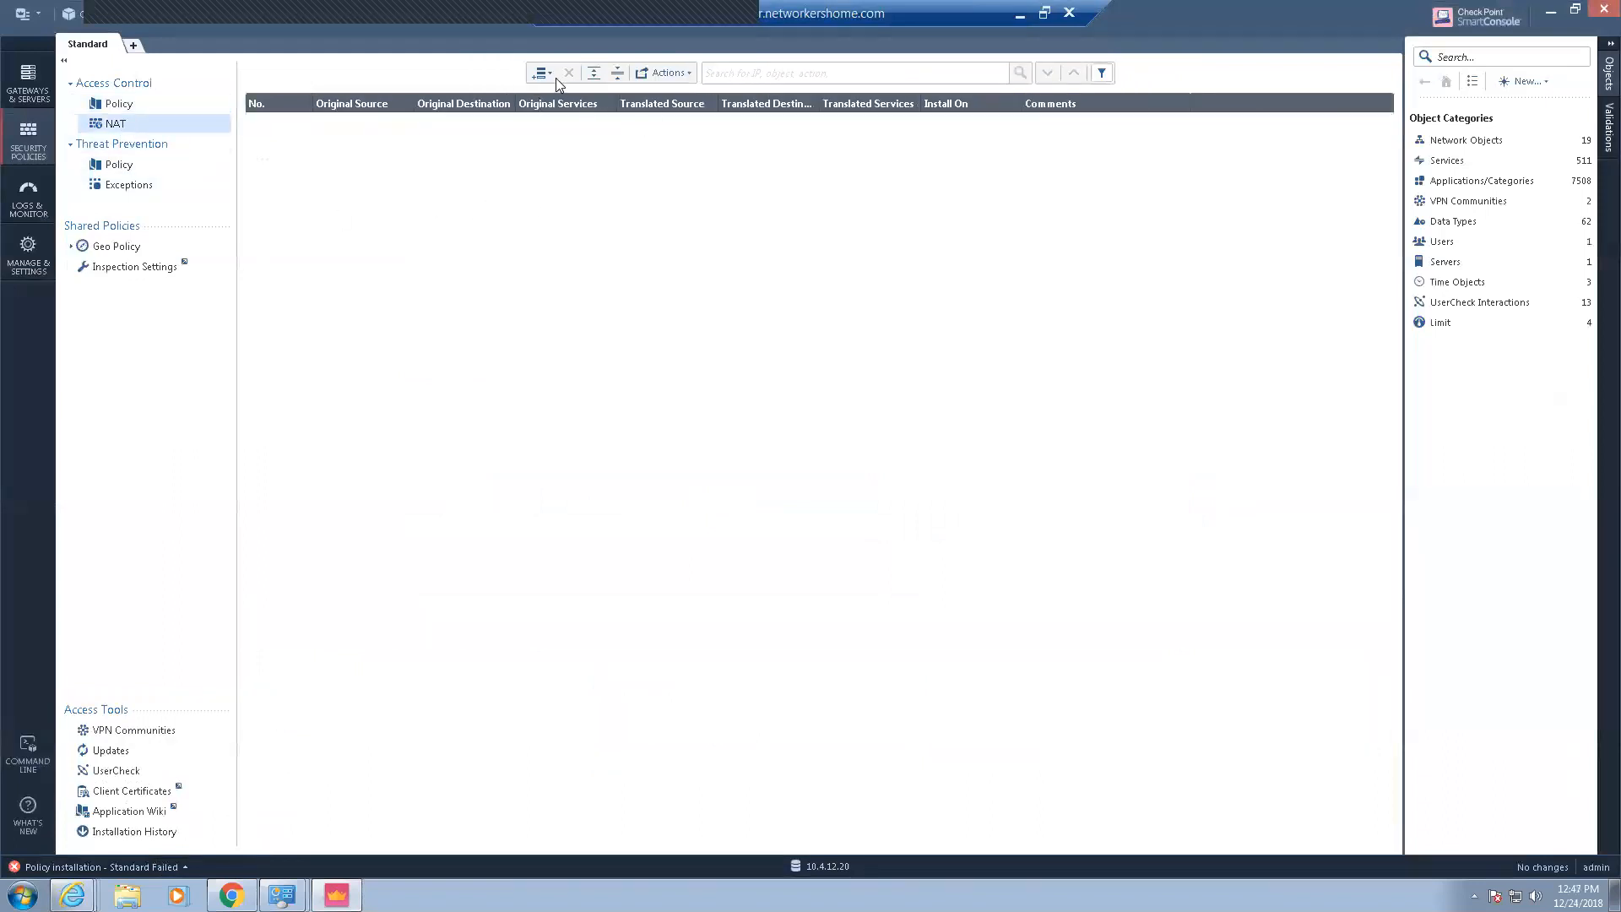
left_click(124, 108)
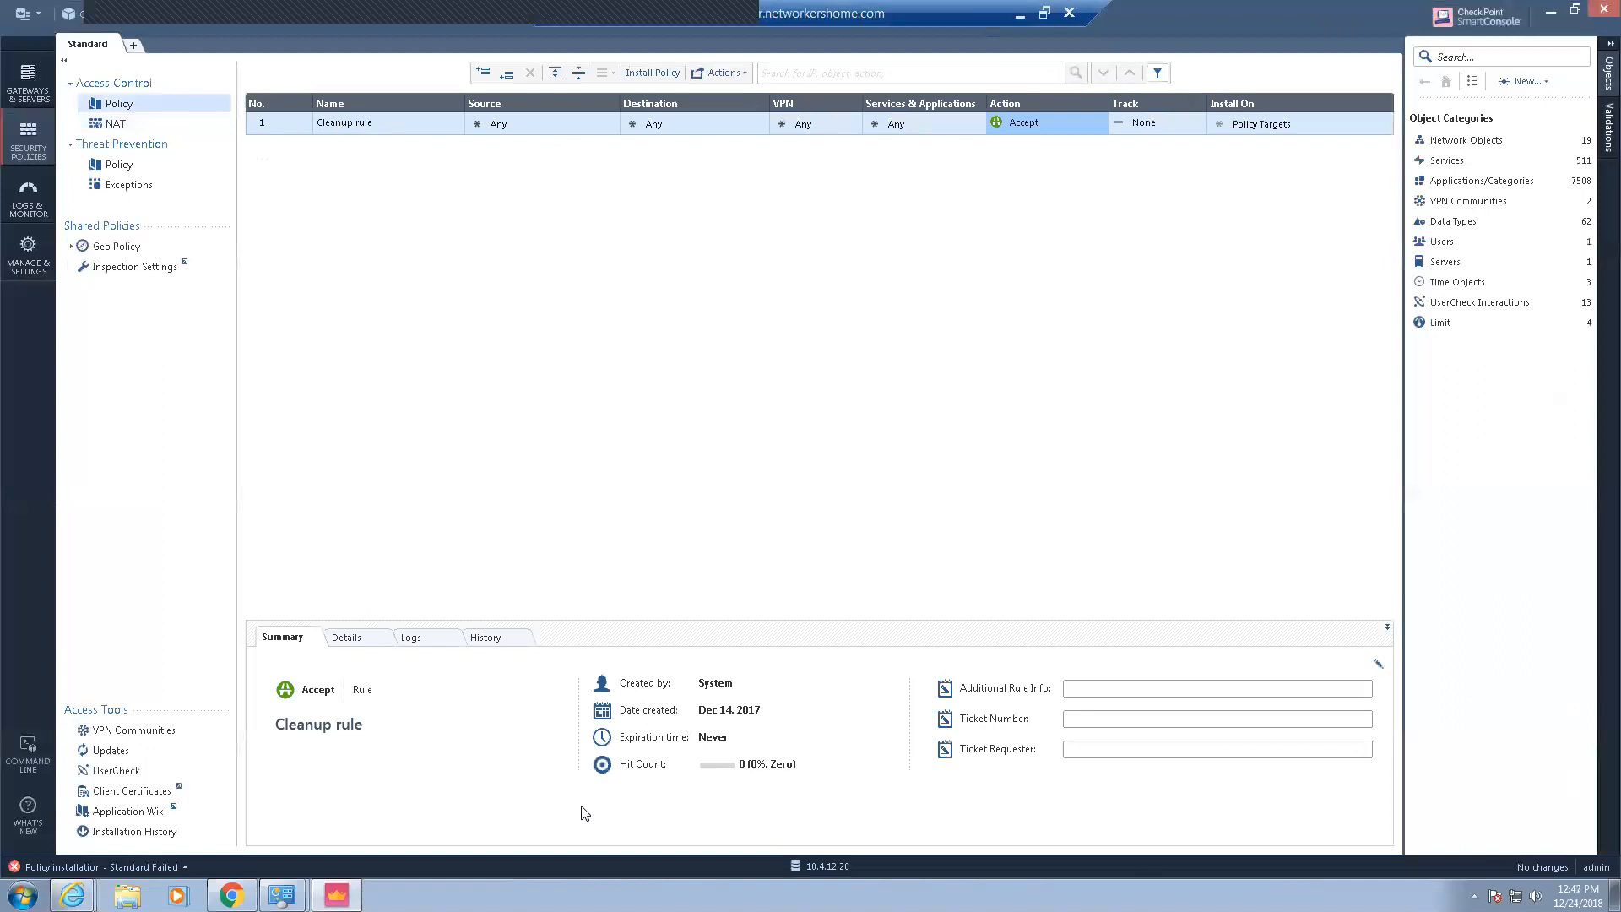
right_click(289, 128)
left_click(414, 145)
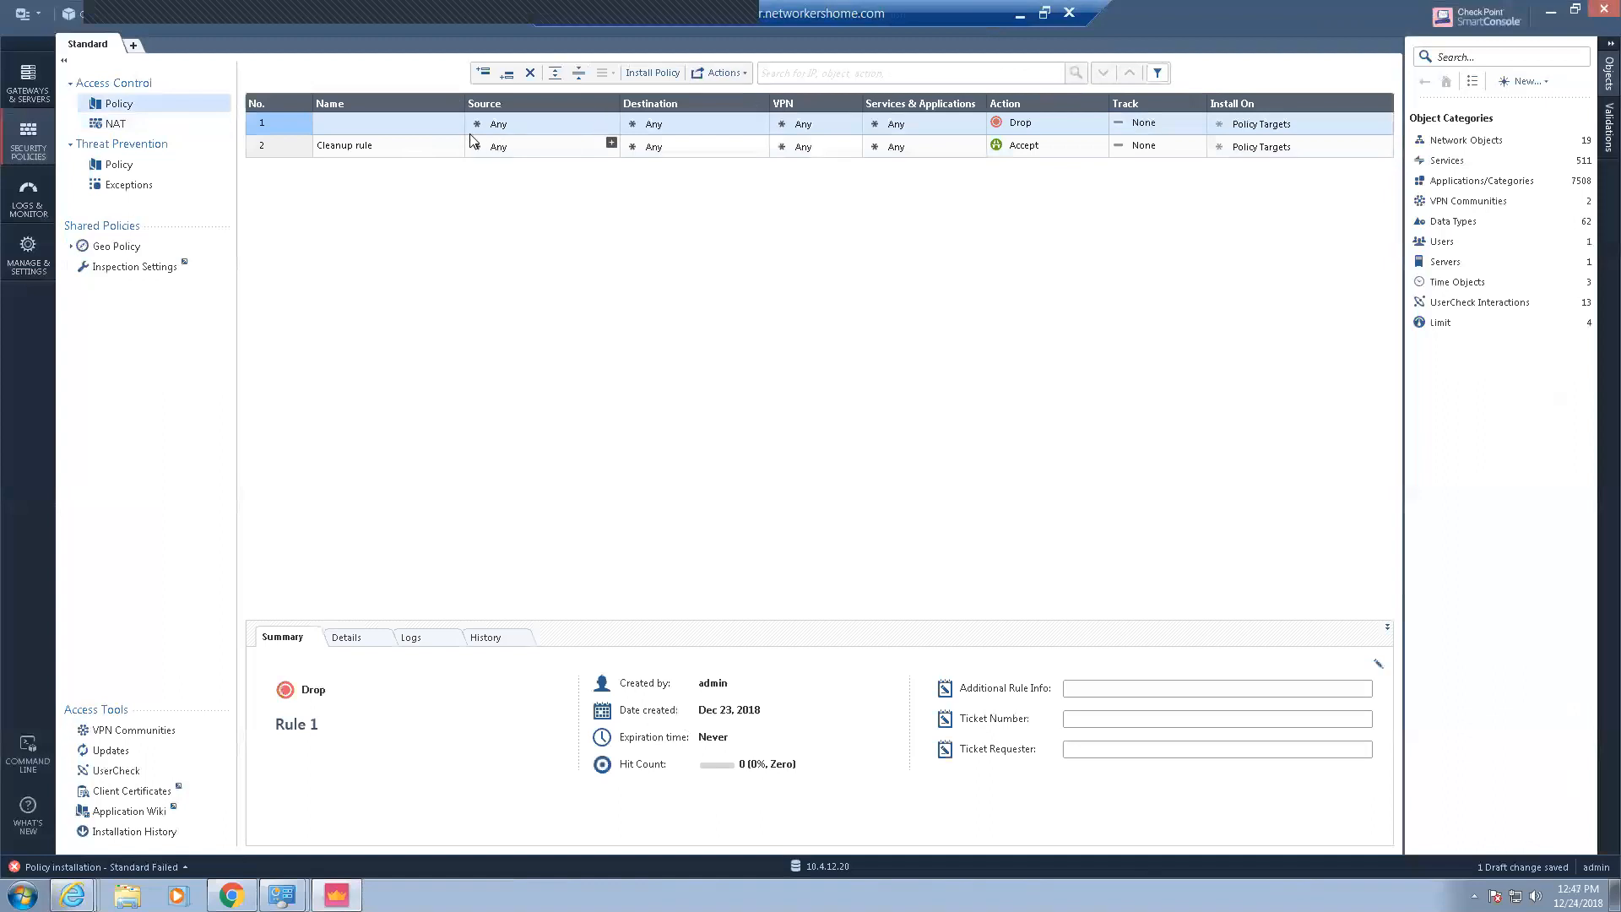
Open the new rule's Source object picker and its new-object menu
left_click(611, 121)
right_click(610, 118)
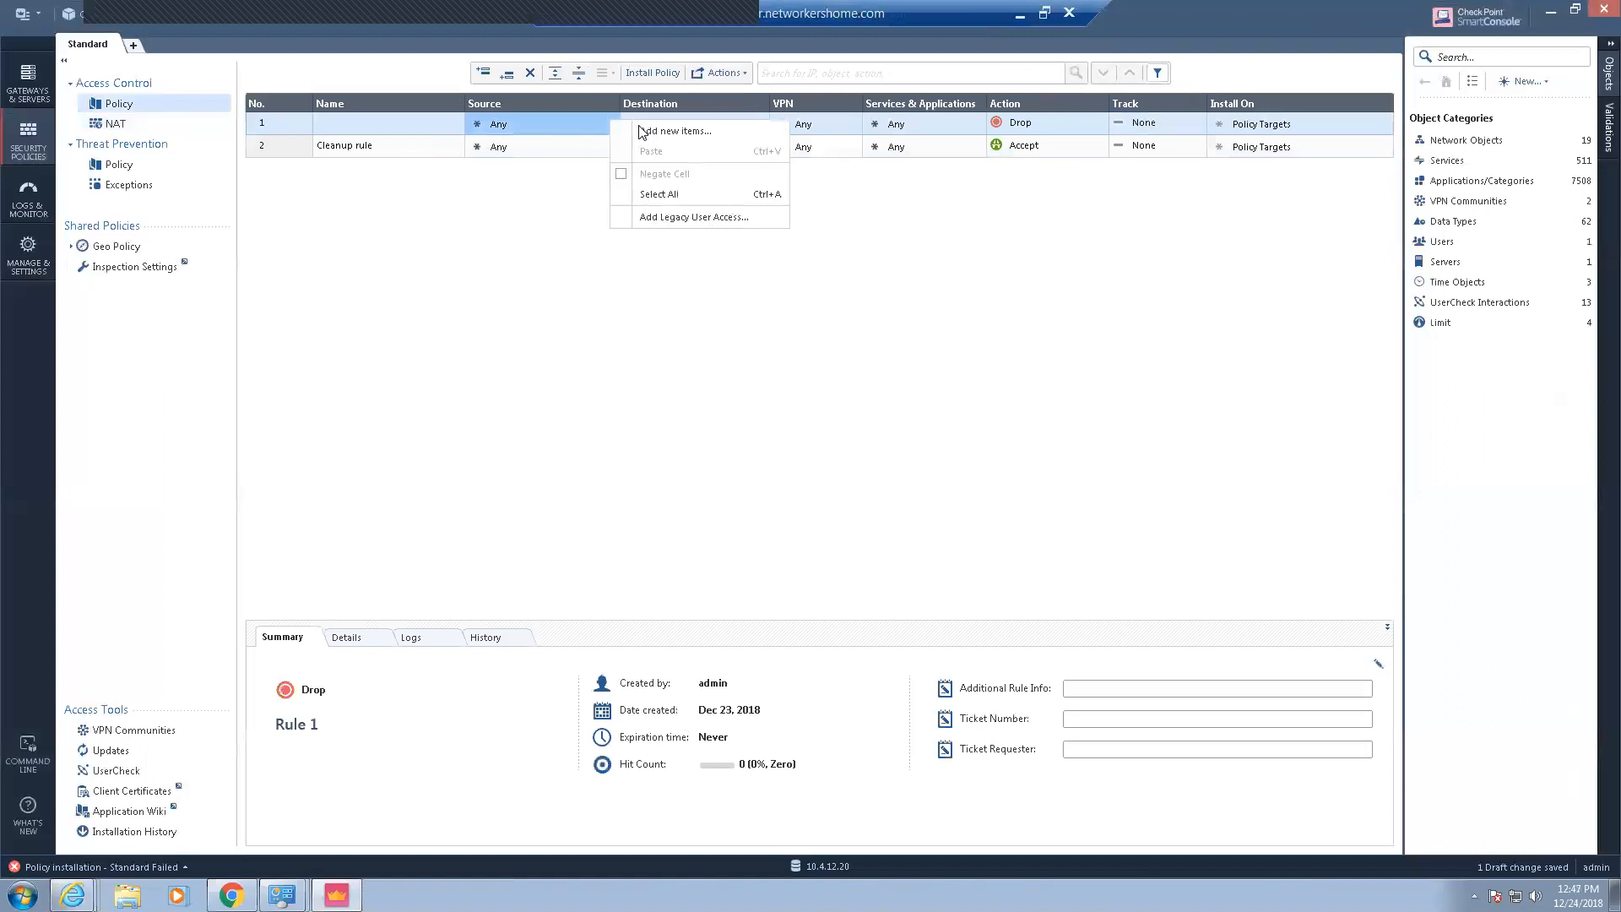
left_click(552, 128)
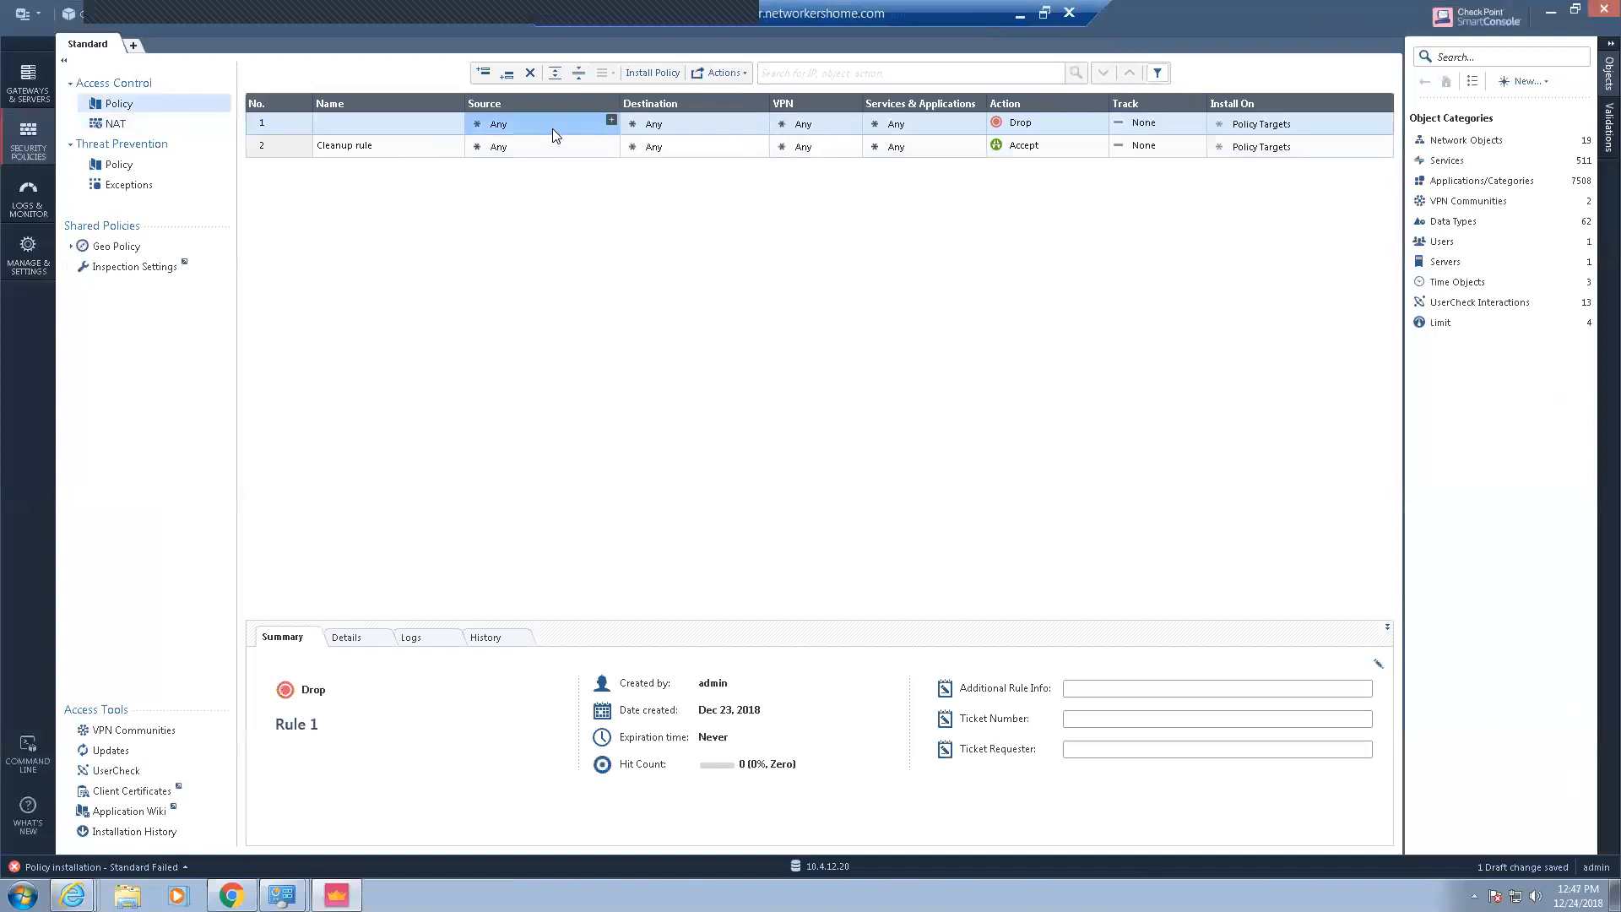
left_click(610, 121)
left_click(1097, 148)
Create host inside_server with IPv4 10.10.10.10 as rule 1's source
left_click(1108, 165)
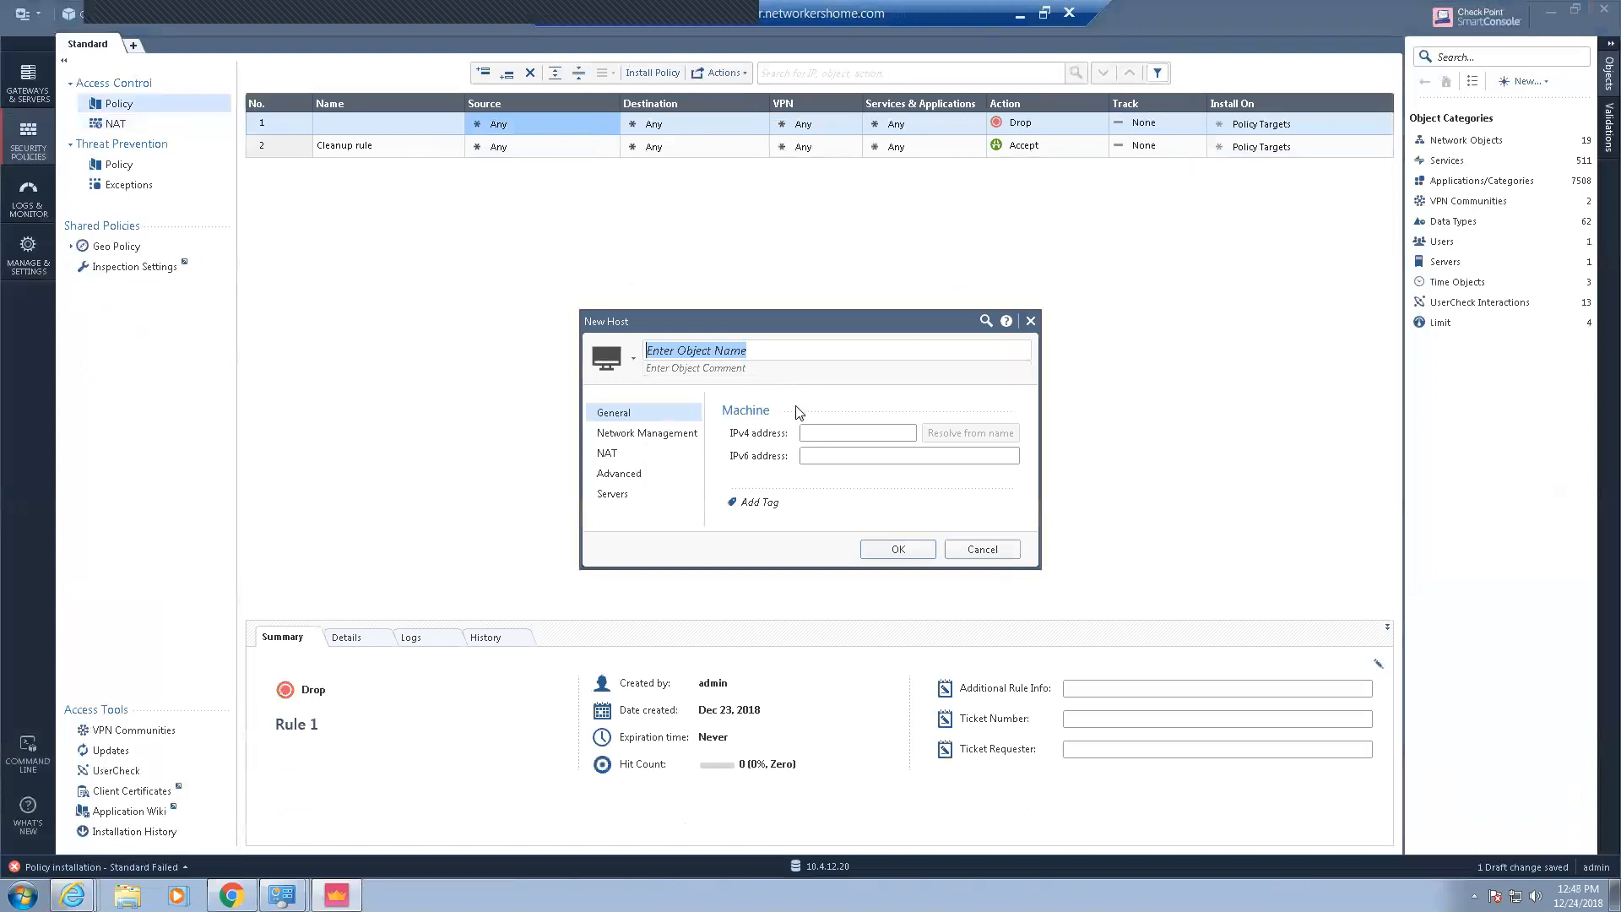
type("insid")
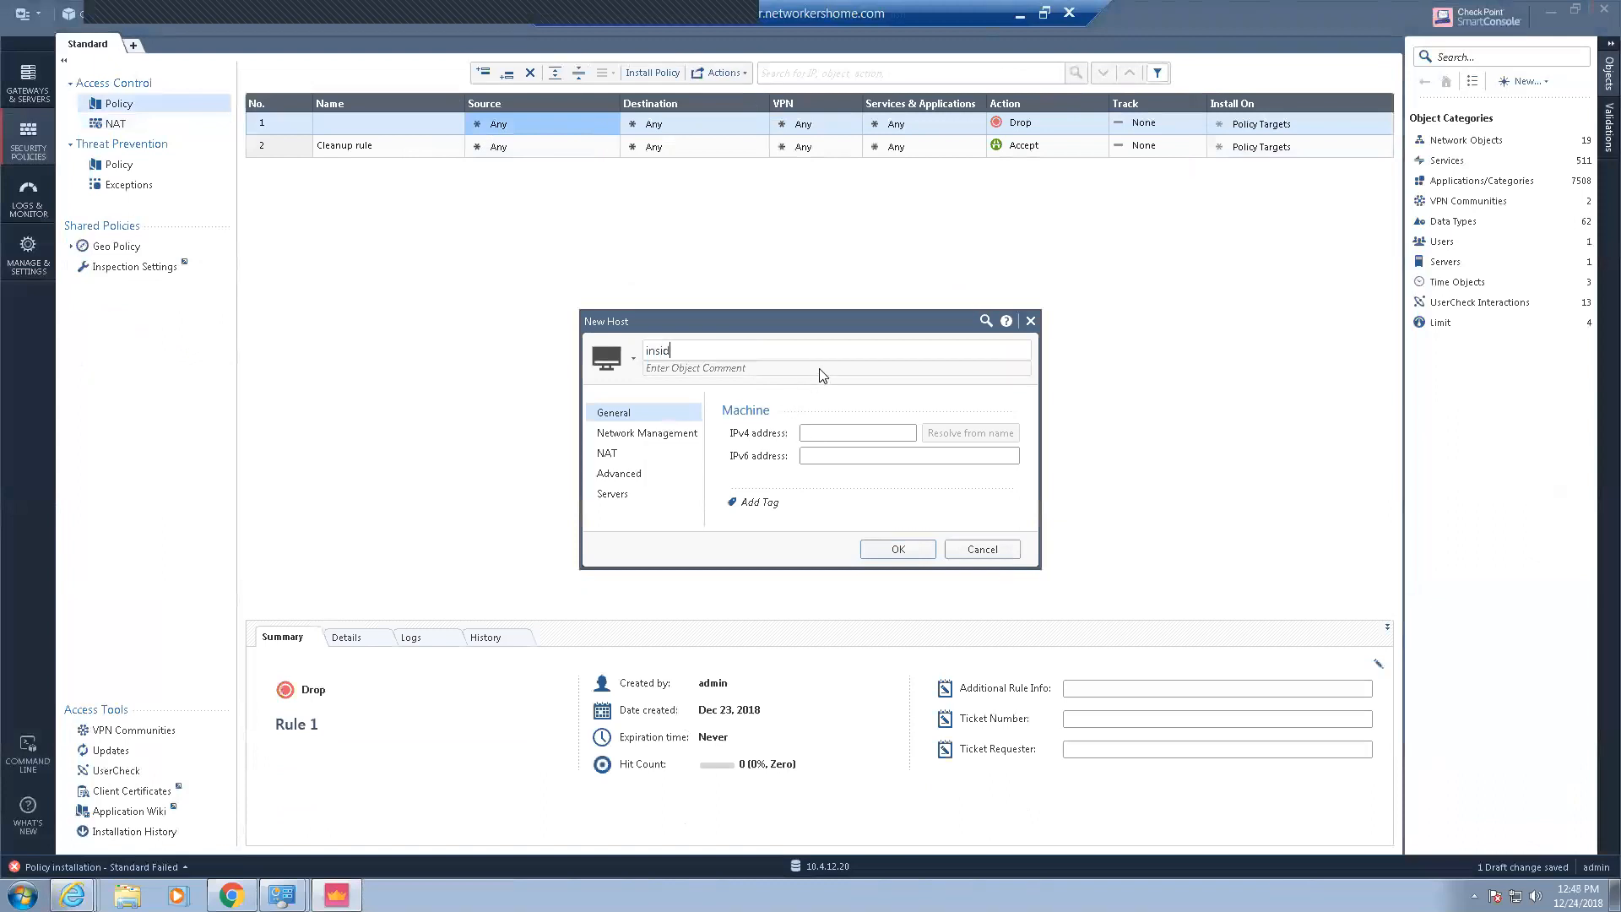
type("e_server")
left_click(868, 436)
type("10.10.10.10")
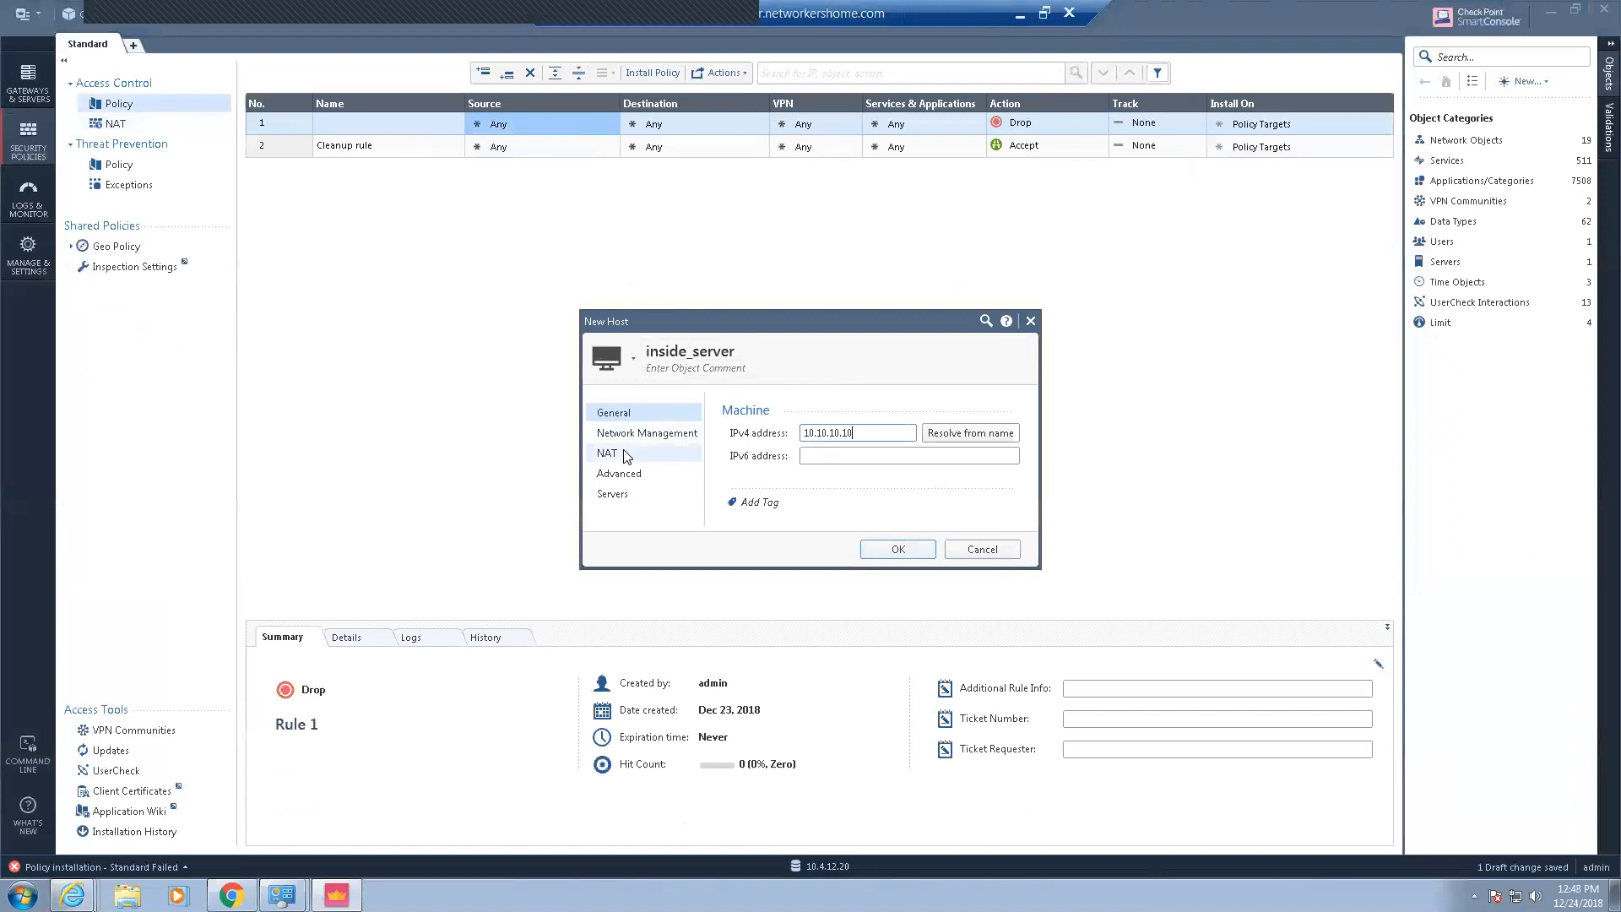
left_click(895, 550)
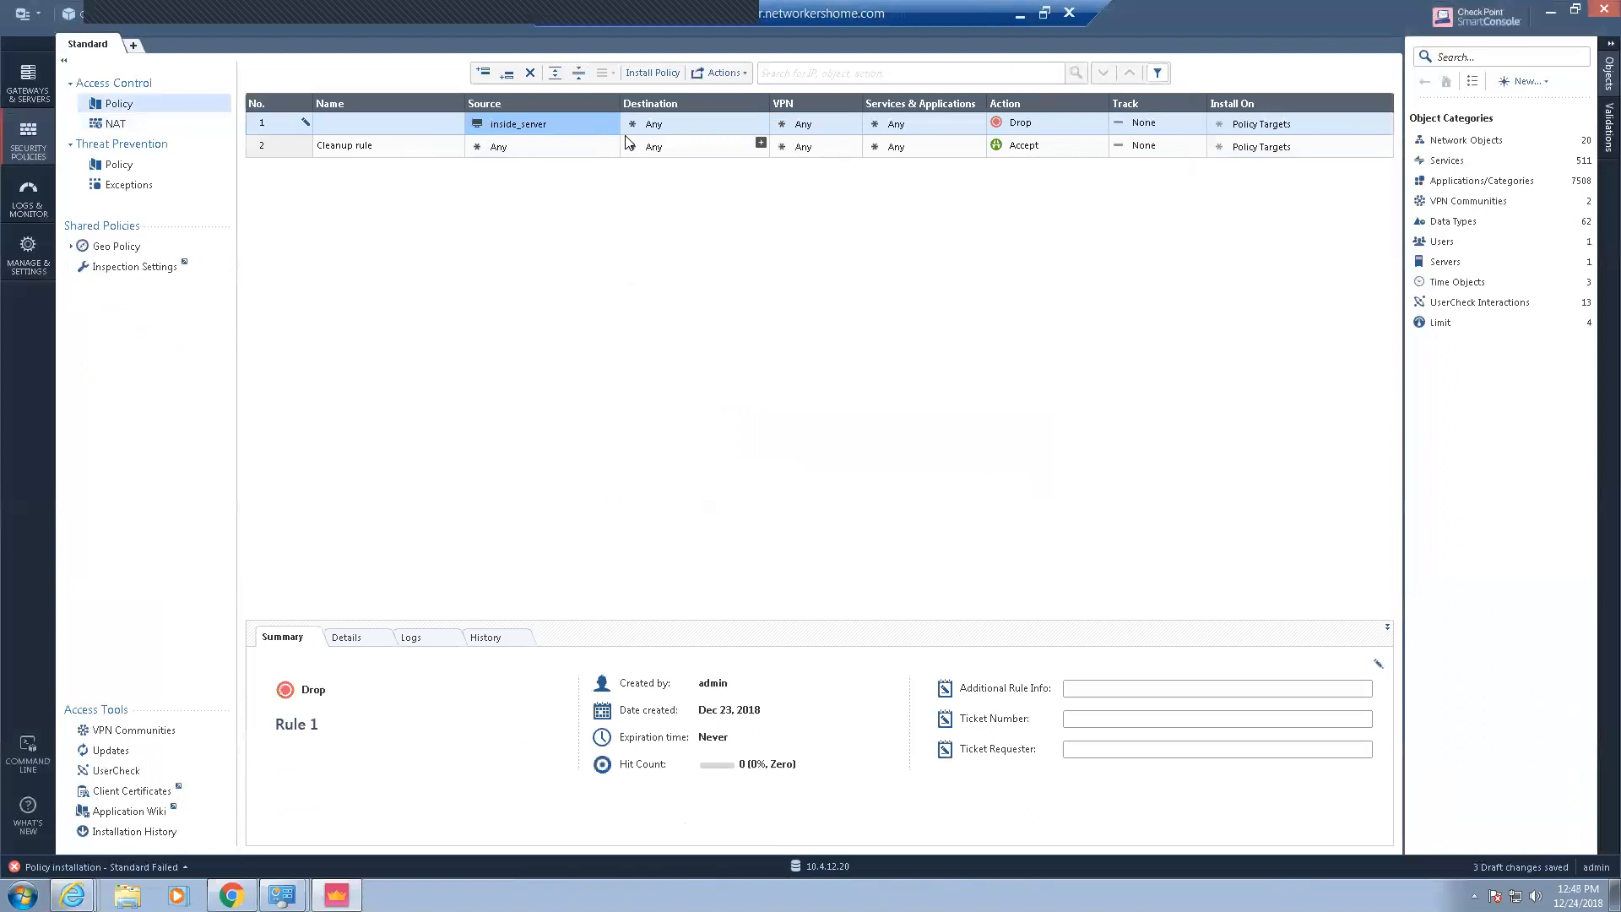
Set rule 1's action to Accept and add the https service
left_click(1027, 123)
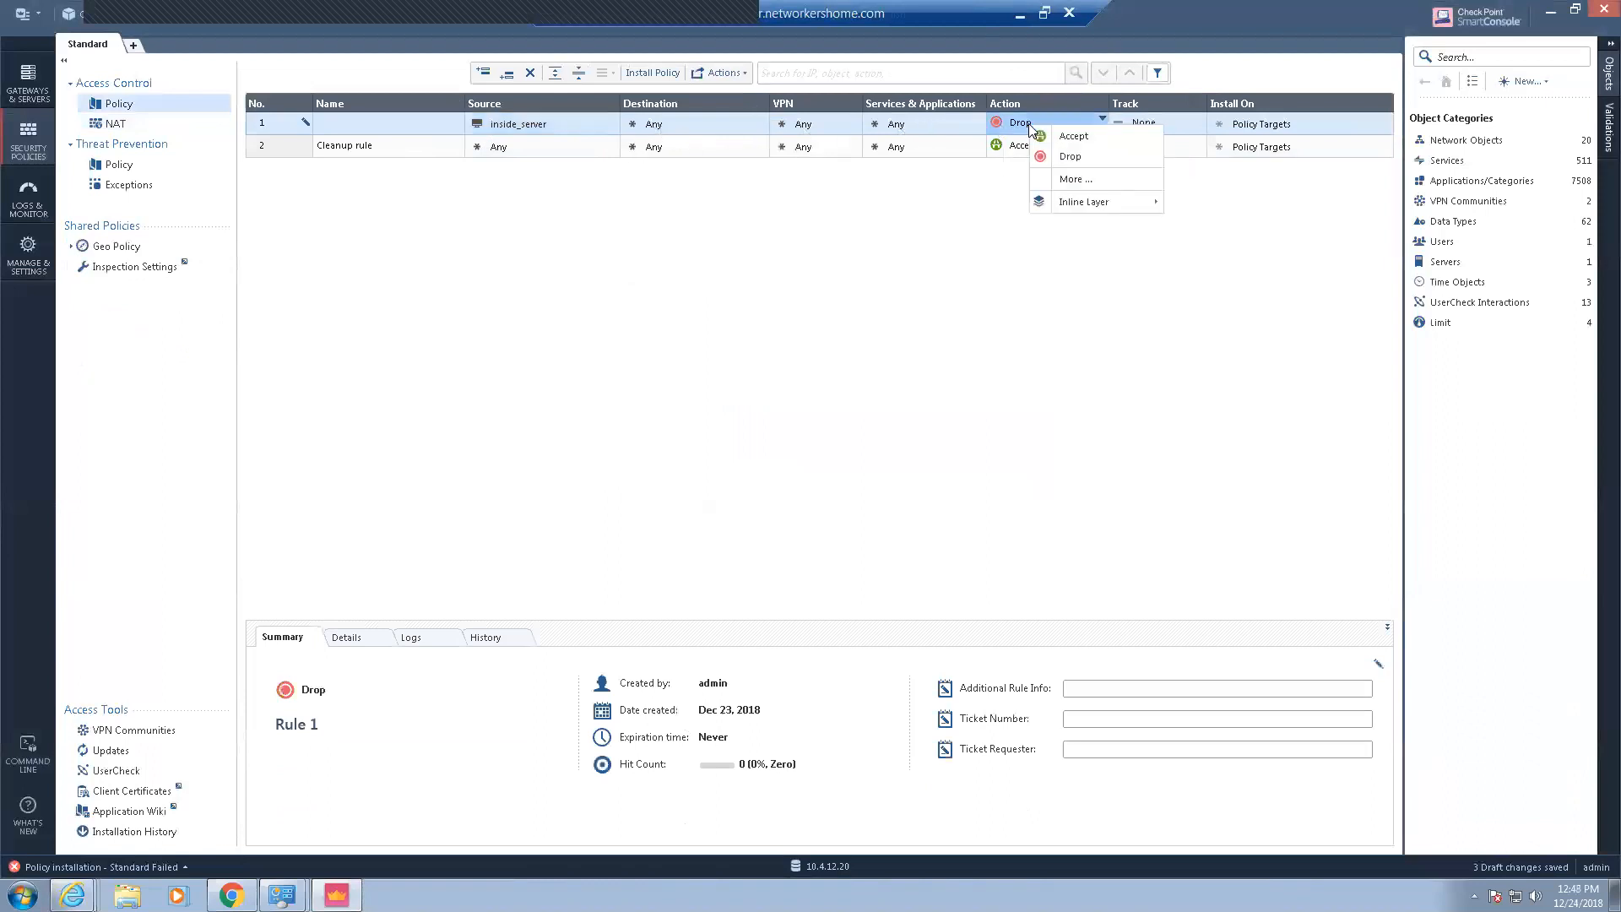
left_click(1055, 133)
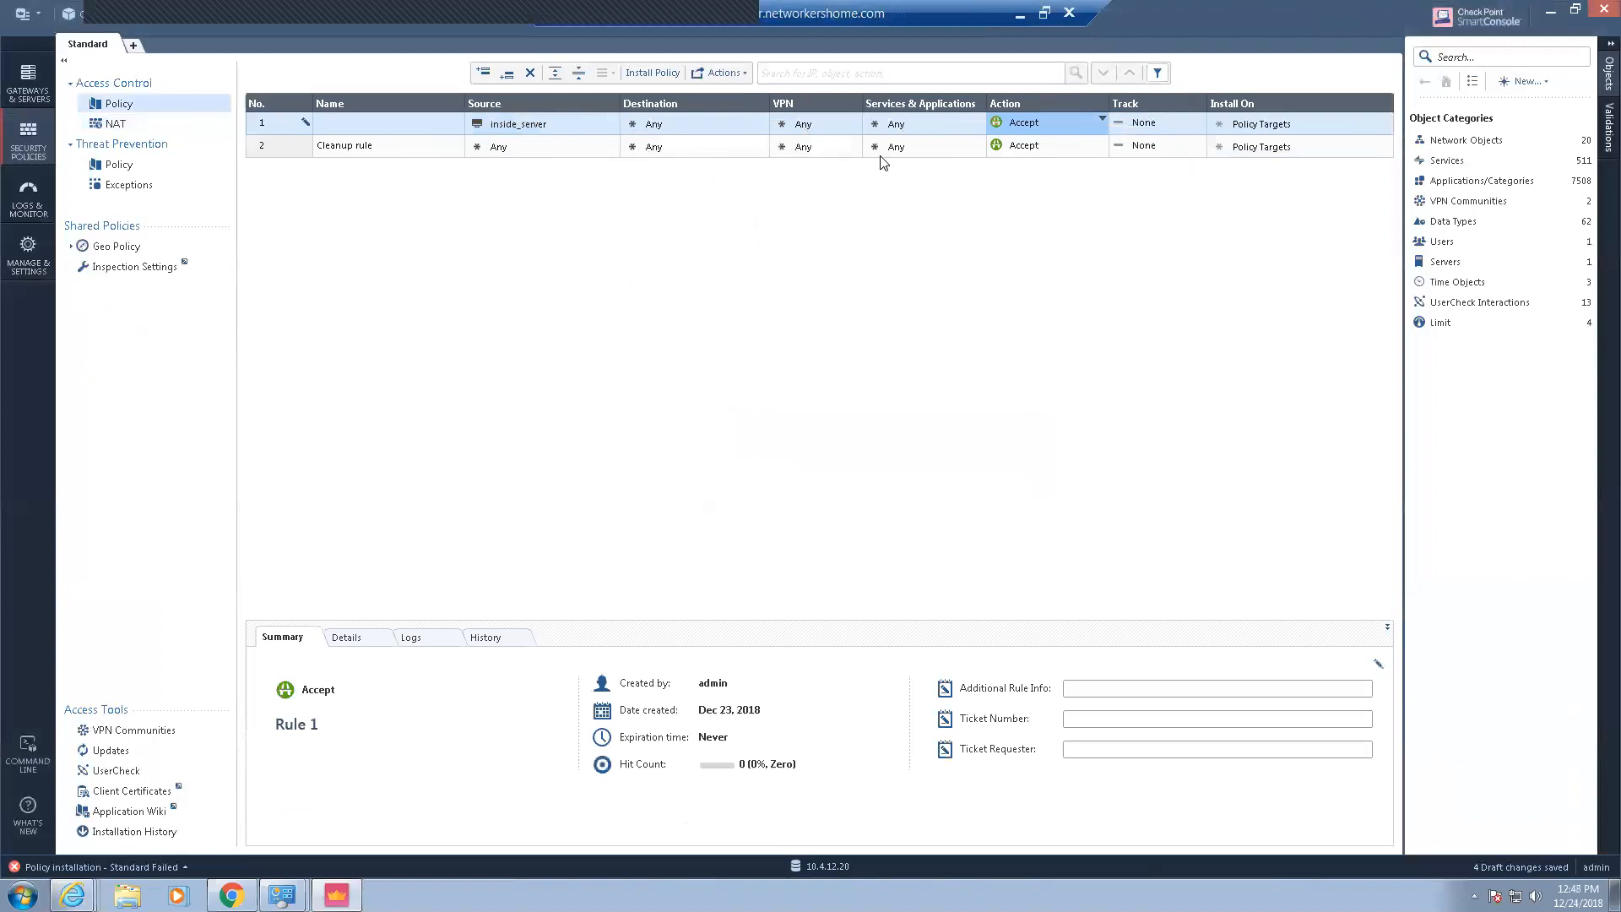
left_click(977, 121)
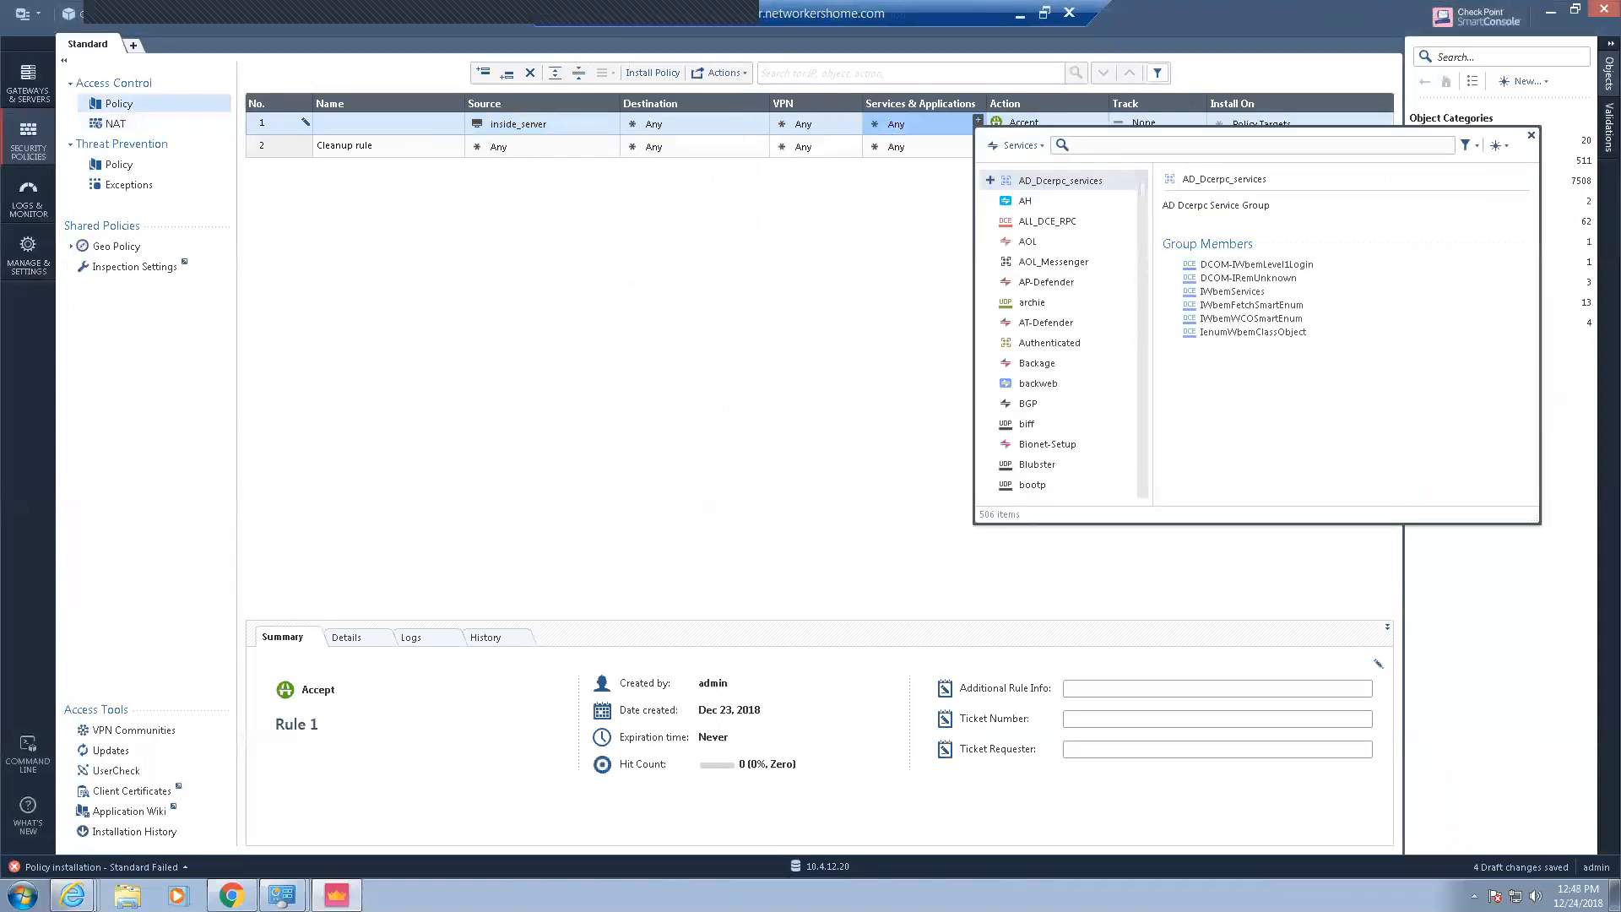
type("https")
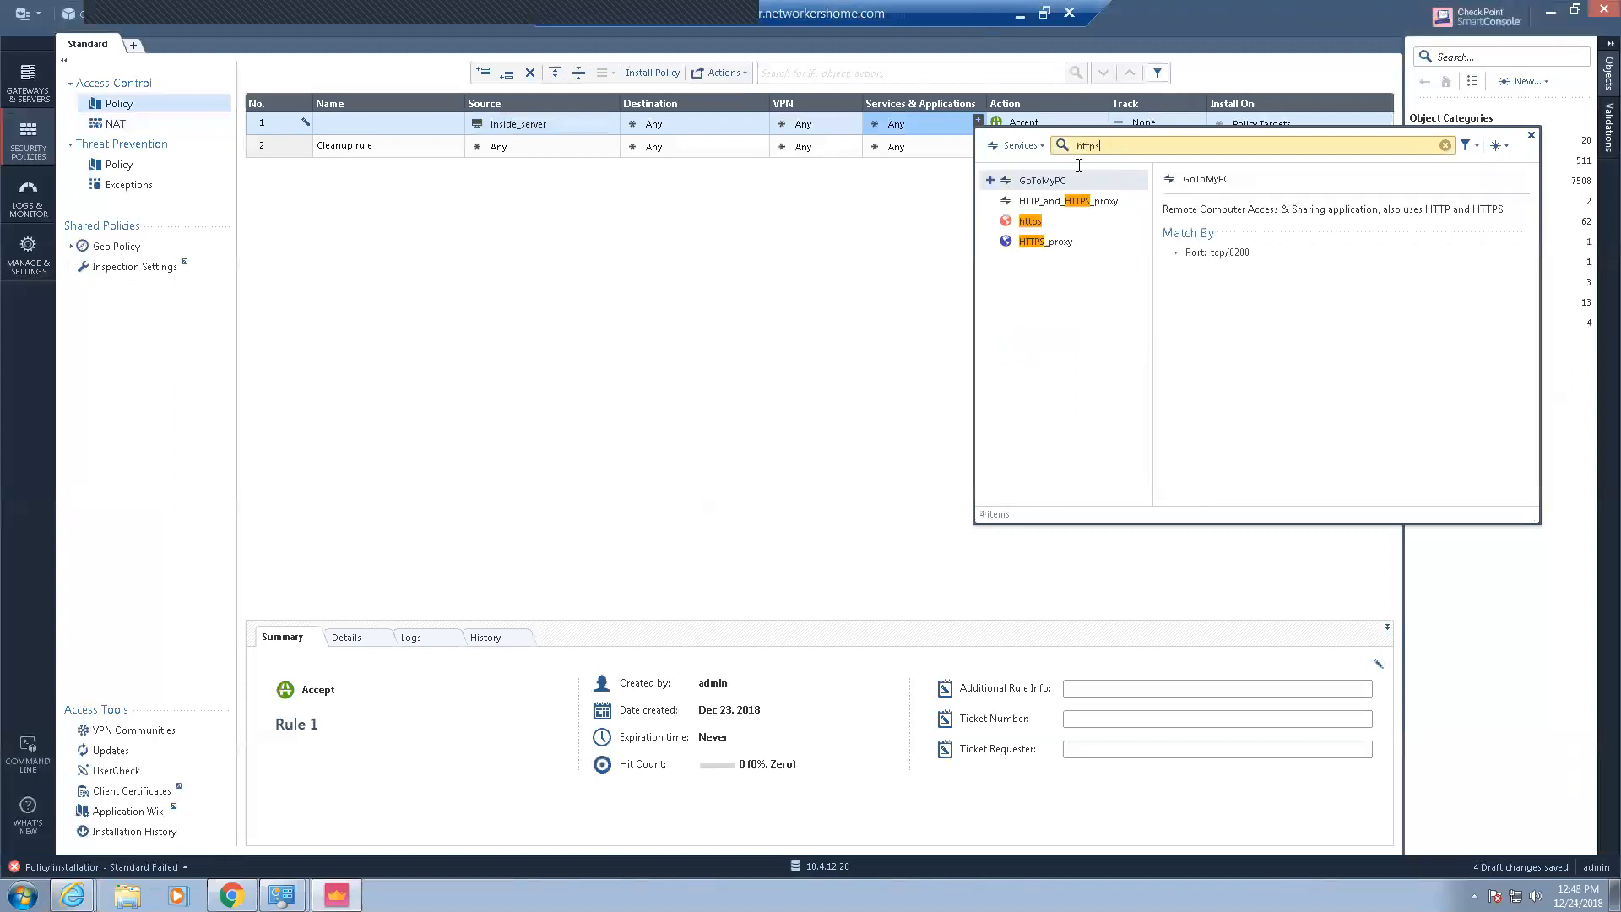
left_click(1037, 222)
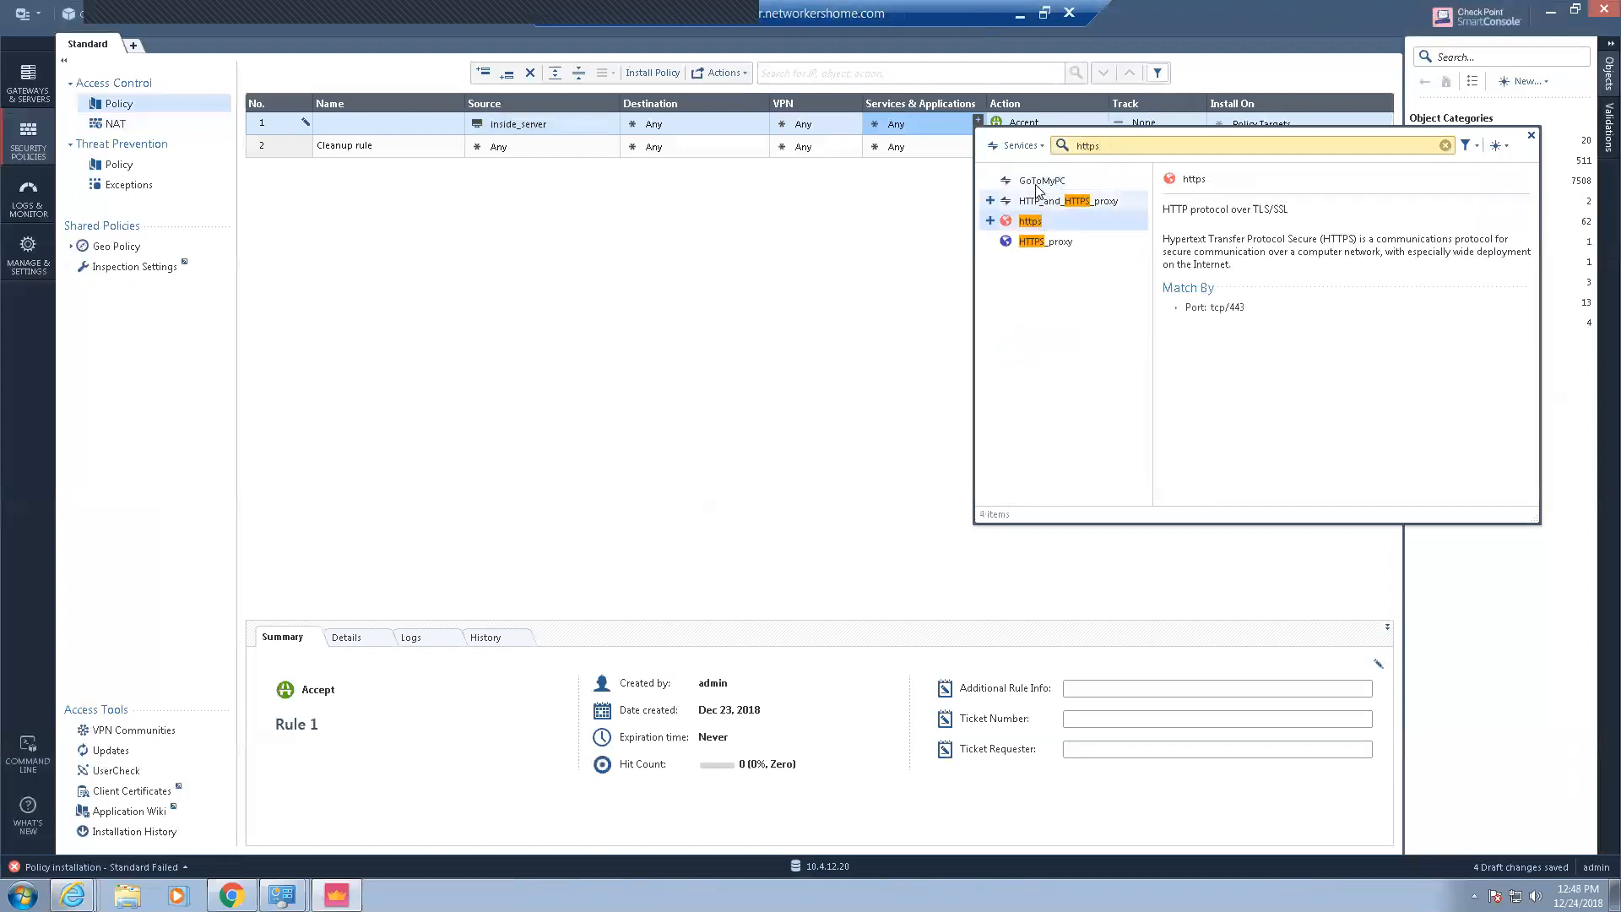
double_click(1037, 222)
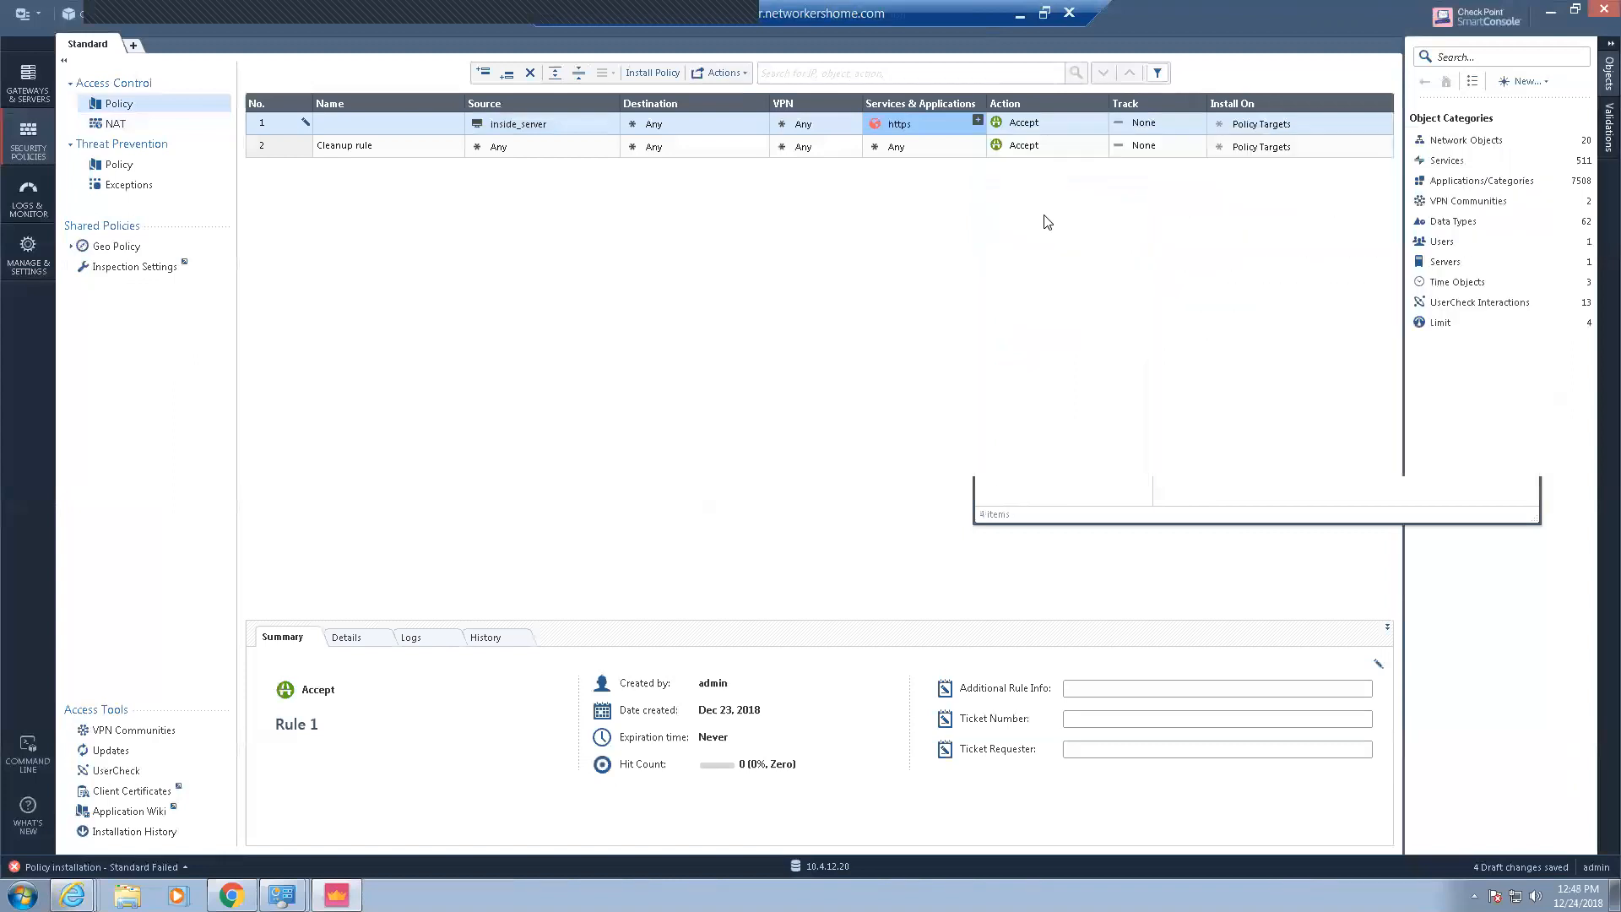
Add ssh to rule 1's services and show the NAT rulebase
left_click(978, 122)
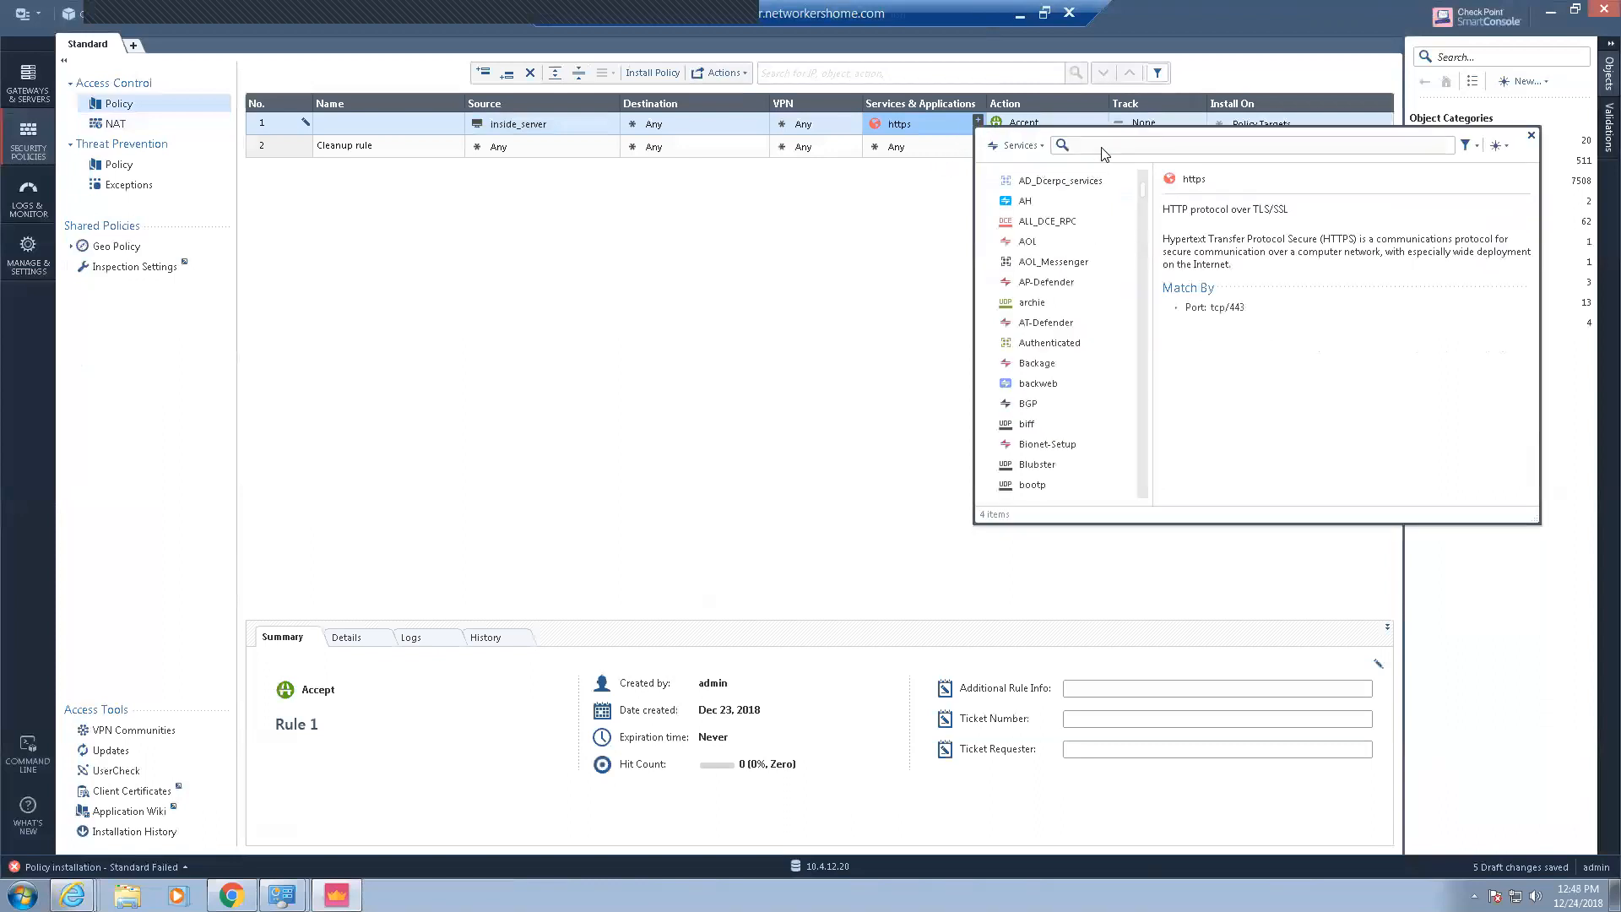
type("ssh")
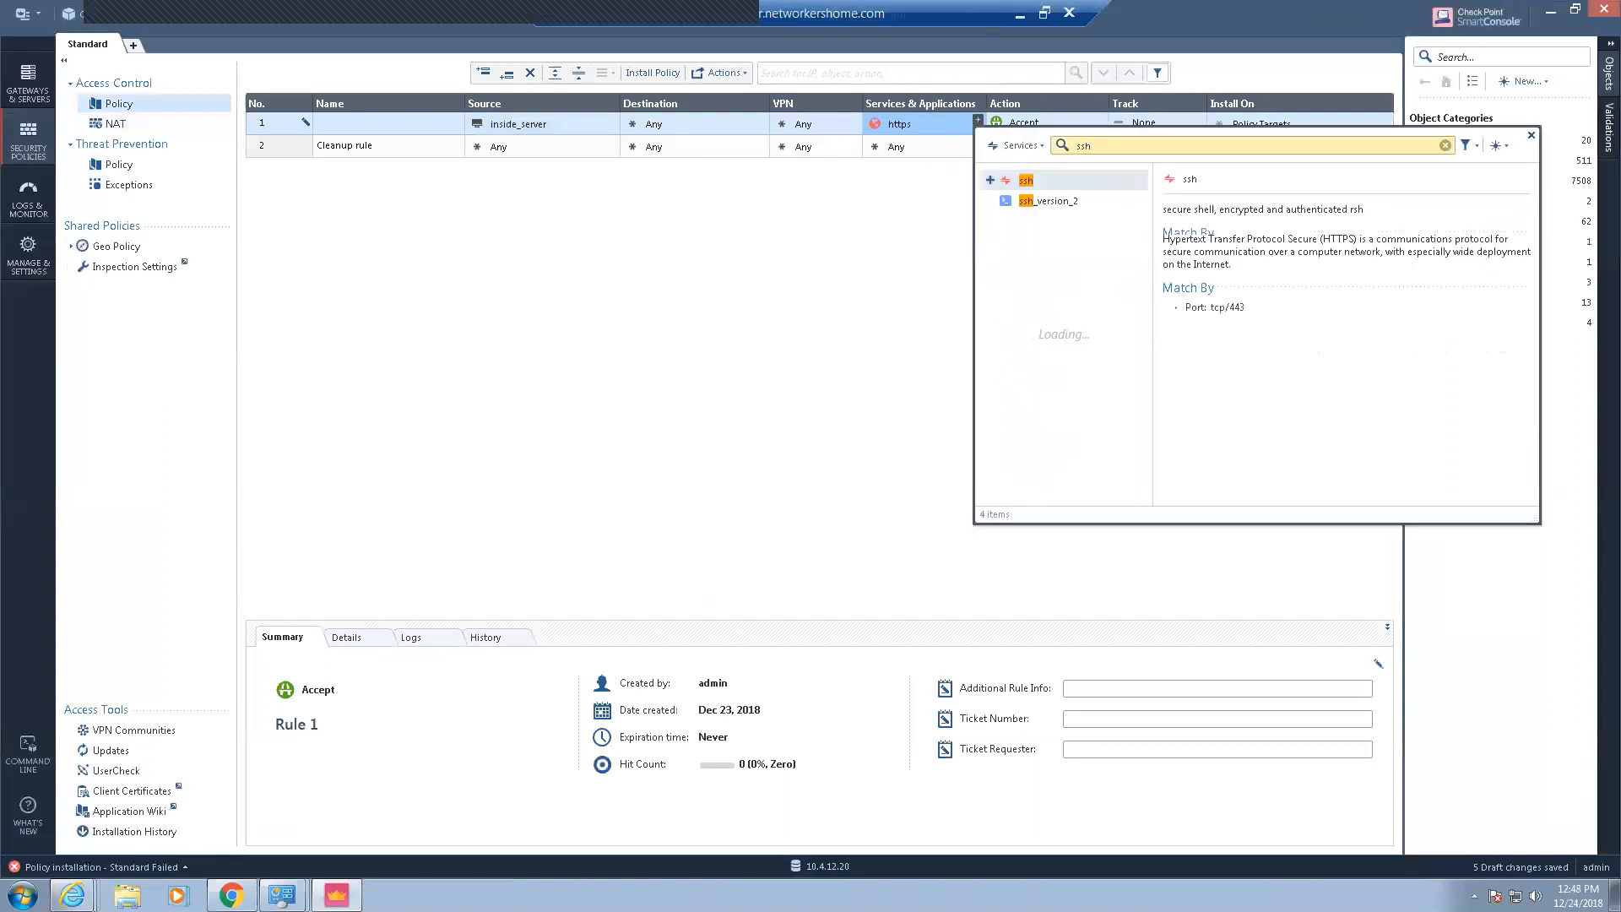
double_click(1025, 182)
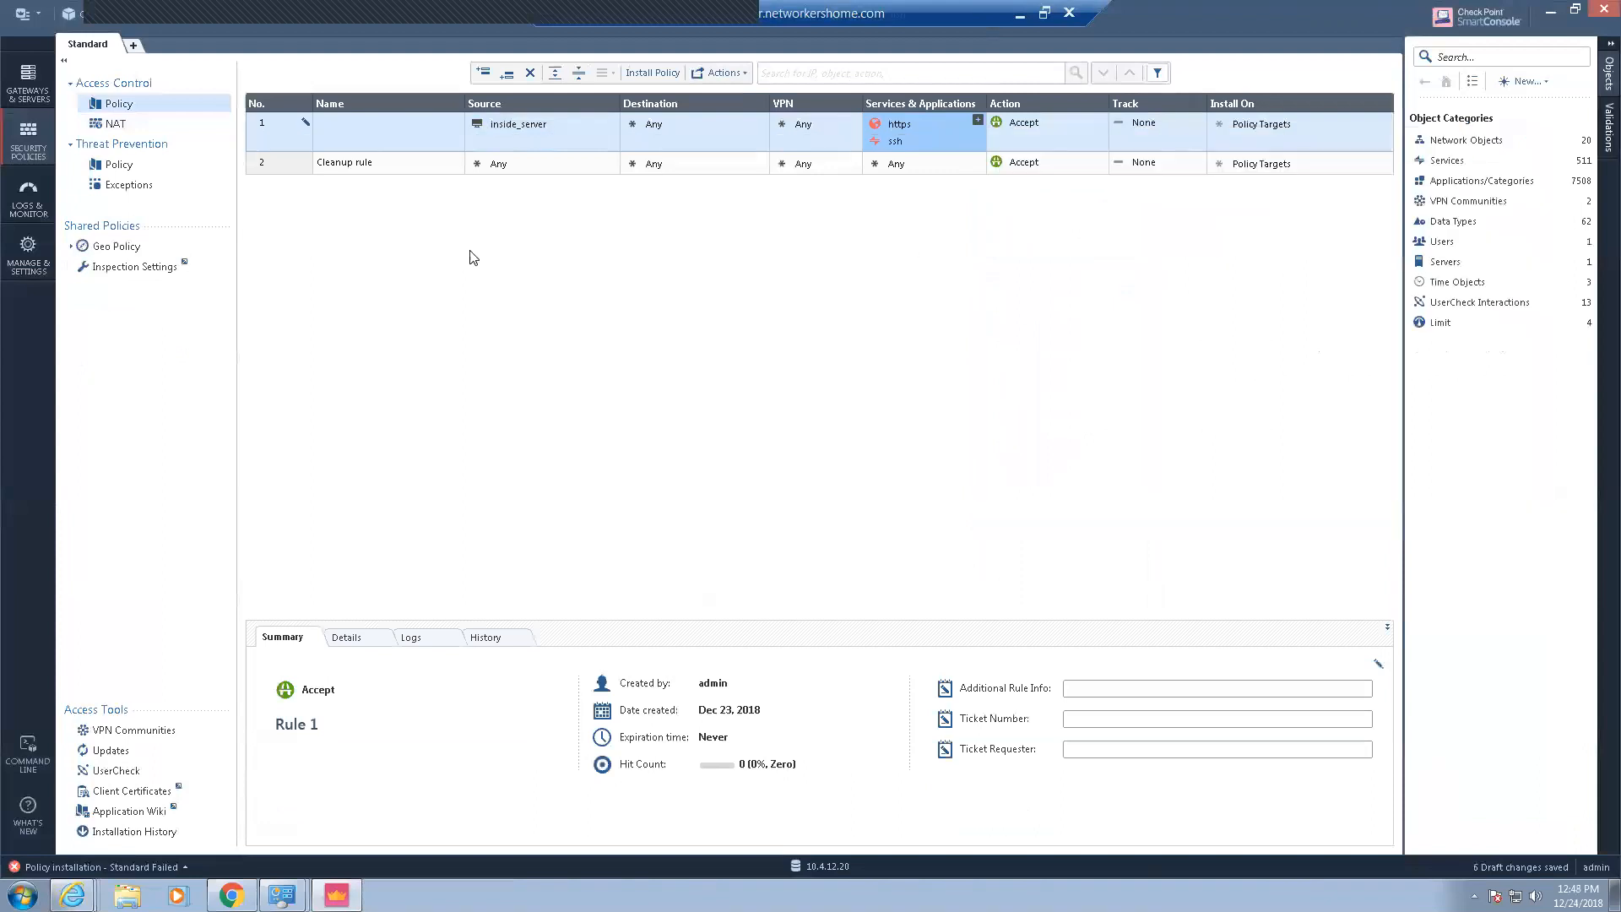
left_click(123, 125)
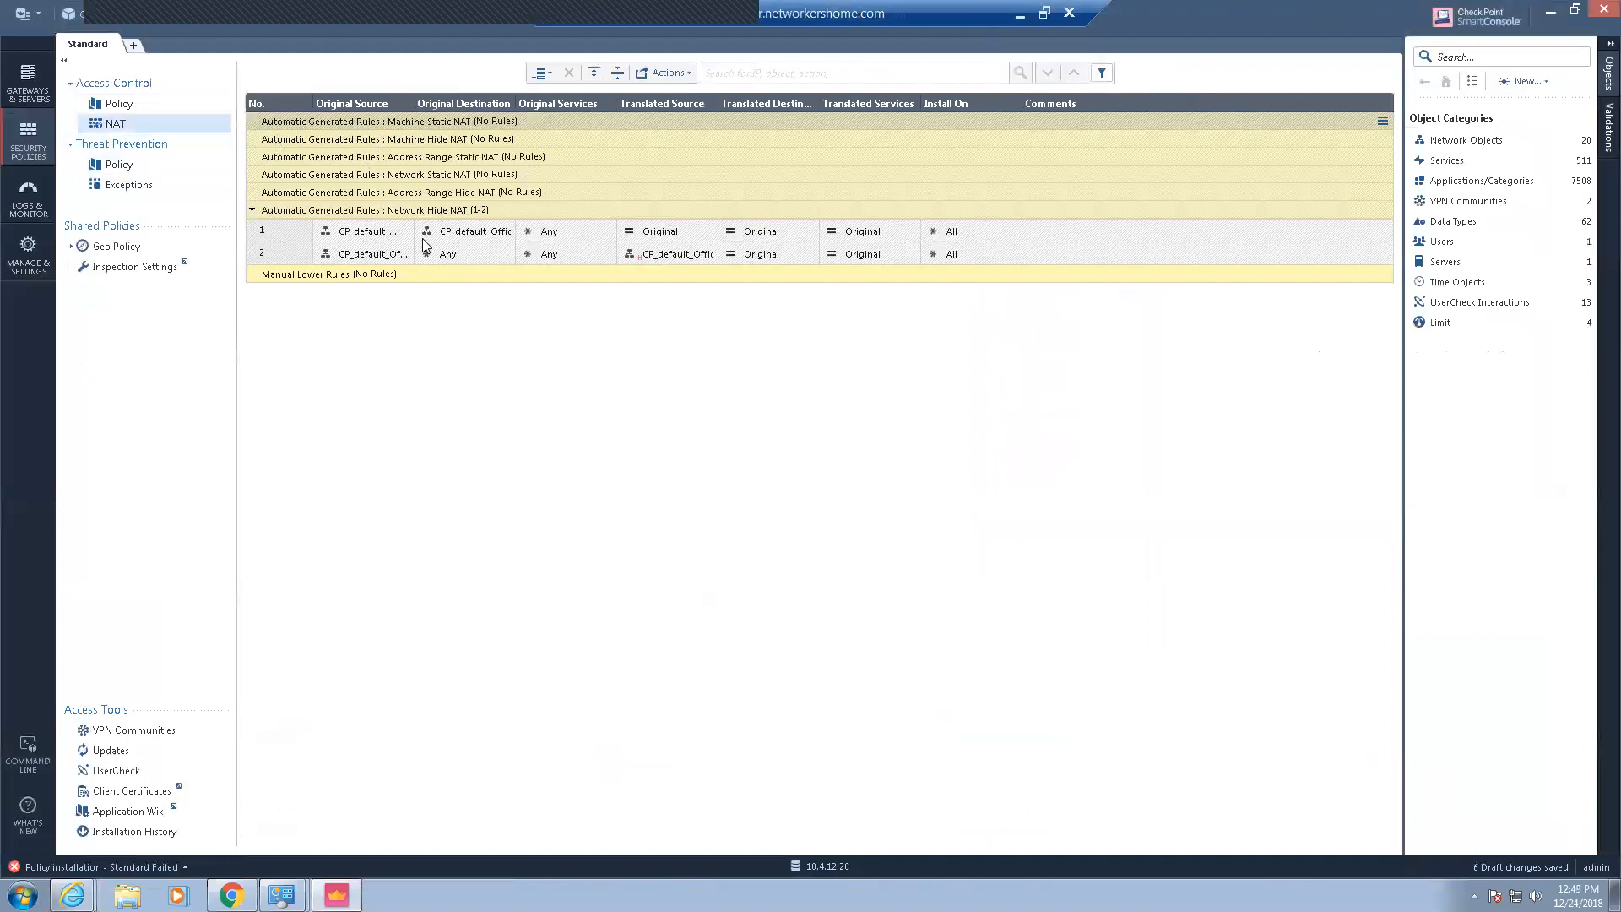
Inspect the automatic NAT rule objects, then return to the Access Control policy
mouse_move(487, 240)
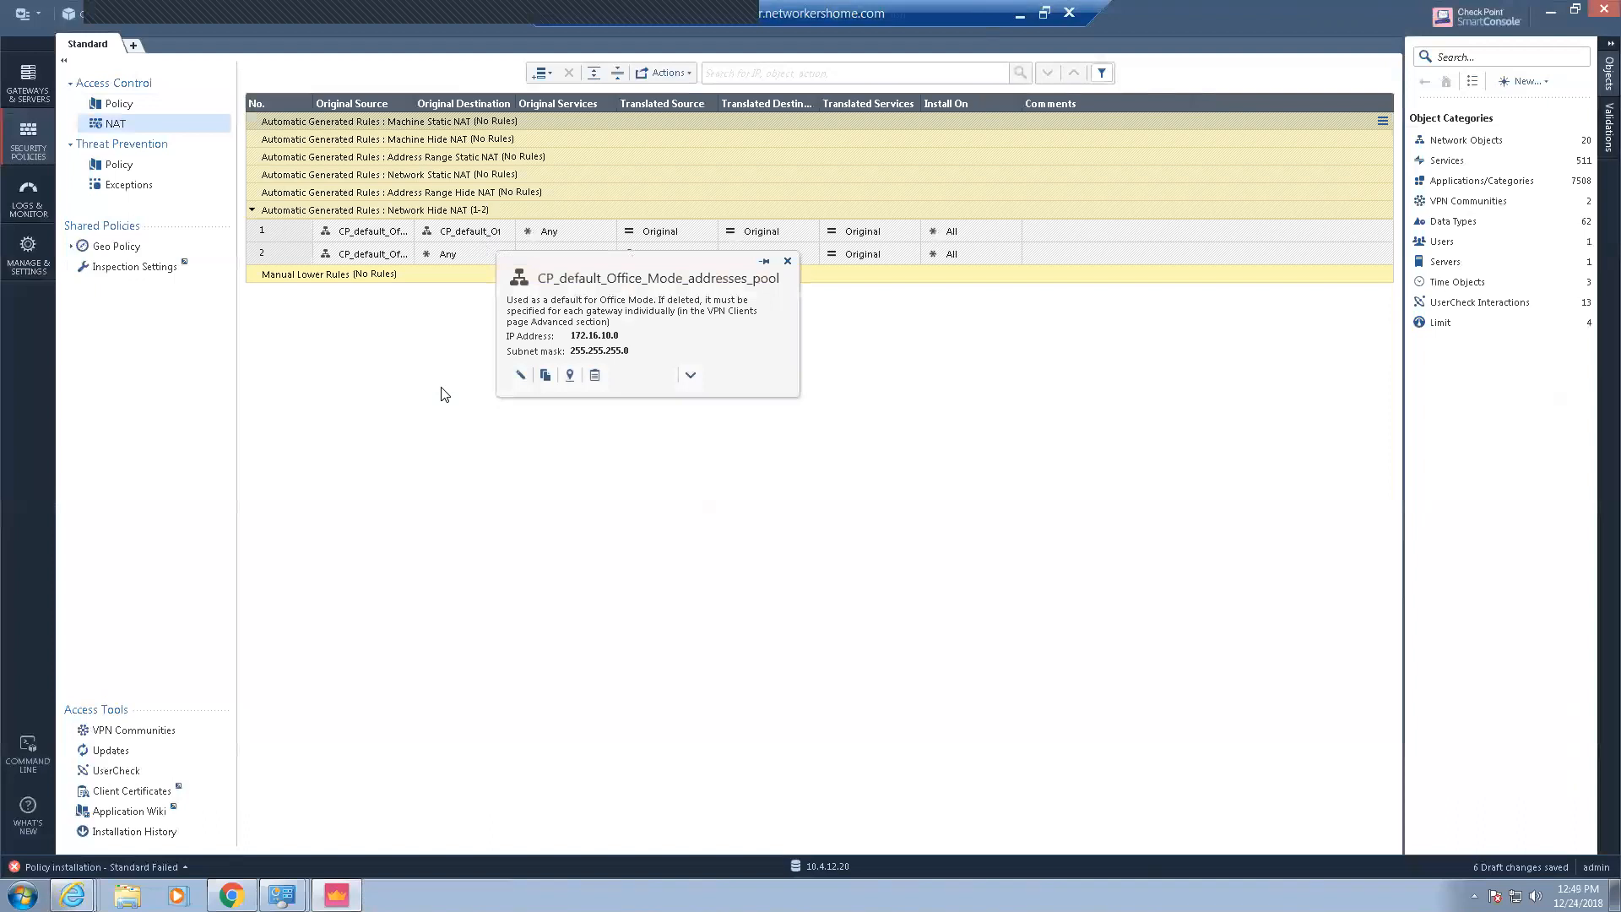
left_click(119, 105)
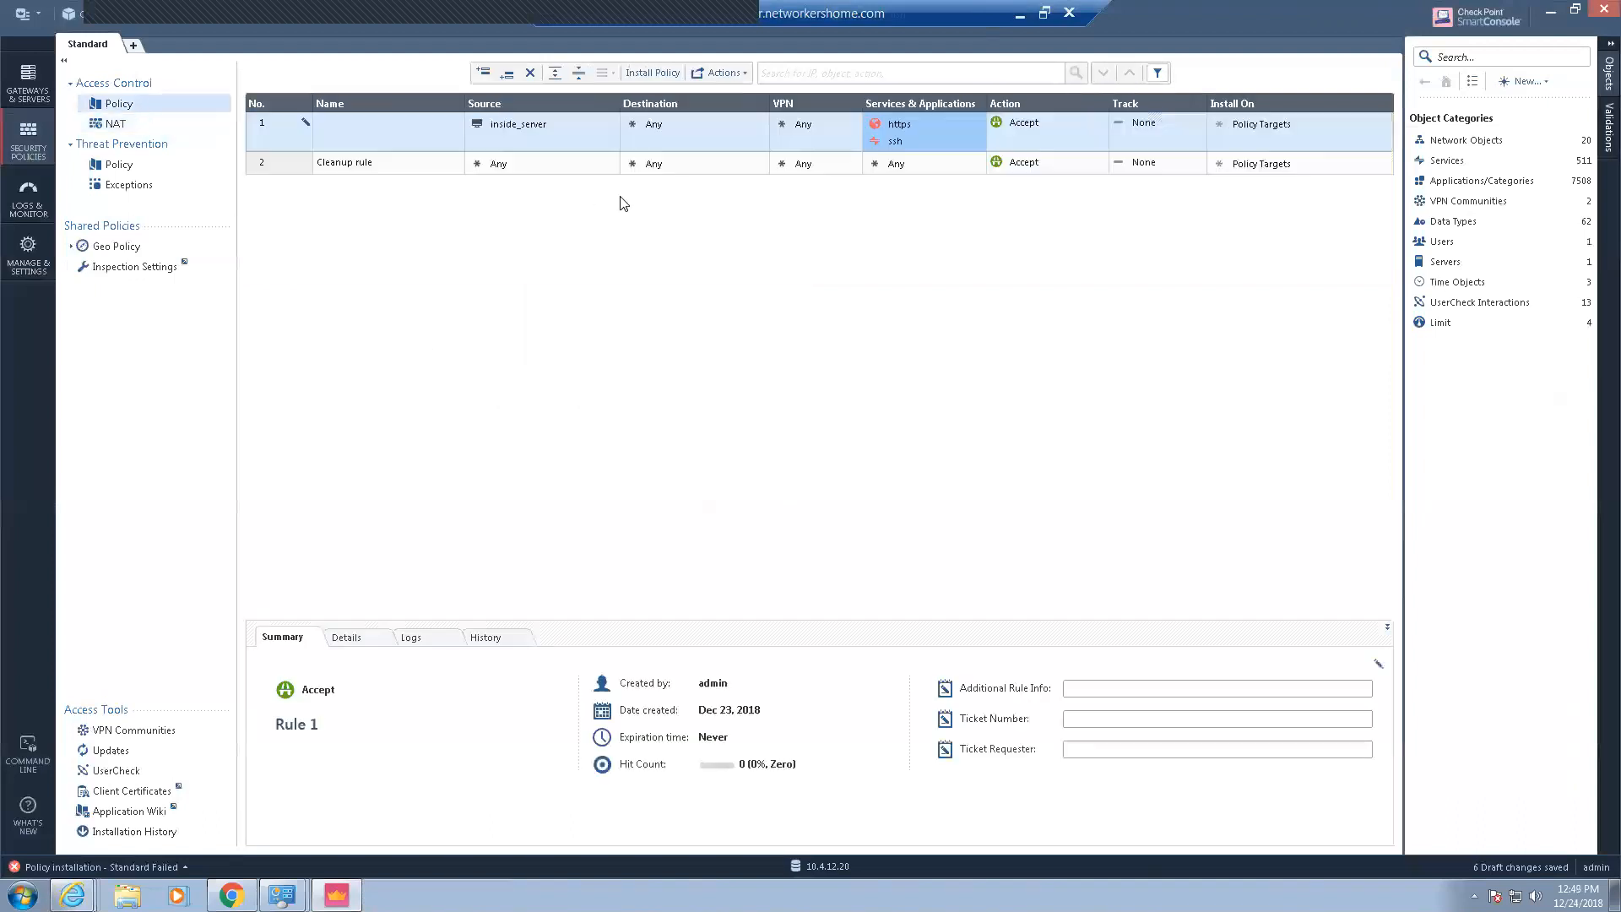
Give inside_server automatic Hide NAT behind IP address 172.16.2.40
double_click(534, 123)
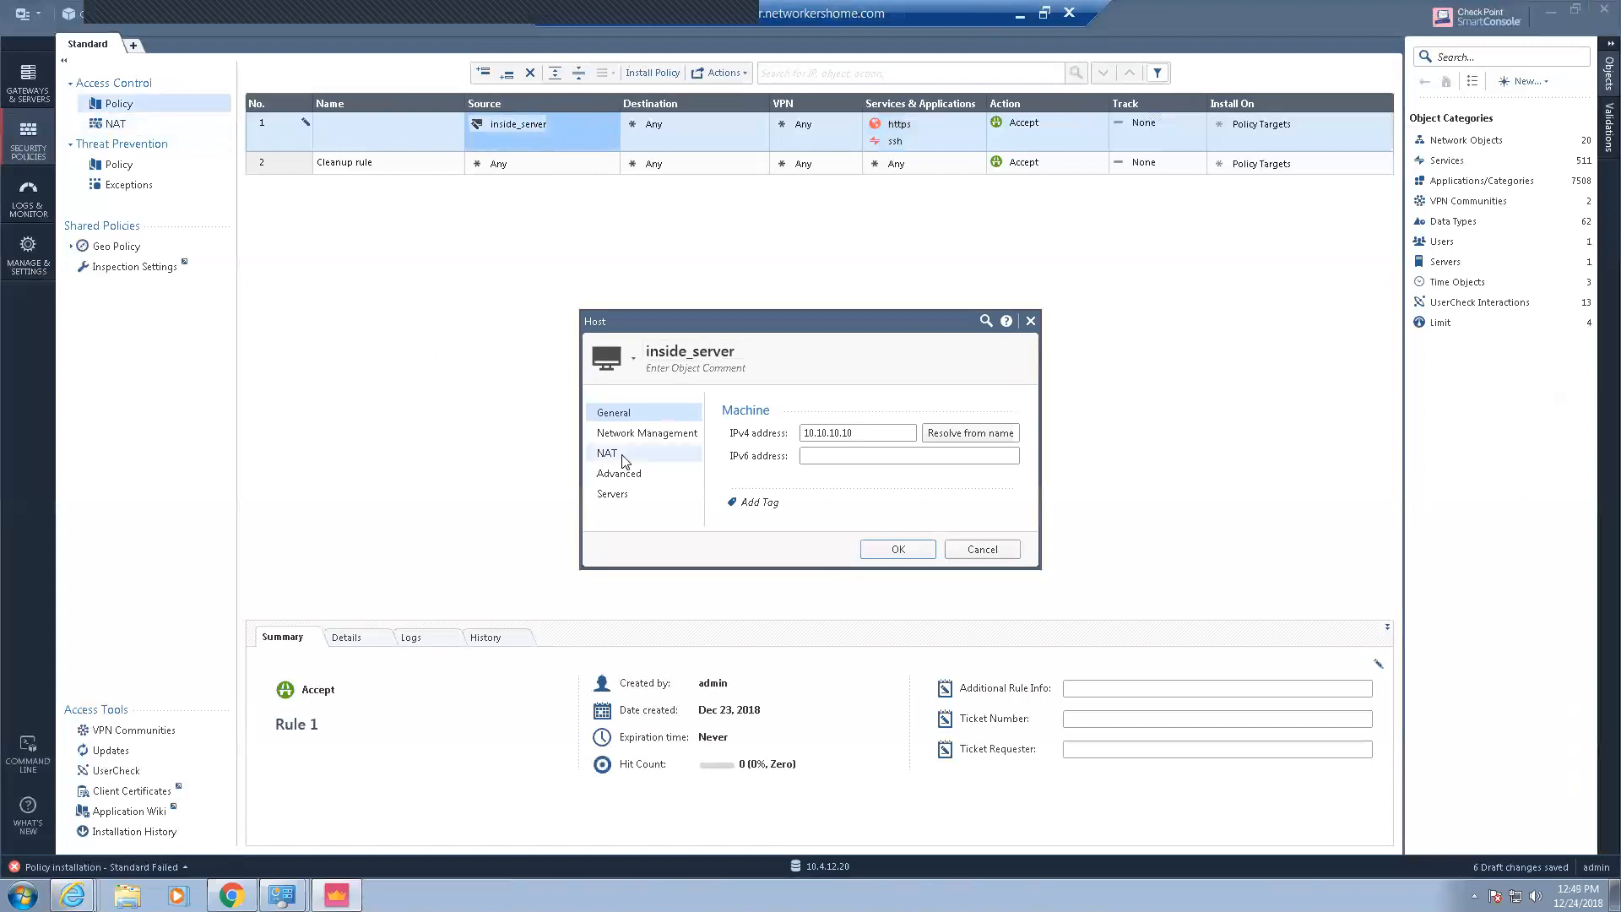
left_click(646, 454)
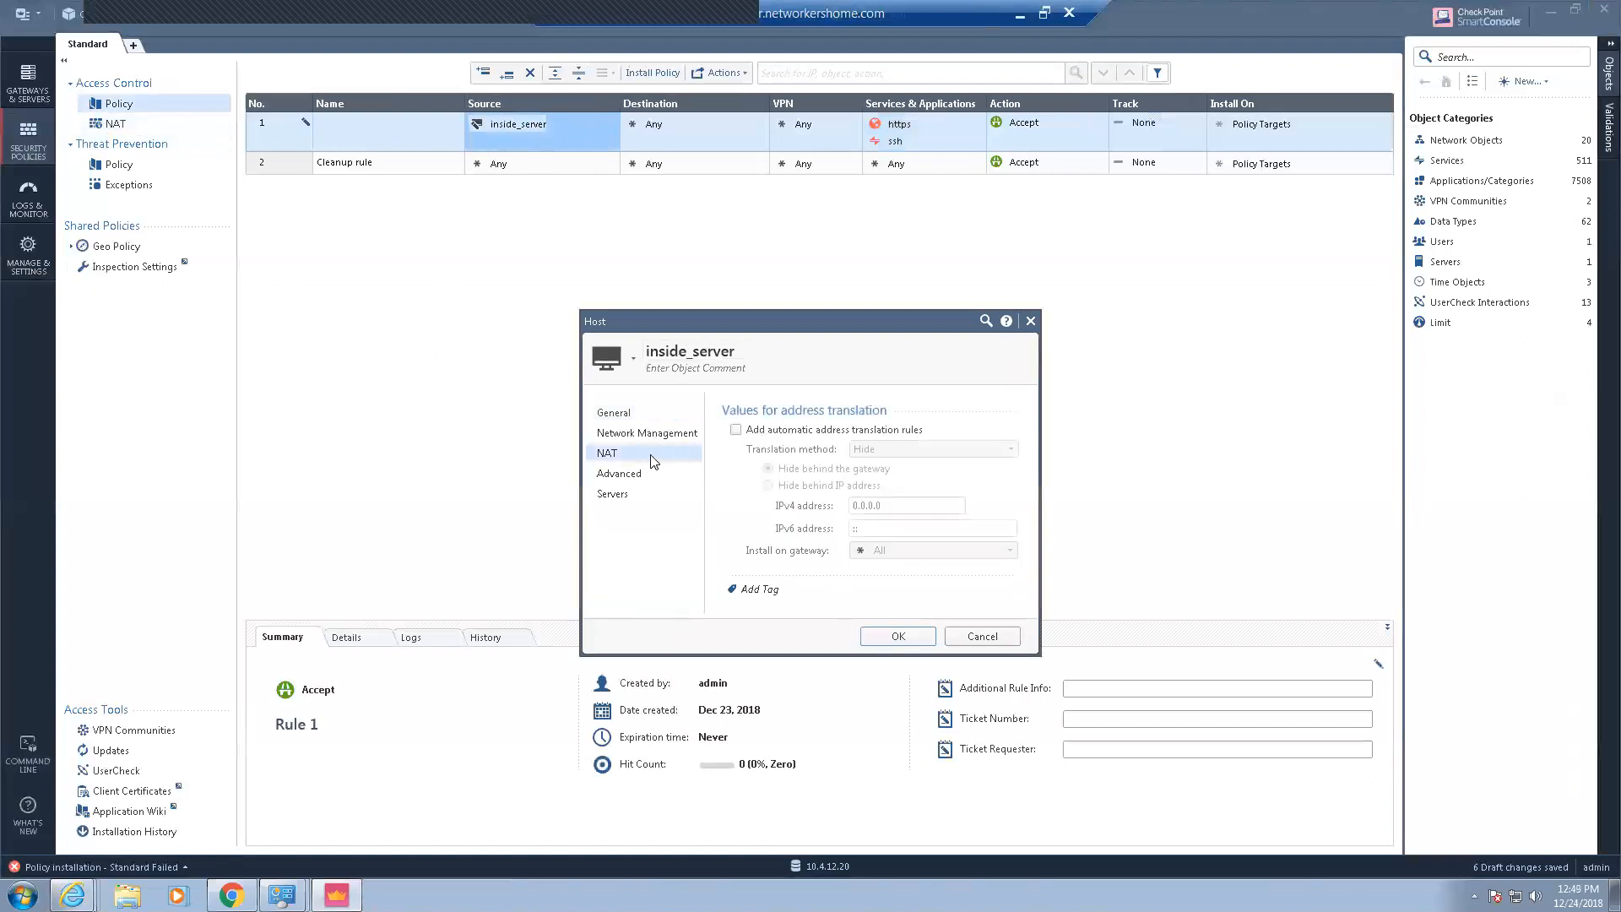
left_click(784, 434)
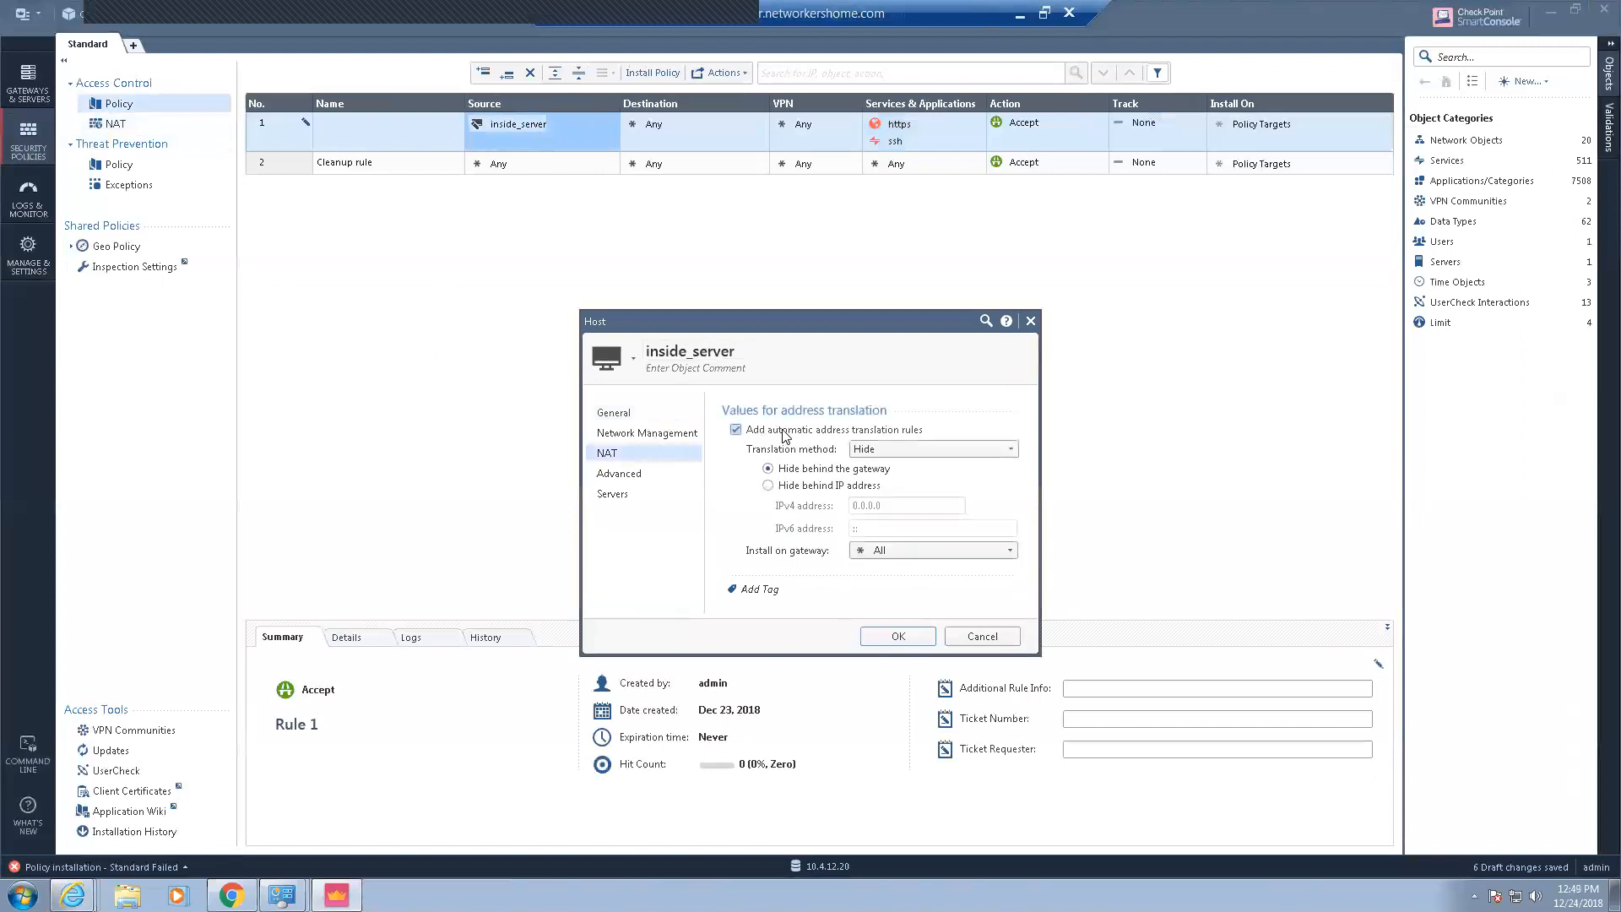
left_click(923, 453)
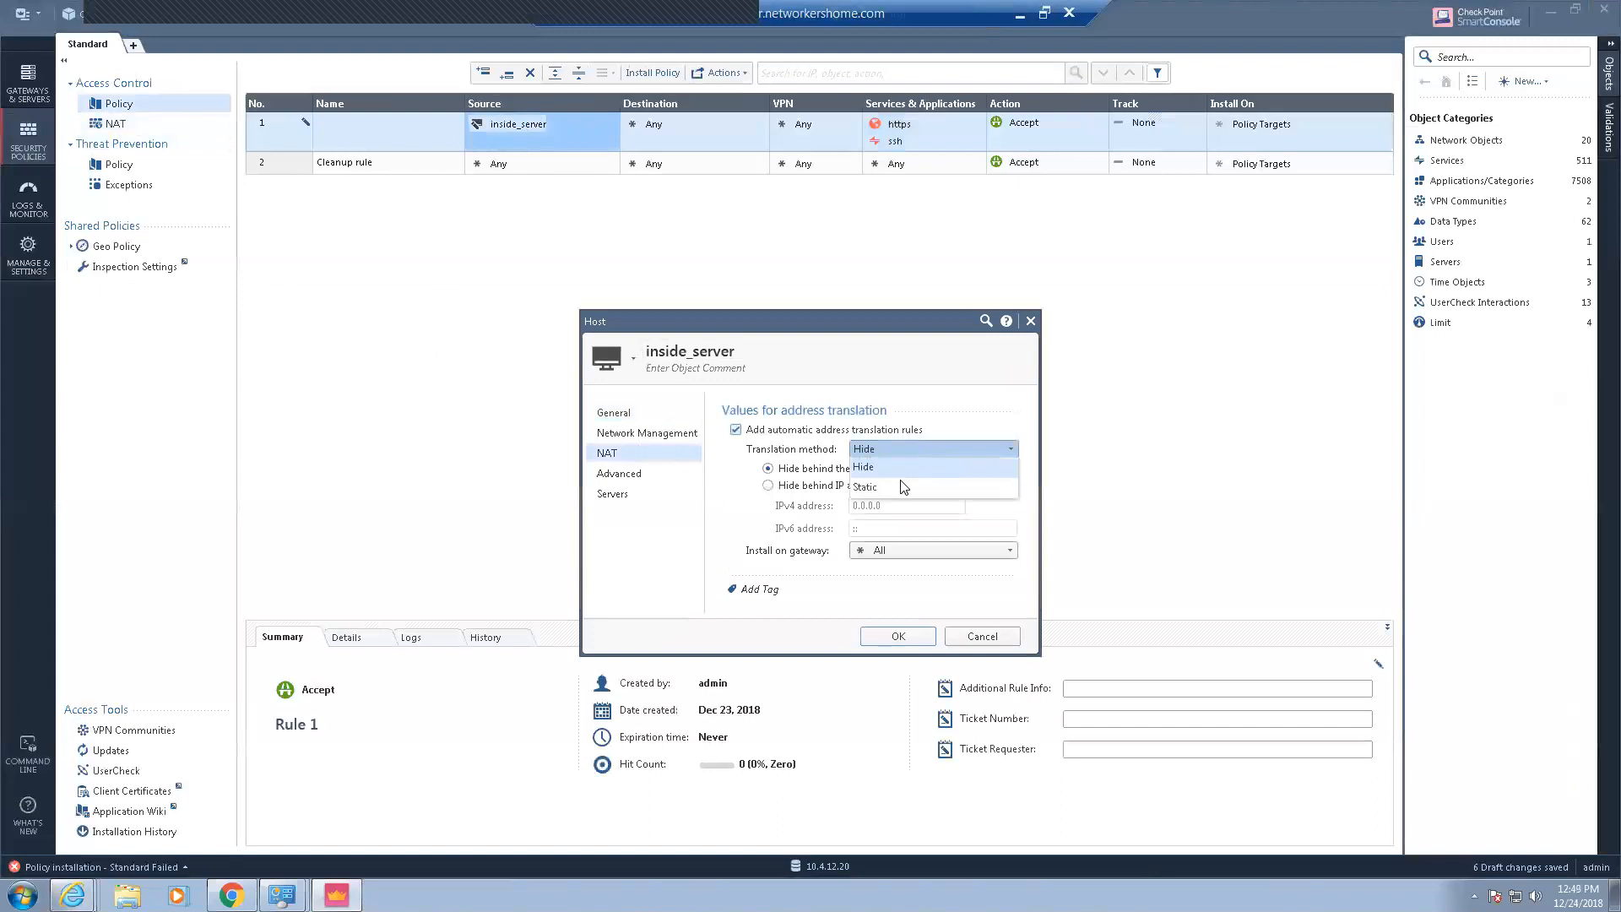
left_click(896, 484)
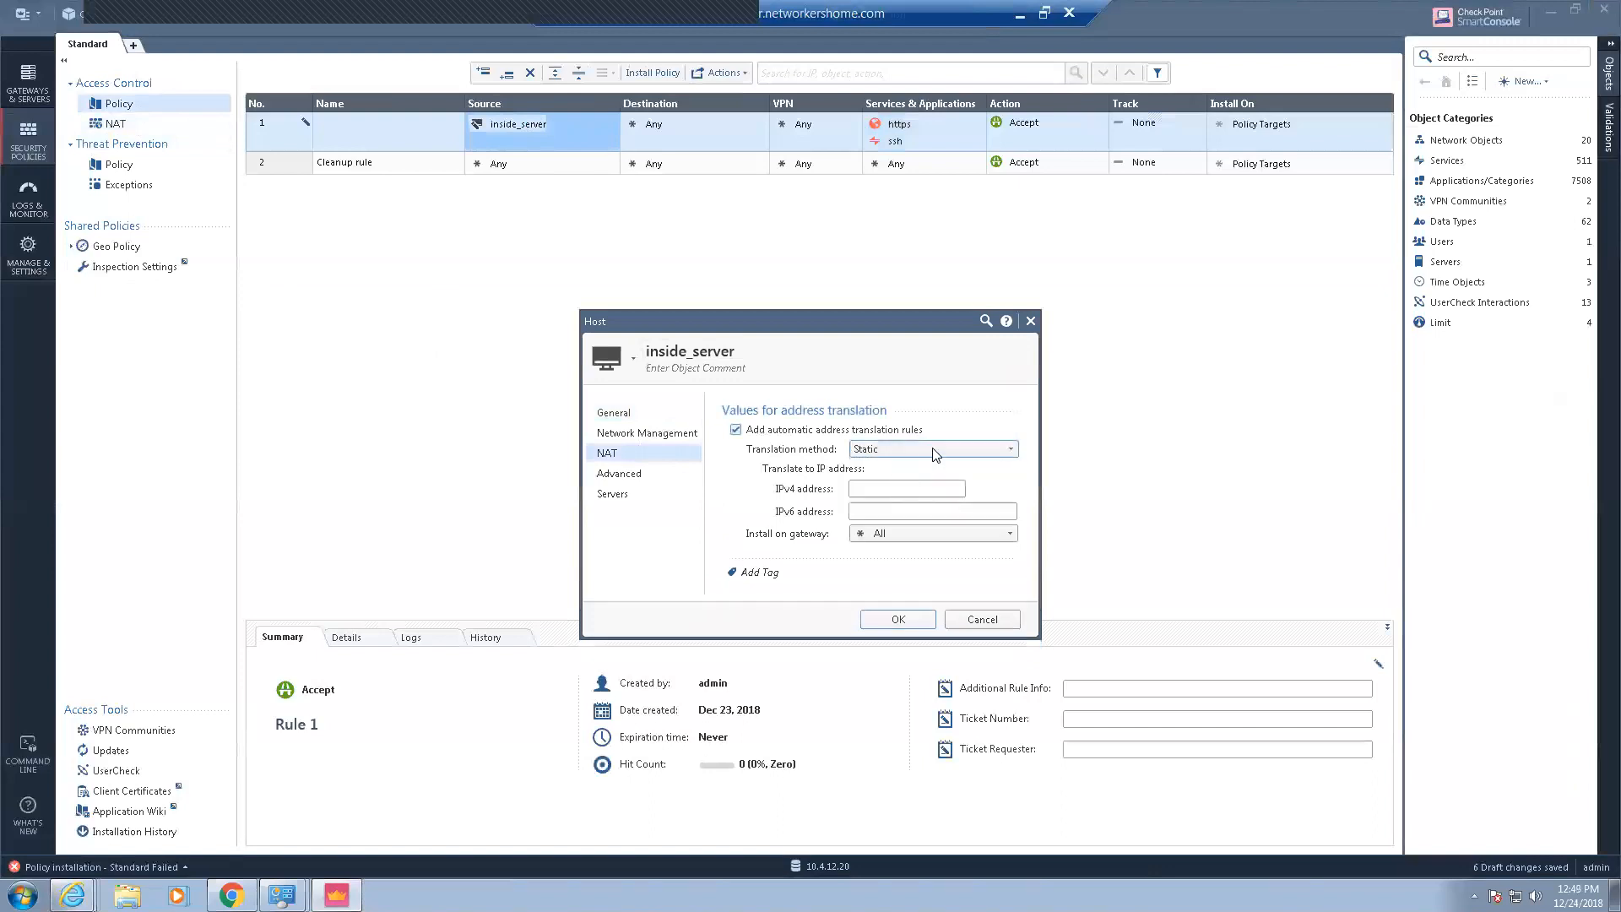
left_click(914, 490)
type("172.16.2.40")
left_click(917, 448)
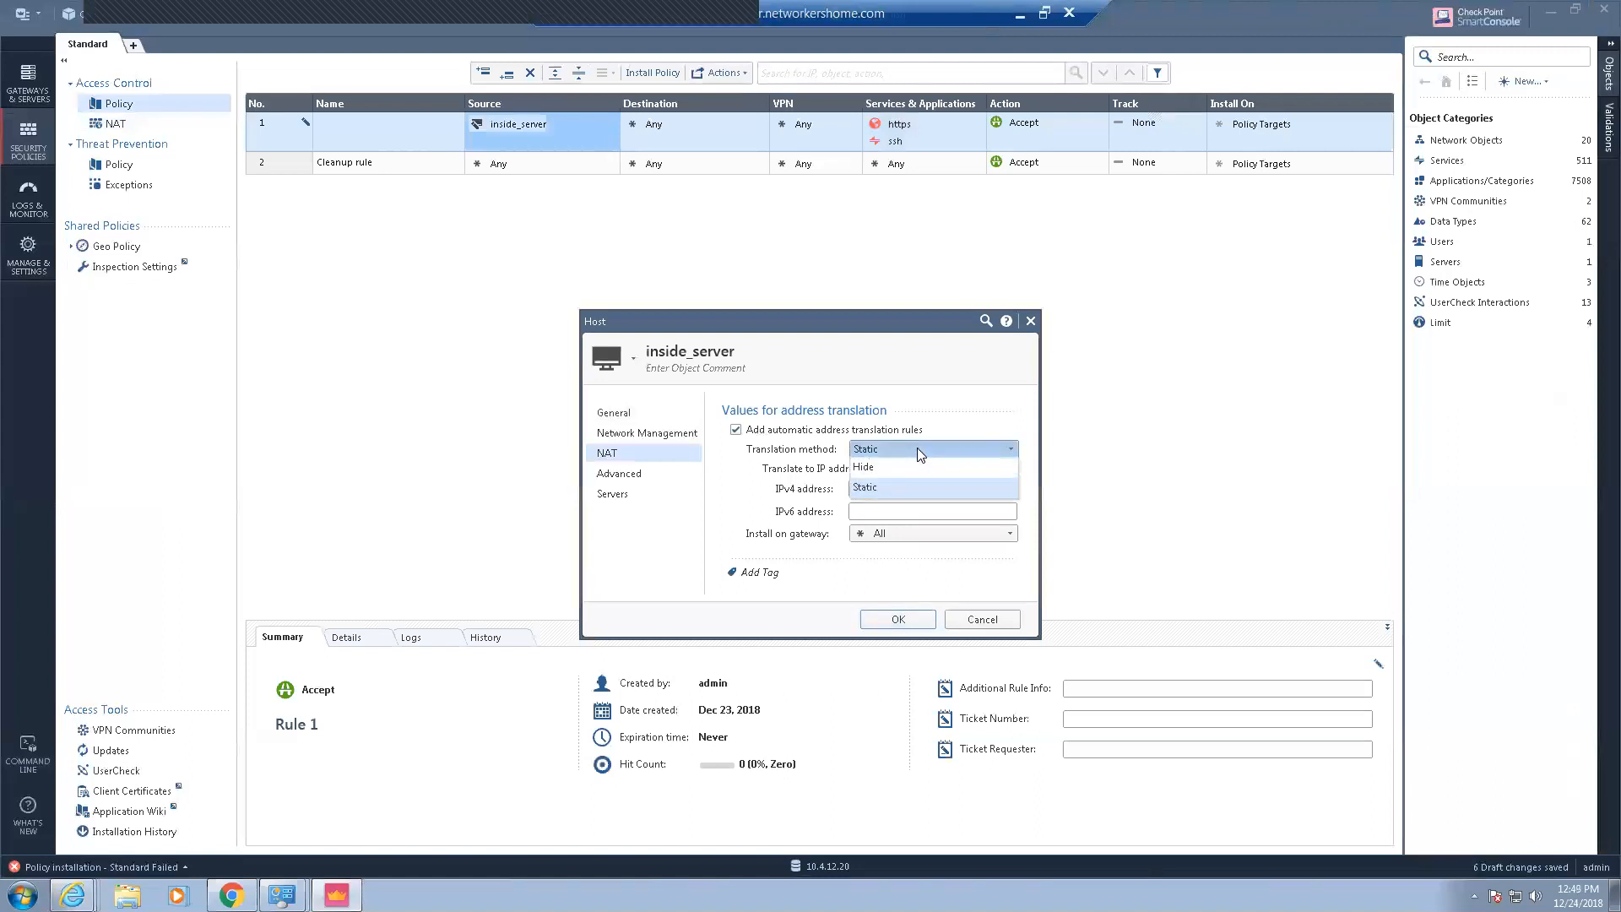
left_click(891, 468)
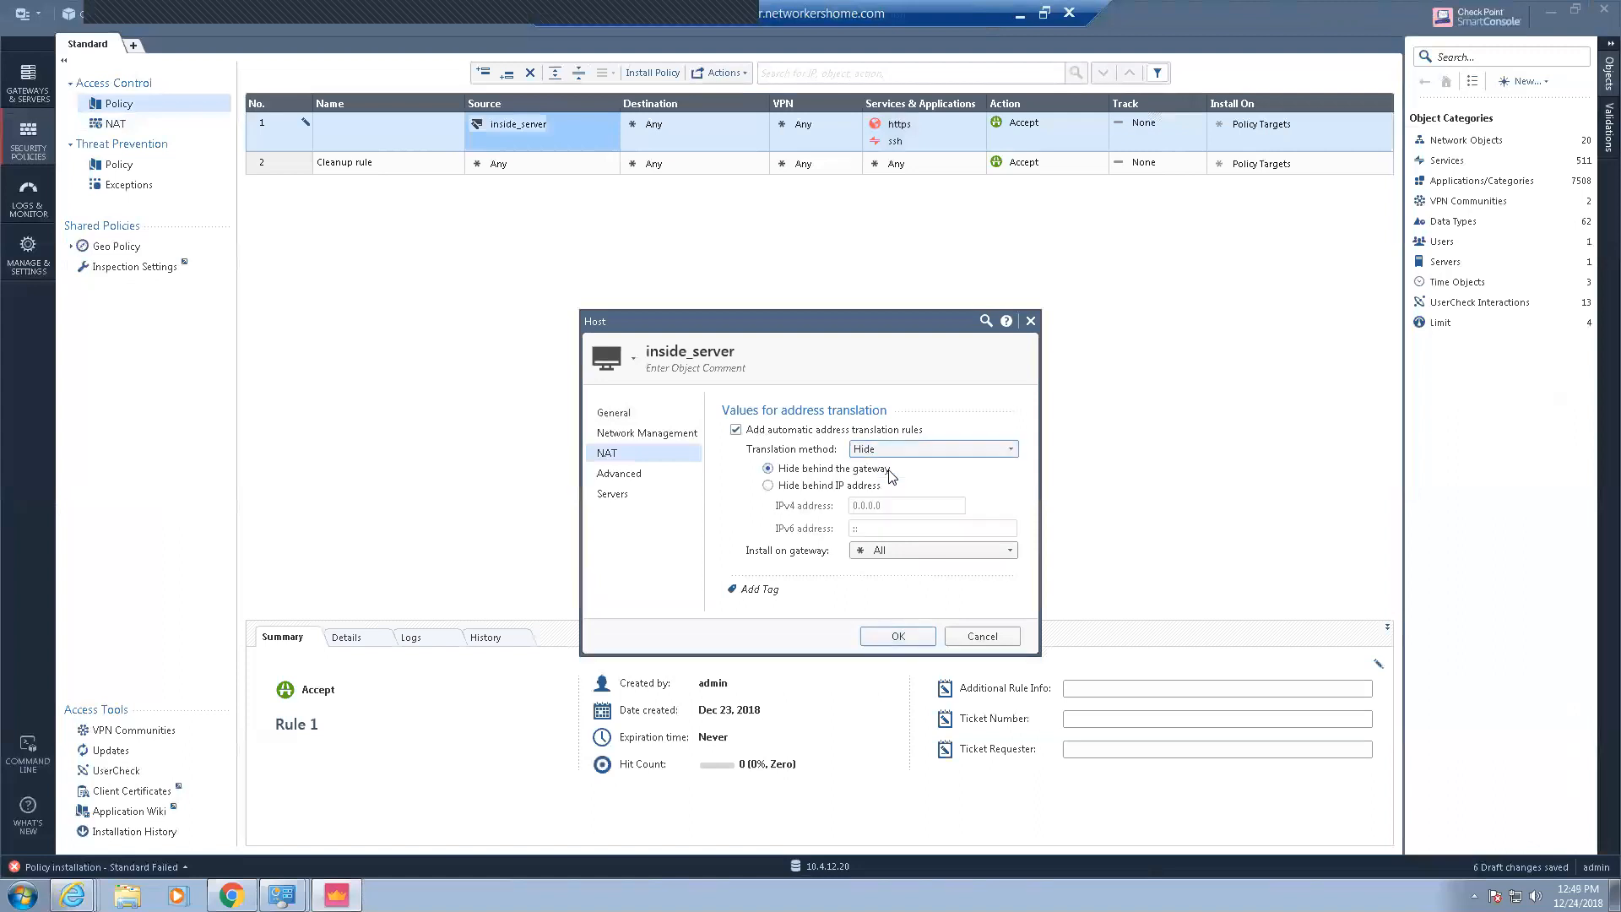
left_click(862, 487)
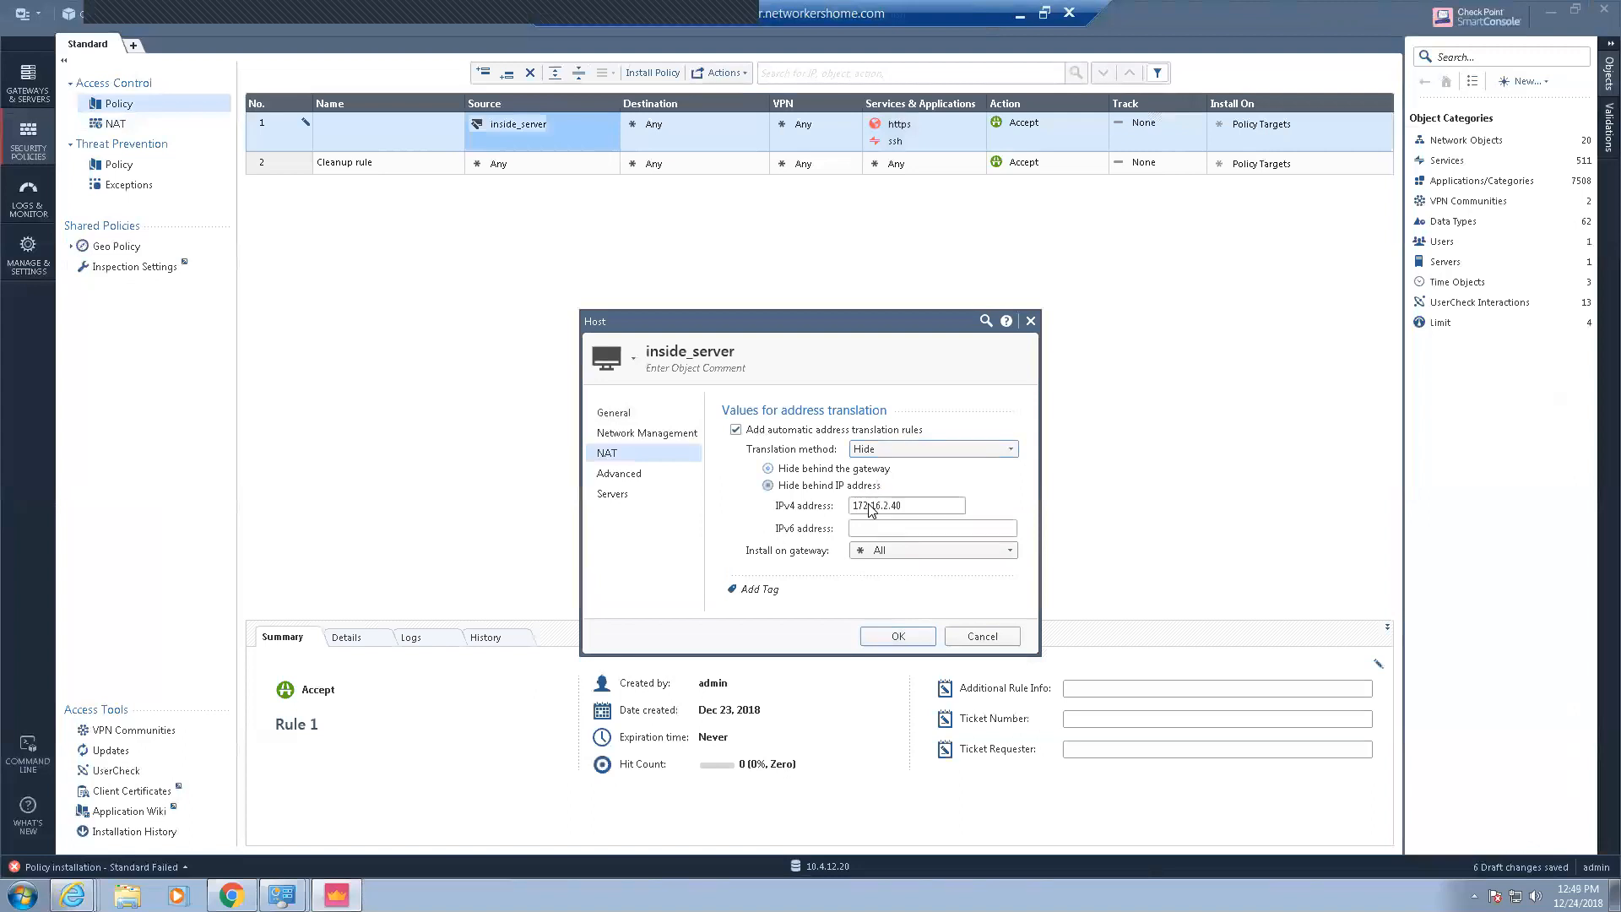
left_click(898, 637)
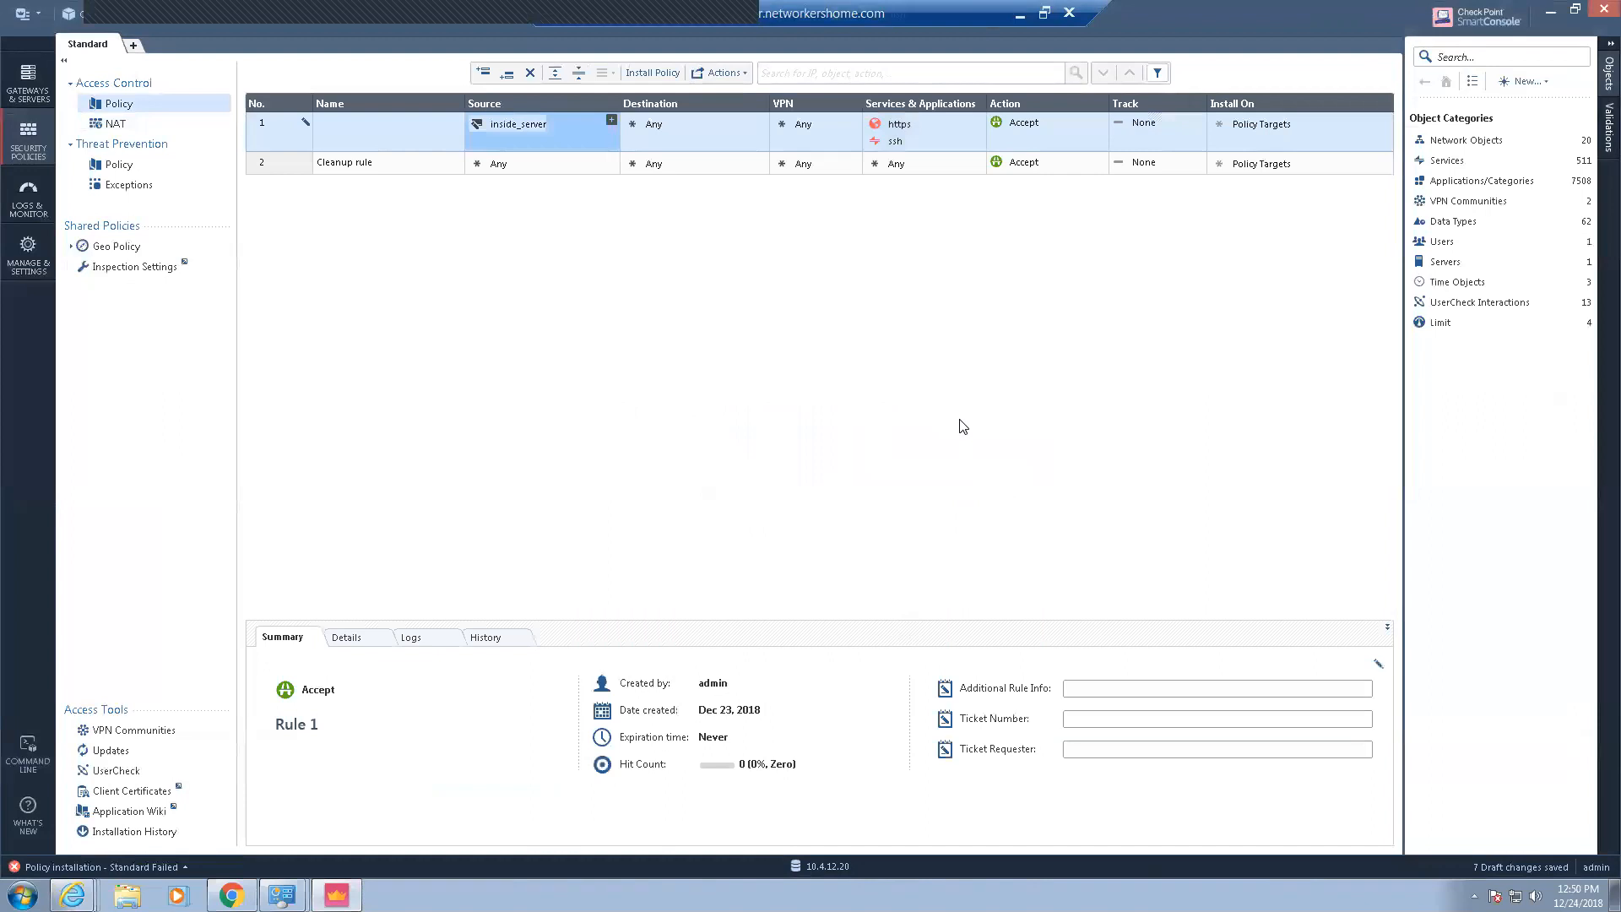
Review inside_server's generated Machine Hide NAT rule, then return to the Access Control policy
left_click(118, 124)
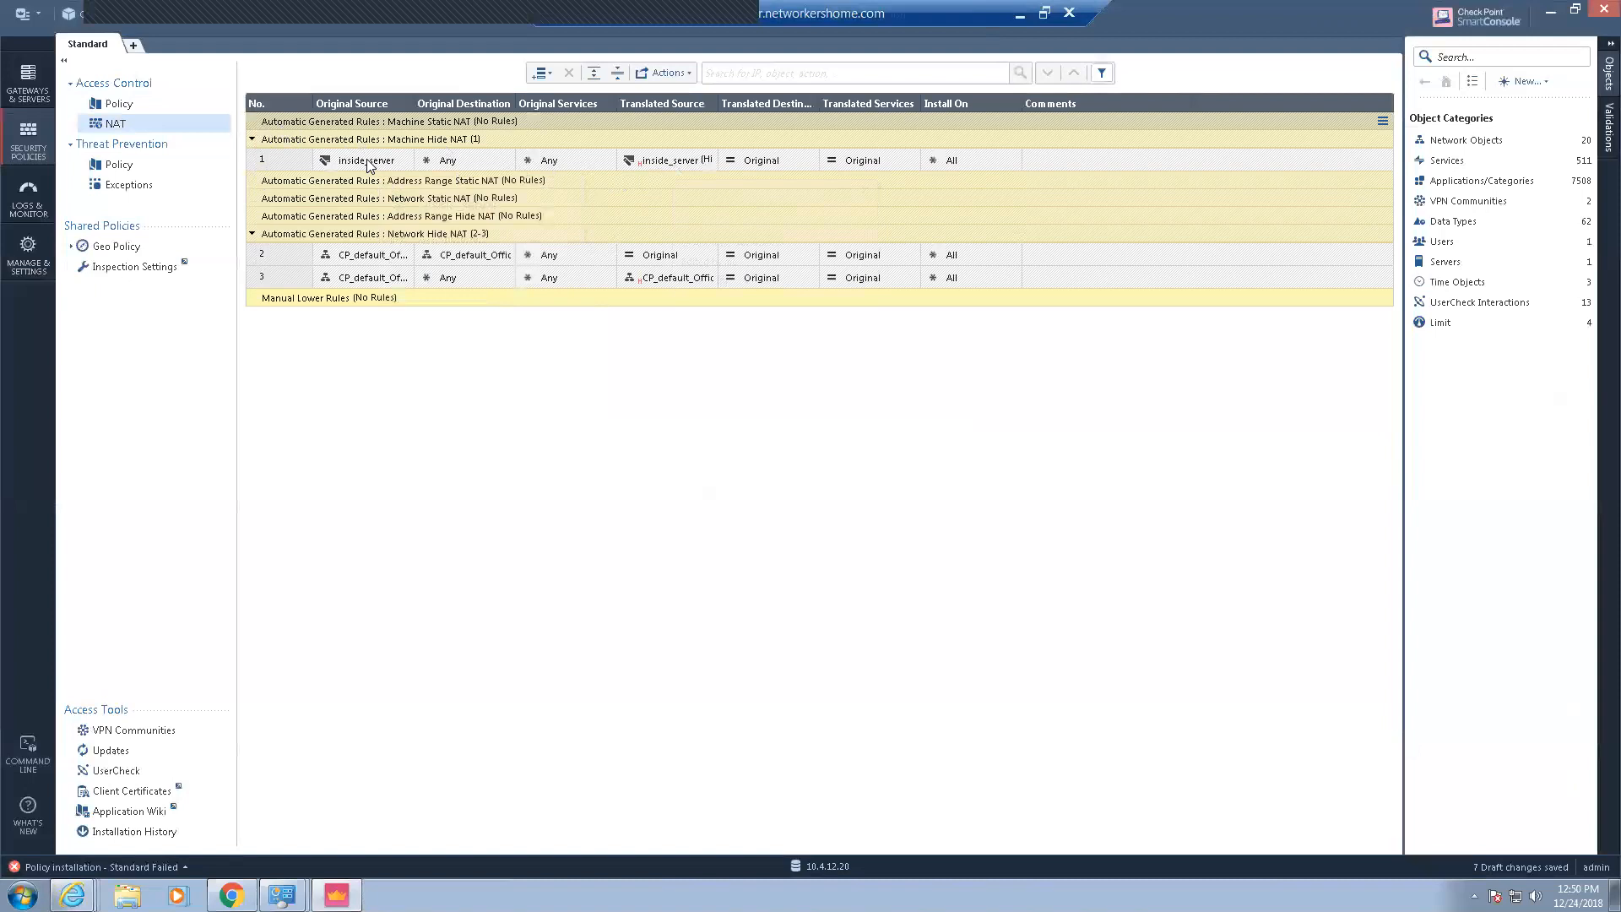
mouse_move(368, 163)
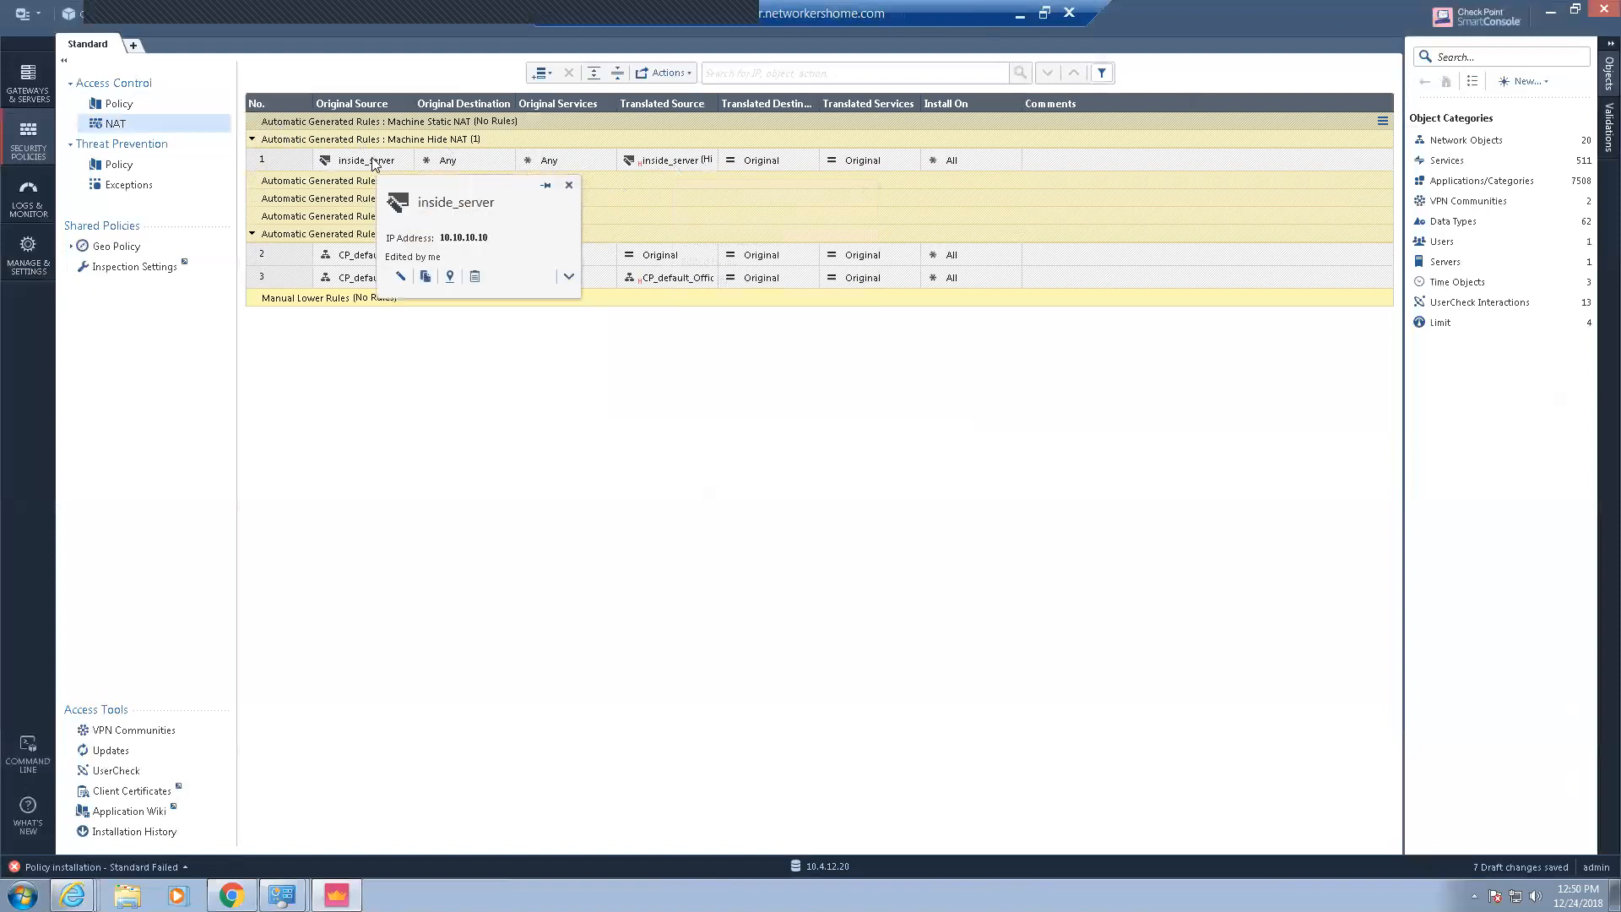
mouse_move(676, 162)
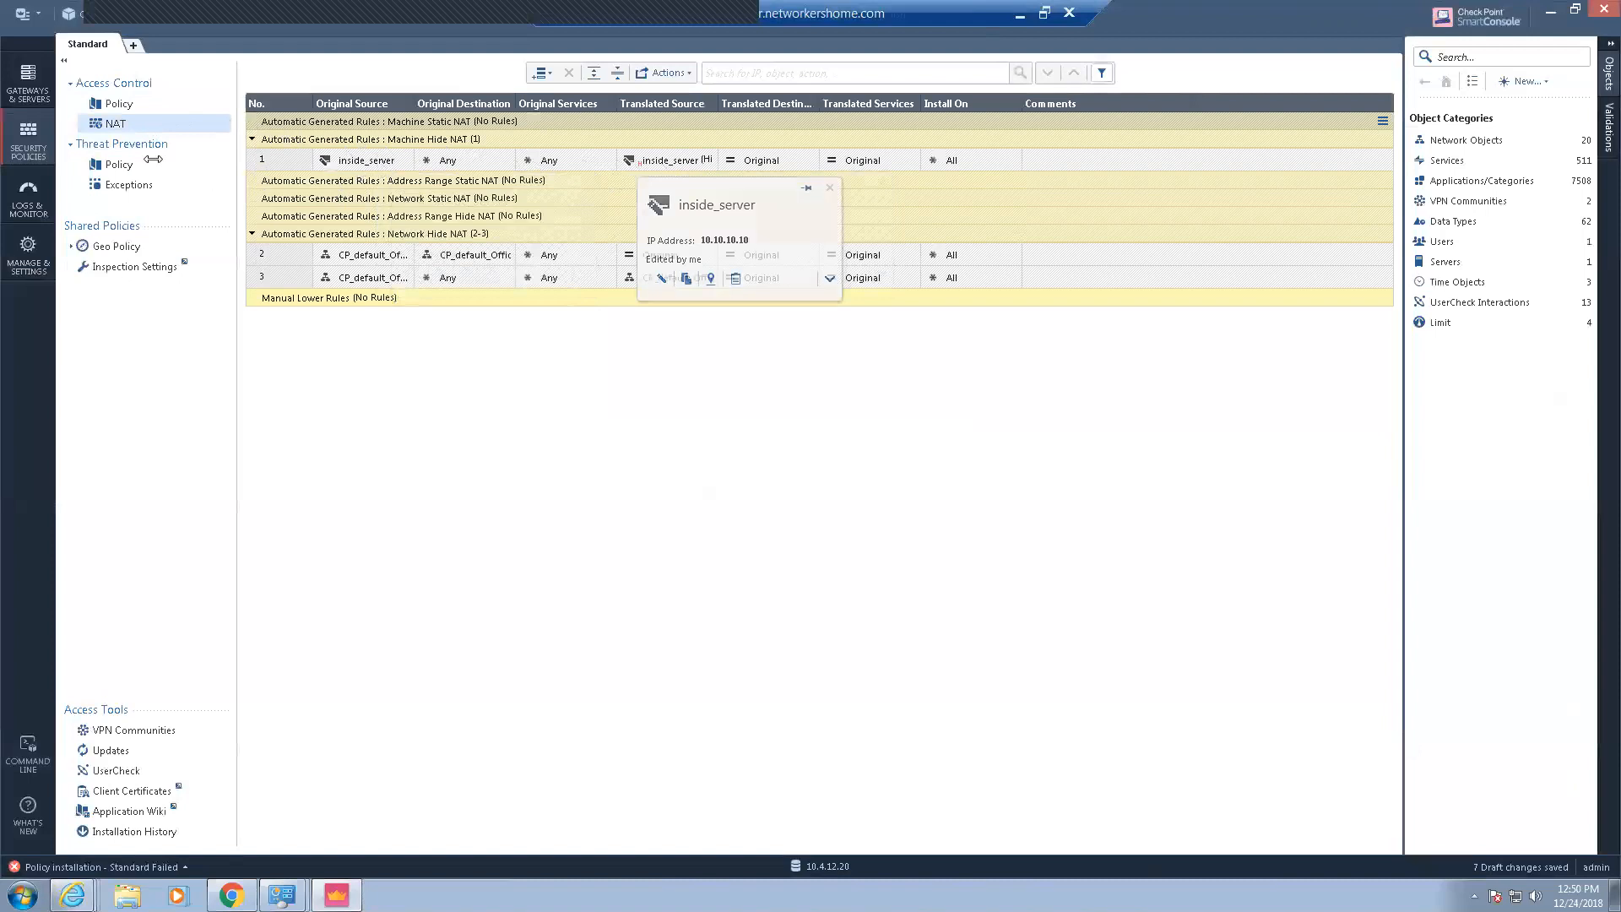
left_click(125, 106)
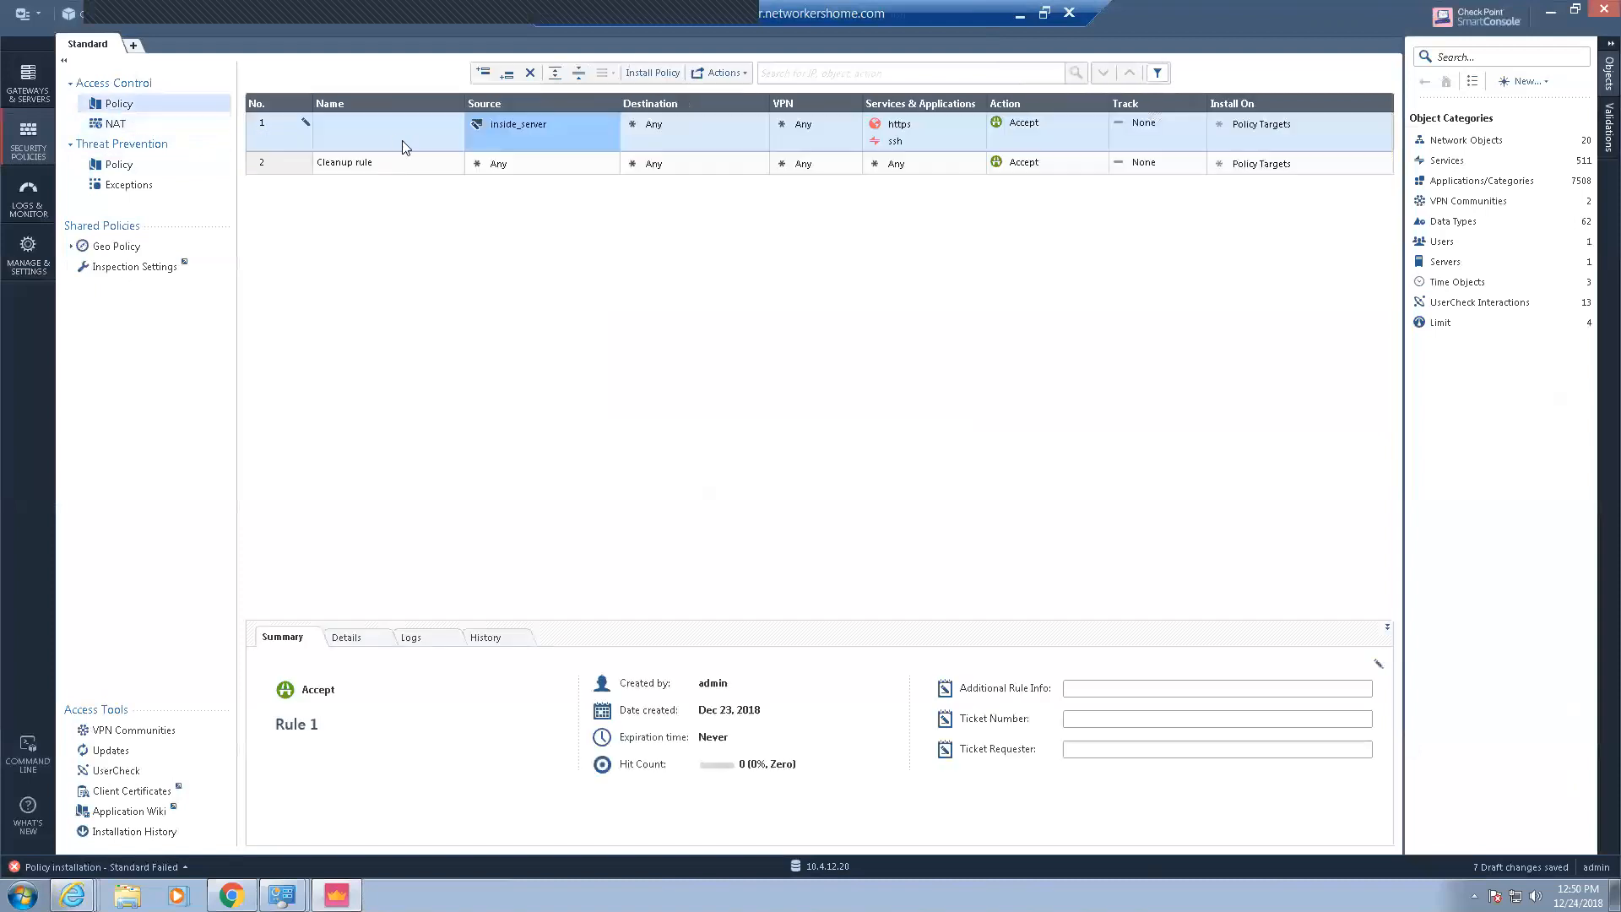
Change inside_server's automatic NAT method from Hide to Static, translating to 172.16.2.40
double_click(512, 127)
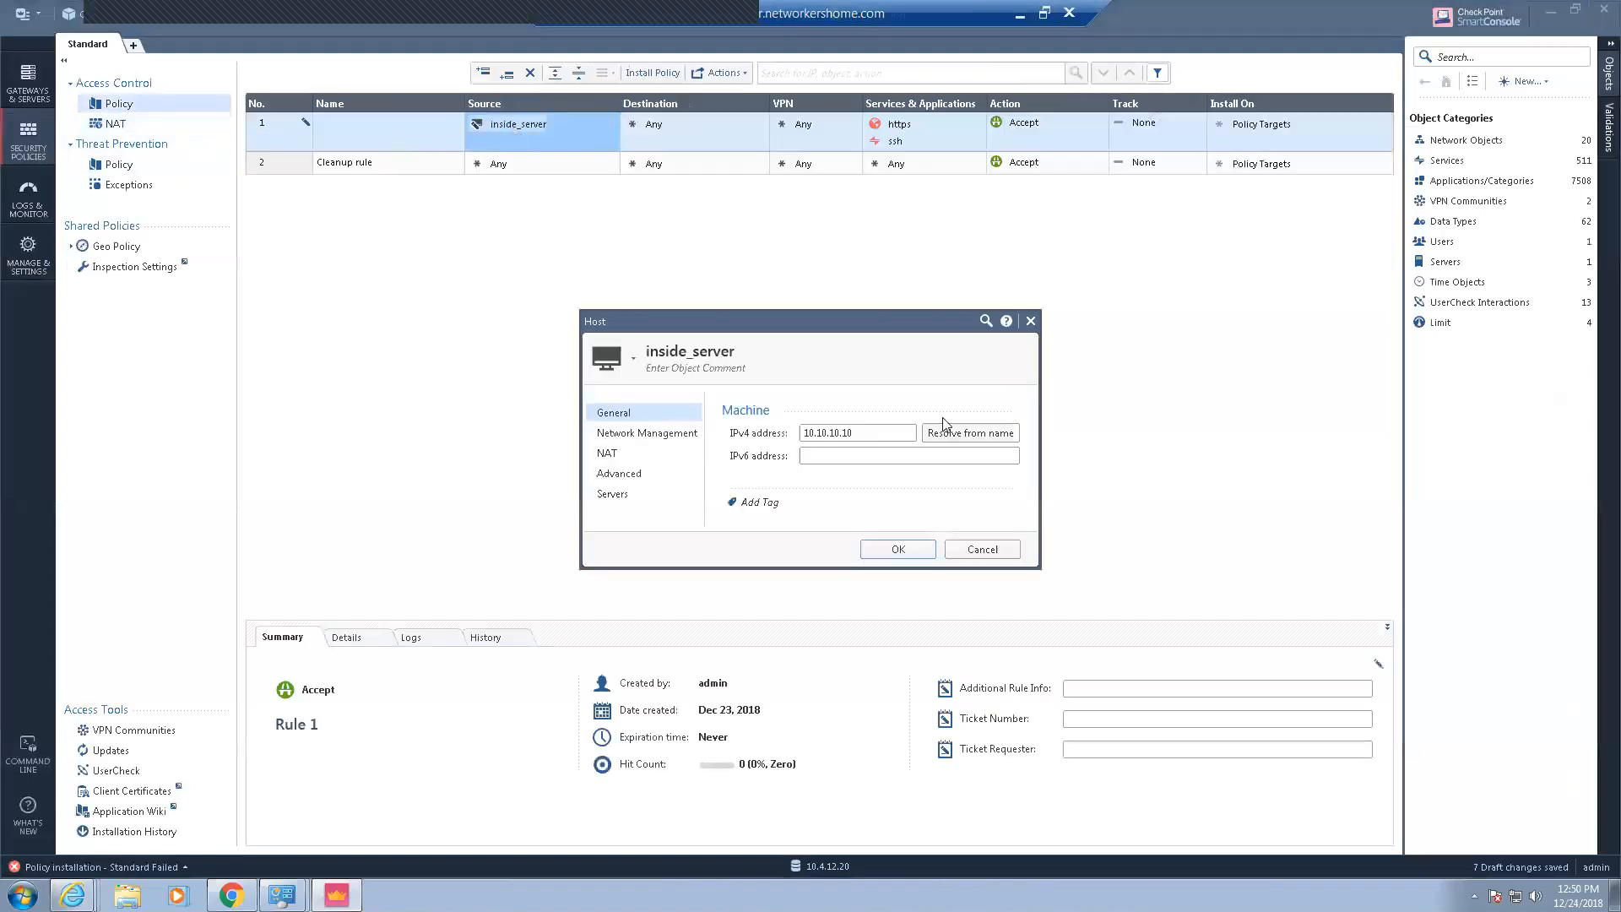
left_click(643, 456)
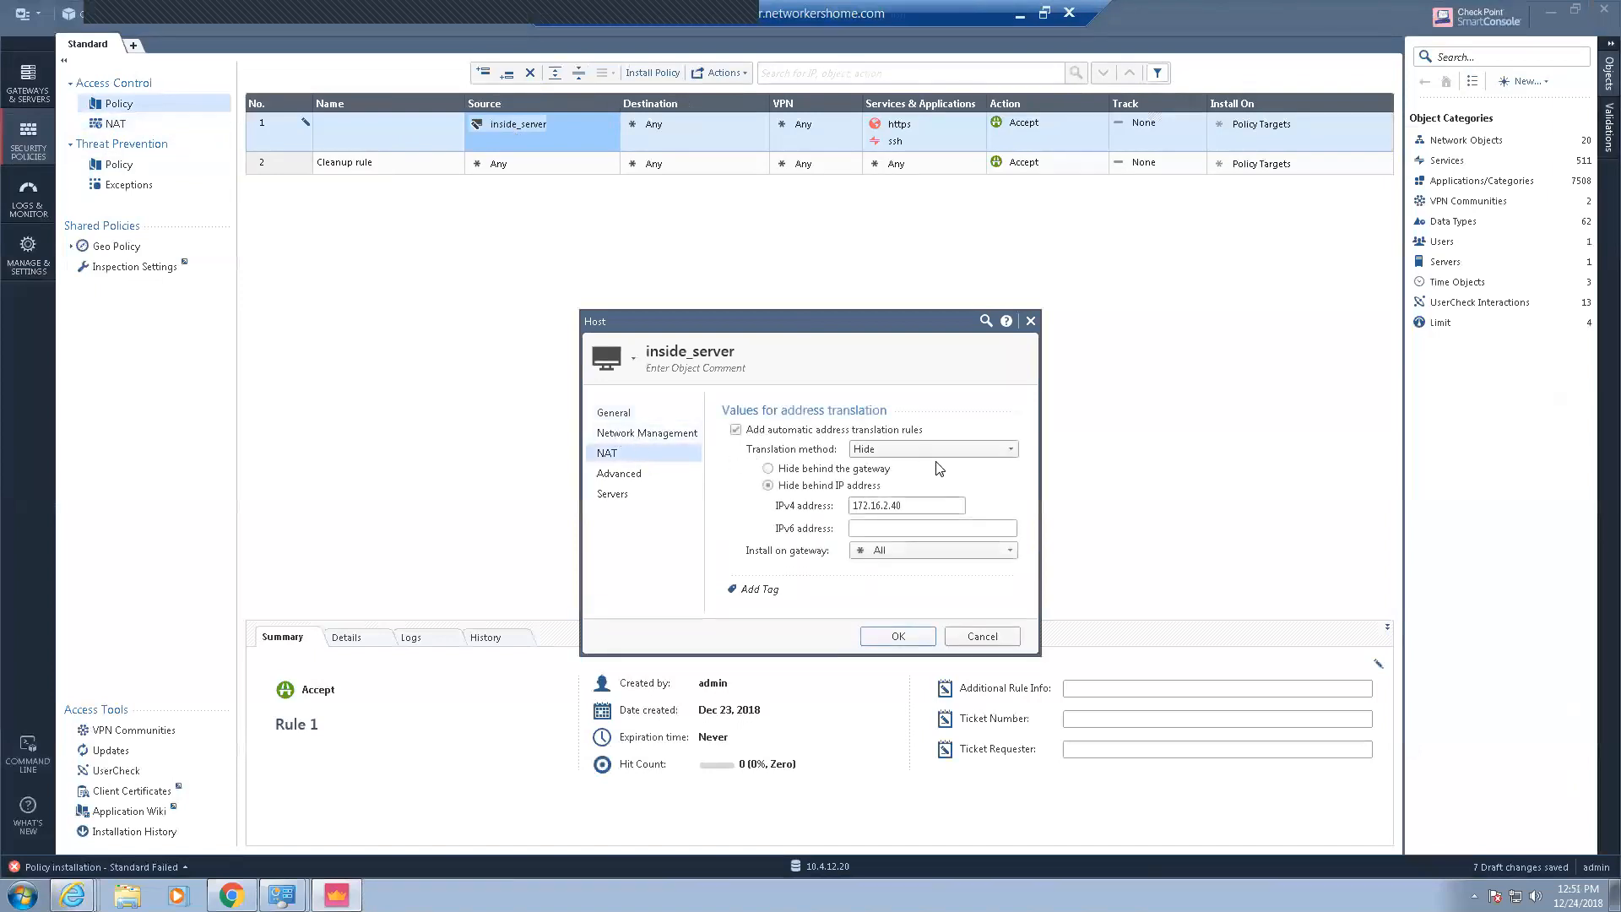
left_click(910, 454)
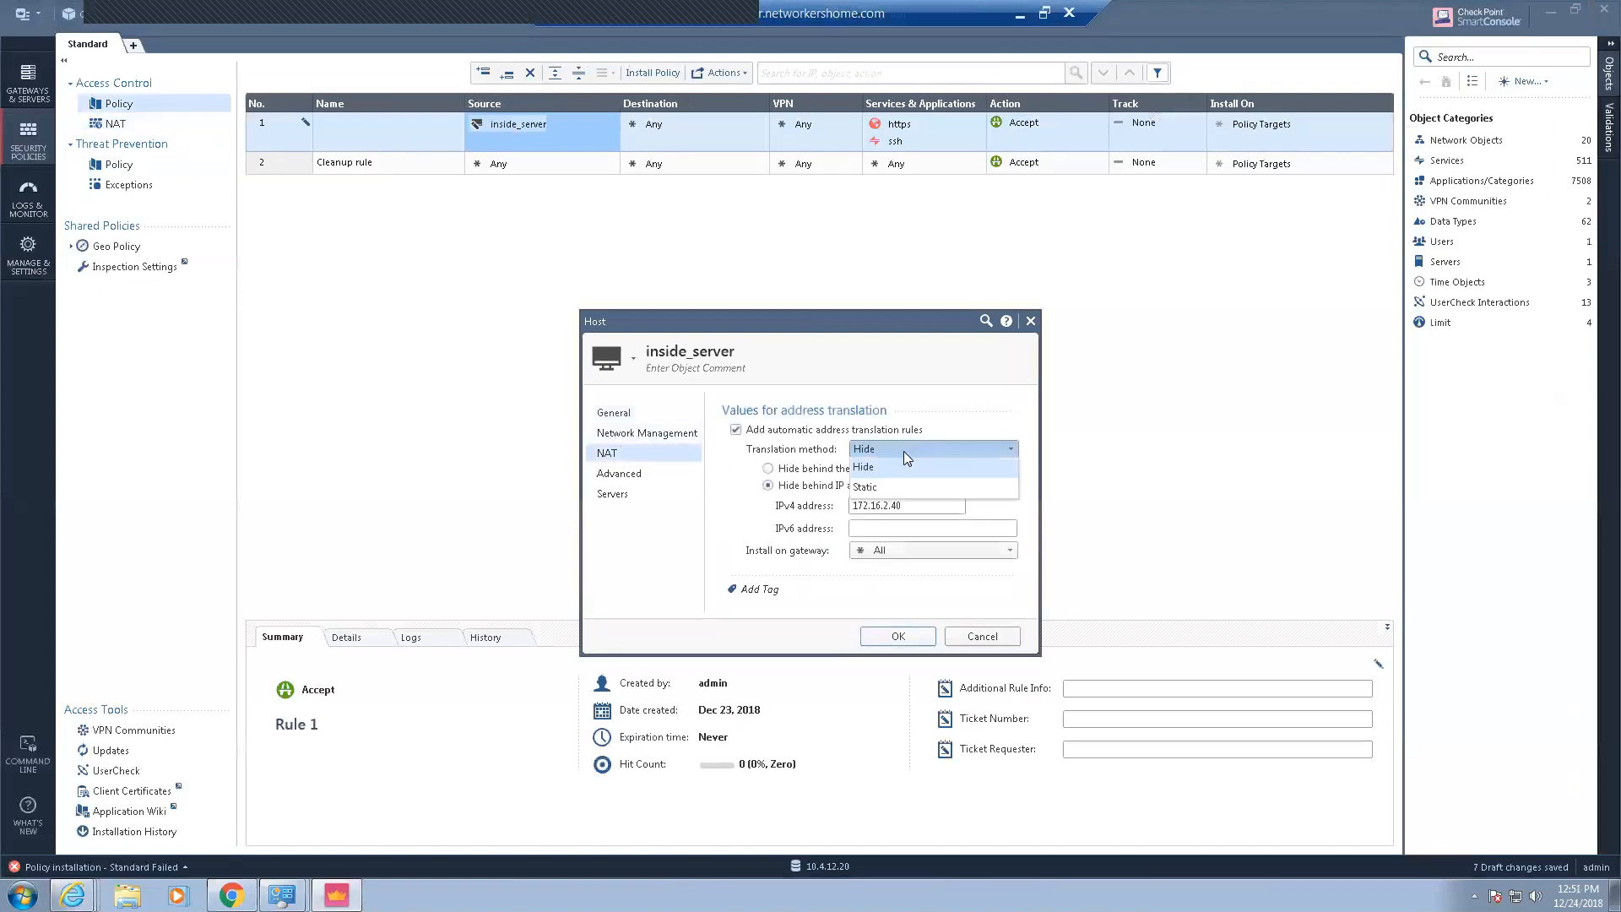
left_click(970, 476)
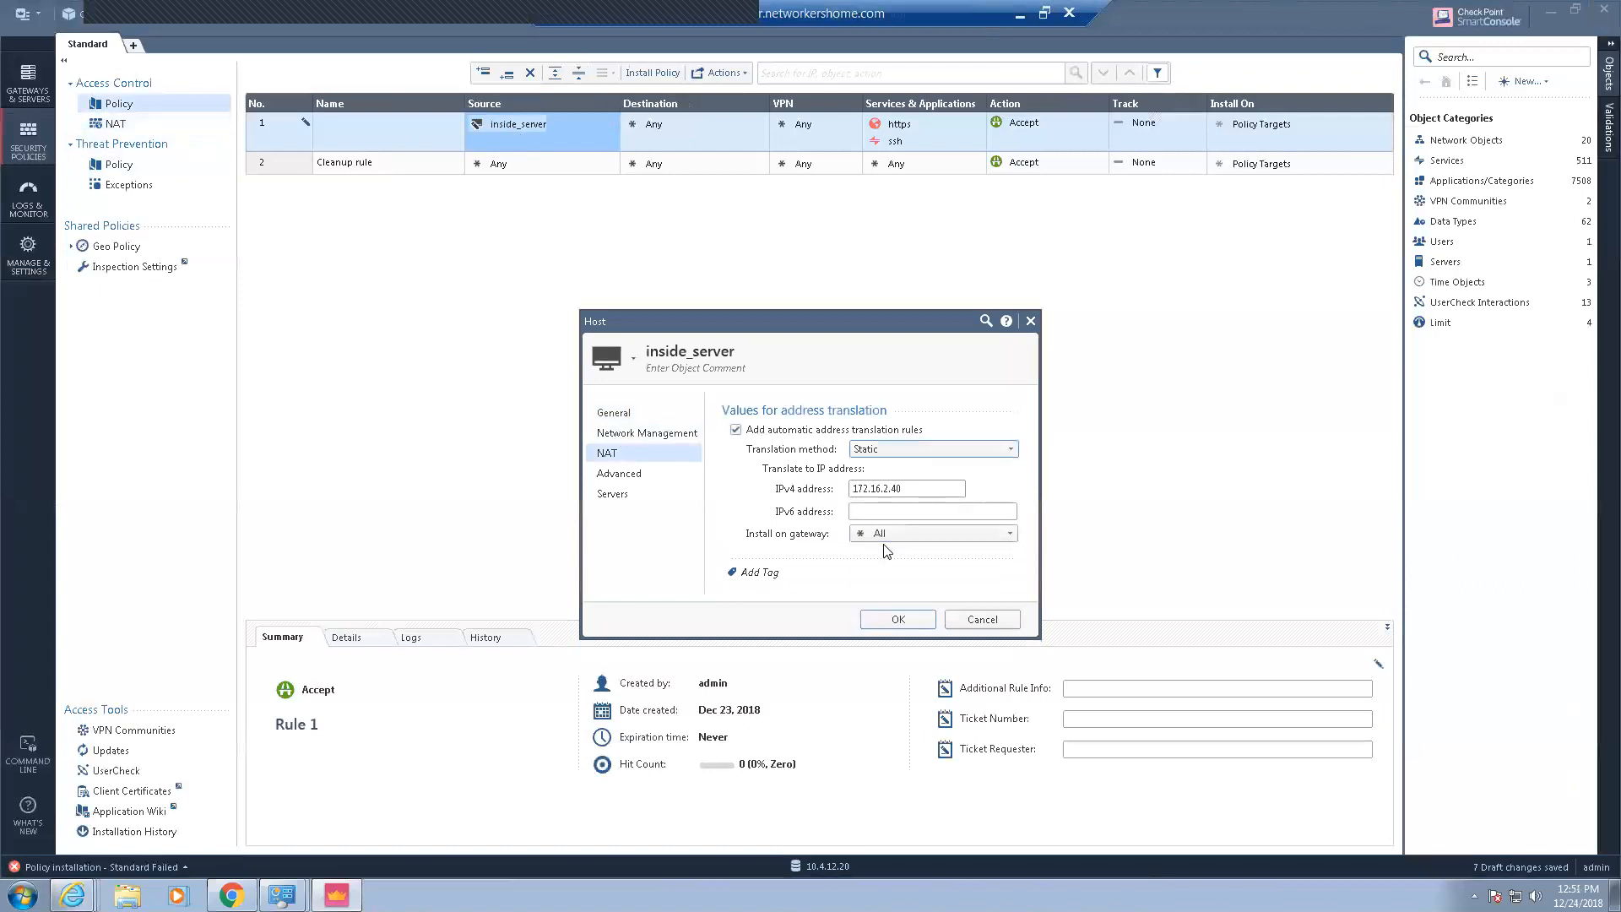
left_click(895, 618)
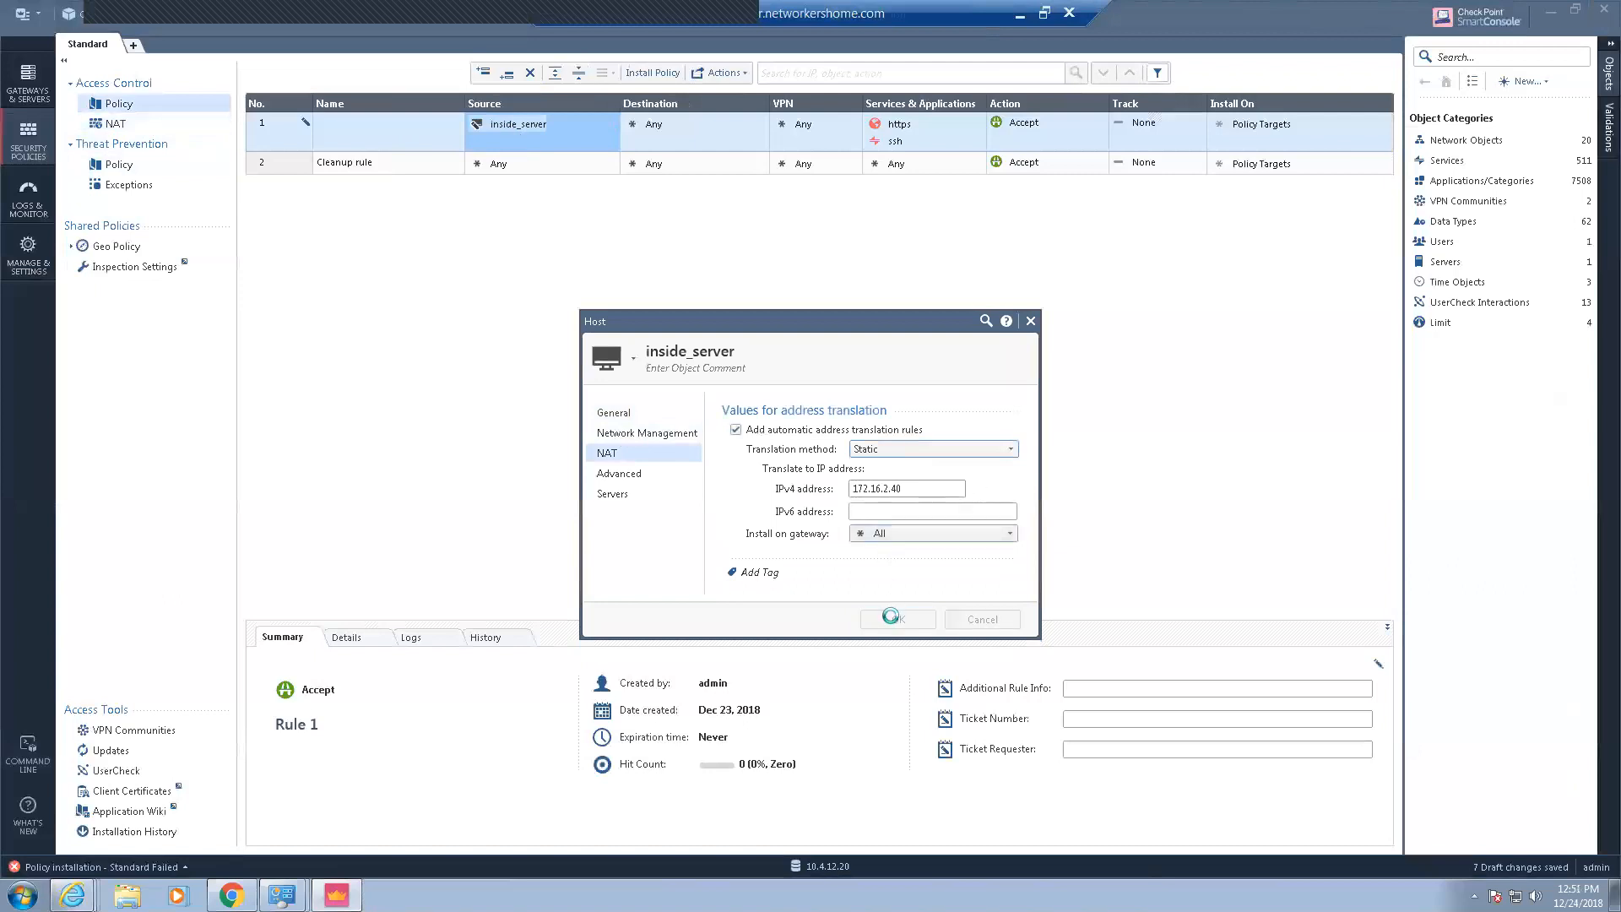
View the two automatic Machine Static NAT rules for inside_server in the NAT rulebase
left_click(132, 123)
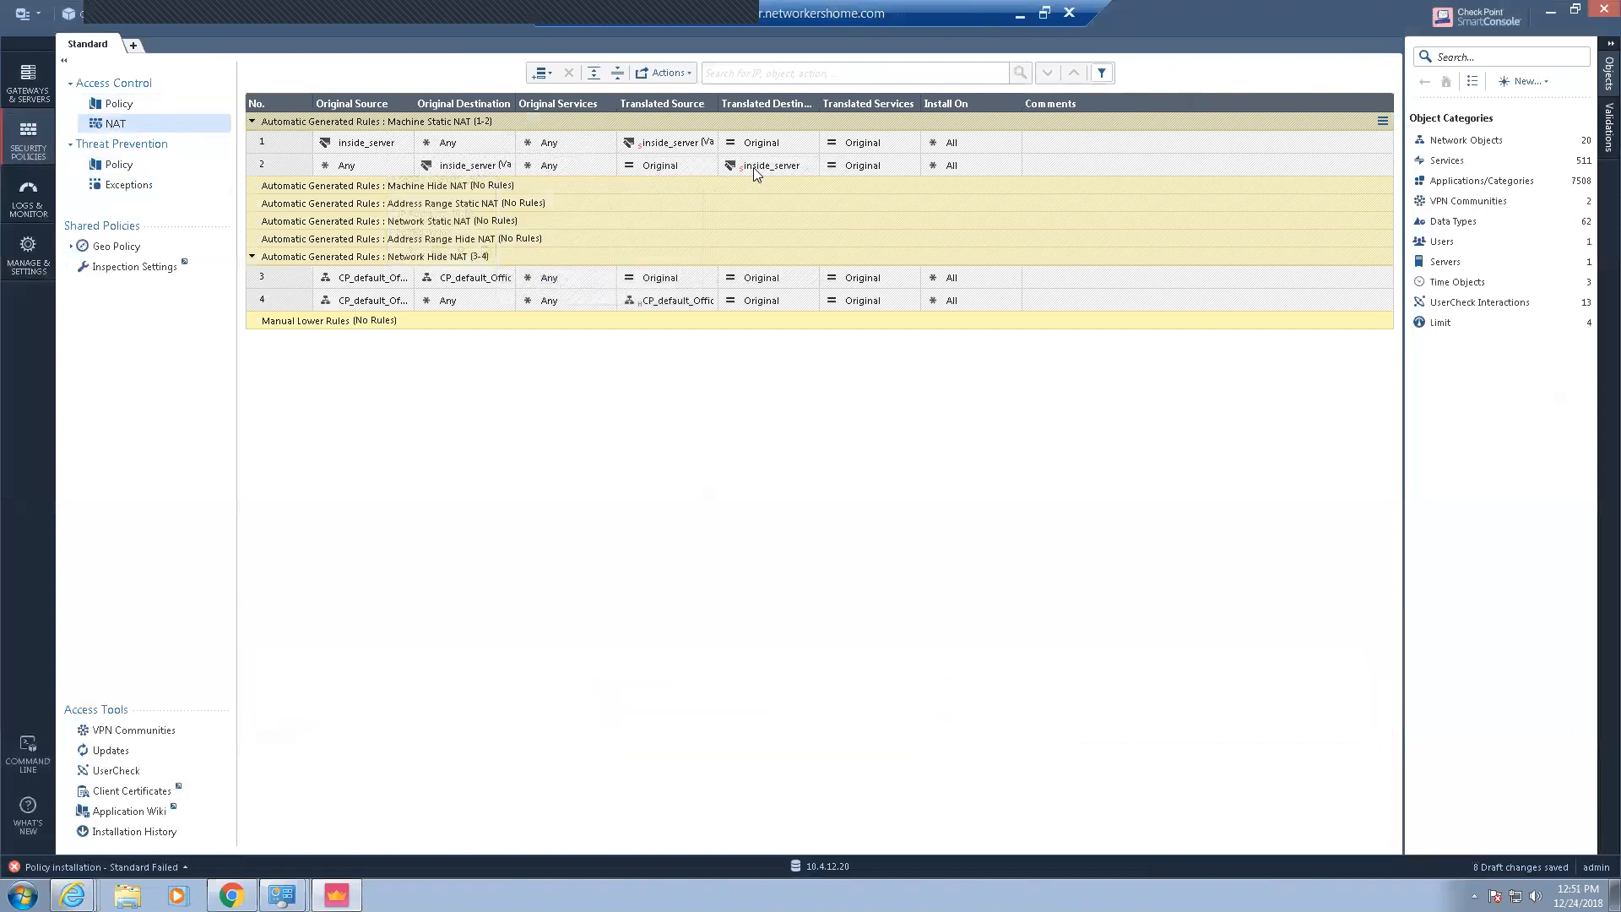
mouse_move(753, 167)
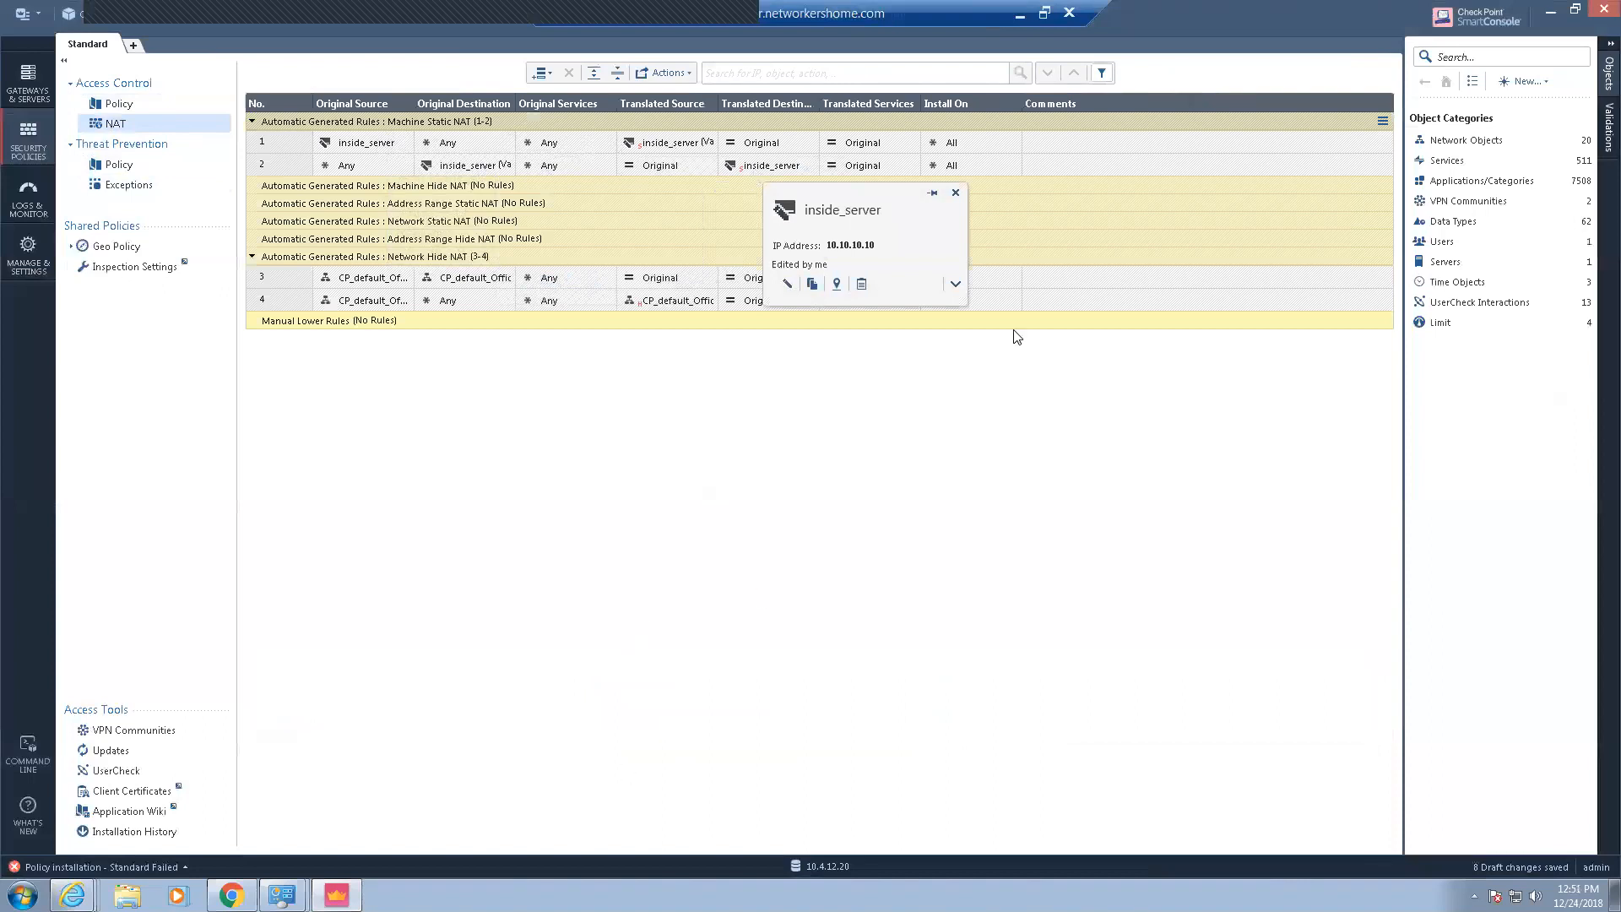
Minimize the remote session and start a new blank Paint canvas without saving
left_click(1013, 14)
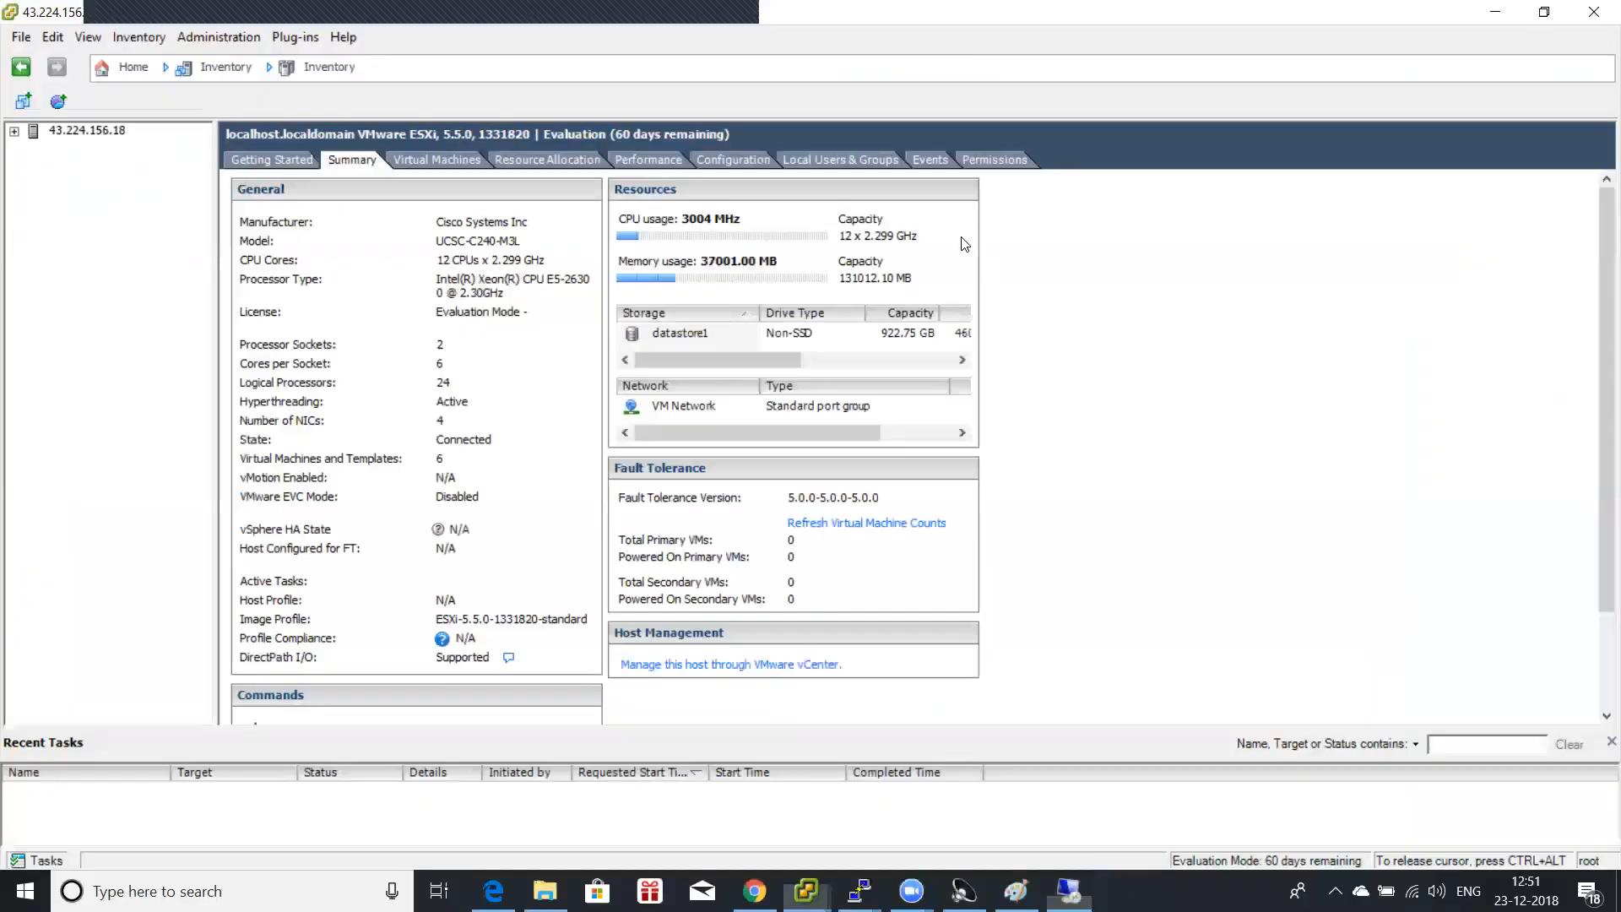
left_click(1015, 890)
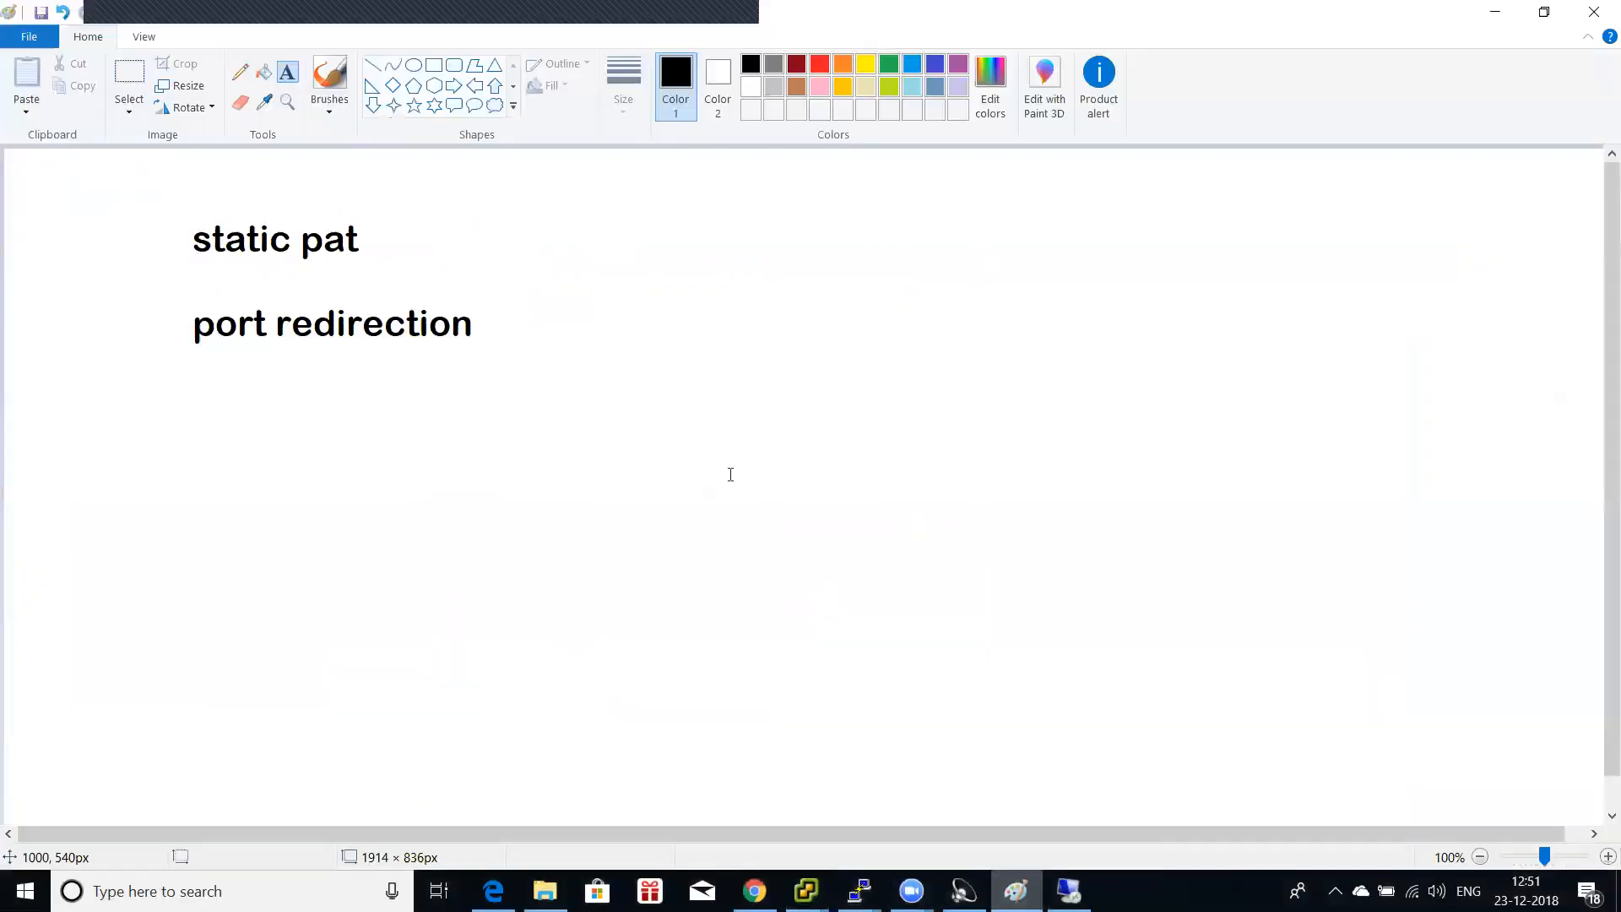
left_click(32, 36)
left_click(68, 71)
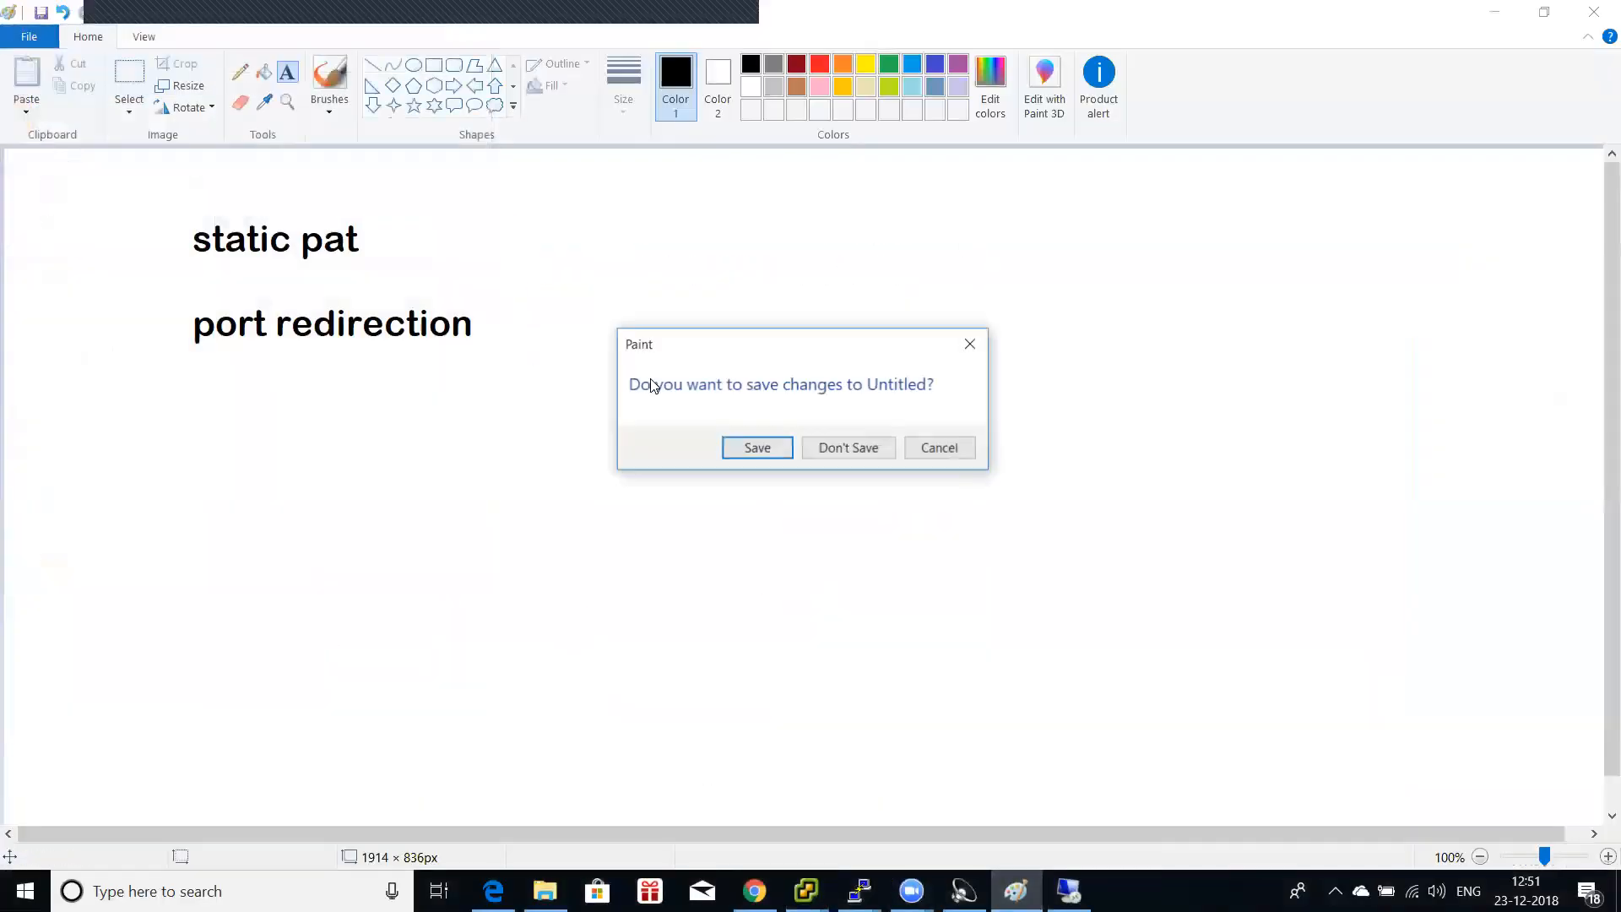
left_click(841, 453)
Write 'auto nat', 'hide nat' and 'manual nat' on three lines, with an arrow under 'auto nat'
left_click(201, 285)
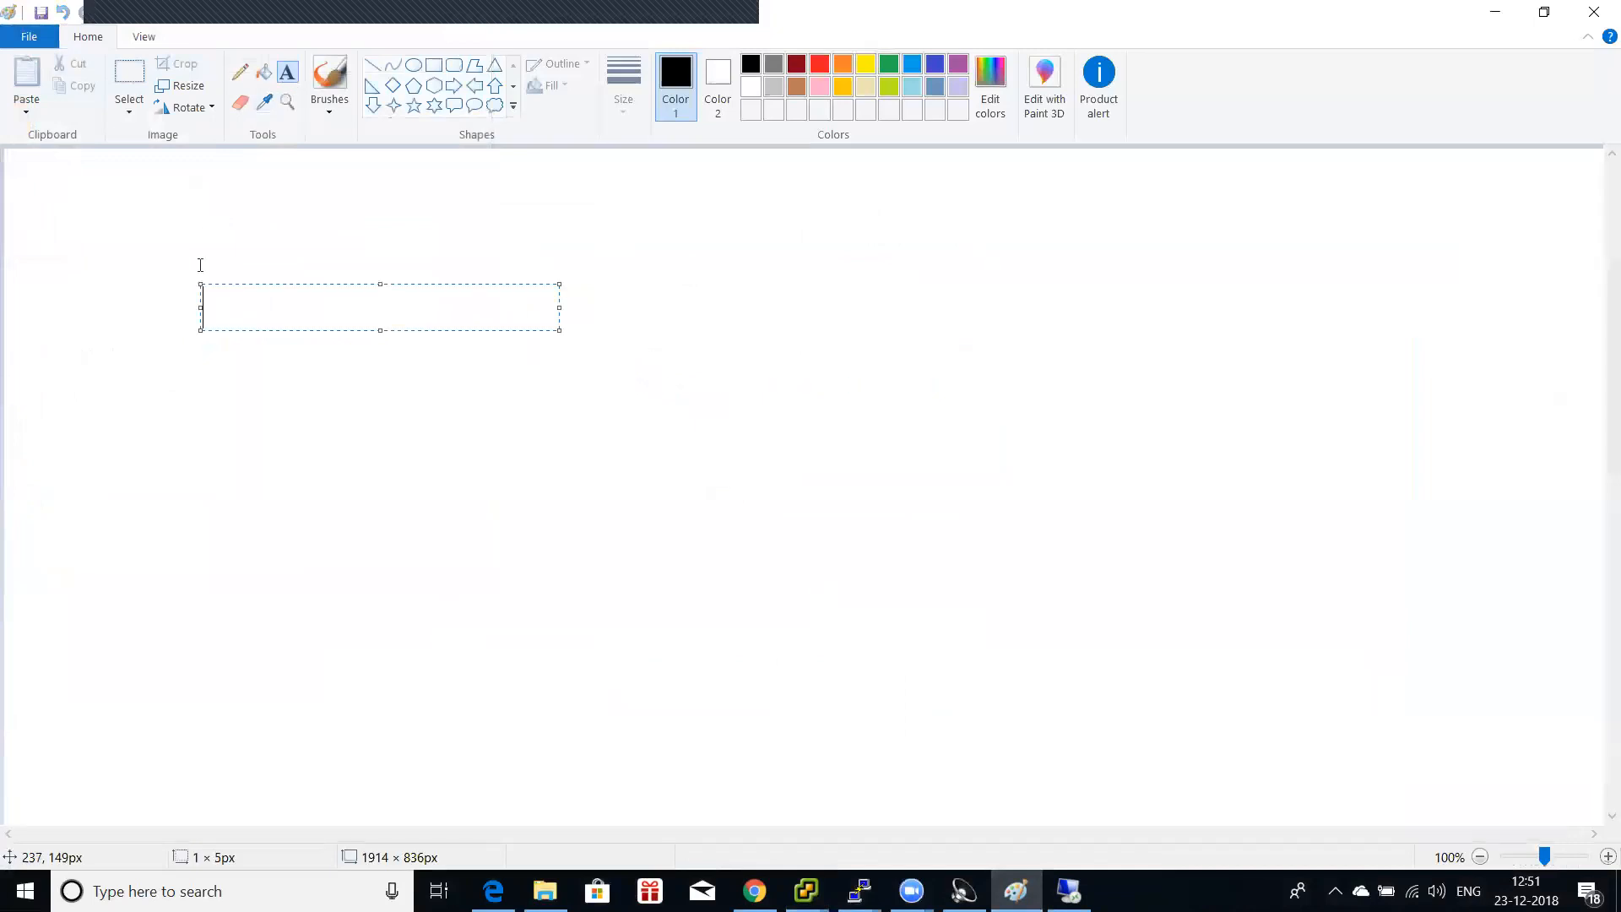
type("auto ma")
key("BackSpace")
key("BackSpace")
type("nat")
key("Return")
key("Return")
type("h")
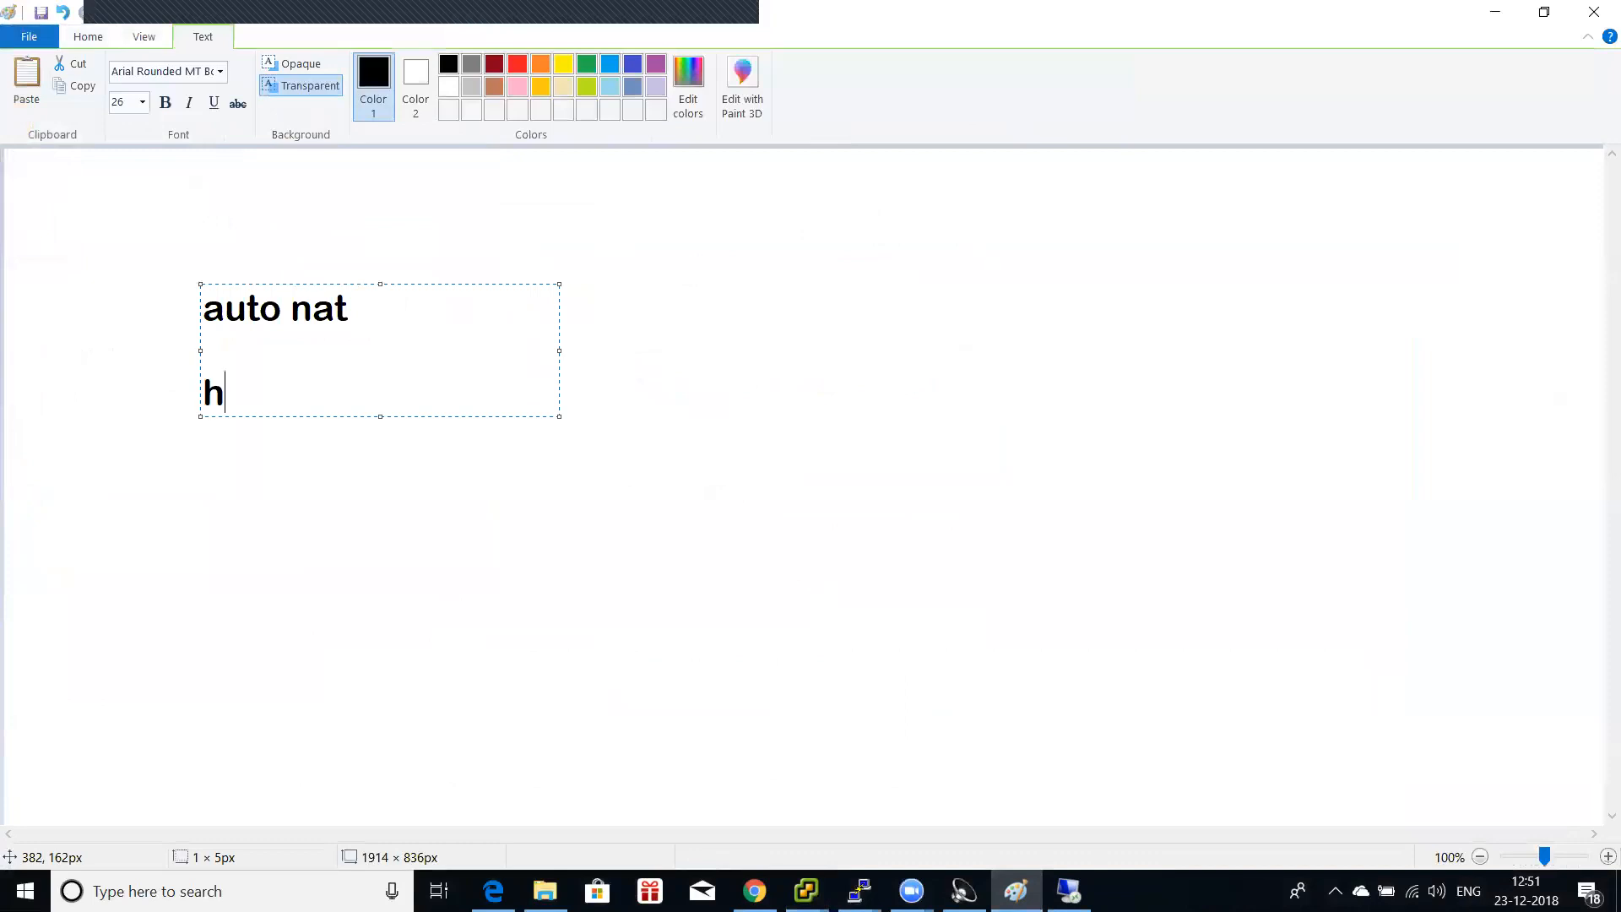
type("ide nat")
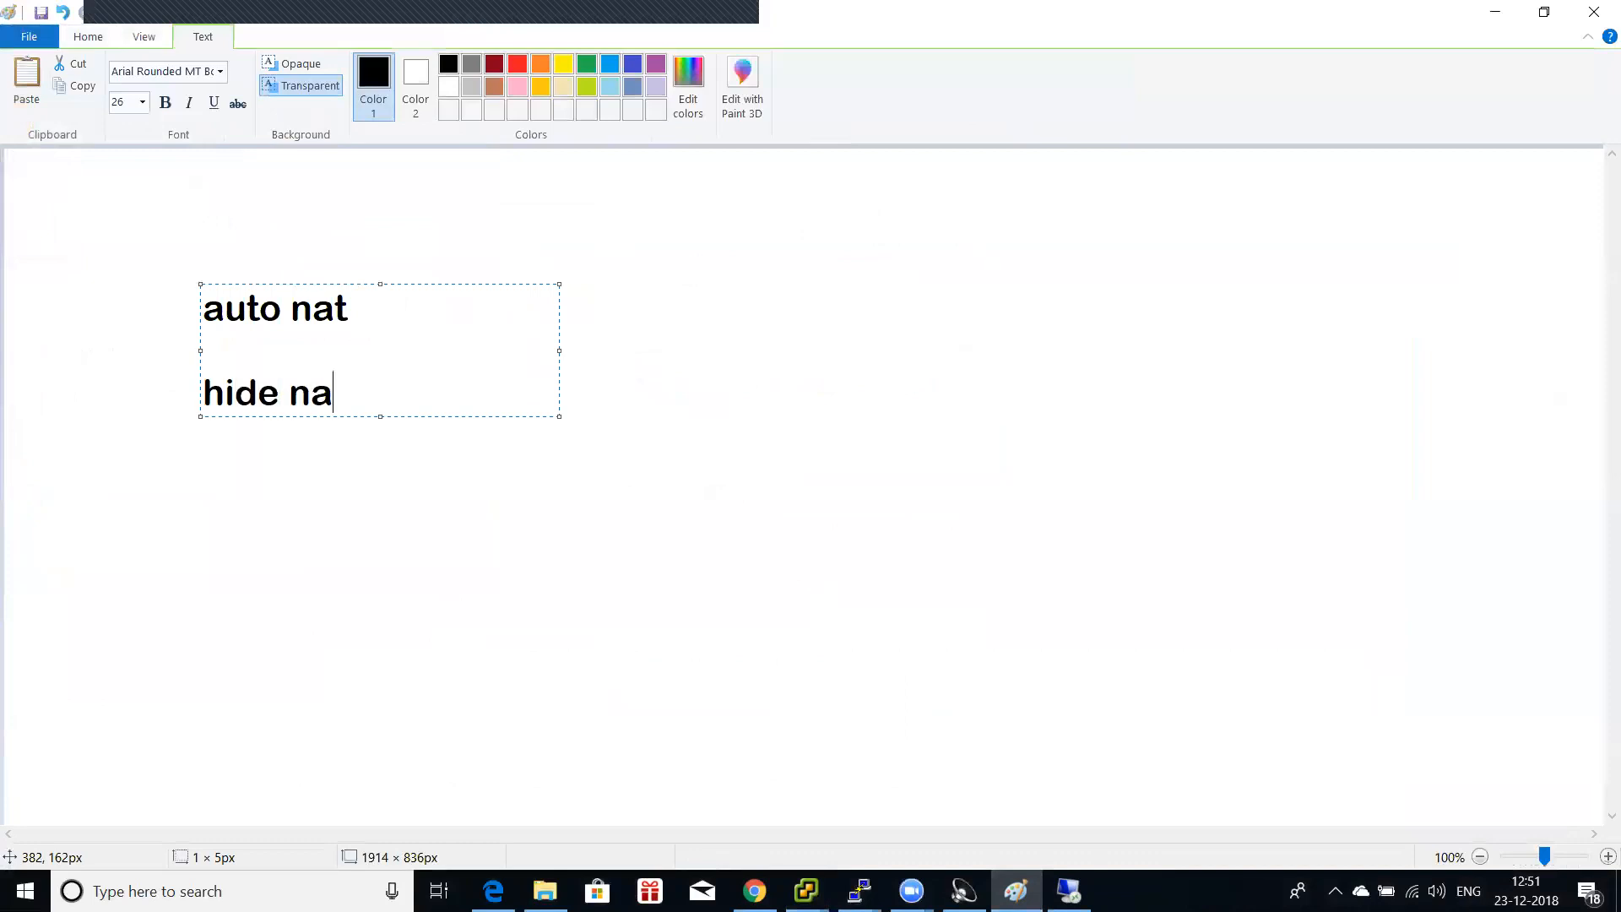
key("Return")
type("manual nat")
left_click(681, 326)
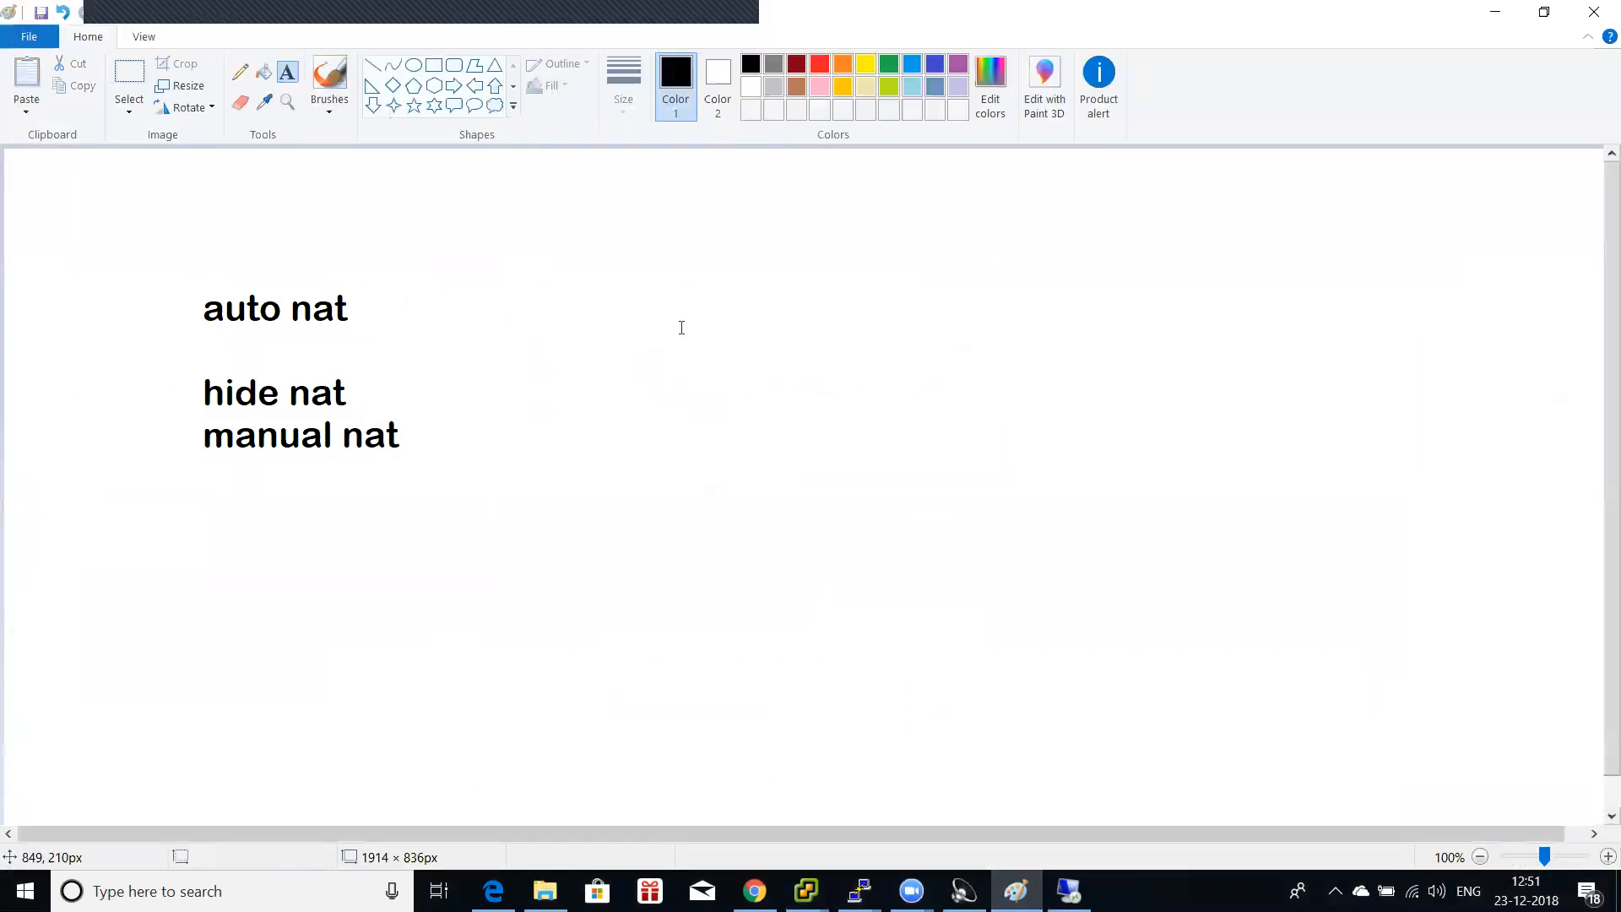
left_click(240, 75)
mouse_move(204, 339)
left_mouse_down()
mouse_move(430, 360)
mouse_move(352, 363)
left_mouse_up()
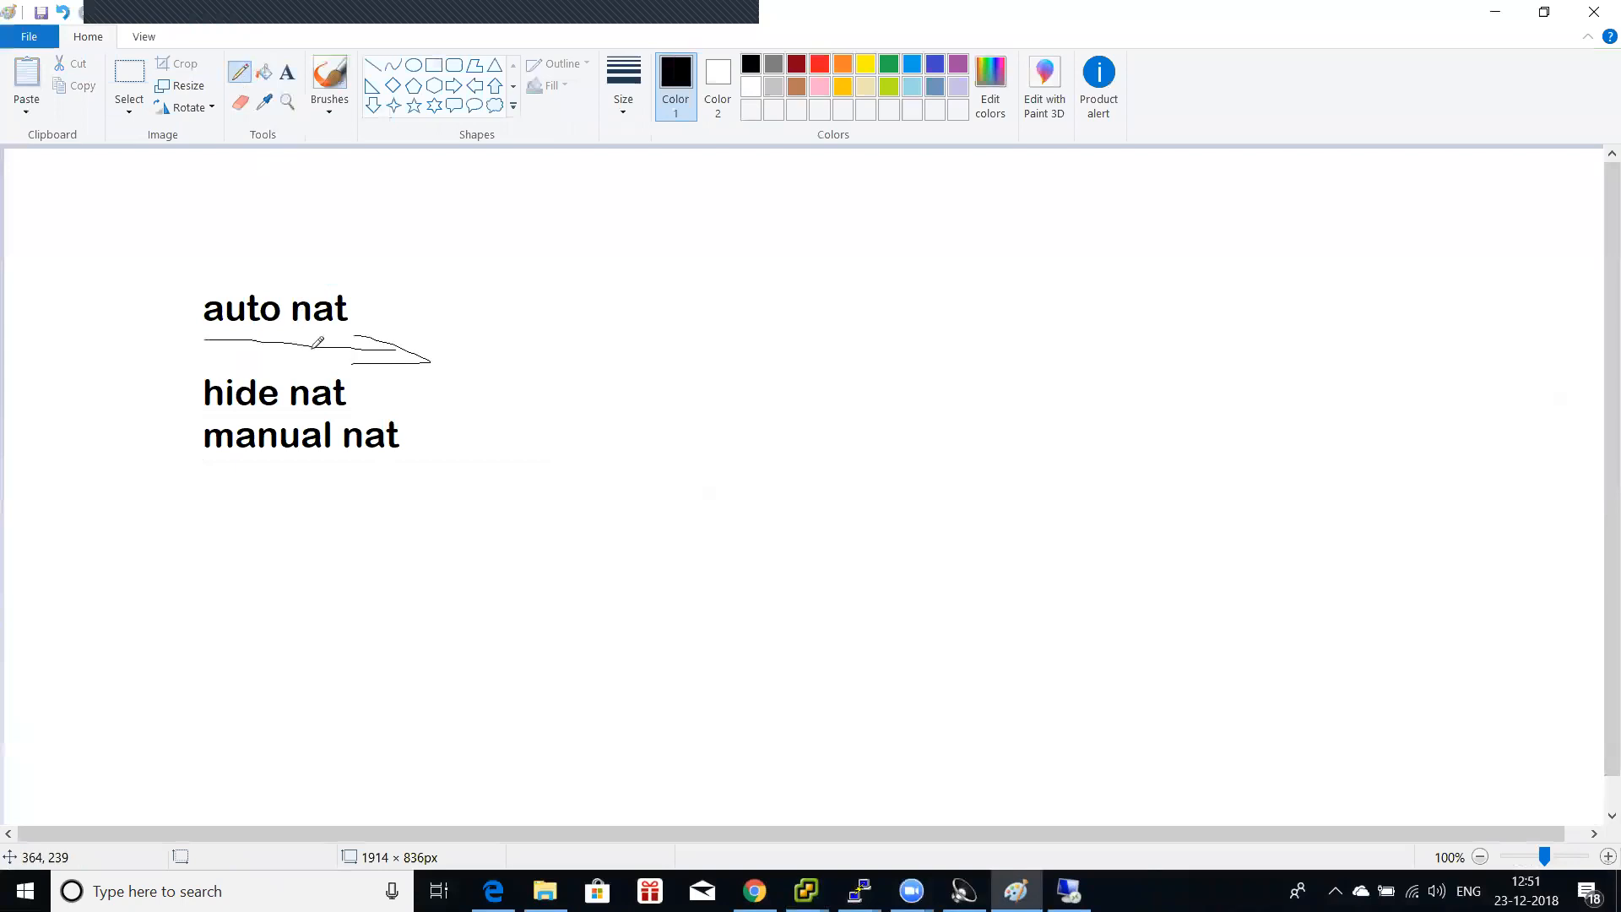
Write 'object' to the right of 'auto nat'
left_click(287, 73)
left_click(522, 286)
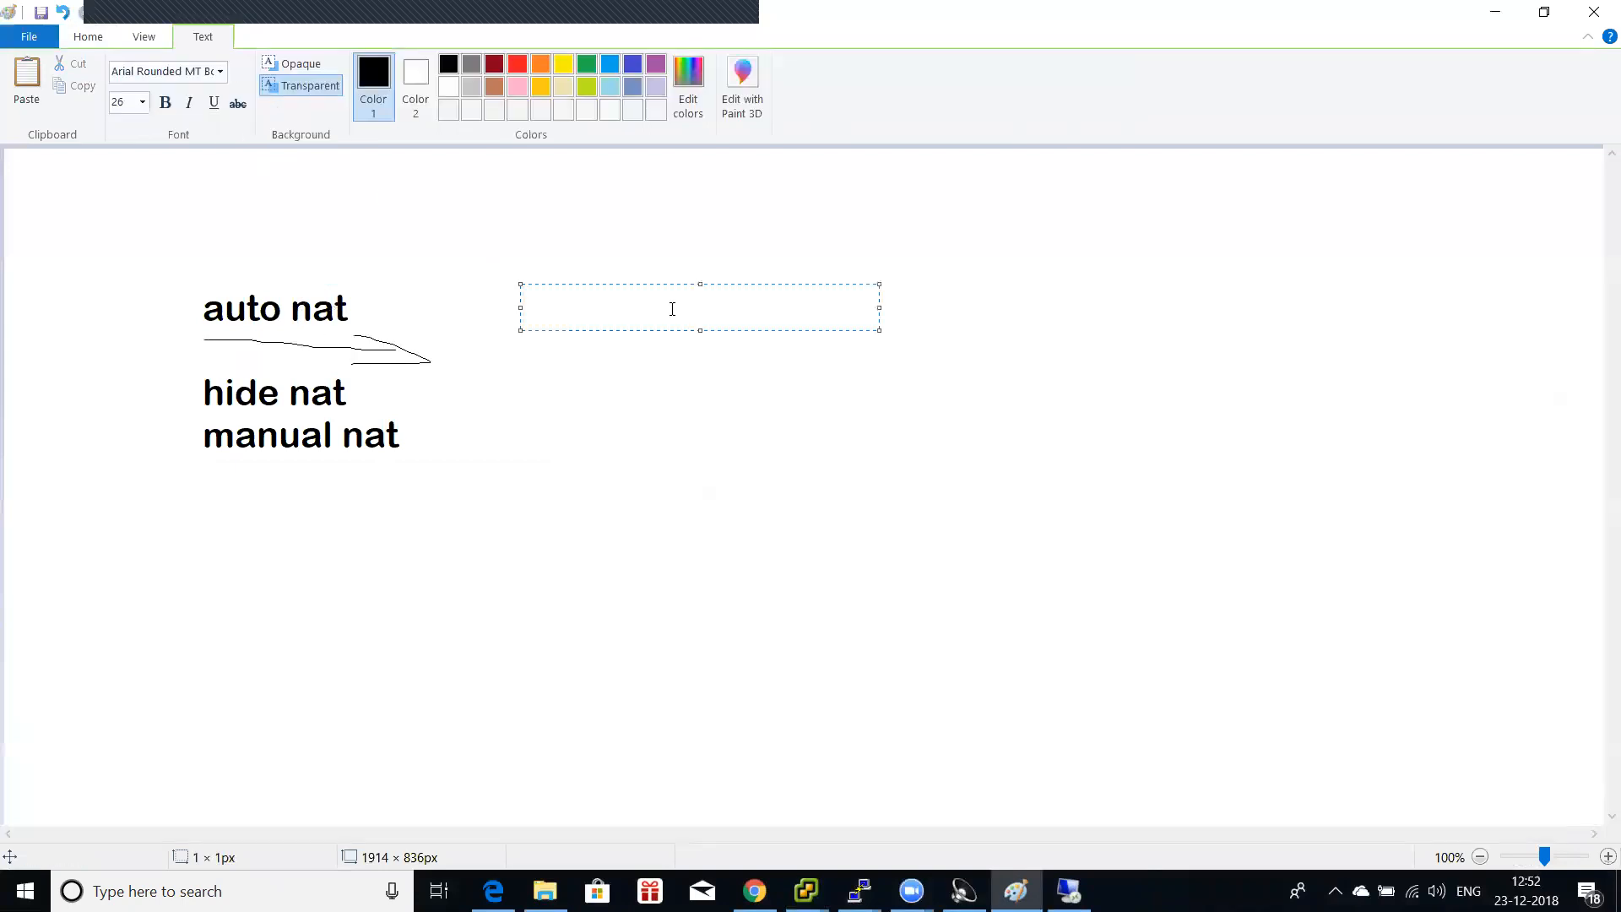
type("source ")
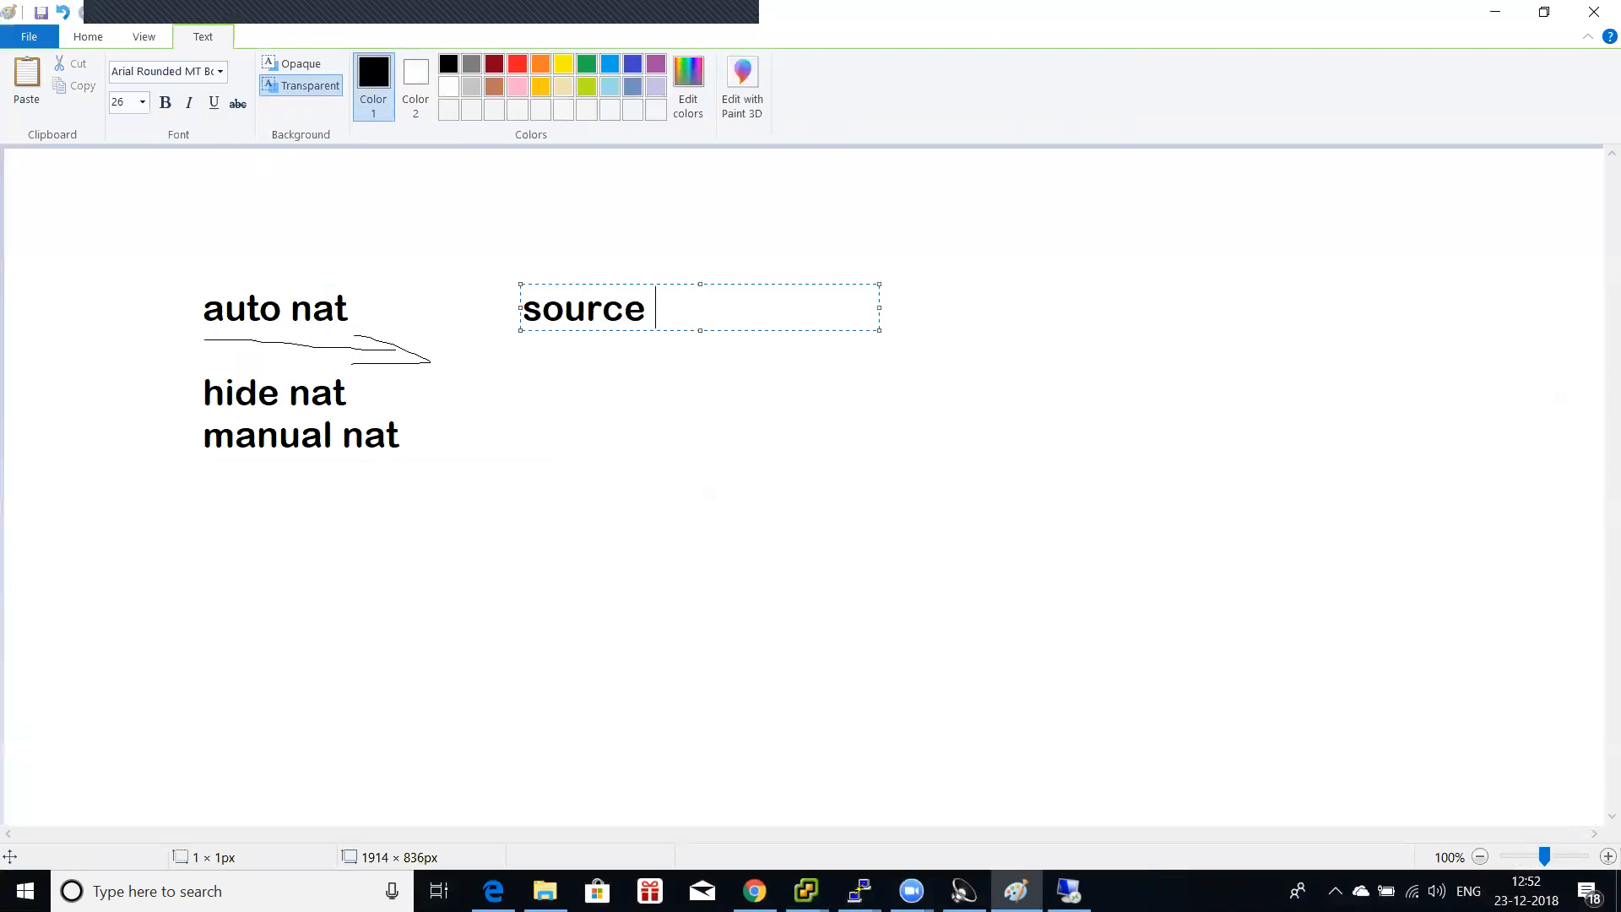
type("based trans")
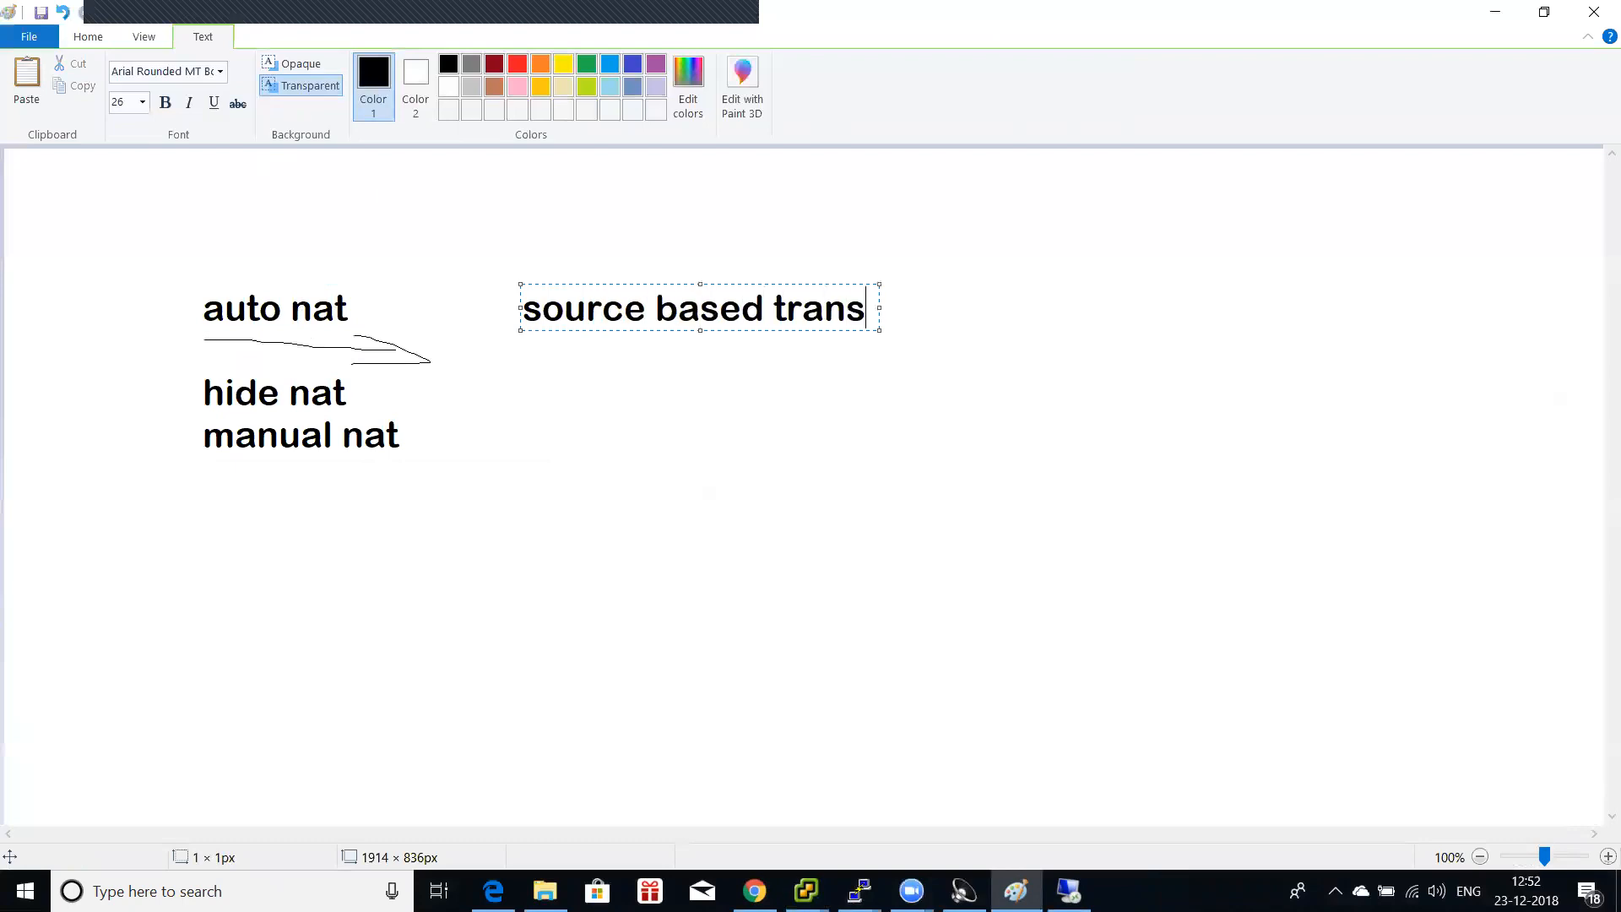
key("BackSpace")
key("BackSpace")
key("BackSpace")
key("BackSpace")
key("BackSpace")
key("BackSpace")
key("BackSpace")
key("BackSpace")
key("BackSpace")
key("BackSpace")
key("BackSpace")
key("BackSpace")
key("BackSpace")
key("BackSpace")
key("BackSpace")
key("BackSpace")
key("BackSpace")
key("BackSpace")
type("object")
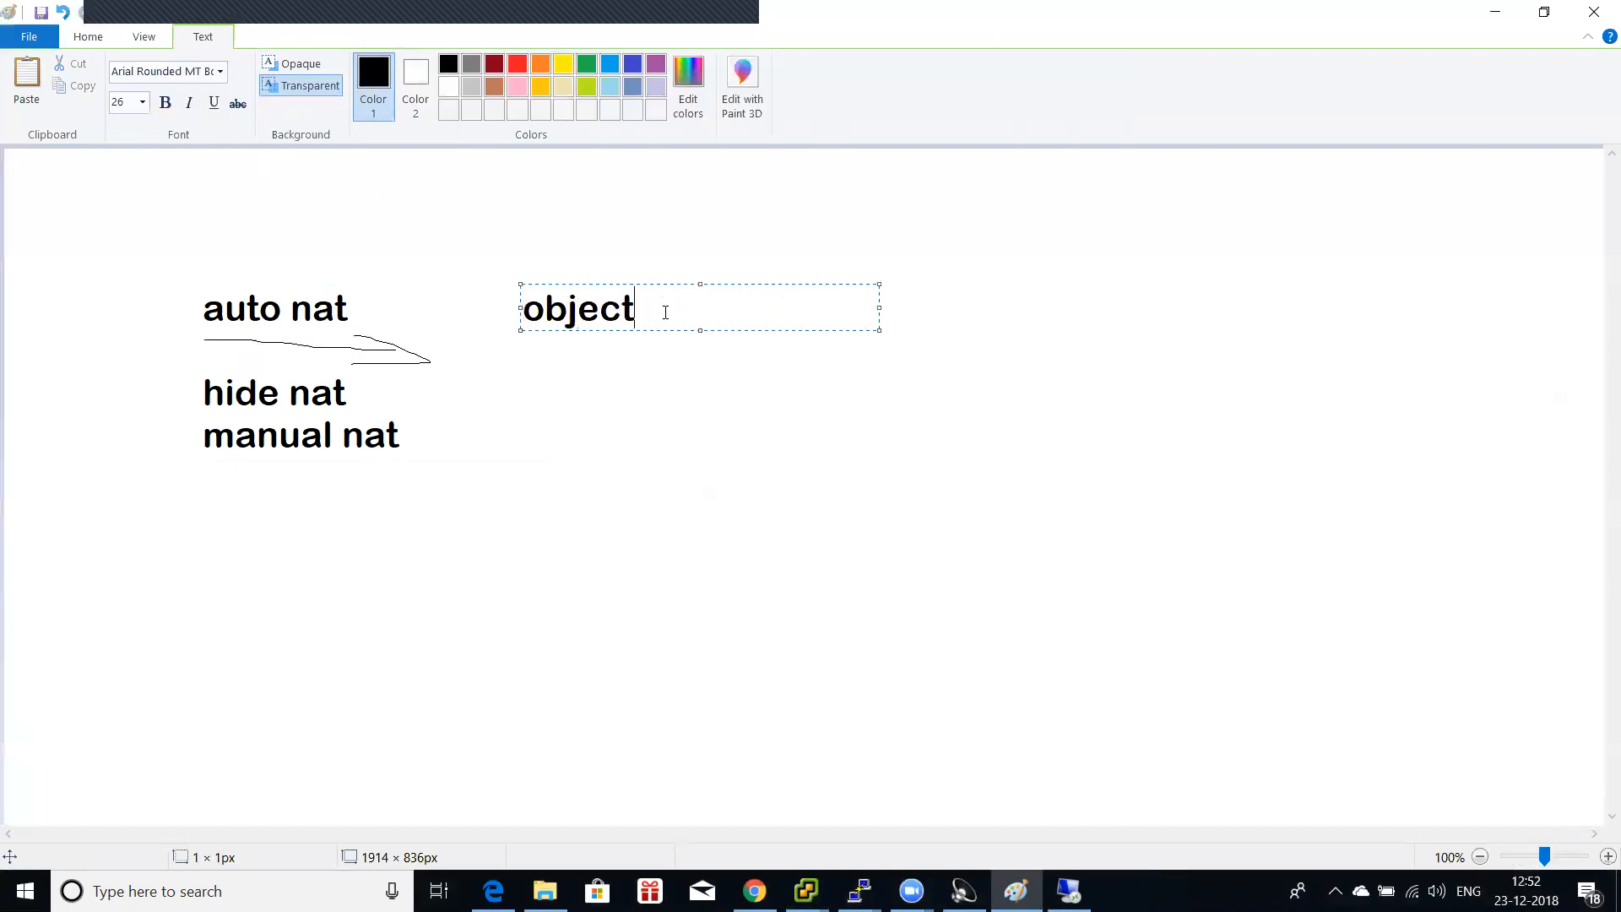
left_click(602, 346)
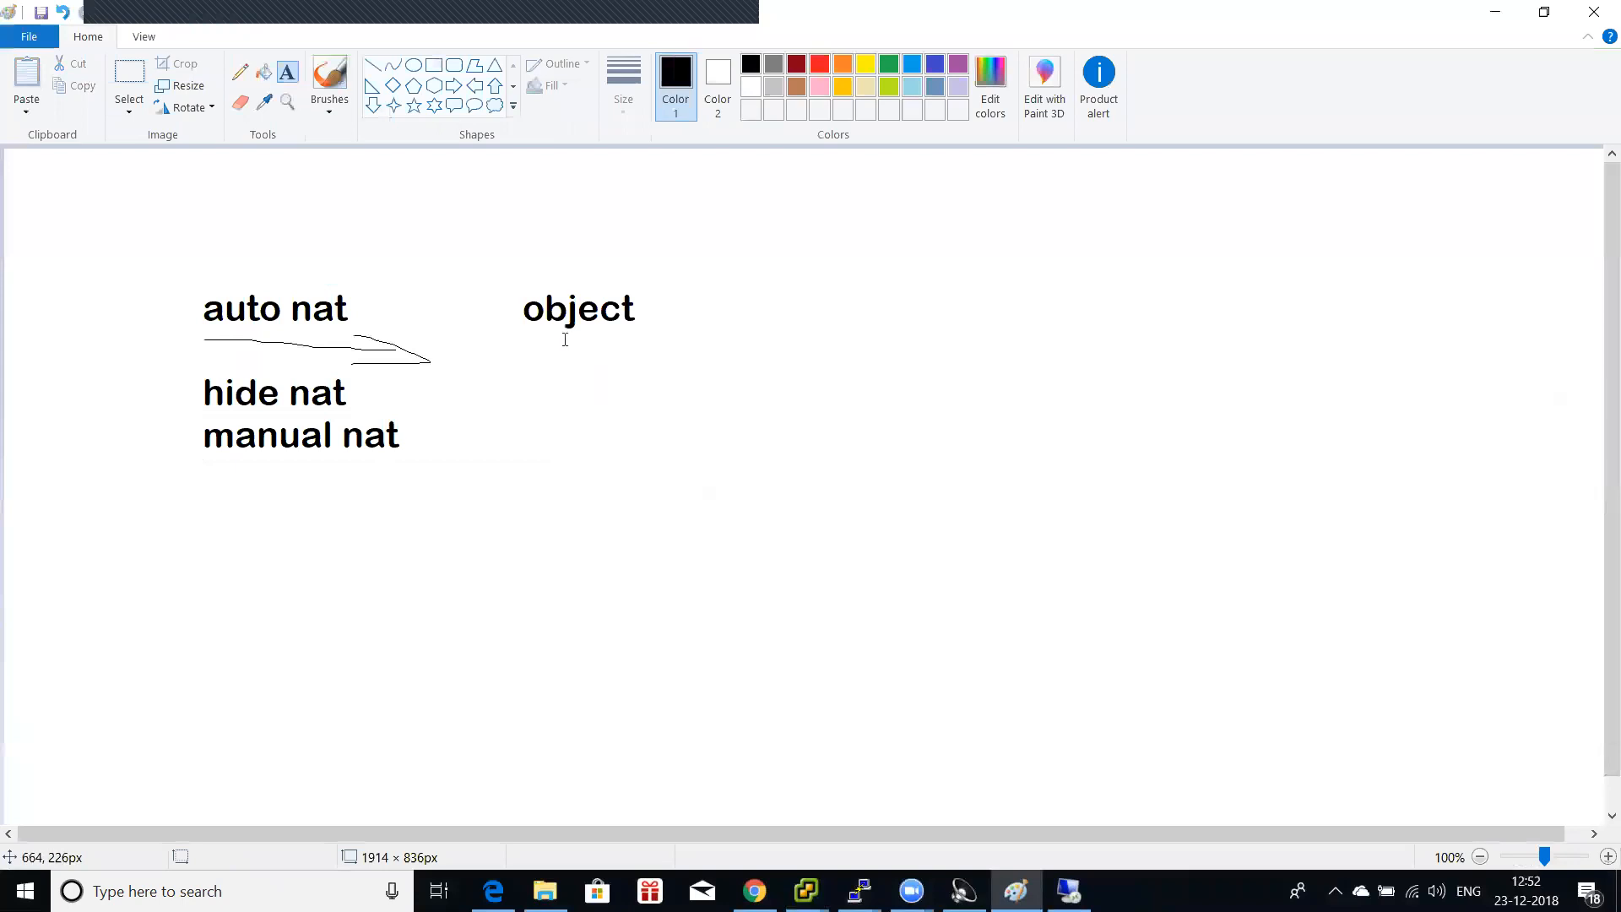
Draw arrows from 'object' to 'hide nat' and 'manual nat', and underline both
left_click(239, 72)
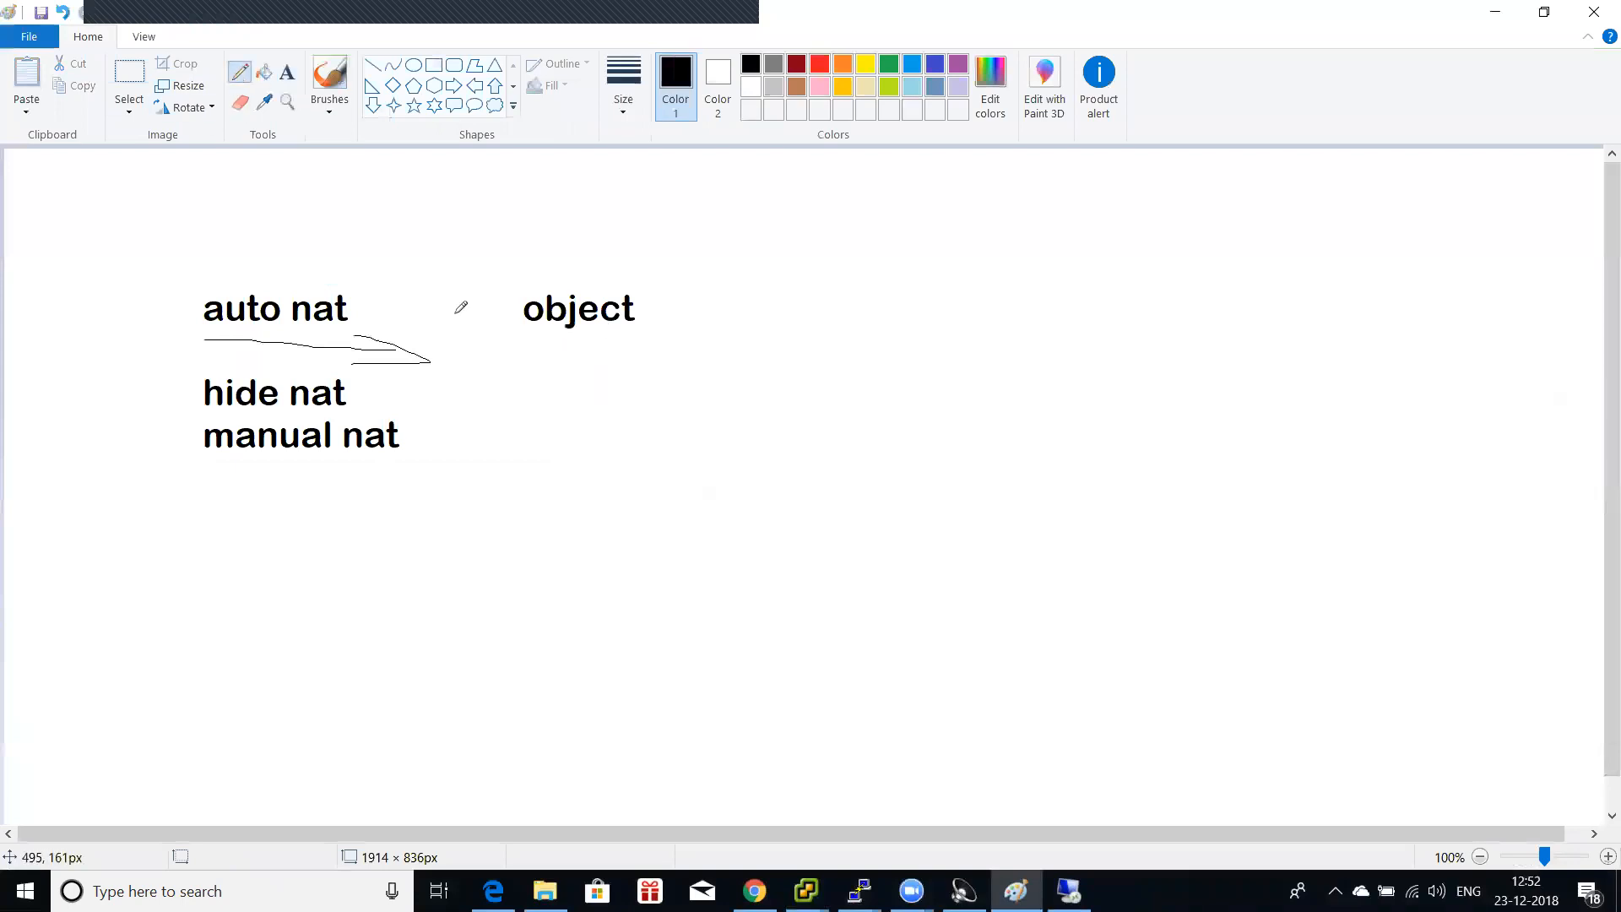
mouse_move(605, 334)
left_mouse_down()
mouse_move(362, 388)
mouse_move(378, 394)
left_mouse_up()
mouse_move(634, 330)
left_mouse_down()
mouse_move(418, 436)
mouse_move(432, 446)
left_mouse_up()
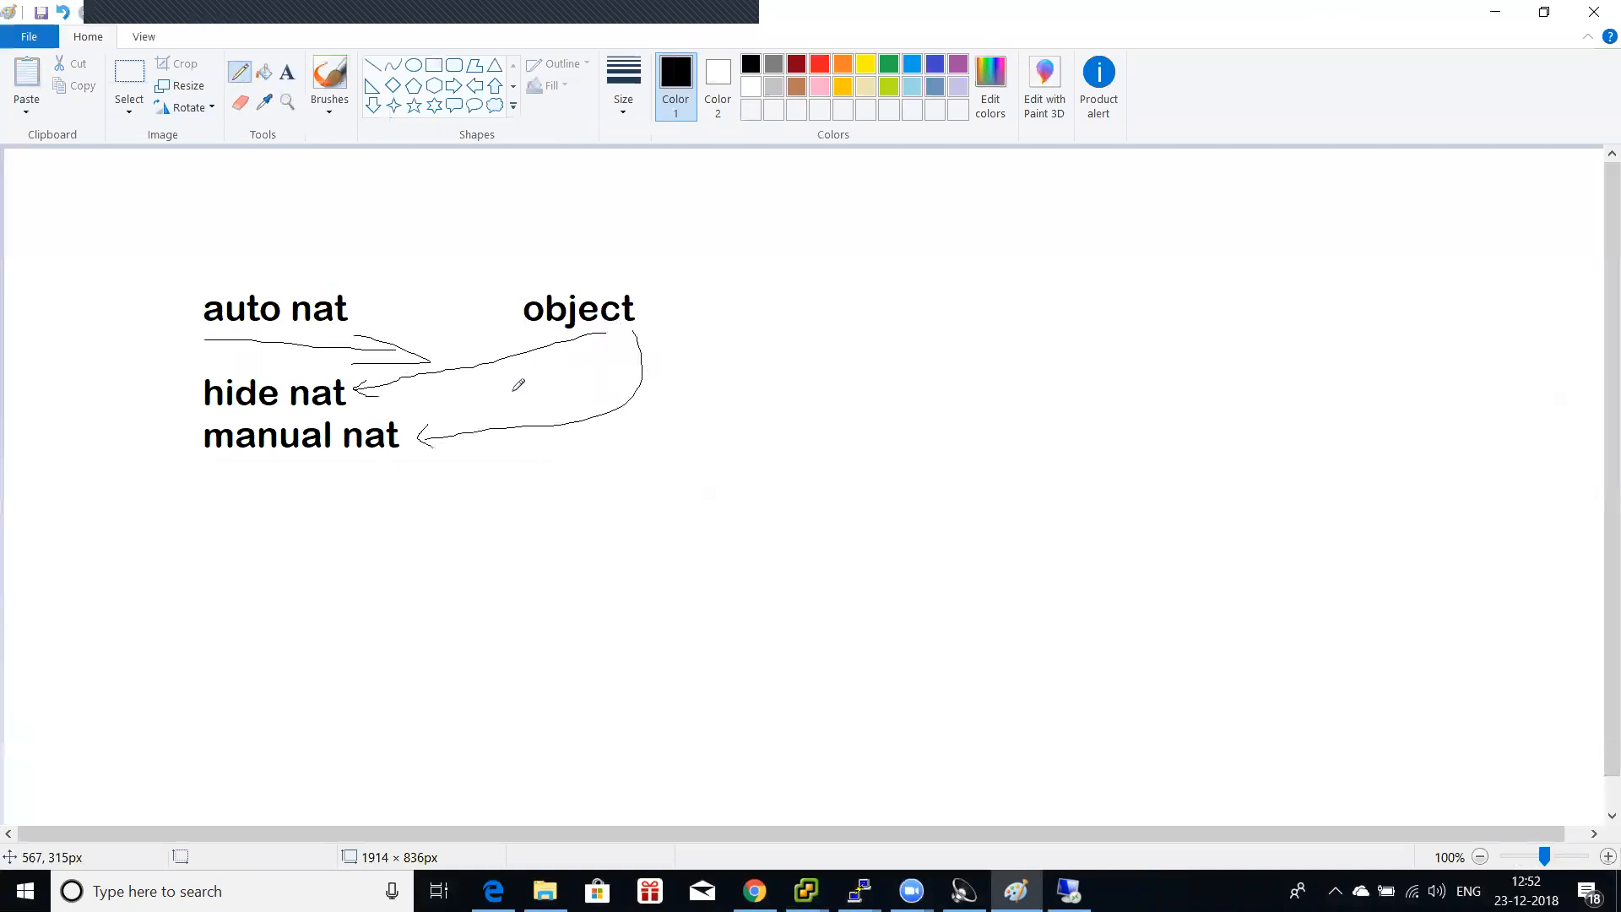
left_click_drag(205, 464, 391, 465)
mouse_move(218, 414)
left_mouse_down()
mouse_move(354, 413)
mouse_move(373, 478)
left_mouse_up()
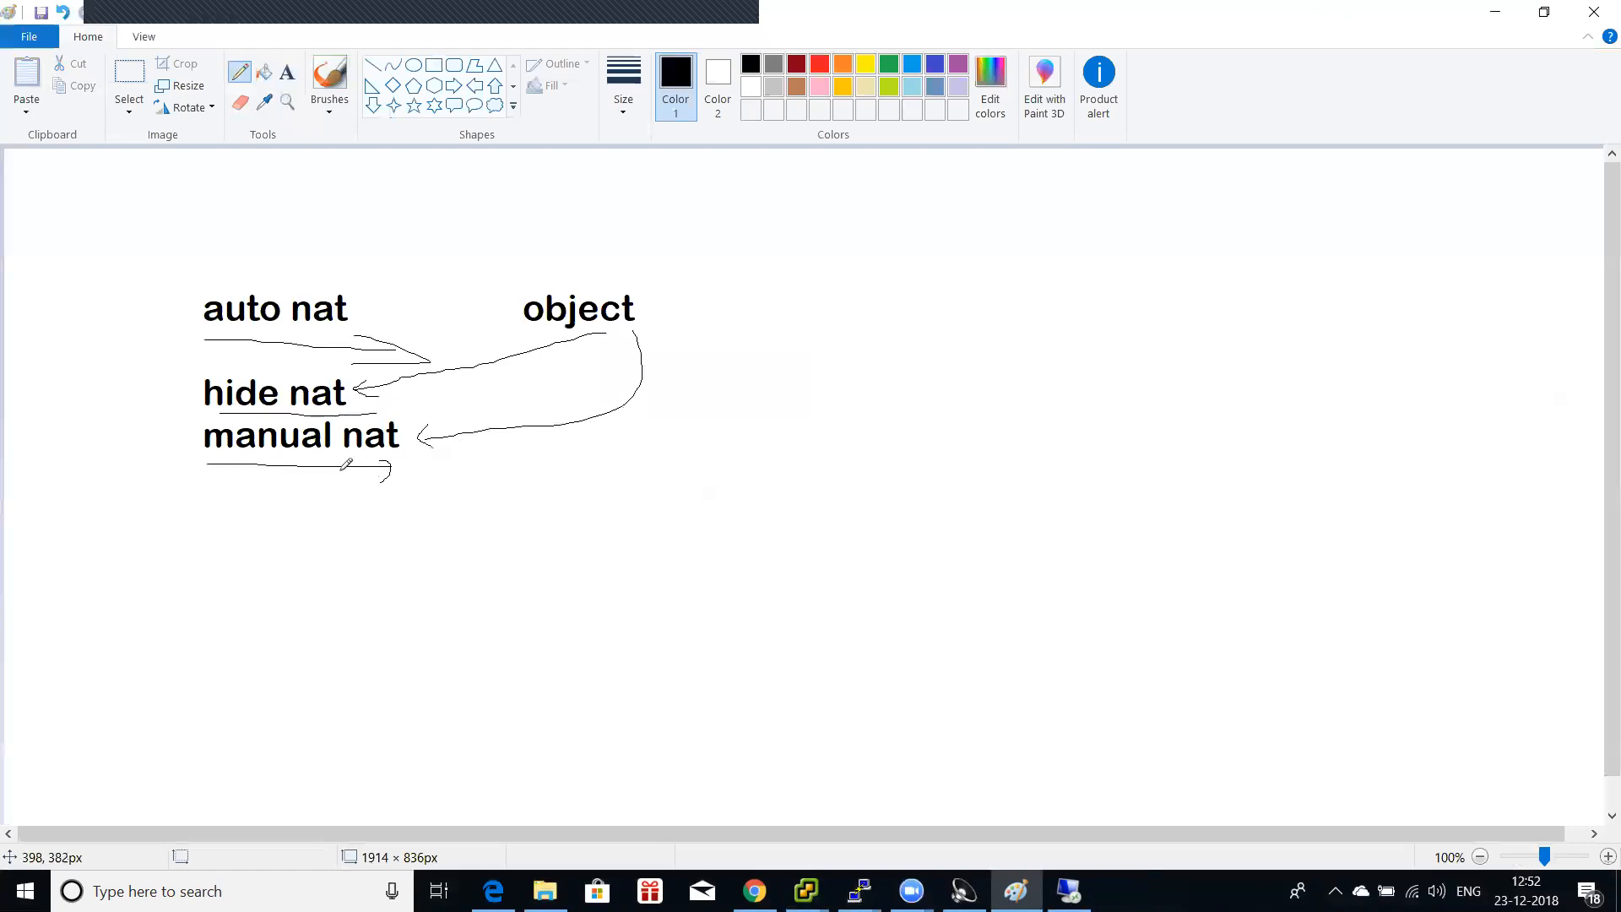
Write 'hide' and '1 translation' to the right of the arrows
left_click(287, 72)
left_click(800, 339)
type("hide")
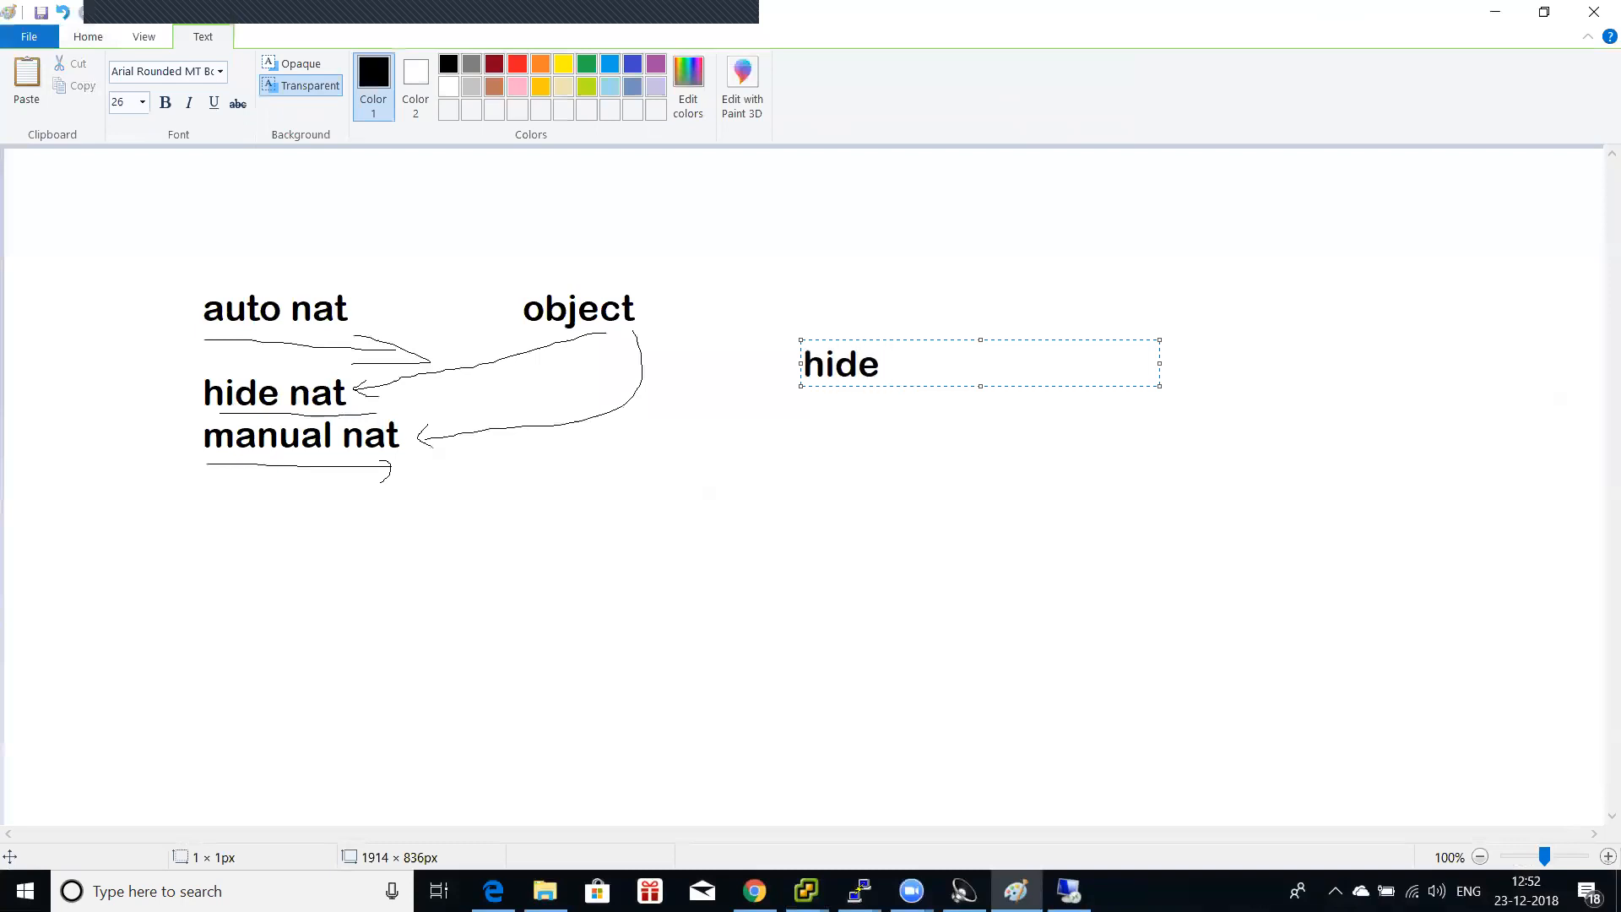
left_click(1179, 363)
left_click(1177, 342)
type("1 translation")
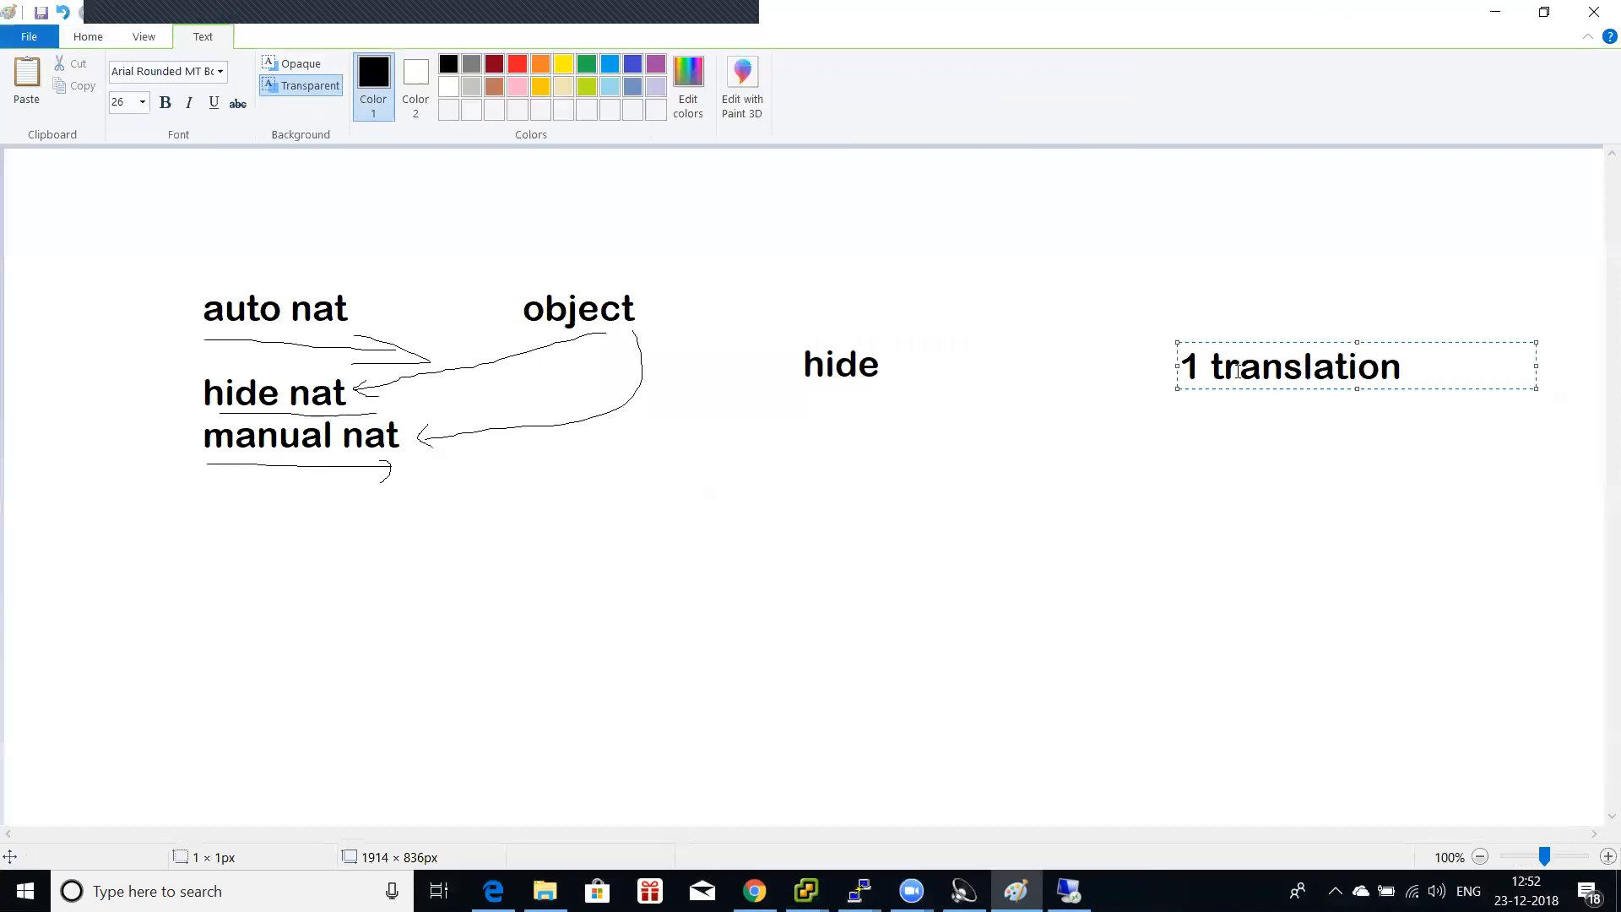
left_click(770, 413)
Add '(dynamic nat)' below 'hide'
left_click(768, 388)
type("(dynamit")
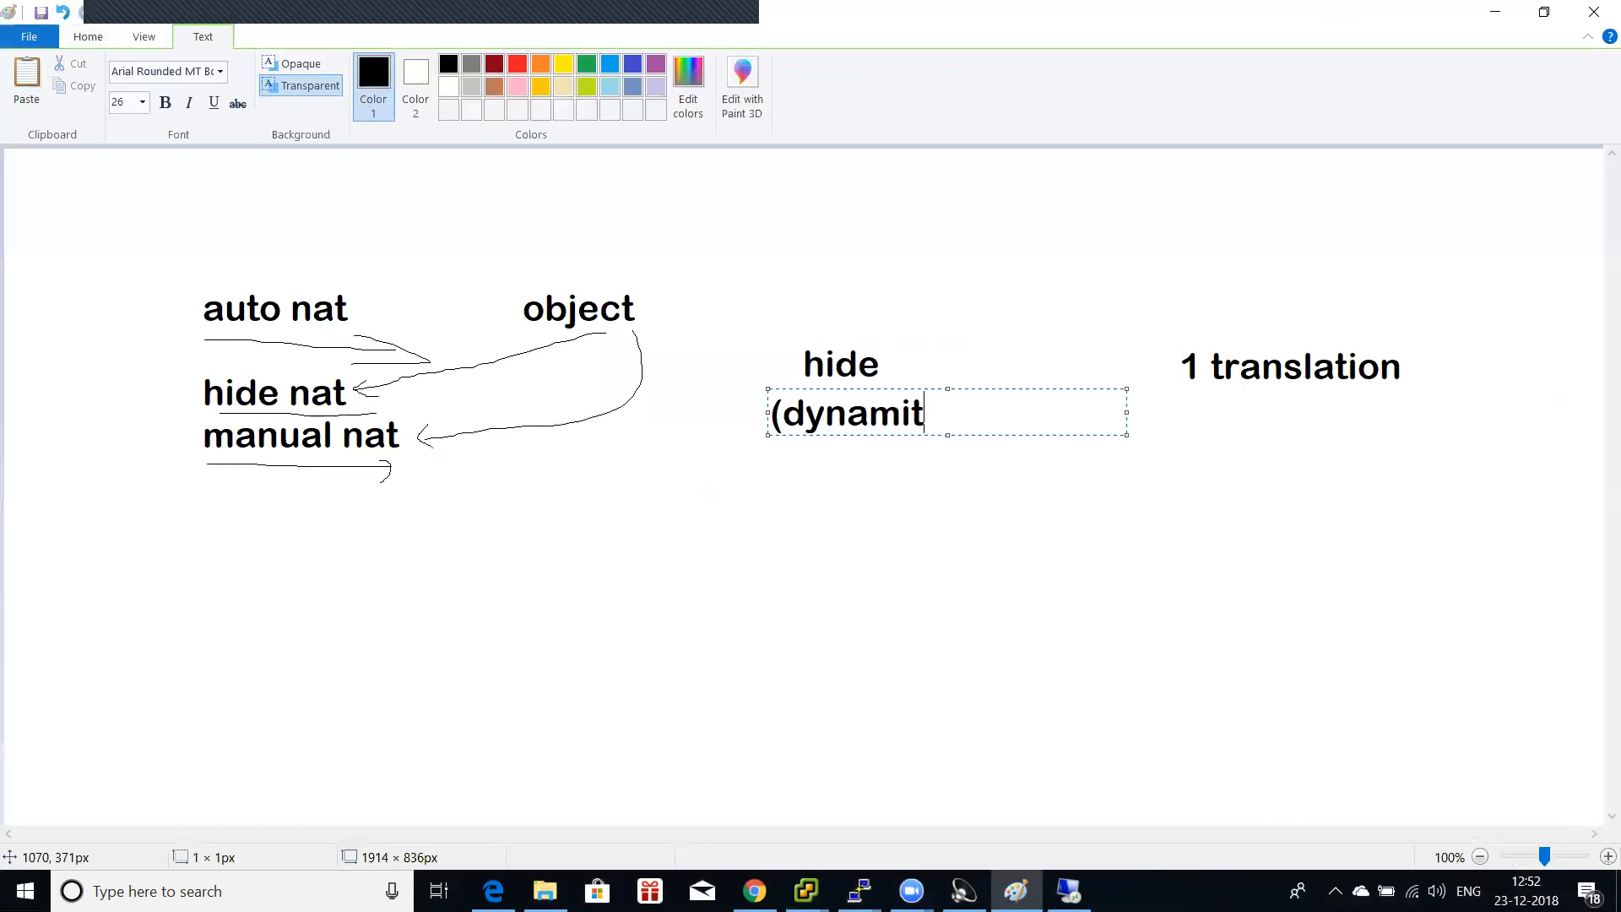
key("BackSpace")
type("c nat)")
left_click(439, 574)
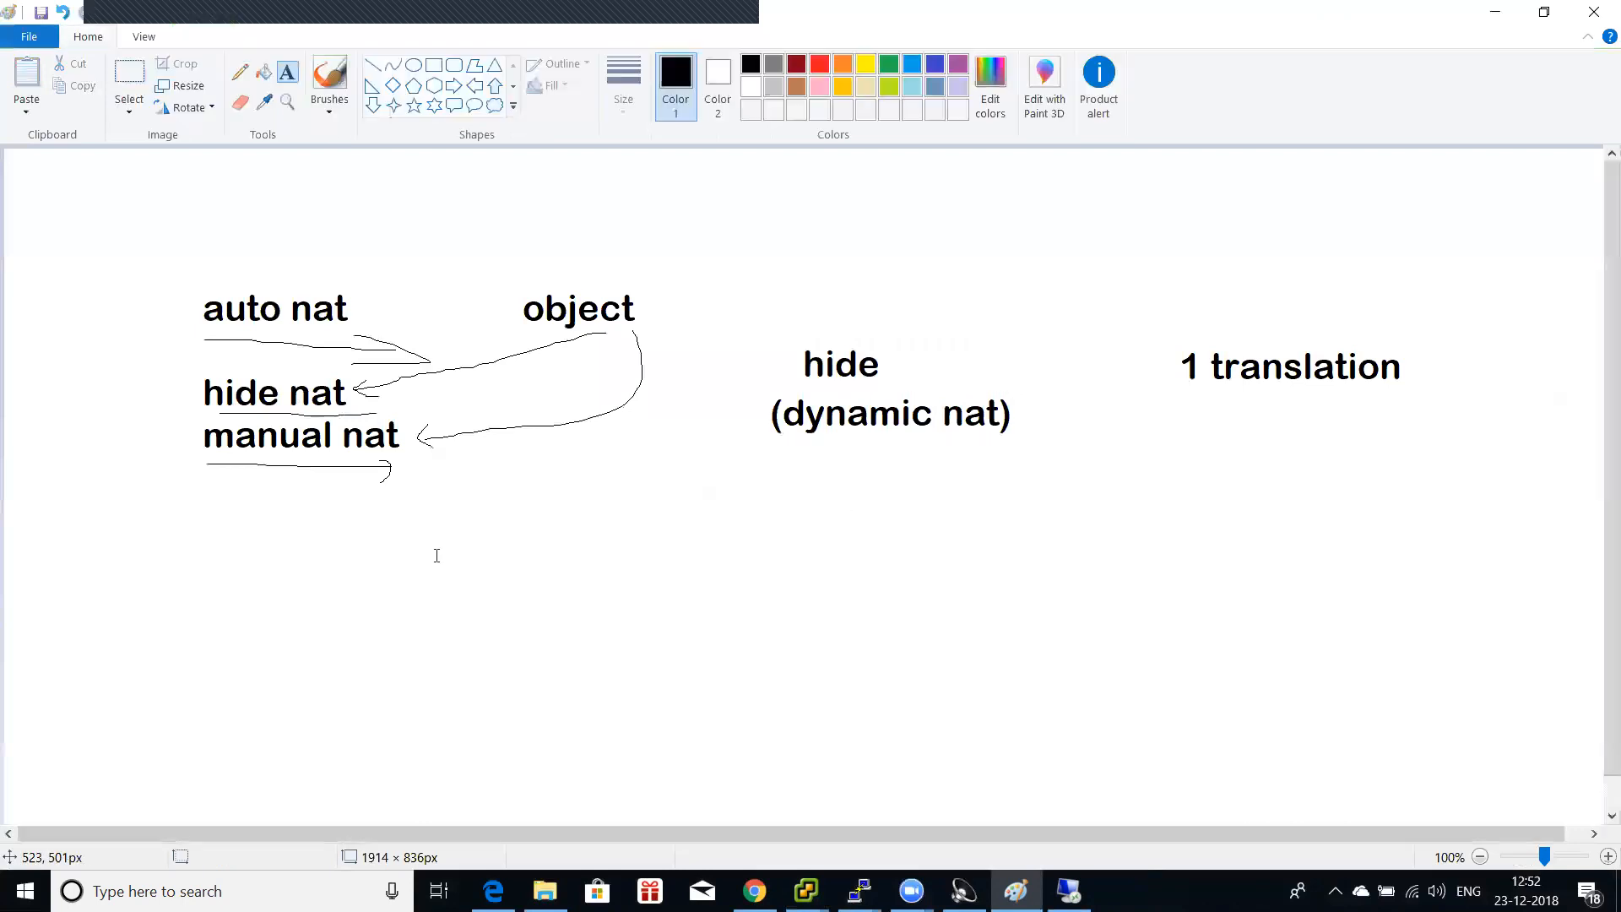
Add the label 'manual nat' below hide (dynamic nat) on the Paint canvas
left_click_drag(756, 483, 1114, 531)
type("manual nat")
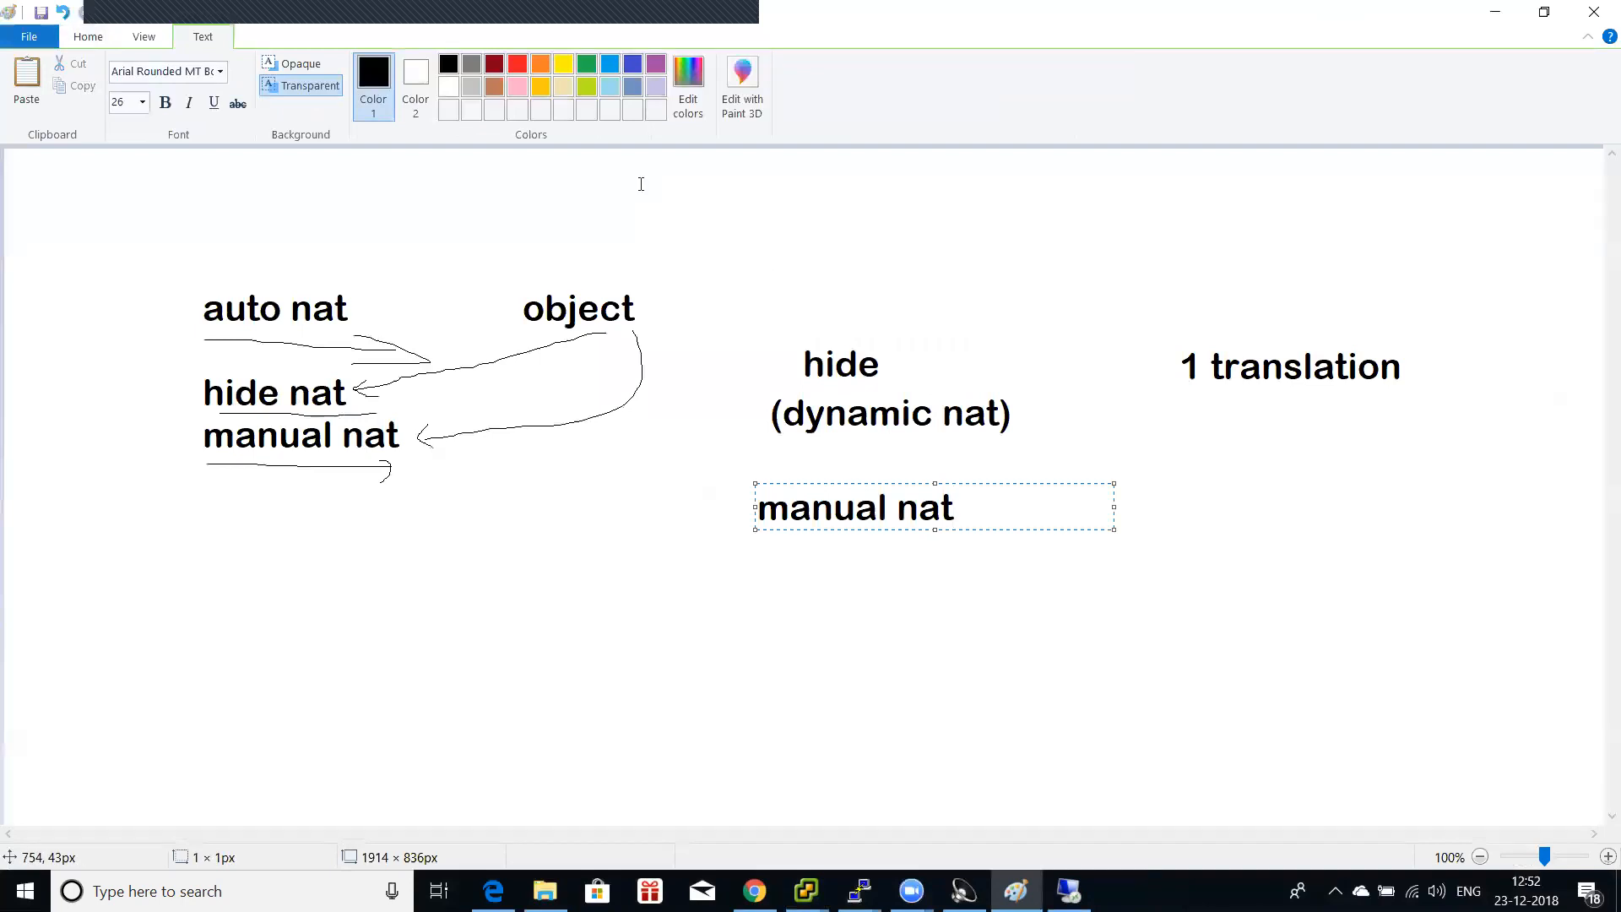
left_click(641, 181)
Add the heading 'auto nat' at the top of the canvas
left_click(532, 152)
type("auto n")
type("at")
left_click(791, 282)
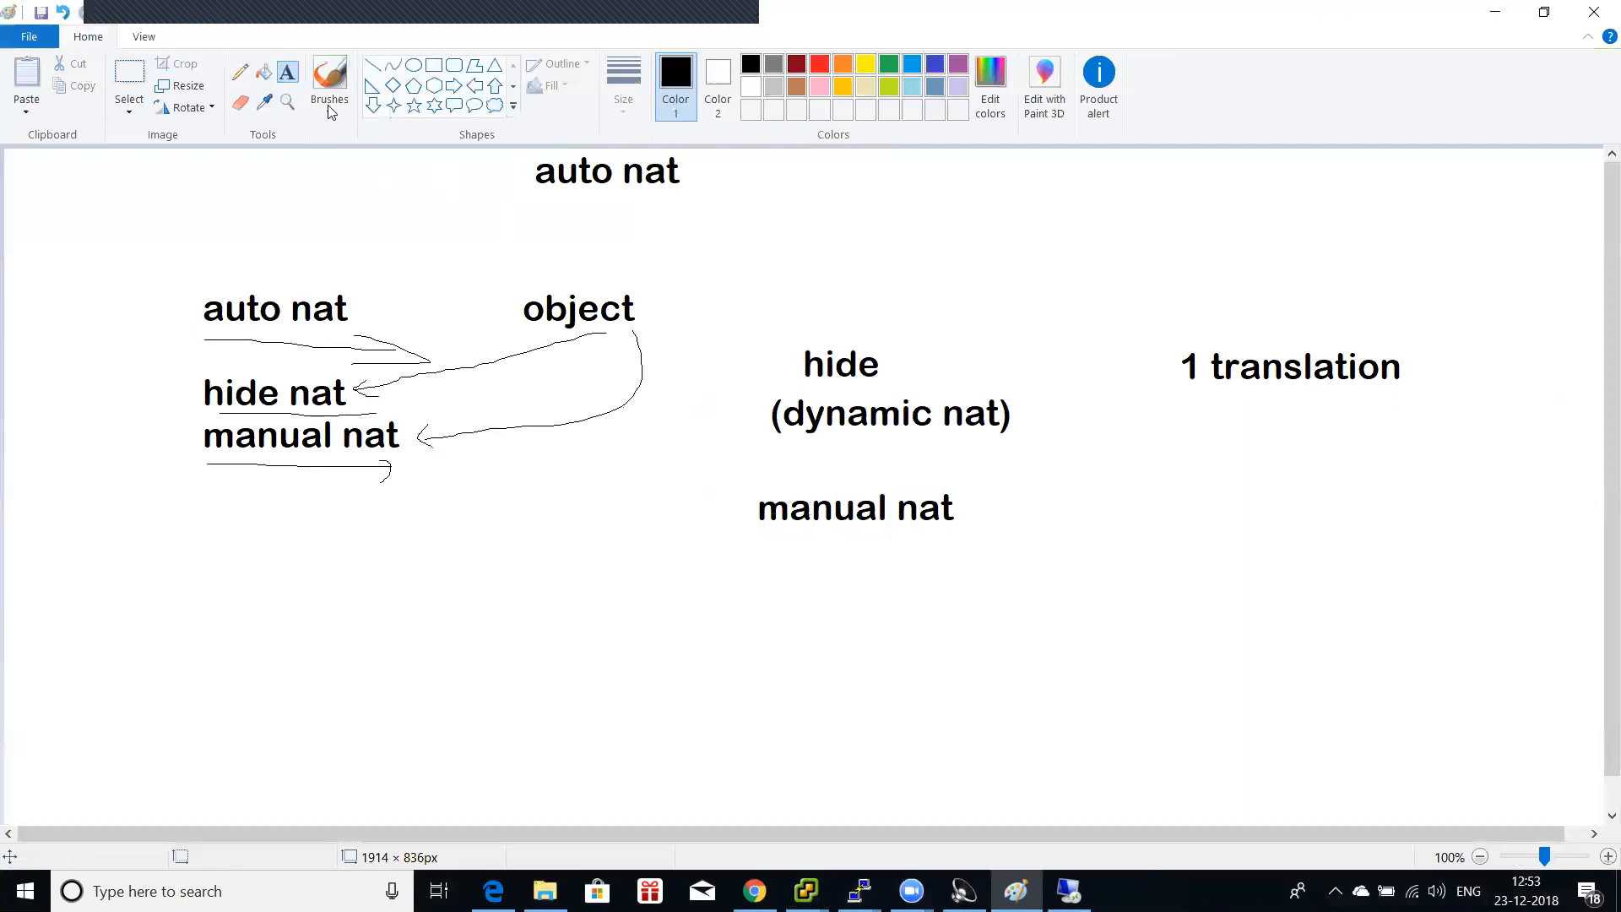
Write '2 translations' beneath the '1 translation' label on the right side
left_click(240, 72)
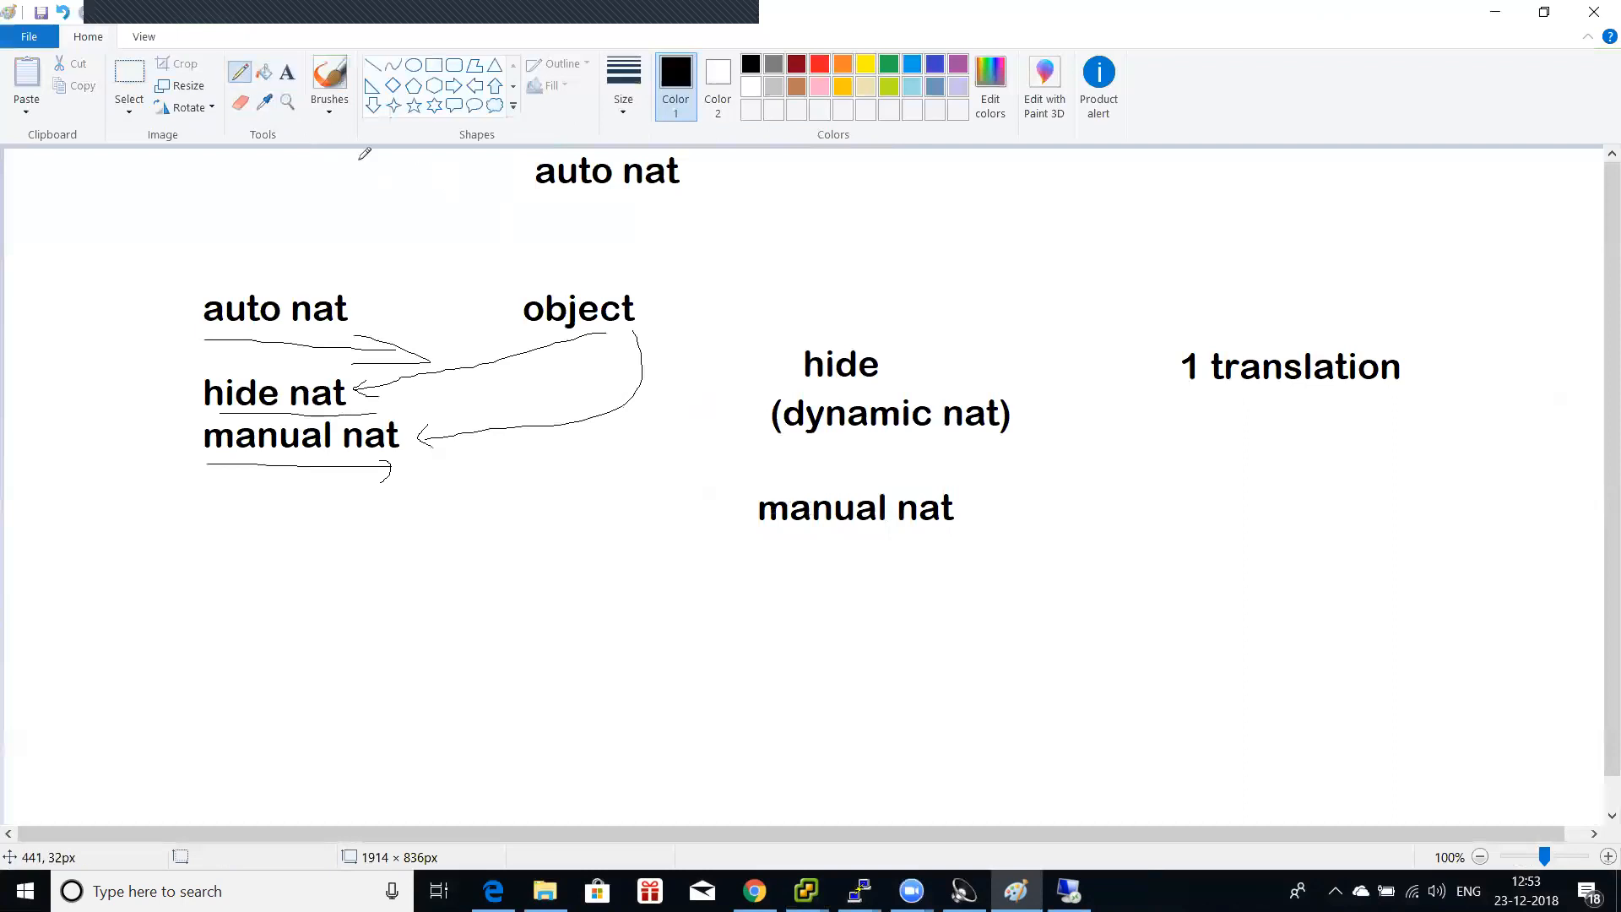
left_click(287, 72)
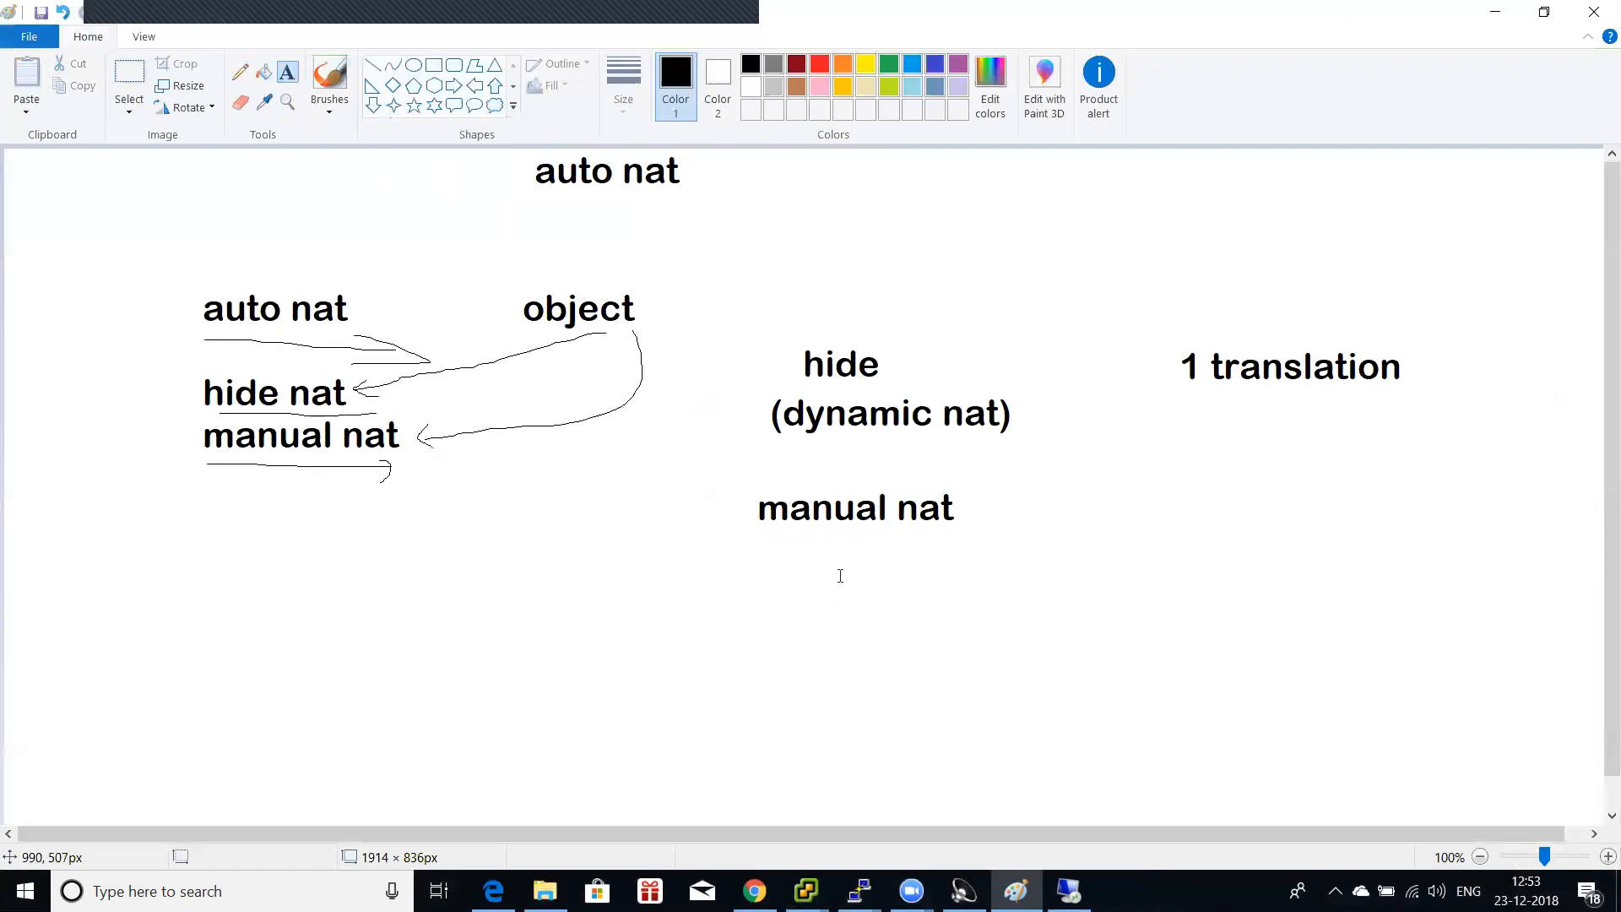
left_click(1191, 547)
type("2 ")
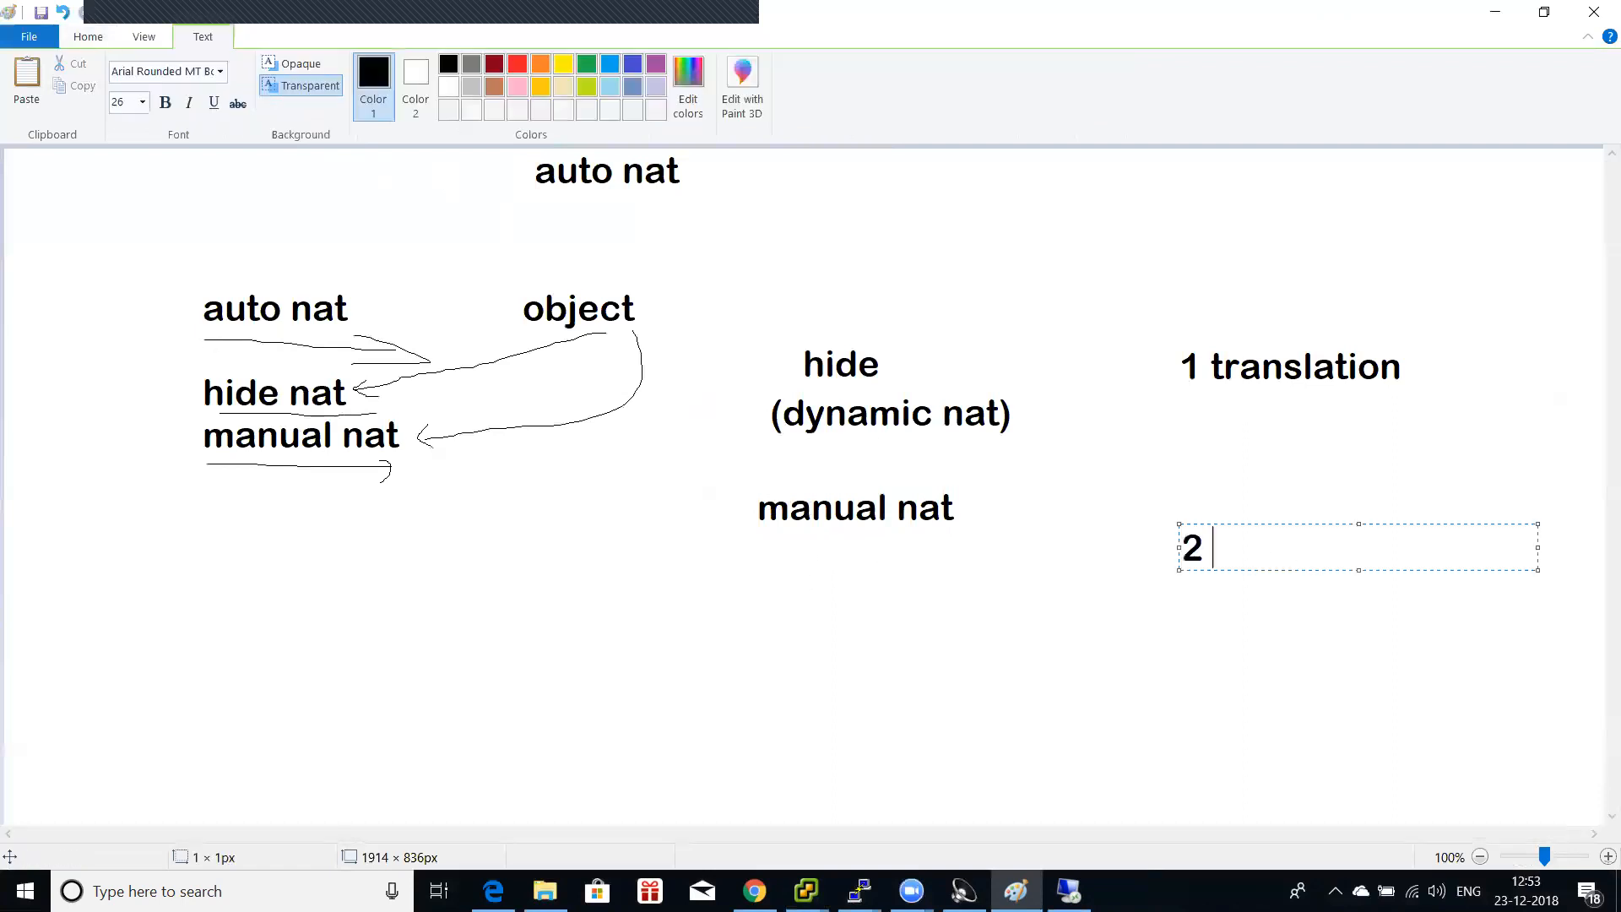
type("translations")
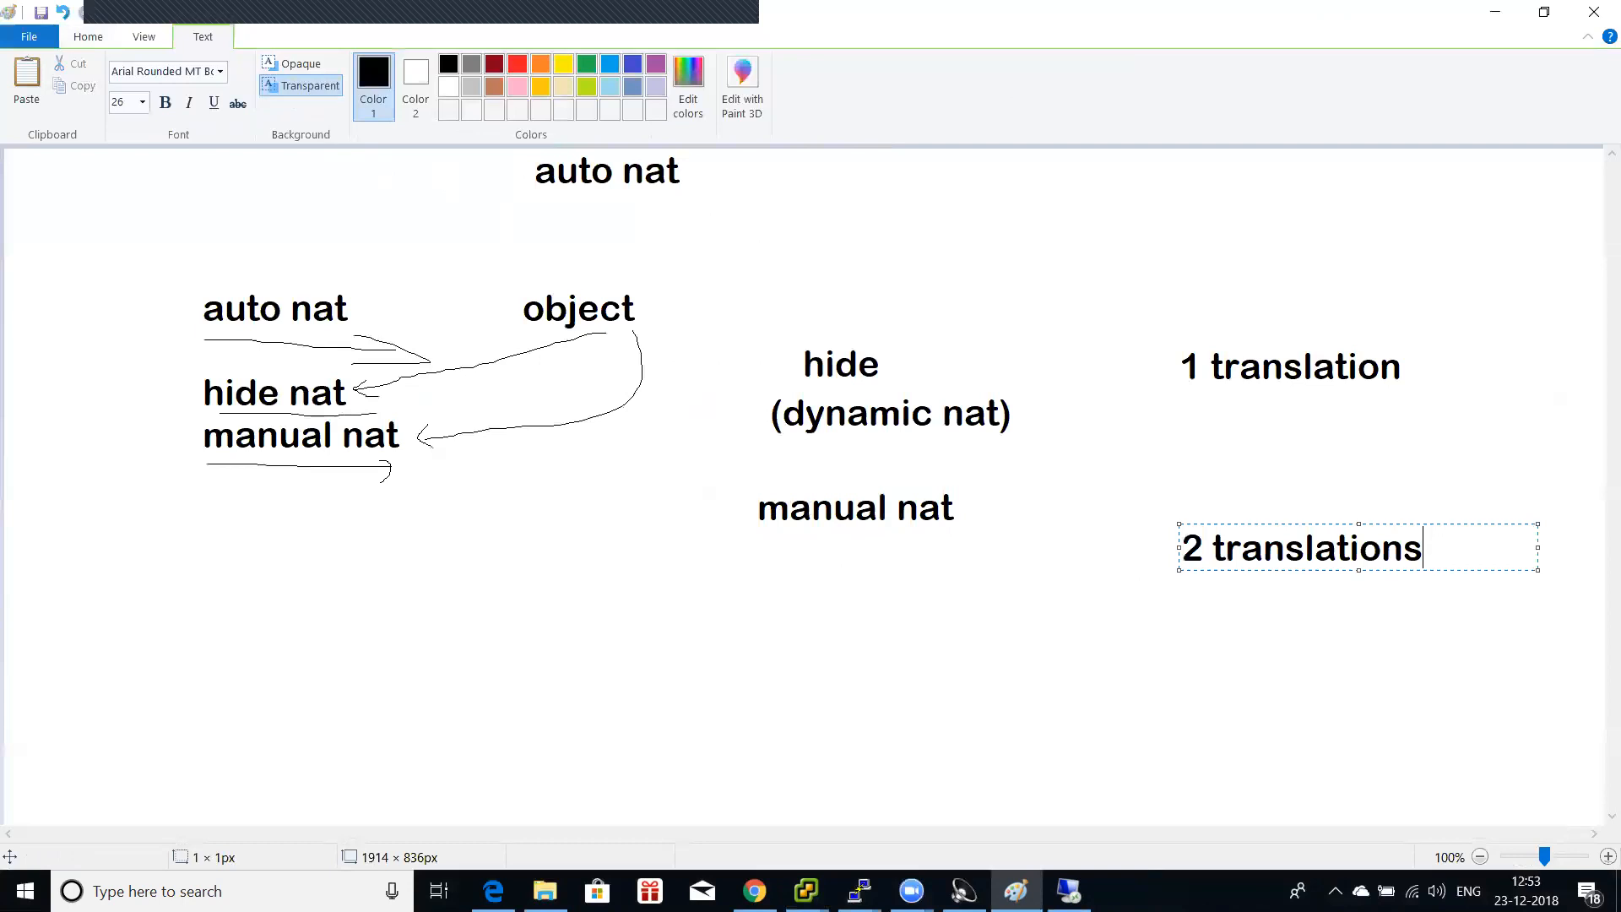
left_click(1273, 483)
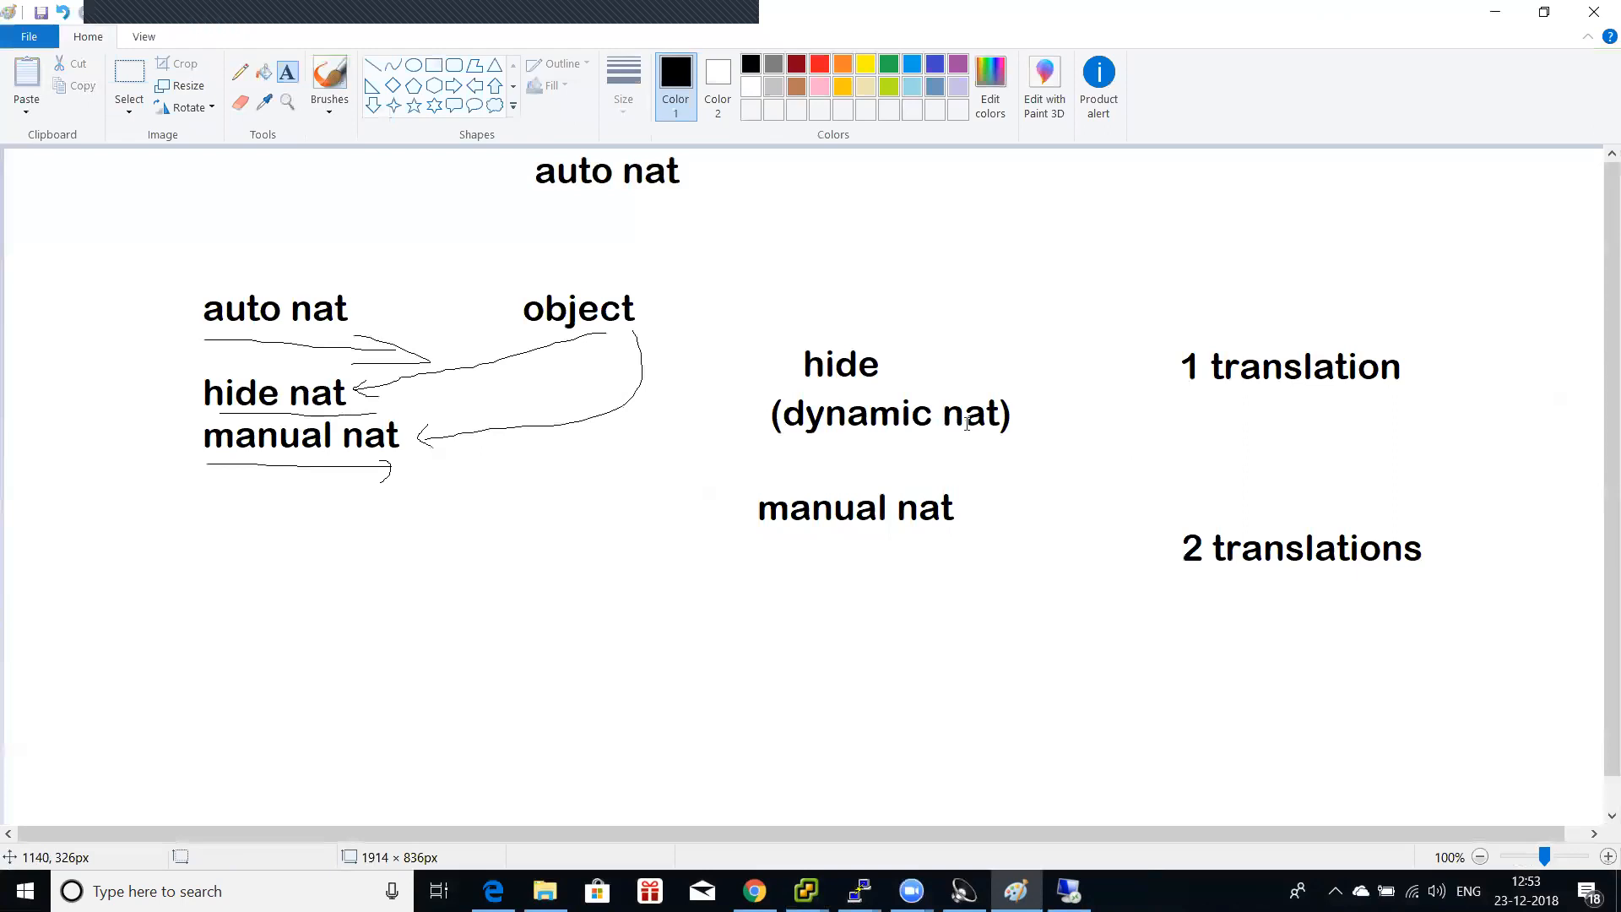
left_click(240, 72)
Circle the 'auto nat' heading in orange, then again in thicker red, and return to SmartConsole
left_click(842, 65)
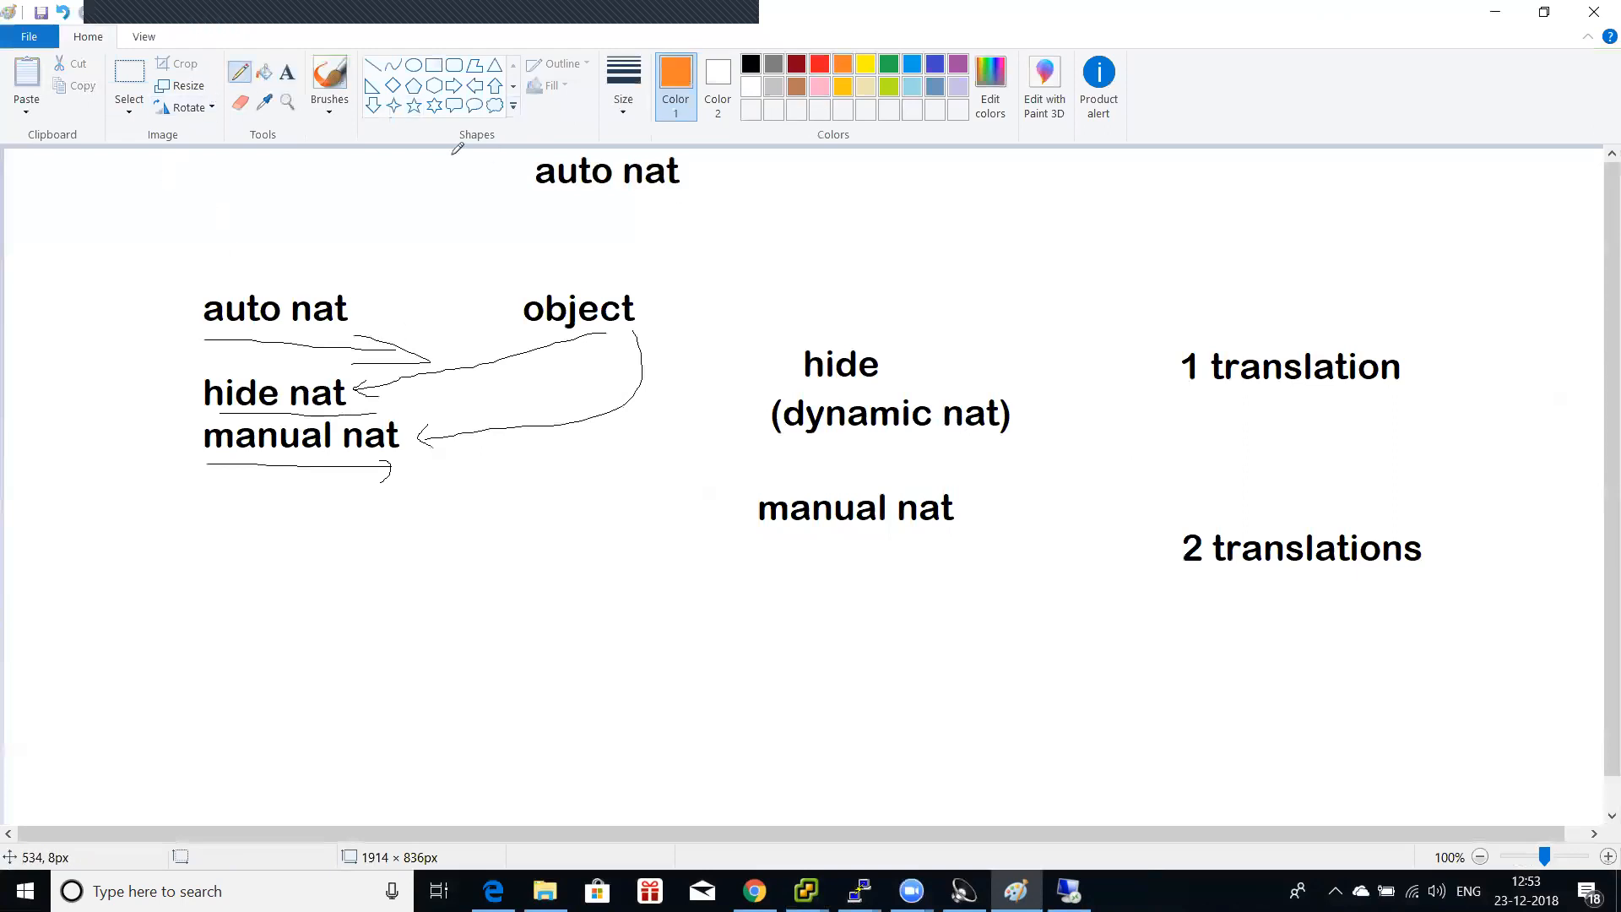
mouse_move(481, 146)
left_mouse_down()
mouse_move(705, 206)
mouse_move(756, 152)
left_mouse_up()
left_click(822, 66)
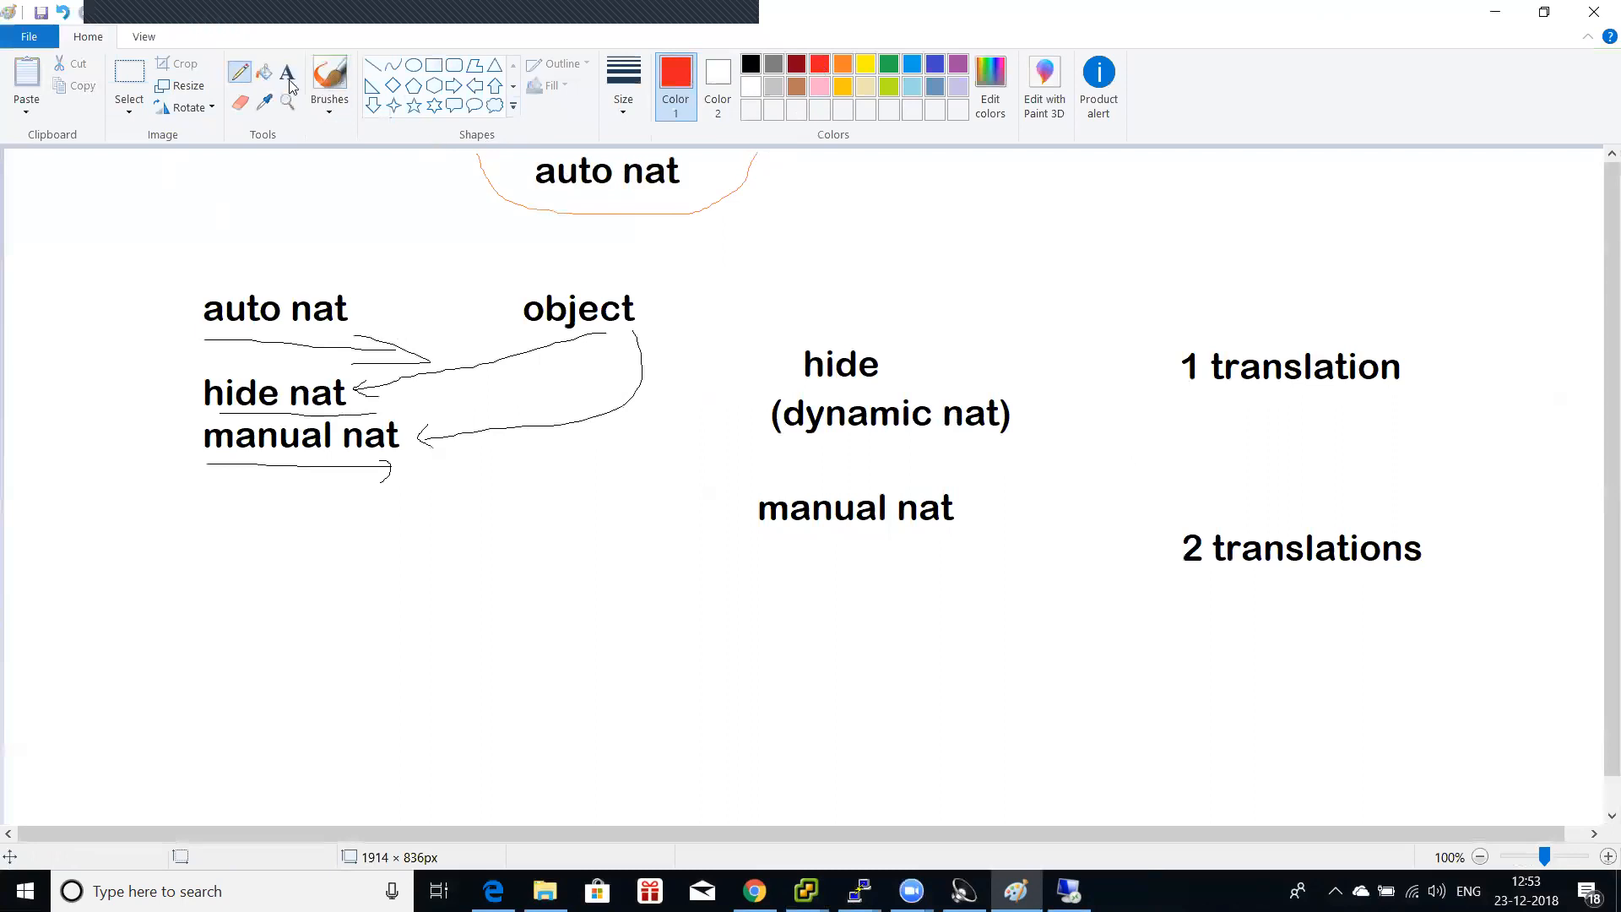
left_click(623, 88)
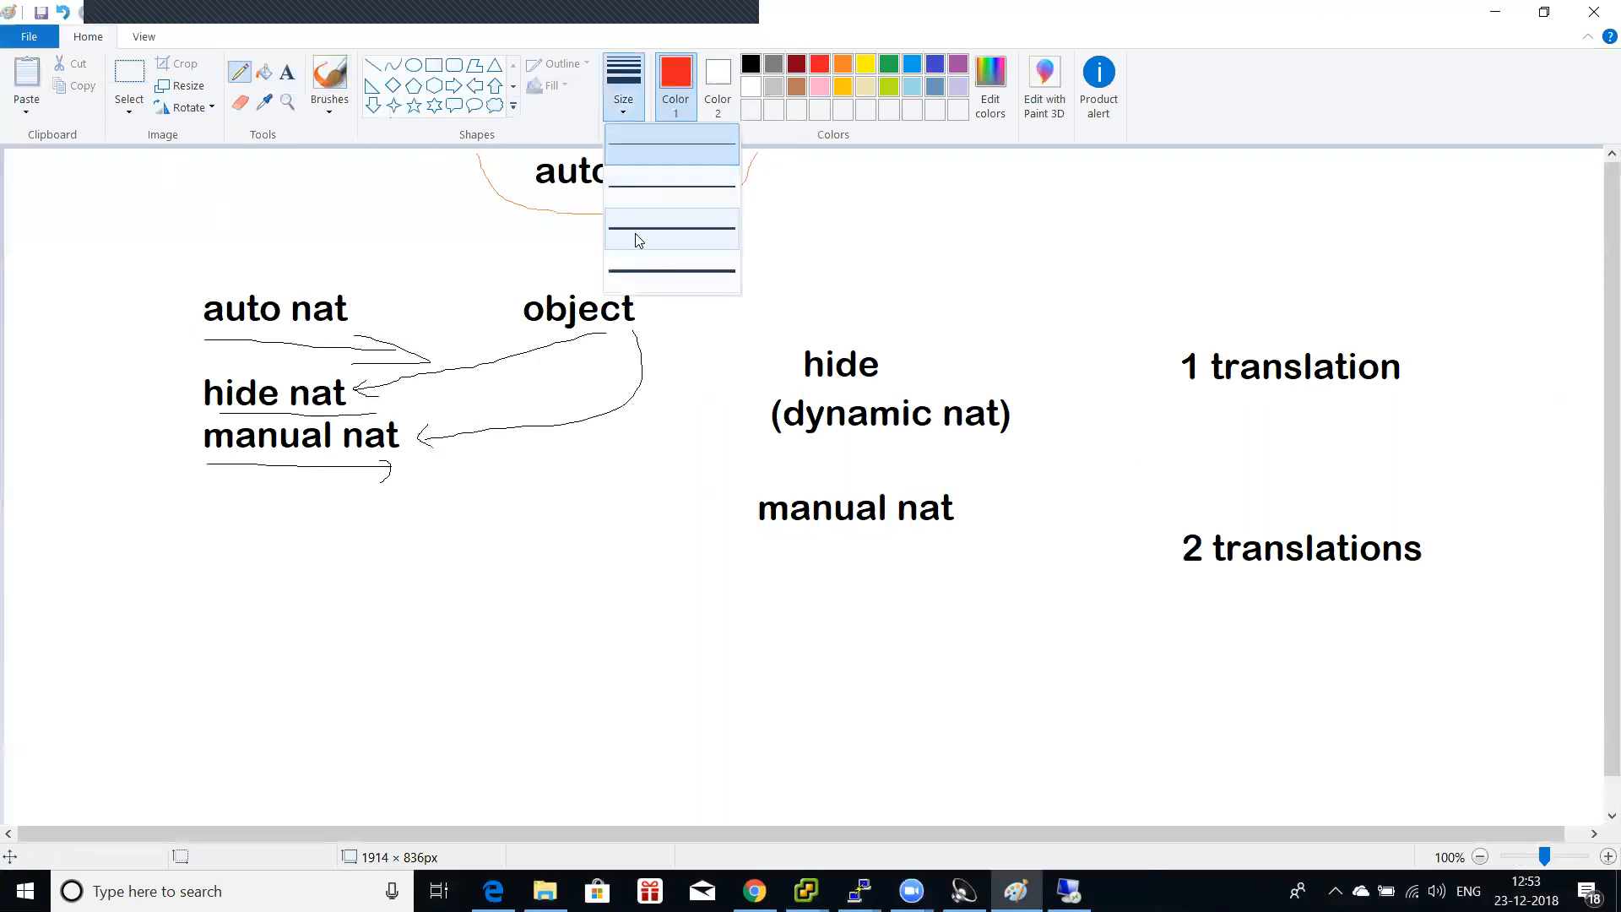
left_click(638, 239)
mouse_move(488, 146)
left_mouse_down()
mouse_move(515, 204)
mouse_move(787, 152)
left_mouse_up()
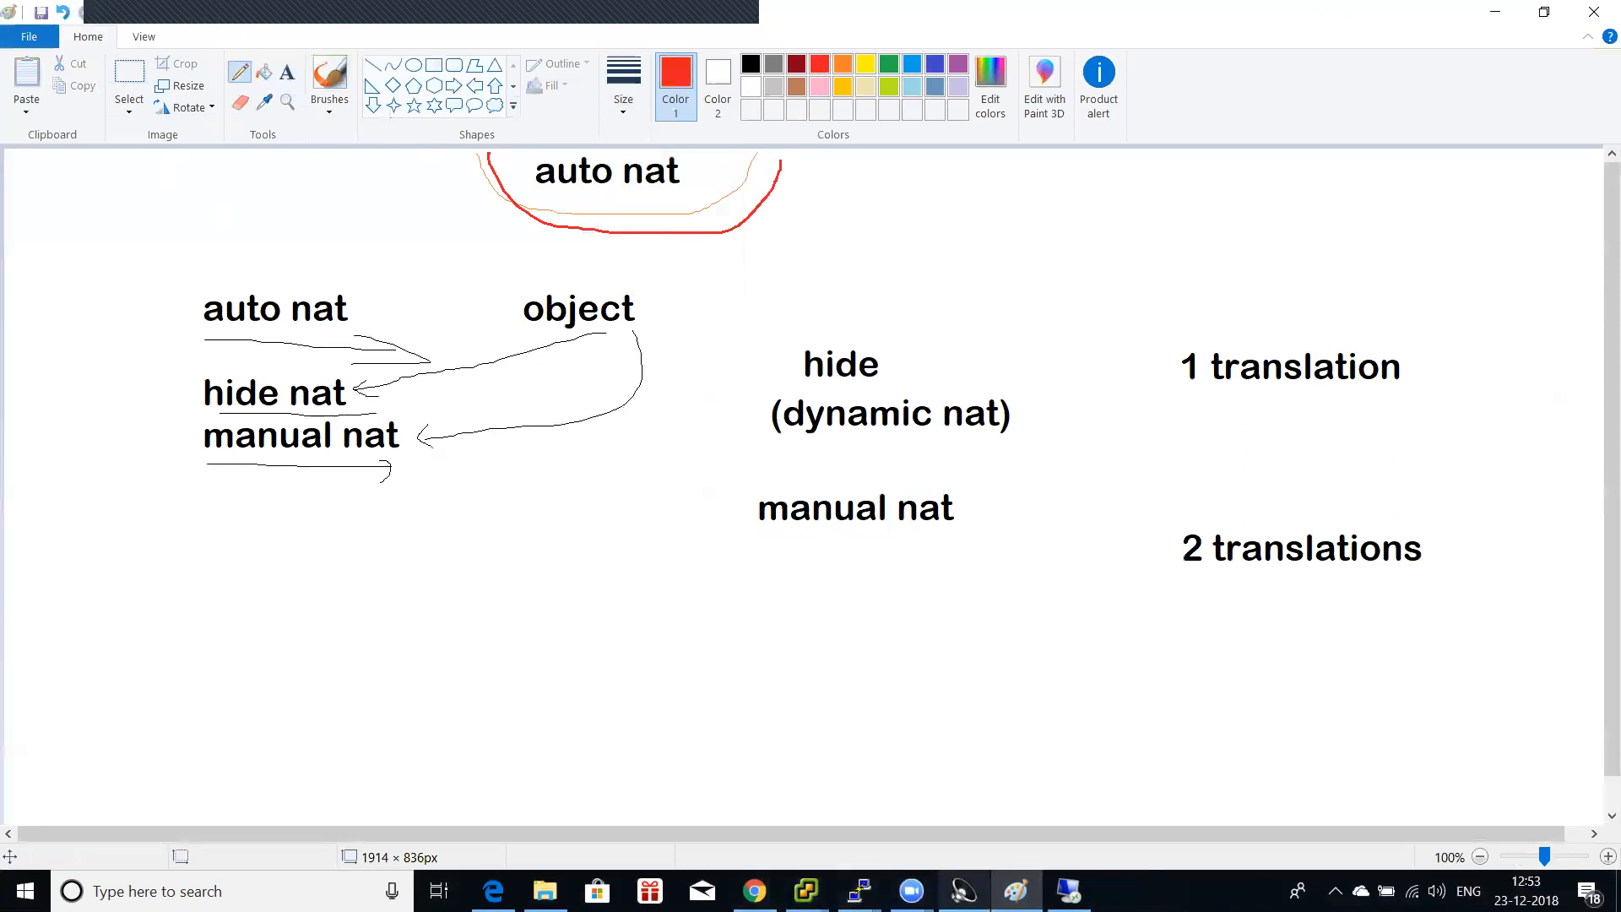
left_click(1068, 891)
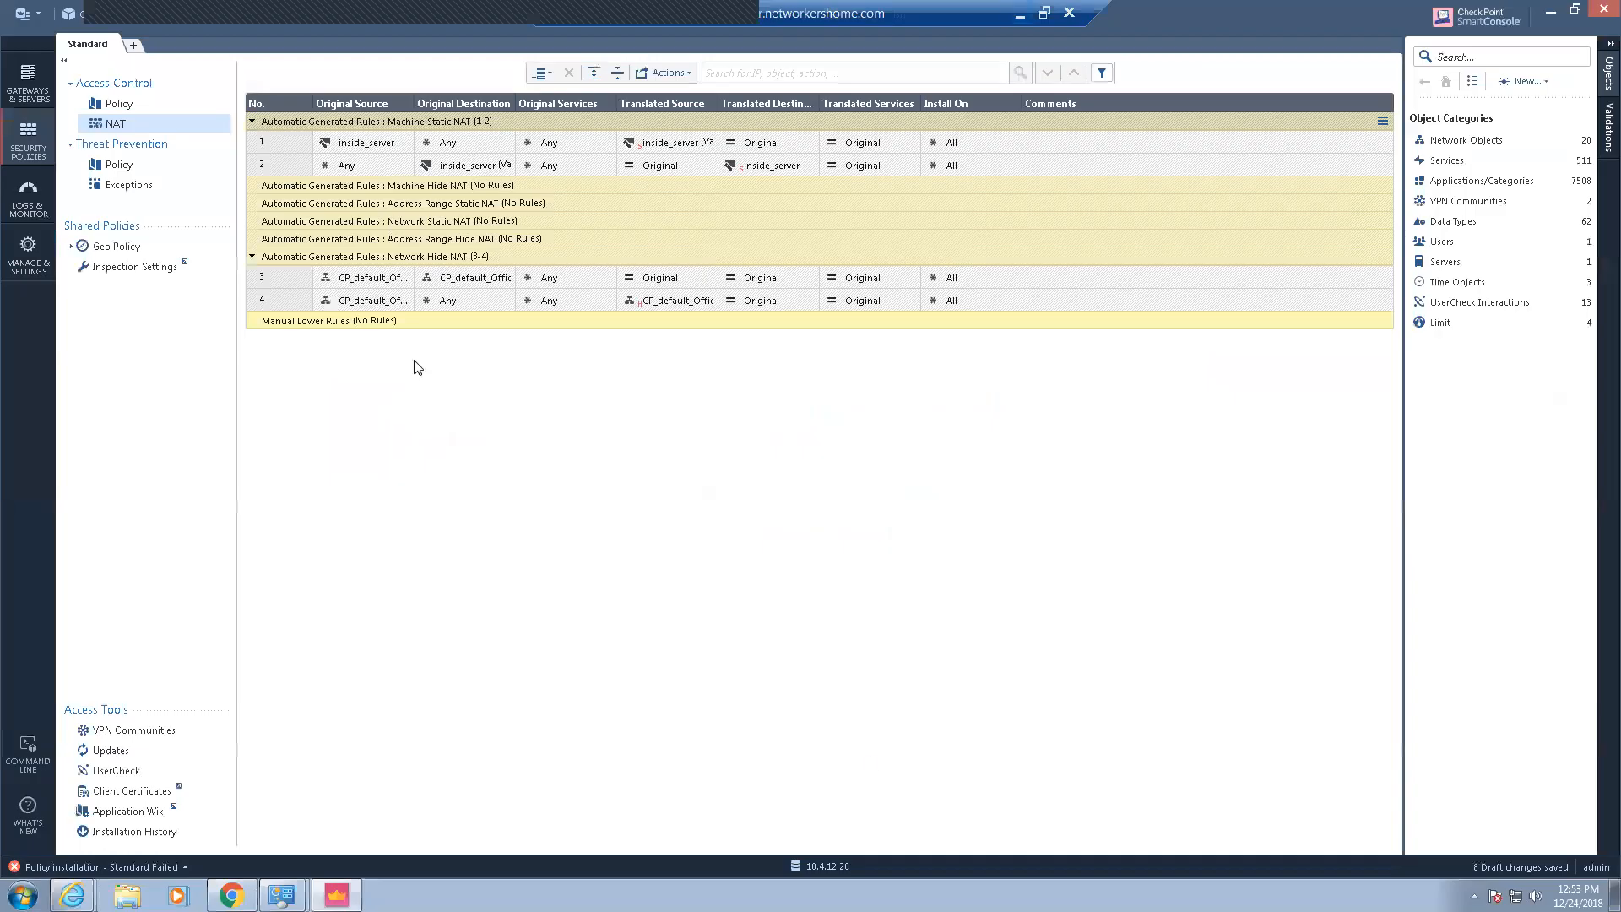
Turn off automatic address translation on the inside_server host object and save it
left_click(133, 110)
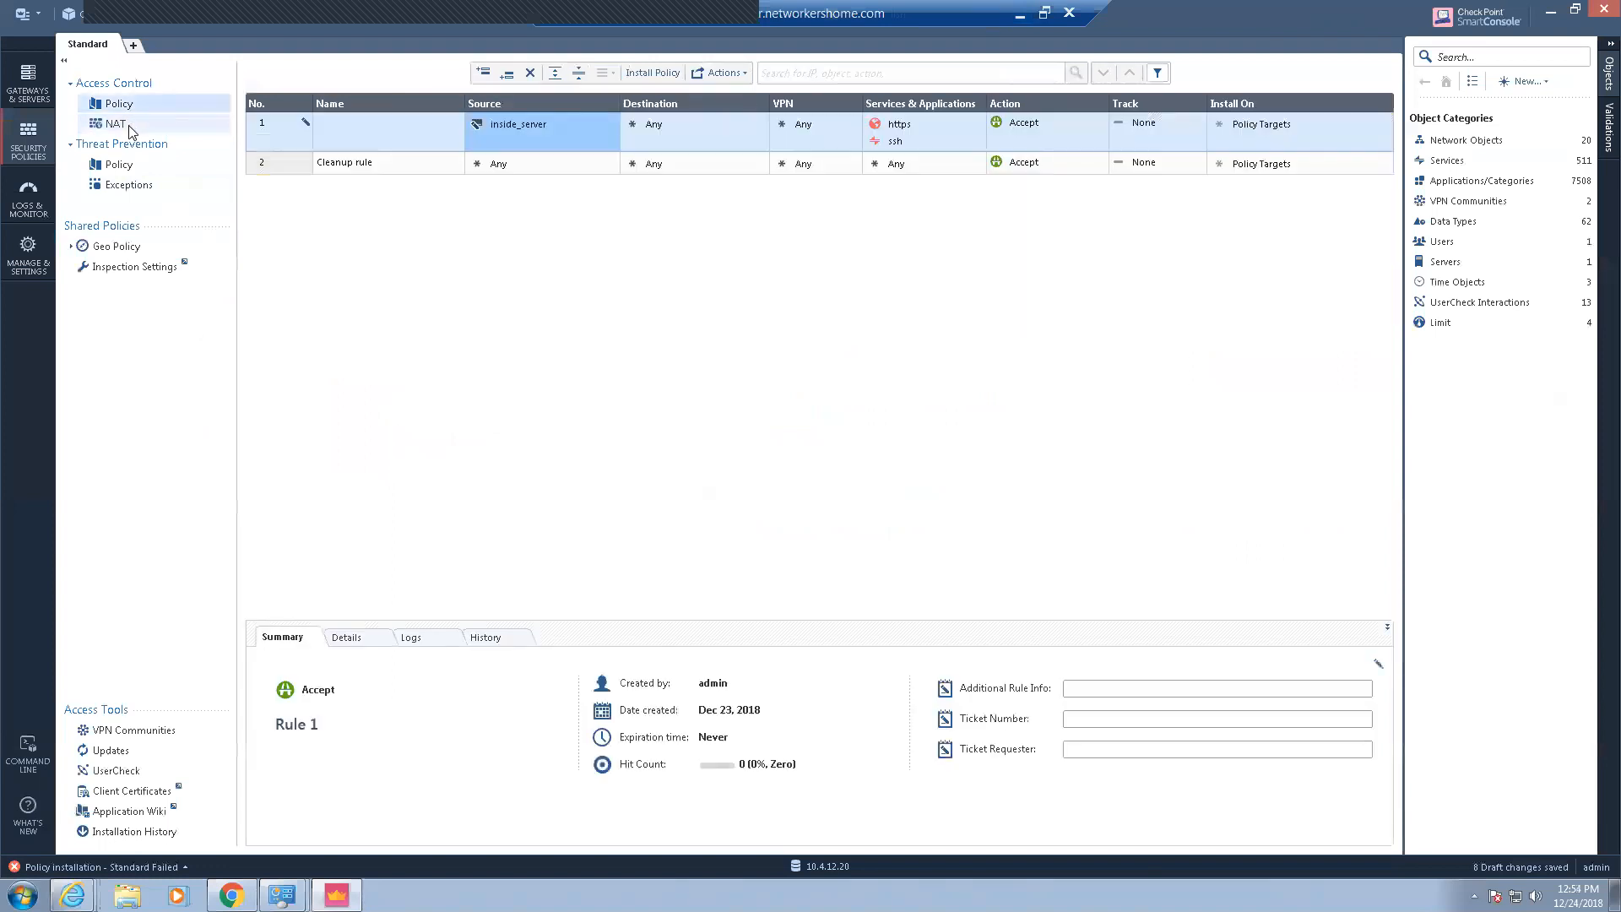
left_click(131, 129)
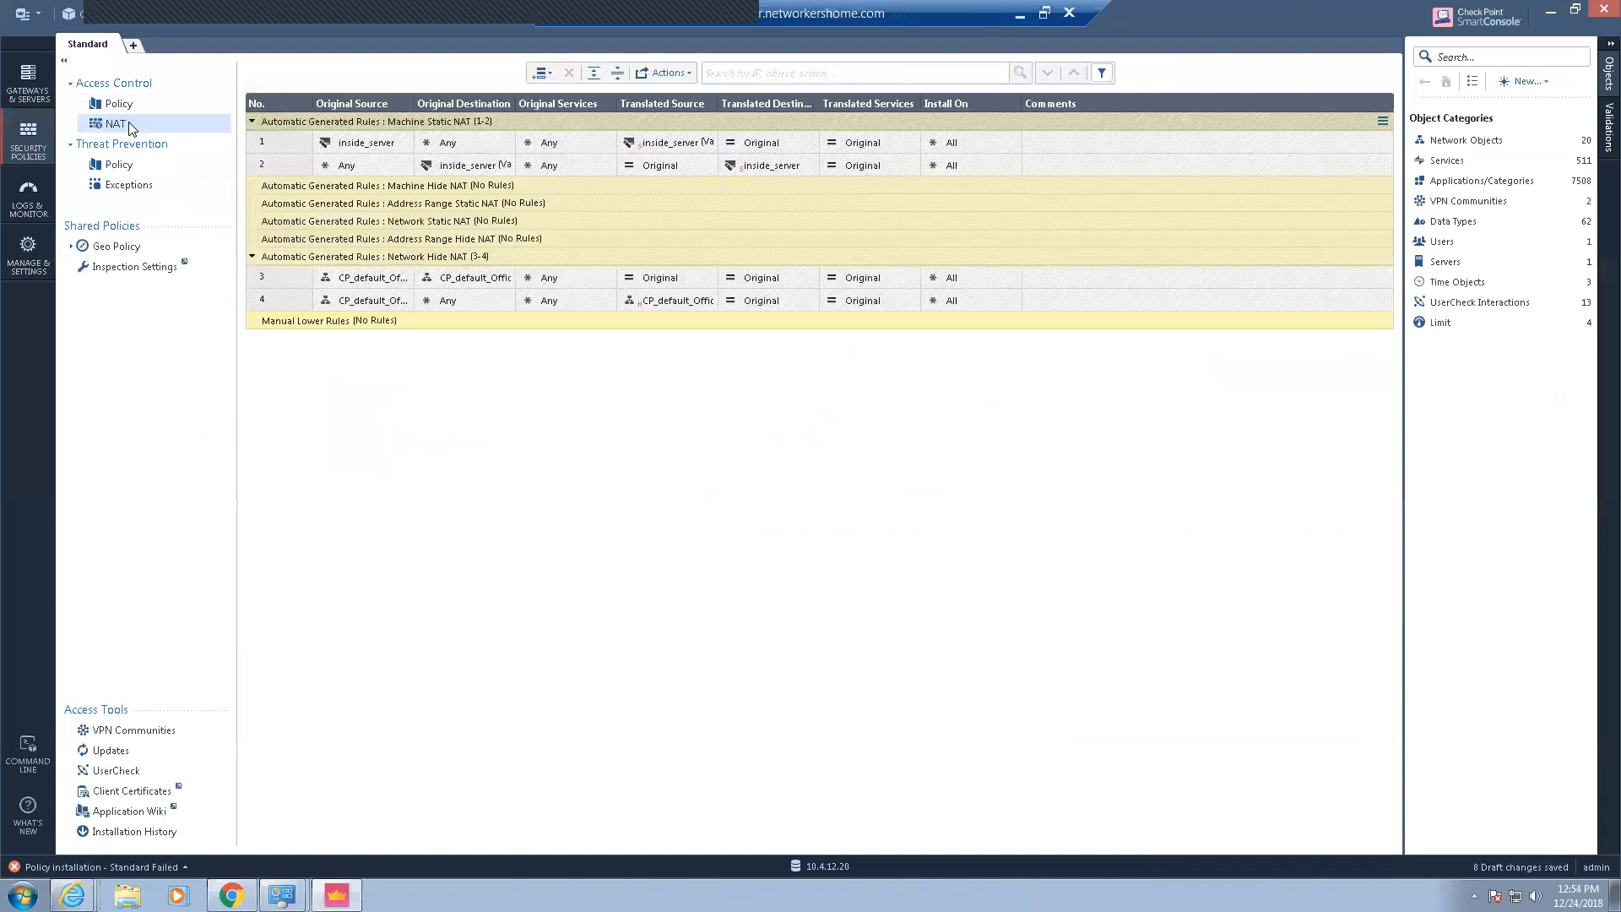
left_click(134, 104)
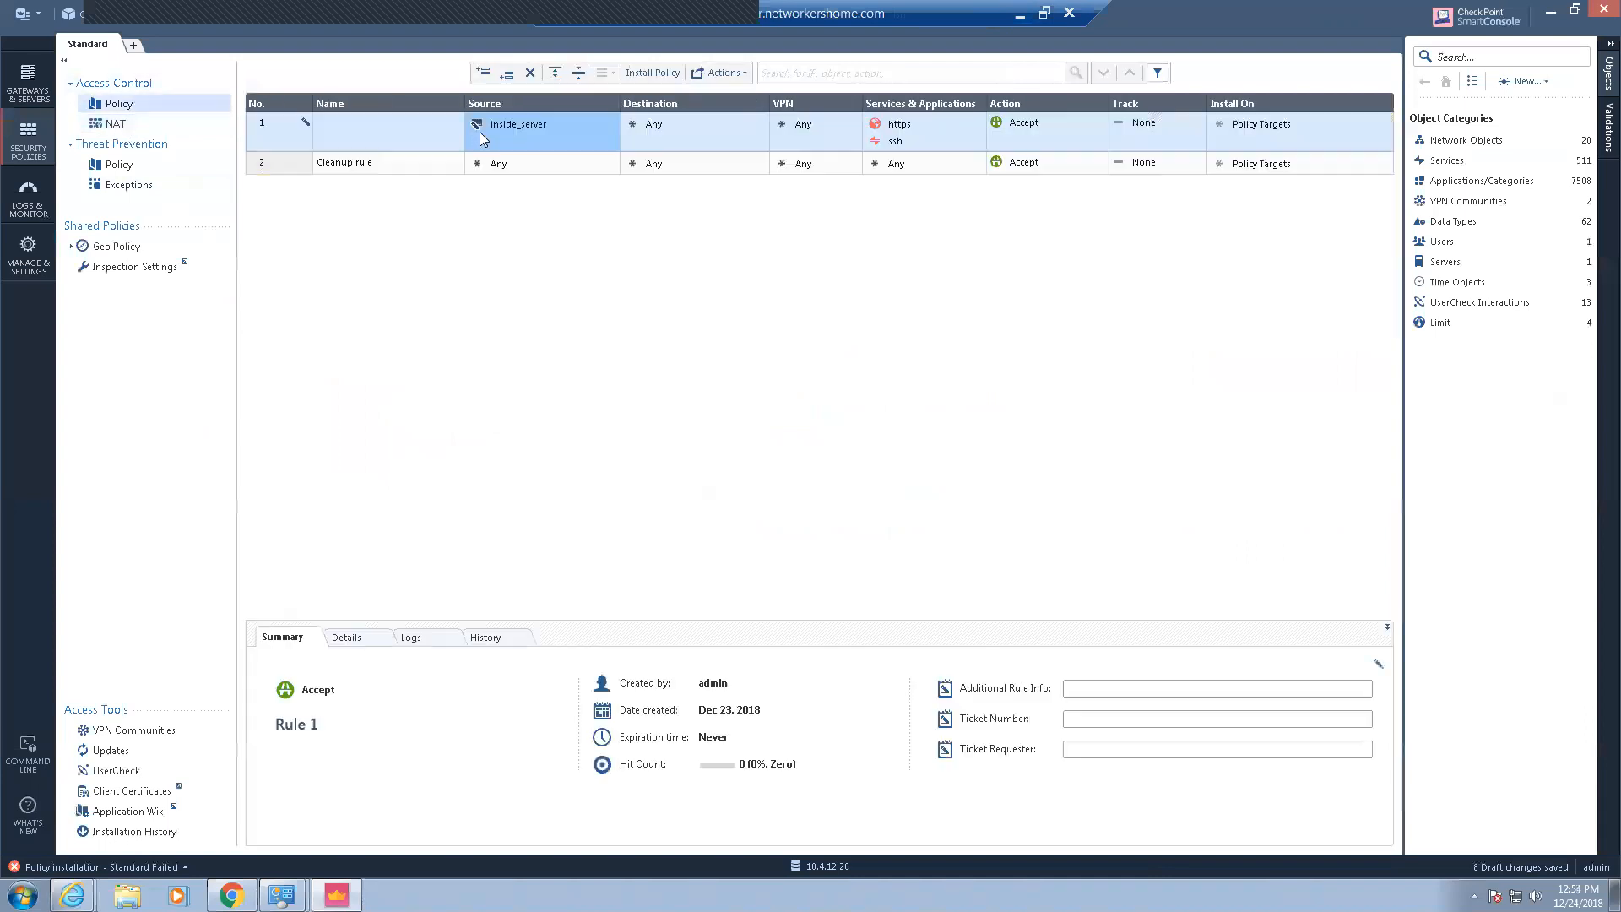
double_click(531, 124)
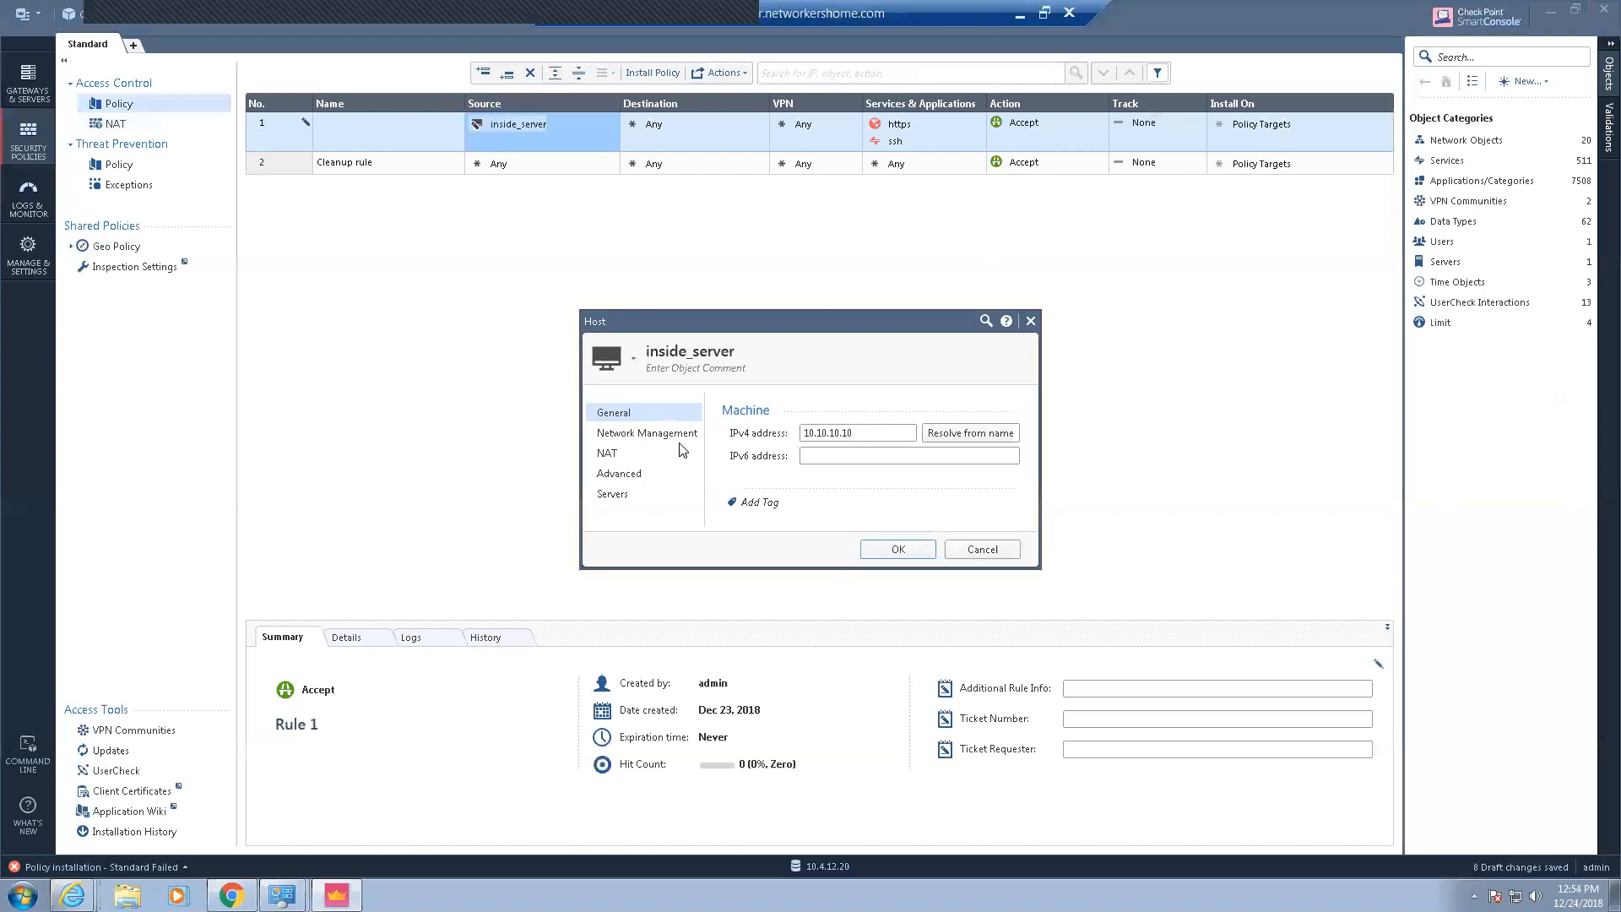
left_click(629, 453)
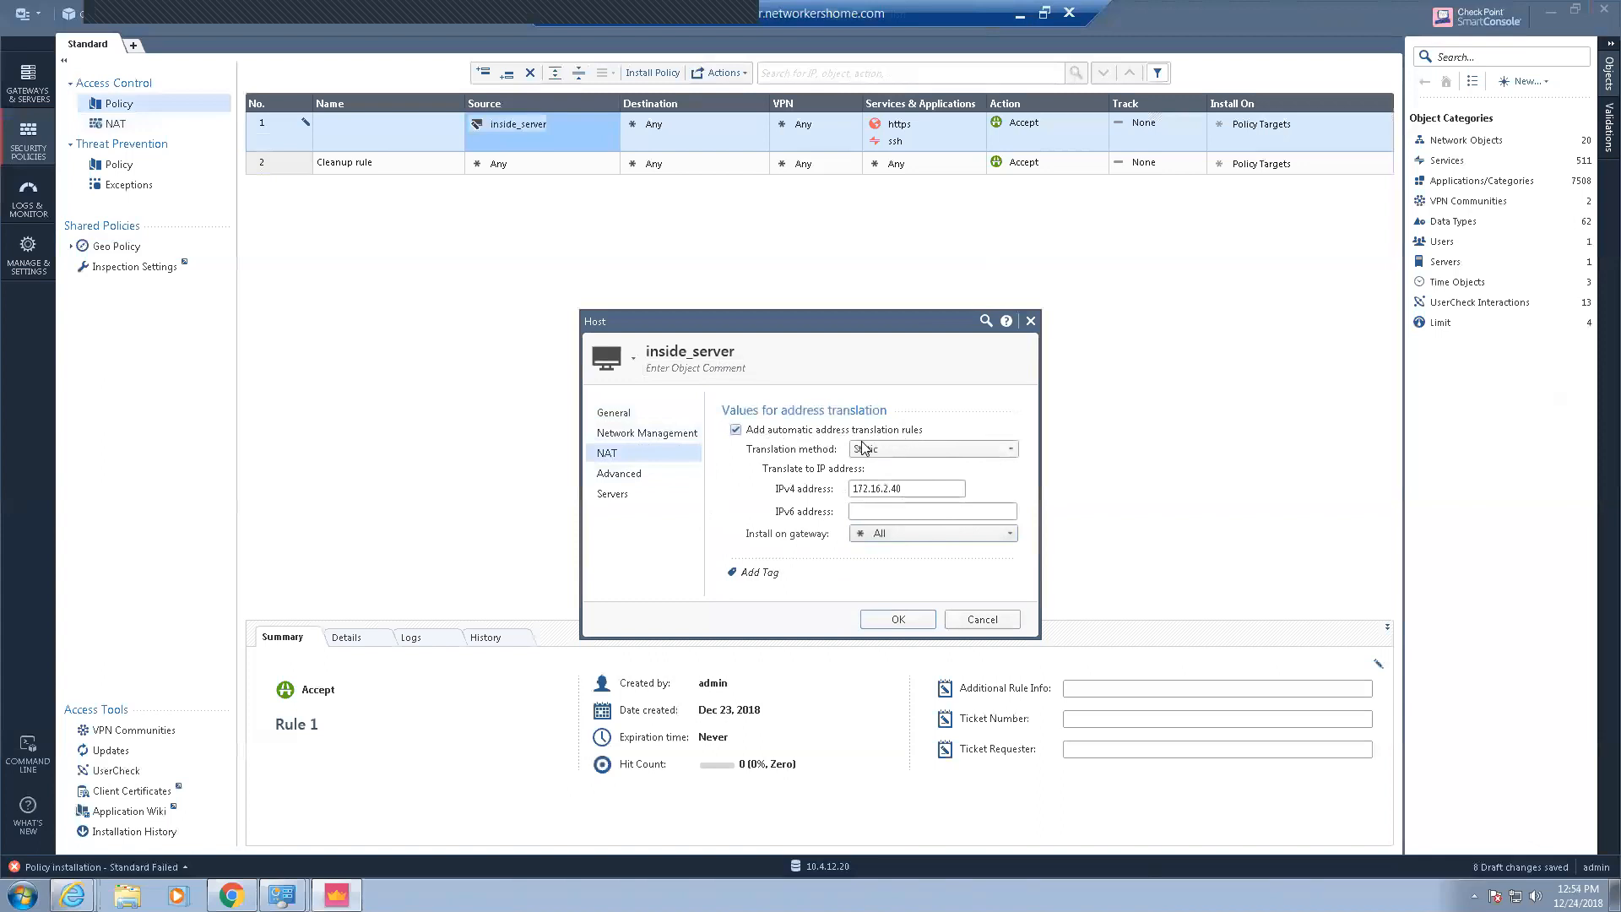
left_click(889, 450)
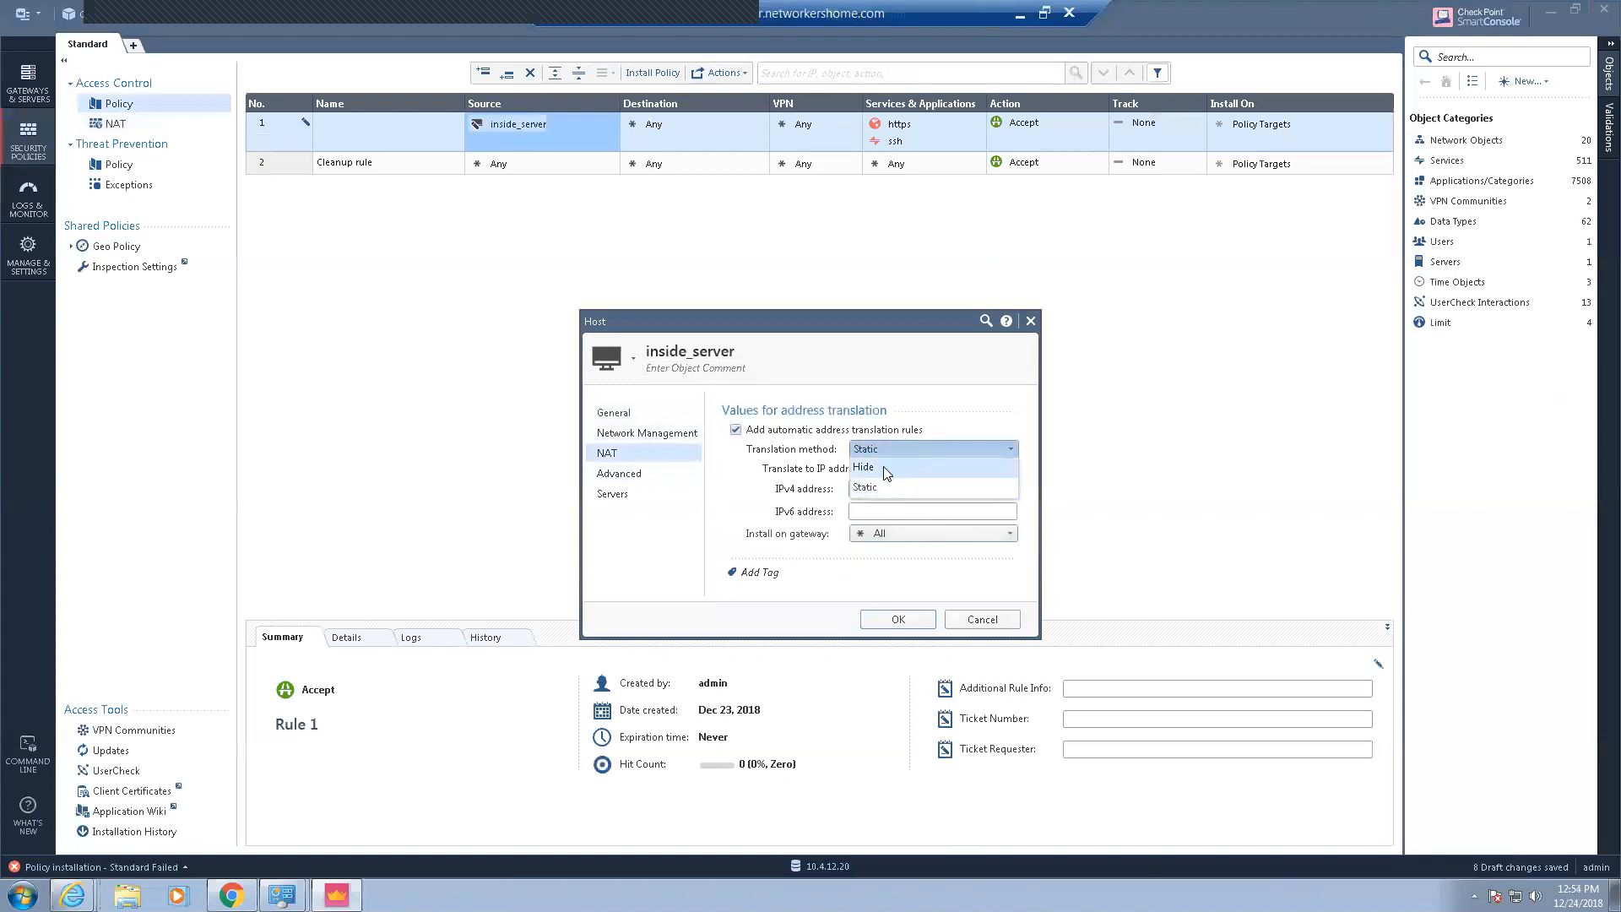
left_click(883, 466)
left_click(898, 450)
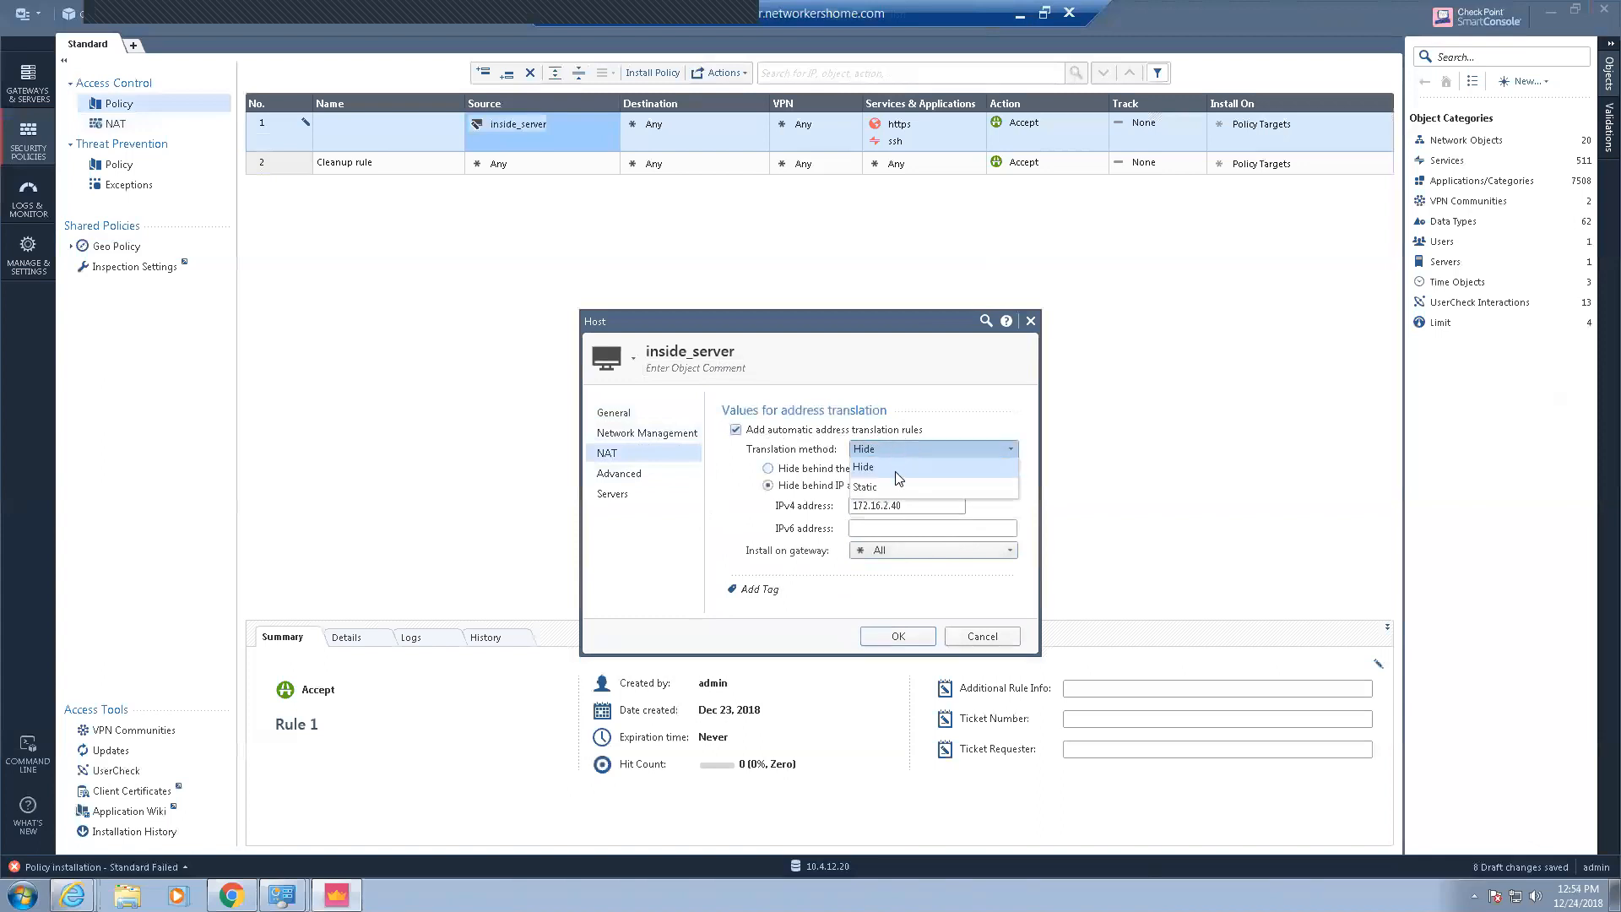
left_click(893, 485)
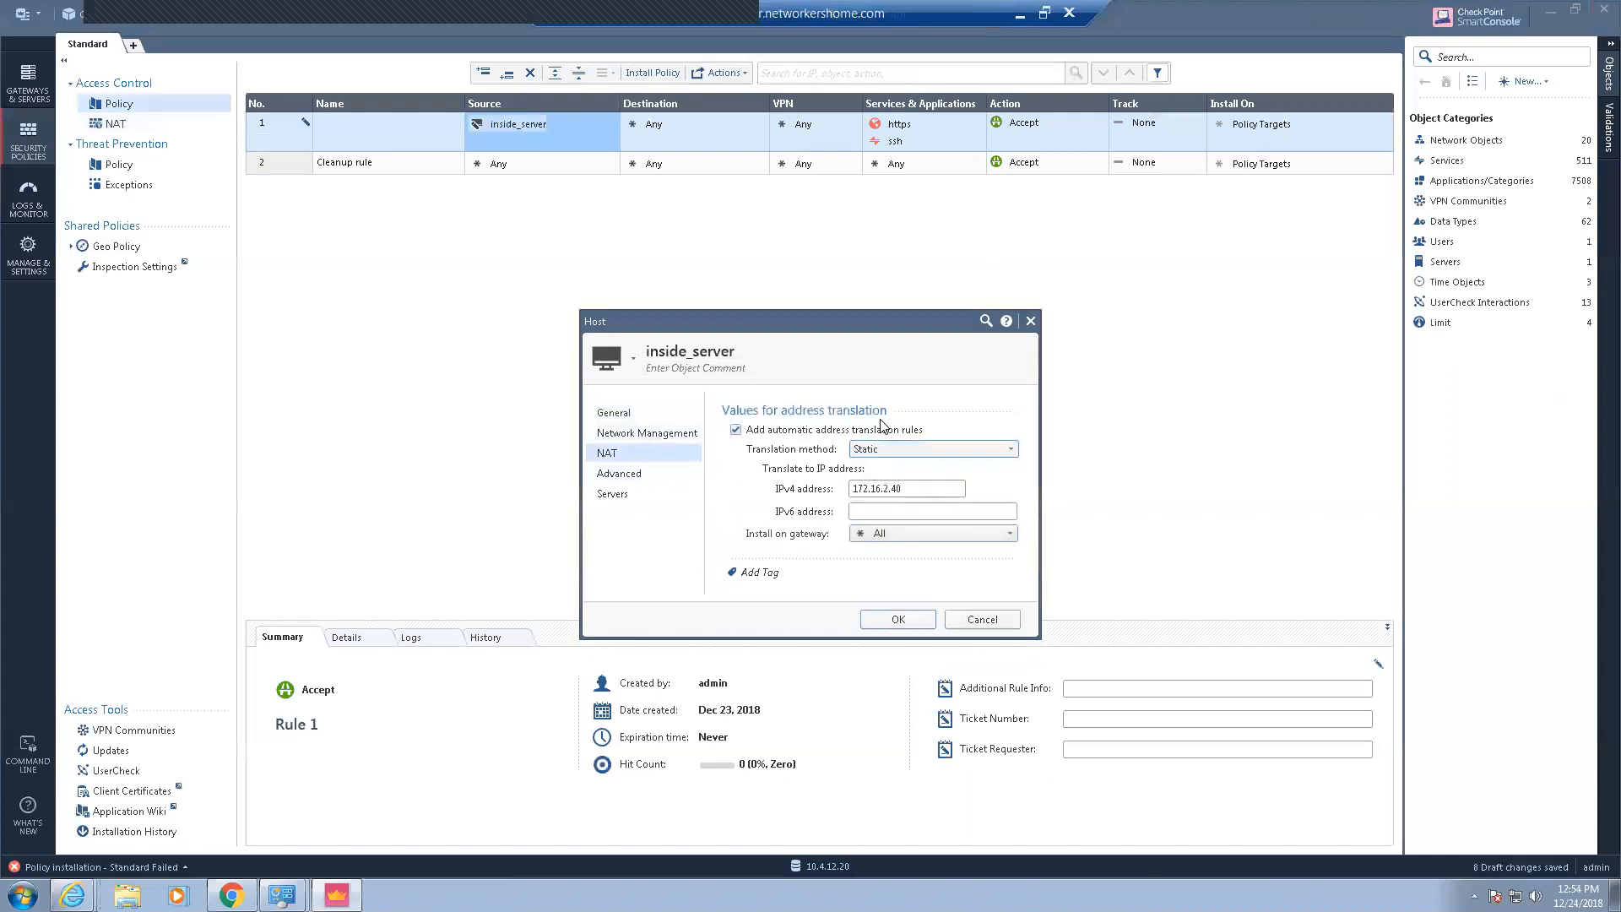
left_click(735, 430)
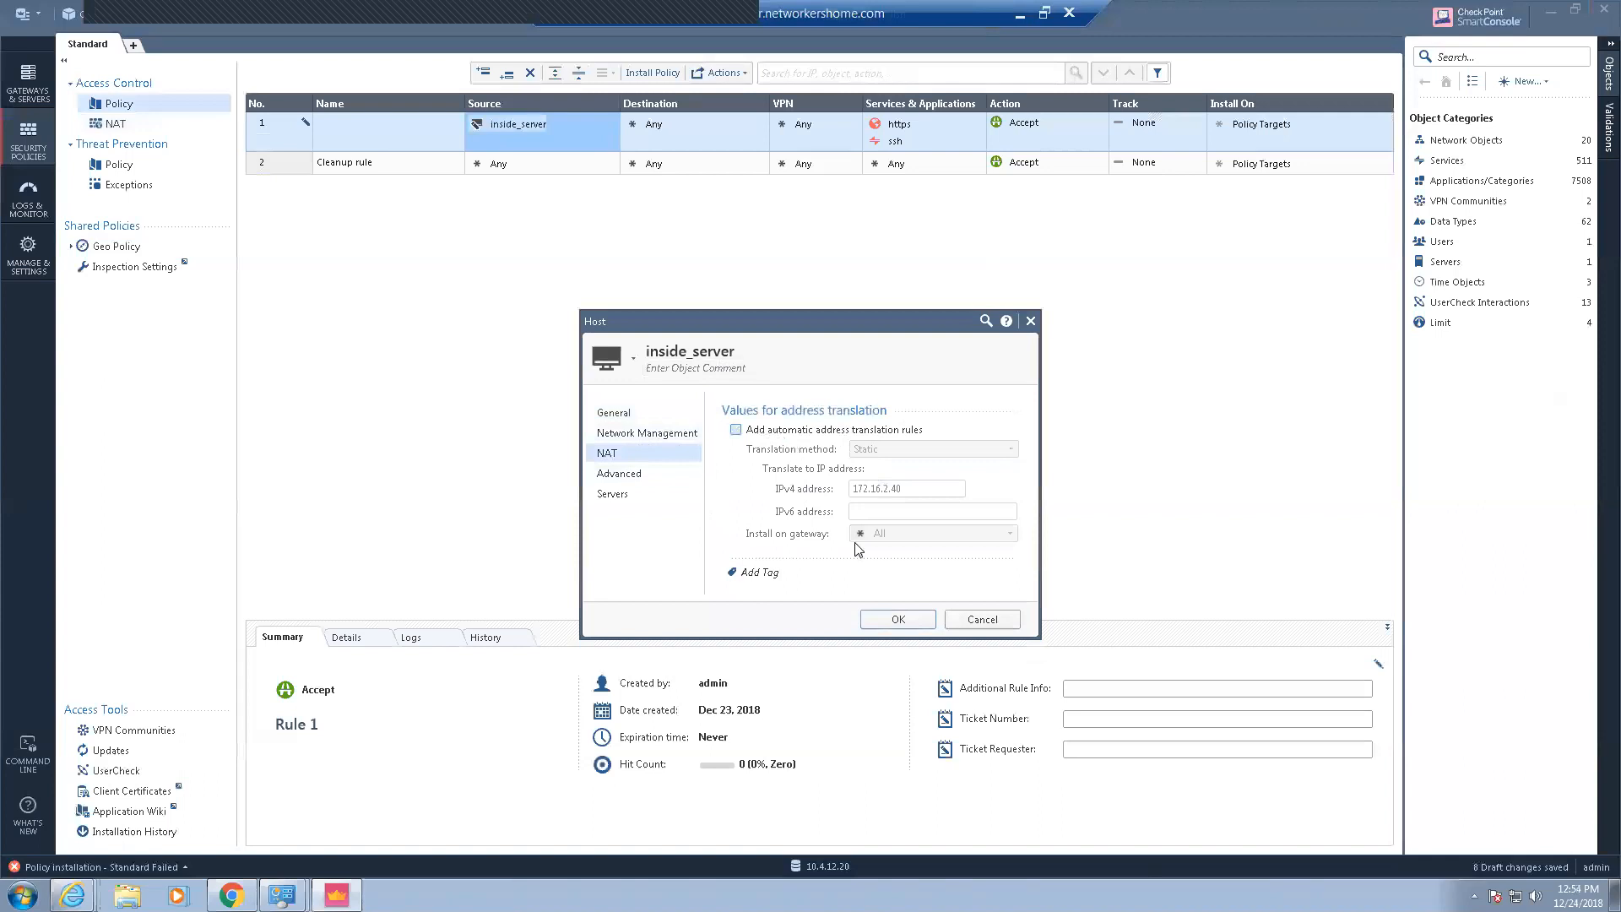
left_click(883, 615)
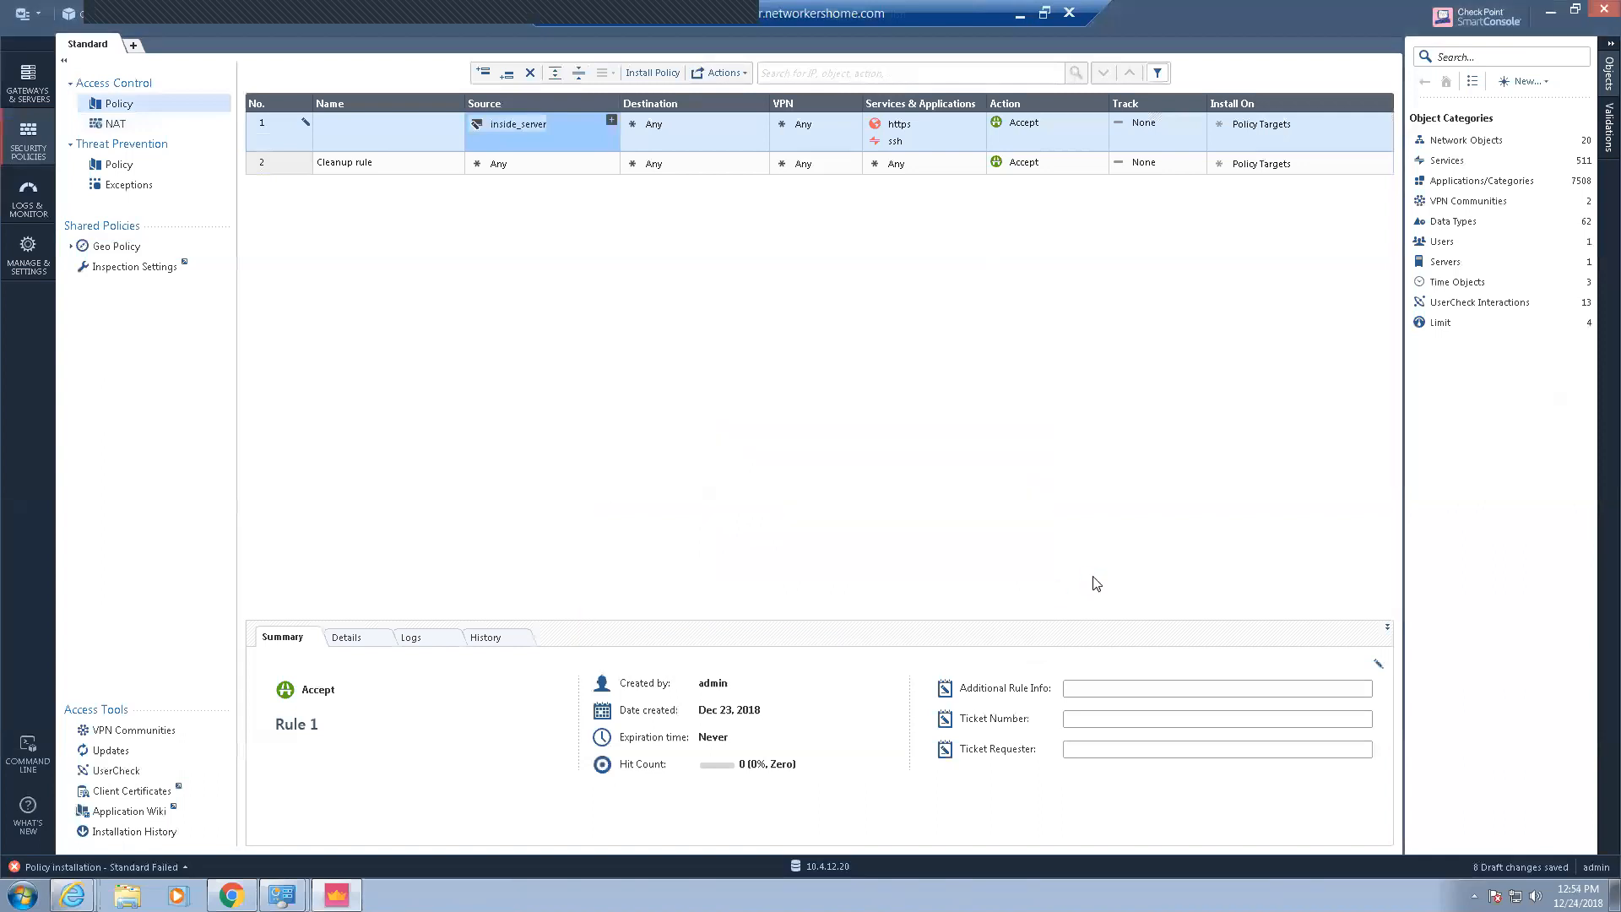
Insert a manual NAT rule at the top of the NAT table with inside_server as original source
left_click(127, 125)
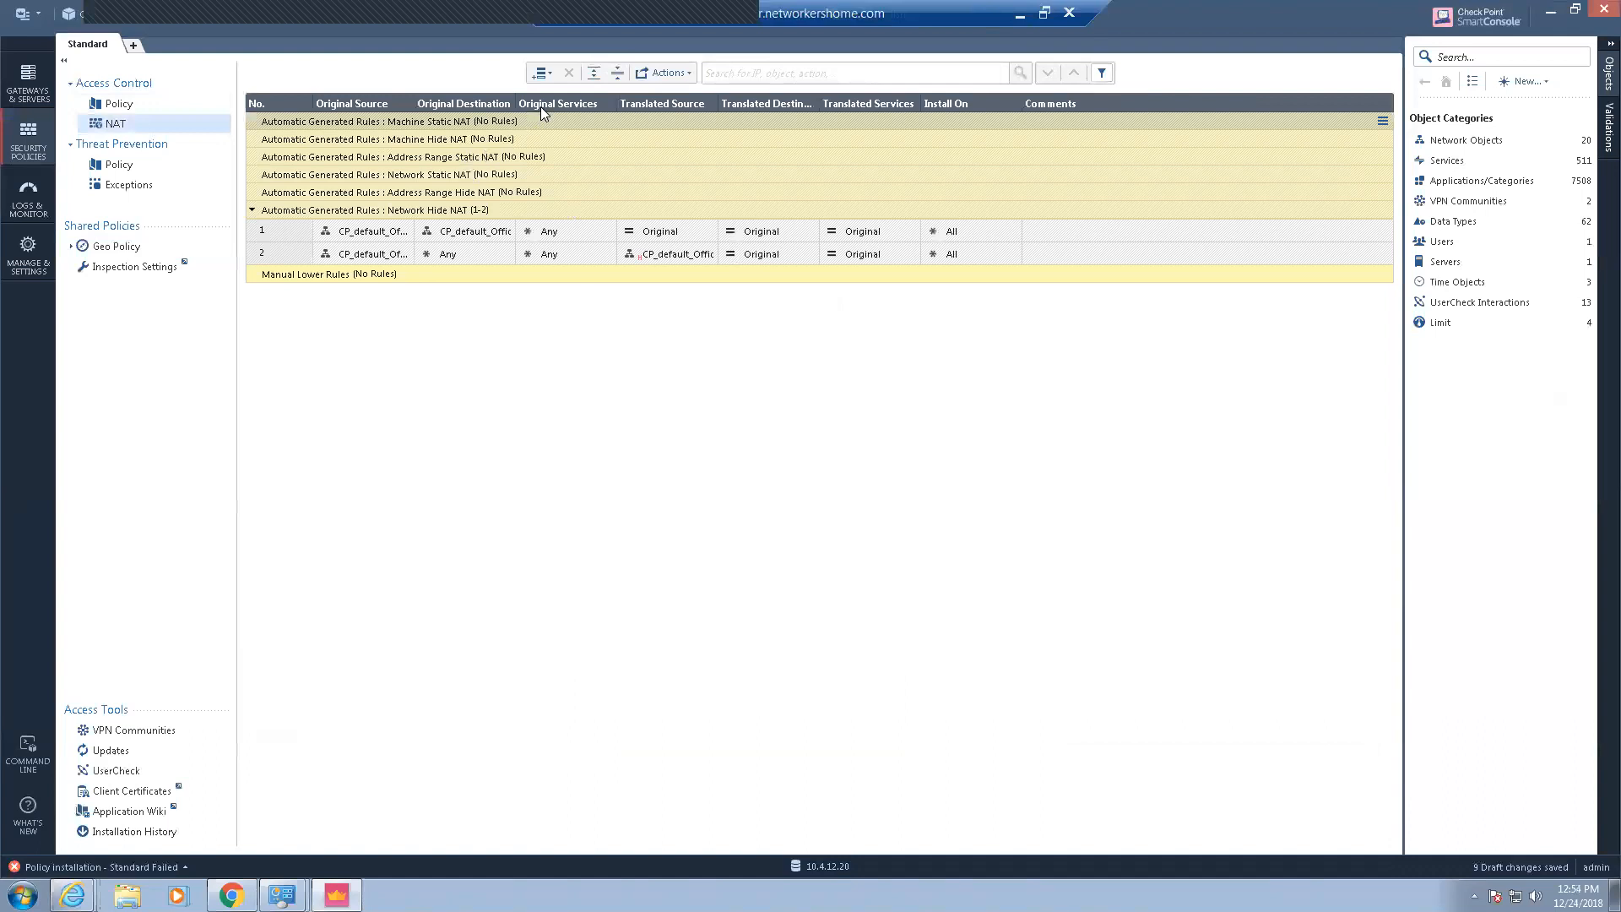
left_click(546, 76)
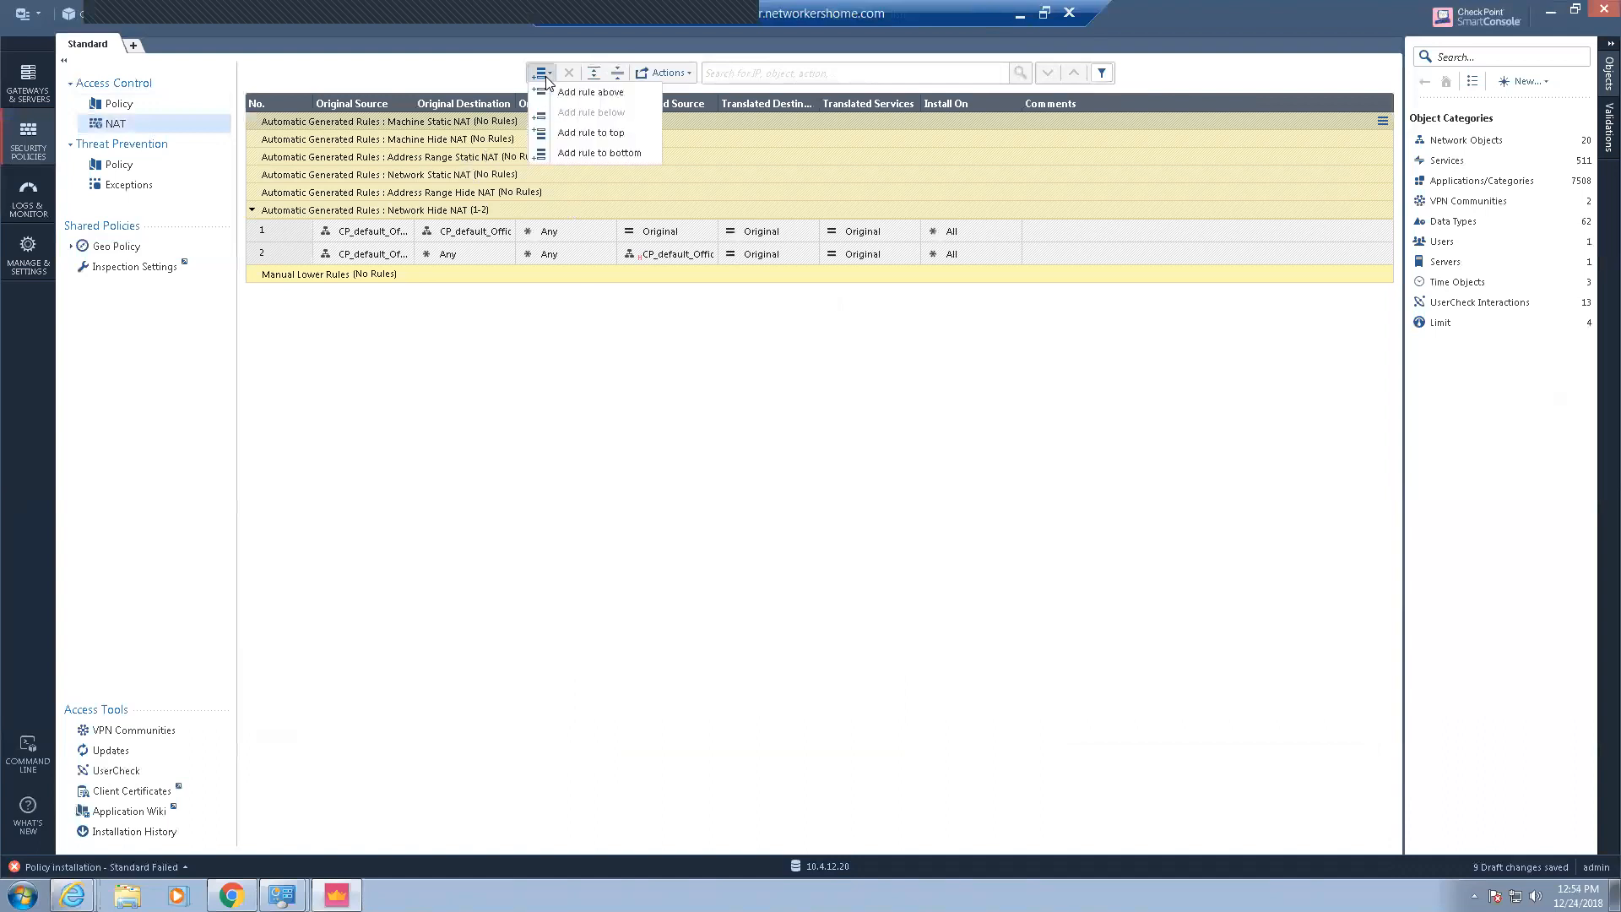
left_click(589, 93)
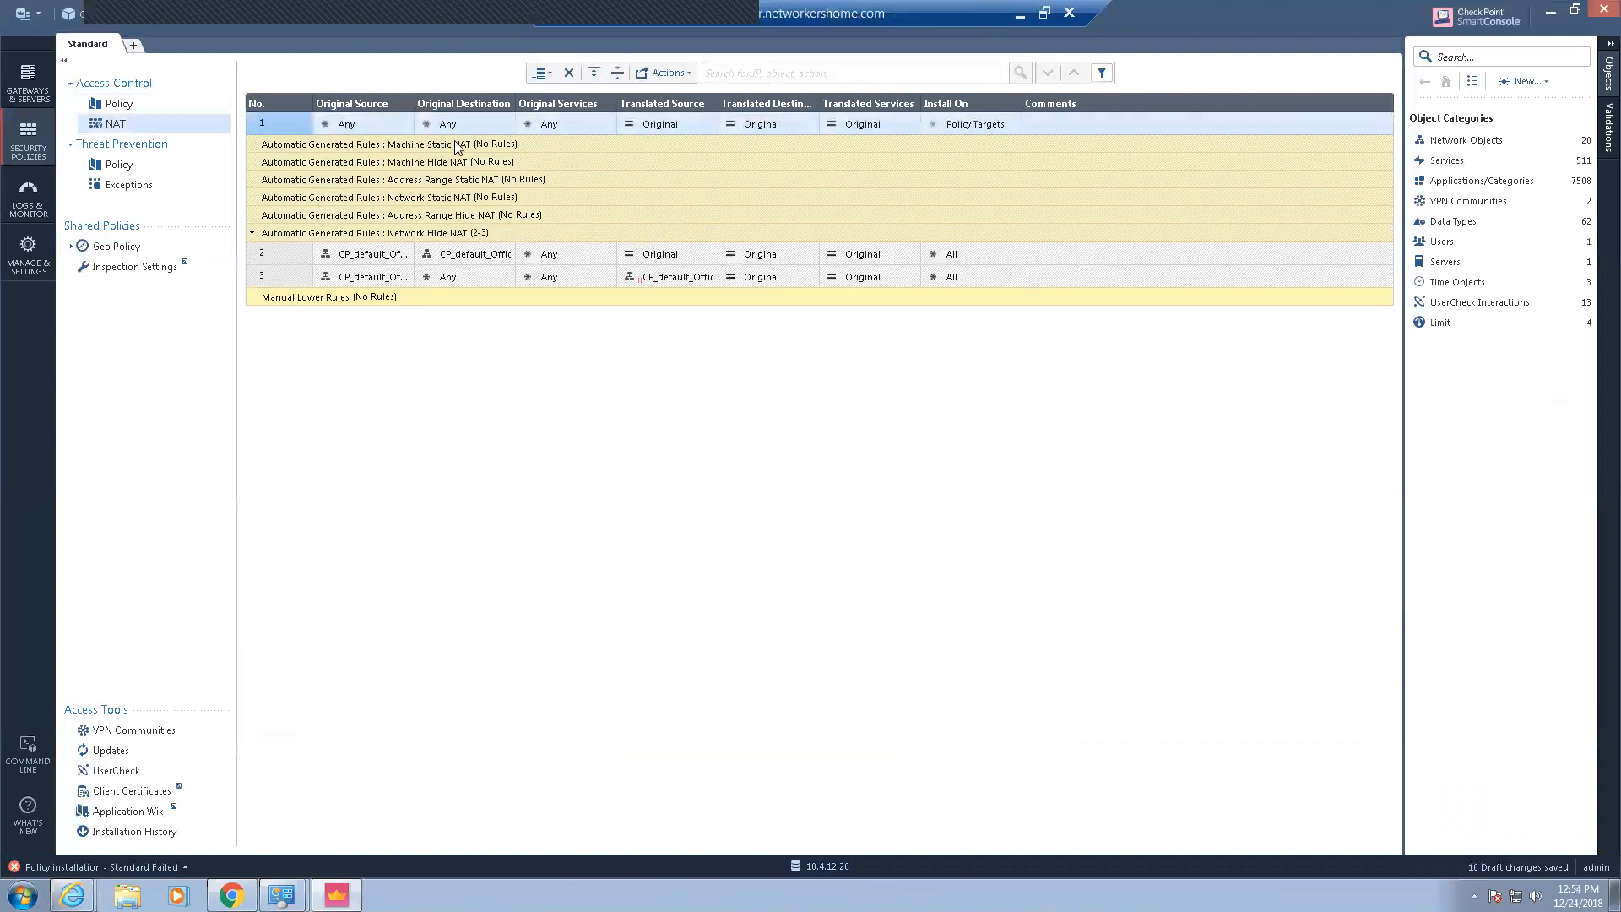
left_click(397, 124)
left_click(406, 124)
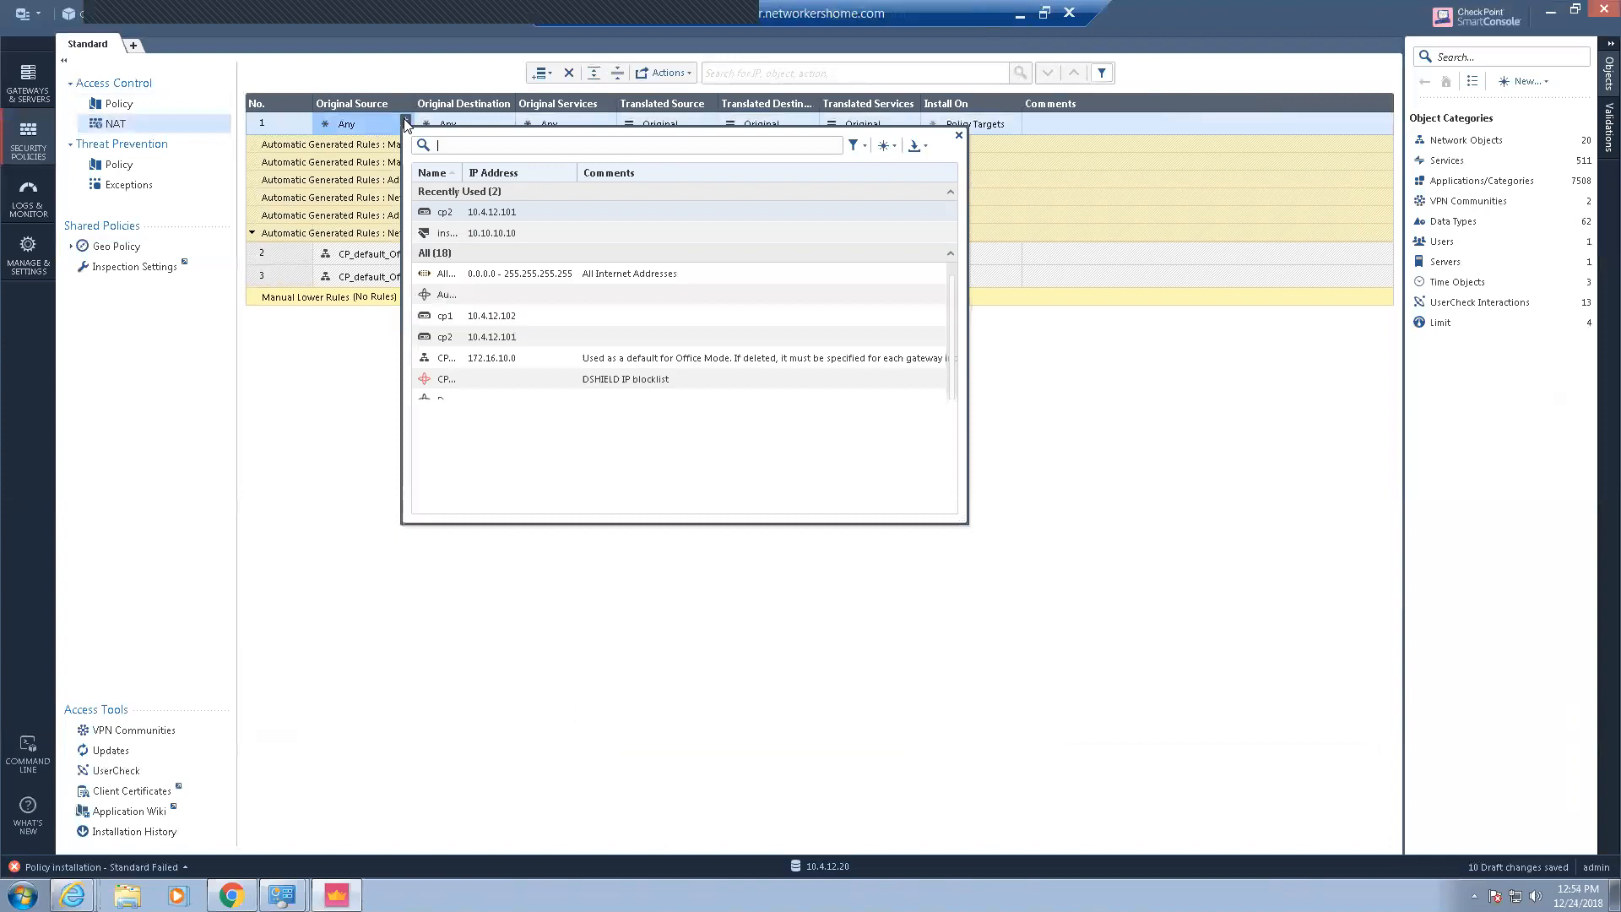
left_click(464, 233)
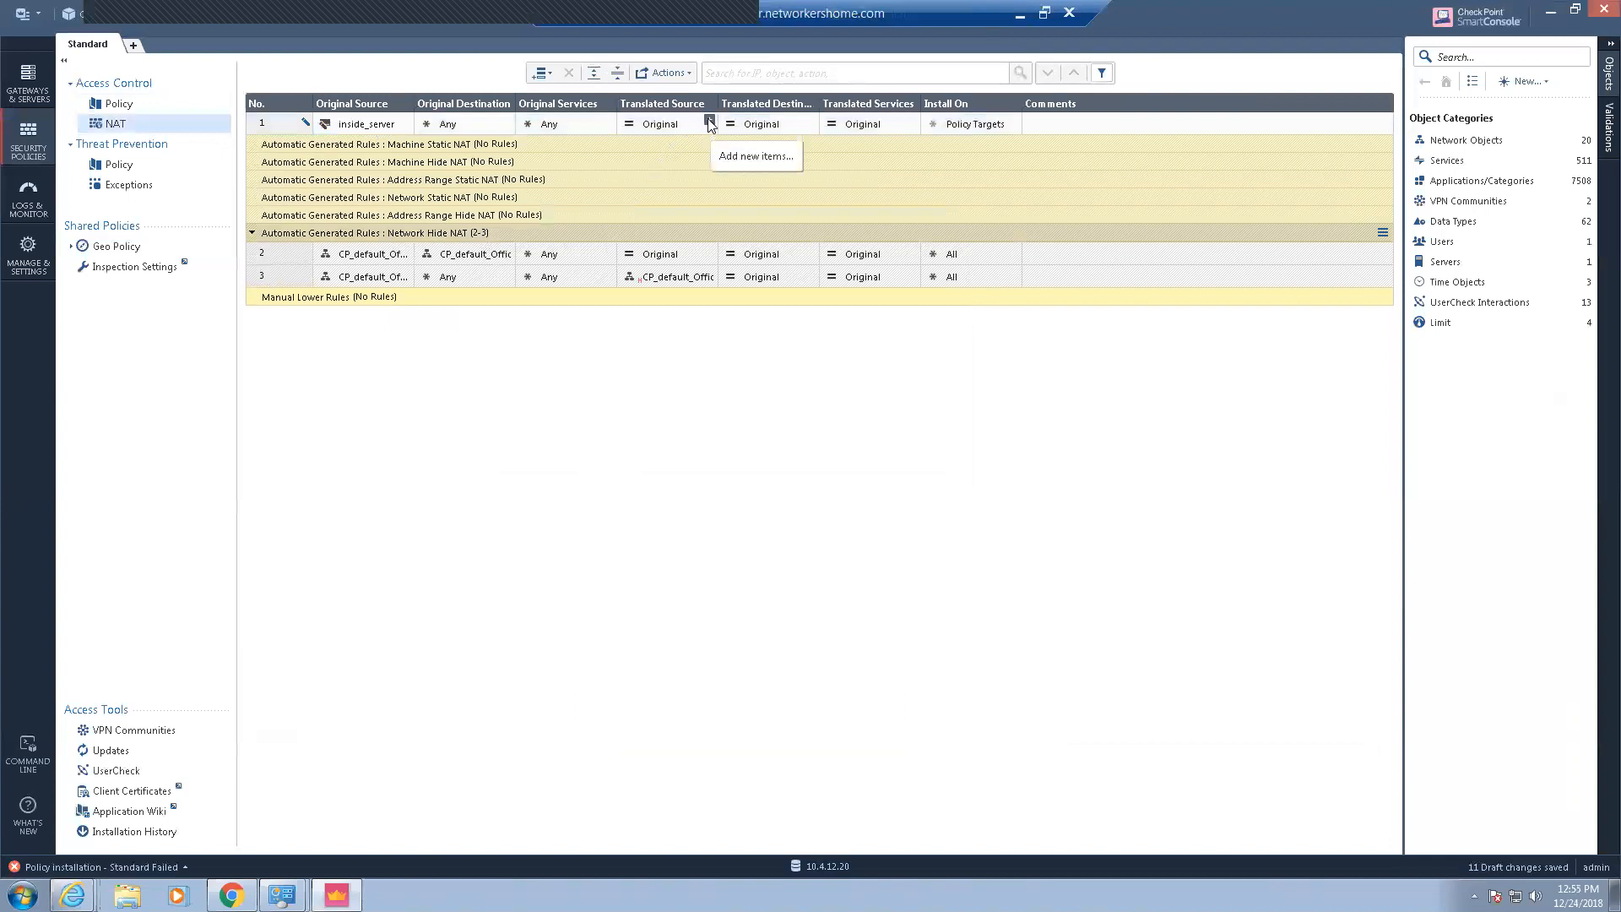
Create host Public_ip at 17.17.17.17 and use it as rule 1's translated source
left_click(709, 120)
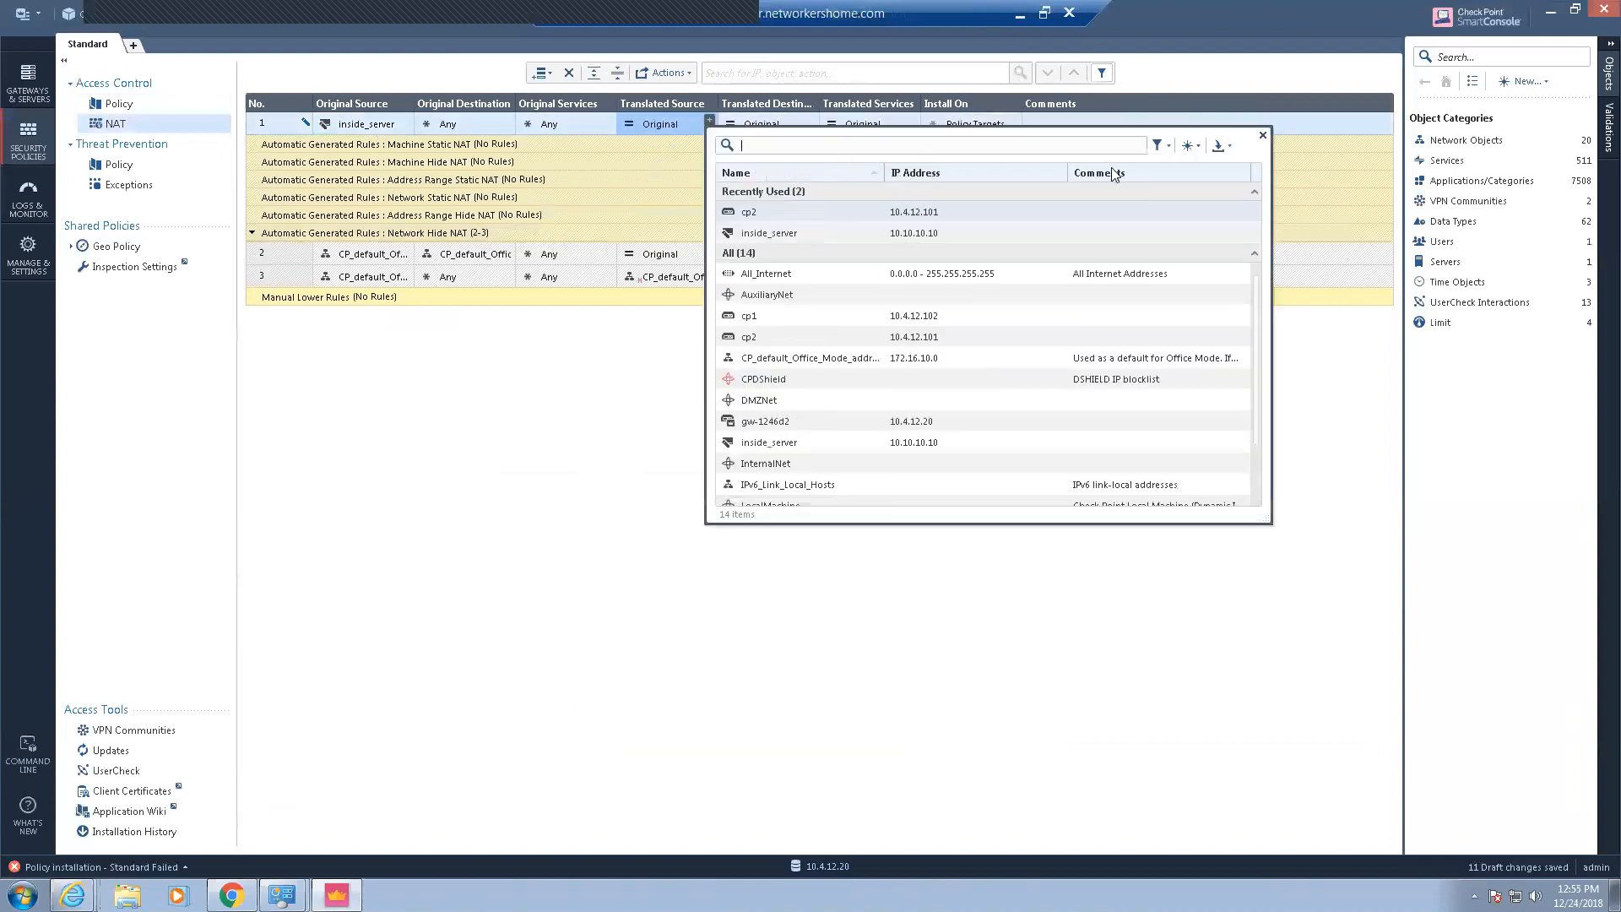
left_click(1191, 145)
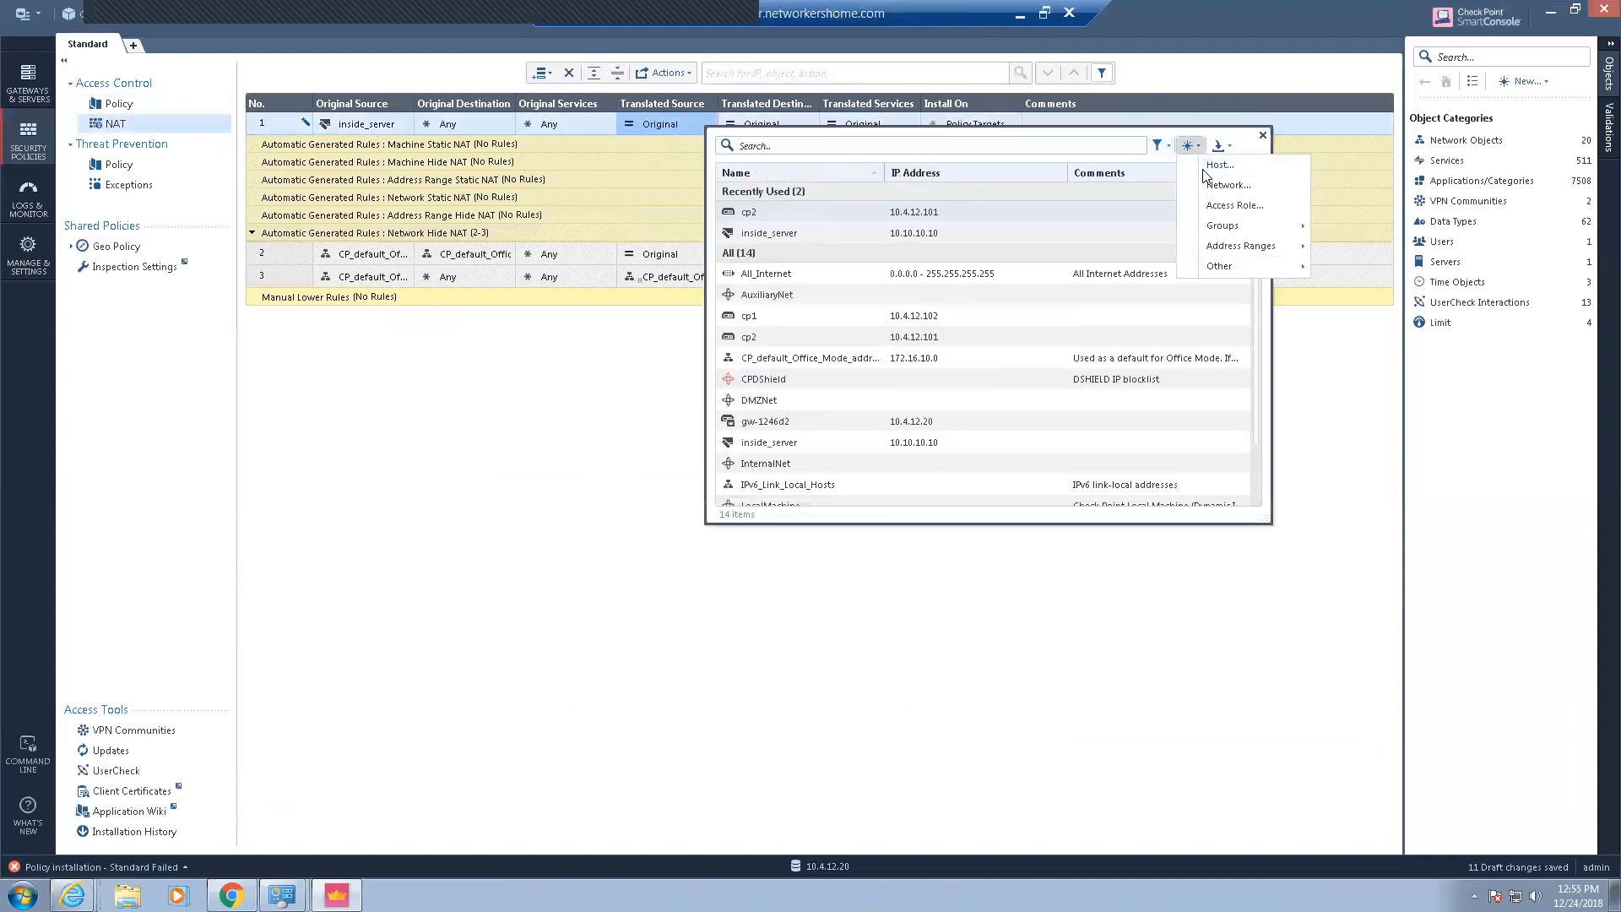
left_click(1217, 165)
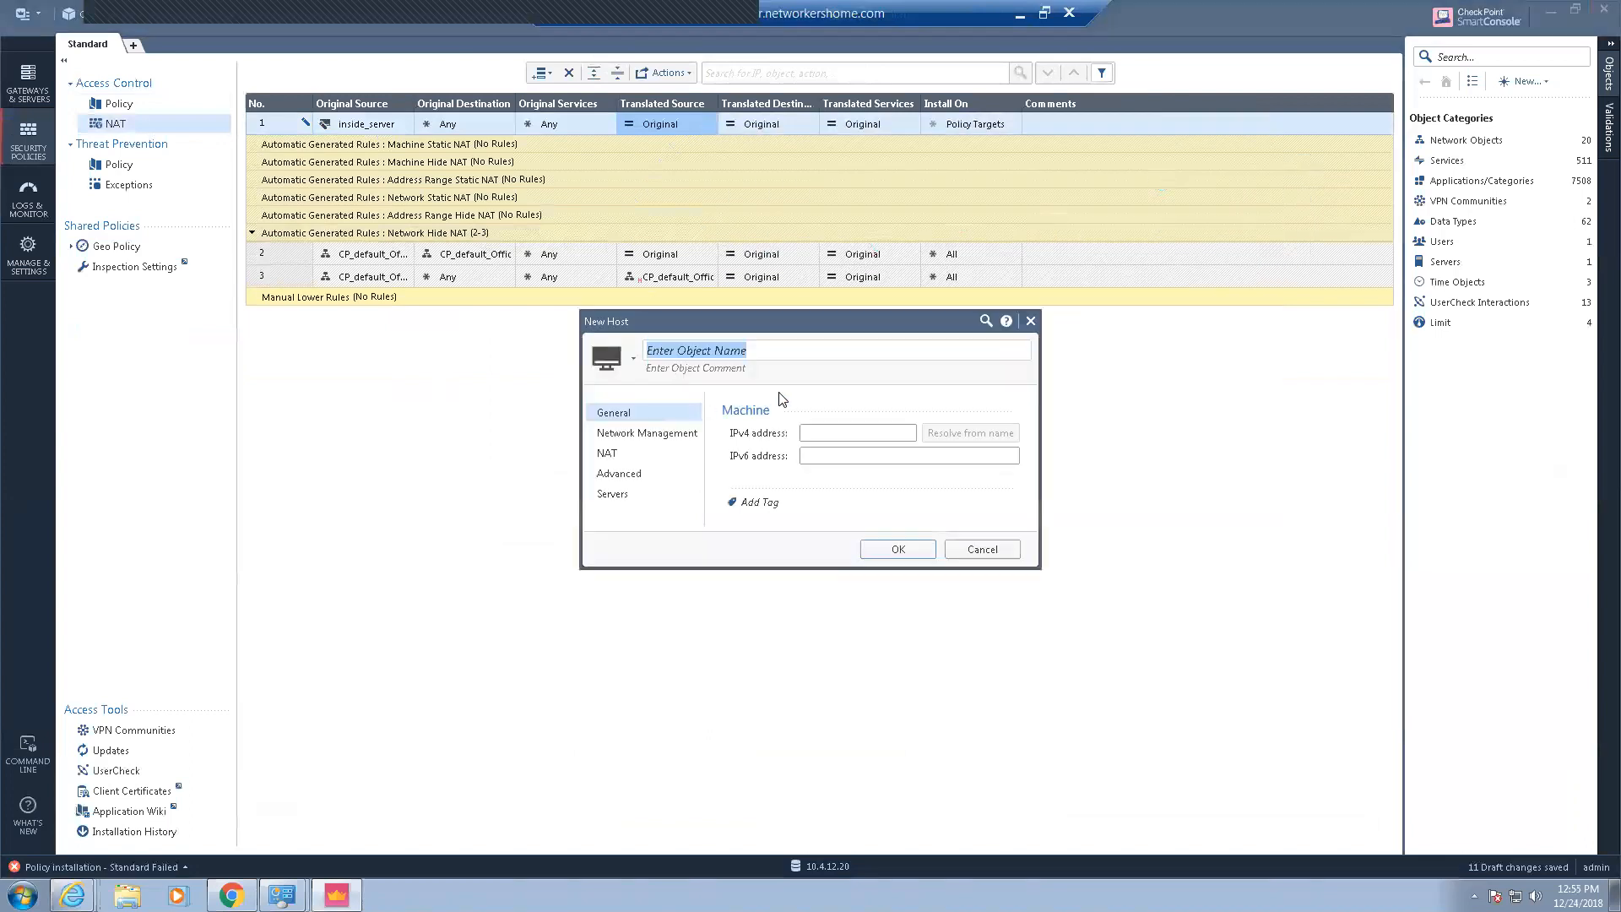
type("Pub")
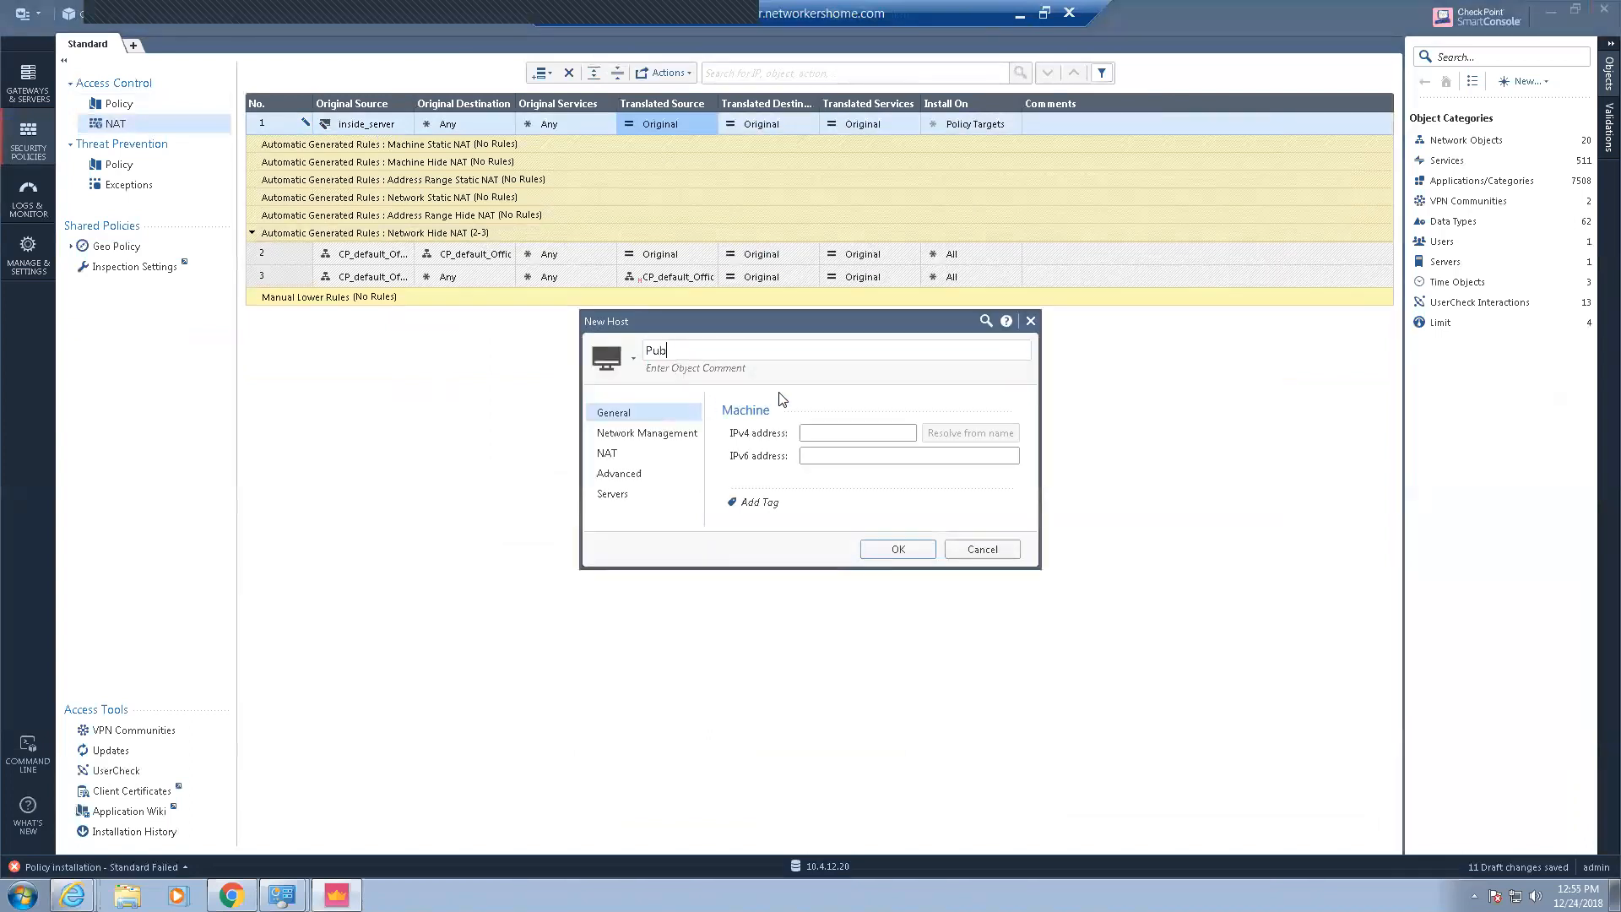
type("lic_ip")
left_click(819, 432)
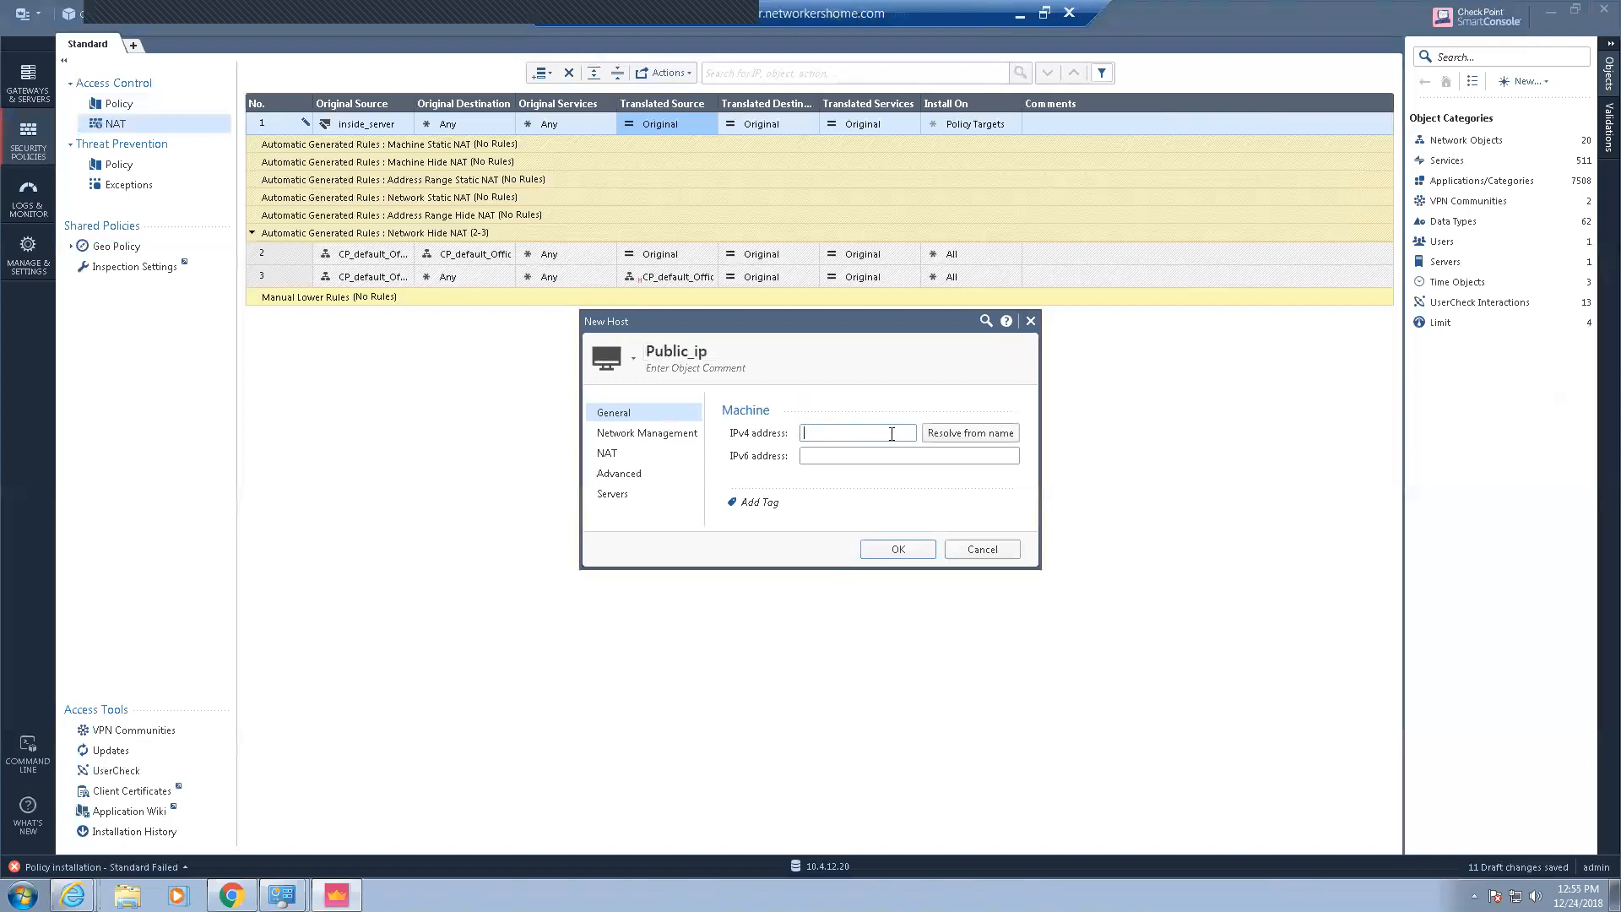
type("17.17.17.17")
left_click(912, 548)
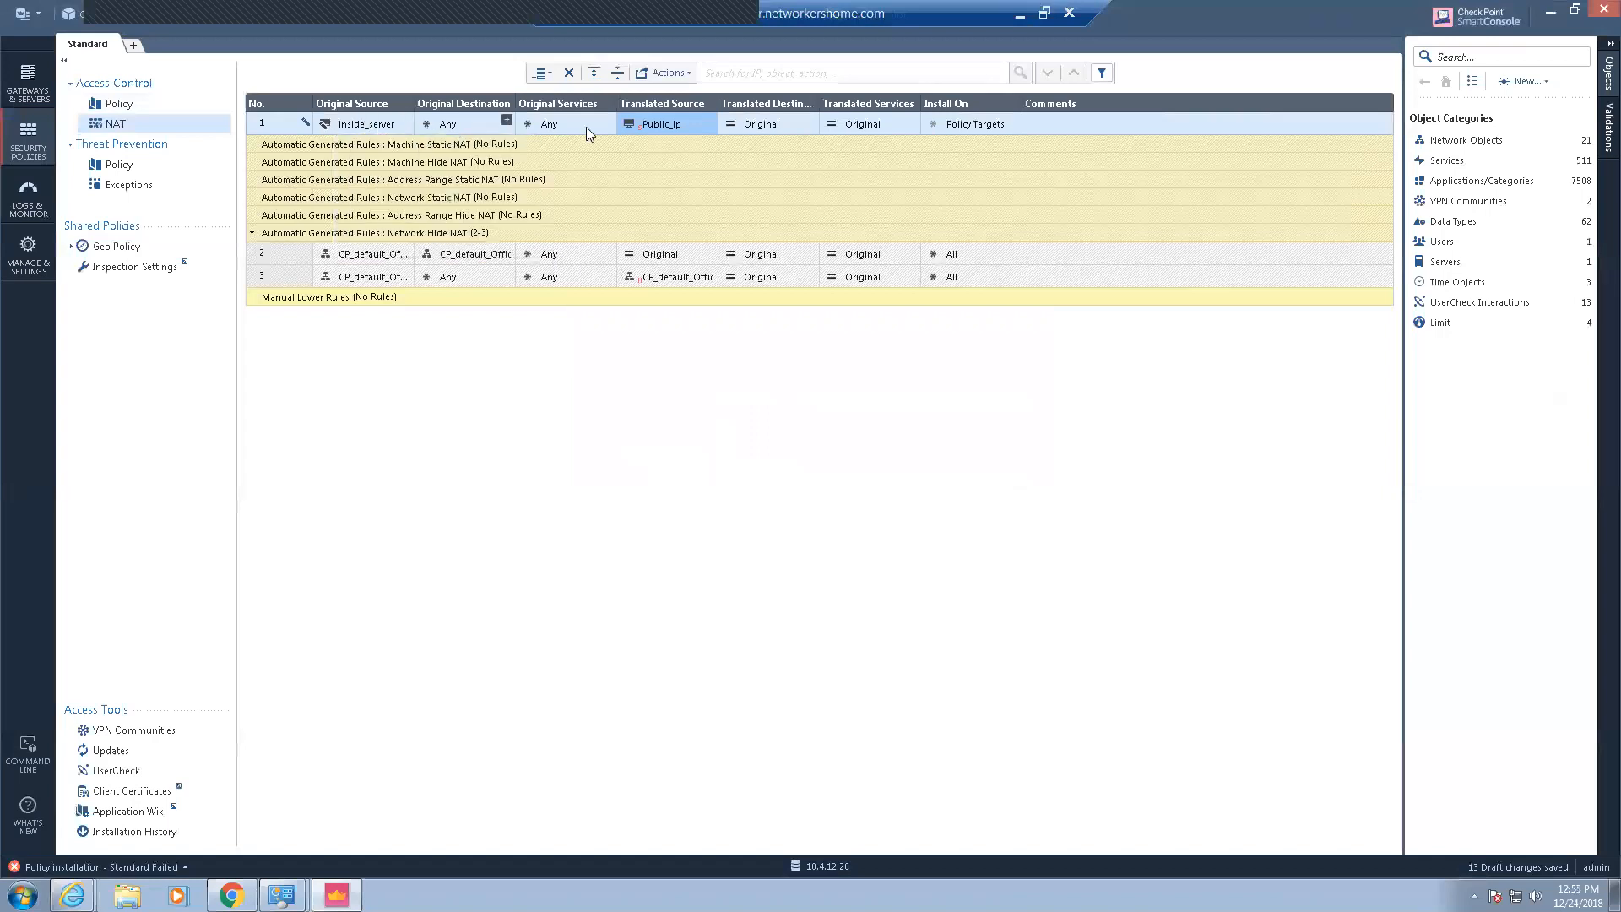
mouse_move(650, 125)
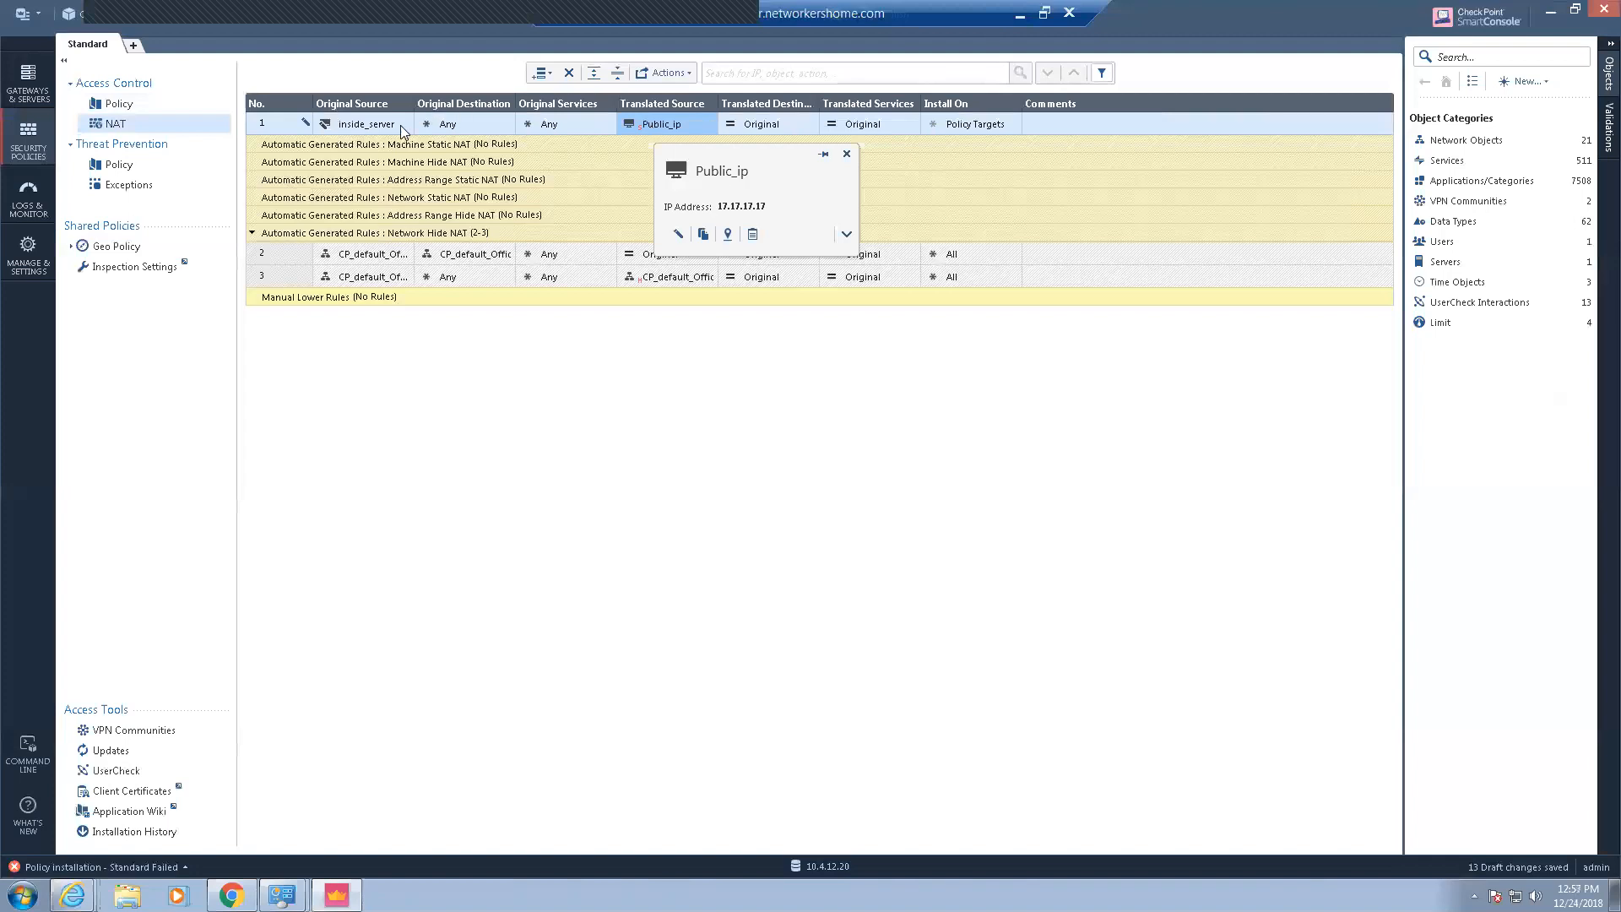
Tick automatic address translation in inside_server's NAT settings, then cancel and discard the change
double_click(371, 132)
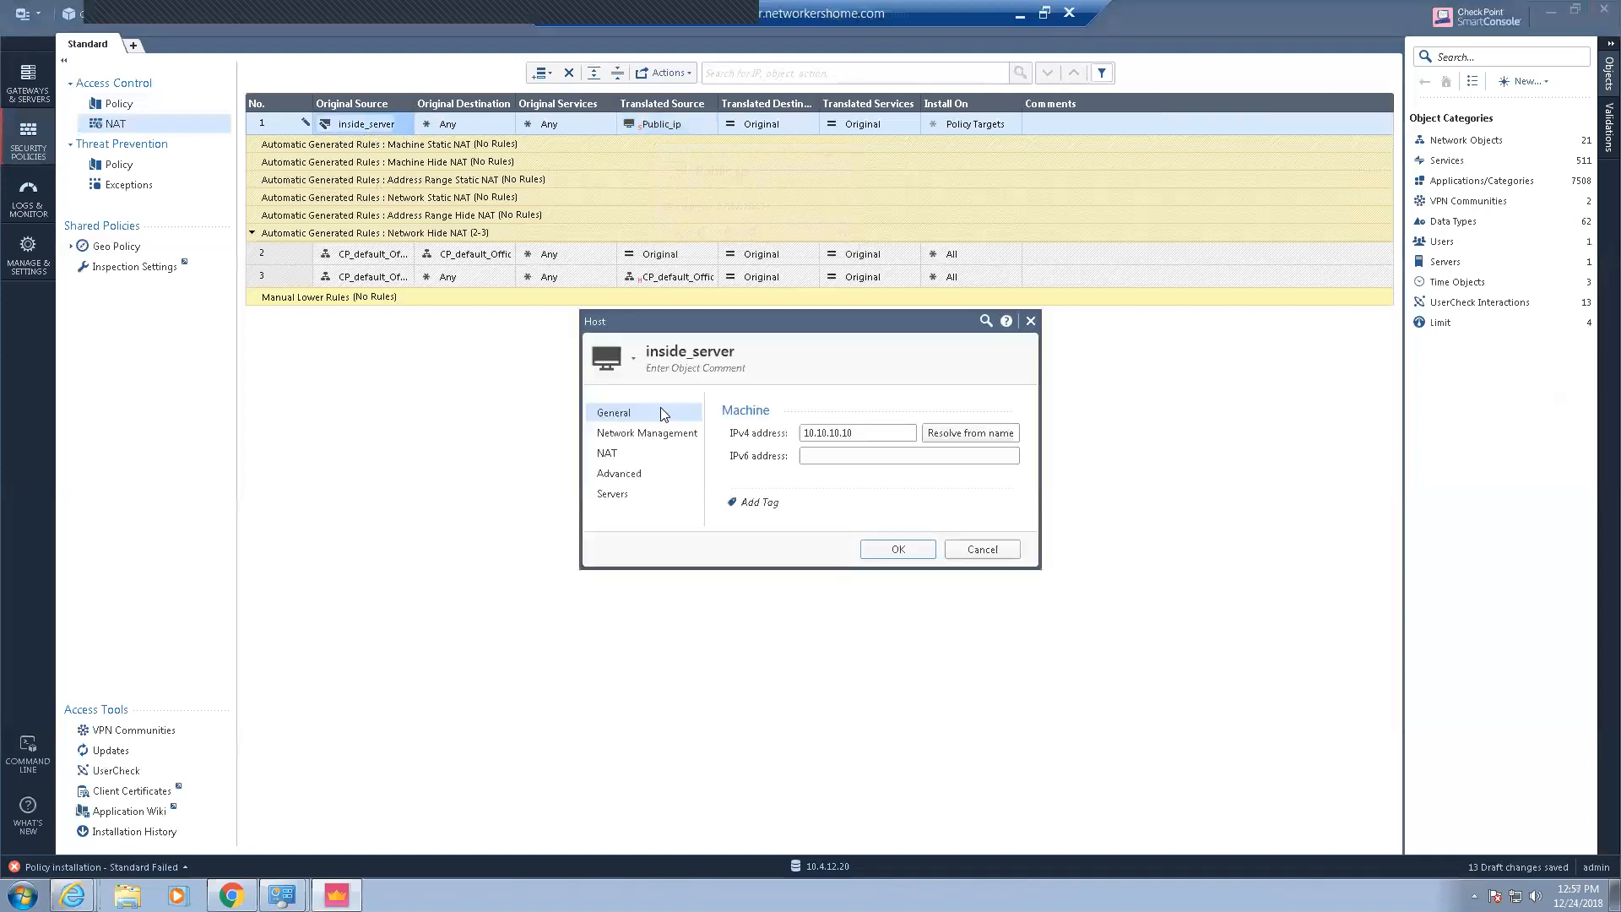
left_click(649, 452)
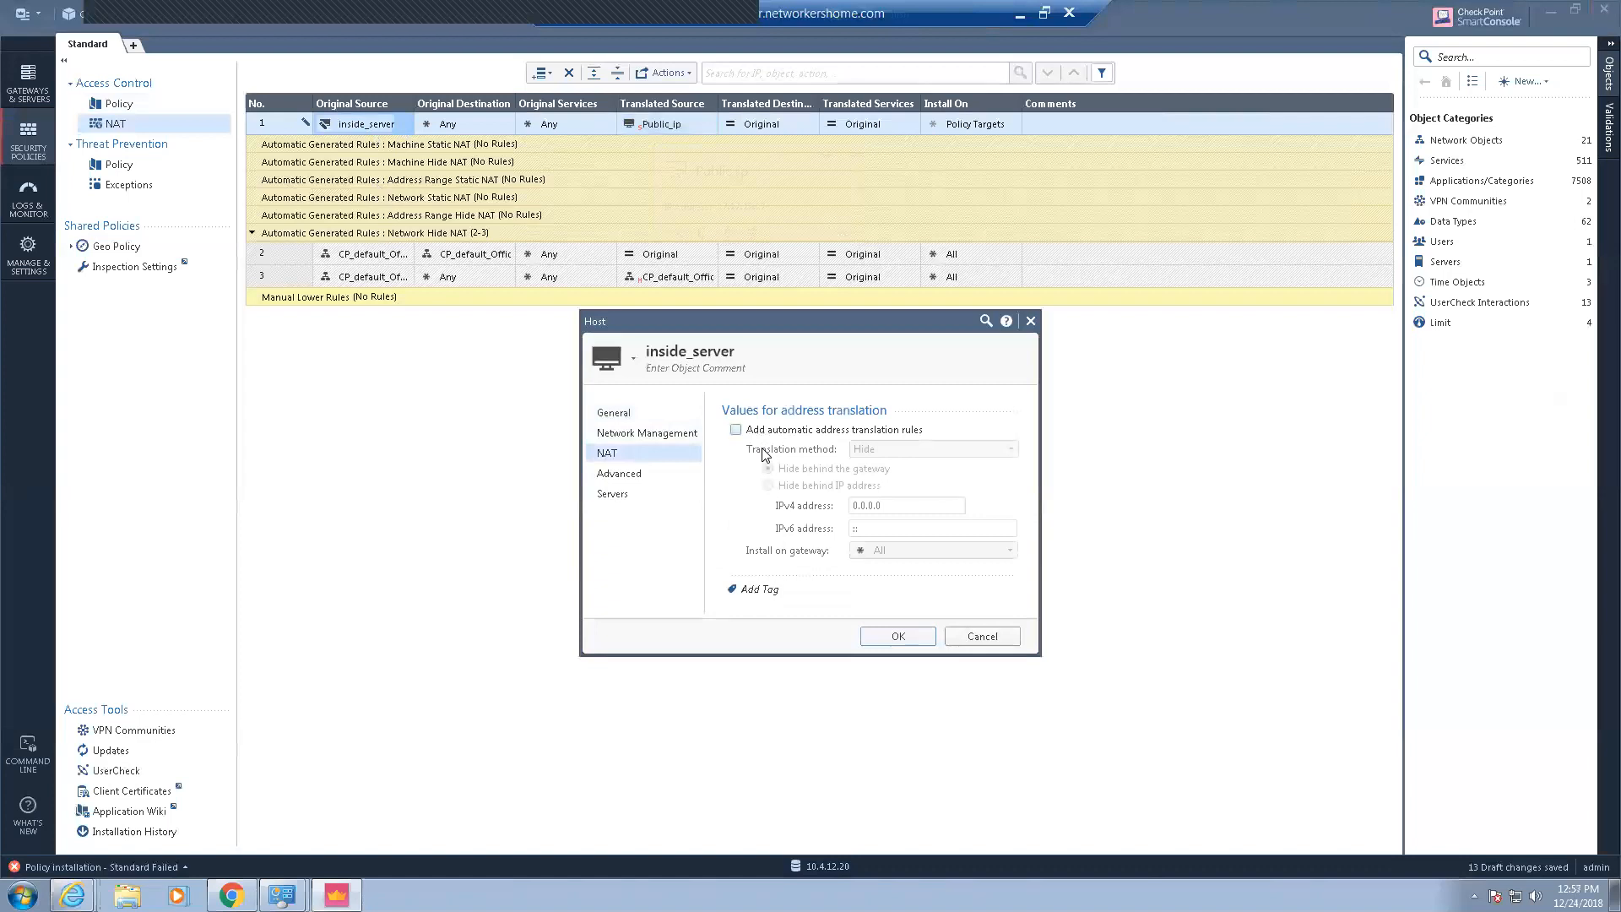
left_click(789, 429)
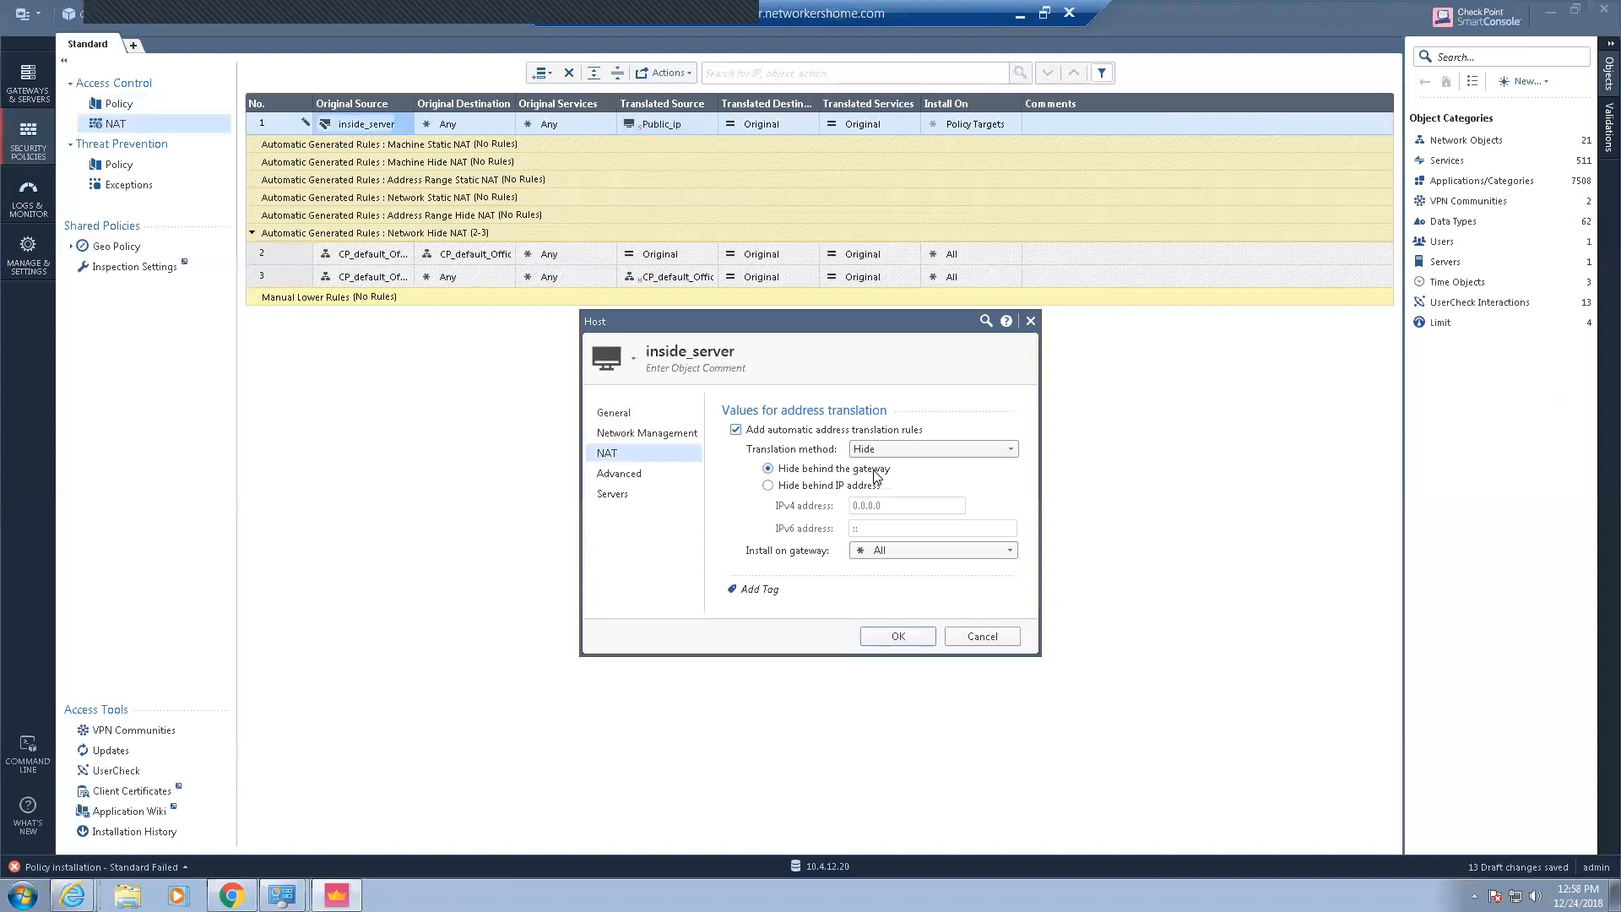
left_click(962, 640)
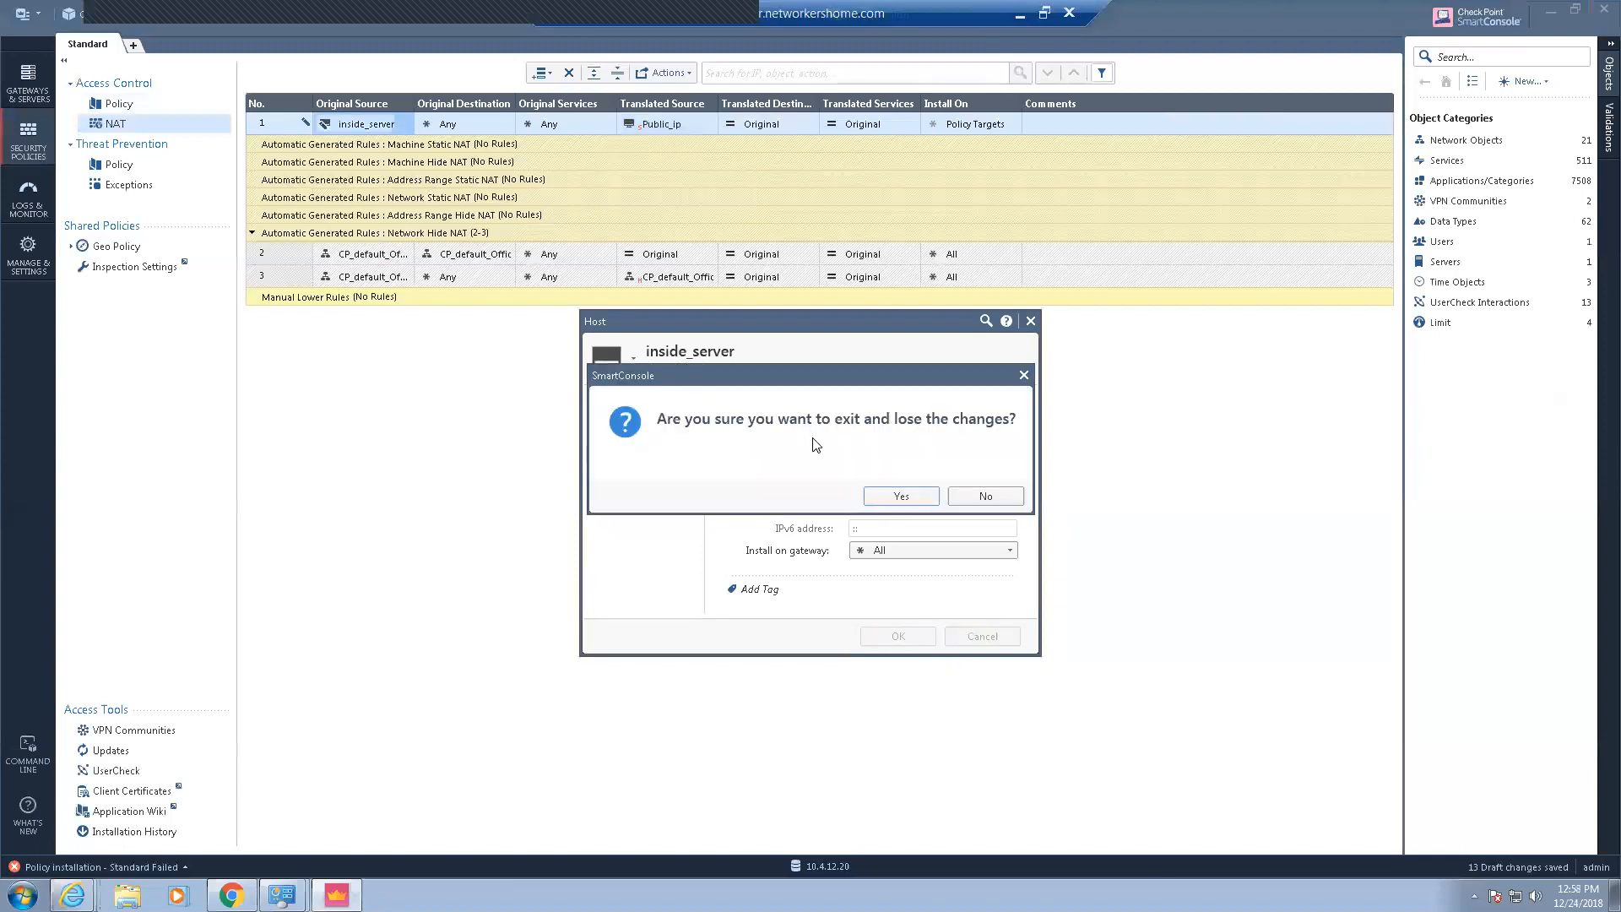
left_click(899, 497)
Start creating a new Network object from rule 1's Original Source object list
right_click(382, 127)
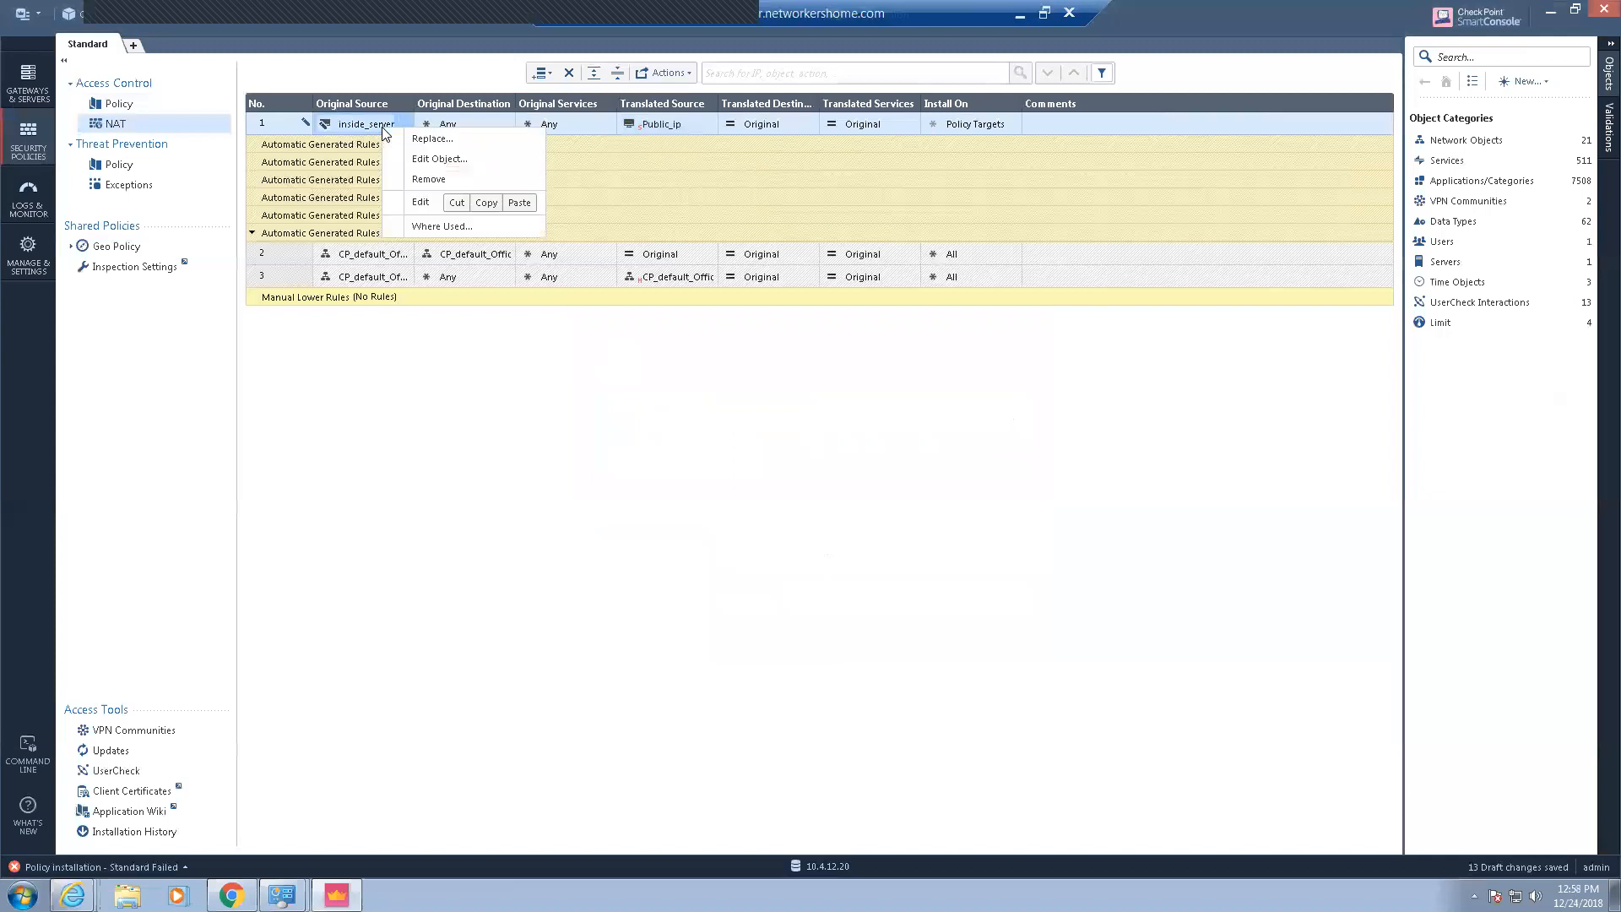
left_click(547, 173)
left_click(403, 124)
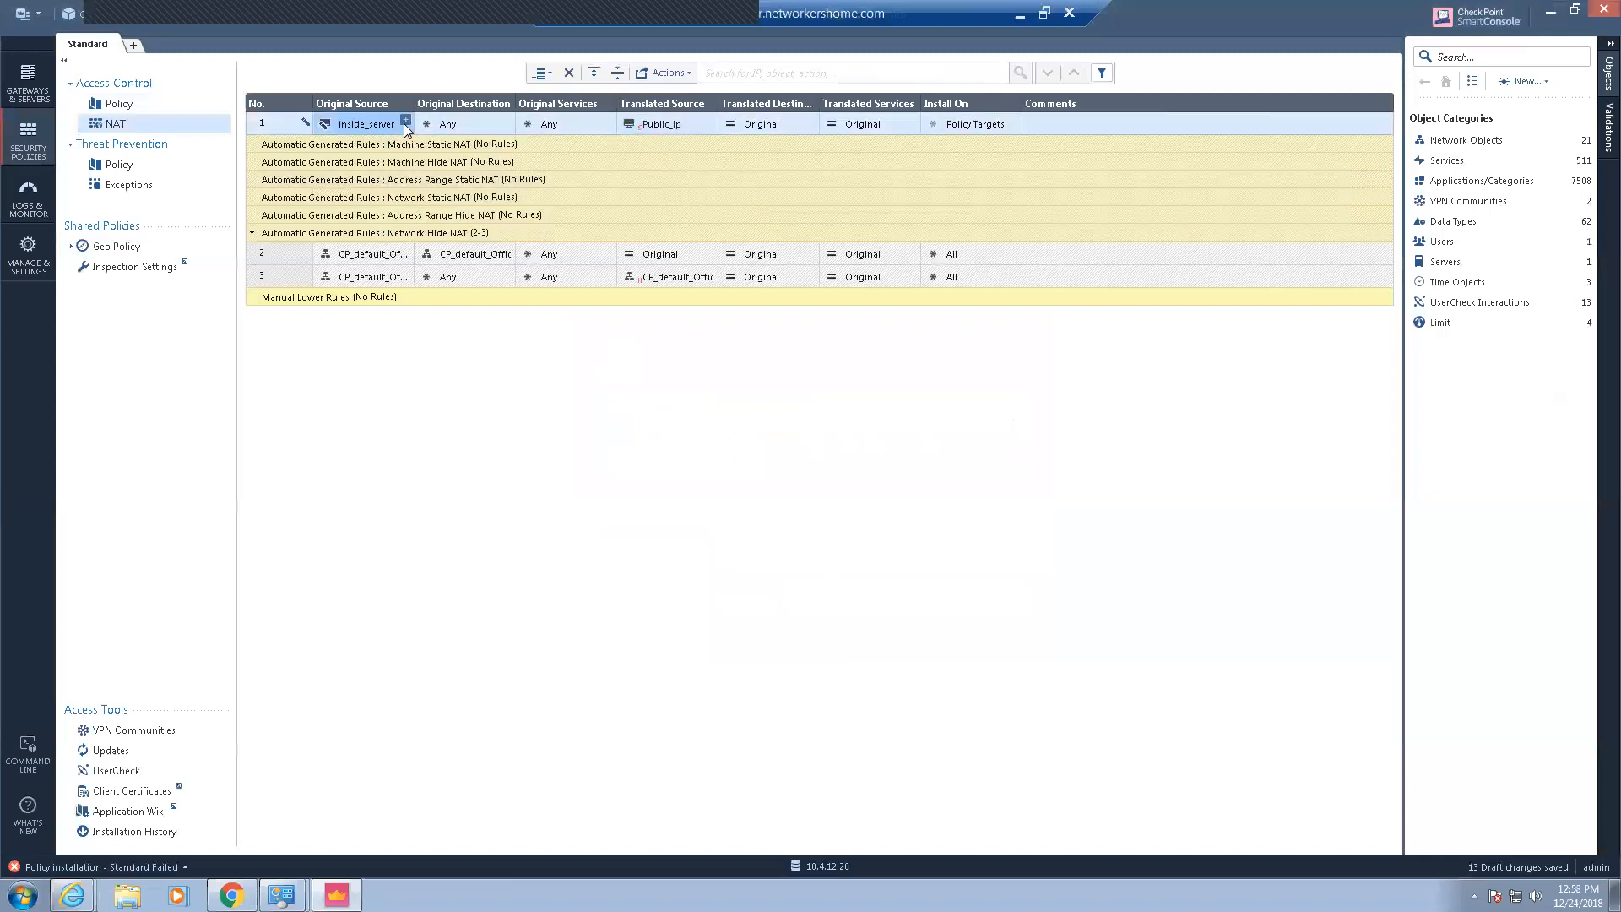
left_click(405, 122)
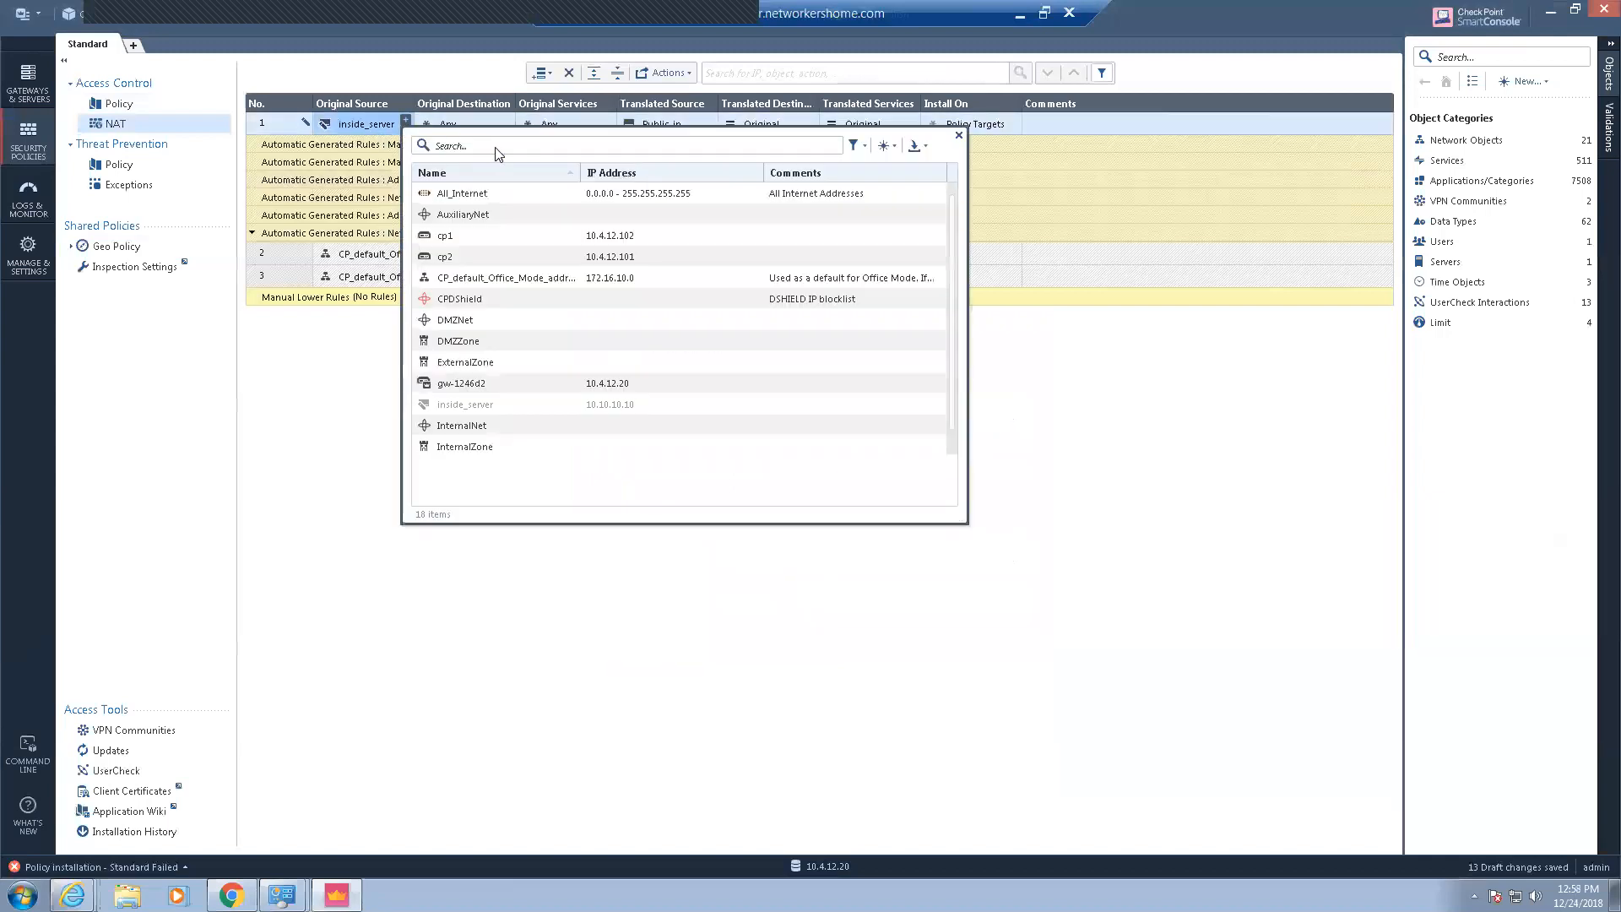
left_click(882, 152)
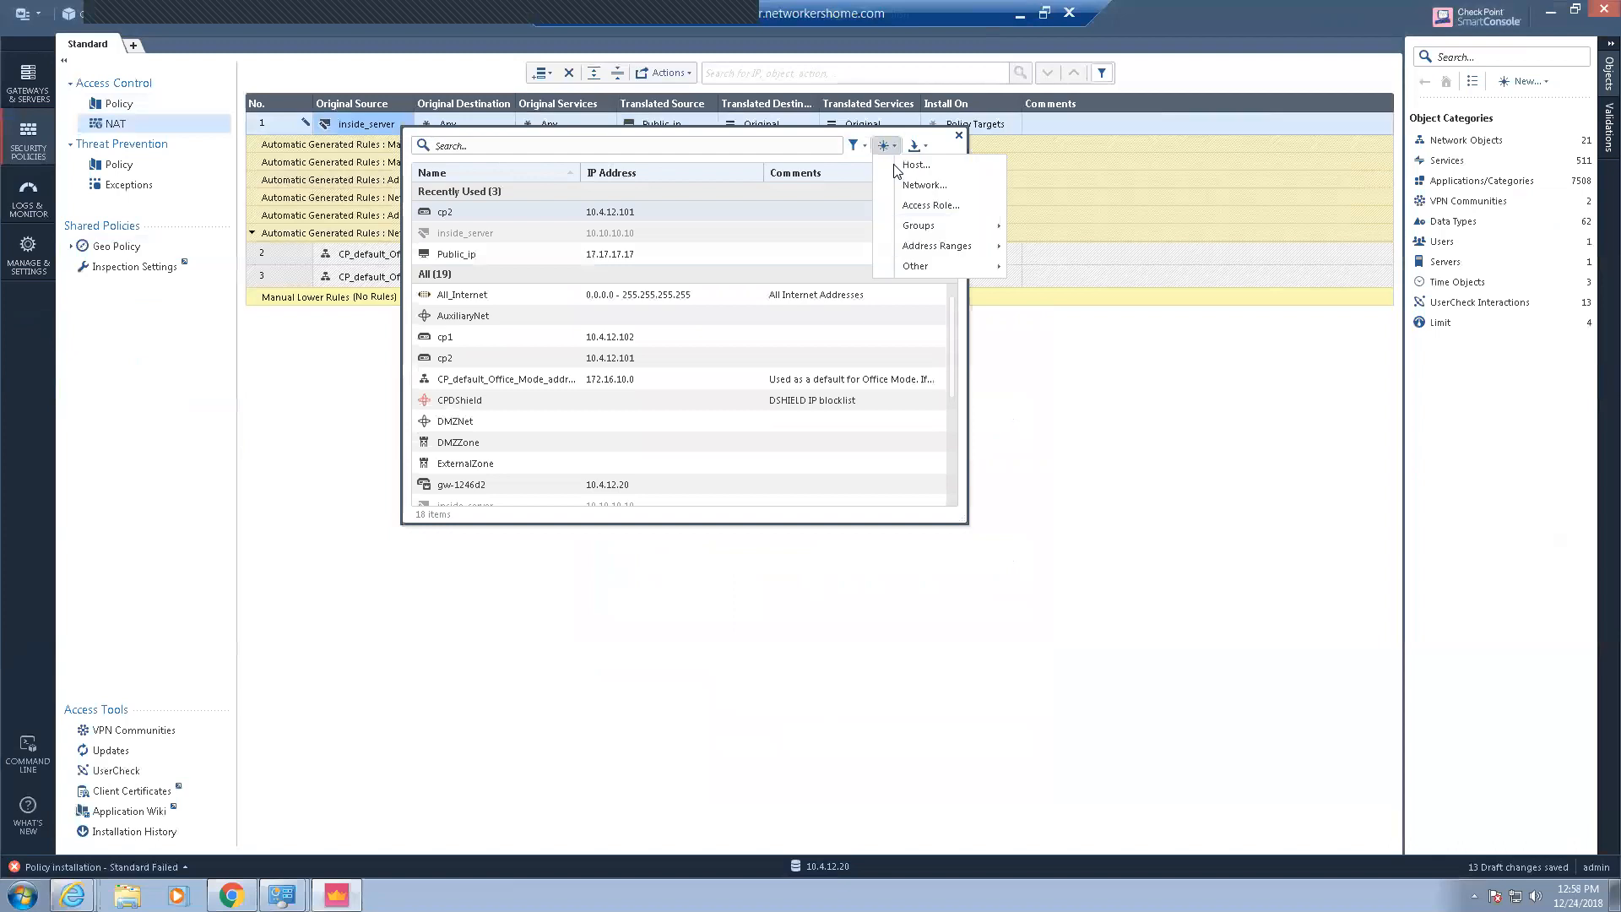
left_click(934, 187)
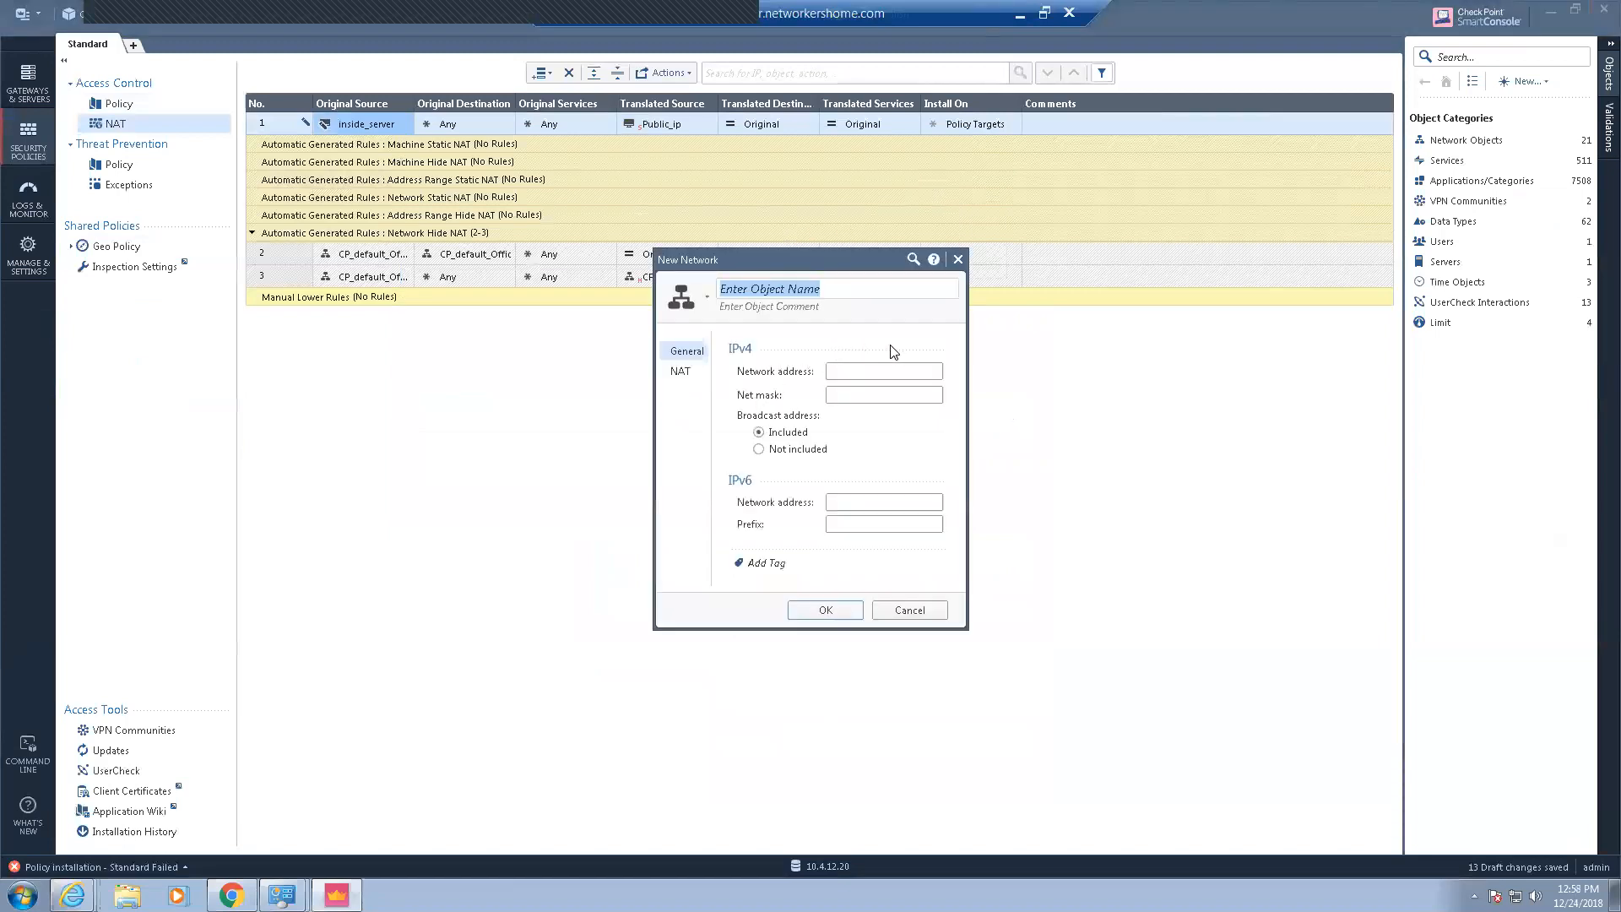
Name the network Inside_subnet with address 10.1.1.0 and net mask 255.255.255.0
type("In")
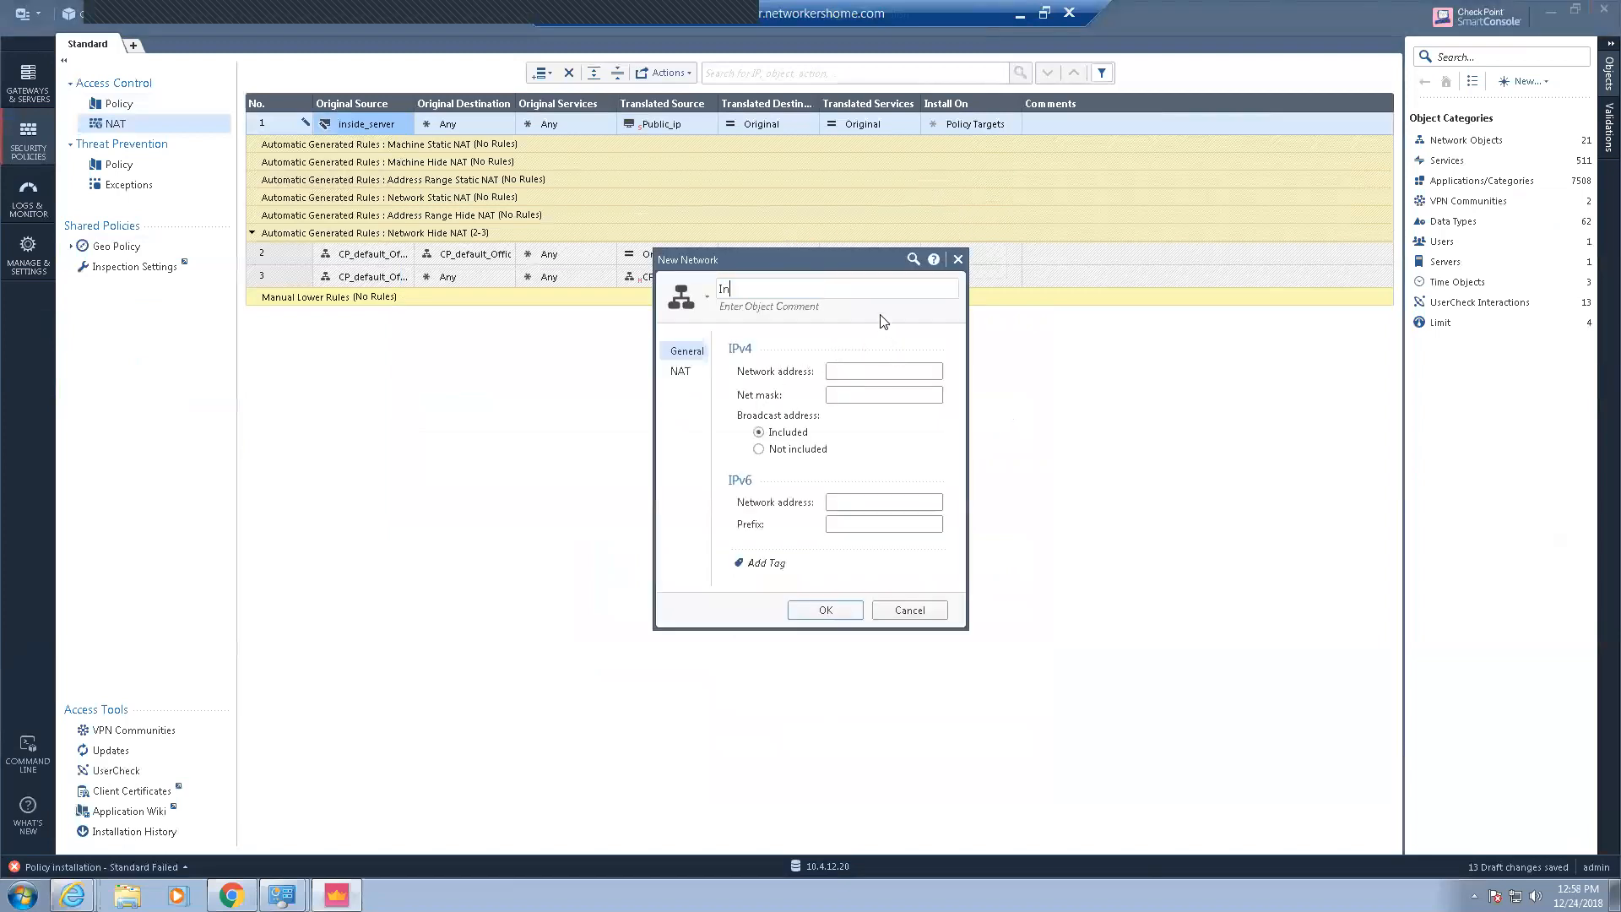
type("side_subnet")
left_click(834, 370)
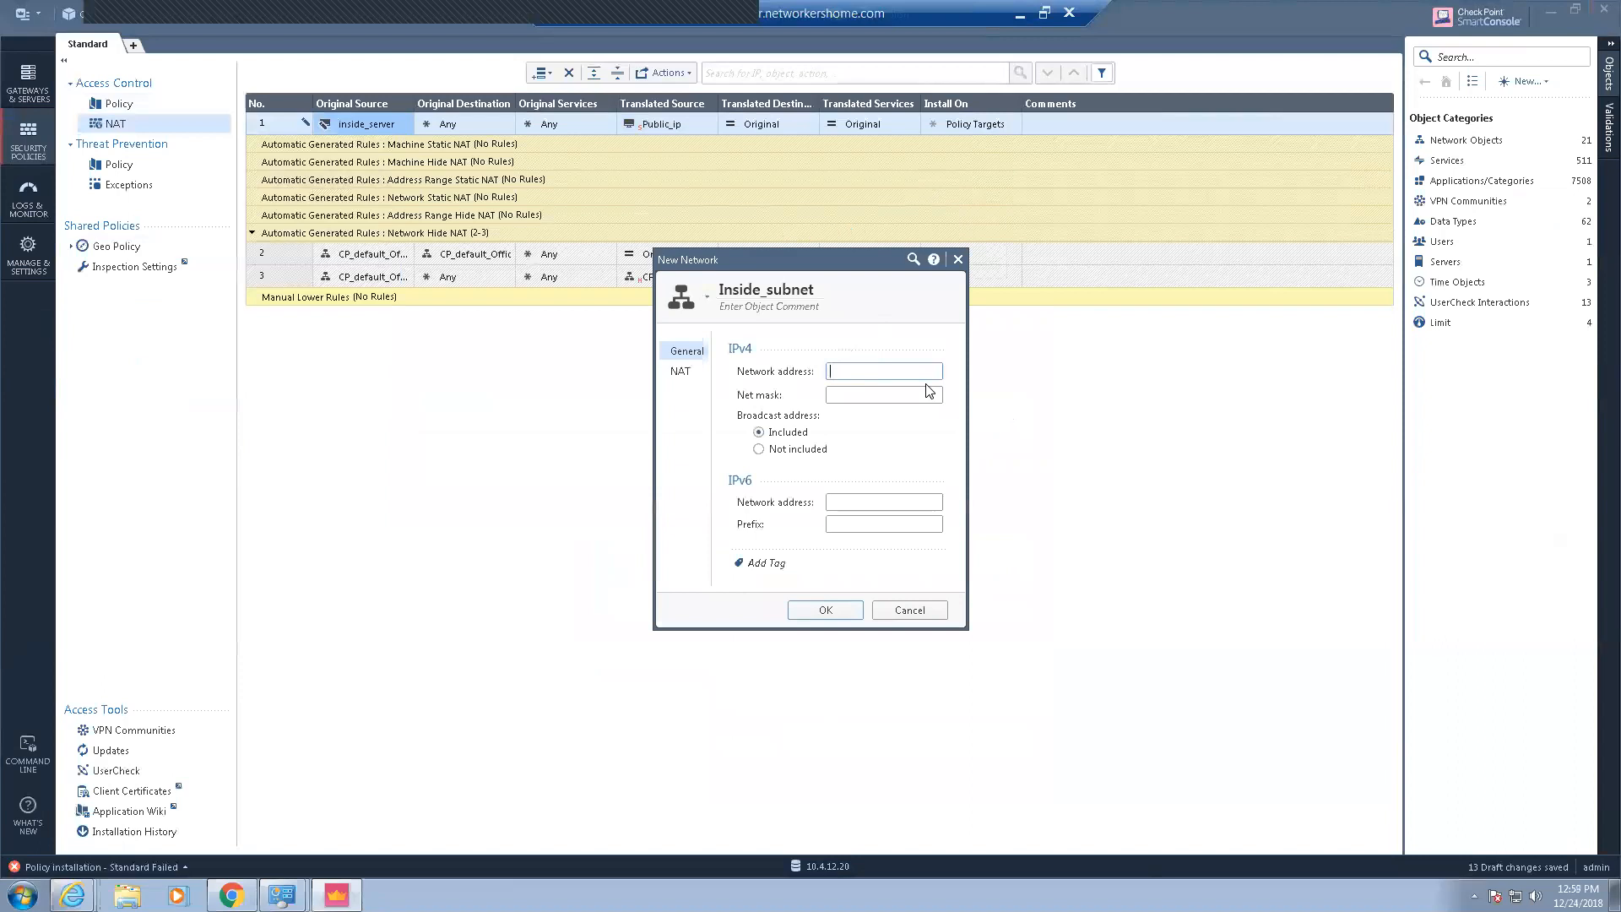
type("4.4.4.4")
left_click_drag(887, 371, 803, 377)
type("10.1.1.0")
left_click(861, 397)
type("255.255.255.0")
Give Inside_subnet automatic Static NAT to 17.17.17.18 and save the network
left_click(687, 374)
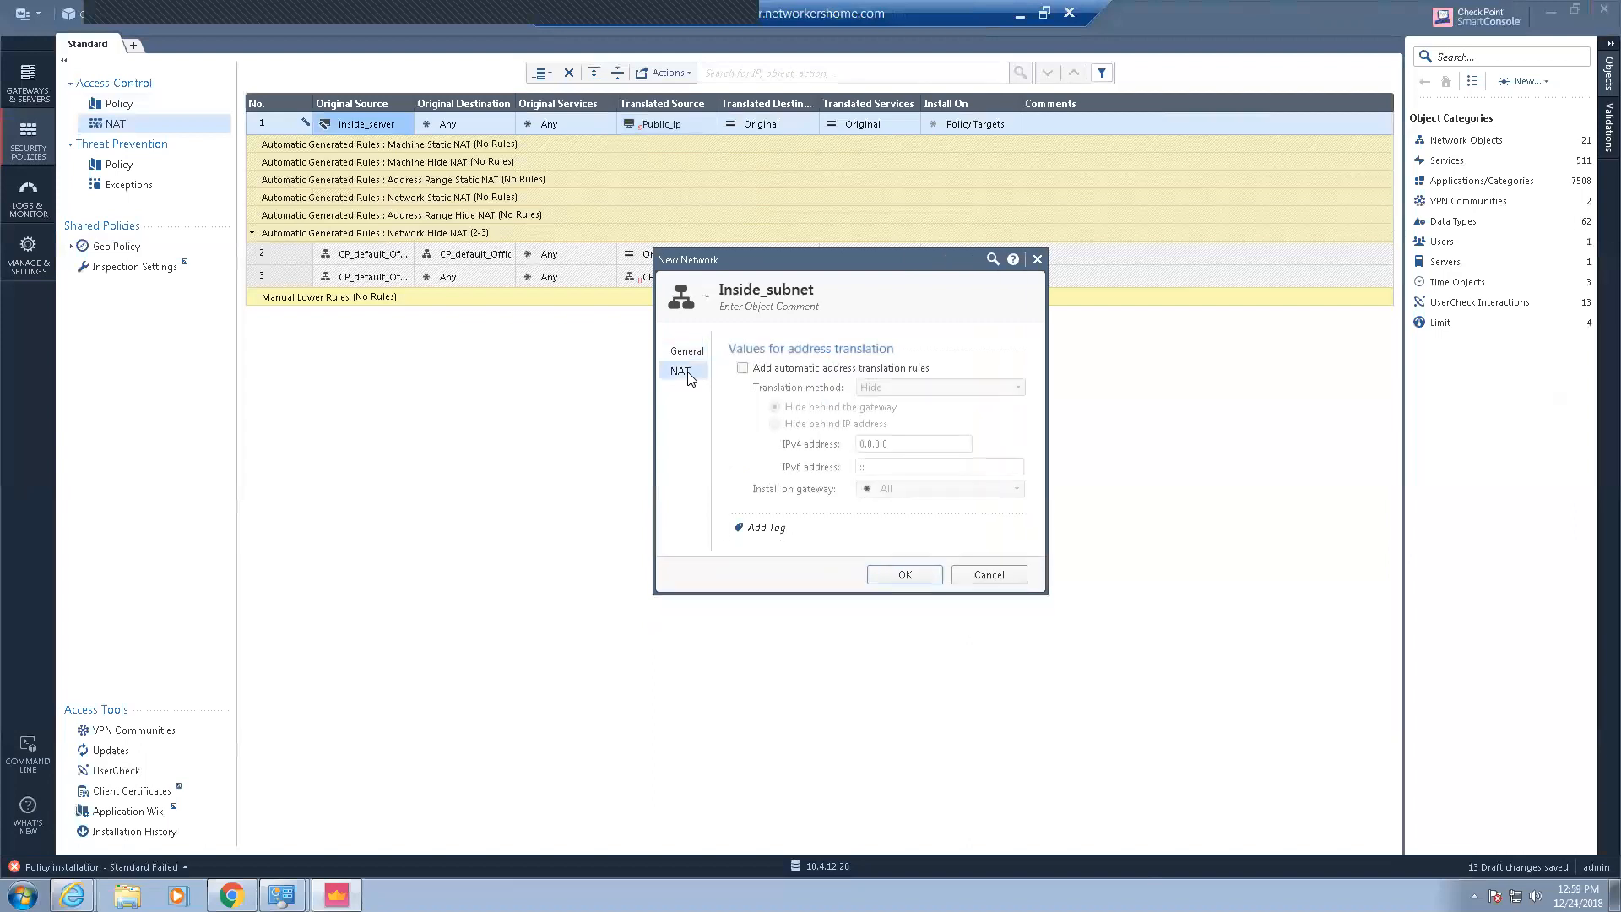
left_click(784, 368)
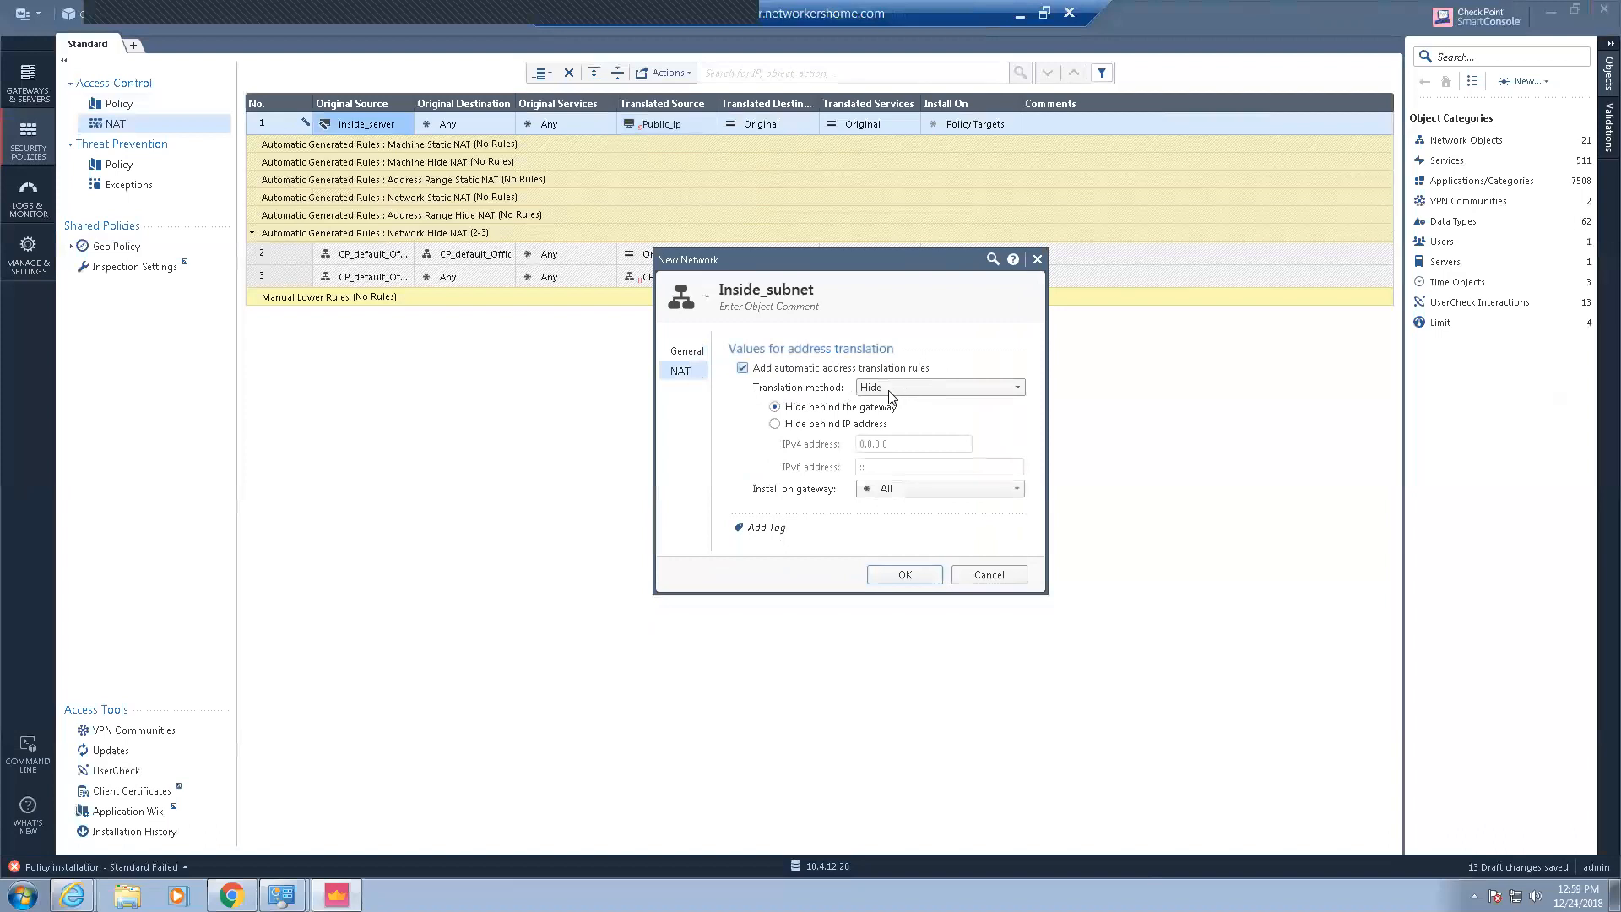
left_click(888, 392)
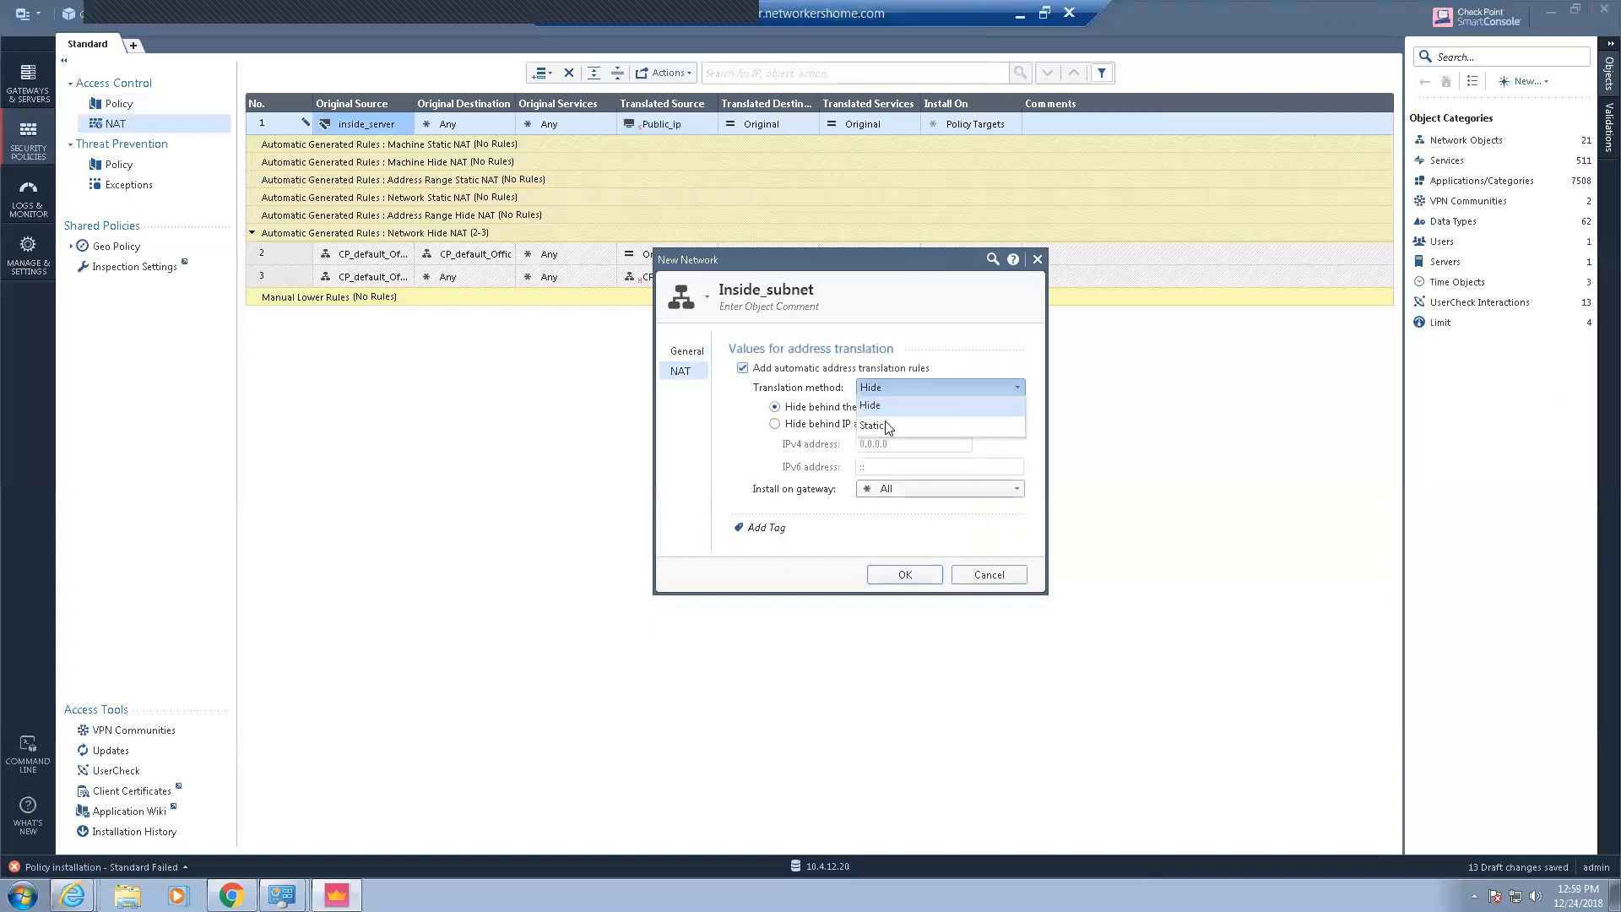
left_click(883, 426)
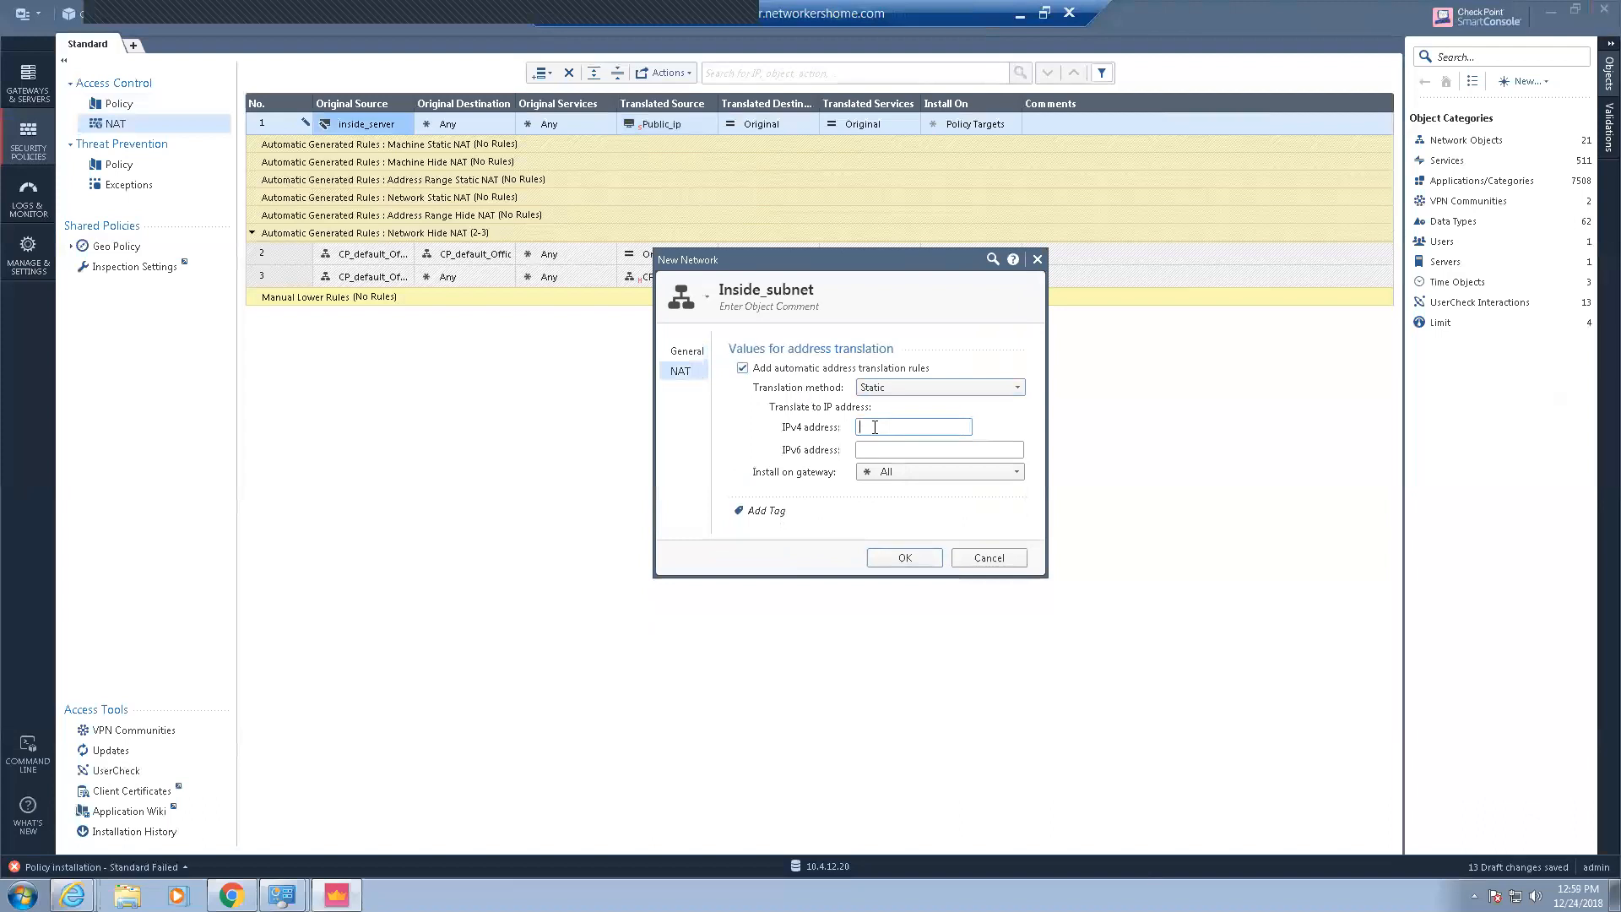
type("10.")
key("BackSpace")
key("BackSpace")
key("BackSpace")
type("17.17.17.1")
left_click(903, 557)
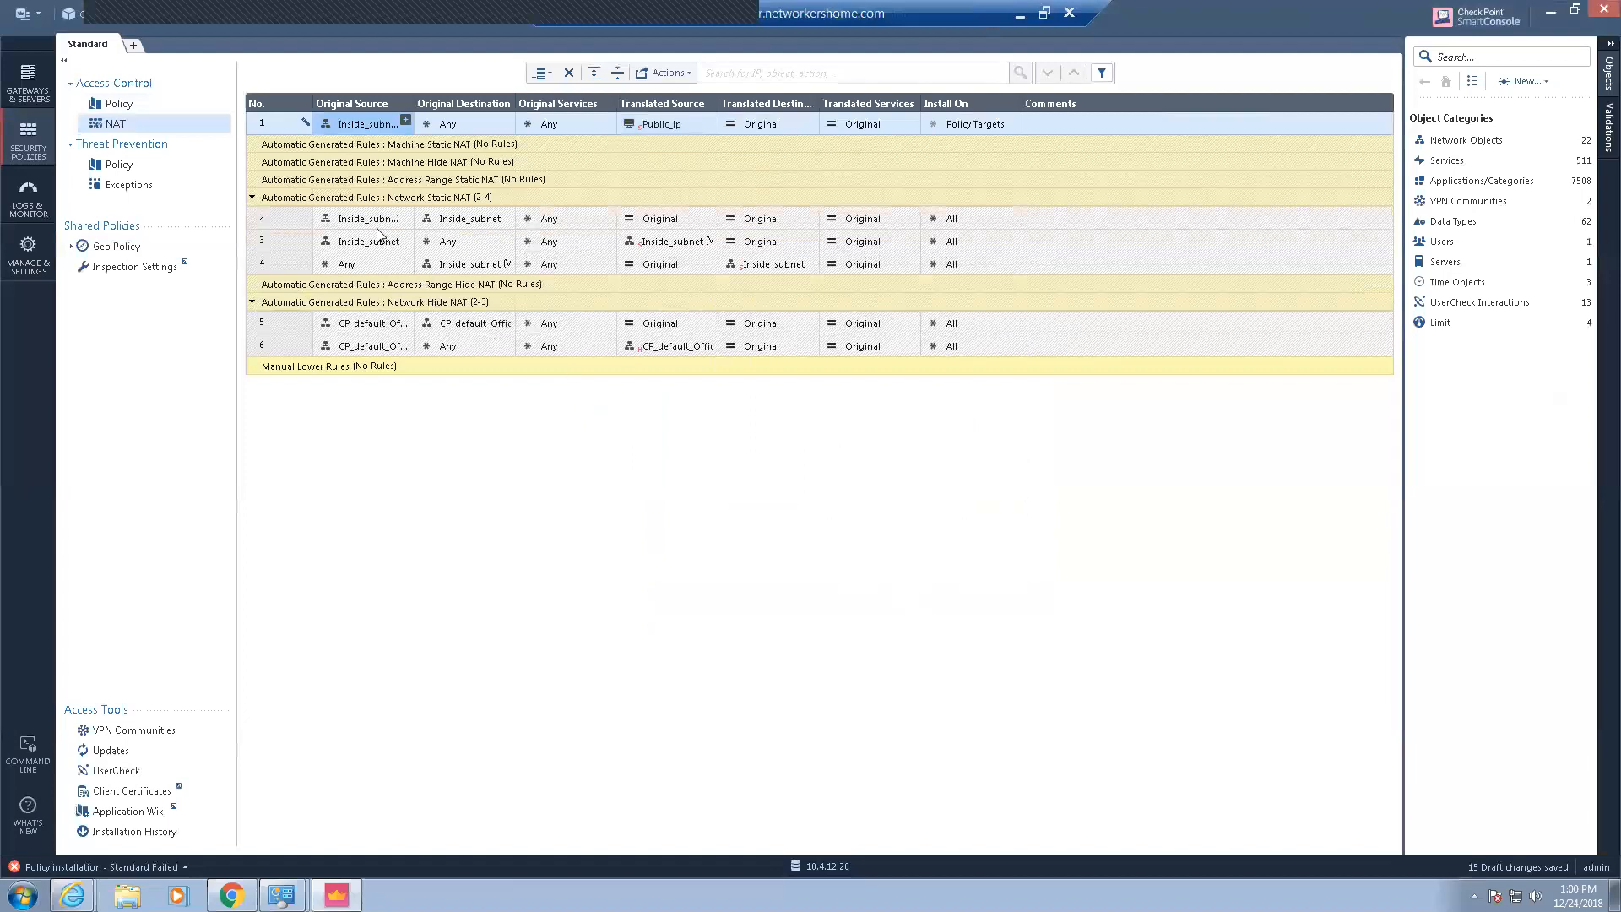
Open Inside_subnet from rule 2 and review its static translation to 17.17.17.18
mouse_move(379, 244)
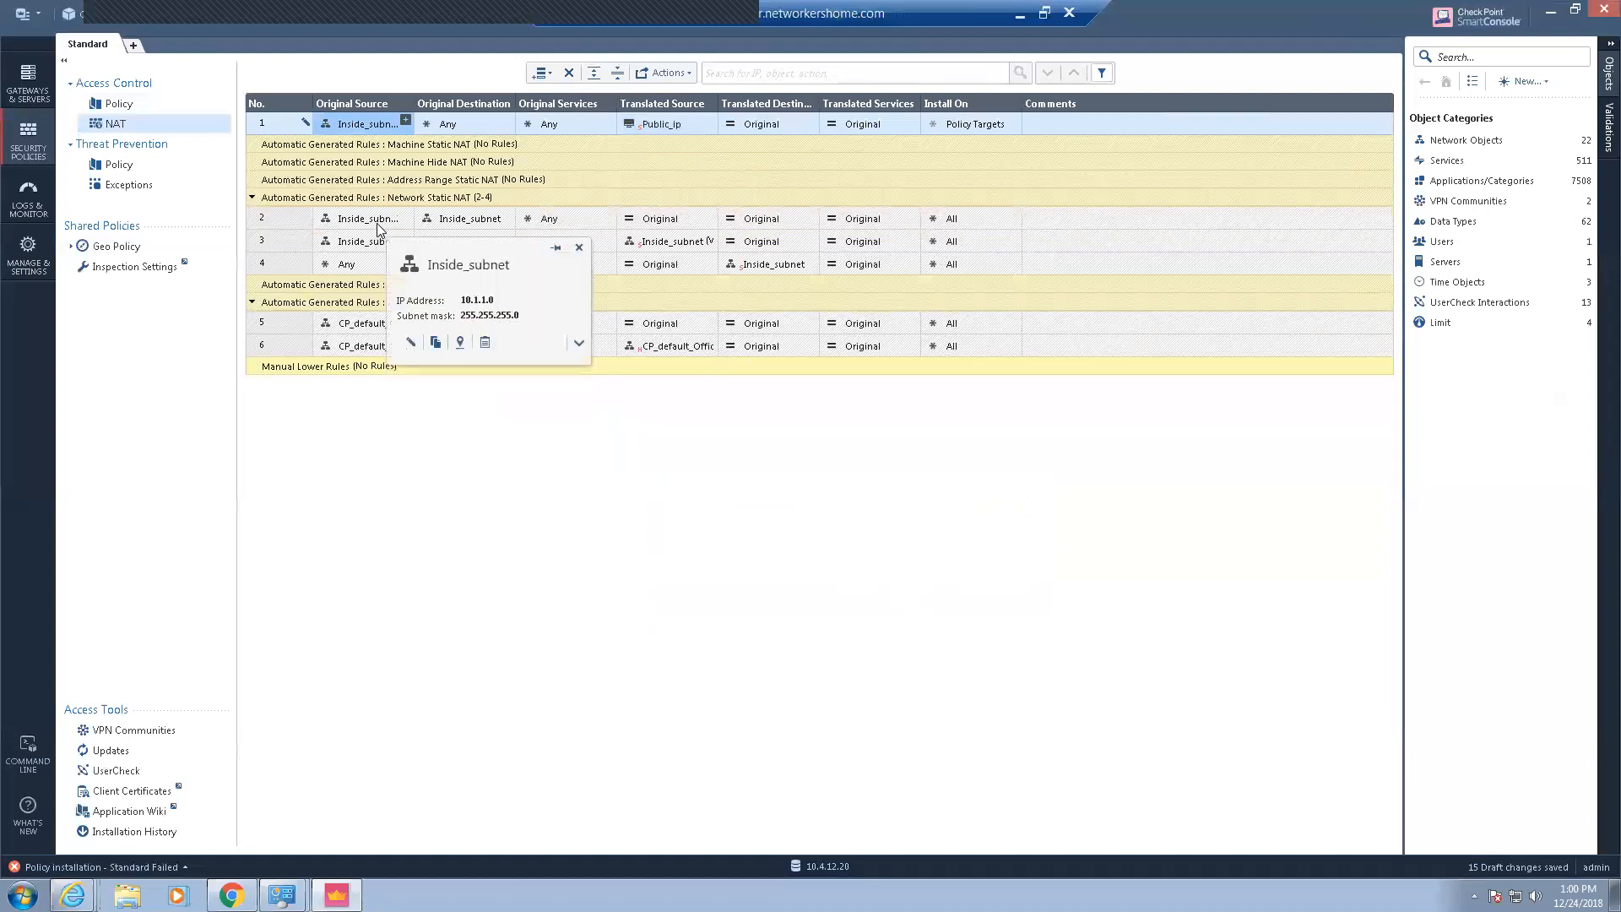
left_click(377, 225)
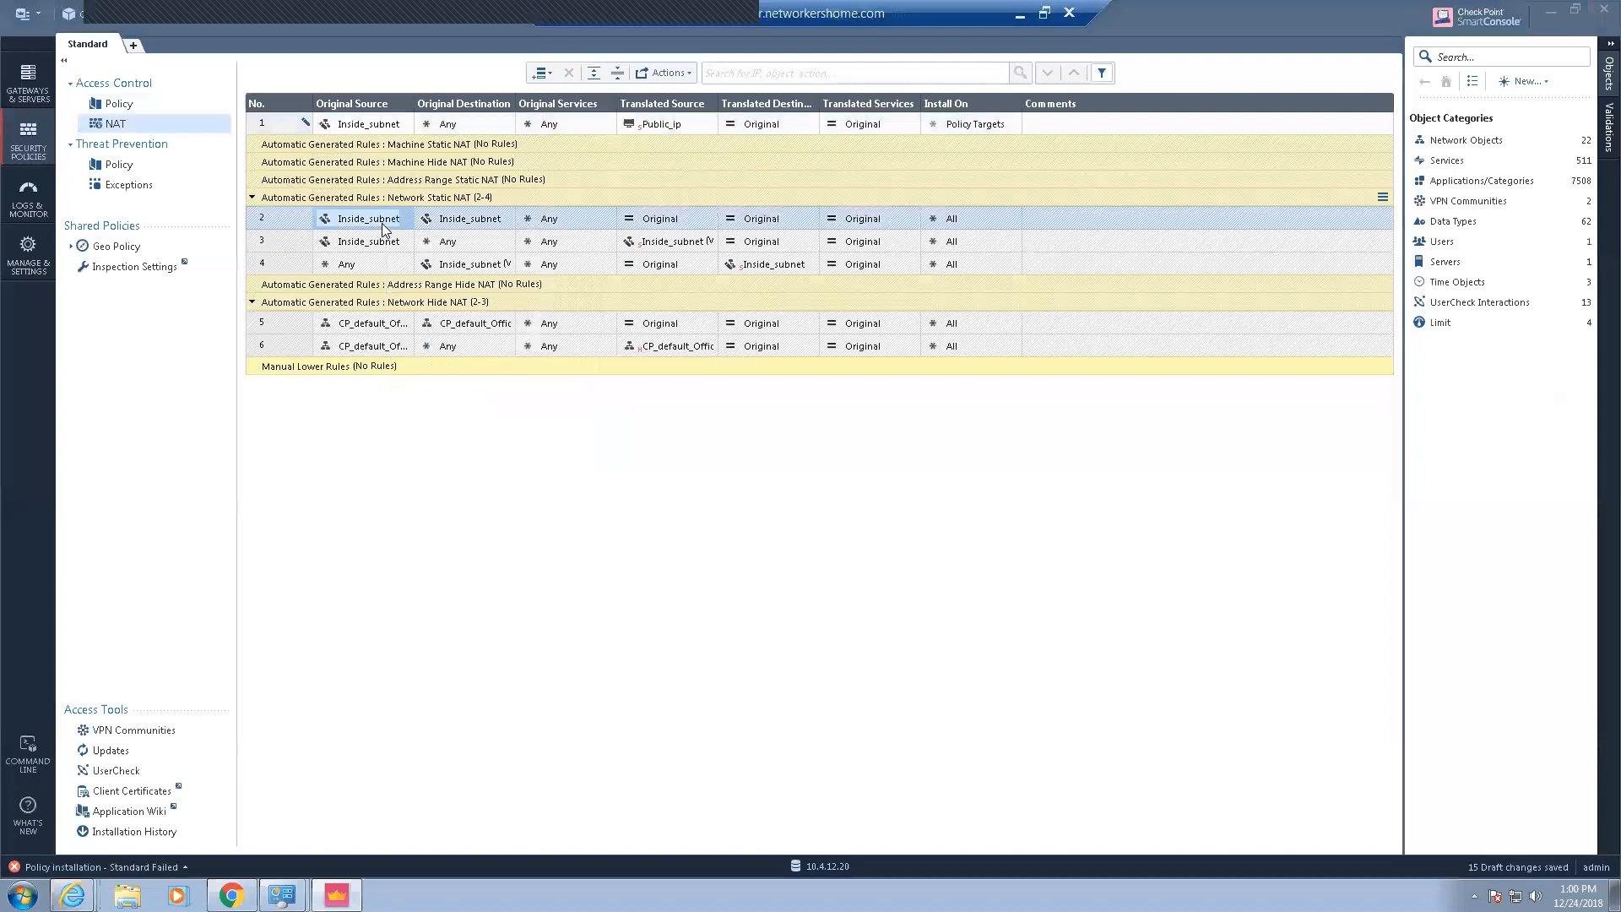
double_click(382, 223)
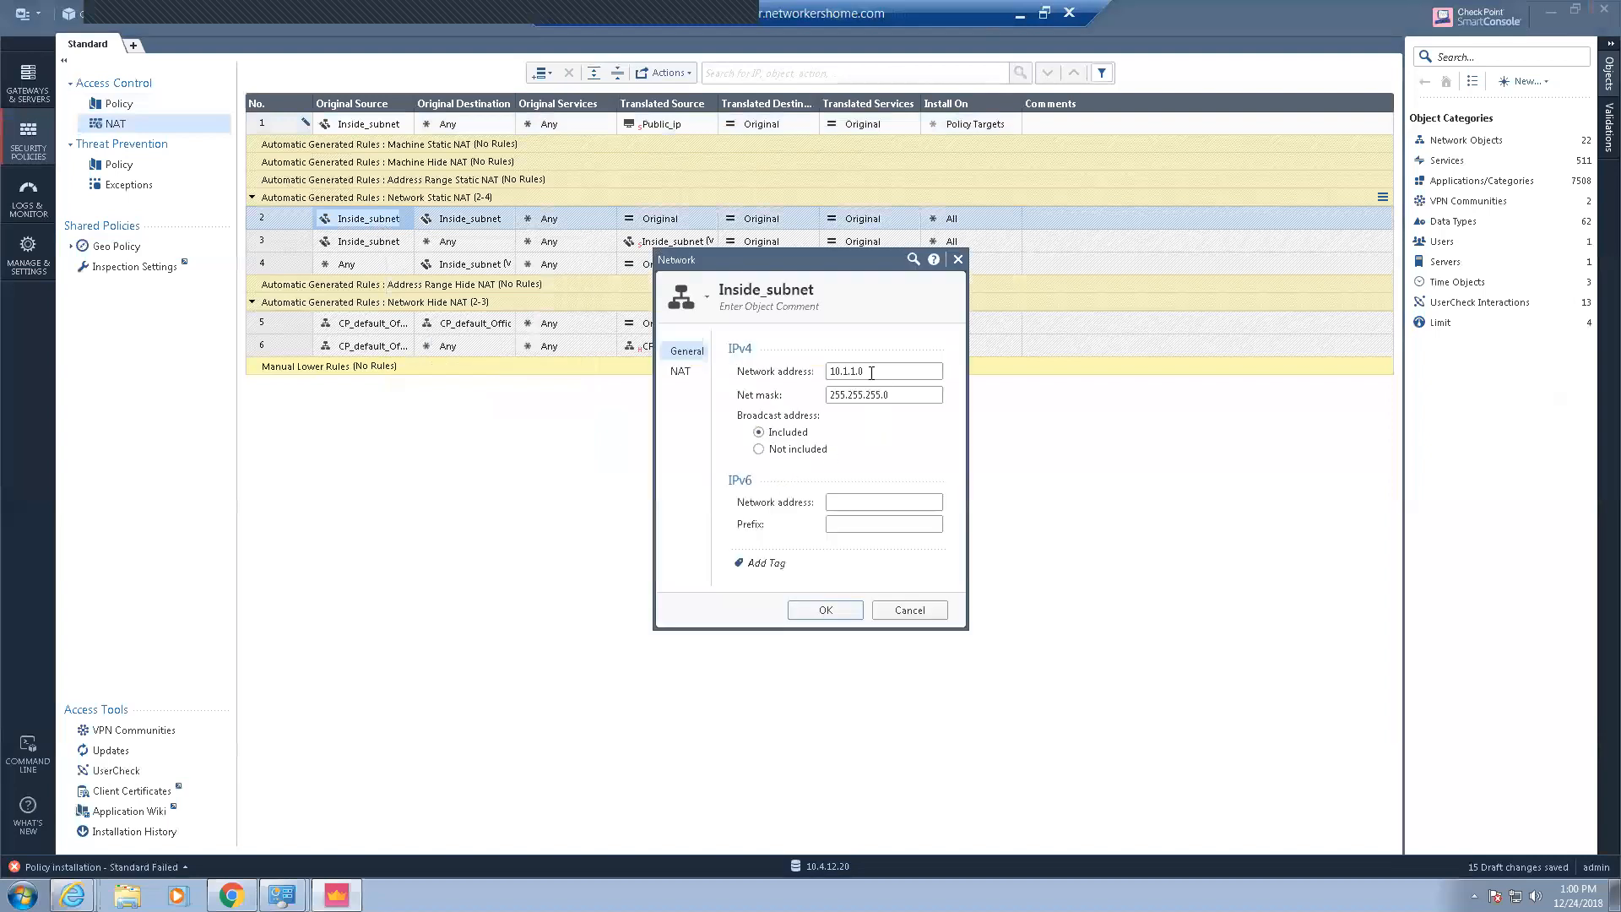
left_click(680, 371)
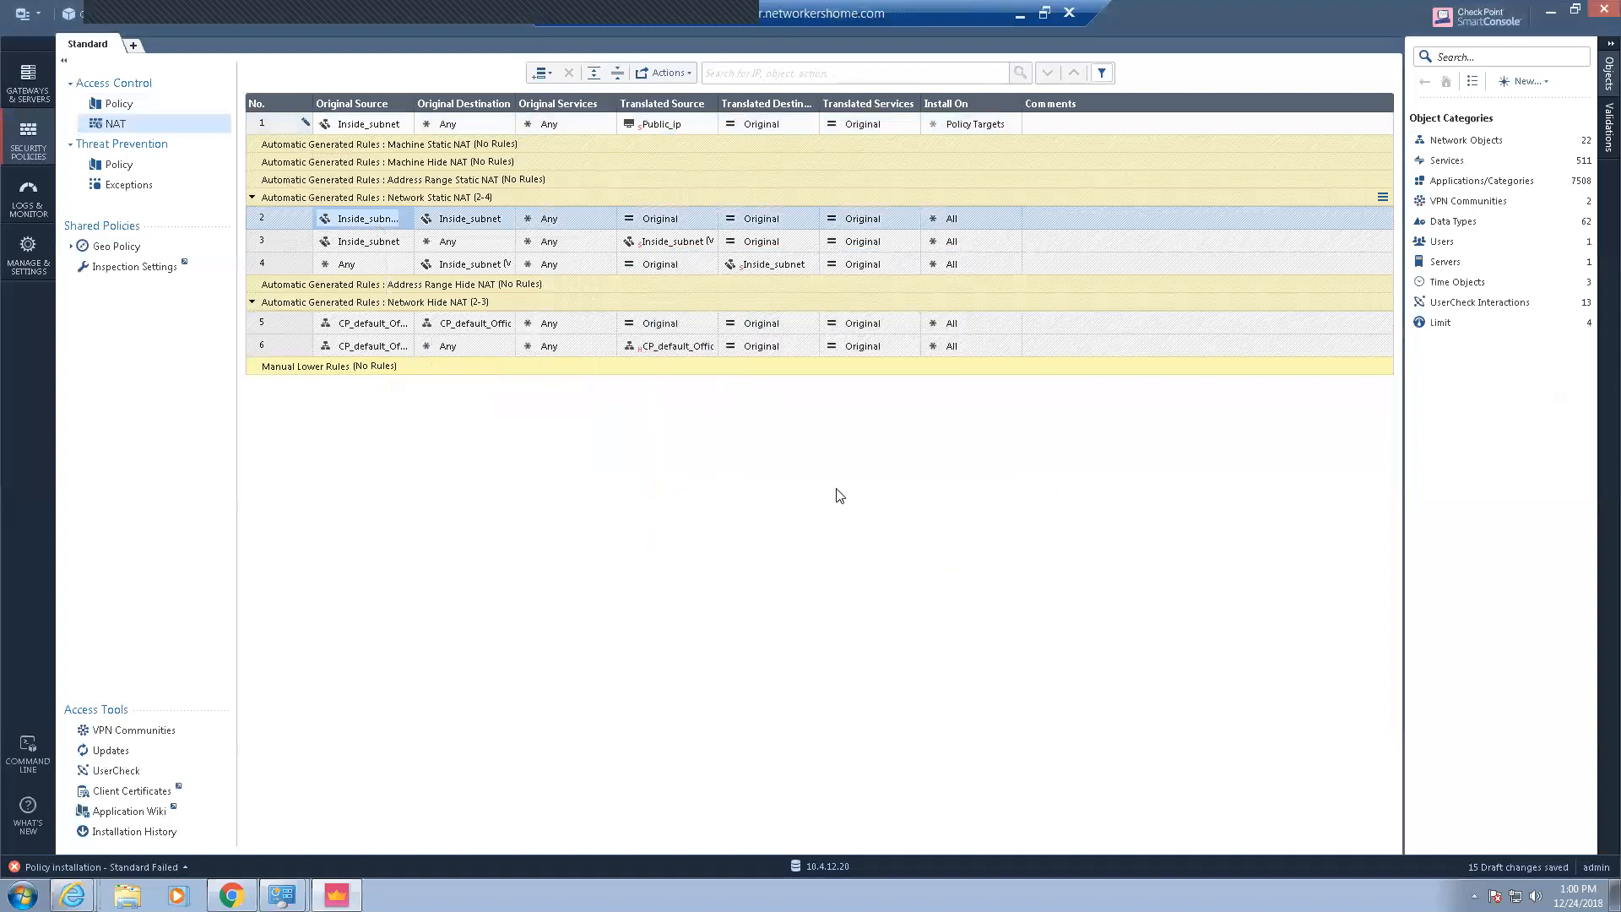
Publish the 15 draft changes and install the policy on gateway cp2 only, excluding cp1
left_click(165, 15)
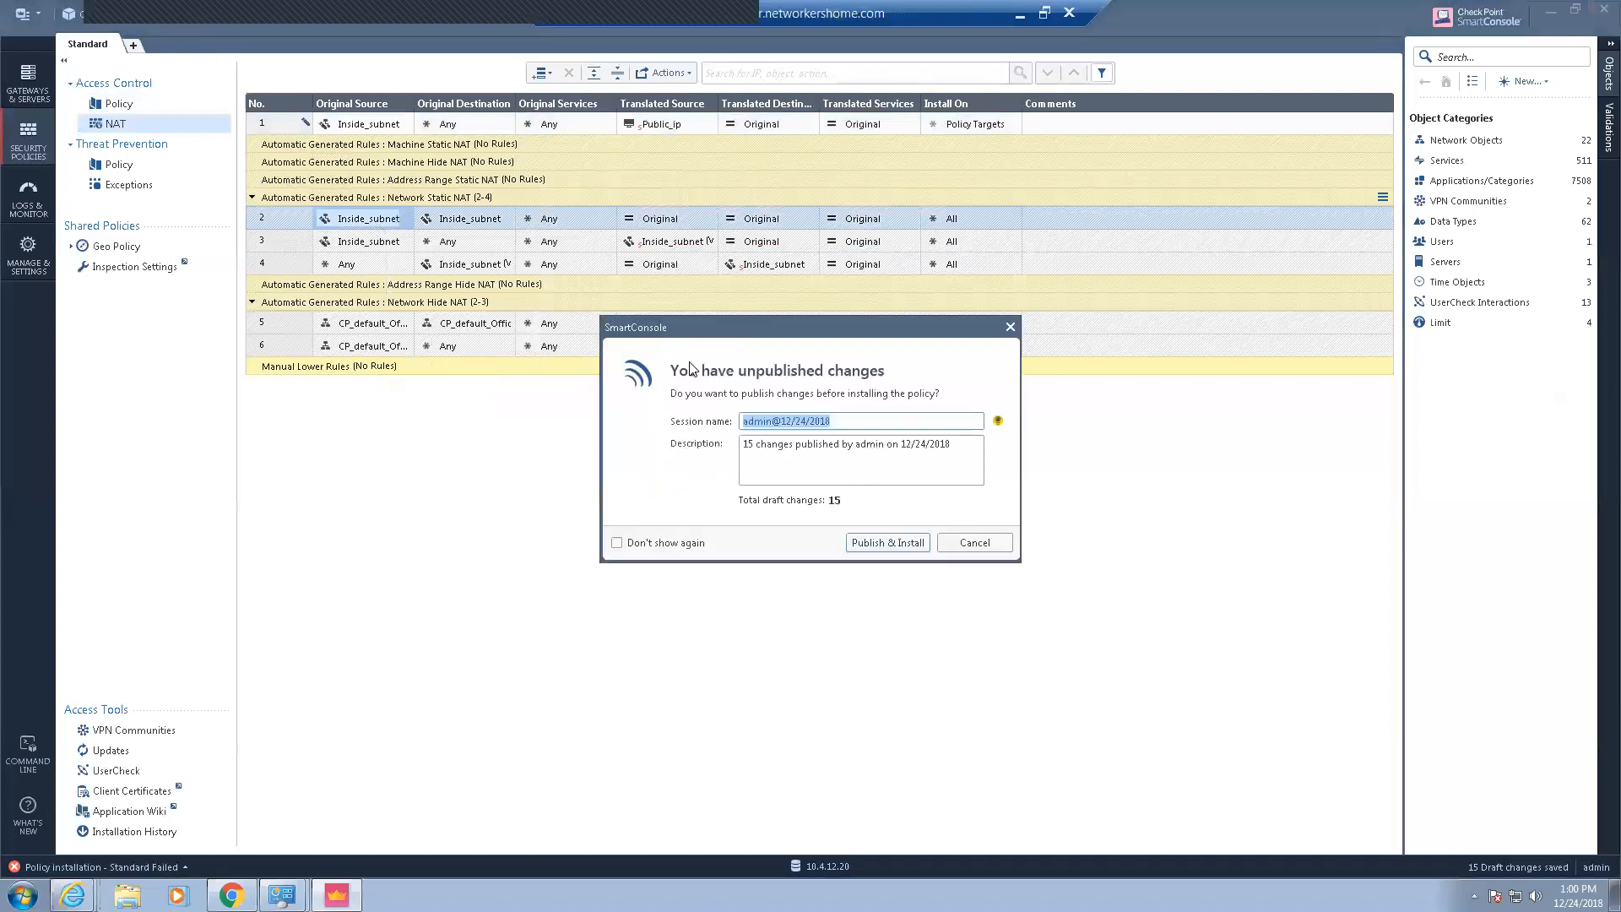
left_click(900, 543)
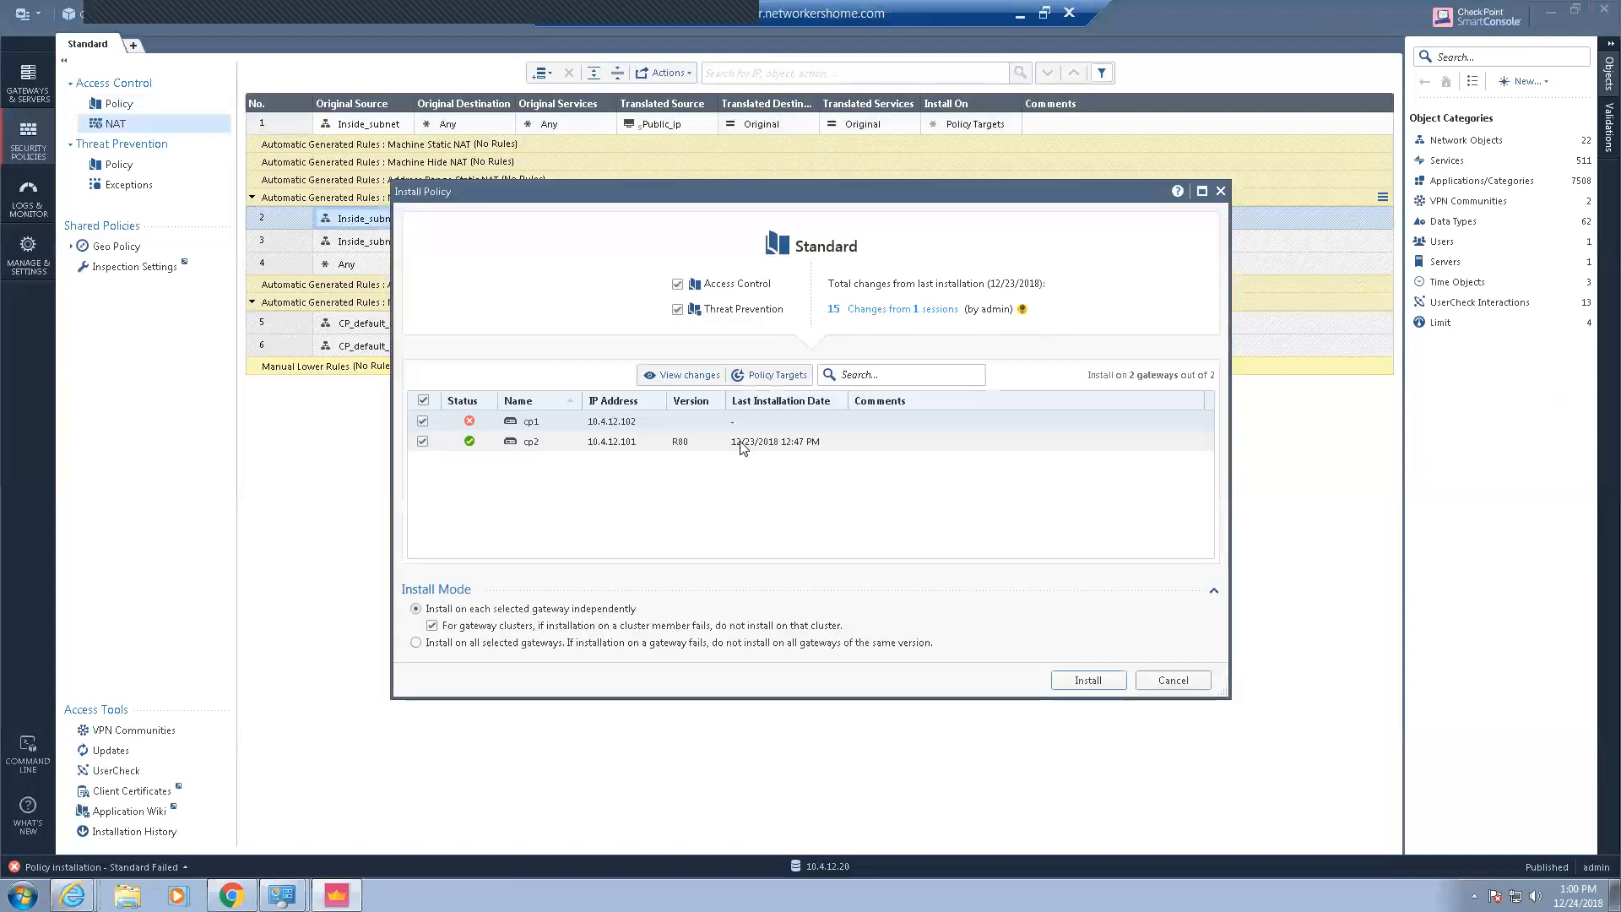
left_click(423, 421)
Install the Standard policy on gateway cp2, which ends in a failed installation
left_click(1076, 680)
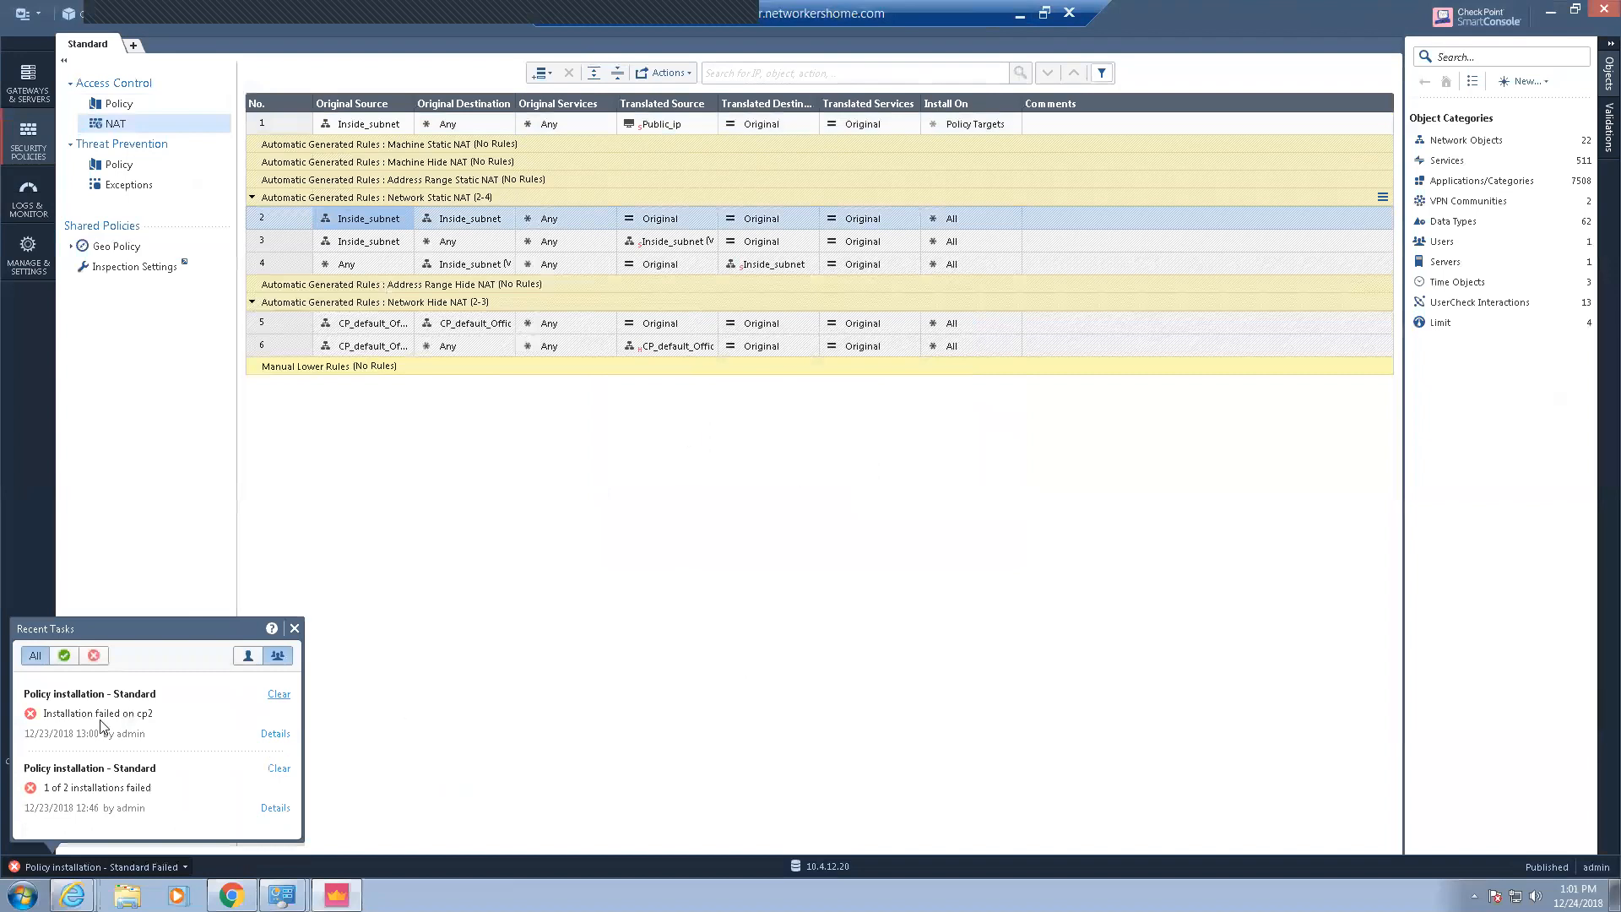
Show the failure details: Address Translation Rule 1's original and translated range sizes differ
left_click(275, 733)
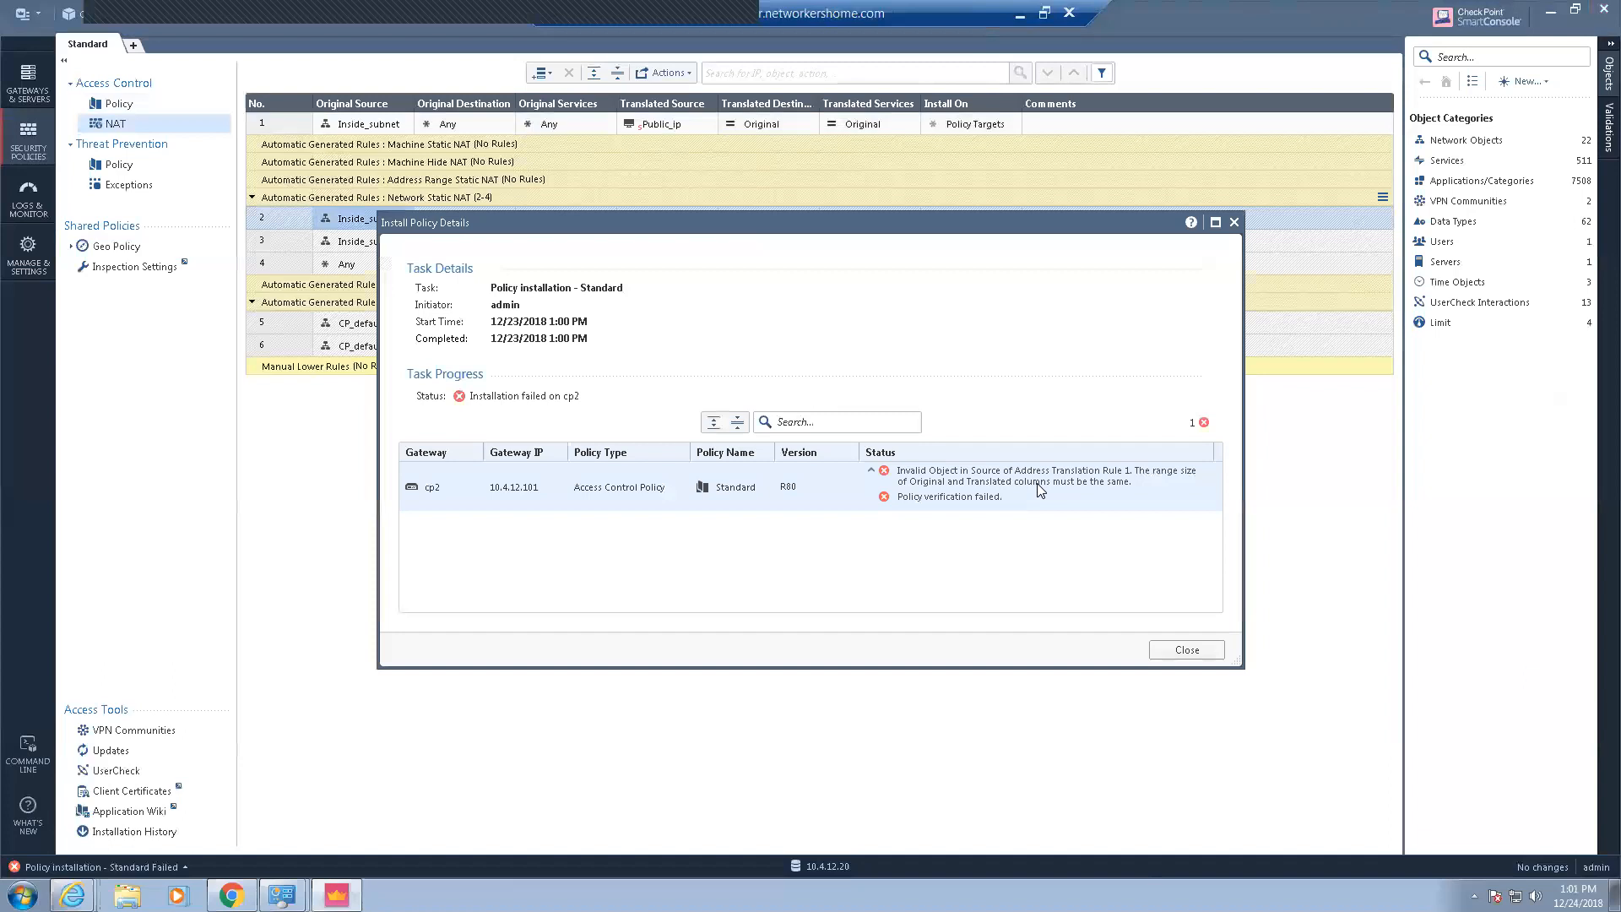
Close the Install Policy Details window and minimize the remote session to reveal the Paint NAT notes
left_click(1234, 222)
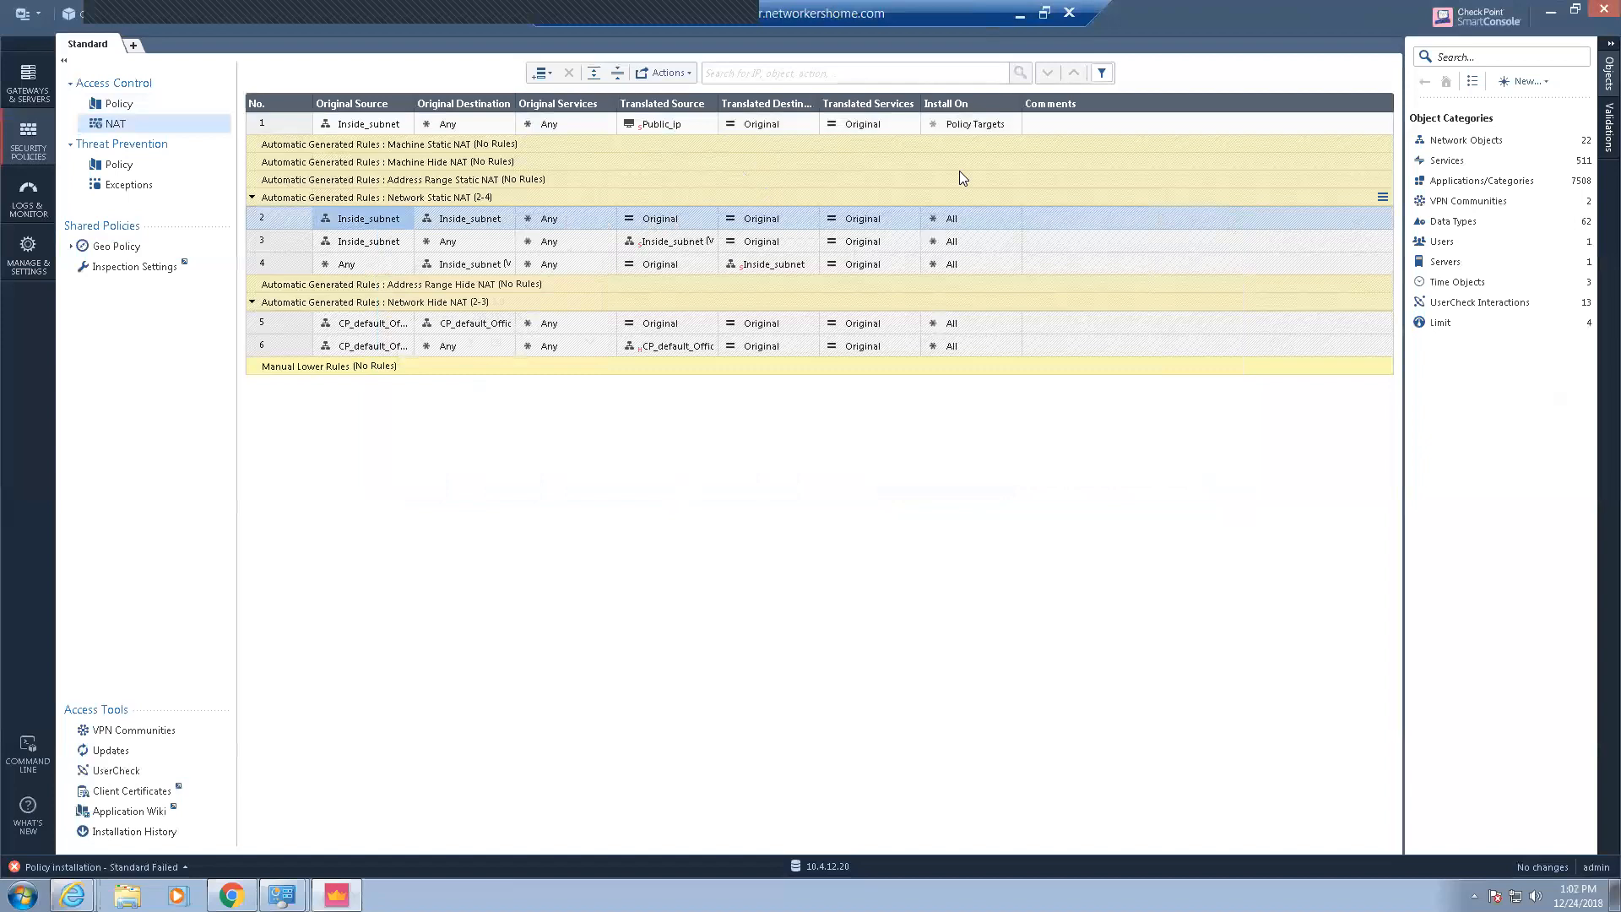
left_click(1019, 15)
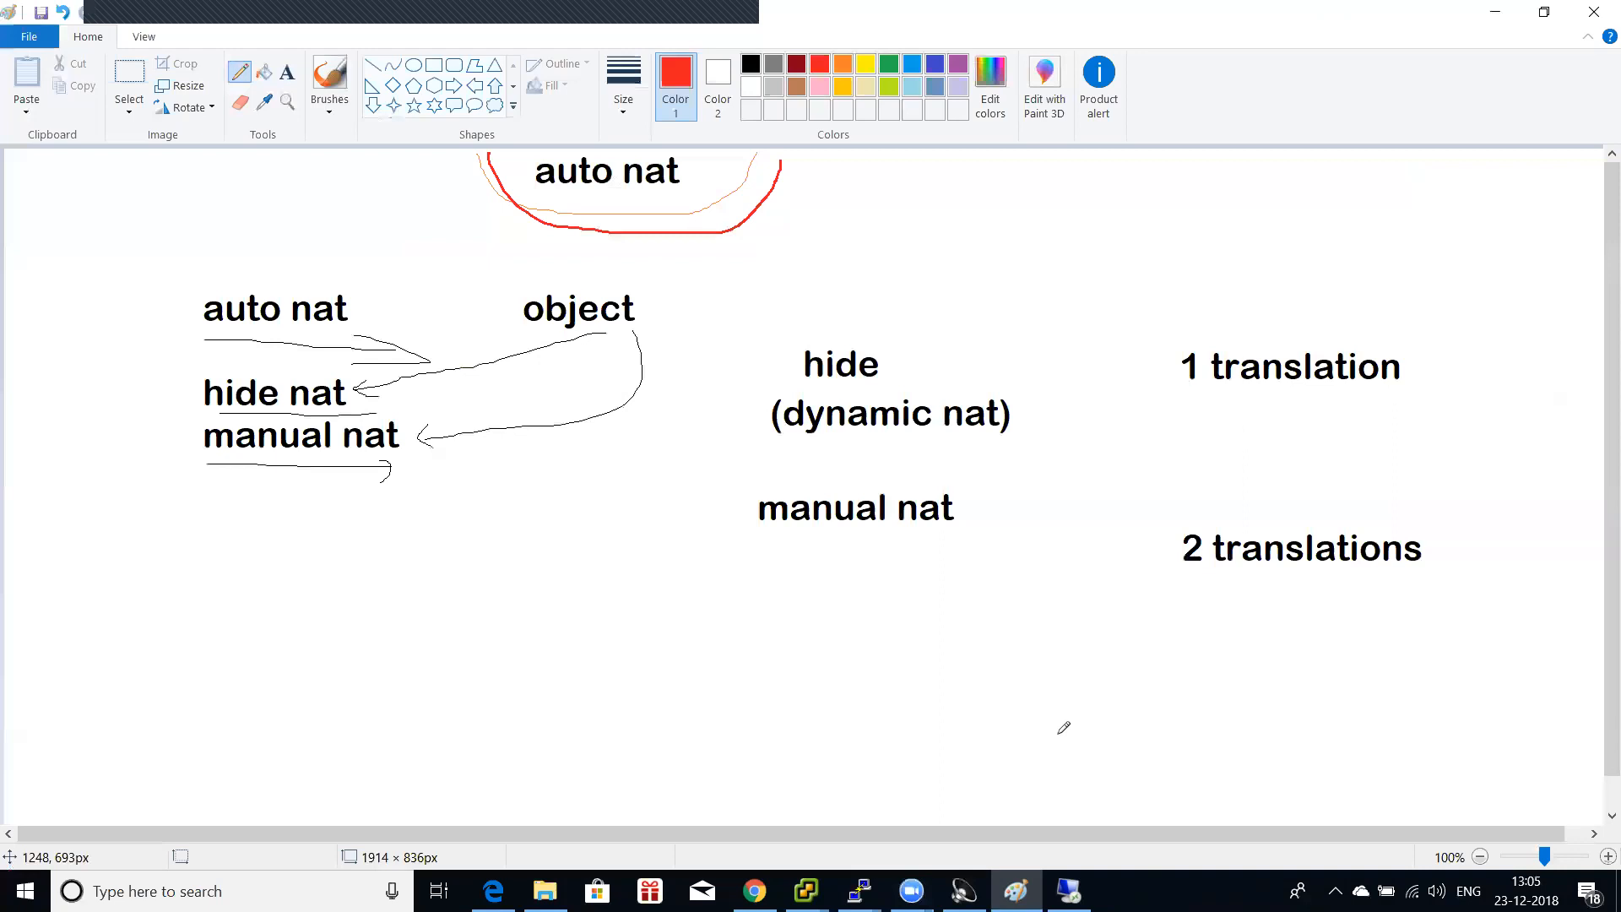
Write 10.10.10.10 in red and draw a curved arrow rising from it
left_click(287, 72)
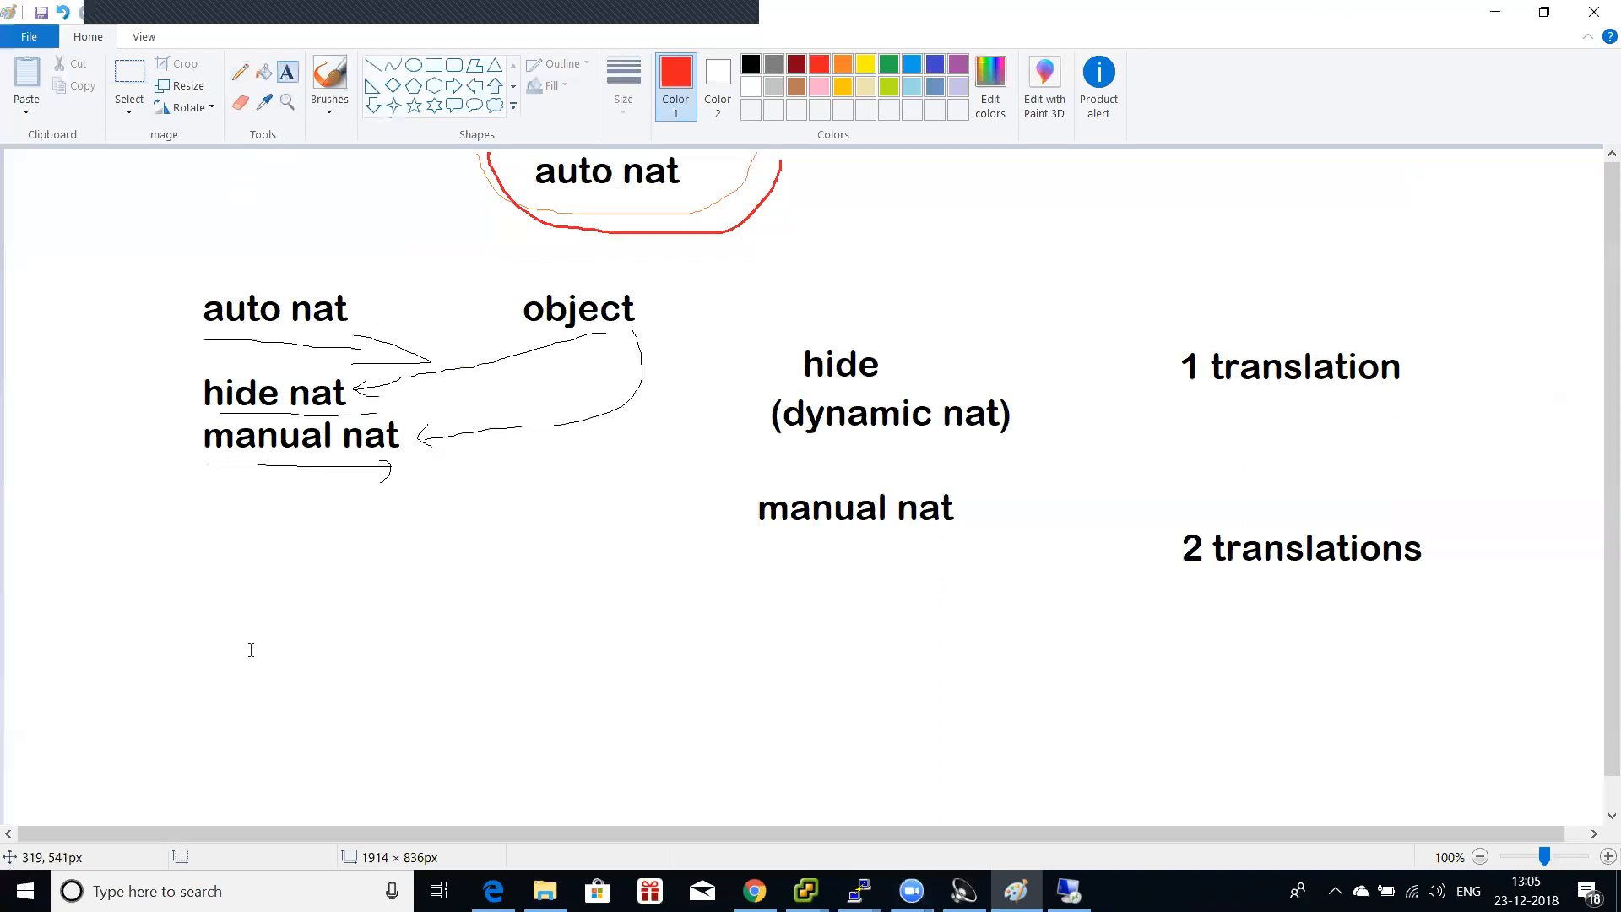
left_click(207, 683)
type("10.")
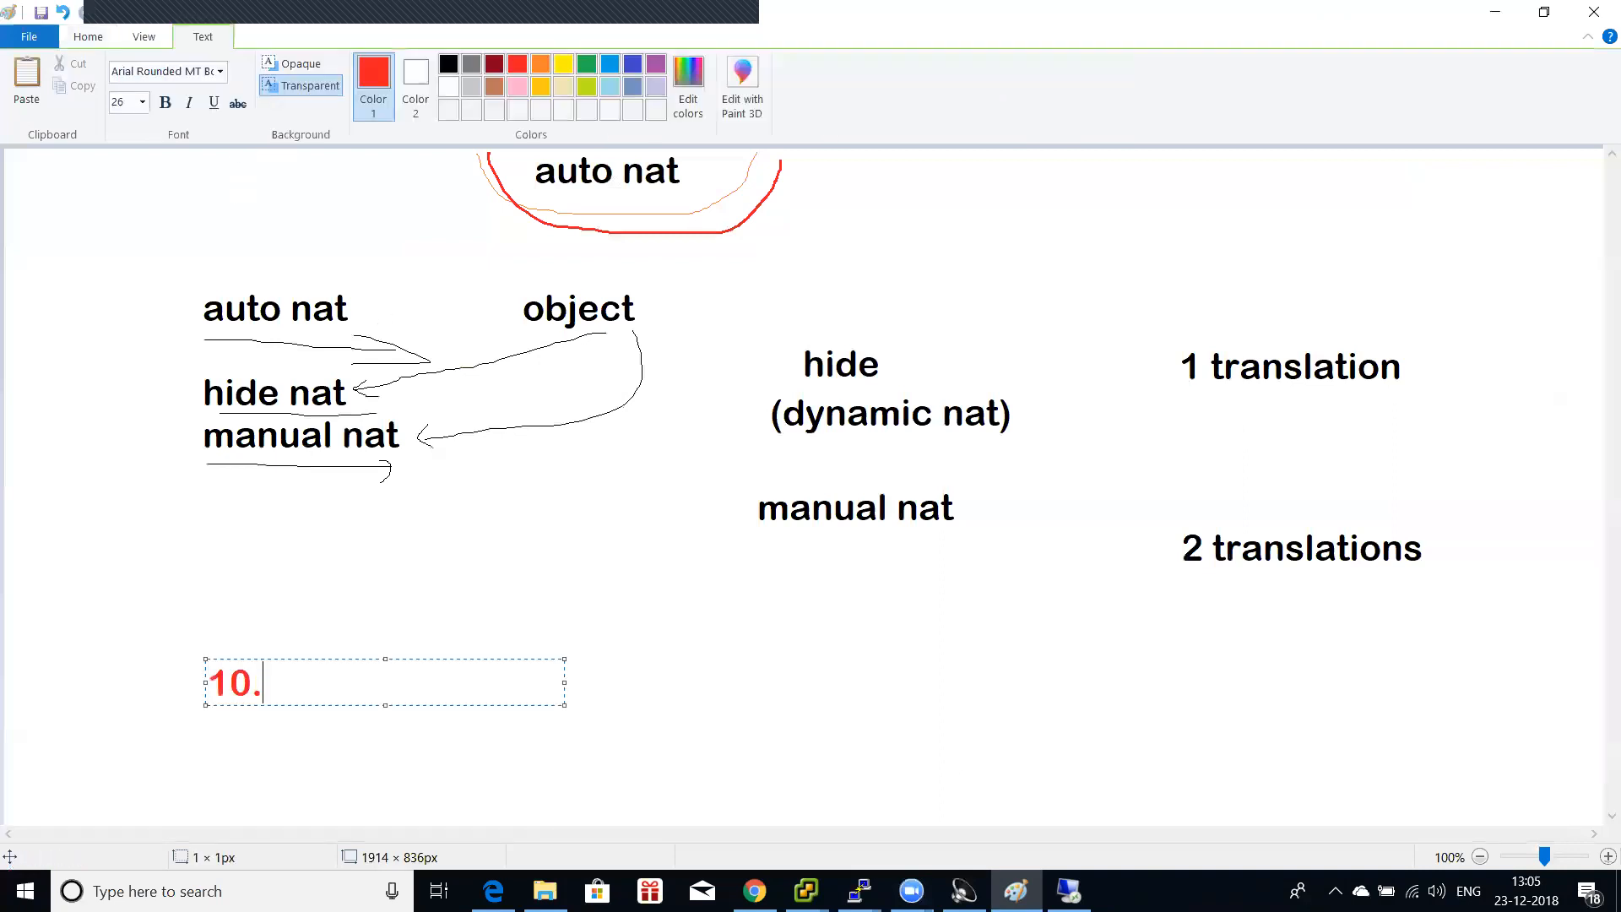
type("10.10.10")
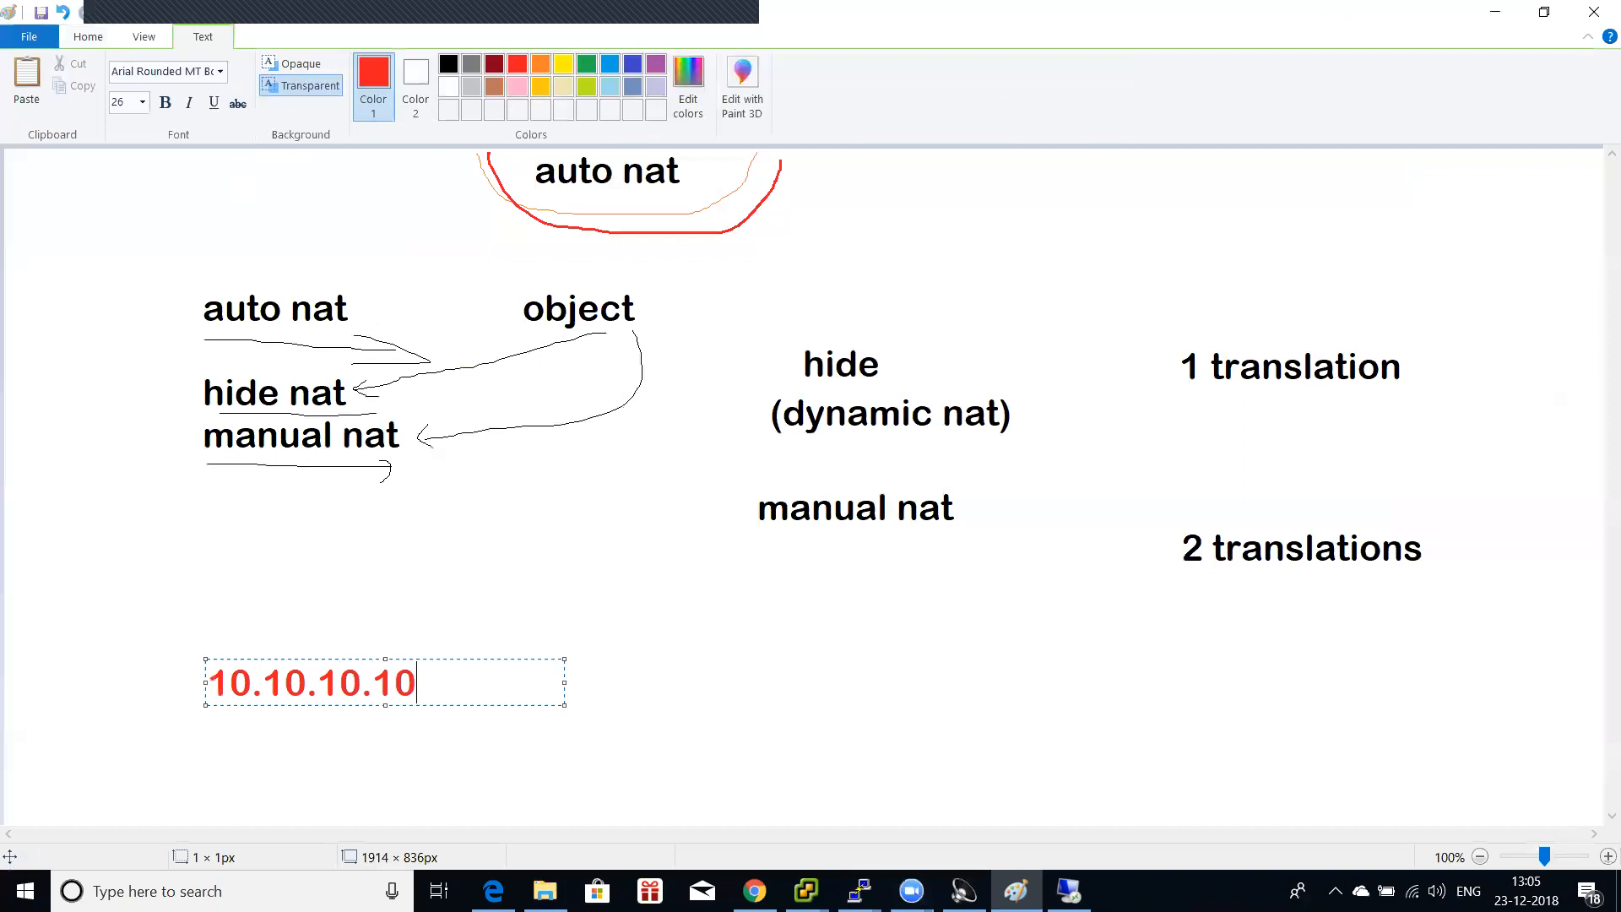
left_click(317, 625)
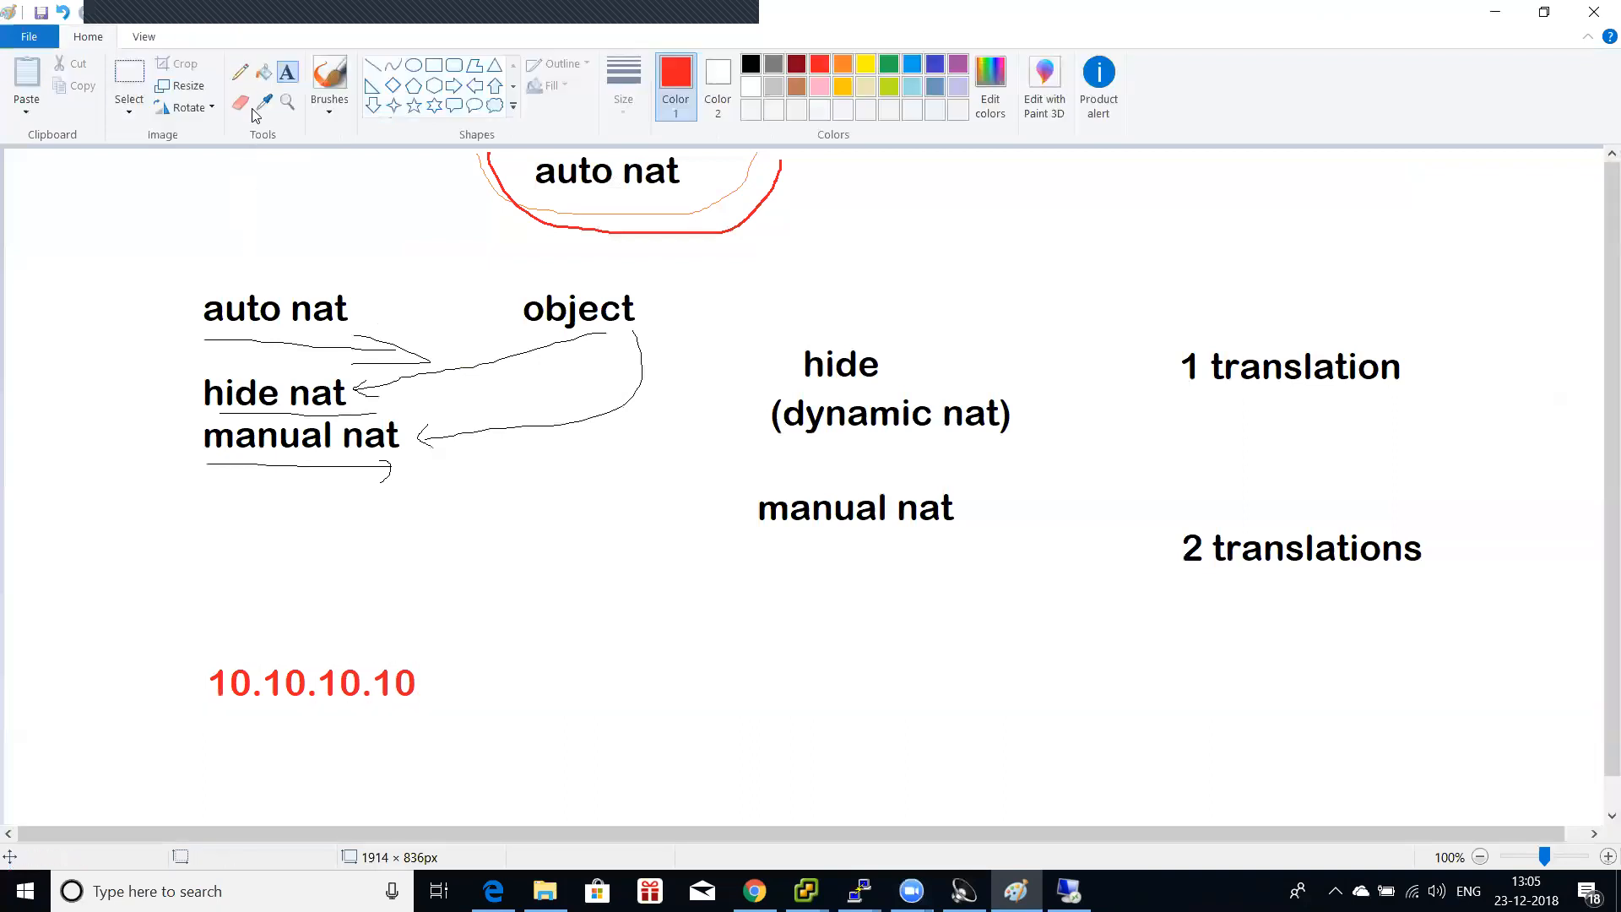
left_click(236, 81)
mouse_move(346, 650)
left_mouse_down()
mouse_move(365, 585)
mouse_move(454, 540)
mouse_move(448, 566)
left_mouse_up()
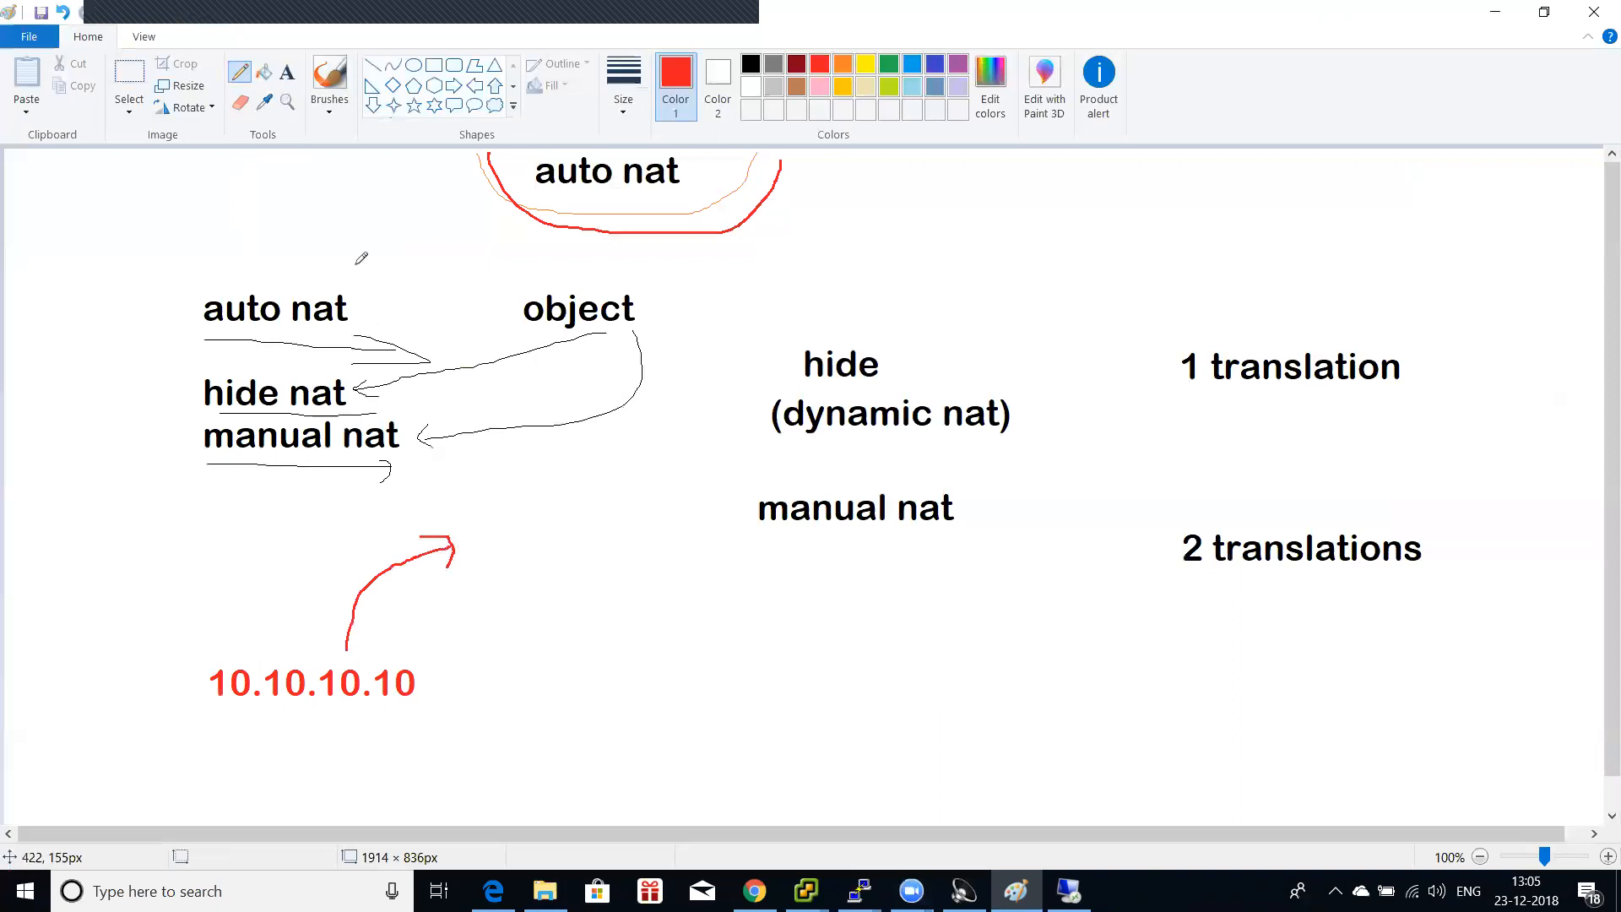
Label the arrow's tip 17.17.17.17
left_click(287, 73)
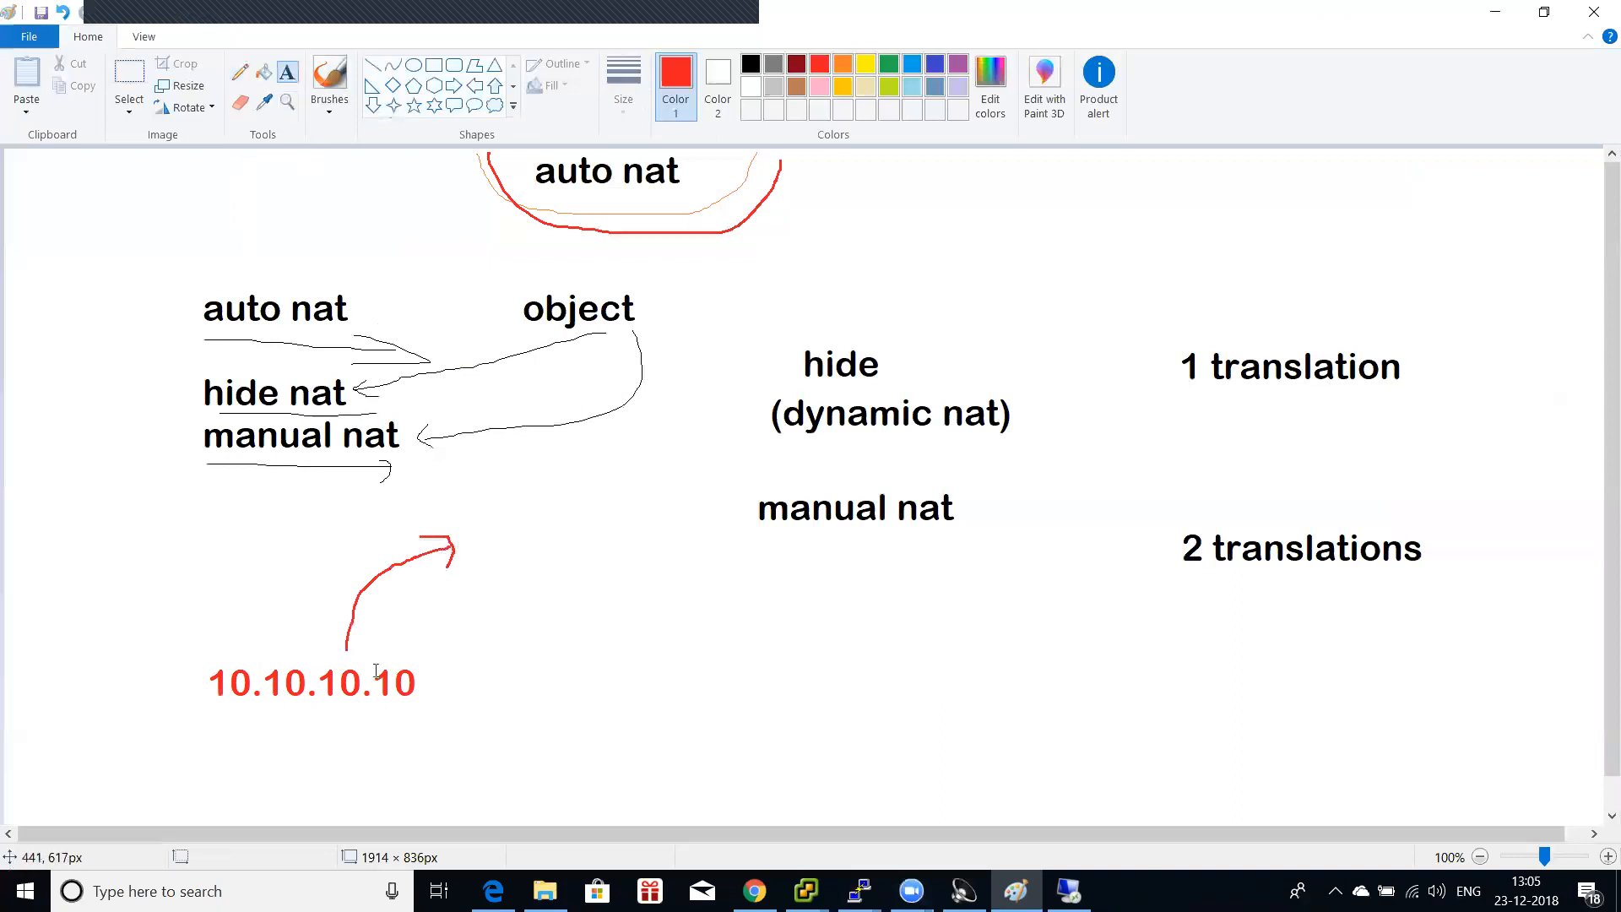
left_click(452, 560)
type("17.17.1")
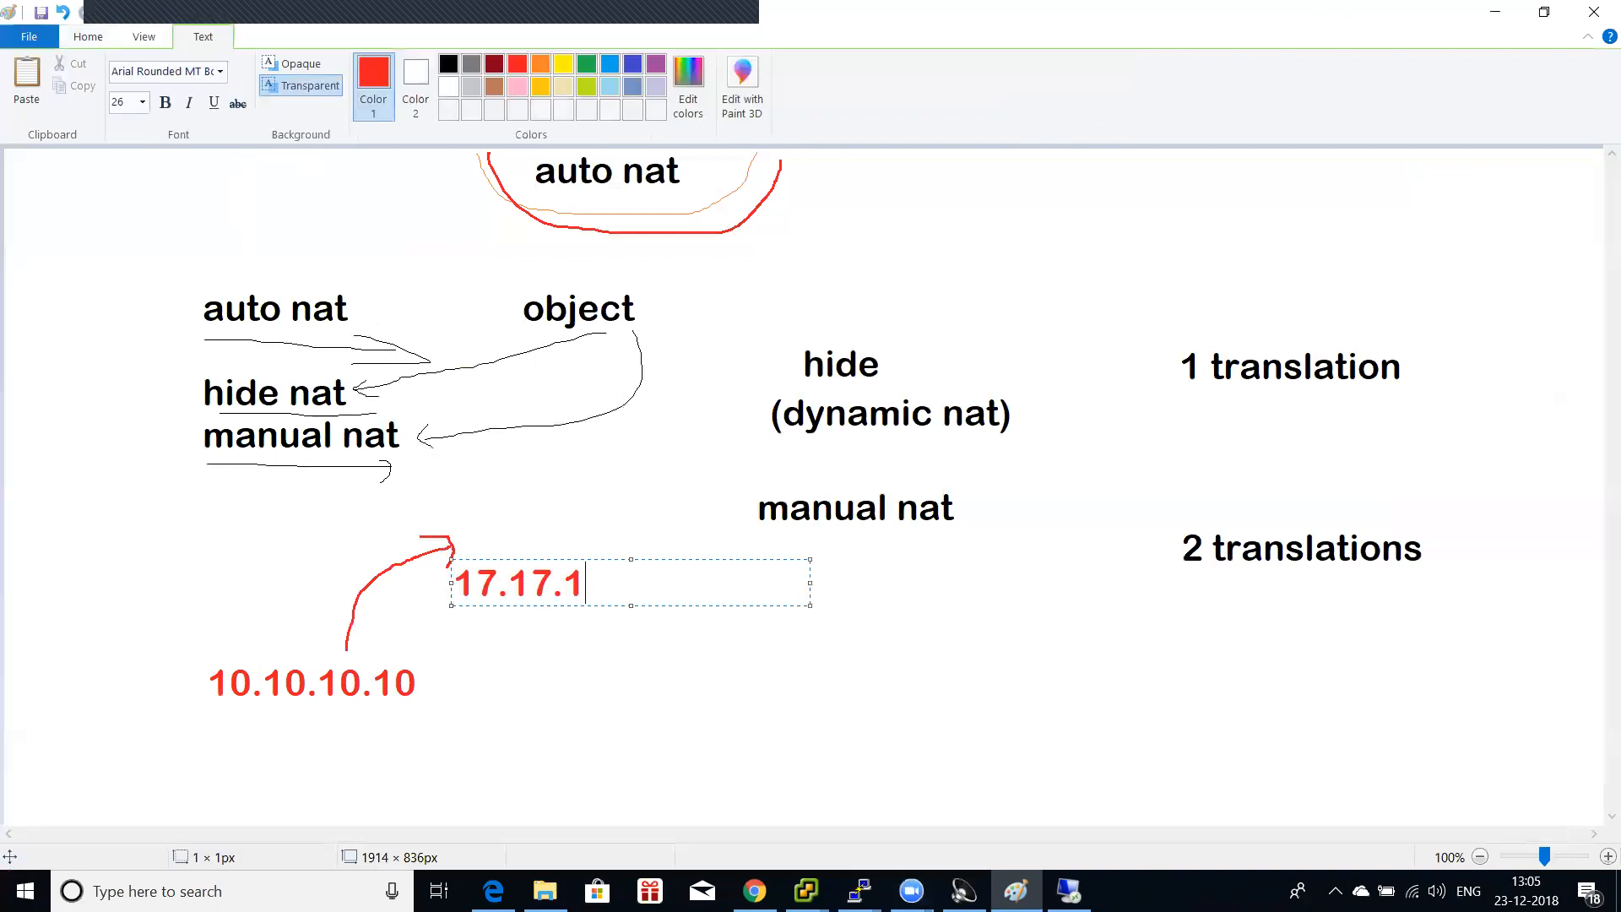
type("7.17")
left_click(188, 163)
Handwrite /24 after 10.10.10.10 and underline 17.17.17.17 in pencil
left_click(239, 72)
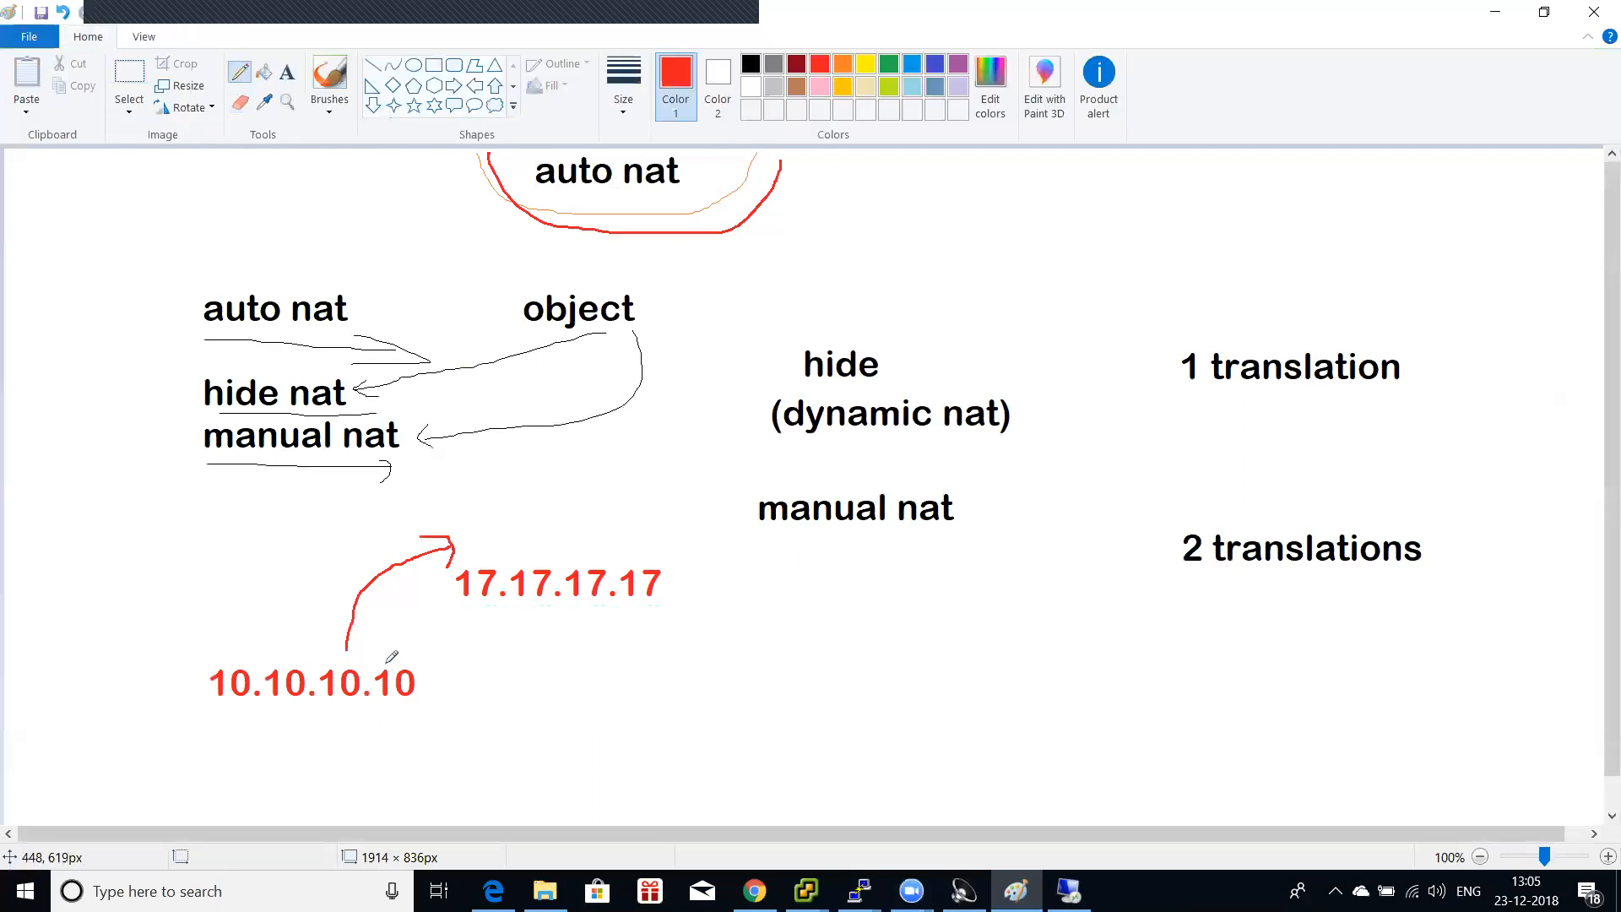
mouse_move(384, 686)
left_mouse_down()
mouse_move(389, 708)
mouse_move(422, 676)
mouse_move(385, 667)
mouse_move(427, 741)
mouse_move(419, 775)
left_mouse_up()
mouse_move(445, 715)
left_mouse_down()
mouse_move(456, 762)
mouse_move(479, 762)
left_mouse_up()
mouse_move(488, 713)
left_mouse_down()
mouse_move(517, 742)
mouse_move(514, 791)
left_mouse_up()
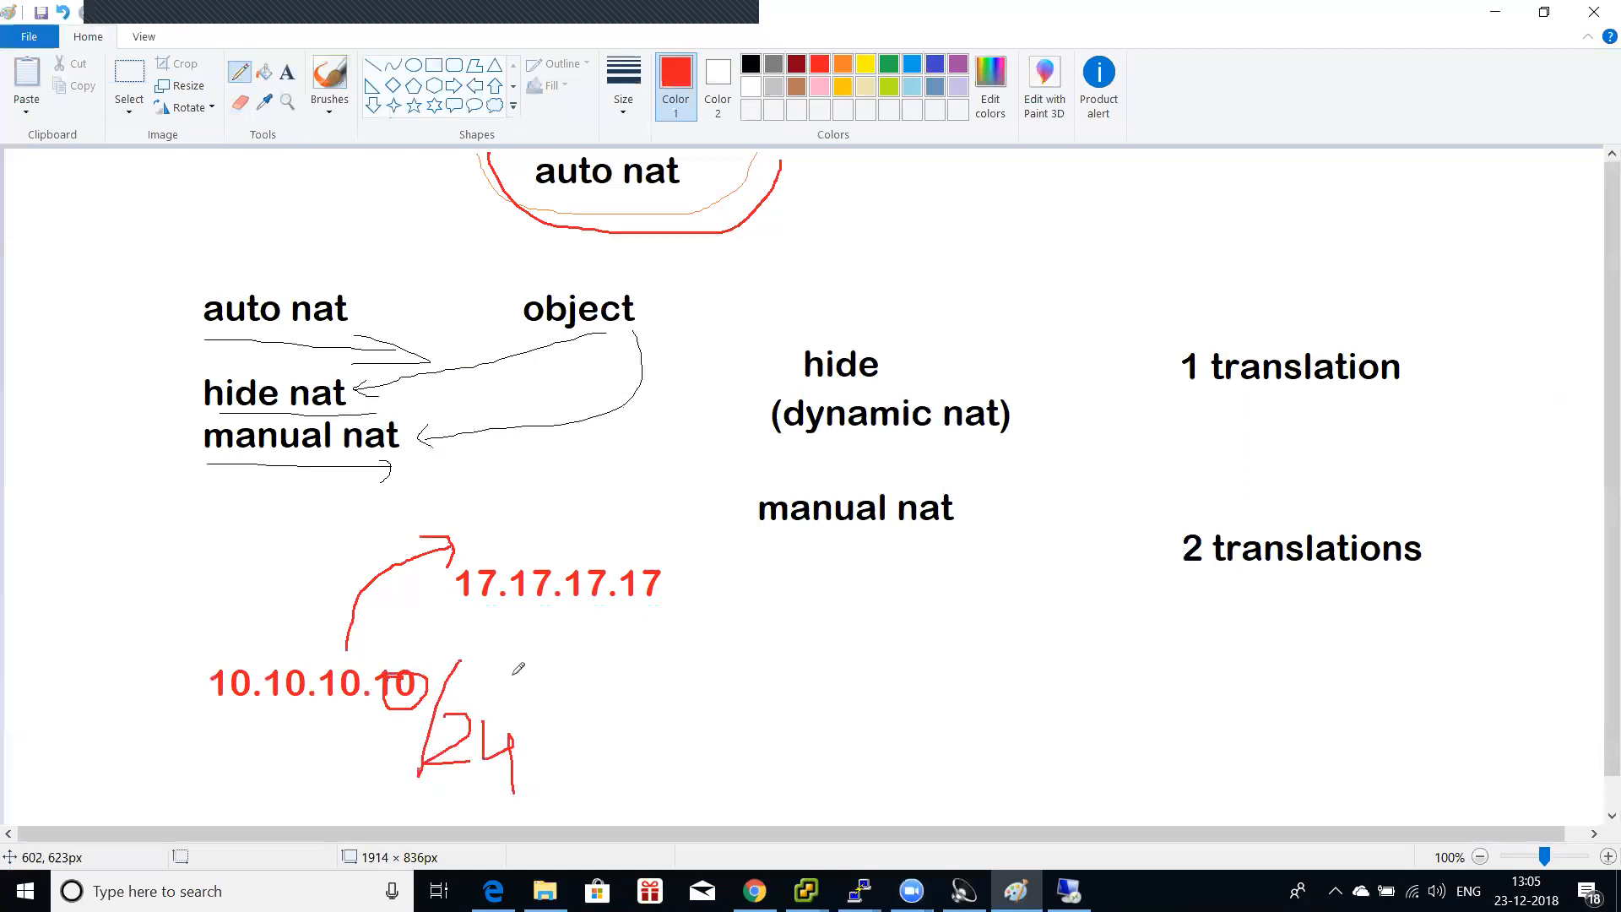
left_click_drag(473, 614, 656, 630)
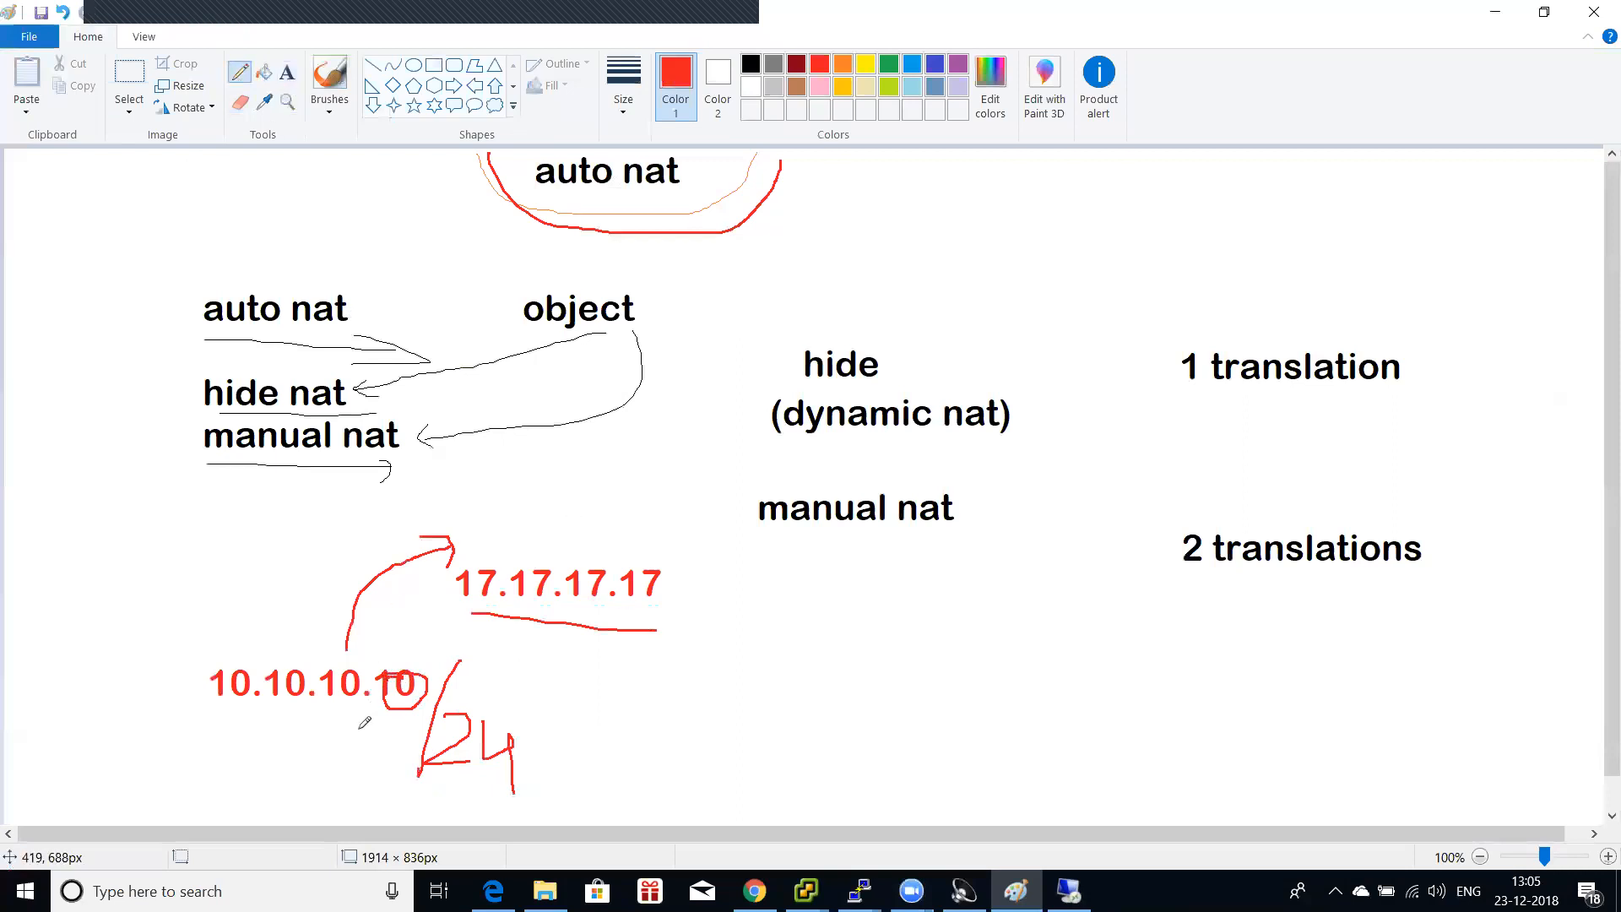
left_click(287, 72)
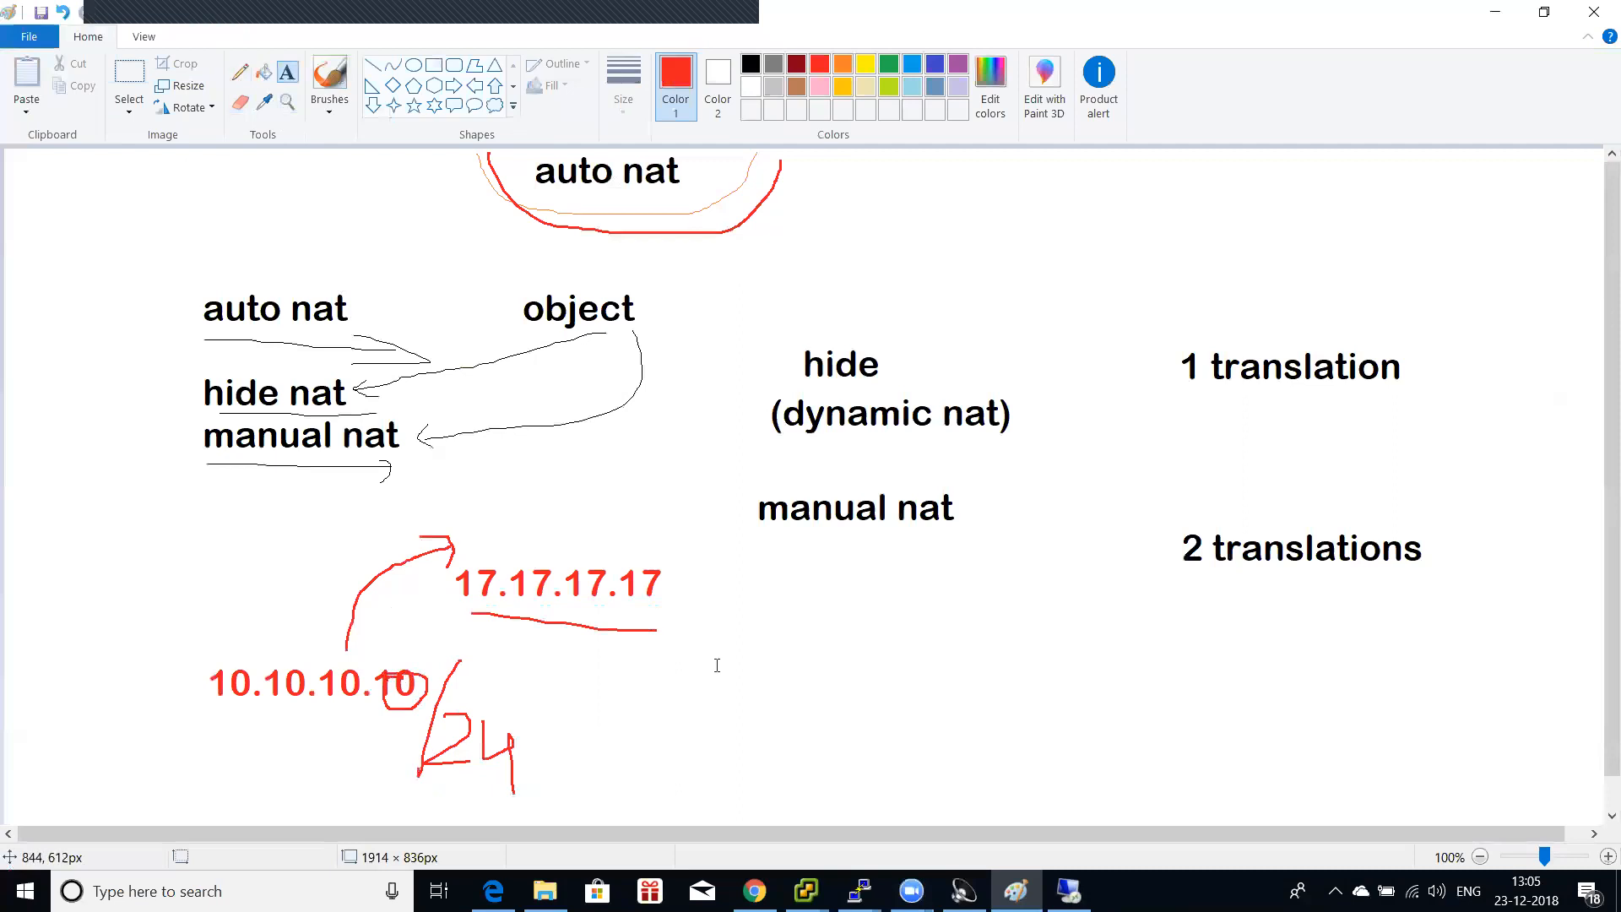
Write nat and pat on two lines to the right of the addresses
left_click(748, 652)
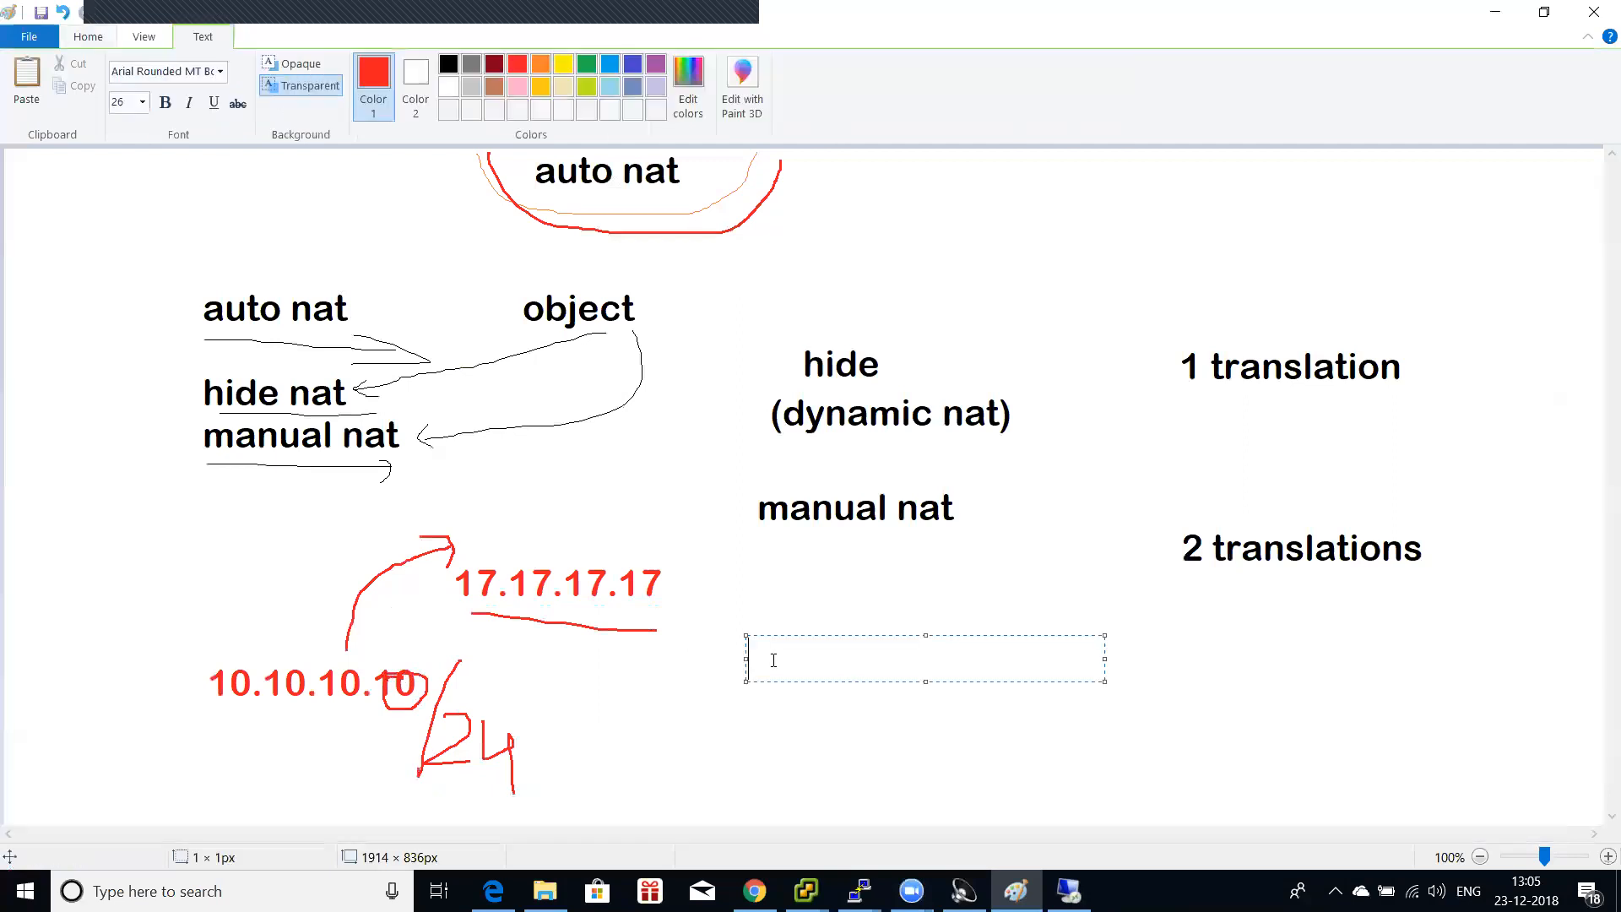
type("nat")
key("Return")
type("pat")
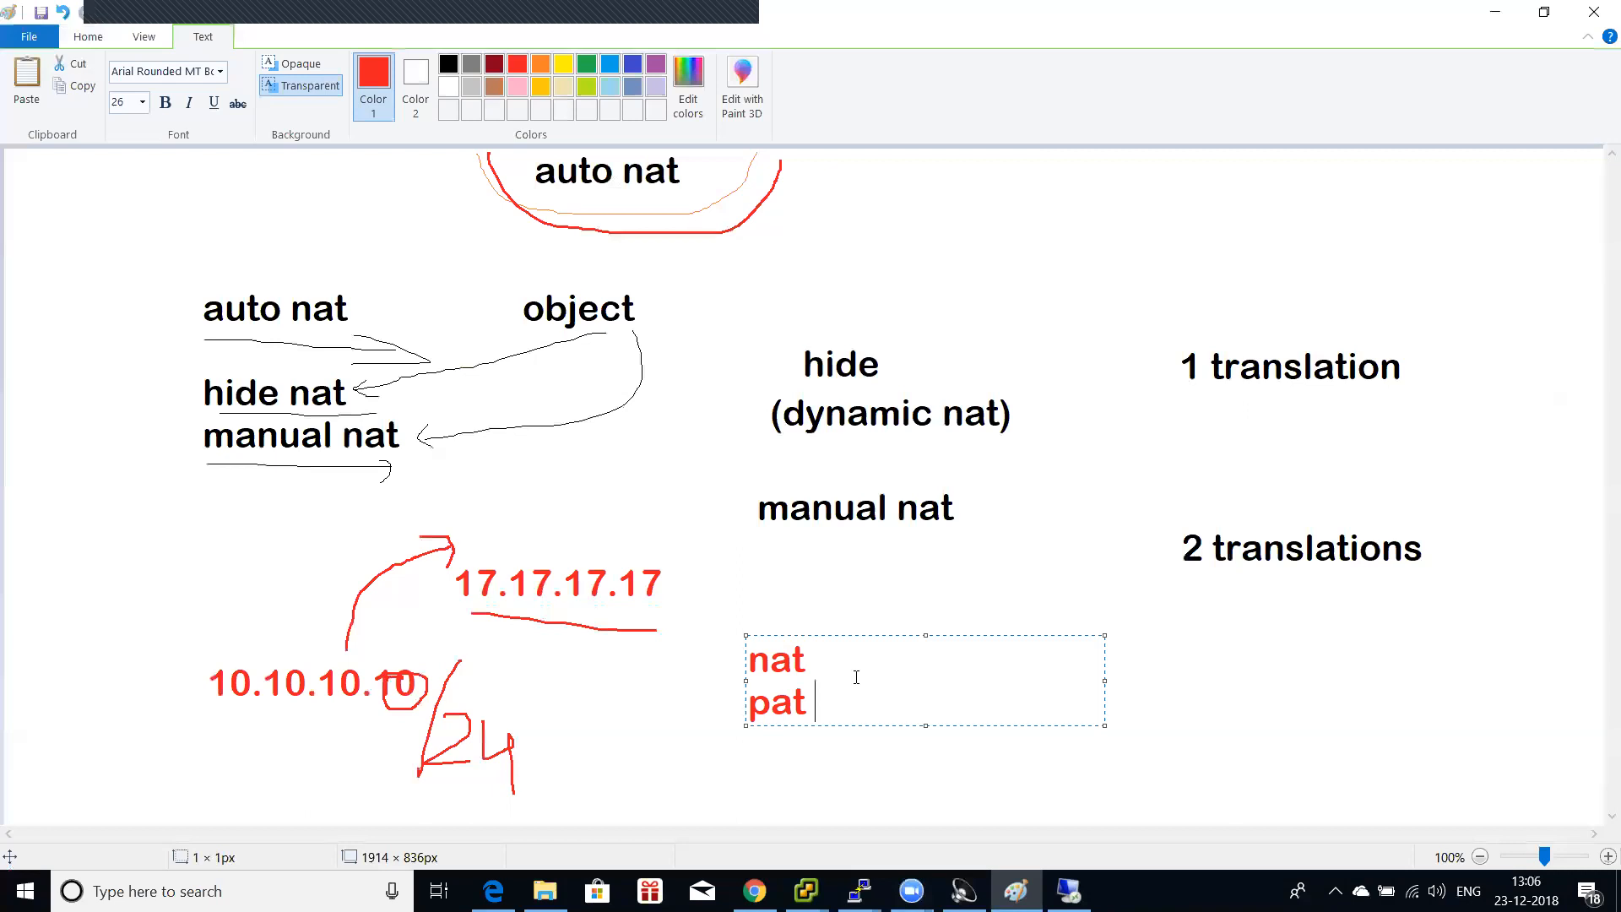
left_click(837, 615)
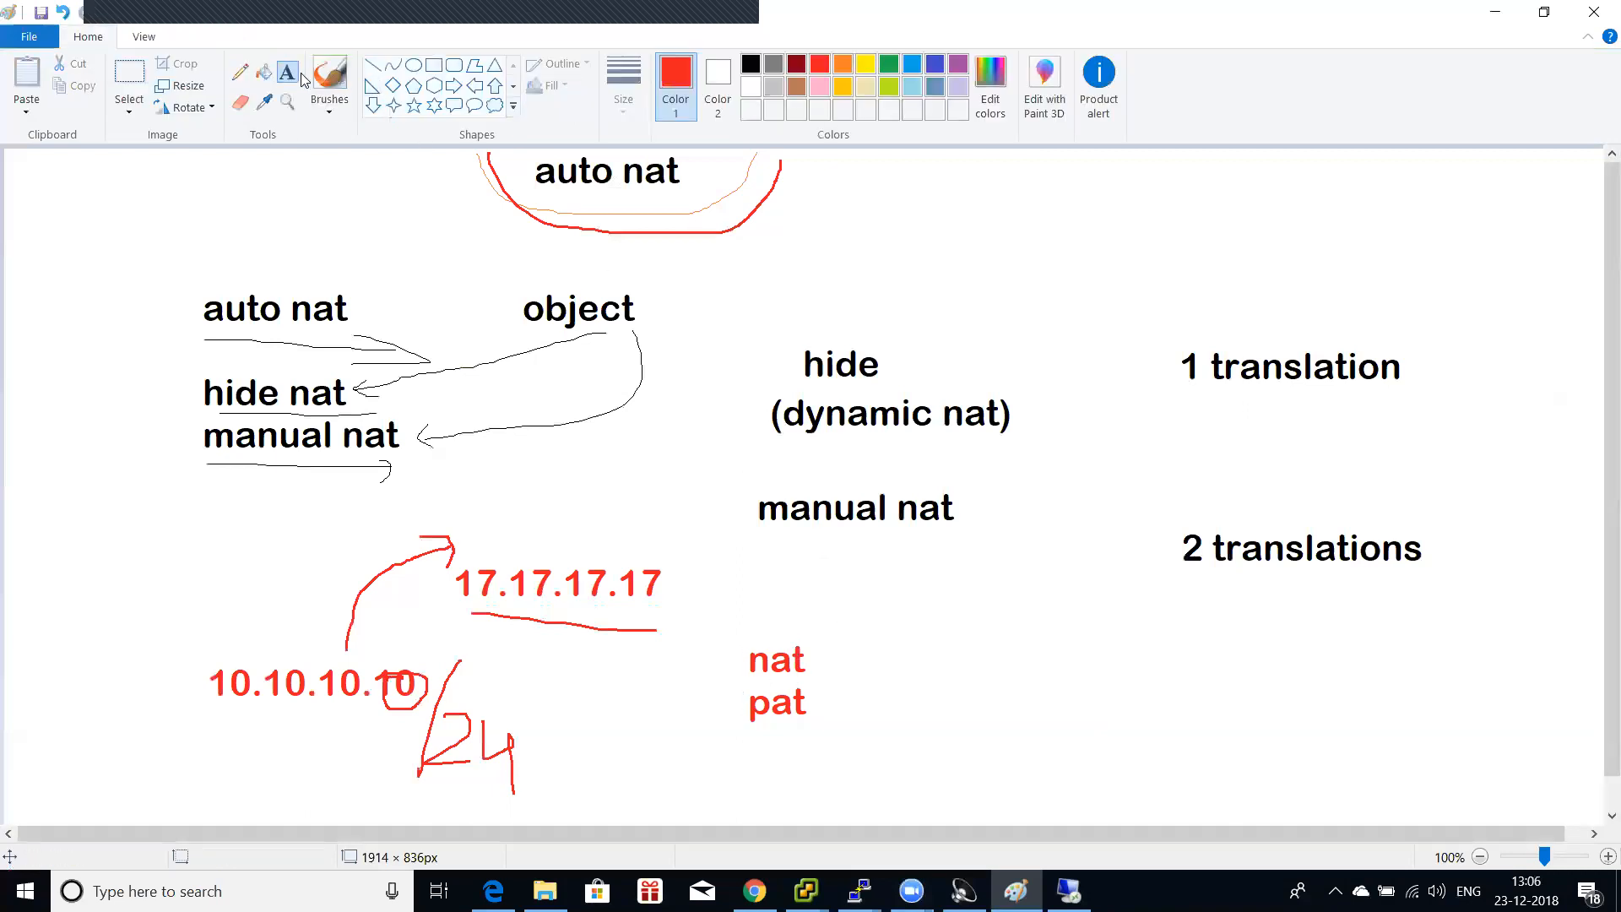
Type static nat, manual nat and dynamic nat as a list below 2 translations
left_click(1101, 641)
type("static nat")
key("Return")
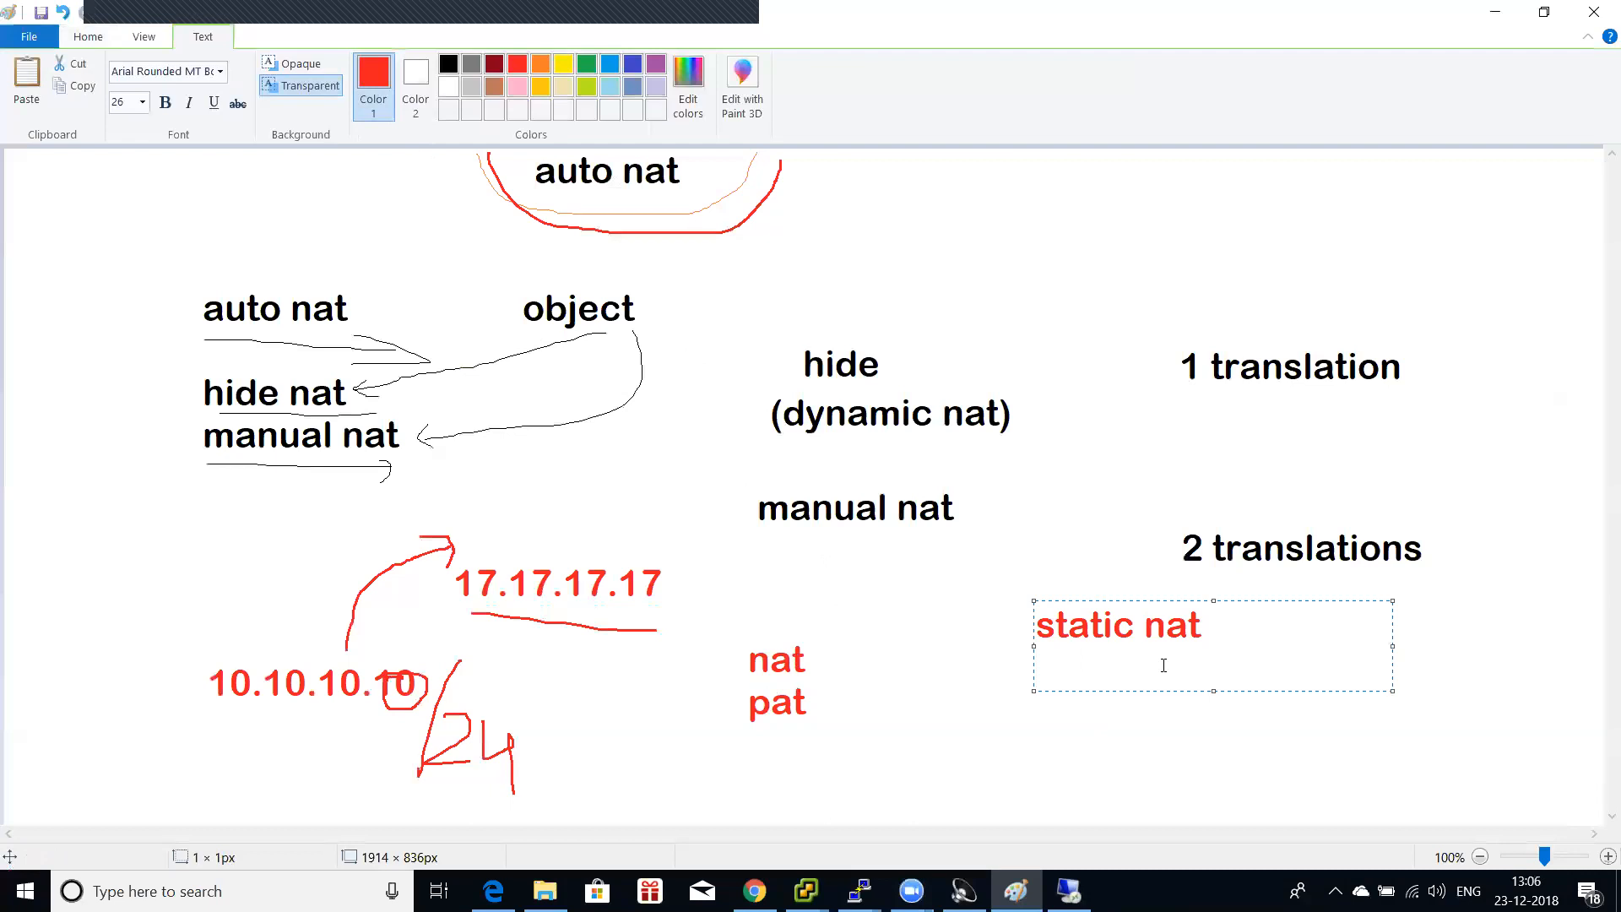
type("mu")
key("BackSpace")
type("anual nar")
key("BackSpace")
type("t")
key("Return")
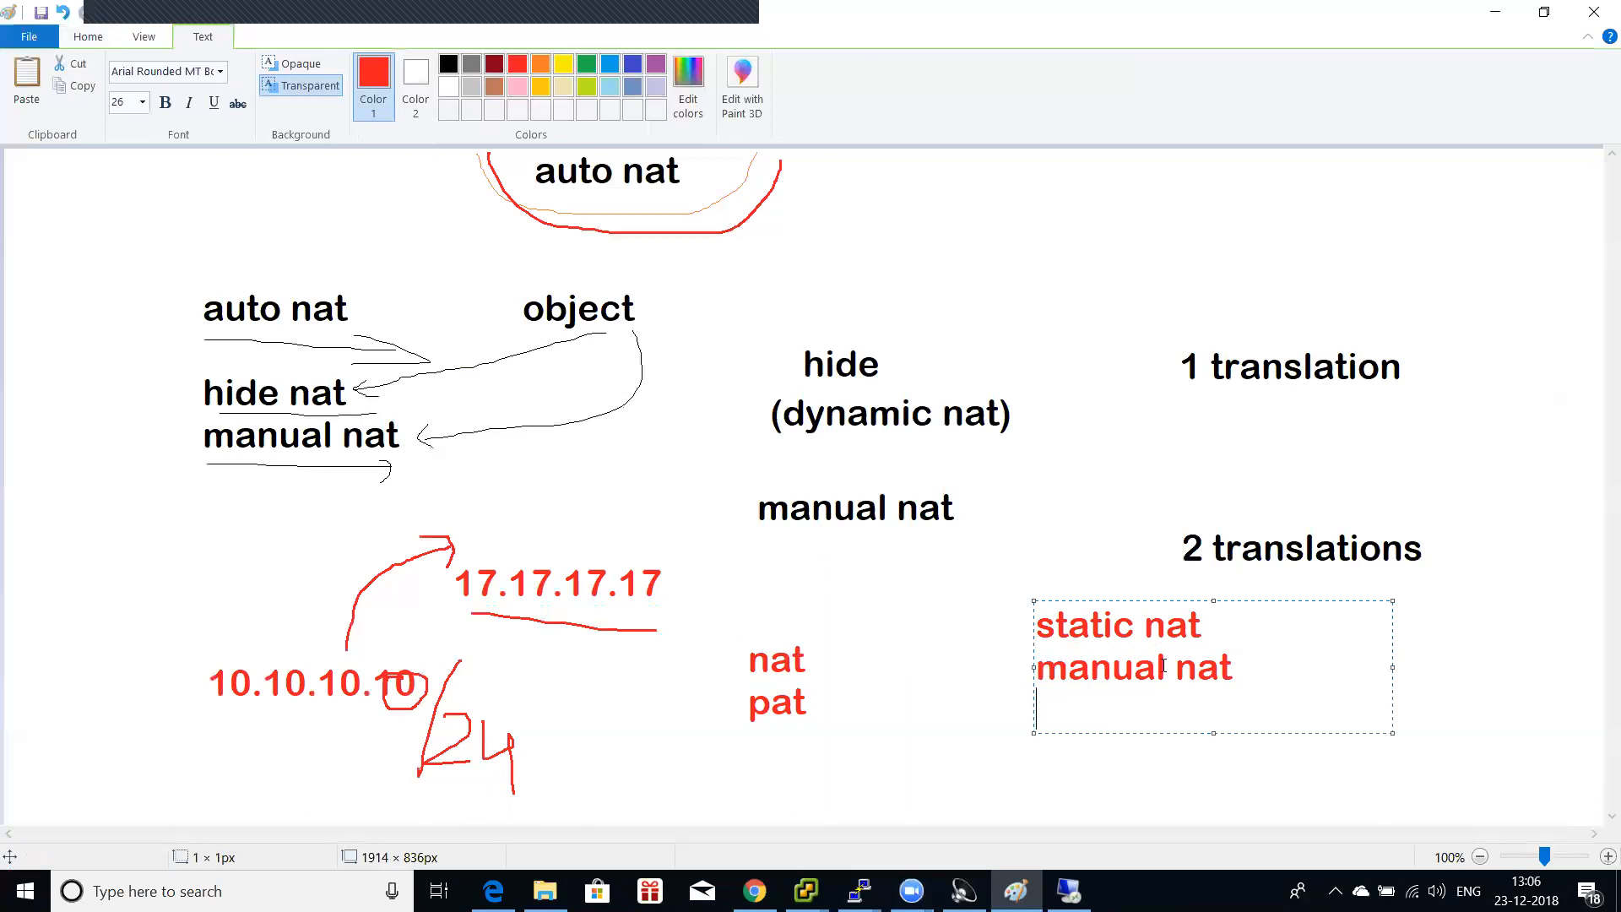
type("dynami")
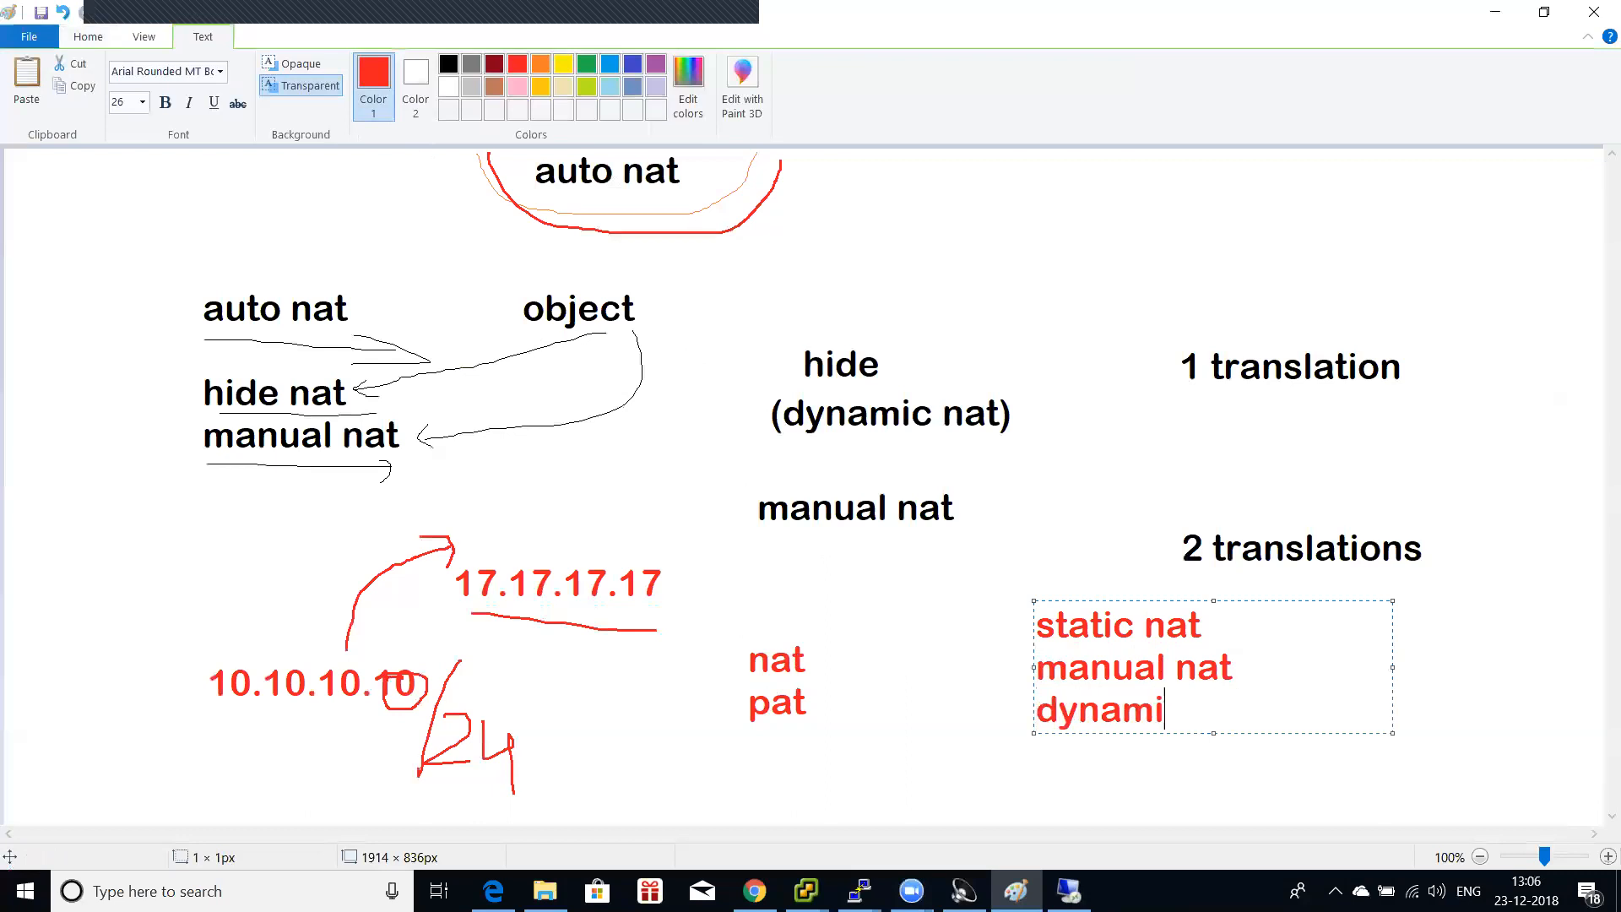
type("c nat")
Insert static pat between manual nat and dynamic nat, adding a trailing blank line
key("Up")
key("Up")
key("Down")
key("Return")
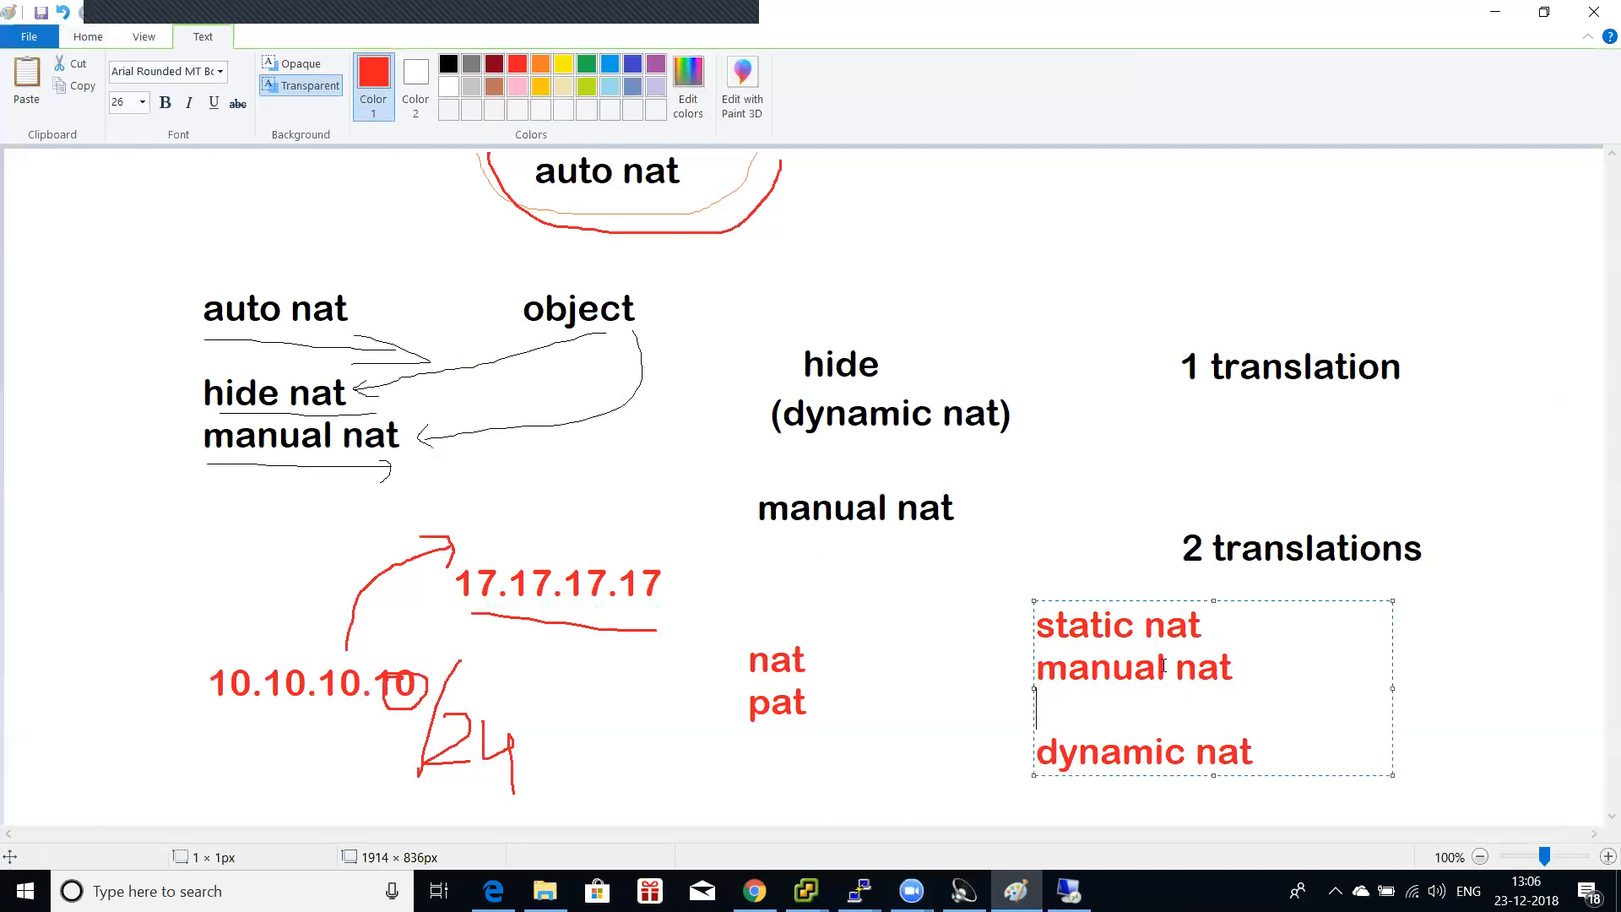
type("static pat")
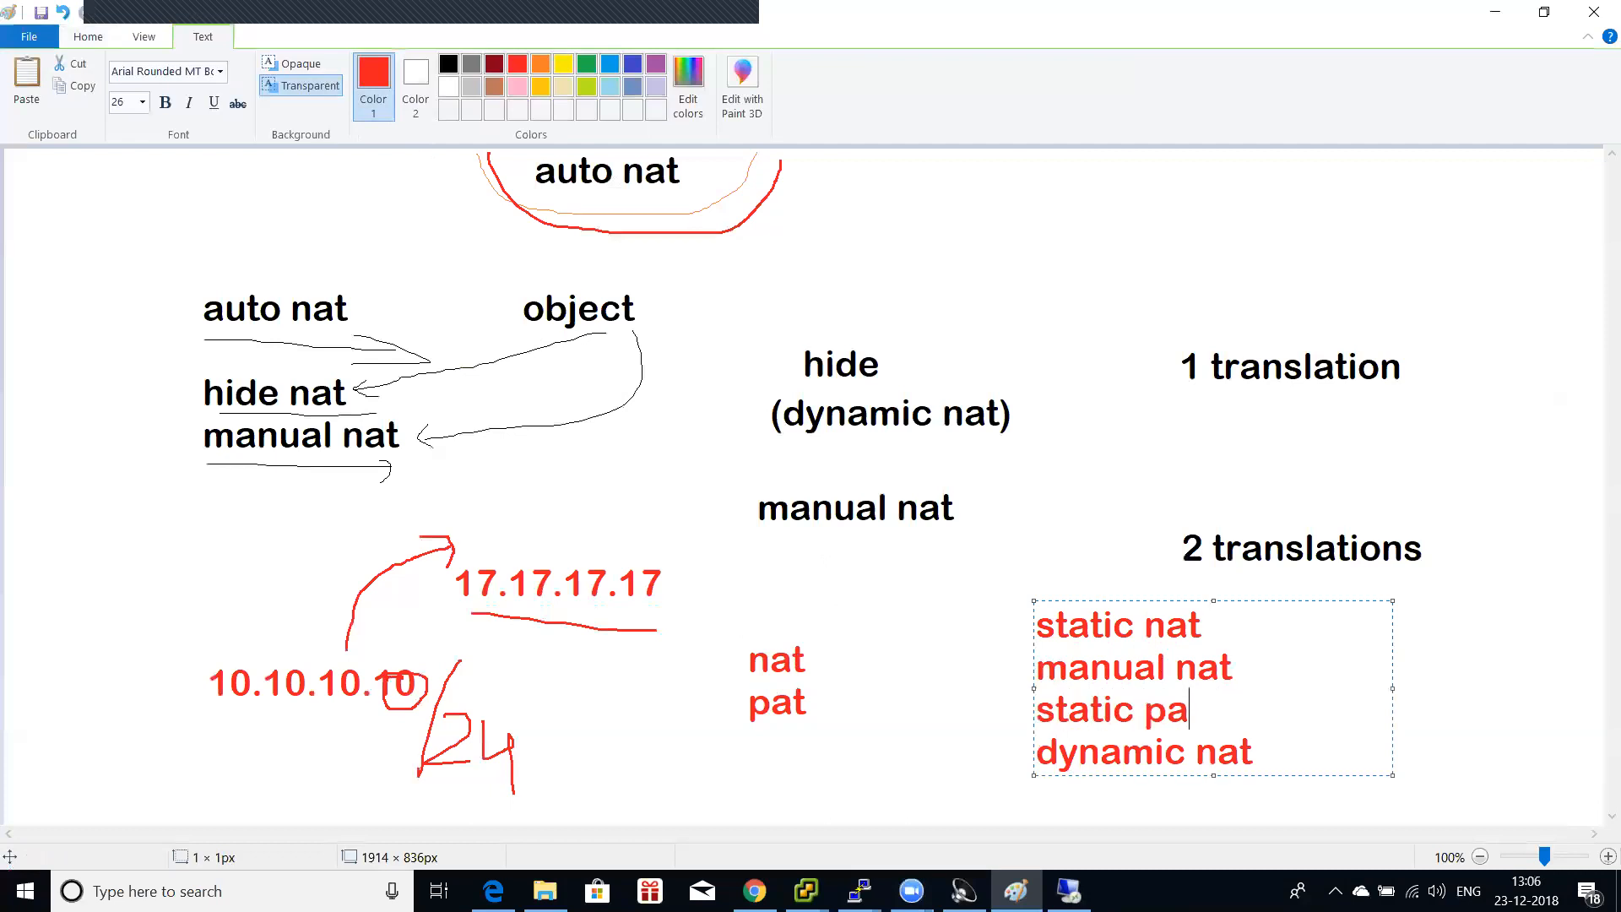
key("Down")
key("Right")
key("Right")
key("Right")
key("Return")
Add a two-line label 'static -manual' / 'static -autonat' at the canvas top right
left_click(976, 664)
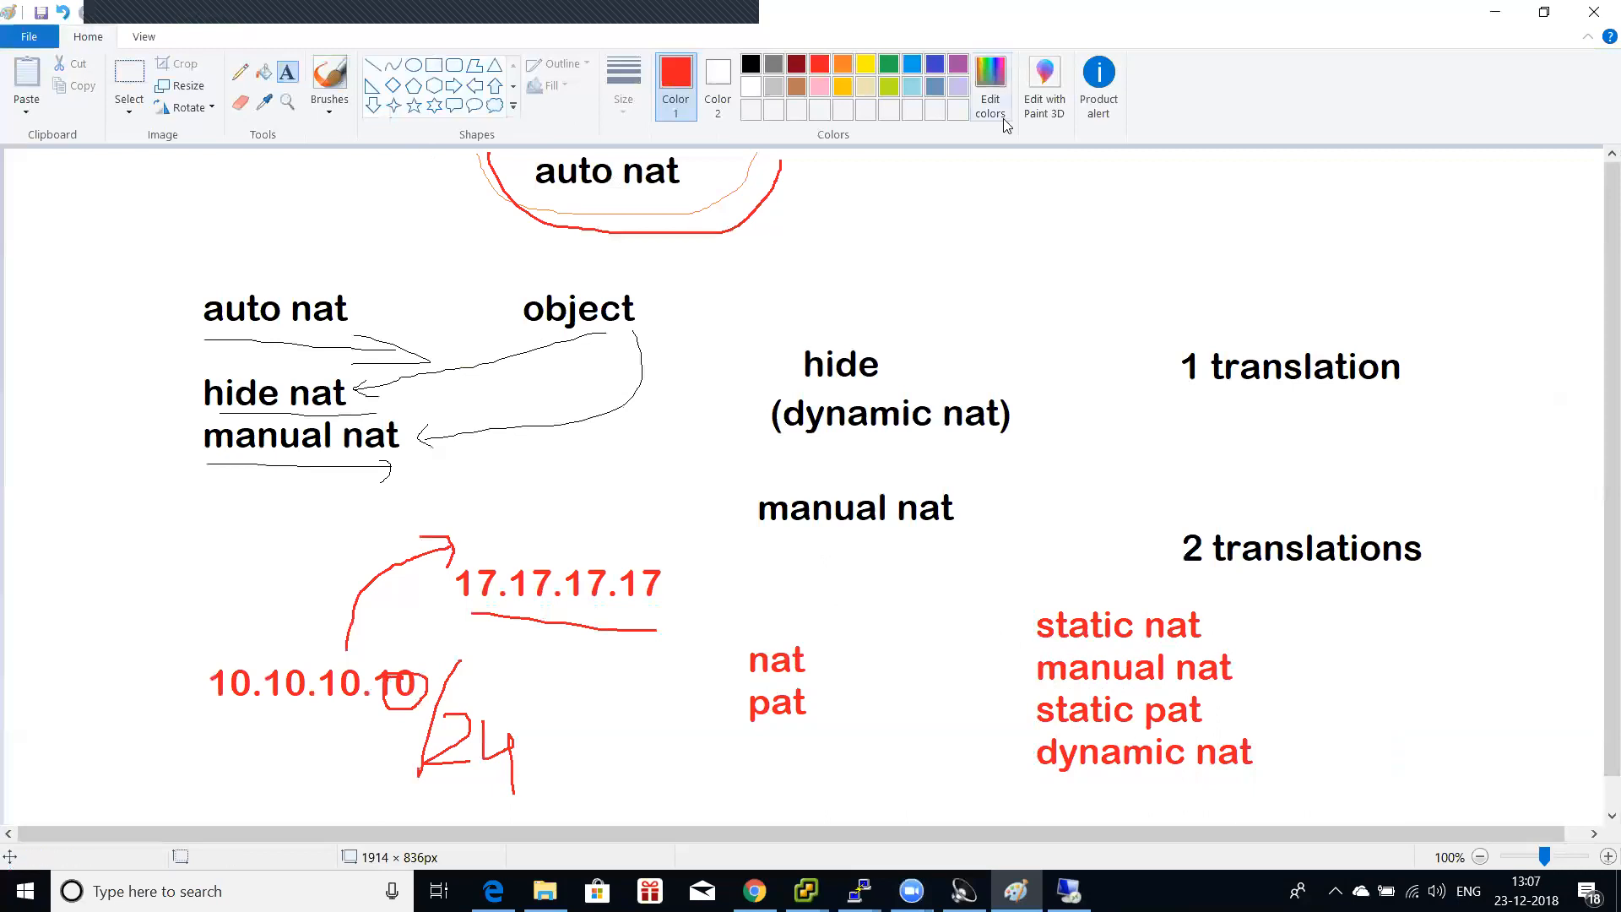
left_click(1097, 168)
type("sta")
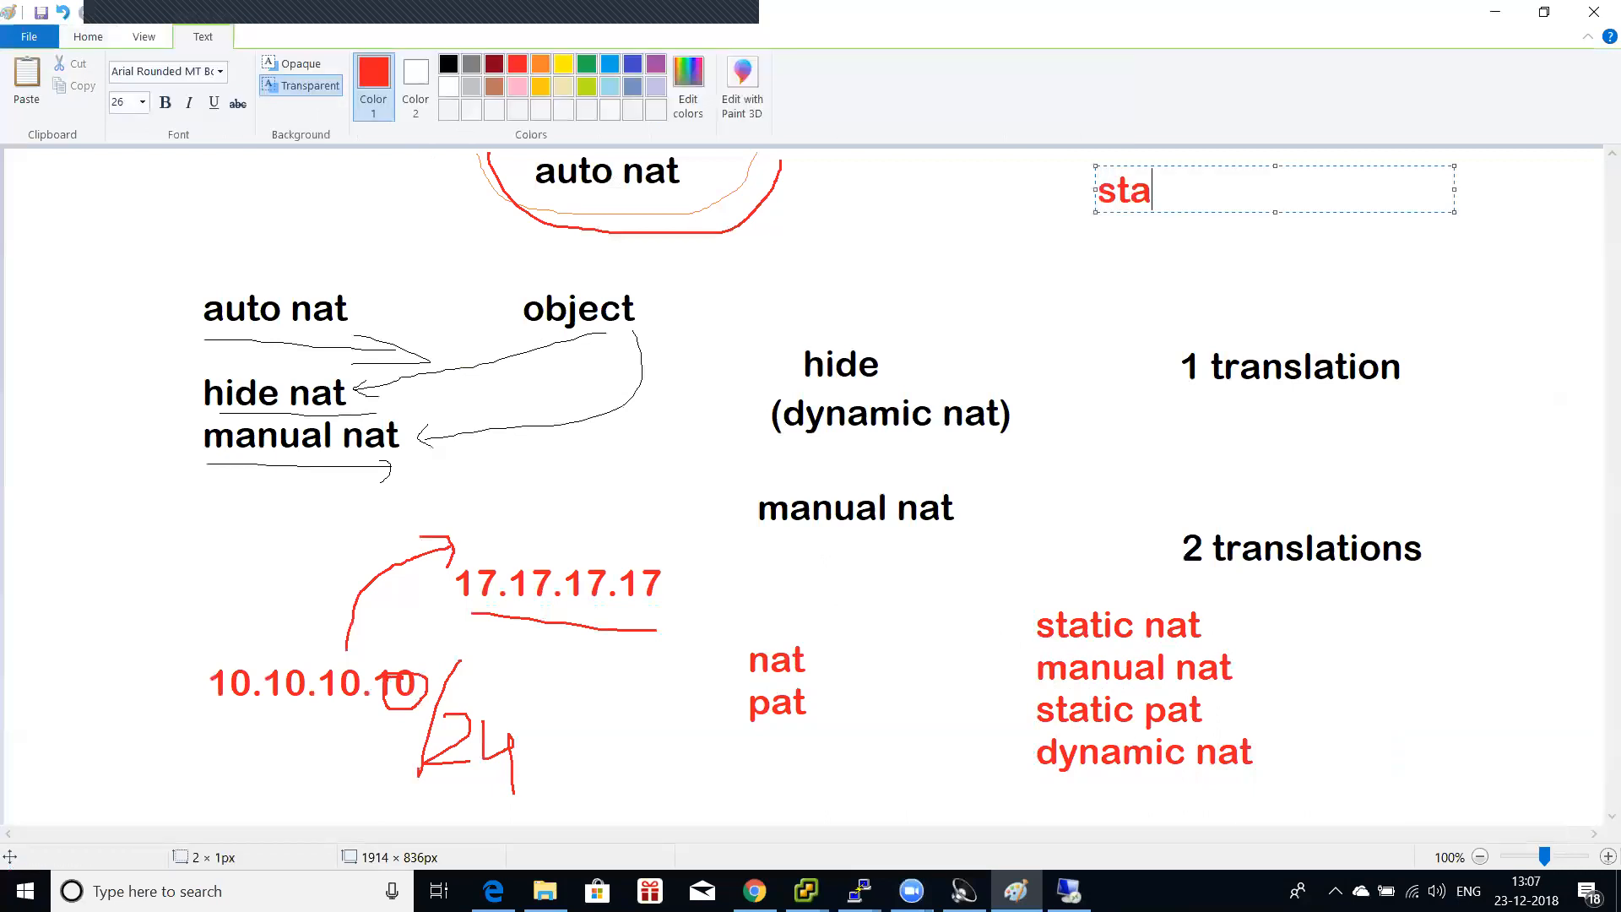
type("tic -manual")
key("Return")
type("static 0")
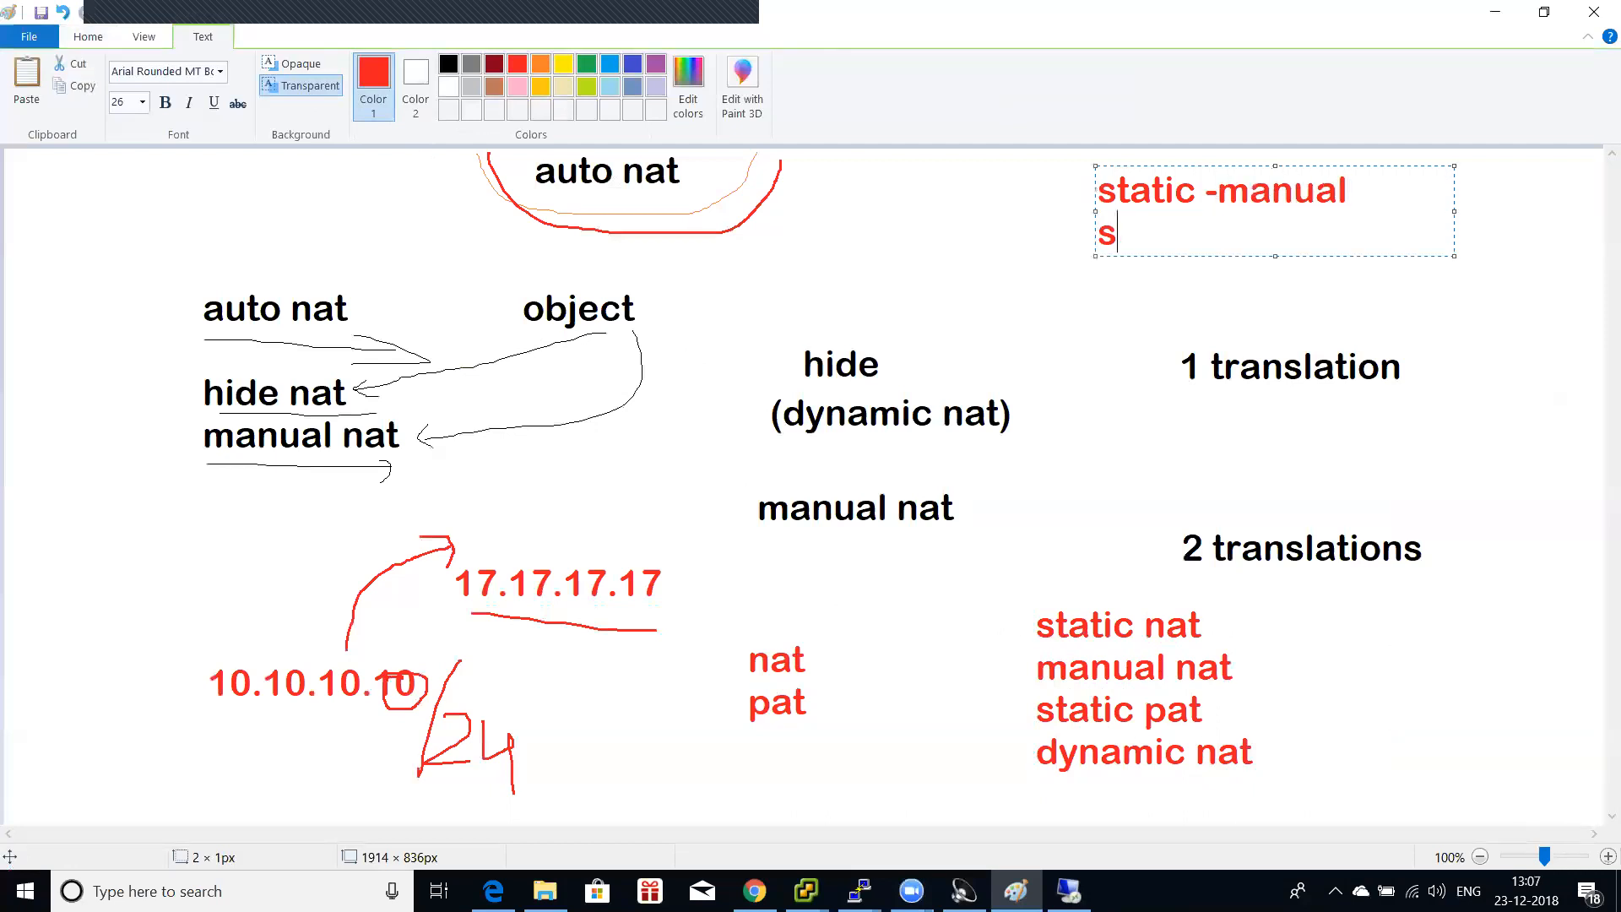
key("BackSpace")
type("-auto")
key("BackSpace")
type("nat")
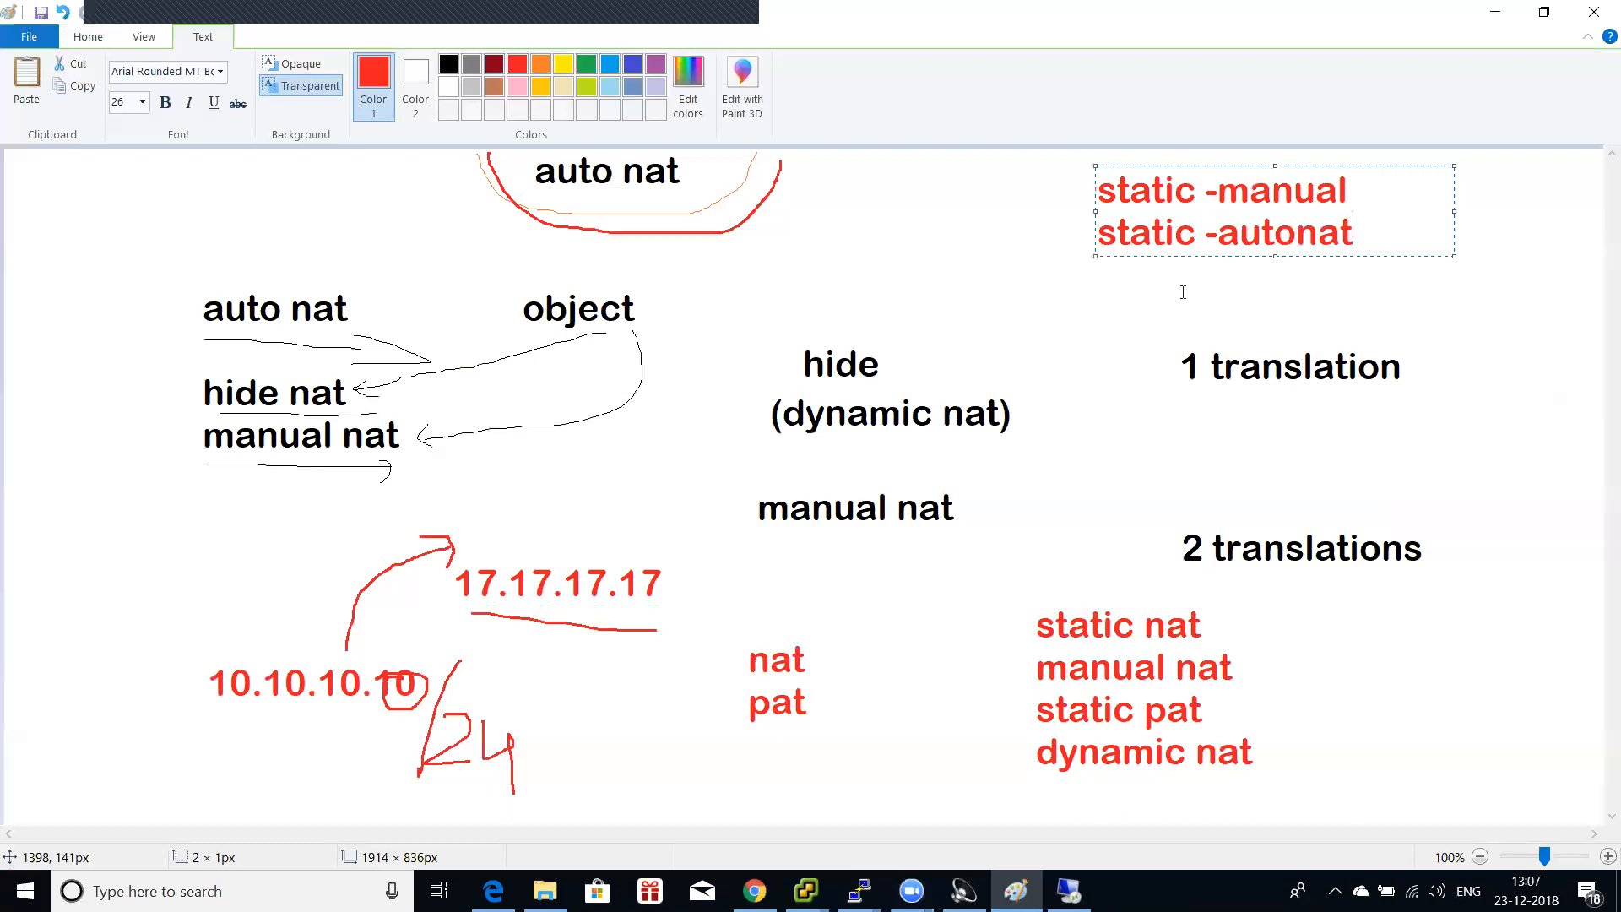
left_click(1182, 292)
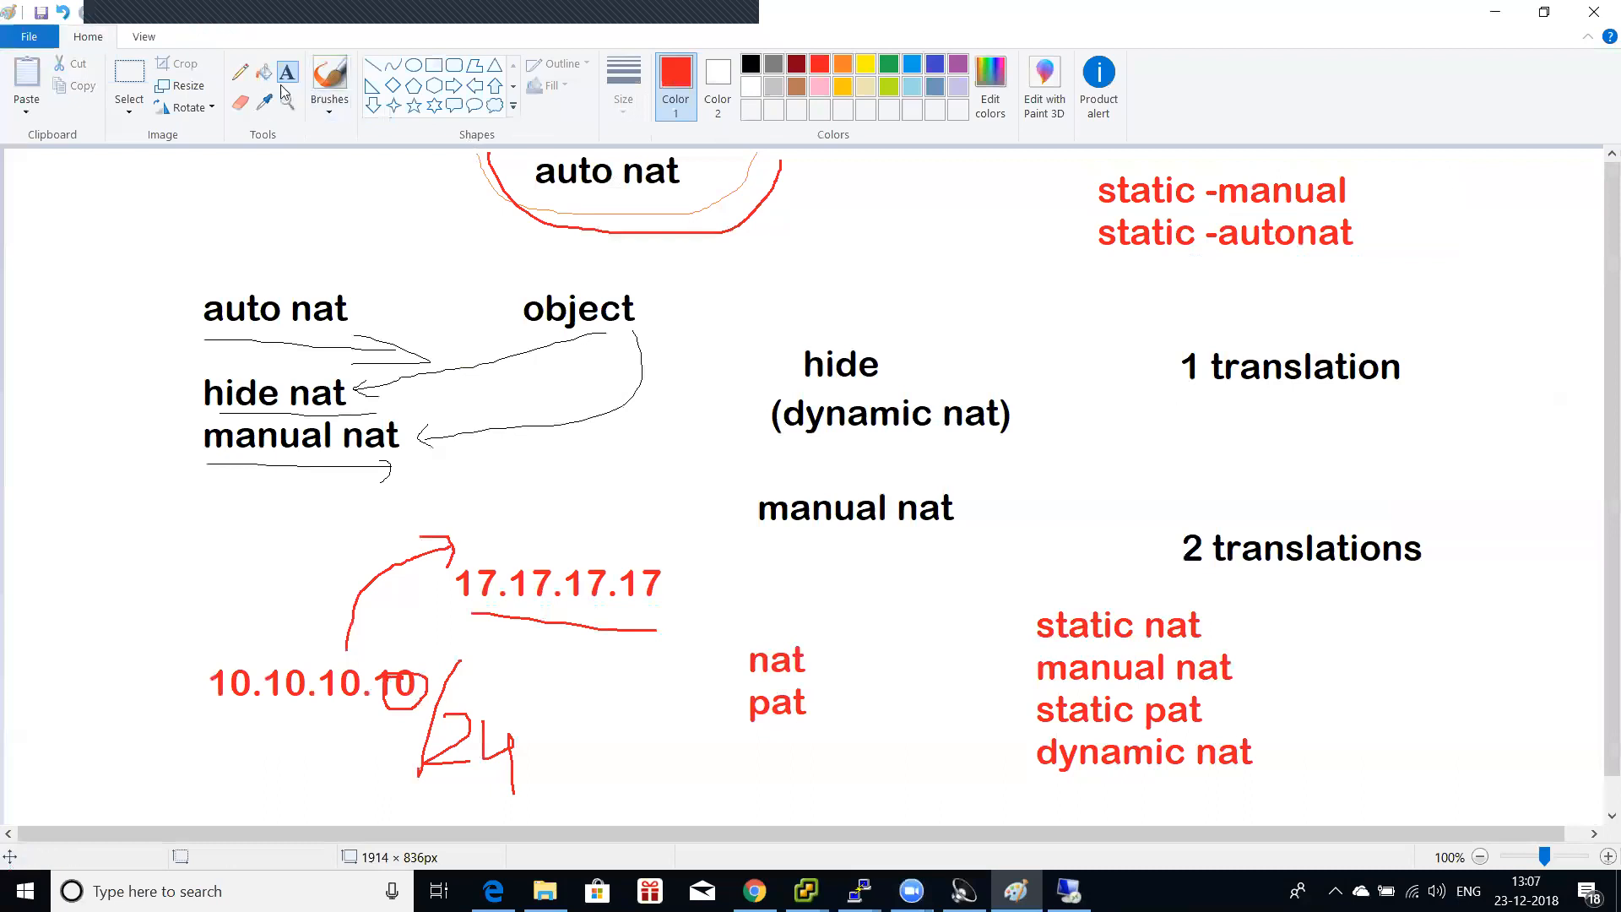
Pencil a short line, a downward arrow and an underline by the labels, then return to the remote session
left_click(240, 72)
mouse_move(1003, 194)
left_mouse_down()
mouse_move(1077, 198)
mouse_move(1057, 213)
mouse_move(1070, 246)
left_mouse_up()
mouse_move(1401, 166)
left_mouse_down()
mouse_move(1403, 309)
mouse_move(1421, 295)
left_mouse_up()
left_click_drag(1077, 263, 1381, 262)
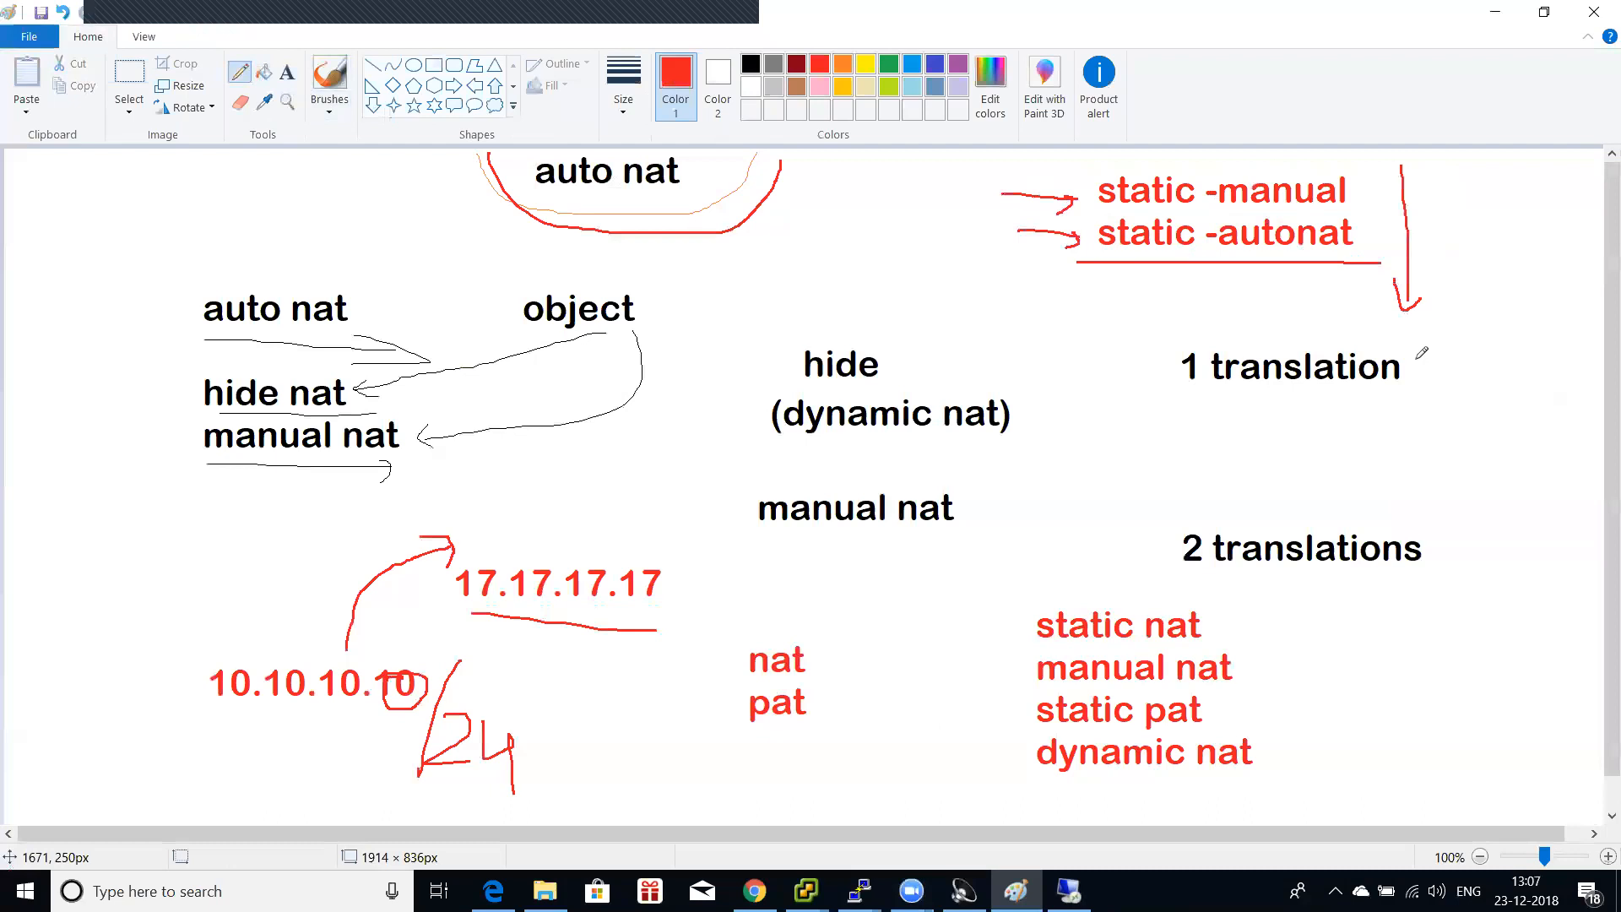
left_click(1068, 890)
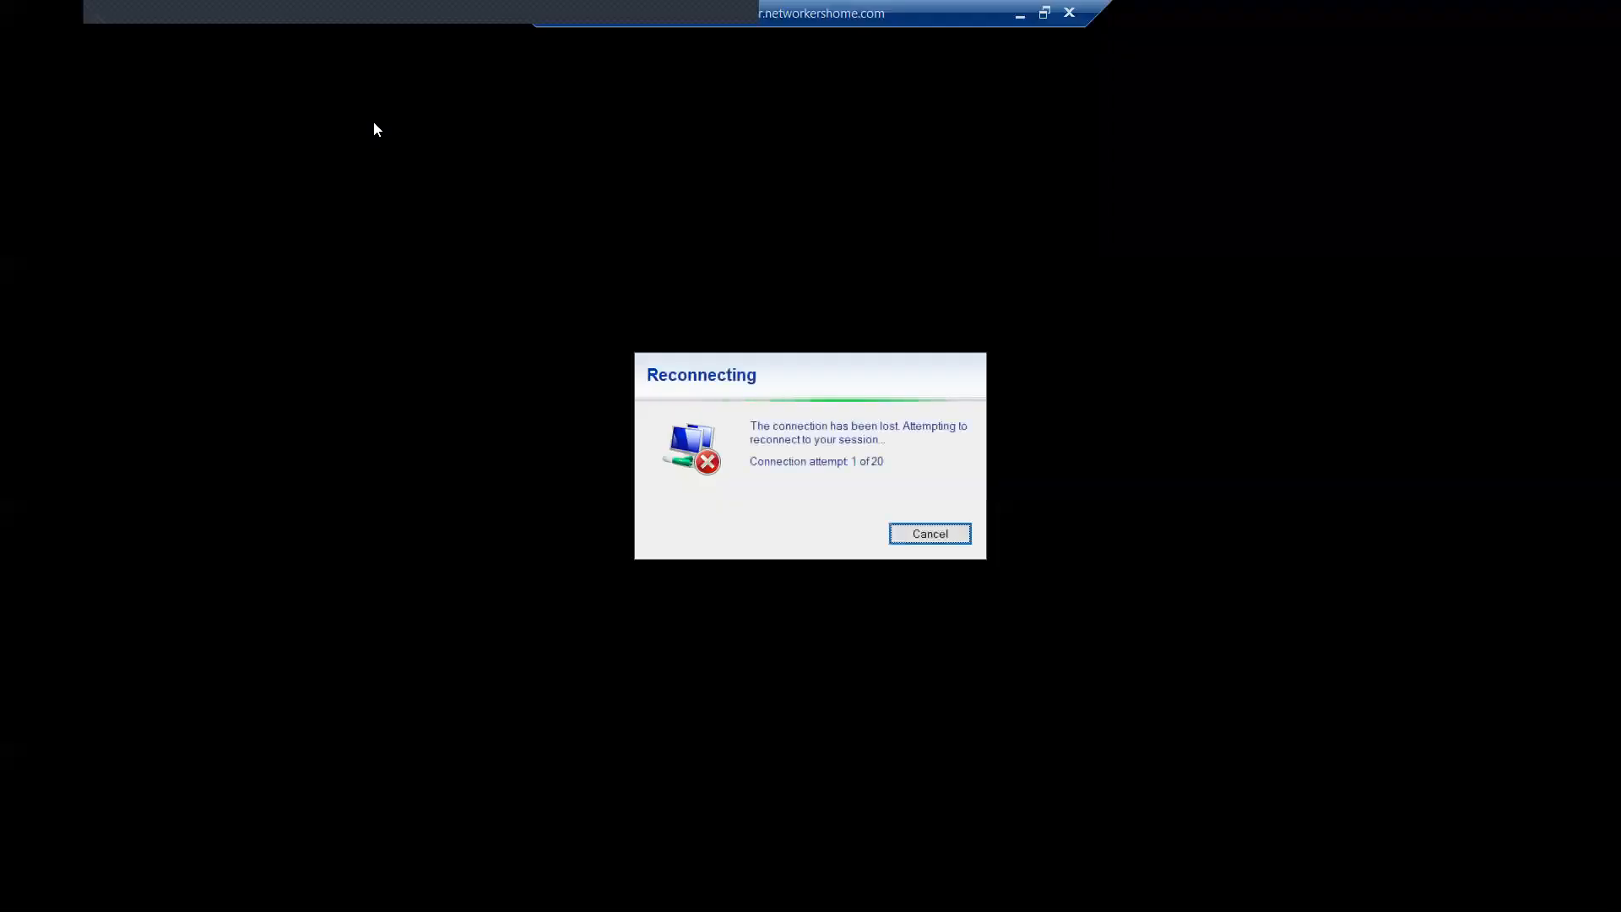
Cancel the failing reconnection and reconnect to fiber.networkershome.com with the account password
left_click(922, 528)
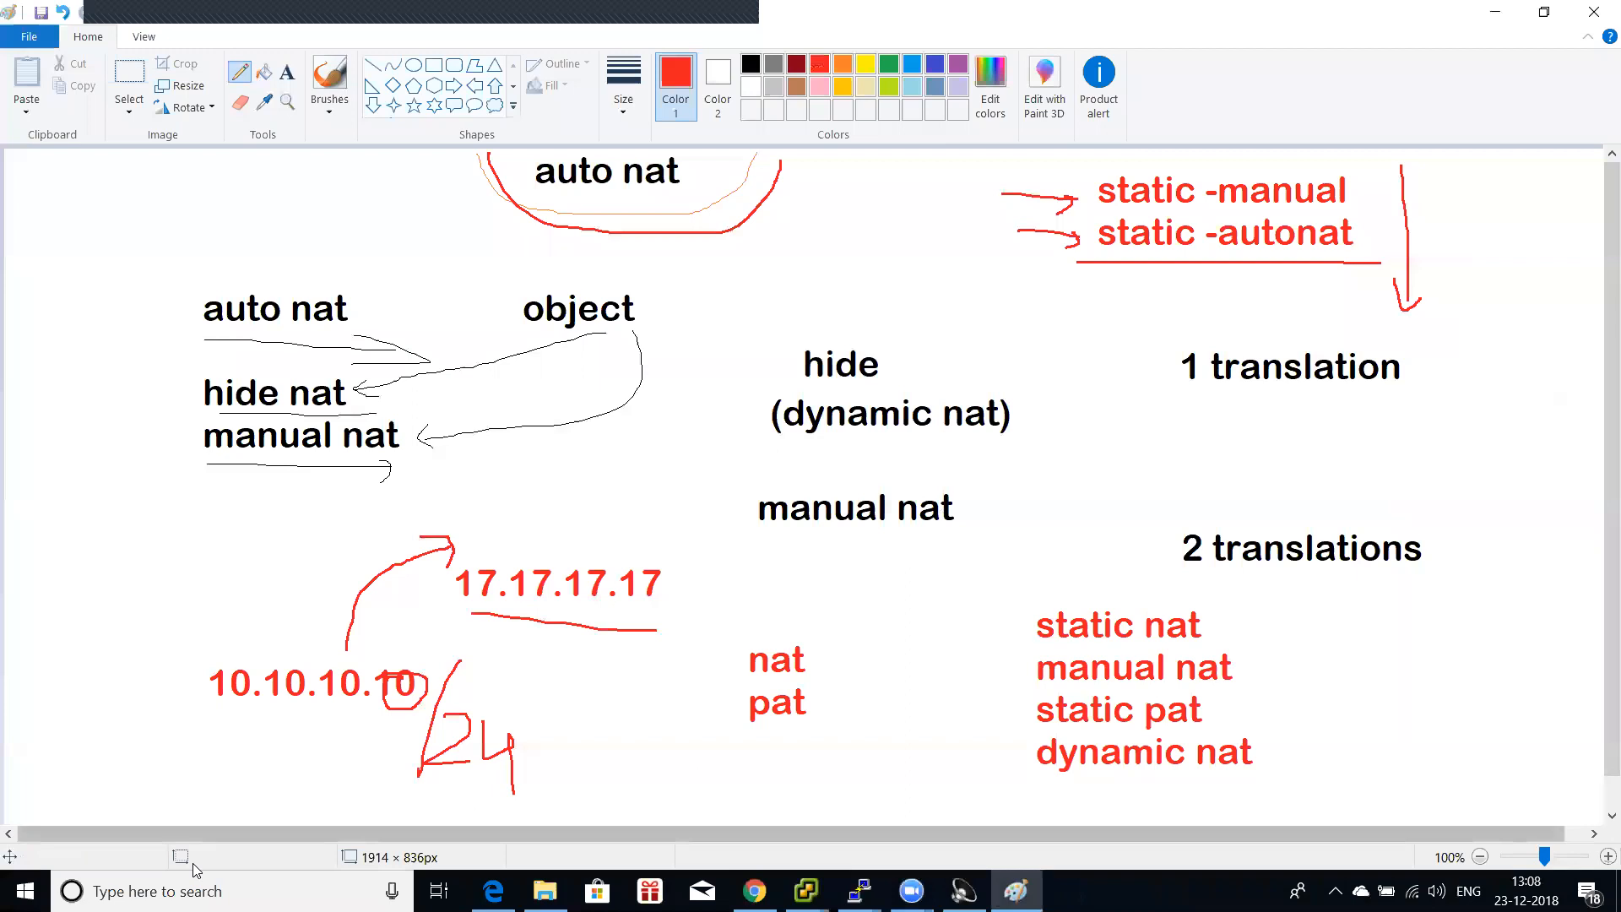
left_click(169, 891)
type("remo")
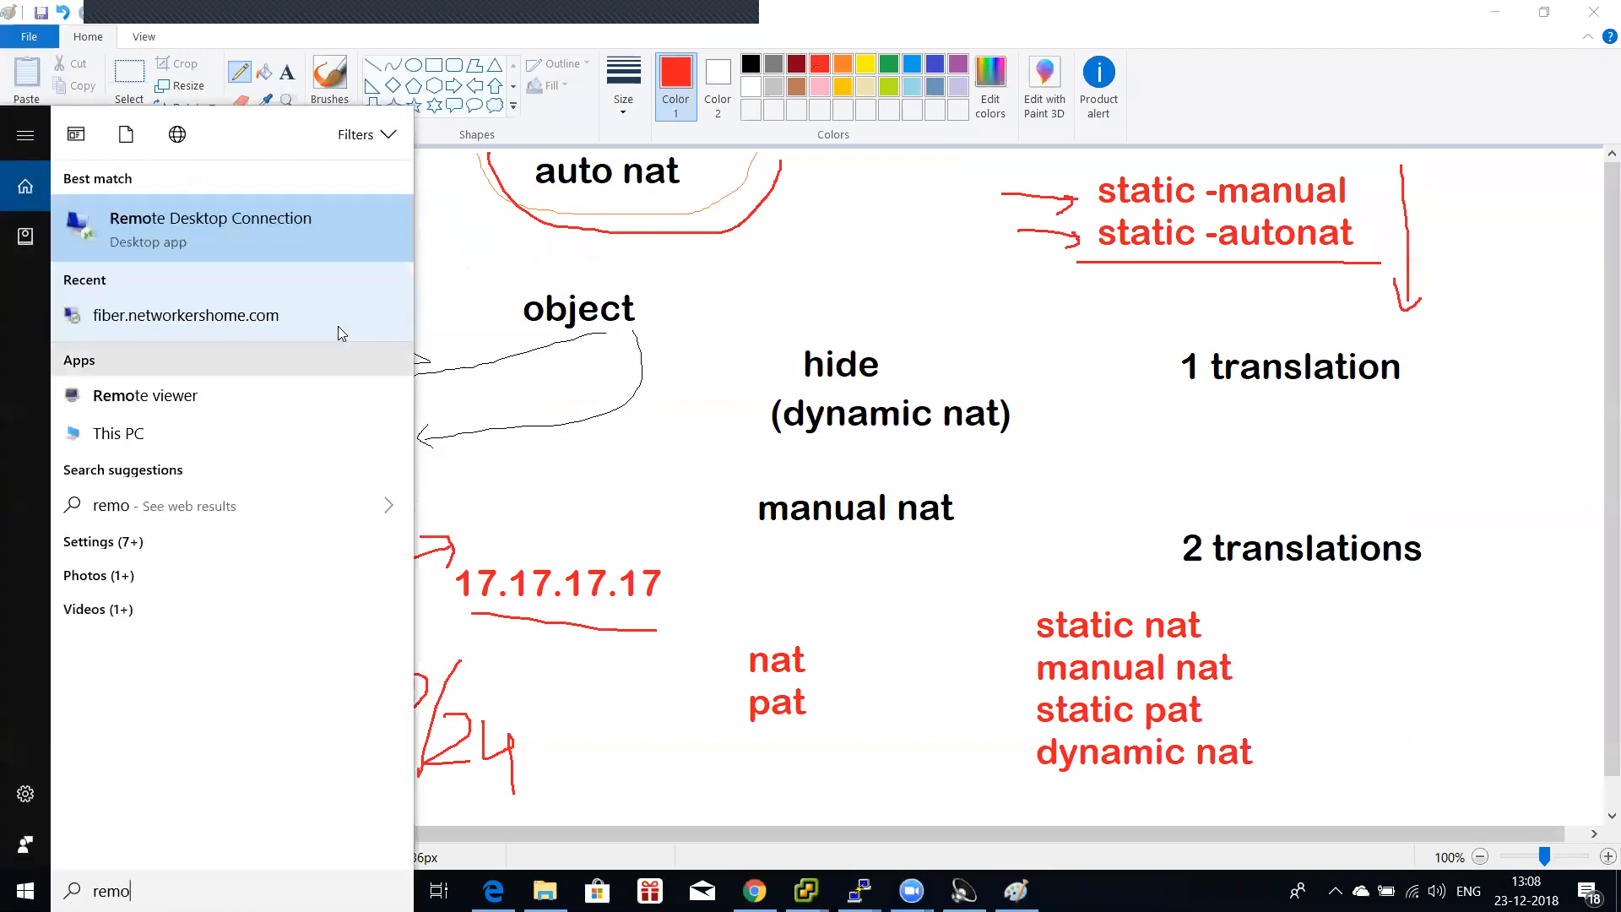
left_click(259, 221)
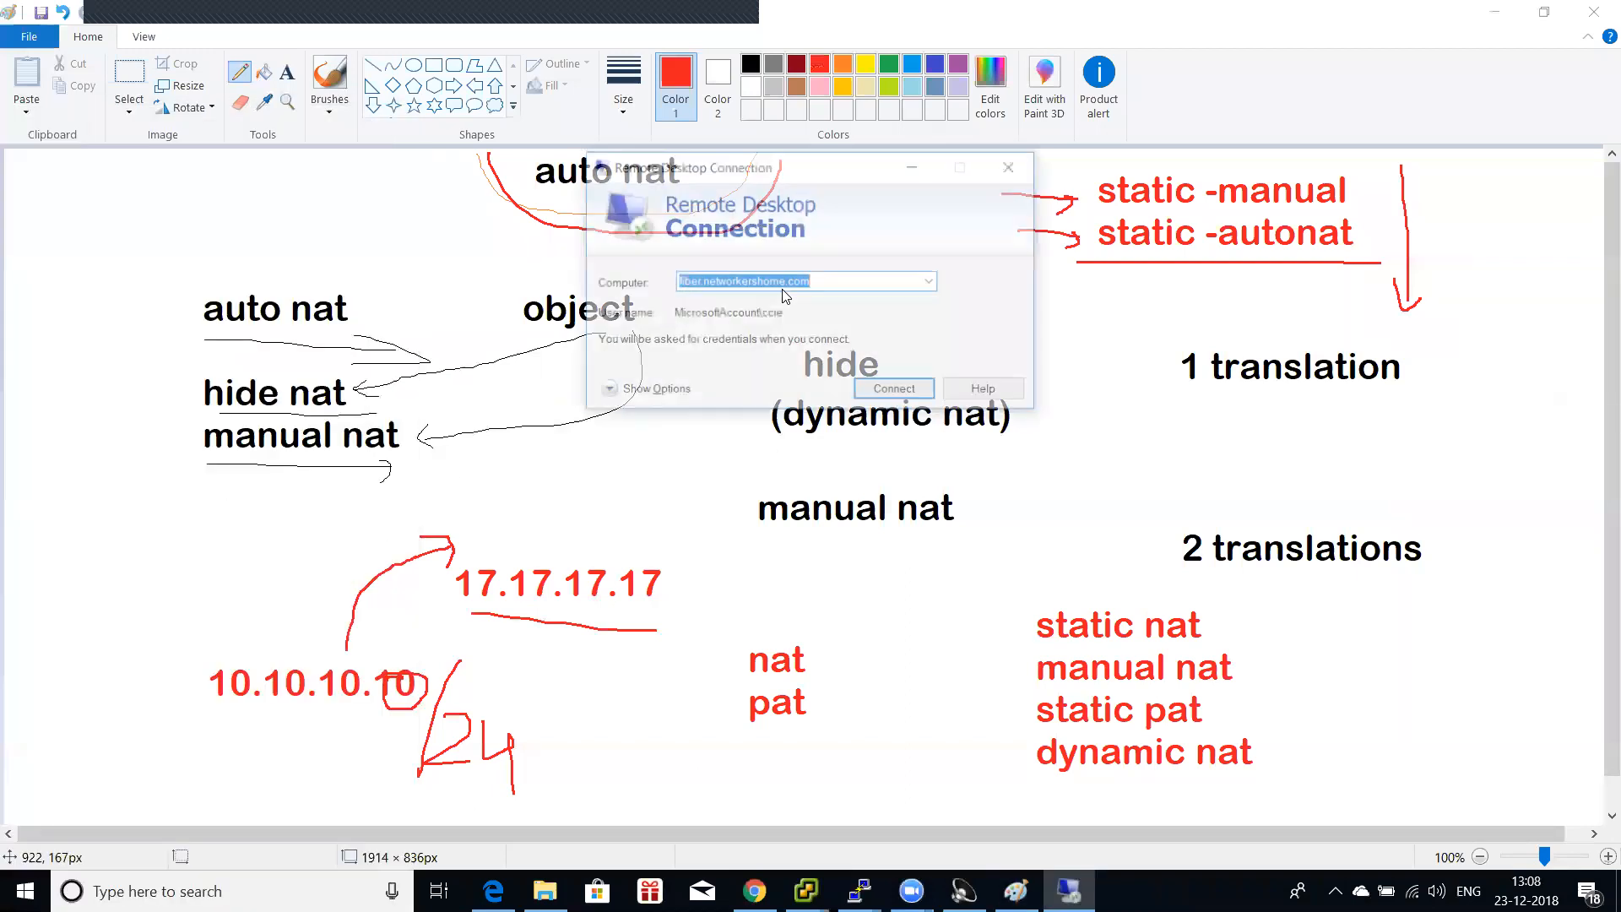
left_click(896, 391)
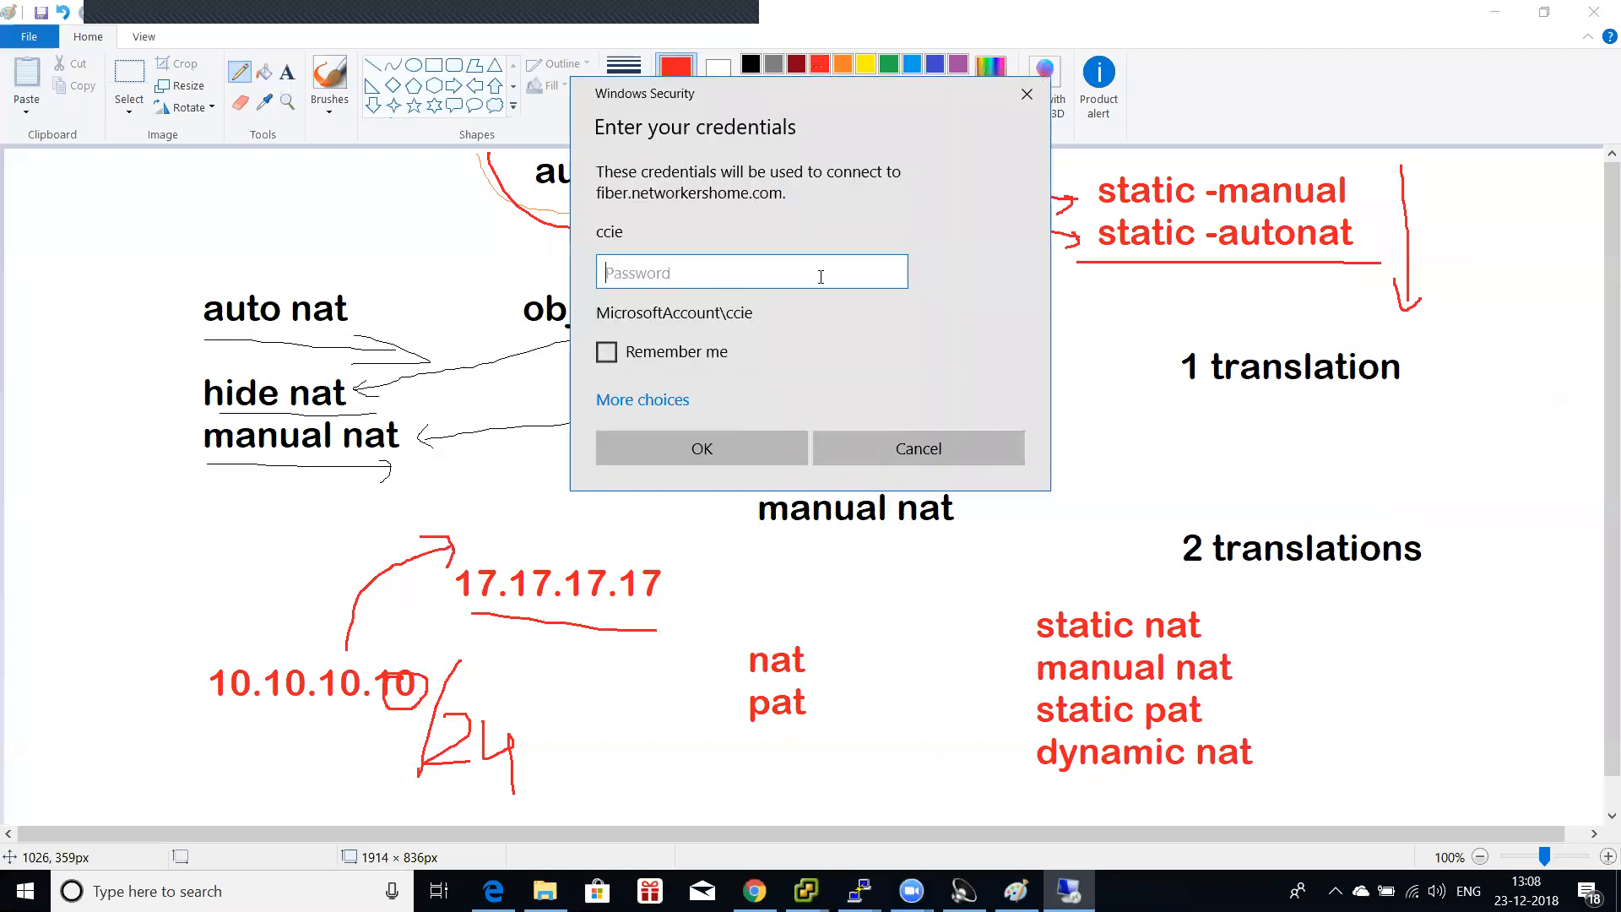
key("Caps_Lock")
type("•")
key("Caps_Lock")
type("•••••••")
key("Return")
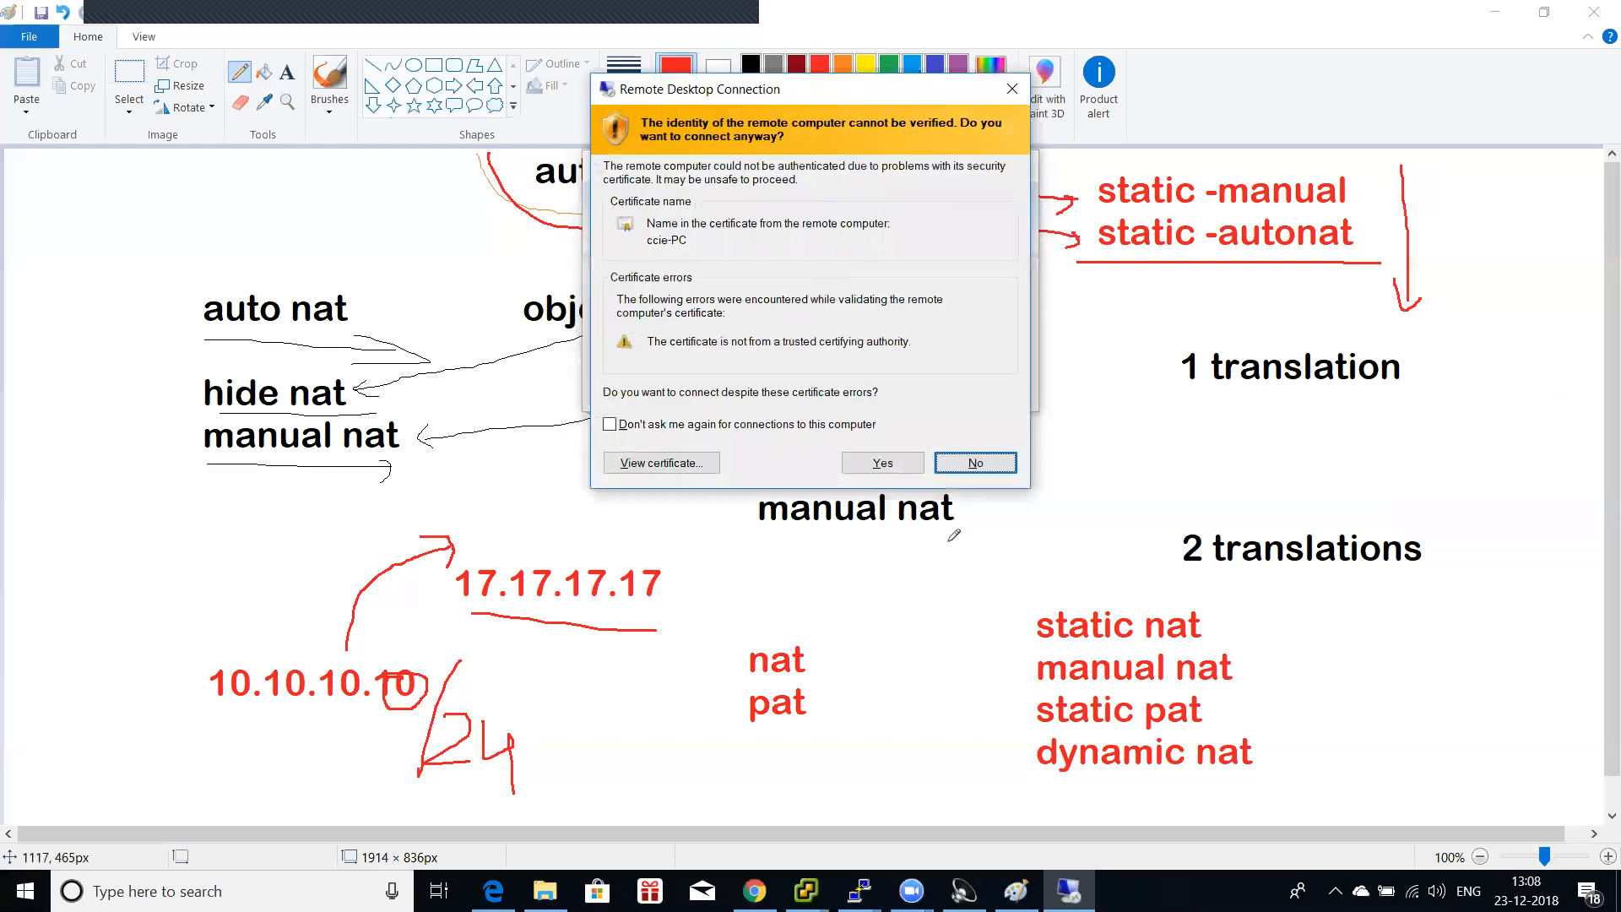
Accept the unverified certificate, then open the inside_server host object from the Policy rules
left_click(878, 464)
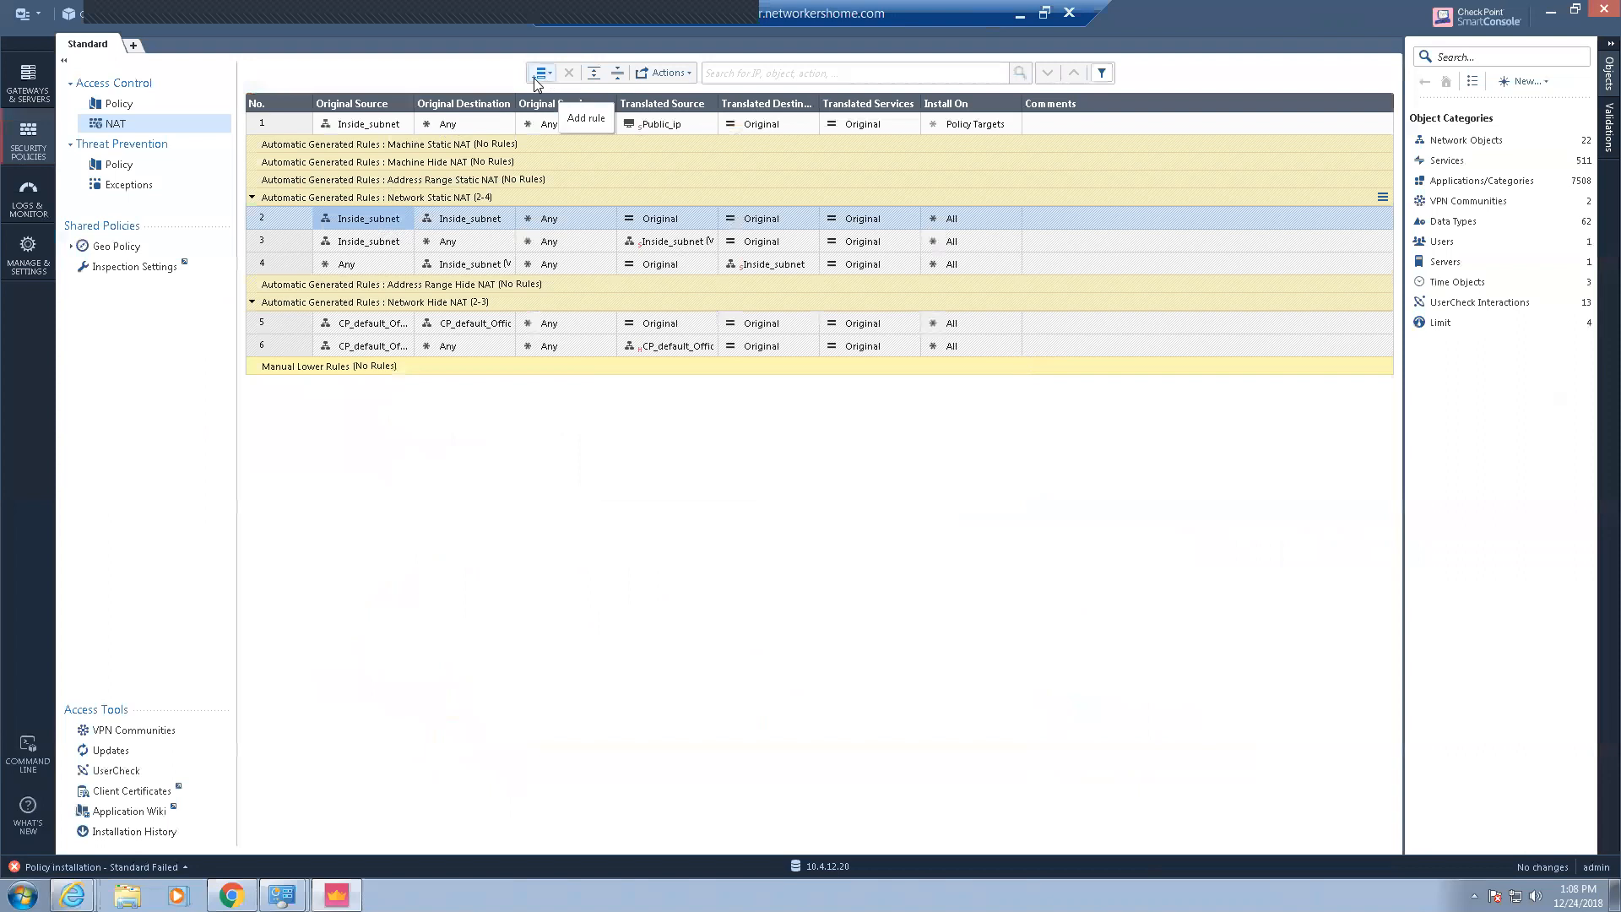
left_click(134, 105)
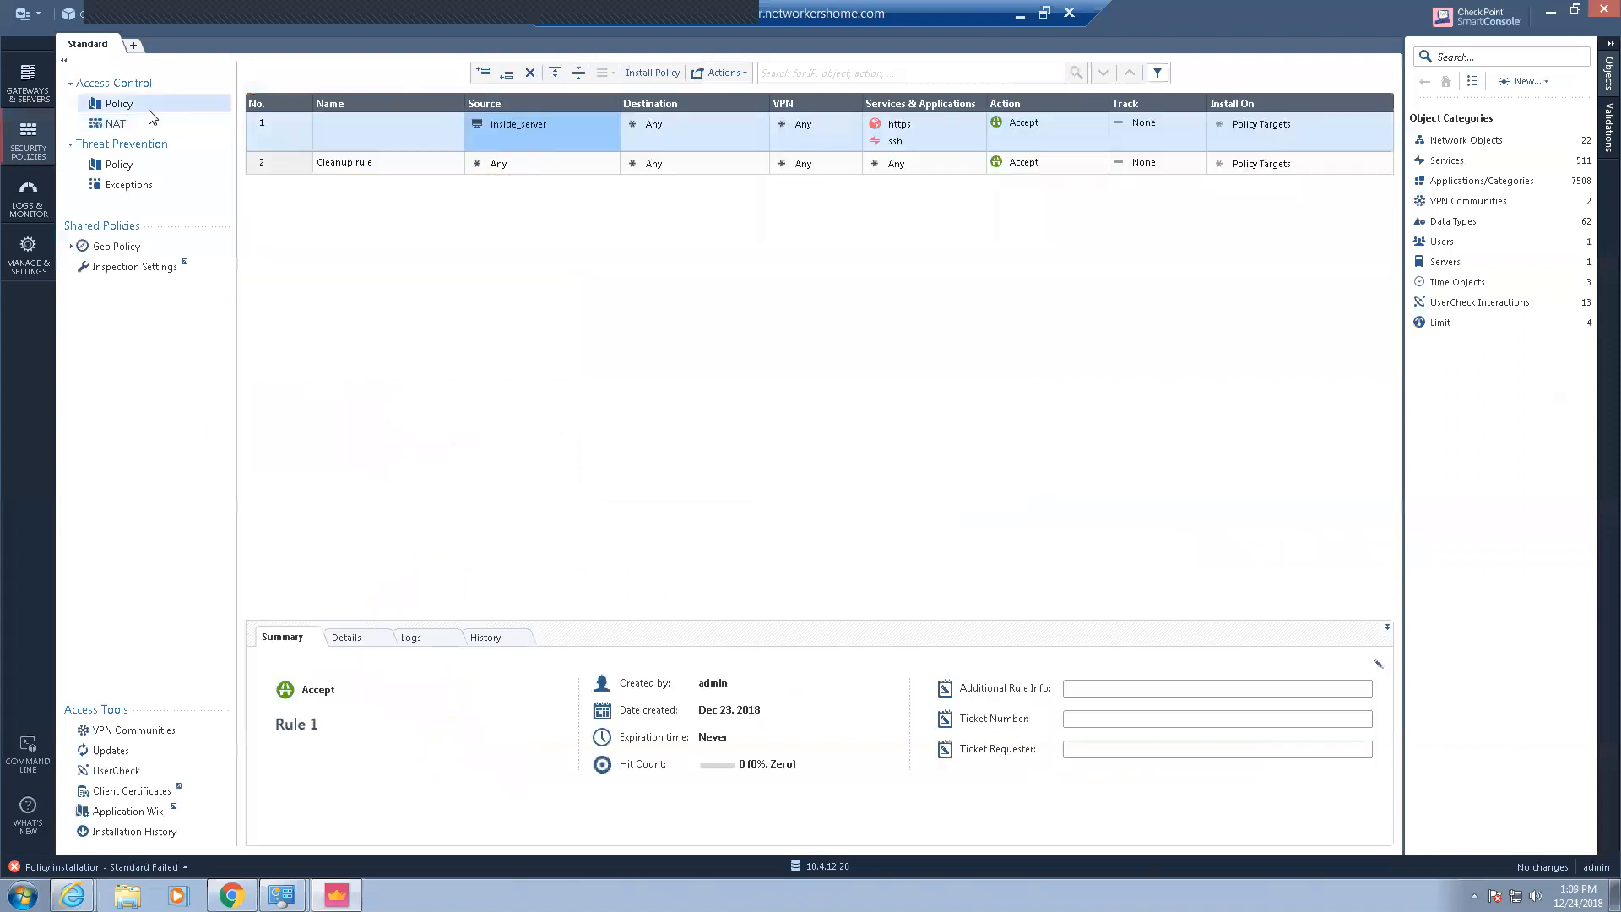
double_click(516, 127)
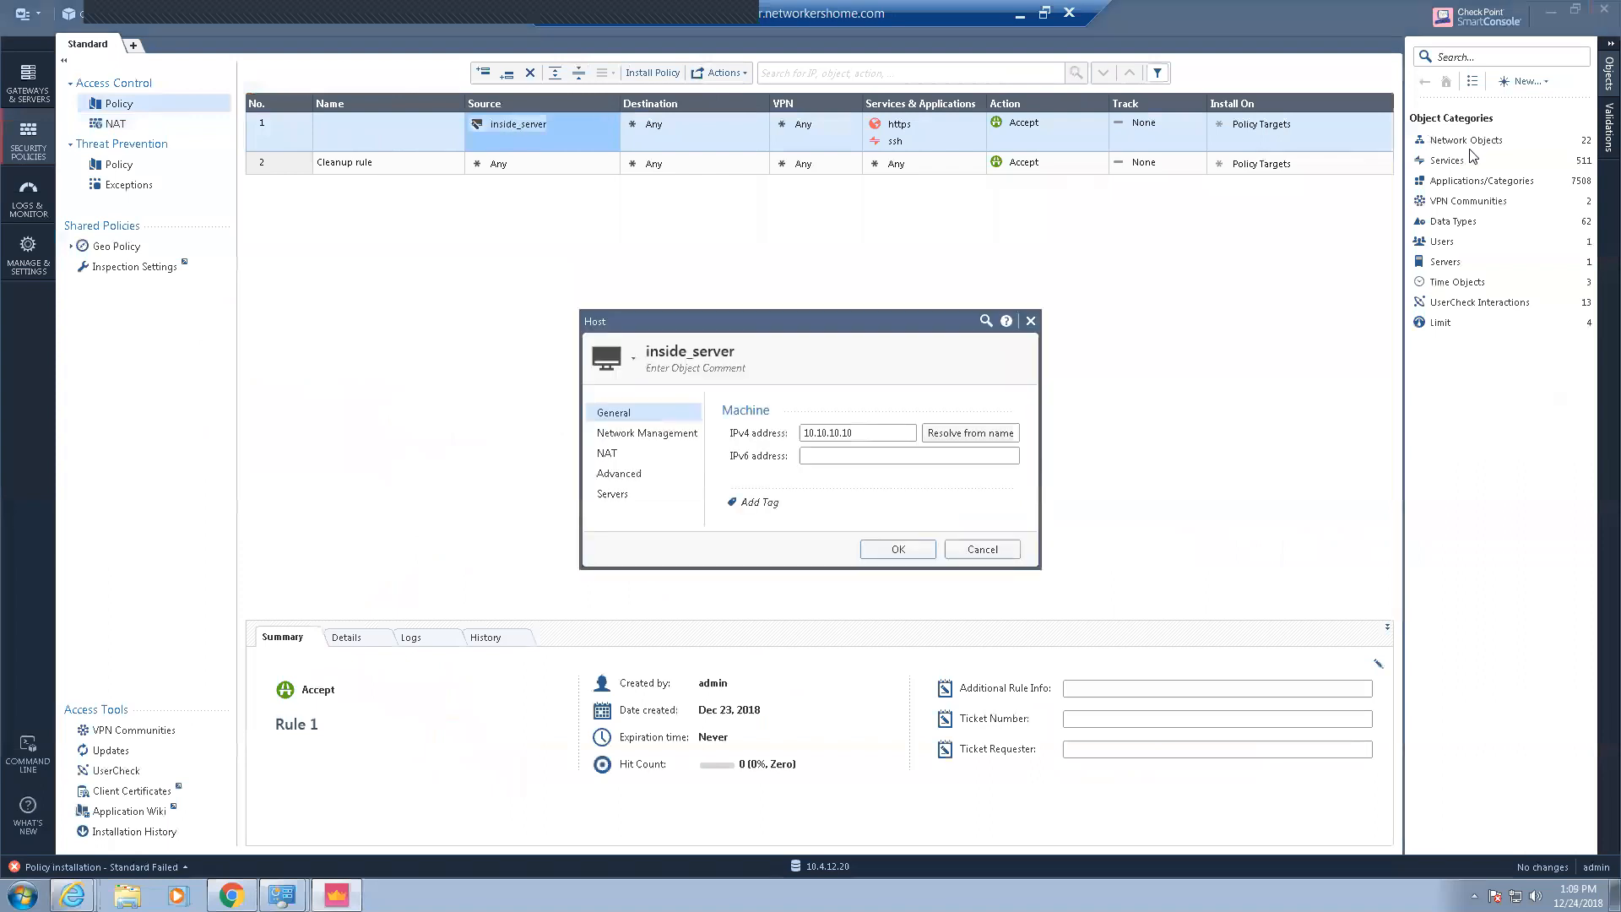
Try Static automatic address translation on inside_server, discard the changes, and view the NAT rules
left_click(652, 455)
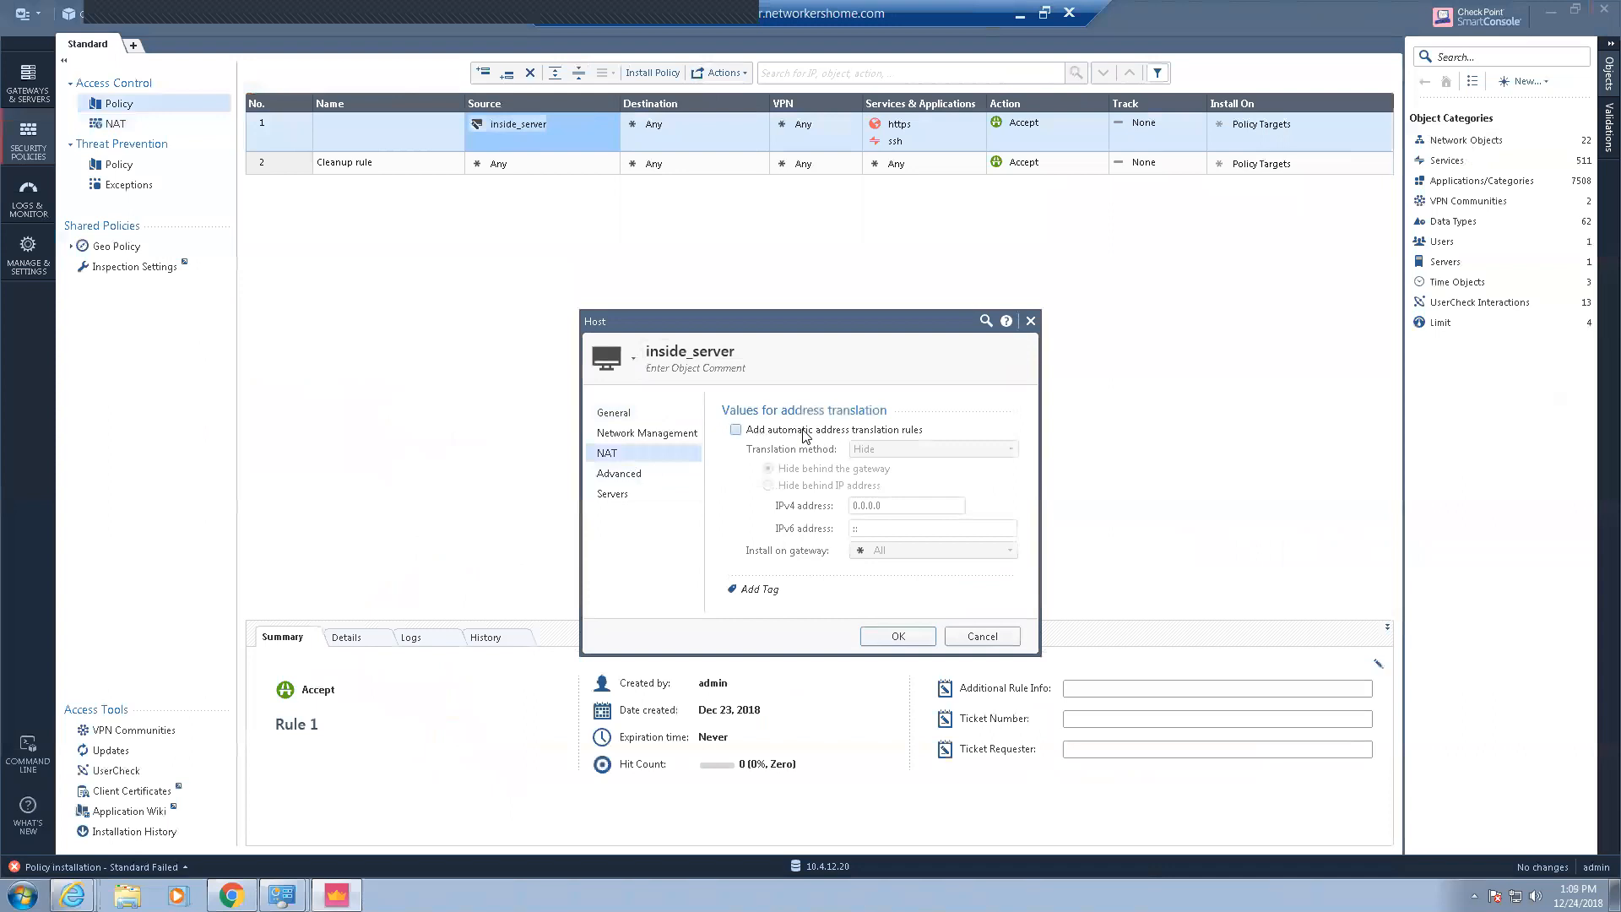
left_click(865, 432)
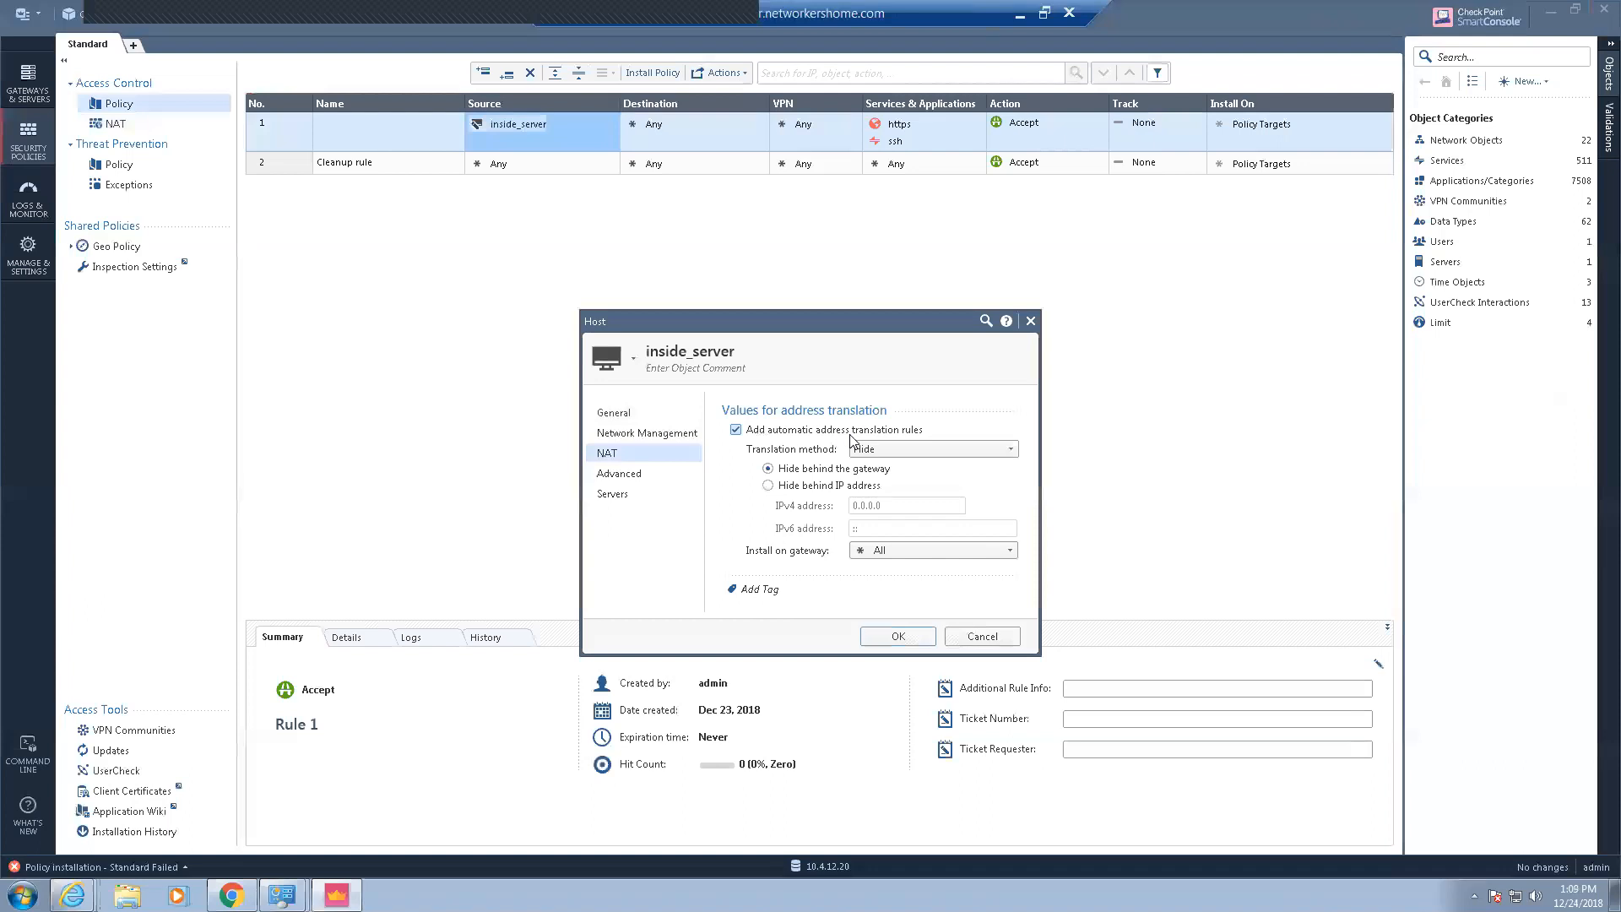
left_click(899, 451)
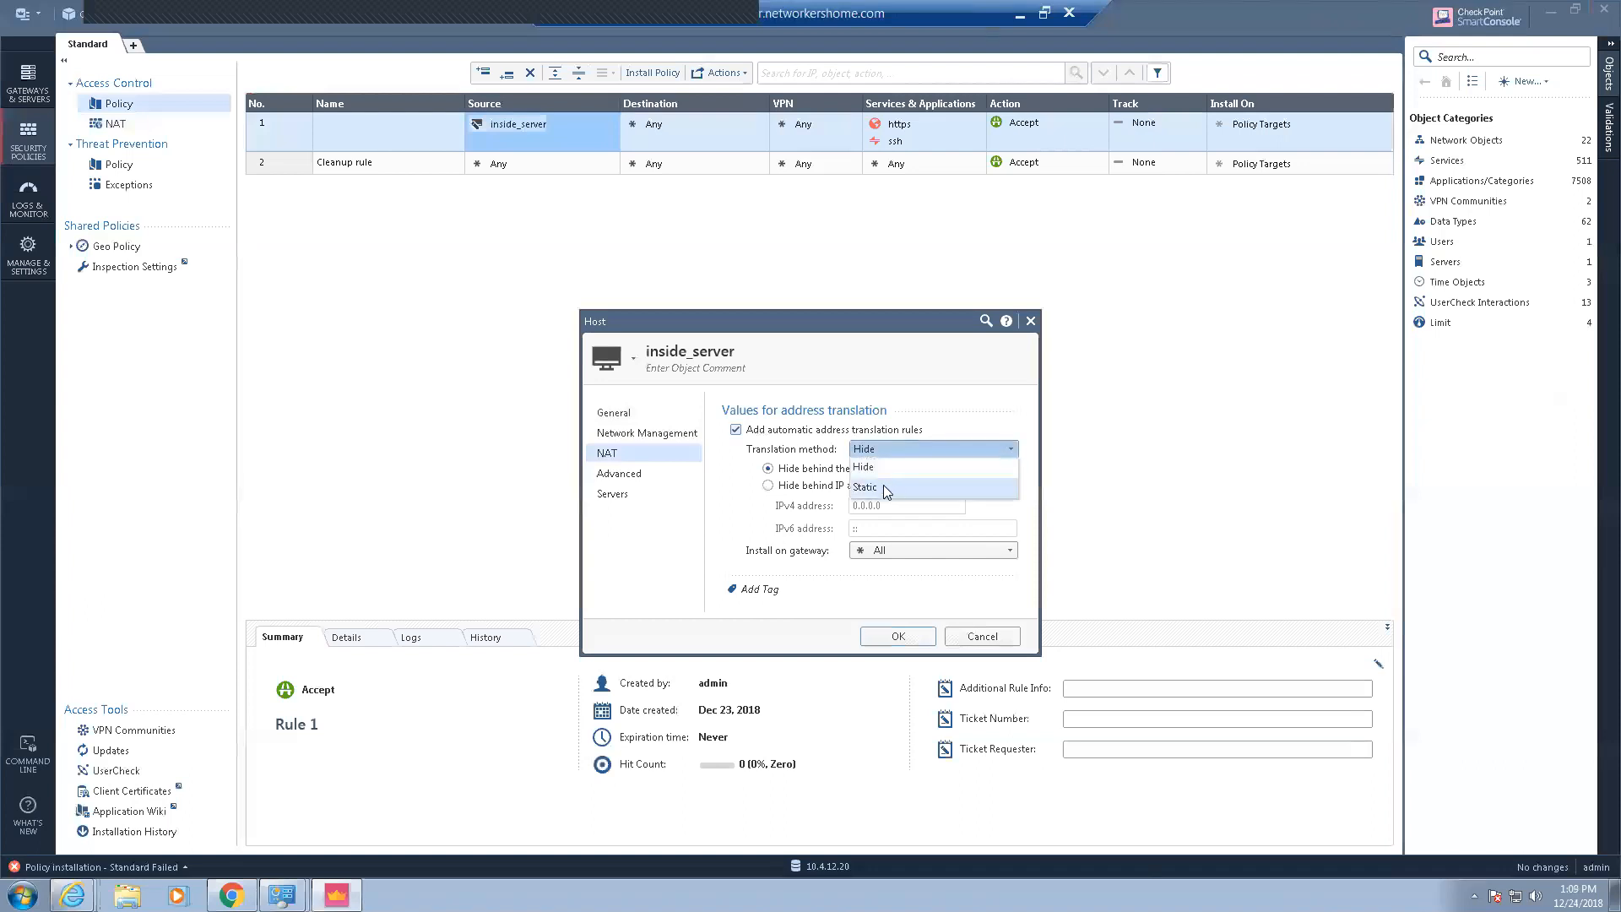
left_click(878, 487)
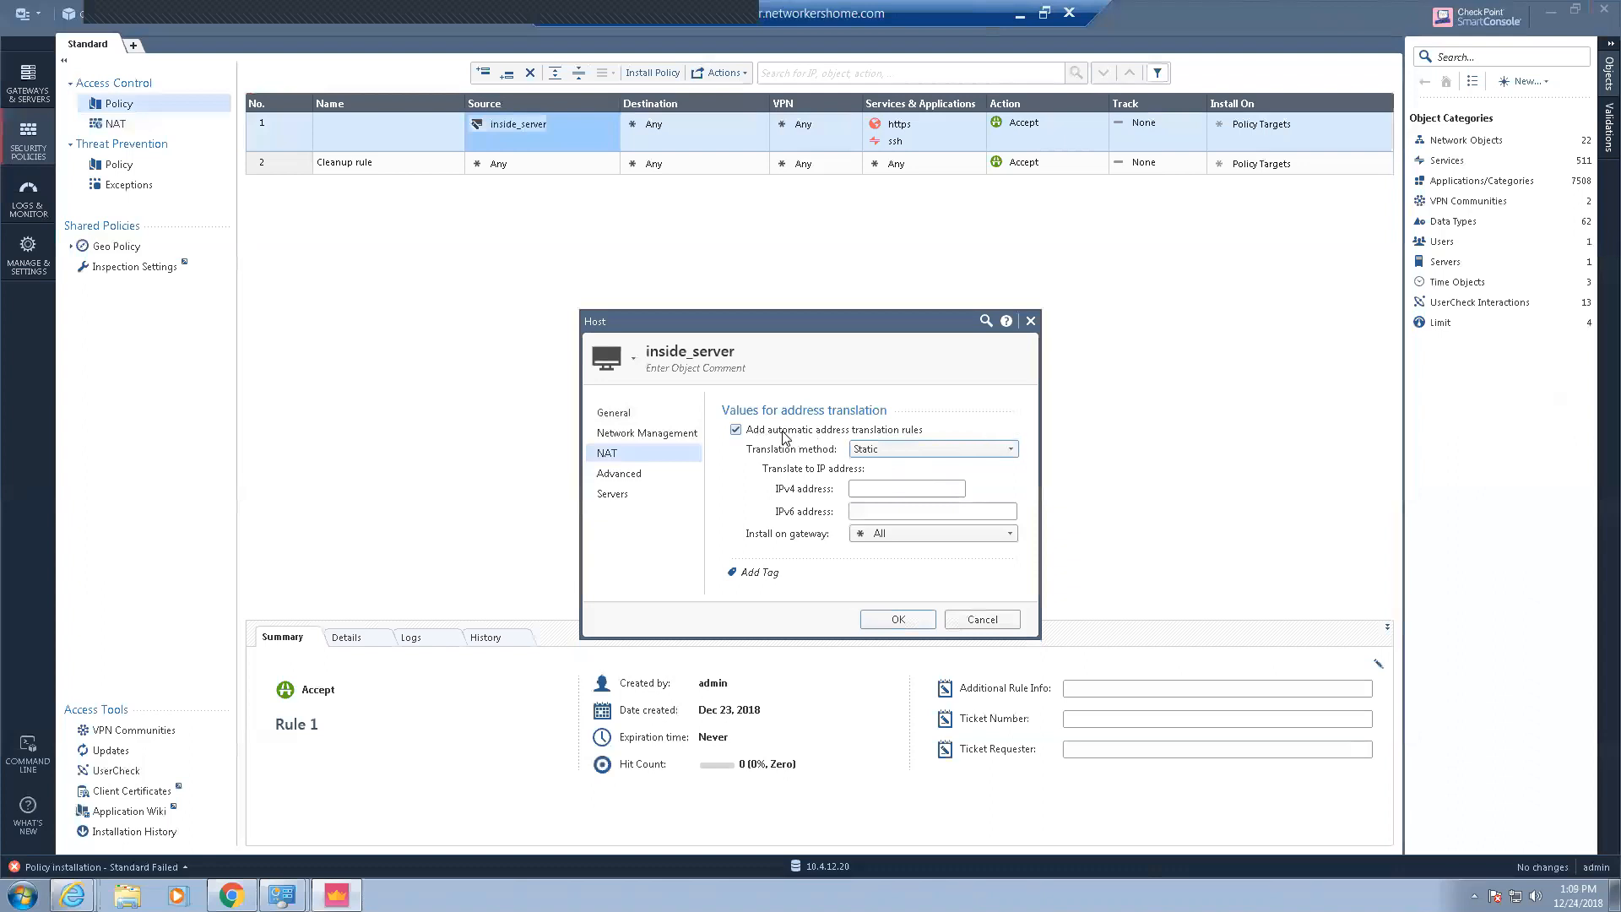
left_click(782, 431)
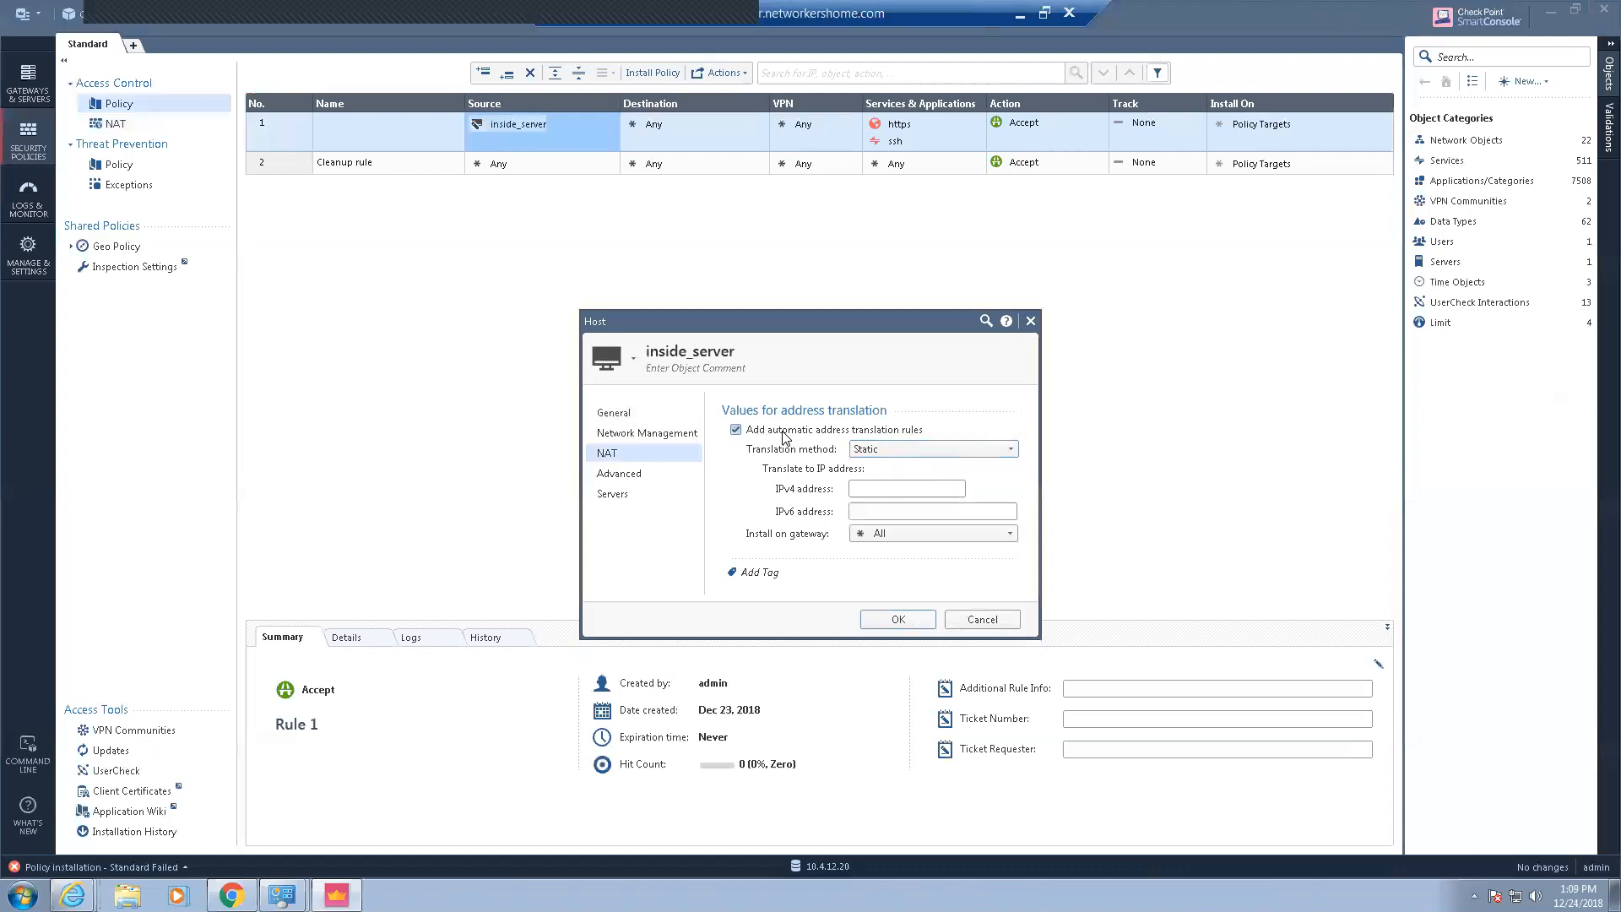
left_click(957, 620)
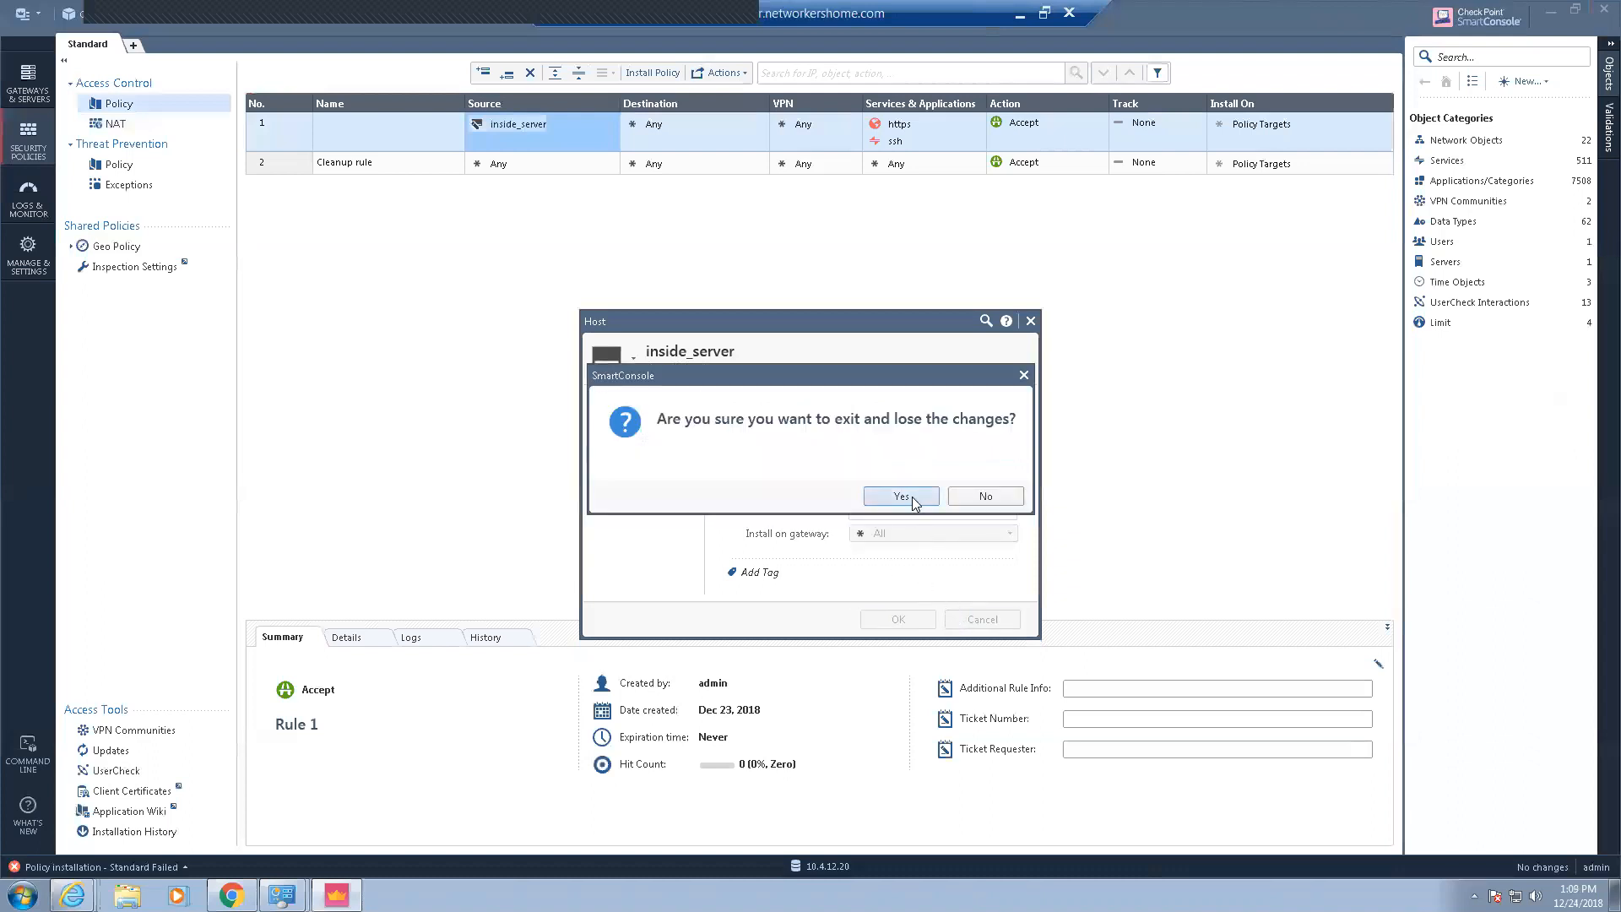
left_click(900, 496)
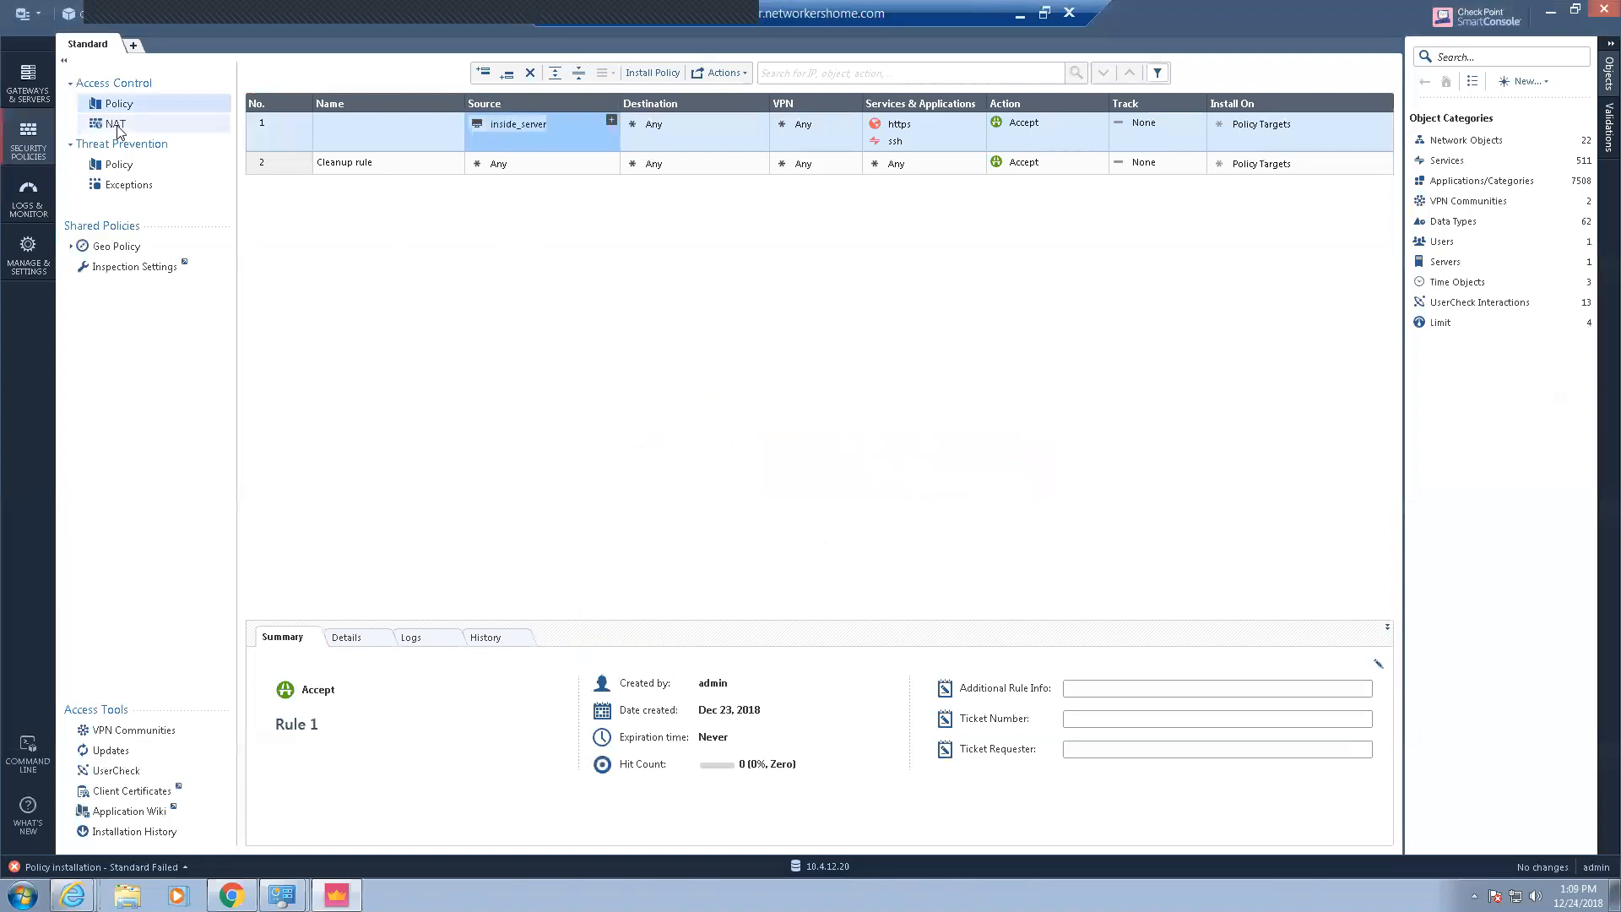
left_click(116, 124)
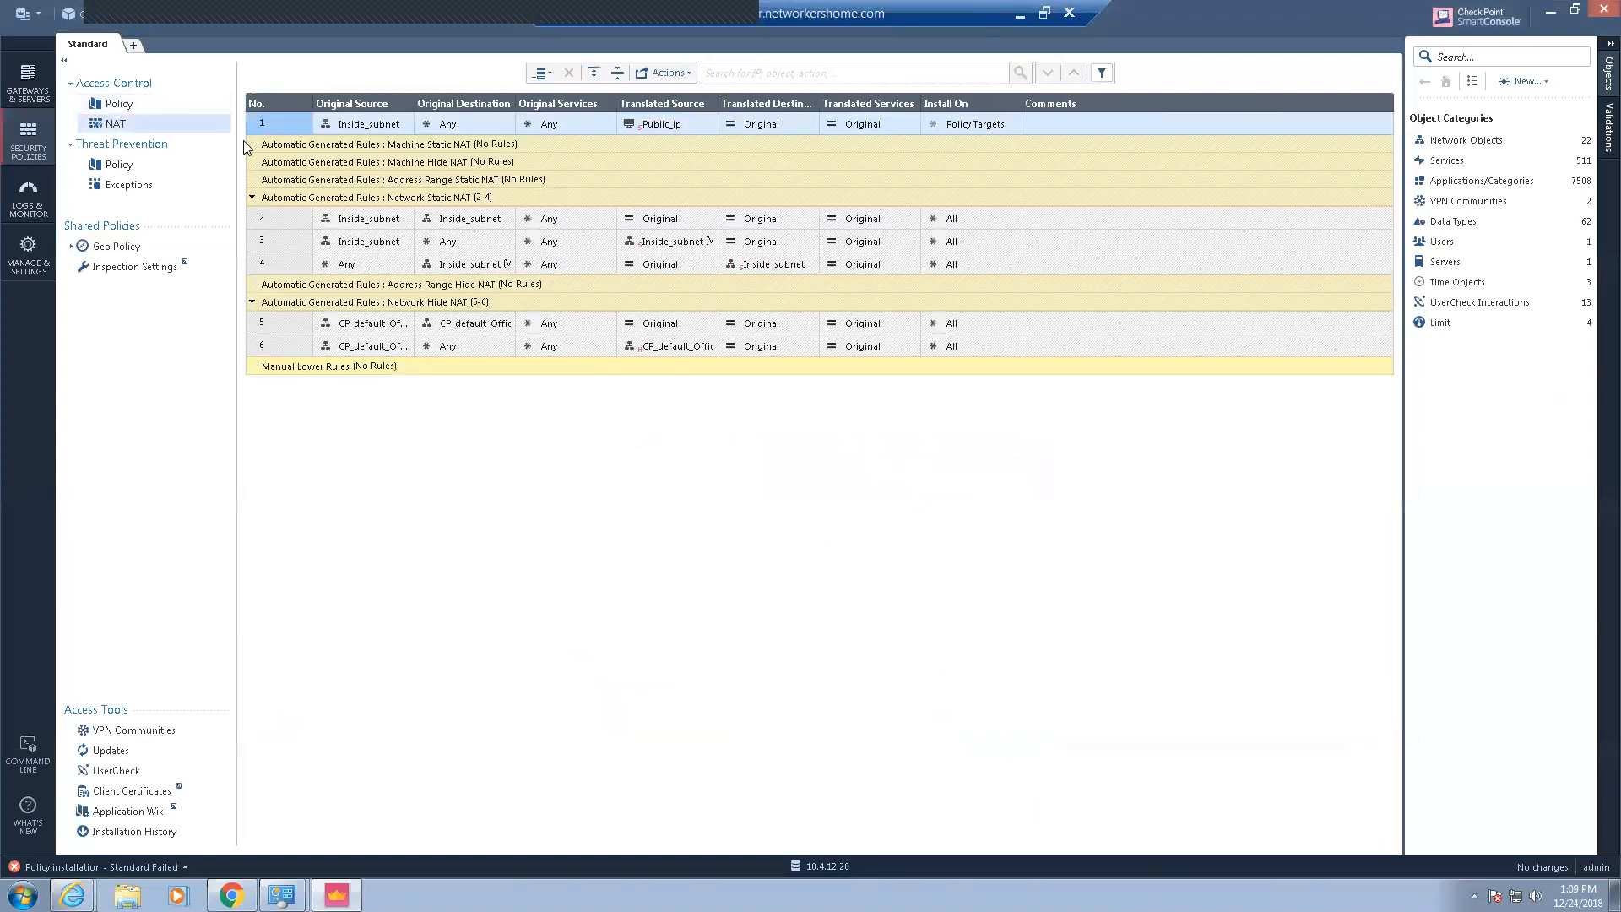
Return to the Access Control policy rules, then minimize the remote session back to Paint
left_click(119, 104)
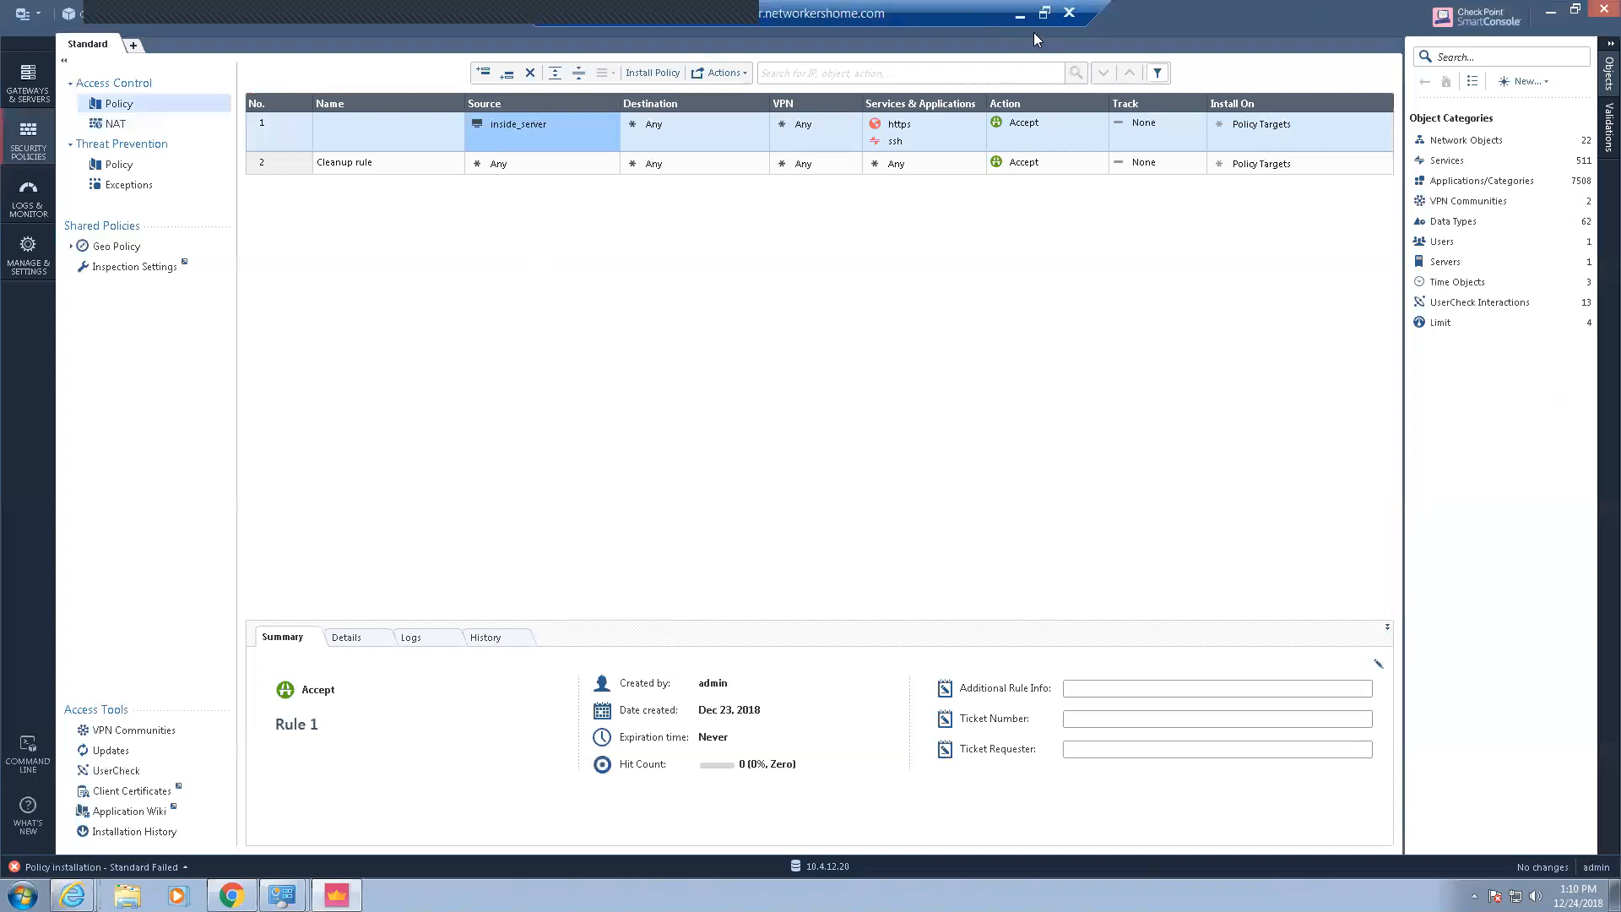
left_click(1019, 14)
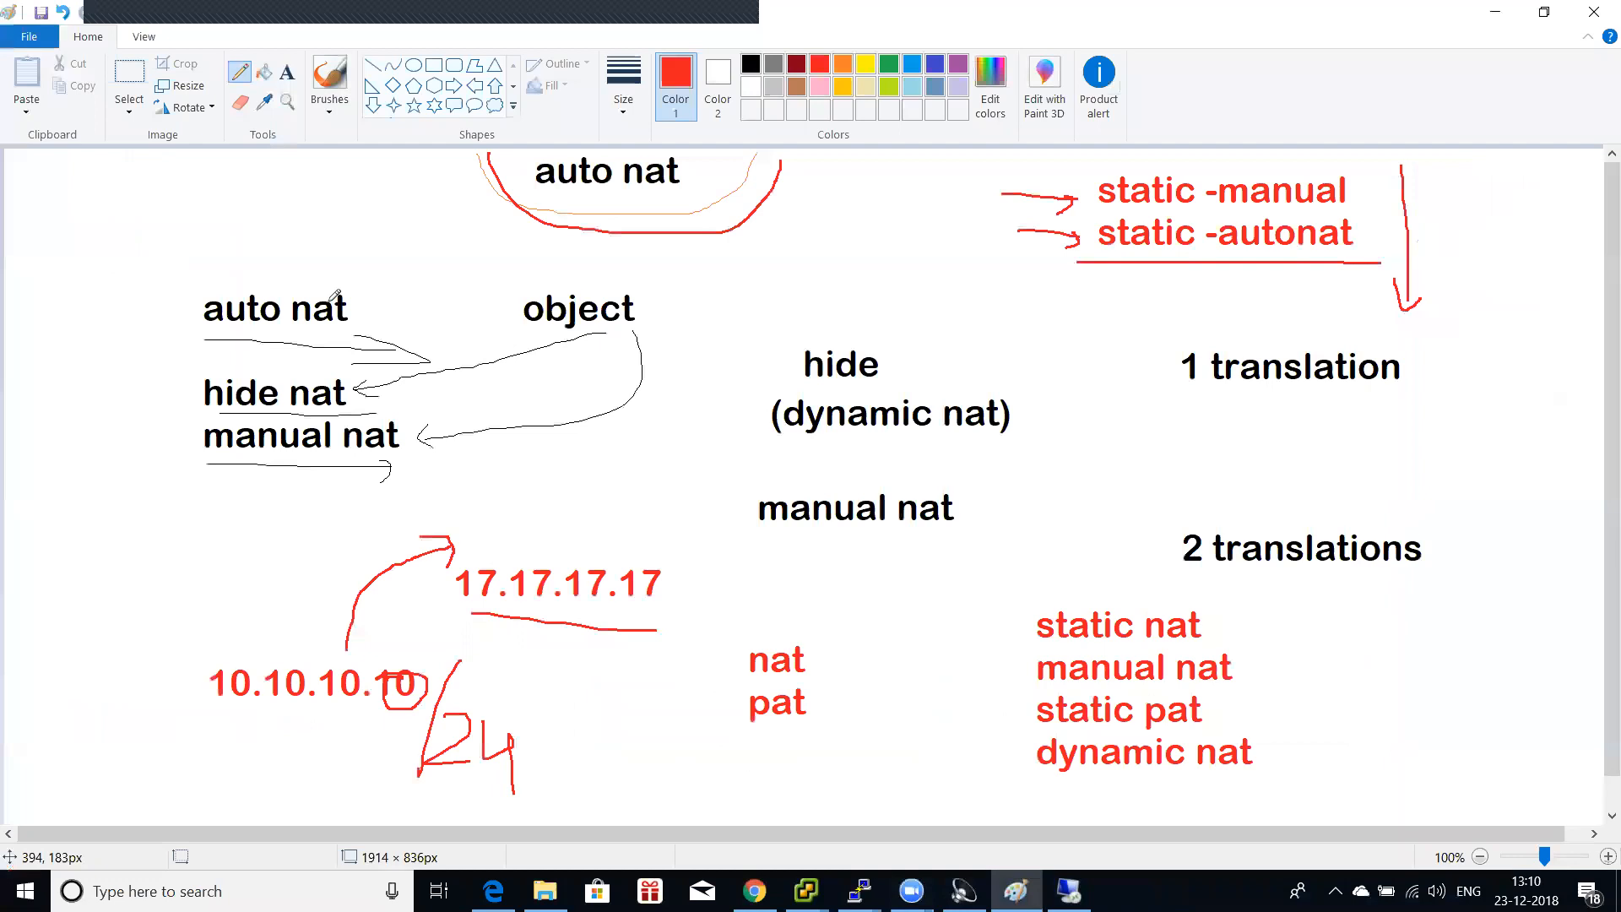
Start a new canvas without saving the old one and write the headings auto and manual
left_click(29, 36)
left_click(52, 66)
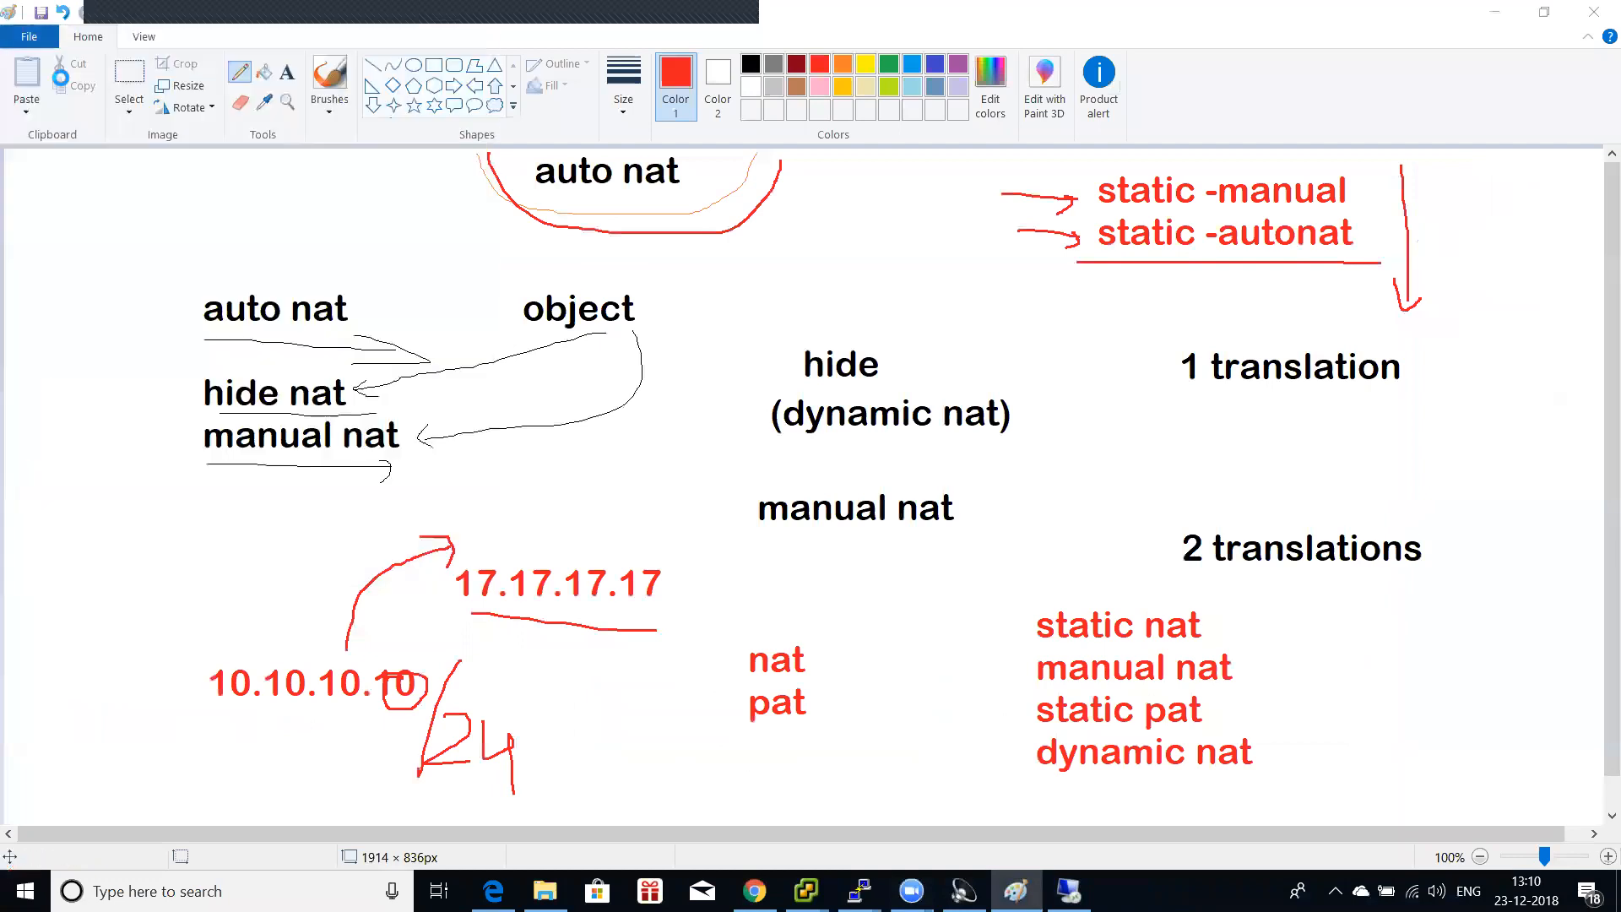
left_click(844, 445)
left_click(288, 72)
left_click(114, 249)
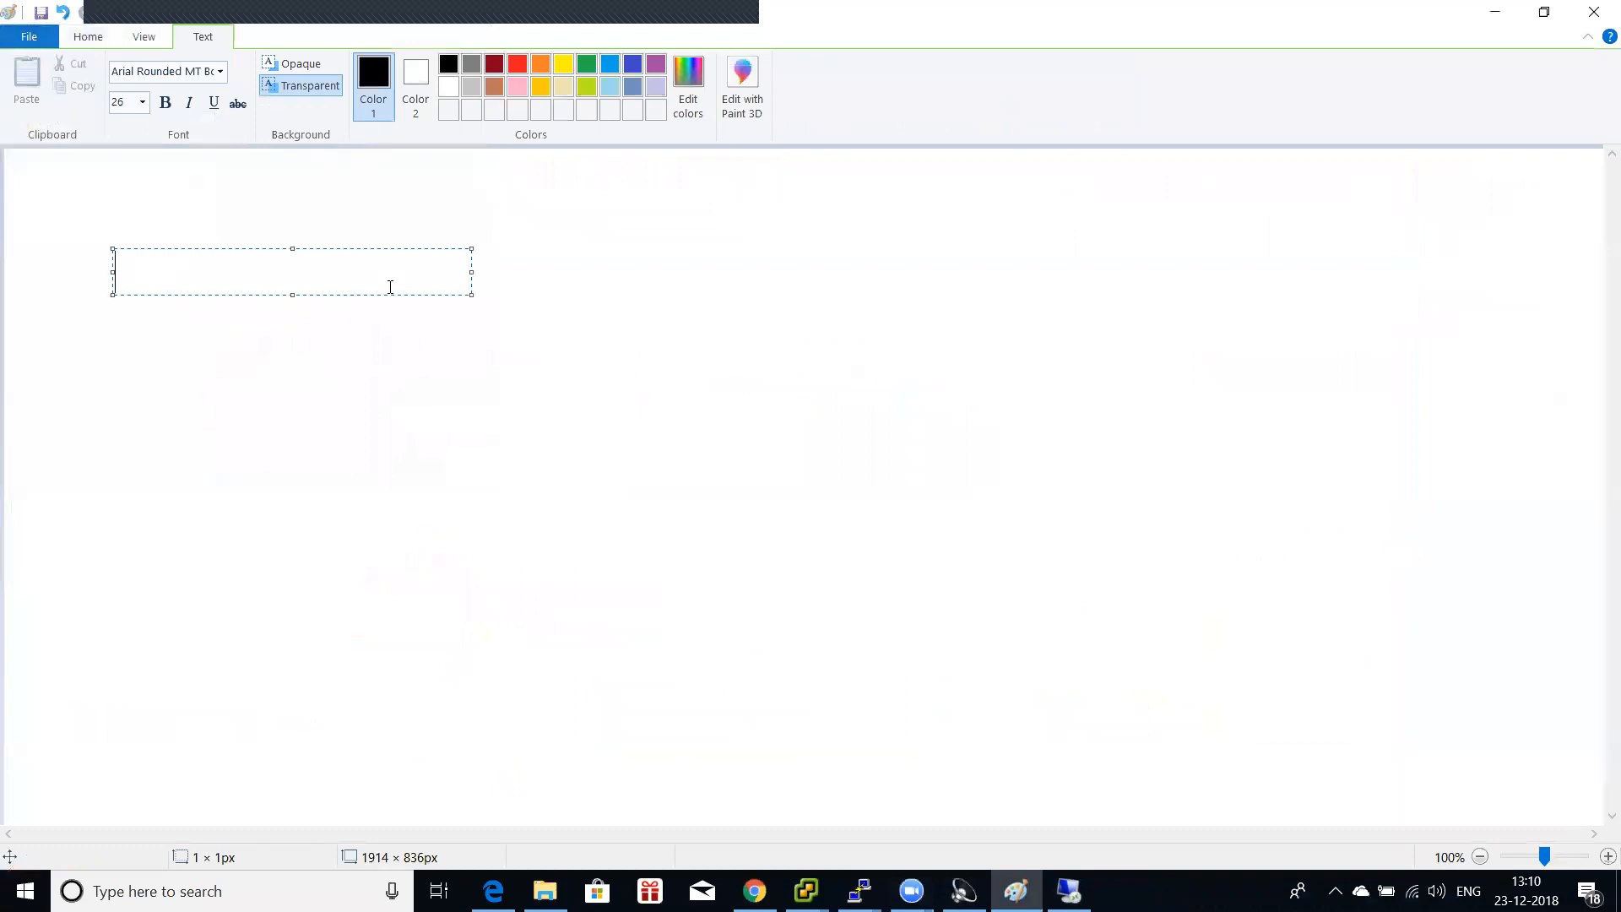
type("auto")
key("Return")
key("Return")
key("Return")
key("Return")
key("Return")
key("Return")
key("Return")
type("st")
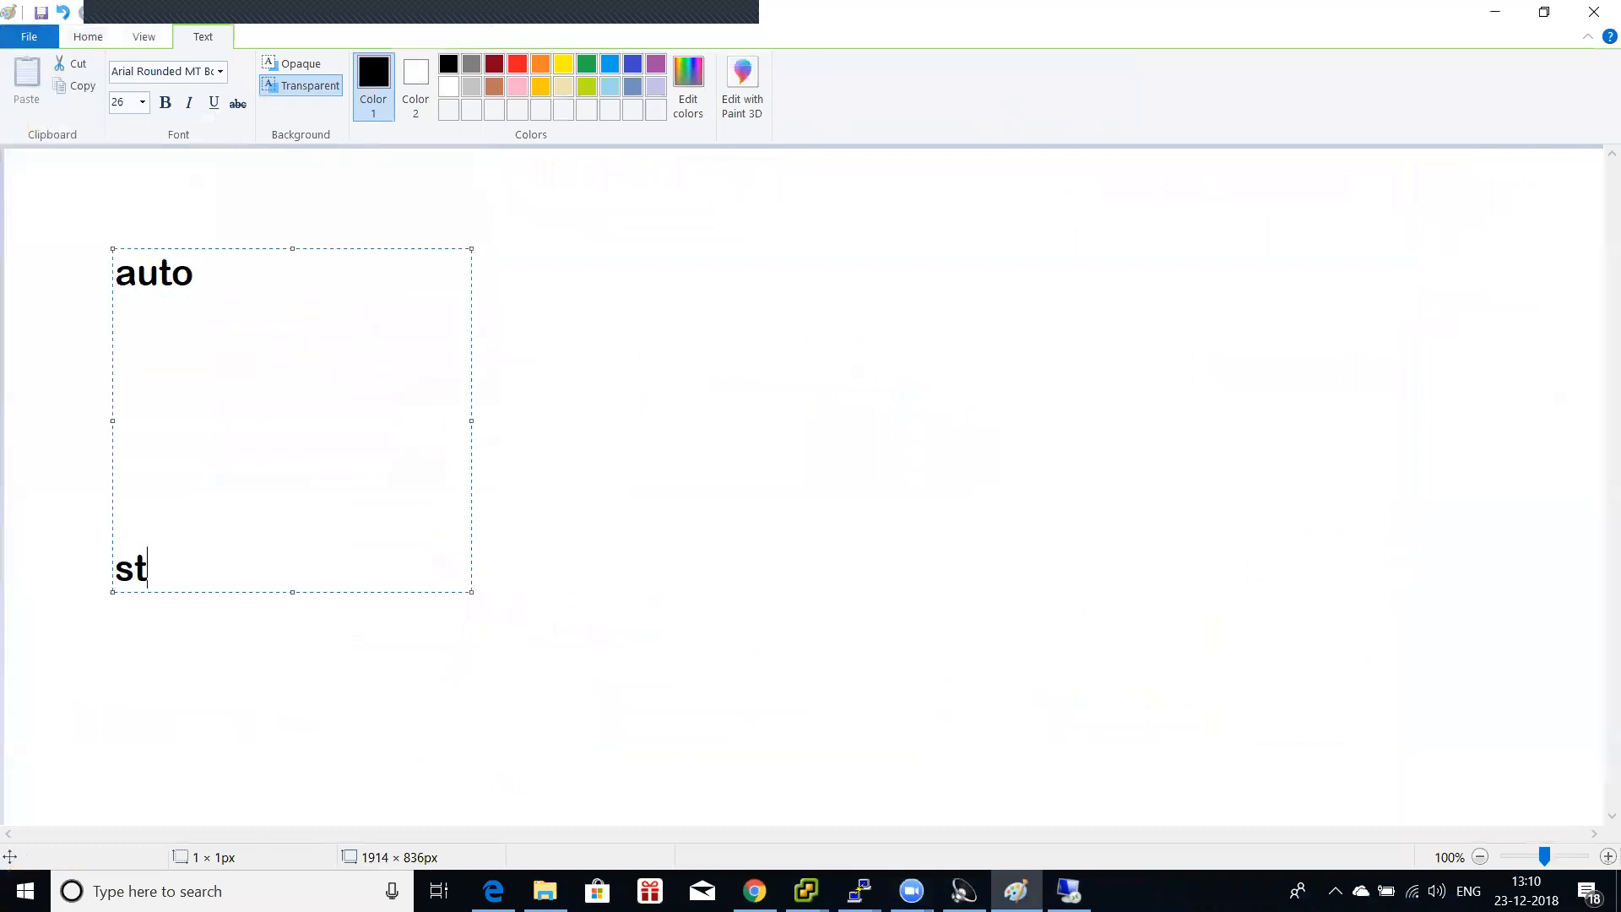
key("BackSpace")
key("BackSpace")
type("man")
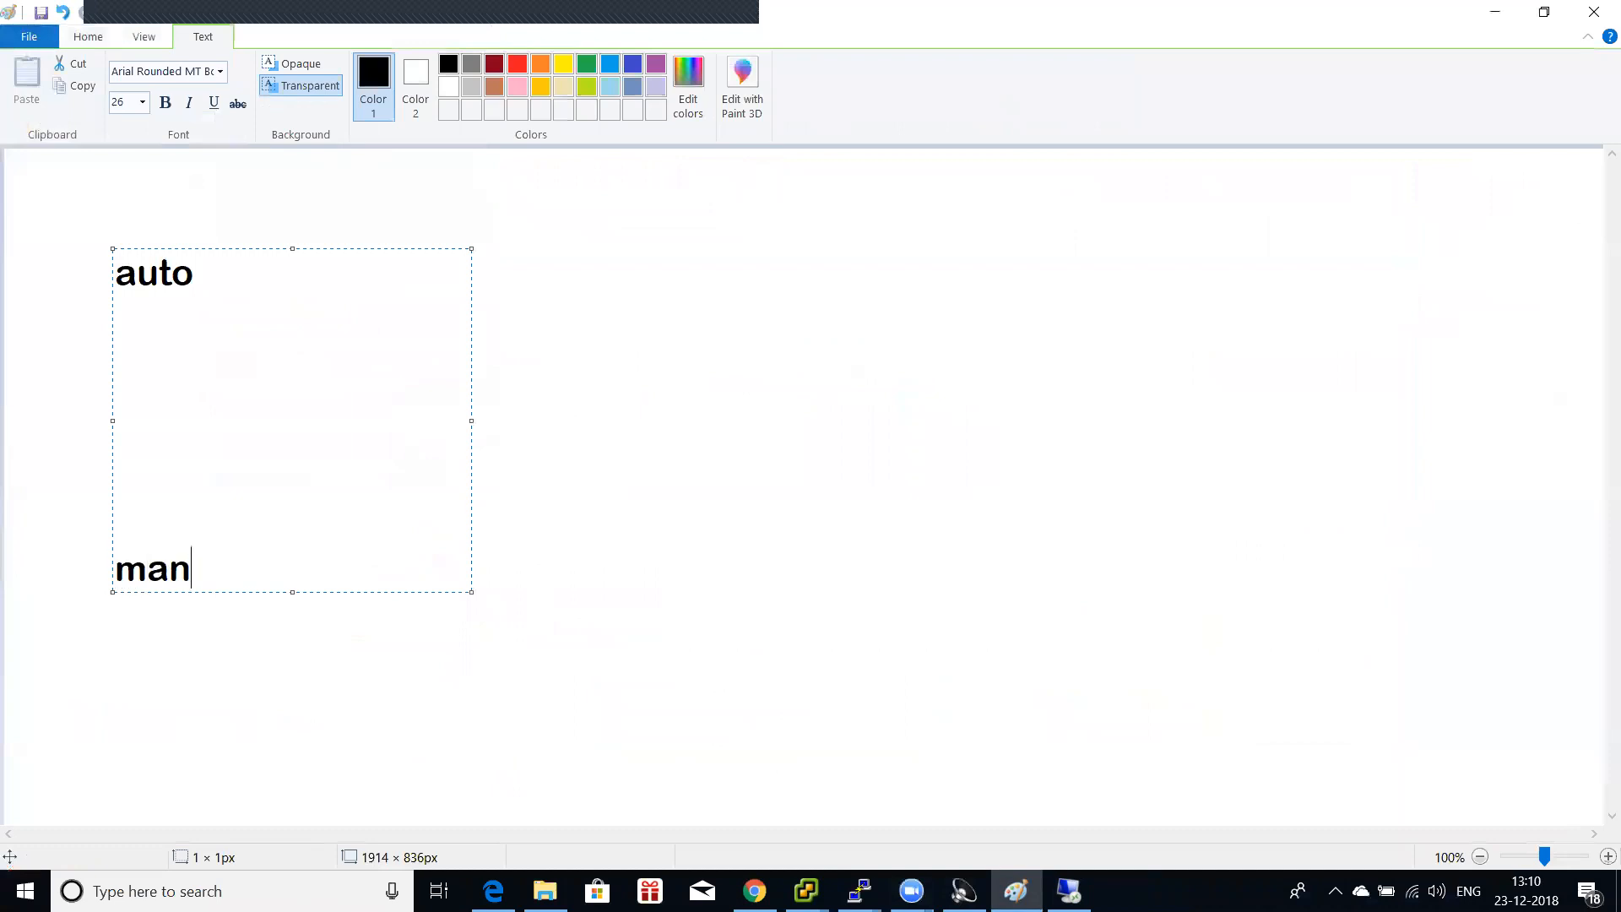
type("ual")
left_click(510, 279)
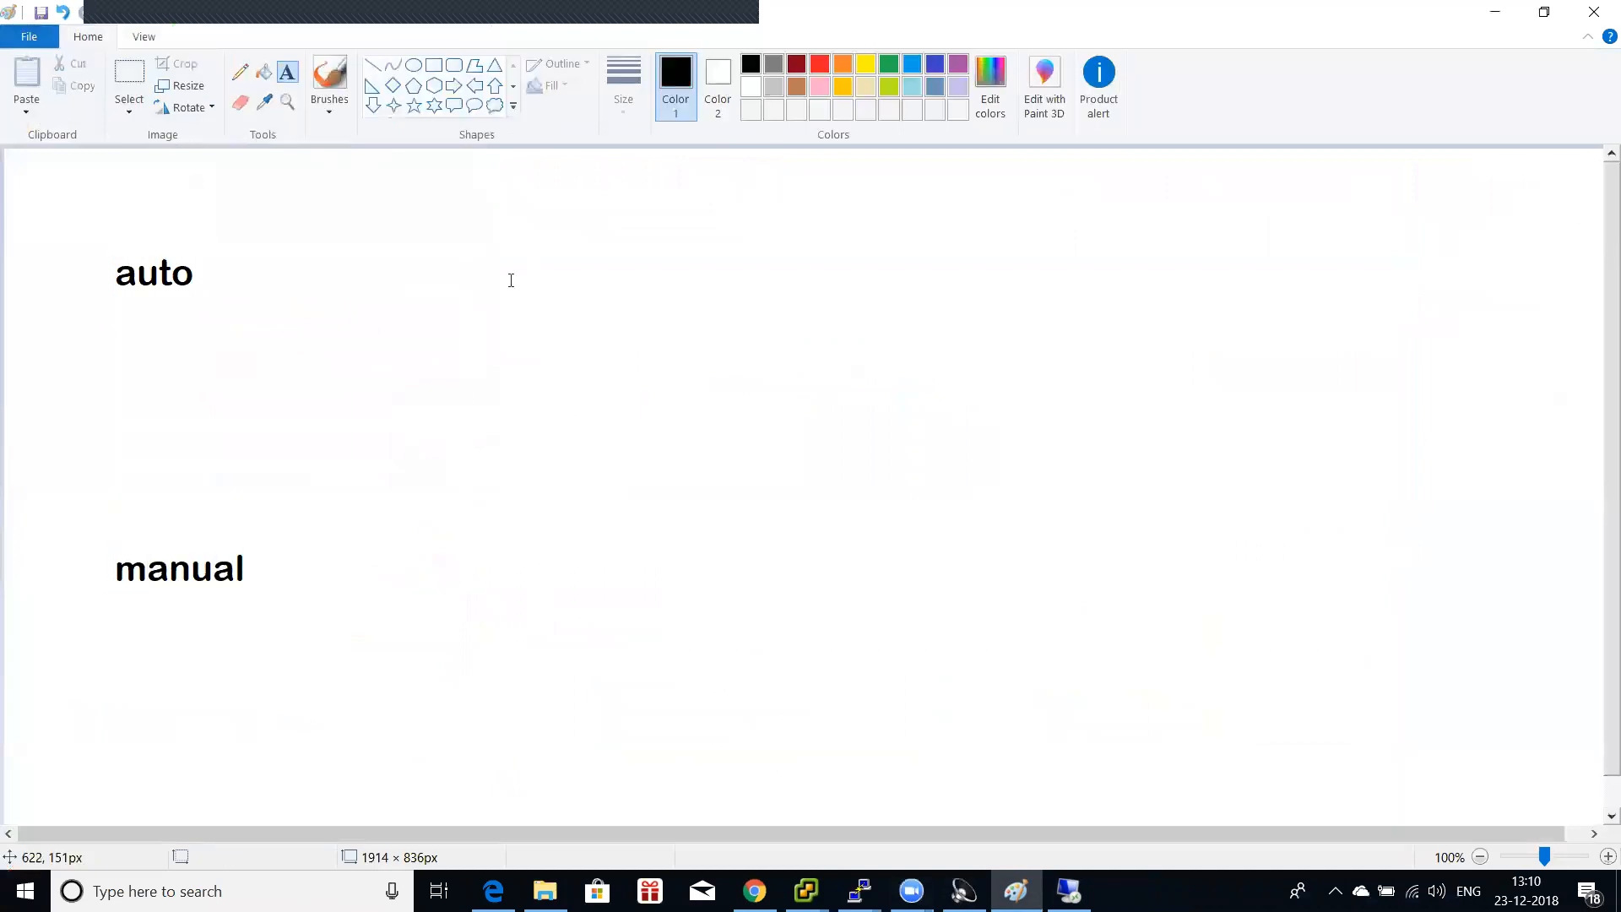
List dynamic nat, dynamic pat, static nat and static pat under auto
left_click(119, 312)
type("dy")
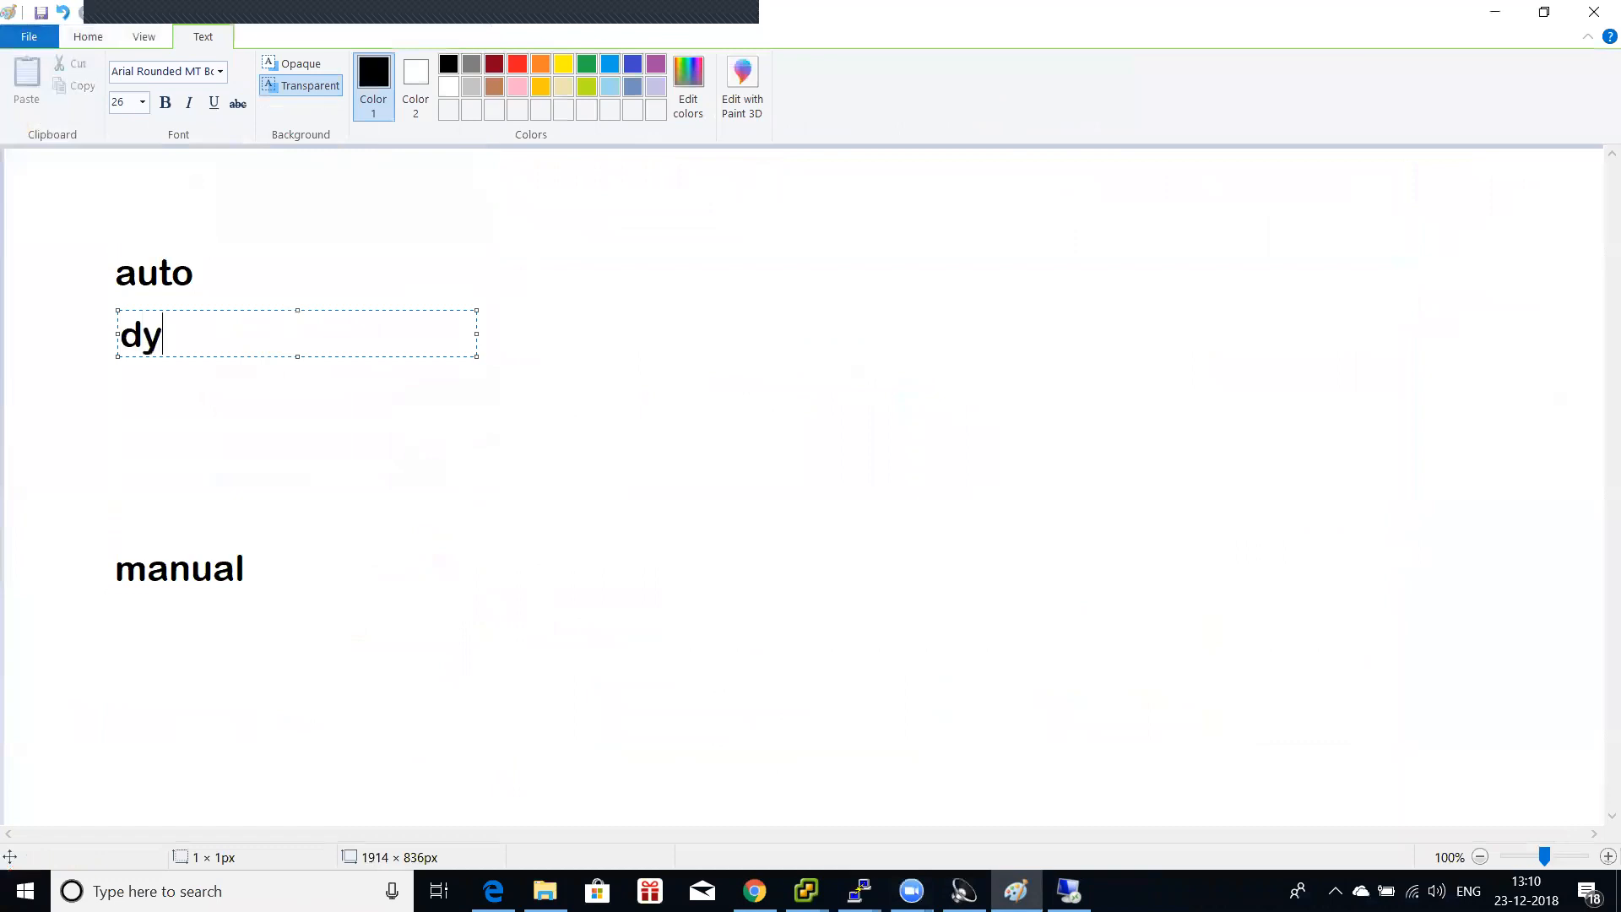
type("namic nat")
key("Return")
type("du")
key("BackSpace")
type("ynamic pat")
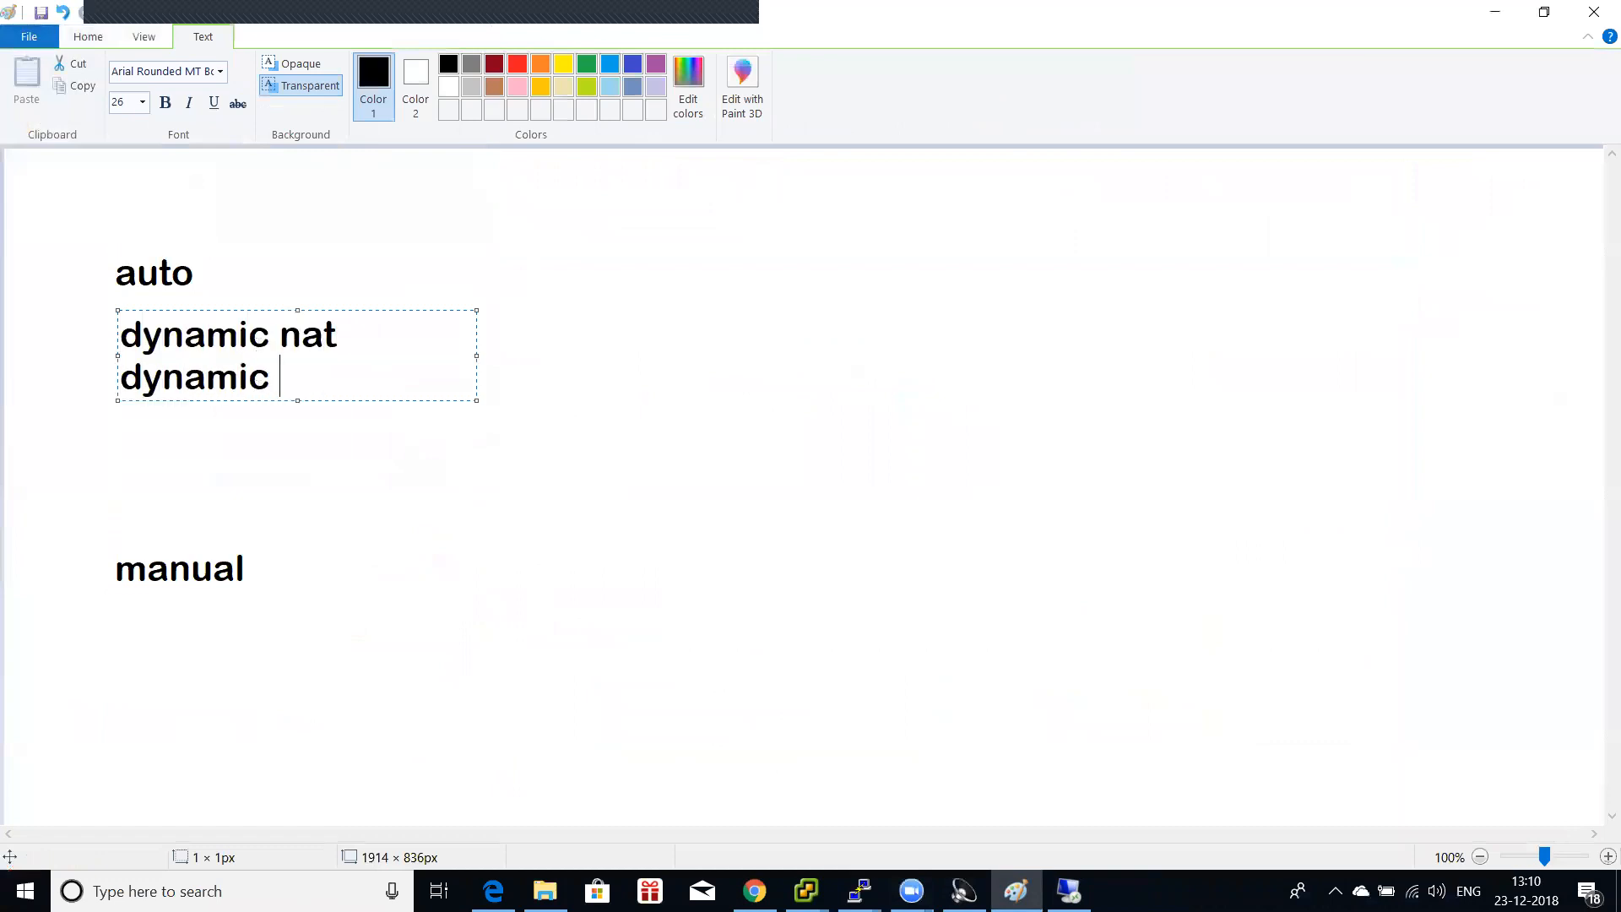
key("Return")
type("sta")
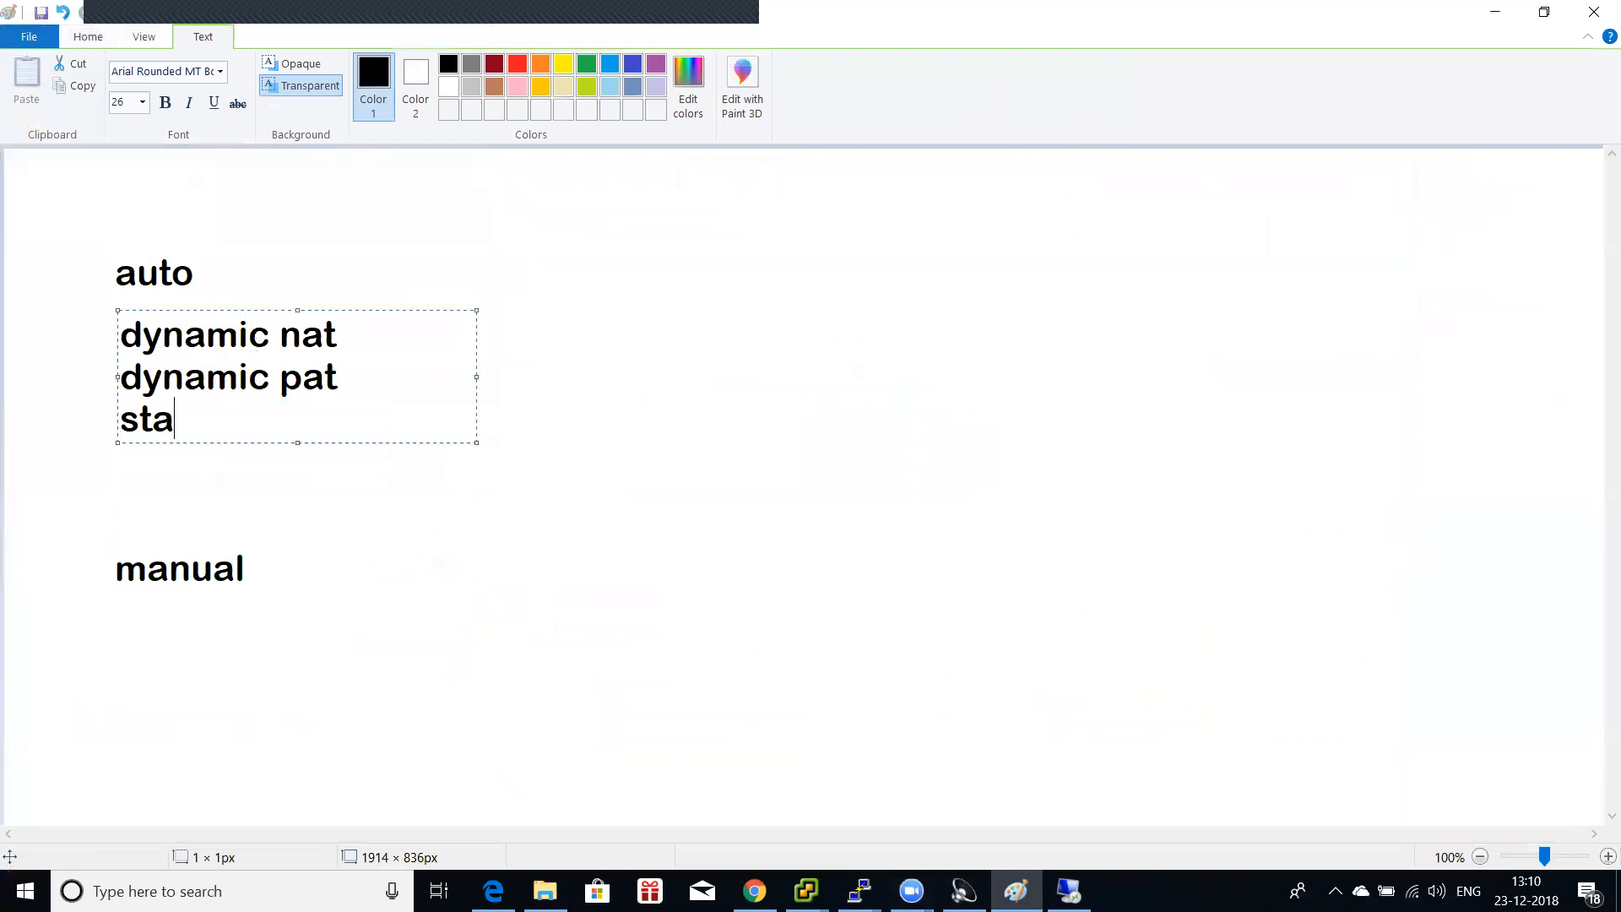
type("tic nat")
key("Return")
type("statoic")
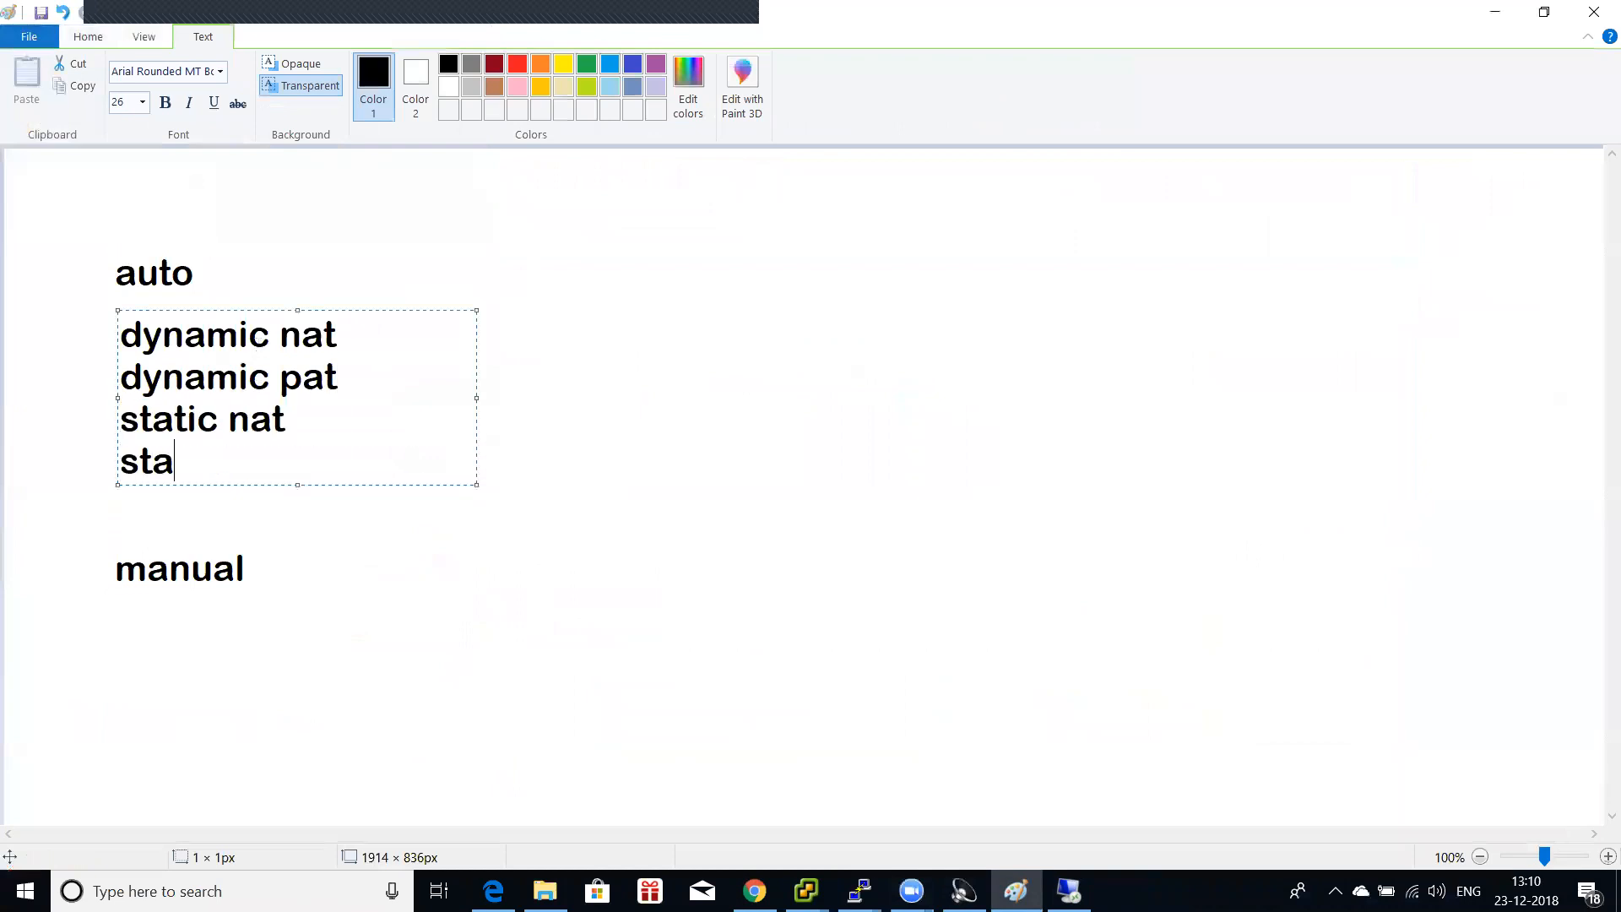
key("BackSpace")
key("BackSpace")
key("BackSpace")
type("ic pat")
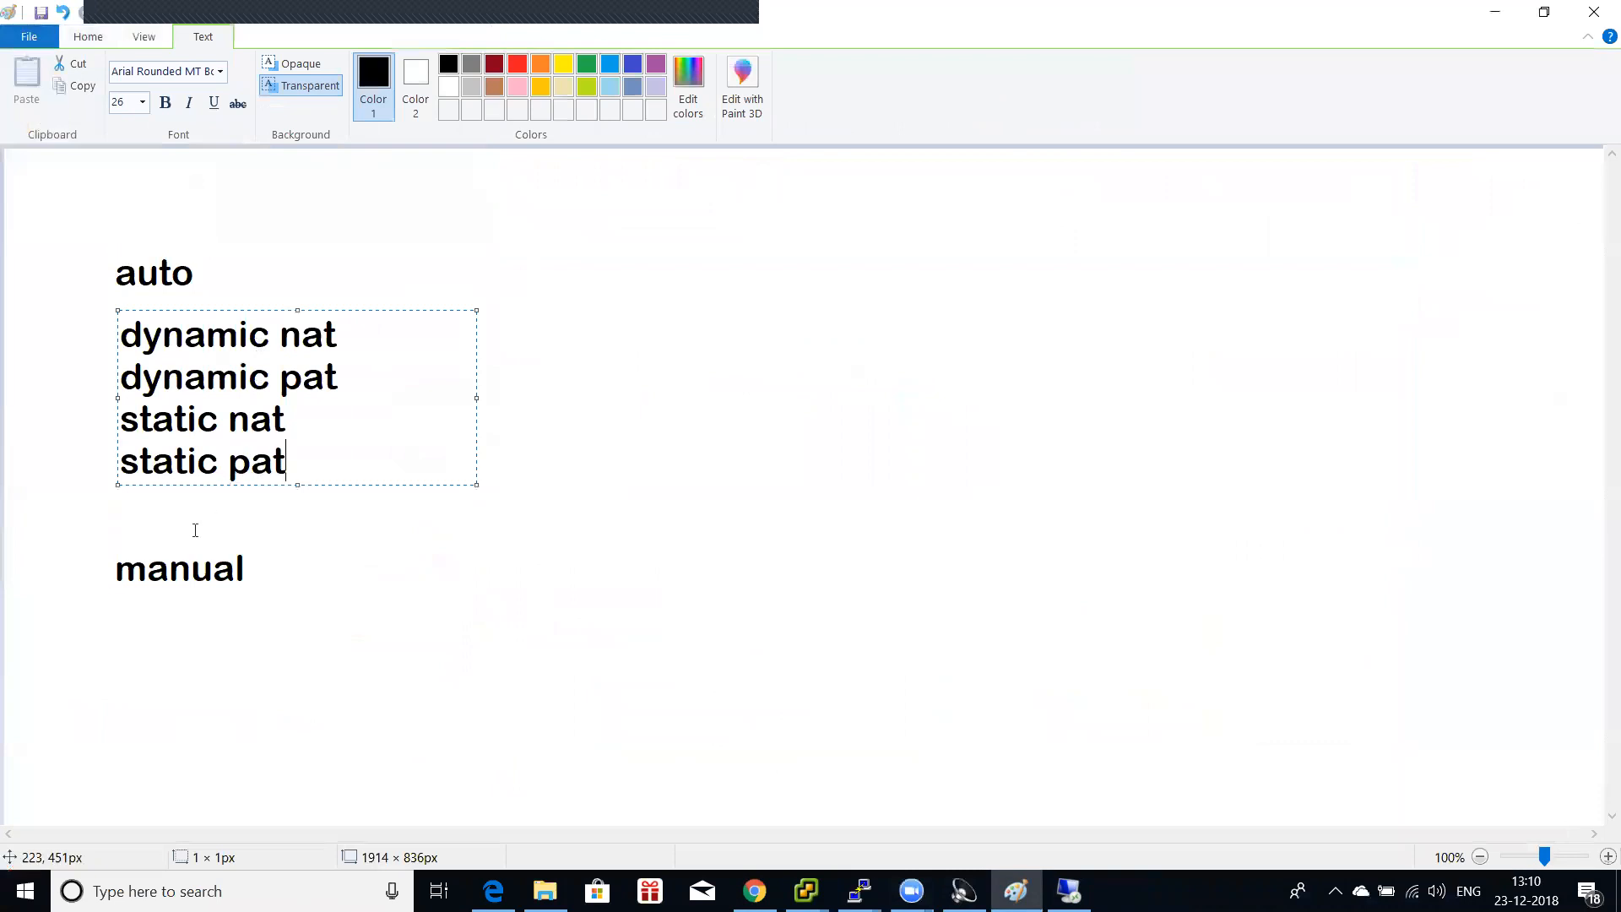
left_click(123, 620)
Start a text block below manual, then discard it empty
left_click(123, 620)
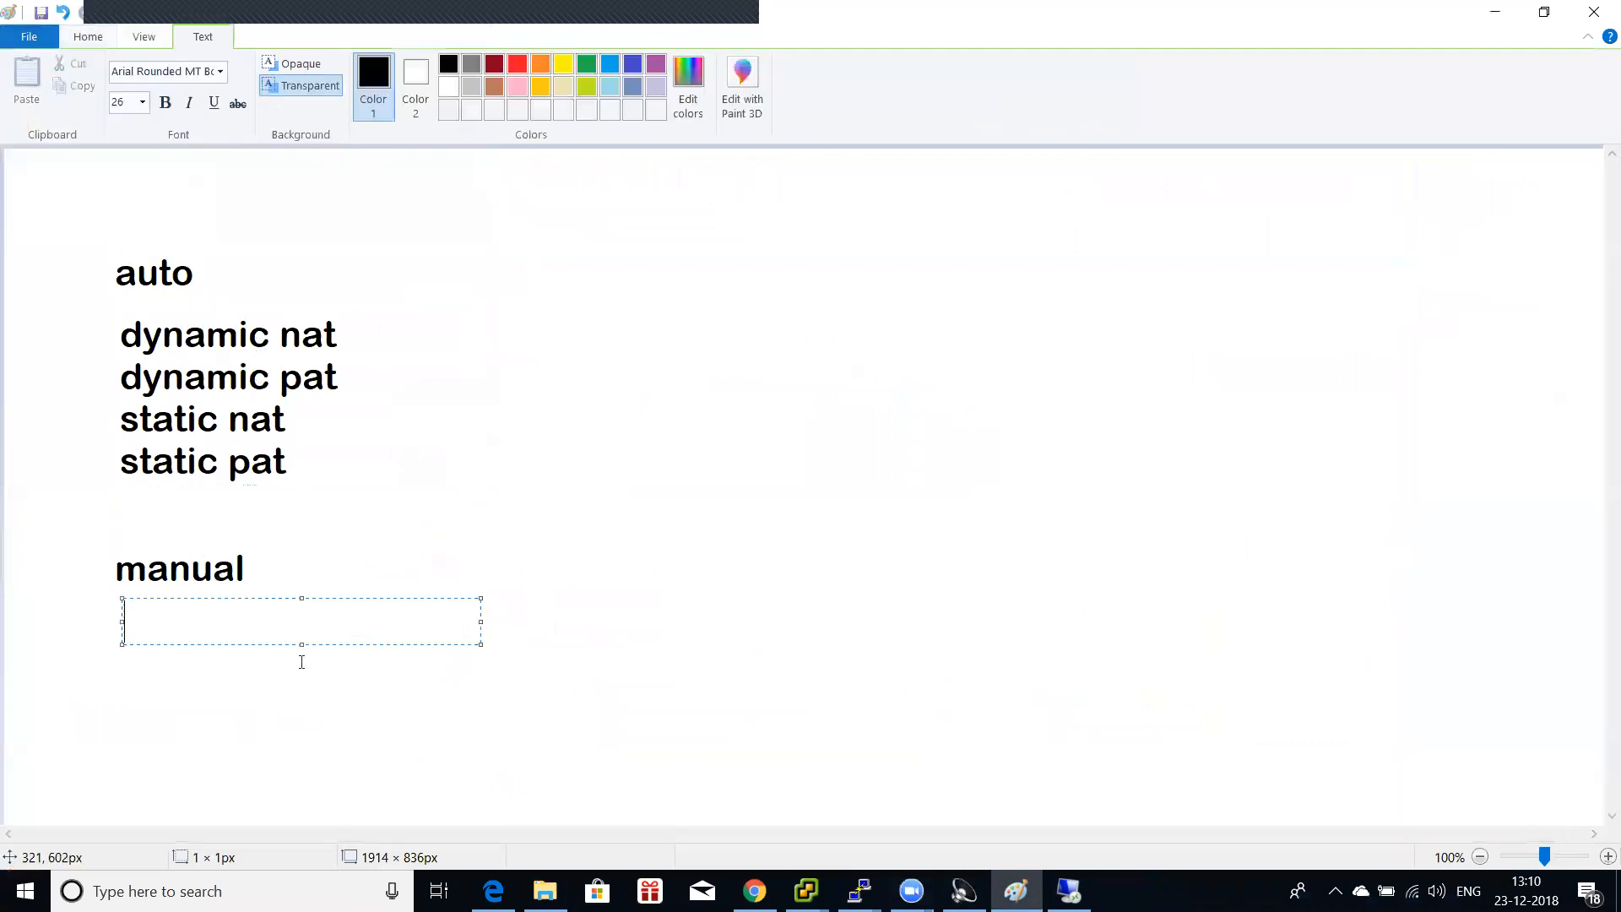
type("s")
key("BackSpace")
left_click(980, 619)
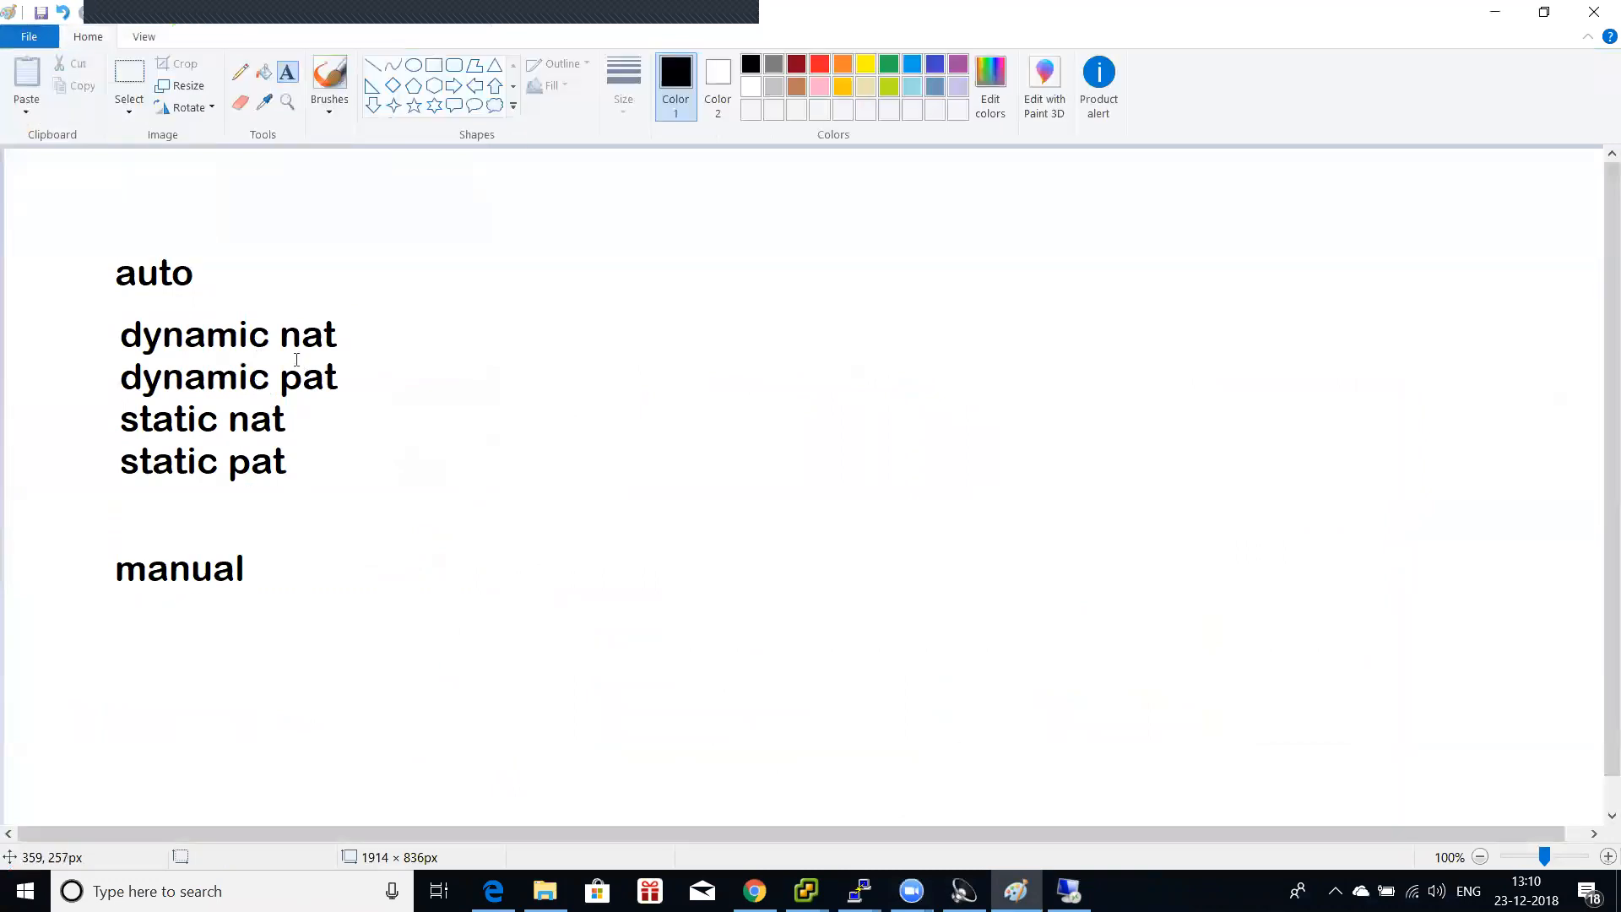
left_click(433, 65)
Box the four NAT types, paste a boxed copy under manual, and return to SmartConsole
left_click_drag(106, 312, 406, 518)
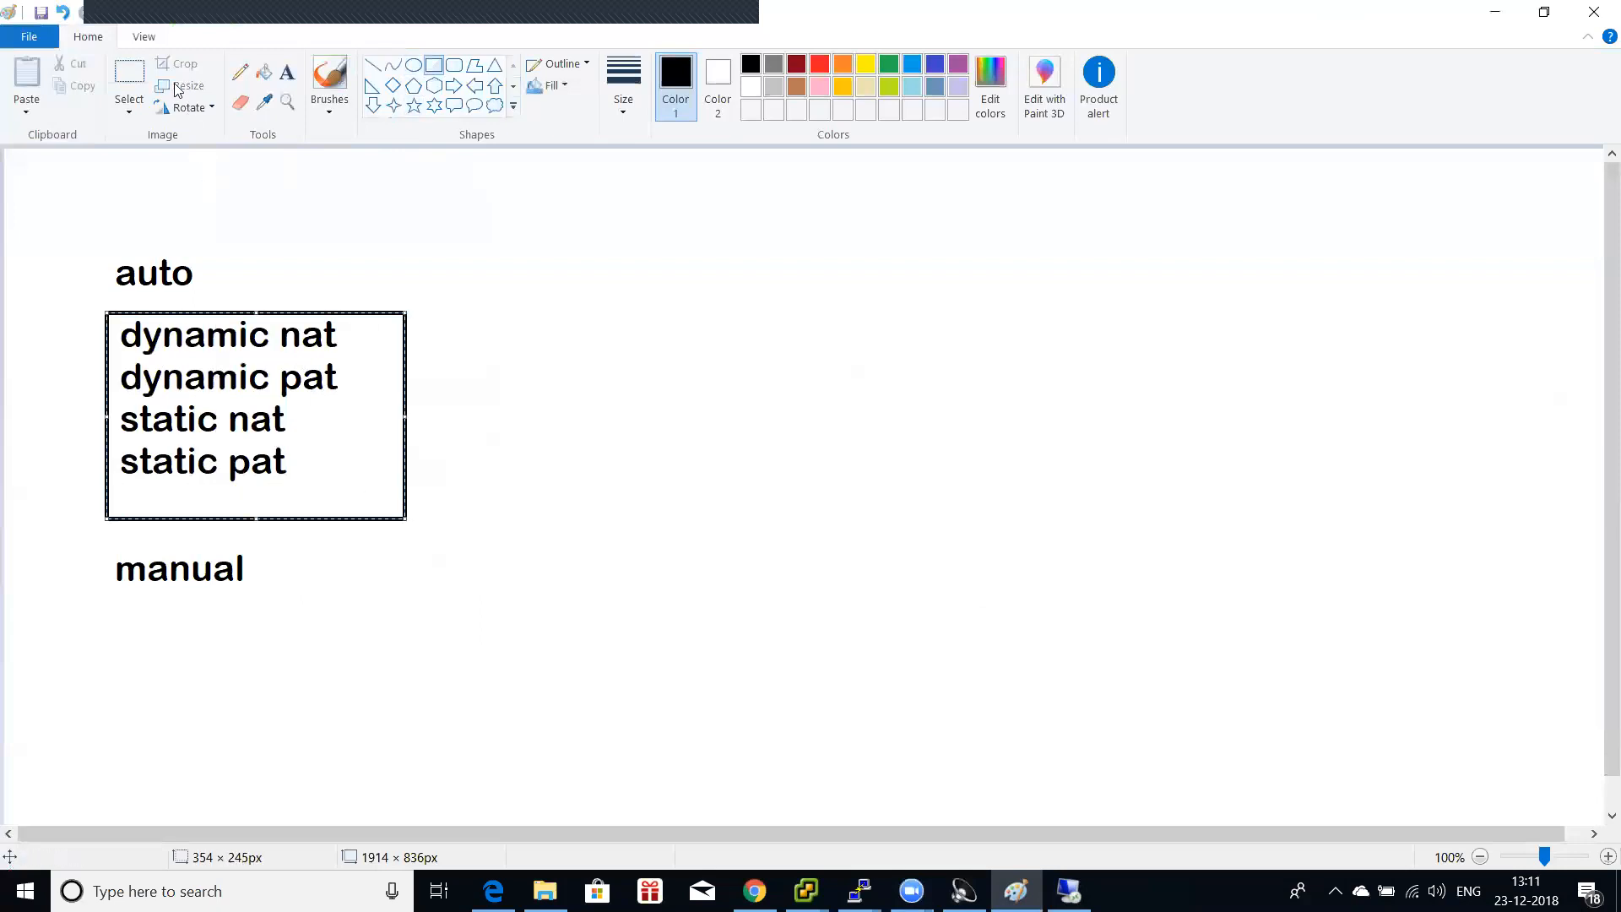
left_click(129, 76)
left_click_drag(94, 305, 443, 501)
right_click(424, 493)
left_click(263, 630)
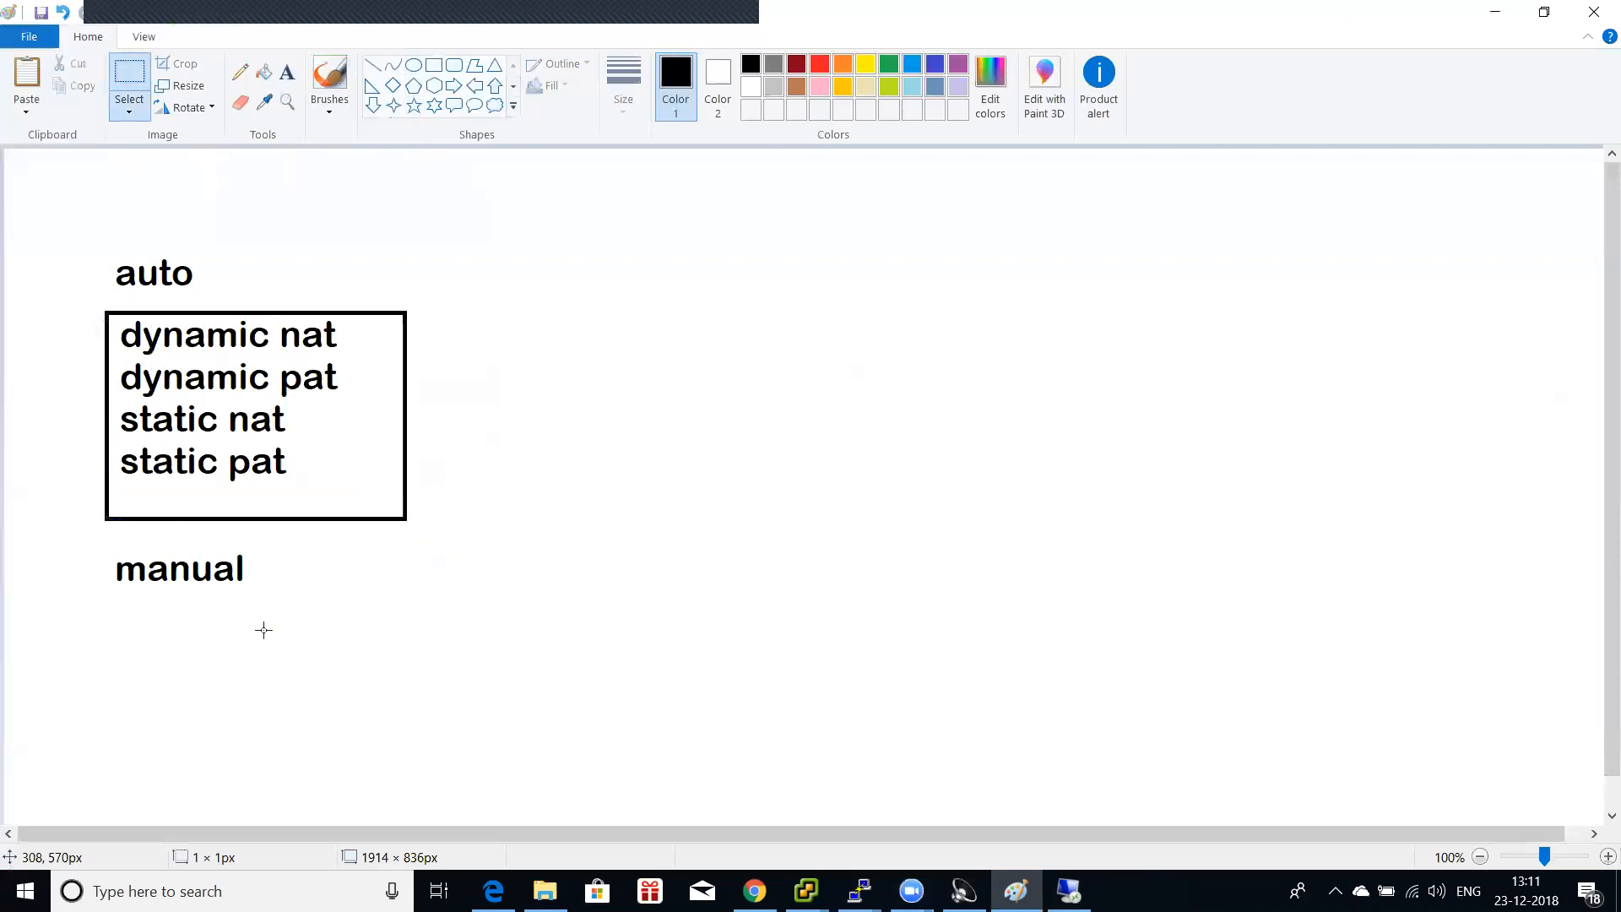
right_click(264, 630)
left_click(318, 687)
left_click_drag(214, 312, 297, 713)
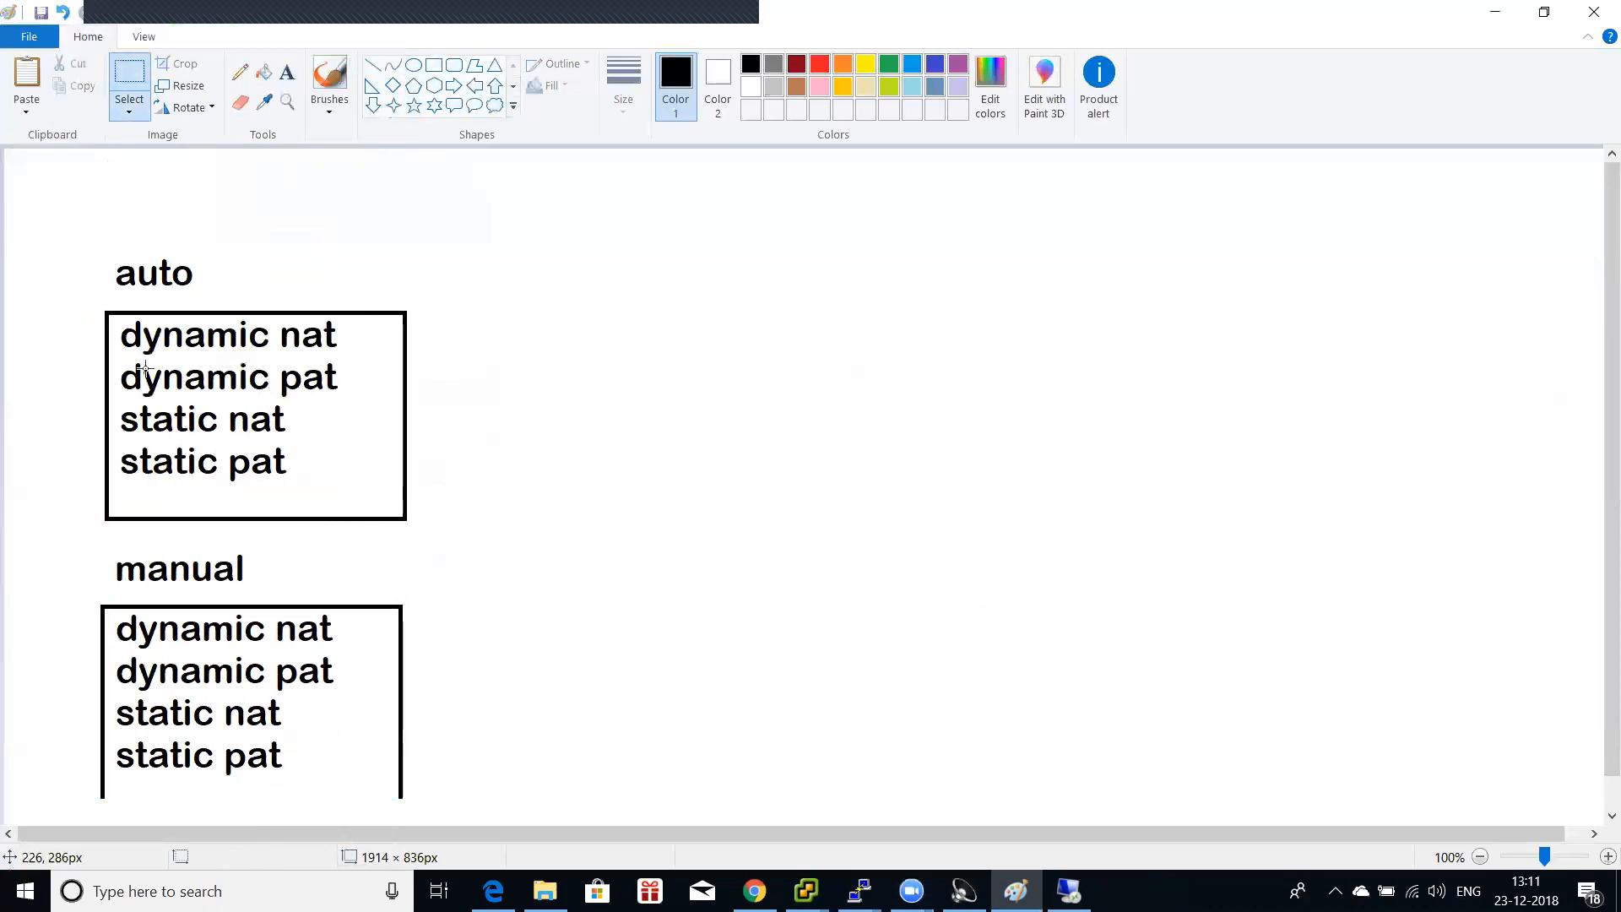
left_click(1069, 890)
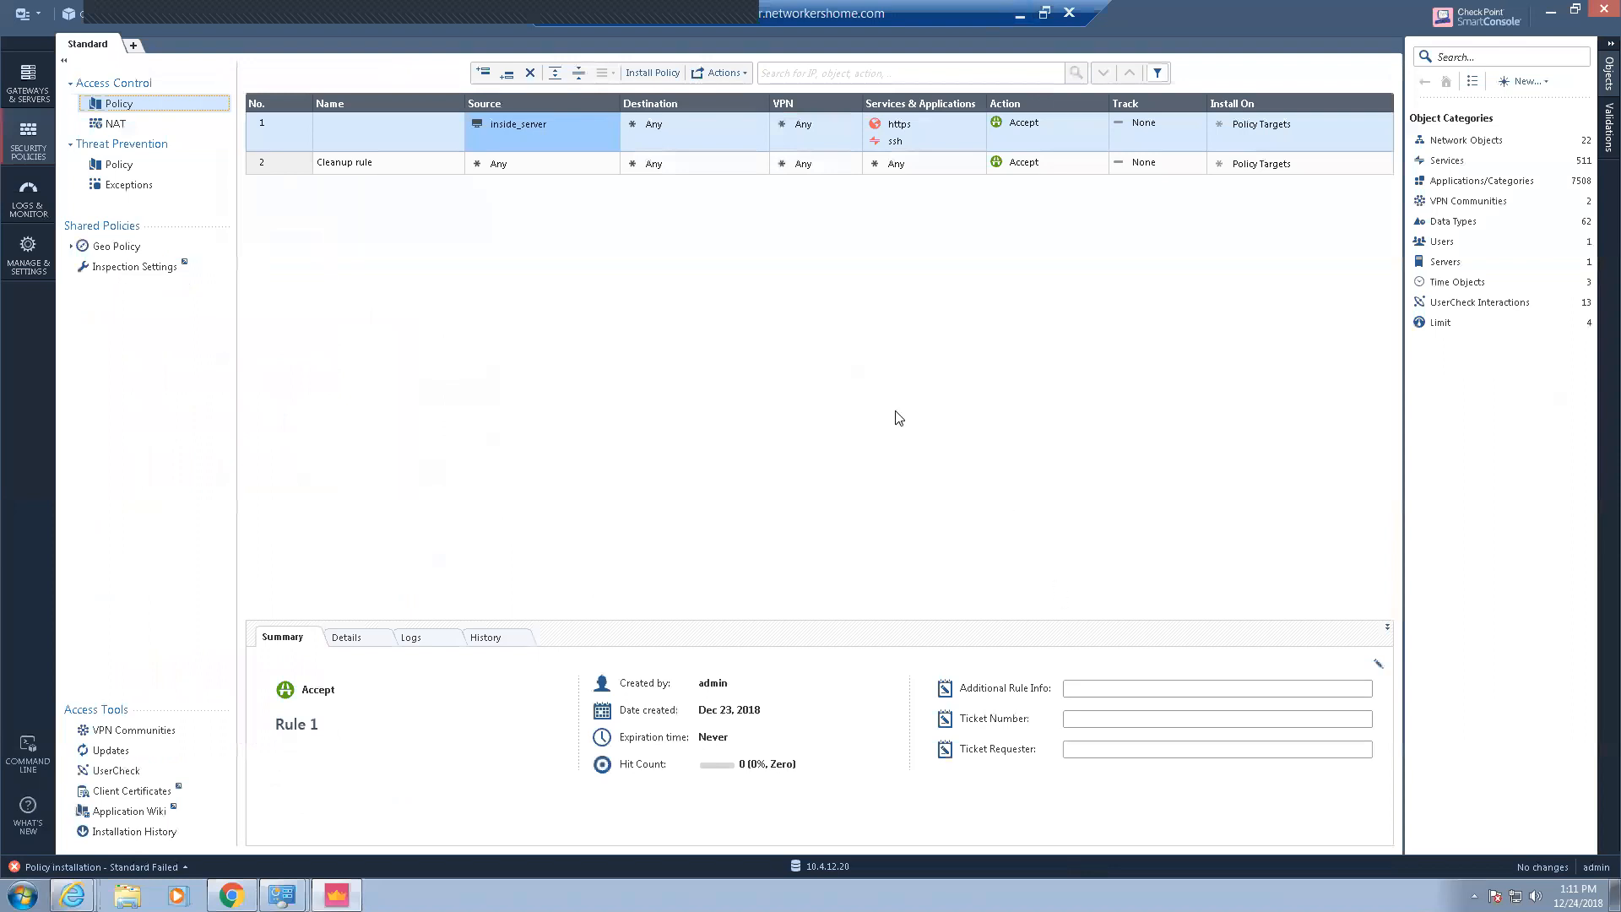
Review the NAT rule base's automatic static and hide rules, then minimize back to Paint
left_click(1020, 21)
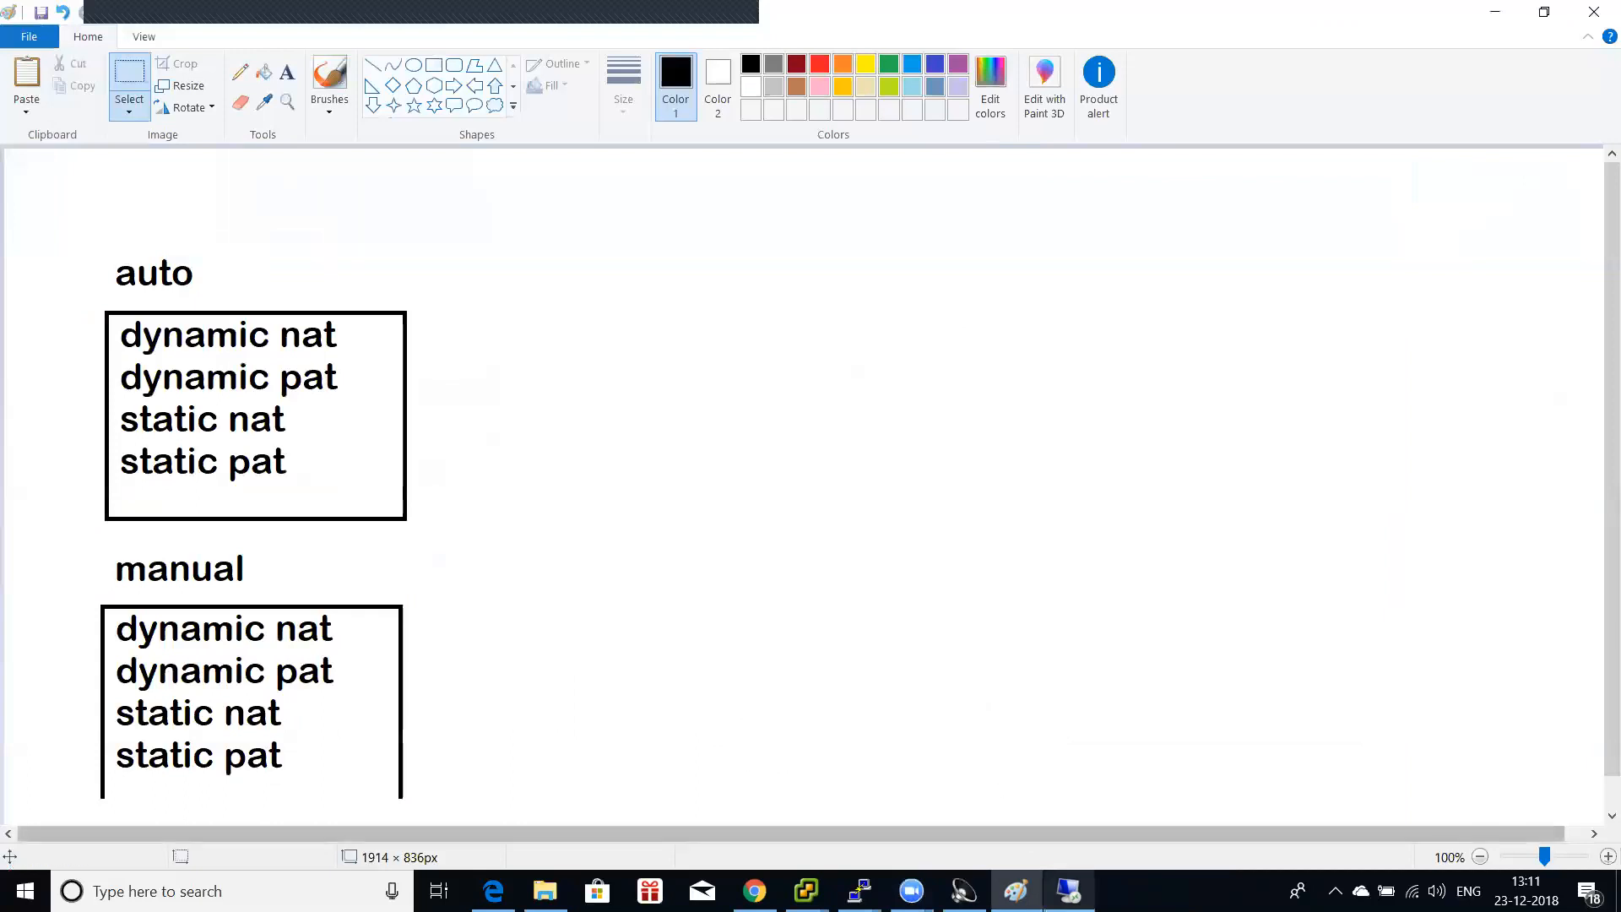
left_click(1069, 890)
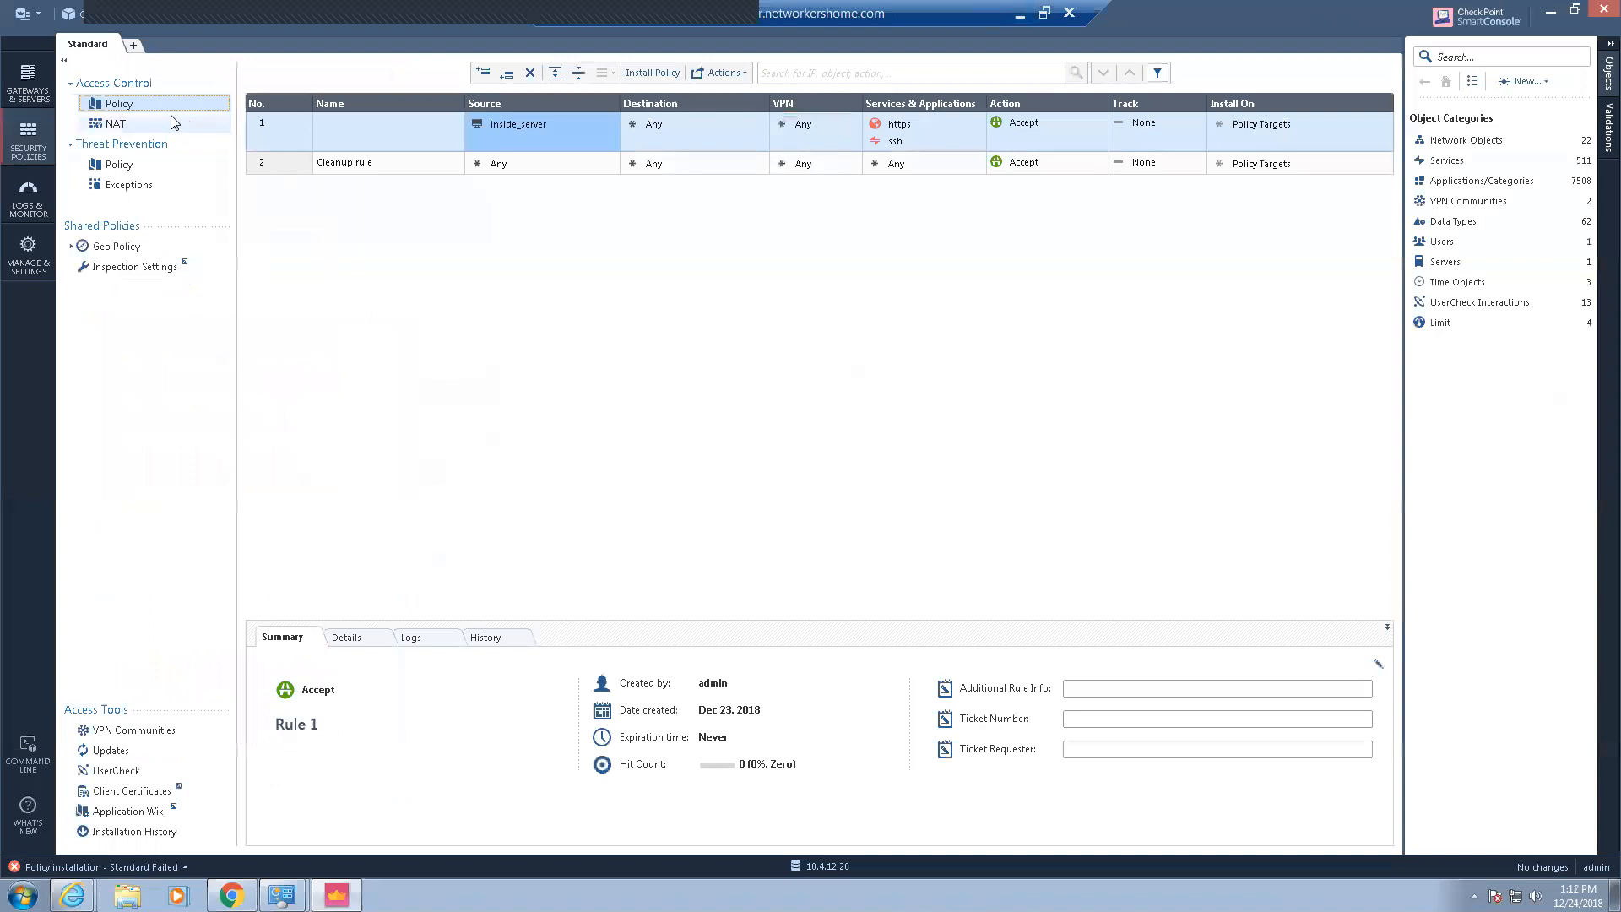
left_click(133, 127)
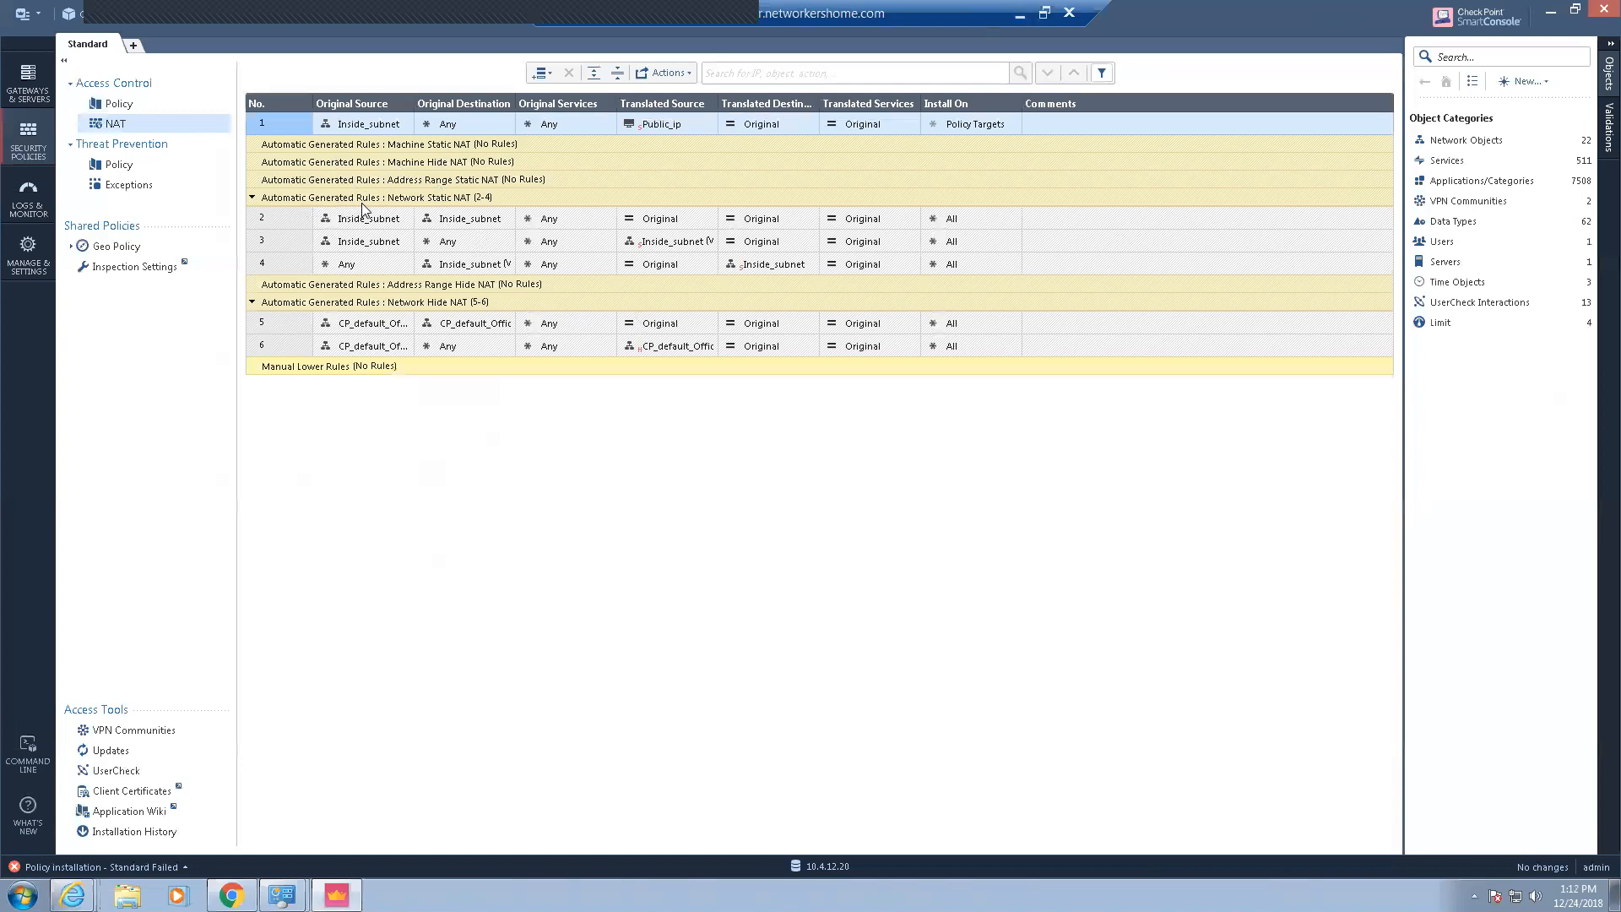
left_click(392, 120)
left_click(1019, 18)
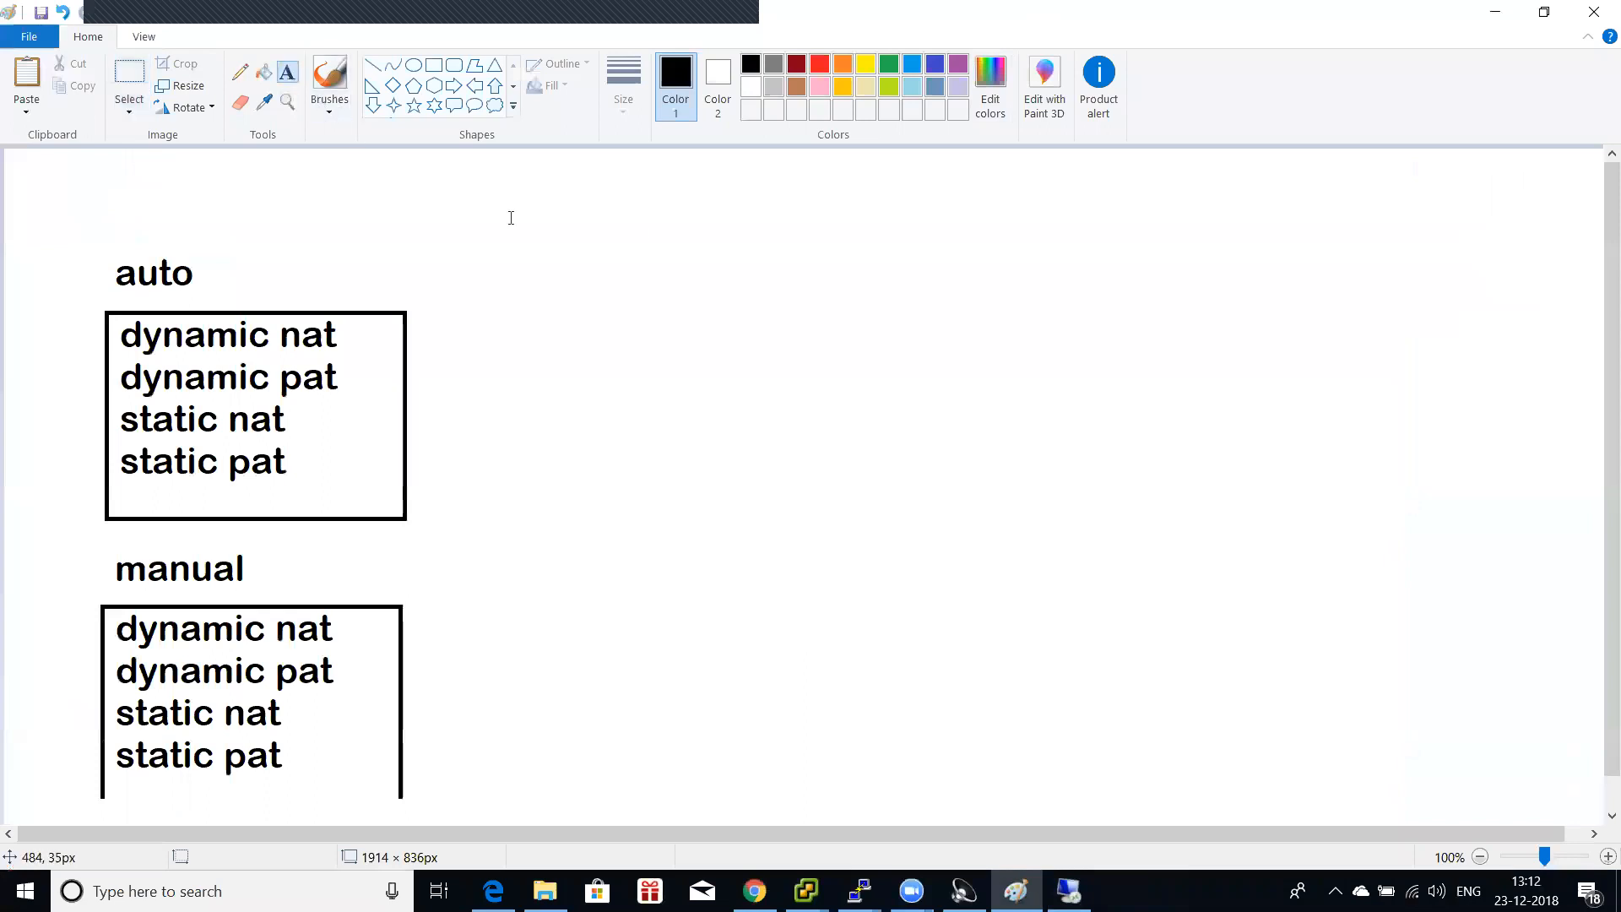
Type a text list reading routing, vpn, nat, blade -security to the right of the NAT boxes
left_click(644, 236)
type("routing")
key("Return")
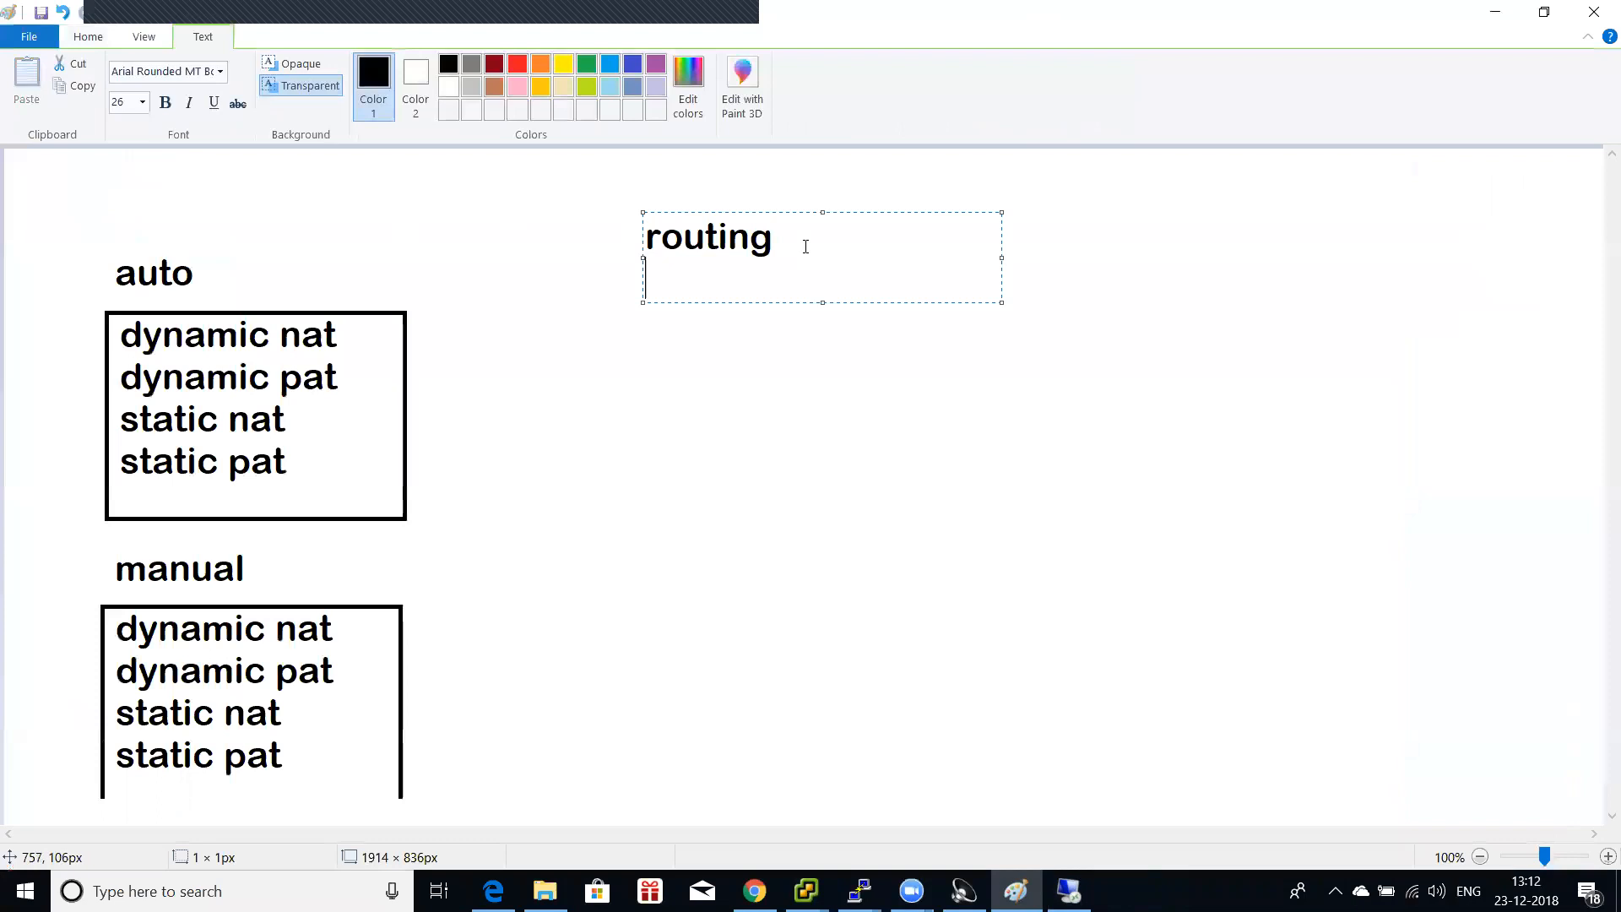
key("Return")
type("vpn")
key("Return")
type("nat")
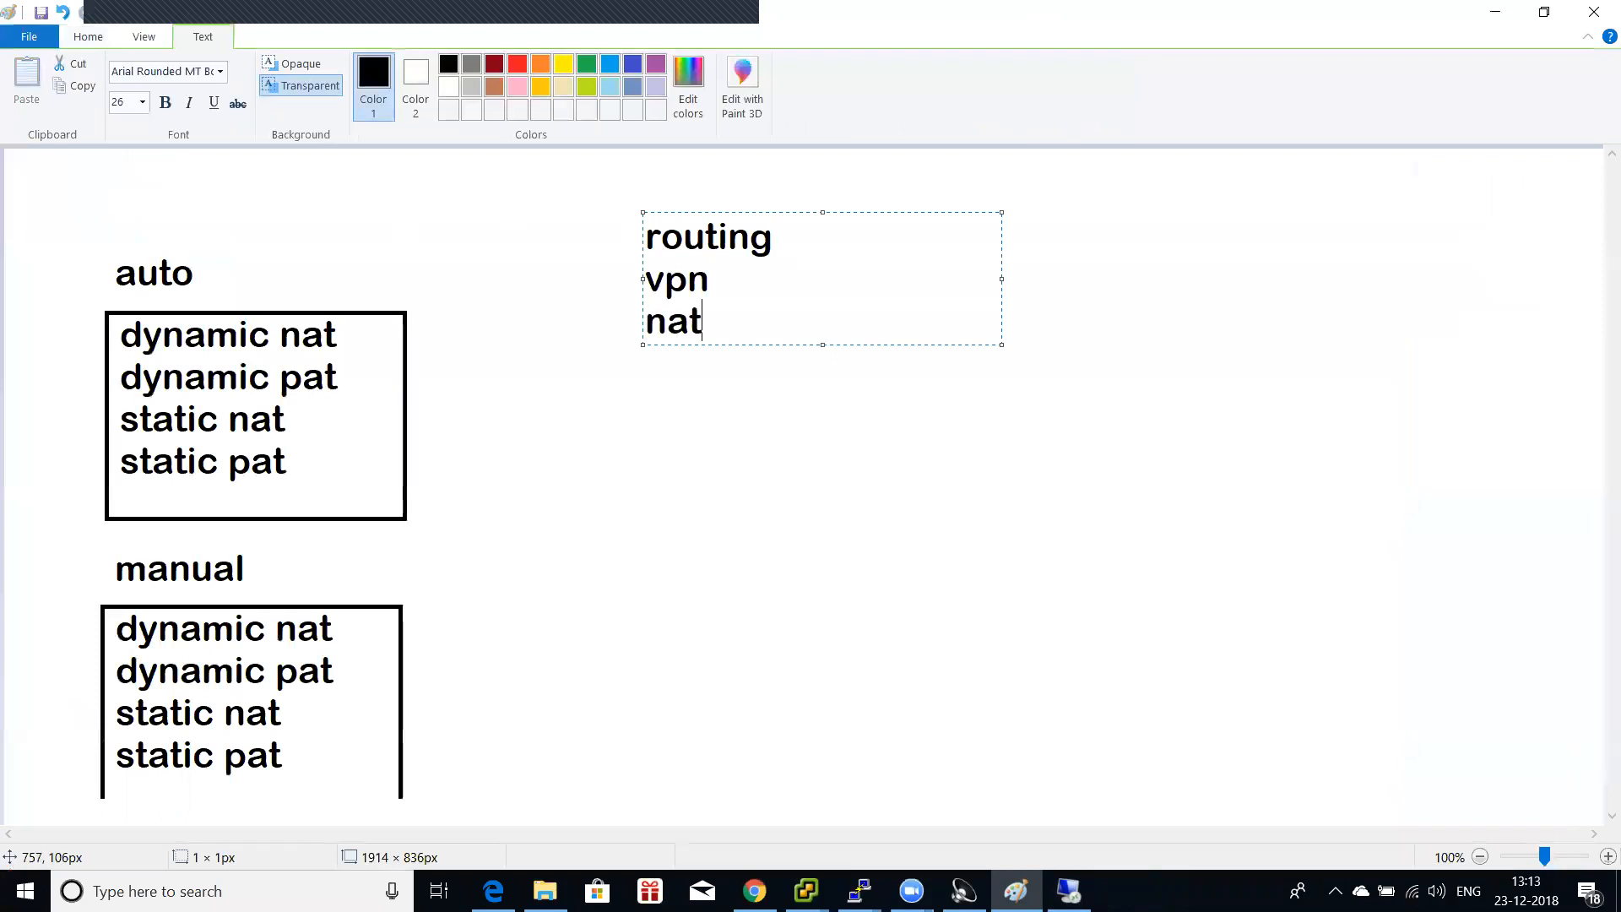
key("Return")
type("blade -froe")
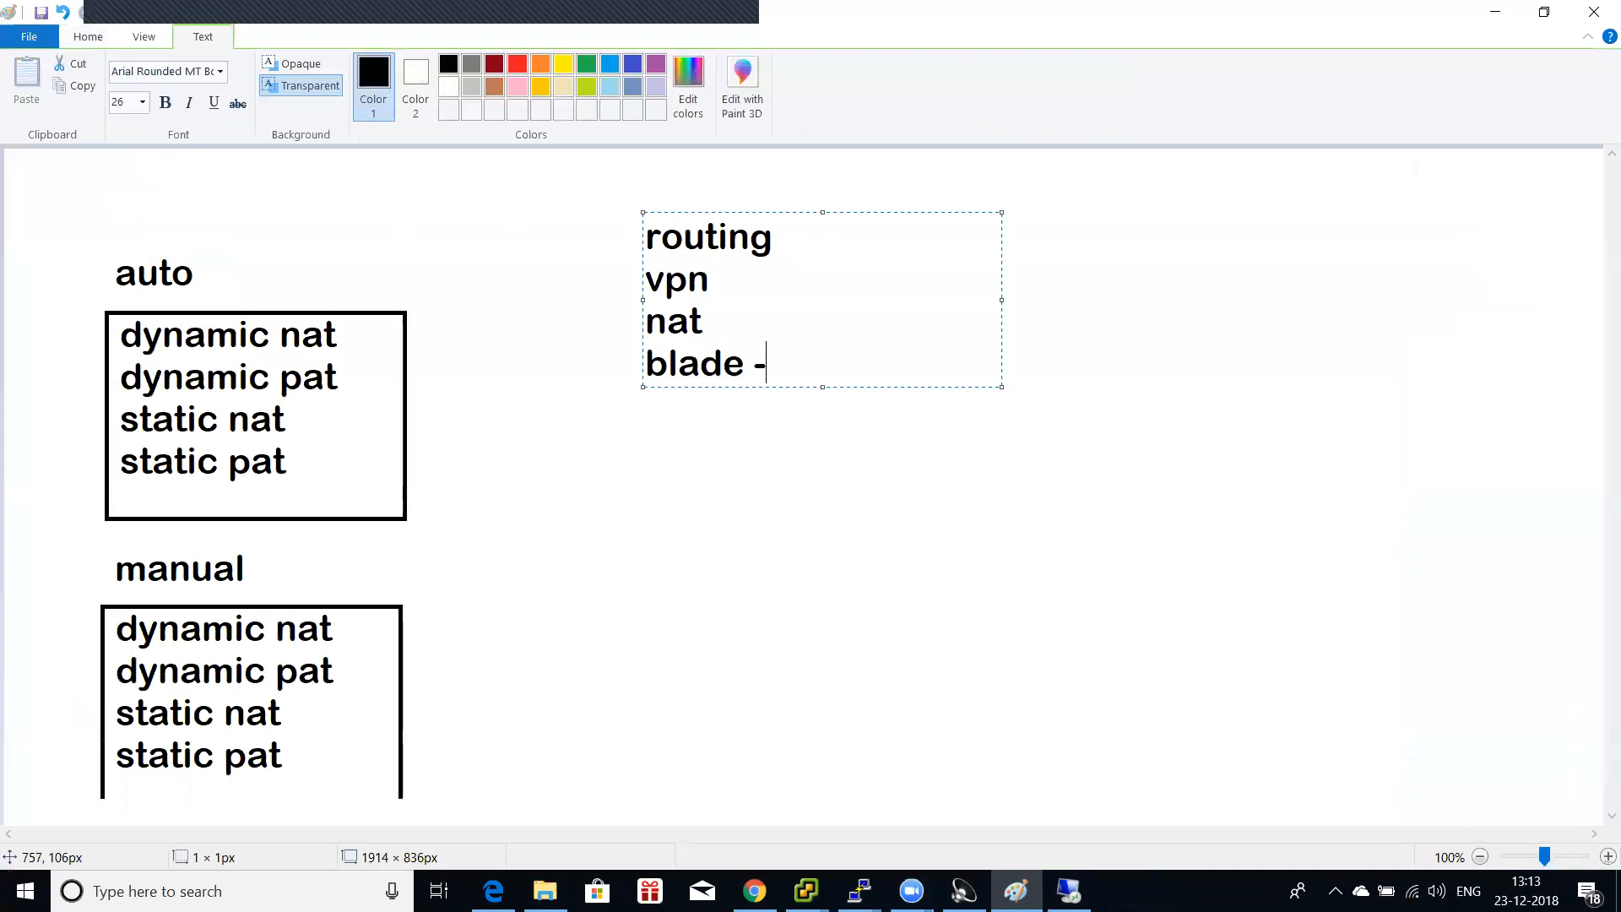
key("BackSpace")
key("BackSpace")
key("BackSpace")
key("BackSpace")
type("security")
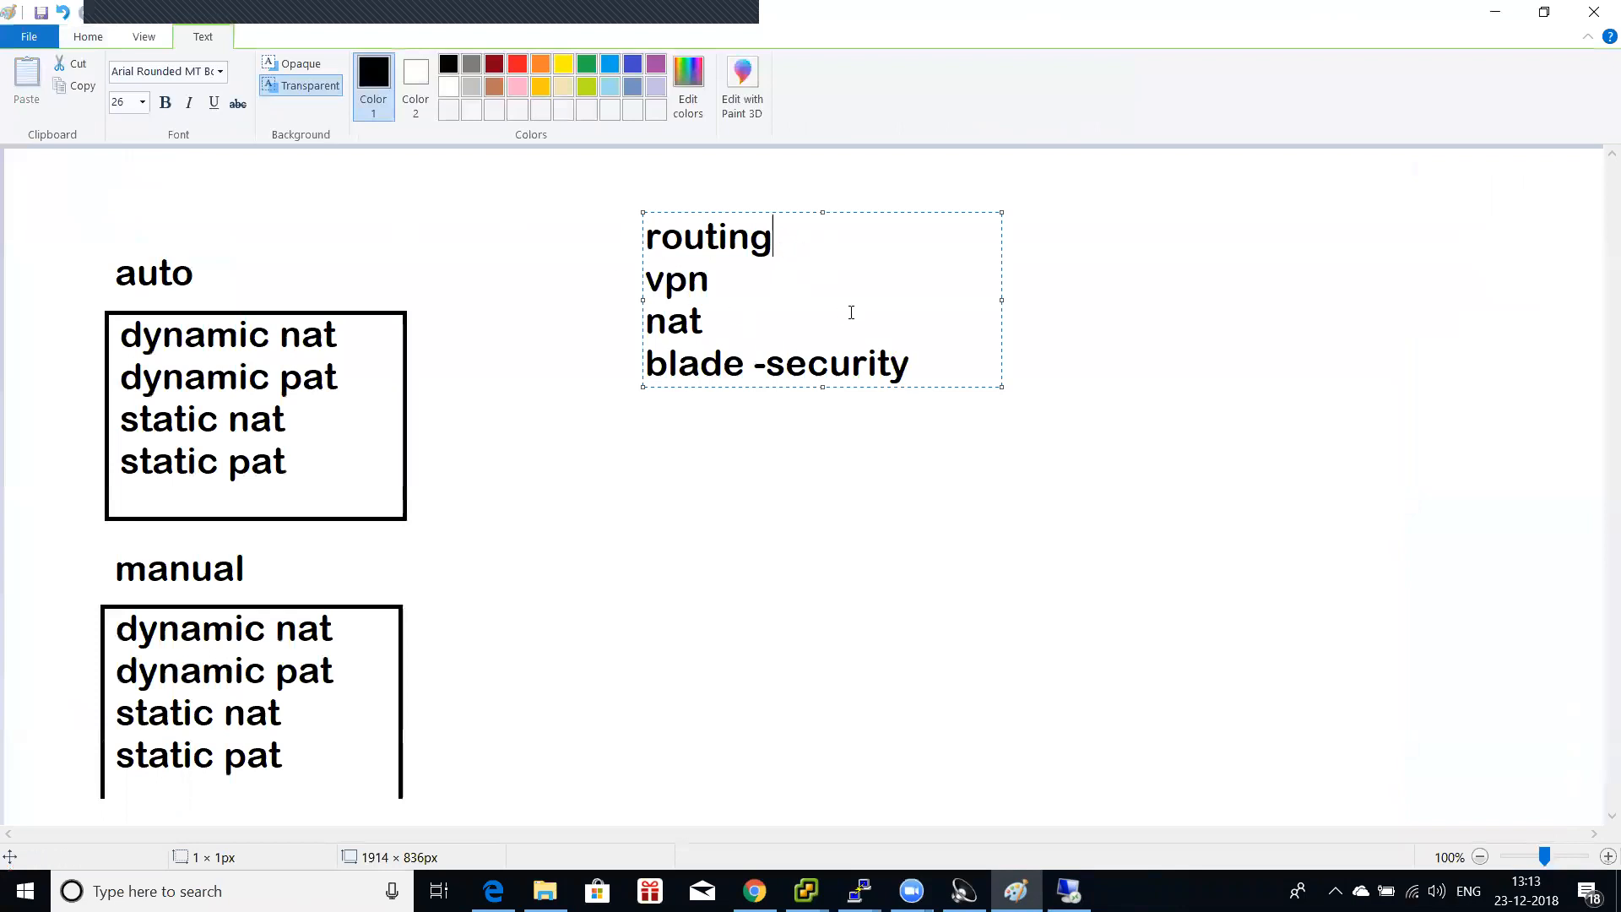
Cut the blade -security line and paste it directly under routing
left_click_drag(911, 363, 645, 363)
key("ctrl+c")
right_click(685, 376)
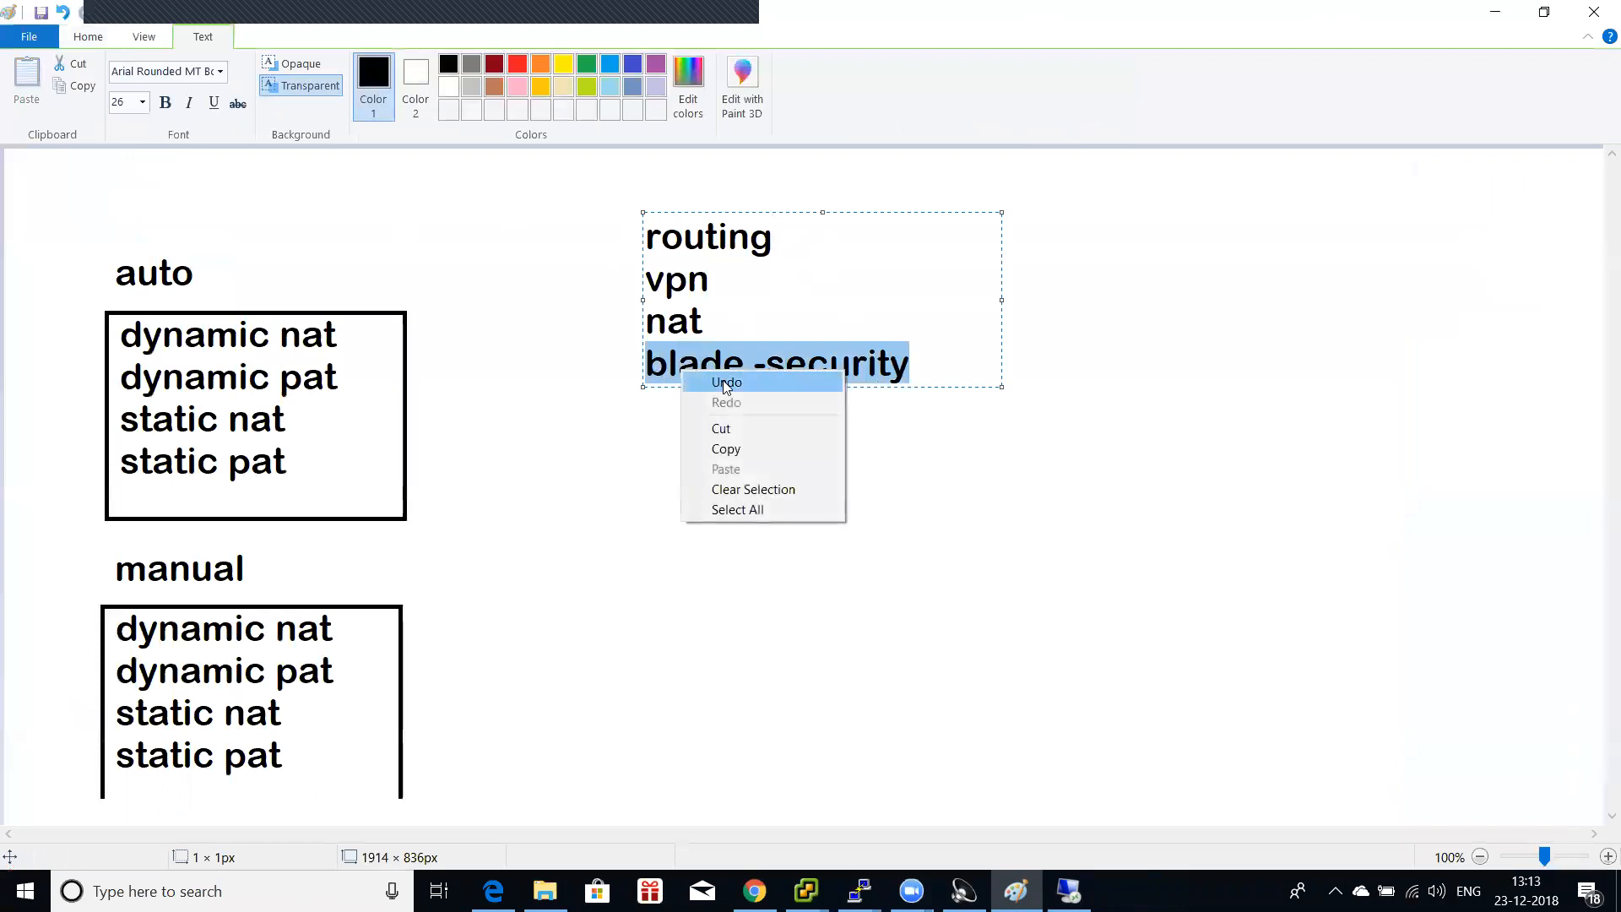
left_click(721, 425)
left_click(843, 247)
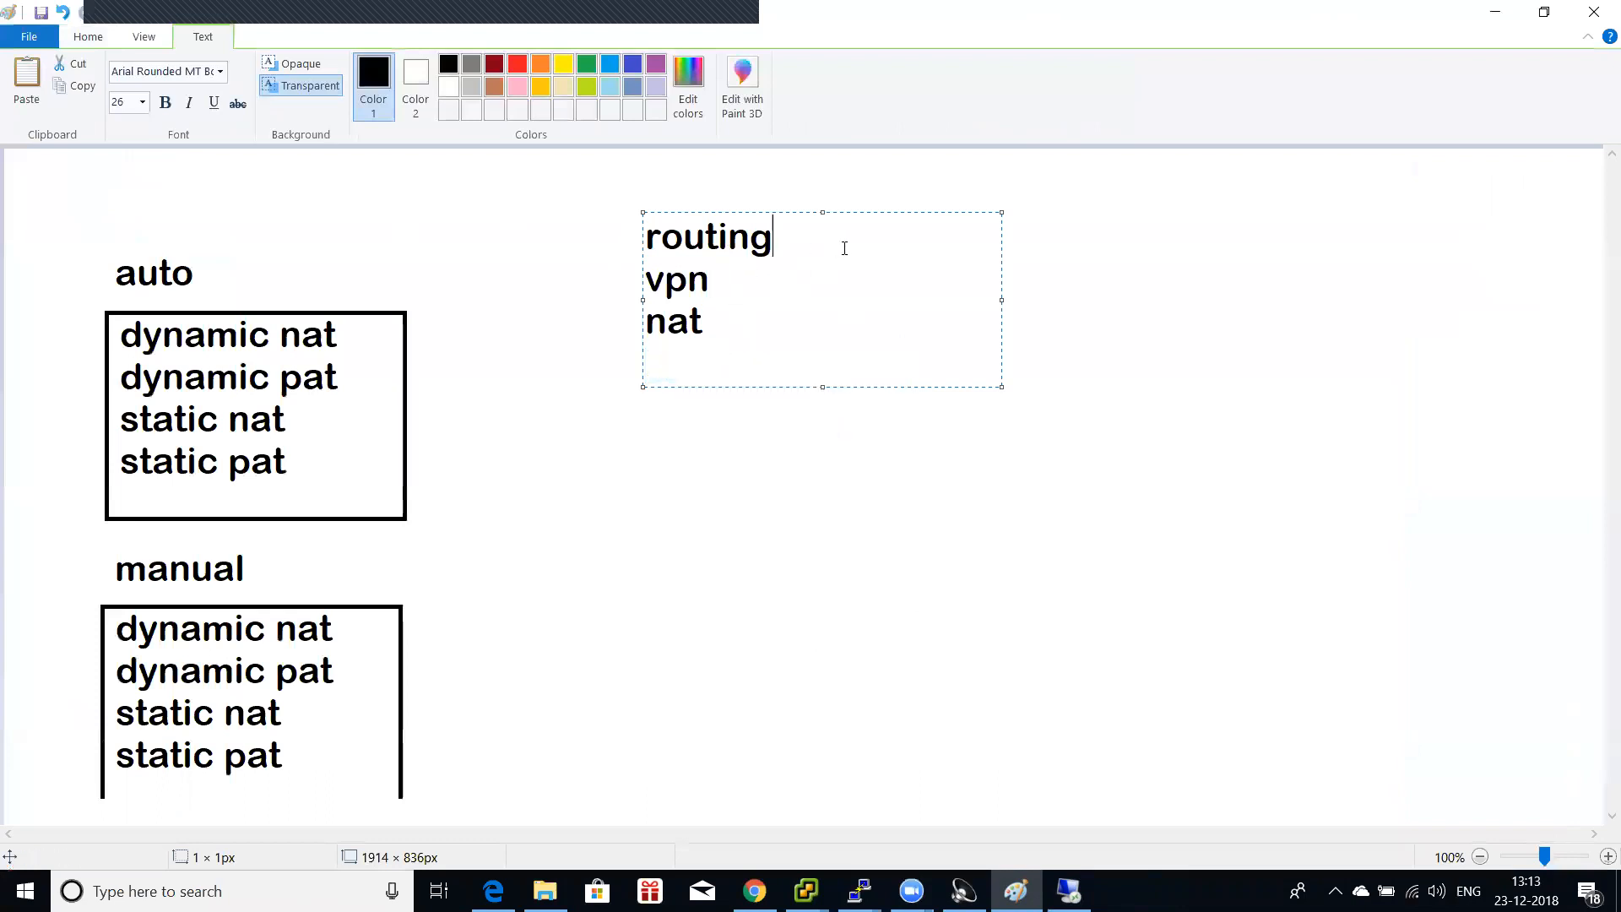
key("Return")
key("ctrl+v")
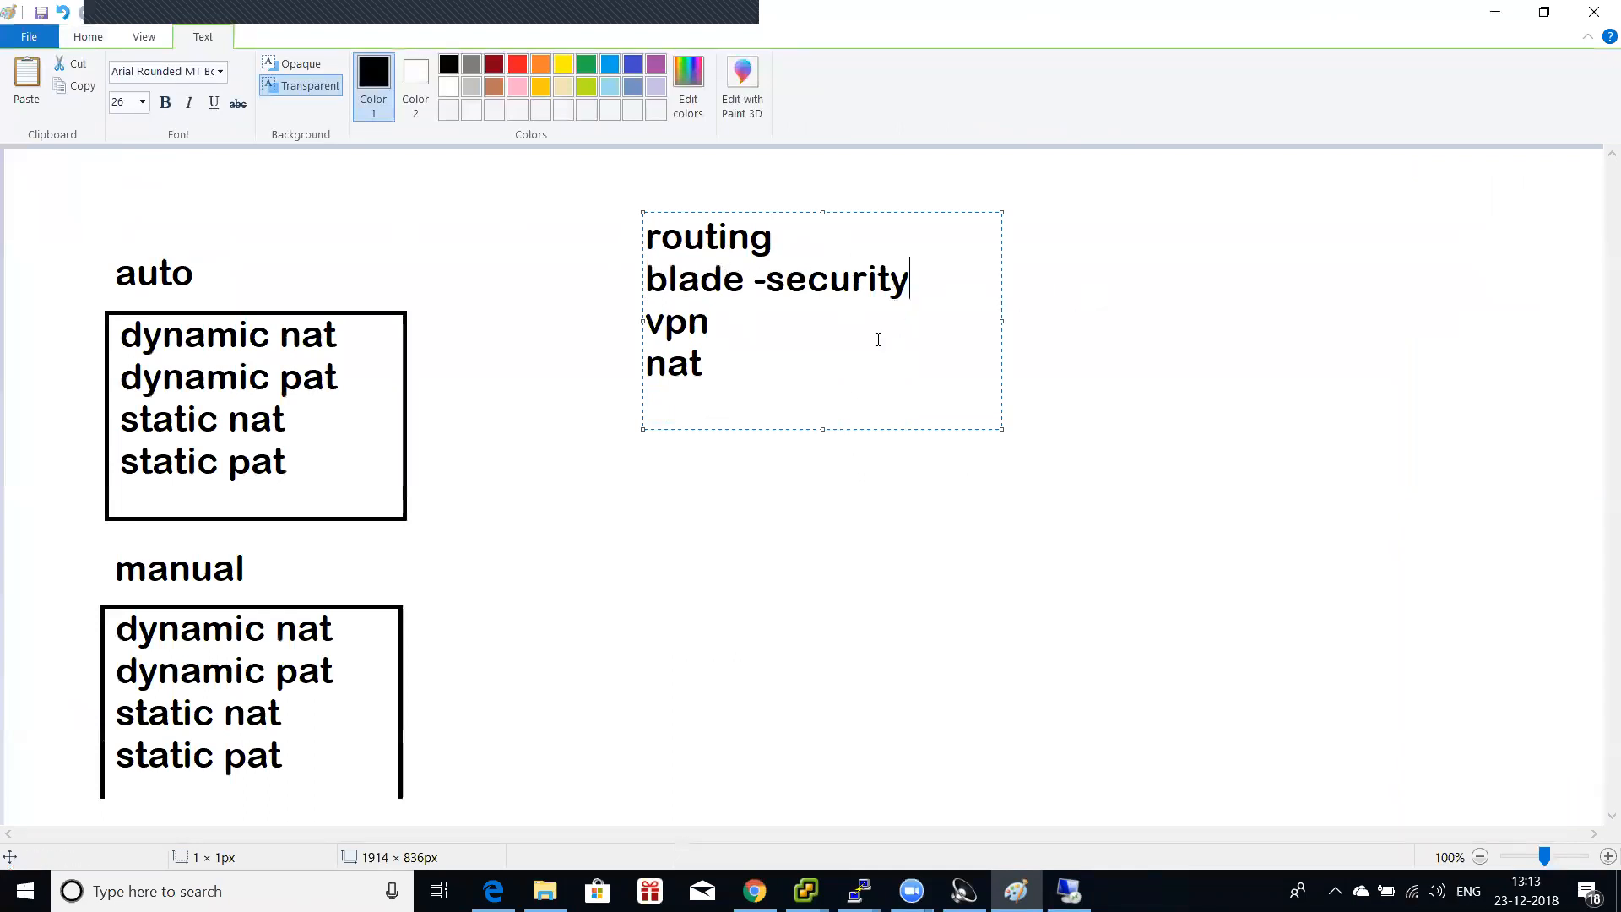
left_click(1053, 351)
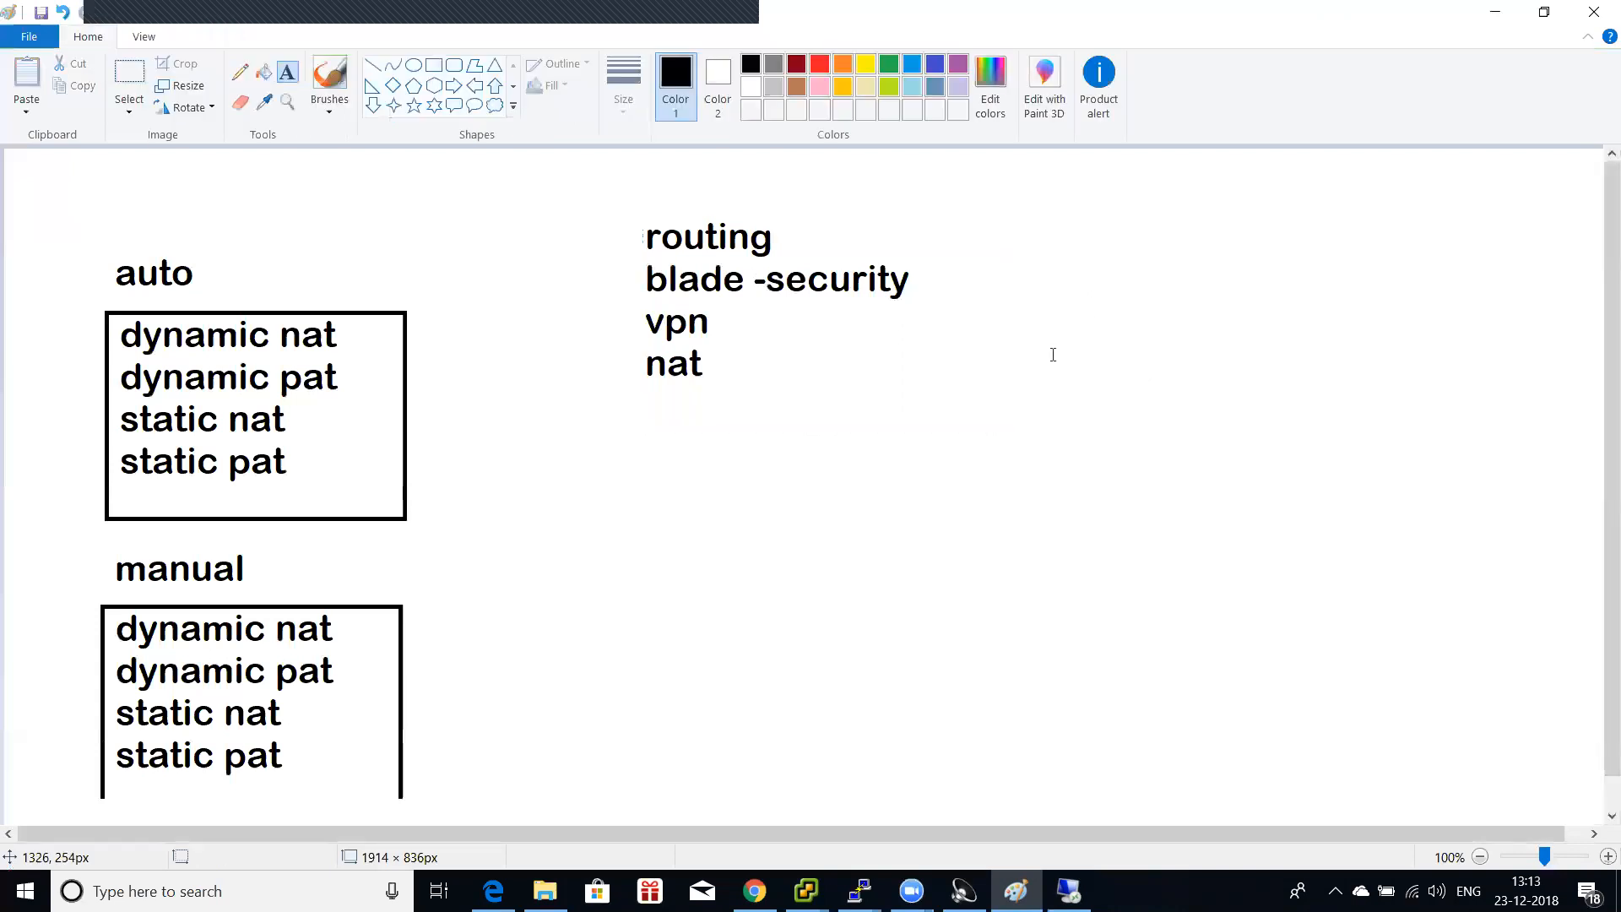
Draw a pencil arrow pointing at blade -security and discard a stray empty text box
left_click(240, 71)
mouse_move(1063, 276)
left_mouse_down()
mouse_move(915, 276)
mouse_move(970, 295)
left_mouse_up()
left_click(289, 71)
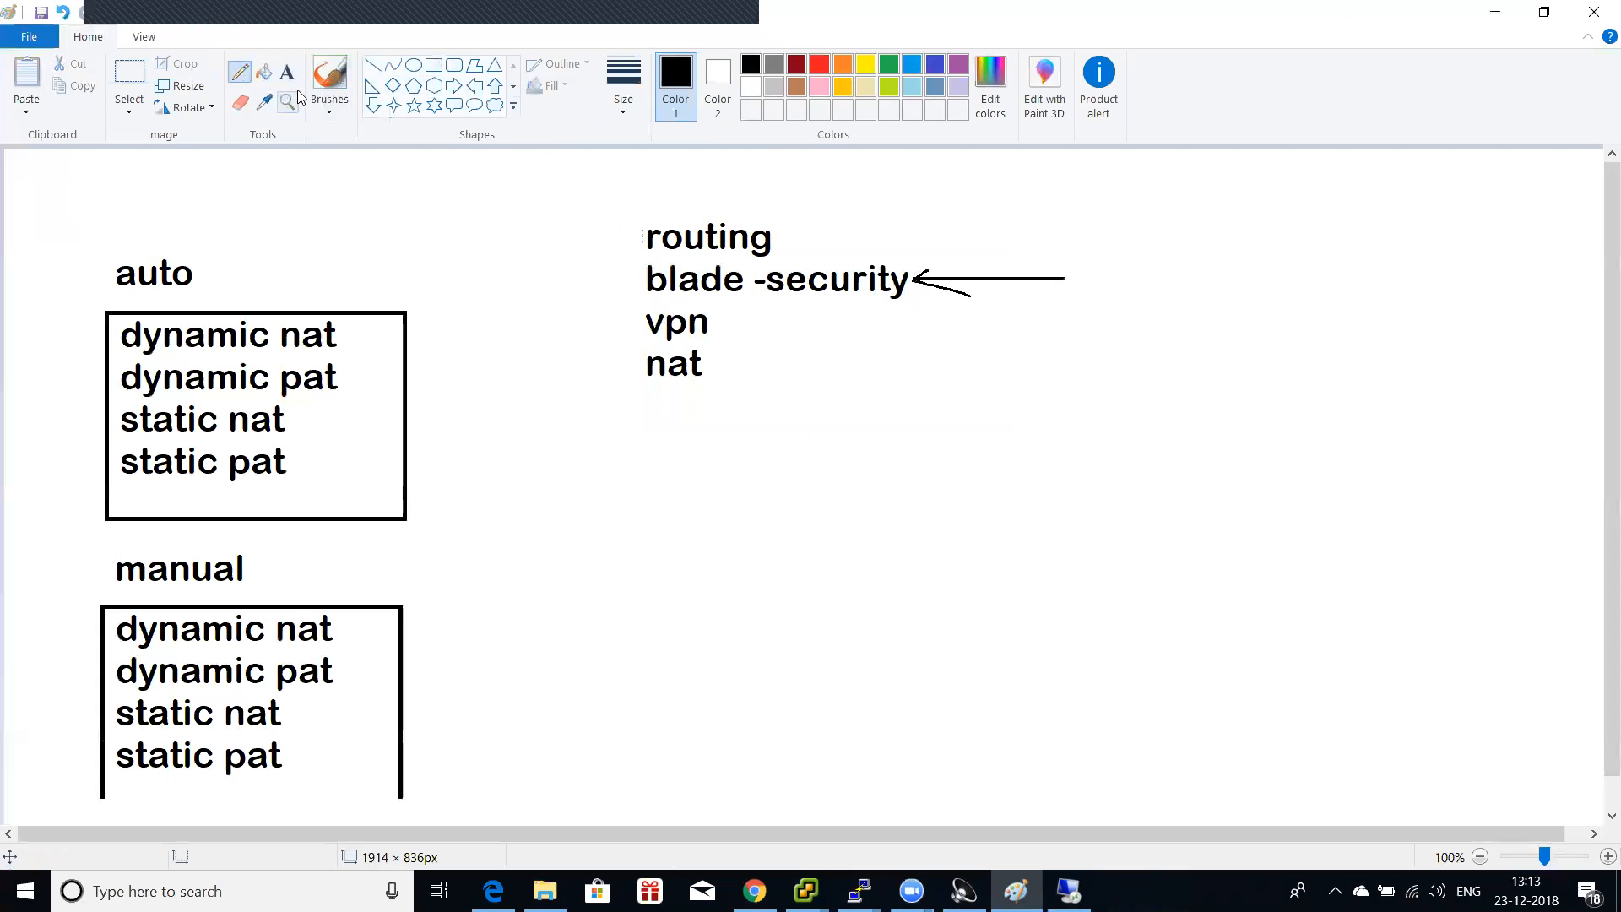
left_click_drag(1087, 262, 1201, 301)
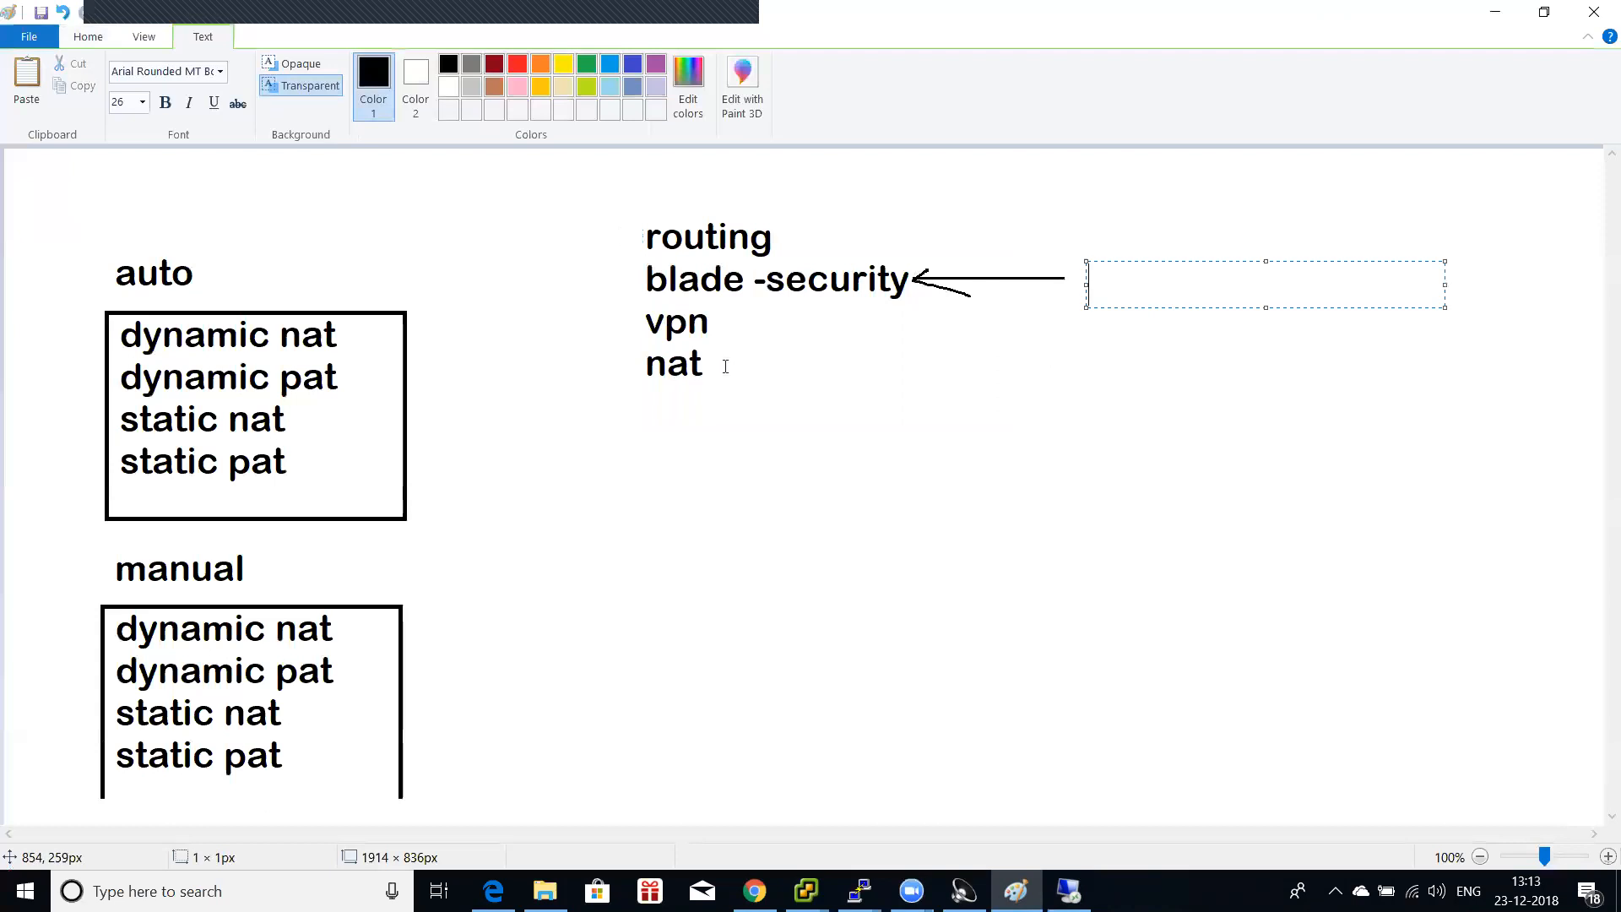
left_click(203, 199)
Close the loop around vpn, draw an arrow to nat, and add a vertical line left of the list
left_click(238, 83)
mouse_move(640, 340)
left_mouse_down()
mouse_move(756, 317)
mouse_move(641, 309)
mouse_move(640, 339)
left_mouse_up()
mouse_move(753, 328)
left_mouse_down()
mouse_move(816, 327)
mouse_move(737, 328)
mouse_move(785, 342)
left_mouse_up()
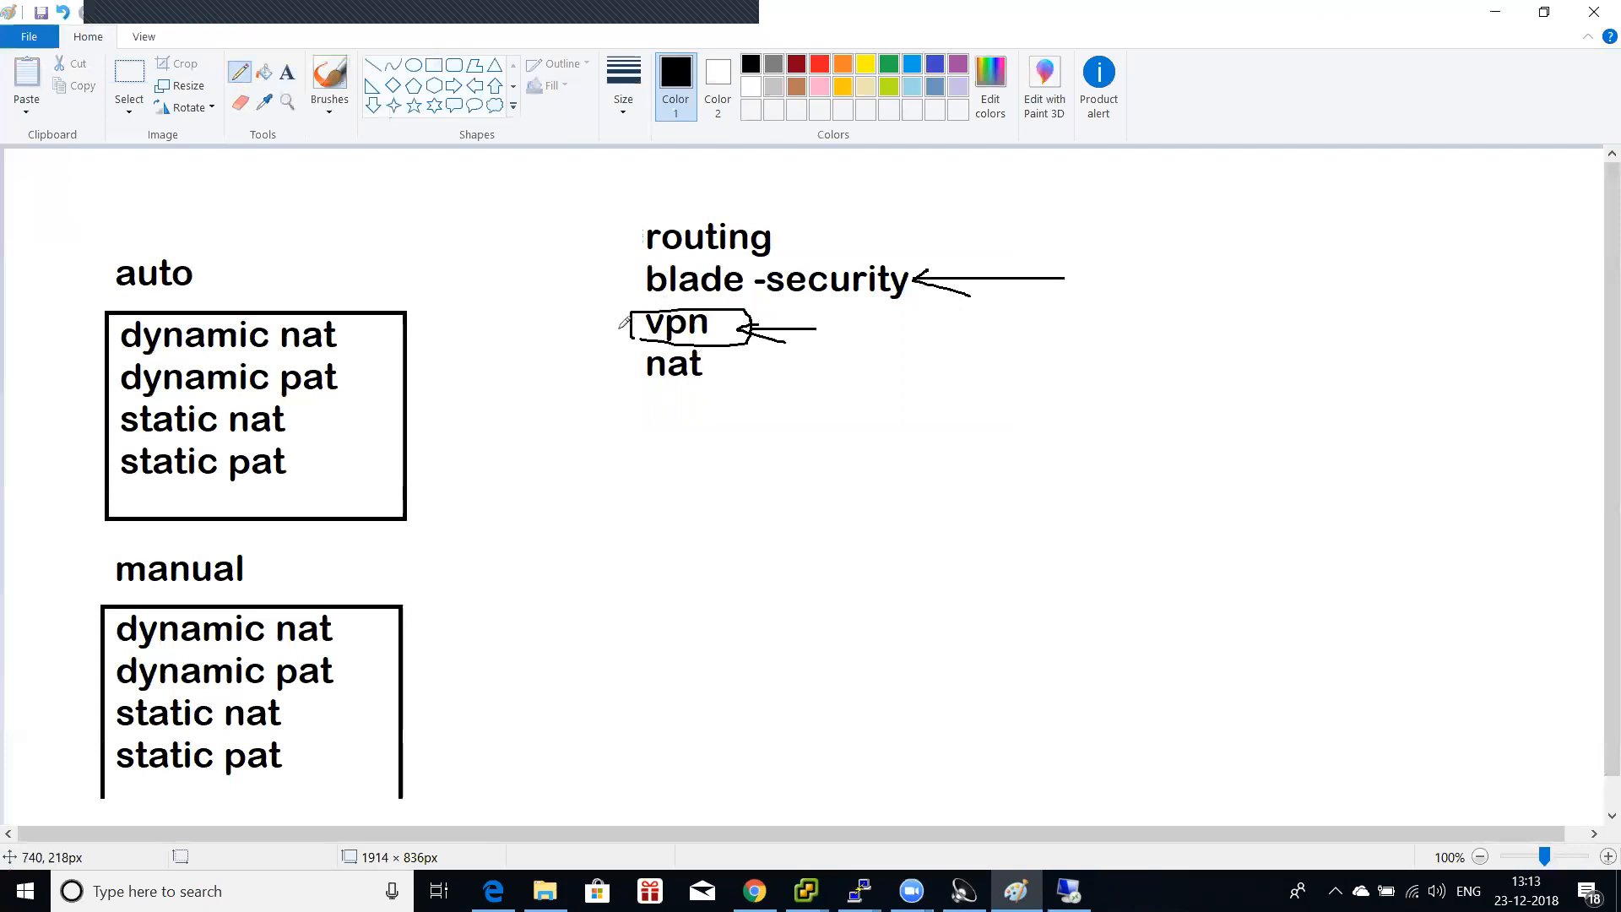
left_click_drag(633, 338, 648, 341)
mouse_move(833, 361)
left_mouse_down()
mouse_move(723, 374)
mouse_move(745, 379)
left_mouse_up()
left_click_drag(631, 207, 623, 645)
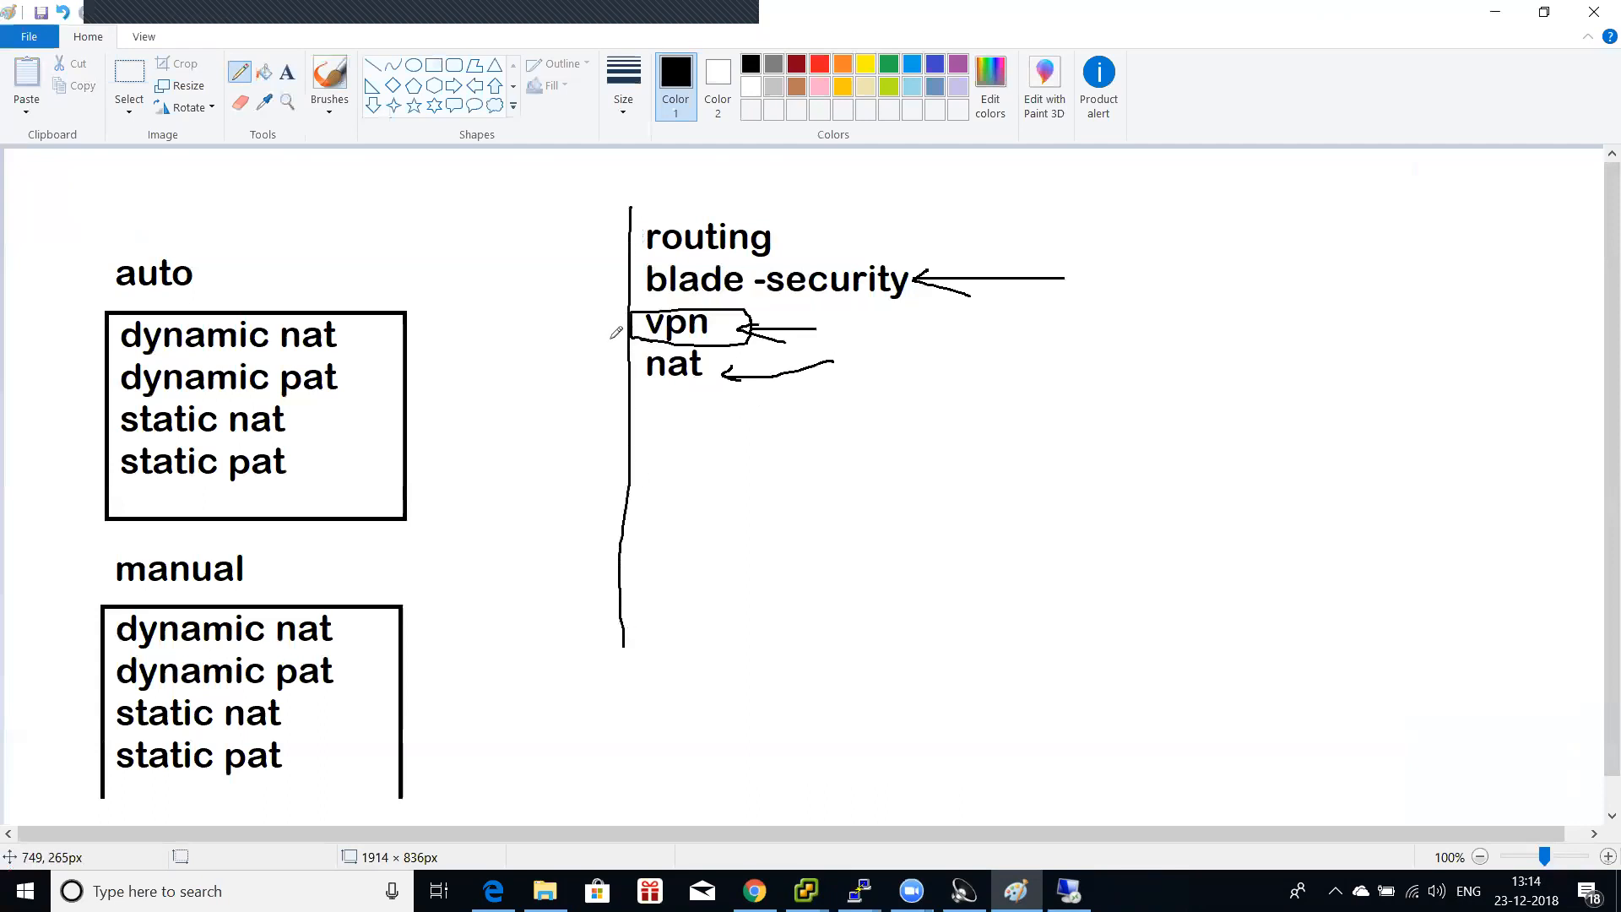
left_click(288, 74)
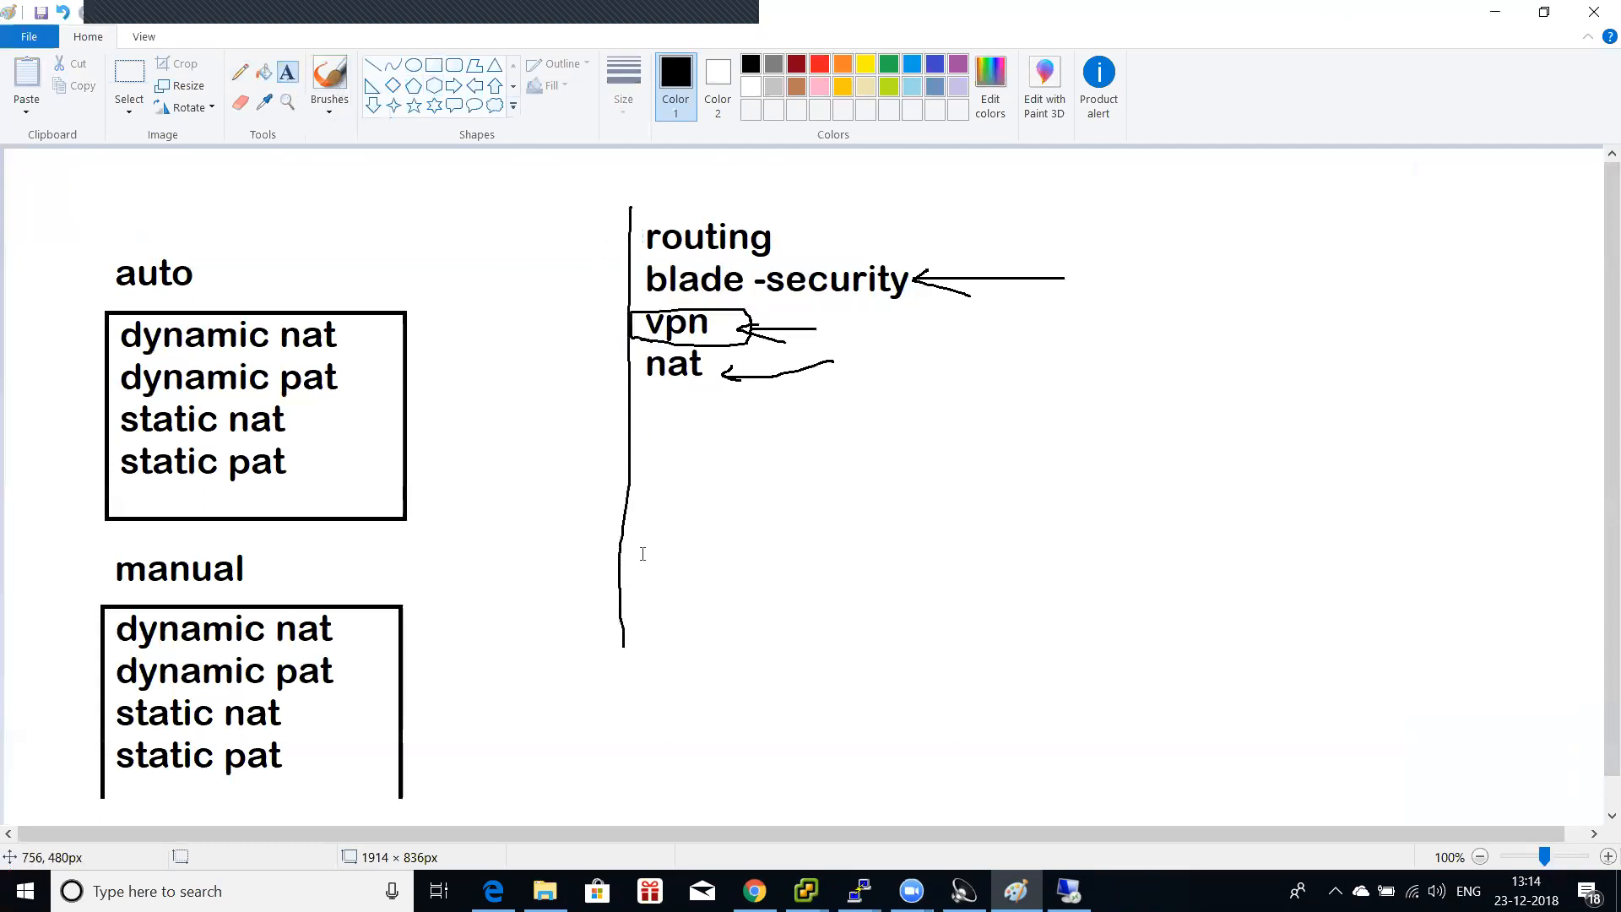
Write 'denied' at the tail of the arrow pointing to blade -security
left_click(1055, 253)
type("denied")
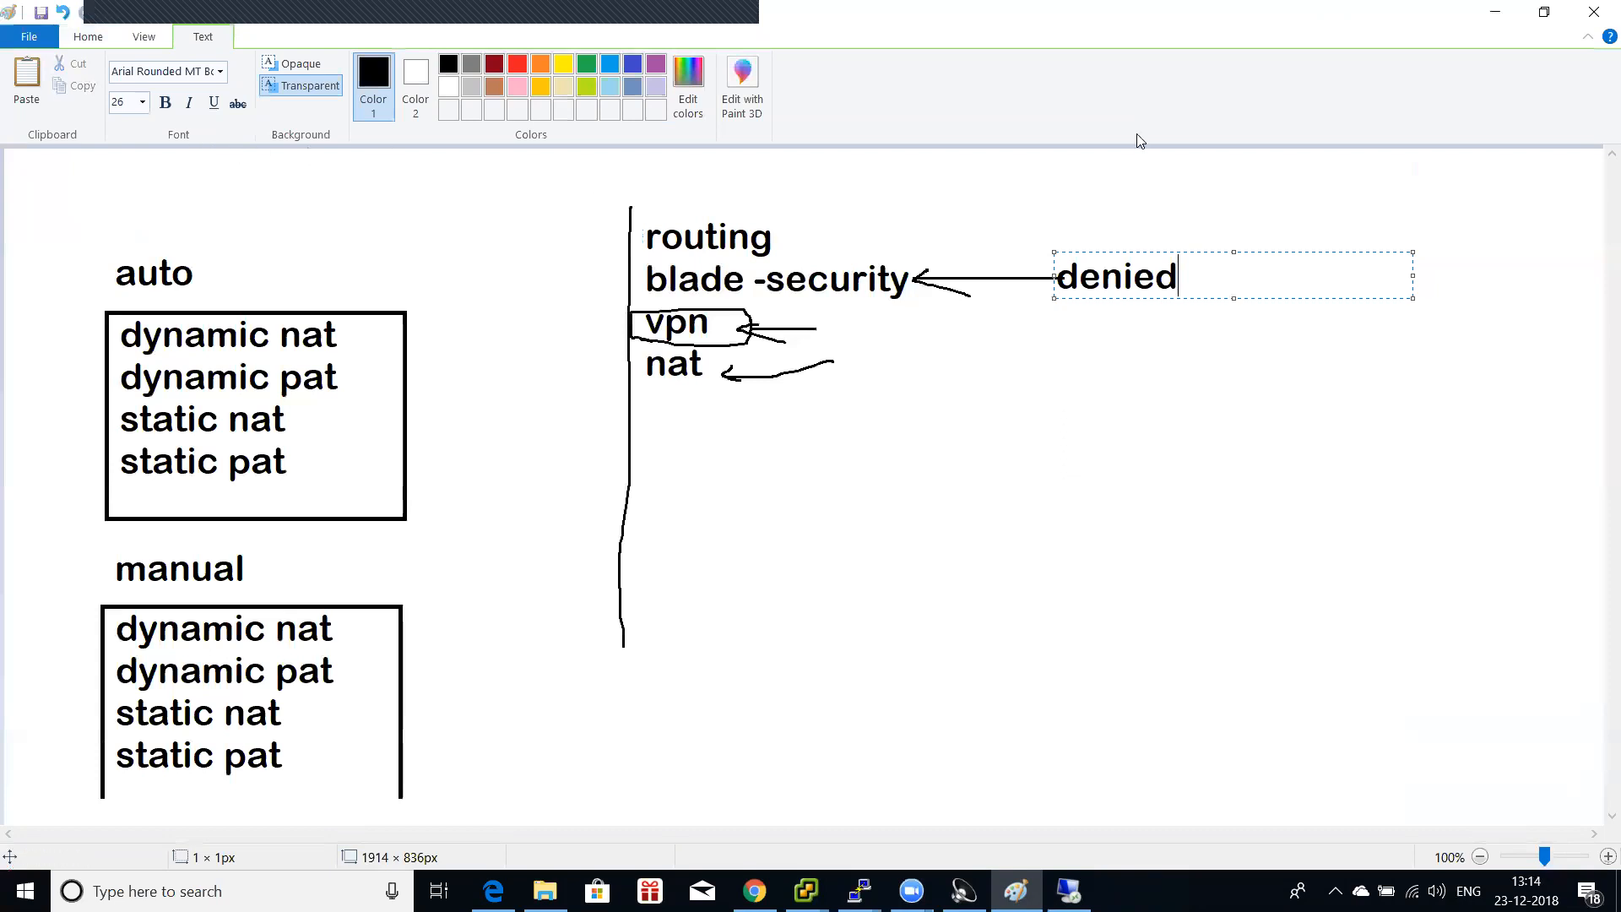
left_click(996, 615)
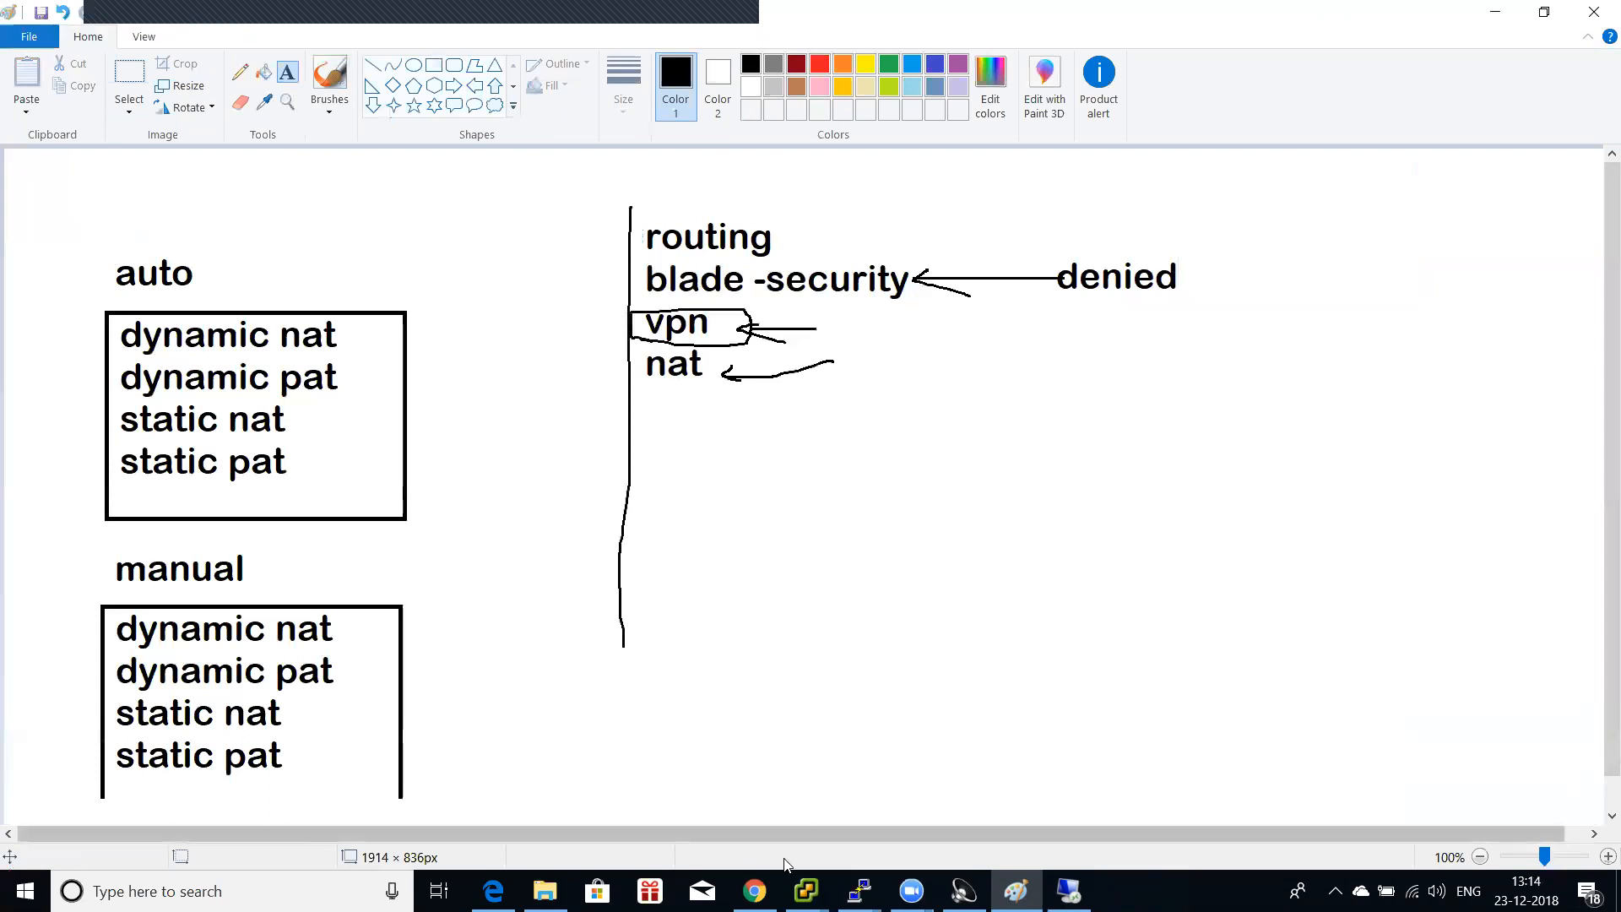
Bring up the Drive Checkpoint R80.10 folder and look over the Day One and day 2.mp4 videos
left_click(754, 890)
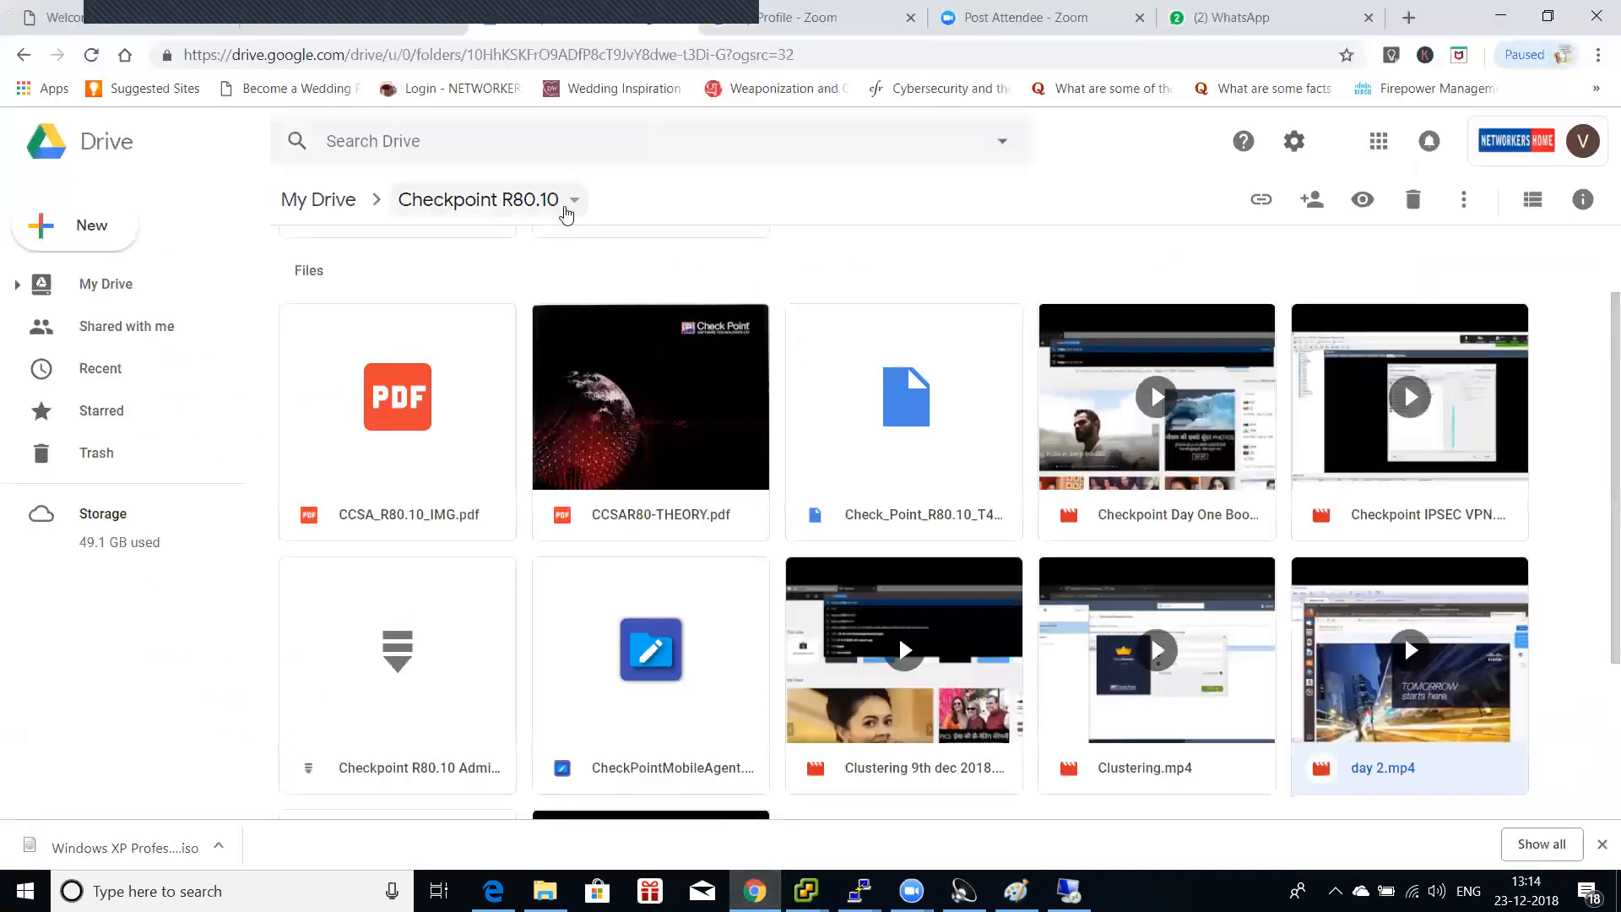
scroll(1342, 516, "down", 3)
scroll(1252, 530, "up", 3)
left_click(1220, 525)
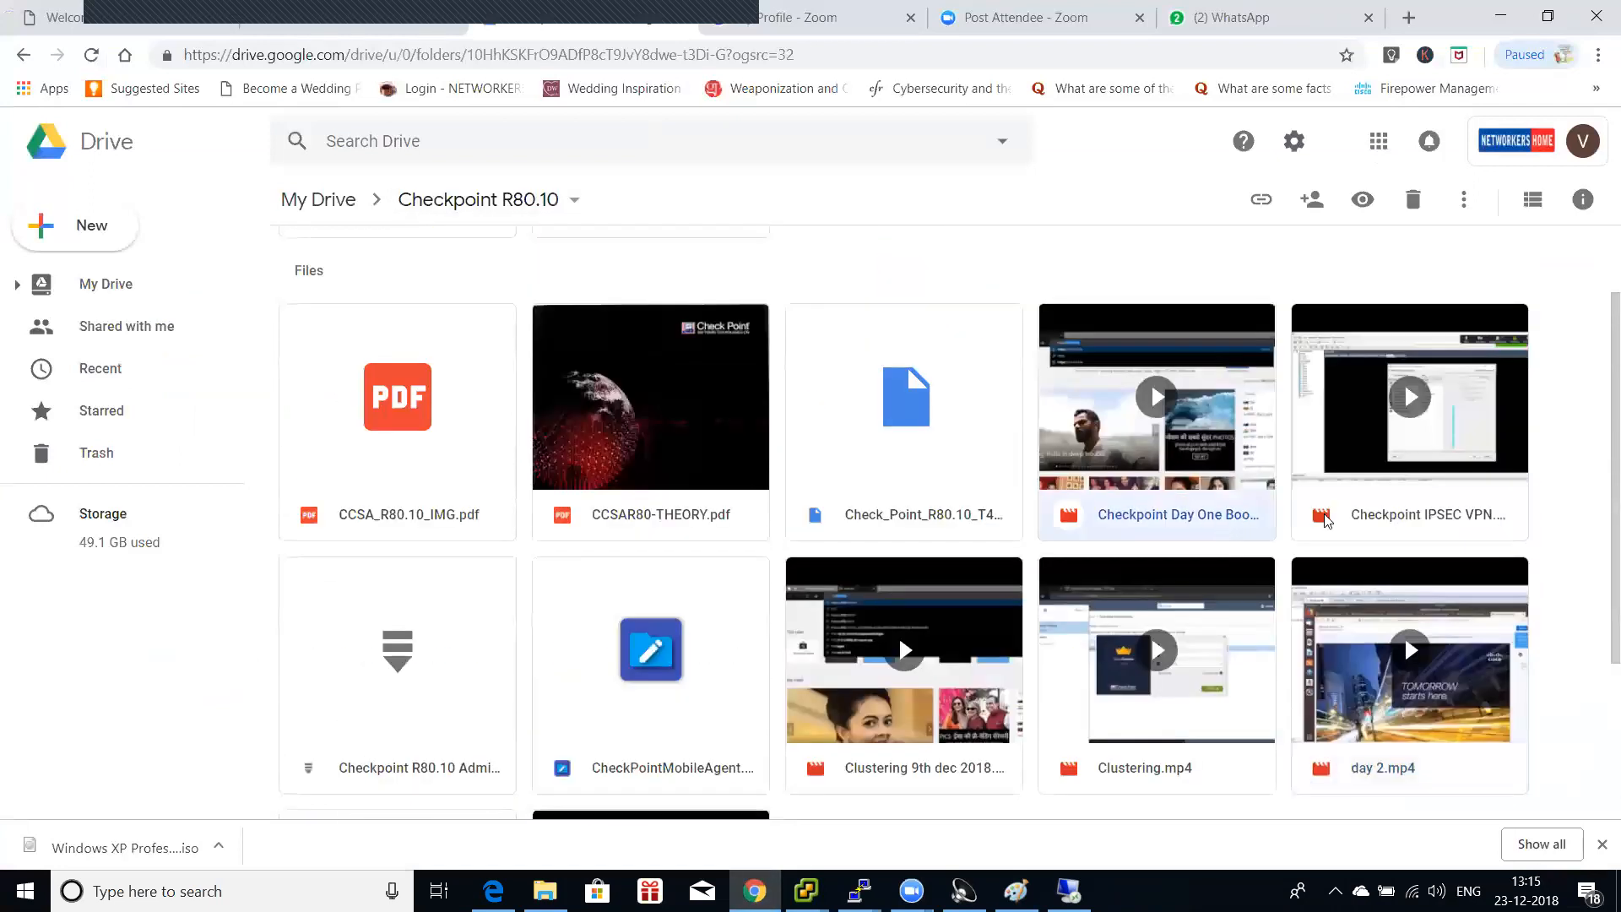
scroll(1400, 519, "down", 3)
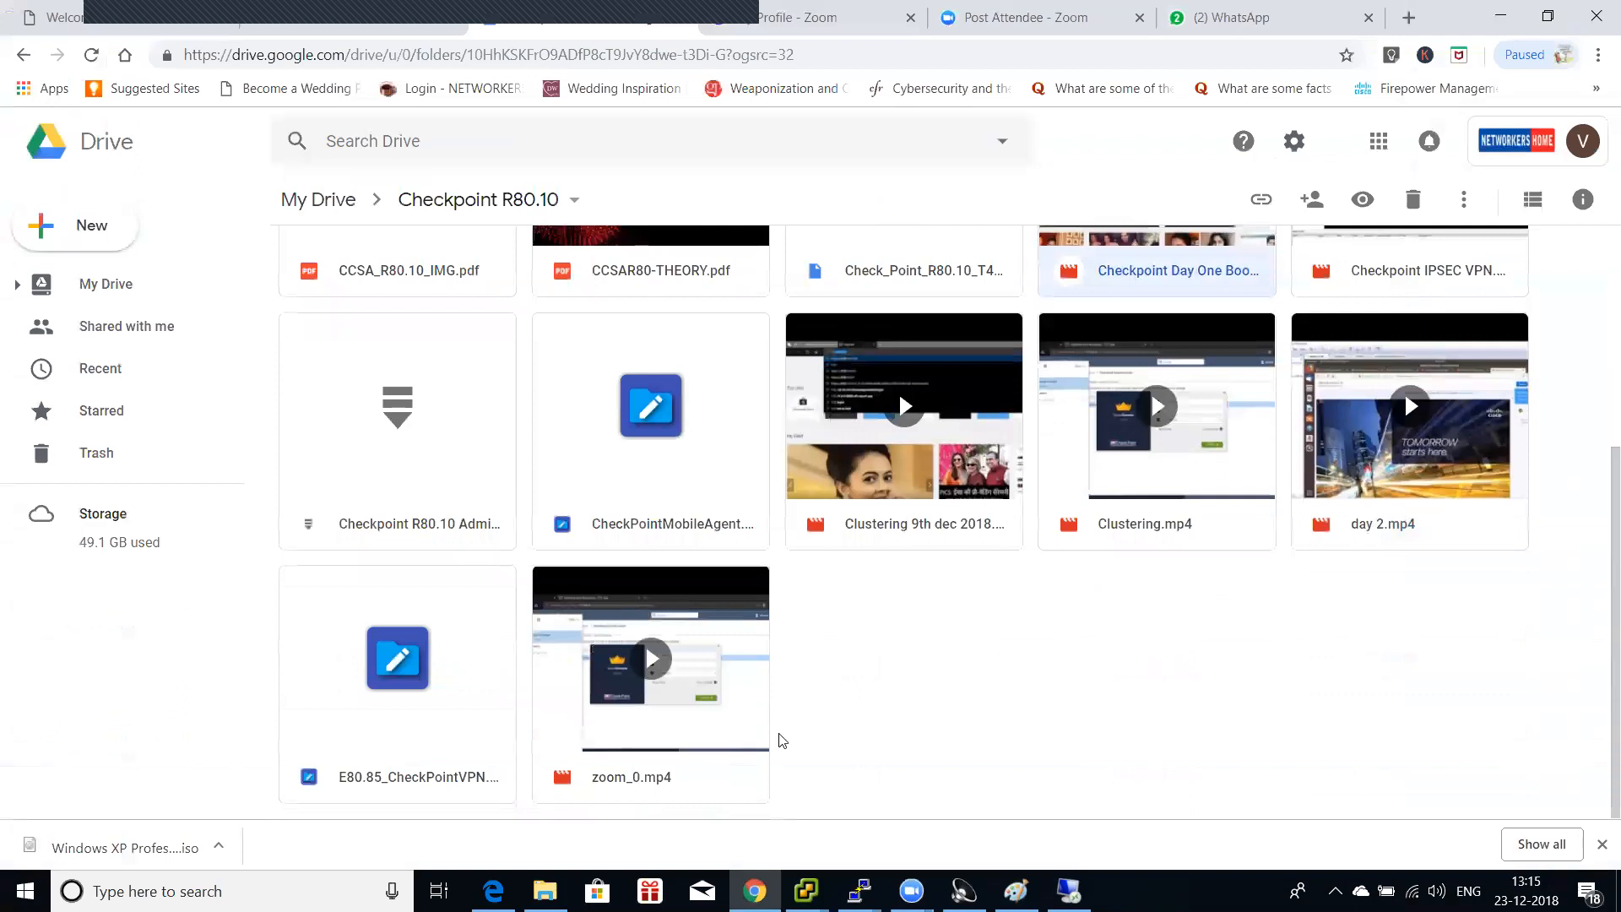
scroll(1224, 642, "up", 2)
left_click(1365, 638)
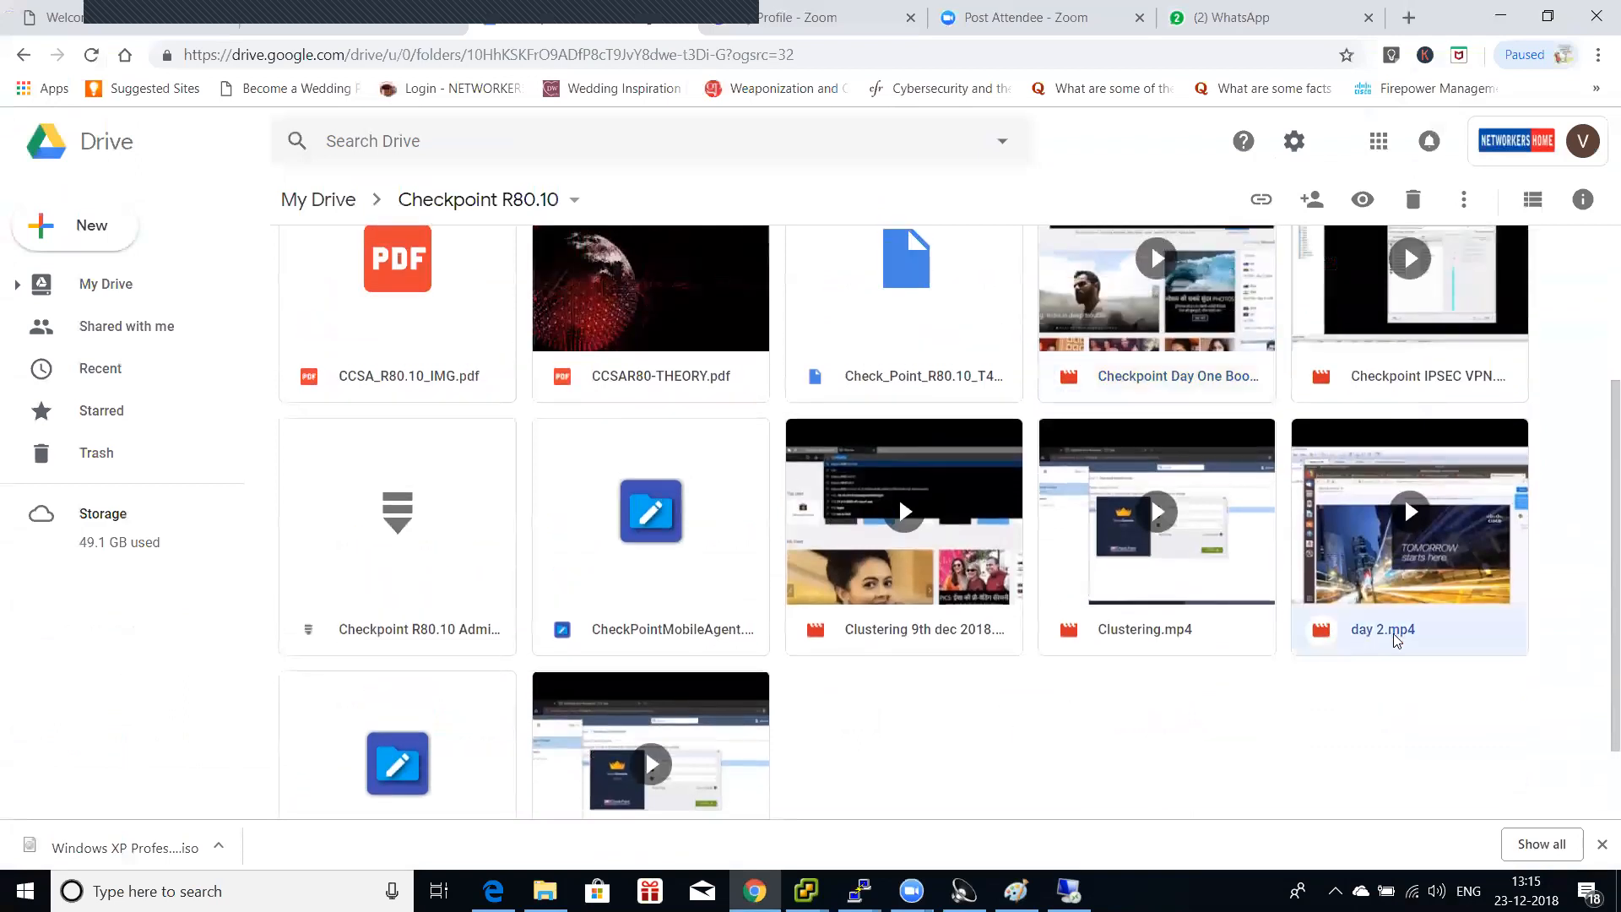
left_click(1300, 712)
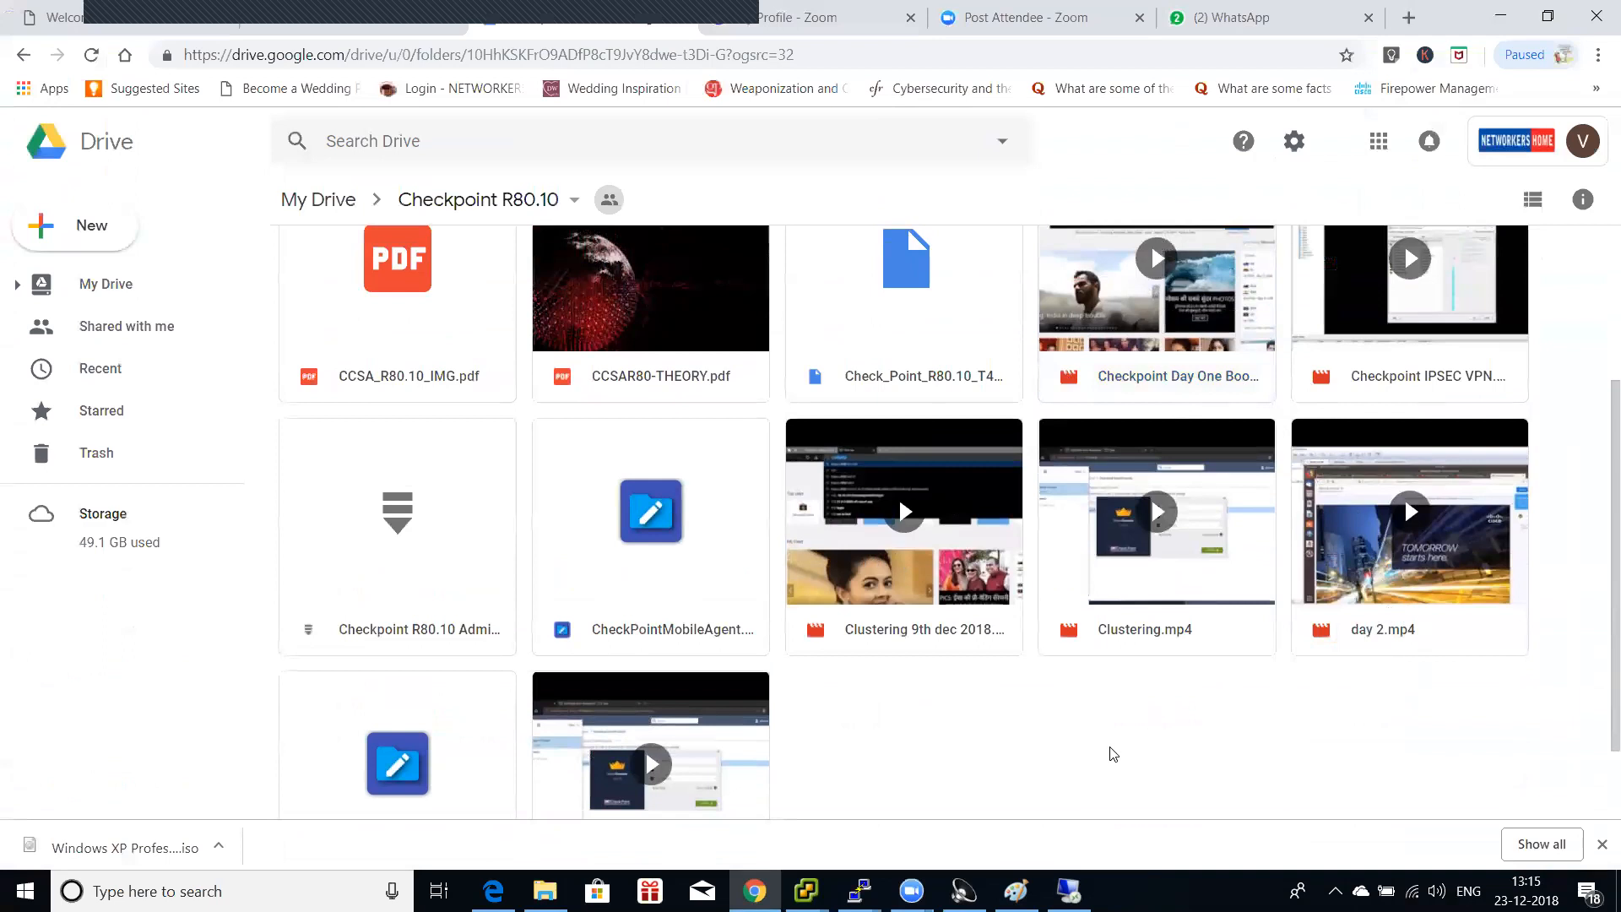
Scroll through the rest of the folder, then return to the SmartConsole NAT rule base
scroll(996, 709, "down", 2)
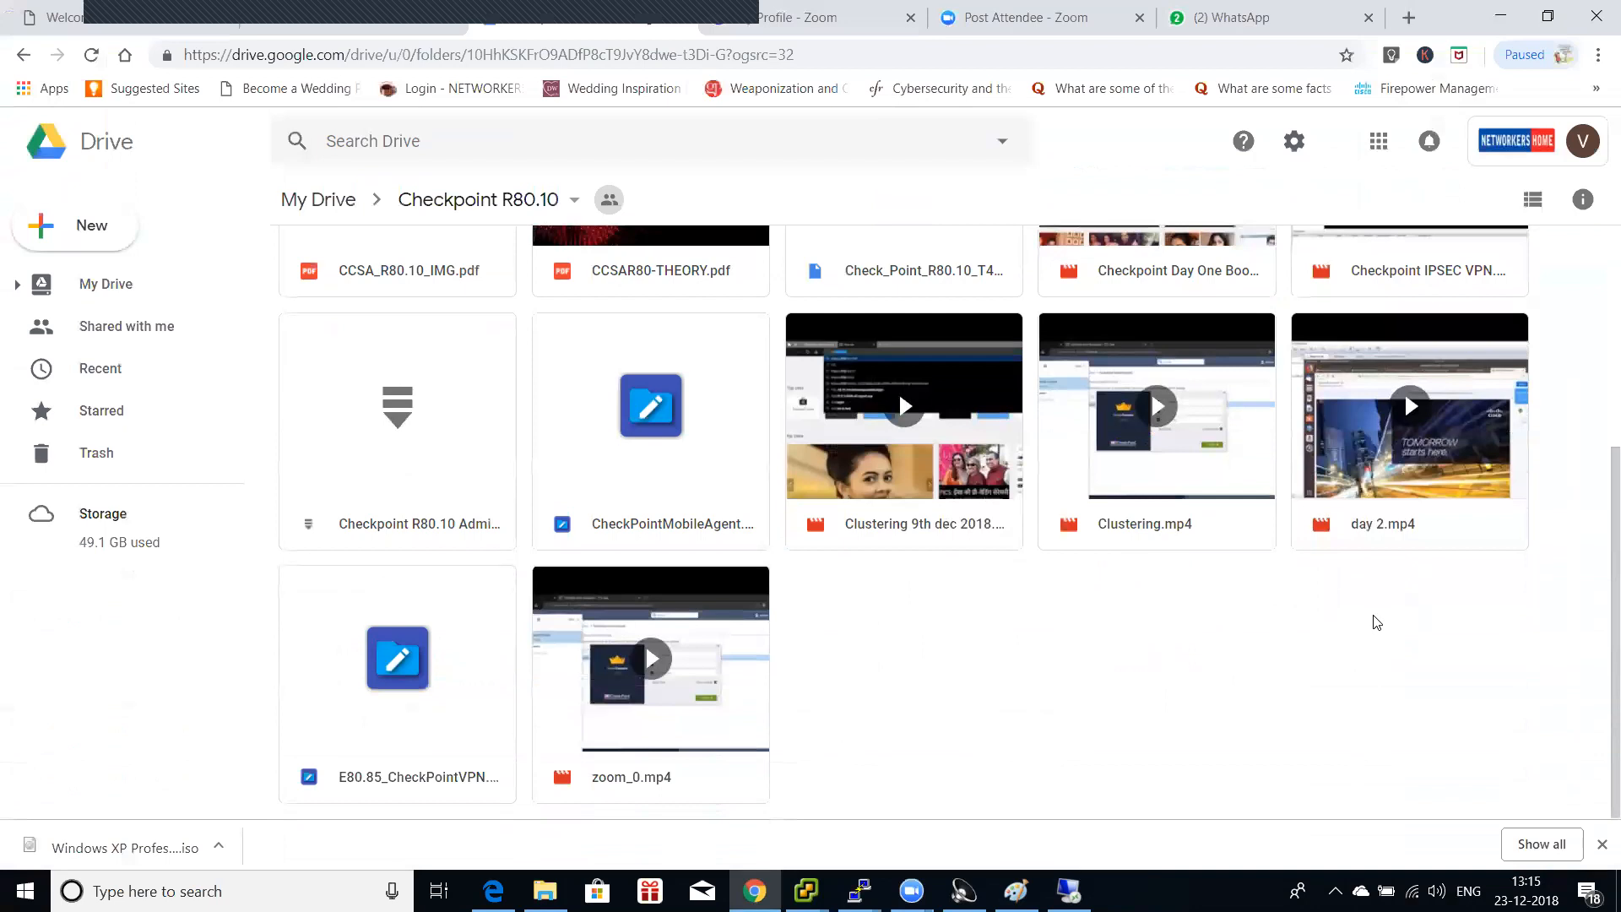
scroll(1376, 622, "up", 4)
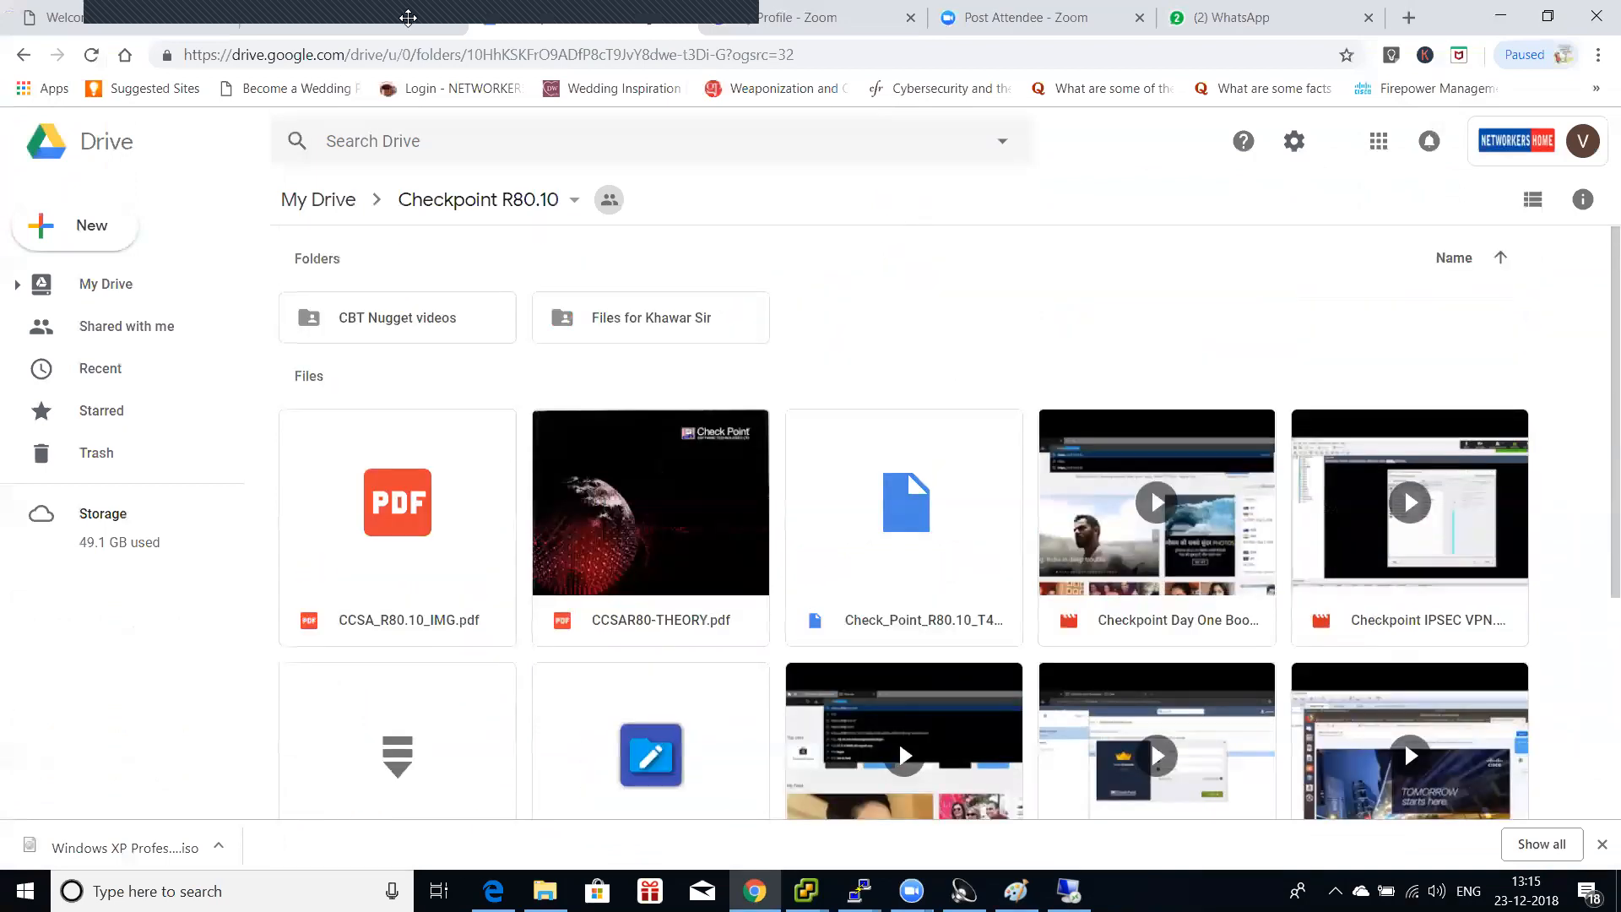
left_click(725, 34)
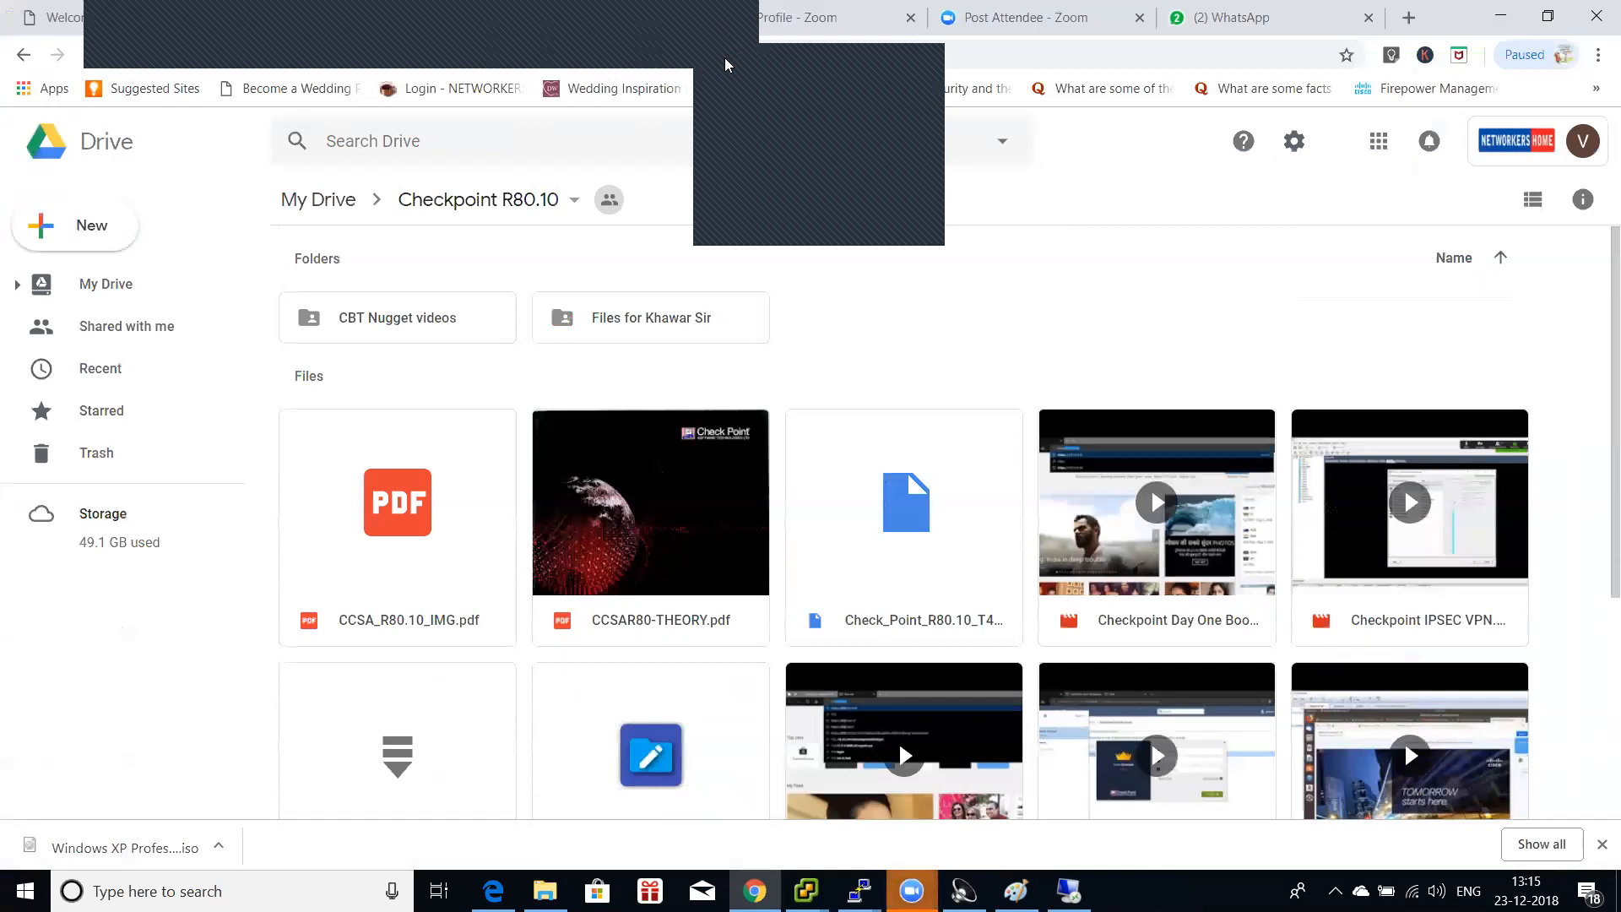
left_click(855, 234)
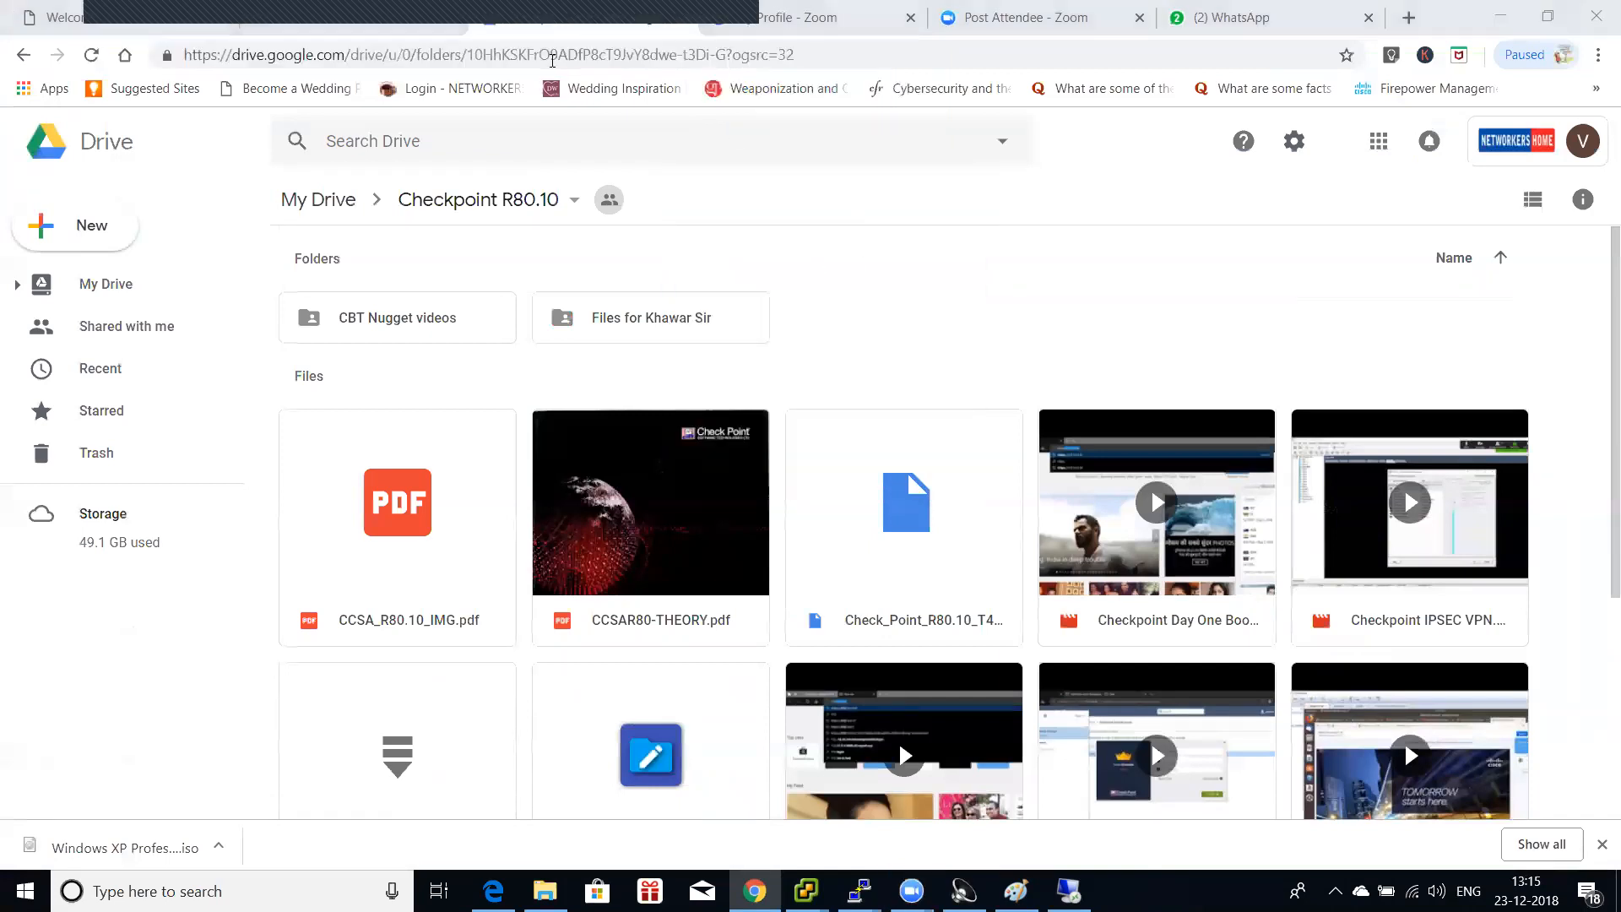
left_click(730, 40)
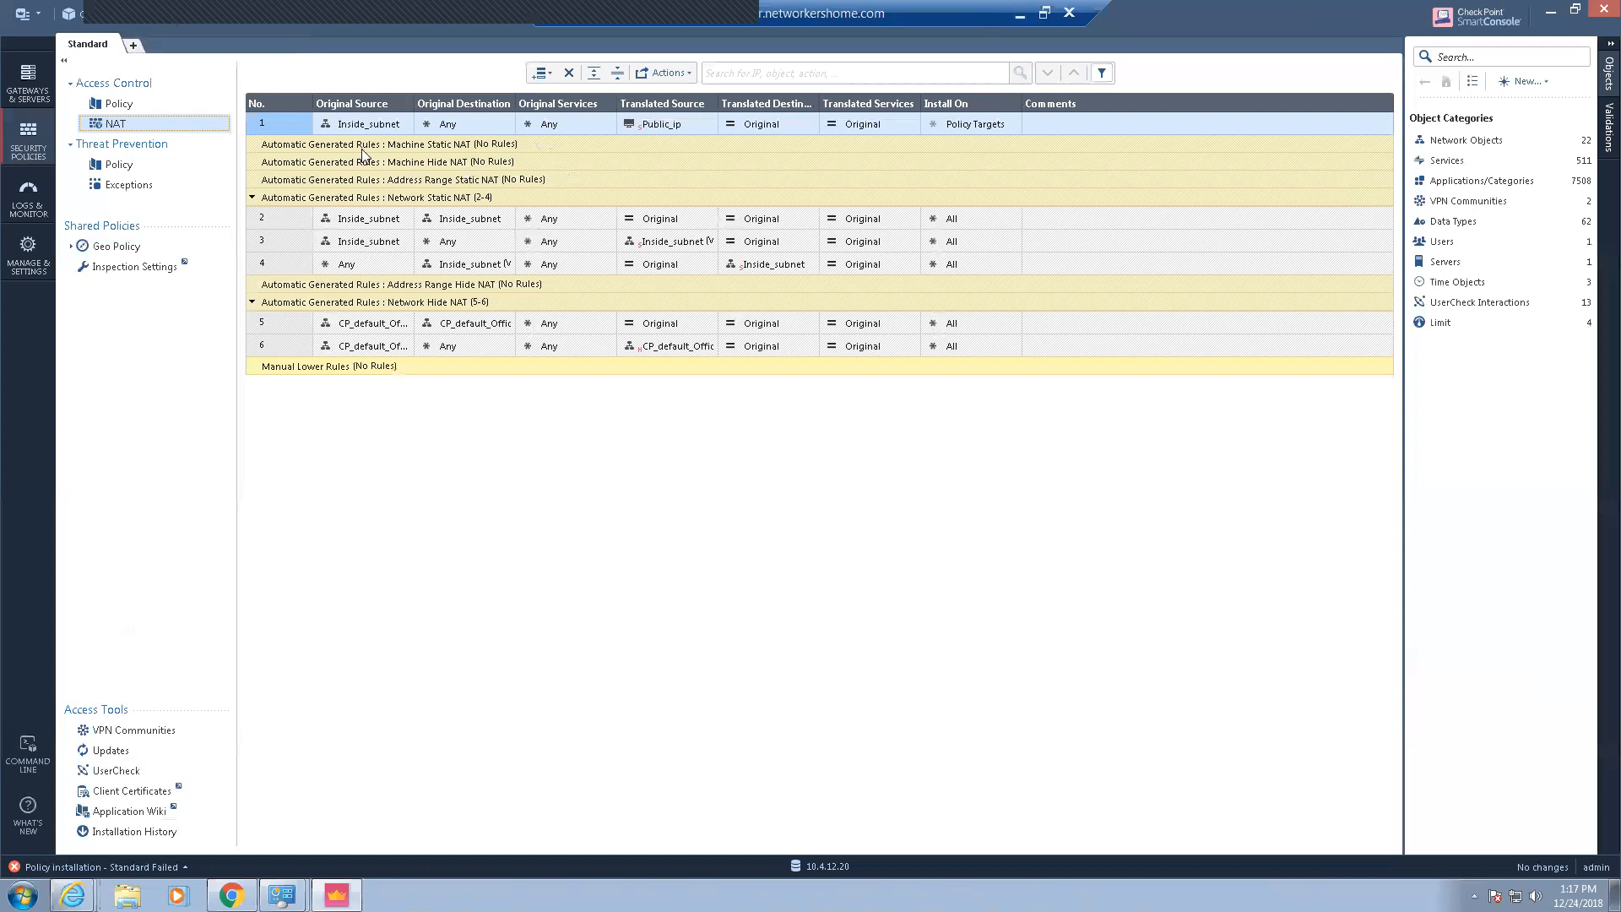
Put the cursor in the NAT policy's rule search box
left_click(747, 74)
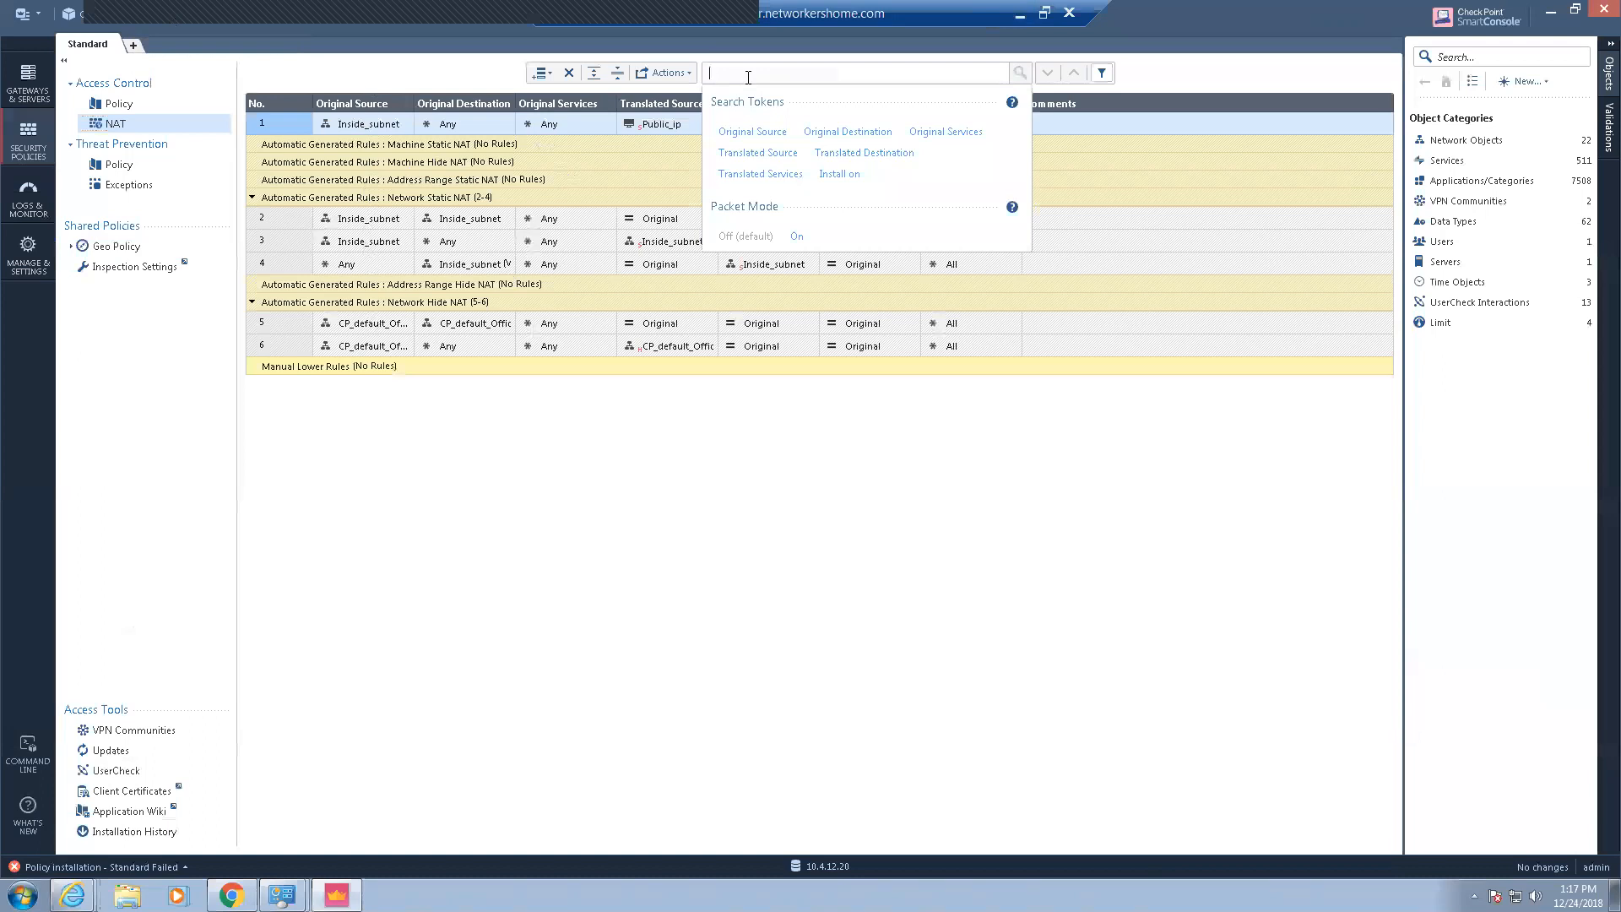
Minimize the Remote Desktop SmartConsole session to return to Chrome
left_click(1022, 17)
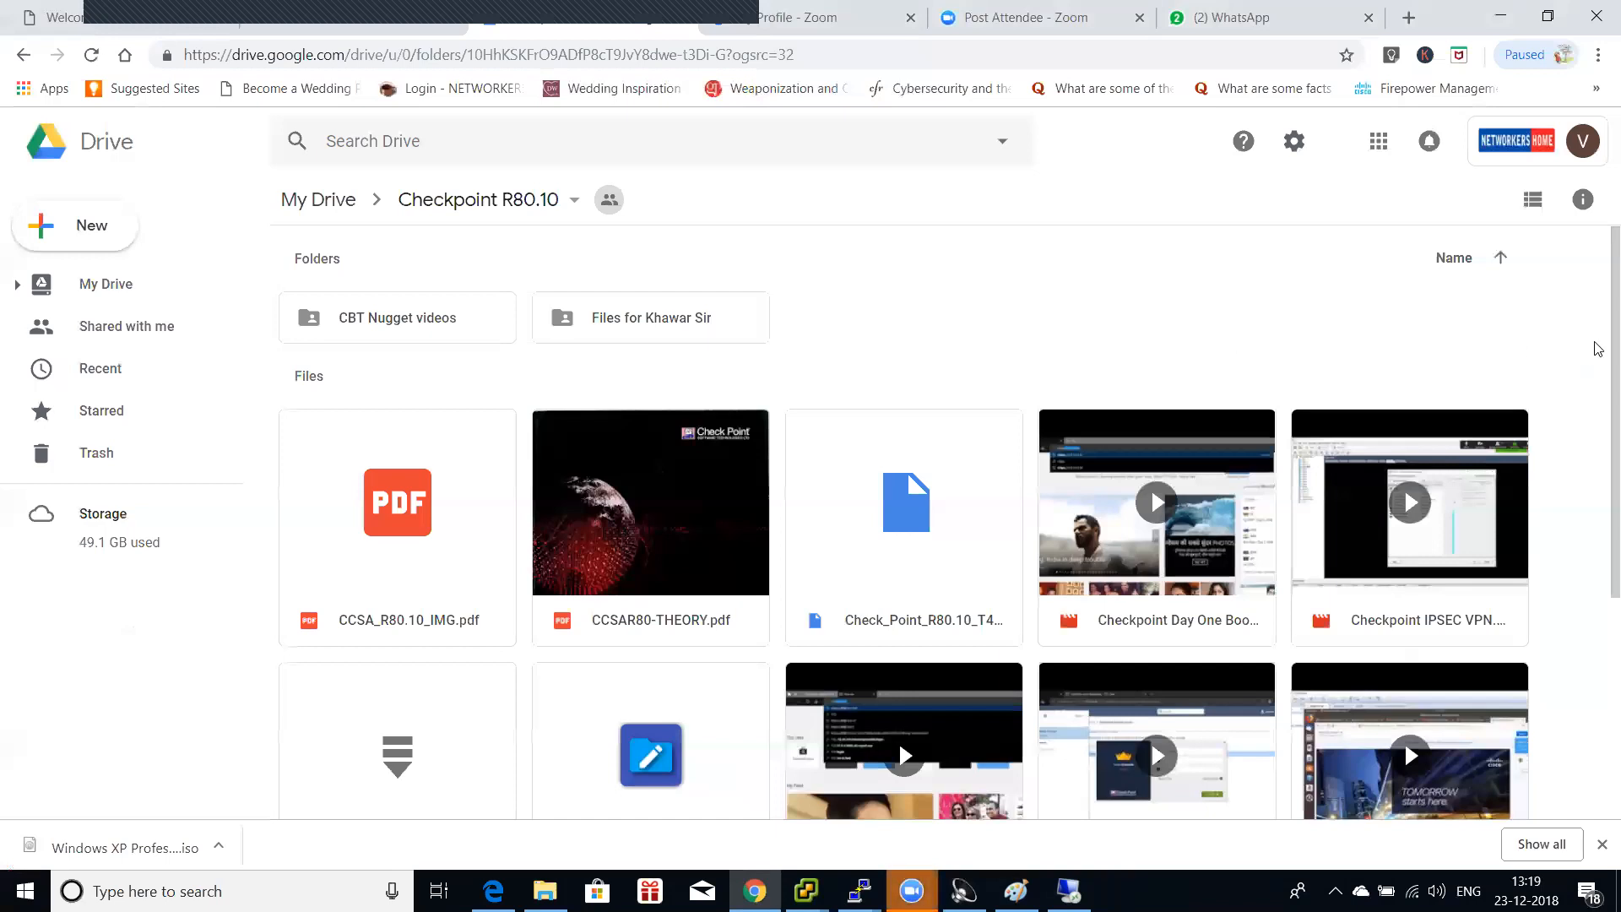
Copy the Checkpoint R80.10 folder's view-only share link from its Share settings
scroll(1596, 345, "down", 1)
scroll(1597, 345, "down", 2)
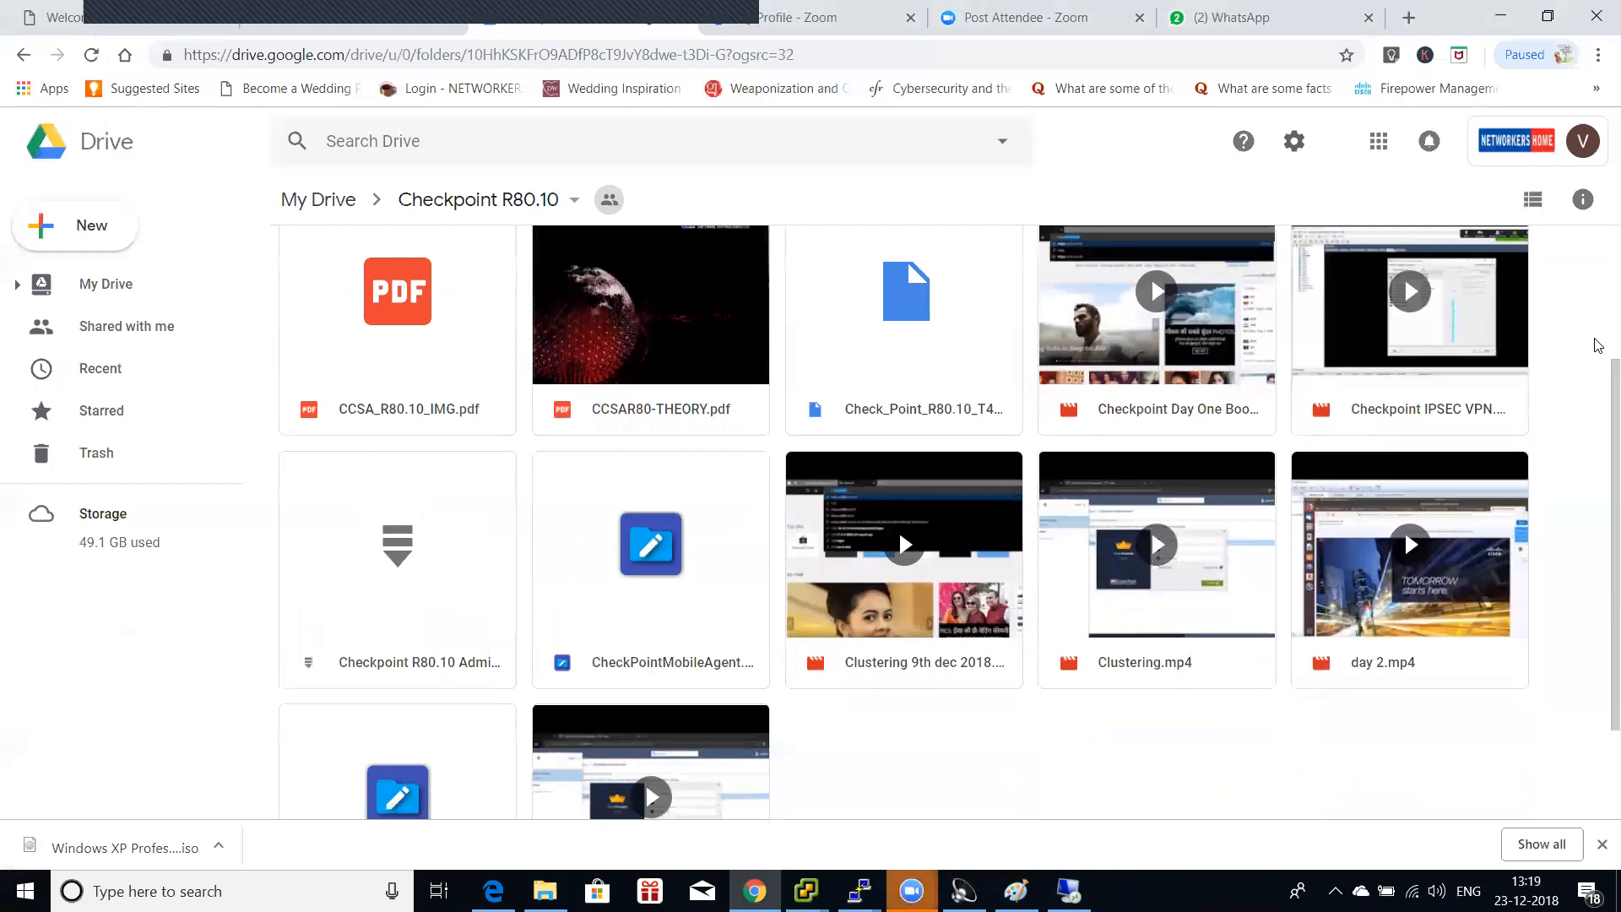
scroll(1597, 345, "down", 2)
scroll(1597, 346, "up", 4)
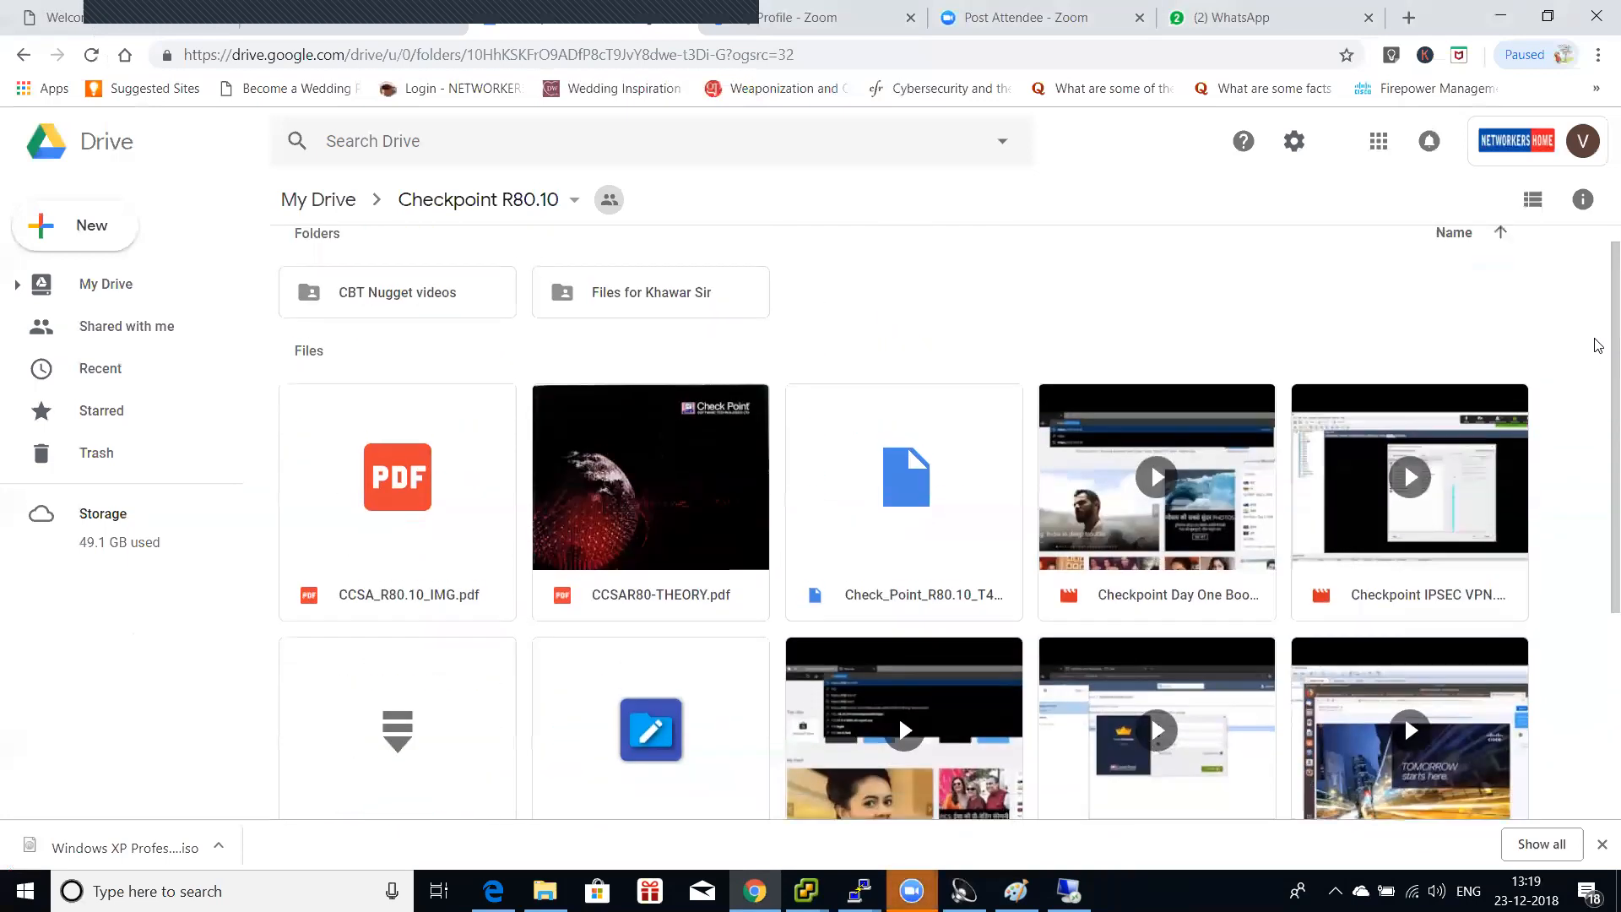
left_click(570, 203)
left_click(547, 334)
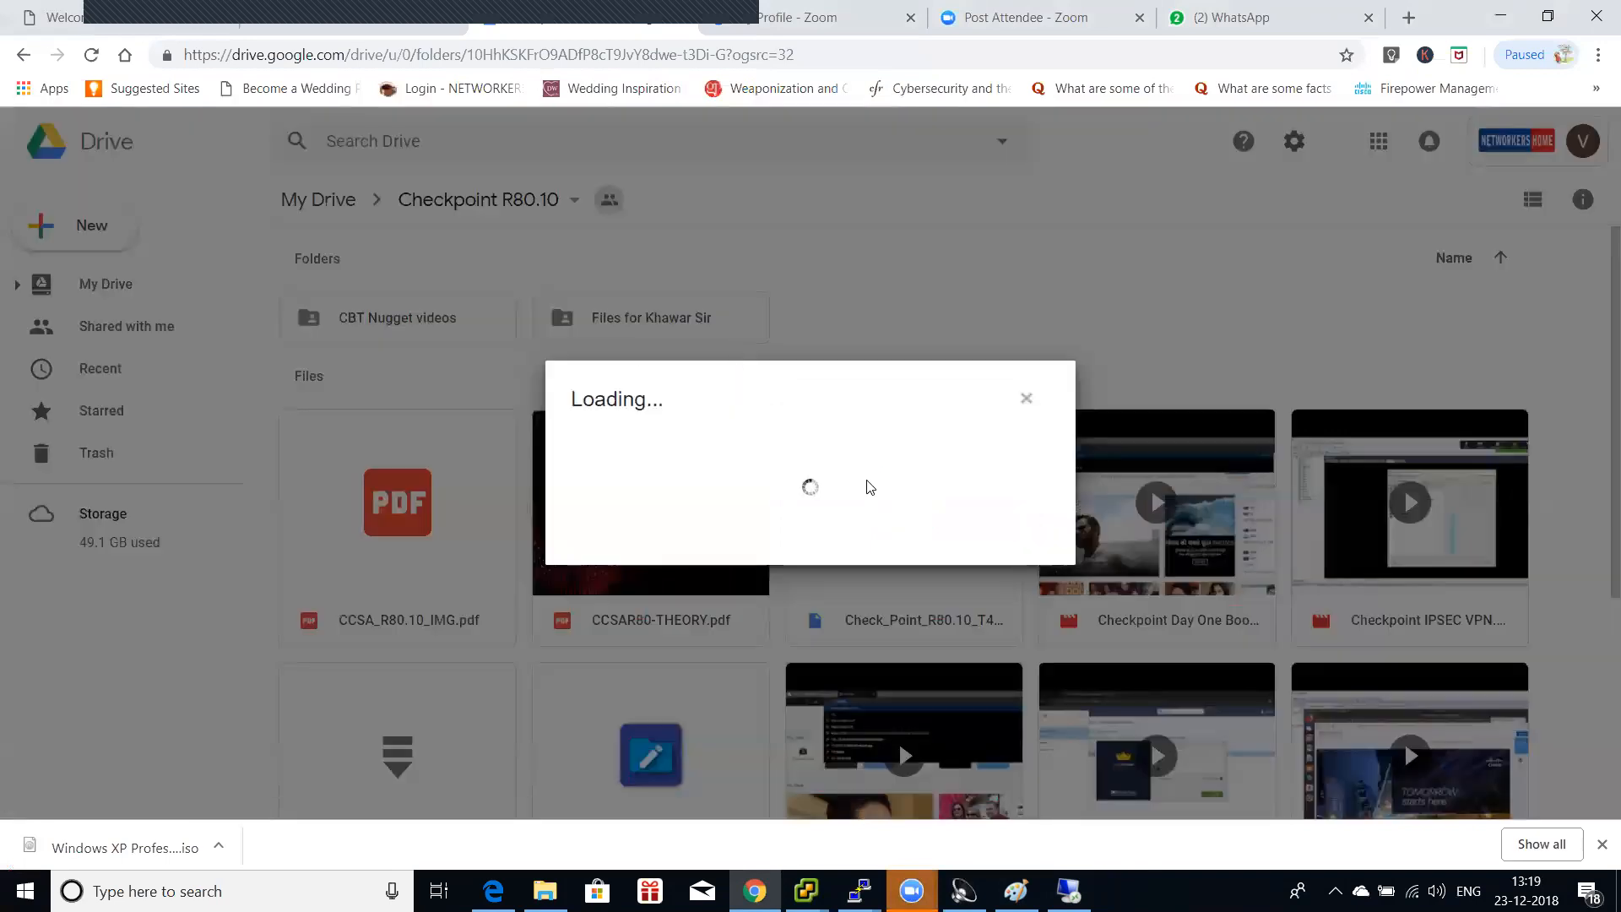
left_click(898, 407)
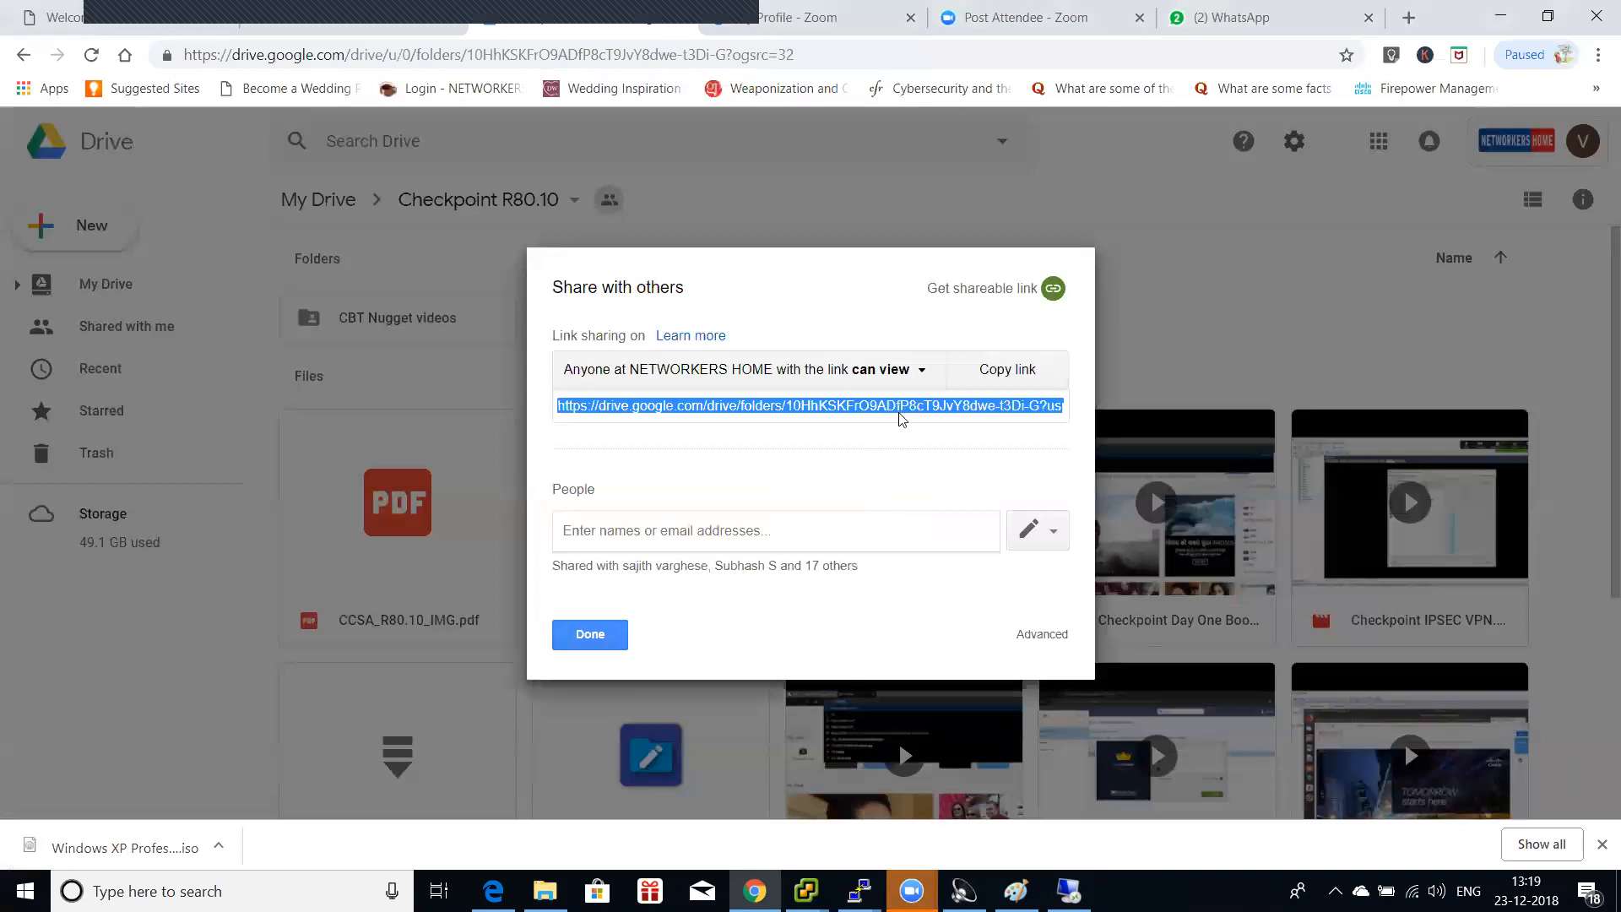
right_click(900, 412)
left_click(962, 431)
Close the sharing dialog and look over the folder listing
left_click(583, 640)
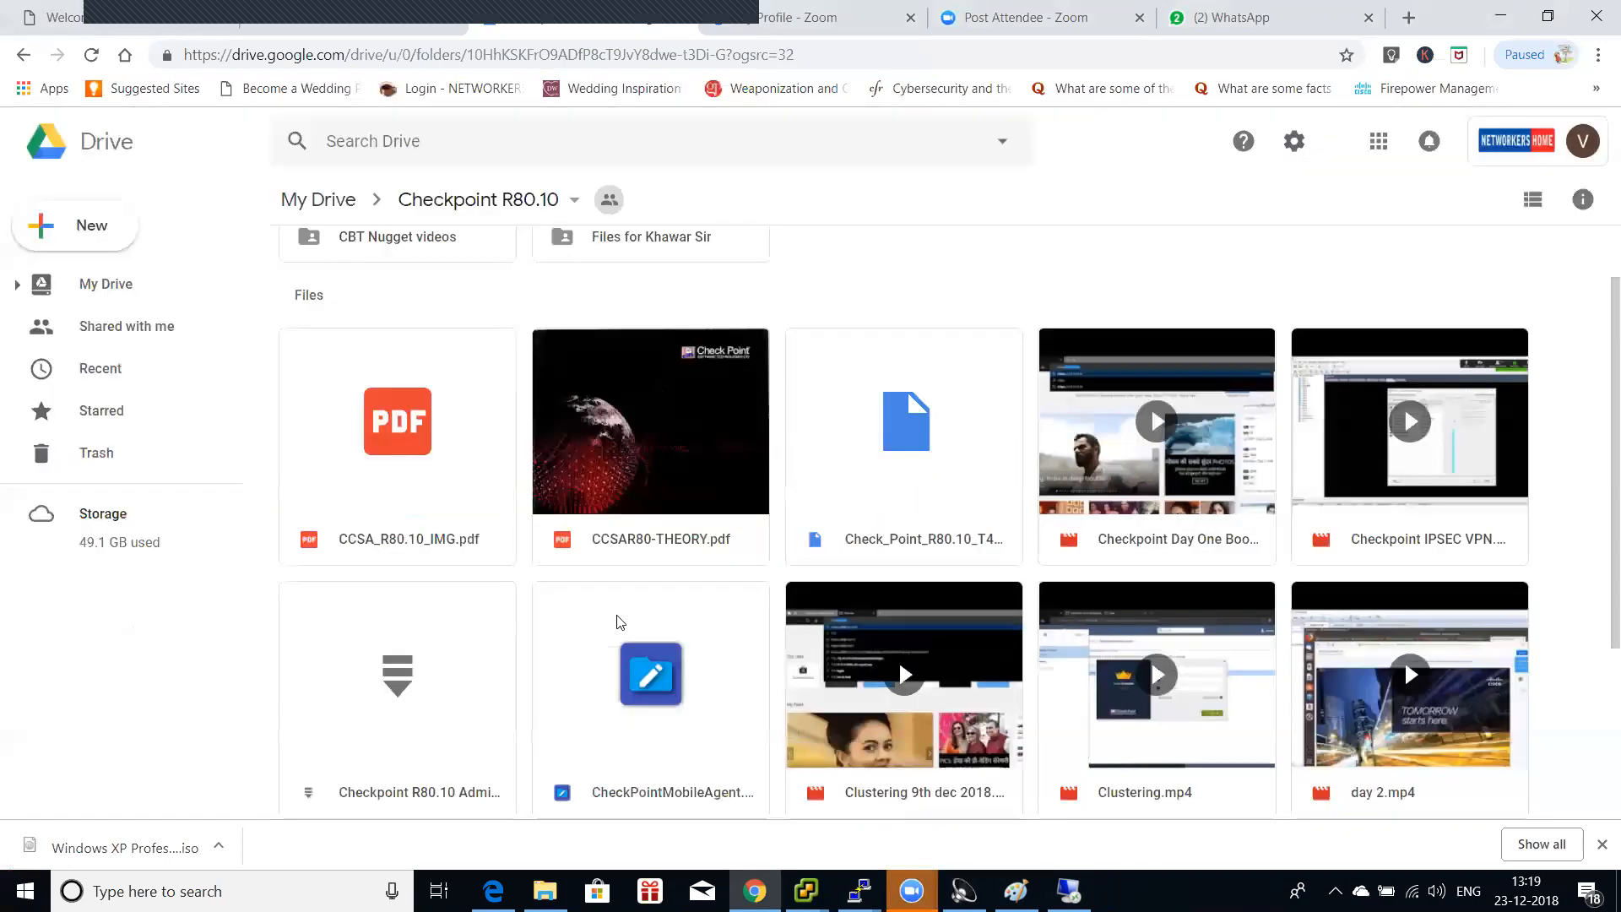
scroll(1354, 537, "down", 3)
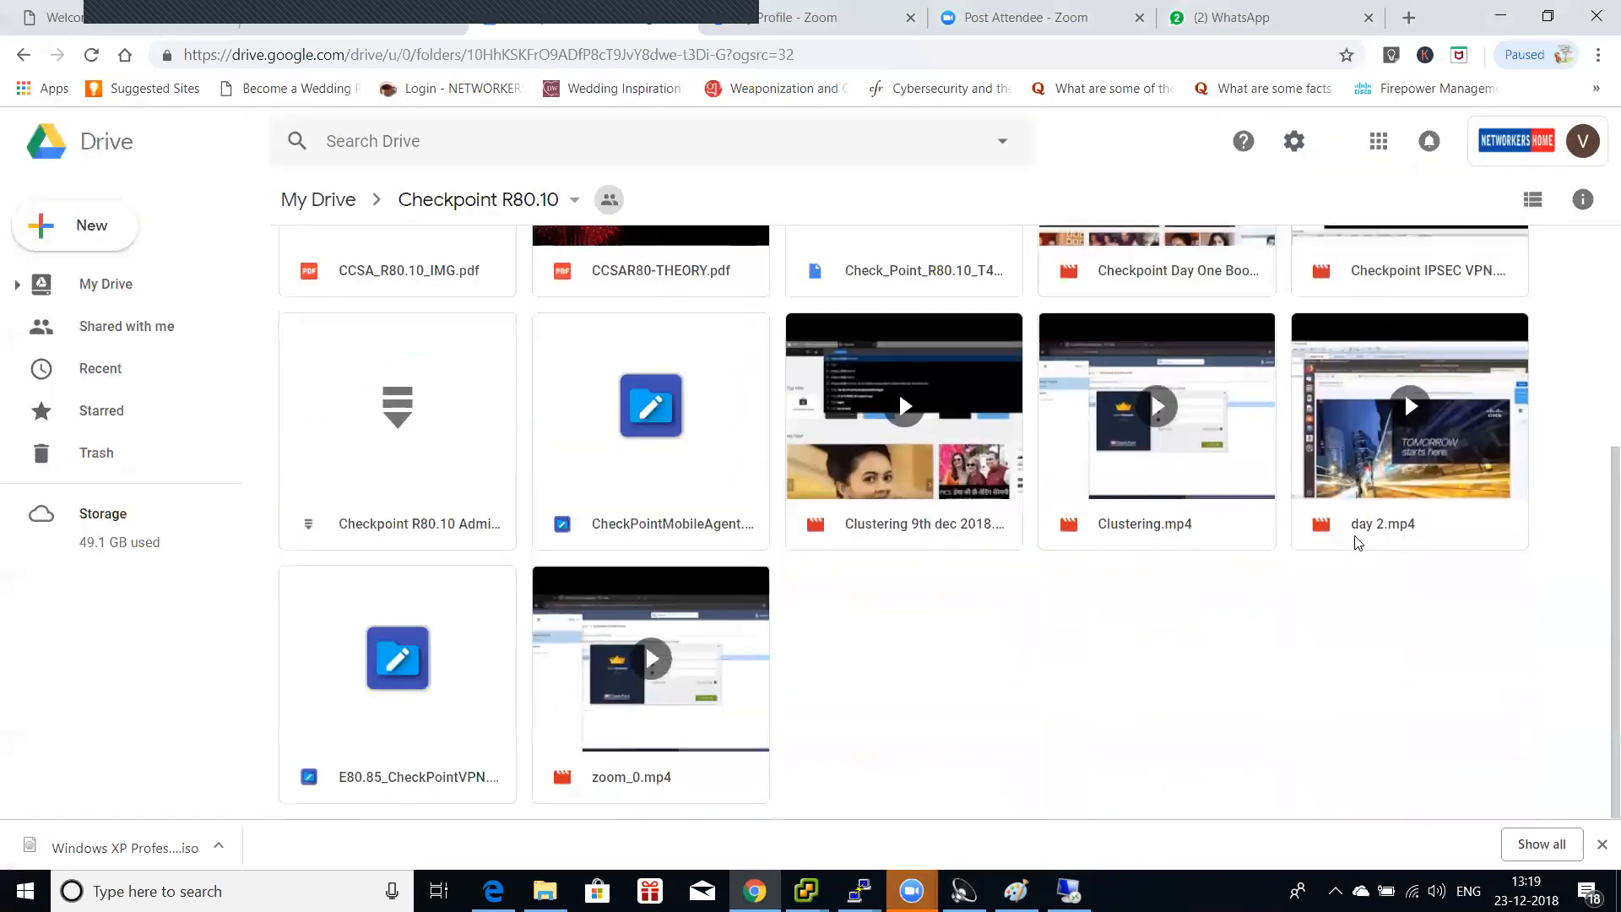
scroll(1354, 537, "up", 4)
scroll(1072, 395, "down", 4)
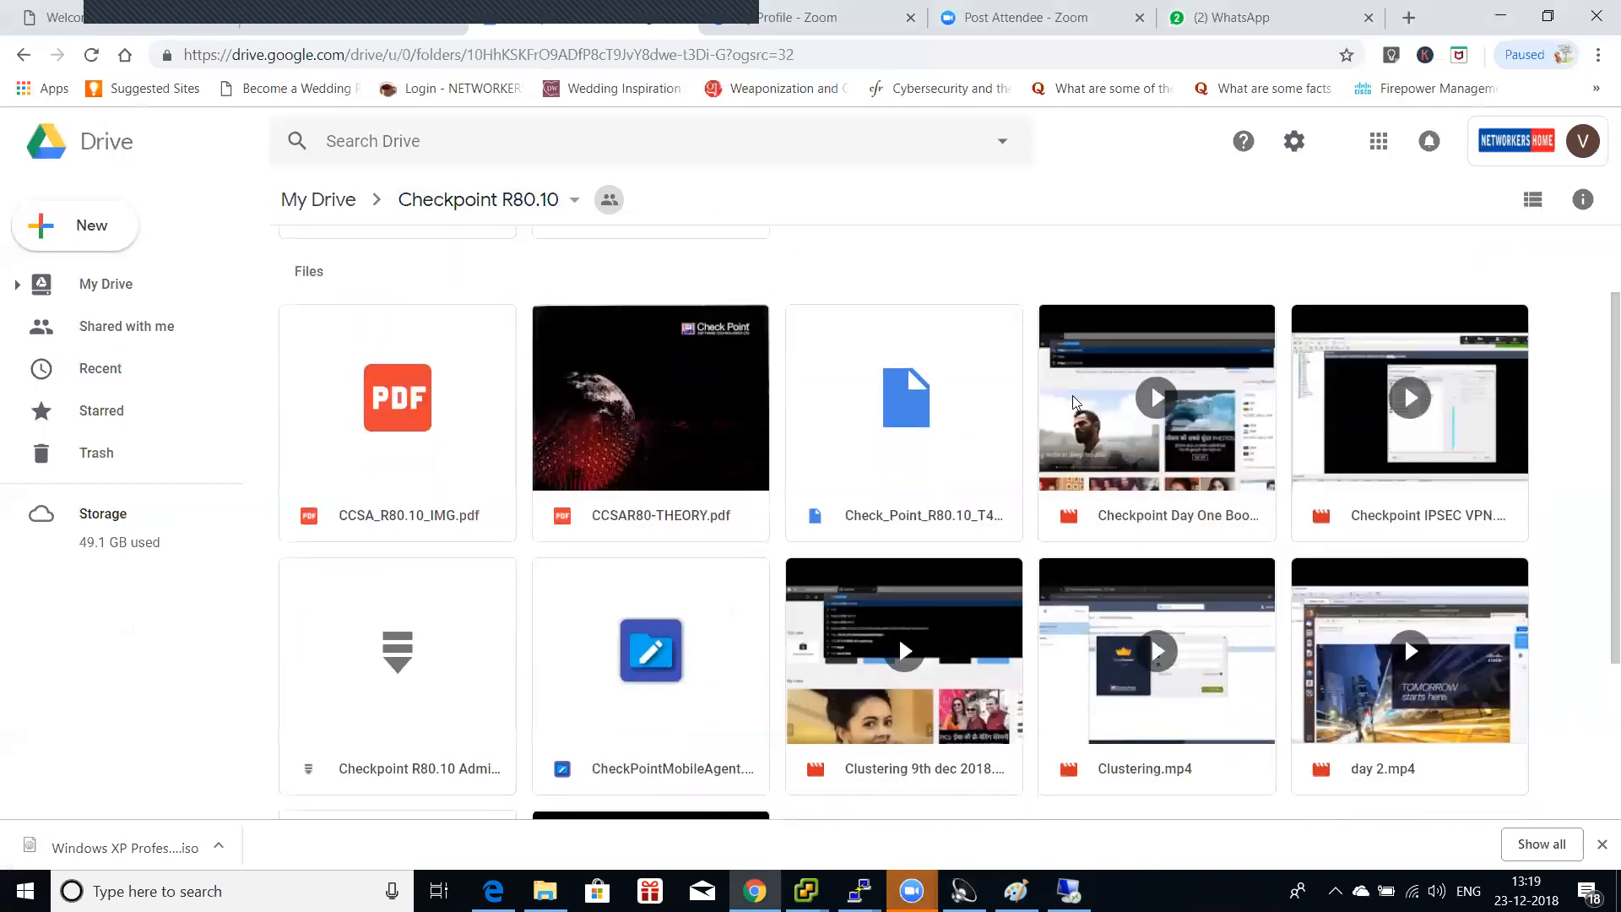
scroll(1012, 396, "up", 4)
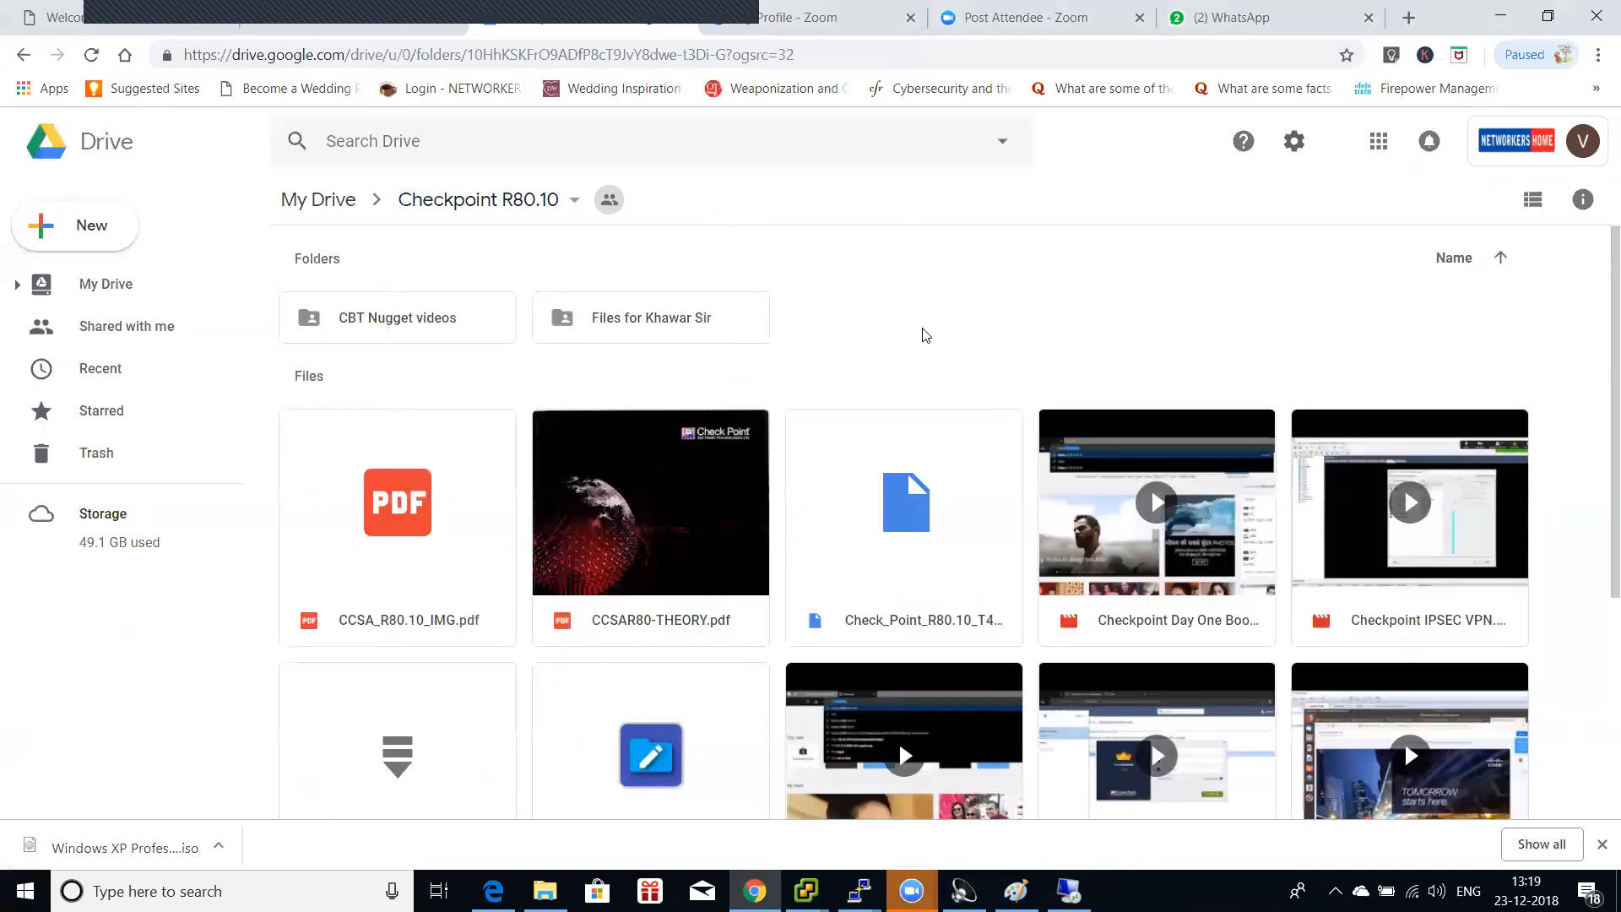